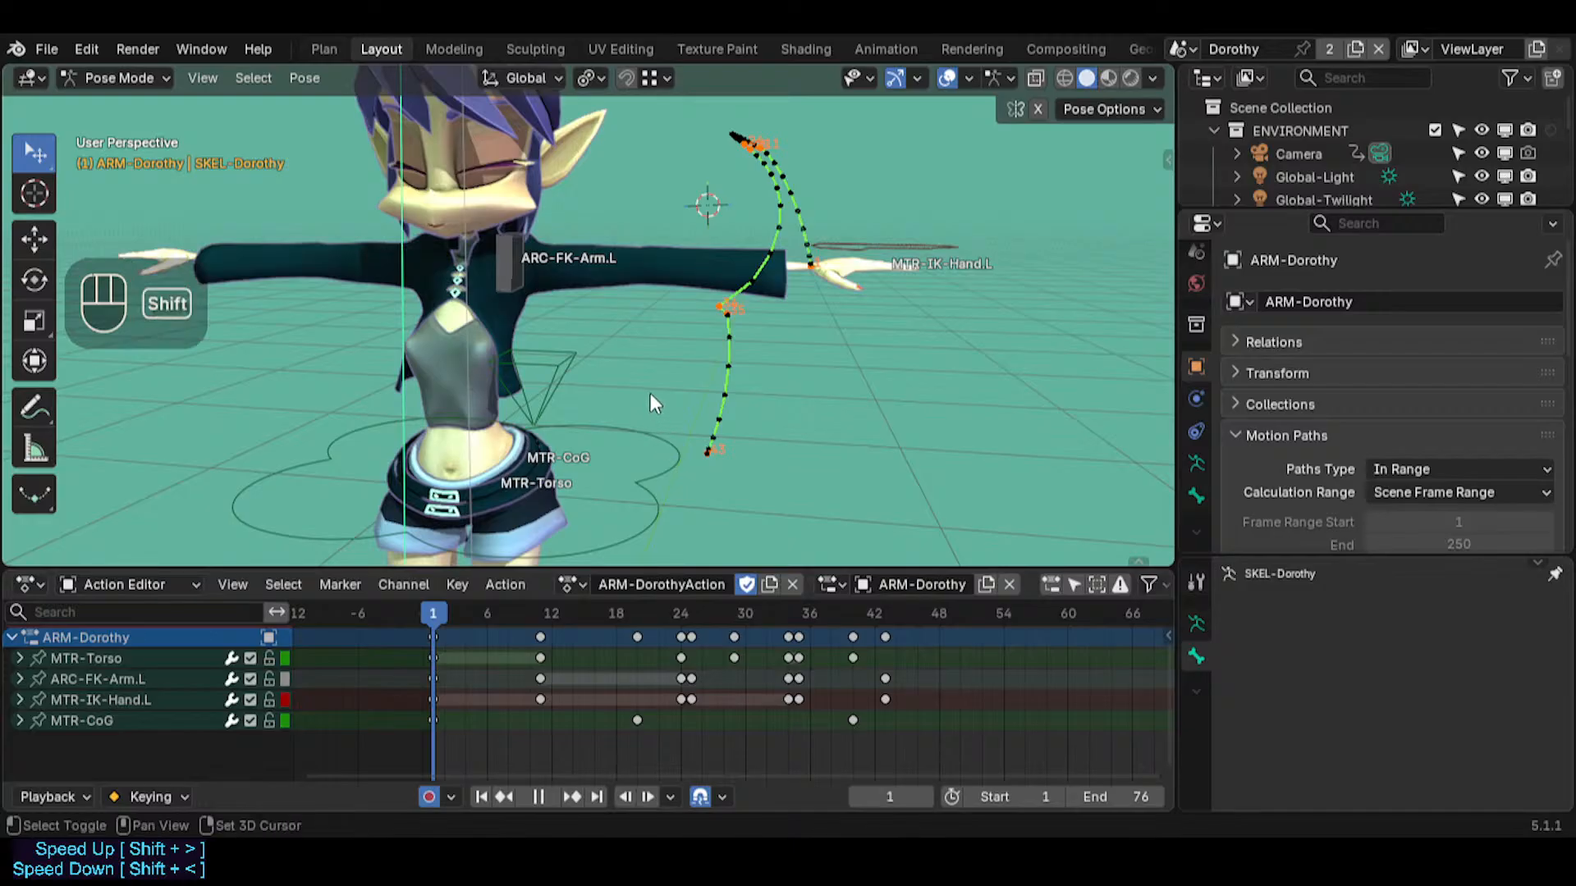
# Examine the character's spread-arm pose and the left hand's motion path at frame 1 from nearer and farther viewpoints
pyautogui.hotkey('shift', '`')
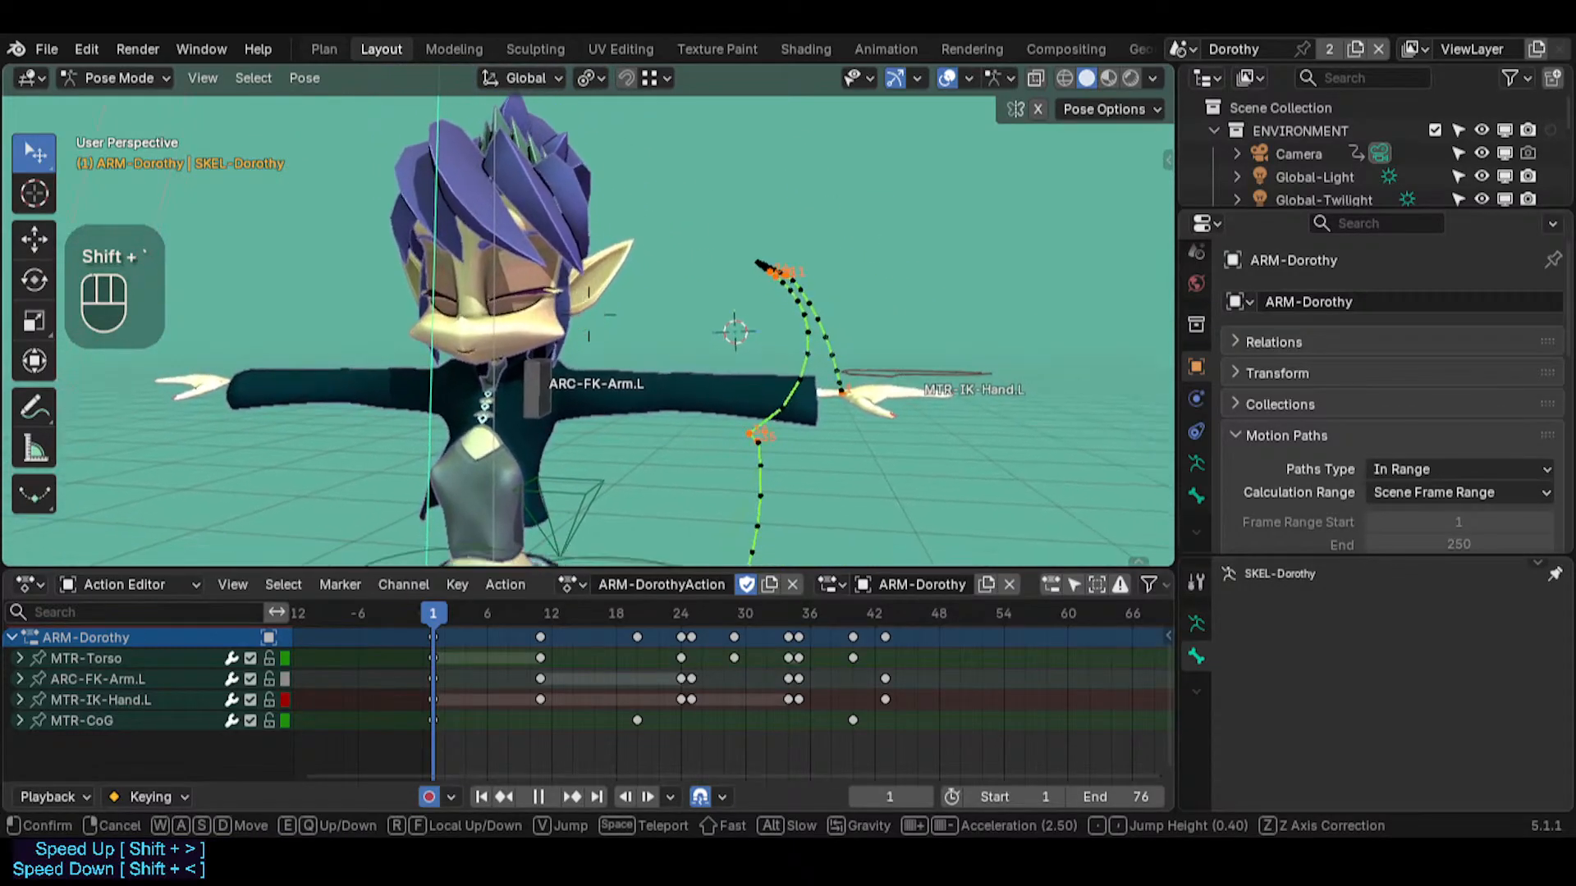
pyautogui.keyDown('shift'); pyautogui.click(714, 455); pyautogui.keyUp('shift')
pyautogui.moveTo(714, 455); pyautogui.dragTo(691, 468, button='middle')
pyautogui.hotkey('shift', '`')
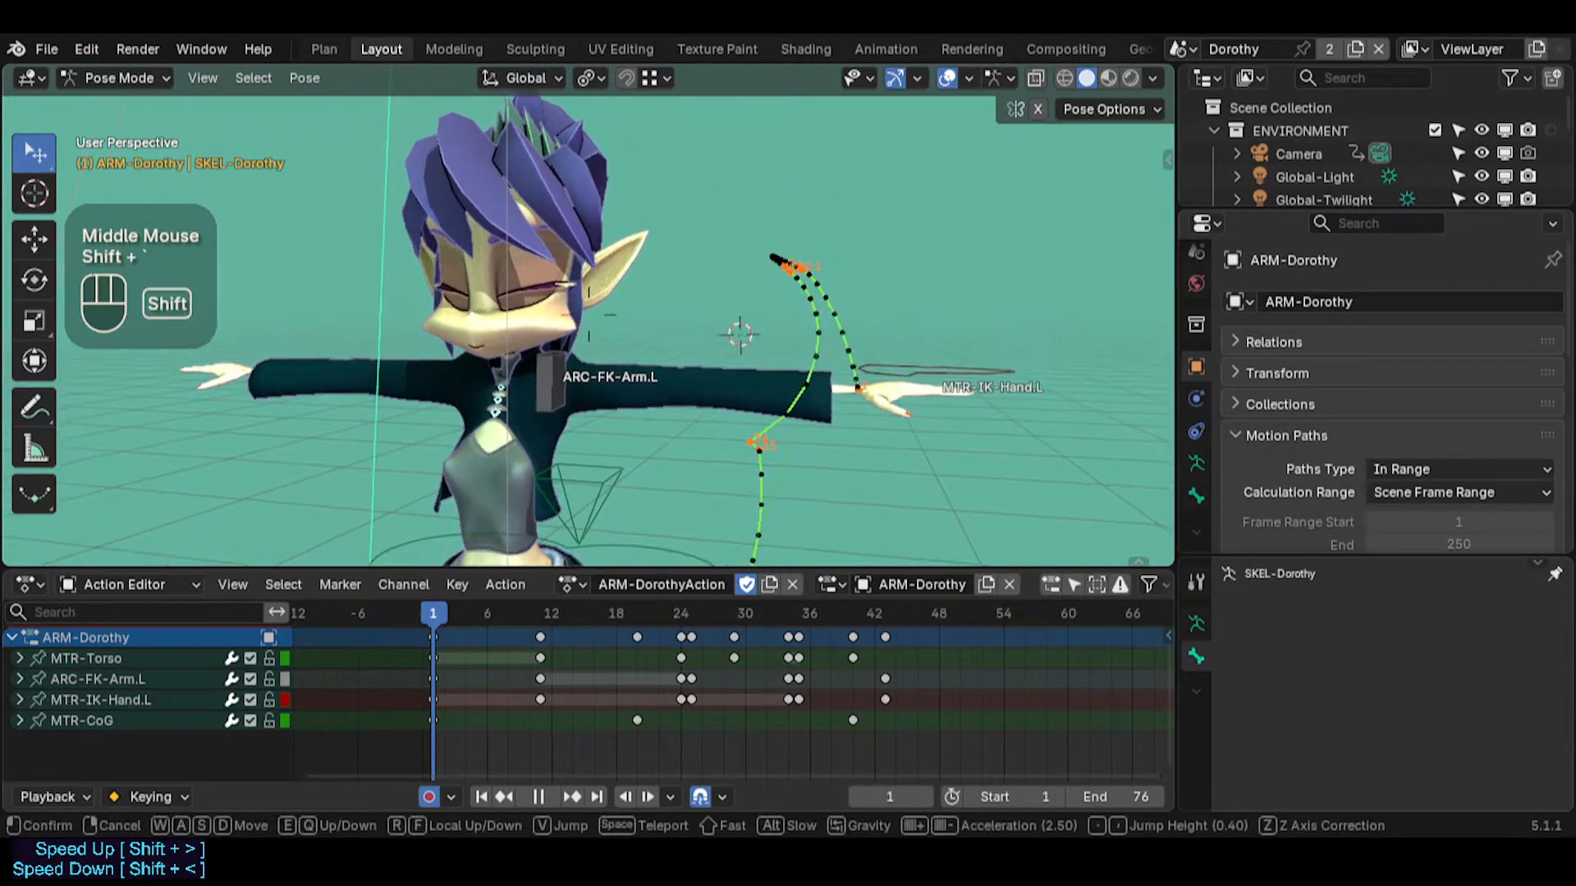
pyautogui.press('w')
pyautogui.click(691, 467)
pyautogui.hotkey('shift', '`')
pyautogui.press('s')
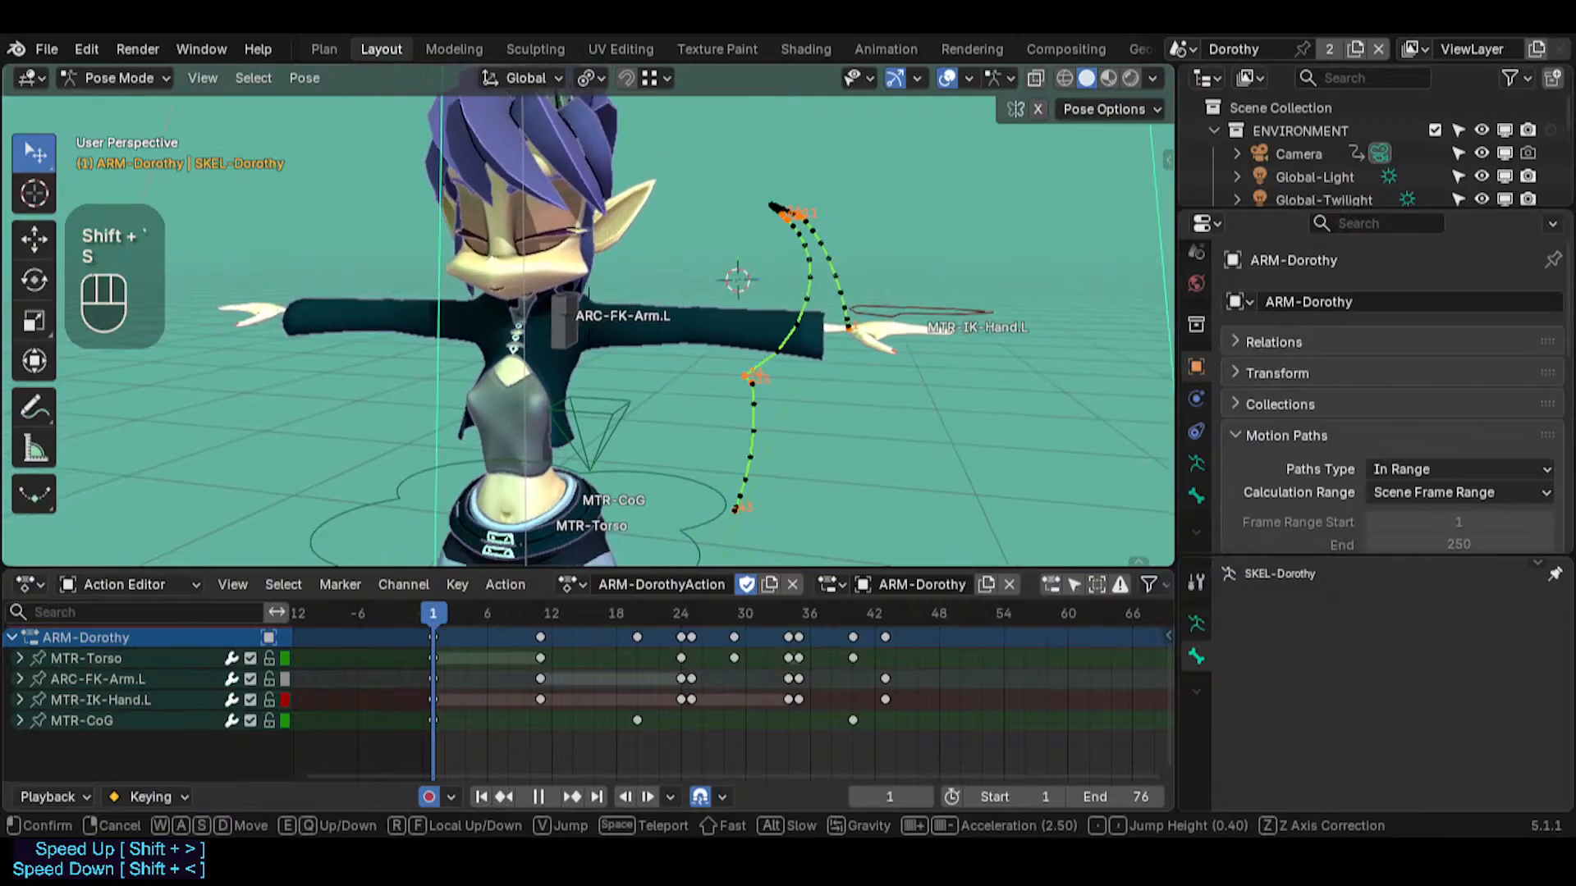
pyautogui.click(687, 445)
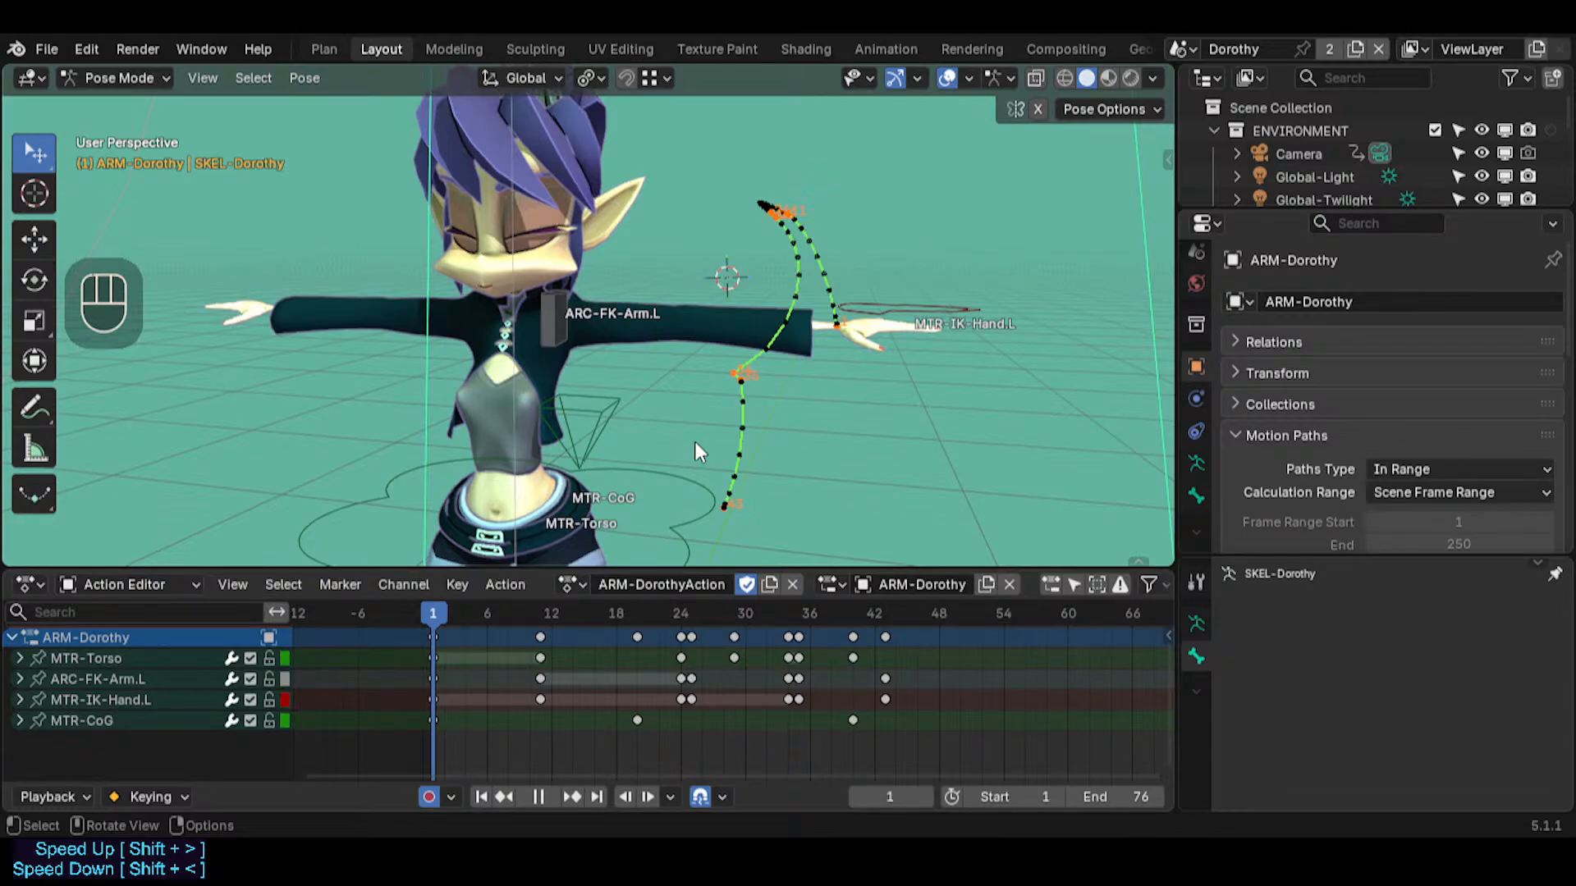
# Scrub to frame 22 and inspect the raised left arm against the hand's motion path from another angle
pyautogui.moveTo(496, 612); pyautogui.dragTo(662, 609)
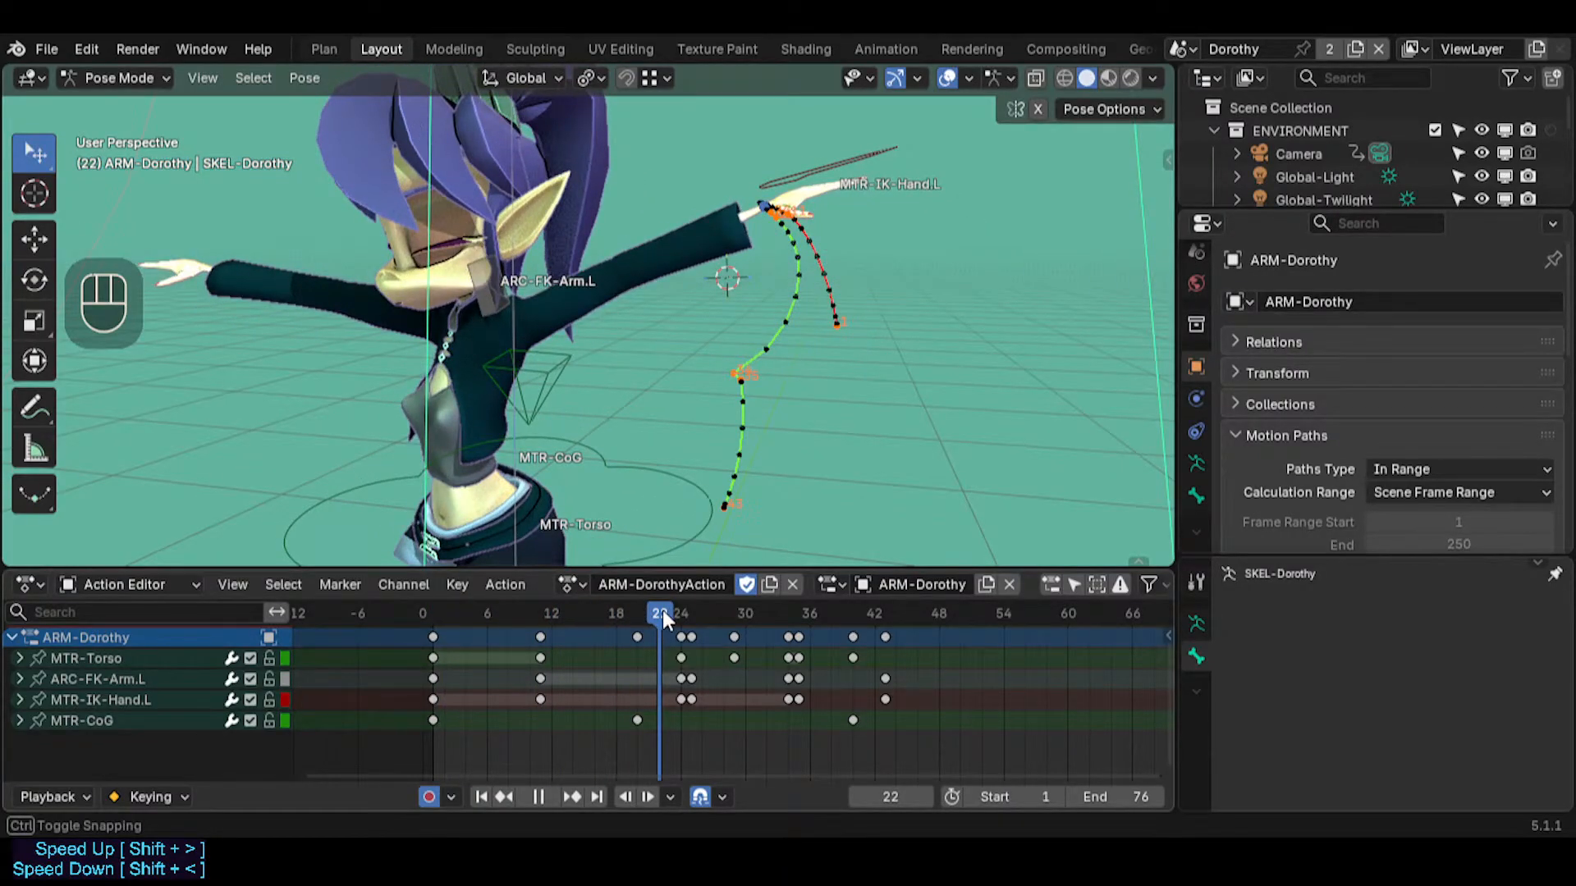
pyautogui.moveTo(663, 609); pyautogui.dragTo(663, 606)
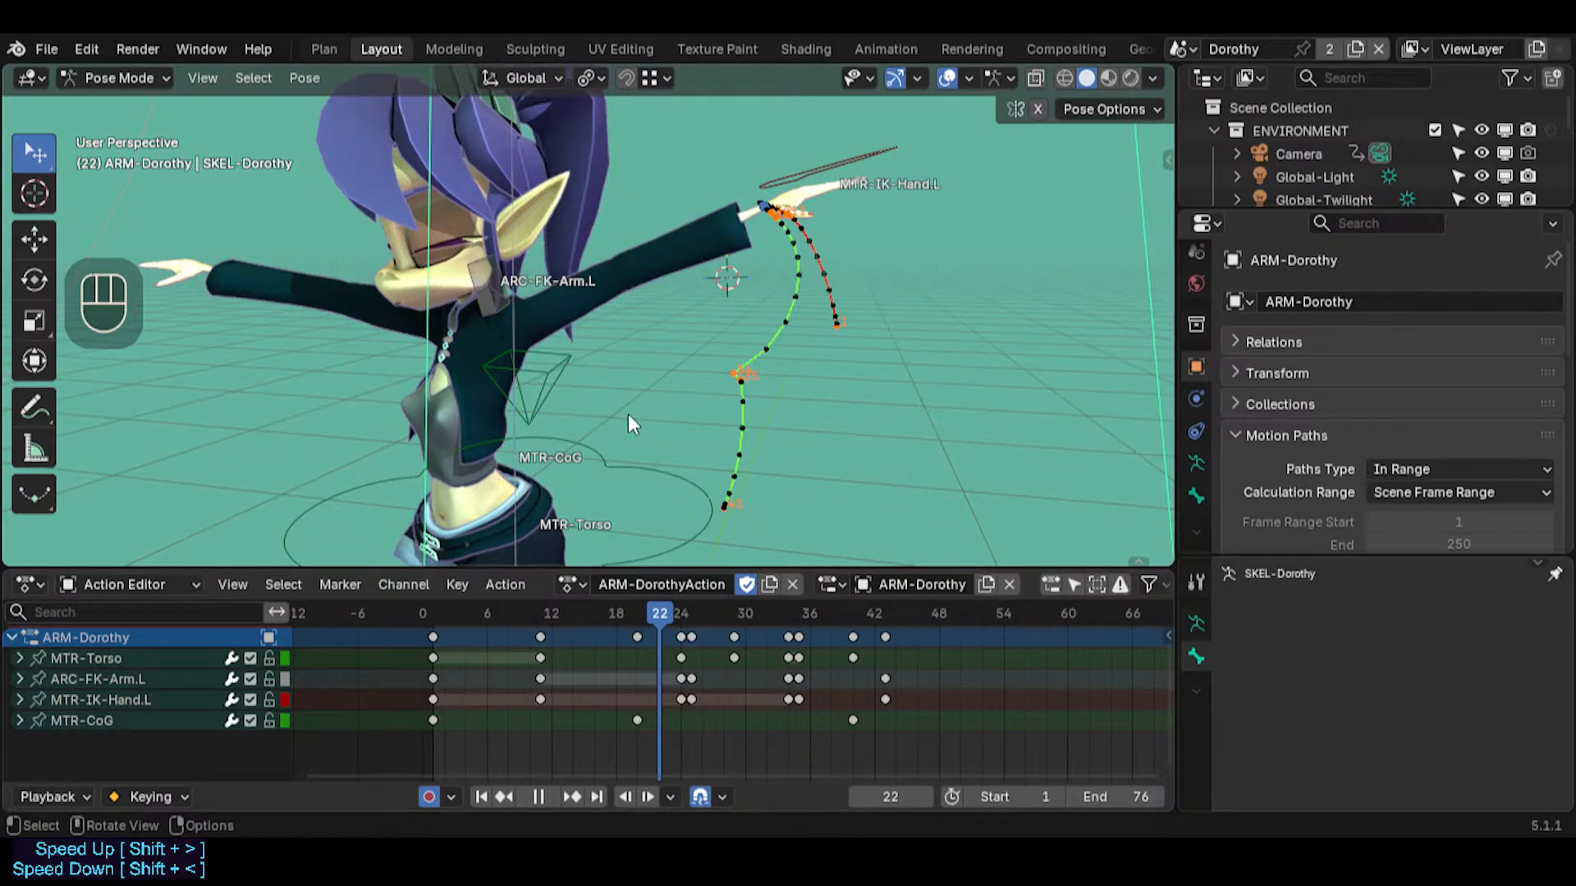
pyautogui.hotkey('shift', '`')
pyautogui.press('w')
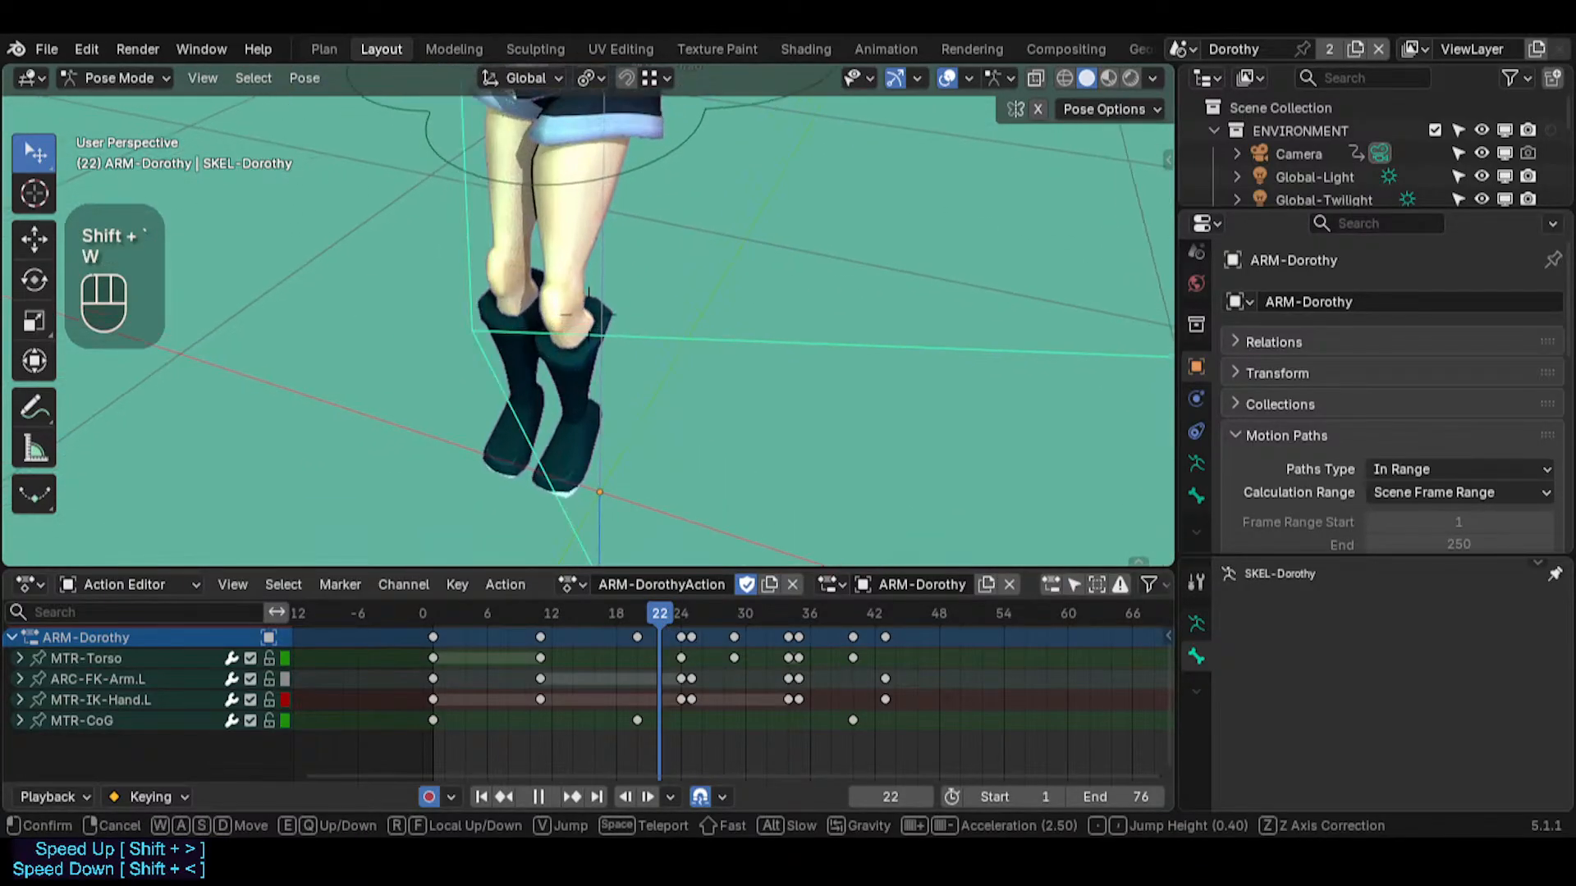
pyautogui.press('w')
pyautogui.press('a')
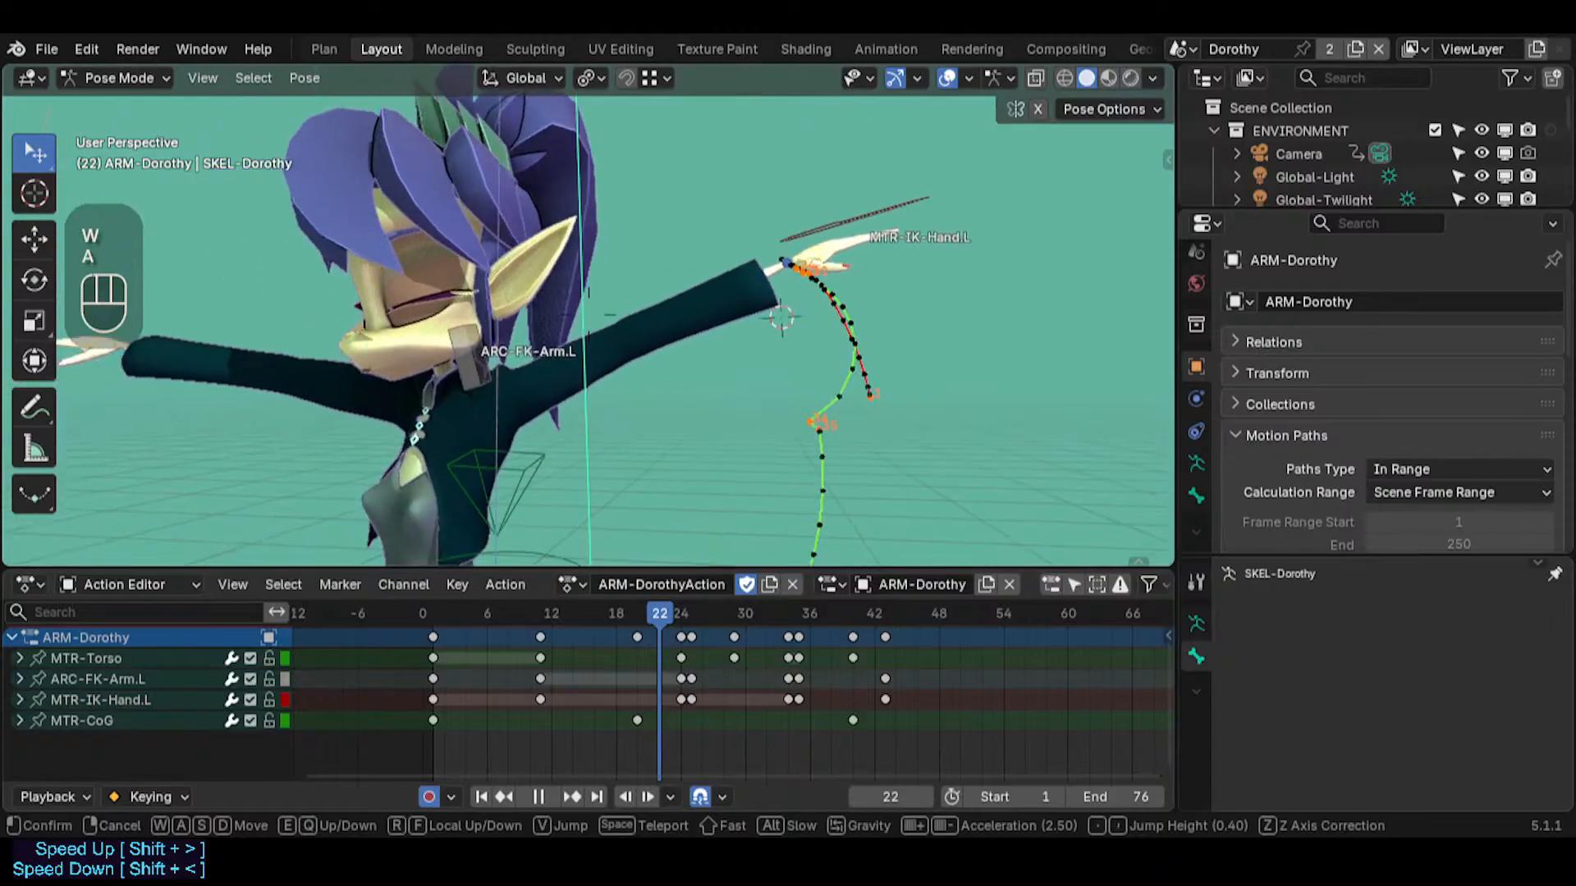
pyautogui.click(375, 349)
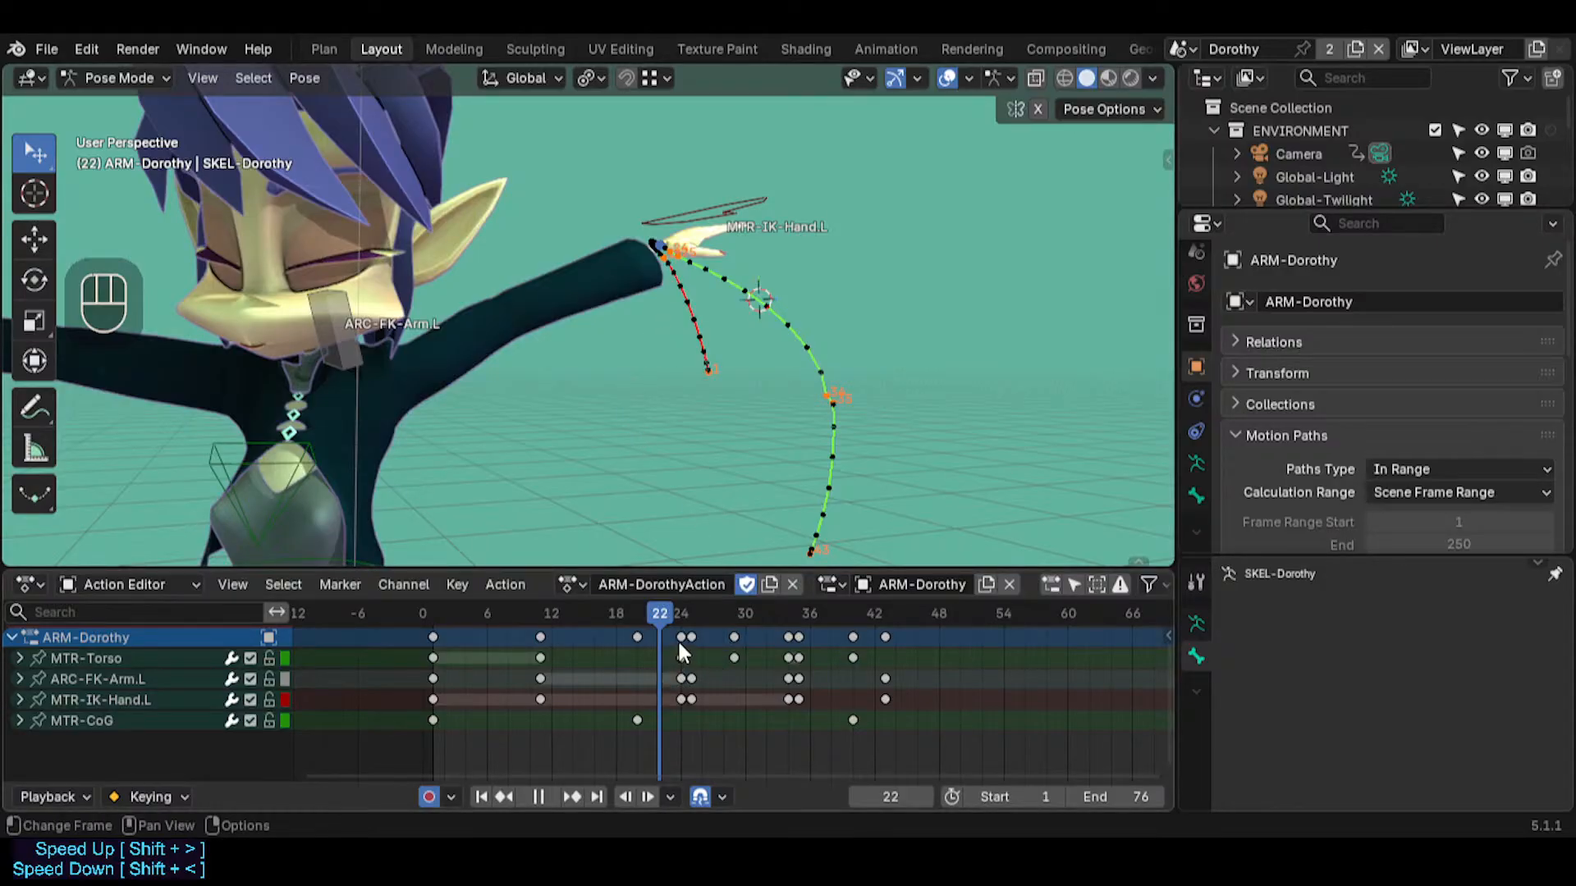
# Scrub forward to frame 25, return to frame 1 and examine the hand's motion path from several sides
pyautogui.moveTo(671, 613)
pyautogui.mouseDown()
pyautogui.moveTo(898, 621)
pyautogui.moveTo(687, 613)
pyautogui.mouseUp()
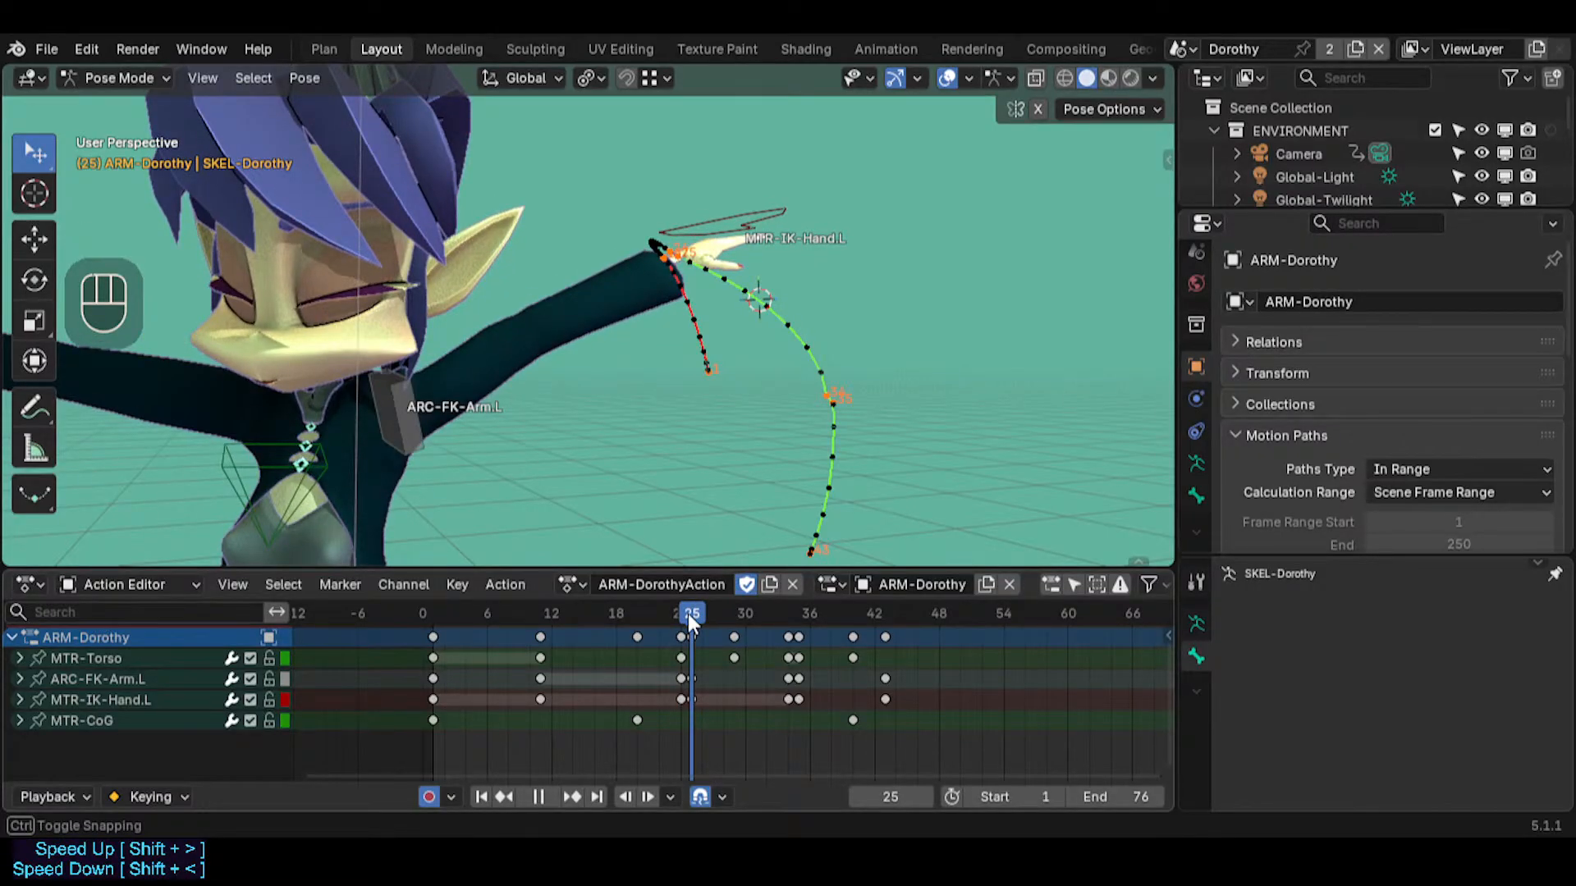
pyautogui.moveTo(683, 612); pyautogui.dragTo(441, 610)
pyautogui.moveTo(750, 298); pyautogui.dragTo(358, 347, button='middle')
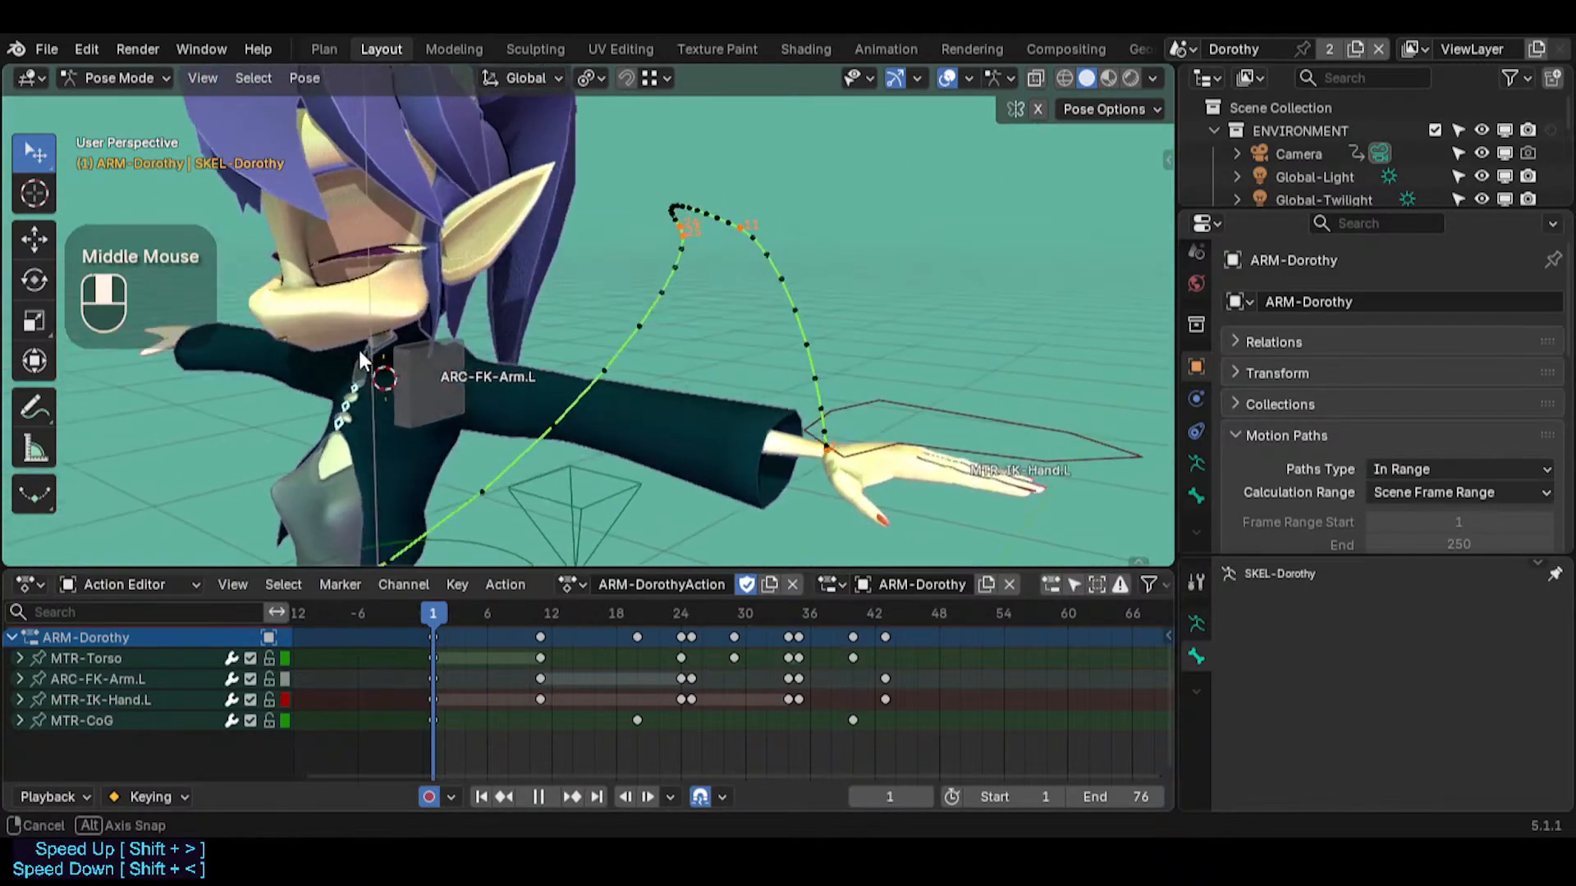
pyautogui.moveTo(526, 349); pyautogui.dragTo(649, 385, button='middle')
pyautogui.hotkey('shift', '`')
pyautogui.press('s')
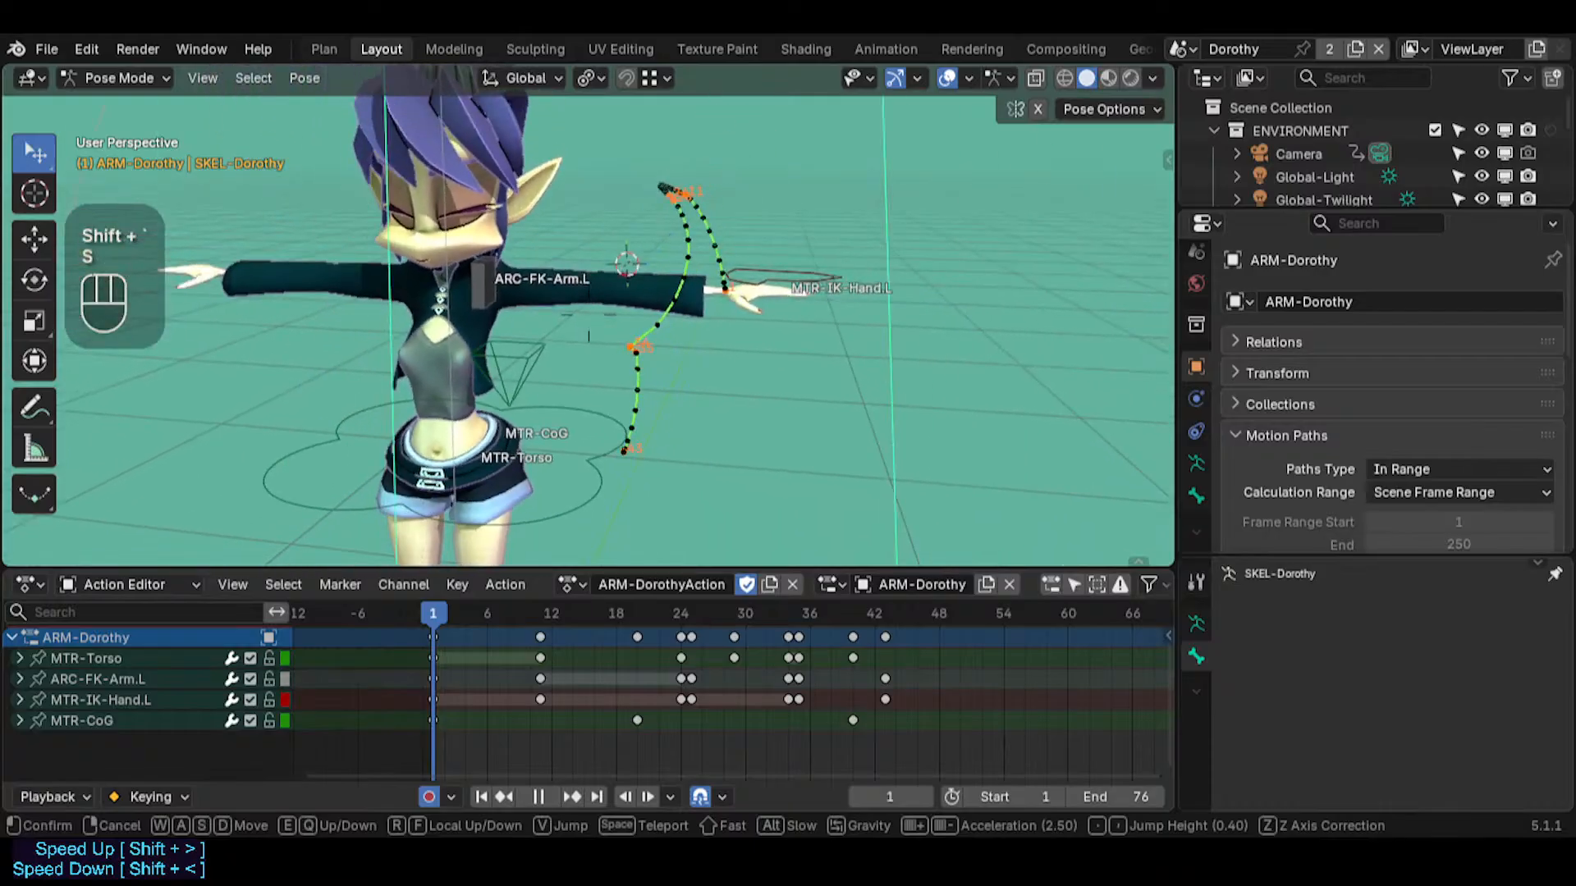
pyautogui.press('w')
pyautogui.click(765, 401)
pyautogui.moveTo(765, 401); pyautogui.dragTo(625, 435, button='middle')
# Go to frame 6 and inspect the parent relations of MTR-IK-Hand.L, ARC-FK-Arm.L and MTR-CoG, leaving their positions untouched
pyautogui.moveTo(432, 609); pyautogui.dragTo(496, 594)
pyautogui.click(780, 308)
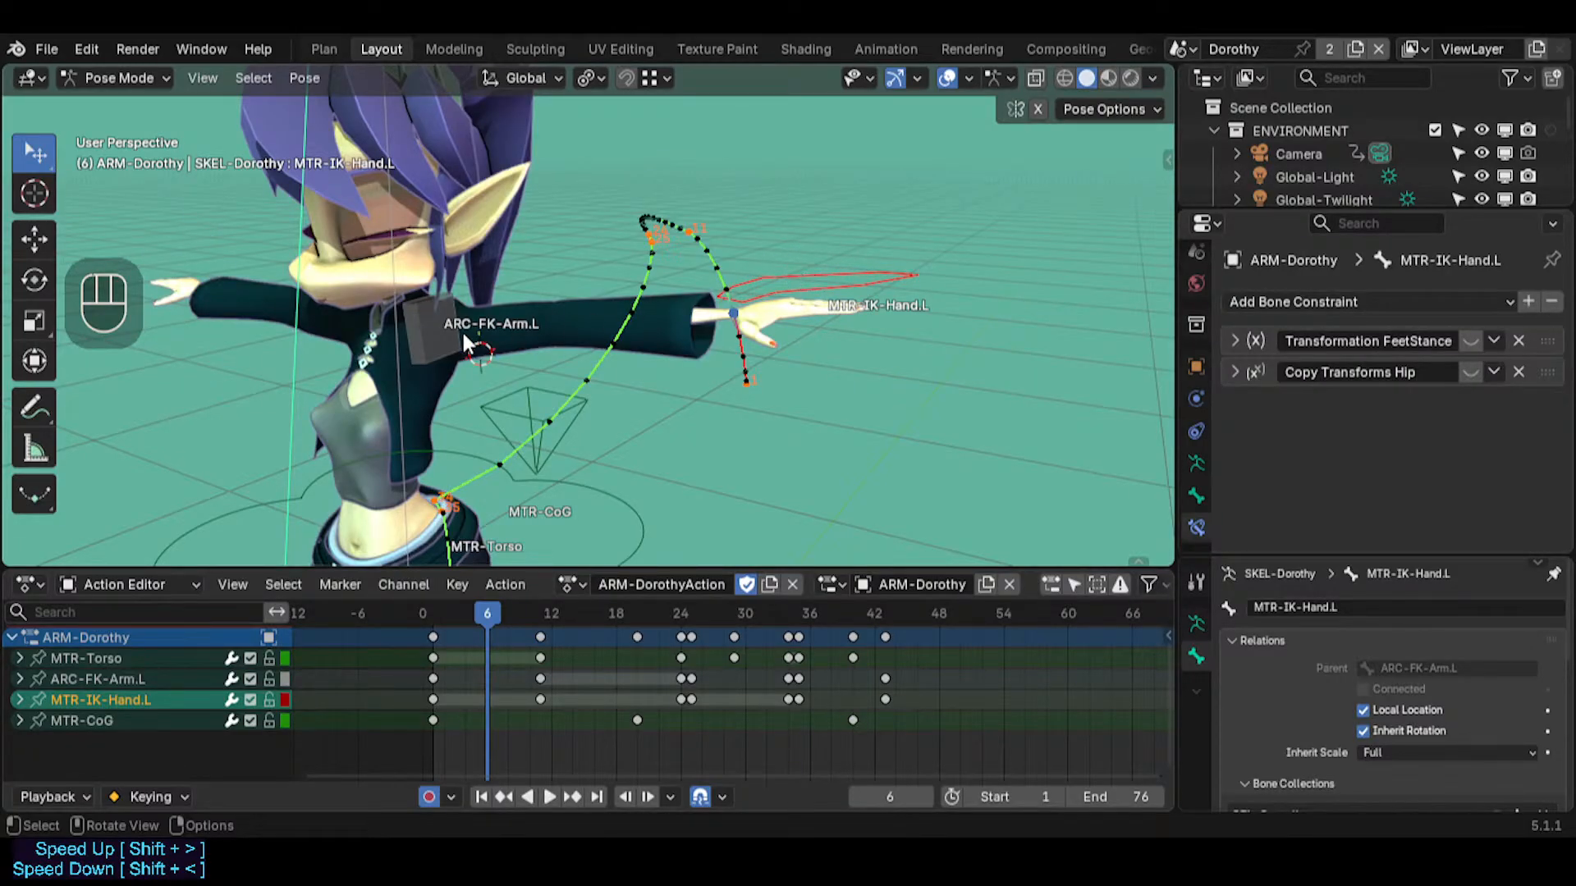
pyautogui.click(428, 330)
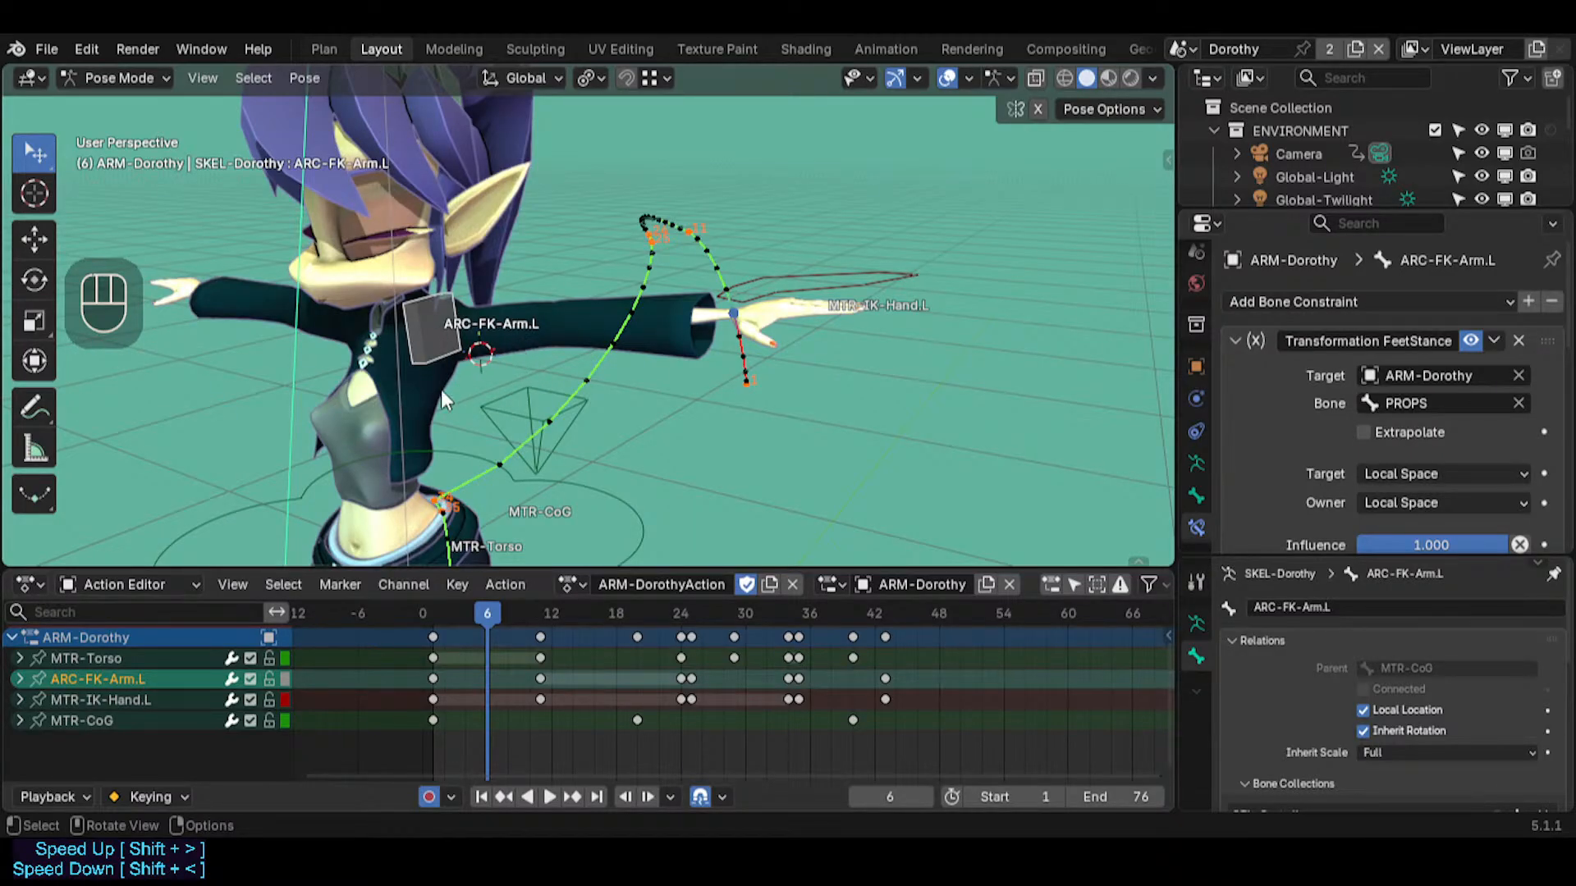
pyautogui.moveTo(366, 469); pyautogui.dragTo(543, 326, button='middle')
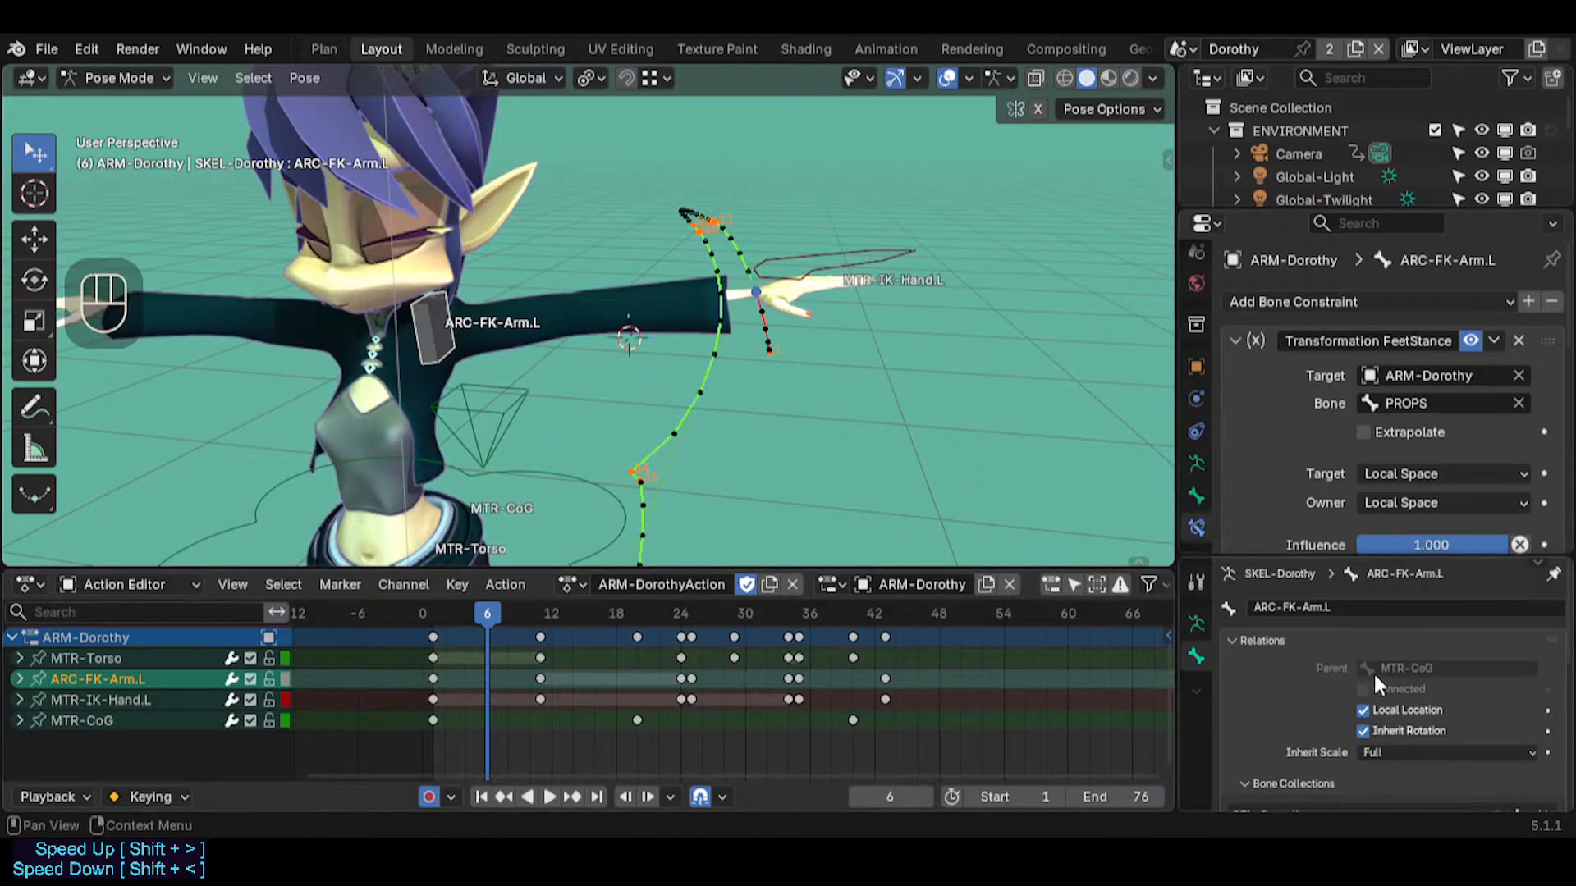
pyautogui.click(510, 436)
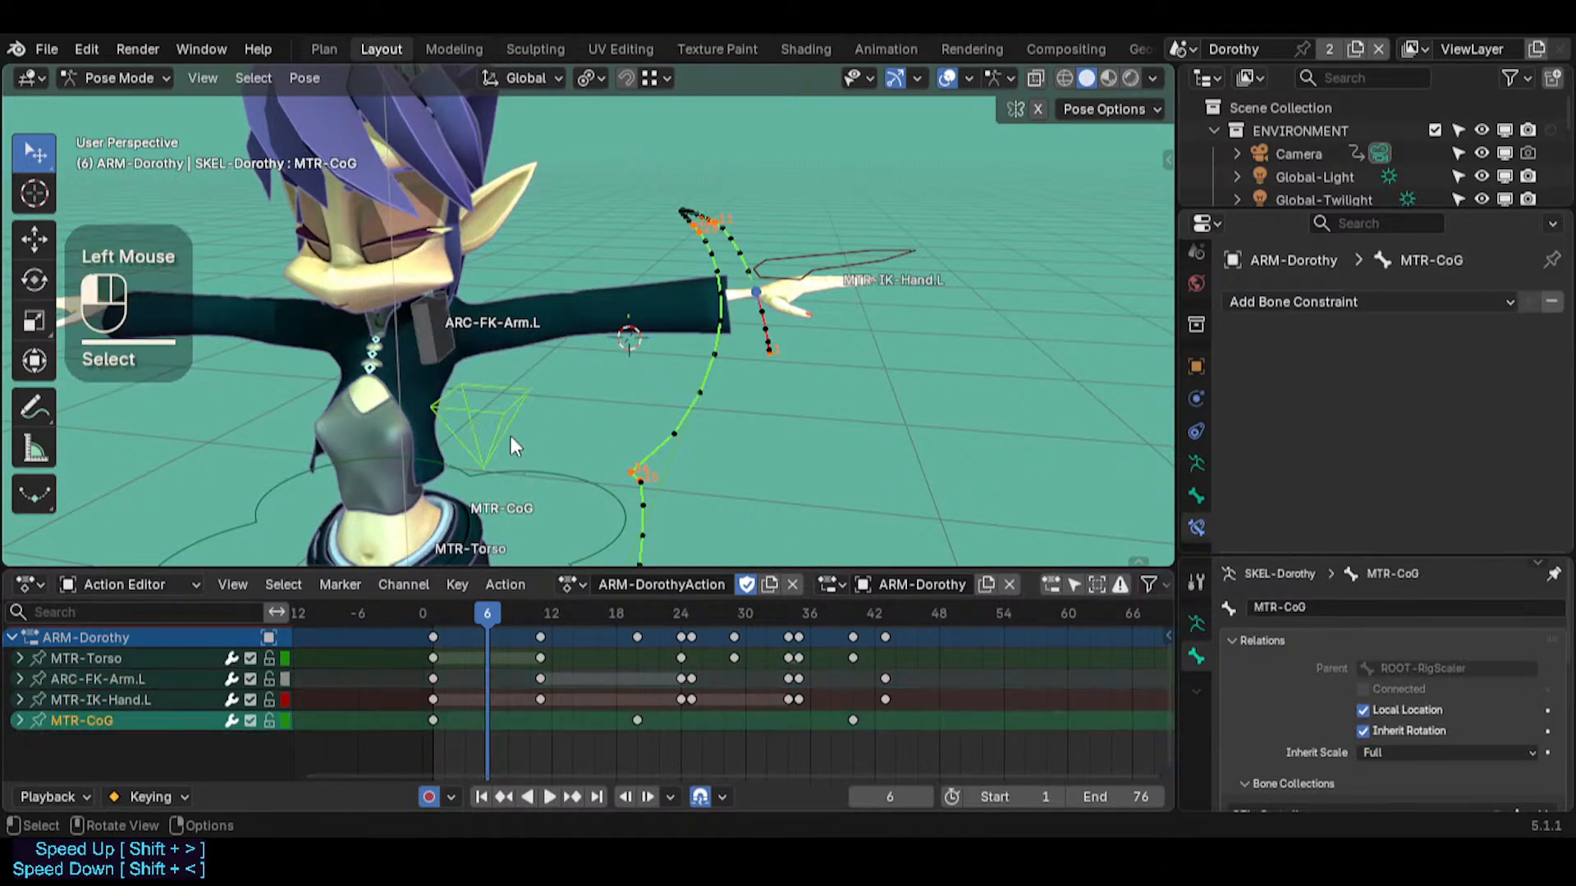
pyautogui.press('g')
pyautogui.press('Escape')
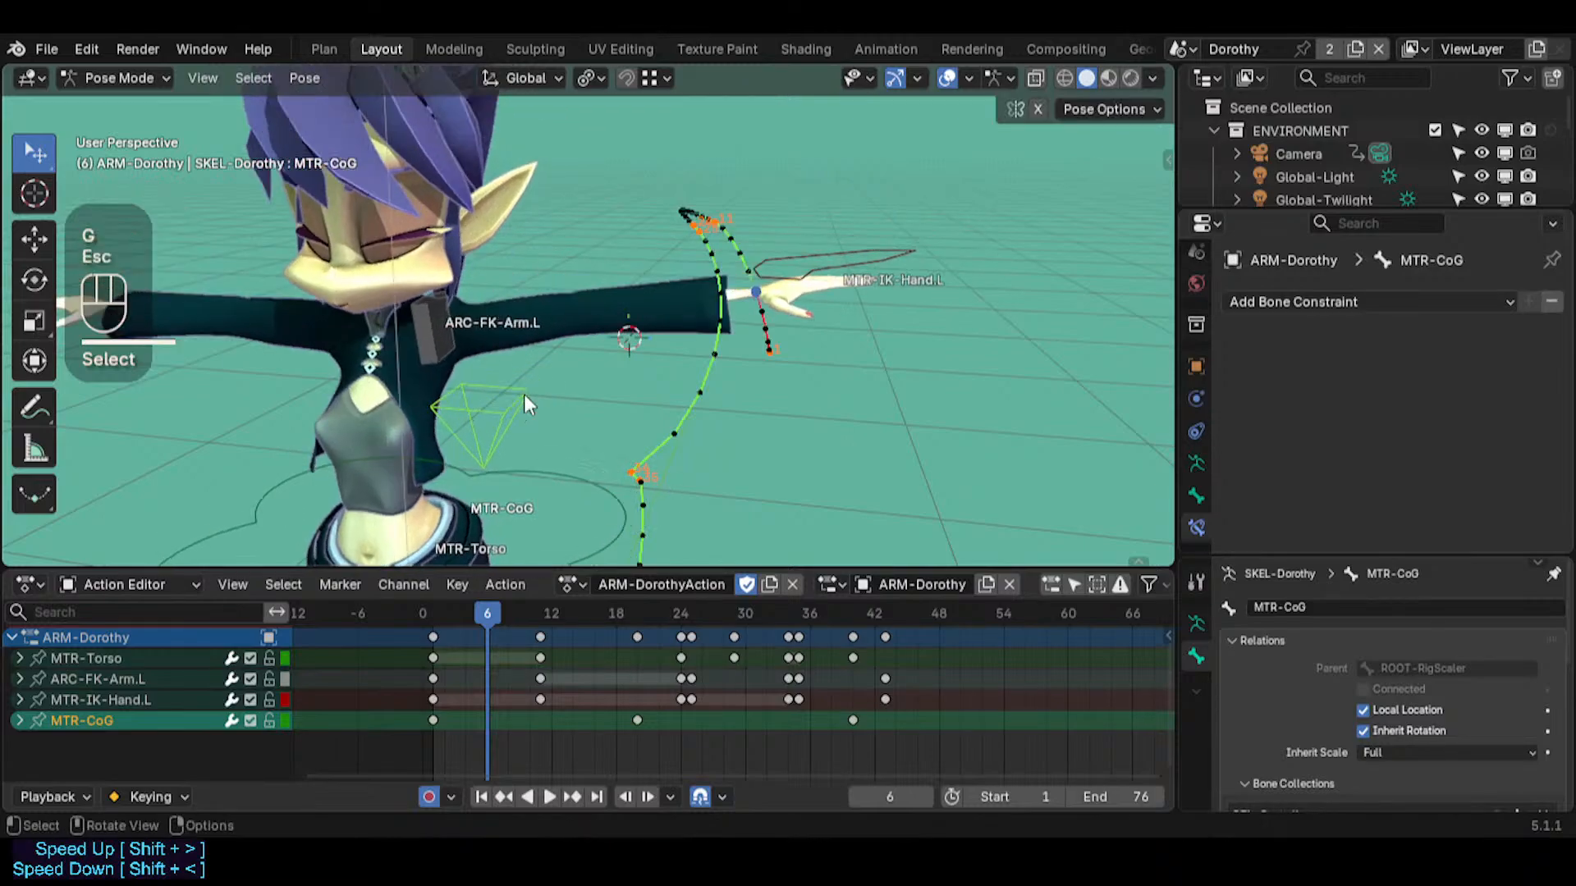
# Select the left hand, arm and CoG bones in turn to trace the parent chain from hand to center of gravity
pyautogui.click(854, 299)
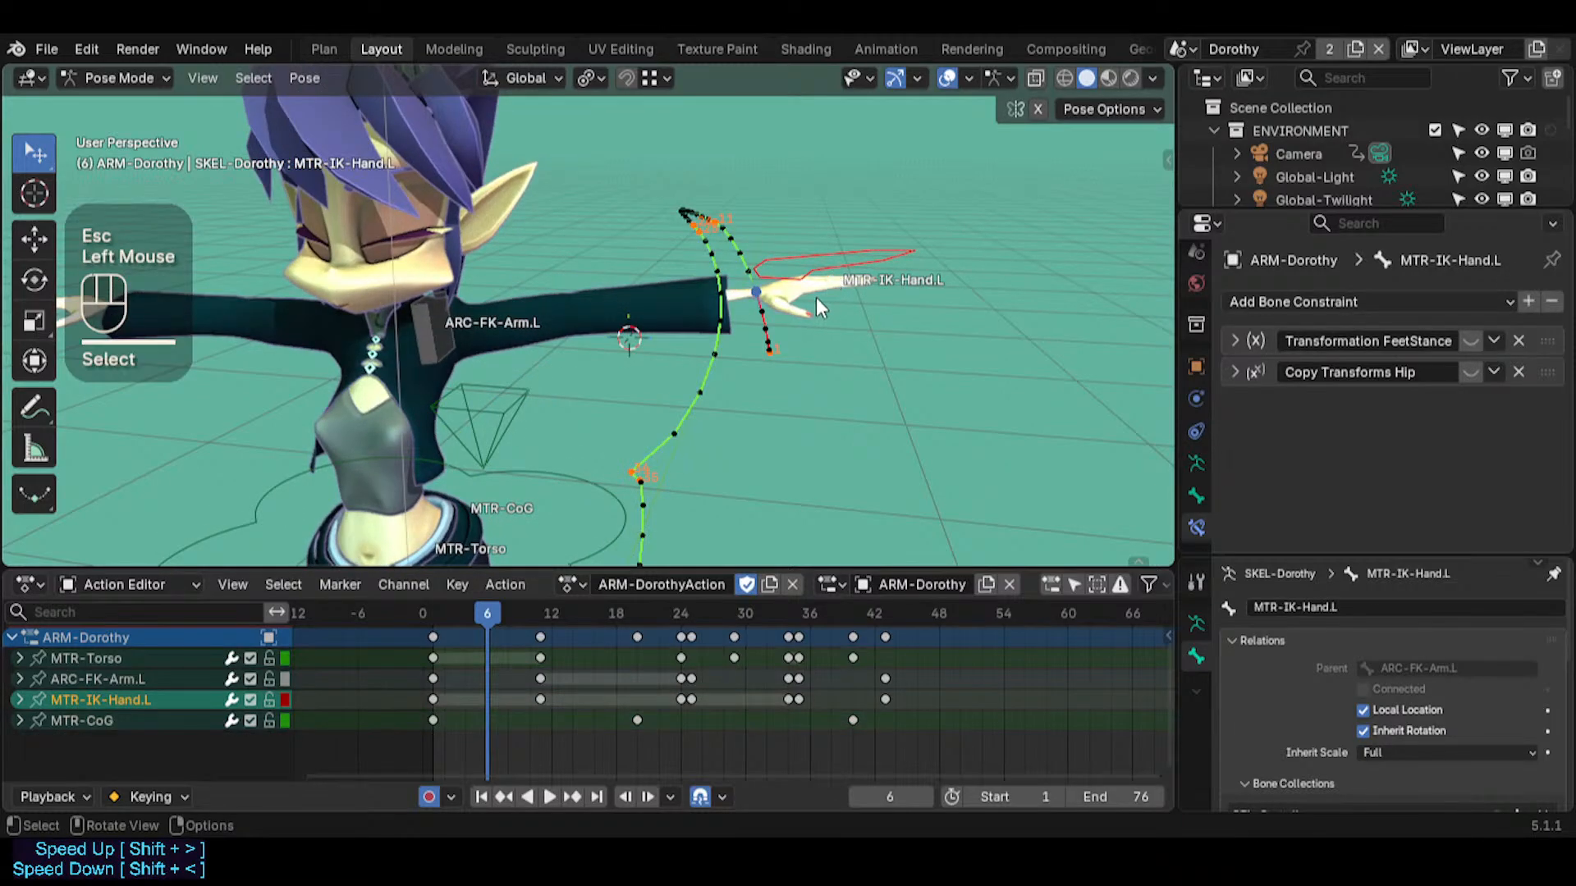
pyautogui.click(443, 334)
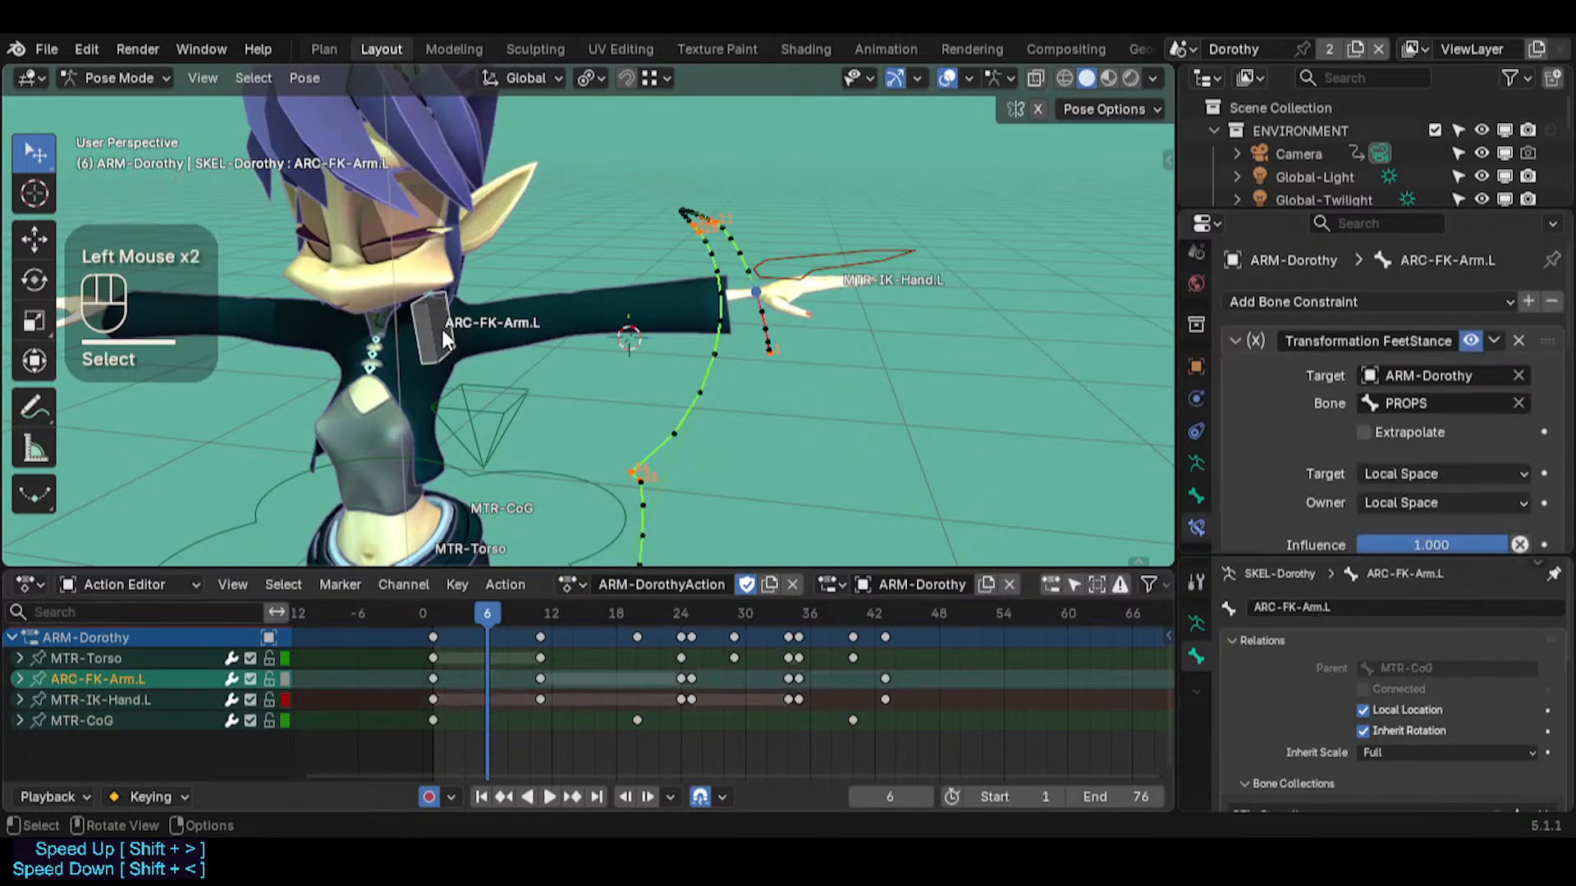
pyautogui.click(819, 268)
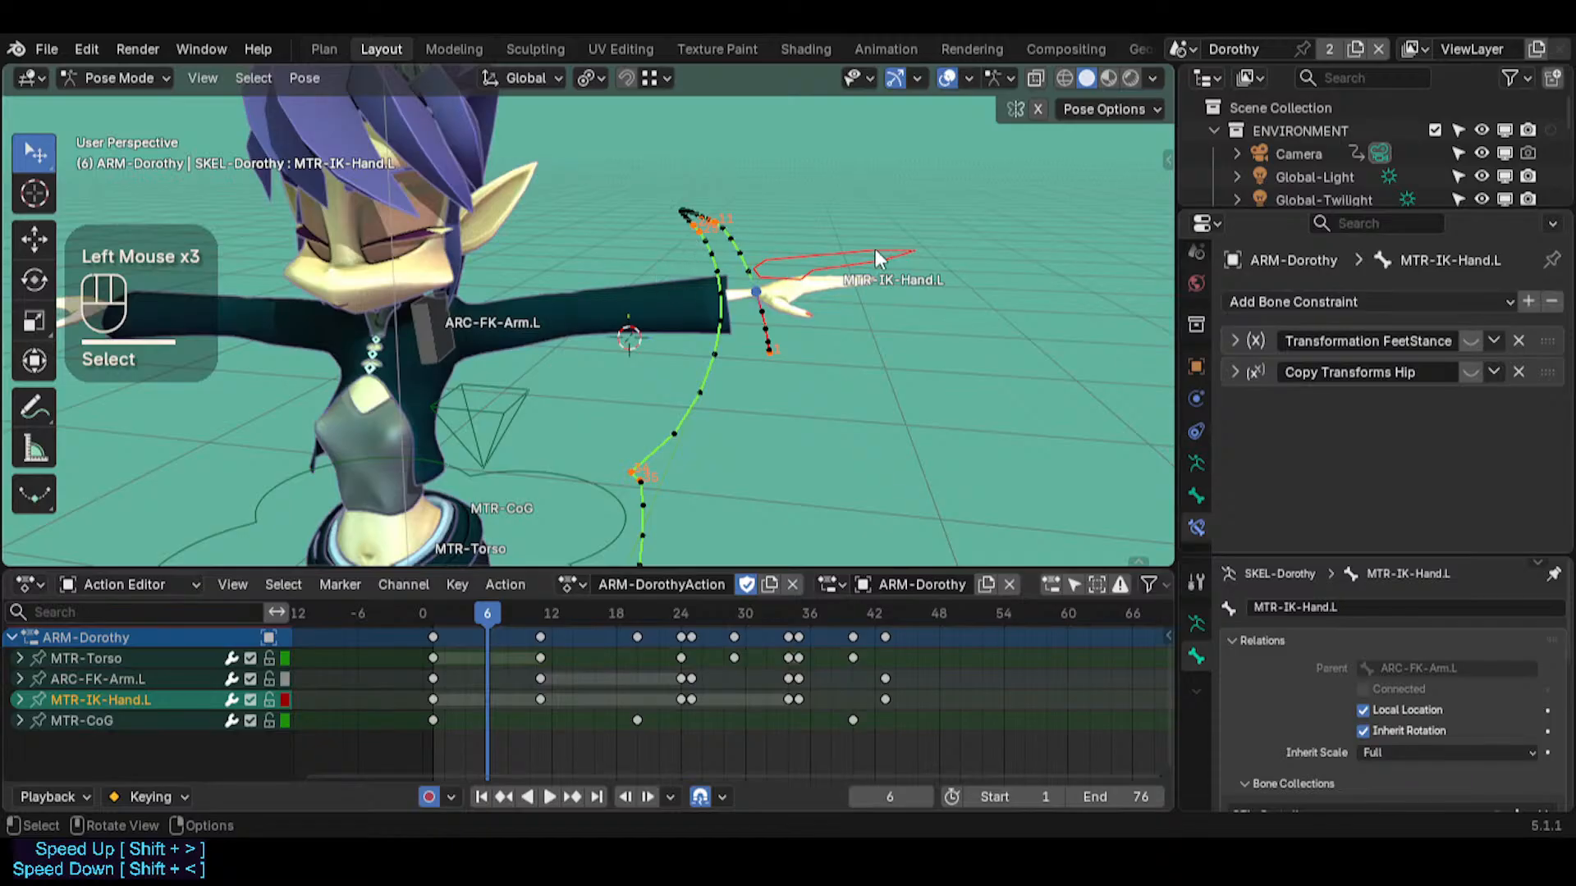
pyautogui.click(481, 414)
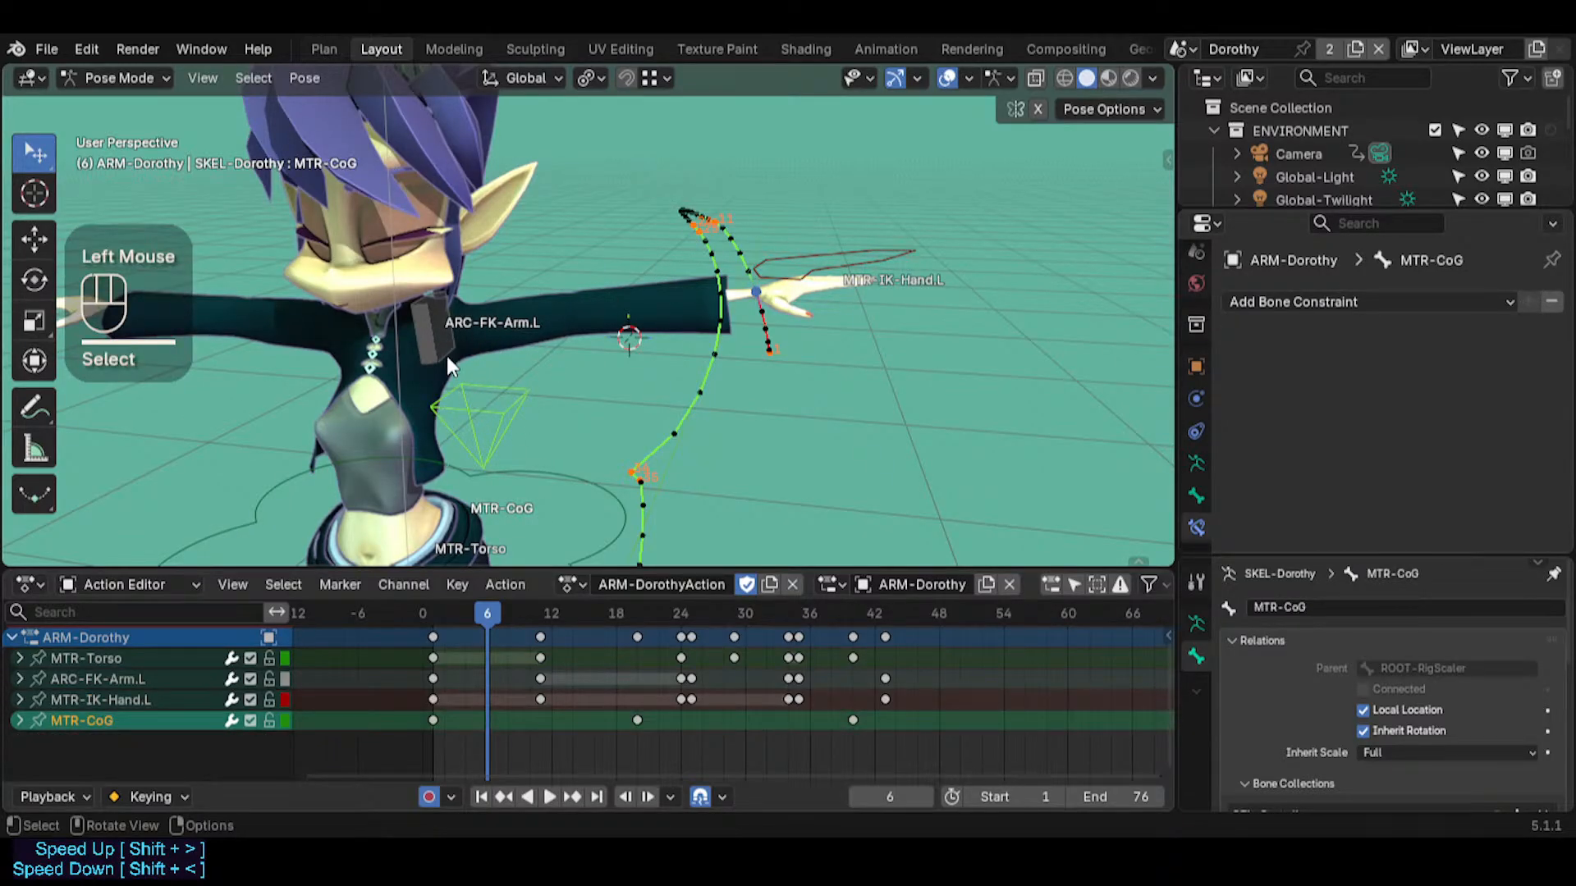
# Display the bone relationship lines and check the selected hand, arm and CoG bones with custom shapes briefly hidden
pyautogui.hotkey('ctrl', '2')
pyautogui.click(819, 277)
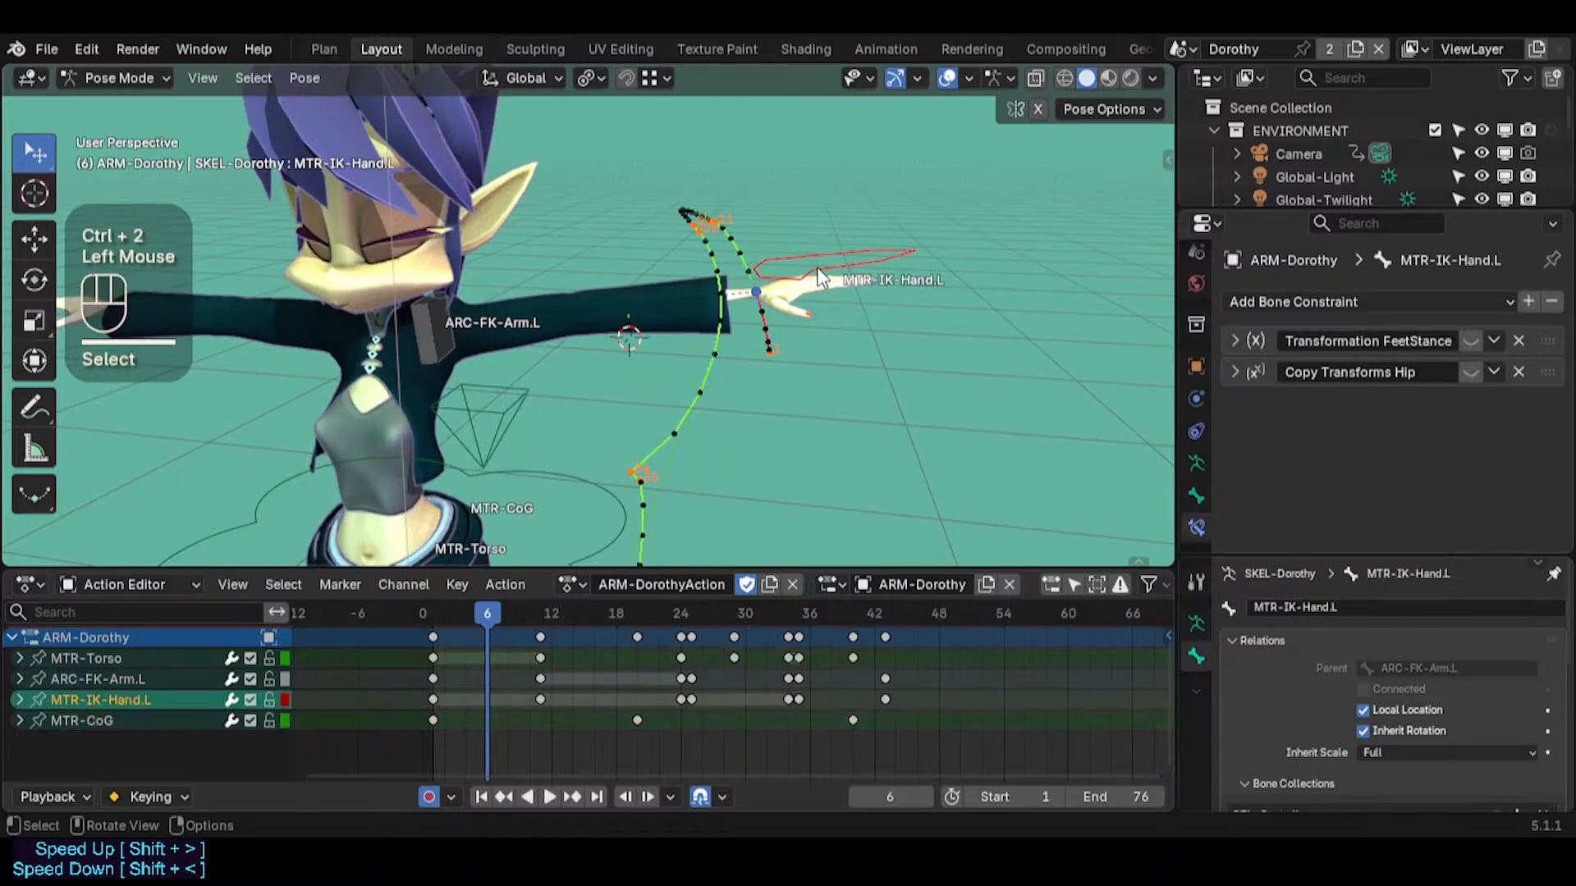
pyautogui.keyDown('shift'); pyautogui.click(423, 322); pyautogui.keyUp('shift')
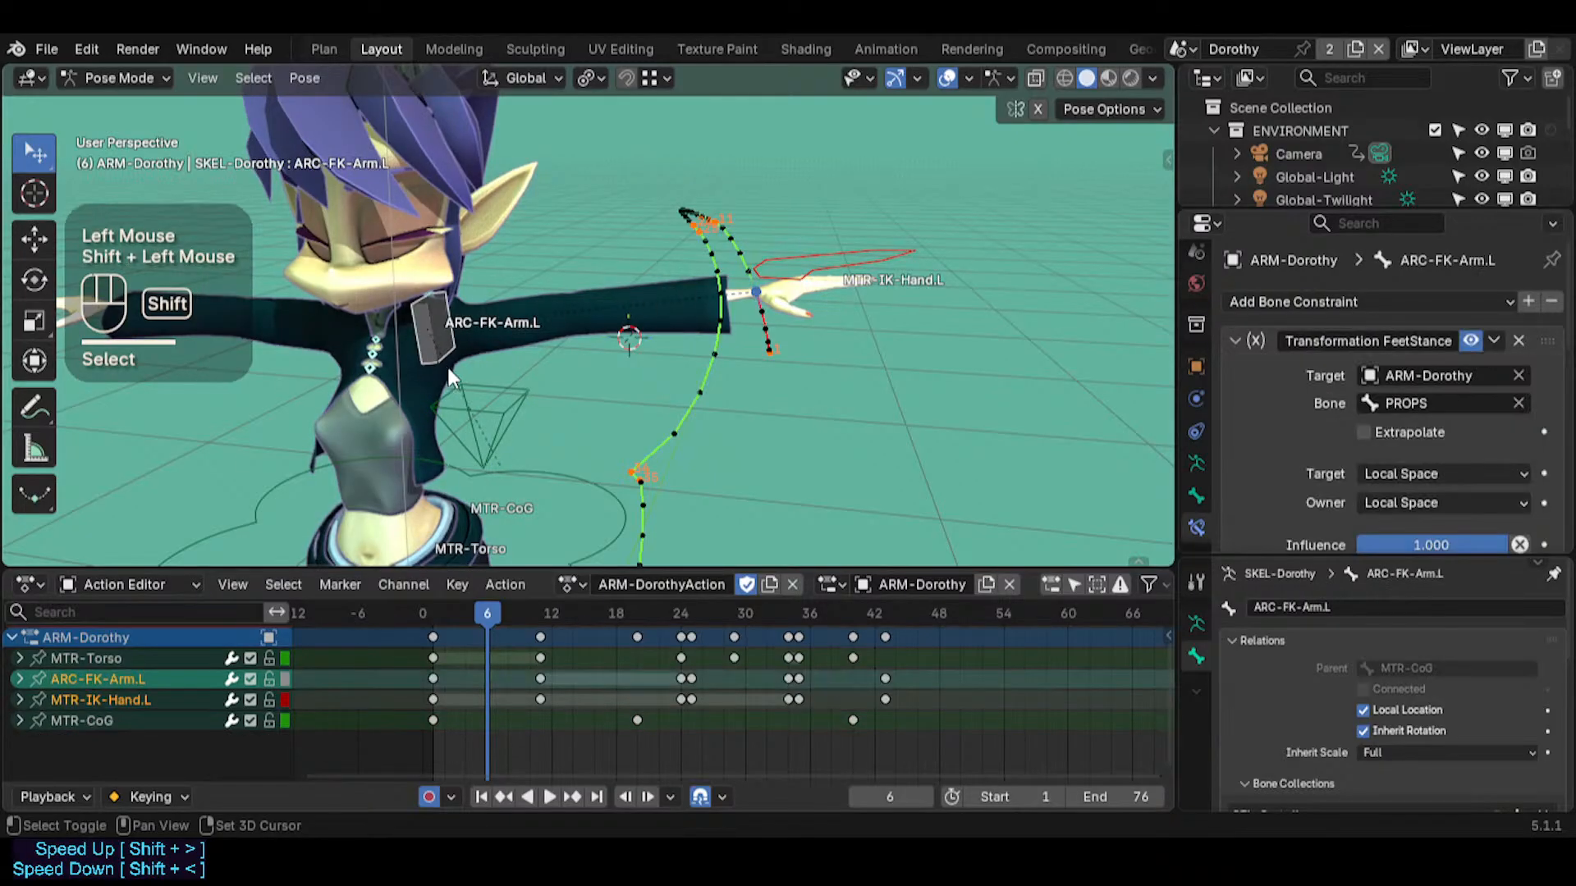
pyautogui.keyDown('shift'); pyautogui.click(491, 419); pyautogui.keyUp('shift')
pyautogui.hotkey('ctrl', '4')
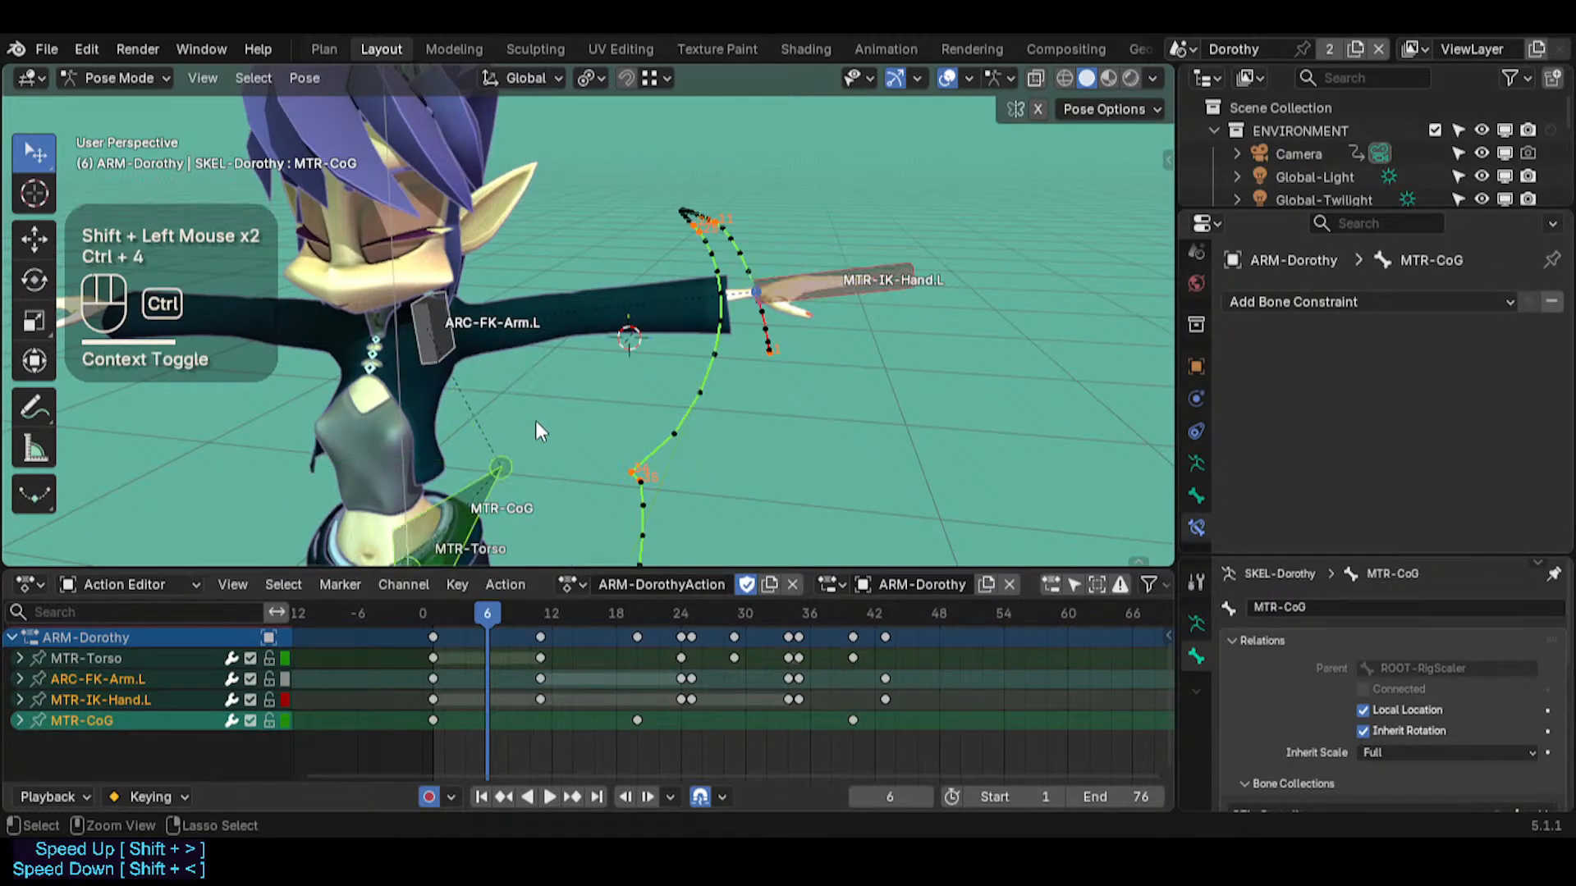
pyautogui.press('ctrl')
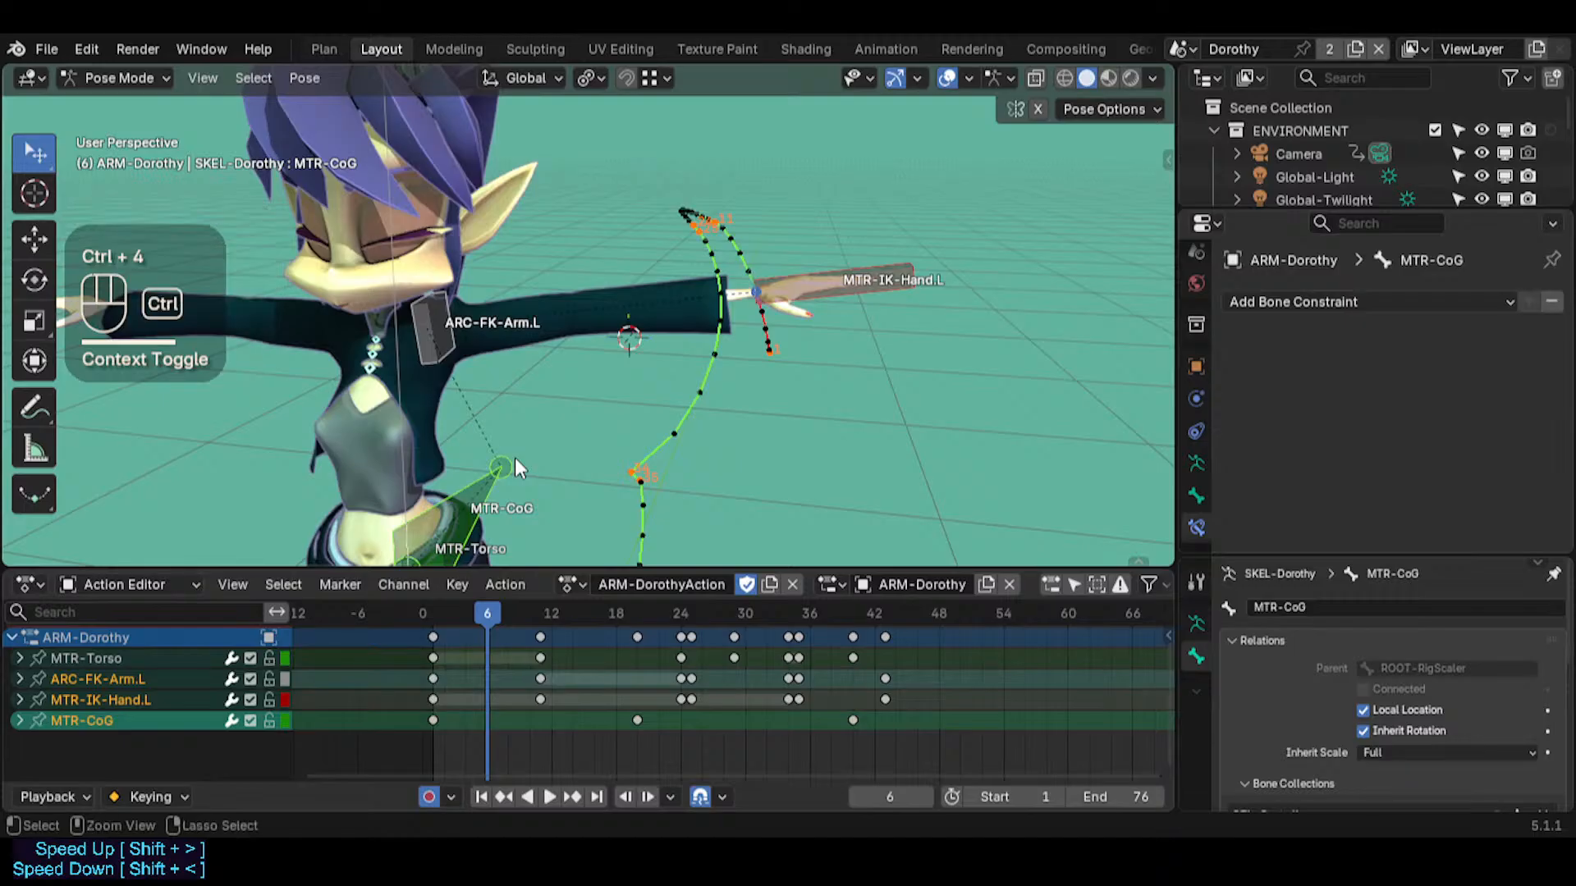
pyautogui.hotkey('ctrl', '4')
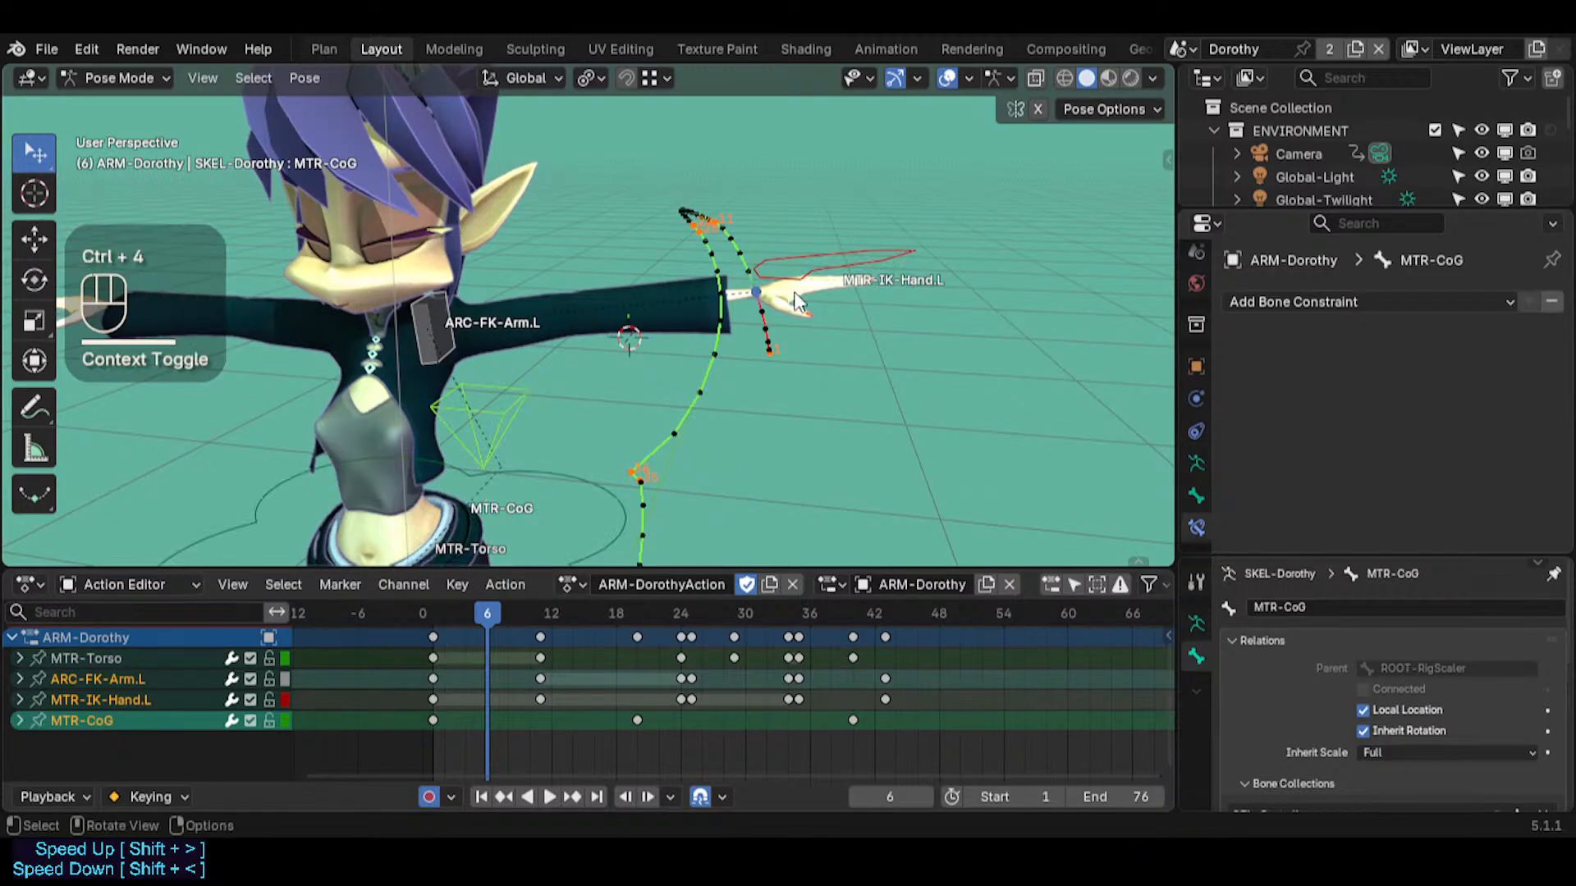
# Widen the properties editor and check ARC-FK-Arm.L's Transformation FeetStance constraint by switching it off and back on
pyautogui.click(510, 400)
pyautogui.click(469, 321)
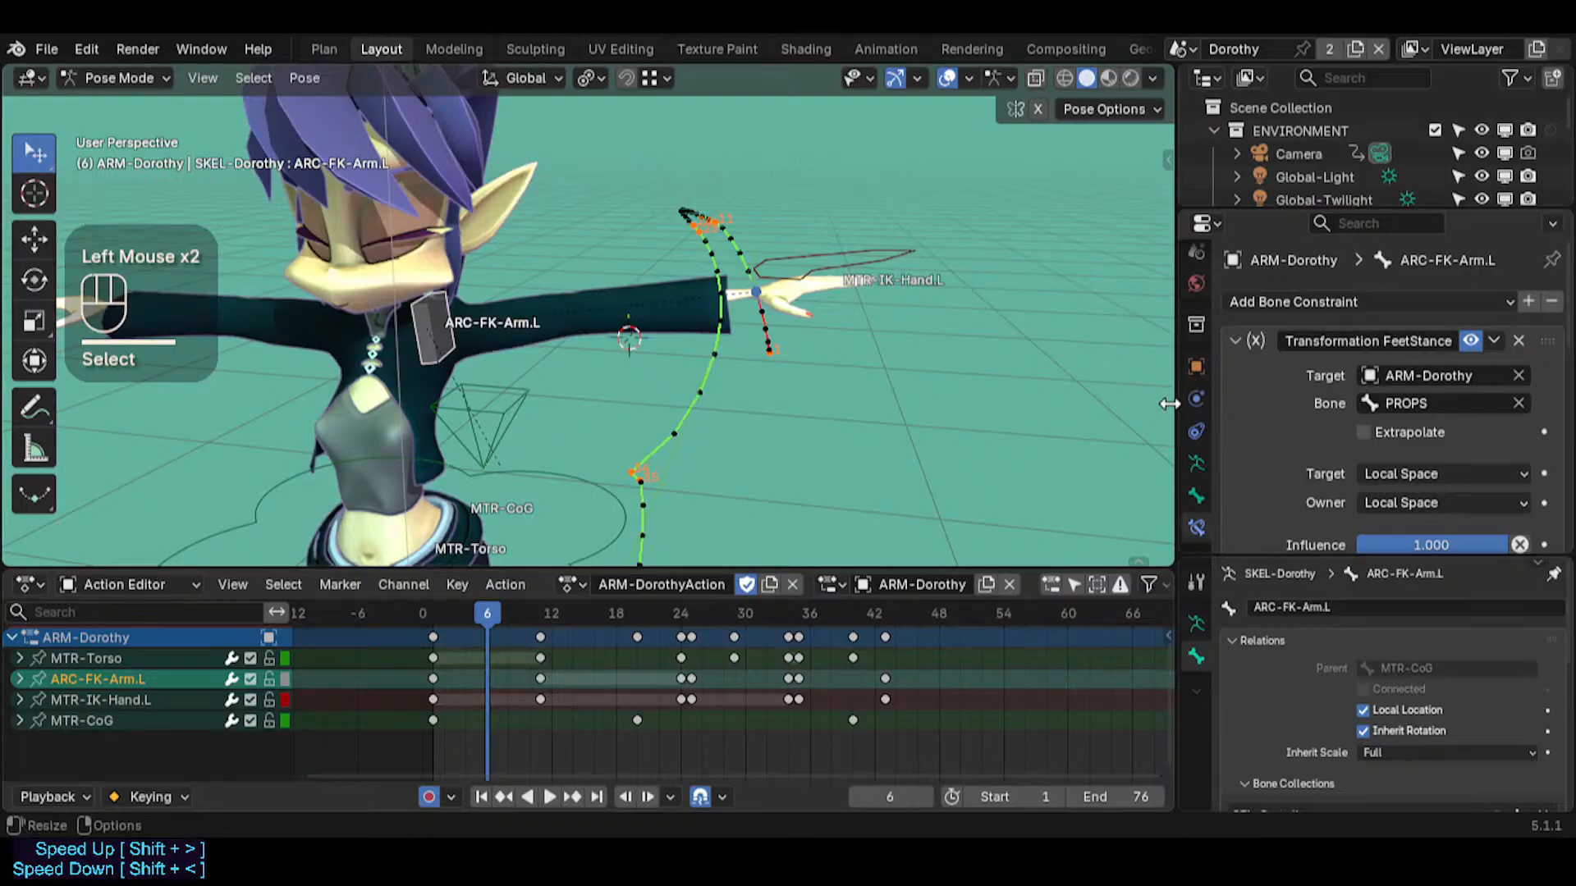
pyautogui.moveTo(1175, 403); pyautogui.dragTo(1057, 390)
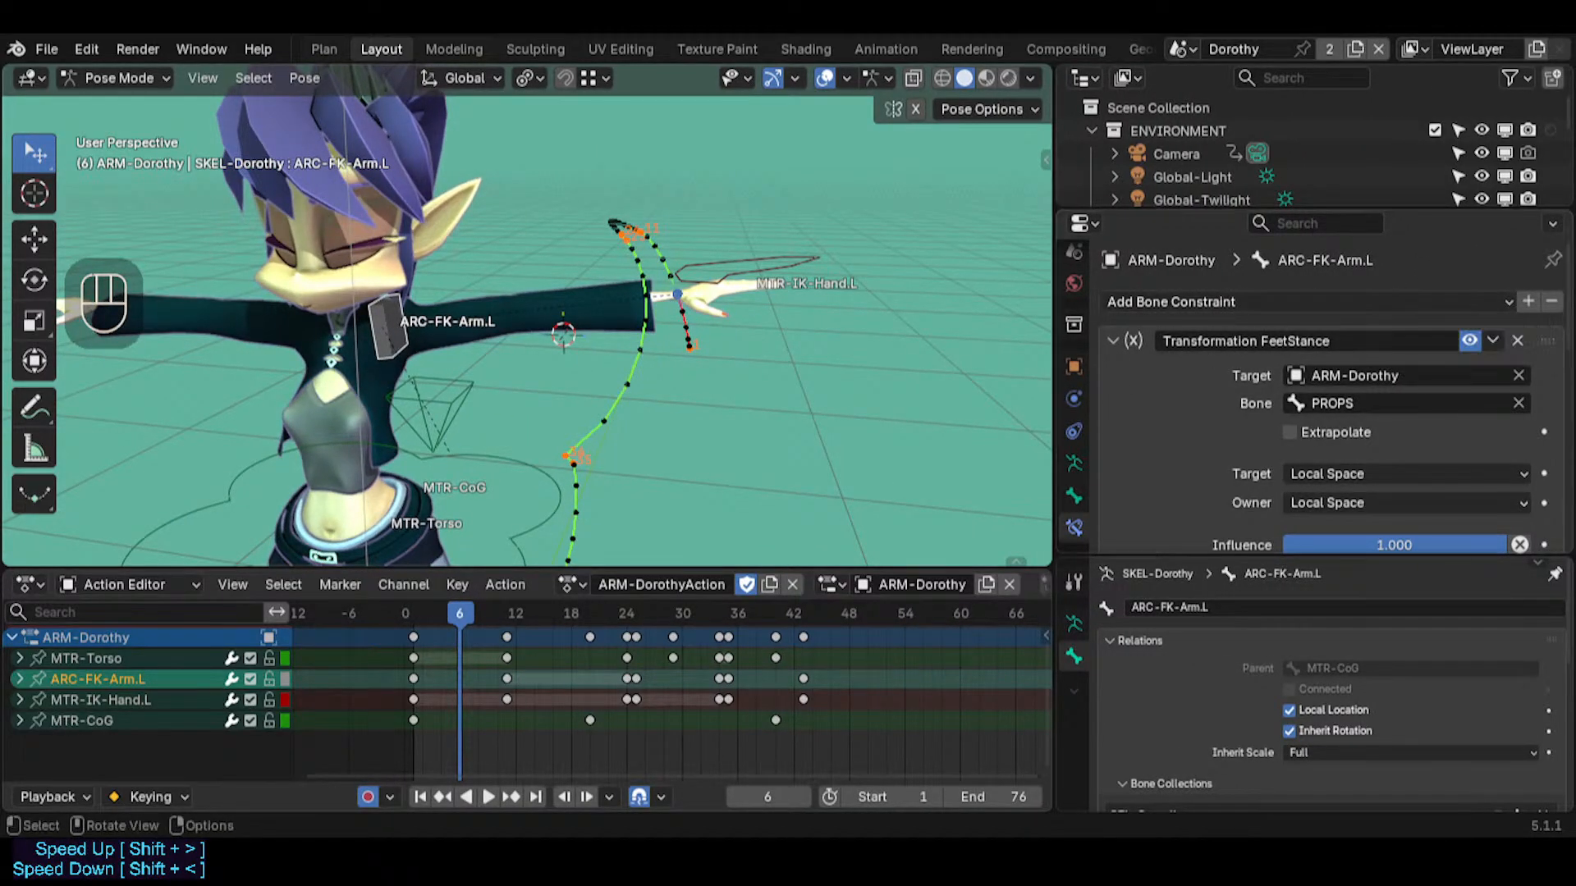
pyautogui.click(1469, 341)
pyautogui.click(1471, 341)
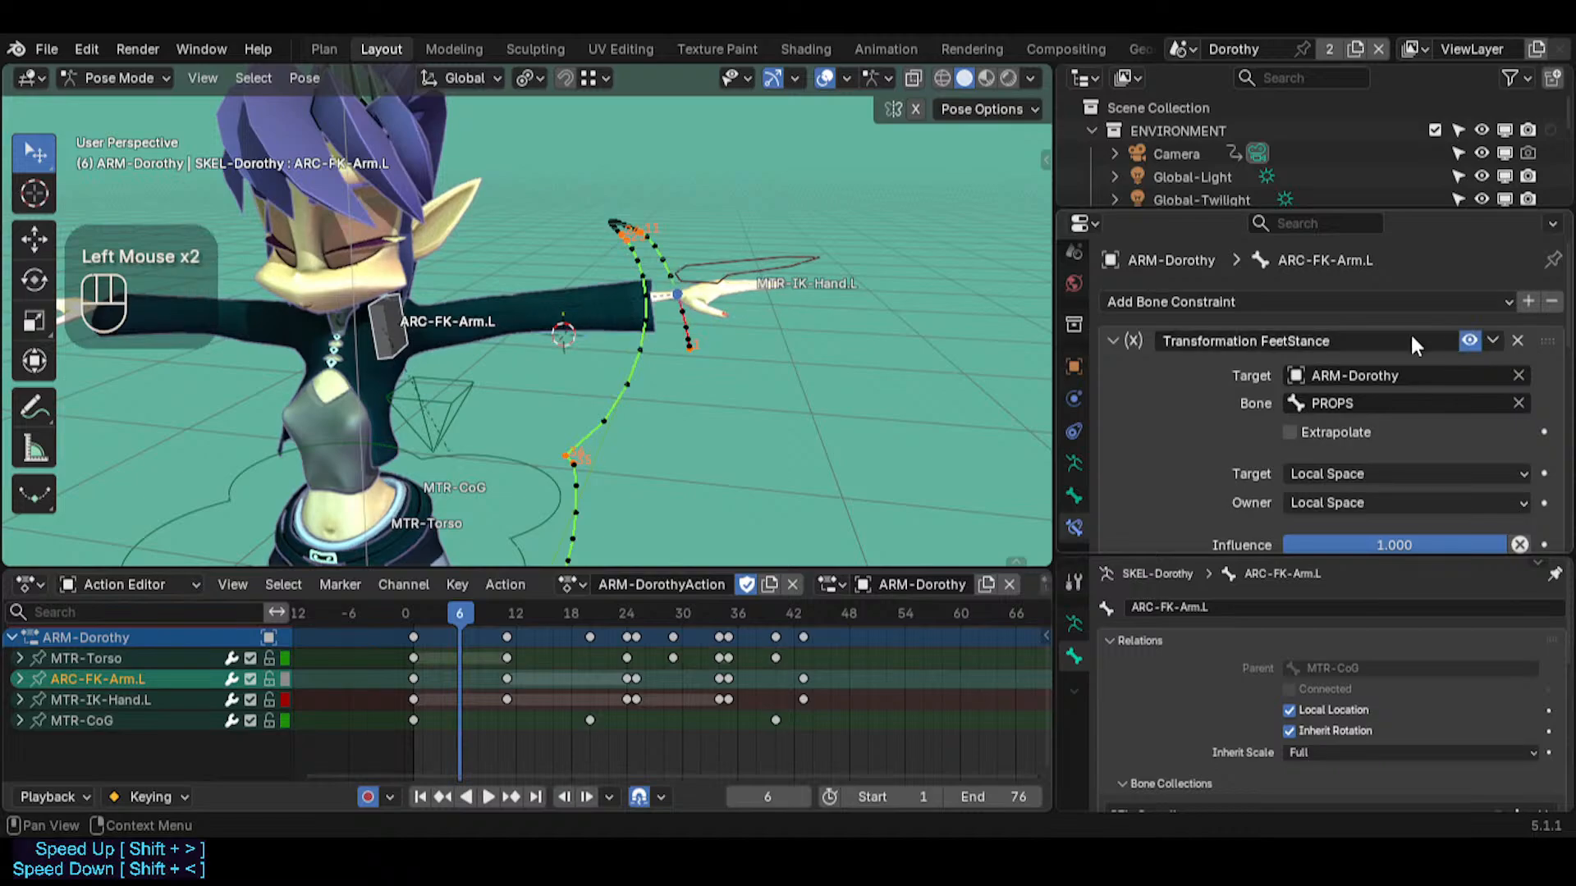
pyautogui.hotkey('shift', '`')
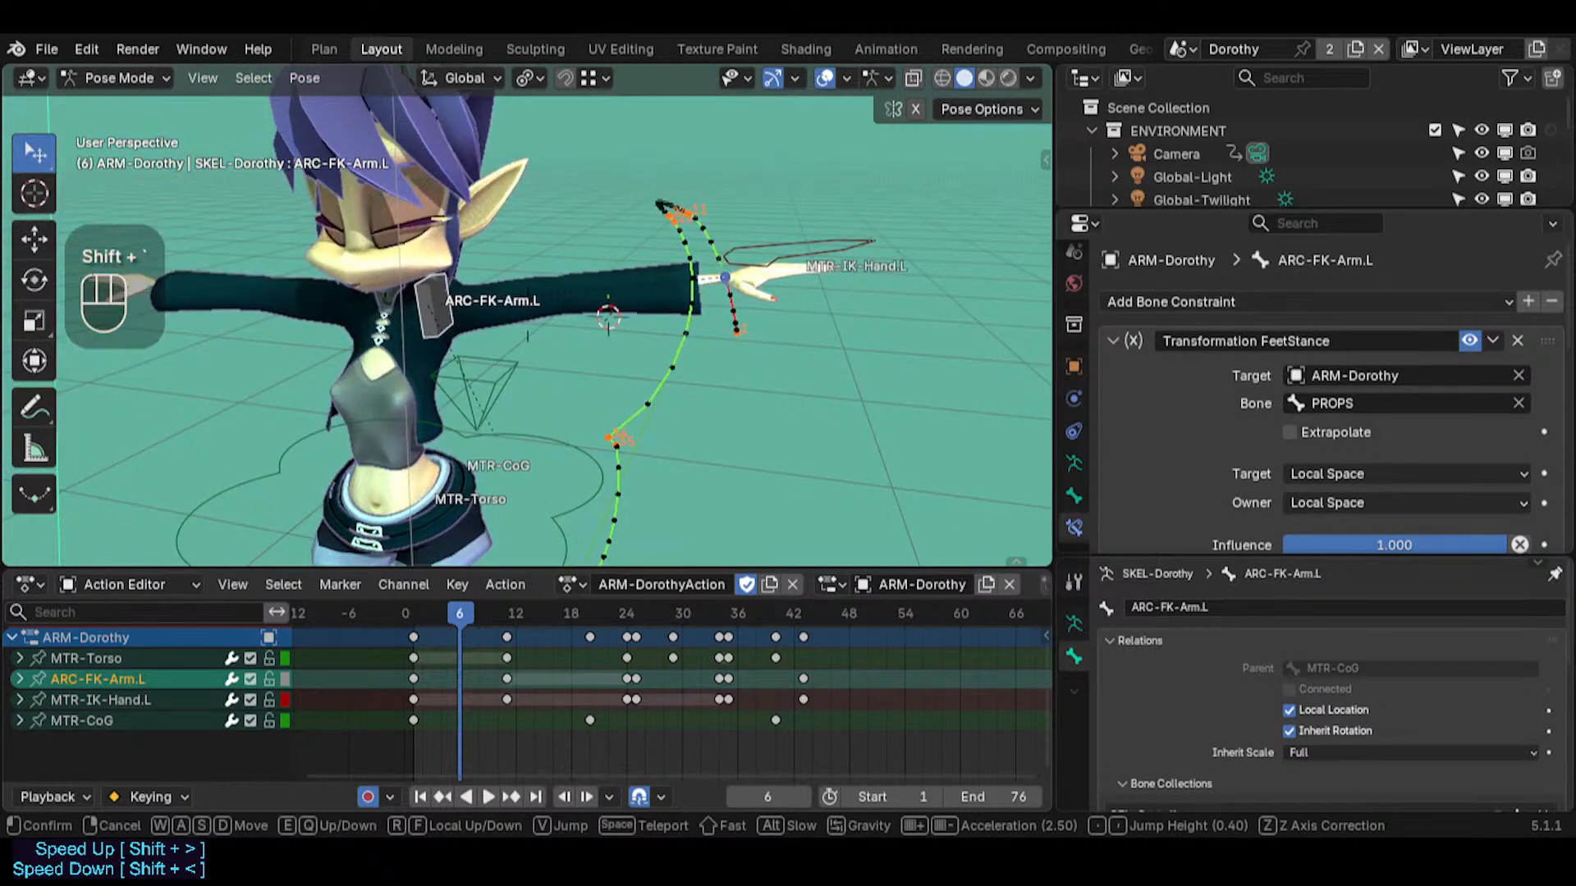
pyautogui.click(606, 427)
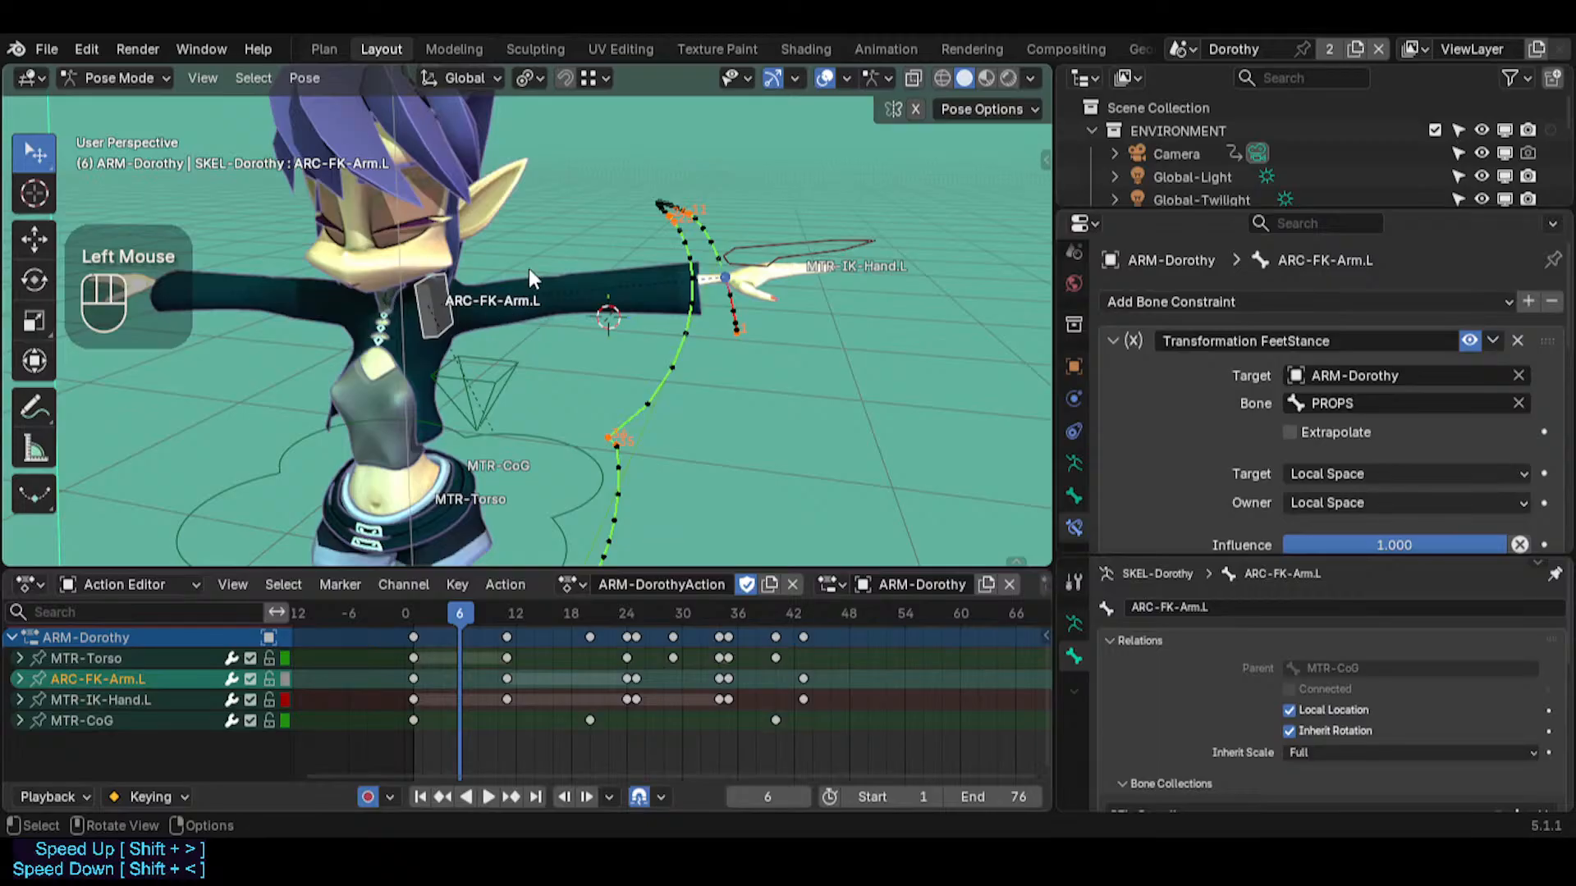
# Expand the Copy Transforms Hip constraint on MTR-IK-Hand.L and enlarge the properties editor to examine its settings
pyautogui.click(780, 262)
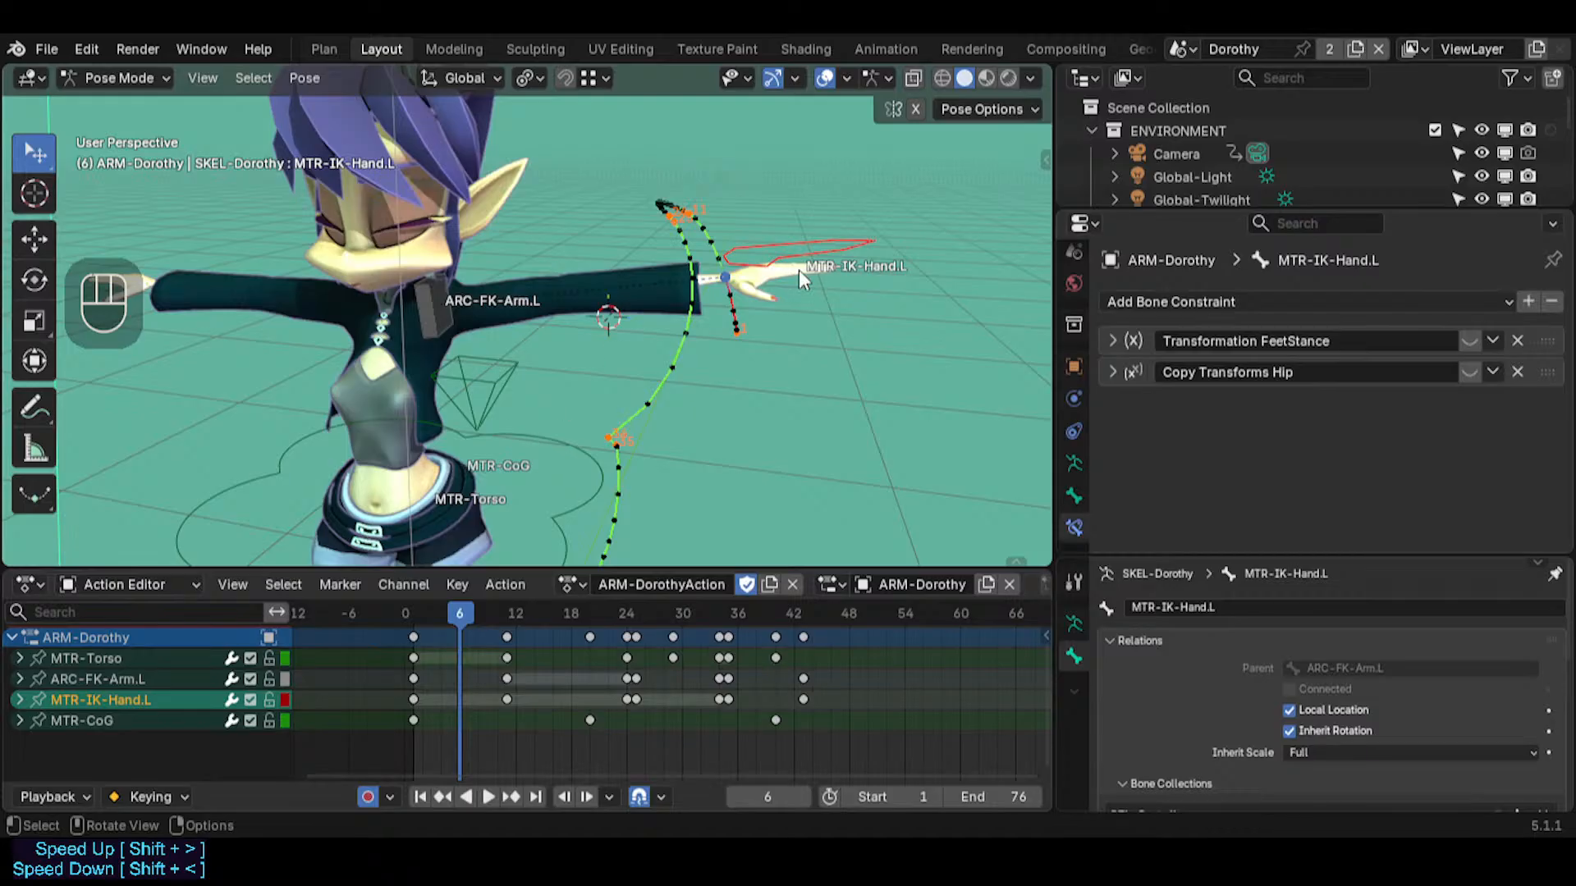
pyautogui.click(1115, 371)
pyautogui.scroll(-2, 1175, 454)
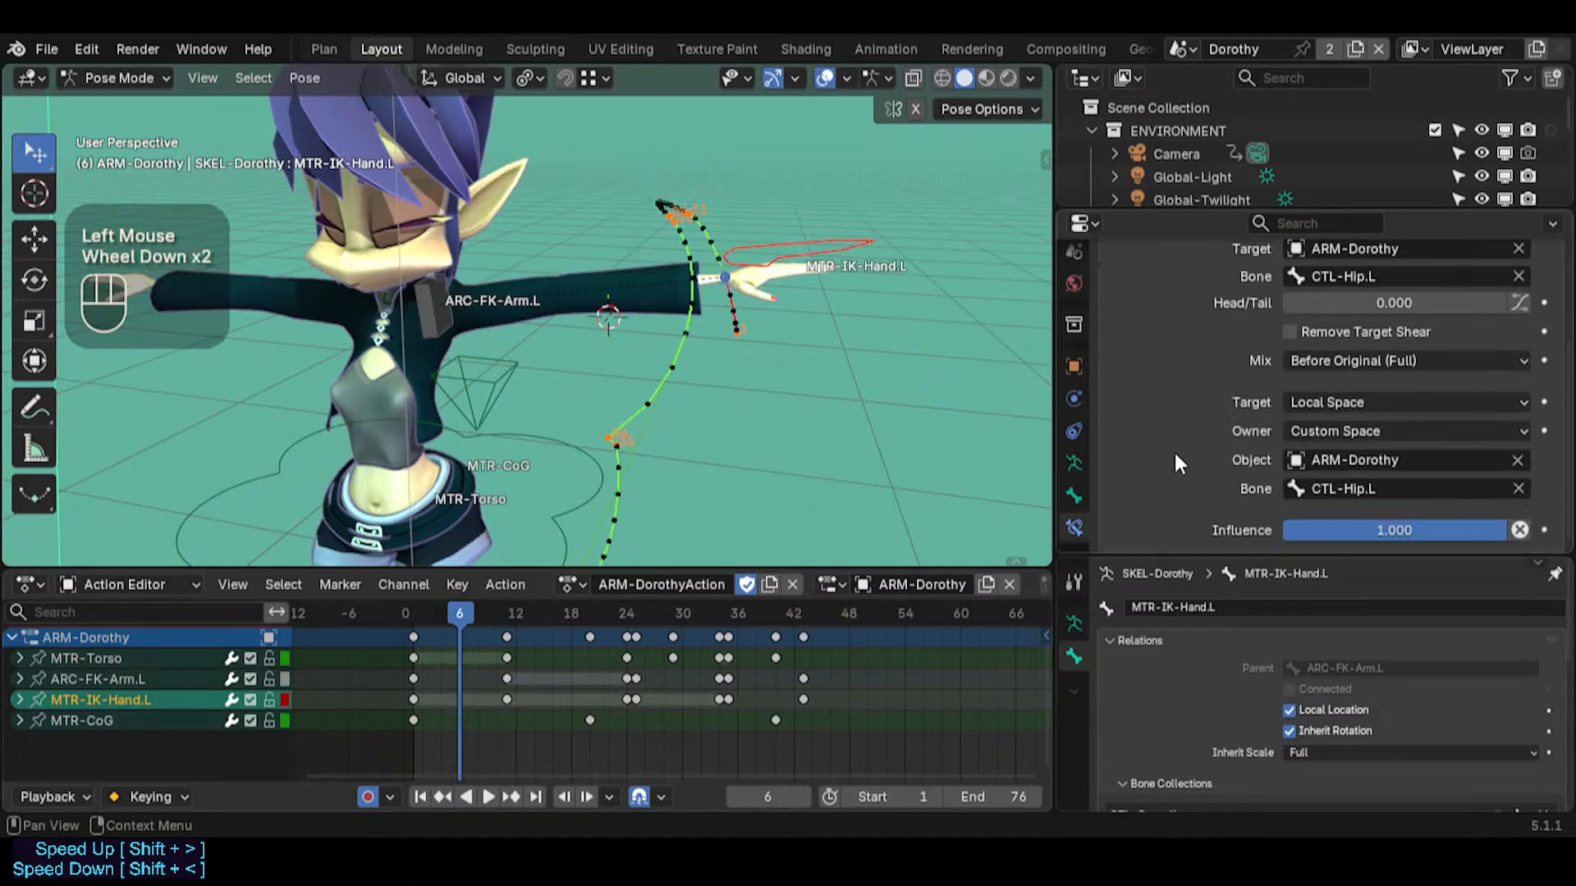
pyautogui.scroll(-2, 1190, 426)
pyautogui.scroll(2, 1177, 372)
pyautogui.scroll(-1, 1159, 391)
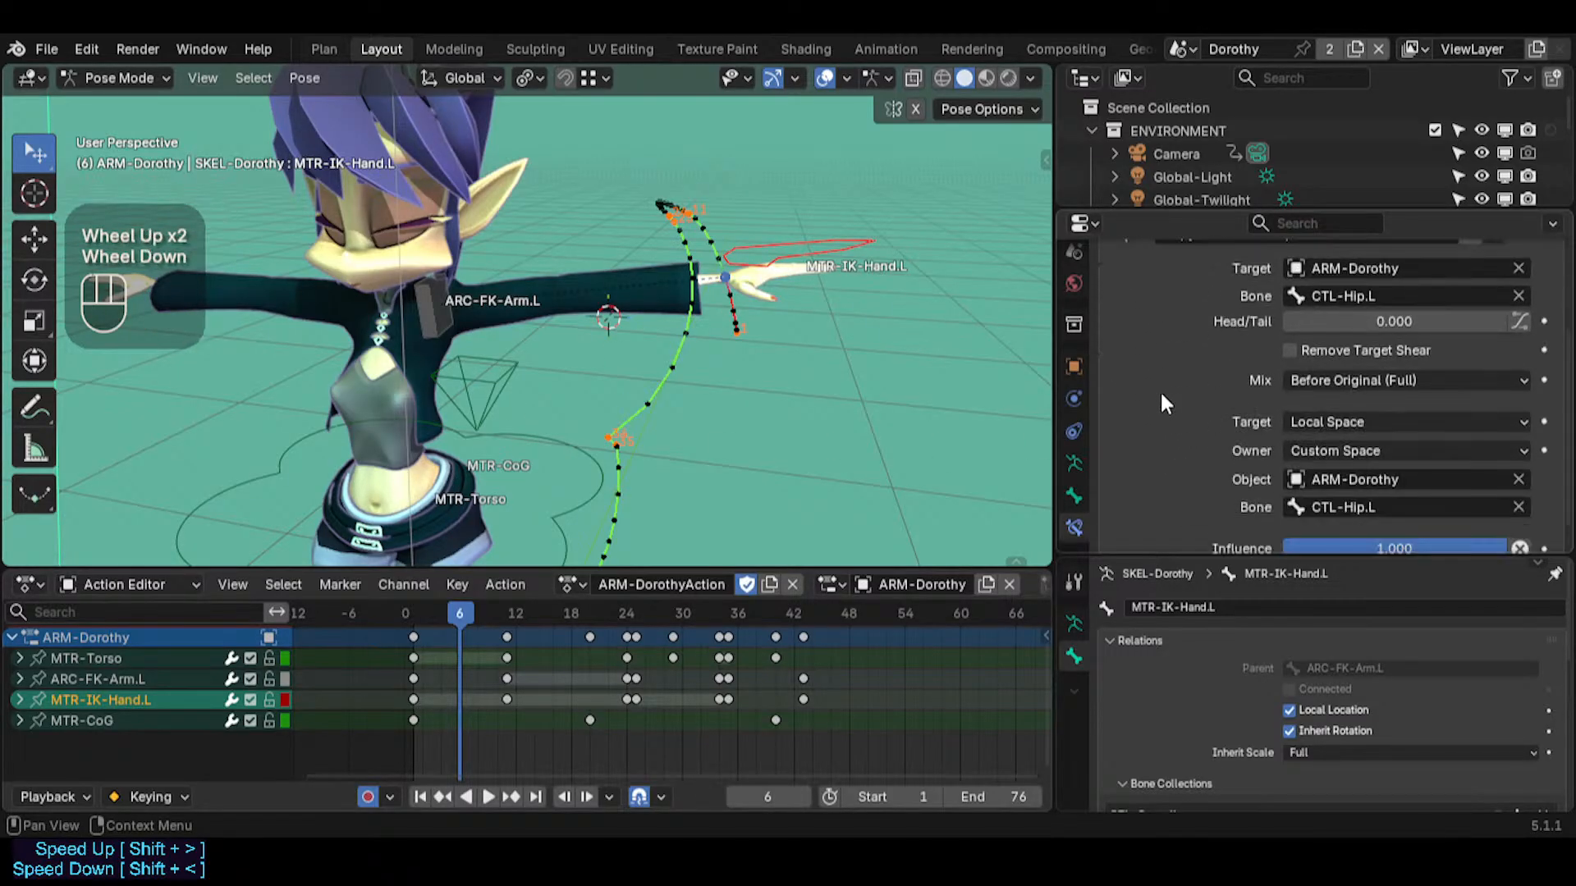
pyautogui.moveTo(1313, 208); pyautogui.dragTo(1307, 153)
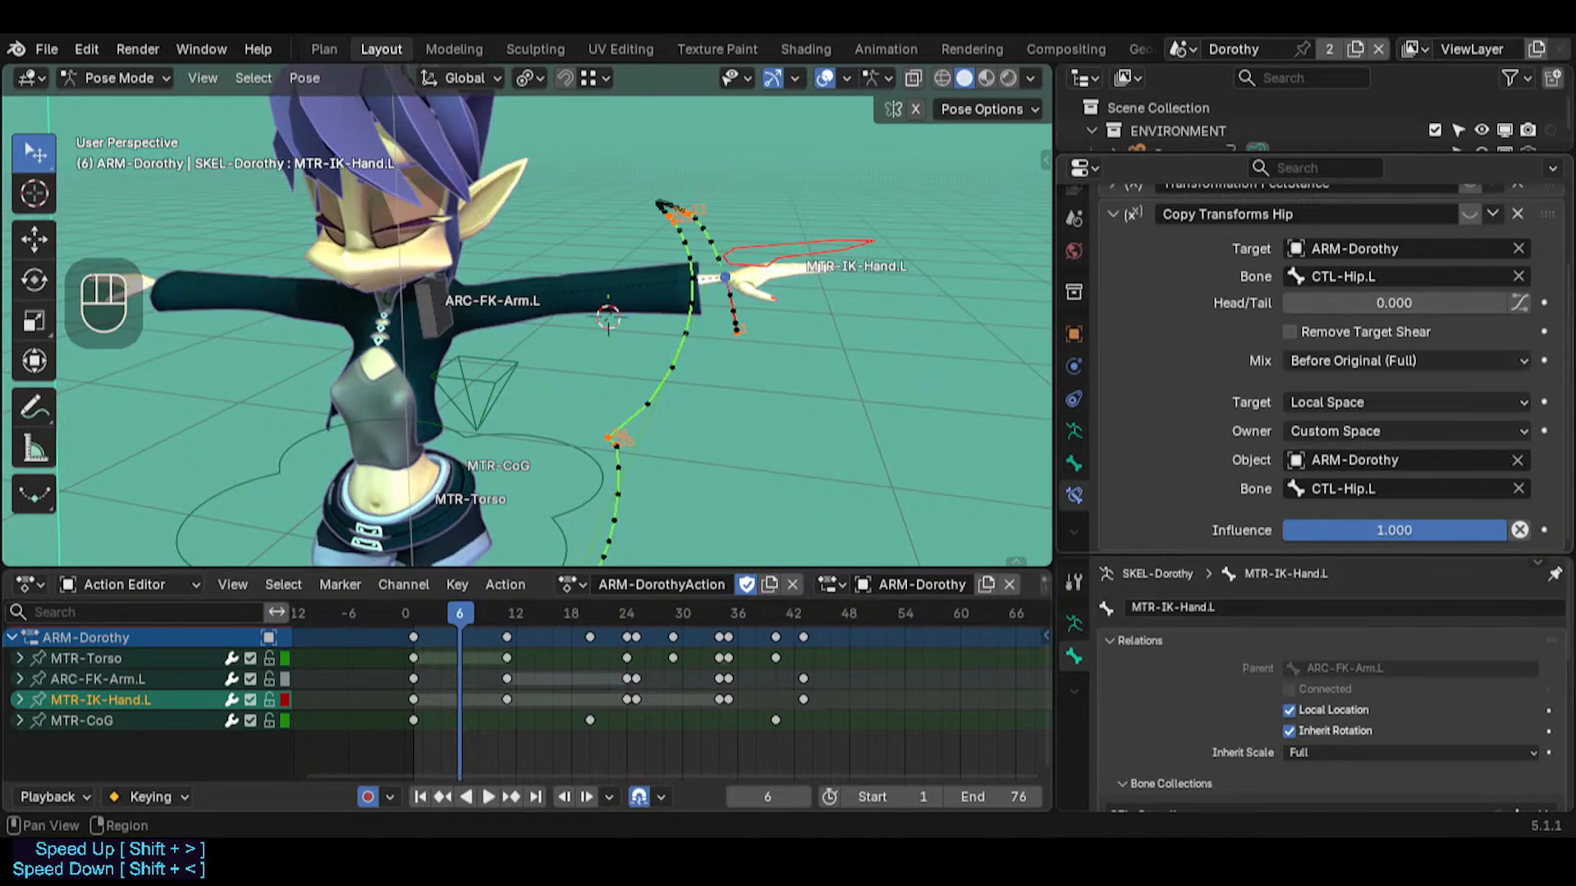
# Collapse the hand's Copy Transforms Hip constraint and select the ARC-FK-Arm.L bone
pyautogui.click(1114, 213)
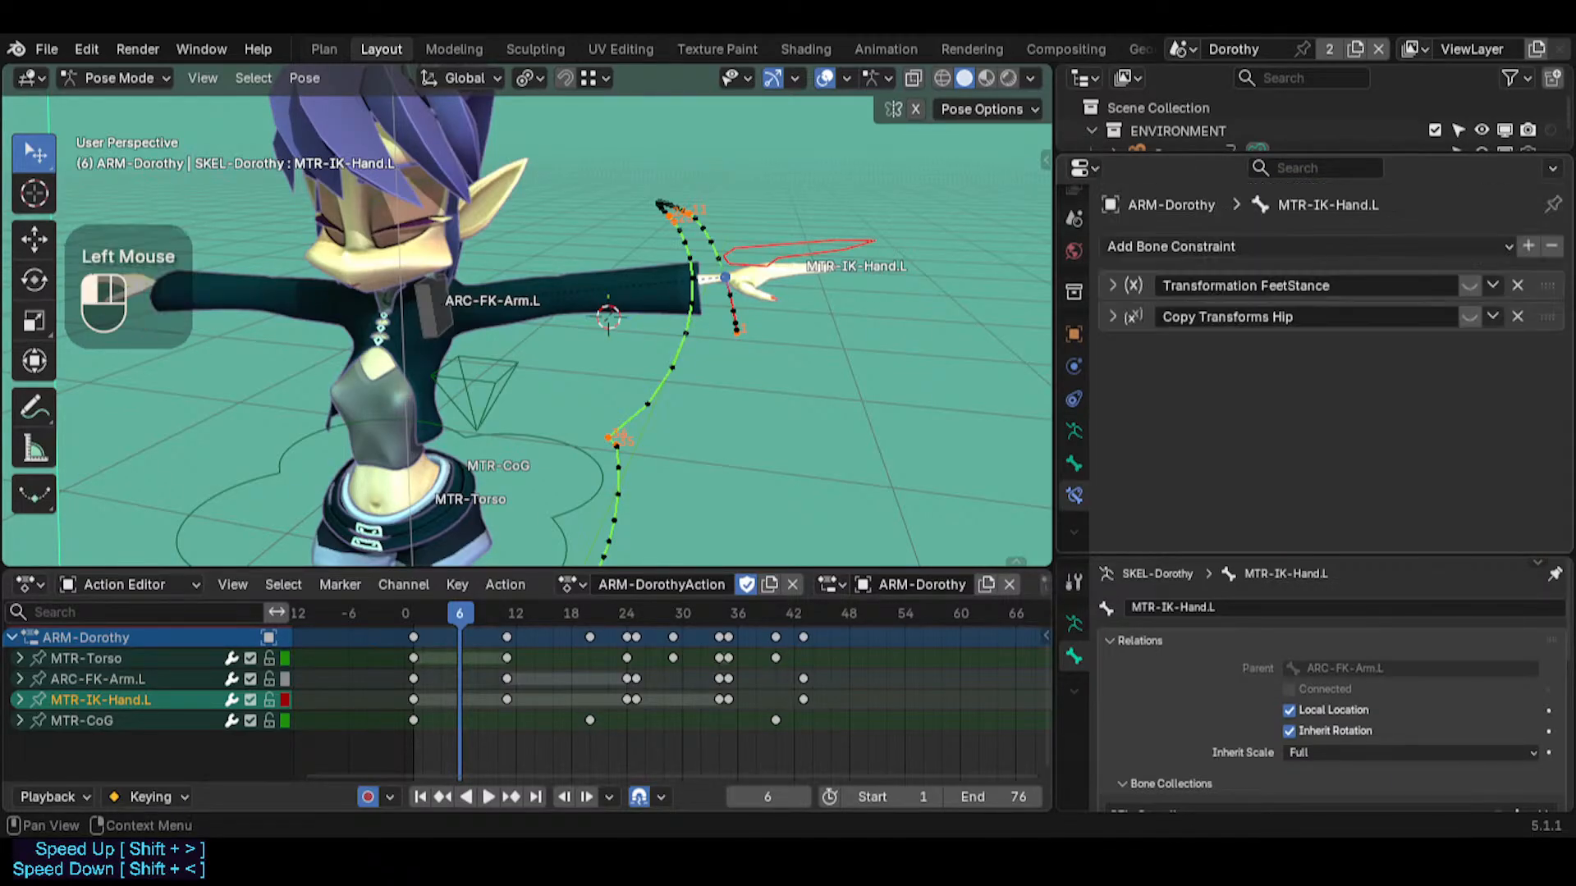
pyautogui.click(805, 238)
pyautogui.moveTo(805, 238); pyautogui.dragTo(542, 326, button='middle')
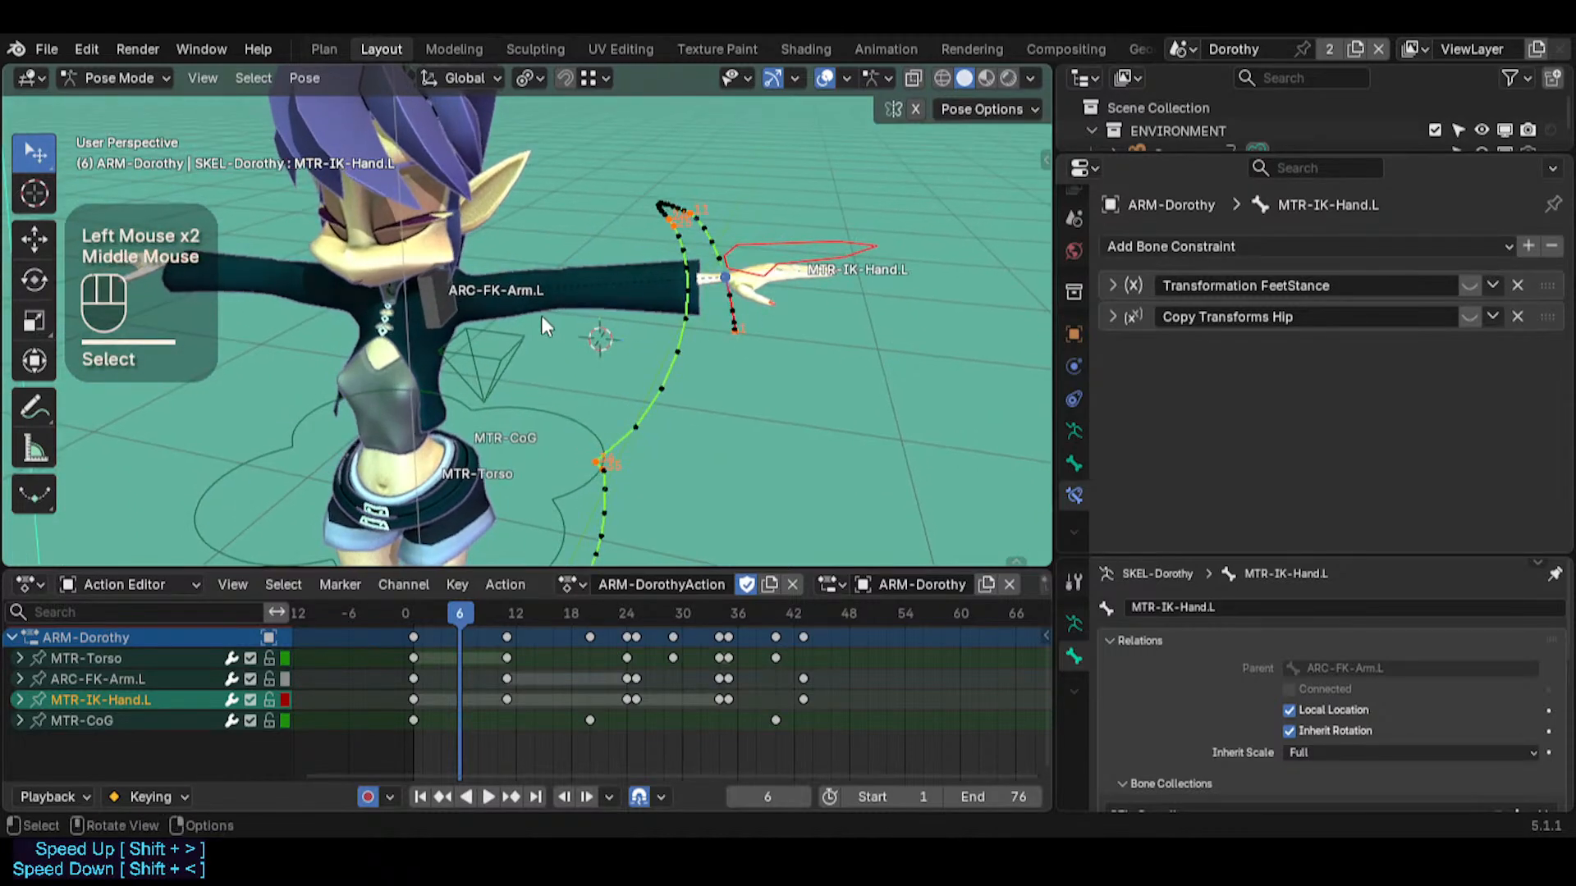
pyautogui.click(441, 288)
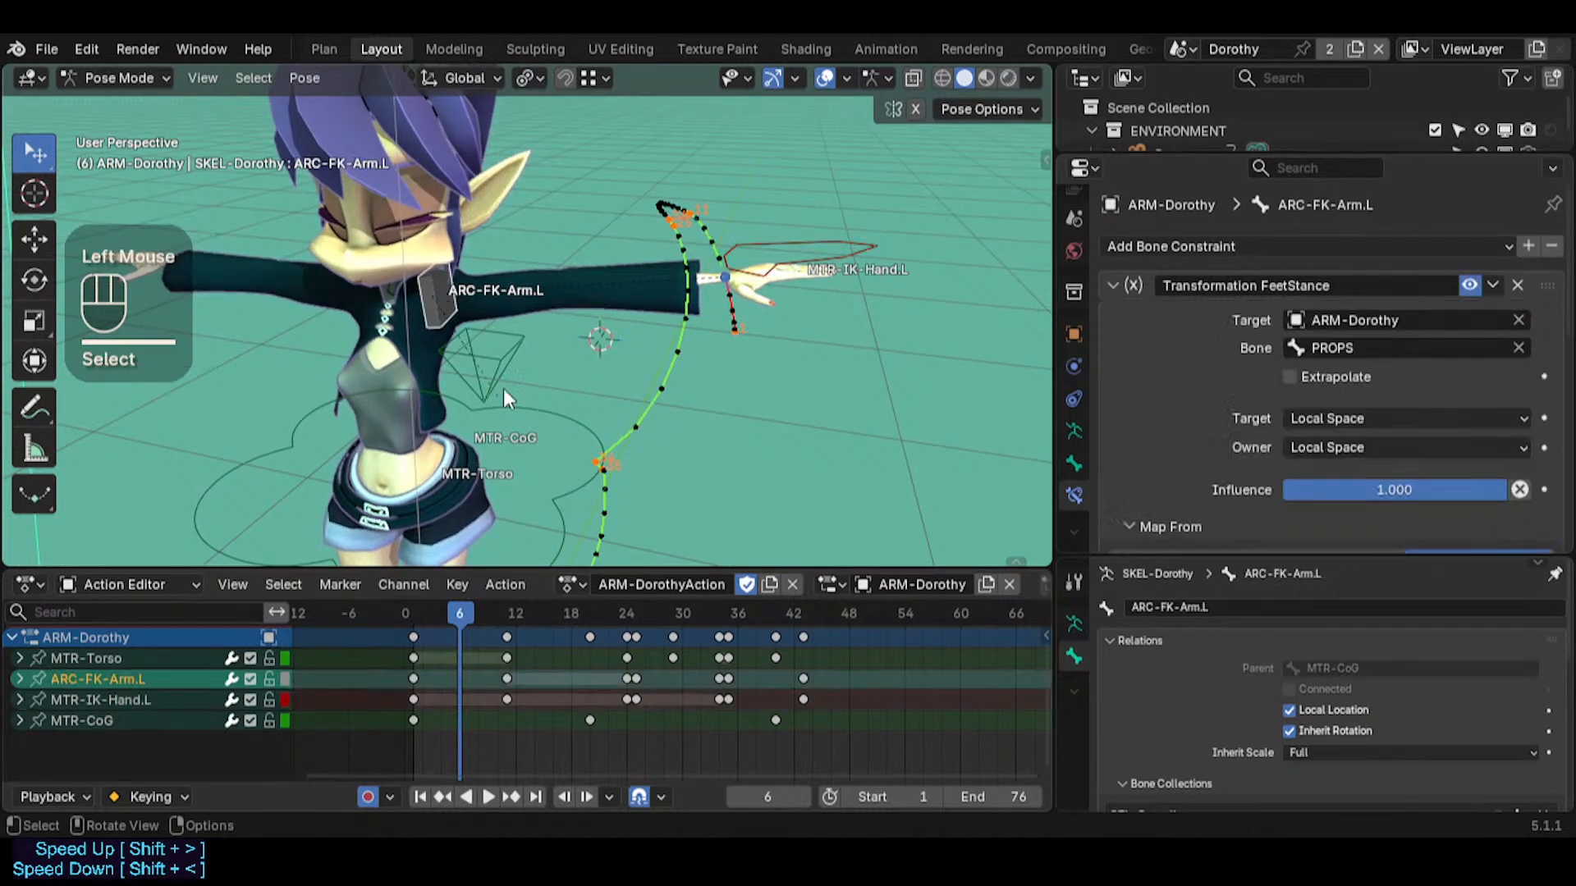
# Scrub the animation forward to frame 29 and back to frame 20, examining the hand's motion path from several angles
pyautogui.moveTo(446, 611); pyautogui.dragTo(648, 614)
pyautogui.moveTo(644, 423); pyautogui.dragTo(716, 283, button='middle')
pyautogui.moveTo(730, 212); pyautogui.dragTo(805, 248, button='middle')
pyautogui.moveTo(645, 613); pyautogui.dragTo(673, 614)
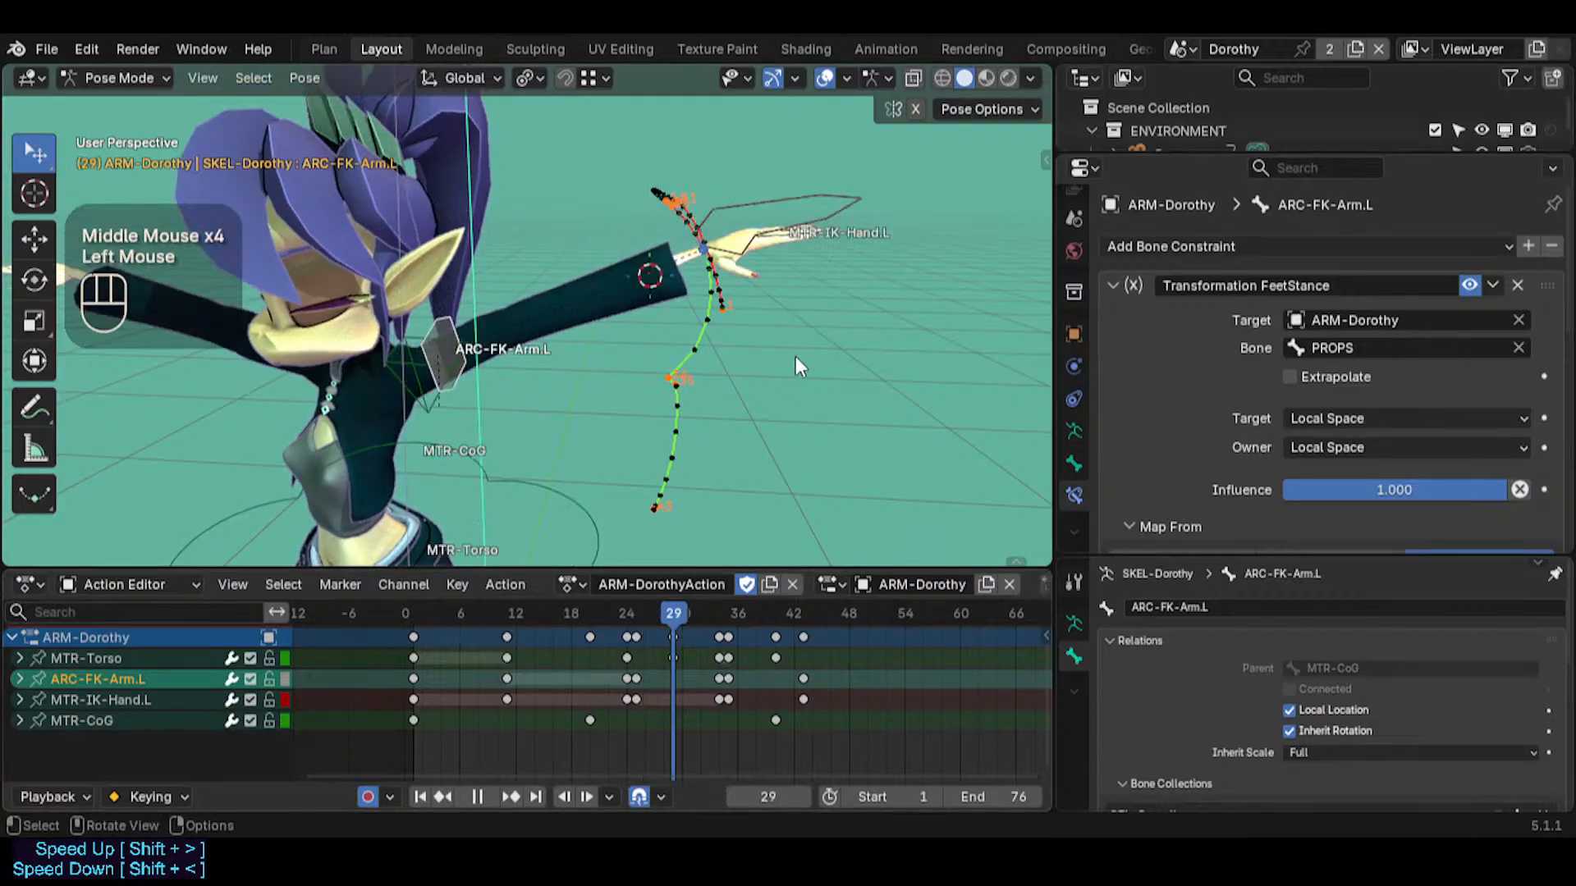
pyautogui.moveTo(795, 357); pyautogui.dragTo(563, 439, button='middle')
pyautogui.moveTo(673, 613); pyautogui.dragTo(593, 578)
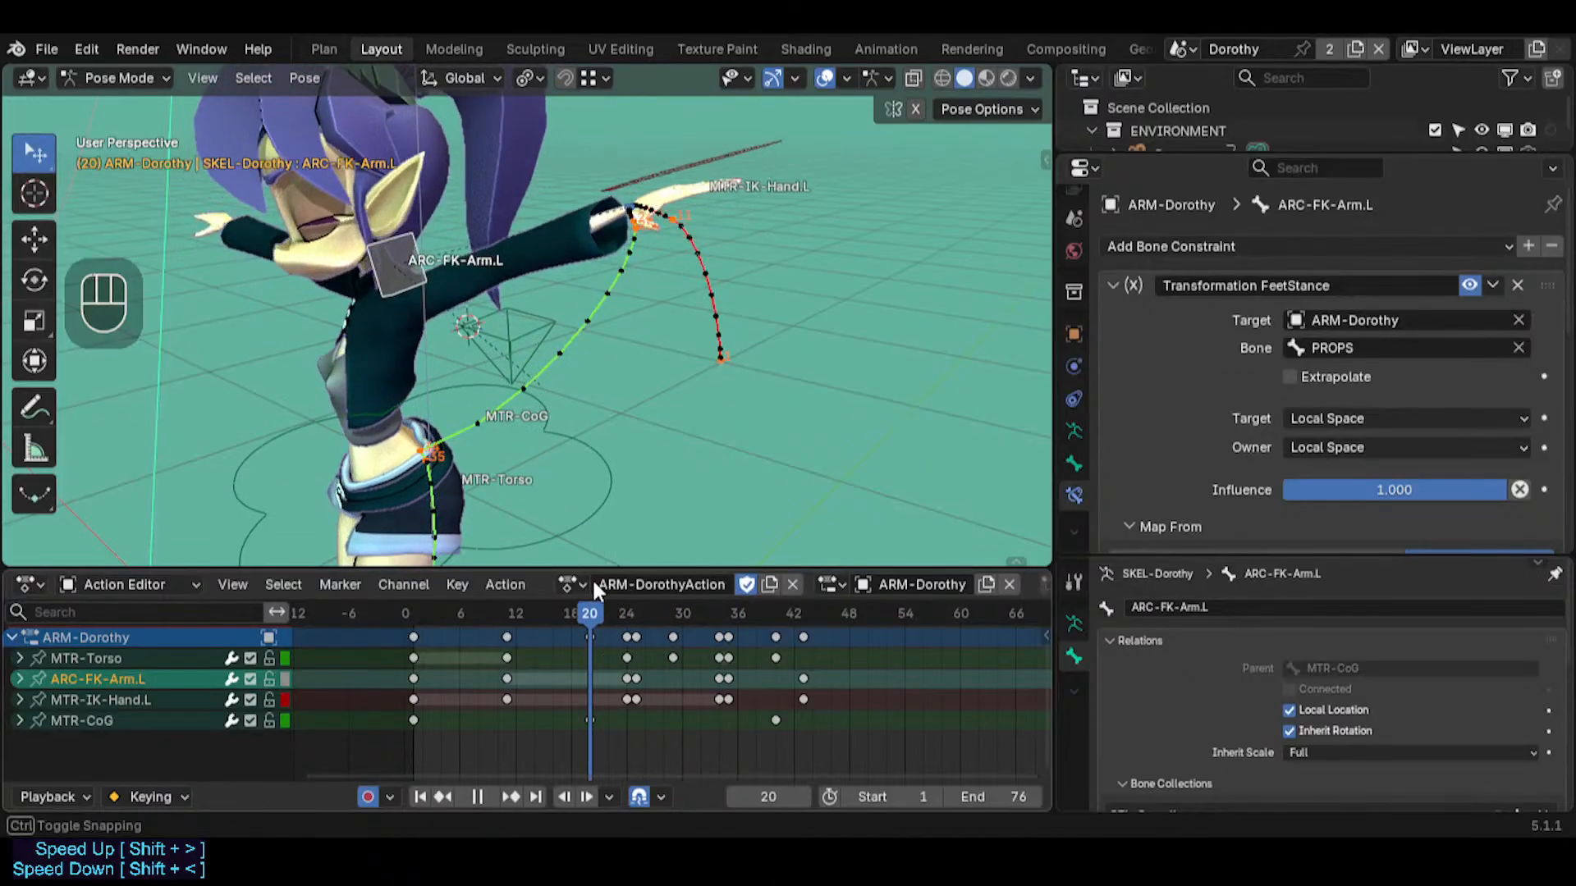
pyautogui.moveTo(574, 426); pyautogui.dragTo(625, 372, button='middle')
pyautogui.scroll(2, 626, 373)
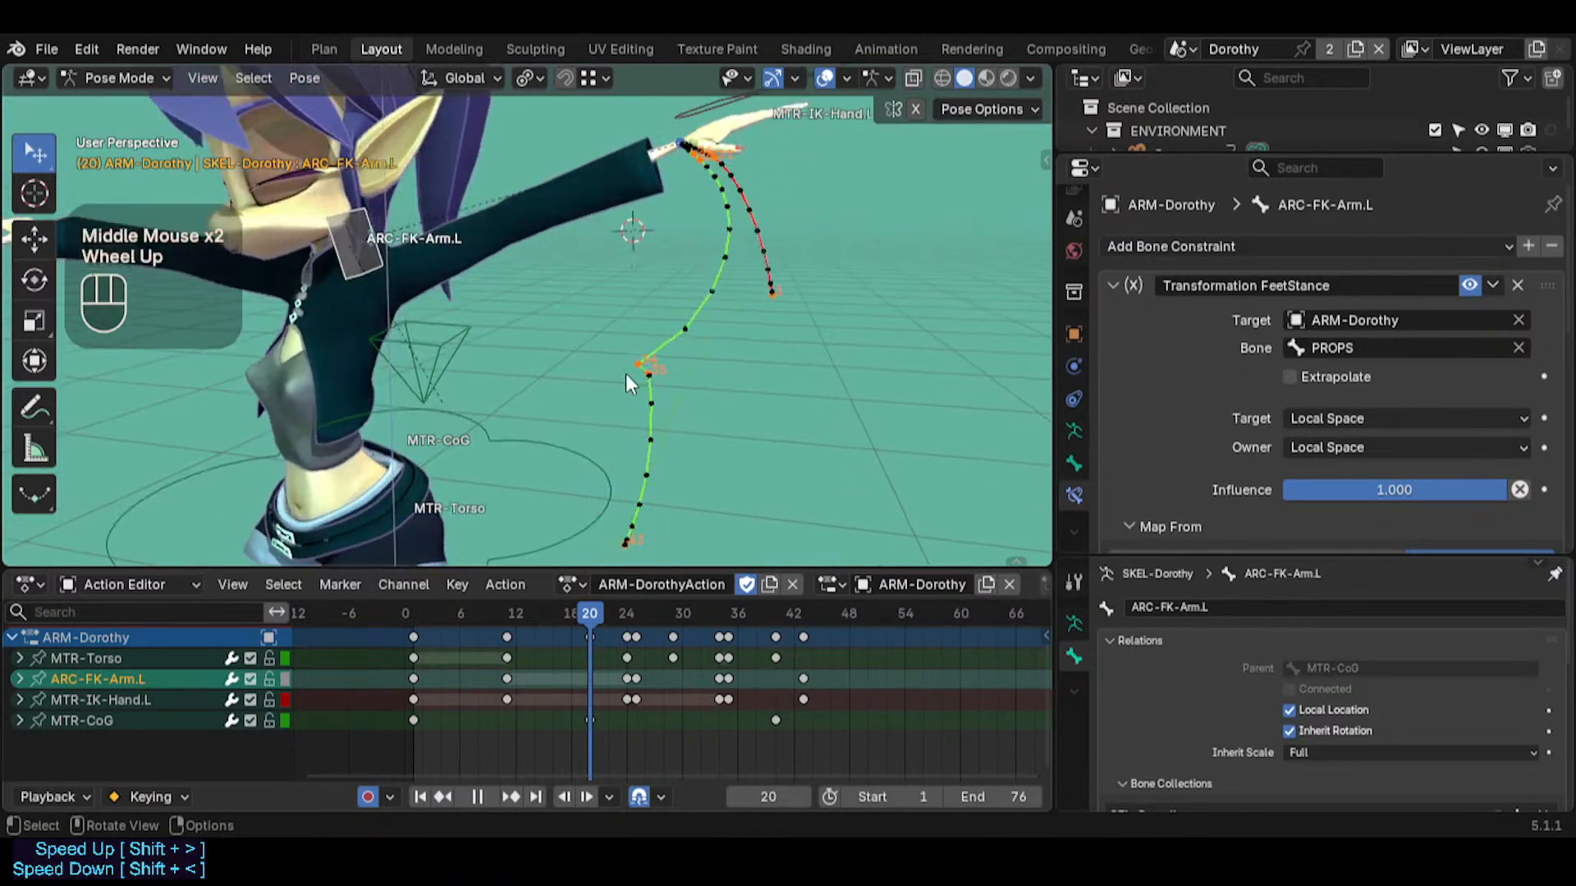
# Scrub back to frame 11 and forward again to frame 24, examining how the left hand's path relates to the body's movement
pyautogui.moveTo(598, 608); pyautogui.dragTo(692, 618)
pyautogui.moveTo(623, 493); pyautogui.dragTo(639, 186, button='middle')
pyautogui.moveTo(661, 625); pyautogui.dragTo(506, 609)
pyautogui.moveTo(497, 533); pyautogui.dragTo(719, 369, button='middle')
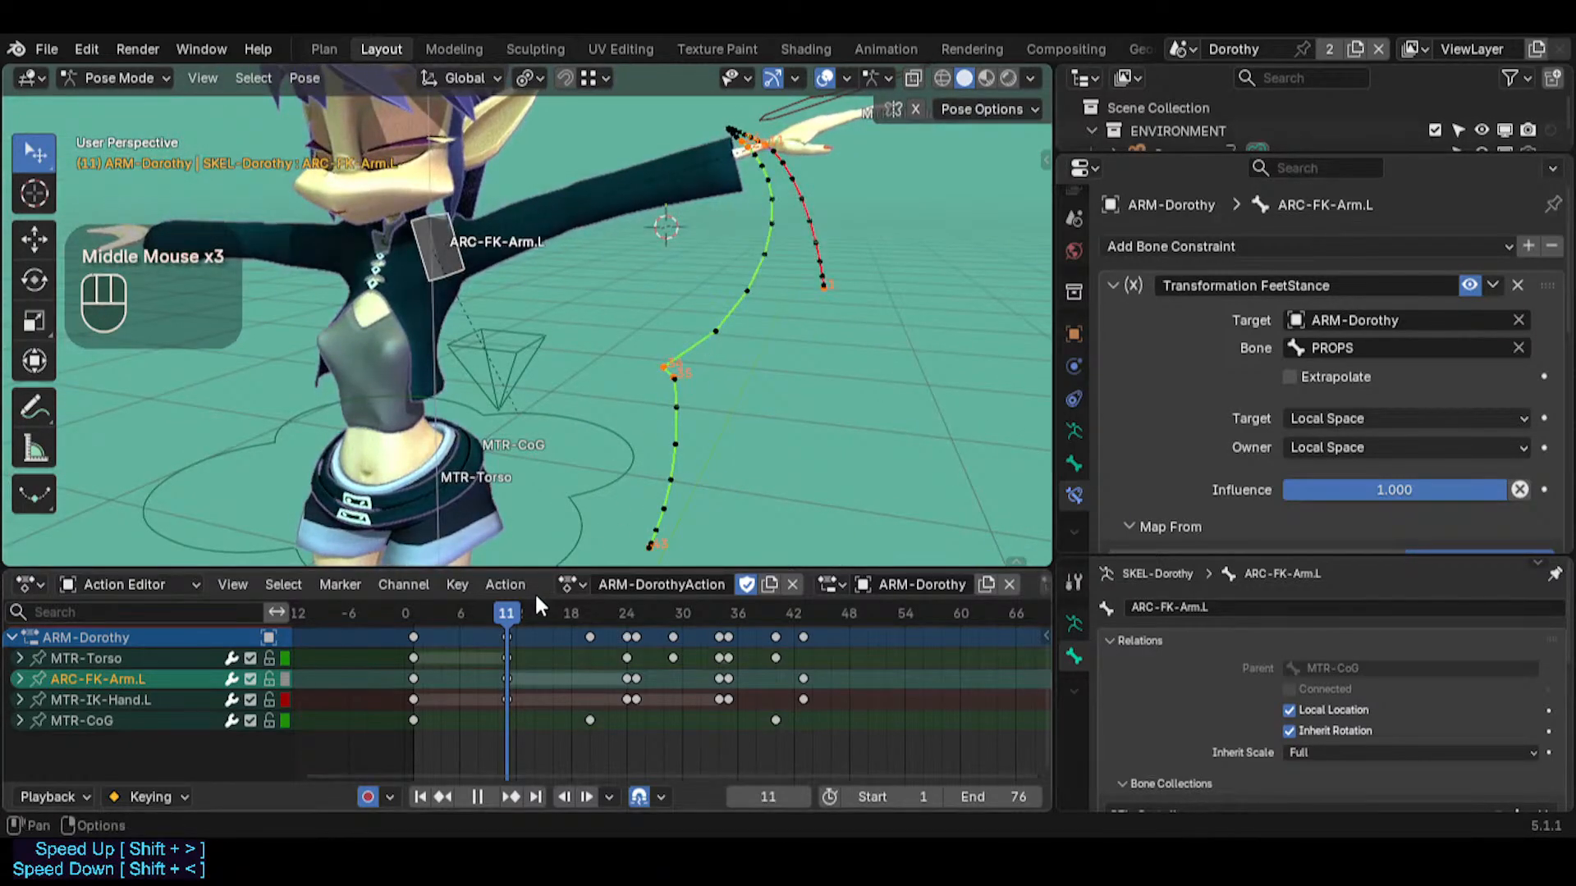
pyautogui.moveTo(538, 612); pyautogui.dragTo(691, 589)
pyautogui.moveTo(686, 460); pyautogui.dragTo(644, 422, button='middle')
pyautogui.moveTo(671, 615); pyautogui.dragTo(627, 608)
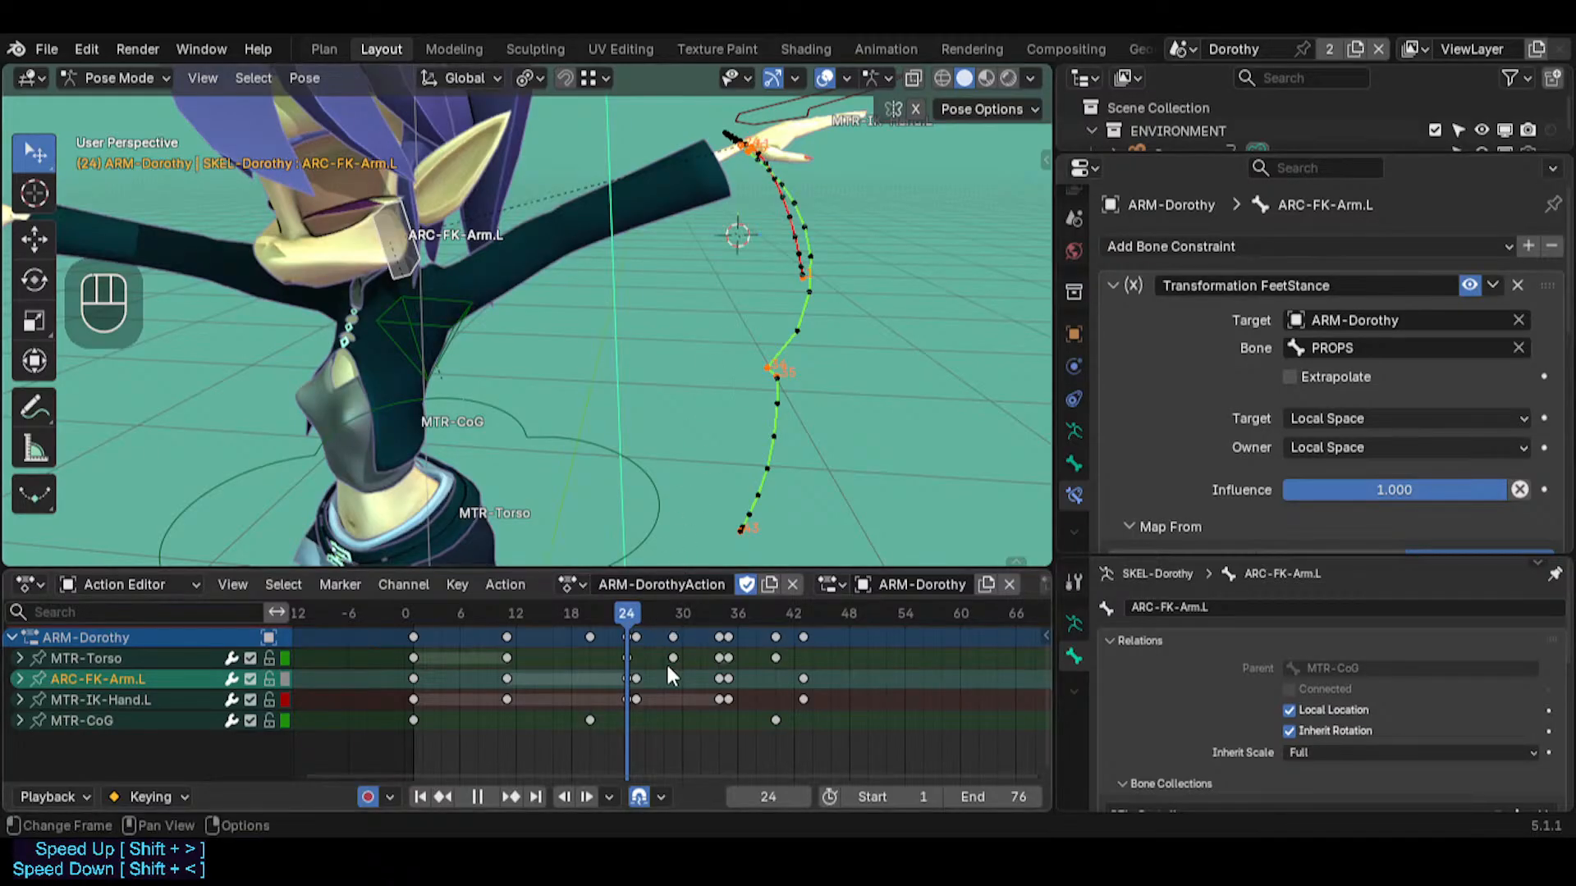
pyautogui.moveTo(633, 622); pyautogui.dragTo(628, 620)
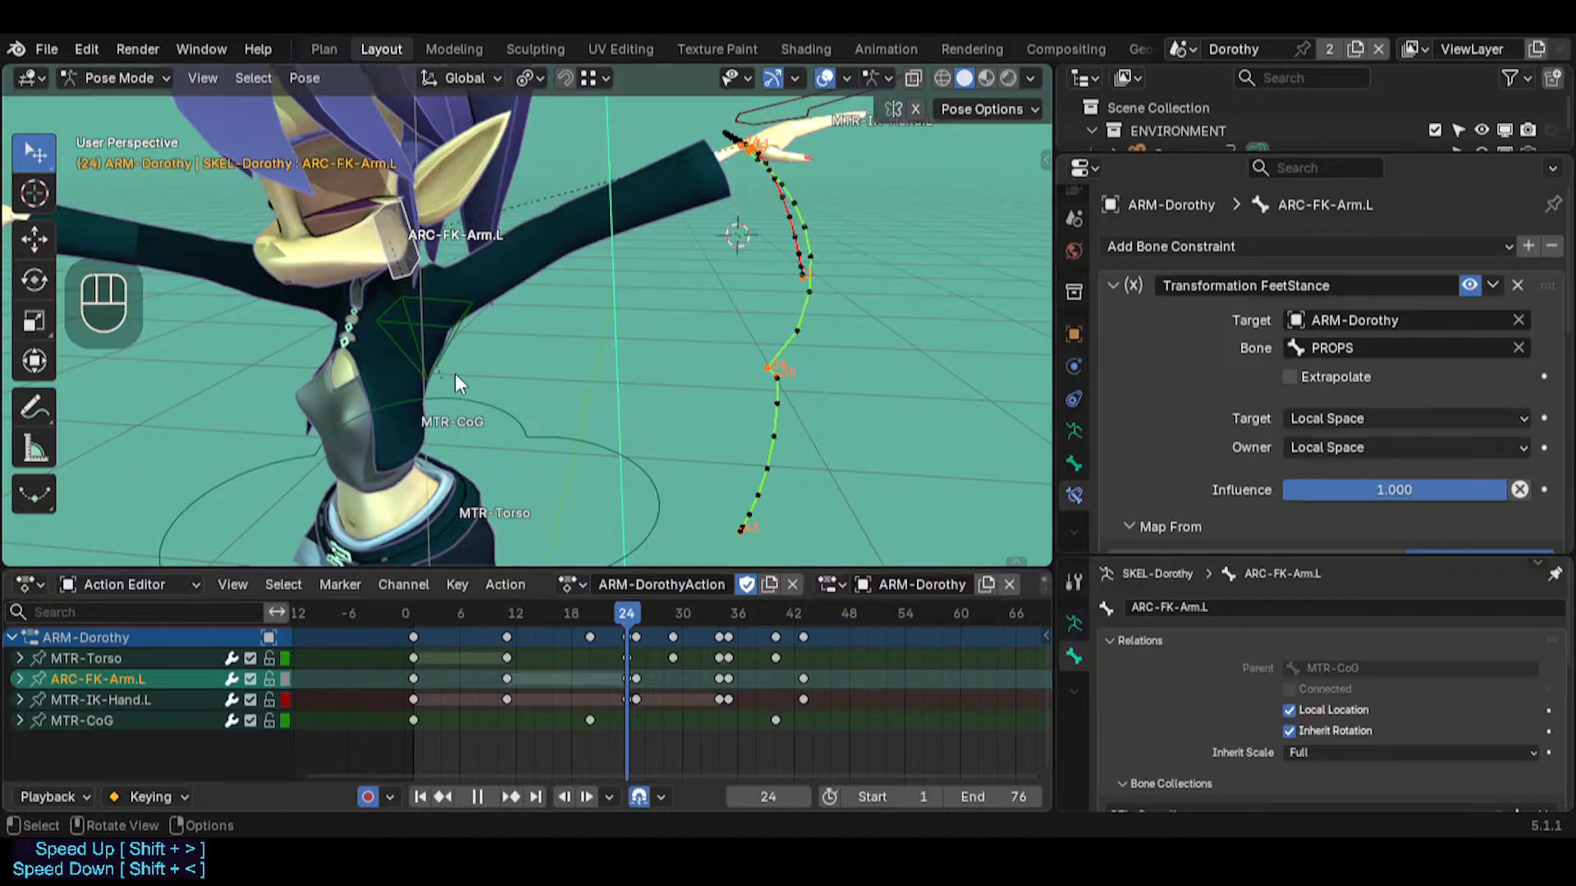
# Select the ARC-FK-Arm.L and MTR-IK-Hand.L bones in turn at frame 24 to inspect their parent relations
pyautogui.click(437, 327)
pyautogui.click(424, 240)
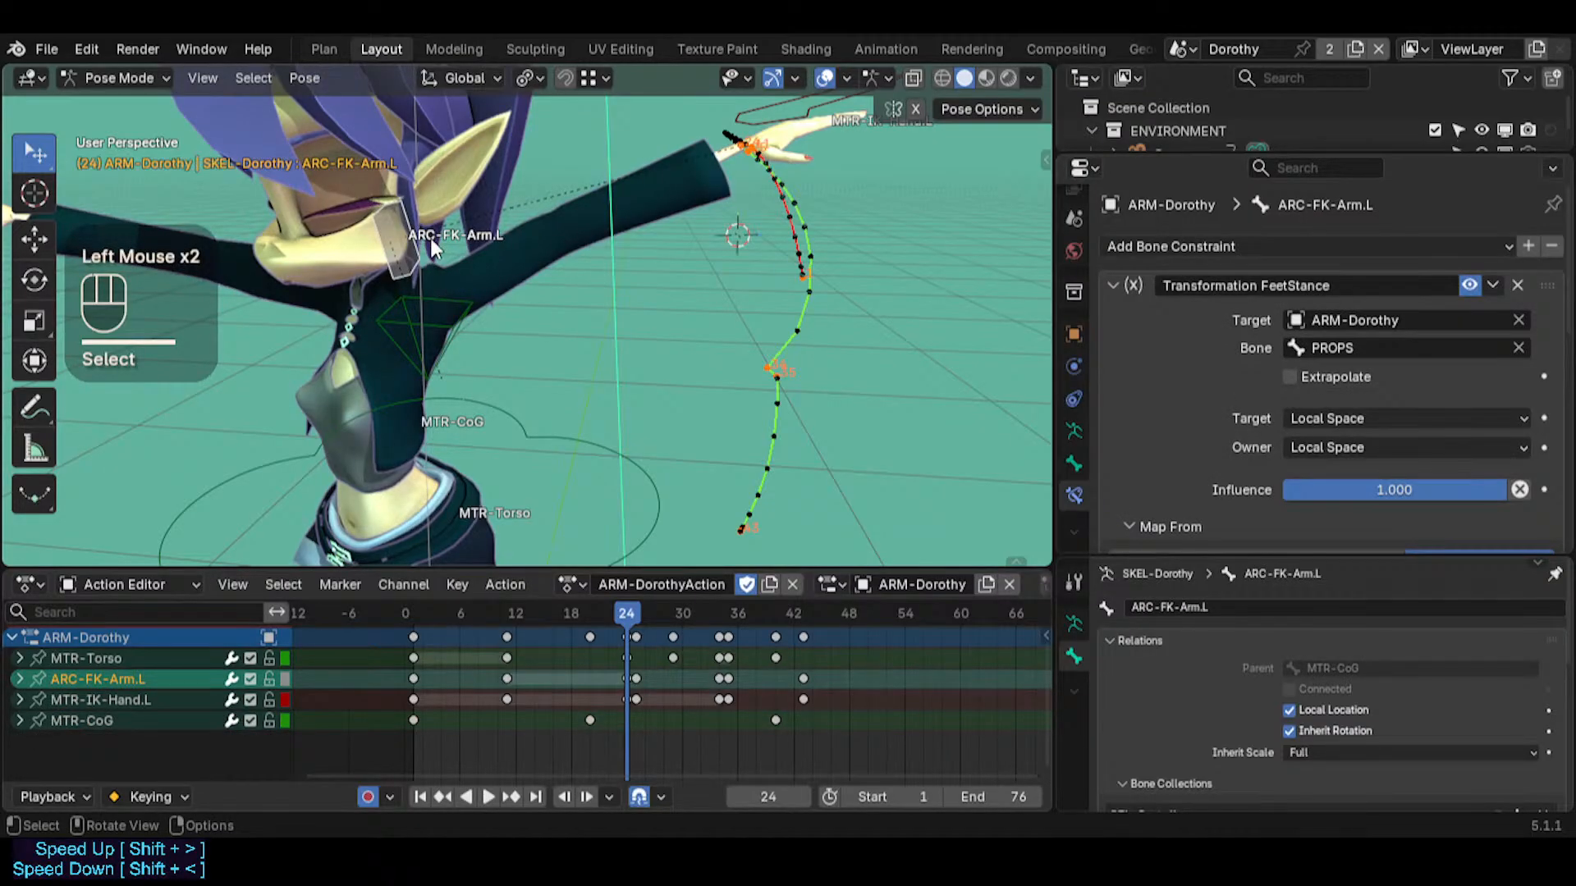
pyautogui.moveTo(389, 280); pyautogui.dragTo(407, 276, button='middle')
pyautogui.click(768, 116)
pyautogui.moveTo(658, 304); pyautogui.dragTo(641, 307, button='middle')
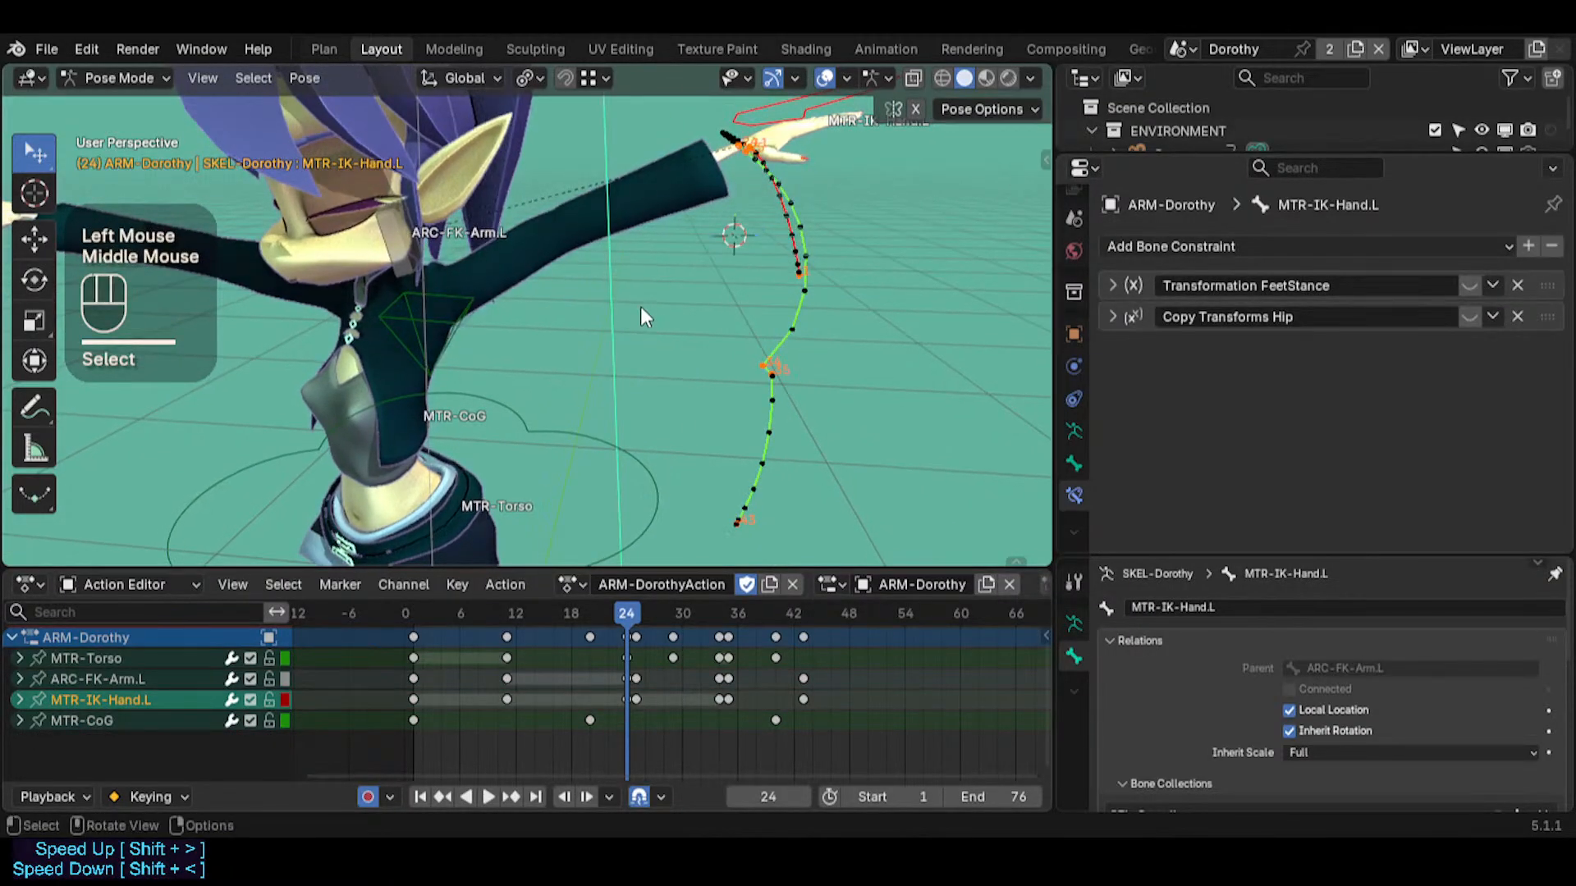
# Unlink ARM-DorothyAction from the armature, clear the bone motion paths and return to frame 1
pyautogui.click(791, 584)
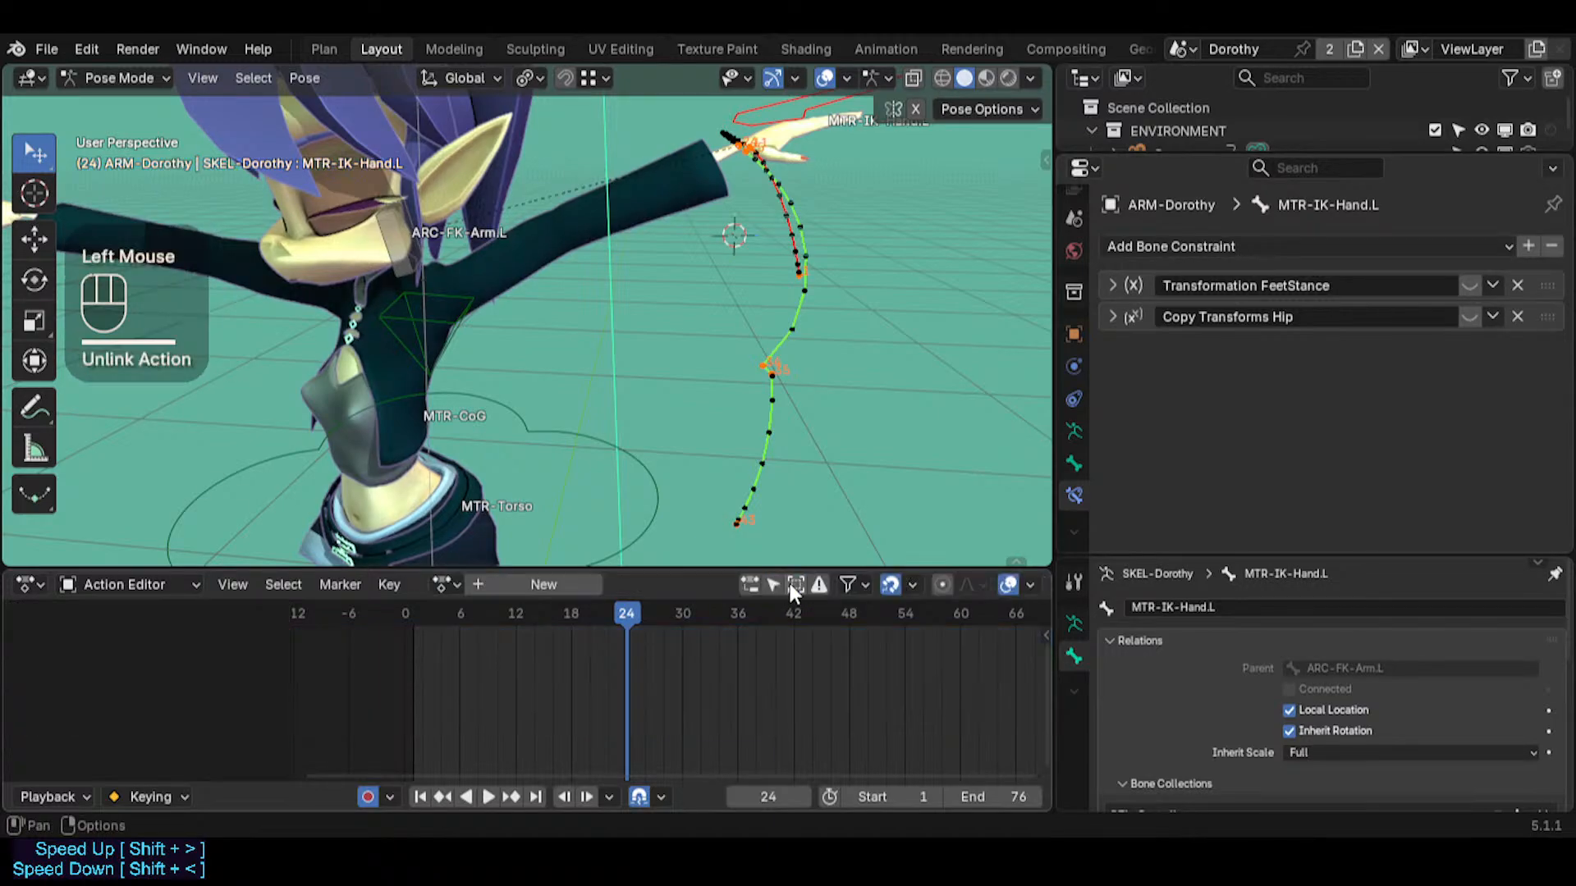
pyautogui.hotkey('alt', 't')
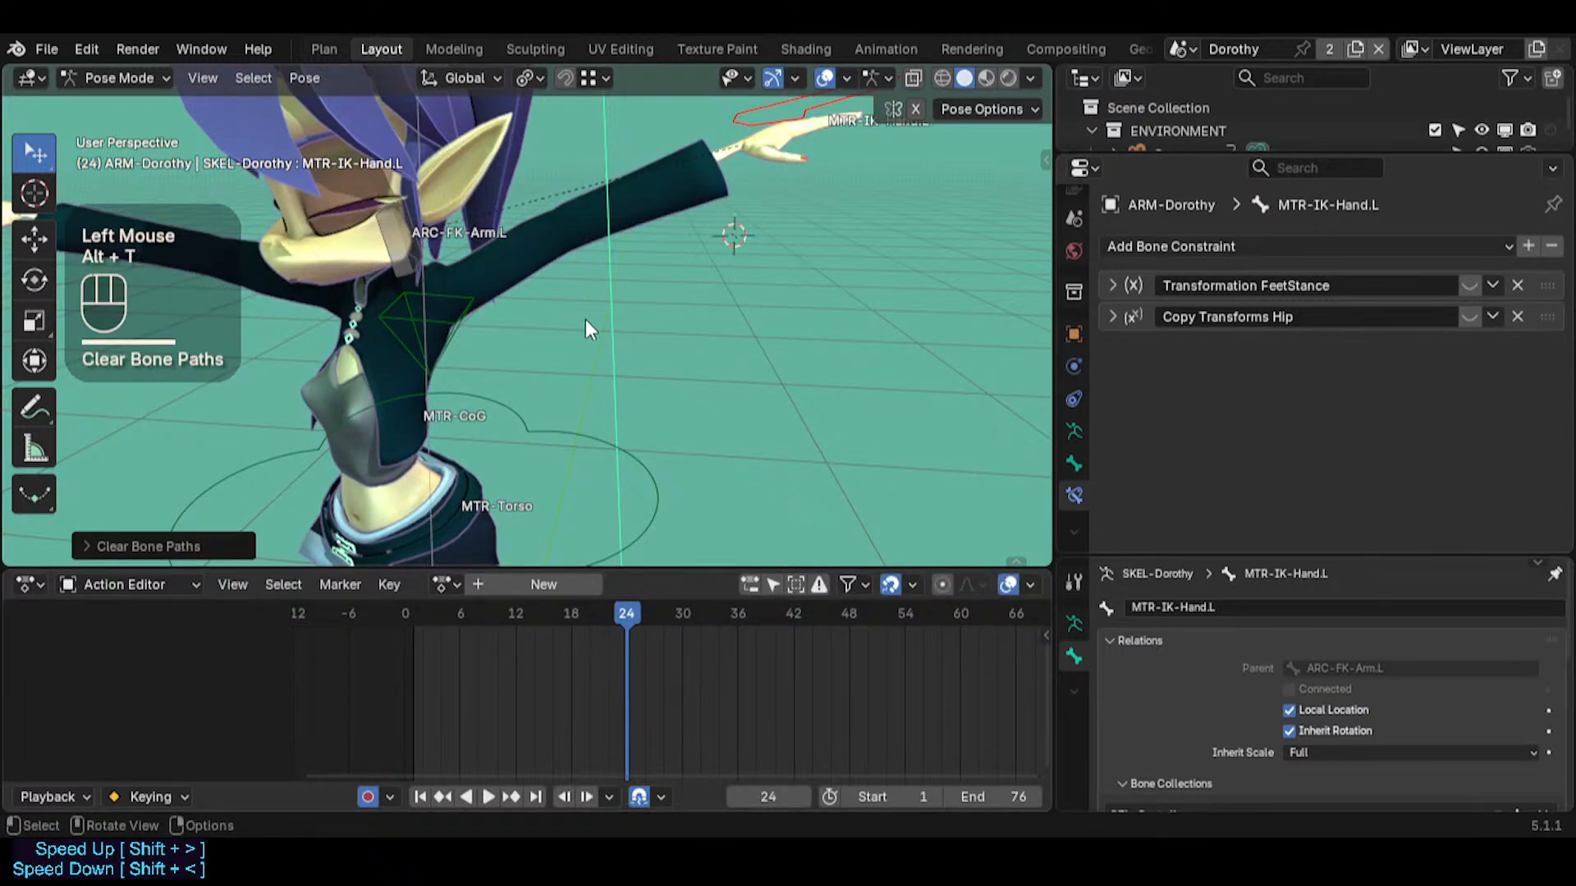
pyautogui.hotkey('shift', 'Left')
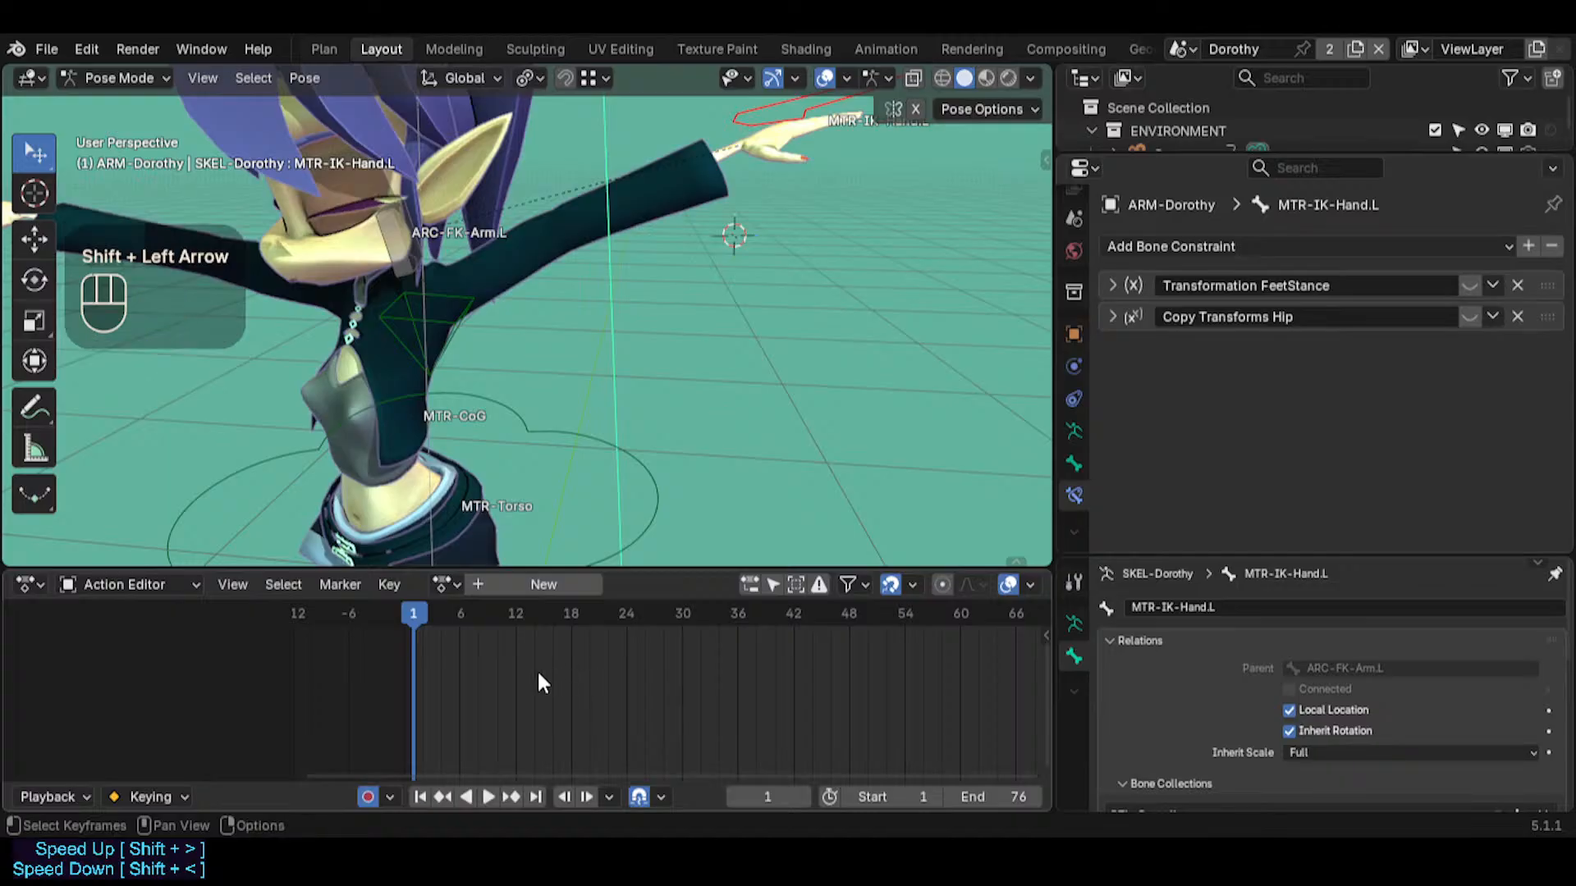
# Unhide all bones of the rig and clear the pose transforms of every bone at frame 1
pyautogui.hotkey('alt', 'q')
pyautogui.hotkey('alt', 'q')
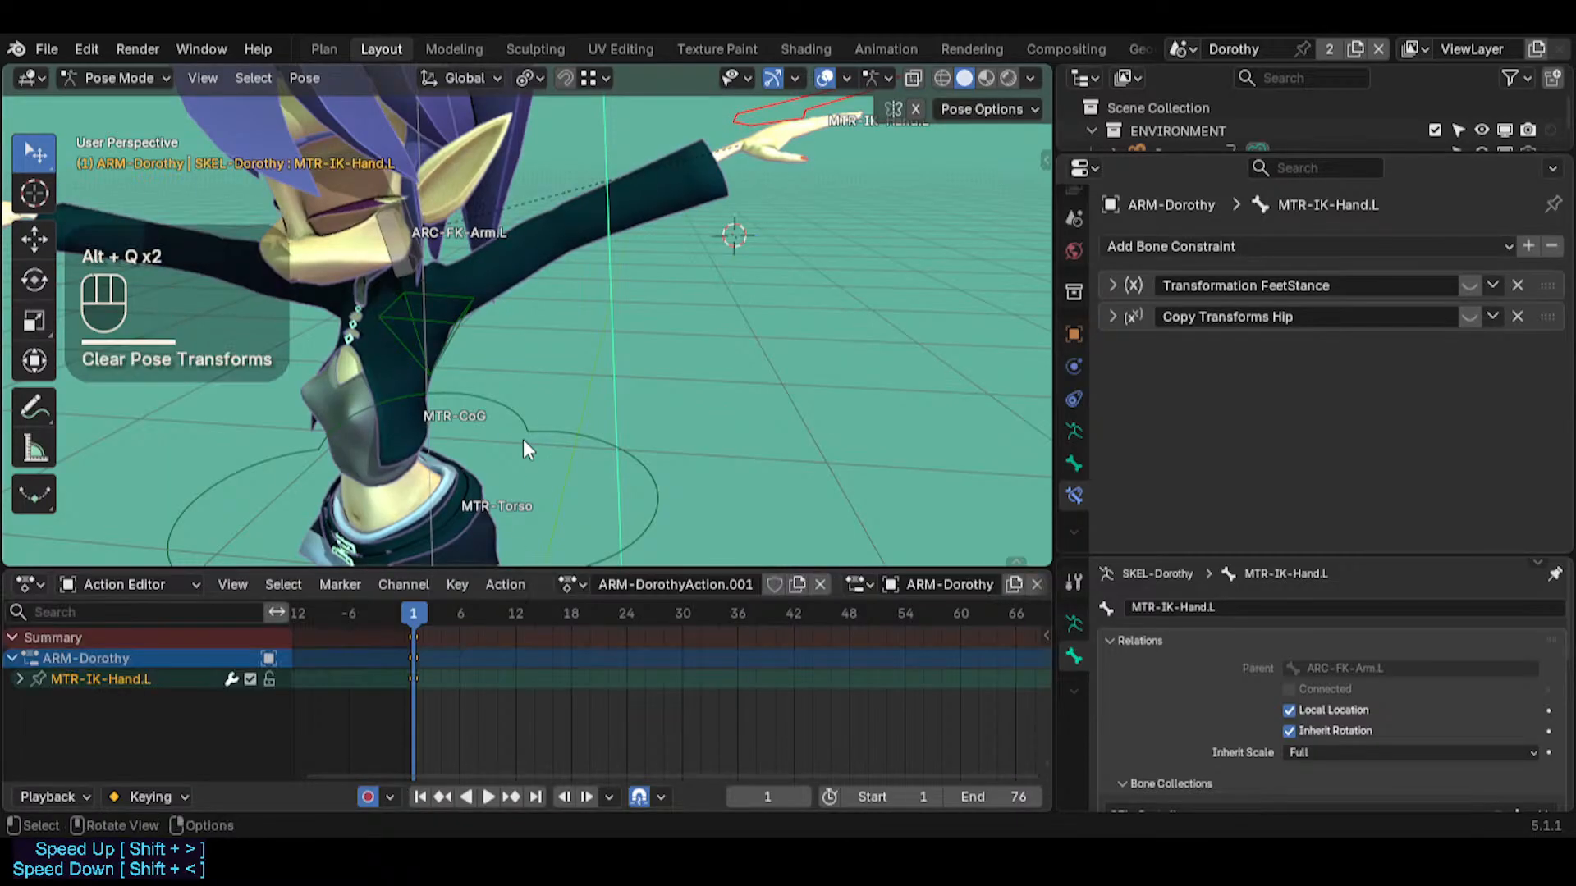
pyautogui.hotkey('shift', '`')
pyautogui.press('s')
pyautogui.click(523, 440)
pyautogui.hotkey('alt', 'a')
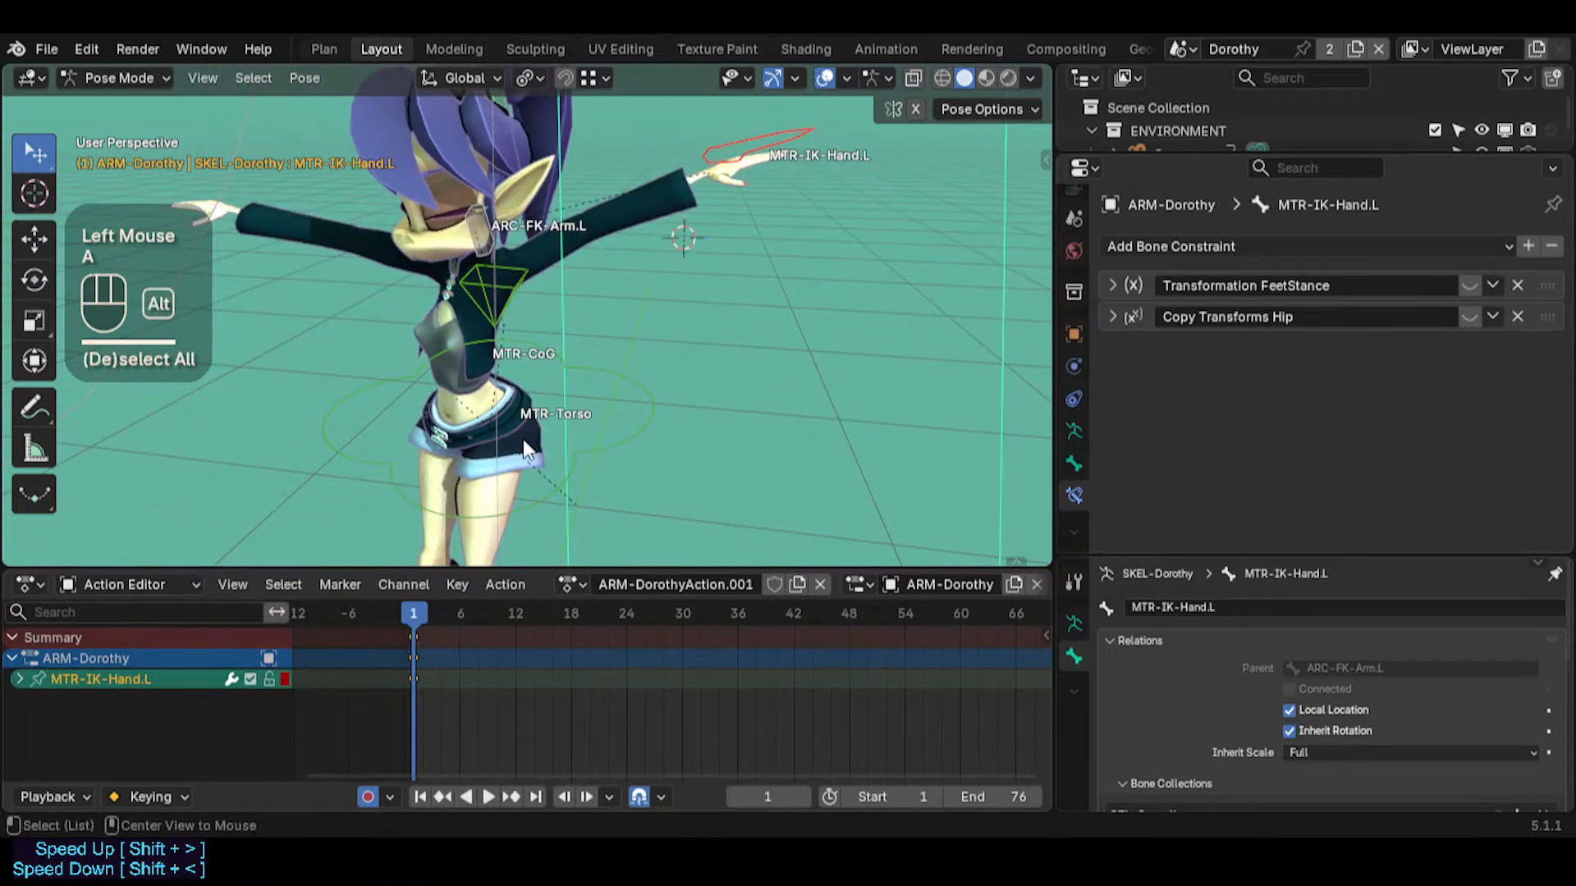
pyautogui.hotkey('alt', 'h')
pyautogui.press('a')
pyautogui.hotkey('alt', 'q')
pyautogui.hotkey('alt', 'q')
# Hide the bone names and frame the character's upper body and both arms
pyautogui.hotkey('ctrl', '2')
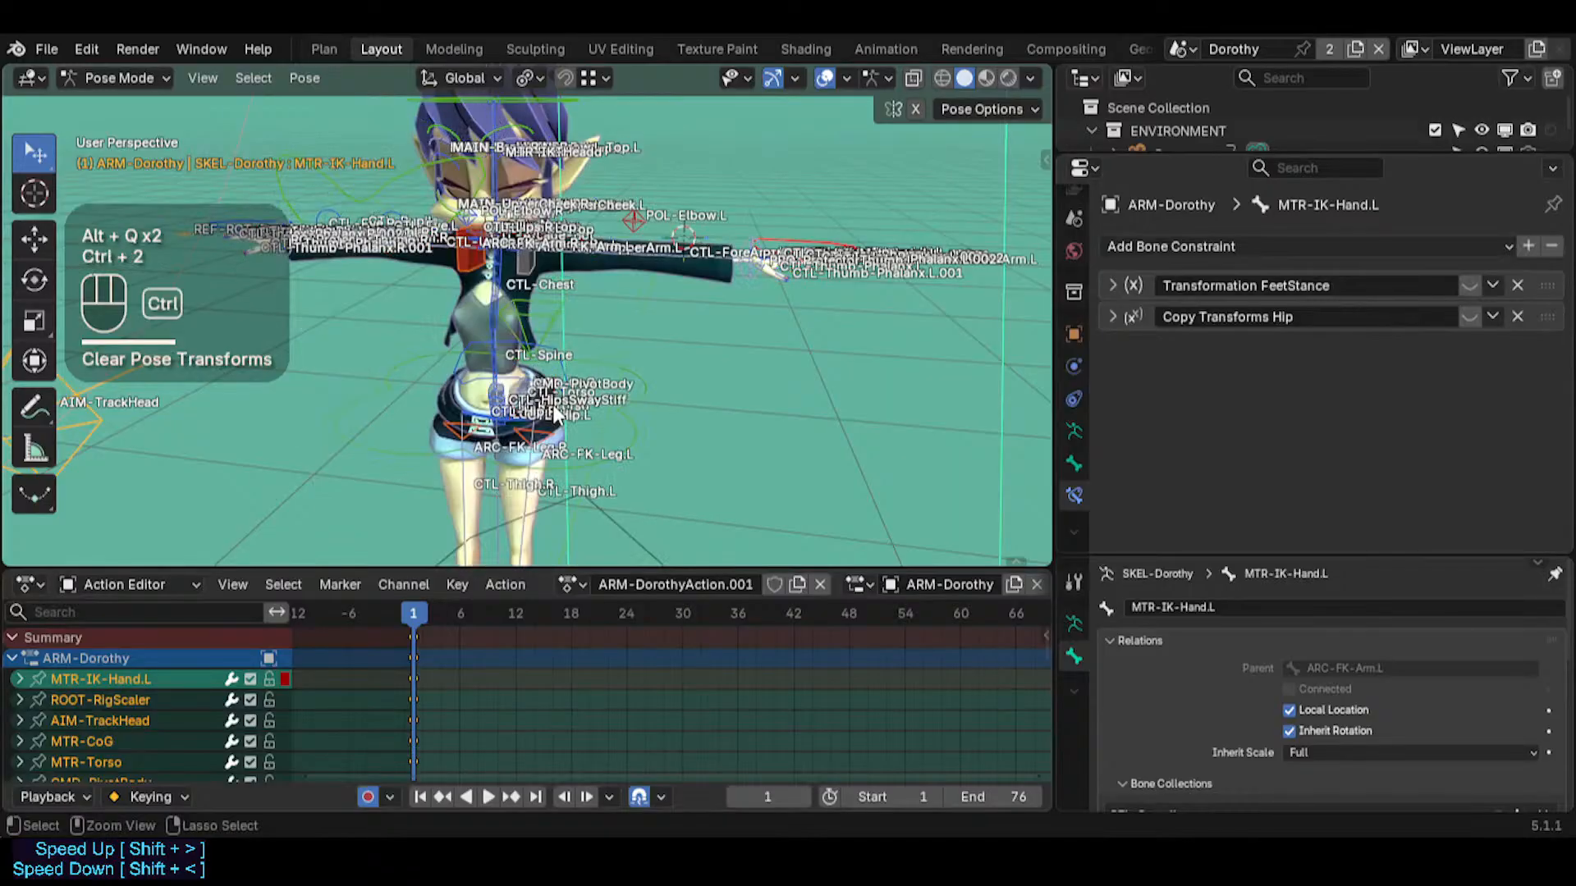
pyautogui.hotkey('ctrl', '1')
pyautogui.middleClick(589, 354)
pyautogui.hotkey('shift', '`')
pyautogui.press('w')
pyautogui.press('w')
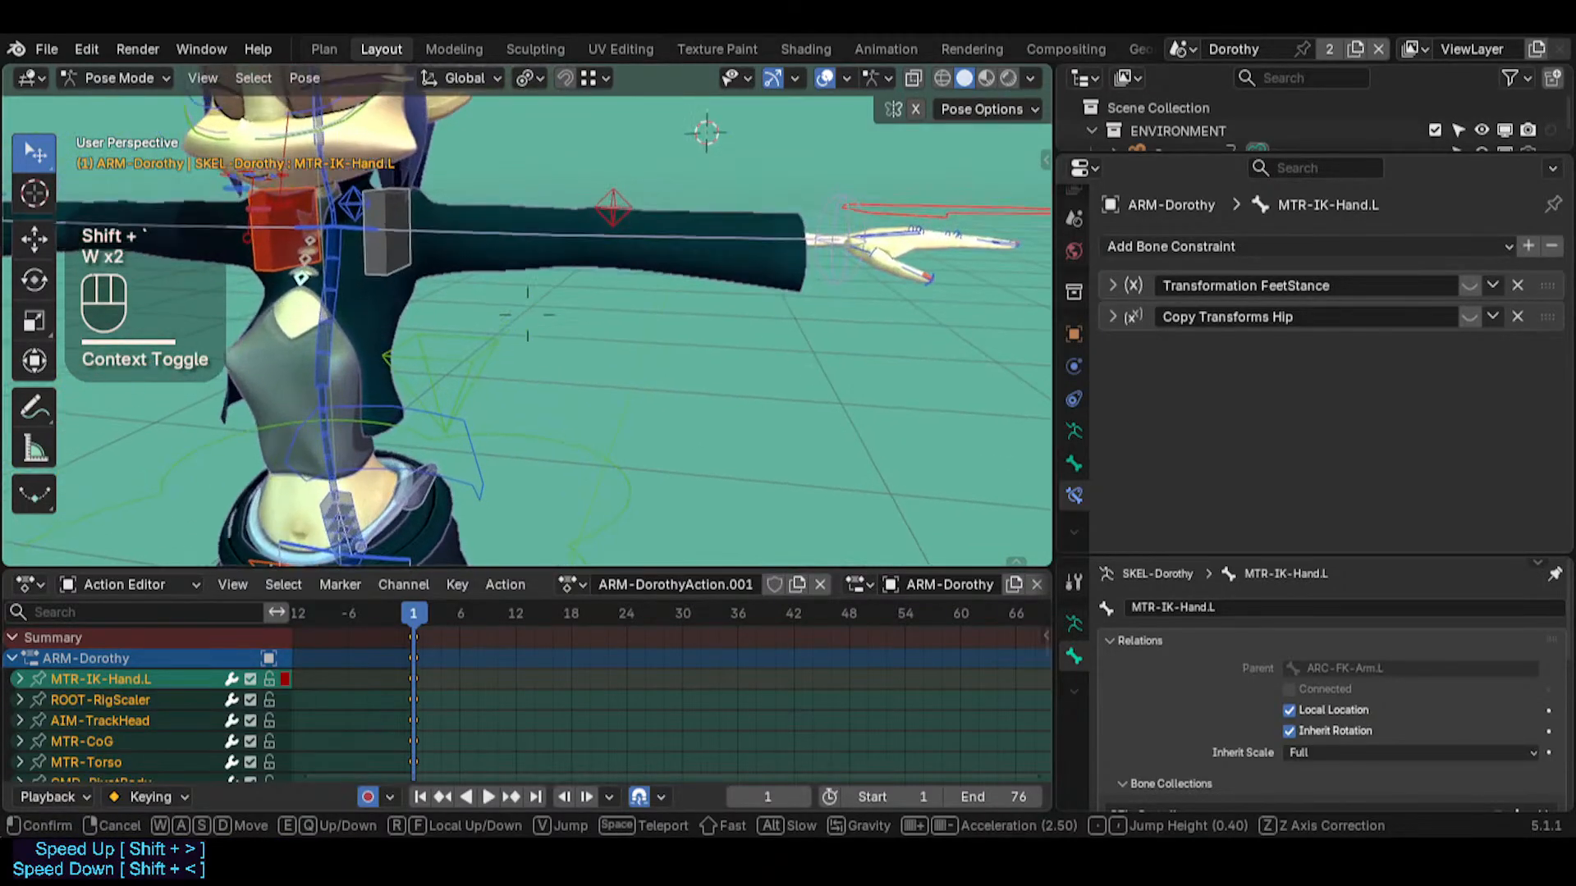
pyautogui.press('s')
pyautogui.click(470, 614)
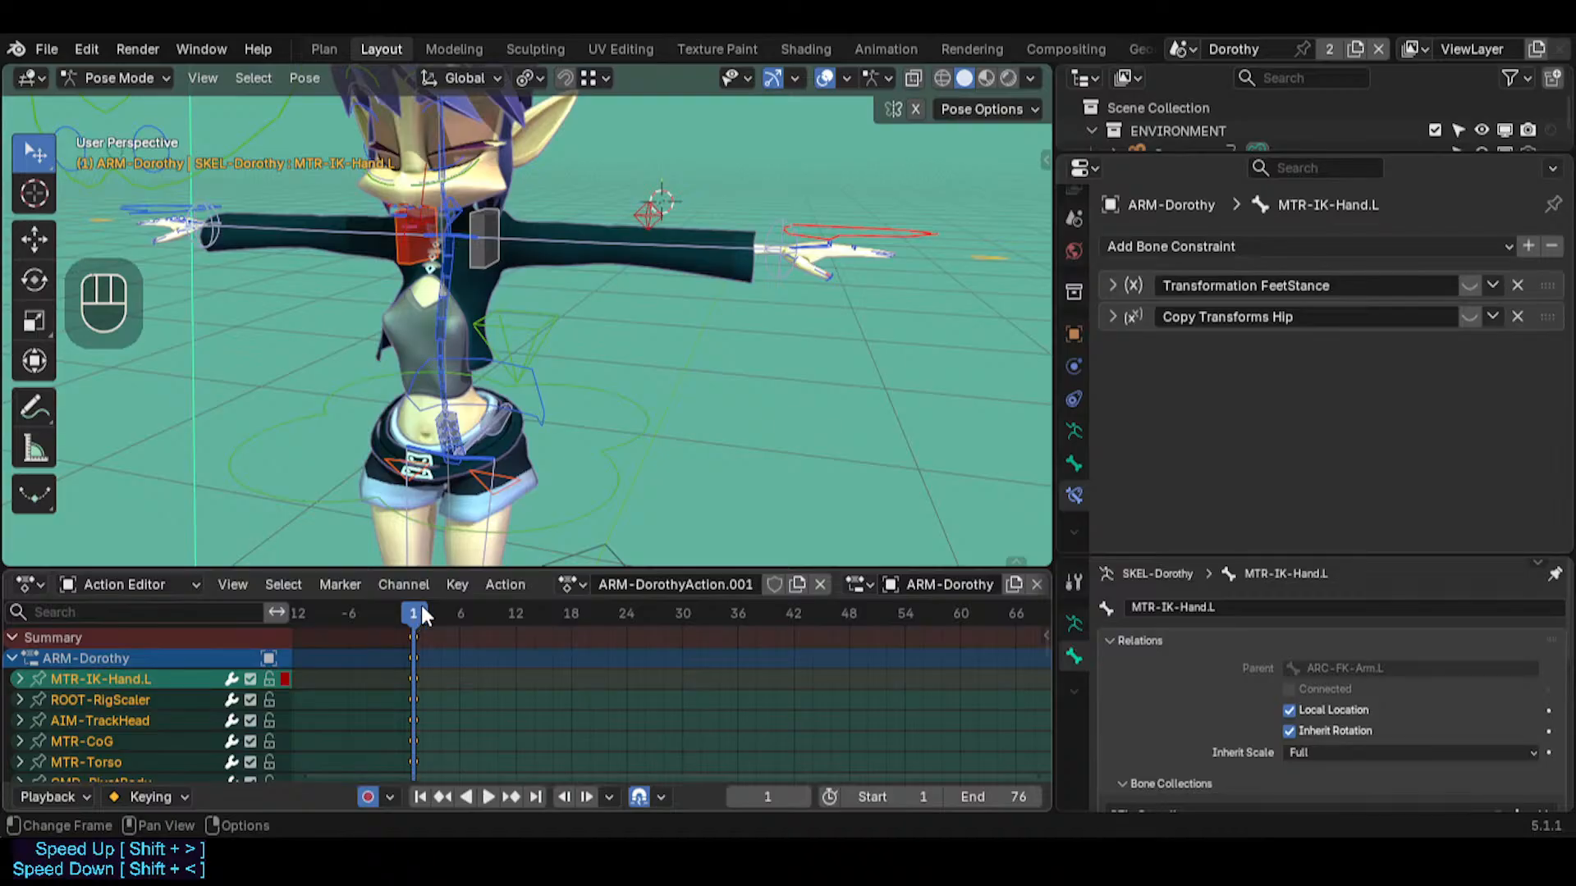
# At frame 20, rotate the MTR-Torso bone freely to turn and lean the body, and move it slightly lower
pyautogui.moveTo(421, 614); pyautogui.dragTo(589, 621)
pyautogui.click(628, 406)
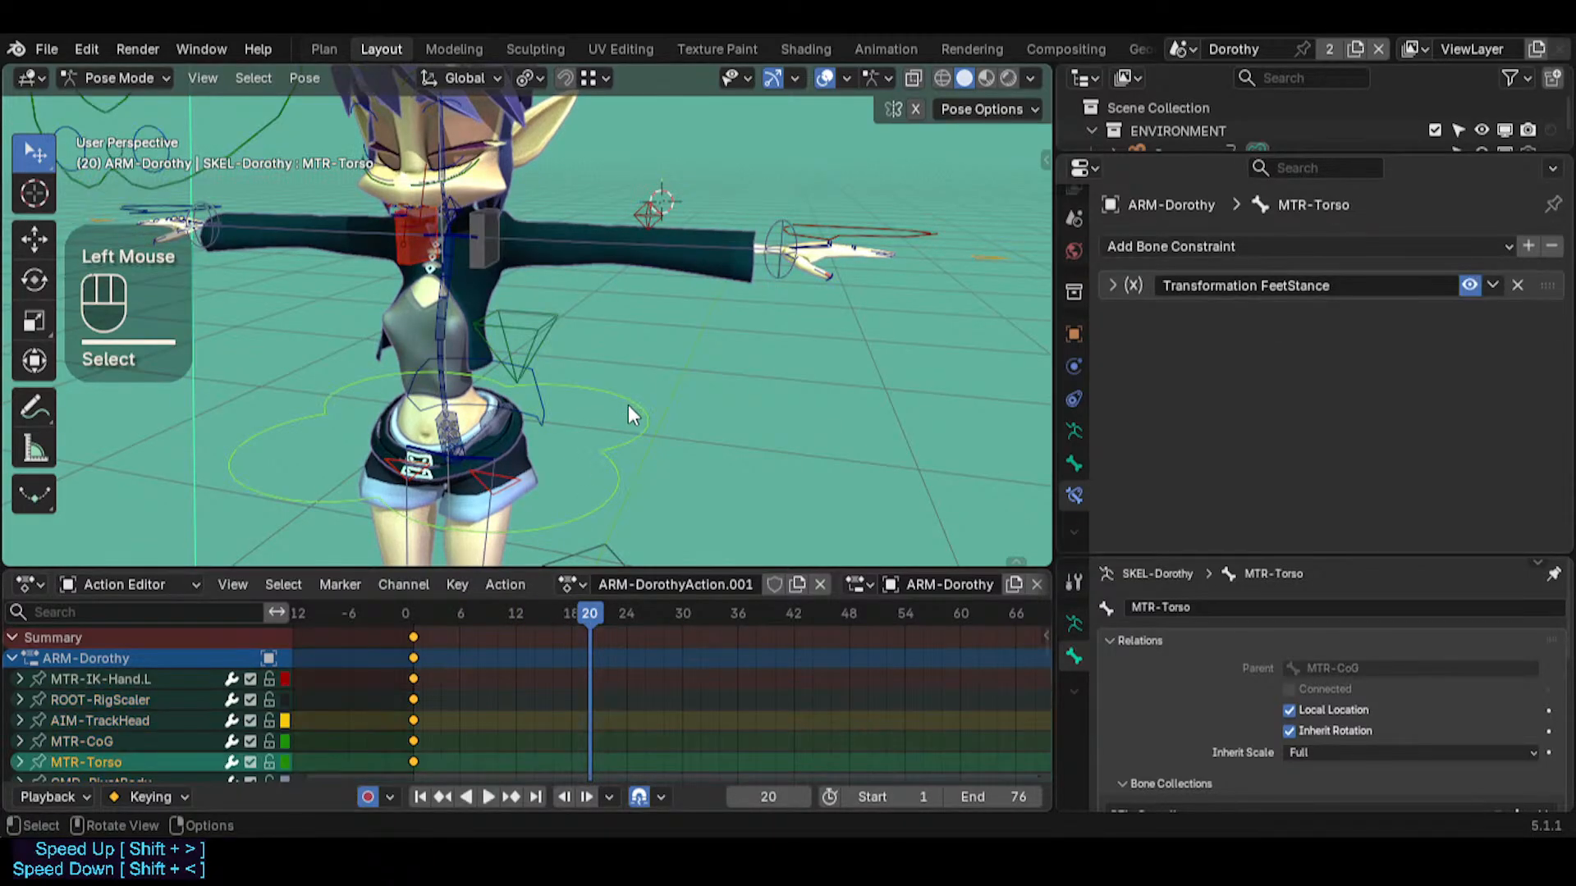
pyautogui.press('r')
pyautogui.press('r')
pyautogui.click(565, 417)
pyautogui.press('g')
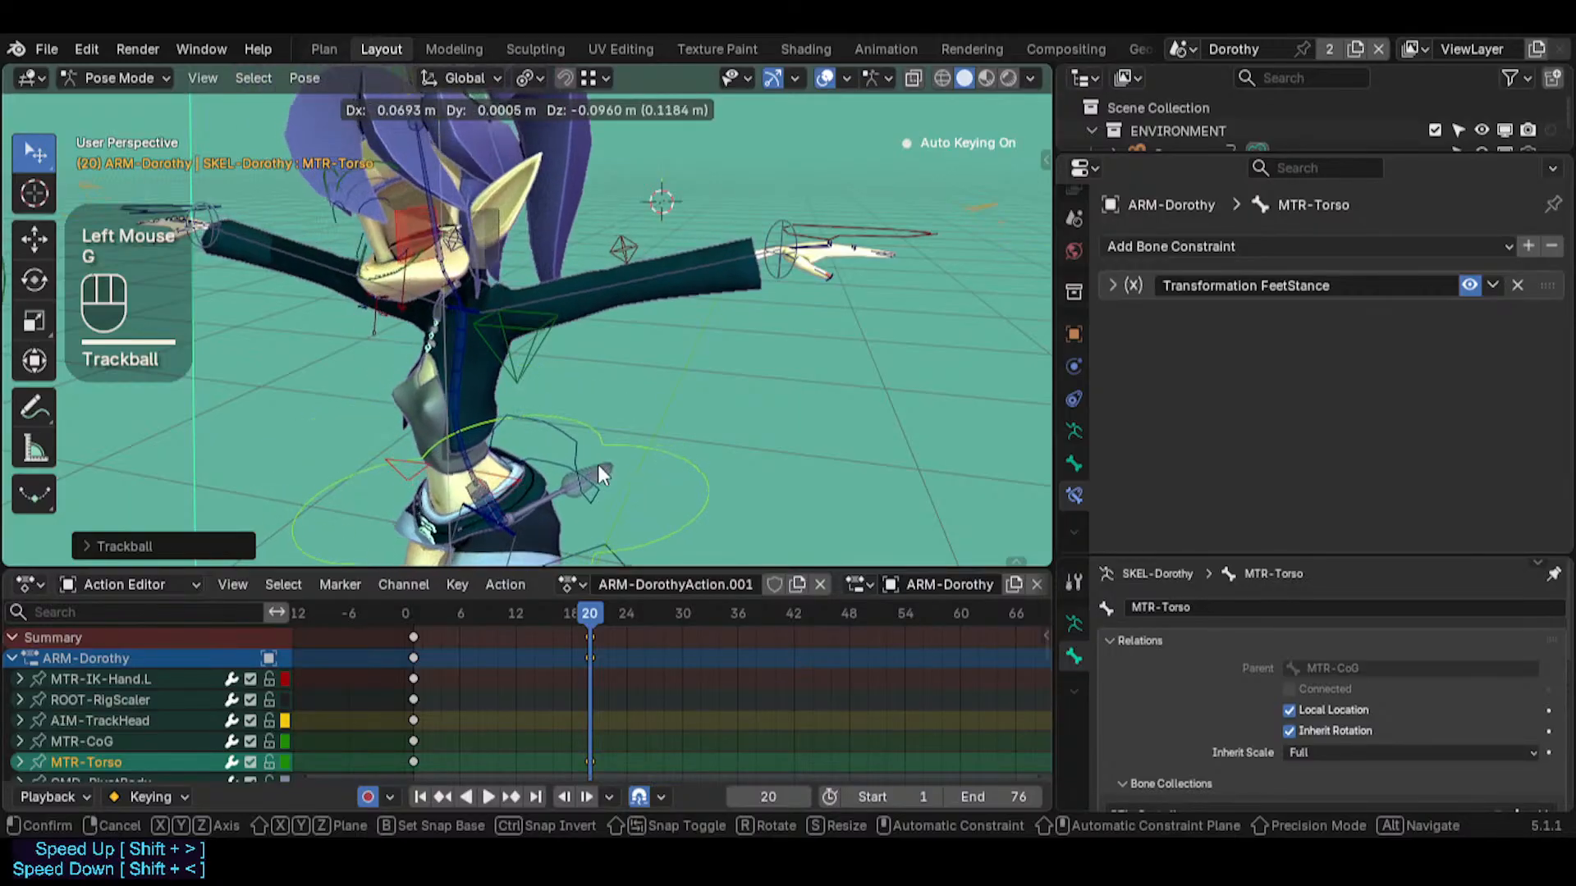
pyautogui.click(599, 472)
# At frame 23, move the MTR-CoG bone to shift the whole body sideways
pyautogui.moveTo(589, 609)
pyautogui.mouseDown()
pyautogui.moveTo(421, 605)
pyautogui.moveTo(593, 623)
pyautogui.moveTo(377, 599)
pyautogui.moveTo(588, 594)
pyautogui.moveTo(471, 595)
pyautogui.moveTo(617, 618)
pyautogui.mouseUp()
pyautogui.click(472, 250)
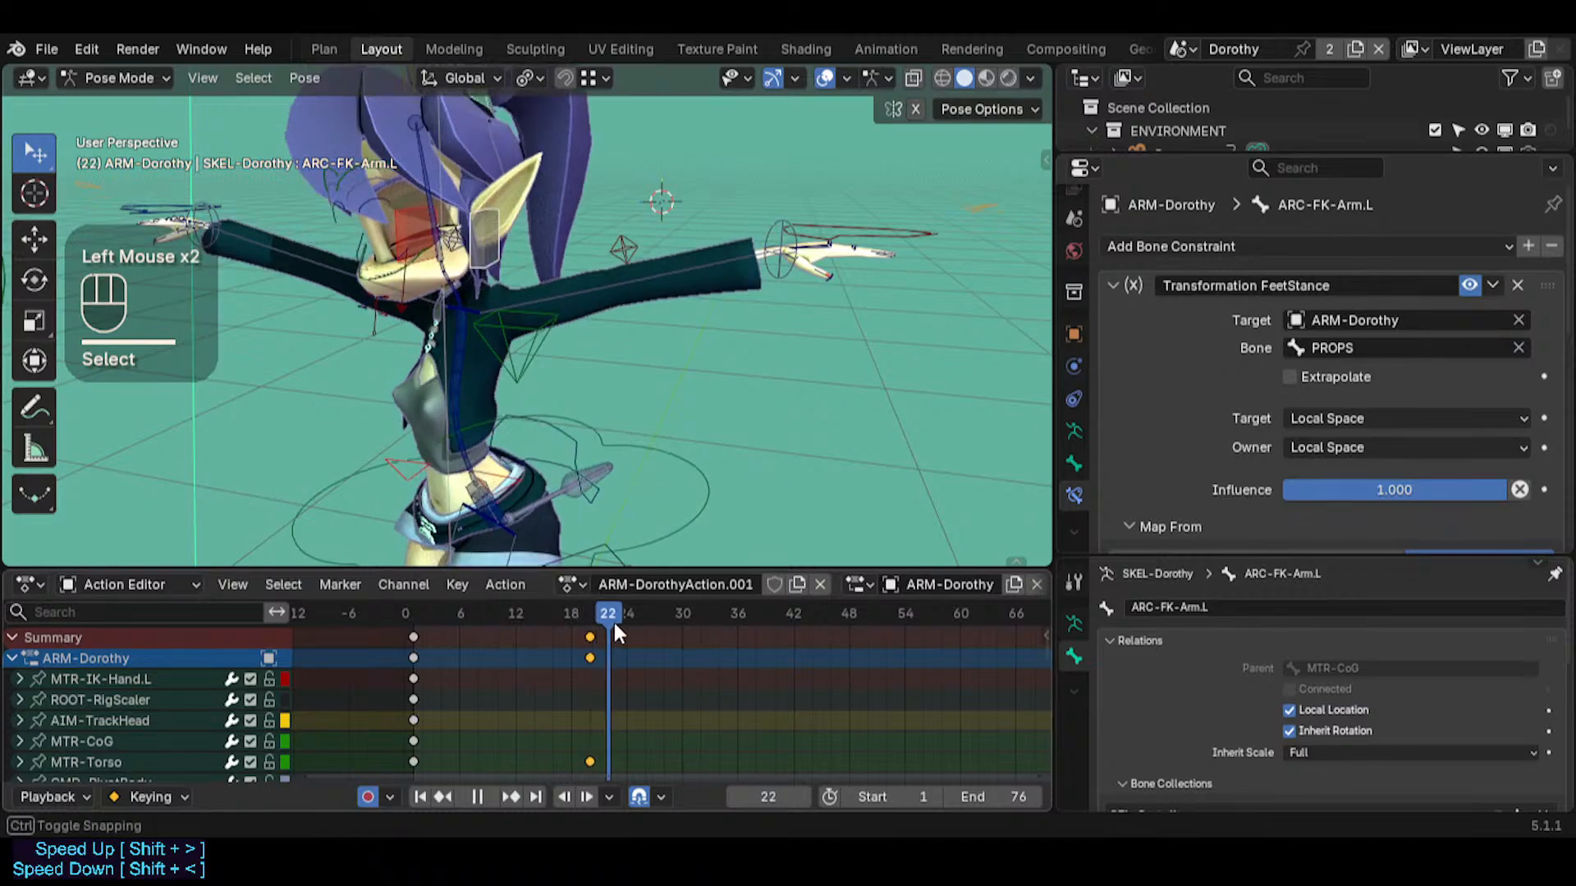
pyautogui.click(531, 342)
pyautogui.press('g')
pyautogui.click(572, 396)
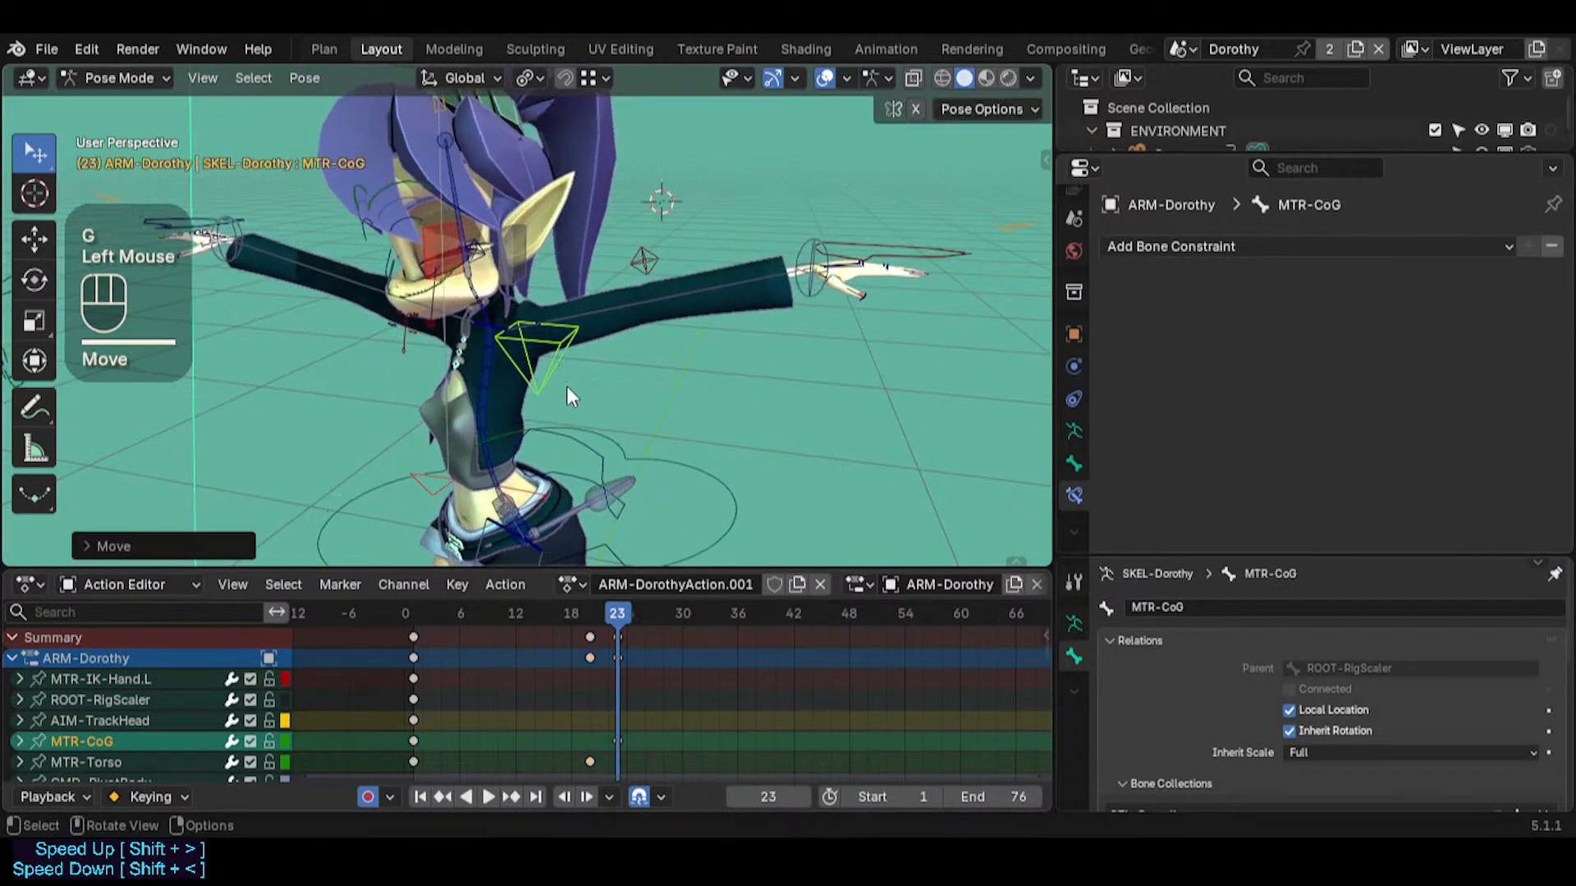
# Move the MTR-CoG key from frame 23 to frame 29 and rotate the bone freely at frame 25
pyautogui.moveTo(617, 614)
pyautogui.mouseDown()
pyautogui.moveTo(416, 586)
pyautogui.moveTo(608, 598)
pyautogui.moveTo(600, 620)
pyautogui.moveTo(633, 619)
pyautogui.mouseUp()
pyautogui.press('g')
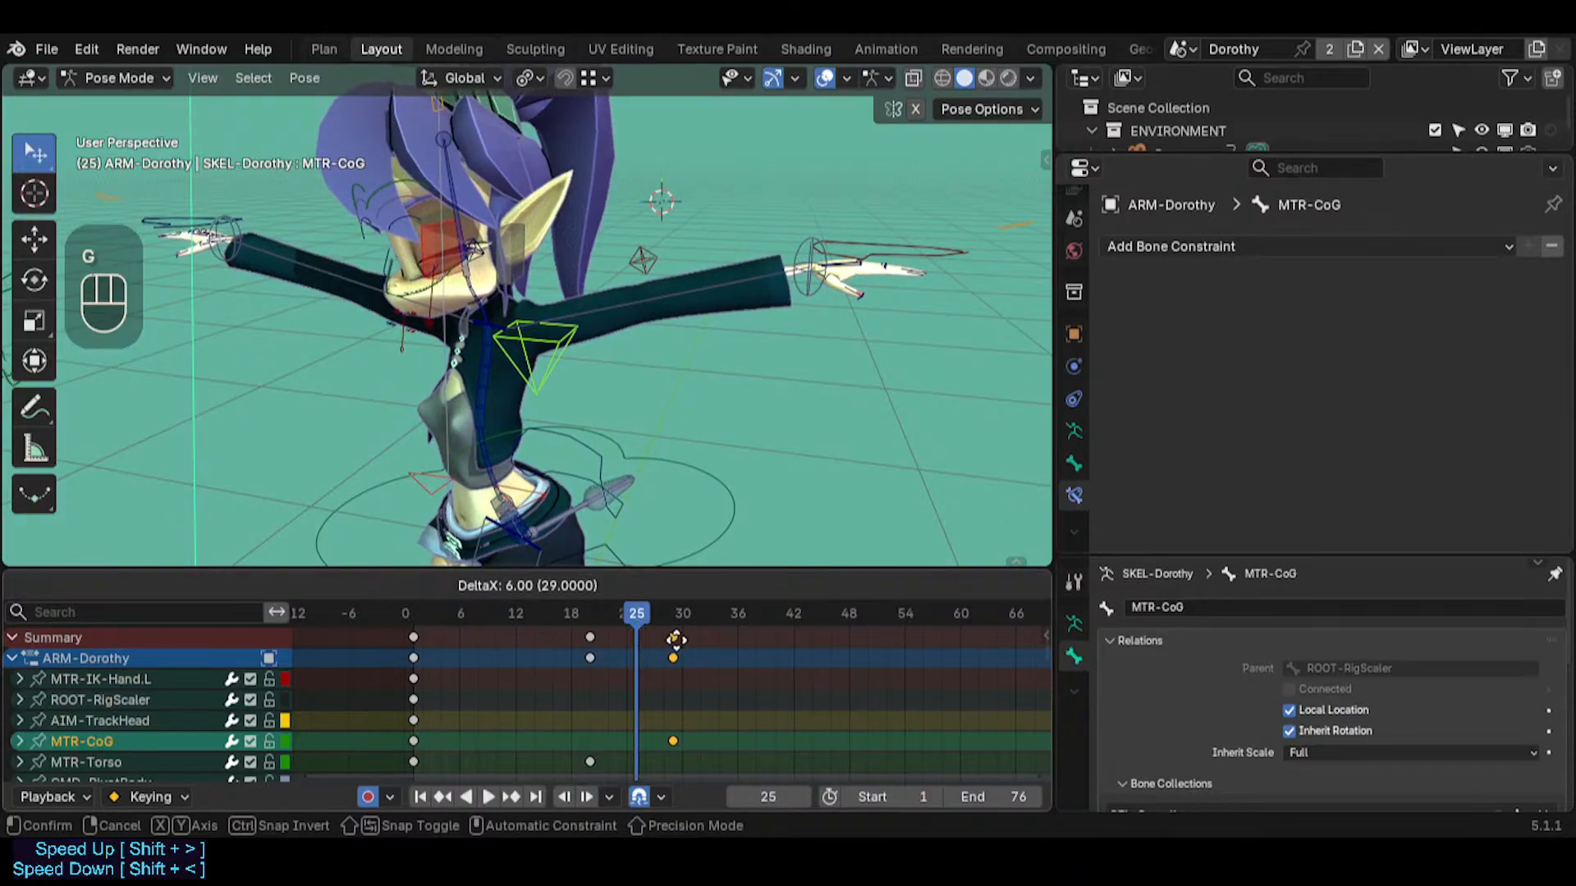
pyautogui.click(731, 358)
pyautogui.press('r')
pyautogui.press('r')
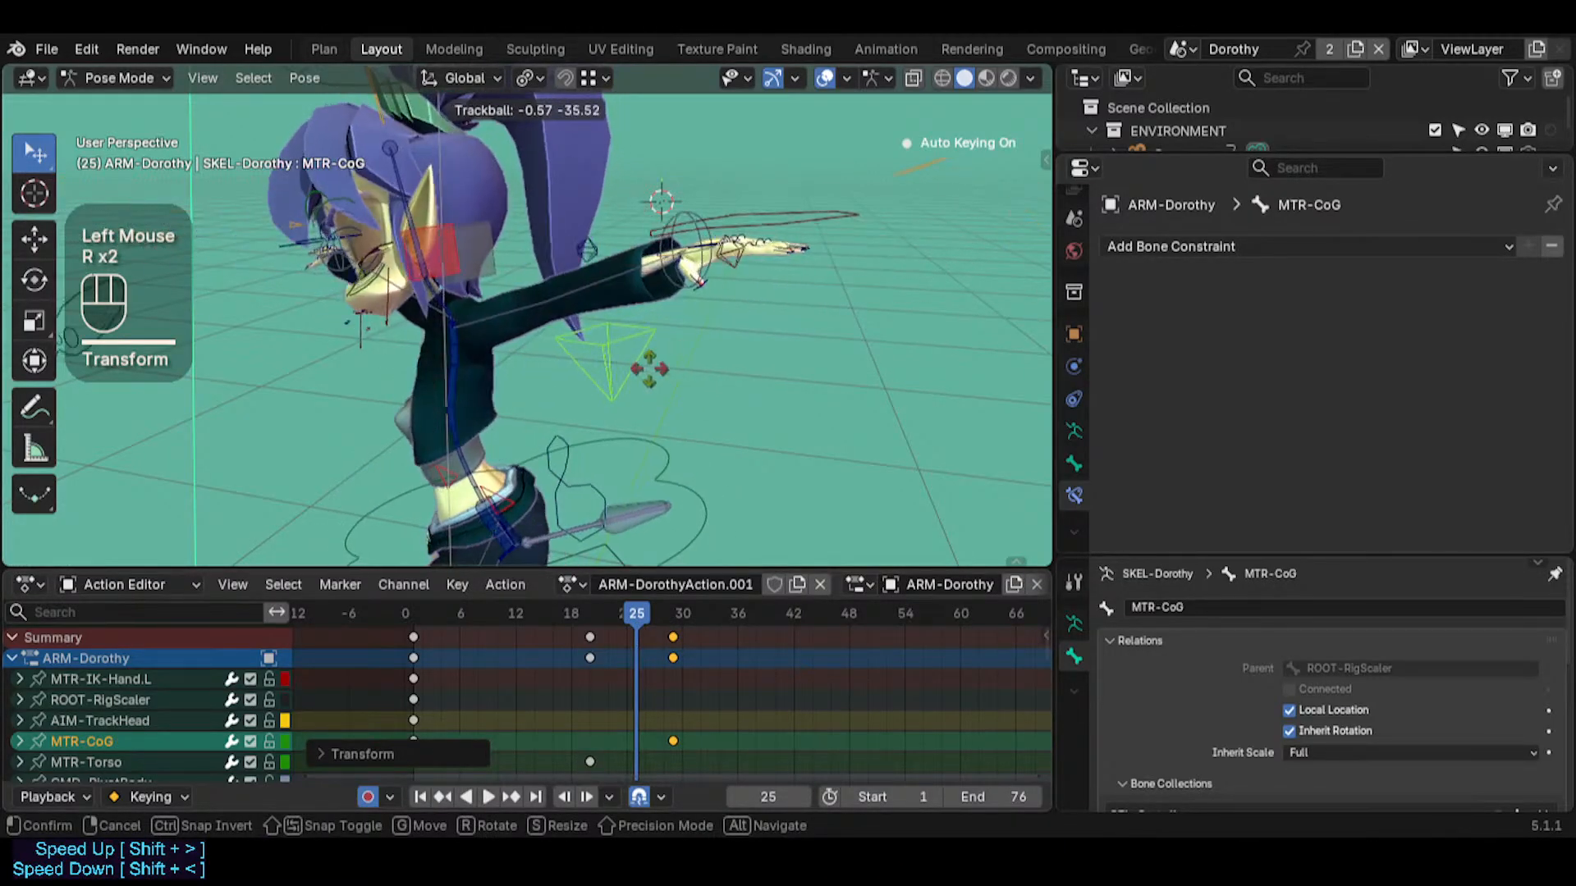
pyautogui.click(677, 366)
# Consolidate the MTR-CoG keys into a single key at frame 34 and play the animation to check it
pyautogui.click(643, 614)
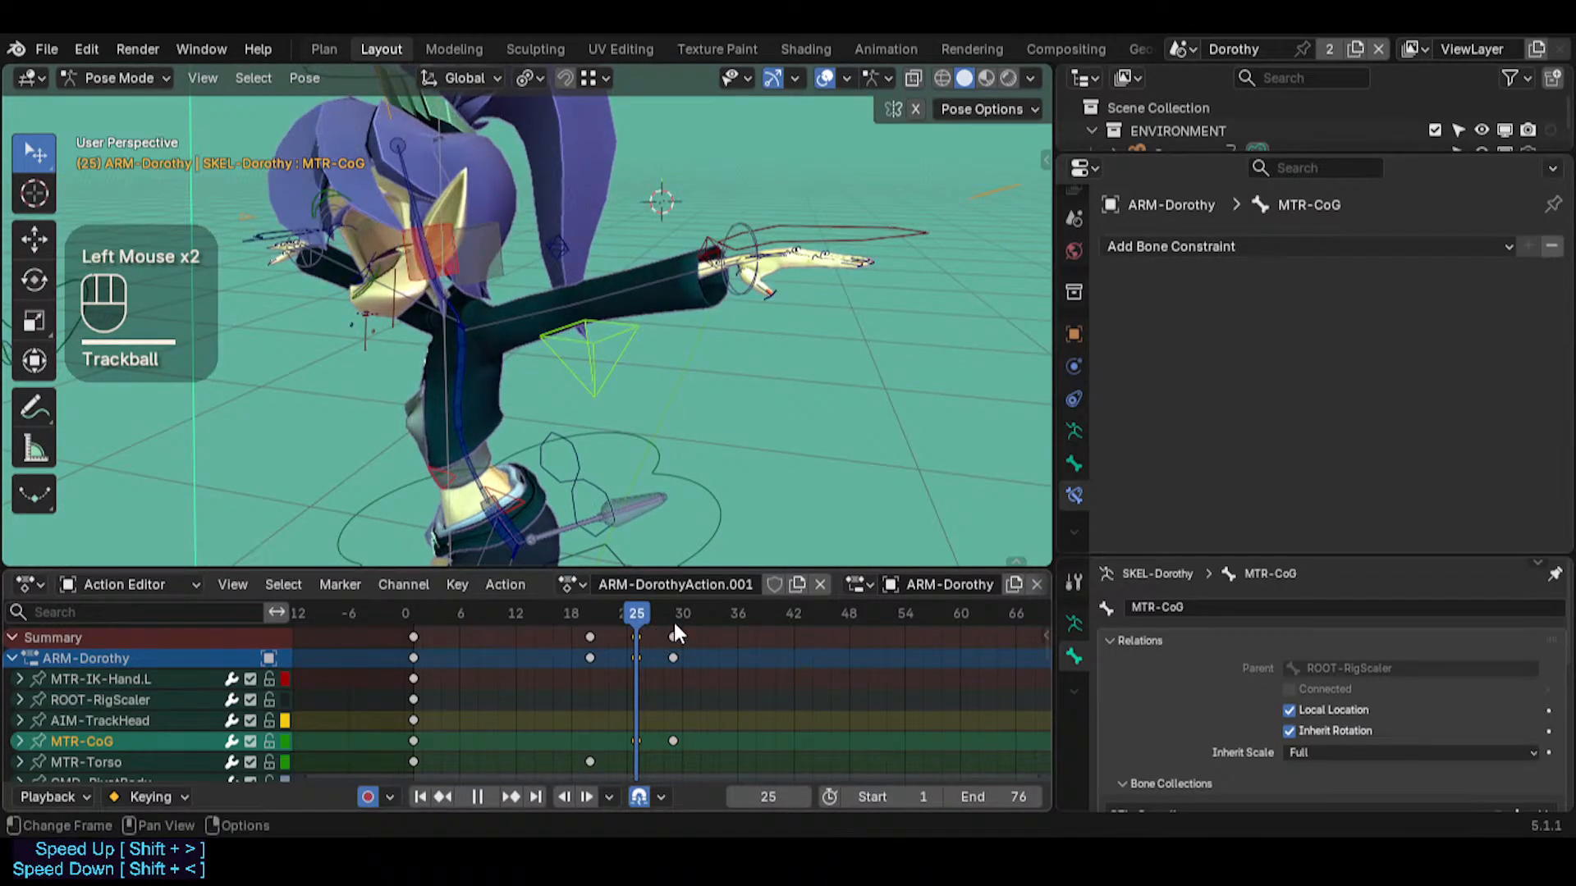
pyautogui.click(653, 625)
pyautogui.hotkey('shift', 's')
pyautogui.click(633, 628)
pyautogui.press('g')
pyautogui.click(714, 629)
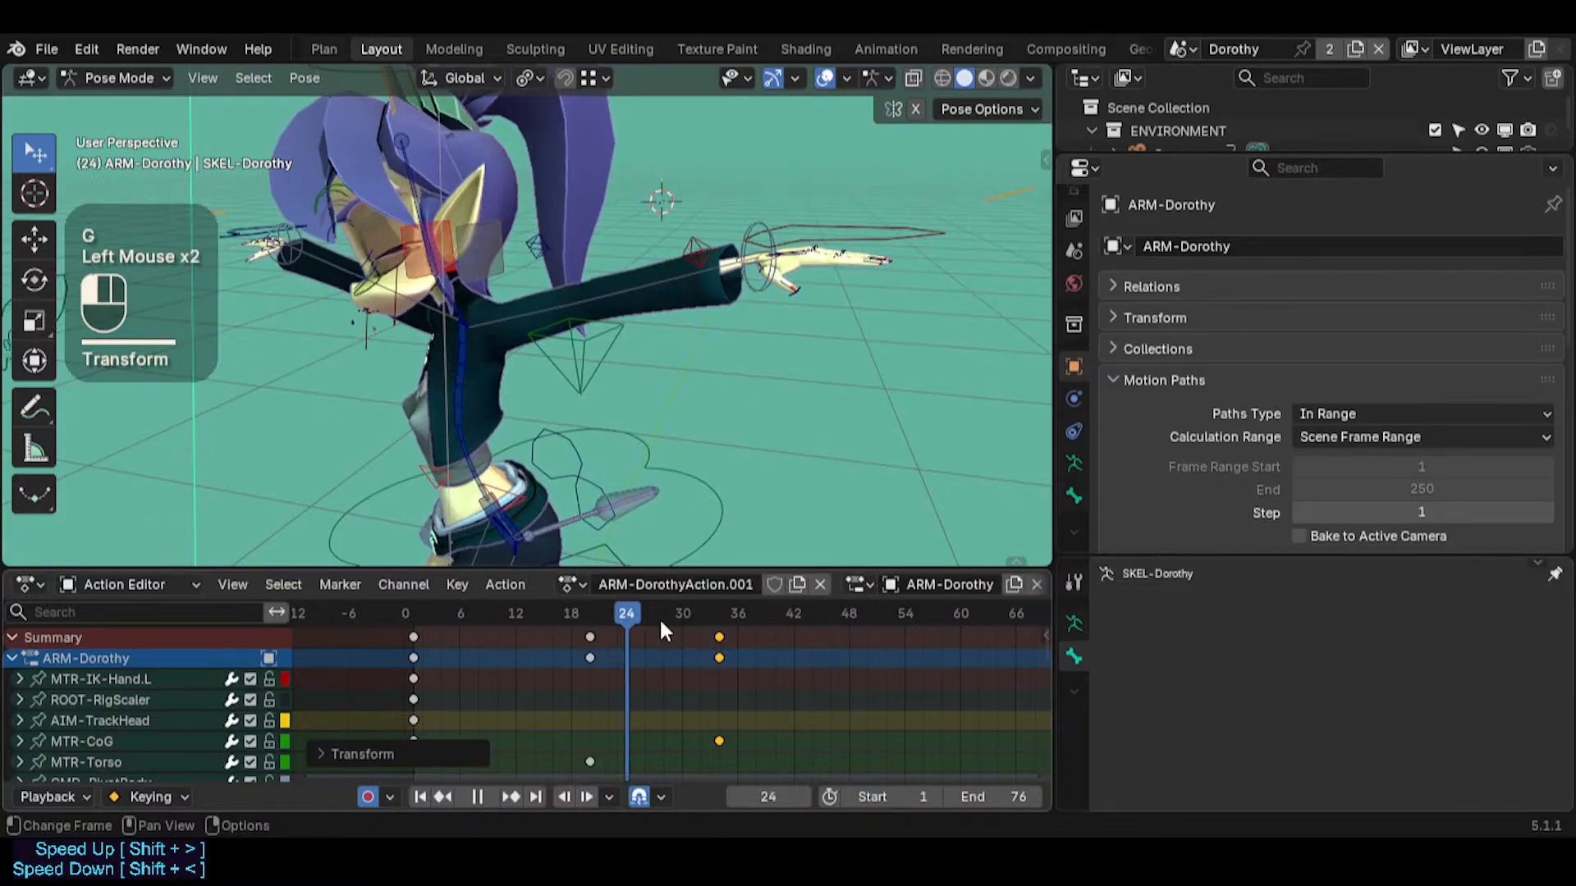
pyautogui.moveTo(658, 617); pyautogui.dragTo(405, 622)
pyautogui.press('space')
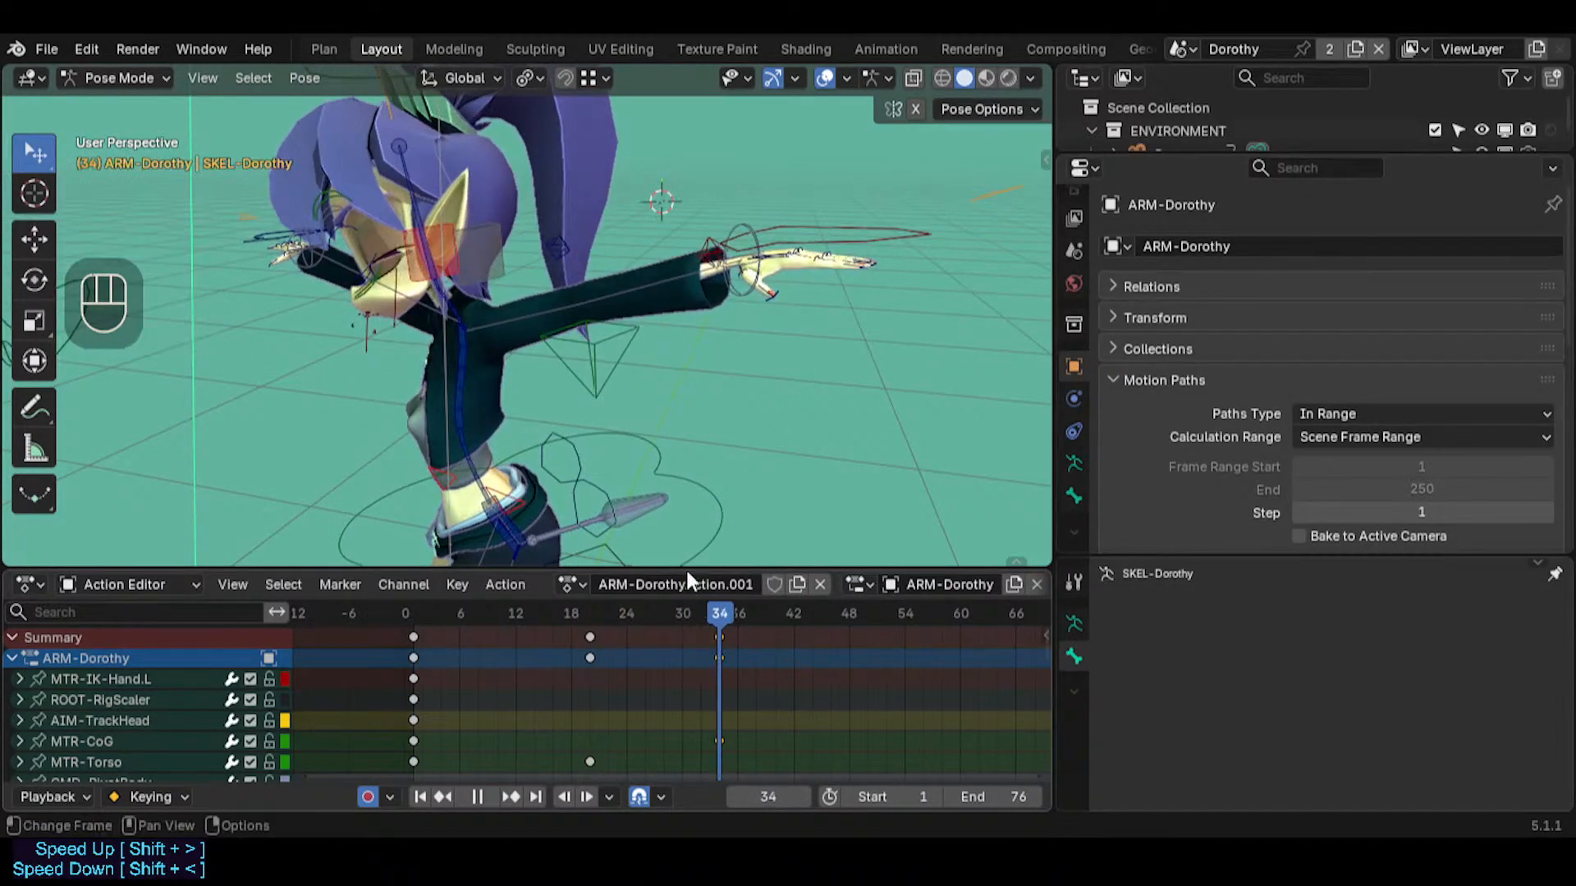
# Calculate MTR-CoG's motion path with In Range display, Scene Frame Range and Heads, inspect it, and recalculate it with the same settings
pyautogui.click(604, 378)
pyautogui.hotkey('ctrl', 't')
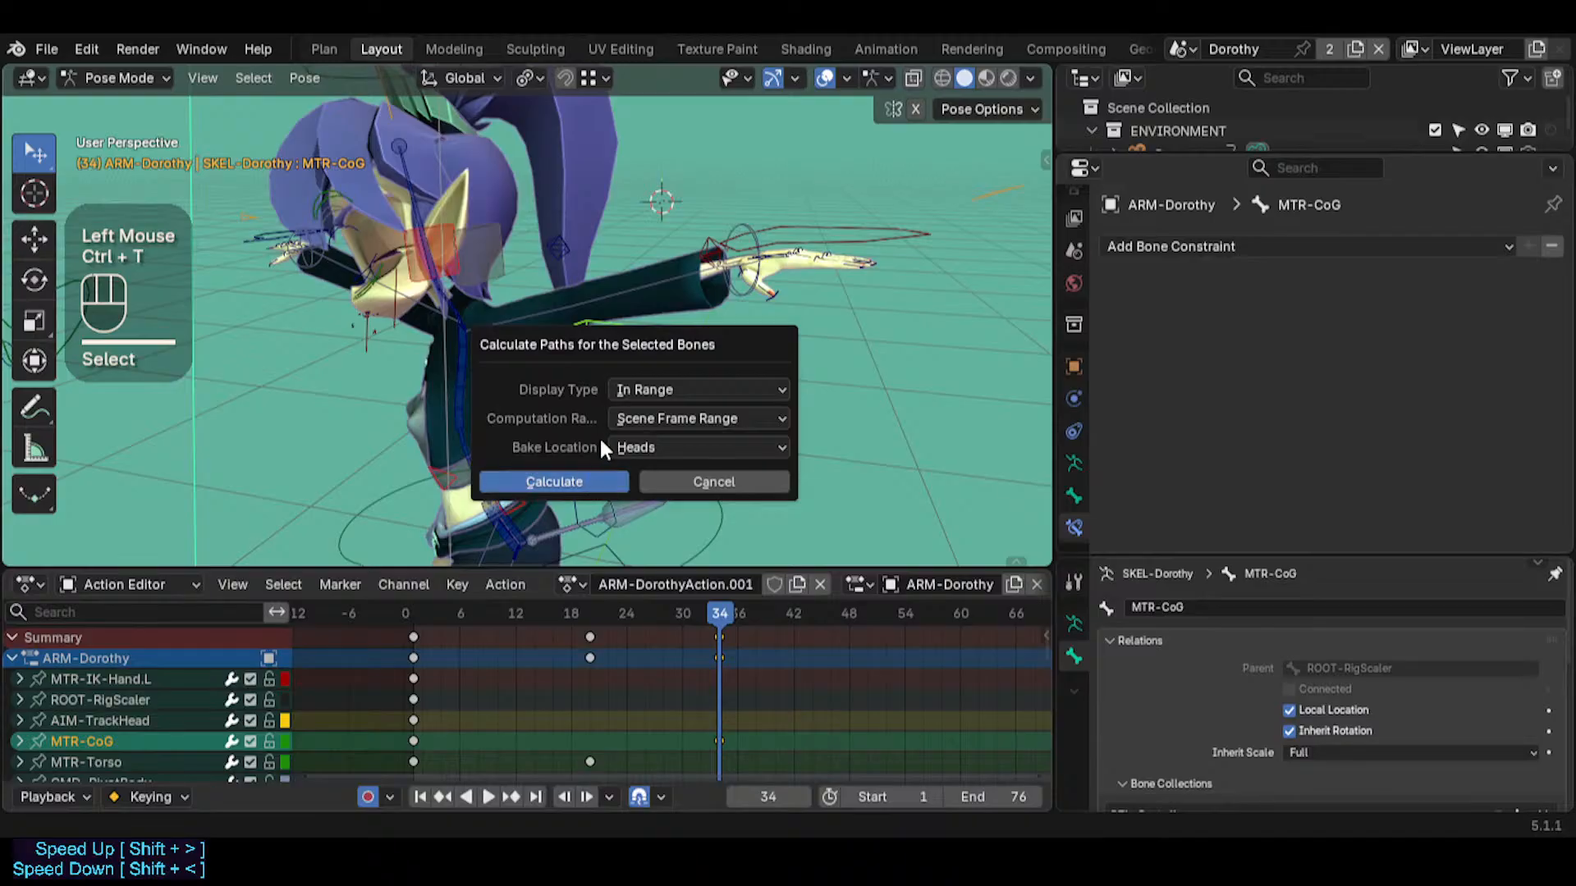
pyautogui.click(623, 474)
pyautogui.moveTo(597, 481); pyautogui.dragTo(667, 435, button='middle')
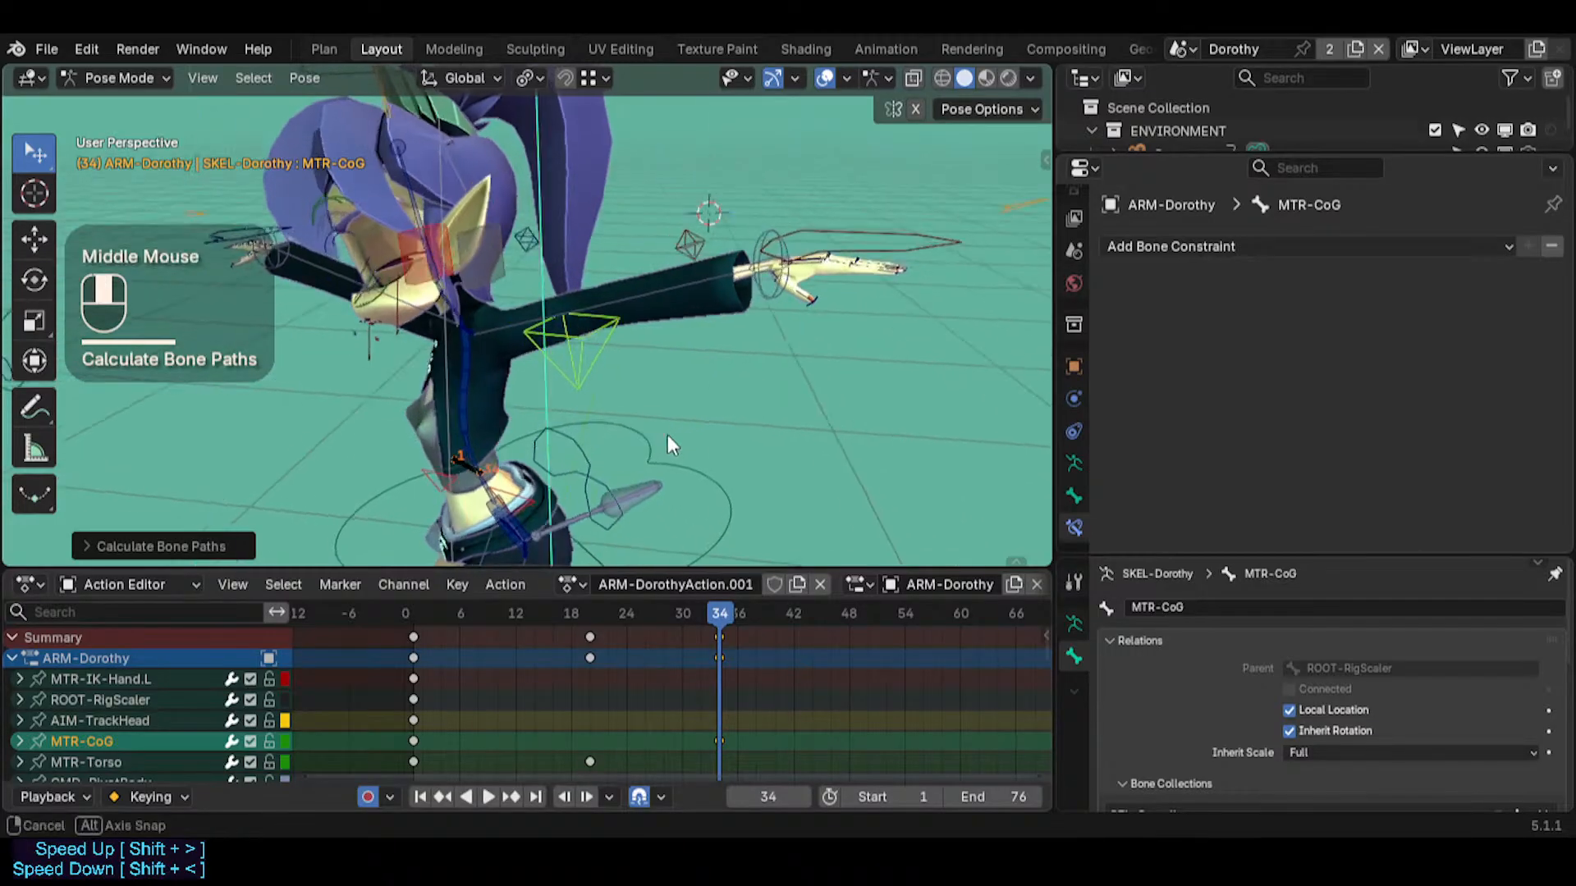
pyautogui.scroll(2, 667, 435)
pyautogui.moveTo(711, 611)
pyautogui.mouseDown()
pyautogui.moveTo(641, 598)
pyautogui.moveTo(566, 601)
pyautogui.moveTo(716, 618)
pyautogui.moveTo(355, 617)
pyautogui.moveTo(703, 643)
pyautogui.moveTo(719, 623)
pyautogui.mouseUp()
pyautogui.click(719, 637)
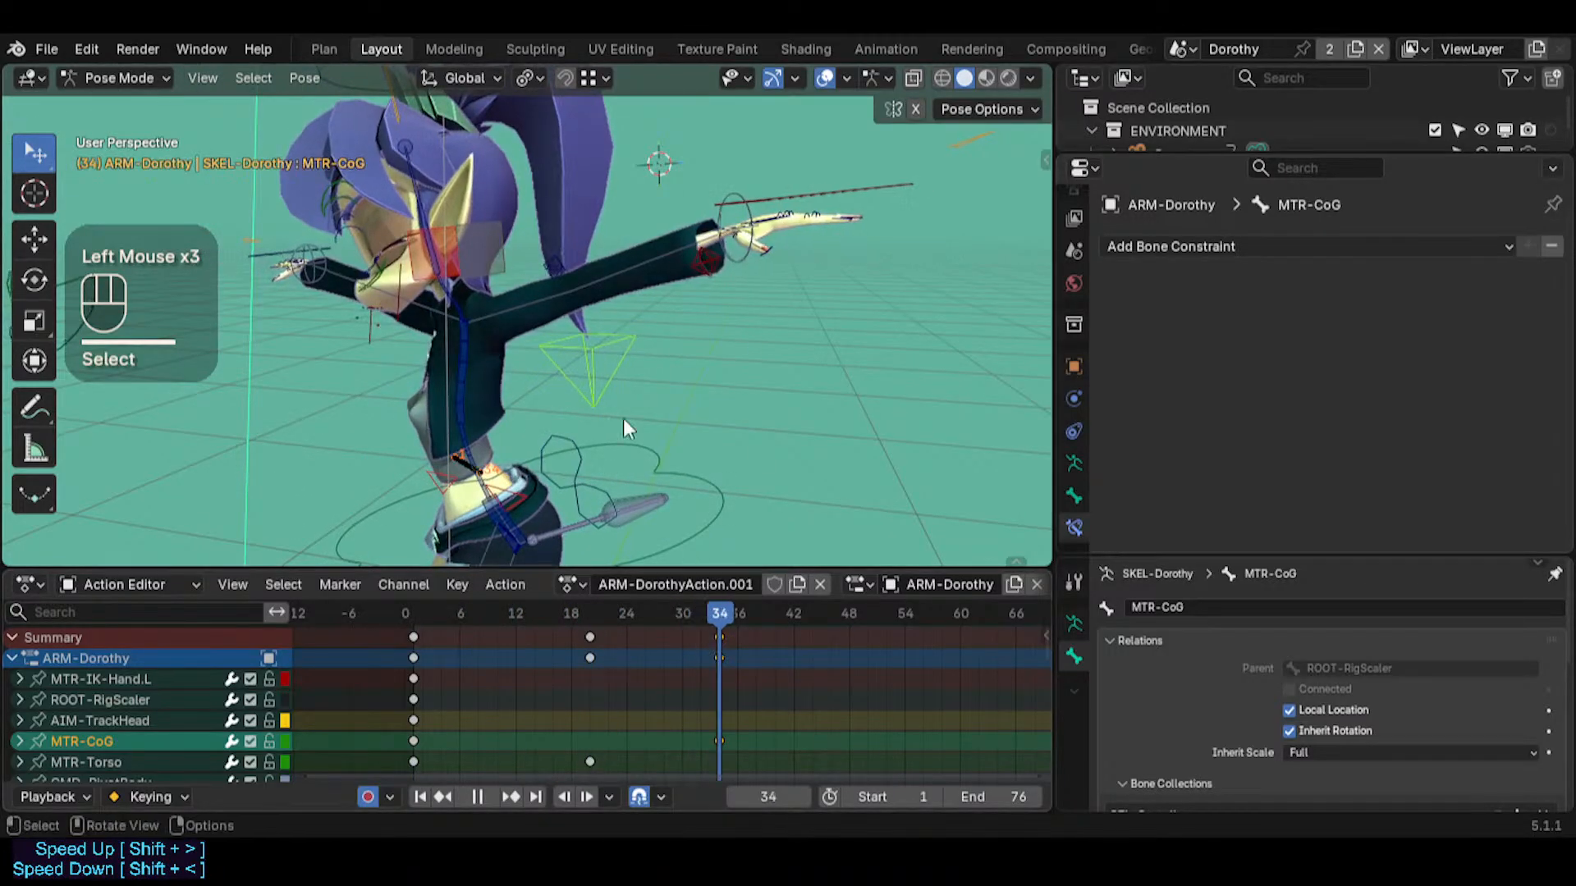
pyautogui.hotkey('alt', 't')
pyautogui.hotkey('ctrl', 't')
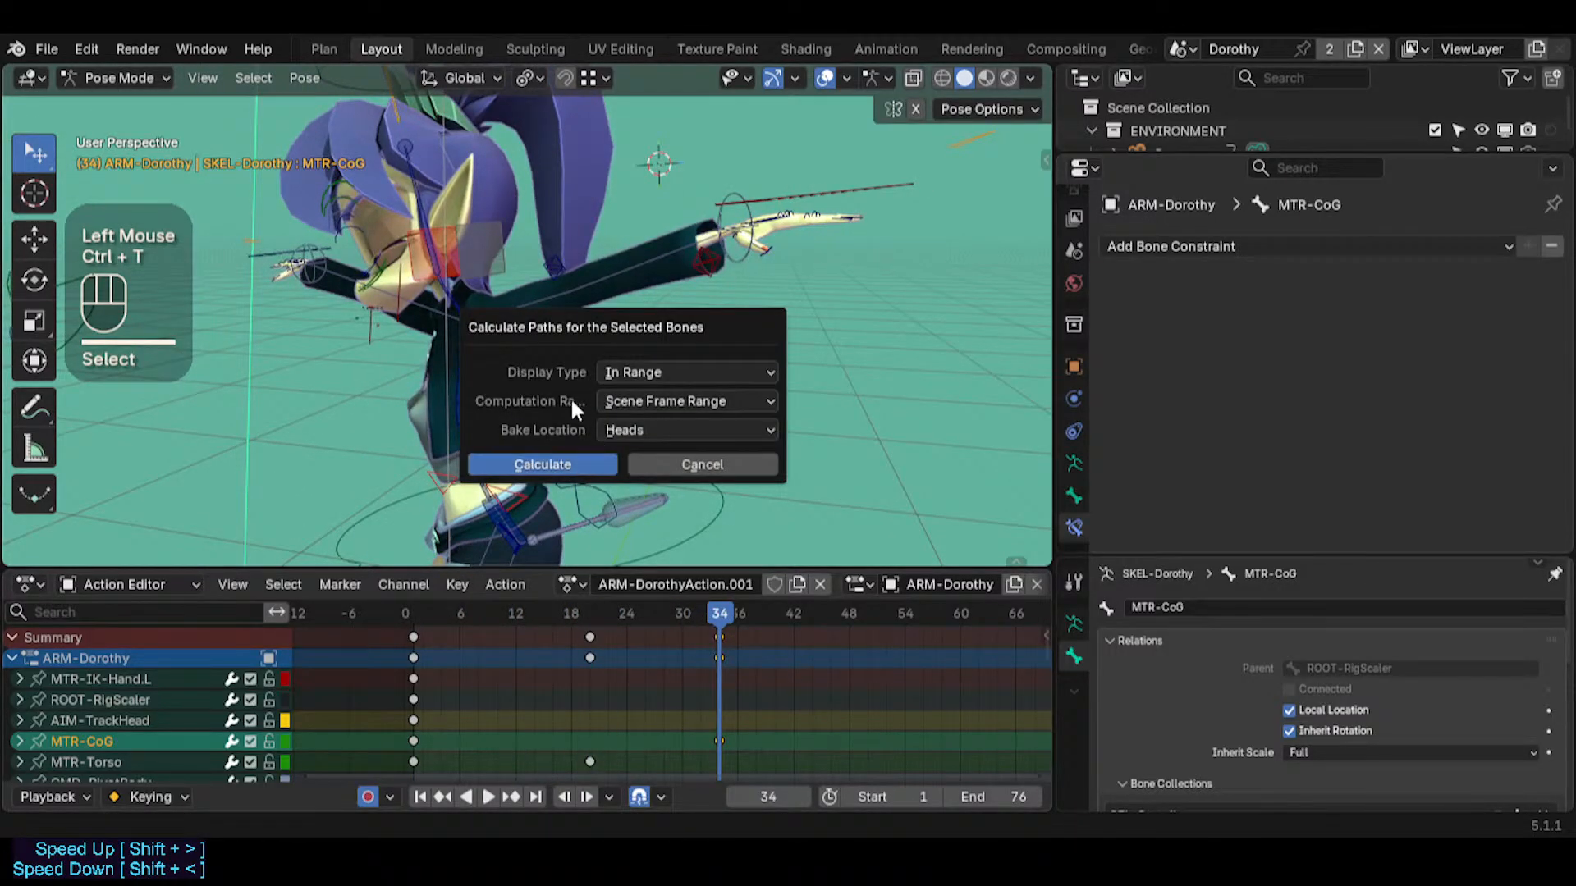
pyautogui.click(542, 465)
# Inspect the recalculated CoG path and move the MTR-CoG bone at frame 24 to add an in-between key
pyautogui.moveTo(529, 362); pyautogui.dragTo(665, 407, button='middle')
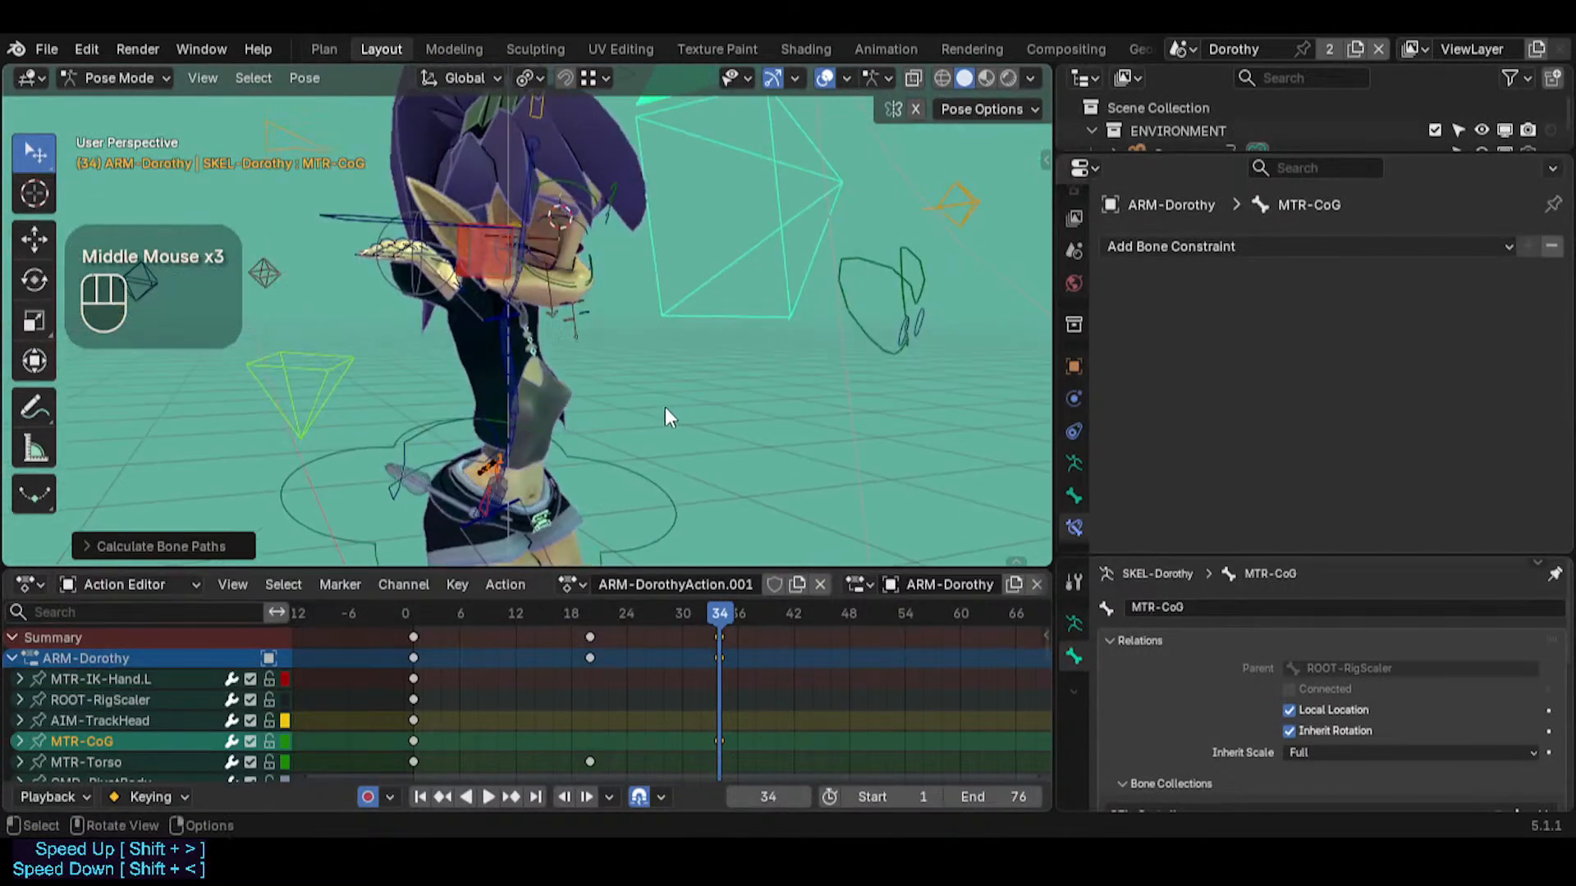
pyautogui.scroll(2, 426, 461)
pyautogui.moveTo(426, 461); pyautogui.dragTo(634, 497, button='middle')
pyautogui.hotkey('ctrl', '4')
pyautogui.hotkey('ctrl', '4')
pyautogui.moveTo(722, 618); pyautogui.dragTo(626, 618)
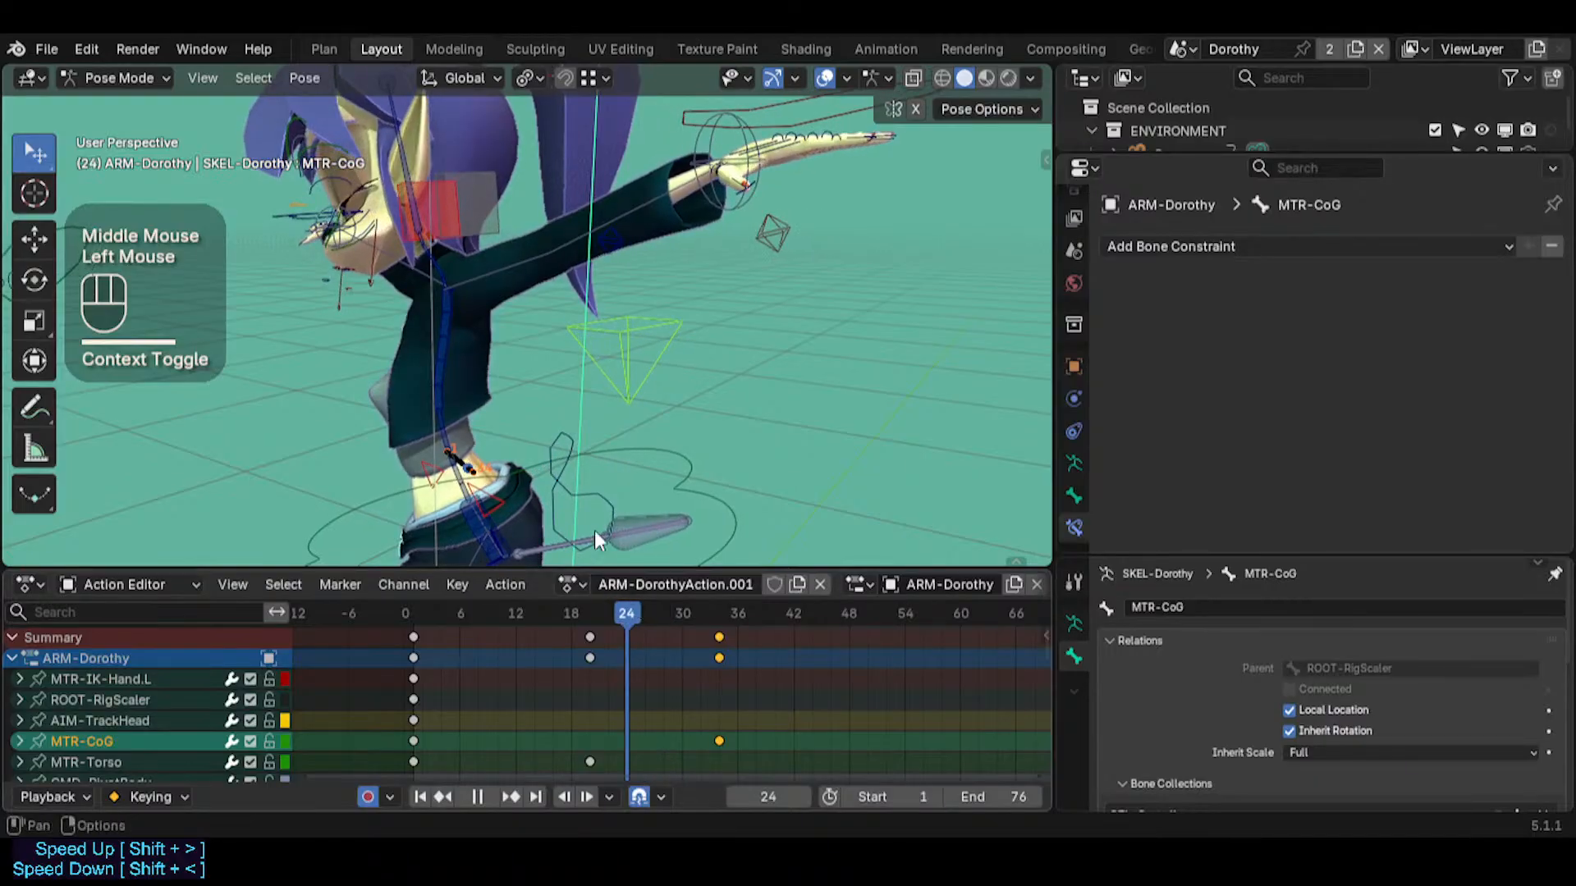
pyautogui.press('g')
pyautogui.click(509, 399)
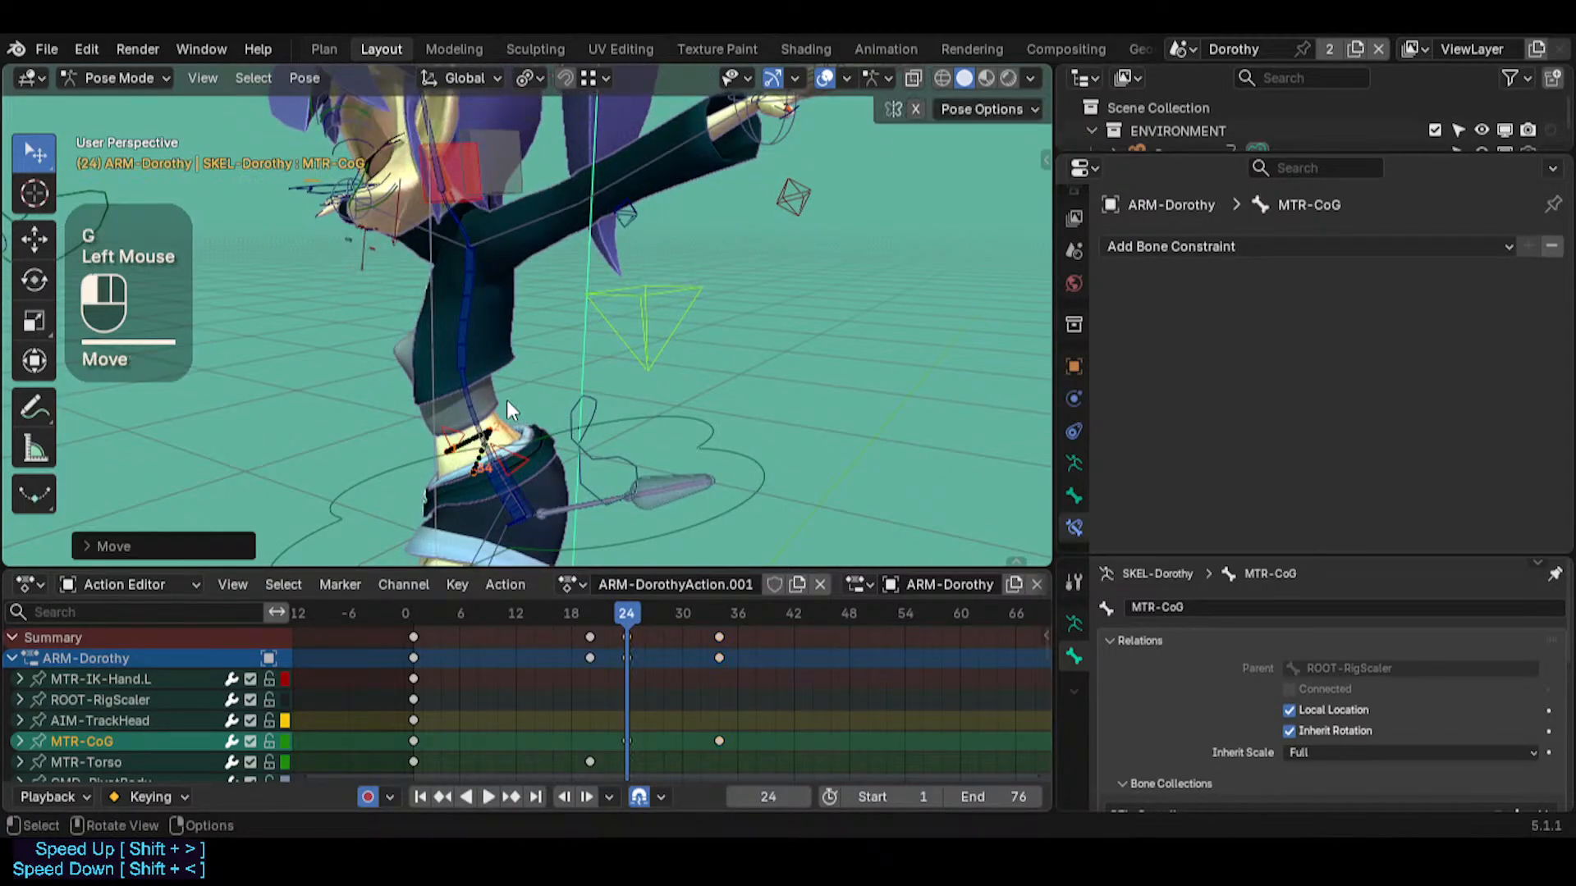
# Set the interpolation of all MTR-CoG keyframes to Bézier
pyautogui.moveTo(509, 400); pyautogui.dragTo(546, 592, button='middle')
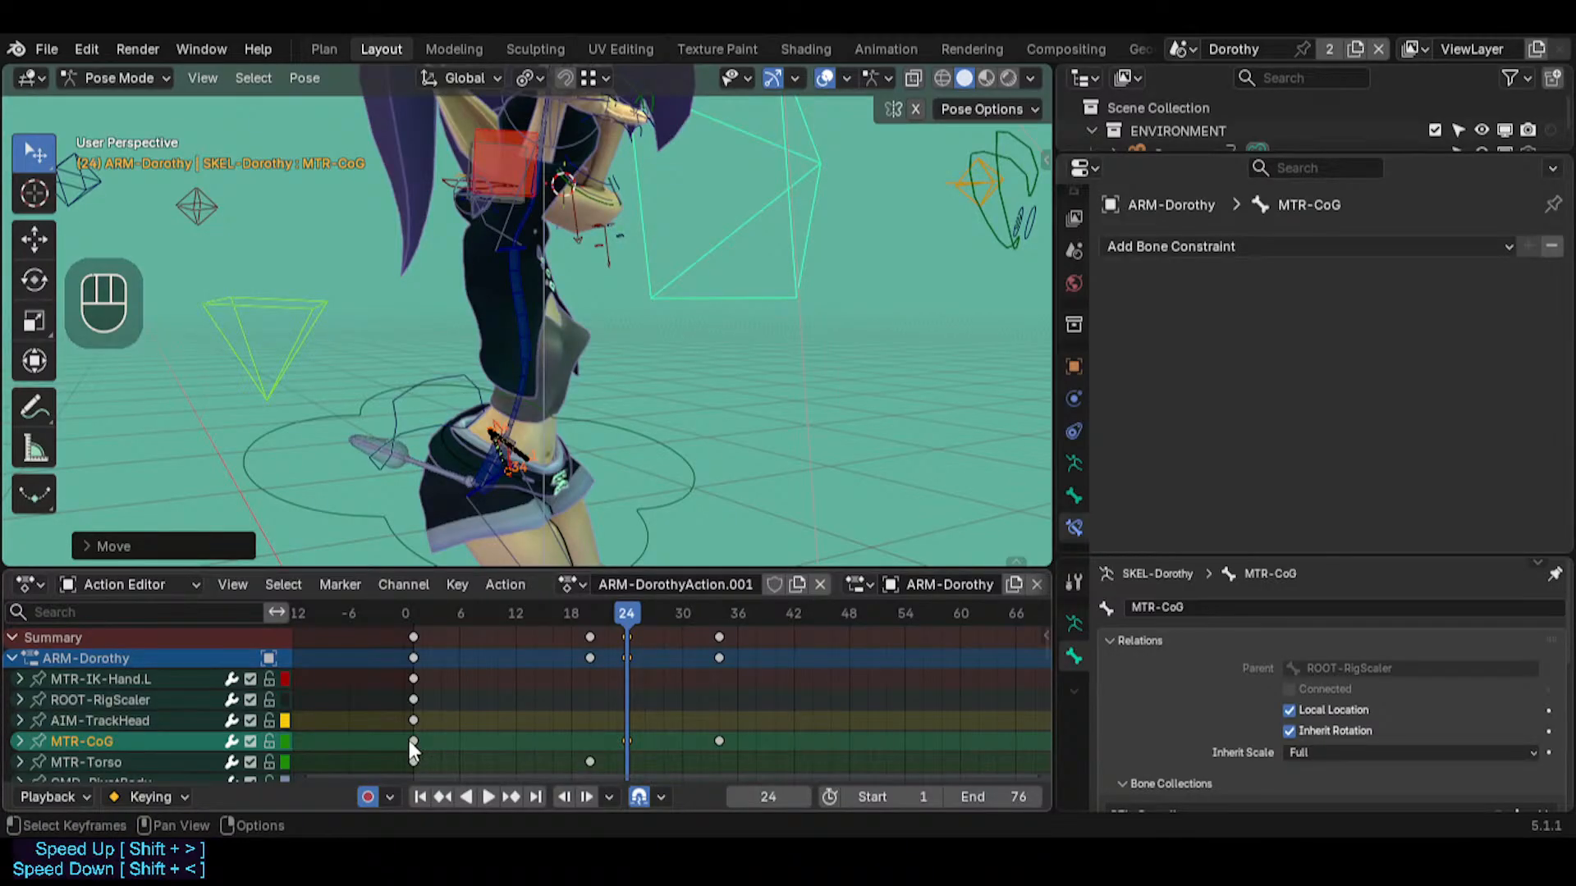
pyautogui.press('b')
pyautogui.moveTo(401, 737); pyautogui.dragTo(757, 742)
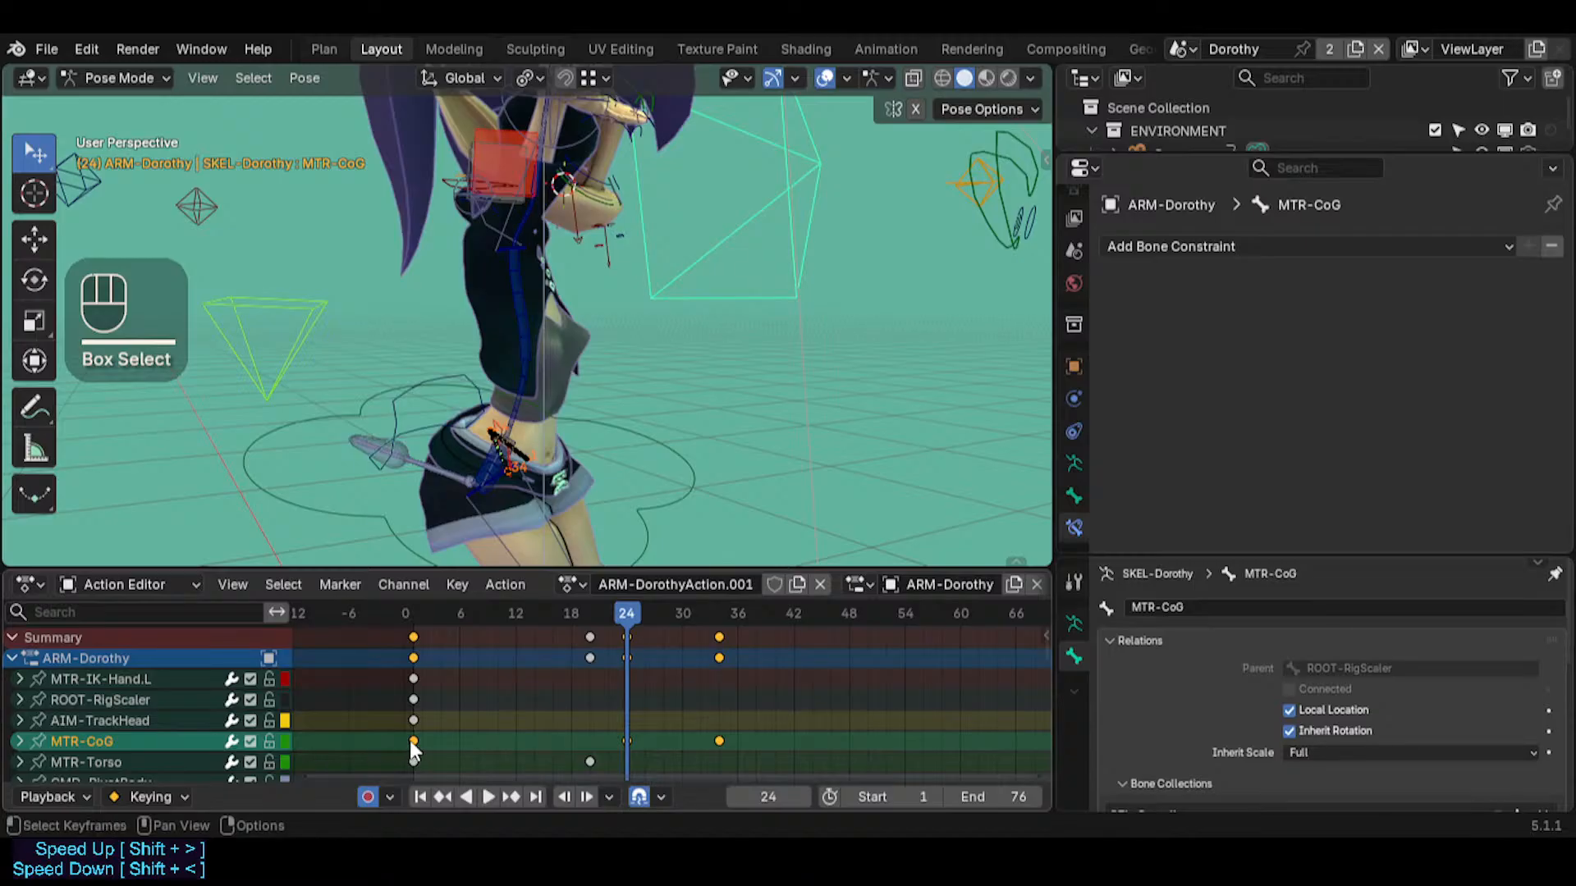
pyautogui.press('t')
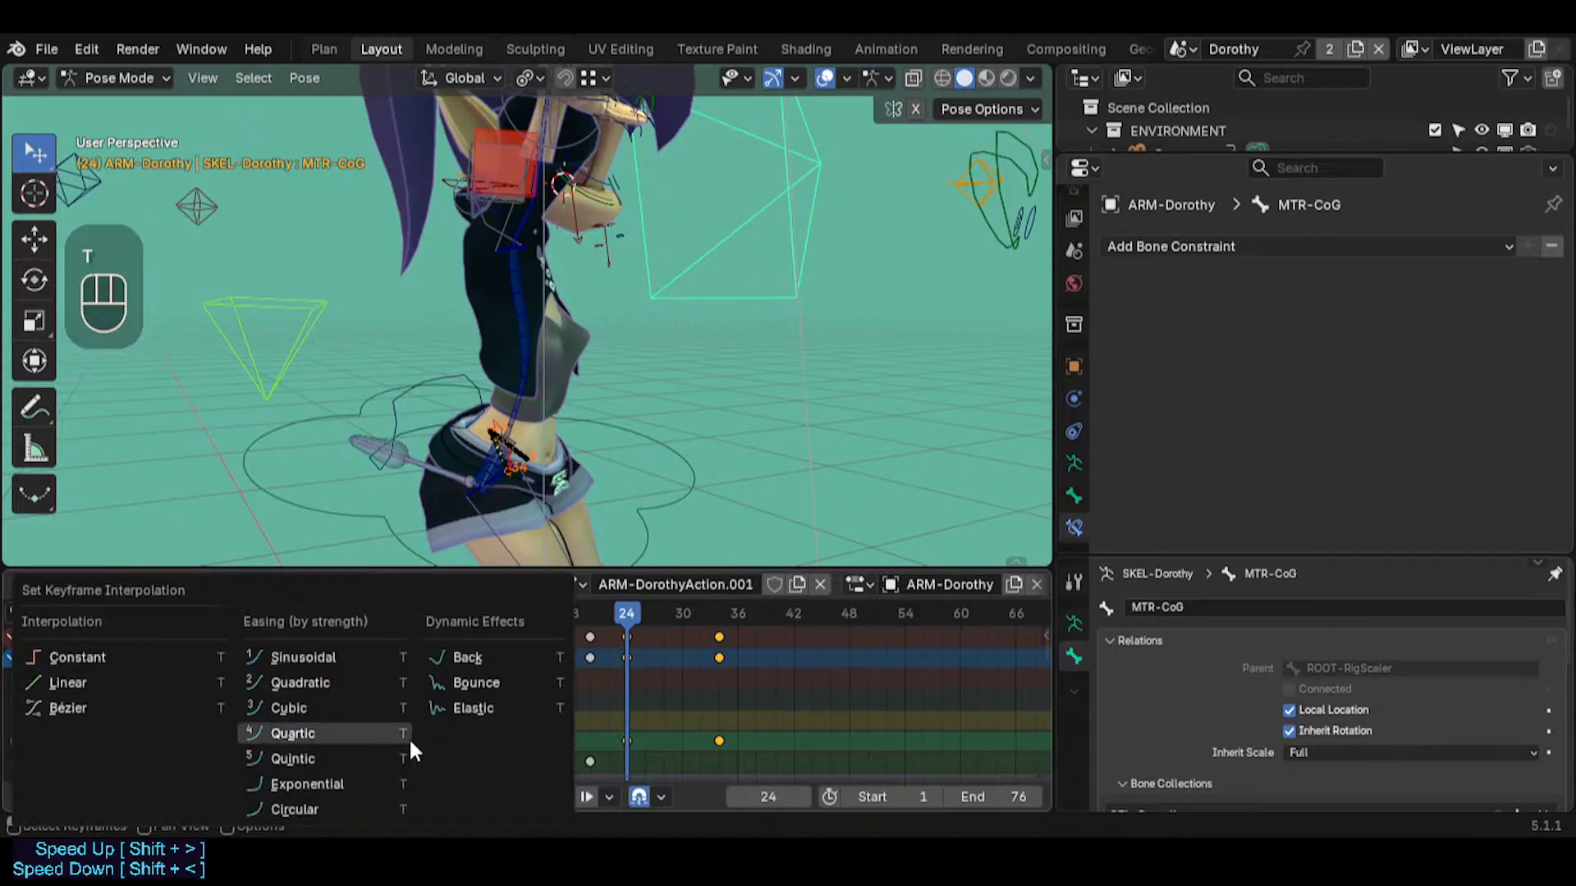
pyautogui.click(113, 702)
pyautogui.moveTo(623, 458); pyautogui.dragTo(542, 459, button='middle')
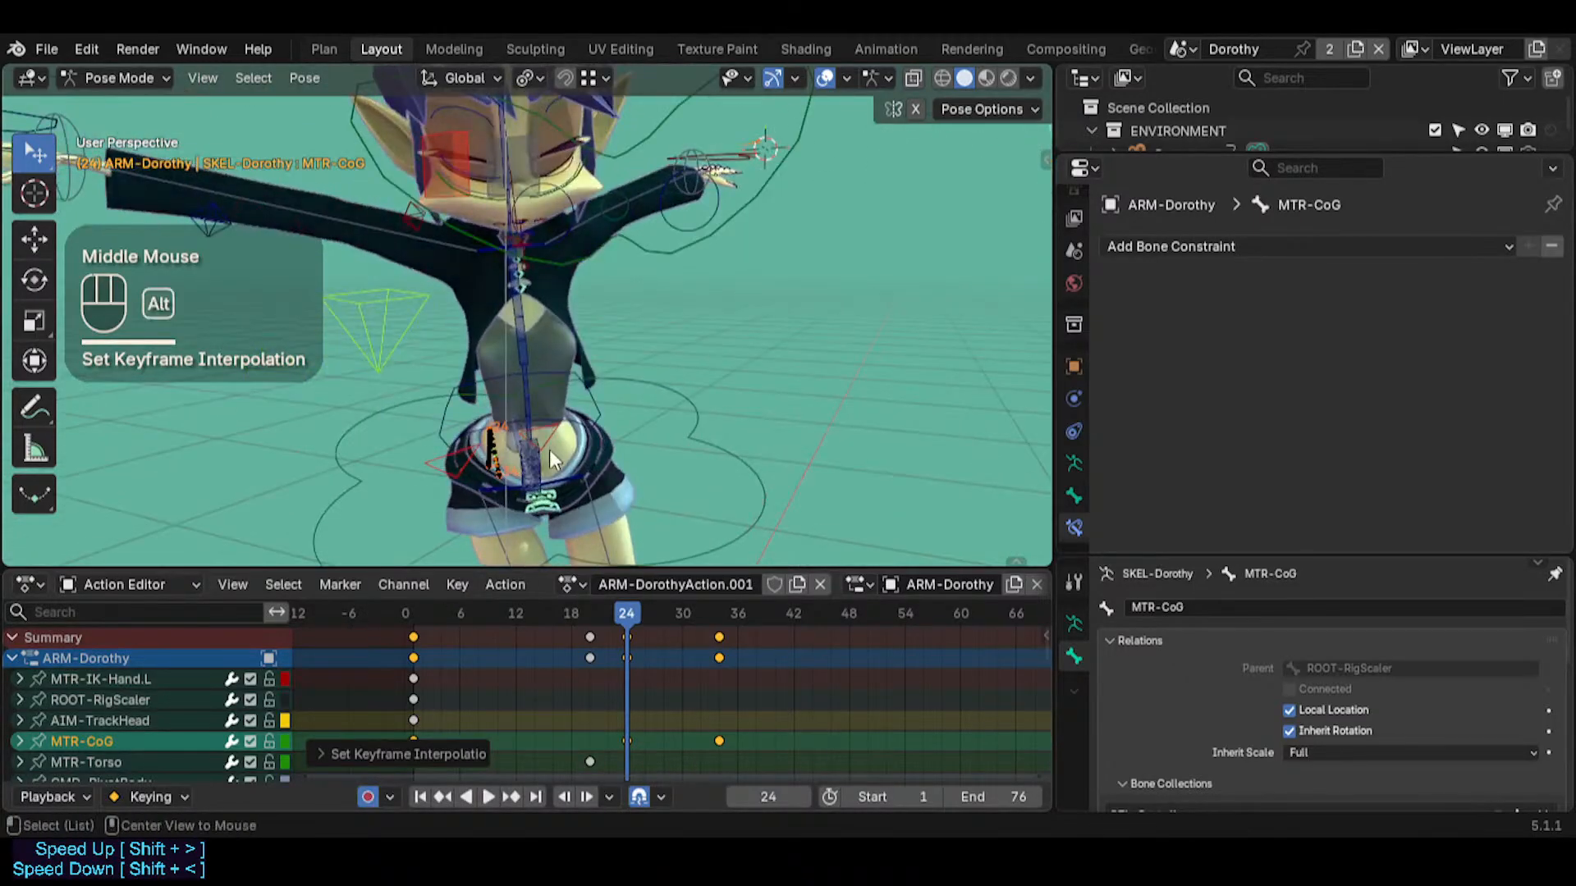
# Play and scrub the animation up to frame 24, examining how the body follows the MTR-CoG motion path
pyautogui.hotkey('alt', 'a')
pyautogui.moveTo(443, 492); pyautogui.dragTo(361, 497, button='middle')
pyautogui.moveTo(606, 622); pyautogui.dragTo(406, 608)
pyautogui.moveTo(600, 447); pyautogui.dragTo(415, 472, button='middle')
pyautogui.press('space')
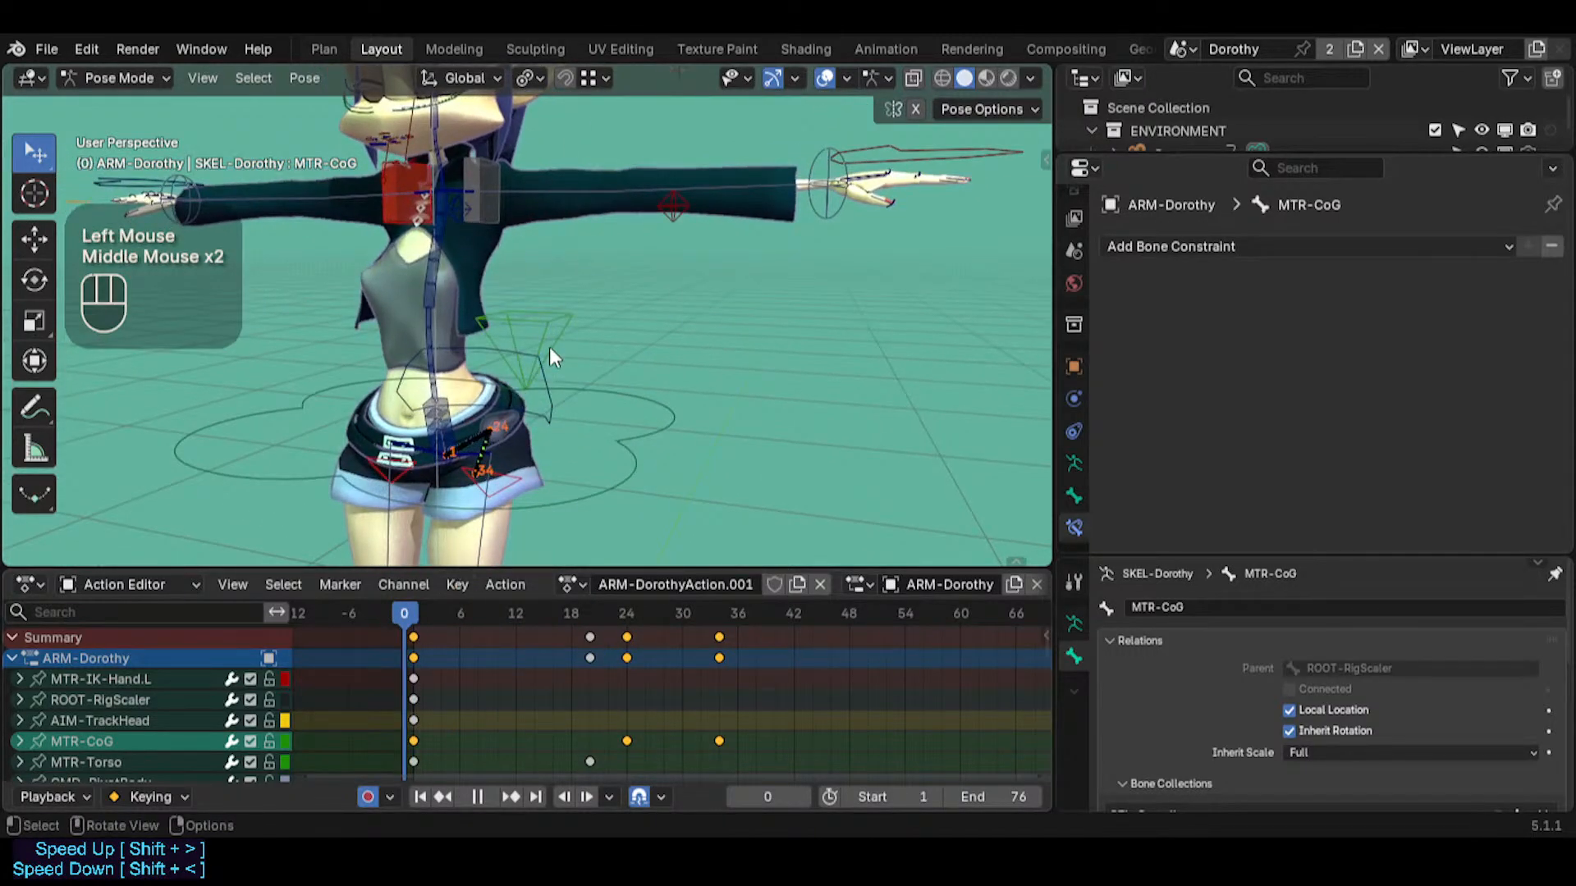
pyautogui.click(549, 348)
pyautogui.moveTo(568, 387); pyautogui.dragTo(543, 489, button='middle')
pyautogui.scroll(1, 492, 472)
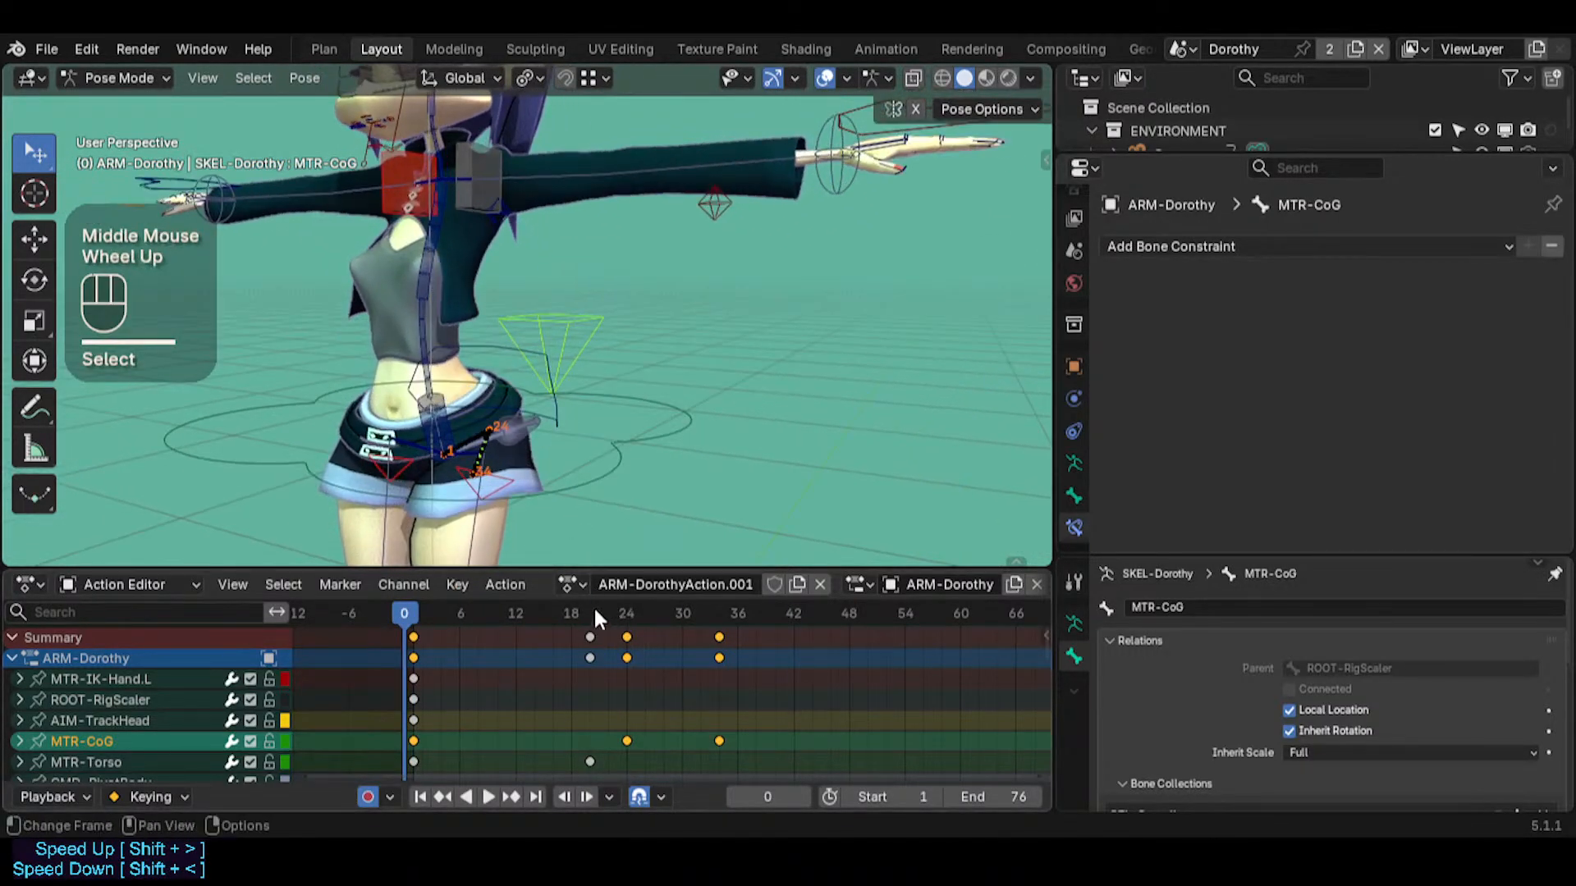
pyautogui.moveTo(597, 612)
pyautogui.mouseDown()
pyautogui.moveTo(641, 614)
pyautogui.moveTo(628, 609)
pyautogui.mouseUp()
pyautogui.moveTo(542, 533); pyautogui.dragTo(501, 571, button='middle')
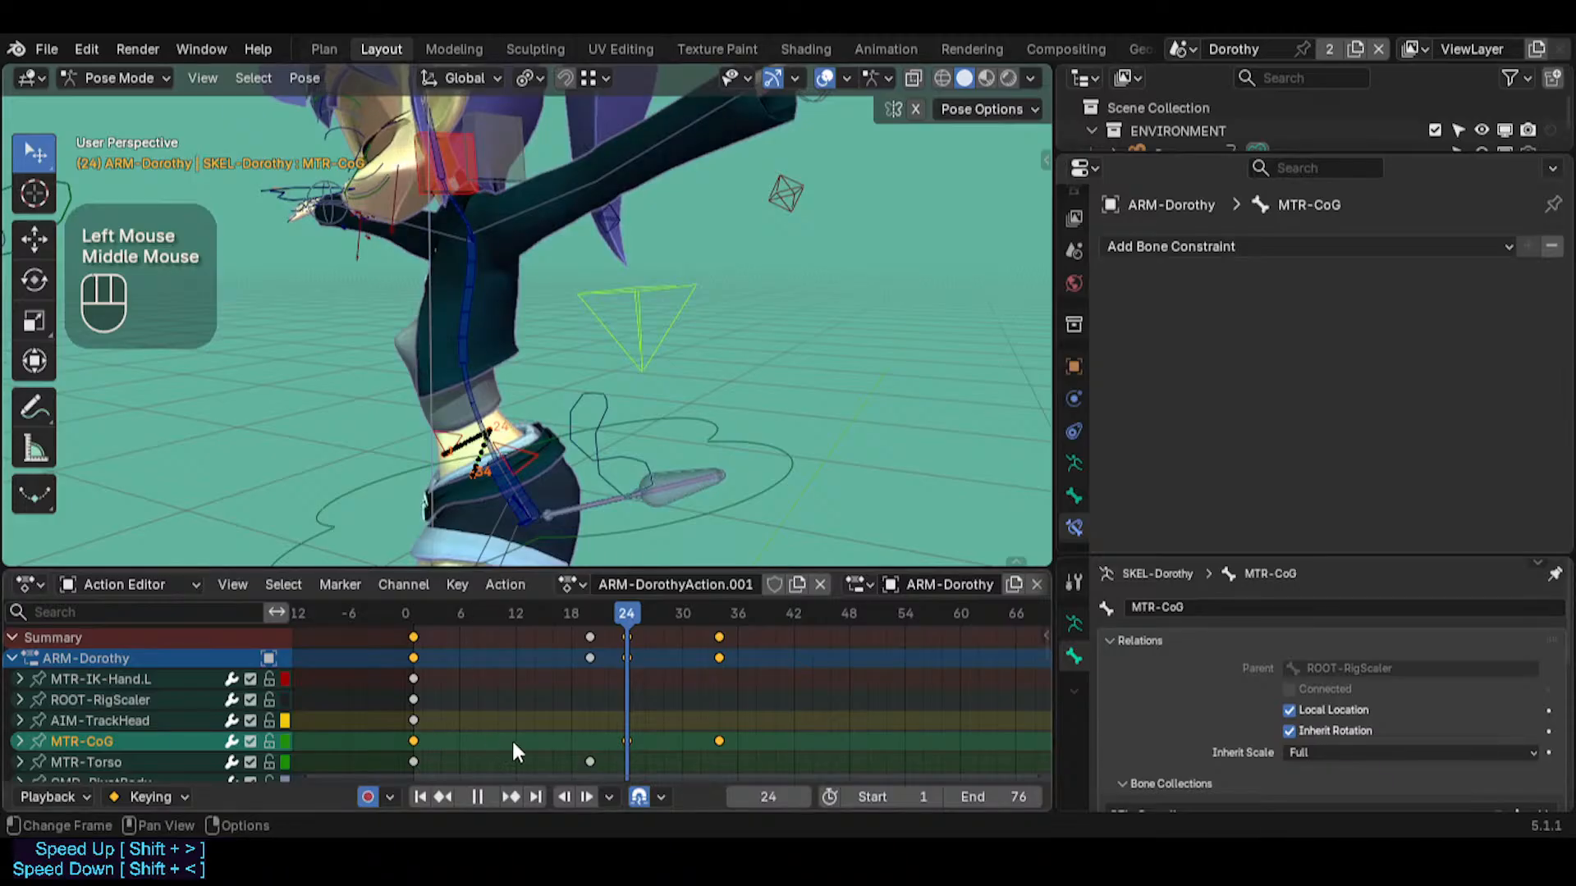
# Deselect the keyframes, select the MTR-CoG bone and insert a keyframe for it at frame 24
pyautogui.press('t')
pyautogui.click(503, 710)
pyautogui.click(497, 703)
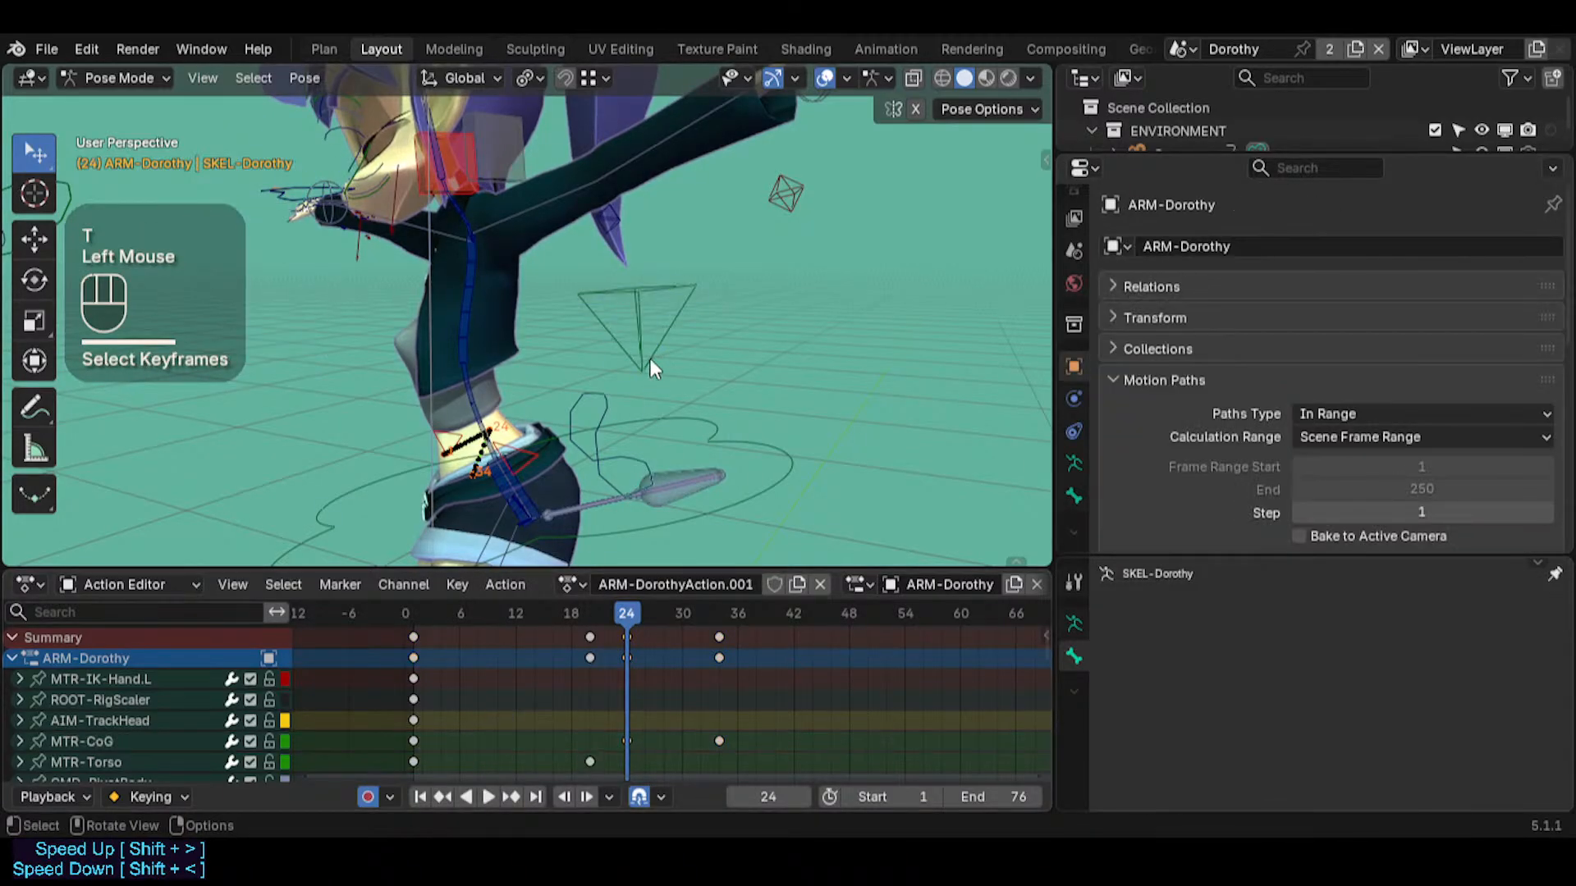
pyautogui.click(641, 371)
pyautogui.press('i')
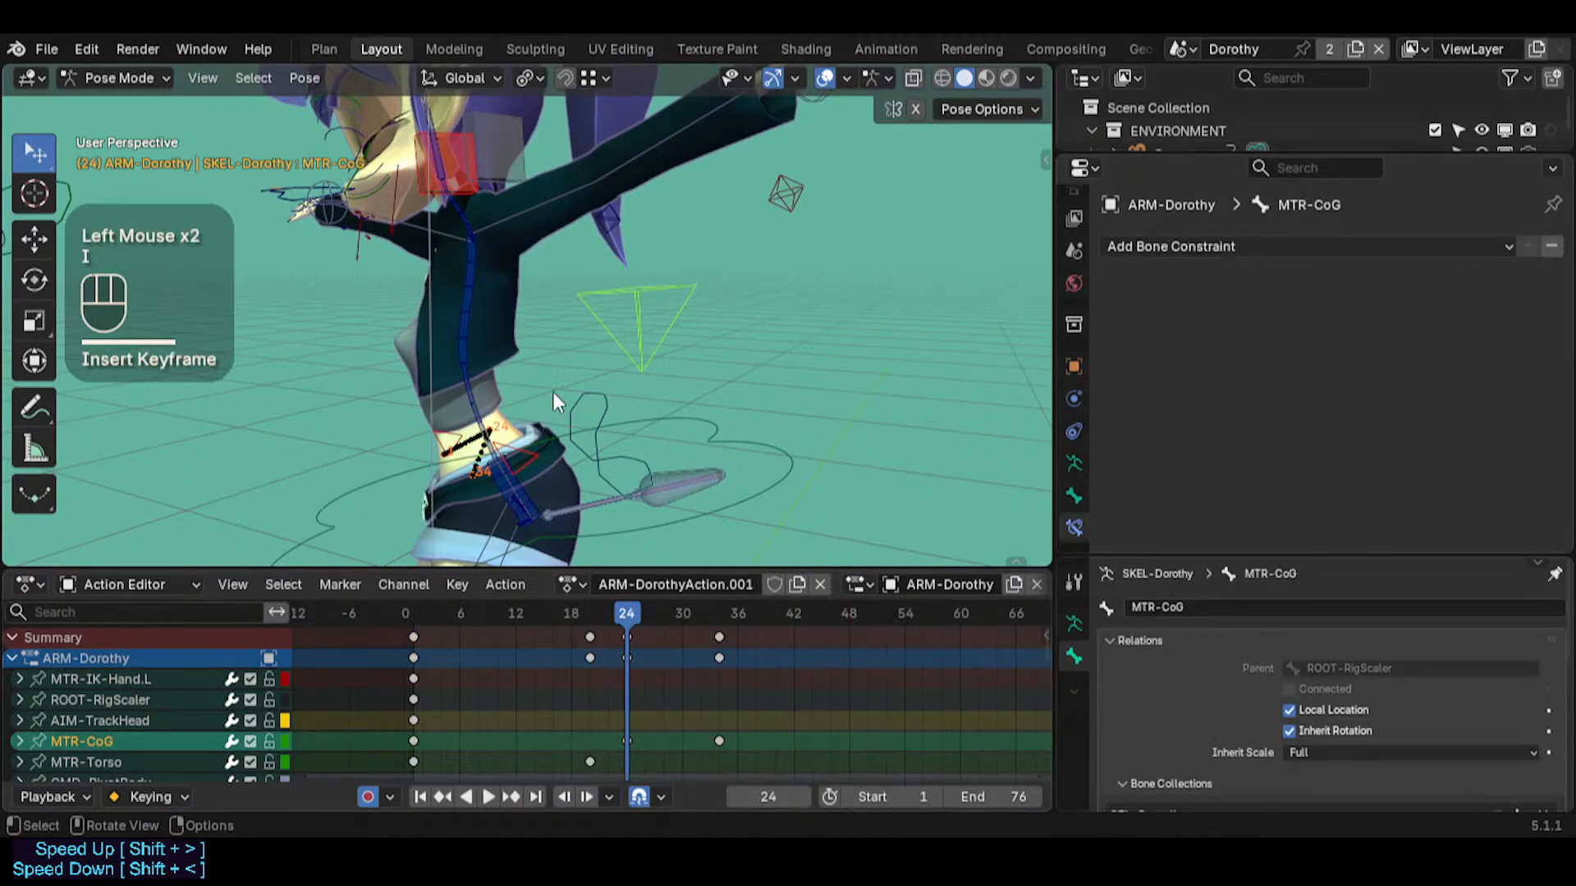
# Rotate the MTR-CoG bone freely in two passes from different view angles at frame 24
pyautogui.moveTo(553, 391); pyautogui.dragTo(638, 504, button='middle')
pyautogui.press('r')
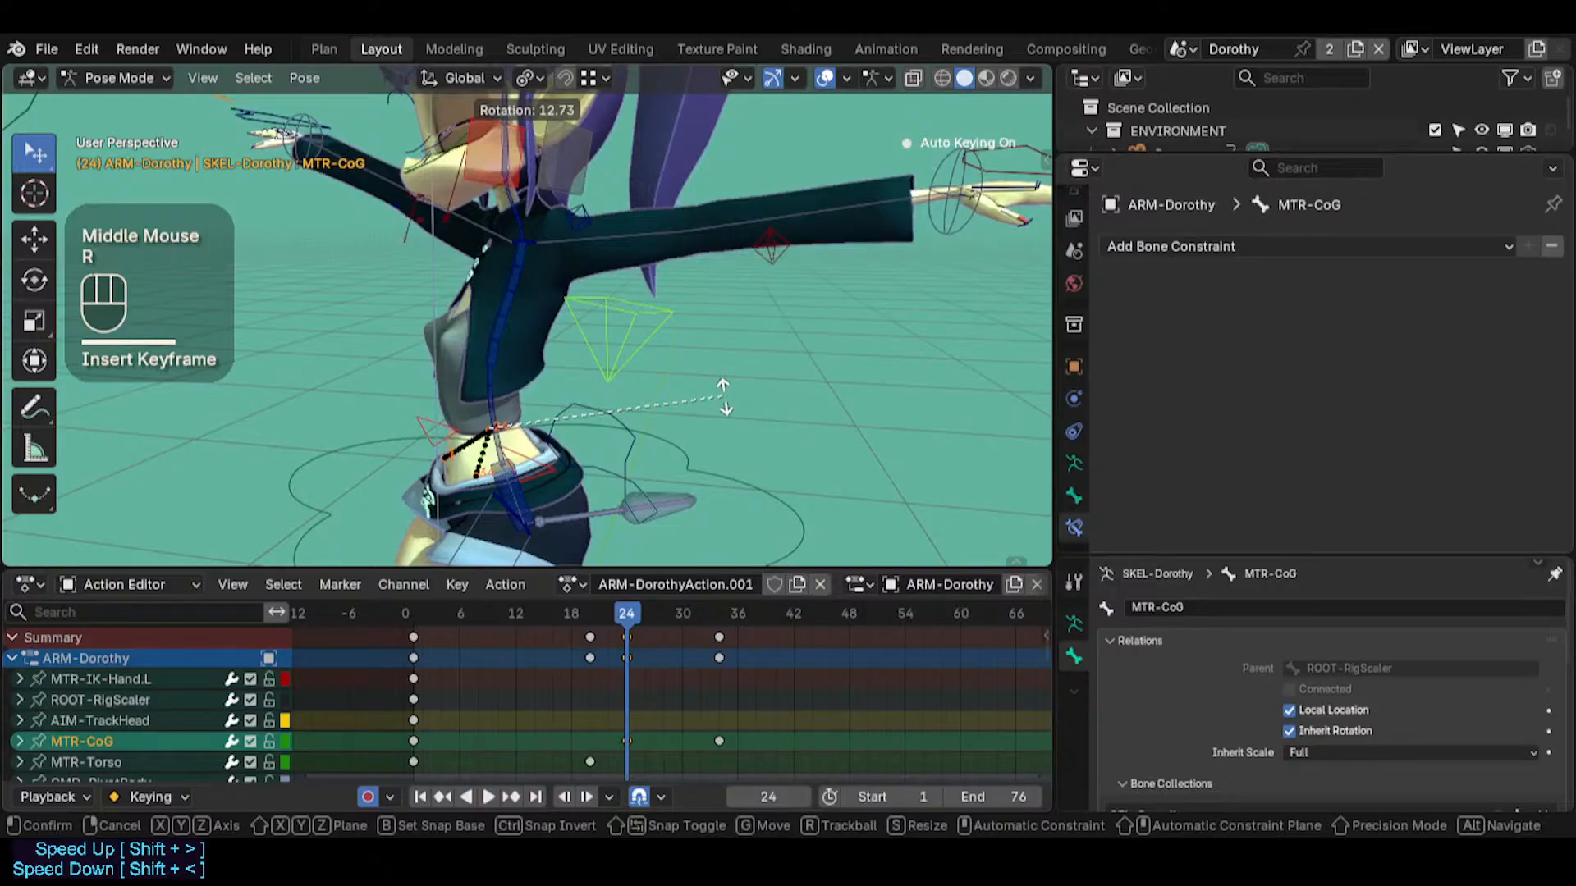
pyautogui.click(723, 397)
pyautogui.moveTo(561, 392); pyautogui.dragTo(721, 413, button='middle')
pyautogui.press('r')
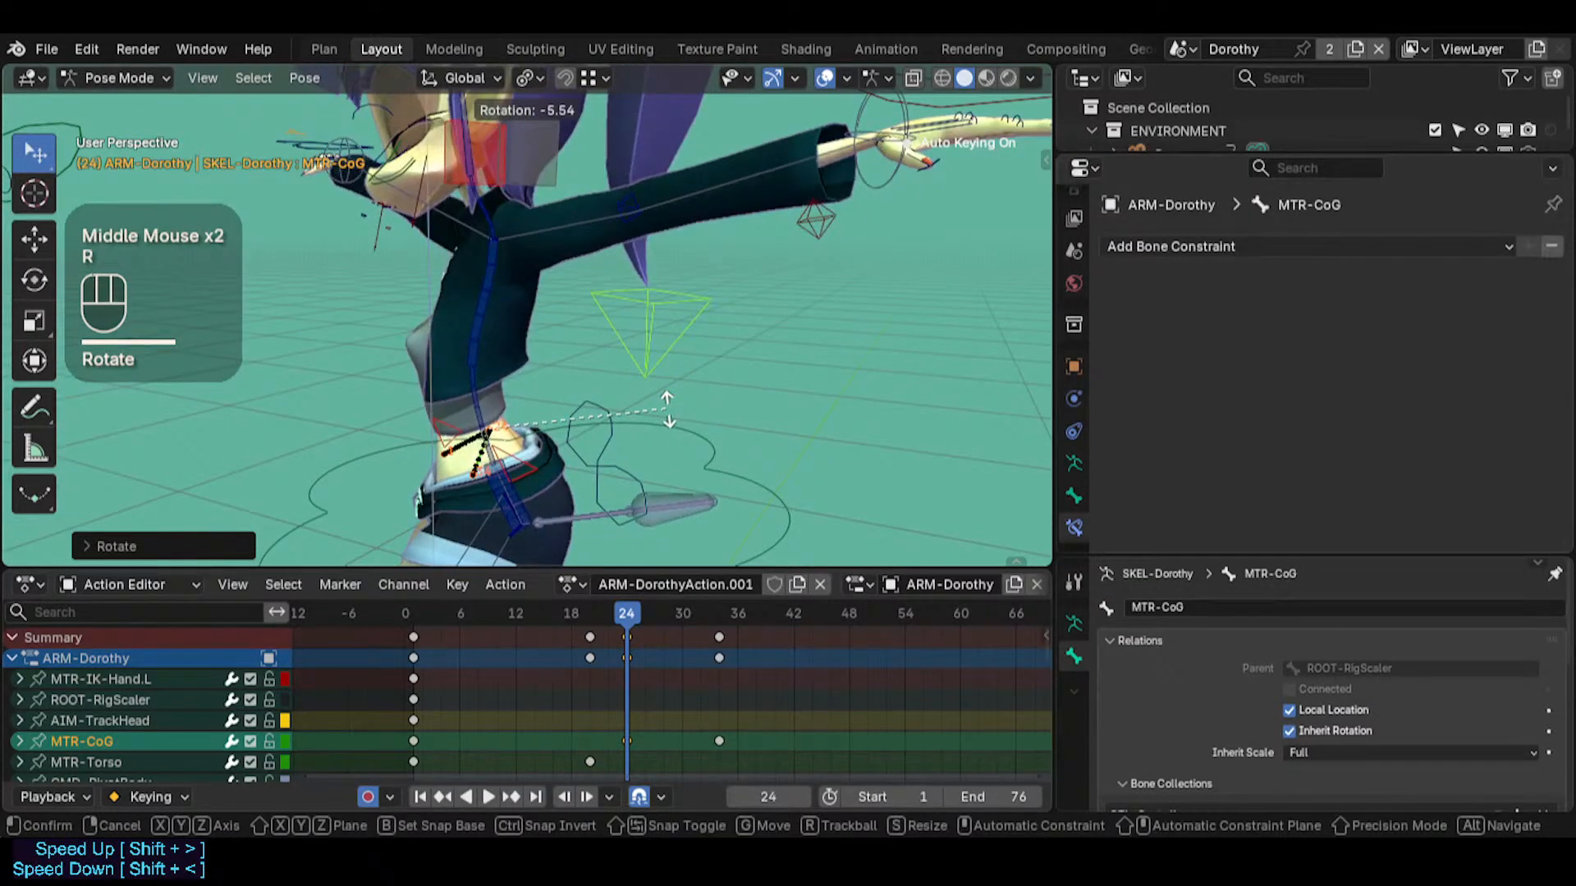
pyautogui.click(665, 415)
# Move the MTR-CoG bone freely at frame 16 to add another in-between key to its path
pyautogui.moveTo(647, 621); pyautogui.dragTo(584, 596)
pyautogui.moveTo(595, 525); pyautogui.dragTo(608, 459, button='middle')
pyautogui.moveTo(593, 611); pyautogui.dragTo(553, 613)
pyautogui.moveTo(562, 492); pyautogui.dragTo(566, 400, button='middle')
pyautogui.press('g')
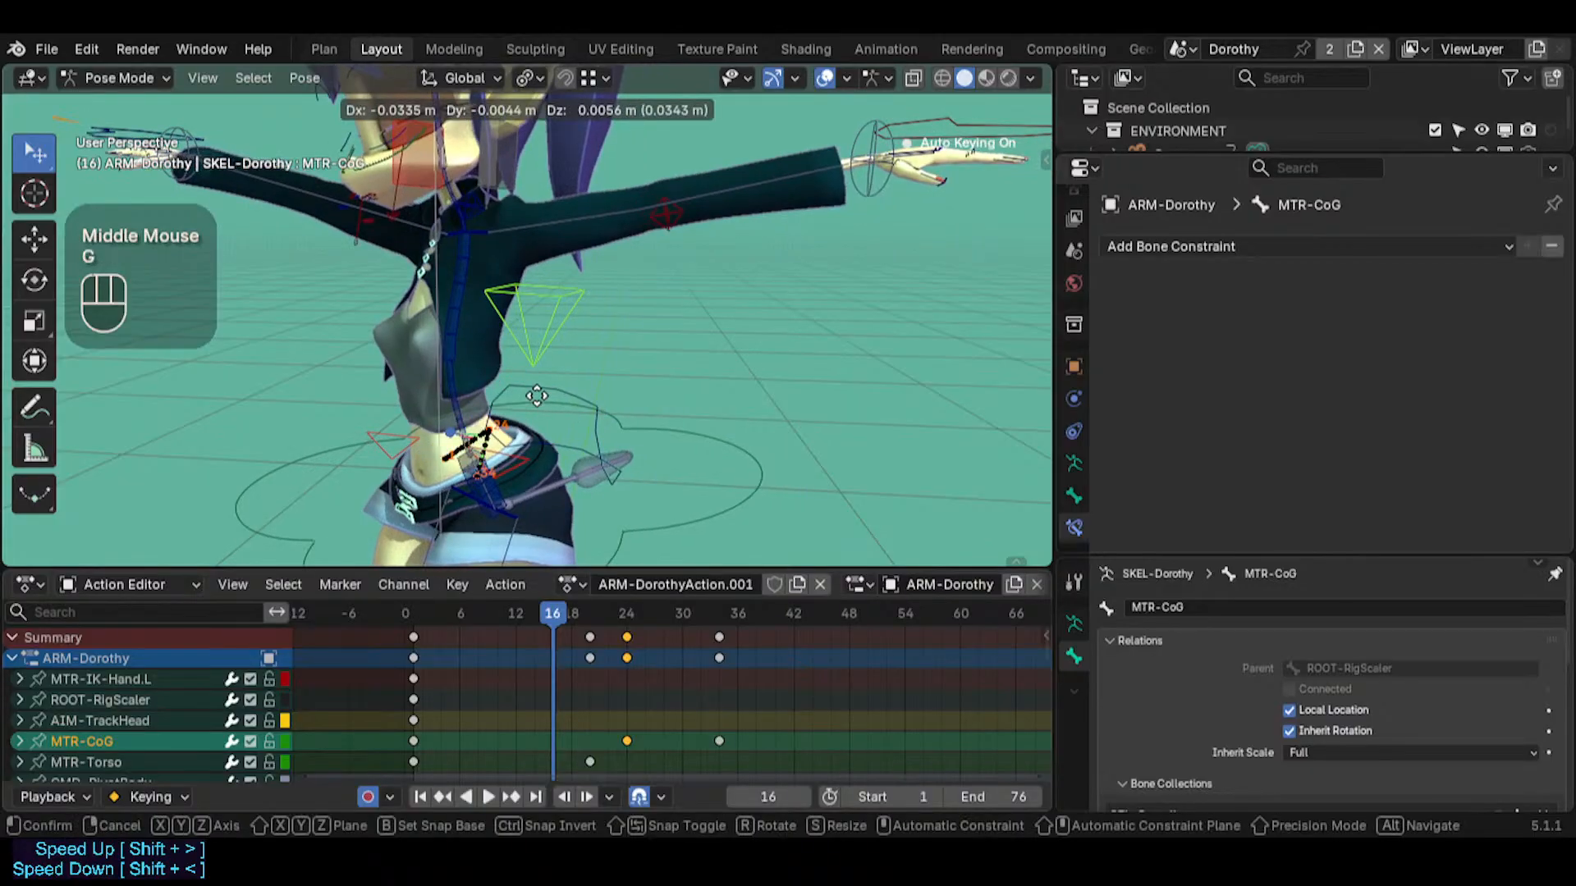
pyautogui.click(585, 427)
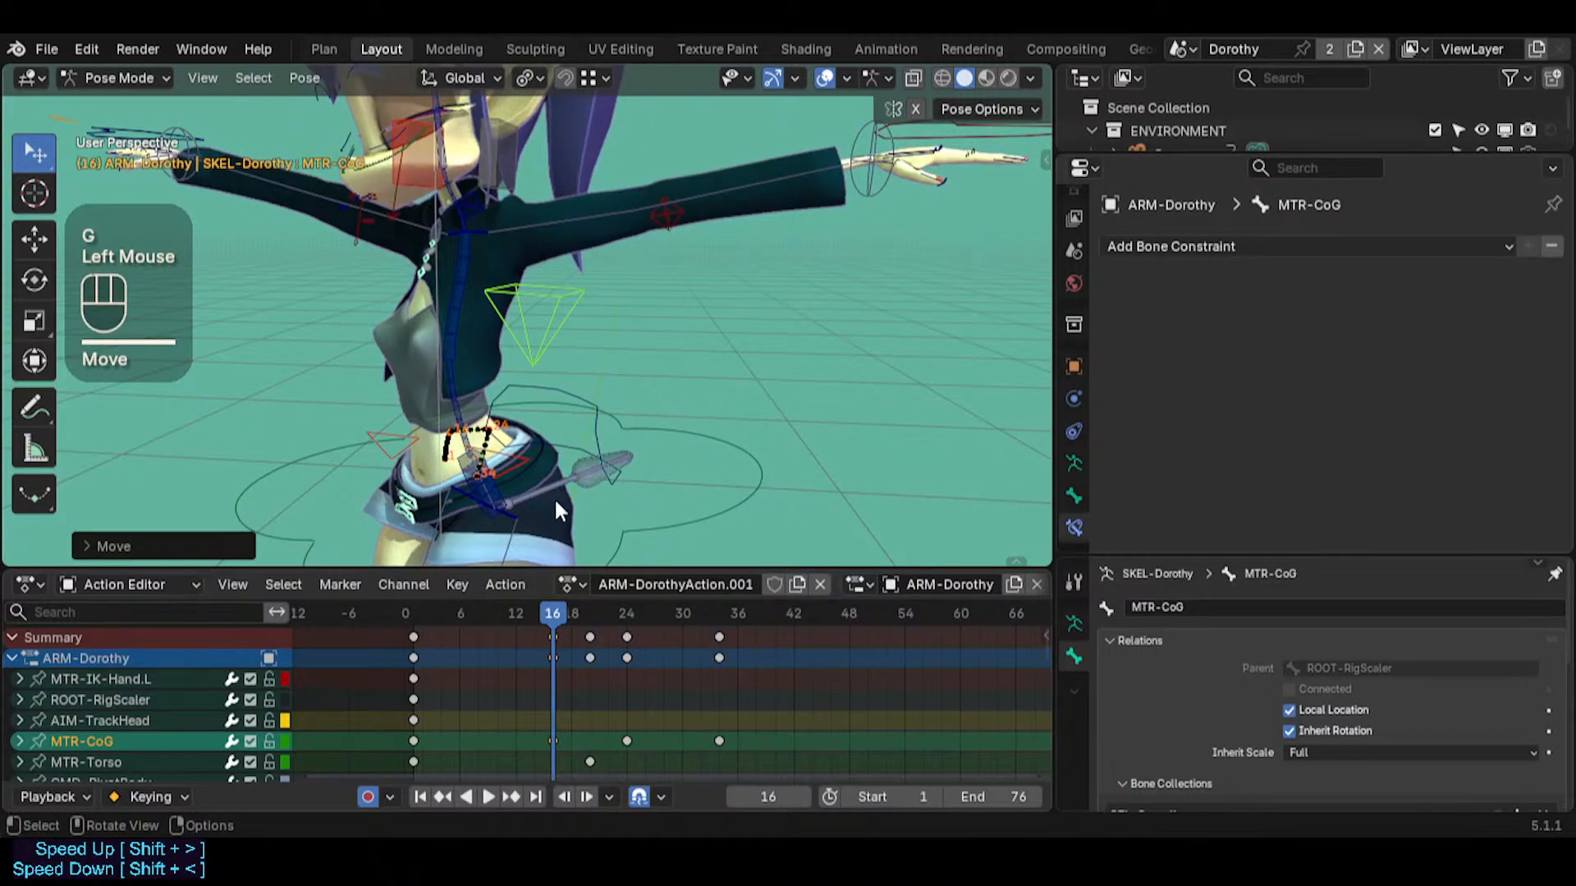
# Inspect the changed MTR-CoG motion path up close and clear the bone paths
pyautogui.moveTo(556, 511); pyautogui.dragTo(558, 460, button='middle')
pyautogui.scroll(2, 558, 476)
pyautogui.scroll(3, 559, 476)
pyautogui.hotkey('shift', '`')
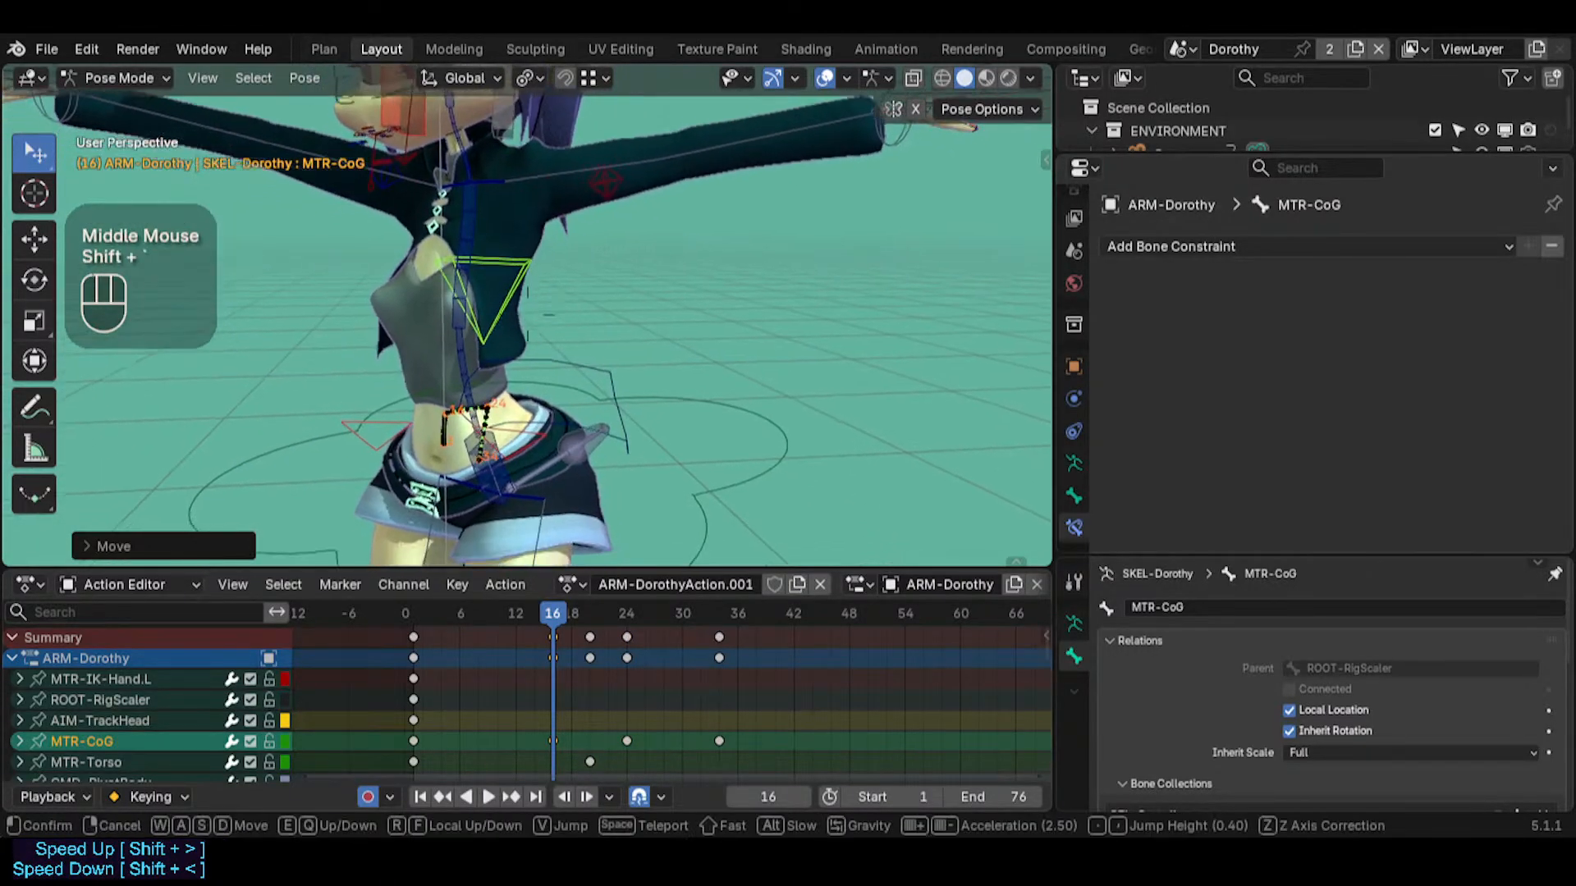
pyautogui.press('w')
pyautogui.press('s')
pyautogui.press('d')
pyautogui.click(455, 444)
pyautogui.hotkey('alt', 't')
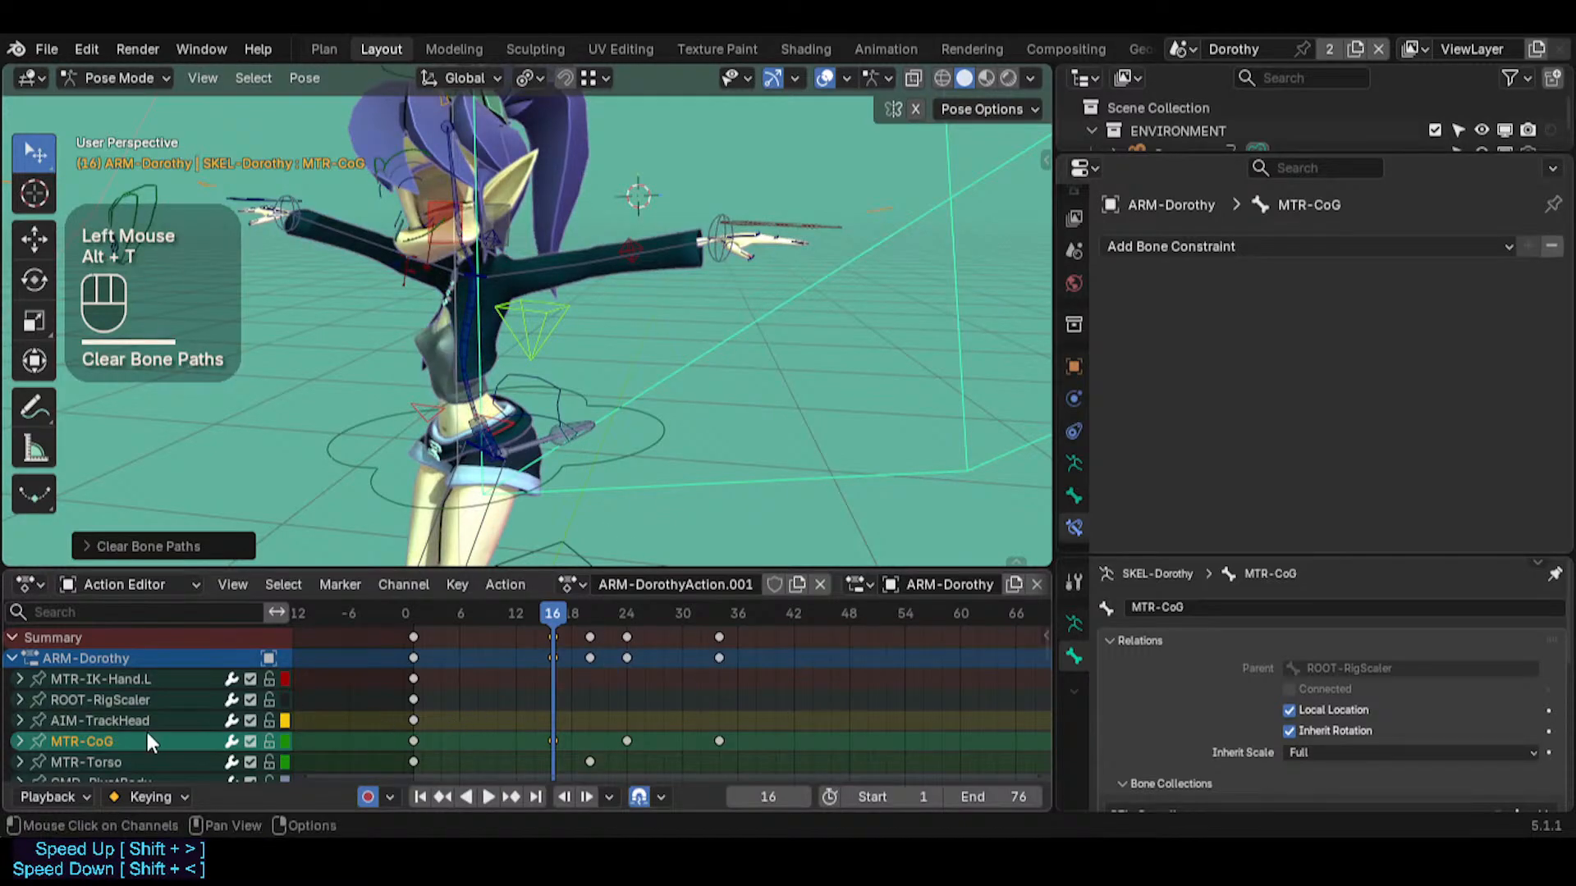
# Delete the MTR-CoG animation channel and insert a keyframe at frame 1 in the reset pose
pyautogui.click(107, 740)
pyautogui.press('Delete')
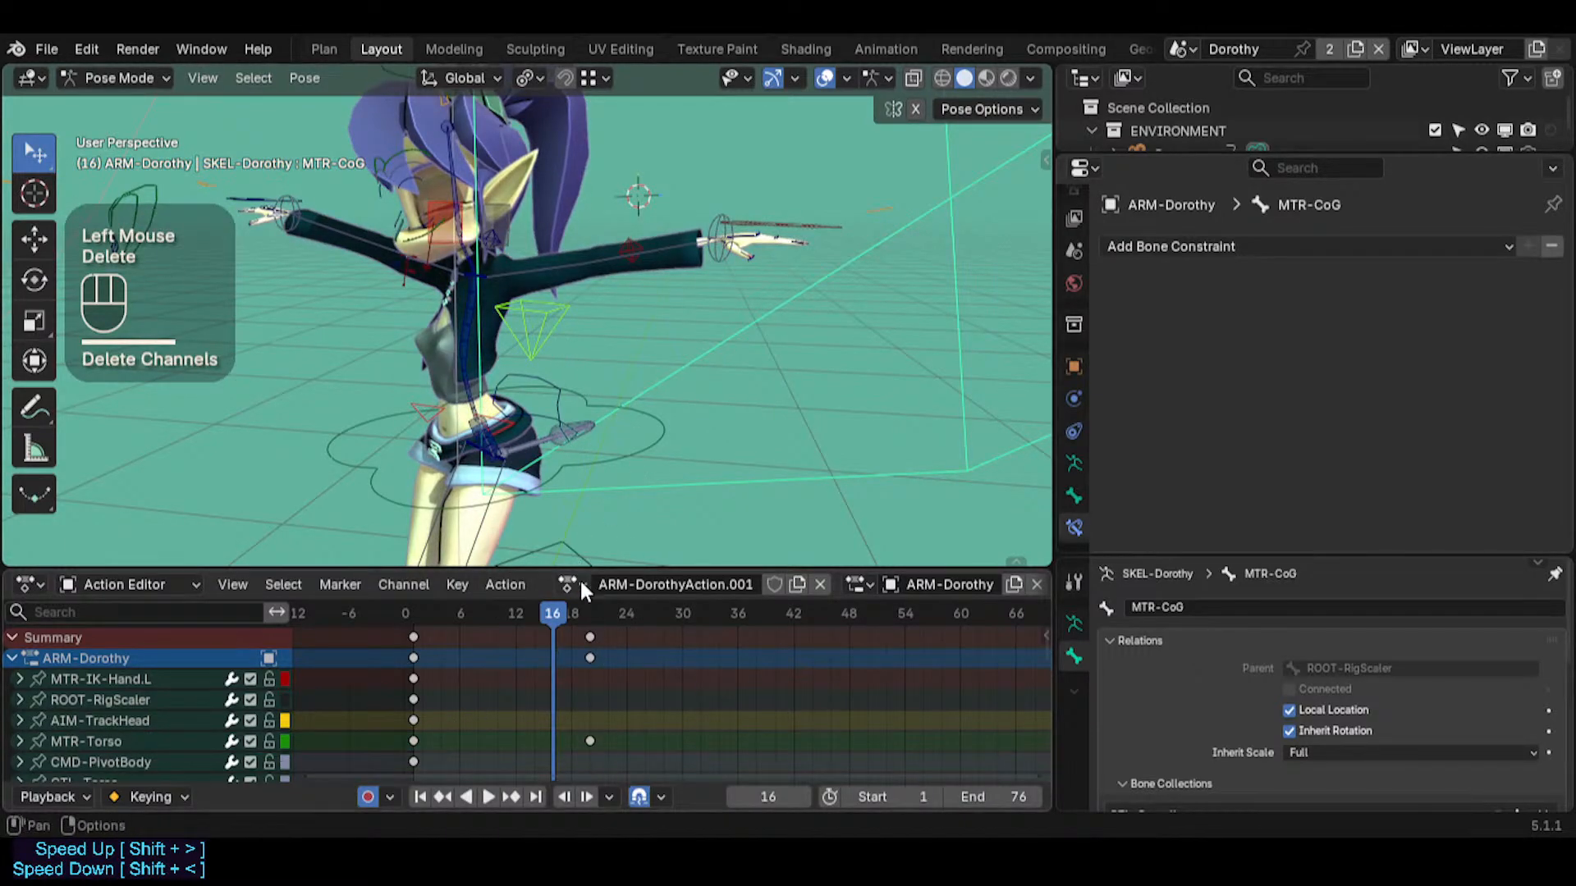
pyautogui.hotkey('shift', 'Left')
pyautogui.press('i')
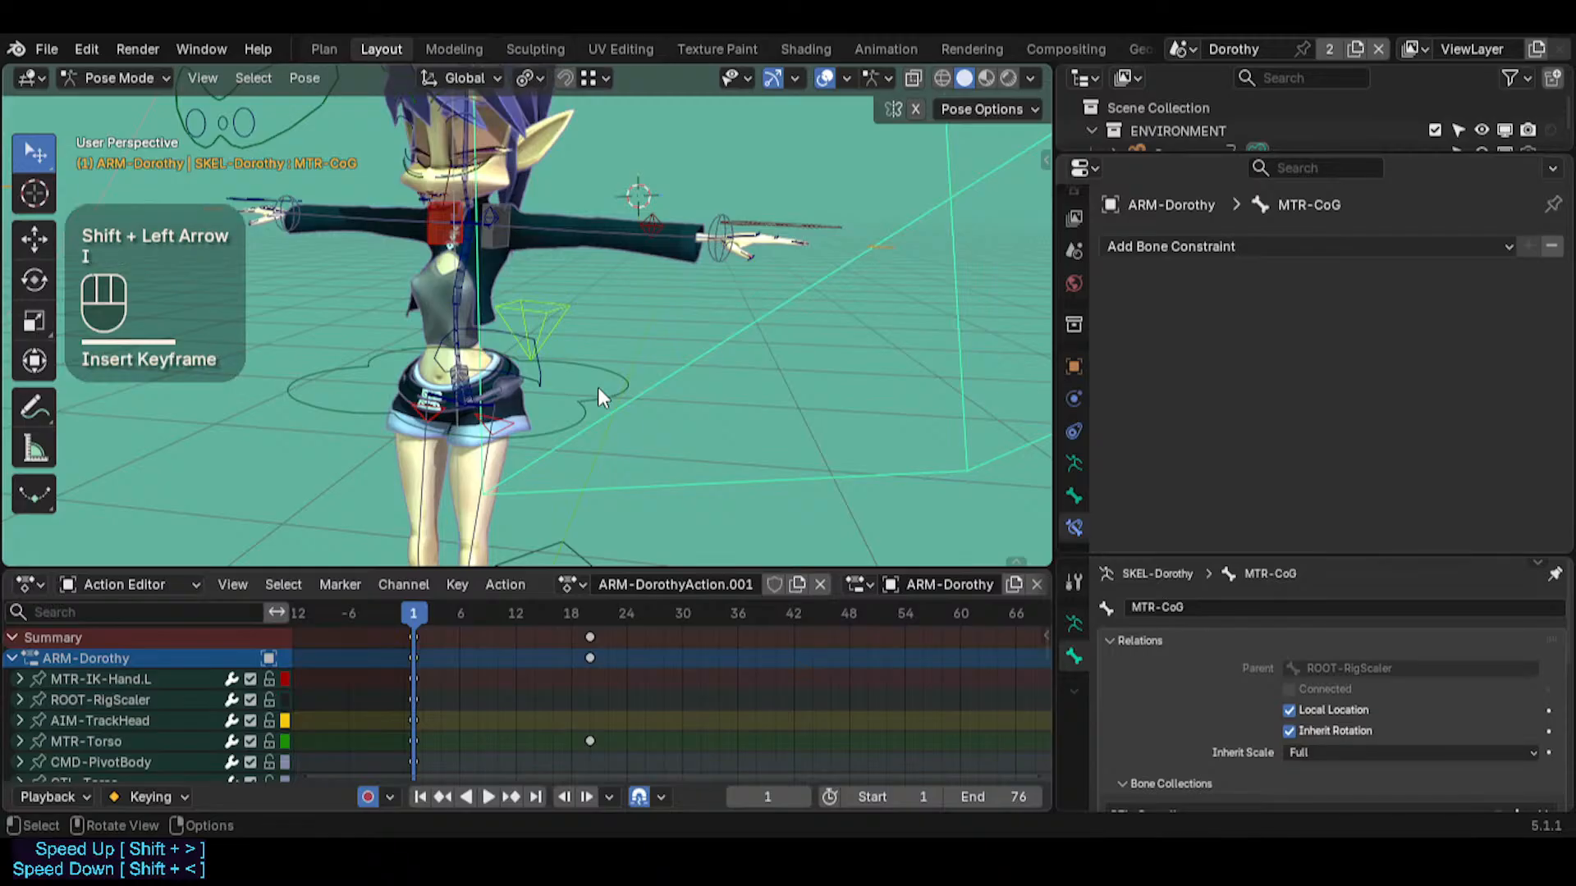
pyautogui.click(584, 305)
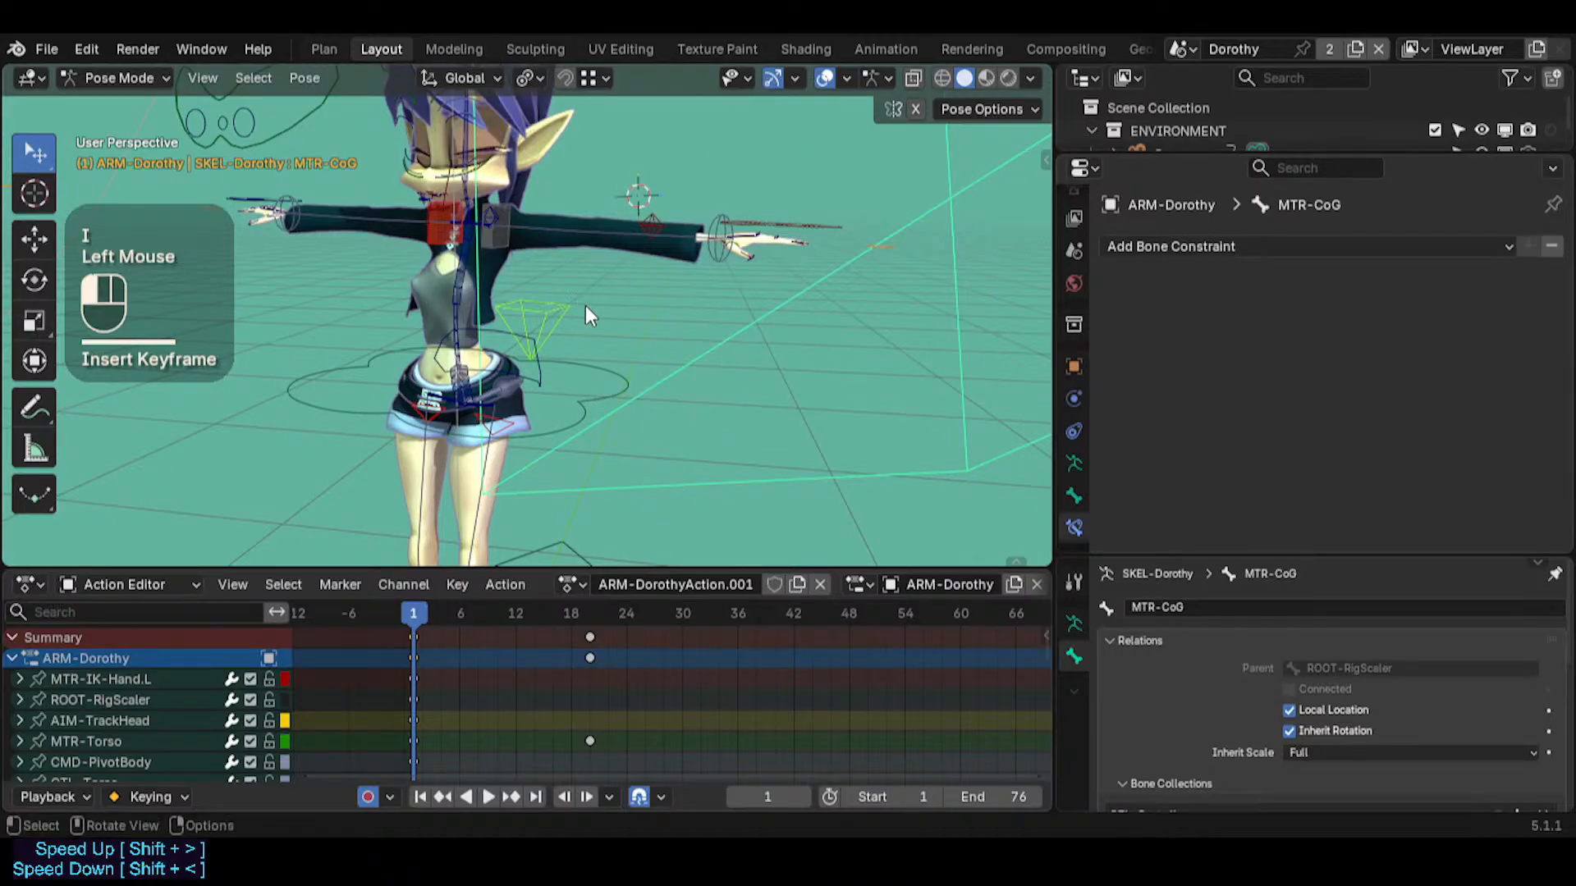
# Fly around the character and scrub from frame 1 to frame 28 to examine the torso-only motion
pyautogui.hotkey('shift', '`')
pyautogui.press('e')
pyautogui.press('q')
pyautogui.press('w')
pyautogui.press('w')
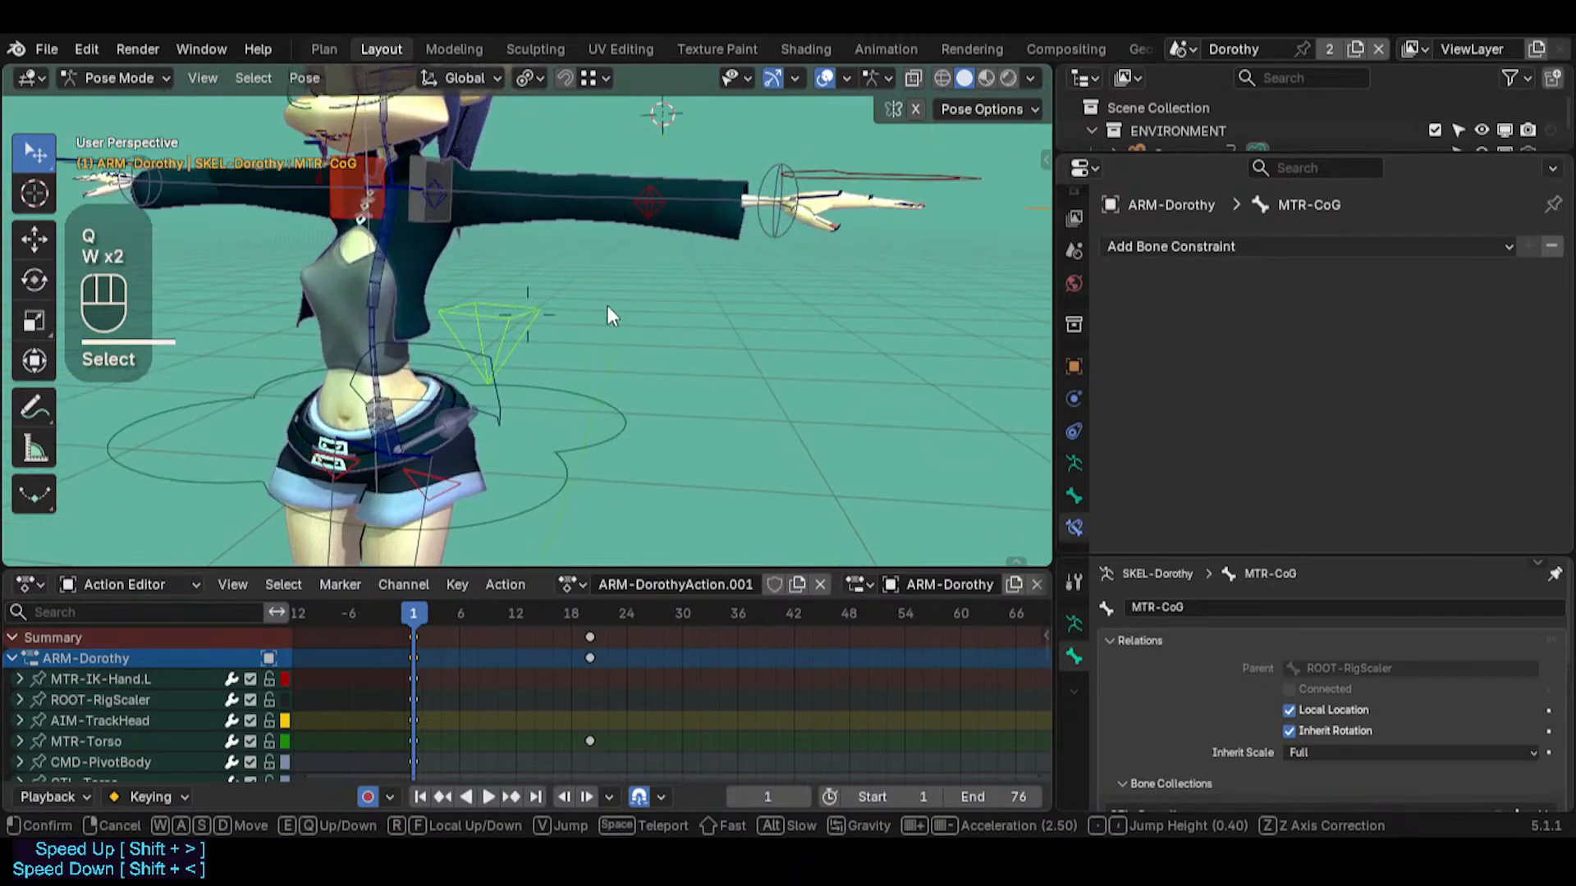
pyautogui.click(608, 314)
pyautogui.hotkey('shift', '`')
pyautogui.press('s')
pyautogui.click(527, 315)
pyautogui.moveTo(415, 614); pyautogui.dragTo(654, 616)
pyautogui.click(661, 617)
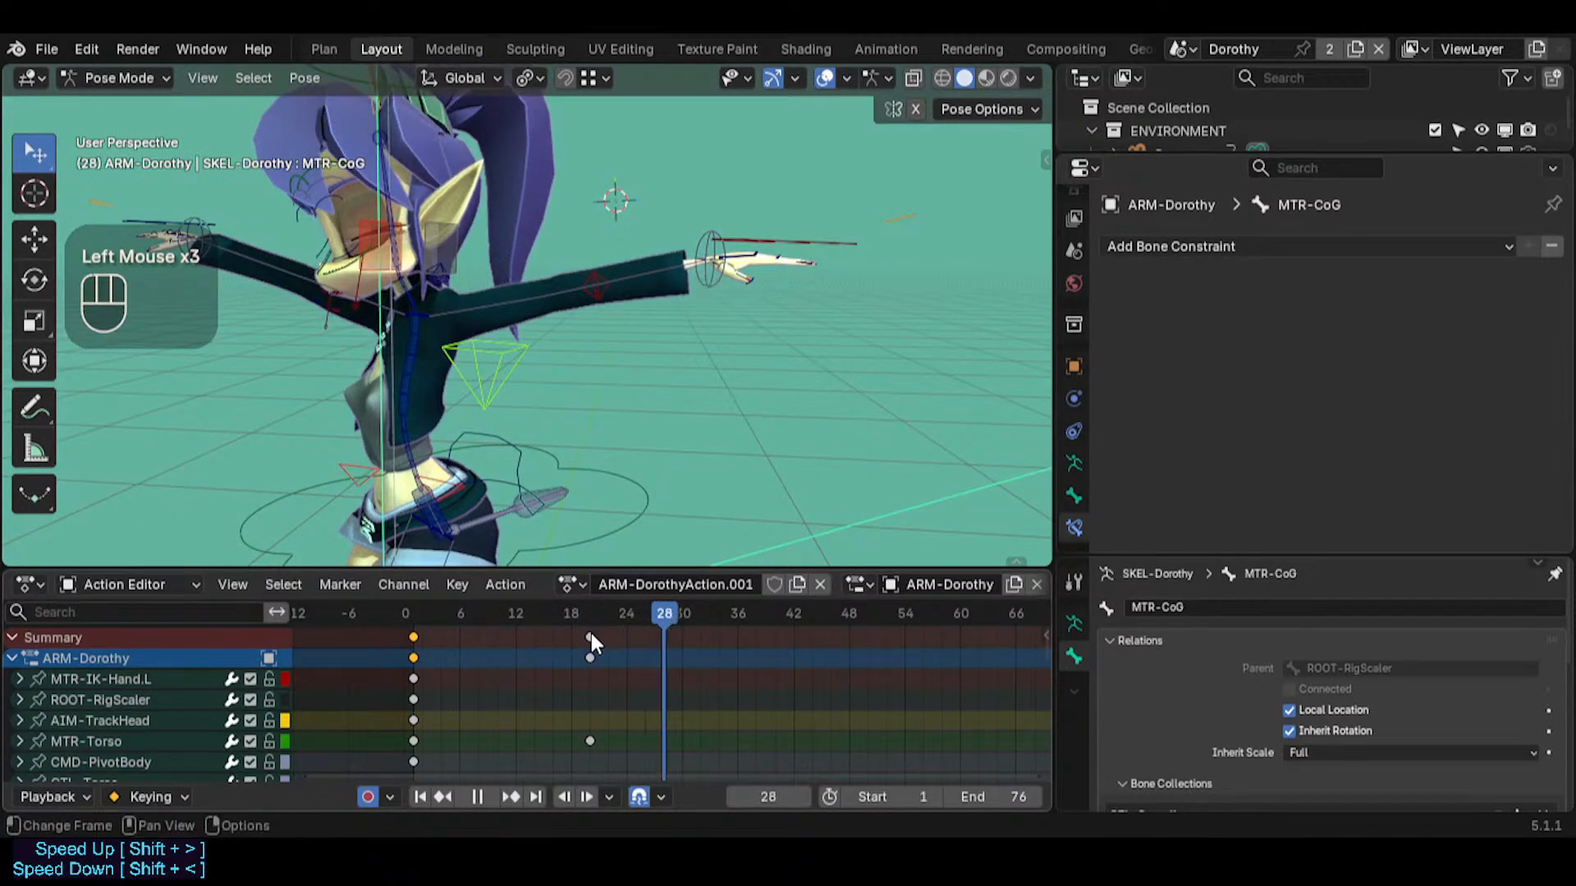
# Move the MTR-Torso key from frame 20 to frame 15
pyautogui.click(590, 636)
pyautogui.press('g')
pyautogui.click(530, 634)
# Go to frame 24 and move the MTR-IK-Hand.L bone freely downward to key the left arm lowered
pyautogui.moveTo(538, 614); pyautogui.dragTo(623, 624)
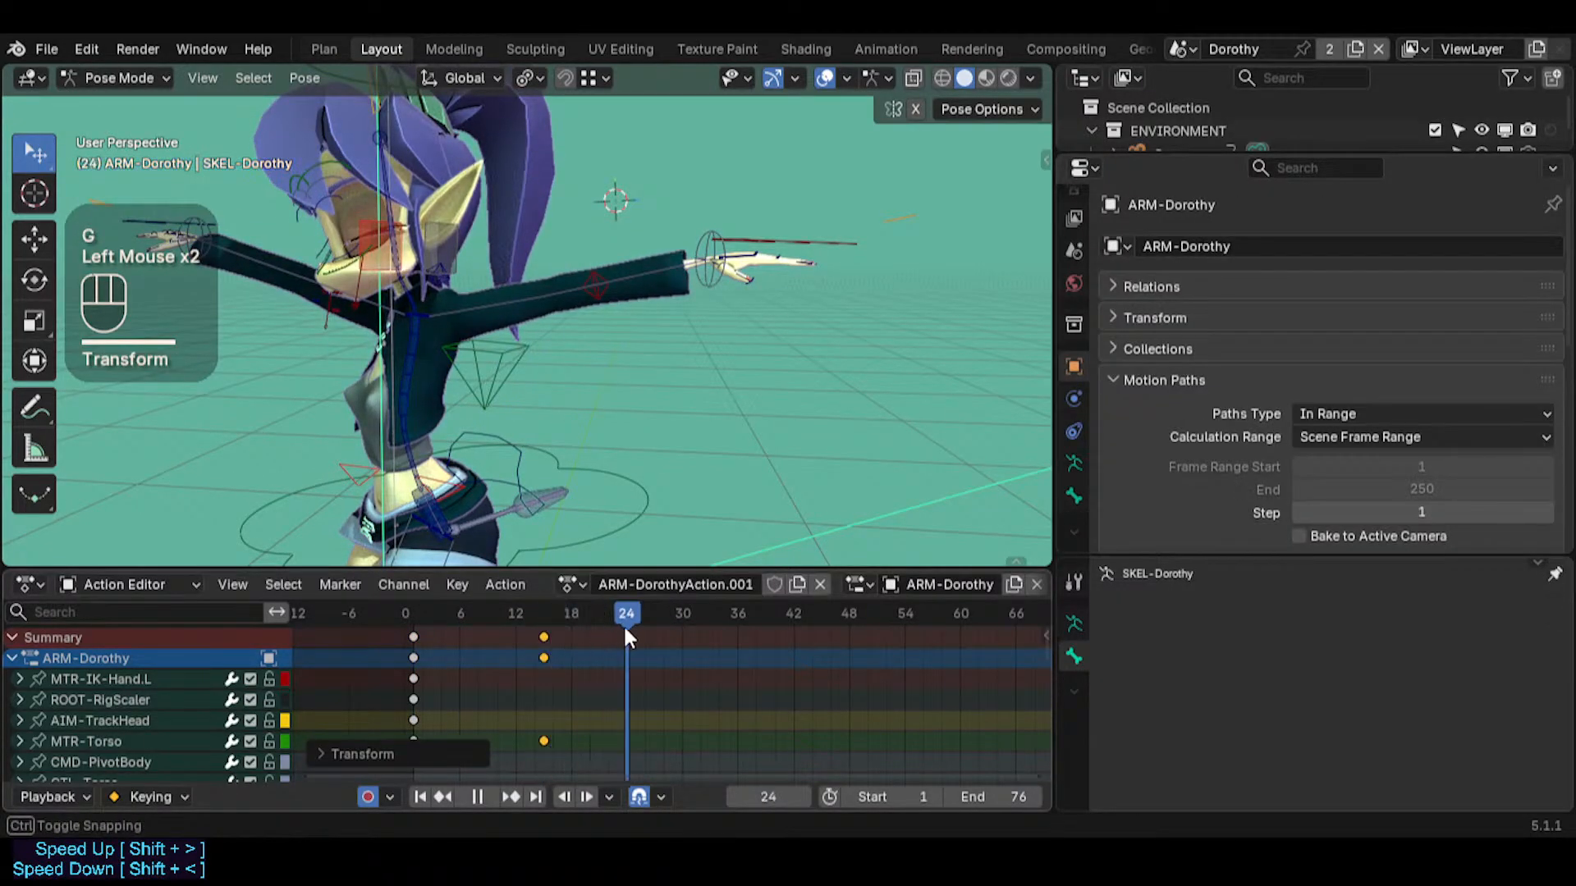
pyautogui.click(759, 240)
pyautogui.hotkey('shift', '`')
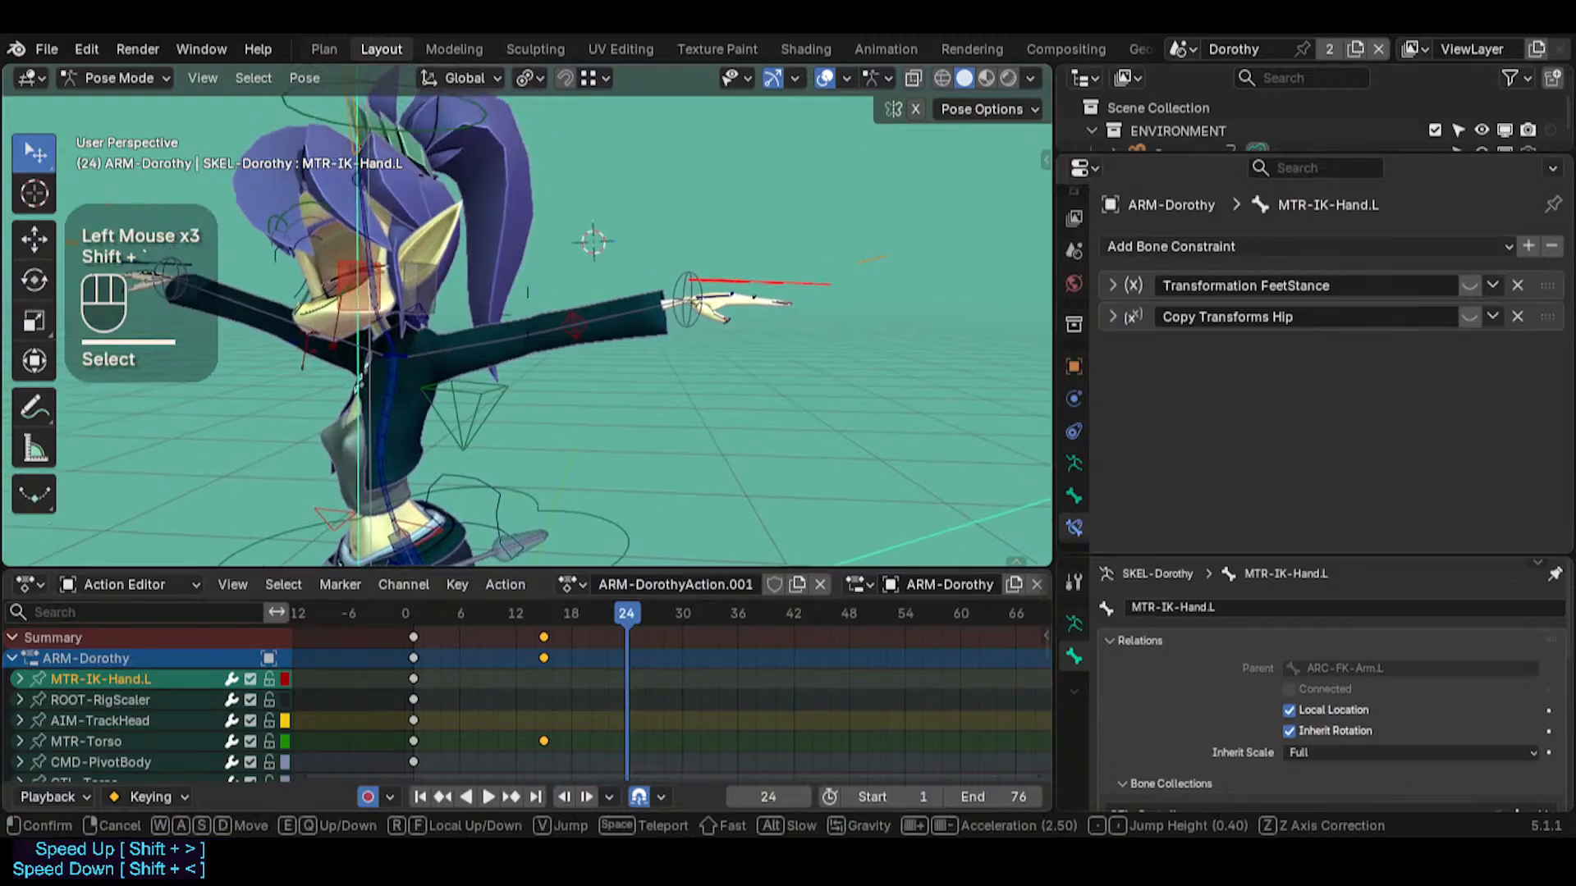
pyautogui.click(525, 337)
pyautogui.keyDown('shift'); pyautogui.click(437, 299); pyautogui.keyUp('shift')
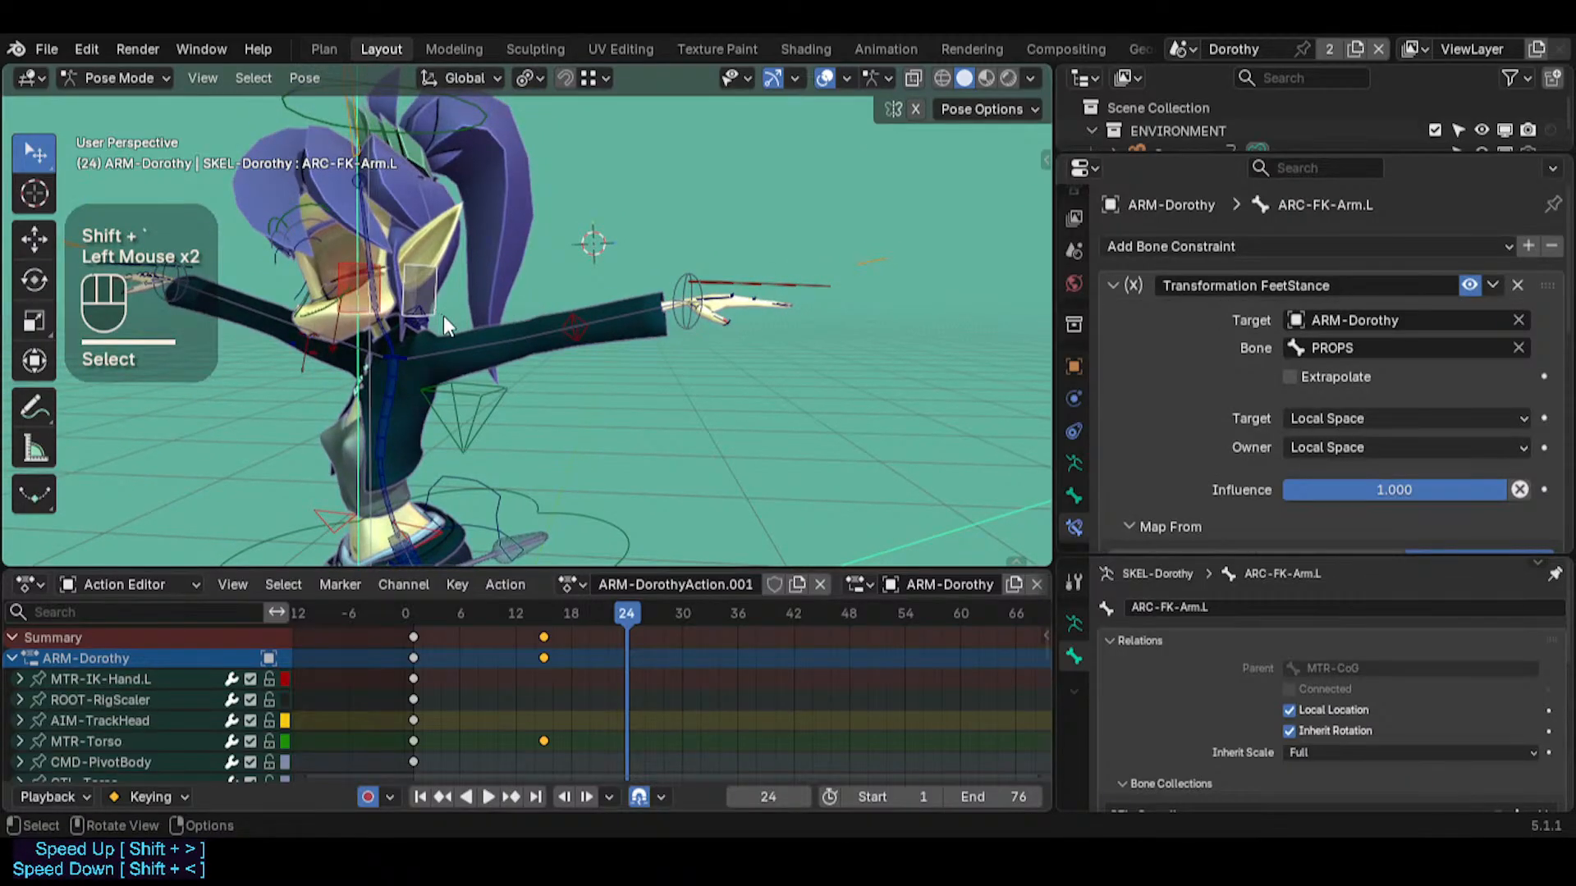
pyautogui.moveTo(630, 617)
pyautogui.mouseDown()
pyautogui.moveTo(598, 614)
pyautogui.moveTo(626, 614)
pyautogui.mouseUp()
pyautogui.click(774, 306)
pyautogui.press('g')
pyautogui.click(726, 370)
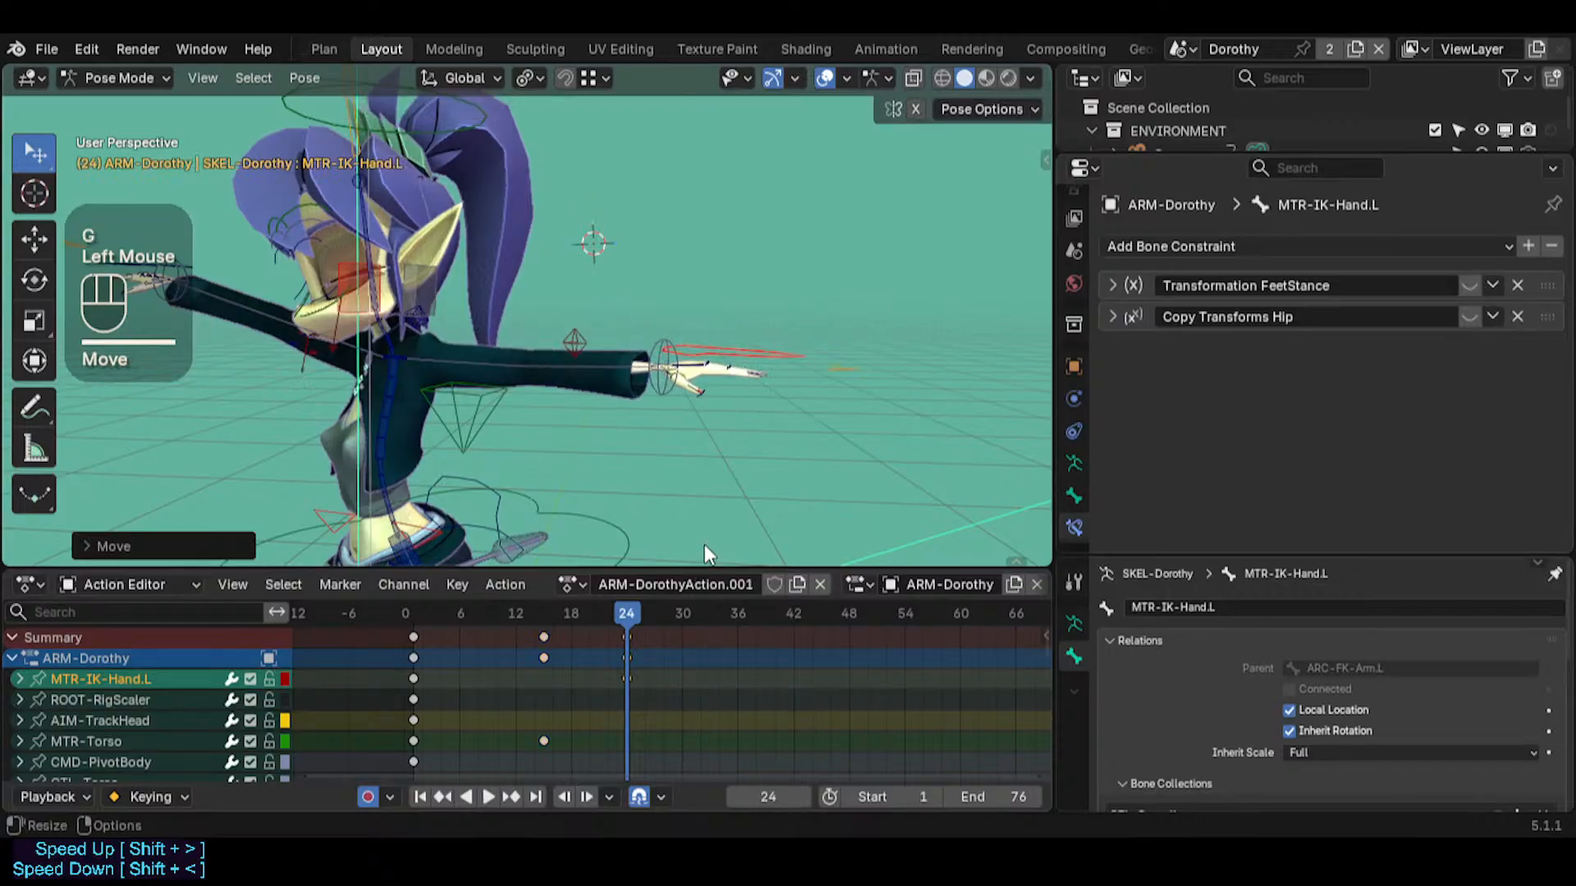
# Go to frame 34 and move MTR-IK-Hand.L further down and inward
pyautogui.moveTo(626, 632); pyautogui.dragTo(718, 616)
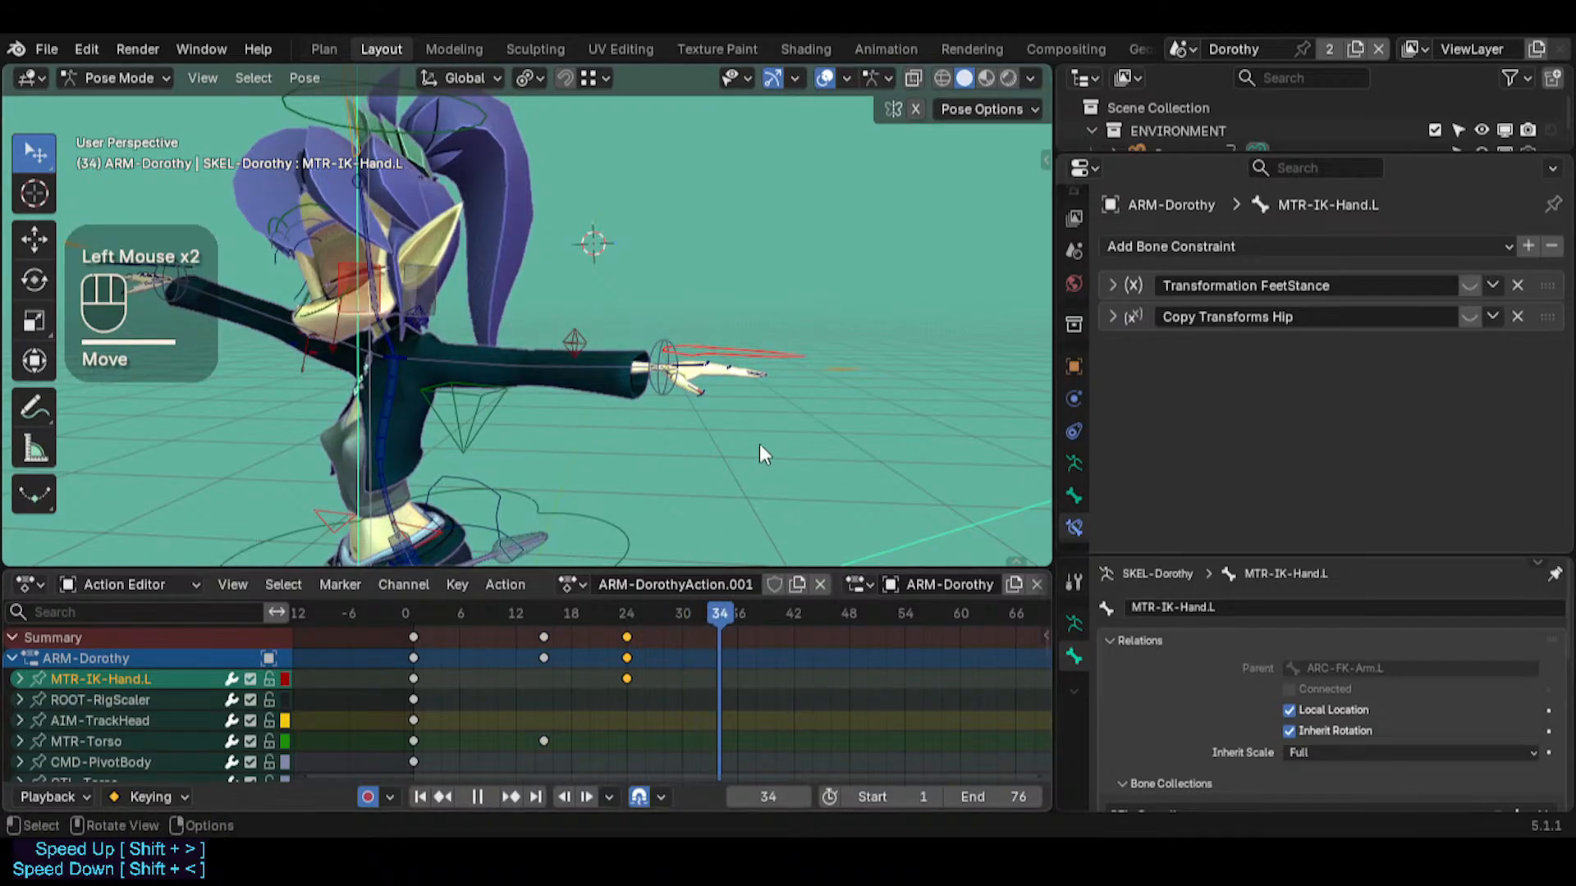
pyautogui.press('g')
pyautogui.click(695, 420)
# Calculate MTR-IK-Hand.L's motion path with In Range, Scene Frame Range and Heads, and scrub the timeline to inspect it
pyautogui.keyDown('ctrl'); pyautogui.click(688, 402); pyautogui.keyUp('ctrl')
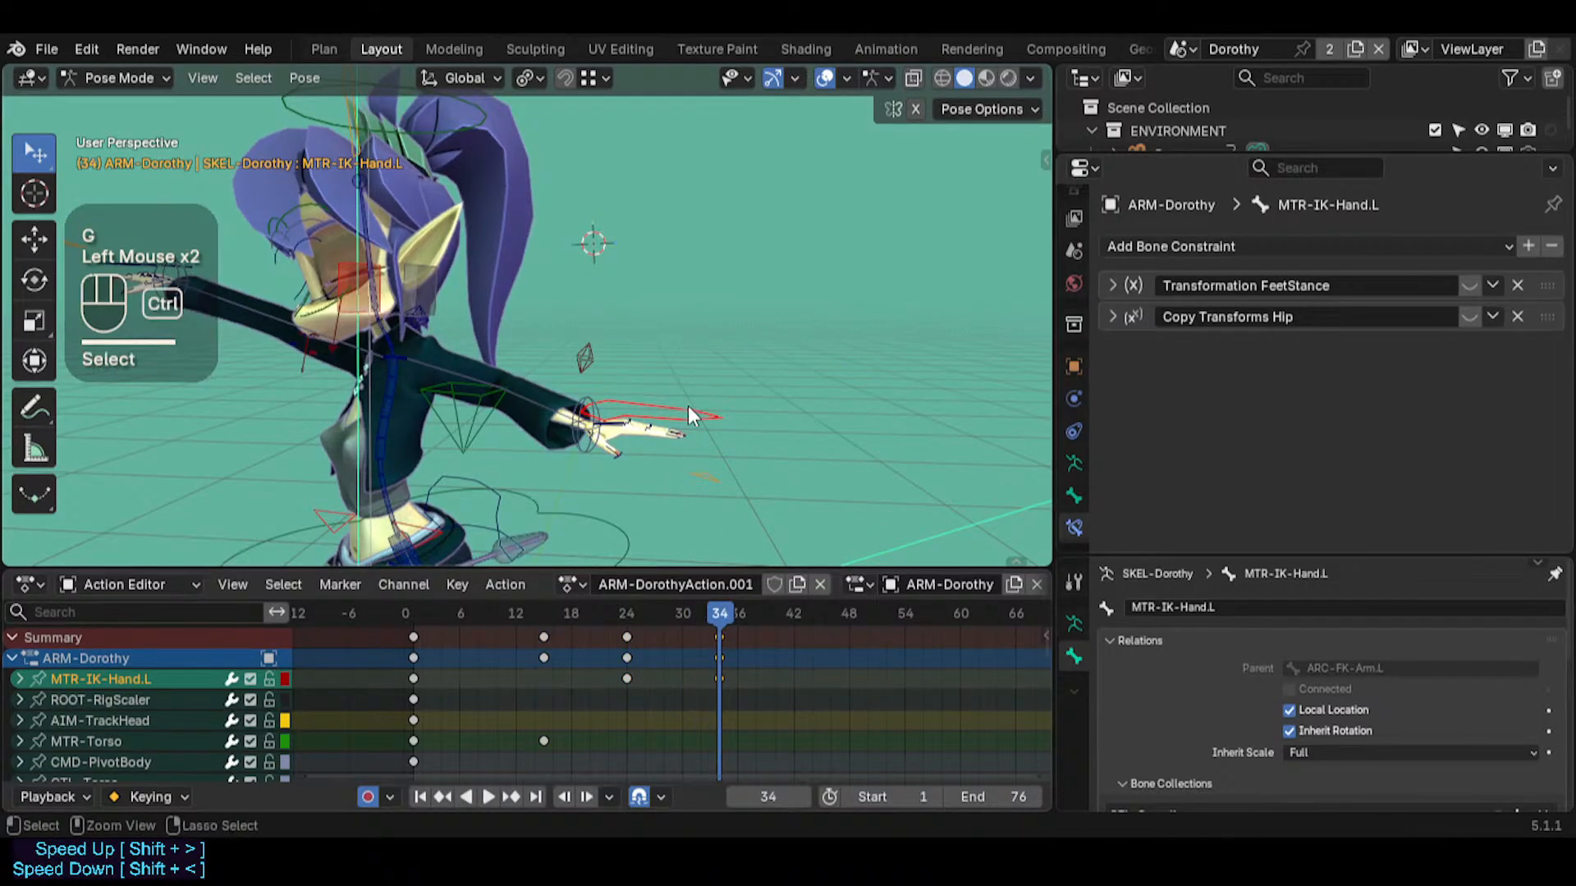
pyautogui.click(696, 420)
pyautogui.hotkey('ctrl', 't')
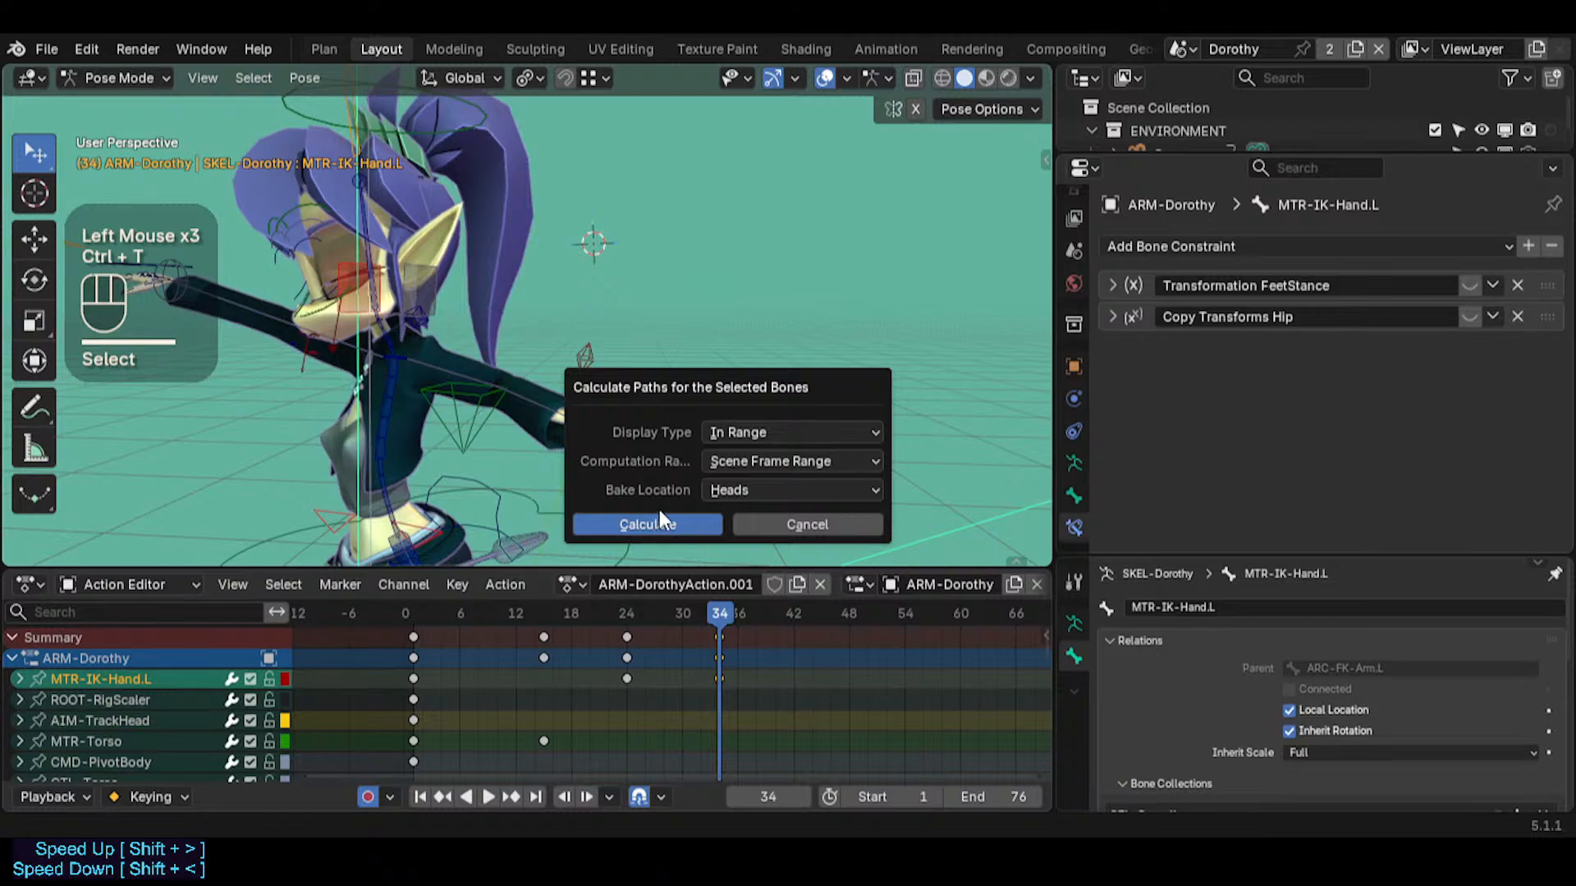
pyautogui.click(698, 523)
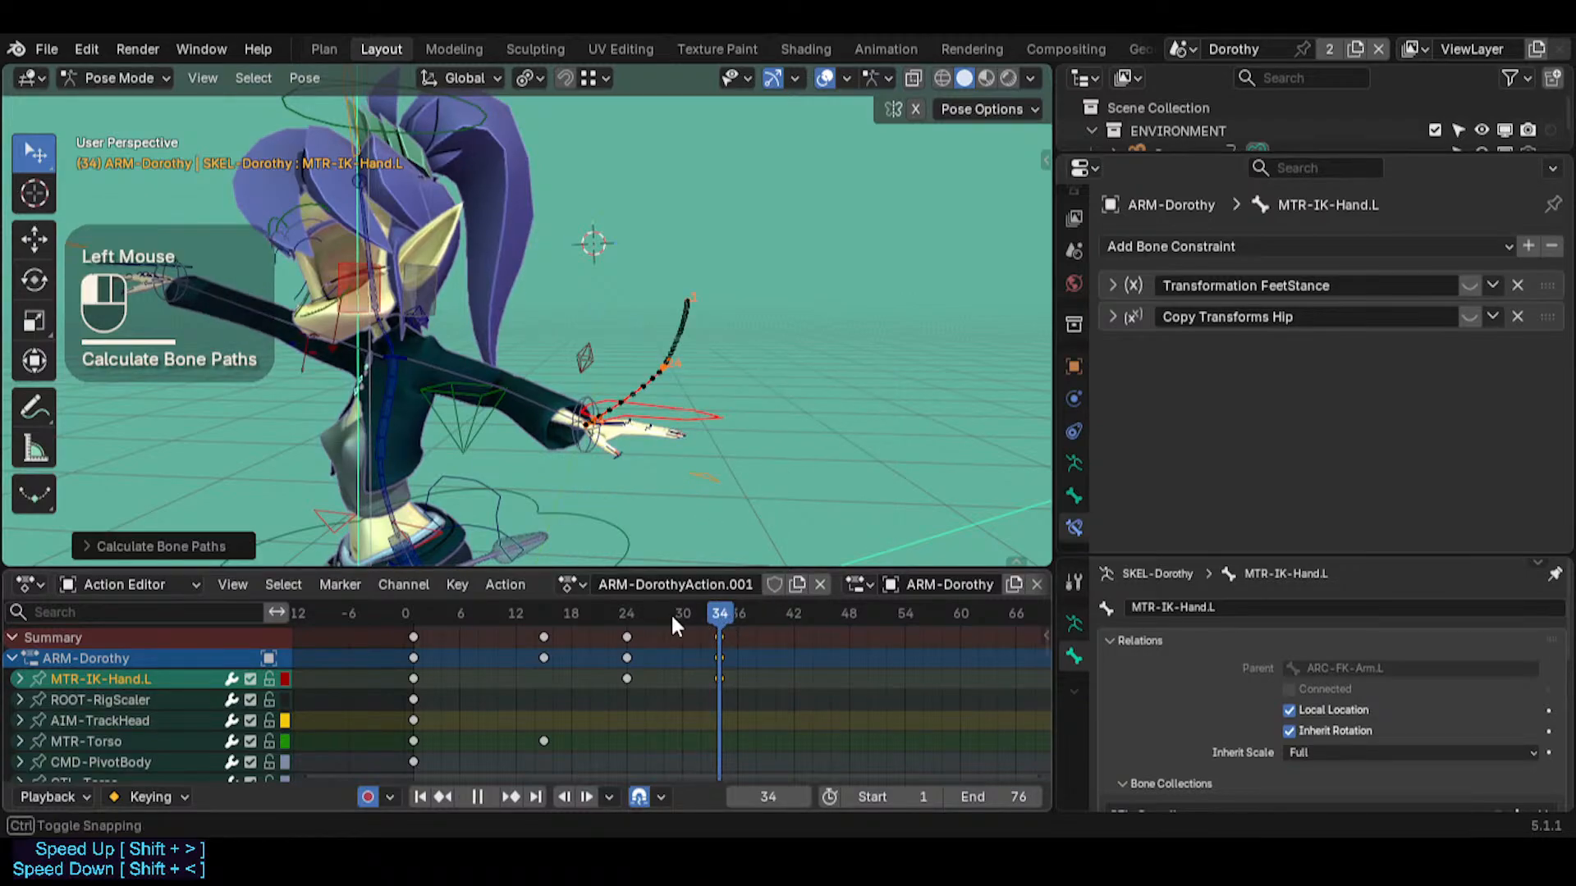
pyautogui.moveTo(671, 612); pyautogui.dragTo(561, 621)
pyautogui.moveTo(656, 420); pyautogui.dragTo(623, 460, button='middle')
pyautogui.moveTo(583, 609); pyautogui.dragTo(637, 594)
pyautogui.moveTo(648, 509)
pyautogui.mouseDown(button='middle')
pyautogui.moveTo(641, 461)
pyautogui.moveTo(631, 525)
pyautogui.mouseUp(button='middle')
pyautogui.moveTo(622, 613); pyautogui.dragTo(412, 588)
# Retime the MTR-IK-Hand.L in-between key from frame 24 to an earlier frame and delete it
pyautogui.hotkey('alt', 'a')
pyautogui.moveTo(397, 675); pyautogui.dragTo(738, 673)
pyautogui.click(627, 679)
pyautogui.press('g')
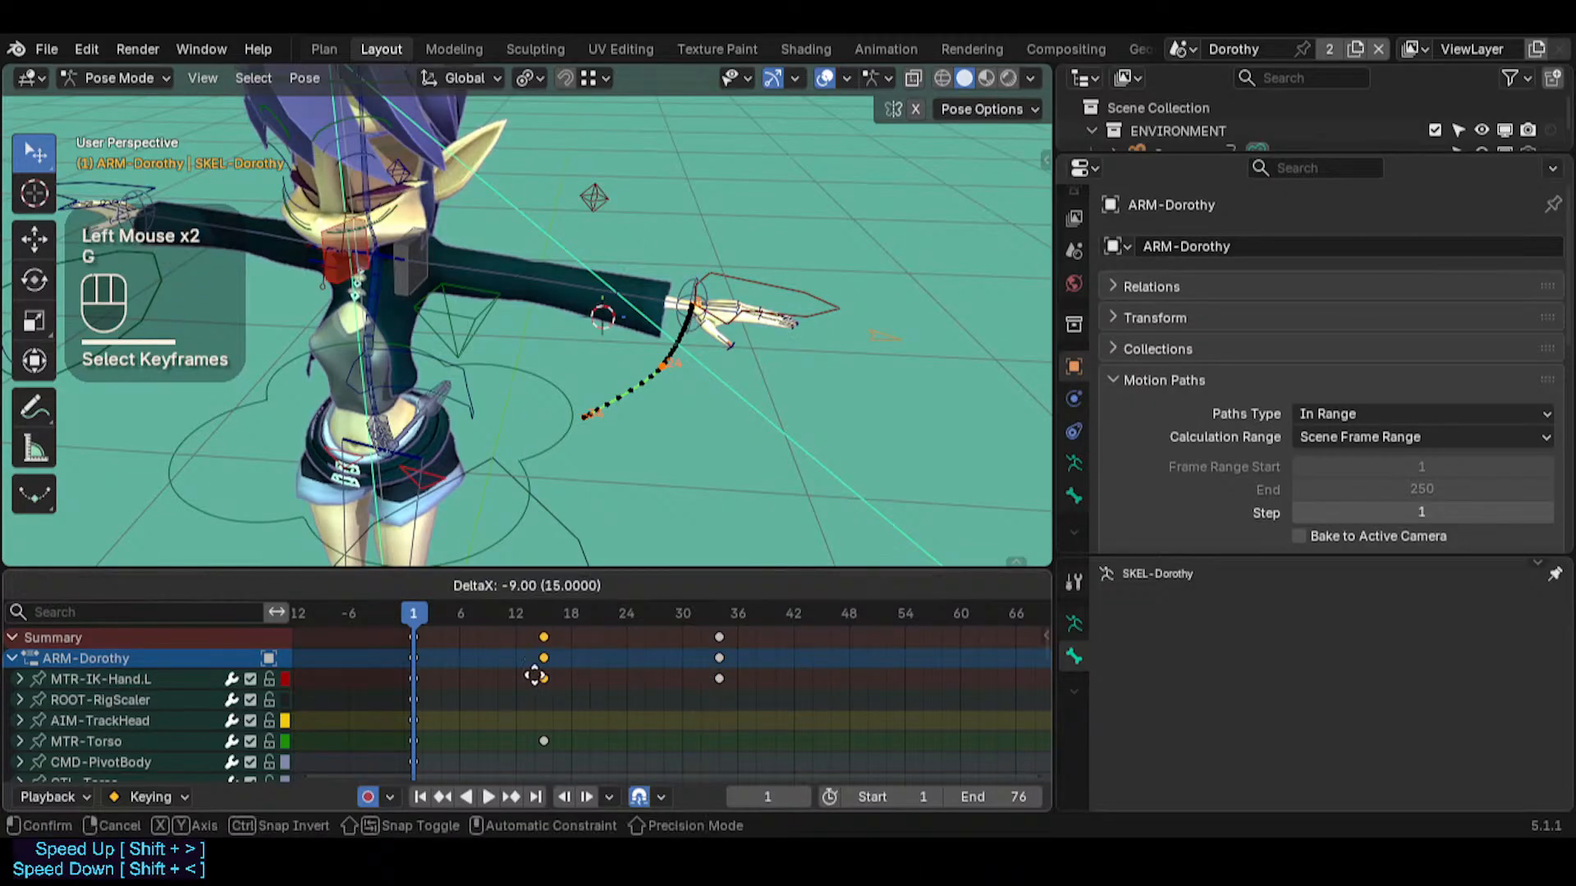
pyautogui.click(587, 686)
pyautogui.press('x')
pyautogui.click(587, 676)
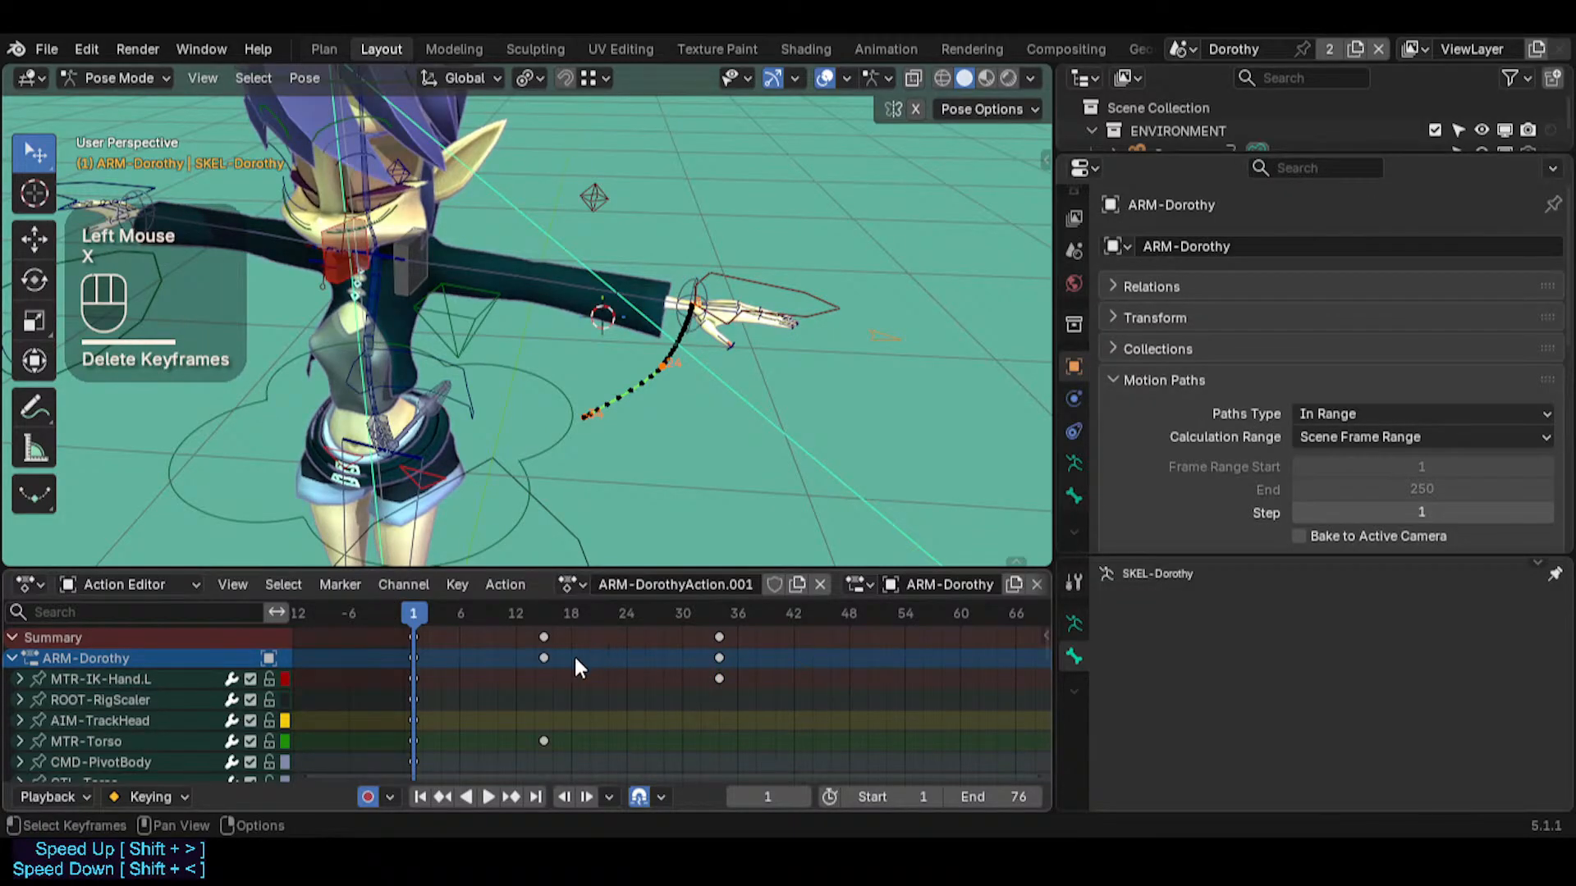
# Select MTR-IK-Hand.L and assign the shortcut Ctrl+Shift+U to its motion path's Update Path command
pyautogui.click(740, 280)
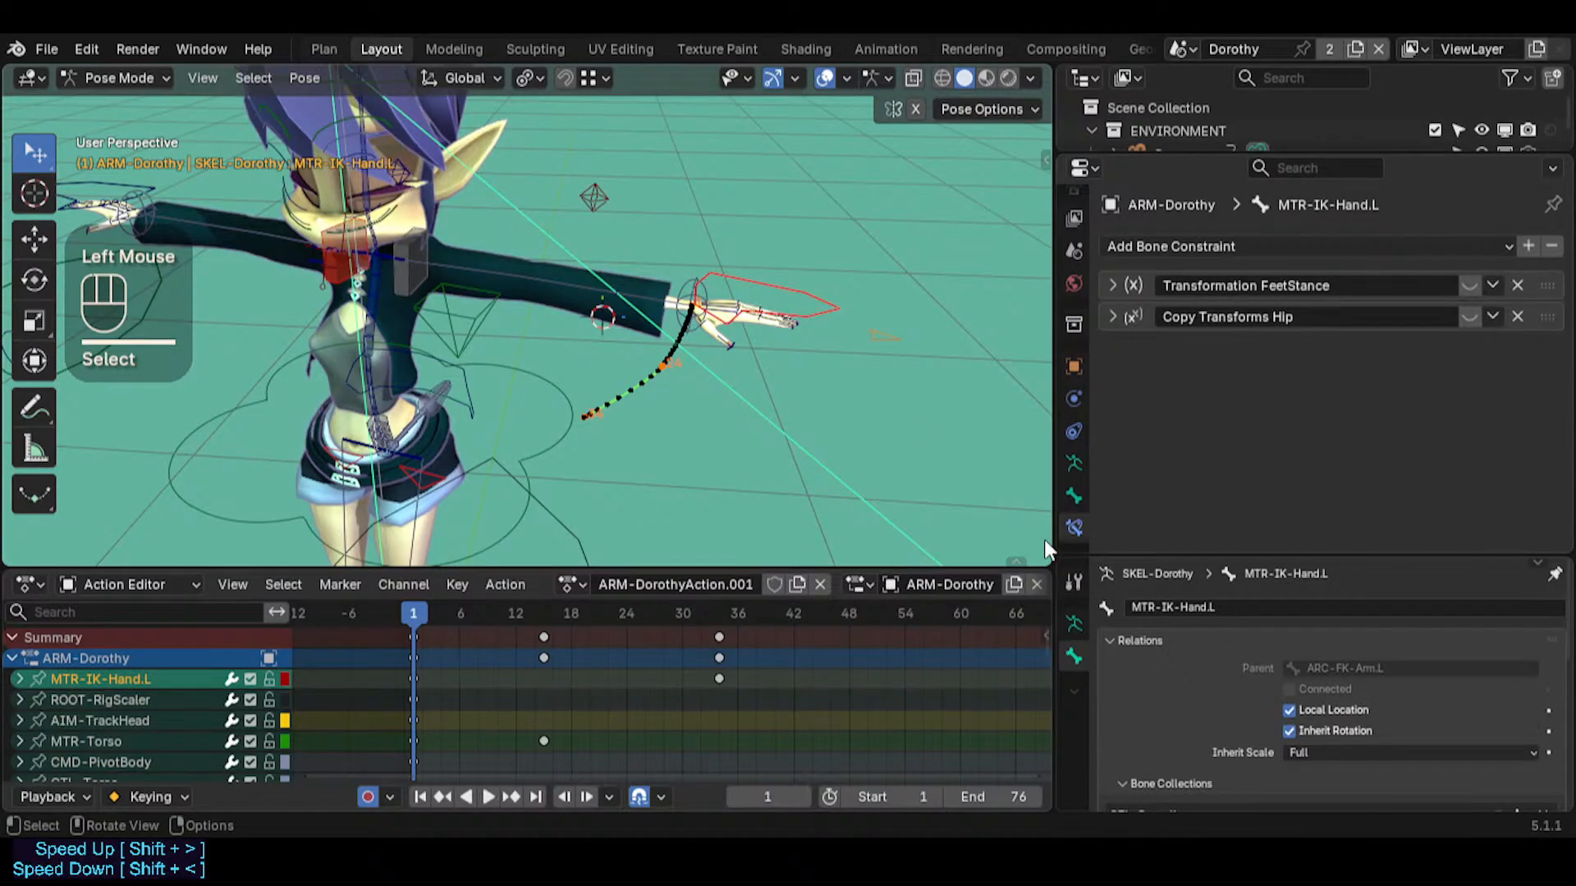
pyautogui.scroll(-4, 1243, 454)
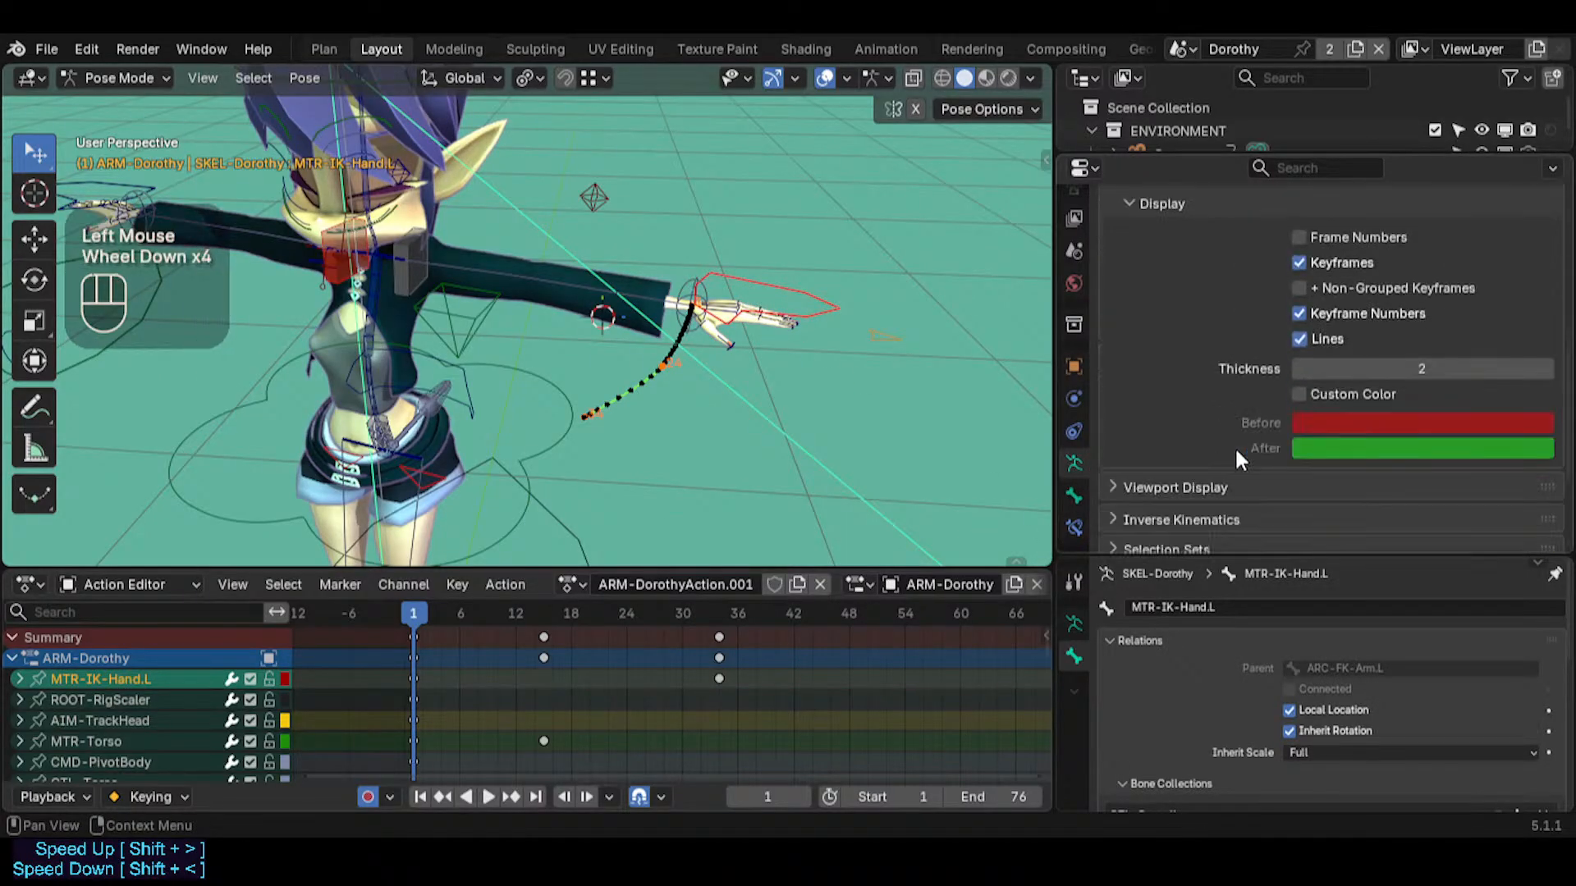
pyautogui.scroll(1, 1307, 377)
pyautogui.scroll(-1, 1188, 364)
pyautogui.scroll(2, 1248, 351)
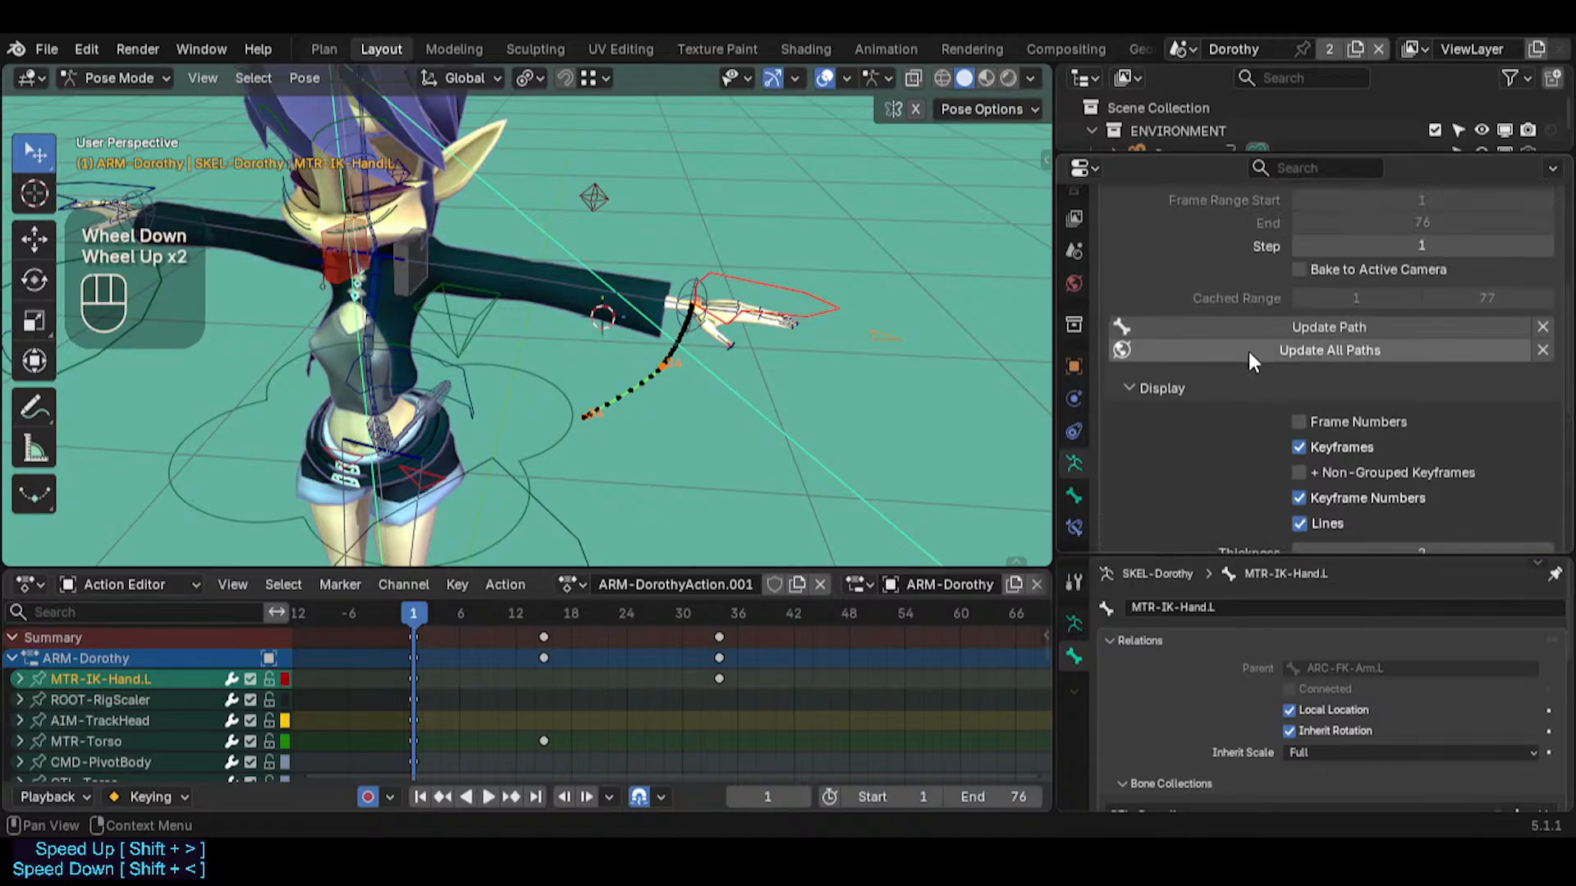
pyautogui.rightClick(1323, 324)
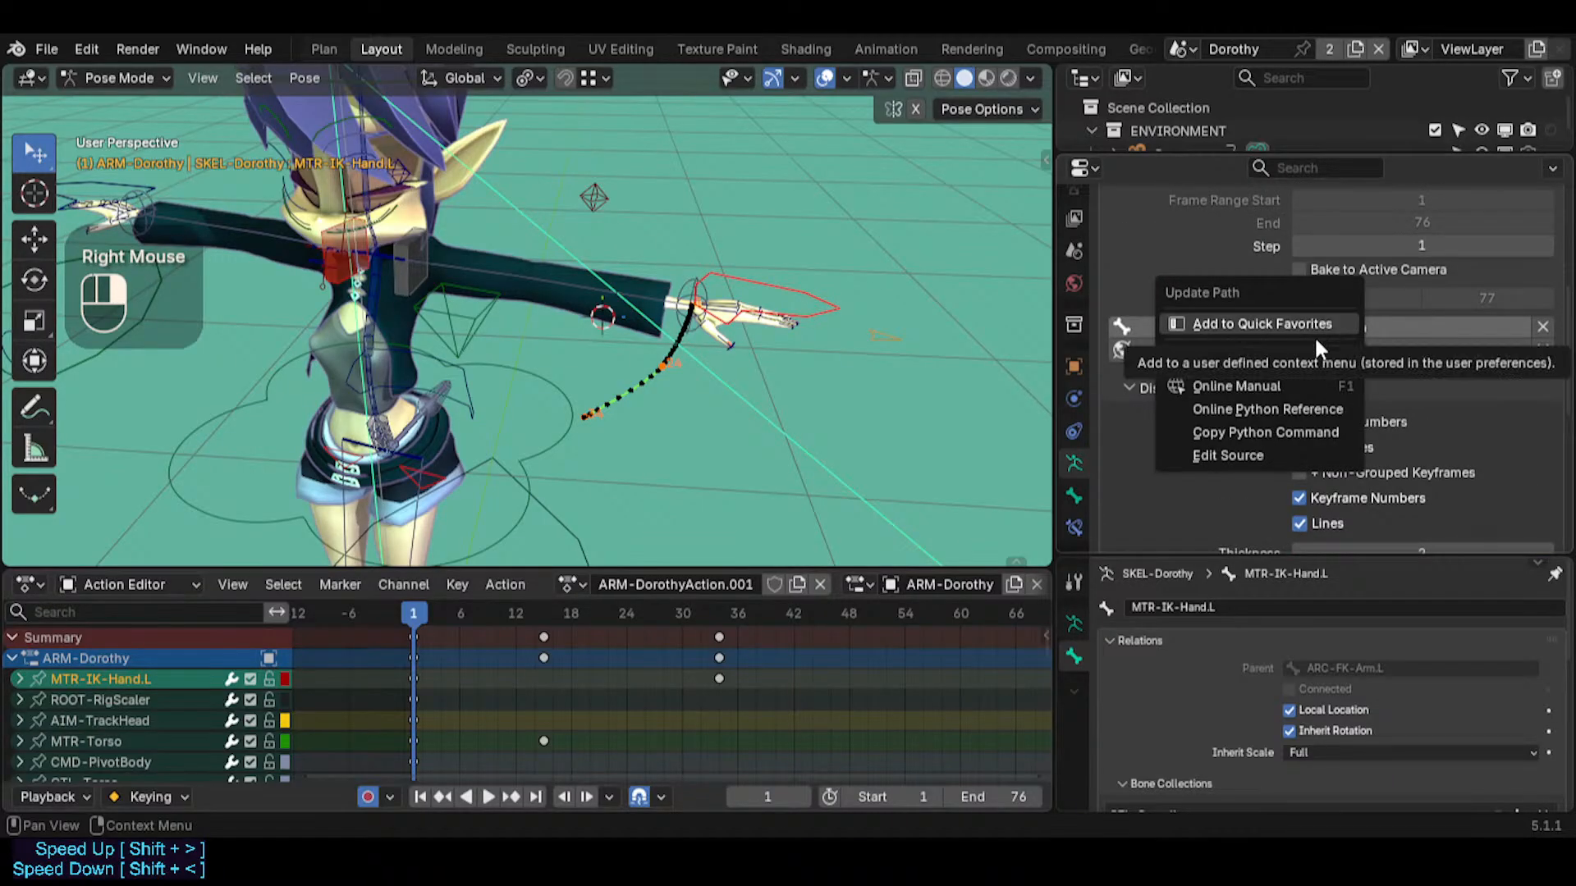
pyautogui.click(1305, 354)
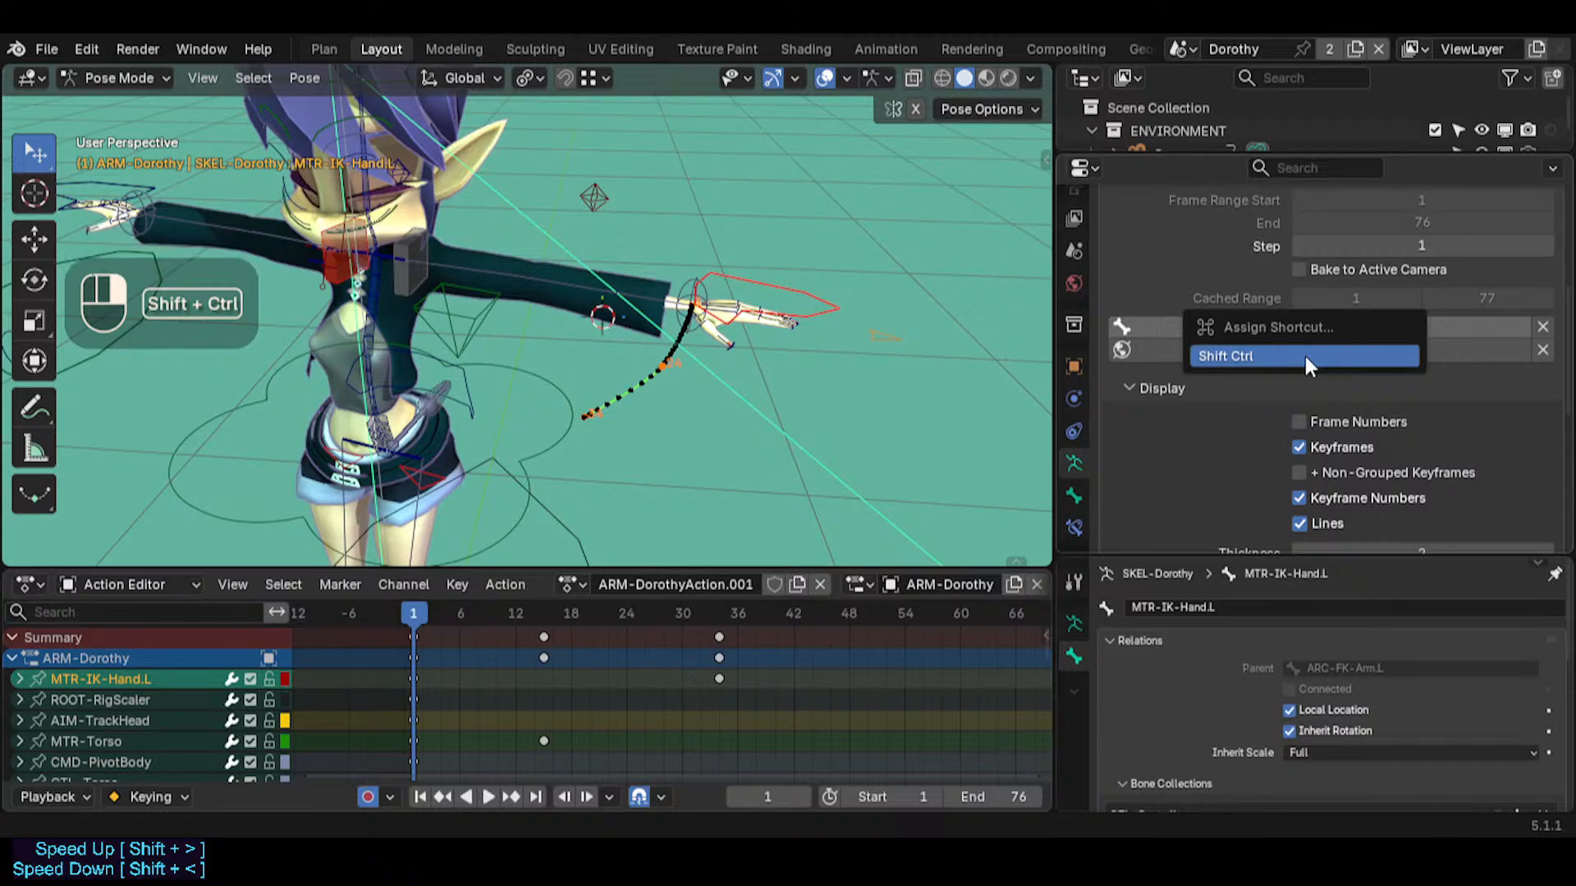
pyautogui.hotkey('ctrl', 'shift', 'u')
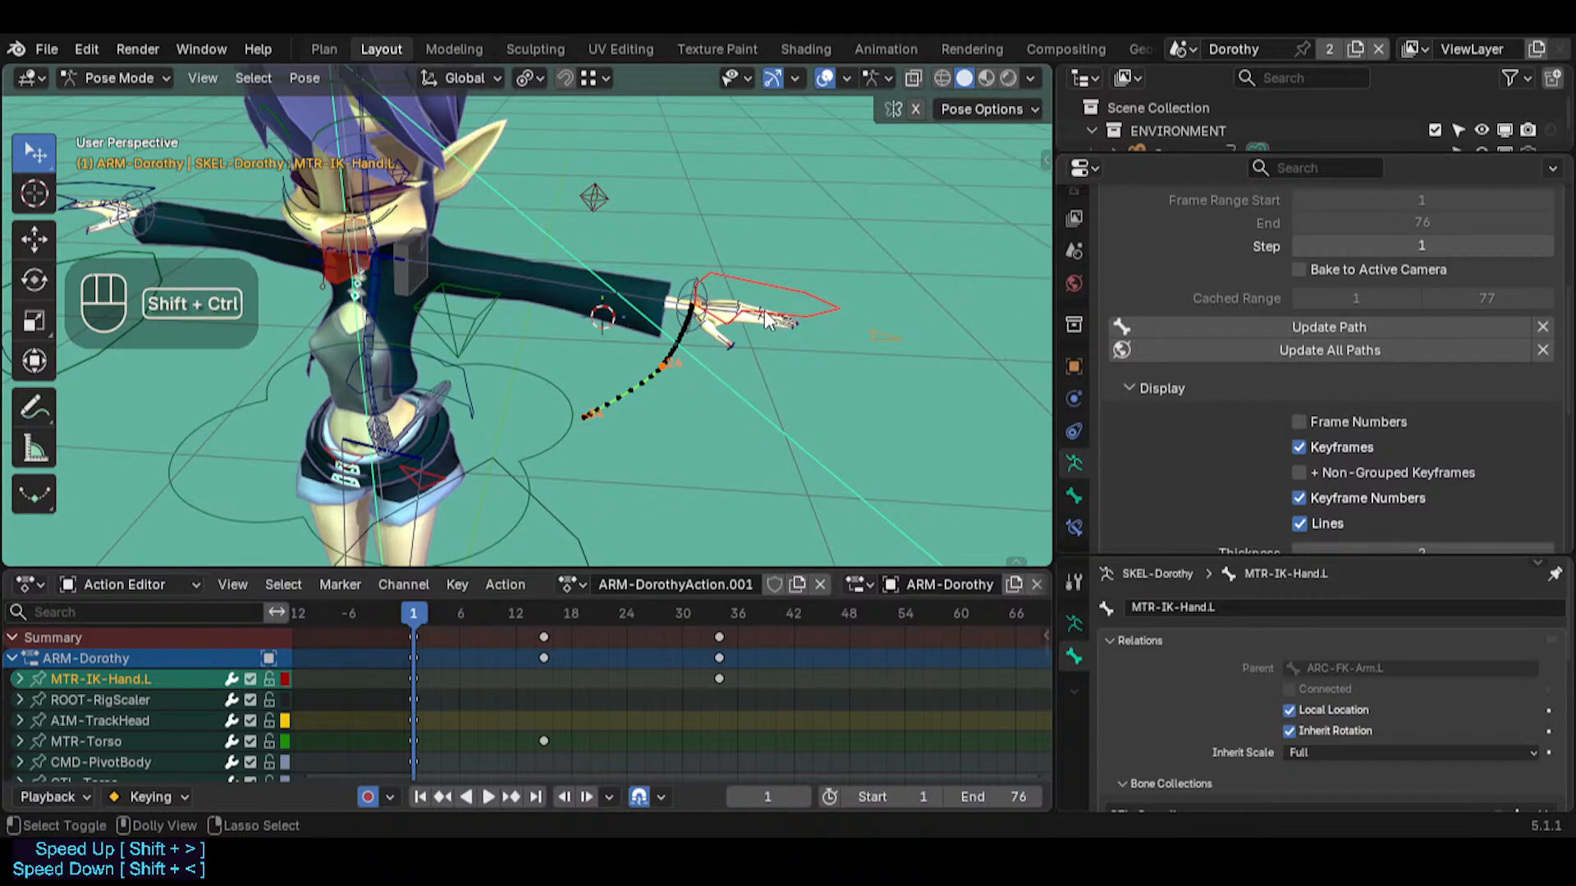
# Update MTR-IK-Hand.L's motion path and scrub the timeline to frame 43 to inspect it
pyautogui.hotkey('ctrl', 'shift', 'u')
pyautogui.moveTo(808, 324); pyautogui.dragTo(669, 414, button='middle')
pyautogui.moveTo(426, 615); pyautogui.dragTo(801, 614)
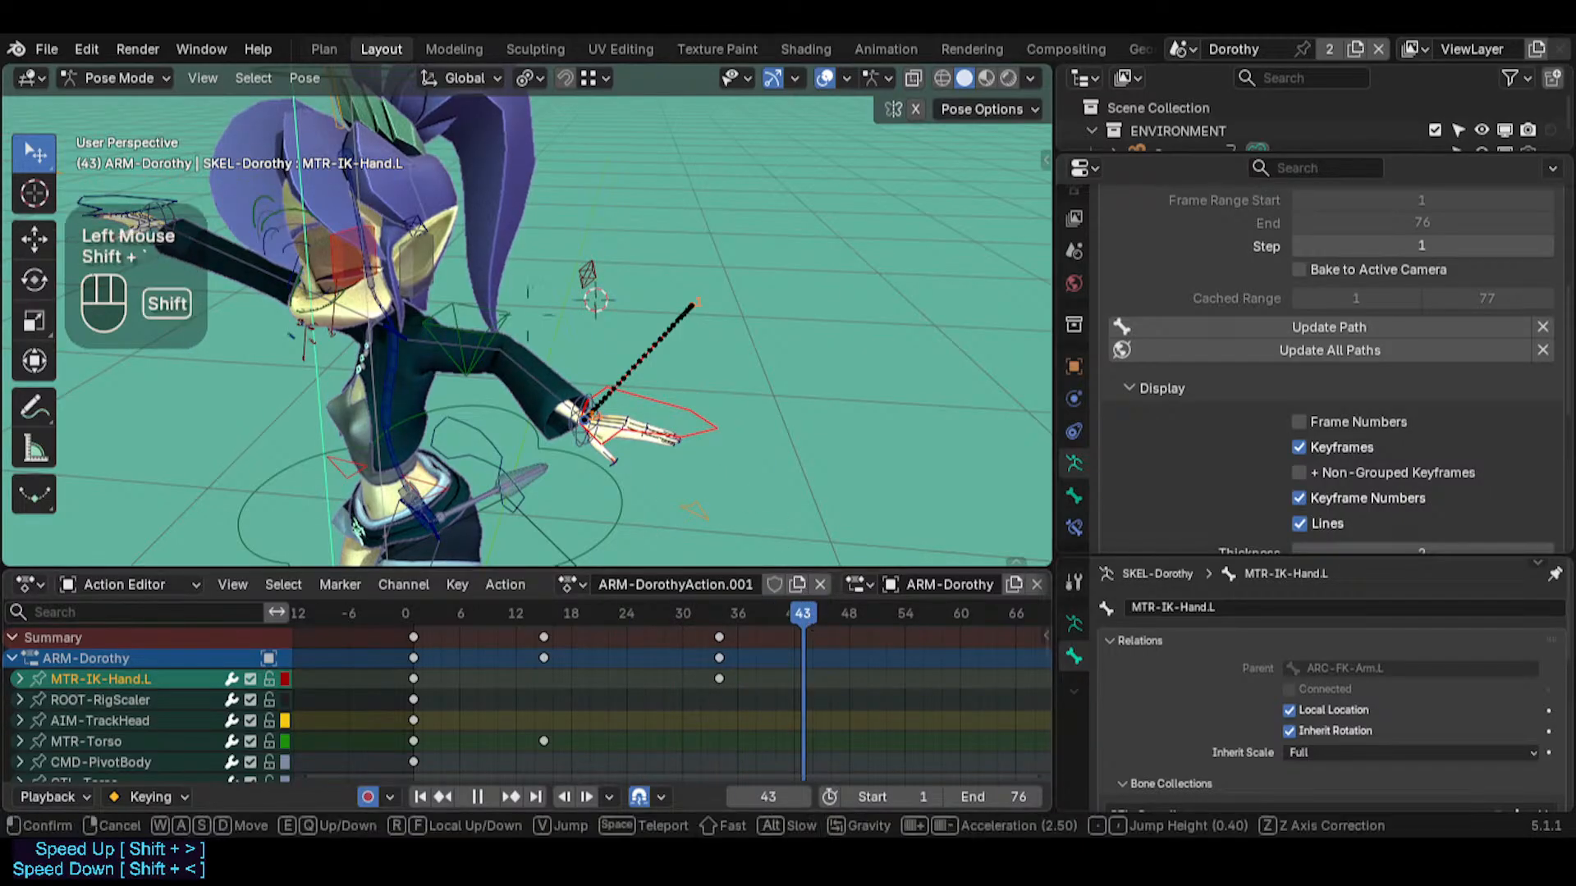
# Examine the left arm's ARC-FK-Arm.L and MTR-CoG bones by selecting each of them in the posed rig
pyautogui.hotkey('shift', '`')
pyautogui.press('d')
pyautogui.press('q')
pyautogui.press('w')
pyautogui.press('e')
pyautogui.press('s')
pyautogui.press('a')
pyautogui.click(716, 413)
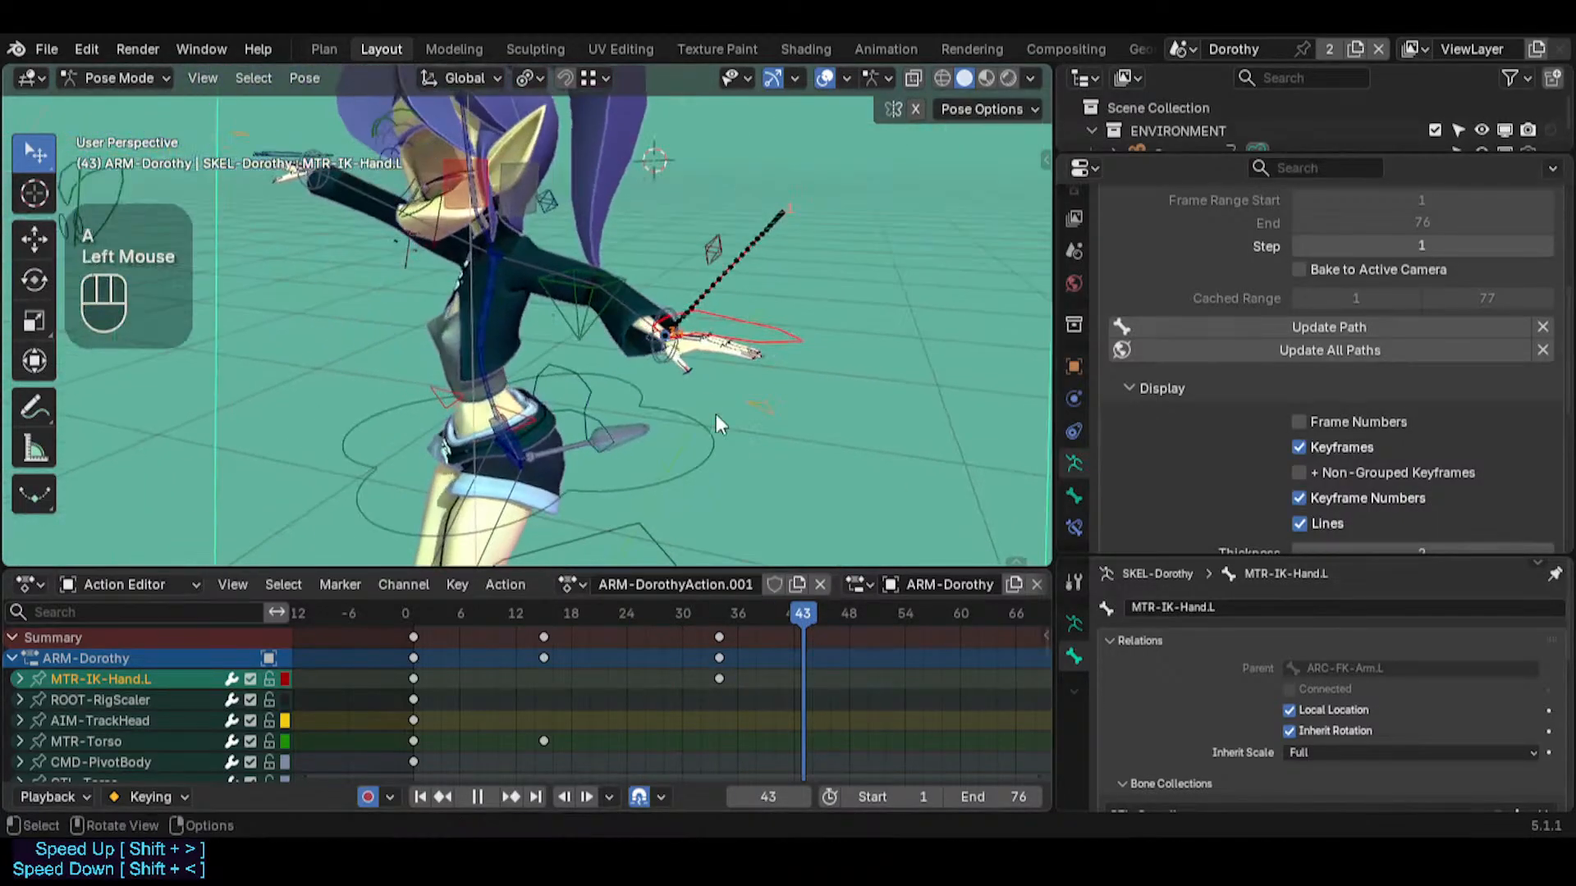
pyautogui.click(537, 284)
pyautogui.moveTo(537, 292); pyautogui.dragTo(491, 286, button='middle')
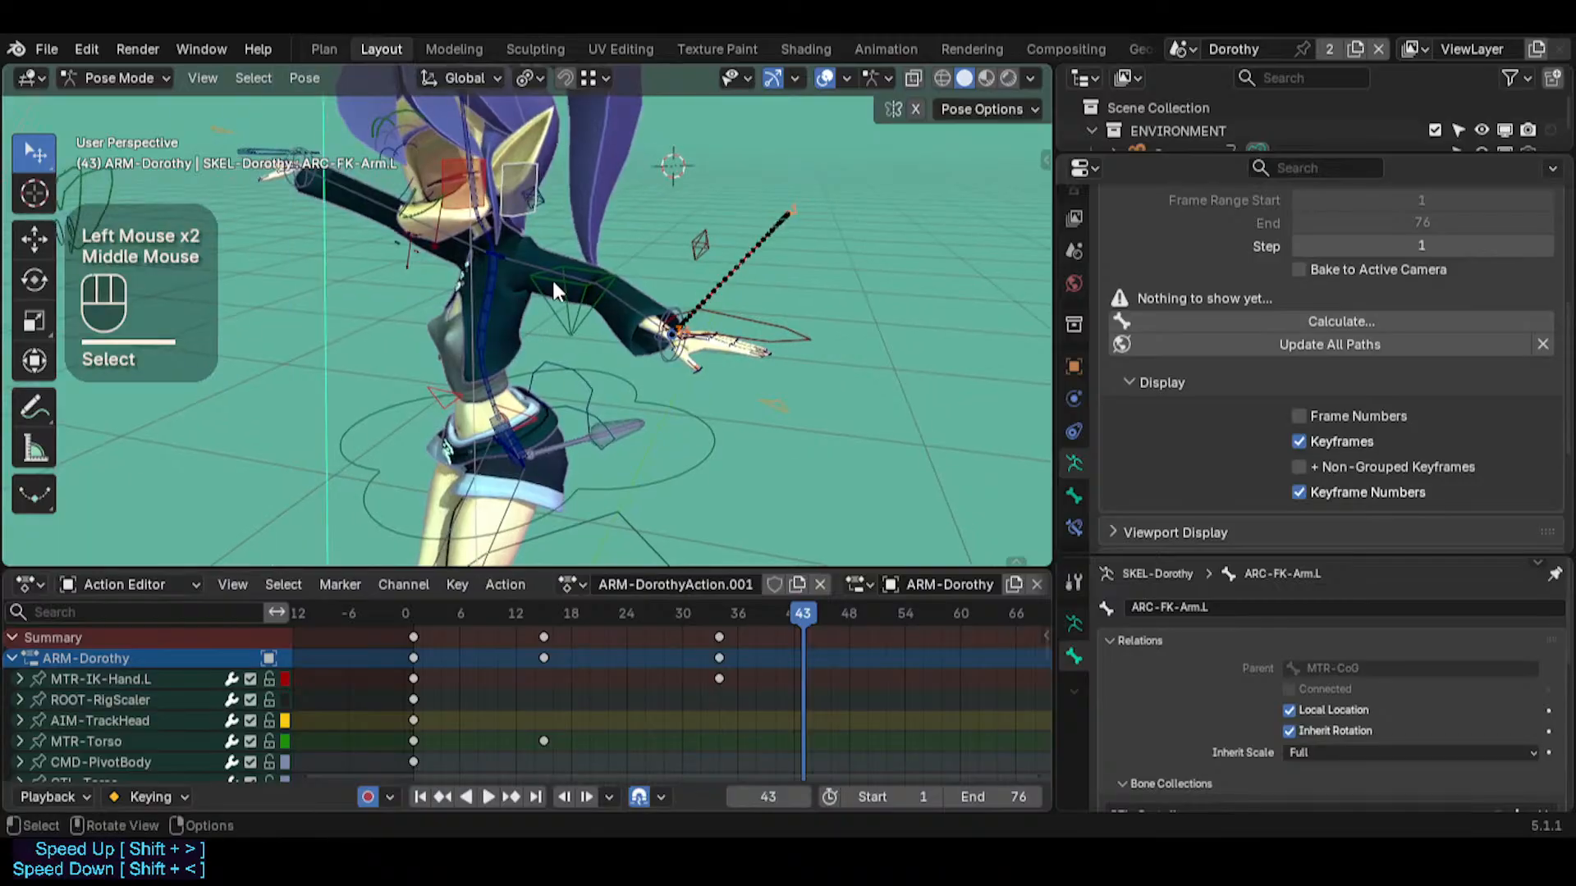
pyautogui.click(546, 280)
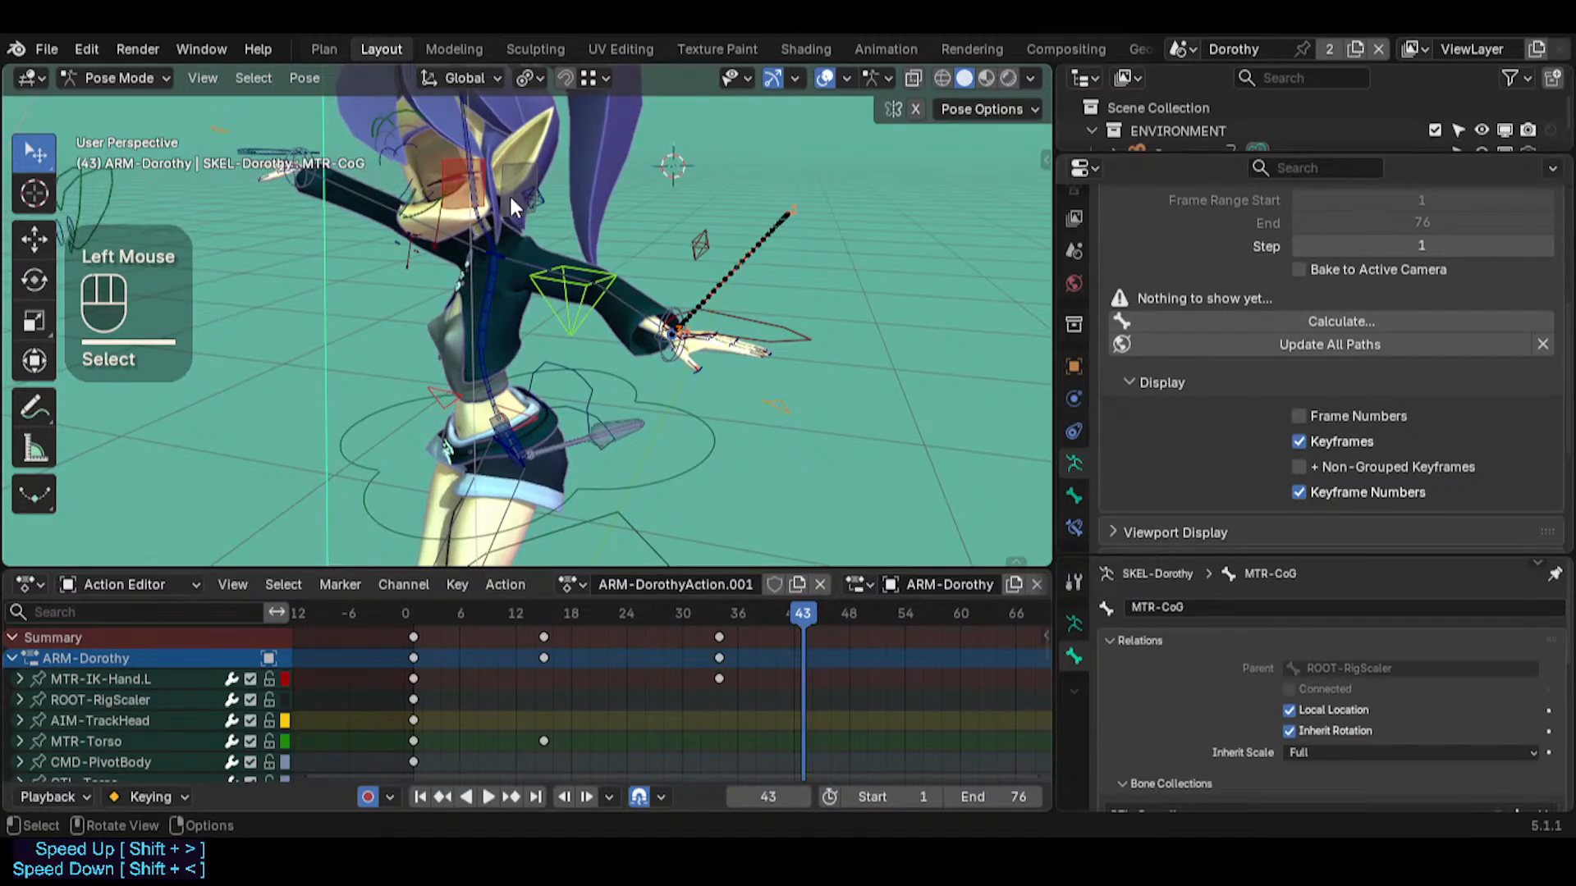
pyautogui.click(524, 268)
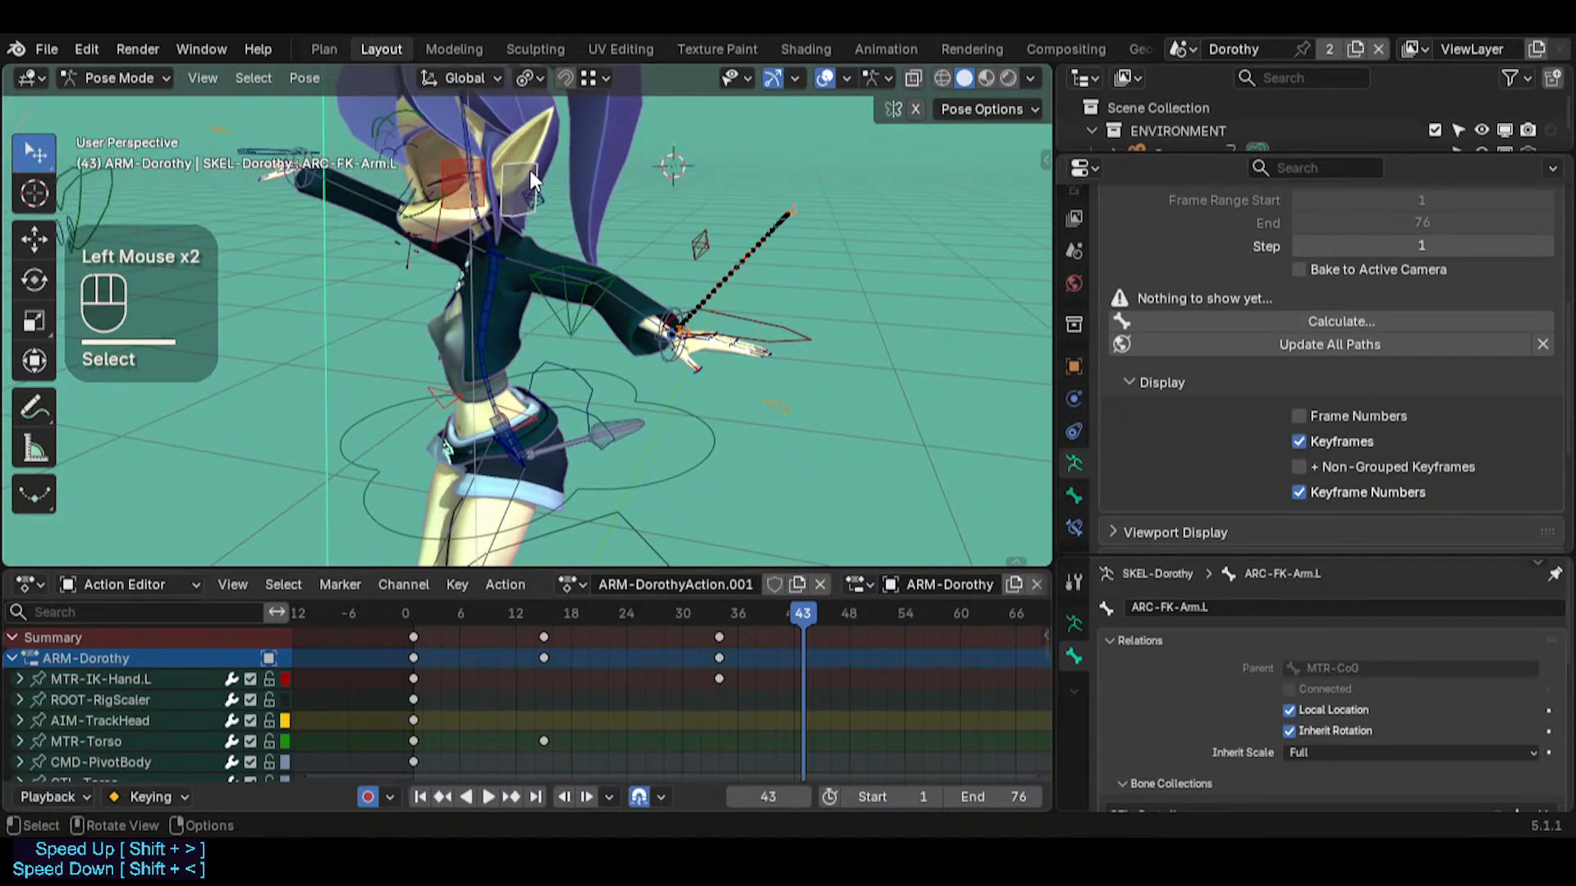
# Compare the CTL-ForeArm.L and CTL-UpperArm.L bones with ARC-FK-Arm.L by selecting them one after another up close
pyautogui.hotkey('shift', '`')
pyautogui.click(667, 442)
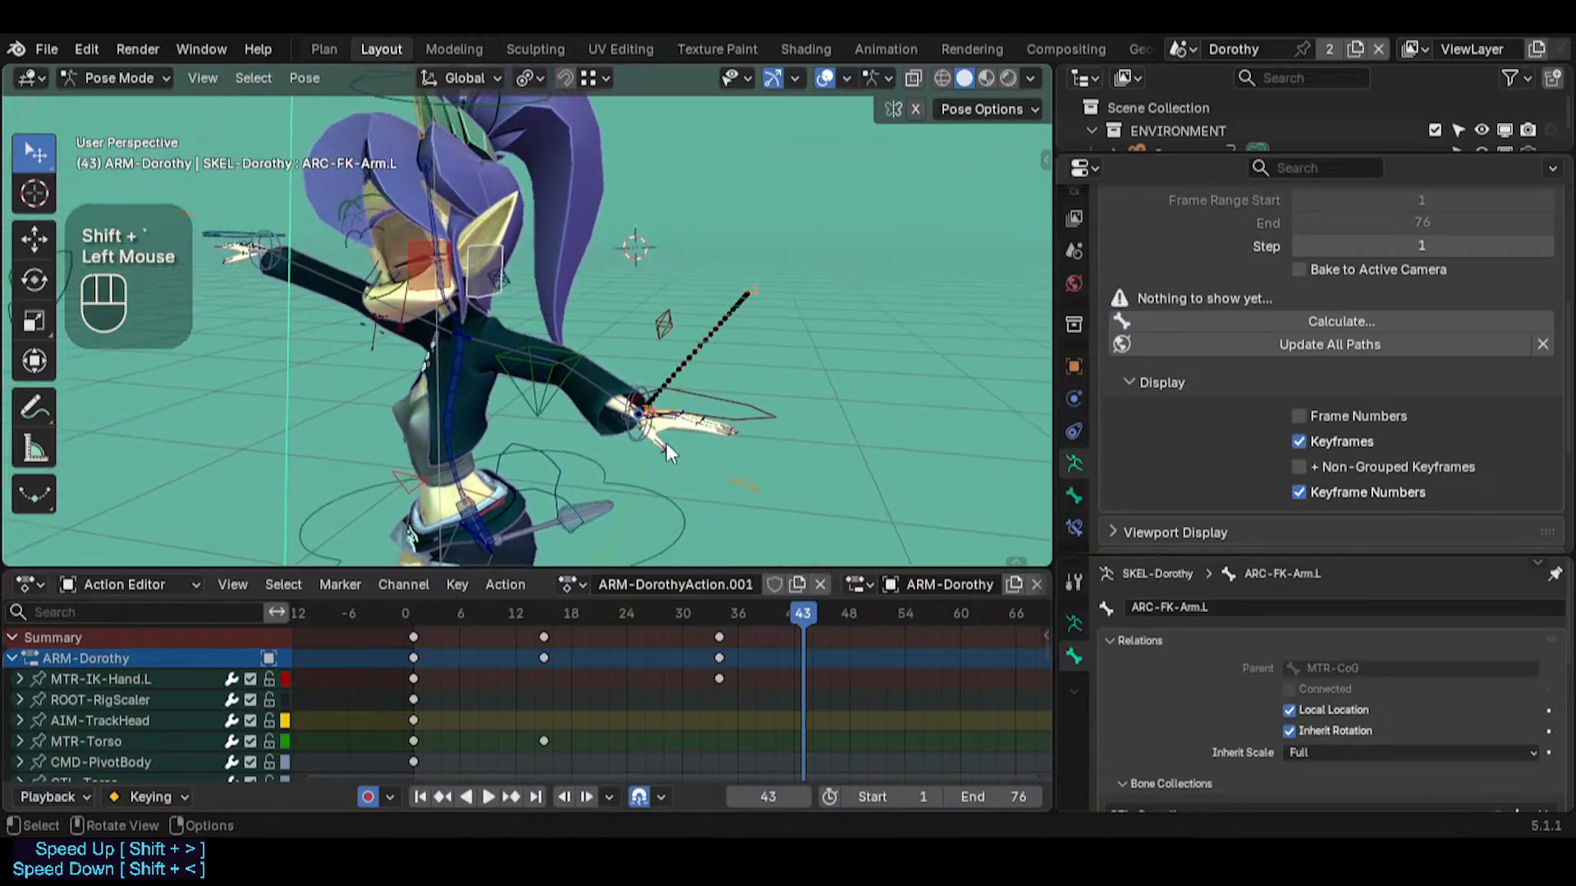
pyautogui.hotkey('shift', '`')
pyautogui.press('w')
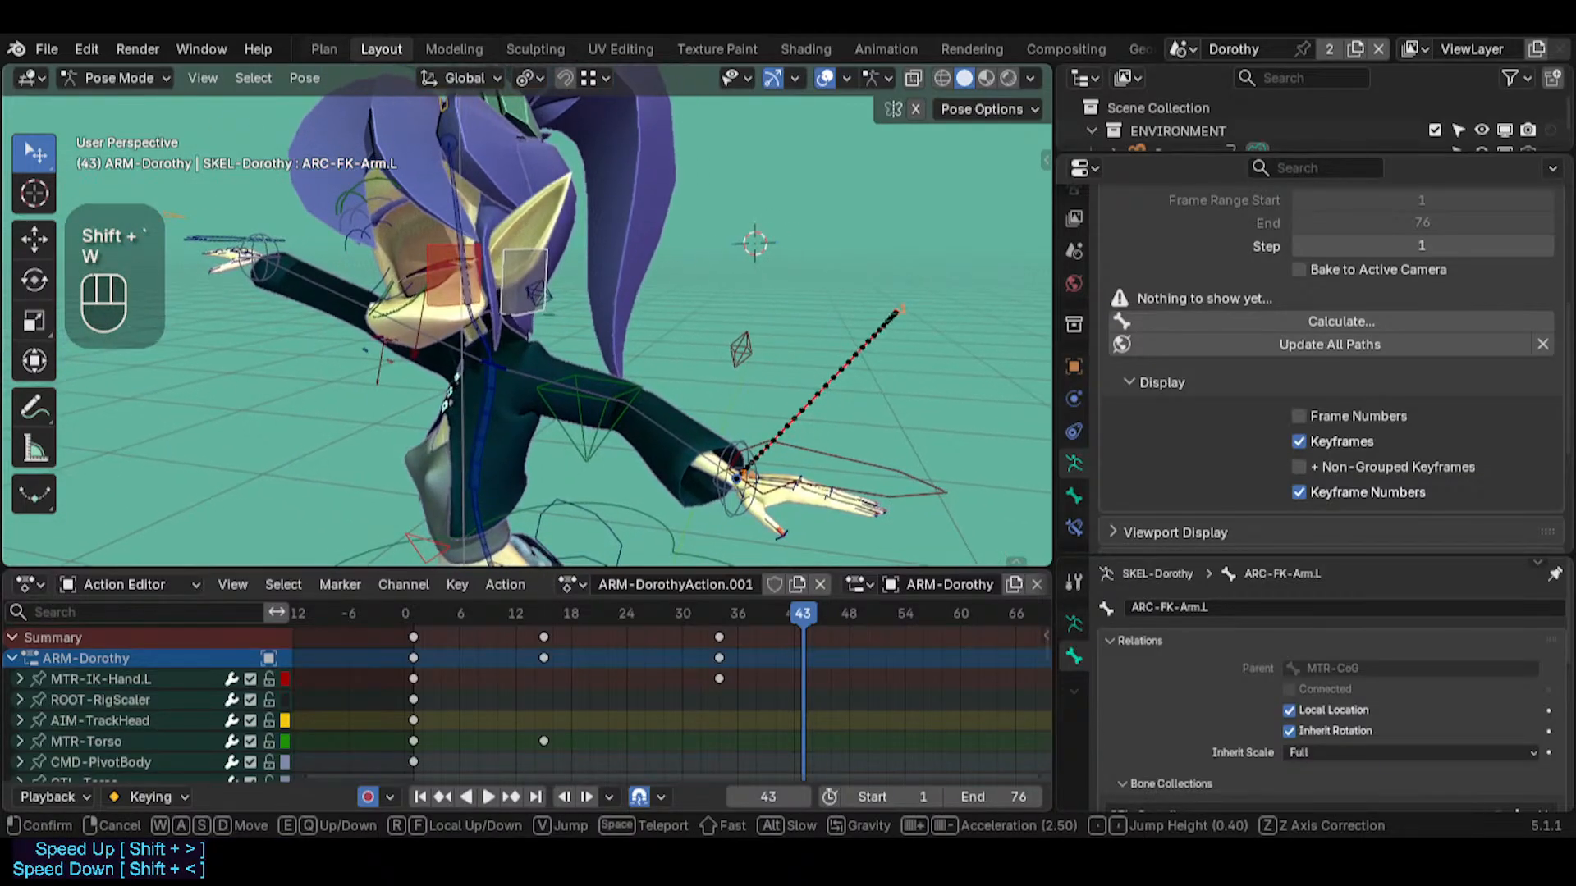
pyautogui.click(488, 348)
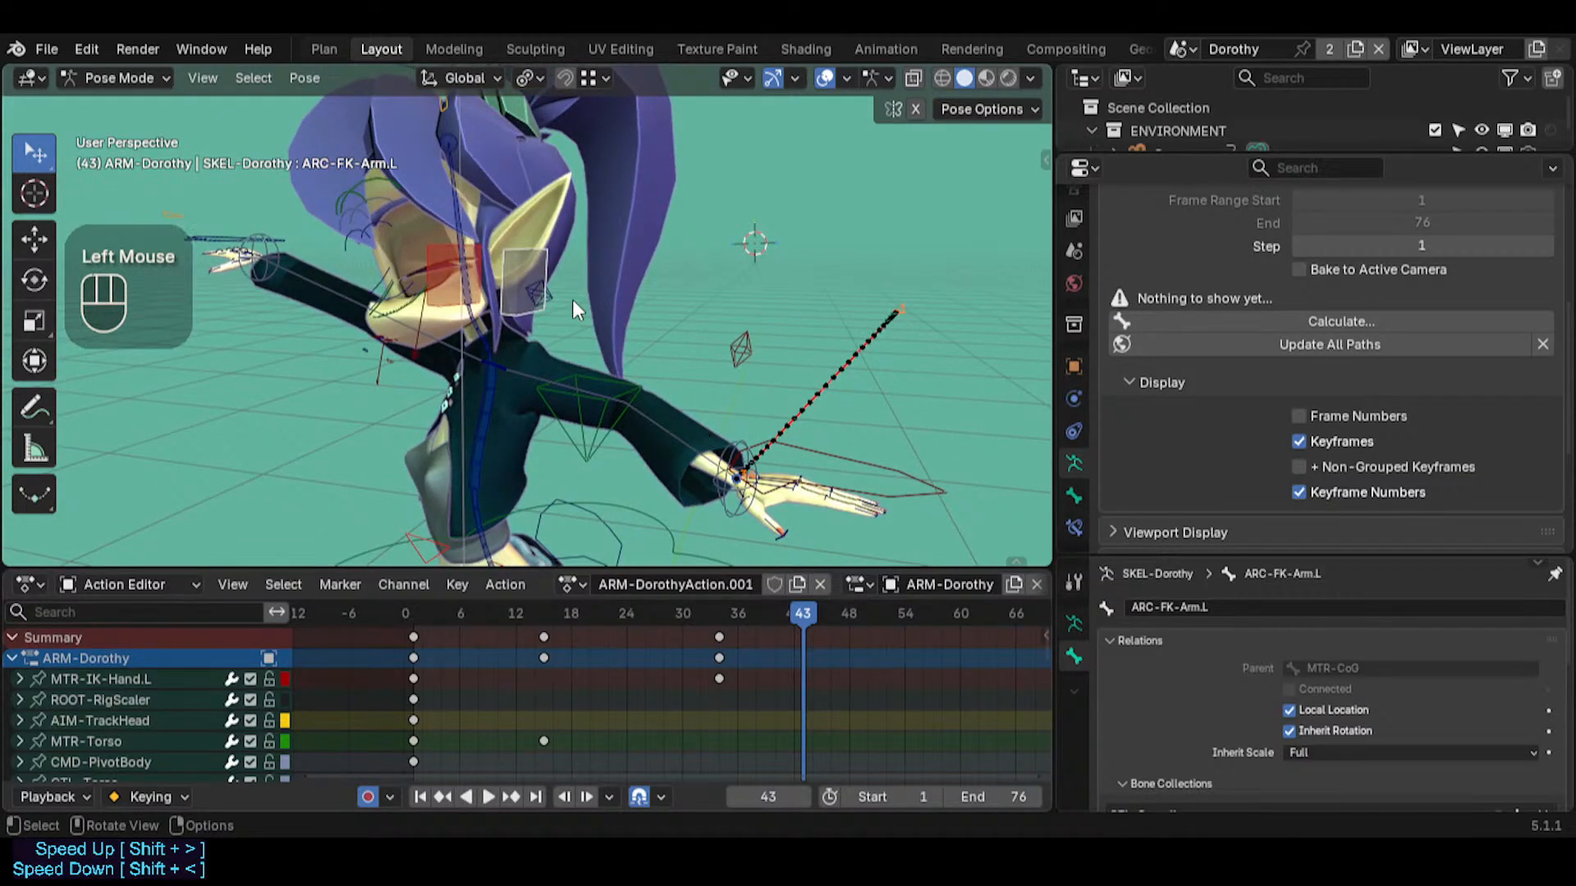
pyautogui.click(821, 451)
pyautogui.click(520, 274)
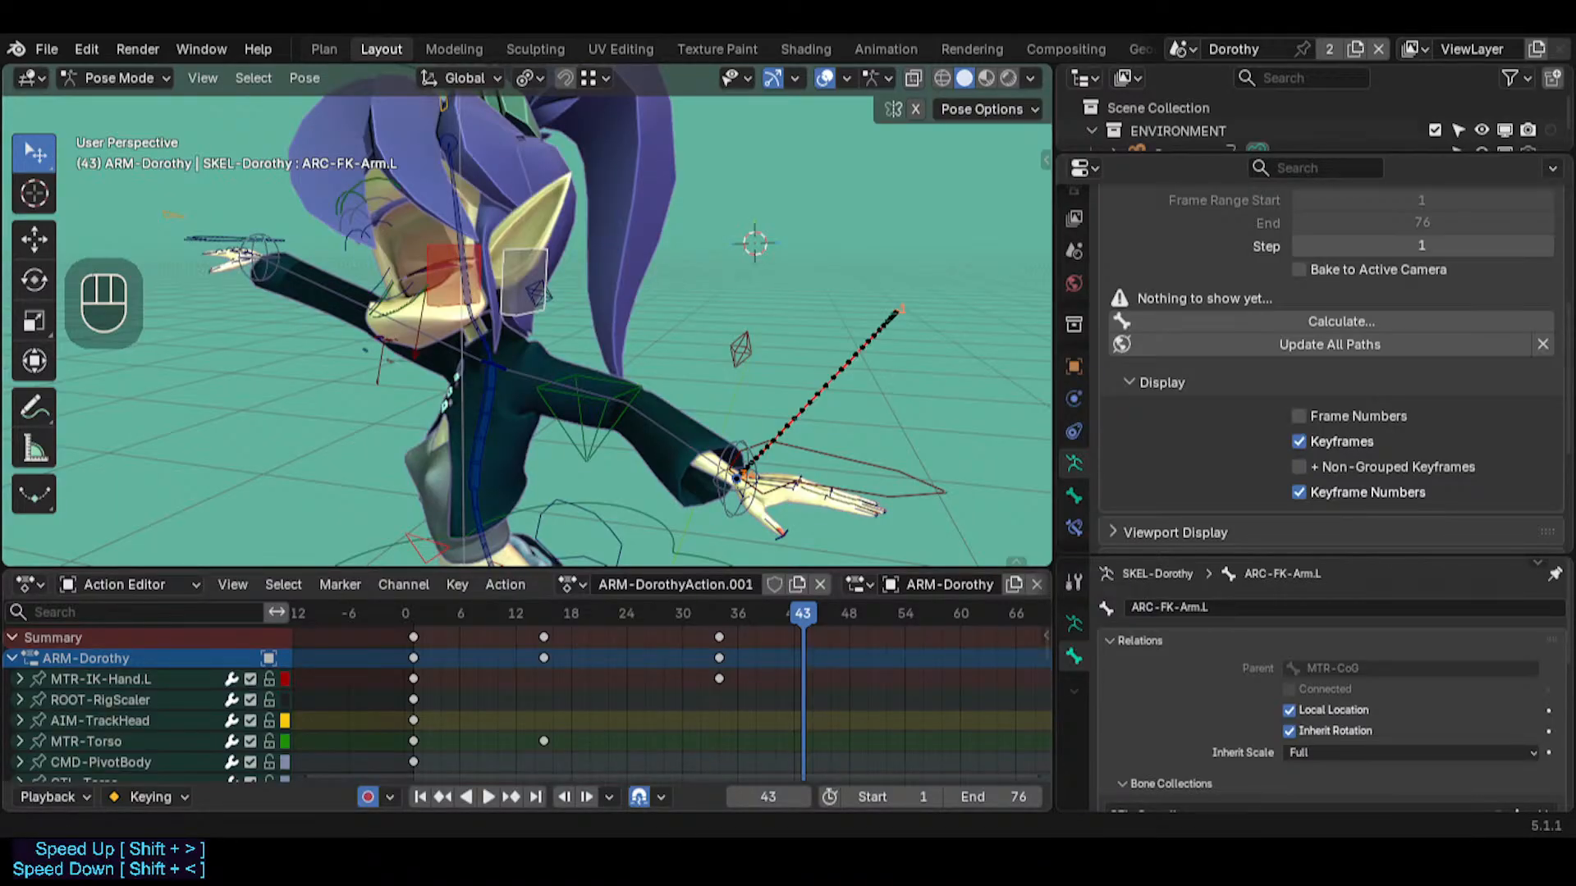
pyautogui.click(579, 377)
pyautogui.click(665, 422)
pyautogui.click(663, 418)
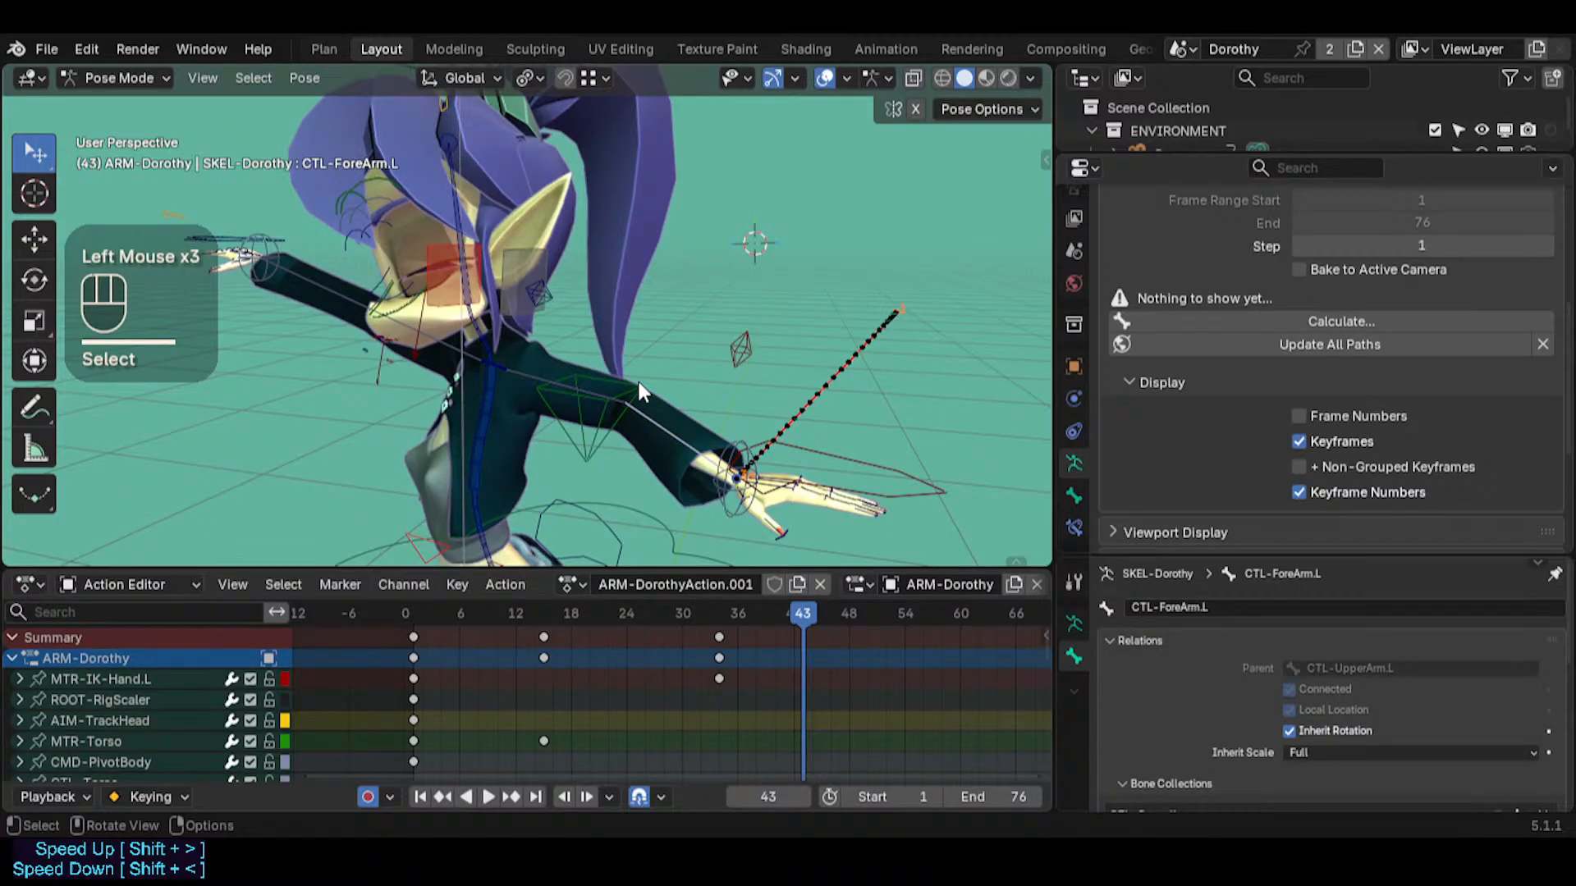
pyautogui.click(519, 363)
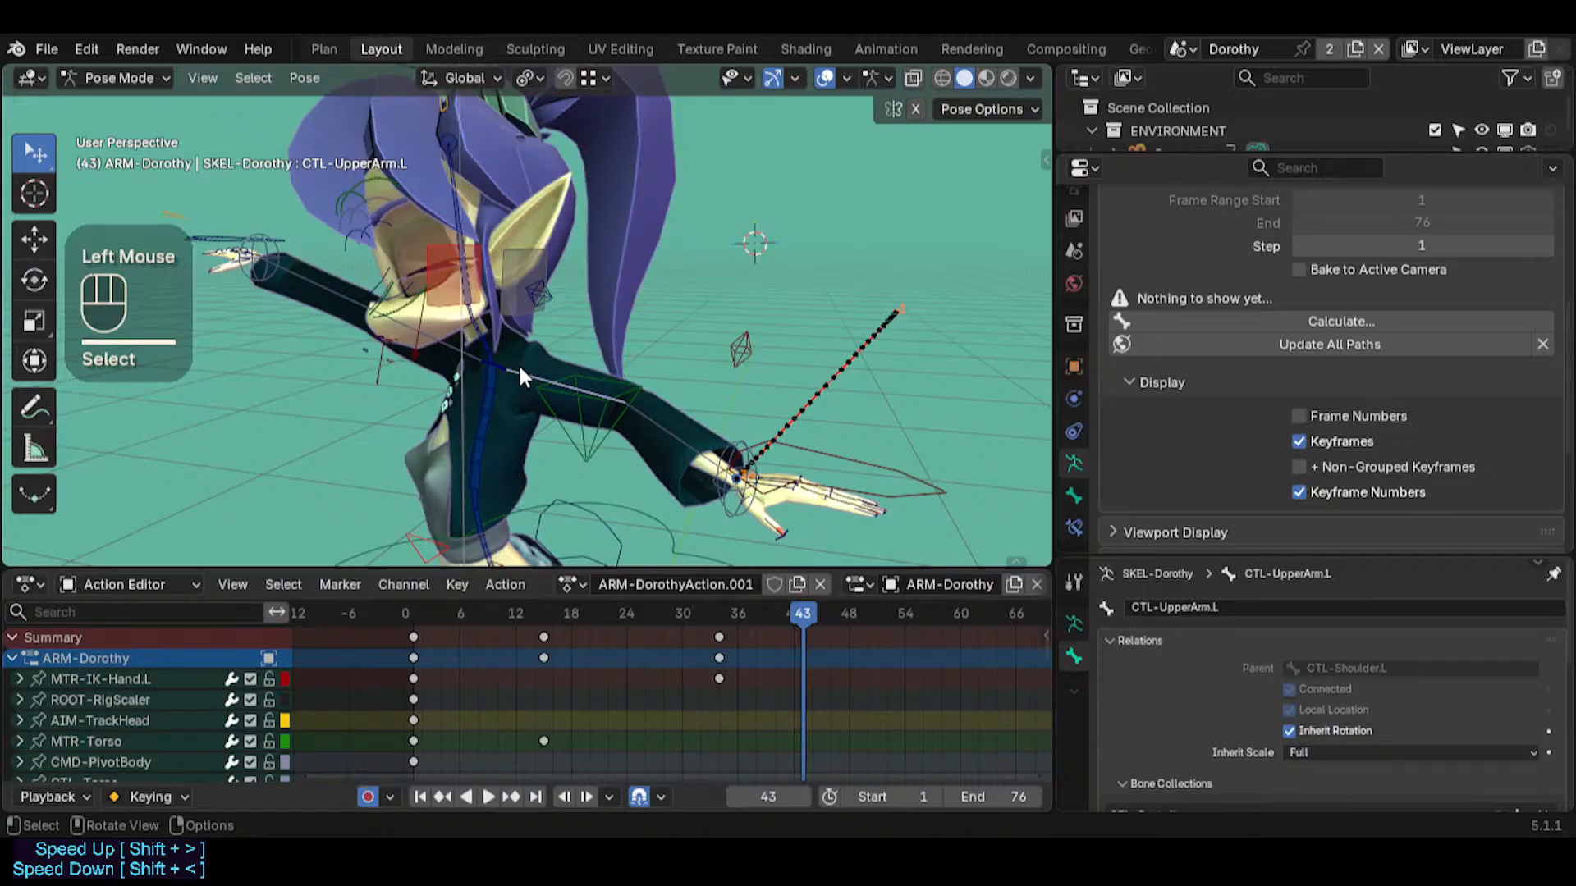
pyautogui.click(524, 299)
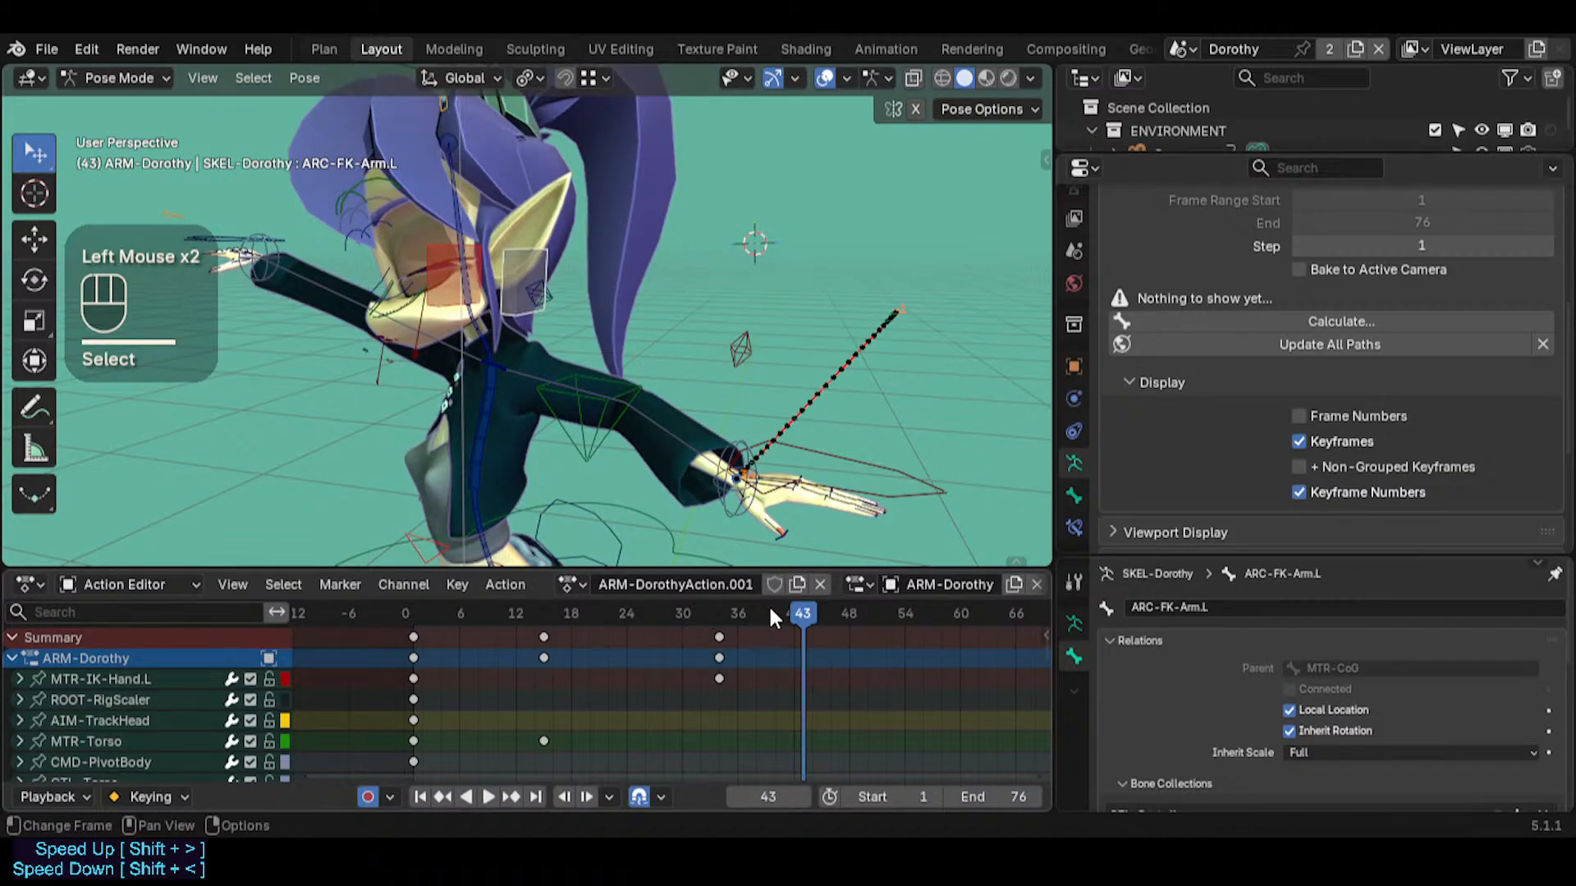
# Go to frame 40, try moving MTR-IK-Hand.L, and reselect ARC-FK-Arm.L
pyautogui.moveTo(772, 617)
pyautogui.mouseDown()
pyautogui.moveTo(510, 613)
pyautogui.moveTo(804, 615)
pyautogui.moveTo(772, 614)
pyautogui.mouseUp()
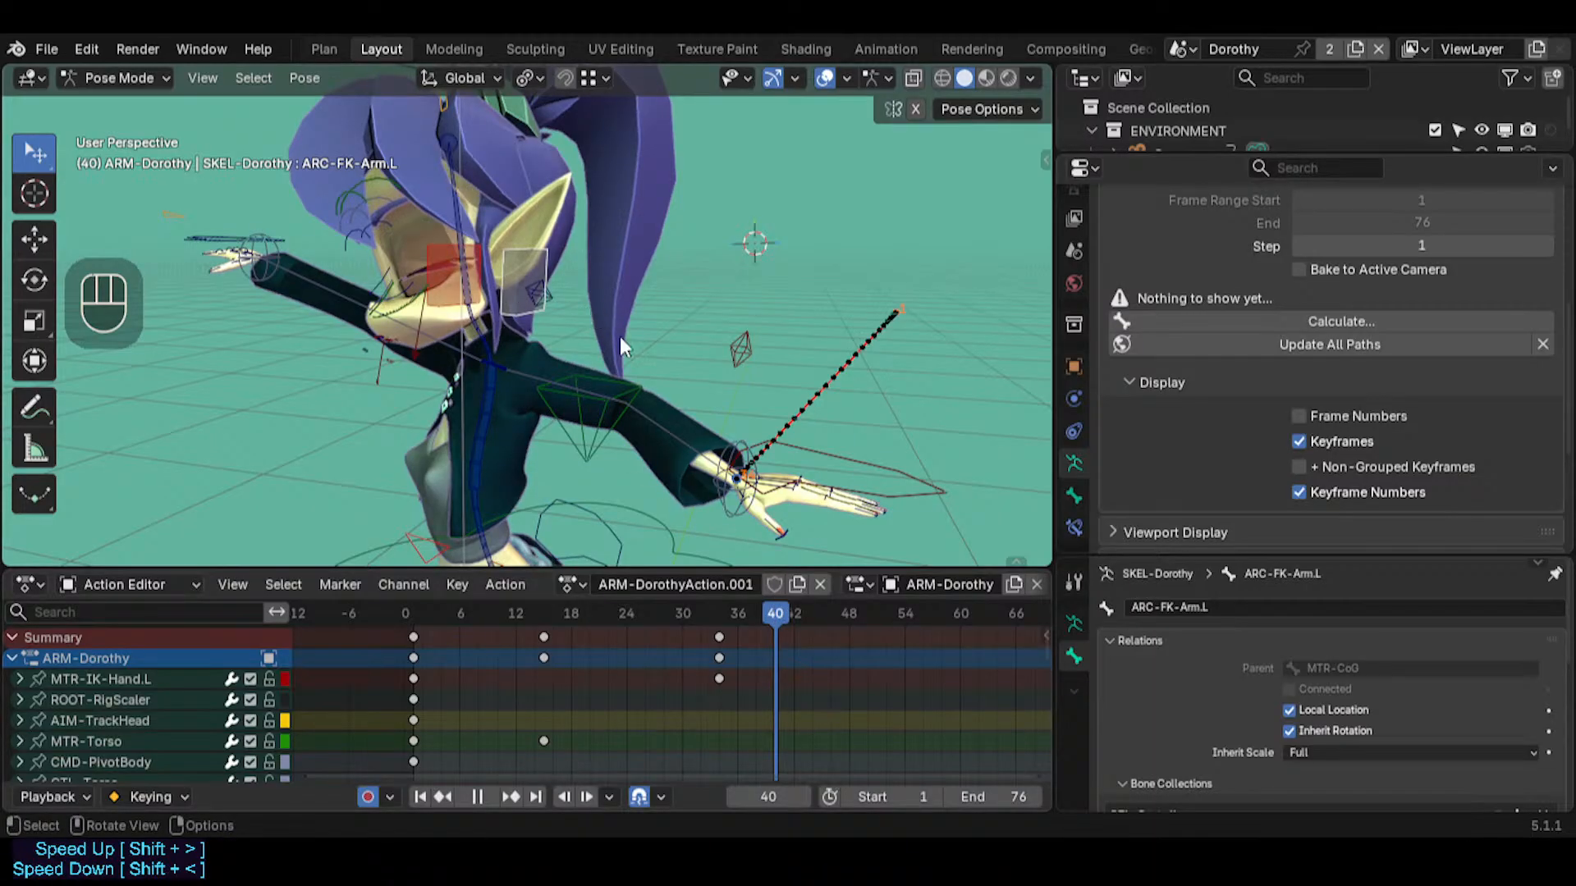
pyautogui.click(830, 471)
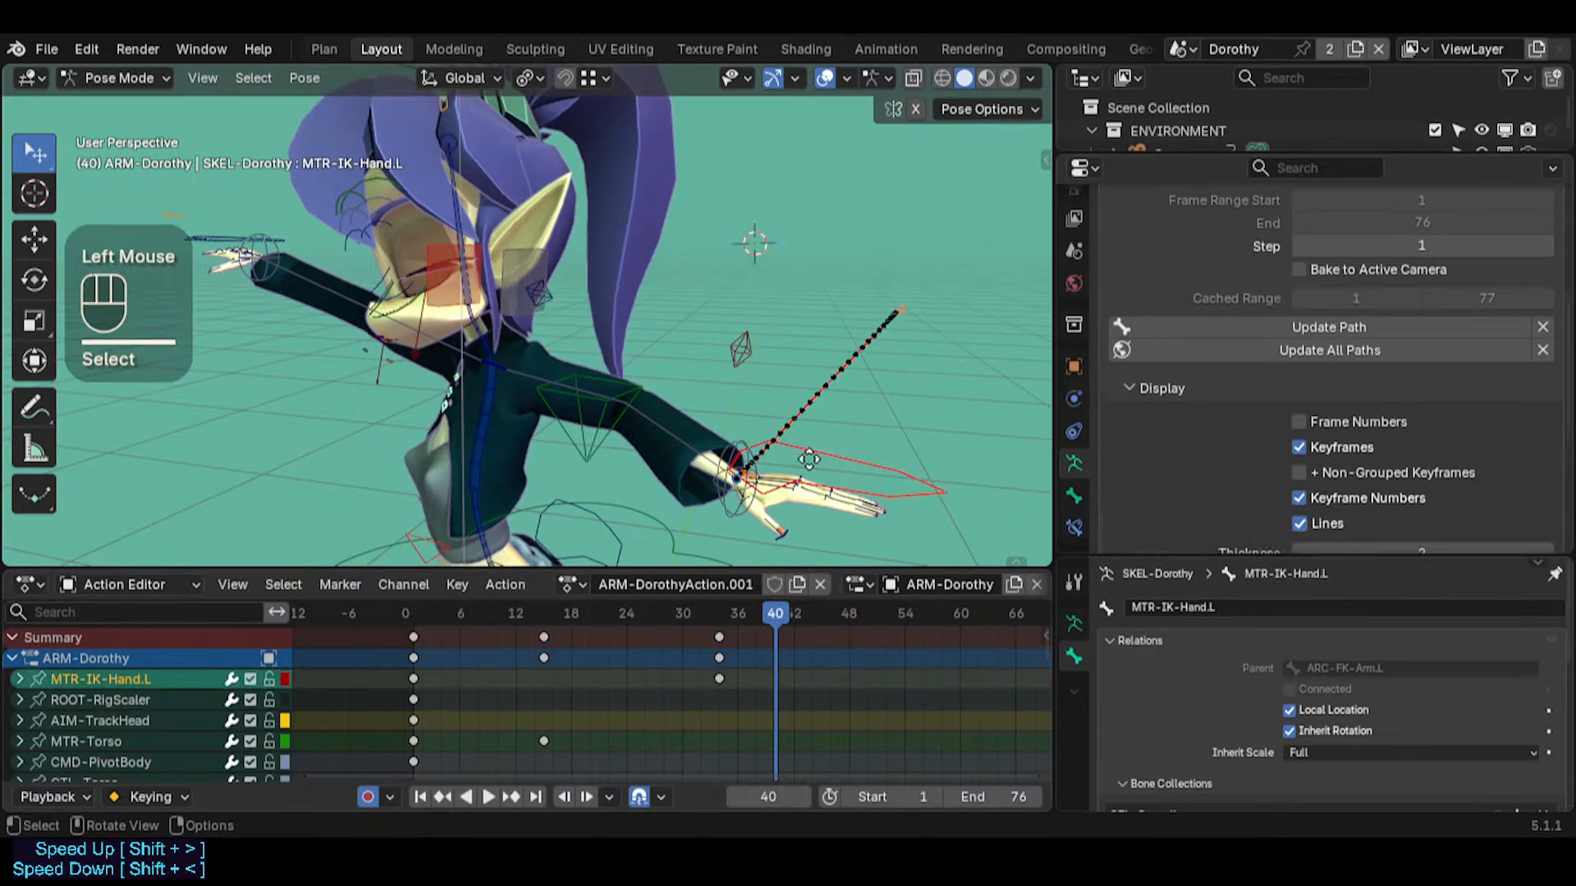
pyautogui.press('g')
pyautogui.press('Escape')
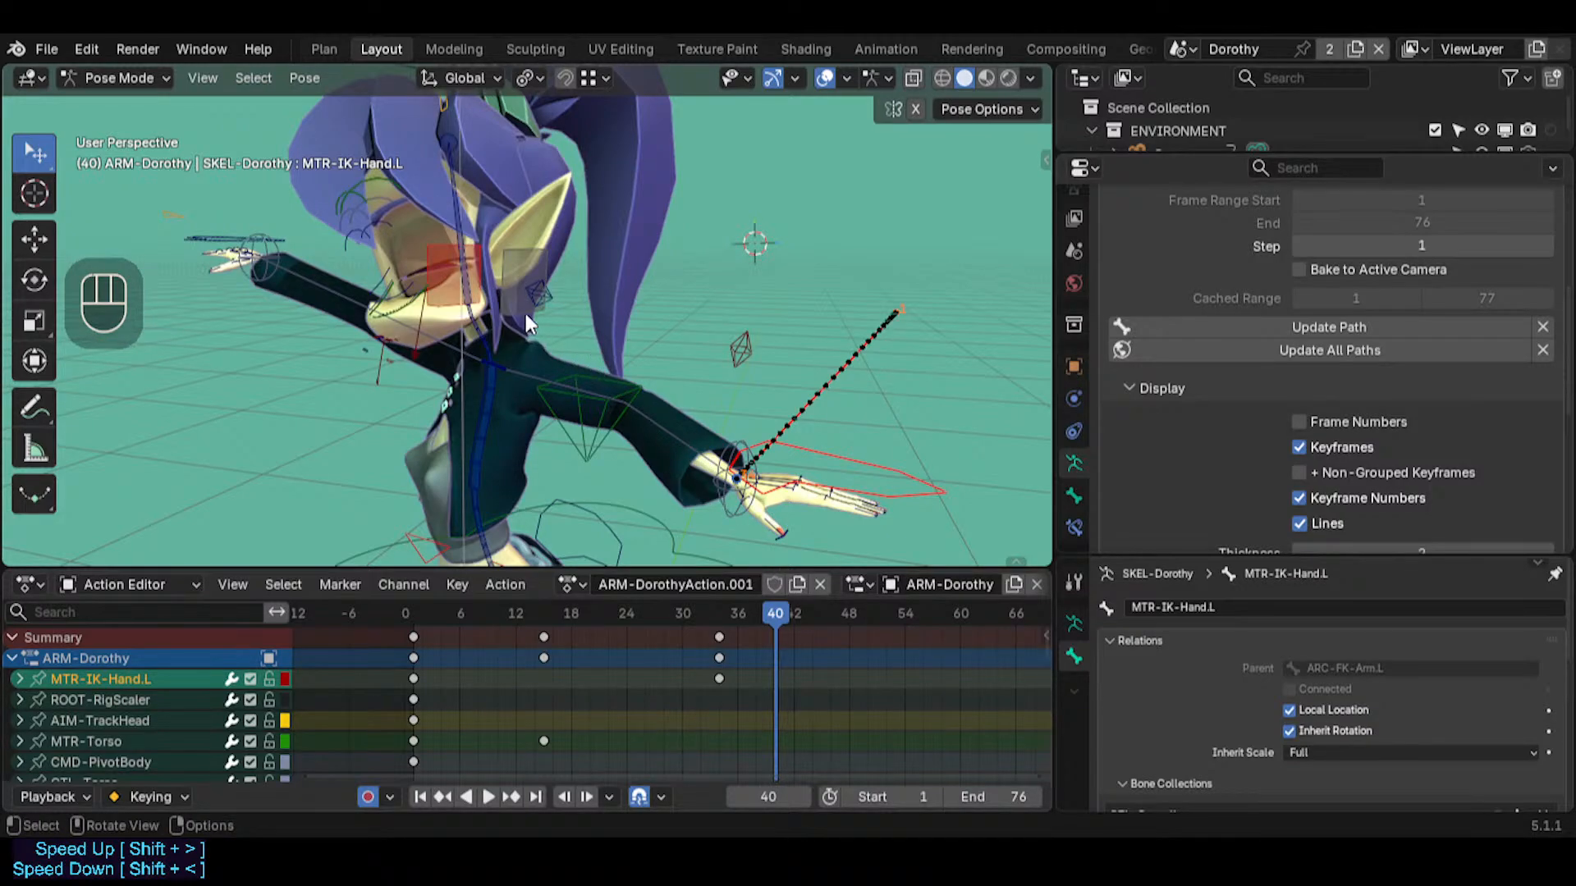
pyautogui.click(837, 448)
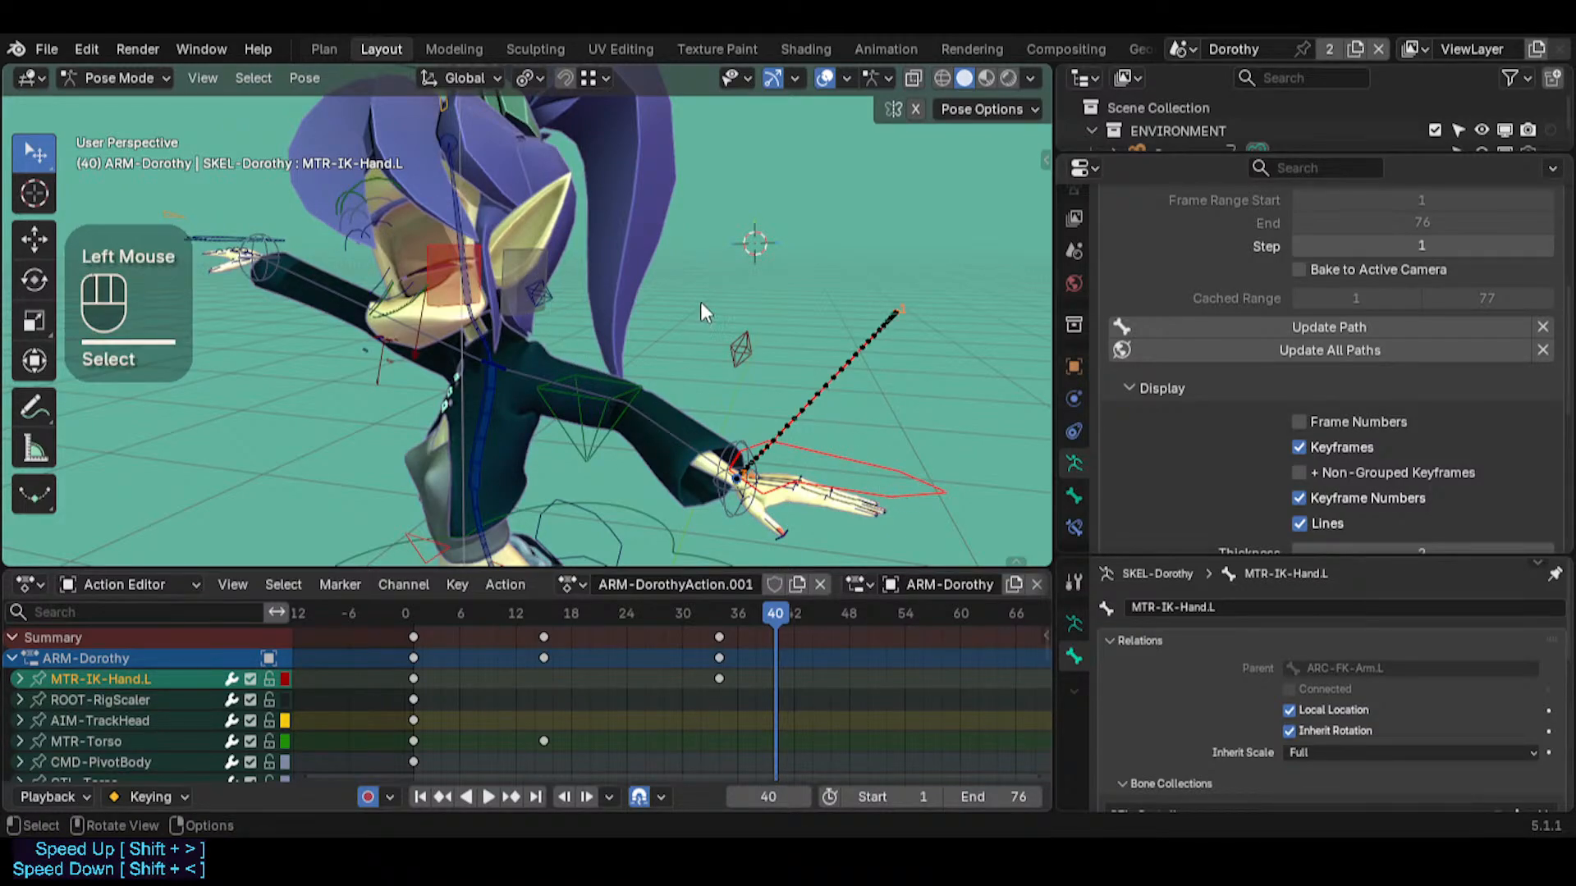
pyautogui.click(530, 271)
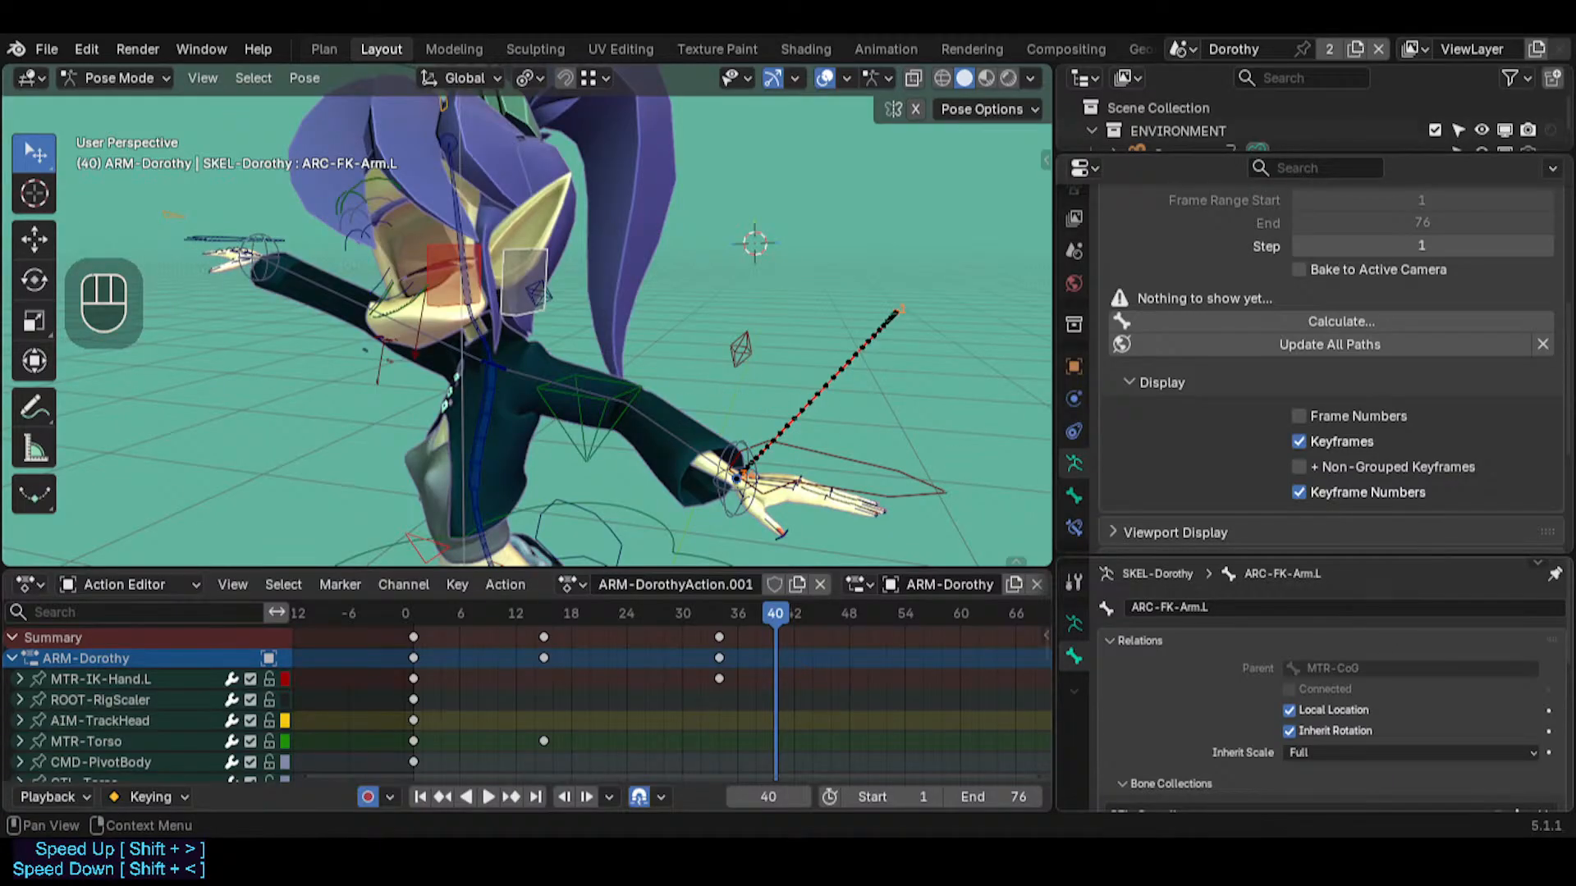
pyautogui.click(527, 257)
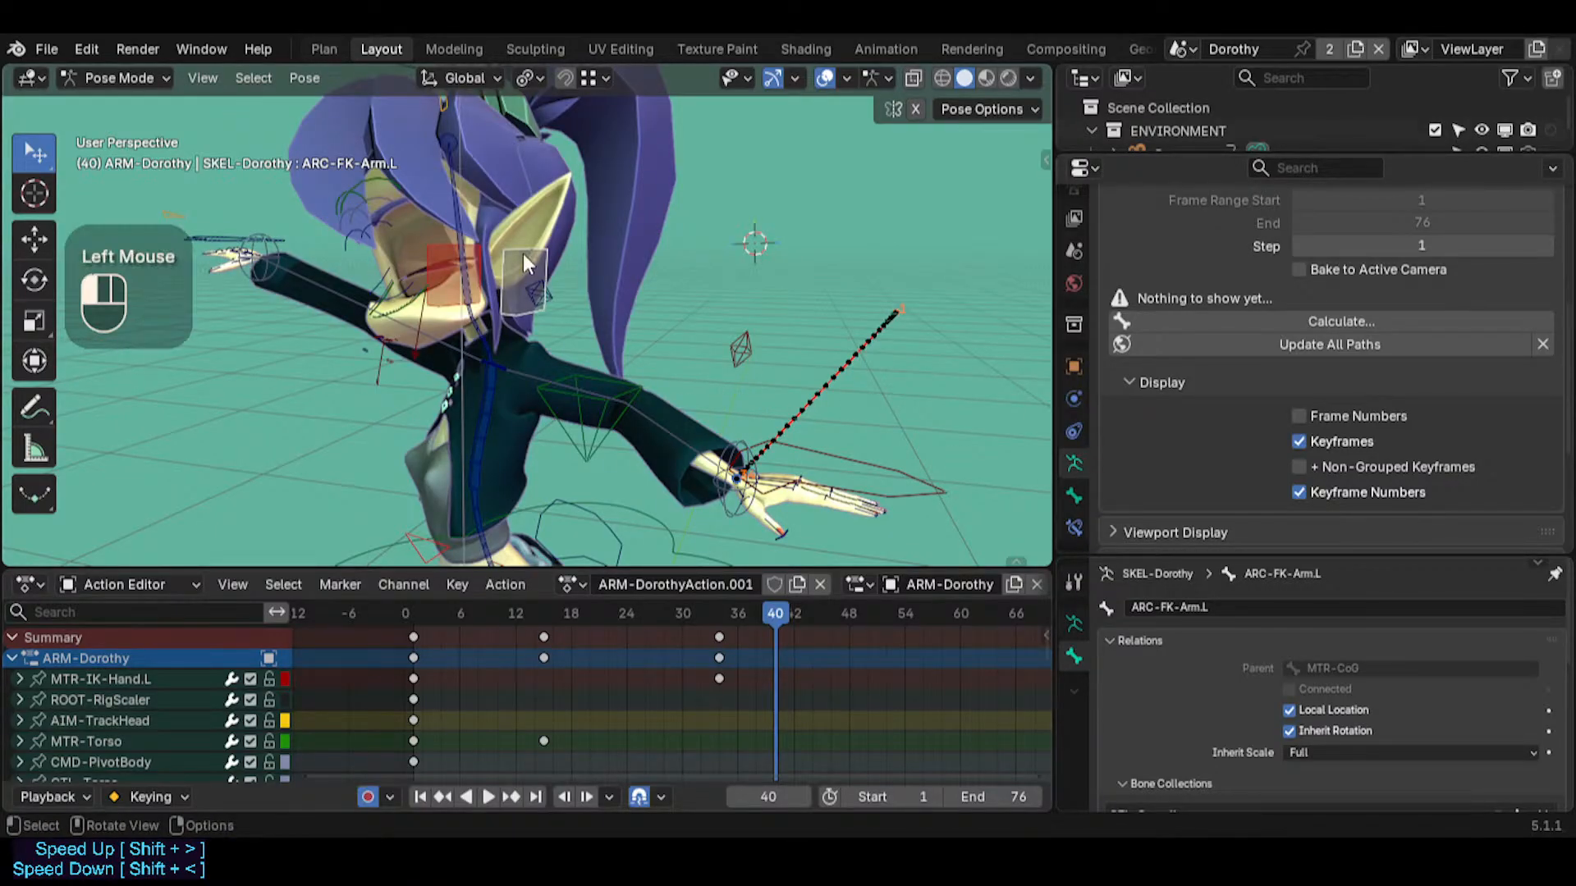
# Go to frame 34 and snap the 3D cursor to the base of the CTL-UpperArm.L bone
pyautogui.moveTo(749, 614)
pyautogui.mouseDown()
pyautogui.moveTo(412, 612)
pyautogui.moveTo(718, 611)
pyautogui.mouseUp()
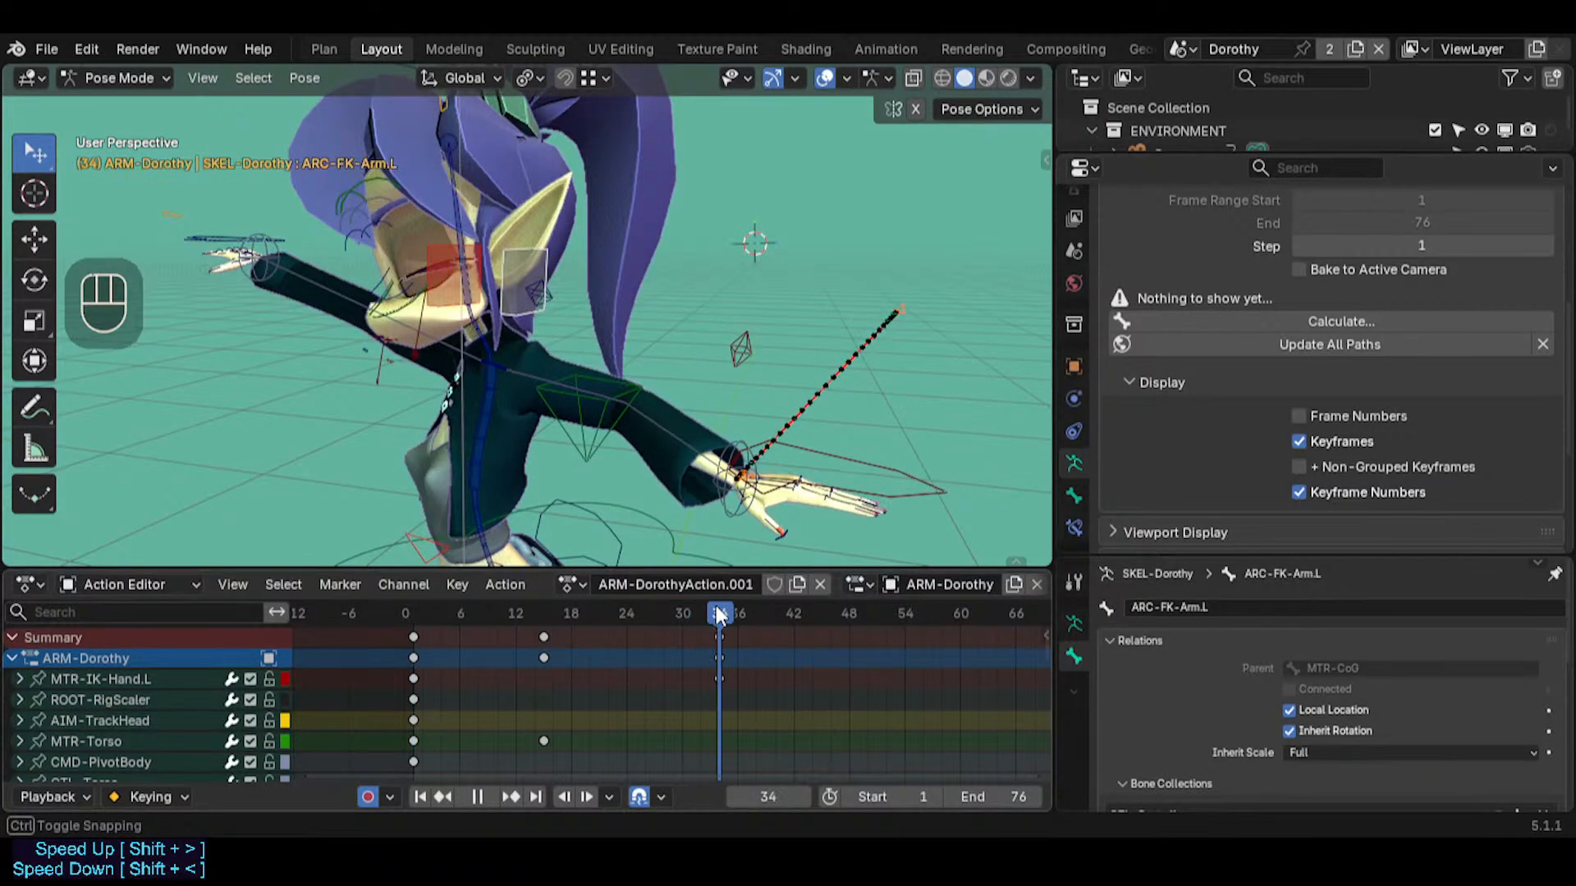
pyautogui.moveTo(506, 377)
pyautogui.mouseDown(button='middle')
pyautogui.moveTo(591, 412)
pyautogui.moveTo(509, 380)
pyautogui.moveTo(582, 357)
pyautogui.moveTo(528, 357)
pyautogui.mouseUp(button='middle')
pyautogui.click(523, 370)
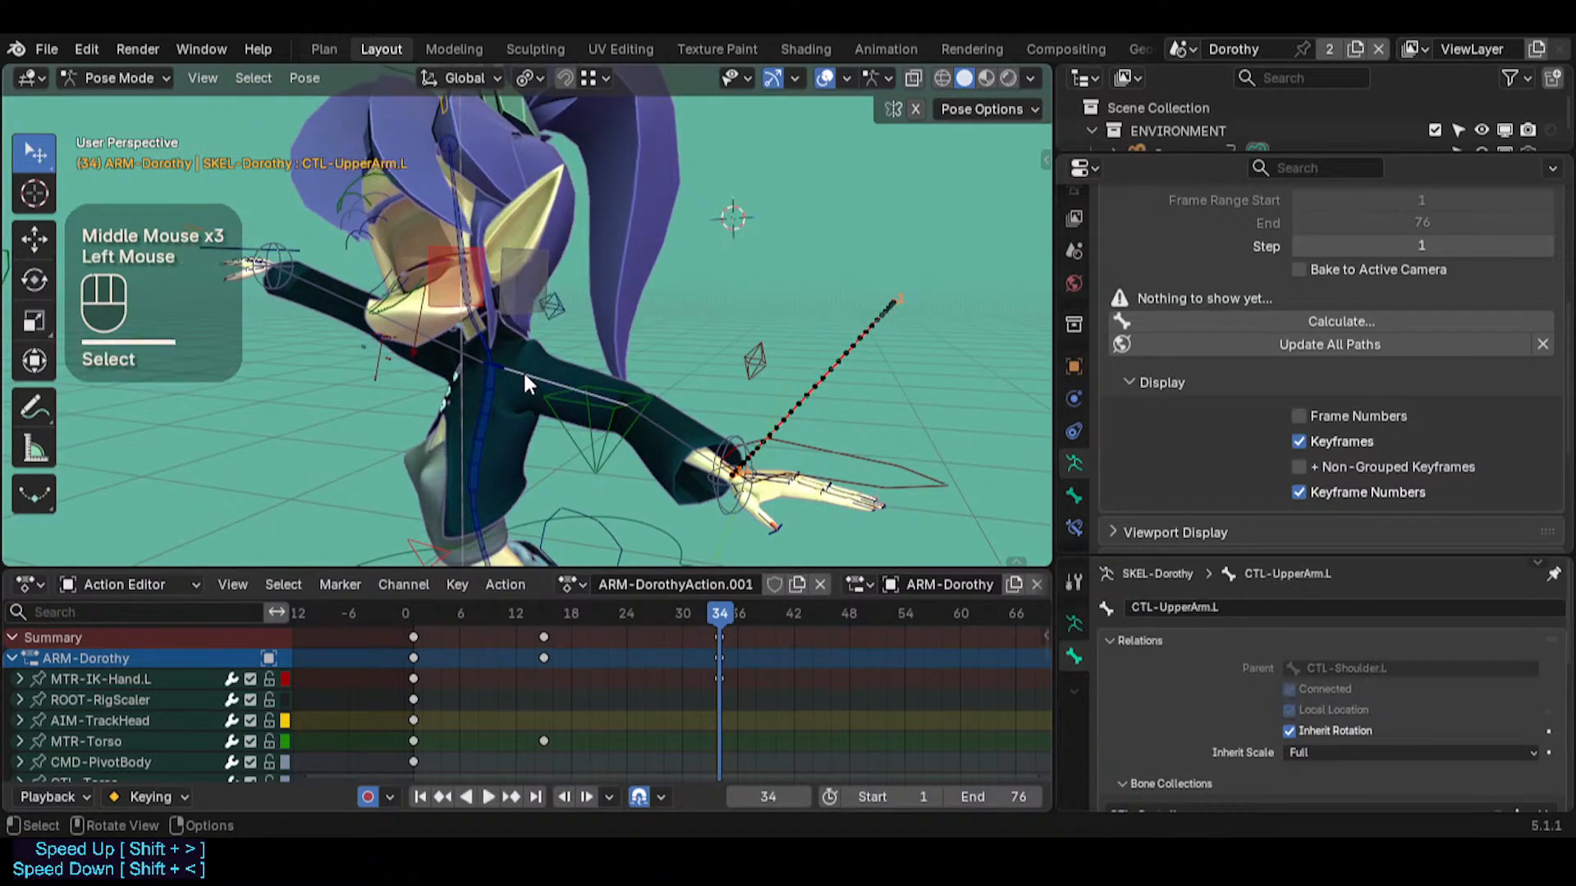
pyautogui.hotkey('shift', 's')
# Try moving the ARC-FK-Arm.L bone freely at frame 34
pyautogui.click(521, 284)
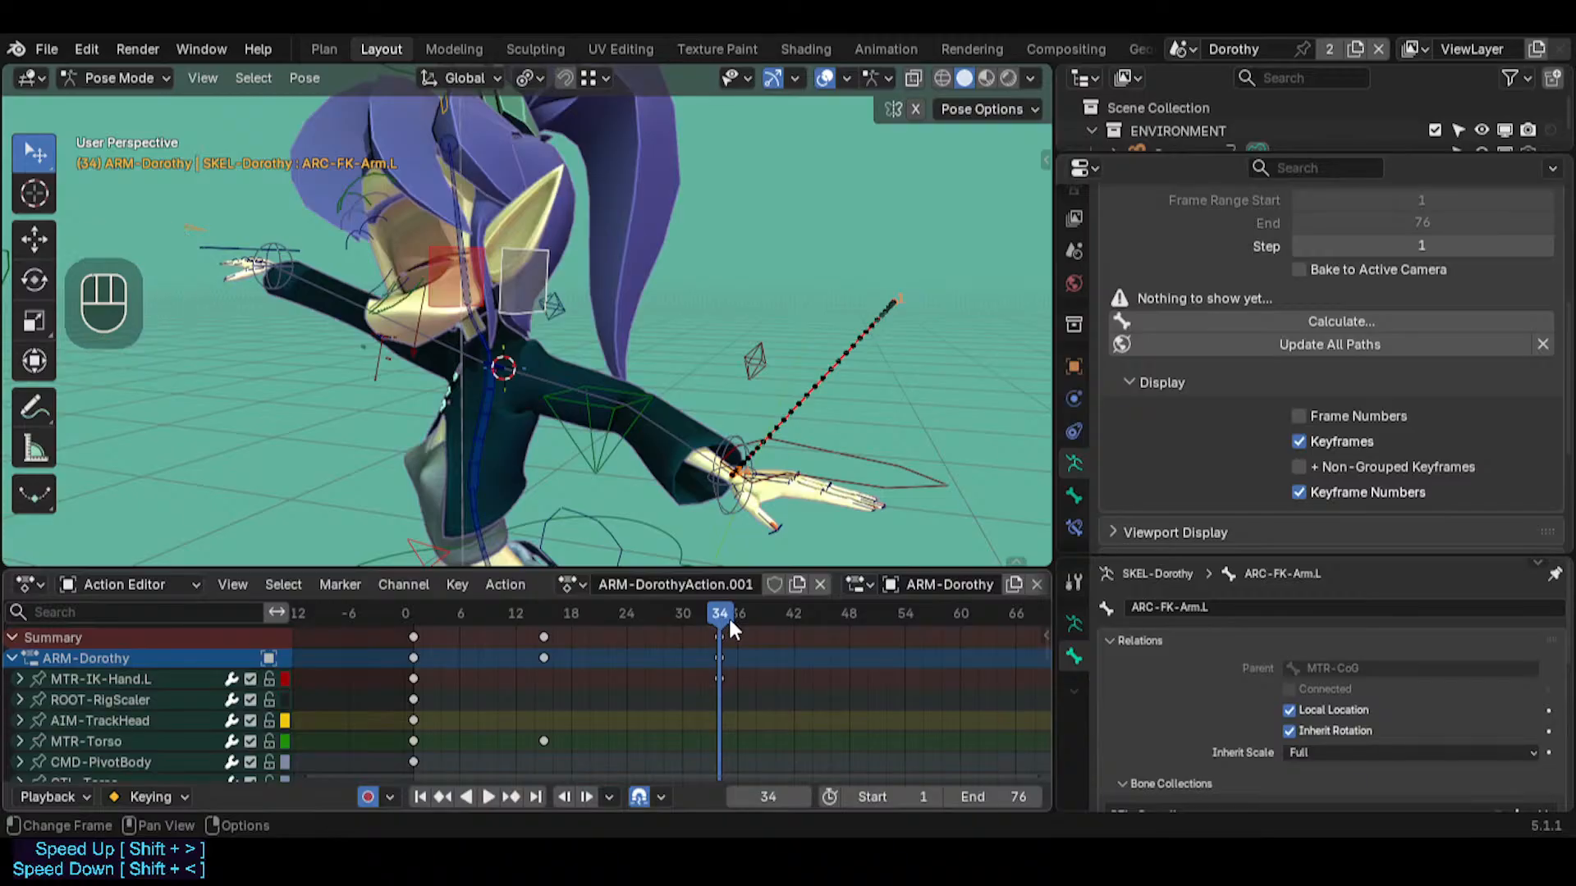
pyautogui.press('Right')
pyautogui.click(708, 613)
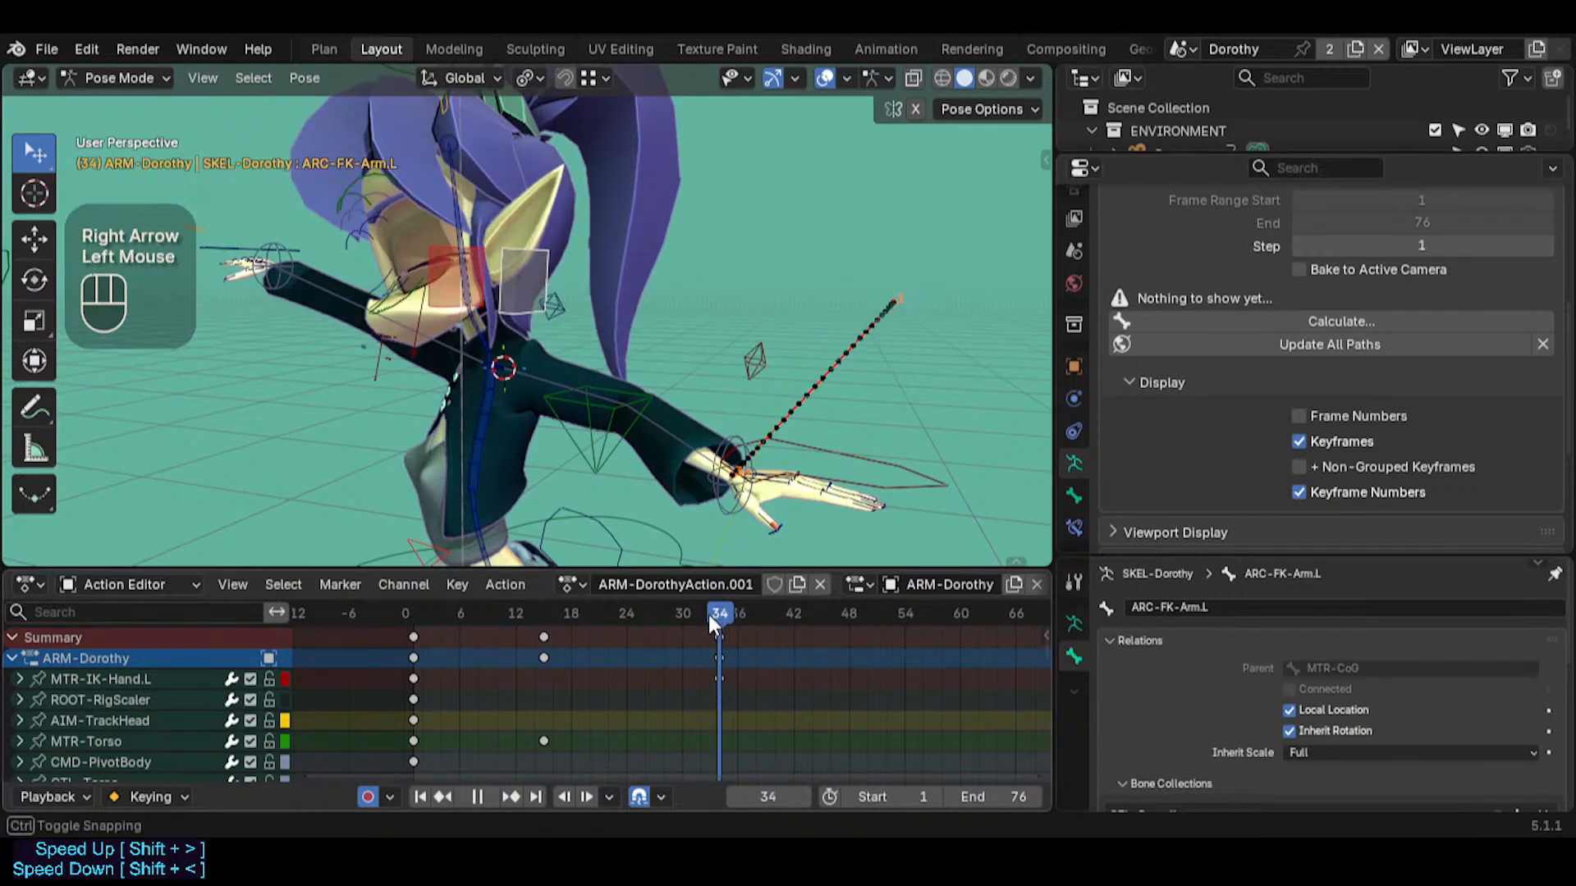
pyautogui.press('g')
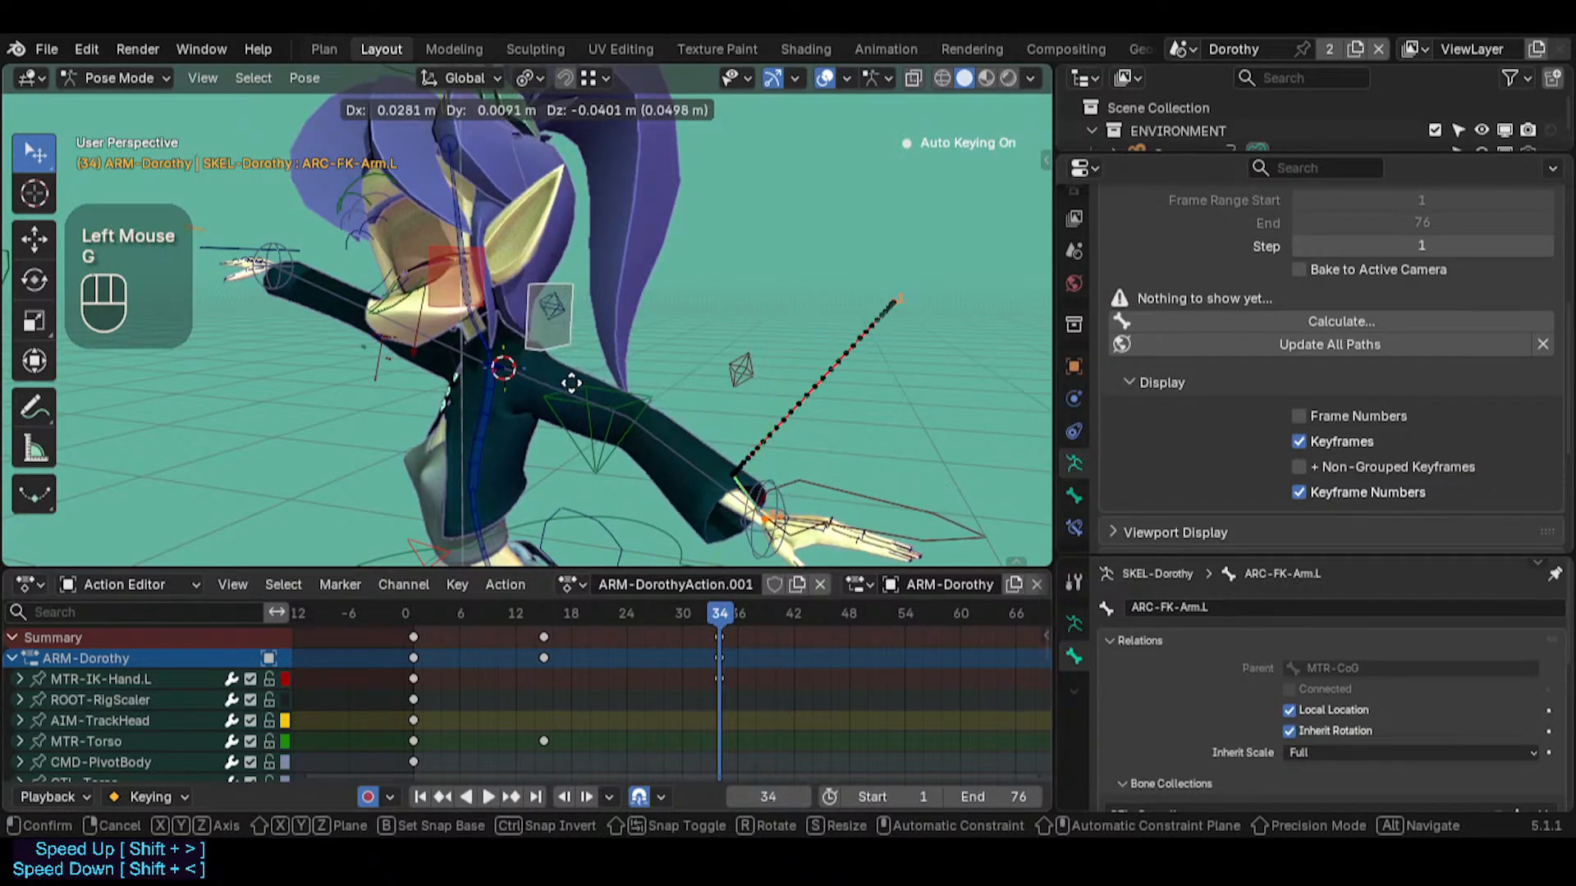
pyautogui.press('Escape')
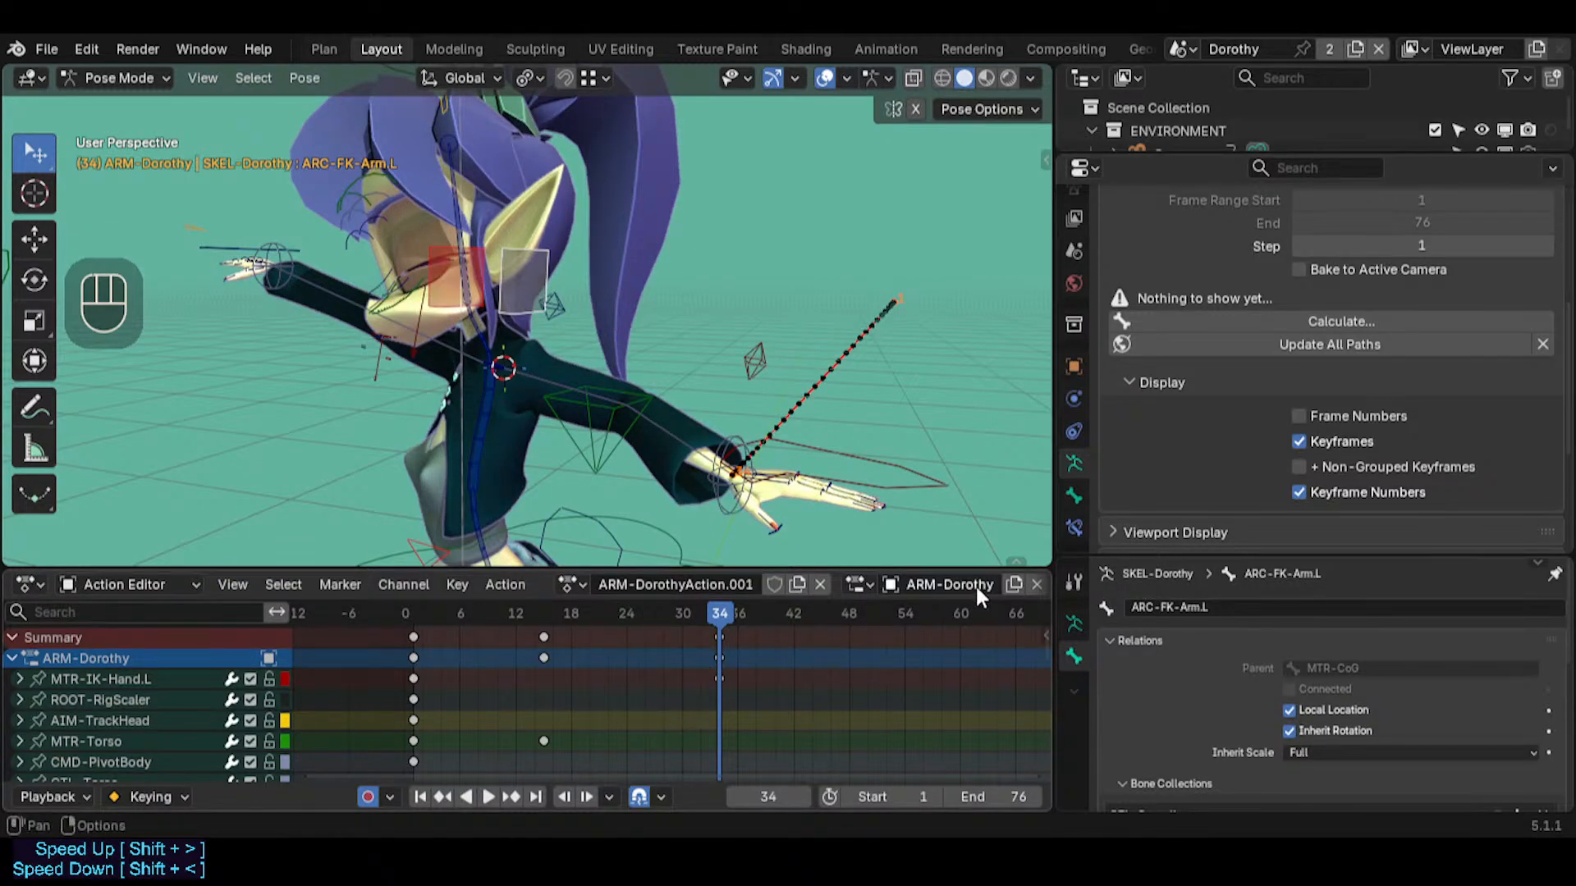
# Select MTR-IK-Hand.L, CTL-Chest, MTR-Torso, MTR-CoG and ARC-FK-Arm.L, and hide all other bones
pyautogui.scroll(-4, 953, 584)
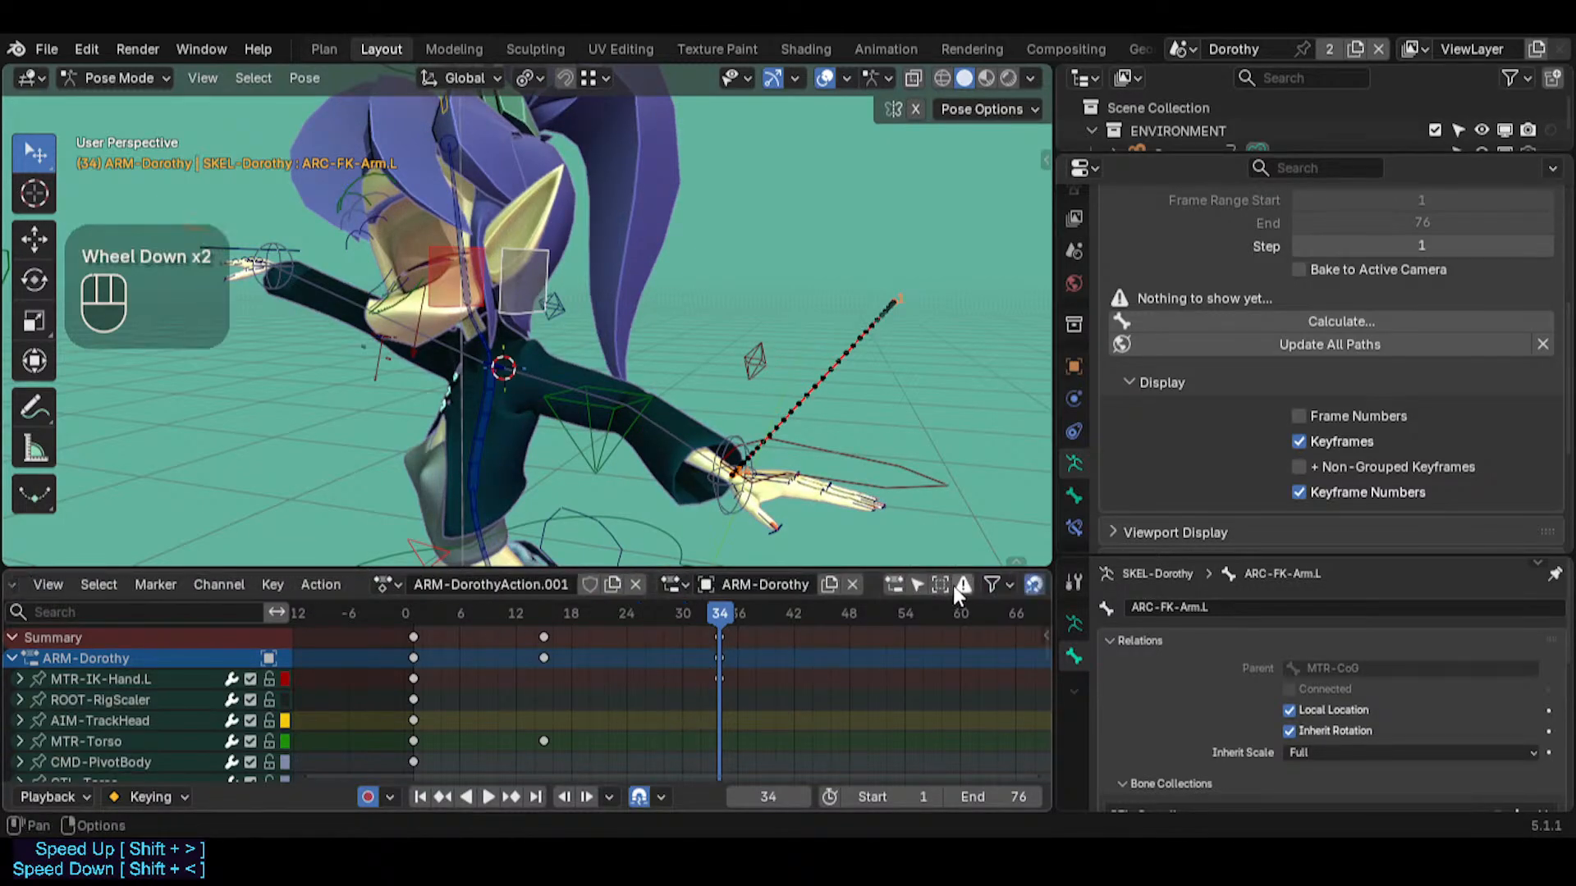
pyautogui.click(834, 451)
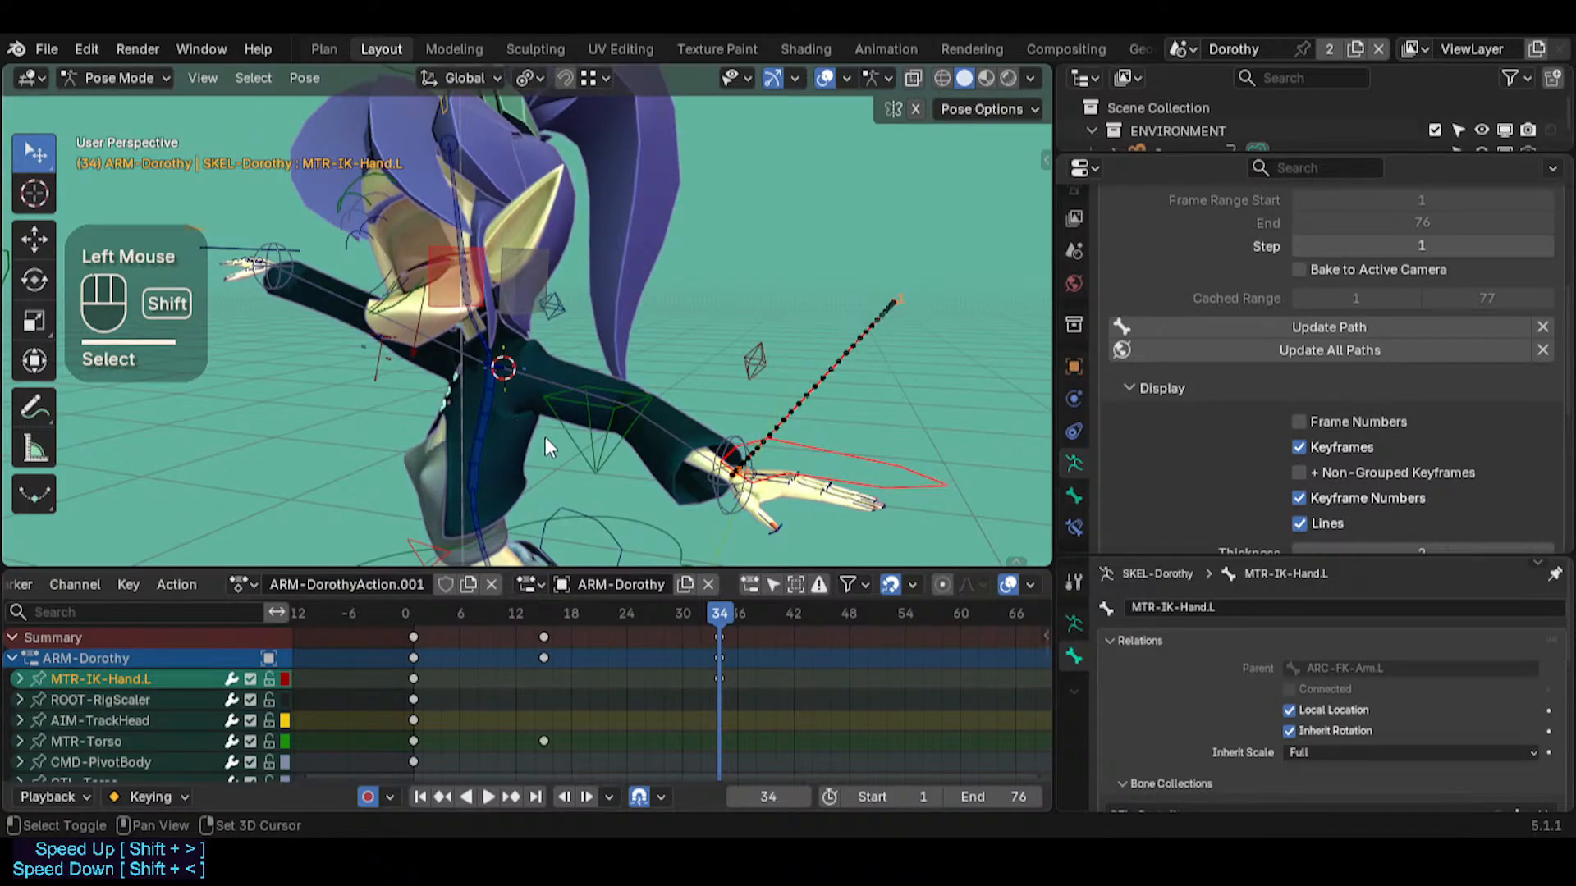
pyautogui.keyDown('shift'); pyautogui.click(488, 420); pyautogui.keyUp('shift')
pyautogui.keyDown('shift'); pyautogui.click(642, 522); pyautogui.keyUp('shift')
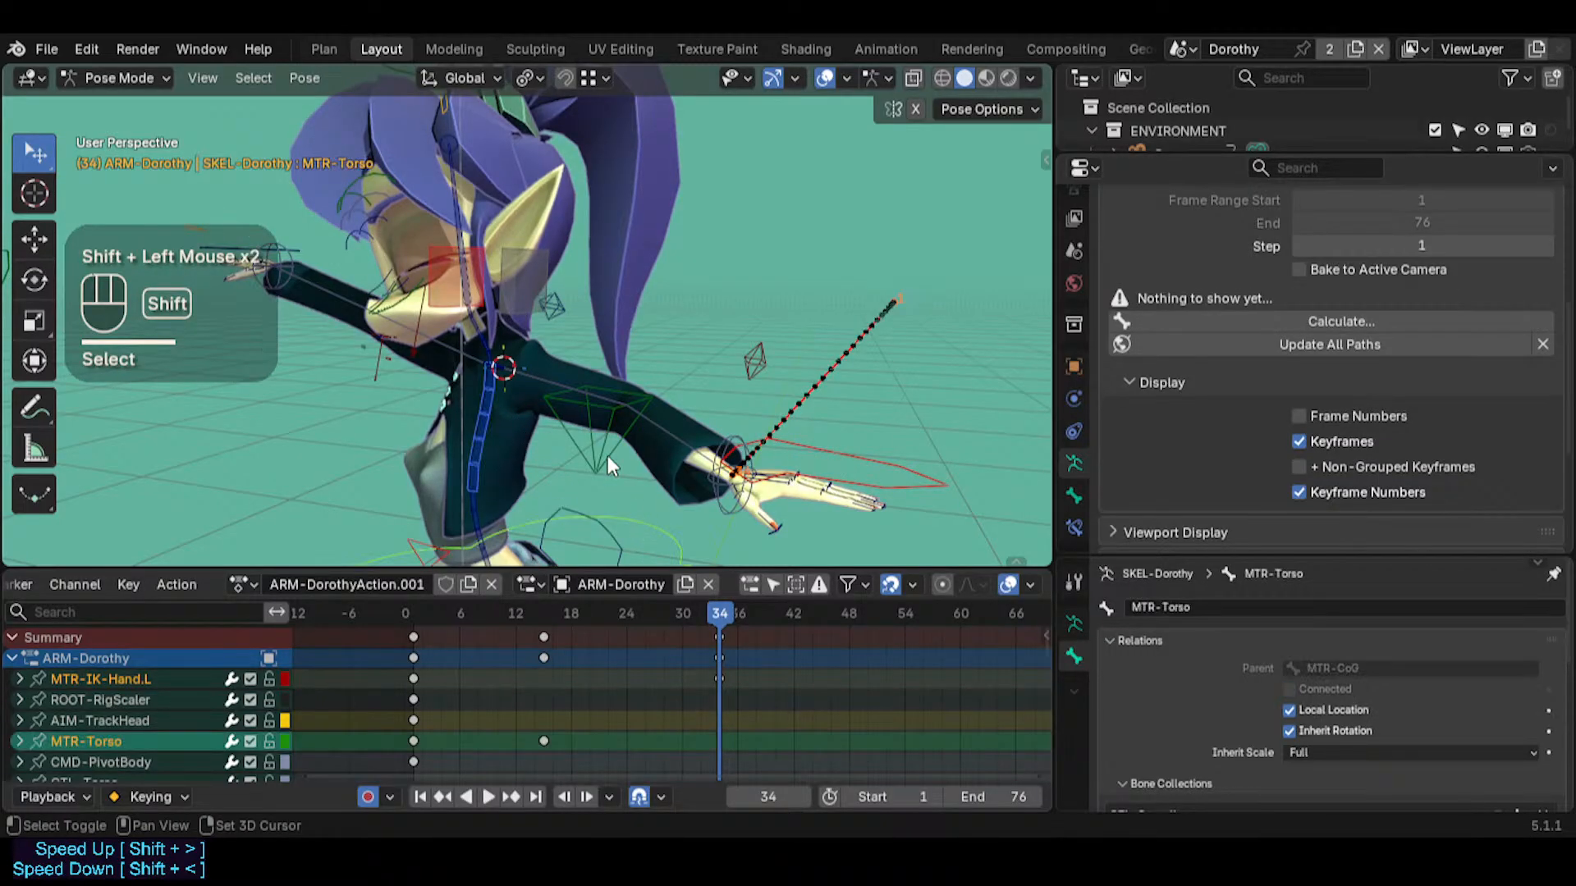
pyautogui.keyDown('shift'); pyautogui.click(604, 448); pyautogui.keyUp('shift')
pyautogui.keyDown('shift'); pyautogui.click(819, 450); pyautogui.keyUp('shift')
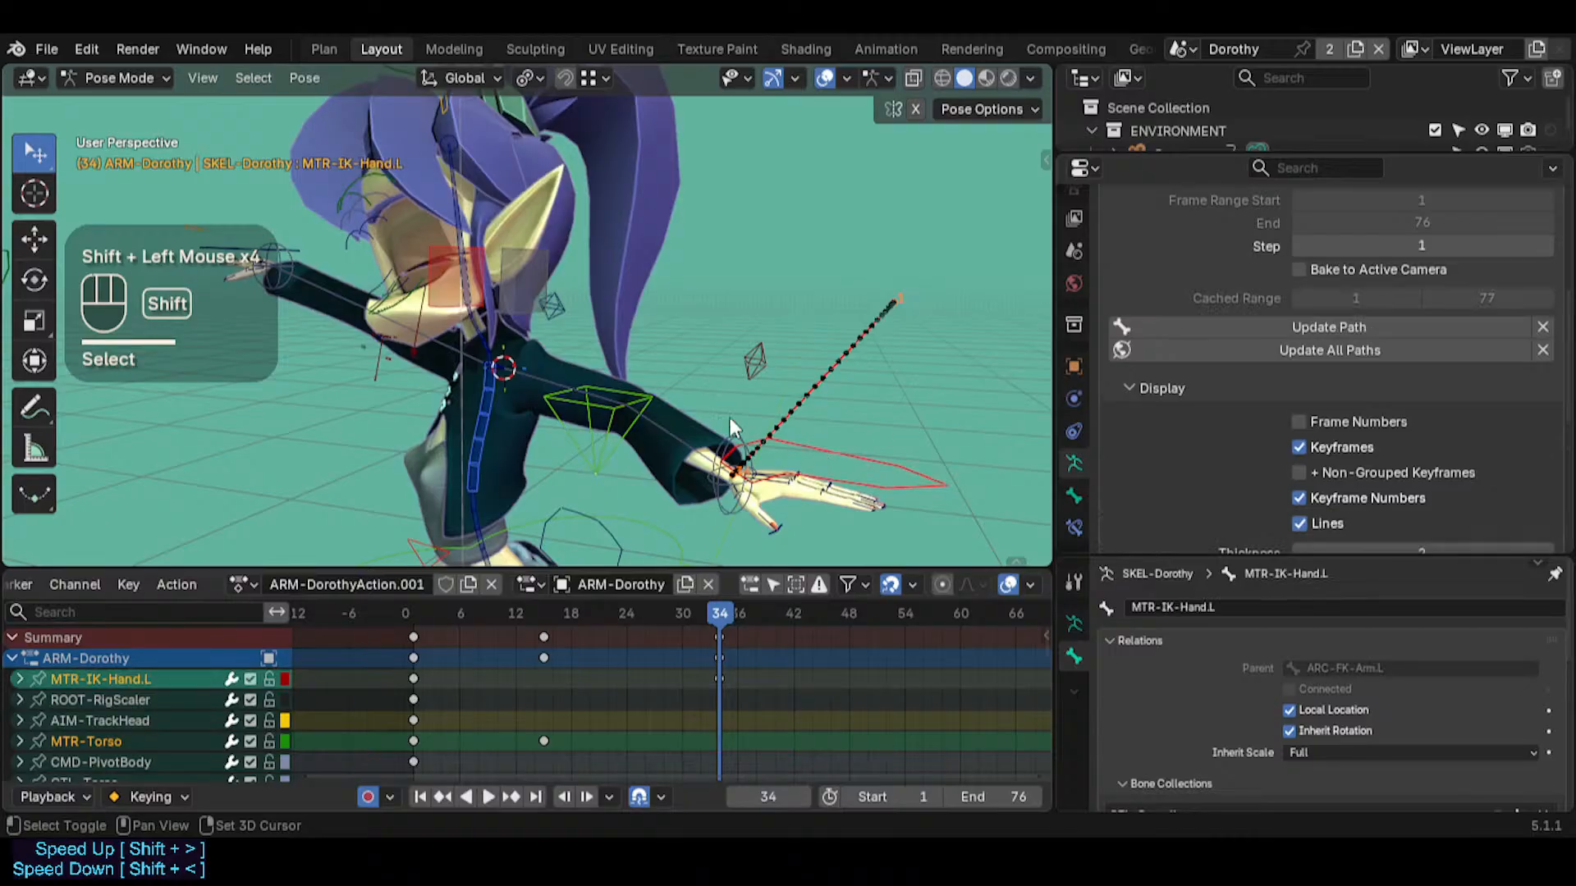
pyautogui.keyDown('shift'); pyautogui.click(521, 299); pyautogui.keyUp('shift')
pyautogui.hotkey('shift', 'h')
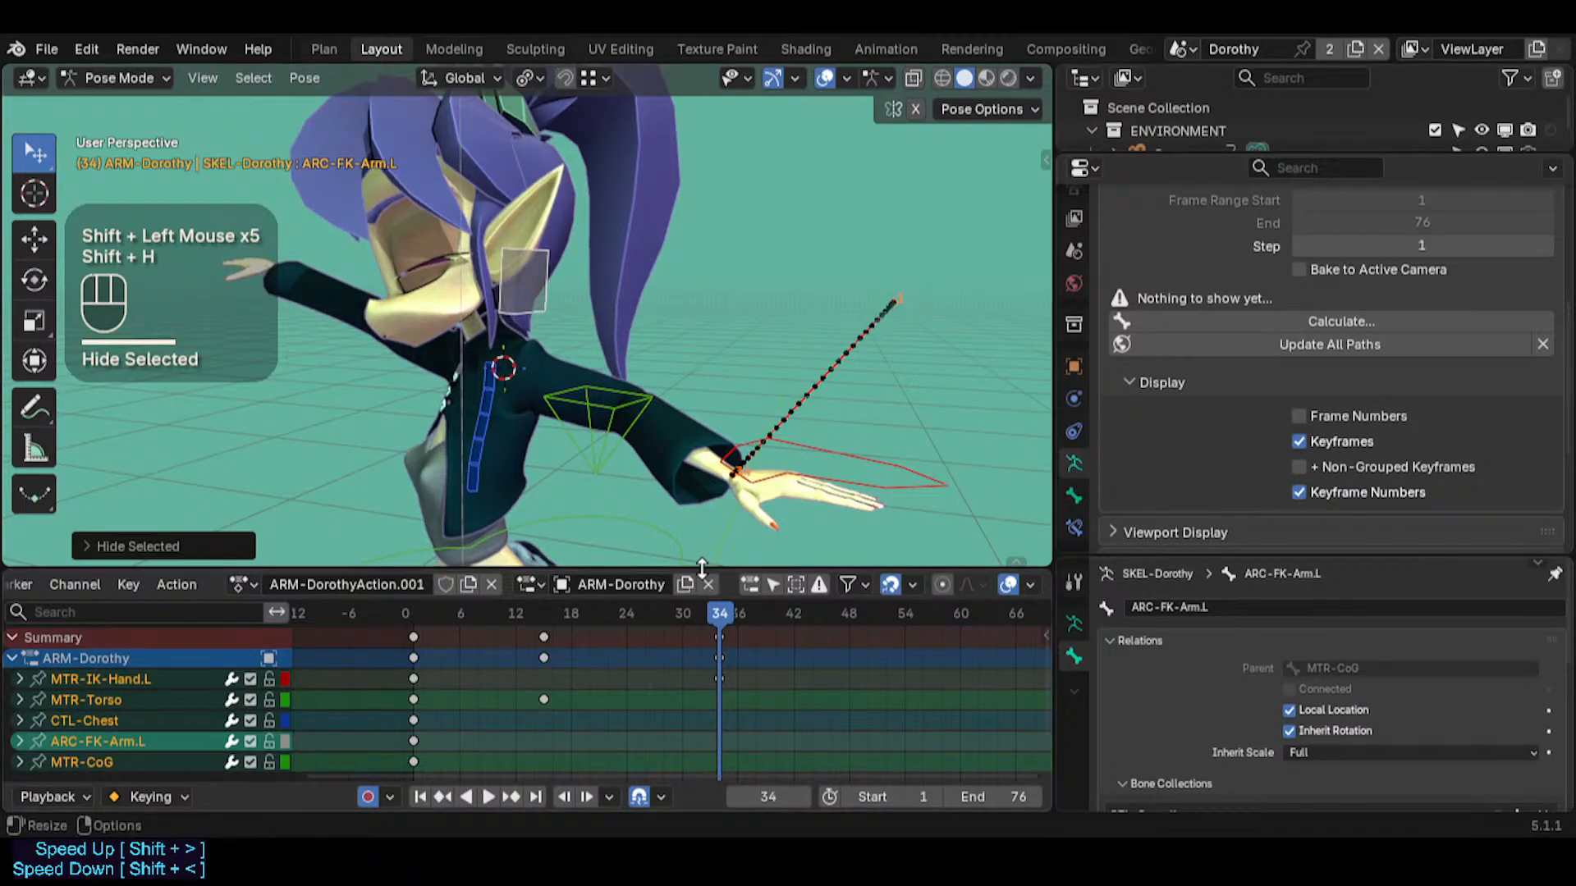
# Show the keyframe channels of all visible bones regardless of selection, deselect everything and enlarge the keyframe area slightly
pyautogui.scroll(-2, 812, 609)
pyautogui.scroll(-3, 834, 583)
pyautogui.scroll(2, 923, 576)
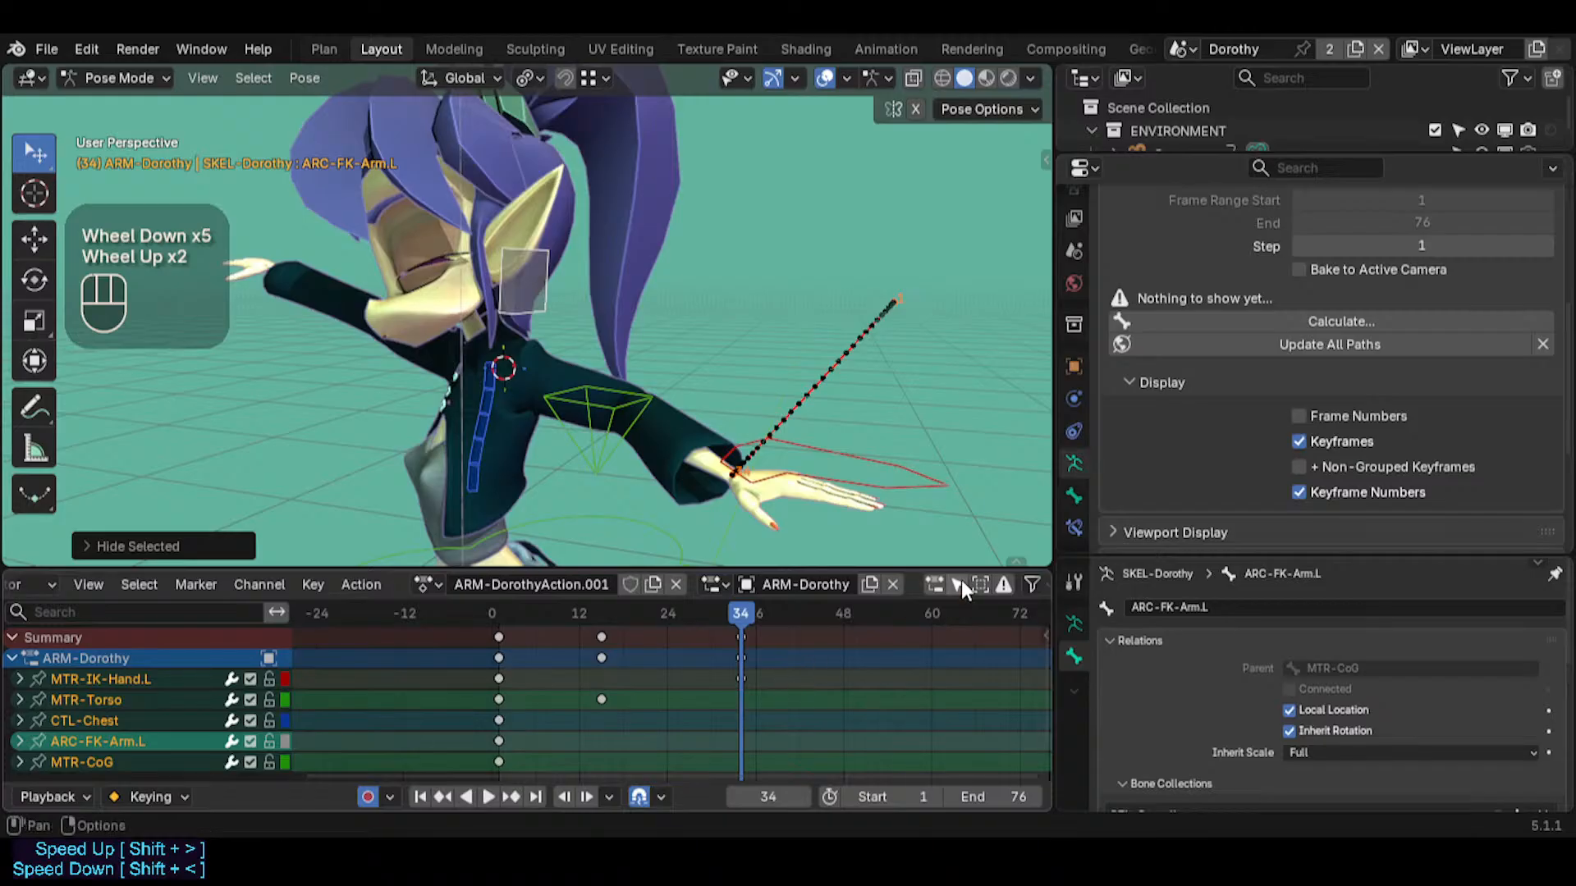
pyautogui.click(962, 581)
pyautogui.click(962, 581)
pyautogui.hotkey('alt', 'a')
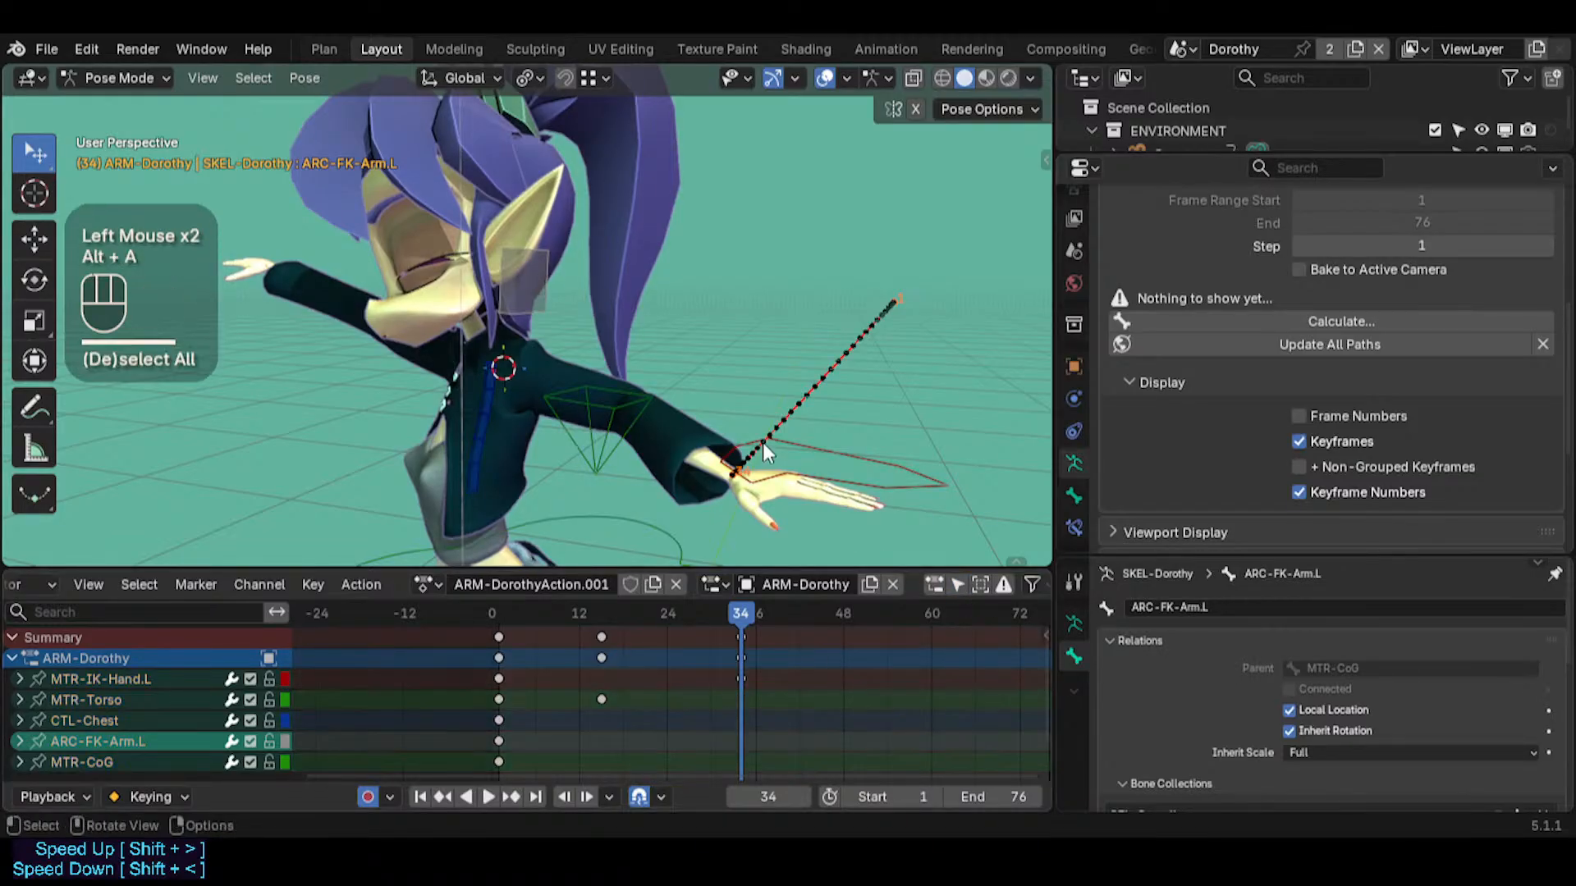
pyautogui.click(959, 585)
pyautogui.click(959, 584)
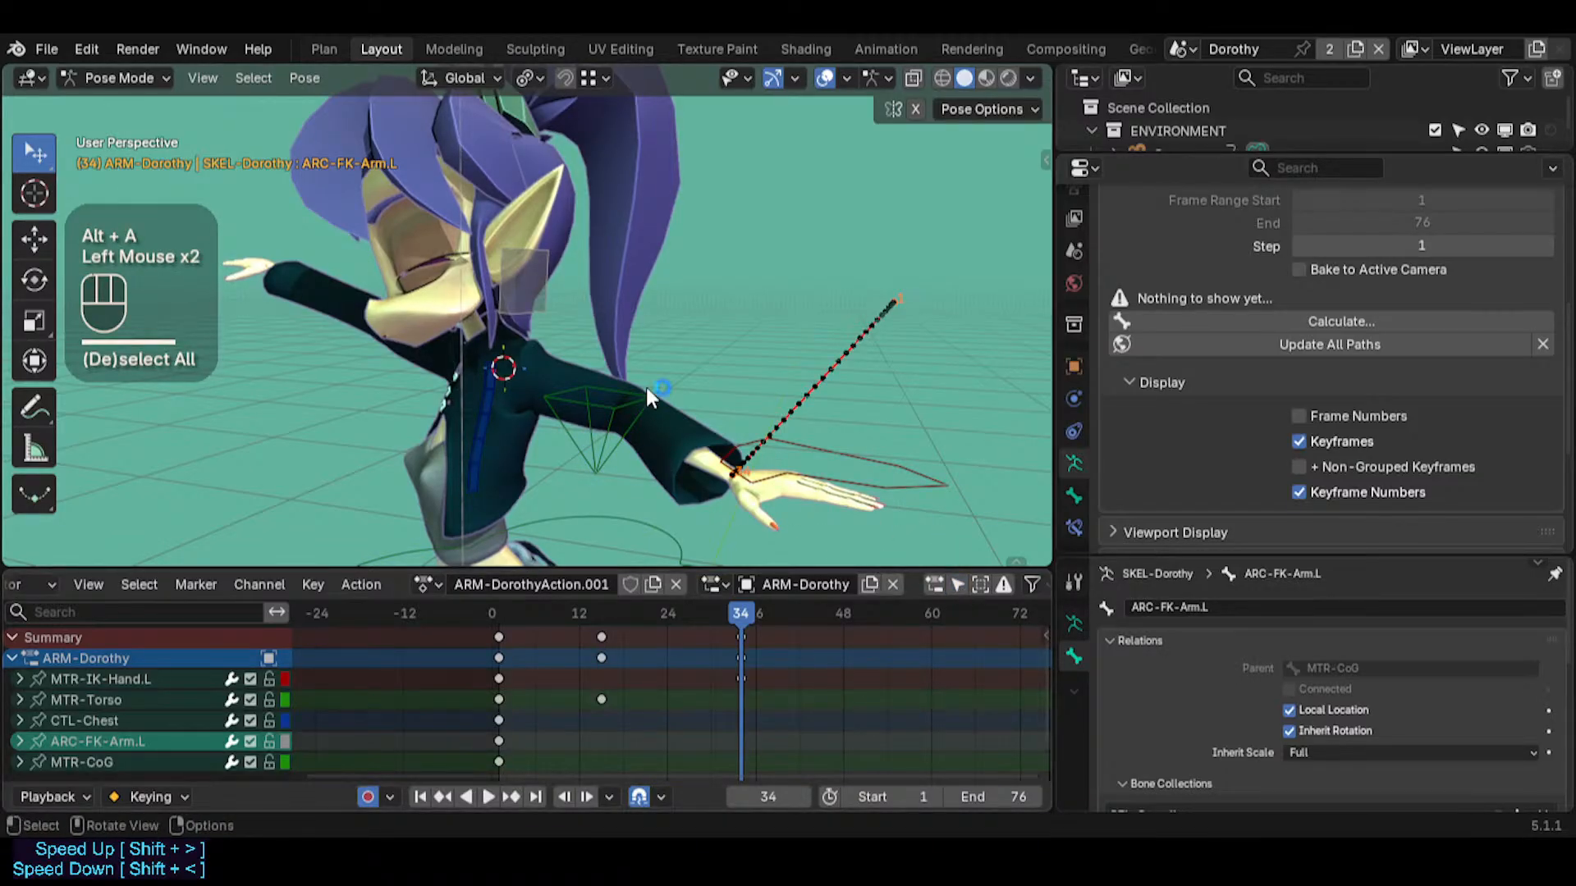
pyautogui.keyDown('shift'); pyautogui.moveTo(597, 464); pyautogui.dragTo(598, 465, button='middle'); pyautogui.keyUp('shift')
pyautogui.moveTo(603, 568); pyautogui.dragTo(605, 544)
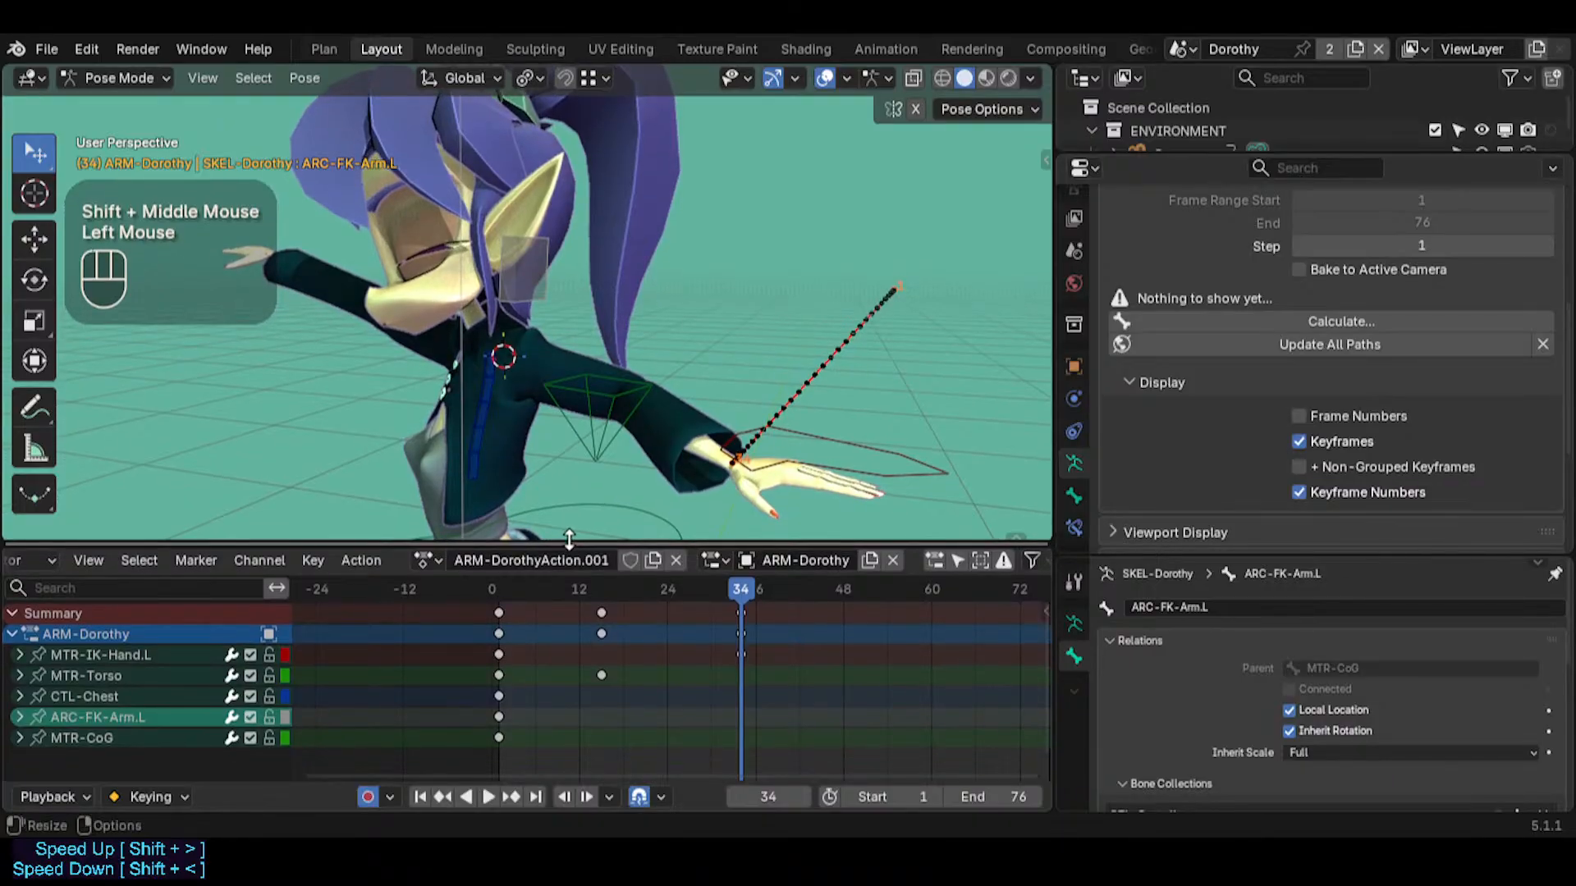
# Duplicate the ARC-FK-Arm.L keyframe at frame 1 and snap the copy to frame 34
pyautogui.click(753, 417)
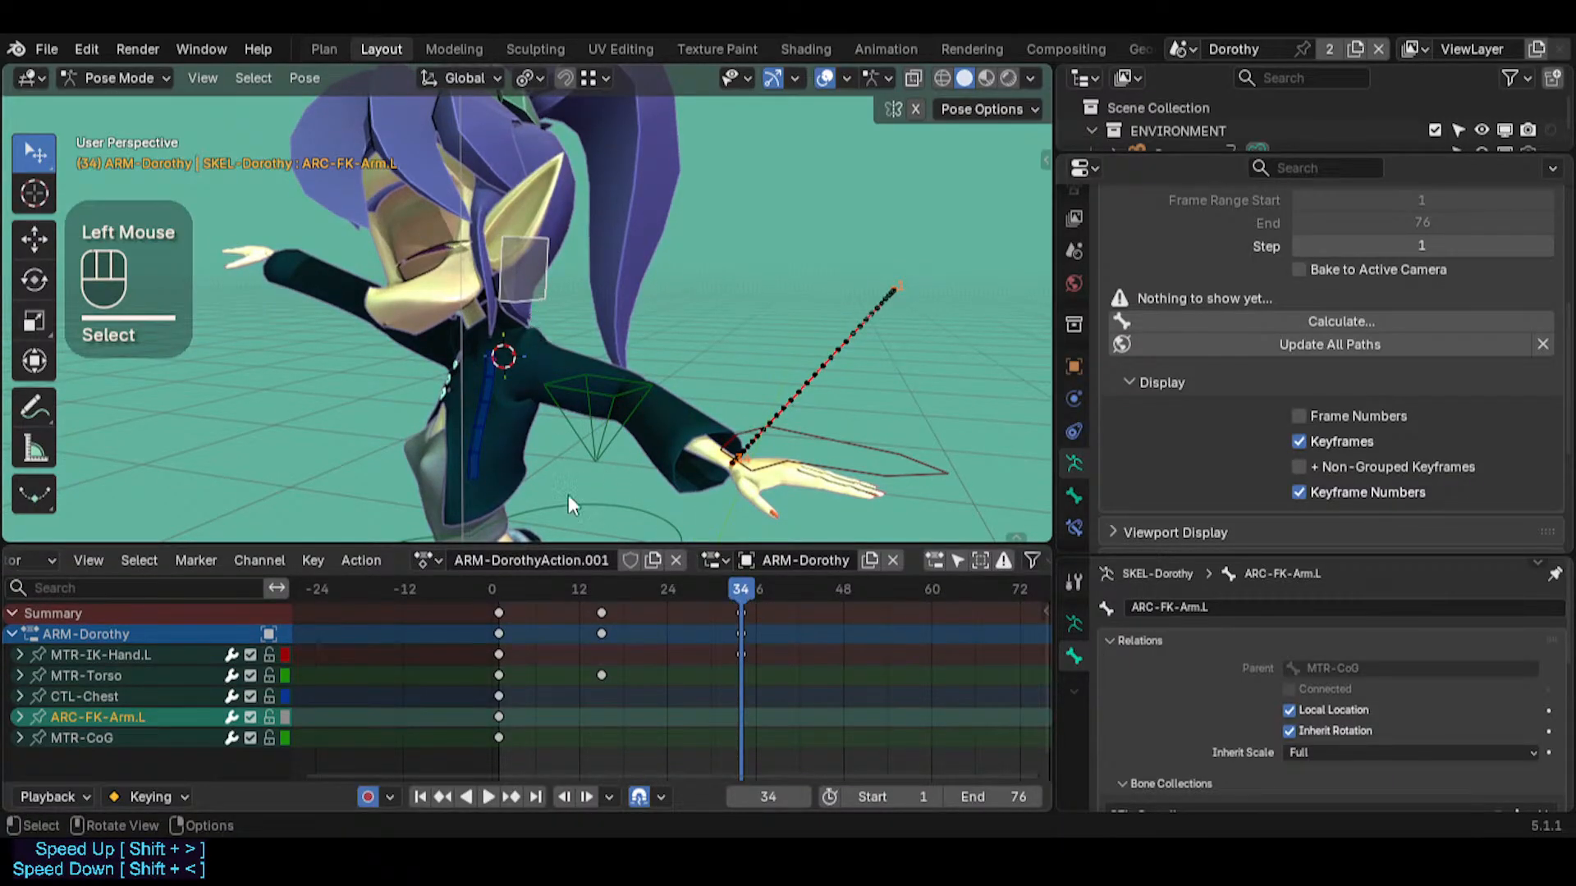
pyautogui.click(500, 716)
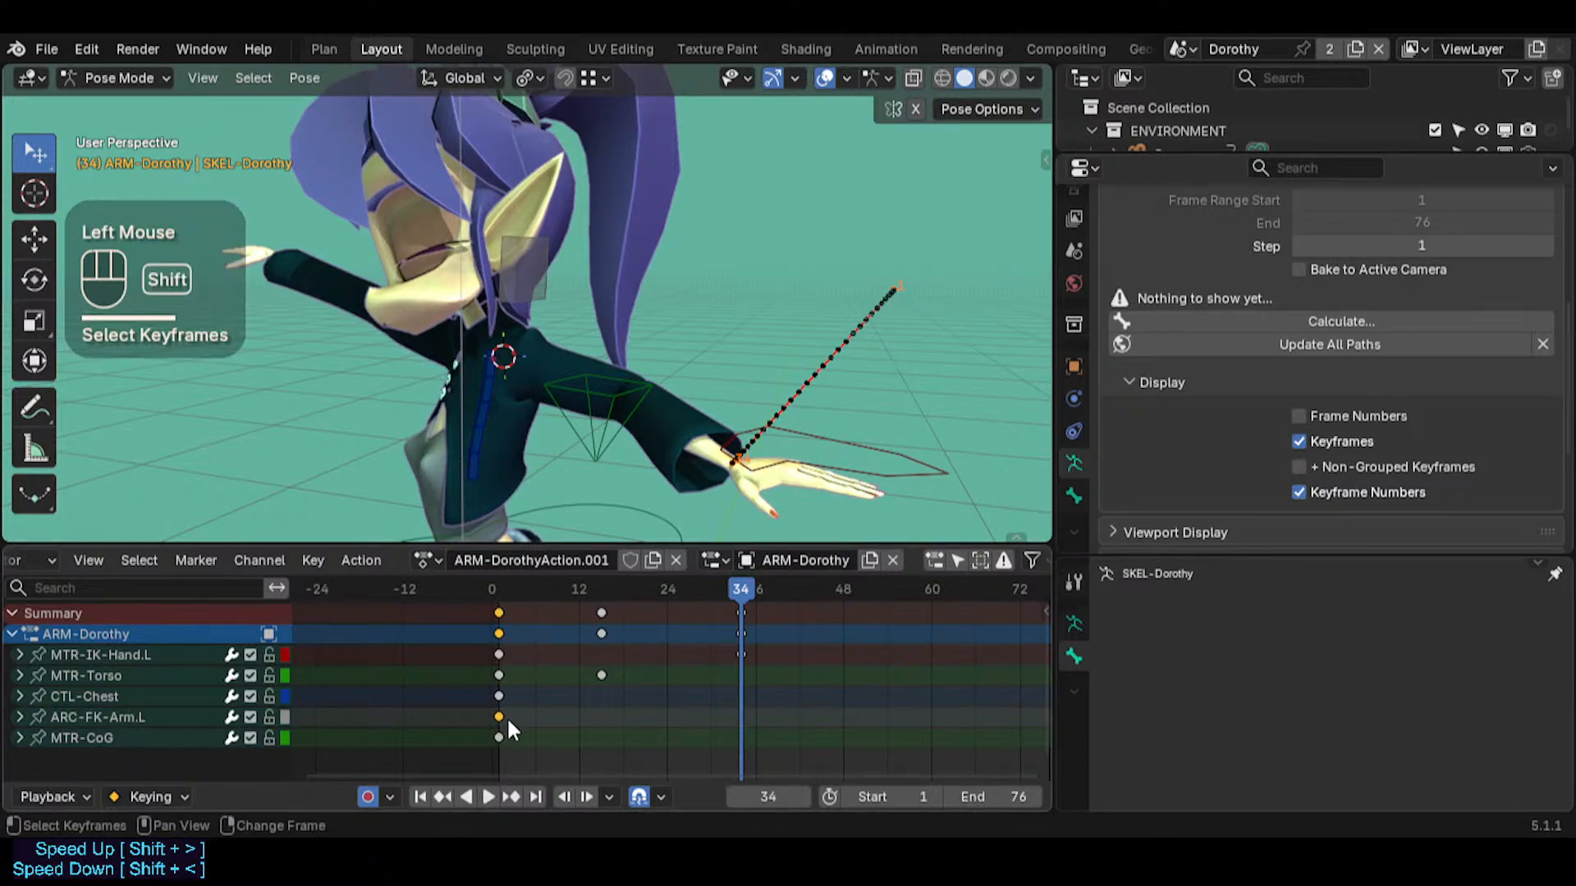
pyautogui.hotkey('shift', 'd')
pyautogui.click(573, 729)
pyautogui.press('f')
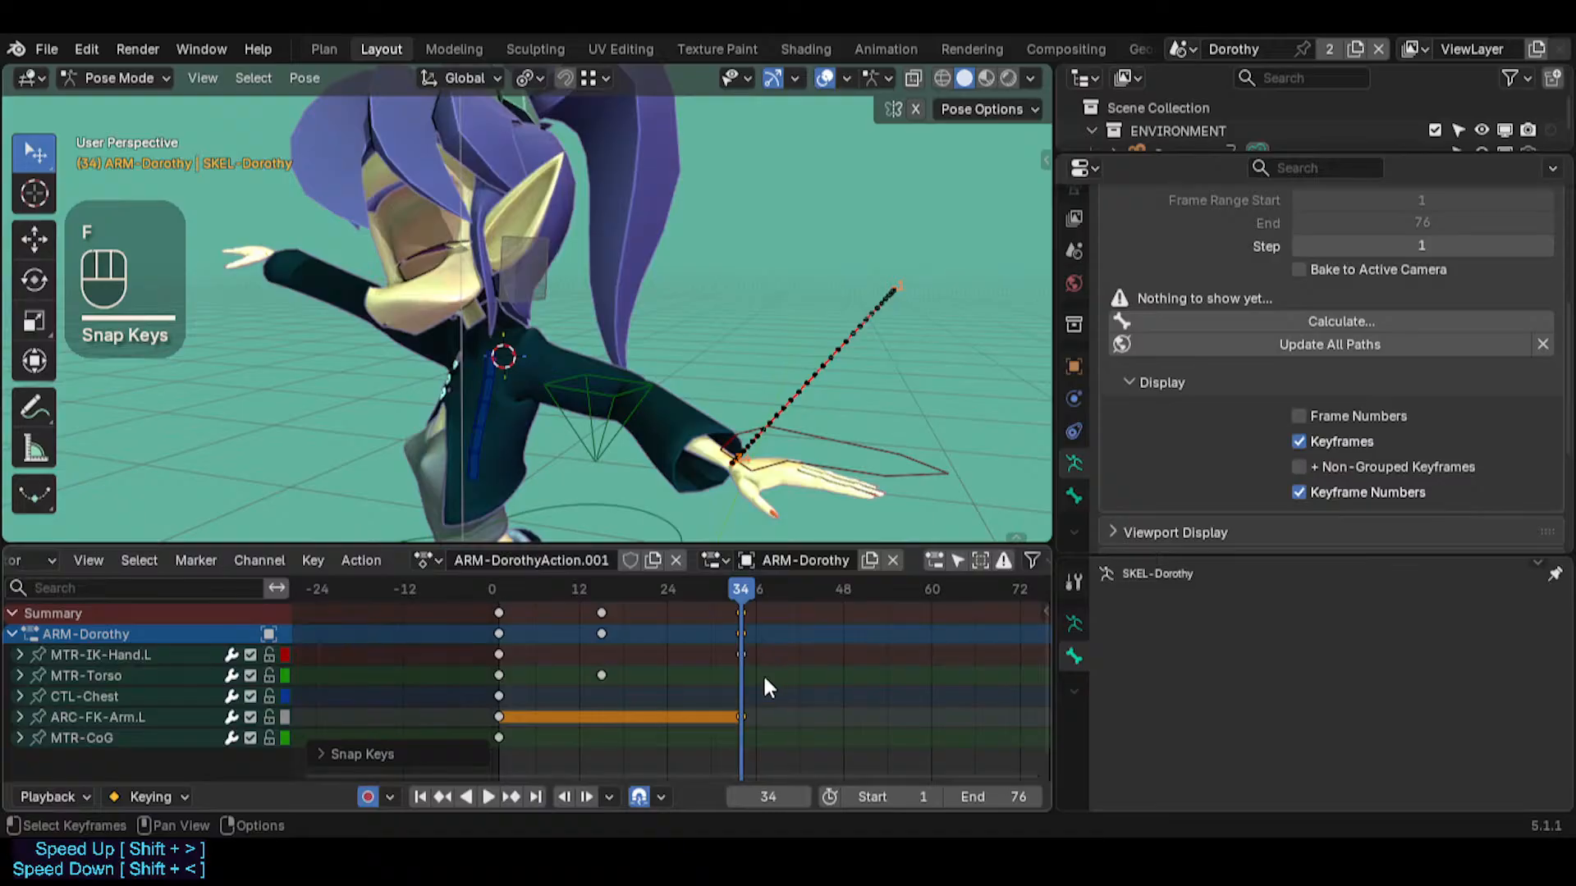
# Set the interpolation of both ARC-FK-Arm.L keyframes to Bézier, and deselect them
pyautogui.press('Right')
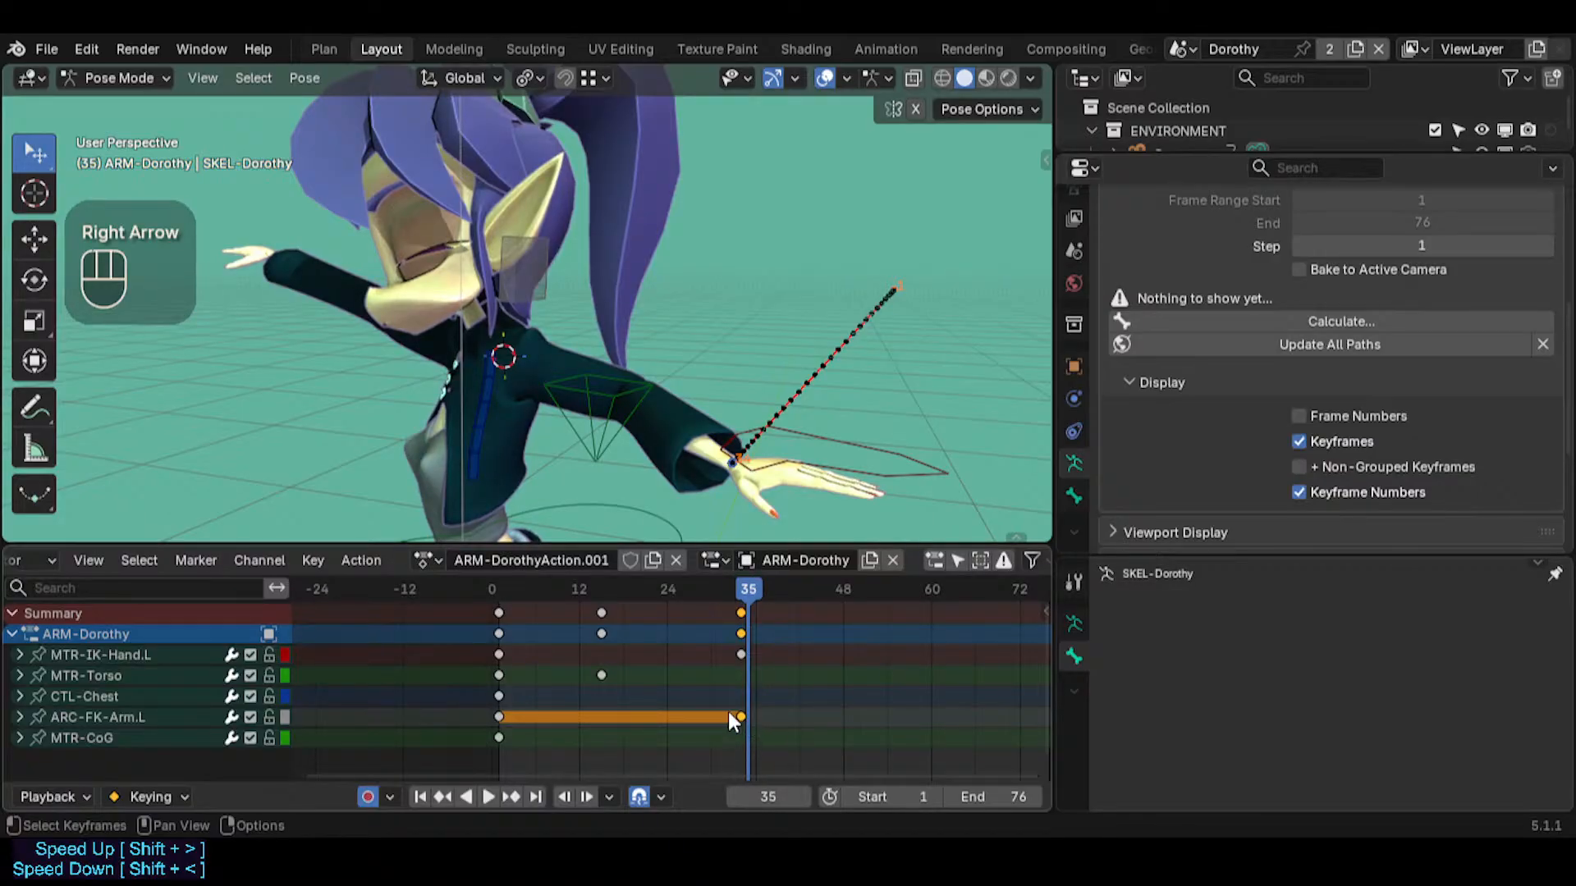
pyautogui.click(498, 717)
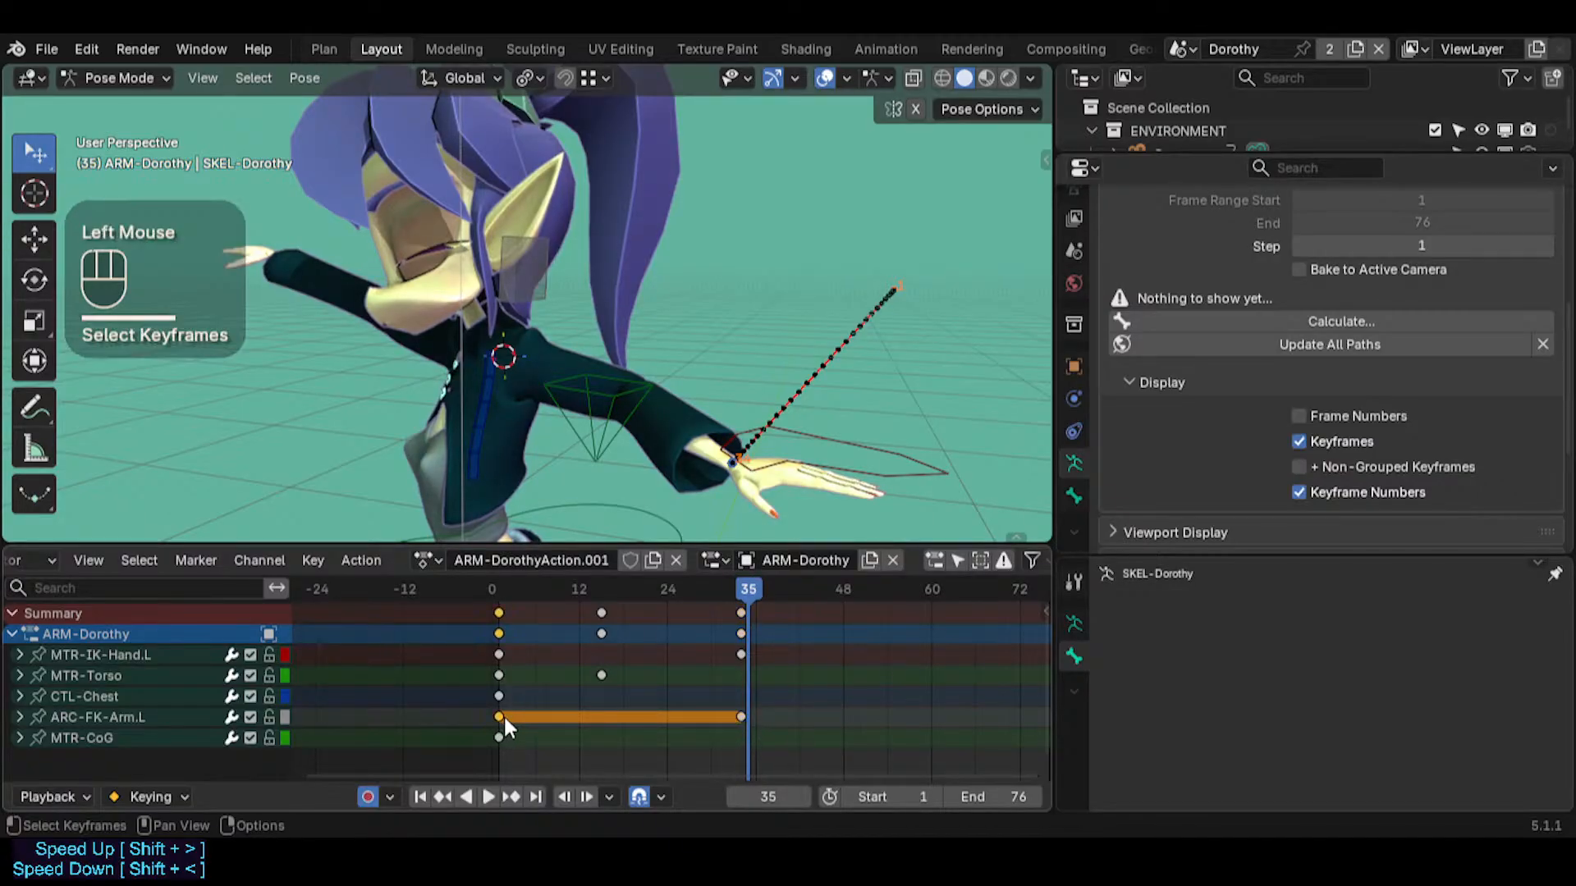
pyautogui.keyDown('shift'); pyautogui.click(741, 716); pyautogui.keyUp('shift')
pyautogui.press('t')
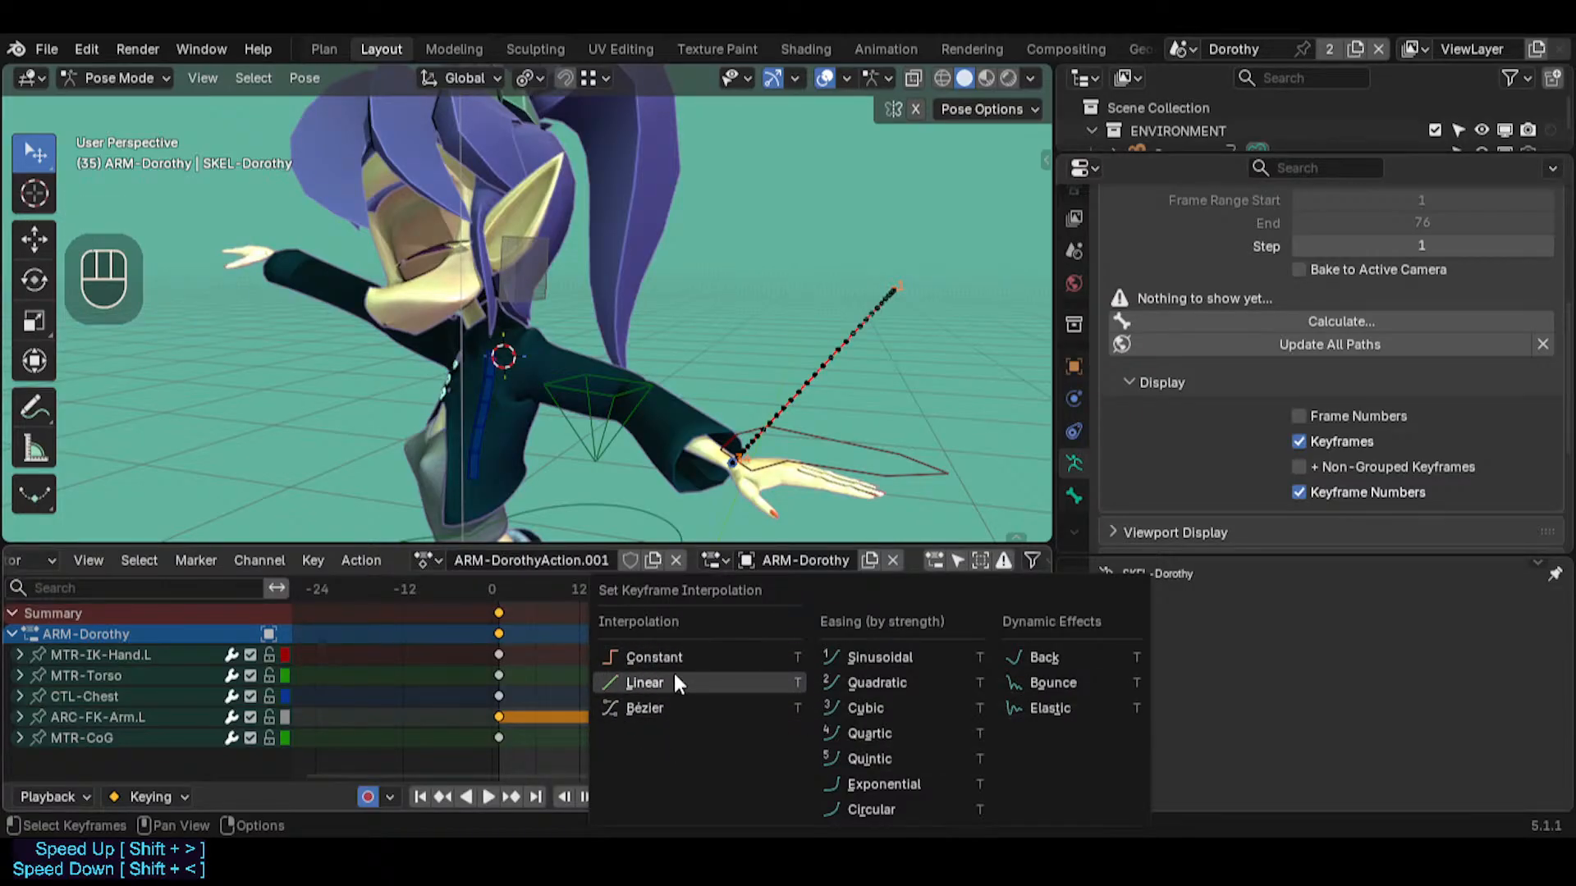
pyautogui.click(628, 708)
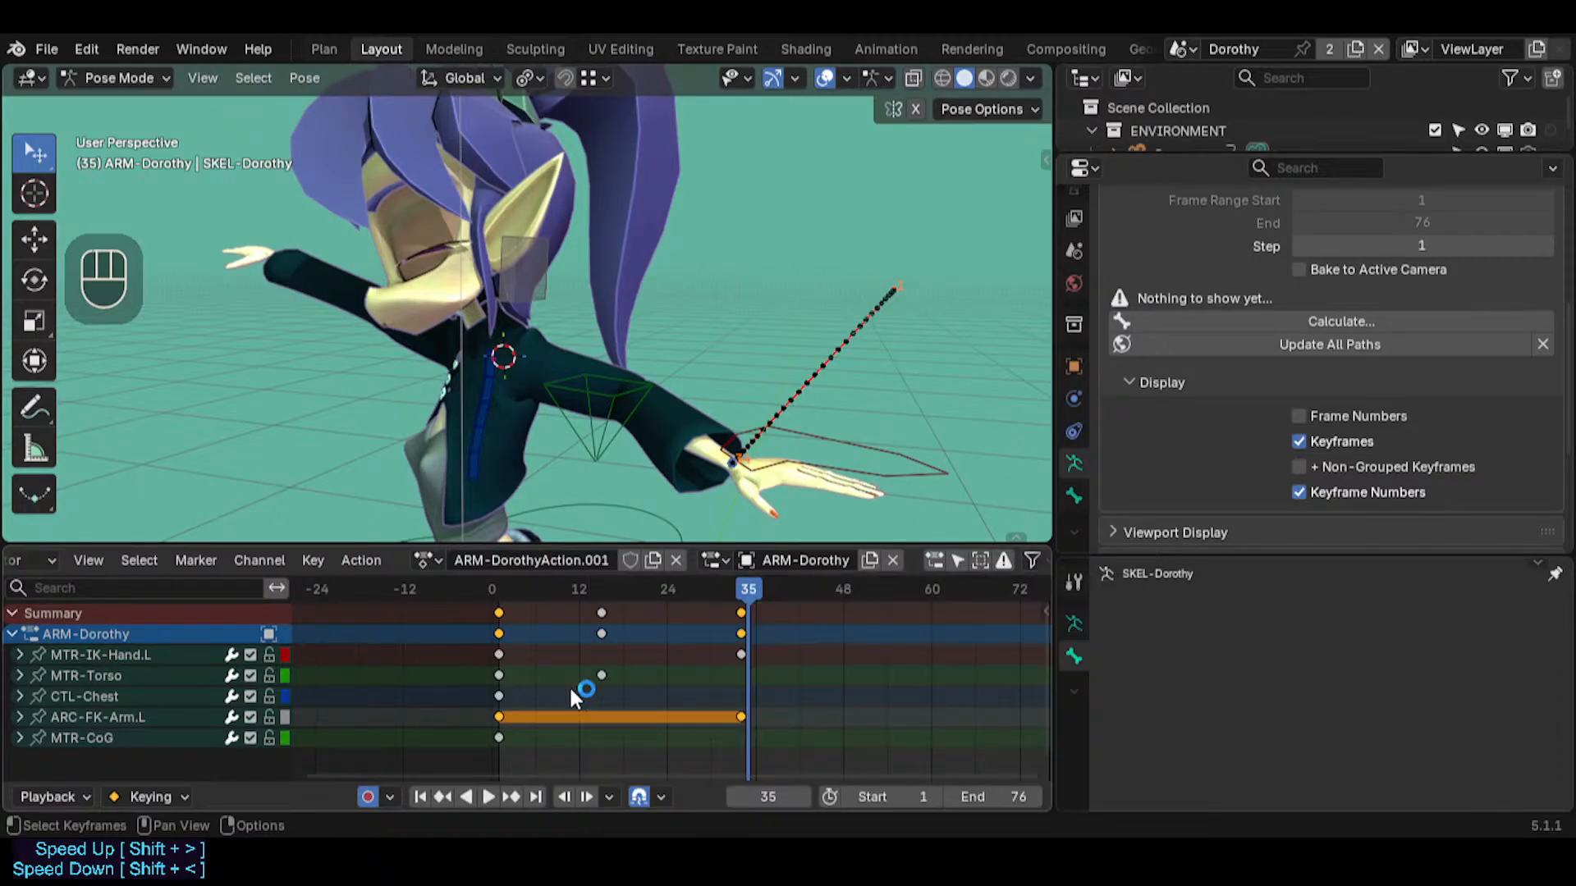
pyautogui.hotkey('alt', 'a')
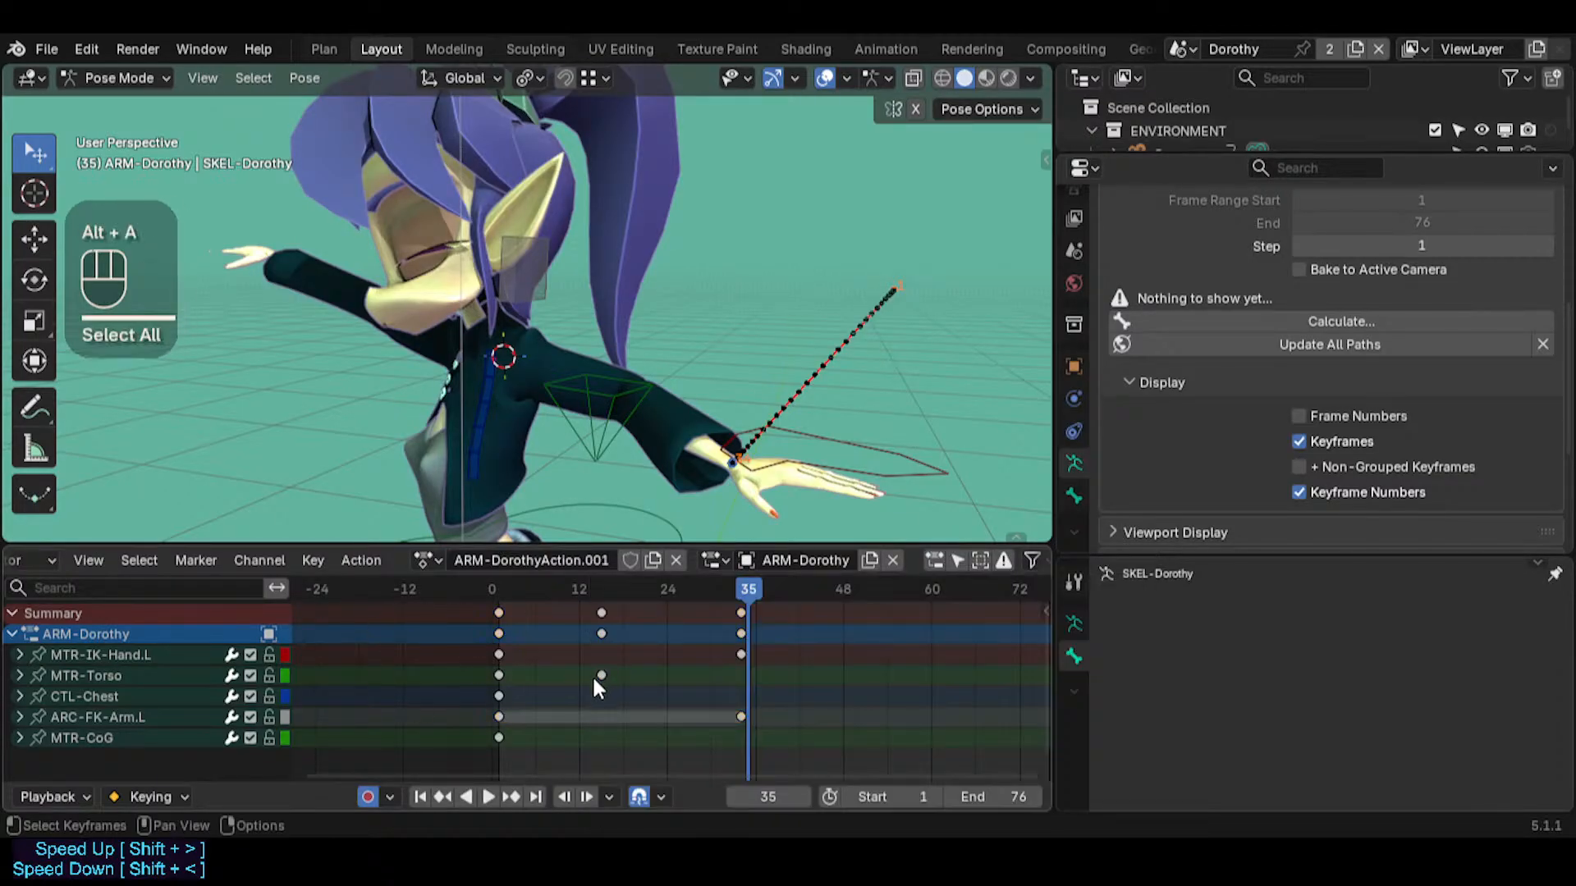
# Return to frame 34 and examine the individual rotation and scale channels of ARC-FK-Arm.L
pyautogui.click(500, 718)
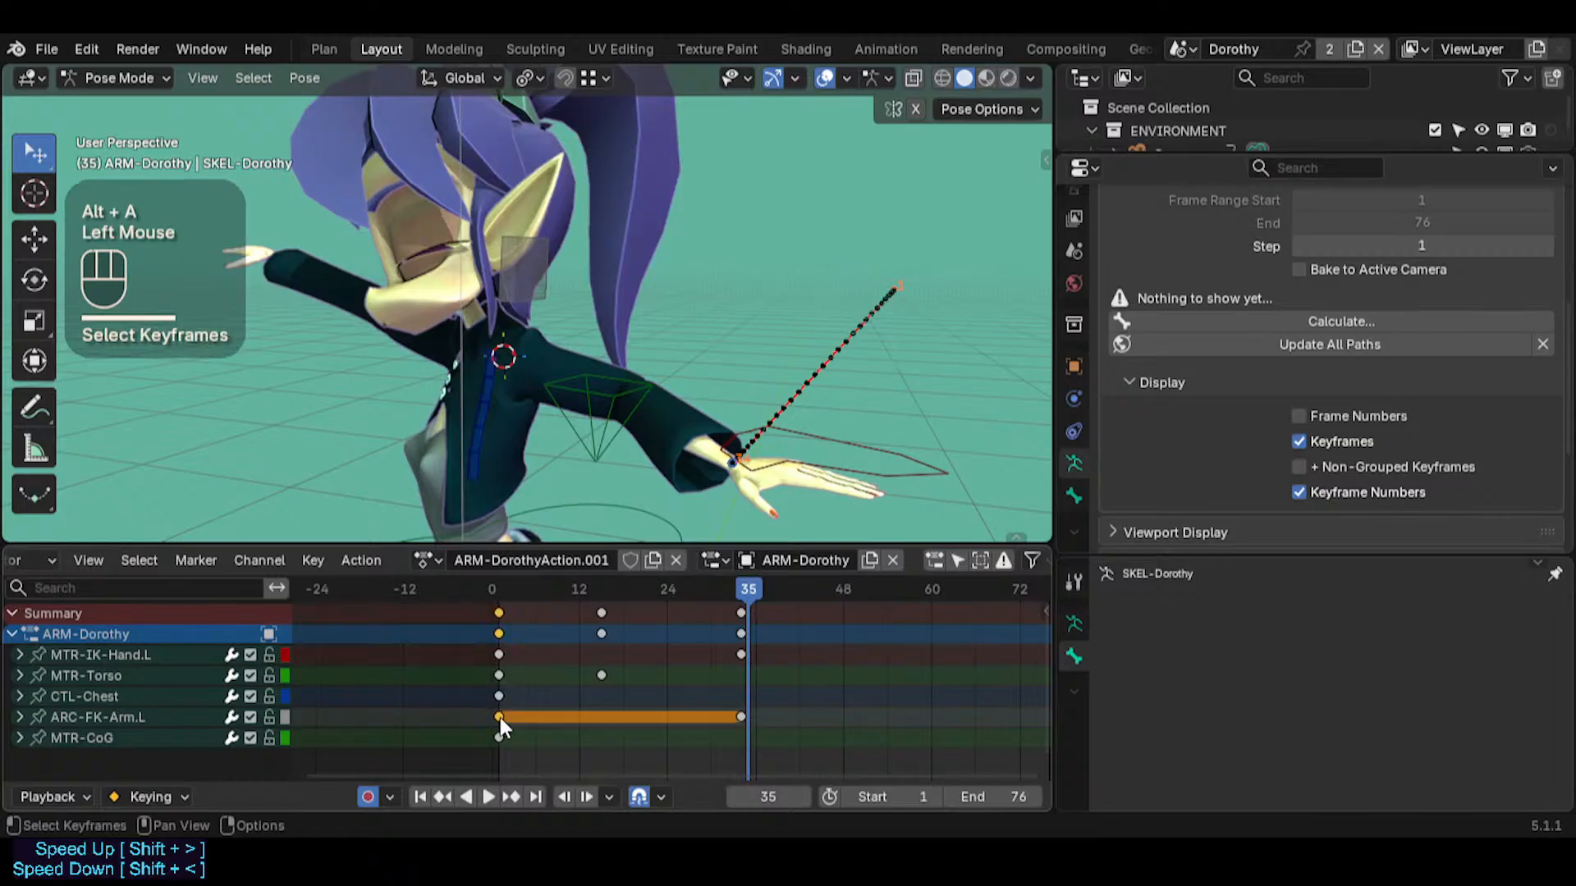
pyautogui.doubleClick(742, 592)
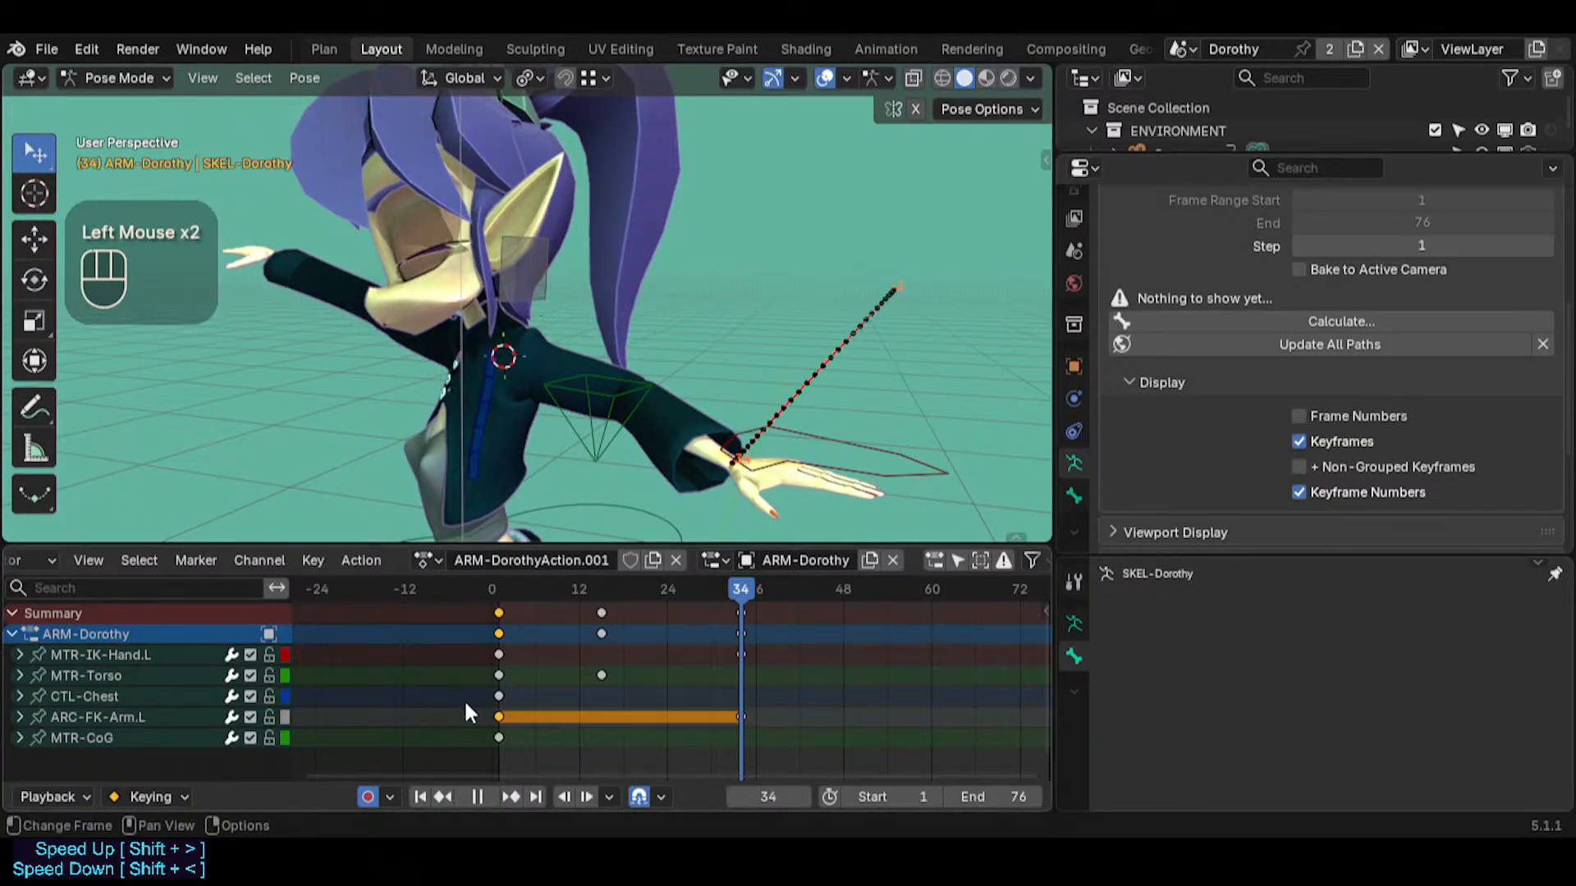
pyautogui.click(19, 718)
pyautogui.scroll(-4, 131, 717)
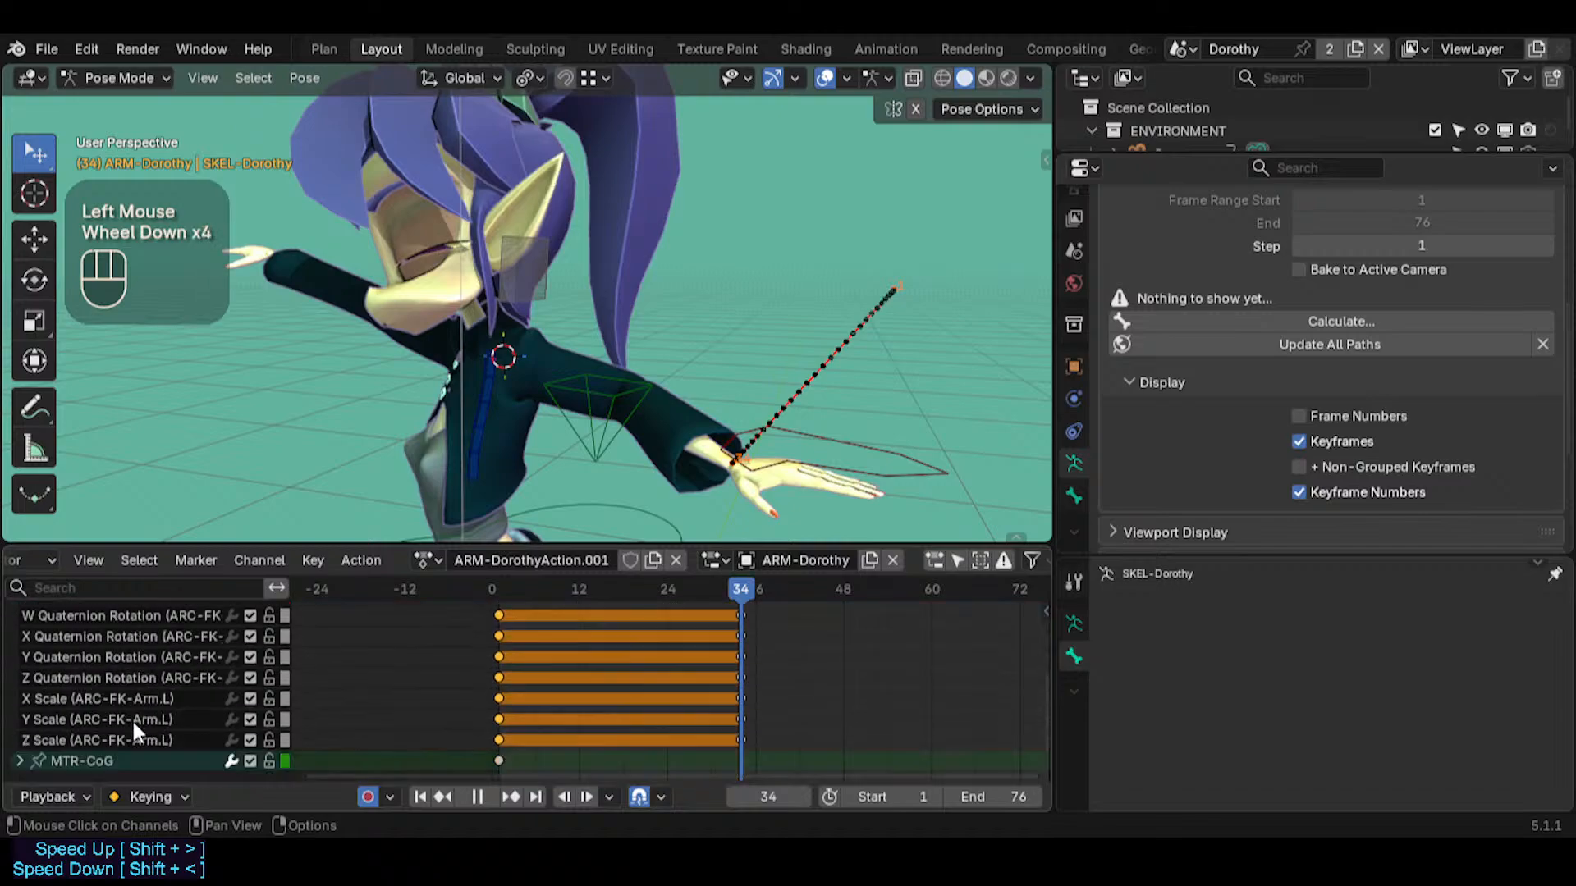
pyautogui.scroll(5, 410, 680)
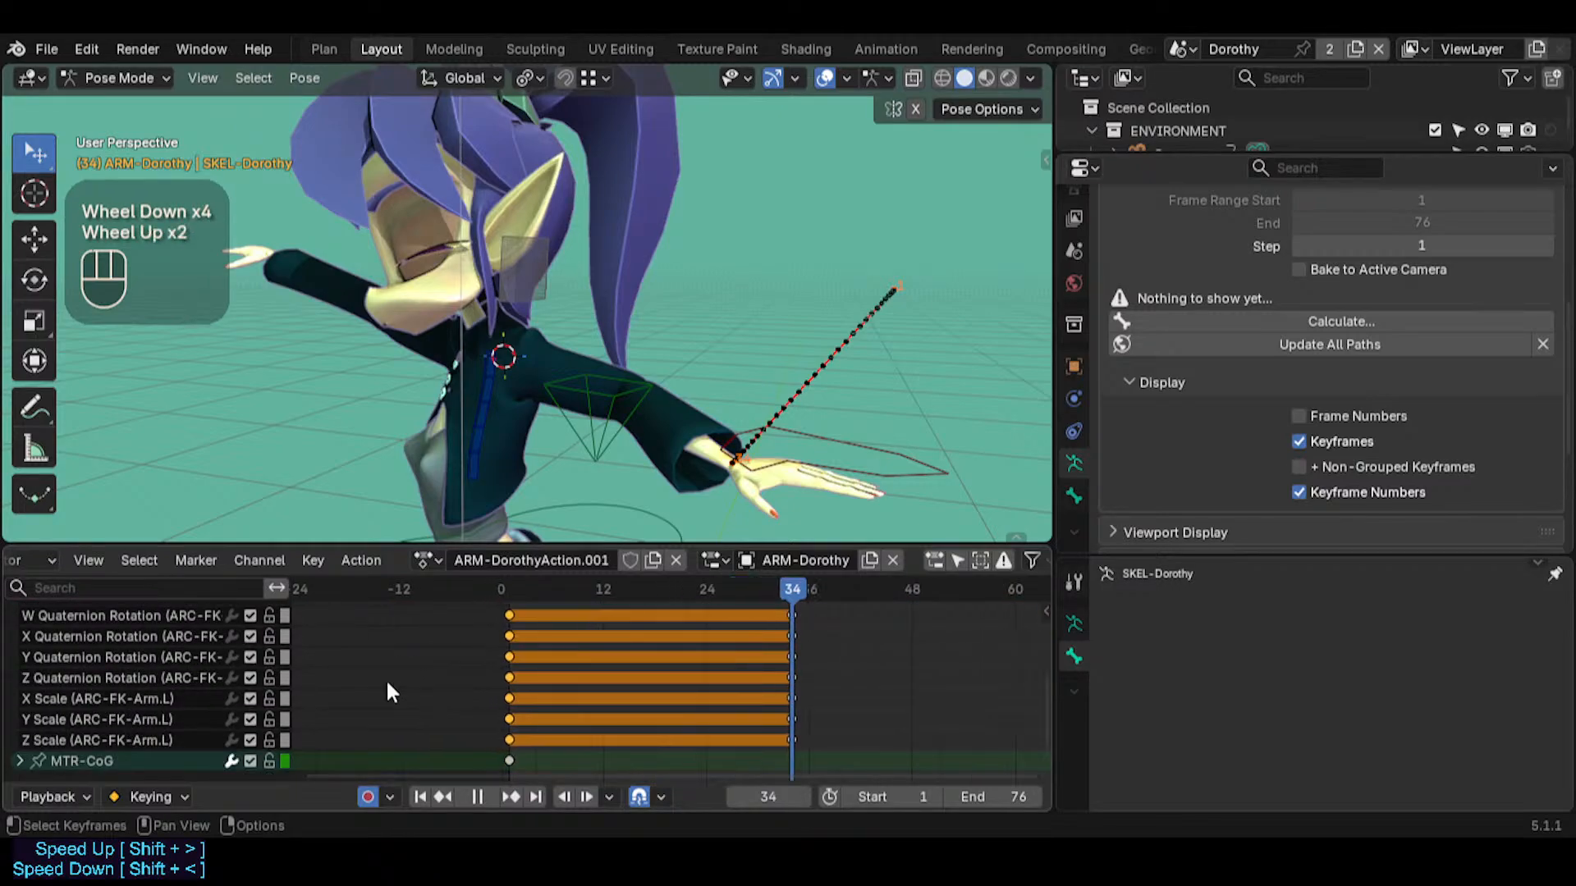
pyautogui.click(19, 717)
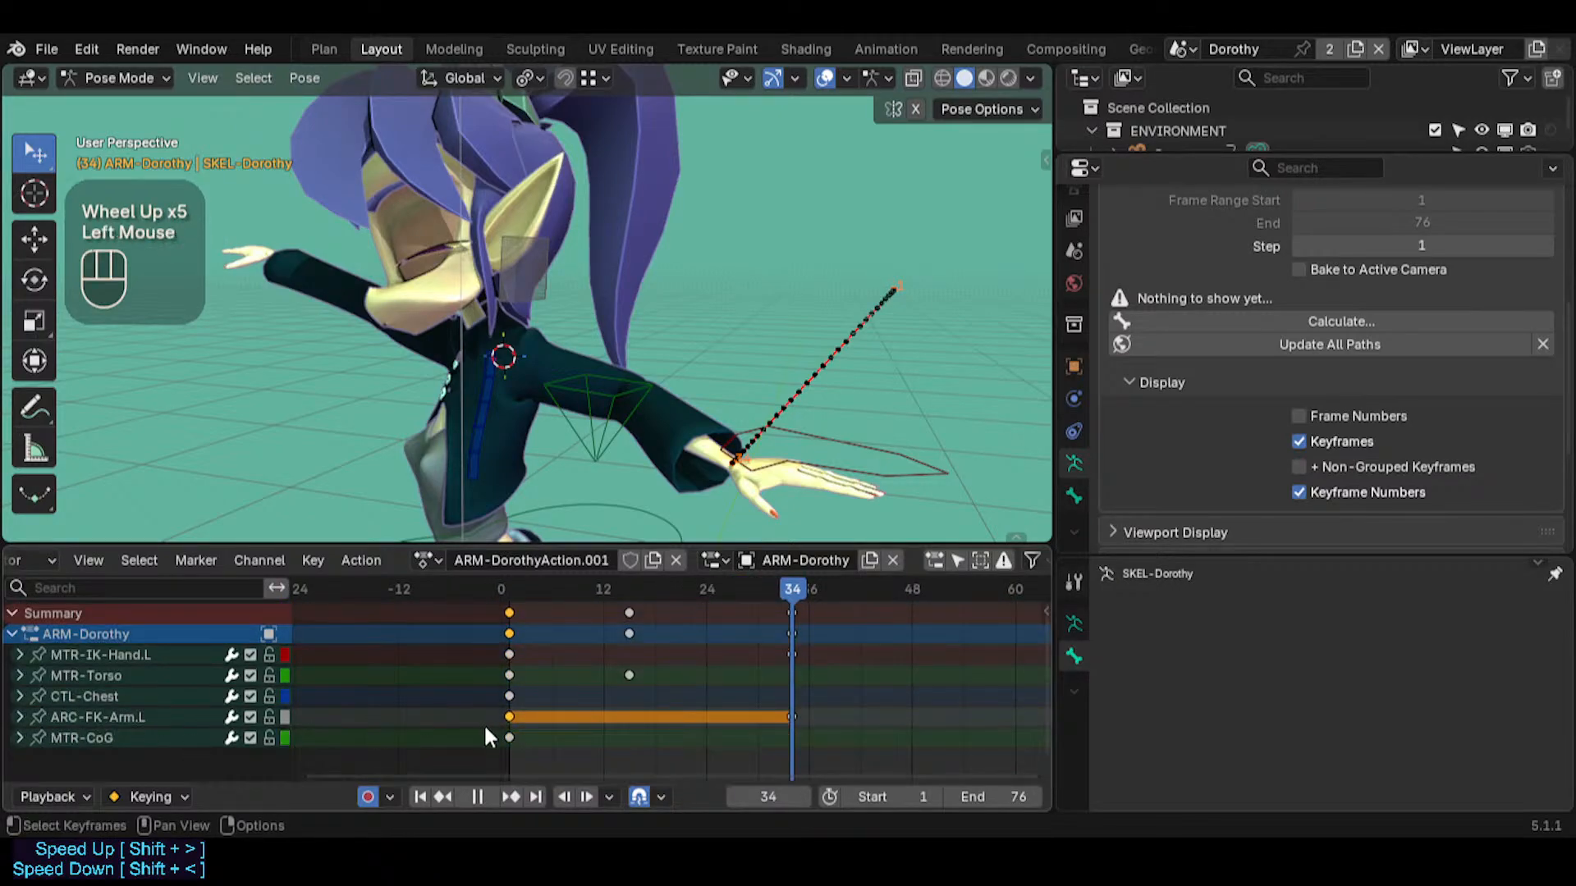
# Select the ARC-FK-Arm.L bone and insert a keyframe for it at frame 34
pyautogui.click(793, 717)
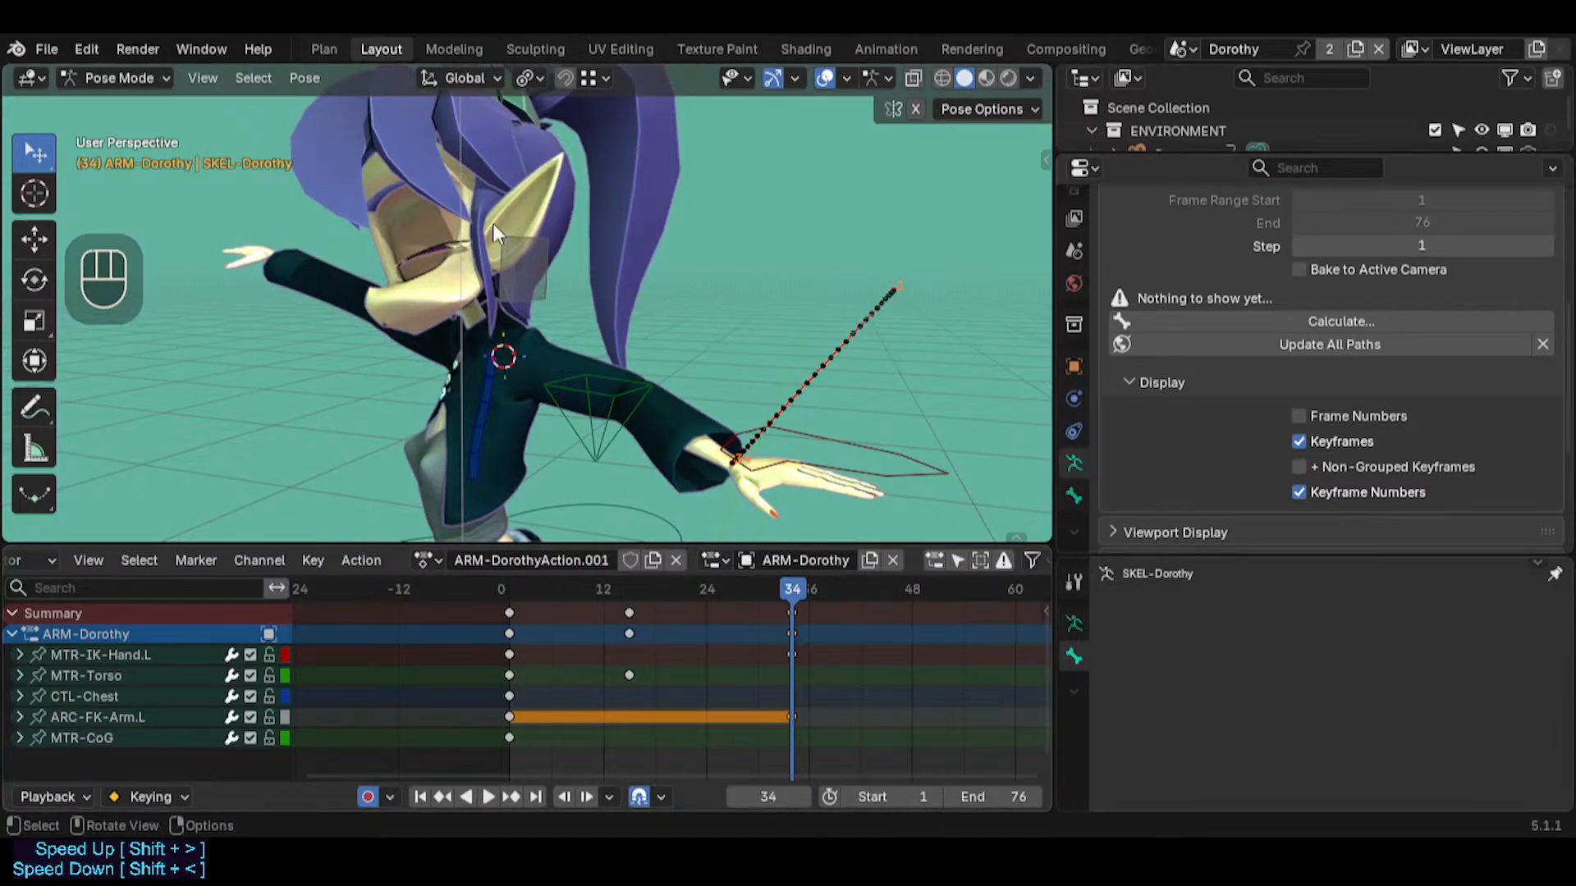
pyautogui.click(538, 289)
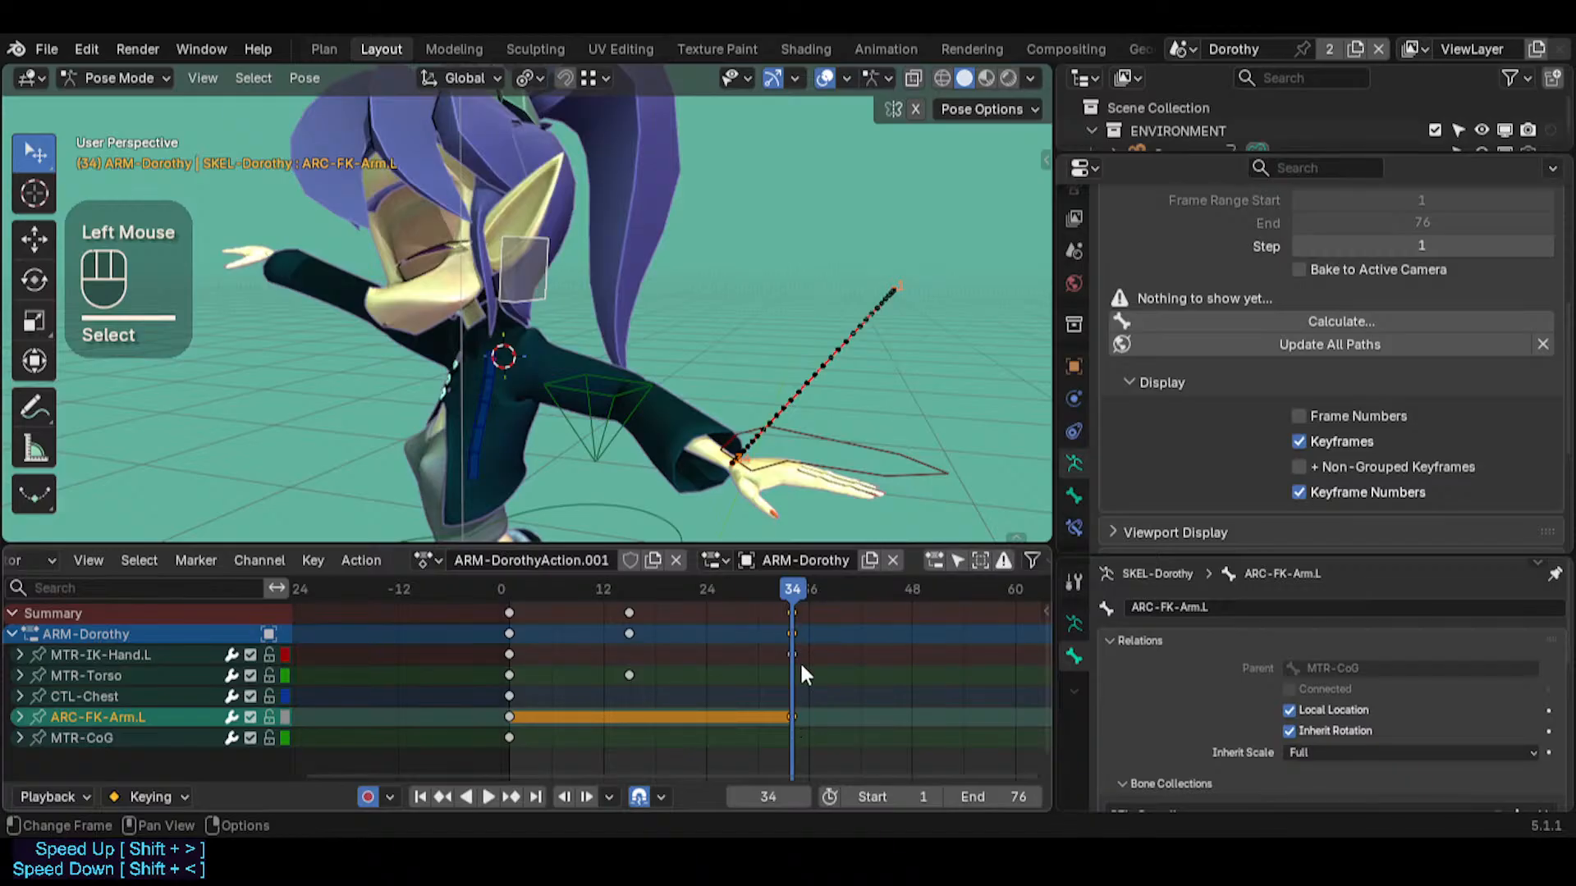
pyautogui.press('i')
pyautogui.click(788, 711)
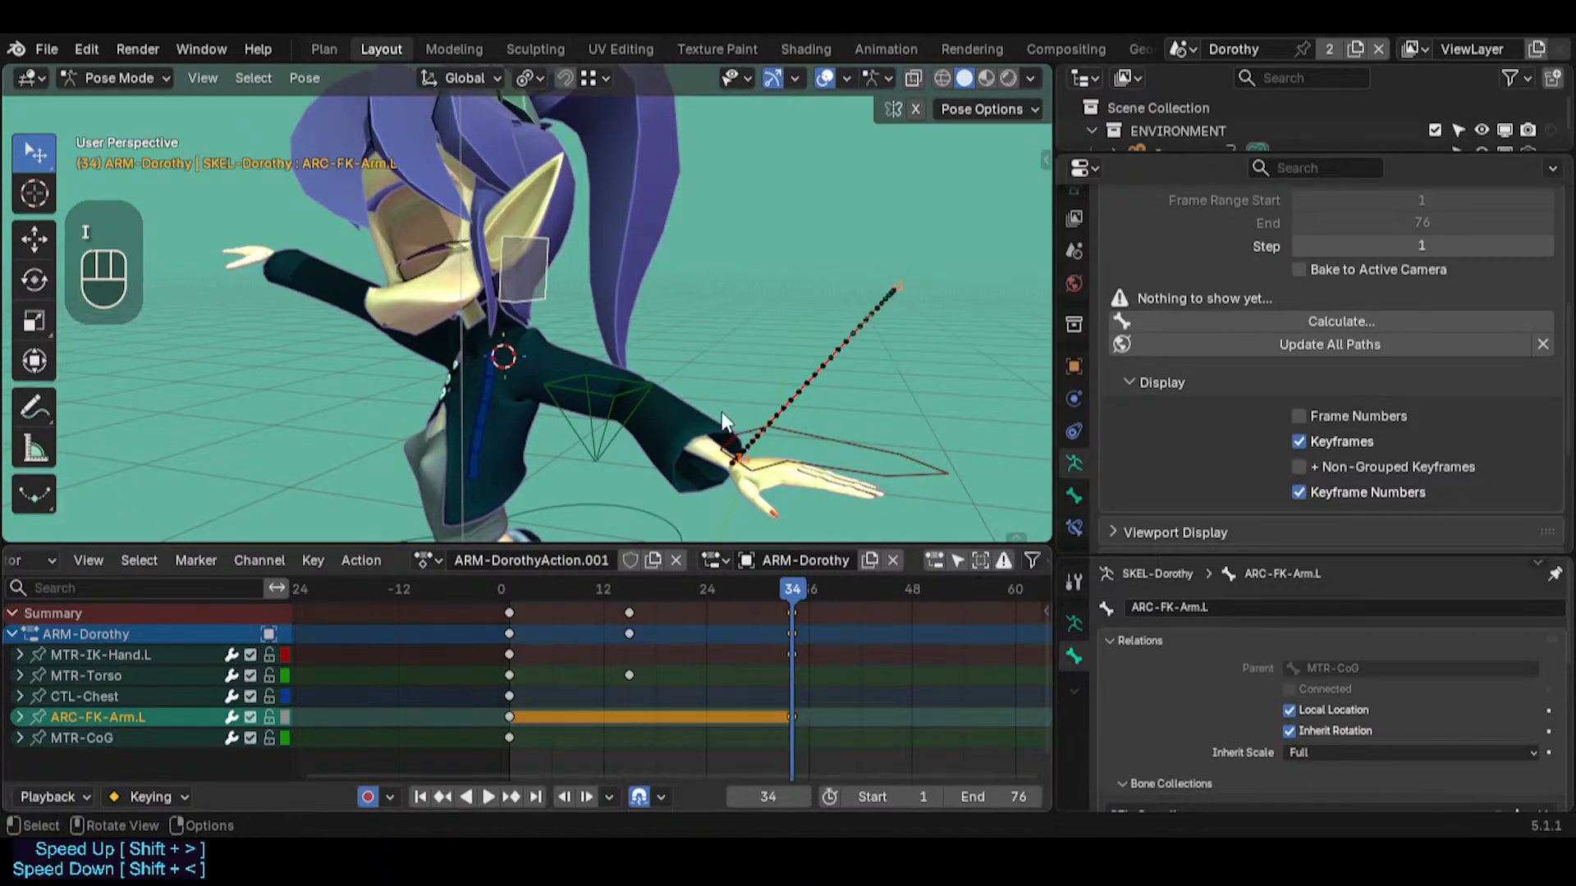
pyautogui.press('i')
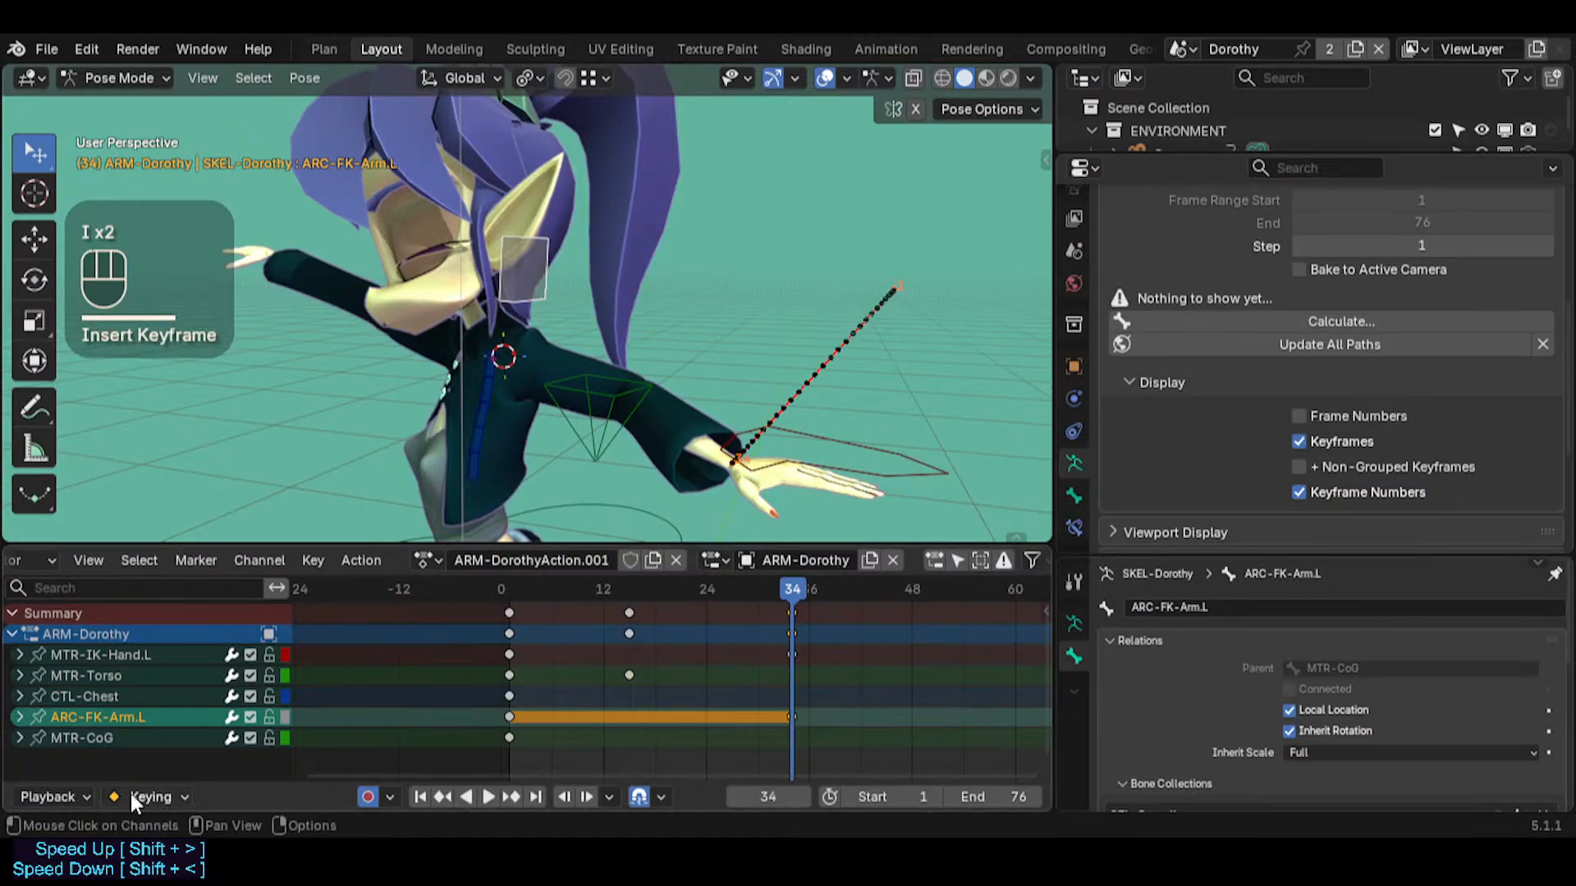
pyautogui.click(82, 797)
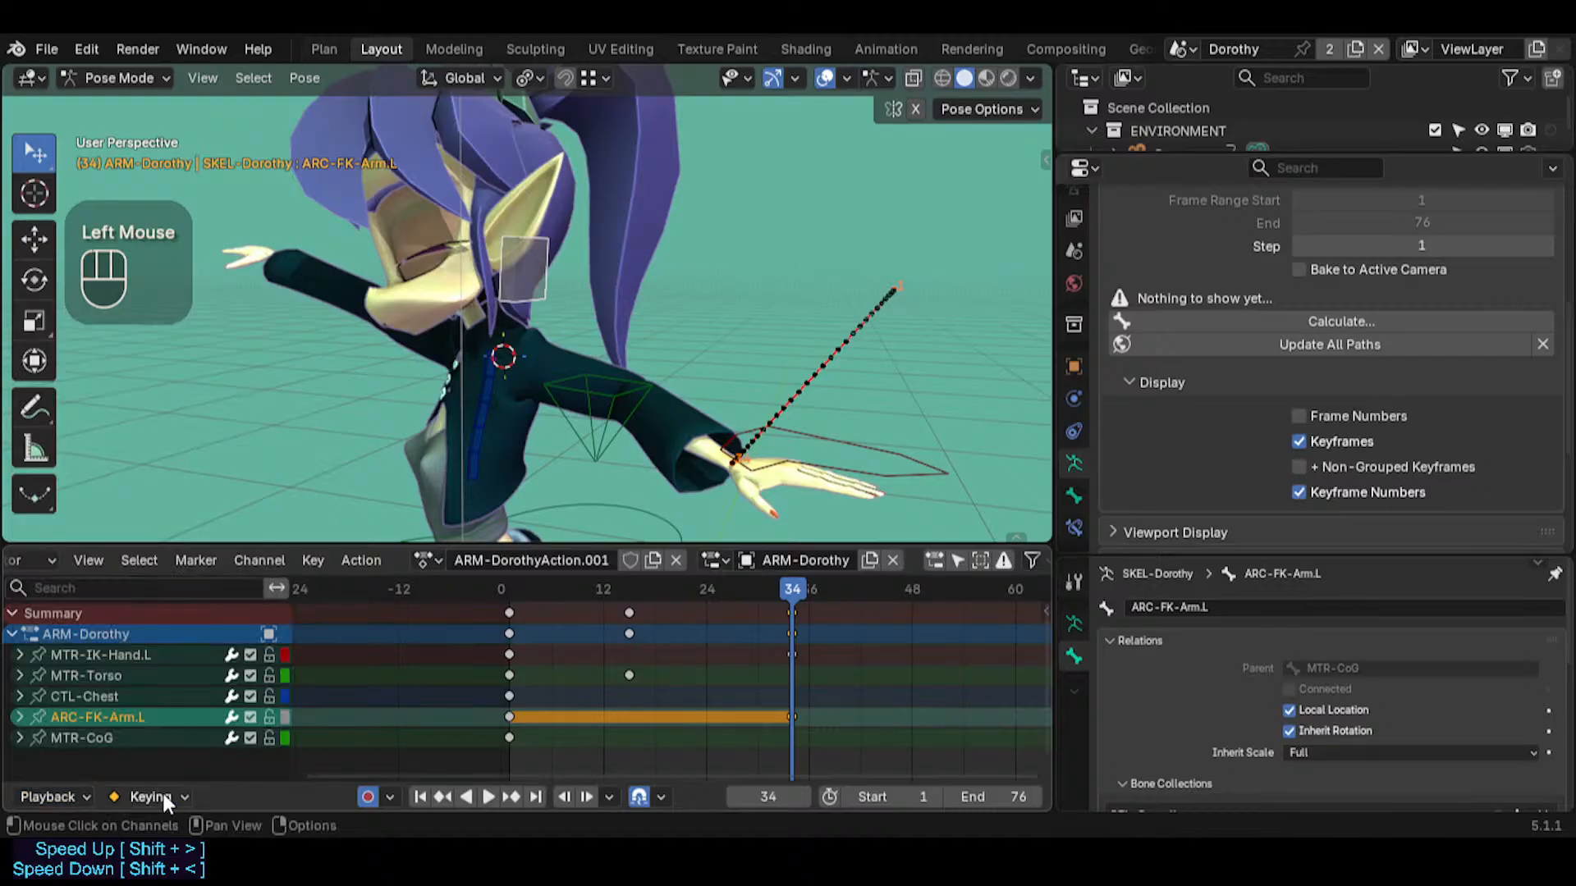
pyautogui.click(163, 797)
pyautogui.click(162, 794)
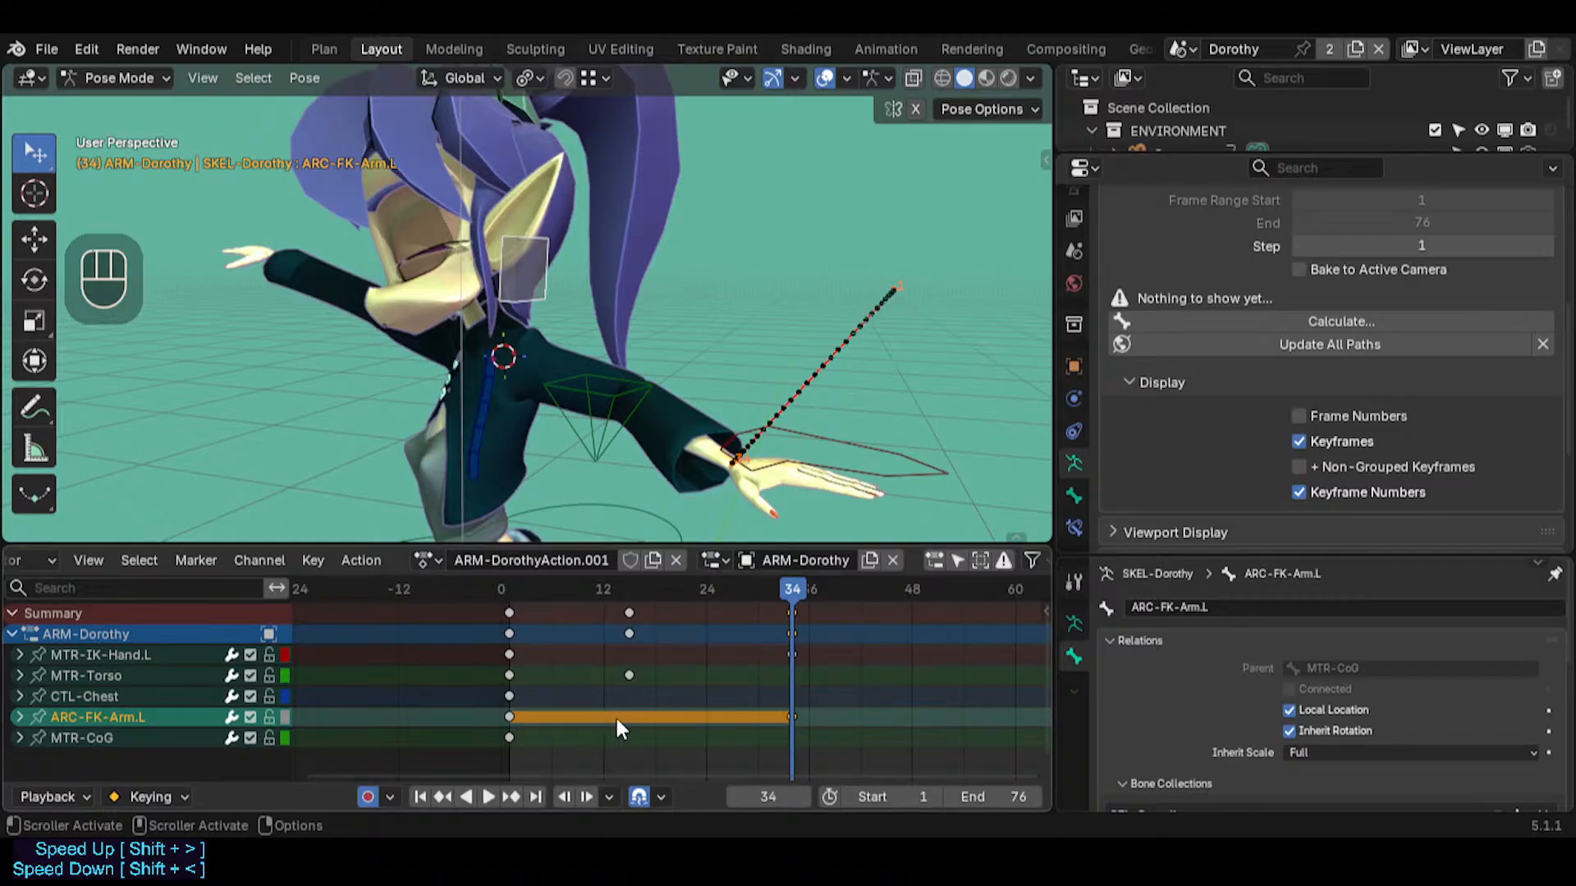
# Go to frame 35 and place the 3D cursor on the left shoulder
pyautogui.moveTo(765, 588); pyautogui.dragTo(790, 615)
pyautogui.click(788, 715)
pyautogui.press('Right')
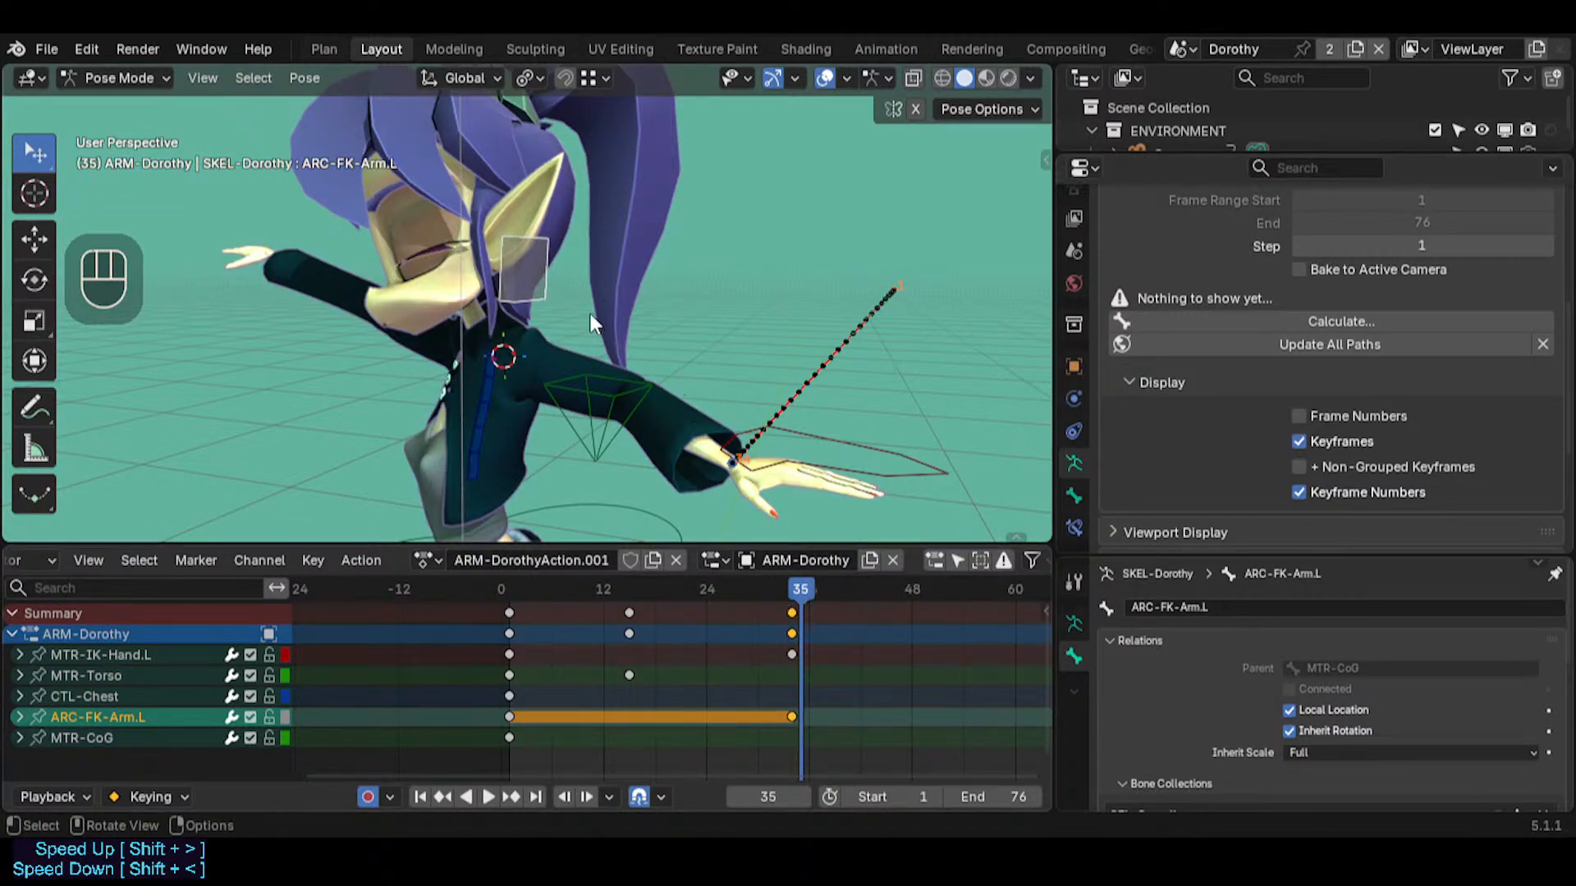
pyautogui.moveTo(776, 589); pyautogui.dragTo(803, 597)
pyautogui.keyDown('shift'); pyautogui.rightClick(517, 356); pyautogui.keyUp('shift')
pyautogui.keyDown('shift'); pyautogui.rightClick(528, 352); pyautogui.keyUp('shift')
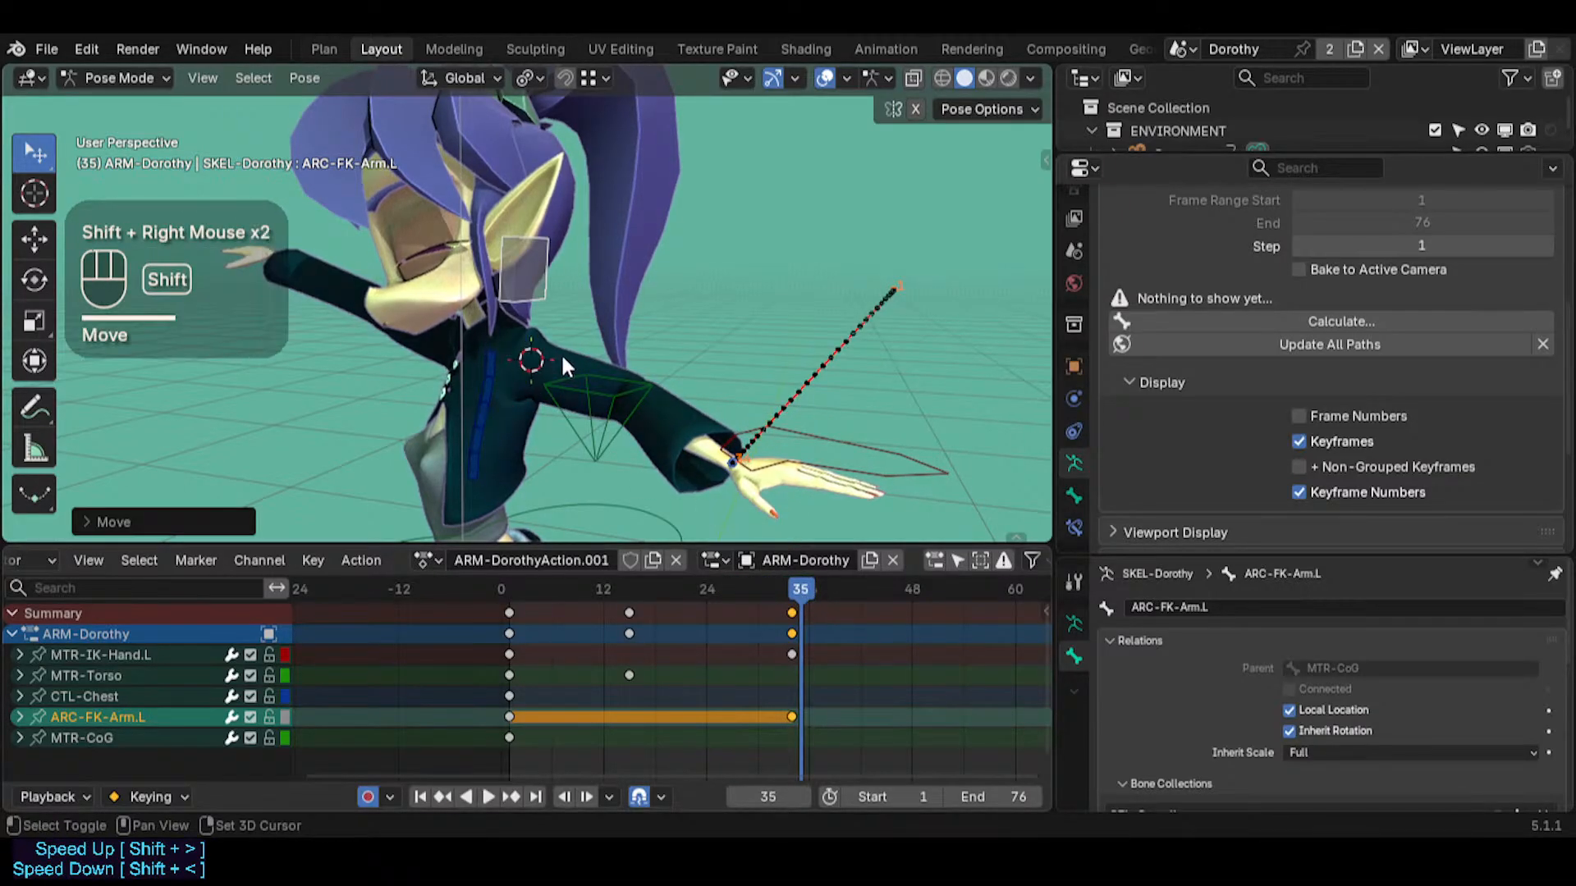
pyautogui.keyDown('shift'); pyautogui.rightClick(517, 357); pyautogui.keyUp('shift')
pyautogui.keyDown('shift'); pyautogui.rightClick(517, 356); pyautogui.keyUp('shift')
pyautogui.keyDown('shift'); pyautogui.rightClick(539, 350); pyautogui.keyUp('shift')
pyautogui.keyDown('shift'); pyautogui.rightClick(520, 362); pyautogui.keyUp('shift')
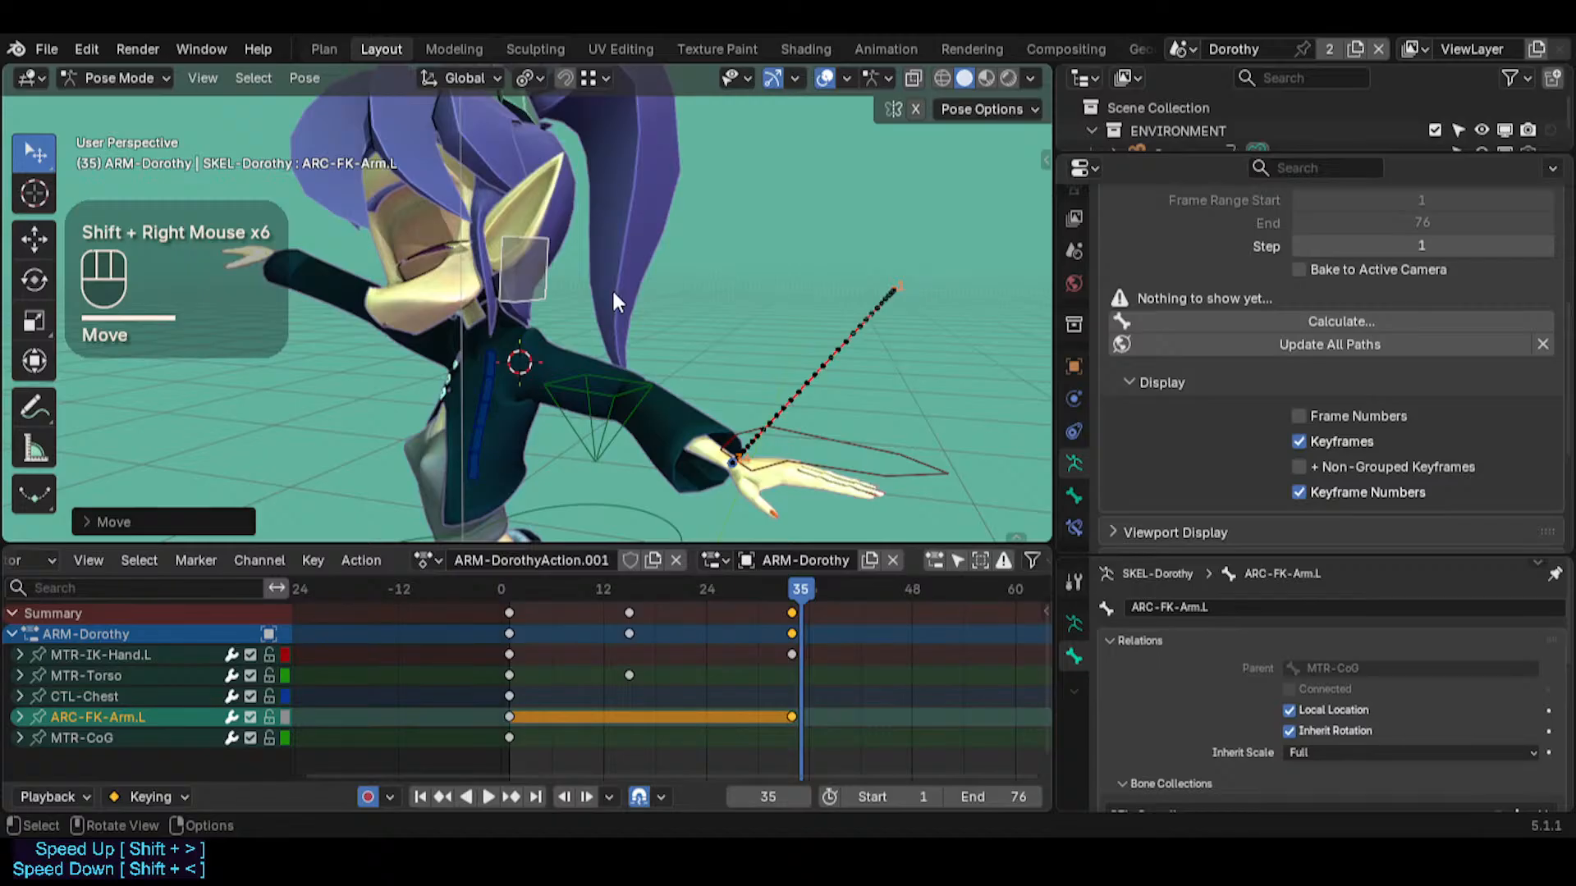
# Snap the ARC-FK-Arm.L bone to the 3D cursor at frame 35
pyautogui.hotkey('shift', 's')
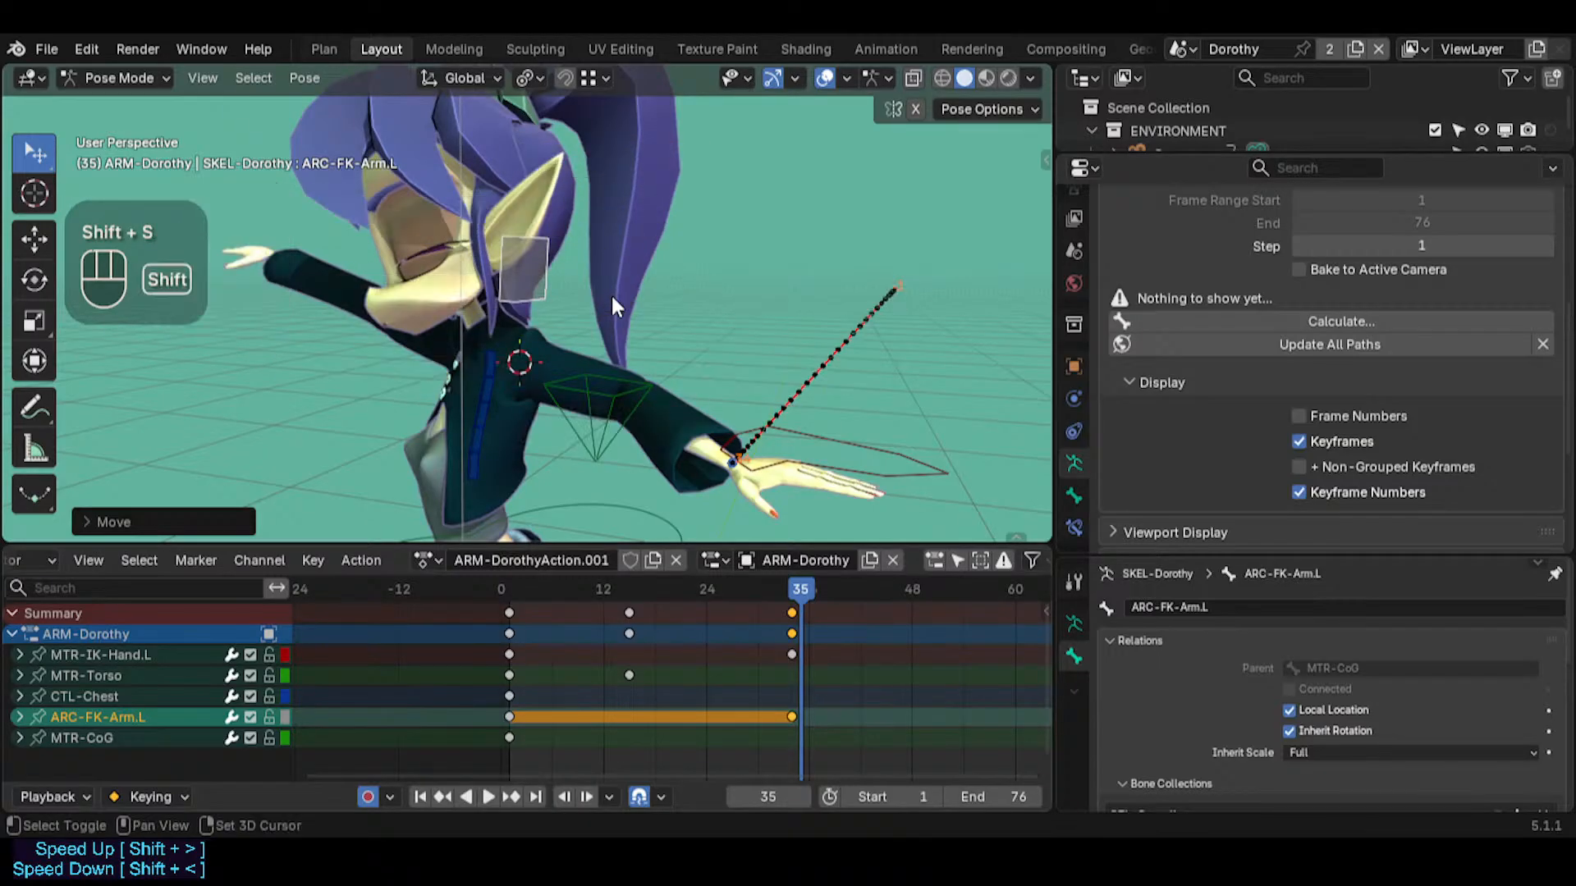
pyautogui.hotkey('shift', 's')
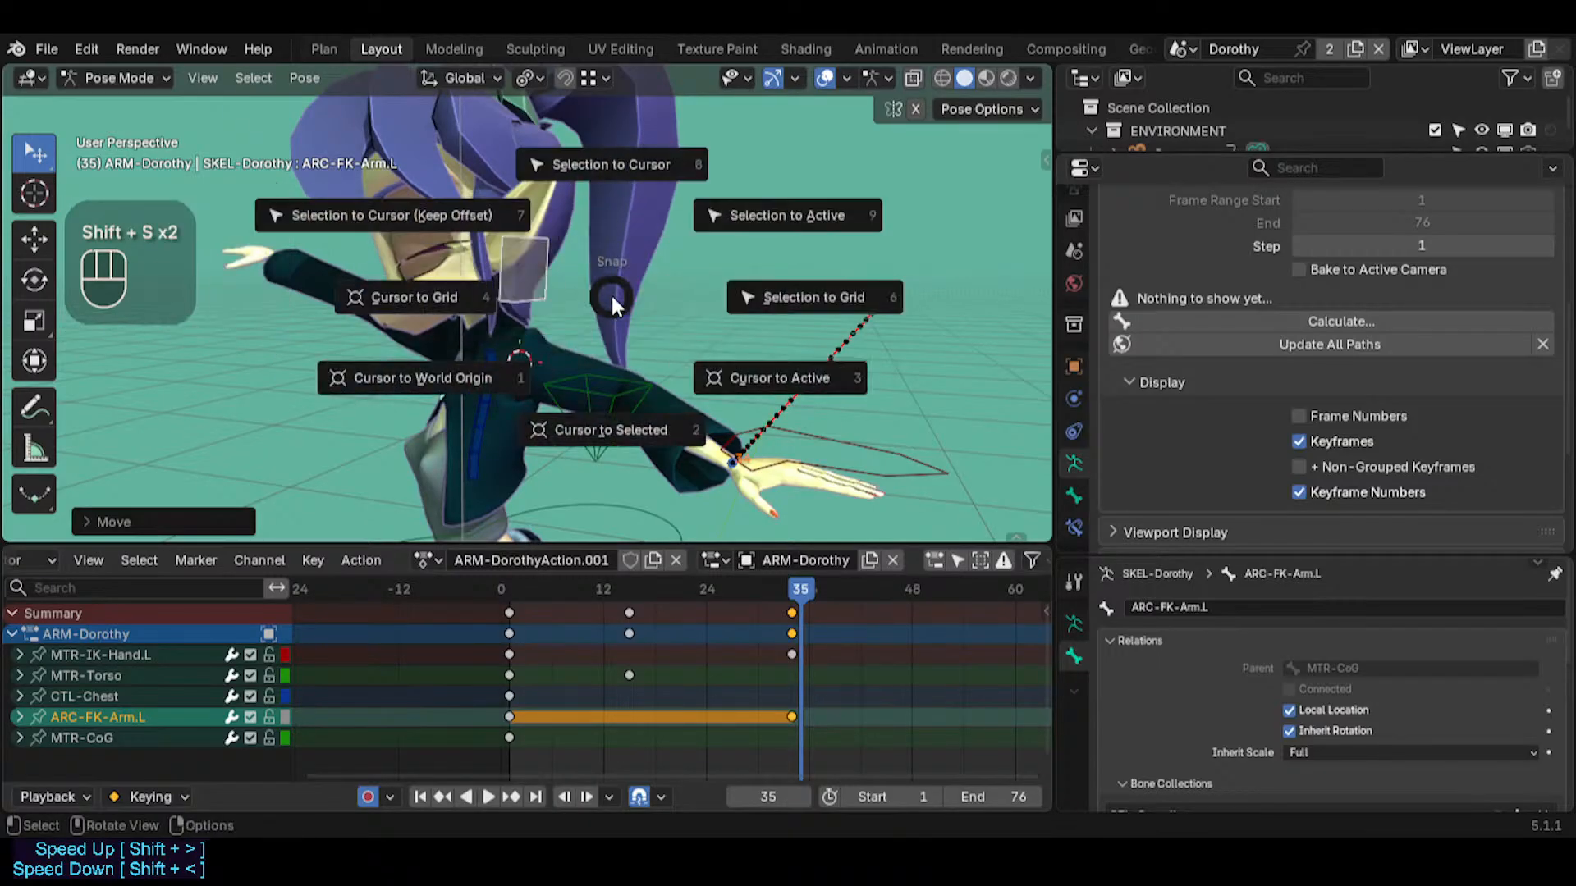
pyautogui.click(608, 179)
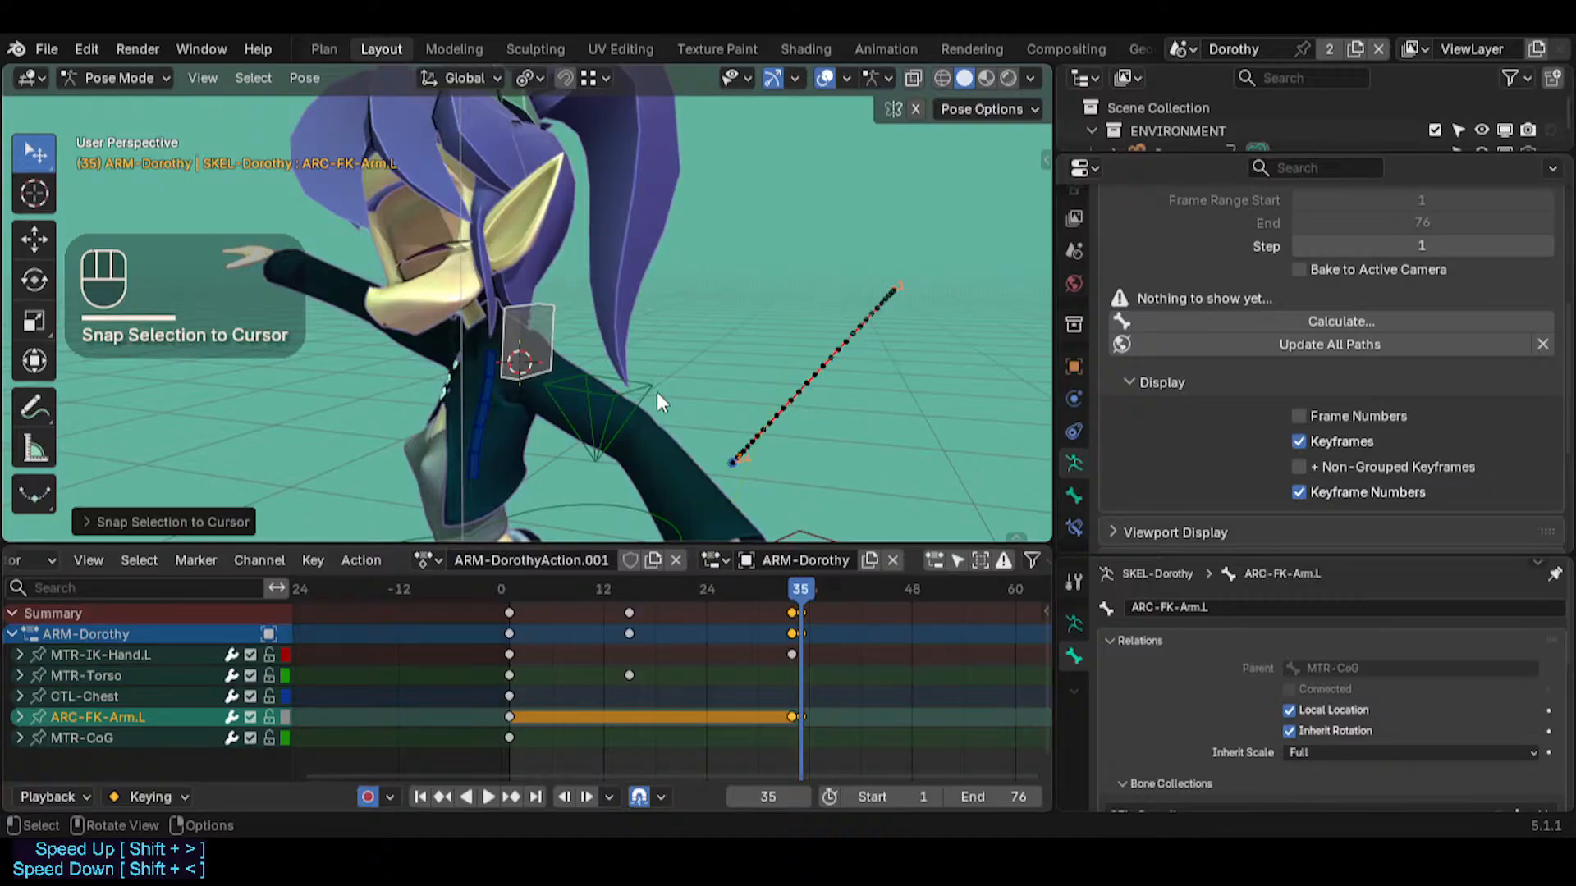
# Select MTR-IK-Hand.L, go back to frame 34 and snap the 3D cursor to that hand bone
pyautogui.hotkey('shift', '`')
pyautogui.click(749, 417)
pyautogui.click(750, 419)
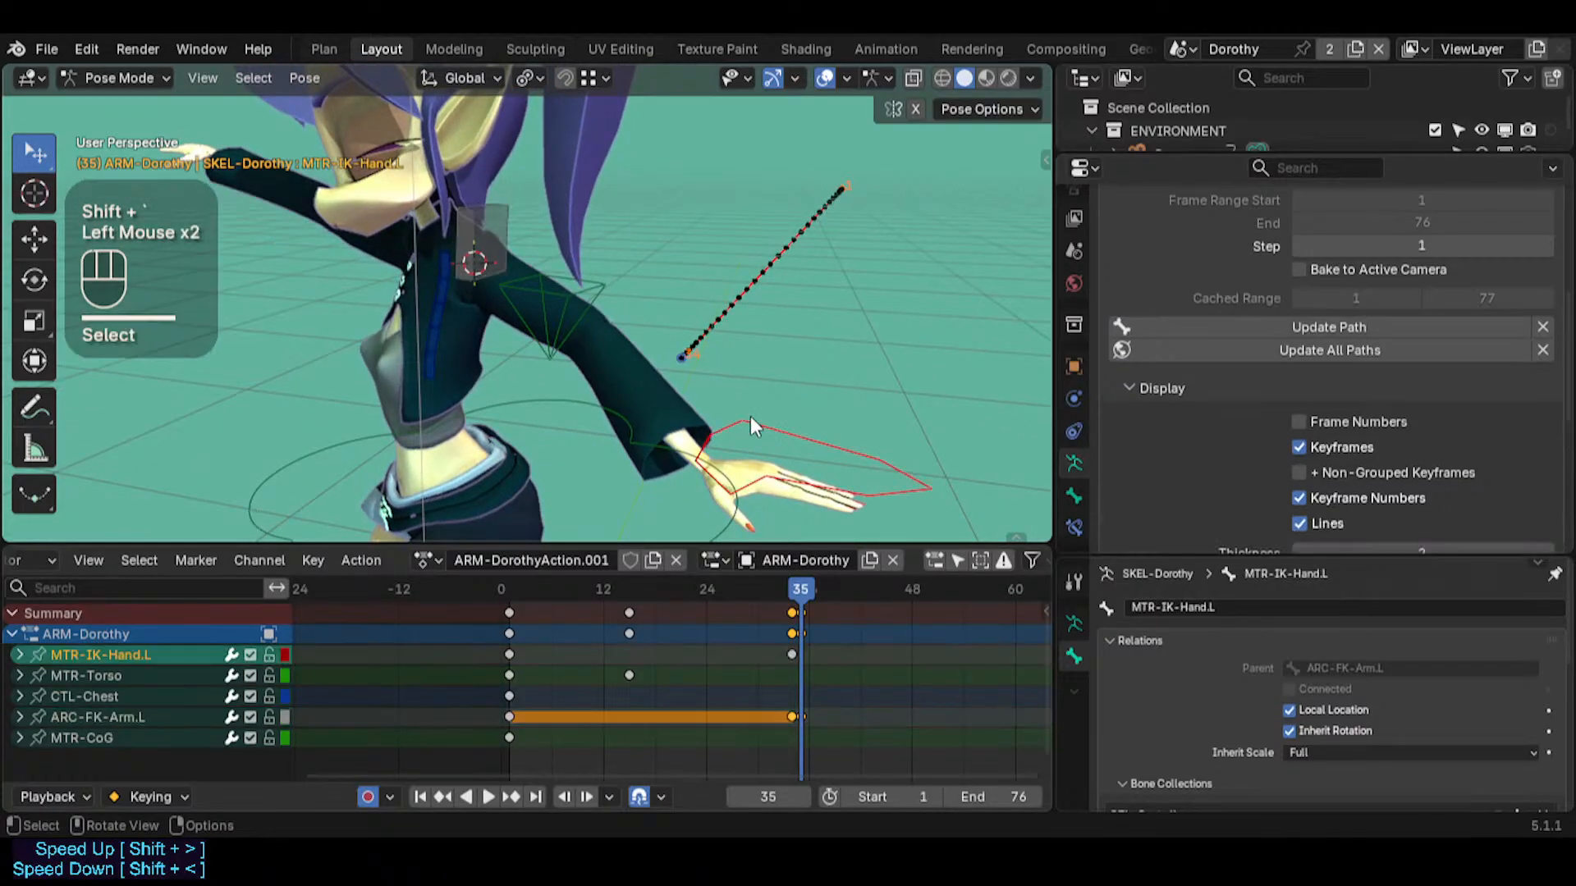
pyautogui.press('Left')
pyautogui.click(754, 327)
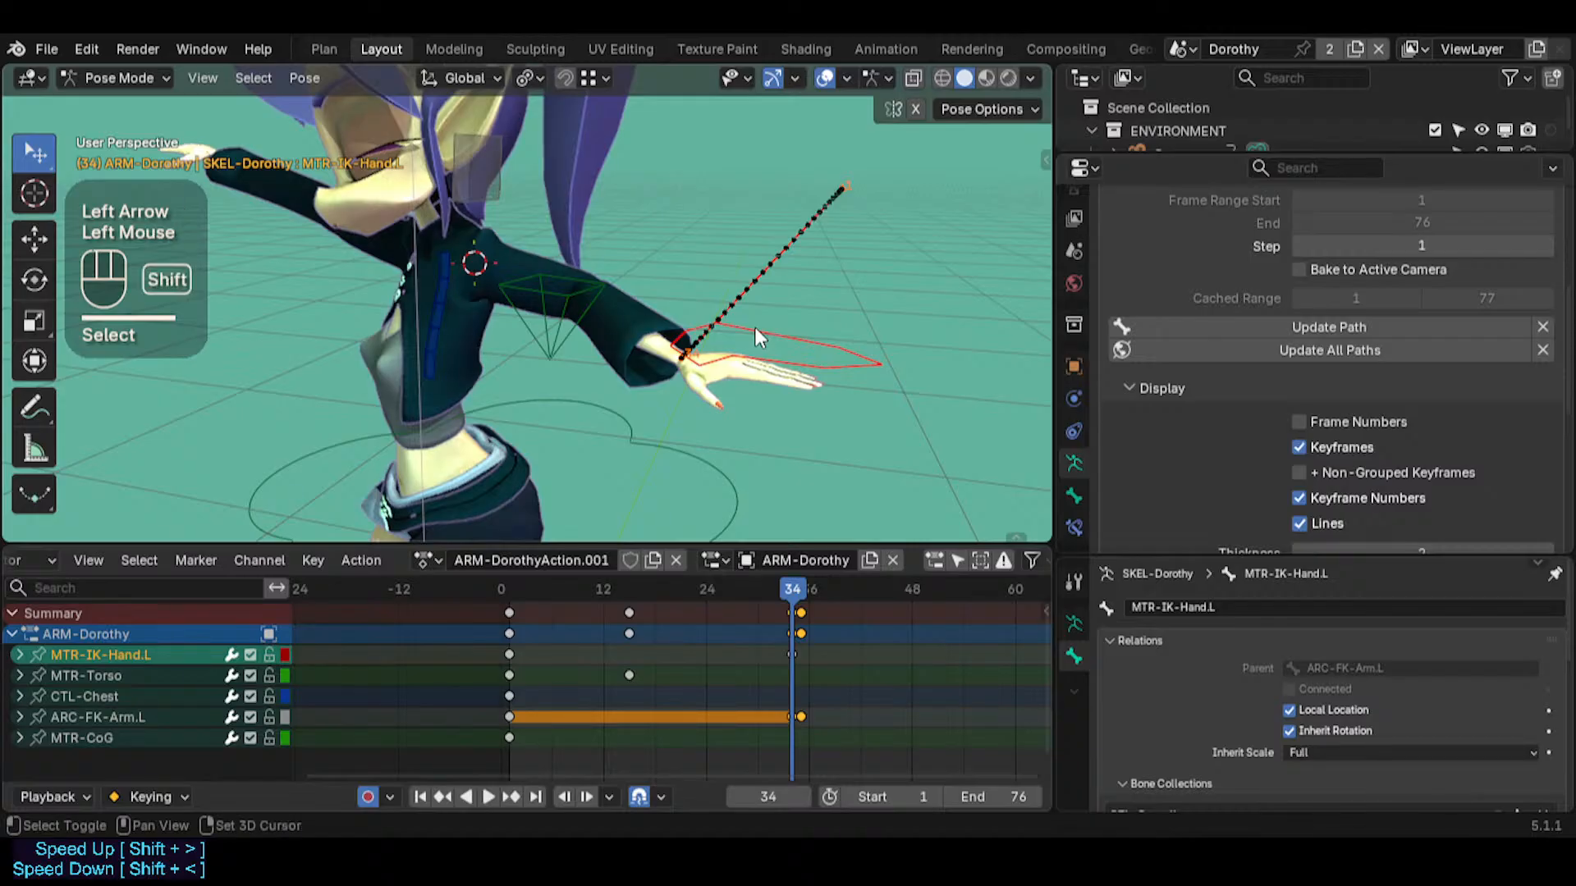
pyautogui.hotkey('shift', 's')
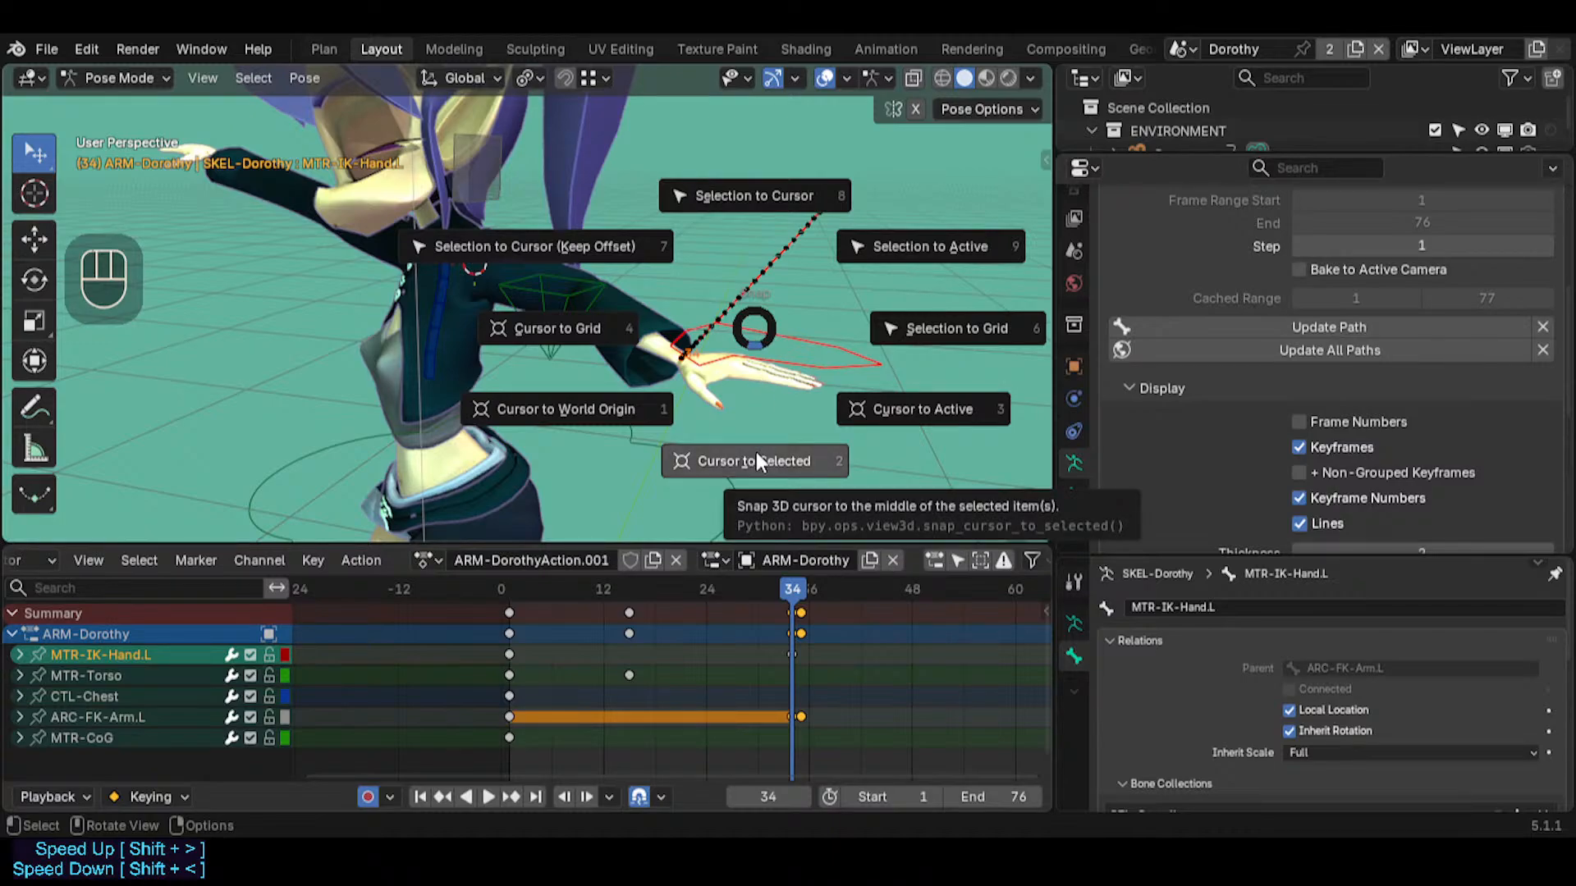
pyautogui.click(760, 422)
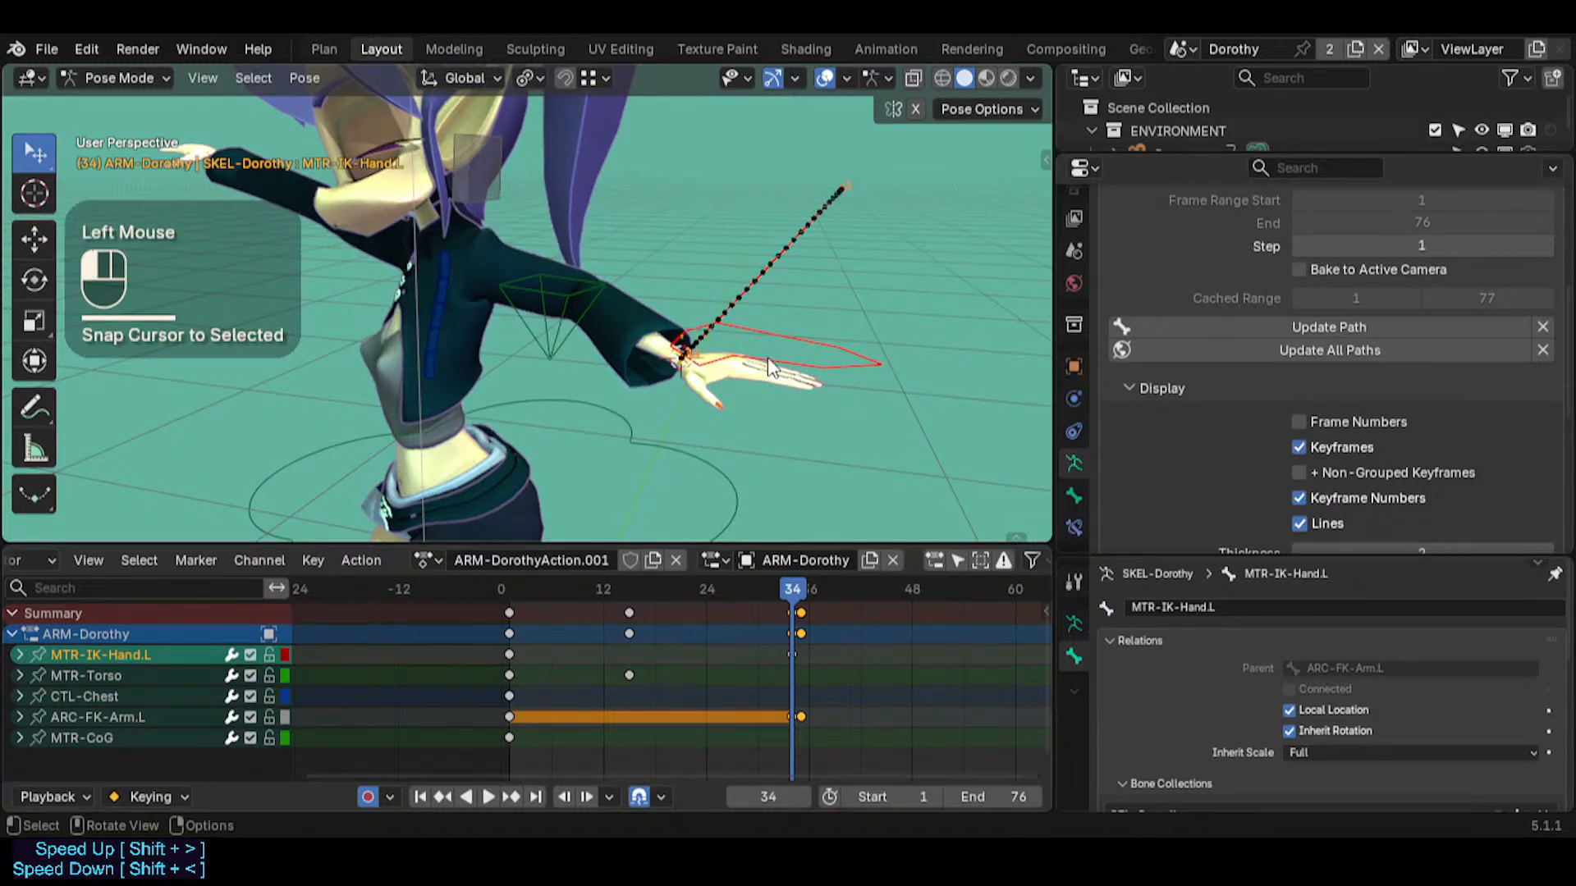
pyautogui.hotkey('shift', 's')
pyautogui.press('3')
pyautogui.hotkey('shift', 's')
pyautogui.press('2')
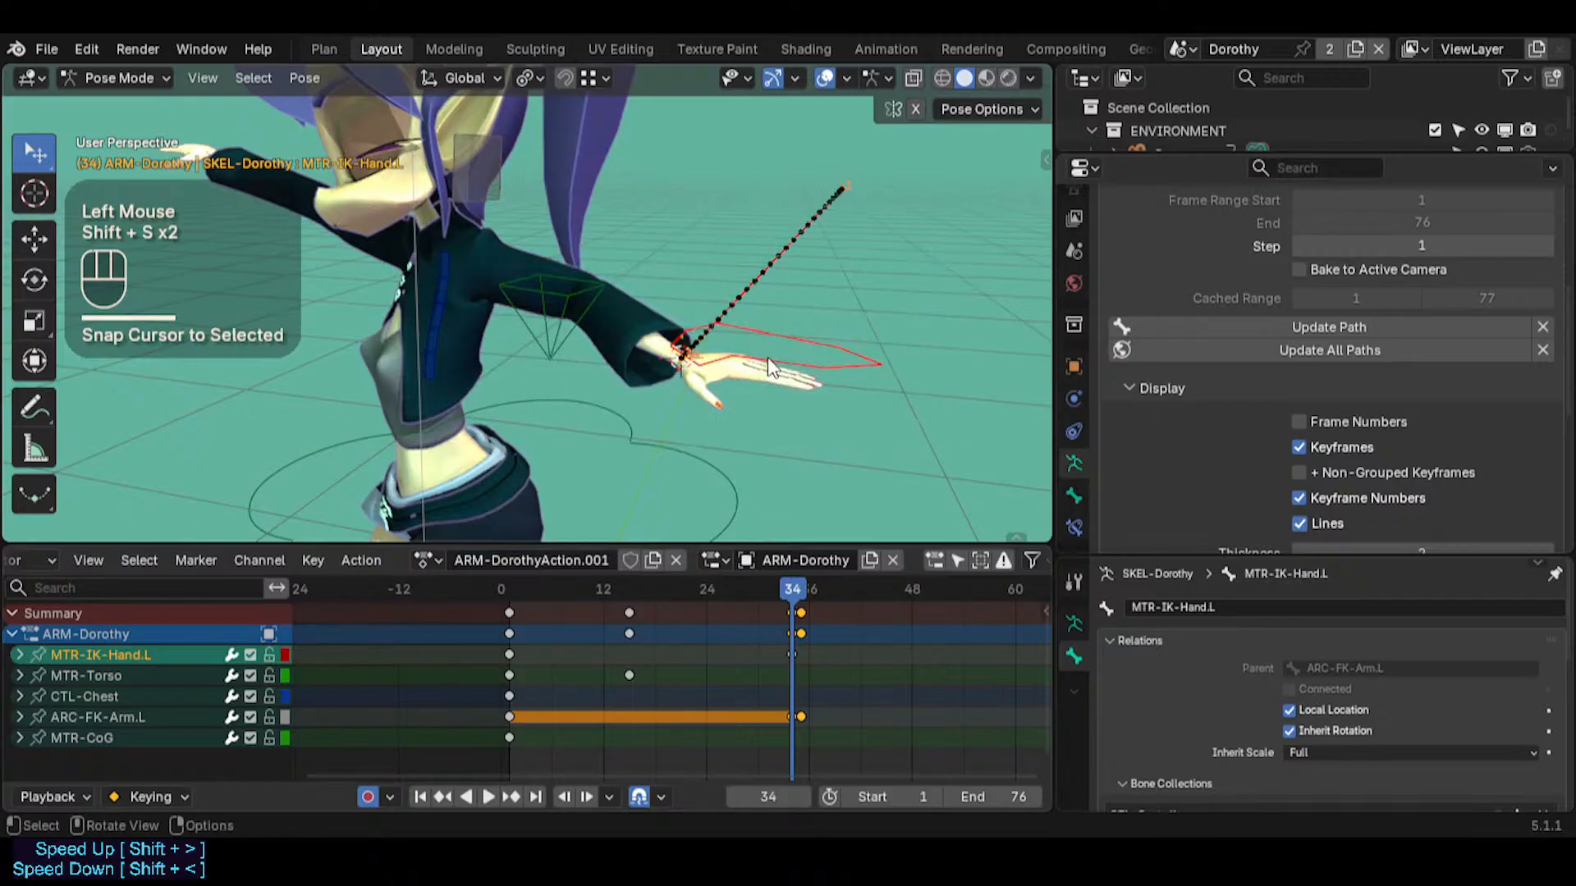
pyautogui.click(764, 362)
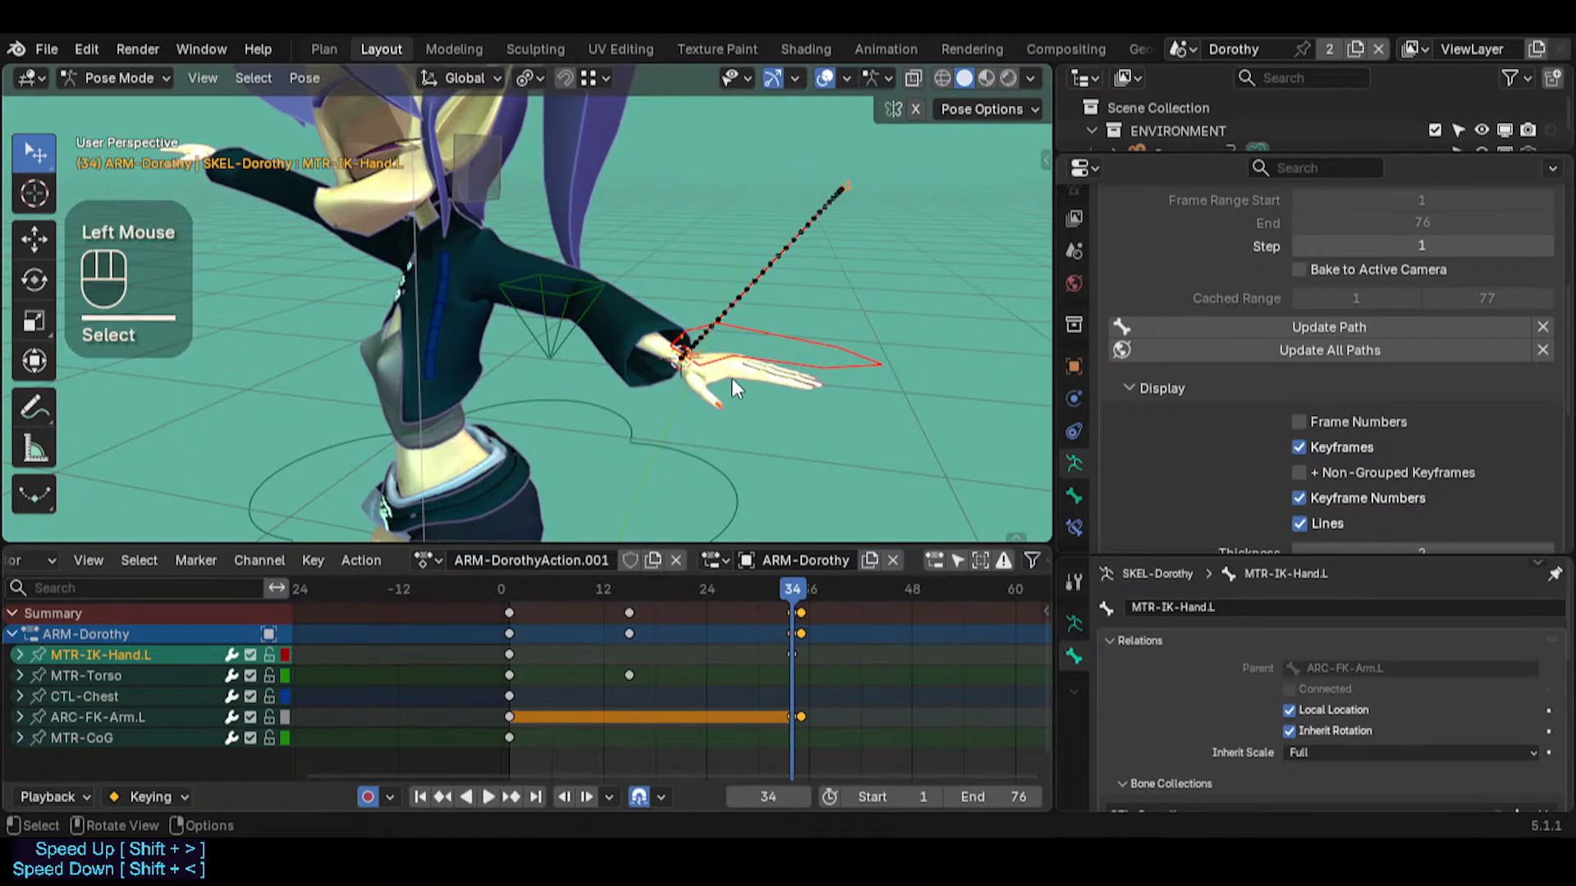
# Go to frame 35 and snap the MTR-IK-Hand.L bone to the 3D cursor
pyautogui.moveTo(730, 398); pyautogui.dragTo(732, 348, button='middle')
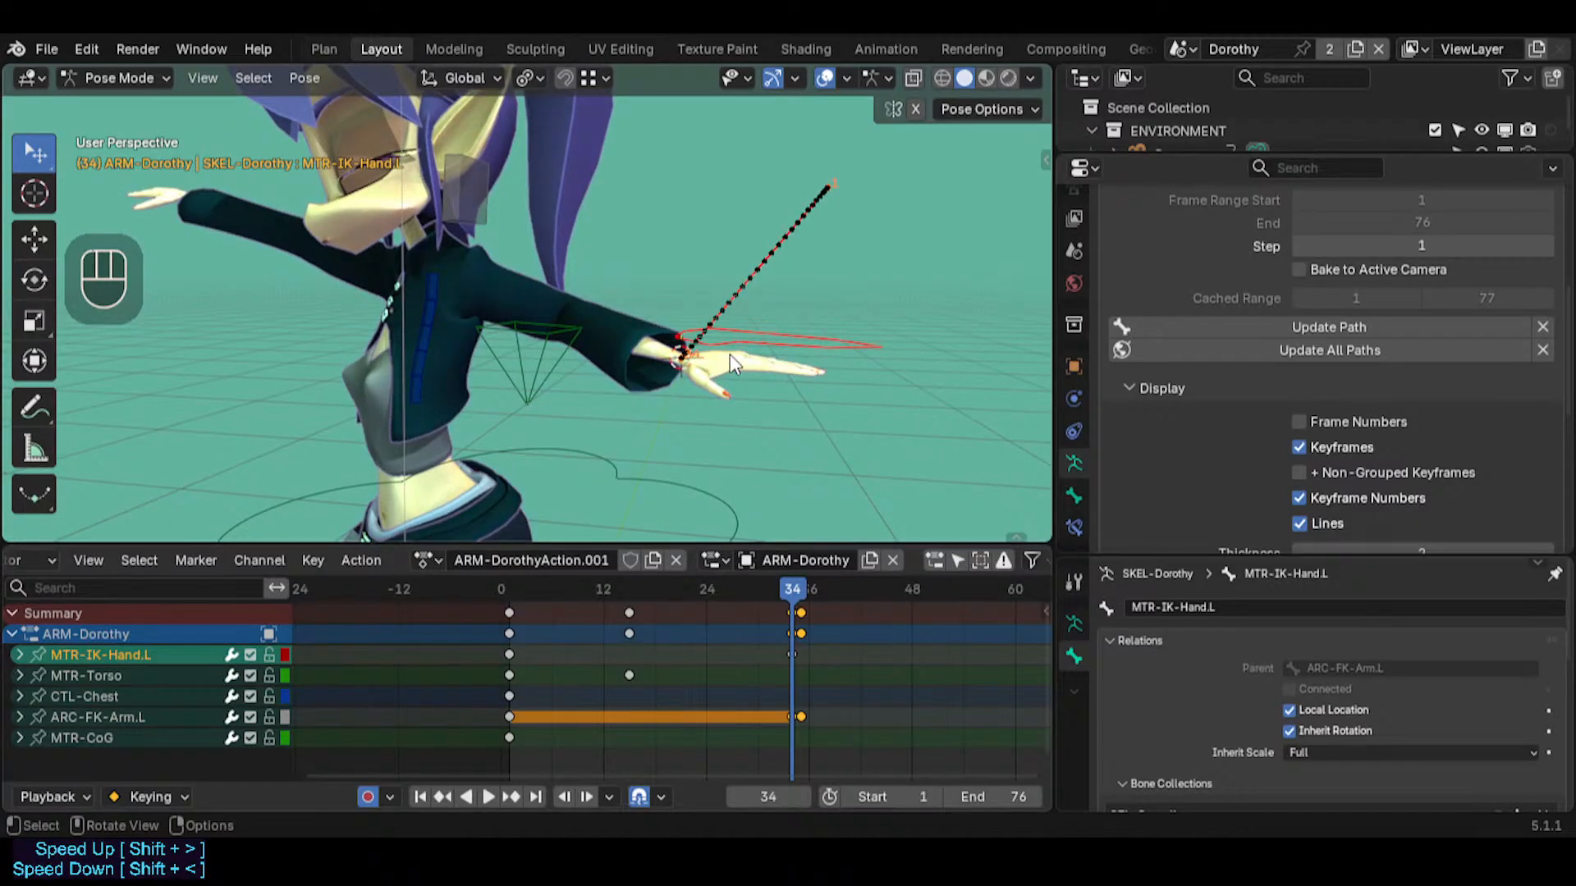
pyautogui.press('Right')
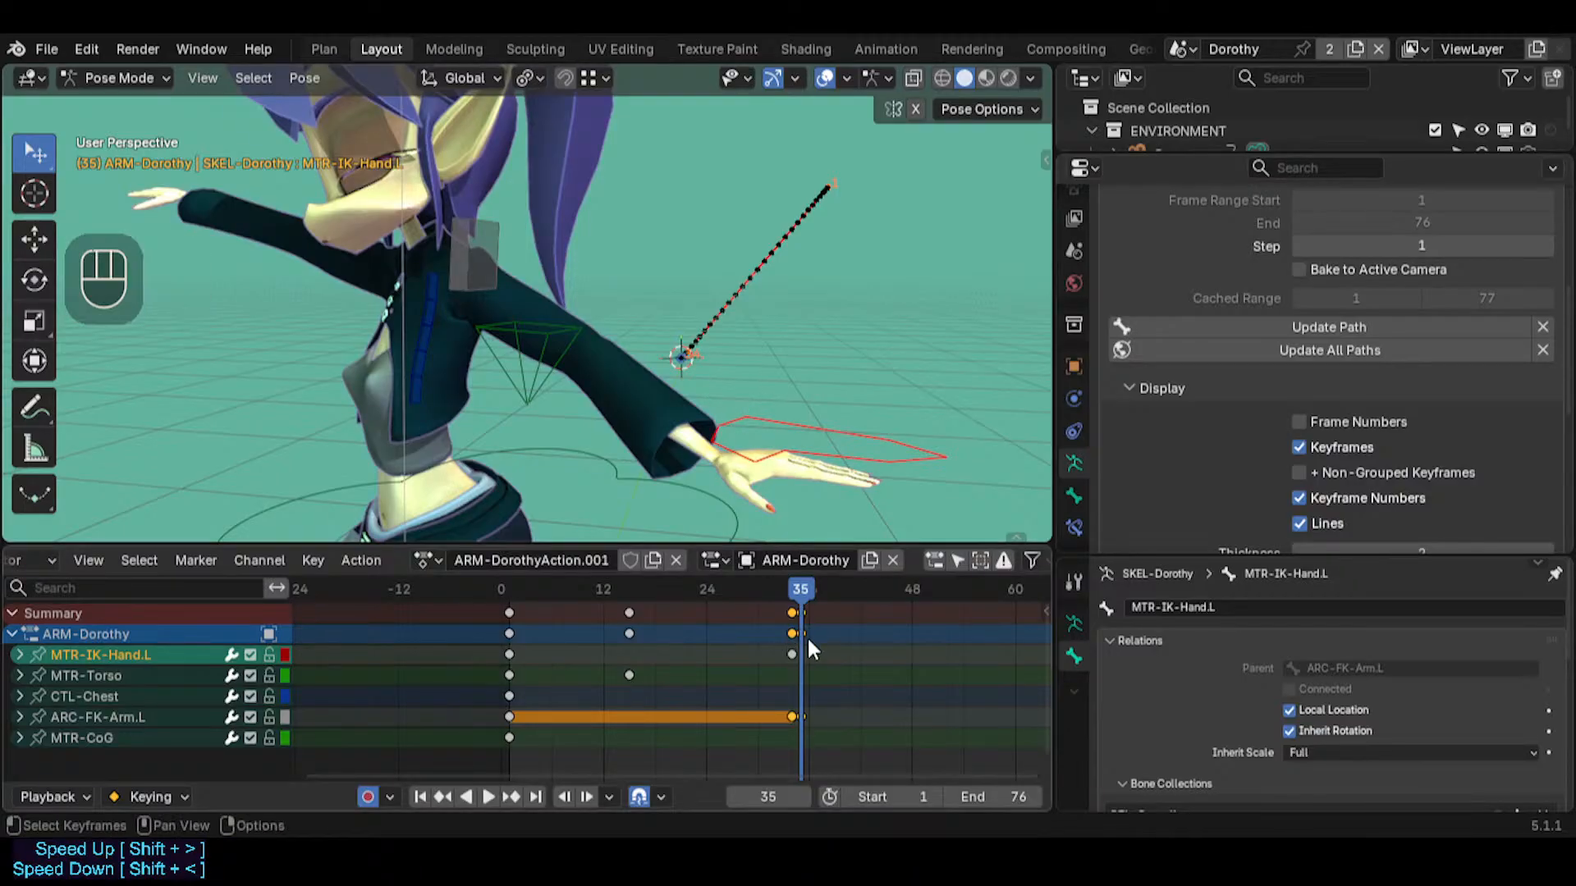
pyautogui.hotkey('shift', 's')
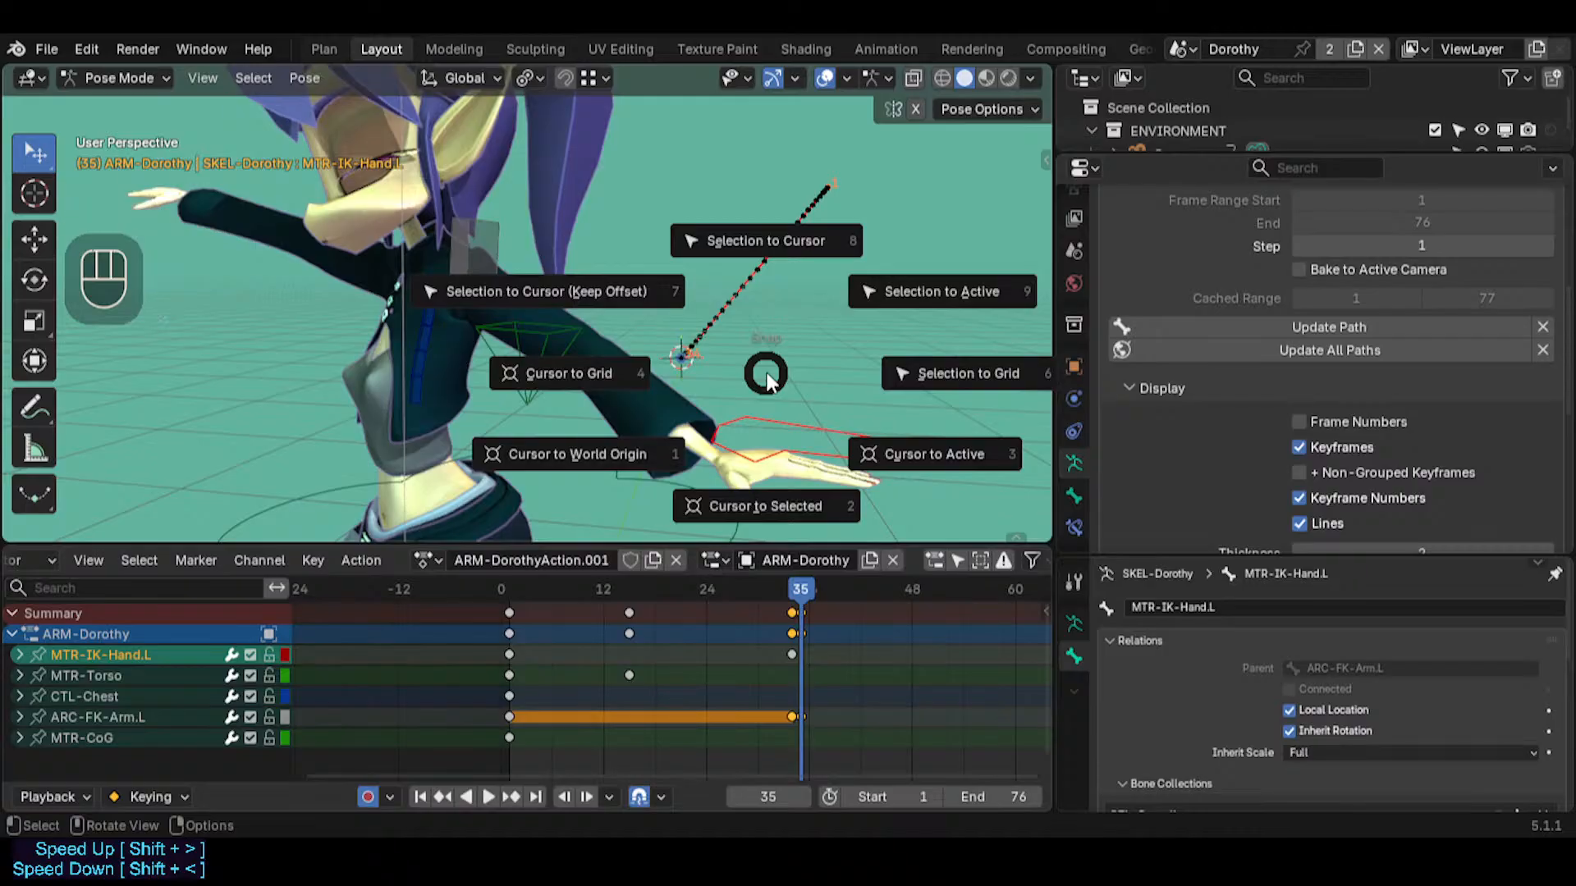
pyautogui.click(765, 372)
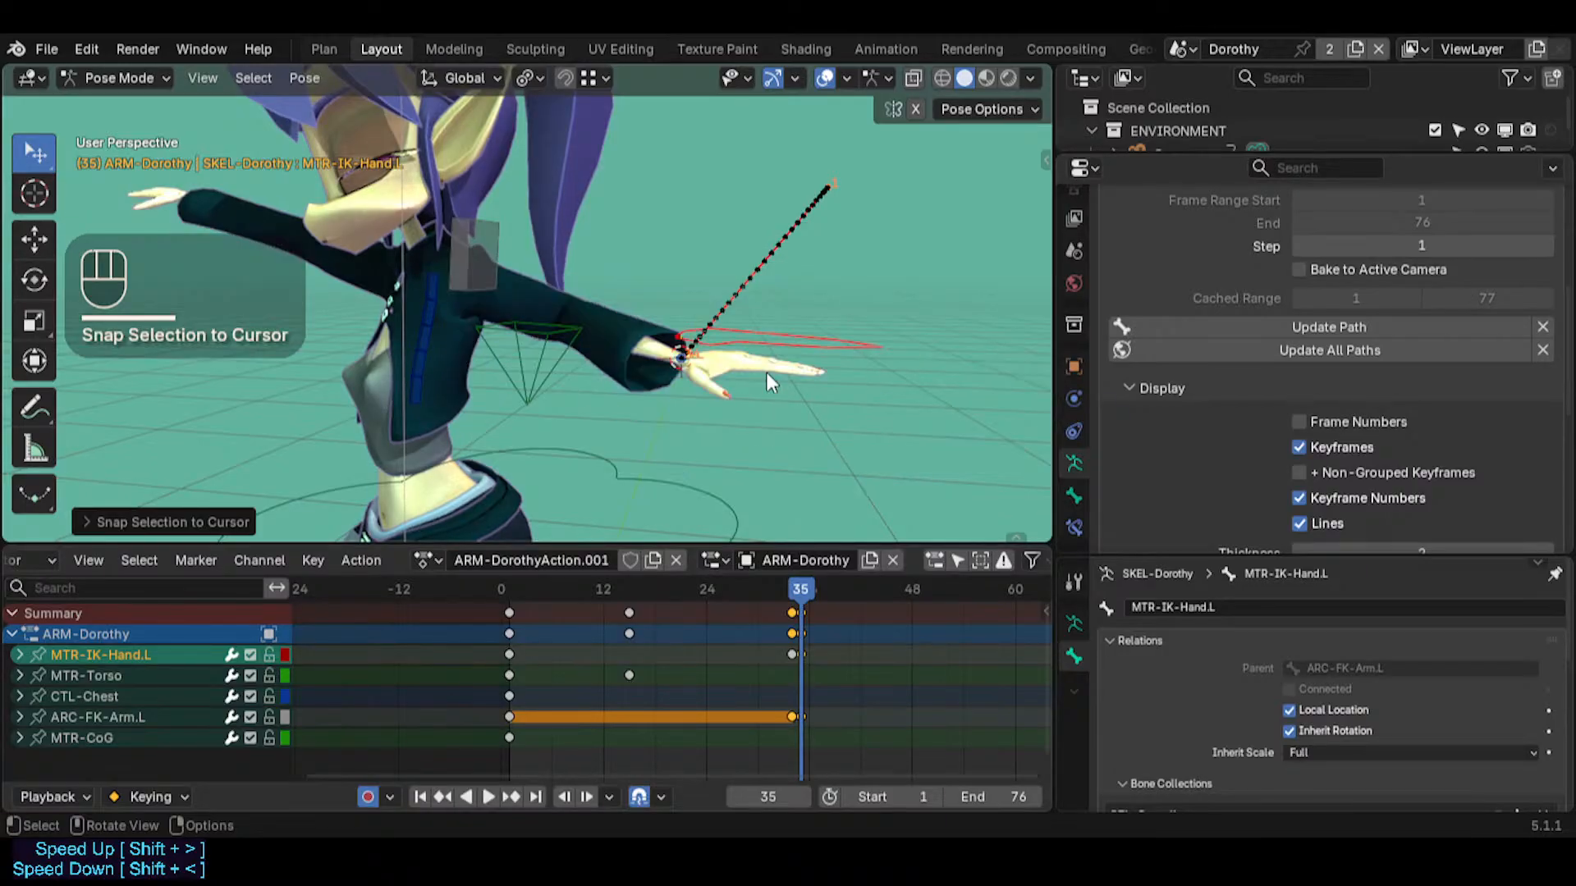
pyautogui.moveTo(766, 372); pyautogui.dragTo(778, 411, button='middle')
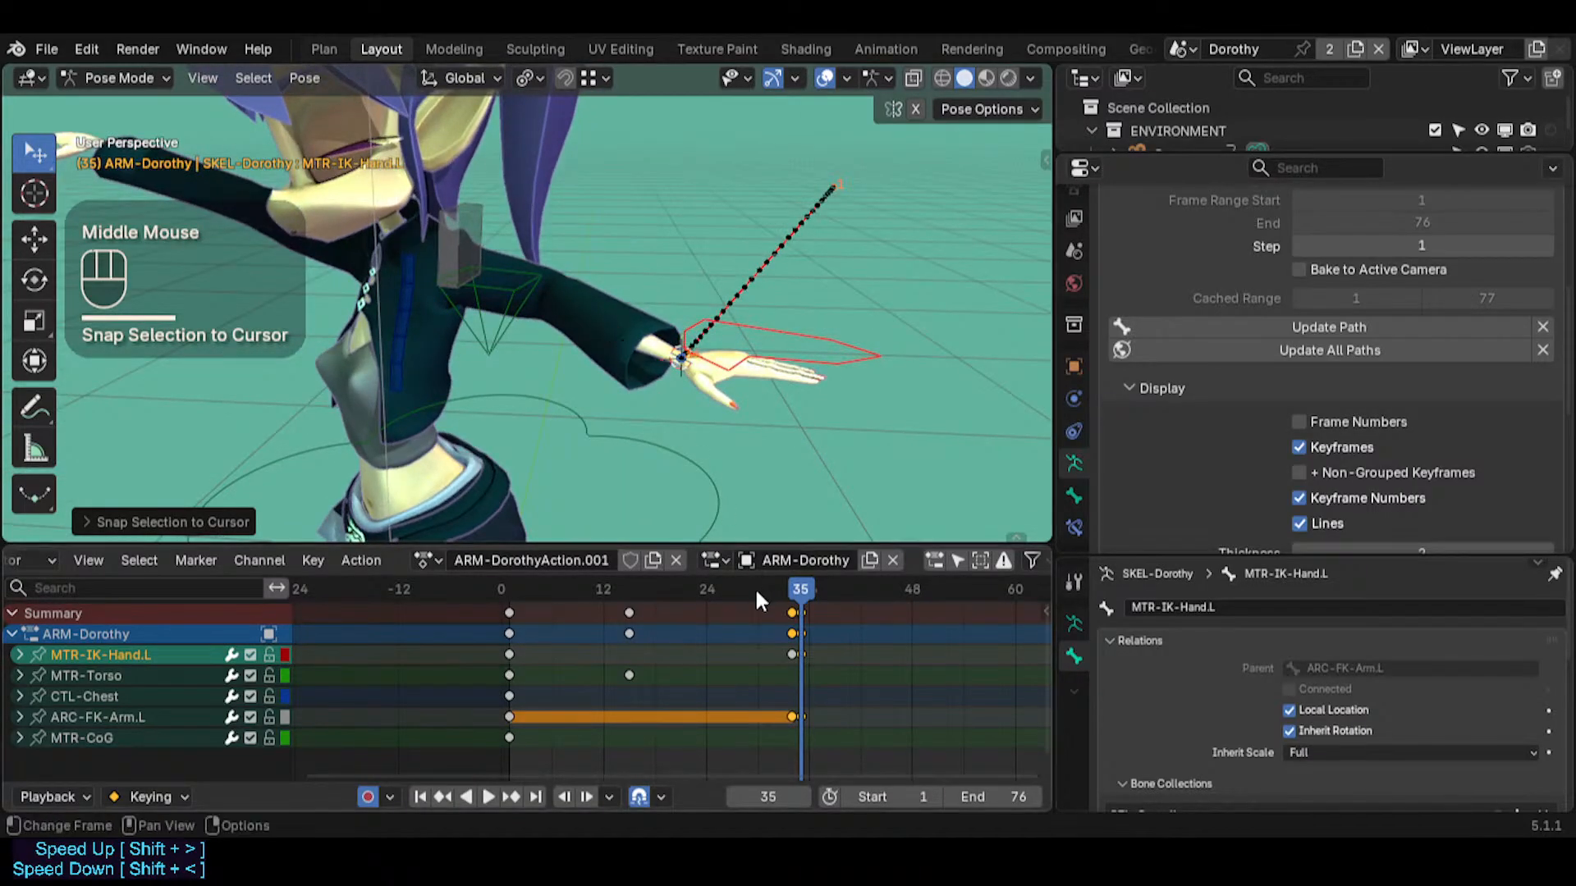
# Select ARC-FK-Arm.L and scrub between frames 35 and 53 to check the hand's position after the pivot change
pyautogui.moveTo(800, 596)
pyautogui.mouseDown()
pyautogui.moveTo(786, 595)
pyautogui.moveTo(800, 590)
pyautogui.mouseUp()
pyautogui.click(465, 233)
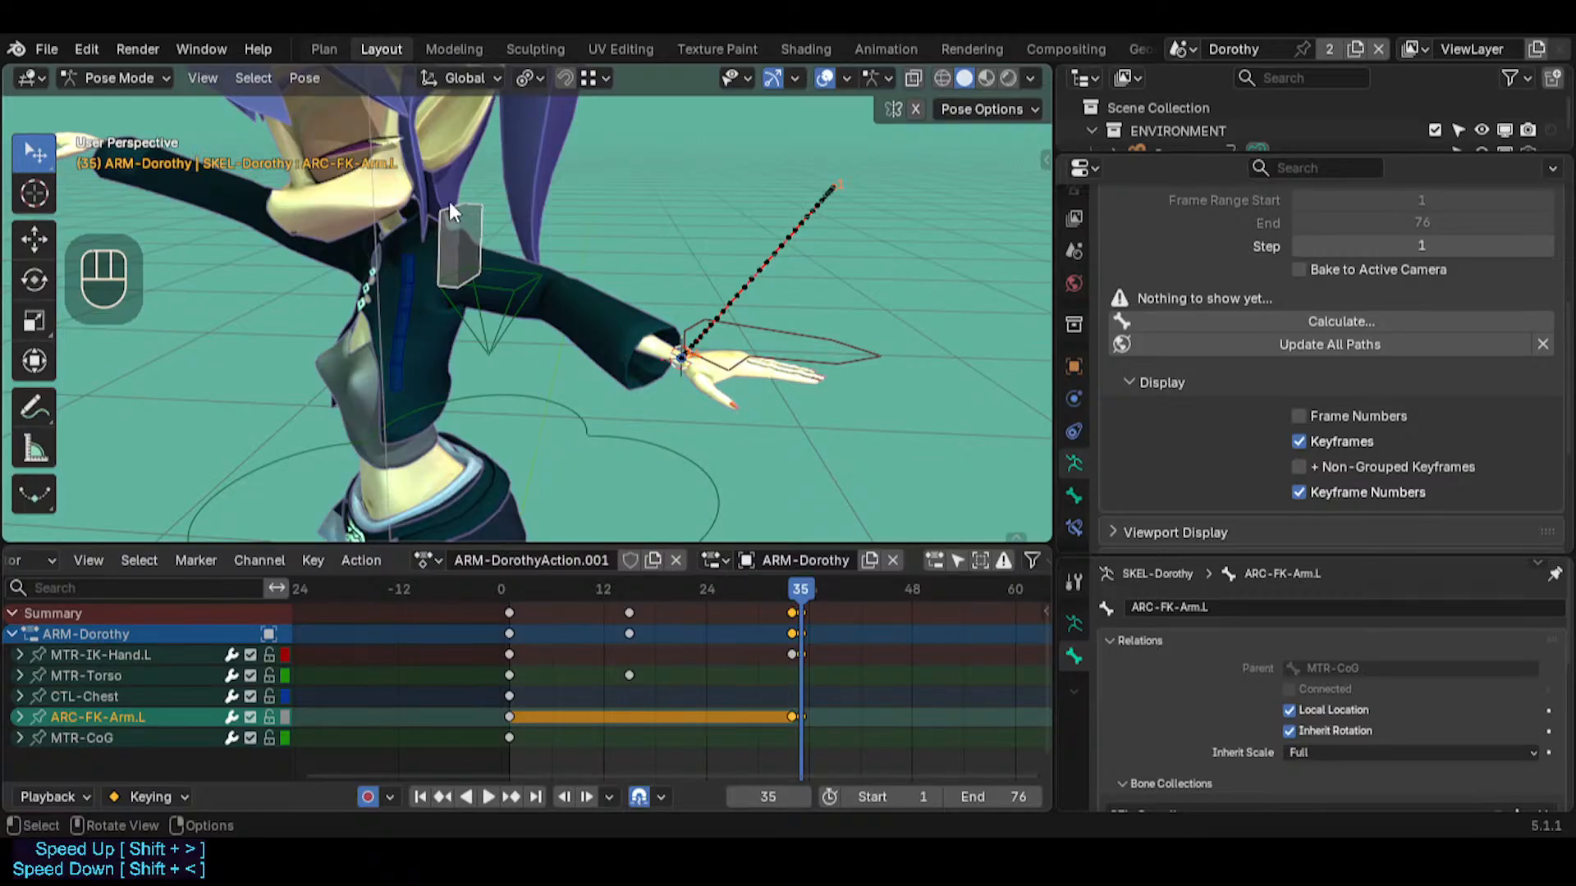
pyautogui.moveTo(587, 315); pyautogui.dragTo(621, 333, button='middle')
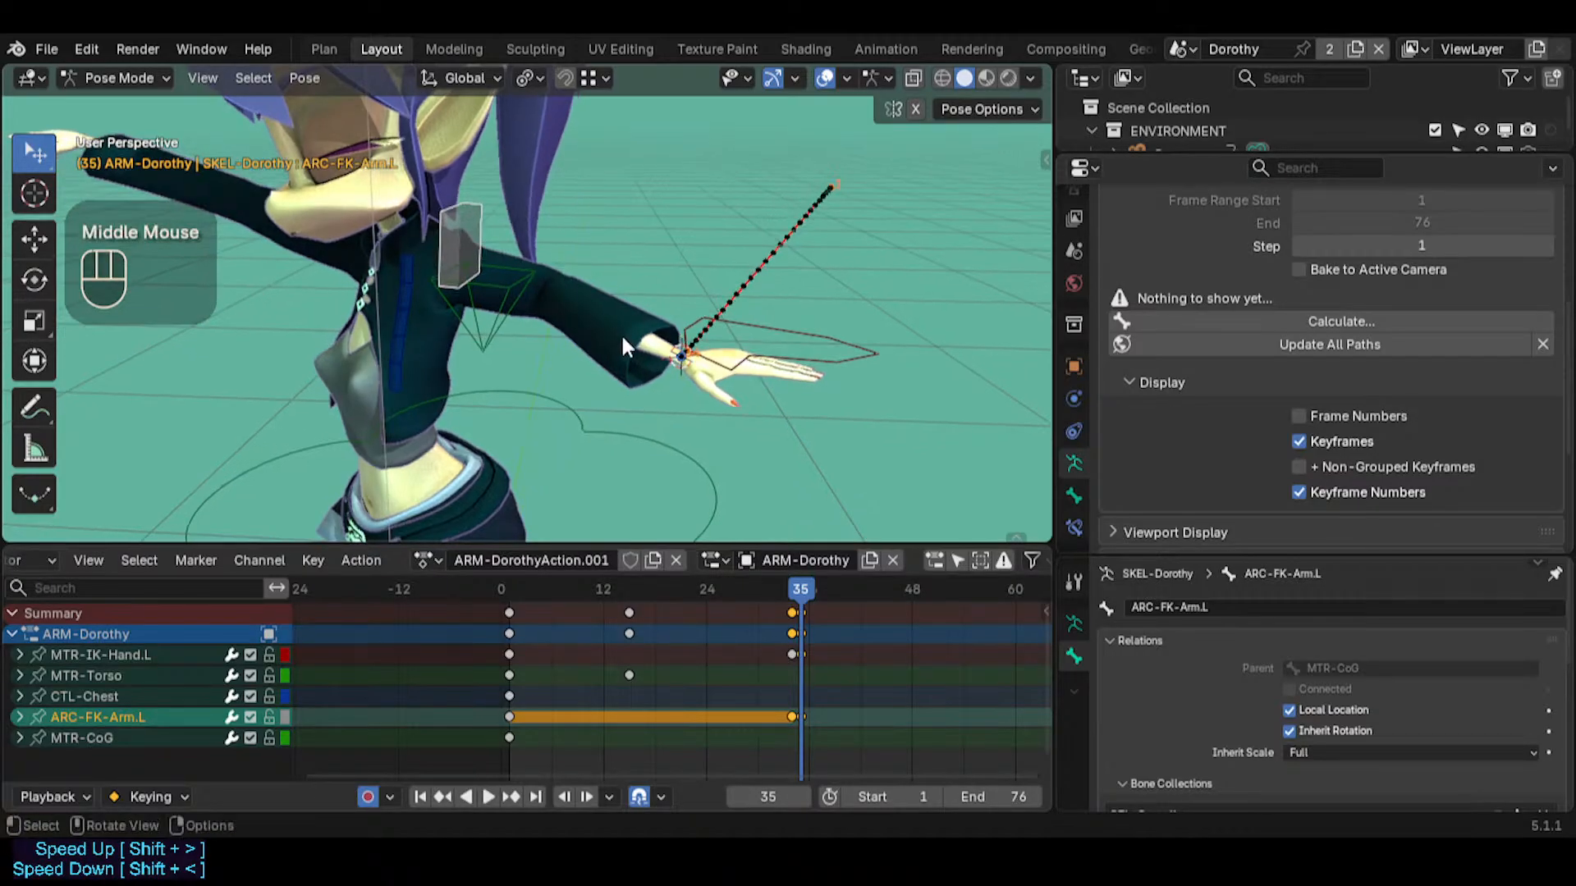
pyautogui.moveTo(804, 586); pyautogui.dragTo(956, 597)
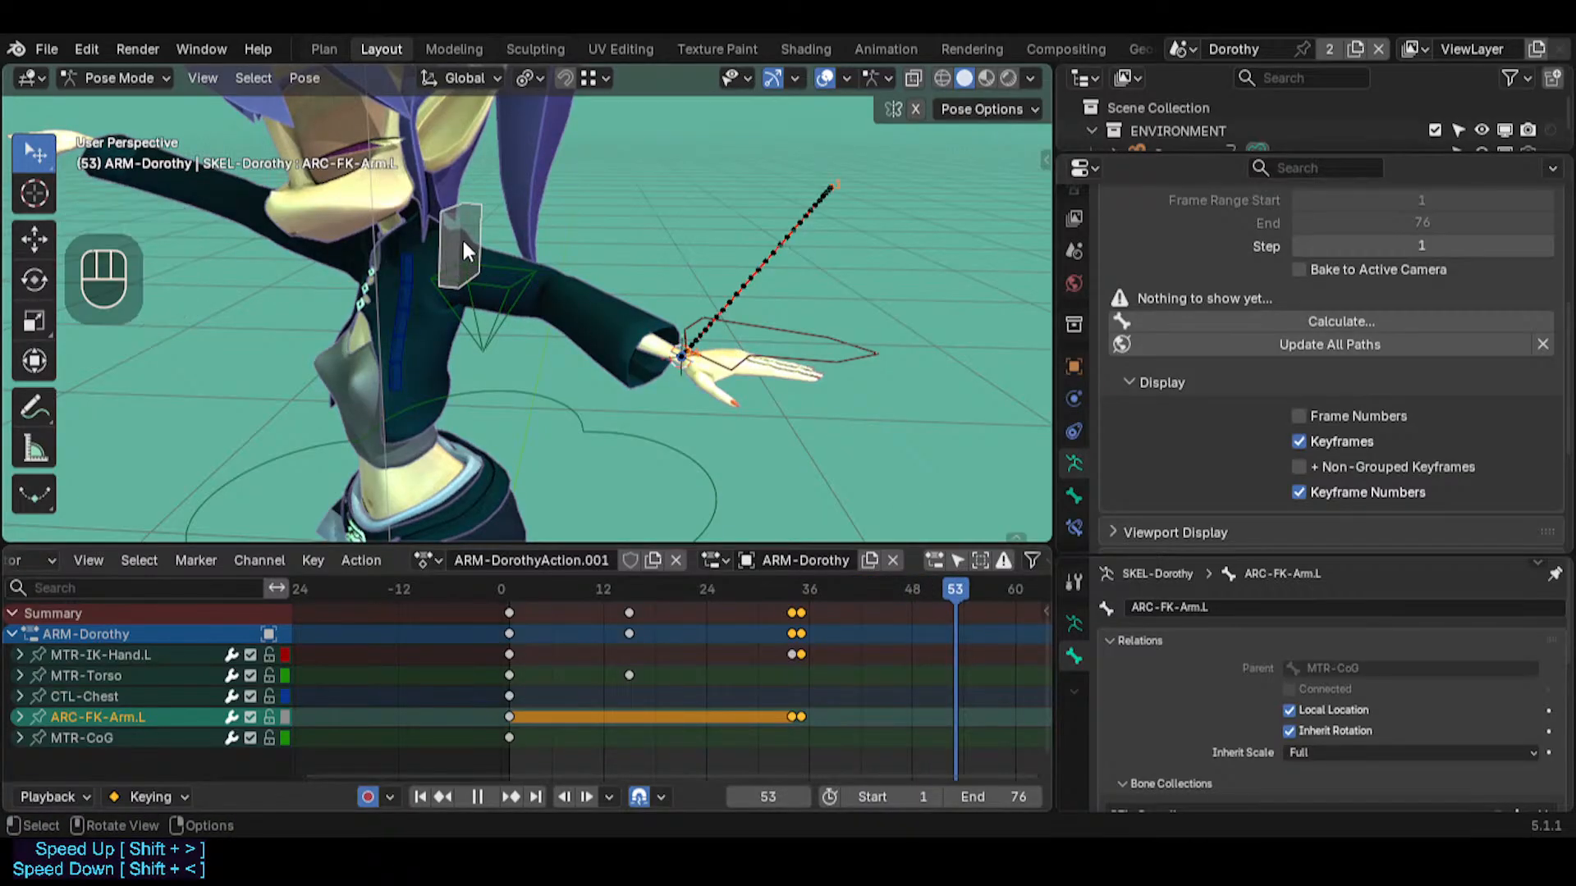
pyautogui.moveTo(789, 587); pyautogui.dragTo(799, 590)
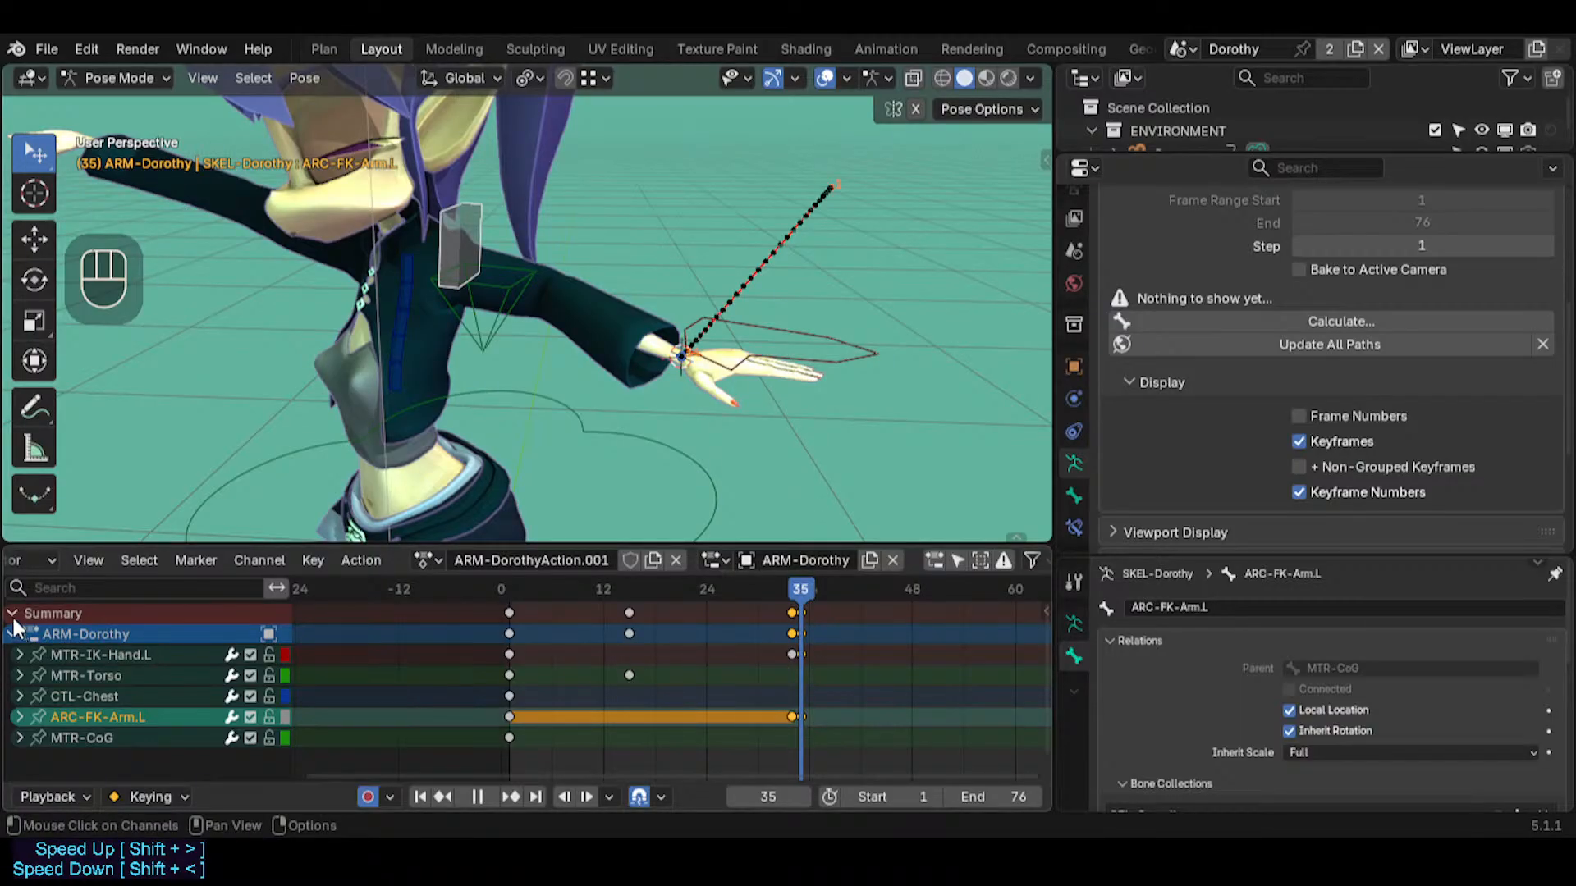
# Deselect all keyframes of the ARM-Dorothy action
pyautogui.hotkey('alt', 'a')
pyautogui.press('b')
pyautogui.moveTo(859, 608); pyautogui.dragTo(471, 641)
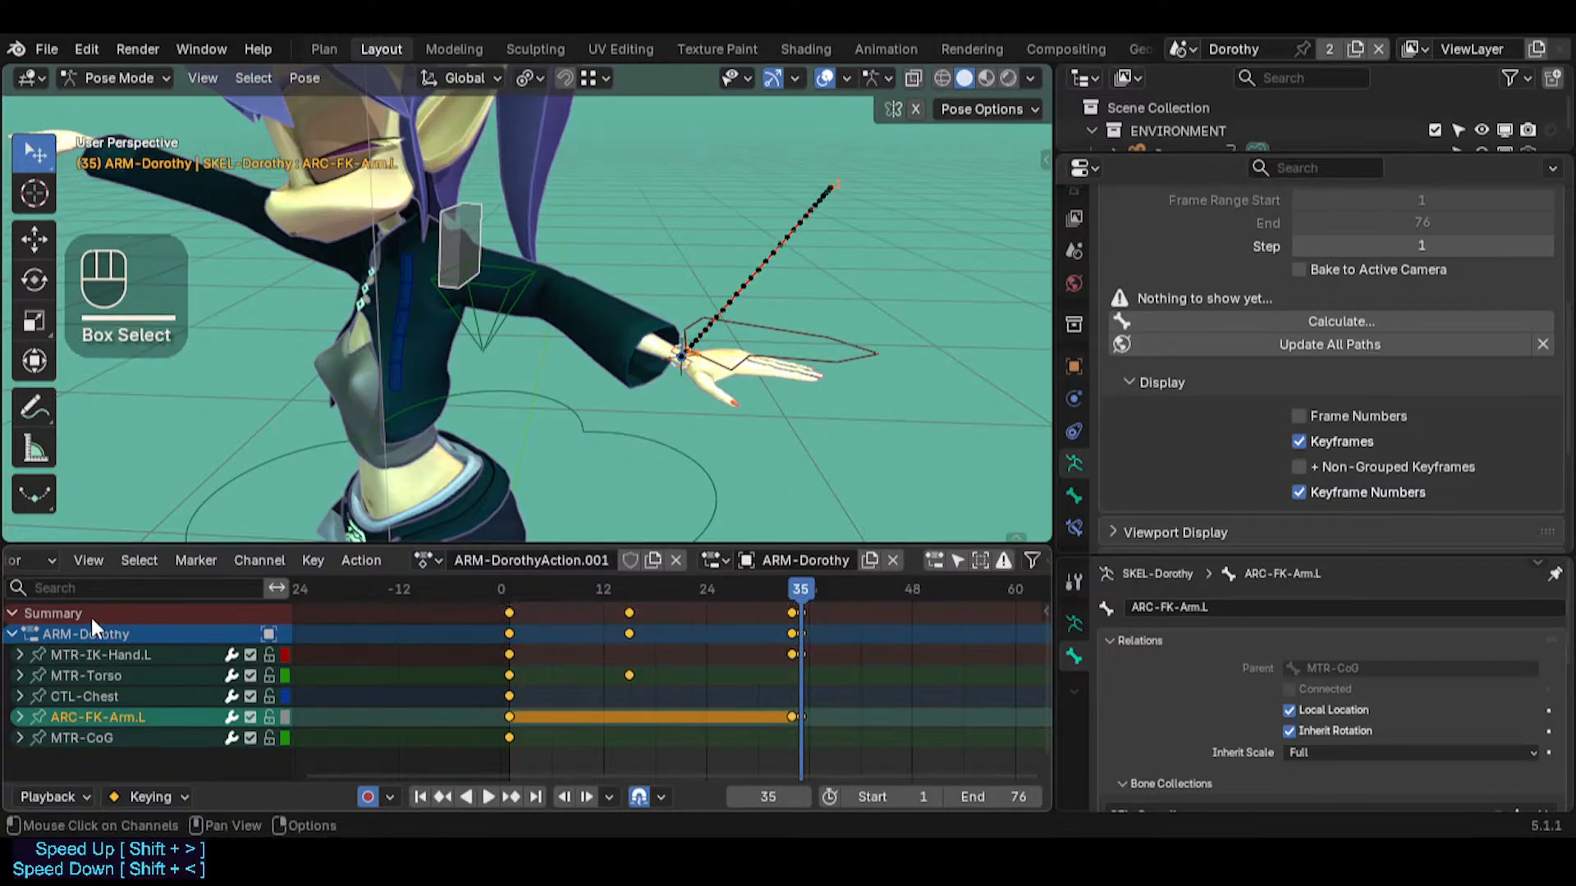
pyautogui.click(12, 633)
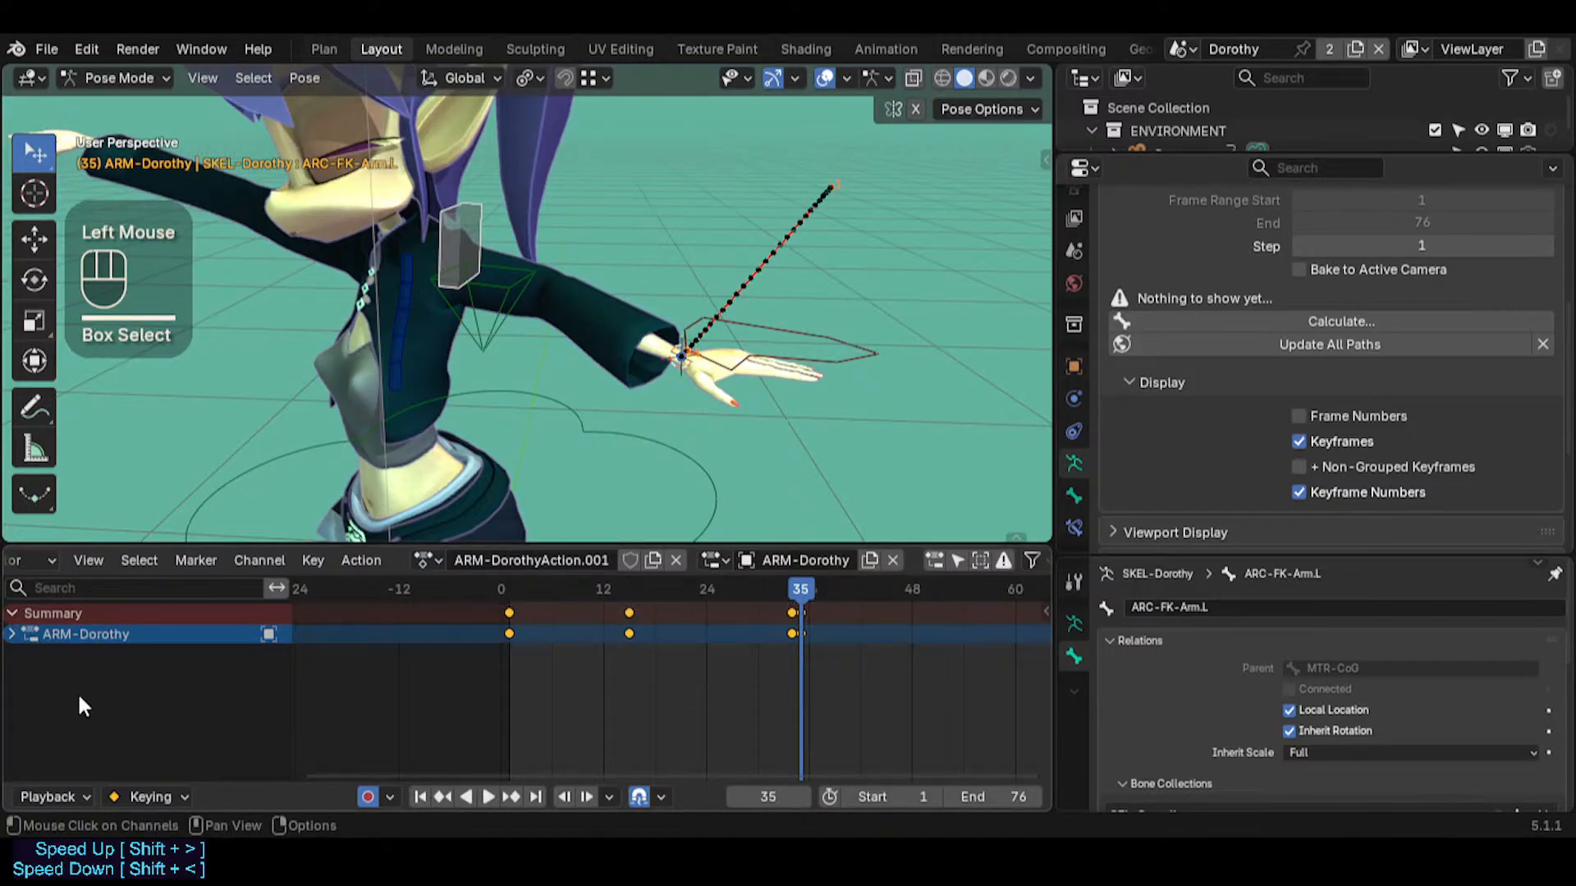
pyautogui.click(12, 634)
pyautogui.hotkey('alt', 'a')
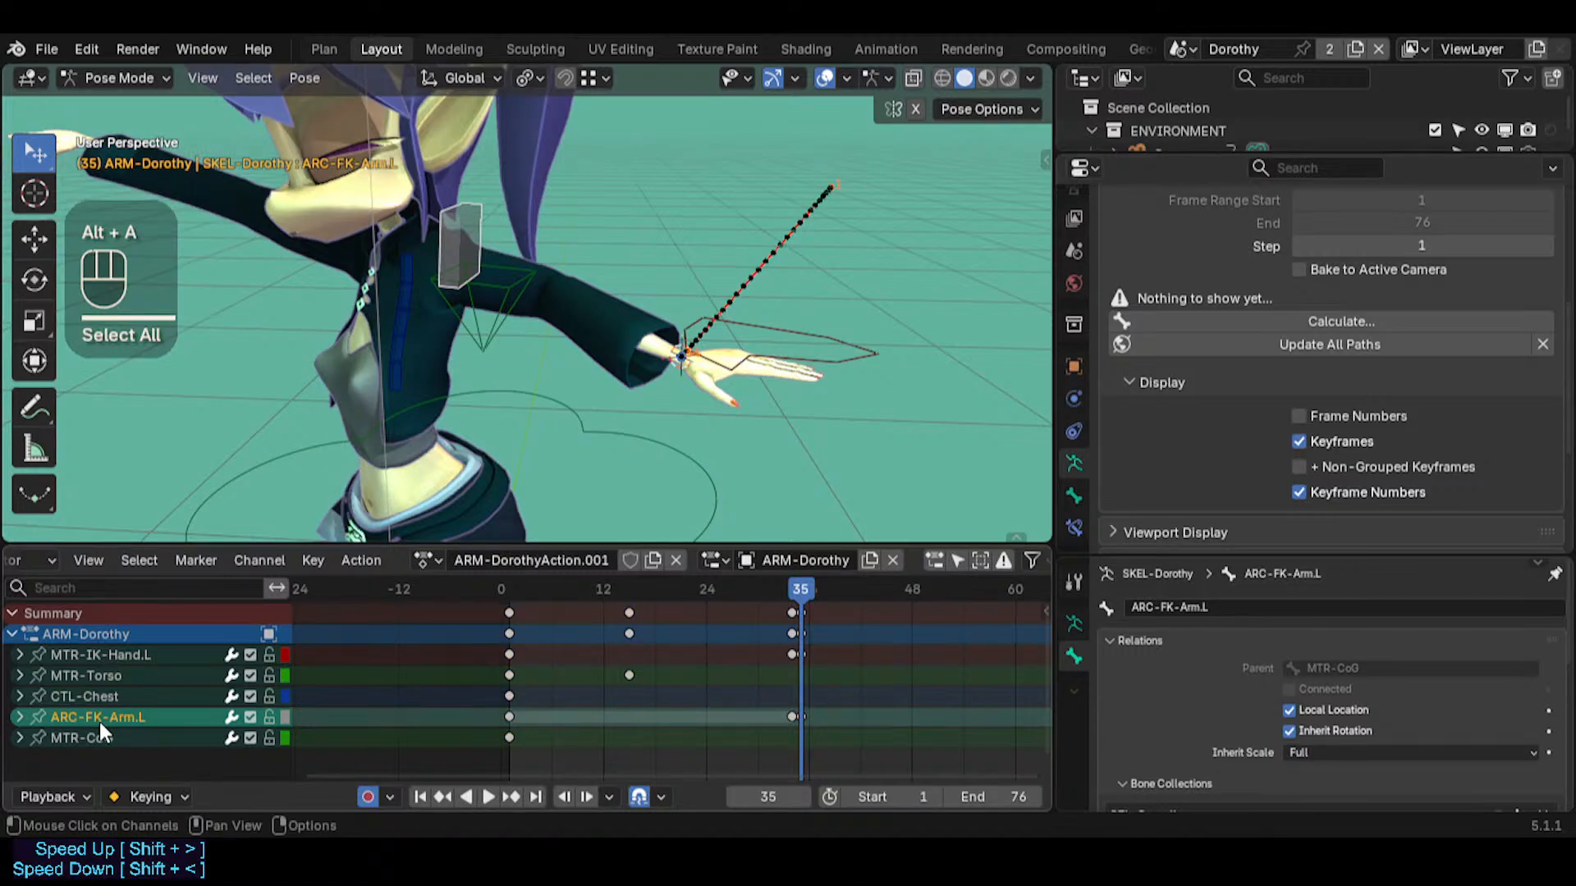
# Hide the MTR-CoG, MTR-Torso and CTL-Chest bones, go to frame 51 and select ARC-FK-Arm.L
pyautogui.click(598, 441)
pyautogui.press('h')
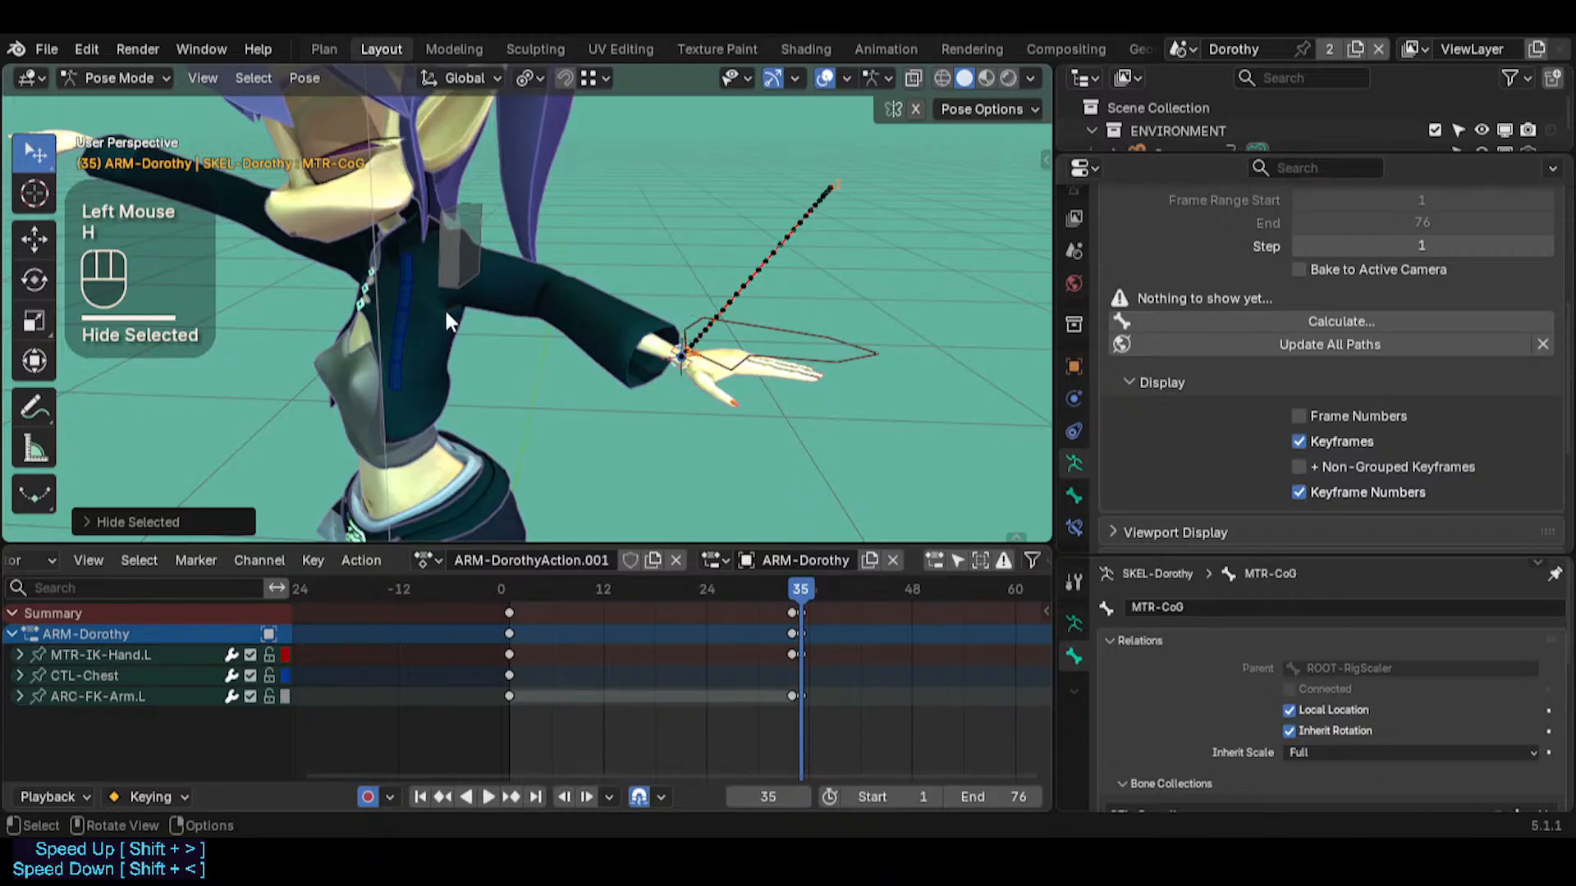
pyautogui.moveTo(806, 586); pyautogui.dragTo(927, 577)
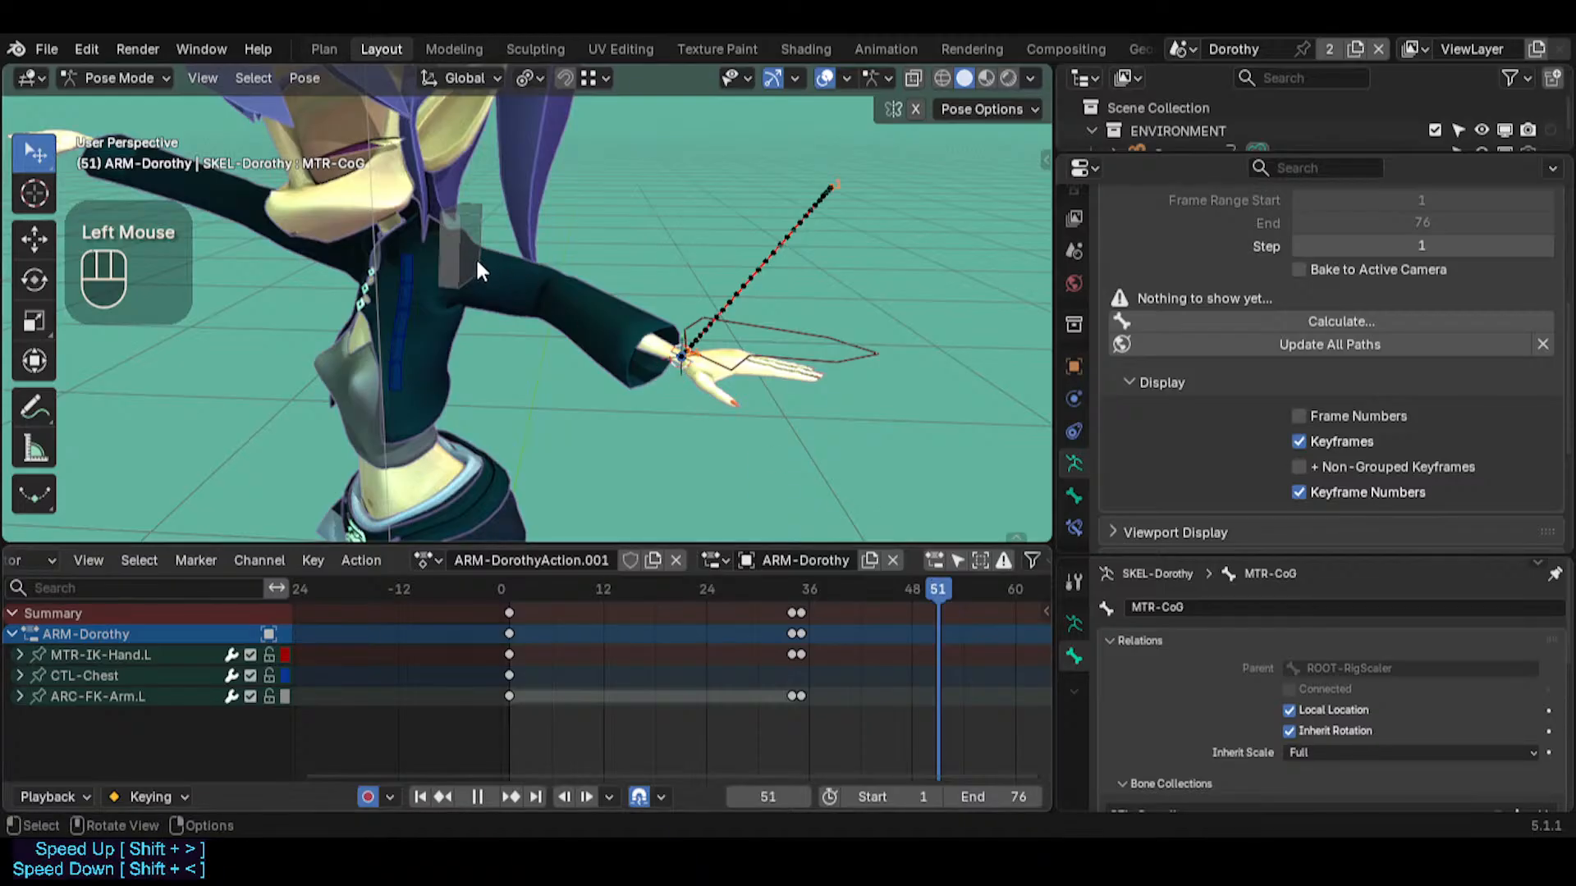
pyautogui.click(484, 263)
pyautogui.click(404, 328)
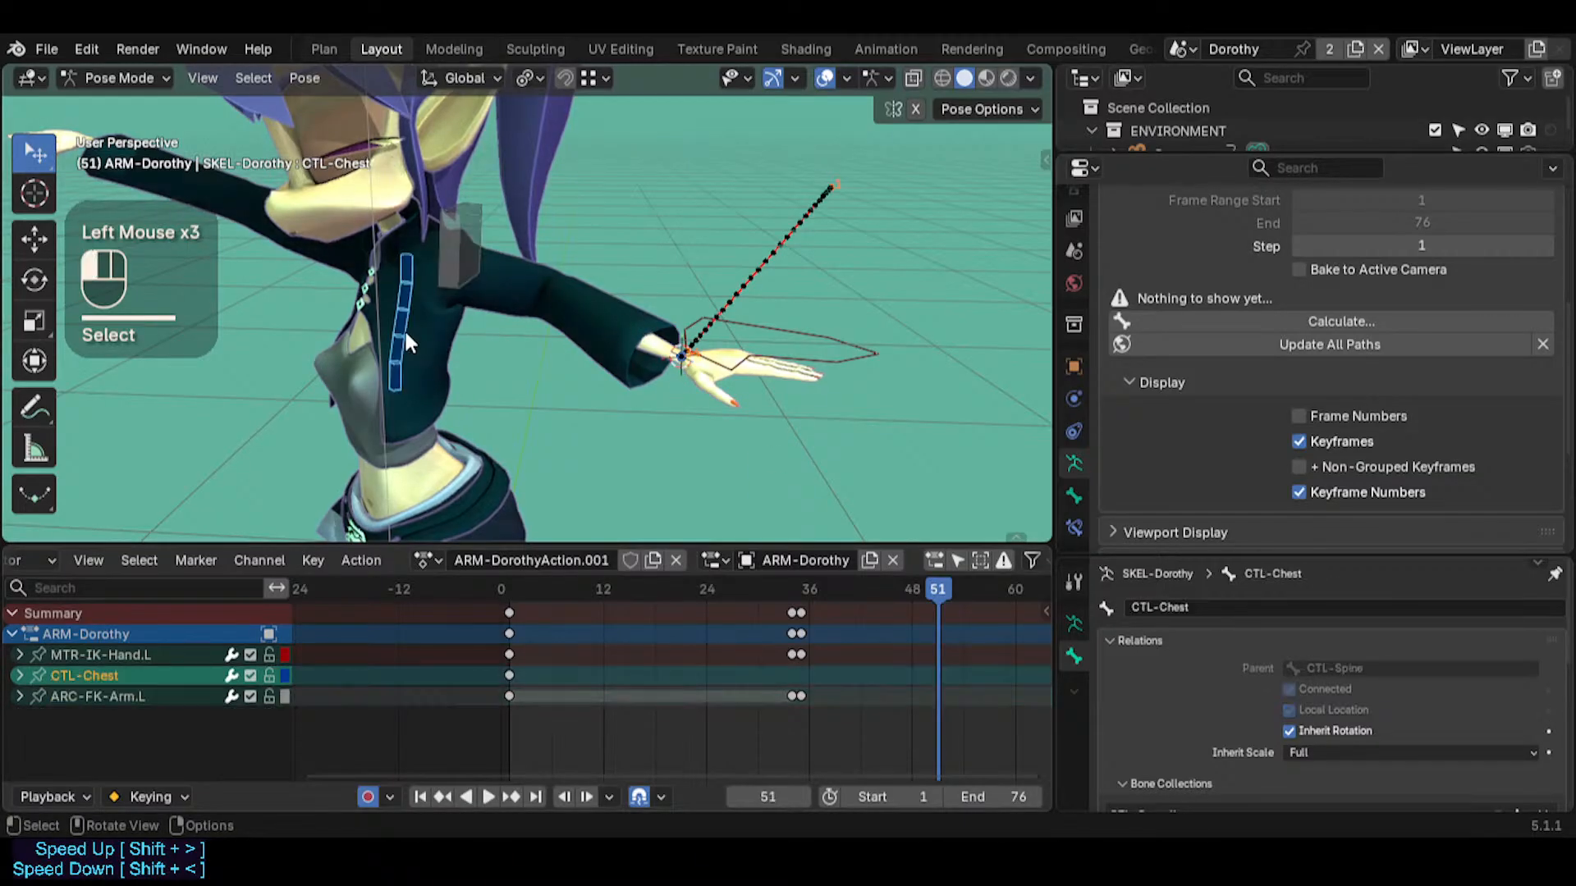
pyautogui.press('h')
pyautogui.click(530, 308)
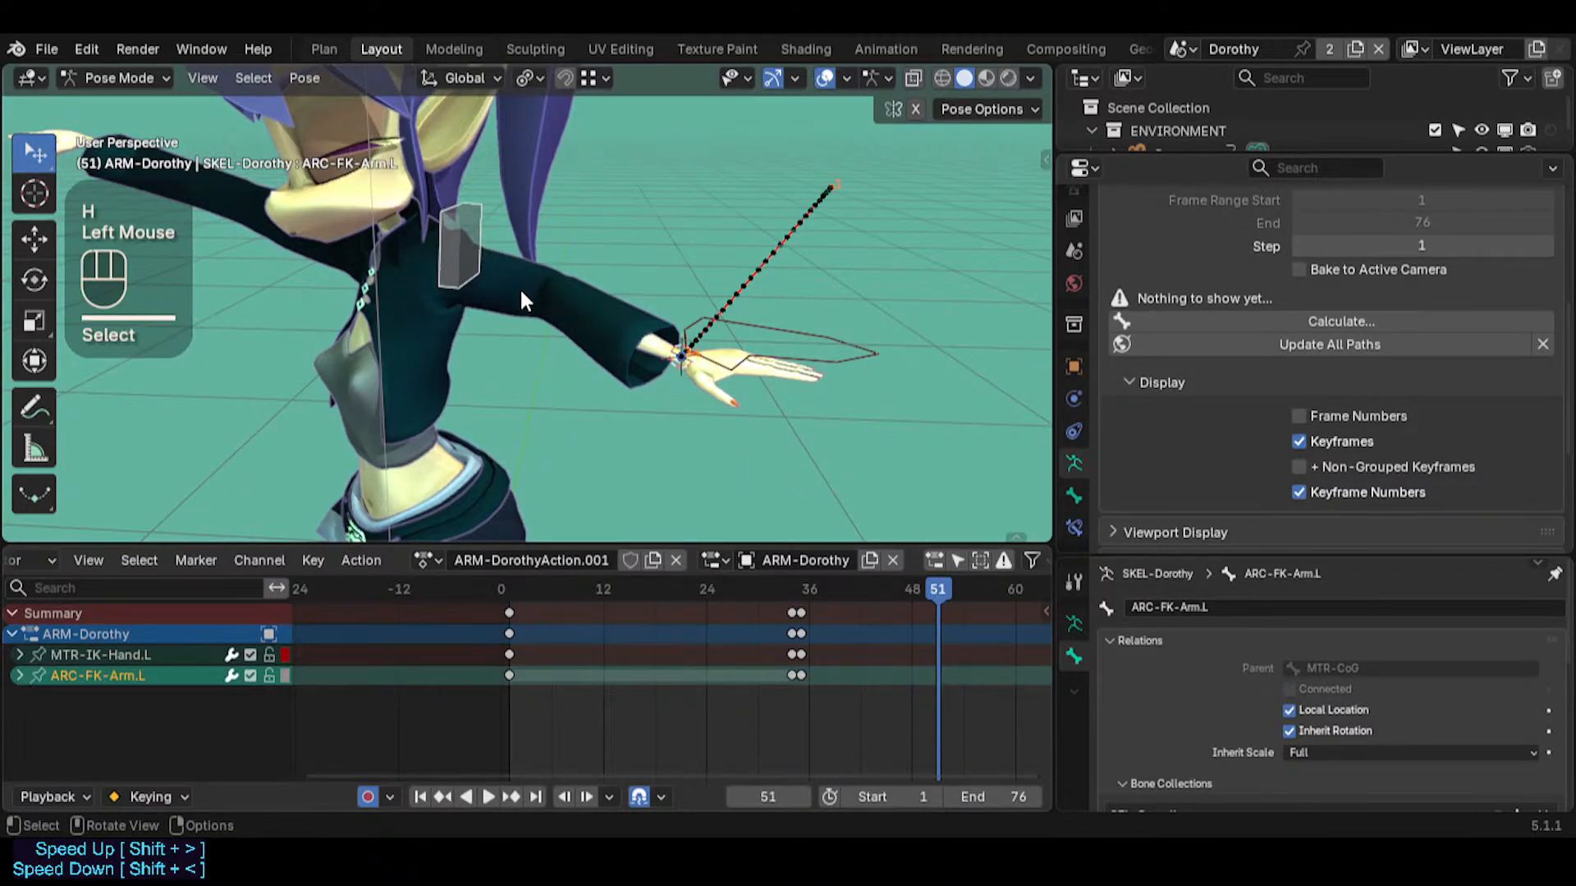
pyautogui.moveTo(578, 278); pyautogui.dragTo(747, 278, button='middle')
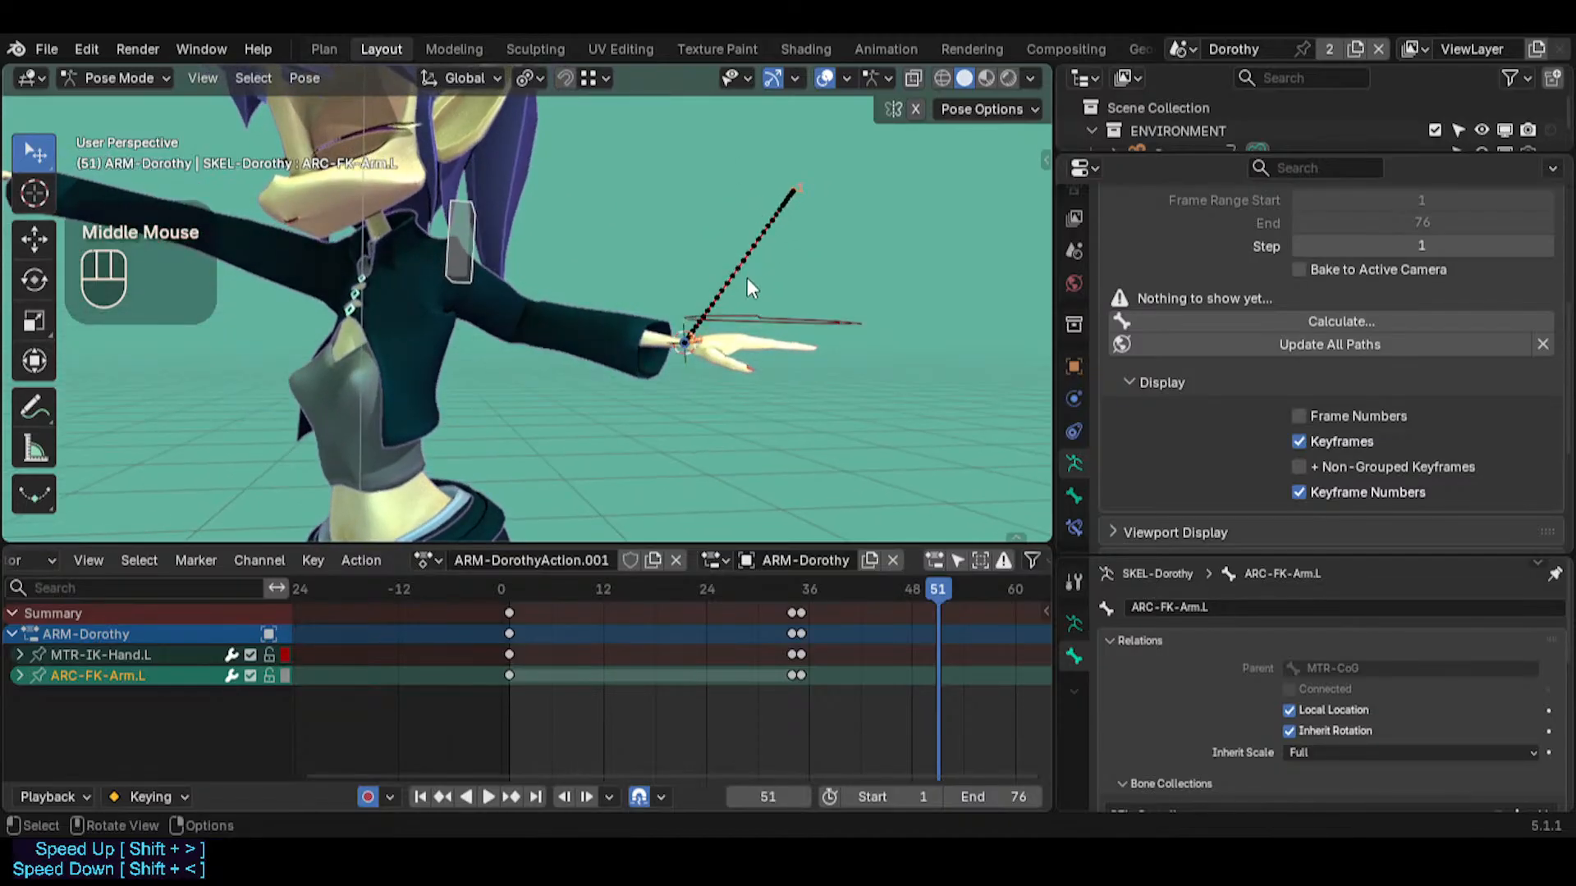
pyautogui.press('r')
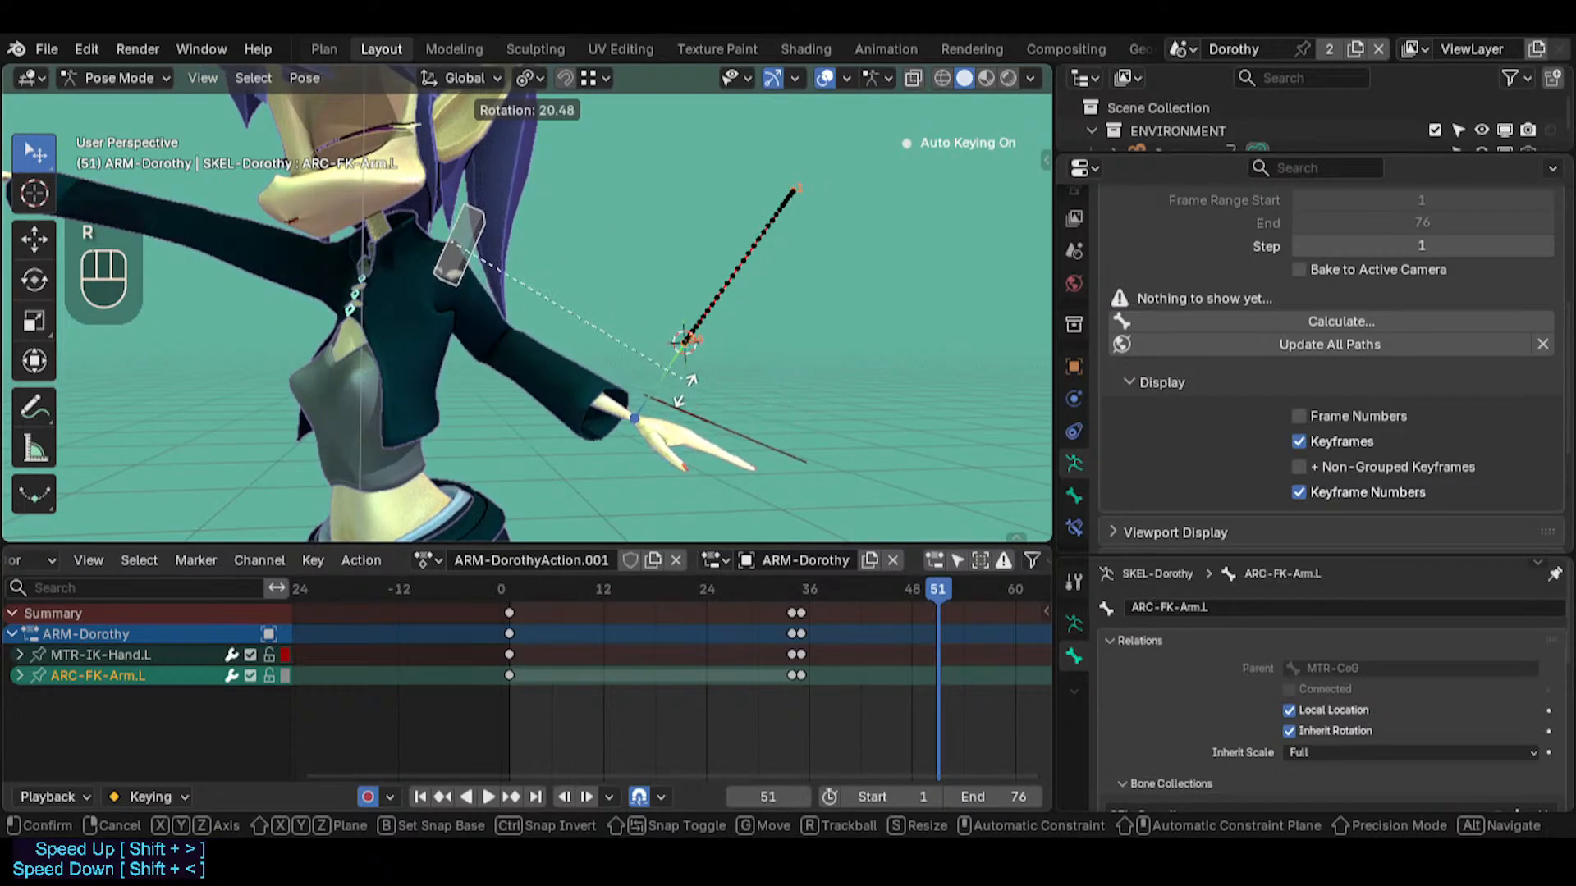
pyautogui.press('r')
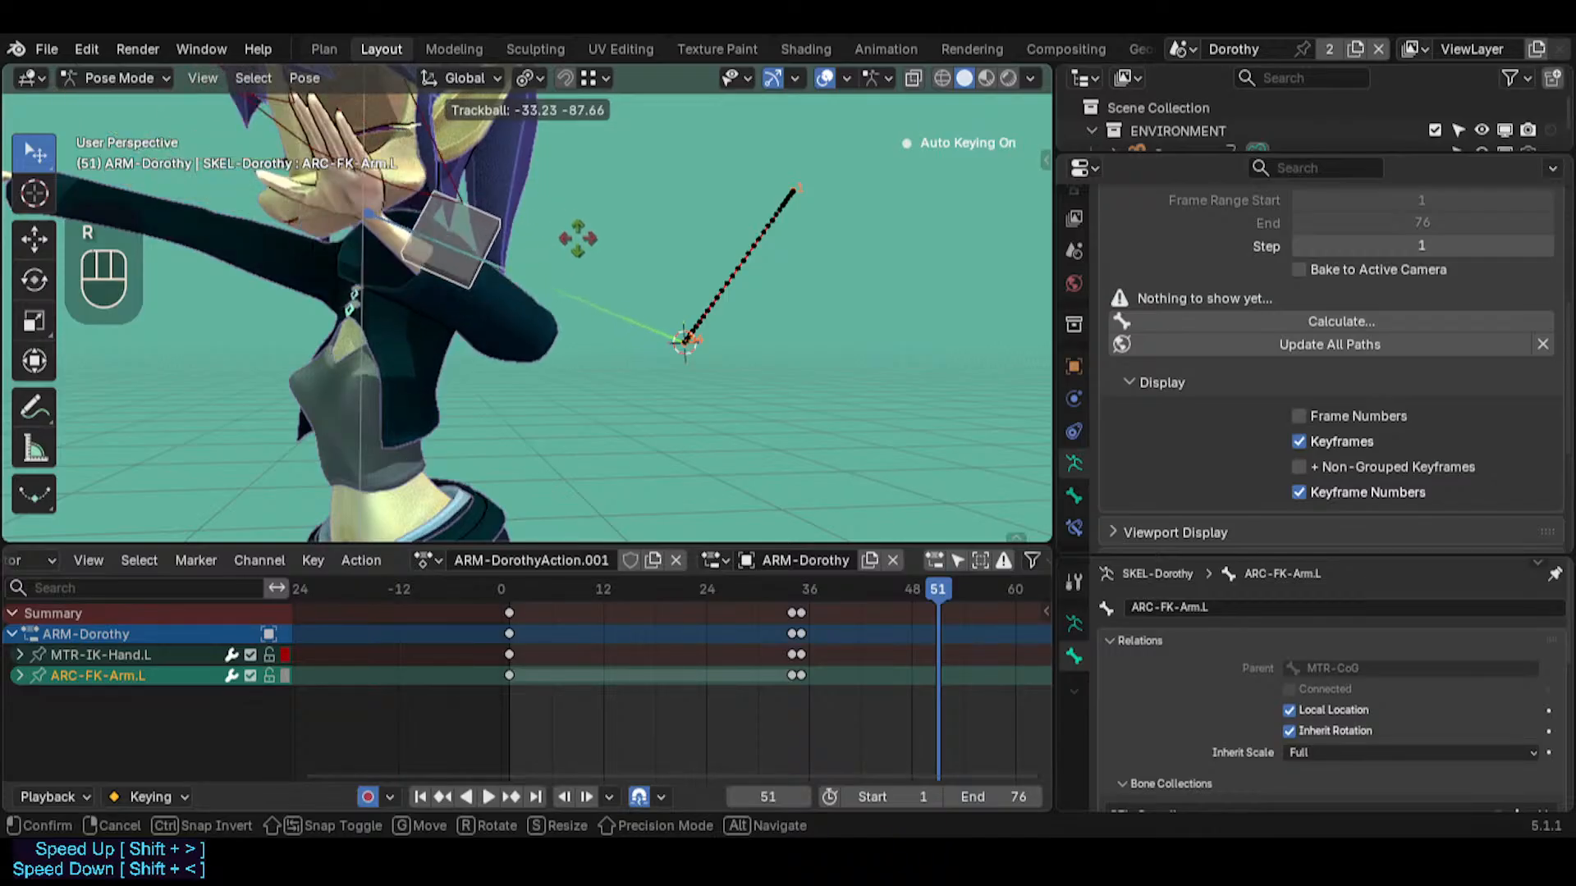
pyautogui.press('x')
pyautogui.press('Escape')
pyautogui.press('r')
pyautogui.press('x')
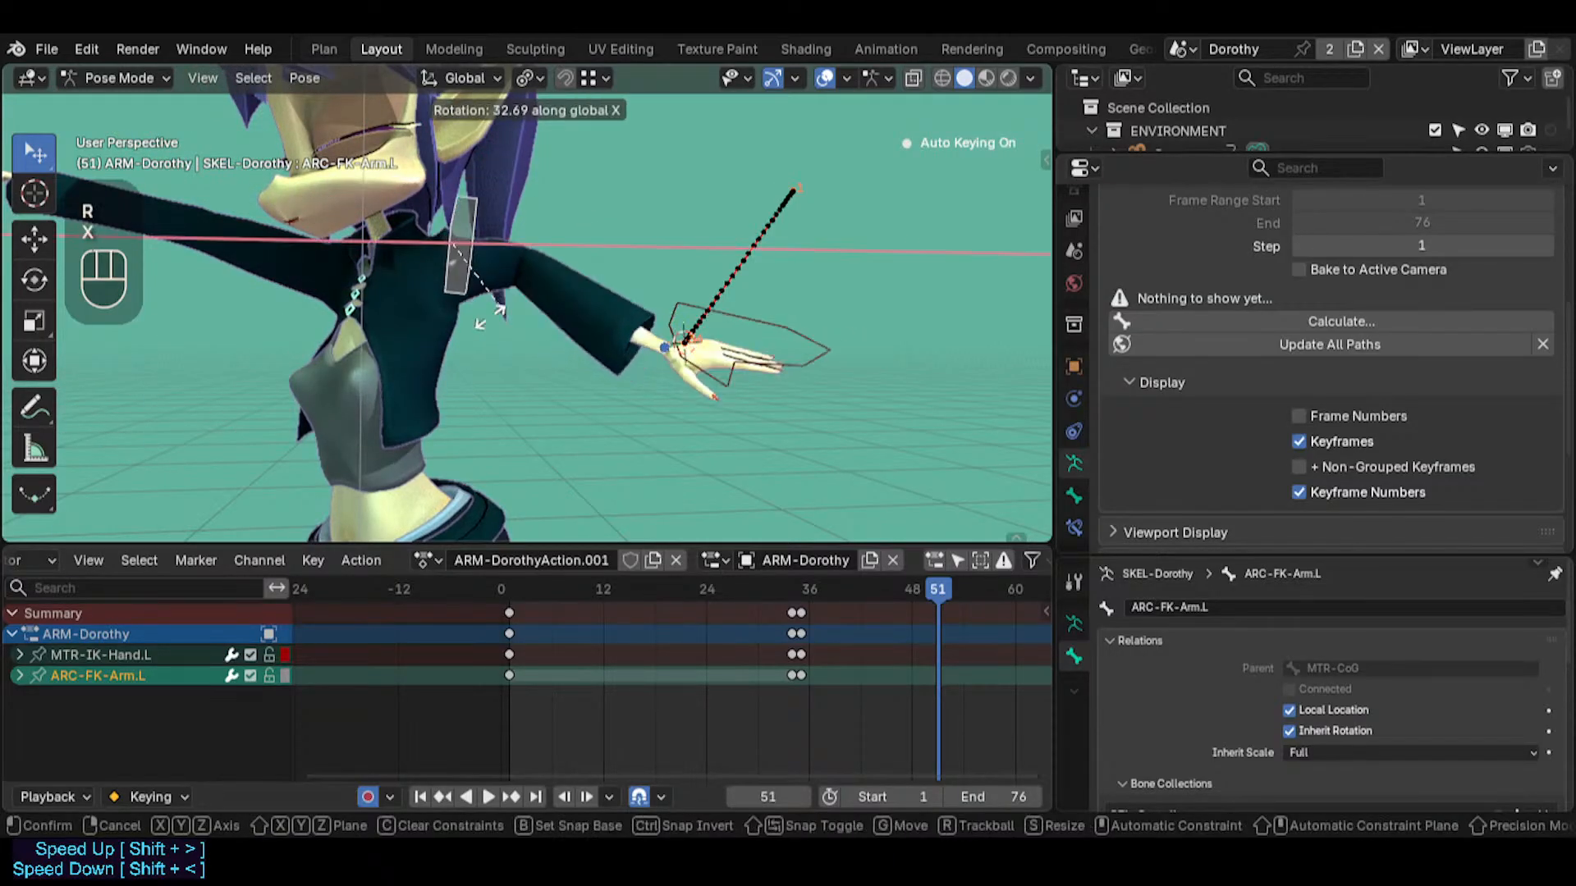
pyautogui.press('z')
pyautogui.press('y')
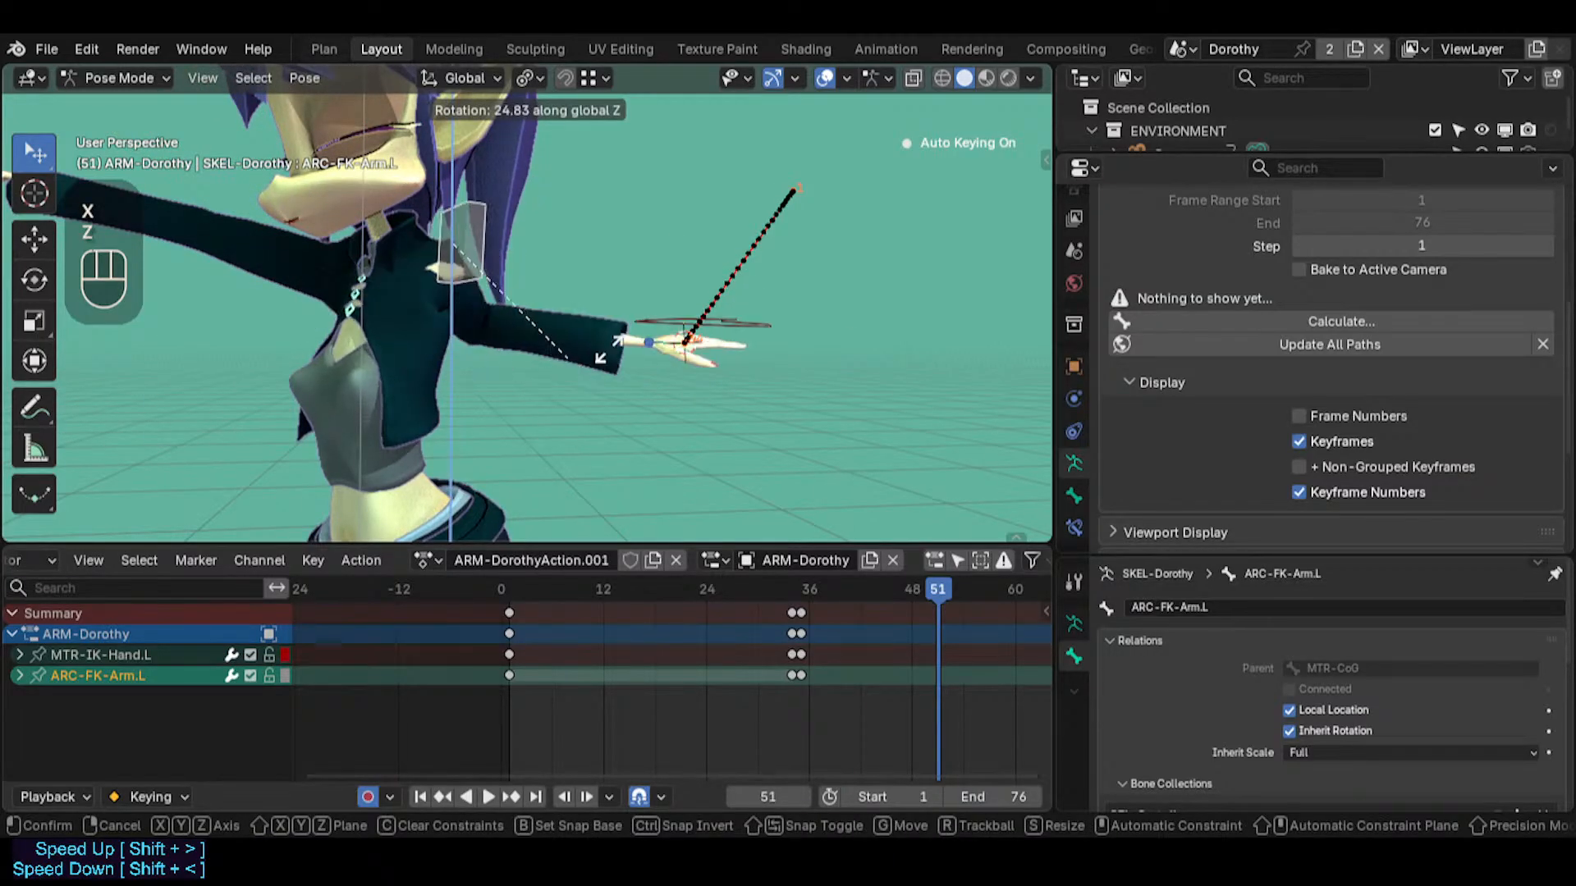
pyautogui.press('Escape')
# Rotate ARC-FK-Arm.L by about -78° around its local Z axis at frame 51, swinging the arm across the body
pyautogui.moveTo(574, 351); pyautogui.dragTo(460, 378, button='middle')
pyautogui.press('r')
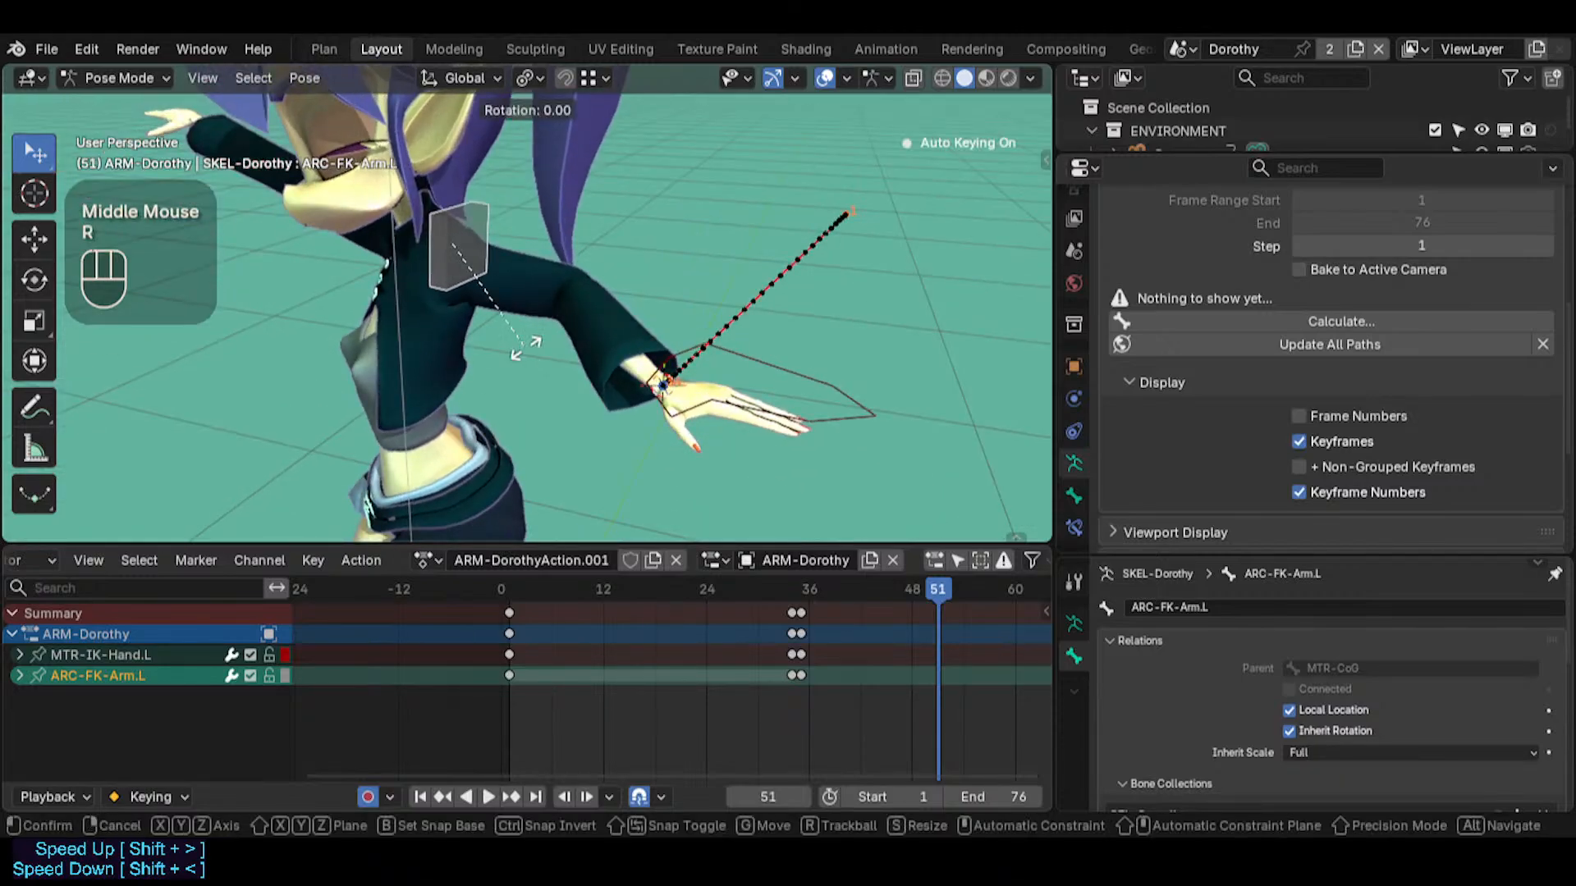
pyautogui.press('z')
pyautogui.press('z')
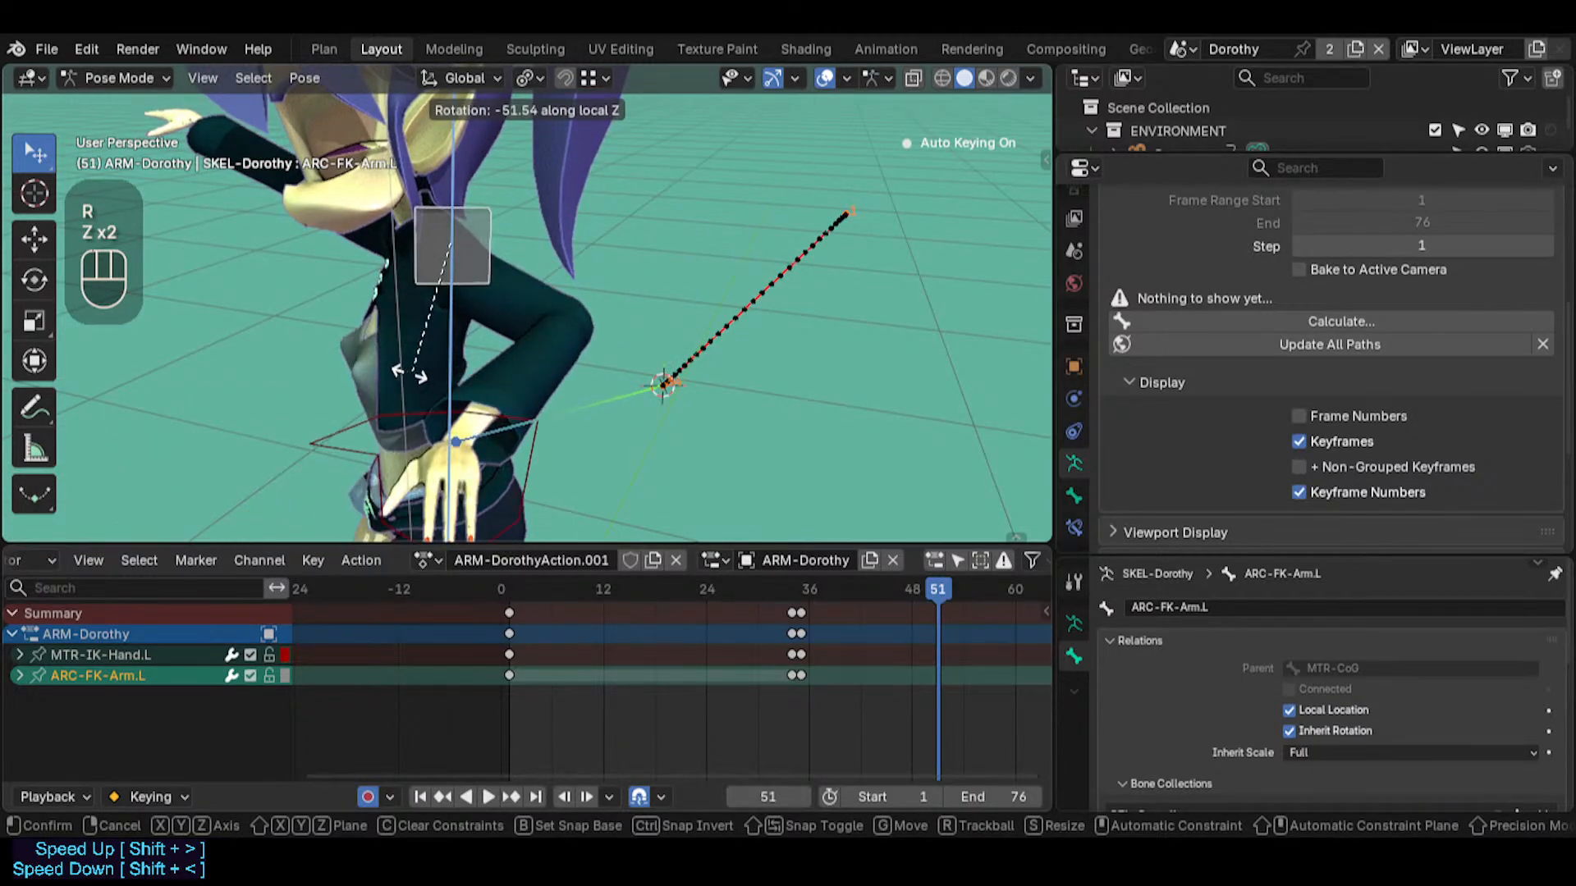
pyautogui.click(343, 357)
# Examine the hand's motion path from several viewpoints and scrub around frame 51
pyautogui.moveTo(602, 279); pyautogui.dragTo(685, 414, button='middle')
pyautogui.hotkey('shift', '`')
pyautogui.press('w')
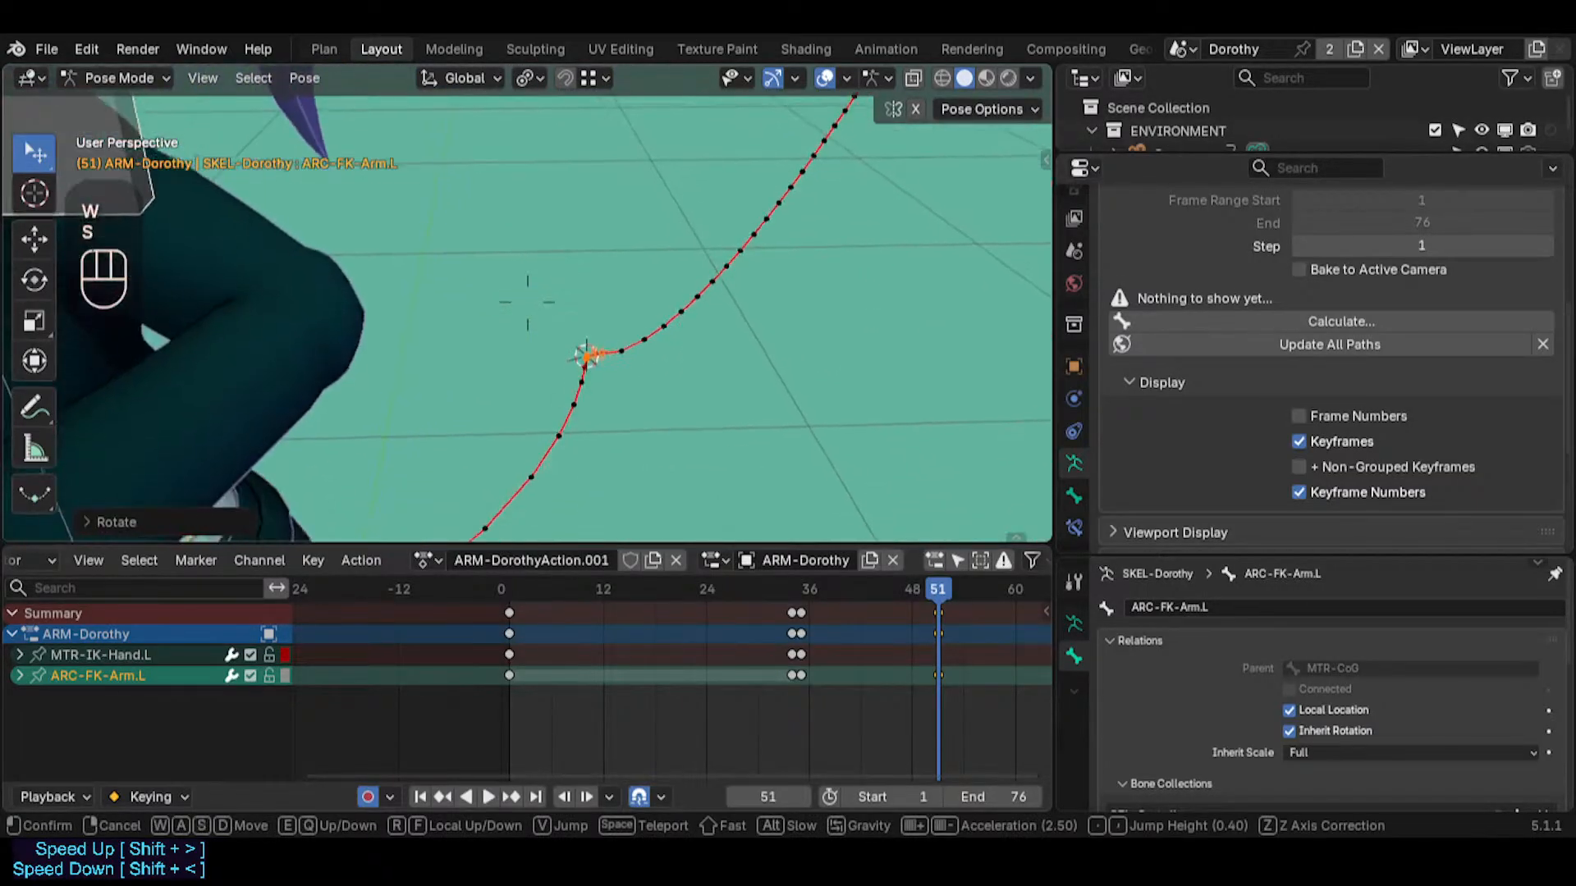
pyautogui.press('s')
pyautogui.press('s')
pyautogui.press('a')
pyautogui.press('d')
pyautogui.press('w')
pyautogui.press('s')
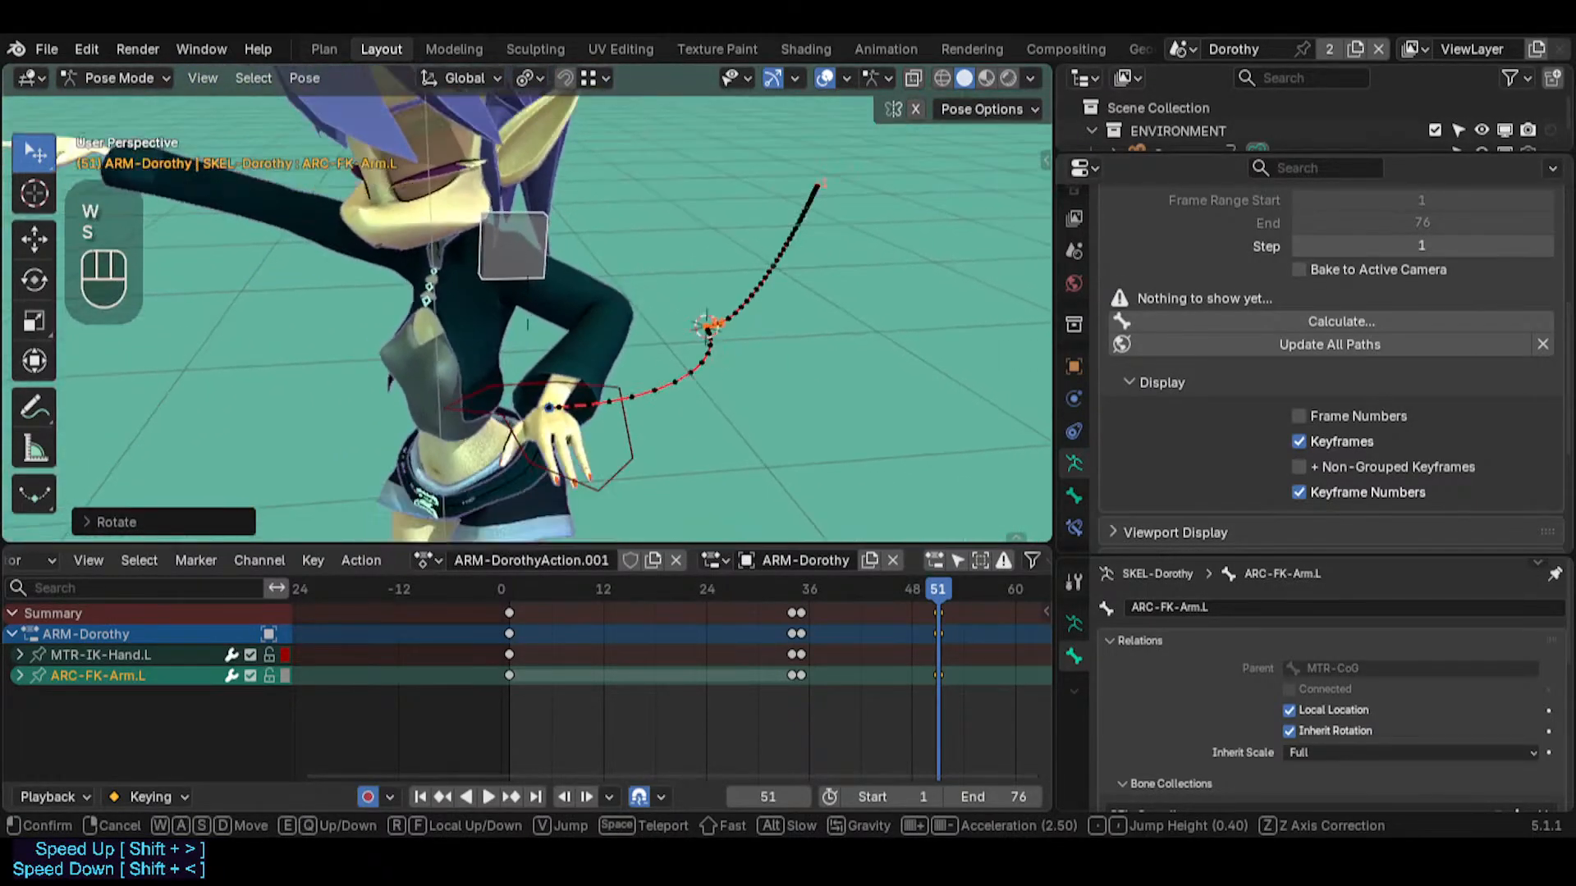
pyautogui.click(835, 536)
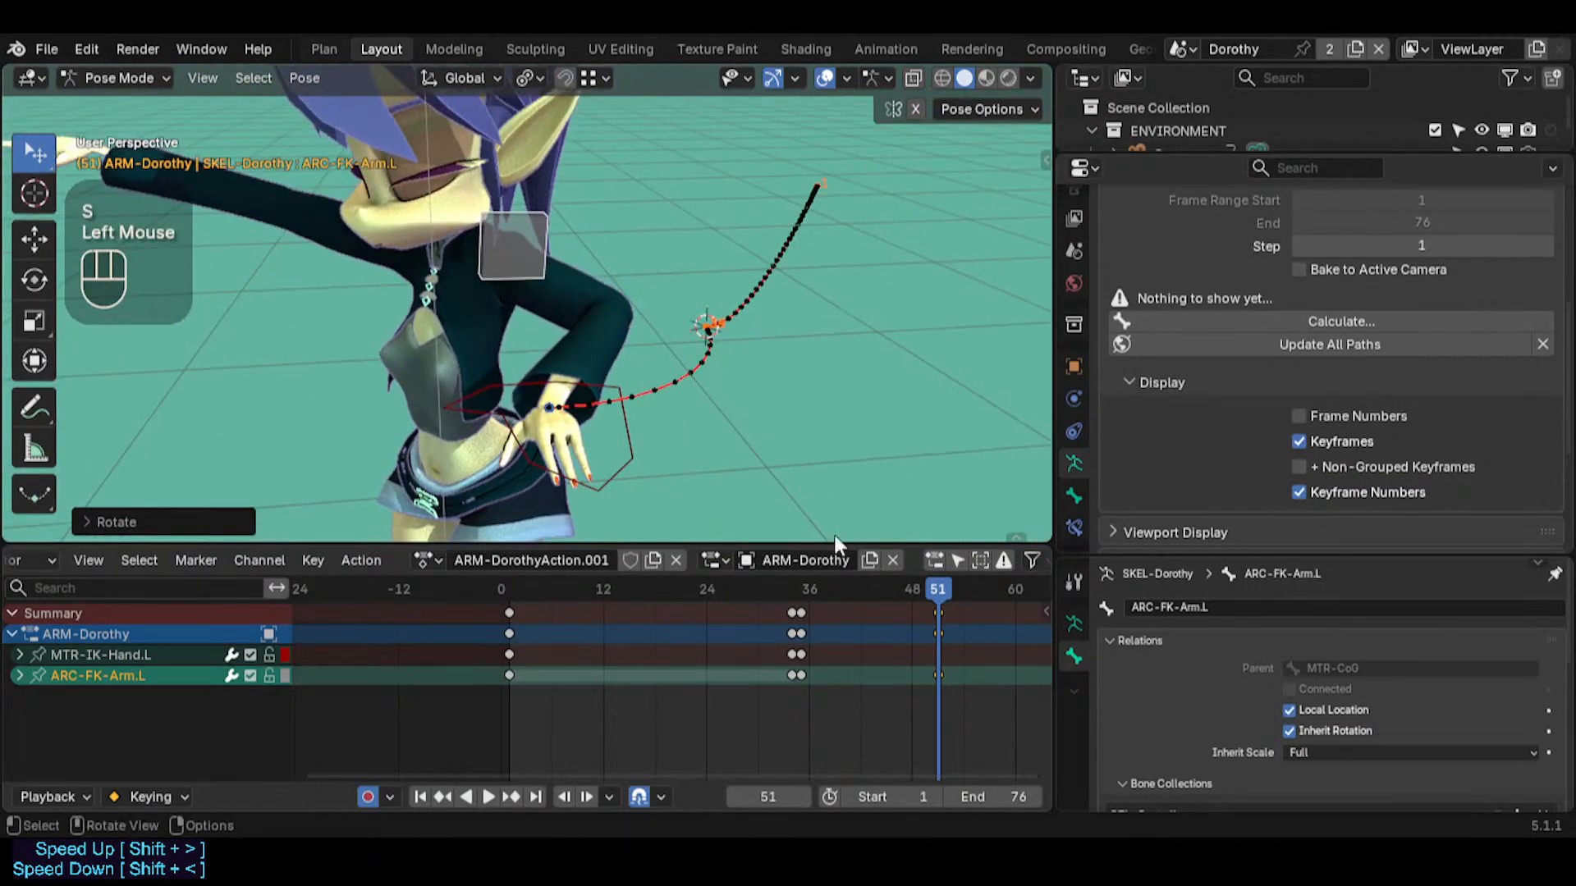
pyautogui.doubleClick(927, 585)
pyautogui.moveTo(917, 589); pyautogui.dragTo(939, 614)
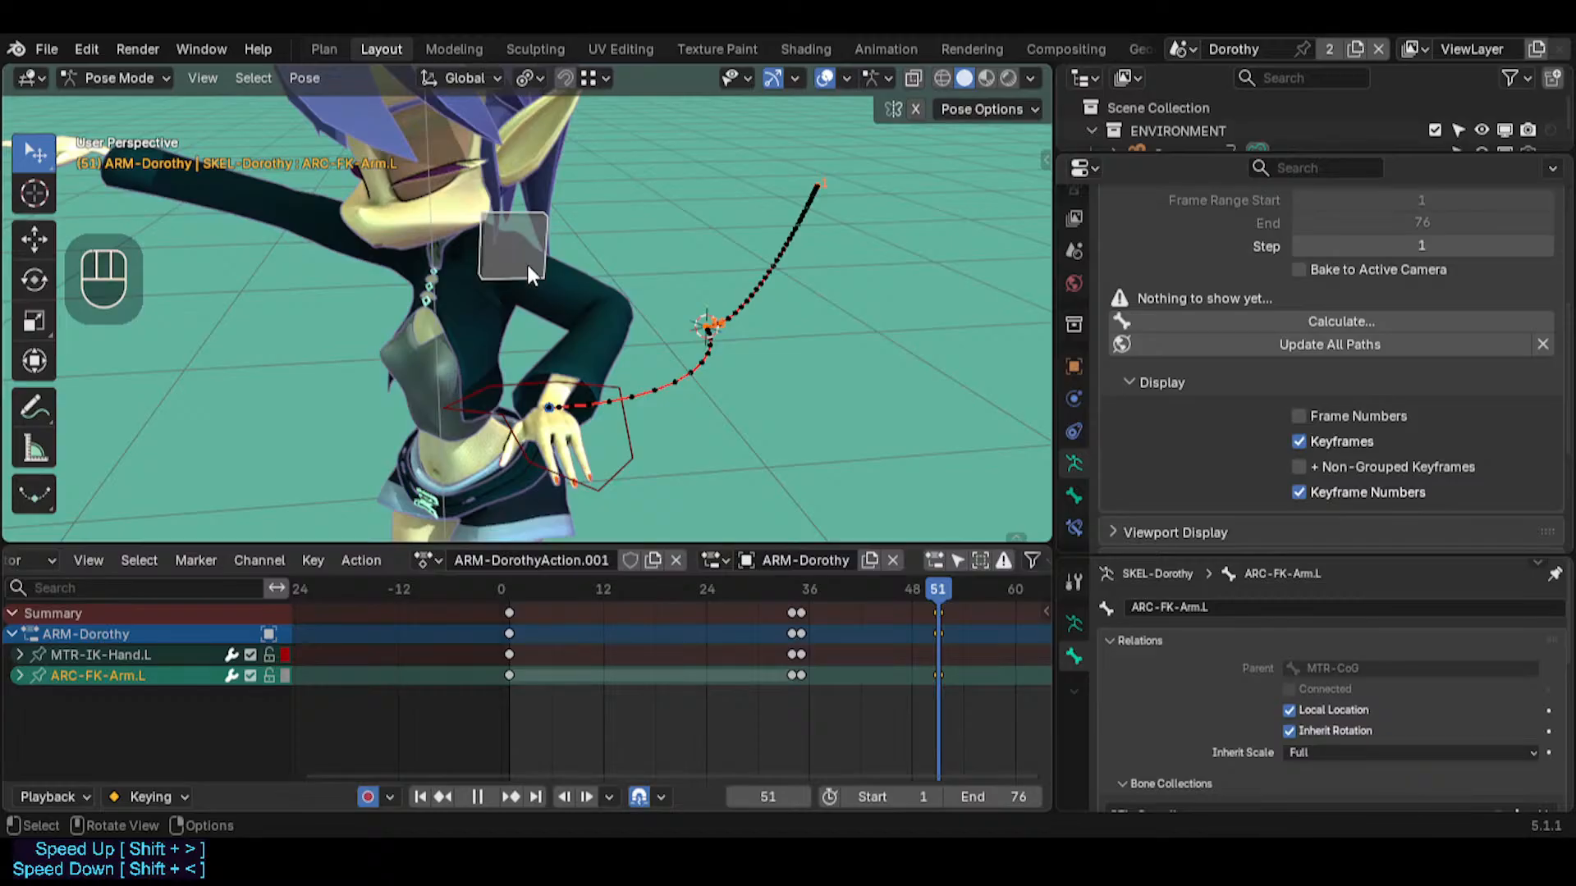
# Raise the MTR-IK-Hand.L bone above the hip at frame 51 and trackball-rotate it
pyautogui.keyDown('shift'); pyautogui.moveTo(855, 648); pyautogui.dragTo(758, 606, button='middle'); pyautogui.keyUp('shift')
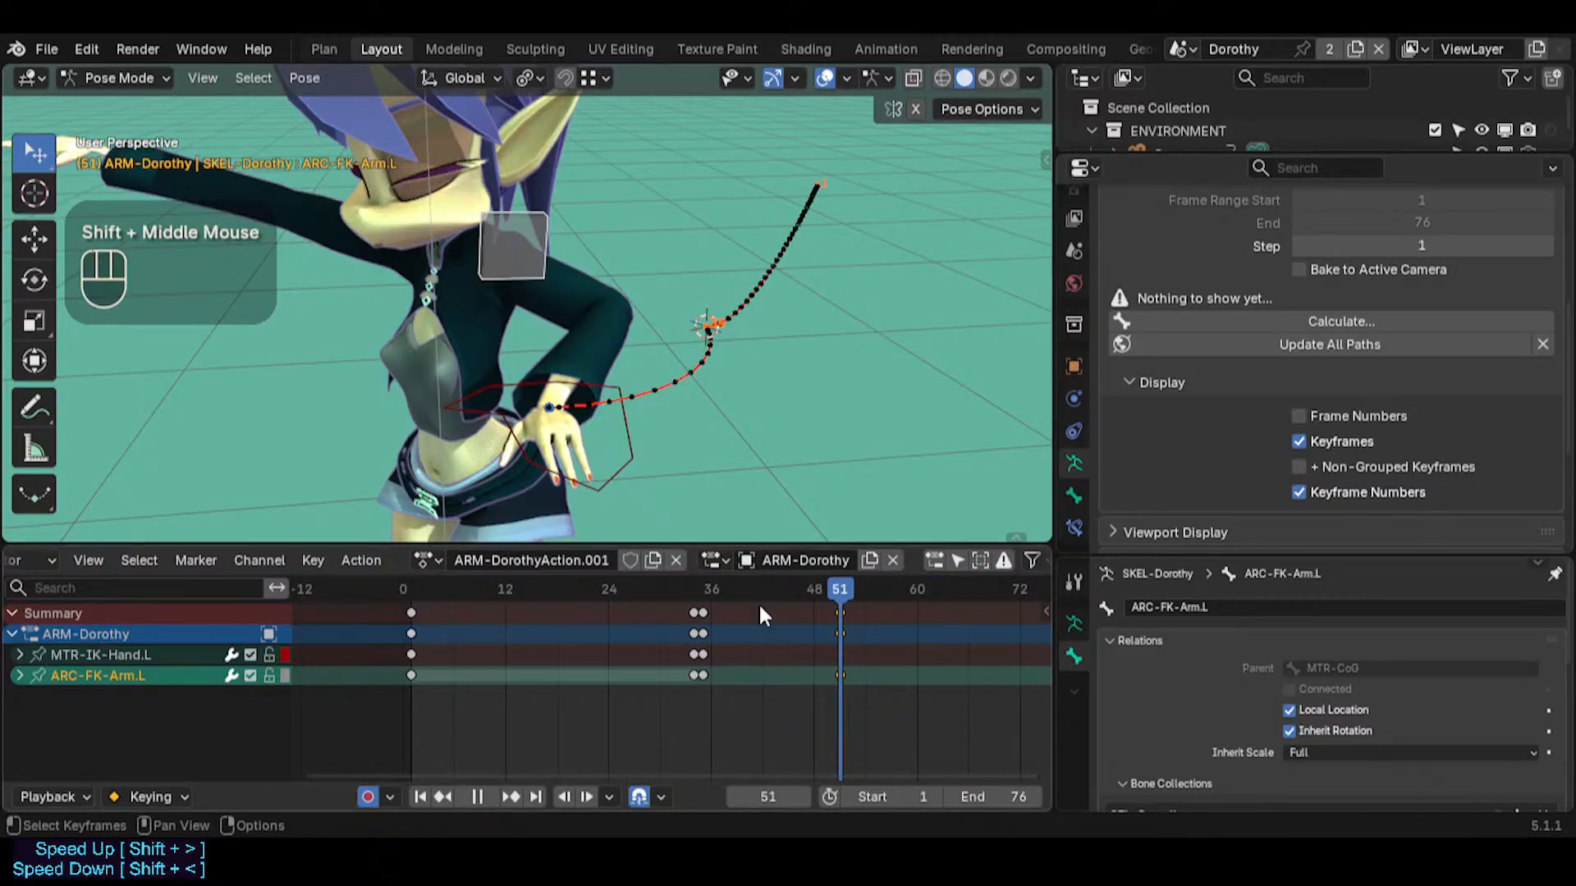
pyautogui.click(630, 453)
pyautogui.press('g')
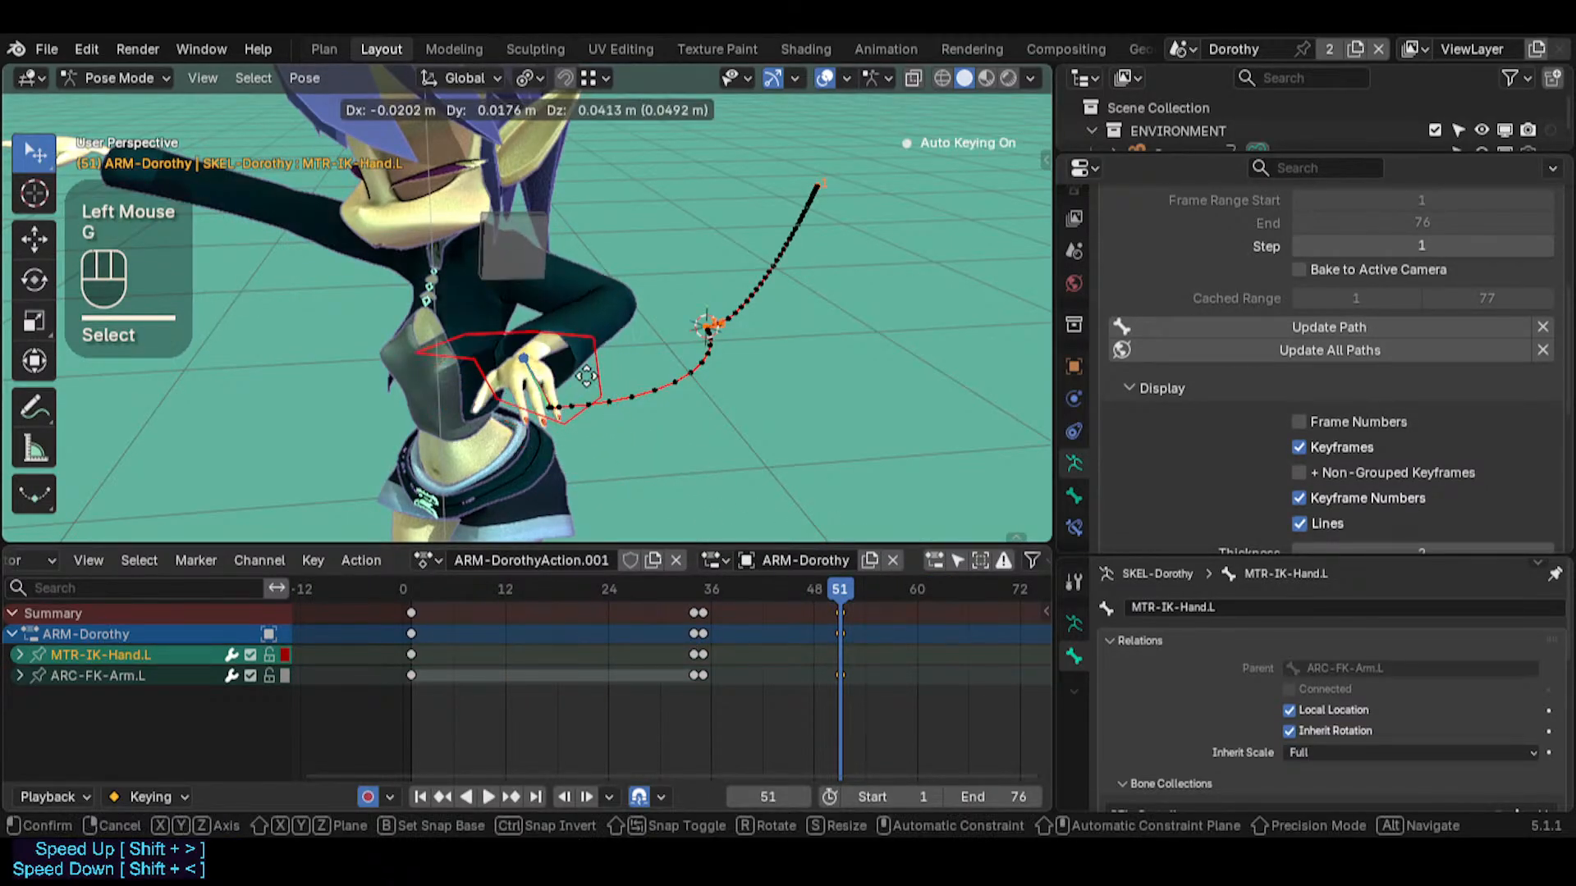
pyautogui.click(629, 382)
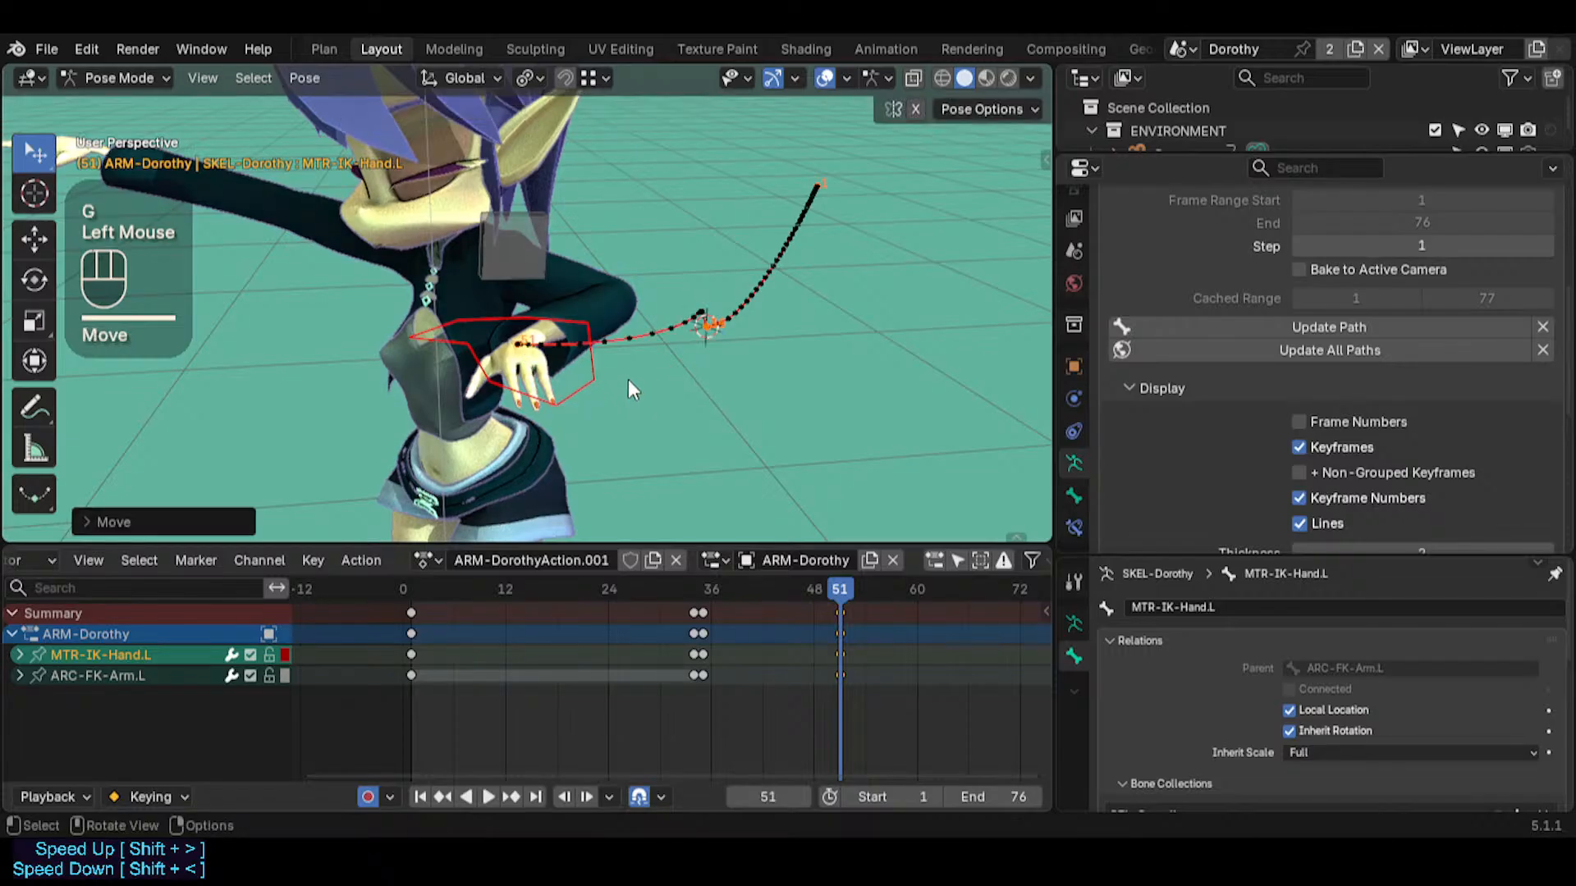
pyautogui.press('r')
pyautogui.press('r')
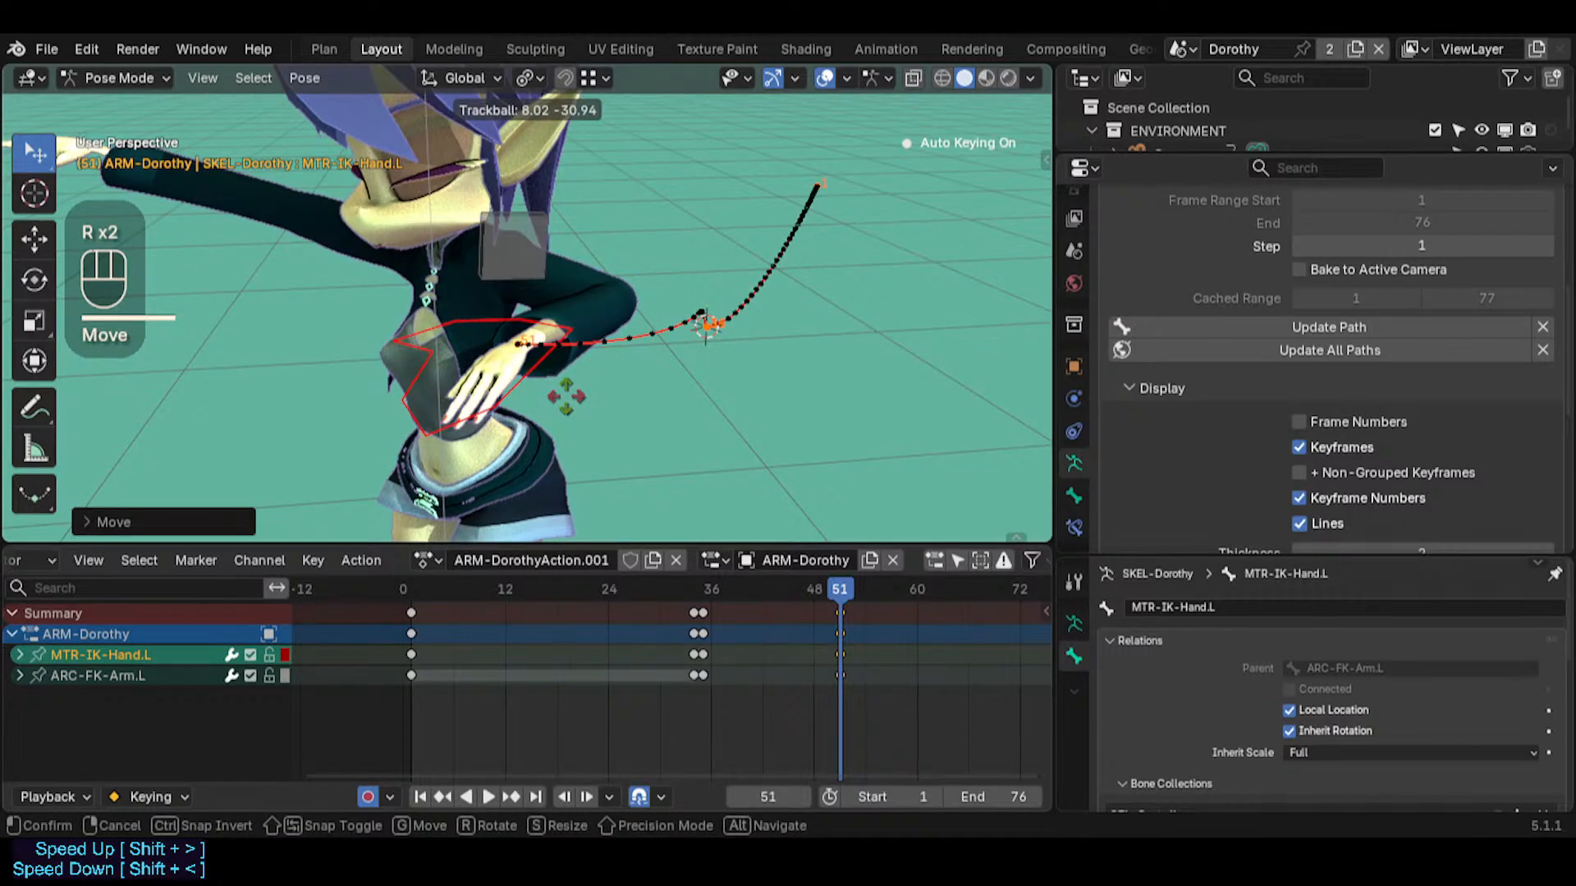
pyautogui.click(566, 397)
# Move MTR-IK-Hand.L up and away from the body to refine its pose at frame 51
pyautogui.moveTo(566, 398); pyautogui.dragTo(491, 446, button='middle')
pyautogui.press('g')
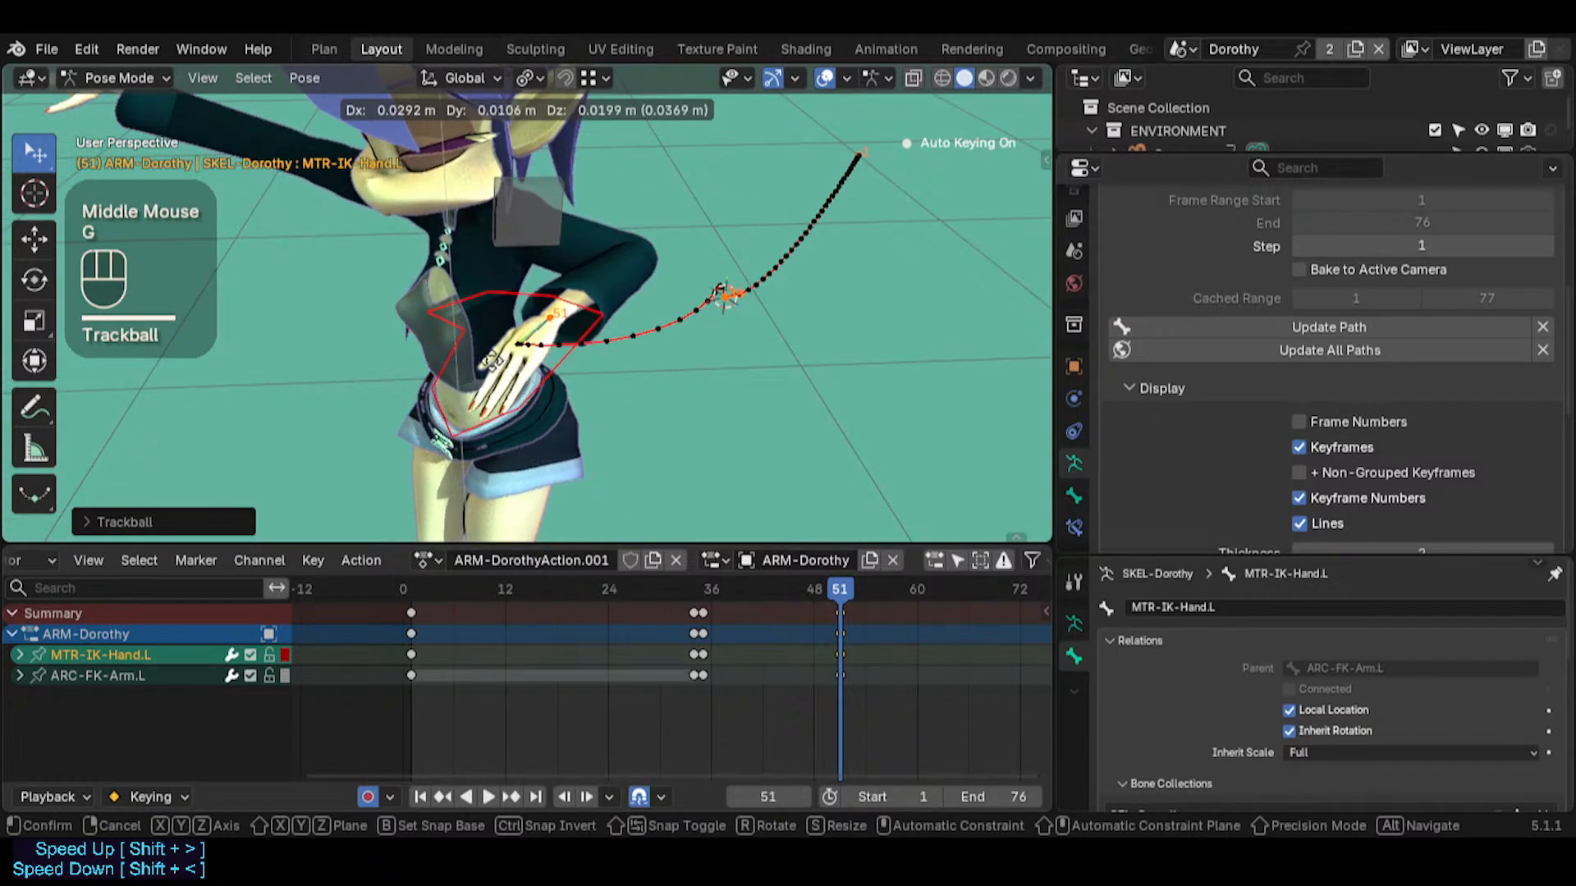
pyautogui.click(468, 324)
pyautogui.moveTo(468, 324); pyautogui.dragTo(470, 405, button='middle')
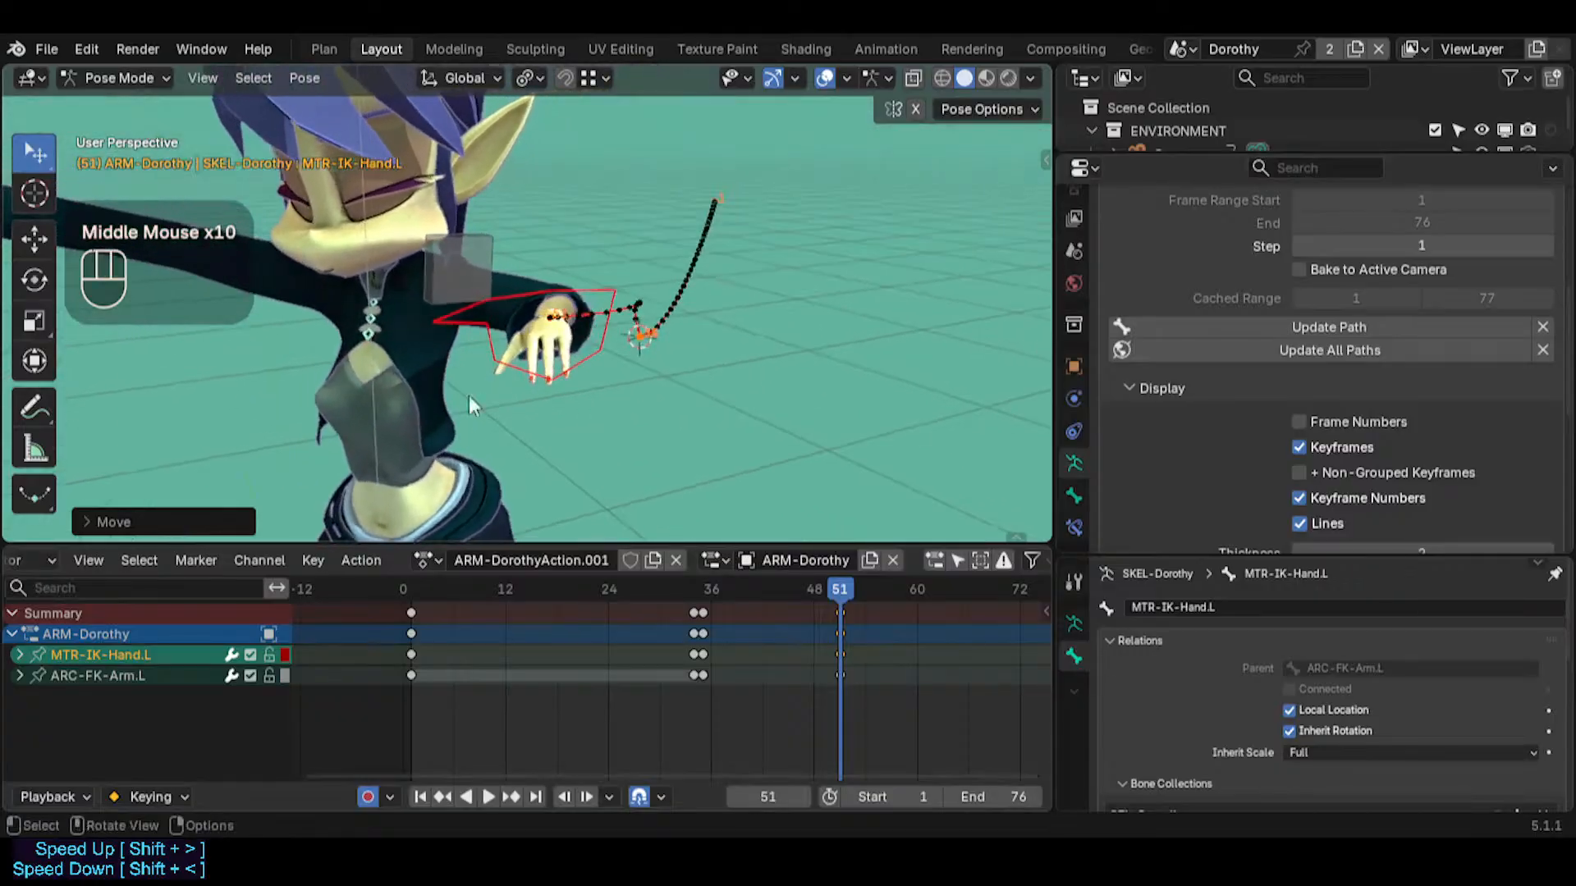
# Keyframe MTR-IK-Hand.L and ARC-FK-Arm.L together at frame 52, holding their frame 51 pose
pyautogui.click(591, 345)
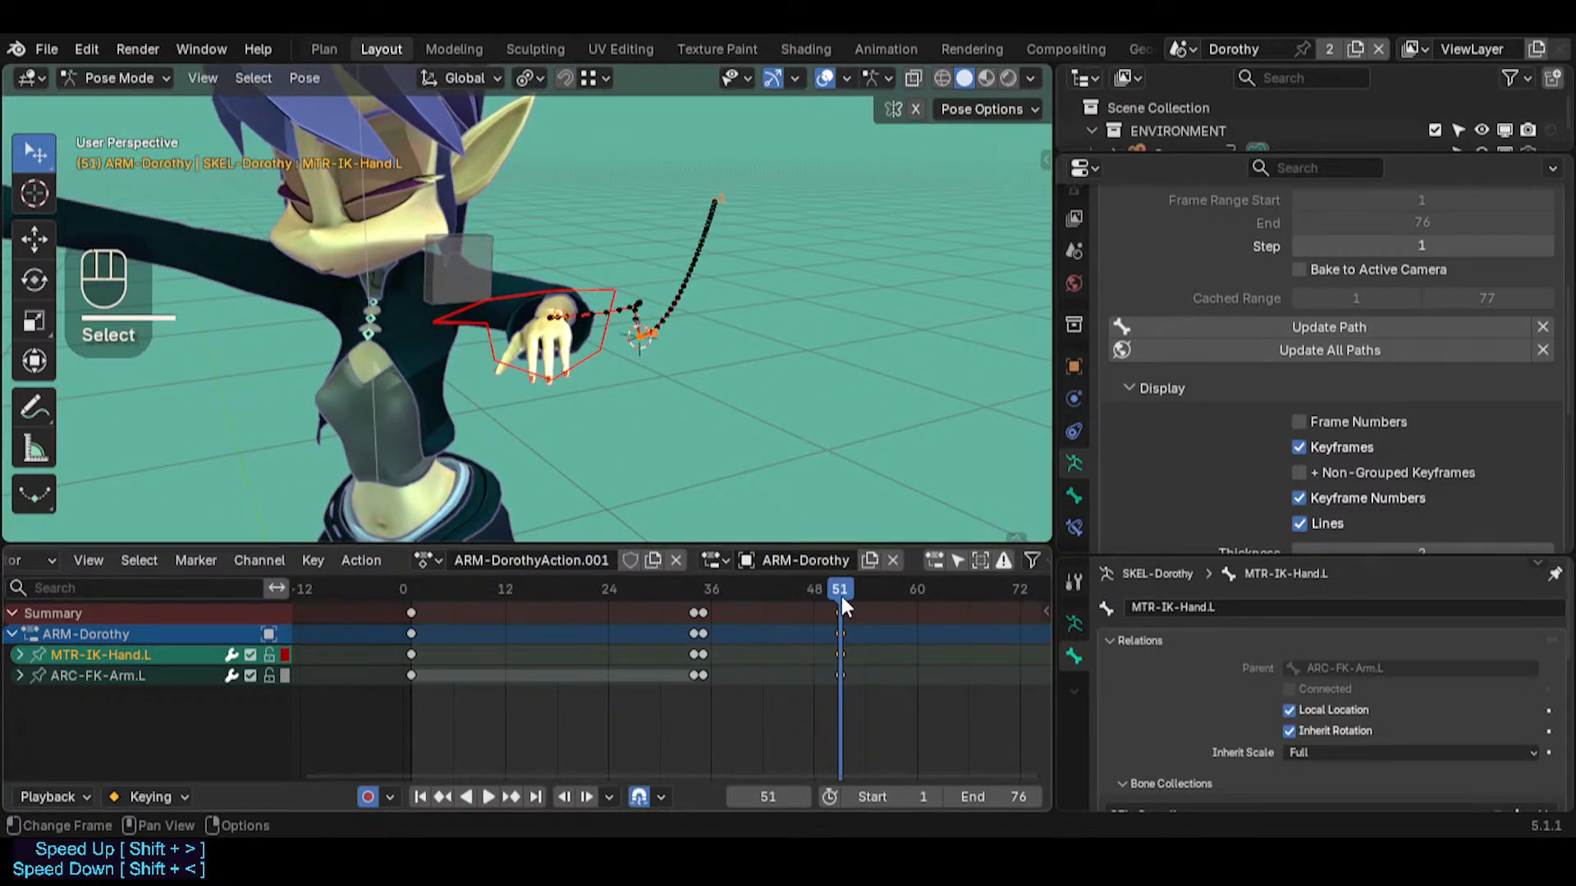
pyautogui.press('Right')
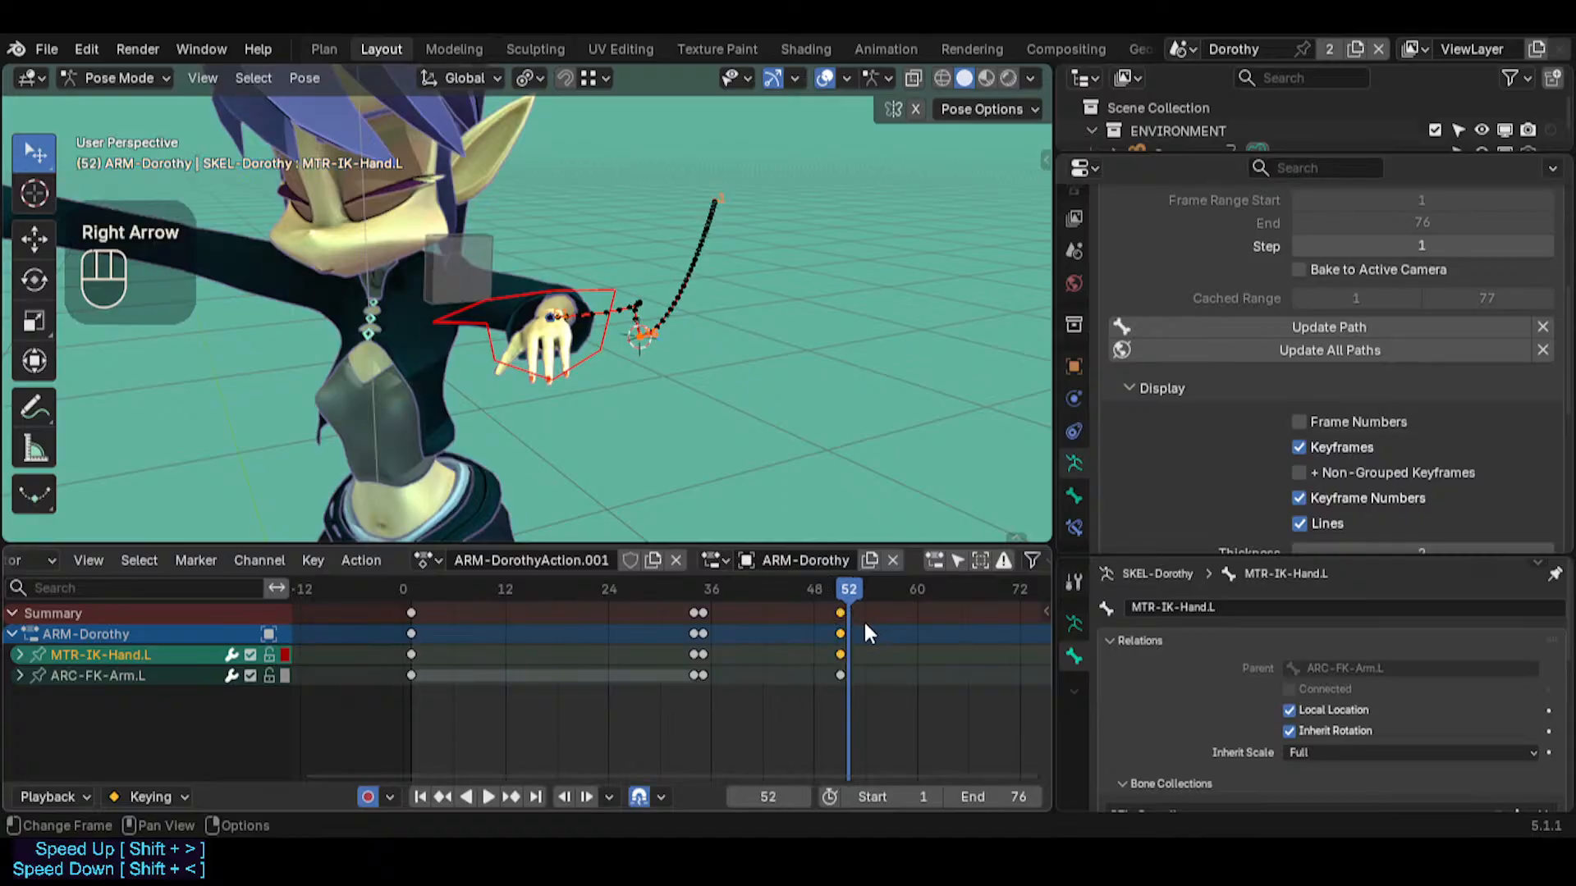
pyautogui.click(473, 274)
pyautogui.keyDown('shift'); pyautogui.click(598, 348); pyautogui.keyUp('shift')
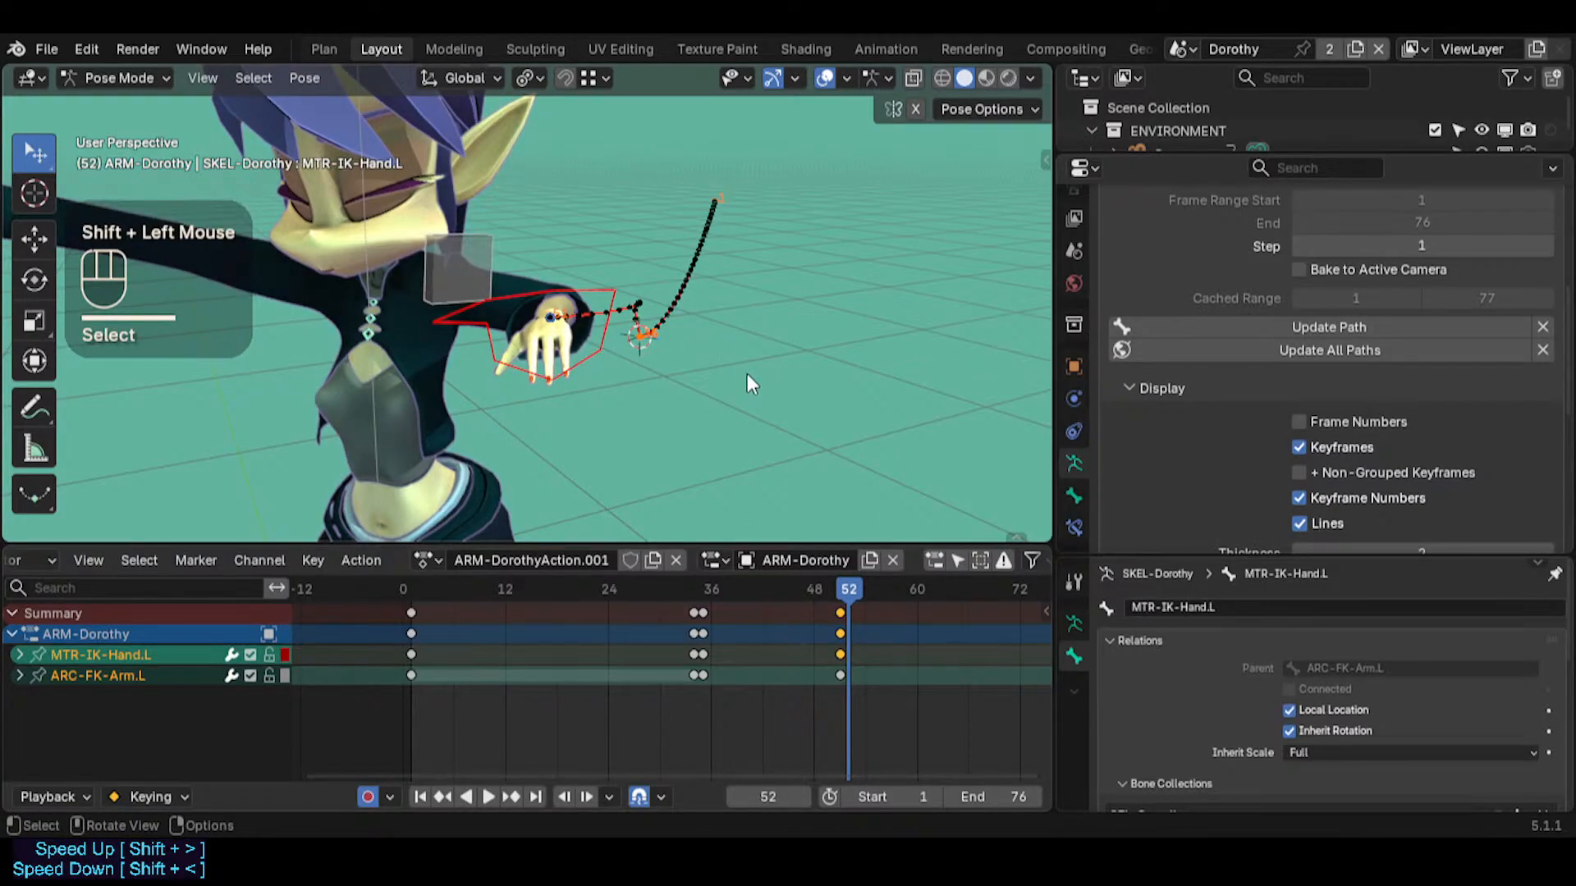
pyautogui.press('i')
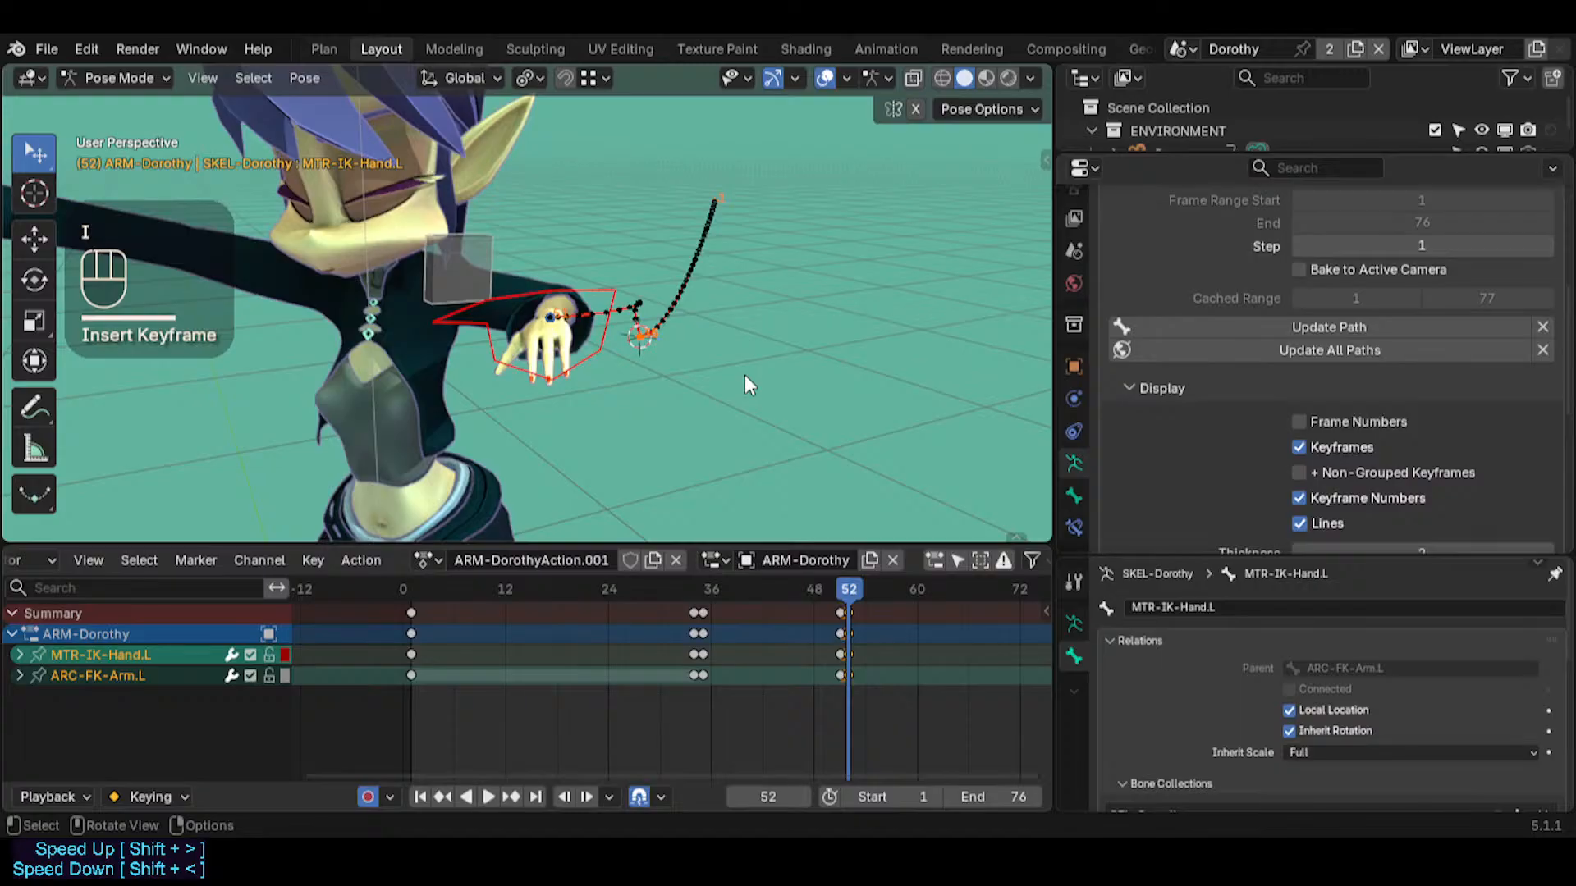
# Move MTR-IK-Hand.L down and outward at frame 52 so the left arm extends away from the body
pyautogui.click(406, 330)
pyautogui.moveTo(406, 330)
pyautogui.mouseDown(button='middle')
pyautogui.moveTo(461, 379)
pyautogui.moveTo(427, 337)
pyautogui.mouseUp(button='middle')
pyautogui.moveTo(484, 387); pyautogui.dragTo(525, 410, button='middle')
pyautogui.scroll(7, 854, 652)
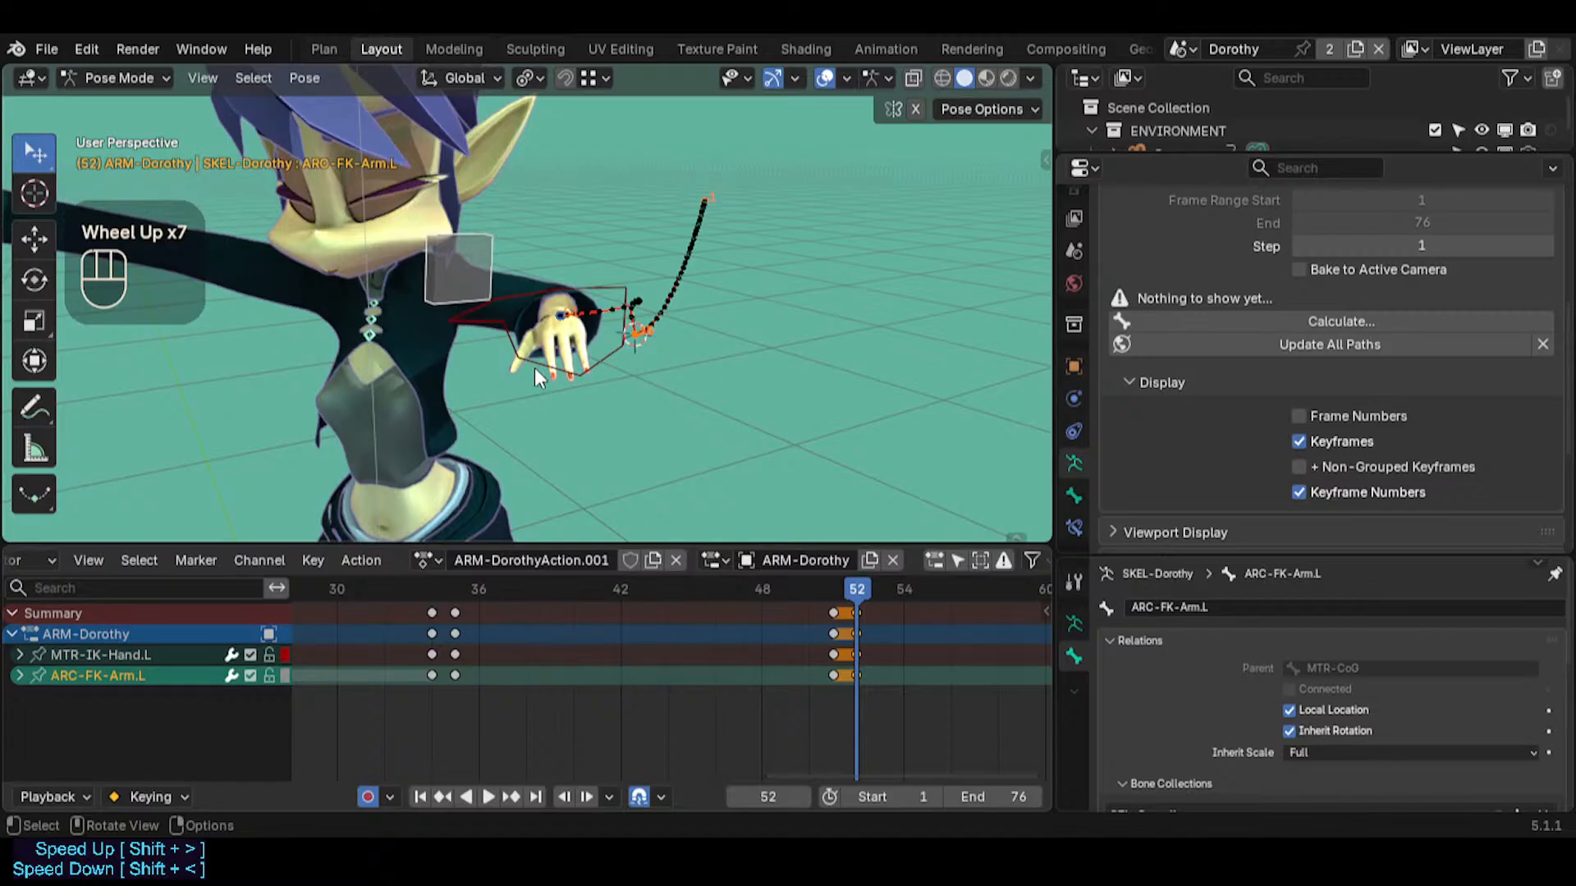
pyautogui.click(607, 356)
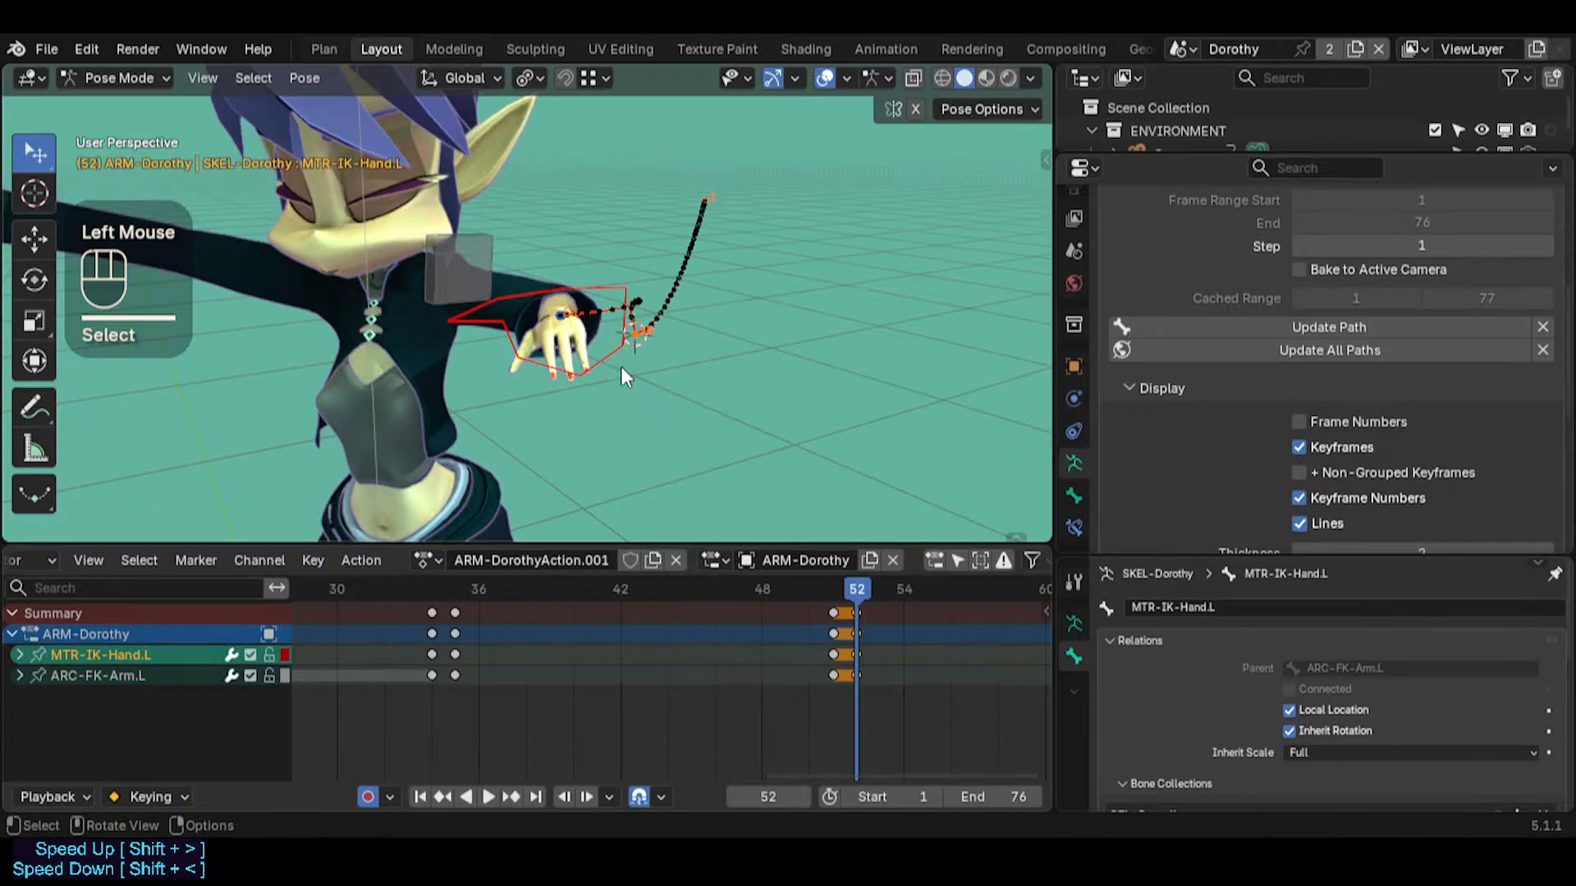
pyautogui.press('g')
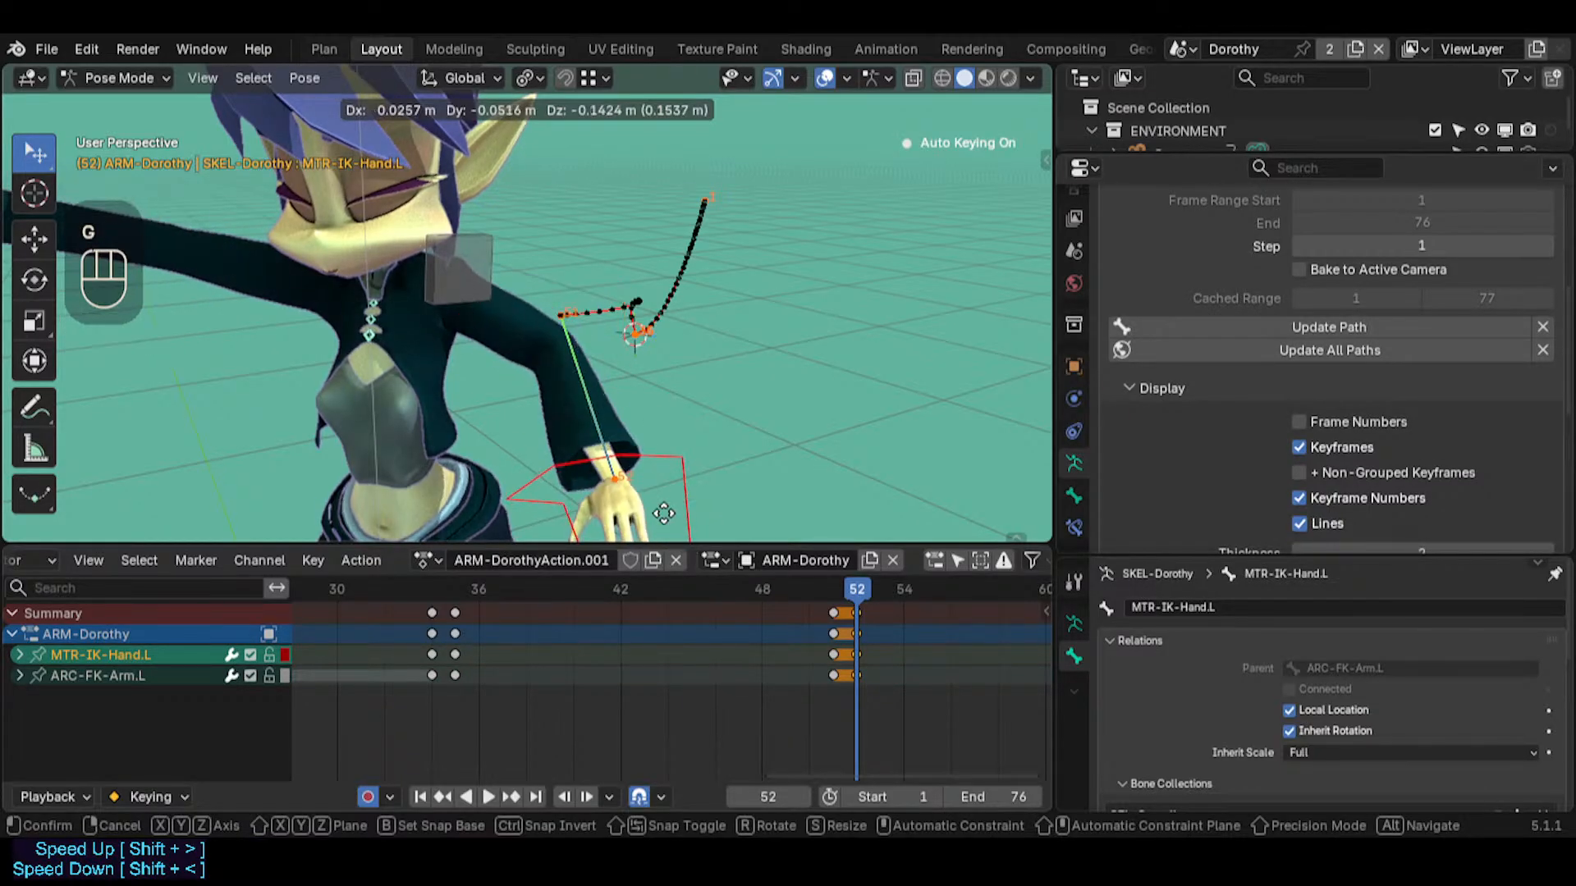
pyautogui.click(659, 424)
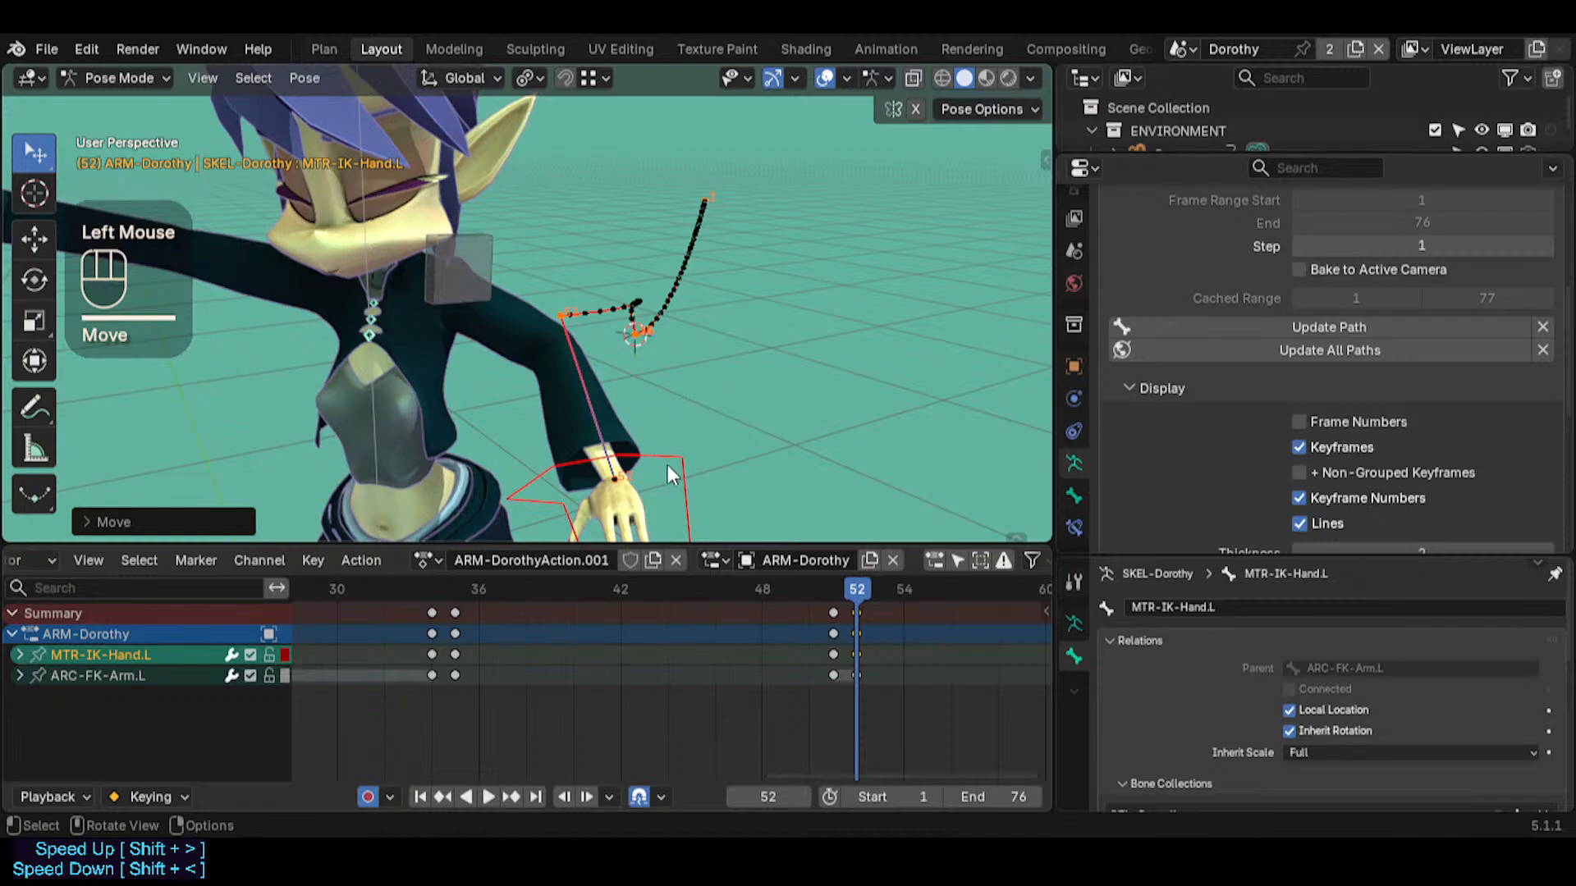
pyautogui.press('g')
pyautogui.click(805, 450)
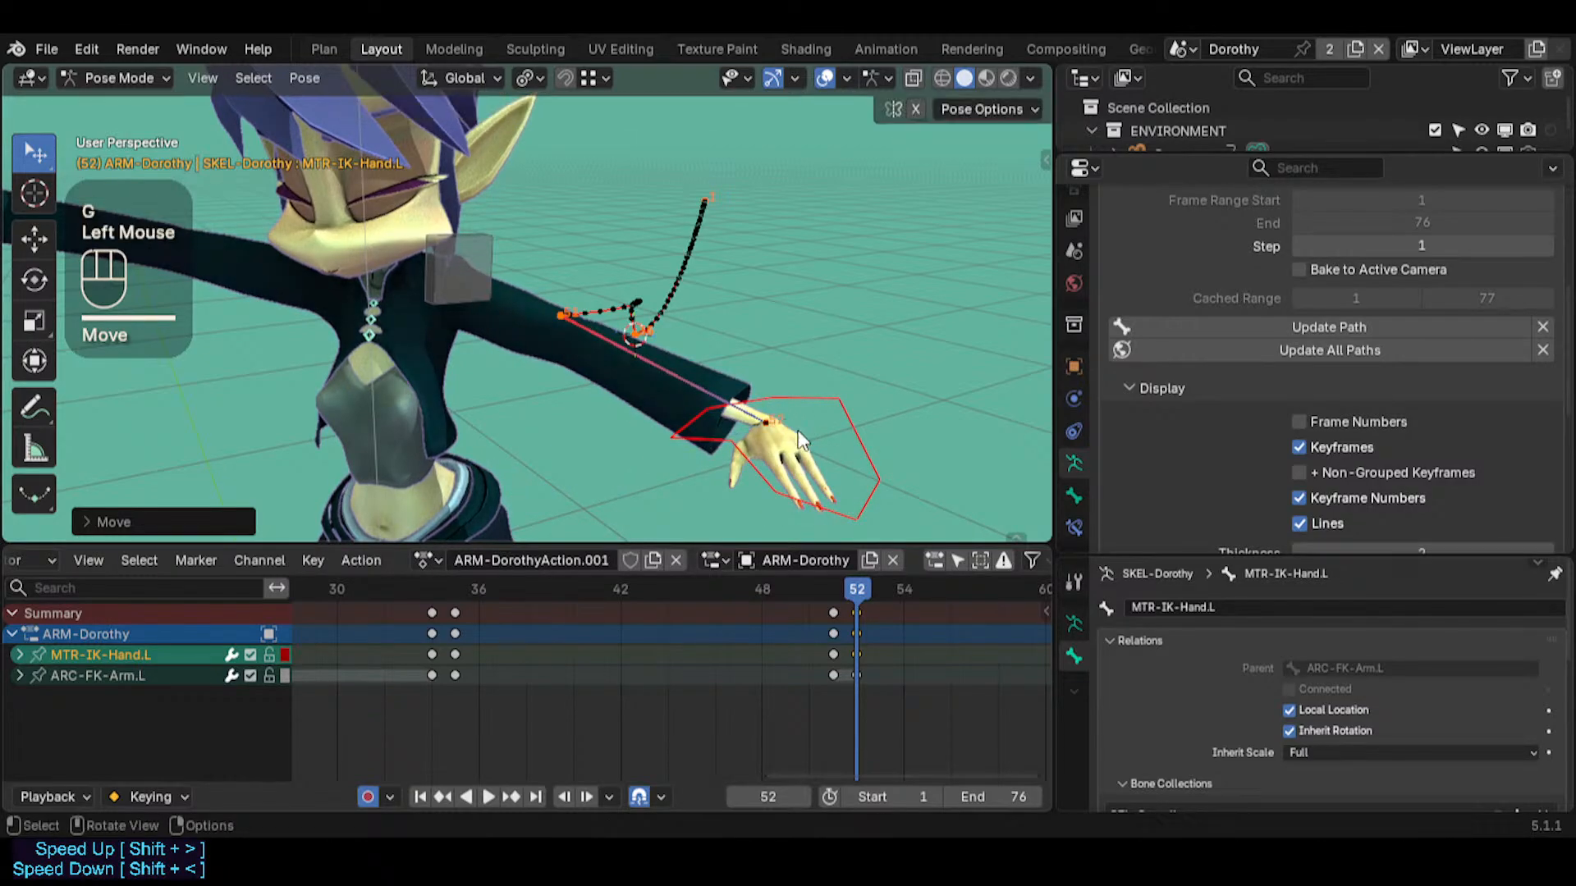
# Place the 3D cursor below the left forearm and snap ARC-FK-Arm.L to it at frame 52
pyautogui.click(466, 280)
pyautogui.middleClick(490, 364)
pyautogui.moveTo(490, 364); pyautogui.dragTo(491, 355, button='middle')
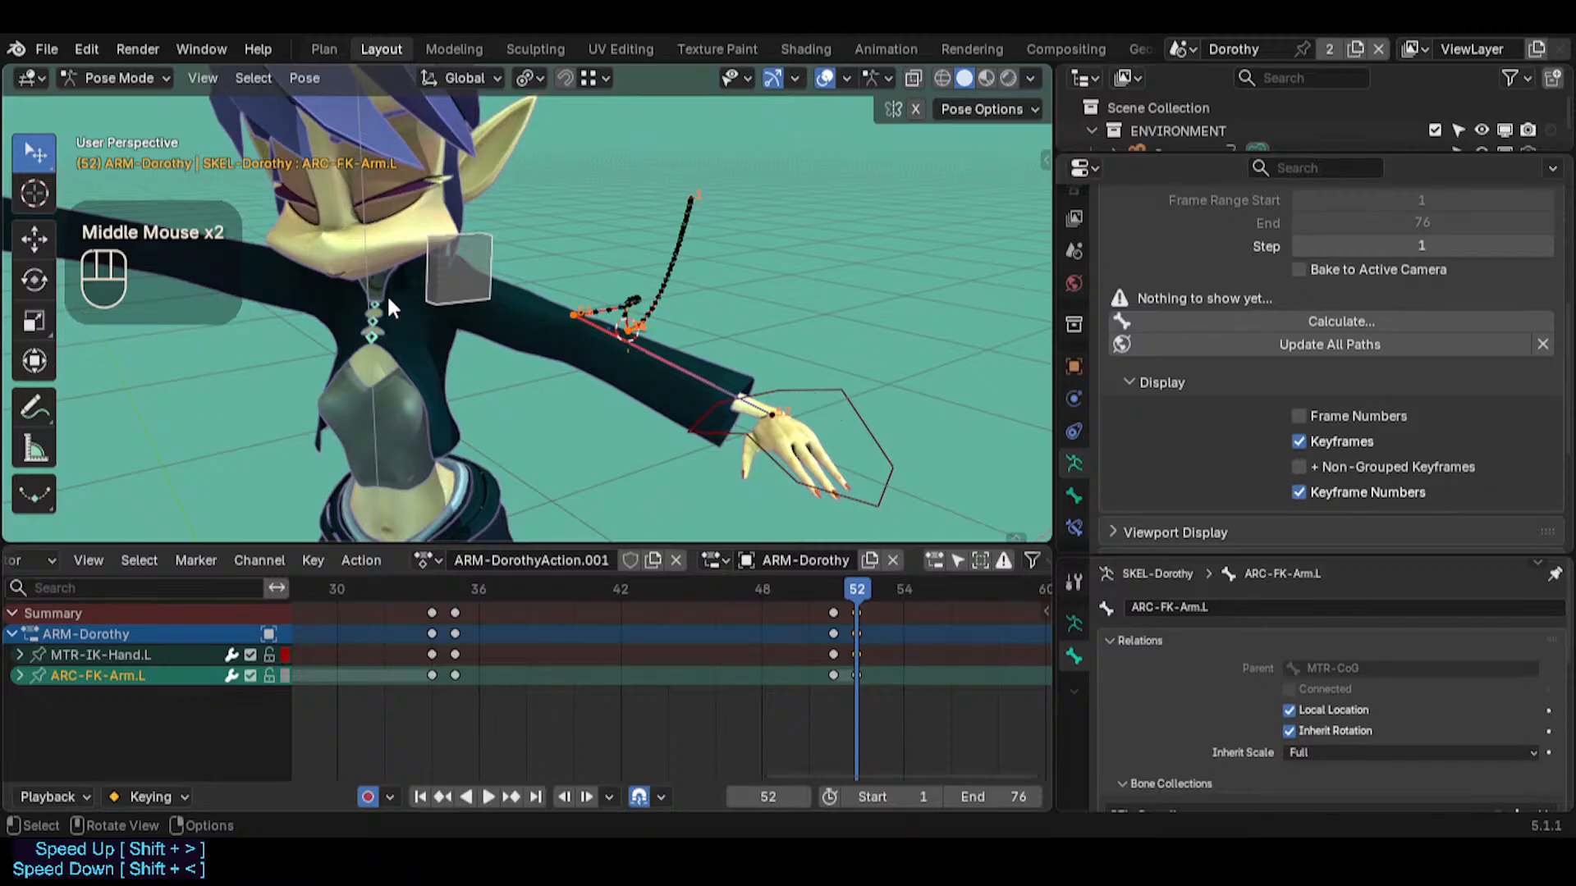
pyautogui.moveTo(467, 268); pyautogui.dragTo(577, 358, button='middle')
pyautogui.press('shift')
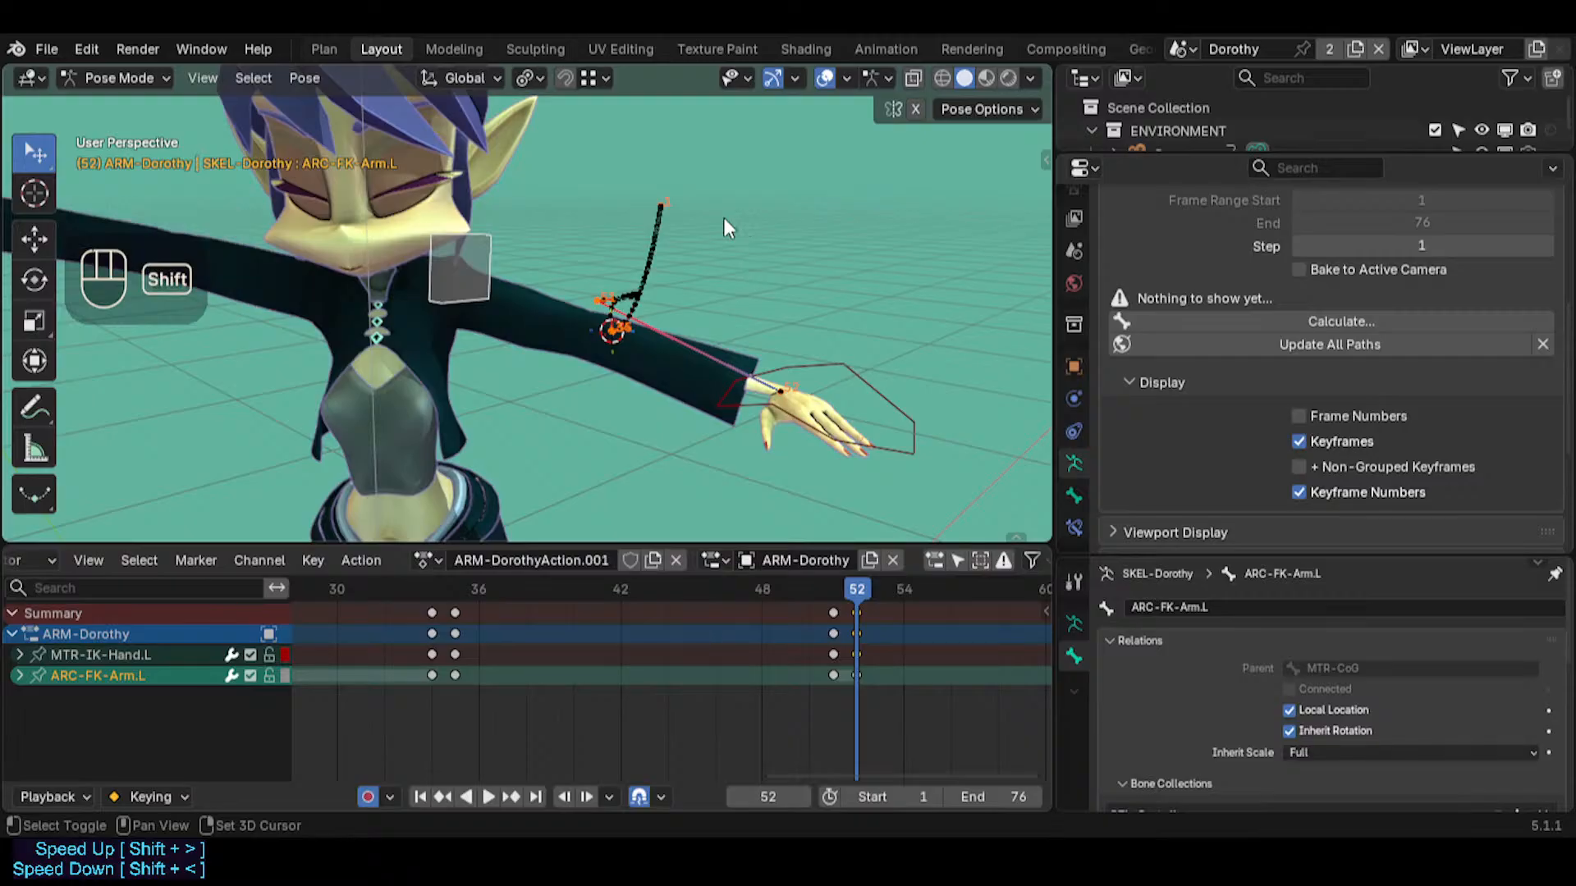
pyautogui.keyDown('shift'); pyautogui.rightClick(624, 425); pyautogui.keyUp('shift')
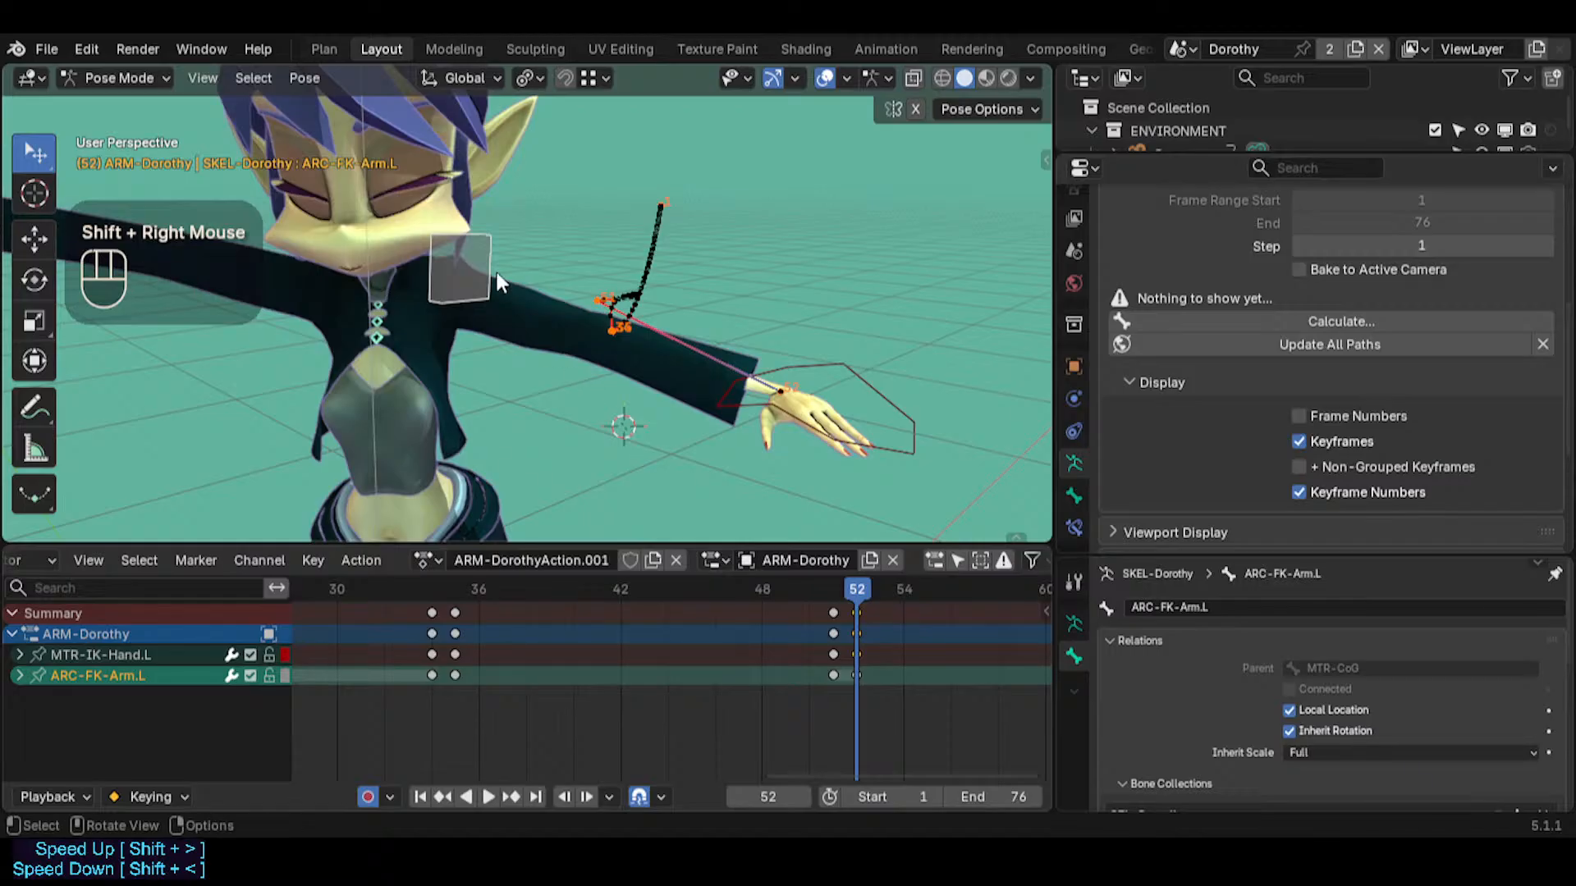
pyautogui.hotkey('shift', 's')
pyautogui.press('8')
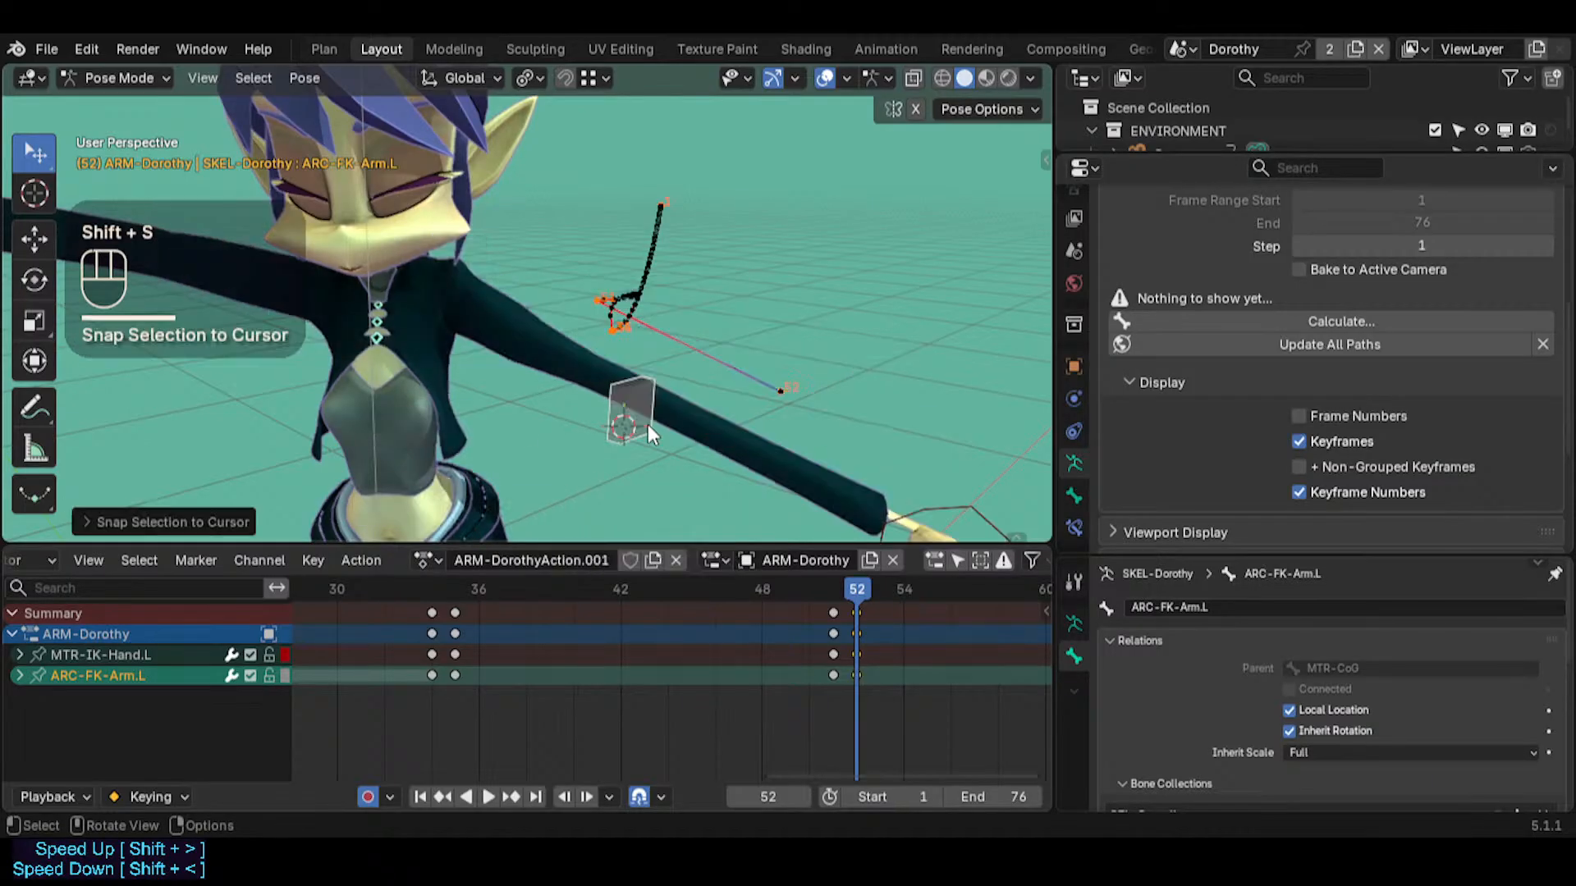
# Snap the 3D cursor to MTR-IK-Hand.L at frame 51 and compare the hand's position with frame 52
pyautogui.moveTo(854, 589)
pyautogui.mouseDown()
pyautogui.moveTo(839, 588)
pyautogui.moveTo(853, 587)
pyautogui.mouseUp()
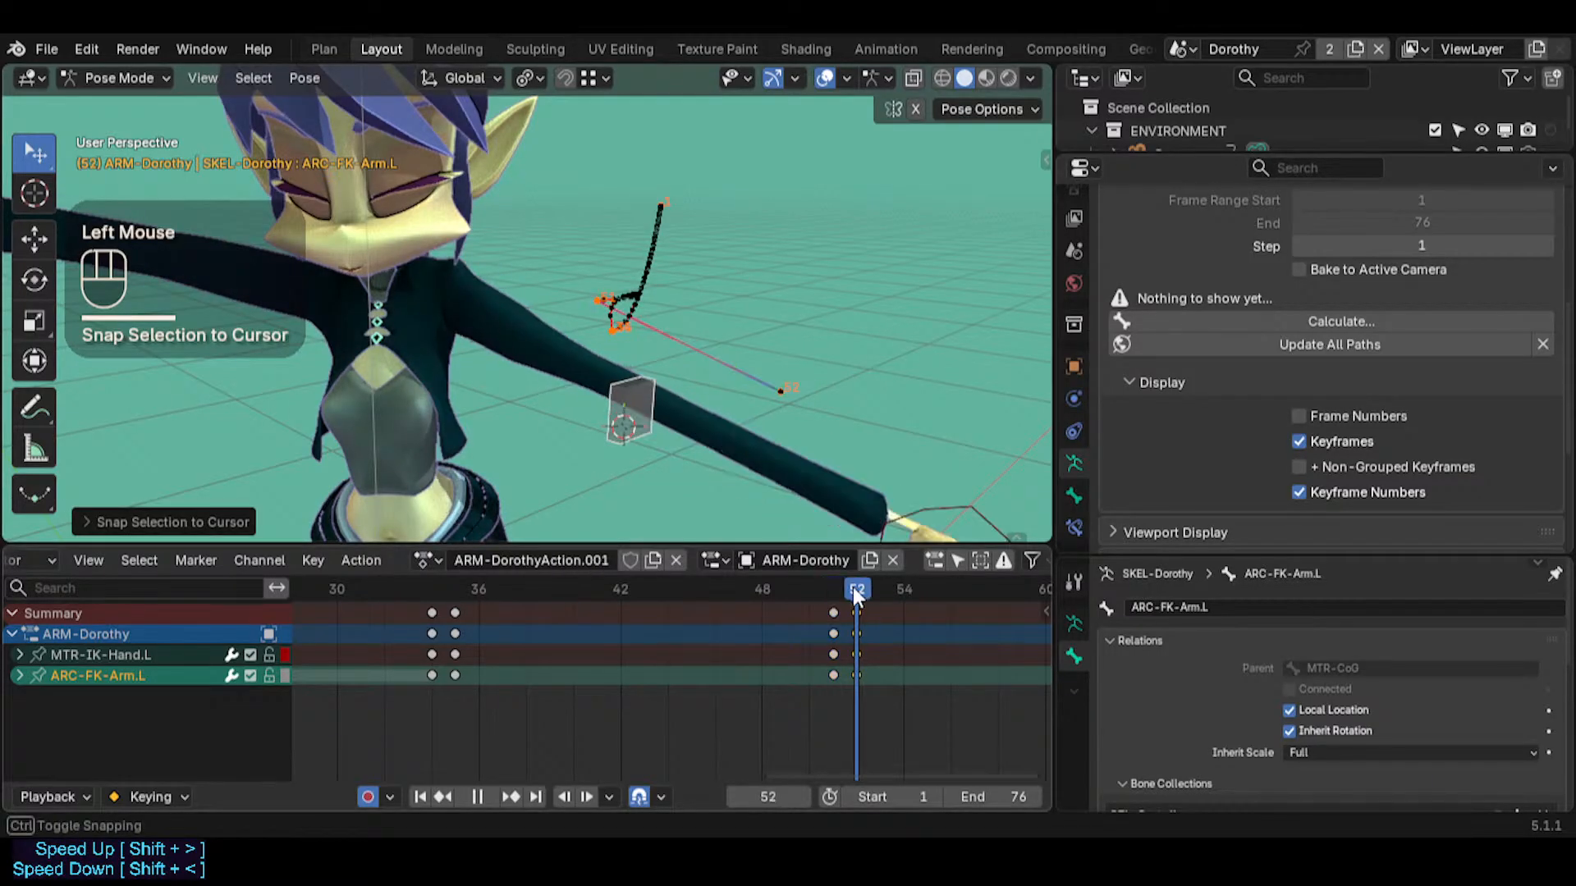
pyautogui.click(869, 468)
pyautogui.hotkey('shift', '`')
pyautogui.click(634, 365)
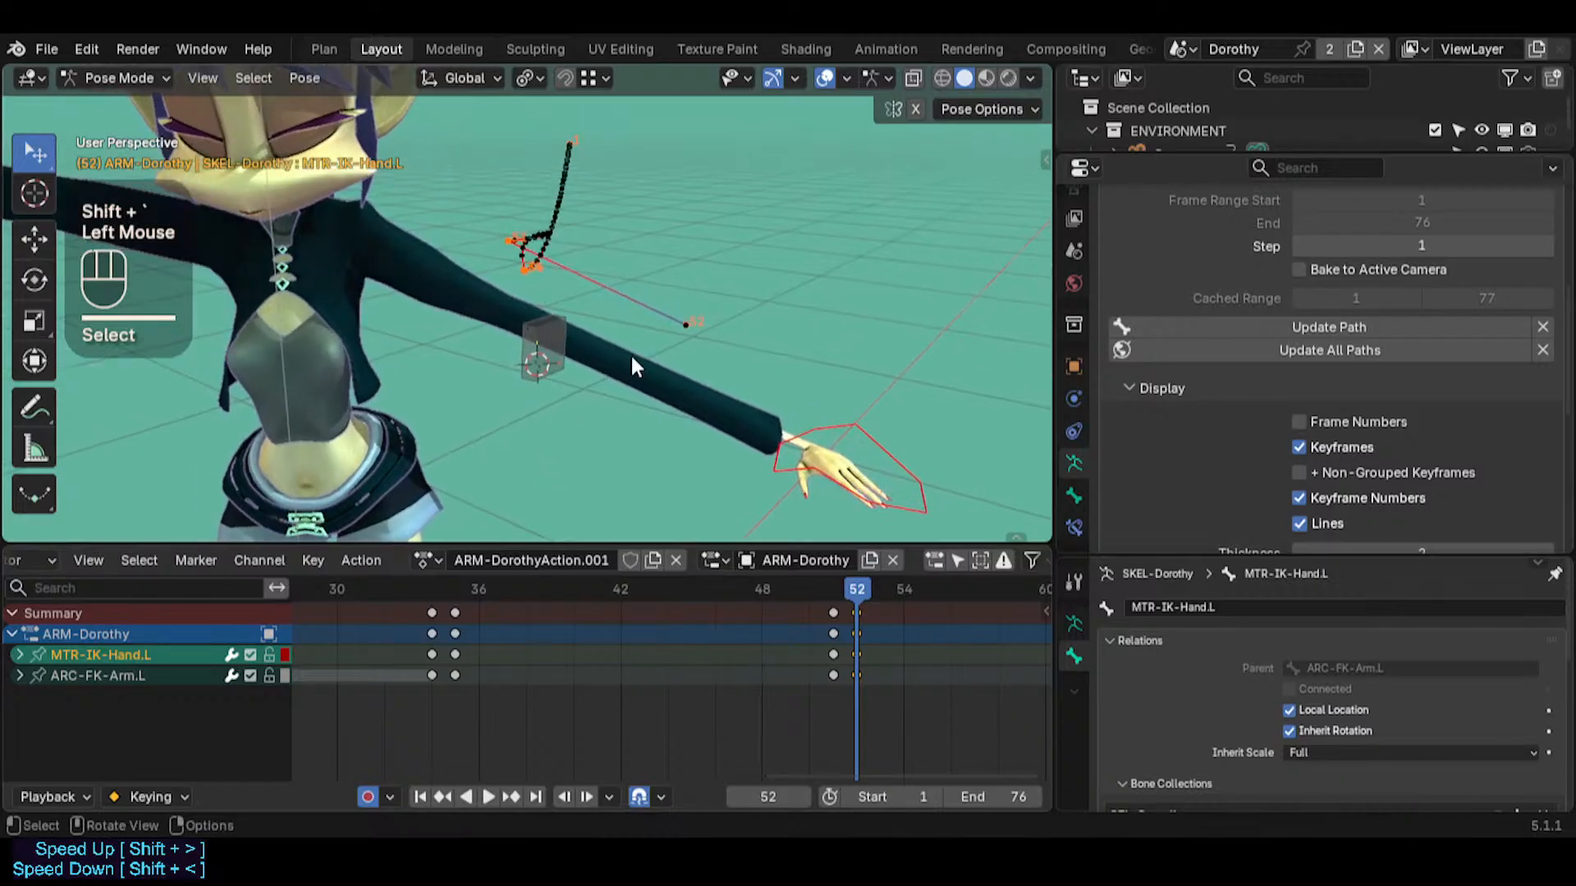
pyautogui.press('Left')
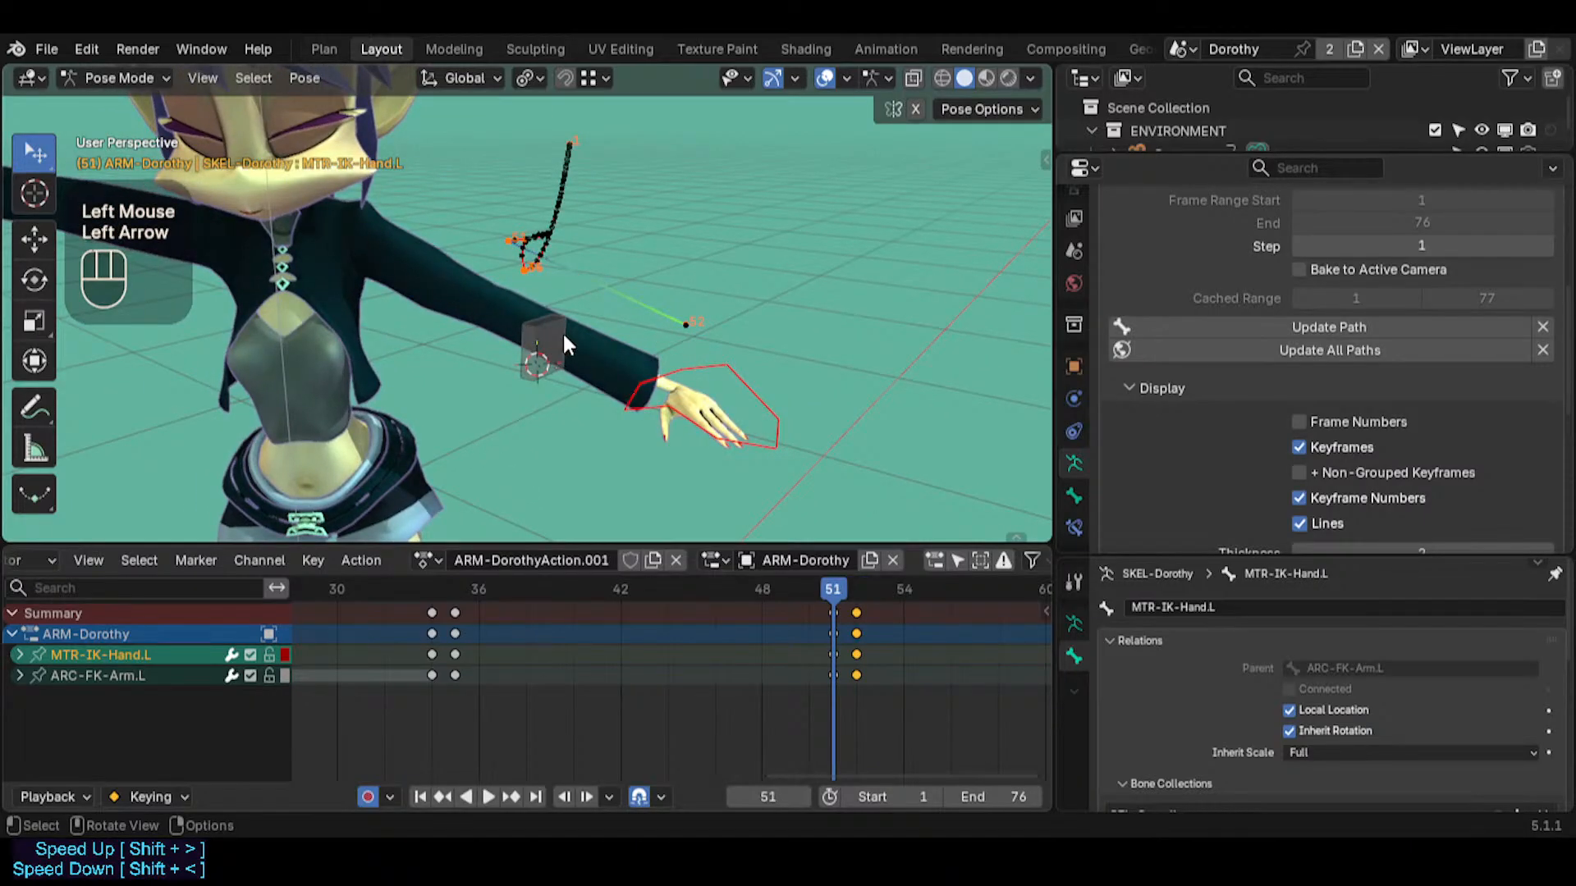
pyautogui.moveTo(565, 345); pyautogui.dragTo(596, 348, button='middle')
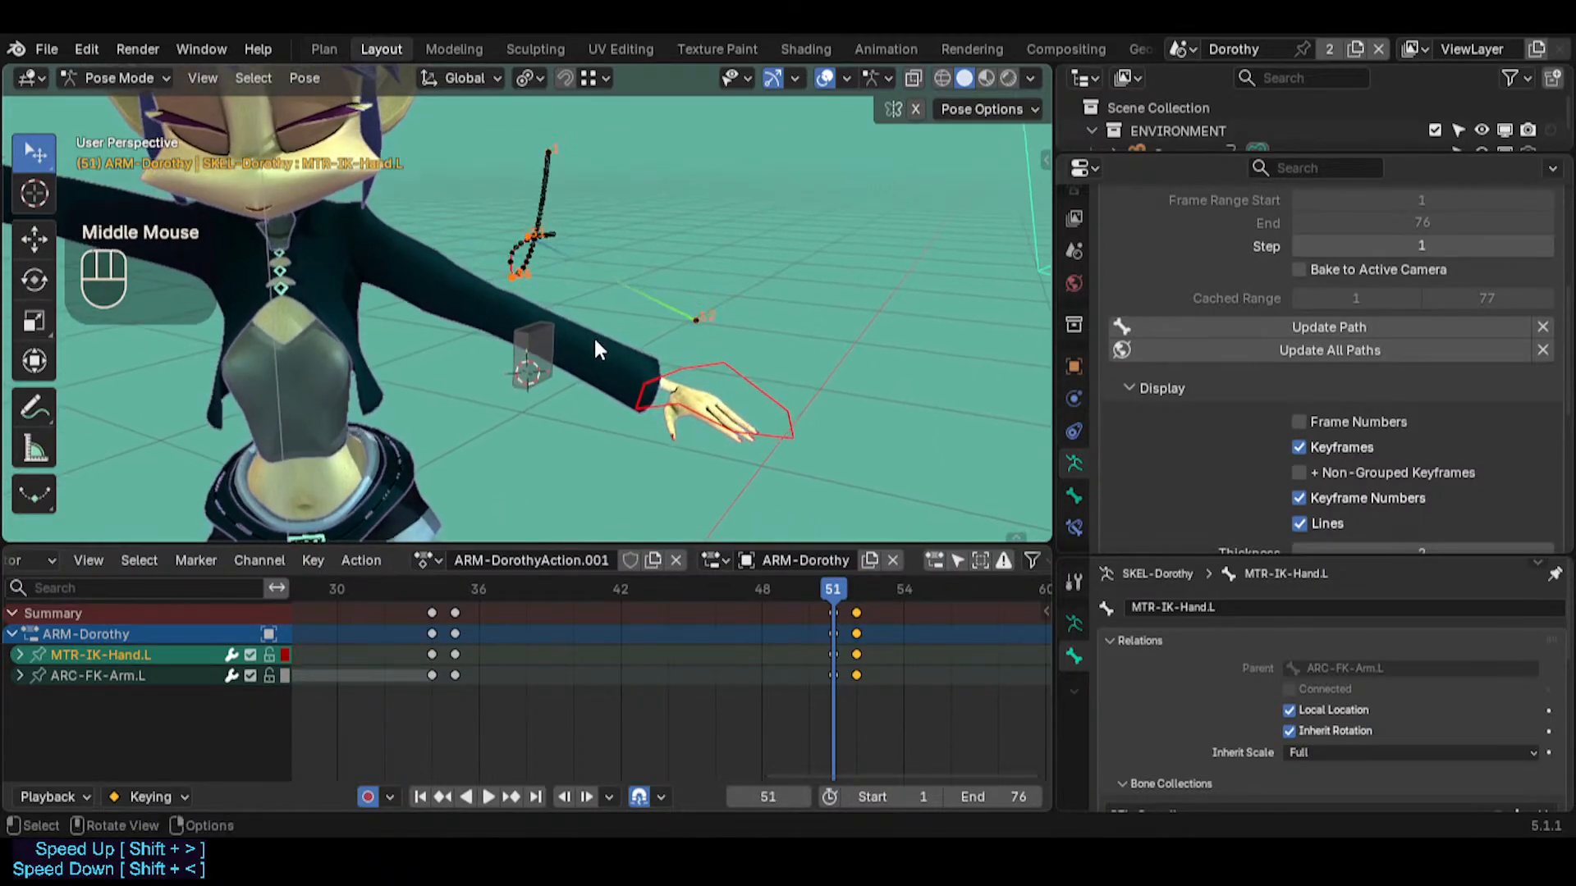
pyautogui.click(701, 363)
pyautogui.hotkey('shift', 's')
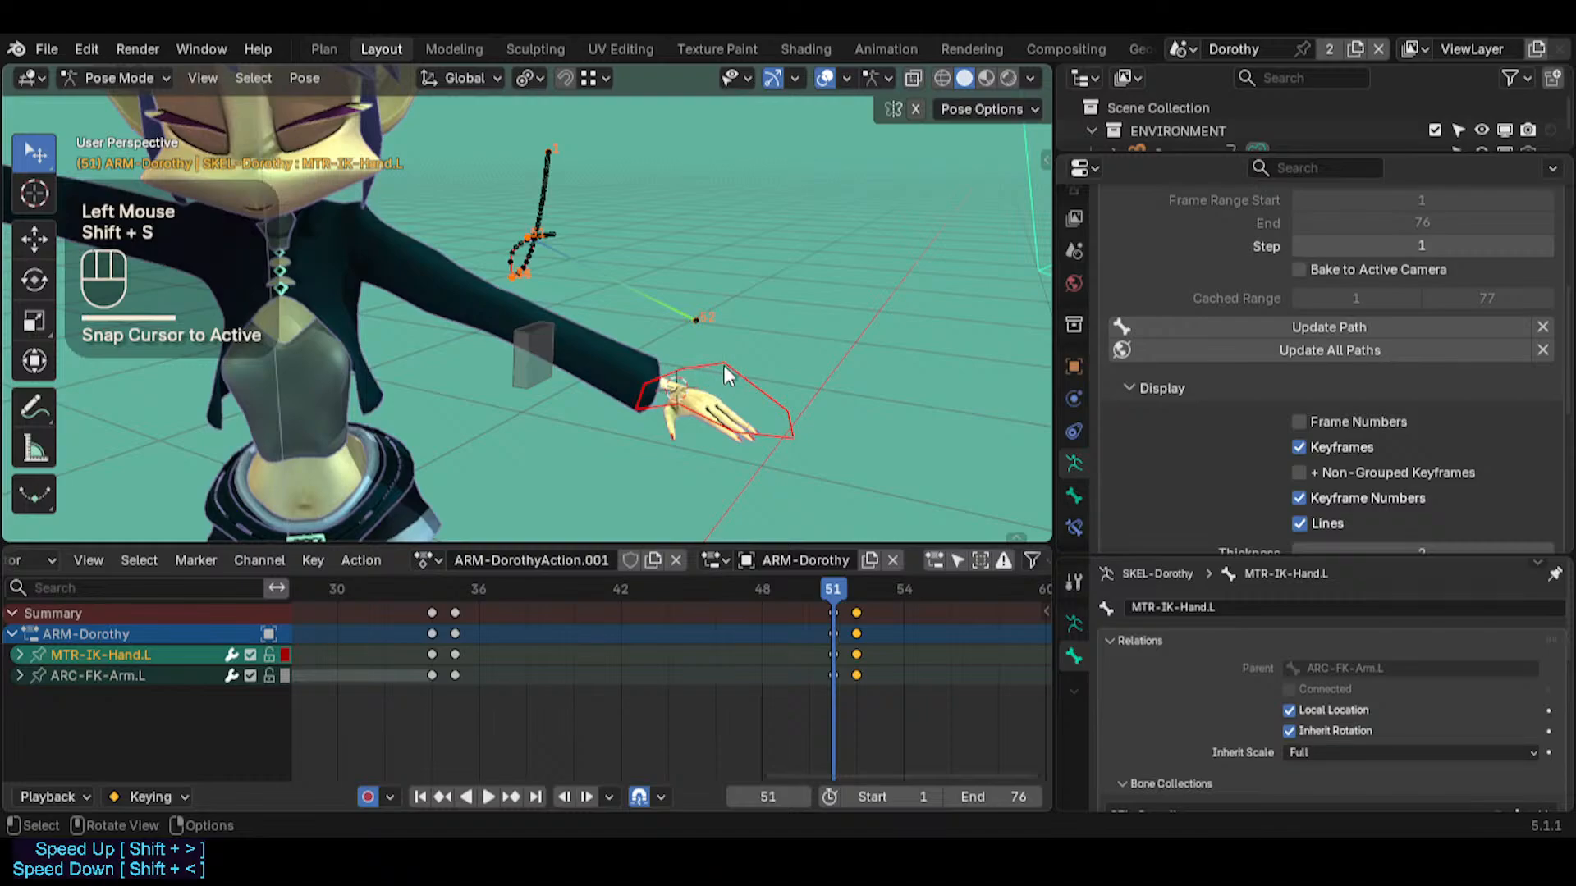
pyautogui.press('Right')
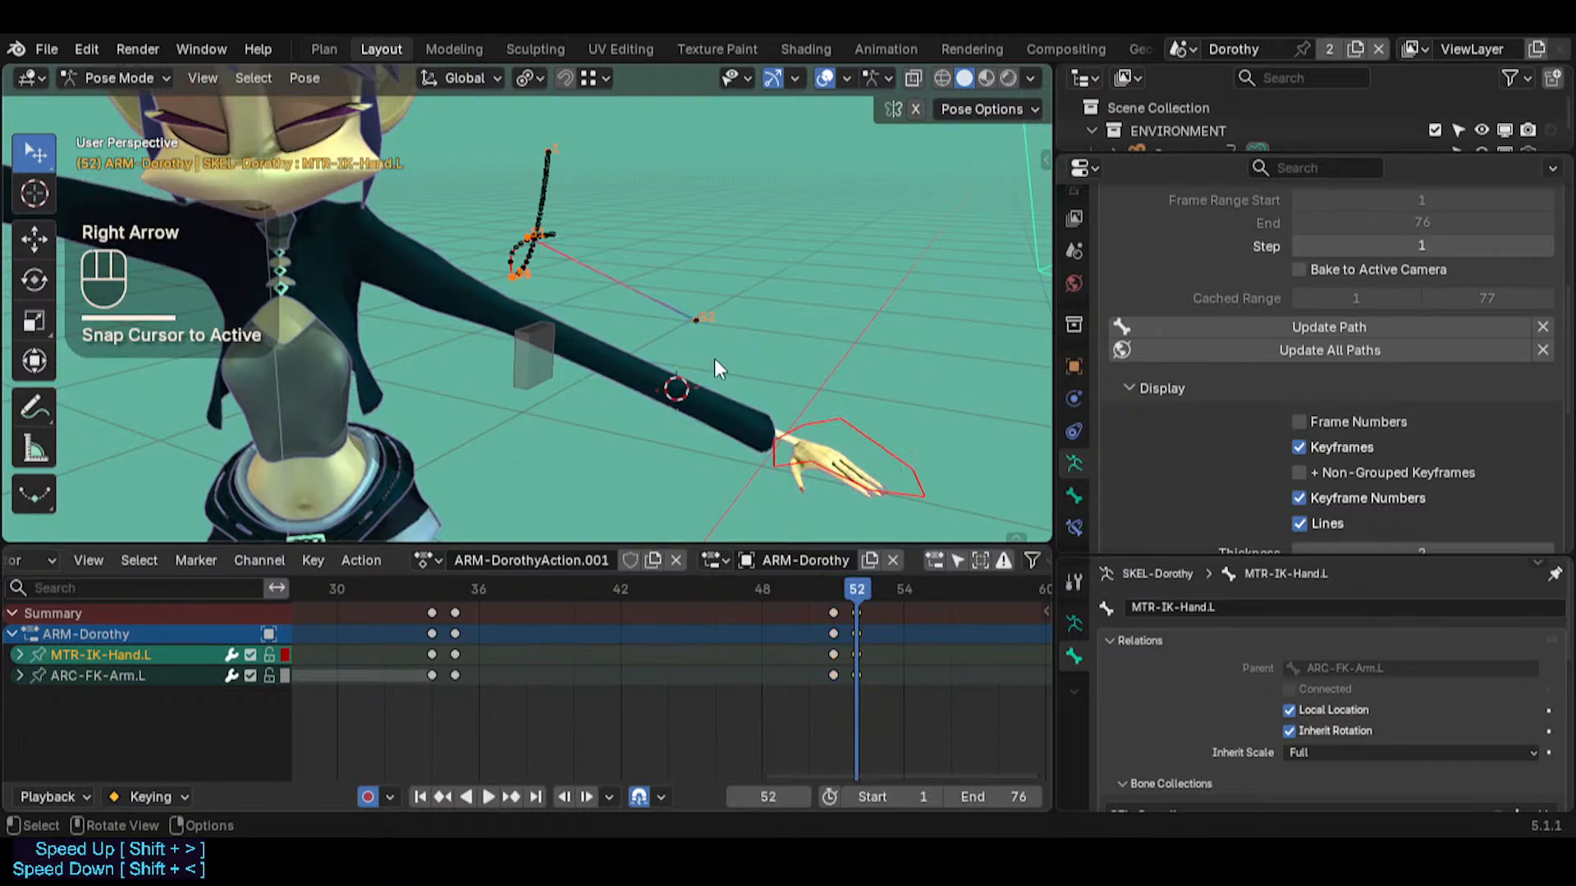
pyautogui.moveTo(854, 588)
pyautogui.mouseDown()
pyautogui.moveTo(481, 555)
pyautogui.moveTo(863, 572)
pyautogui.moveTo(838, 575)
pyautogui.mouseUp()
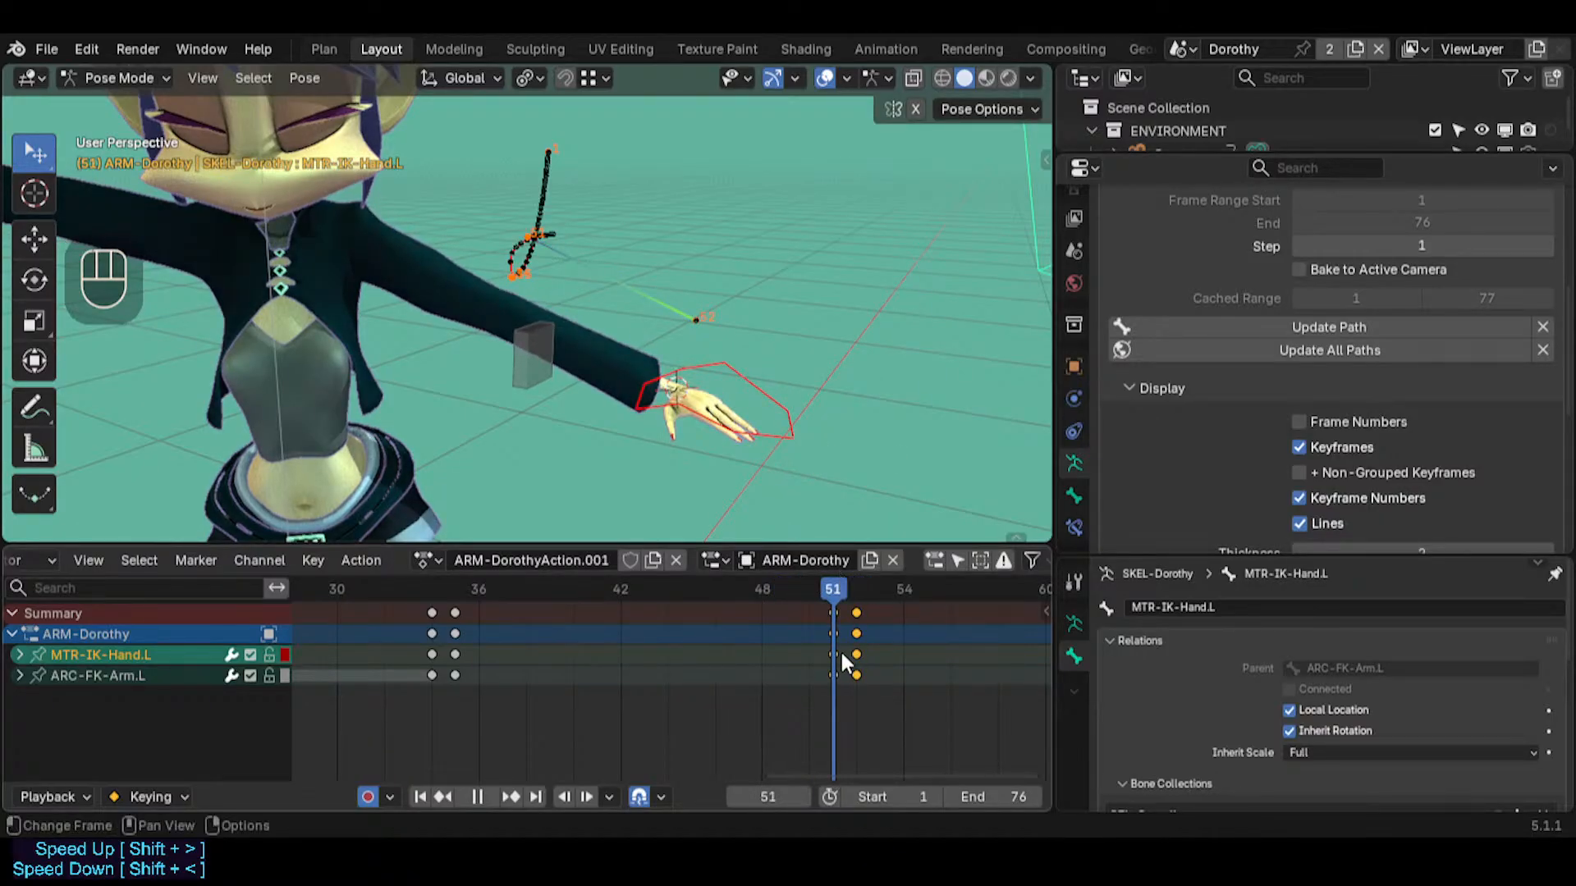
# Inspect the ARC-FK-Arm.L bone and its keyframe while switching between frames 51 and 52
pyautogui.click(532, 361)
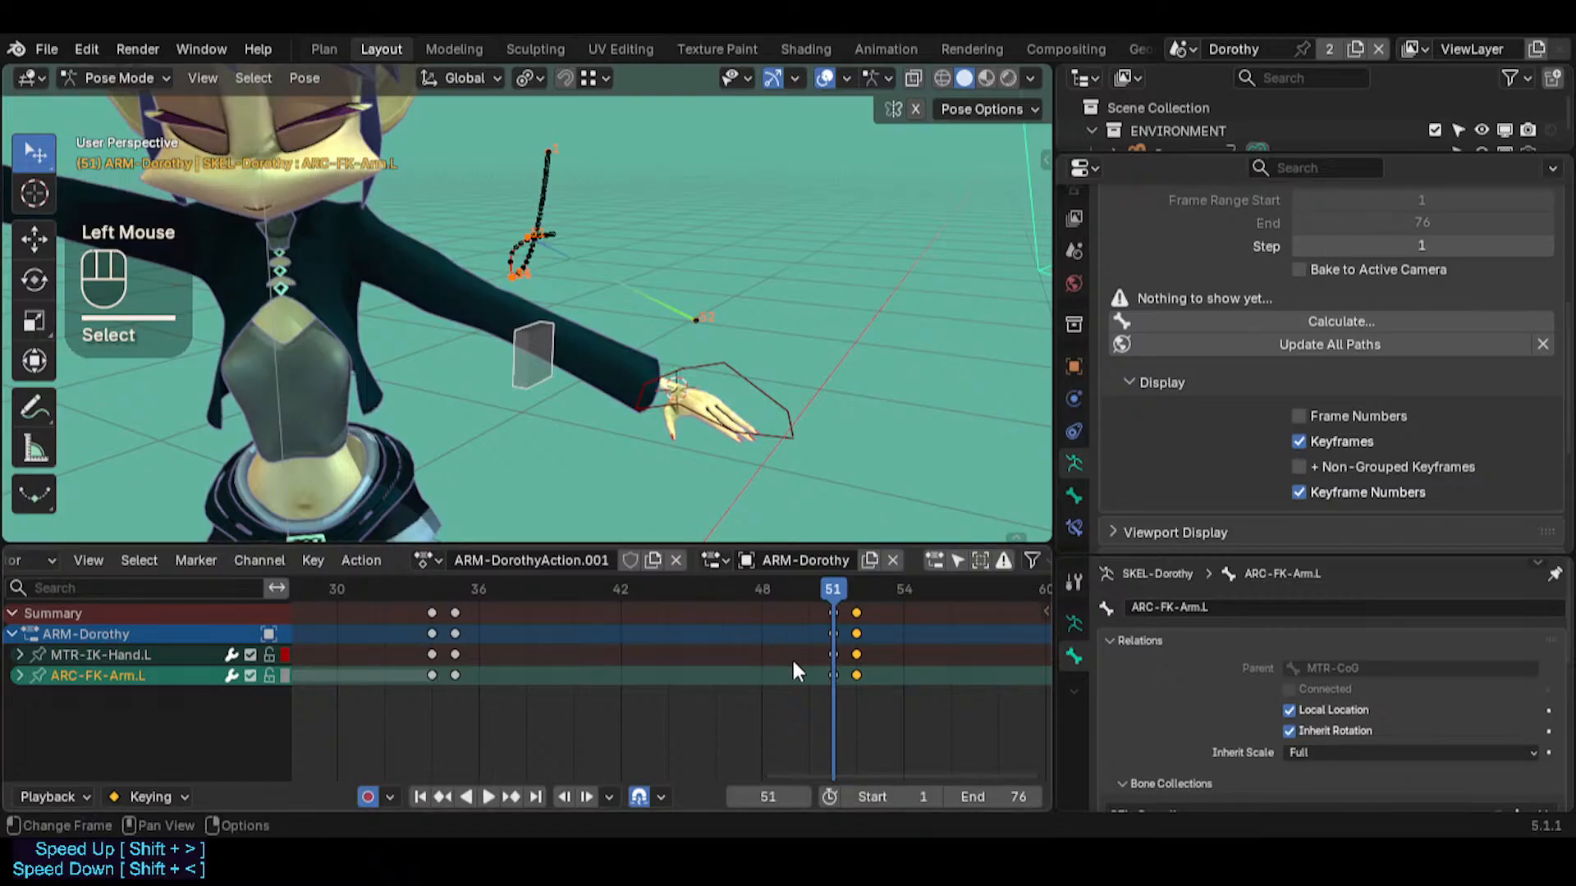
pyautogui.click(834, 678)
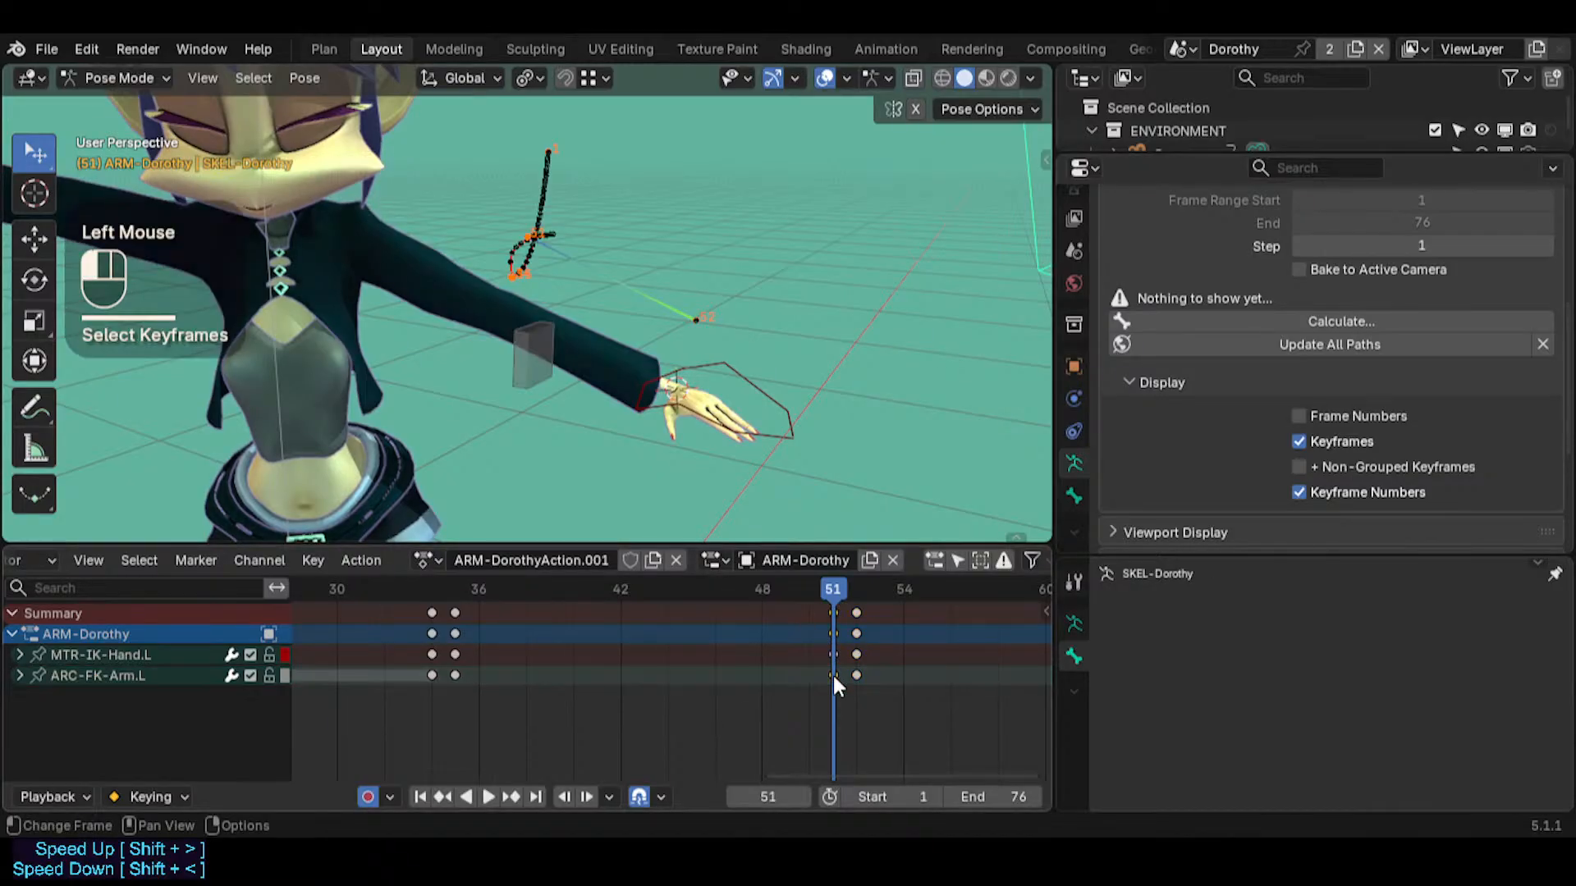
pyautogui.moveTo(854, 582); pyautogui.dragTo(861, 644)
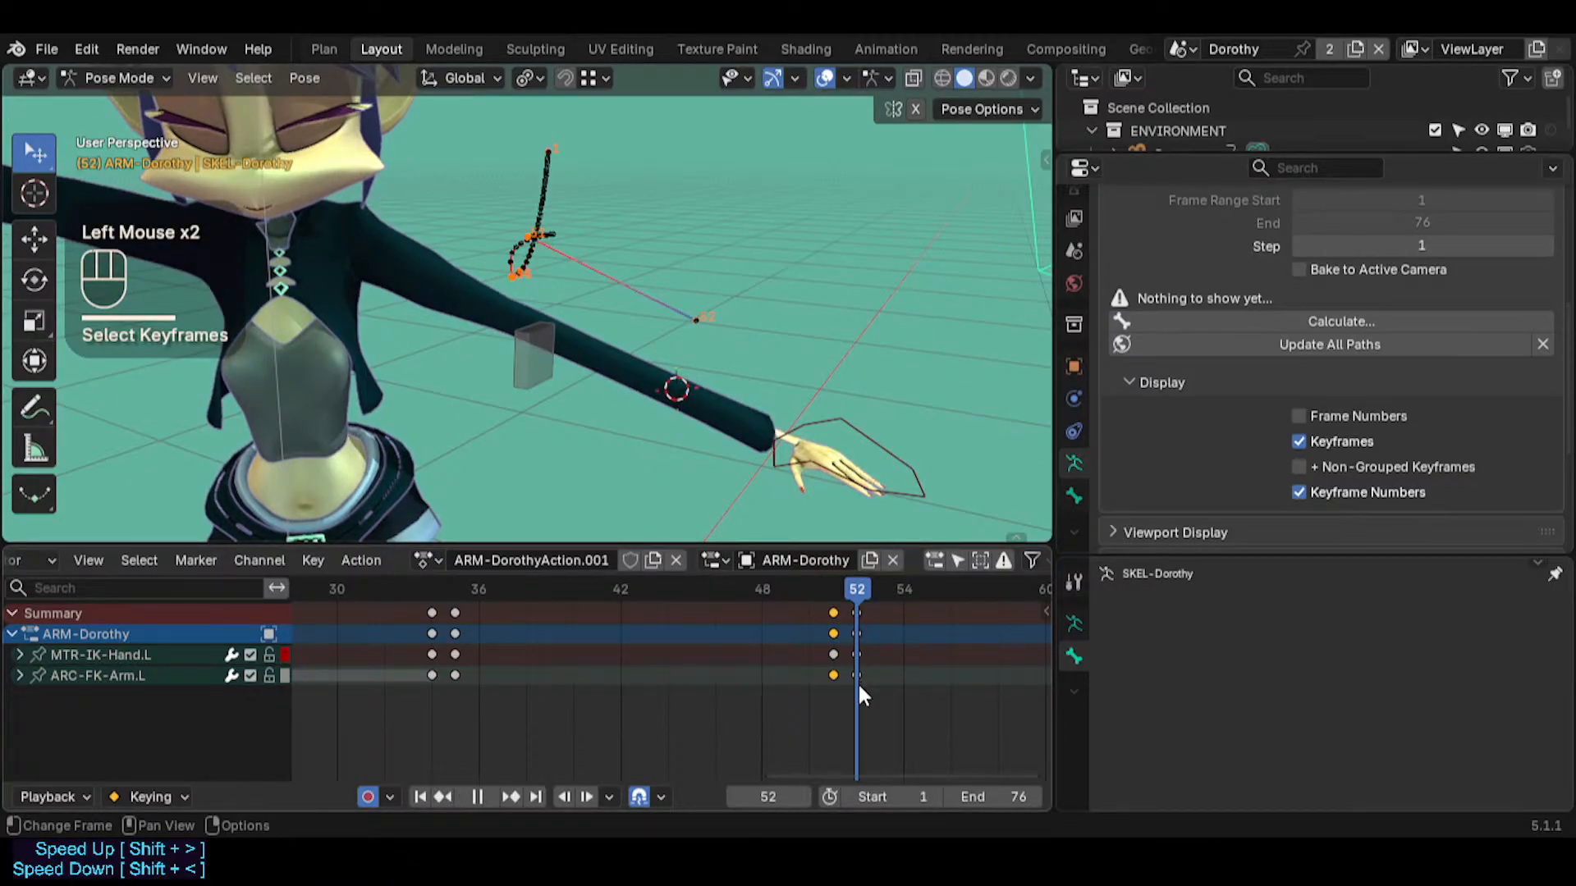
pyautogui.click(534, 362)
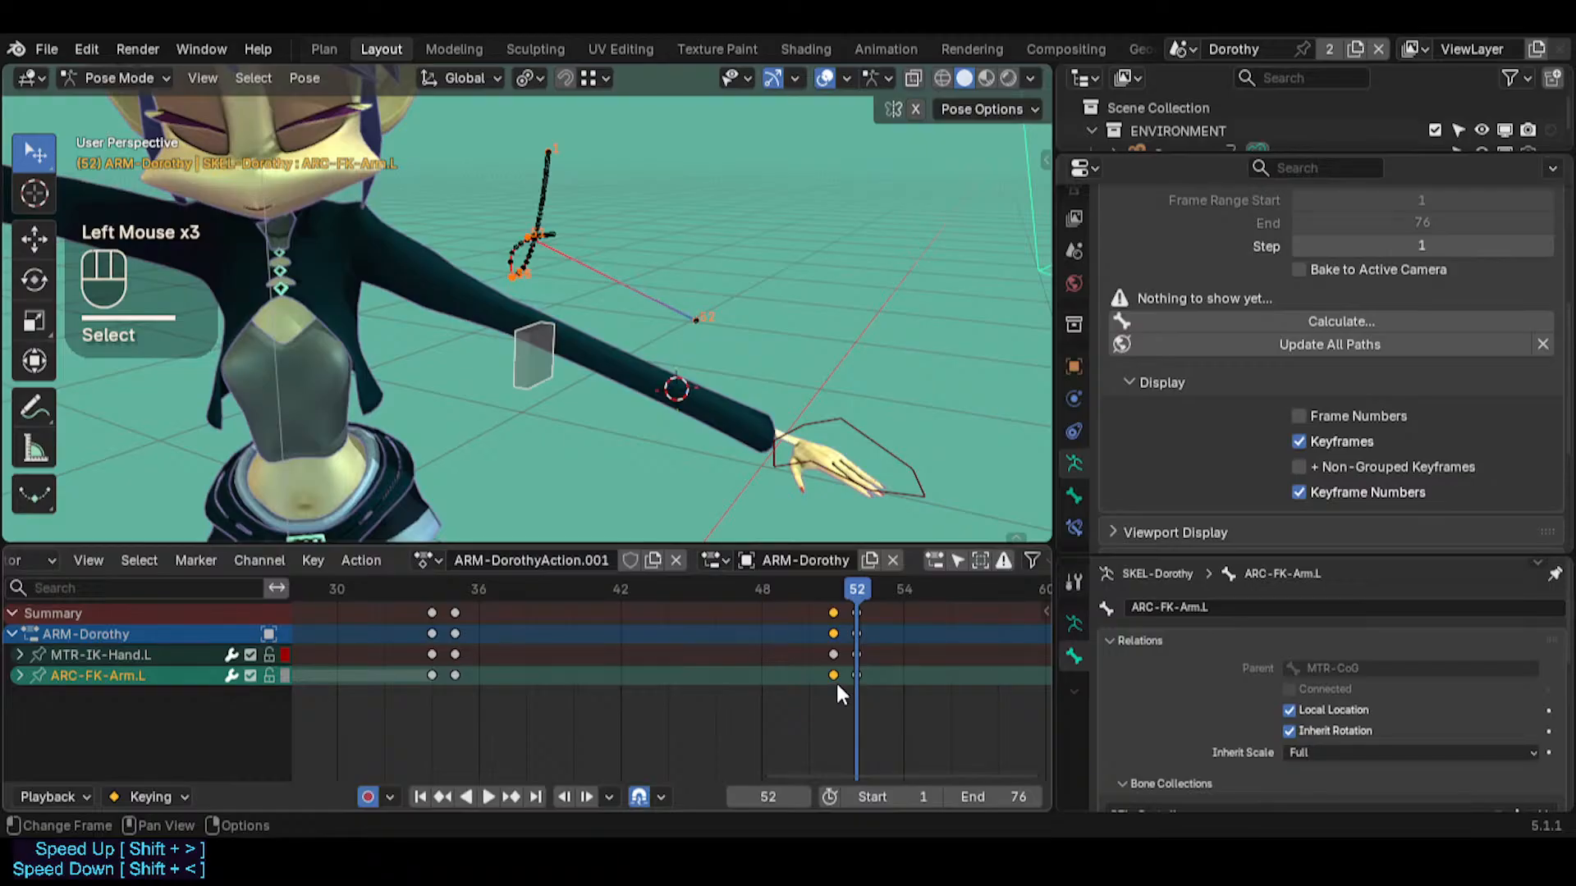
pyautogui.click(839, 693)
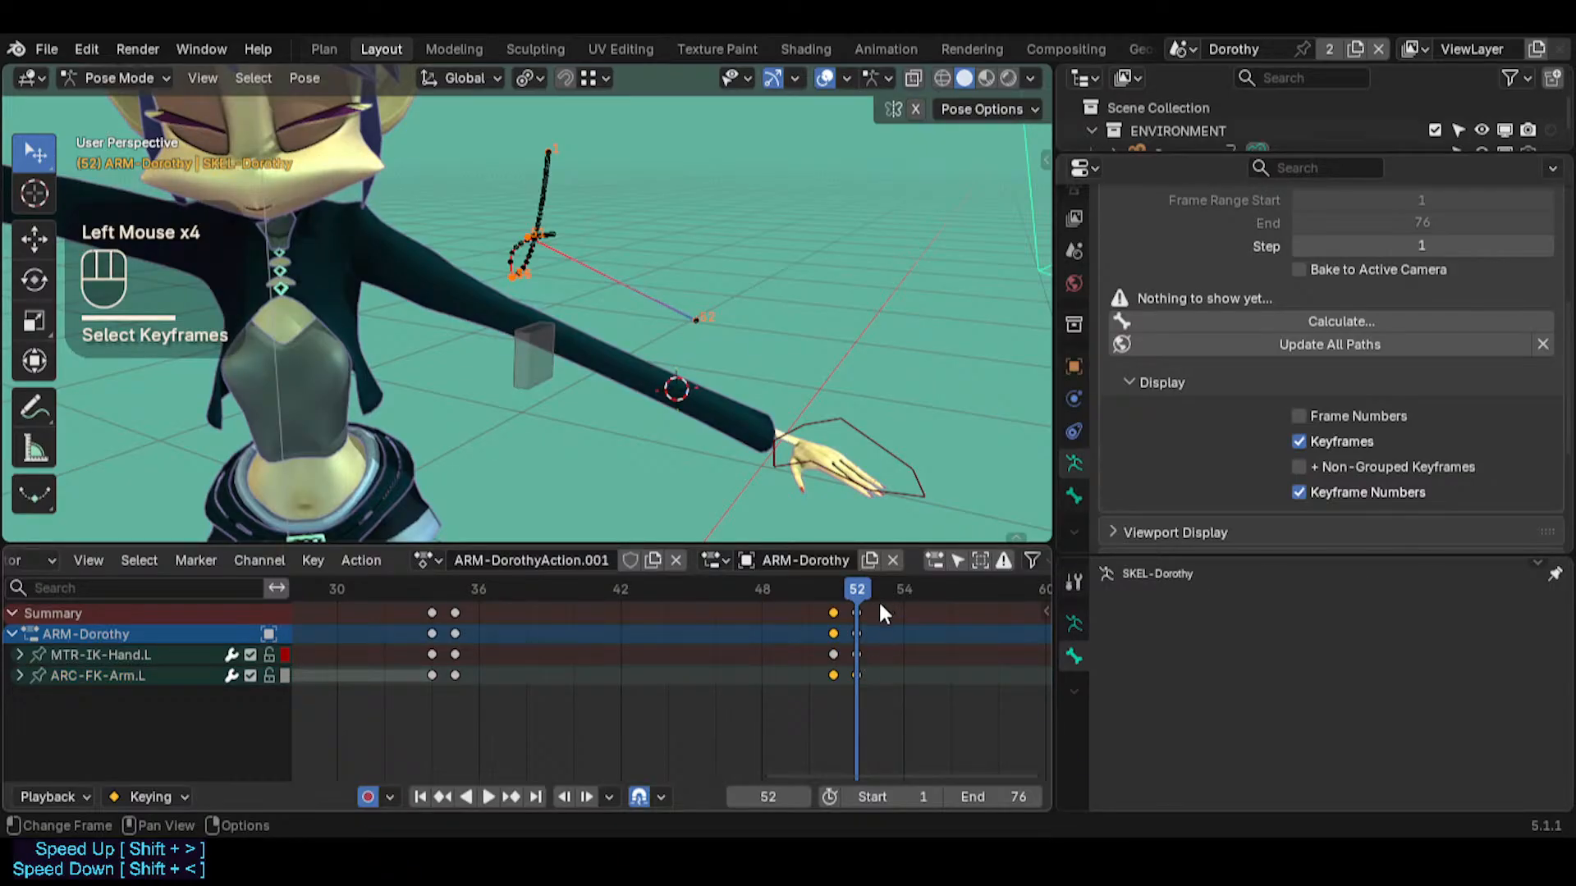
# Keyframe ARC-FK-Arm.L at frame 51 and duplicate that keyframe onto frame 52
pyautogui.press('Left')
pyautogui.click(537, 371)
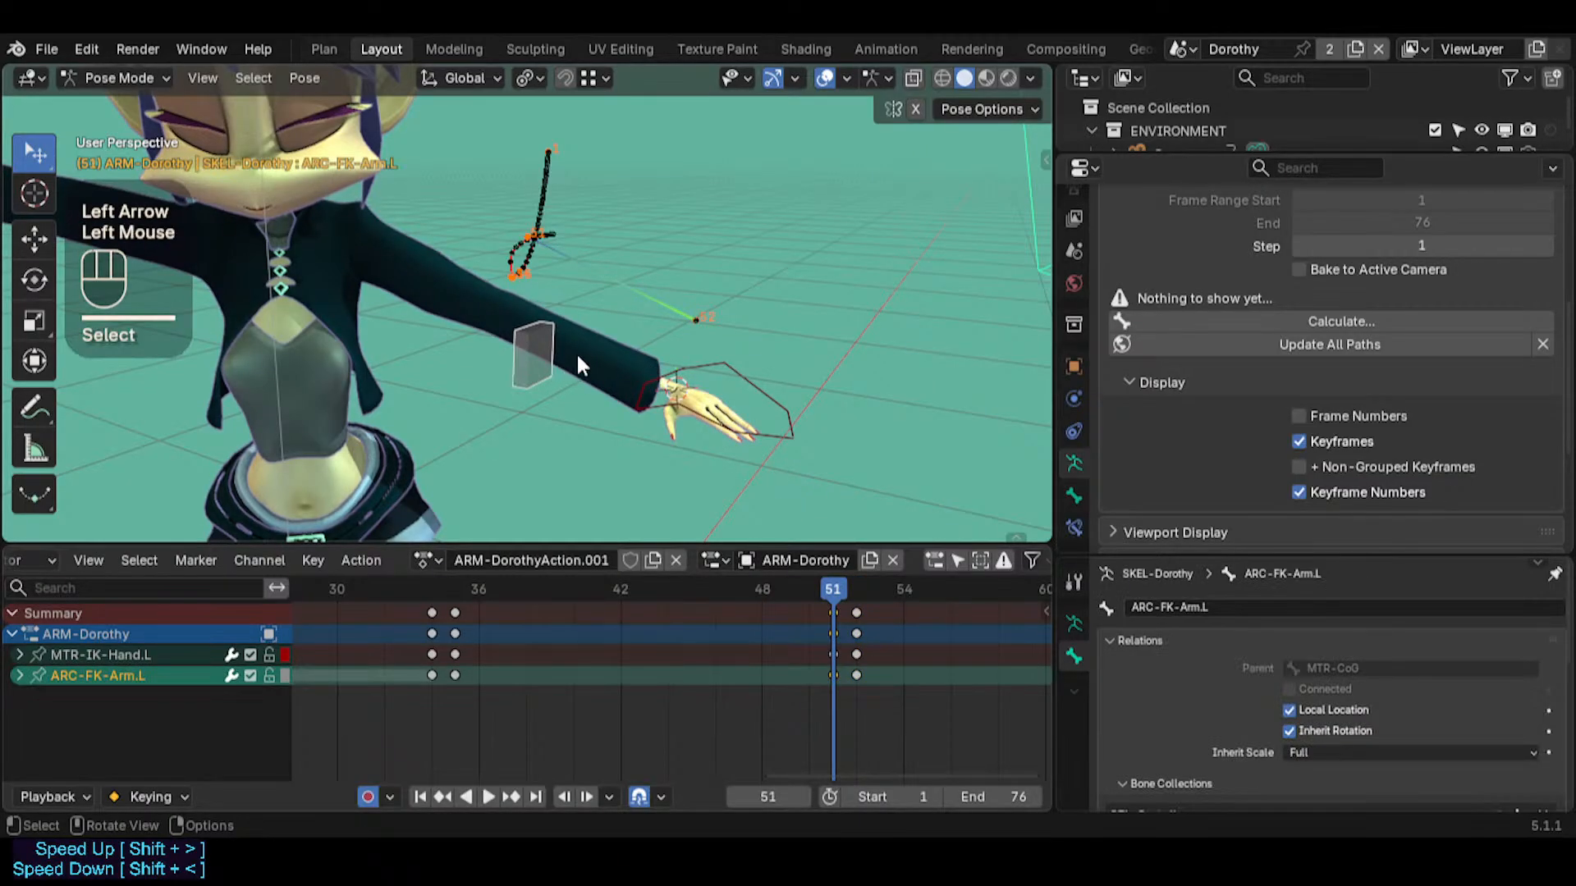
pyautogui.press('i')
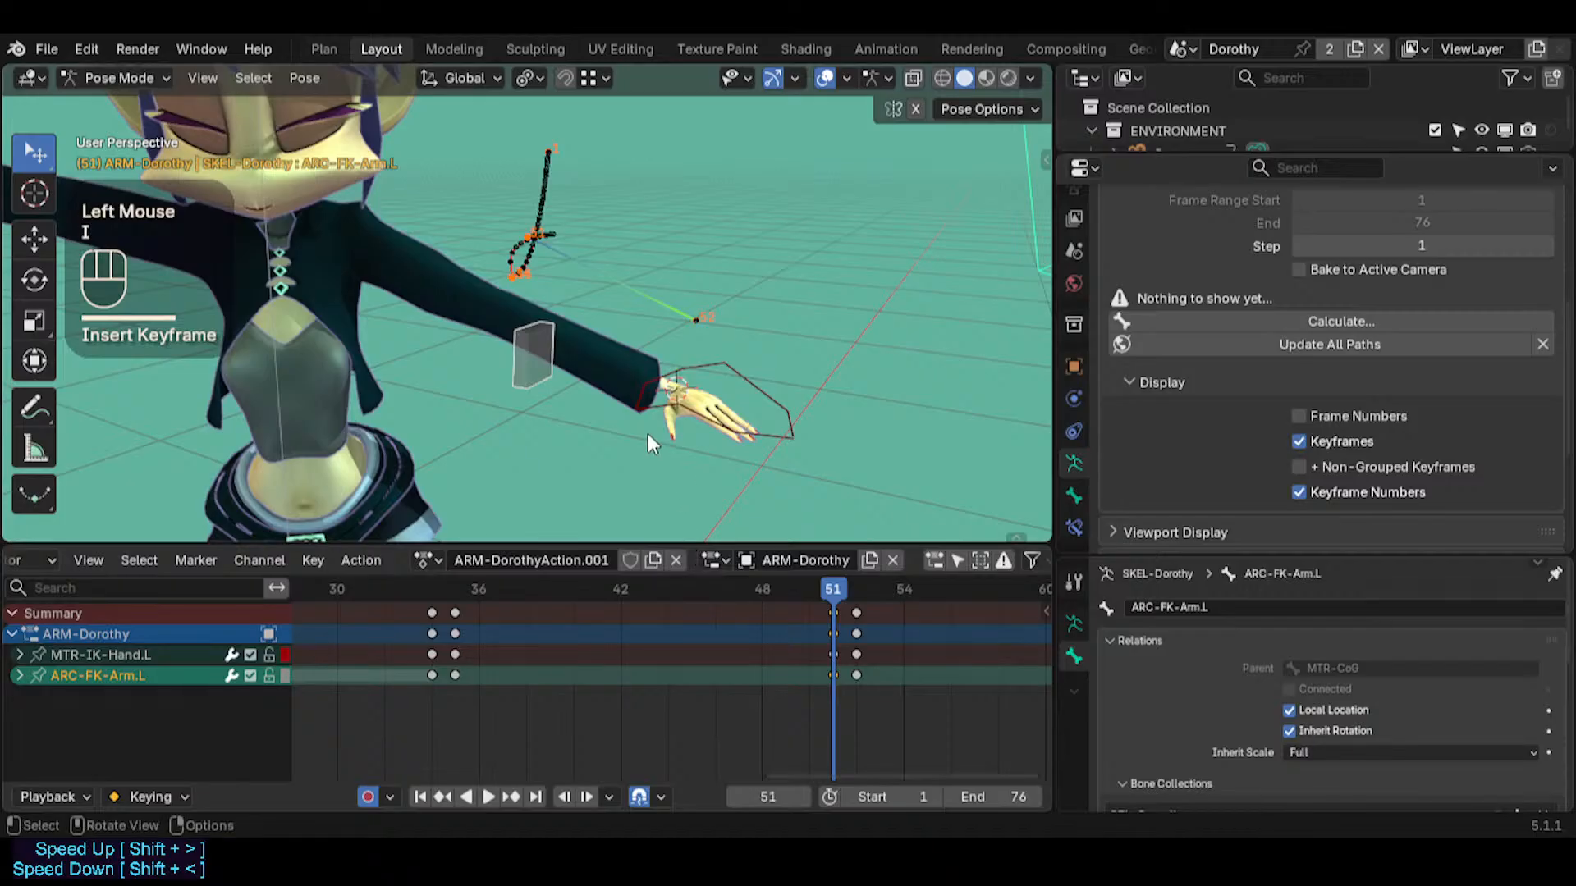
pyautogui.press('i')
pyautogui.click(831, 677)
pyautogui.hotkey('shift', 'd')
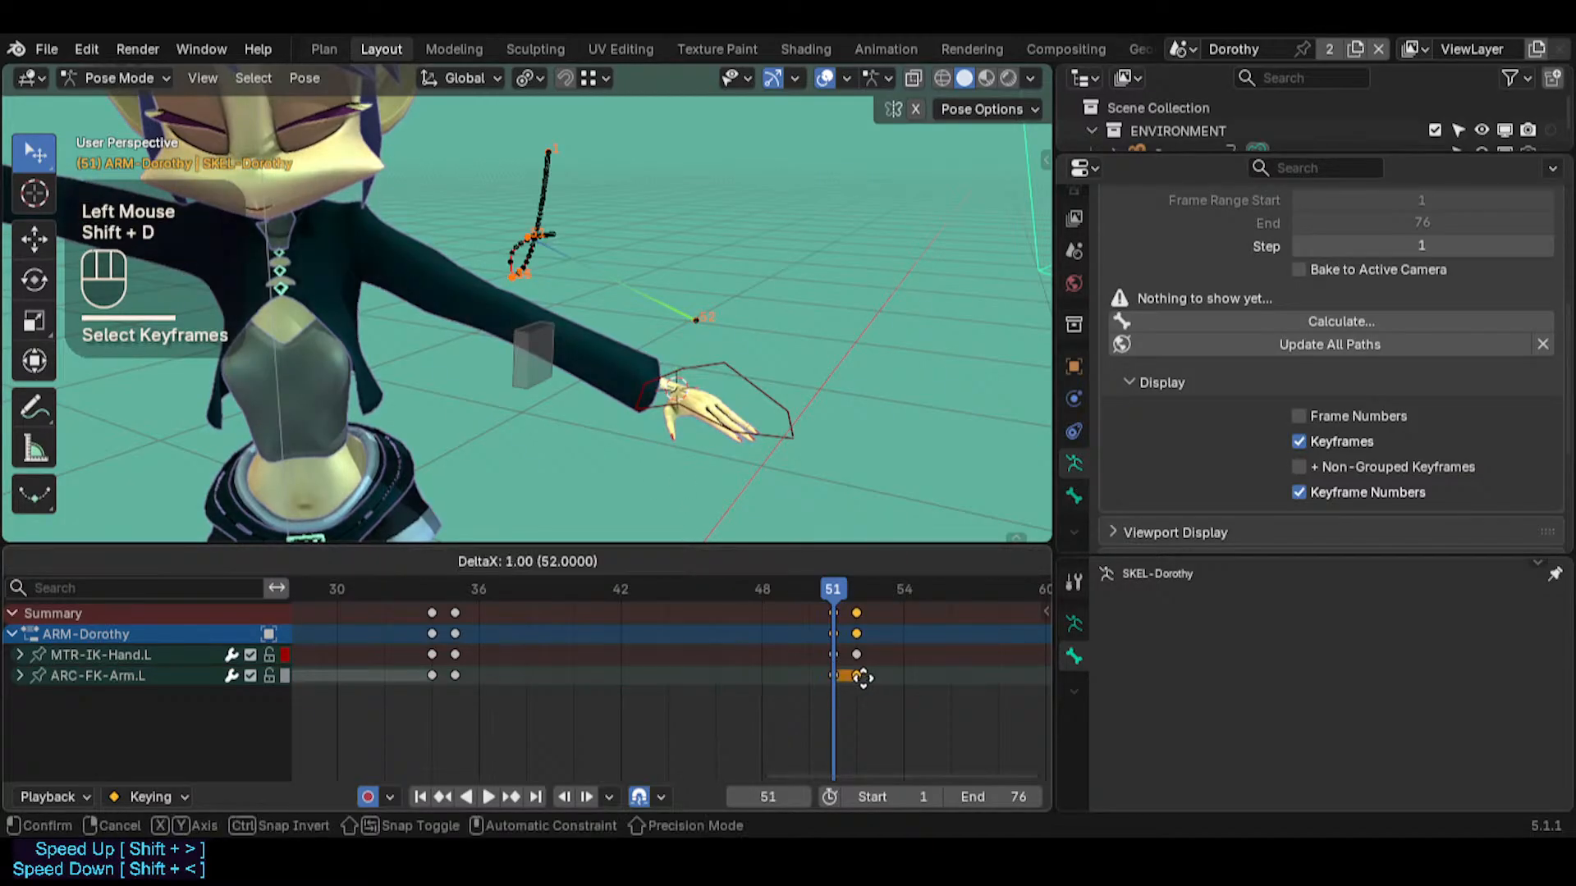
pyautogui.click(854, 675)
pyautogui.click(858, 593)
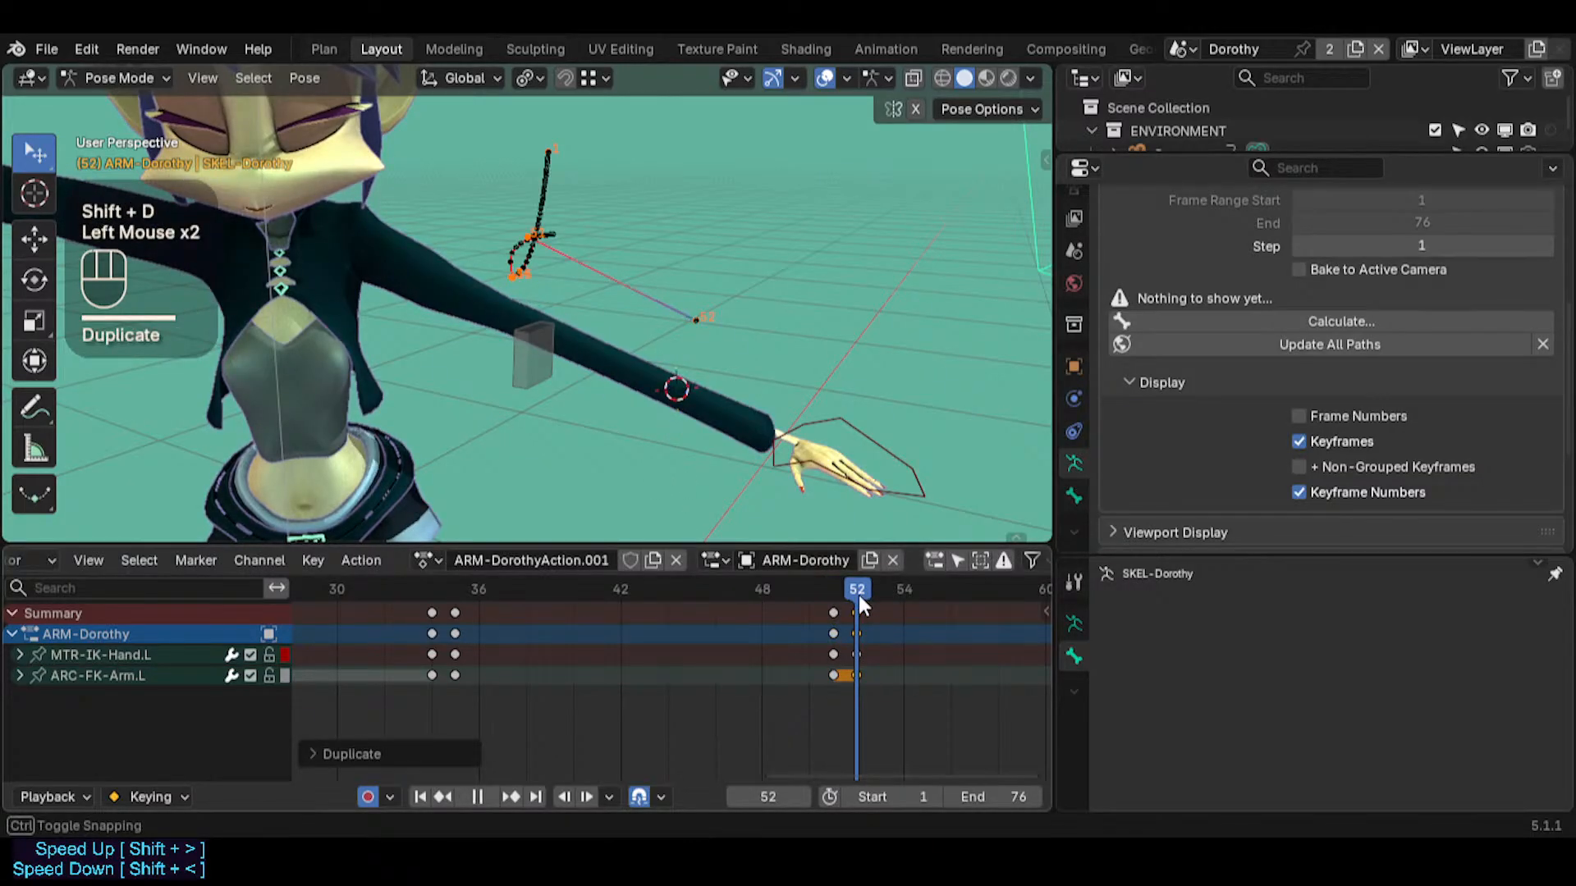
# Snap the 3D cursor to the selected MTR-IK-Hand.L at frame 51, returning to frame 52 with the hand selected
pyautogui.click(873, 422)
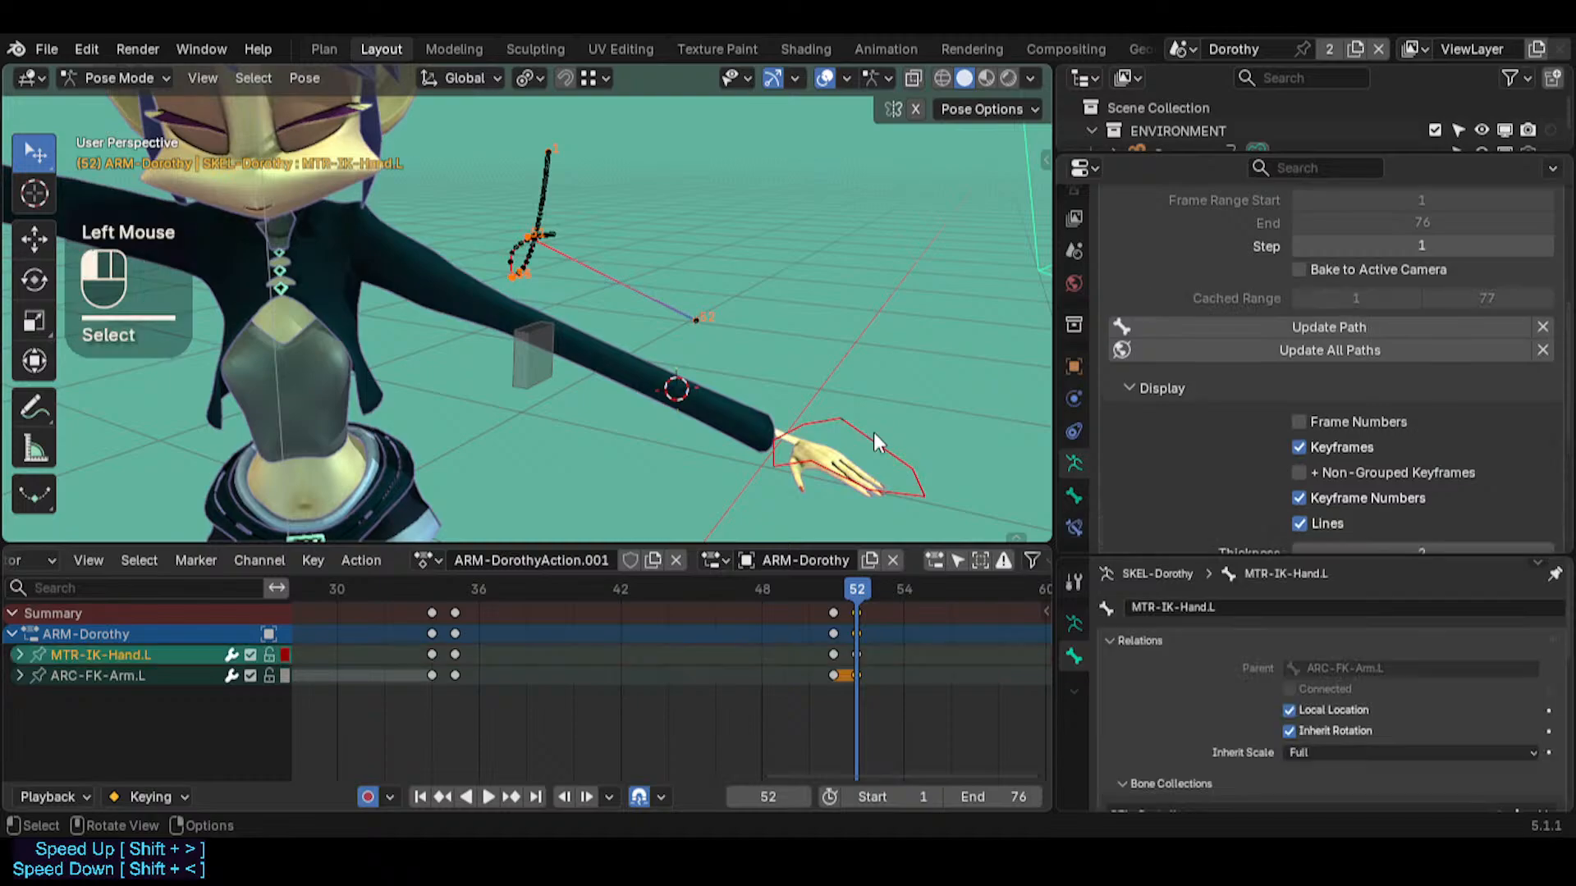
pyautogui.click(535, 360)
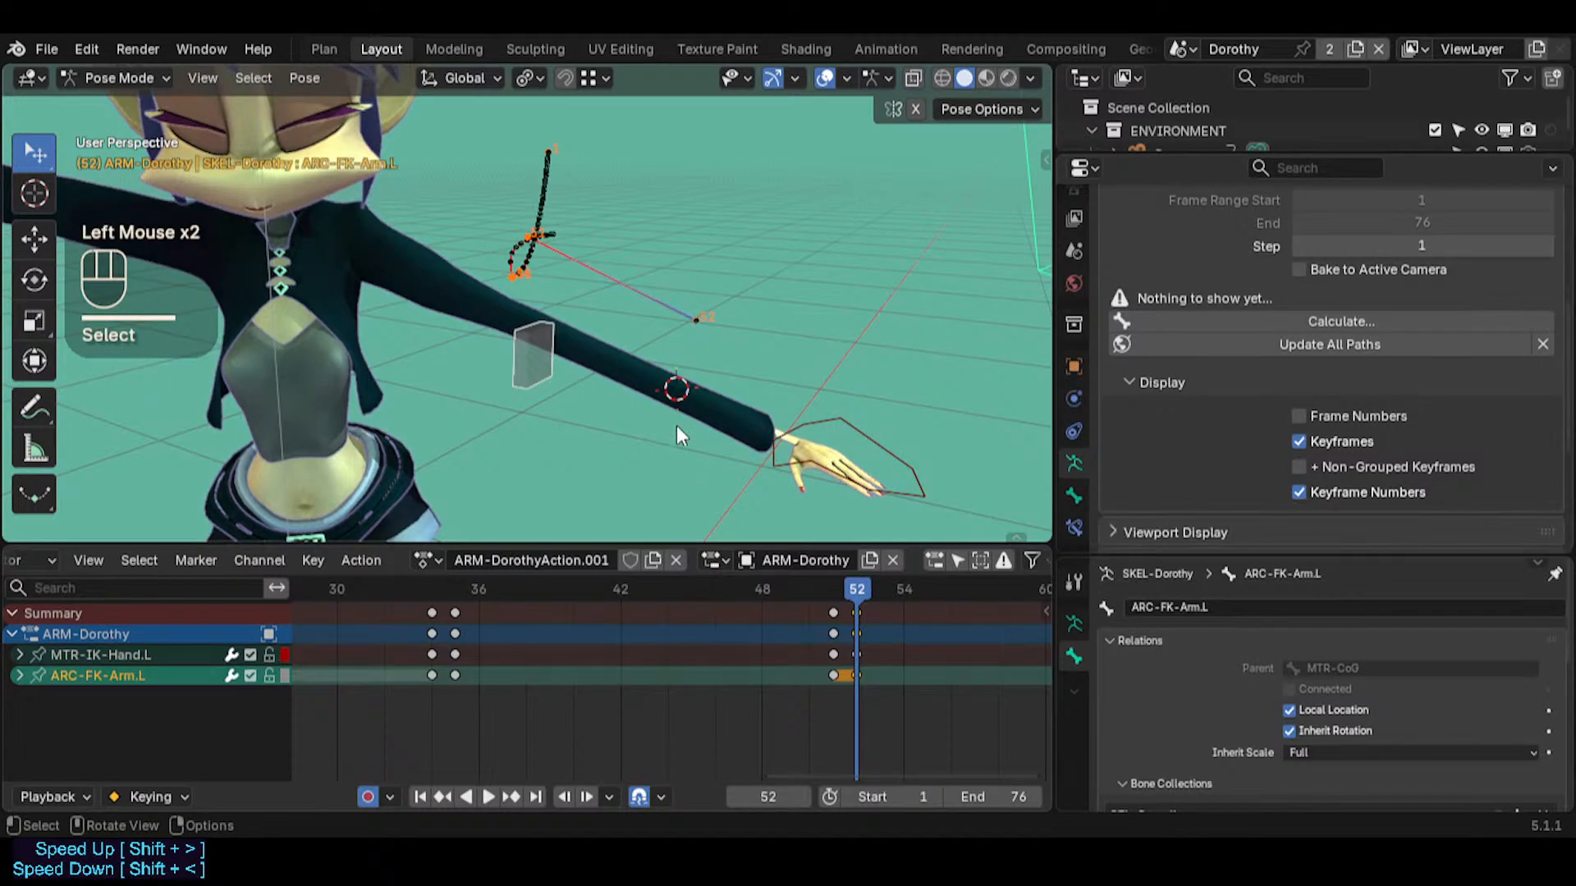
pyautogui.press('Left')
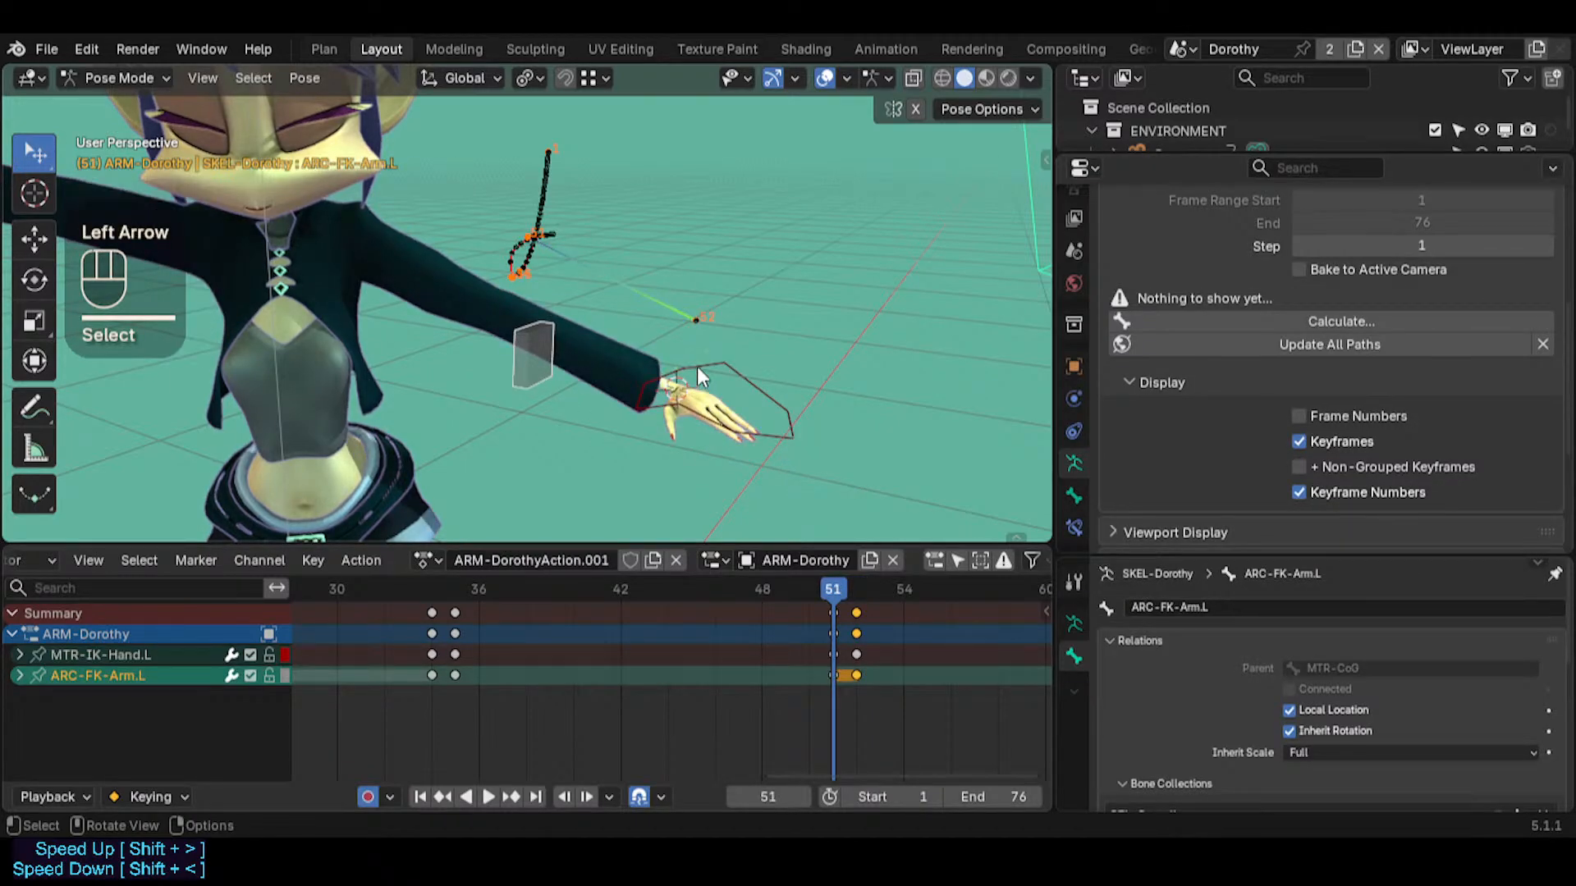
pyautogui.click(697, 371)
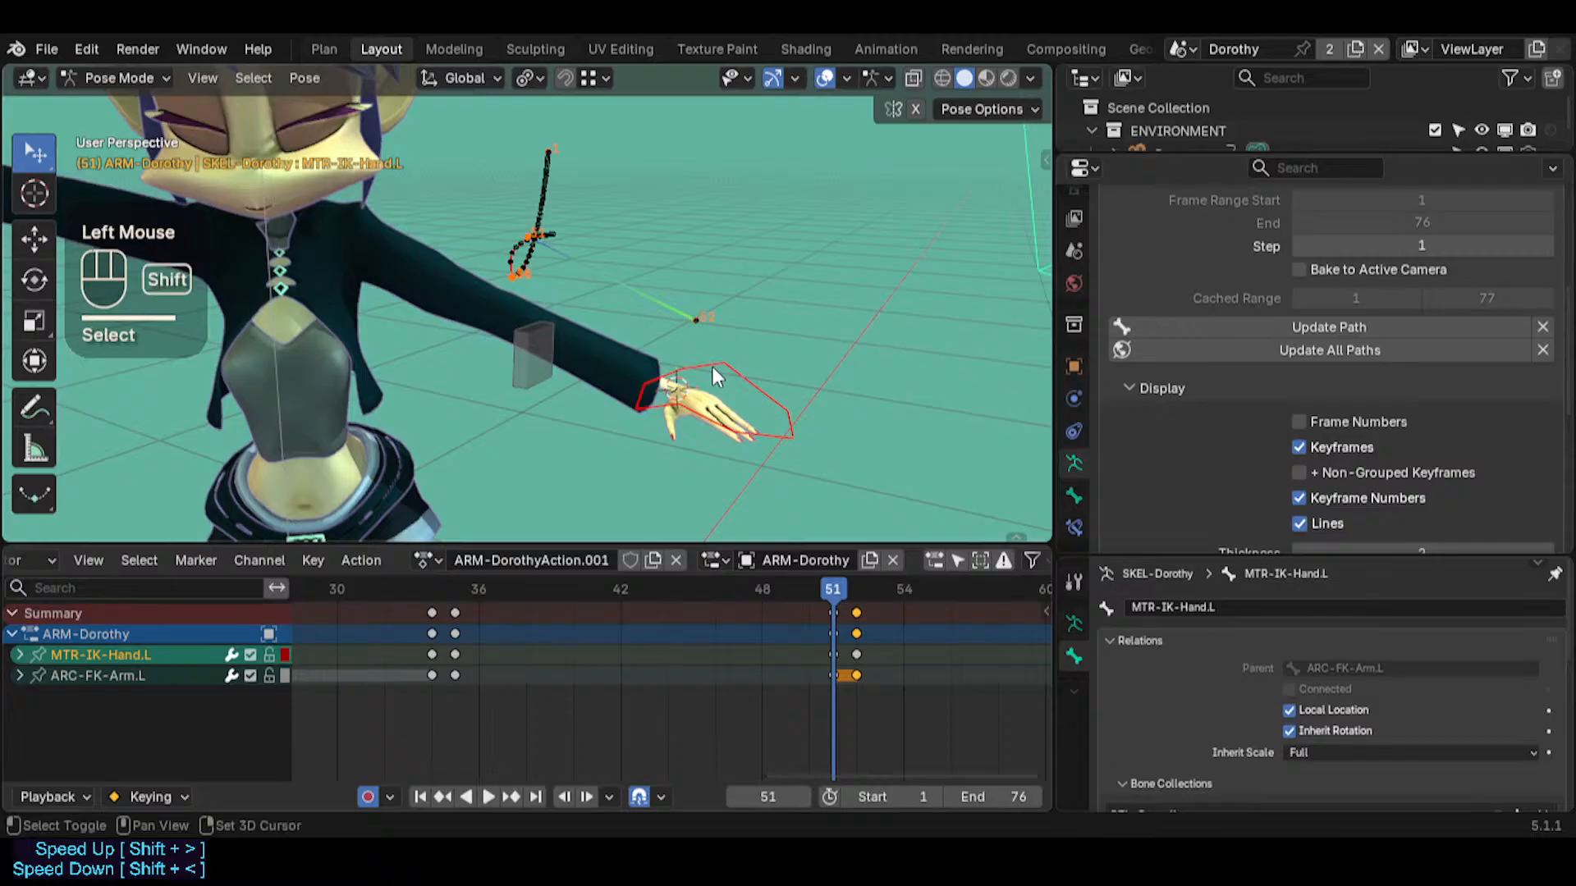
pyautogui.hotkey('shift', 's')
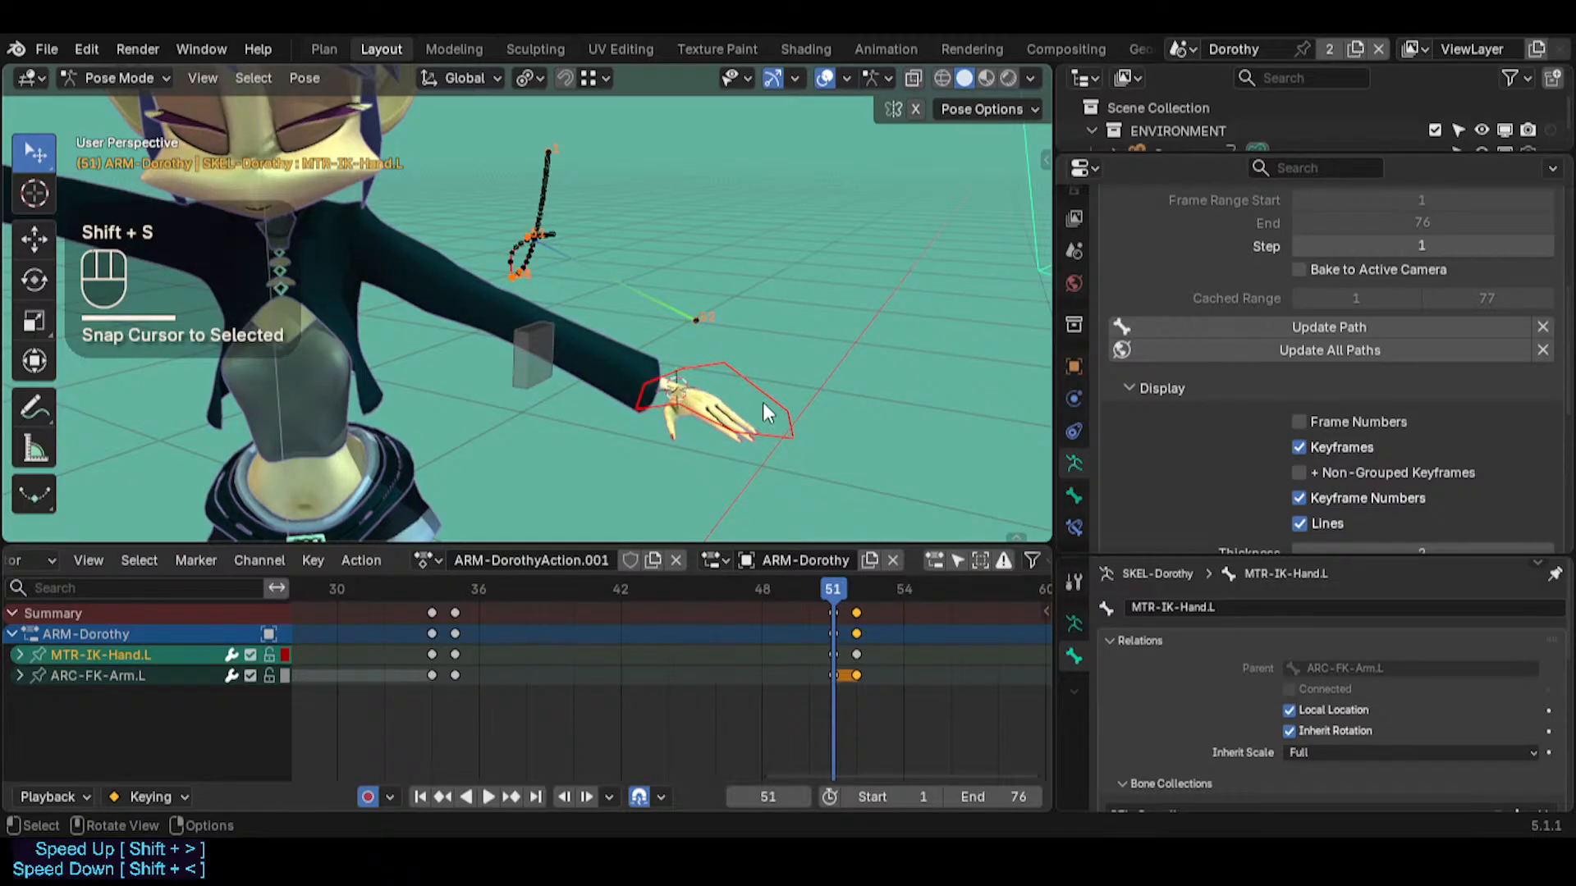
pyautogui.press('Right')
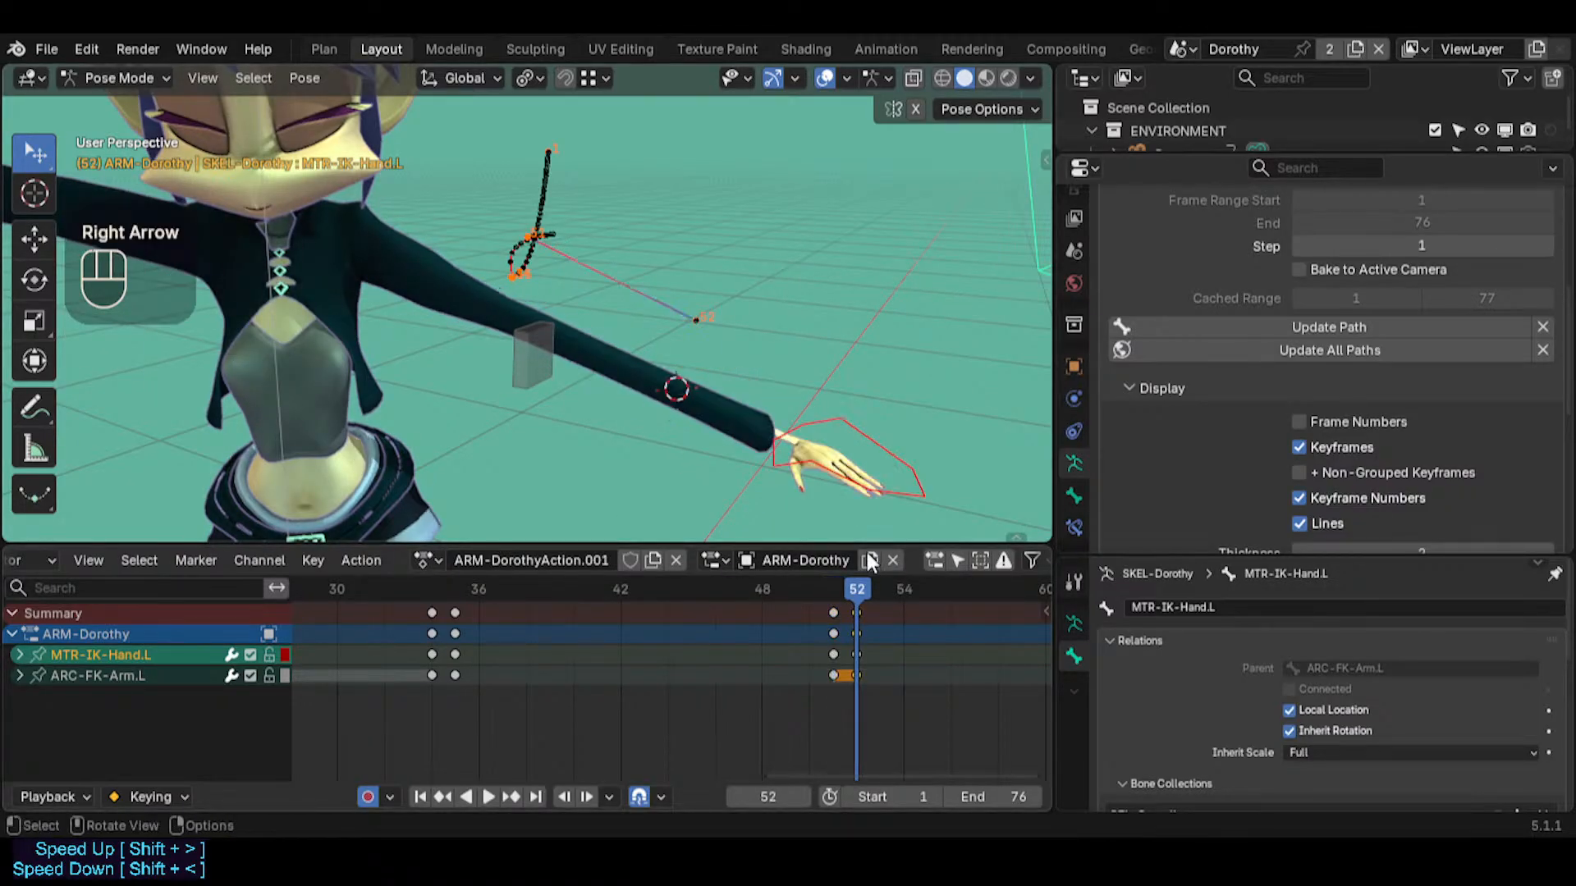
# Snap MTR-IK-Hand.L to the 3D cursor at frame 52 and compare its position with frame 51
pyautogui.click(869, 427)
pyautogui.hotkey('alt', 'a')
pyautogui.hotkey('alt', 'a')
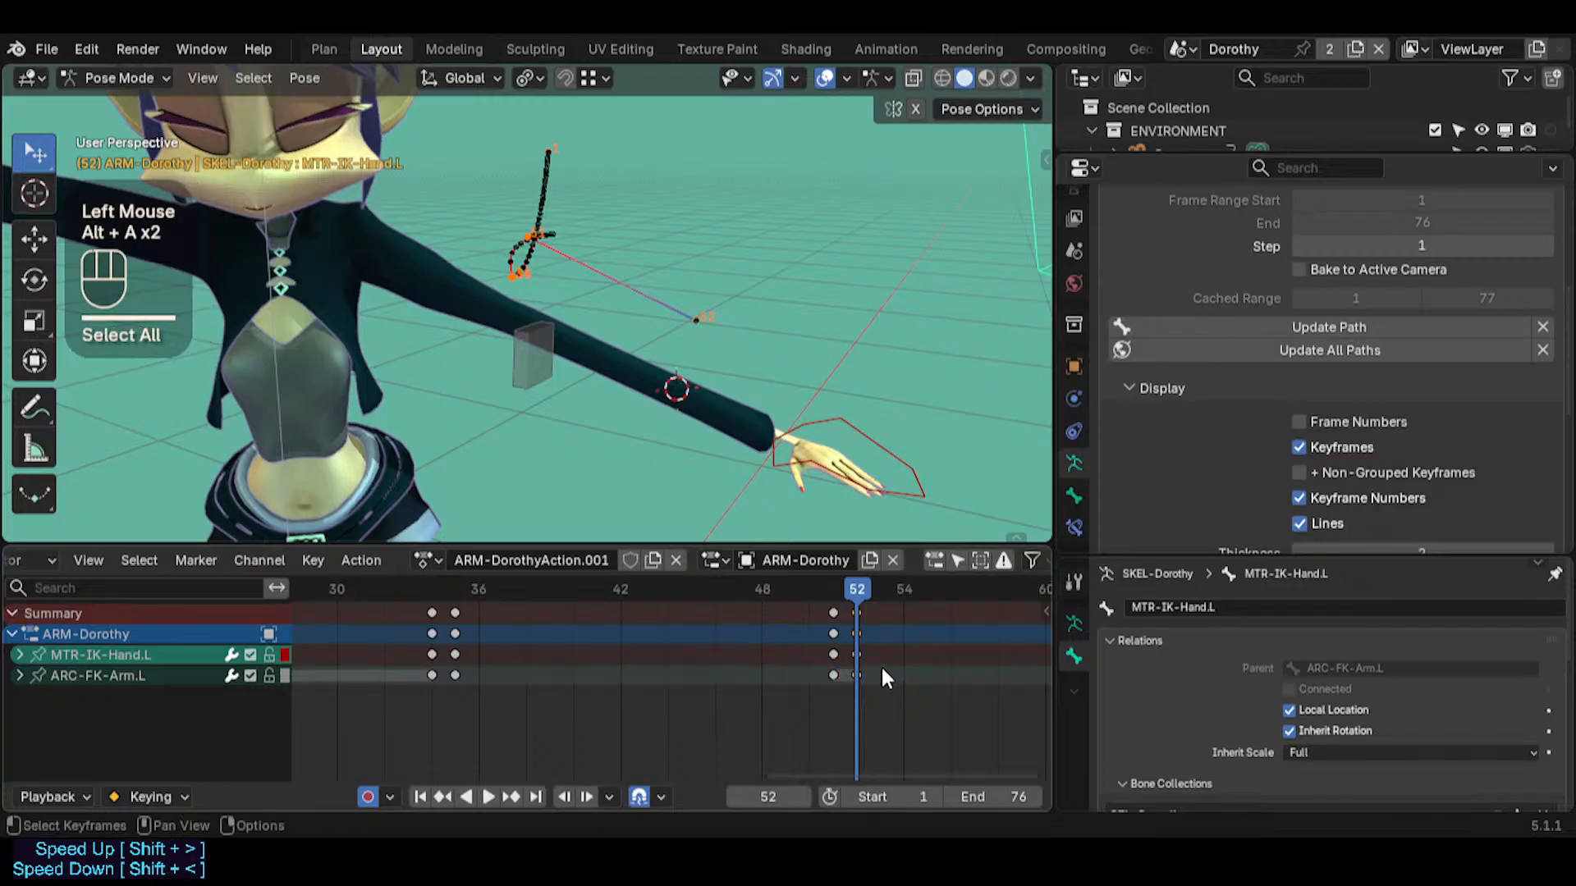
pyautogui.click(894, 489)
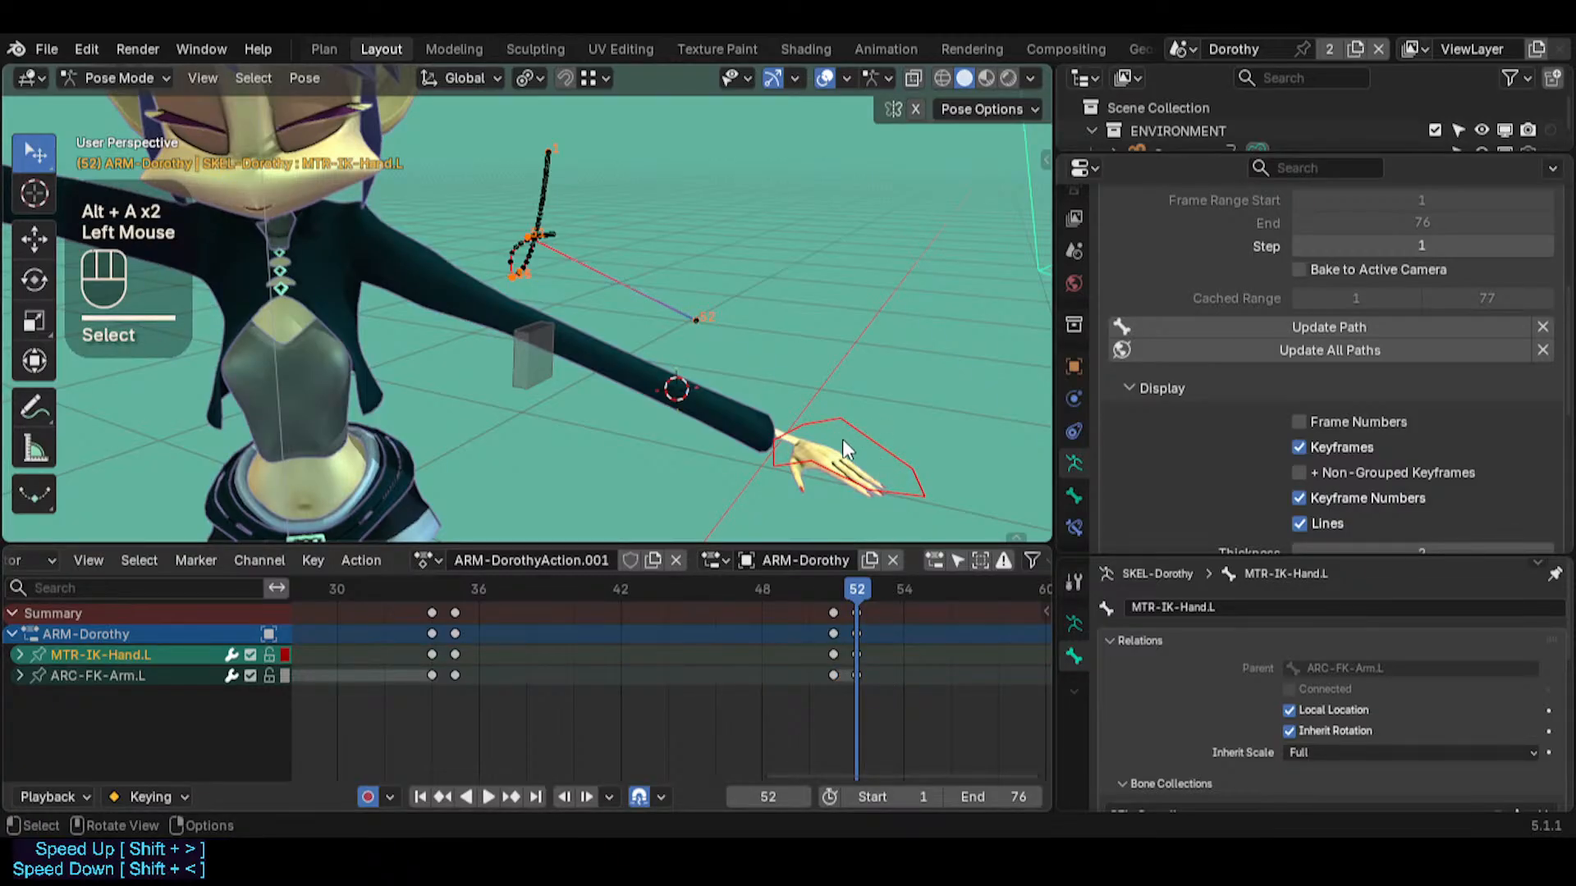
pyautogui.hotkey('shift', 's')
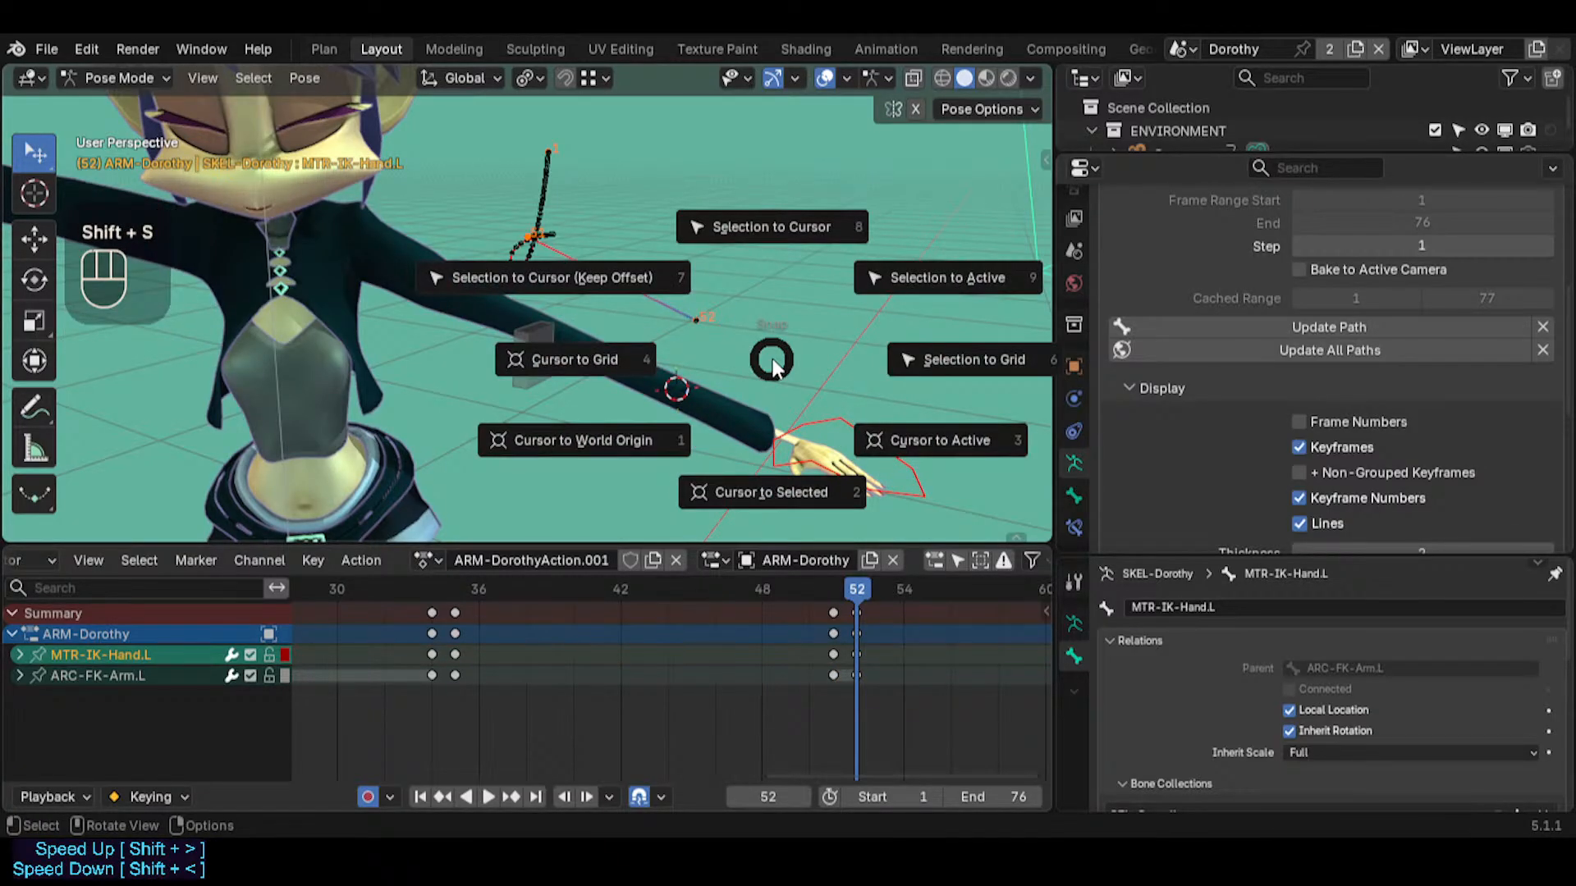
pyautogui.click(771, 227)
pyautogui.moveTo(848, 593)
pyautogui.mouseDown()
pyautogui.moveTo(835, 583)
pyautogui.moveTo(859, 583)
pyautogui.mouseUp()
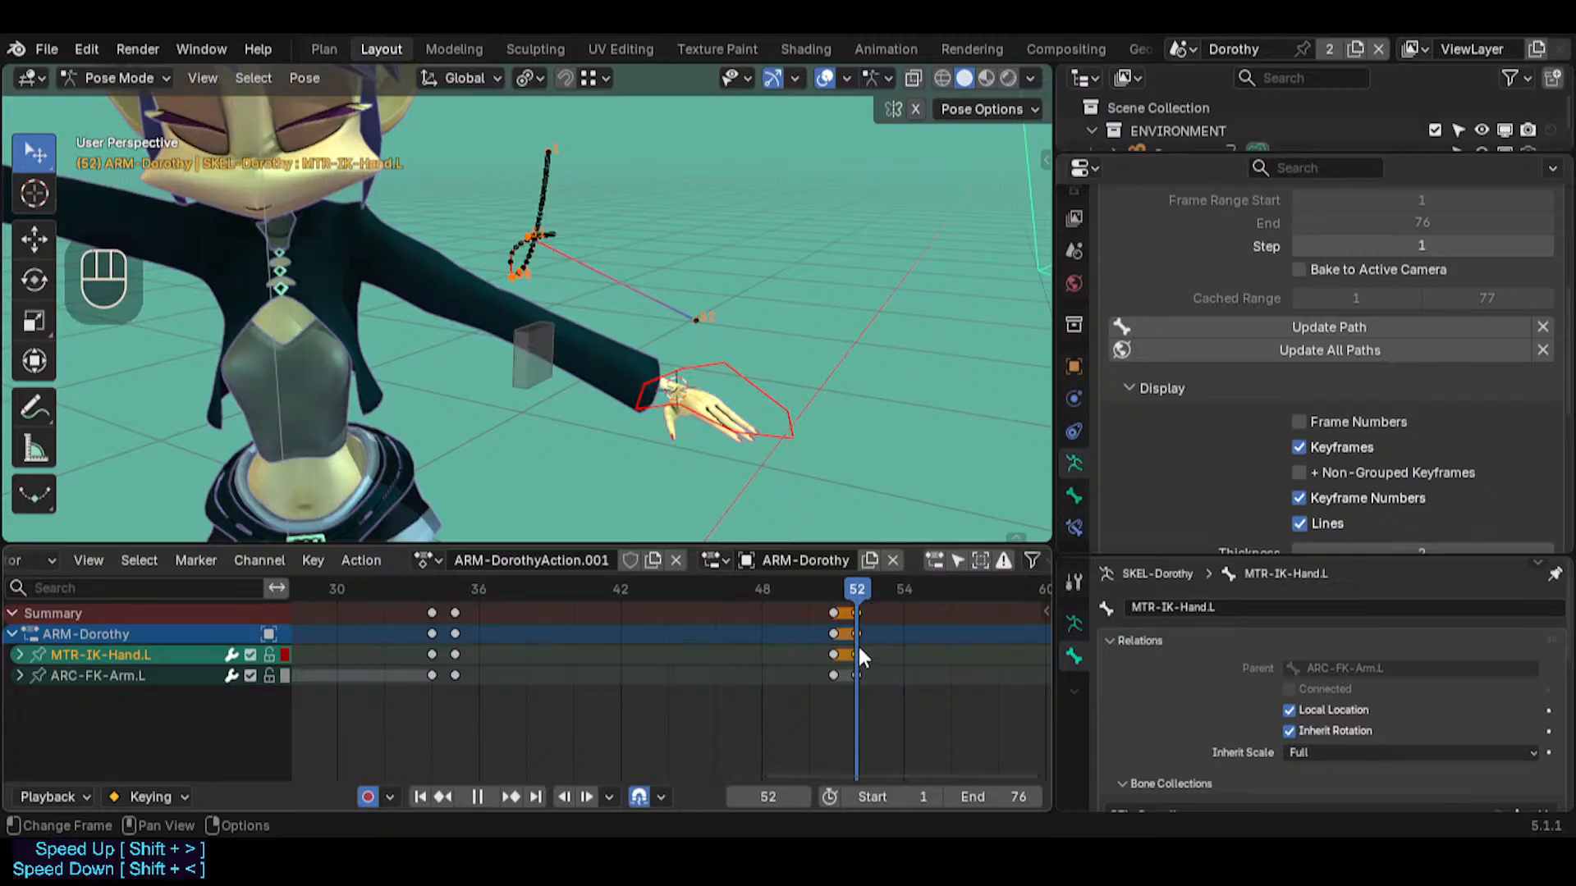
# Delete the ARC-FK-Arm.L keyframe at frame 52
pyautogui.click(538, 367)
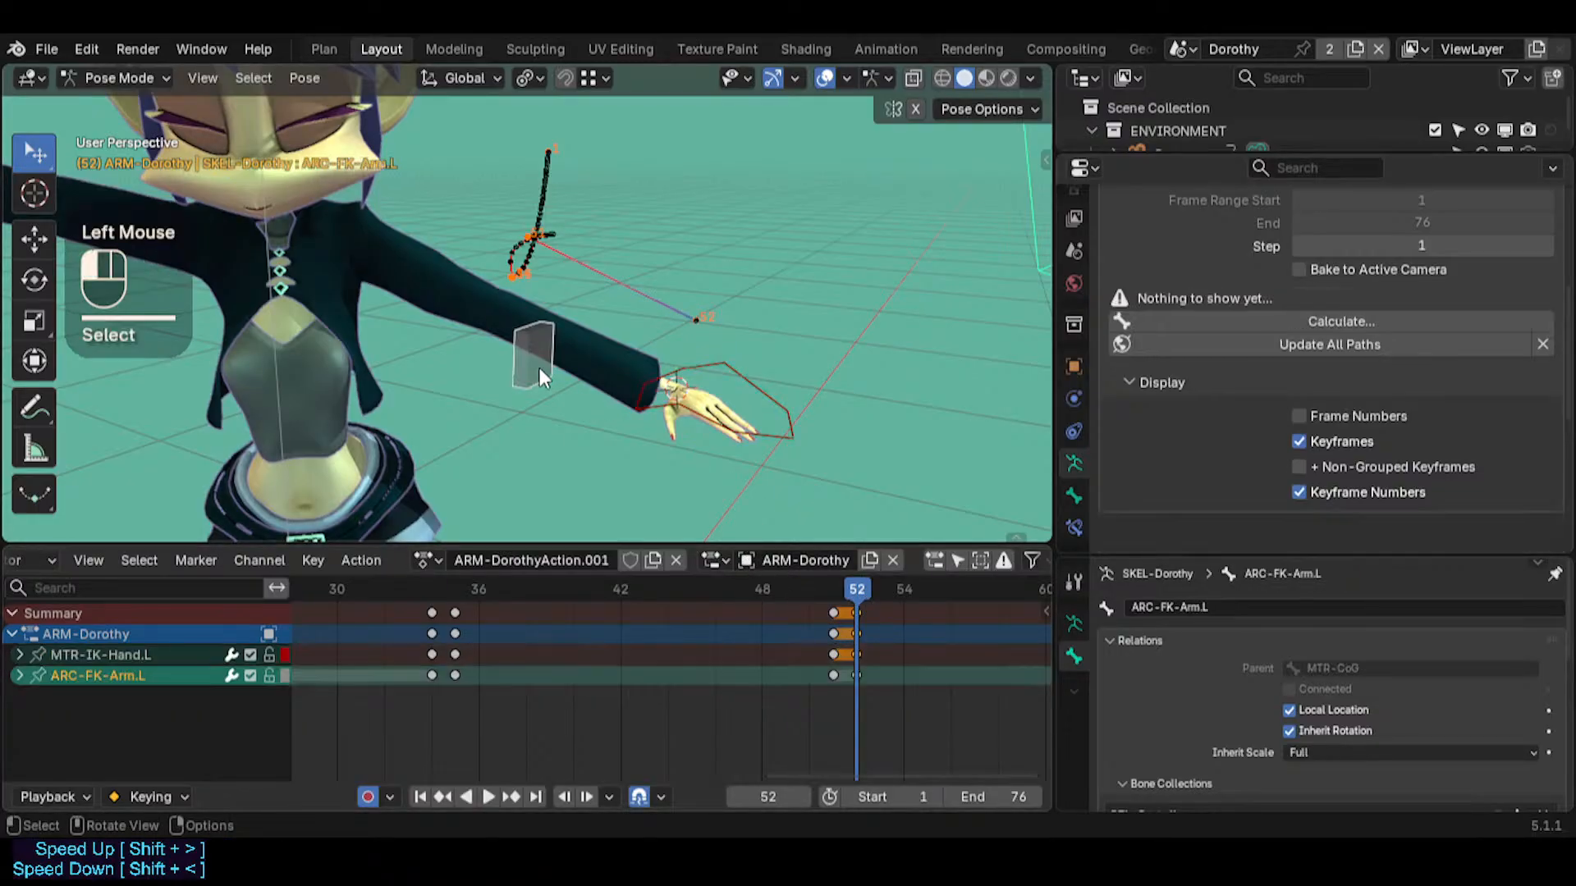
pyautogui.moveTo(860, 595); pyautogui.dragTo(996, 594)
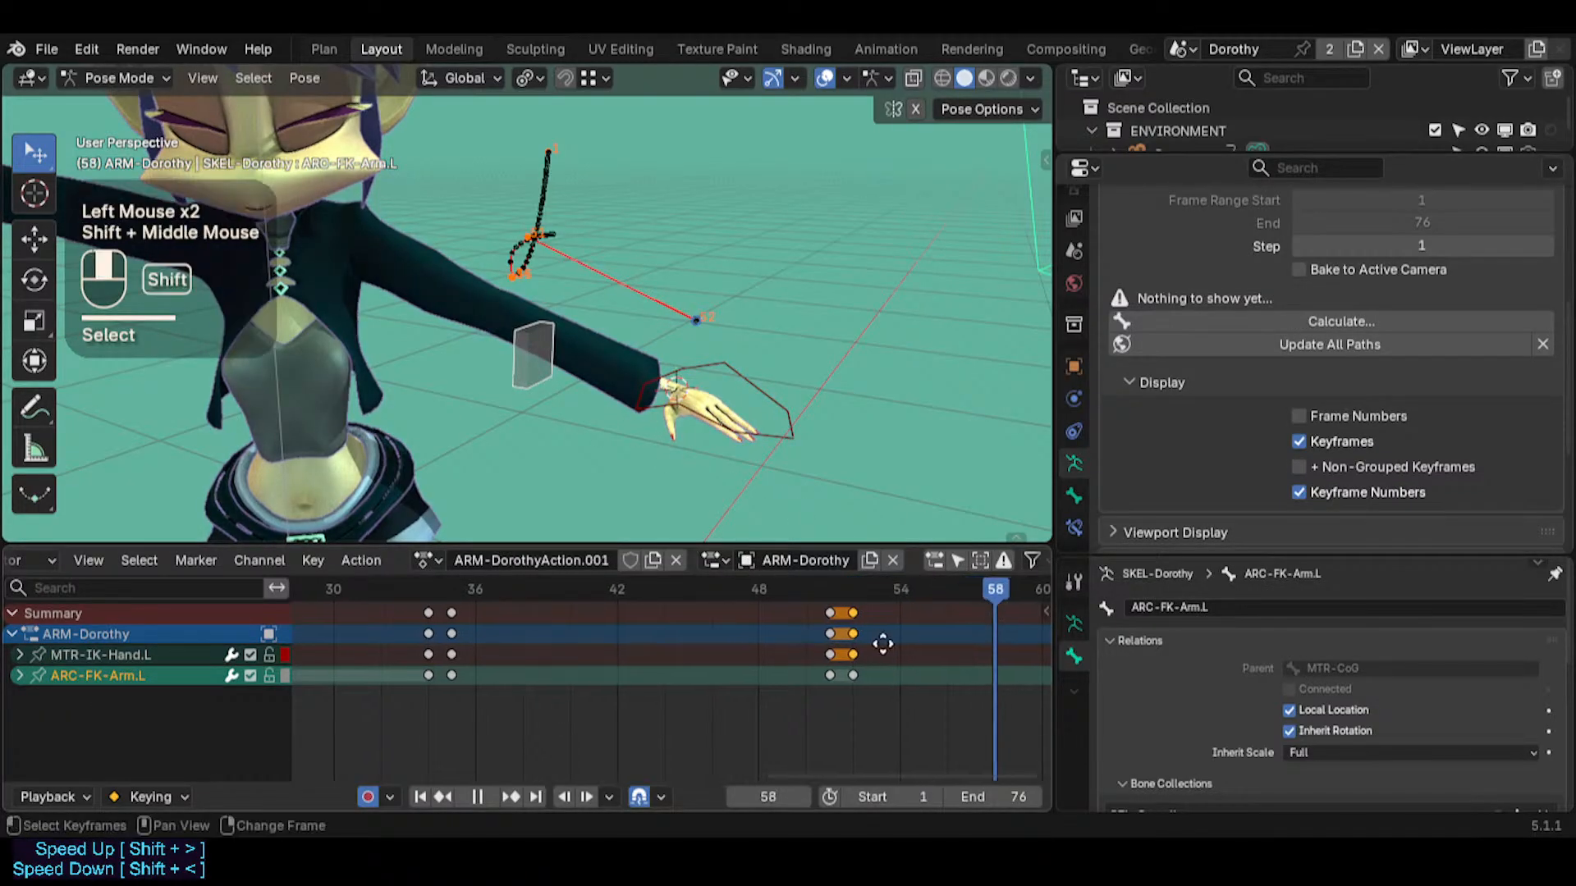
pyautogui.keyDown('shift'); pyautogui.moveTo(847, 686); pyautogui.dragTo(751, 686, button='middle'); pyautogui.keyUp('shift')
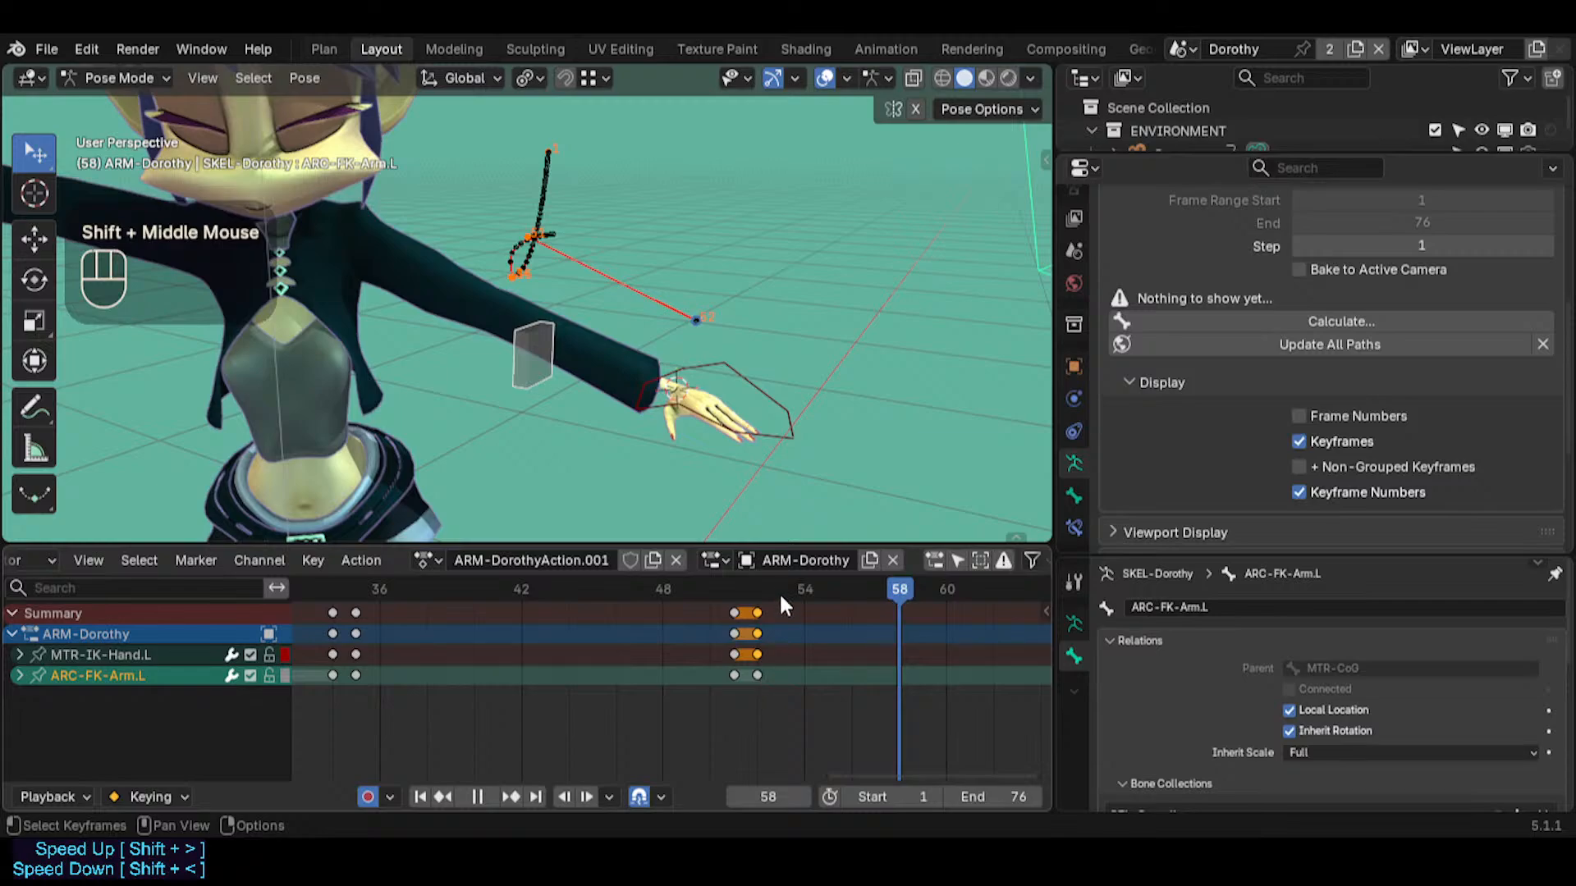
pyautogui.click(760, 667)
pyautogui.press('x')
pyautogui.click(759, 669)
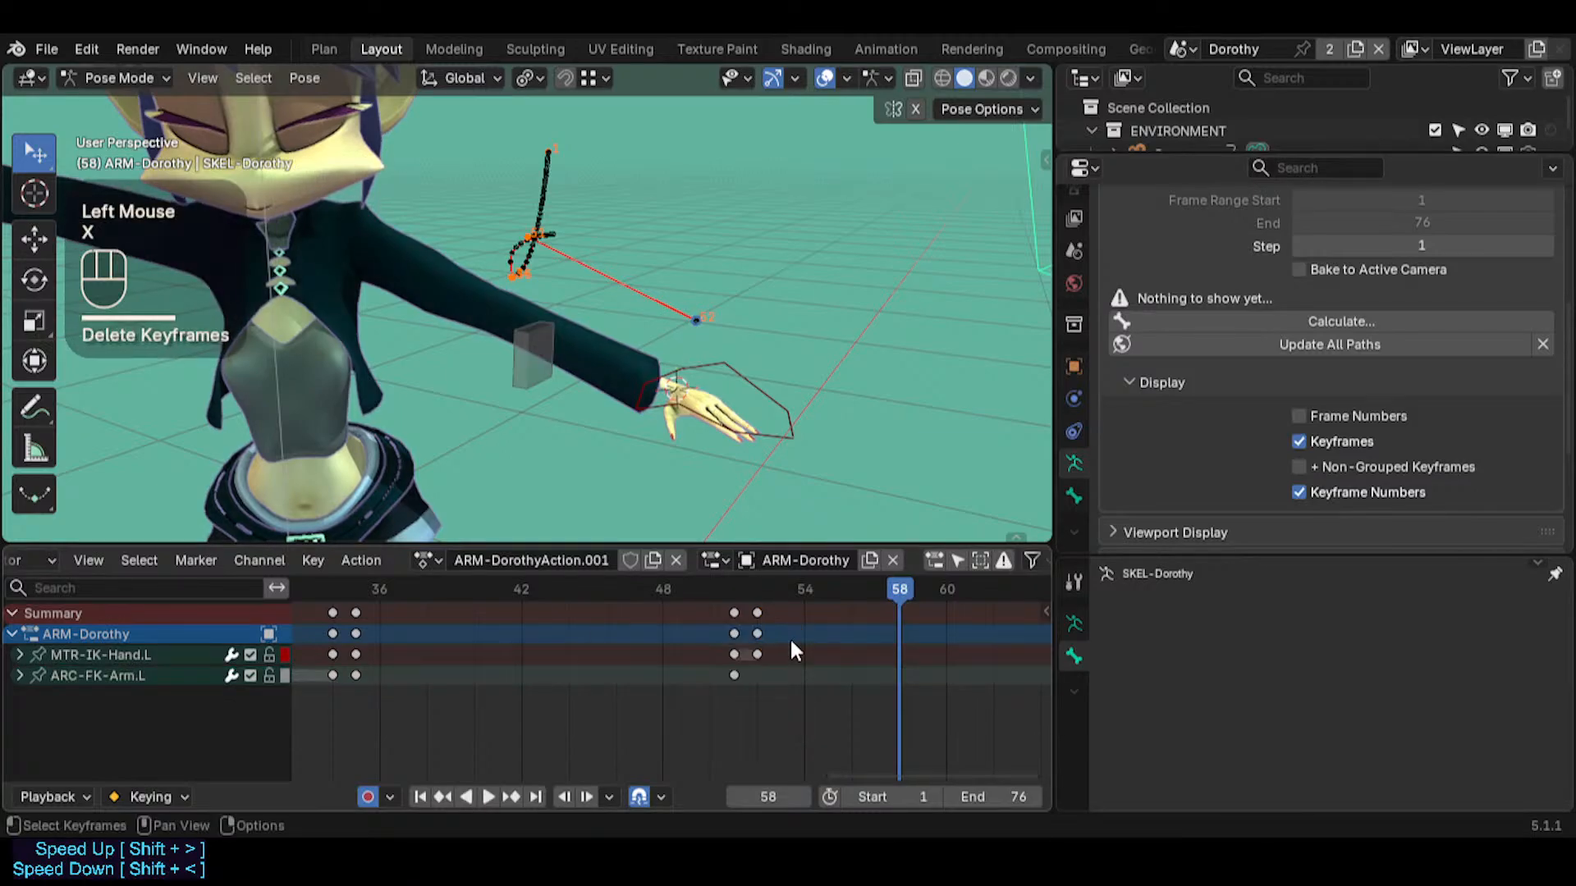
# Duplicate the ARC-FK-Arm.L keyframe from frame 51 onto frame 55
pyautogui.moveTo(887, 579); pyautogui.dragTo(733, 603)
pyautogui.moveTo(623, 648); pyautogui.dragTo(684, 636, button='middle')
pyautogui.moveTo(819, 591); pyautogui.dragTo(952, 606)
pyautogui.moveTo(887, 648); pyautogui.dragTo(711, 663, button='middle')
pyautogui.moveTo(800, 599); pyautogui.dragTo(901, 589)
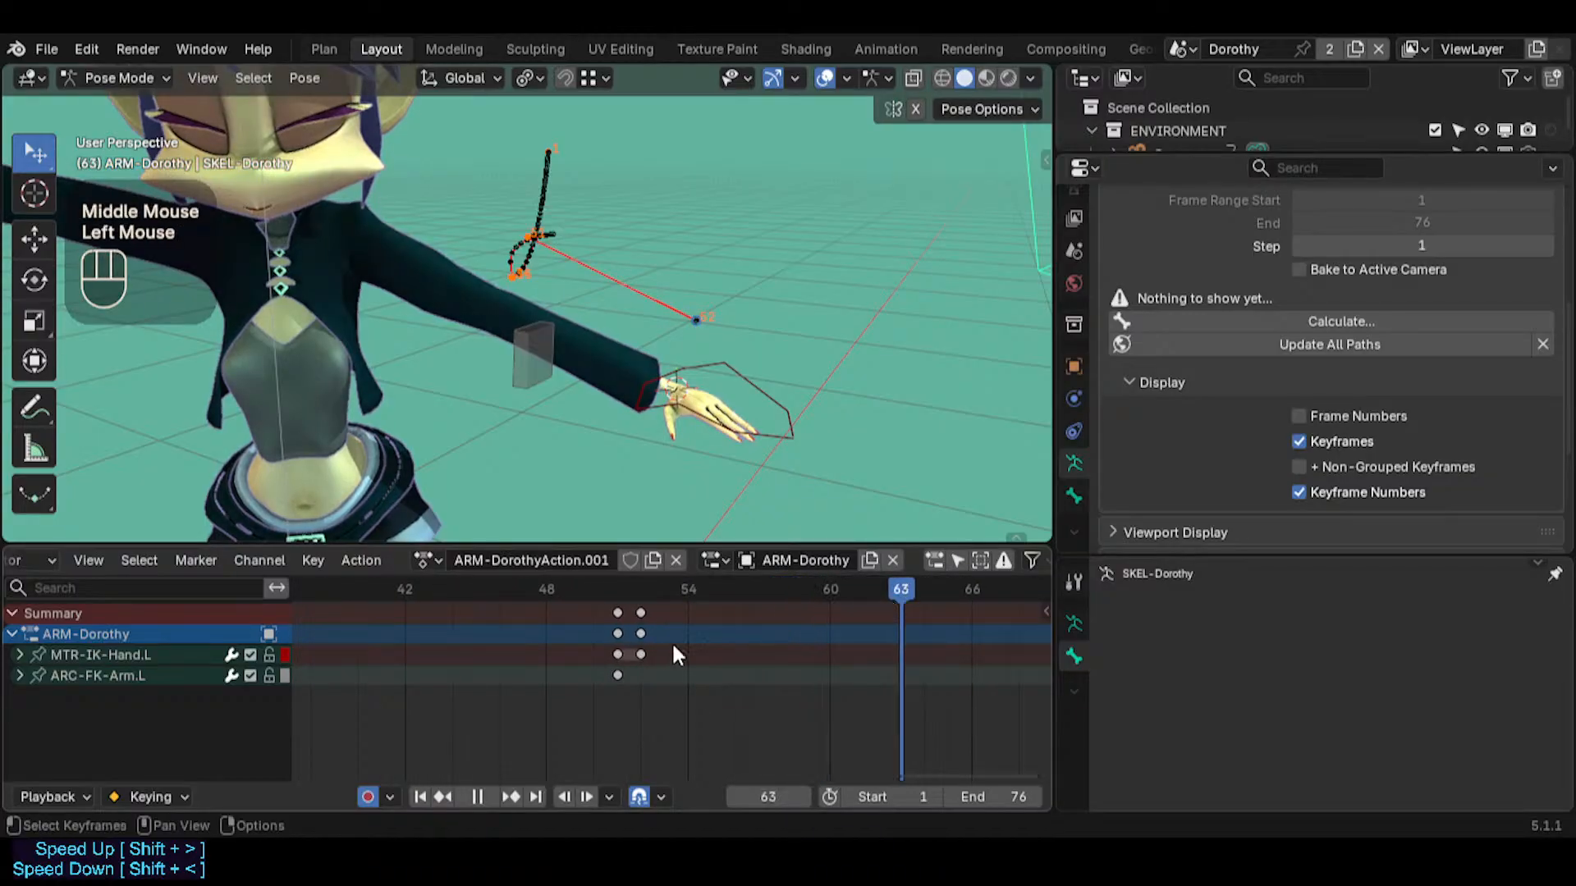
pyautogui.doubleClick(618, 675)
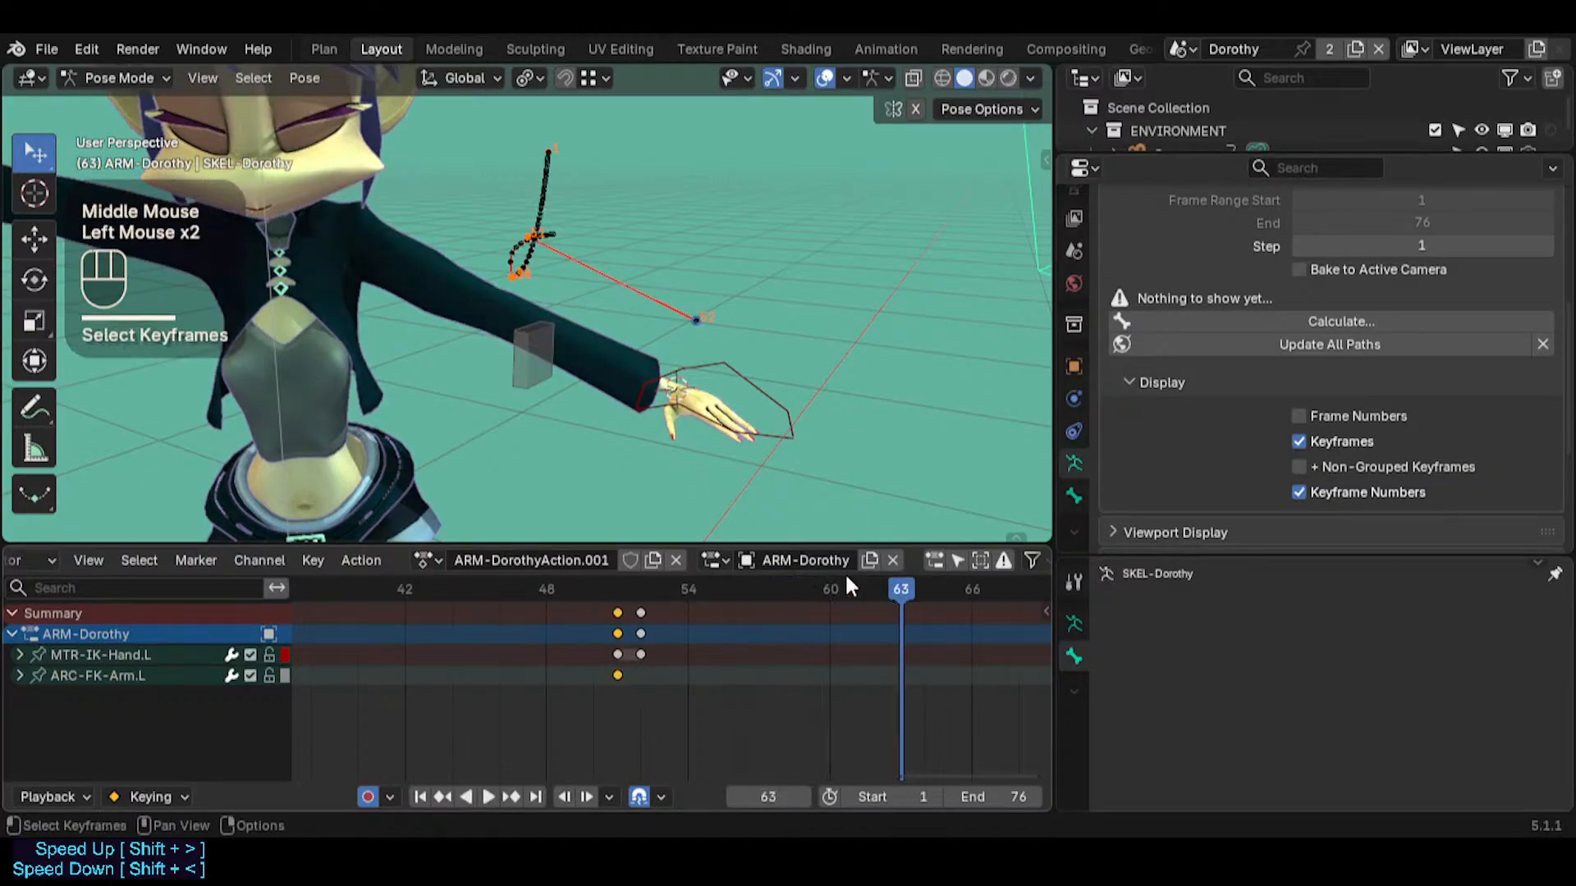
pyautogui.click(888, 584)
pyautogui.moveTo(888, 584)
pyautogui.mouseDown()
pyautogui.moveTo(591, 593)
pyautogui.moveTo(902, 590)
pyautogui.mouseUp()
pyautogui.click(525, 378)
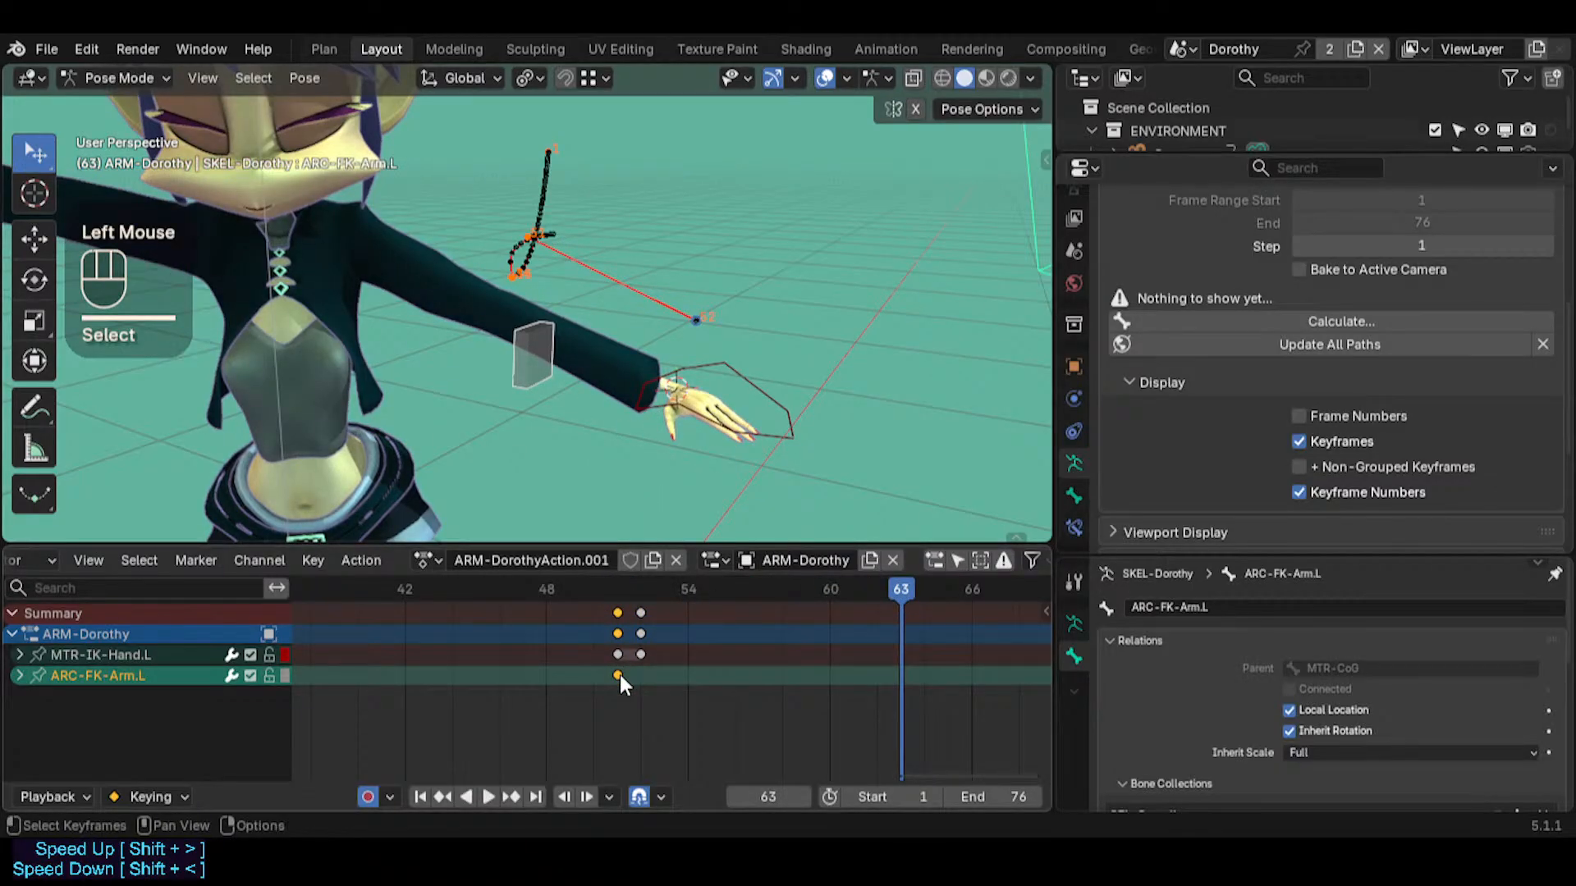
pyautogui.hotkey('shift', 'd')
pyautogui.click(712, 675)
# Move the MTR-IK-Hand.L keyframe from frame 52 to frame 55, in line with the ARC-FK-Arm.L keyframe
pyautogui.click(924, 589)
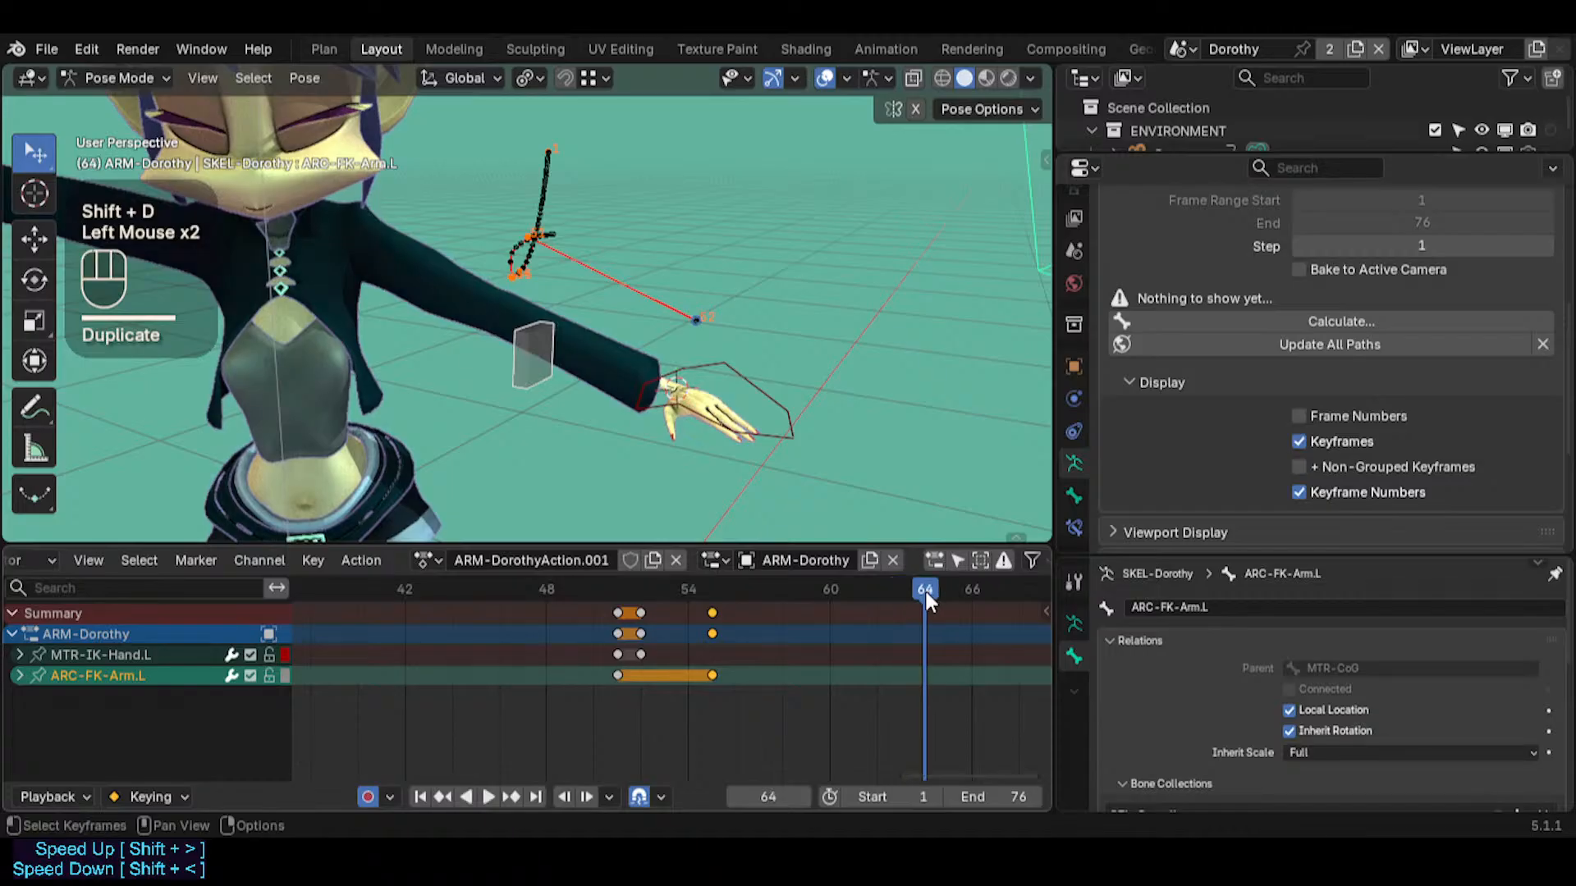
pyautogui.click(925, 593)
pyautogui.click(540, 356)
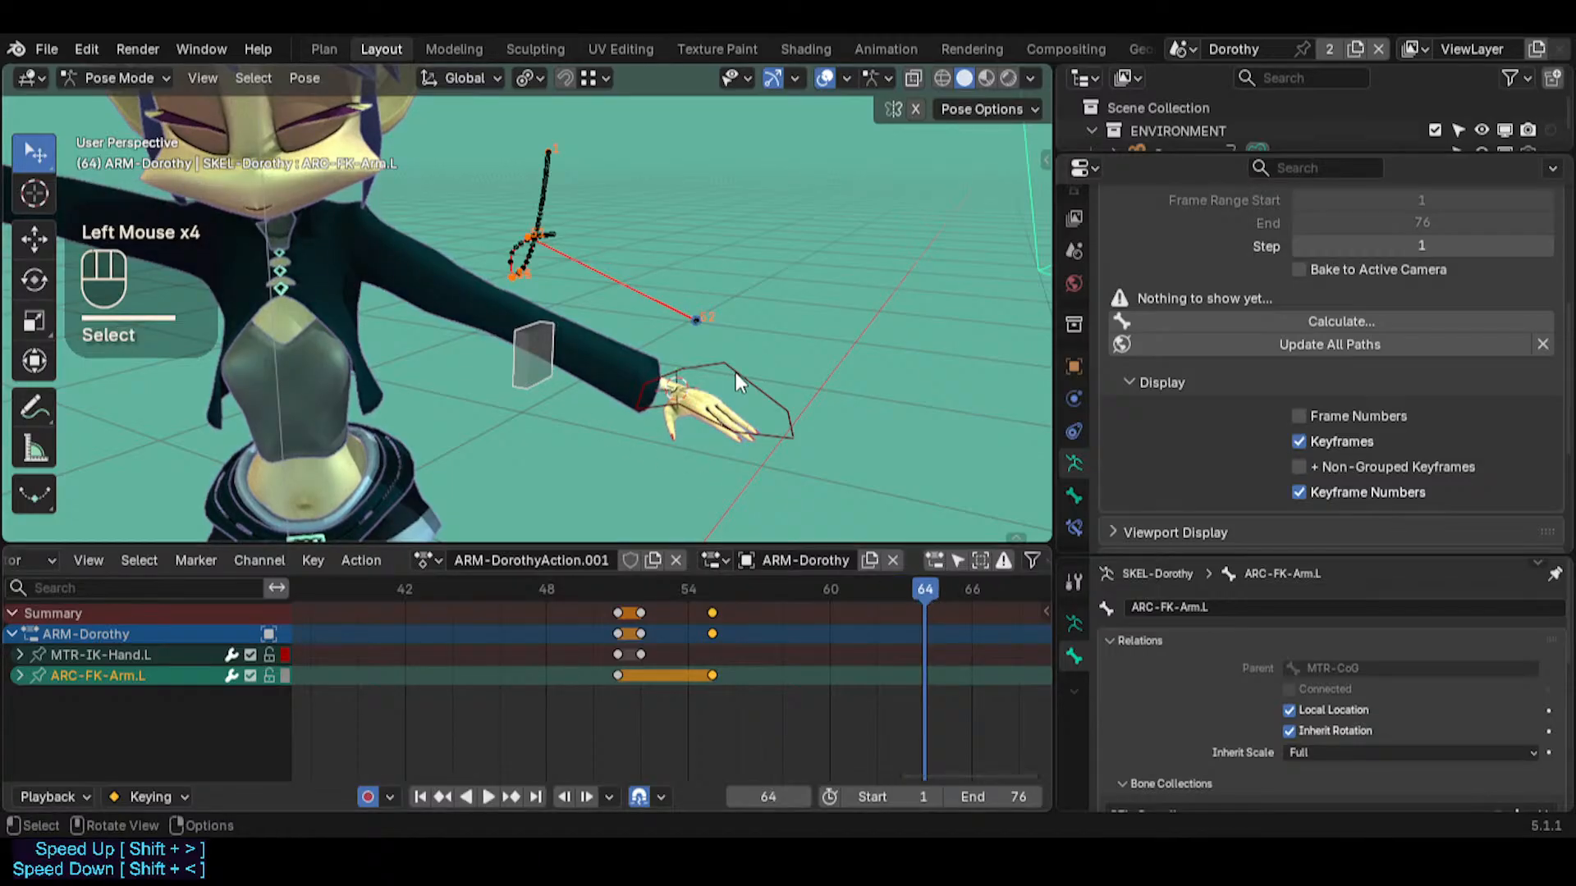
pyautogui.click(641, 654)
pyautogui.press('g')
pyautogui.click(728, 657)
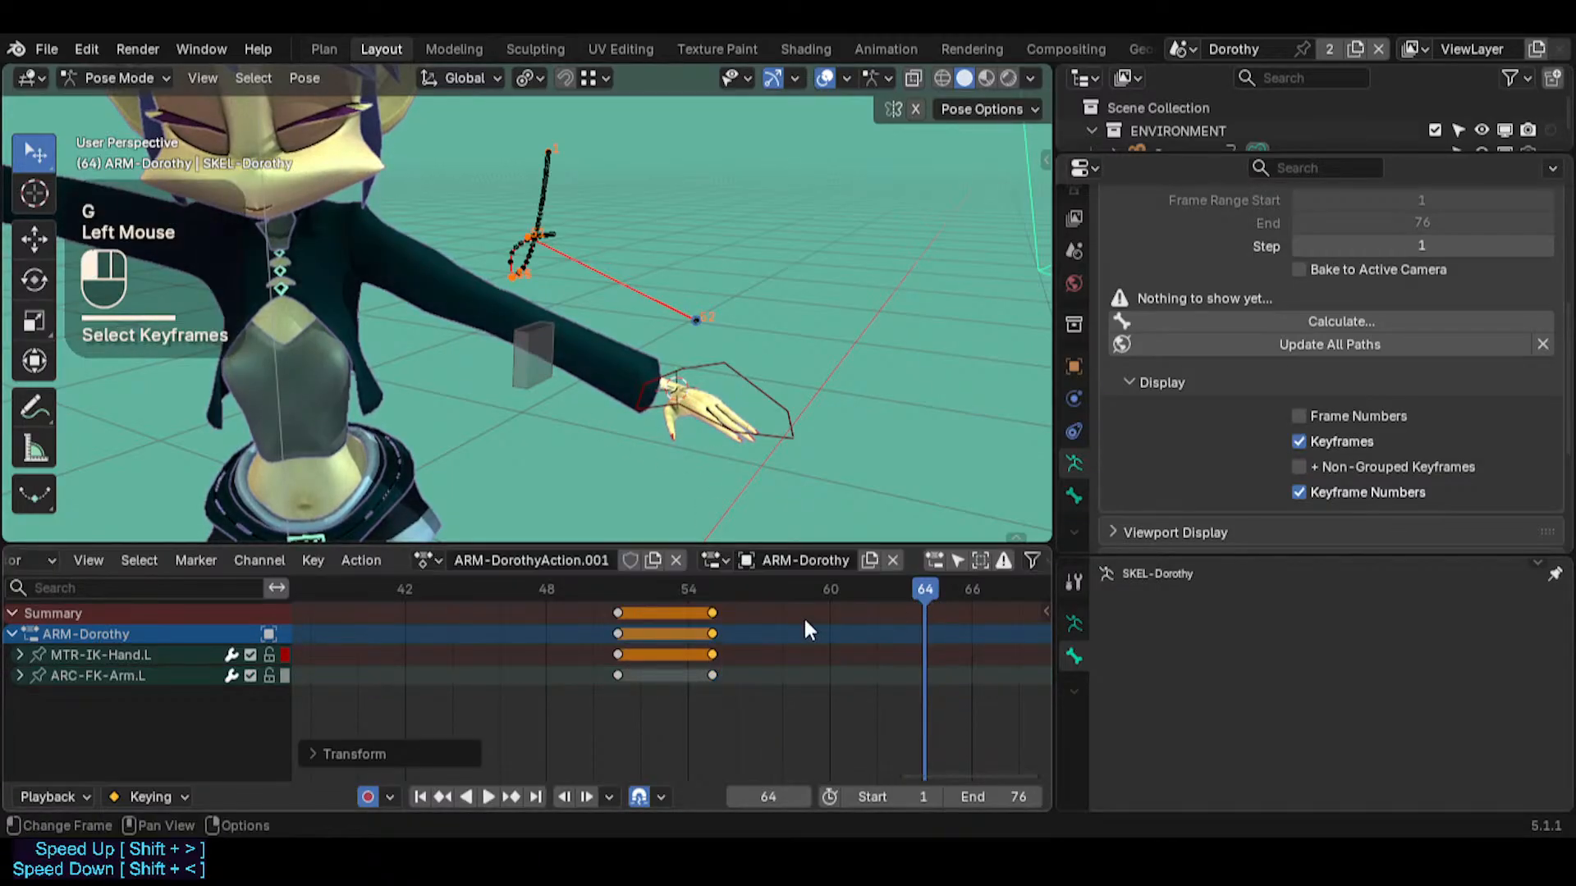
# Try a trackball rotation of ARC-FK-Arm.L at frame 70 to test its pivot, cancelling the rotation
pyautogui.click(939, 589)
pyautogui.moveTo(727, 660); pyautogui.dragTo(626, 656, button='middle')
pyautogui.scroll(-4, 644, 654)
pyautogui.moveTo(804, 589); pyautogui.dragTo(877, 589)
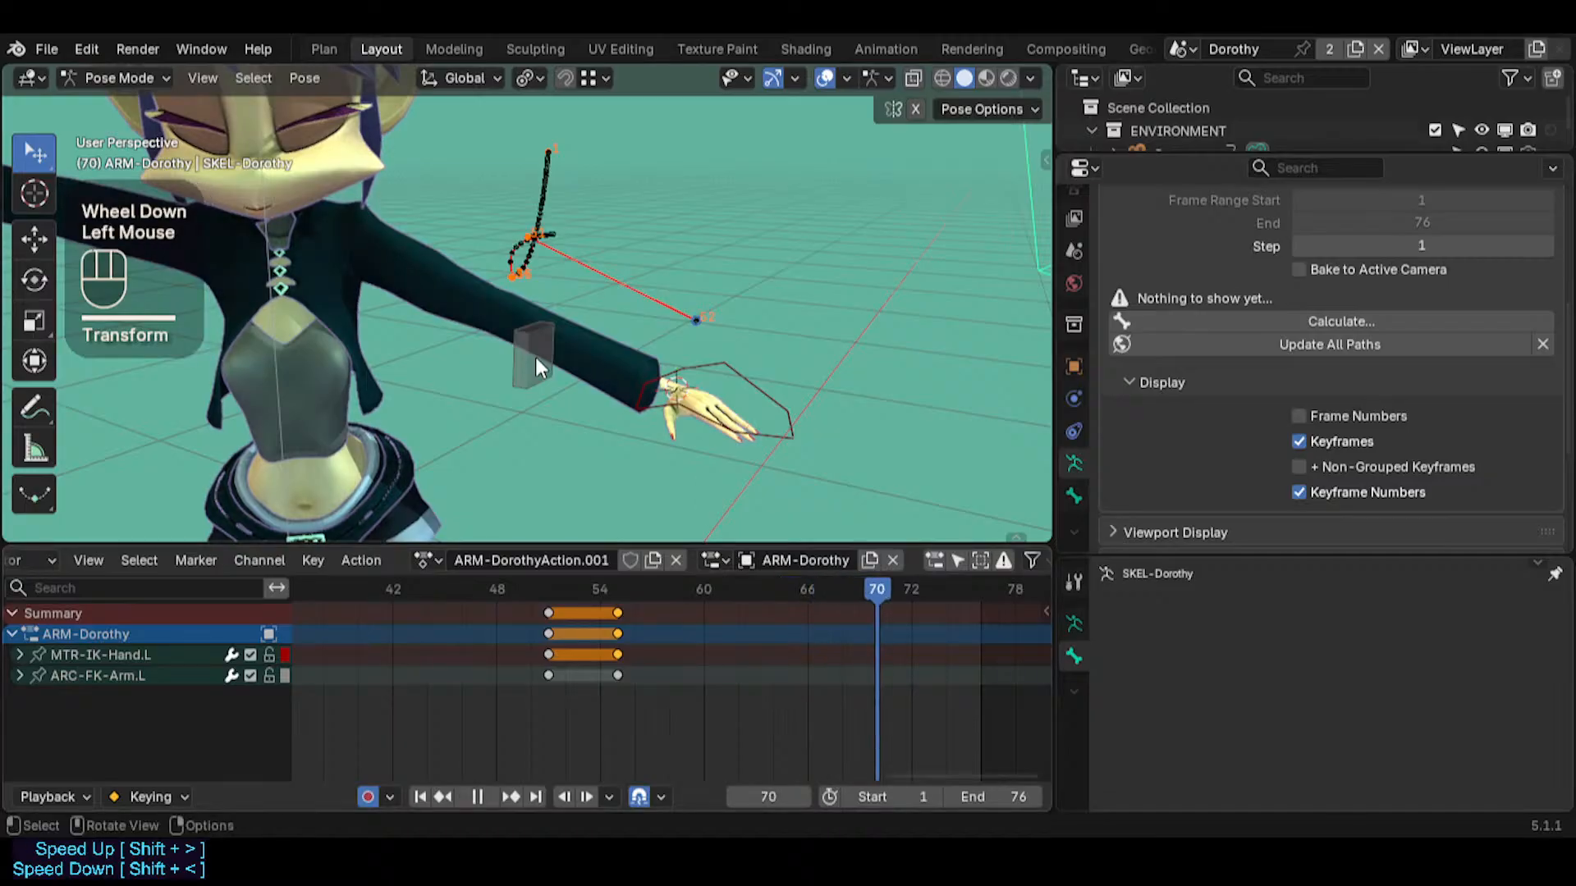
pyautogui.click(535, 357)
pyautogui.click(560, 351)
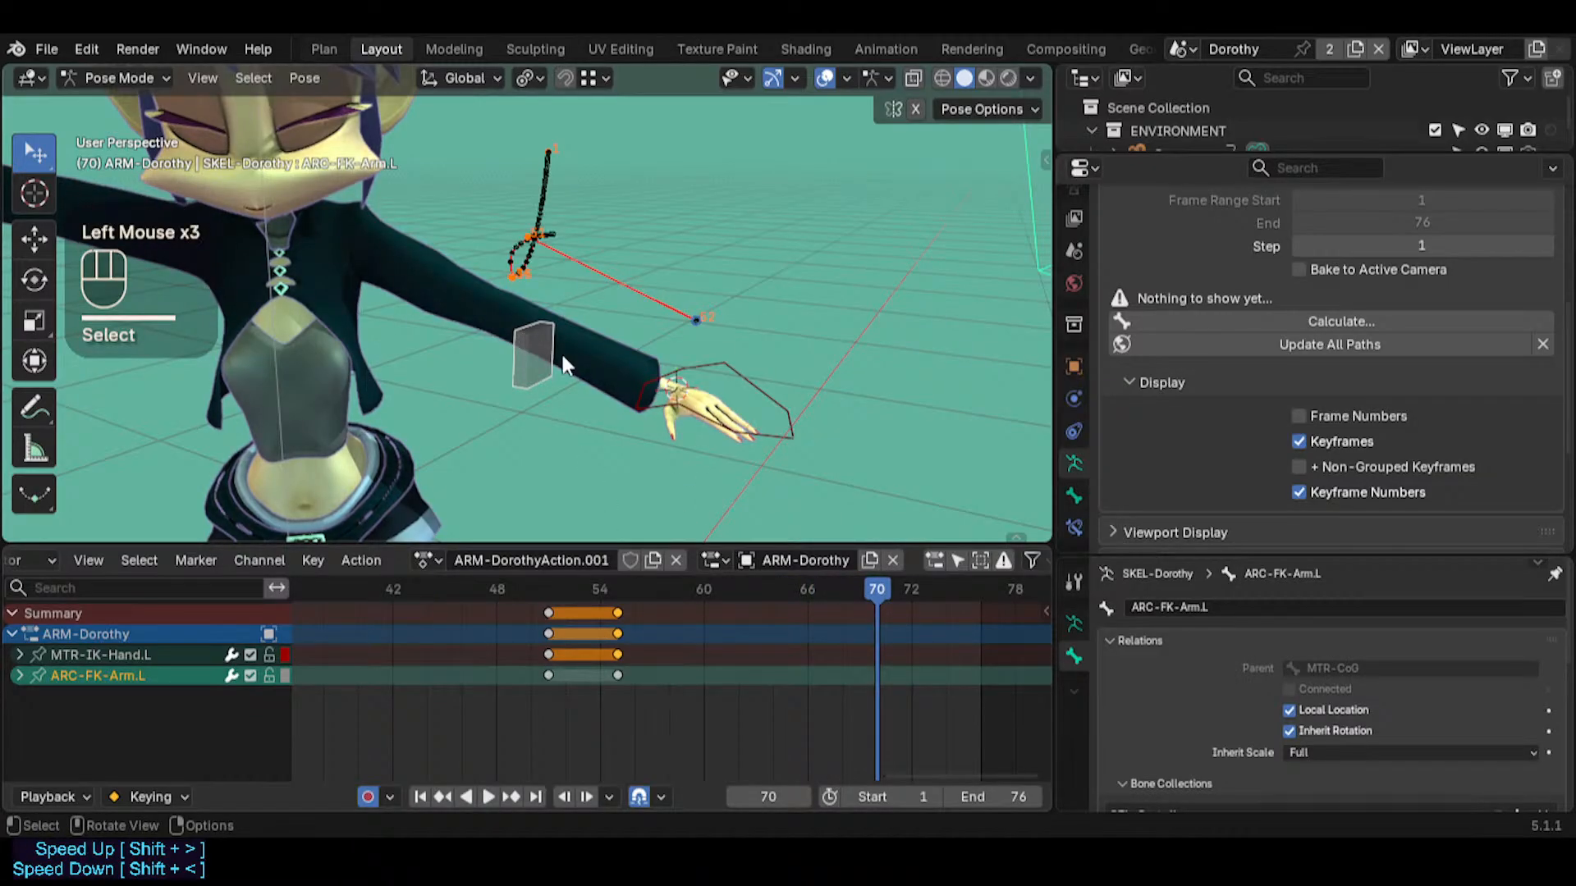
pyautogui.press('r')
pyautogui.press('r')
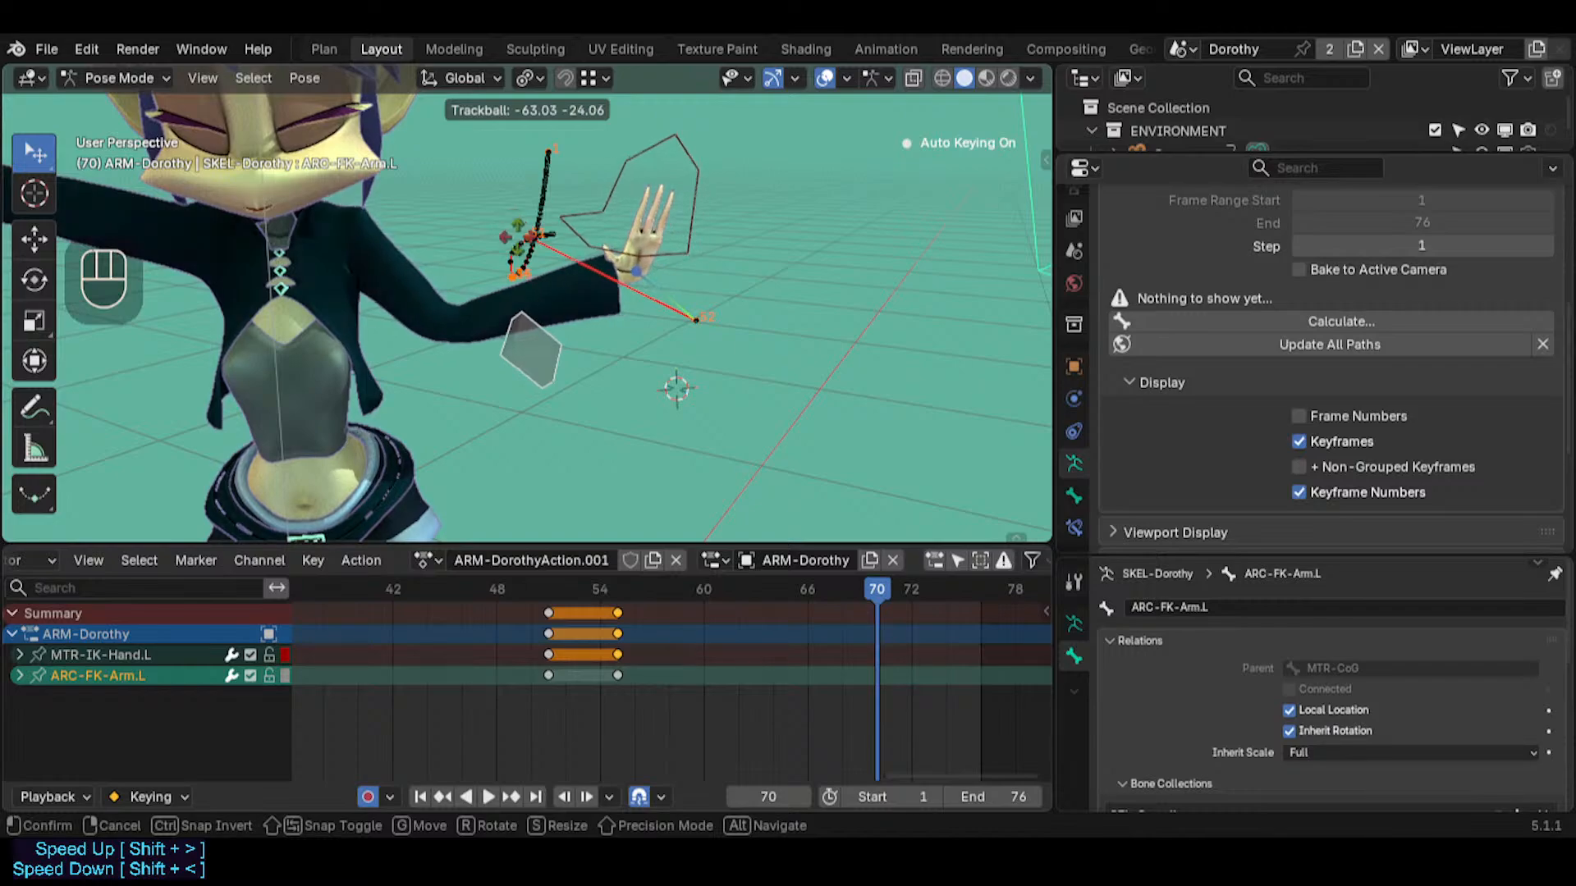
pyautogui.press('Escape')
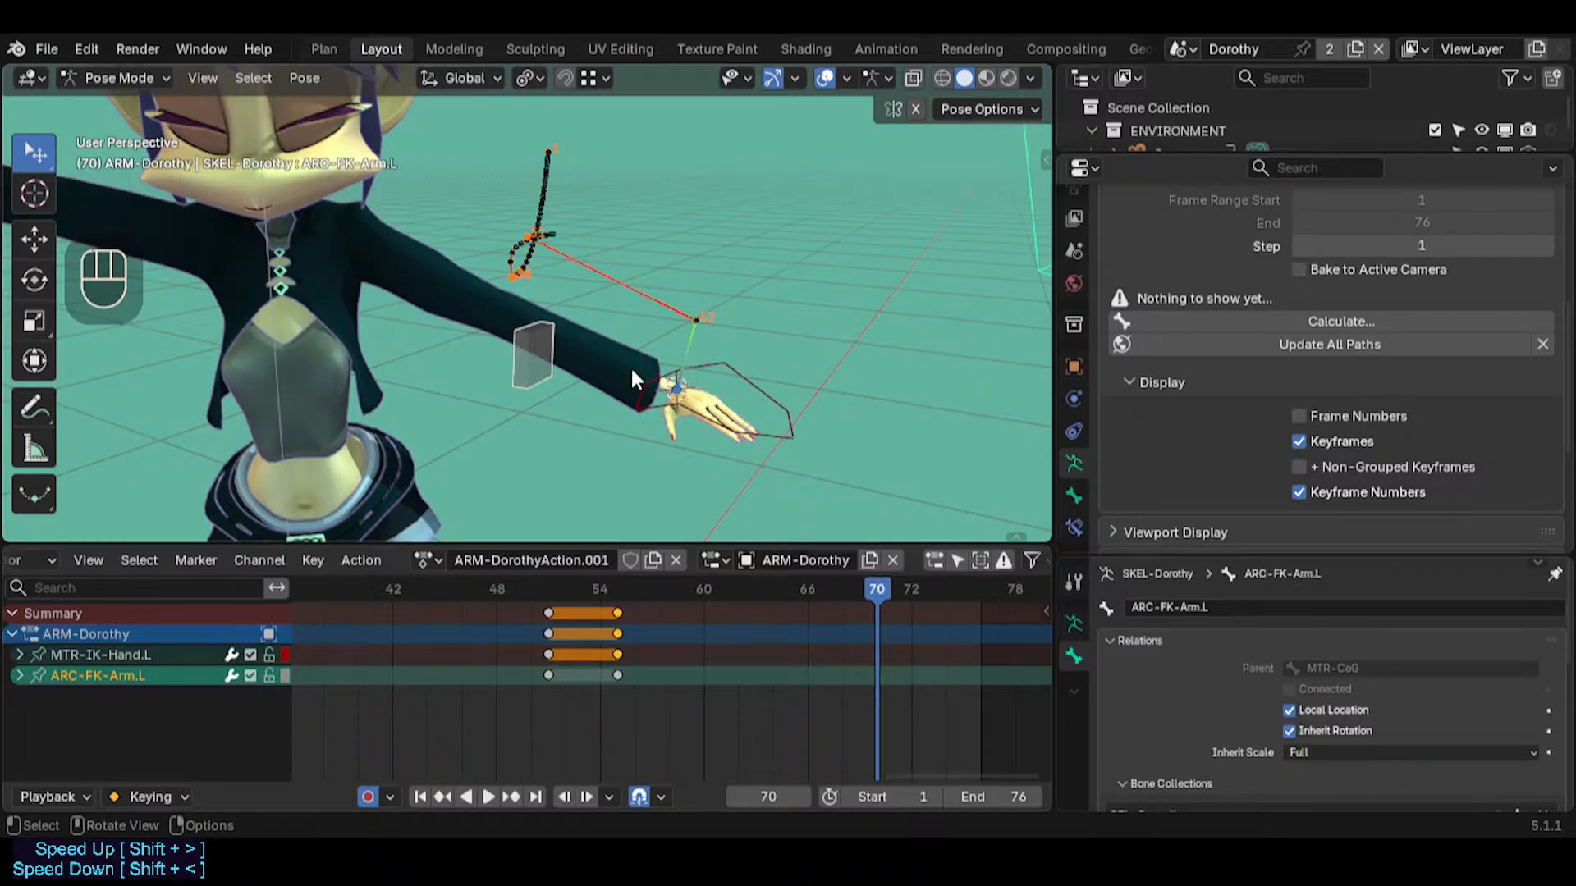
# Try a trackball rotation of ARC-FK-Arm.L at frame 70, checking the motion path back at frame 55
pyautogui.moveTo(693, 350); pyautogui.dragTo(491, 456, button='middle')
pyautogui.press('r')
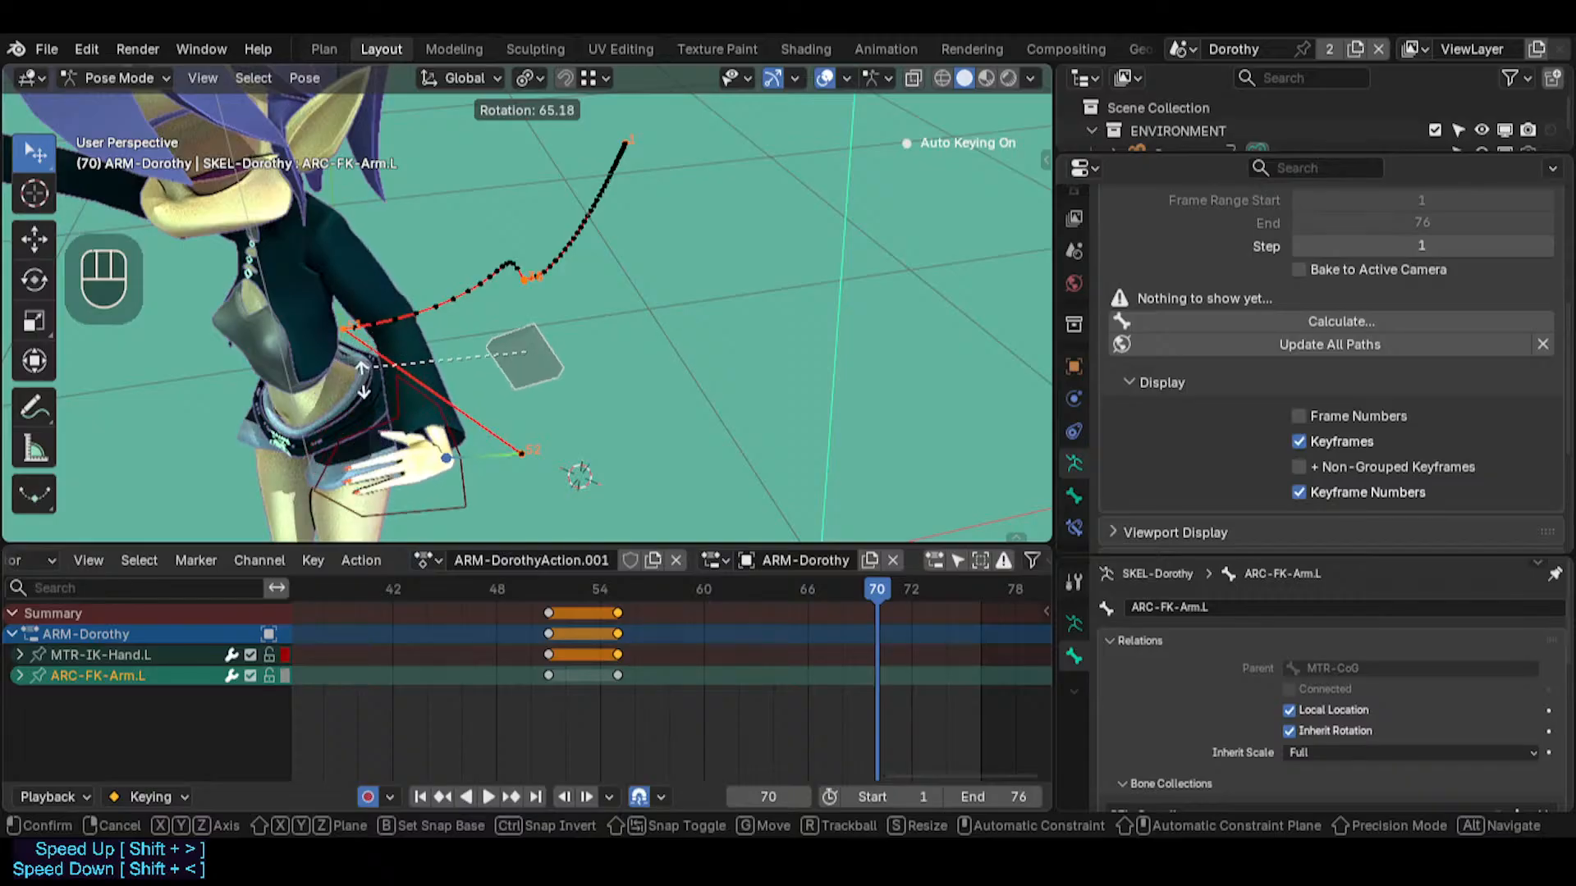
pyautogui.press('r')
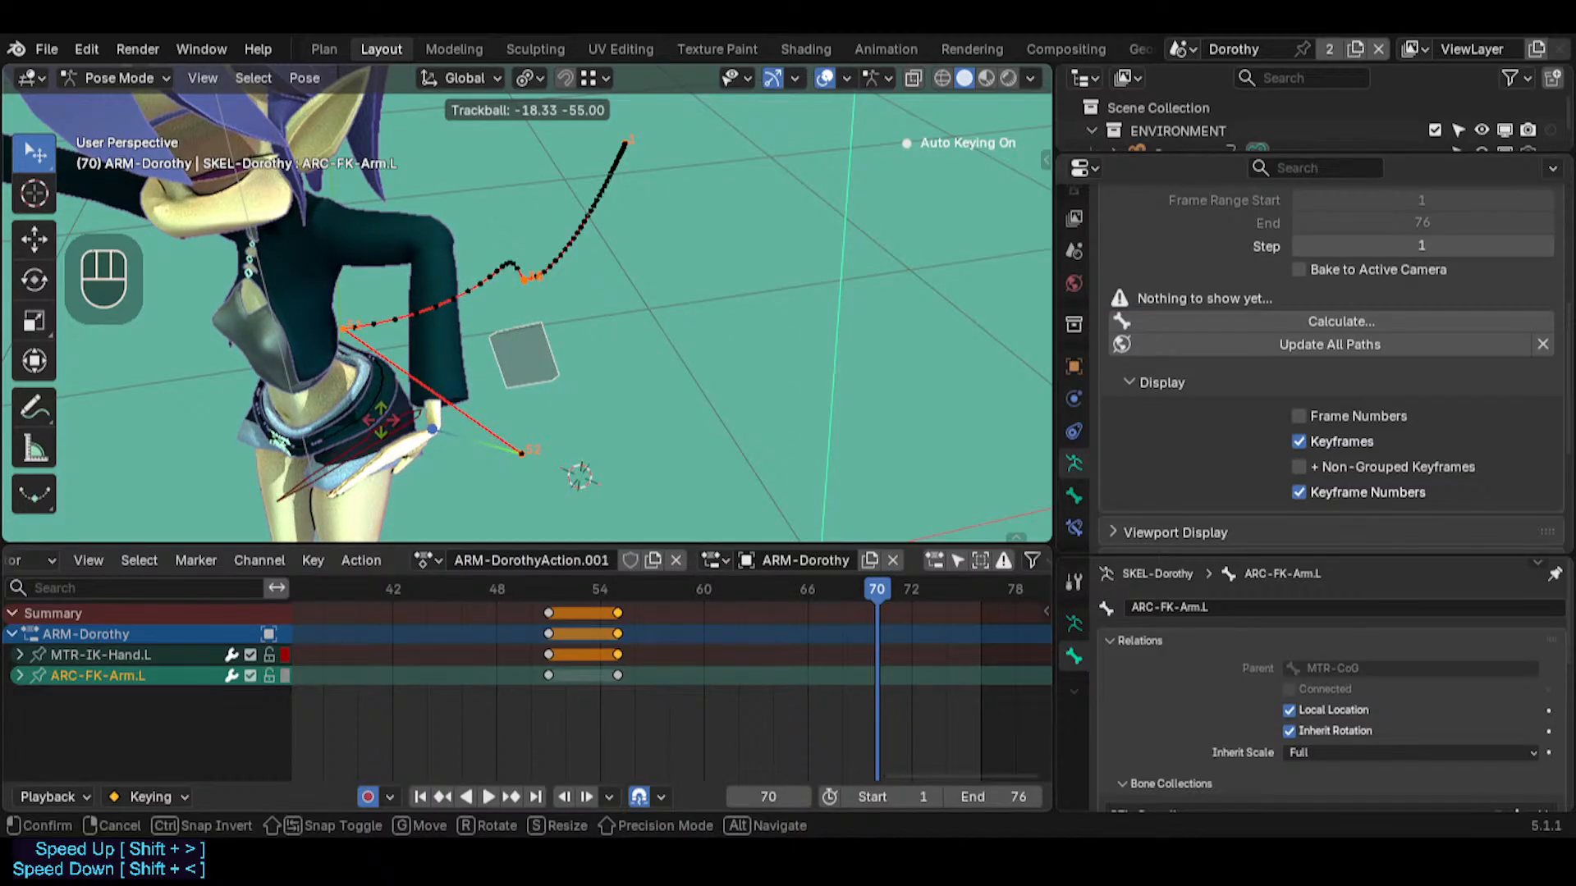
pyautogui.click(591, 404)
pyautogui.moveTo(525, 406); pyautogui.dragTo(763, 443, button='middle')
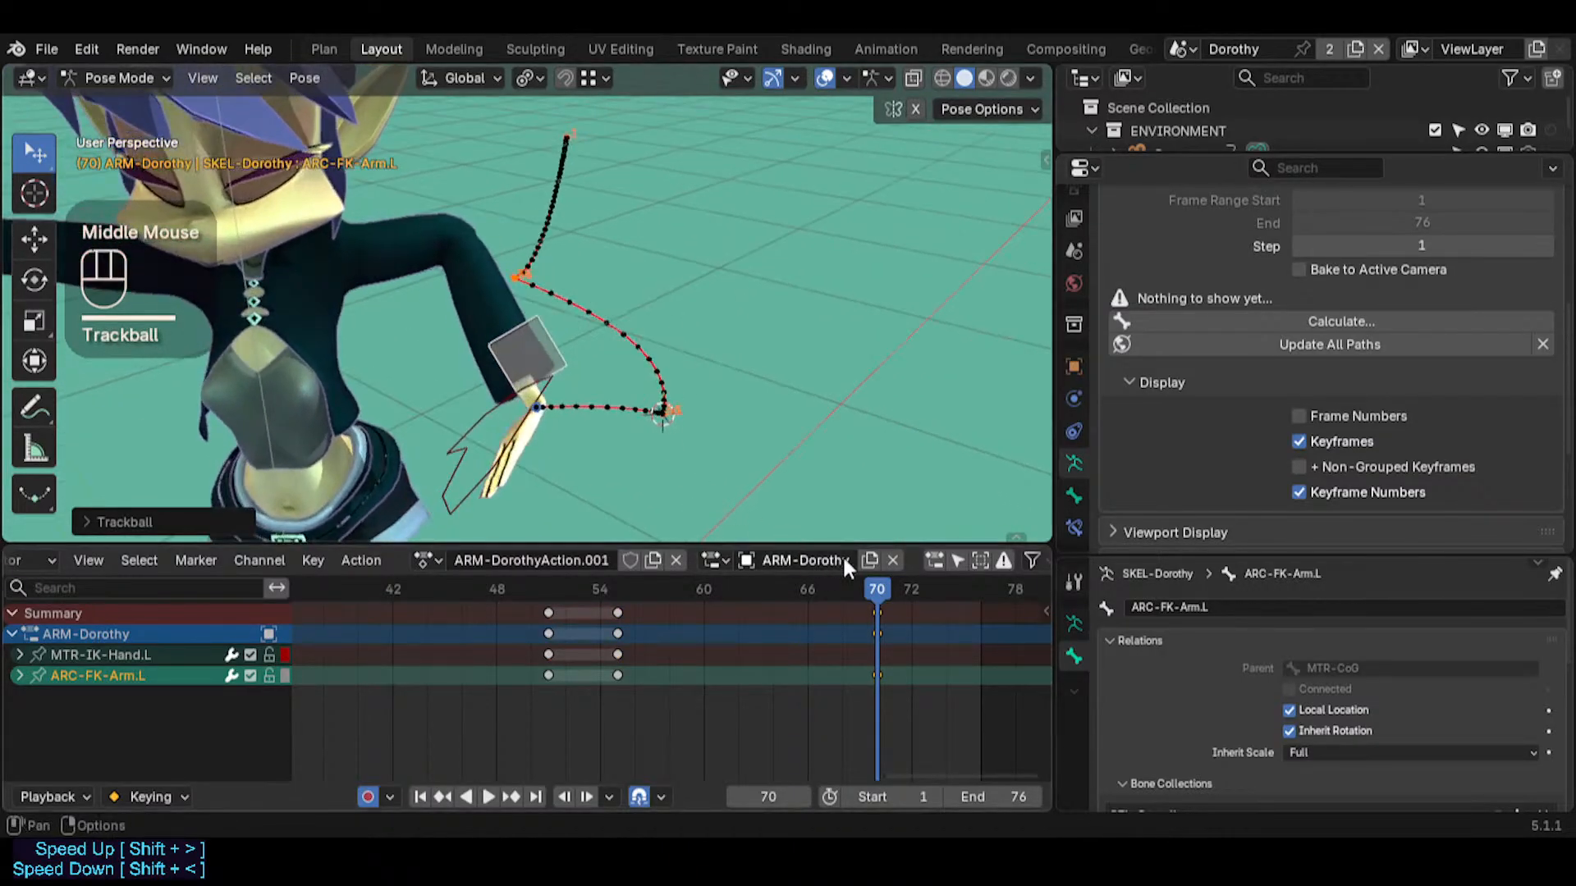
pyautogui.moveTo(875, 588); pyautogui.dragTo(617, 585)
pyautogui.moveTo(608, 460); pyautogui.dragTo(539, 399, button='middle')
pyautogui.moveTo(627, 440); pyautogui.dragTo(516, 445, button='middle')
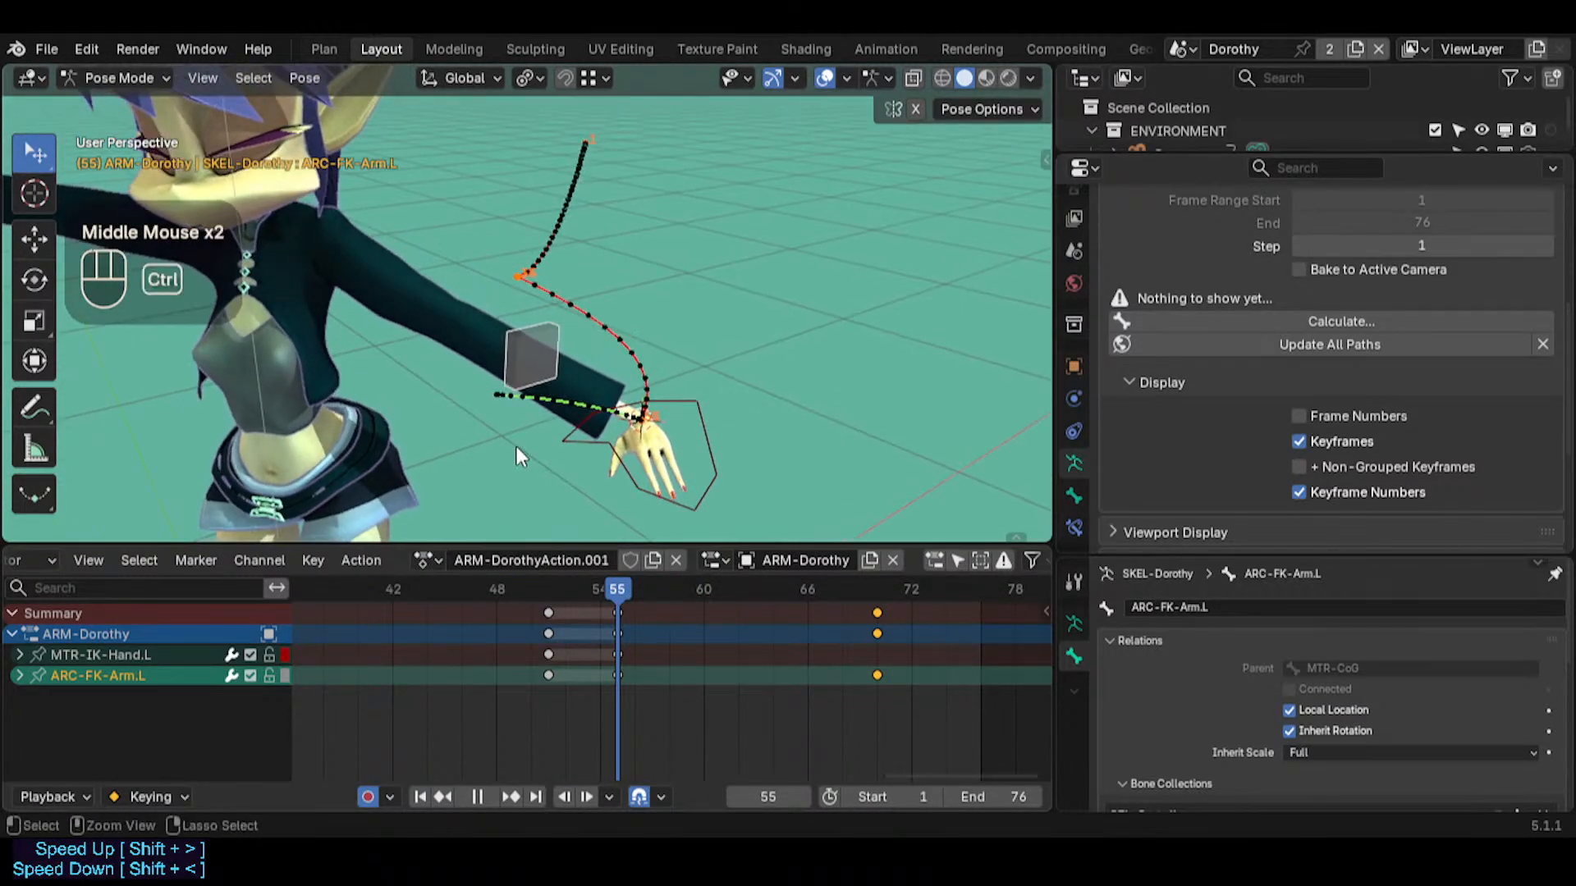
pyautogui.hotkey('ctrl', 'z')
pyautogui.hotkey('ctrl', 'z')
pyautogui.moveTo(726, 499); pyautogui.dragTo(582, 445, button='middle')
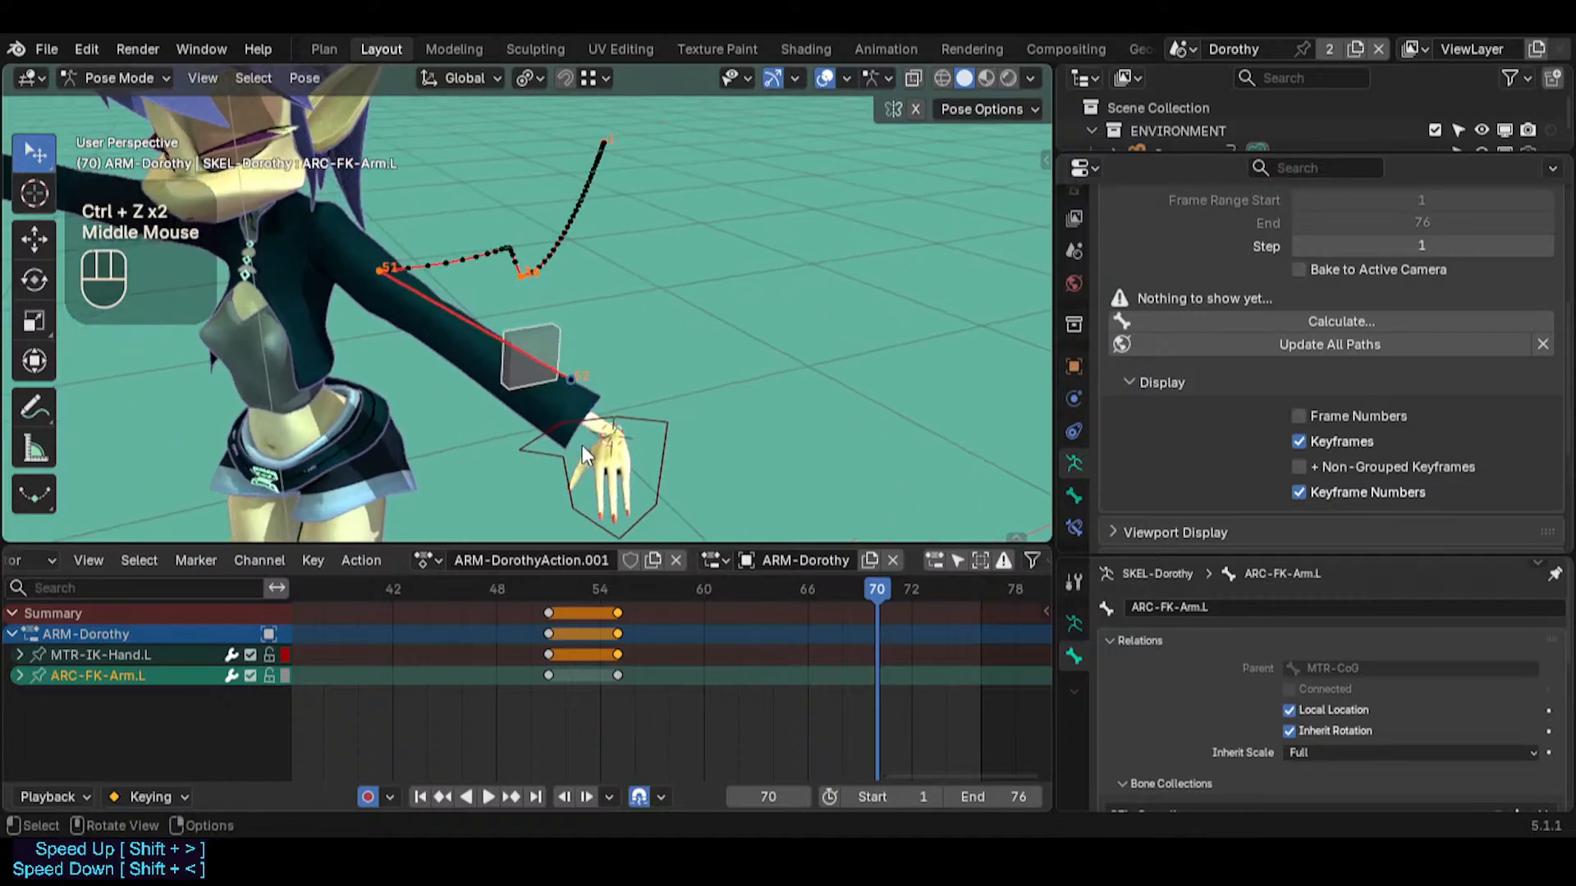
# Try a trackball rotation of ARC-FK-Arm.L at frame 68, then undo it
pyautogui.moveTo(859, 581)
pyautogui.mouseDown()
pyautogui.moveTo(755, 601)
pyautogui.moveTo(620, 574)
pyautogui.moveTo(842, 591)
pyautogui.mouseUp()
pyautogui.press('r')
pyautogui.press('r')
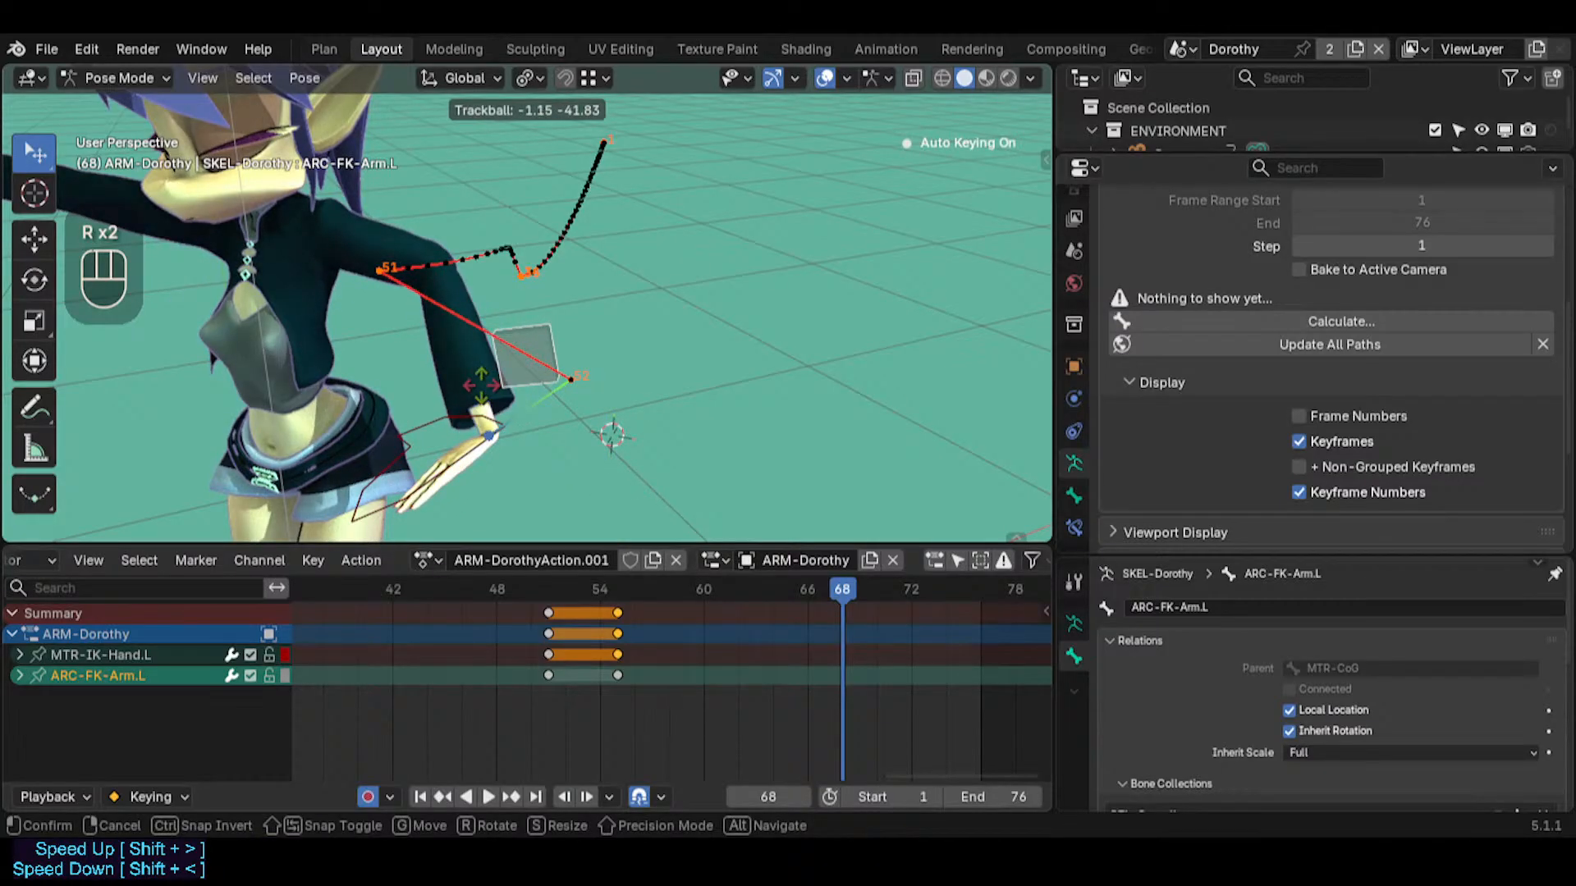
pyautogui.click(528, 289)
pyautogui.middleClick(529, 303)
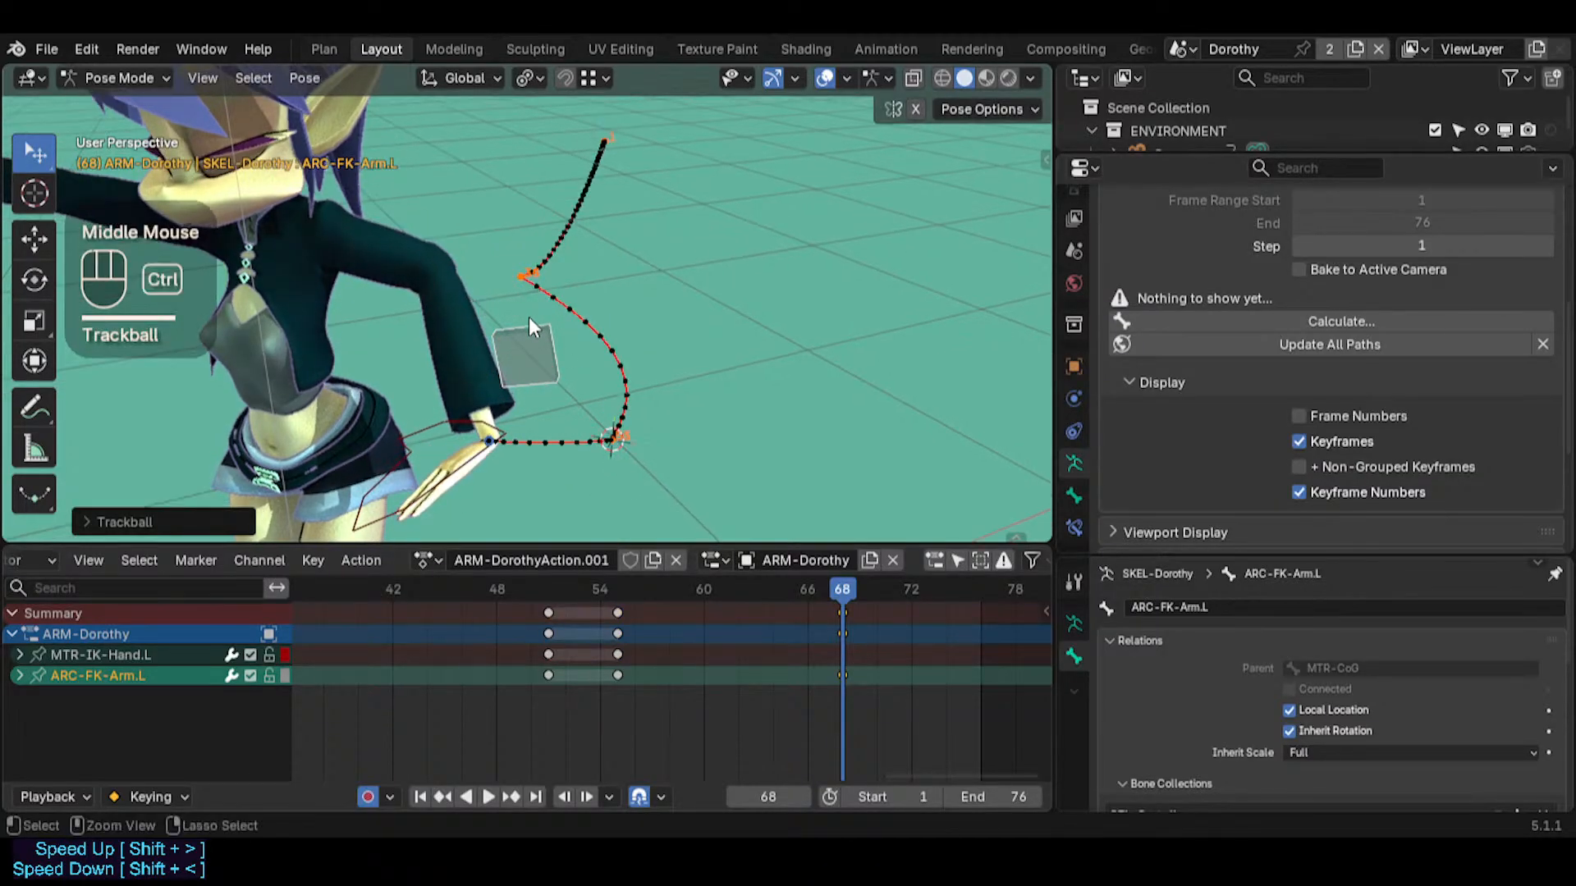
pyautogui.hotkey('ctrl', 'z')
# Insert keyframes for both MTR-IK-Hand.L and ARC-FK-Arm.L at frame 55 to hold the arm's pose
pyautogui.moveTo(814, 581); pyautogui.dragTo(609, 584)
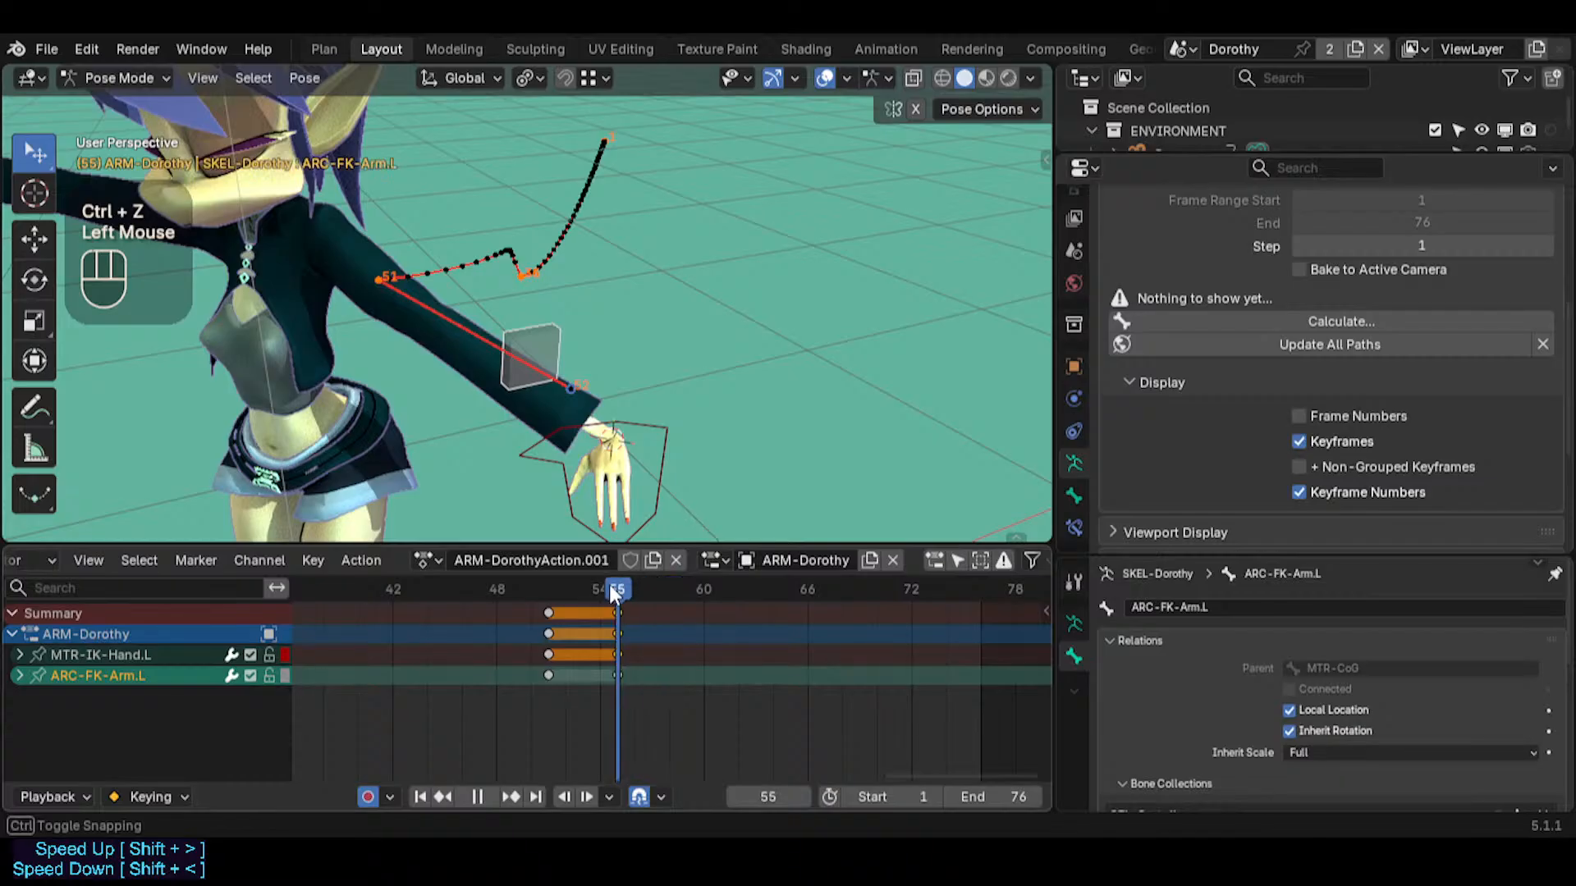
pyautogui.click(653, 453)
pyautogui.keyDown('shift'); pyautogui.click(543, 333); pyautogui.keyUp('shift')
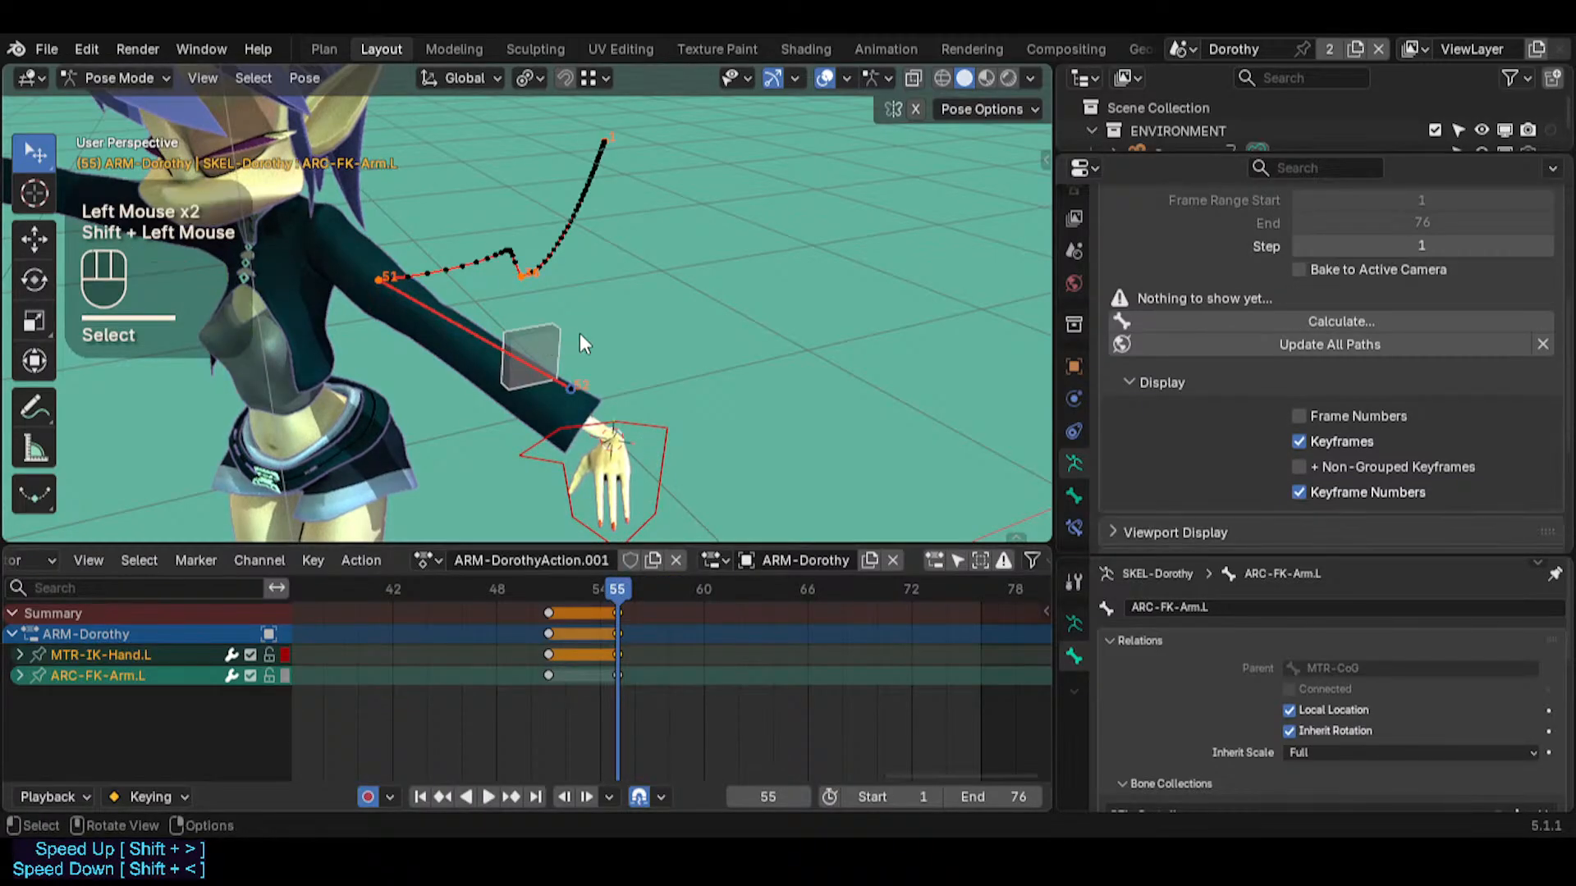
pyautogui.press('i')
pyautogui.hotkey('ctrl', 'z')
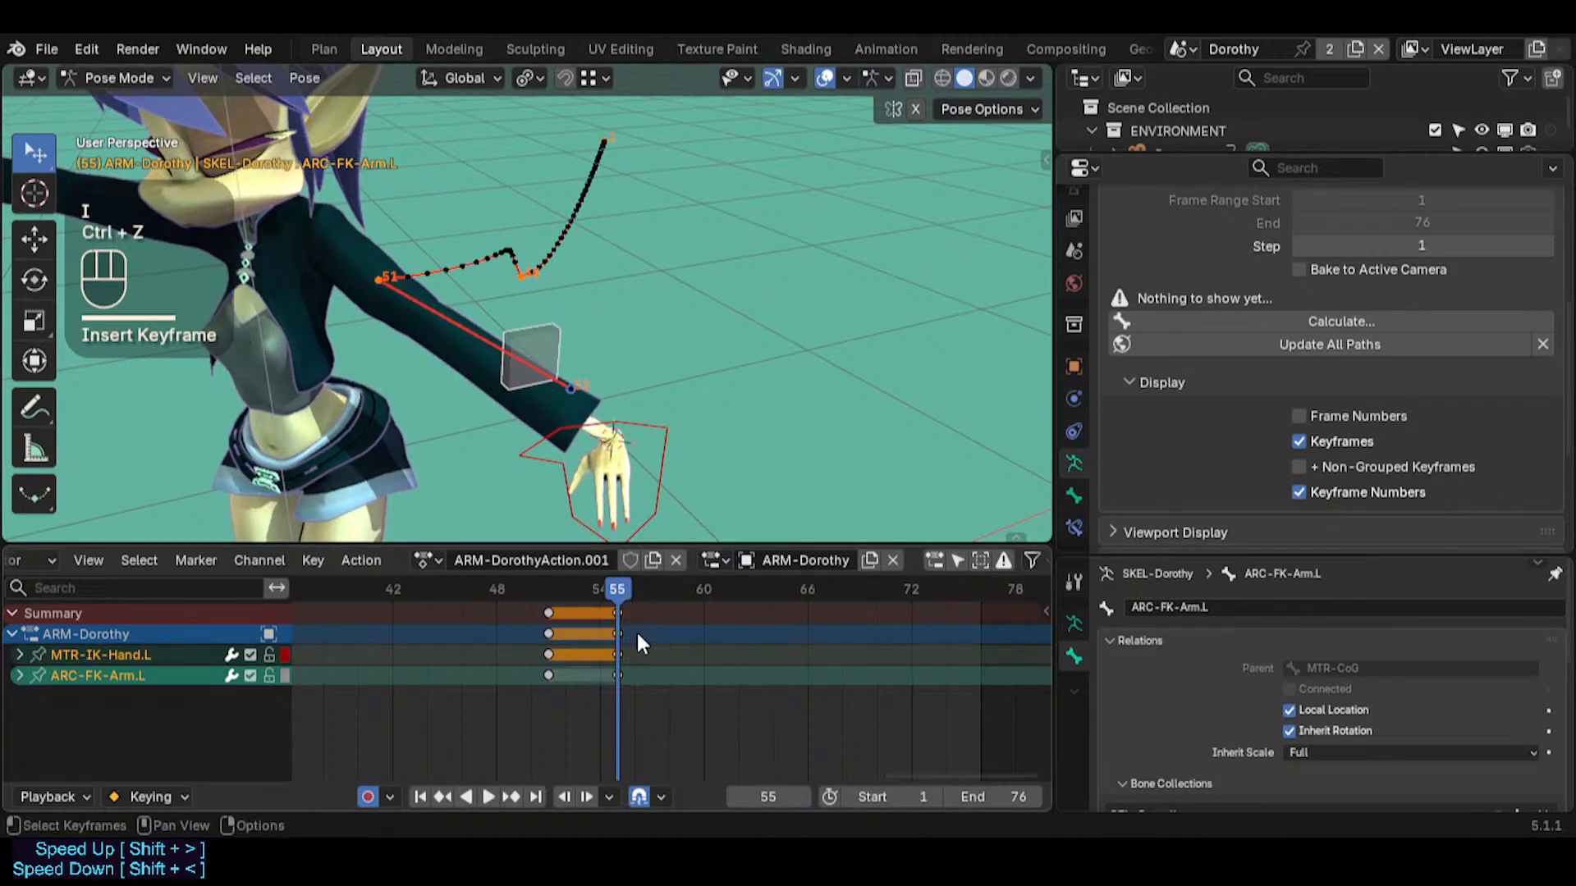
pyautogui.press('i')
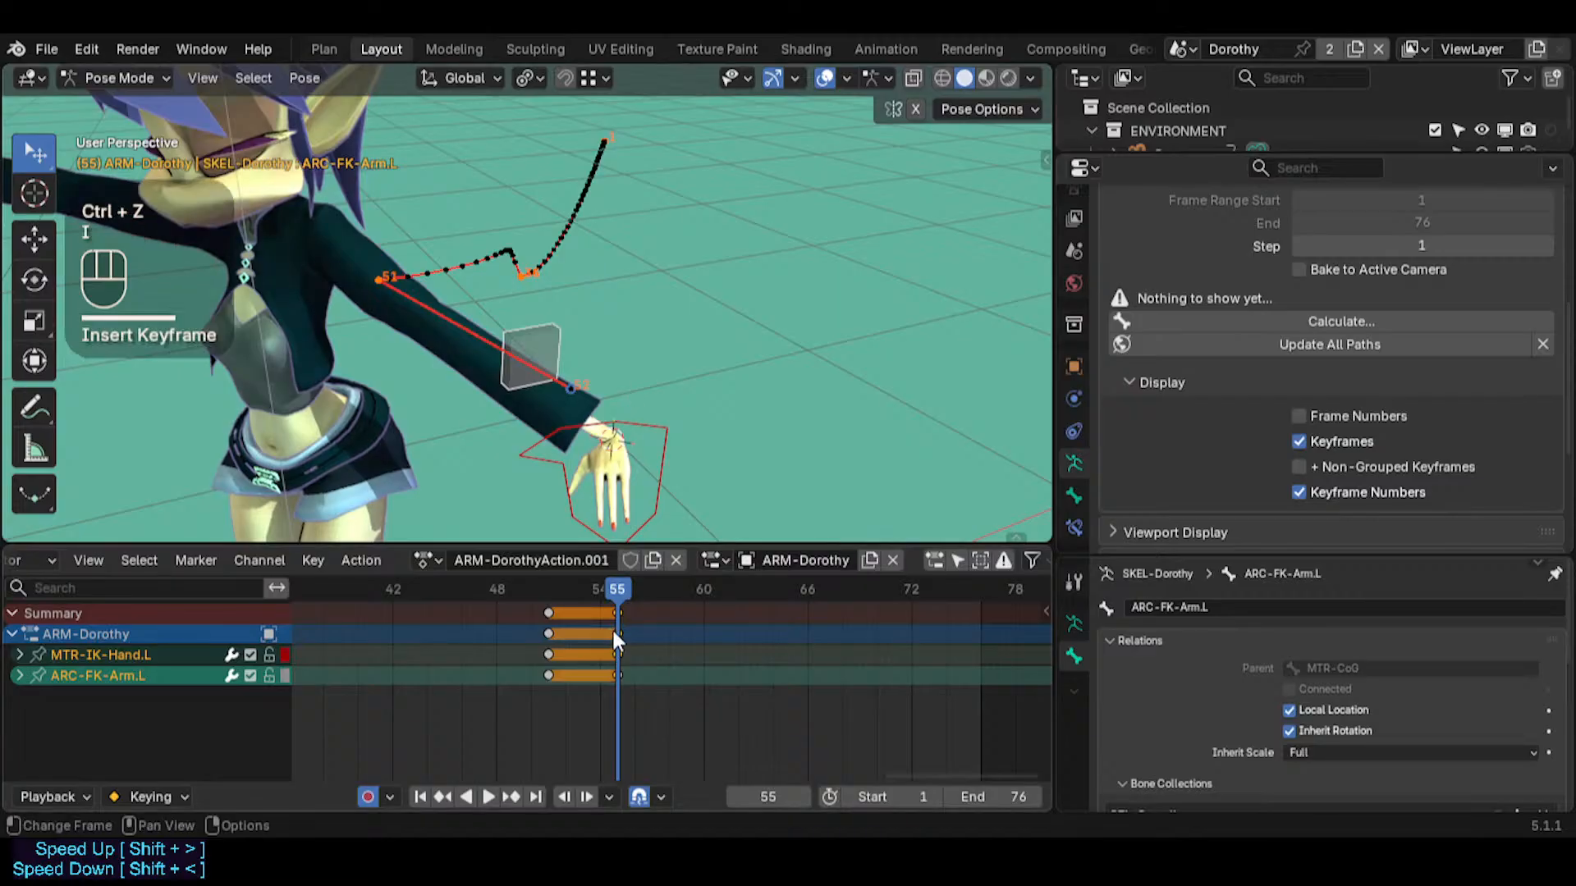
# Swing the arm inward by trackball-rotating ARC-FK-Arm.L at frame 65 with auto keying
pyautogui.moveTo(618, 589); pyautogui.dragTo(743, 591)
pyautogui.doubleClick(565, 352)
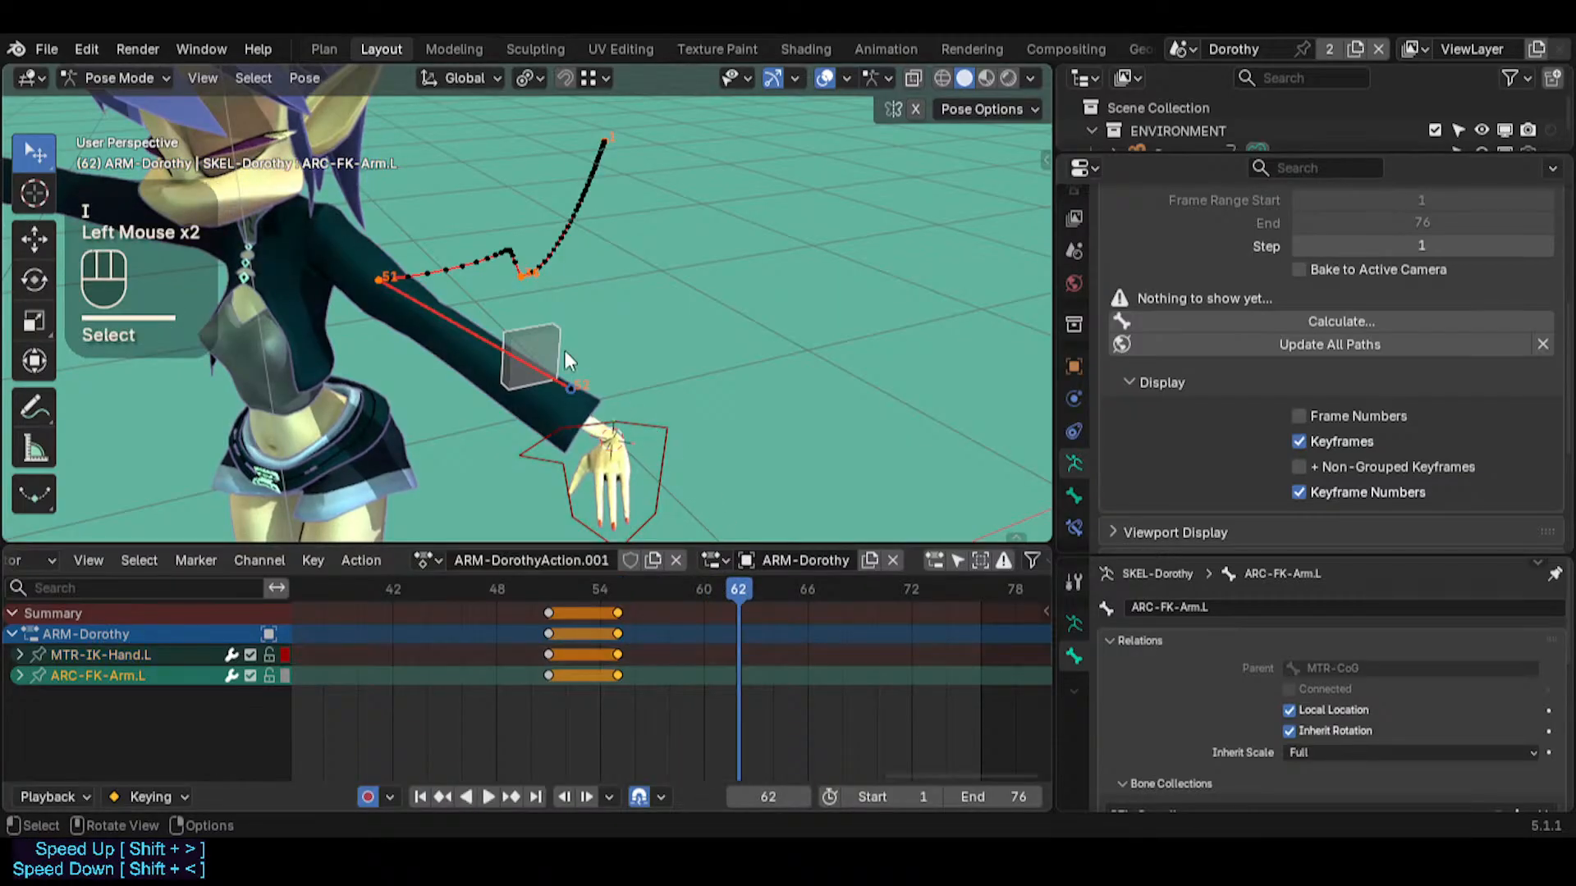
pyautogui.doubleClick(553, 343)
pyautogui.moveTo(553, 343); pyautogui.dragTo(534, 399, button='middle')
pyautogui.moveTo(681, 588); pyautogui.dragTo(789, 611)
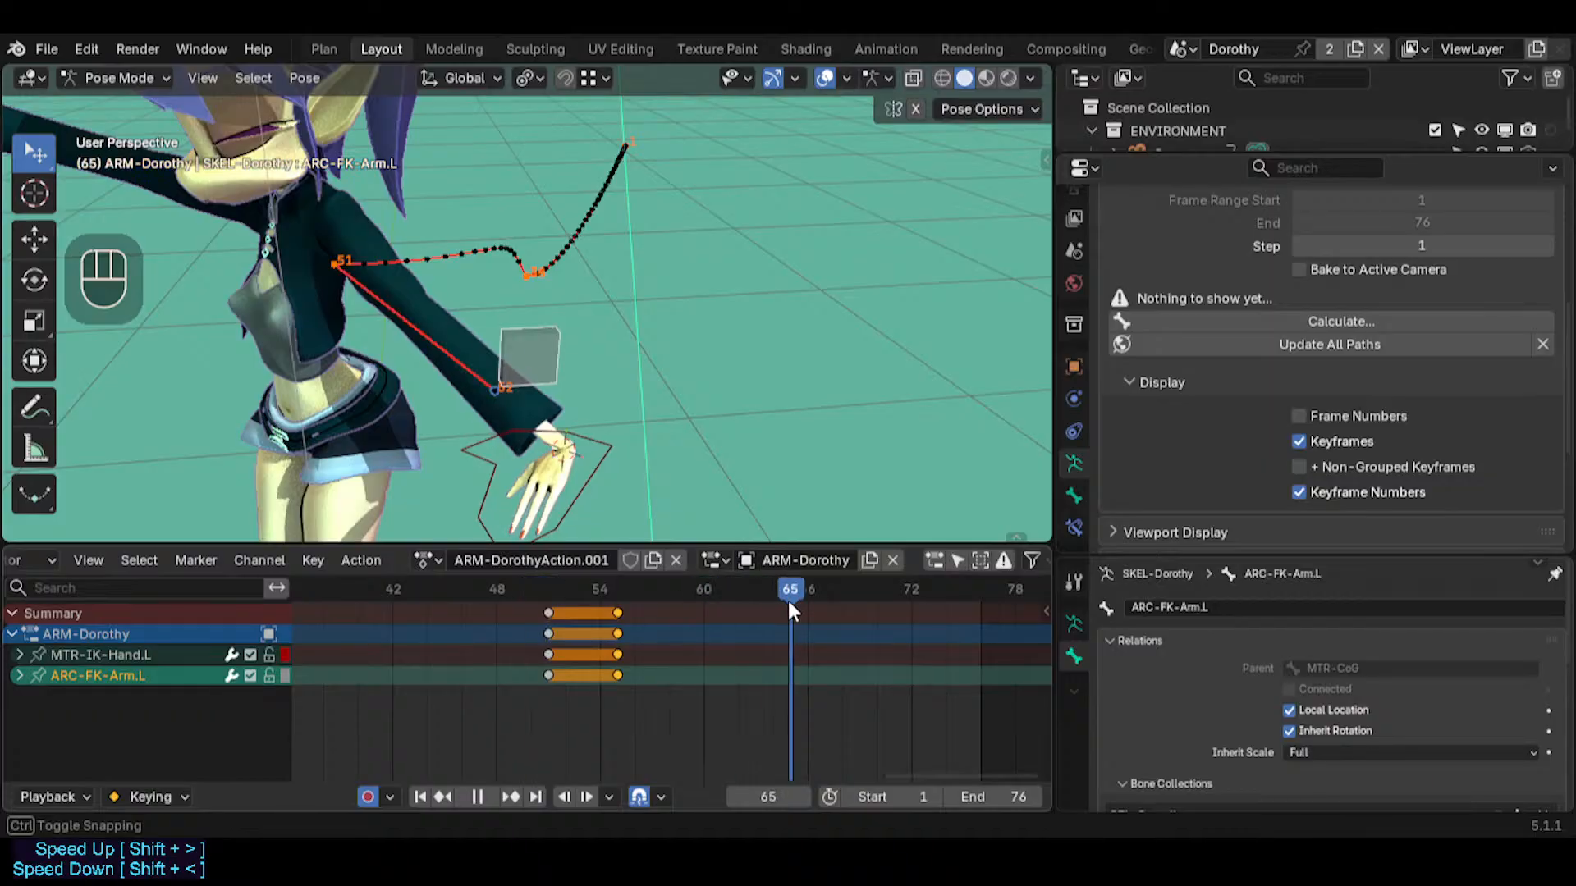
pyautogui.click(541, 348)
pyautogui.moveTo(540, 348); pyautogui.dragTo(566, 367, button='middle')
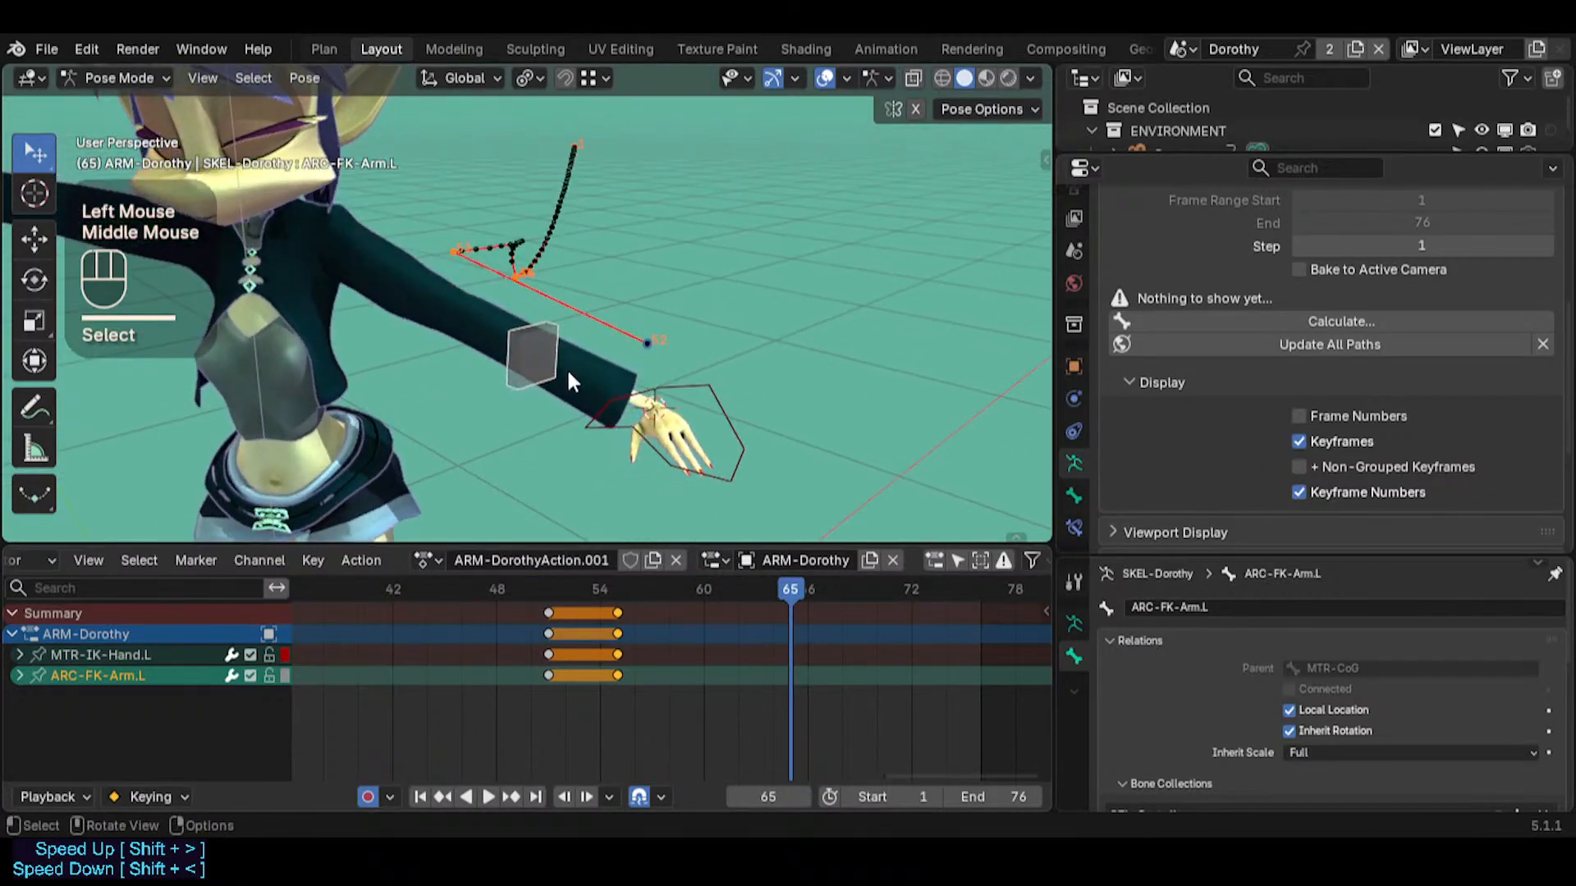
pyautogui.press('r')
pyautogui.press('r')
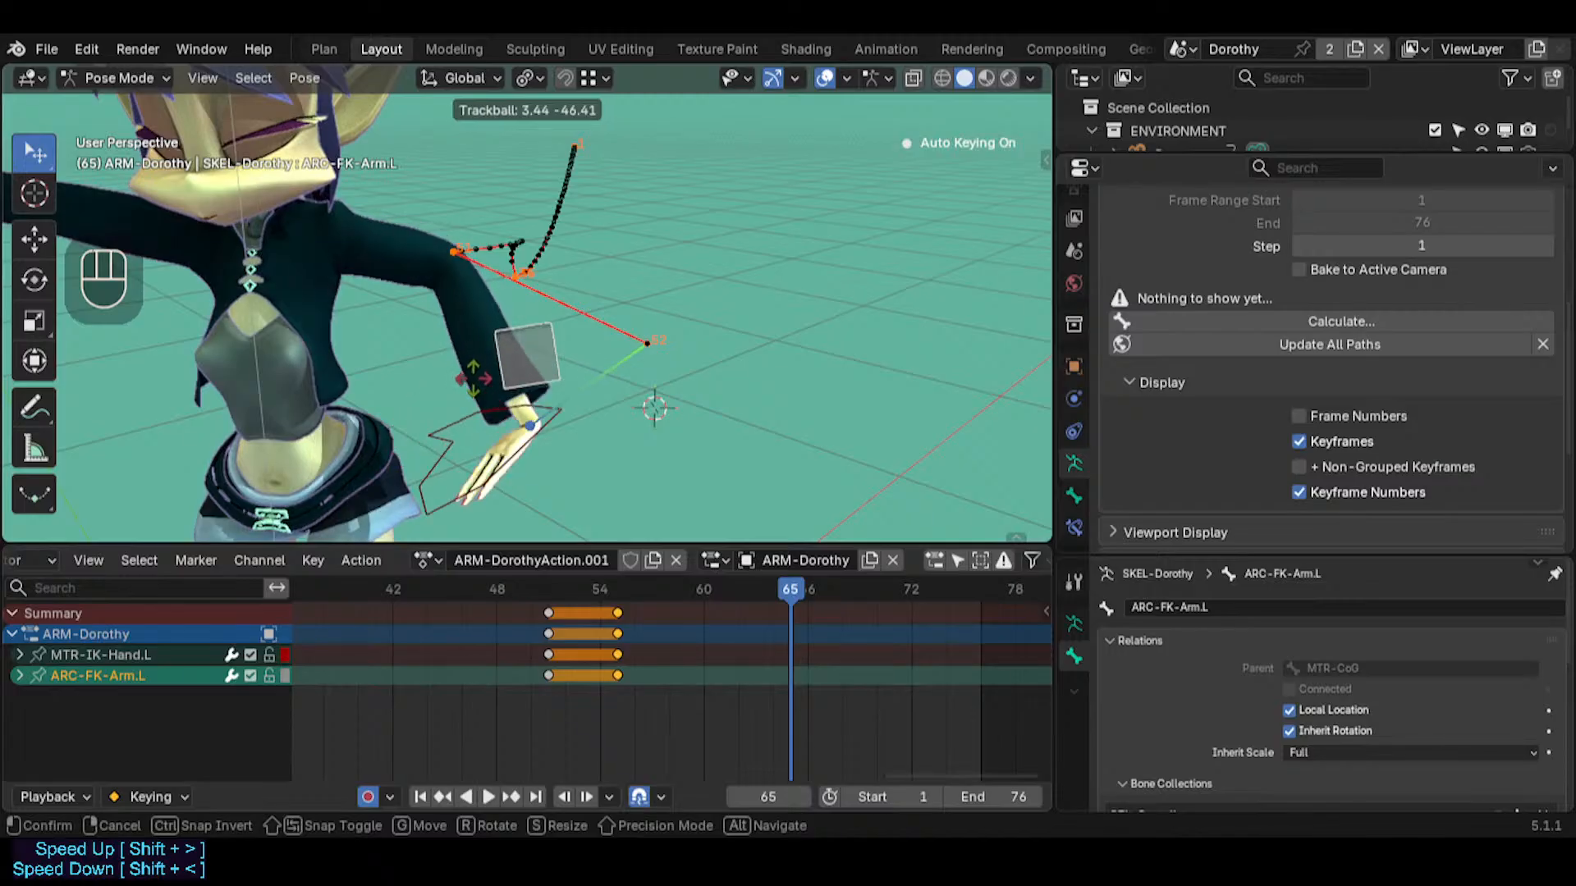
pyautogui.click(555, 381)
pyautogui.moveTo(555, 381); pyautogui.dragTo(564, 457, button='middle')
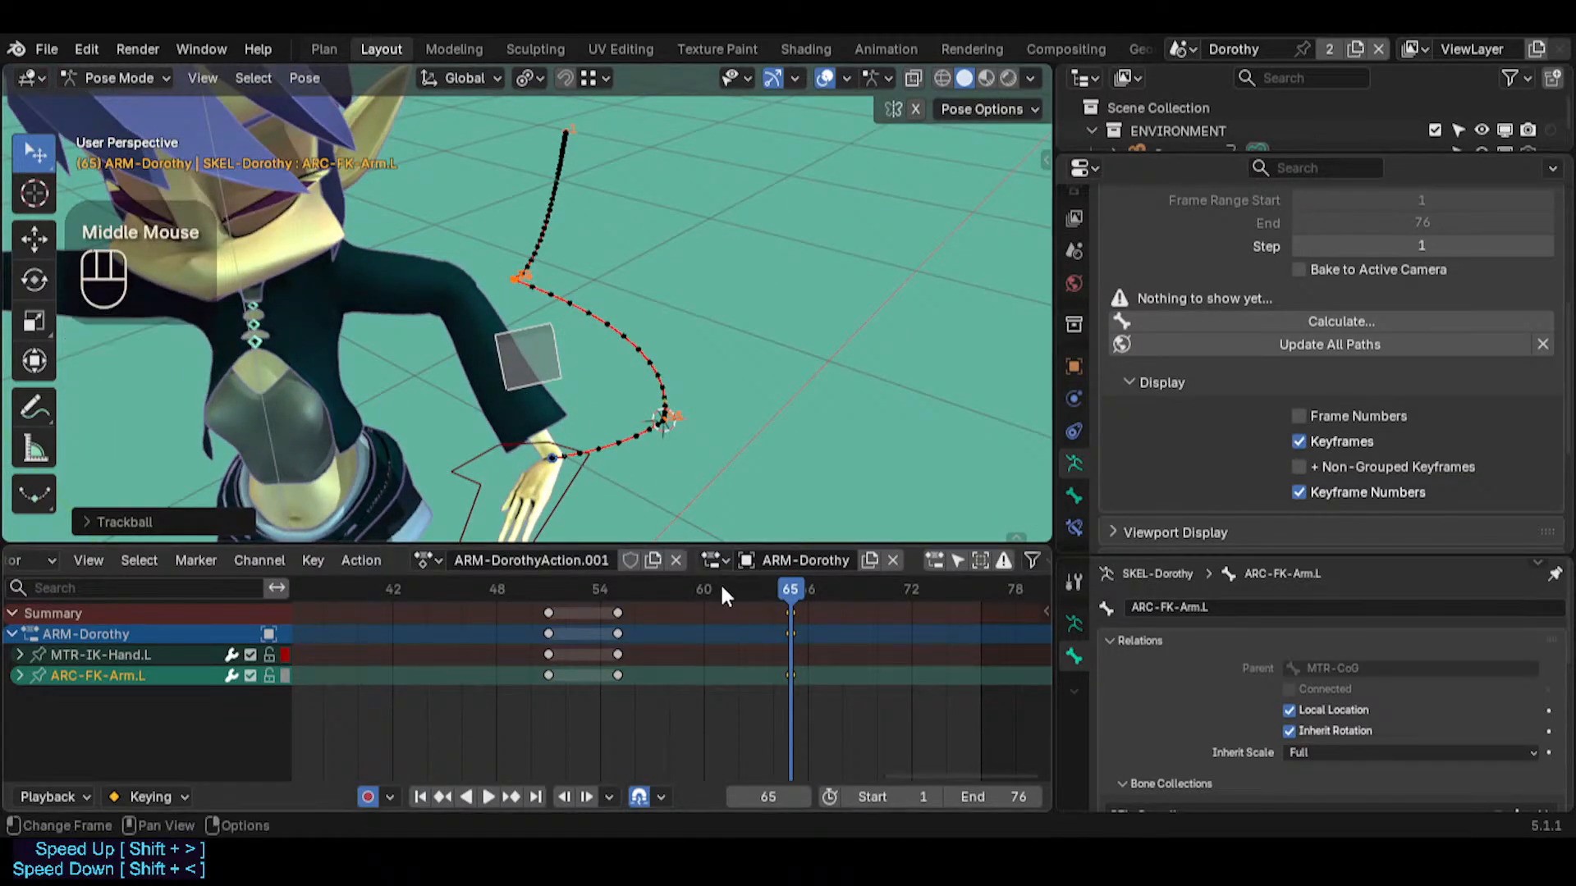
# Scrub the animation back to about frame 25 and examine the hand's motion path before the pivot change
pyautogui.moveTo(721, 585); pyautogui.dragTo(402, 586)
pyautogui.moveTo(402, 586); pyautogui.dragTo(649, 599, button='middle')
pyautogui.scroll(-2, 652, 612)
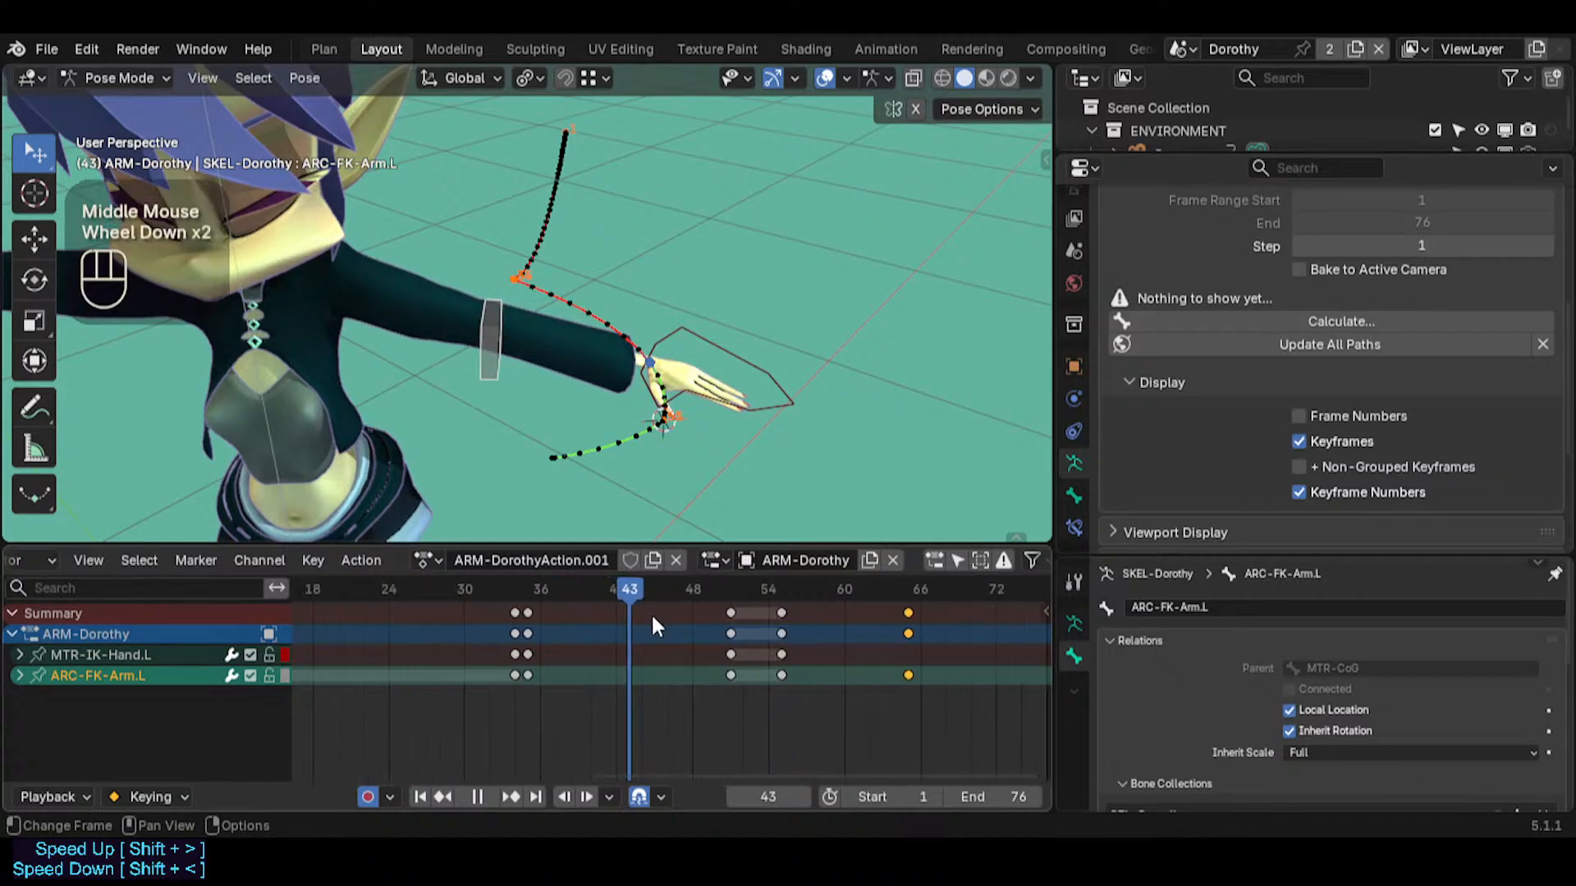
pyautogui.hotkey('alt', 'a')
pyautogui.moveTo(634, 596); pyautogui.dragTo(465, 588)
pyautogui.moveTo(396, 593); pyautogui.dragTo(417, 588)
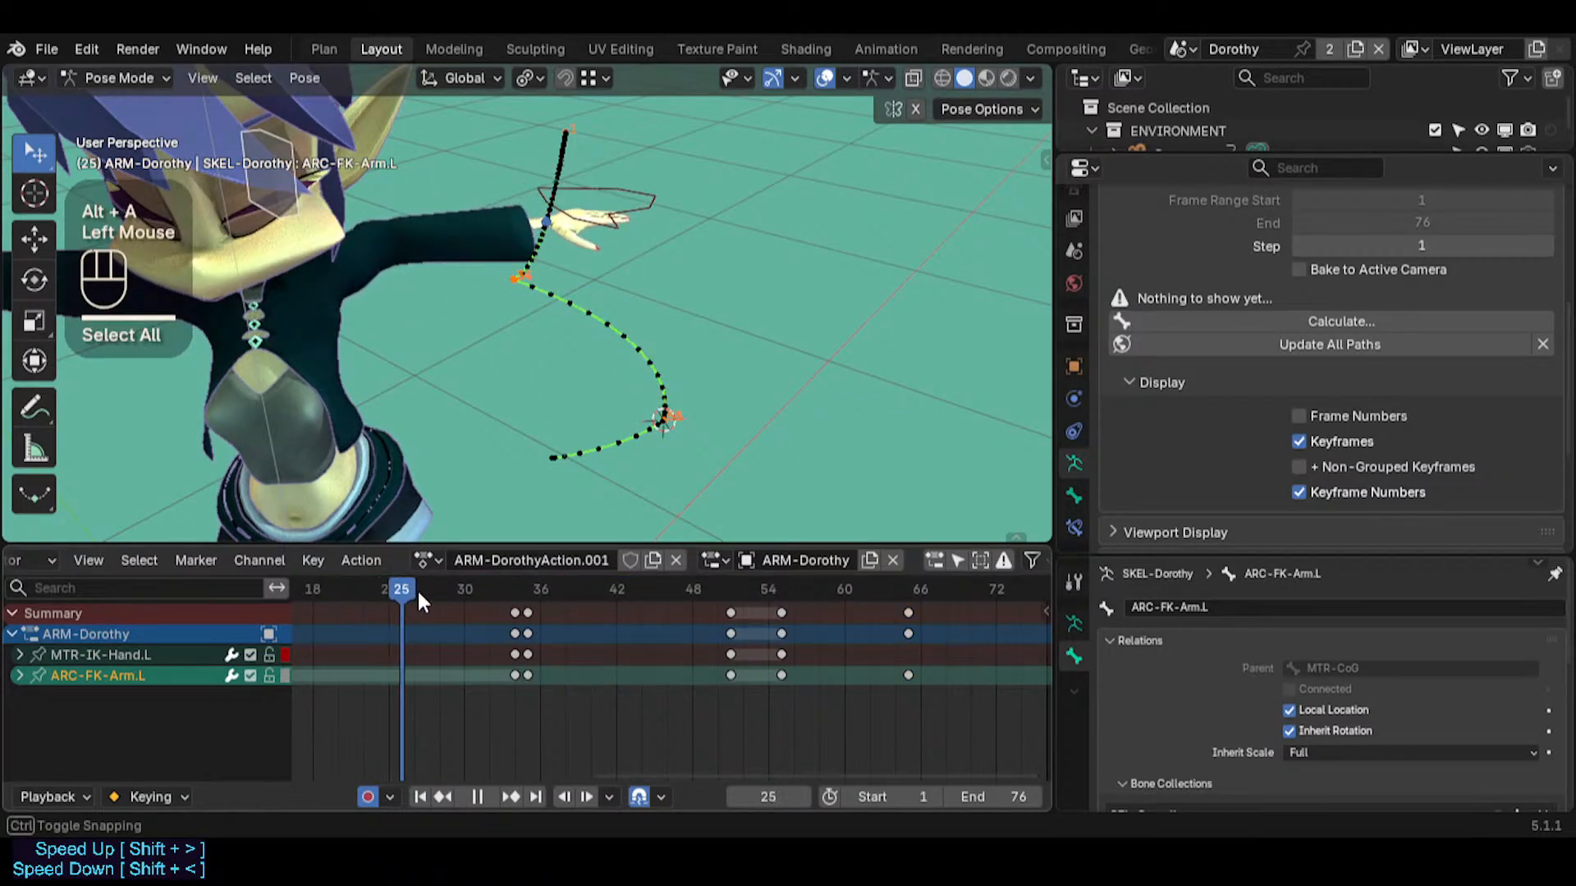
pyautogui.scroll(-1, 417, 589)
pyautogui.moveTo(551, 386); pyautogui.dragTo(408, 466, button='middle')
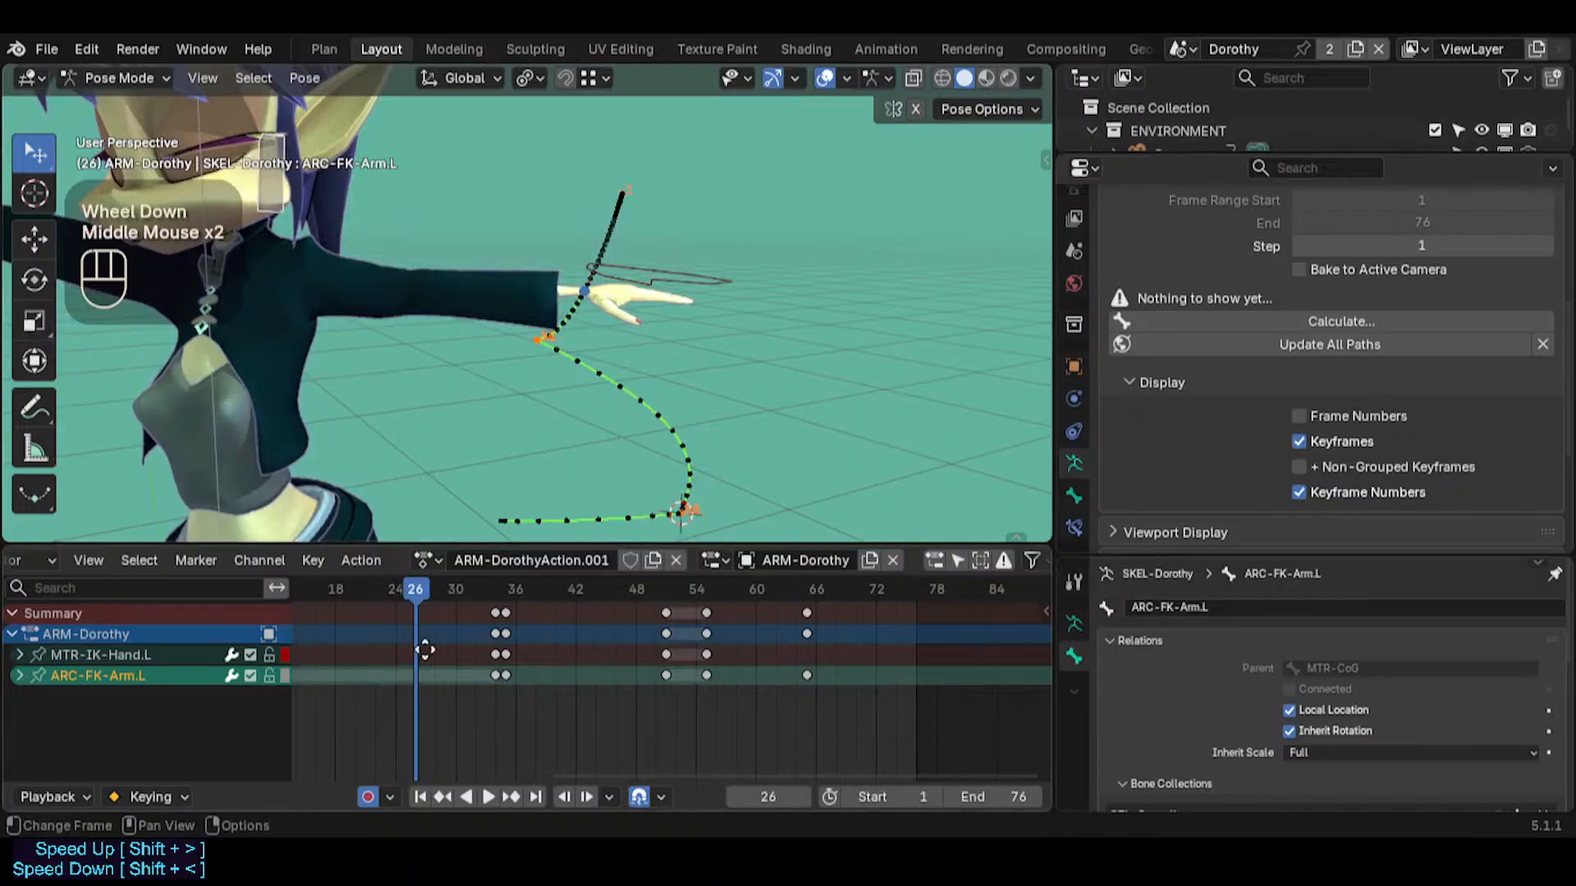
pyautogui.moveTo(420, 646); pyautogui.dragTo(669, 644, button='middle')
pyautogui.scroll(-2, 499, 639)
# Scrub from frame 51 to frame 65 and examine the hand's arc across the pivot change
pyautogui.moveTo(599, 586); pyautogui.dragTo(765, 621)
pyautogui.moveTo(733, 485); pyautogui.dragTo(644, 502, button='middle')
pyautogui.keyDown('shift'); pyautogui.moveTo(644, 503); pyautogui.dragTo(654, 460, button='middle'); pyautogui.keyUp('shift')
pyautogui.moveTo(529, 390); pyautogui.dragTo(637, 463, button='middle')
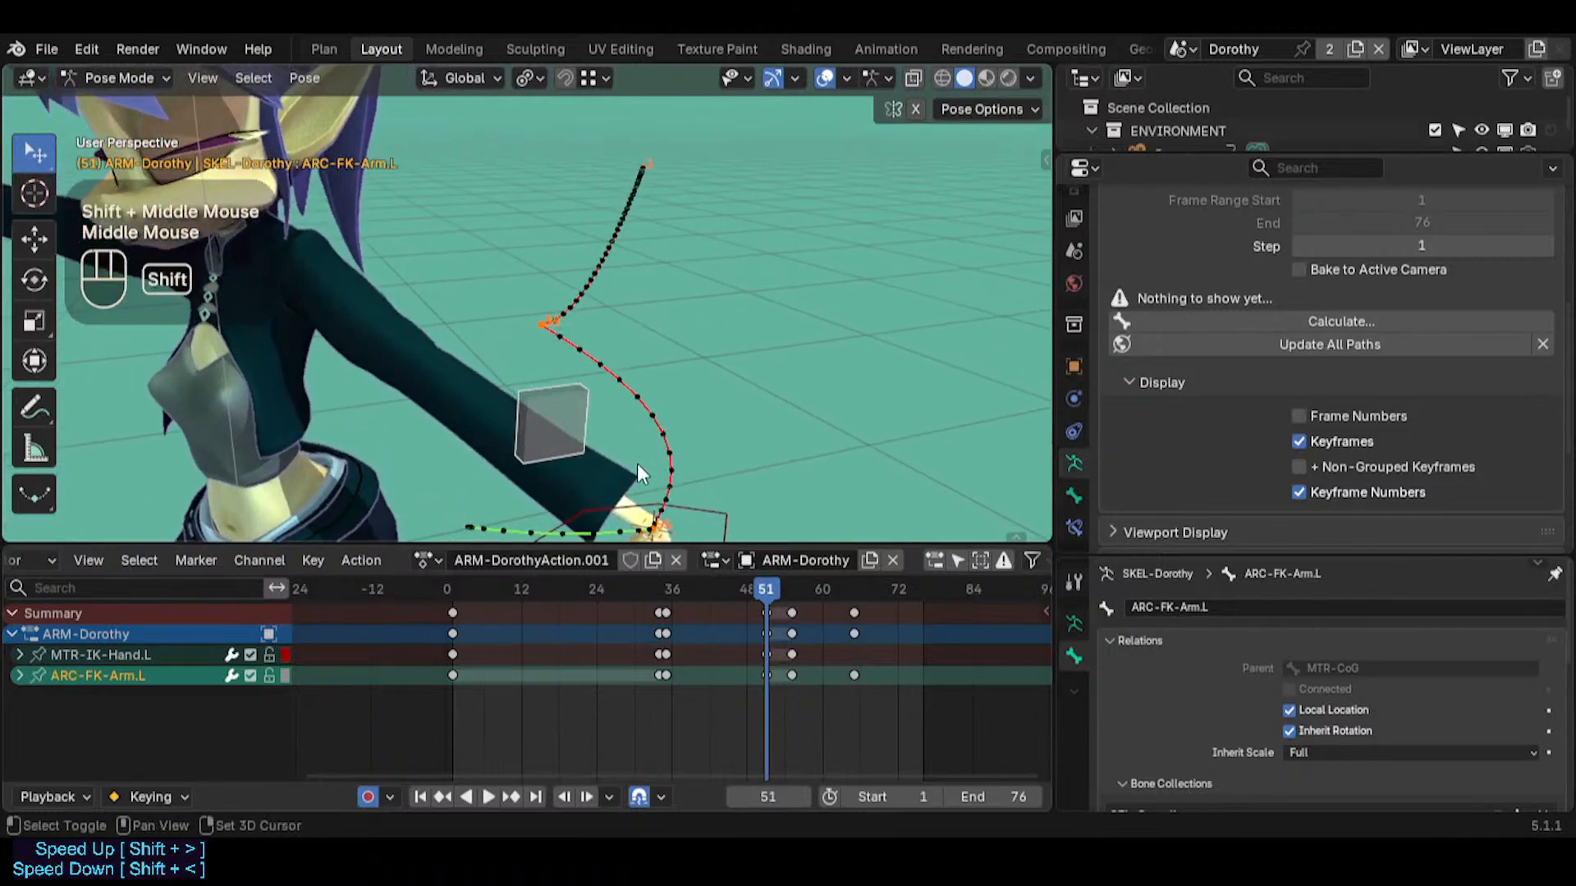
pyautogui.hotkey('shift', '`')
pyautogui.press('a')
pyautogui.press('d')
pyautogui.click(639, 466)
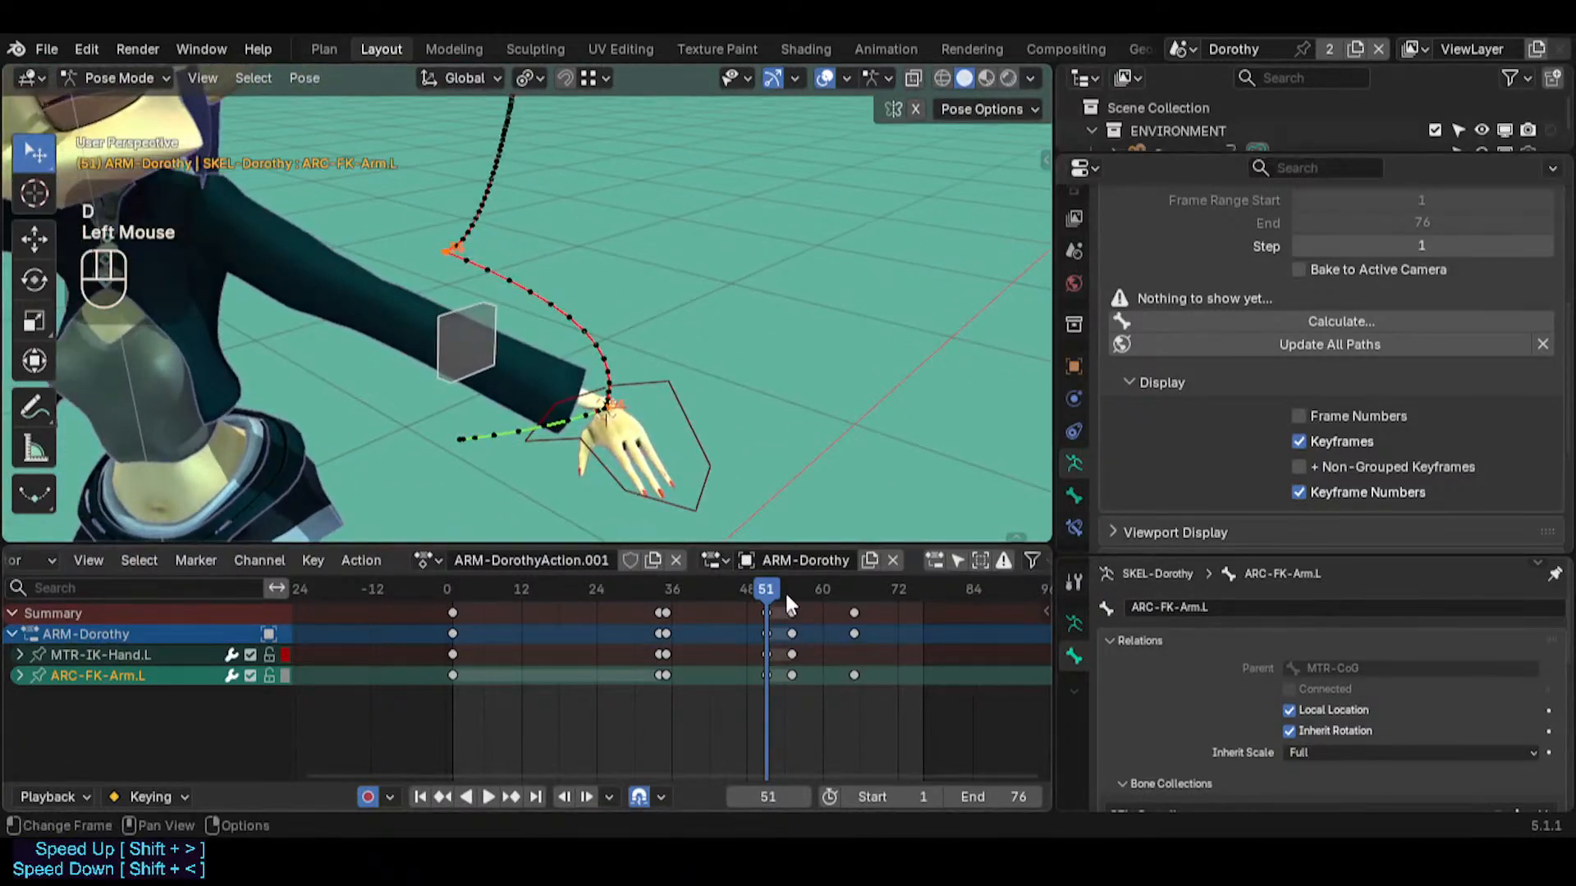
pyautogui.moveTo(792, 589); pyautogui.dragTo(854, 594)
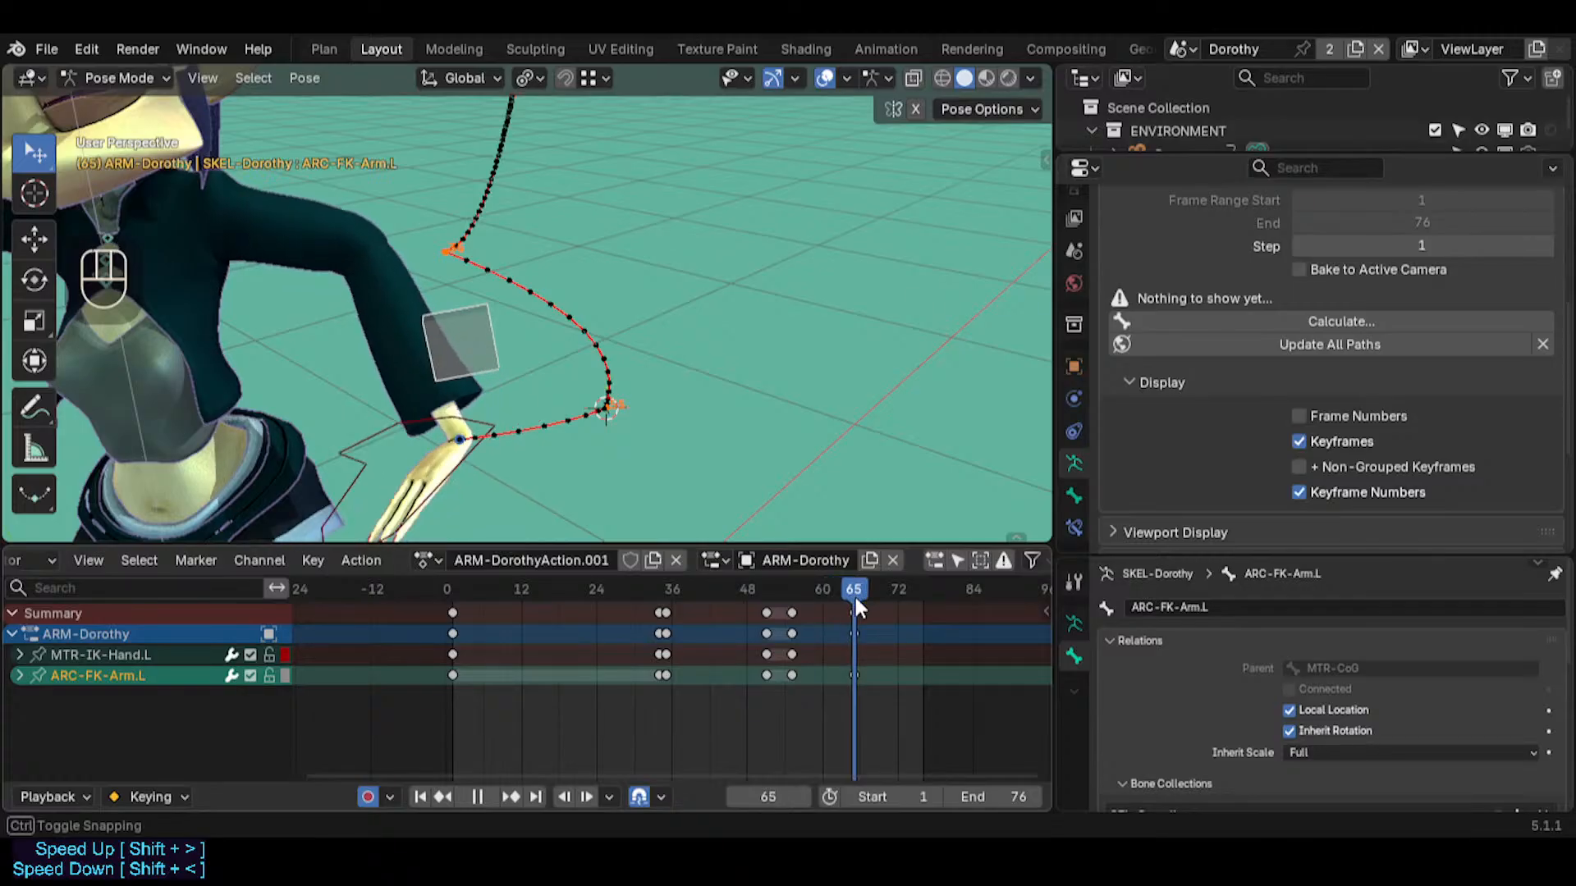
# Extend the animation range by setting the scene's end frame to 153
pyautogui.scroll(-2, 853, 624)
pyautogui.click(925, 589)
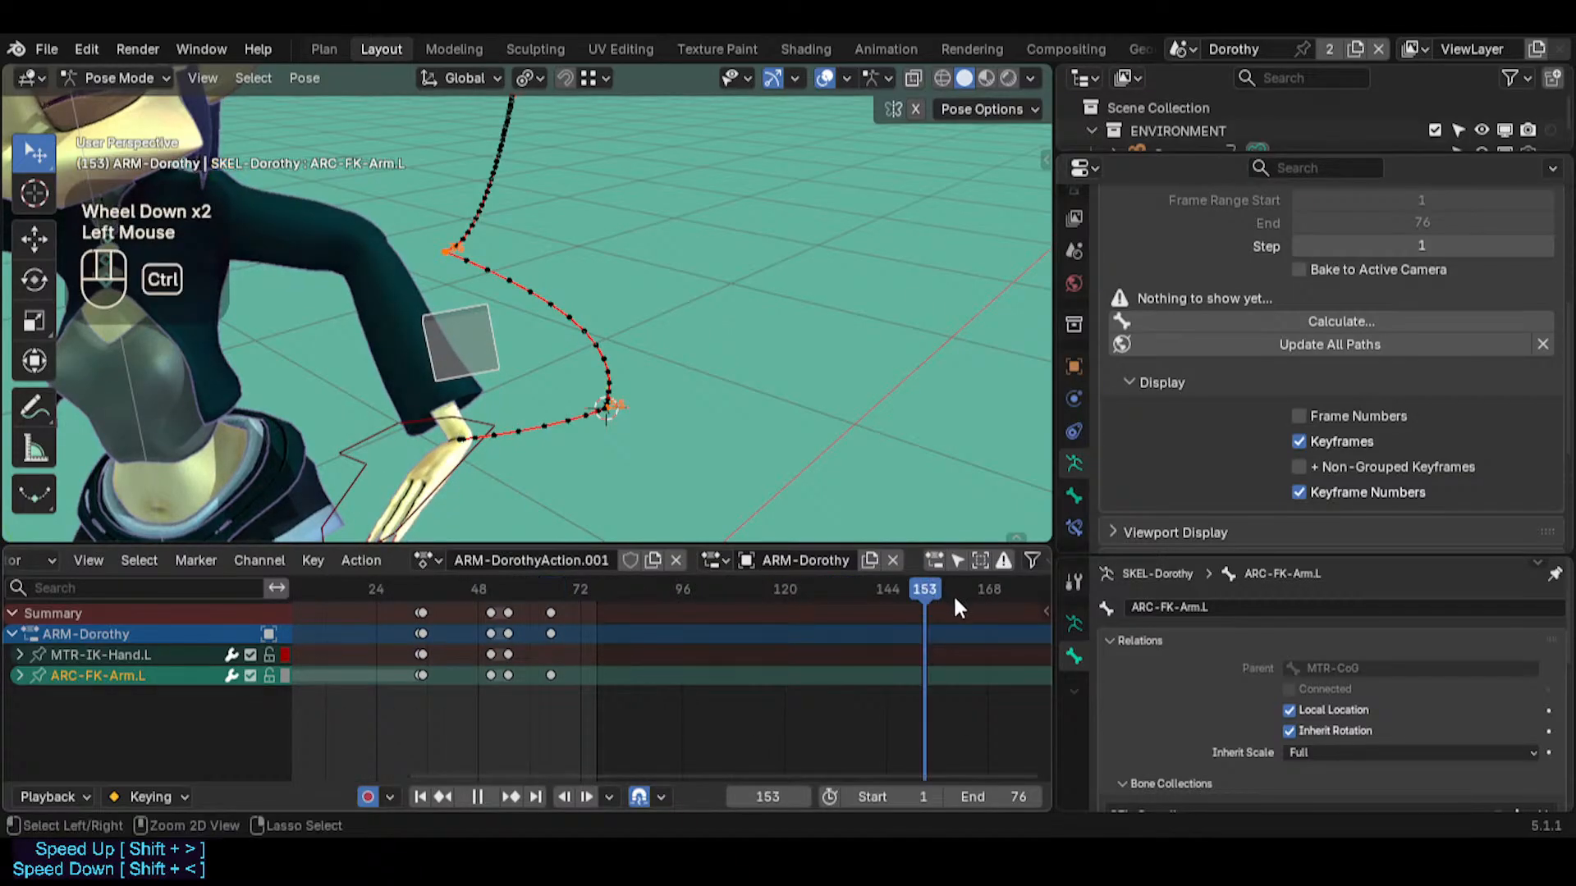
pyautogui.hotkey('ctrl', 'End')
pyautogui.middleClick(577, 609)
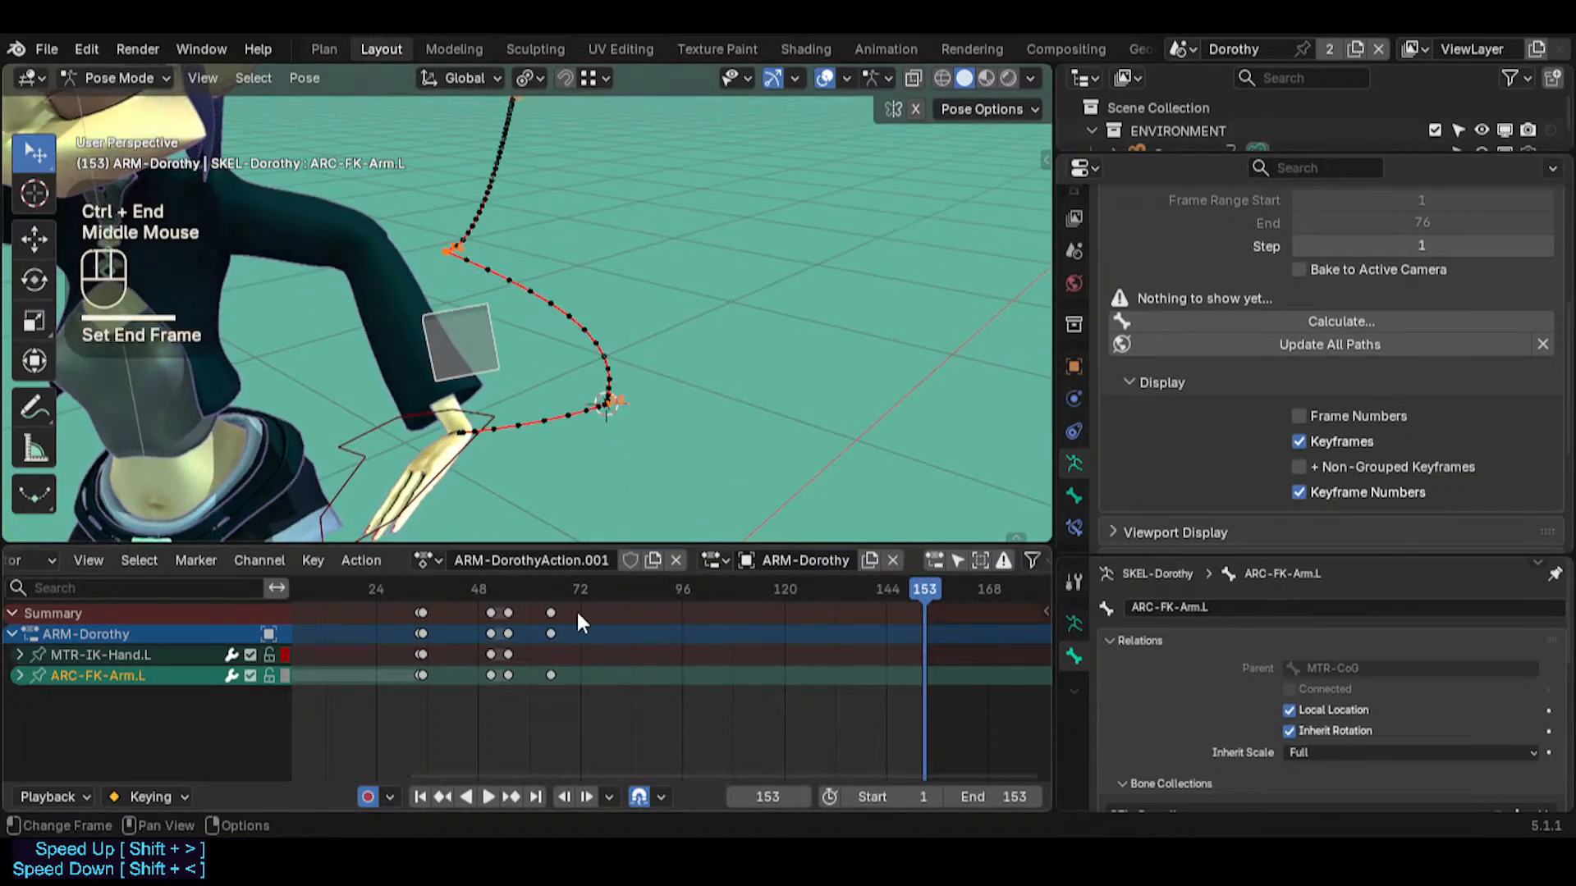
# Go to frame 77 and reveal all hidden bones of the Dorothy armature
pyautogui.click(603, 591)
pyautogui.hotkey('alt', 'h')
pyautogui.keyDown('shift'); pyautogui.moveTo(532, 386); pyautogui.dragTo(627, 359, button='middle'); pyautogui.keyUp('shift')
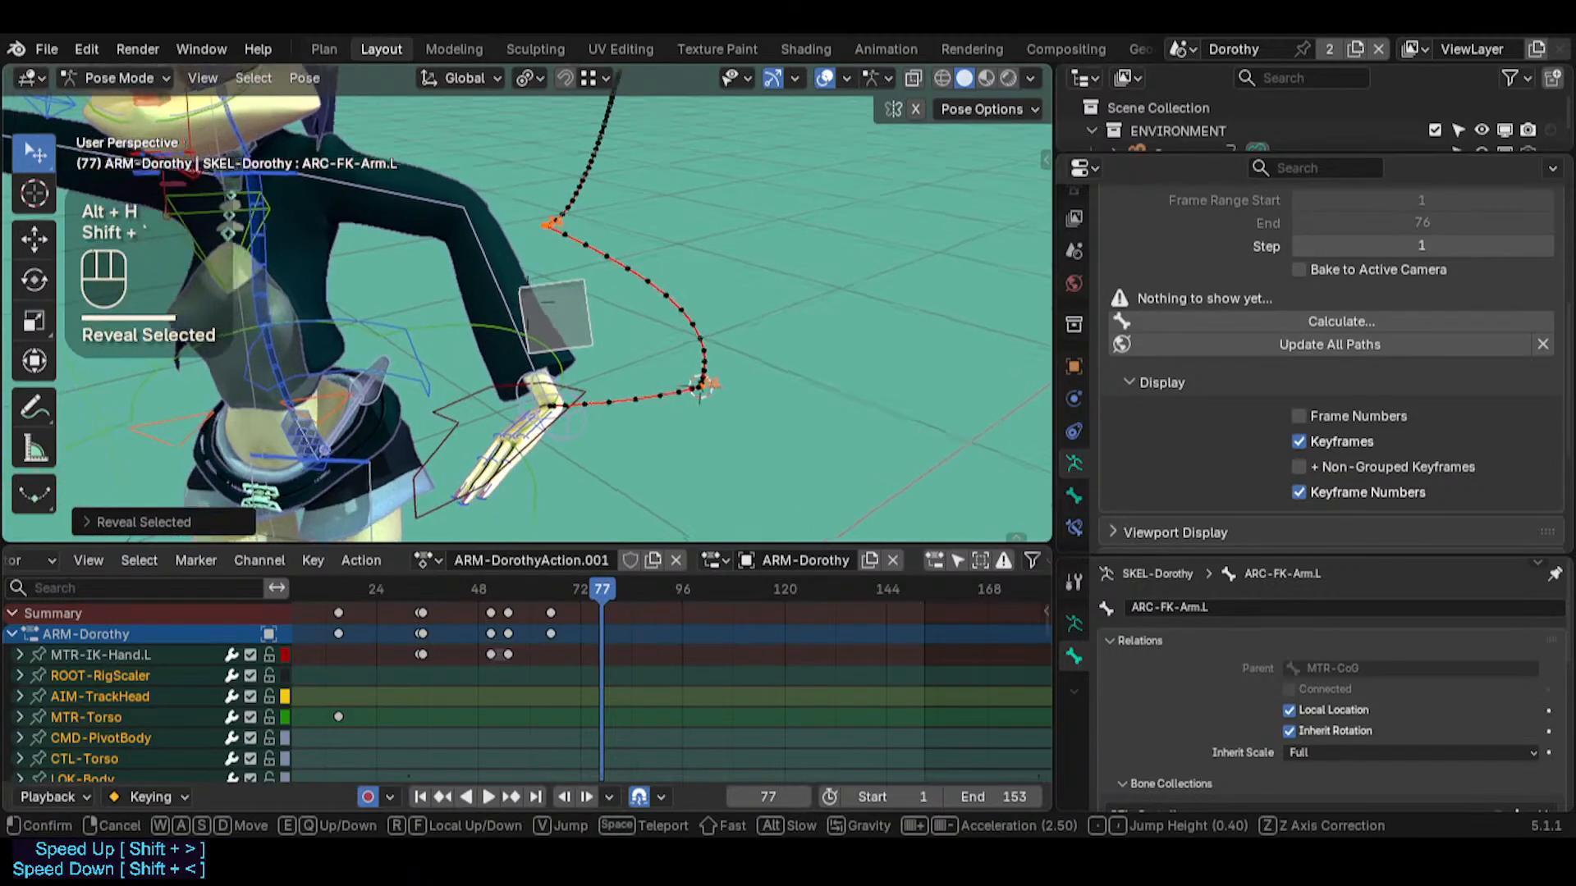
pyautogui.scroll(-2, 513, 386)
# Select MTR-IK-Hand.L, MTR-Torso and MTR-CoG together and insert keyframes for them at frame 77
pyautogui.click(483, 322)
pyautogui.click(483, 323)
pyautogui.keyDown('shift'); pyautogui.click(549, 313); pyautogui.keyUp('shift')
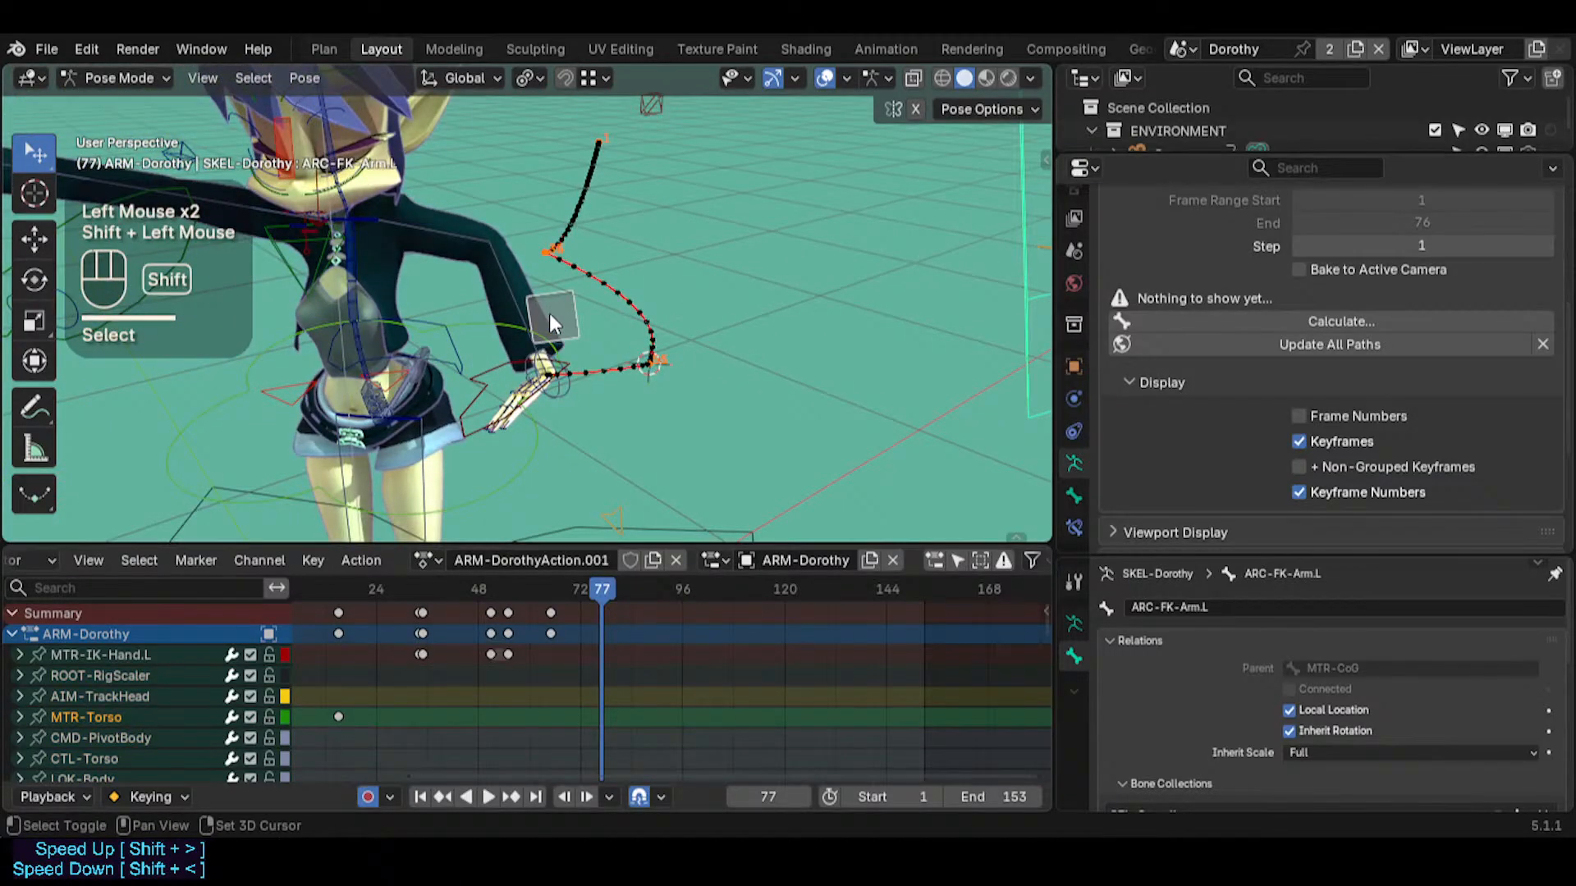
pyautogui.keyDown('shift'); pyautogui.click(476, 373); pyautogui.keyUp('shift')
pyautogui.keyDown('shift'); pyautogui.click(495, 484); pyautogui.keyUp('shift')
pyautogui.keyDown('shift'); pyautogui.click(338, 259); pyautogui.keyUp('shift')
pyautogui.hotkey('ctrl', 'z')
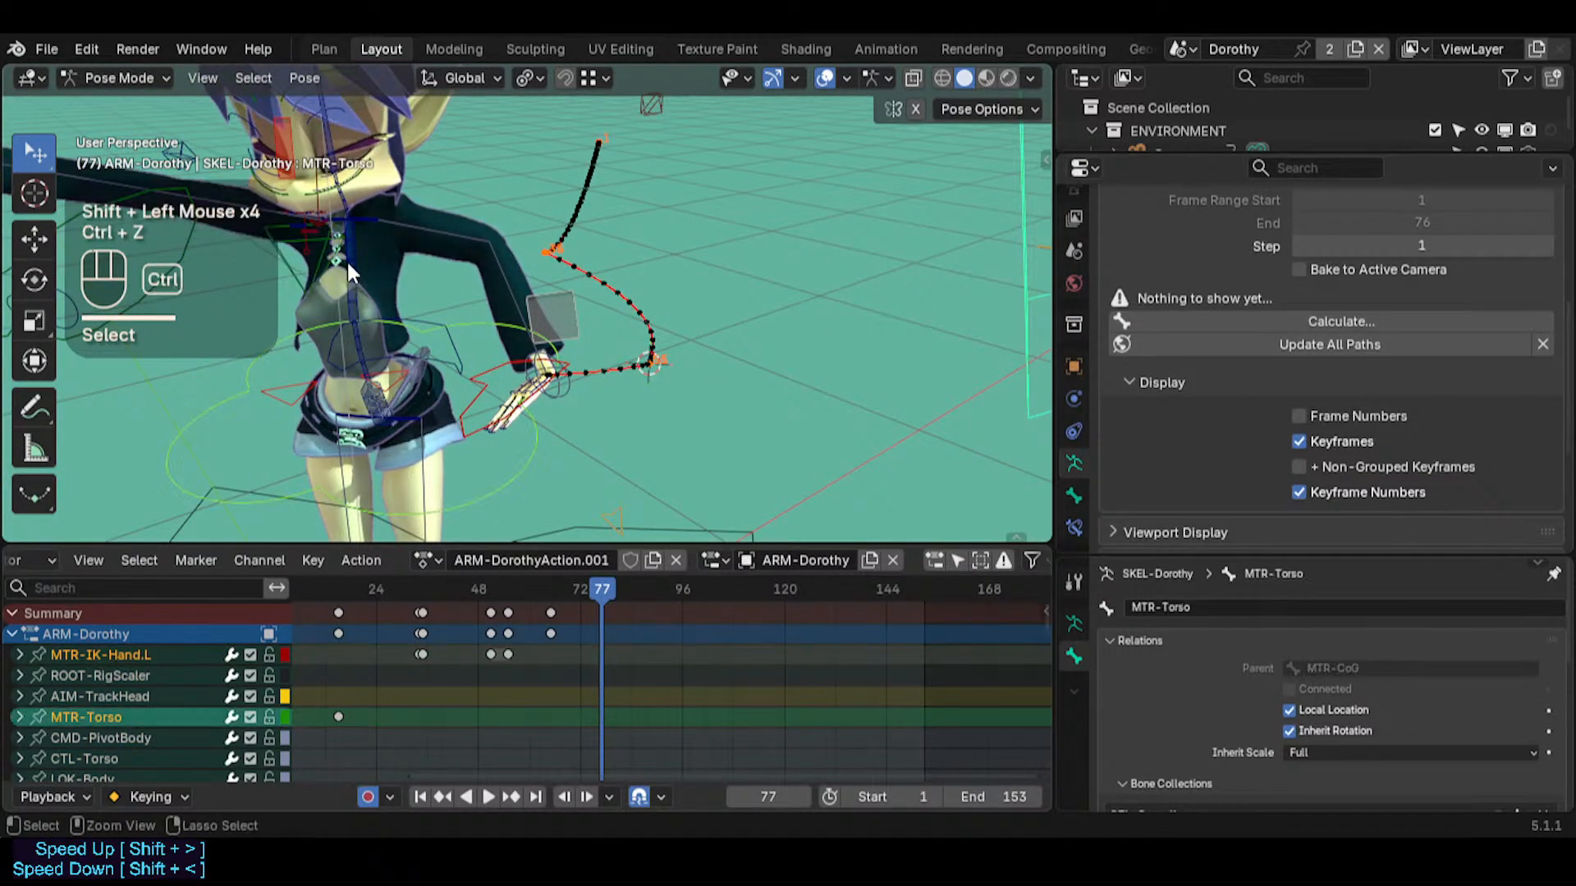
pyautogui.keyDown('shift'); pyautogui.click(292, 251); pyautogui.keyUp('shift')
pyautogui.keyDown('shift'); pyautogui.click(289, 258); pyautogui.keyUp('shift')
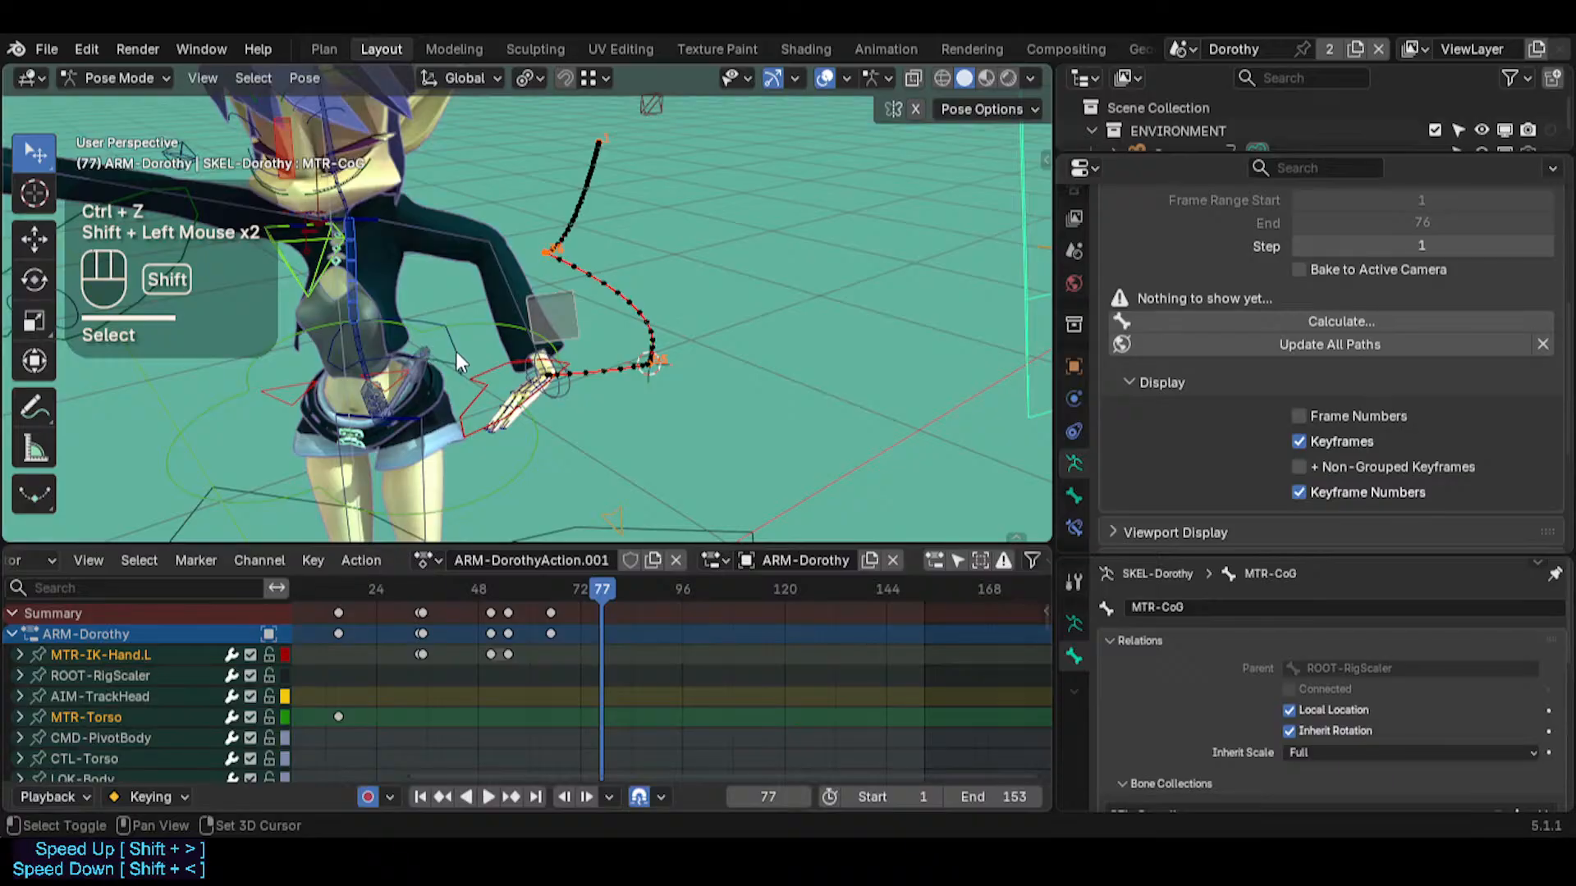
pyautogui.hotkey('shift', 'h')
pyautogui.hotkey('ctrl', 'z')
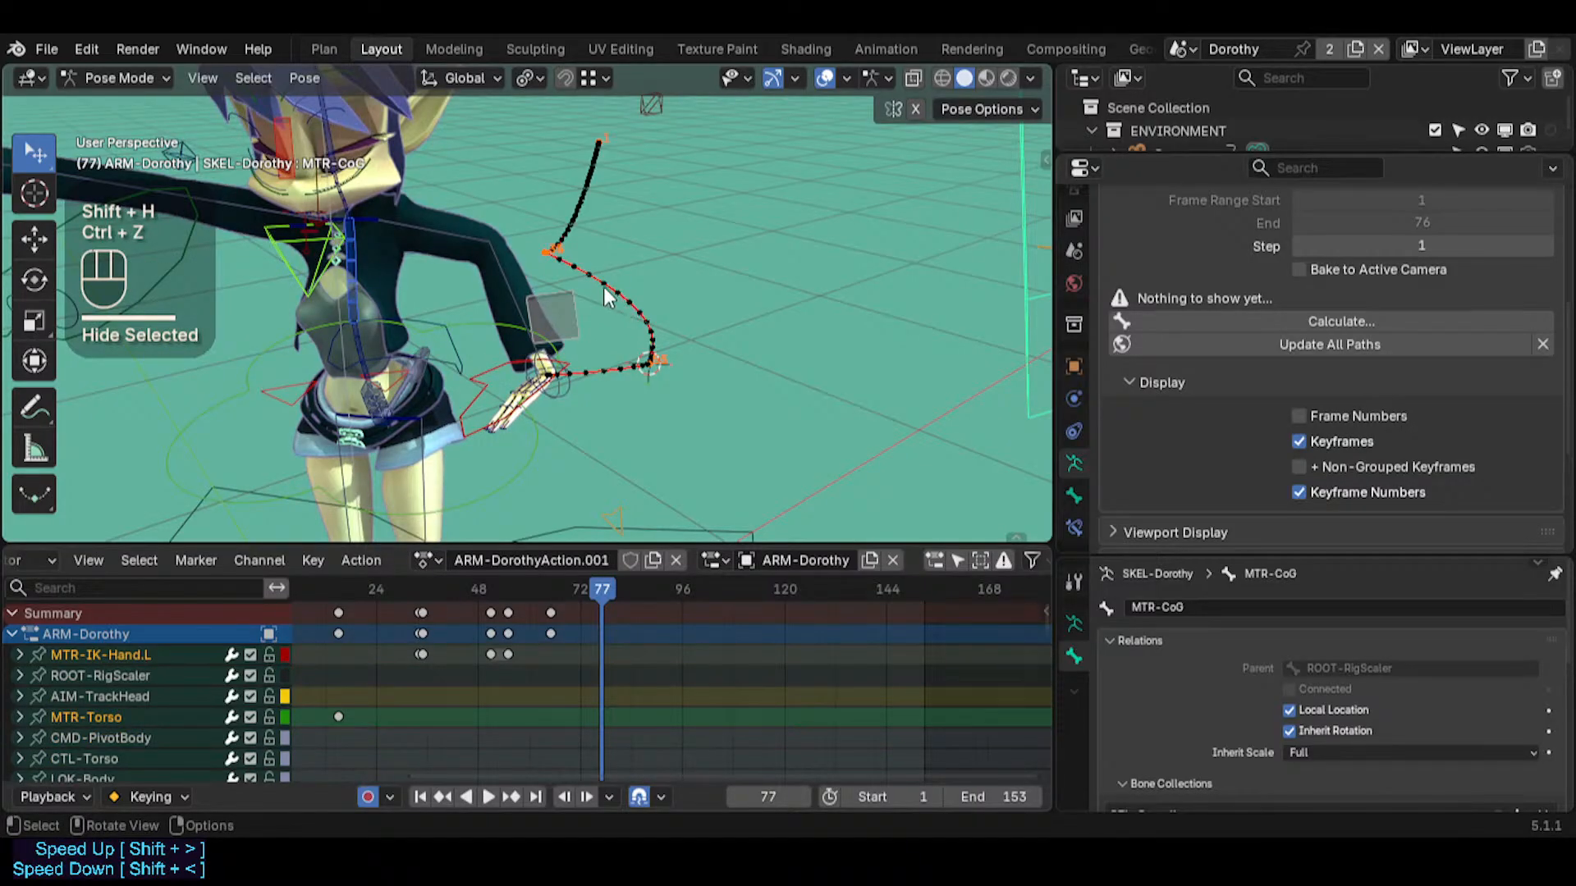
pyautogui.press('i')
pyautogui.moveTo(608, 587)
pyautogui.mouseDown()
pyautogui.moveTo(688, 592)
pyautogui.moveTo(602, 592)
pyautogui.mouseUp()
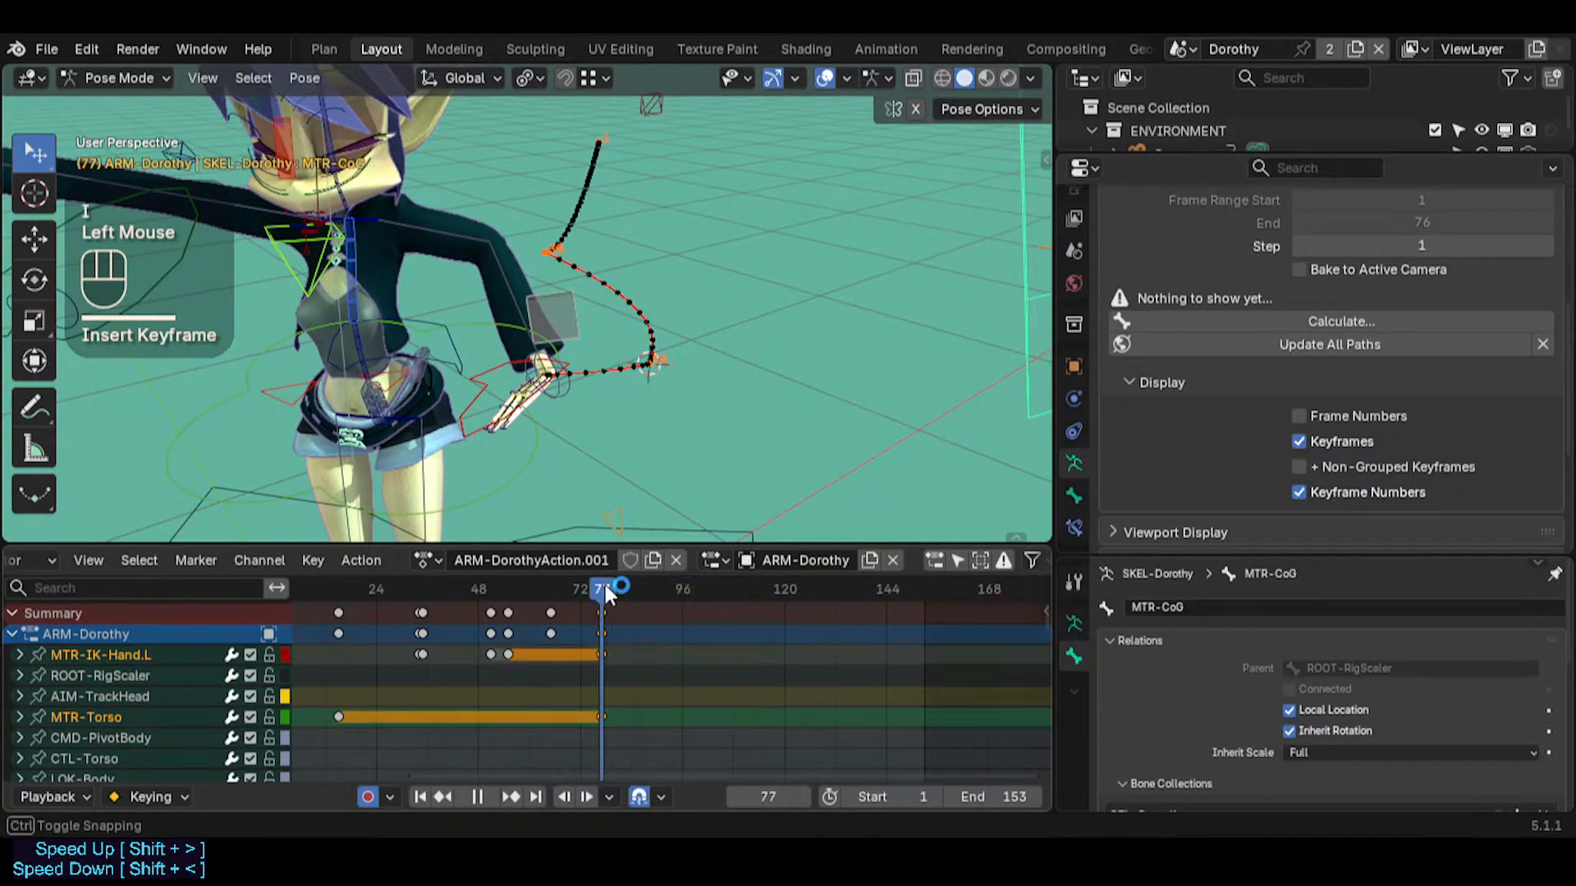
# Raise MTR-IK-Hand.L at frame 95 and refresh its motion path to cover the extended frame range
pyautogui.click(558, 326)
pyautogui.click(489, 361)
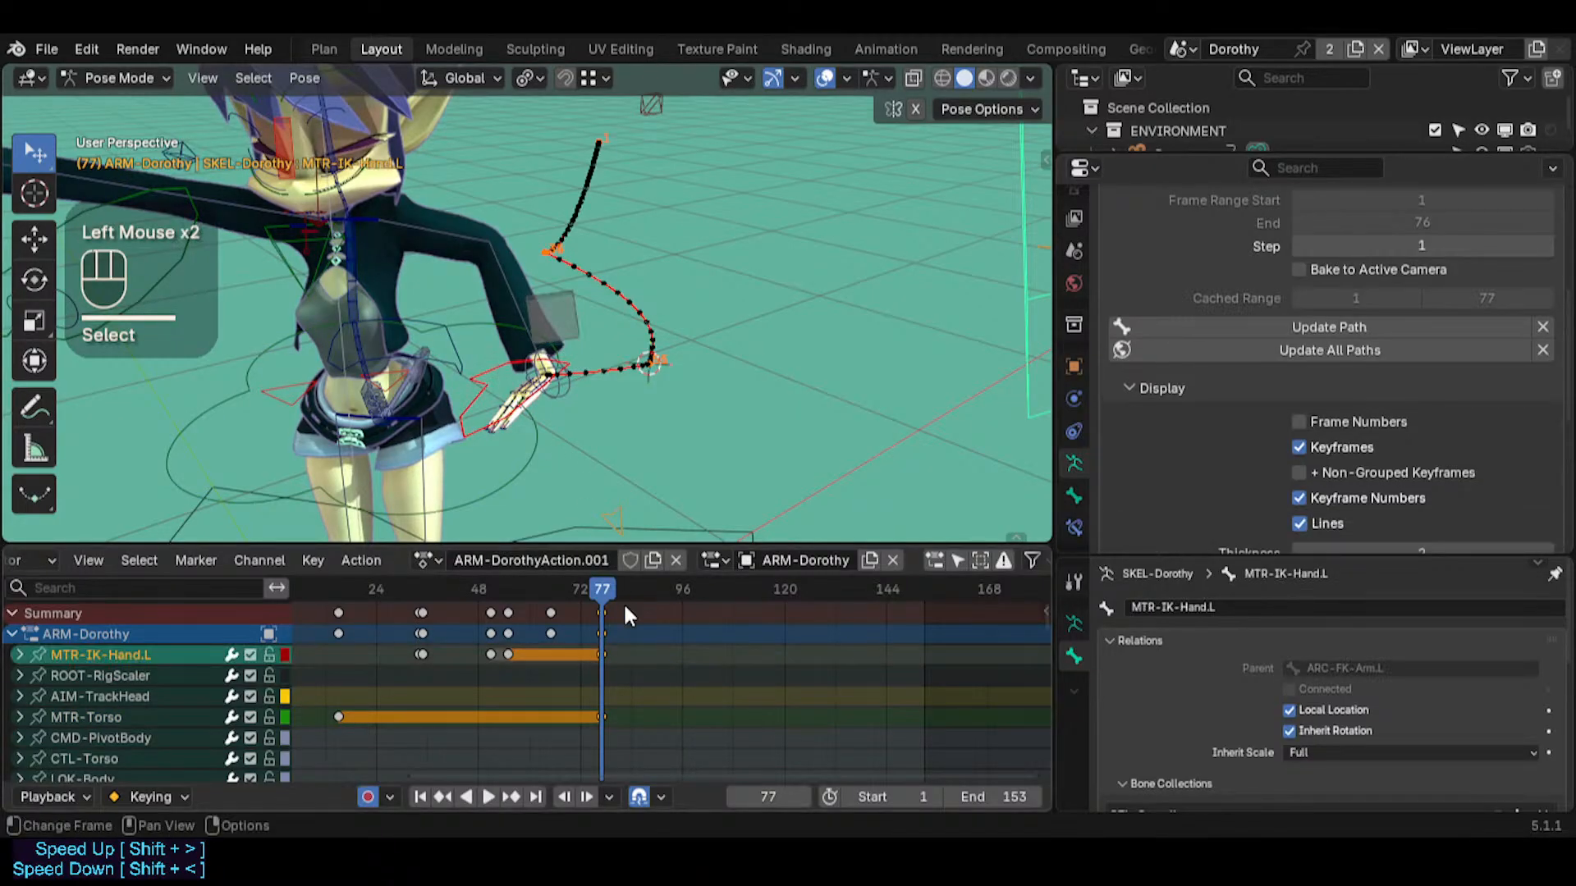
pyautogui.moveTo(613, 591); pyautogui.dragTo(678, 591)
pyautogui.press('g')
pyautogui.click(553, 328)
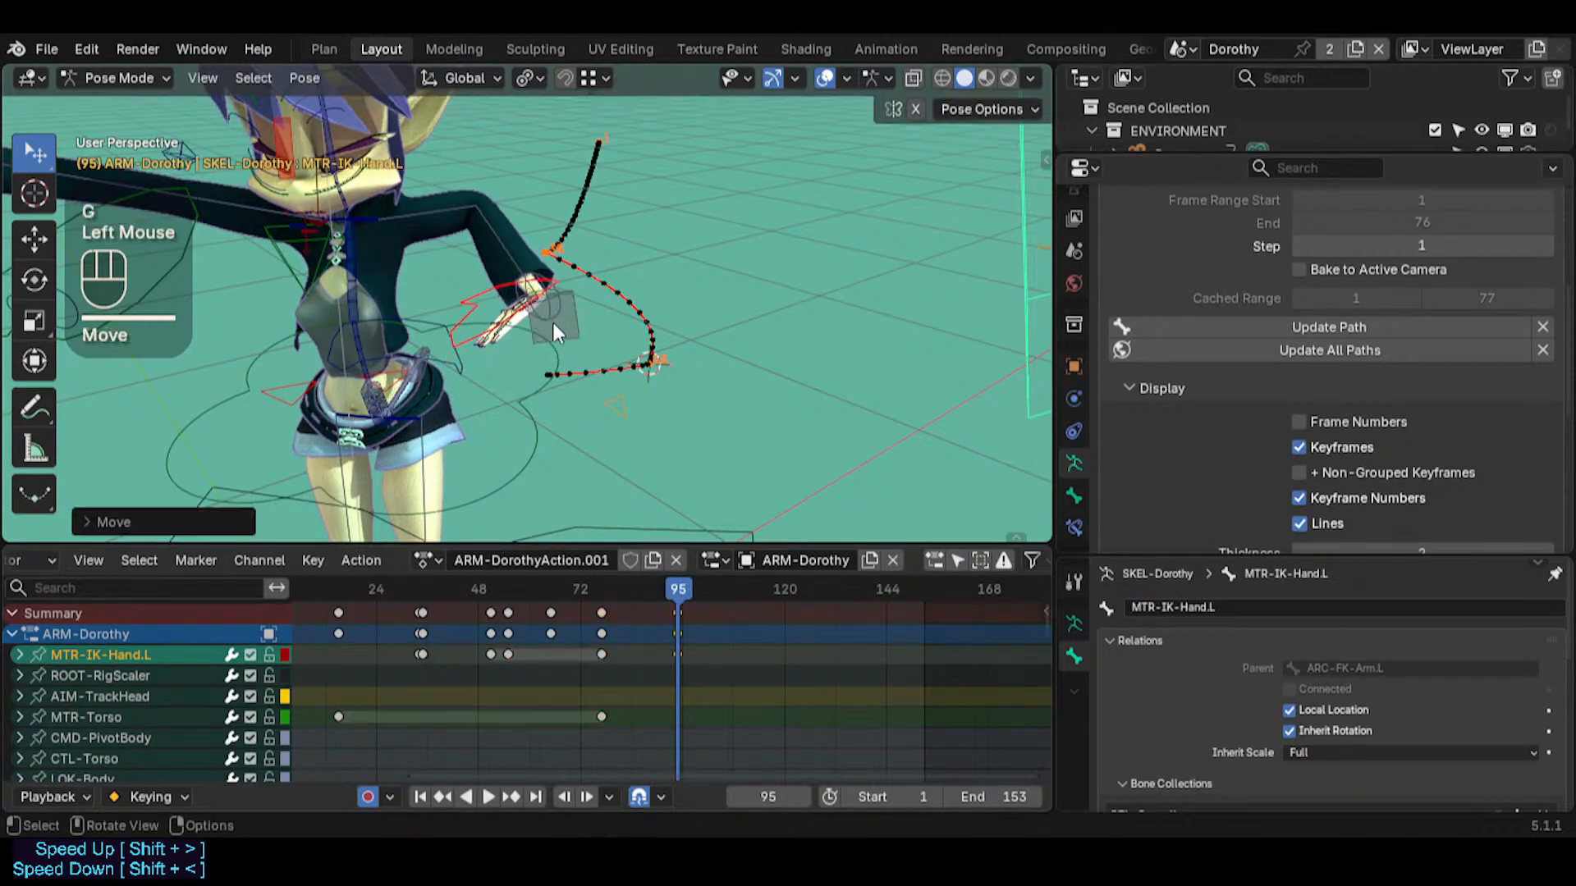
pyautogui.moveTo(549, 340); pyautogui.dragTo(514, 338, button='middle')
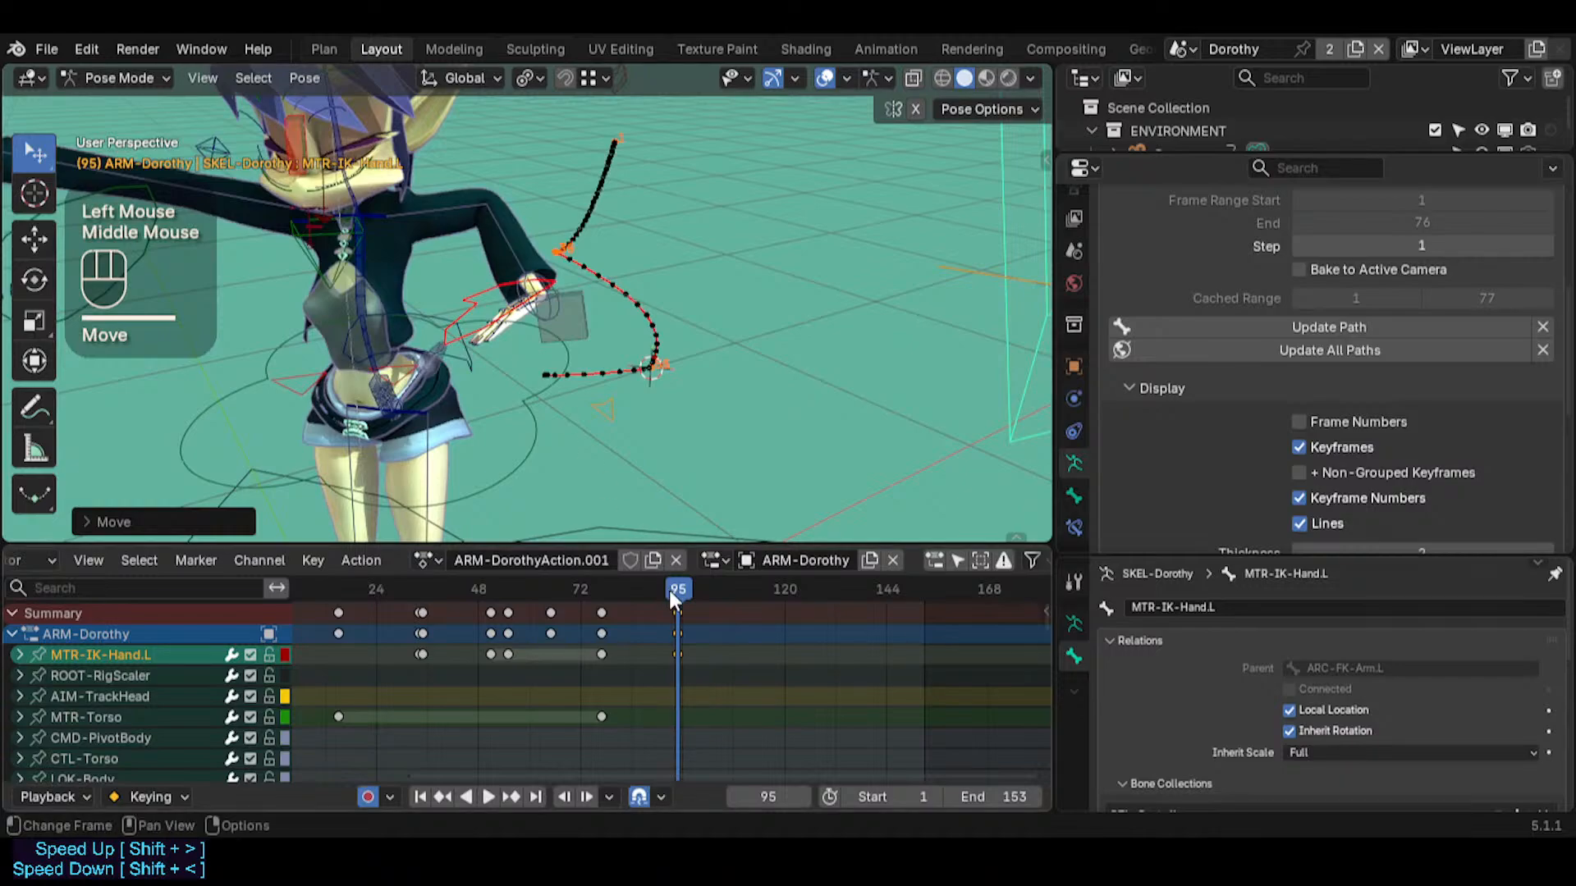
pyautogui.moveTo(670, 594)
pyautogui.mouseDown()
pyautogui.moveTo(613, 578)
pyautogui.moveTo(671, 588)
pyautogui.mouseUp()
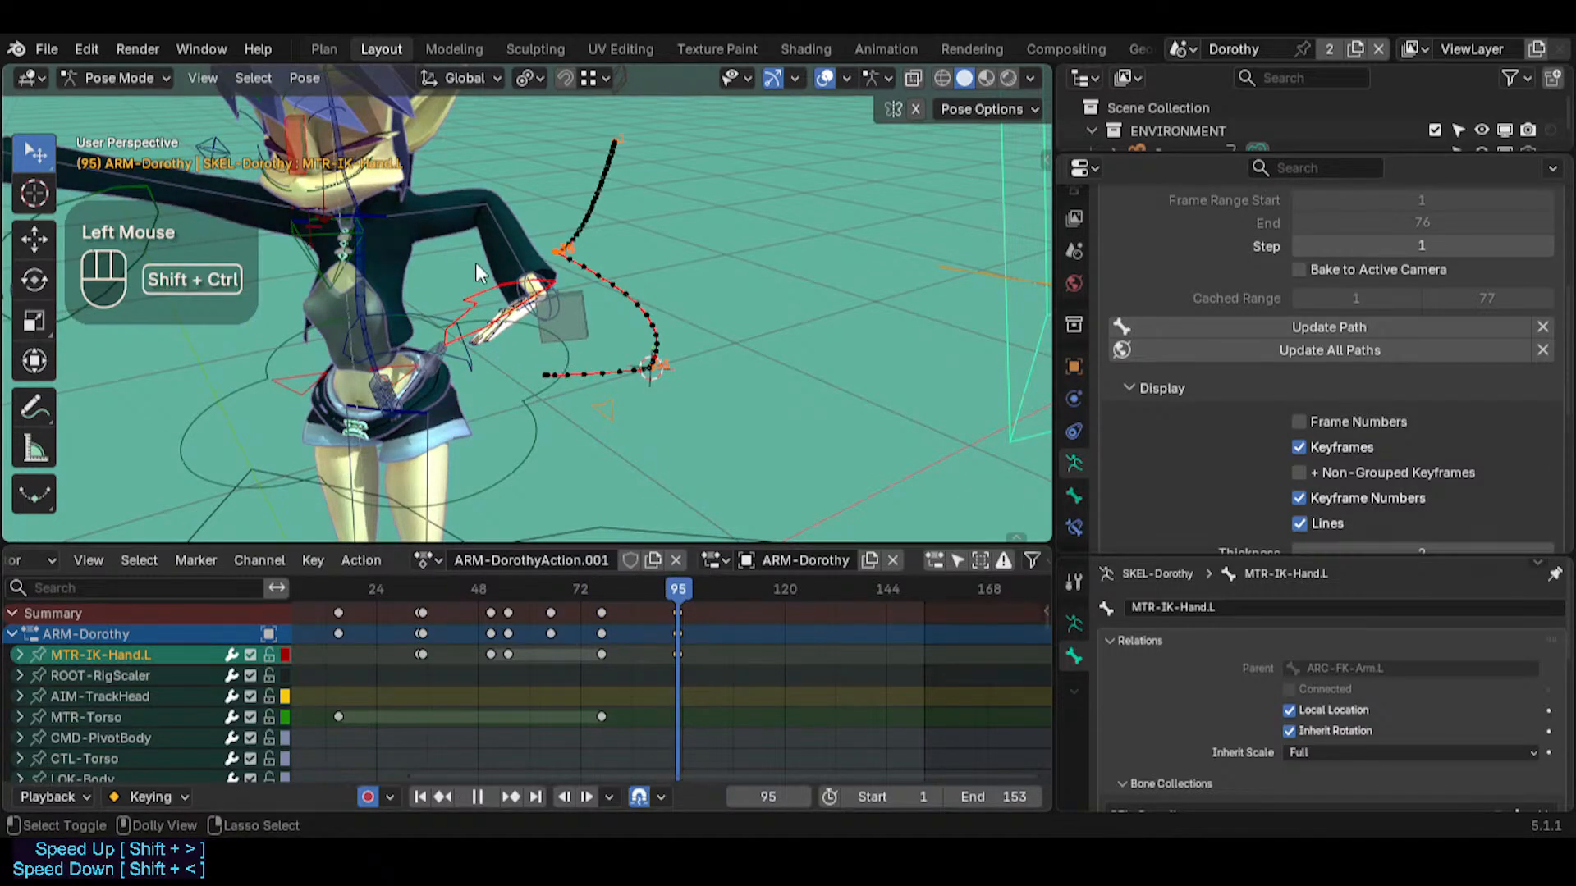
pyautogui.click(616, 427)
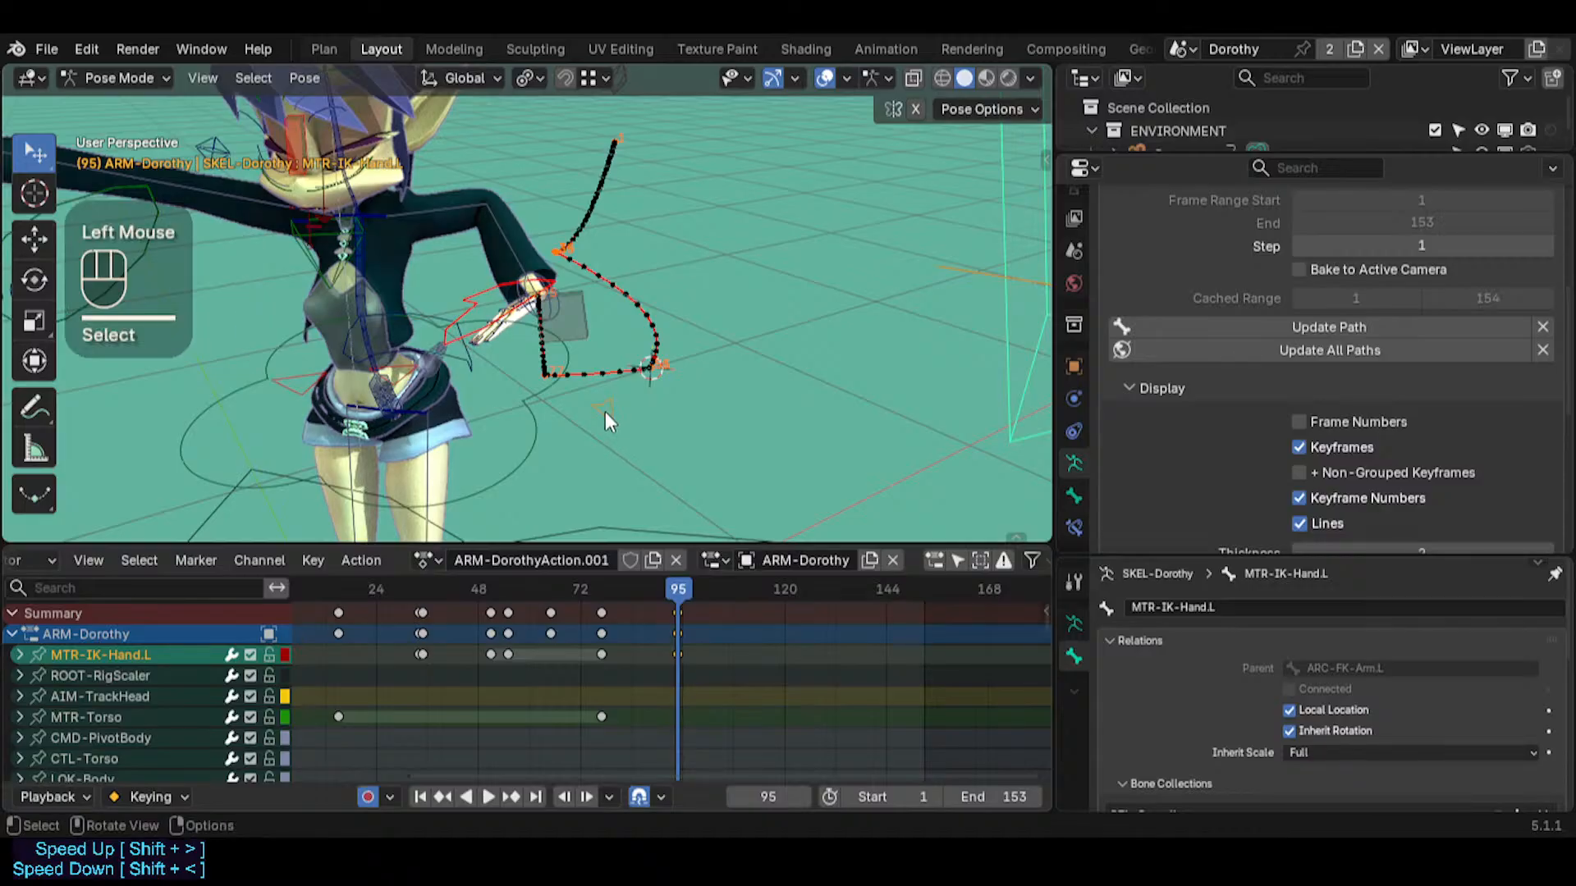
# Select ARC-FK-Arm.L near the left hand and insert a keyframe for it at frame 95
pyautogui.moveTo(604, 411)
pyautogui.mouseDown(button='middle')
pyautogui.moveTo(545, 405)
pyautogui.moveTo(594, 402)
pyautogui.mouseUp(button='middle')
pyautogui.hotkey('shift', '`')
pyautogui.press('w')
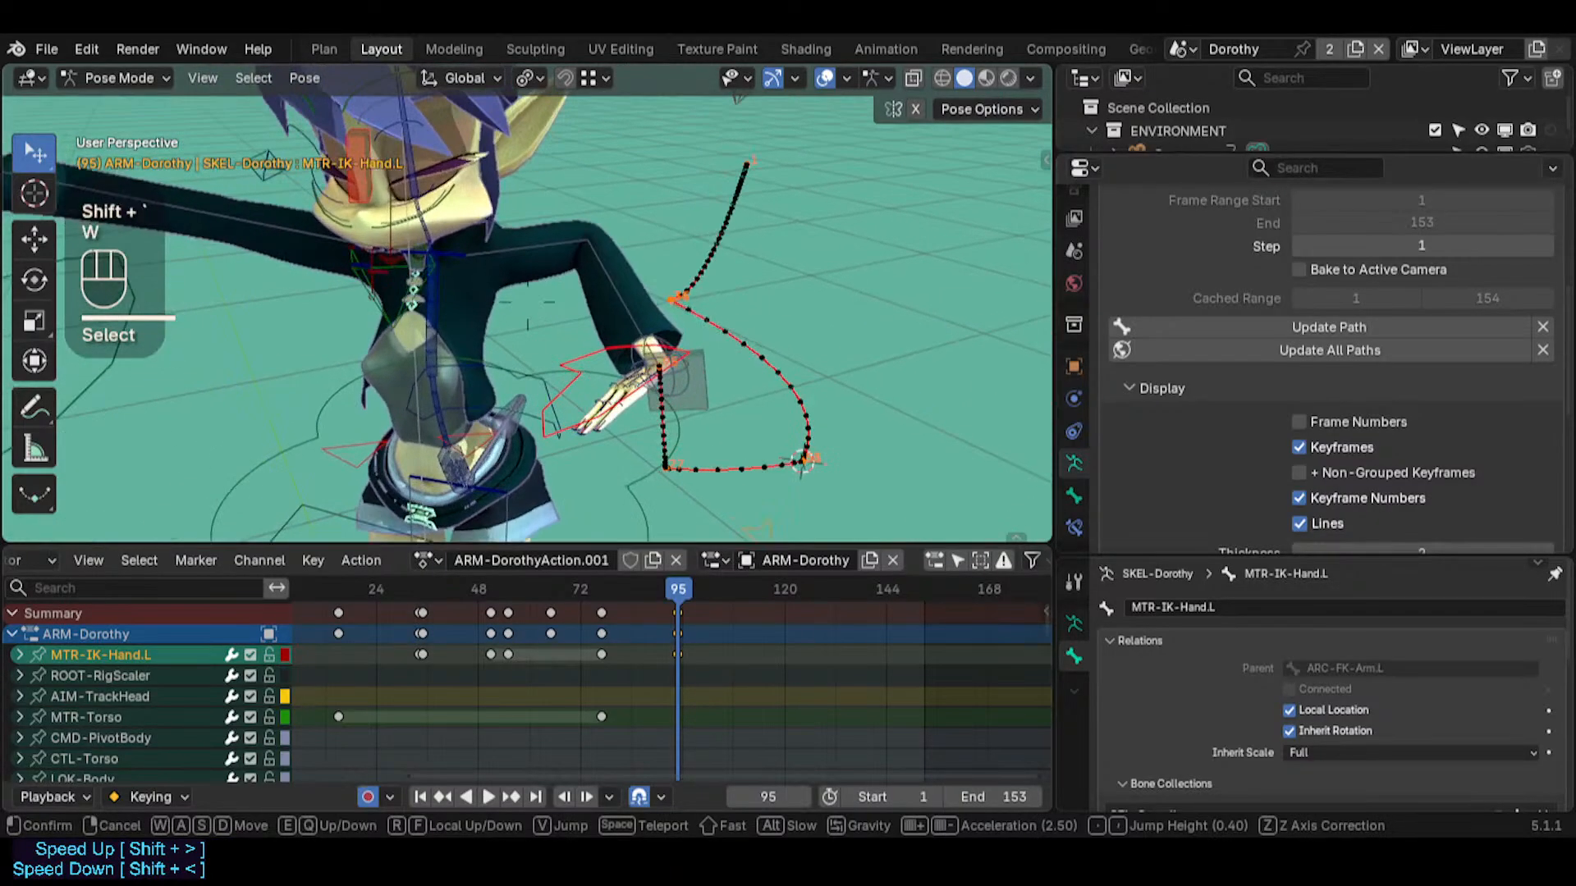
pyautogui.click(712, 381)
pyautogui.click(702, 384)
pyautogui.moveTo(702, 384); pyautogui.dragTo(657, 378, button='middle')
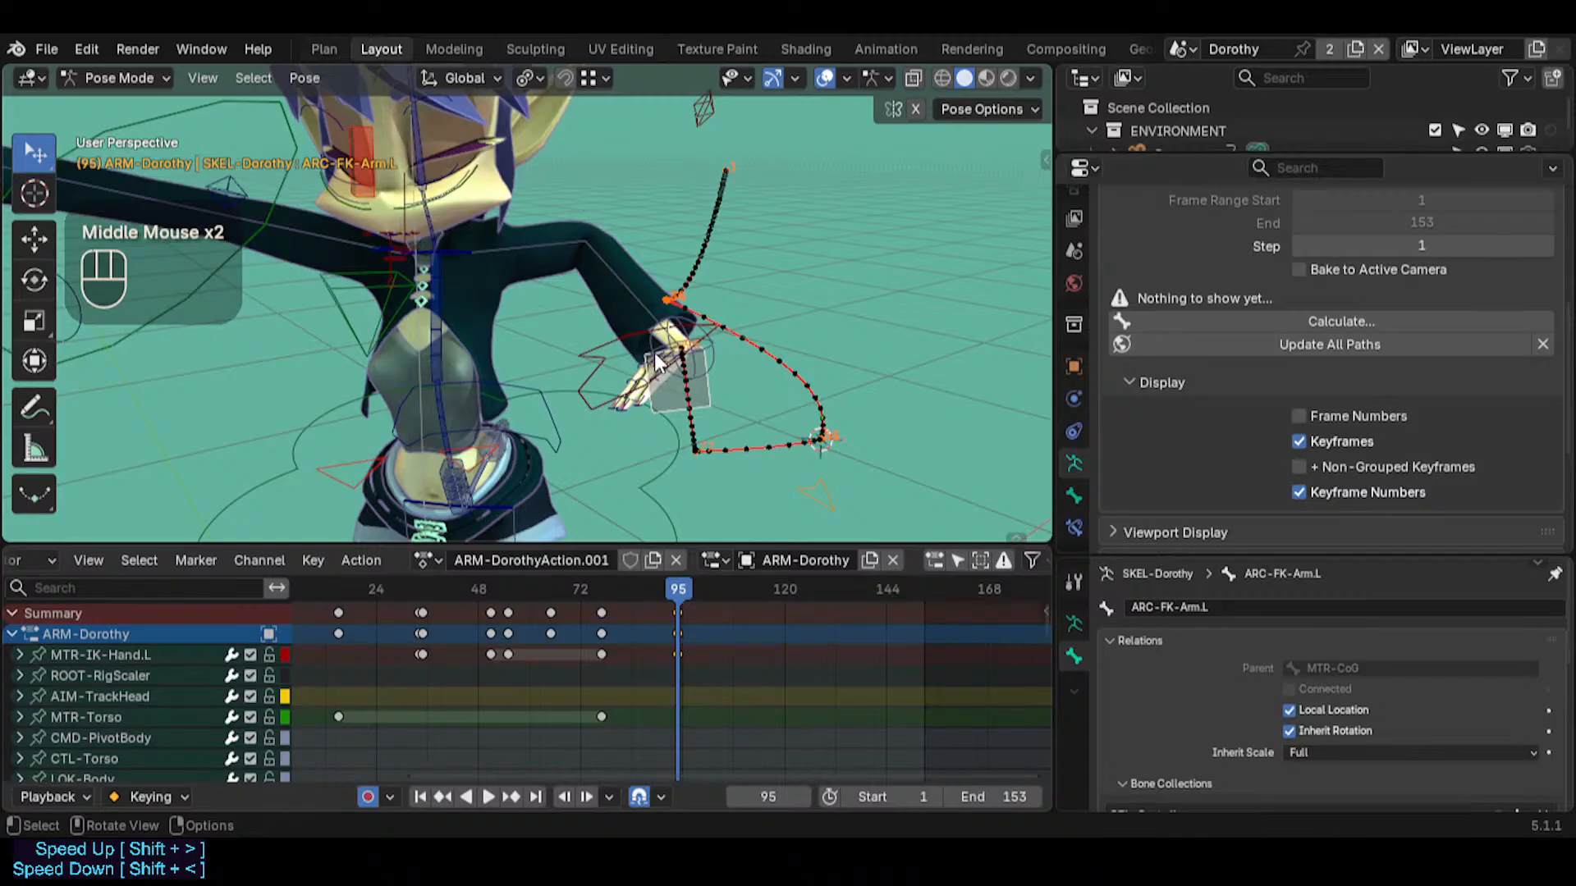
pyautogui.moveTo(716, 515); pyautogui.dragTo(657, 513, button='middle')
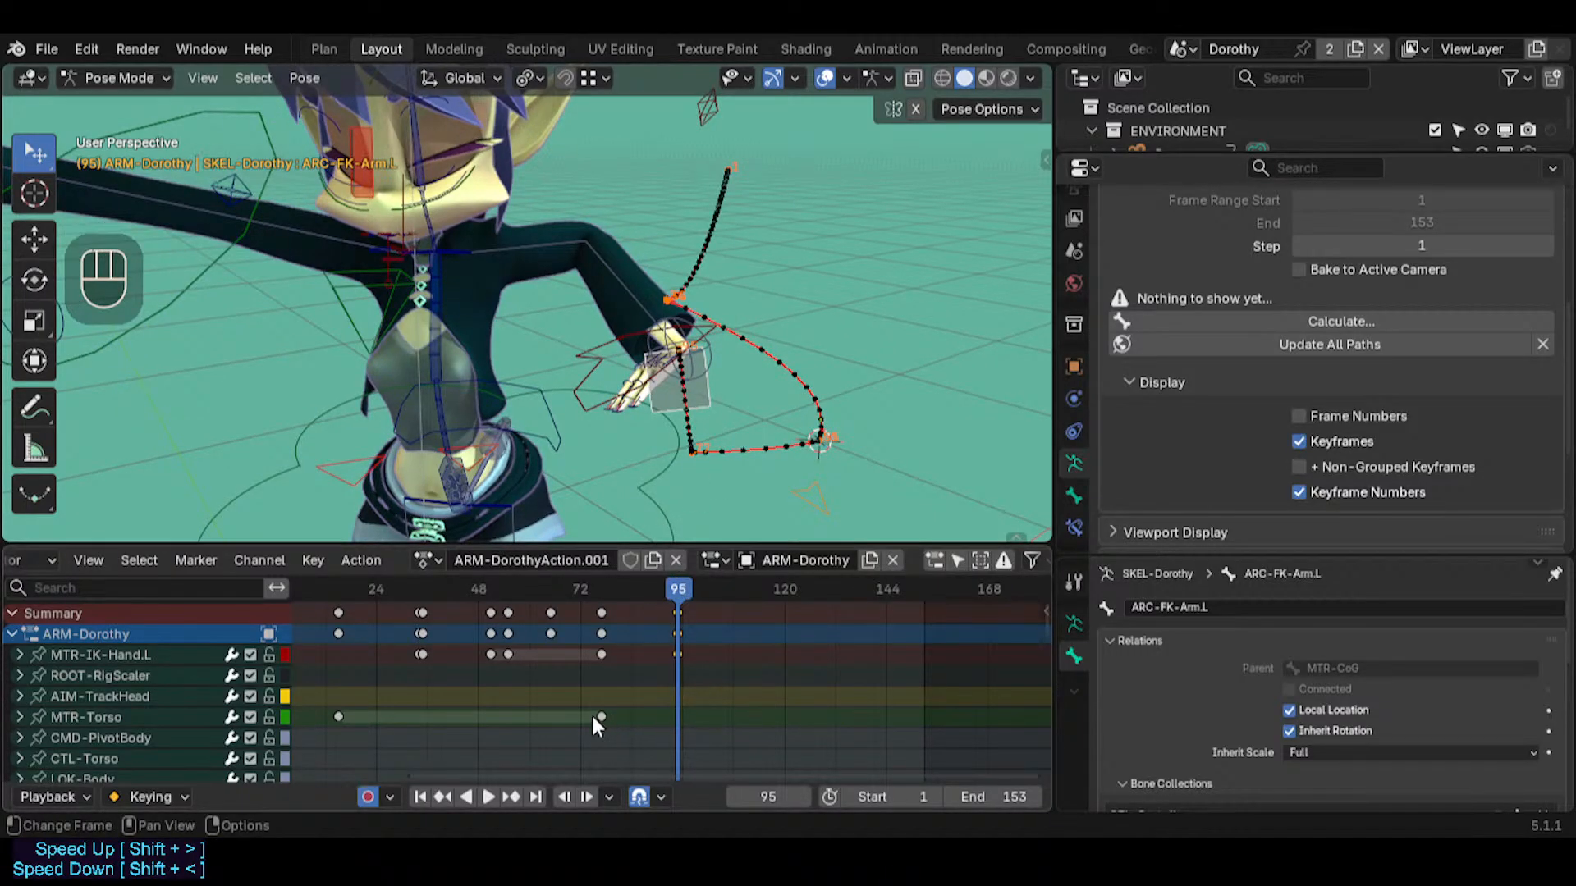
pyautogui.click(716, 394)
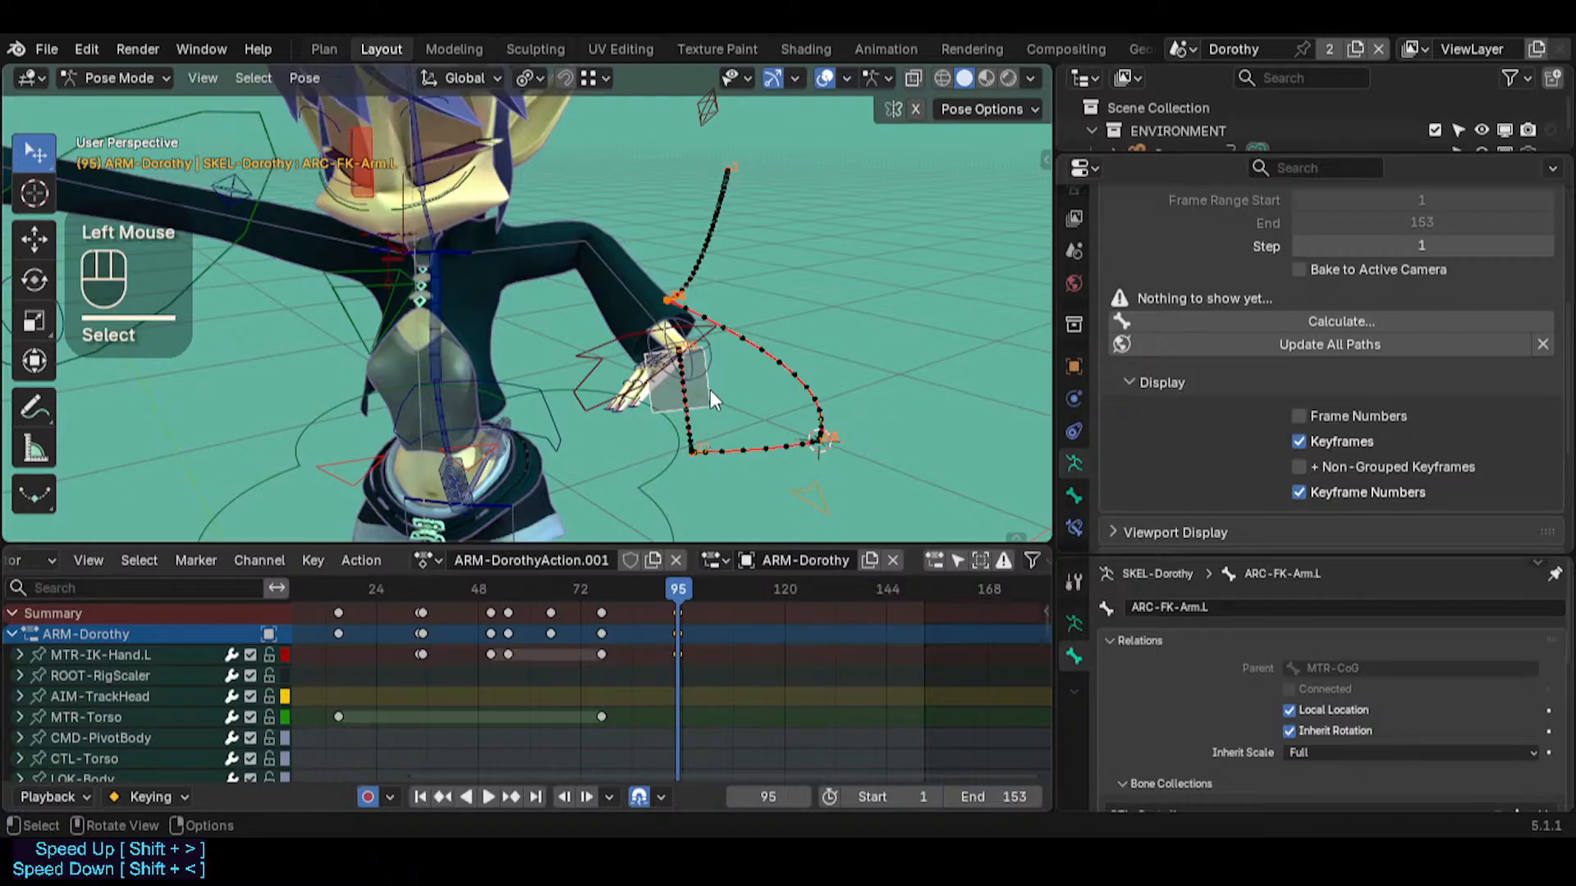
pyautogui.press('i')
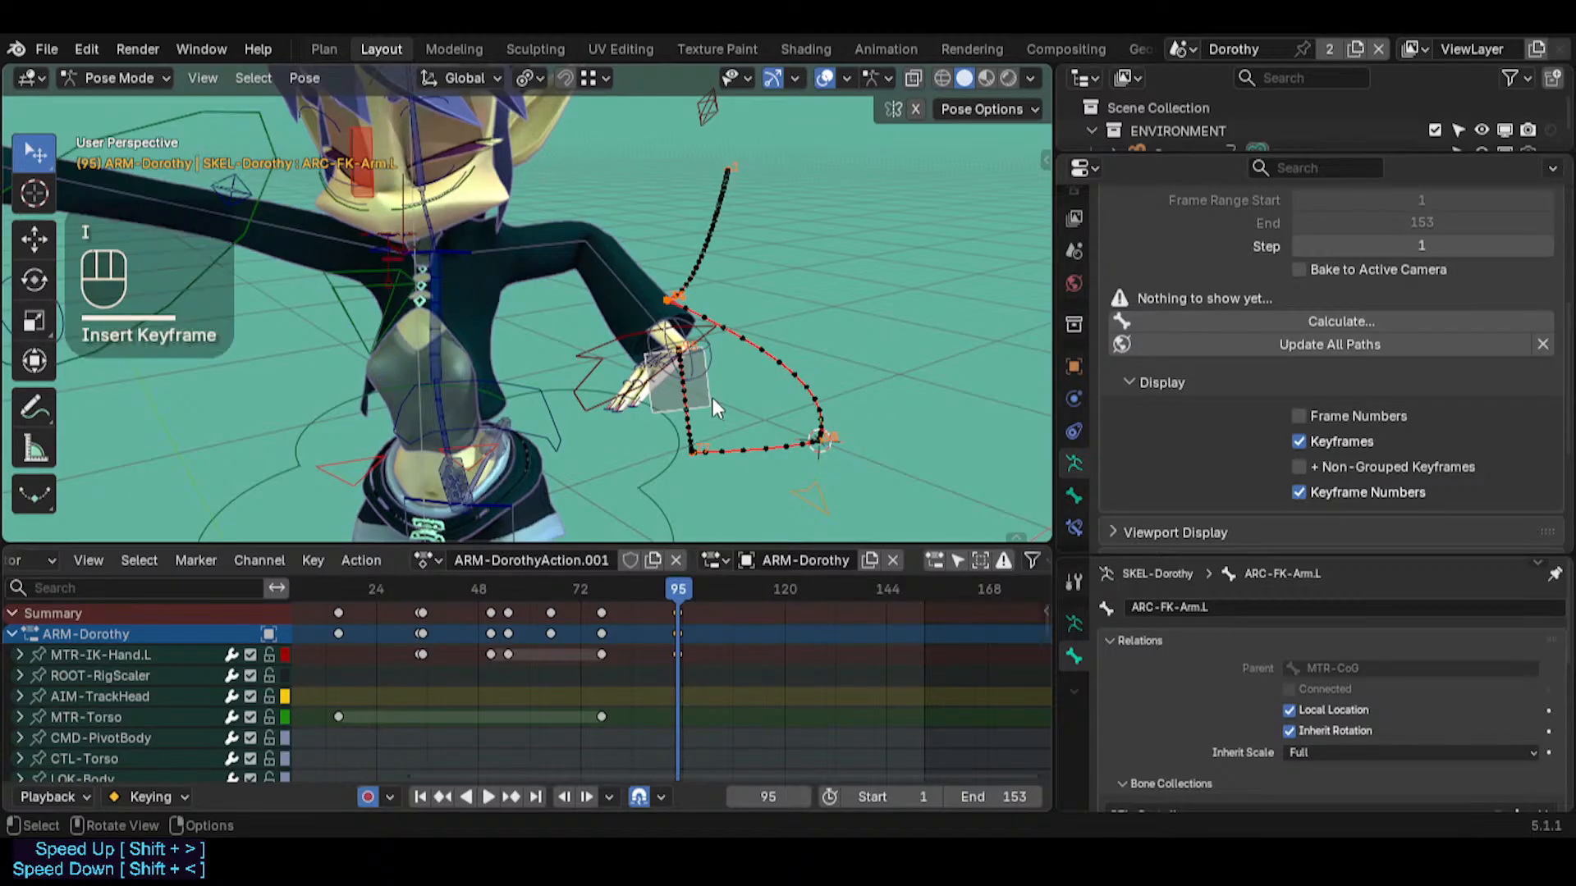
pyautogui.hotkey('alt', 'a')
pyautogui.click(711, 408)
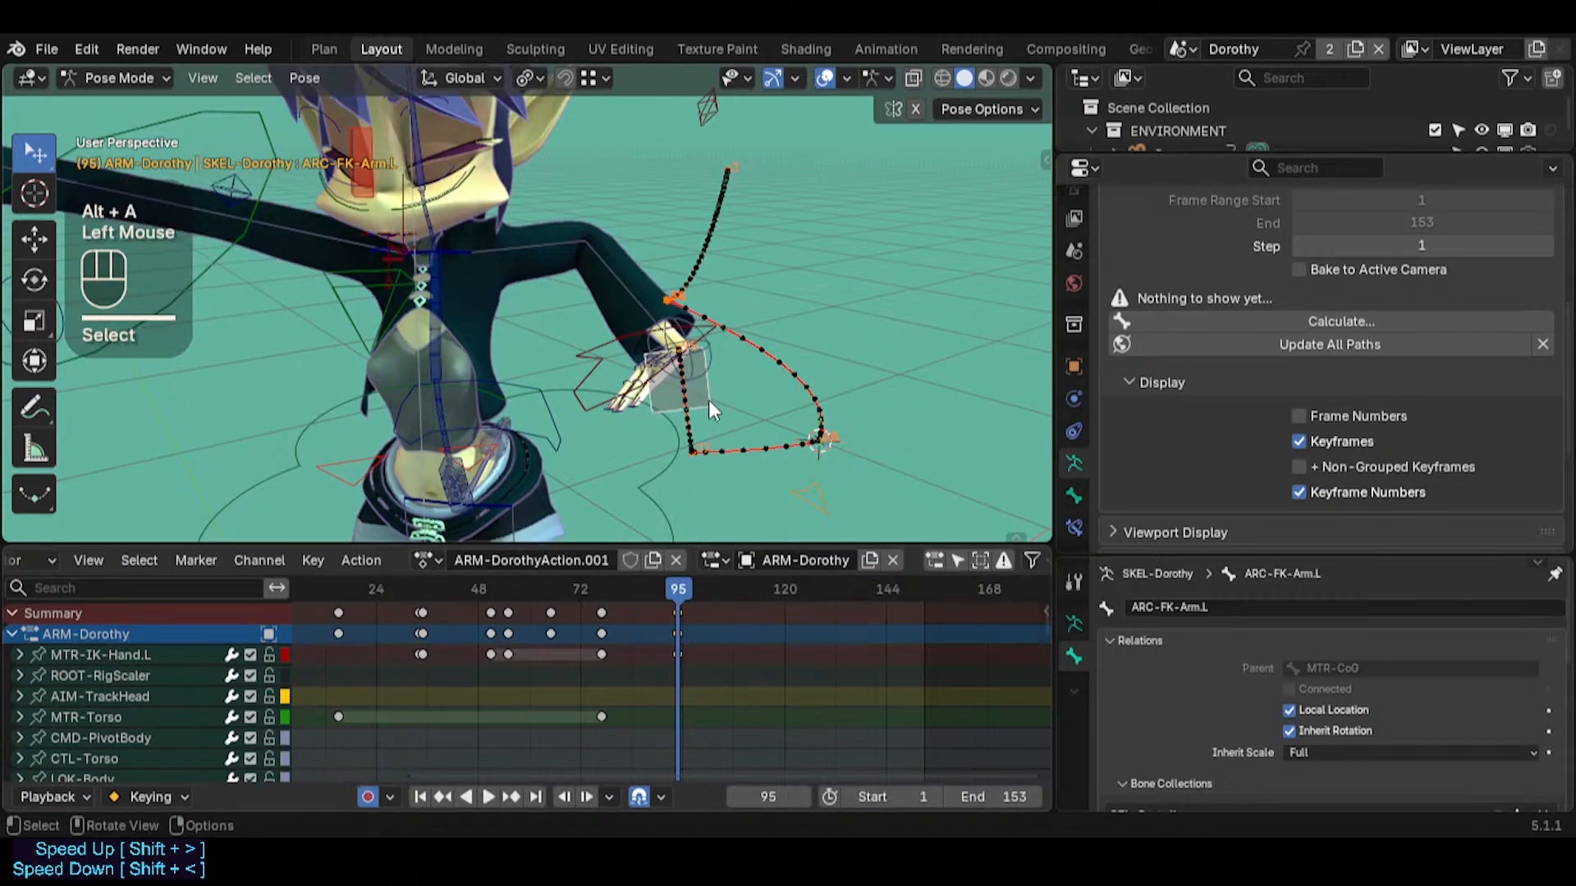
pyautogui.press('i')
pyautogui.press('i')
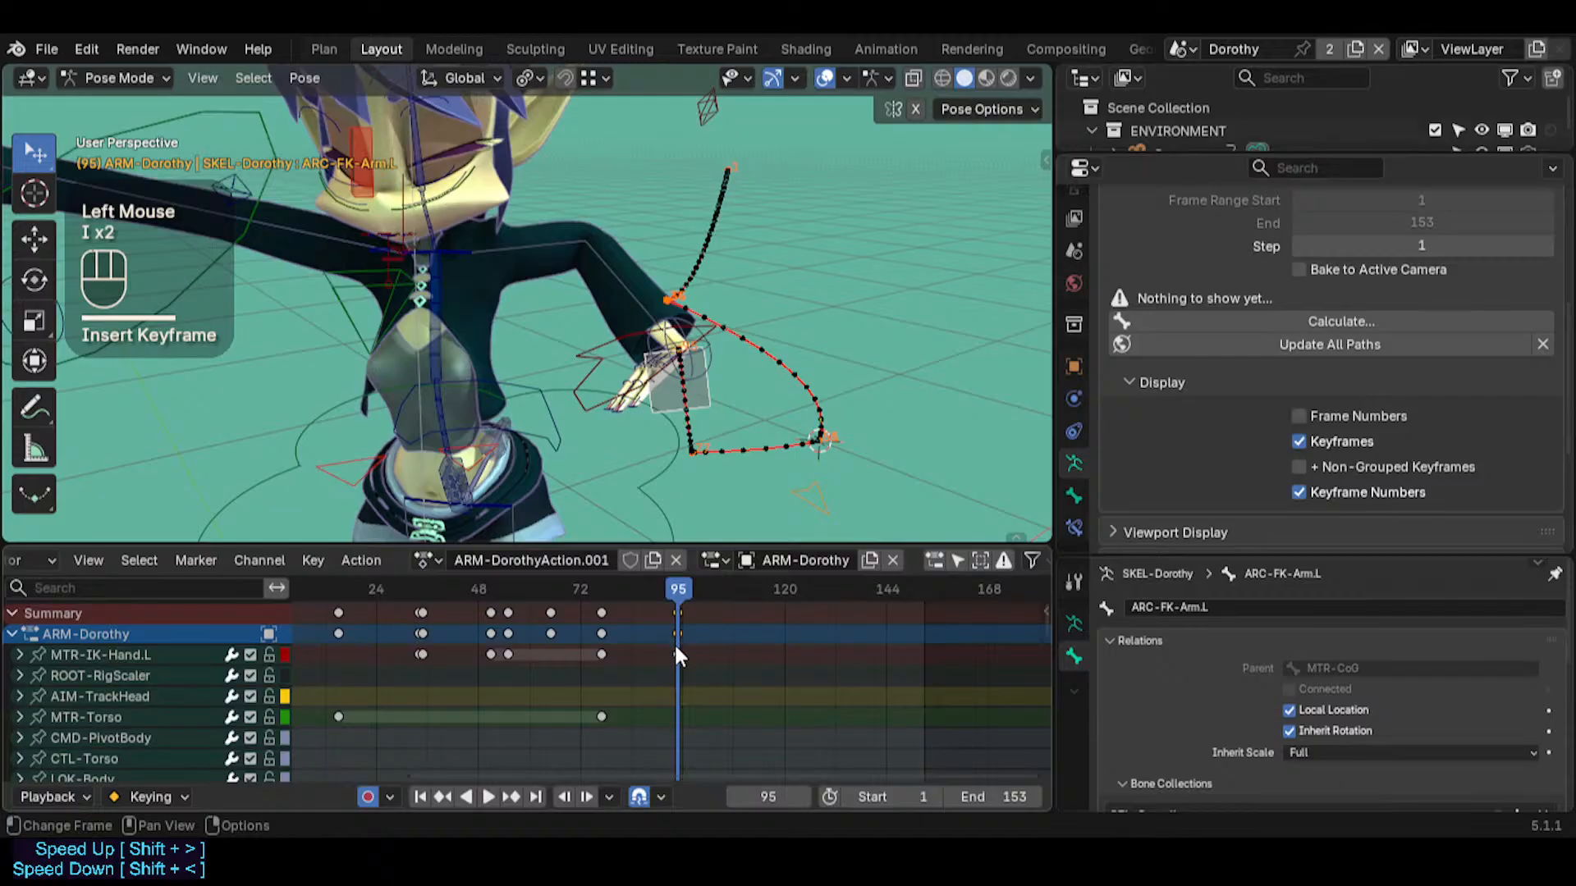
# Limit the dope sheet to selected bones so only the ARC-FK-Arm.L keys are listed
pyautogui.scroll(-1, 668, 658)
pyautogui.scroll(-1, 666, 662)
pyautogui.scroll(1, 665, 667)
pyautogui.scroll(-1, 903, 563)
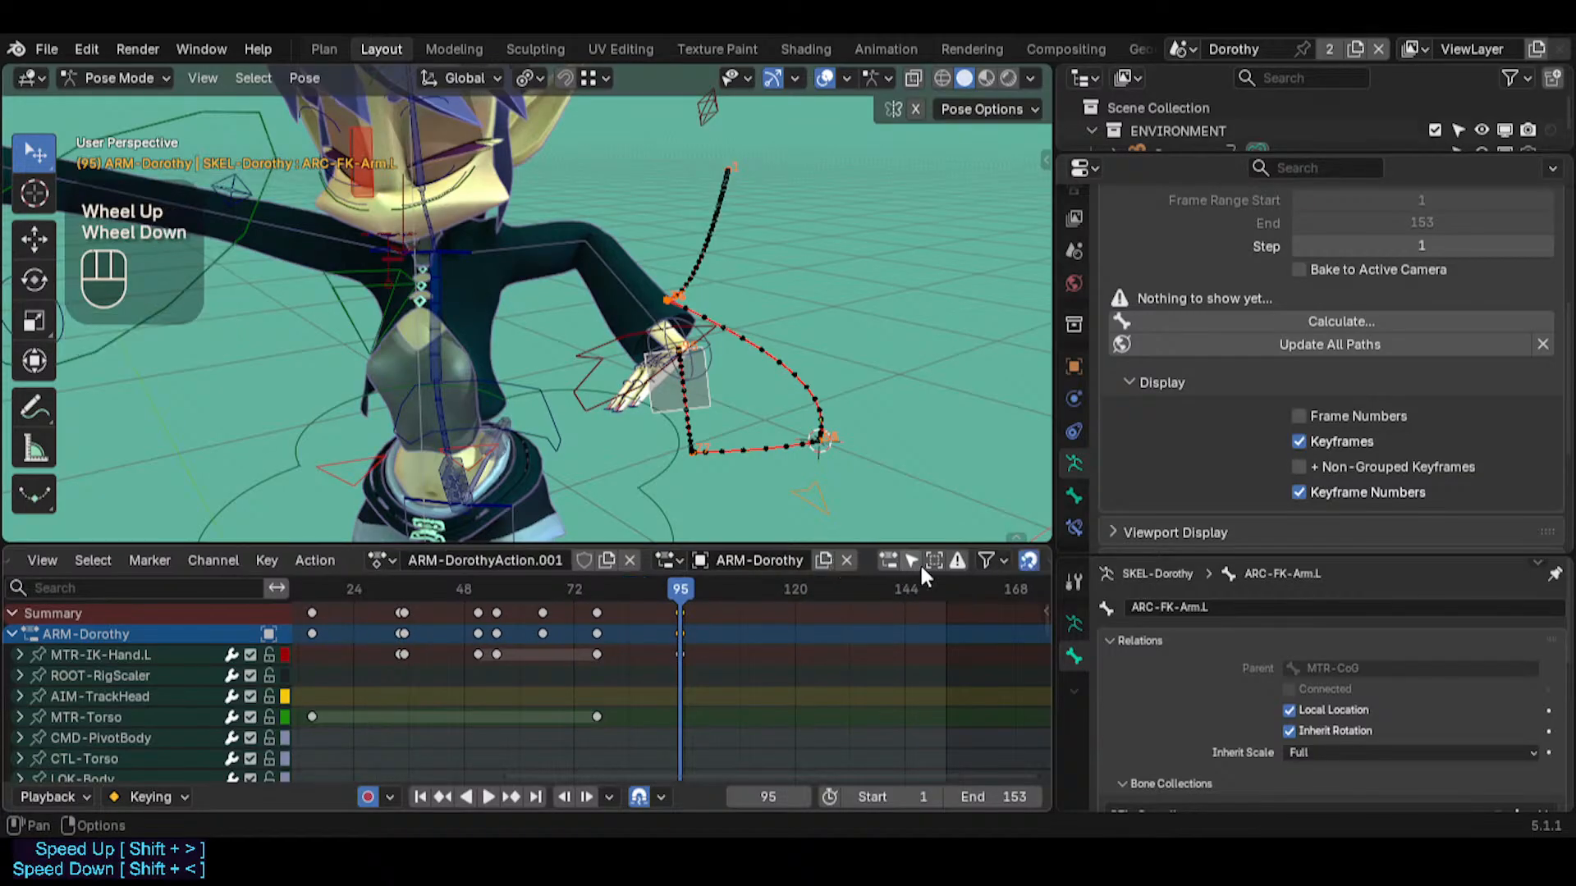
pyautogui.click(911, 559)
pyautogui.moveTo(595, 690); pyautogui.dragTo(600, 692, button='middle')
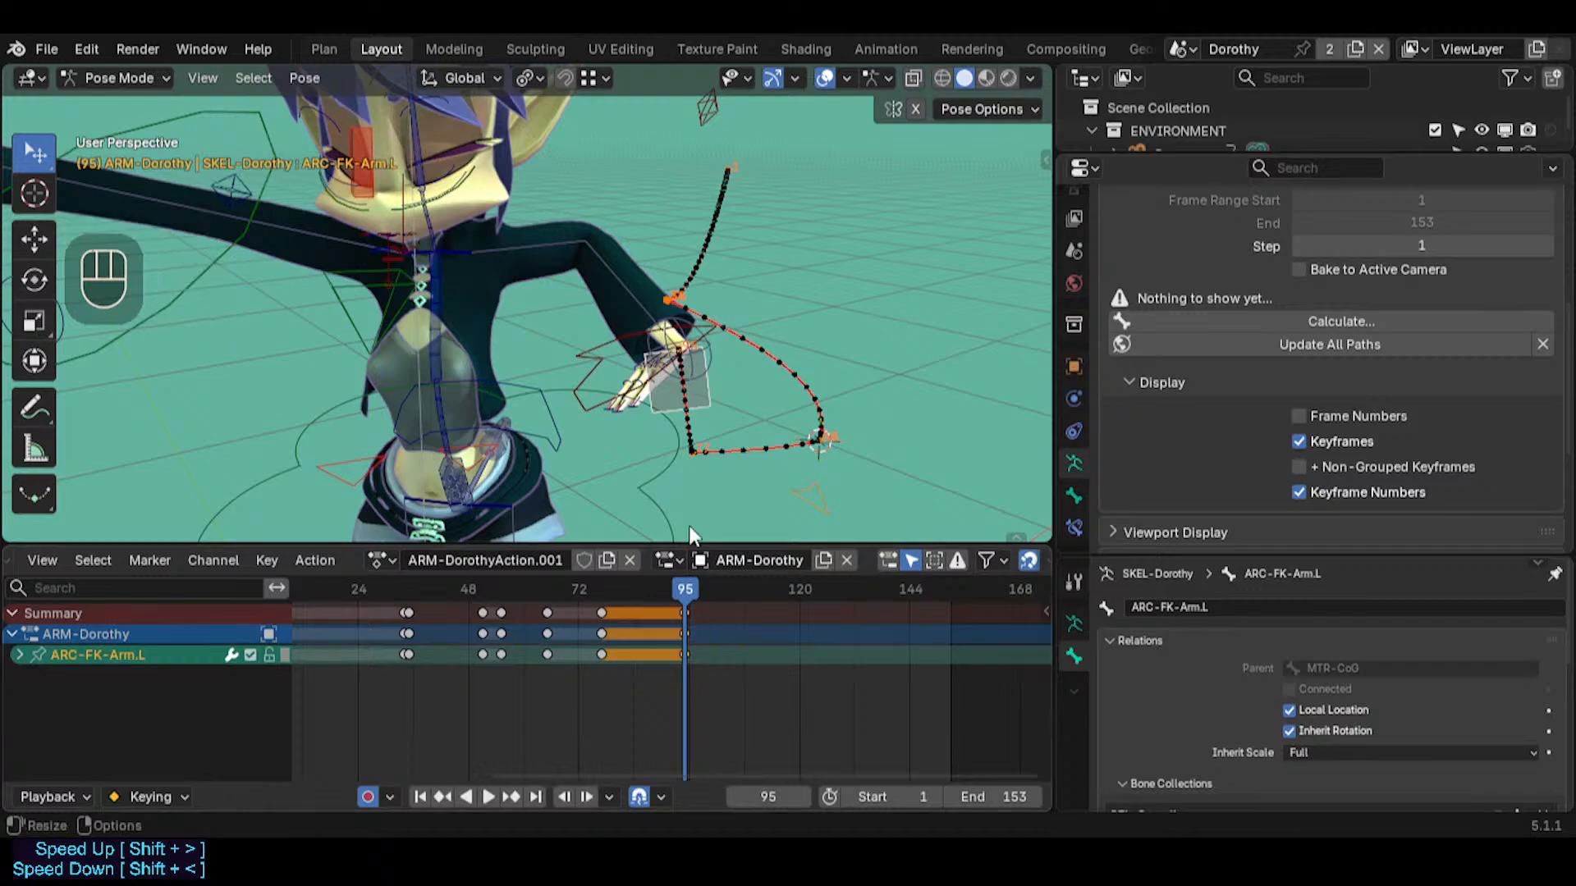
# Duplicate the ARC-FK-Arm.L keyframe from frame 95 to frame 96 and go to frame 96
pyautogui.hotkey('shift', 'd')
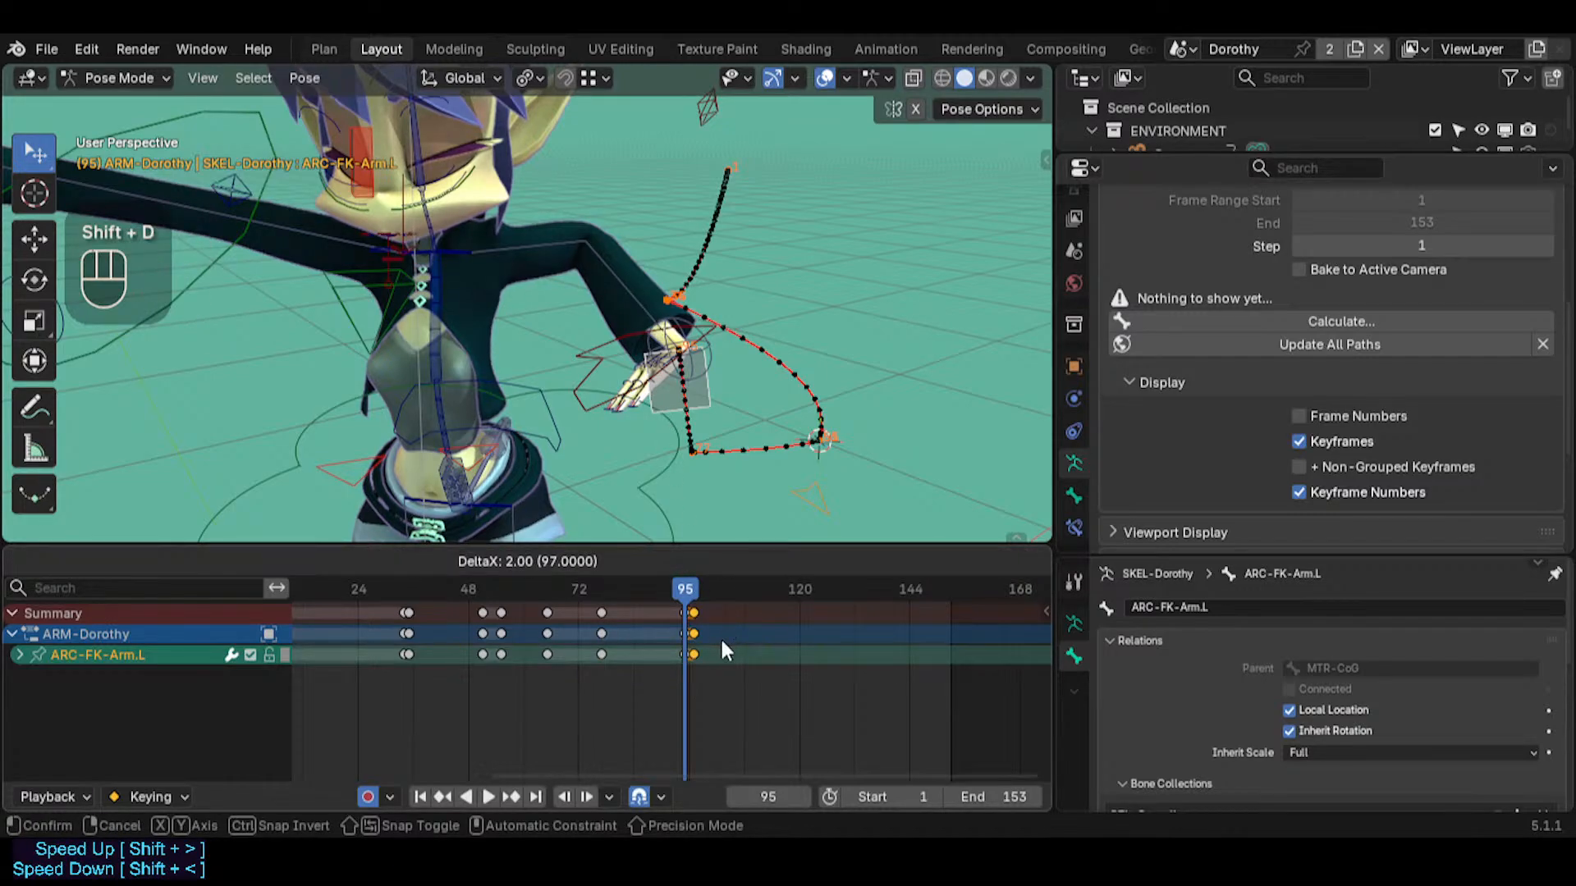
pyautogui.scroll(7, 686, 638)
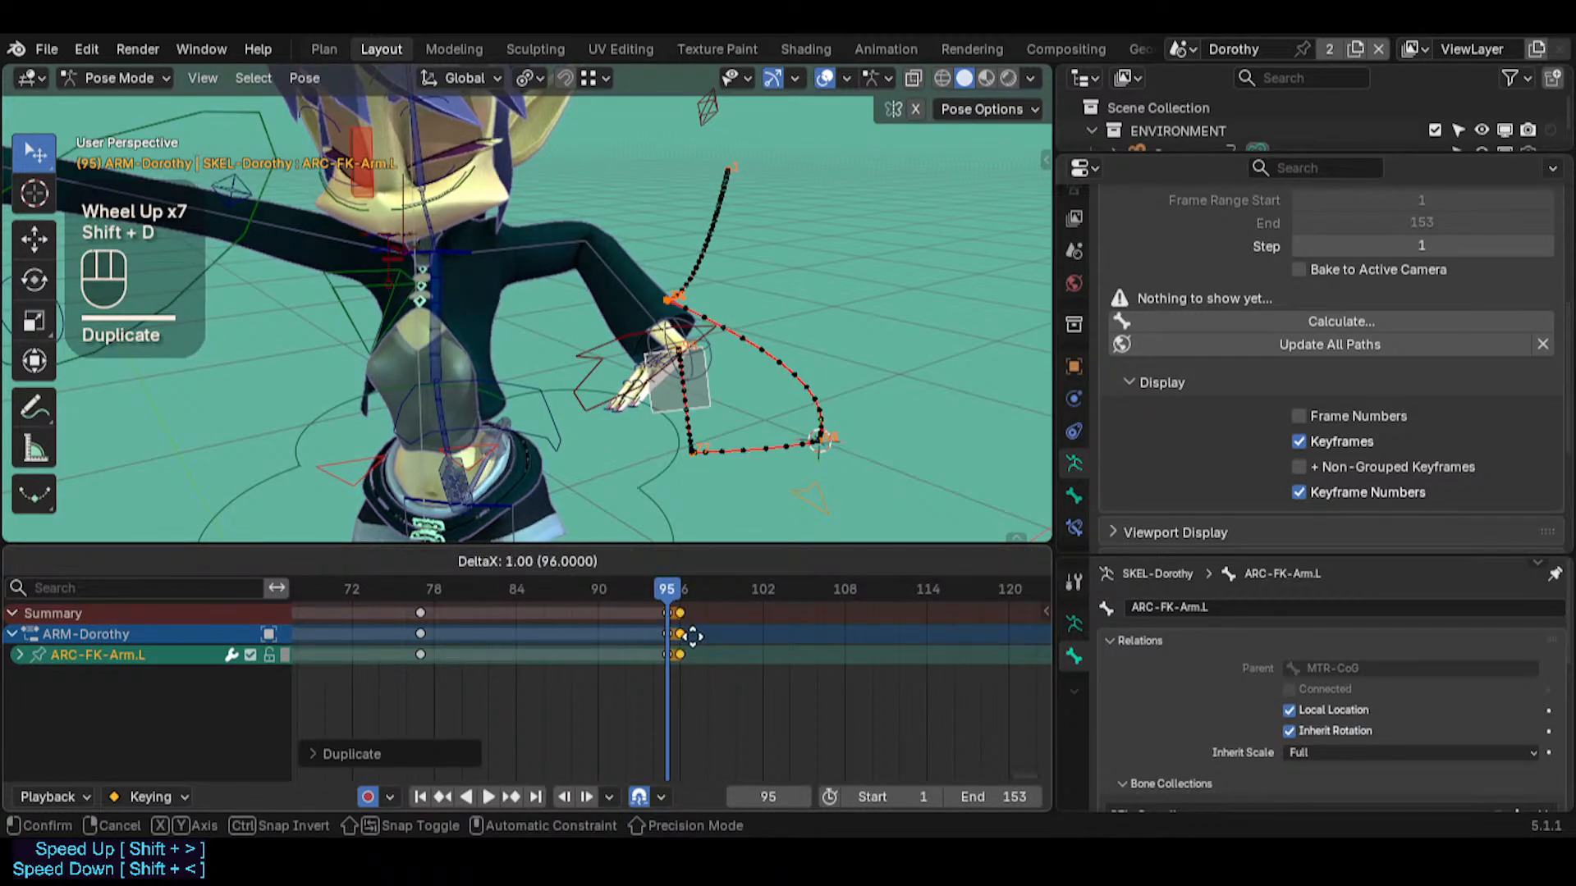
pyautogui.click(693, 636)
pyautogui.click(681, 588)
# Snap the 3D cursor to CTL-UpperArm.L at frame 96 and snap ARC-FK-Arm.L to the cursor
pyautogui.click(711, 391)
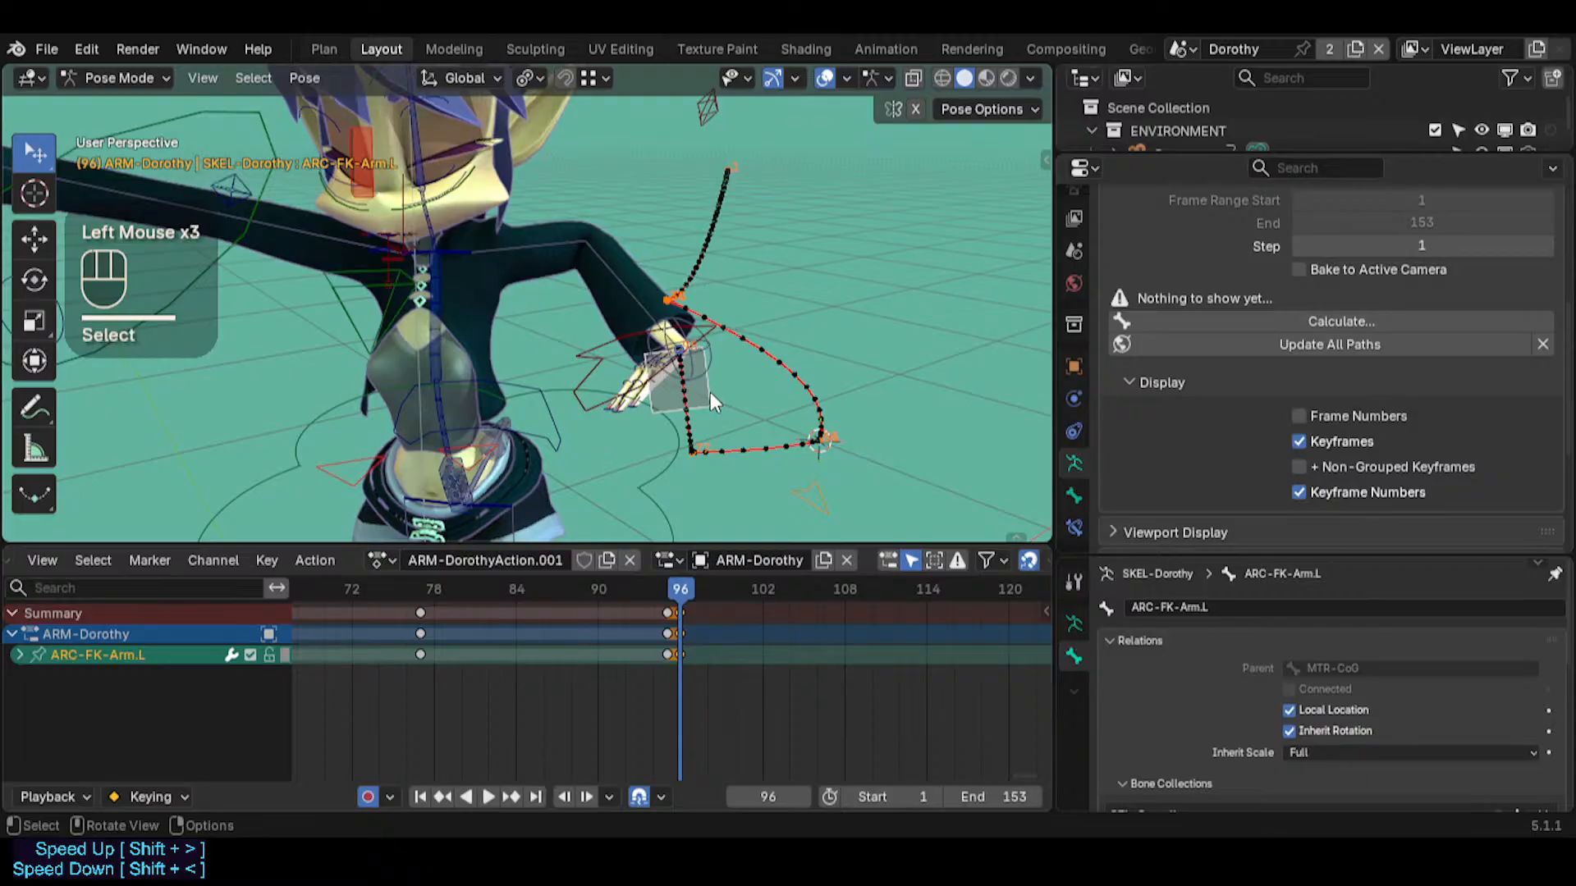
pyautogui.keyDown('shift'); pyautogui.rightClick(471, 244); pyautogui.keyUp('shift')
pyautogui.click(500, 244)
pyautogui.hotkey('shift', 's')
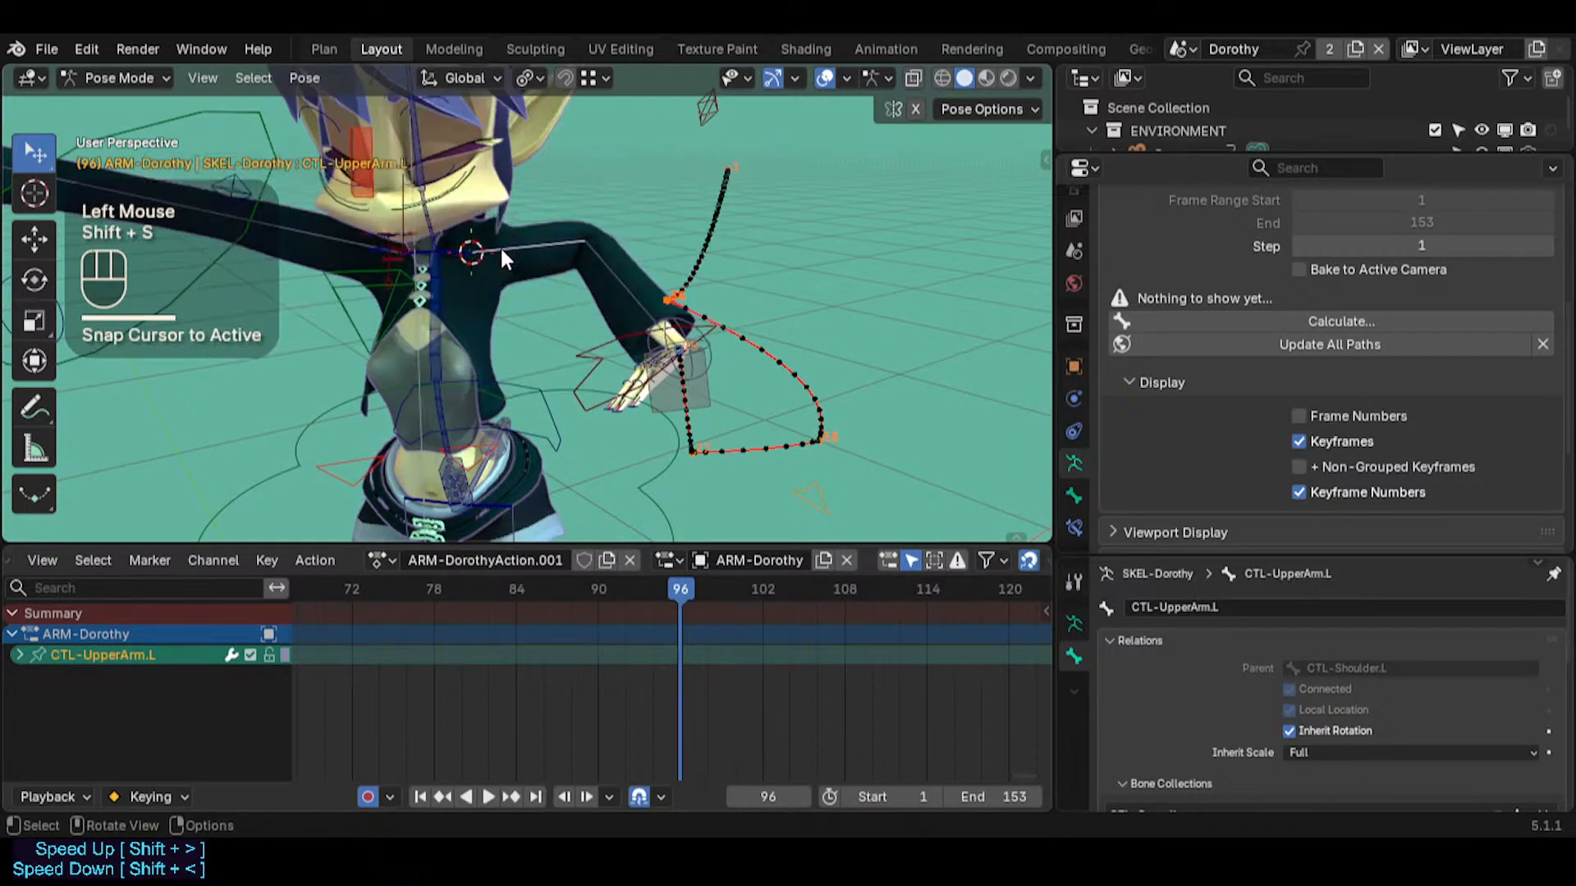
pyautogui.click(711, 388)
pyautogui.hotkey('shift', 's')
pyautogui.click(697, 369)
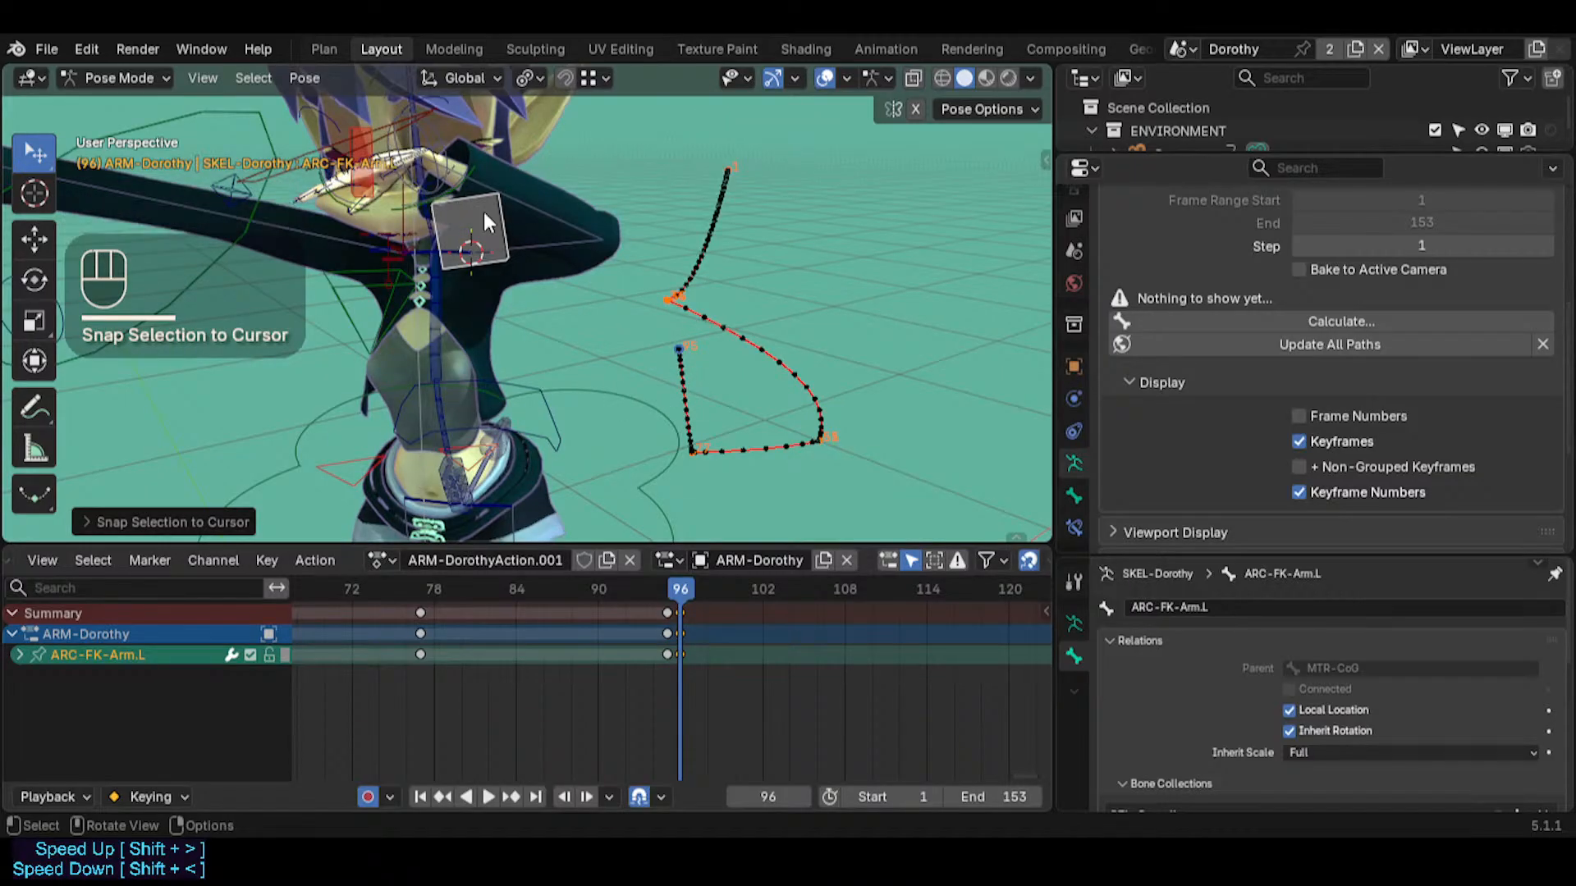
# Snap the 3D cursor to MTR-IK-Hand.L at frame 95 and snap the hand bone to the cursor at frame 96
pyautogui.press('Left')
pyautogui.click(602, 368)
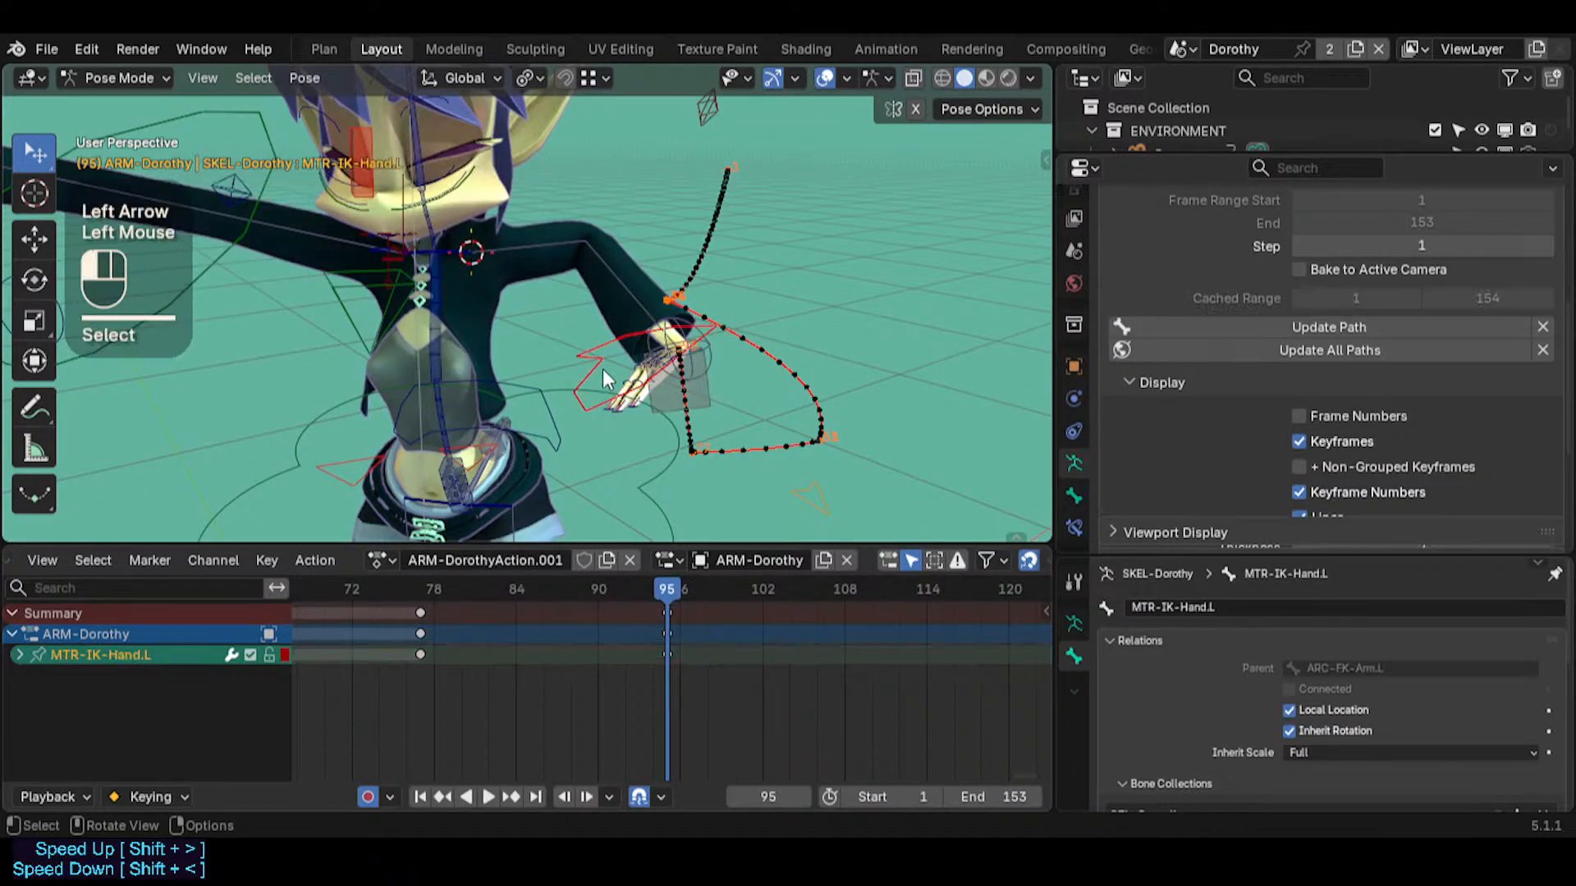
pyautogui.hotkey('shift', 's')
pyautogui.click(603, 372)
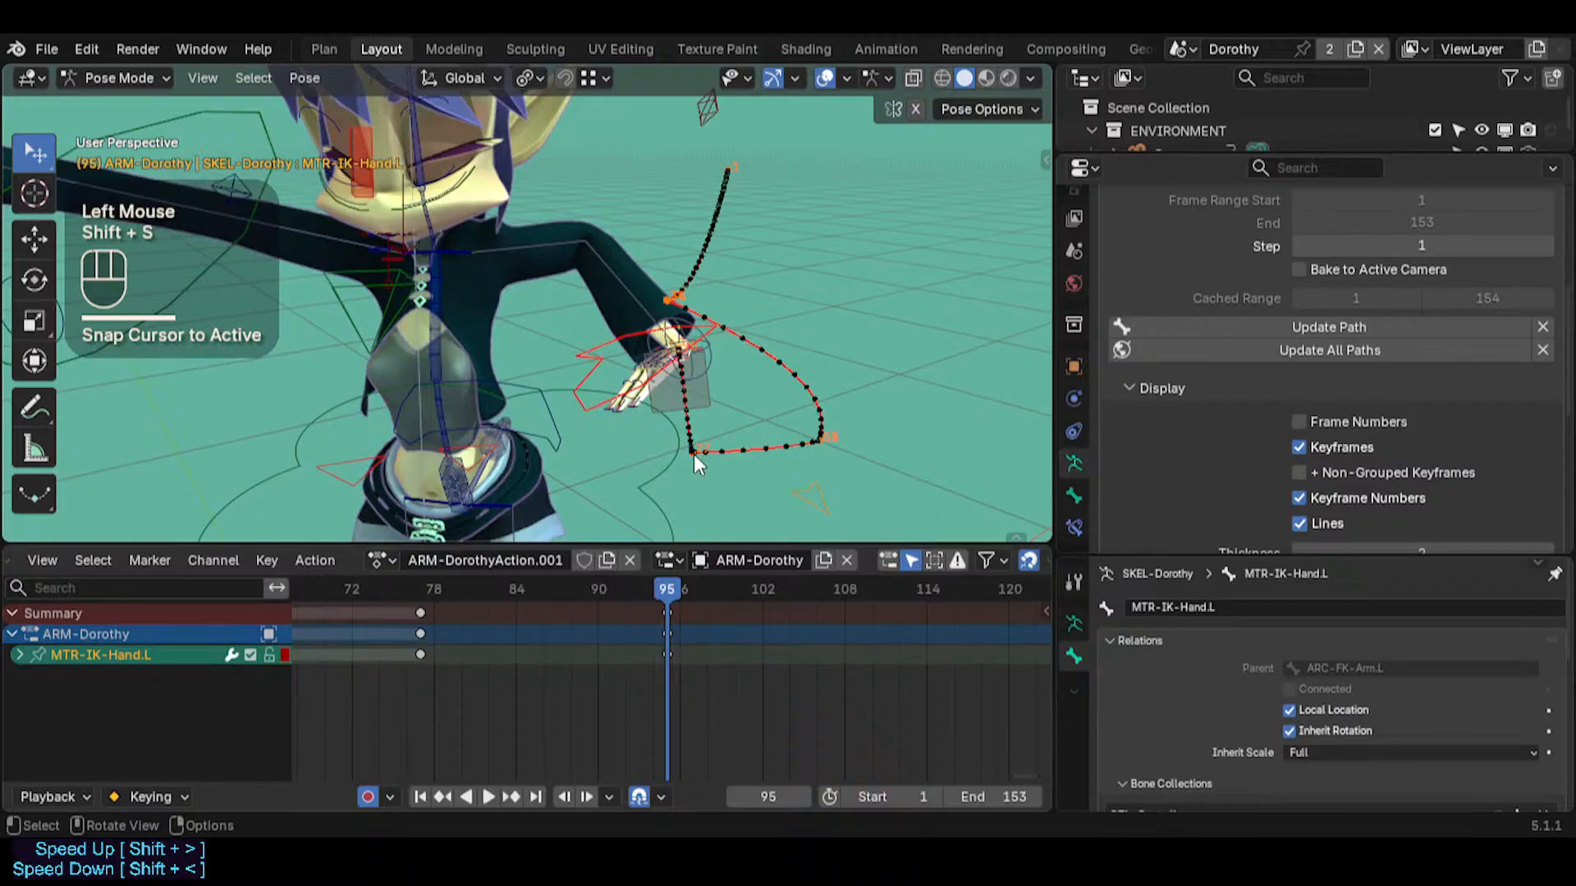
pyautogui.press('Right')
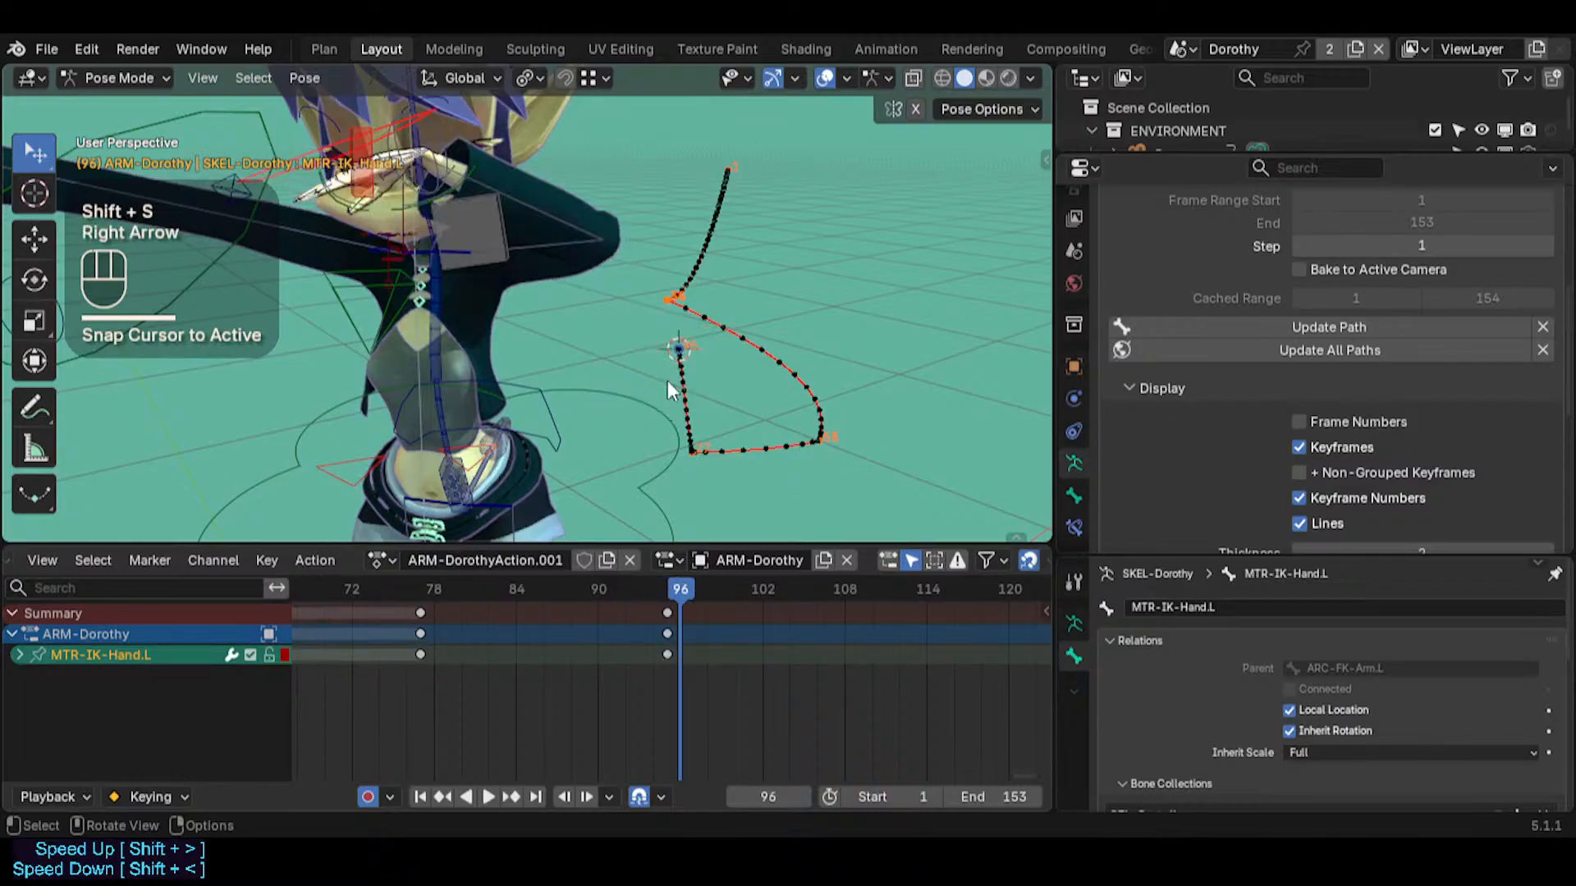
pyautogui.hotkey('shift', 's')
pyautogui.click(666, 302)
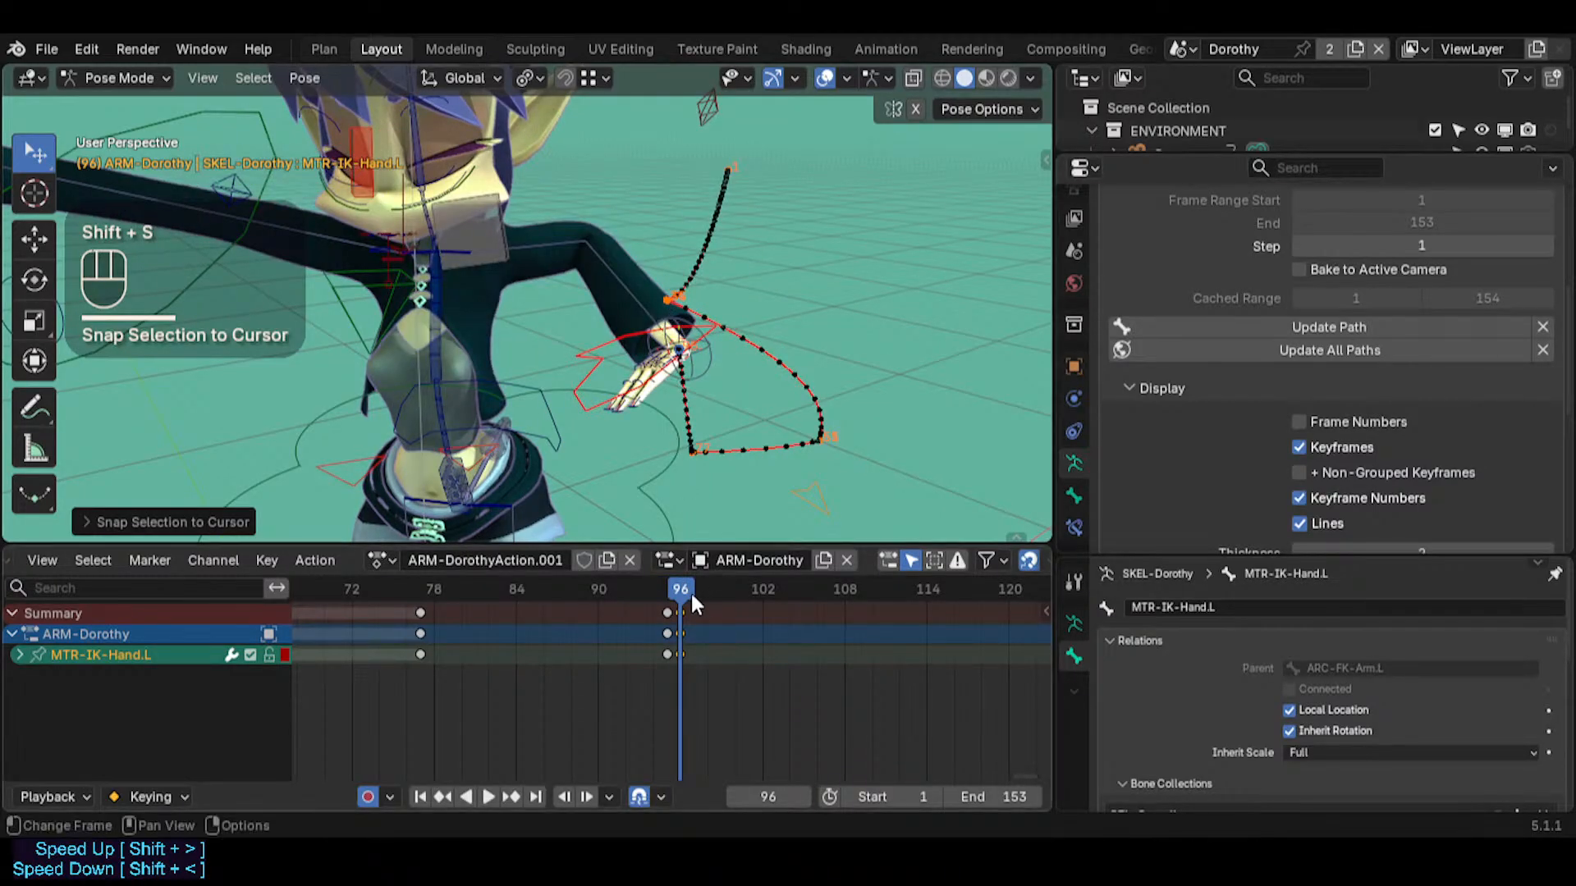
# Go to frame 108 and select the ARC-FK-Arm.L pivot bone at the left shoulder
pyautogui.moveTo(691, 591); pyautogui.dragTo(844, 612)
pyautogui.click(480, 220)
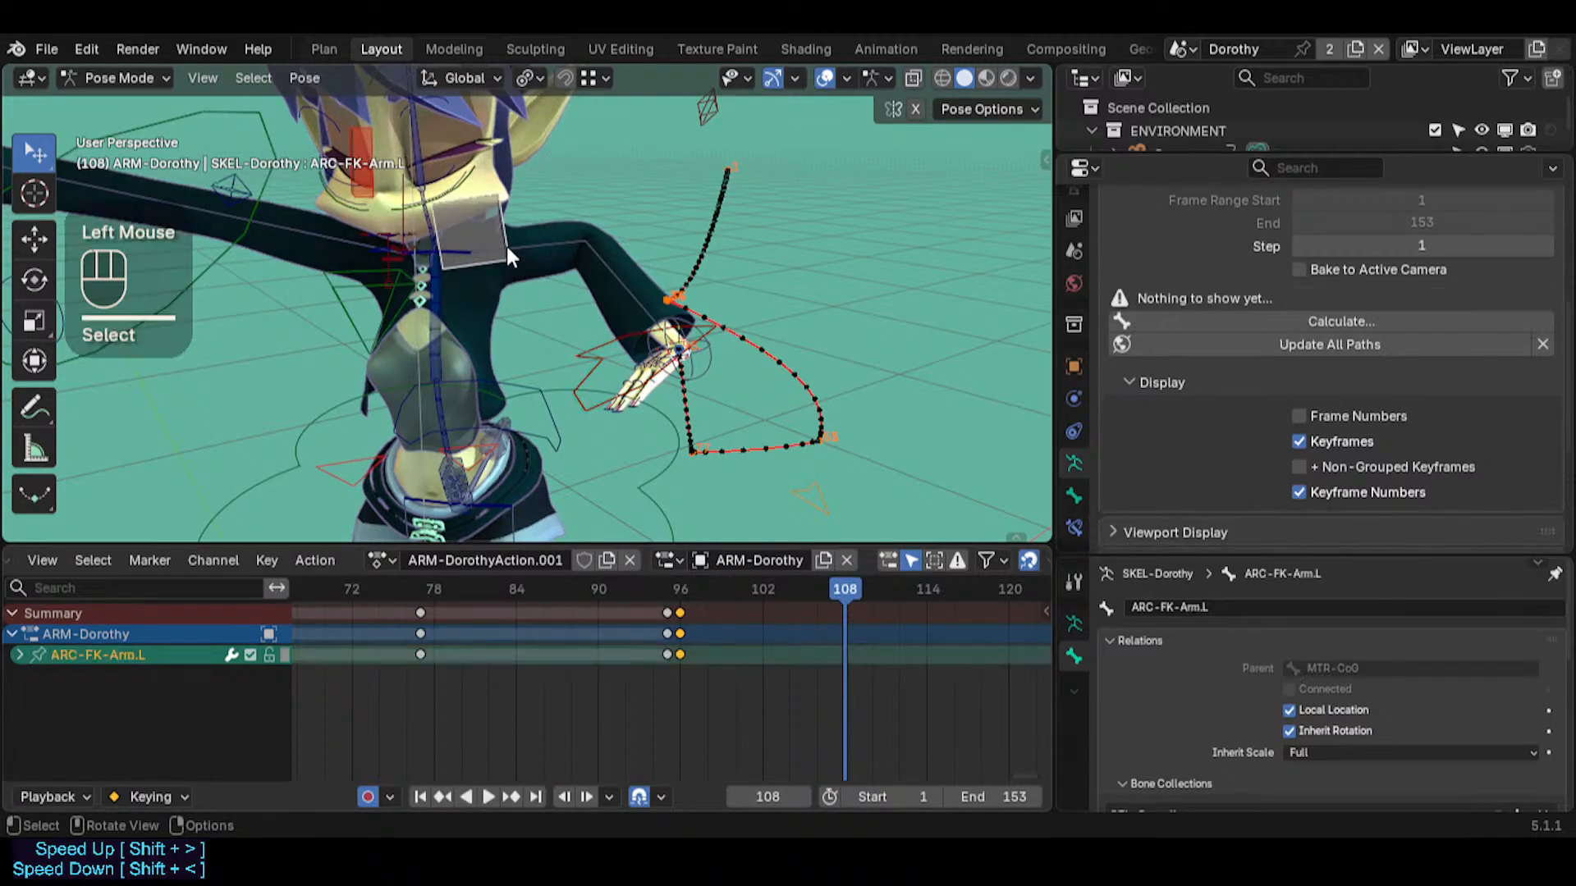
pyautogui.moveTo(698, 299); pyautogui.dragTo(701, 288, button='middle')
# Try trackball-rotating ARC-FK-Arm.L to swing the left arm around the shoulder pivot
pyautogui.press('r')
pyautogui.press('r')
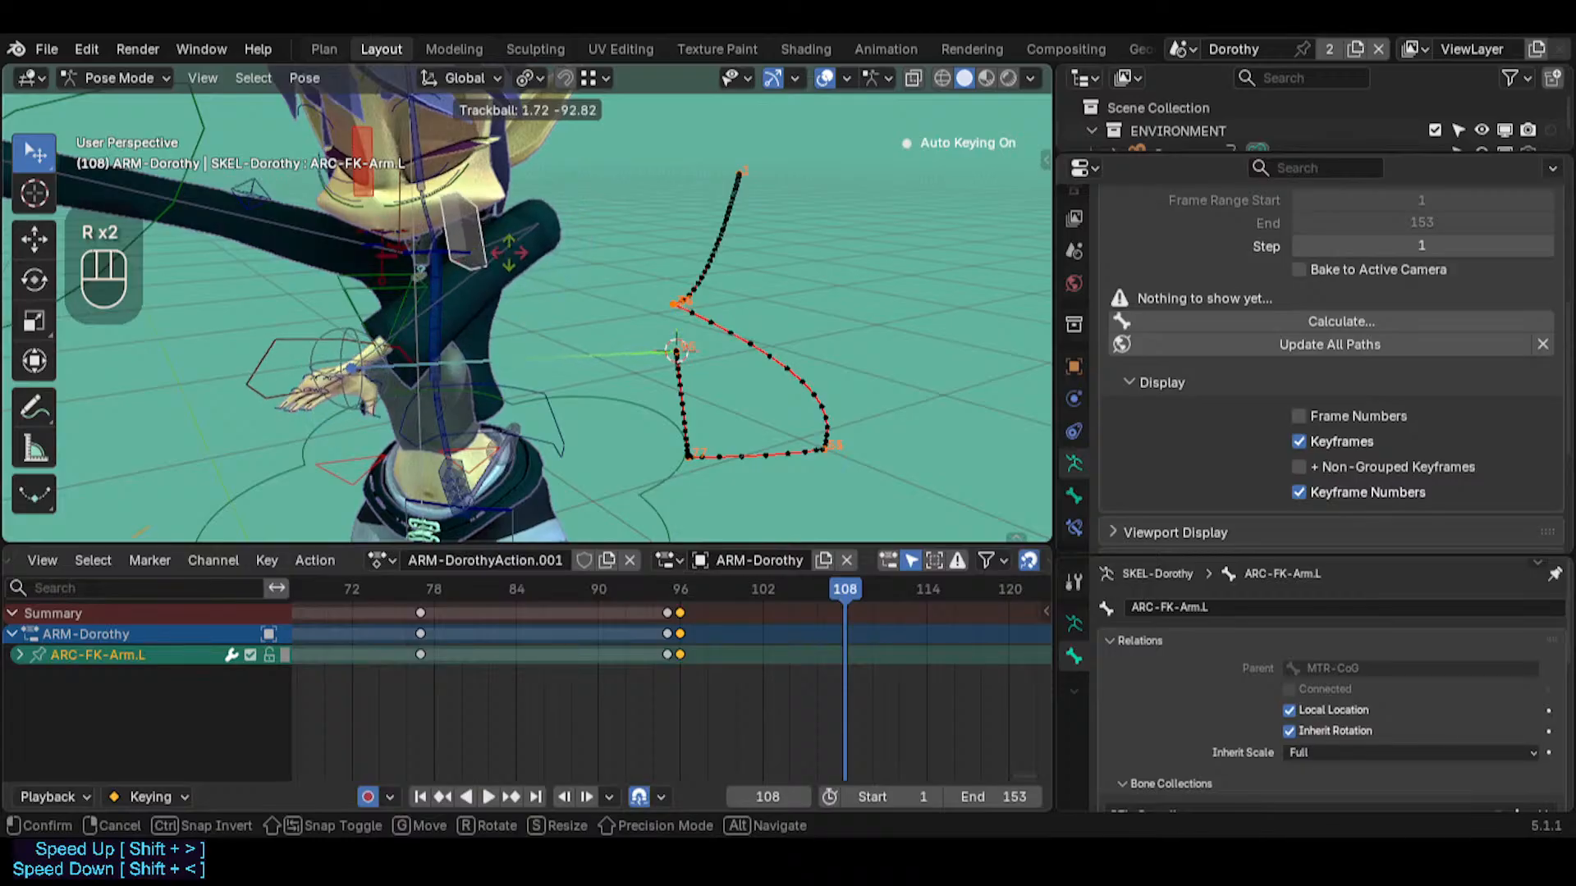
pyautogui.press('Escape')
pyautogui.moveTo(574, 328); pyautogui.dragTo(530, 299, button='middle')
pyautogui.press('r')
pyautogui.press('r')
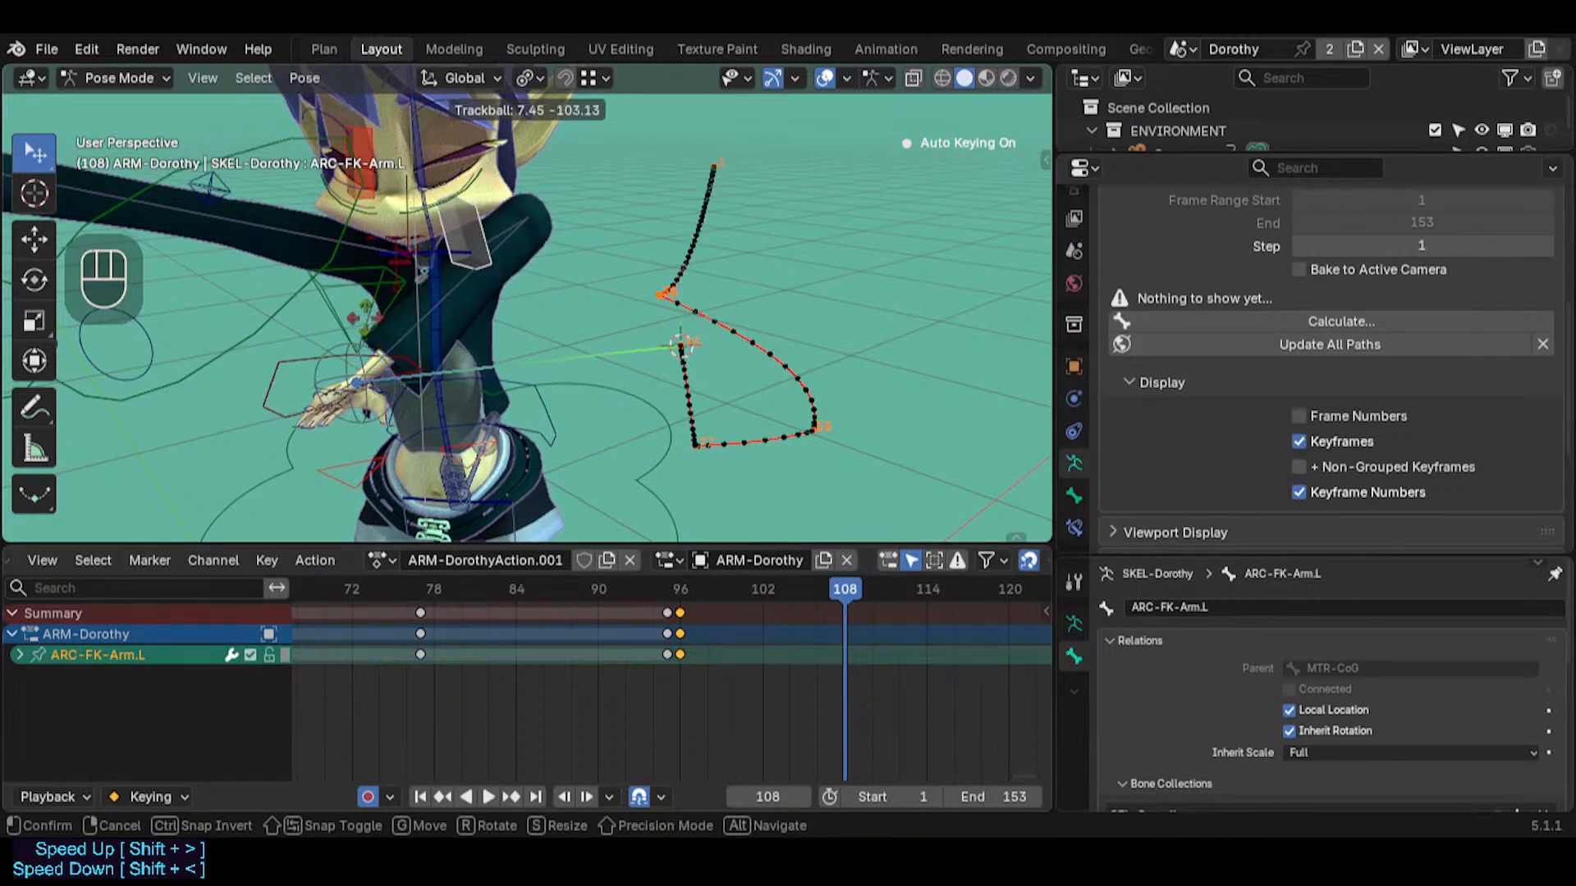
pyautogui.press('Escape')
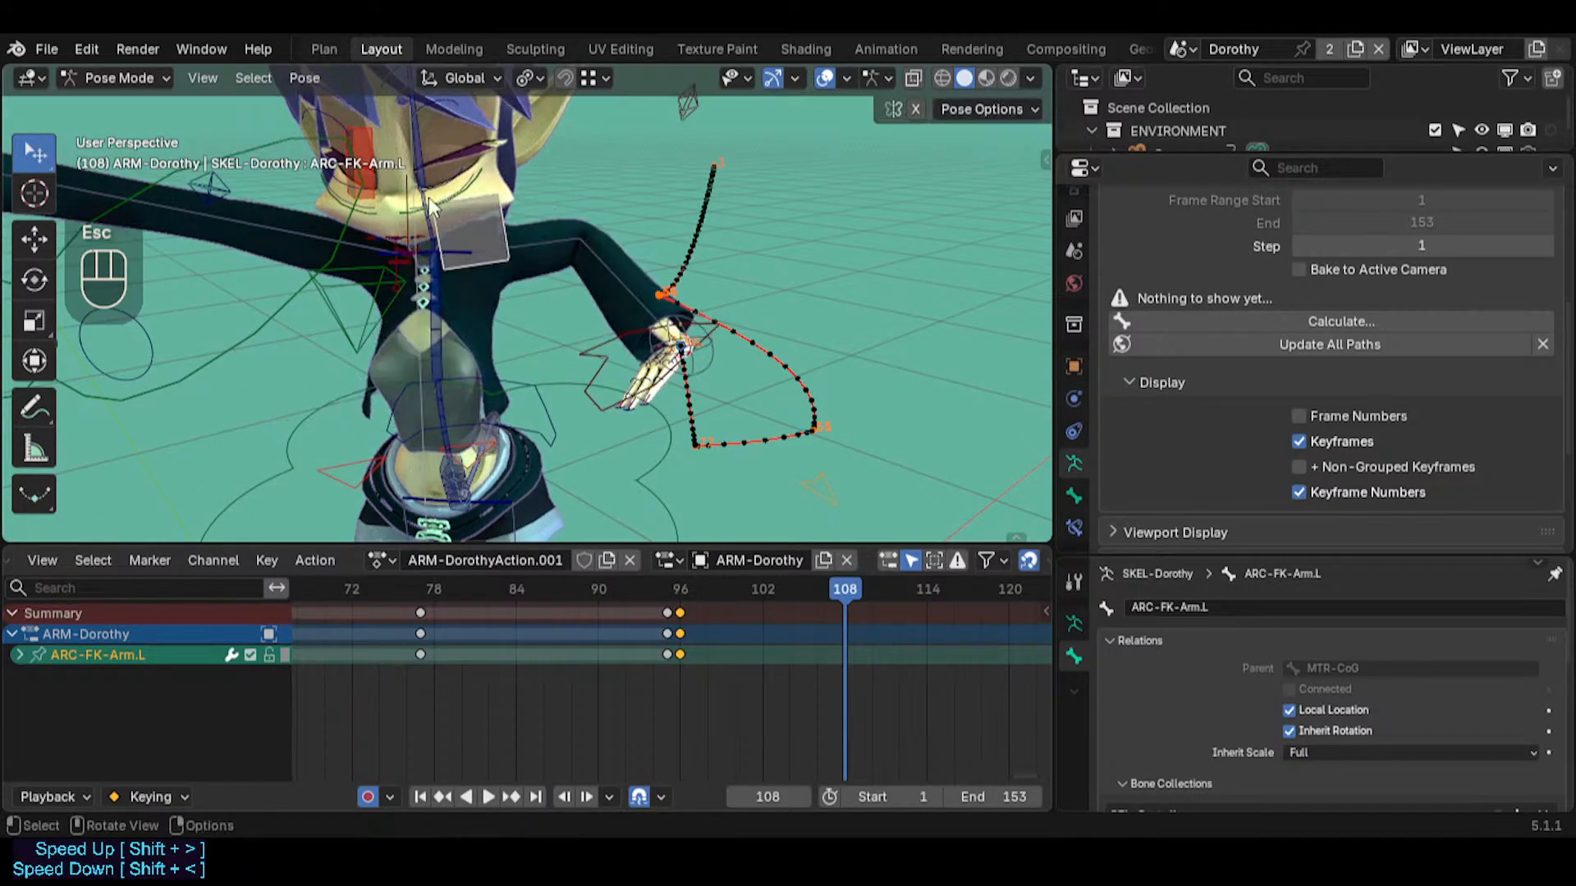
# Examine the custom shape properties of ARC-FK-Arm.L, including Override Transform and Use As Pivot
pyautogui.click(1077, 486)
pyautogui.scroll(-5, 1192, 376)
pyautogui.scroll(-3, 1191, 371)
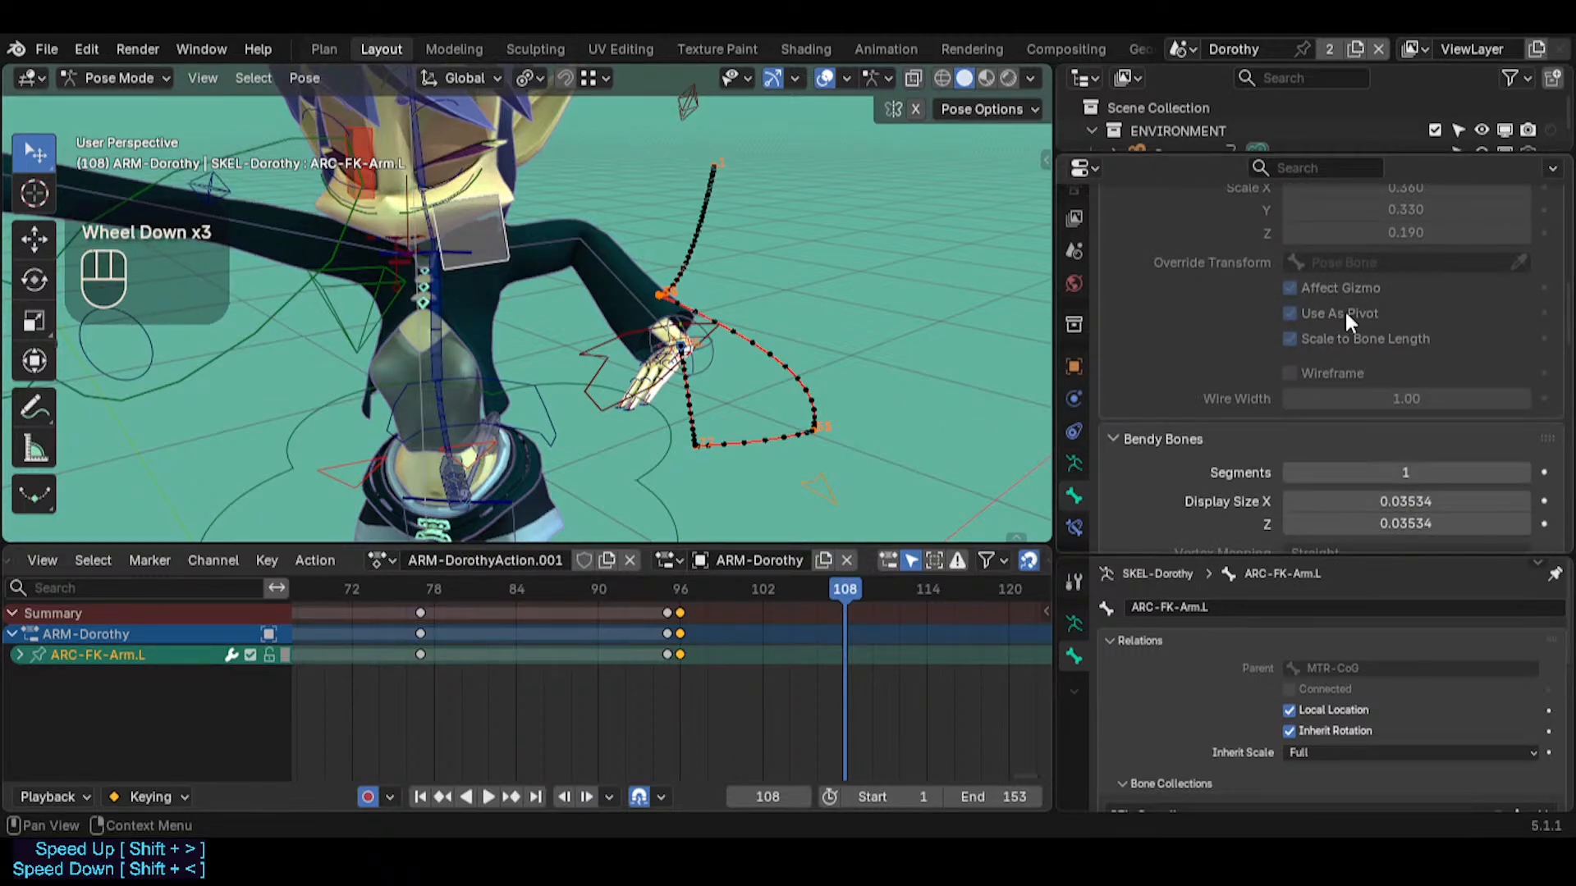
pyautogui.scroll(3, 1308, 271)
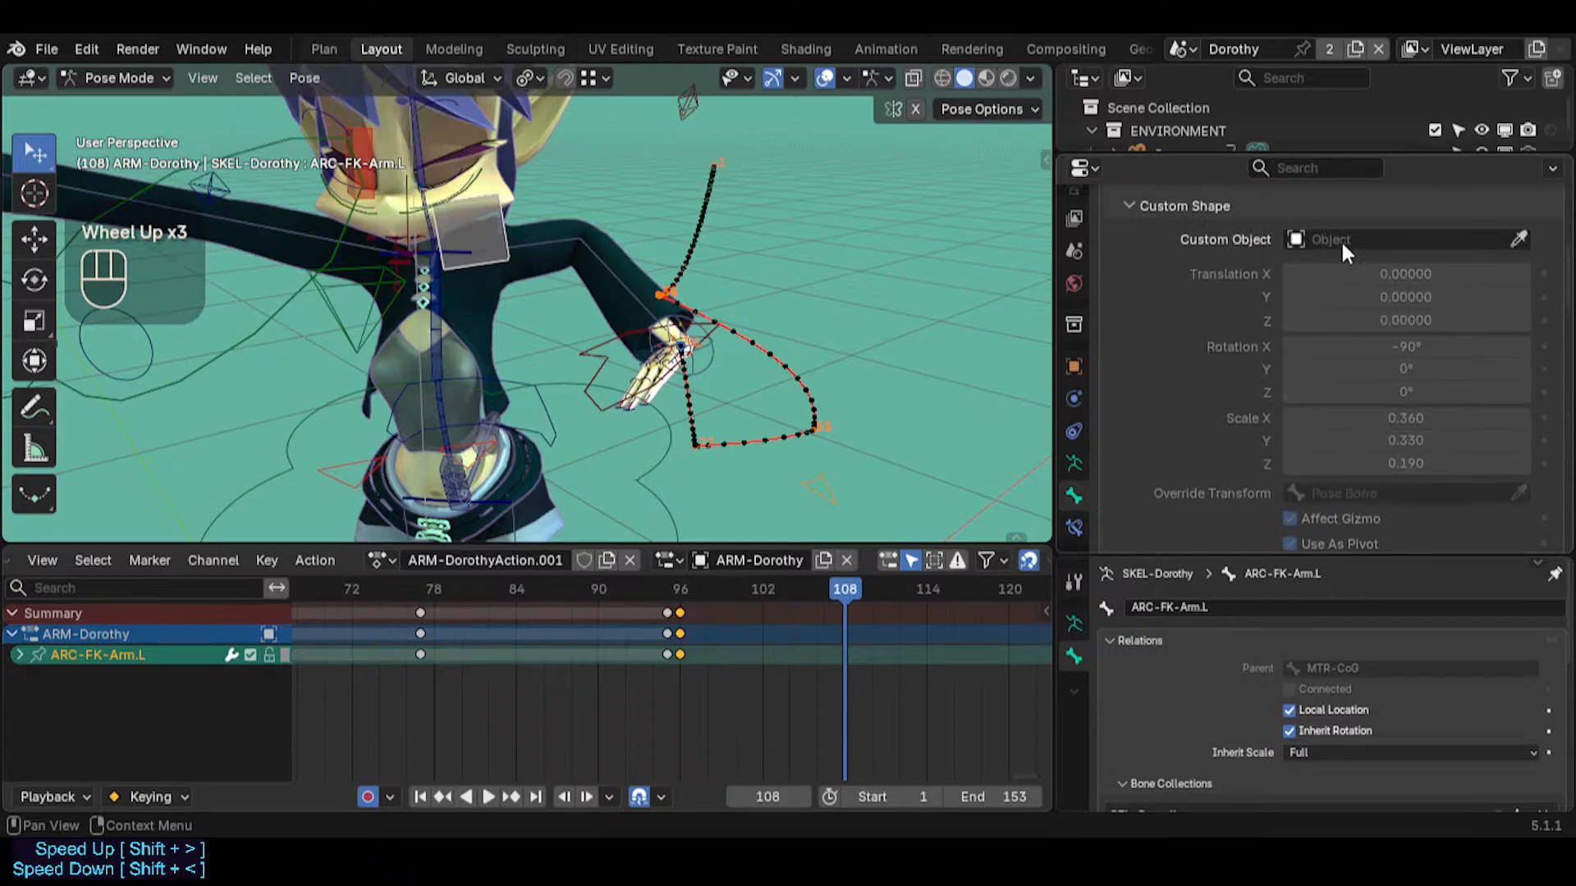
pyautogui.scroll(-1, 1306, 462)
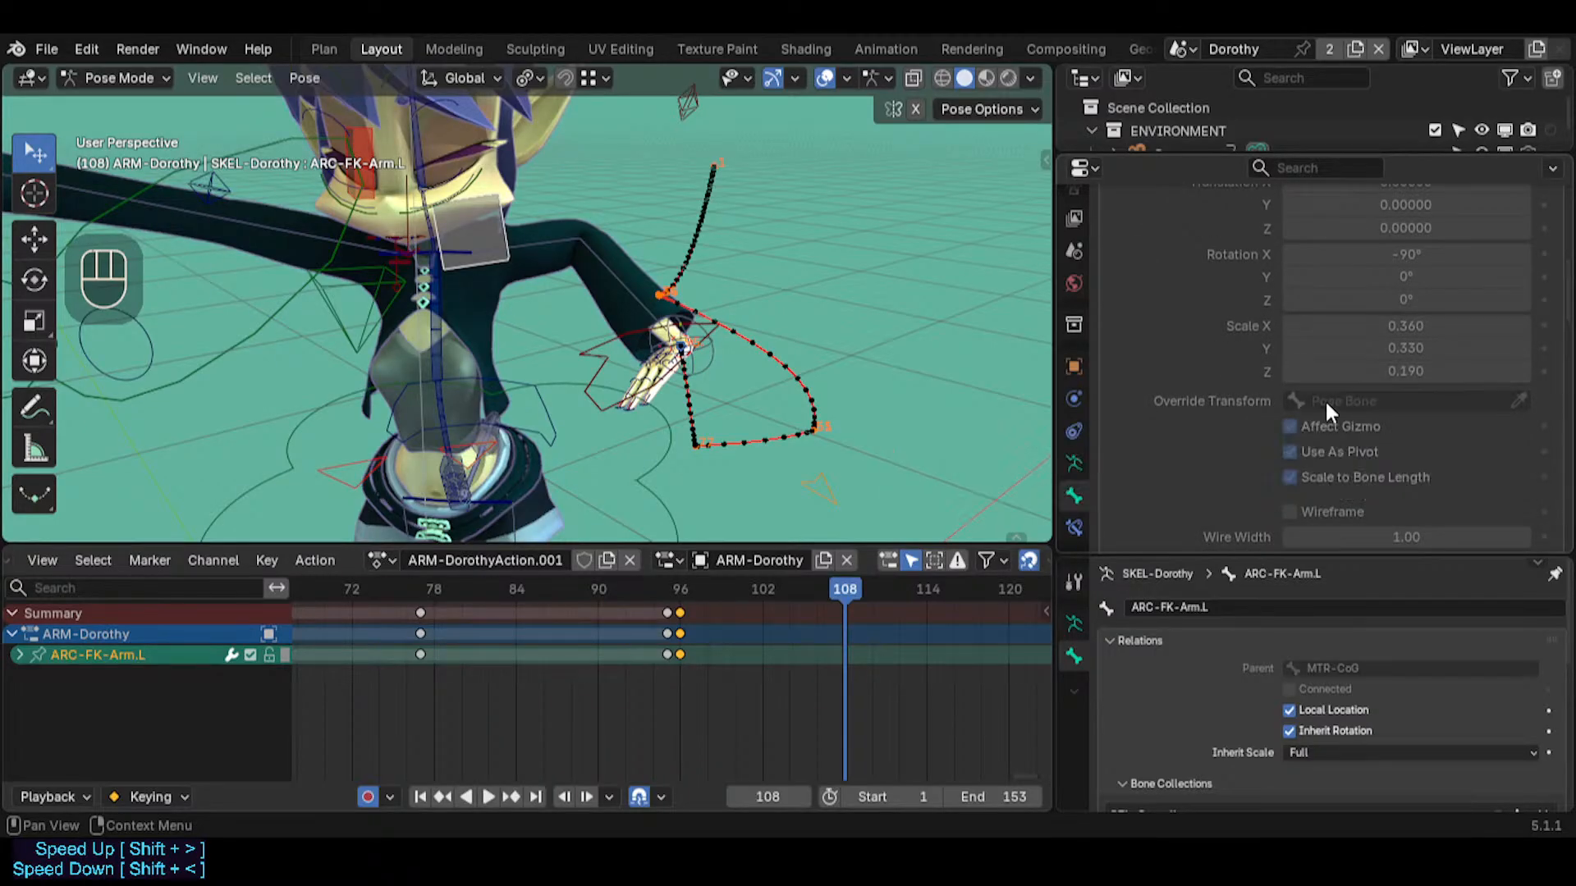
pyautogui.scroll(-1, 1296, 411)
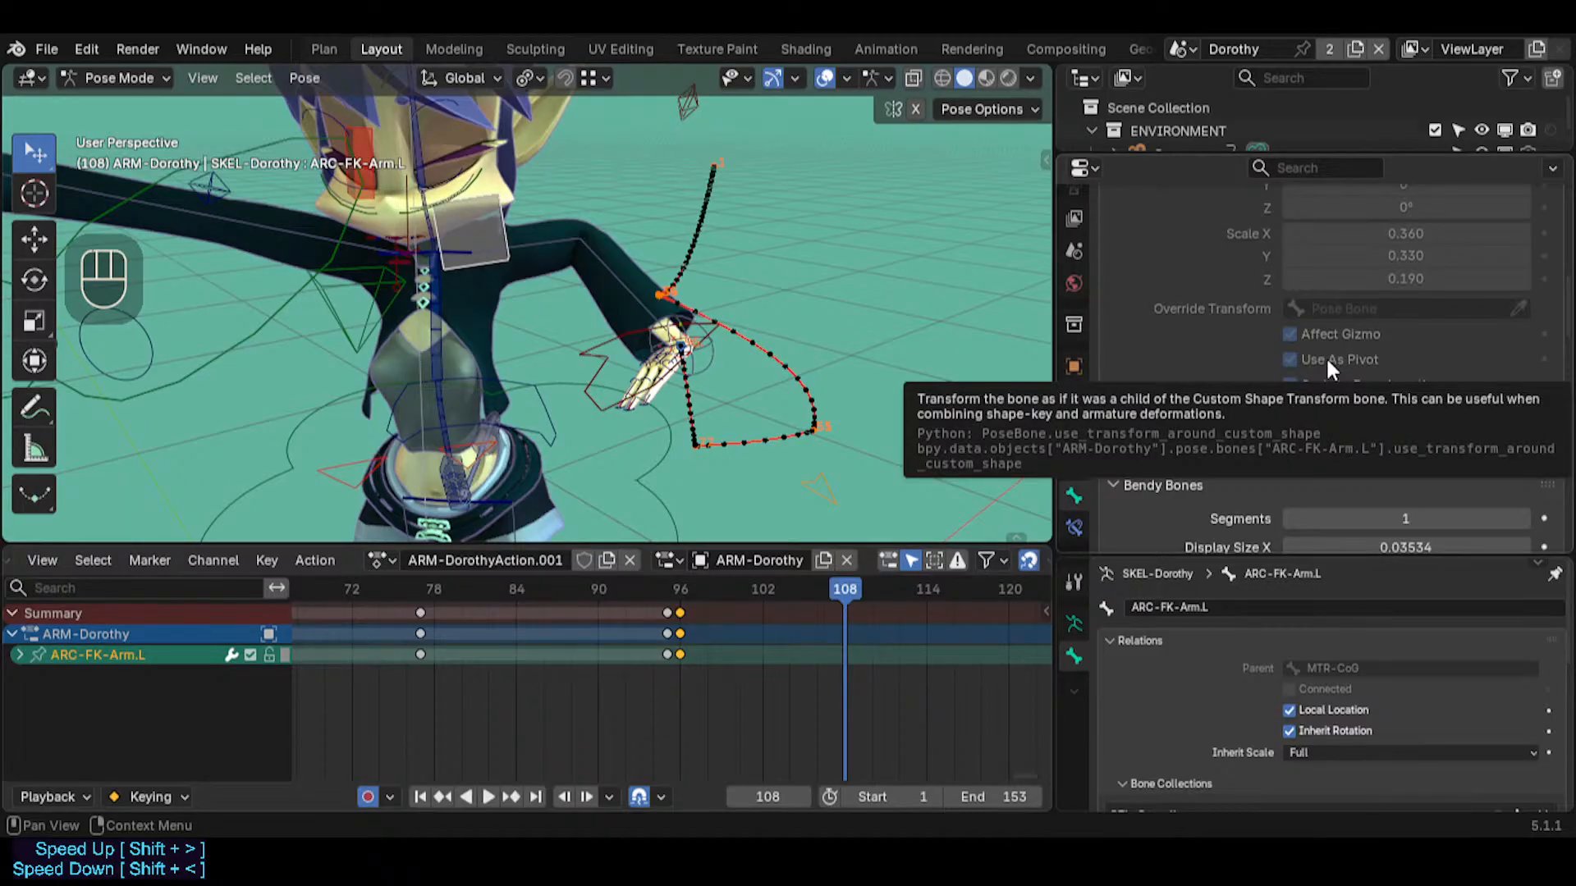
# Examine the Transform Pivot Point and Transform Orientations options available for posing bones
pyautogui.click(543, 77)
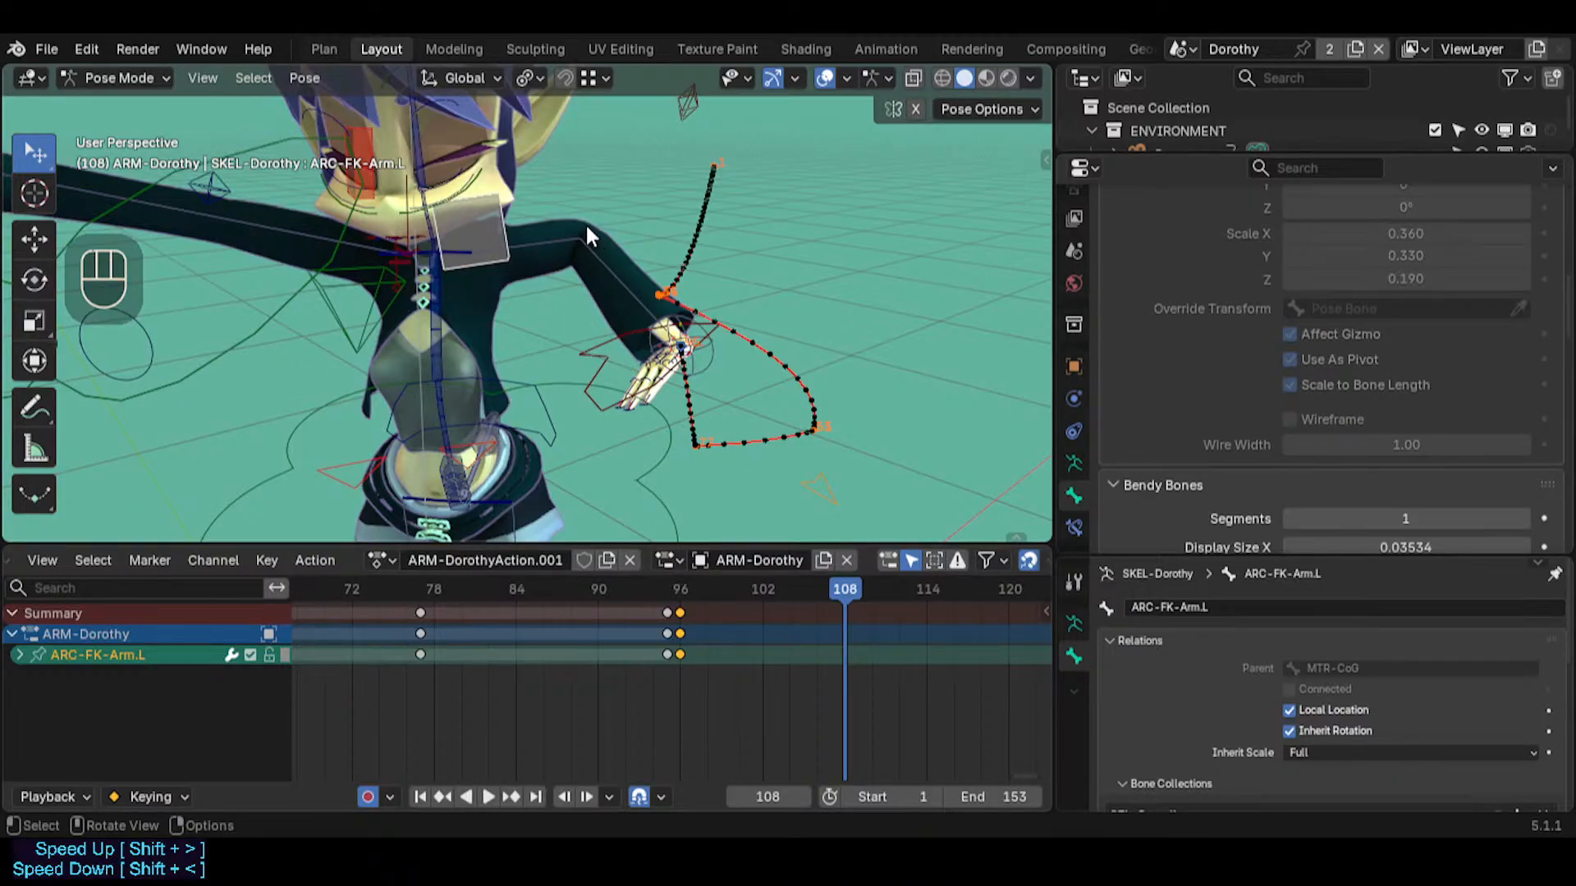
pyautogui.click(525, 78)
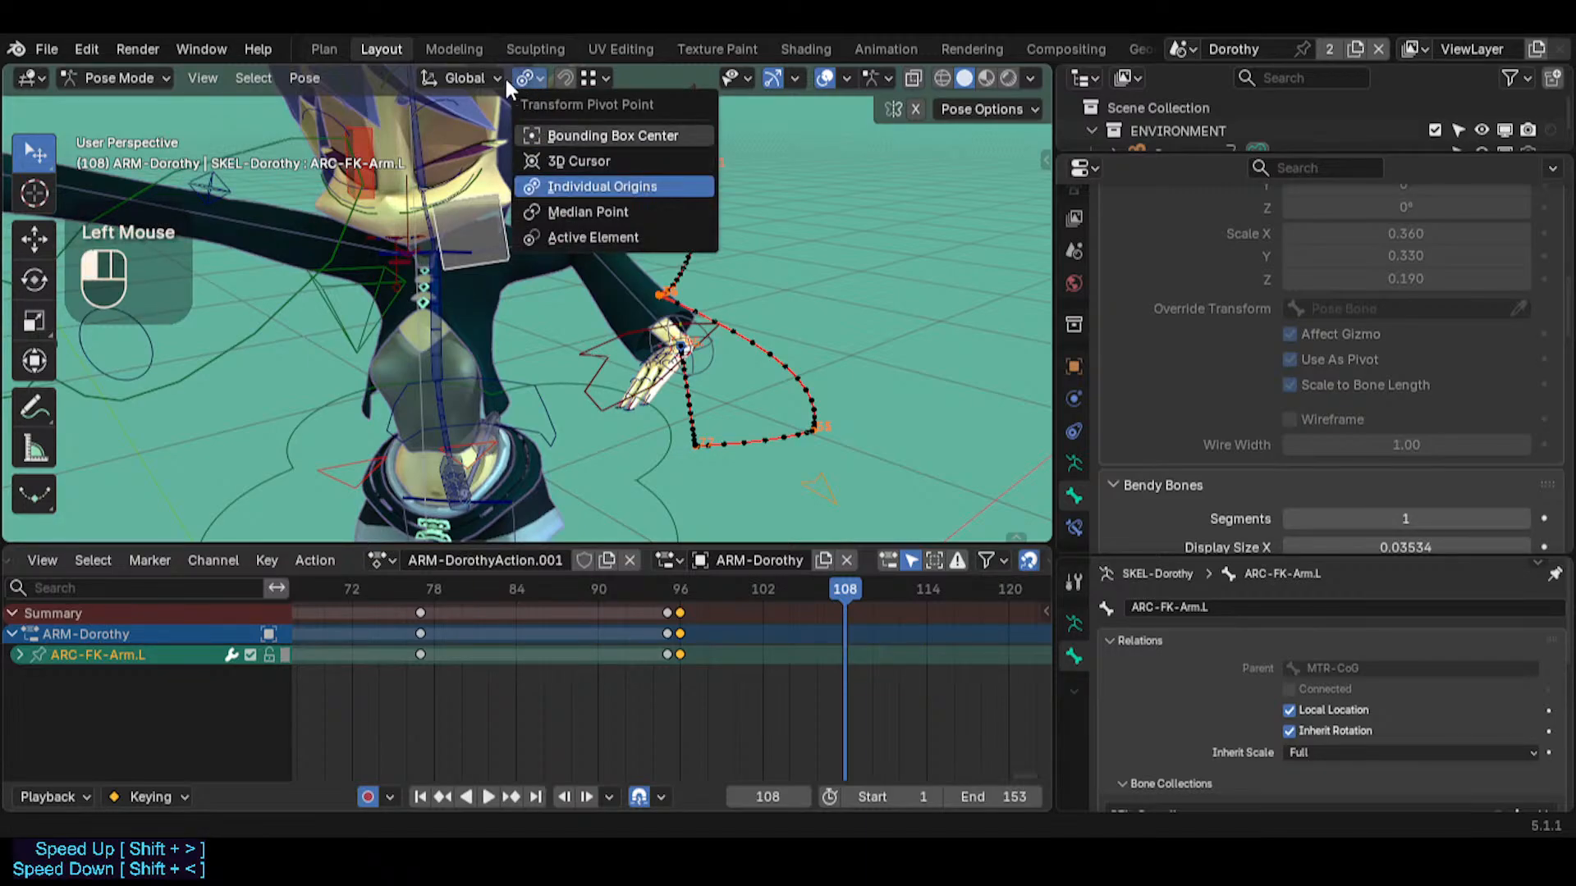
pyautogui.click(468, 80)
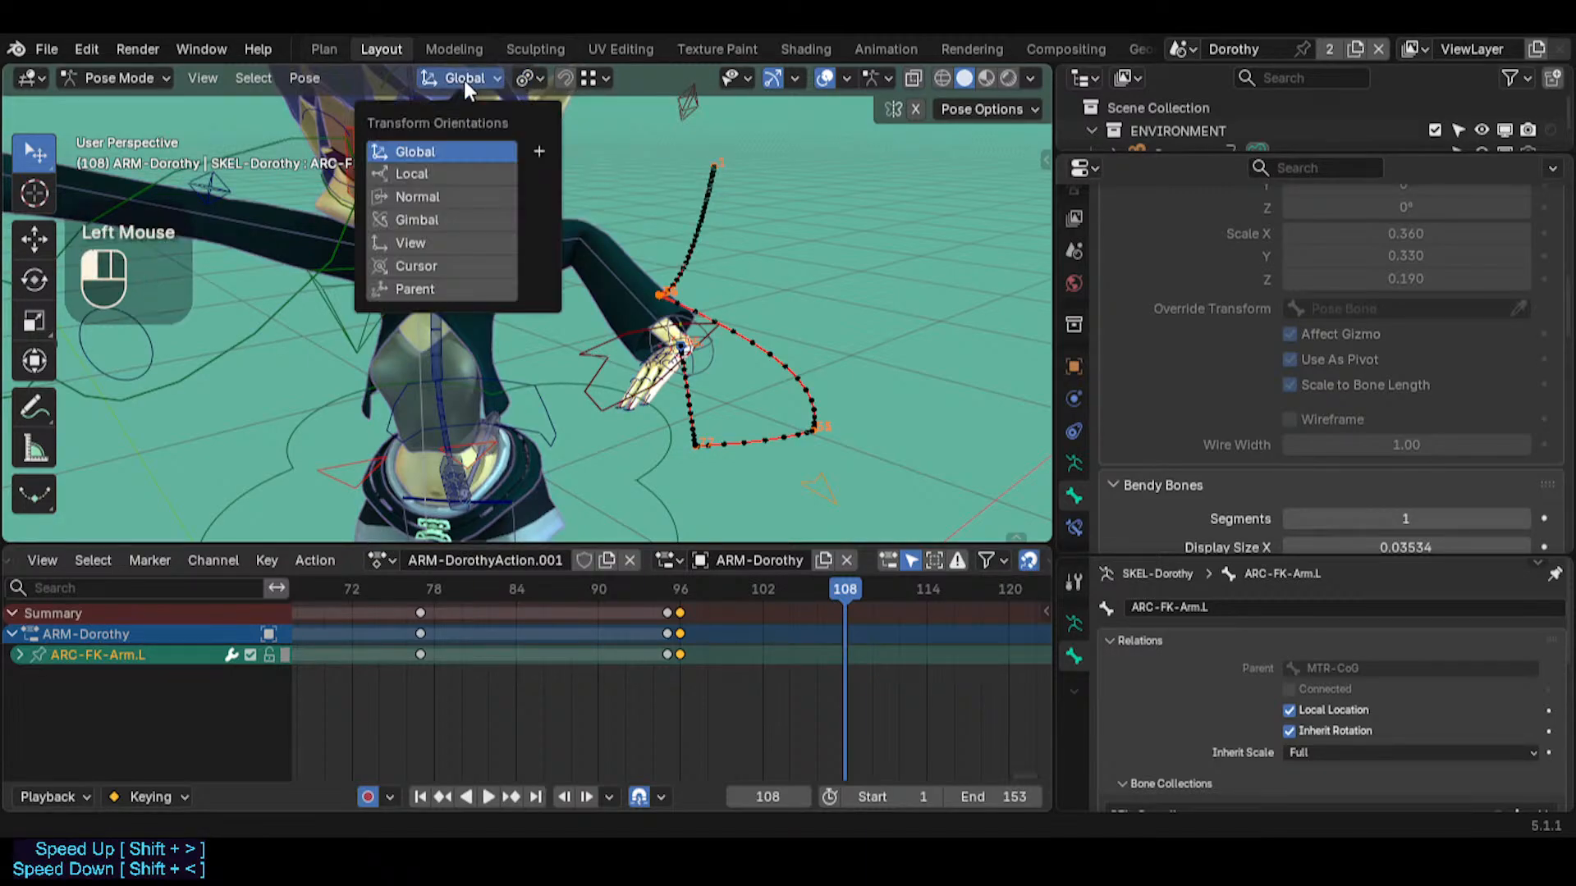
pyautogui.click(525, 77)
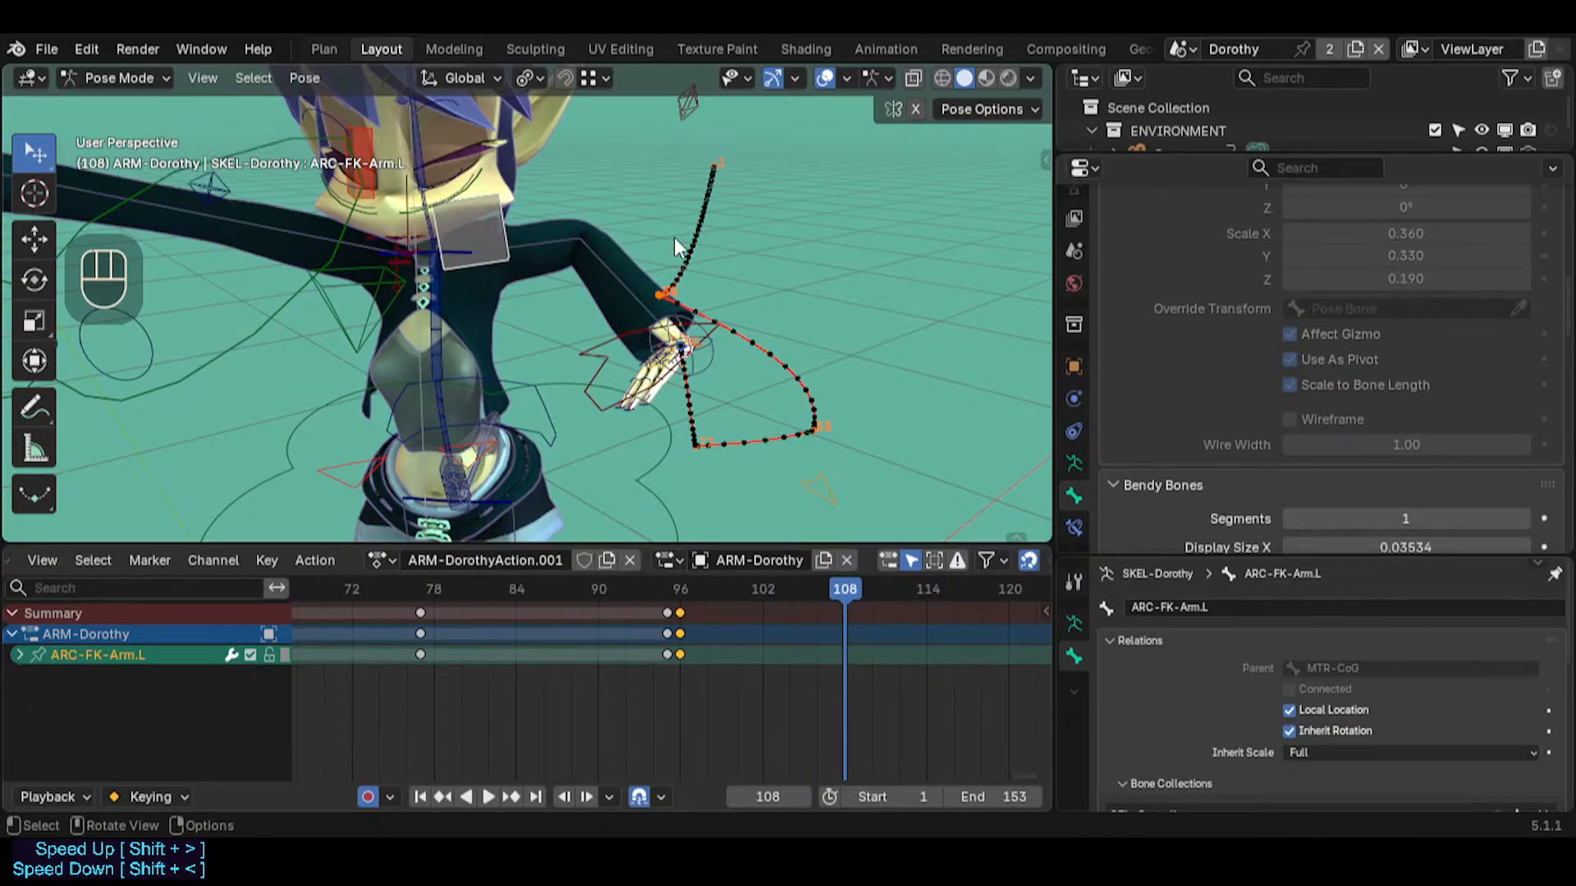
pyautogui.moveTo(622, 278); pyautogui.dragTo(545, 267, button='middle')
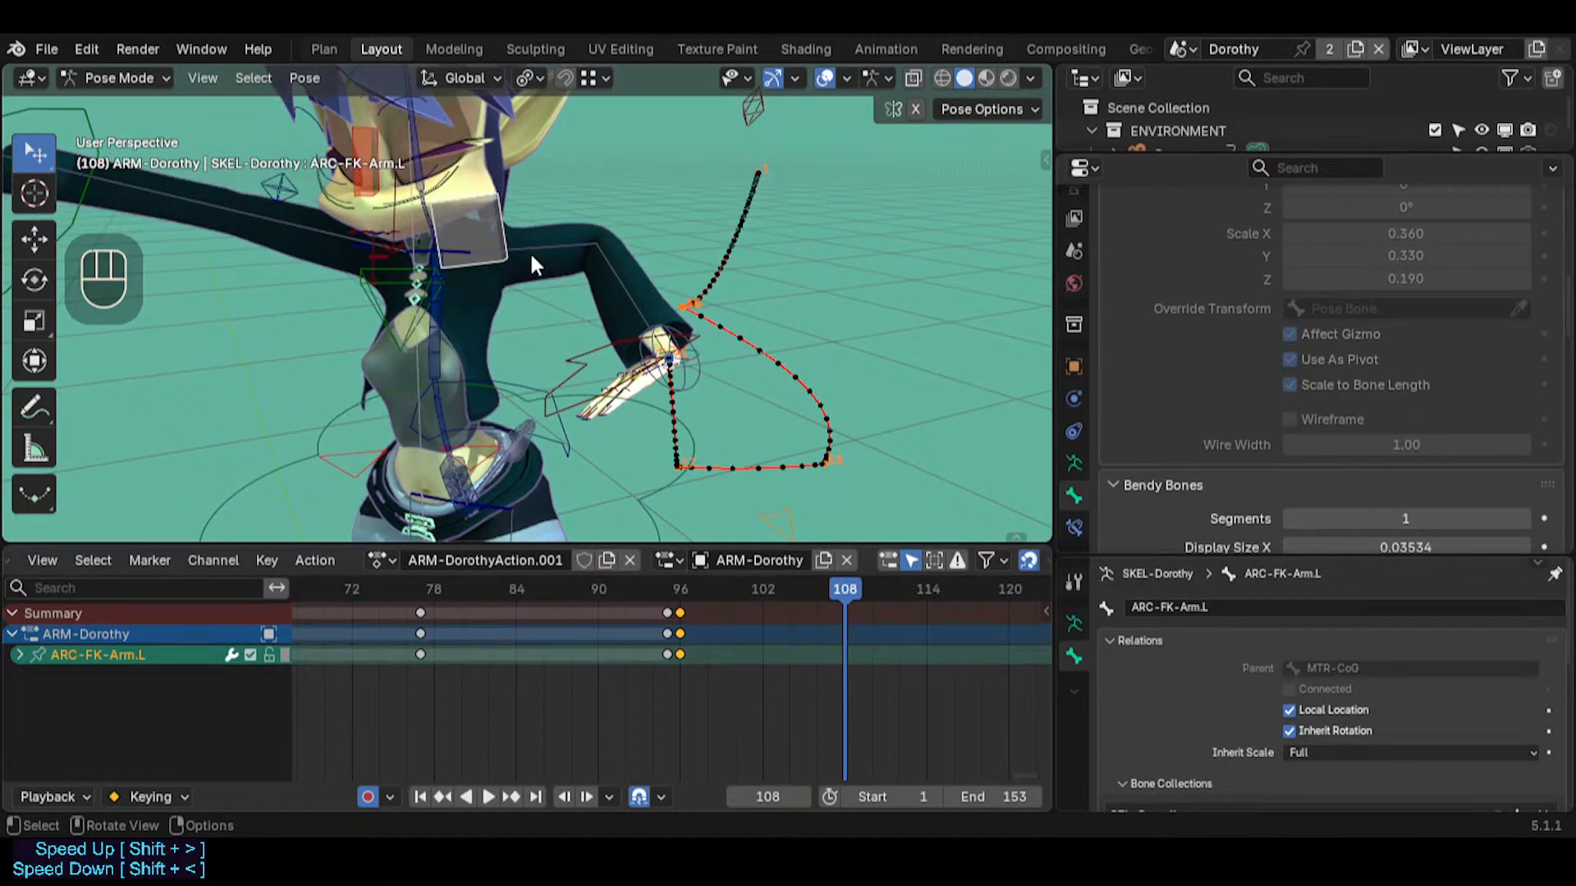
pyautogui.click(526, 77)
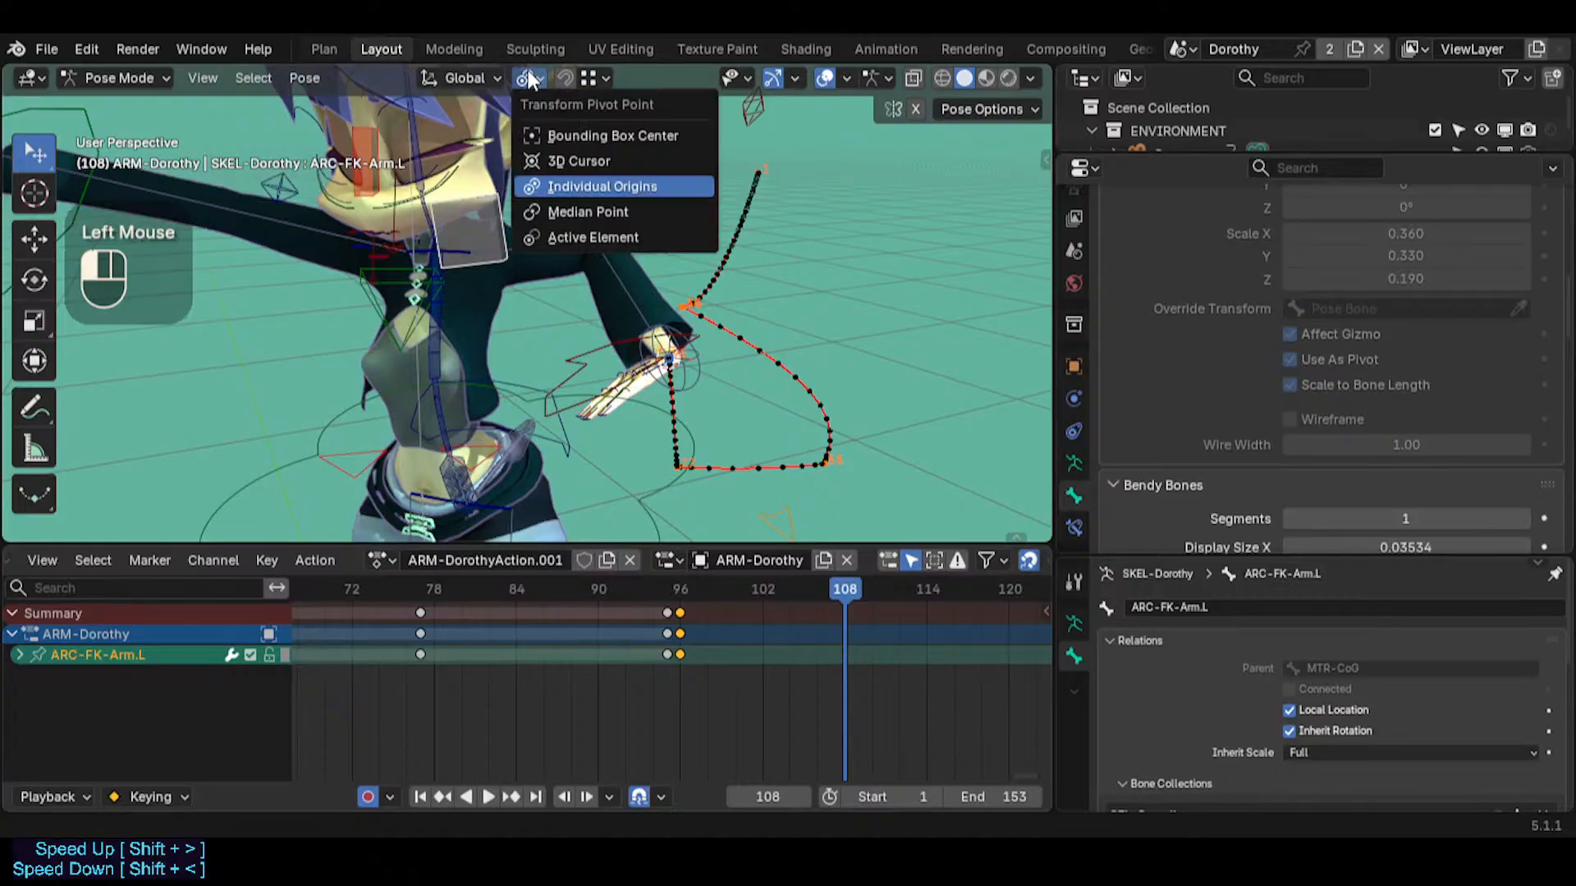
pyautogui.click(525, 77)
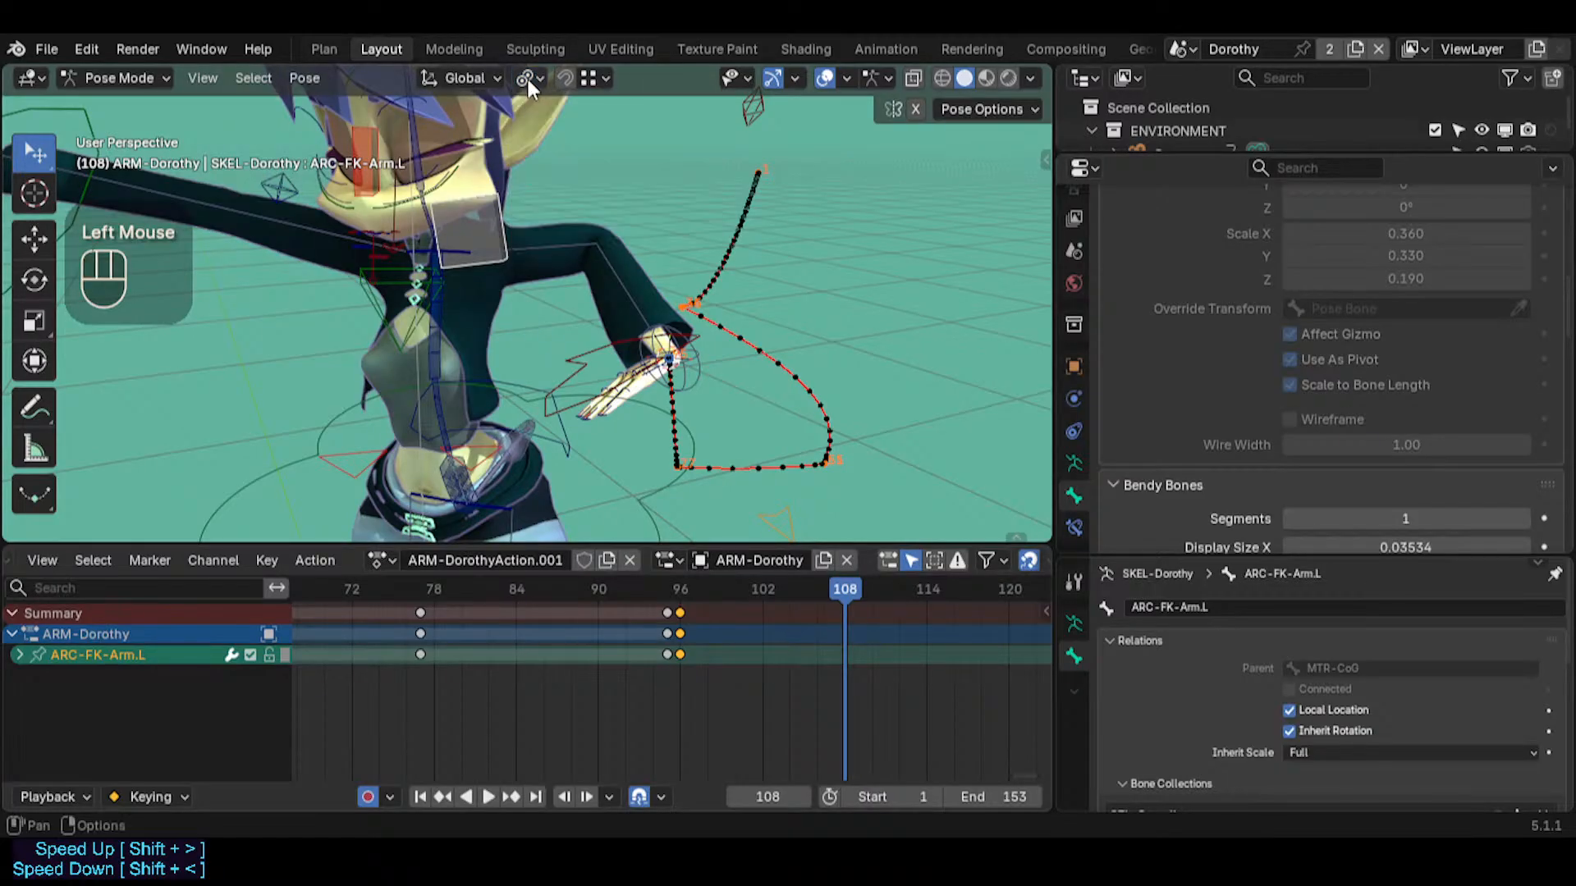
pyautogui.click(529, 79)
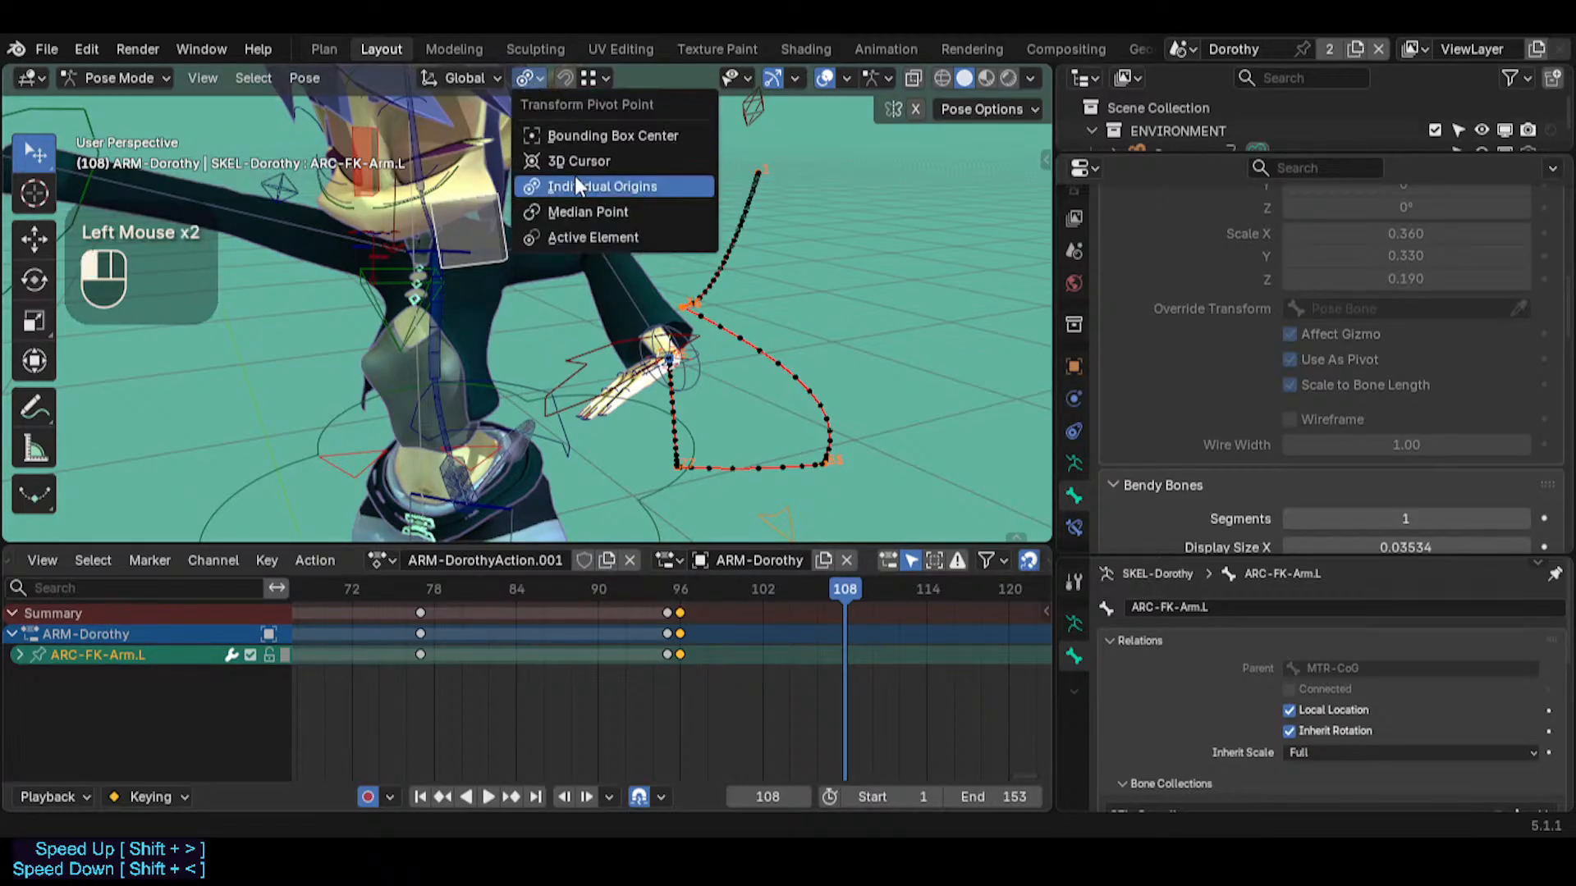
pyautogui.click(540, 74)
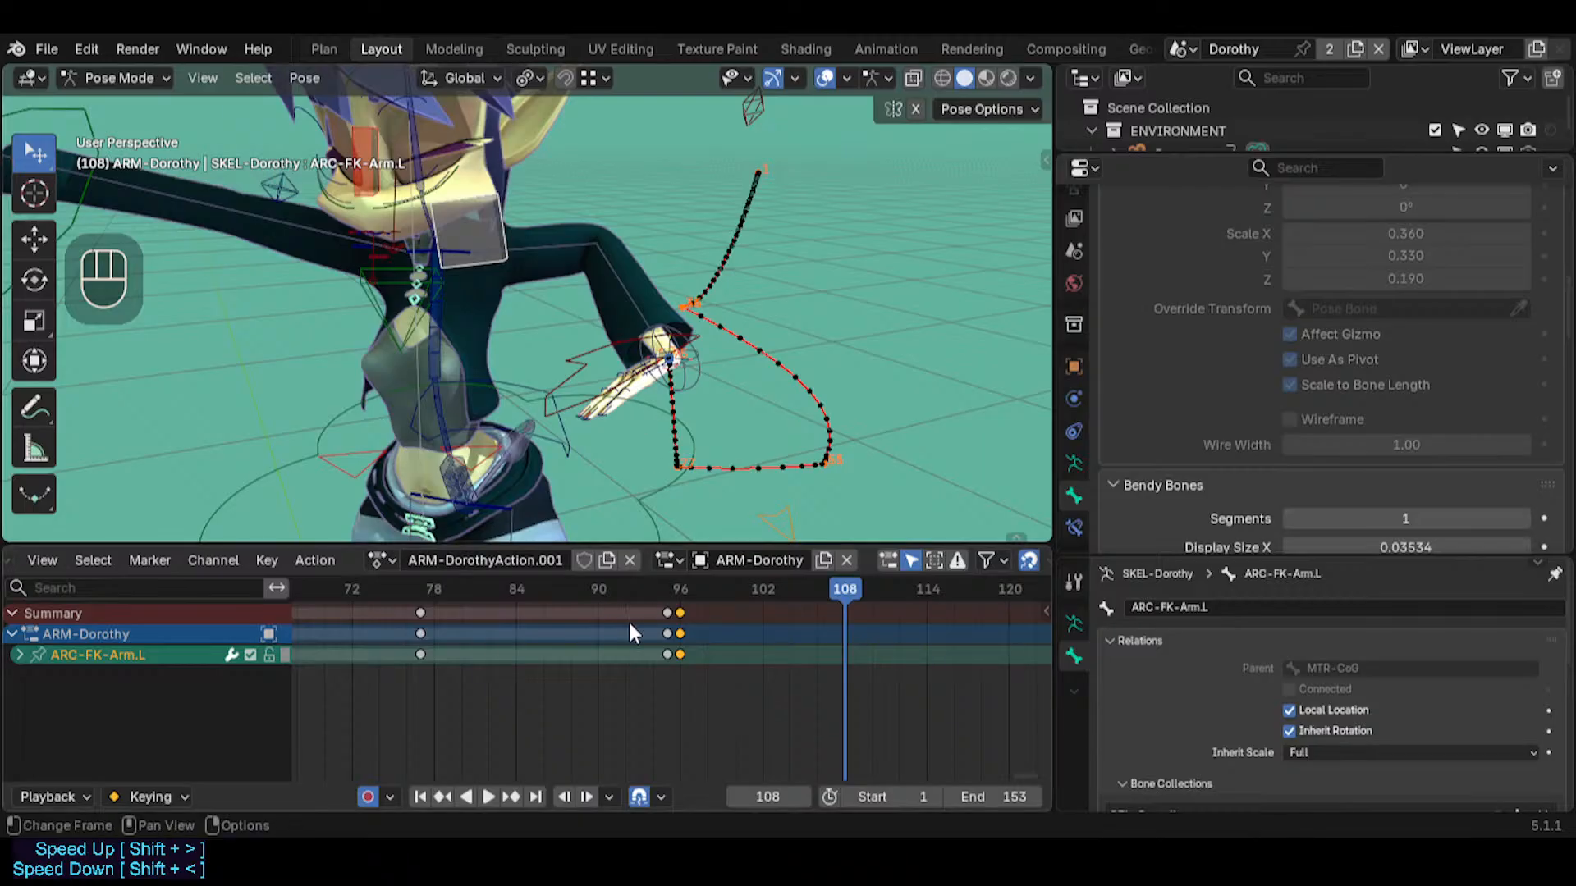
# Trackball-rotate ARC-FK-Arm.L at frame 108 to swing the left arm inward across the body around the shoulder pivot
pyautogui.click(528, 78)
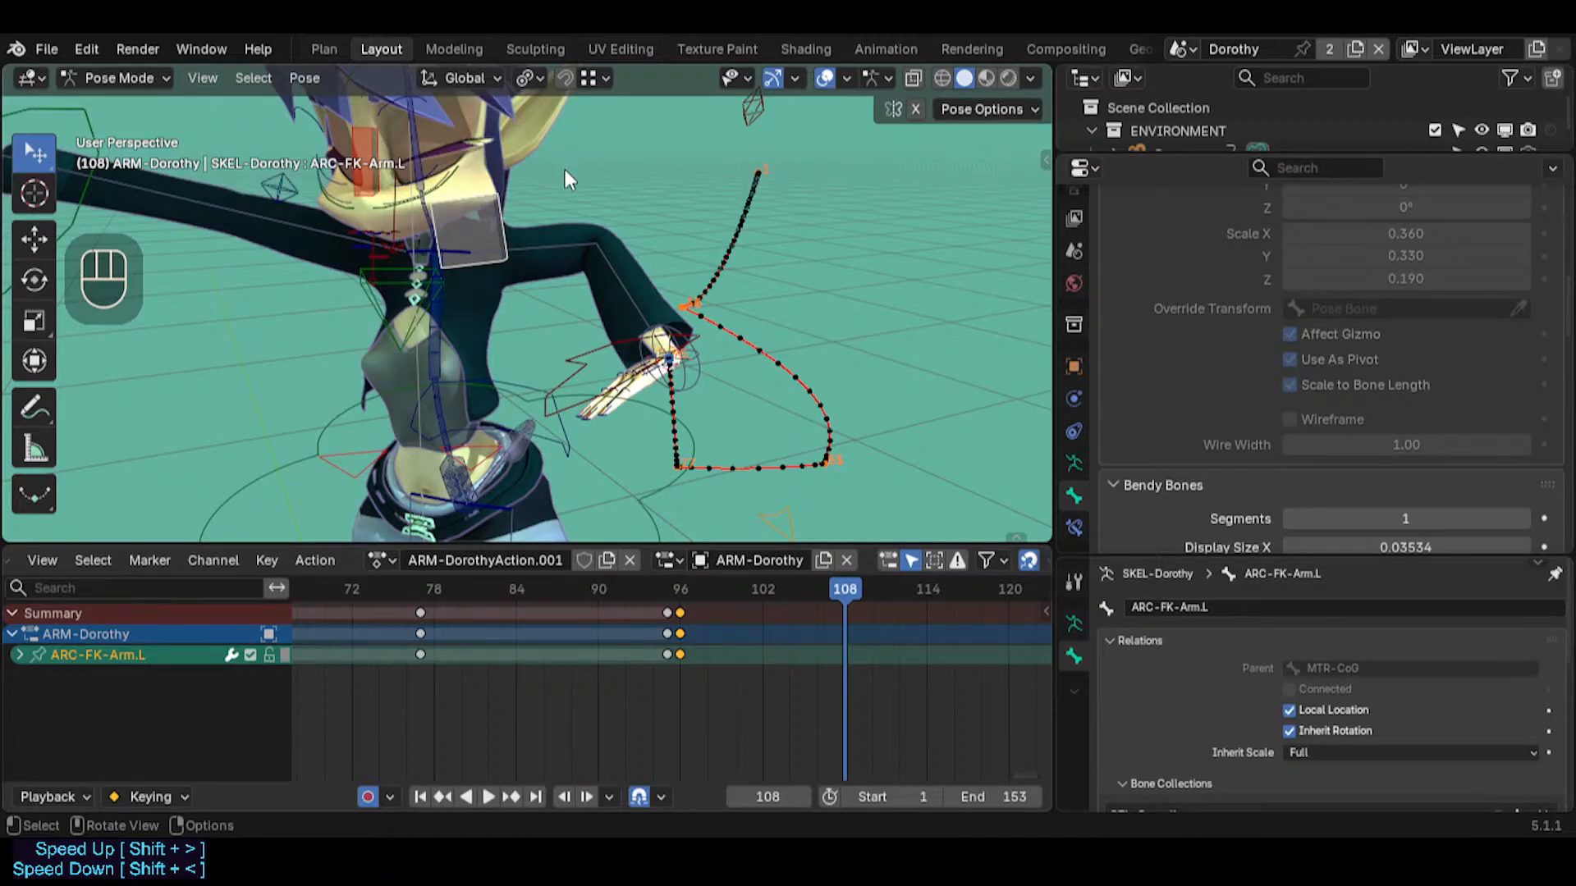
pyautogui.click(525, 77)
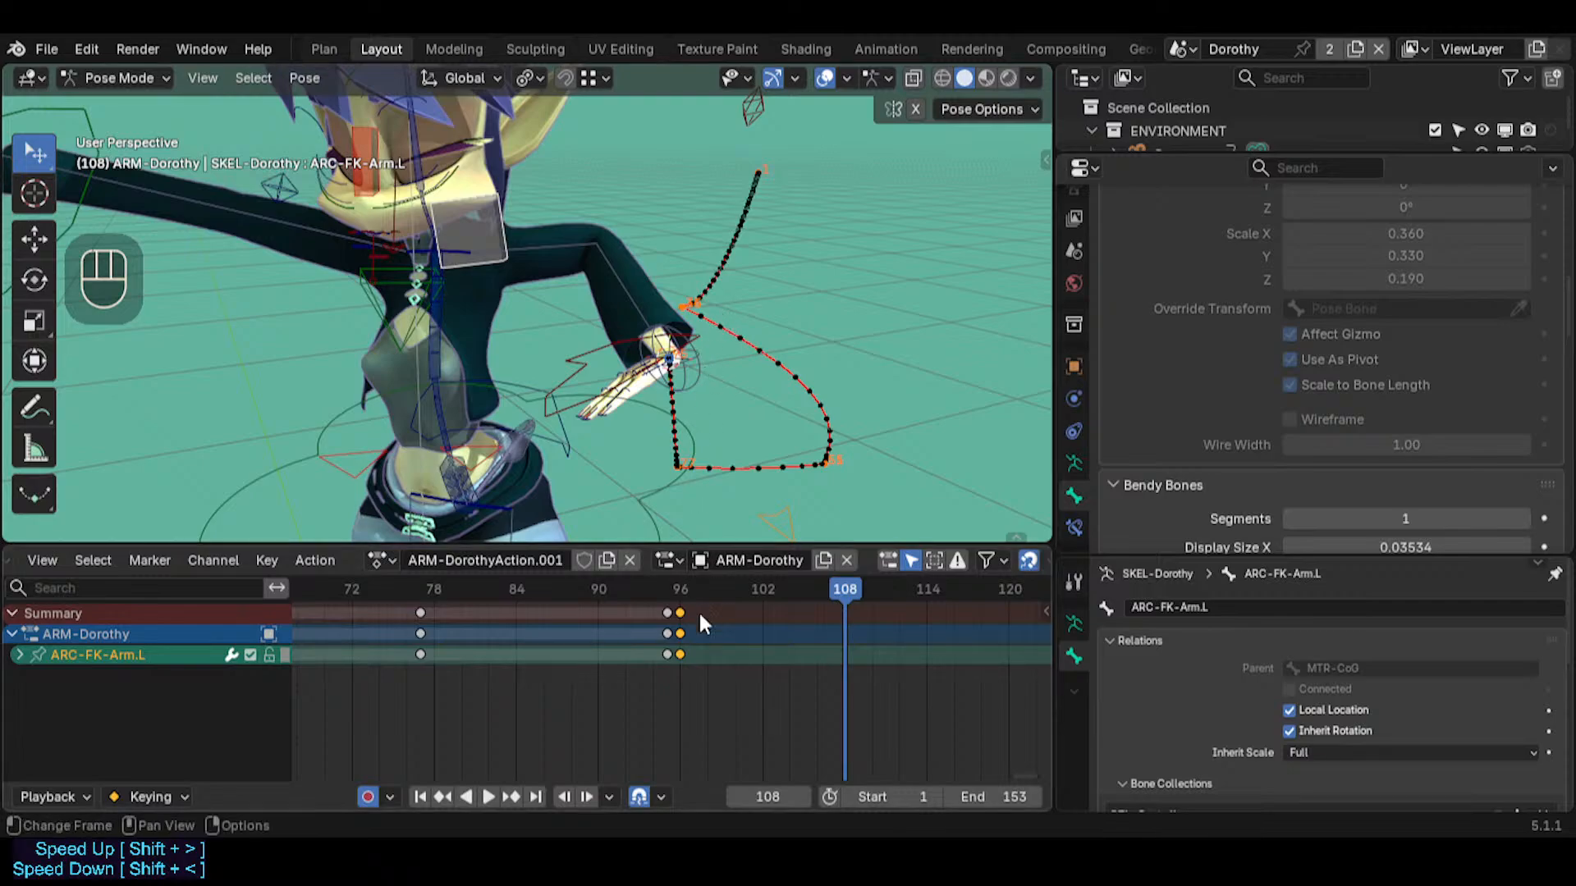
pyautogui.click(488, 240)
pyautogui.press('r')
pyautogui.press('r')
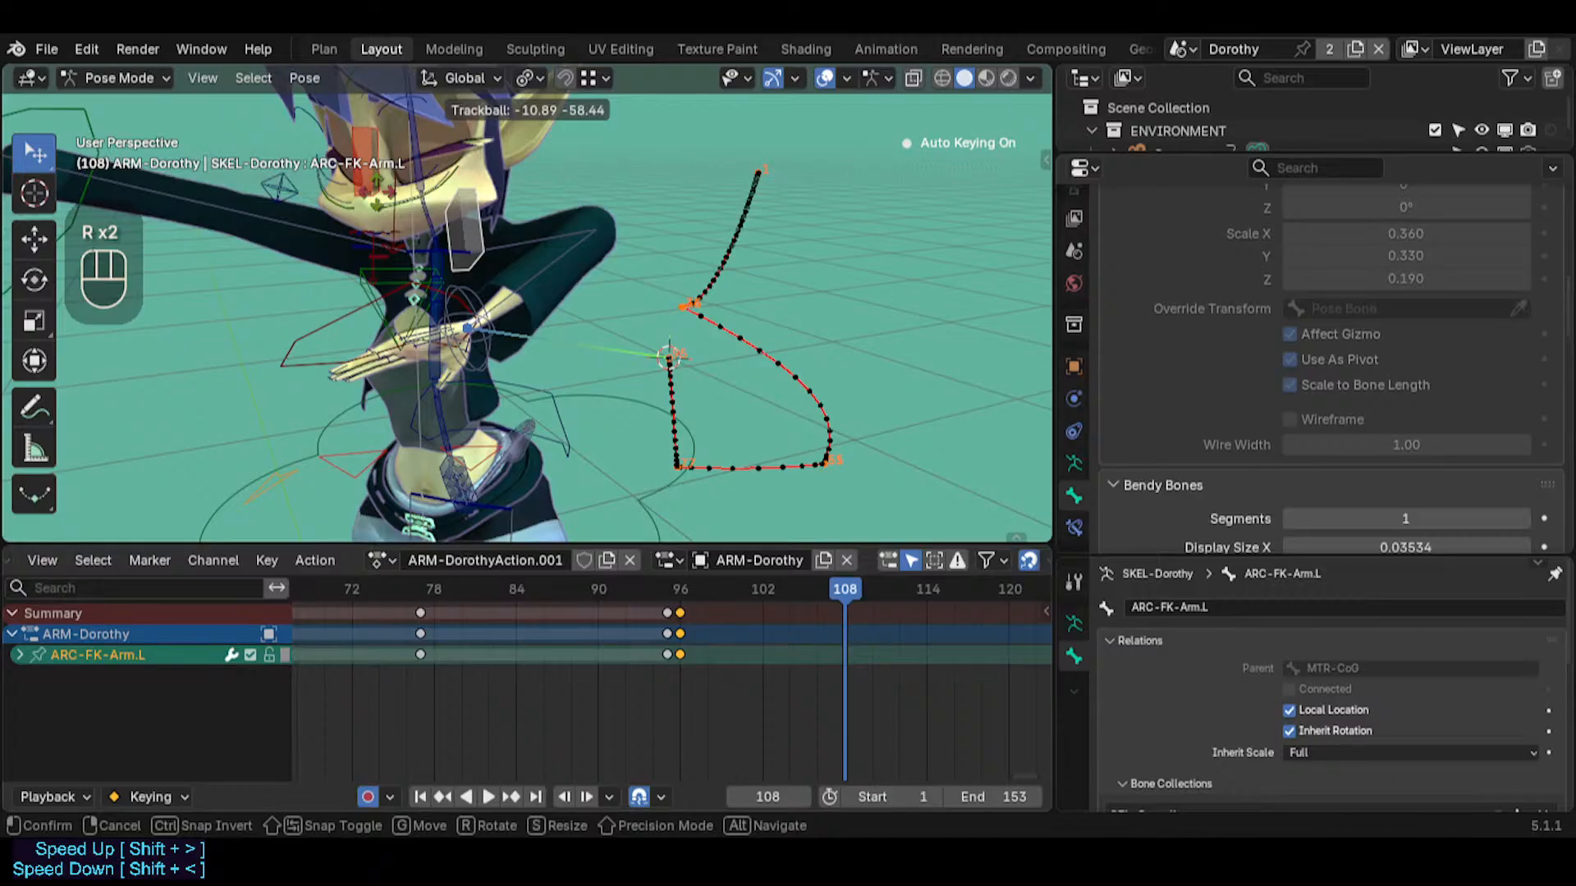
pyautogui.click(652, 298)
# Scrub through the left arm animation to review it, stop at frame 51 and save the file
pyautogui.moveTo(652, 297); pyautogui.dragTo(668, 482, button='middle')
pyautogui.scroll(1, 578, 372)
pyautogui.moveTo(821, 585); pyautogui.dragTo(490, 612)
pyautogui.scroll(-3, 489, 629)
pyautogui.moveTo(489, 629); pyautogui.dragTo(637, 661, button='middle')
pyautogui.scroll(-3, 638, 662)
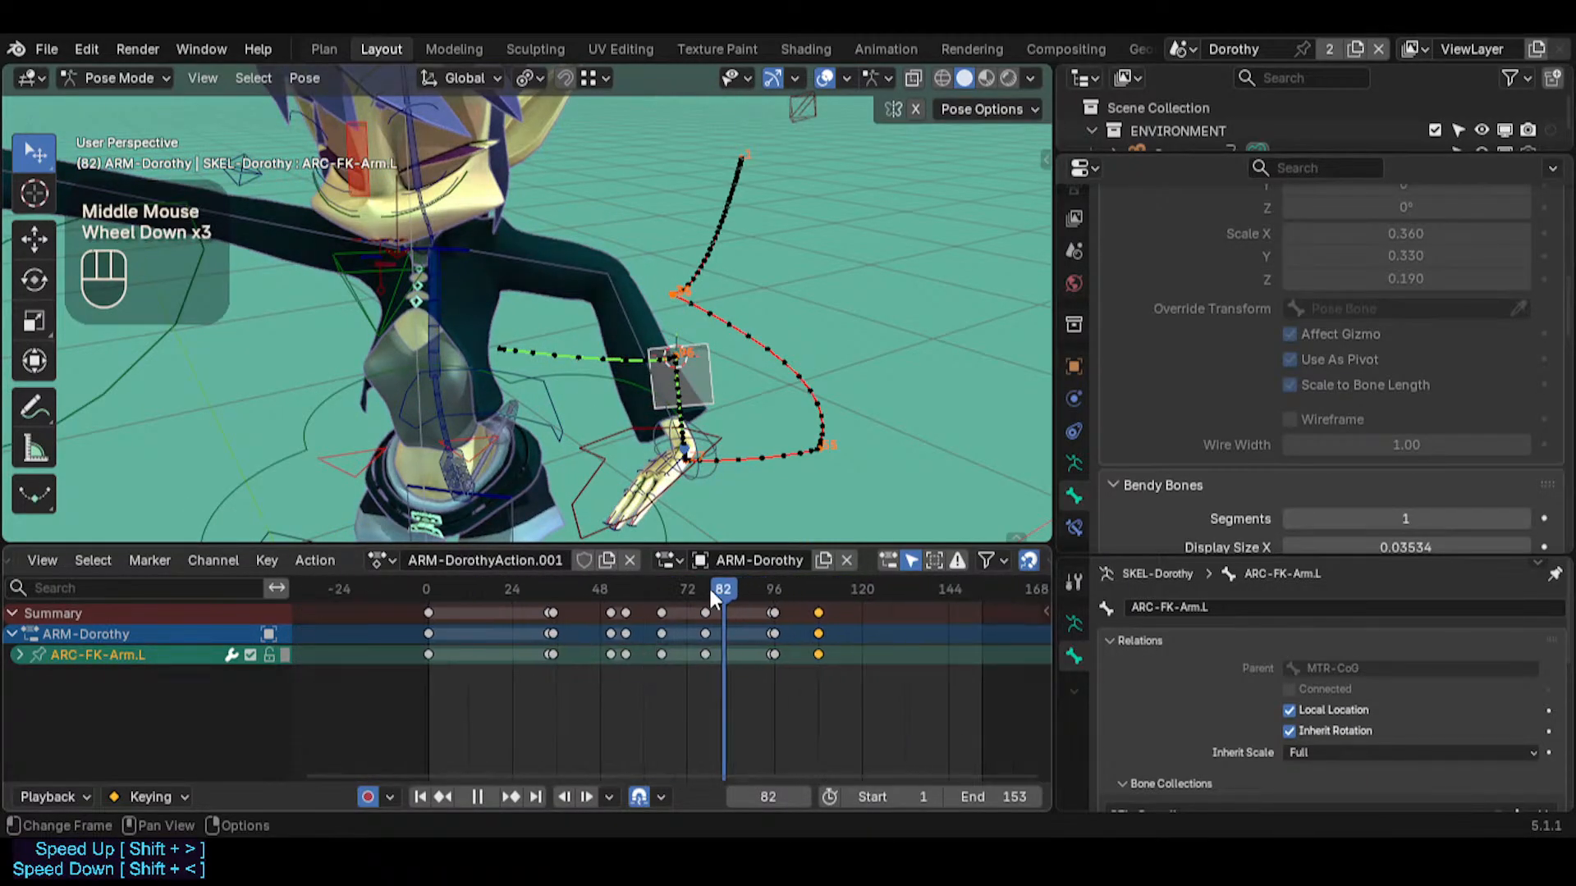
pyautogui.moveTo(708, 586); pyautogui.dragTo(613, 589)
pyautogui.hotkey('ctrl', 's')
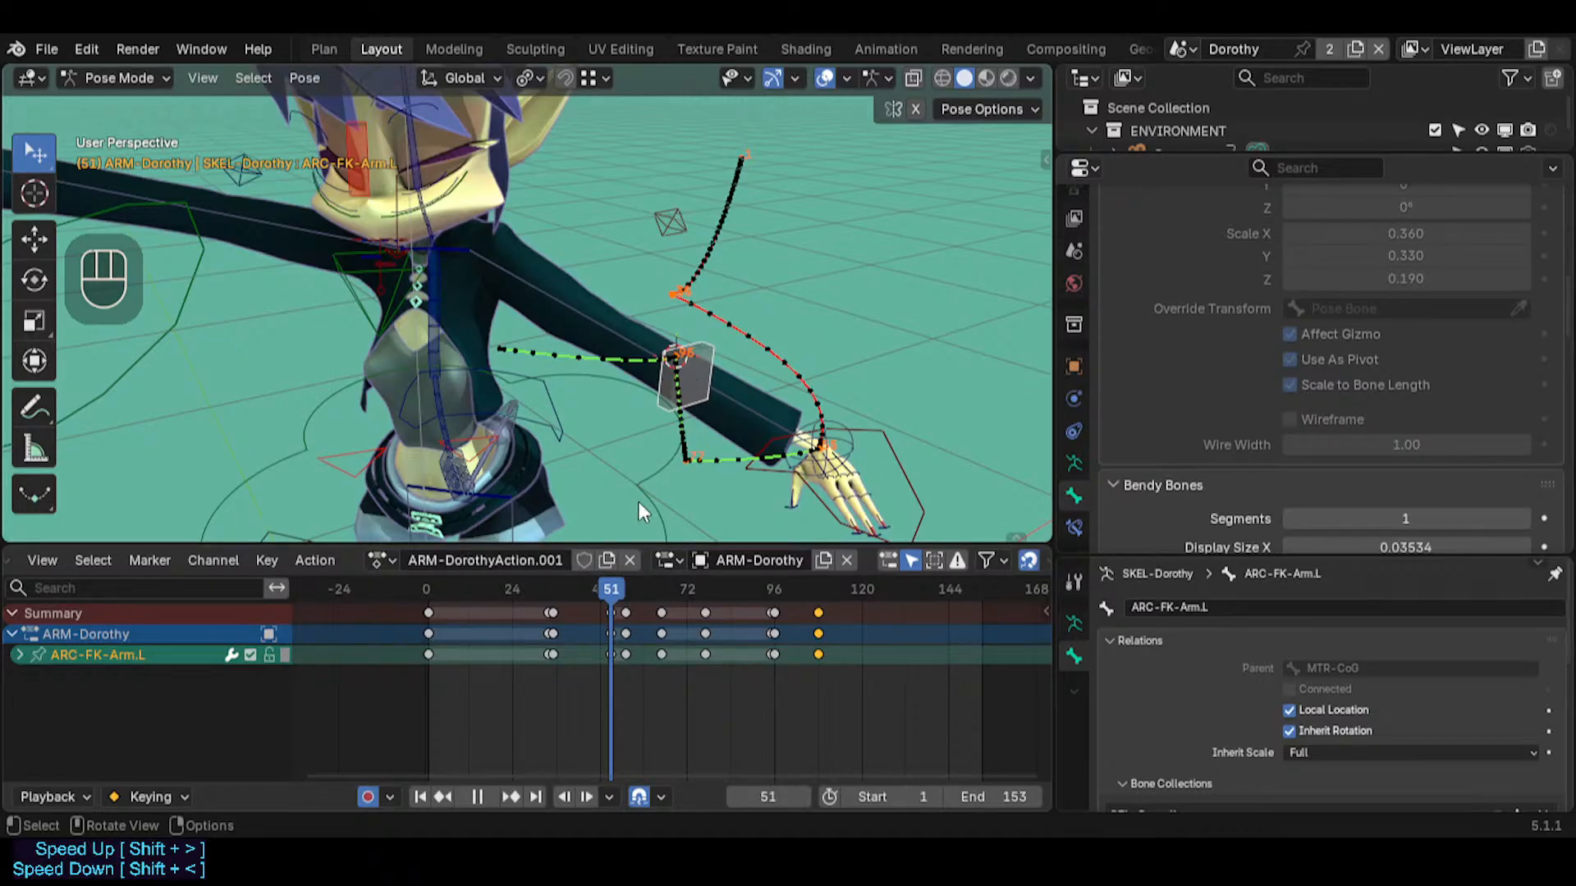
# Review the arm poses at frames 69 and 35, and inspect the adjacent pivot-change keyframes at frames 34 and 35
pyautogui.moveTo(618, 590); pyautogui.dragTo(676, 601)
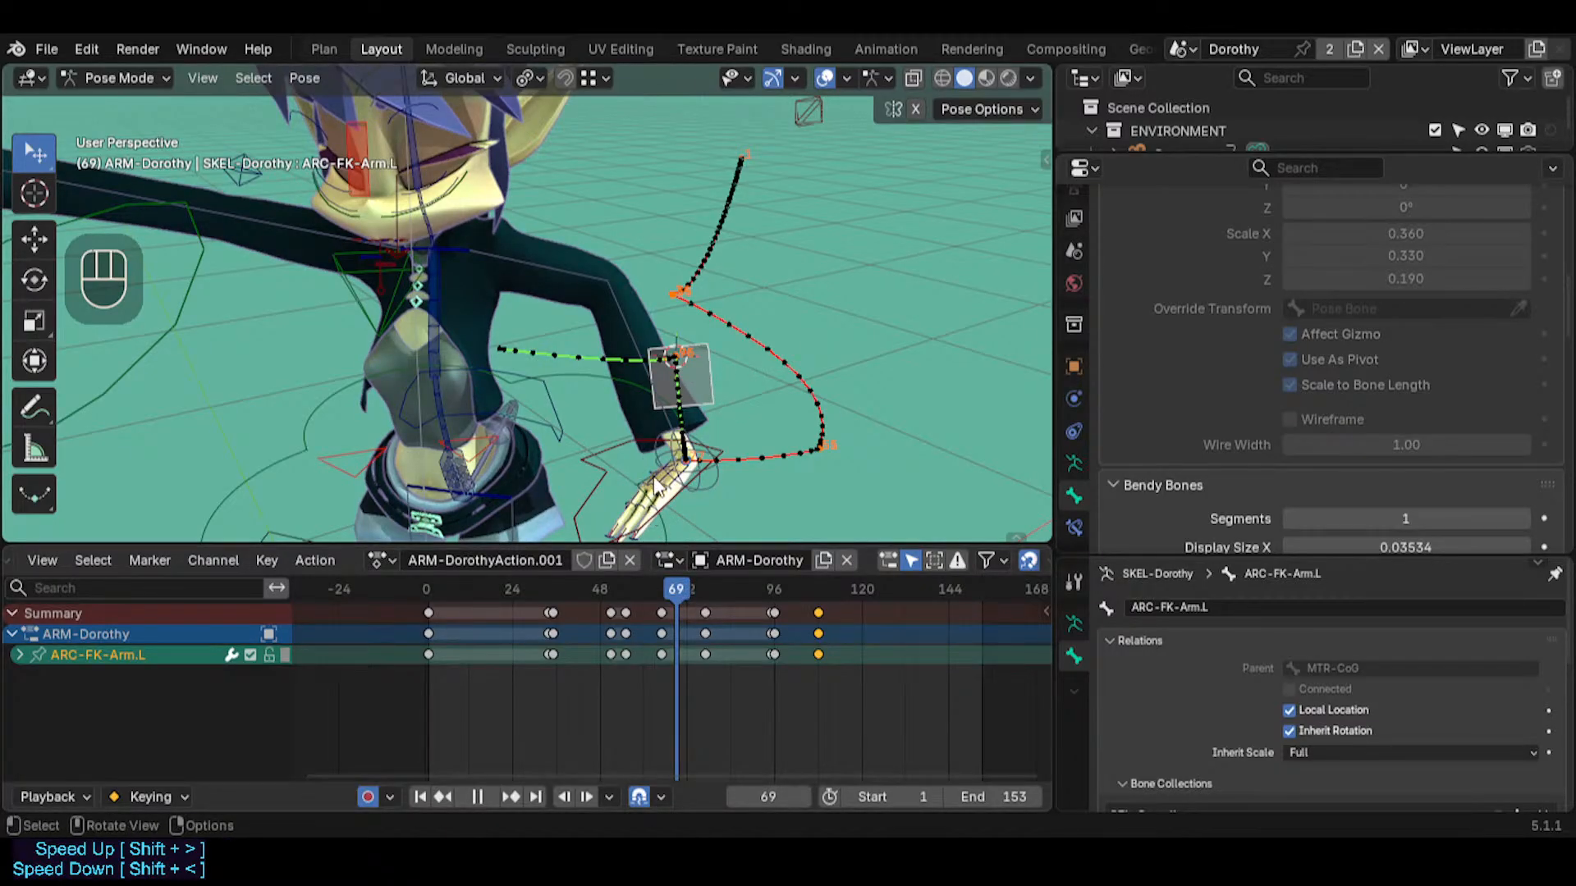
pyautogui.moveTo(668, 590); pyautogui.dragTo(558, 589)
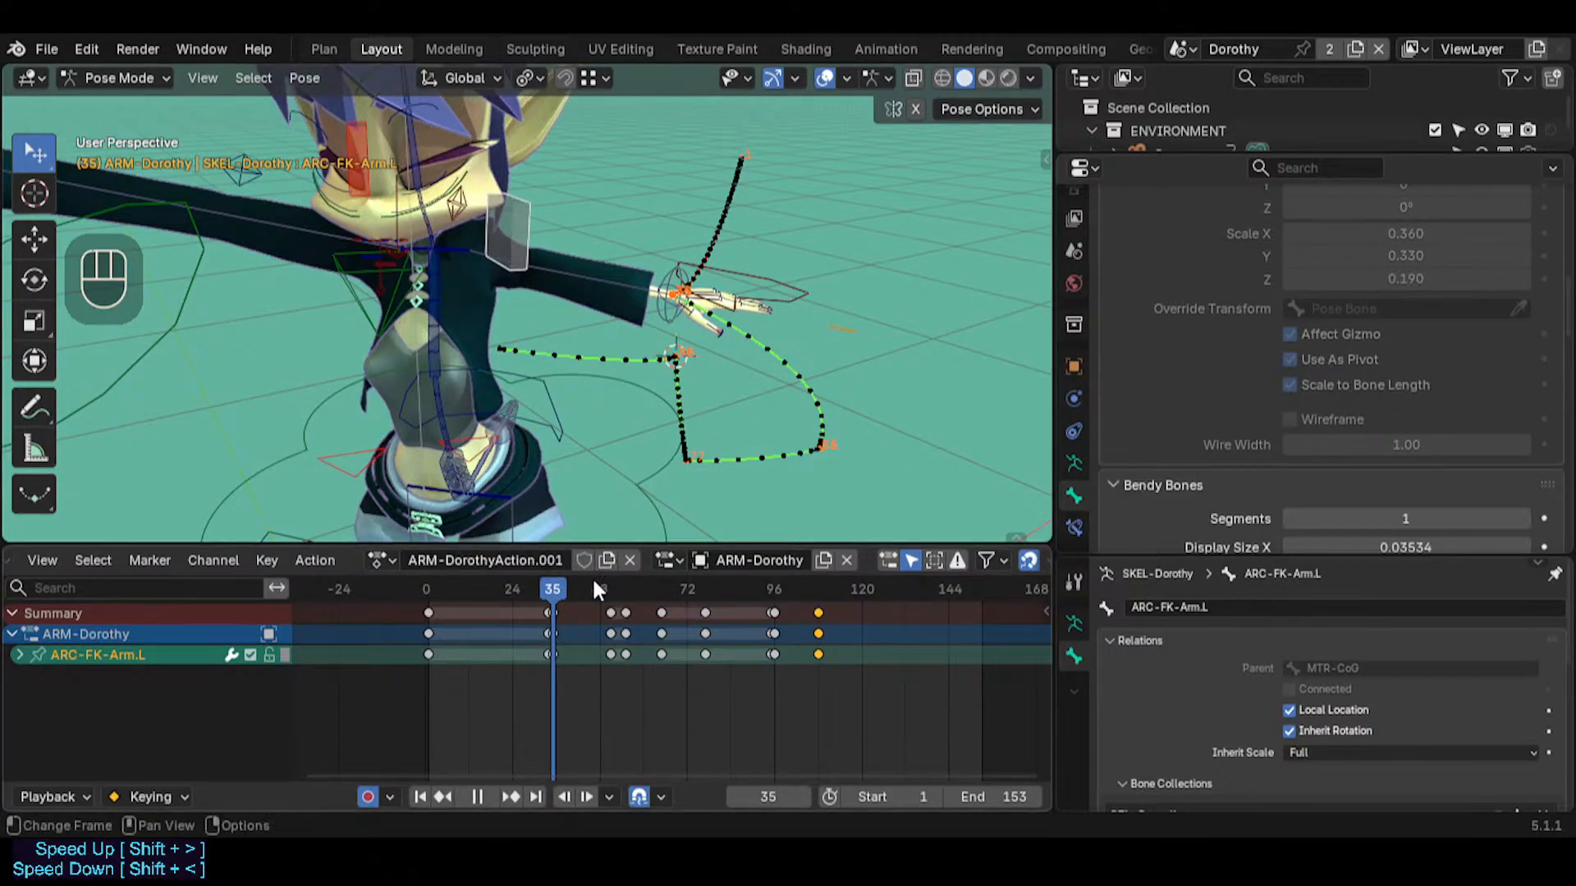
pyautogui.click(543, 593)
pyautogui.moveTo(543, 592); pyautogui.dragTo(553, 591)
pyautogui.scroll(3, 554, 649)
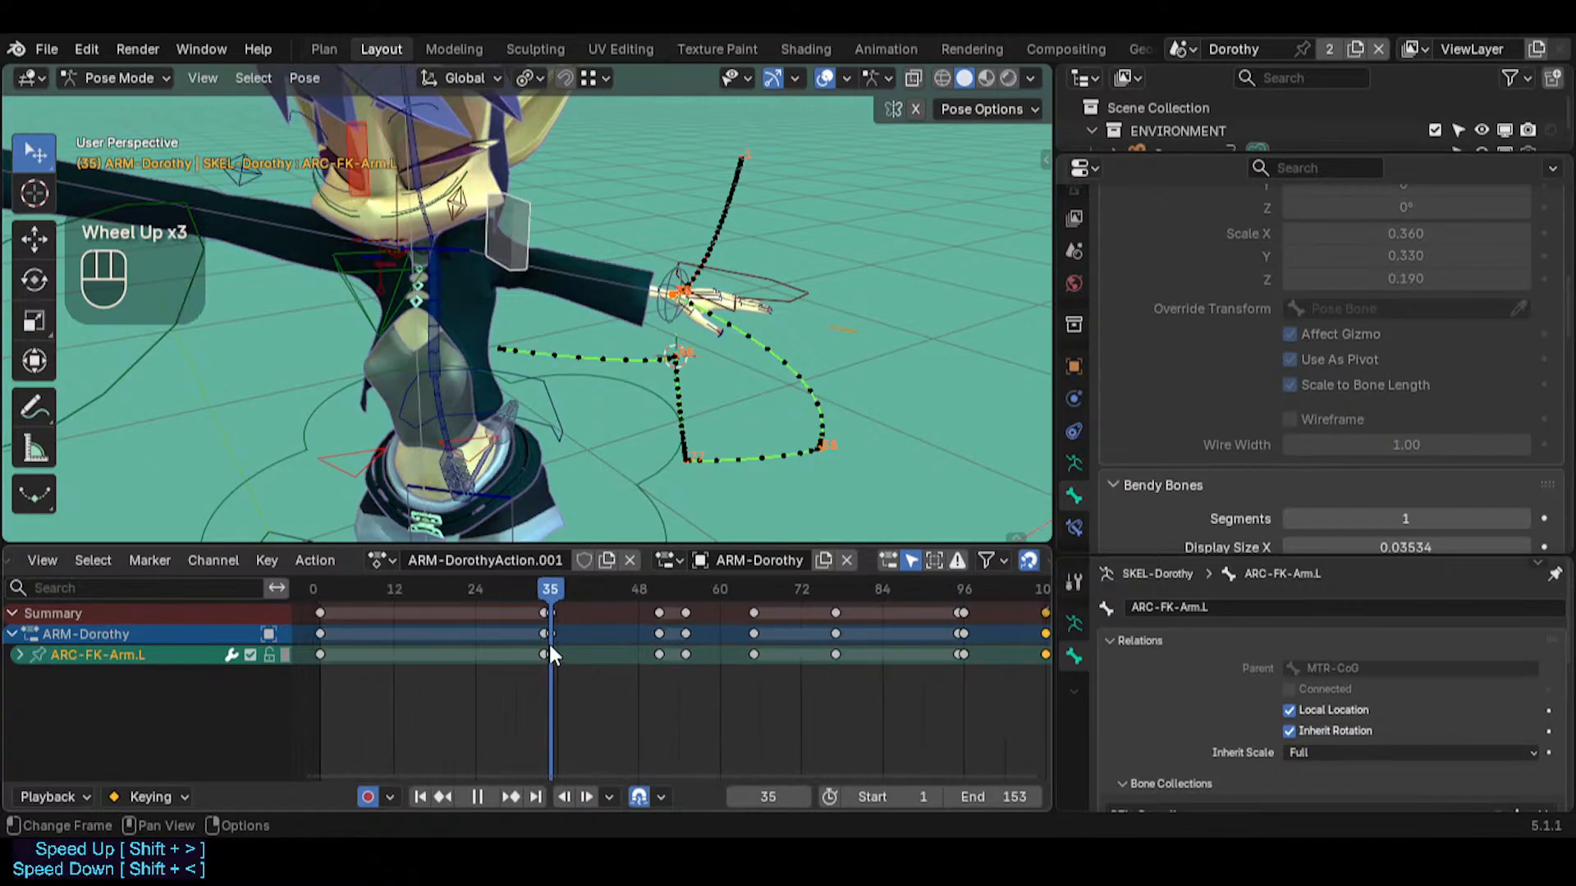
pyautogui.scroll(8, 547, 644)
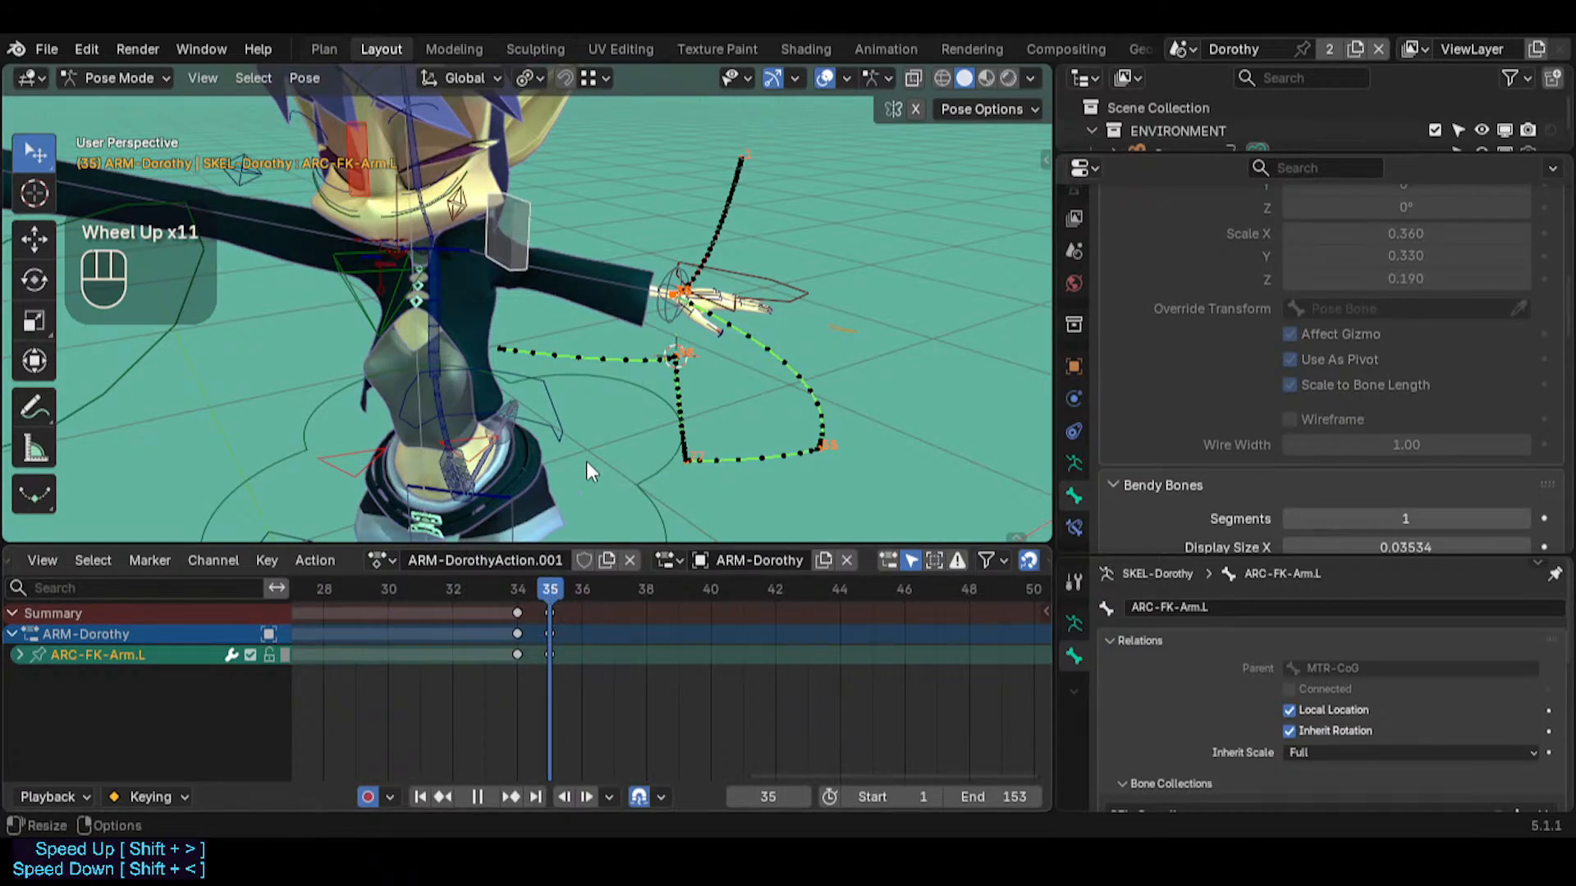
# Show only the MTR-IK-Hand.L and ARC-FK-Arm.L channels and go to their keys at frame 34
pyautogui.click(760, 284)
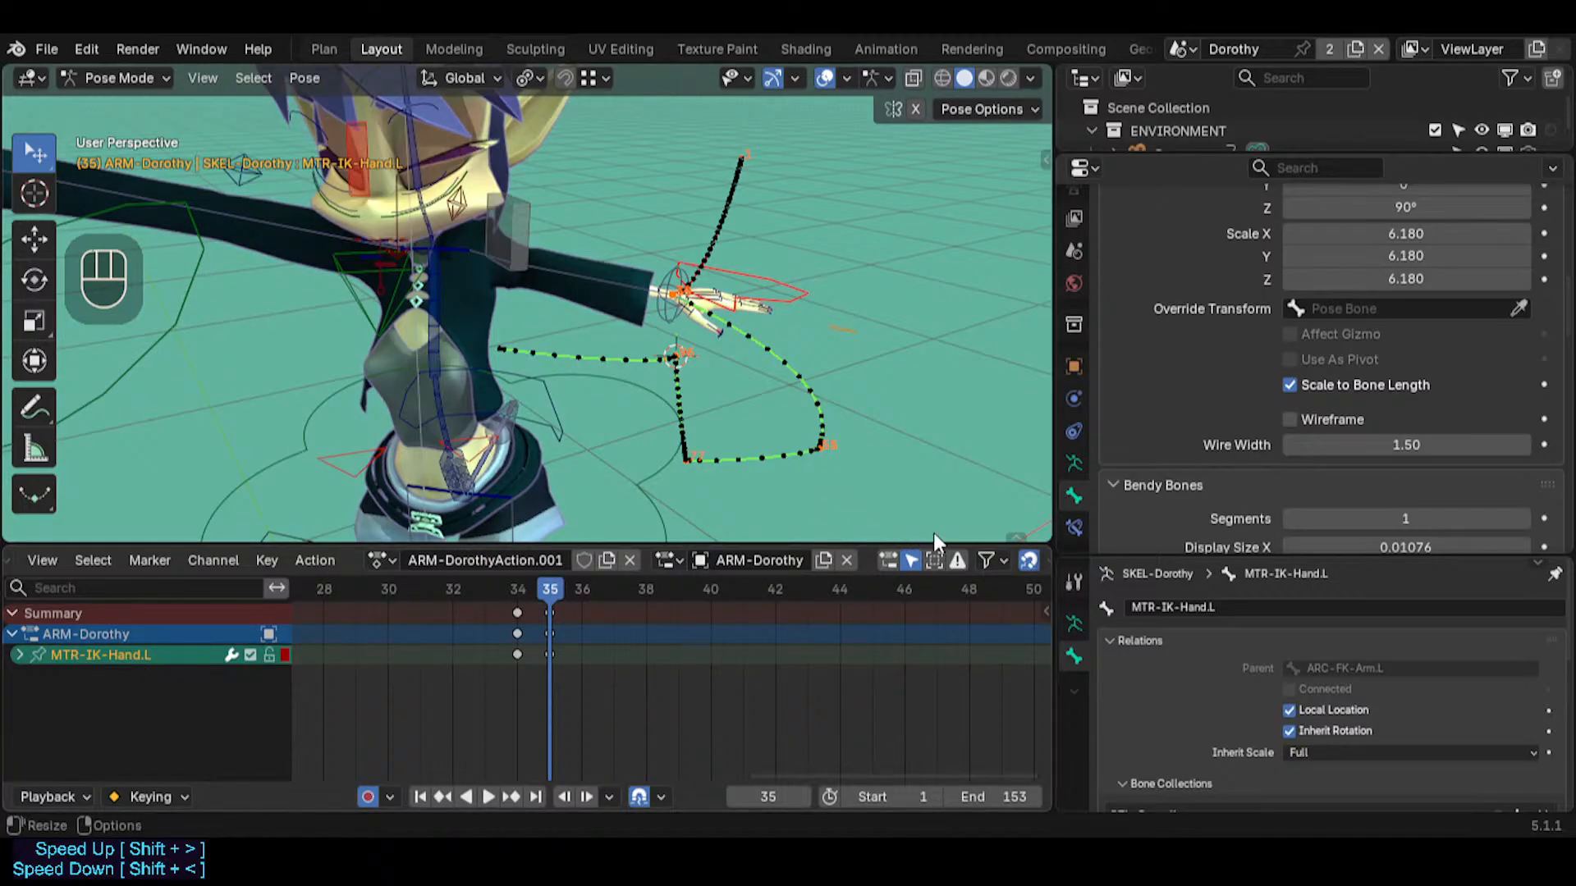
pyautogui.click(911, 561)
pyautogui.keyDown('shift'); pyautogui.click(546, 226); pyautogui.keyUp('shift')
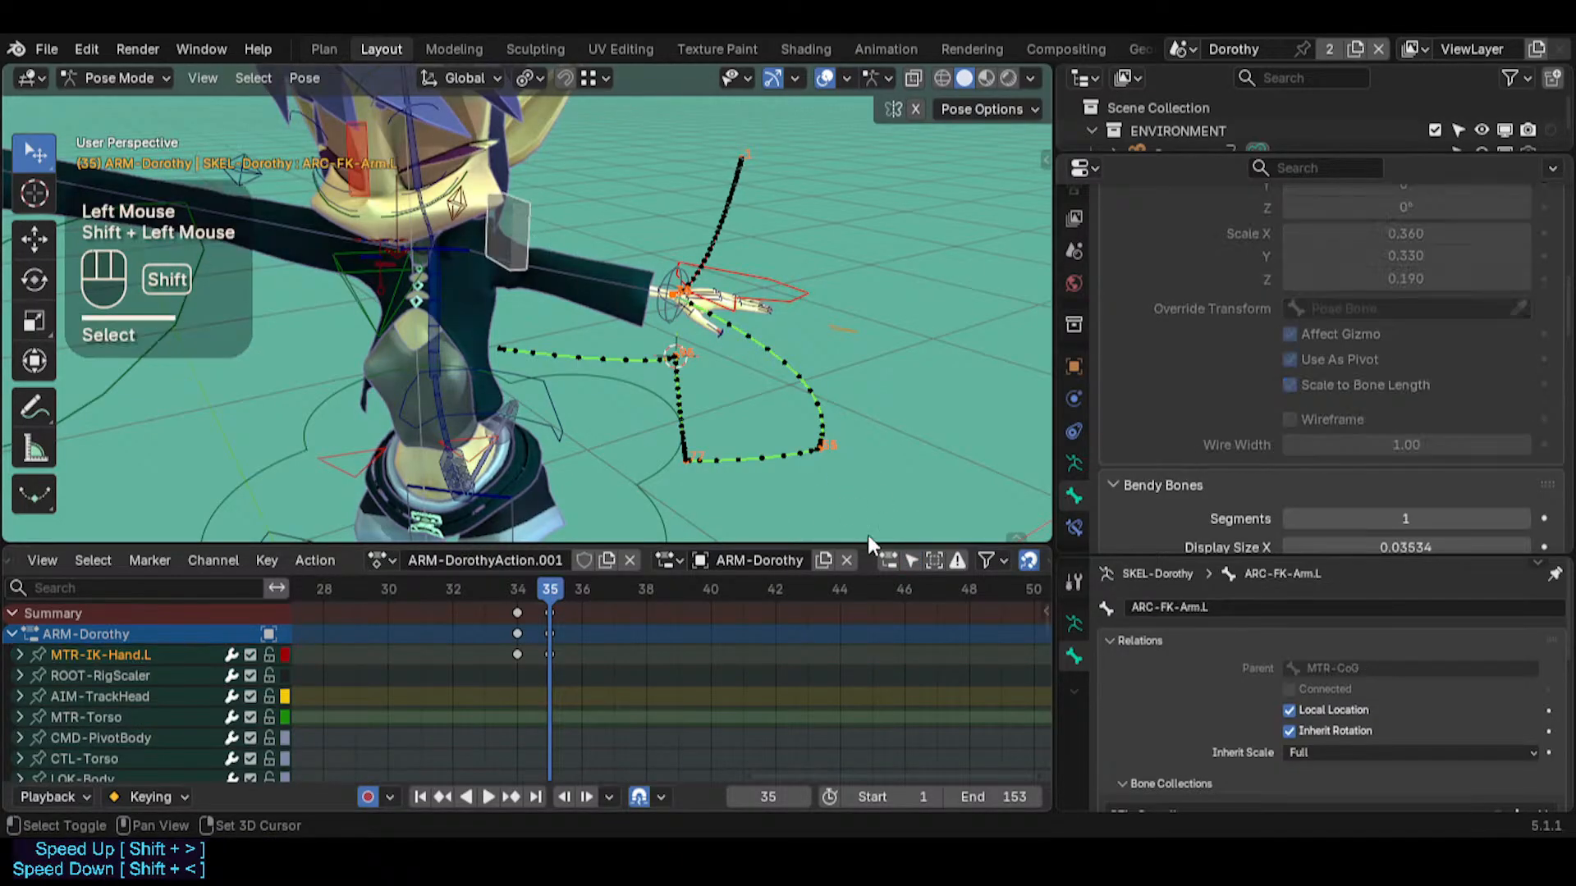
pyautogui.click(911, 561)
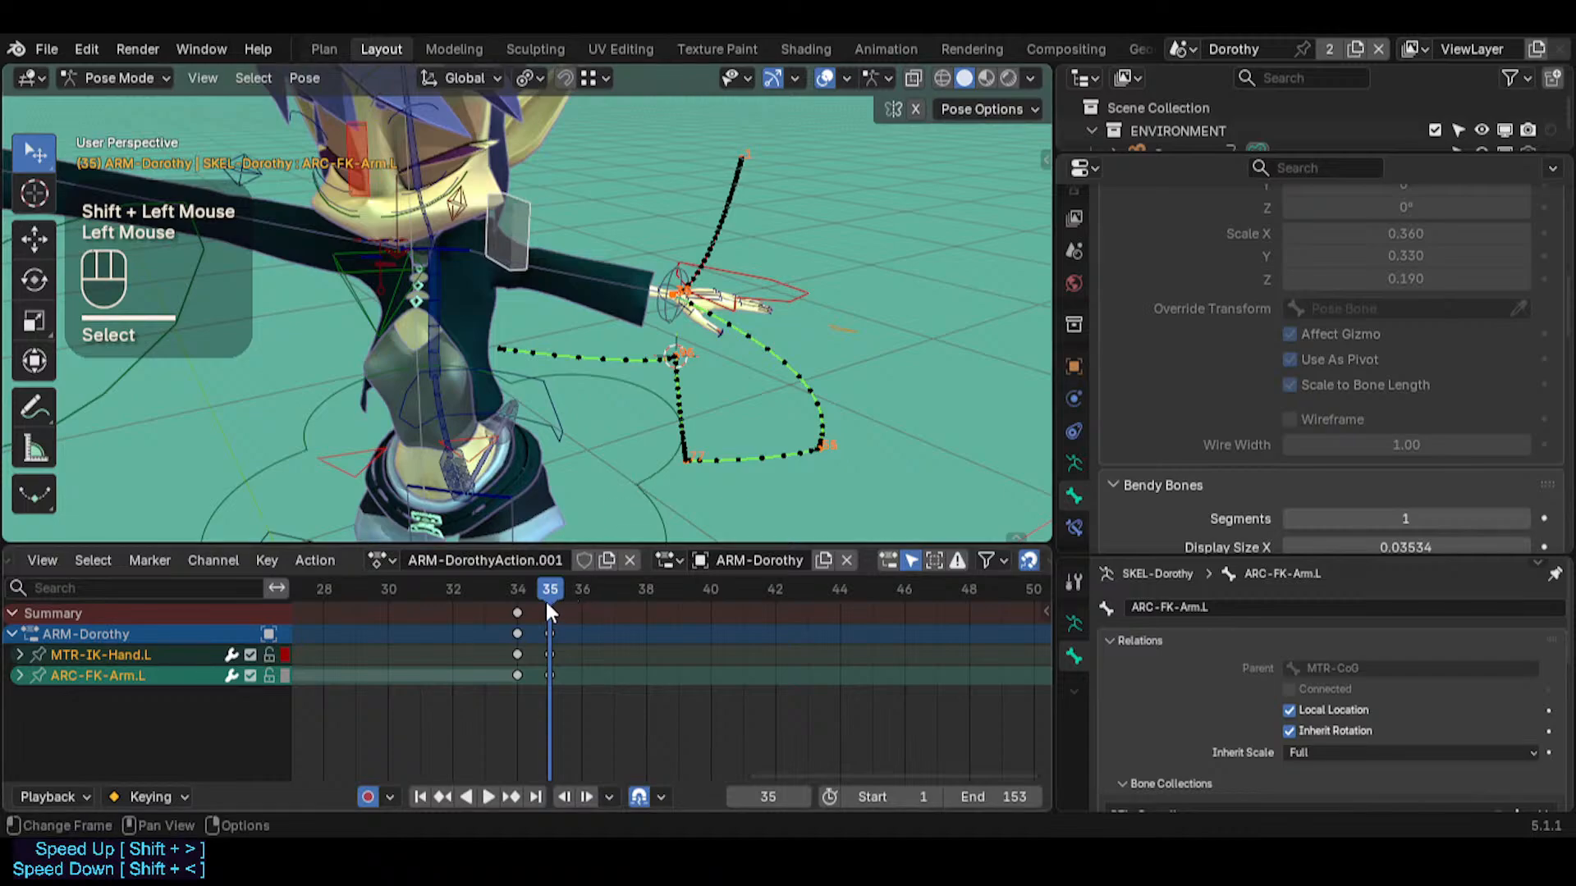
pyautogui.doubleClick(519, 616)
pyautogui.click(526, 652)
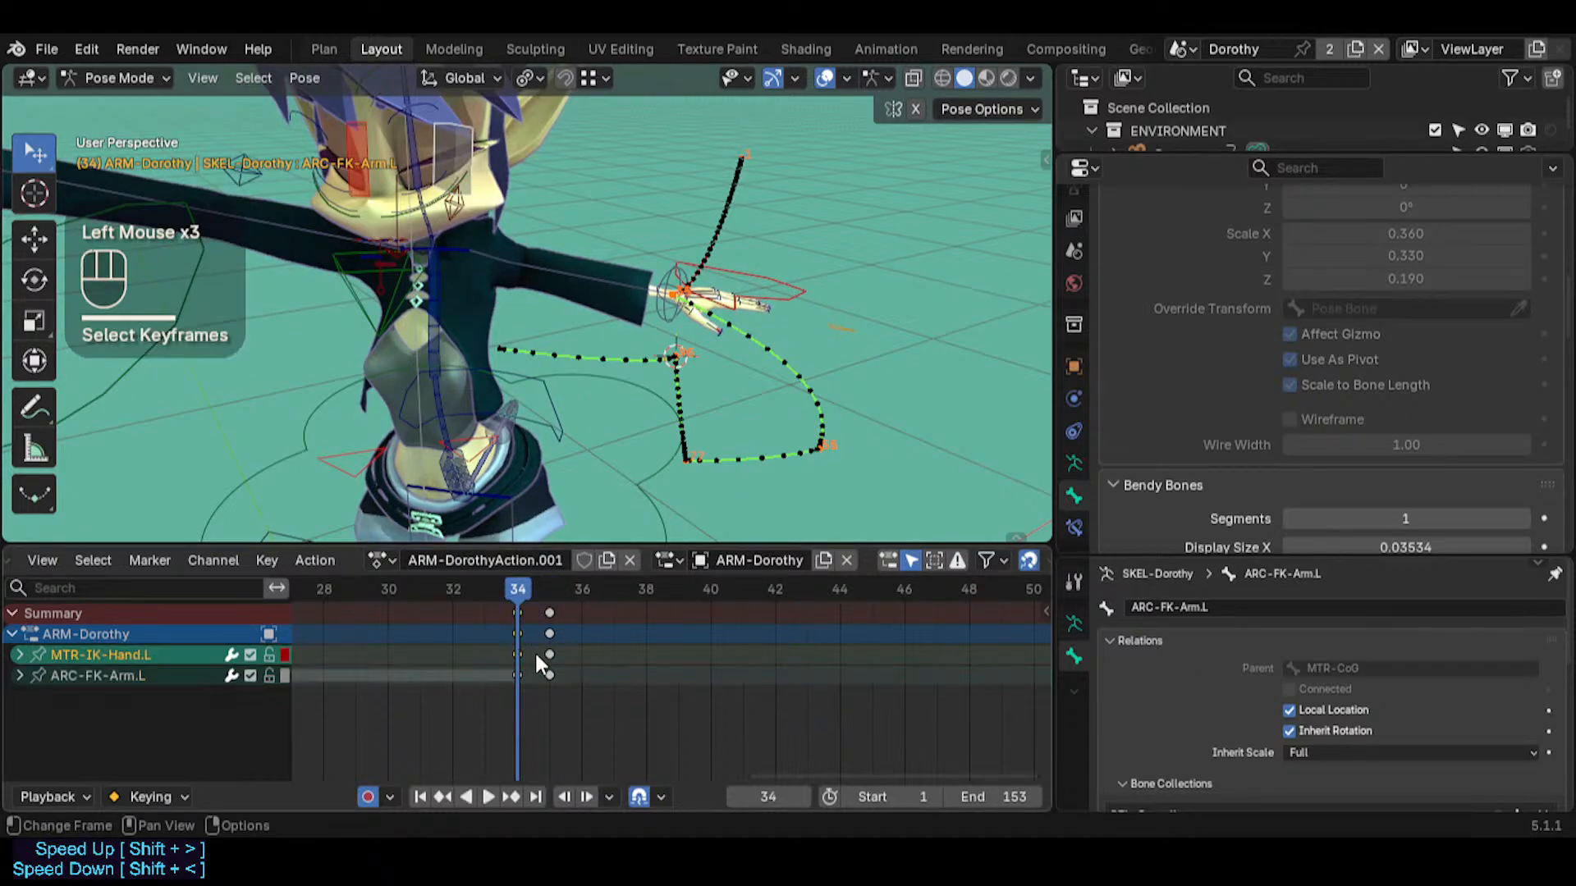
# Try to key MTR-IK-Hand.L at frame 34 and duplicate that key to frame 35
pyautogui.click(769, 289)
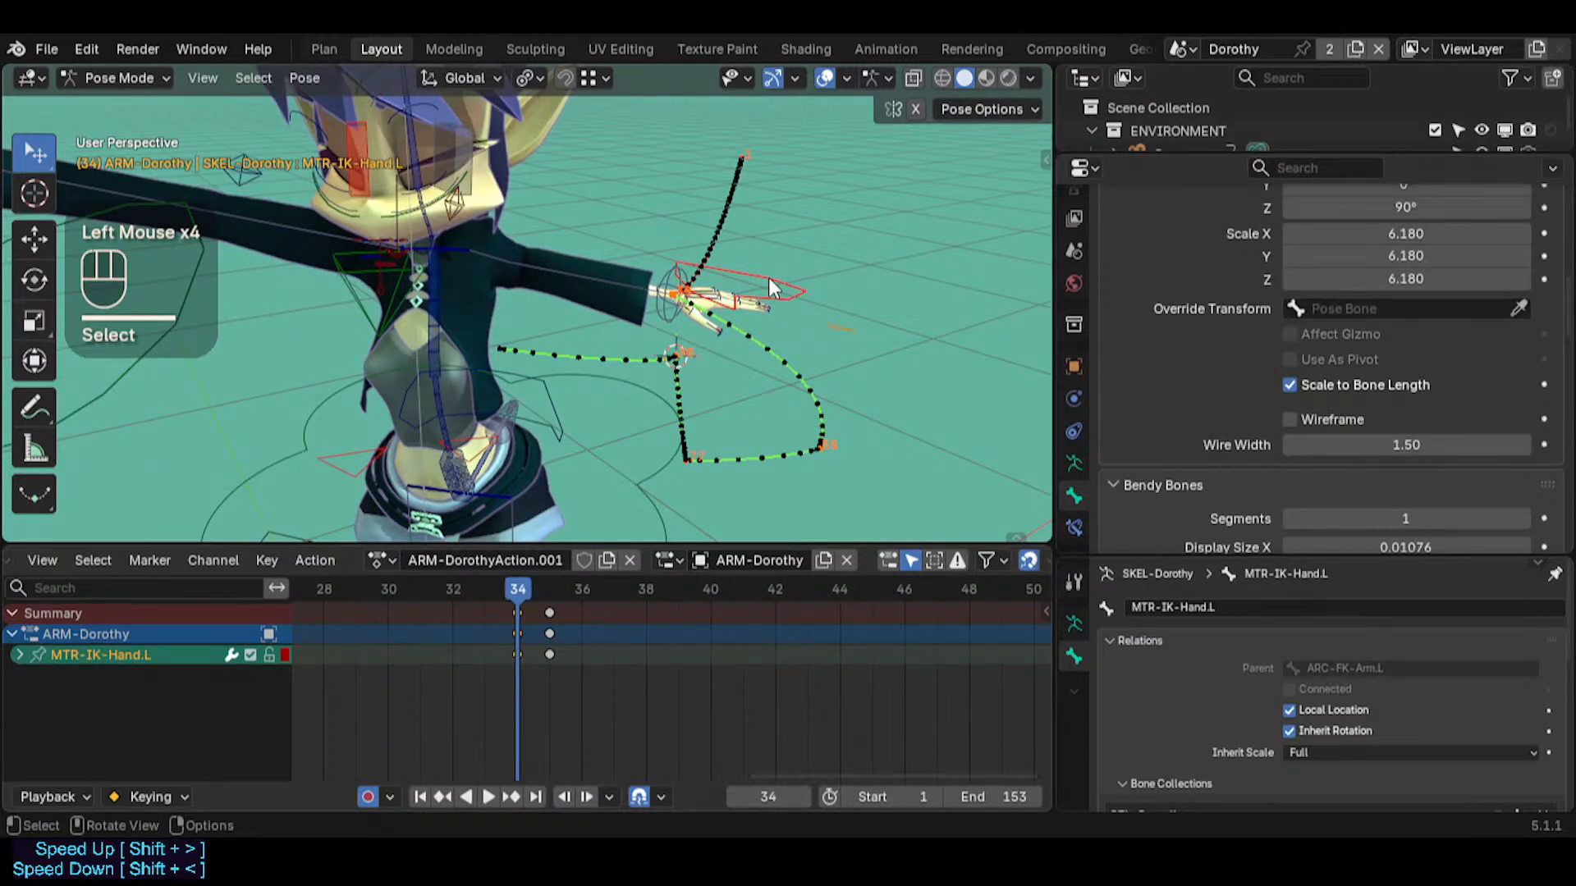
pyautogui.press('i')
pyautogui.hotkey('shift', 'd')
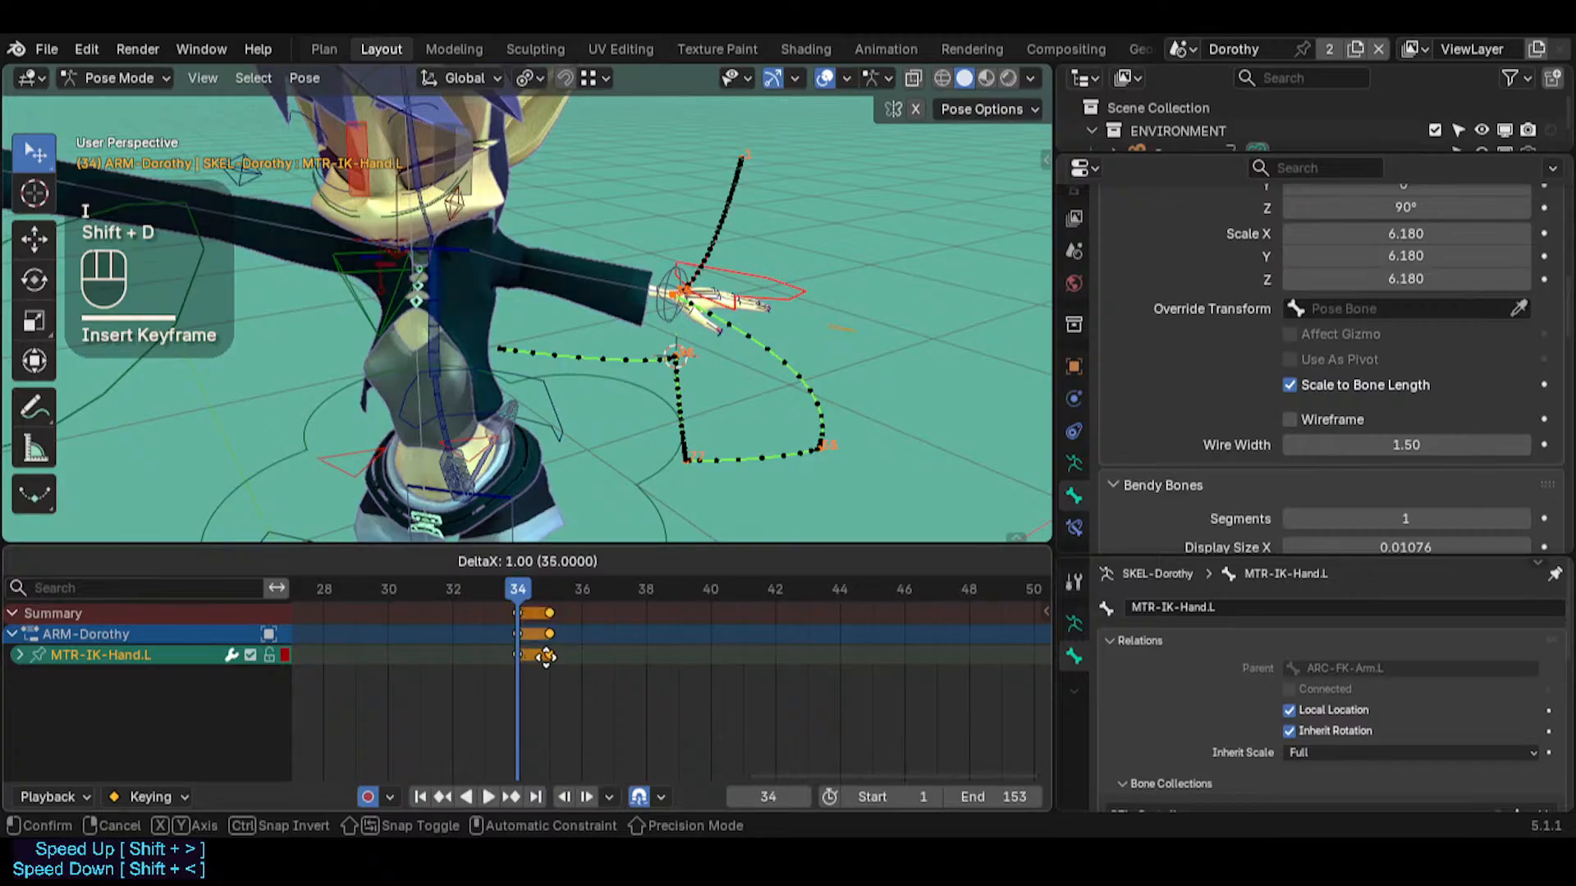
pyautogui.click(546, 657)
pyautogui.moveTo(531, 589)
pyautogui.mouseDown()
pyautogui.moveTo(558, 587)
pyautogui.moveTo(525, 590)
pyautogui.mouseUp()
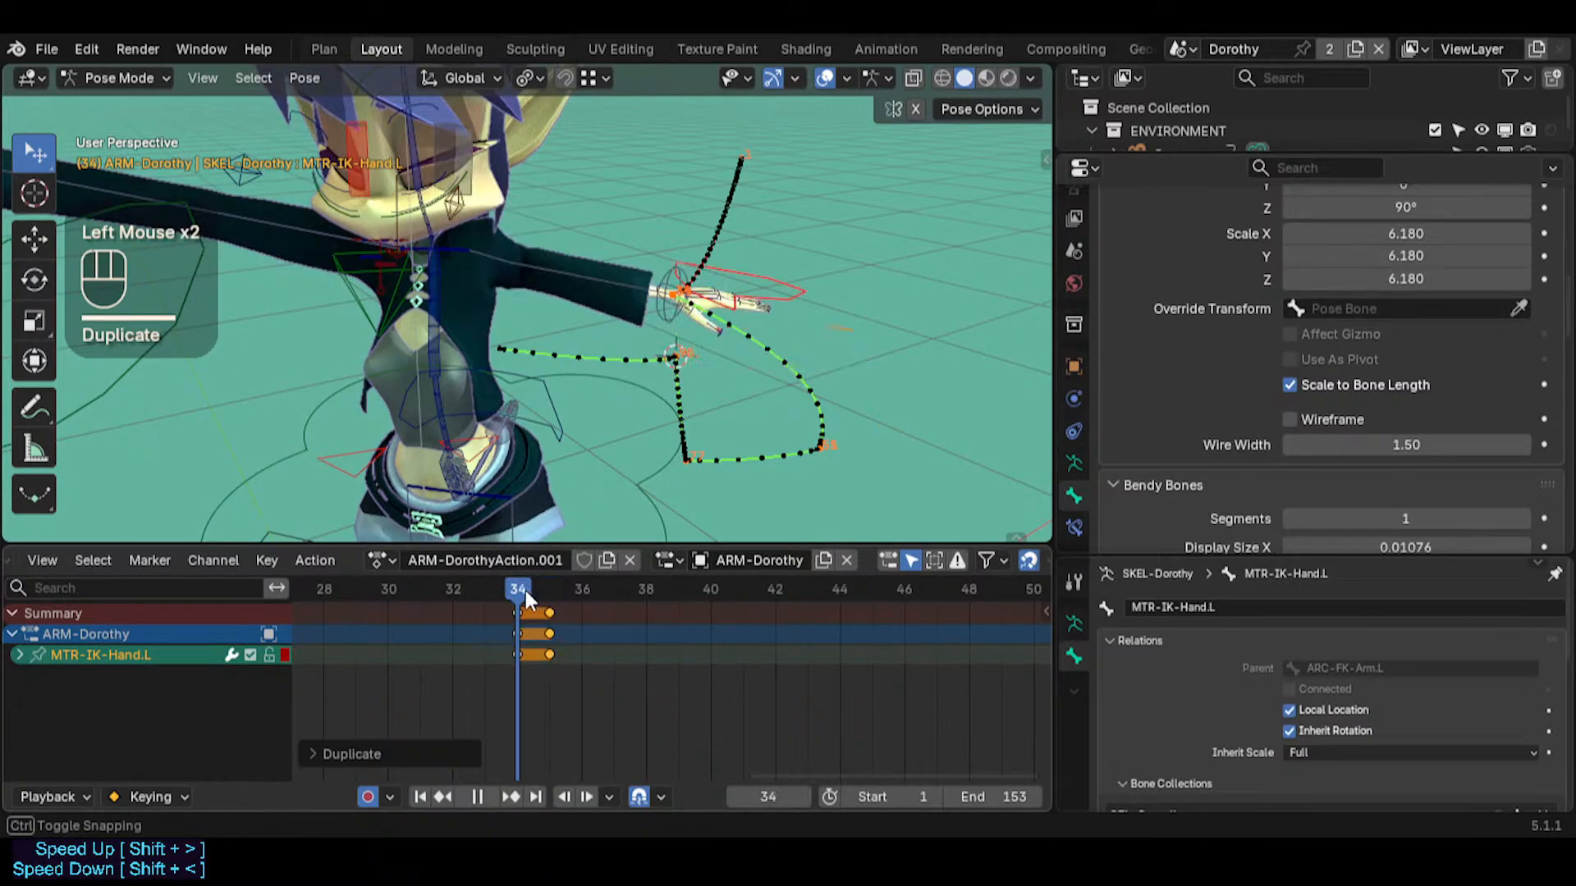
pyautogui.hotkey('ctrl', 'z')
pyautogui.hotkey('ctrl', 'z')
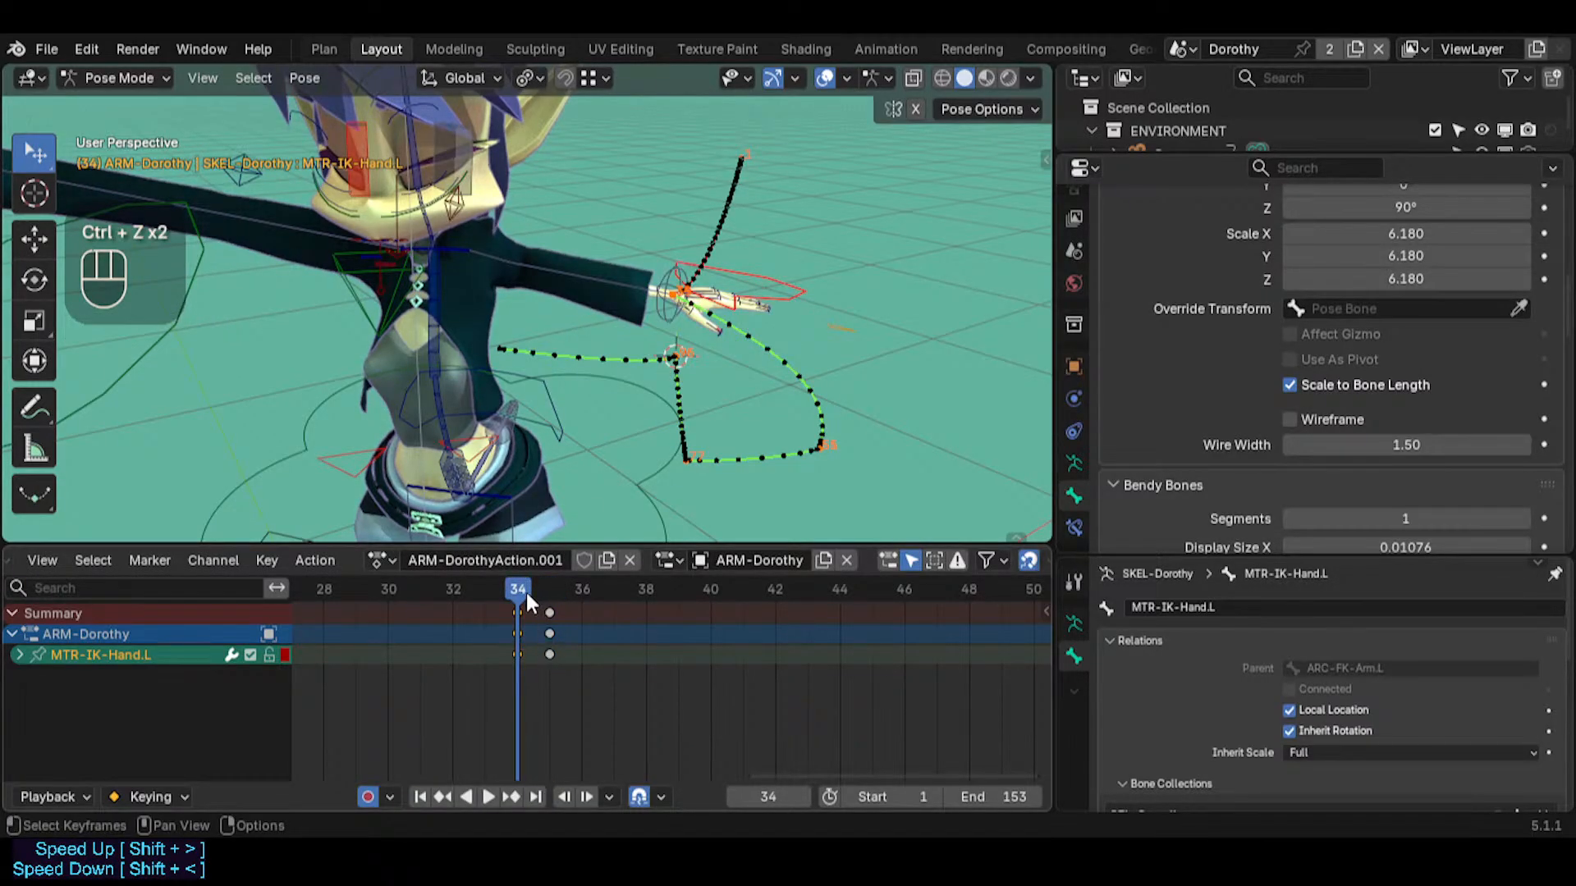
# Select the frame 34 key of MTR-IK-Hand.L, go to frame 35 and list the channels of unselected bones too
pyautogui.click(770, 298)
pyautogui.click(770, 297)
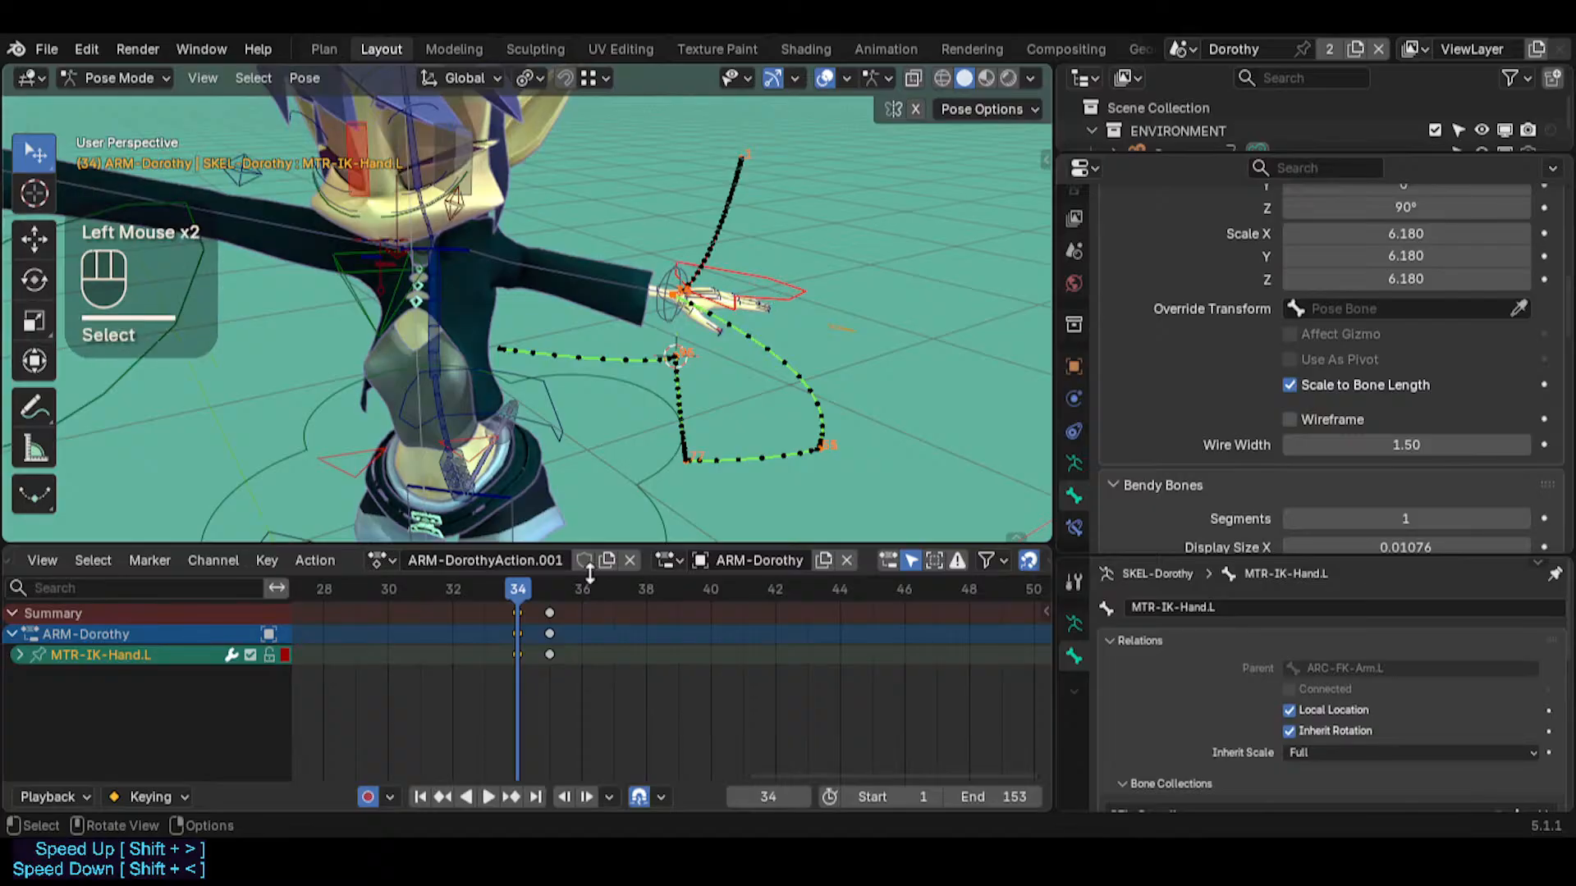
pyautogui.click(518, 653)
pyautogui.moveTo(549, 590)
pyautogui.mouseDown()
pyautogui.moveTo(631, 574)
pyautogui.moveTo(519, 583)
pyautogui.moveTo(555, 587)
pyautogui.mouseUp()
pyautogui.scroll(-5, 676, 627)
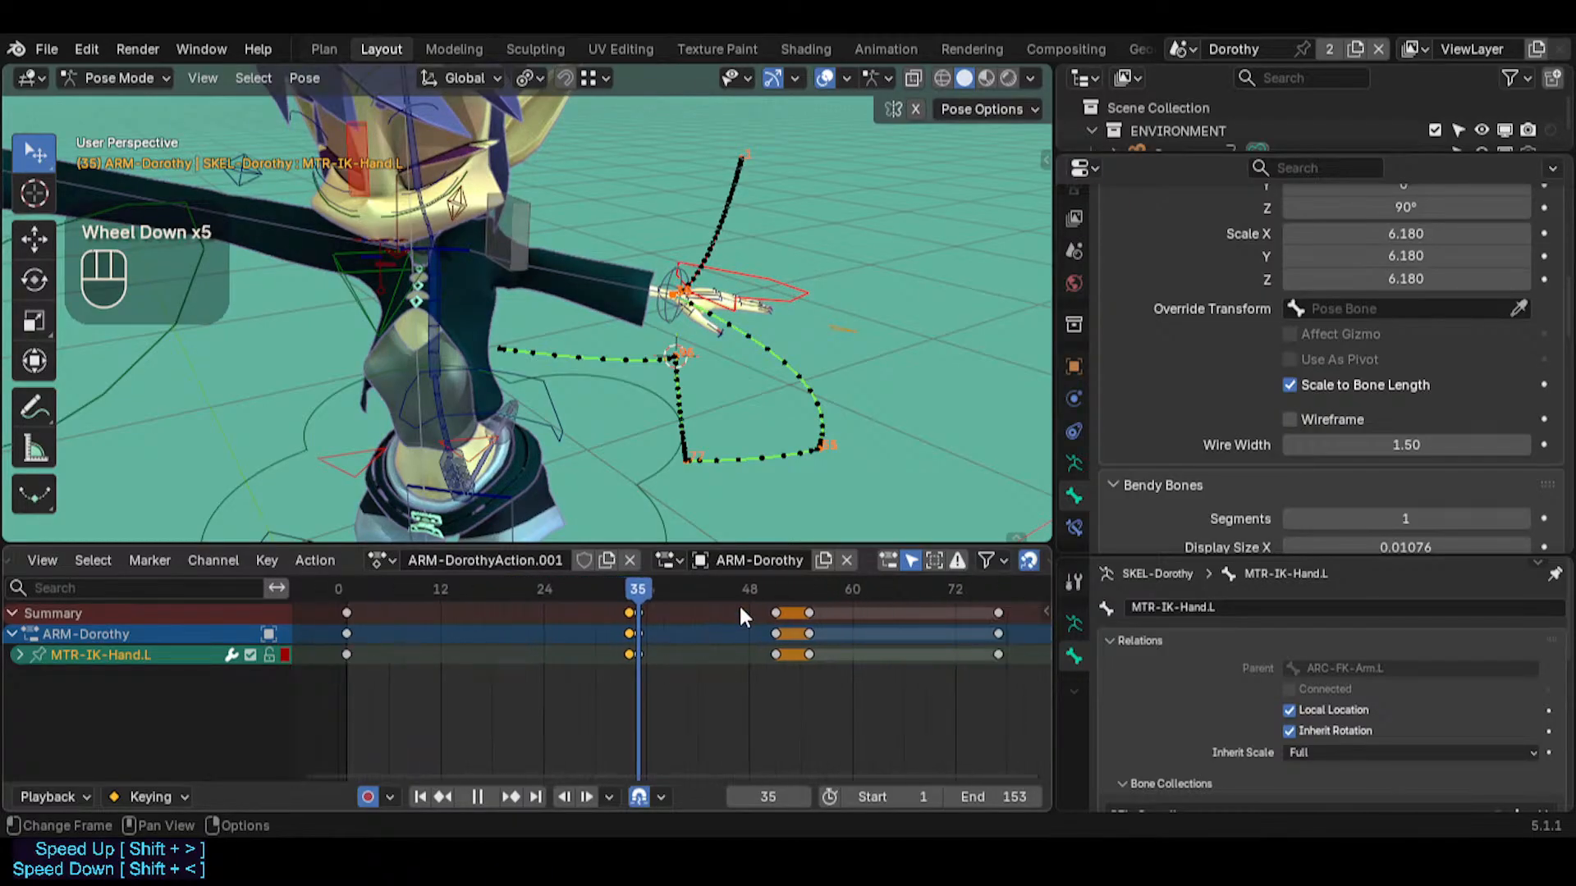
pyautogui.click(909, 560)
pyautogui.moveTo(727, 640); pyautogui.dragTo(615, 613, button='middle')
pyautogui.scroll(-2, 544, 631)
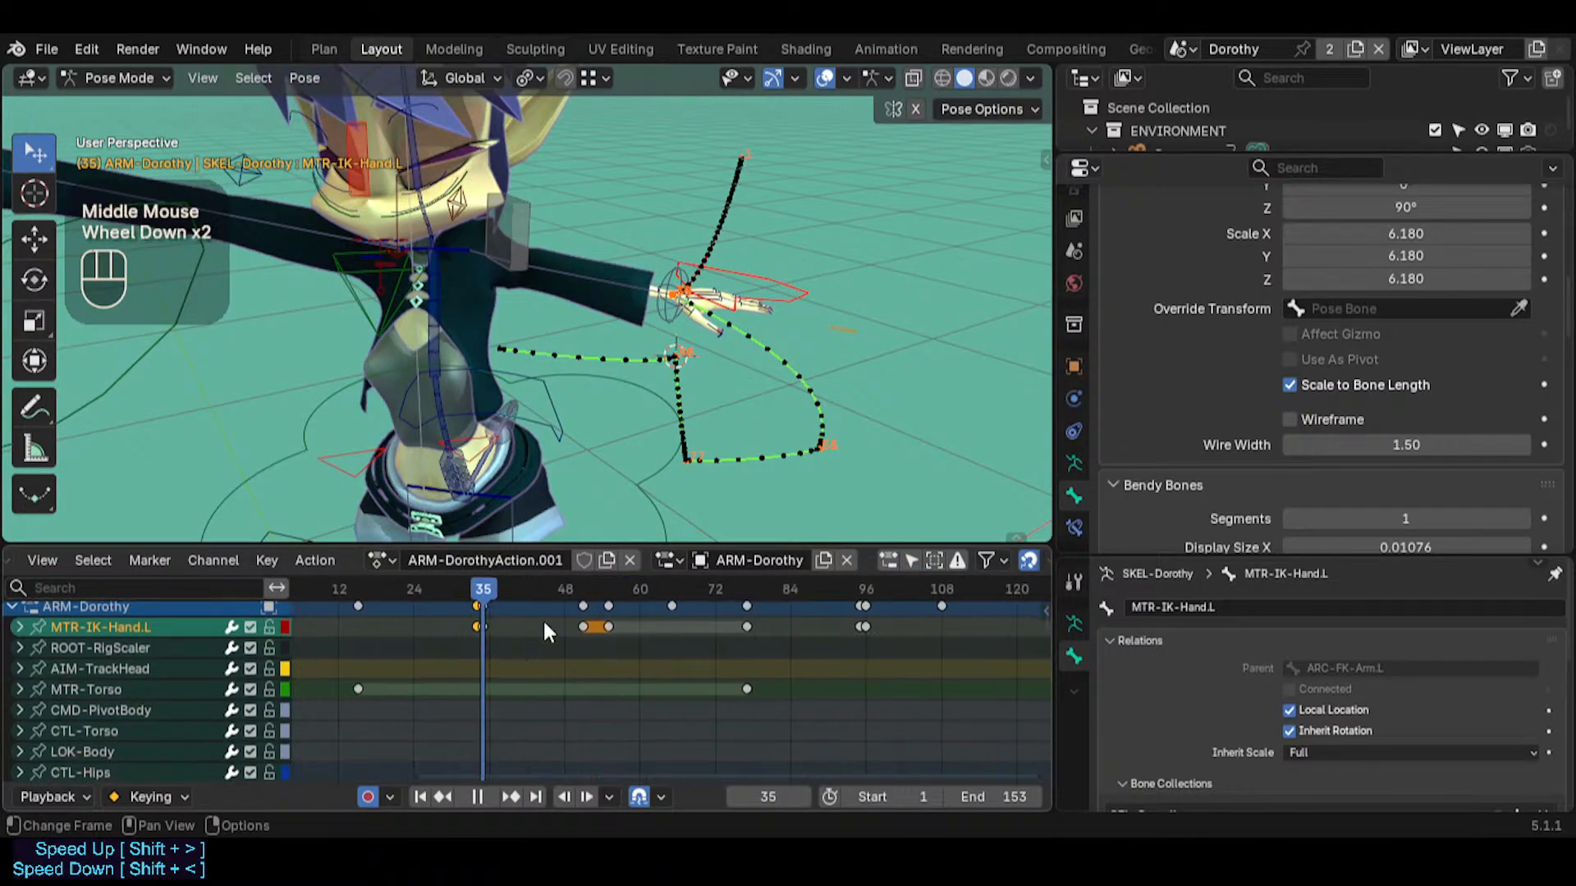
# Scrub from frame 35 to the shoulder pivot pose at frame 96 and back to frame 77
pyautogui.hotkey('alt', 'a')
pyautogui.moveTo(494, 583); pyautogui.dragTo(863, 578)
pyautogui.moveTo(847, 623); pyautogui.dragTo(723, 592, button='middle')
pyautogui.moveTo(526, 345); pyautogui.dragTo(323, 243, button='middle')
pyautogui.moveTo(422, 310); pyautogui.dragTo(782, 442, button='middle')
pyautogui.moveTo(803, 649); pyautogui.dragTo(765, 657, button='middle')
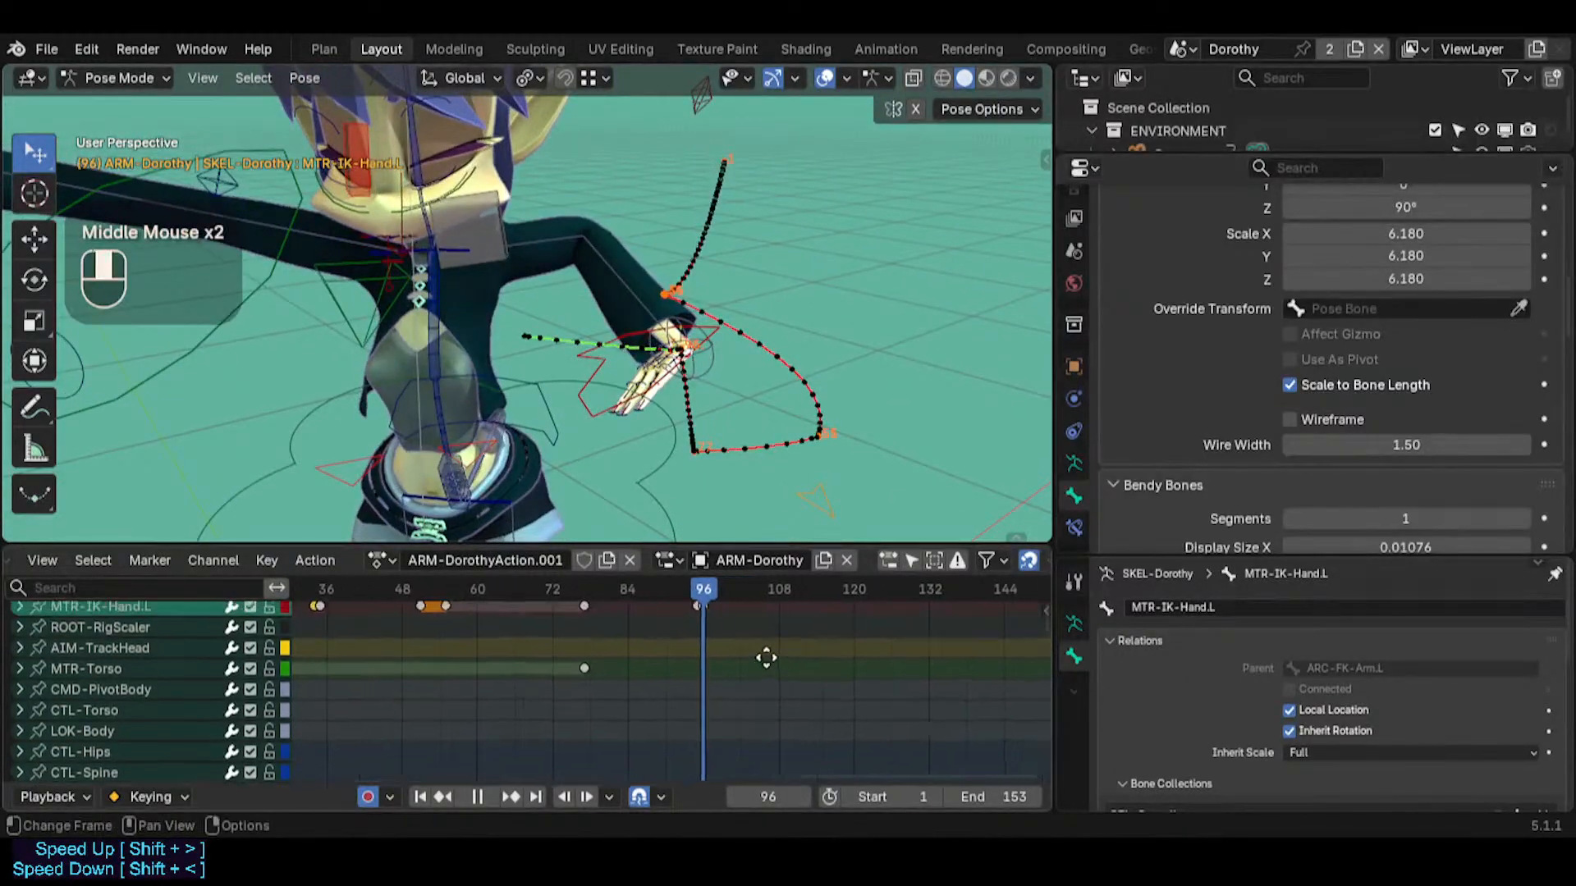
pyautogui.scroll(-3, 738, 656)
pyautogui.moveTo(656, 590); pyautogui.dragTo(595, 572)
# Examine the Global Transform copy and paste options for the hand control at frame 77
pyautogui.press('n')
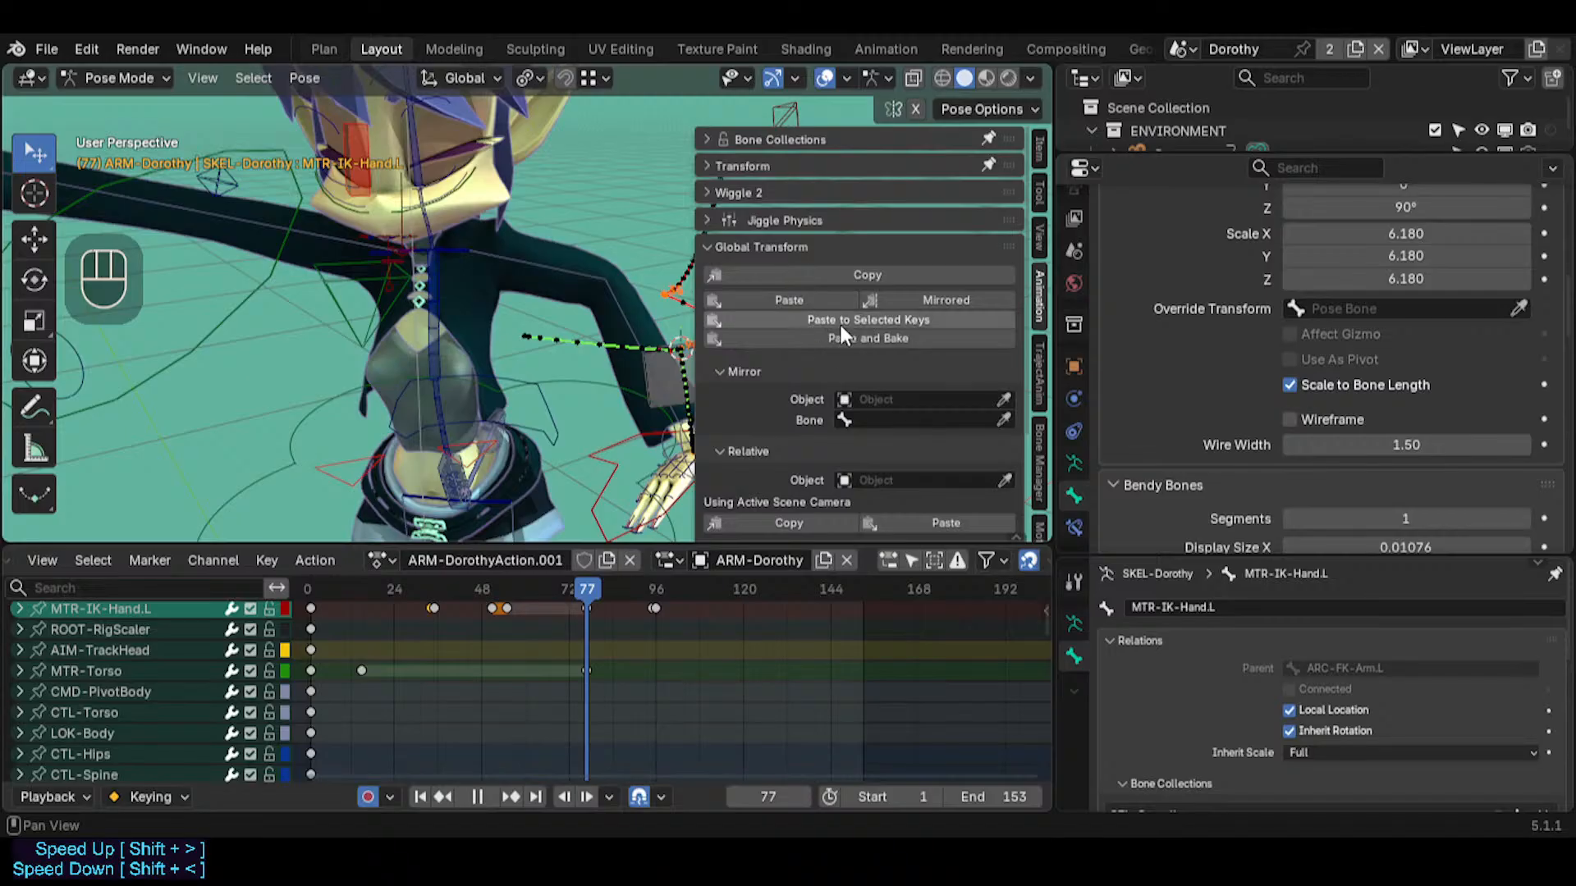
pyautogui.press('n')
pyautogui.moveTo(591, 386)
pyautogui.mouseDown(button='middle')
pyautogui.moveTo(696, 382)
pyautogui.moveTo(570, 404)
pyautogui.mouseUp(button='middle')
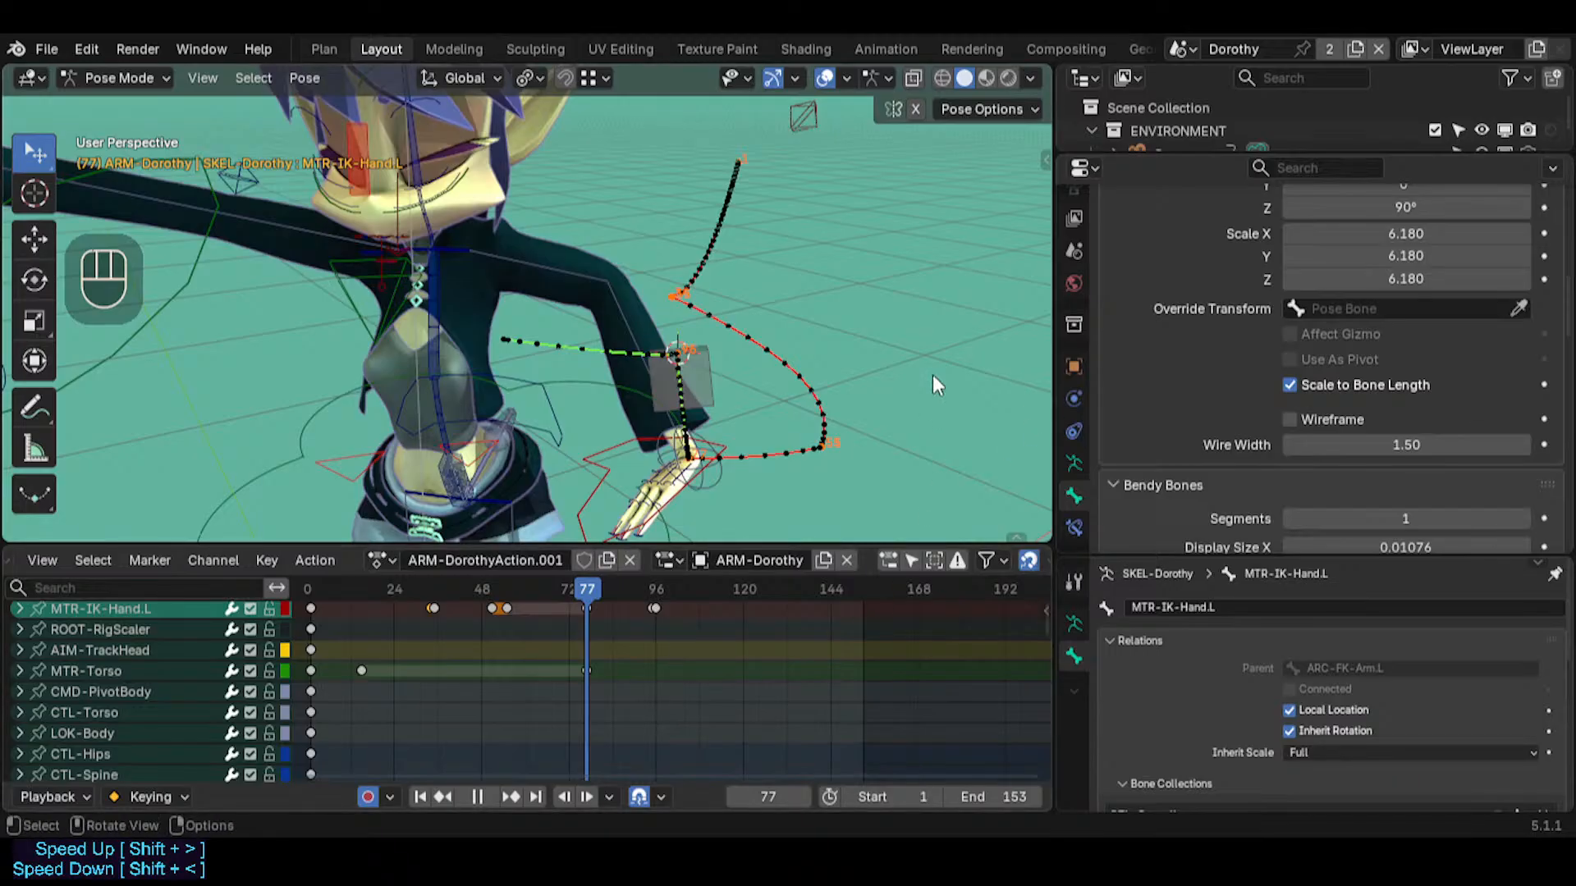
pyautogui.scroll(-5, 141, 706)
pyautogui.scroll(8, 140, 657)
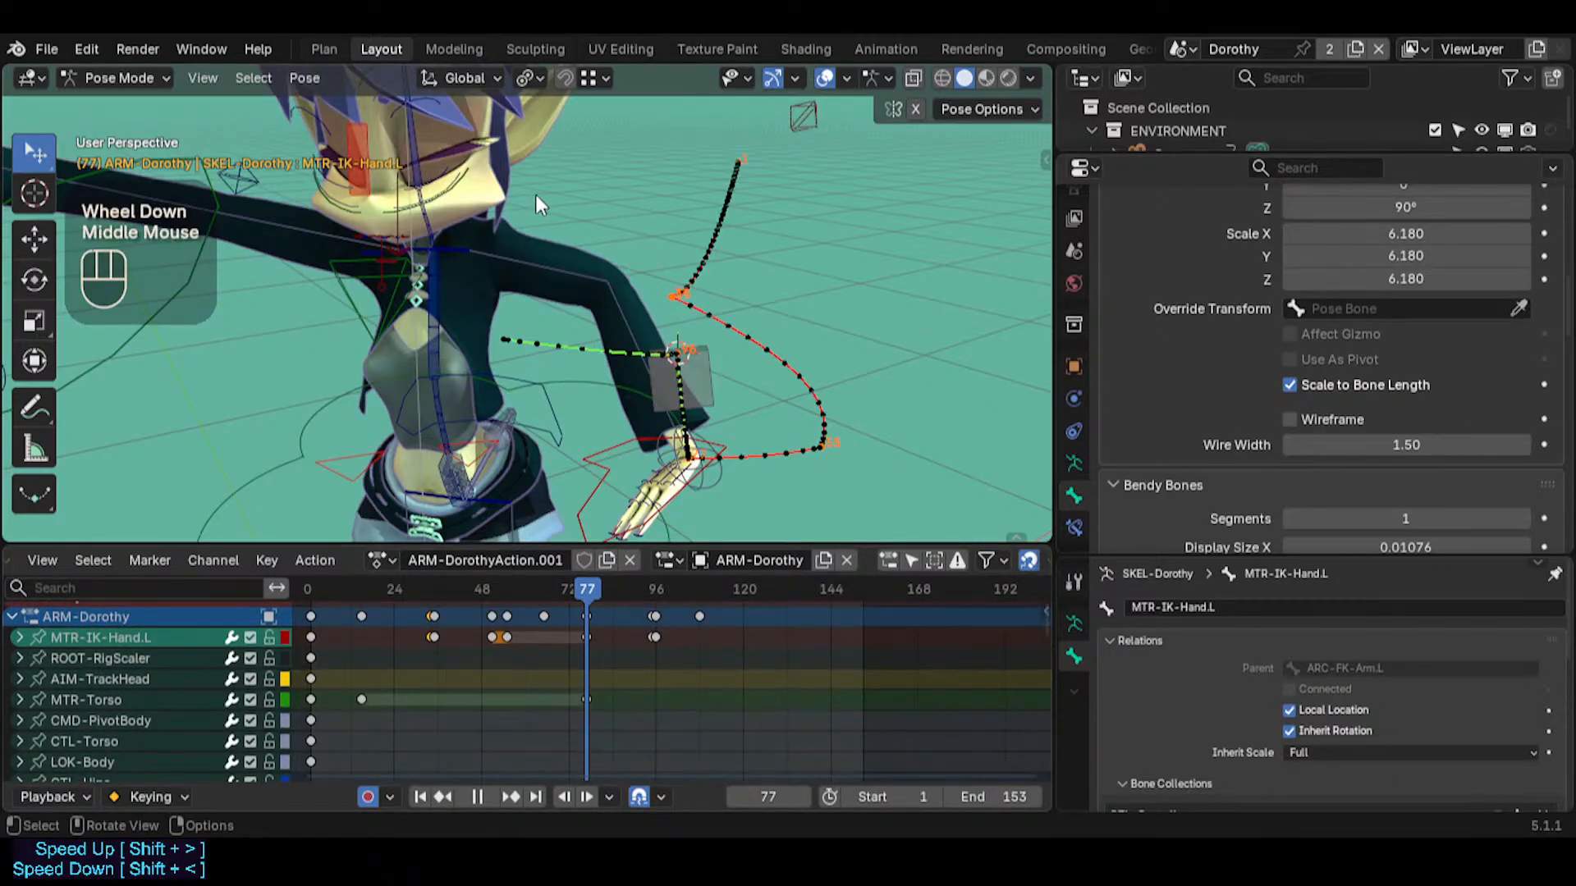
# Select ARC-FK-Arm.L together with MTR-IK-Hand.L and compare the pivot switch between frames 35 and 34
pyautogui.click(703, 366)
pyautogui.keyDown('shift'); pyautogui.click(599, 460); pyautogui.keyUp('shift')
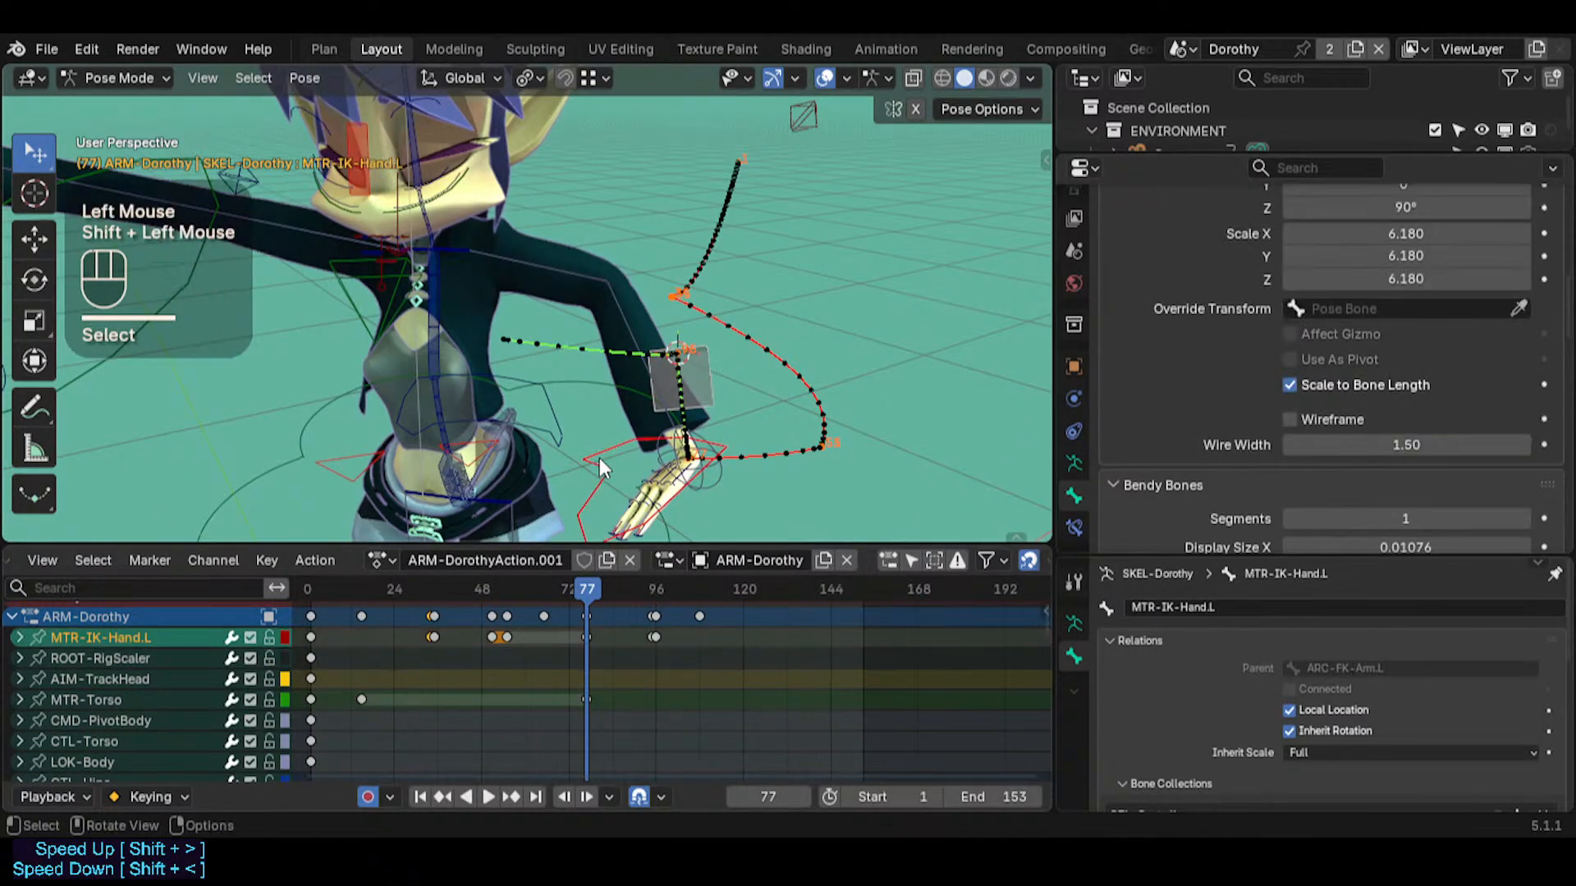
pyautogui.scroll(2, 486, 652)
pyautogui.moveTo(486, 652); pyautogui.dragTo(576, 661, button='middle')
pyautogui.click(547, 586)
pyautogui.click(551, 586)
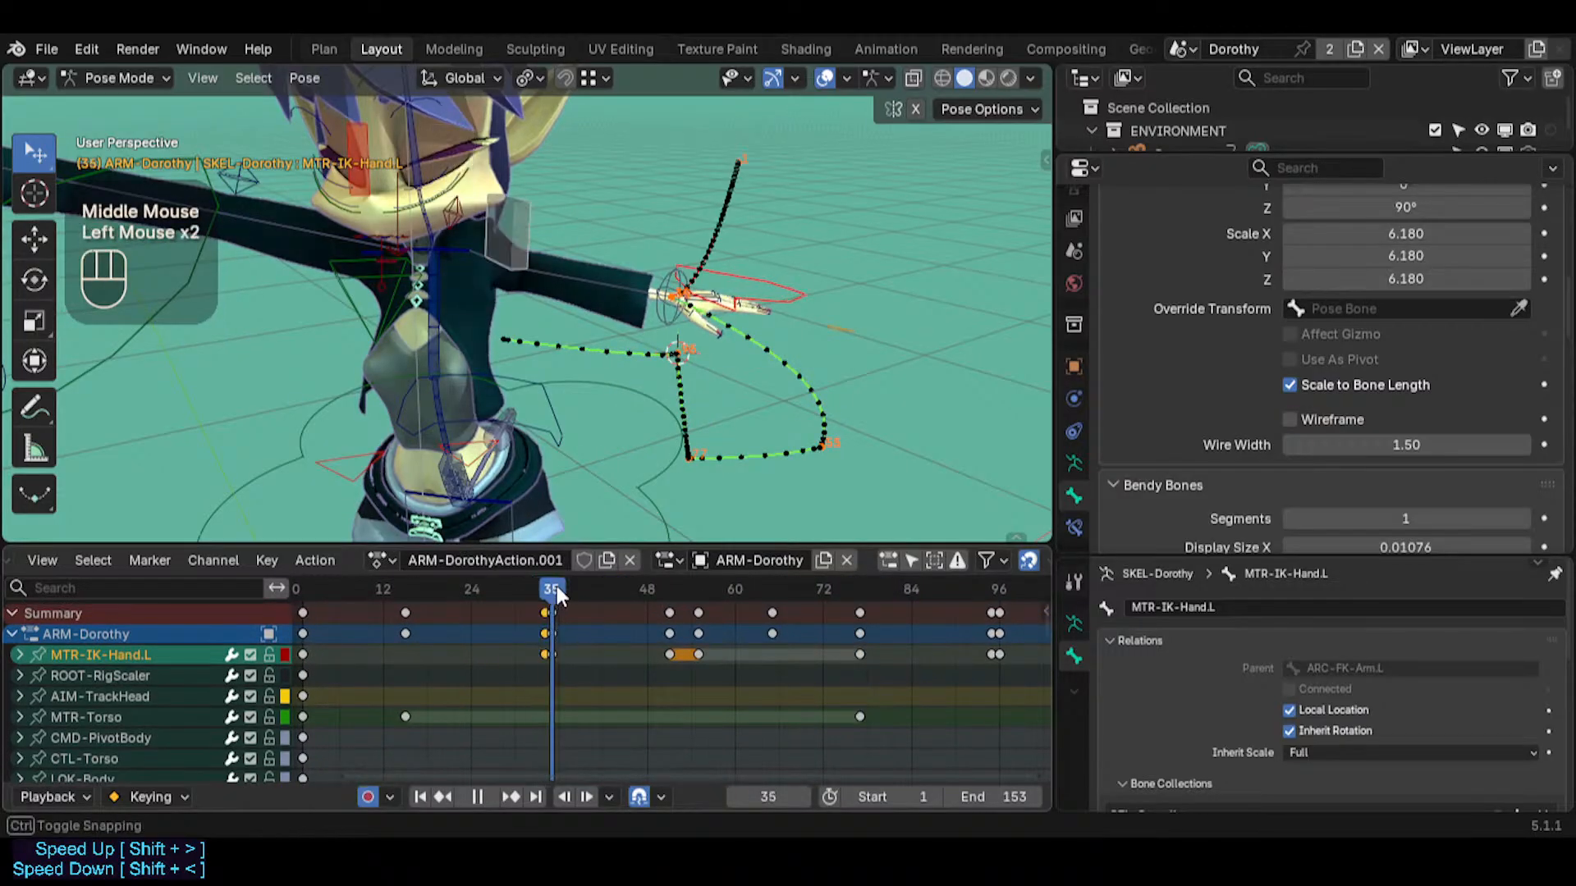
pyautogui.click(545, 585)
pyautogui.moveTo(545, 584)
pyautogui.mouseDown()
pyautogui.moveTo(547, 611)
pyautogui.moveTo(547, 595)
pyautogui.mouseUp()
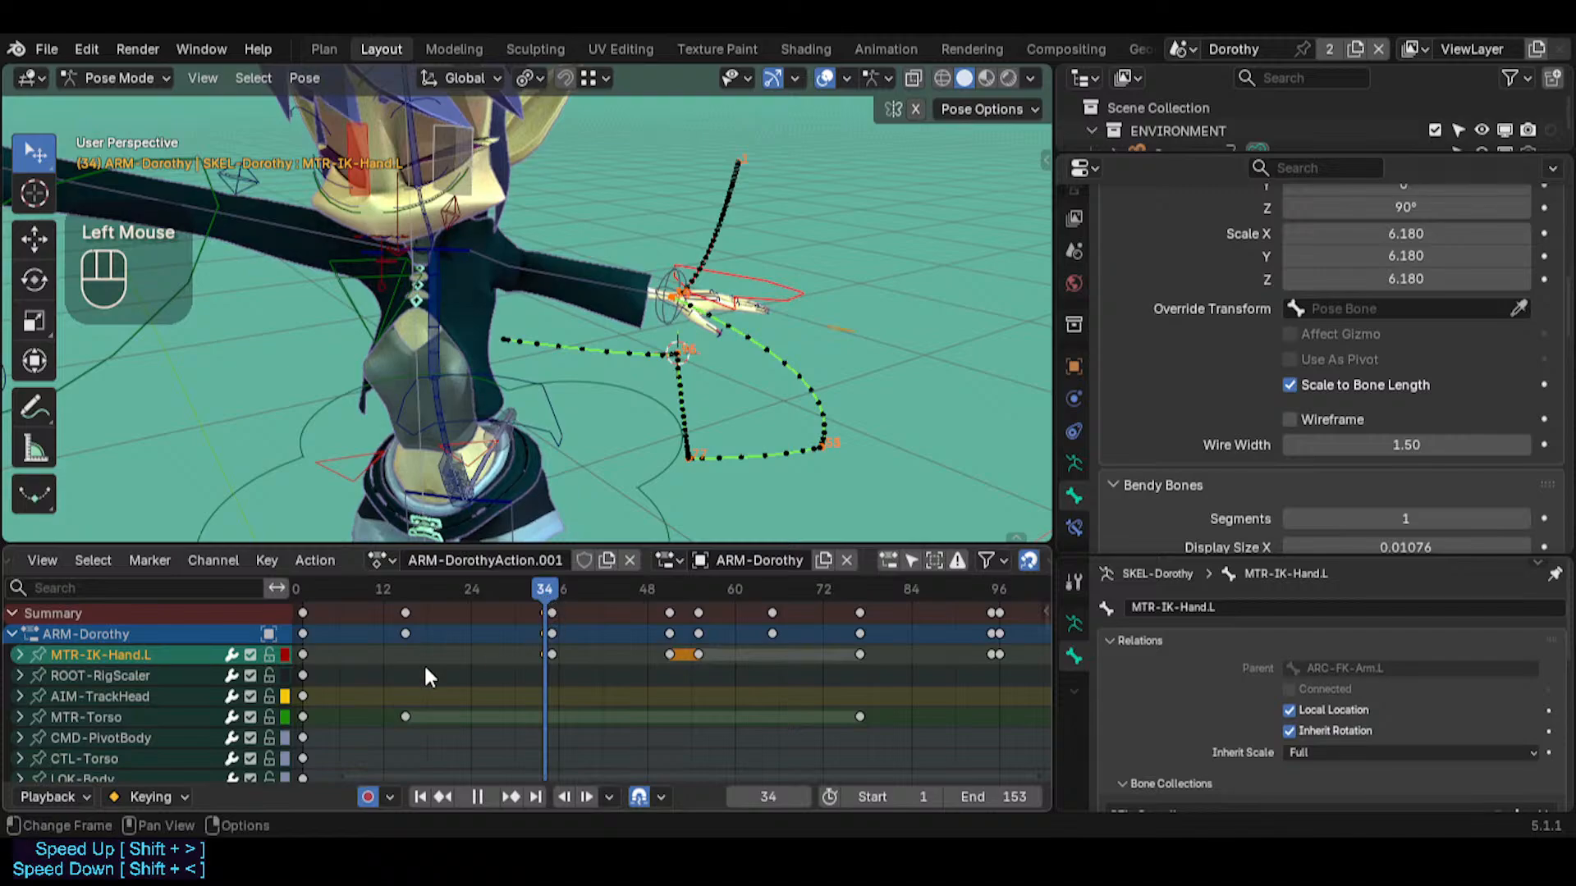
# Scrub the arm animation from frame 35 to frame 93 and return to frame 77
pyautogui.hotkey('alt', 'a')
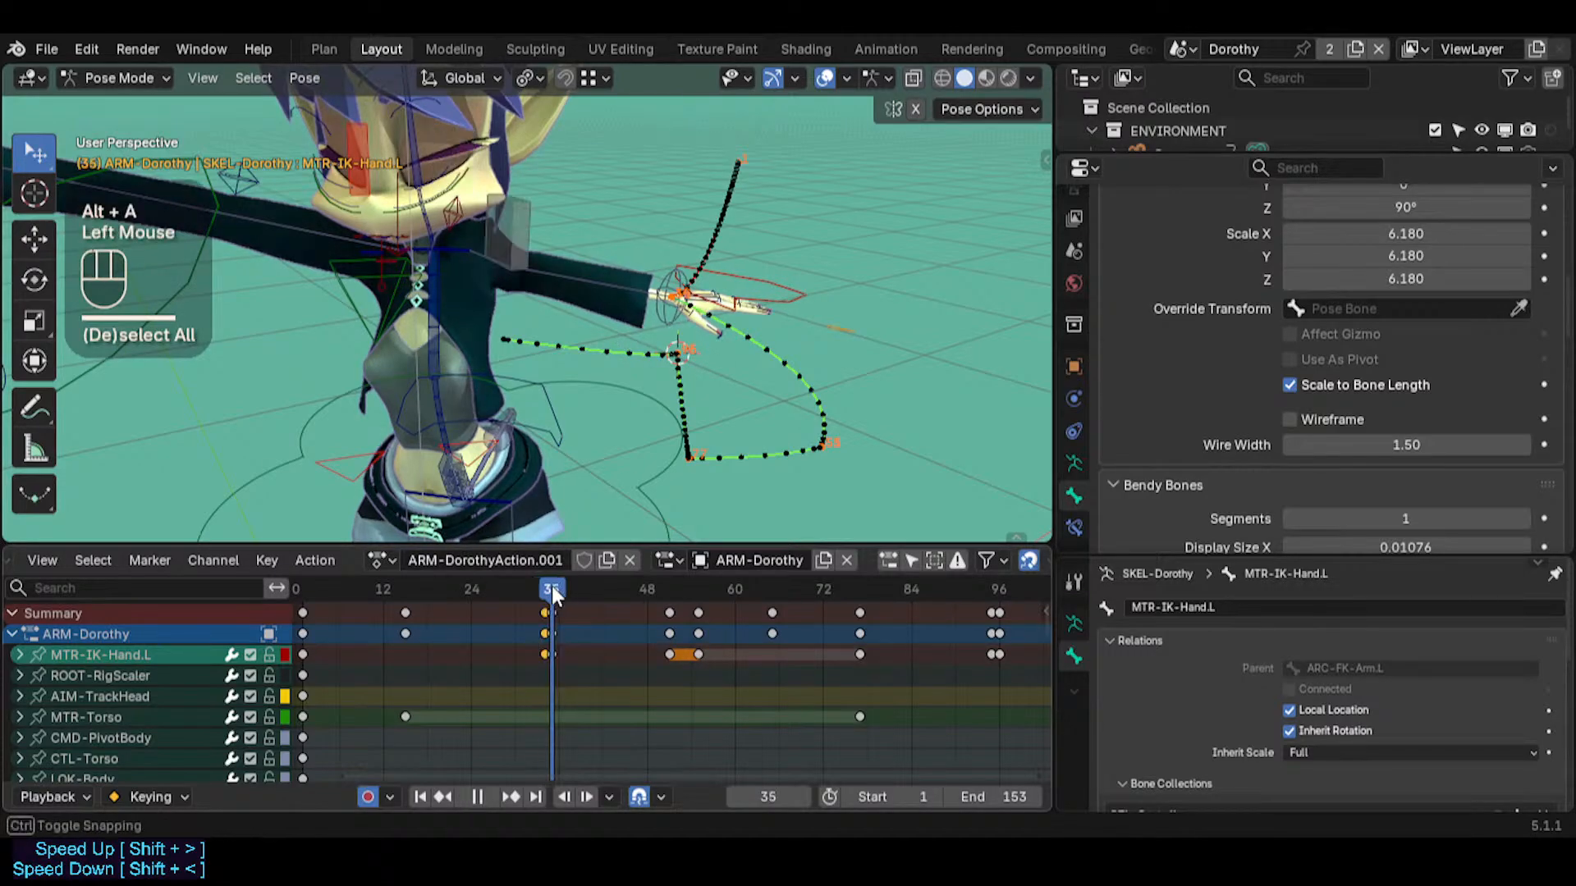
pyautogui.moveTo(552, 584); pyautogui.dragTo(981, 555)
pyautogui.moveTo(770, 653); pyautogui.dragTo(468, 649, button='middle')
pyautogui.scroll(-2, 468, 649)
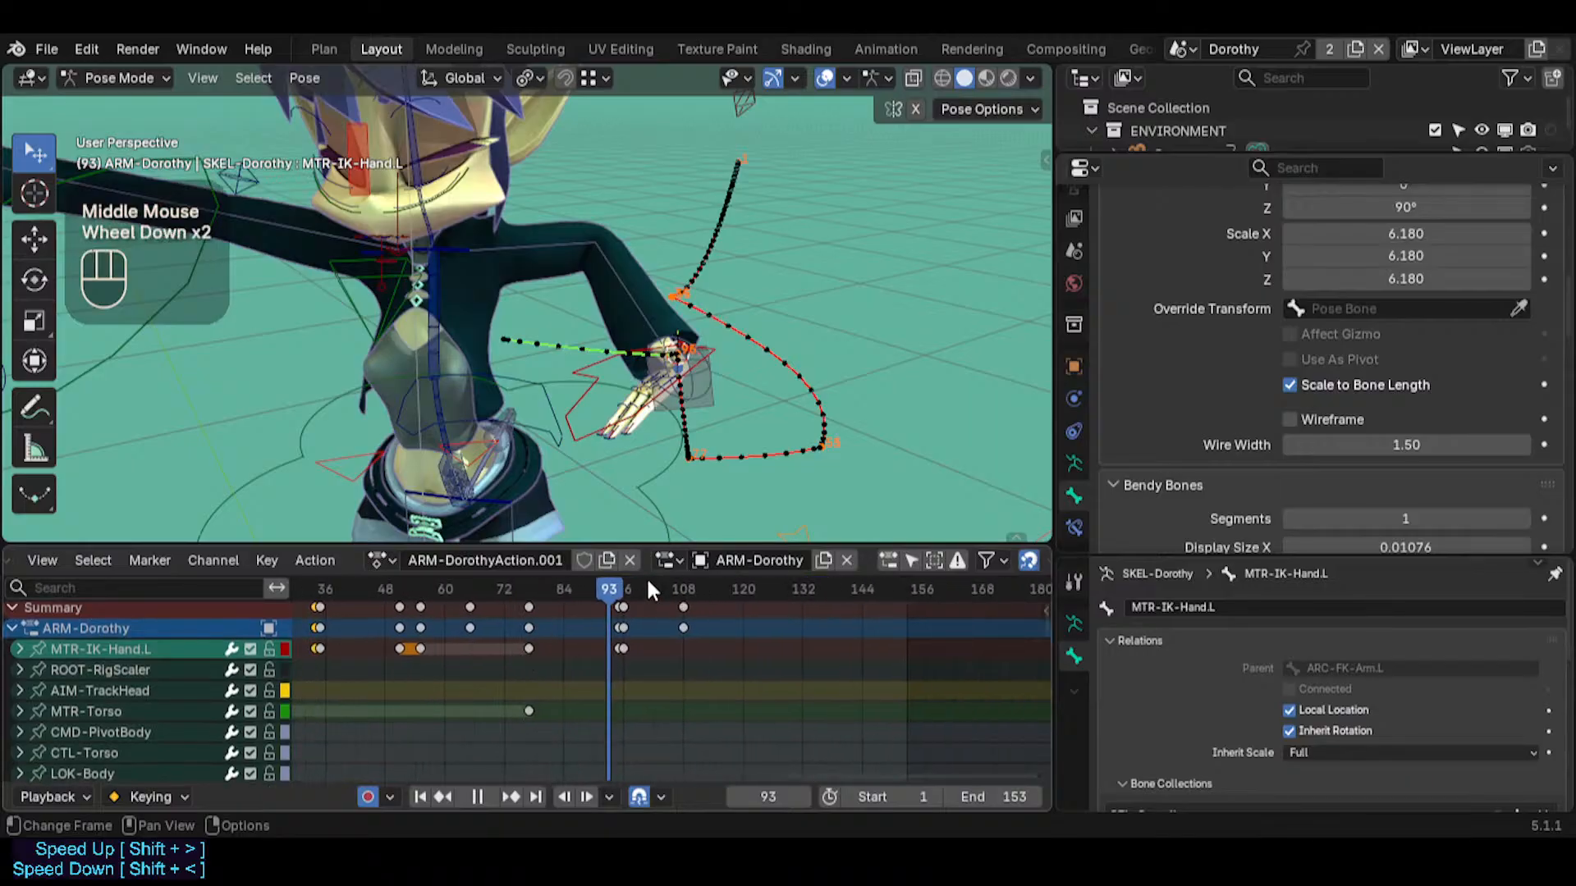
pyautogui.moveTo(617, 583); pyautogui.dragTo(530, 574)
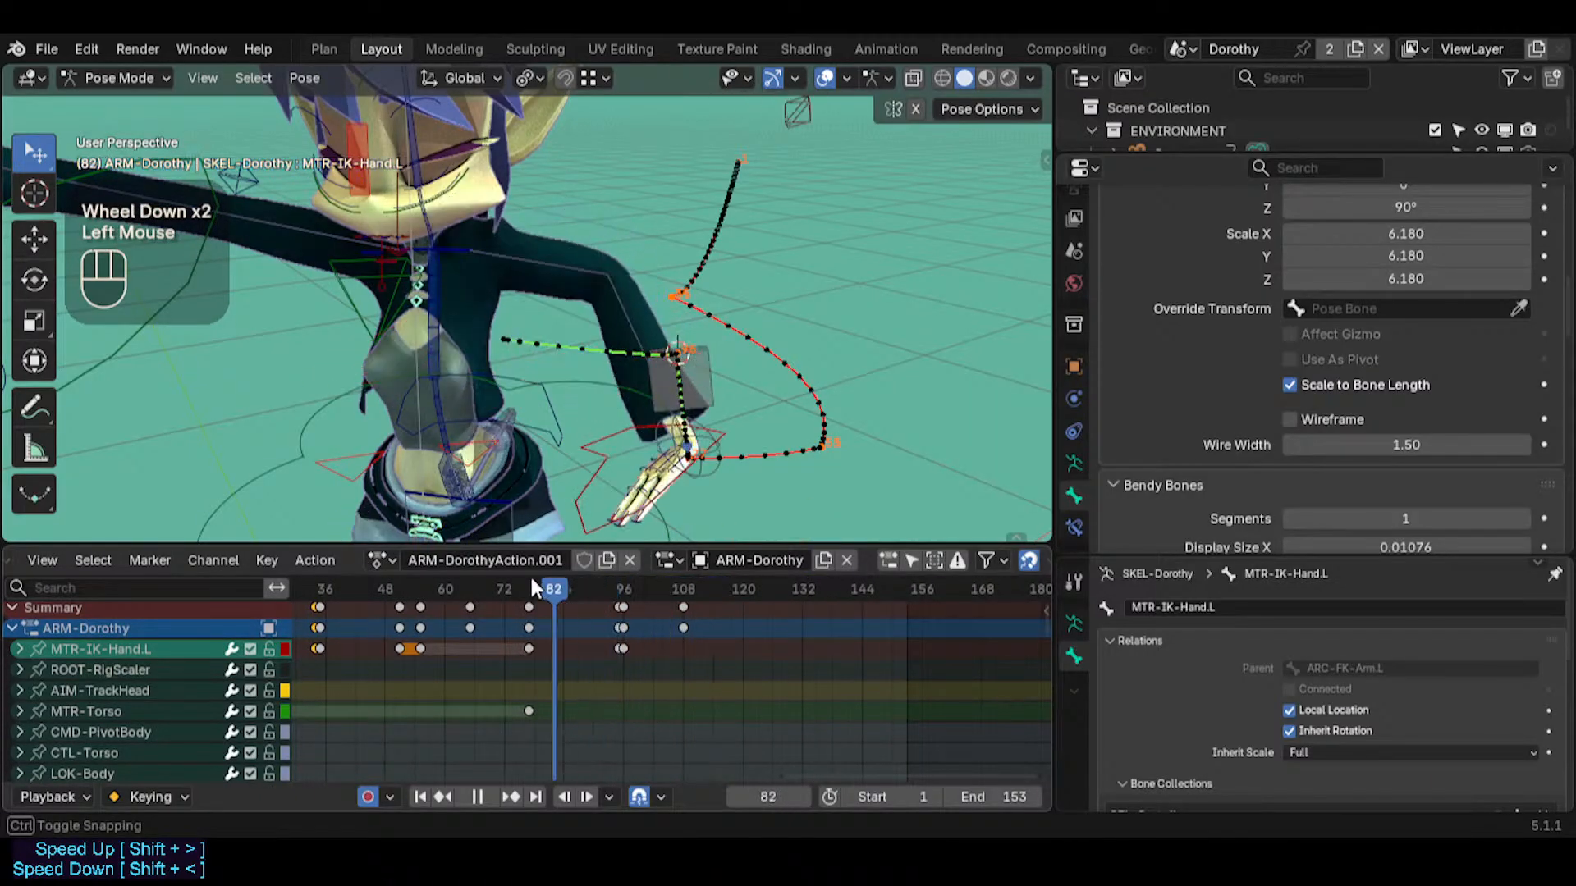
# Examine the left hand's motion from frame 77 through frame 92 to the pivot change at frame 96
pyautogui.moveTo(589, 383); pyautogui.dragTo(638, 392, button='middle')
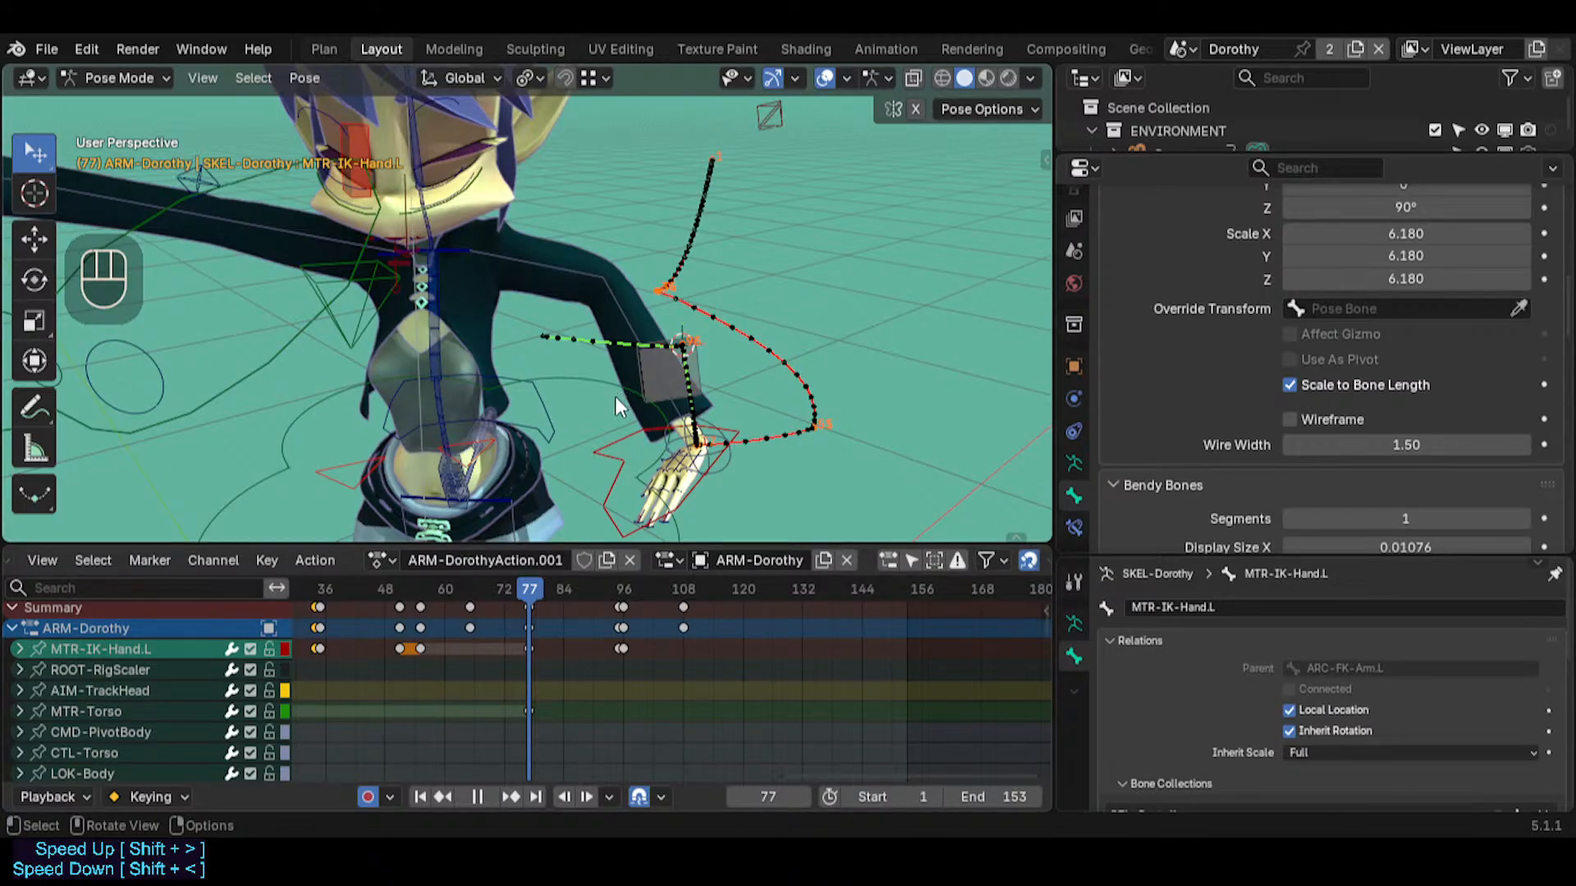
pyautogui.moveTo(645, 365); pyautogui.dragTo(607, 560, button='middle')
pyautogui.moveTo(540, 583); pyautogui.dragTo(605, 570)
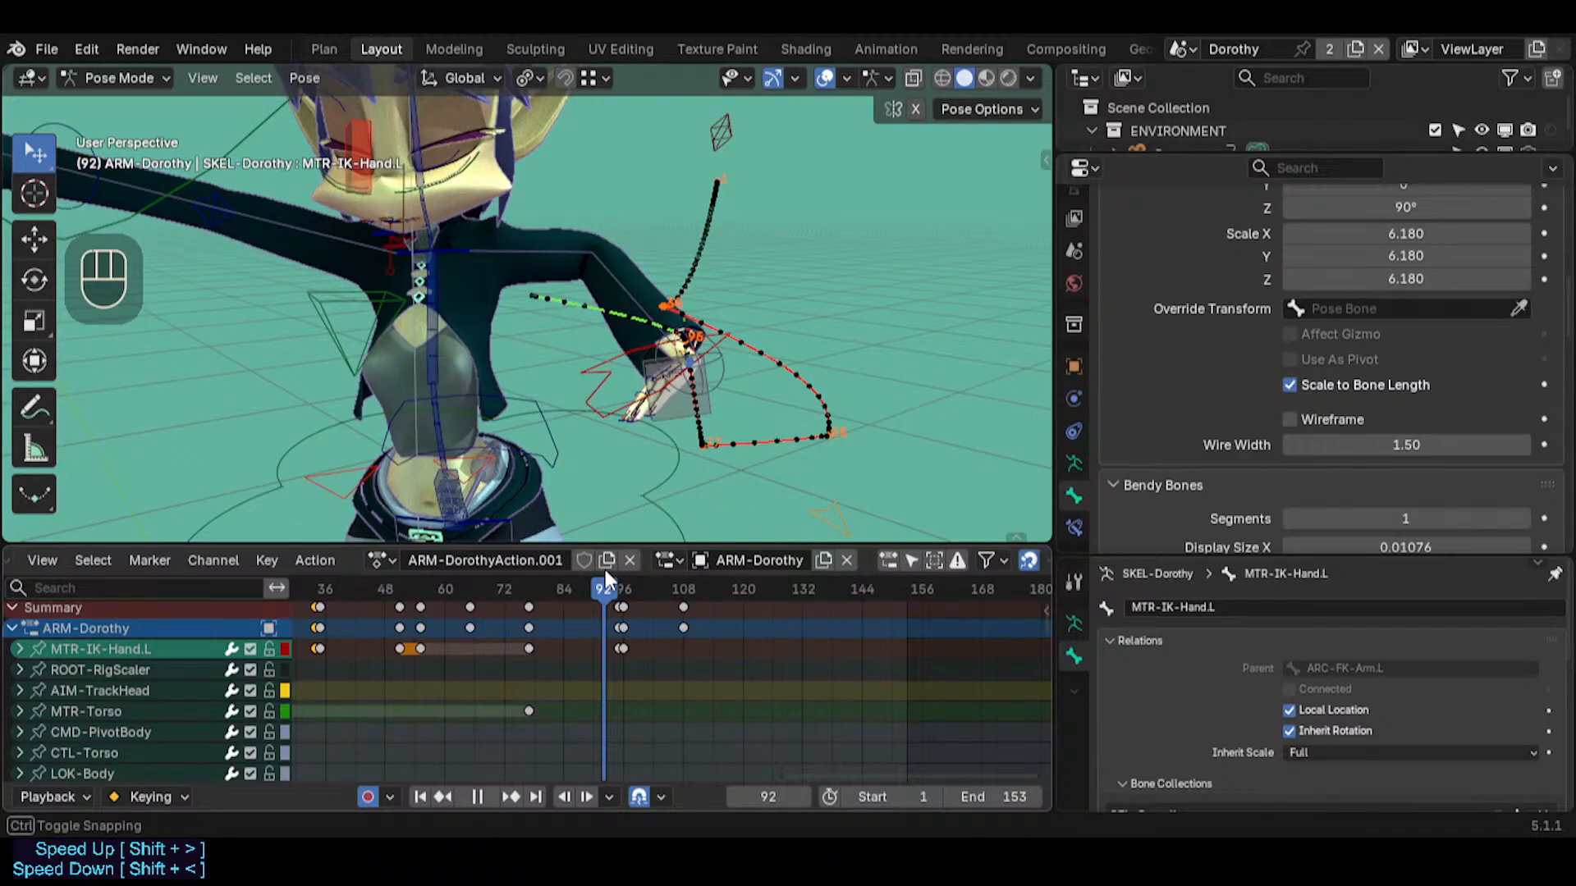
pyautogui.moveTo(604, 569); pyautogui.dragTo(604, 569)
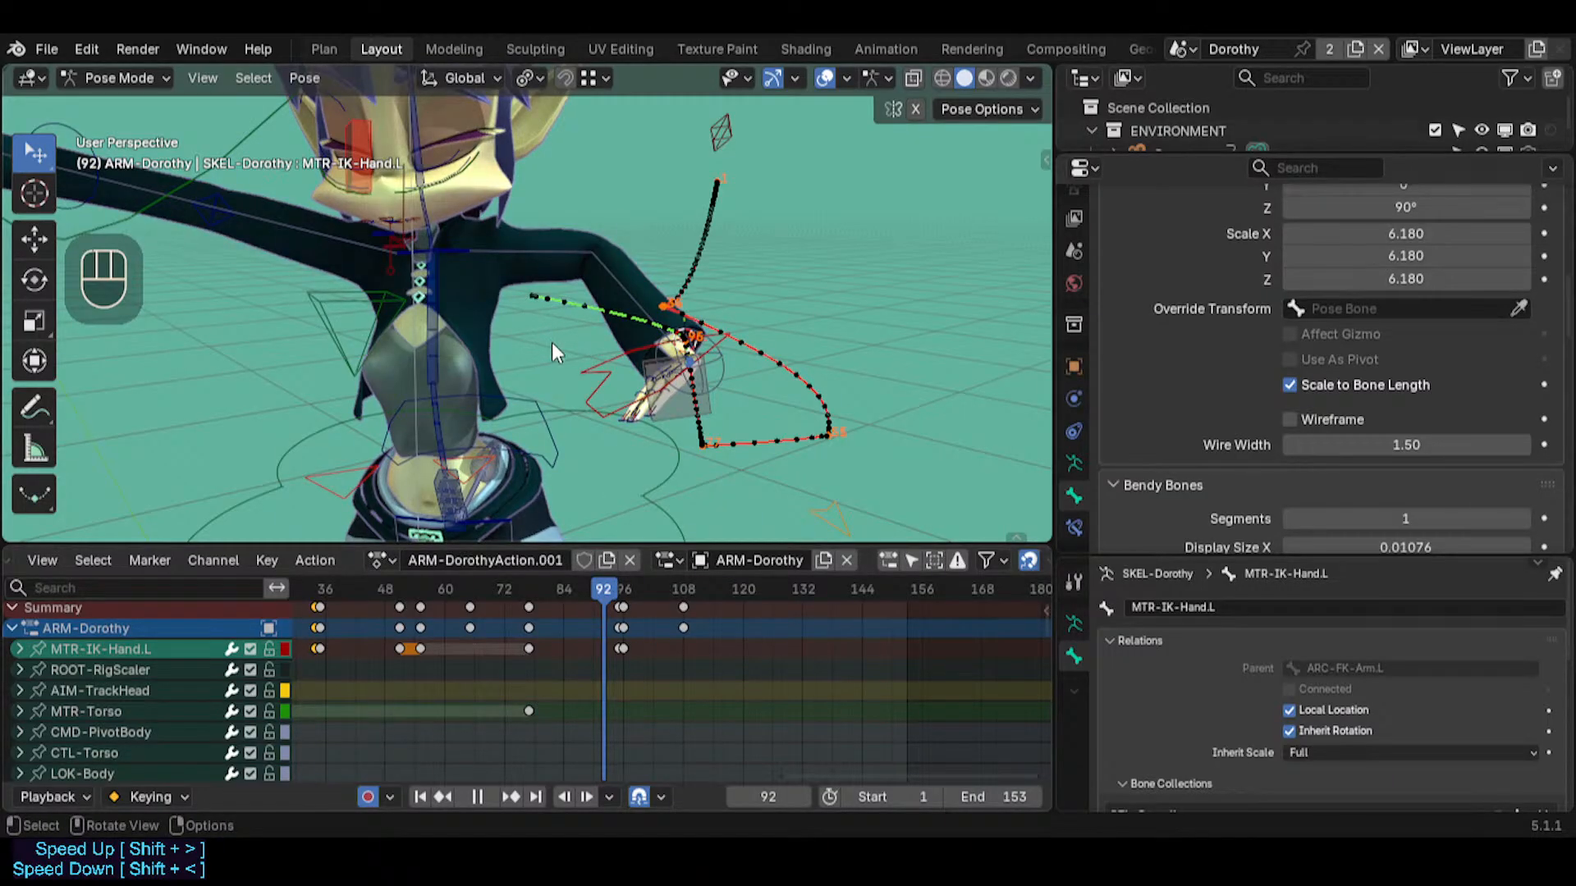
pyautogui.moveTo(603, 594); pyautogui.dragTo(748, 549)
pyautogui.scroll(-2, 637, 698)
pyautogui.scroll(-1, 638, 707)
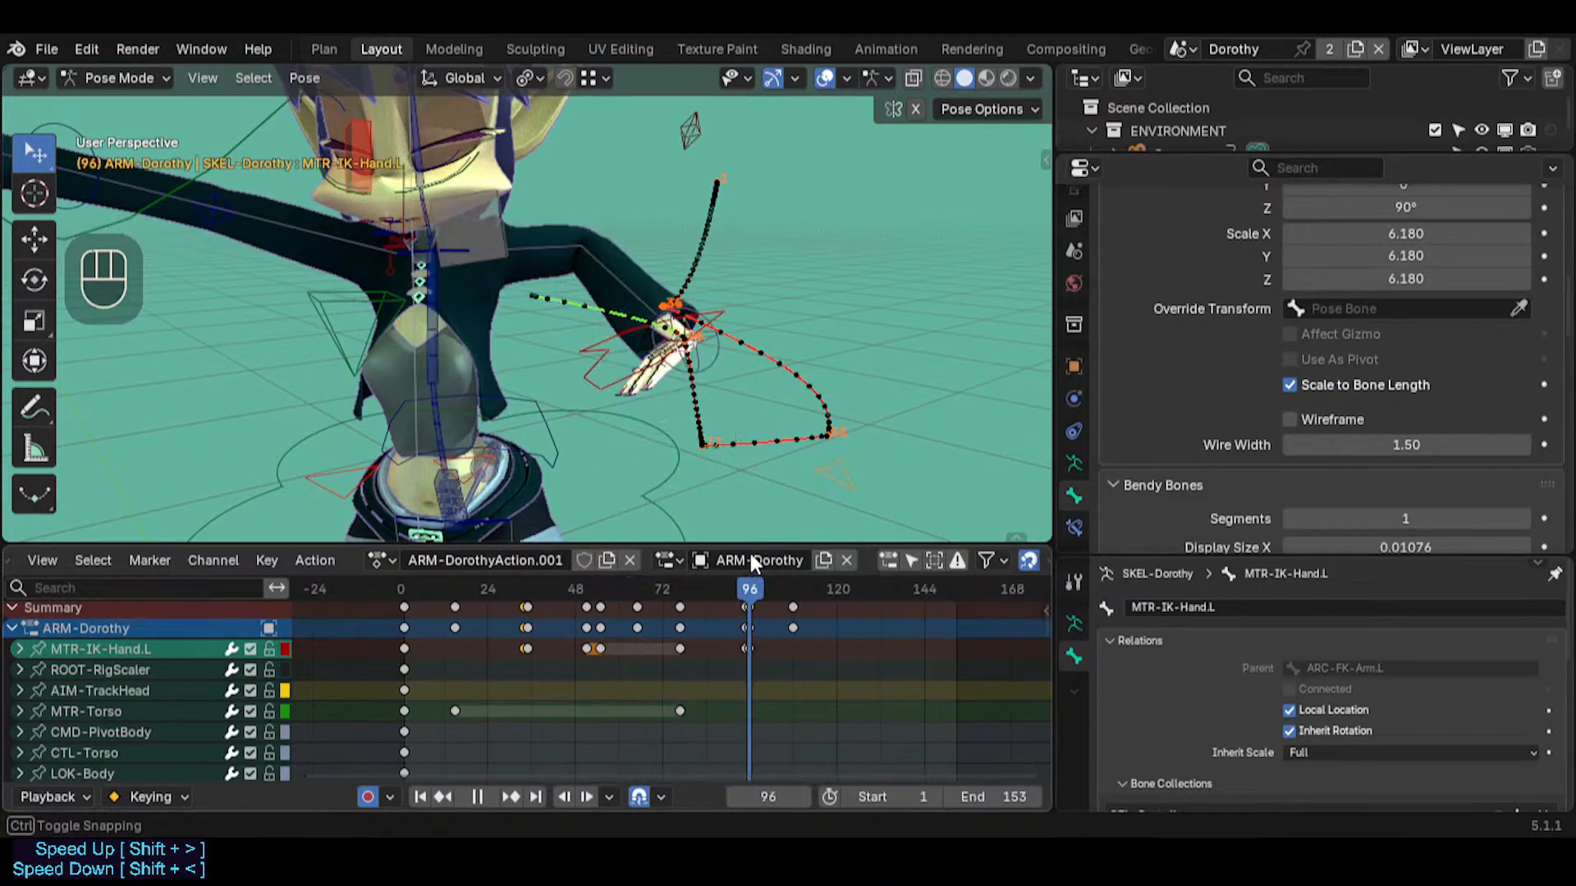
pyautogui.moveTo(723, 460); pyautogui.dragTo(583, 416, button='middle')
pyautogui.scroll(3, 622, 394)
pyautogui.scroll(-1, 622, 394)
pyautogui.scroll(-1, 622, 394)
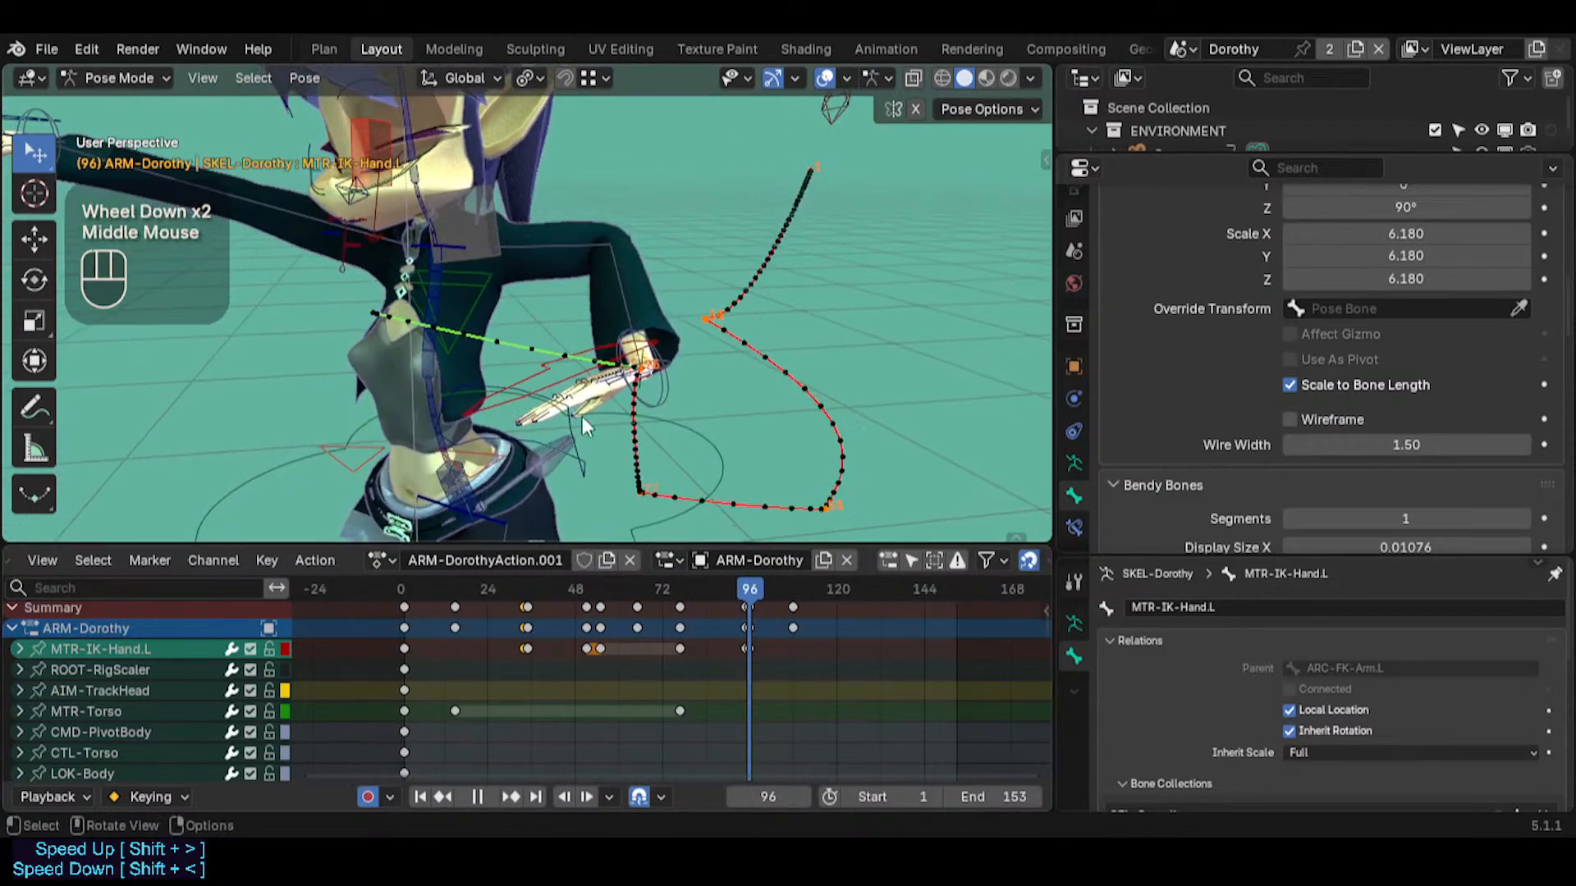
# Scrub the left hand's pivot animation past frame 96 and back to frame 60
pyautogui.moveTo(730, 589); pyautogui.dragTo(767, 584)
pyautogui.moveTo(572, 581); pyautogui.dragTo(530, 576)
pyautogui.scroll(1, 771, 648)
pyautogui.scroll(2, 772, 649)
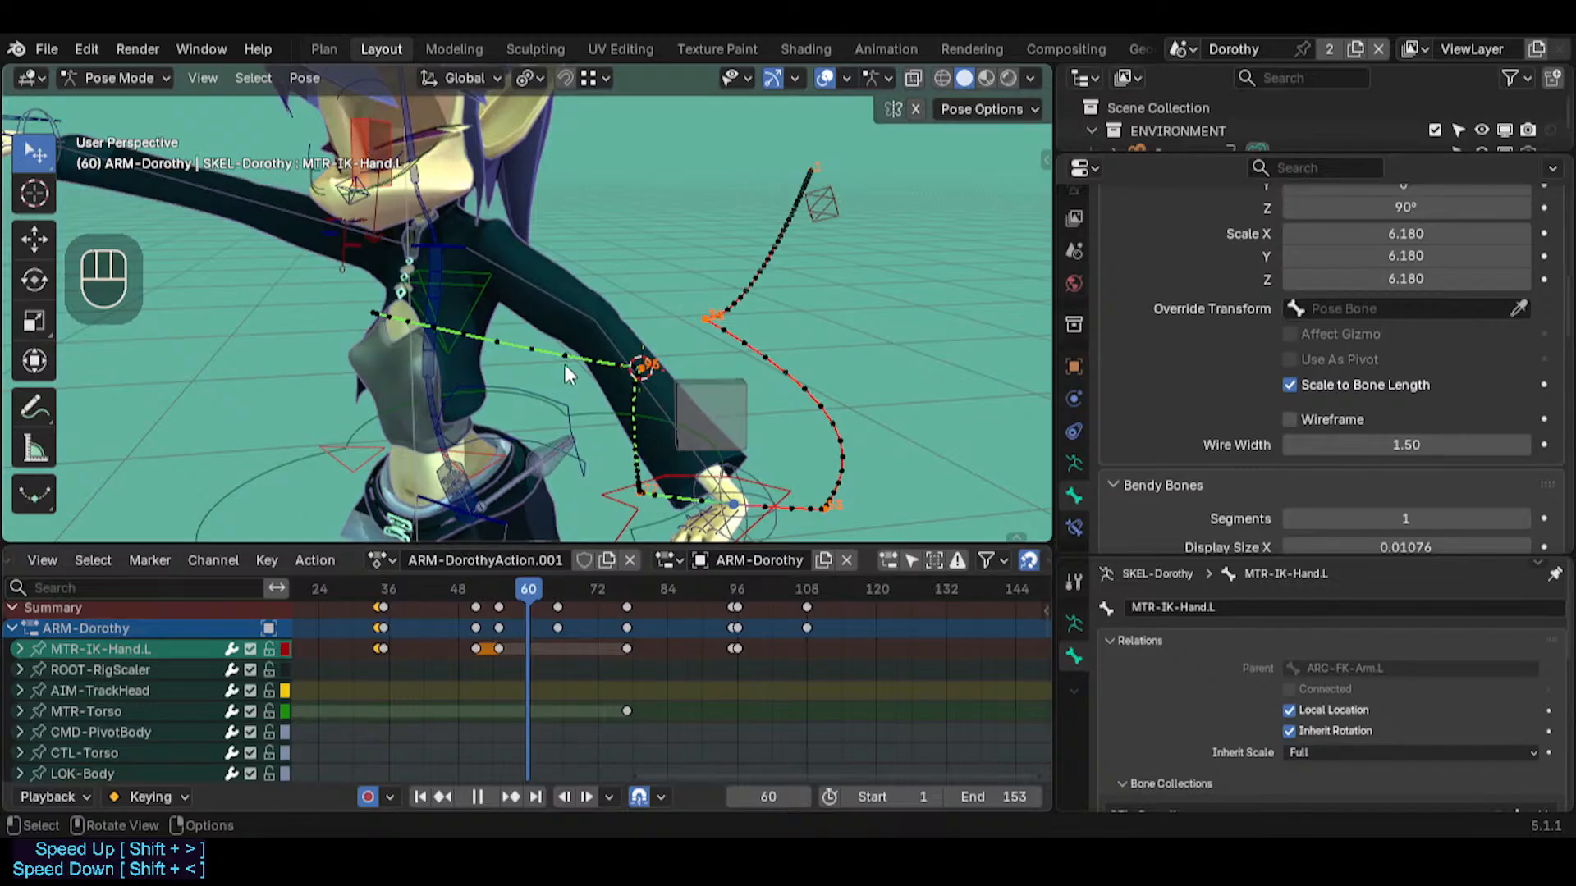
# Unlink ARM-DorothyAction.001 from the armature and clear the bones' motion paths
pyautogui.moveTo(489, 387); pyautogui.dragTo(619, 390, button='middle')
pyautogui.hotkey('shift', '`')
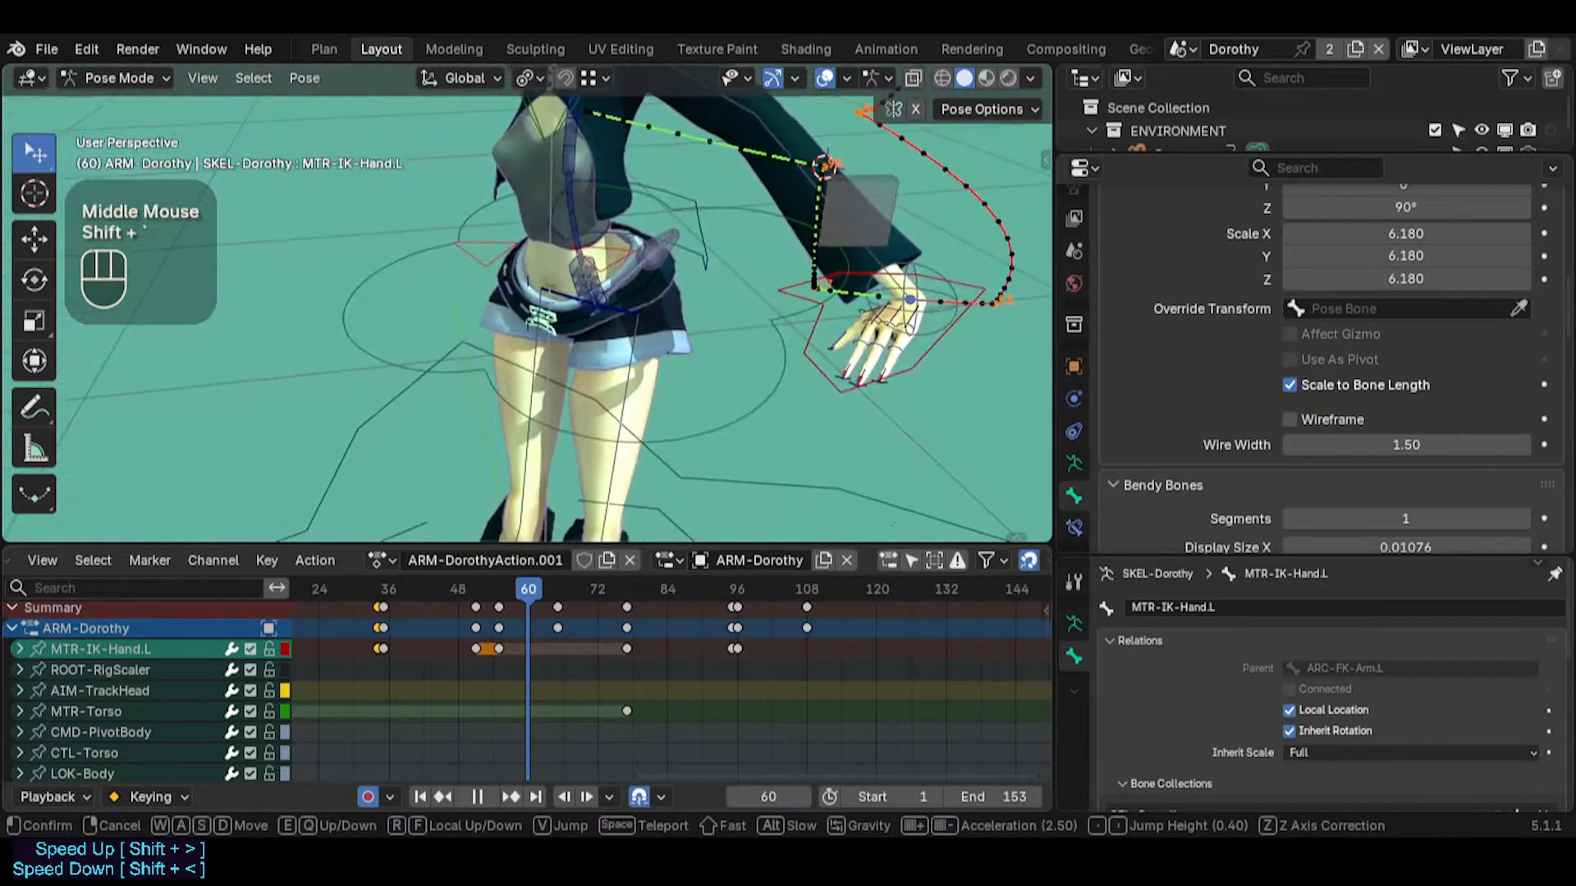
pyautogui.click(619, 390)
pyautogui.click(632, 558)
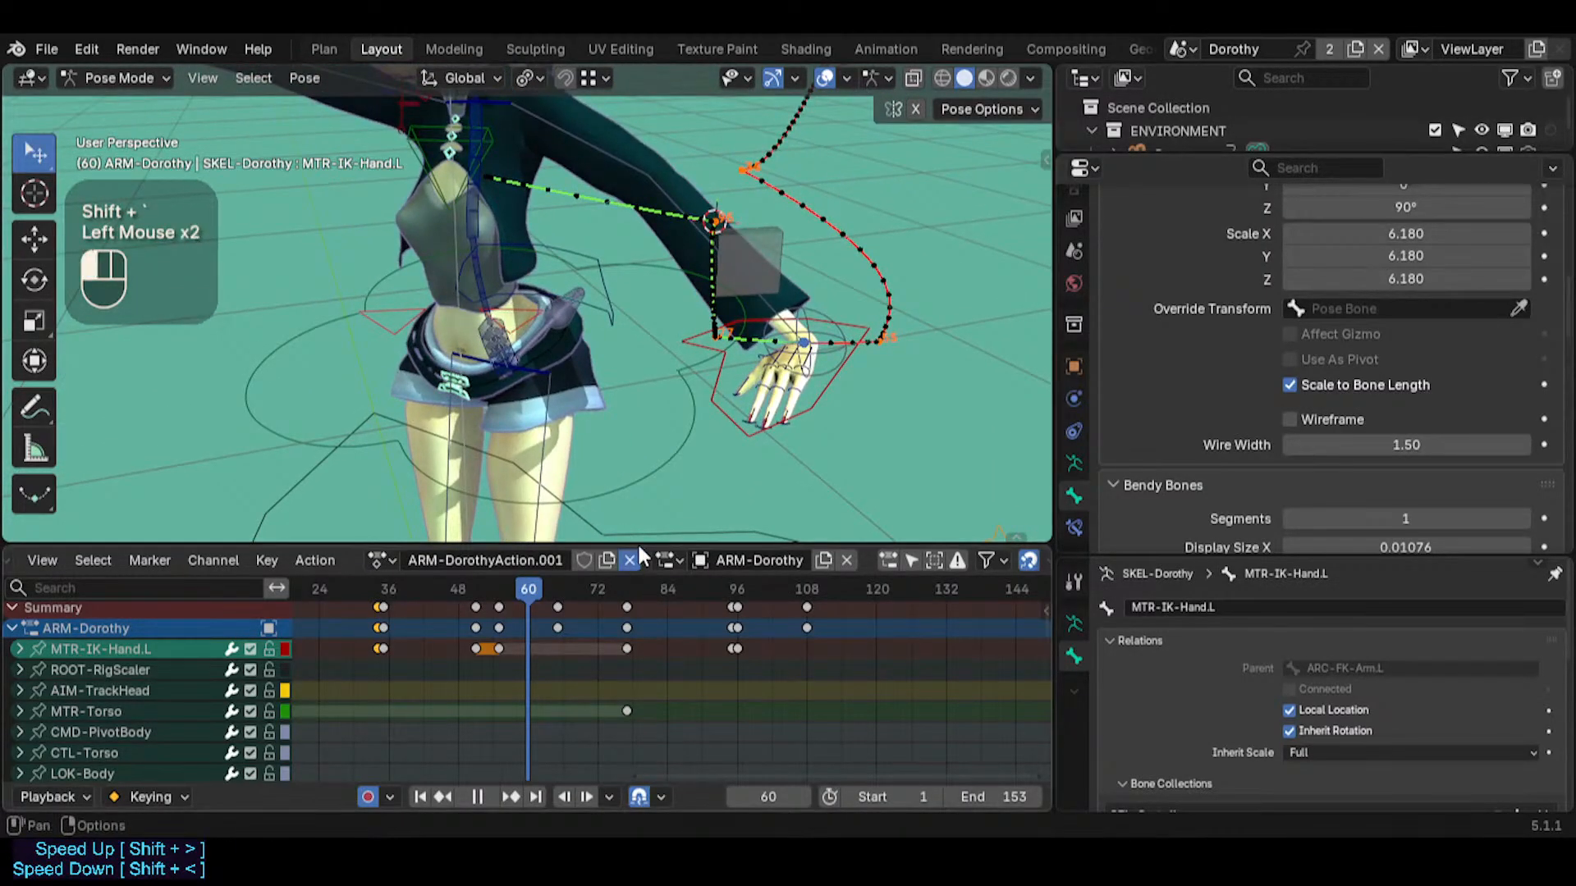
pyautogui.hotkey('alt', 't')
# Reset all bones to the rest pose and delete every keyframe this creates in the new action
pyautogui.press('a')
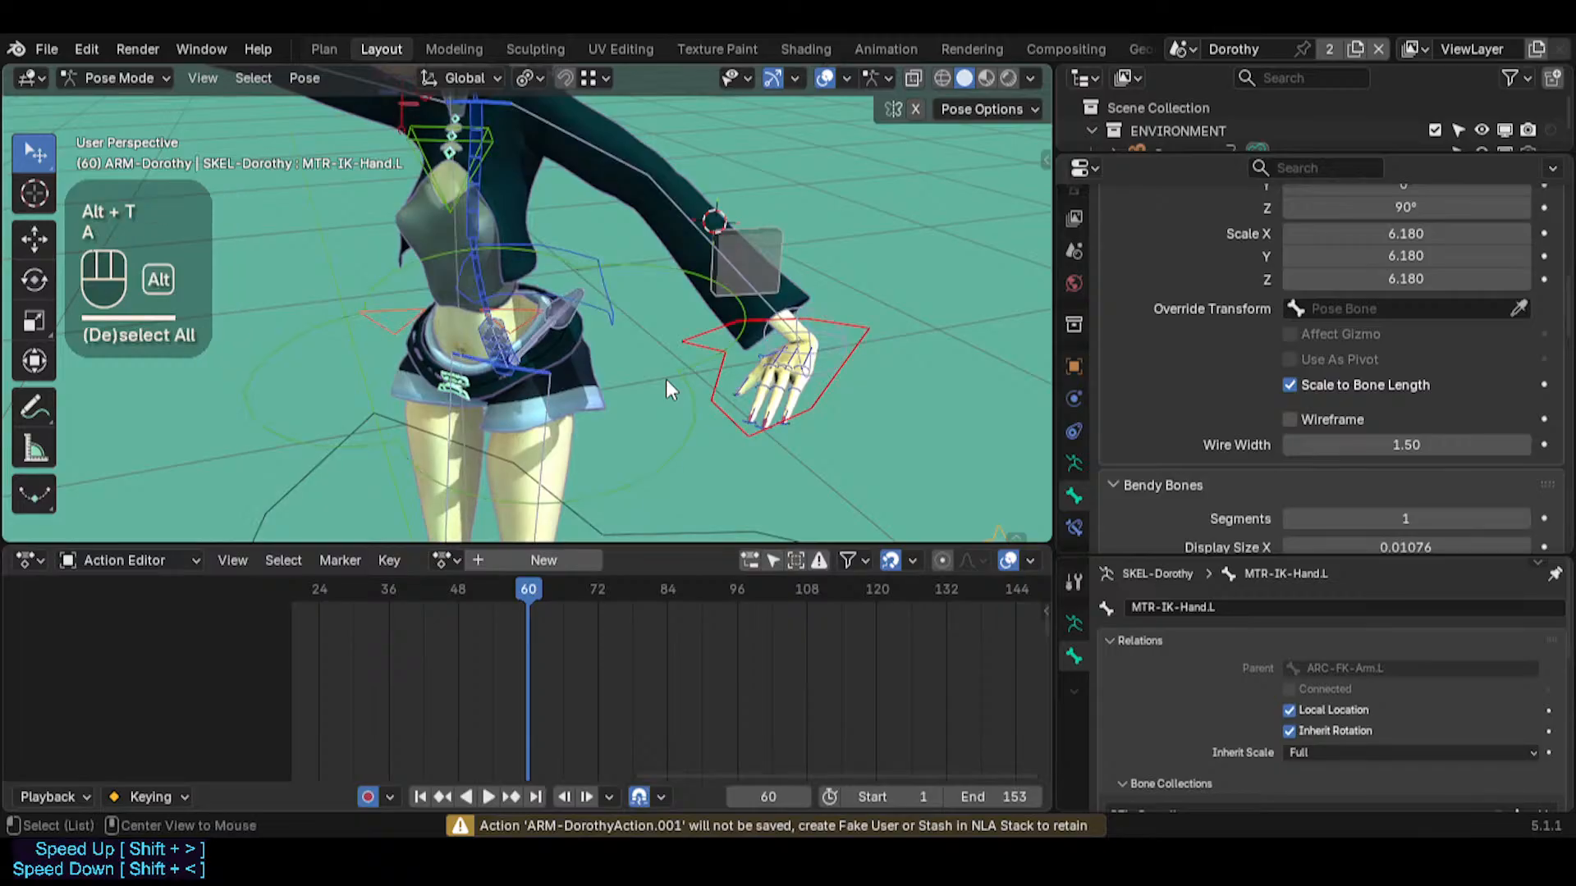
pyautogui.hotkey('alt', 'g')
pyautogui.hotkey('alt', 'g')
pyautogui.hotkey('shift', '`')
pyautogui.click(640, 335)
pyautogui.press('a')
pyautogui.press('x')
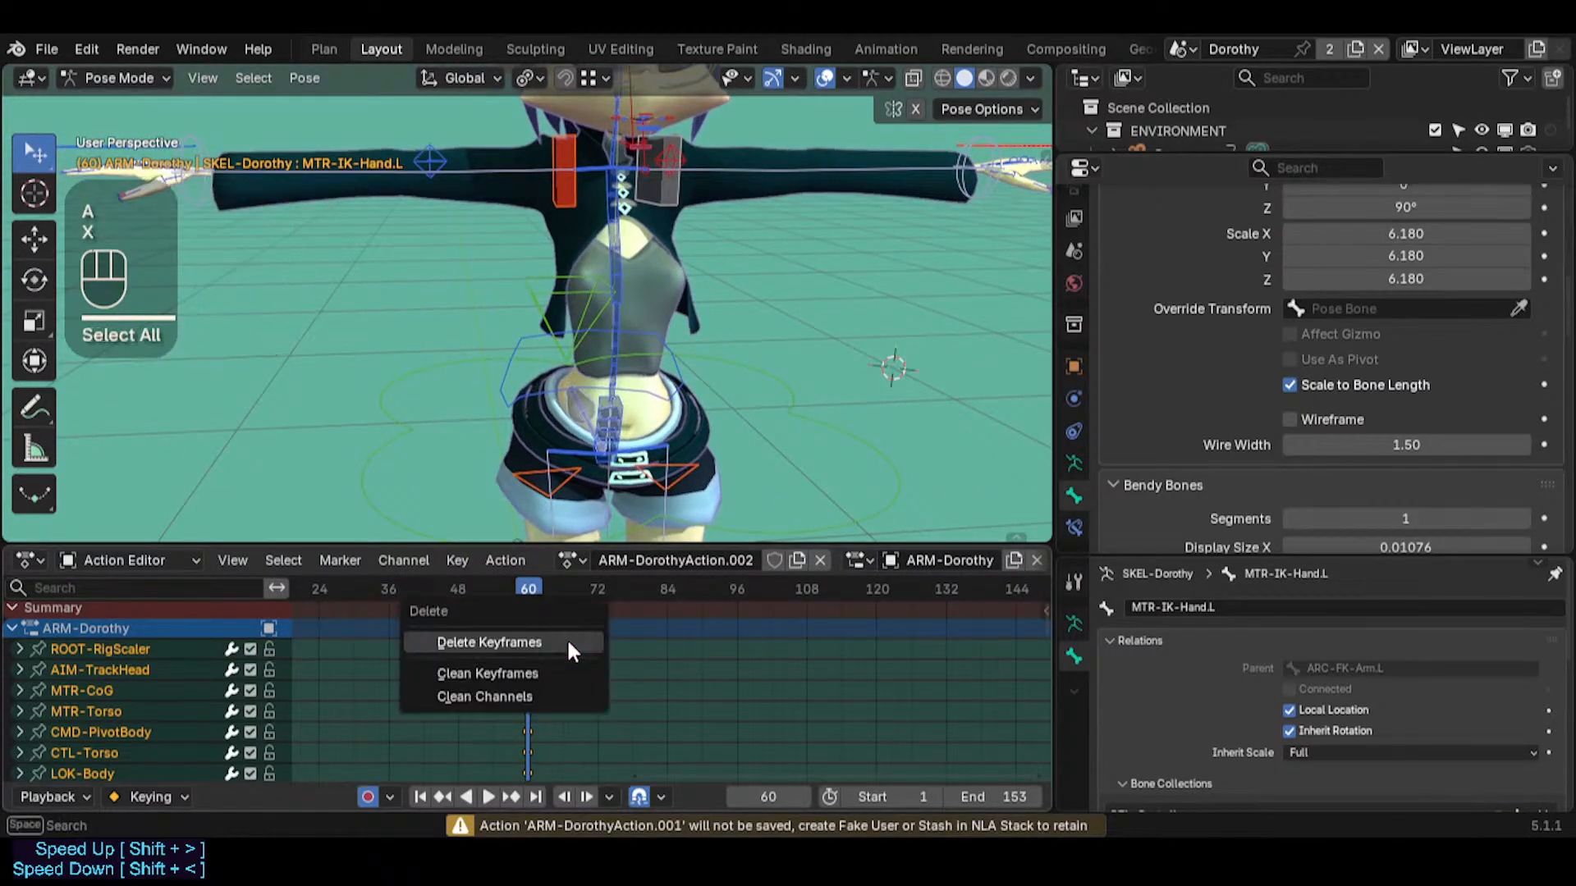
pyautogui.click(570, 648)
# Select the left foot control MTR-IK-Foot.L in Pose Mode and move it about 0.13 m up and back
pyautogui.hotkey('ctrl', 'Tab')
pyautogui.hotkey('shift', '`')
pyautogui.press('q')
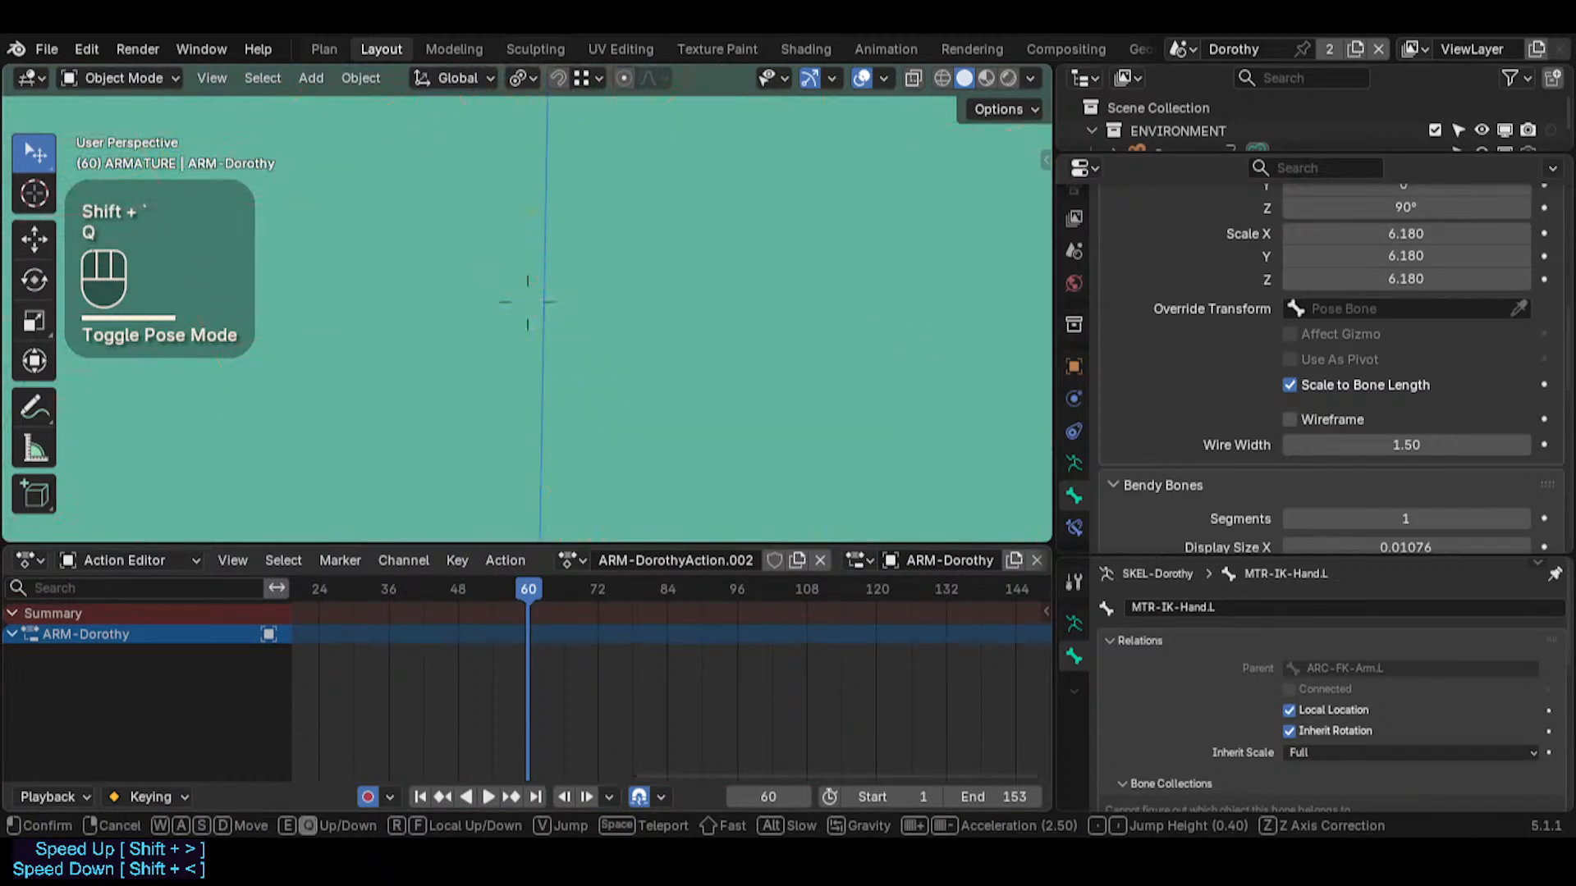
pyautogui.press('w')
pyautogui.press('e')
pyautogui.press('d')
pyautogui.press('q')
pyautogui.press('s')
pyautogui.press('q')
pyautogui.press('d')
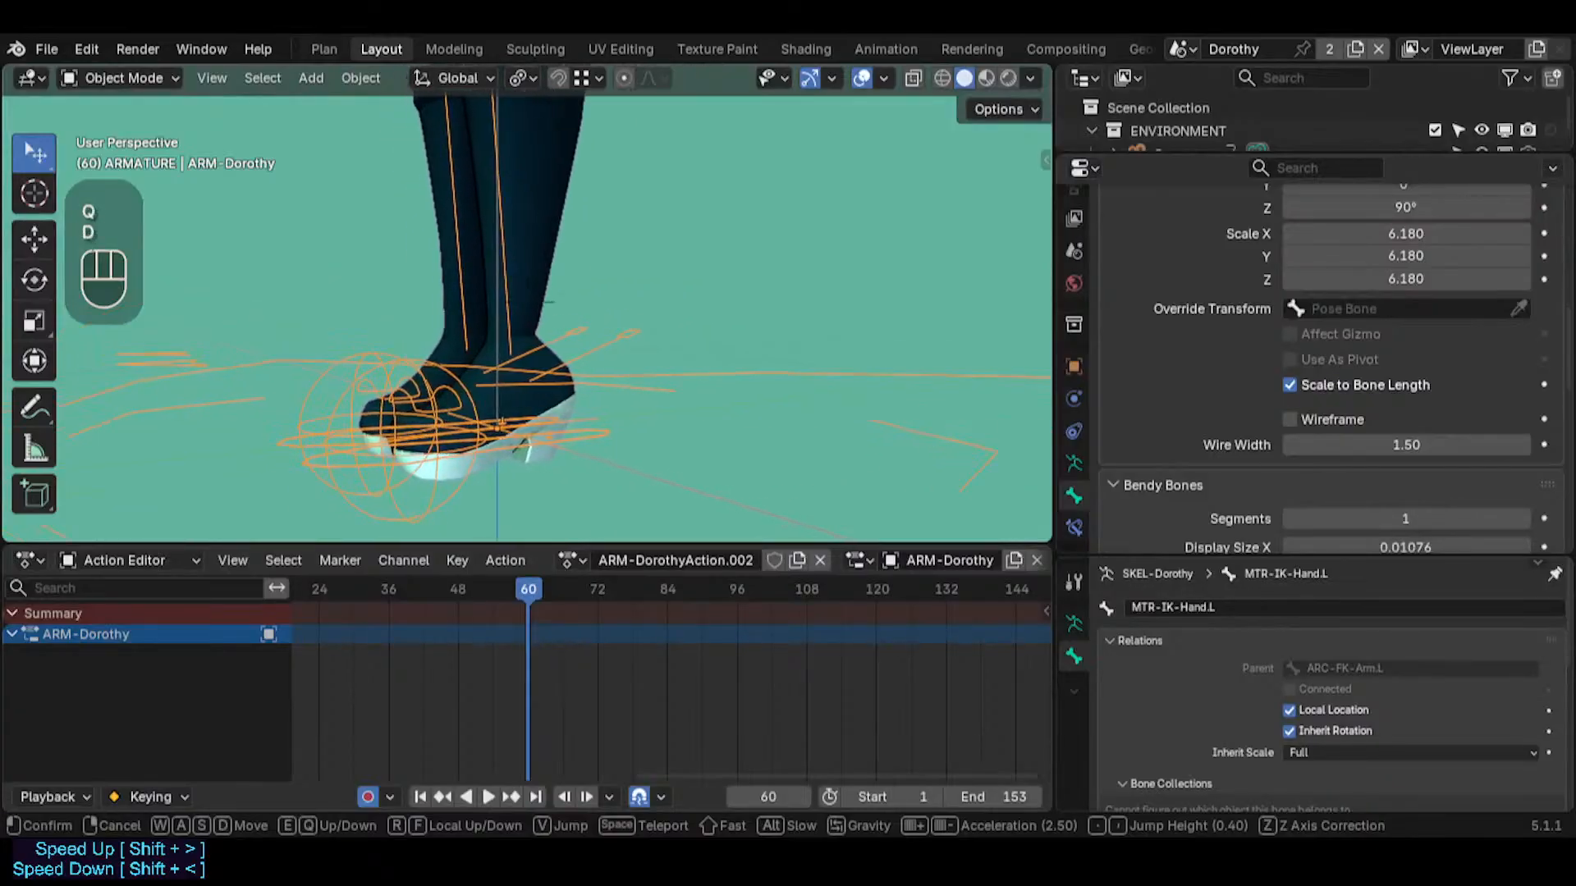
pyautogui.click(724, 427)
pyautogui.hotkey('ctrl', 'Tab')
pyautogui.click(730, 402)
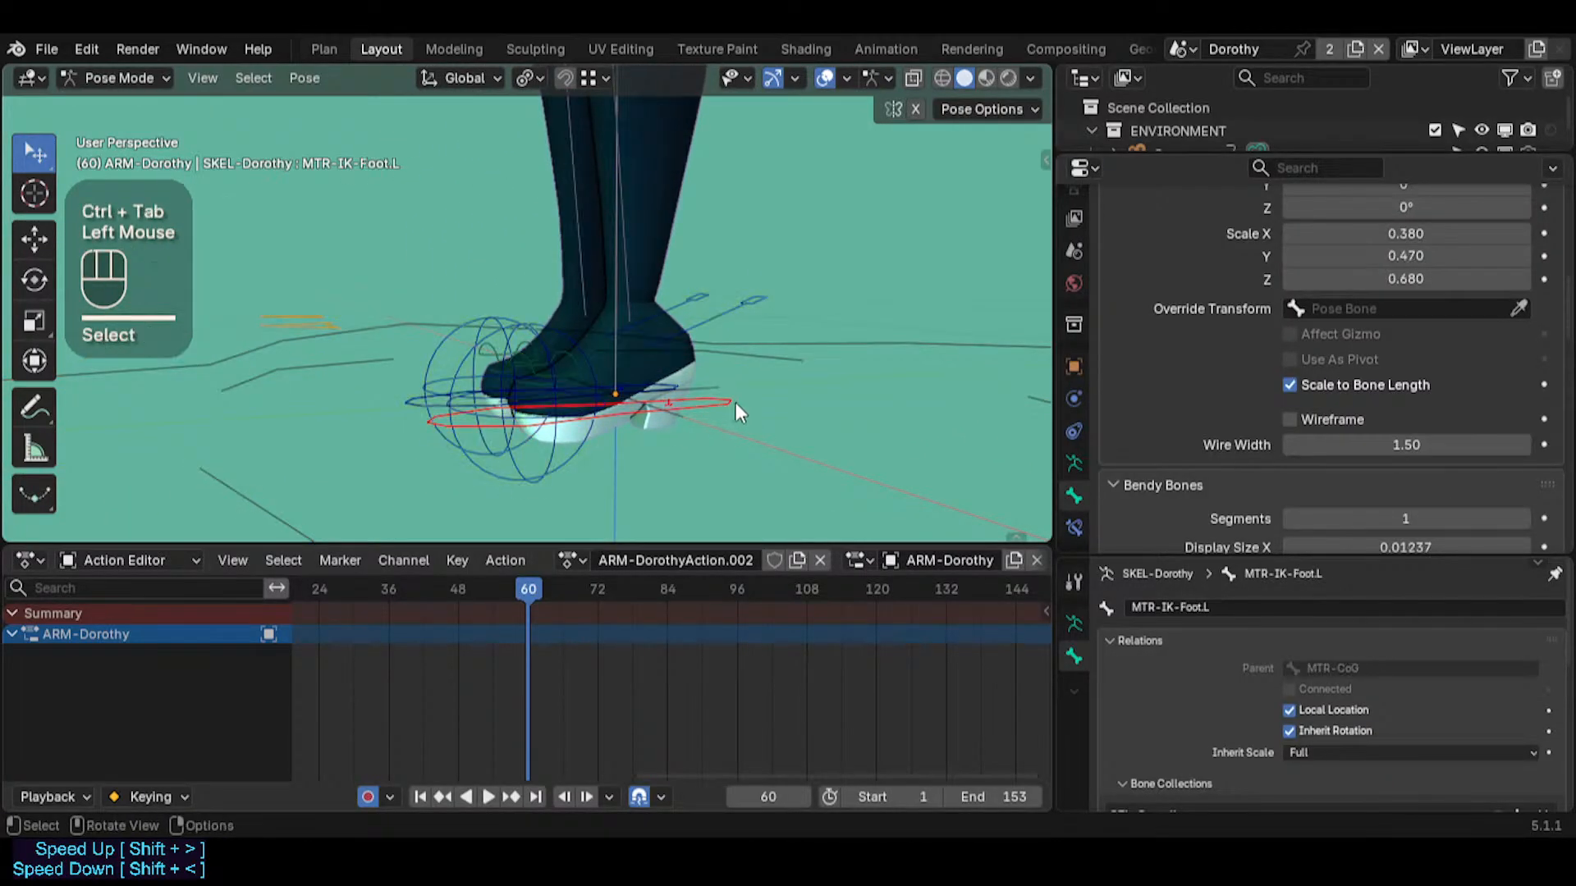
pyautogui.middleClick(684, 431)
pyautogui.press('g')
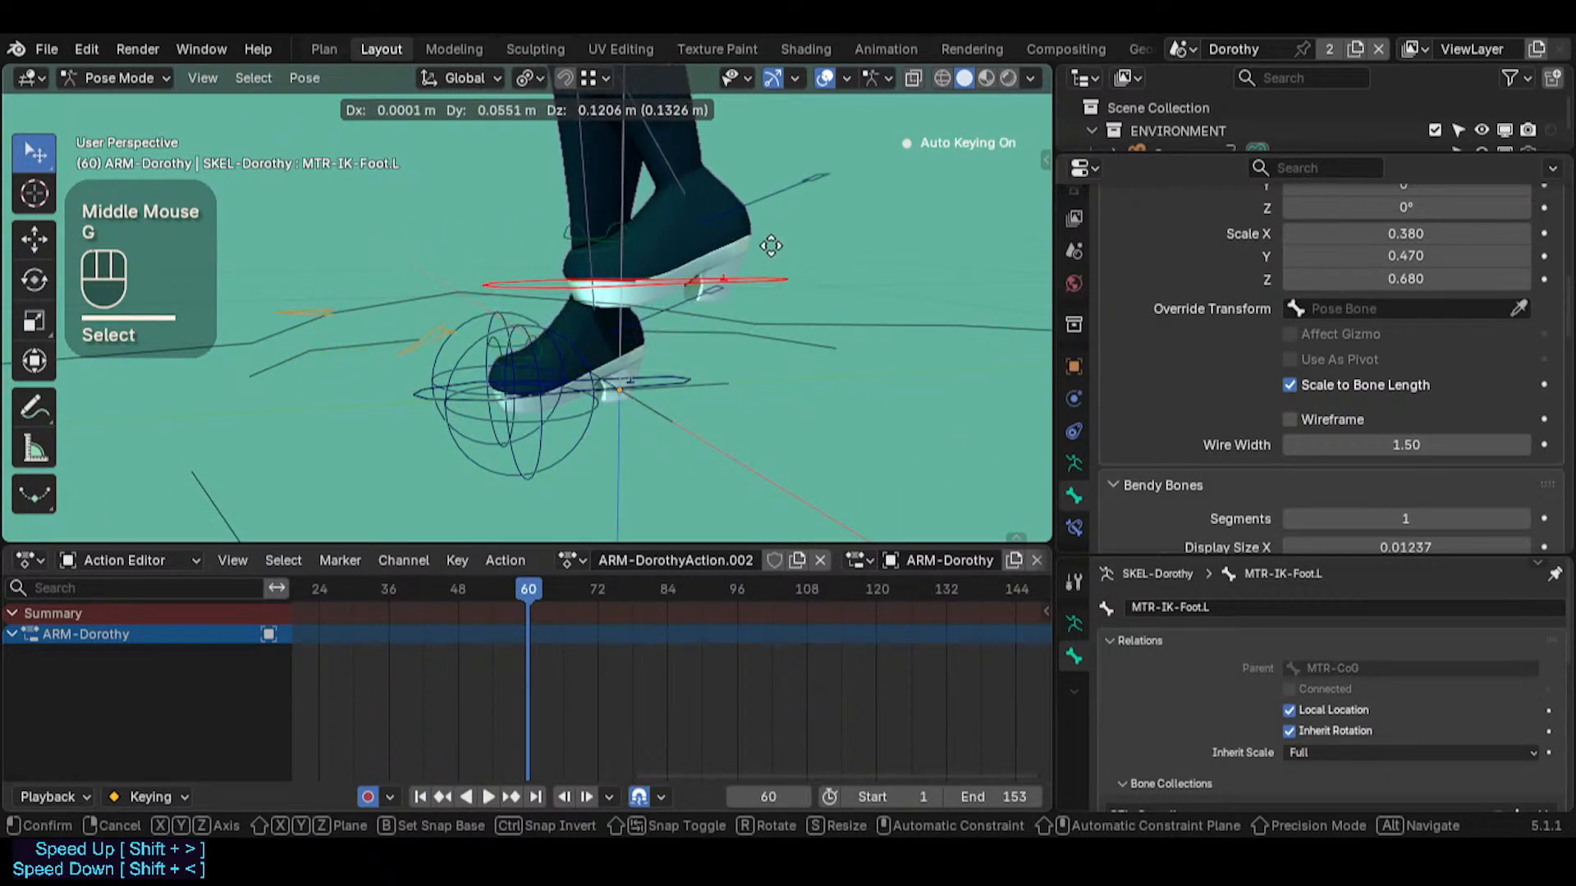
pyautogui.click(780, 249)
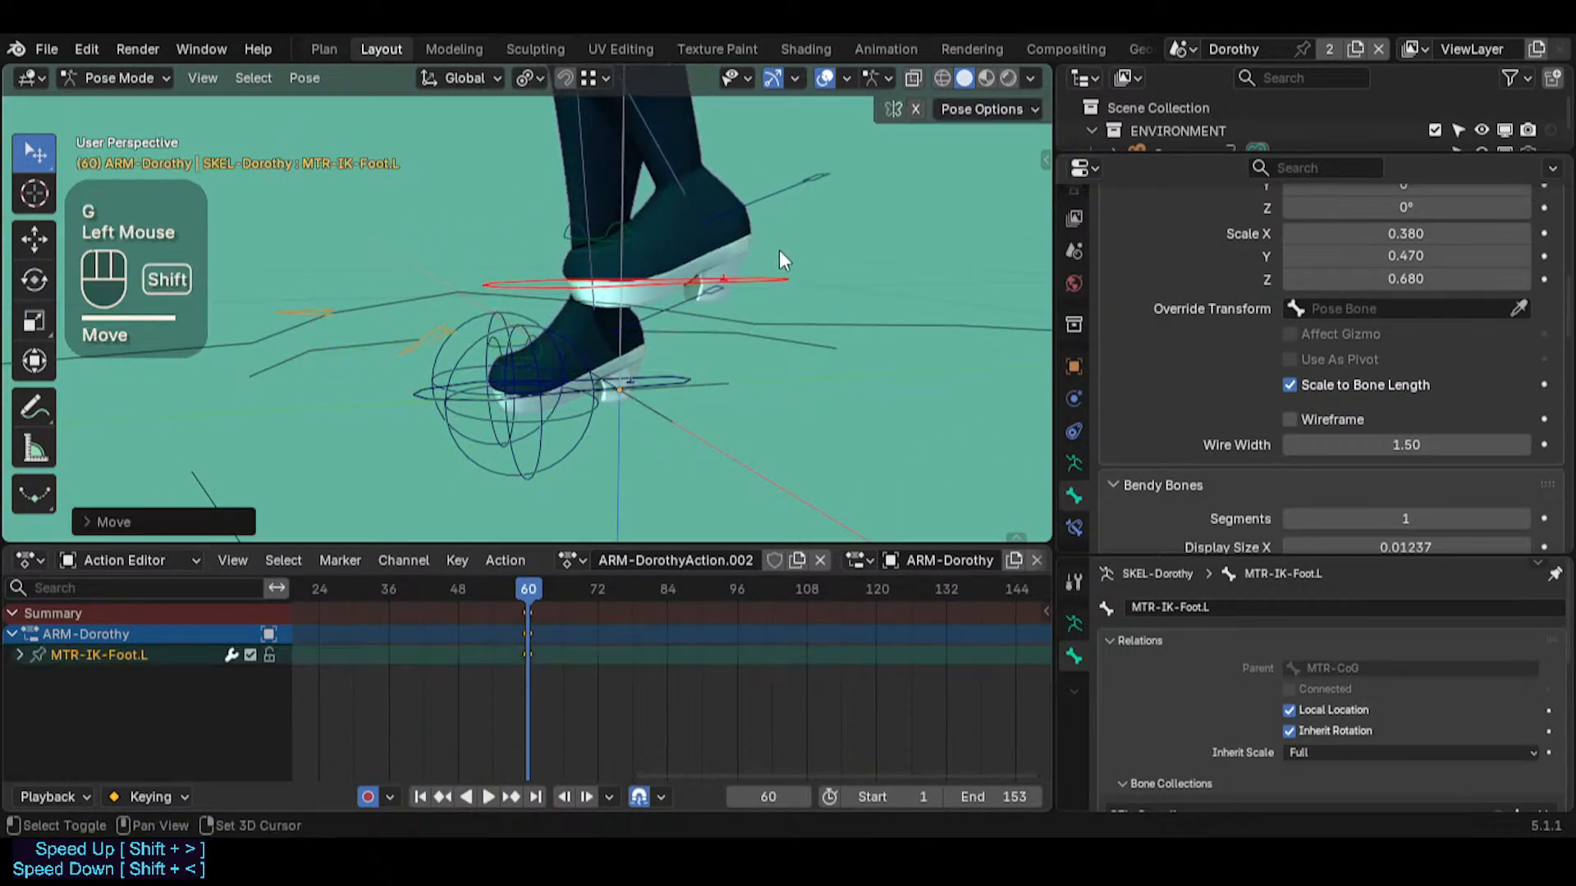
# Delete the foot control's keyframes and go to frame 1
pyautogui.press('a')
pyautogui.press('x')
pyautogui.click(577, 654)
pyautogui.hotkey('shift', 'Left')
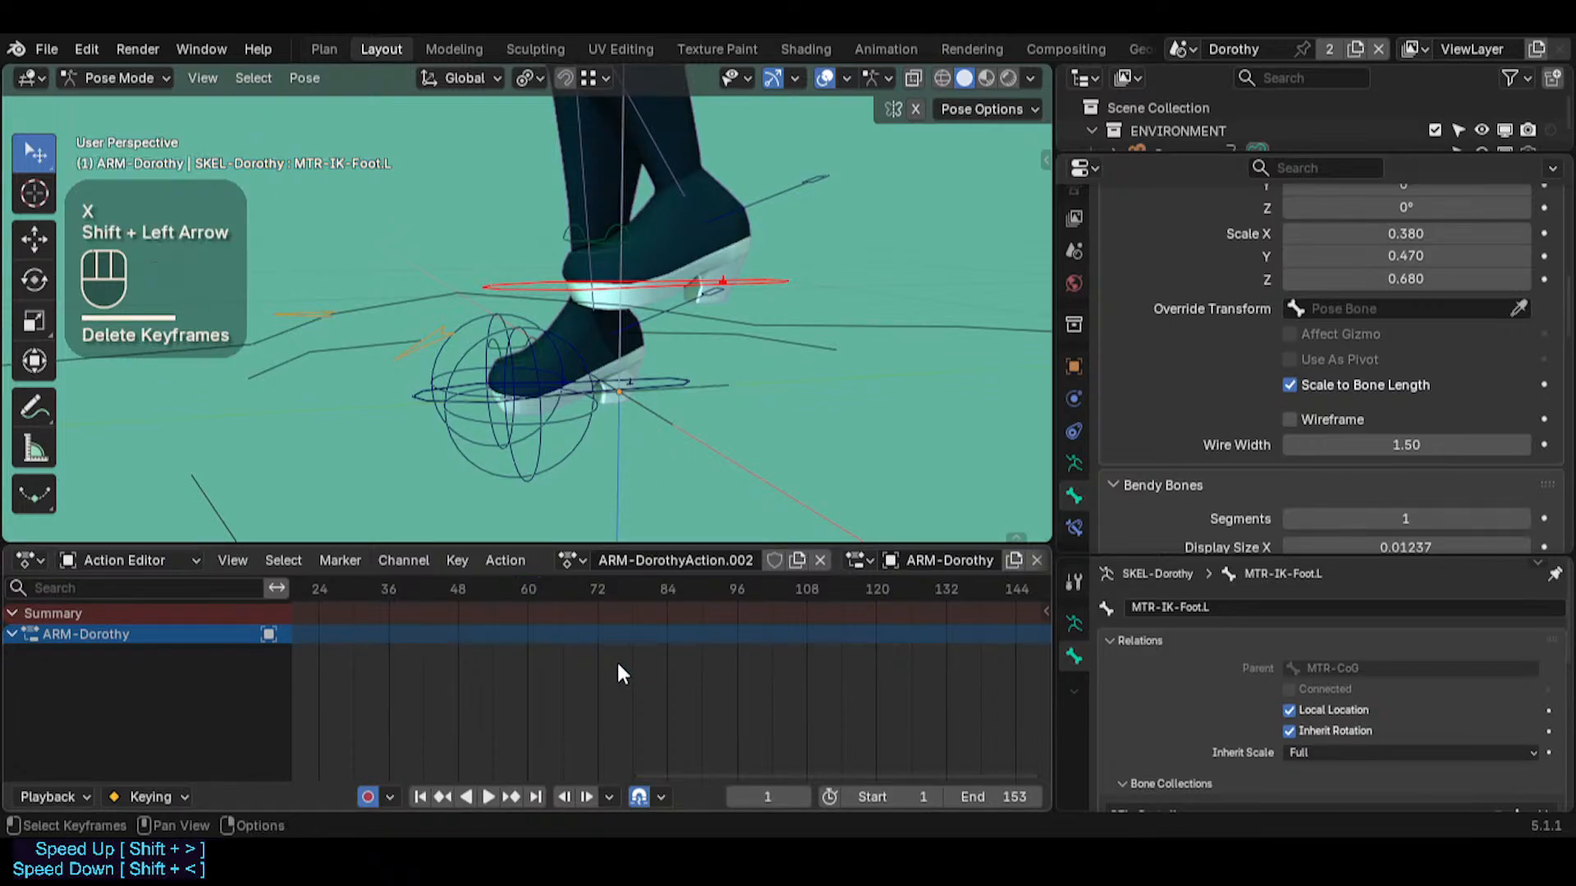
# Select PIV-FootRolls.L and set its custom shape scale to 0.860 on X, Y and Z
pyautogui.moveTo(597, 675)
pyautogui.mouseDown(button='middle')
pyautogui.moveTo(805, 690)
pyautogui.moveTo(571, 661)
pyautogui.mouseUp(button='middle')
pyautogui.scroll(-4, 576, 683)
pyautogui.moveTo(672, 449); pyautogui.dragTo(519, 438, button='middle')
pyautogui.click(543, 444)
pyautogui.press('Tab')
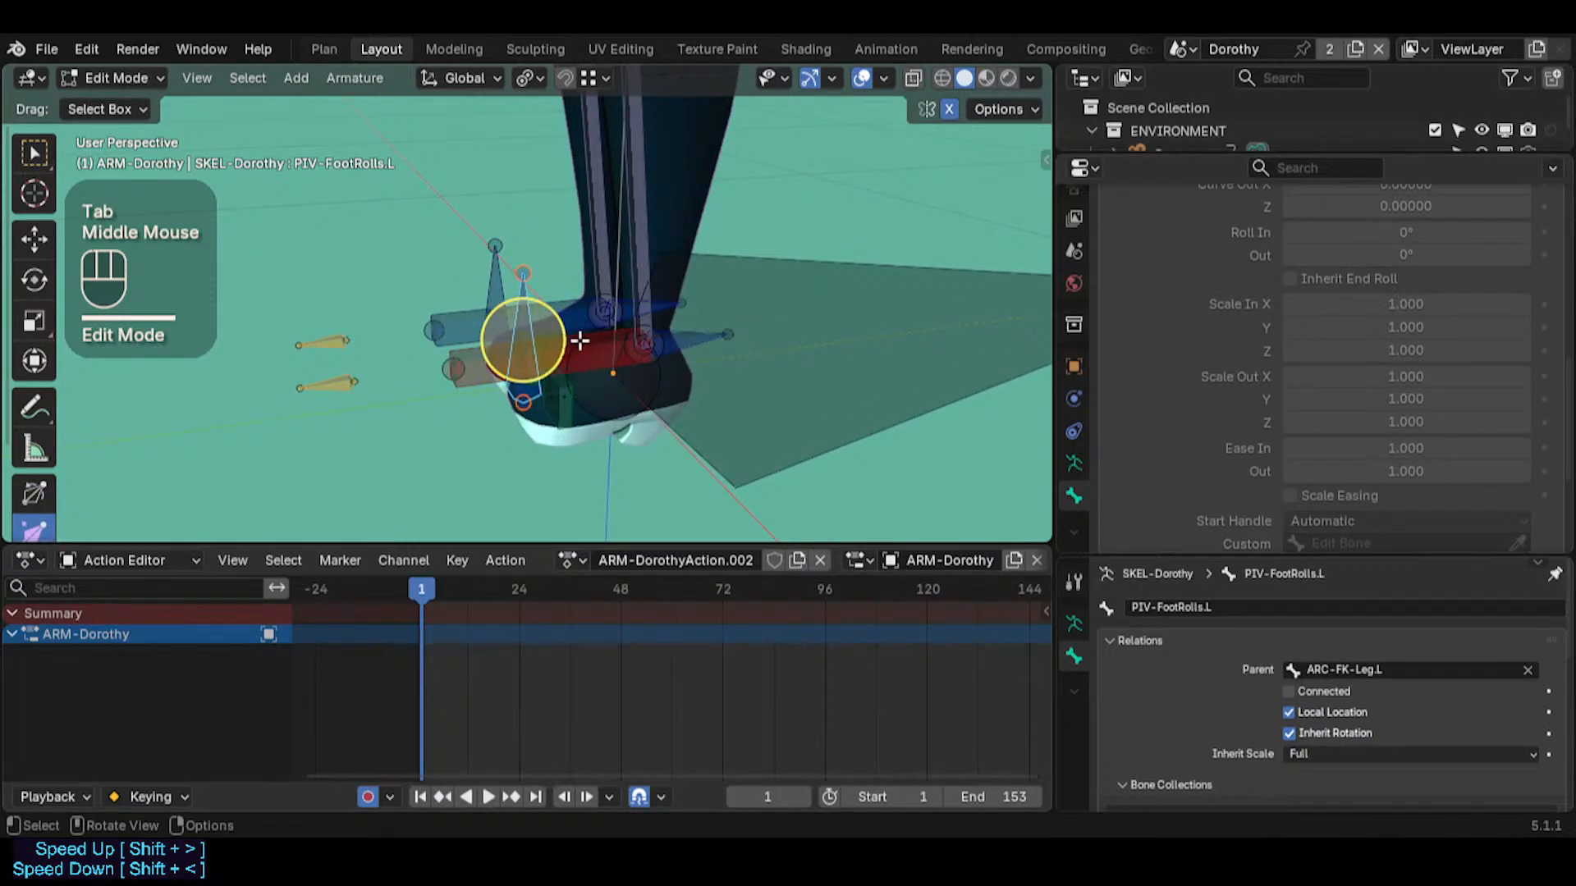
pyautogui.press('Tab')
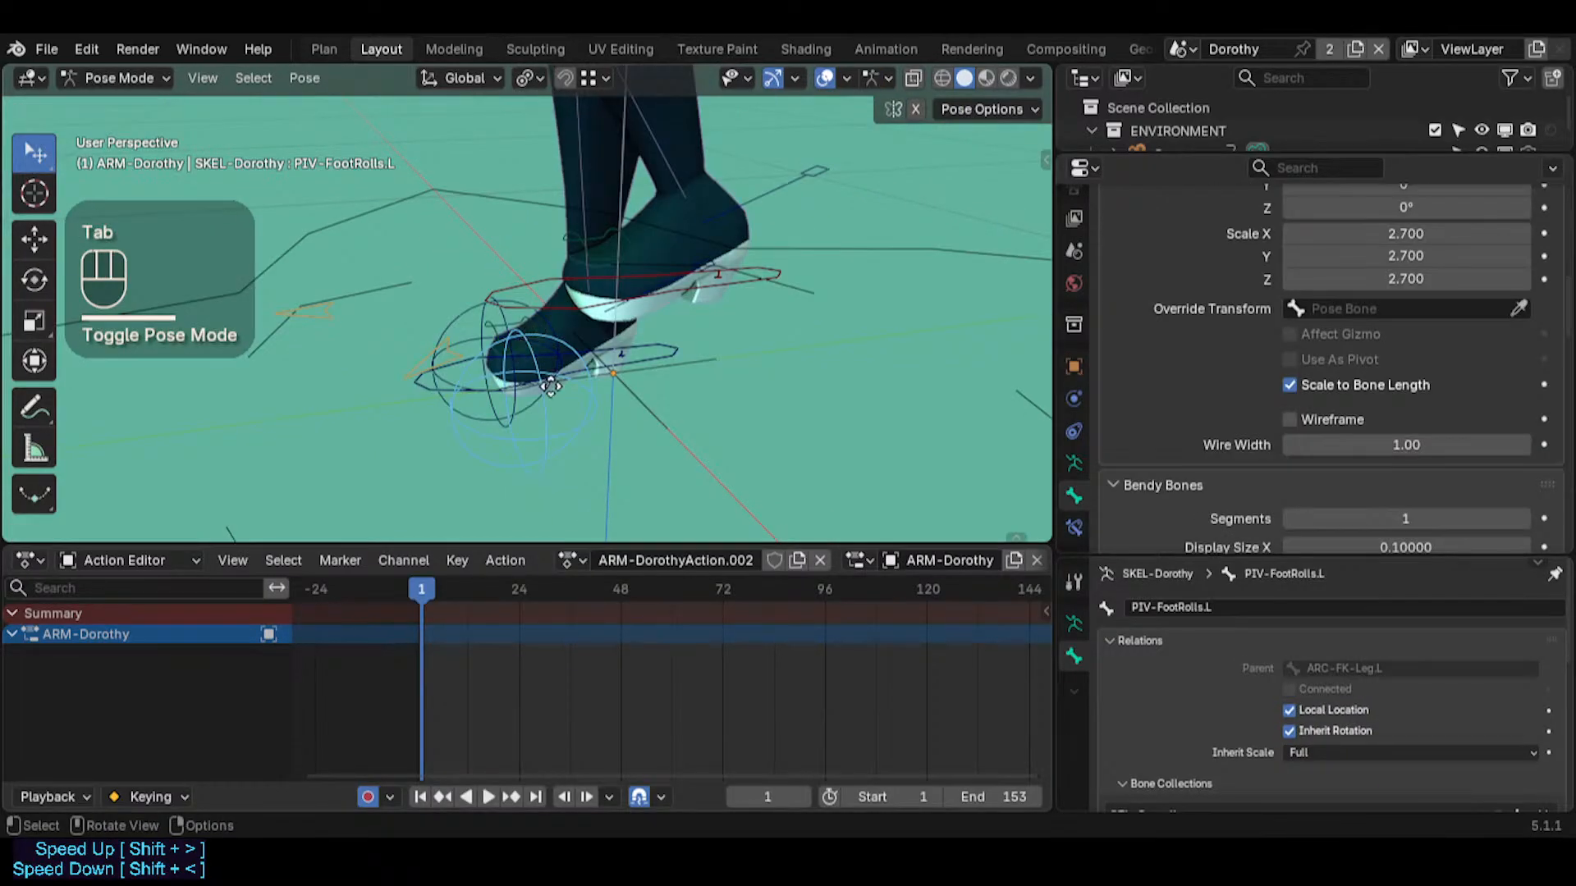
pyautogui.click(528, 436)
pyautogui.moveTo(528, 435); pyautogui.dragTo(723, 411, button='middle')
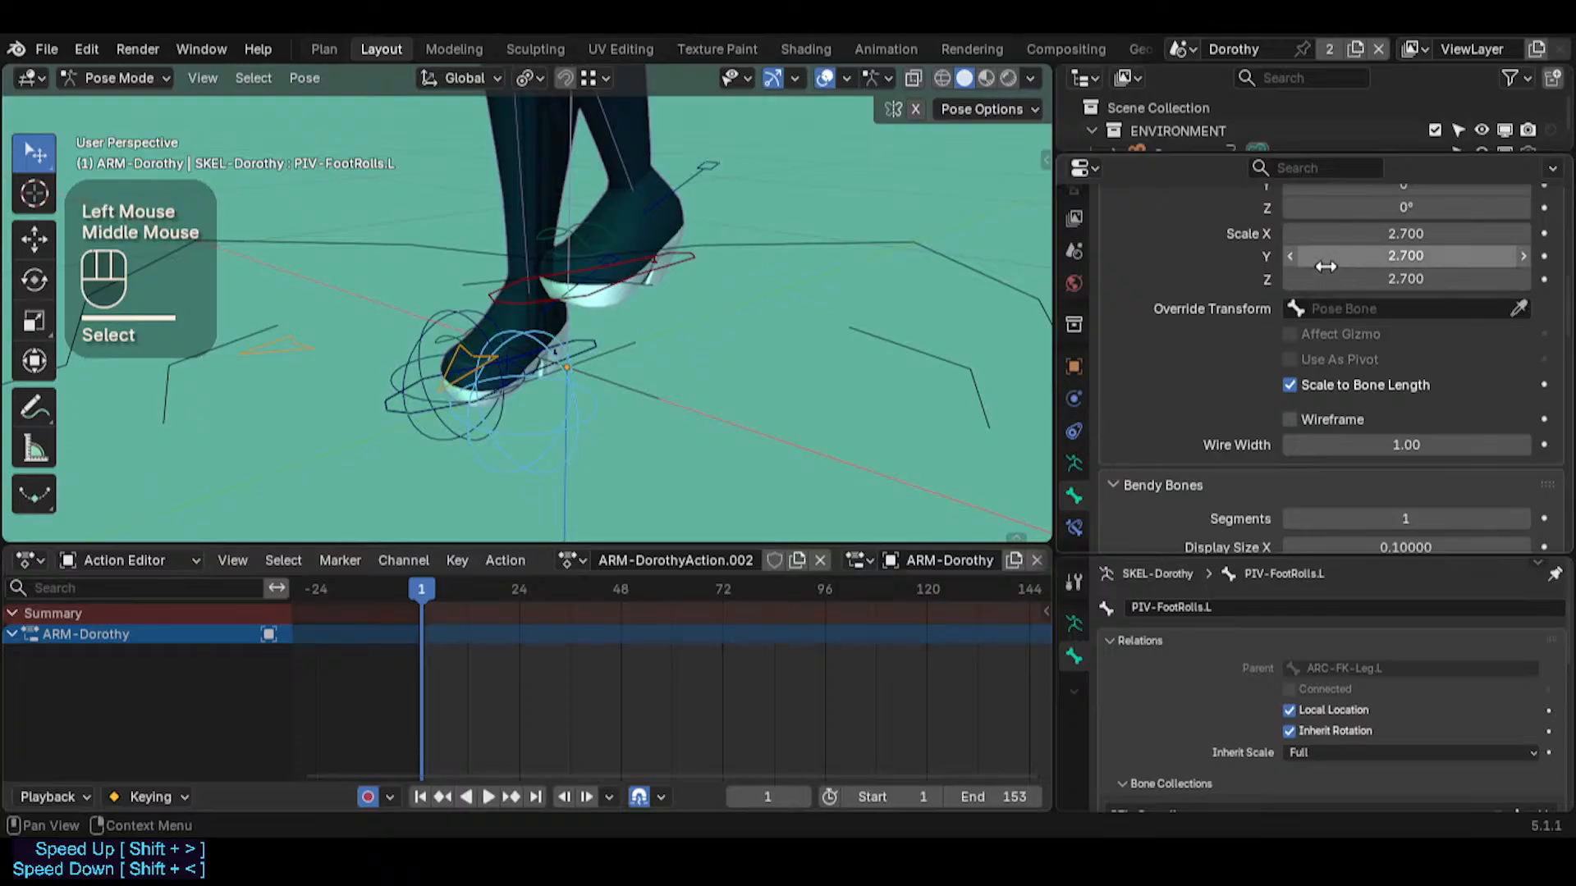
pyautogui.scroll(2, 1325, 265)
pyautogui.keyDown('alt'); pyautogui.keyDown('shift'); pyautogui.moveTo(1350, 279); pyautogui.dragTo(1350, 279); pyautogui.keyUp('shift'); pyautogui.keyUp('alt')
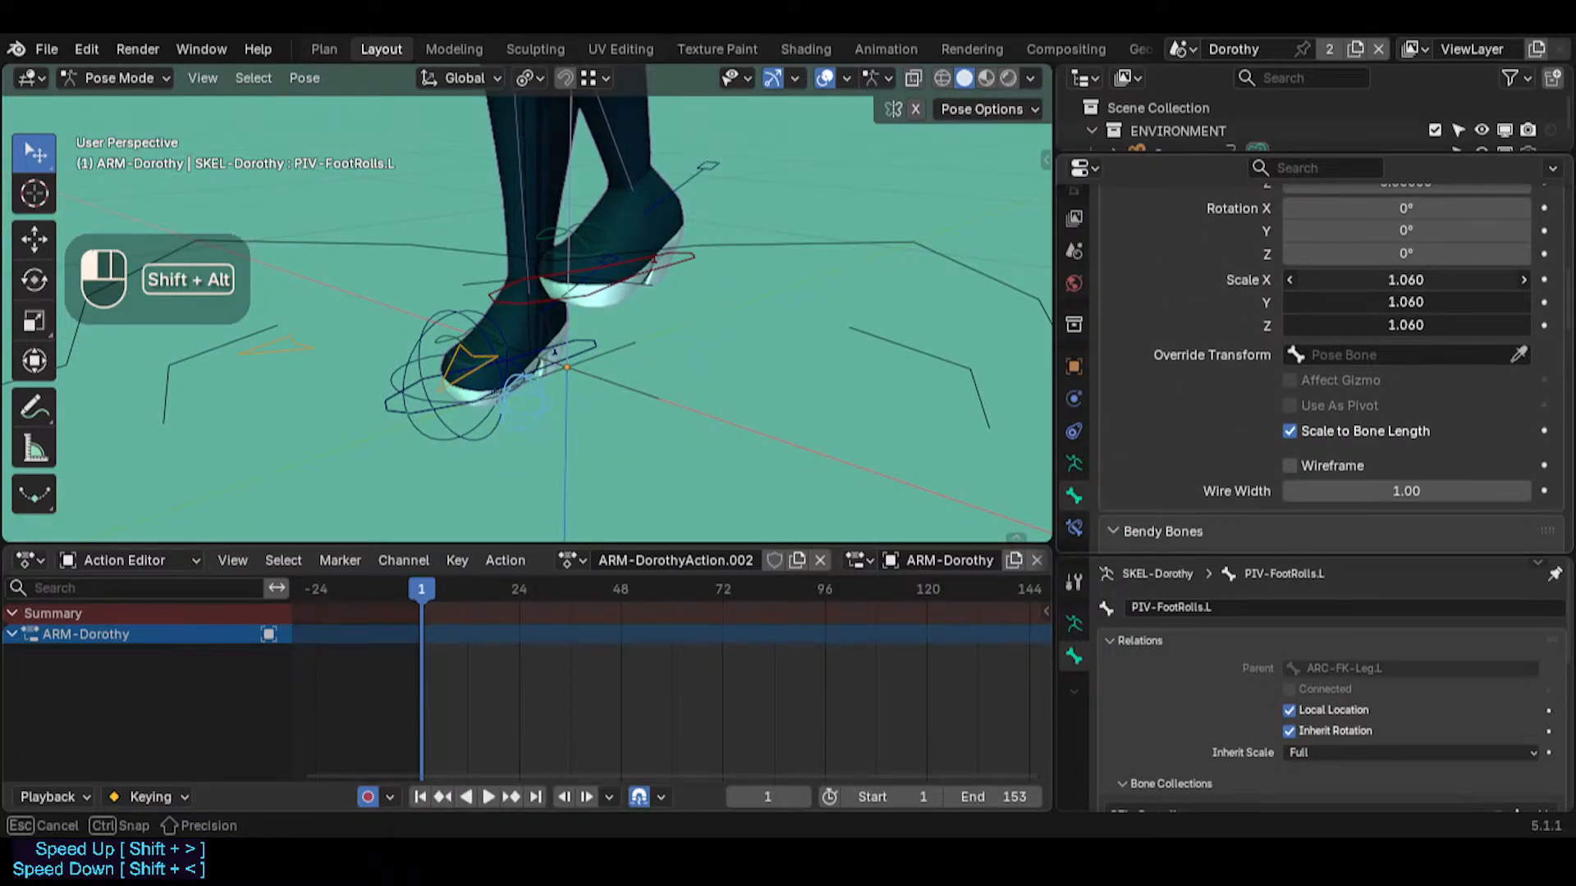
pyautogui.keyDown('alt'); pyautogui.keyDown('shift'); pyautogui.moveTo(1402, 291); pyautogui.dragTo(1401, 291); pyautogui.keyUp('shift'); pyautogui.keyUp('alt')
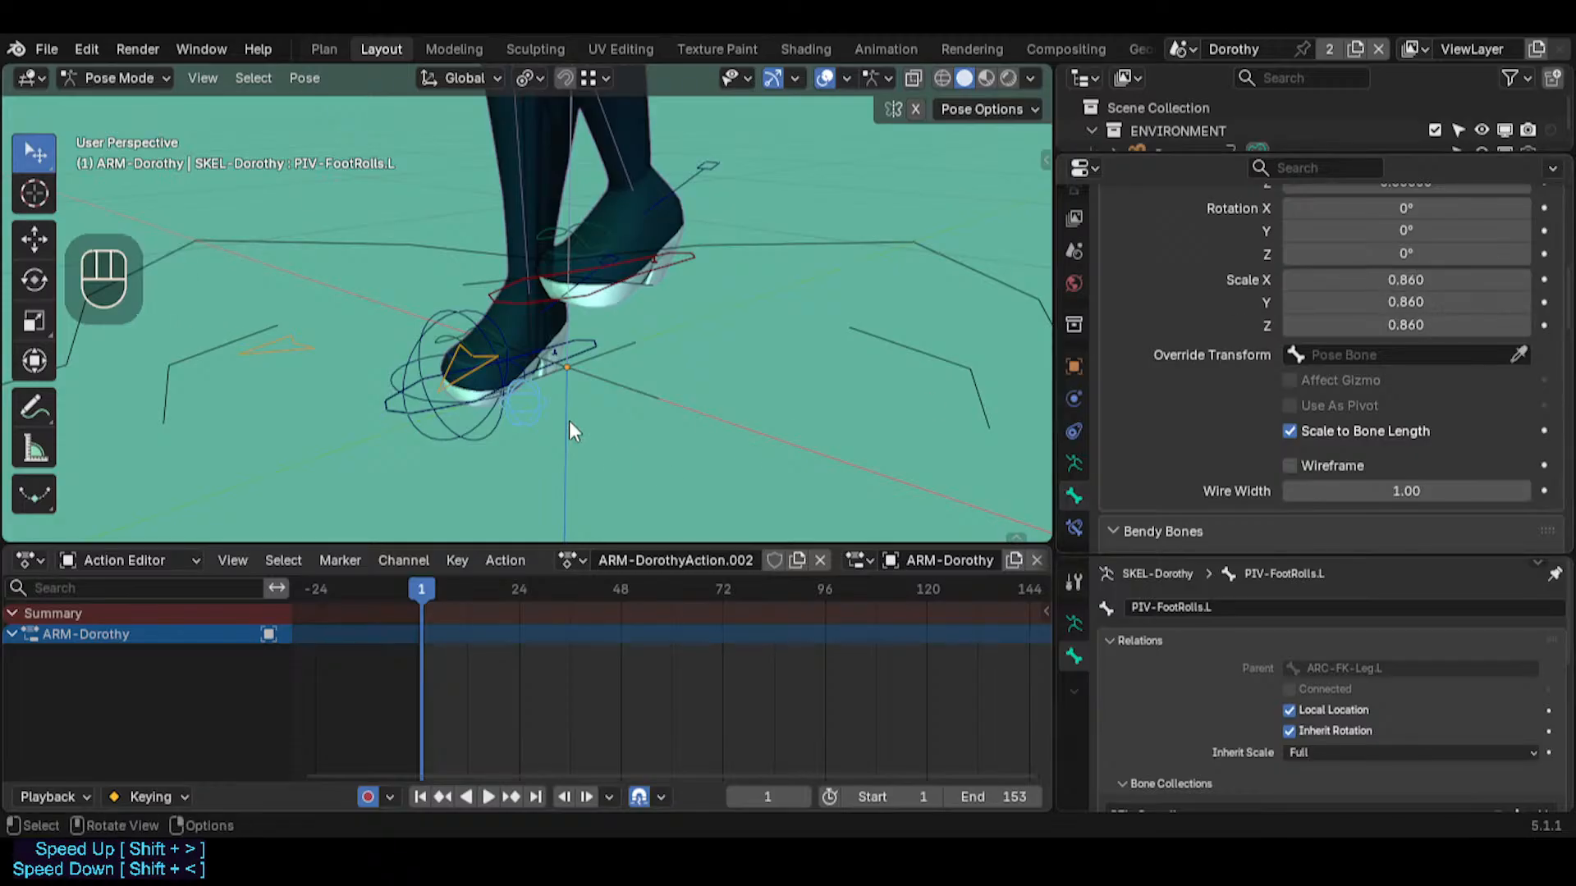
# Symmetrize the PIV-FootRolls.L bone to the opposite foot in Edit Mode
pyautogui.click(532, 402)
pyautogui.press('Tab')
pyautogui.rightClick(538, 381)
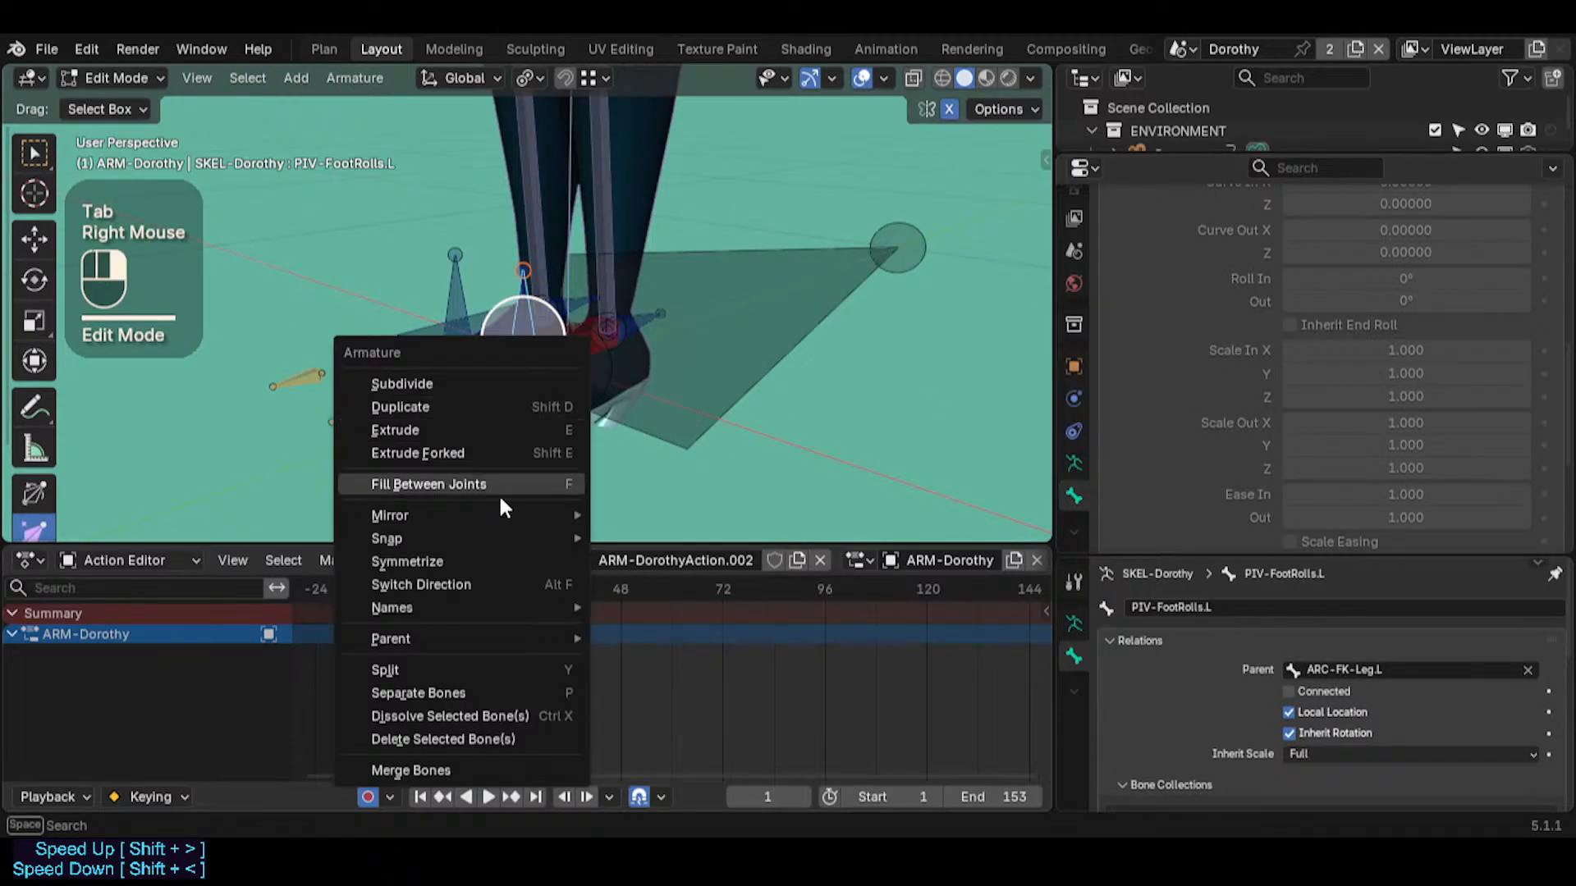
pyautogui.click(472, 563)
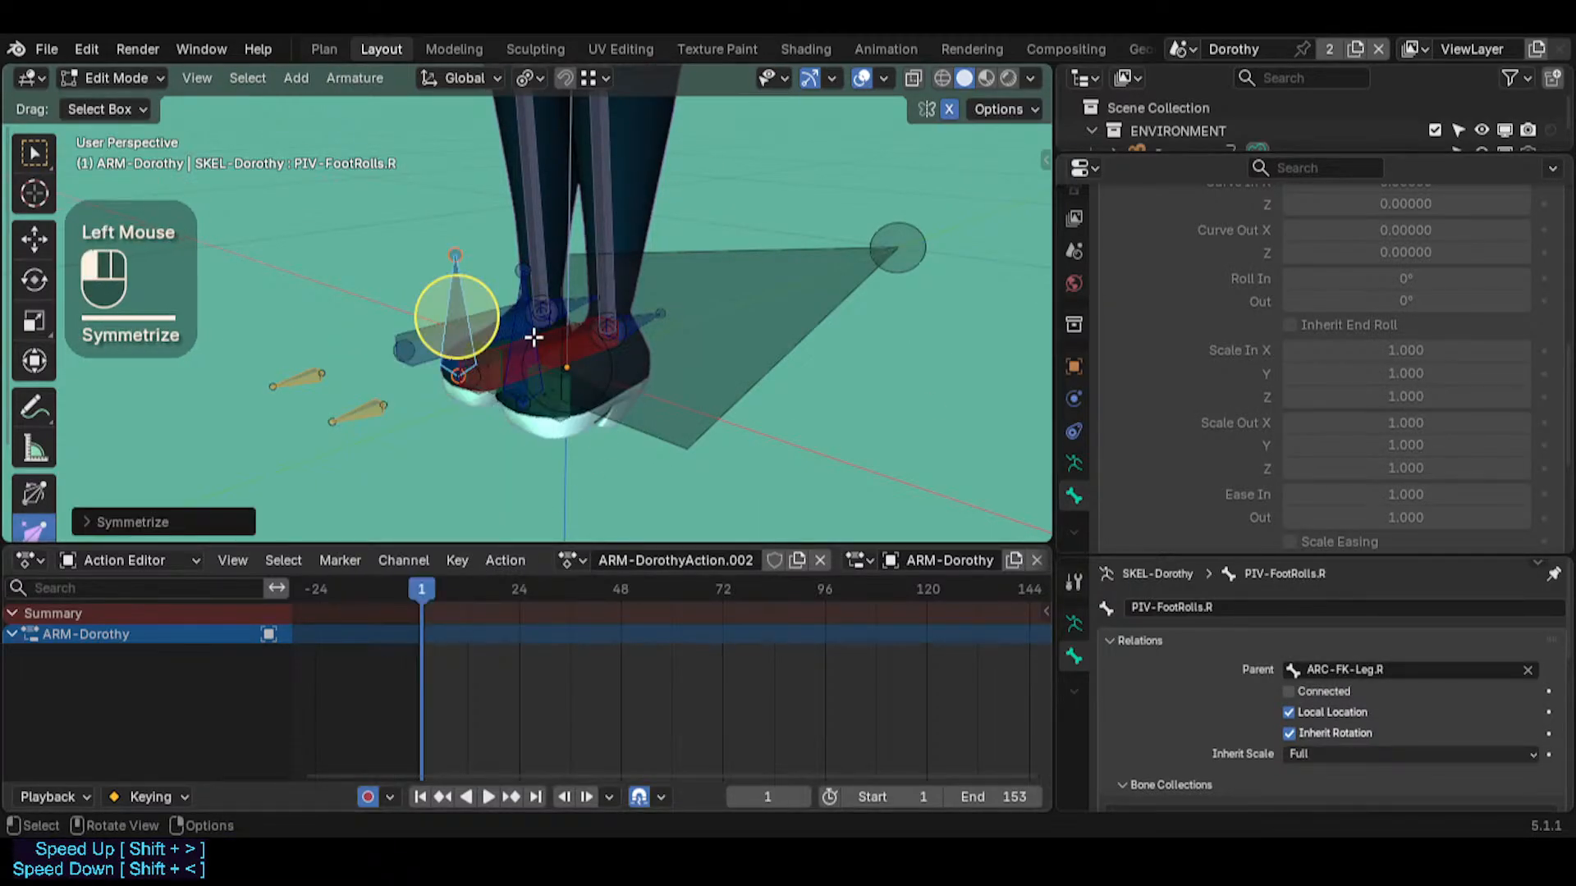
# Parent the PIV-FootRolls.L bone to MTR-CoG in Edit Mode and return to Pose Mode
pyautogui.click(530, 335)
pyautogui.click(527, 332)
pyautogui.click(527, 330)
pyautogui.click(526, 328)
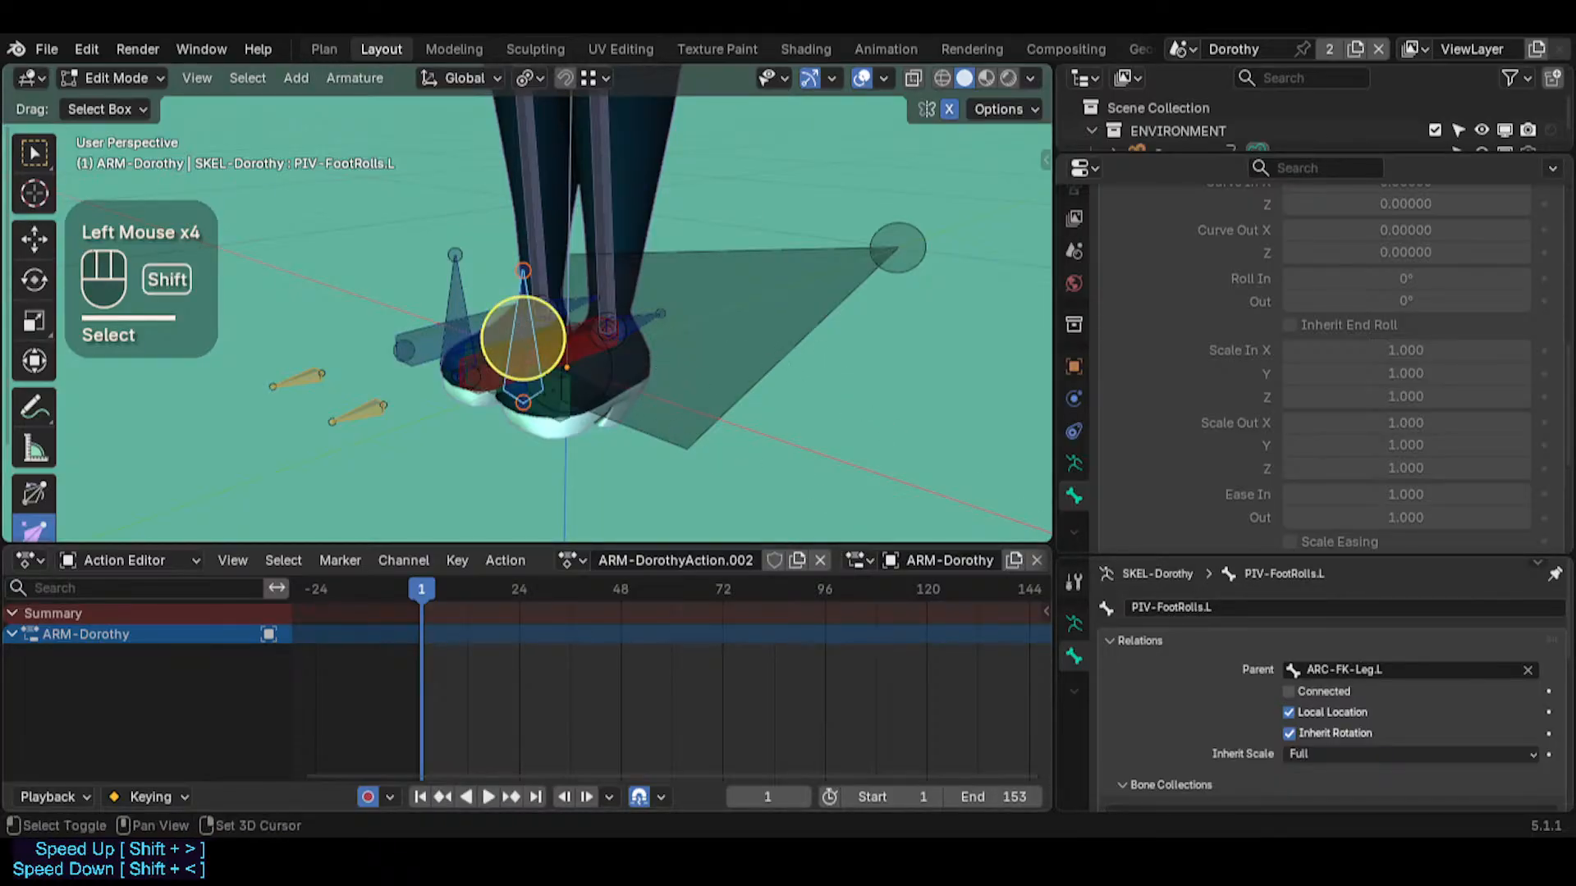
pyautogui.hotkey('shift', '`')
pyautogui.press('s')
pyautogui.press('e')
pyautogui.click(672, 332)
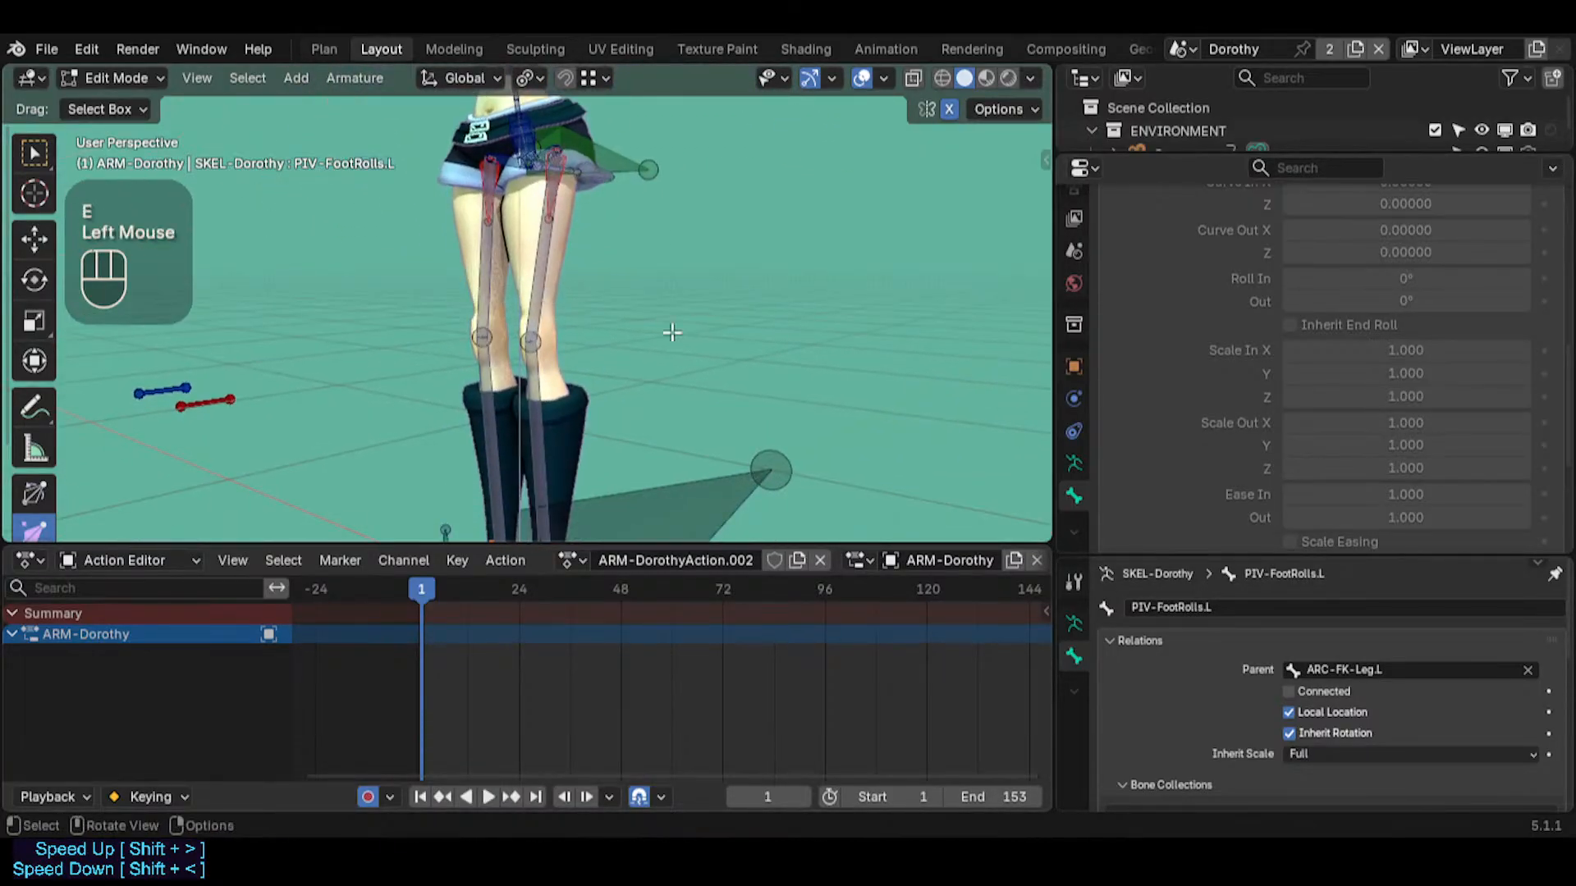
pyautogui.moveTo(611, 343); pyautogui.dragTo(520, 404, button='middle')
pyautogui.hotkey('shift', '`')
pyautogui.press('w')
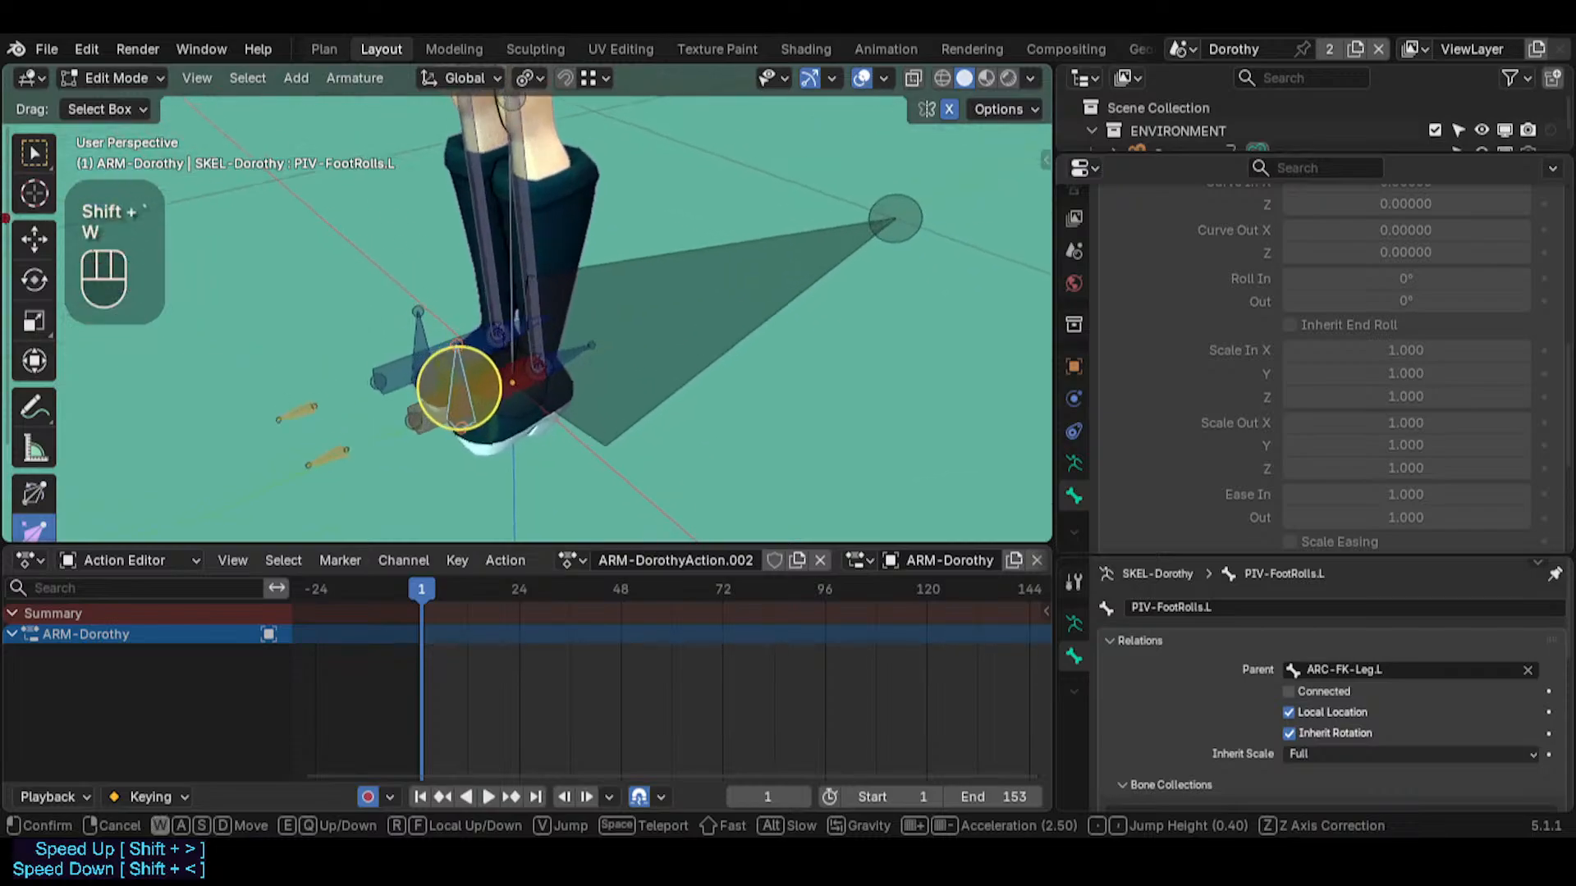
pyautogui.press('s')
pyautogui.press('q')
pyautogui.press('w')
pyautogui.press('w')
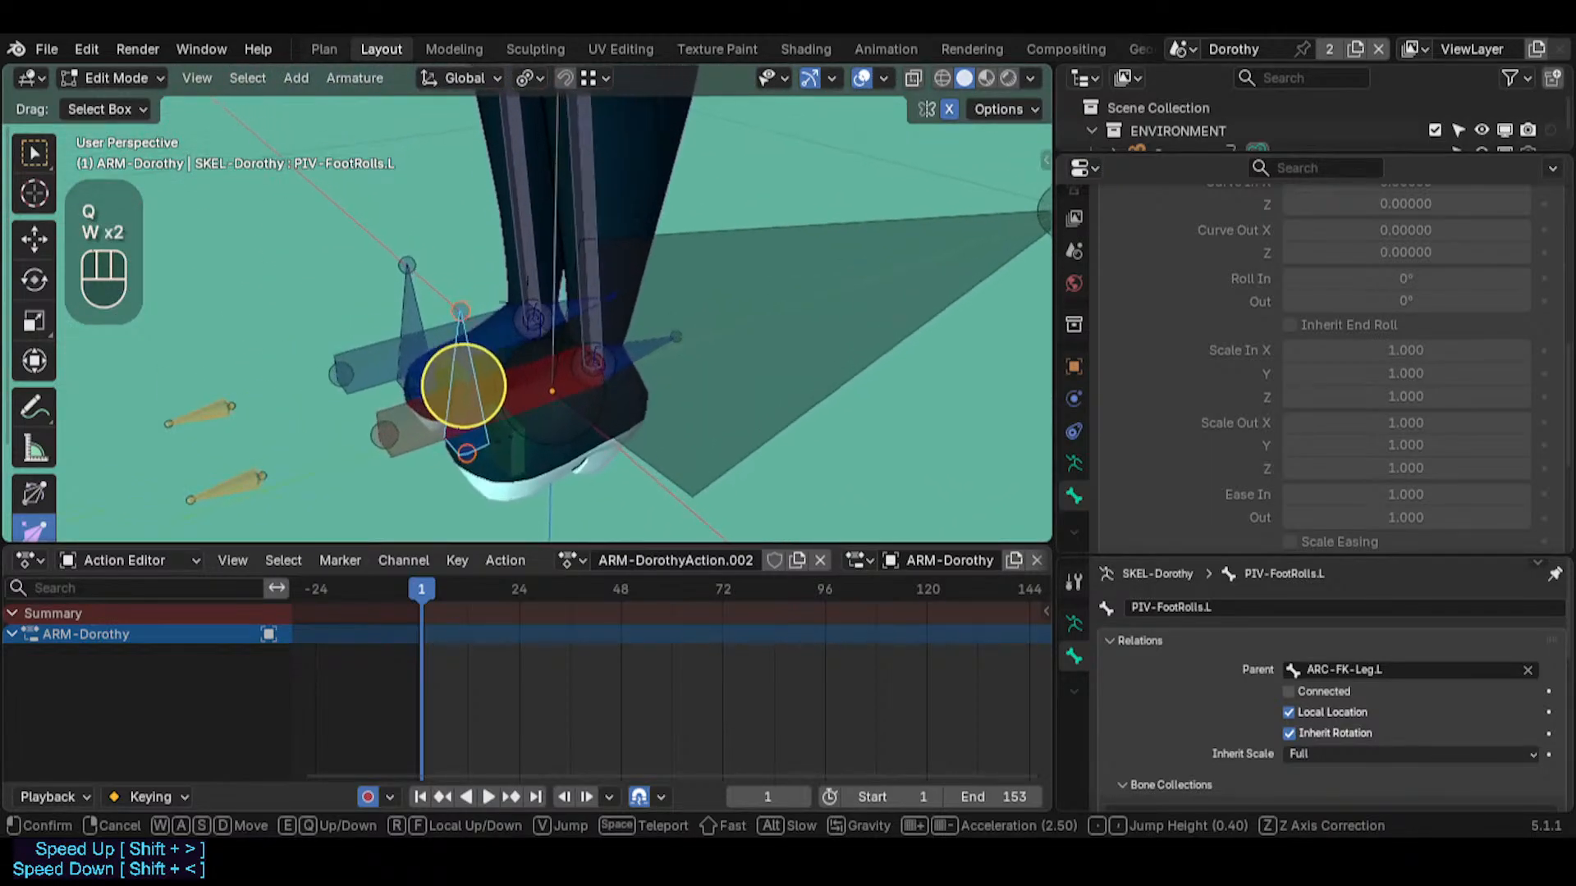
pyautogui.click(528, 303)
pyautogui.hotkey('shift', '`')
pyautogui.press('e')
pyautogui.press('e')
pyautogui.press('e')
pyautogui.press('w')
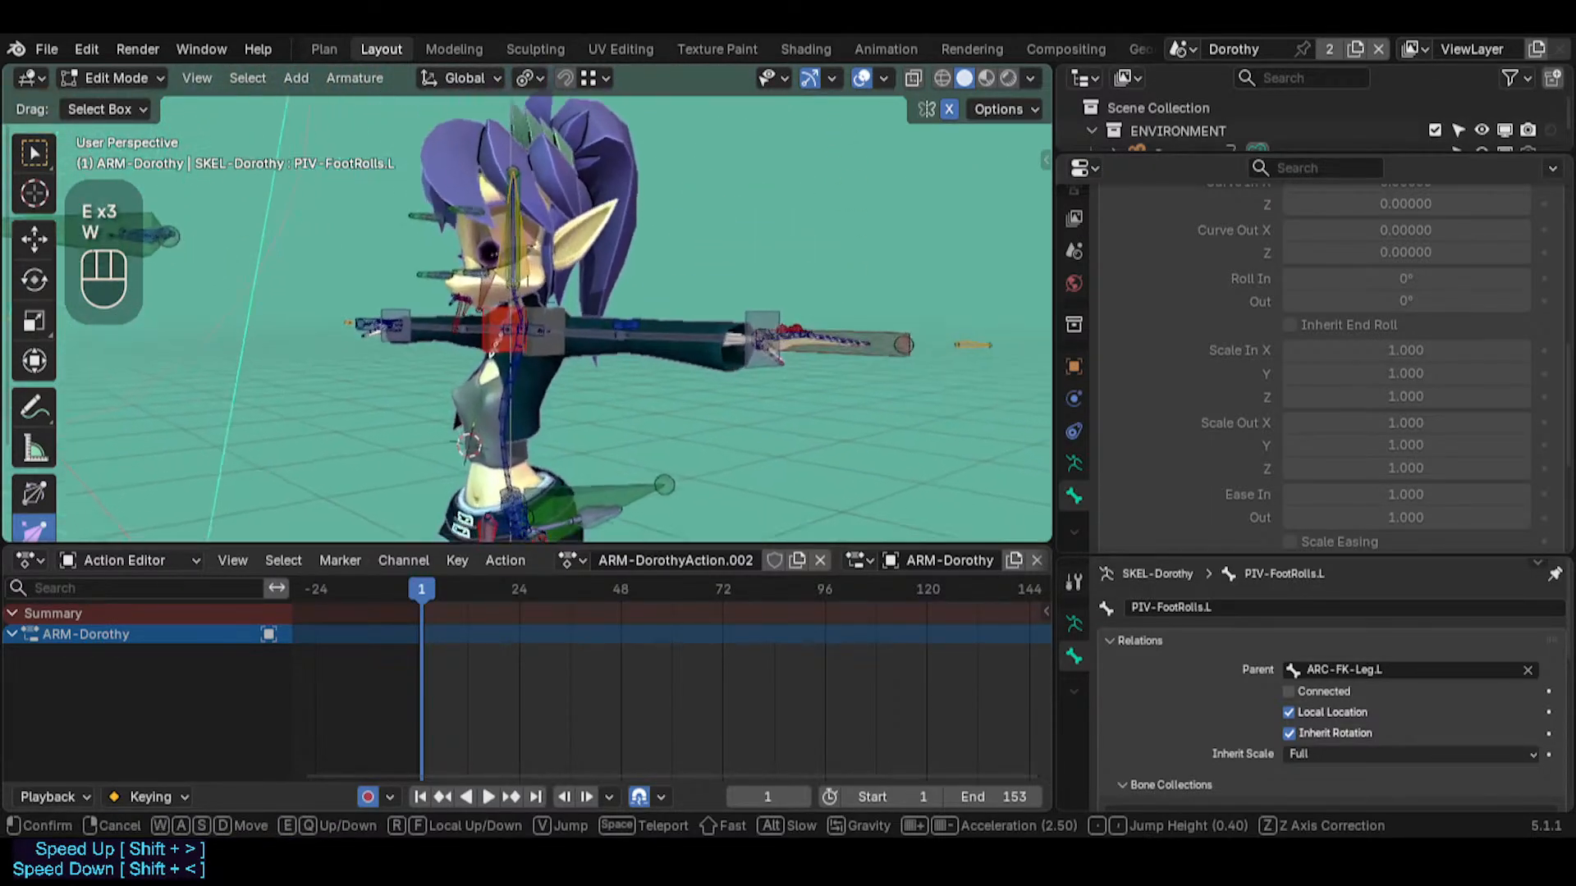
pyautogui.press('w')
pyautogui.click(528, 303)
pyautogui.keyDown('shift'); pyautogui.click(606, 380); pyautogui.keyUp('shift')
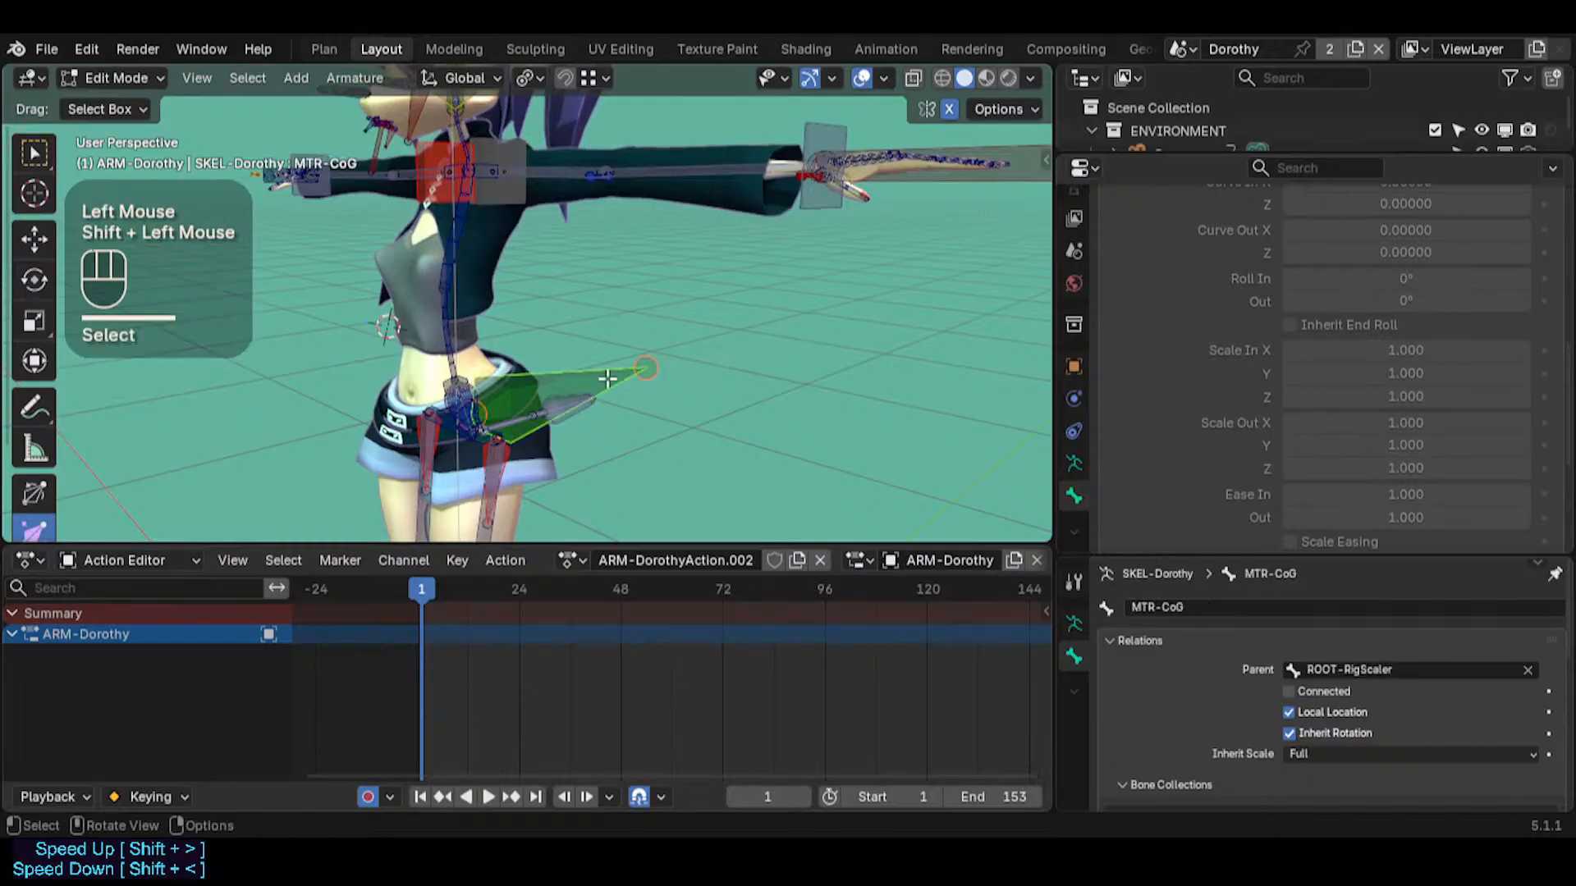
pyautogui.hotkey('ctrl', 'p')
pyautogui.click(617, 378)
pyautogui.hotkey('ctrl', 'Tab')
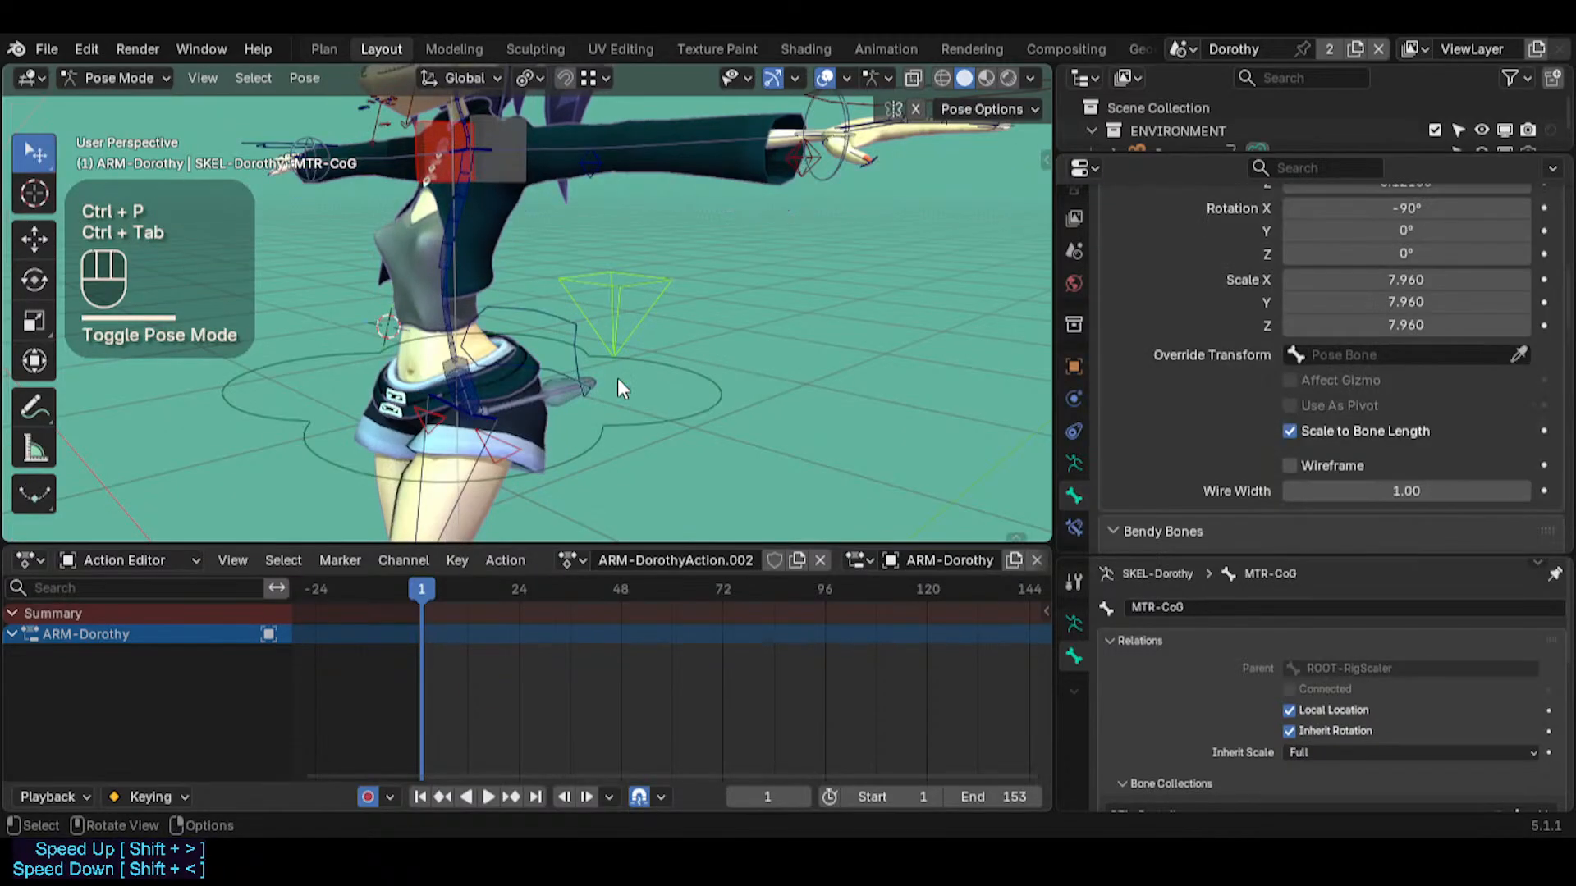
# Show the relationship lines in Edit Mode and check the foot pivot's connection to MTR-CoG
pyautogui.press('Tab')
pyautogui.hotkey('shift', '`')
pyautogui.click(527, 303)
pyautogui.hotkey('ctrl', '2')
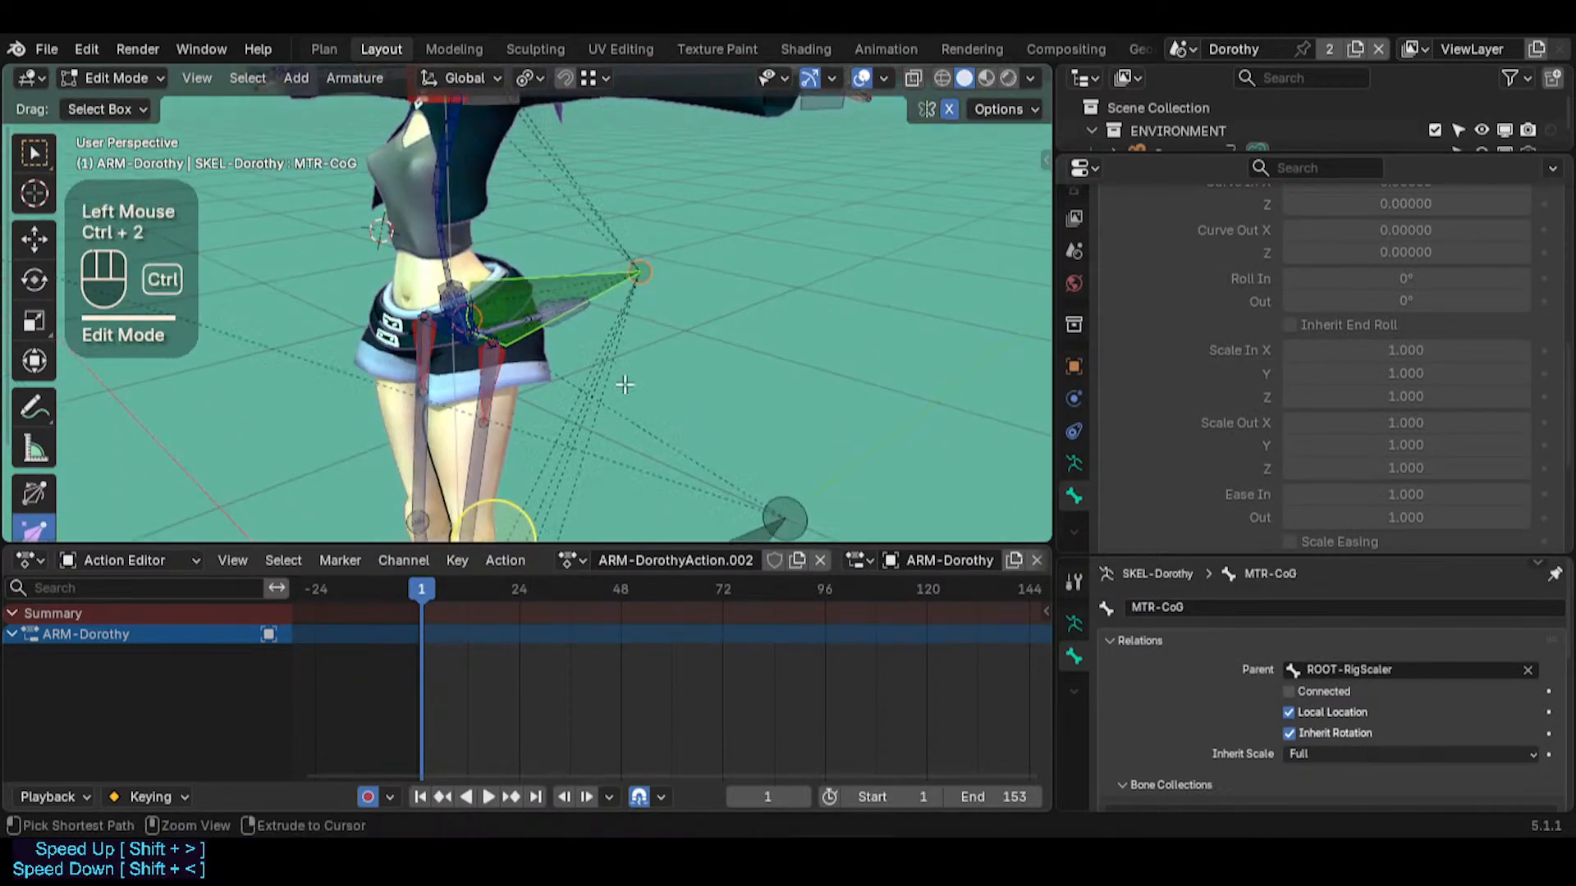
pyautogui.hotkey('shift', '`')
pyautogui.press('s')
pyautogui.press('q')
pyautogui.press('q')
pyautogui.press('w')
pyautogui.press('e')
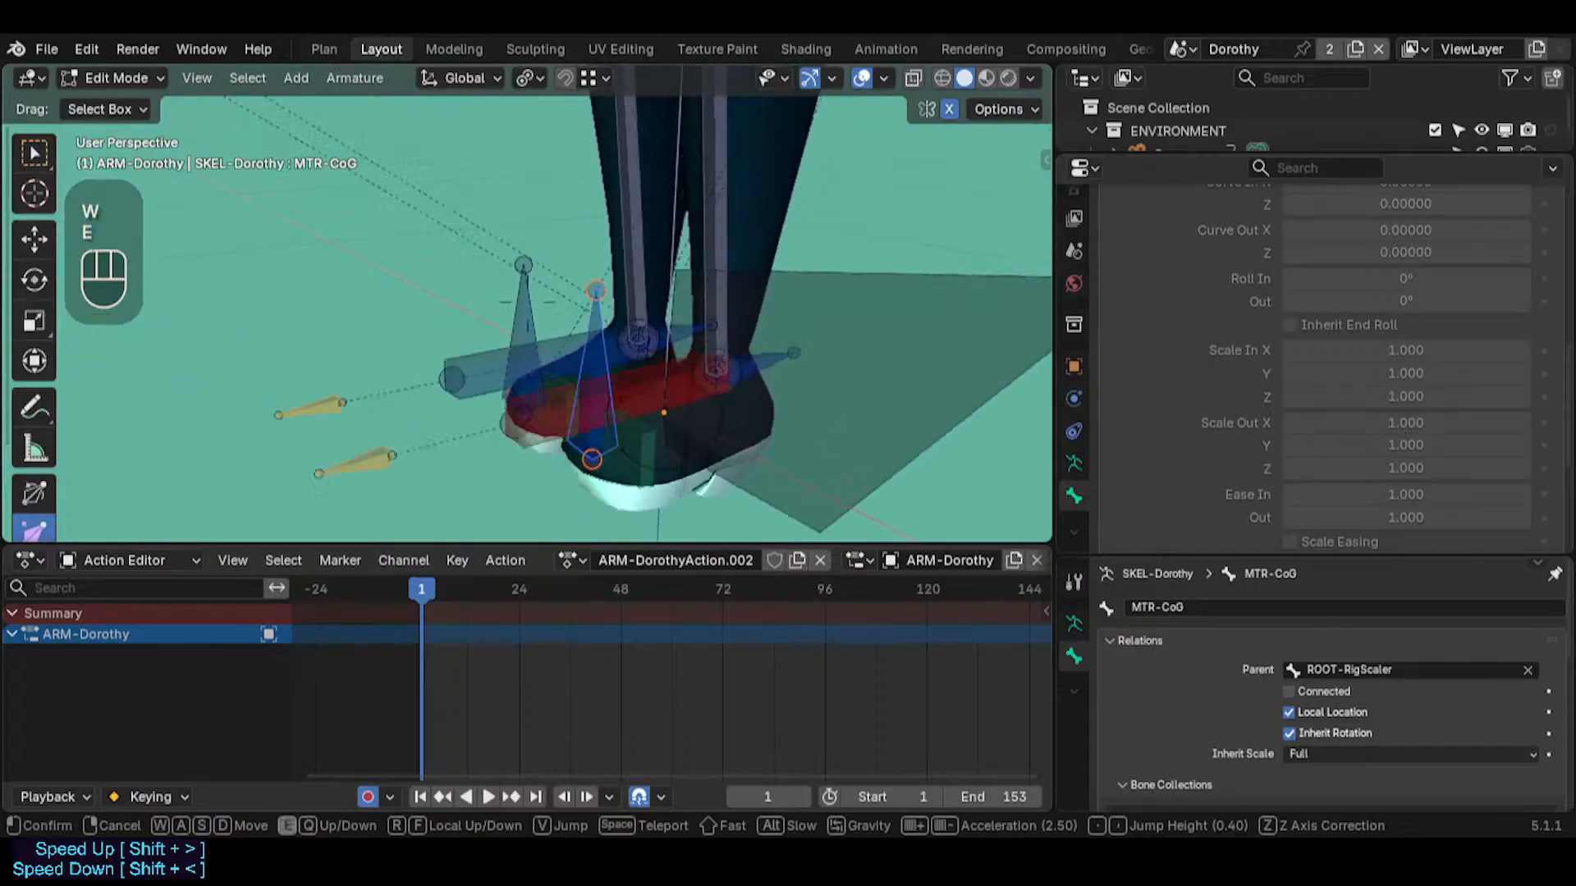
pyautogui.click(917, 300)
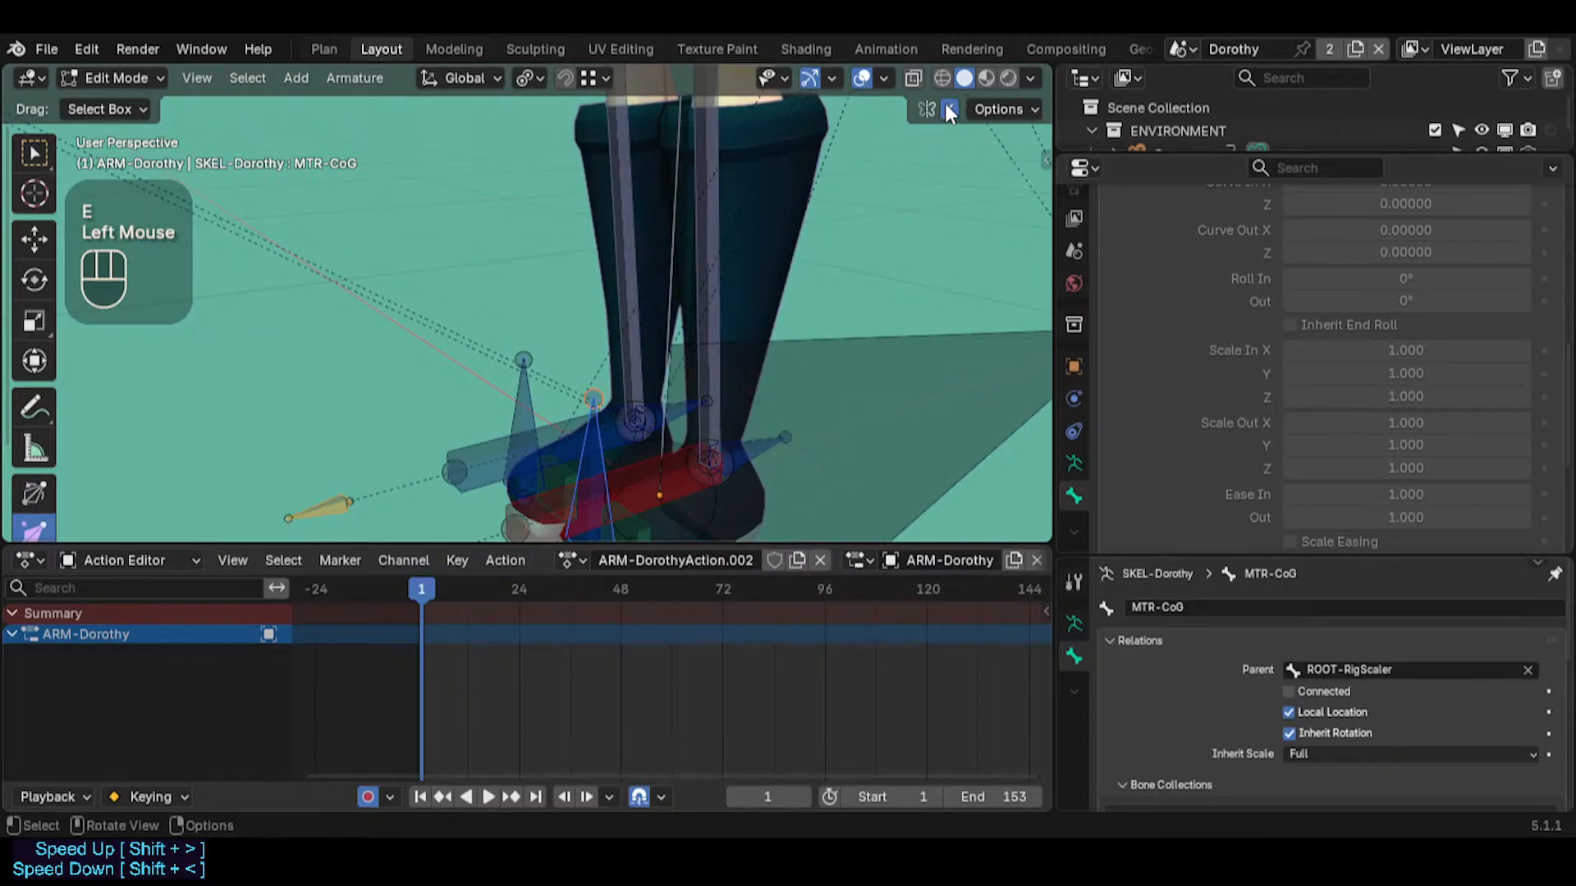
# Set the bone color of PIV-FootRolls.L to 01 - Theme Color Set in Pose Mode
pyautogui.hotkey('ctrl', 'Tab')
pyautogui.click(574, 447)
pyautogui.hotkey('shift', '`')
pyautogui.press('s')
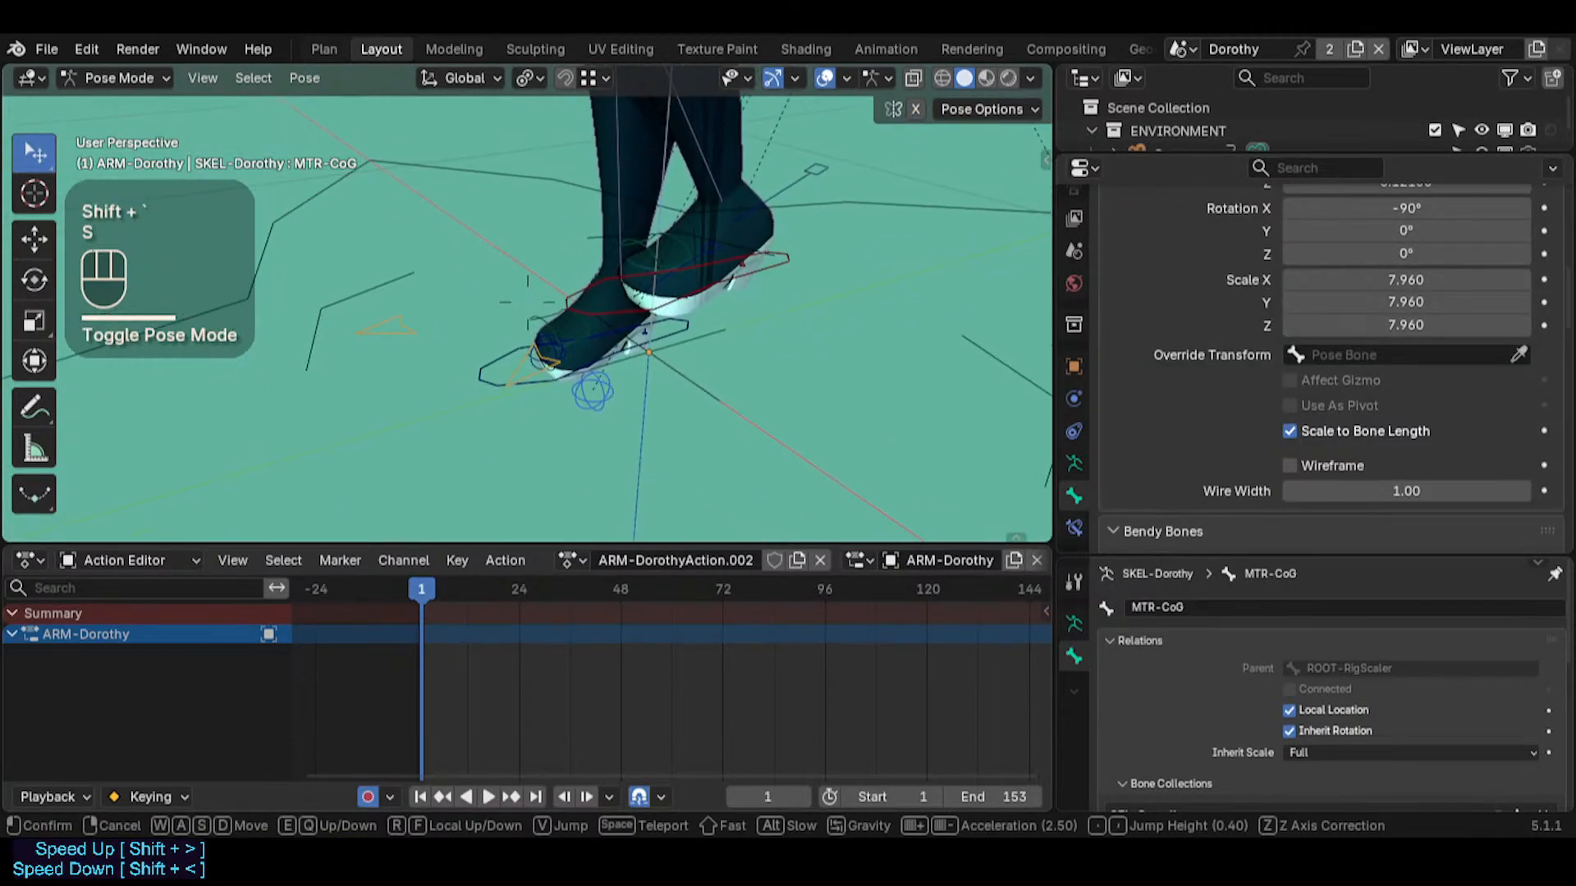
pyautogui.click(591, 335)
pyautogui.moveTo(597, 335); pyautogui.dragTo(681, 434, button='middle')
pyautogui.click(677, 439)
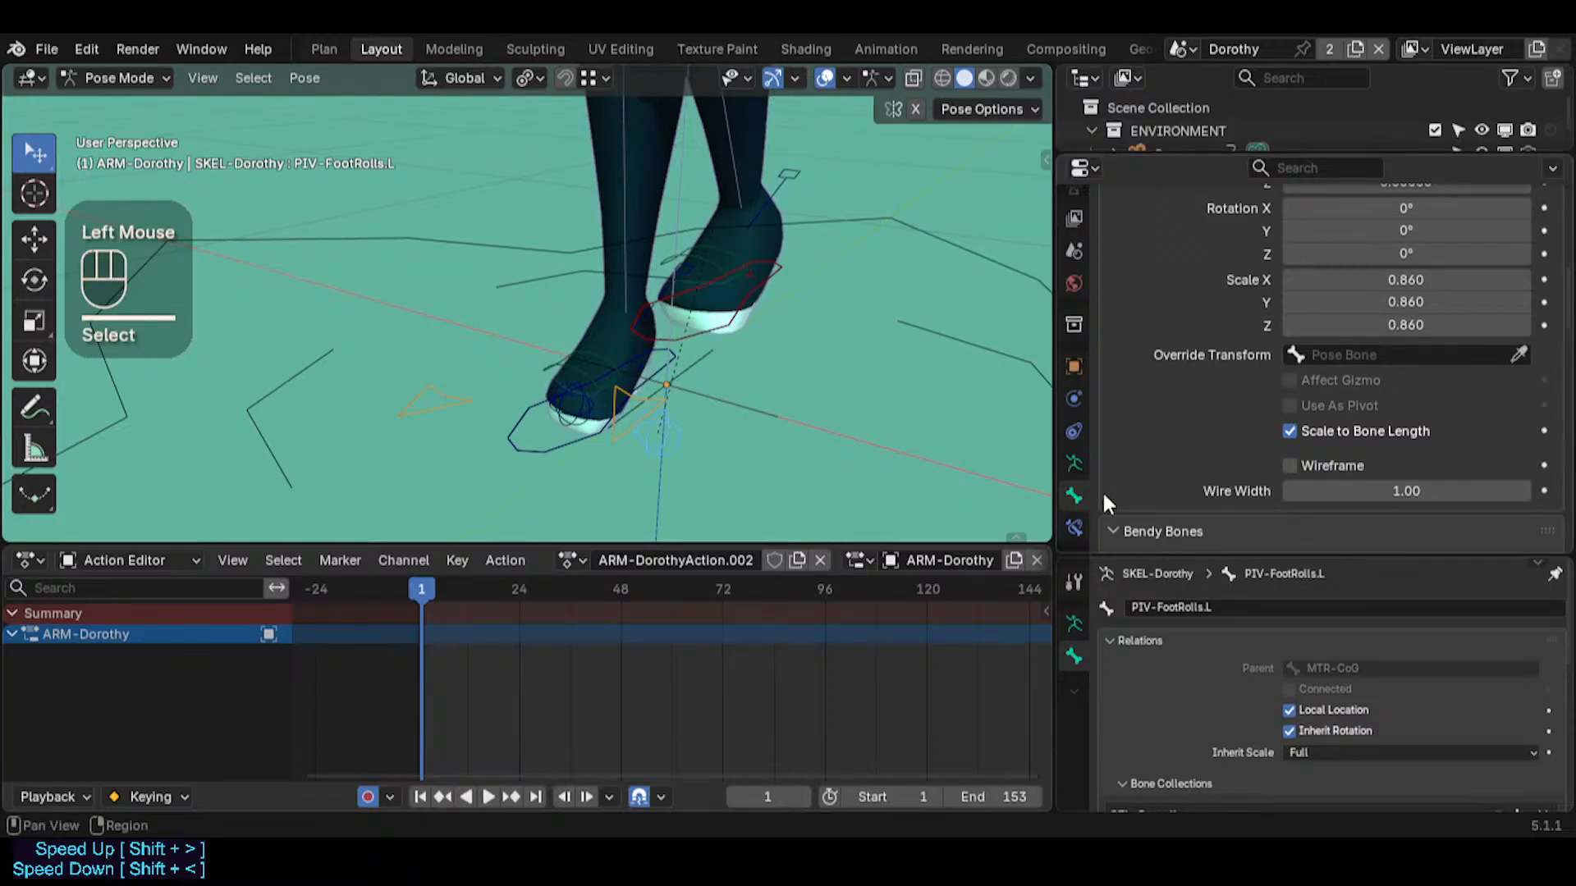
pyautogui.scroll(3, 1265, 346)
pyautogui.click(1346, 369)
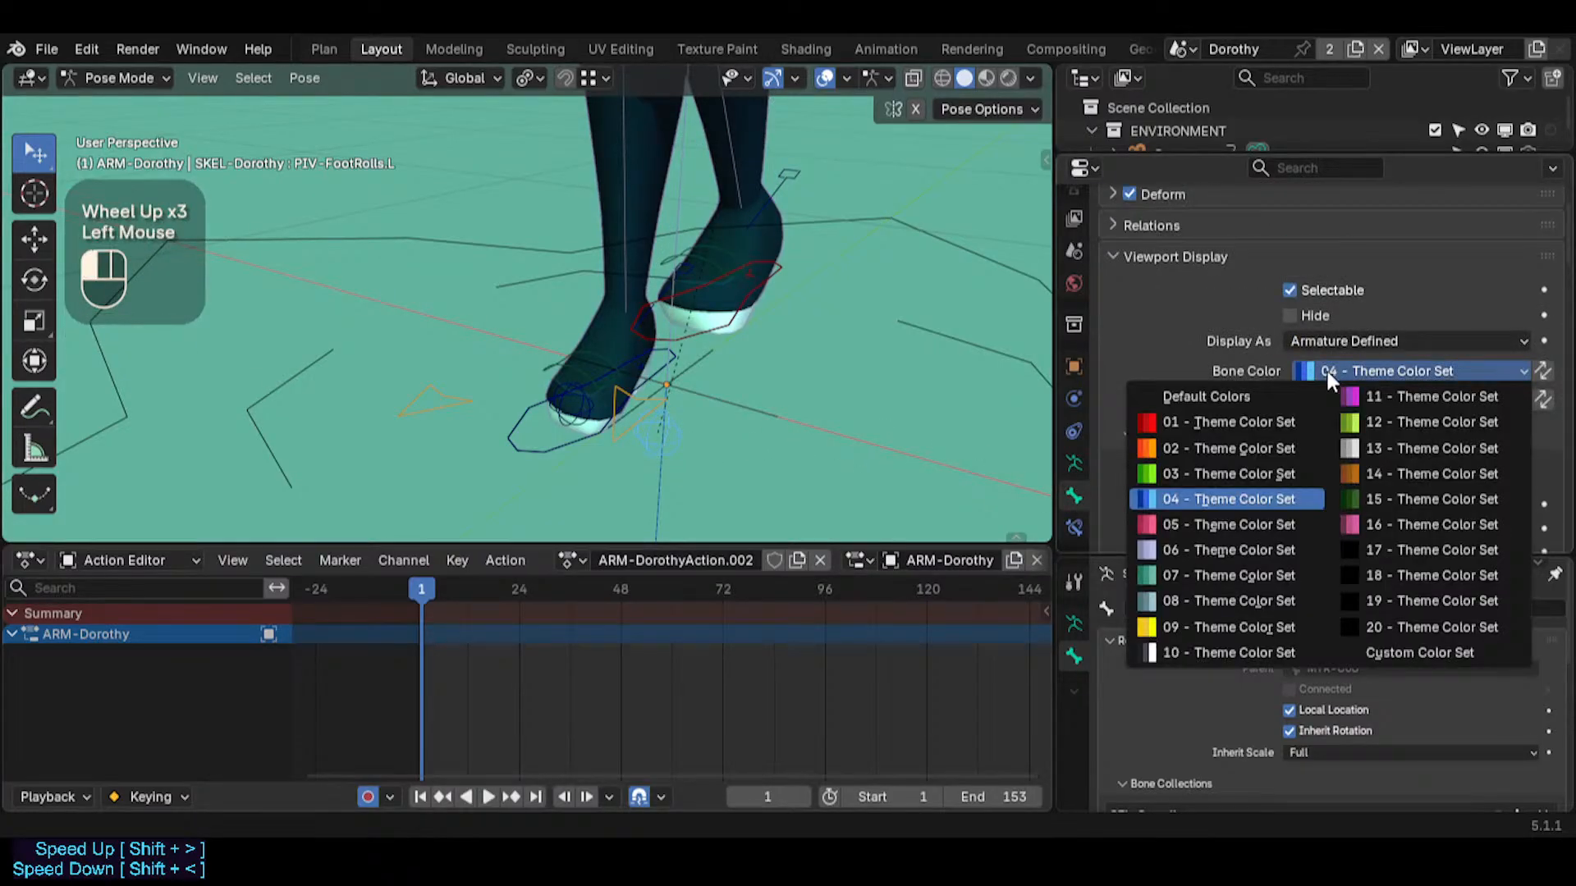
pyautogui.click(1203, 422)
pyautogui.hotkey('alt', 'a')
pyautogui.click(691, 440)
pyautogui.moveTo(683, 442)
pyautogui.mouseDown(button='middle')
pyautogui.moveTo(629, 401)
pyautogui.moveTo(685, 420)
pyautogui.mouseUp(button='middle')
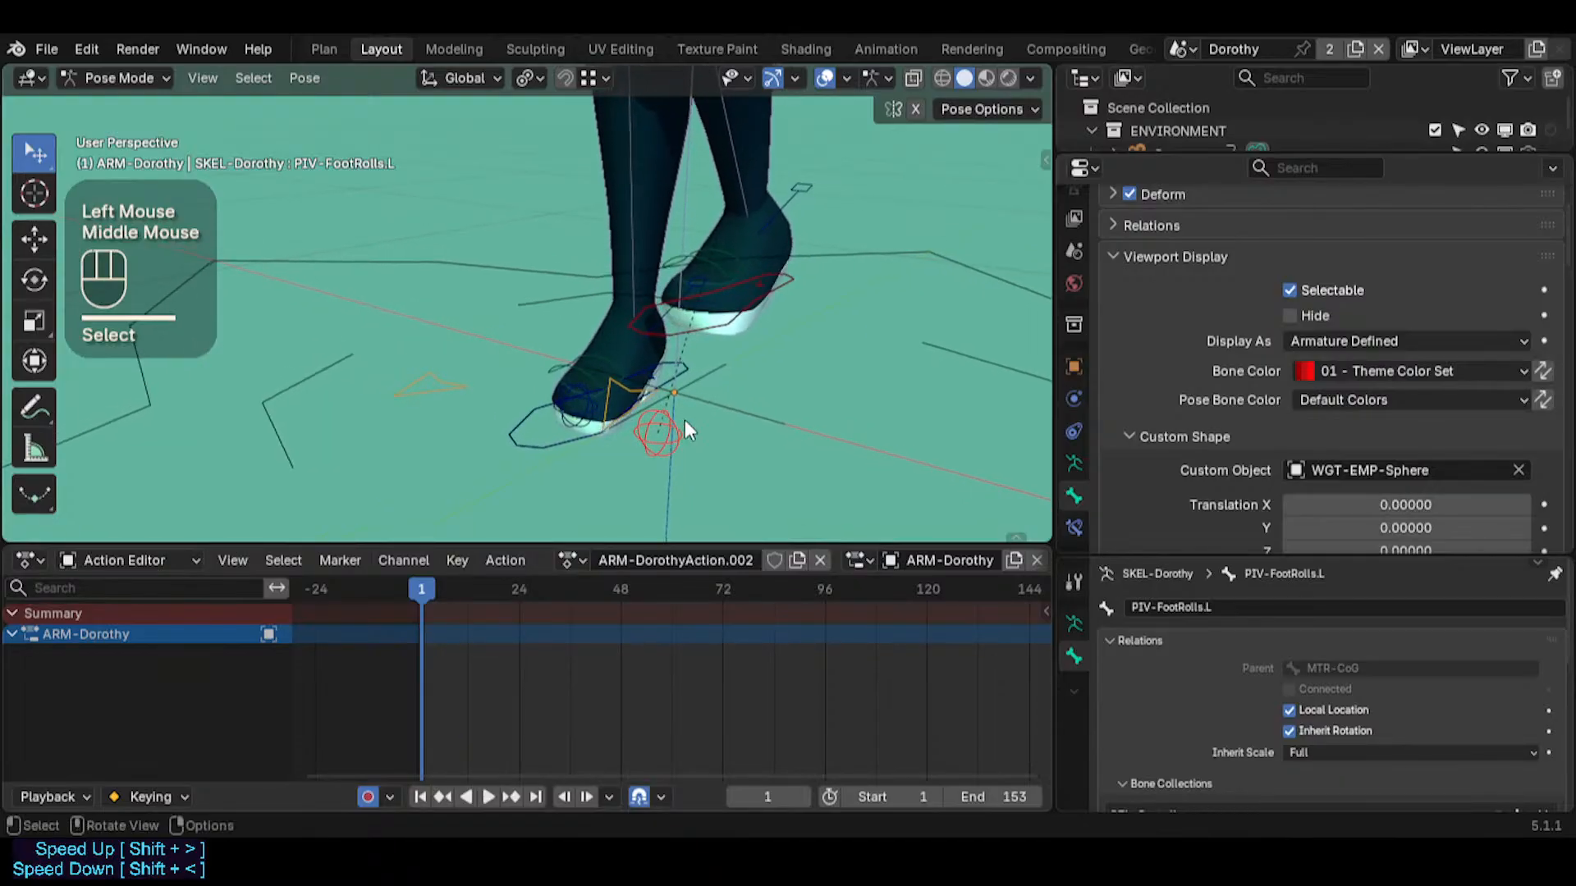
# Turn off Auto Keying and clear the pose transforms of all bones
pyautogui.click(668, 434)
pyautogui.moveTo(726, 353); pyautogui.dragTo(815, 501, button='middle')
pyautogui.click(746, 332)
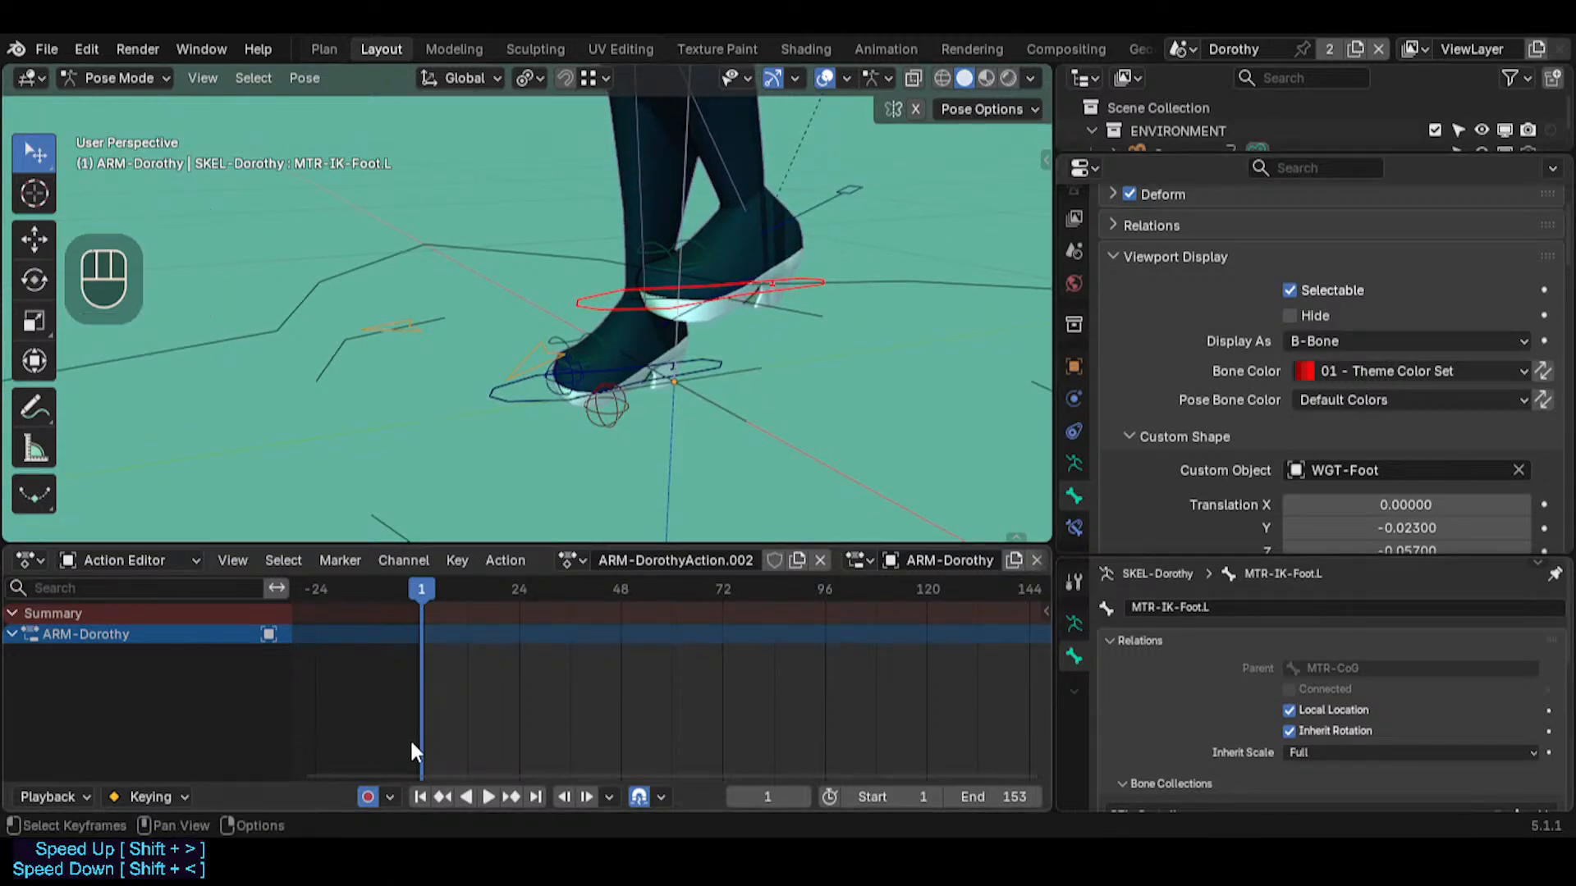
pyautogui.click(651, 386)
pyautogui.press('a')
pyautogui.hotkey('alt', 'q')
pyautogui.hotkey('alt', 'q')
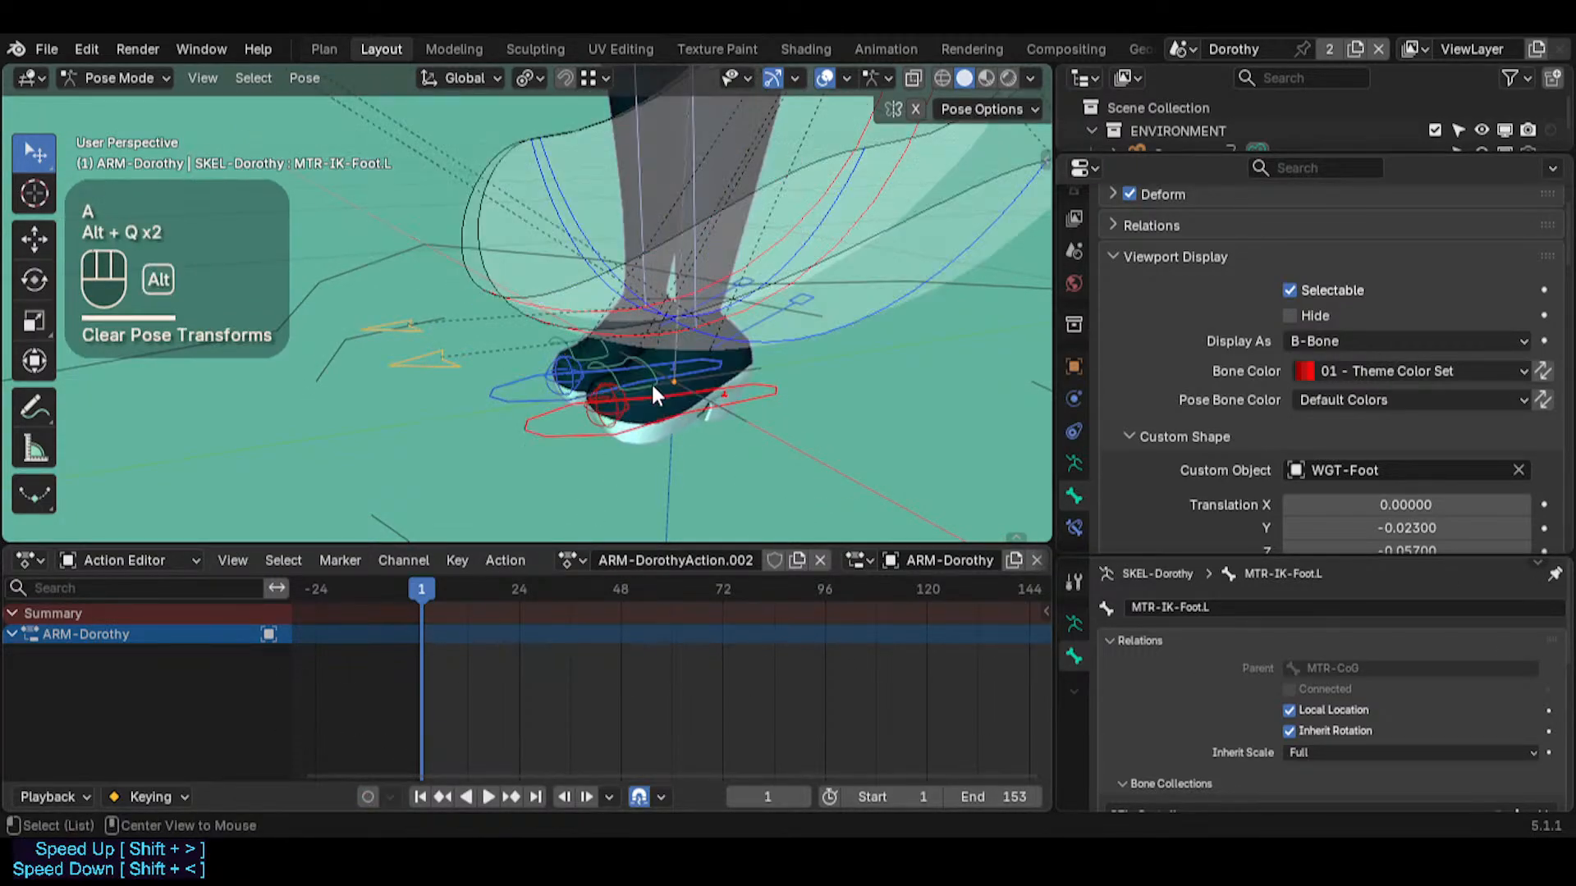
# Fly the view up to the left arm and try moving MTR-IK-Hand.L, then cancel the move
pyautogui.hotkey('ctrl', '2')
pyautogui.moveTo(654, 391)
pyautogui.mouseDown(button='middle')
pyautogui.moveTo(640, 455)
pyautogui.moveTo(653, 424)
pyautogui.moveTo(745, 397)
pyautogui.moveTo(652, 394)
pyautogui.mouseUp(button='middle')
pyautogui.click(654, 424)
pyautogui.hotkey('shift', '`')
pyautogui.press('w')
pyautogui.click(652, 394)
pyautogui.hotkey('shift', '`')
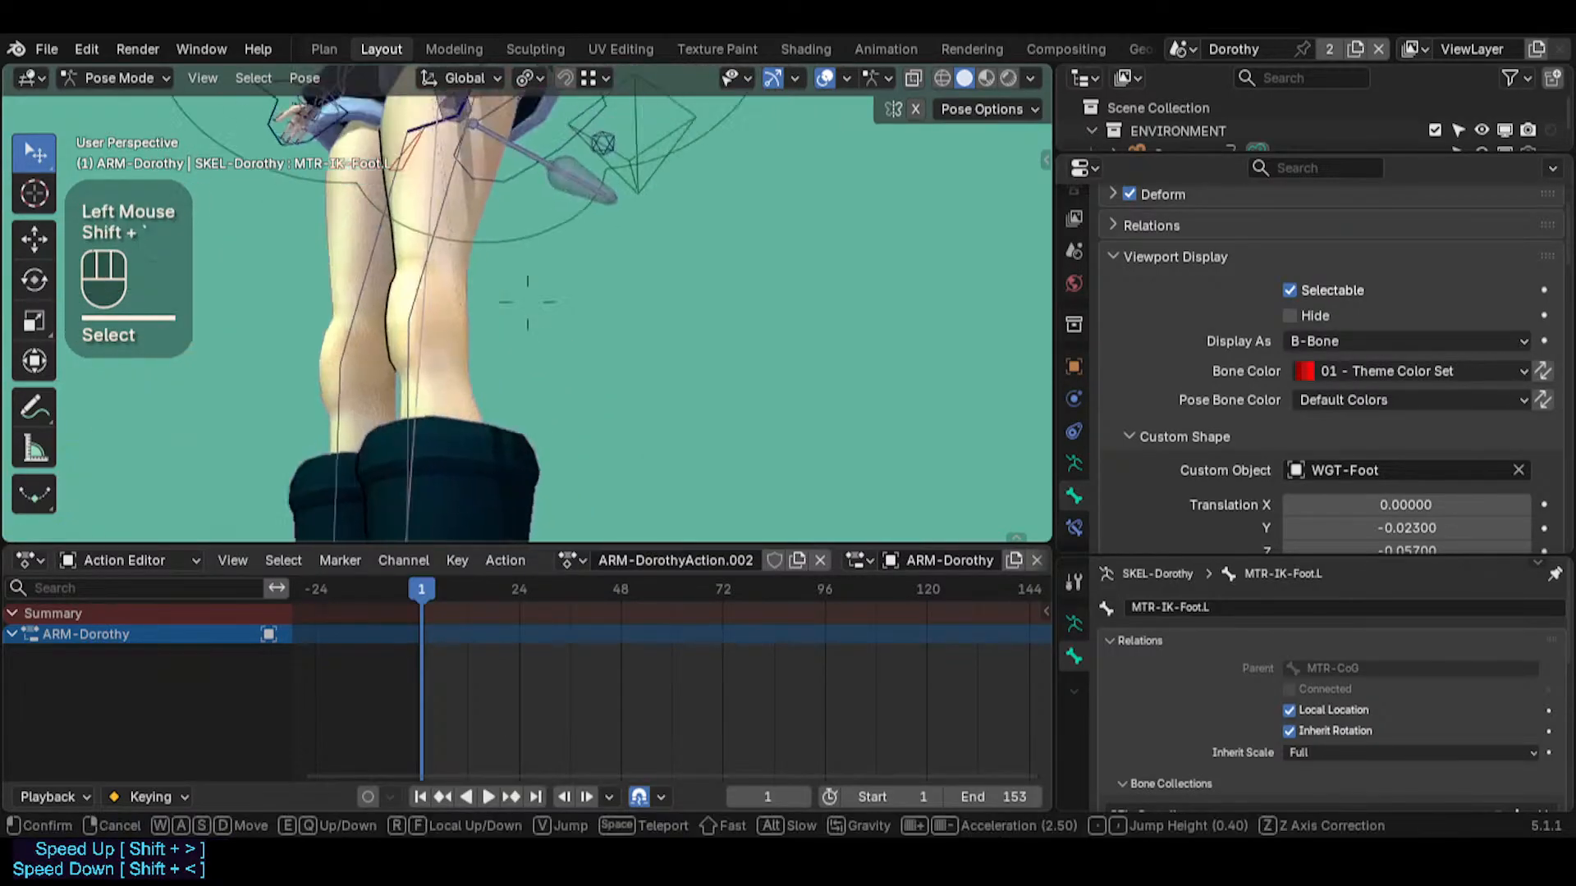
pyautogui.press('e')
pyautogui.press('s')
pyautogui.press('e')
pyautogui.press('w')
pyautogui.click(708, 295)
pyautogui.click(708, 295)
pyautogui.press('g')
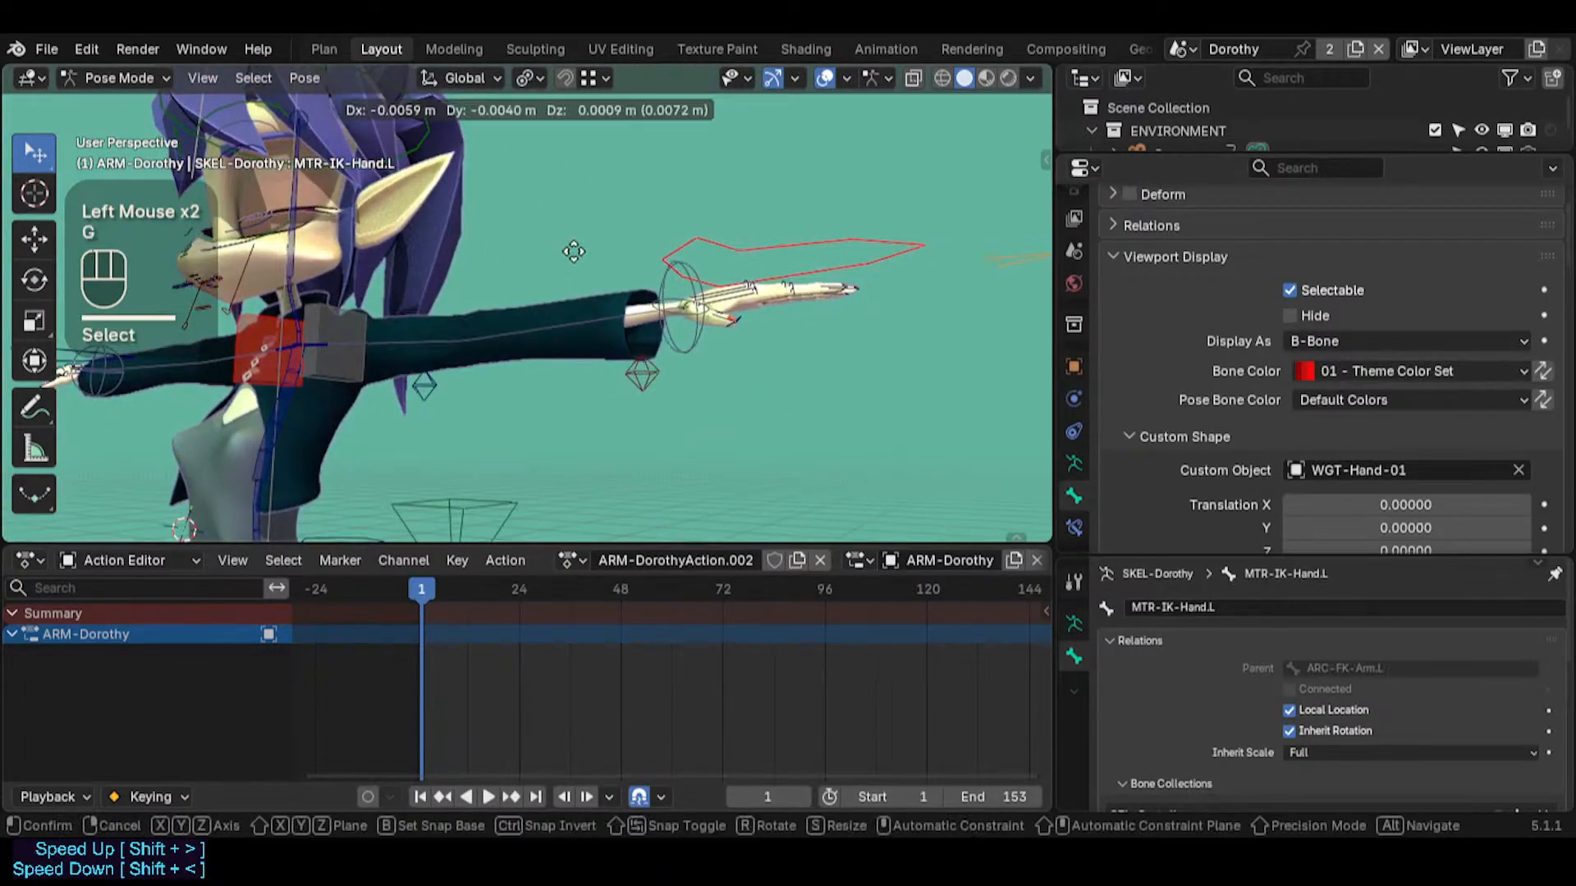
pyautogui.press('Escape')
# Try a trackball rotation of ARC-FK-Arm.L, cancel it, and inspect the small shoulder bone from another angle
pyautogui.click(353, 318)
pyautogui.press('r')
pyautogui.press('r')
pyautogui.press('Escape')
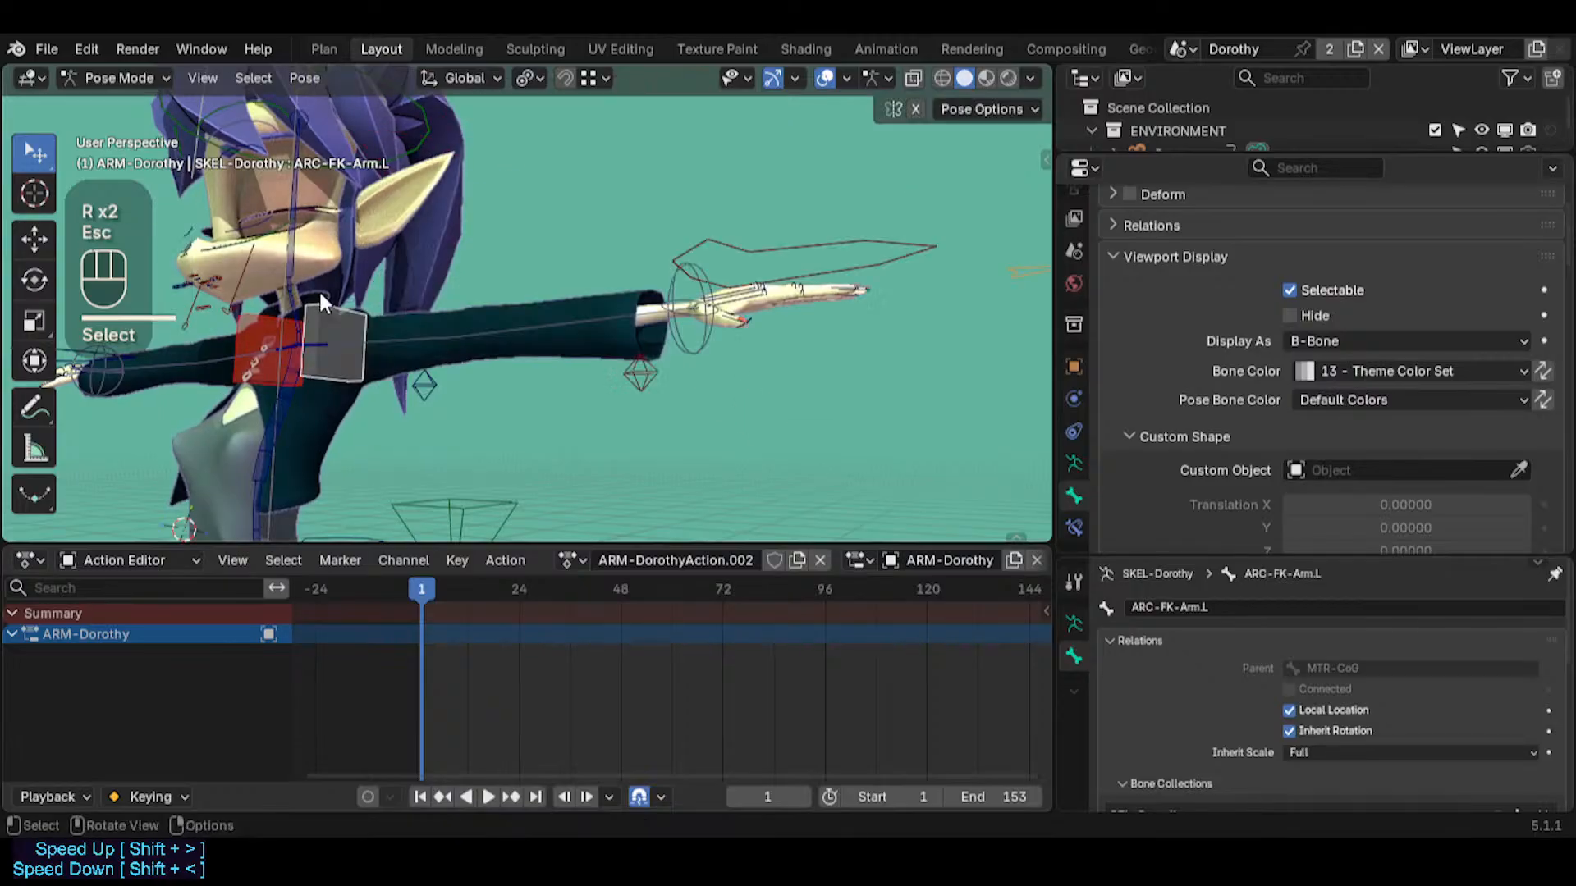
pyautogui.moveTo(318, 289); pyautogui.dragTo(390, 410, button='middle')
pyautogui.scroll(1, 372, 313)
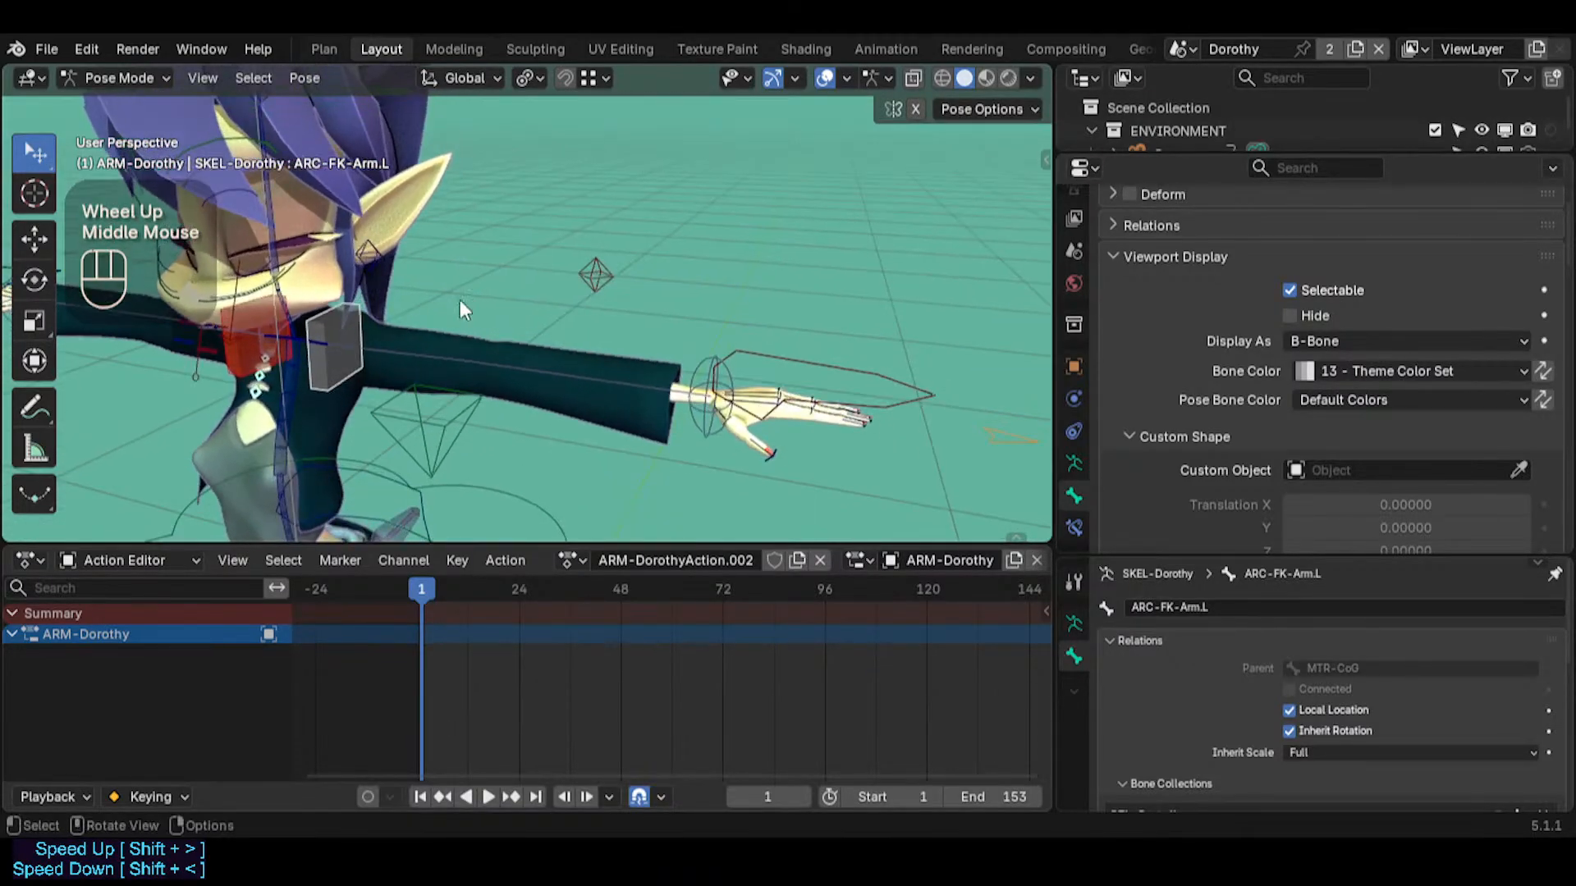
pyautogui.moveTo(459, 298); pyautogui.dragTo(435, 329, button='middle')
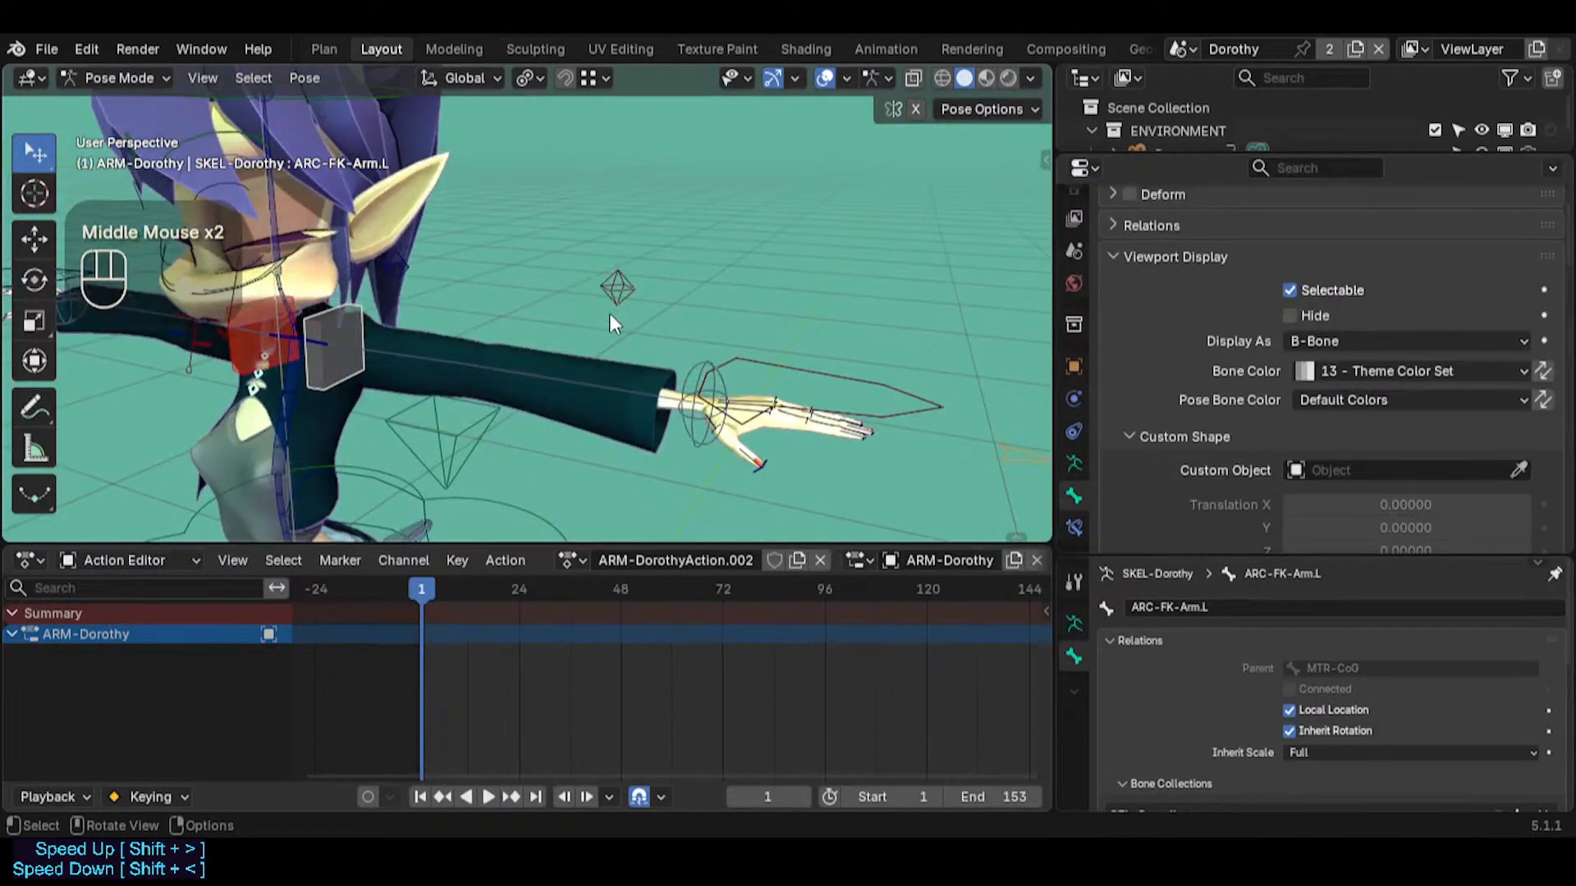
# Scale up the ARC-FK-Arm.L bone along the upper arm in Edit Mode
pyautogui.scroll(-2, 1318, 361)
pyautogui.click(1324, 376)
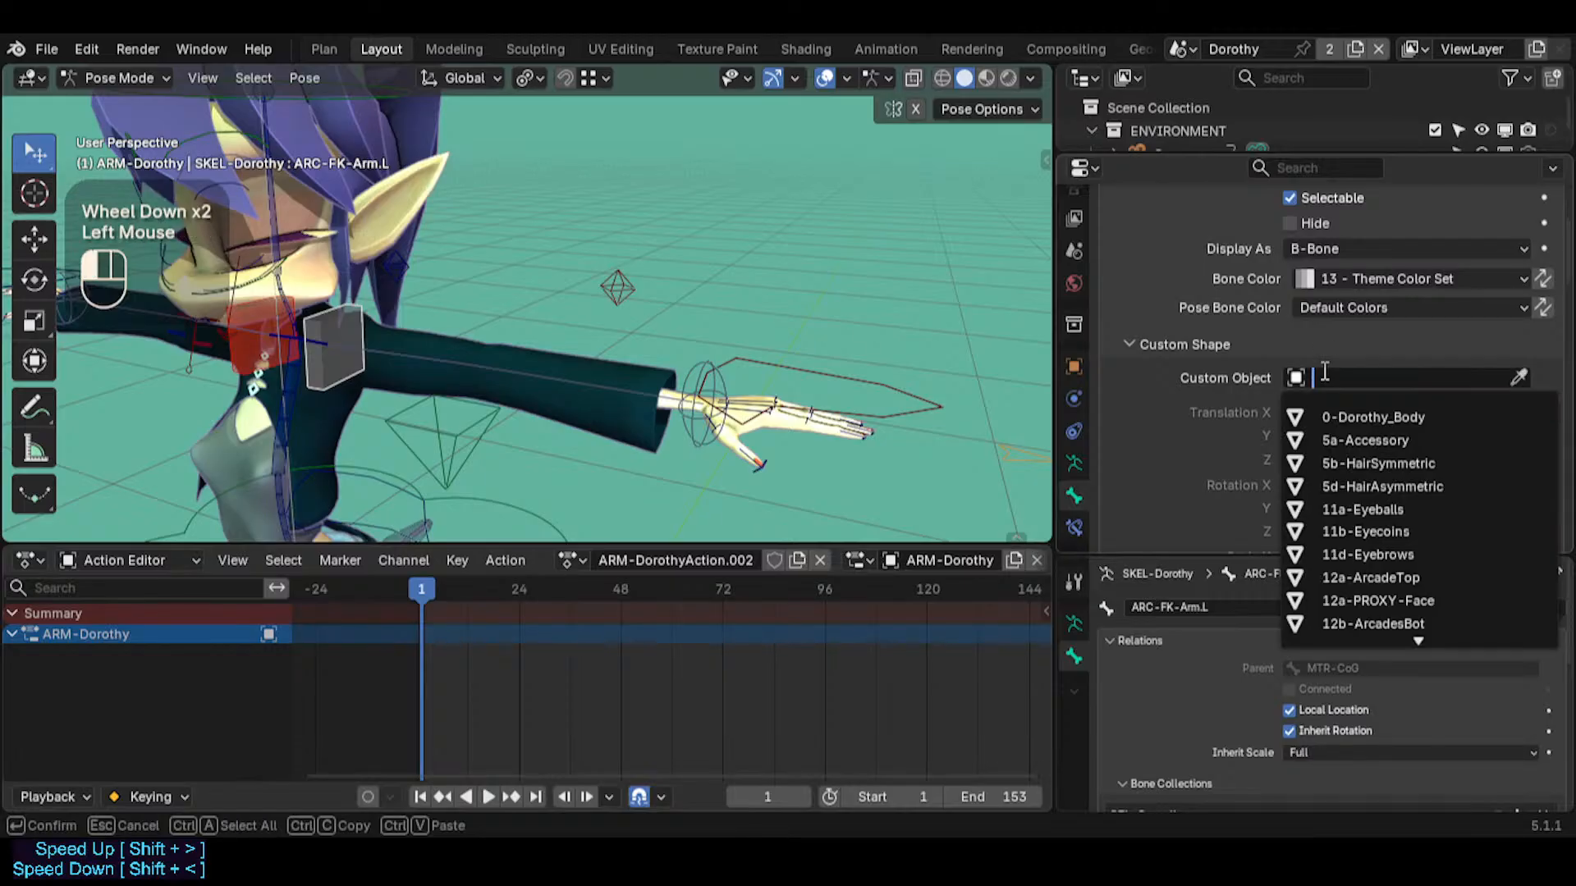
pyautogui.click(339, 322)
pyautogui.press('Tab')
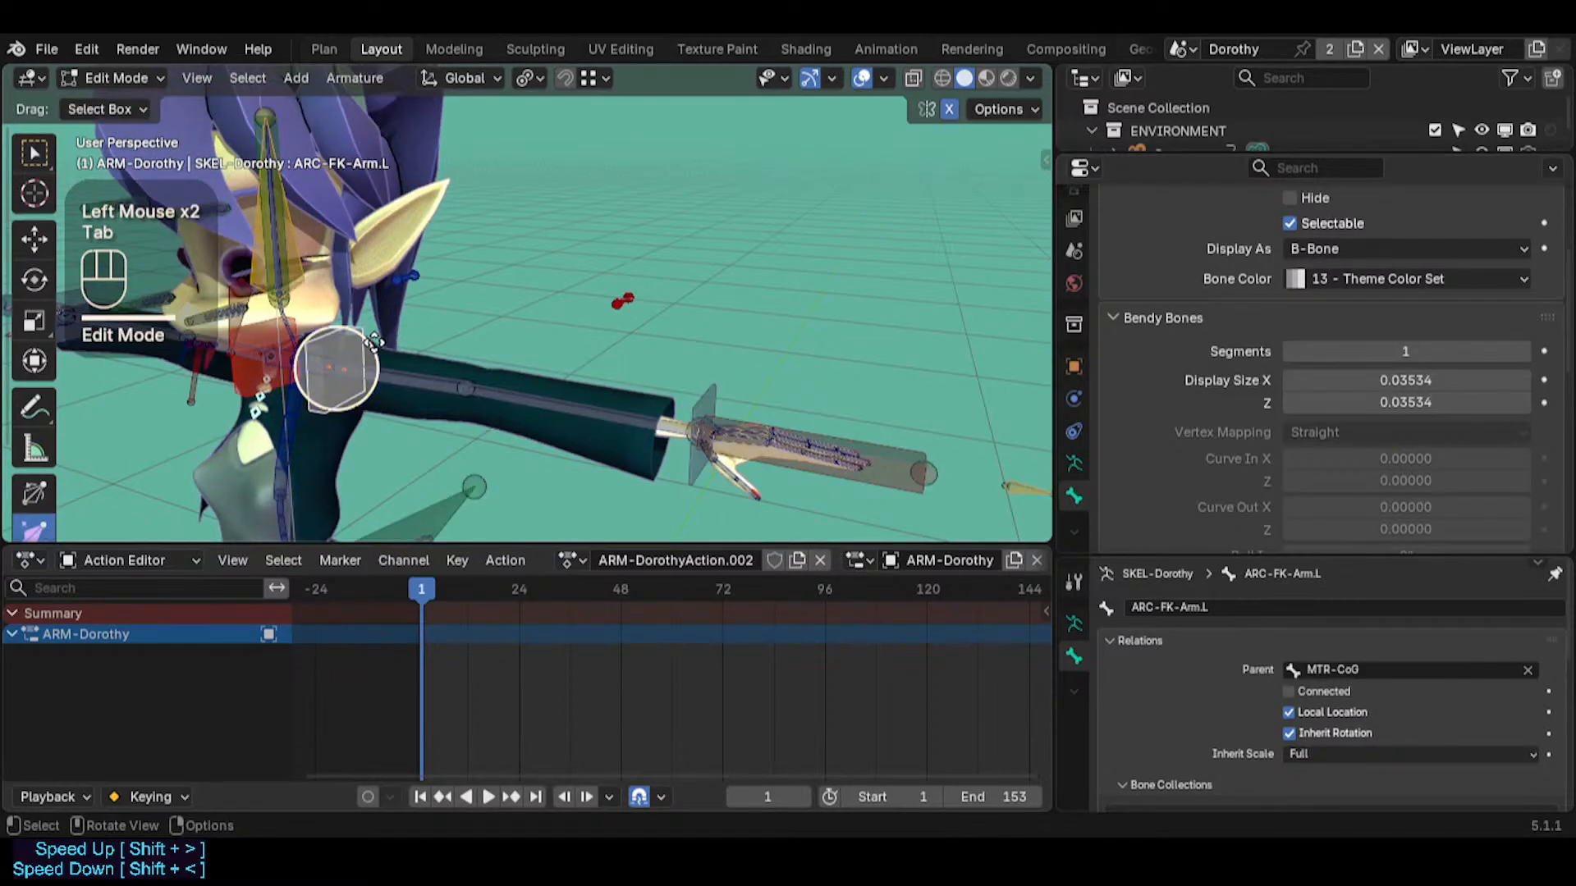
pyautogui.press('s')
pyautogui.click(447, 366)
pyautogui.click(423, 369)
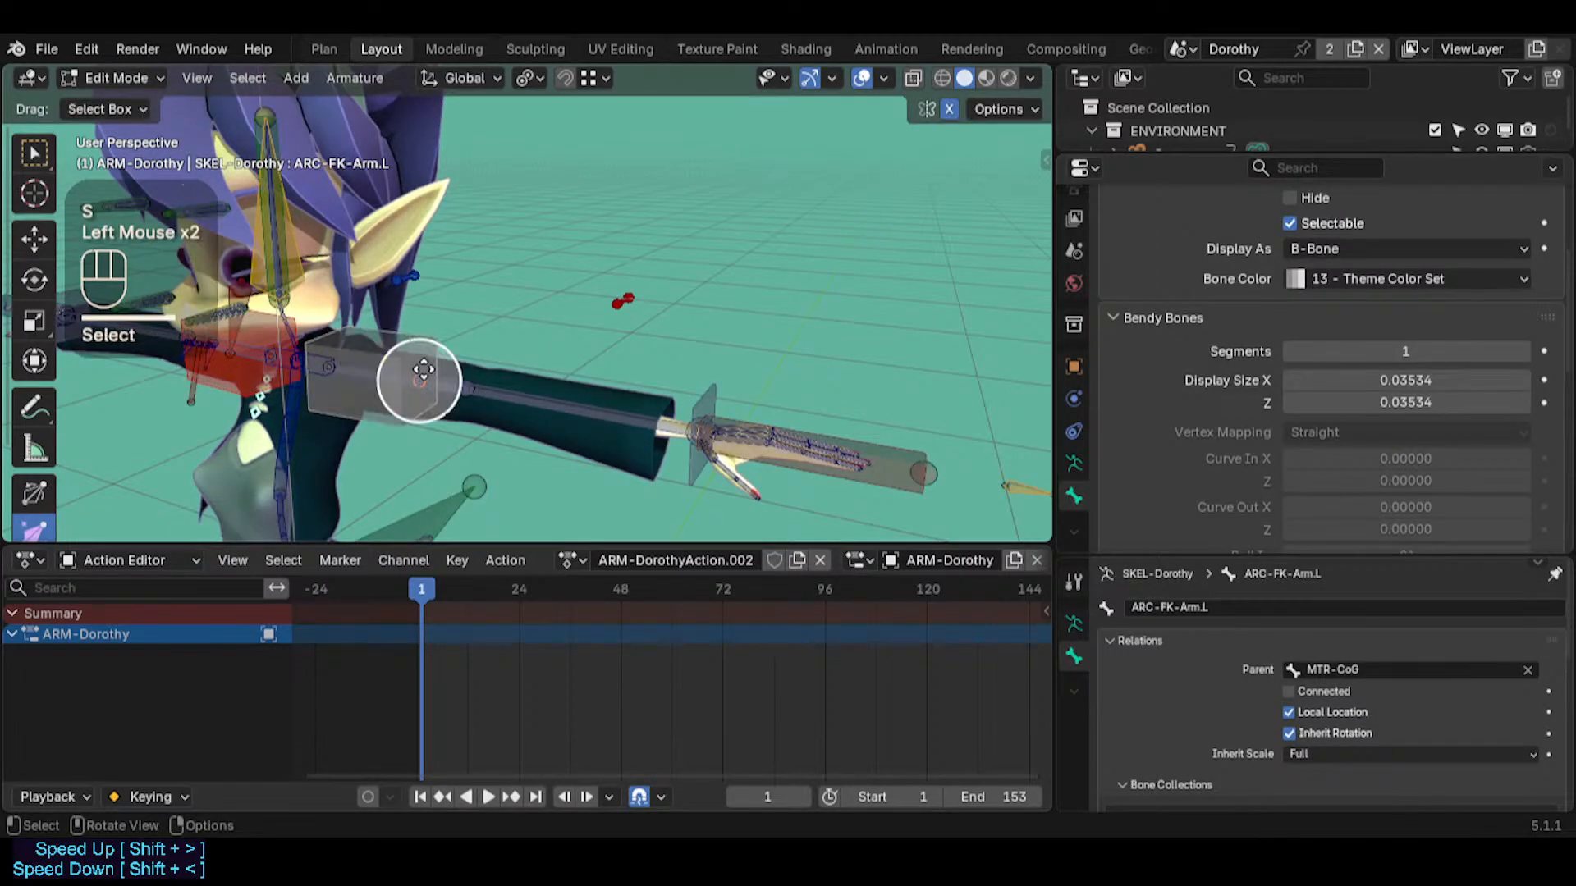
pyautogui.click(380, 363)
# Set the display type of ARC-FK-Arm.L to Octahedral
pyautogui.hotkey('shift', 'alt', 'b')
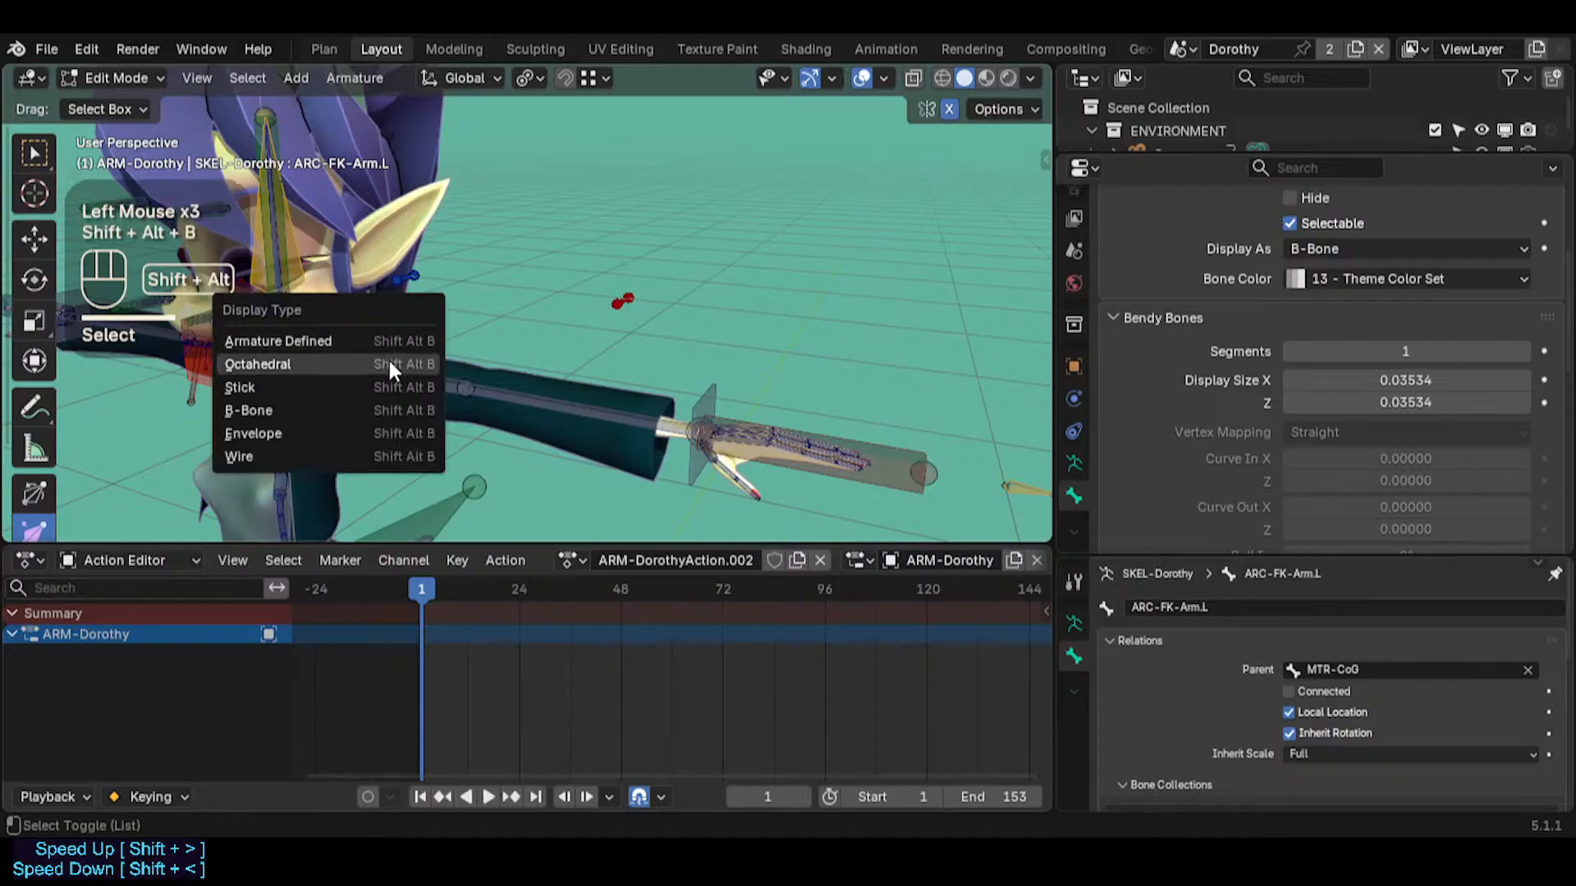
pyautogui.click(358, 412)
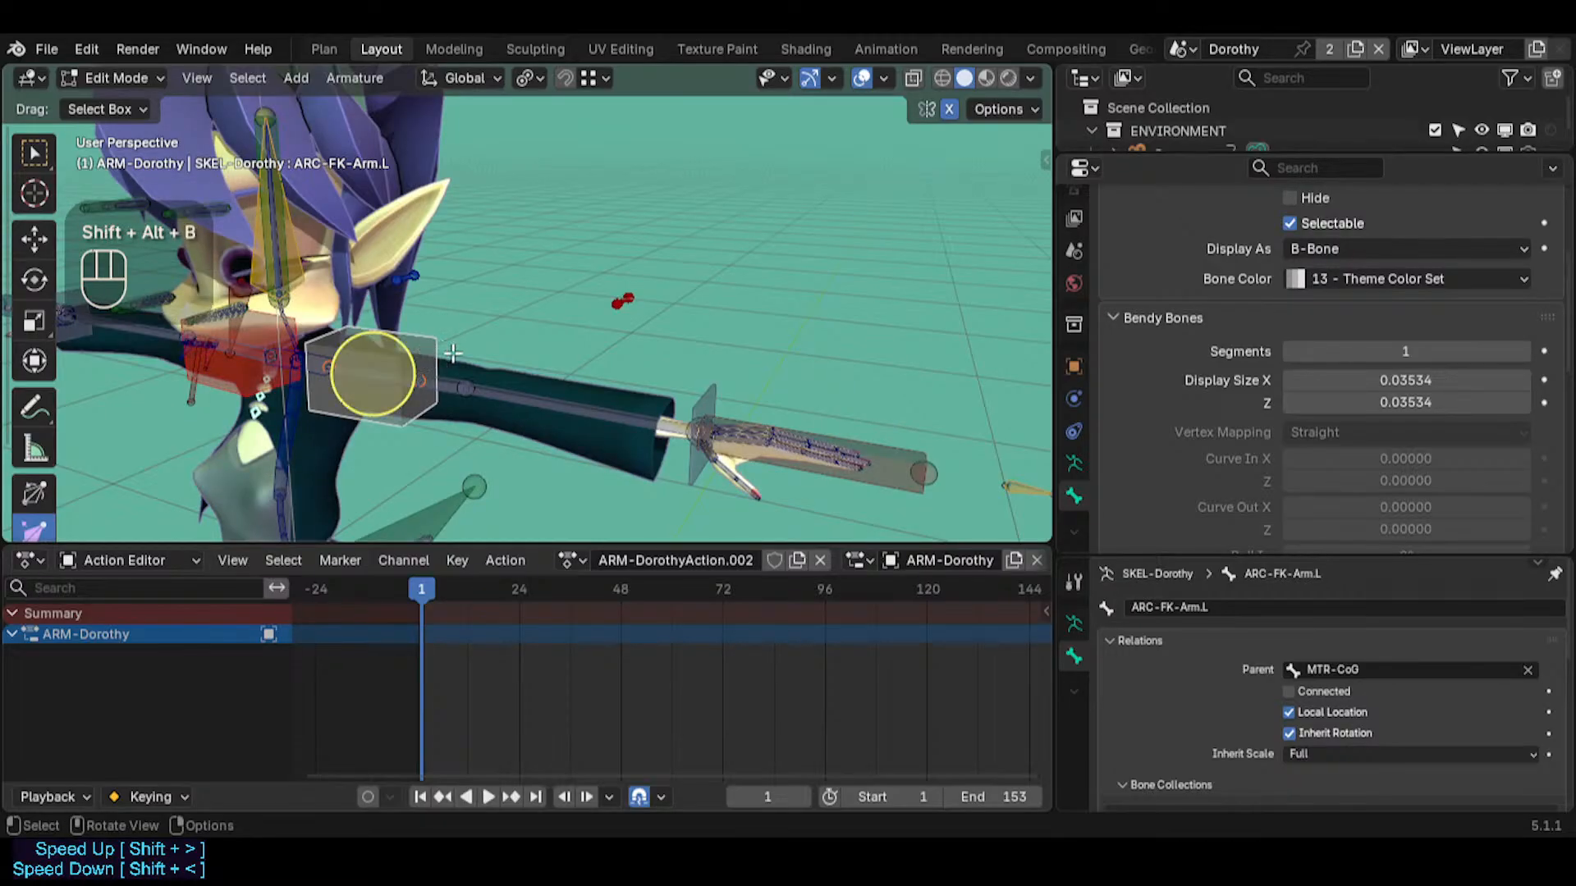
pyautogui.hotkey('shift', 'alt', 'b')
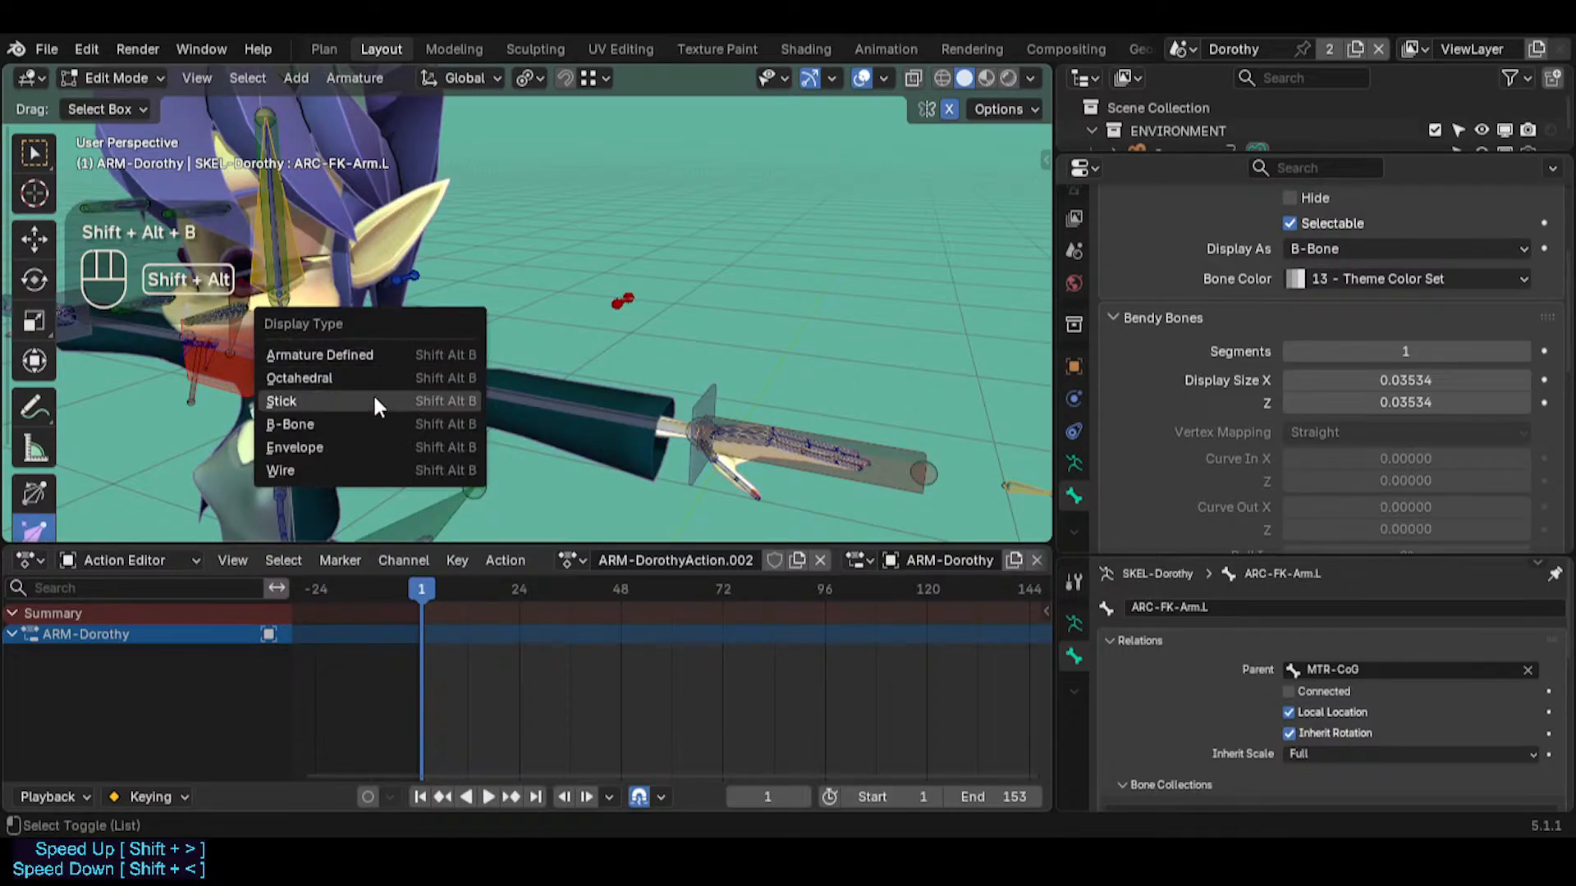
pyautogui.click(366, 373)
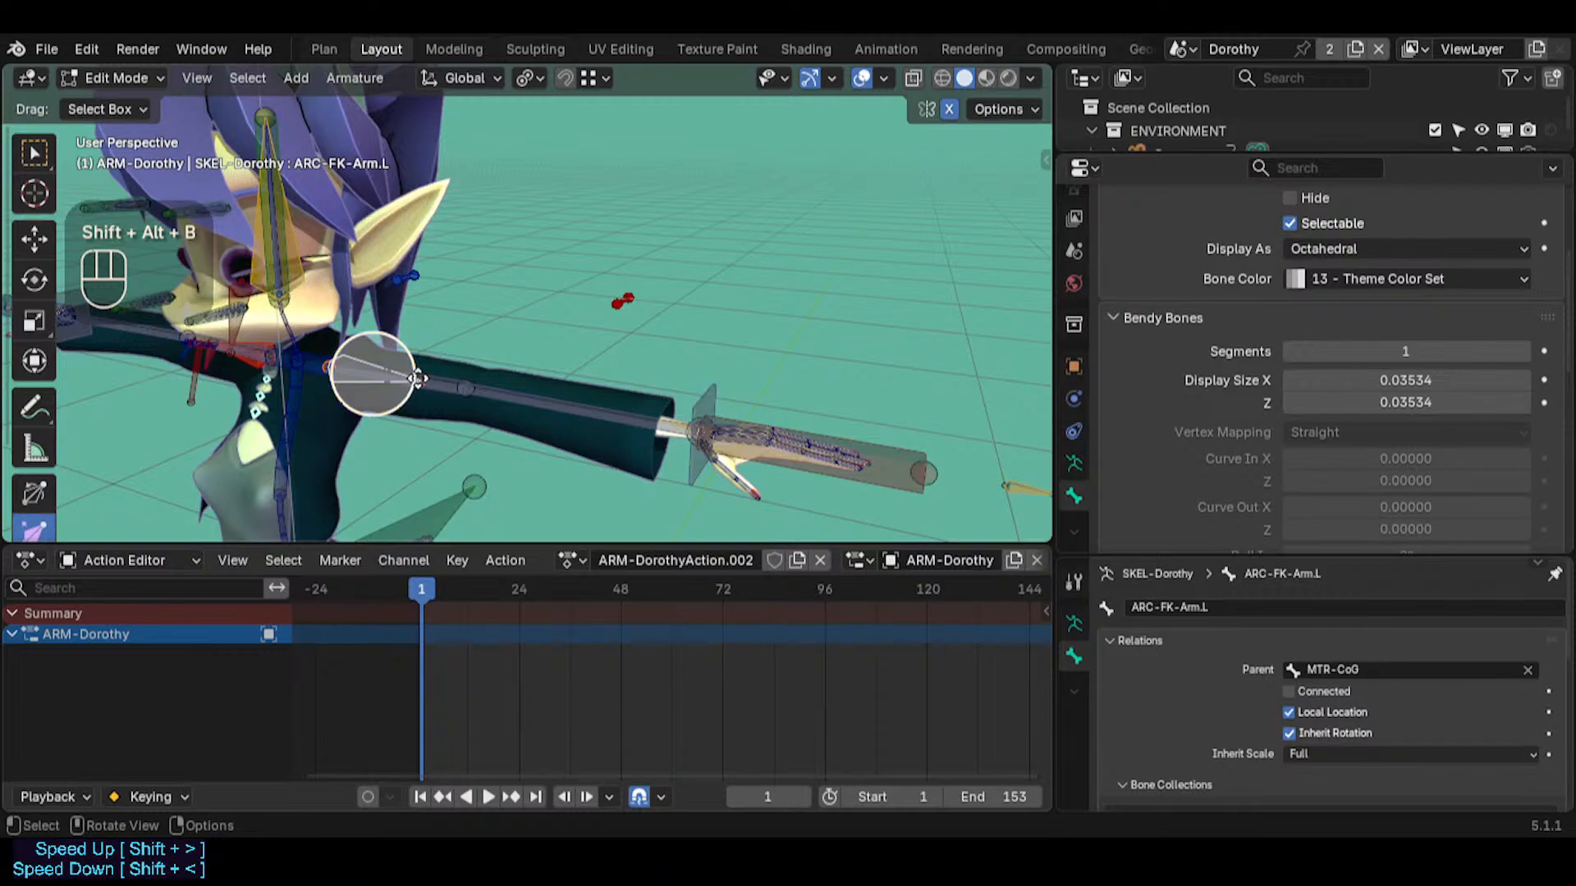
pyautogui.click(427, 370)
pyautogui.press('g')
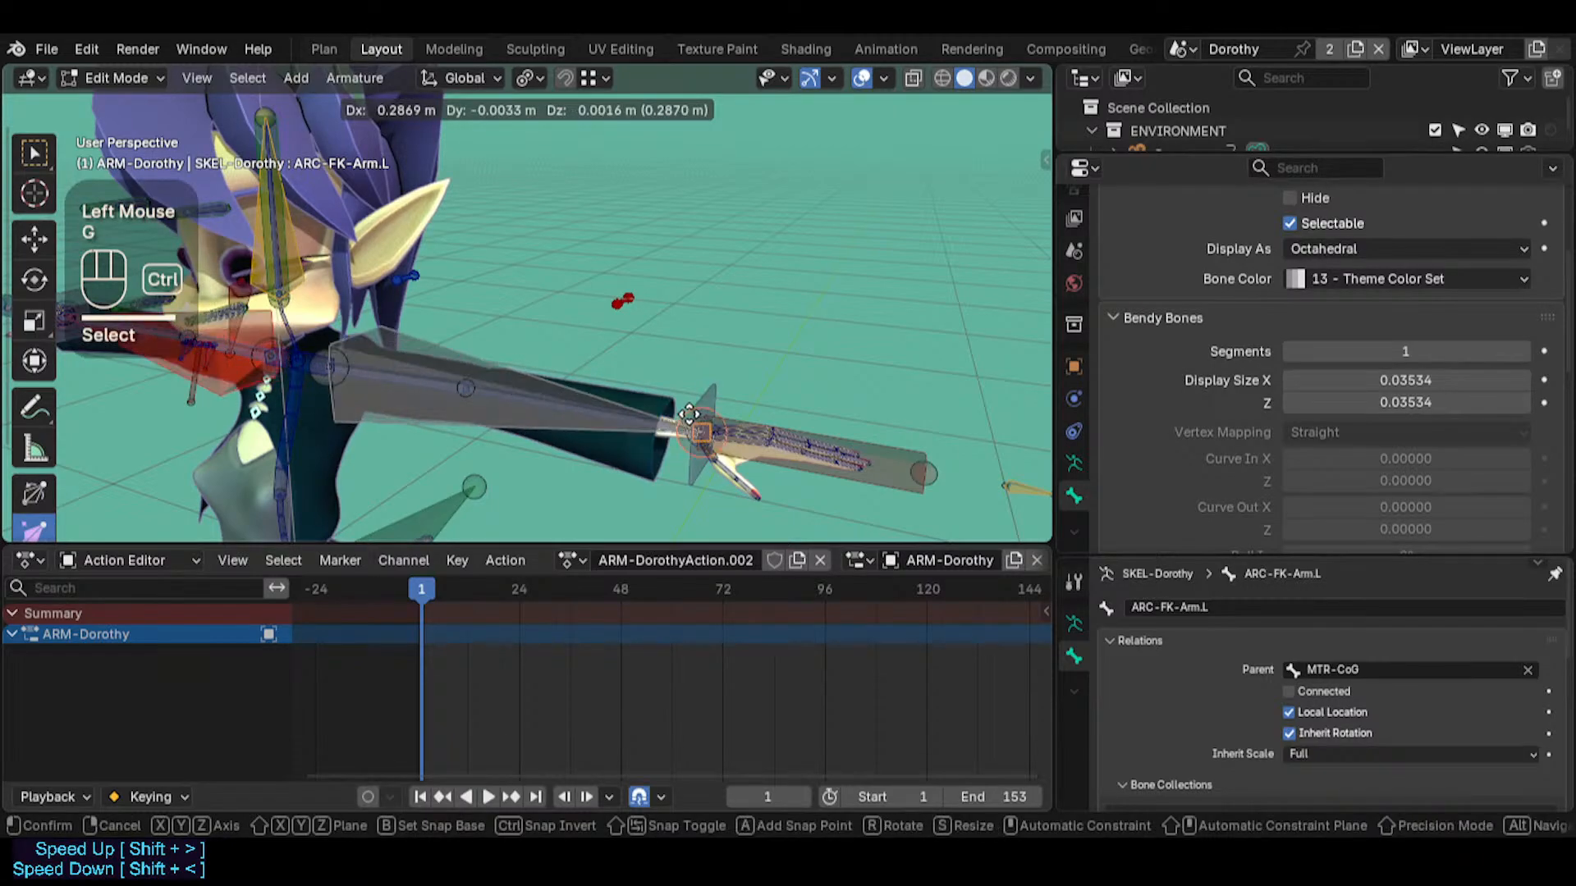
pyautogui.press('Escape')
# Extend ARC-FK-Arm.L to the wrist by snapping its tail to the 3D cursor placed on the wrist end of PIN-FingerTips.L
pyautogui.click(705, 400)
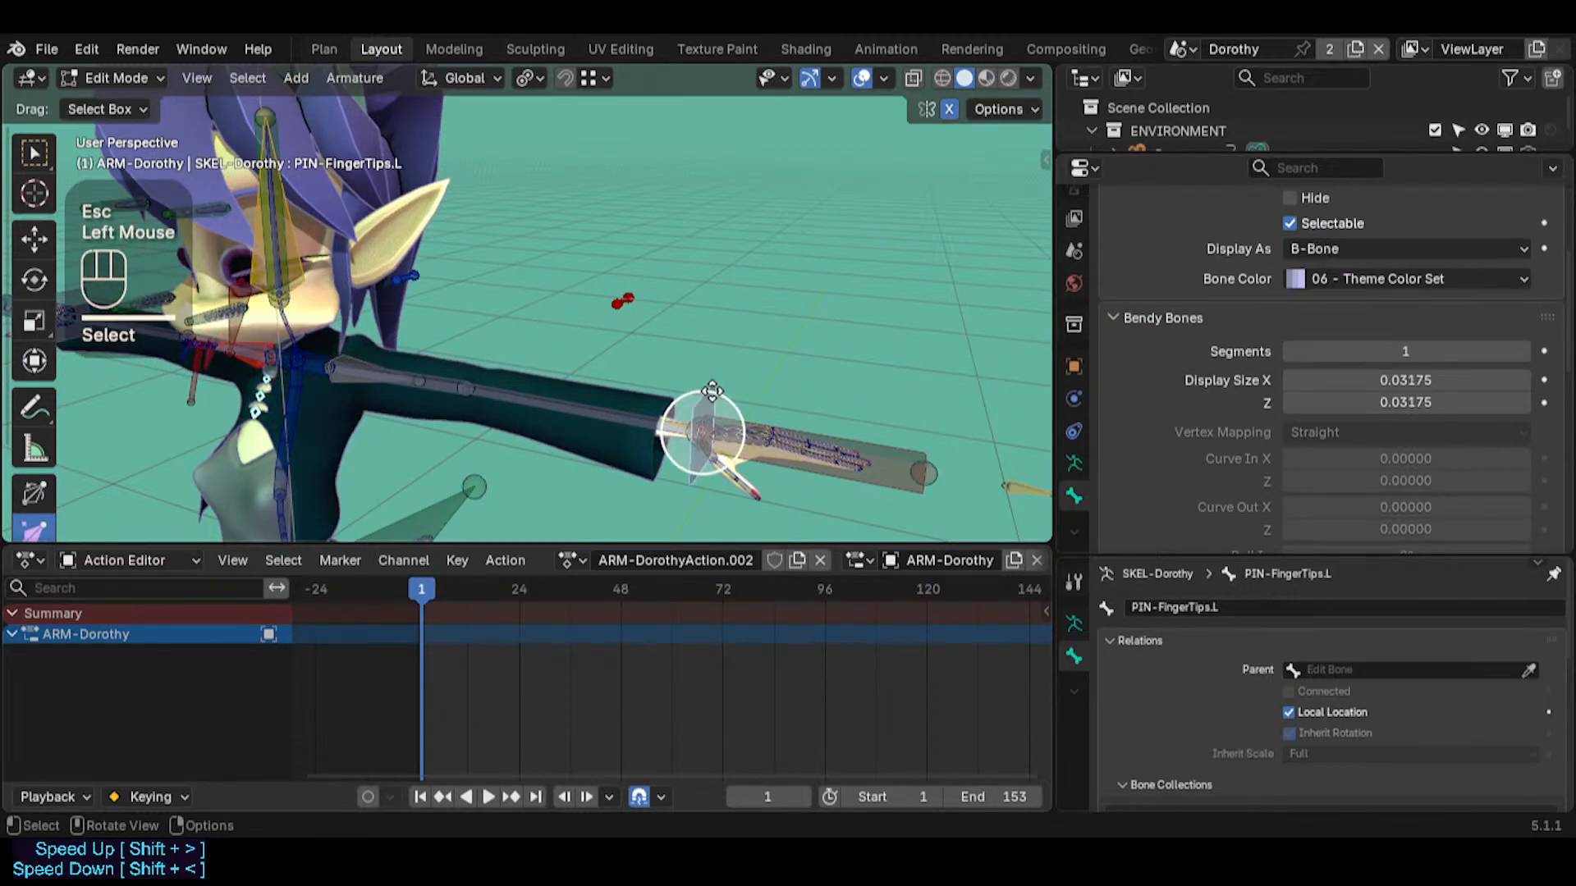
pyautogui.hotkey('shift', 's')
pyautogui.press('3')
pyautogui.click(432, 385)
pyautogui.hotkey('shift', 's')
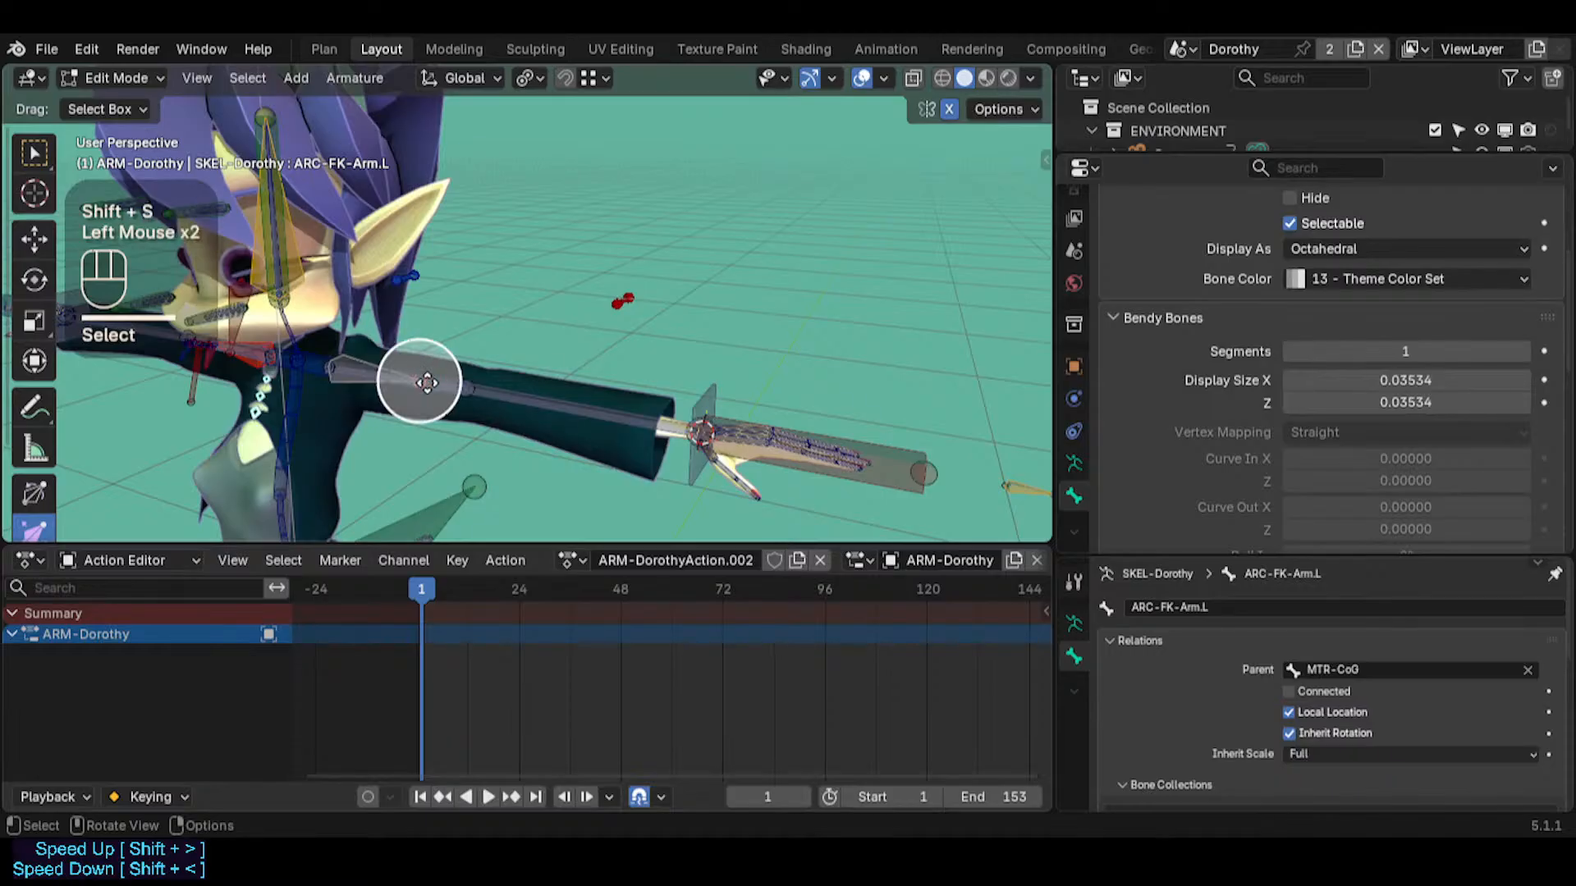
pyautogui.click(338, 246)
pyautogui.moveTo(451, 362); pyautogui.dragTo(583, 361, button='middle')
# Return to Pose Mode and test-rotate the extended ARC-FK-Arm.L bone, cancelling the rotation
pyautogui.hotkey('ctrl', 'Tab')
pyautogui.click(412, 525)
pyautogui.scroll(-2, 583, 361)
pyautogui.press('s')
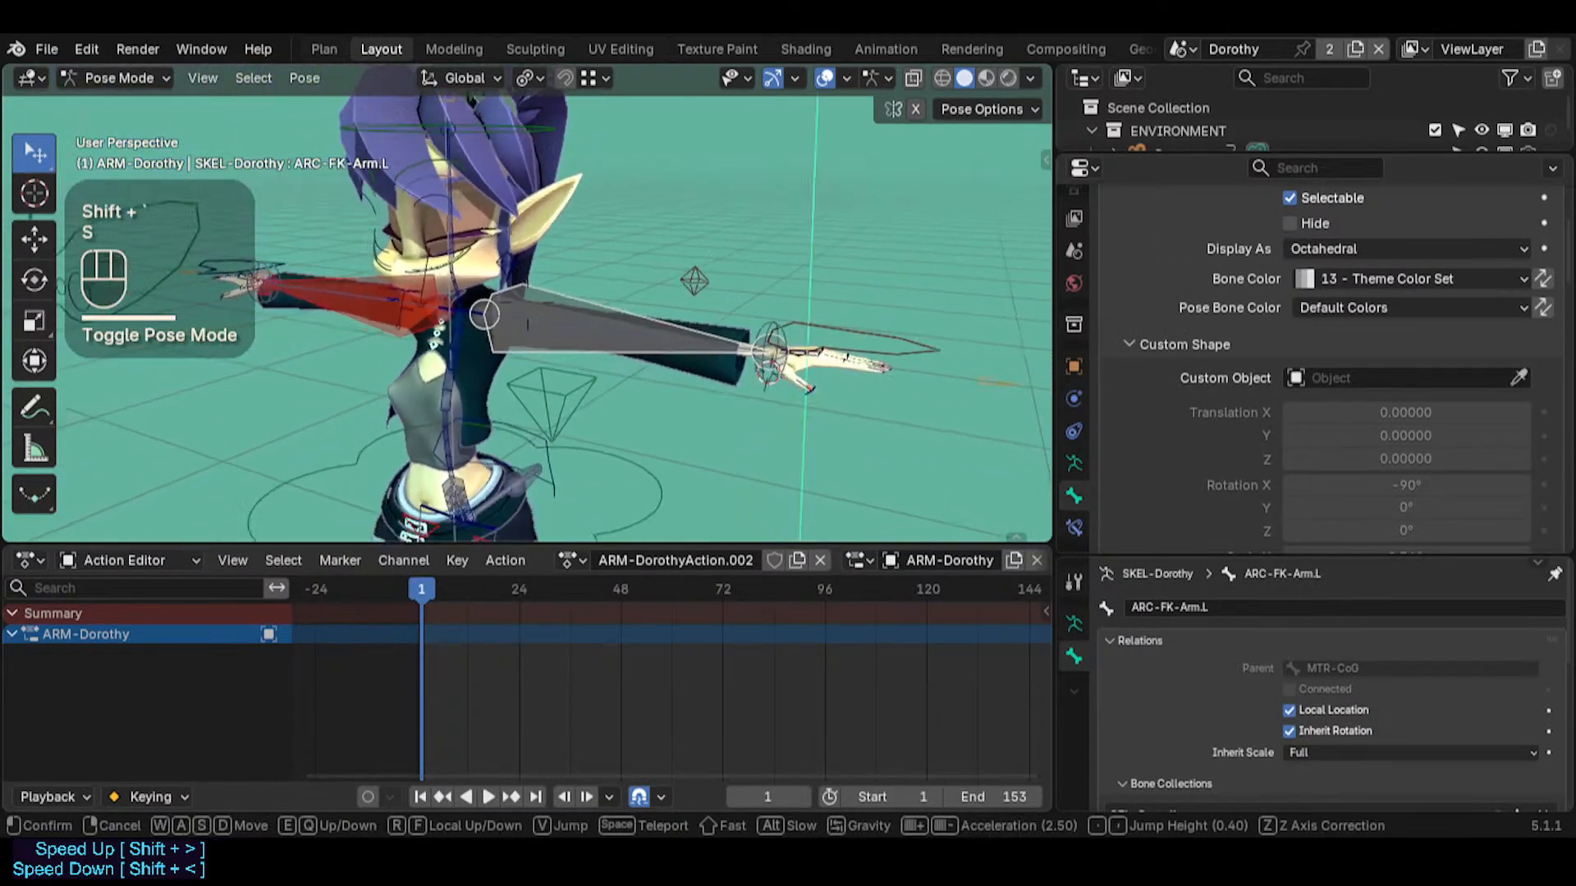
pyautogui.click(534, 348)
pyautogui.click(532, 349)
pyautogui.press('r')
pyautogui.press('r')
pyautogui.press('Escape')
# Set the bone color of ARC-FK-Arm.L and ARC-FK-Arm.R to 07 - Theme Color Set
pyautogui.keyDown('shift'); pyautogui.click(372, 323); pyautogui.keyUp('shift')
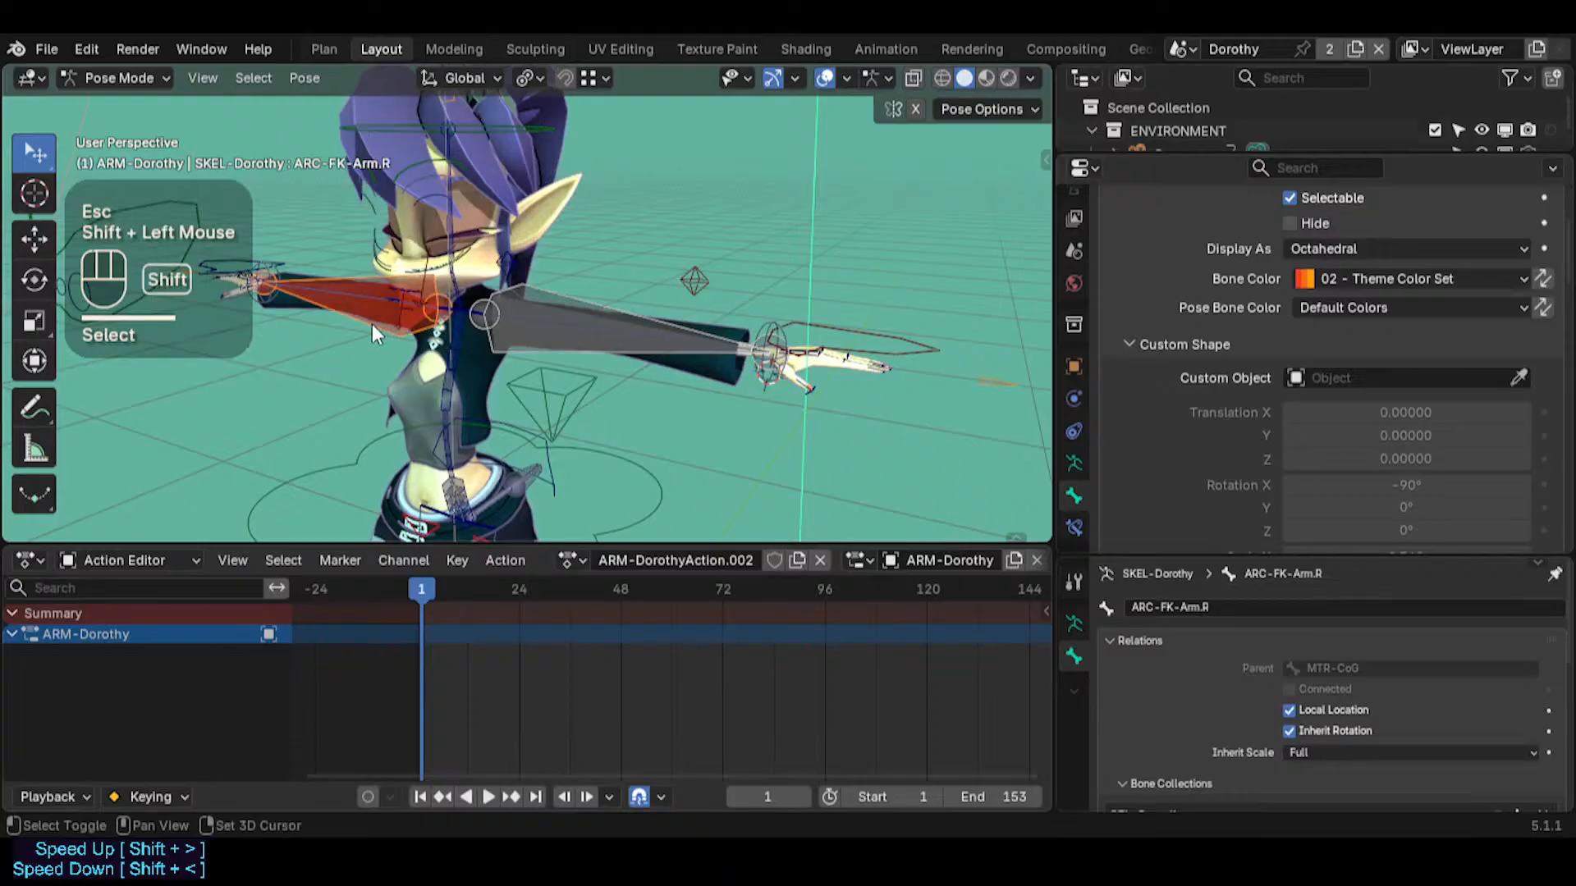
pyautogui.keyDown('alt'); pyautogui.click(1324, 279); pyautogui.keyUp('alt')
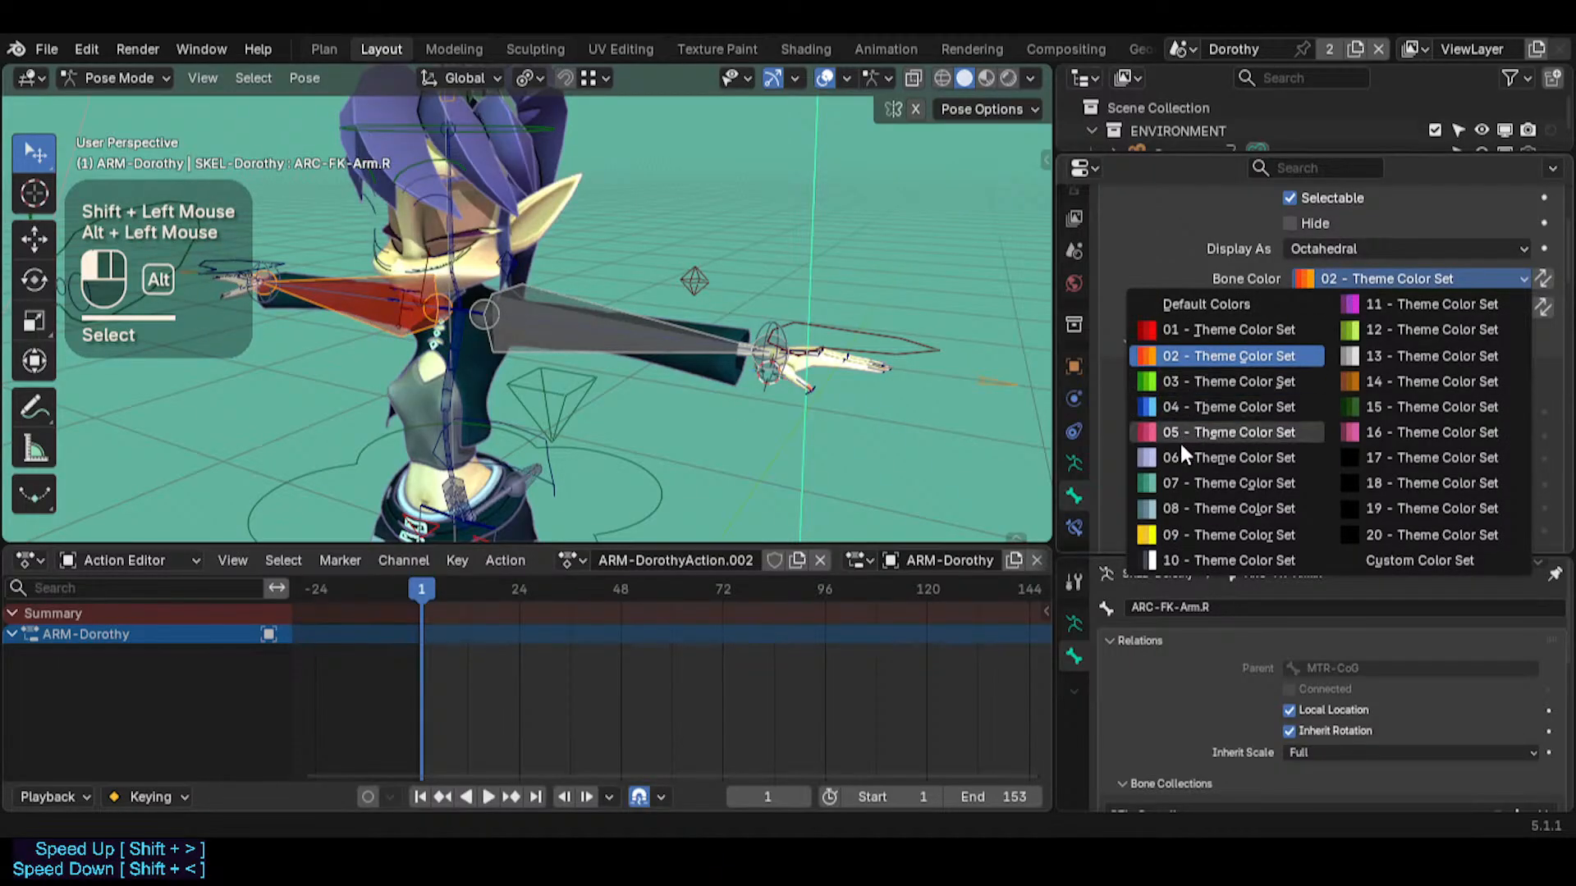
pyautogui.keyDown('alt'); pyautogui.click(1183, 484); pyautogui.keyUp('alt')
pyautogui.hotkey('alt', 'a')
# Test how rotating and scaling ARC-FK-Arm.L affects the whole arm, cancelling every transform
pyautogui.click(534, 348)
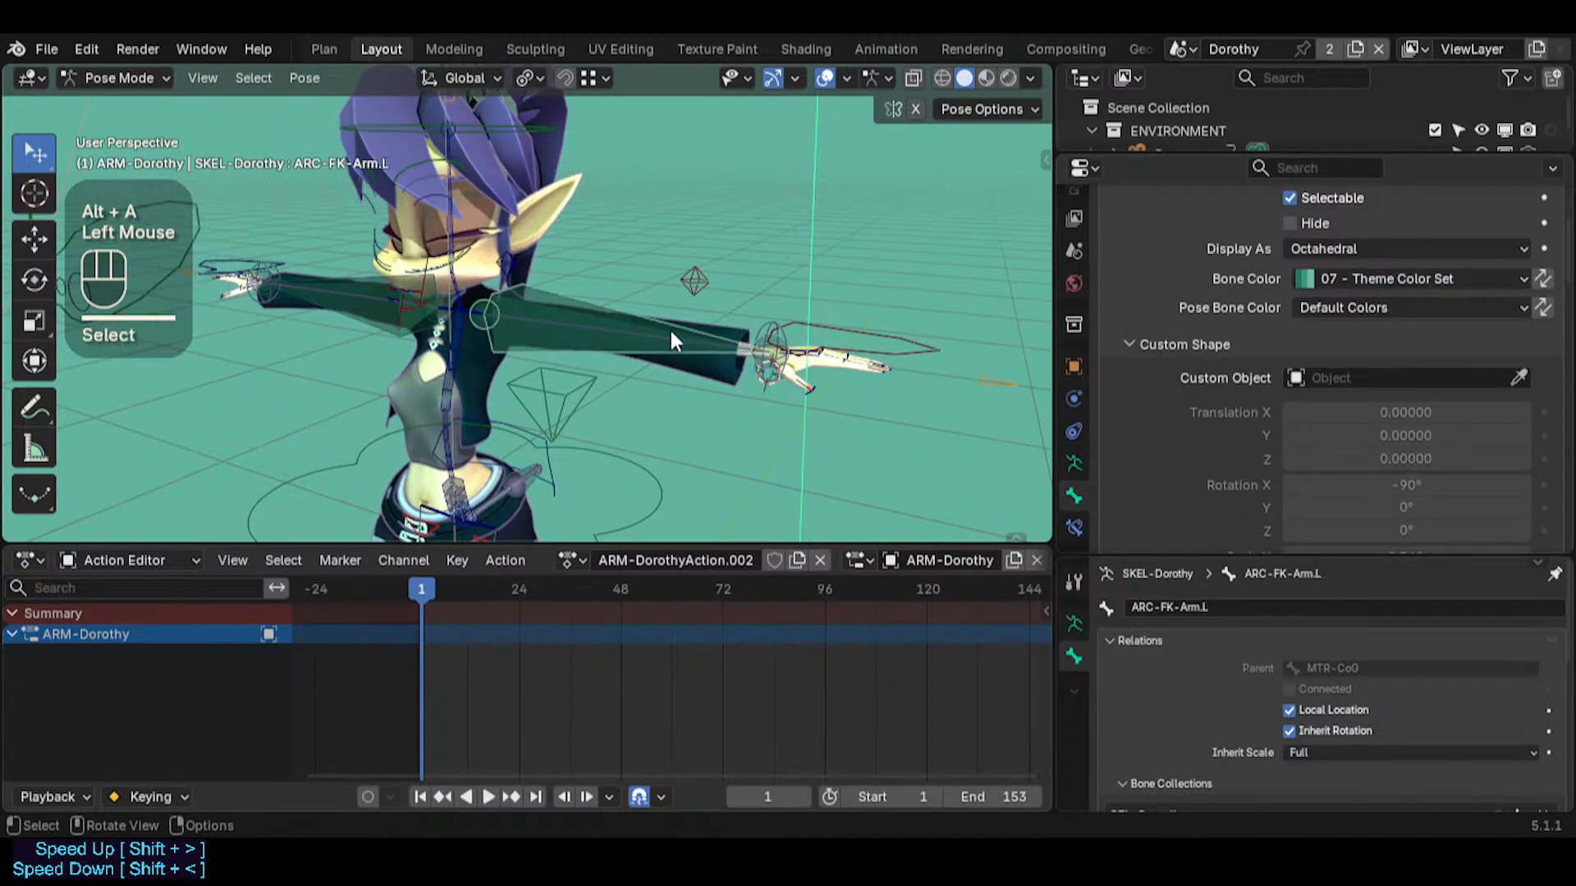
pyautogui.press('r')
pyautogui.press('r')
pyautogui.press('Escape')
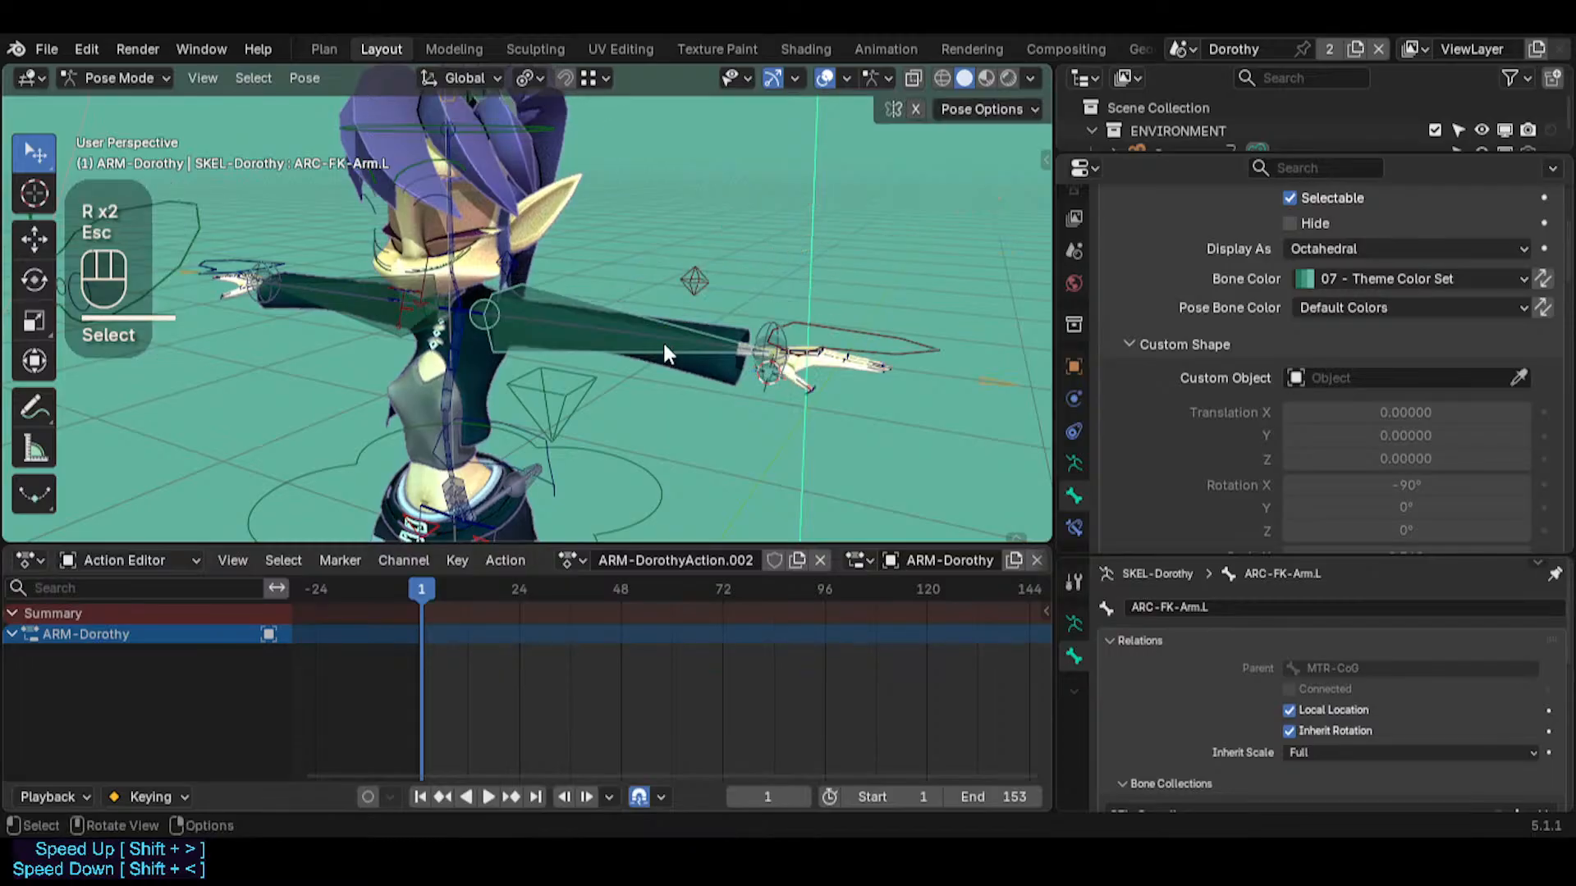
pyautogui.press('r')
pyautogui.press('Escape')
pyautogui.press('s')
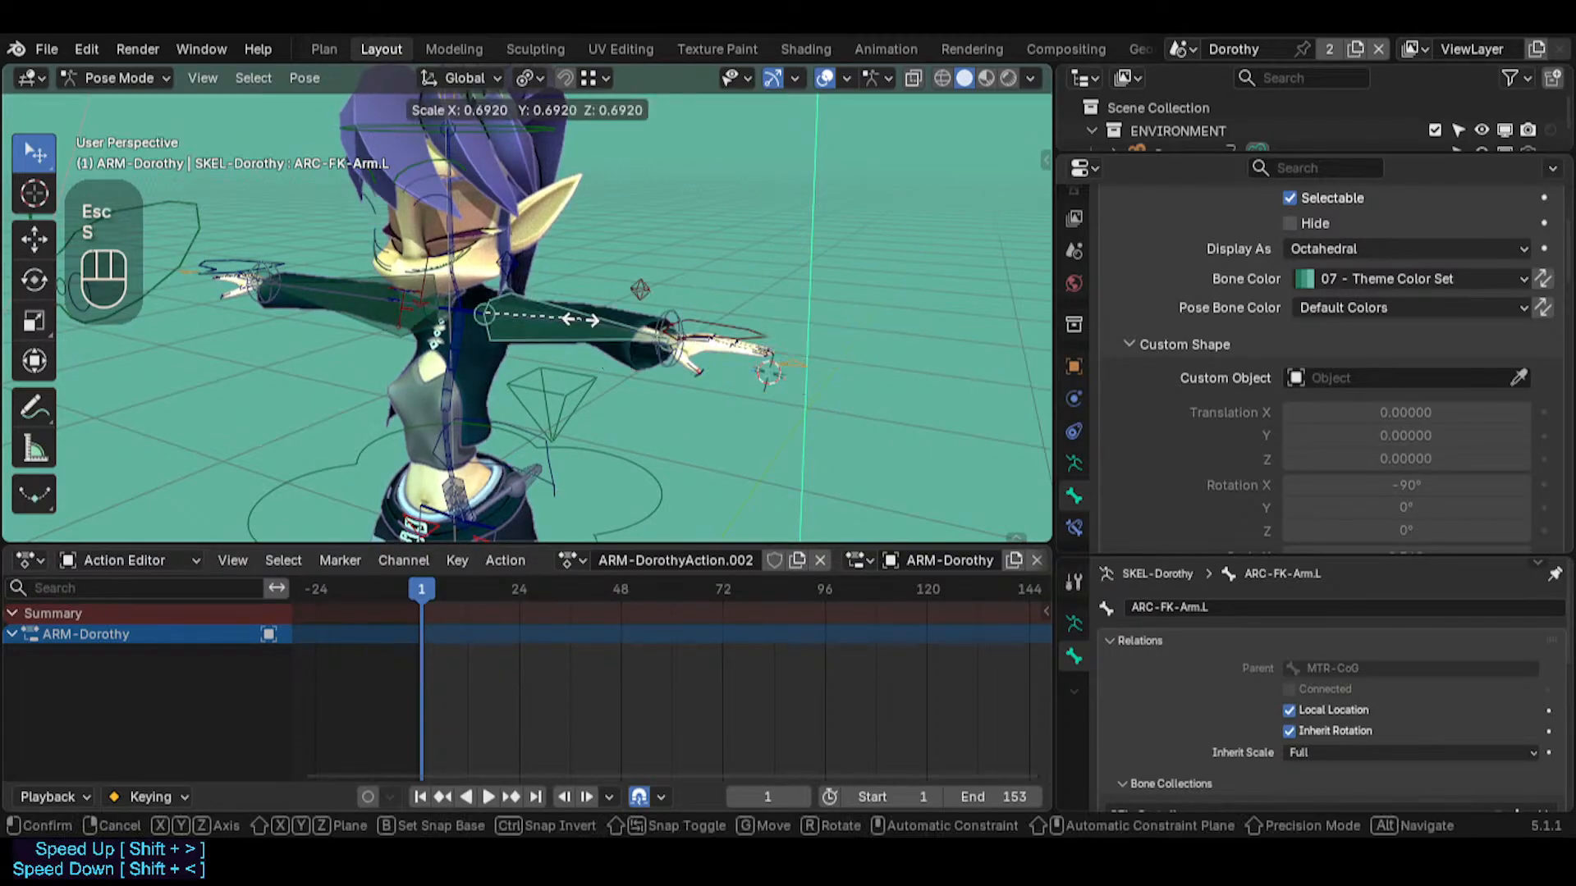
pyautogui.press('Escape')
pyautogui.click(653, 335)
pyautogui.press('Escape')
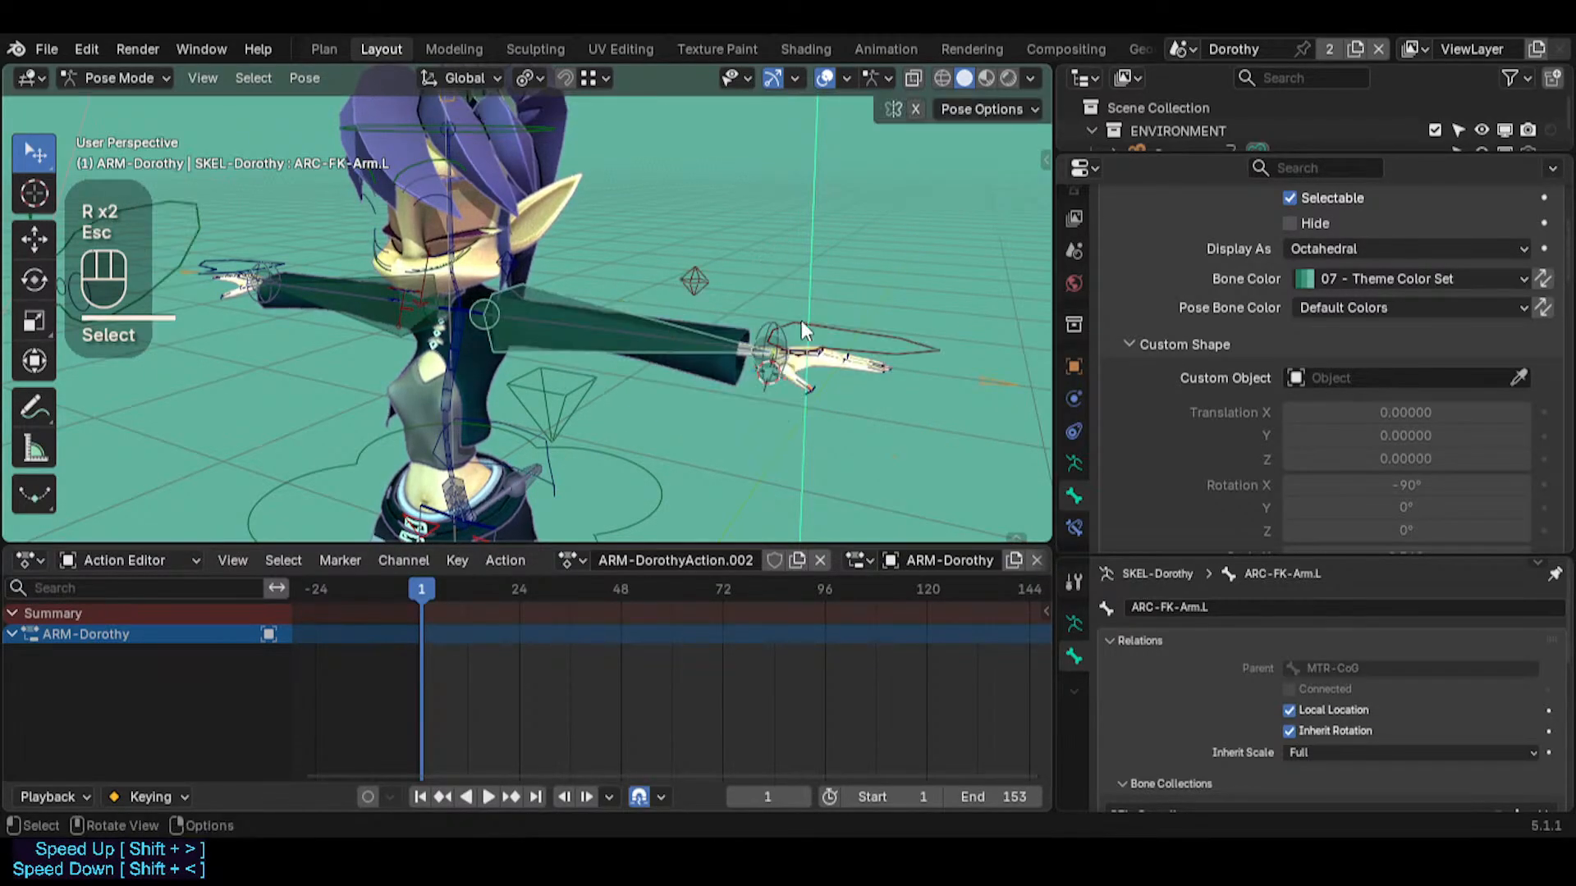
# Test-move the MTR-IK-Hand.L bone and cancel the move
pyautogui.click(800, 366)
pyautogui.press('g')
pyautogui.press('Escape')
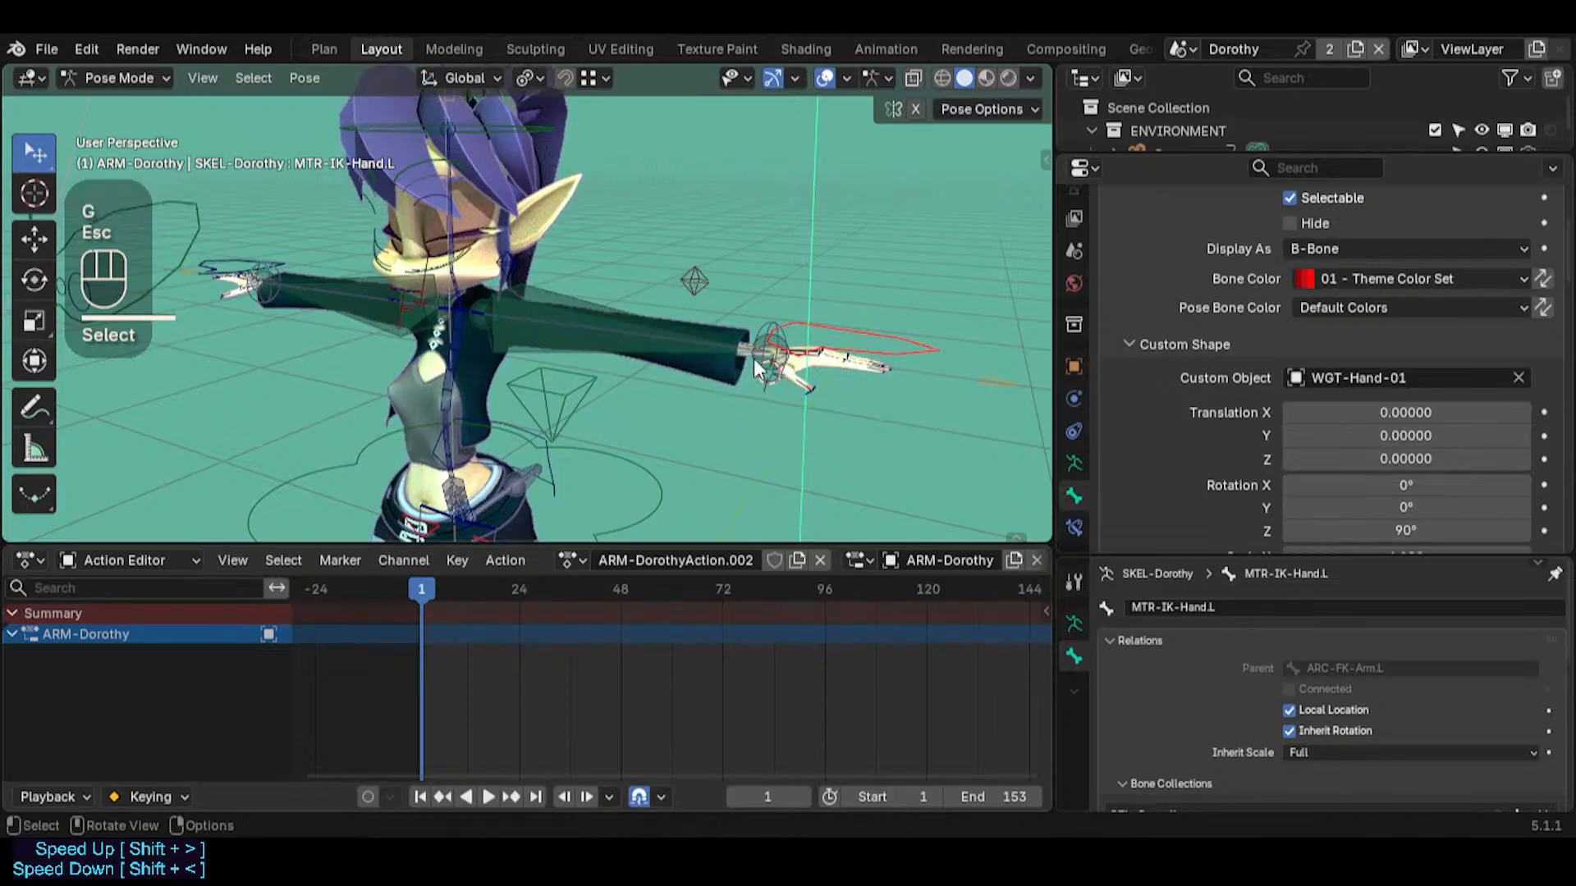
# Assign WGT-Line_Limb-02 as the custom shape object of ARC-FK-Arm.L
pyautogui.click(605, 332)
pyautogui.click(567, 345)
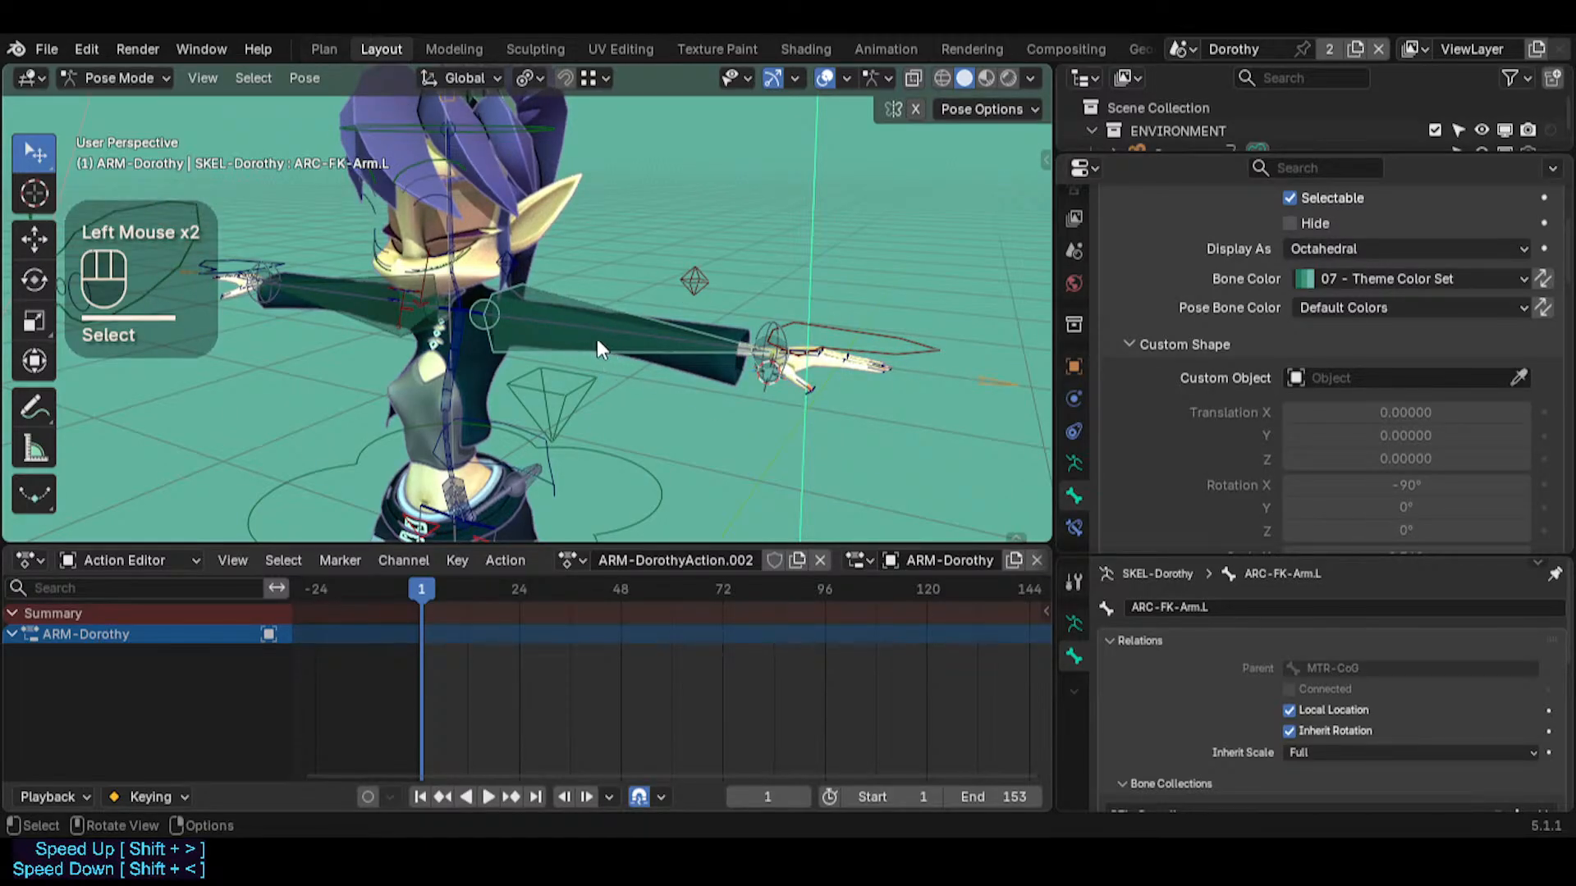
pyautogui.click(1357, 377)
pyautogui.write('line')
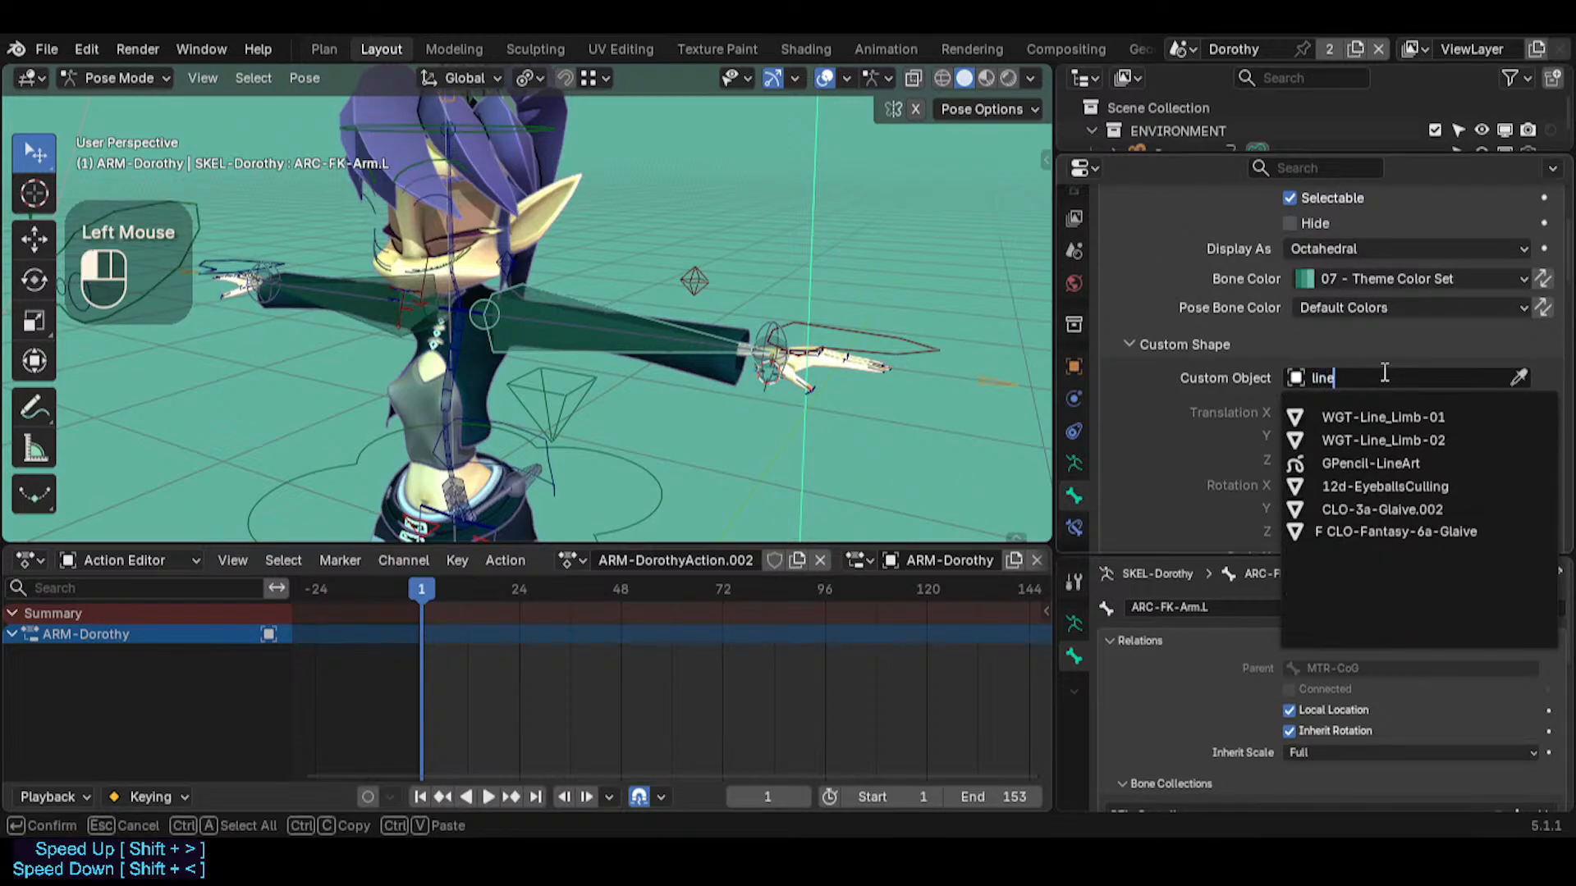
pyautogui.press('Down')
pyautogui.press('Down')
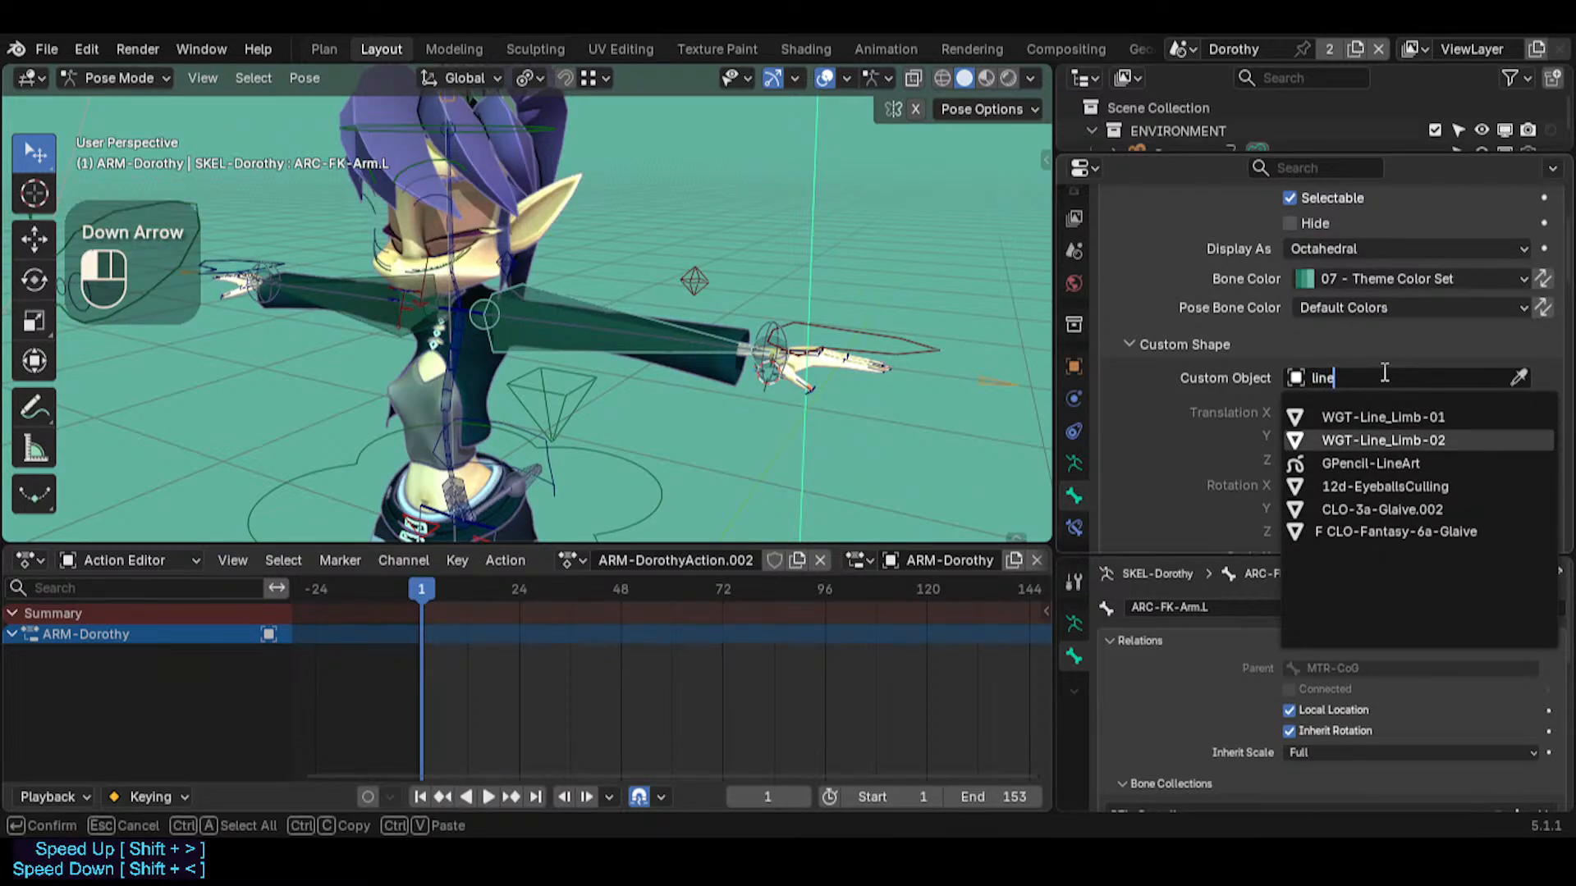
pyautogui.press('Return')
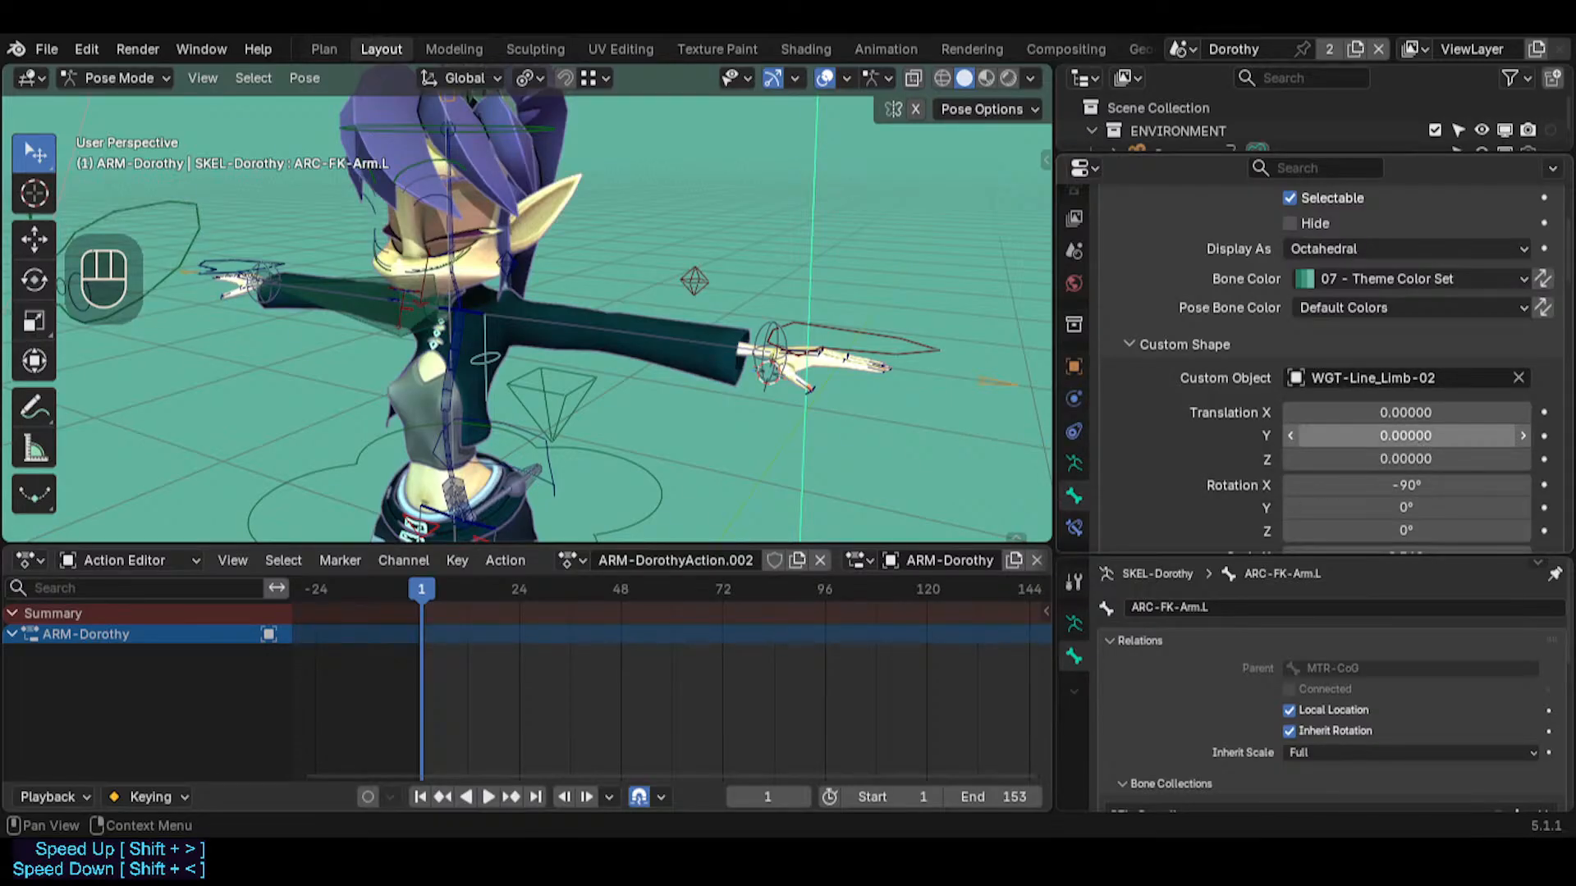
pyautogui.click(485, 359)
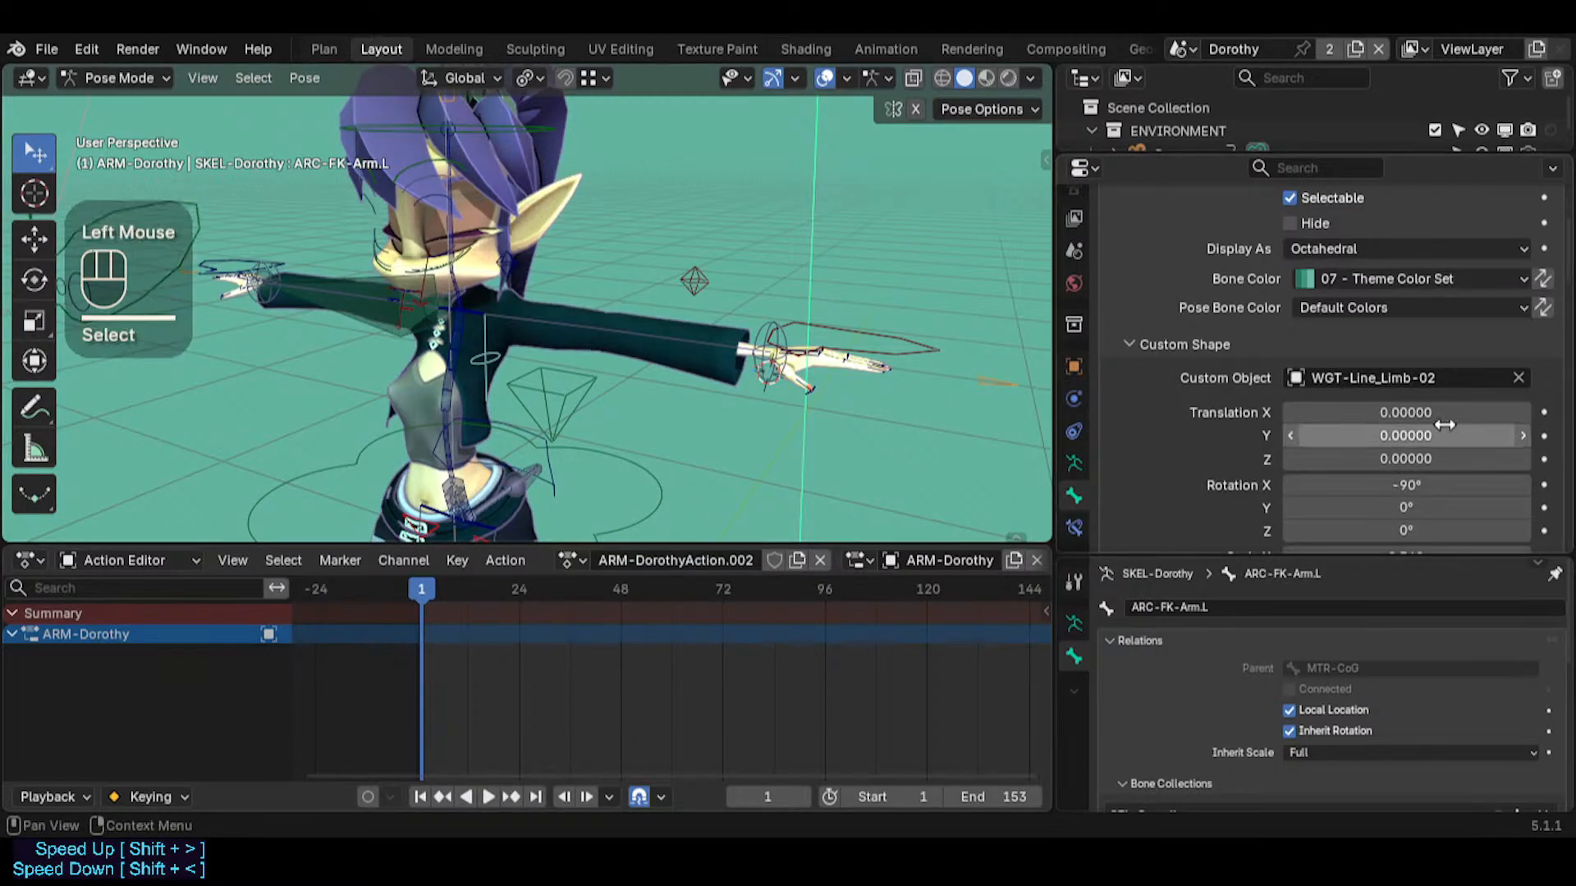
# Reset the custom shape of ARC-FK-Arm.L to 0° rotation and 1.000 scale on all axes
pyautogui.scroll(-2, 1469, 411)
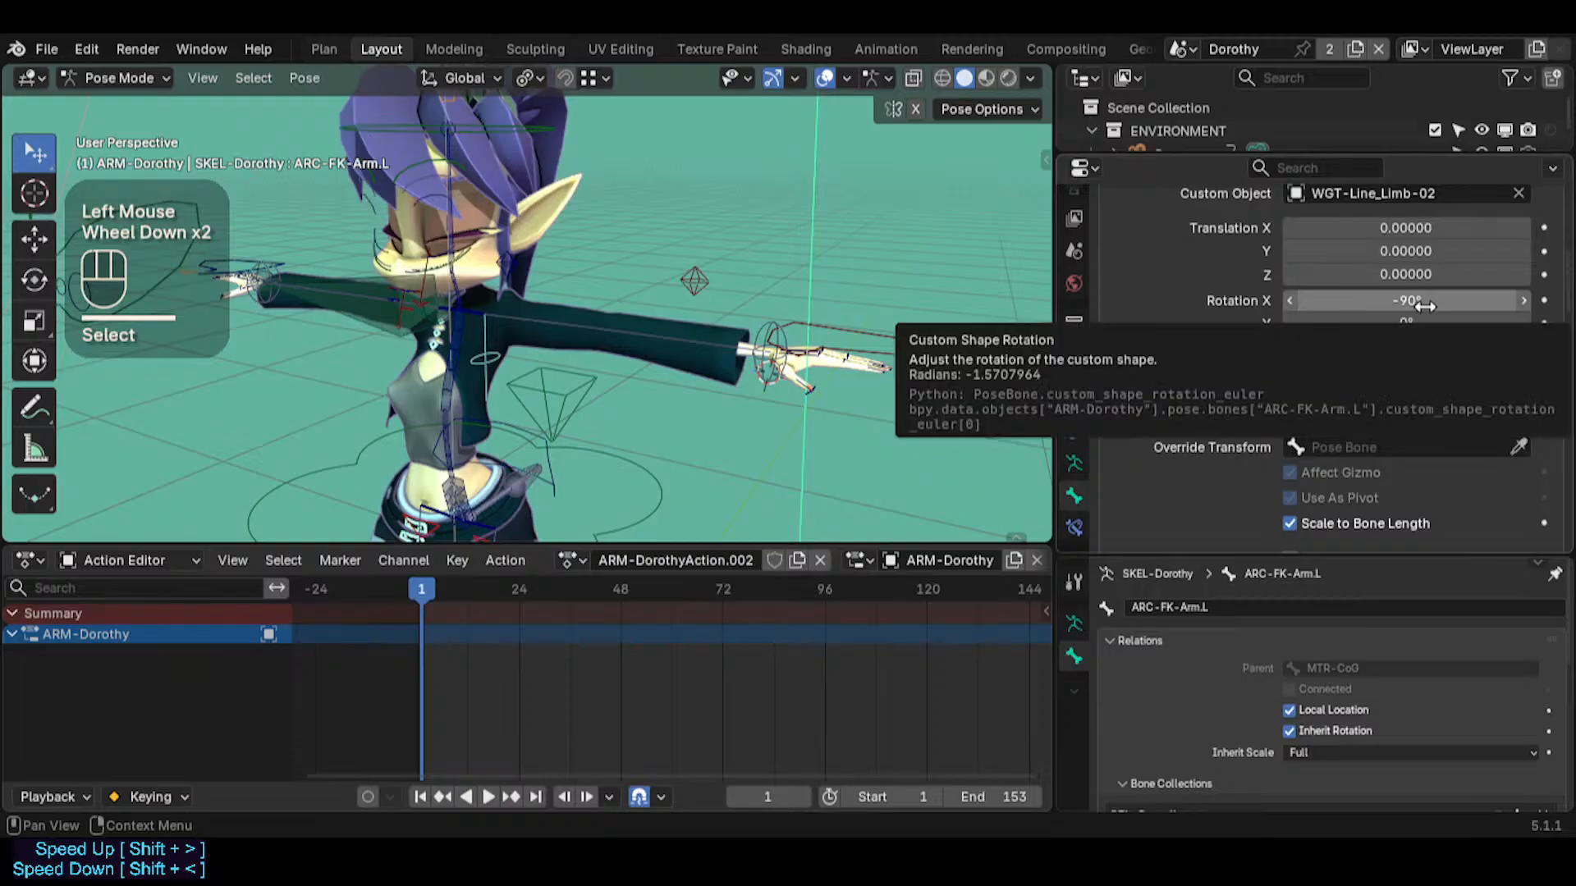
pyautogui.press('BackSpace')
pyautogui.press('BackSpace')
pyautogui.press('BackSpace')
pyautogui.press('BackSpace')
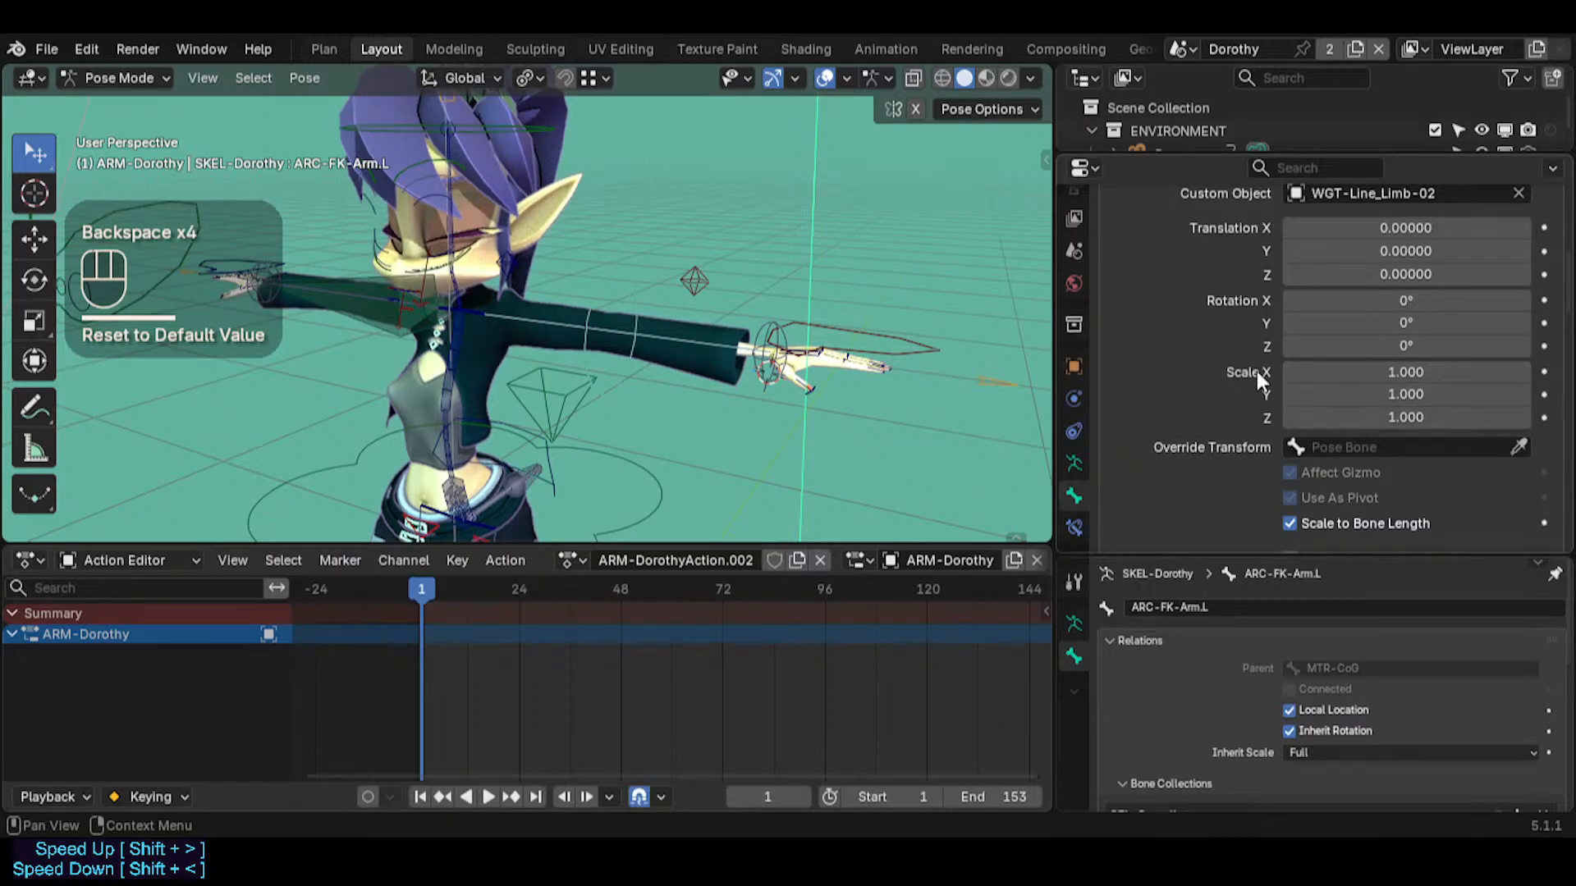
pyautogui.moveTo(919, 361); pyautogui.dragTo(678, 337, button='middle')
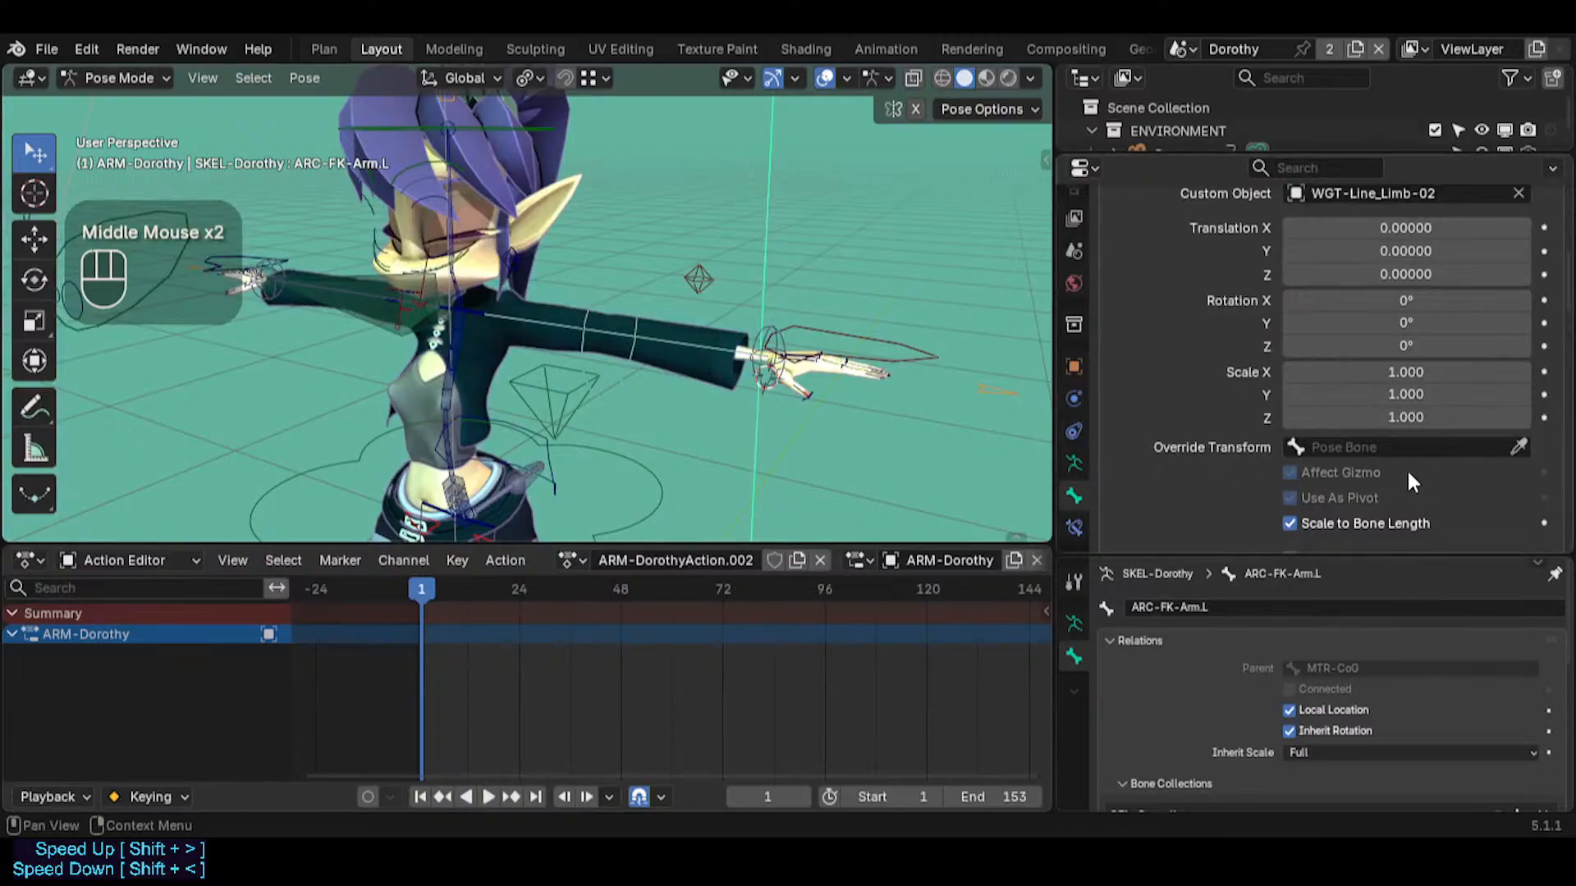
# Set the custom shape wire width of ARC-FK-Arm.L to 2
pyautogui.scroll(-3, 1406, 469)
pyautogui.click(1421, 490)
pyautogui.write('2')
pyautogui.press('Return')
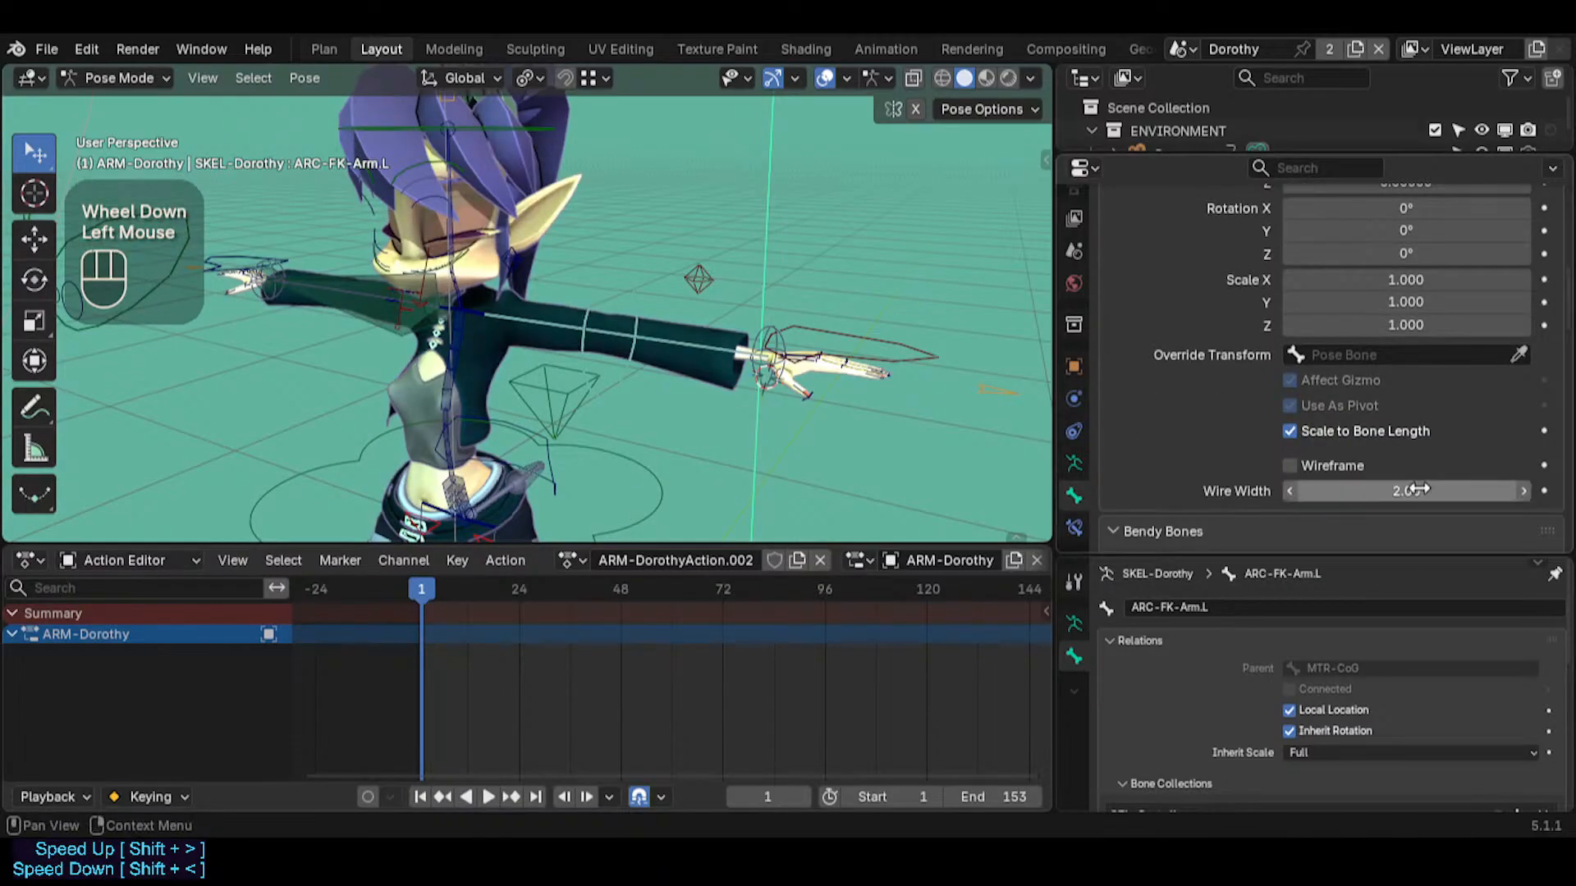
# Disable Affect Gizmo and Use As Pivot for the custom shape of ARC-FK-Arm.L, and check its shape in the viewport
pyautogui.click(1286, 383)
pyautogui.click(1288, 402)
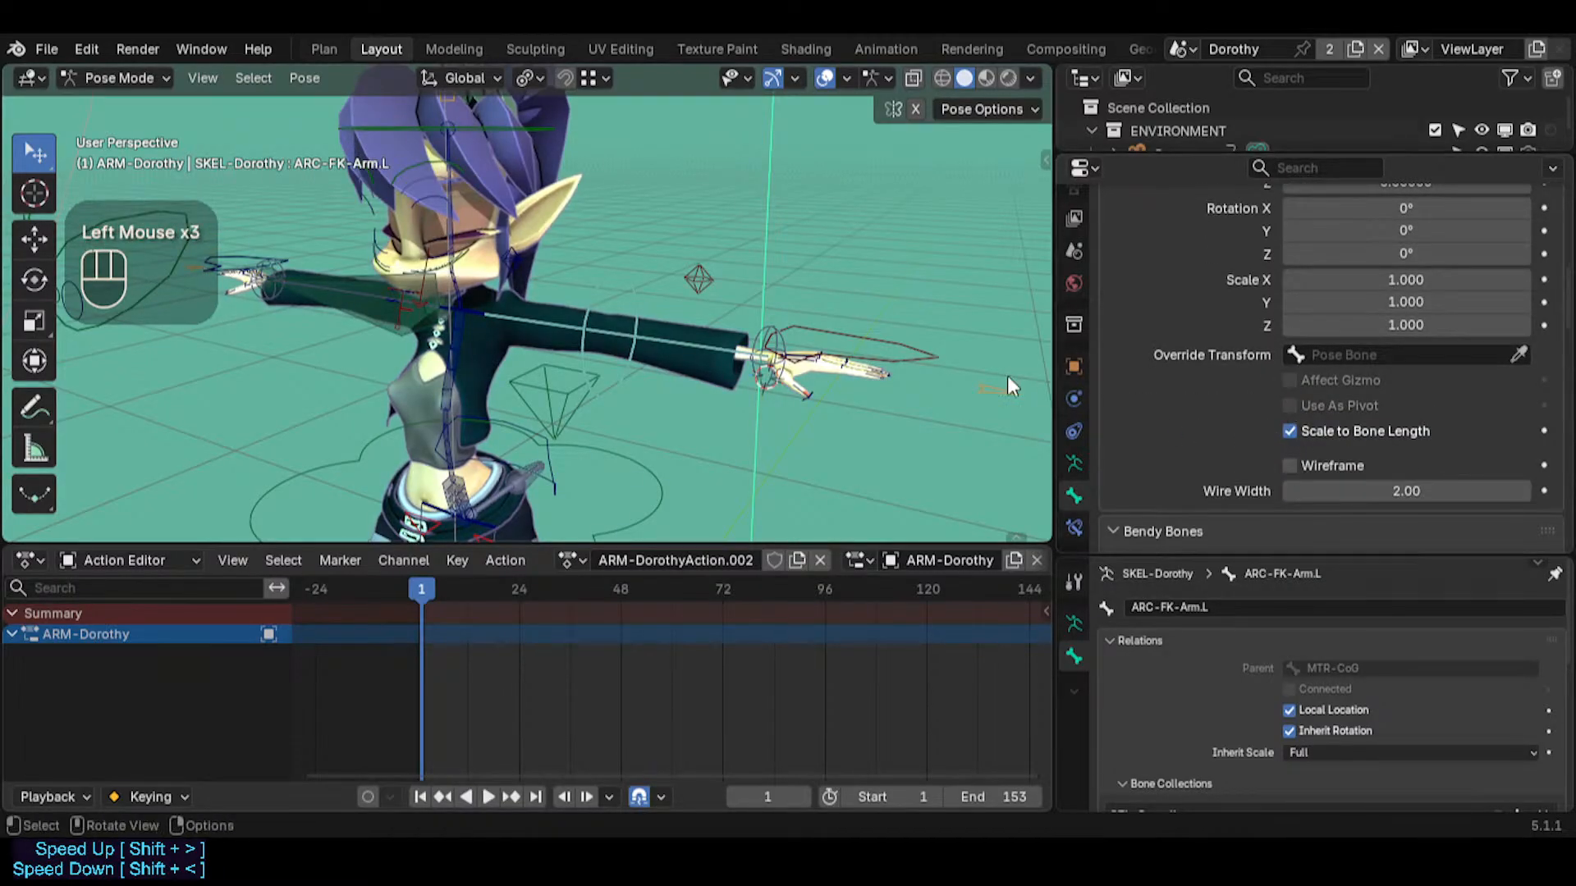
pyautogui.moveTo(815, 283); pyautogui.dragTo(725, 337, button='middle')
pyautogui.hotkey('alt', 'a')
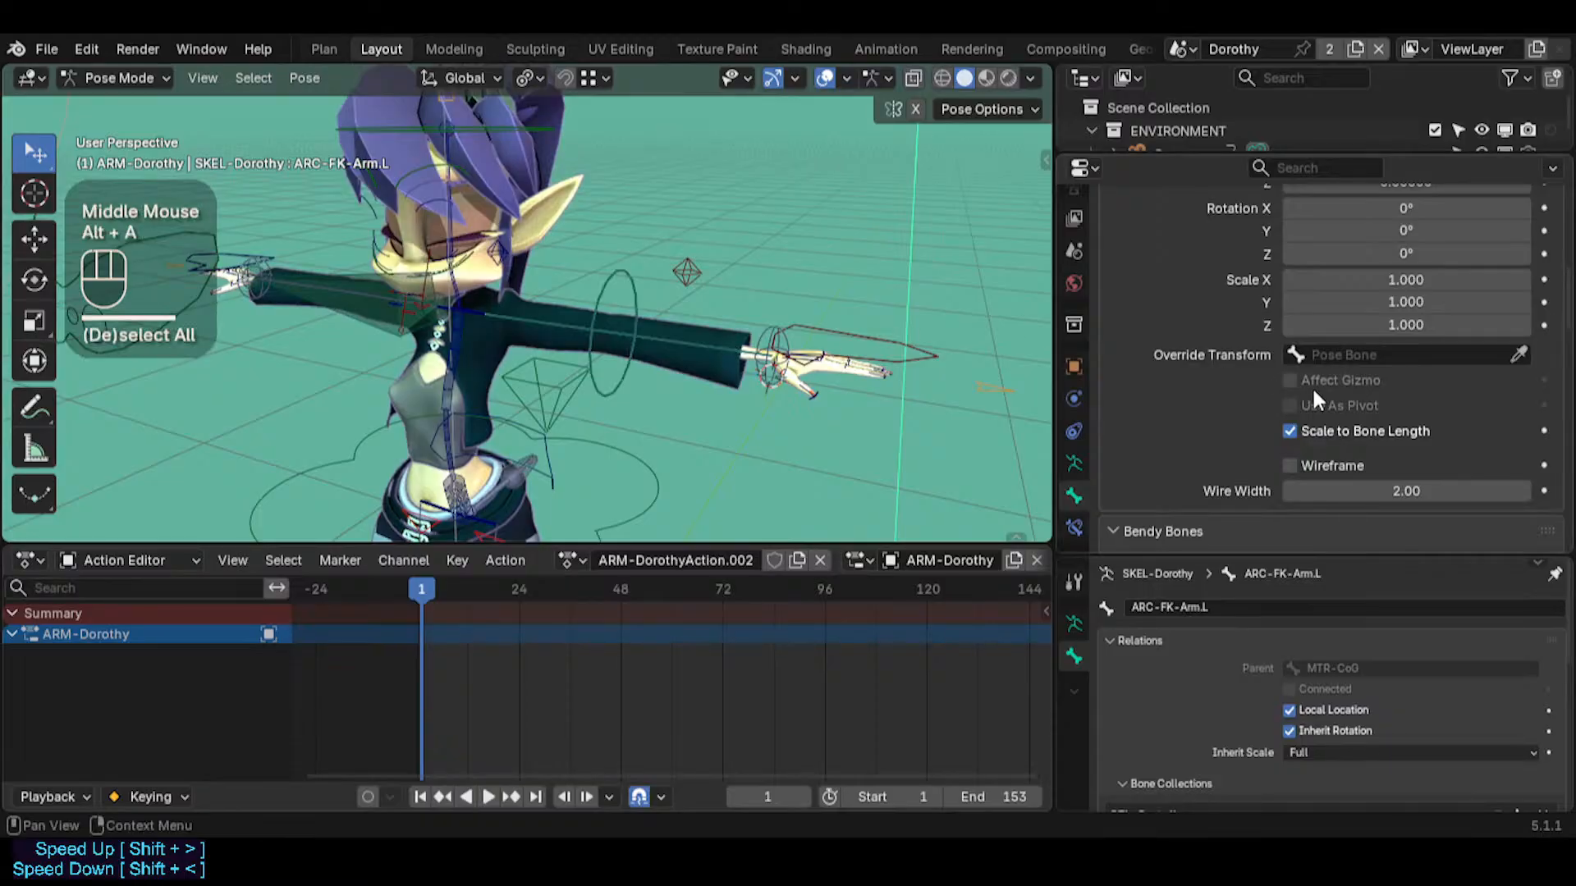
pyautogui.scroll(3, 1392, 353)
pyautogui.scroll(-3, 1393, 353)
pyautogui.click(528, 312)
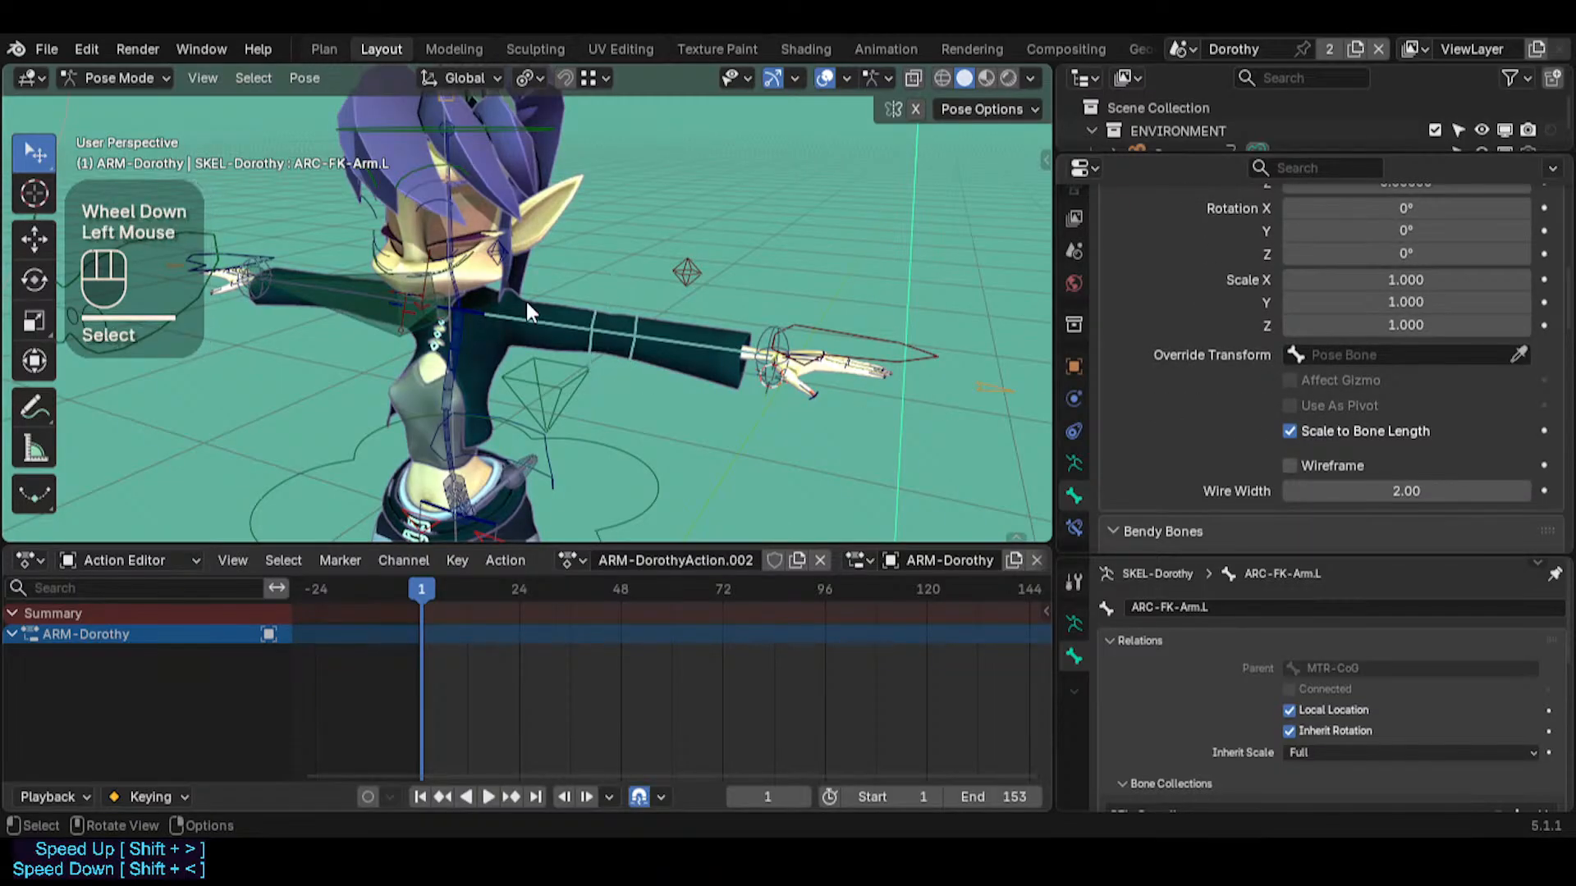
# Symmetrize ARC-FK-Arm.L to the opposite arm and select both arc controls in Pose Mode to compare their custom shapes
pyautogui.press('Tab')
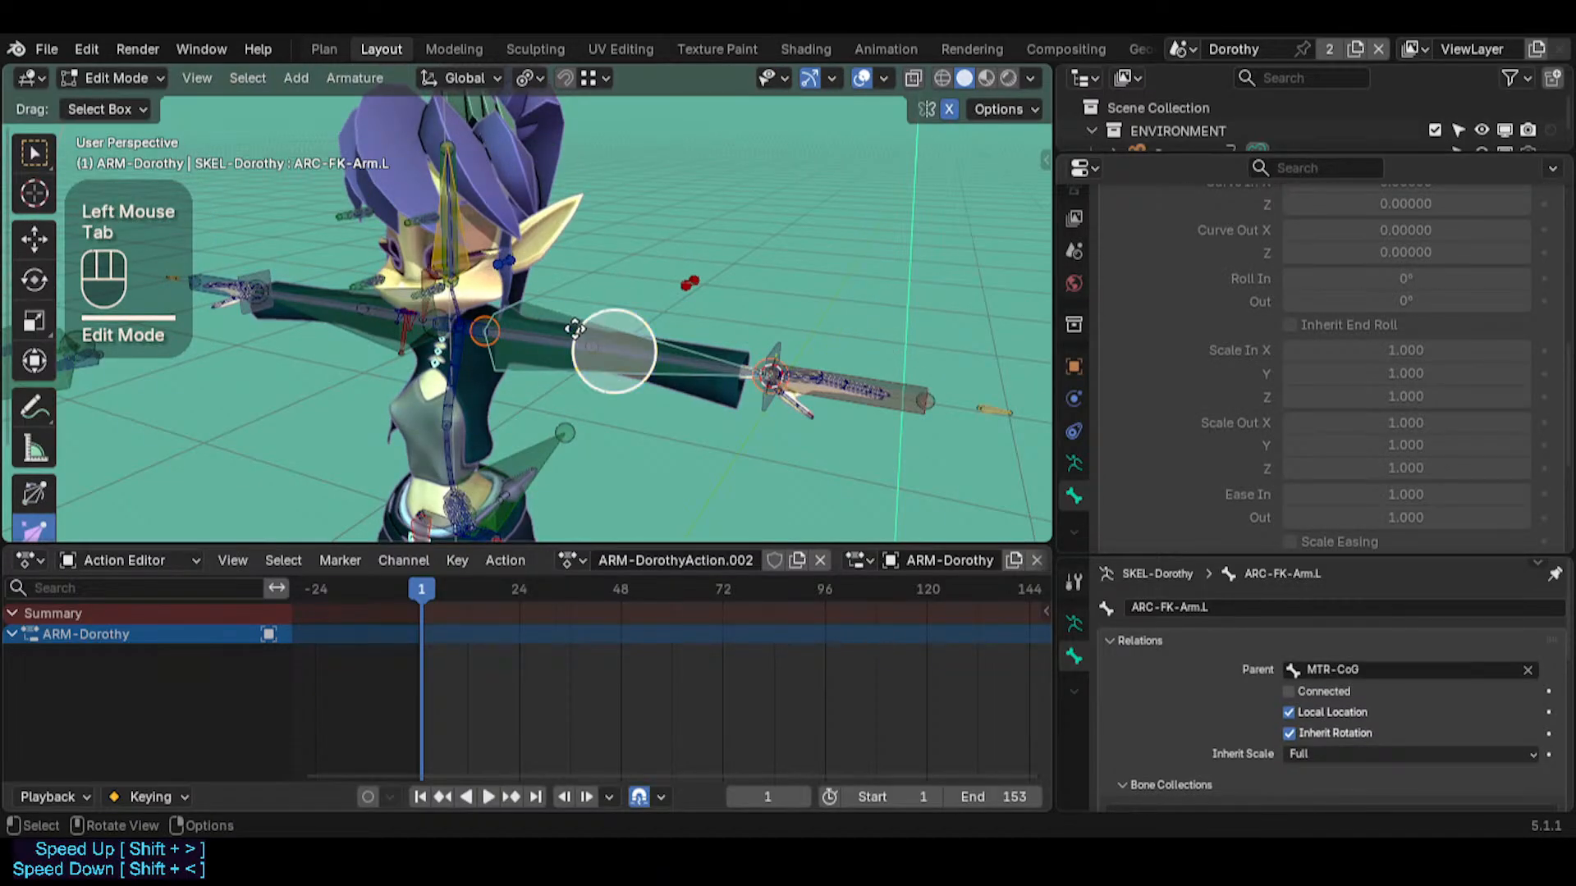
pyautogui.click(566, 325)
pyautogui.rightClick(563, 317)
pyautogui.click(563, 317)
pyautogui.press('Tab')
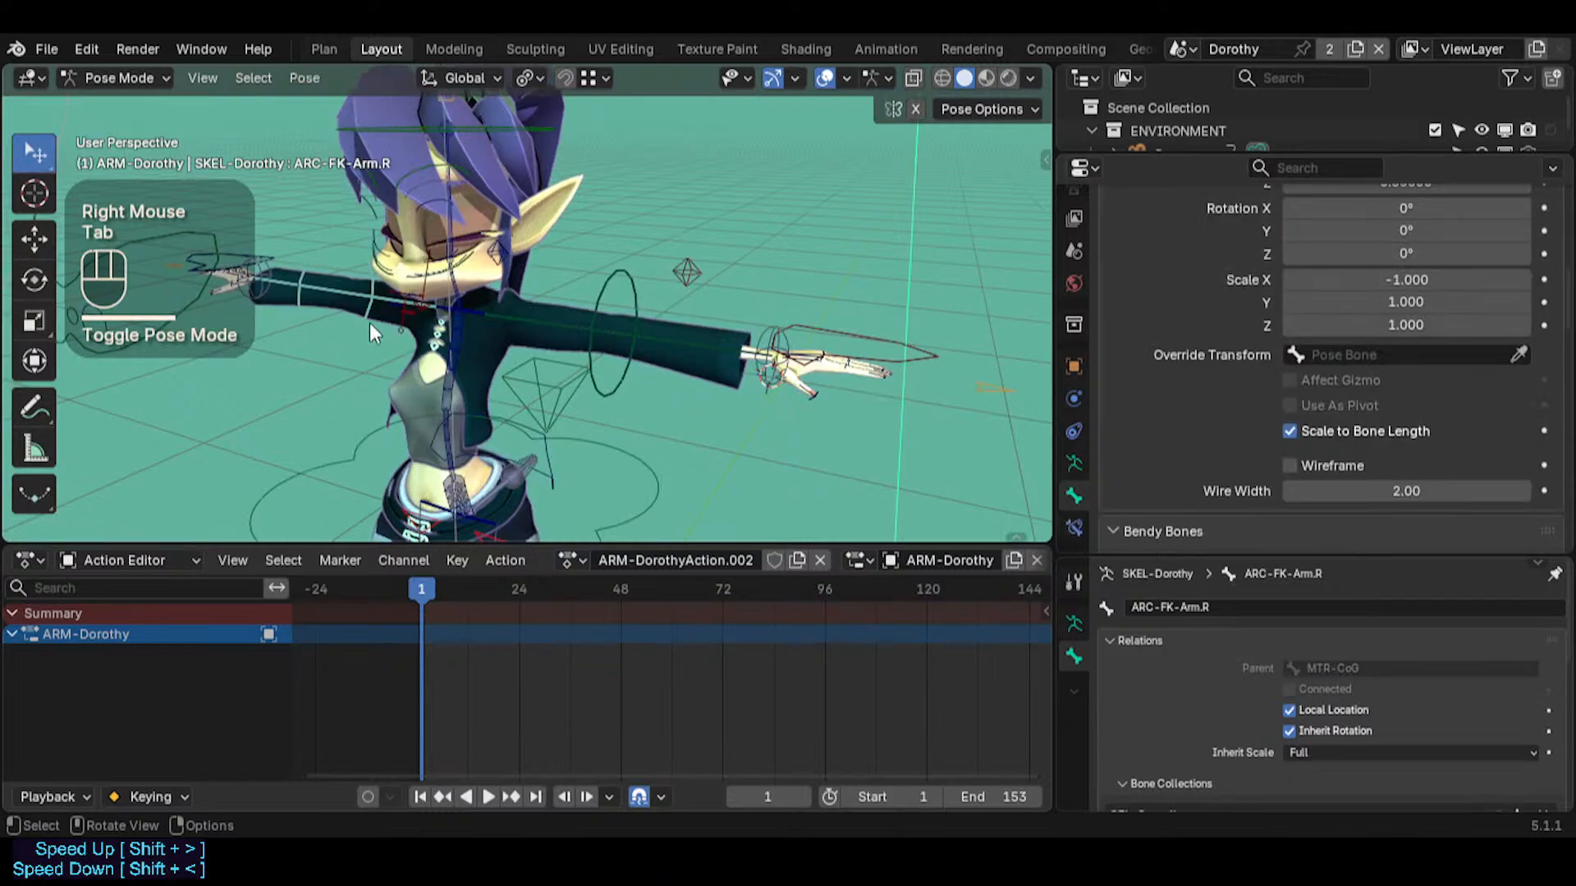
pyautogui.click(373, 317)
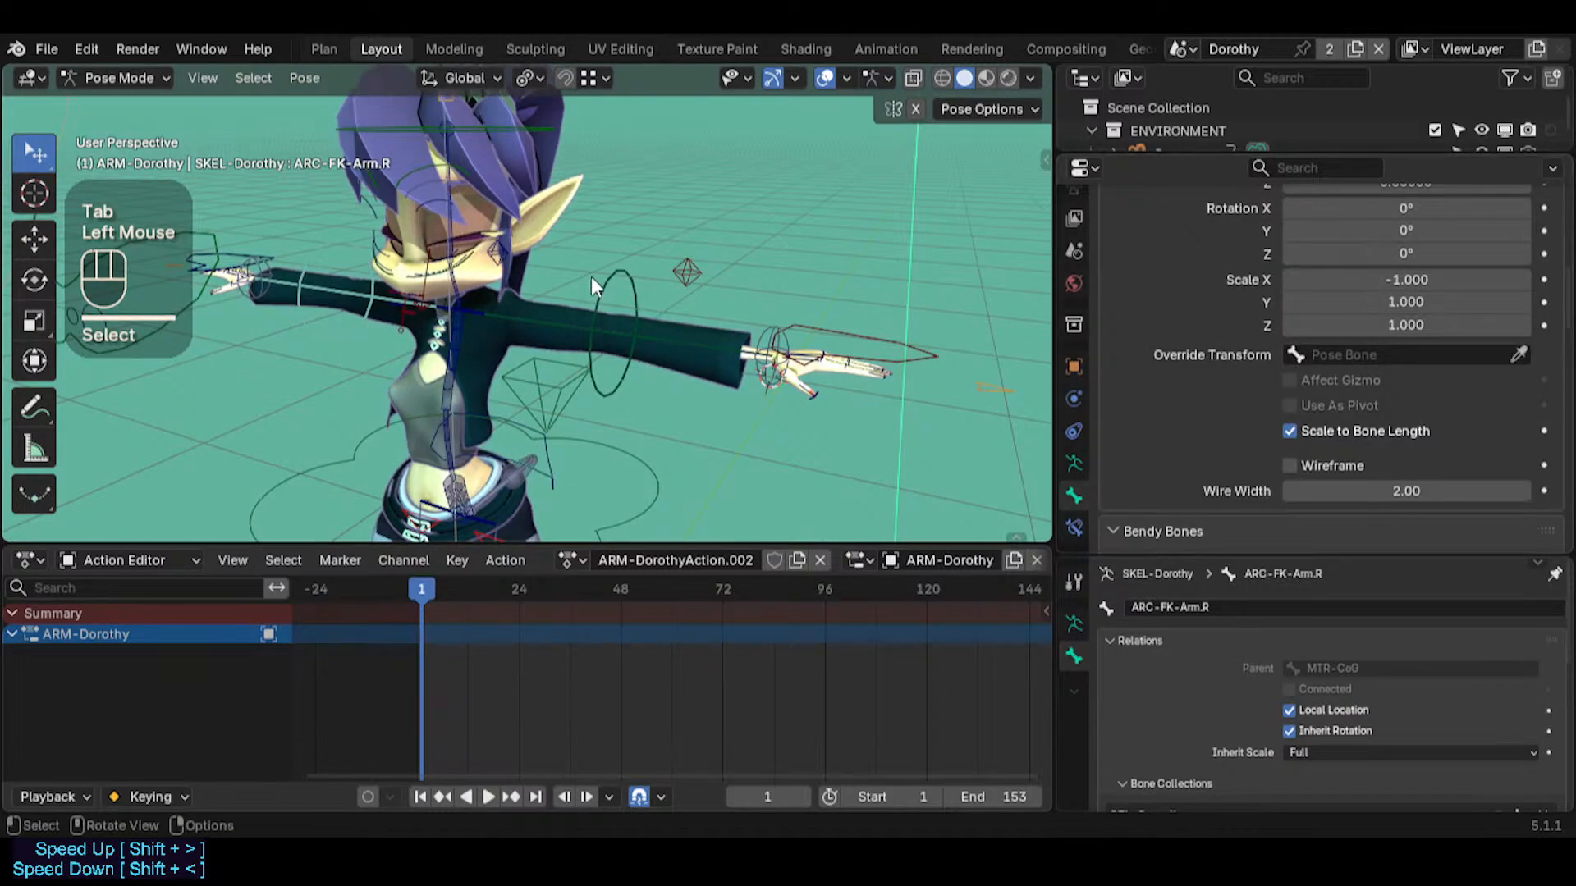
pyautogui.click(594, 280)
pyautogui.click(357, 319)
# Undo the accidental change on ARC-FK-Arm.R, and enable Affect Gizmo and Use As Pivot for the custom shape of ARC-FK-Arm.L
pyautogui.click(1289, 404)
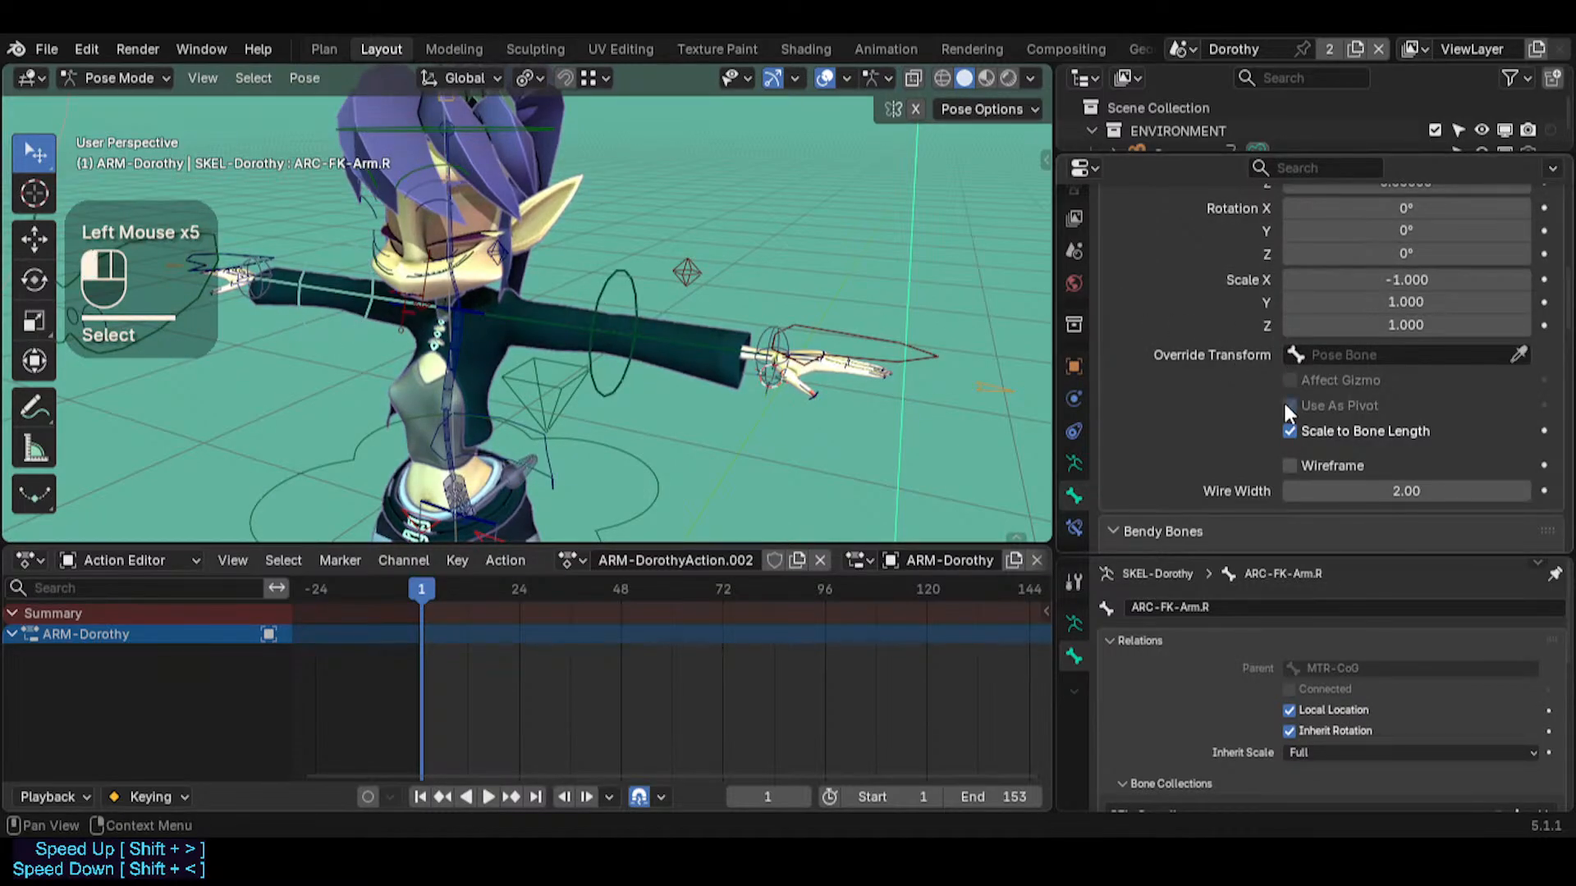
pyautogui.hotkey('ctrl', 'z')
pyautogui.click(632, 302)
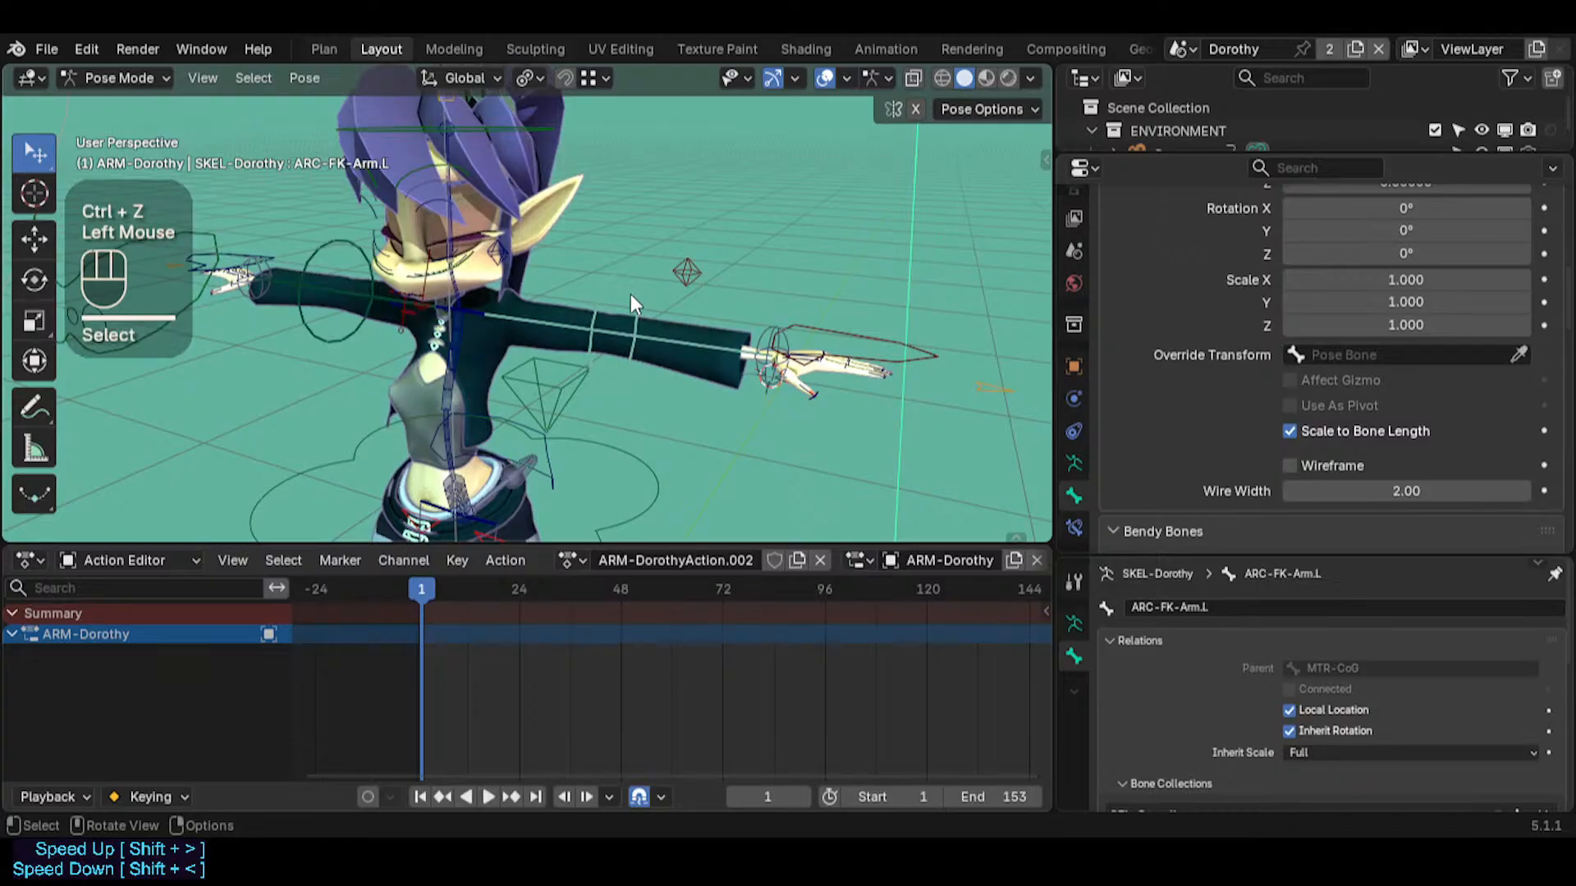
pyautogui.click(1290, 381)
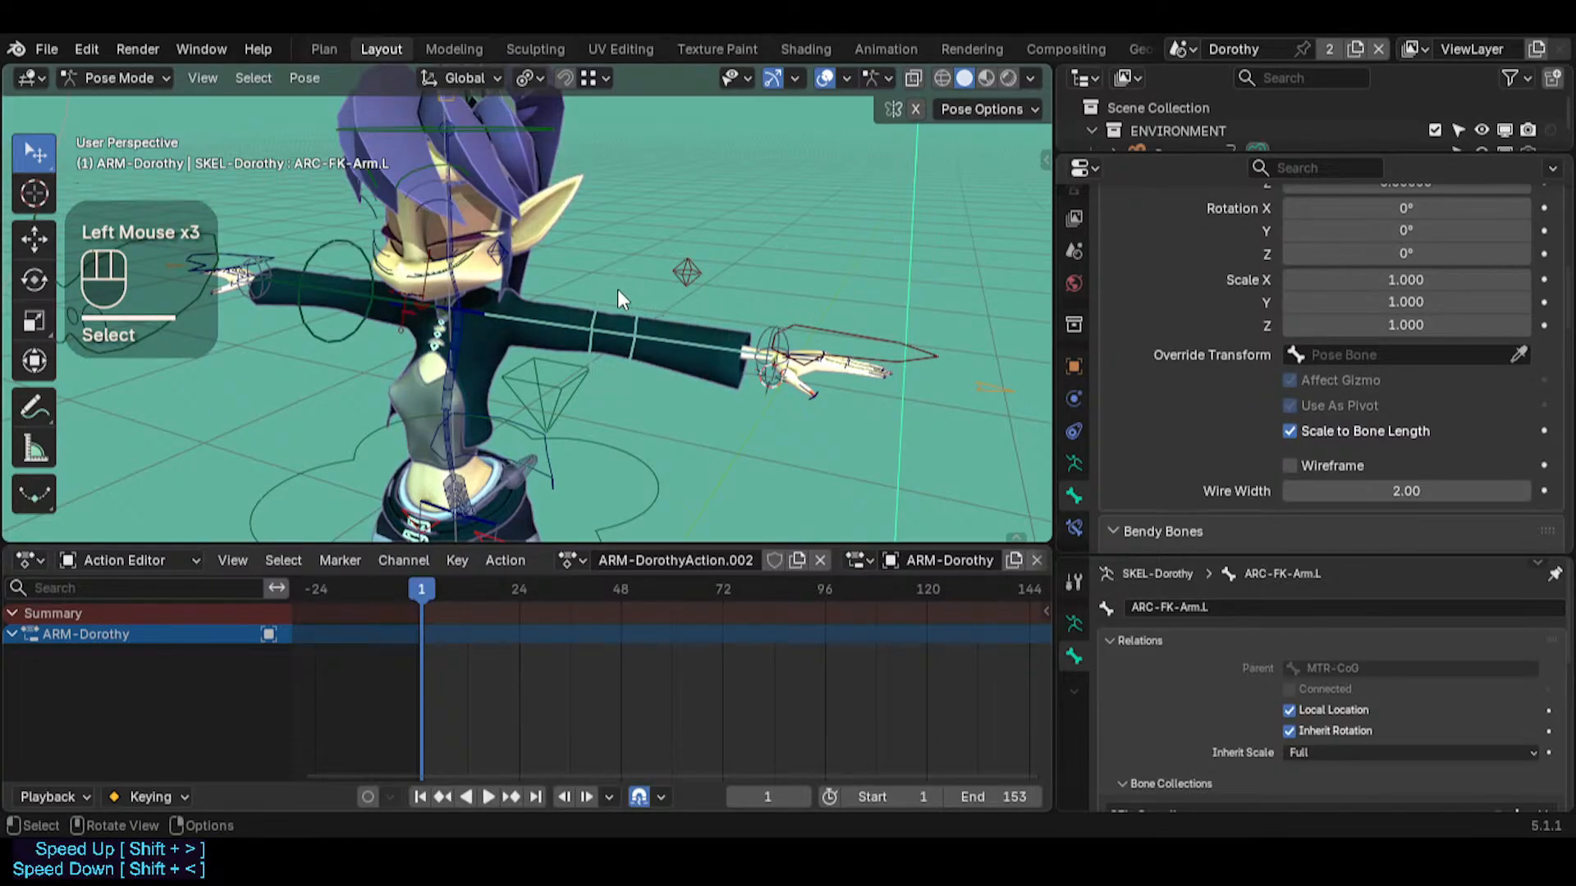
# Symmetrize ARC-FK-Arm.L again with Affect Gizmo and Use As Pivot enabled, and compare the two arm arc controls
pyautogui.click(611, 310)
pyautogui.press('Tab')
pyautogui.rightClick(606, 317)
pyautogui.click(606, 322)
pyautogui.press('Tab')
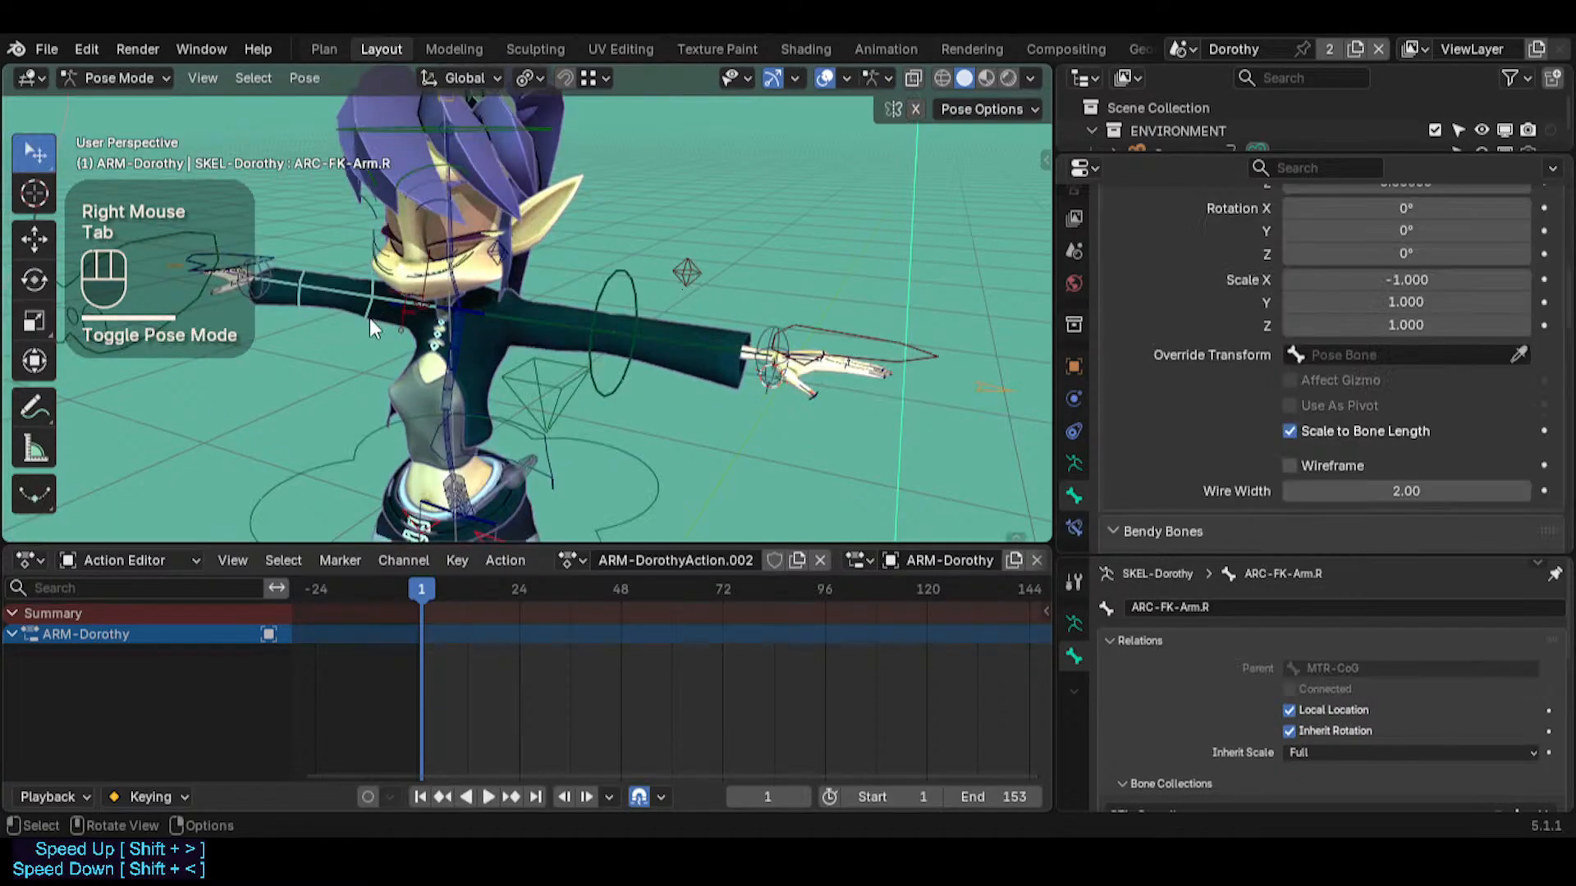
pyautogui.click(355, 317)
pyautogui.click(455, 325)
pyautogui.click(644, 323)
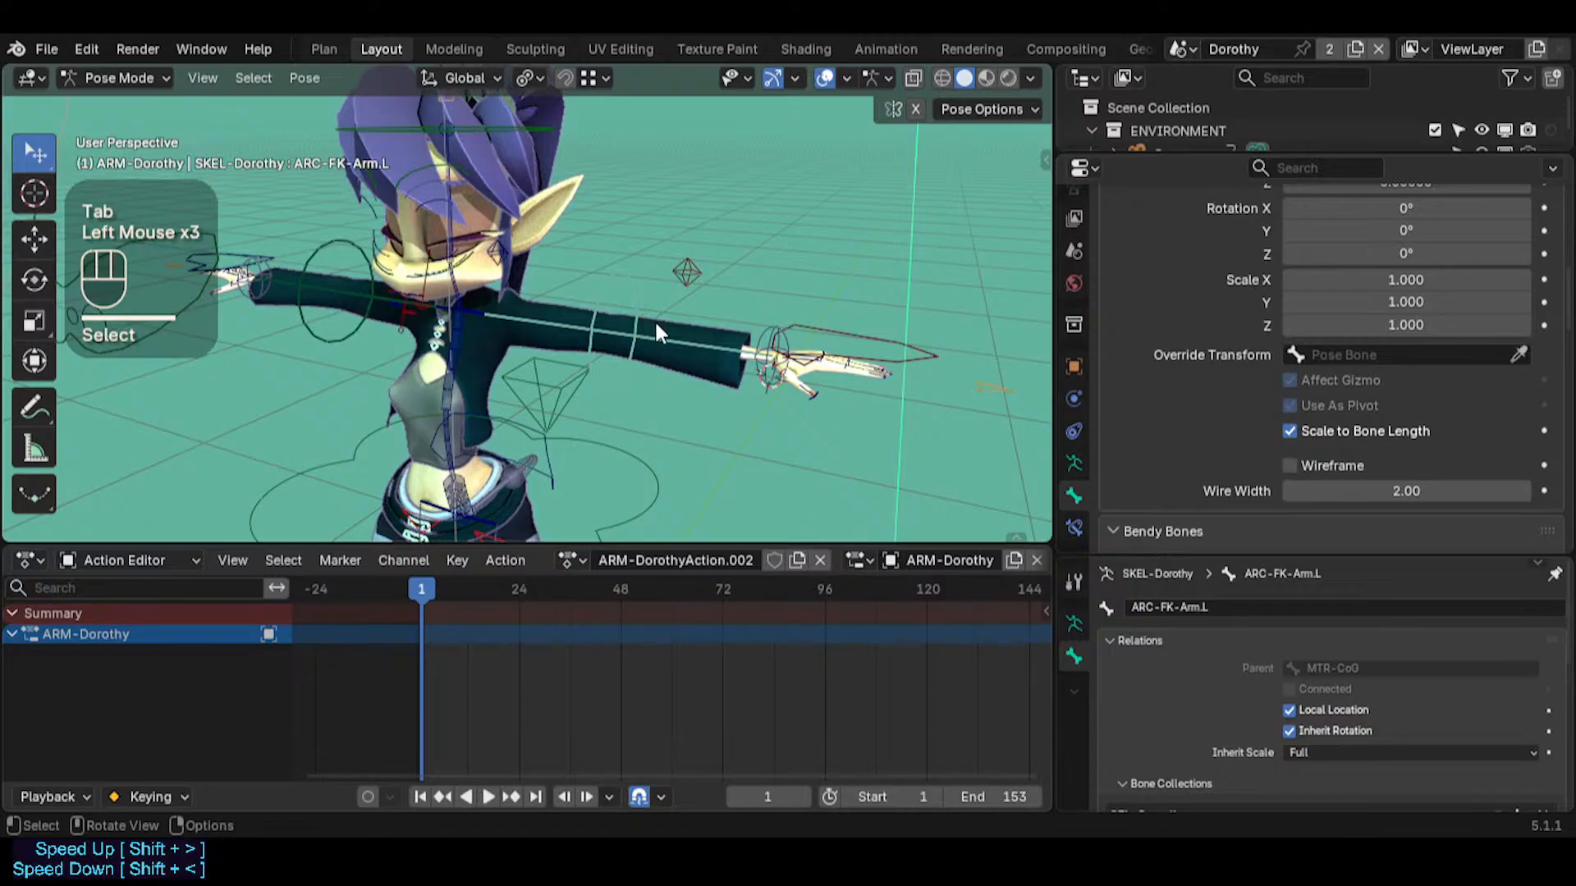
pyautogui.click(341, 332)
pyautogui.keyDown('shift'); pyautogui.click(593, 325); pyautogui.keyUp('shift')
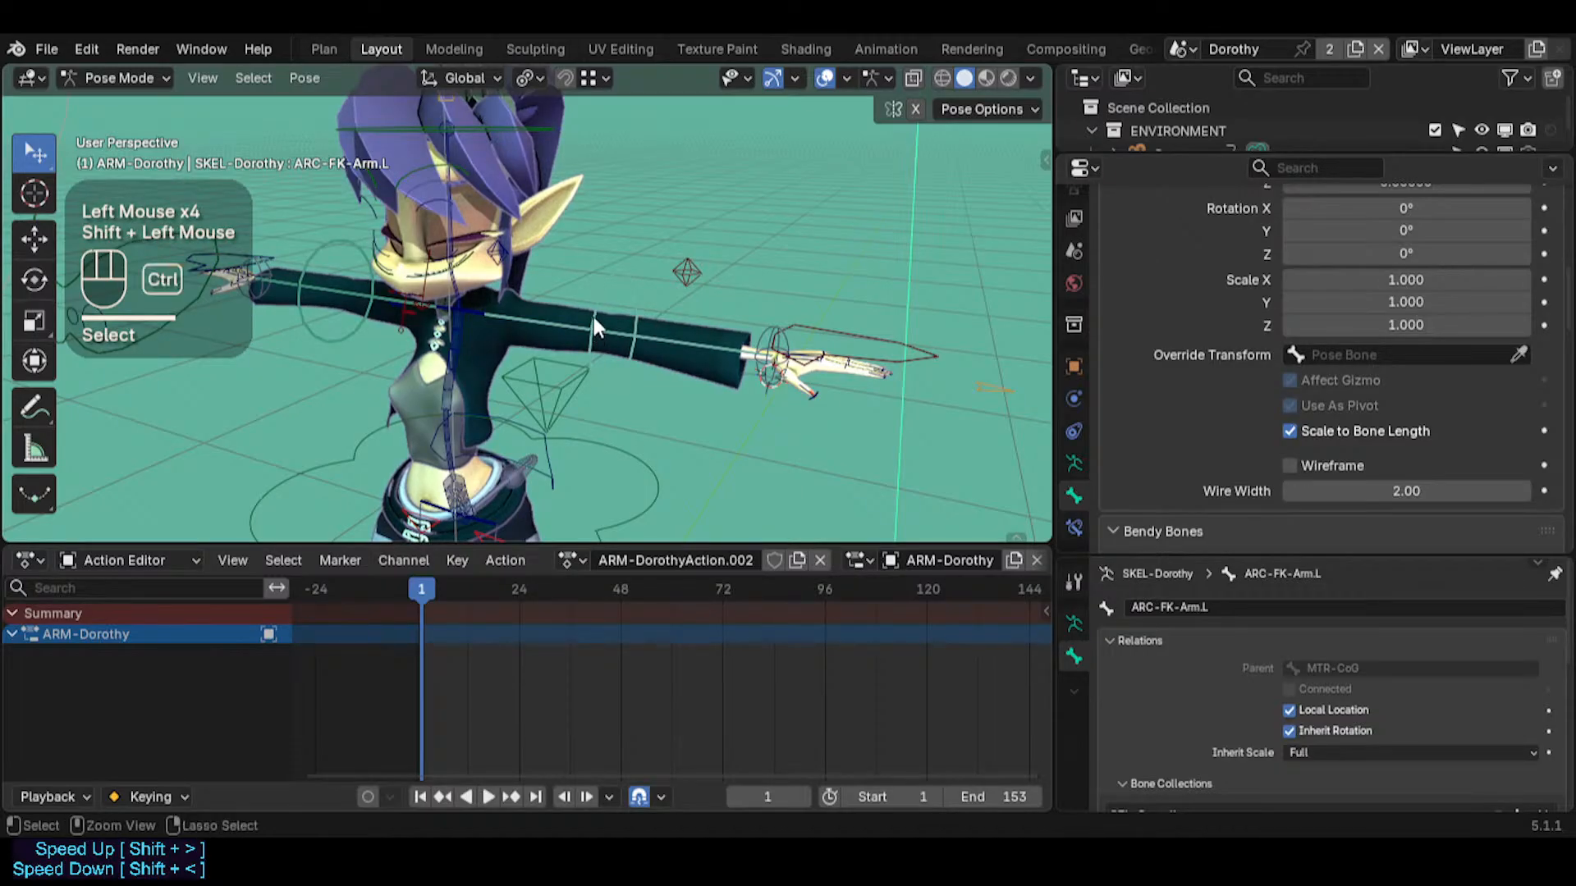
pyautogui.hotkey('ctrl', 'c')
pyautogui.click(593, 314)
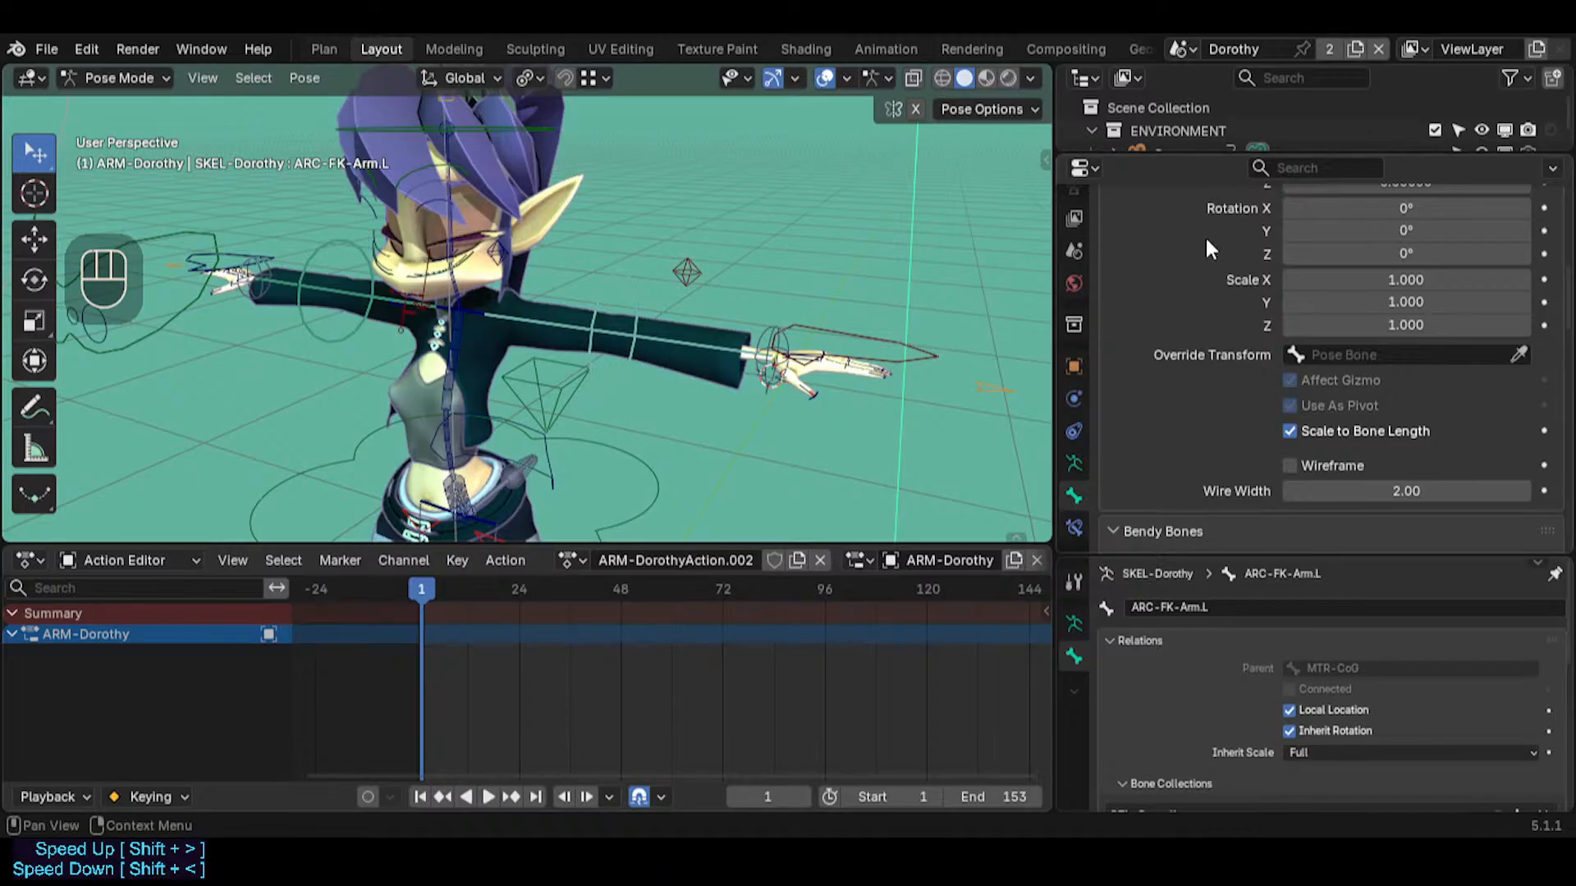
# Set the custom shape of ARC-FK-Arm.L to 38° Y rotation, -2.800 X scale and -3.400 Z scale
pyautogui.moveTo(1432, 232); pyautogui.dragTo(1465, 231)
pyautogui.moveTo(1440, 280); pyautogui.dragTo(1408, 280)
pyautogui.moveTo(1449, 324); pyautogui.dragTo(1414, 323)
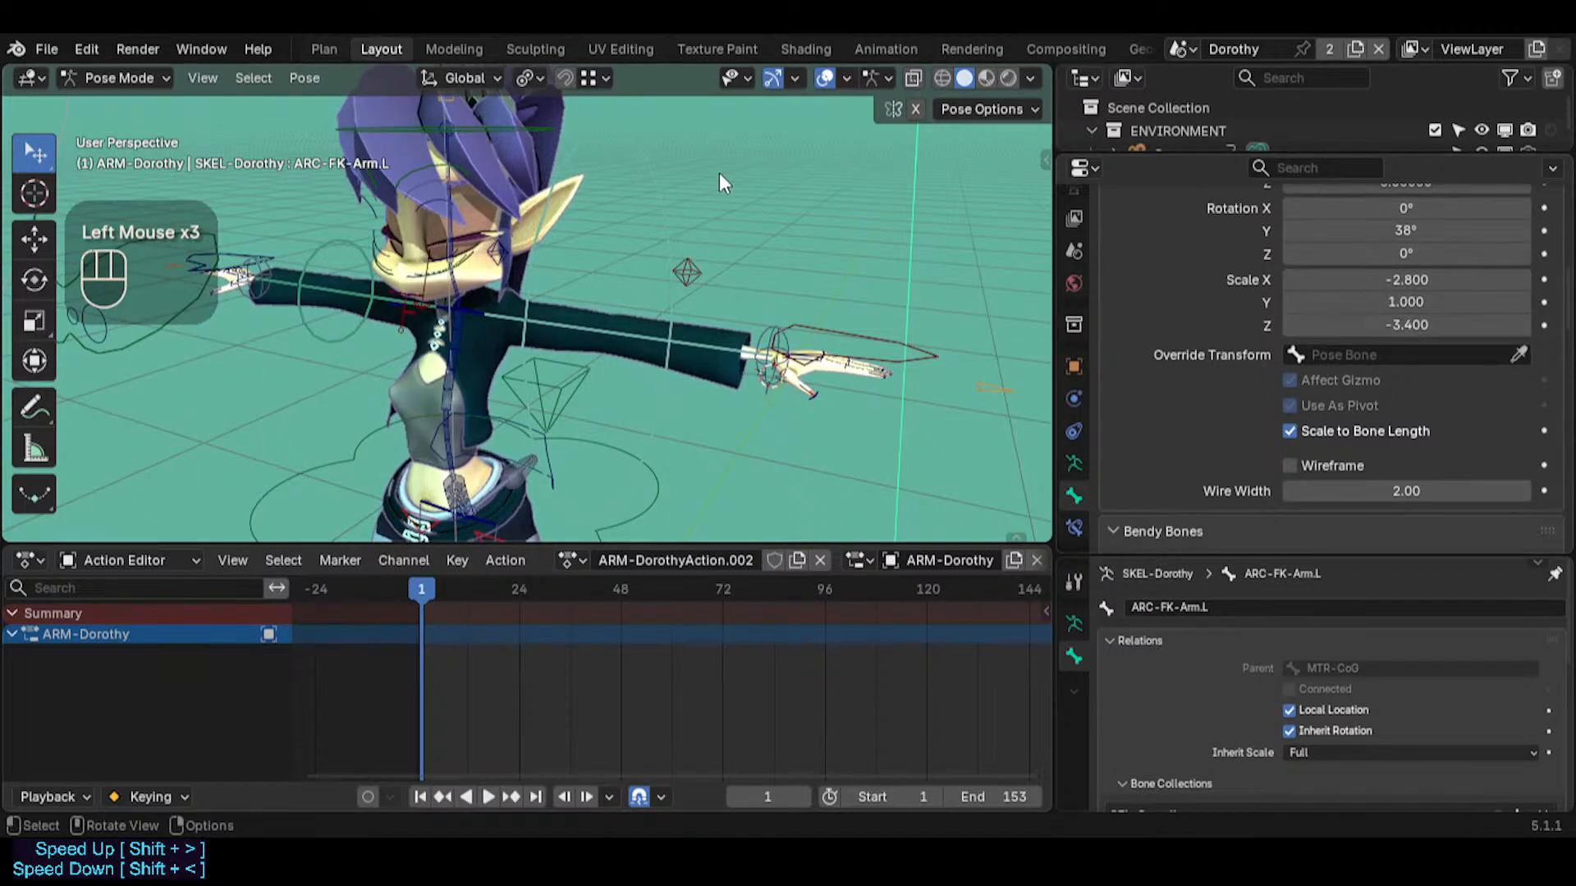
pyautogui.click(697, 197)
pyautogui.click(649, 234)
pyautogui.click(304, 352)
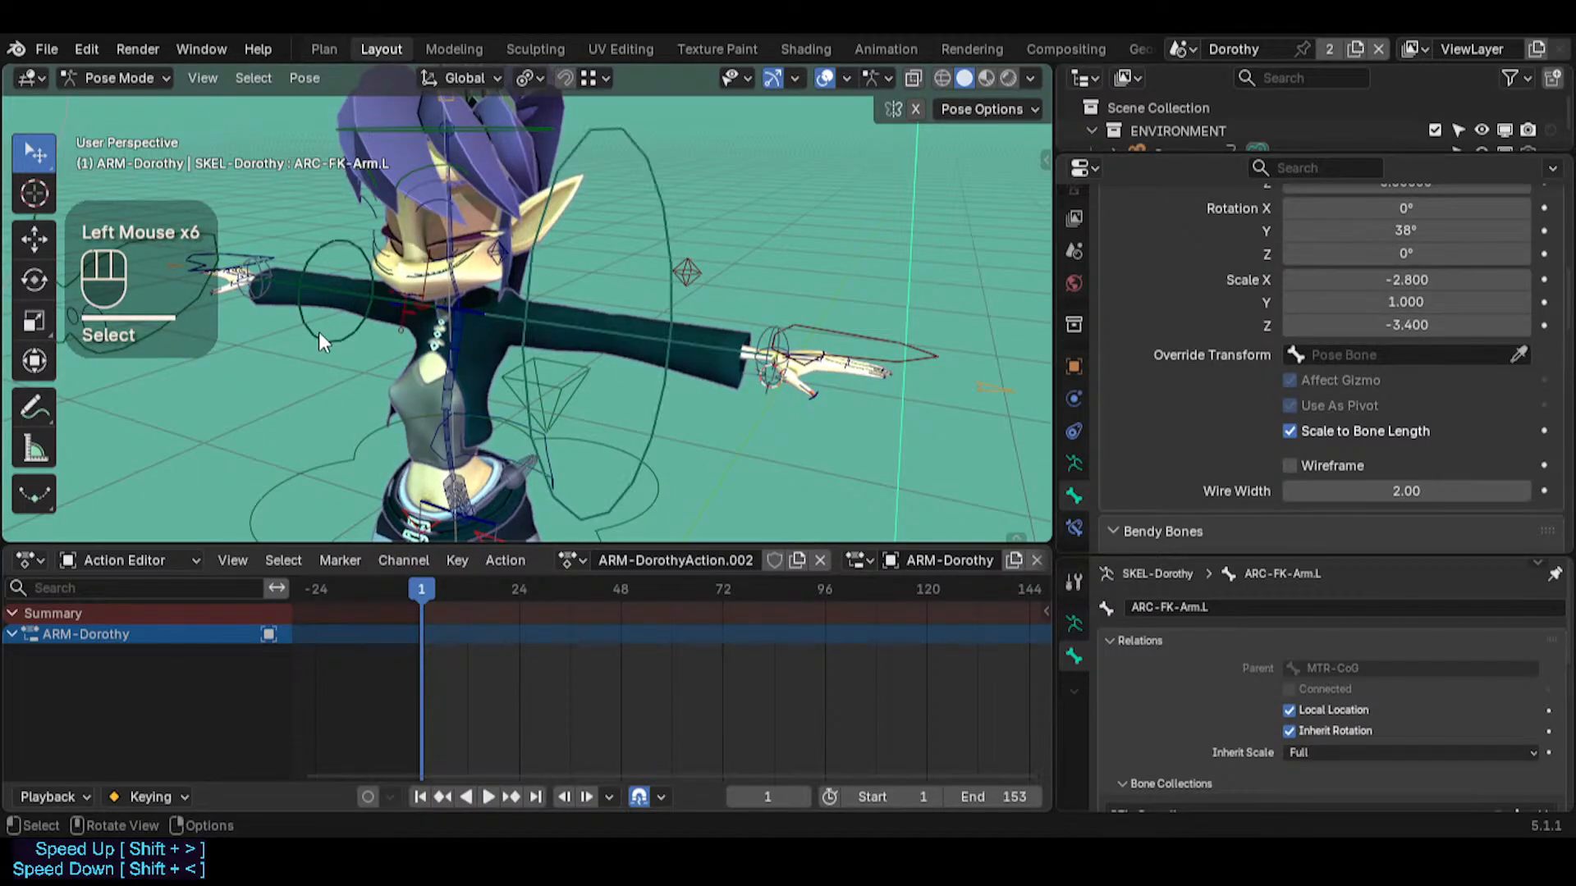
# Copy the bone shape from ARC-FK-Arm.R to ARC-FK-Arm.L
pyautogui.click(319, 331)
pyautogui.click(543, 302)
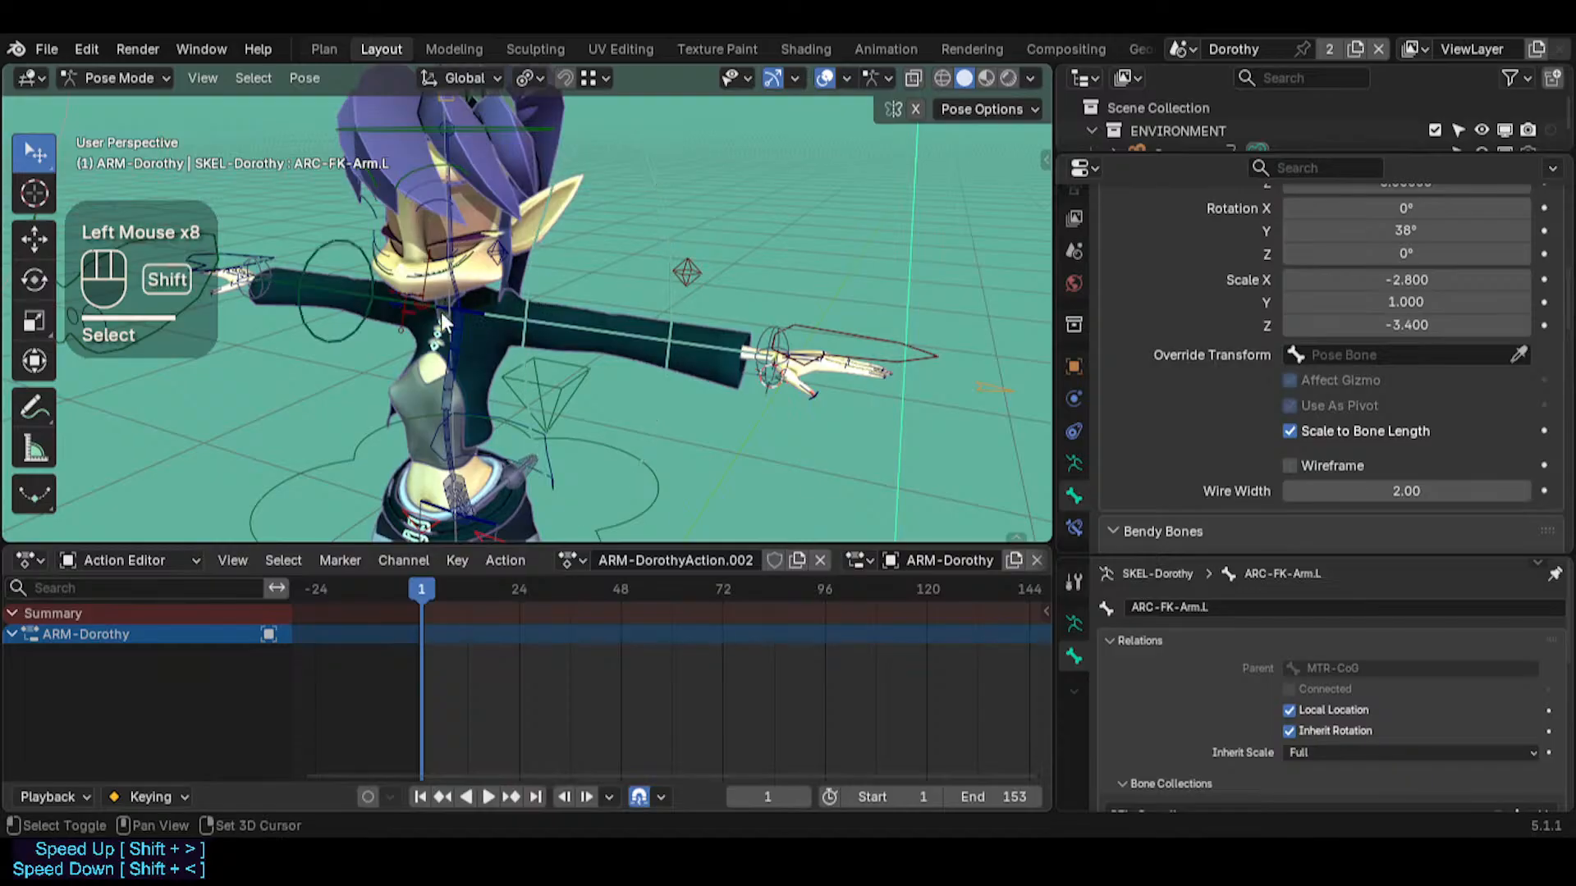
pyautogui.keyDown('shift'); pyautogui.click(311, 332); pyautogui.keyUp('shift')
pyautogui.hotkey('ctrl', 'c')
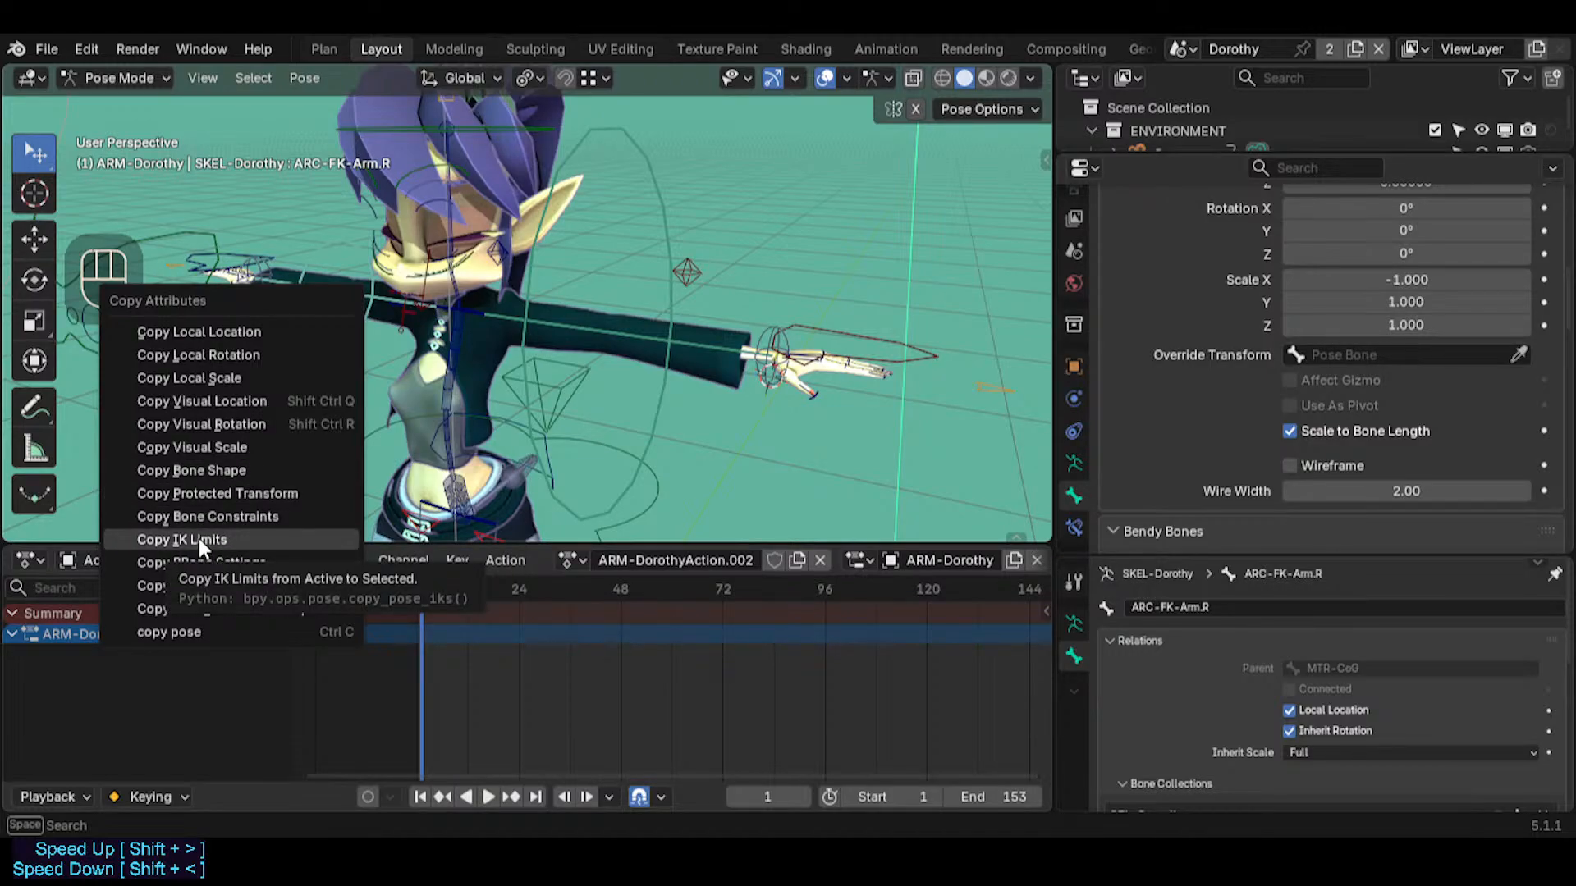
pyautogui.click(214, 469)
pyautogui.click(617, 290)
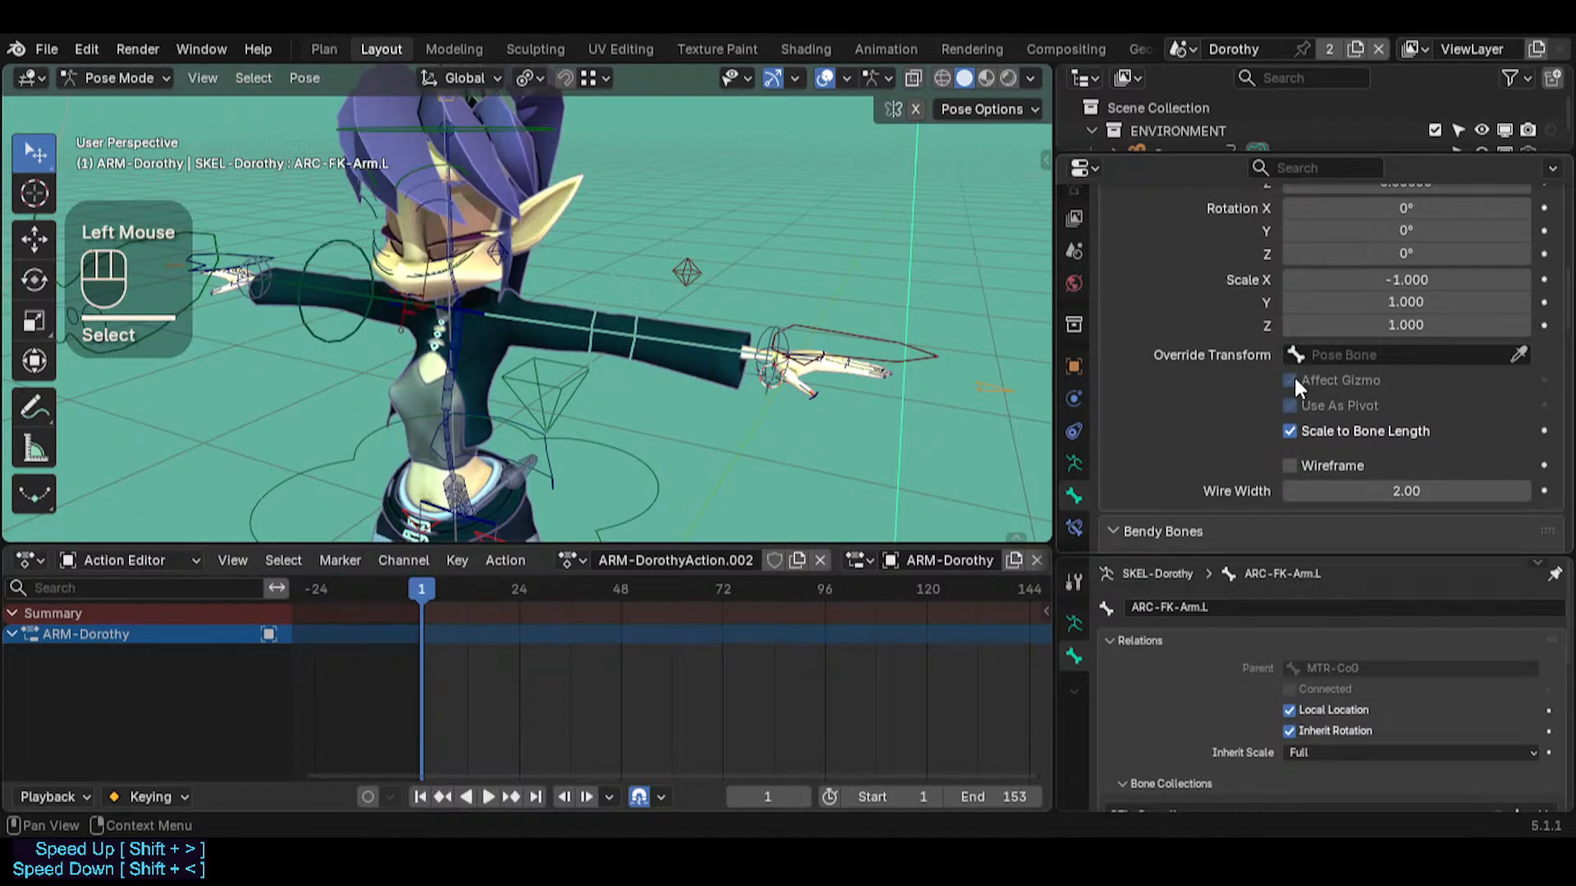
# Review the custom shape settings of ARC-FK-Arm.L and reset the custom shape X scale of ARC-FK-Arm.R to 1.000
pyautogui.scroll(3, 1432, 332)
pyautogui.scroll(1, 1432, 331)
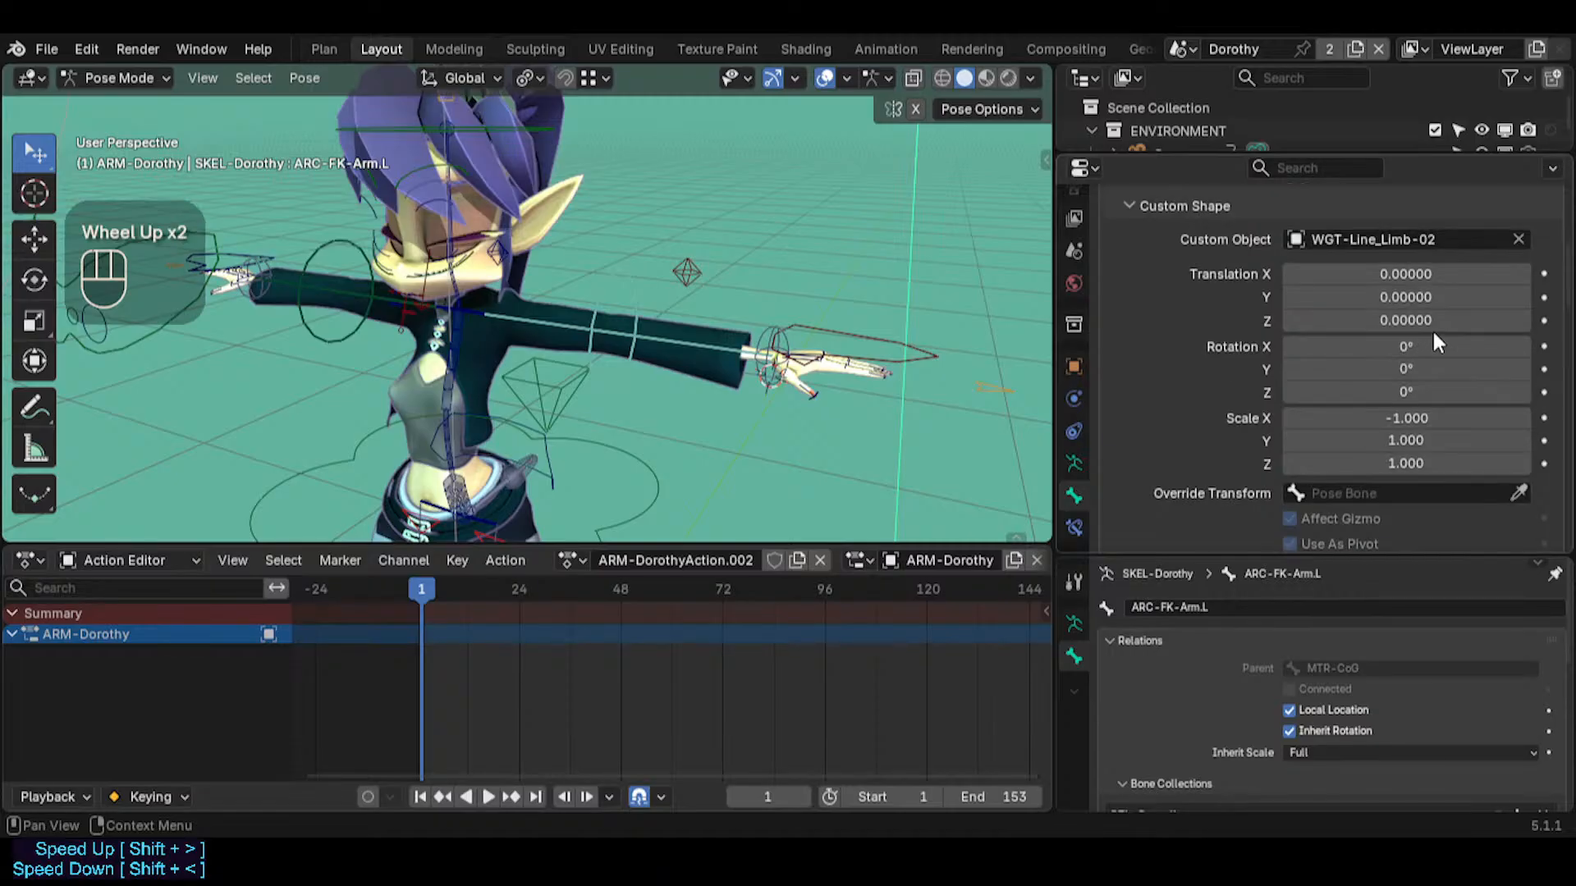
pyautogui.scroll(-1, 1431, 340)
pyautogui.click(322, 288)
pyautogui.click(305, 308)
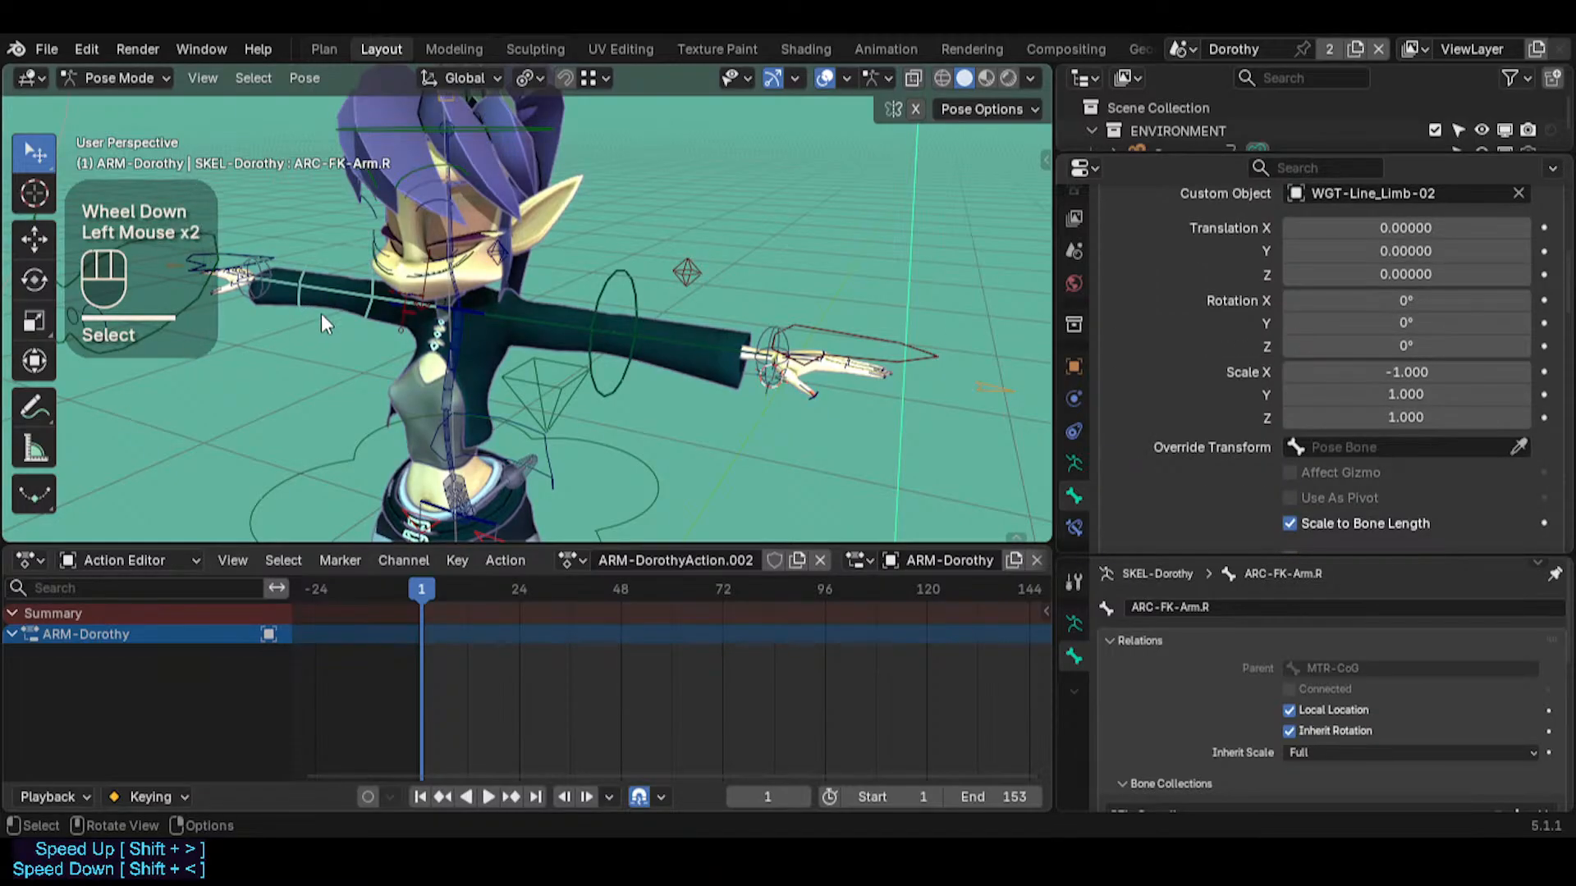
pyautogui.press('BackSpace')
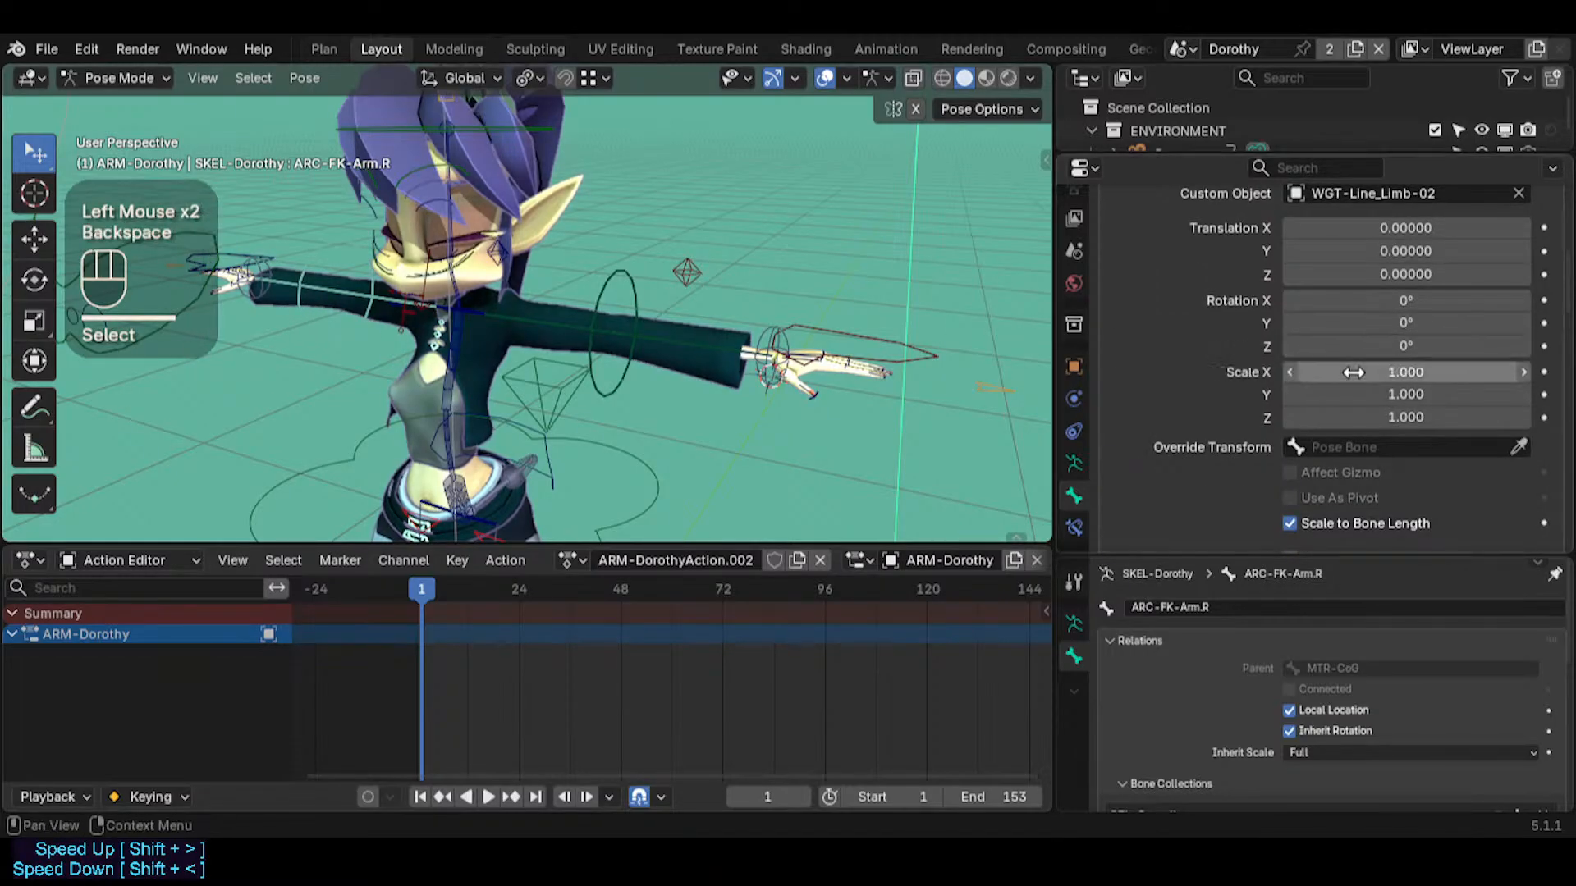
# Disable Affect Gizmo and Use As Pivot for ARC-FK-Arm.L and reset its custom shape X scale to 1.000
pyautogui.click(649, 370)
pyautogui.click(1291, 476)
pyautogui.click(1290, 499)
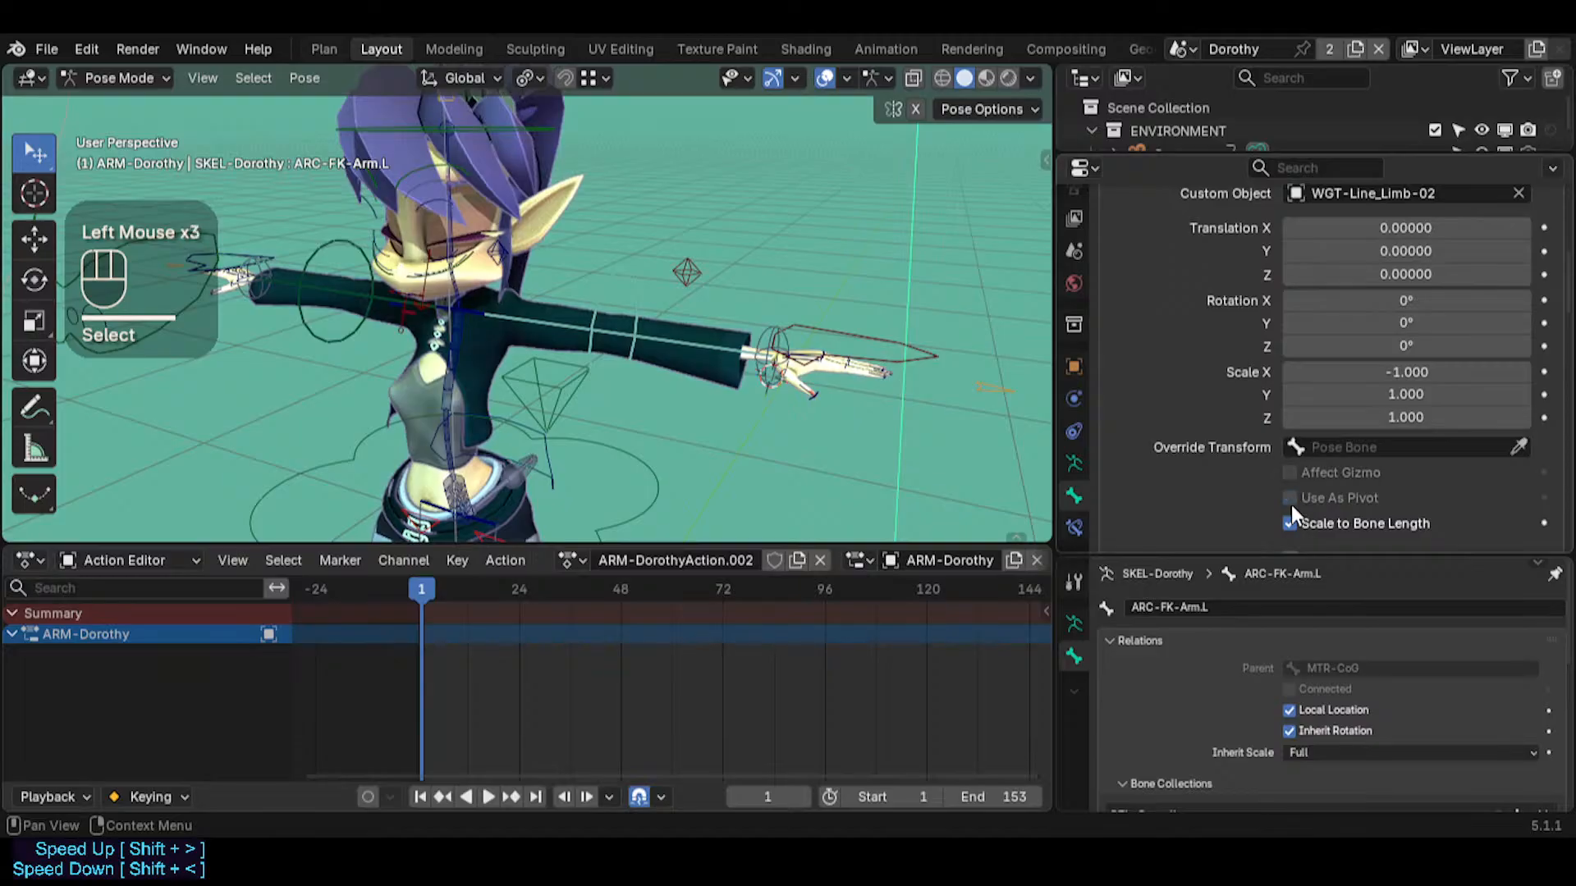
pyautogui.press('BackSpace')
pyautogui.press('BackSpace')
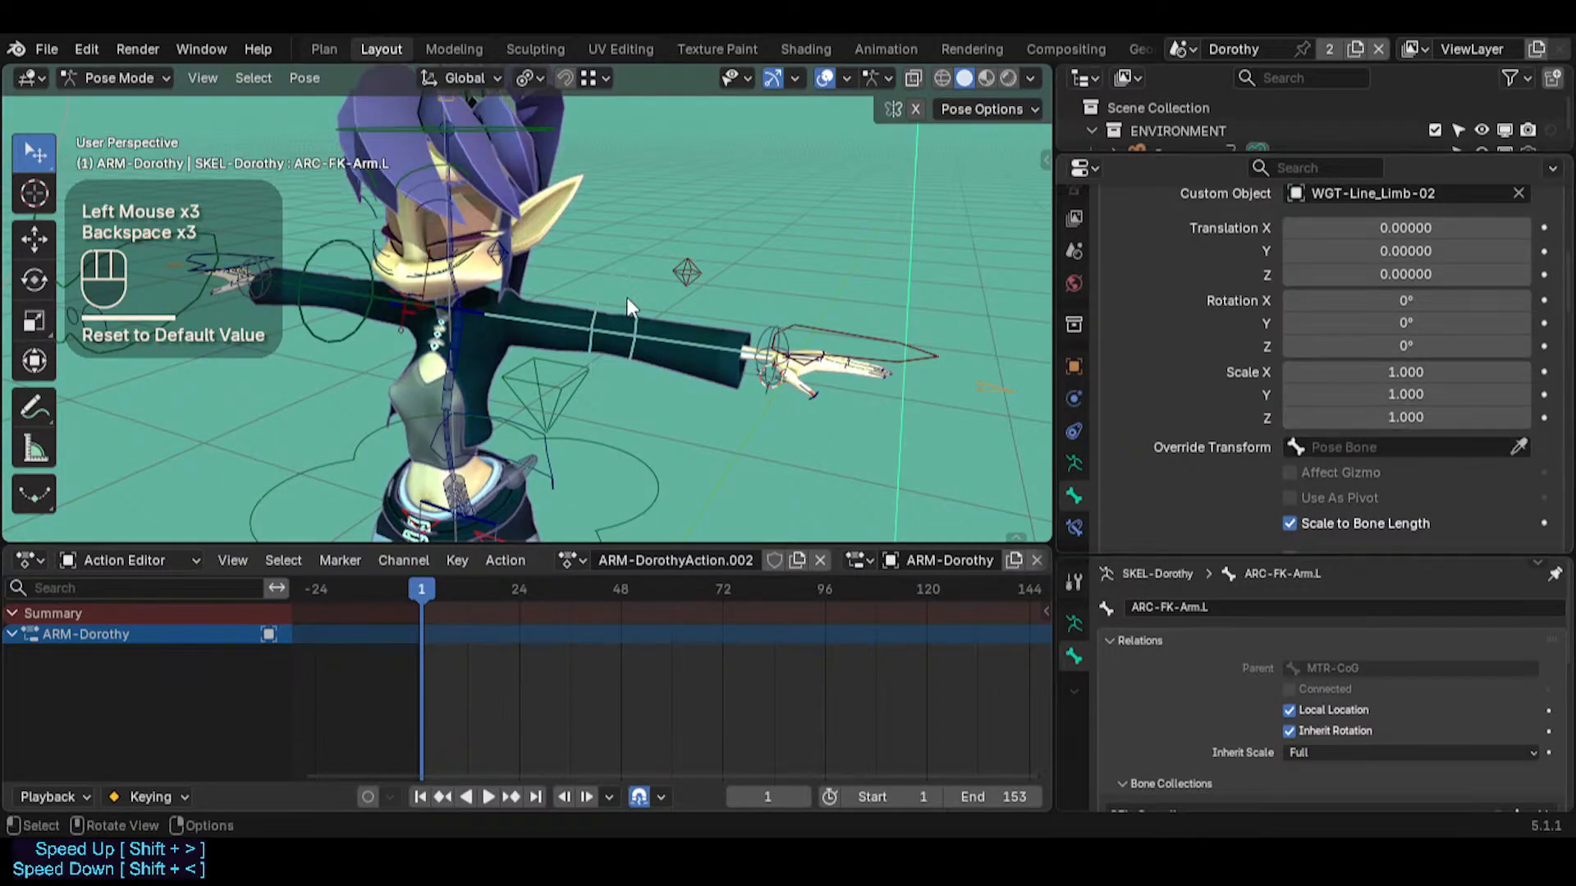
pyautogui.press('BackSpace')
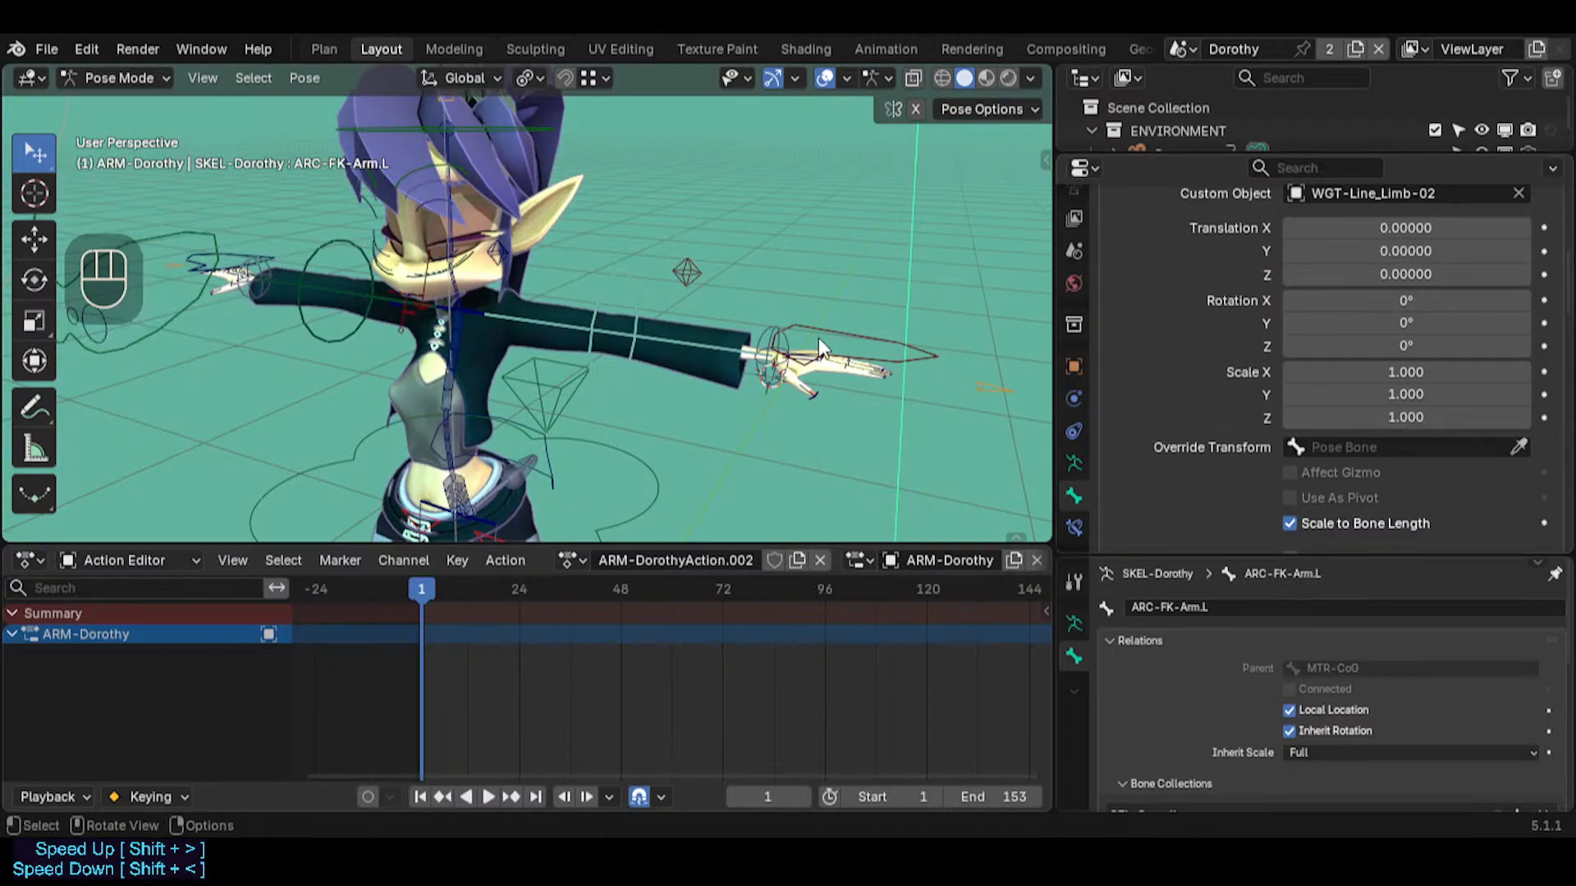
# Symmetrize ARC-FK-Arm.L to the opposite arm in Edit Mode and return to Pose Mode
pyautogui.scroll(1, 1277, 340)
pyautogui.scroll(-2, 1264, 342)
pyautogui.click(606, 295)
pyautogui.press('Tab')
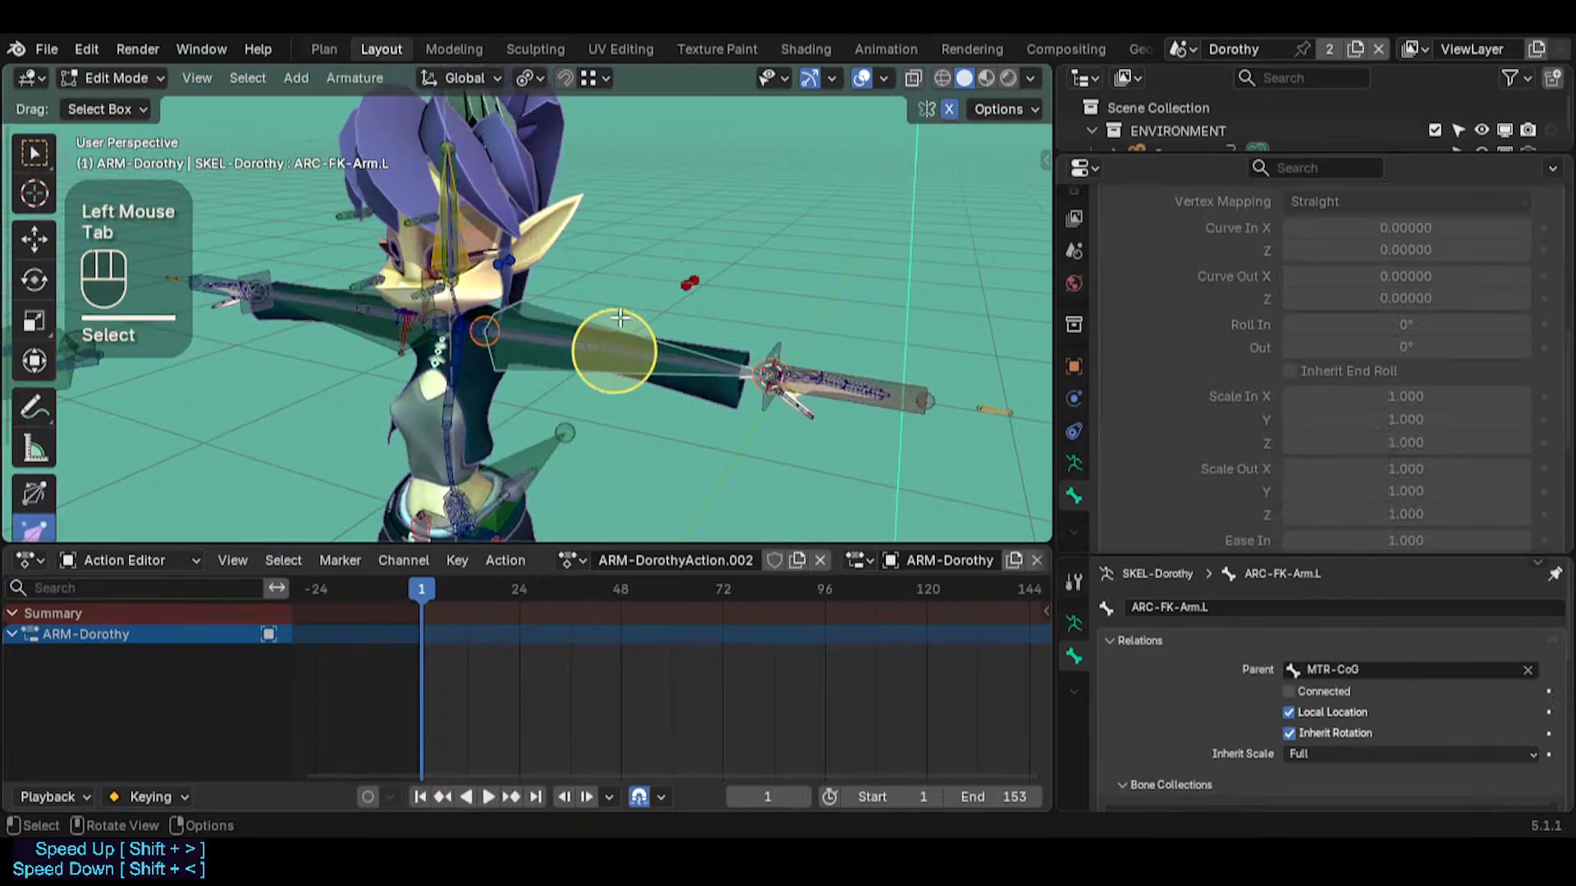
pyautogui.click(591, 328)
pyautogui.rightClick(571, 324)
pyautogui.click(569, 318)
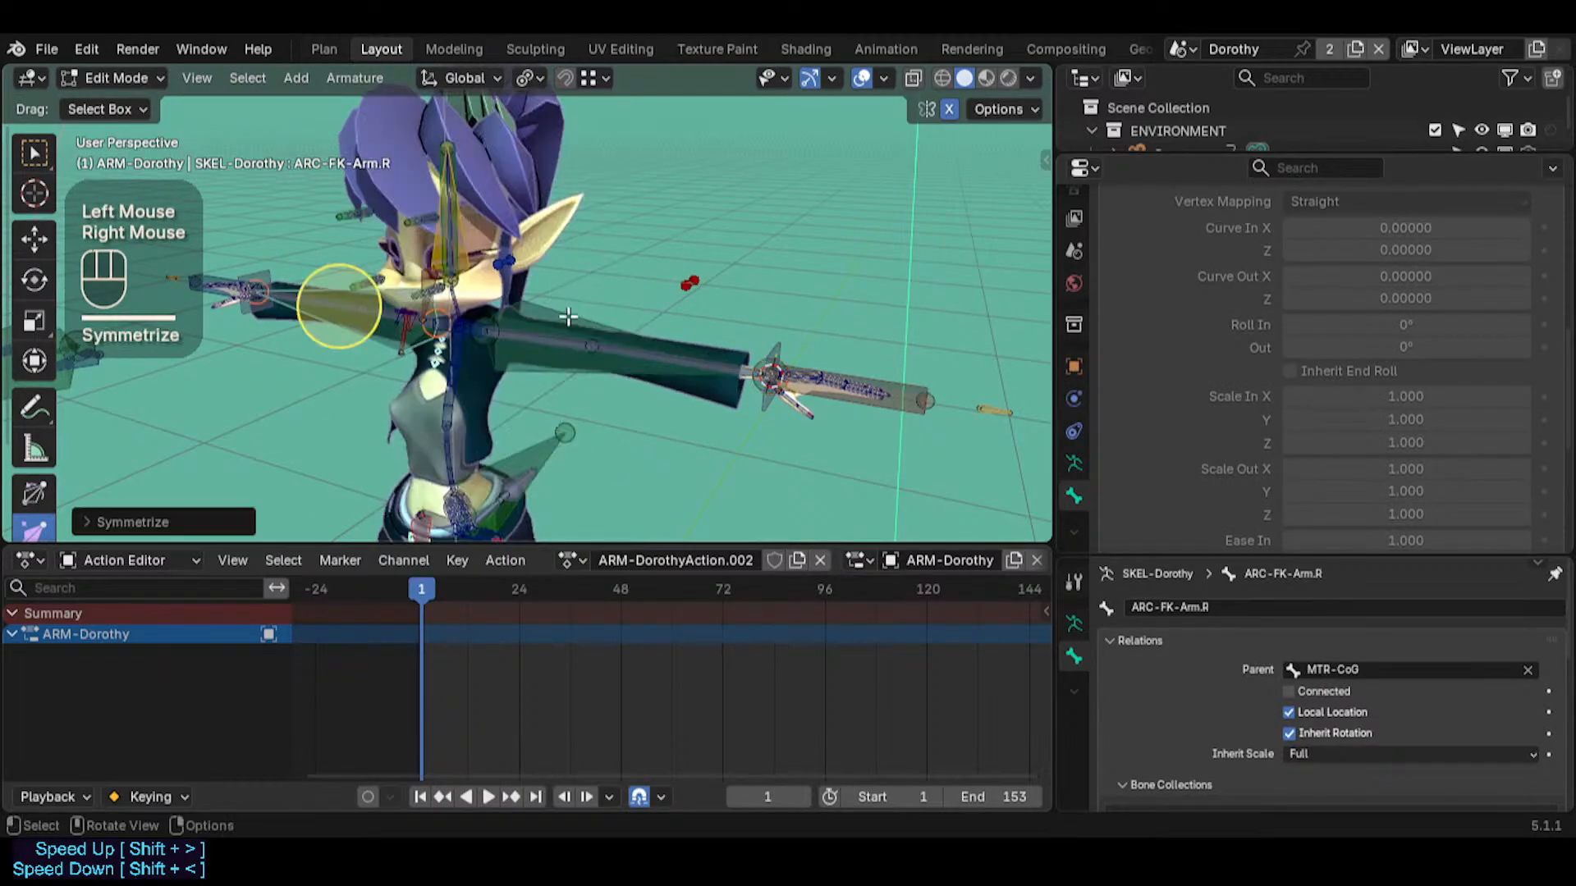
pyautogui.press('Tab')
# Test a trackball rotation of ARC-FK-Arm.L and cancel it
pyautogui.click(619, 279)
pyautogui.press('r')
pyautogui.press('r')
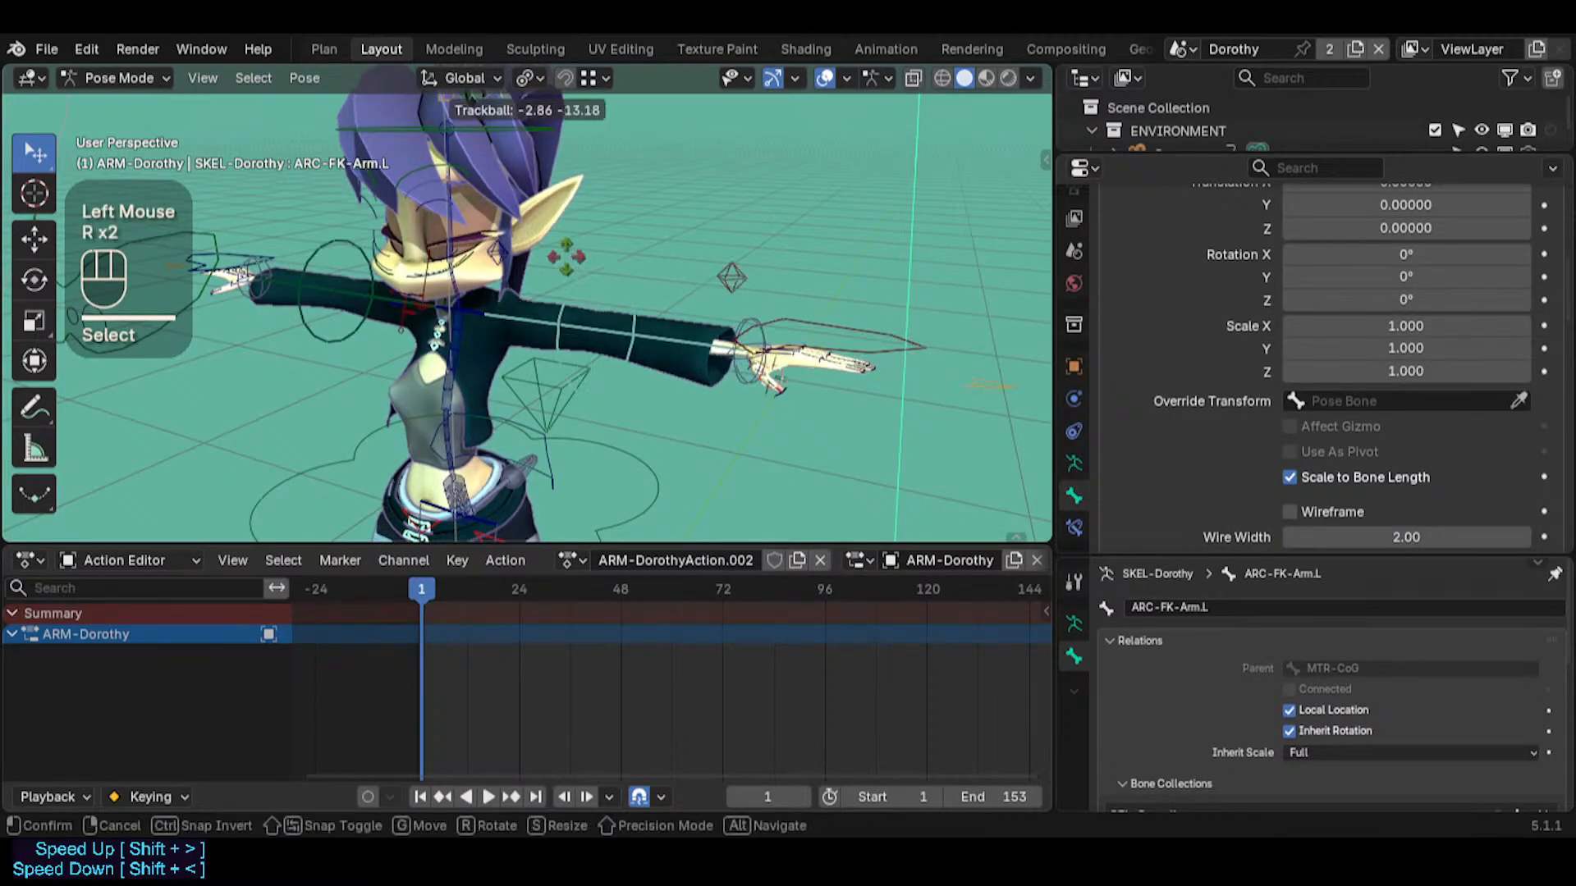
pyautogui.press('Escape')
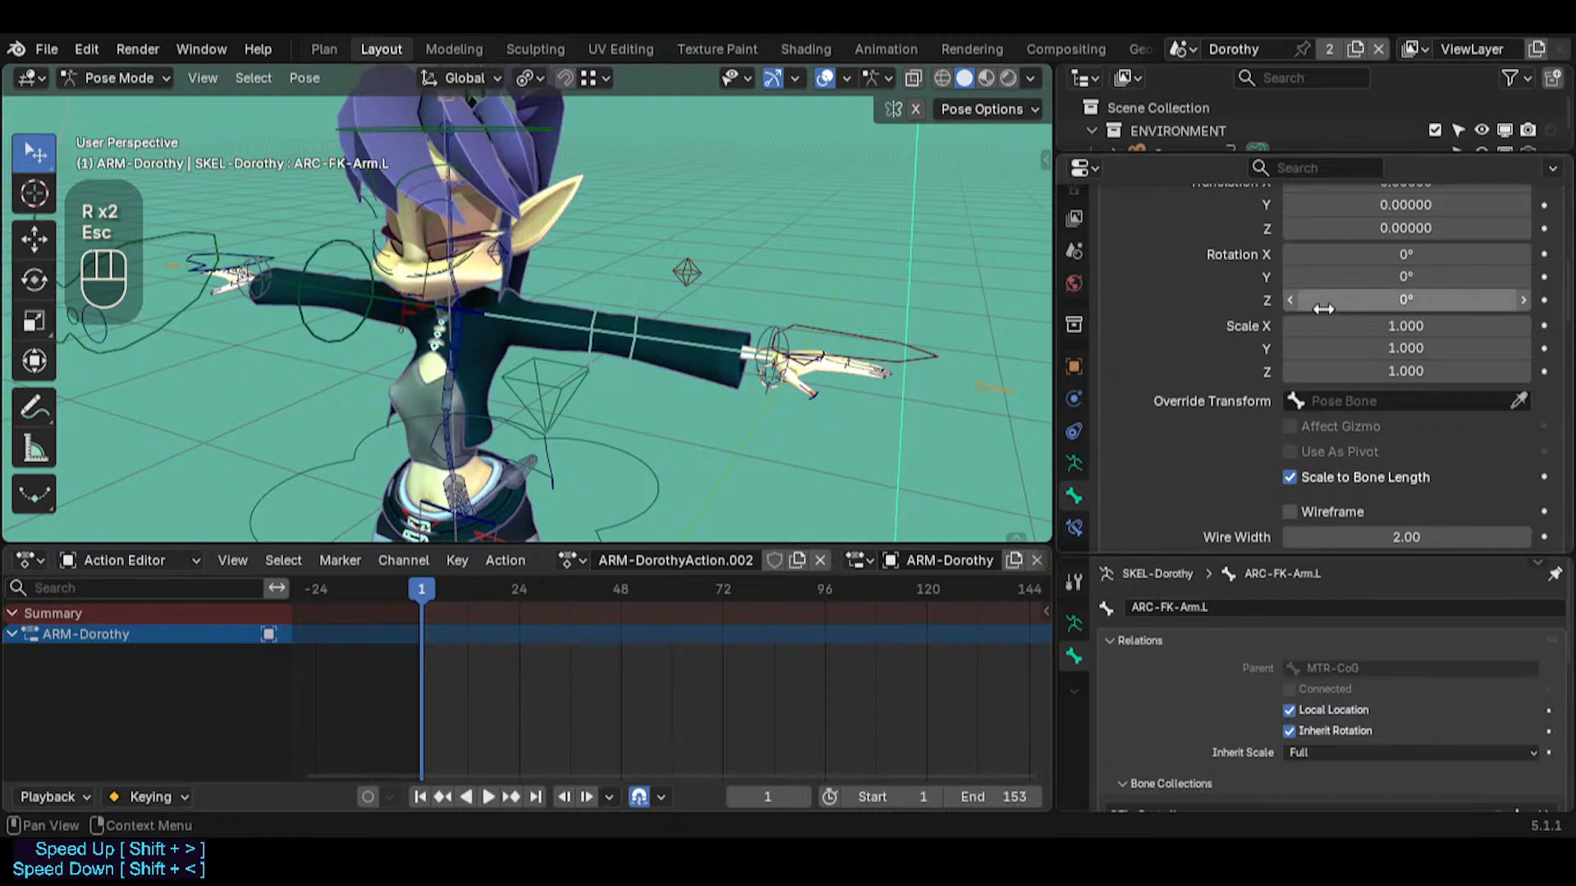
# Set the custom shape X and Z scale of ARC-FK-Arm.L to 0.560
pyautogui.moveTo(1365, 325); pyautogui.dragTo(1415, 348)
pyautogui.hotkey('ctrl', 'z')
pyautogui.hotkey('ctrl', 'z')
pyautogui.hotkey('ctrl', 'c')
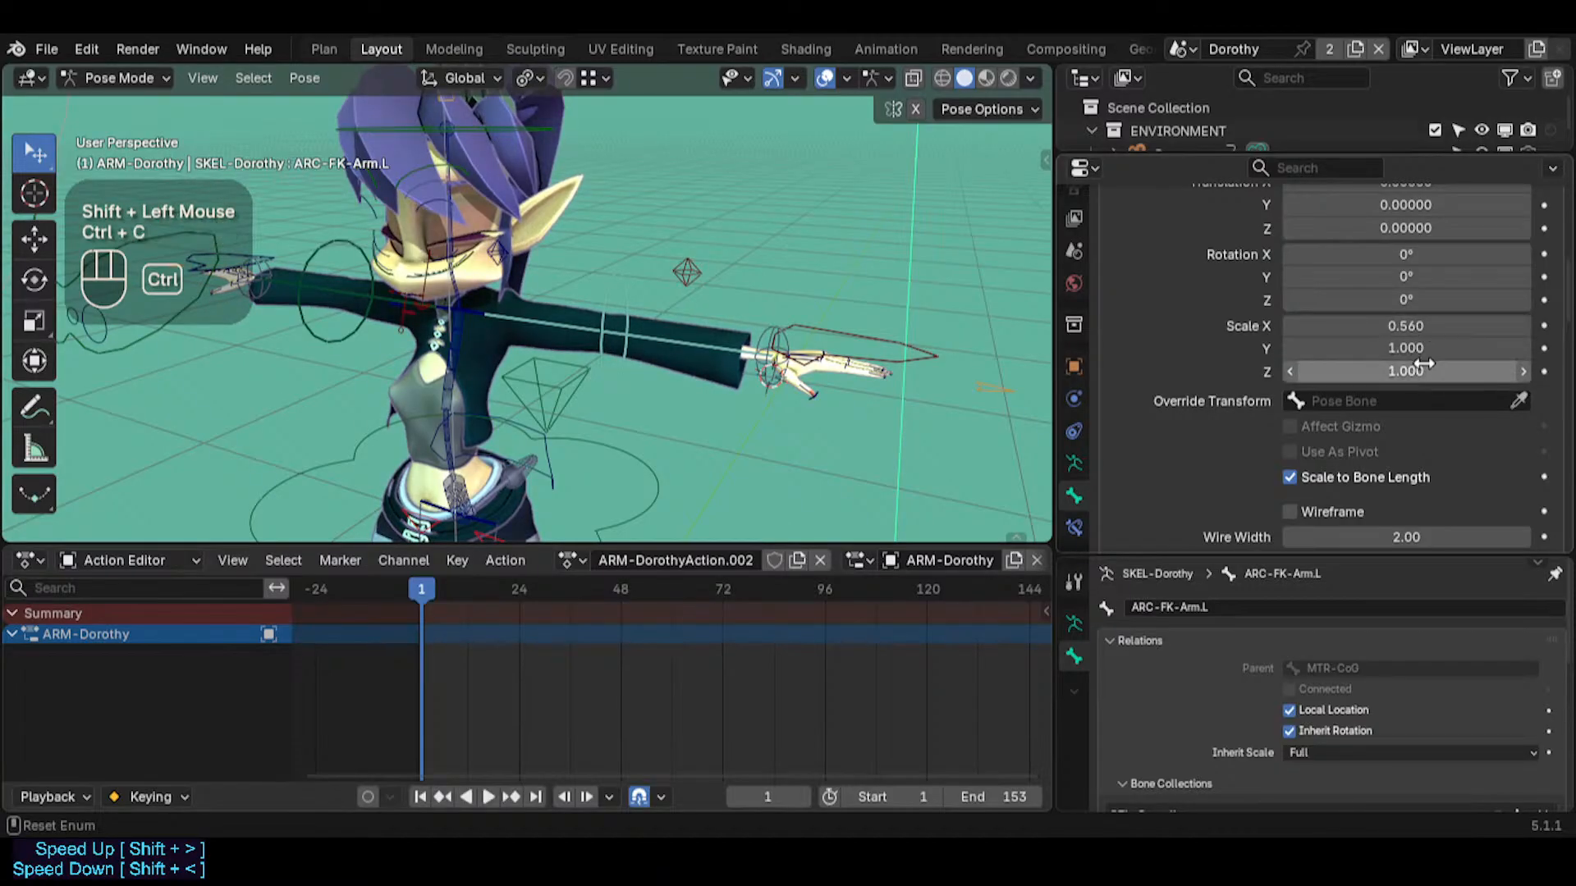
pyautogui.hotkey('ctrl', 'v')
pyautogui.moveTo(642, 367)
pyautogui.mouseDown(button='middle')
pyautogui.moveTo(515, 337)
pyautogui.moveTo(657, 355)
pyautogui.mouseUp(button='middle')
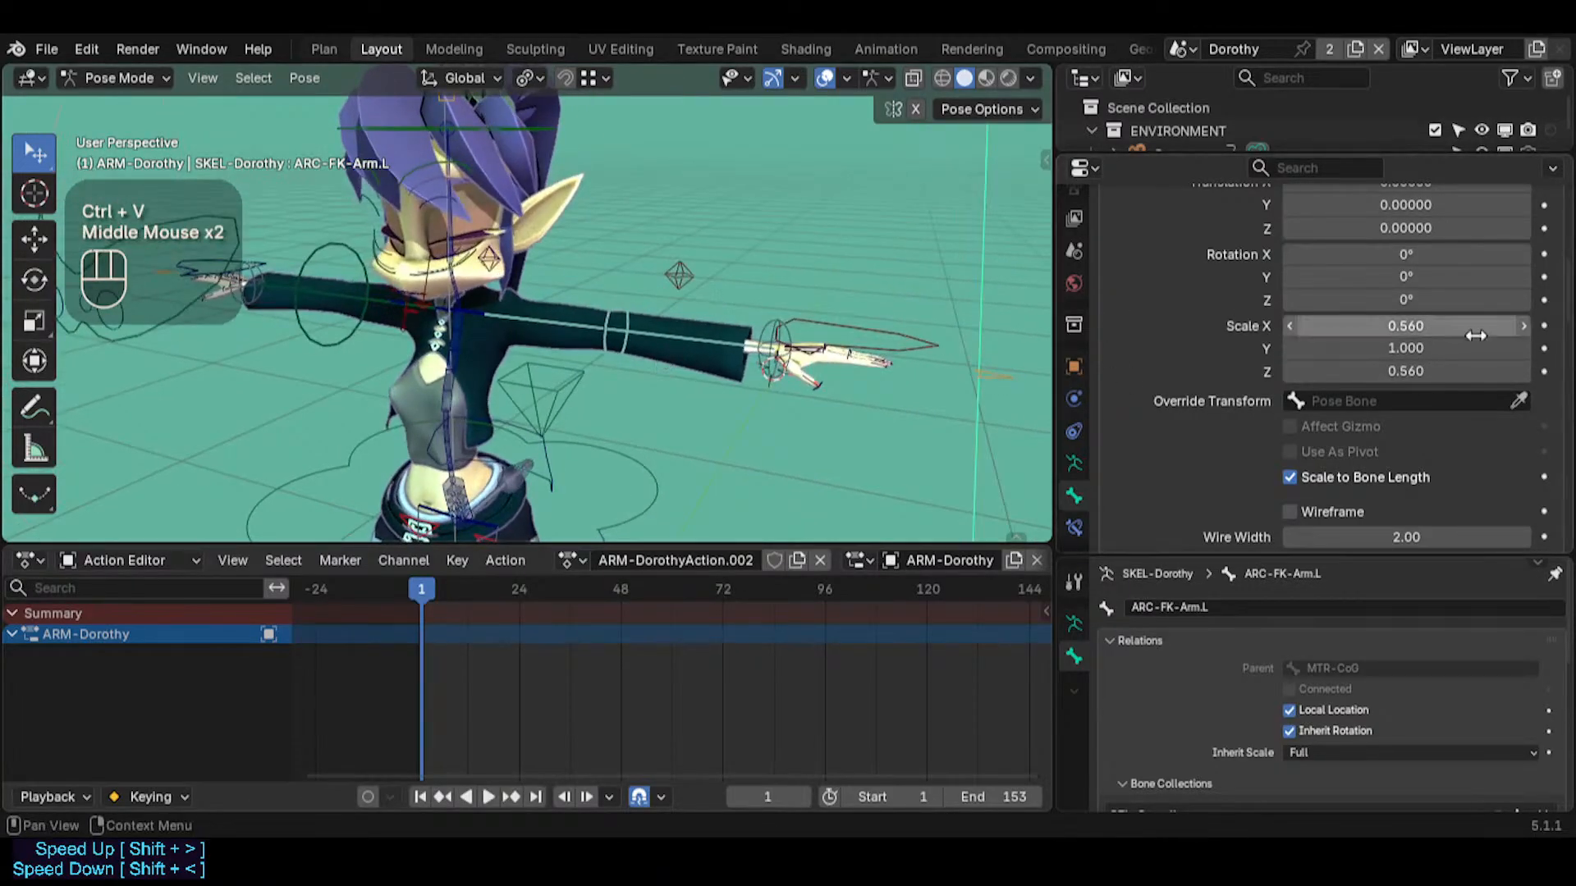
# Try a much larger custom shape for ARC-FK-Arm.L, and reduce its X and Z scale to 0.030
pyautogui.moveTo(1469, 328); pyautogui.dragTo(1407, 328)
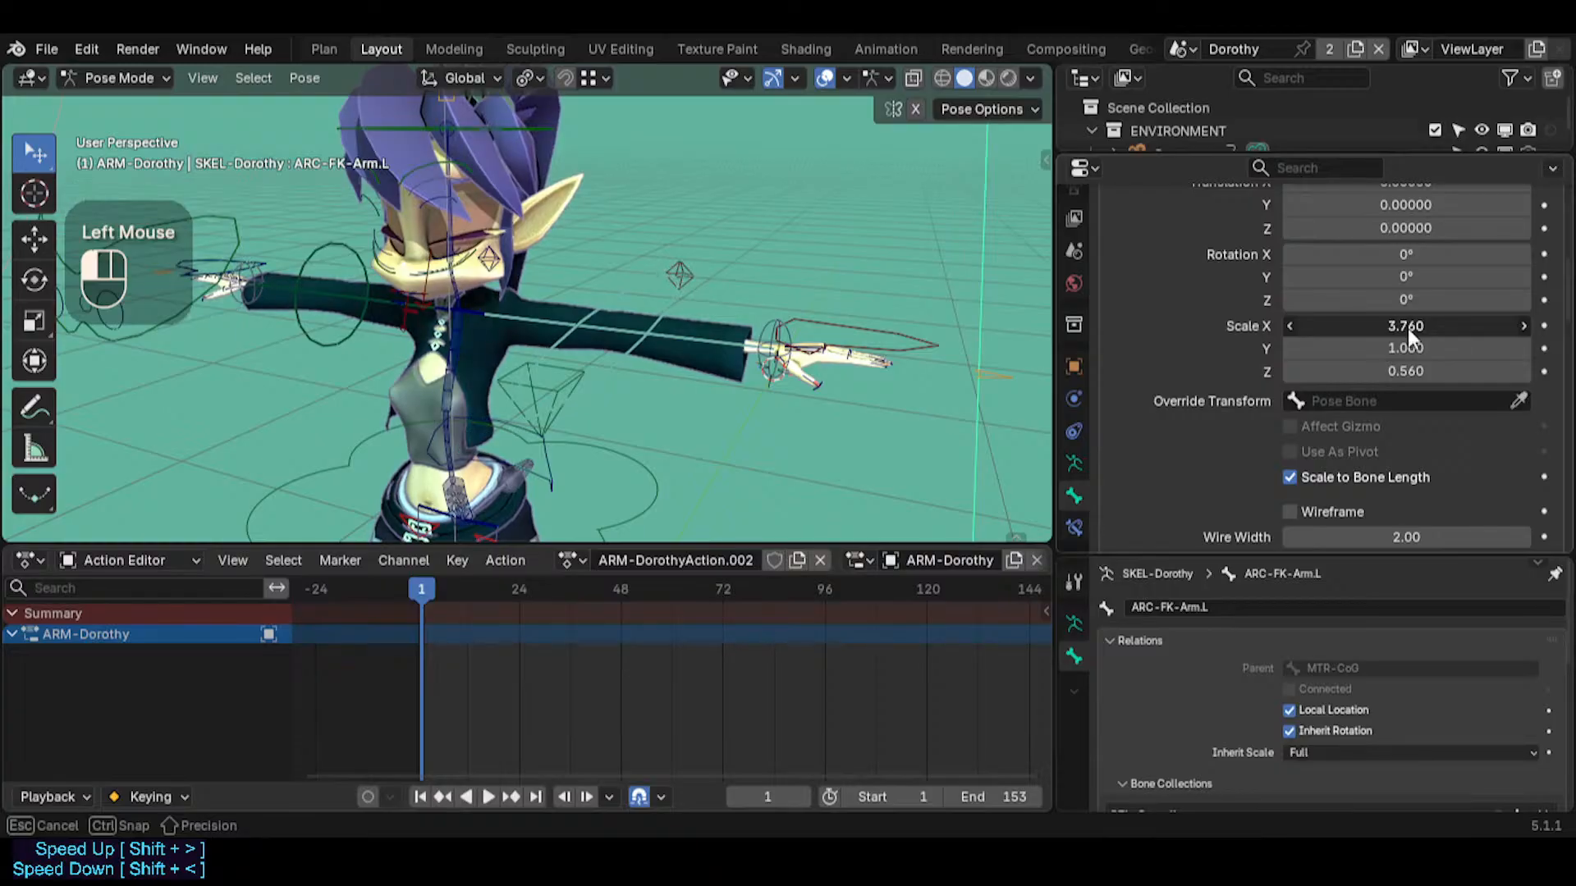
pyautogui.hotkey('ctrl', 'c')
pyautogui.hotkey('ctrl', 'v')
pyautogui.moveTo(673, 353); pyautogui.dragTo(630, 360, button='middle')
pyautogui.moveTo(1358, 329); pyautogui.dragTo(1395, 326)
pyautogui.hotkey('ctrl', 'c')
pyautogui.hotkey('ctrl', 'v')
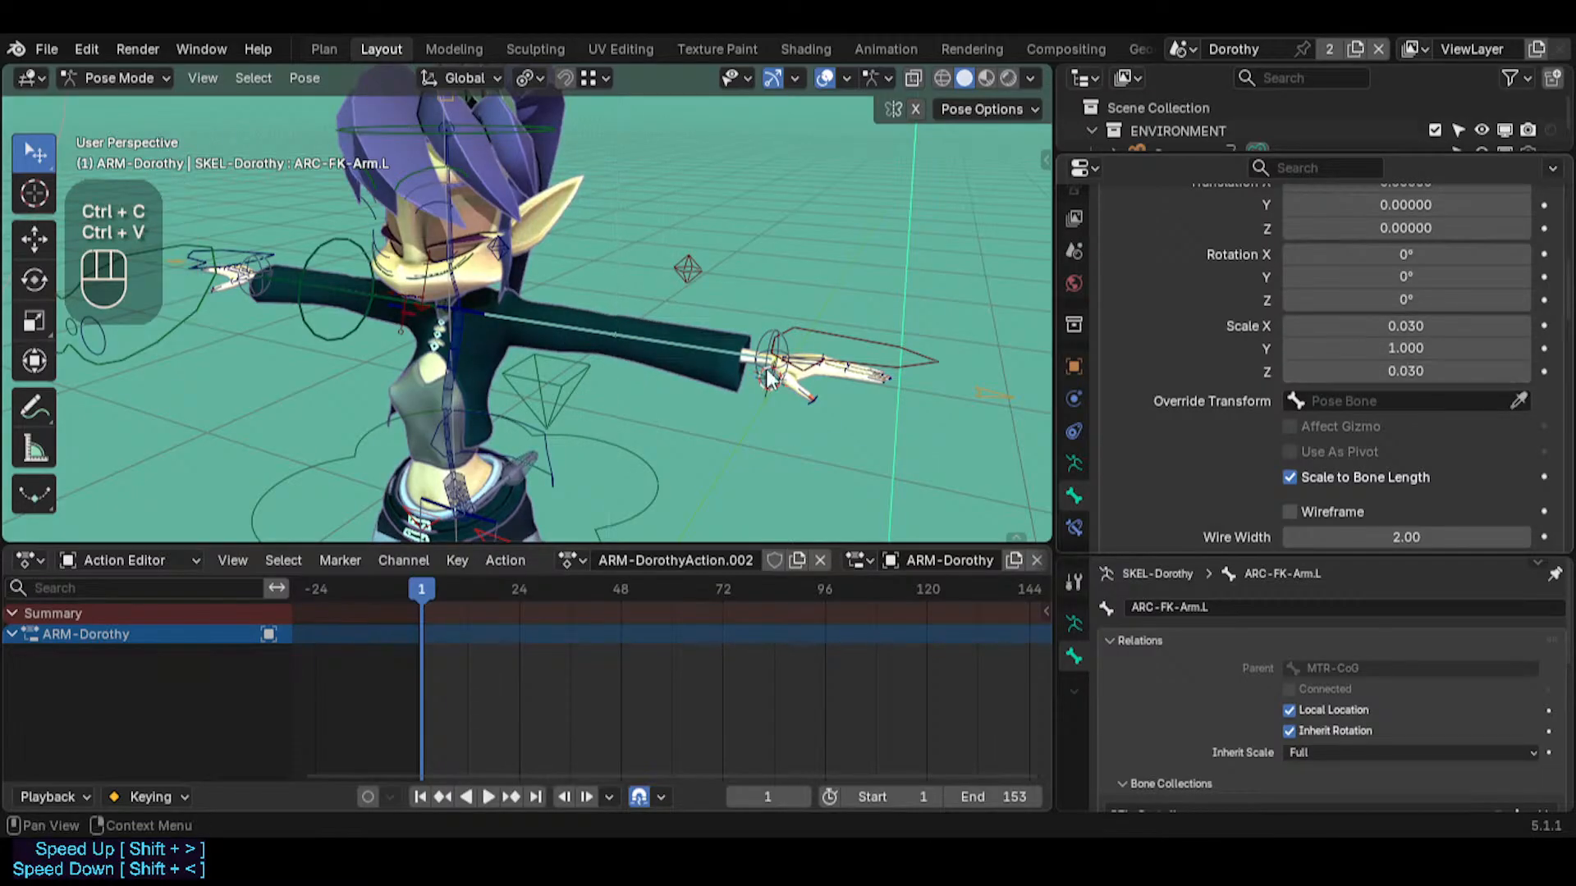
# Set the custom shape of ARC-FK-Arm.L to 0.380 X and Z scale with a Y scale of 1
pyautogui.moveTo(766, 368); pyautogui.dragTo(710, 337, button='middle')
pyautogui.moveTo(1366, 326); pyautogui.dragTo(1377, 326)
pyautogui.click(1425, 342)
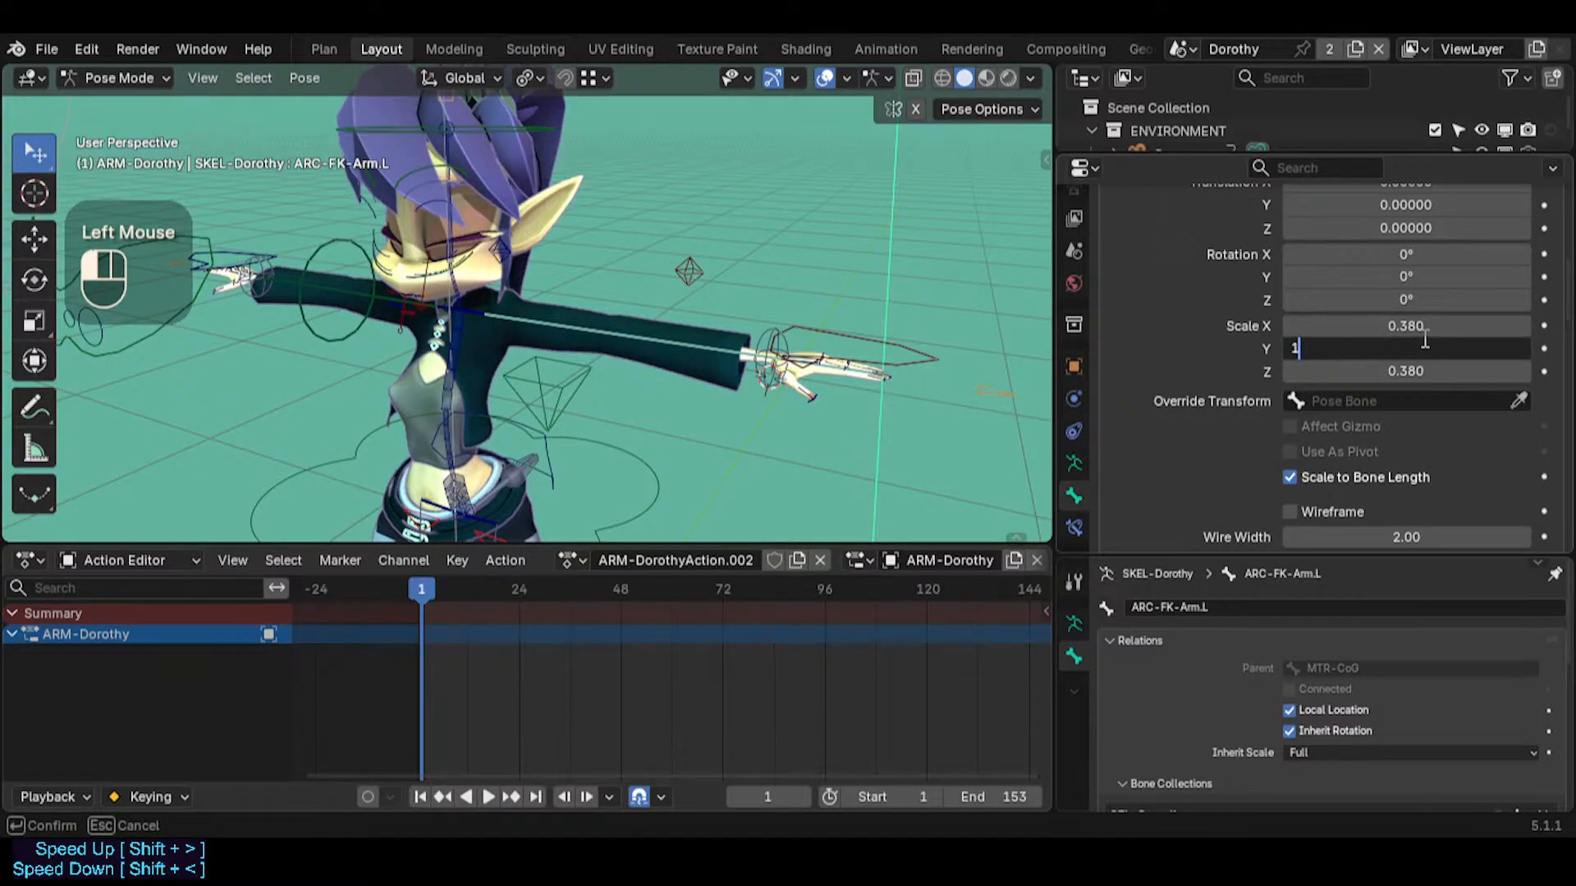
pyautogui.write('1')
pyautogui.press('Return')
# Set the custom shape X and Z scale of ARC-FK-Arm.L to 0.170
pyautogui.middleClick(800, 318)
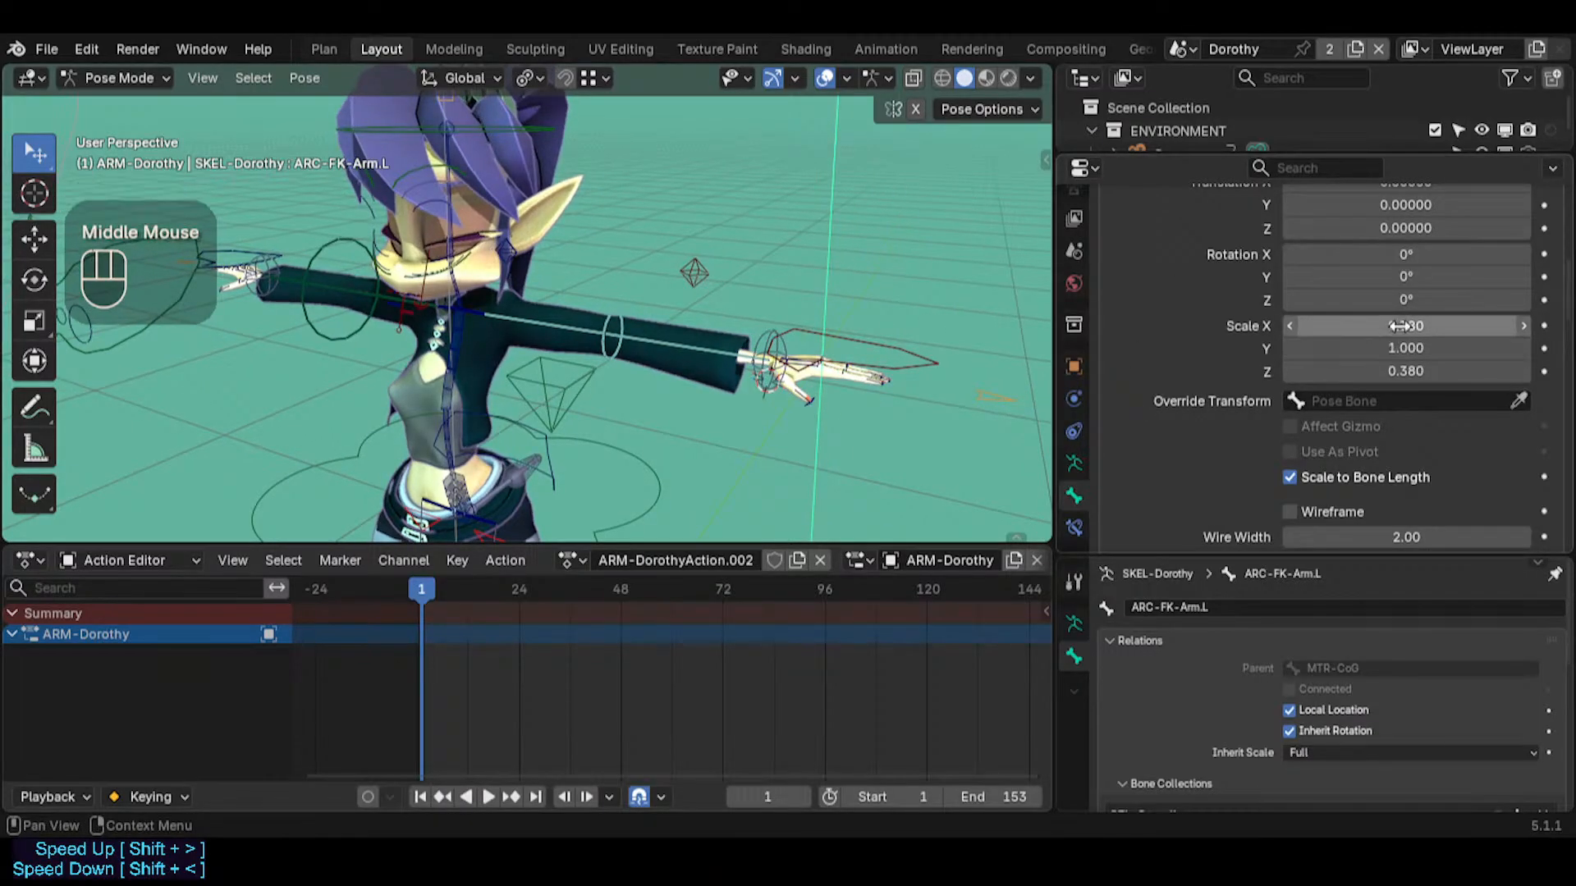
pyautogui.keyDown('shift'); pyautogui.moveTo(1400, 325); pyautogui.dragTo(1400, 328); pyautogui.keyUp('shift')
pyautogui.hotkey('ctrl', 'c')
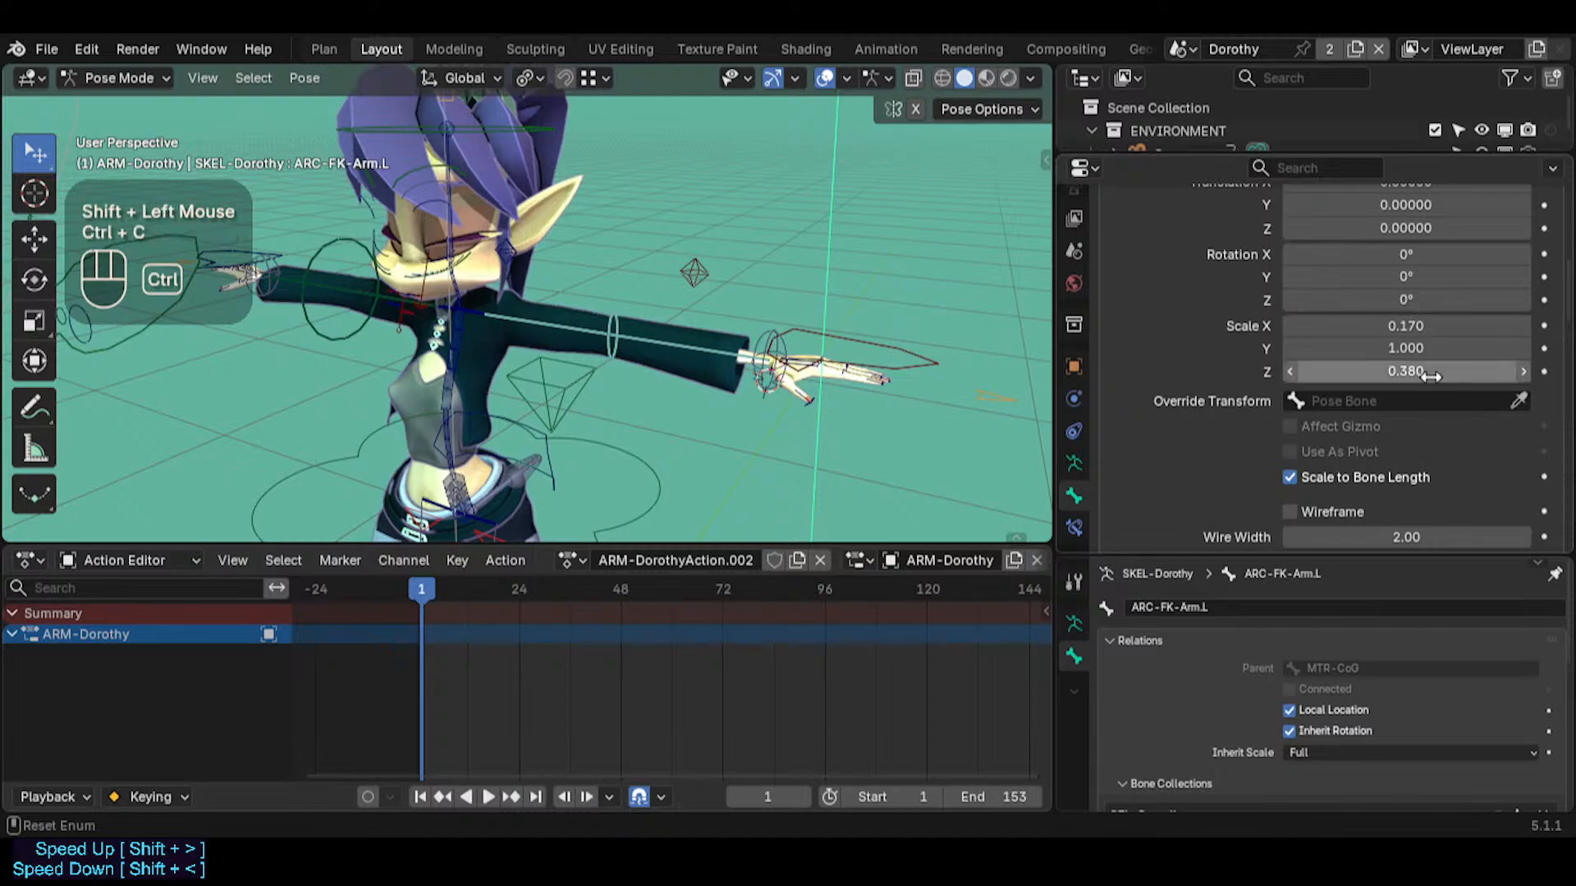
pyautogui.hotkey('ctrl', 'v')
pyautogui.moveTo(607, 369); pyautogui.dragTo(592, 312, button='middle')
# Select ARC-FK-Arm.L at several spots on its line and ring to test how easily the shape can be picked
pyautogui.click(613, 356)
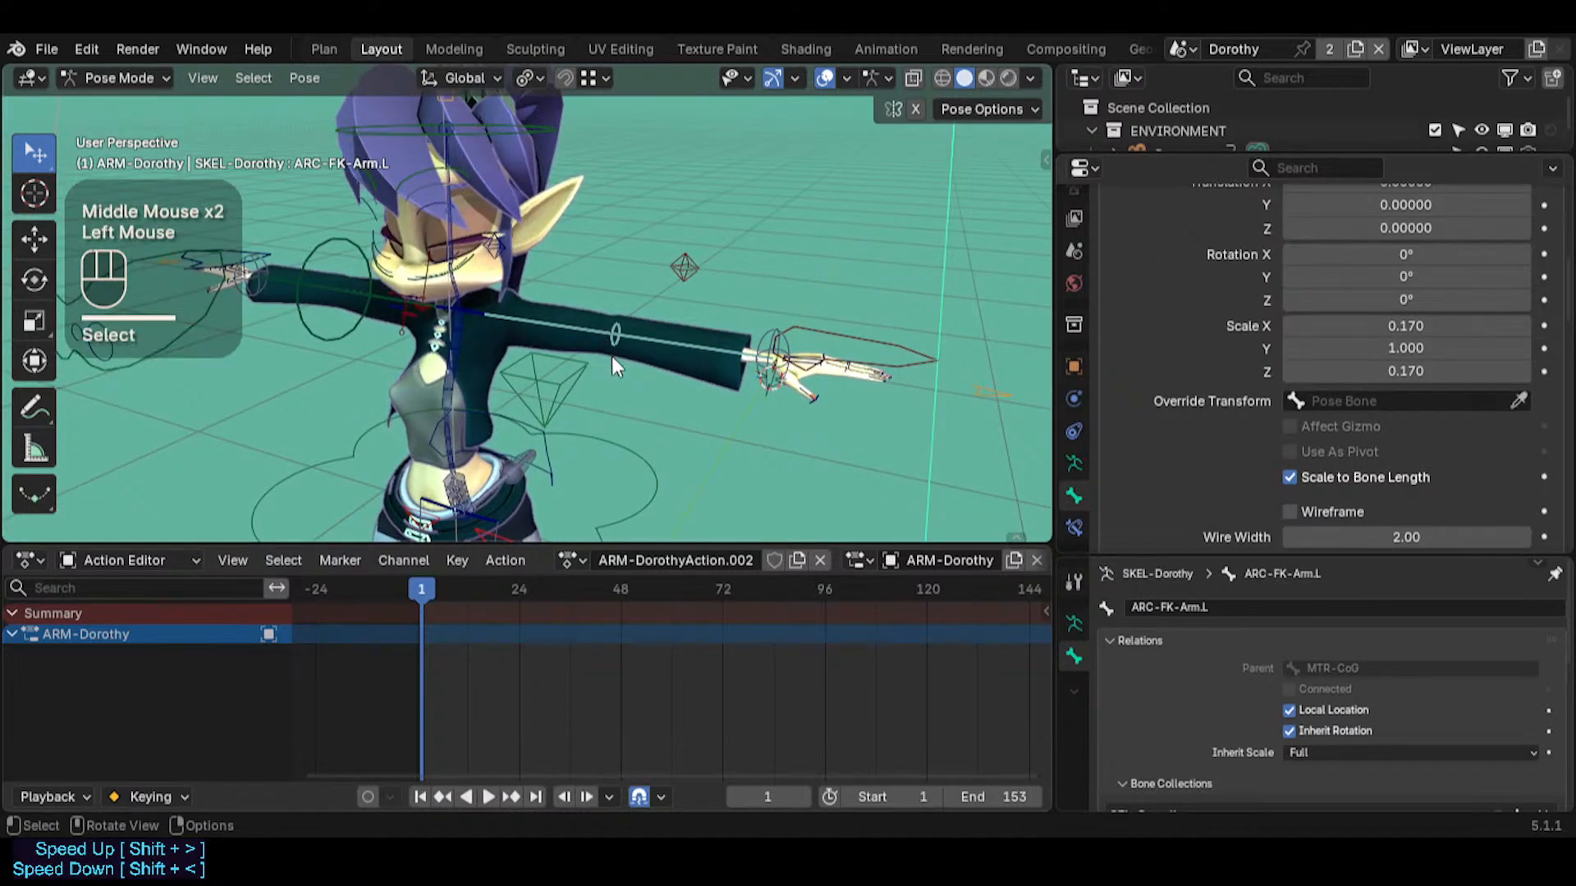
pyautogui.click(618, 335)
pyautogui.click(609, 336)
pyautogui.click(614, 345)
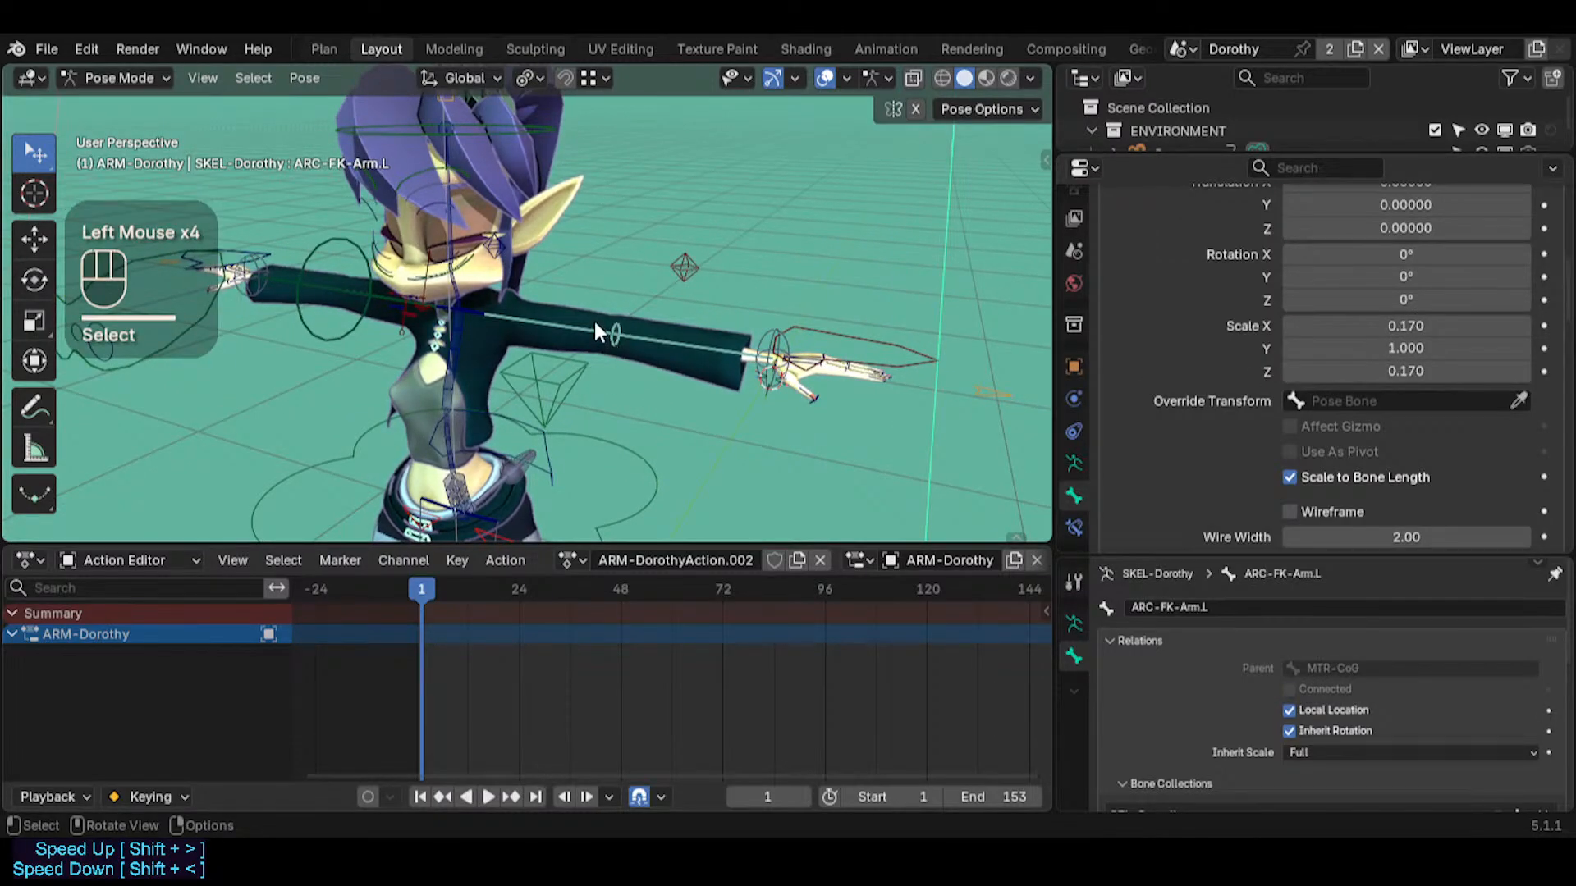
pyautogui.click(604, 336)
pyautogui.click(614, 350)
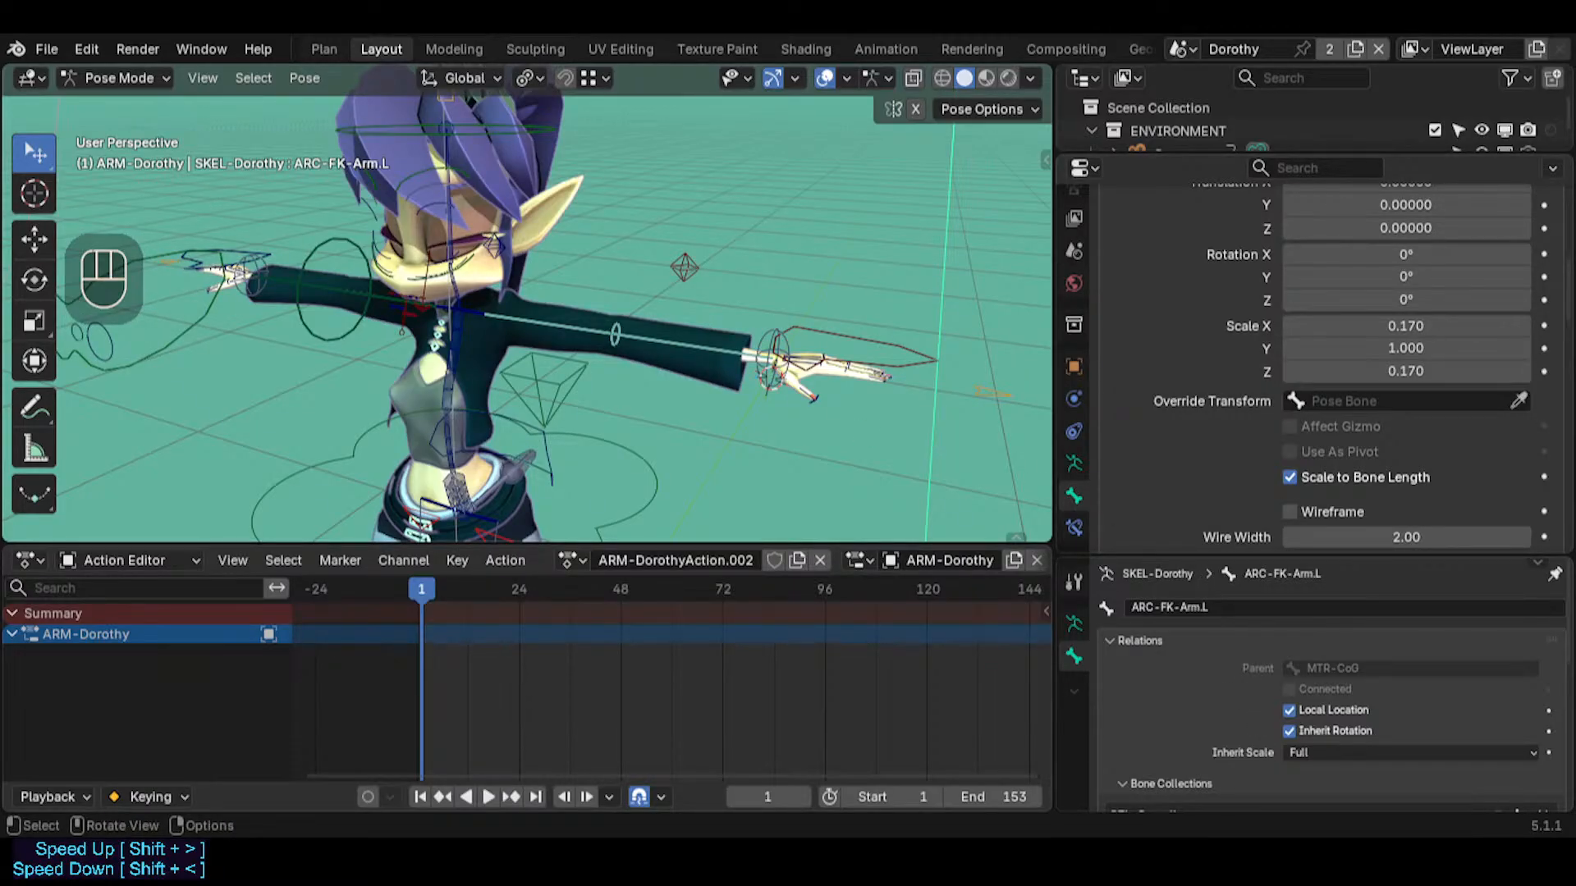
# Symmetrize the ARC-FK-Arm.L bone in Edit Mode to mirror its custom shape to the opposite arm, and return to Pose Mode
pyautogui.click(608, 348)
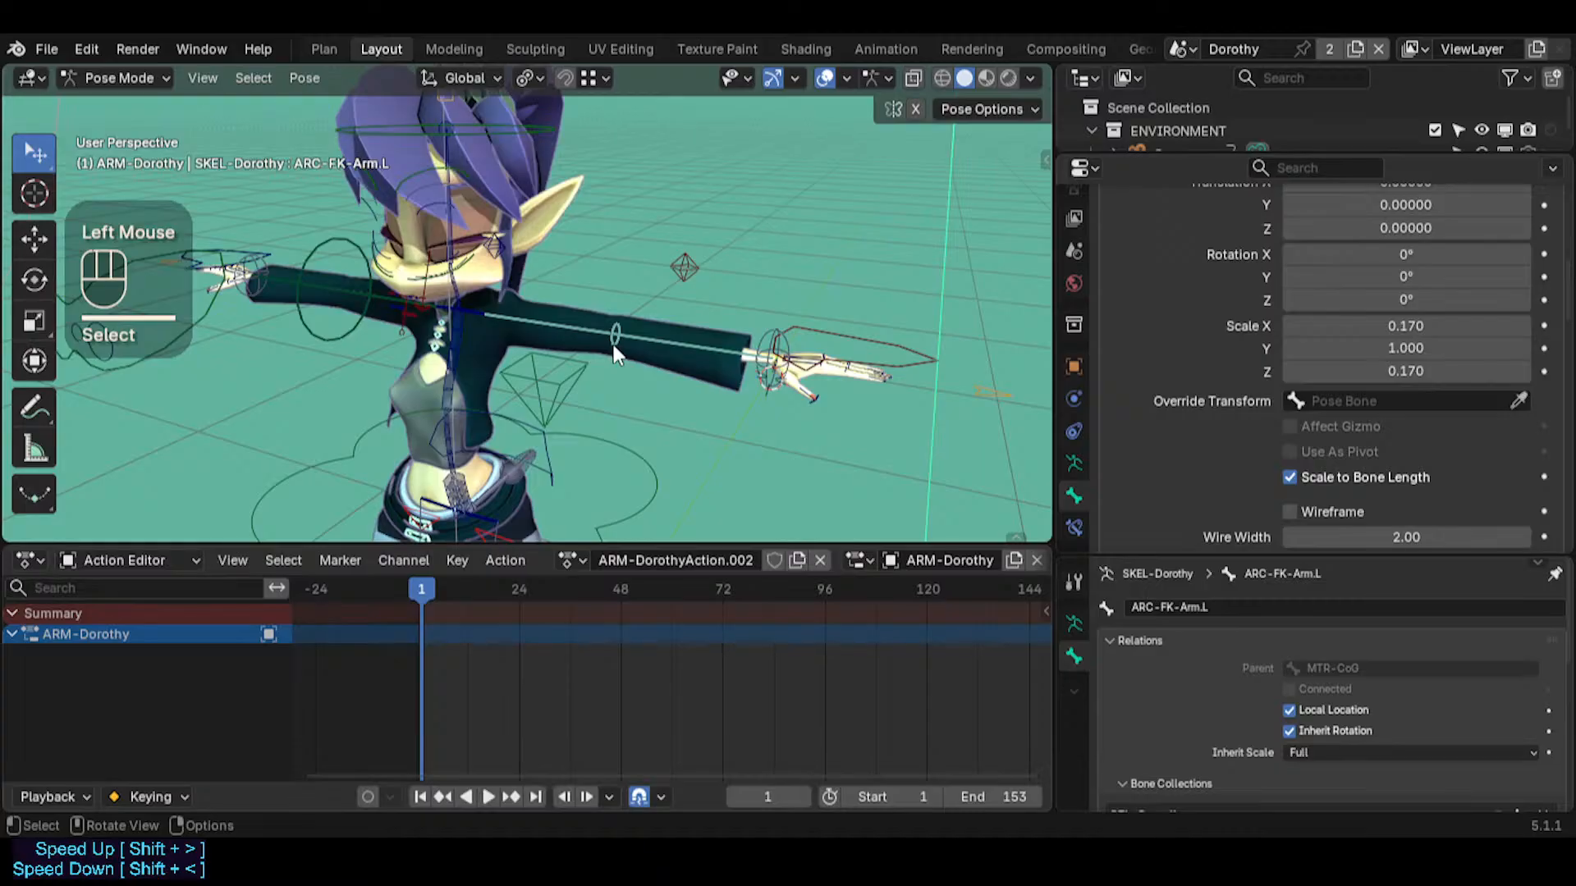
pyautogui.moveTo(616, 353); pyautogui.dragTo(653, 269, button='middle')
pyautogui.scroll(2, 596, 401)
pyautogui.click(619, 338)
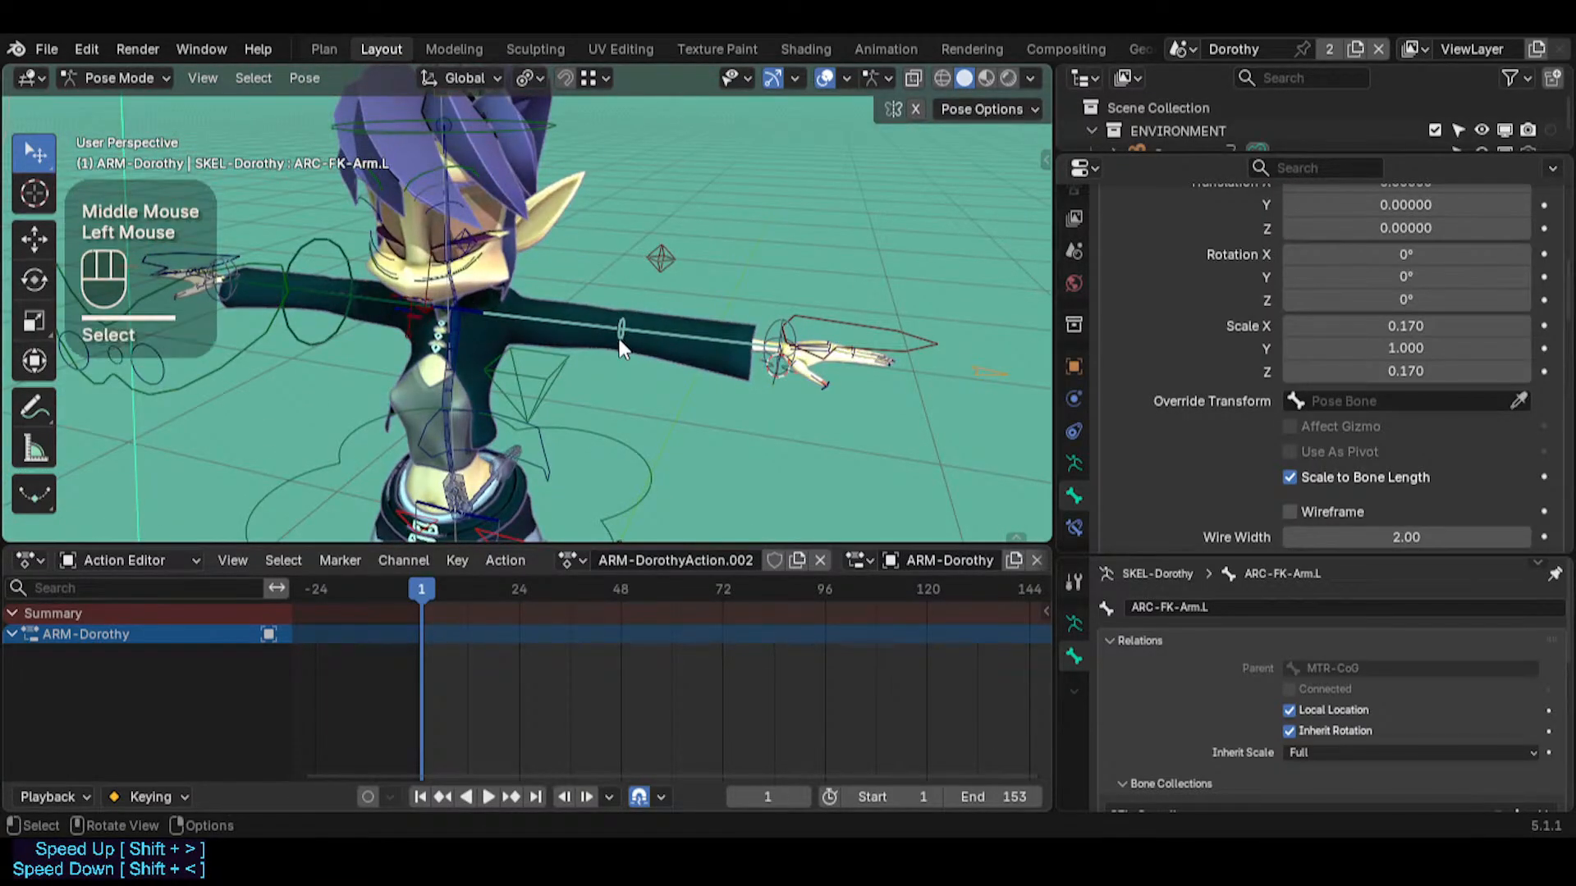
pyautogui.press('Tab')
pyautogui.rightClick(540, 357)
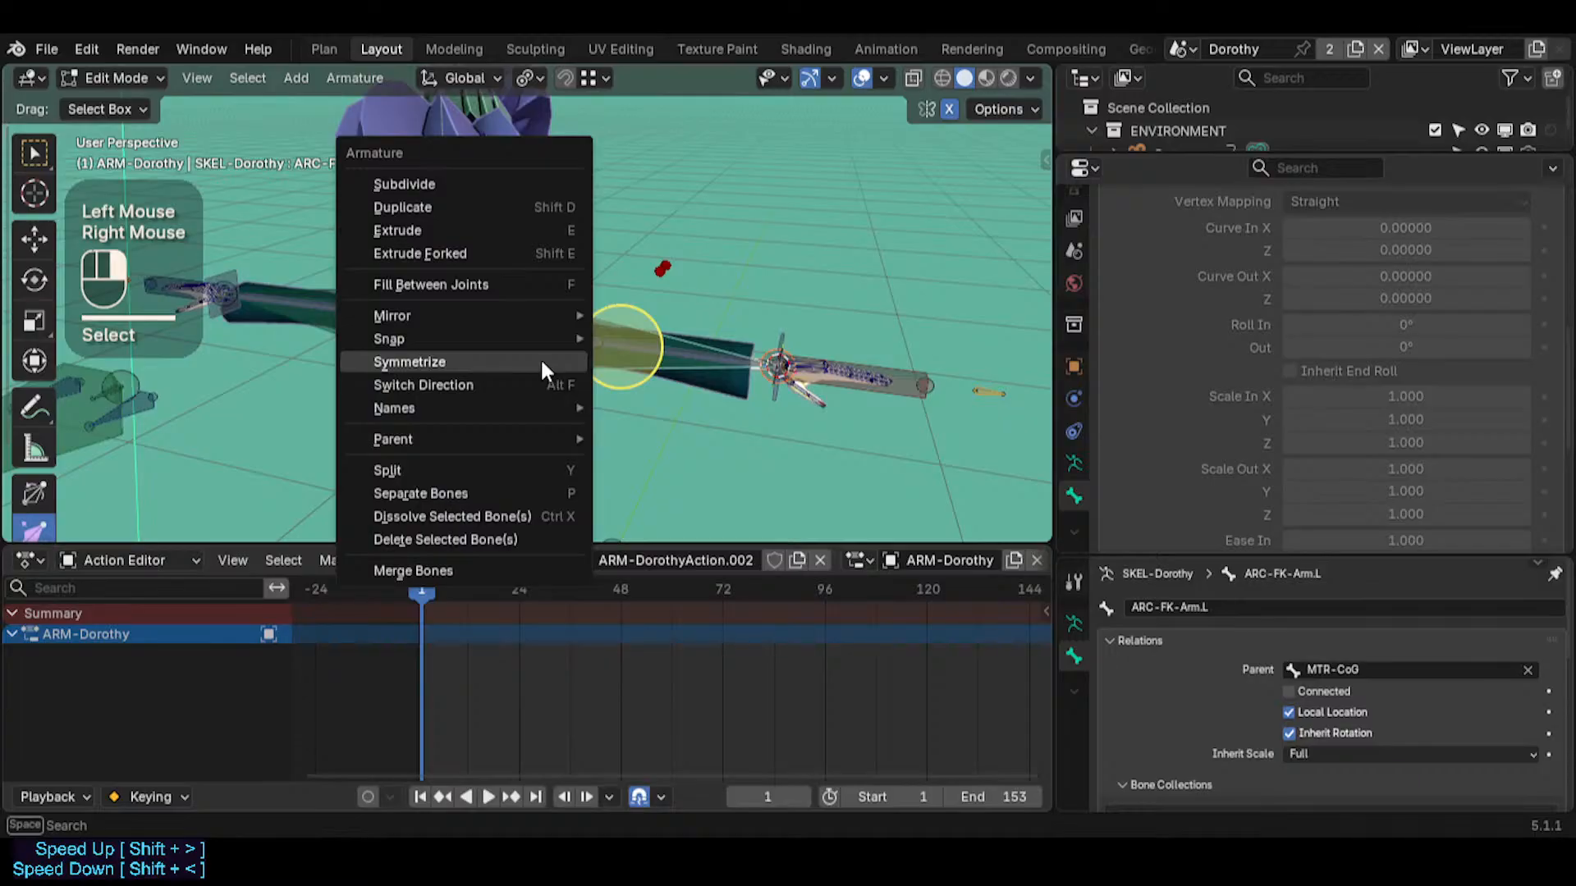
pyautogui.press('Tab')
# Try a trackball rotation of ARC-FK-Arm.L to test the arm control, and cancel it
pyautogui.hotkey('shift', '`')
pyautogui.click(682, 277)
pyautogui.click(685, 302)
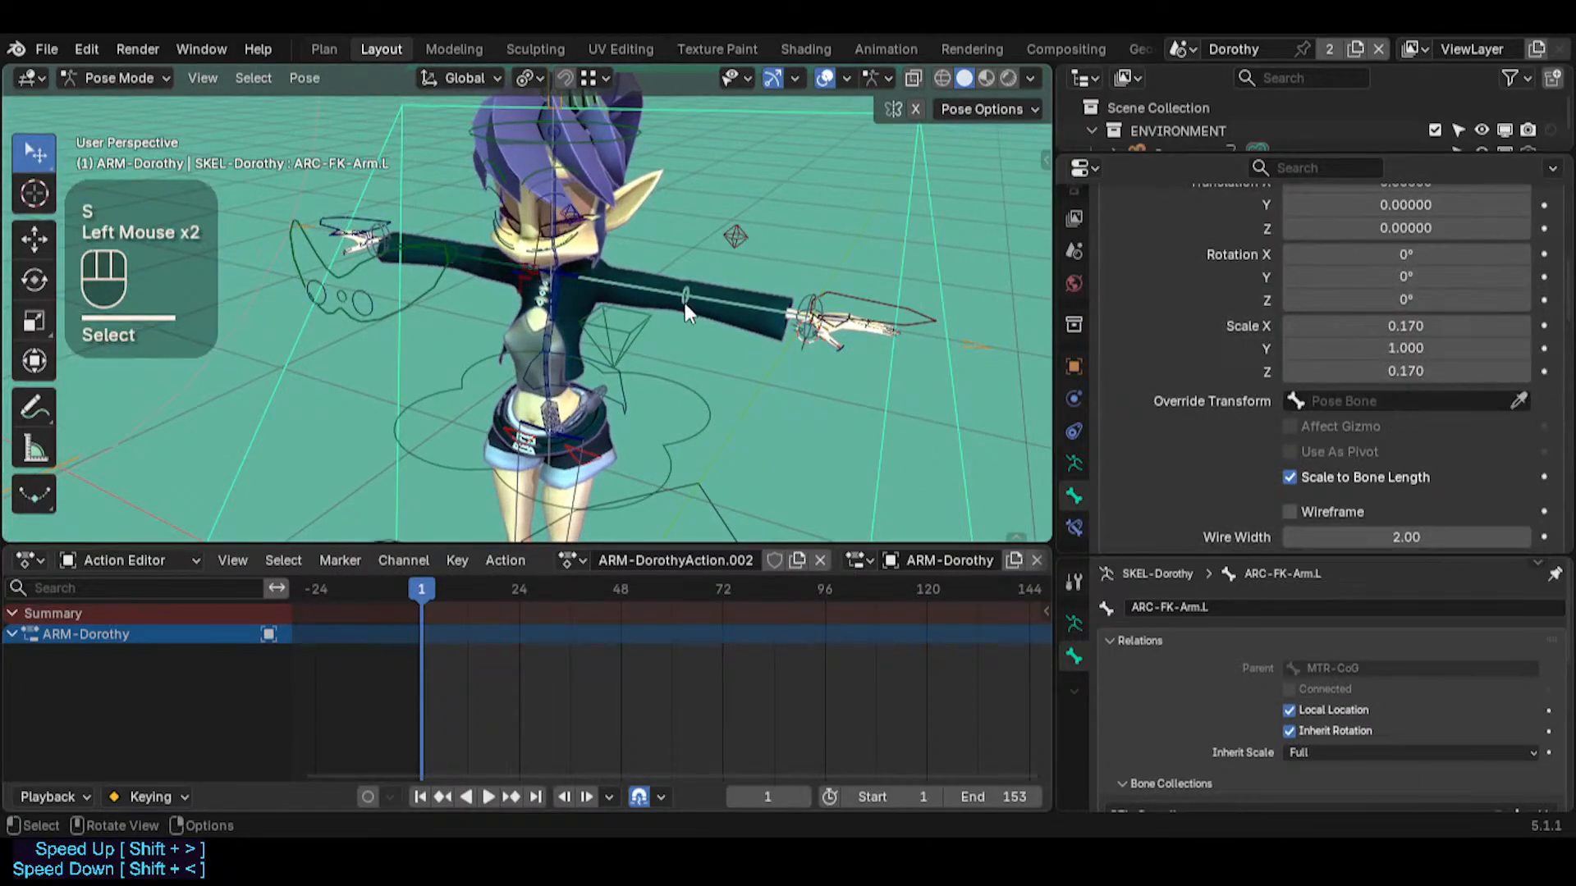
pyautogui.press('r')
pyautogui.press('r')
pyautogui.press('Escape')
# Examine the arm controls against the rest of the rig from several angles and distances, from the feet up to the arms
pyautogui.hotkey('shift', '`')
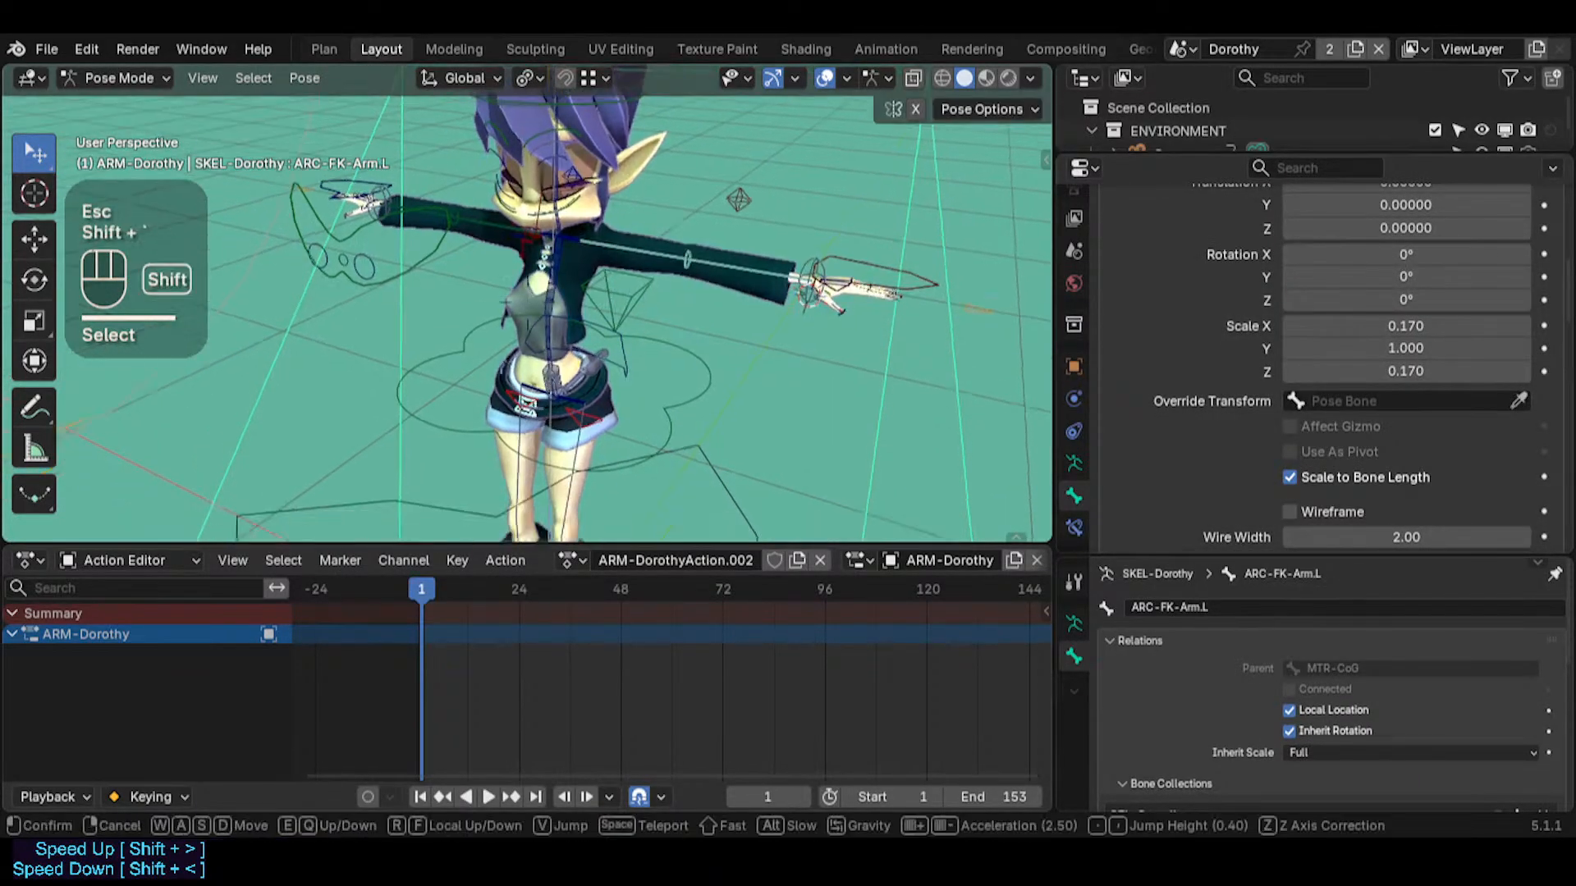
pyautogui.press('q')
pyautogui.press('e')
pyautogui.press('q')
pyautogui.press('w')
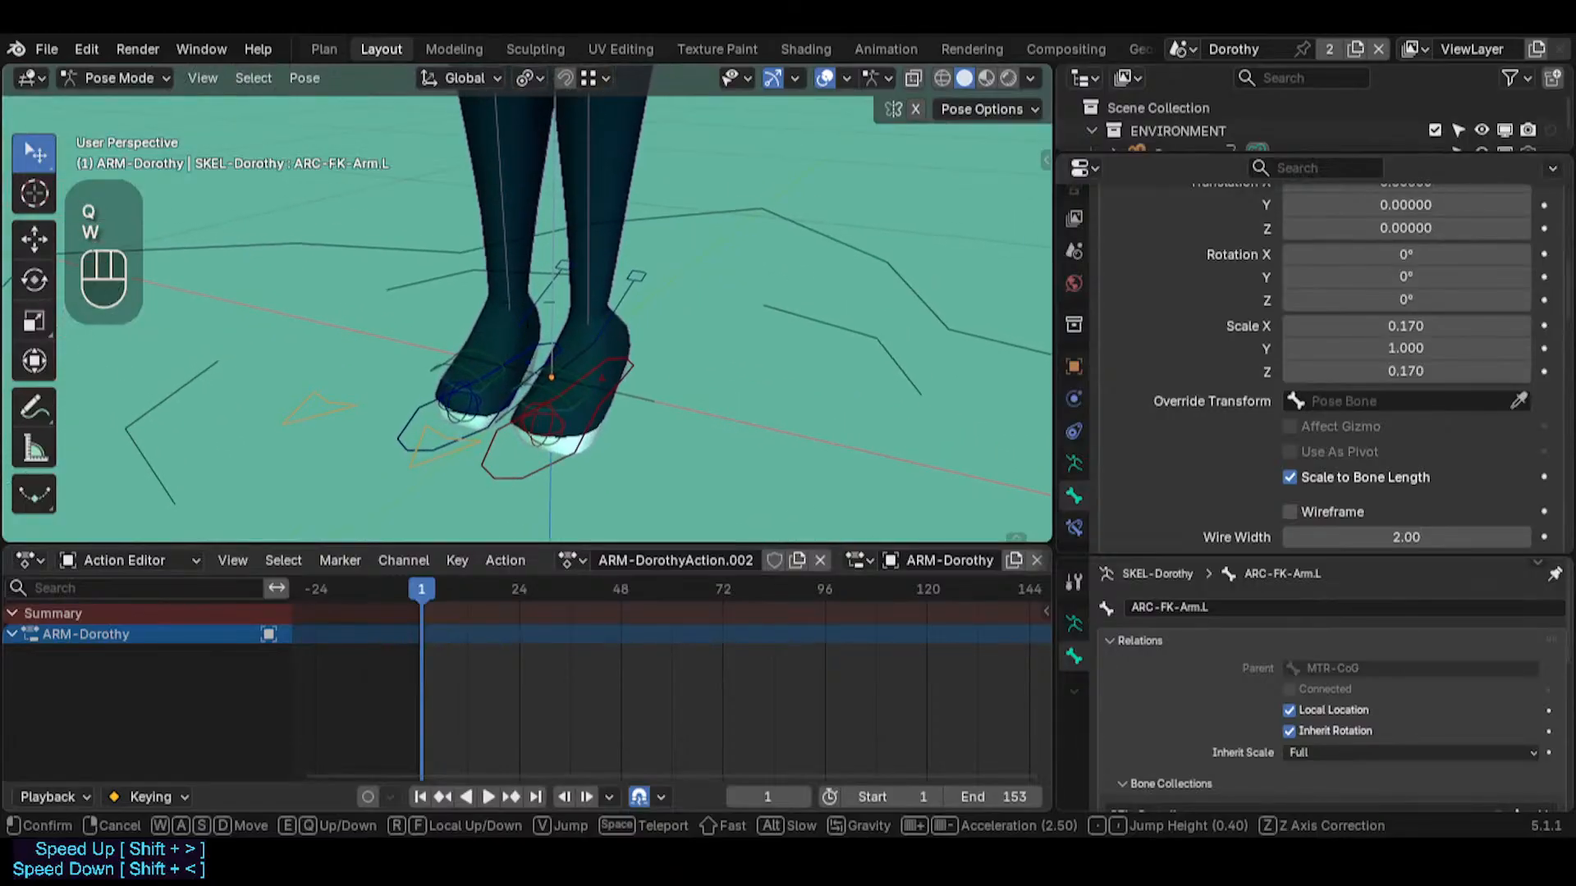
pyautogui.click(608, 327)
pyautogui.hotkey('shift', '`')
pyautogui.press('e')
pyautogui.press('e')
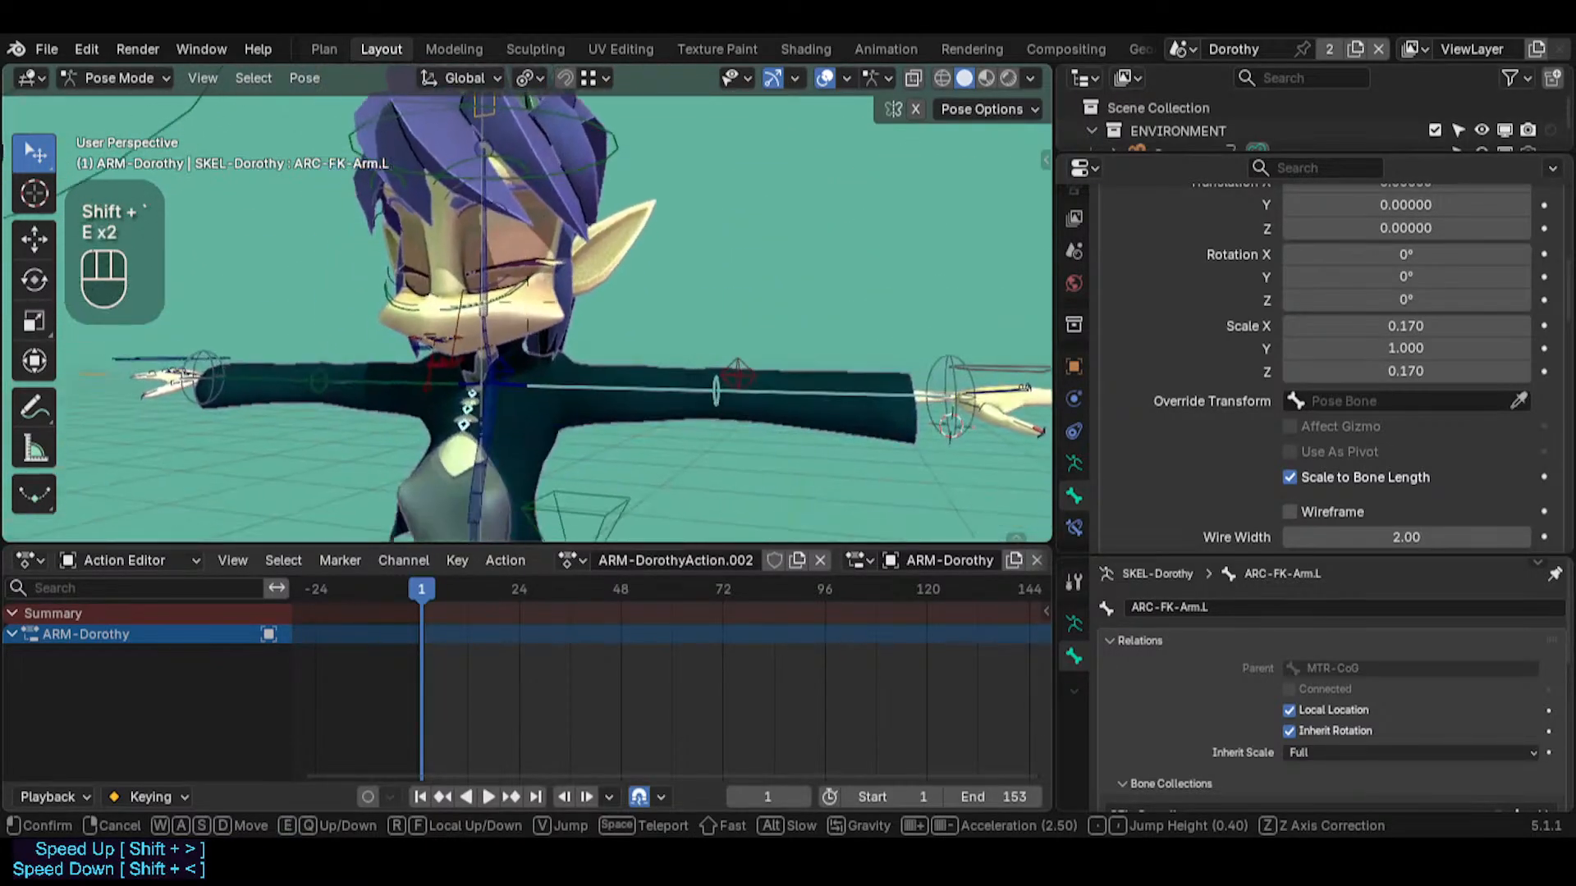
pyautogui.click(528, 387)
pyautogui.hotkey('shift', '`')
pyautogui.press('w')
pyautogui.press('q')
pyautogui.press('s')
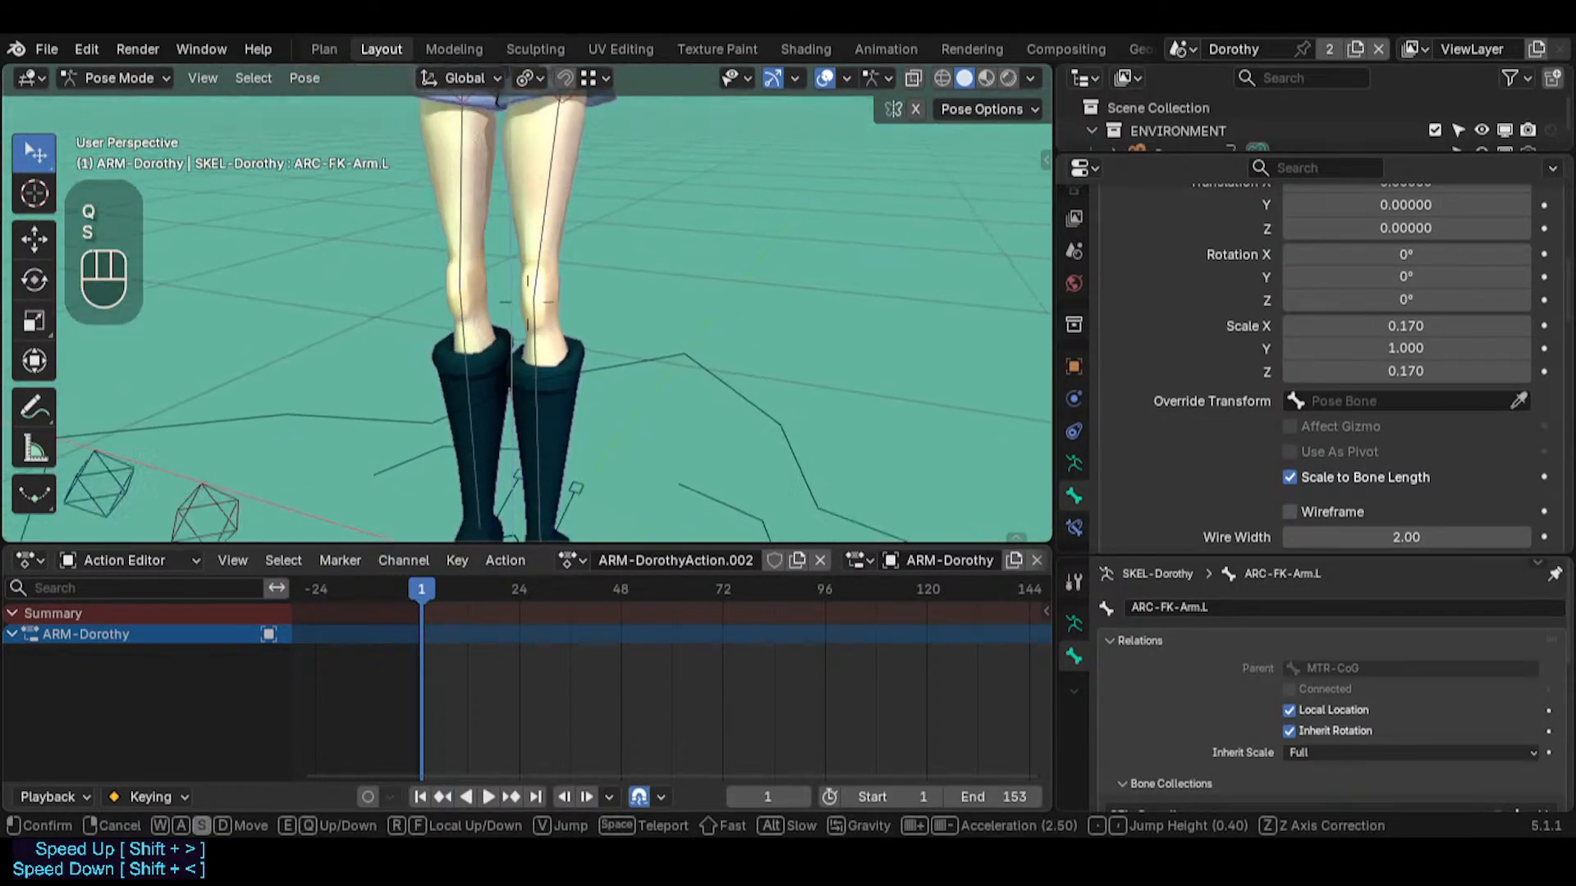
pyautogui.press('e')
pyautogui.press('e')
pyautogui.press('w')
pyautogui.press('w')
pyautogui.press('w')
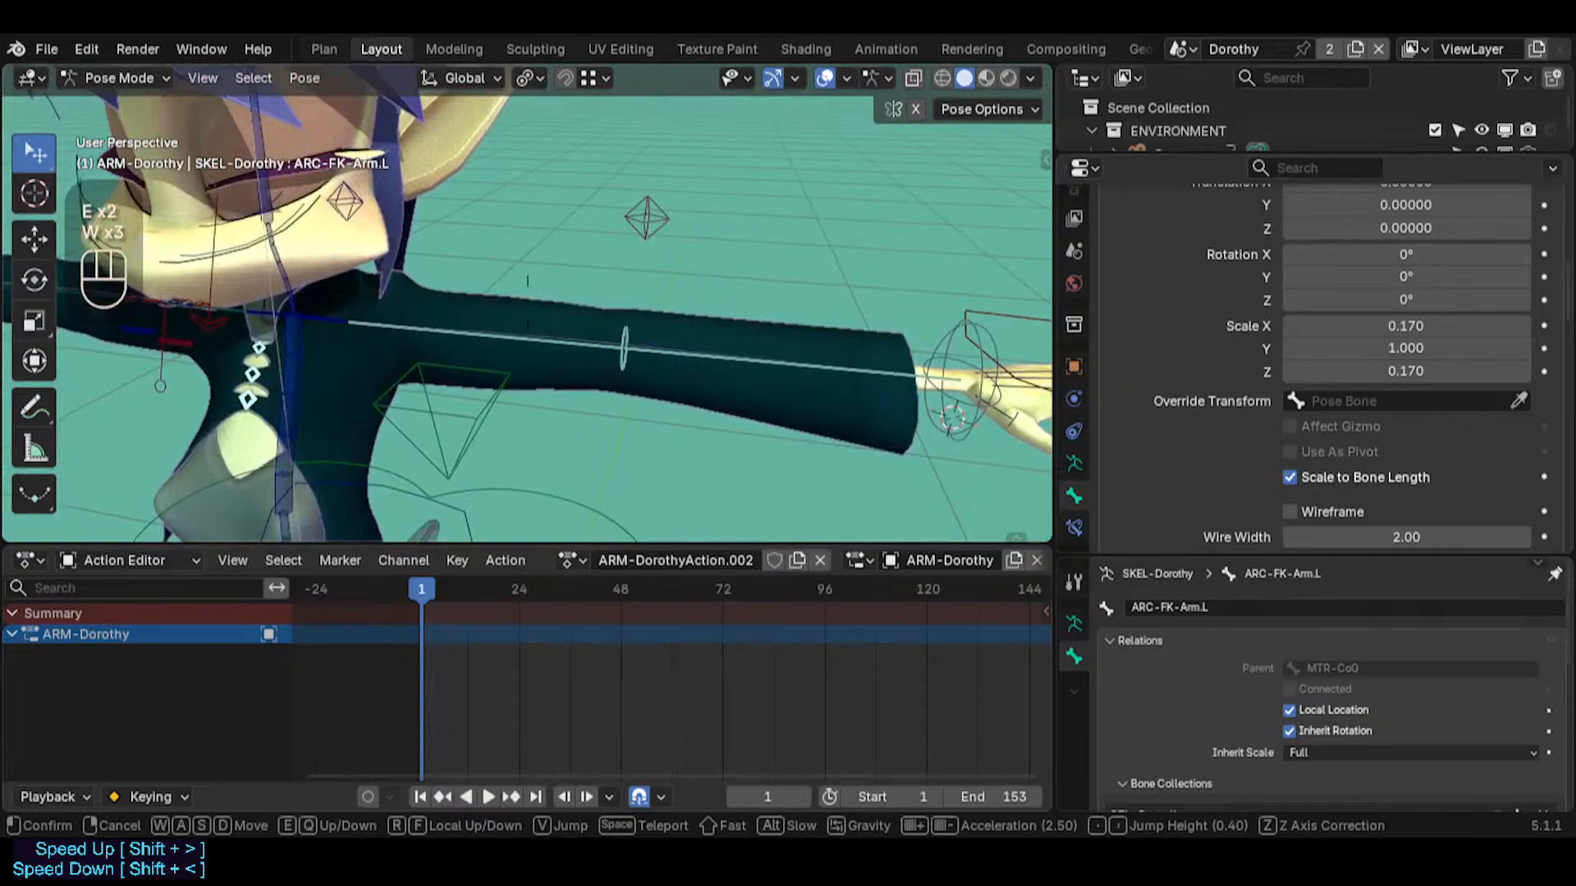
pyautogui.click(528, 402)
pyautogui.click(625, 371)
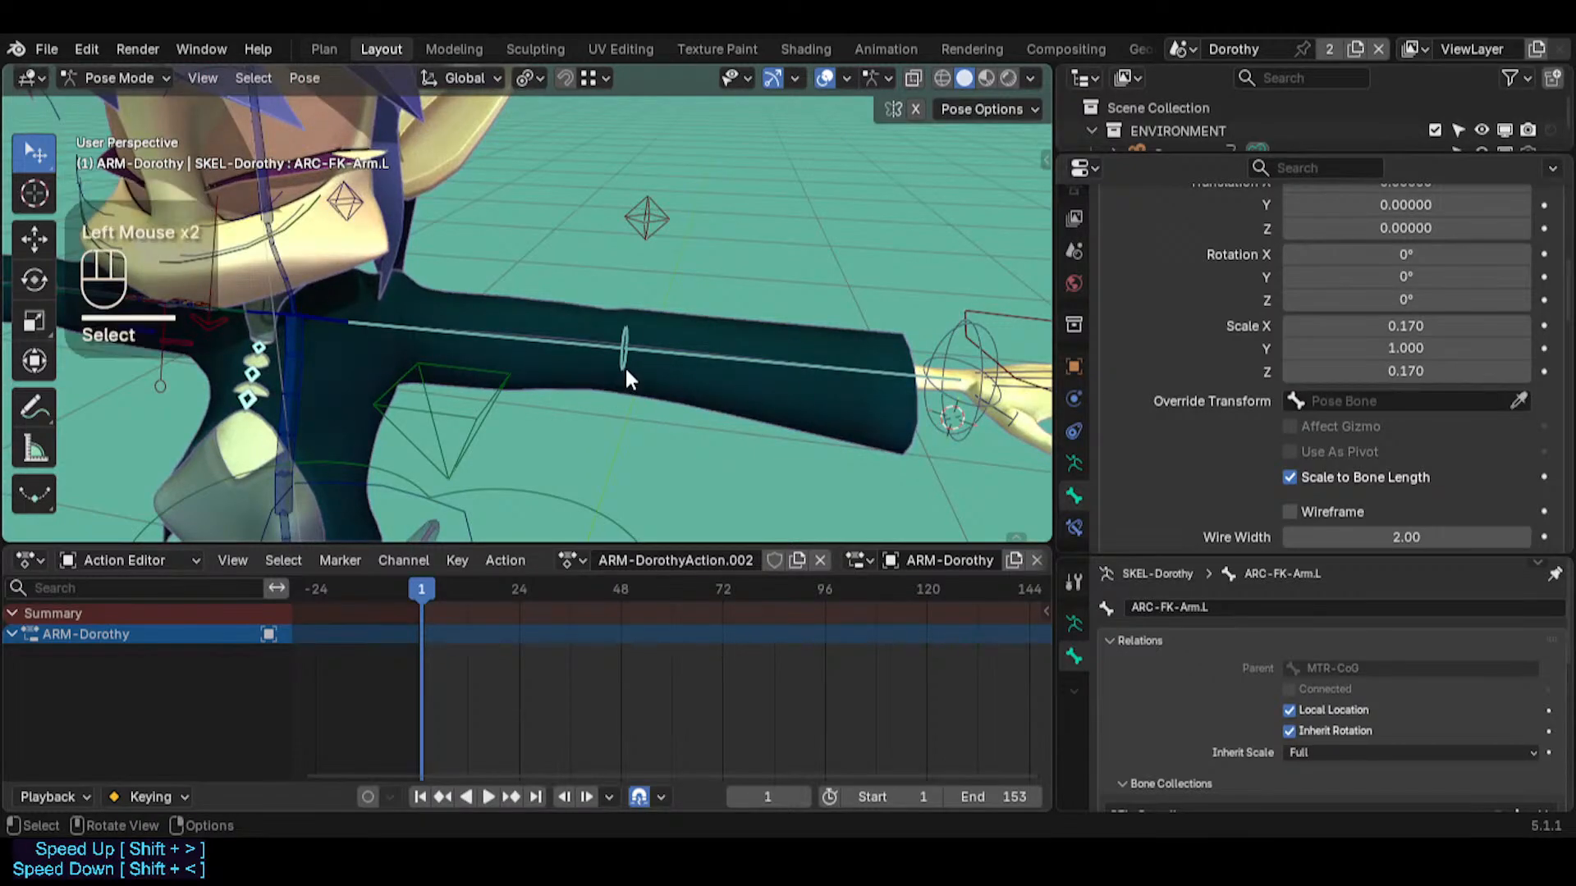
# Replace the custom shape object of ARC-FK-Arm.L with WGT-Arrow_Jaw
pyautogui.scroll(3, 1395, 329)
pyautogui.click(1422, 284)
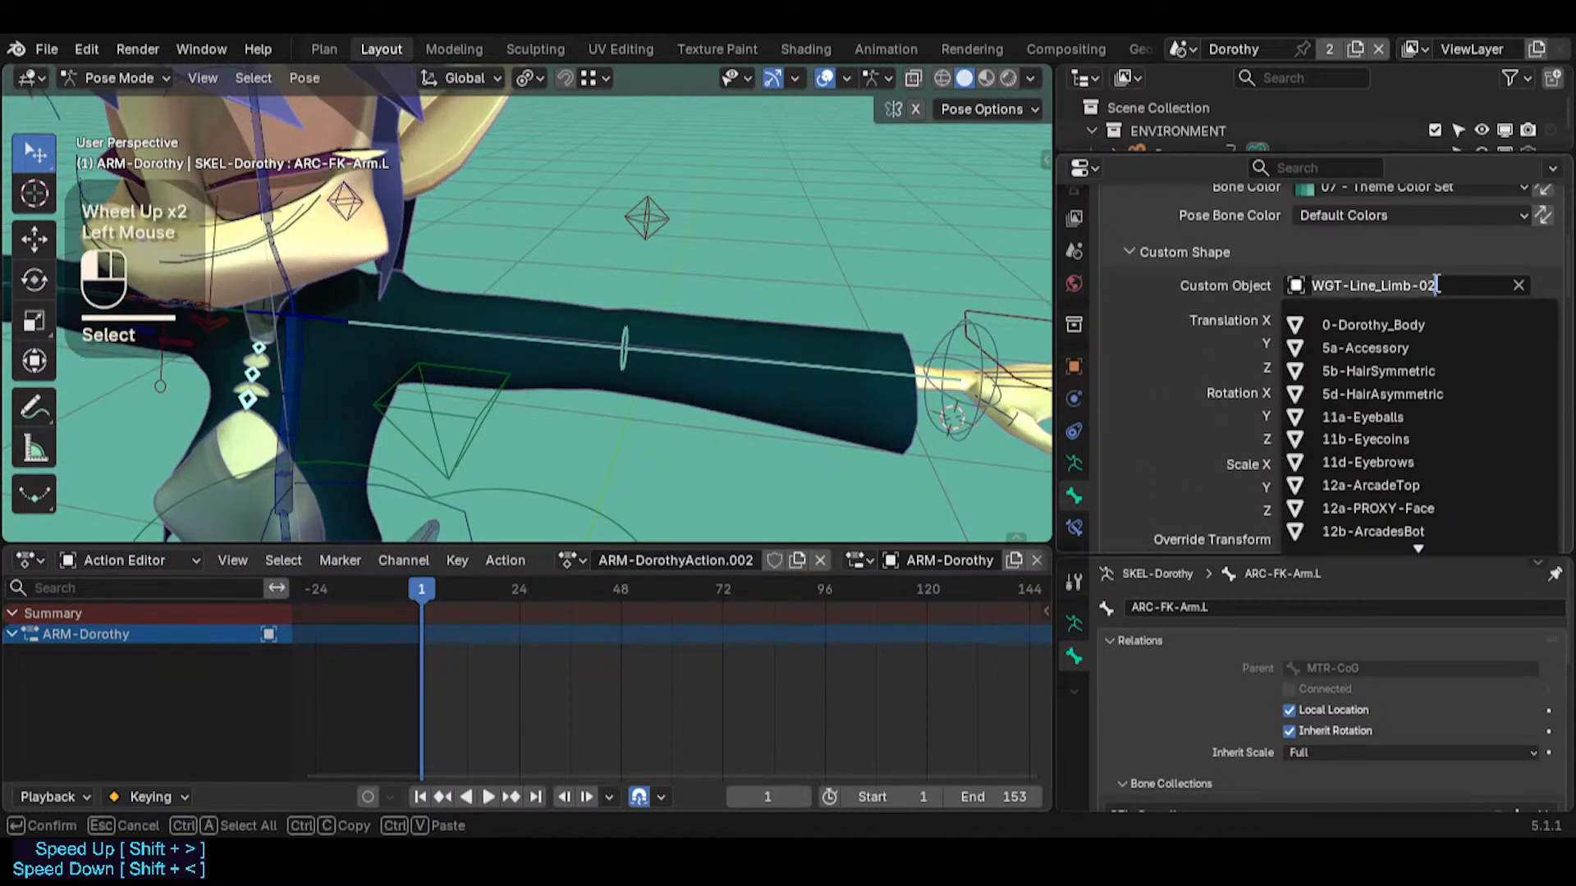
pyautogui.write('arrow')
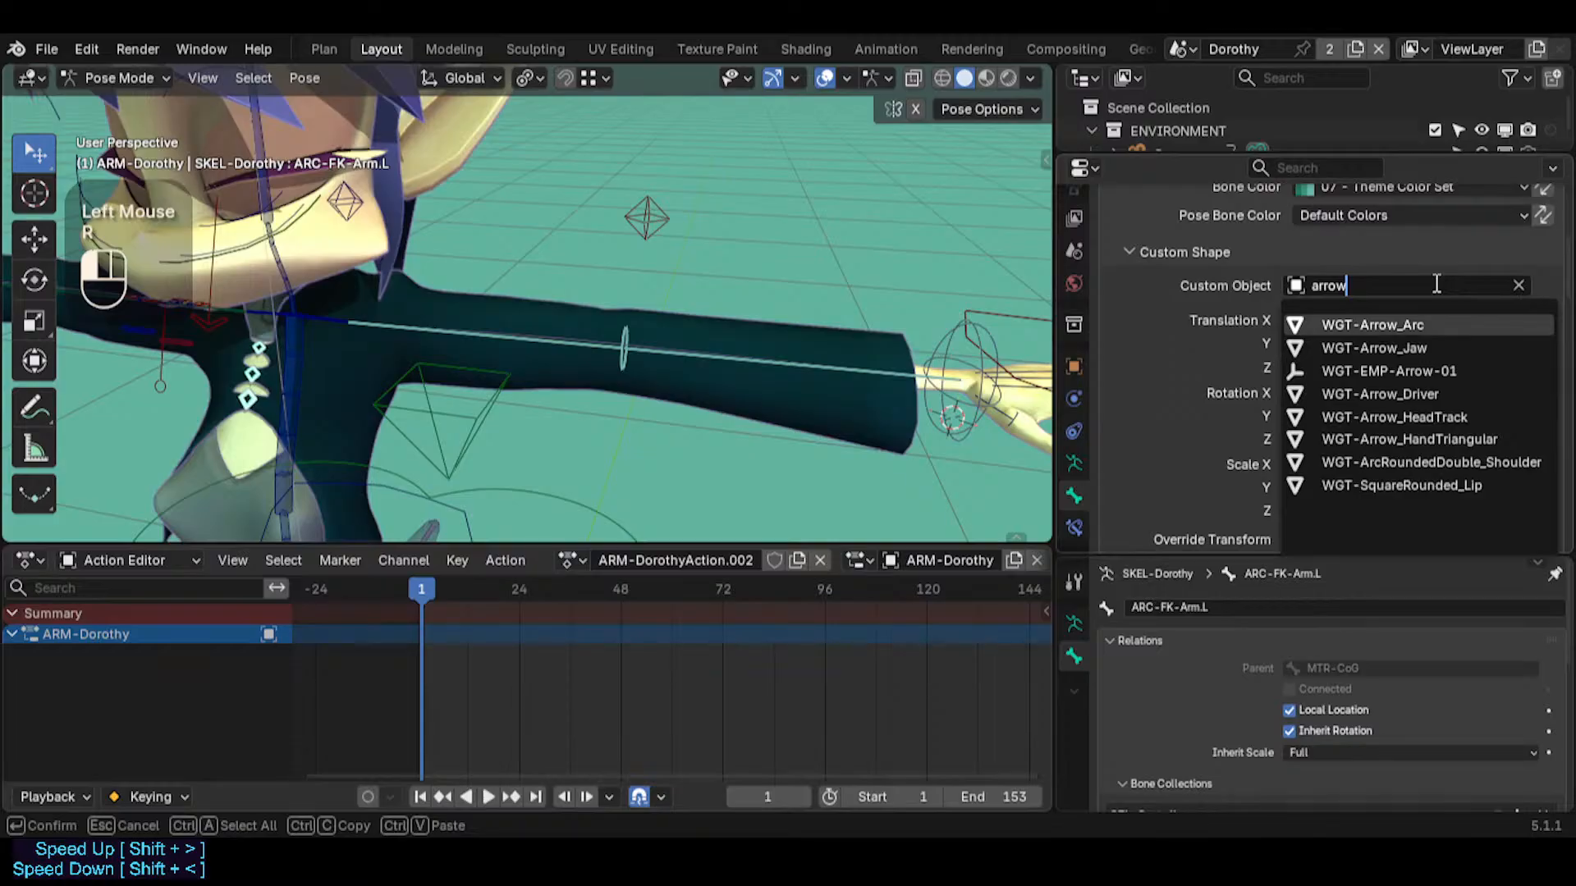
pyautogui.press('Down')
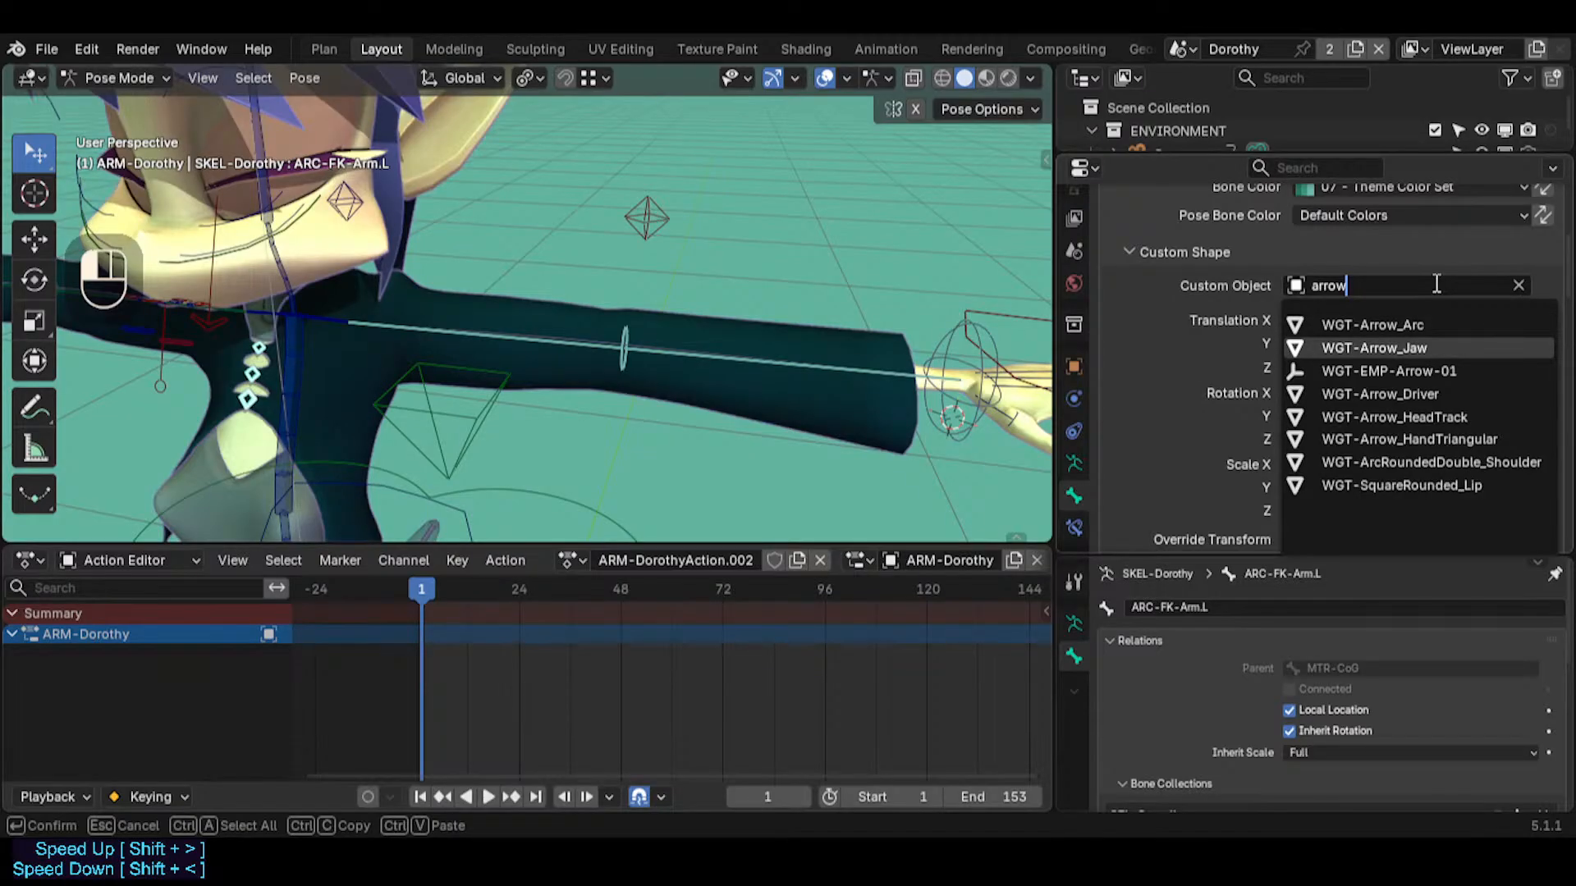
pyautogui.click(1414, 347)
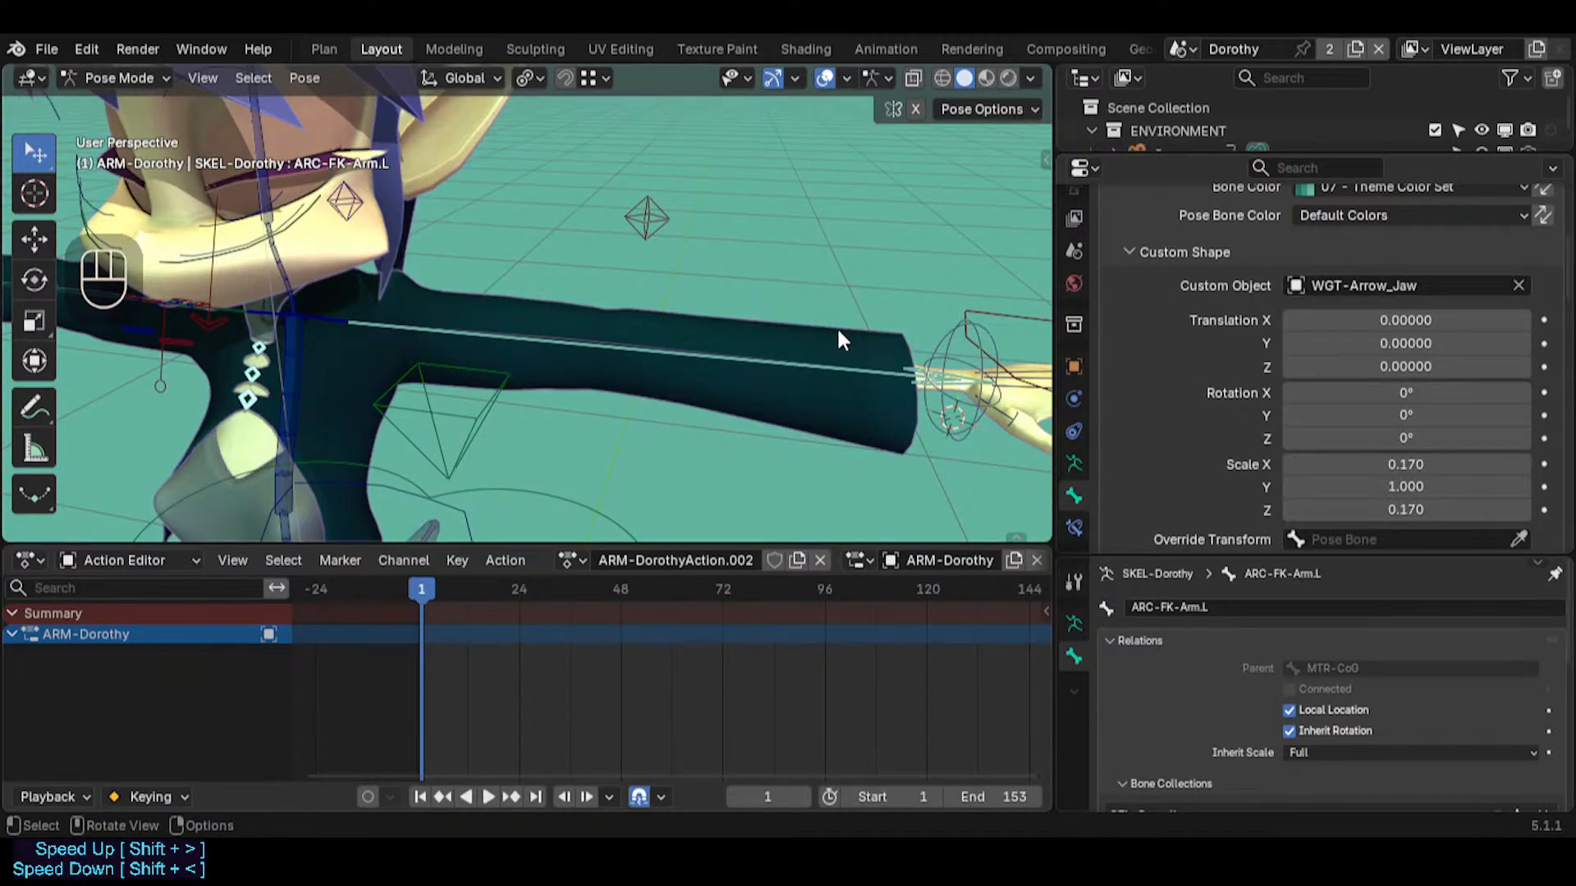
# Set the custom shape wire width of ARC-FK-Arm.L to 1.20
pyautogui.moveTo(838, 329); pyautogui.dragTo(798, 345, button='middle')
pyautogui.hotkey('shift', '`')
pyautogui.click(799, 345)
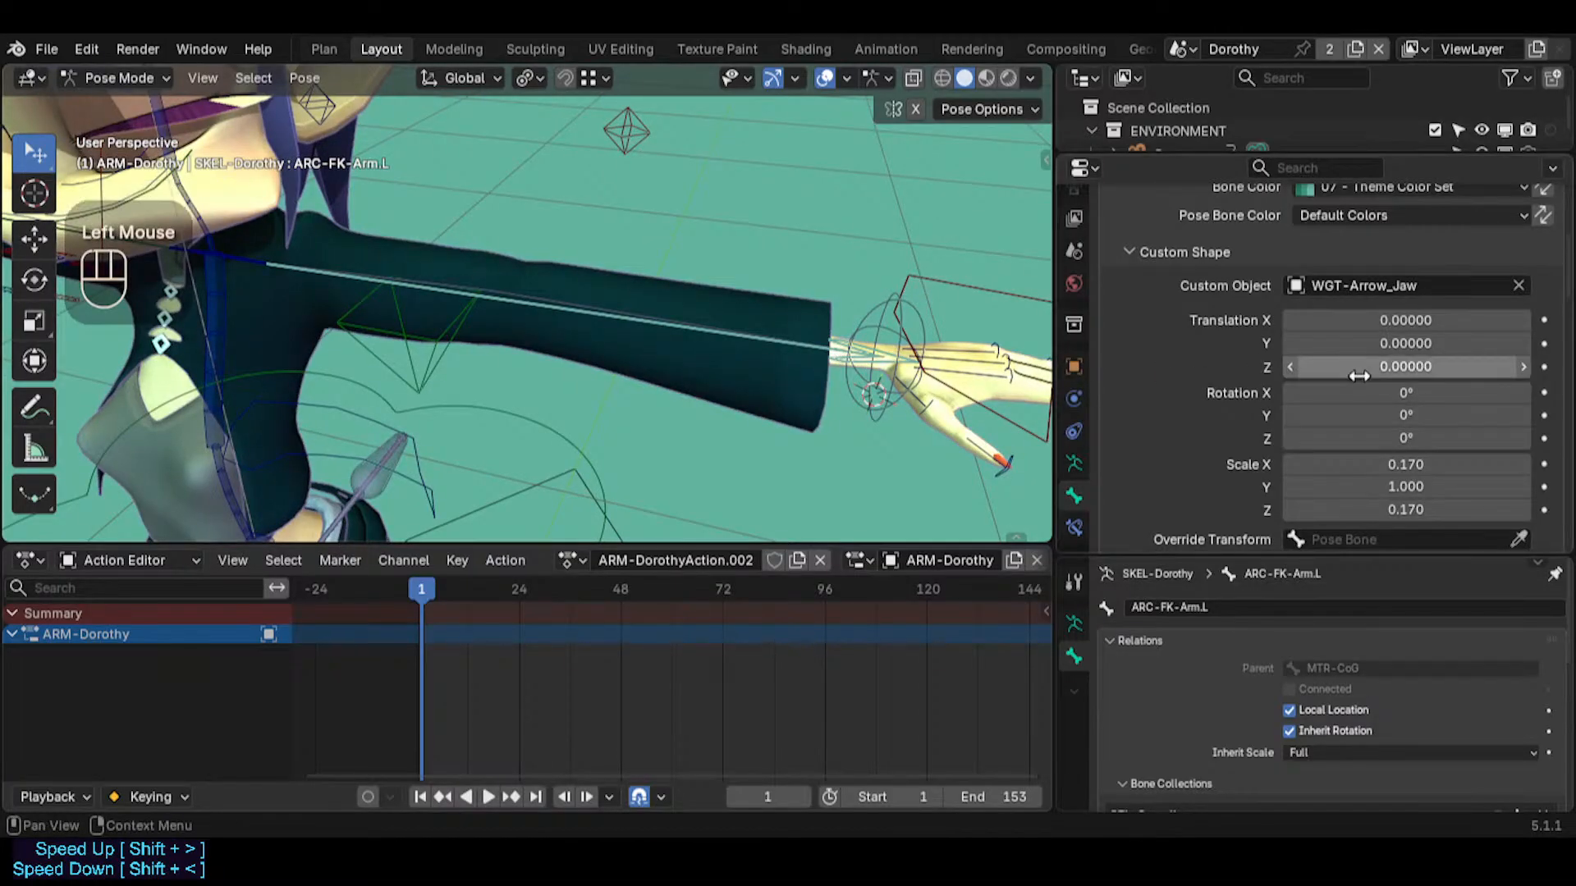
pyautogui.scroll(-4, 1363, 466)
pyautogui.click(1379, 532)
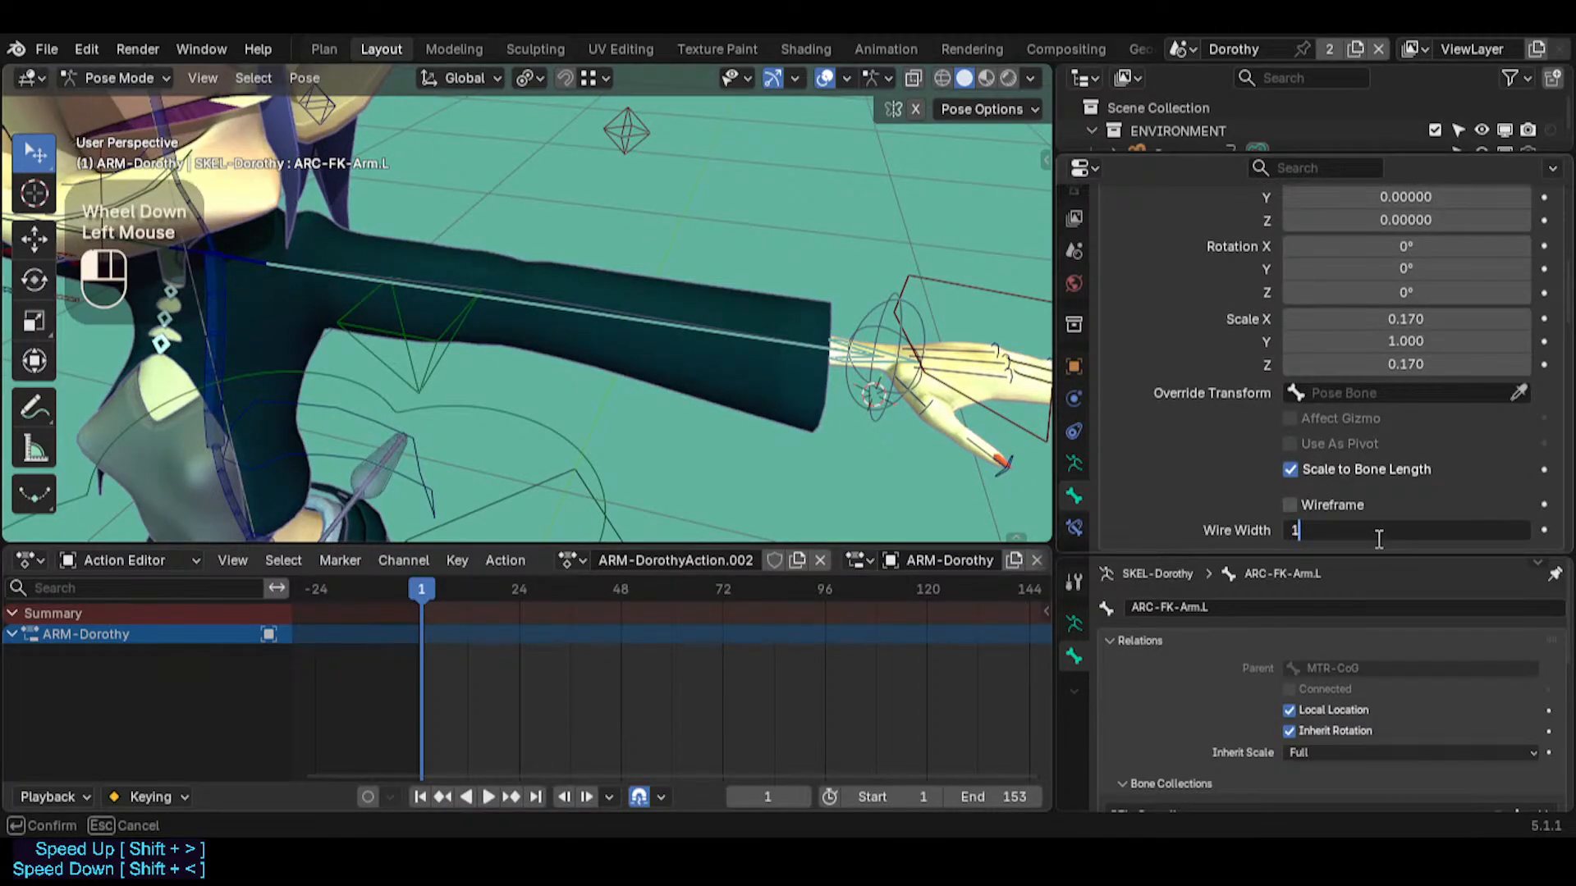
pyautogui.write('1.2')
pyautogui.press('Return')
# Try trackball rotations of ARC-FK-Arm.L to see how the arrow shape follows the arm, and cancel them
pyautogui.press('r')
pyautogui.press('r')
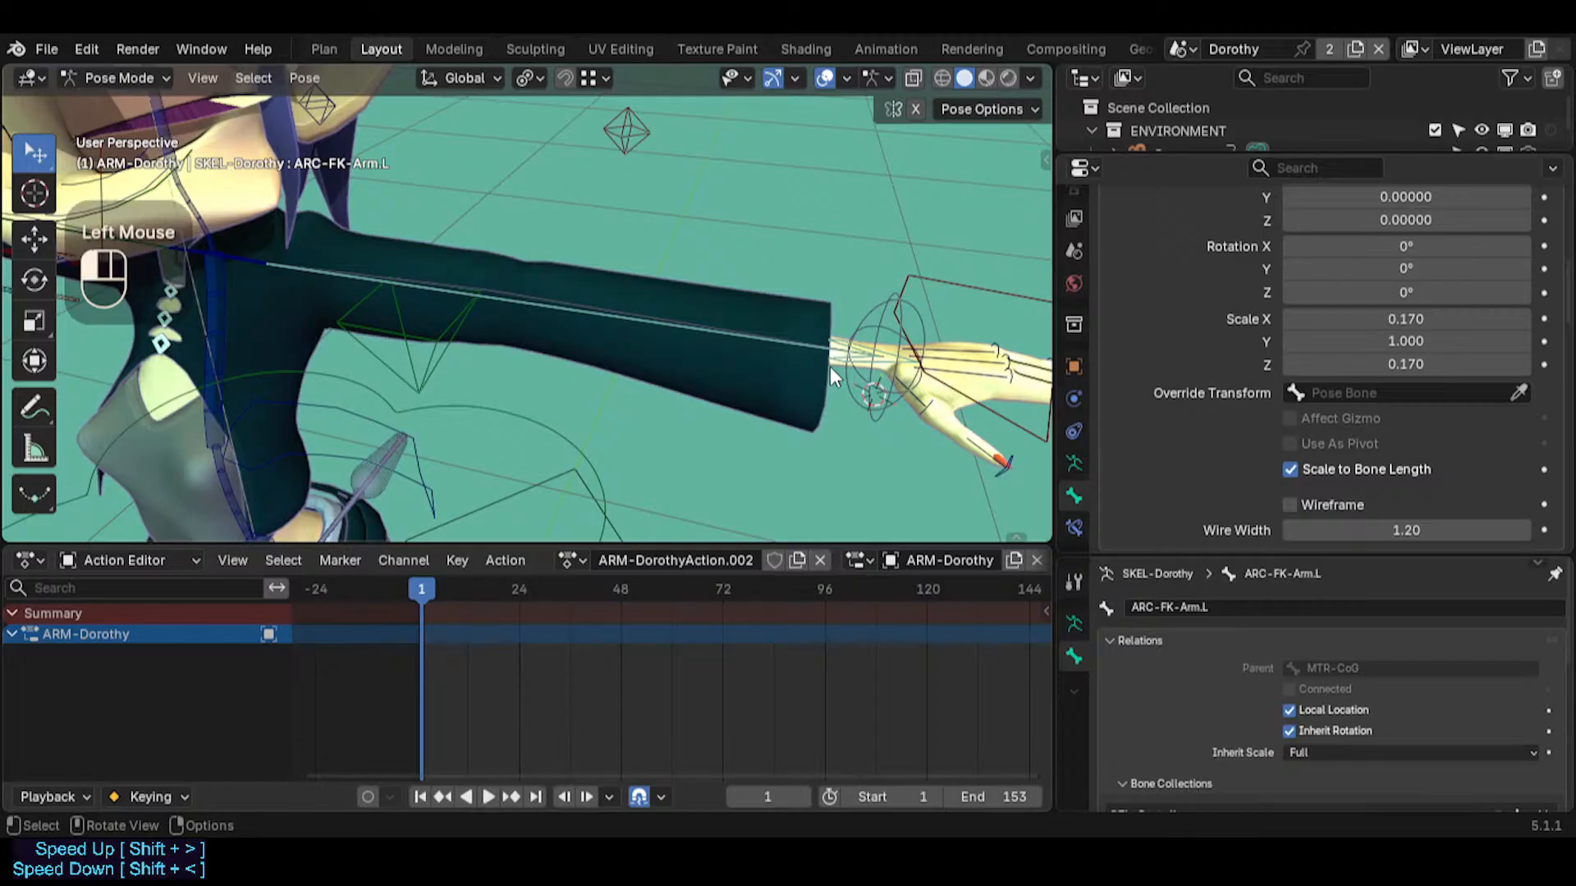
pyautogui.press('Escape')
pyautogui.press('r')
pyautogui.press('r')
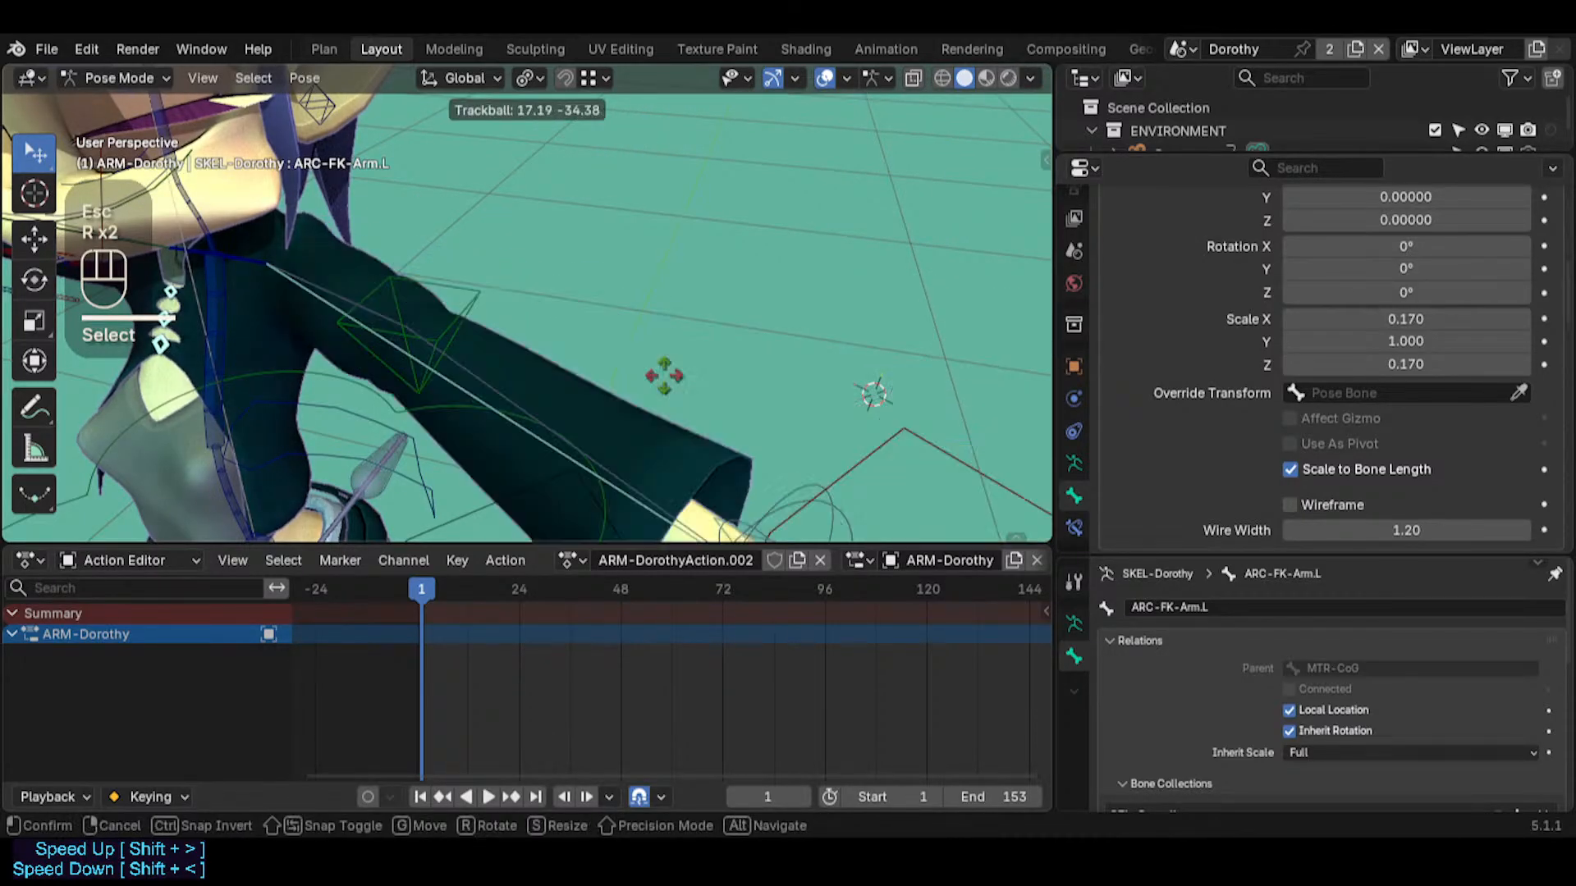
pyautogui.press('Escape')
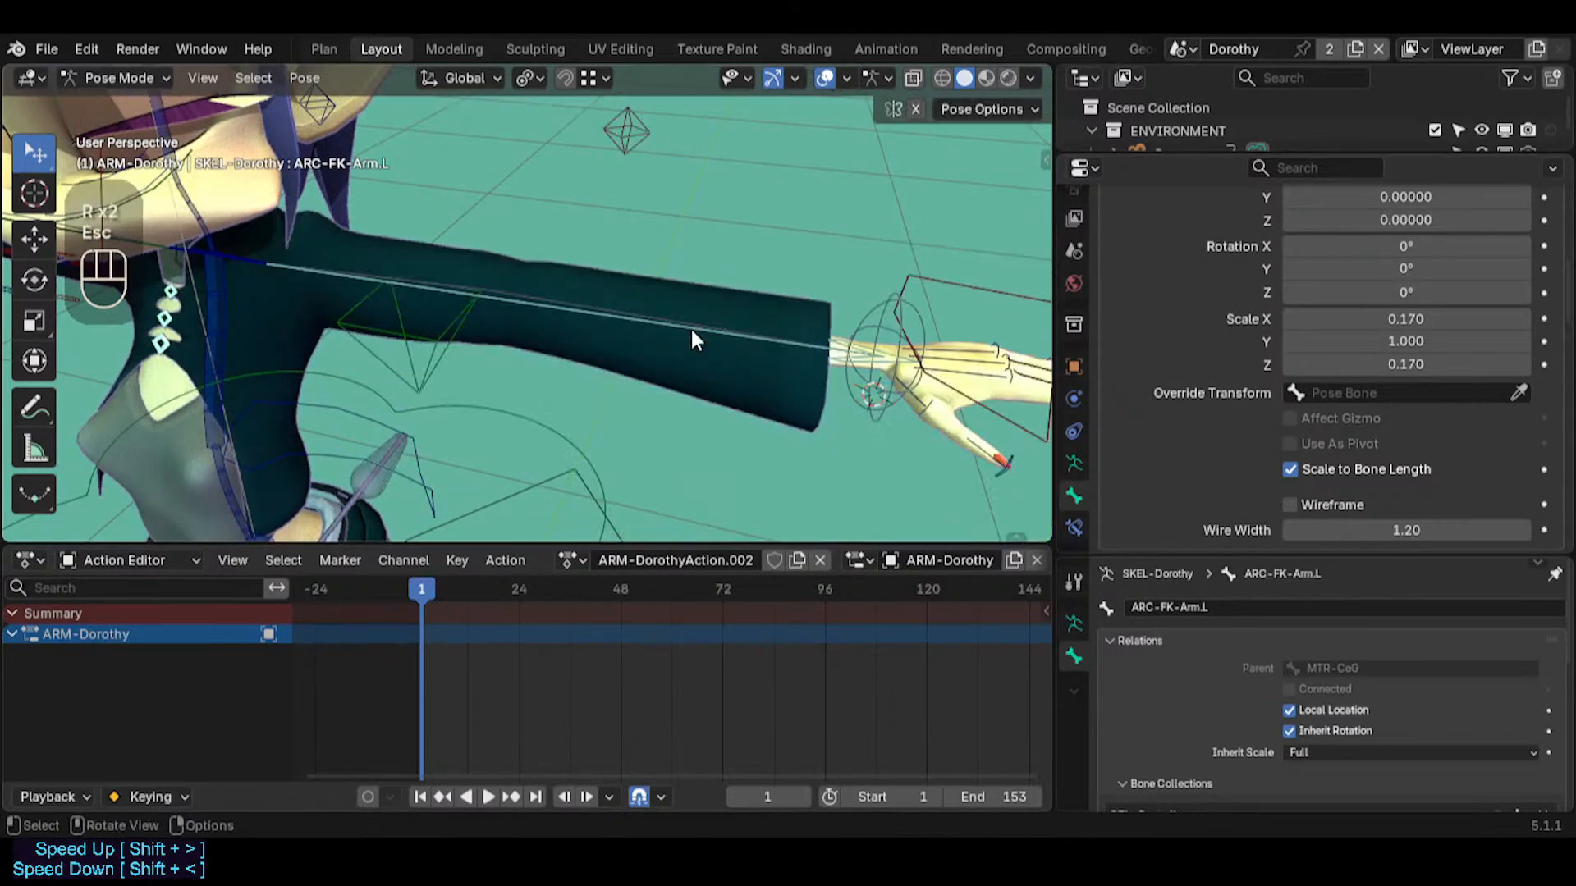
# Reset the custom shape scale of ARC-FK-Arm.L to its default of 1.000 on all axes
pyautogui.hotkey('shift', '`')
pyautogui.press('s')
pyautogui.press('w')
pyautogui.press('w')
pyautogui.press('d')
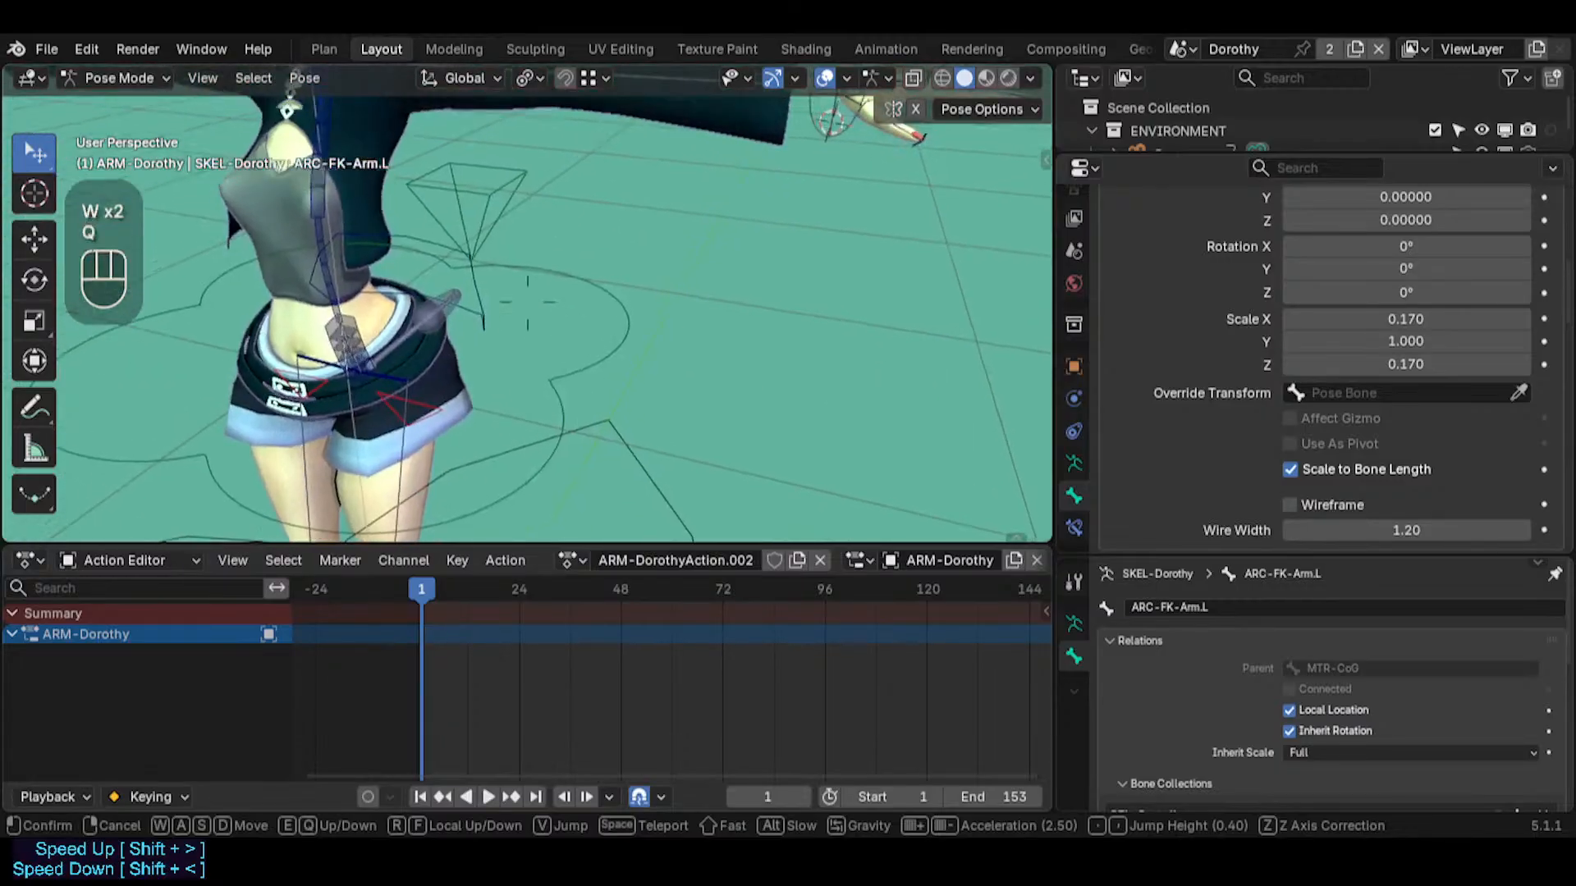
pyautogui.press('a')
pyautogui.press('s')
pyautogui.click(690, 339)
pyautogui.scroll(3, 1431, 246)
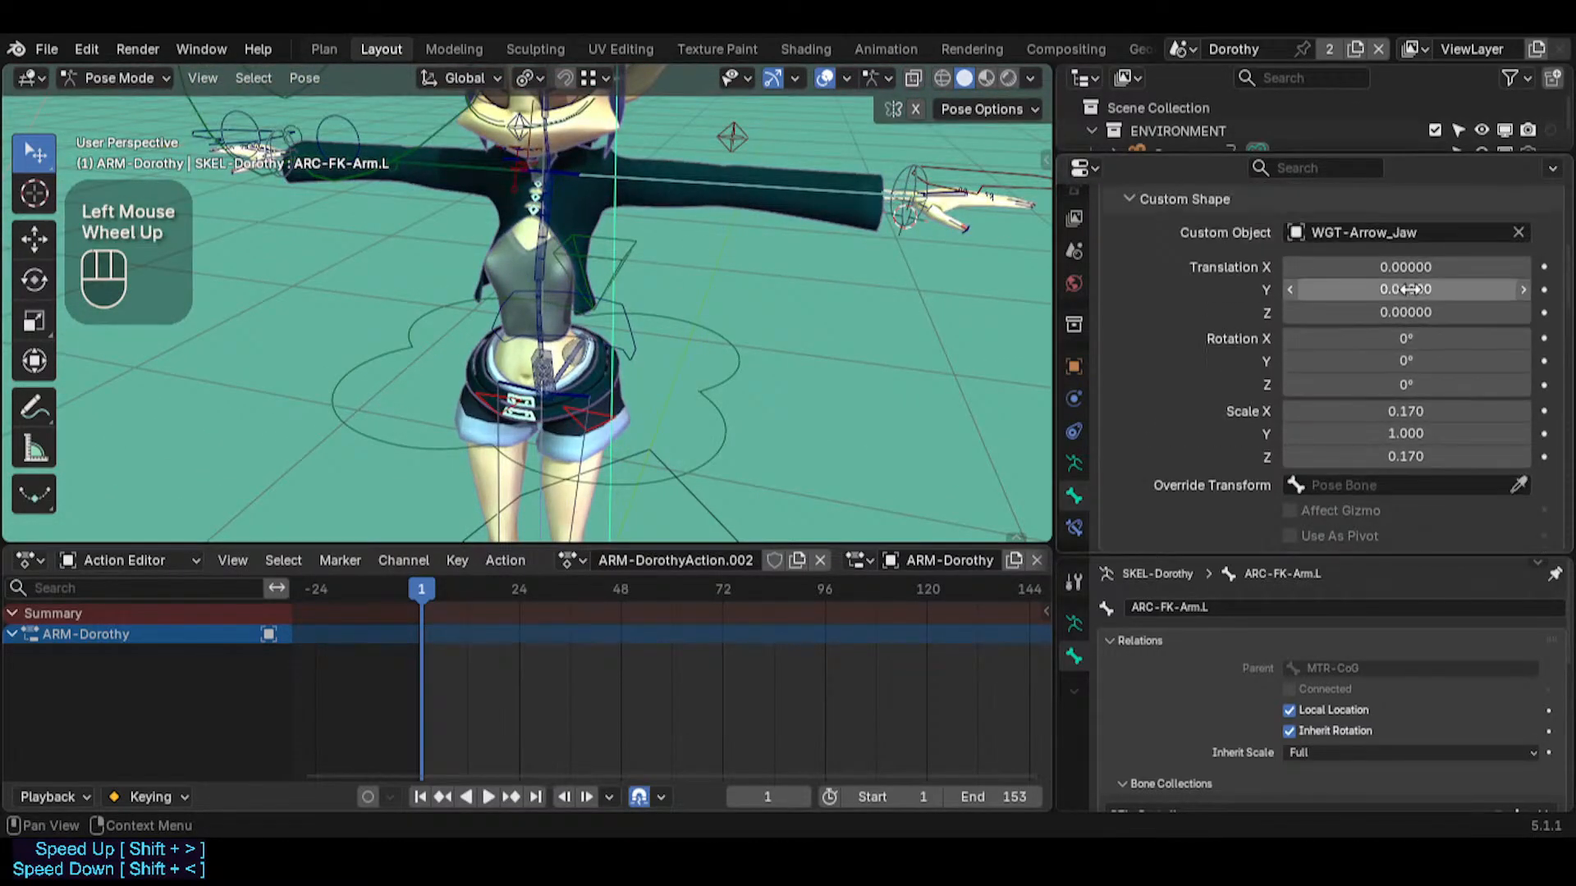
pyautogui.click(1434, 231)
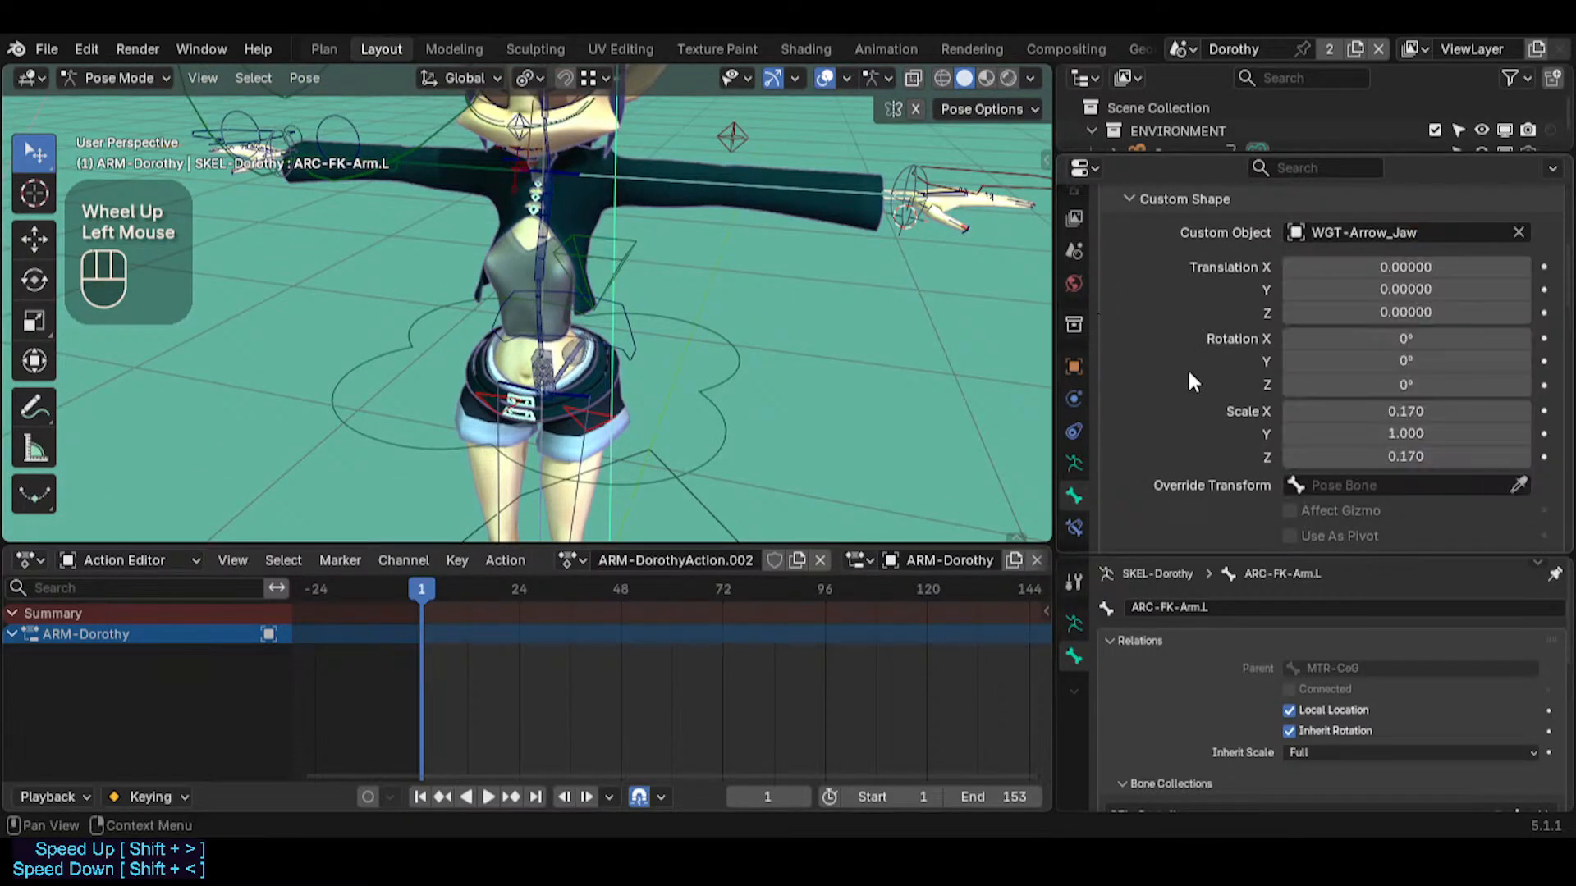
pyautogui.moveTo(1405, 412)
pyautogui.mouseDown()
pyautogui.moveTo(1477, 411)
pyautogui.moveTo(1410, 411)
pyautogui.mouseUp()
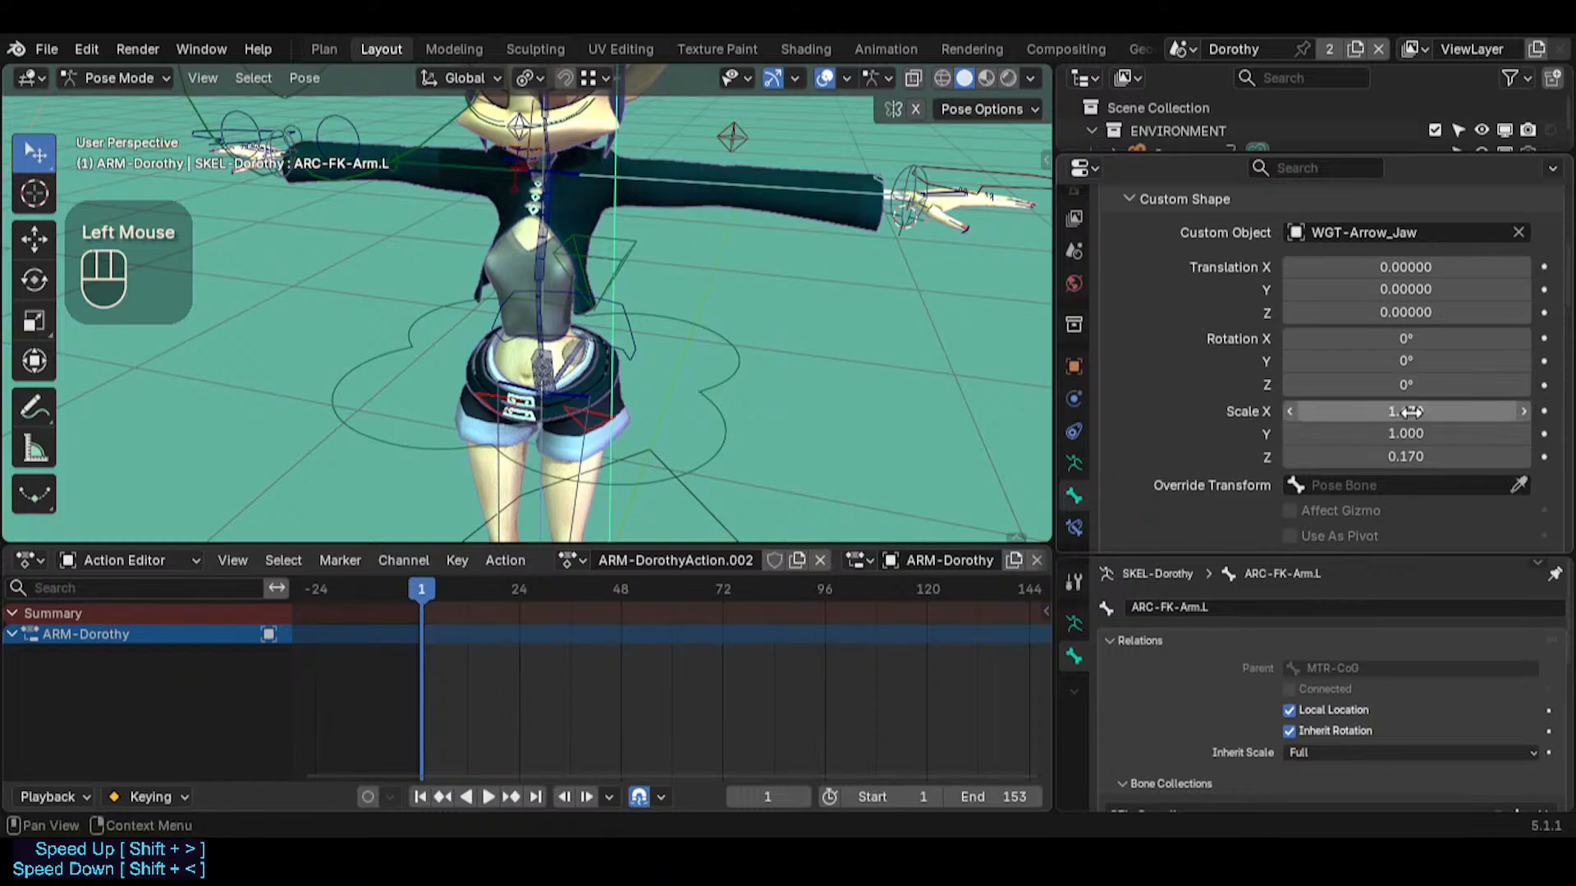
pyautogui.press('BackSpace')
pyautogui.press('BackSpace')
# Set the bone color of ARC-FK-Arm.L to 03 - Theme Color Set
pyautogui.moveTo(1001, 311); pyautogui.dragTo(830, 358, button='middle')
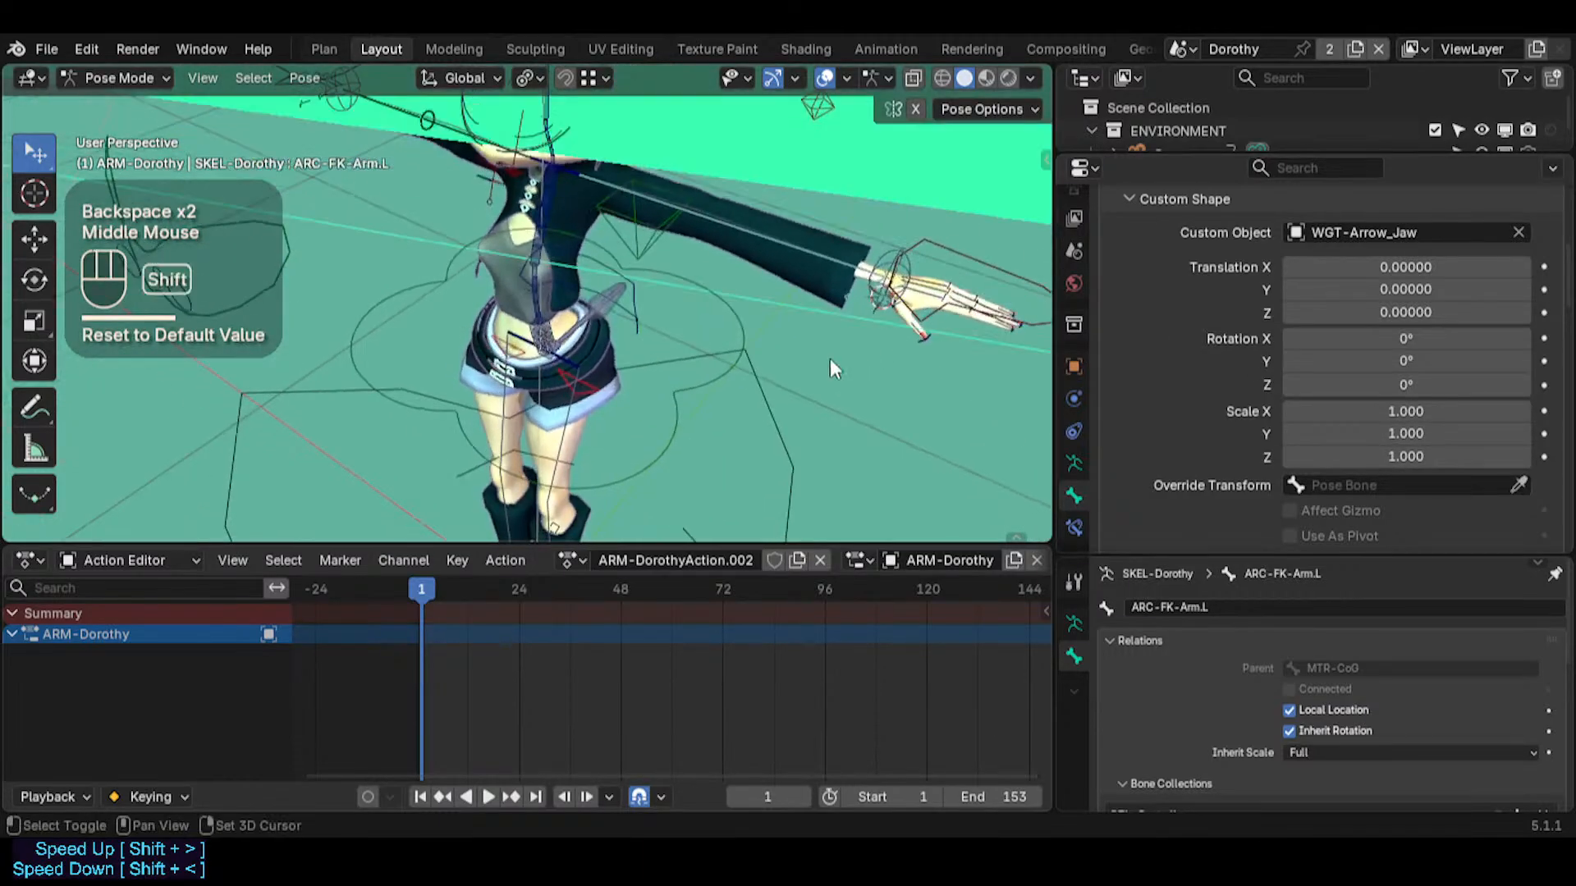
pyautogui.hotkey('shift', '`')
pyautogui.press('w')
pyautogui.click(855, 332)
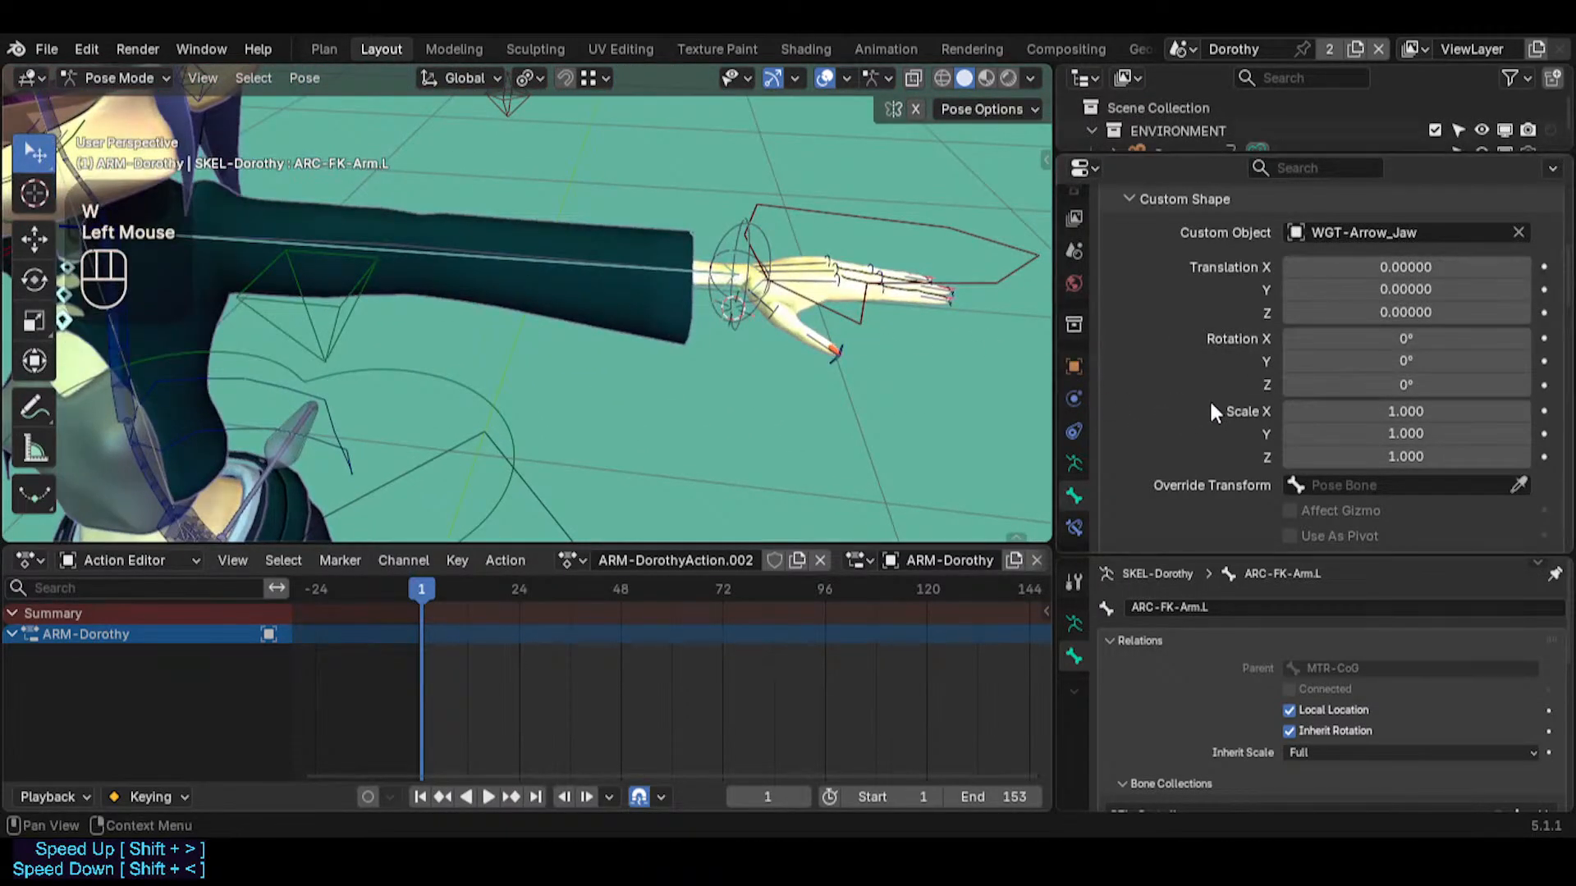
pyautogui.scroll(-3, 1354, 514)
pyautogui.scroll(4, 1321, 435)
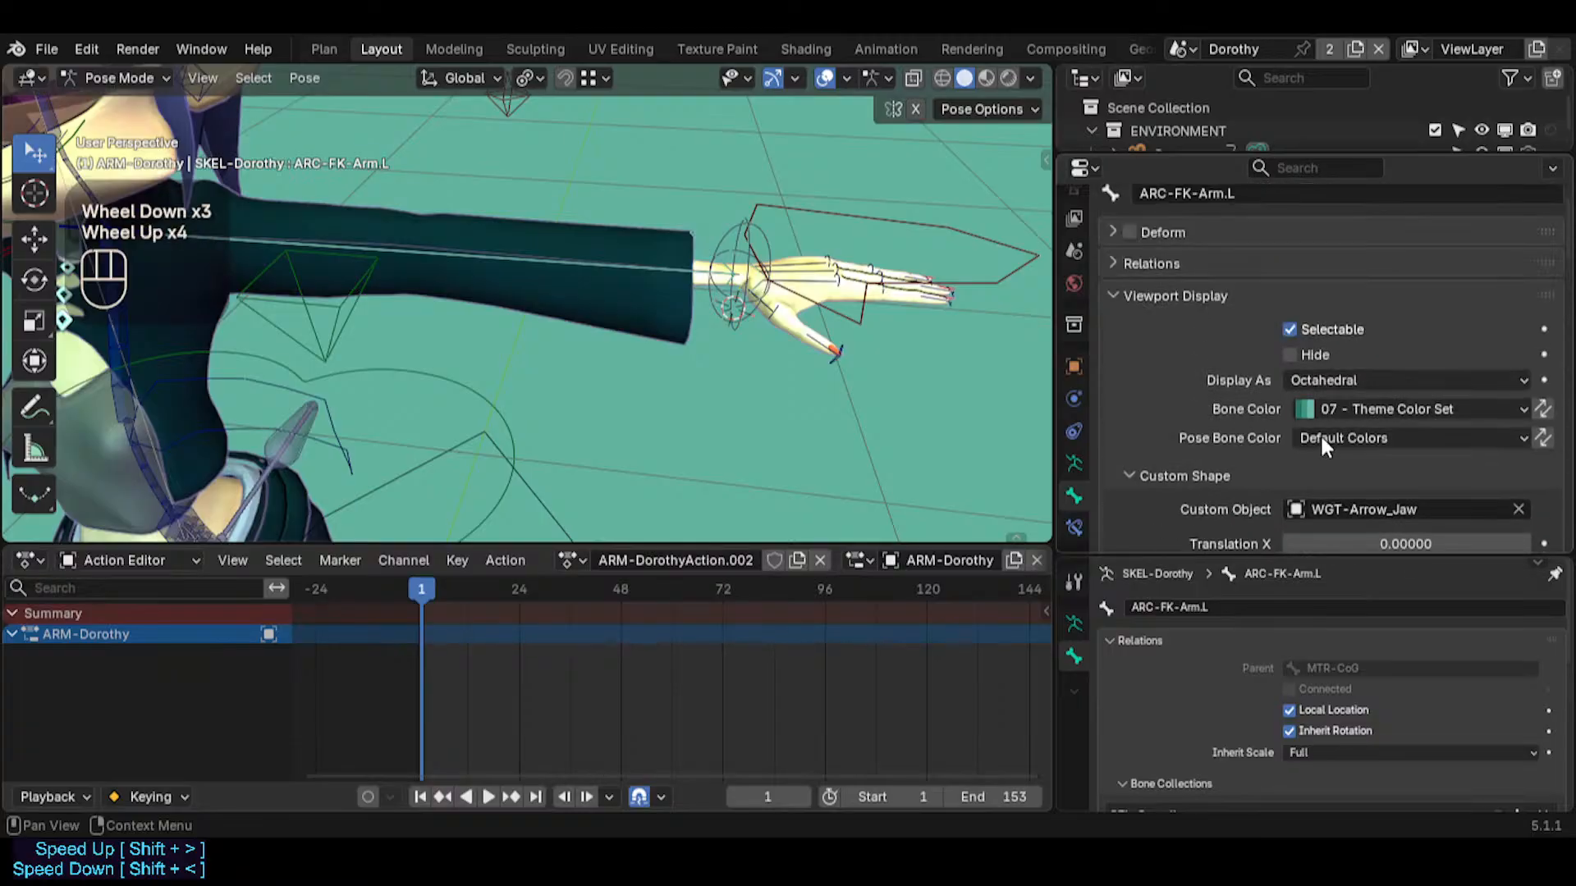
pyautogui.click(1358, 407)
pyautogui.click(1218, 510)
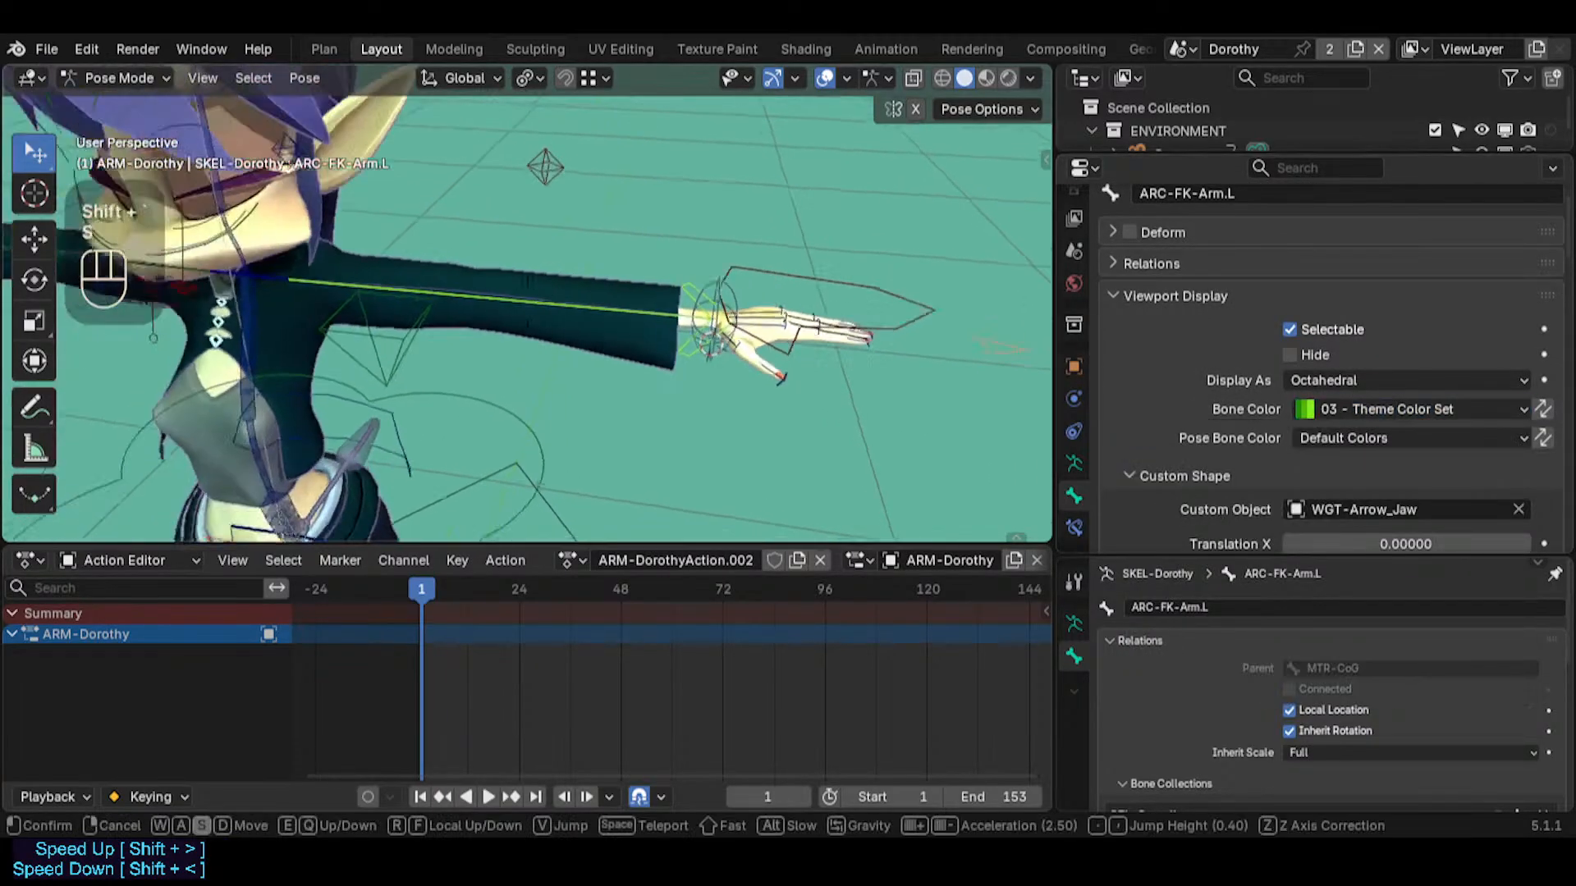
# Try another trackball rotation of ARC-FK-Arm.L with the recolored arrow shape, and cancel it
pyautogui.click(699, 356)
pyautogui.click(652, 357)
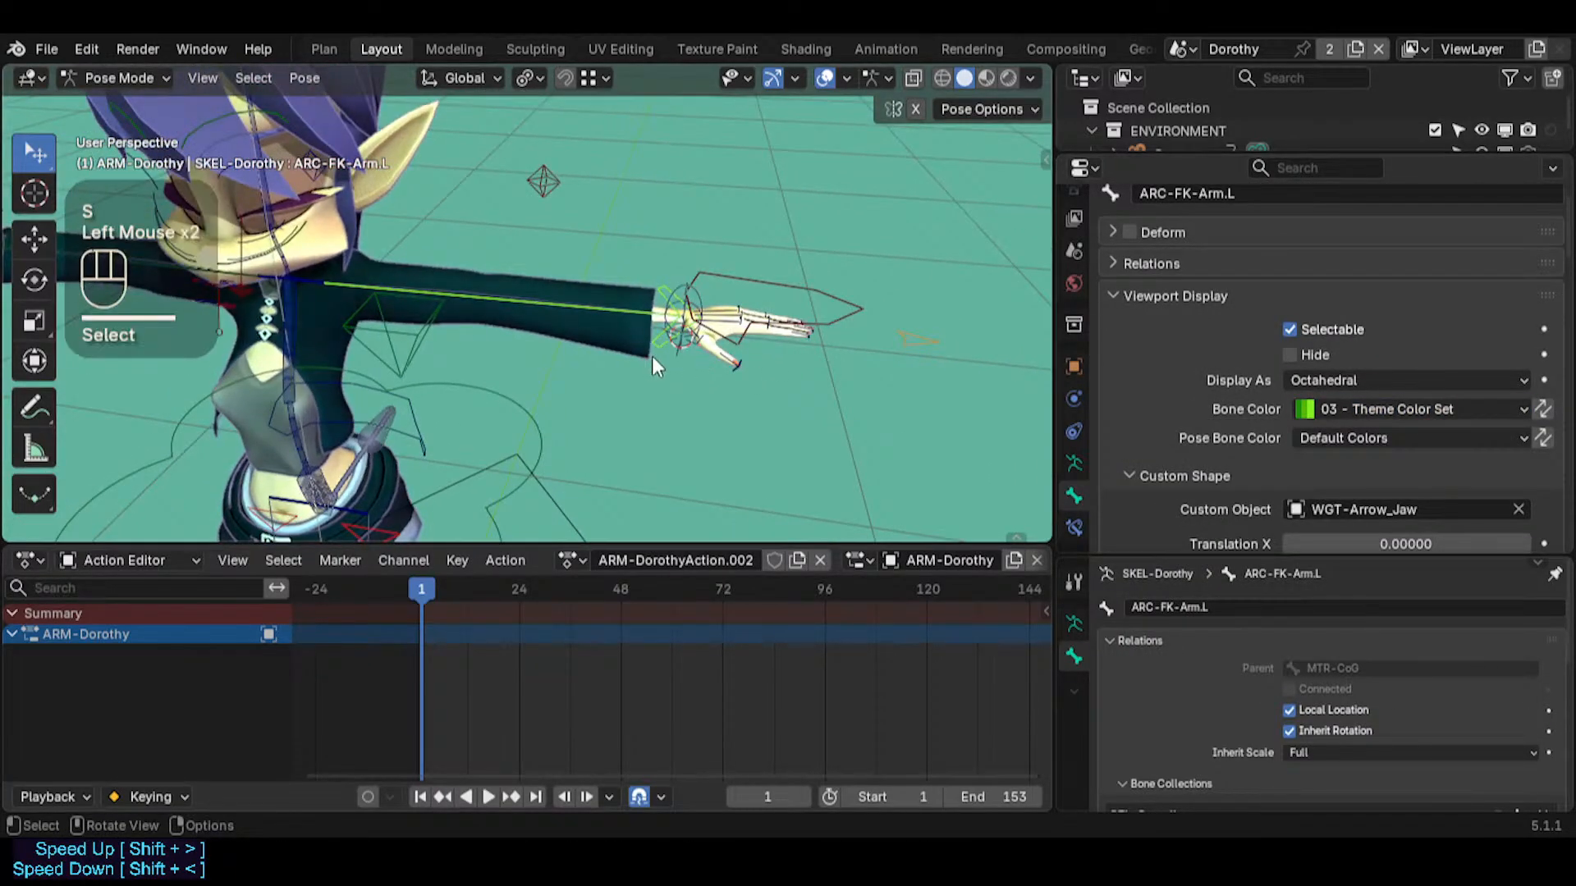
pyautogui.press('r')
pyautogui.press('r')
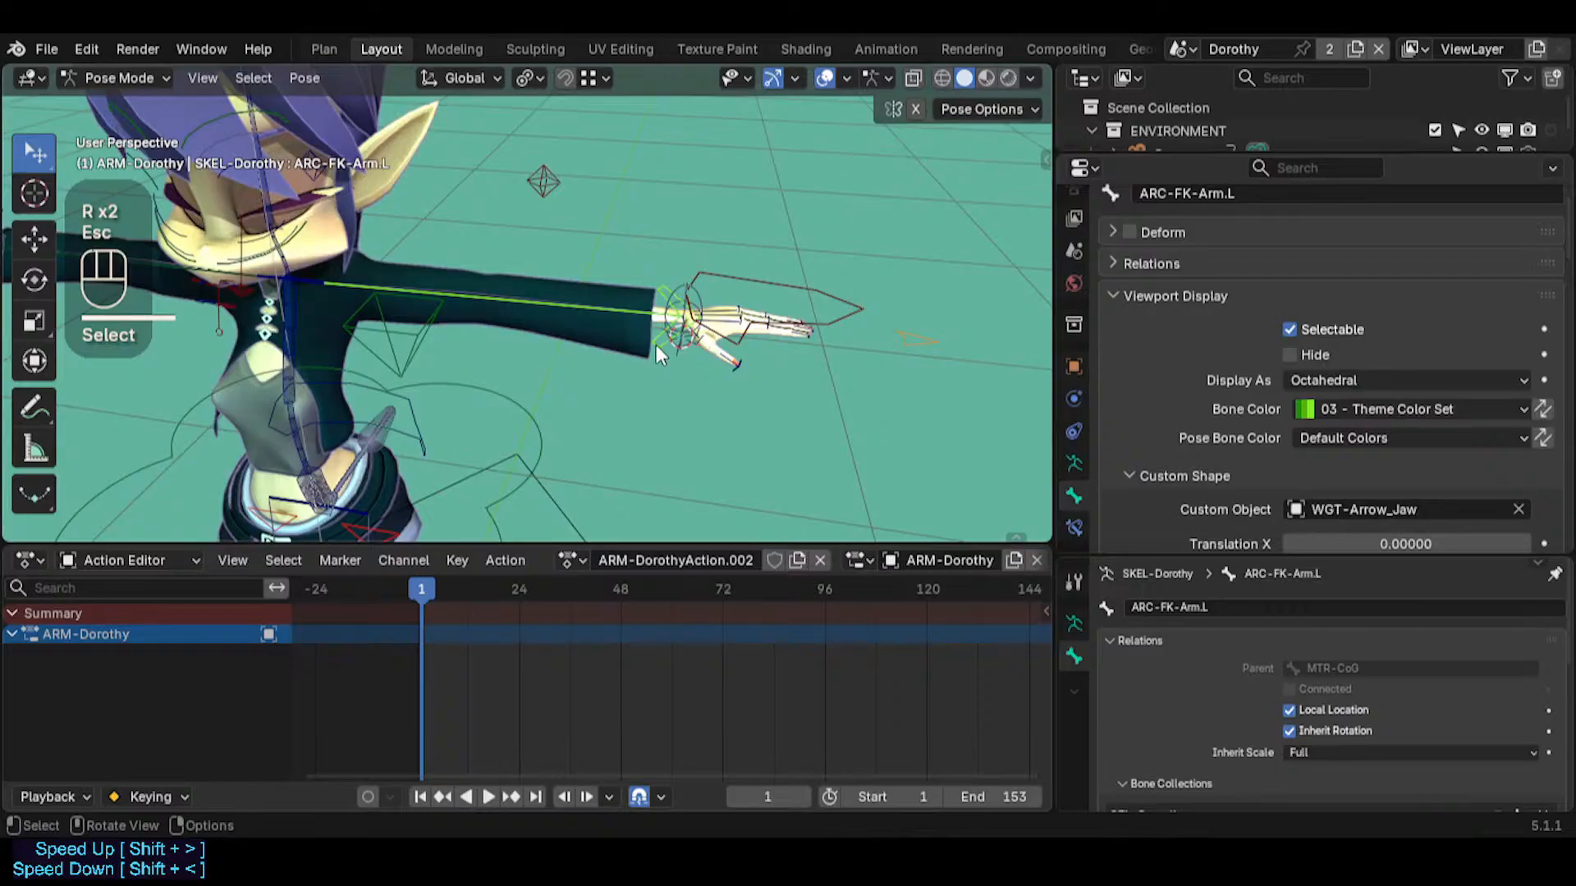
pyautogui.click(657, 345)
# Set the custom shape X scale of ARC-FK-Arm.L to 1.530
pyautogui.scroll(-4, 1399, 387)
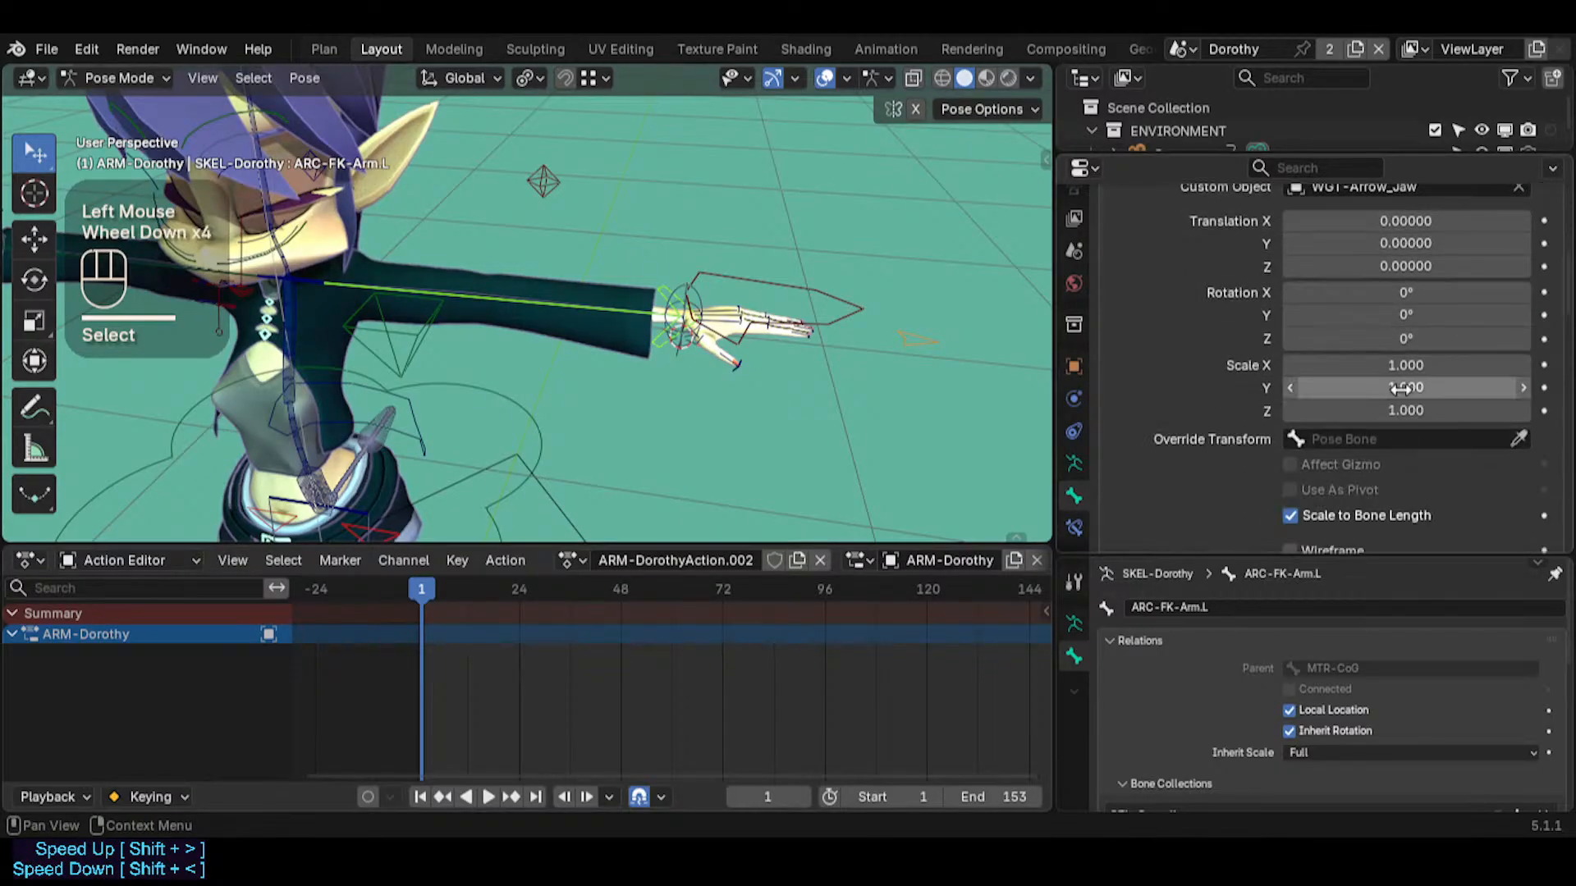
pyautogui.keyDown('shift'); pyautogui.moveTo(1399, 365); pyautogui.dragTo(1449, 365); pyautogui.keyUp('shift')
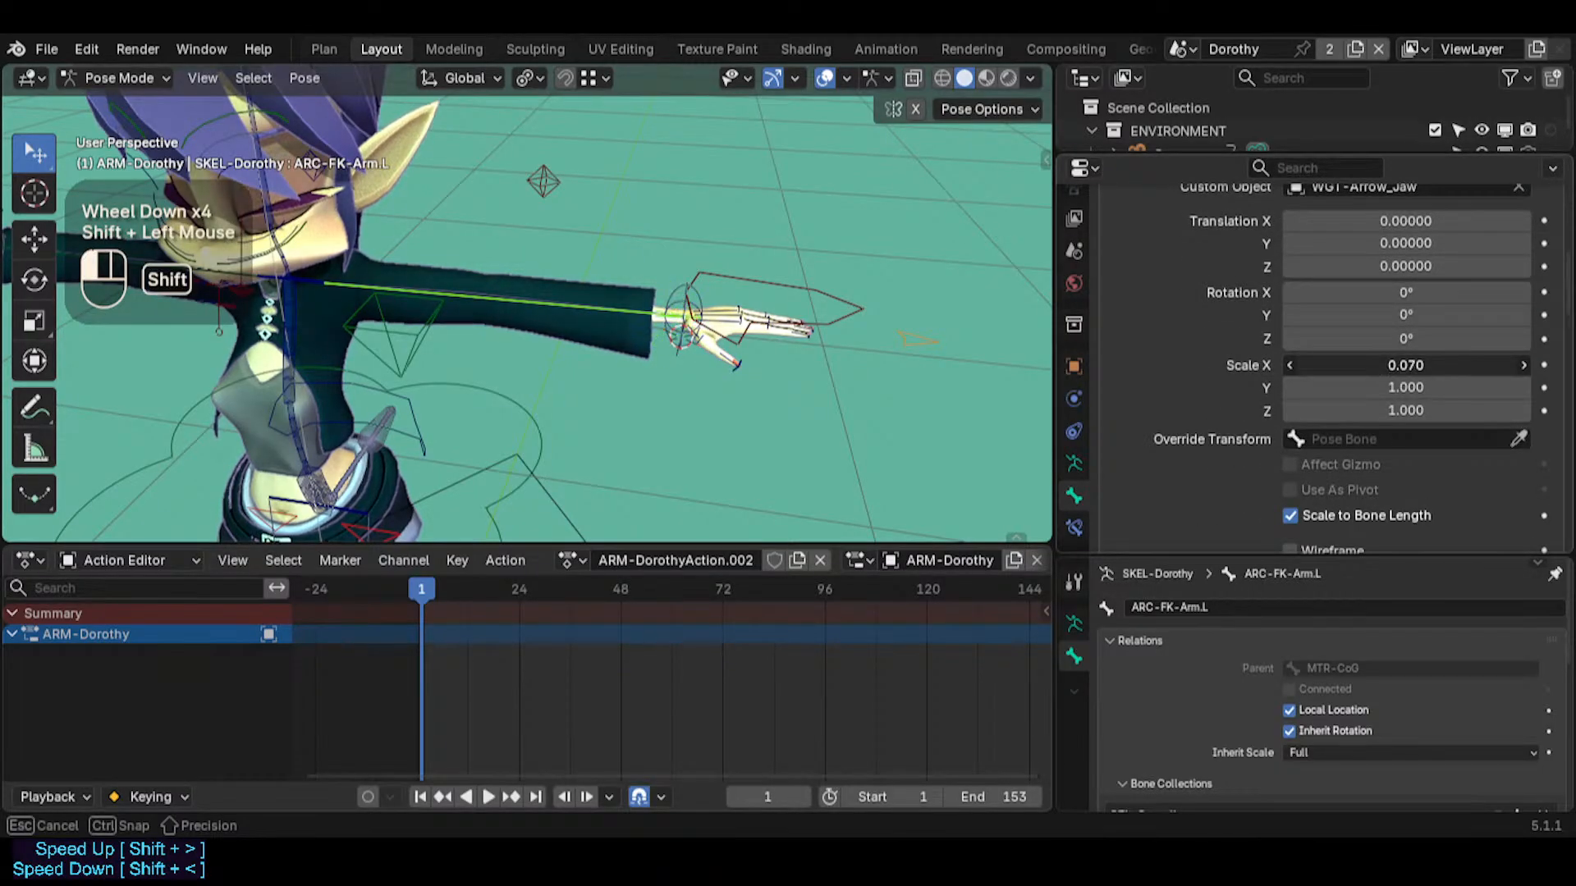
pyautogui.keyDown('shift'); pyautogui.moveTo(1272, 365); pyautogui.dragTo(1471, 365); pyautogui.keyUp('shift')
# Try a custom shape Z scale of 2.230 and a reduced Y scale on ARC-FK-Arm.L, undoing each change
pyautogui.keyDown('shift'); pyautogui.moveTo(1398, 410); pyautogui.dragTo(1401, 410); pyautogui.keyUp('shift')
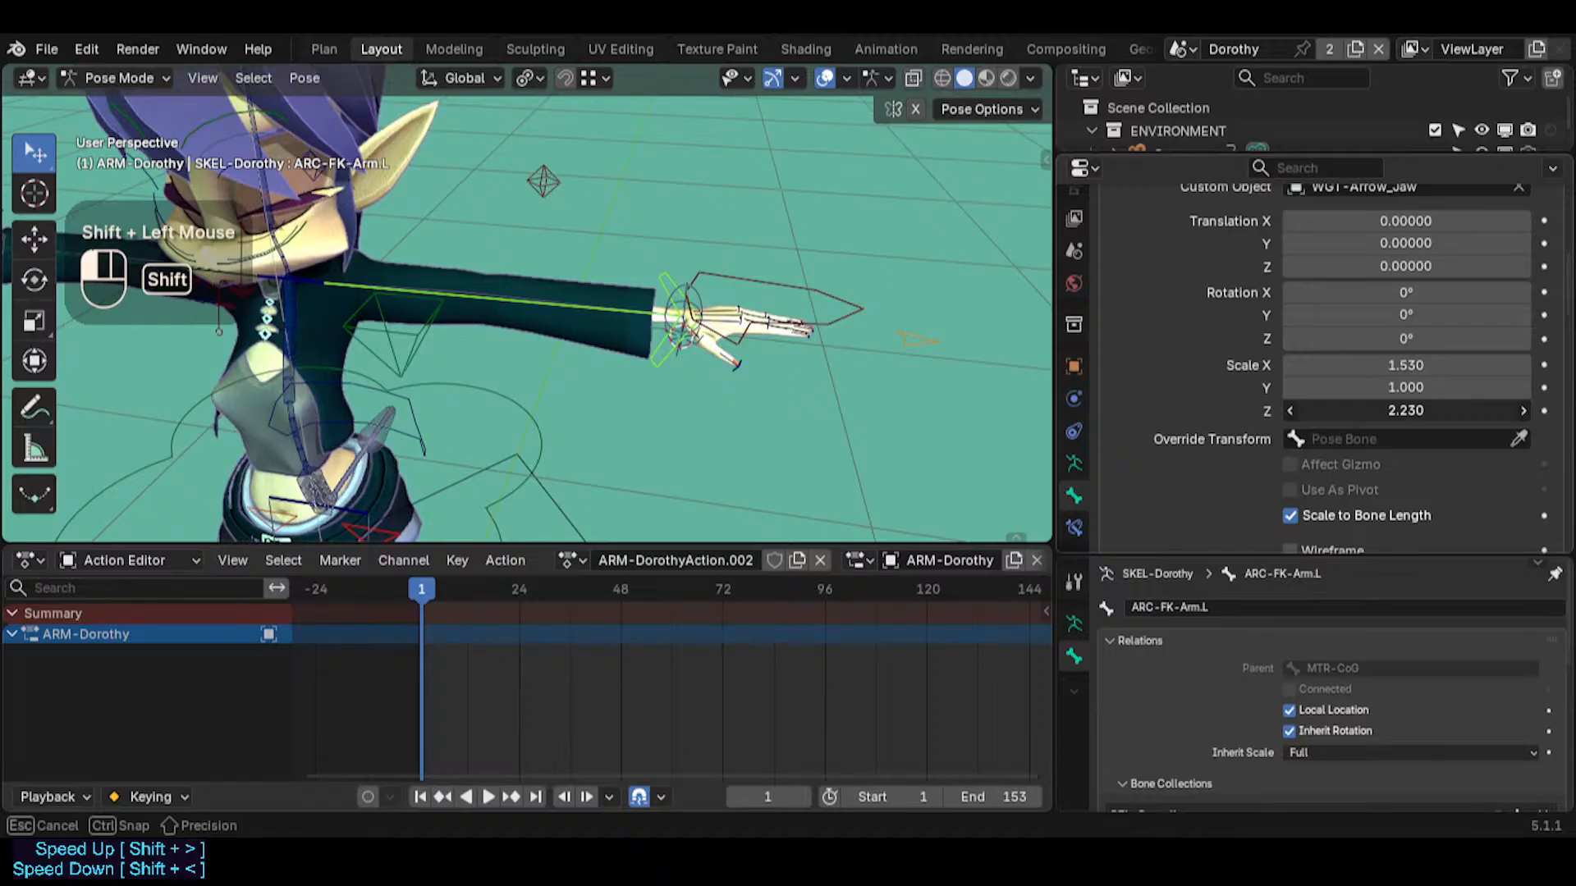
pyautogui.hotkey('ctrl', 'z')
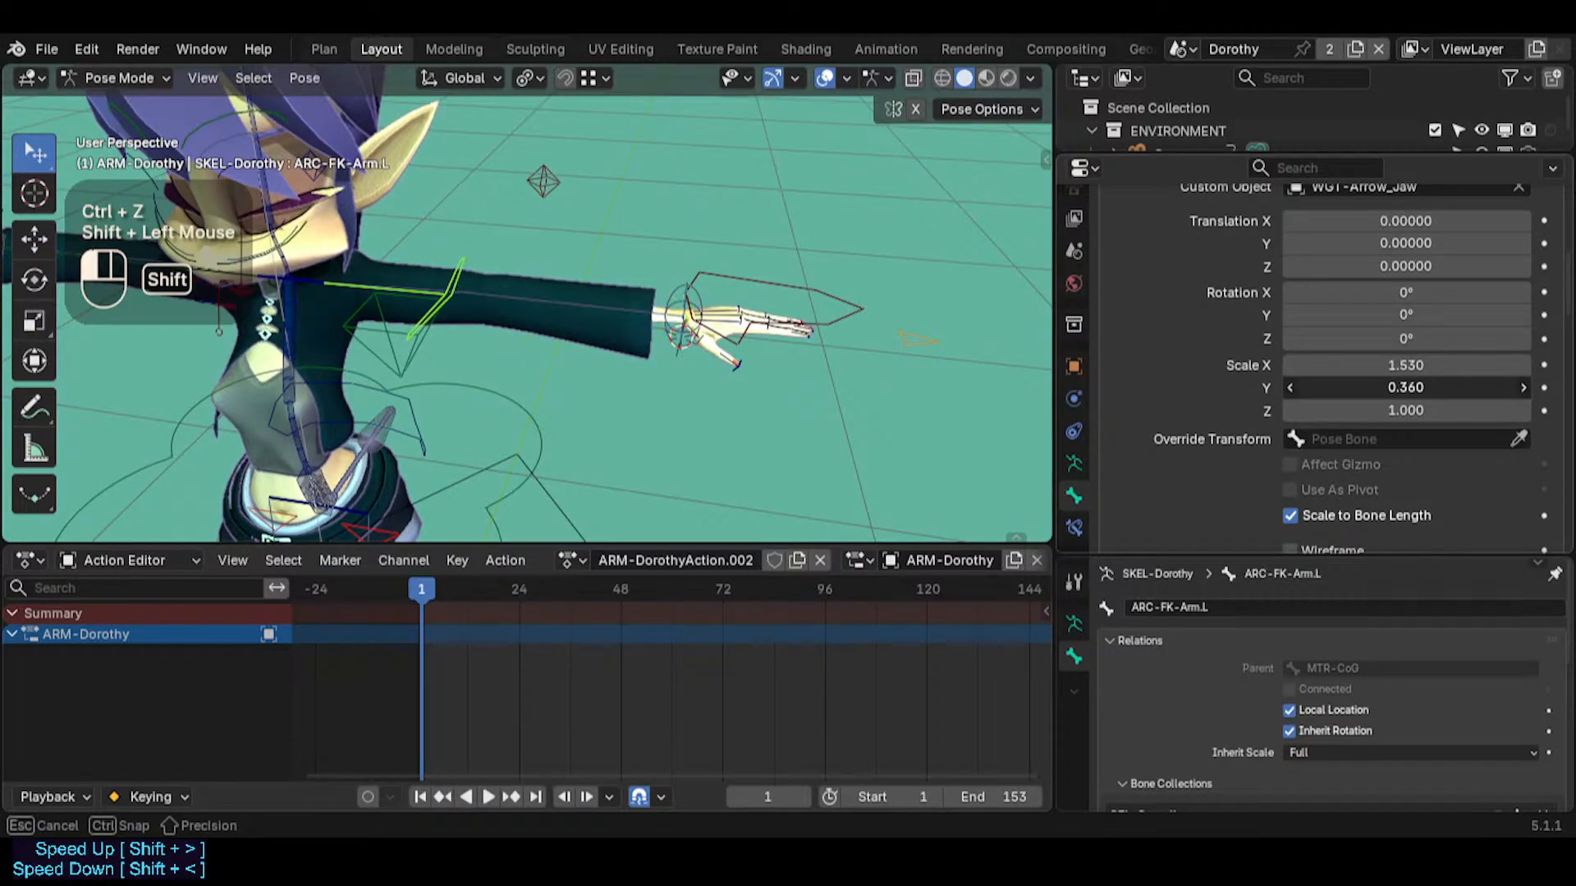
pyautogui.keyDown('shift'); pyautogui.moveTo(1427, 388); pyautogui.dragTo(1280, 365); pyautogui.keyUp('shift')
pyautogui.hotkey('ctrl', 'z')
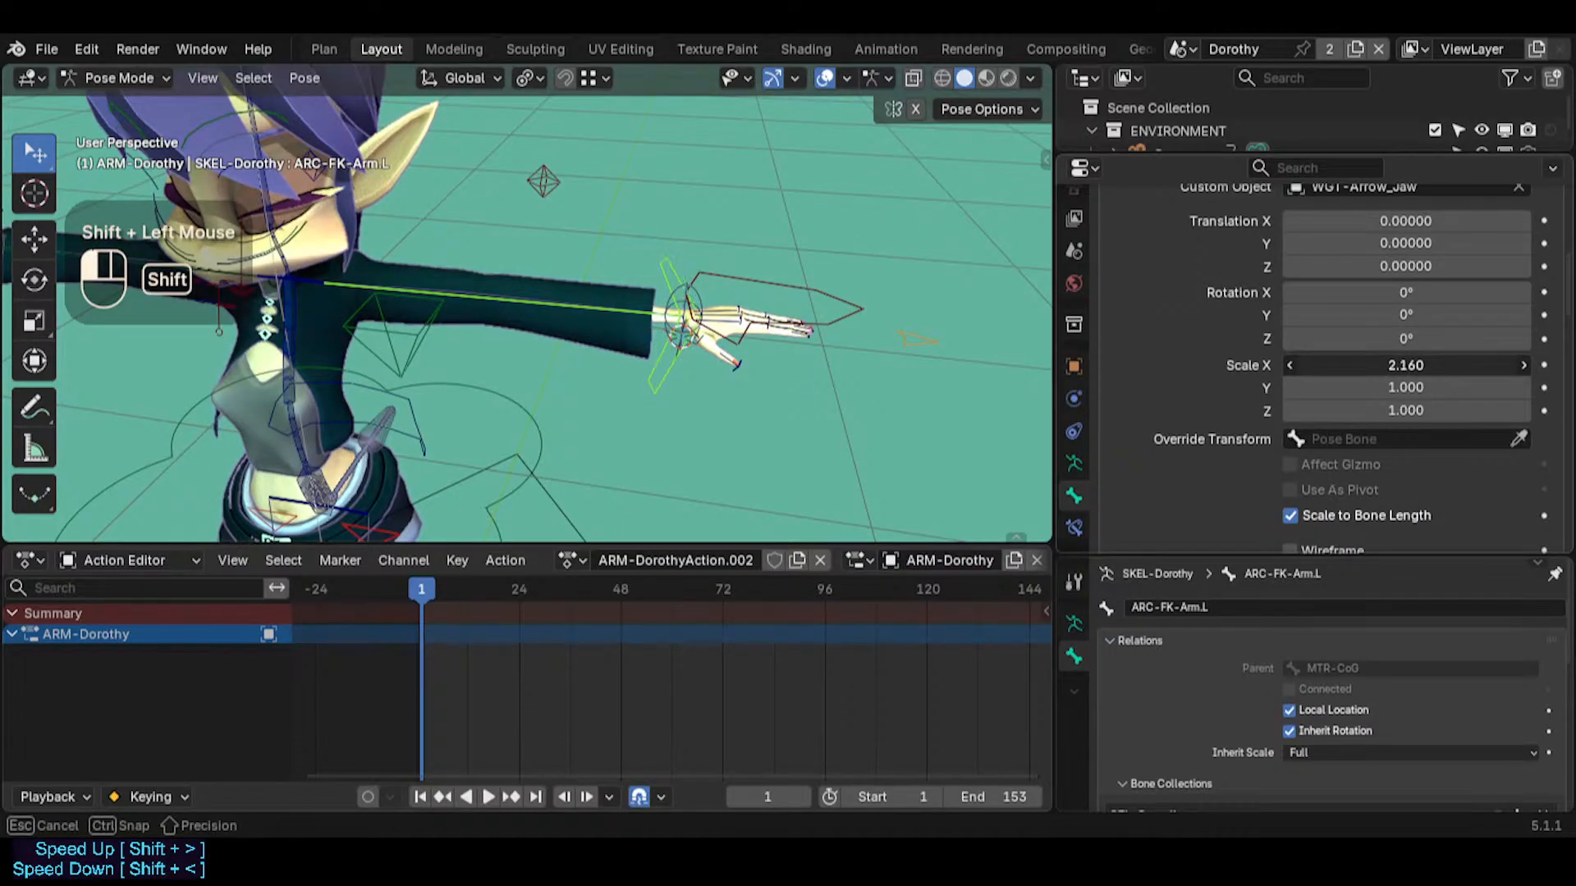
# Set the custom shape X scale of ARC-FK-Arm.L to 1.750 and check the arrow at the wrist
pyautogui.moveTo(1406, 365)
pyautogui.keyDown('shift'); pyautogui.mouseDown()
pyautogui.moveTo(1379, 365)
pyautogui.moveTo(1405, 365)
pyautogui.mouseUp(); pyautogui.keyUp('shift')
pyautogui.moveTo(566, 312); pyautogui.dragTo(510, 327, button='middle')
pyautogui.click(643, 243)
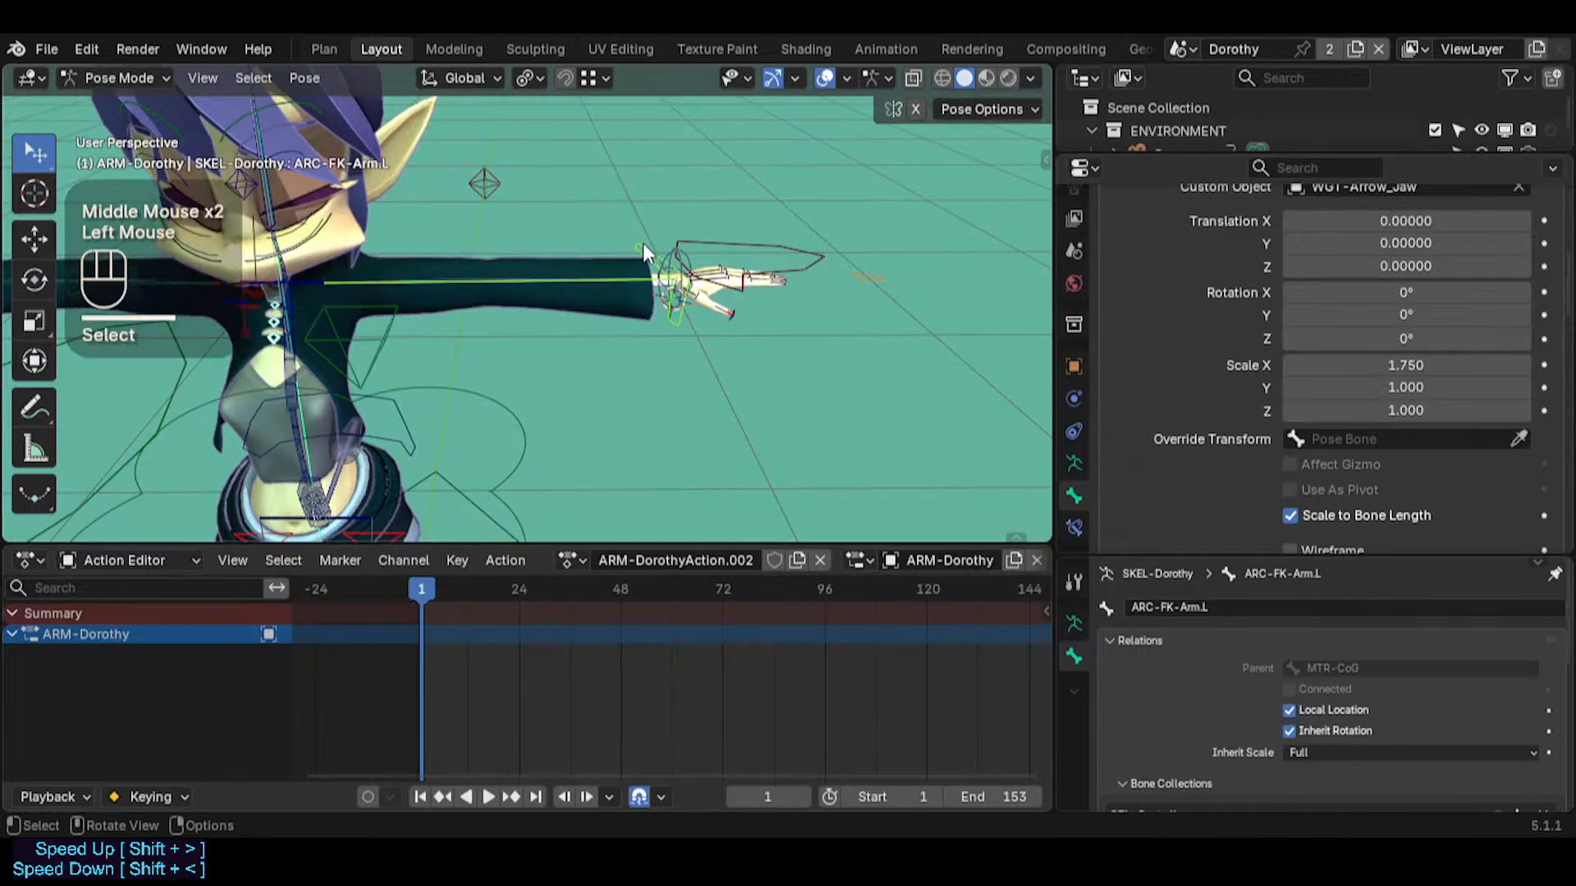
# Symmetrize ARC-FK-Arm.L in Edit Mode to carry its arrow shape over to ARC-FK-Arm.R, and return to Pose Mode
pyautogui.press('Tab')
pyautogui.rightClick(548, 267)
pyautogui.press('Tab')
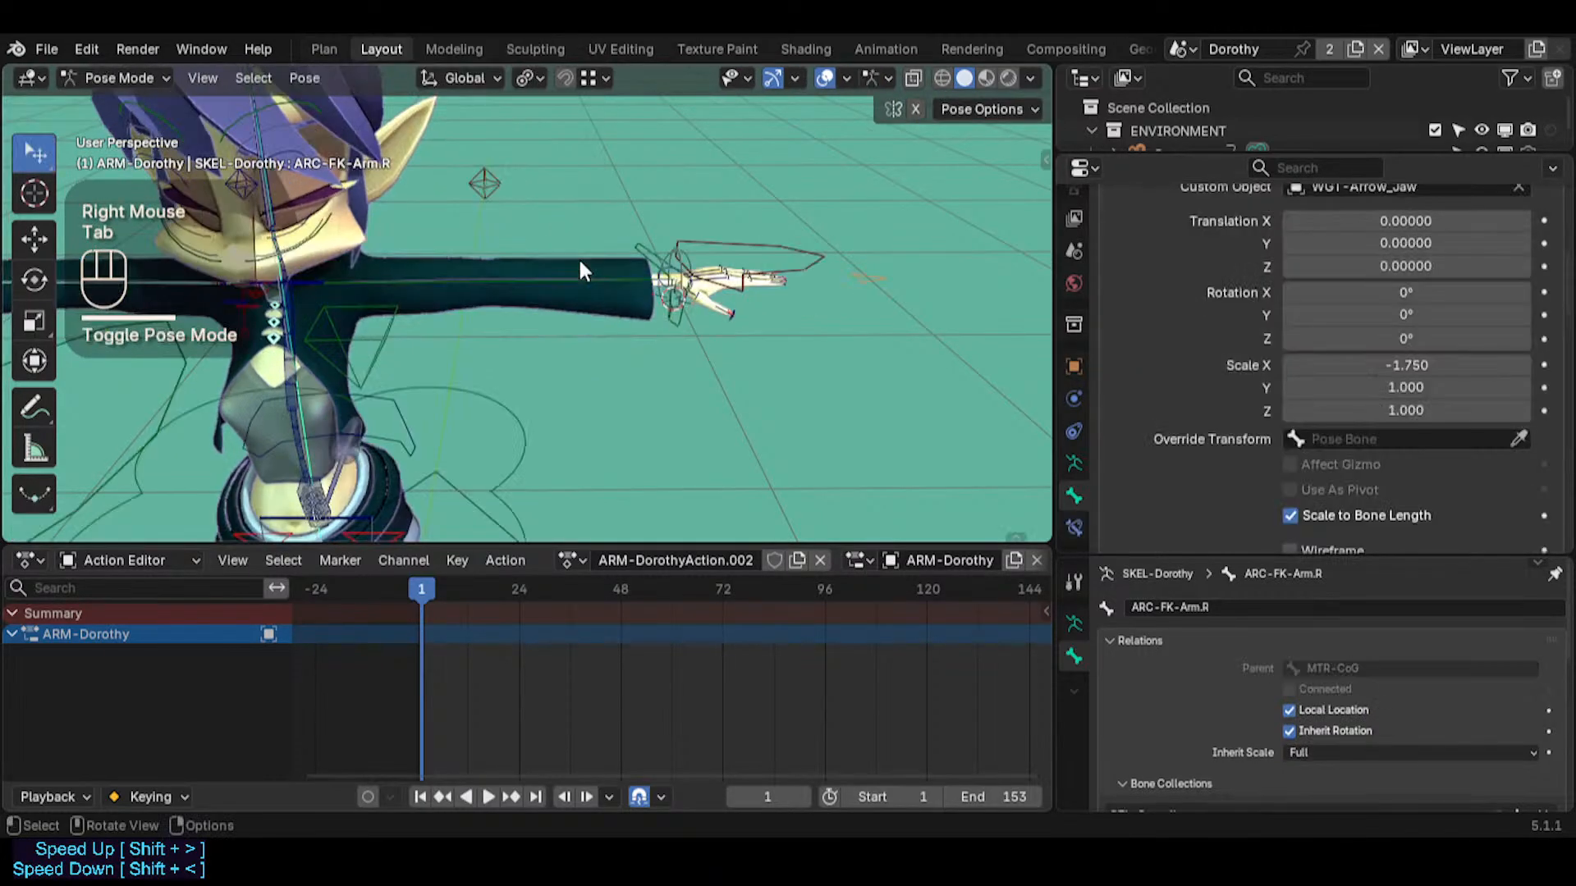
# Examine the ARC-FK-Arm.L and ARC-FK-Arm.R controls on both arms to compare their custom shapes and colors
pyautogui.hotkey('shift', '`')
pyautogui.press('w')
pyautogui.press('d')
pyautogui.press('w')
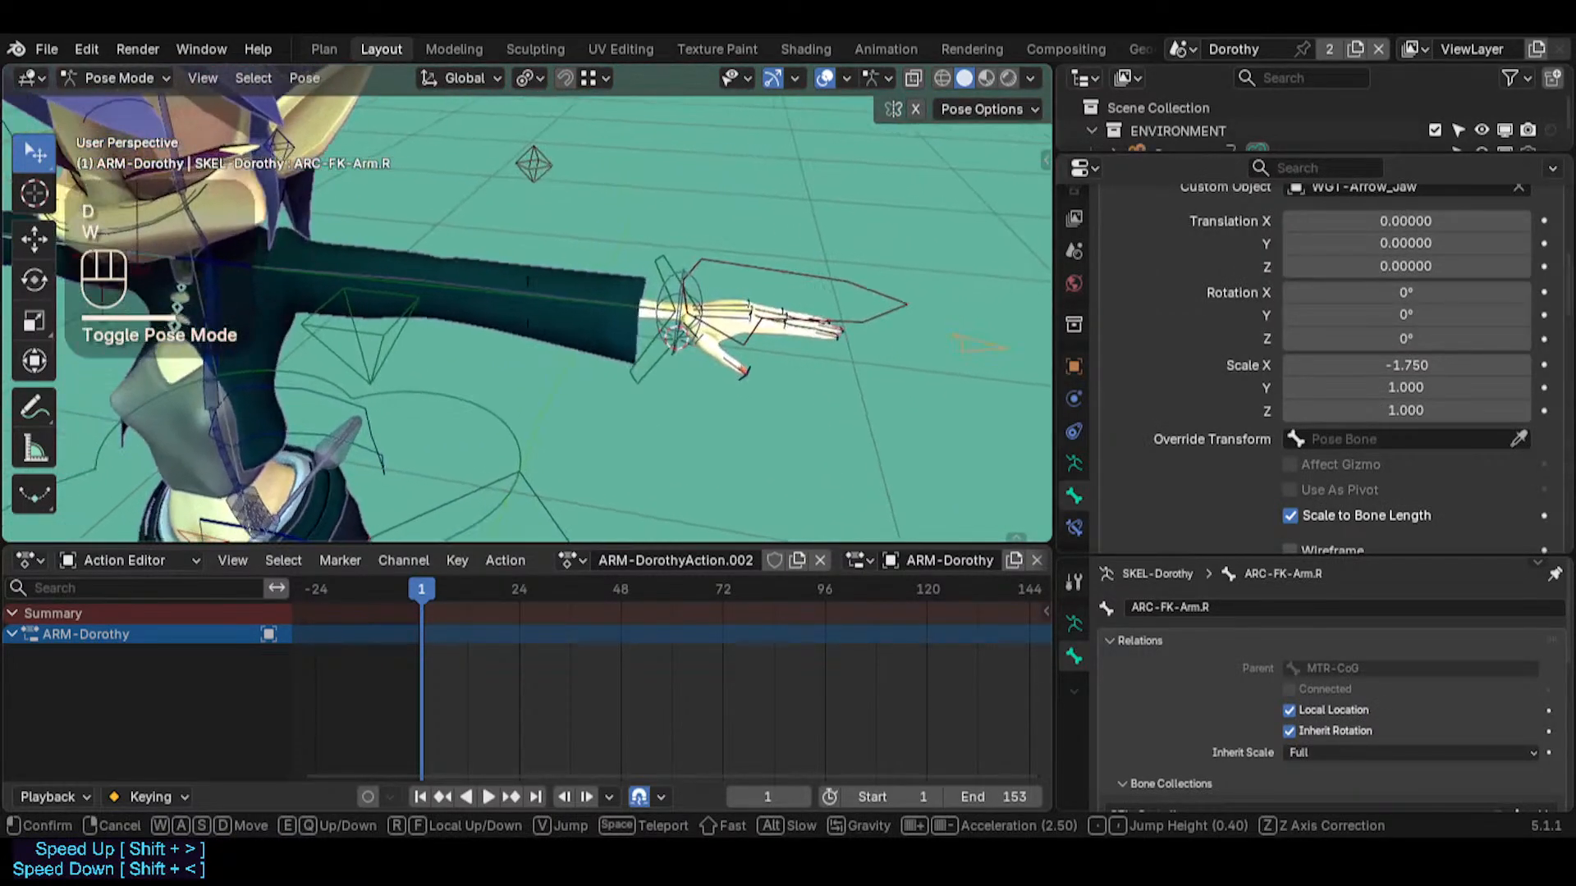
pyautogui.click(549, 297)
pyautogui.moveTo(549, 297); pyautogui.dragTo(517, 305, button='middle')
pyautogui.click(517, 305)
pyautogui.hotkey('shift', '`')
pyautogui.press('a')
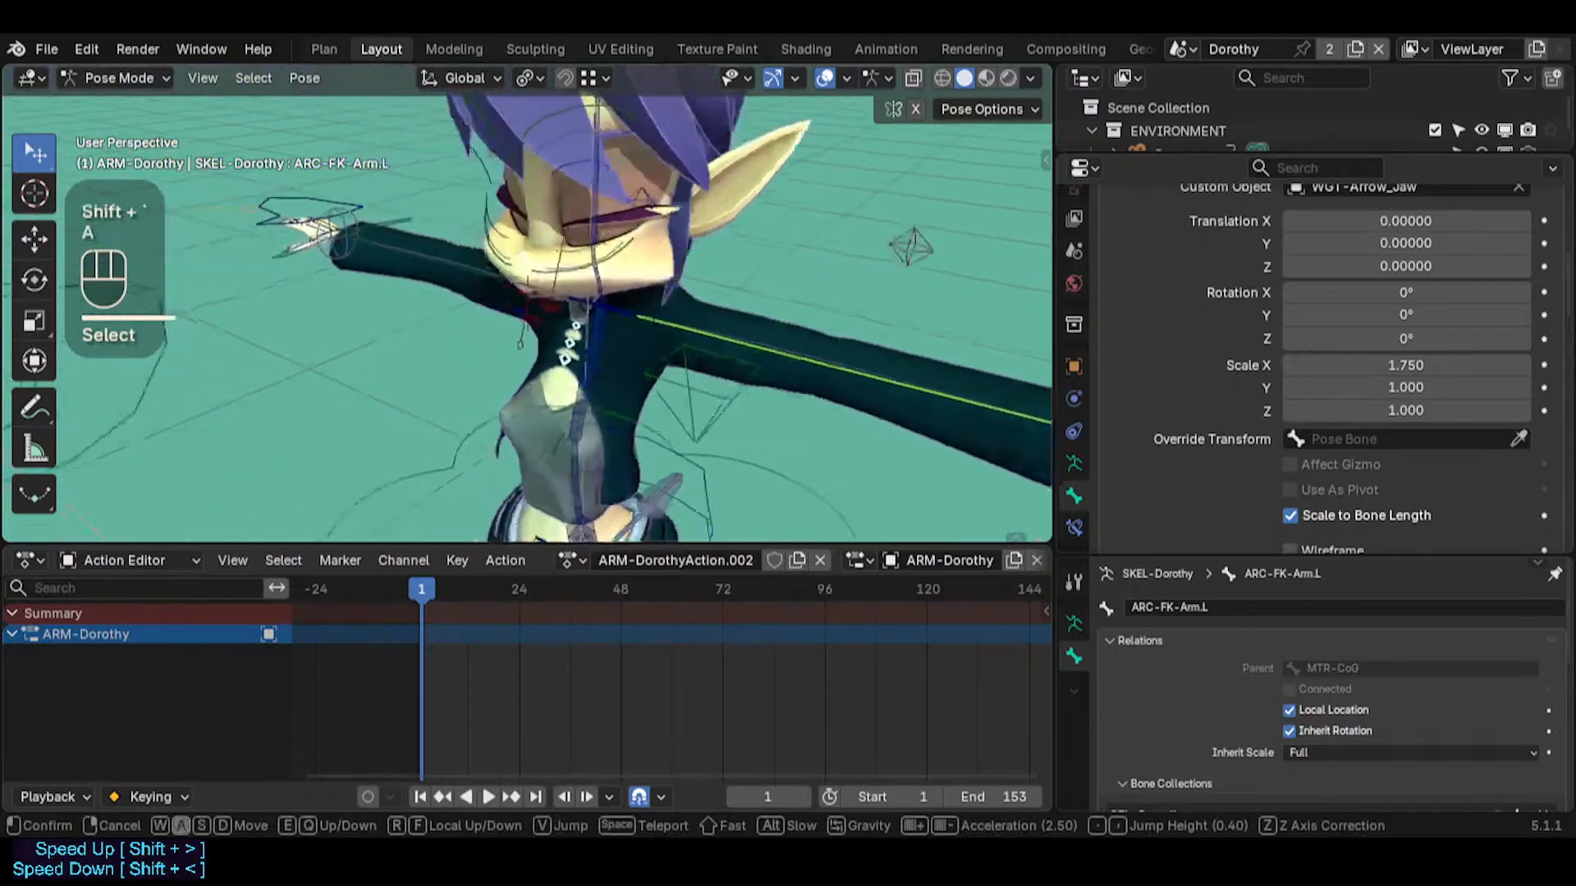
pyautogui.press('w')
pyautogui.click(442, 244)
# Set the bone color of ARC-FK-Arm.R to 03 - Theme Color Set
pyautogui.click(441, 225)
pyautogui.click(458, 225)
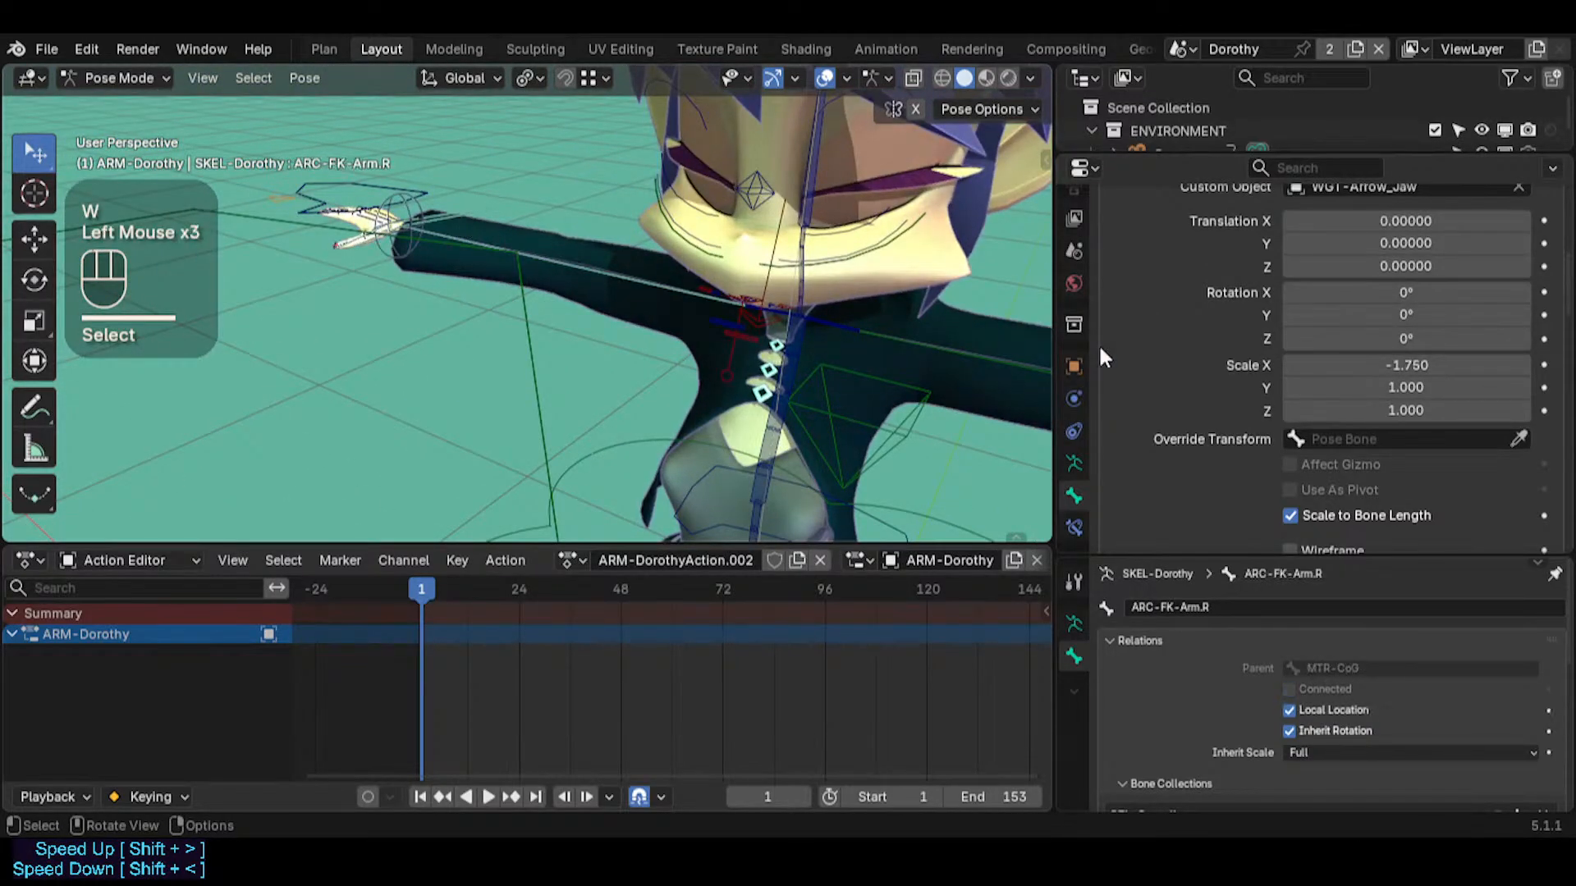
pyautogui.hotkey('shift', '`')
pyautogui.keyDown('shift'); pyautogui.click(830, 352); pyautogui.keyUp('shift')
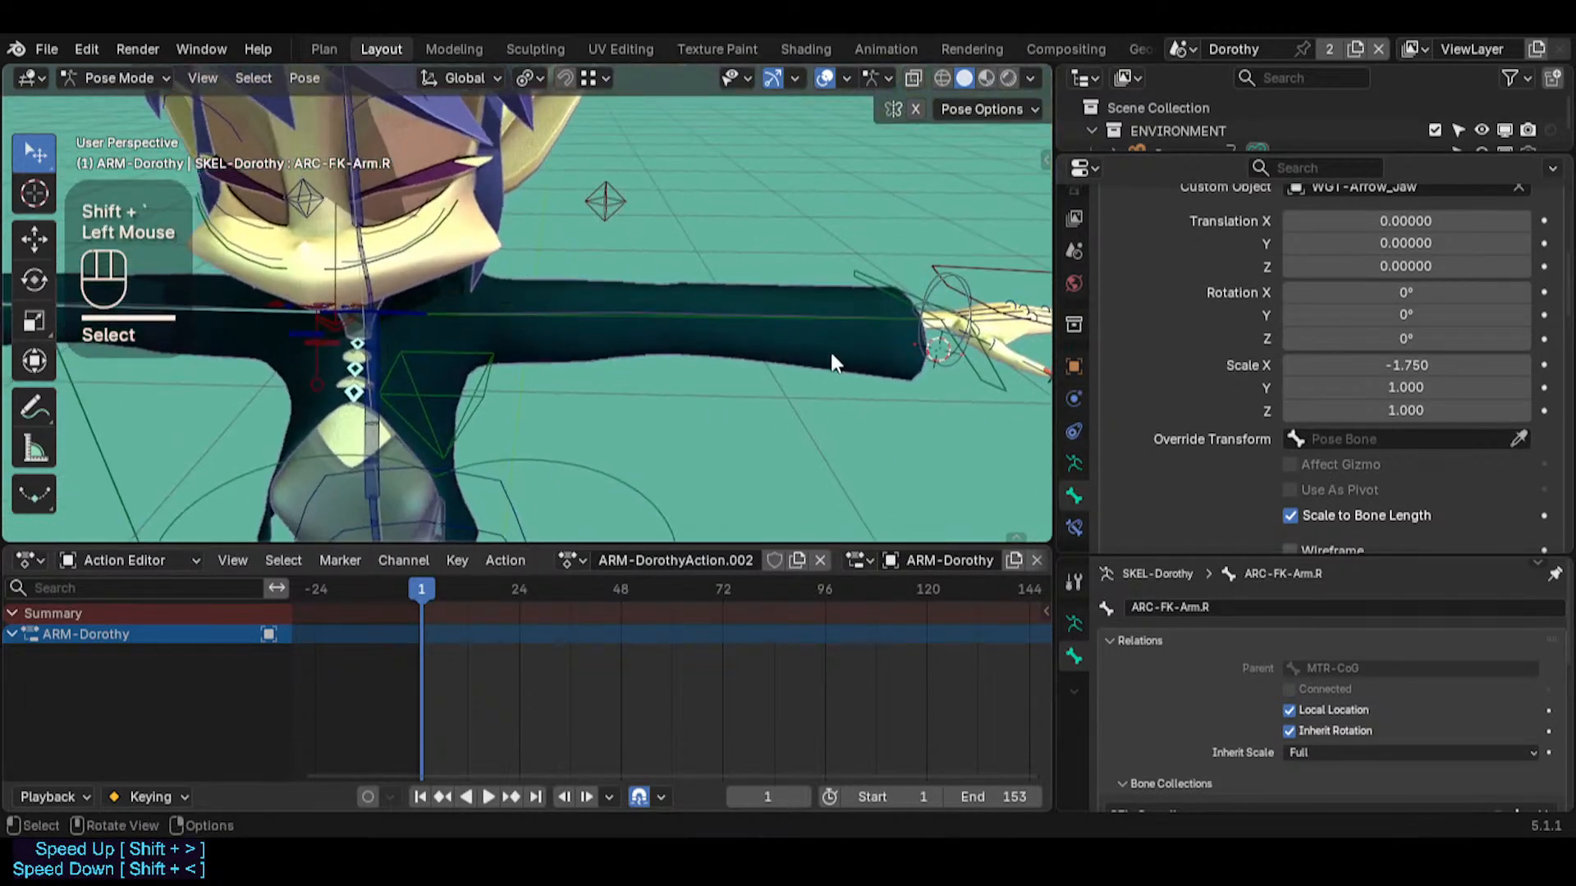
pyautogui.scroll(4, 1246, 401)
pyautogui.click(1328, 225)
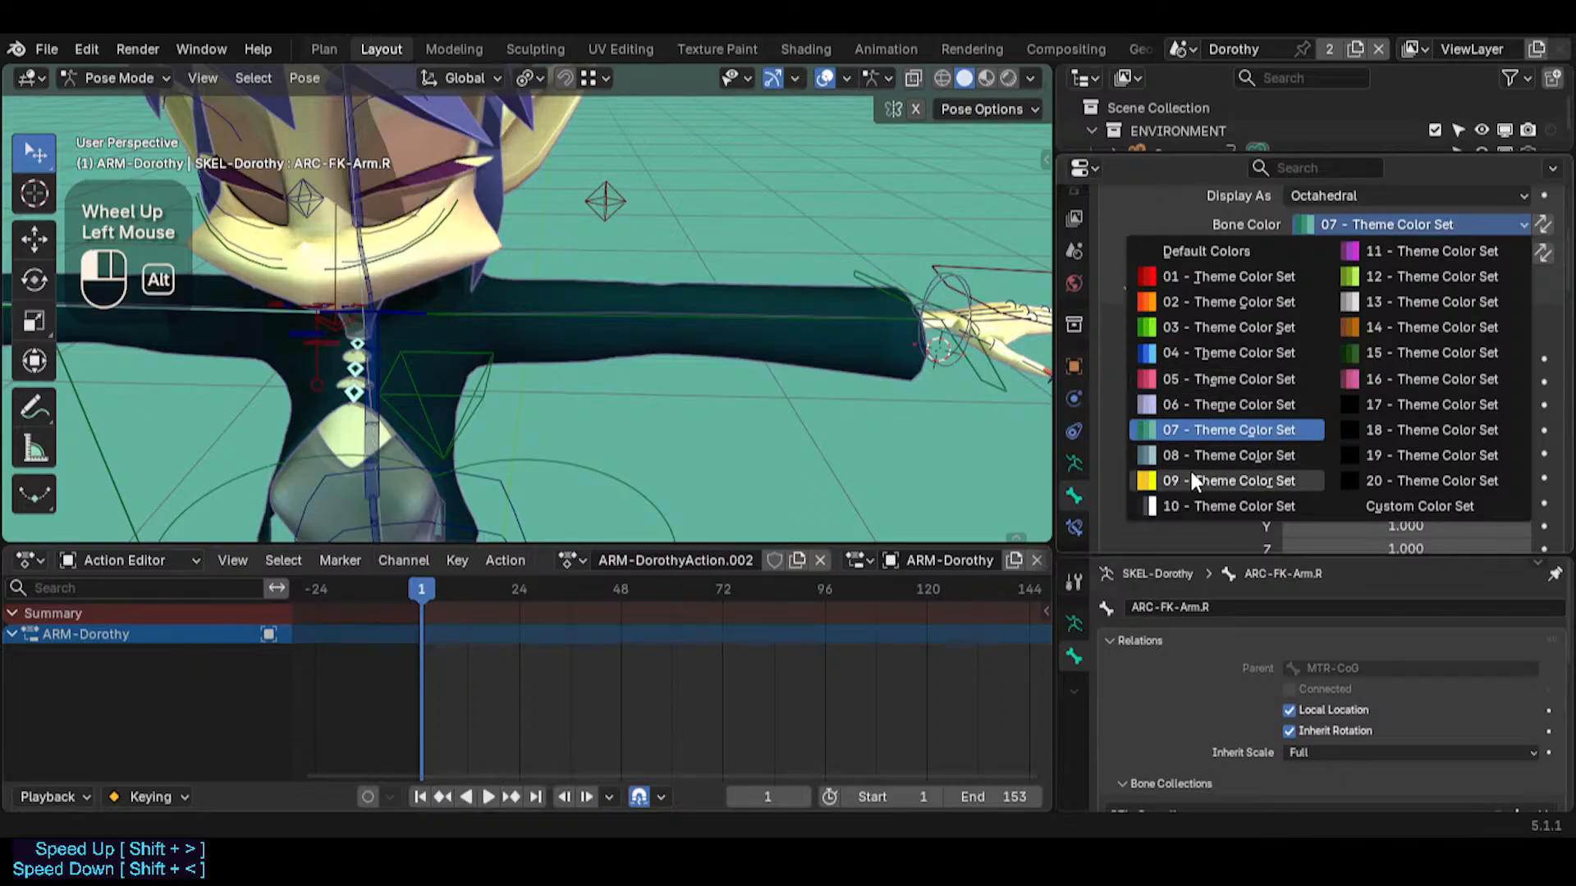
pyautogui.click(1186, 326)
# Examine the foot controls, select PIV-FootRolls.L at the left foot, and save the file
pyautogui.hotkey('shift', '`')
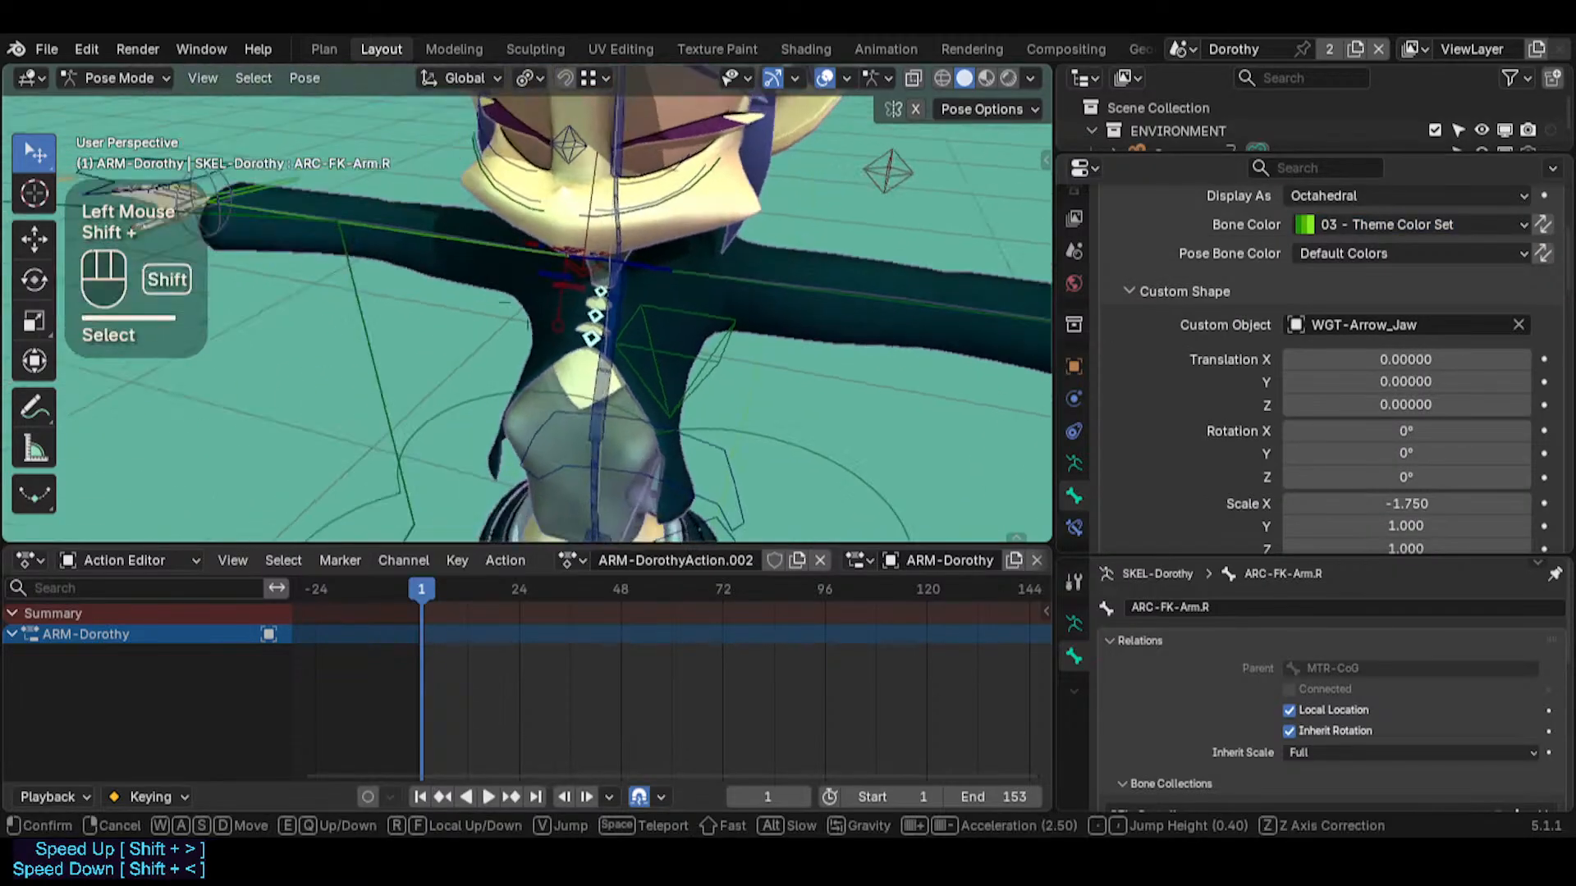
pyautogui.press('s')
pyautogui.press('q')
pyautogui.press('q')
pyautogui.press('w')
pyautogui.press('d')
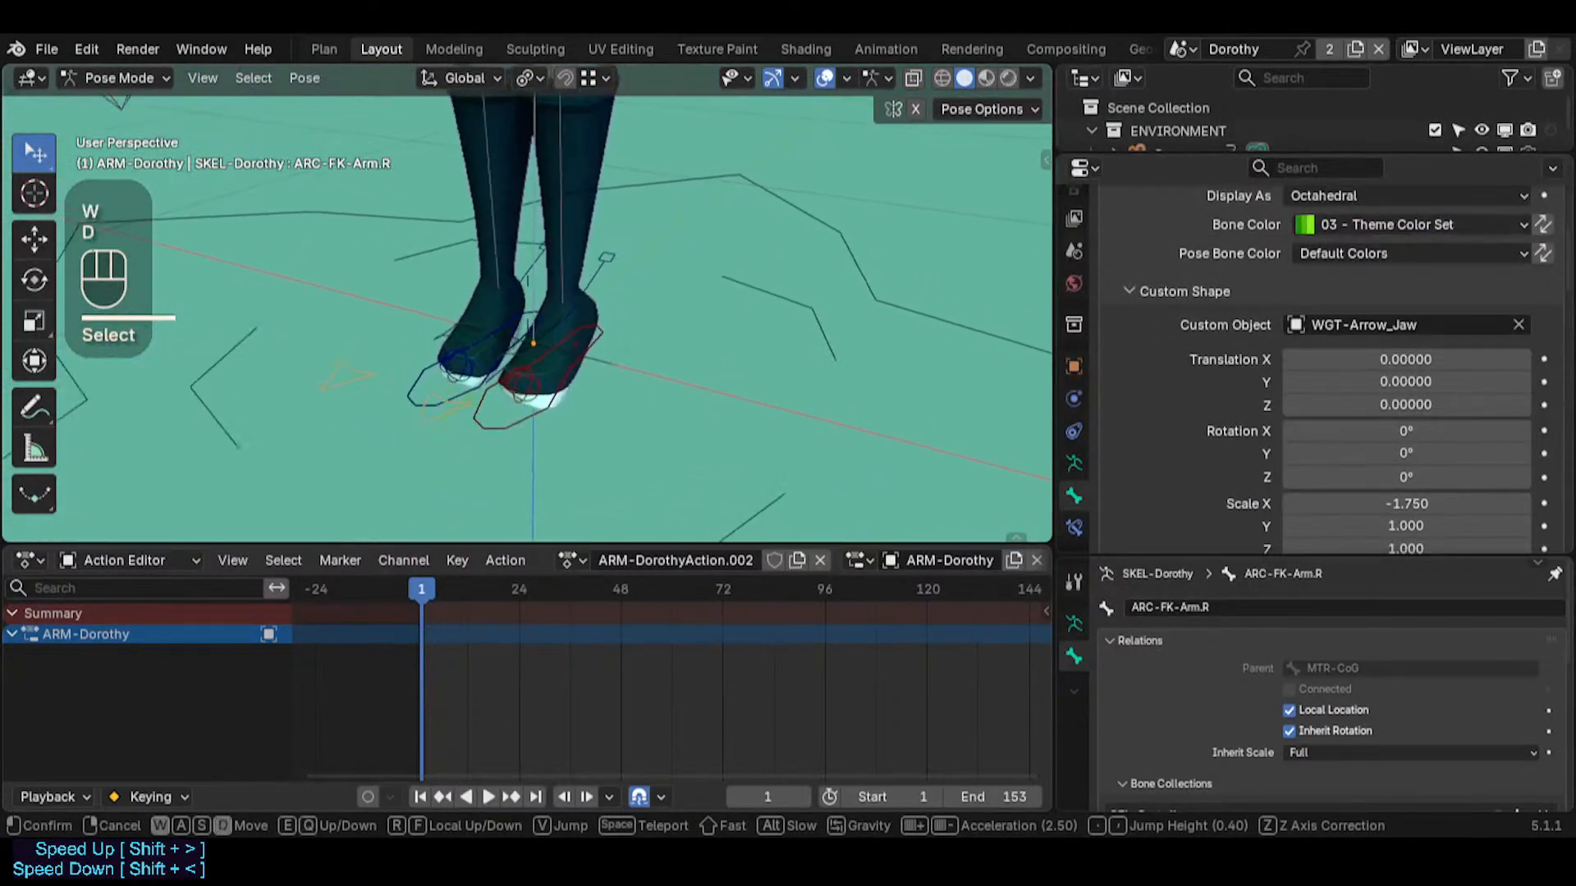
pyautogui.click(756, 400)
pyautogui.click(509, 452)
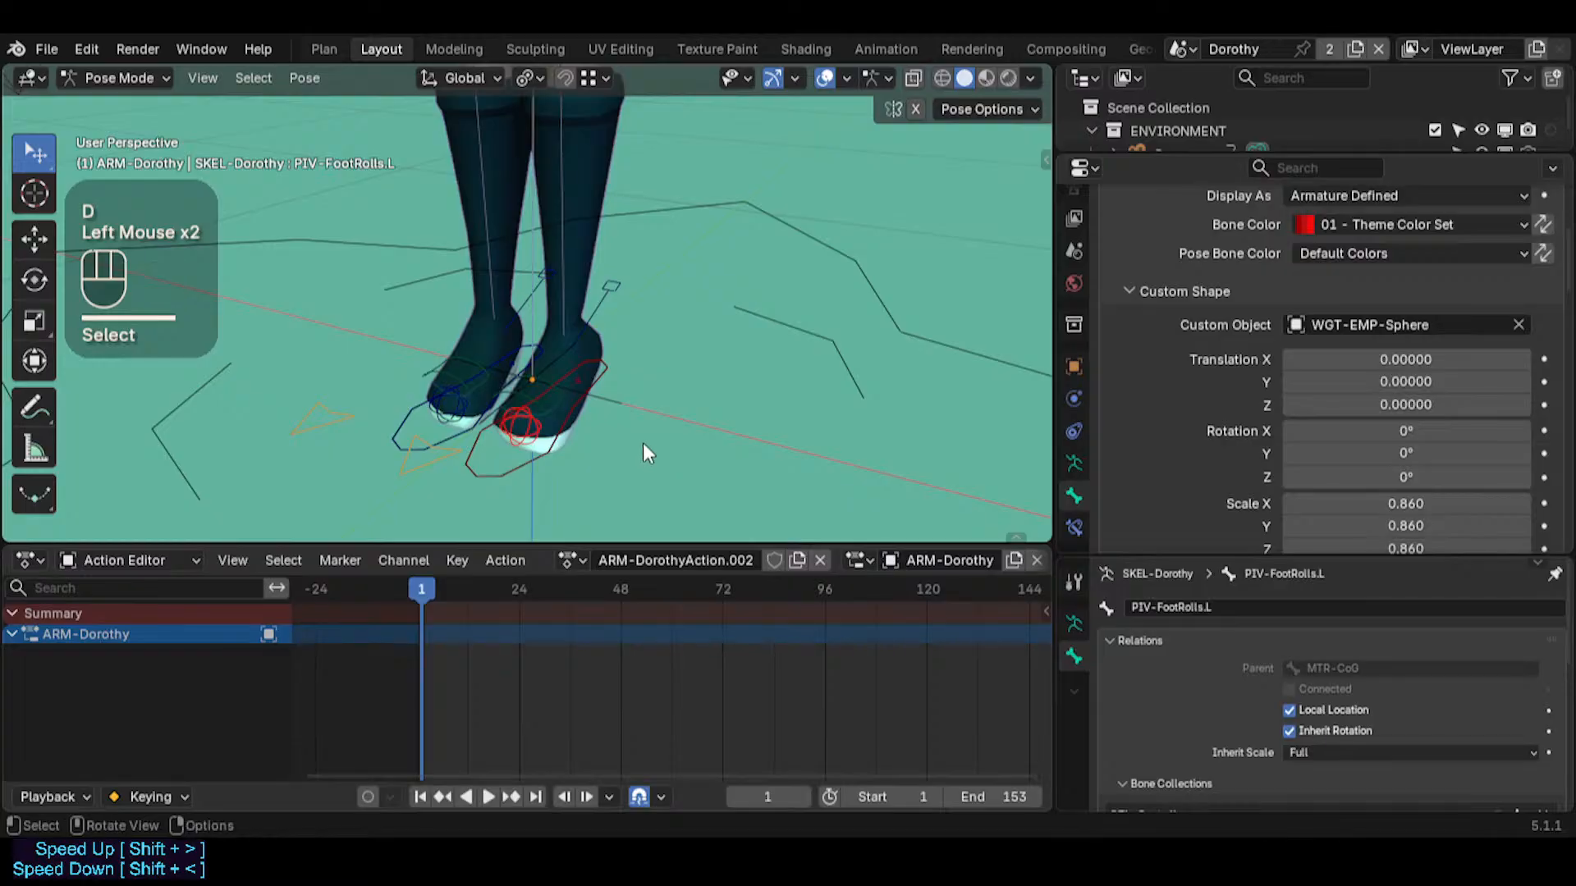
pyautogui.click(643, 441)
pyautogui.hotkey('shift', '`')
pyautogui.press('w')
pyautogui.press('s')
pyautogui.click(642, 440)
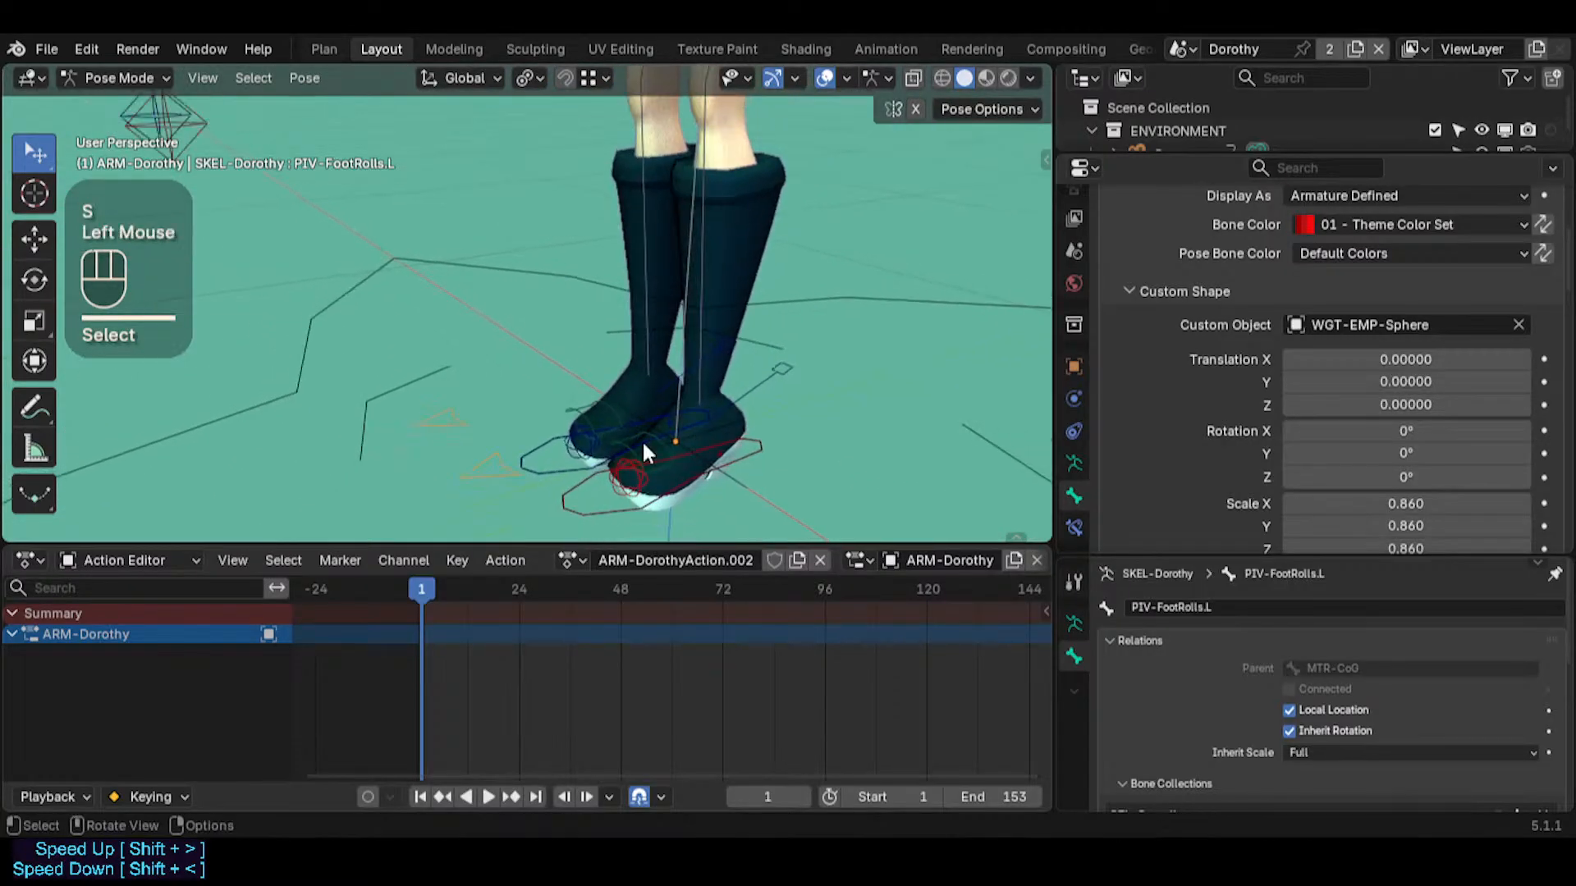
pyautogui.moveTo(642, 440); pyautogui.dragTo(793, 401, button='middle')
pyautogui.hotkey('ctrl', 's')
# Rotate the CTL-AnkleLeverage.L control around the global X axis to test the left foot's motion
pyautogui.click(788, 405)
pyautogui.press('r')
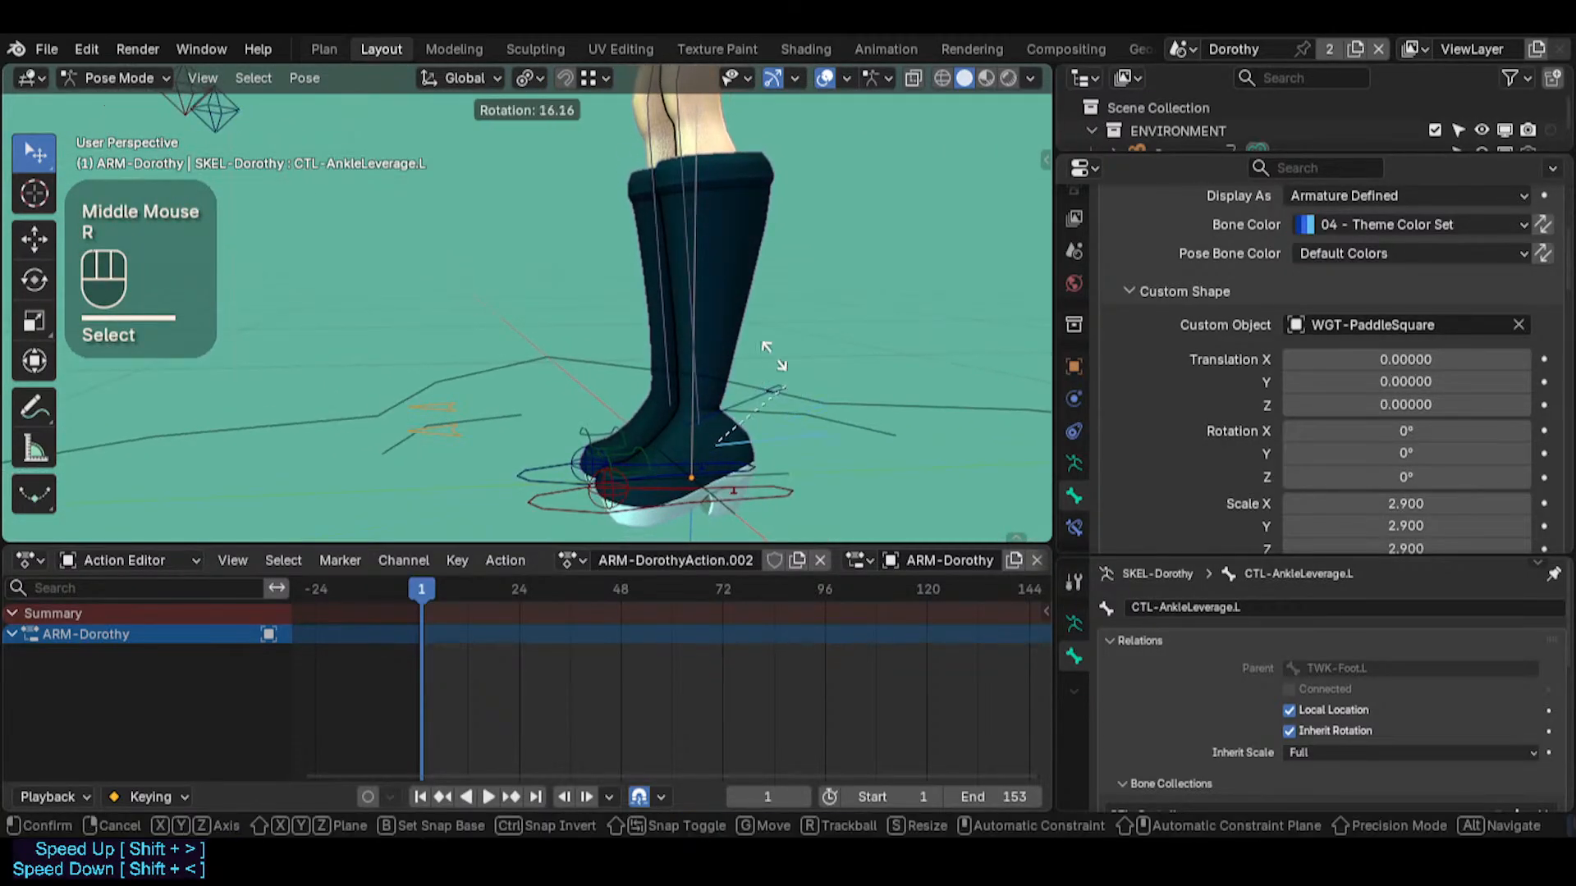
pyautogui.press('x')
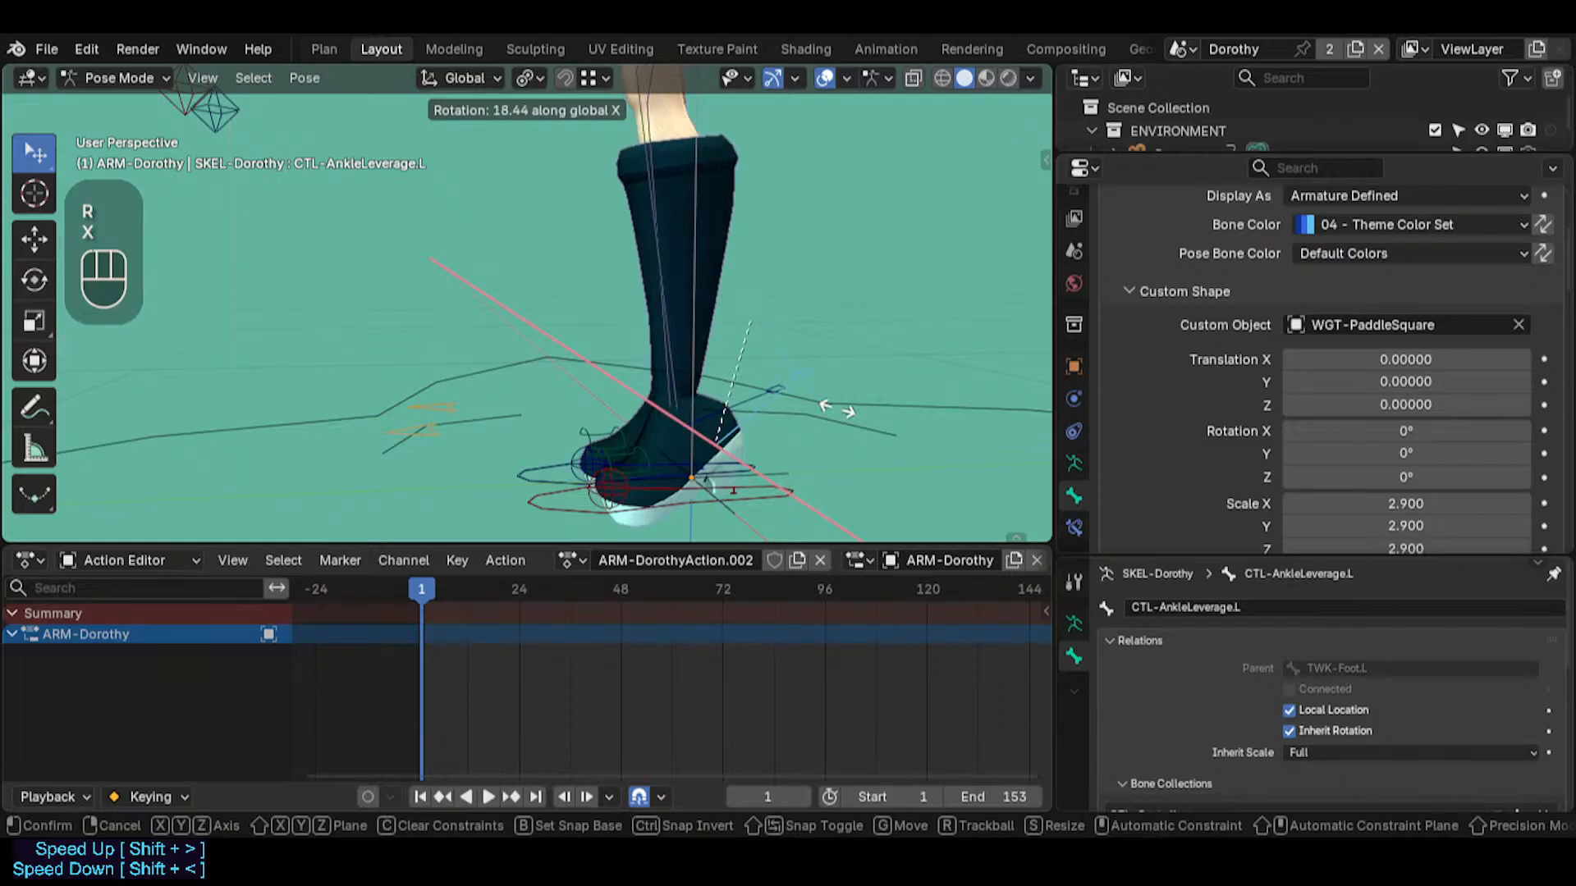
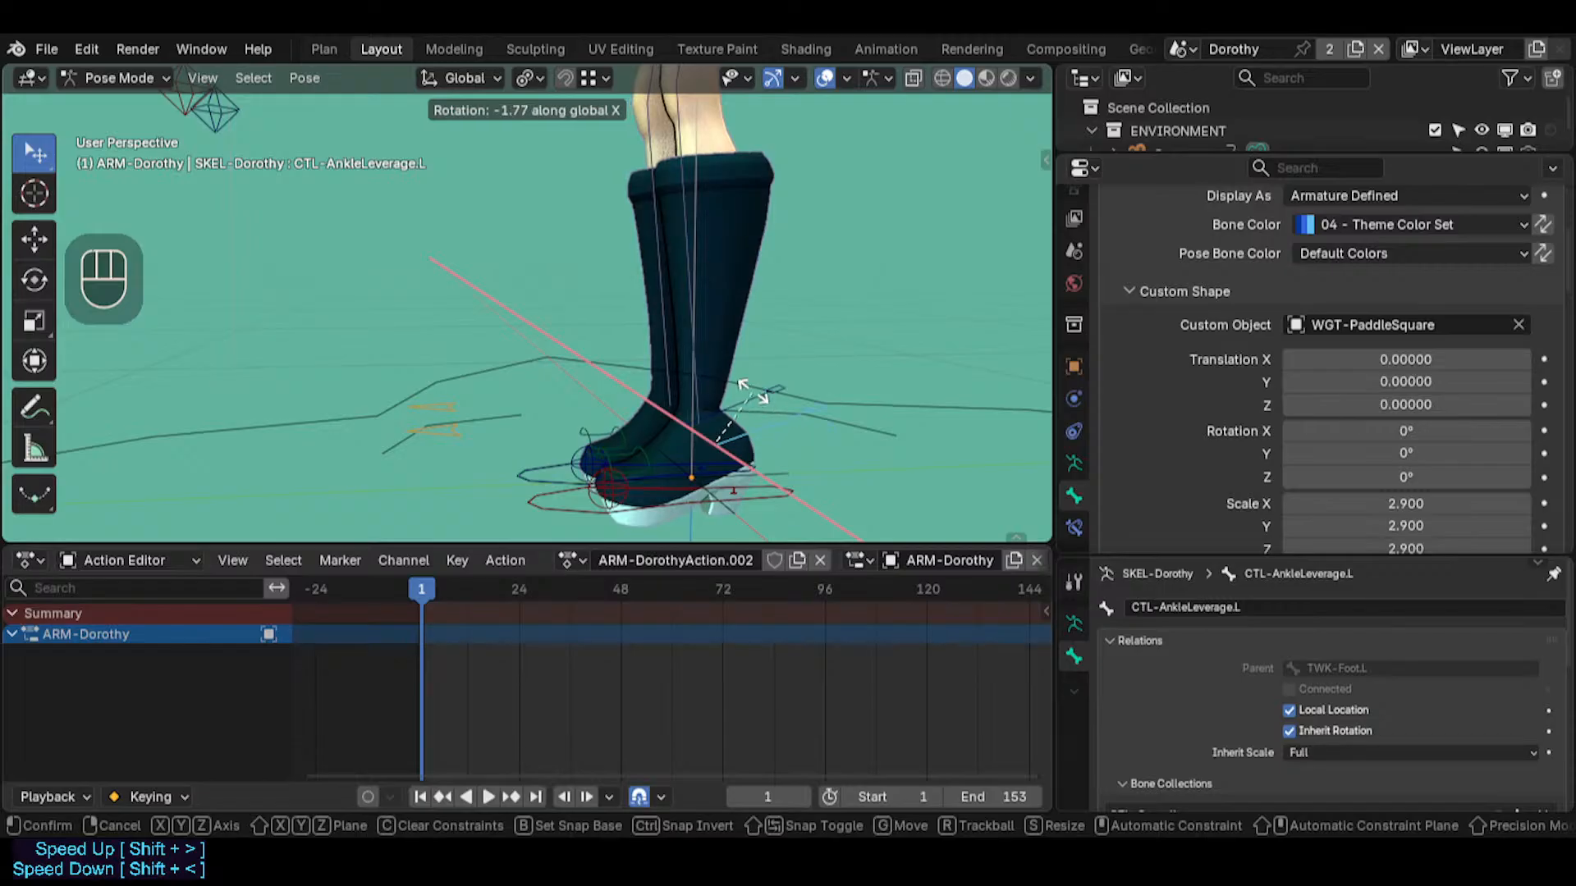
# Test CTL-AnkleLeverage.L by rotating it around the global X axis, and clear its pose transforms
pyautogui.press('Escape')
pyautogui.press('r')
pyautogui.press('x')
pyautogui.click(735, 513)
pyautogui.press('r')
pyautogui.press('x')
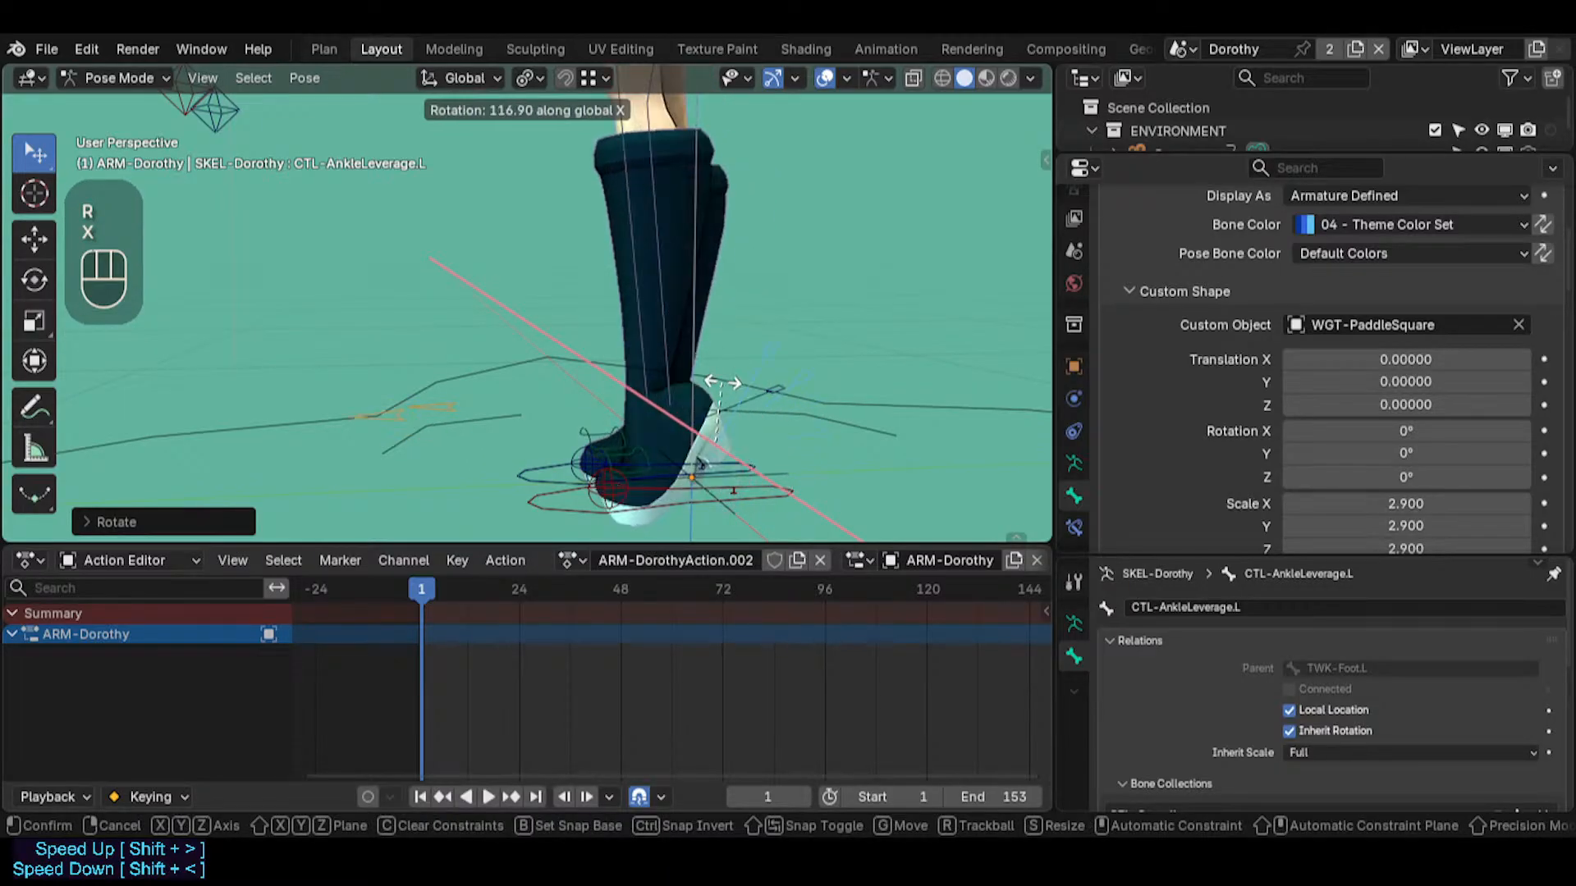
pyautogui.press('Escape')
pyautogui.hotkey('alt', 'q')
# Isolate MTR-IK-Foot.L and PIV-FootRolls.L by hiding all other bones, and keyframe both controls at frame 1
pyautogui.hotkey('shift', '`')
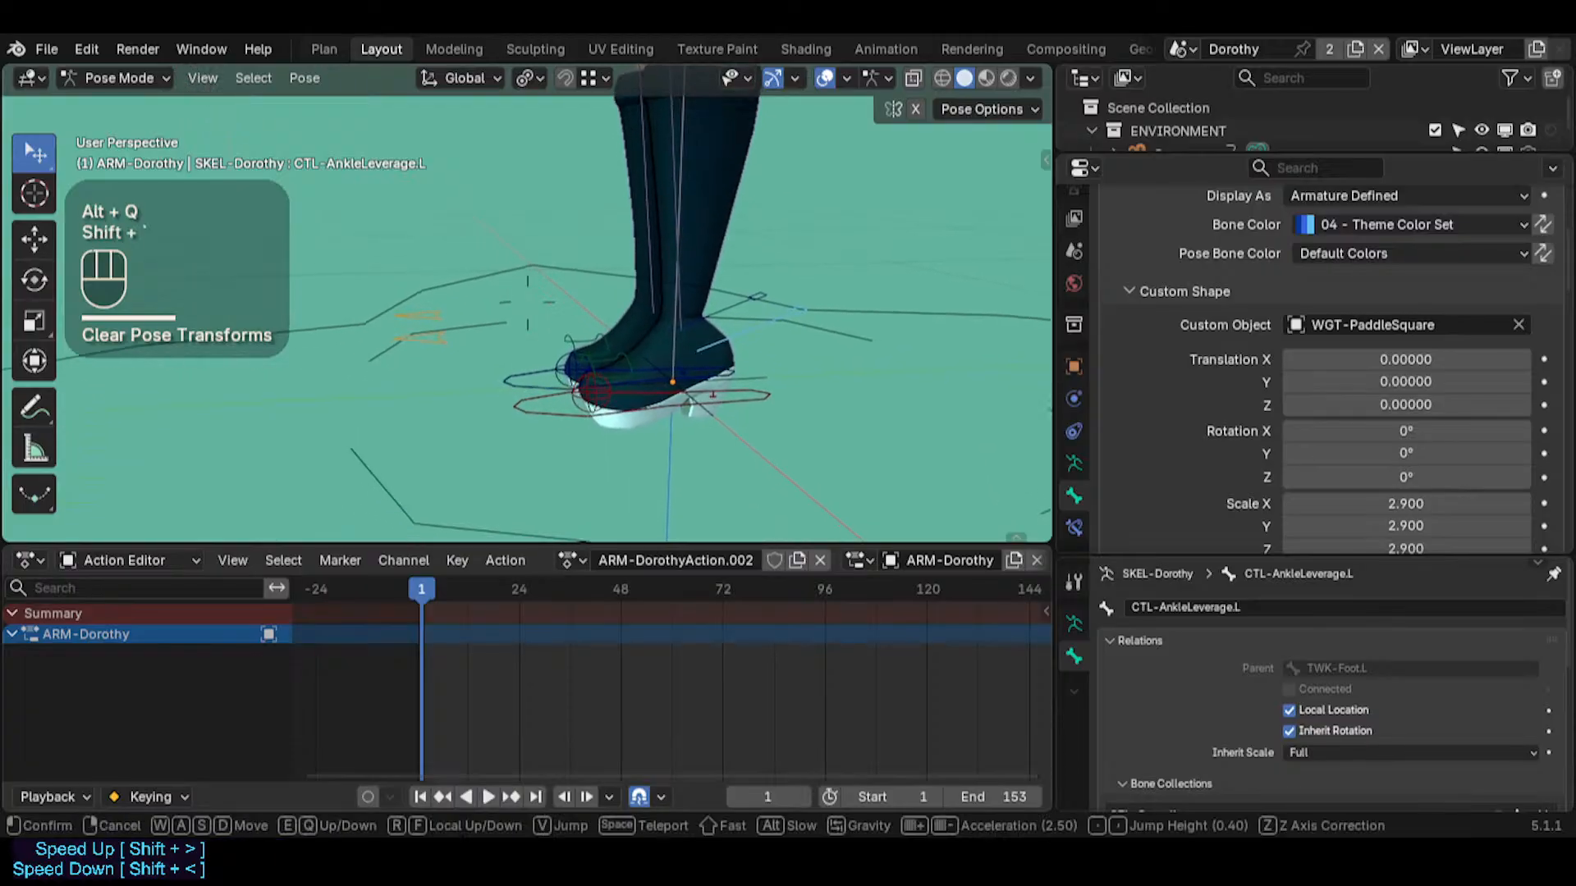
pyautogui.press('w')
pyautogui.press('w')
pyautogui.press('s')
pyautogui.click(760, 475)
pyautogui.click(789, 444)
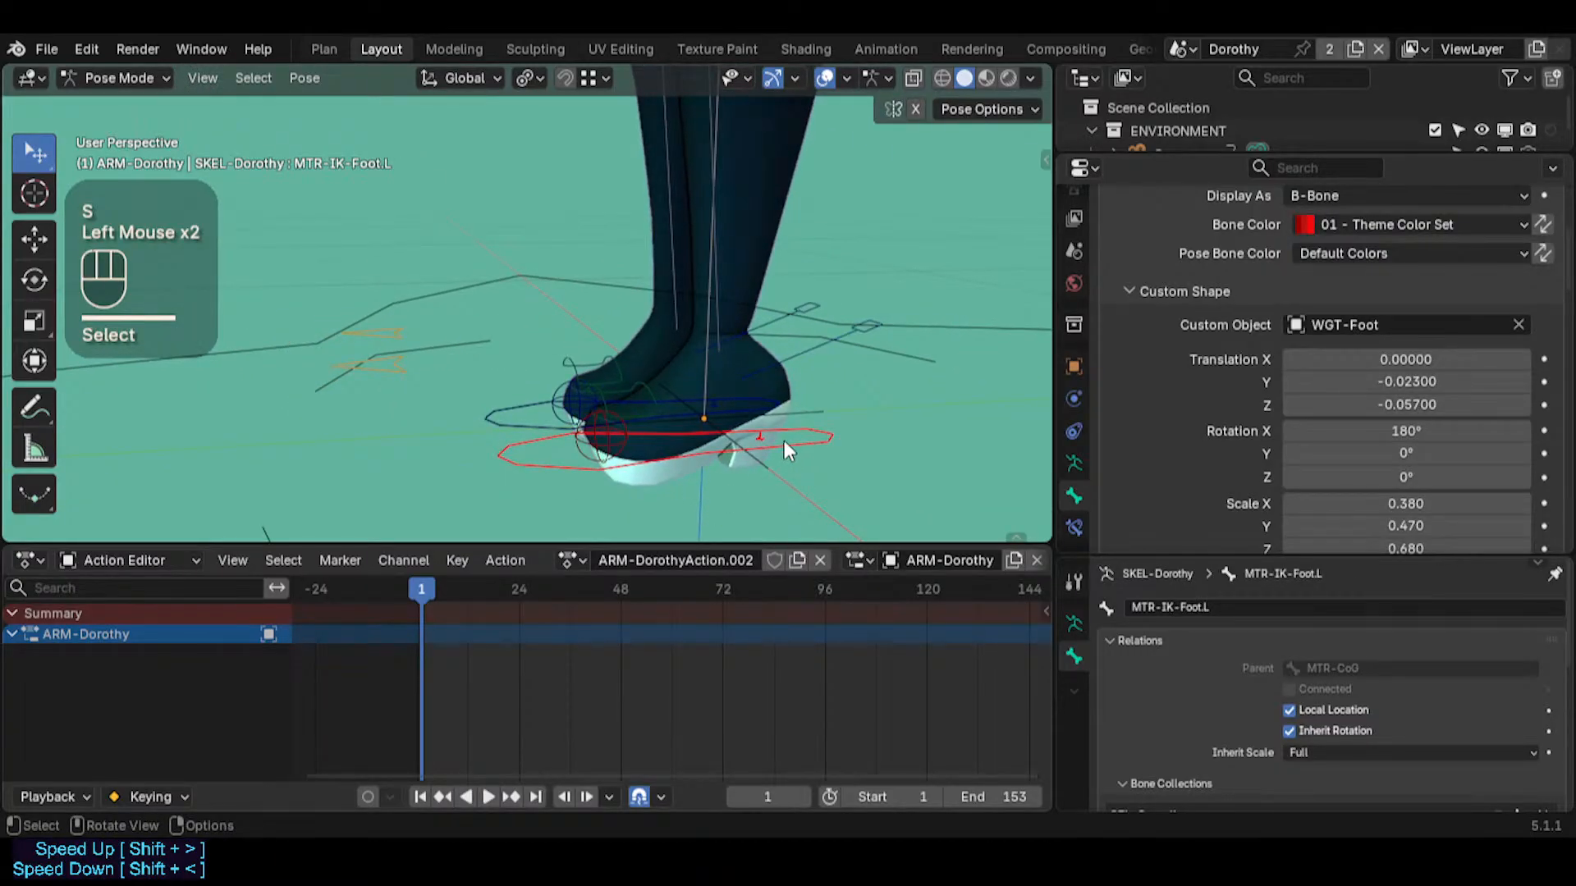
pyautogui.keyDown('shift'); pyautogui.click(609, 462); pyautogui.keyUp('shift')
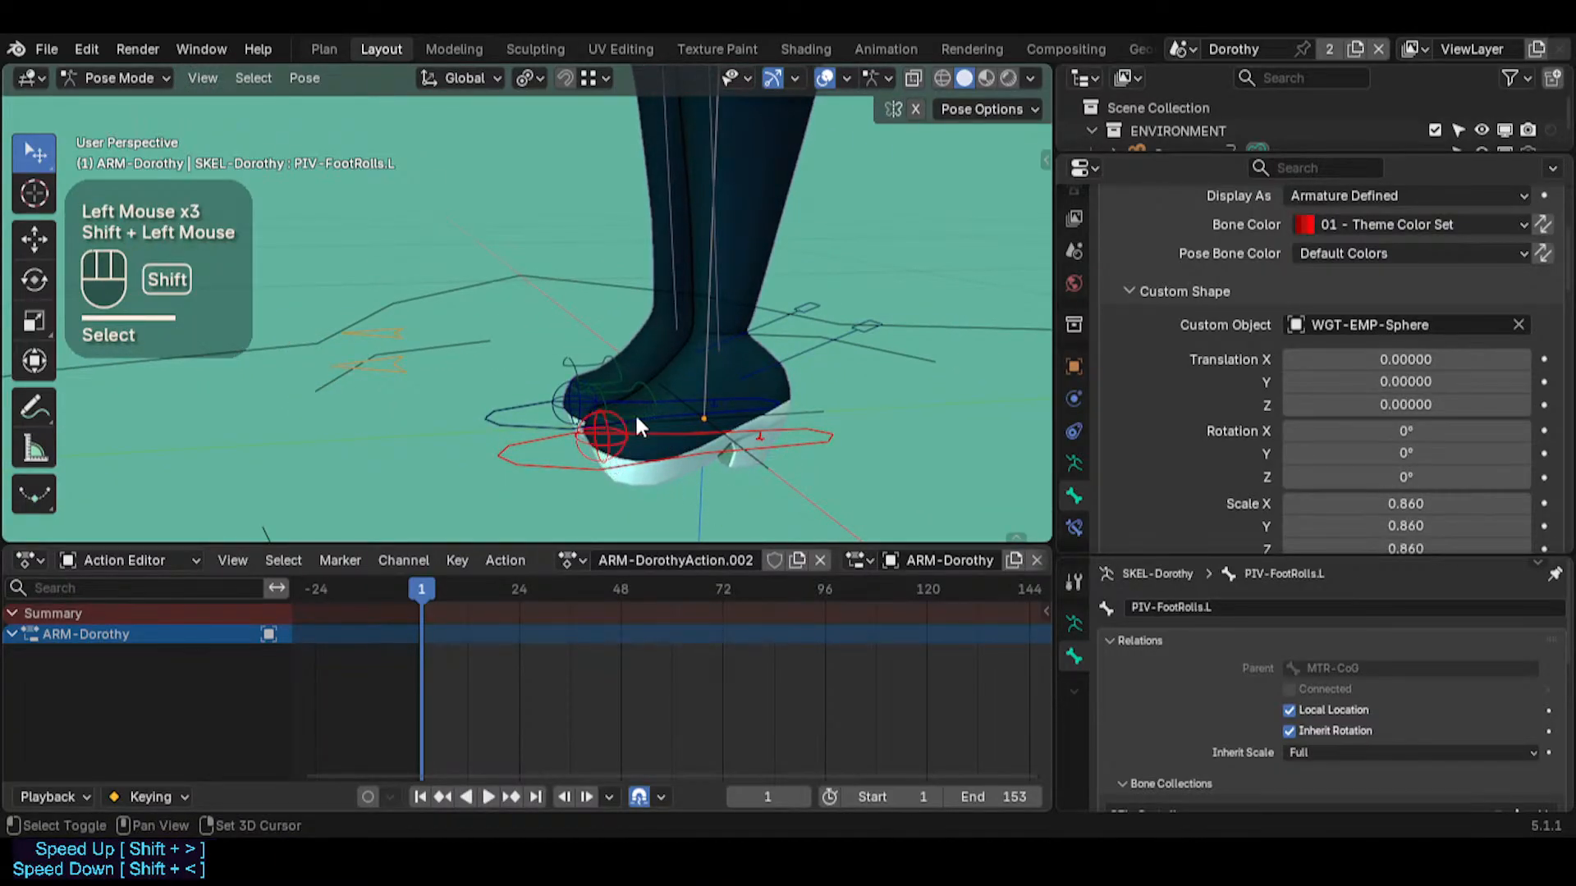
pyautogui.hotkey('shift', 'h')
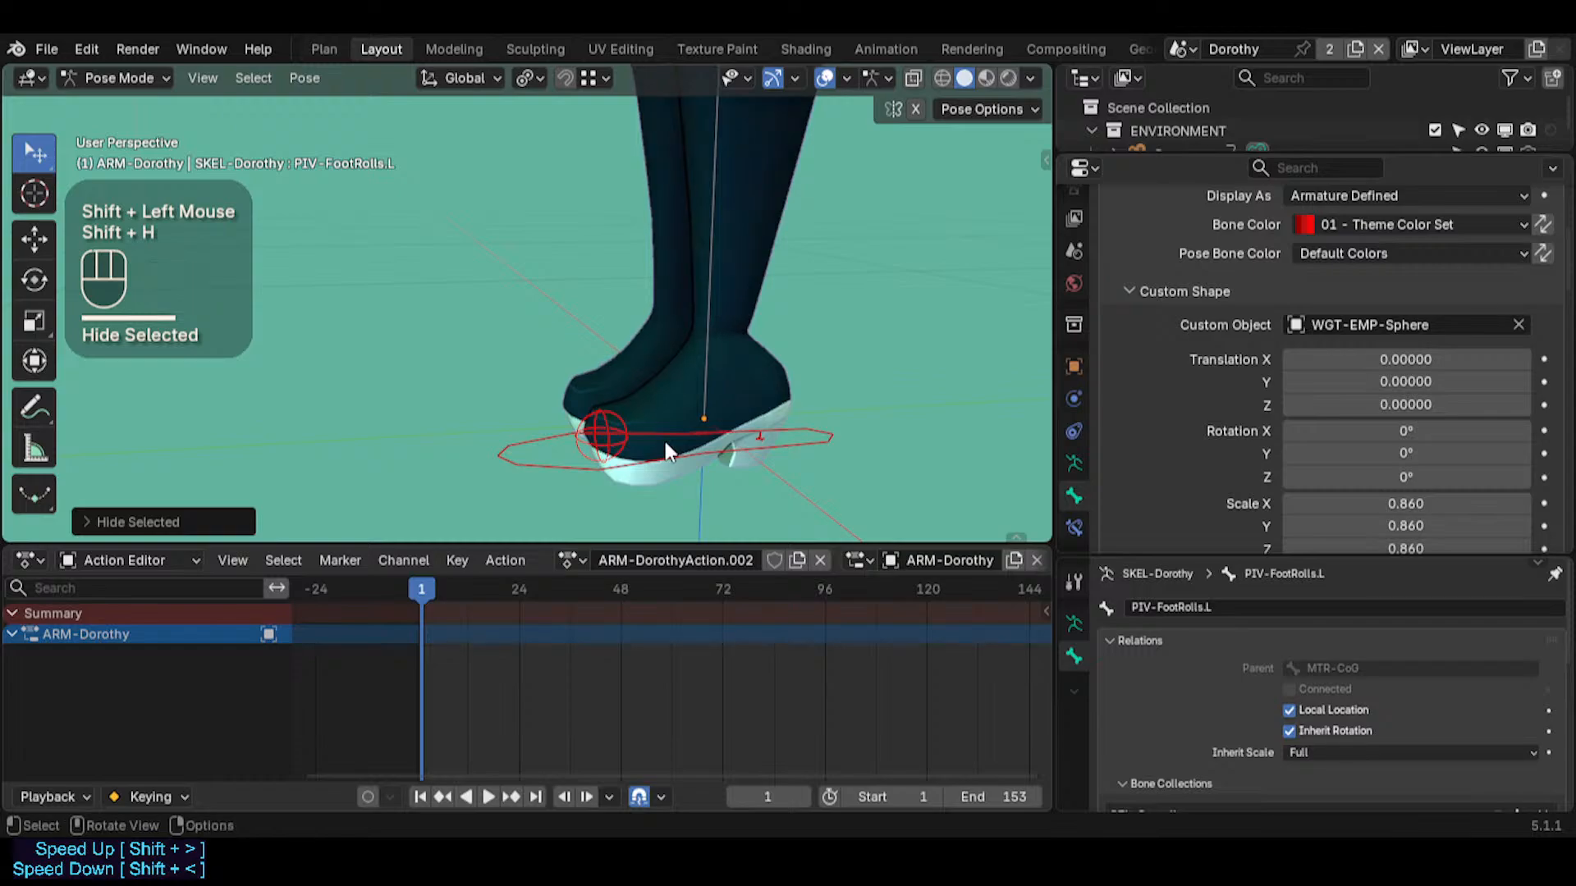
pyautogui.press('i')
# At frame 52, calculate the motion path of MTR-IK-Foot.L with In Range display, Scene Frame Range and Heads
pyautogui.moveTo(432, 597); pyautogui.dragTo(642, 603)
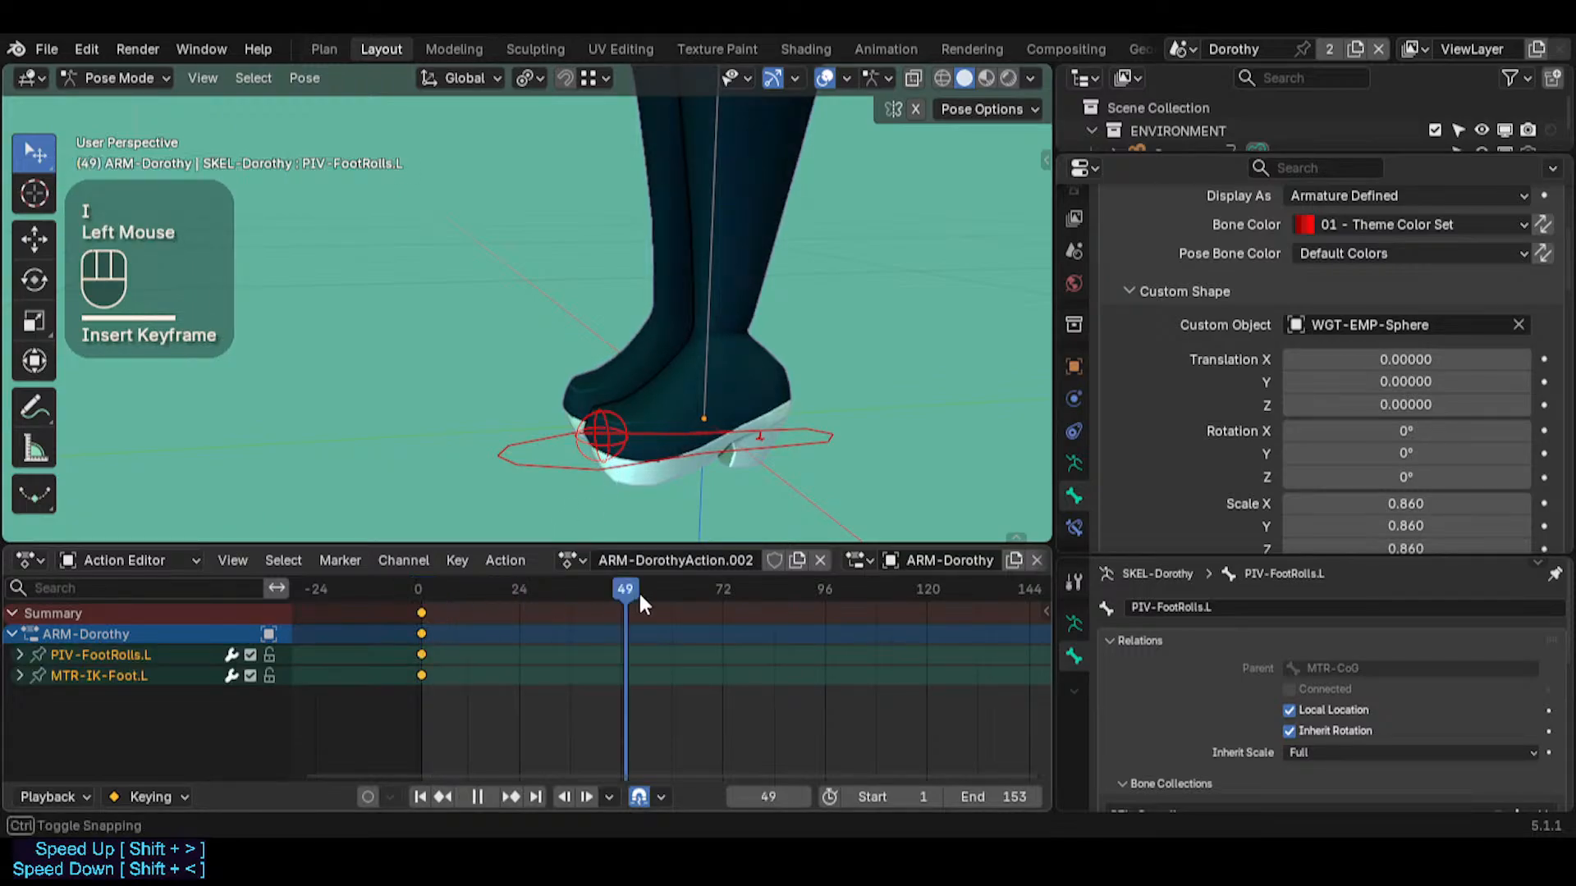
pyautogui.doubleClick(684, 460)
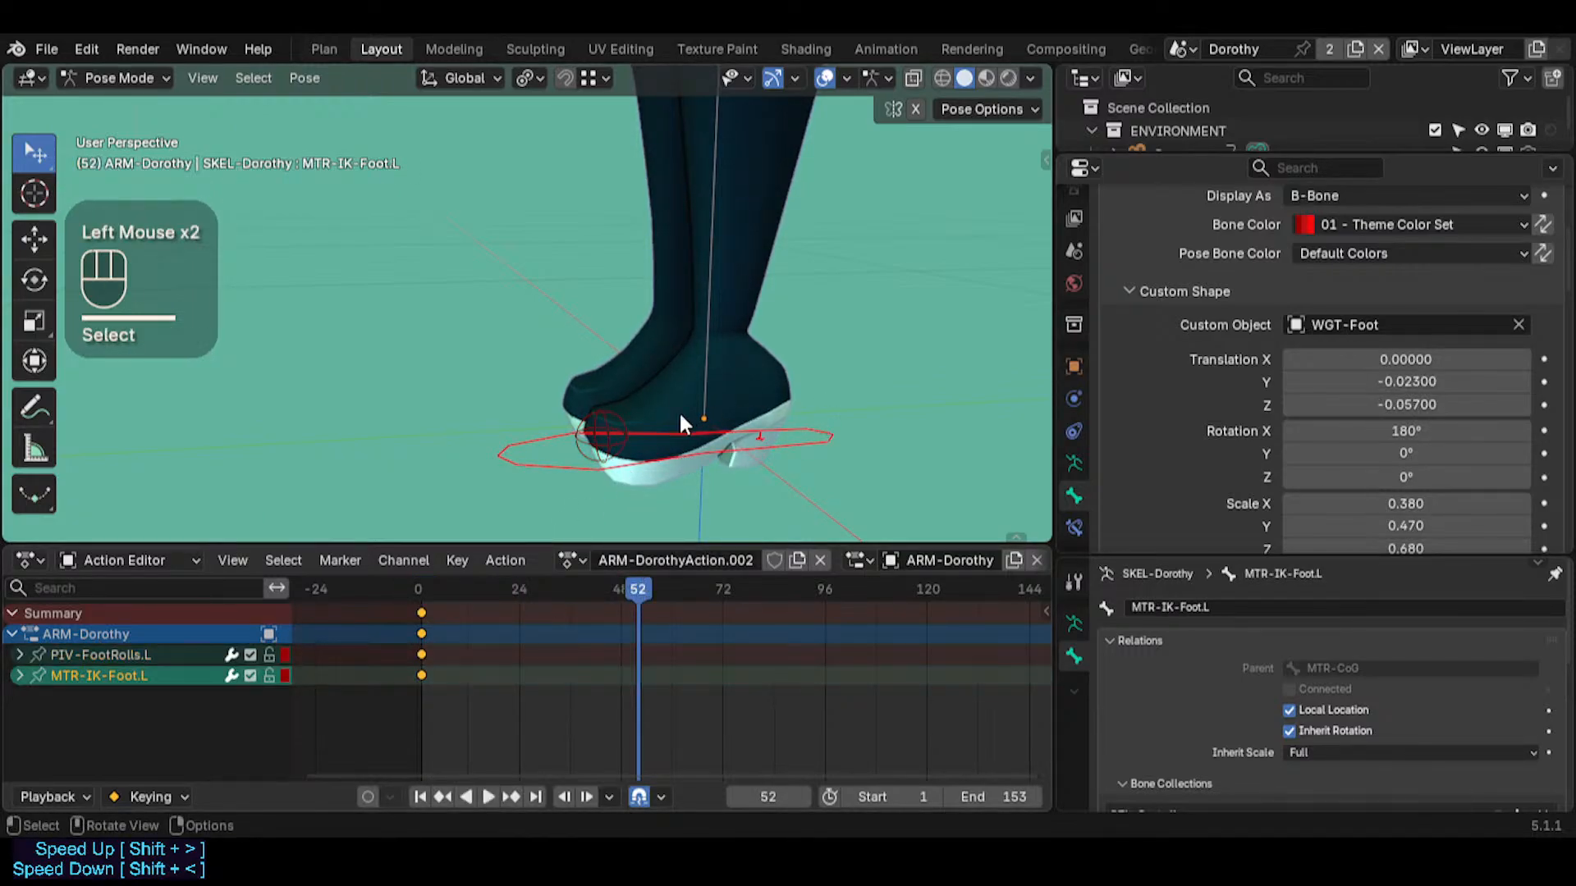
pyautogui.hotkey('ctrl', 't')
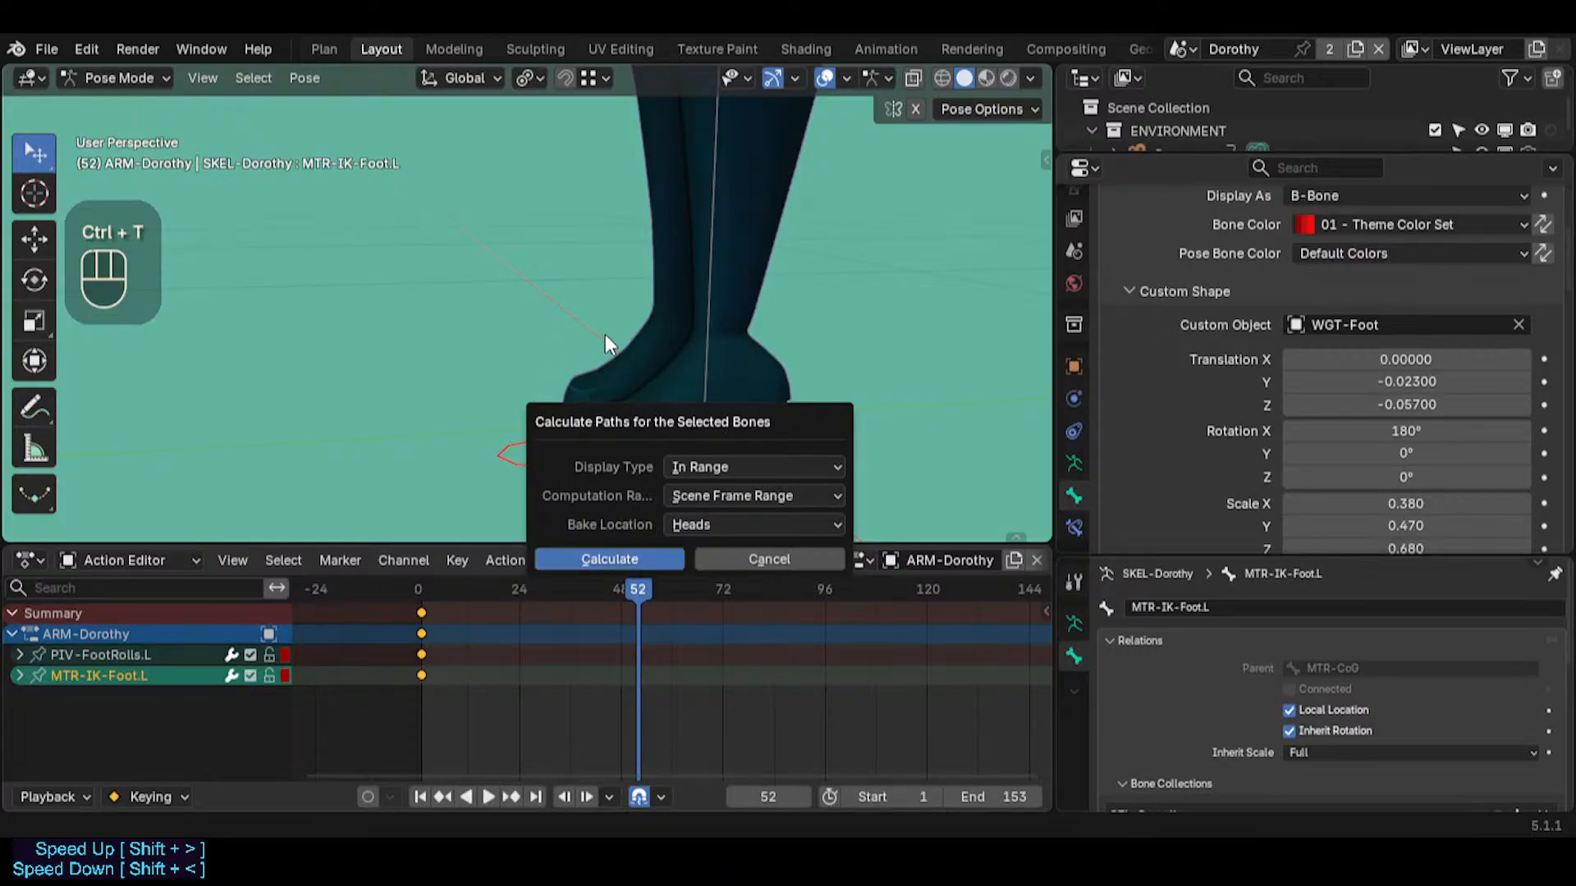
pyautogui.click(609, 558)
pyautogui.click(305, 77)
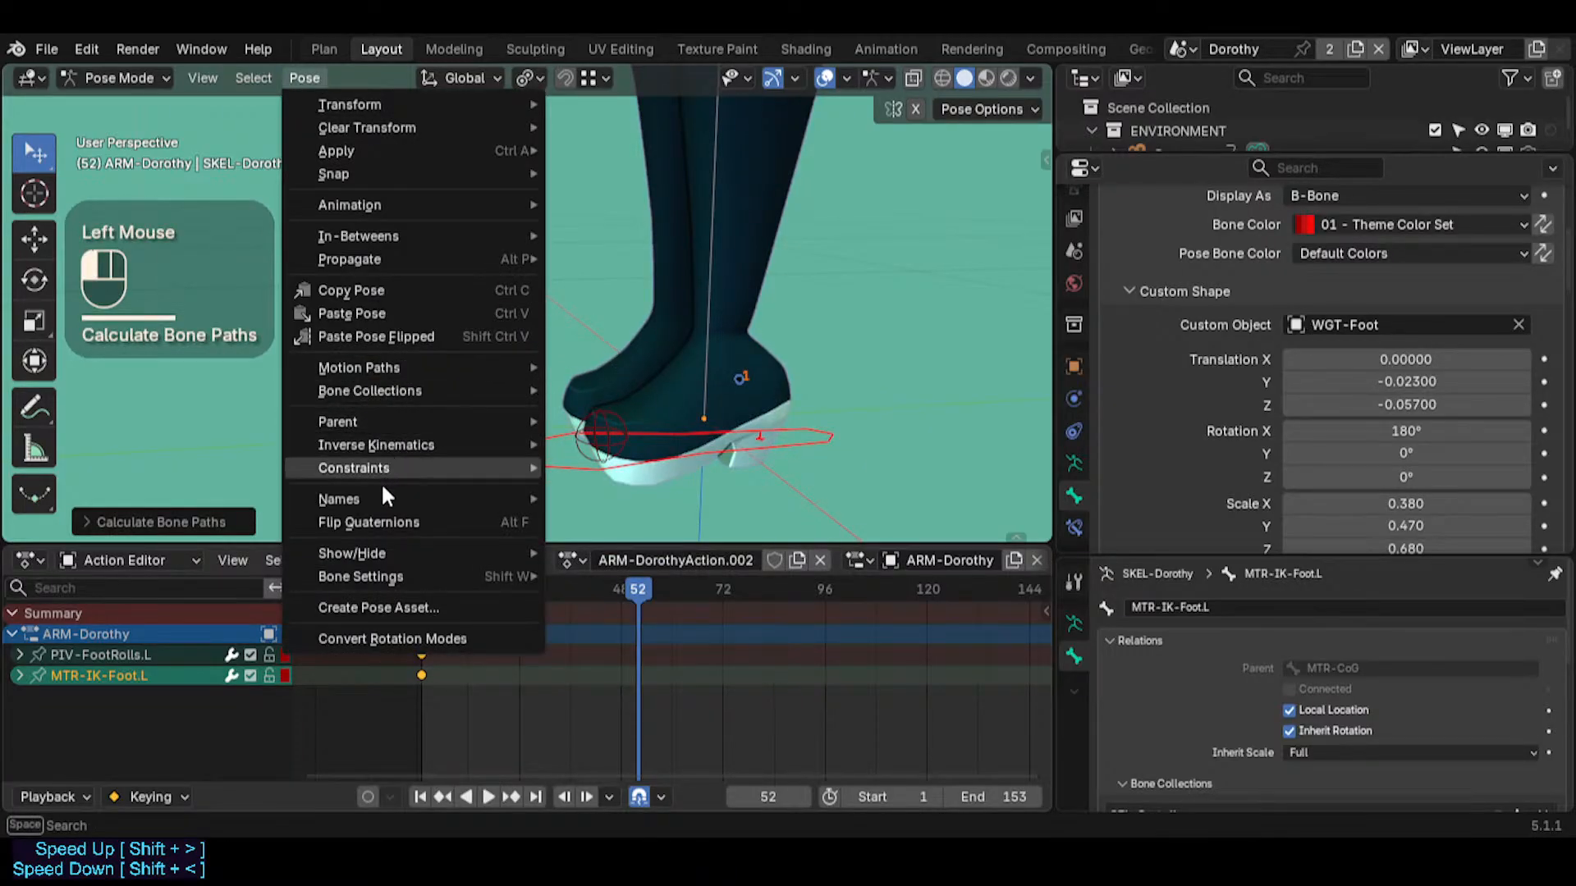
pyautogui.moveTo(376, 371)
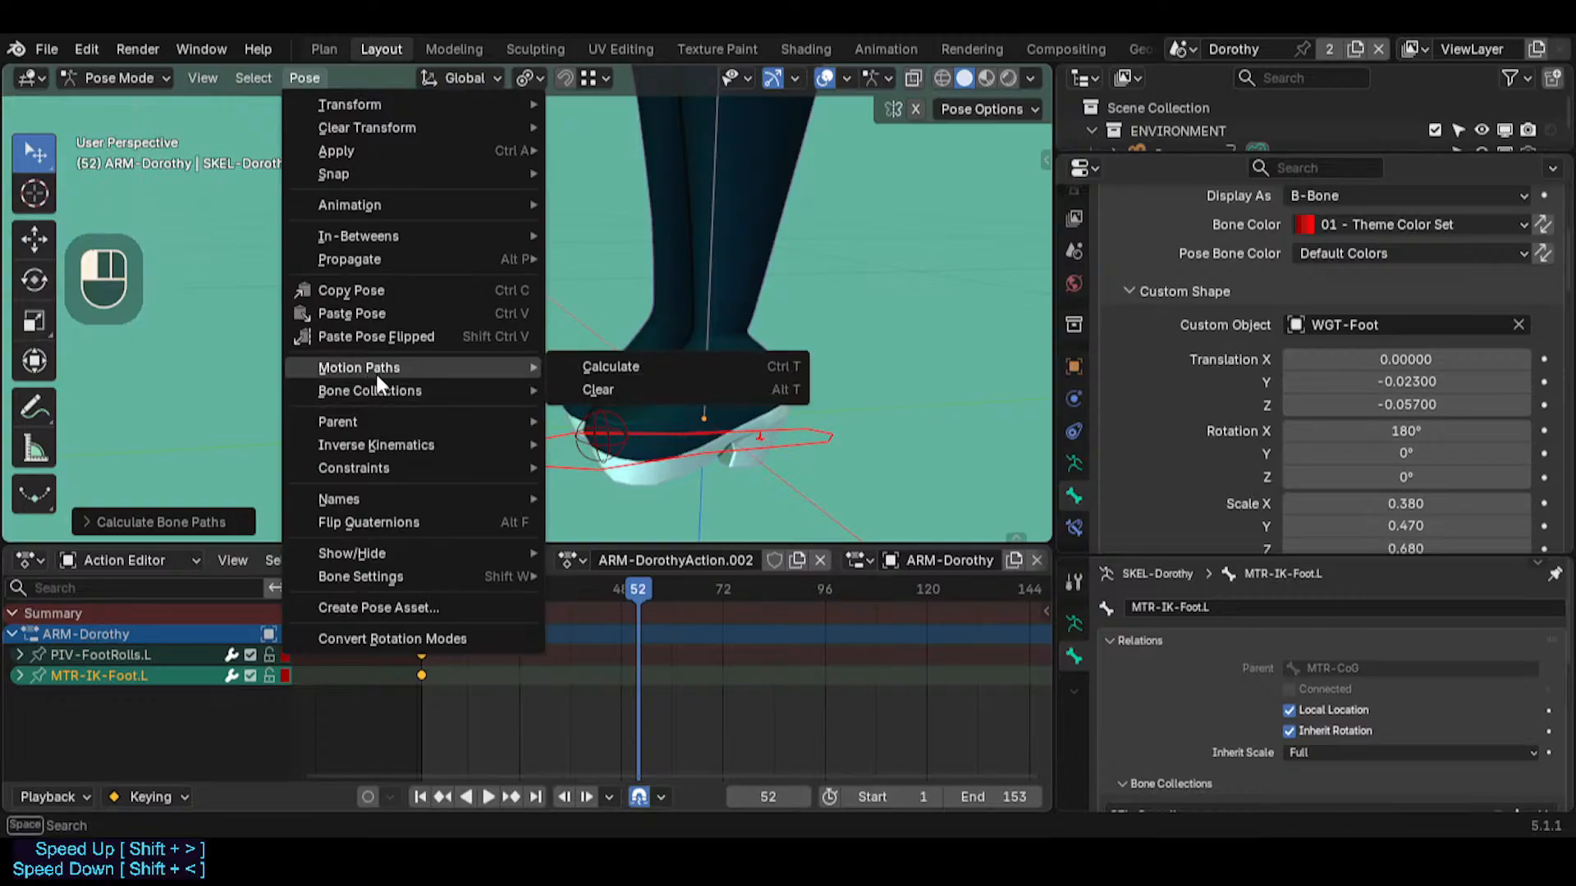
pyautogui.click(618, 391)
pyautogui.click(762, 434)
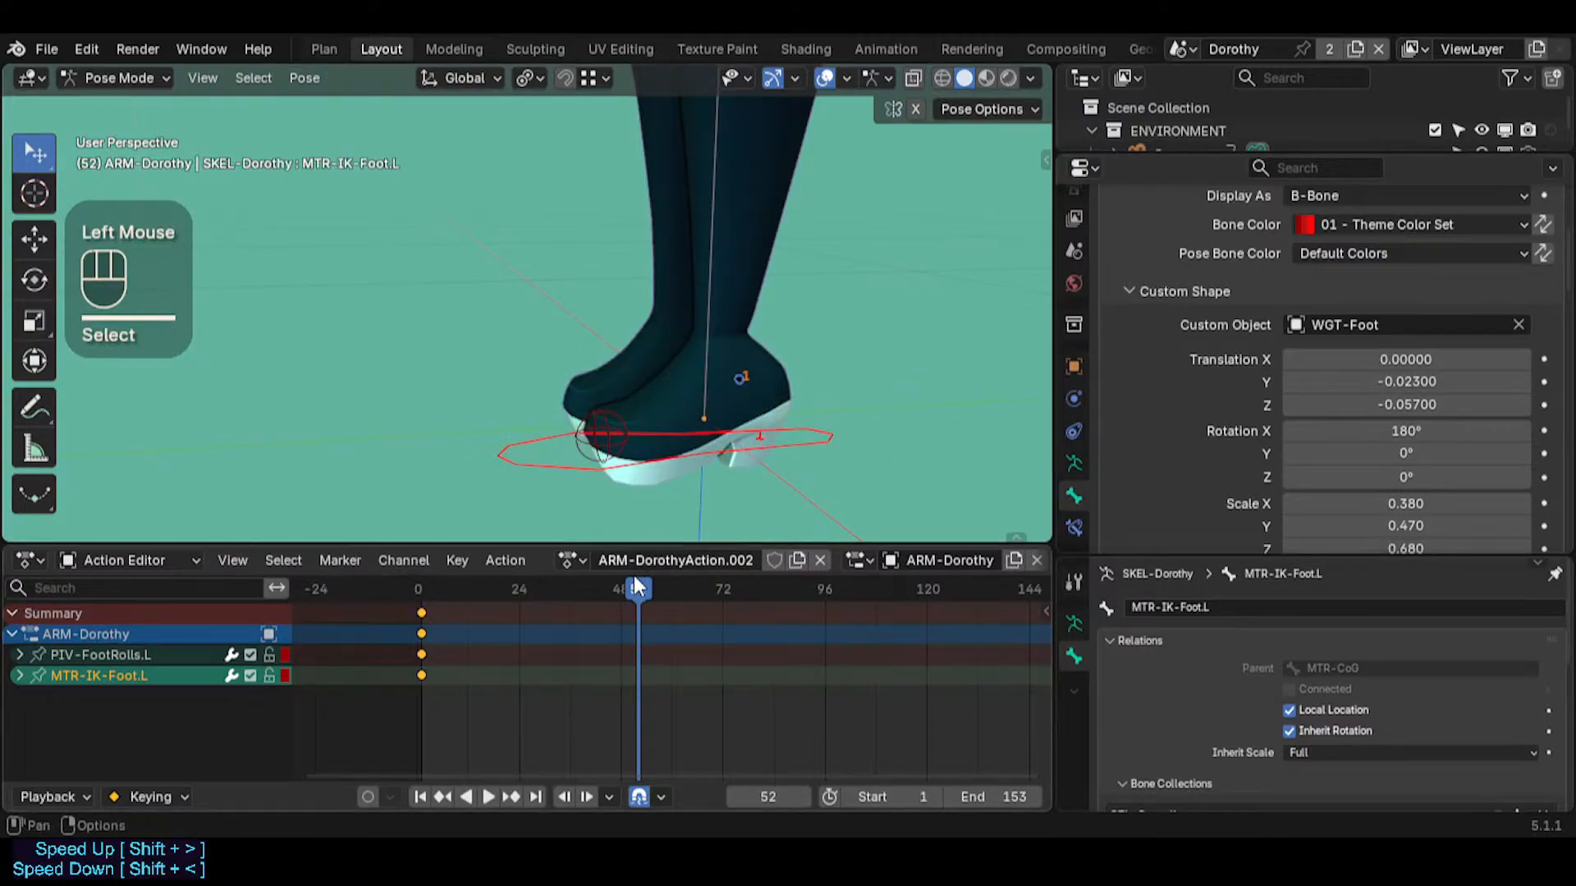
pyautogui.click(607, 420)
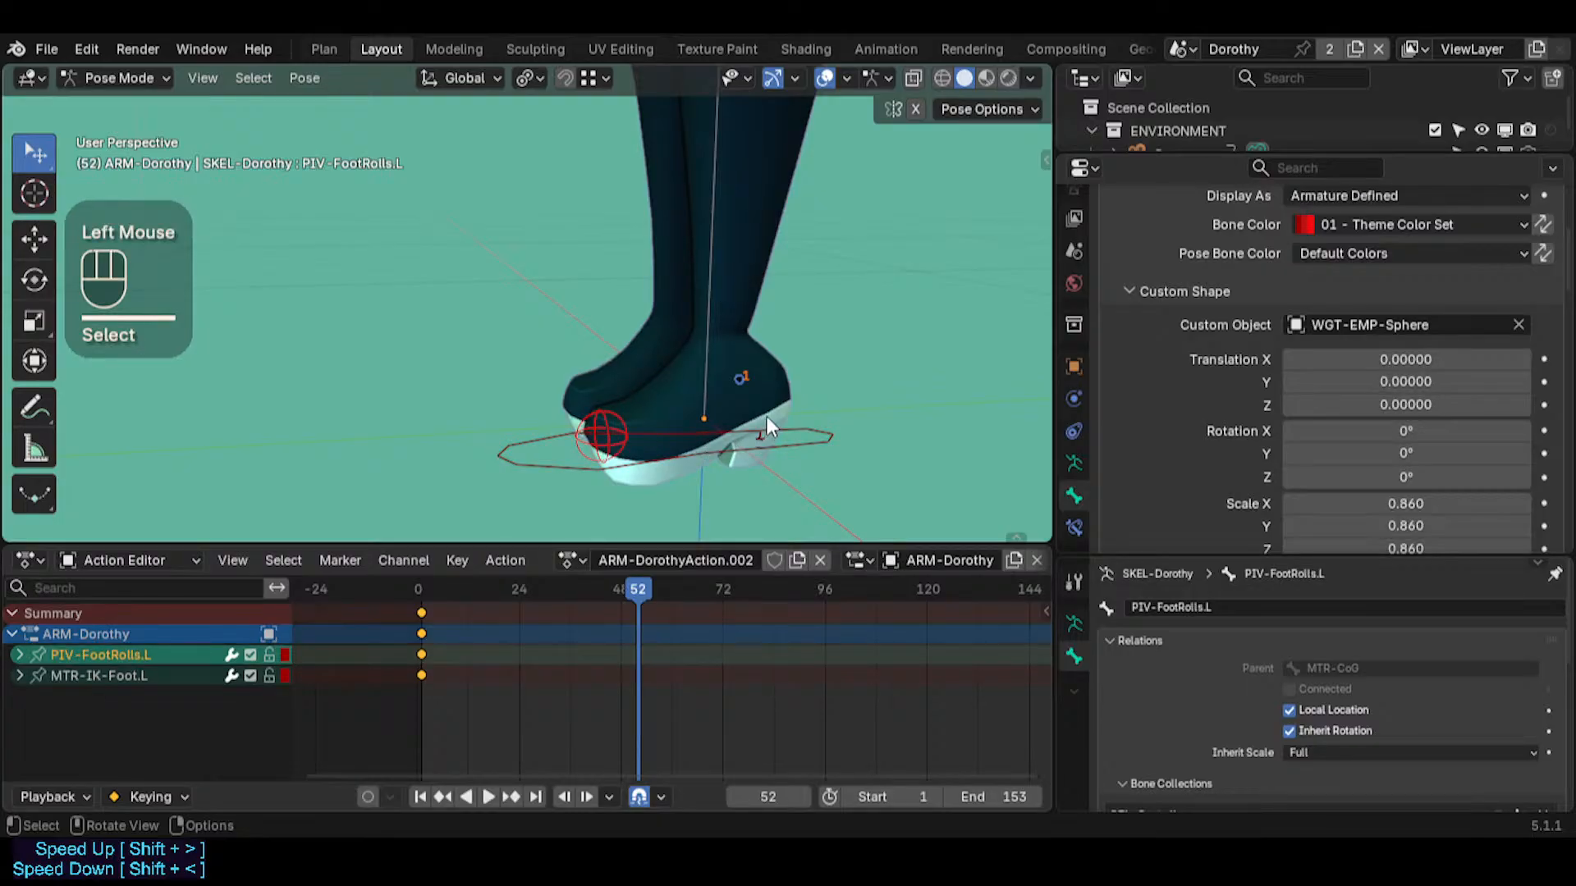
pyautogui.press('r')
pyautogui.press('x')
pyautogui.press('Escape')
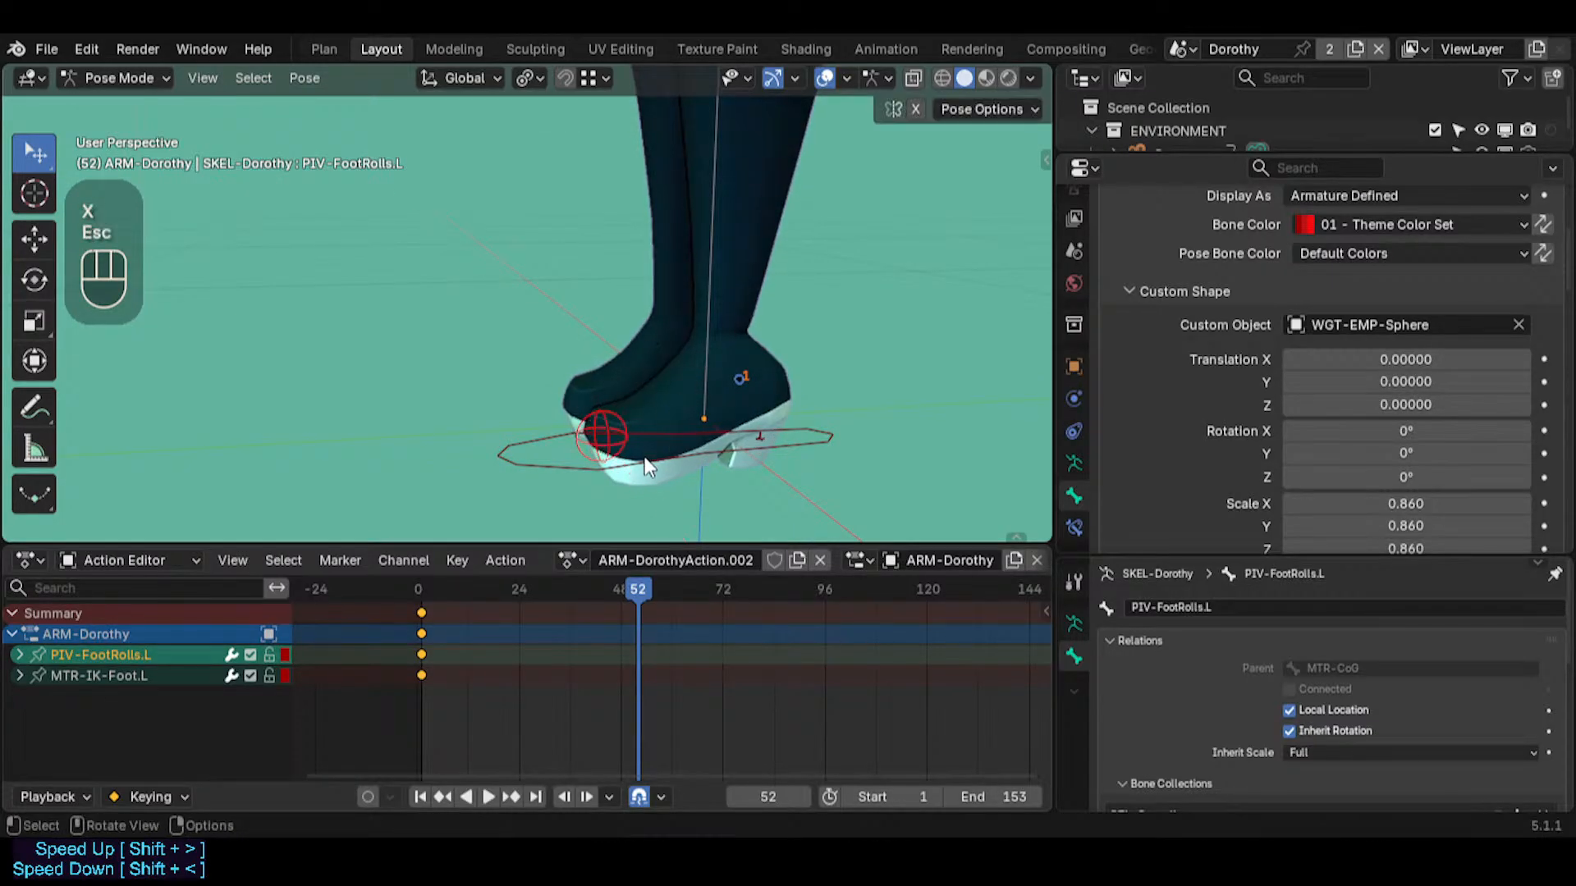
# Parent the MTR-IK-Foot.L bone to PIV-FootRolls.L in Edit Mode and return to Pose Mode
pyautogui.click(651, 466)
pyautogui.keyDown('shift'); pyautogui.click(606, 408); pyautogui.keyUp('shift')
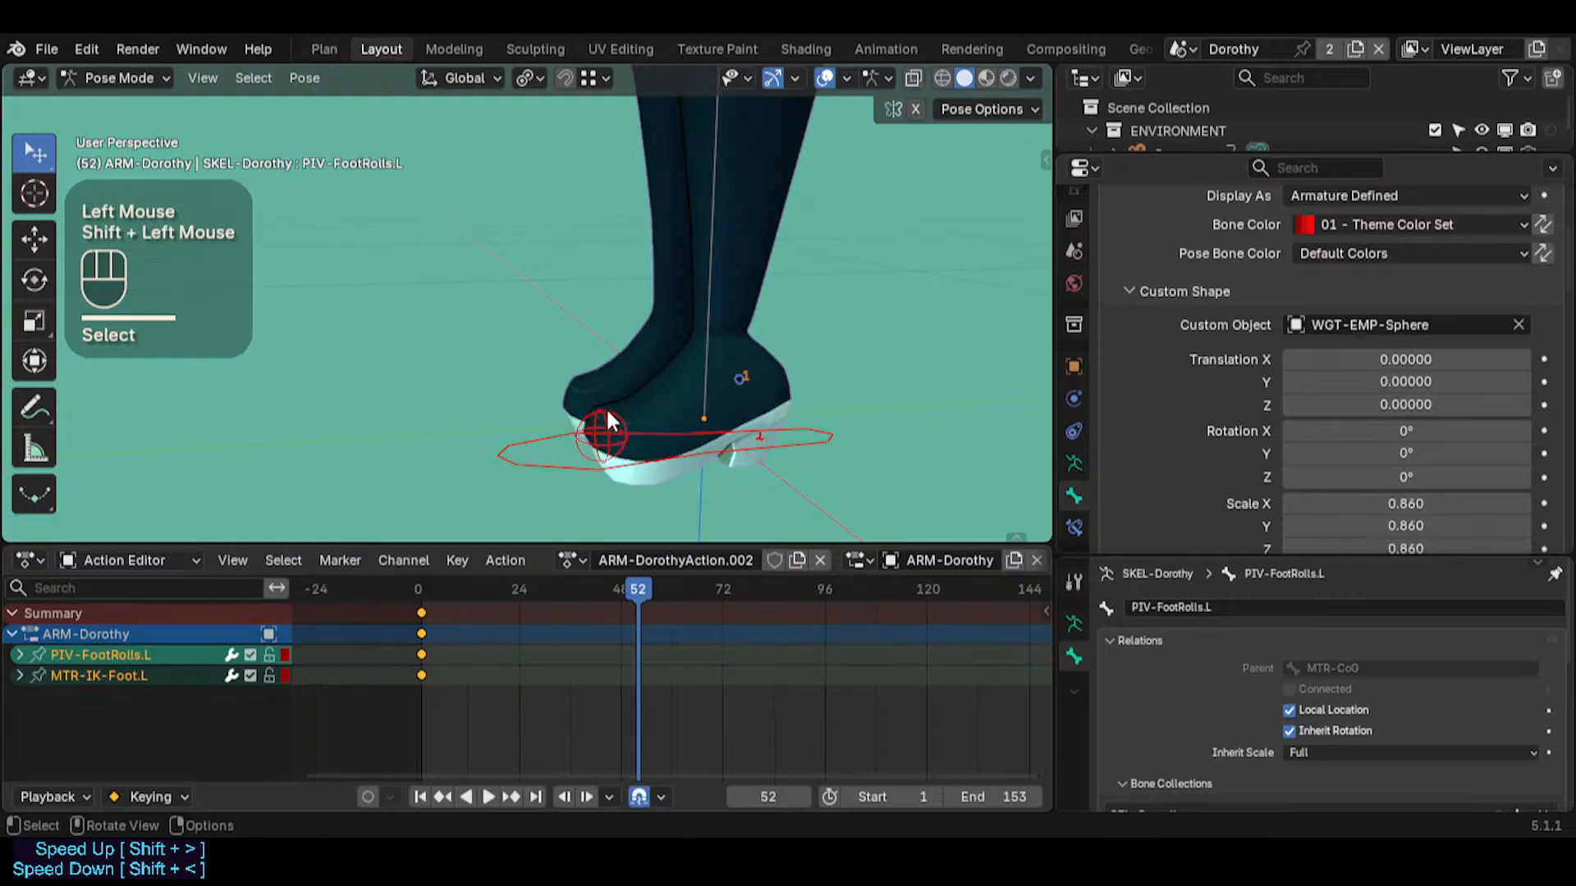
pyautogui.press('Tab')
pyautogui.hotkey('ctrl', 'p')
pyautogui.click(605, 407)
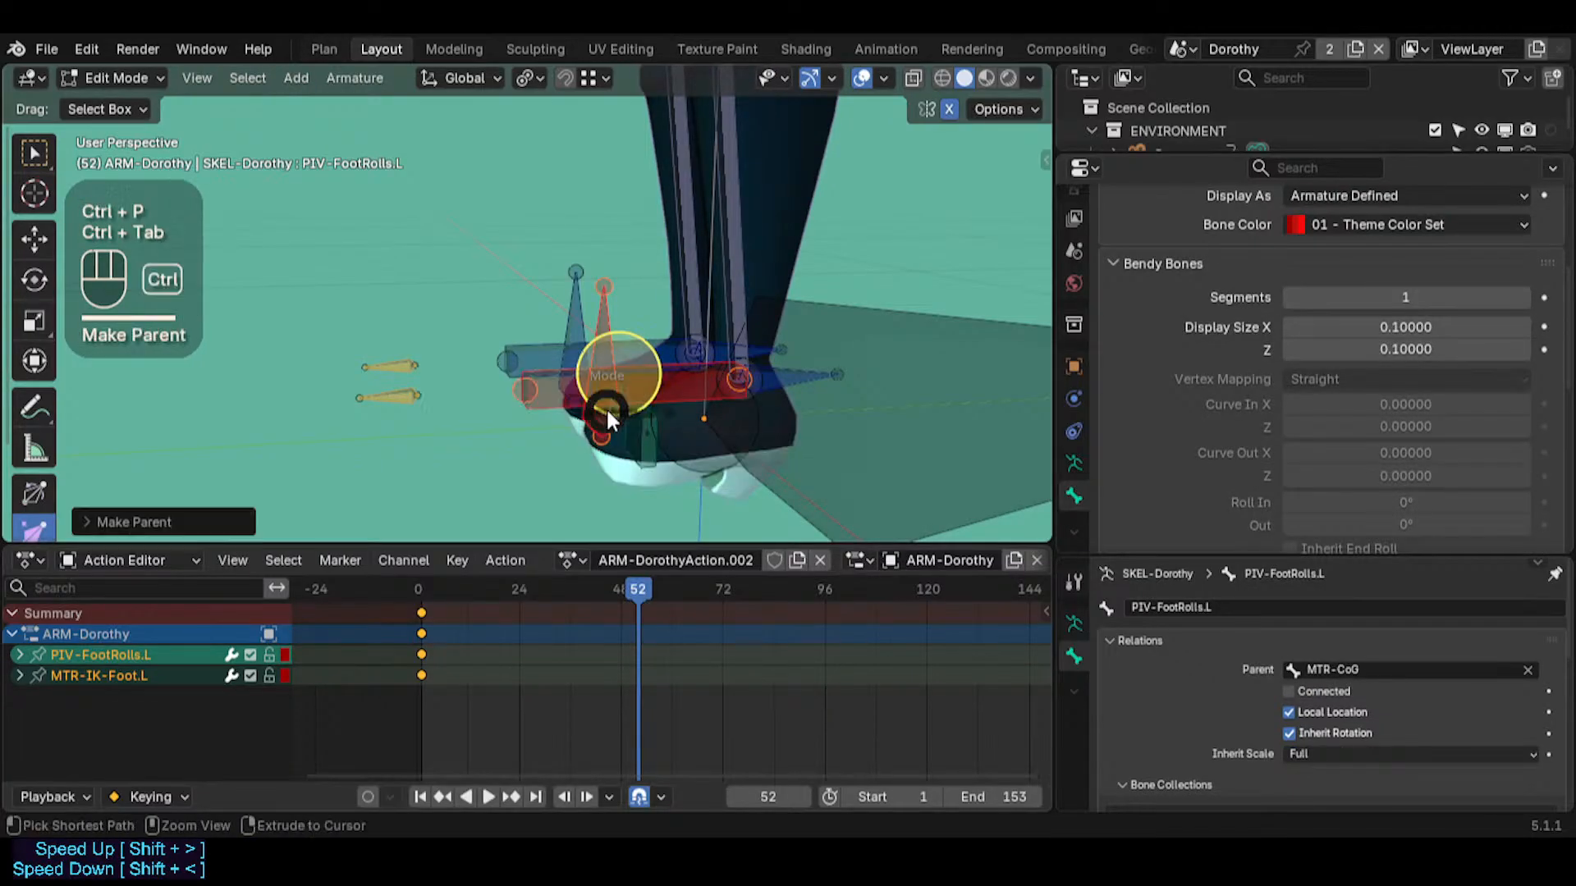
pyautogui.hotkey('ctrl', 'Tab')
# Test the new parenting by selecting each foot control and moving MTR-IK-Foot.L freely, and cancel the move
pyautogui.click(699, 452)
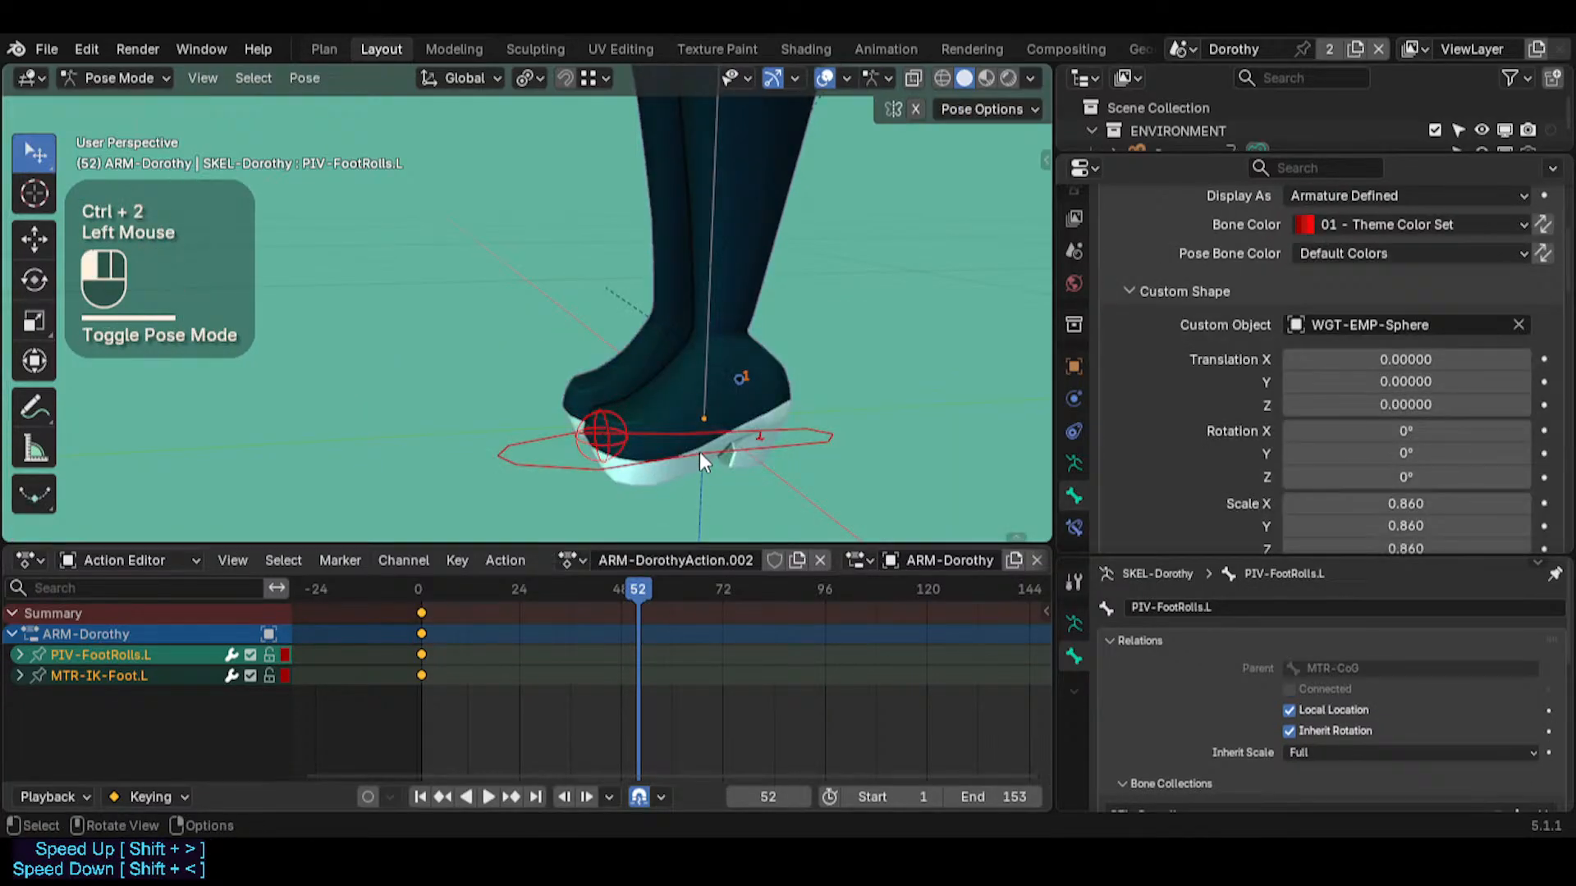
pyautogui.click(614, 409)
pyautogui.click(794, 436)
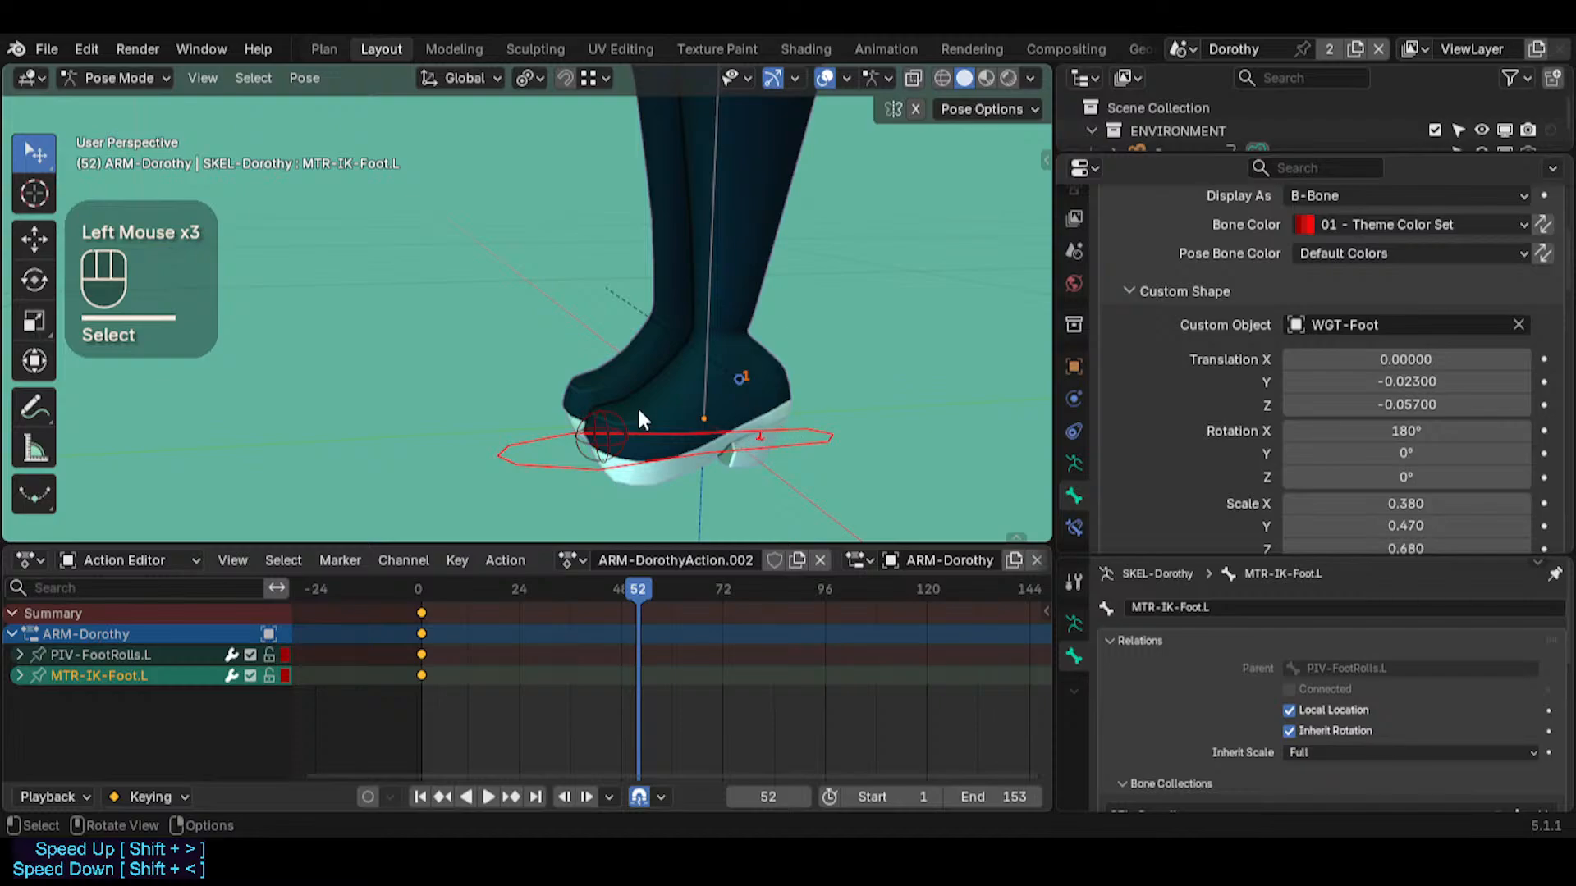
pyautogui.click(593, 407)
pyautogui.click(708, 440)
pyautogui.press('g')
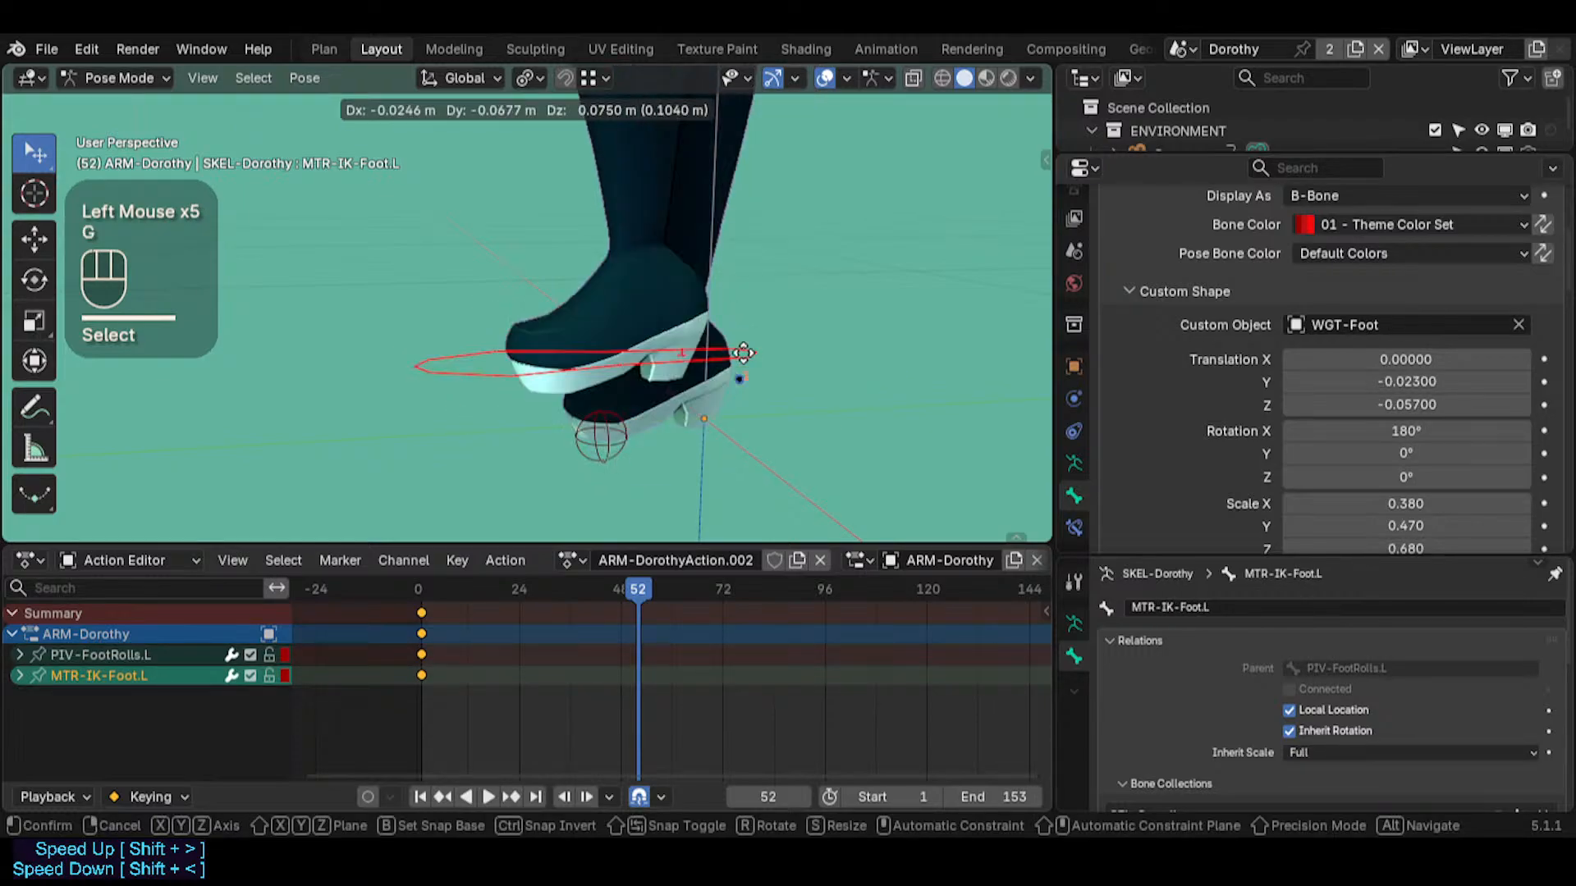
pyautogui.press('Escape')
# Rotate PIV-FootRolls.L around the global X axis to raise the left heel, and inspect the foot roll
pyautogui.click(595, 423)
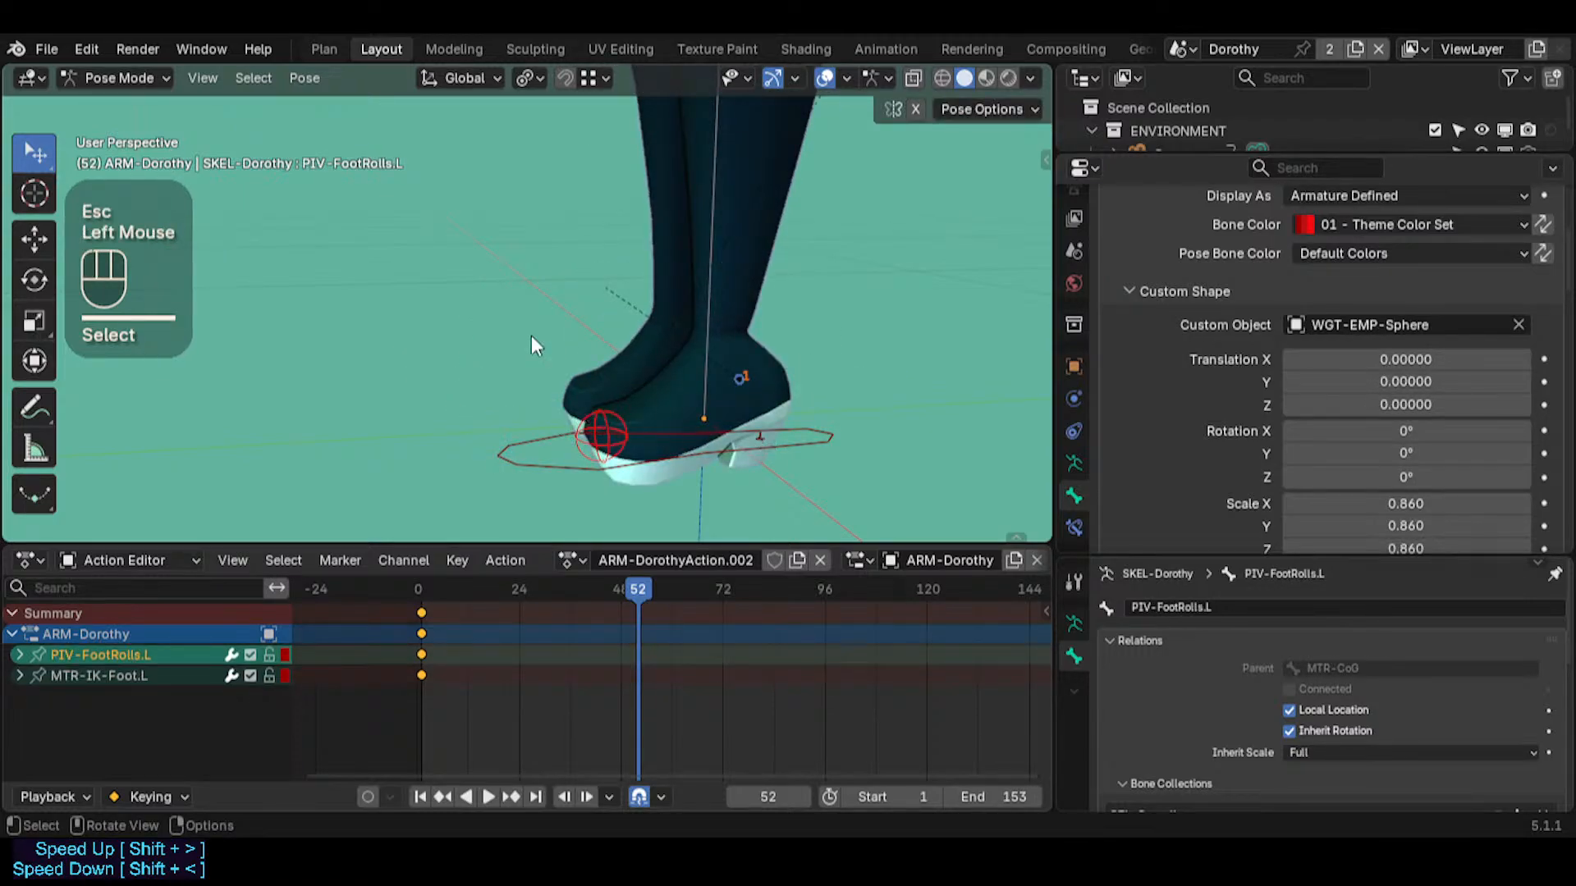
pyautogui.press('r')
pyautogui.press('x')
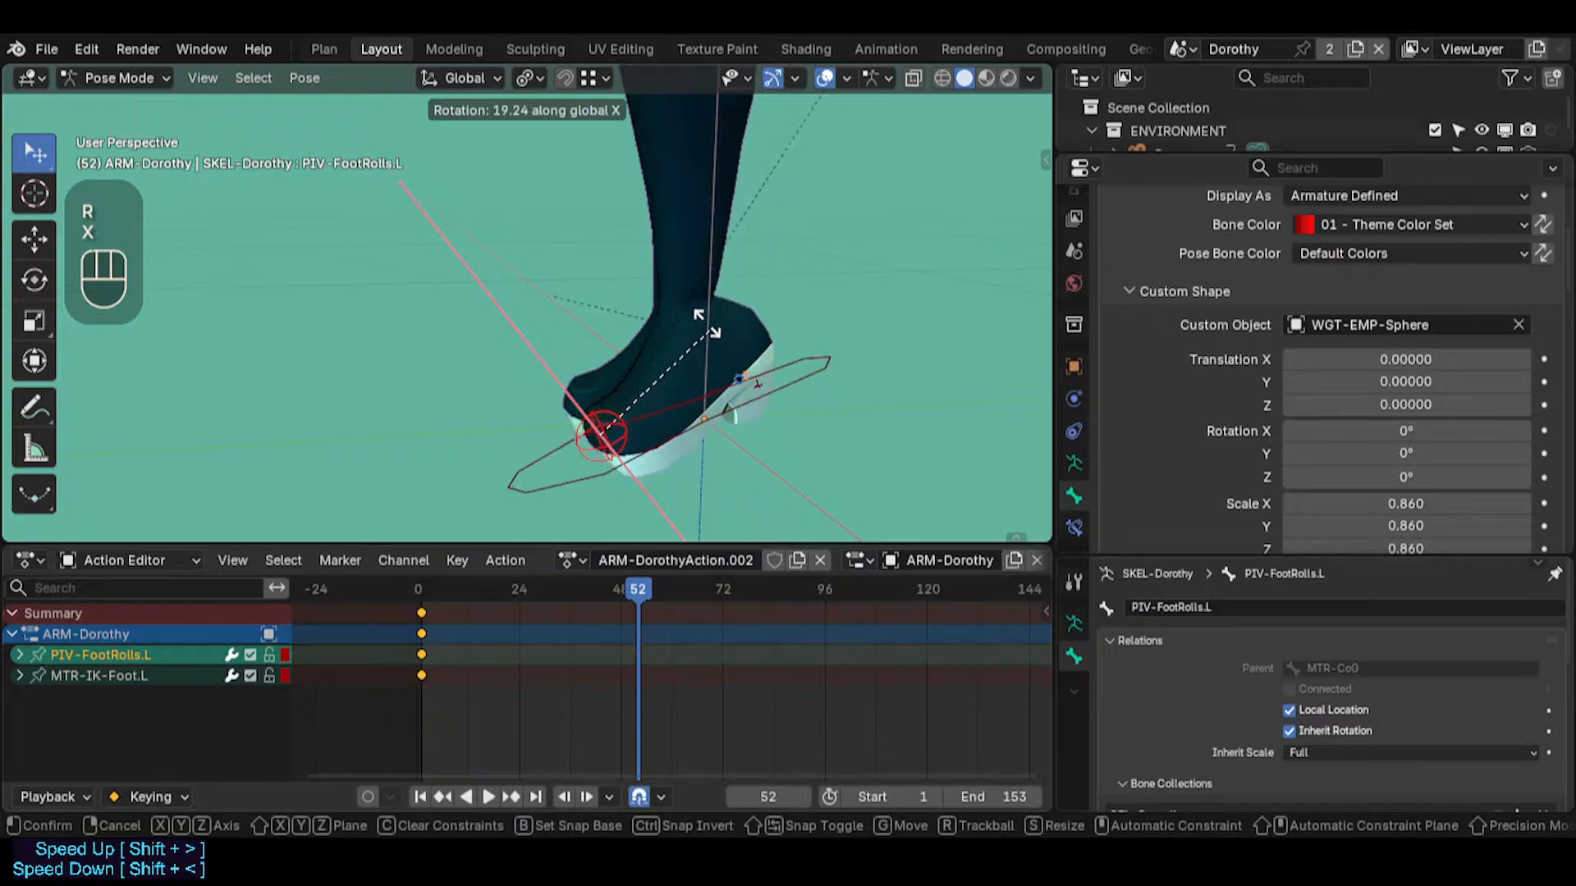
pyautogui.click(688, 318)
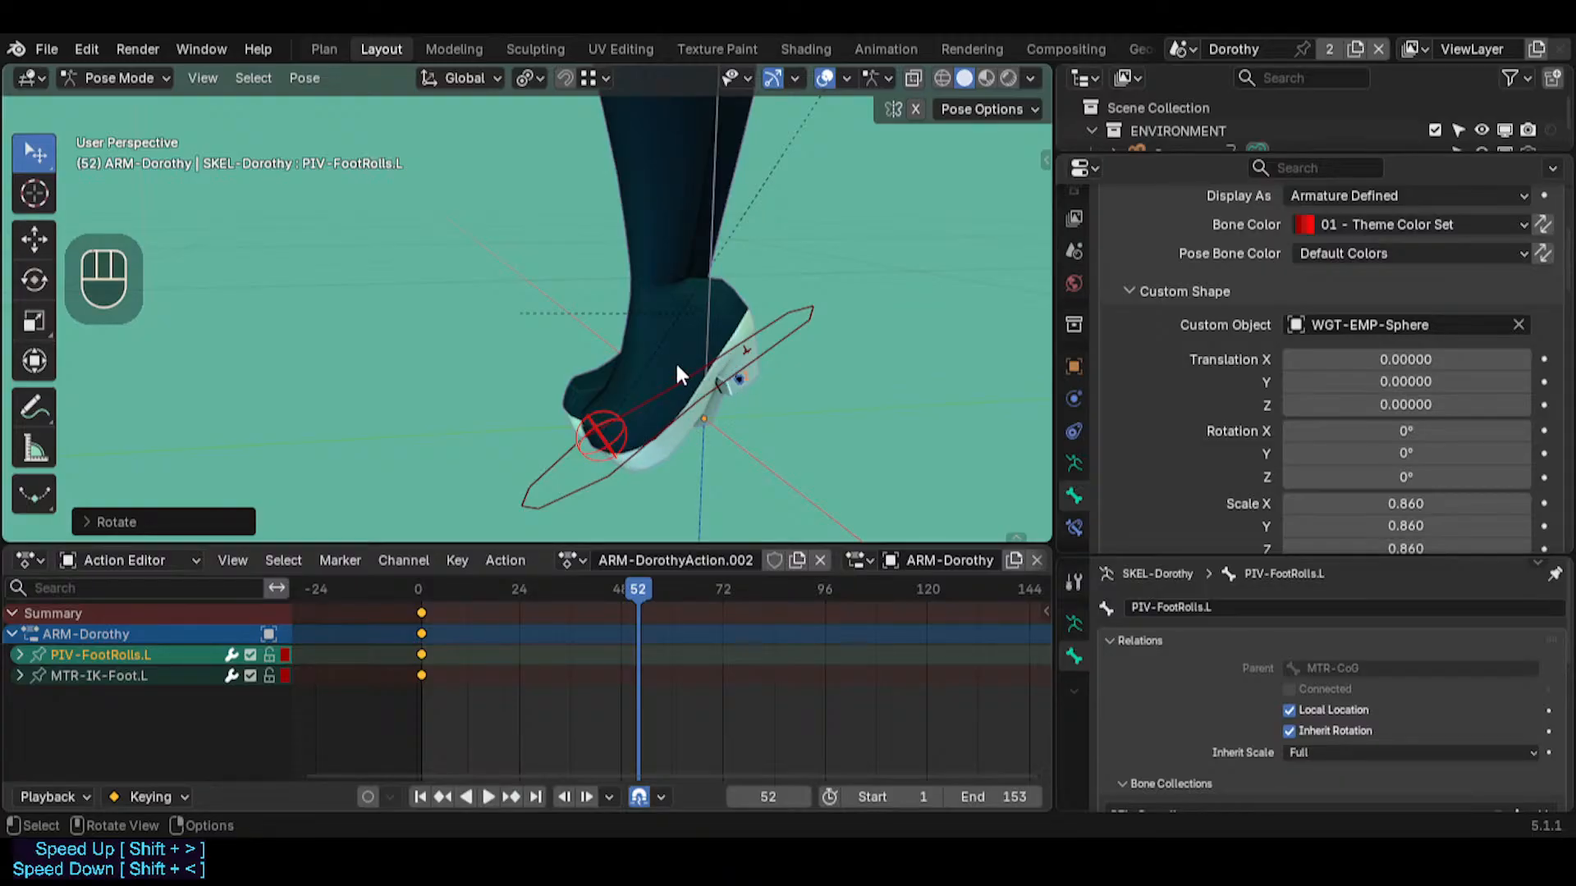
pyautogui.moveTo(677, 371); pyautogui.dragTo(690, 406, button='middle')
pyautogui.middleClick(690, 408)
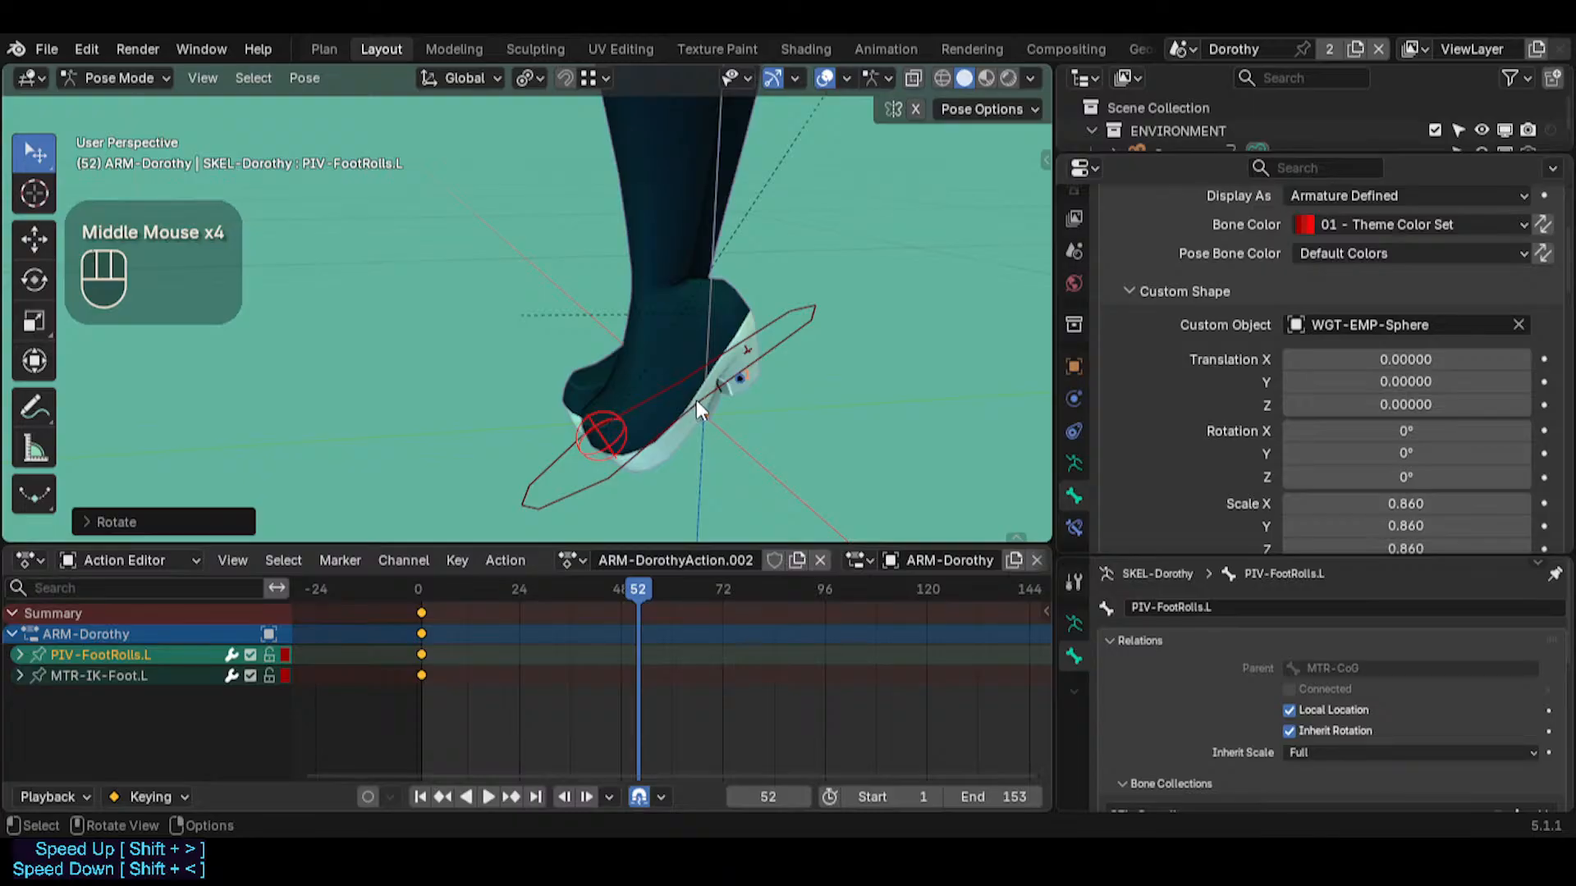
# Enable Auto Keying and clear the pose transforms of PIV-FootRolls.L at frame 52
pyautogui.click(700, 420)
pyautogui.click(624, 436)
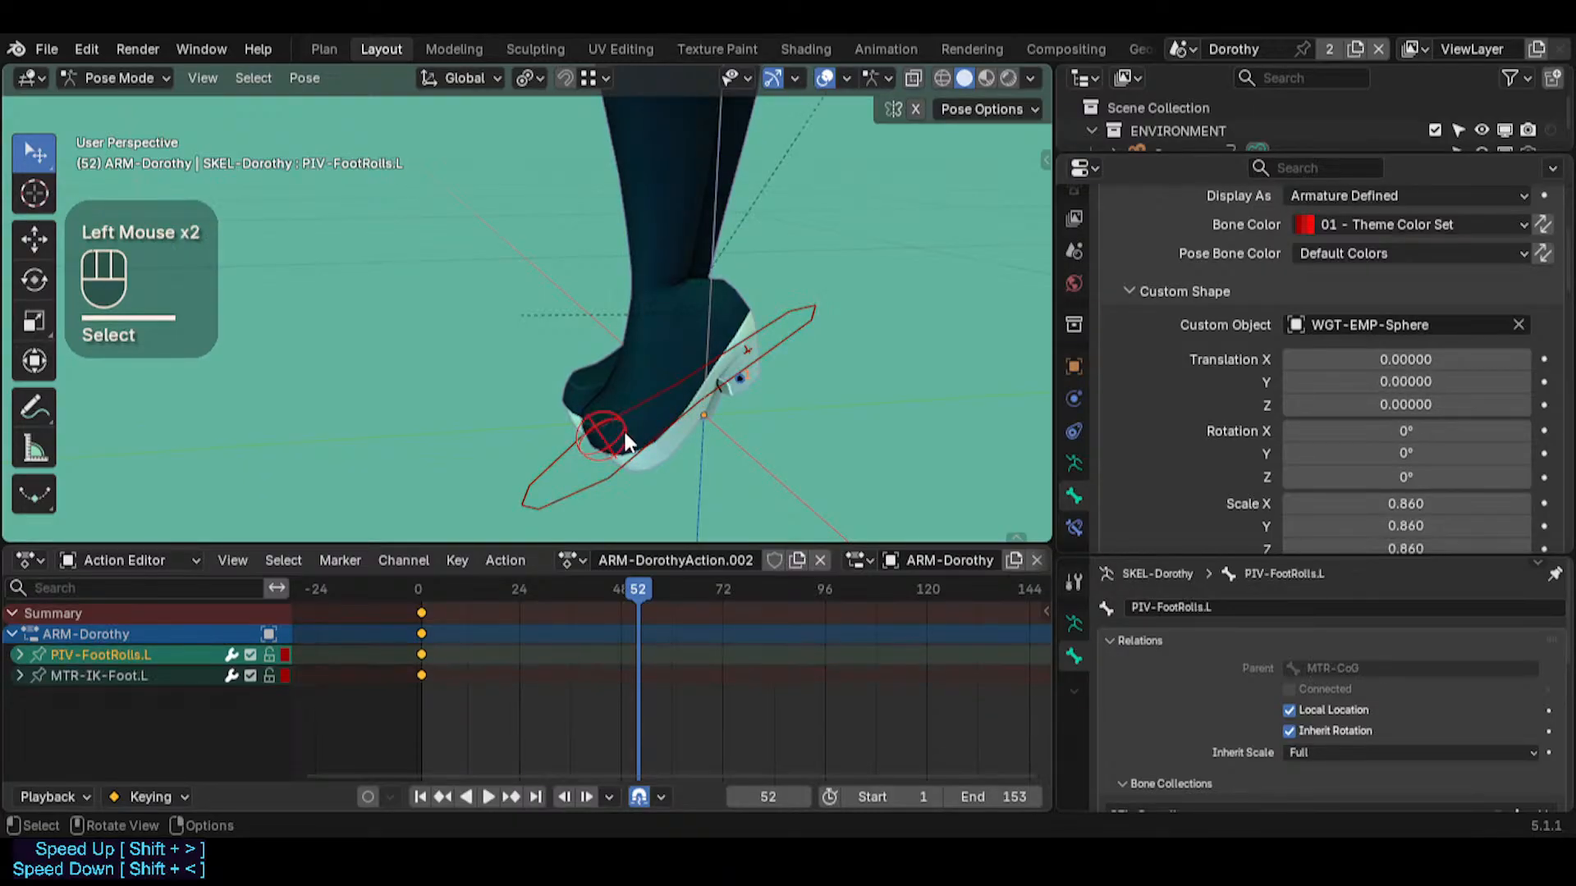
pyautogui.press('r')
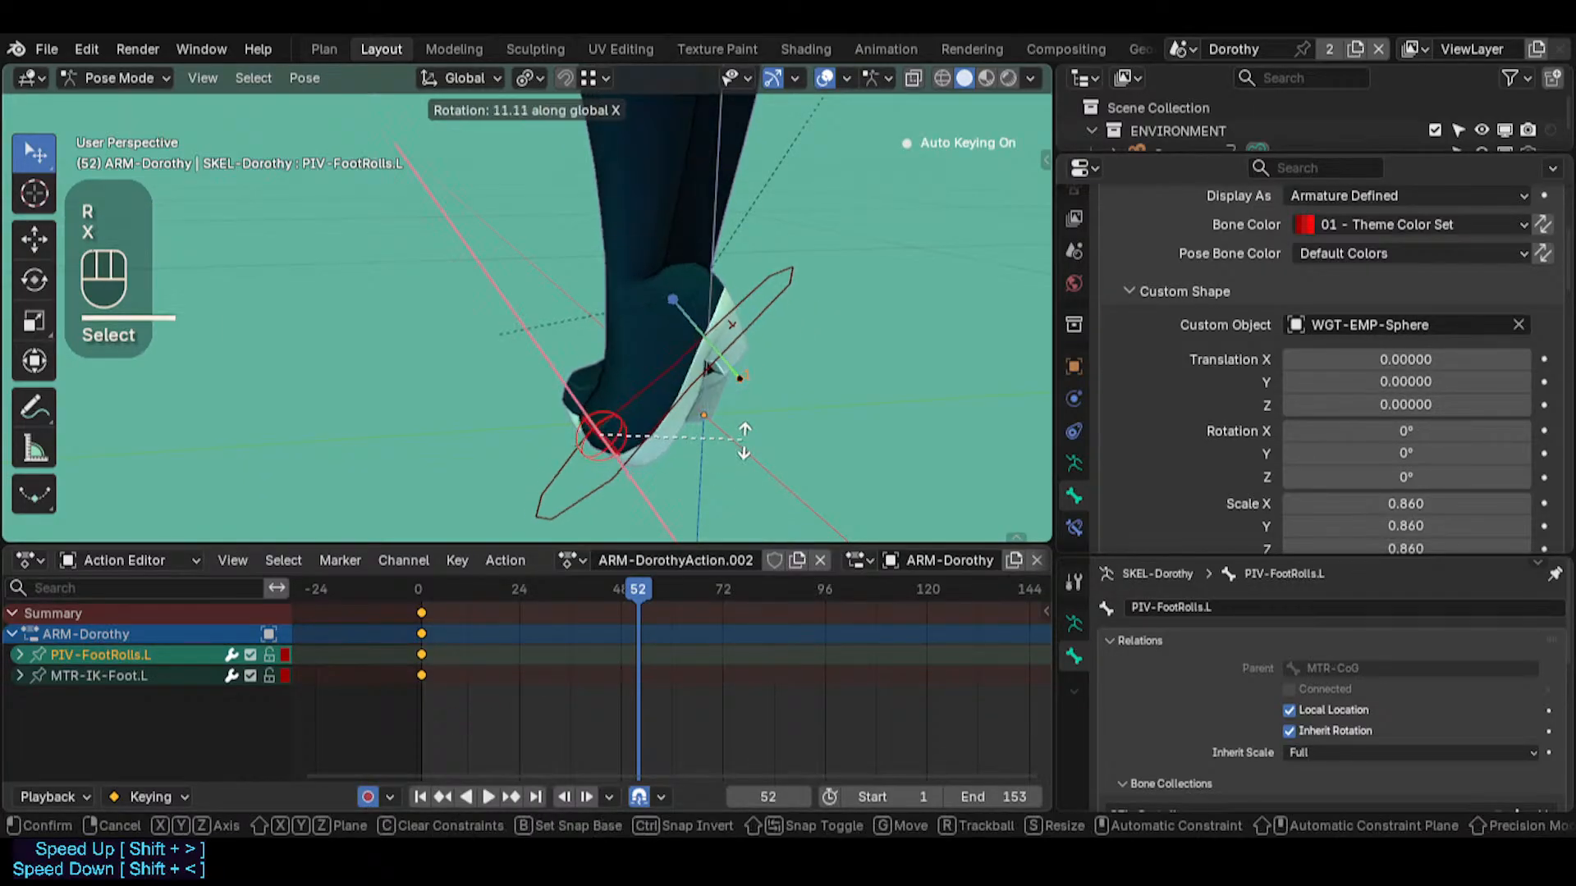
pyautogui.press('Escape')
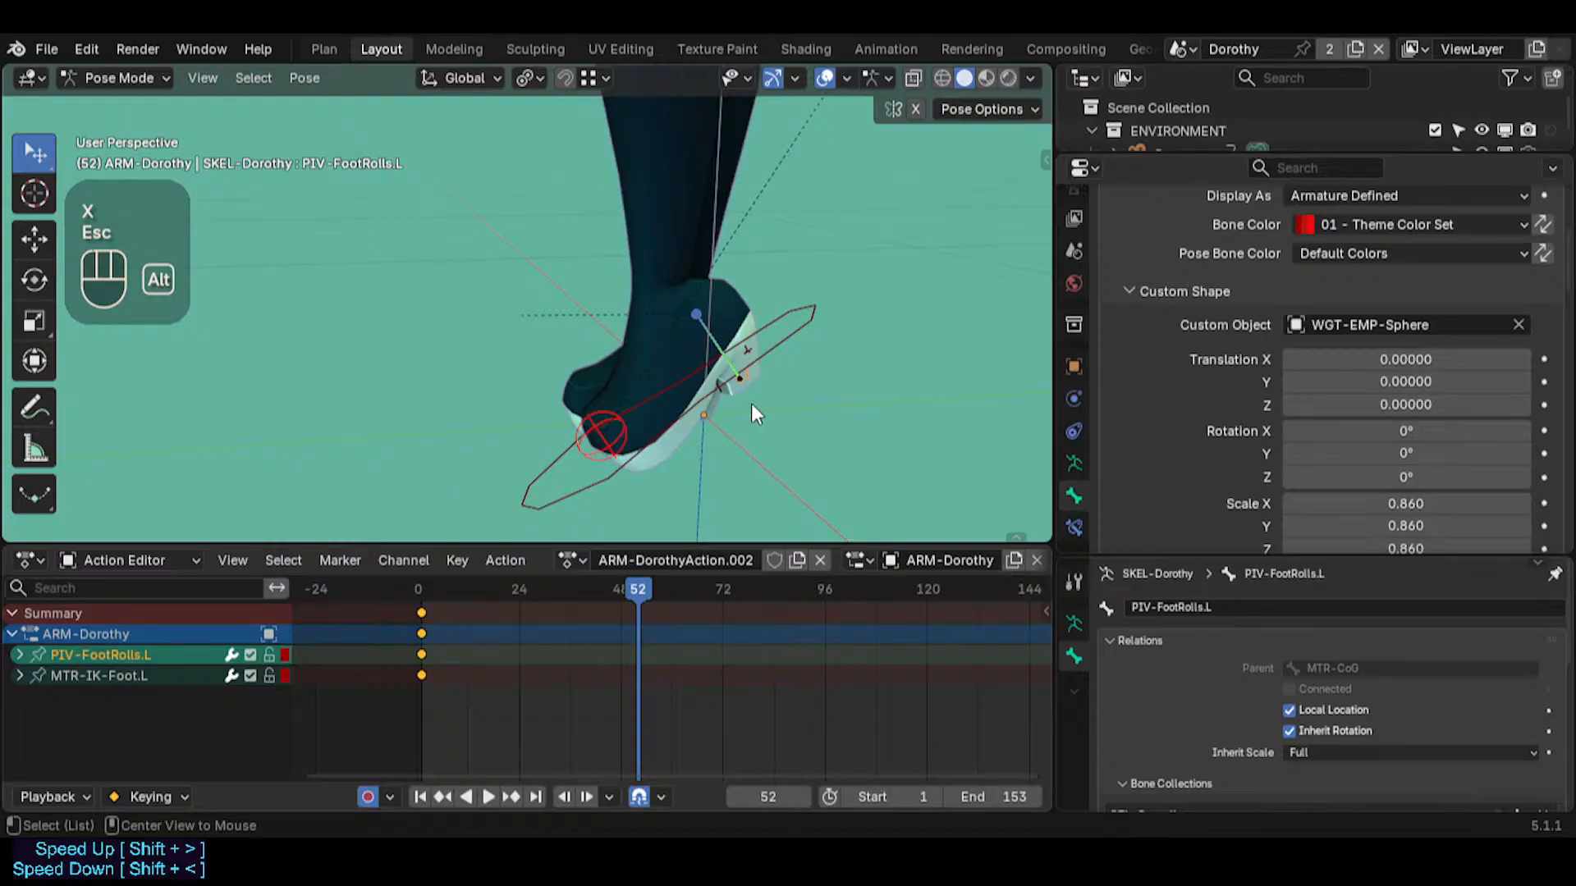
pyautogui.hotkey('alt', 'r')
pyautogui.press('r')
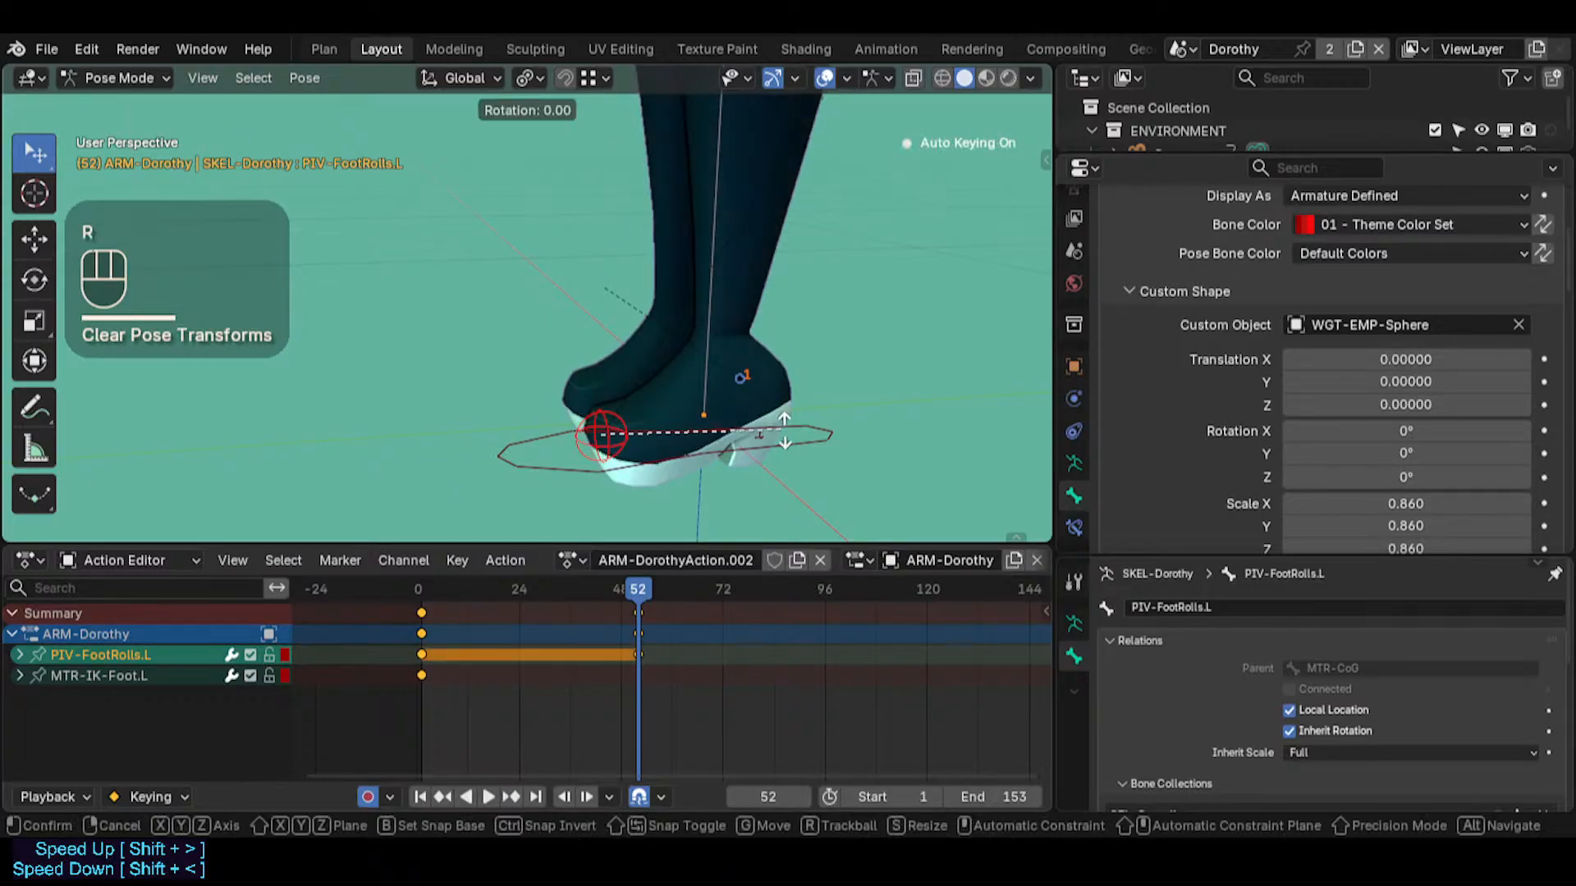
pyautogui.press('x')
# Rotate PIV-FootRolls.L about 54 degrees around its local X axis at frame 52 with Auto Keying on
pyautogui.press('x')
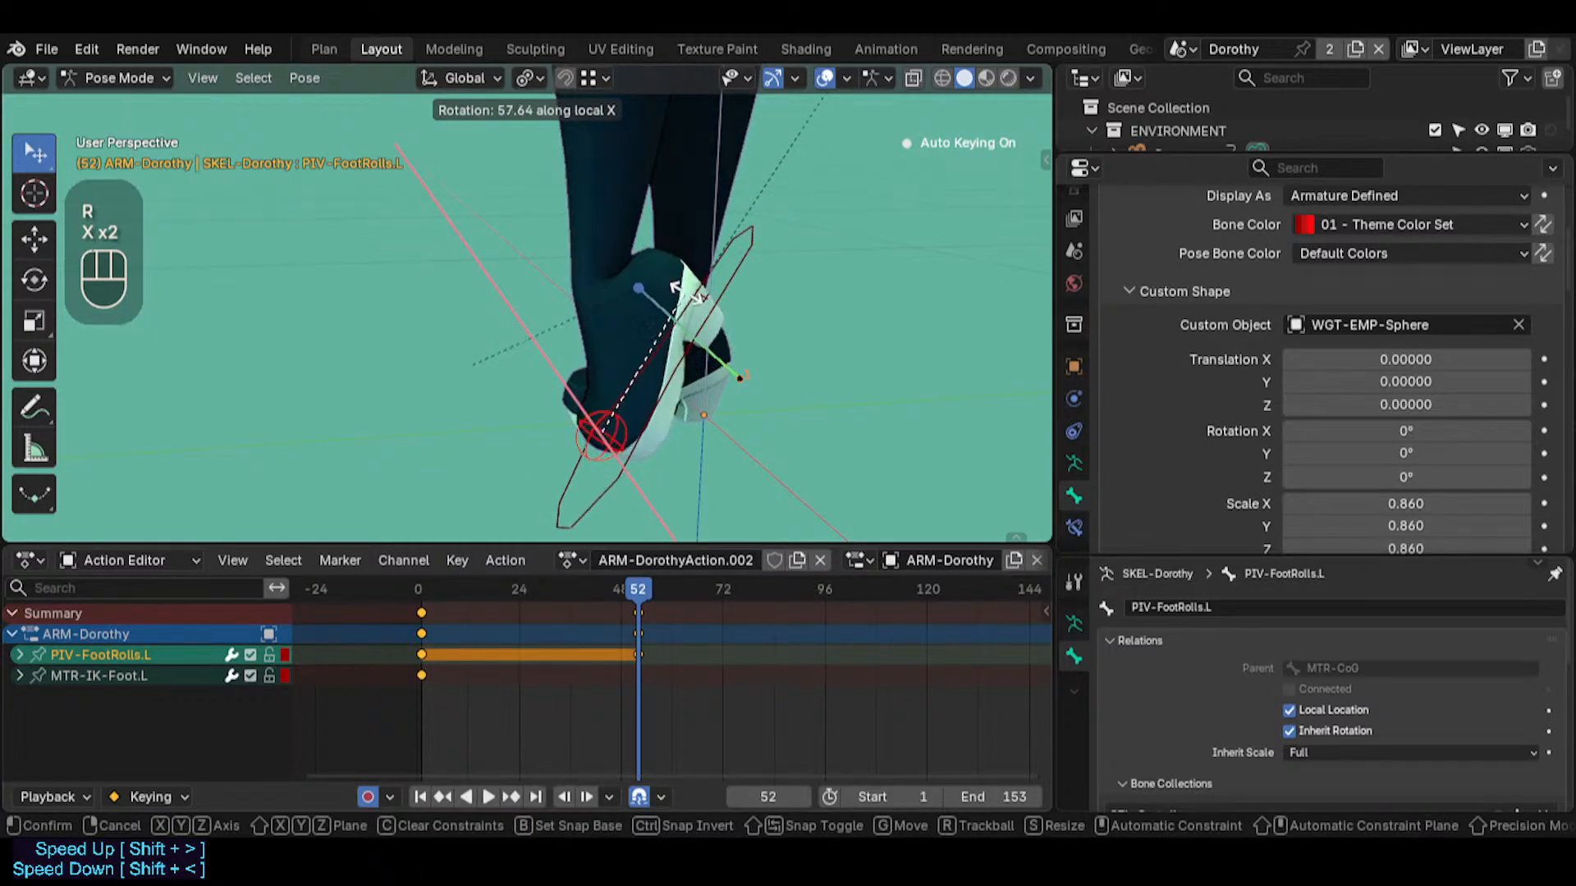
pyautogui.press('Escape')
pyautogui.middleClick(779, 367)
pyautogui.press('r')
pyautogui.press('x')
pyautogui.press('x')
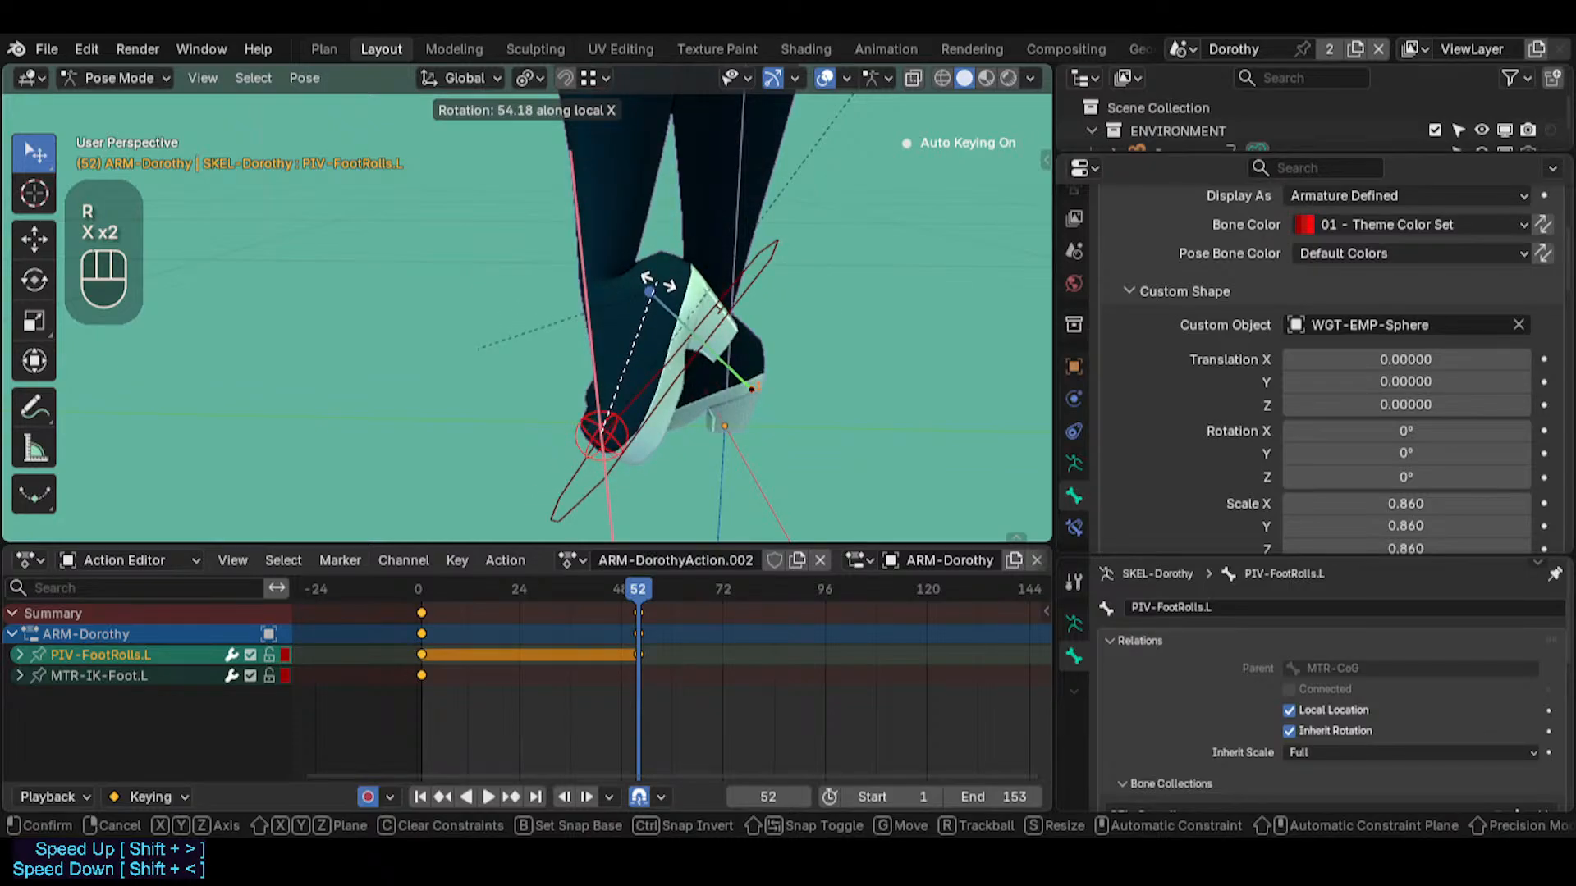
pyautogui.click(629, 436)
pyautogui.moveTo(562, 443); pyautogui.dragTo(617, 373, button='middle')
# Go to frame 53 and duplicate the PIV-FootRolls.L keyframe from frame 52 onto it
pyautogui.moveTo(659, 587); pyautogui.dragTo(643, 584)
pyautogui.press('Right')
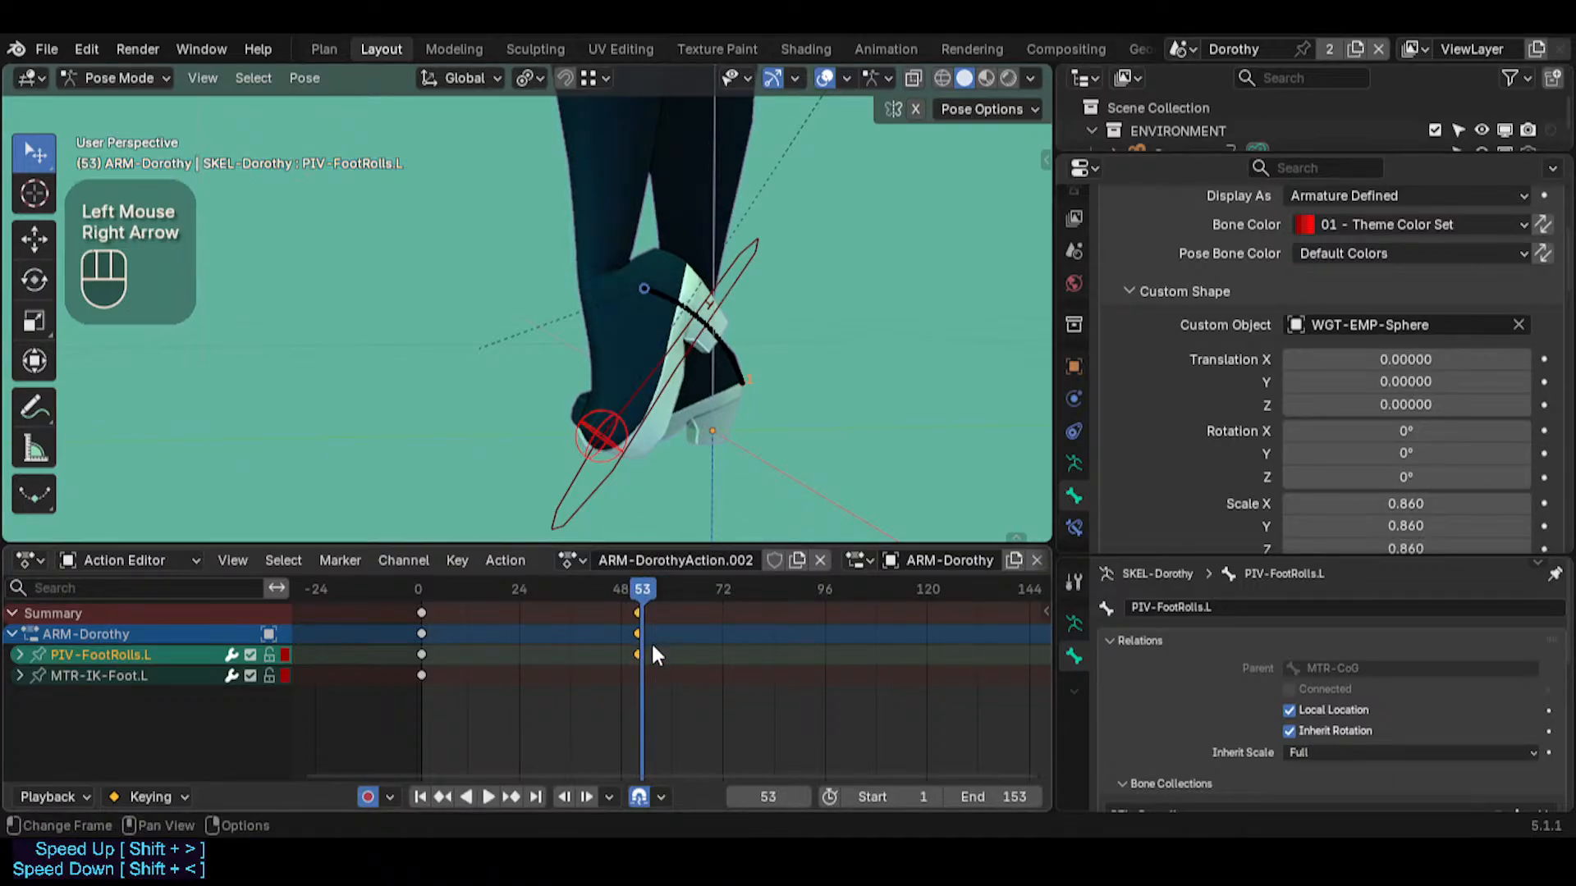
pyautogui.scroll(6, 652, 643)
pyautogui.scroll(2, 648, 648)
pyautogui.moveTo(597, 589); pyautogui.dragTo(603, 376)
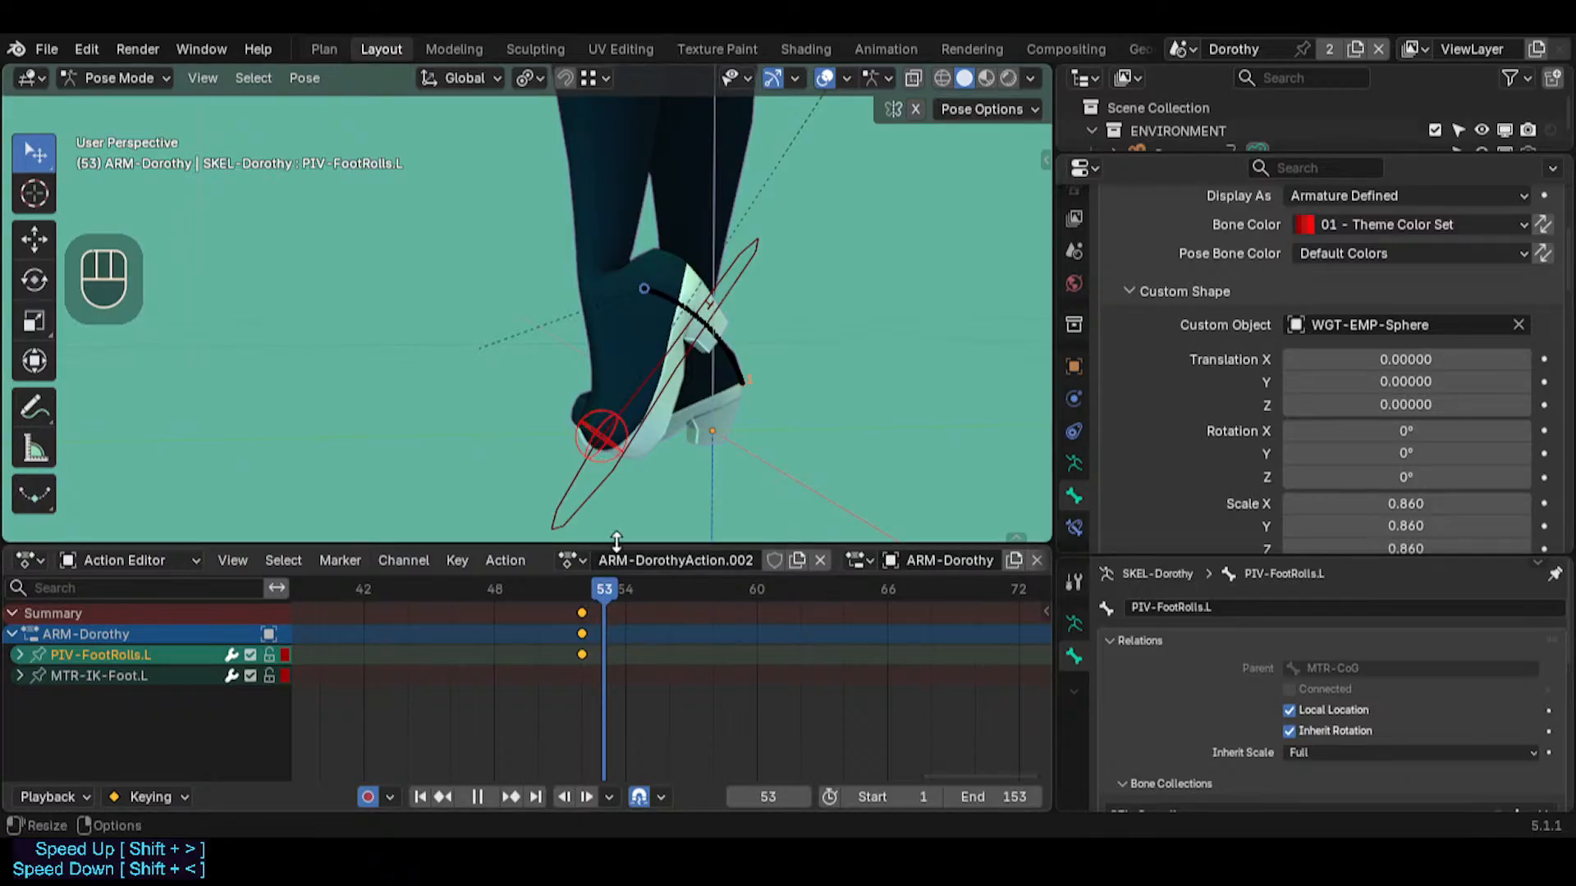
pyautogui.click(583, 654)
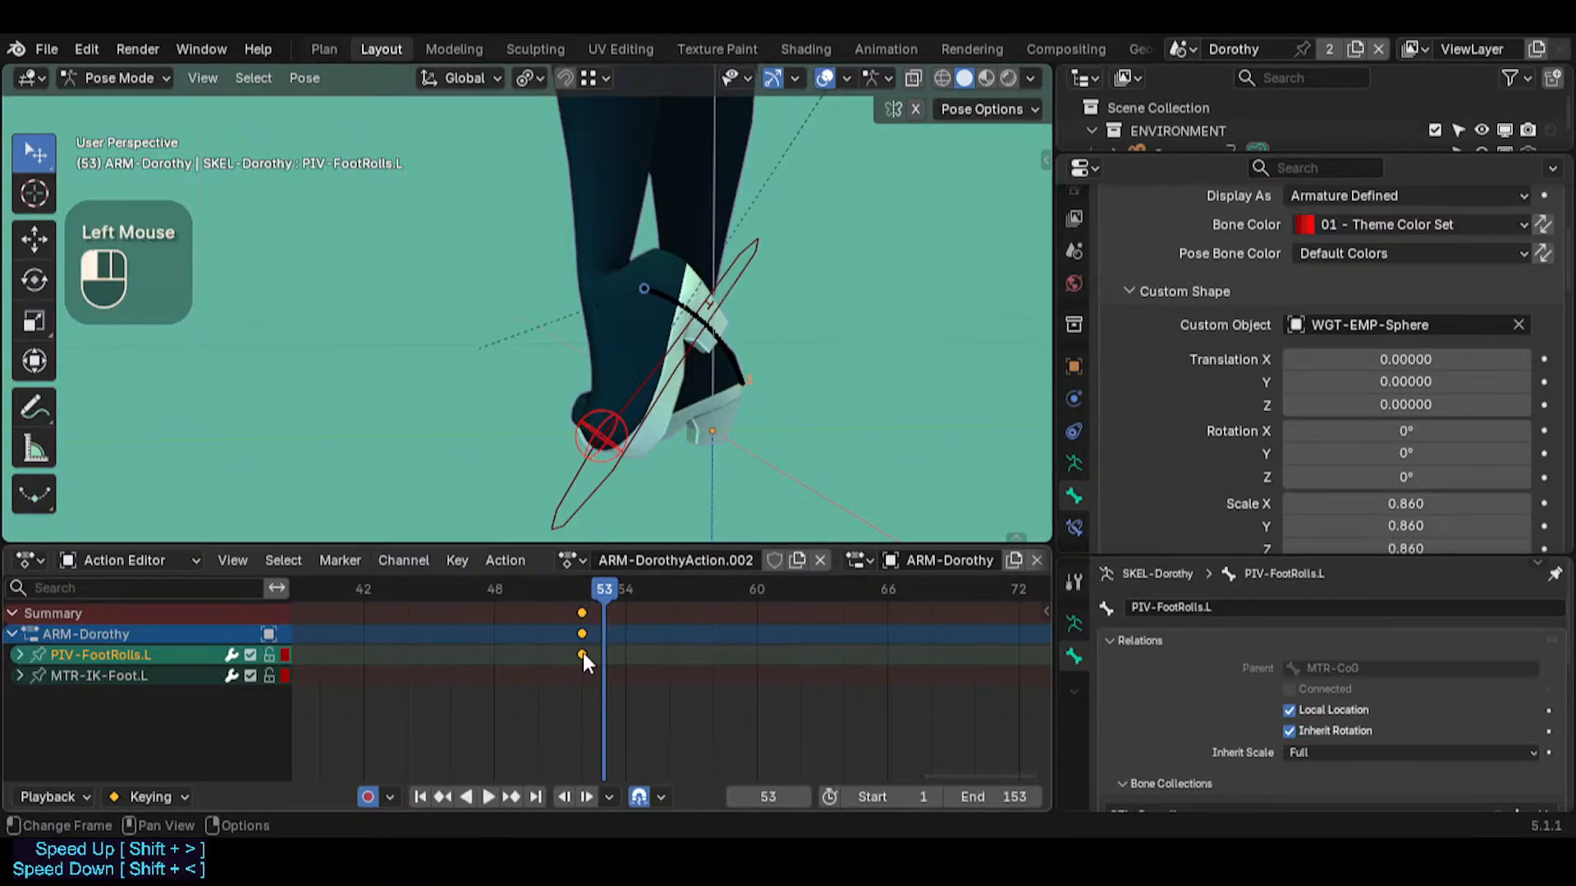
pyautogui.hotkey('shift', 'd')
pyautogui.click(607, 652)
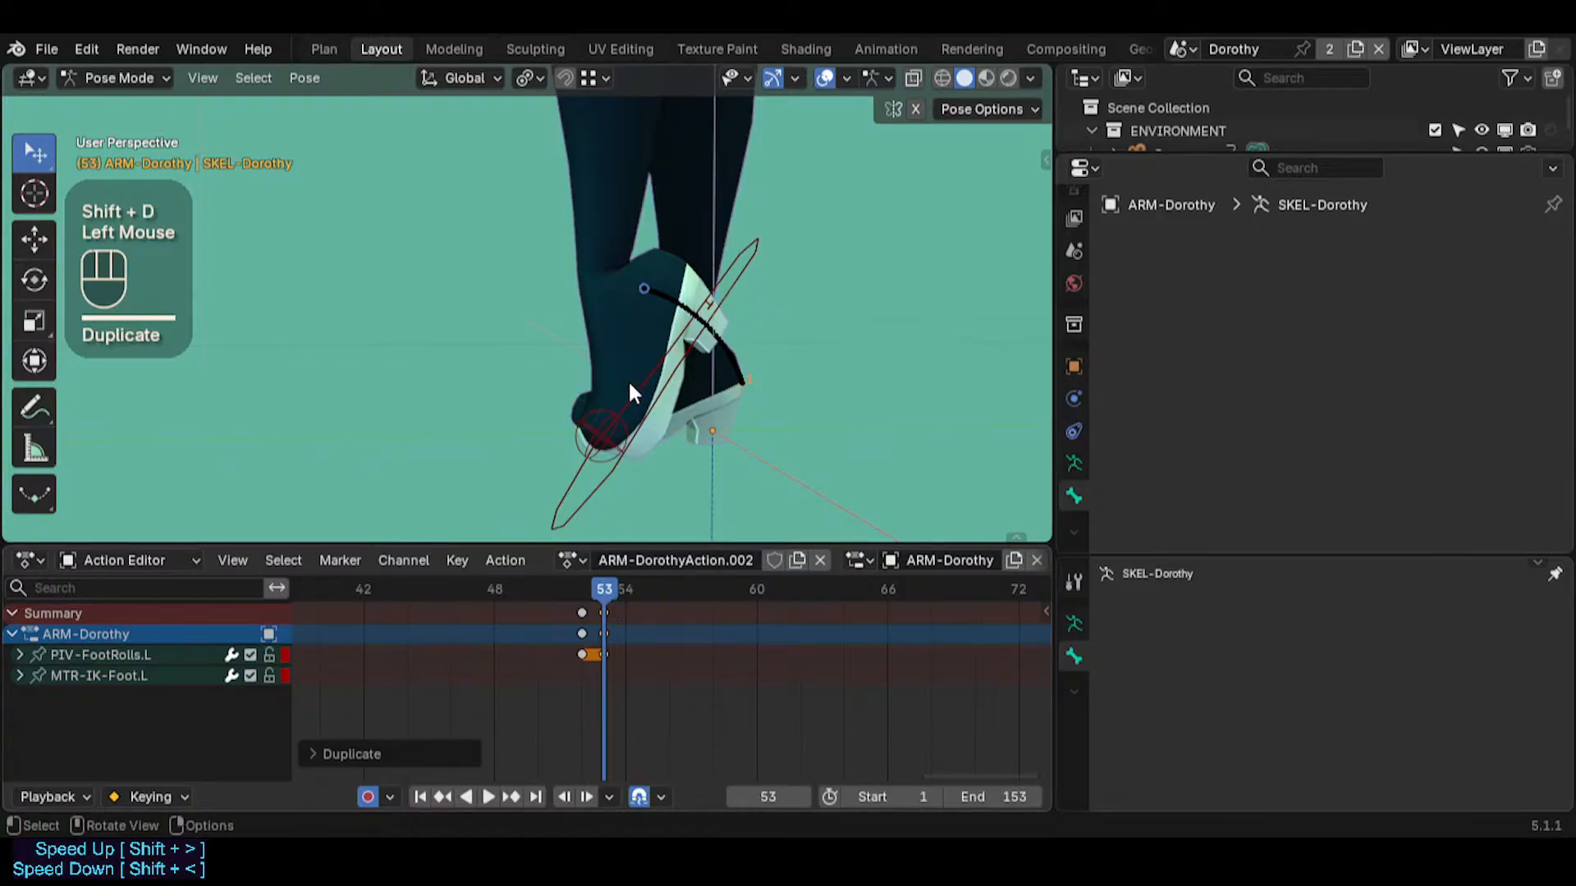
# Place the 3D cursor just above the raised left foot and snap PIV-FootRolls.L to it at frame 53
pyautogui.click(600, 456)
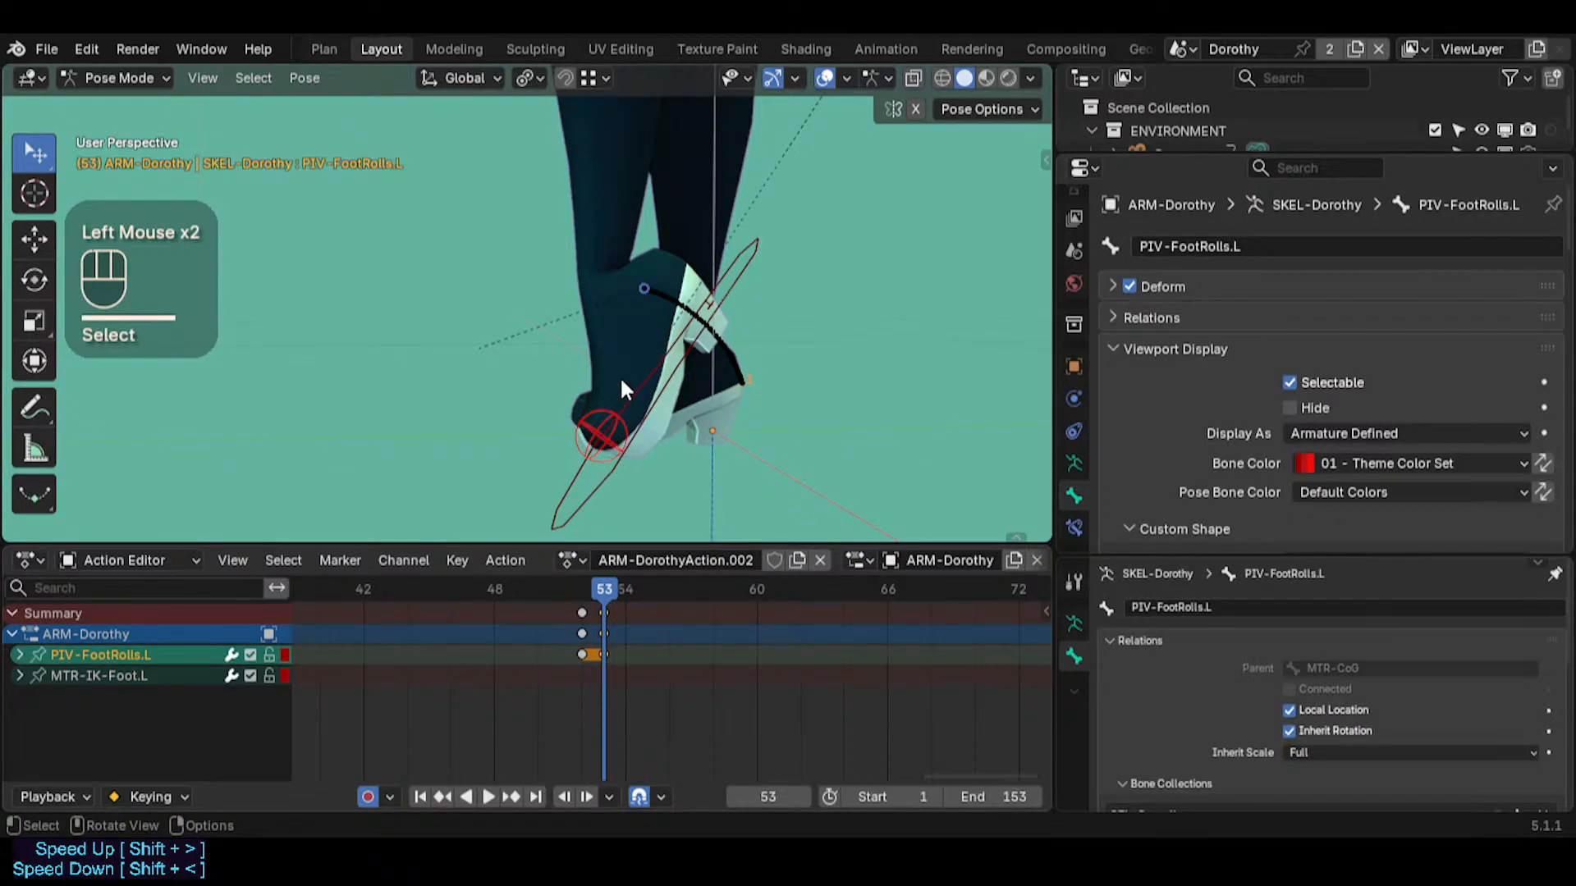
pyautogui.moveTo(644, 289); pyautogui.dragTo(727, 248, button='middle')
pyautogui.keyDown('shift'); pyautogui.rightClick(667, 256); pyautogui.keyUp('shift')
pyautogui.click(622, 448)
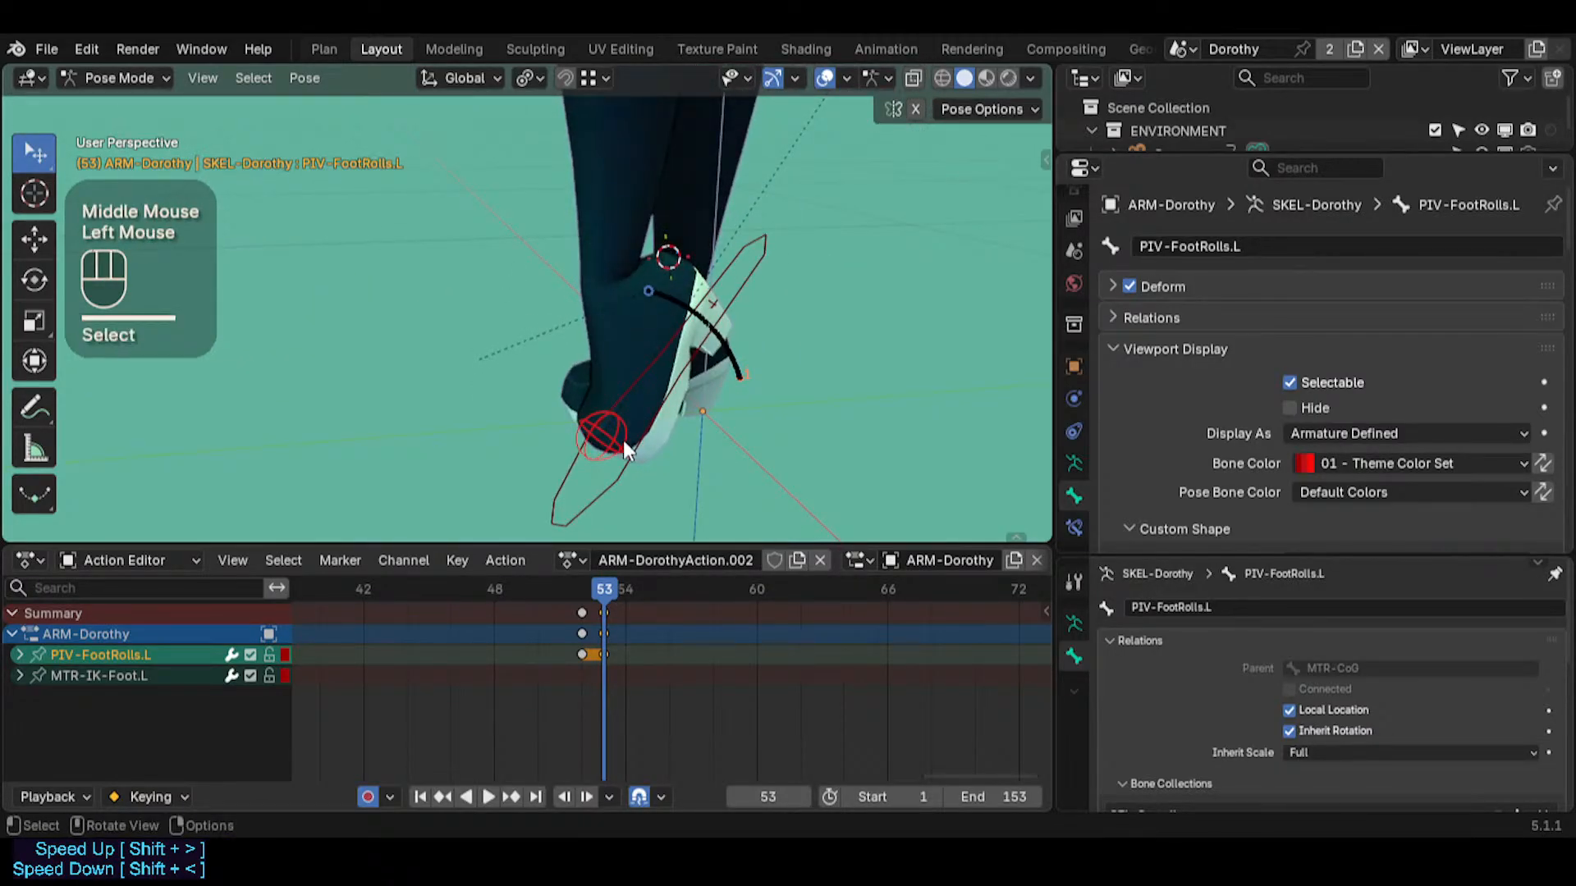
pyautogui.hotkey('shift', 's')
pyautogui.click(661, 337)
pyautogui.moveTo(691, 308); pyautogui.dragTo(745, 258, button='middle')
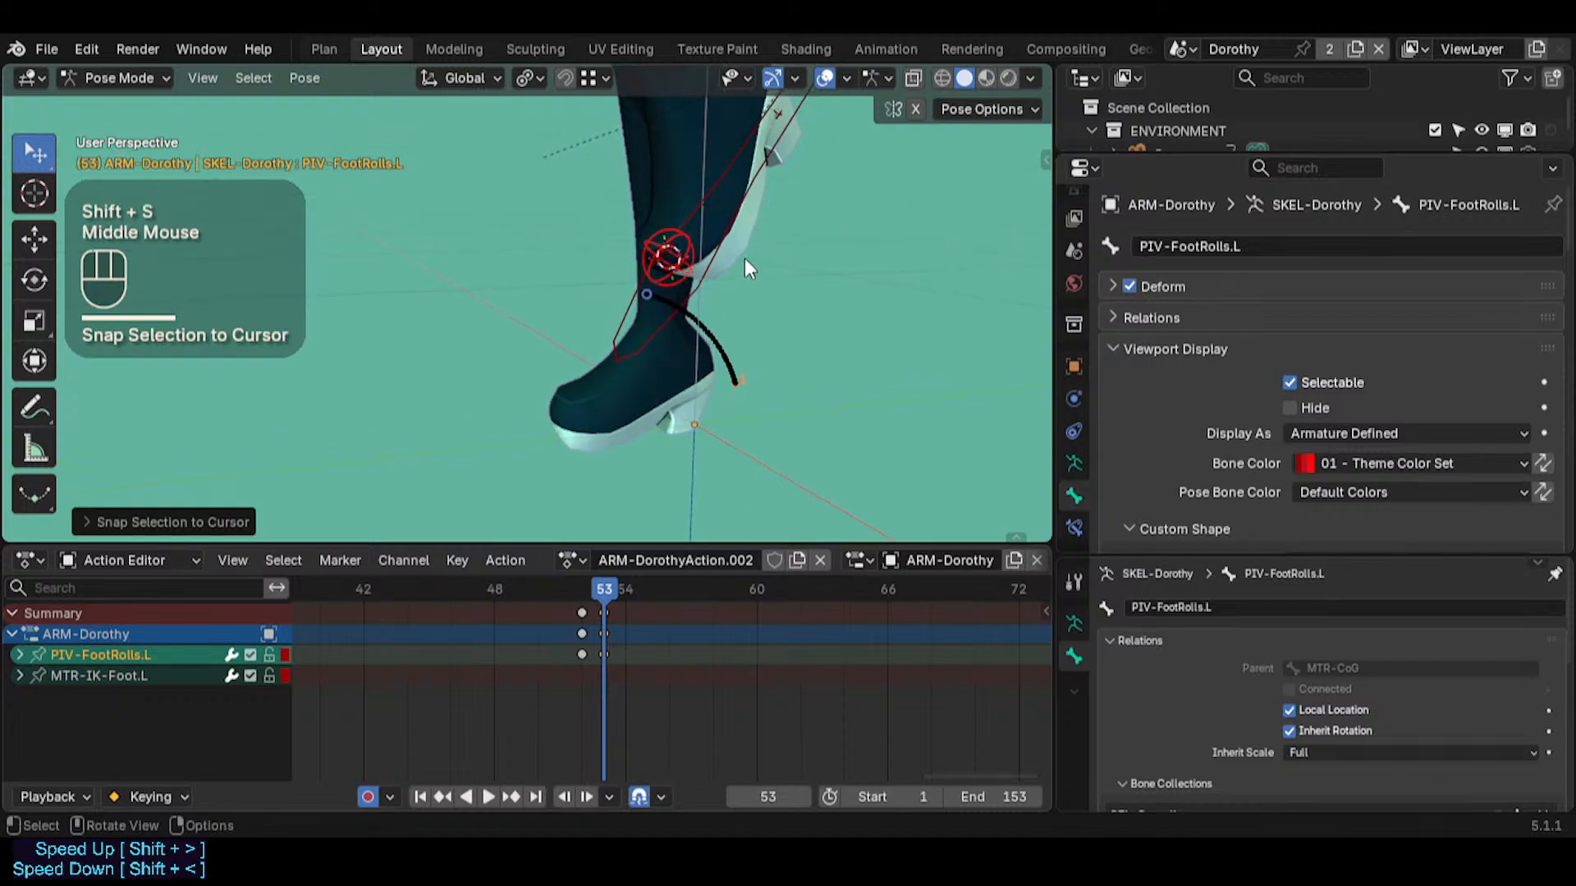
# Use the 3D cursor to snap MTR-IK-Foot.L at frame 53 to the position it holds at frame 52
pyautogui.click(726, 251)
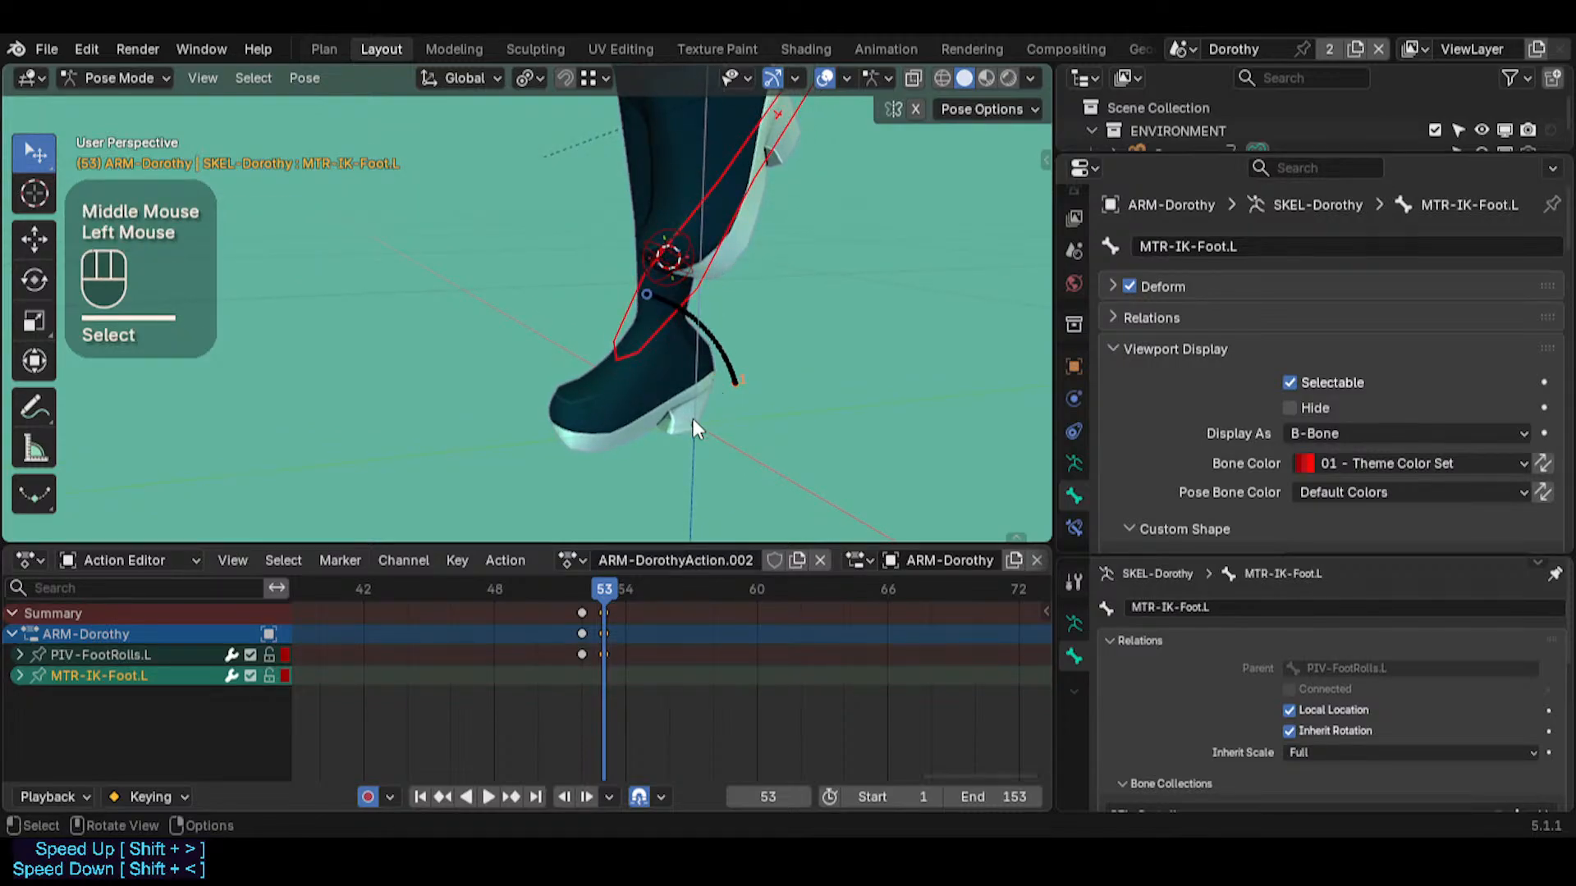
pyautogui.press('Left')
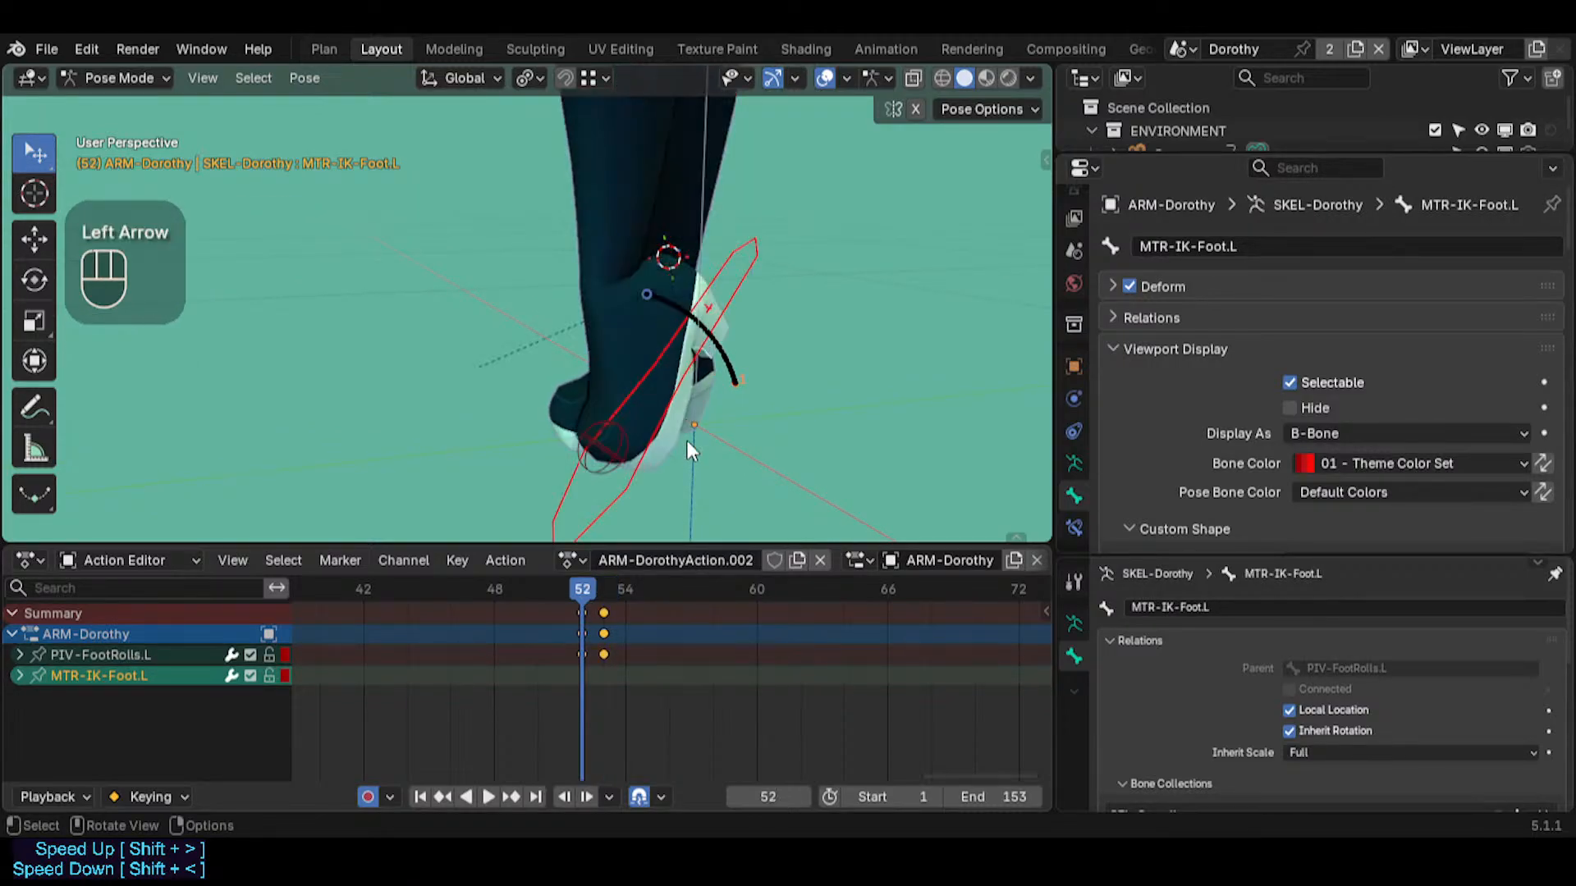
pyautogui.click(691, 371)
pyautogui.hotkey('shift', 's')
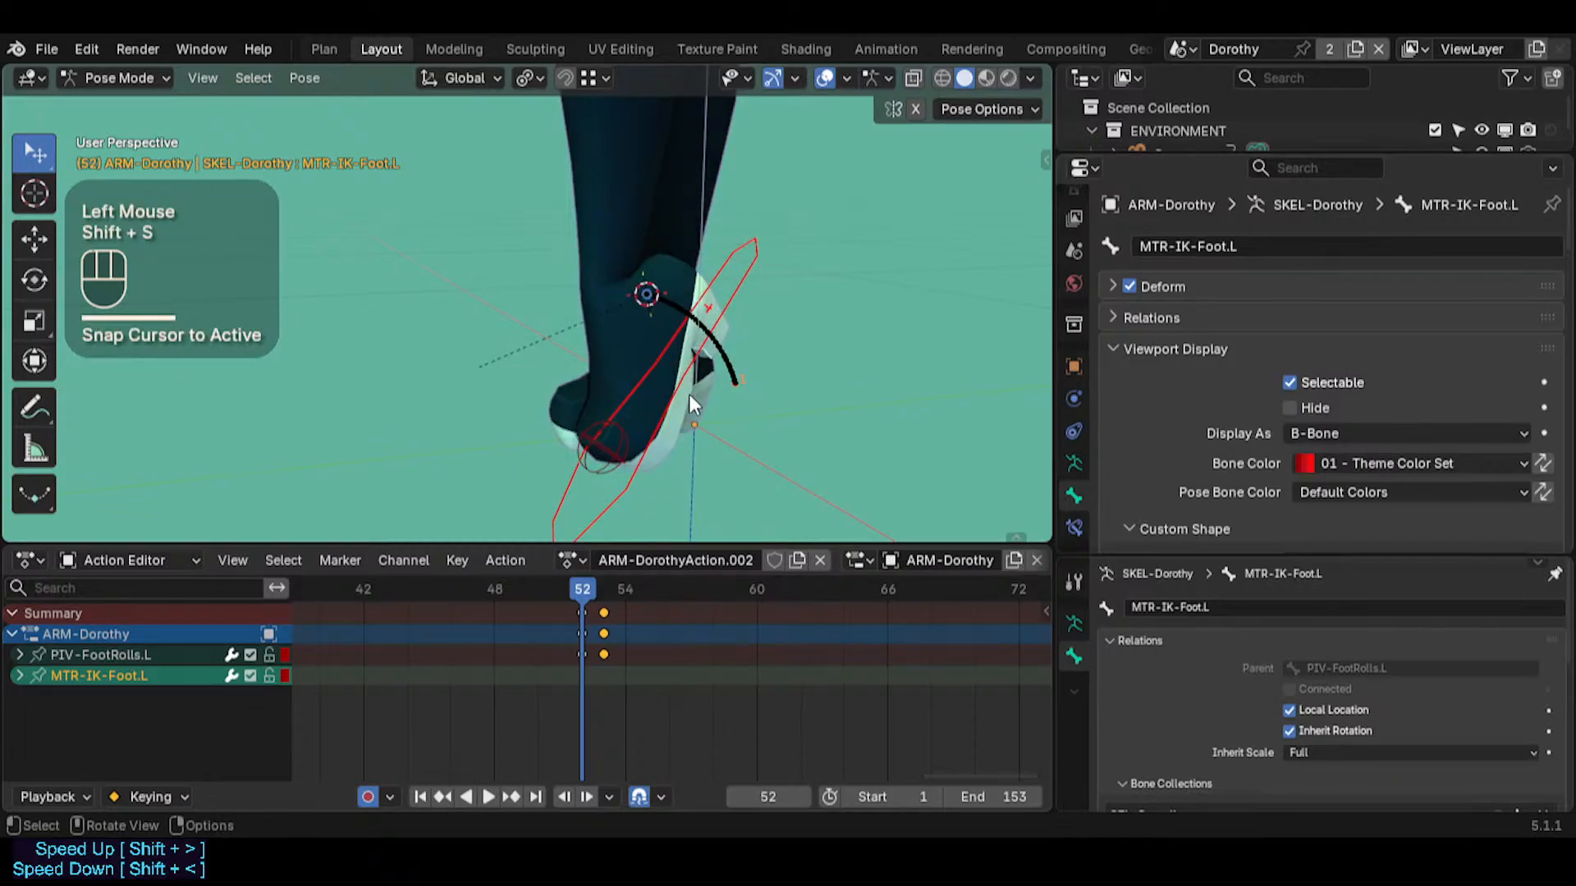
pyautogui.click(606, 591)
pyautogui.hotkey('shift', 's')
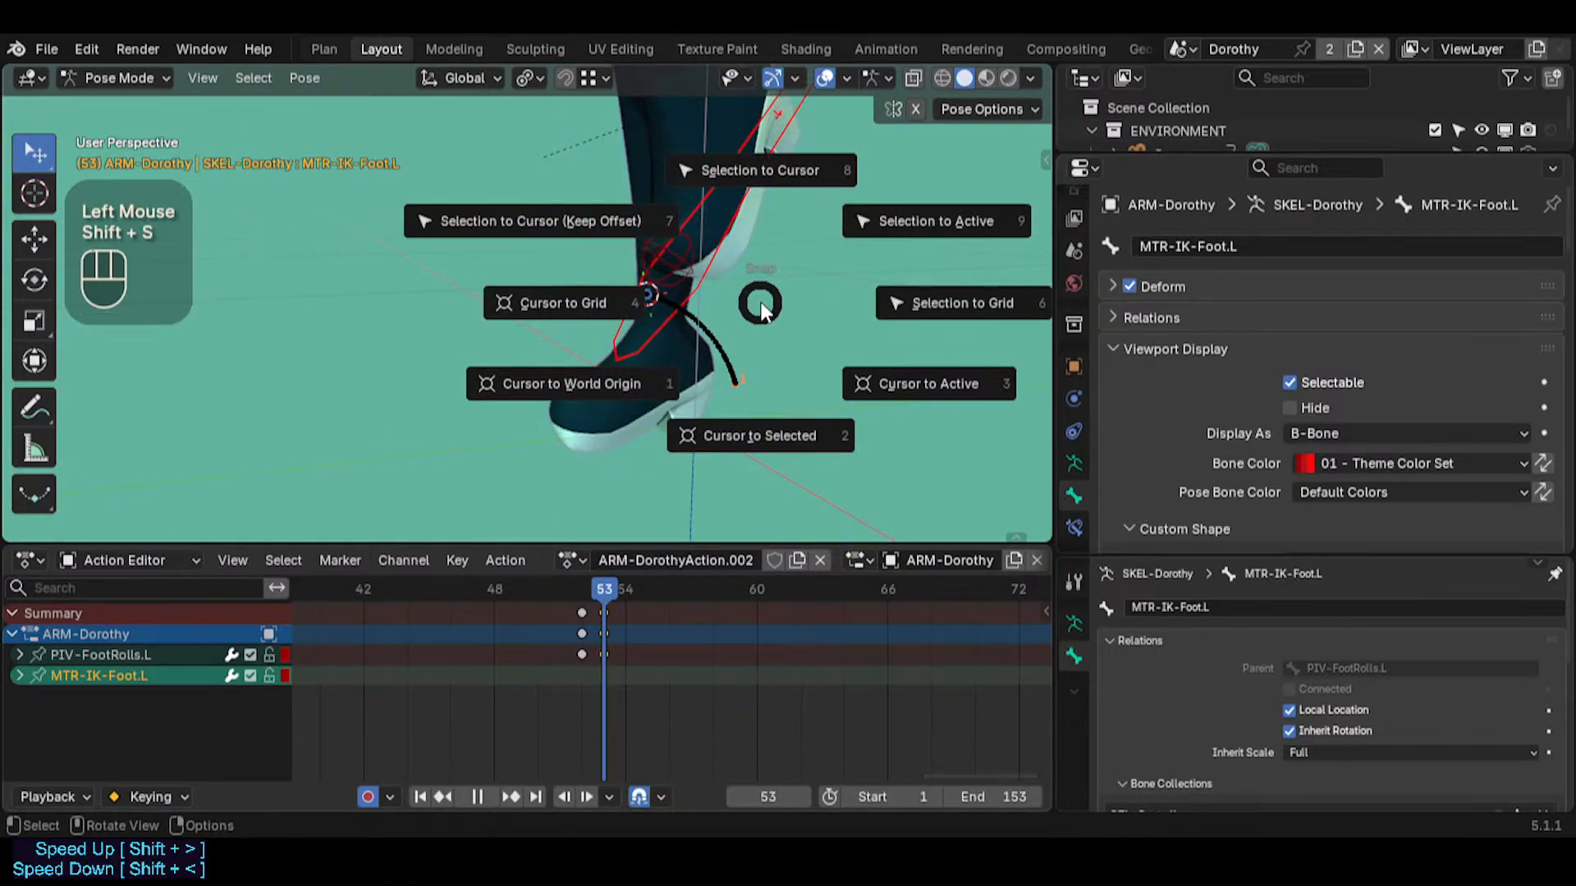
pyautogui.click(760, 305)
pyautogui.moveTo(760, 304); pyautogui.dragTo(640, 312, button='middle')
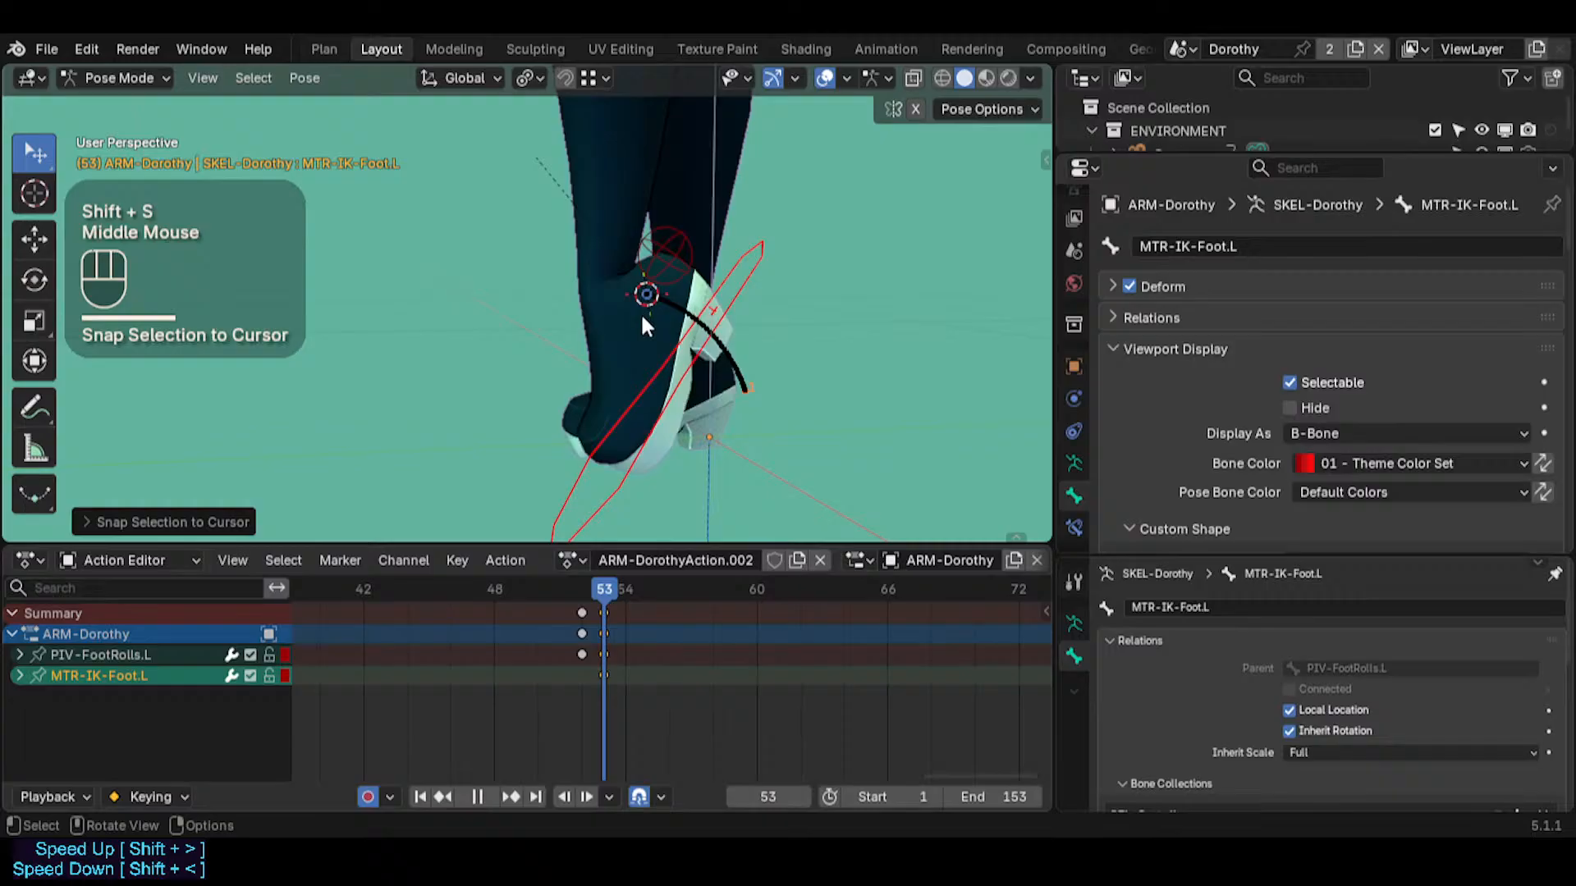
# Rotate PIV-FootRolls.L around the global X axis at frame 60 to swing the left foot upward, with Auto Keying on
pyautogui.click(682, 231)
pyautogui.click(669, 588)
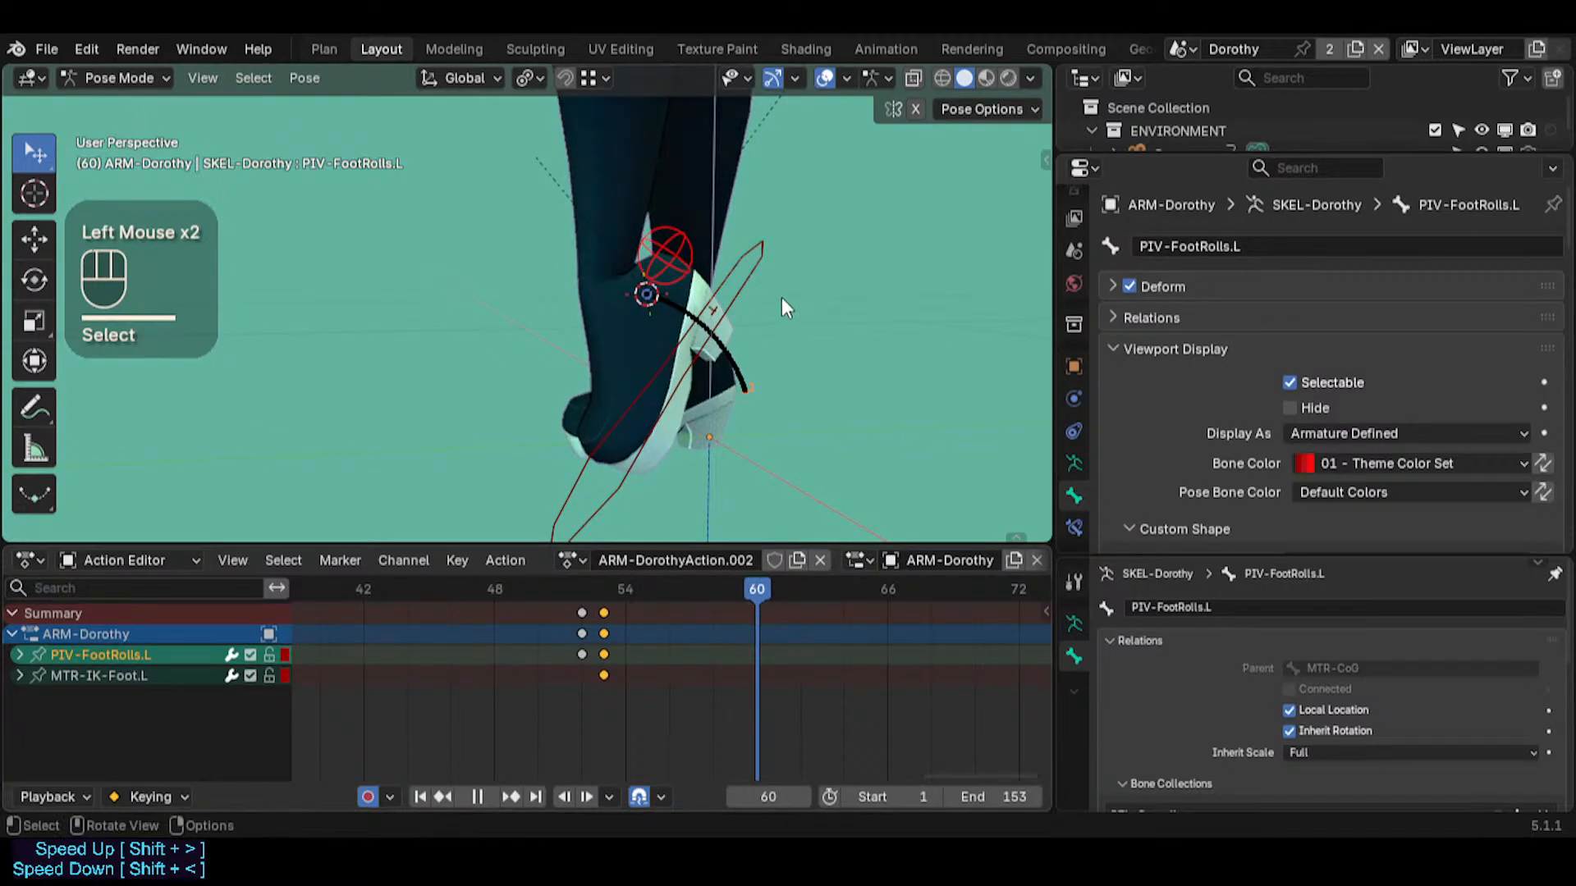
pyautogui.moveTo(784, 306); pyautogui.dragTo(789, 310, button='middle')
pyautogui.press('r')
pyautogui.press('x')
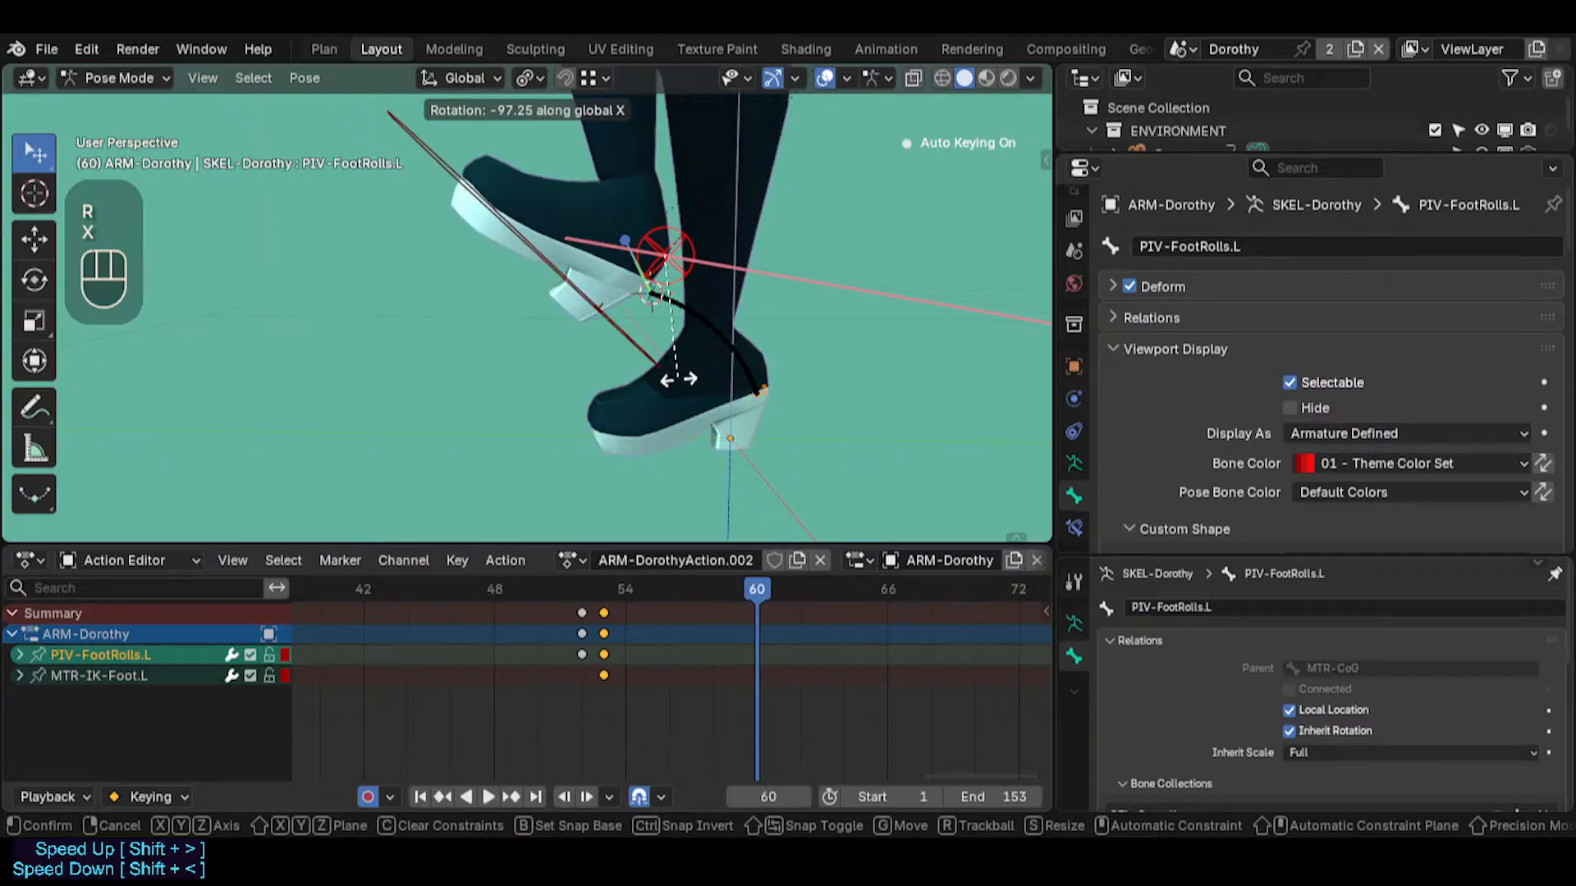
pyautogui.click(706, 138)
# Scrub between frames 52 and 60 to examine how the left foot swings around the relocated pivot
pyautogui.moveTo(632, 323); pyautogui.dragTo(622, 405, button='middle')
pyautogui.moveTo(733, 588); pyautogui.dragTo(598, 558)
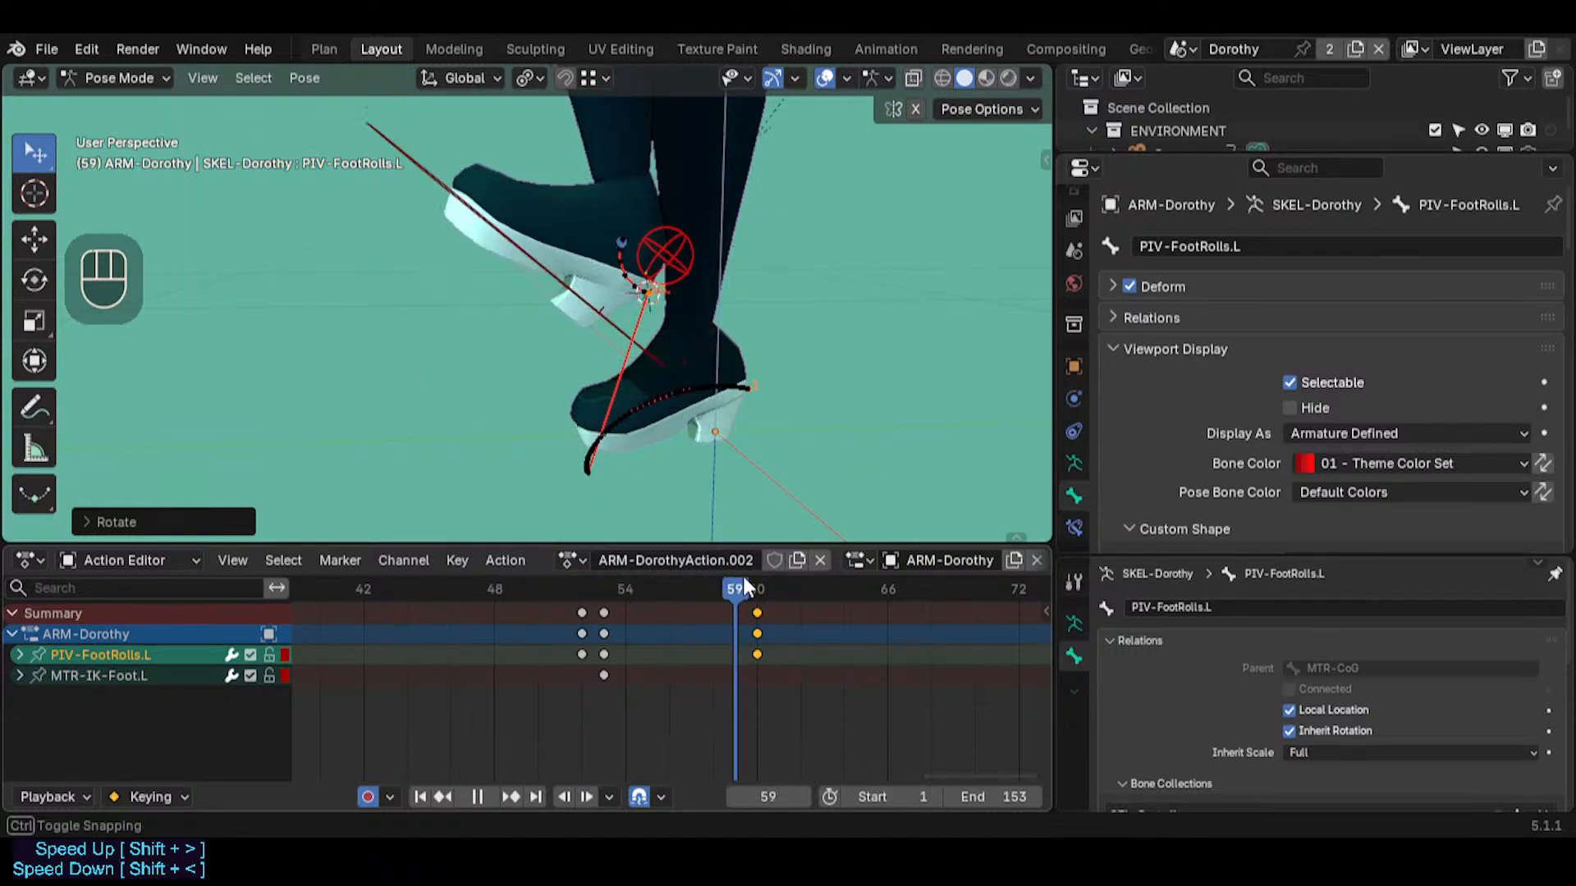
pyautogui.moveTo(745, 586); pyautogui.dragTo(603, 581)
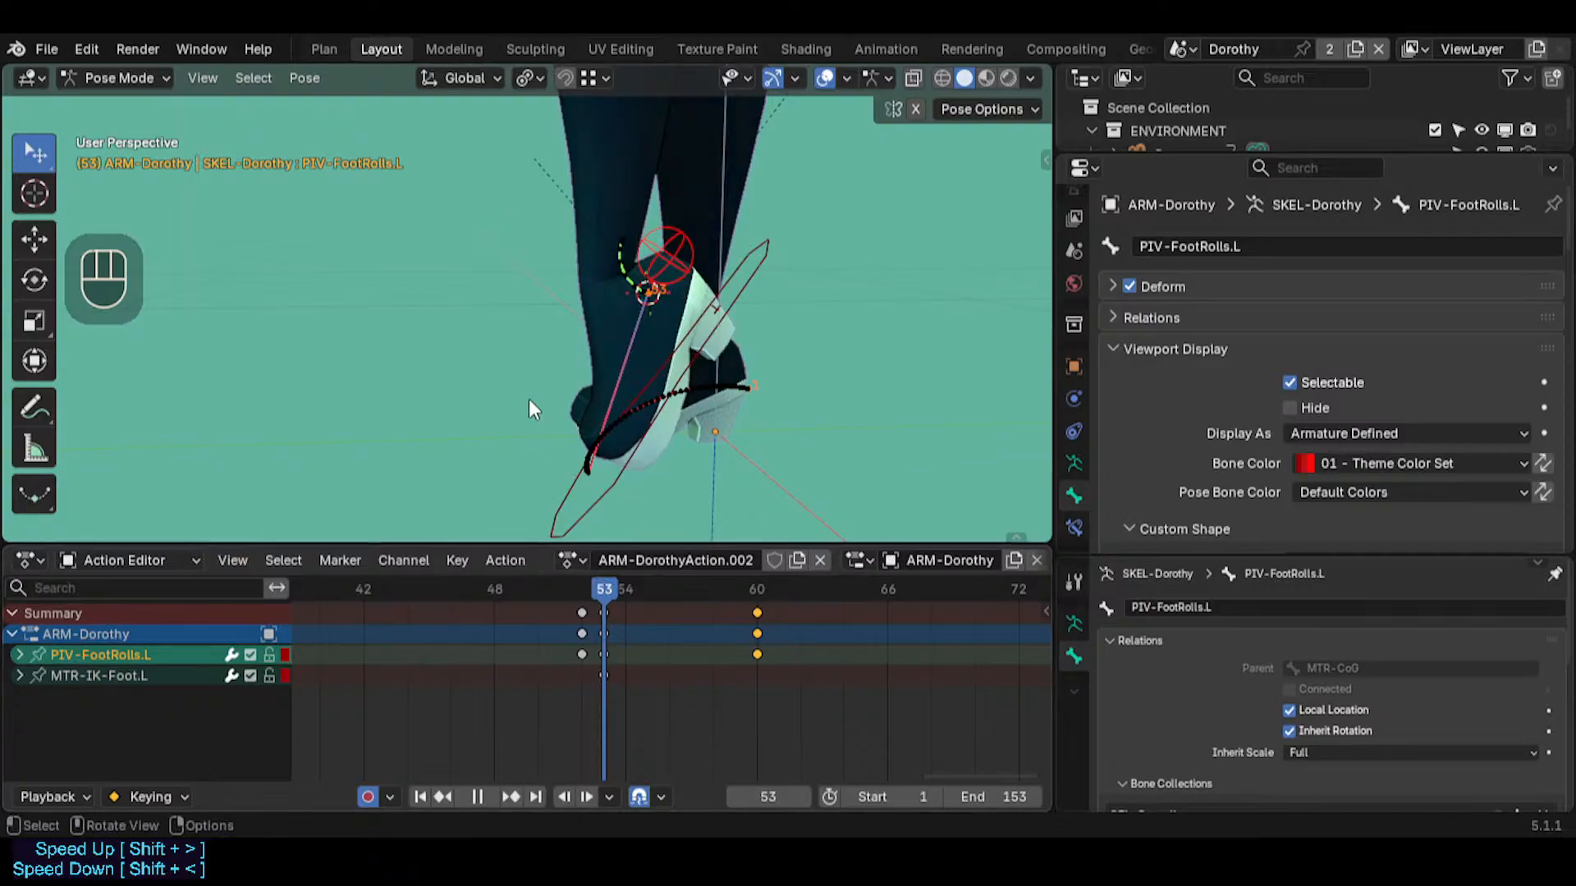
pyautogui.moveTo(528, 399); pyautogui.dragTo(578, 395, button='middle')
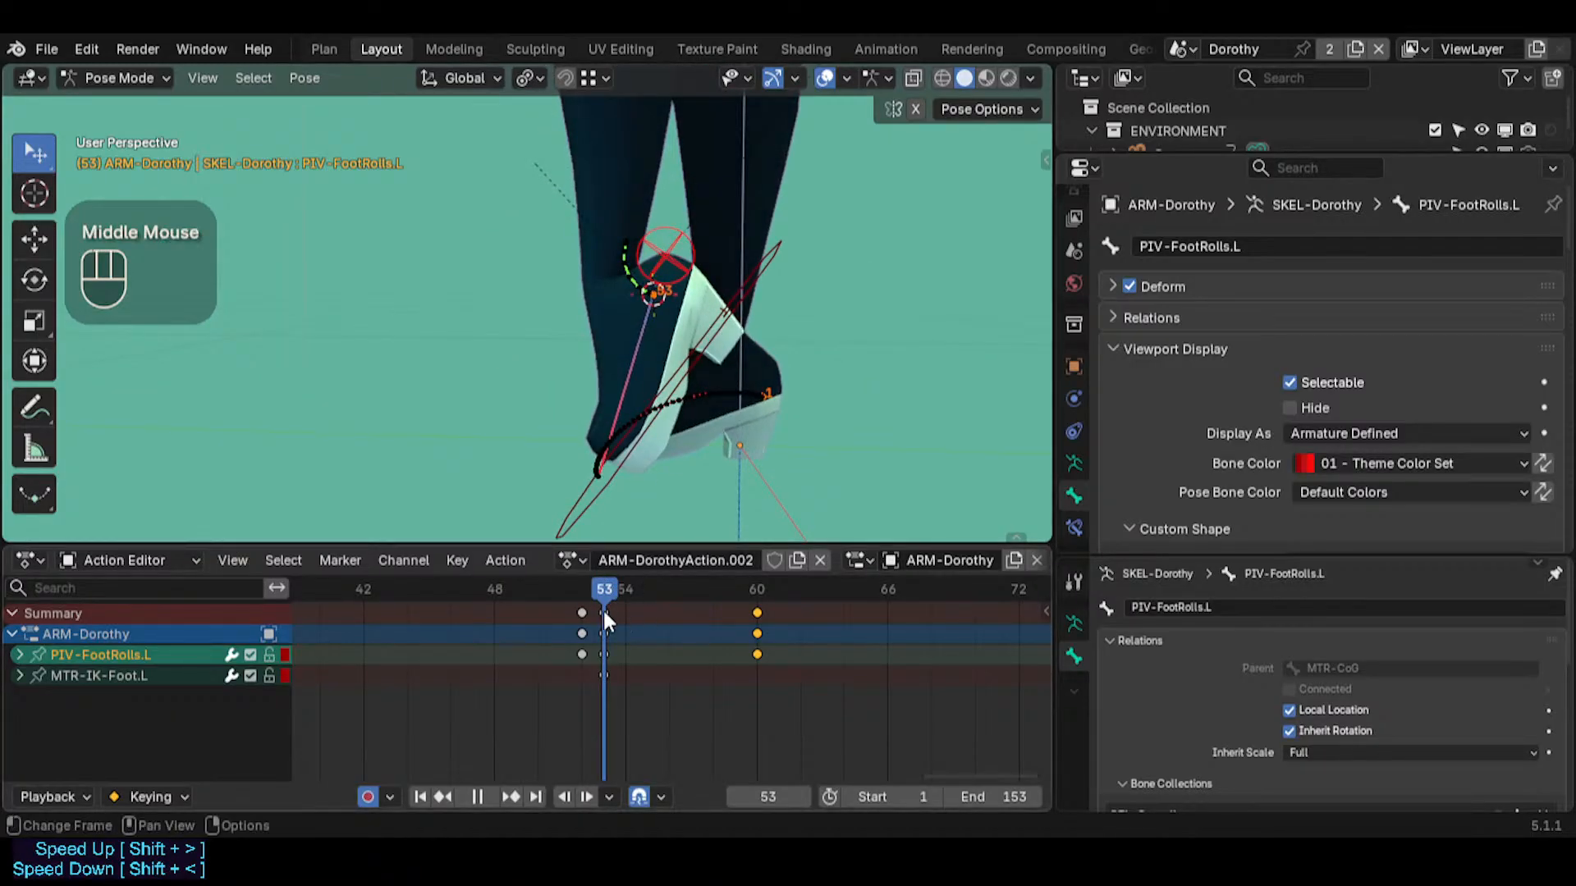
pyautogui.moveTo(584, 587); pyautogui.dragTo(609, 583)
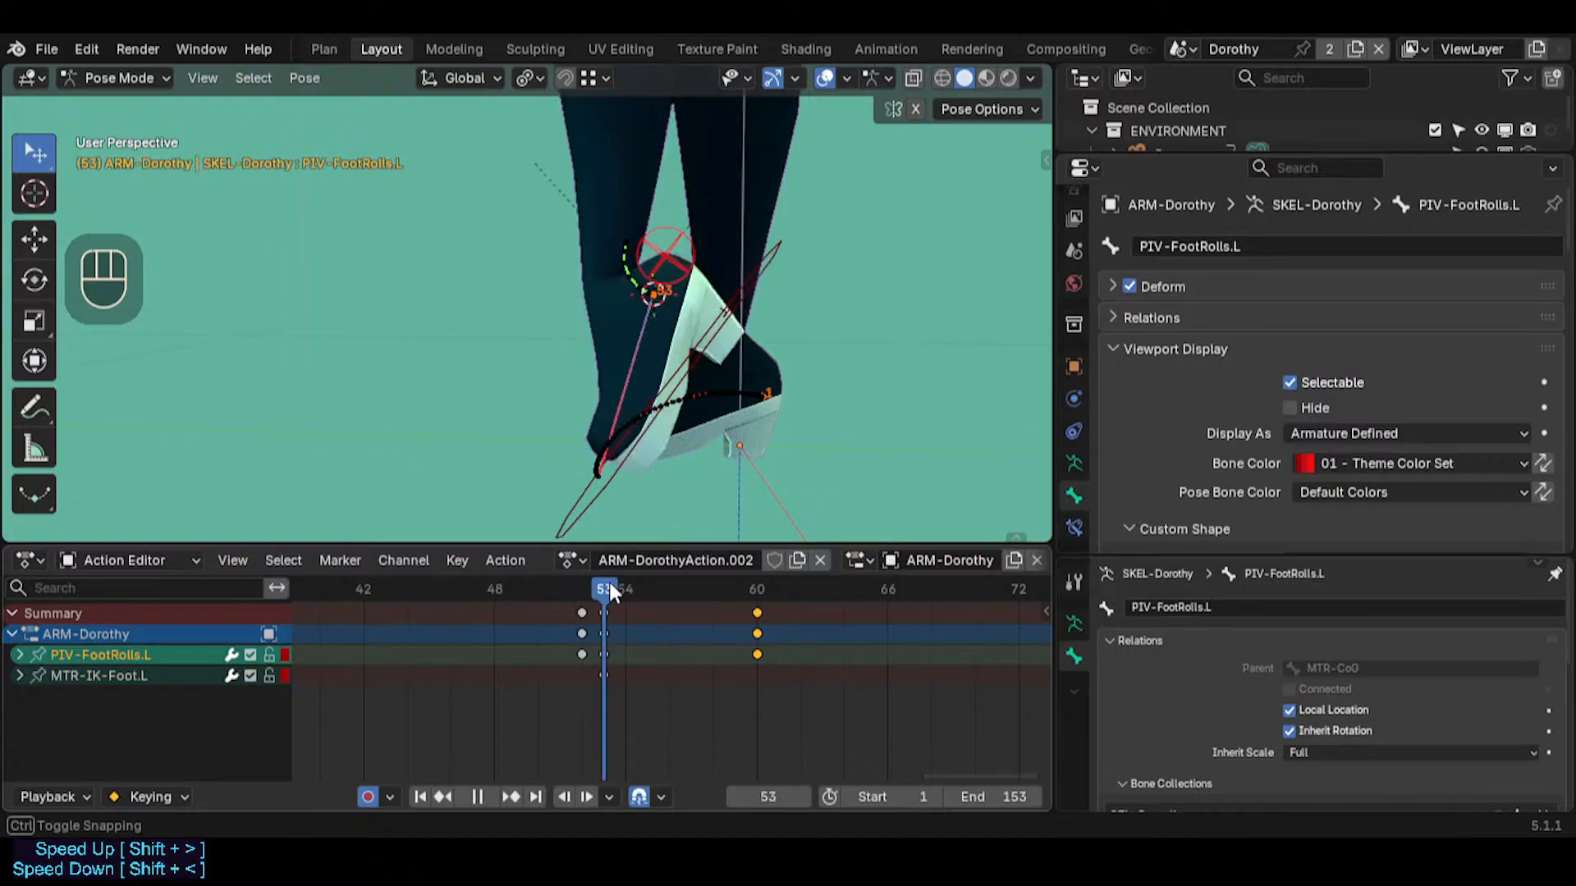
# Duplicate the MTR-IK-Foot.L keyframe from frame 1 onto frame 52
pyautogui.moveTo(610, 666); pyautogui.dragTo(663, 665, button='middle')
pyautogui.scroll(-3, 613, 666)
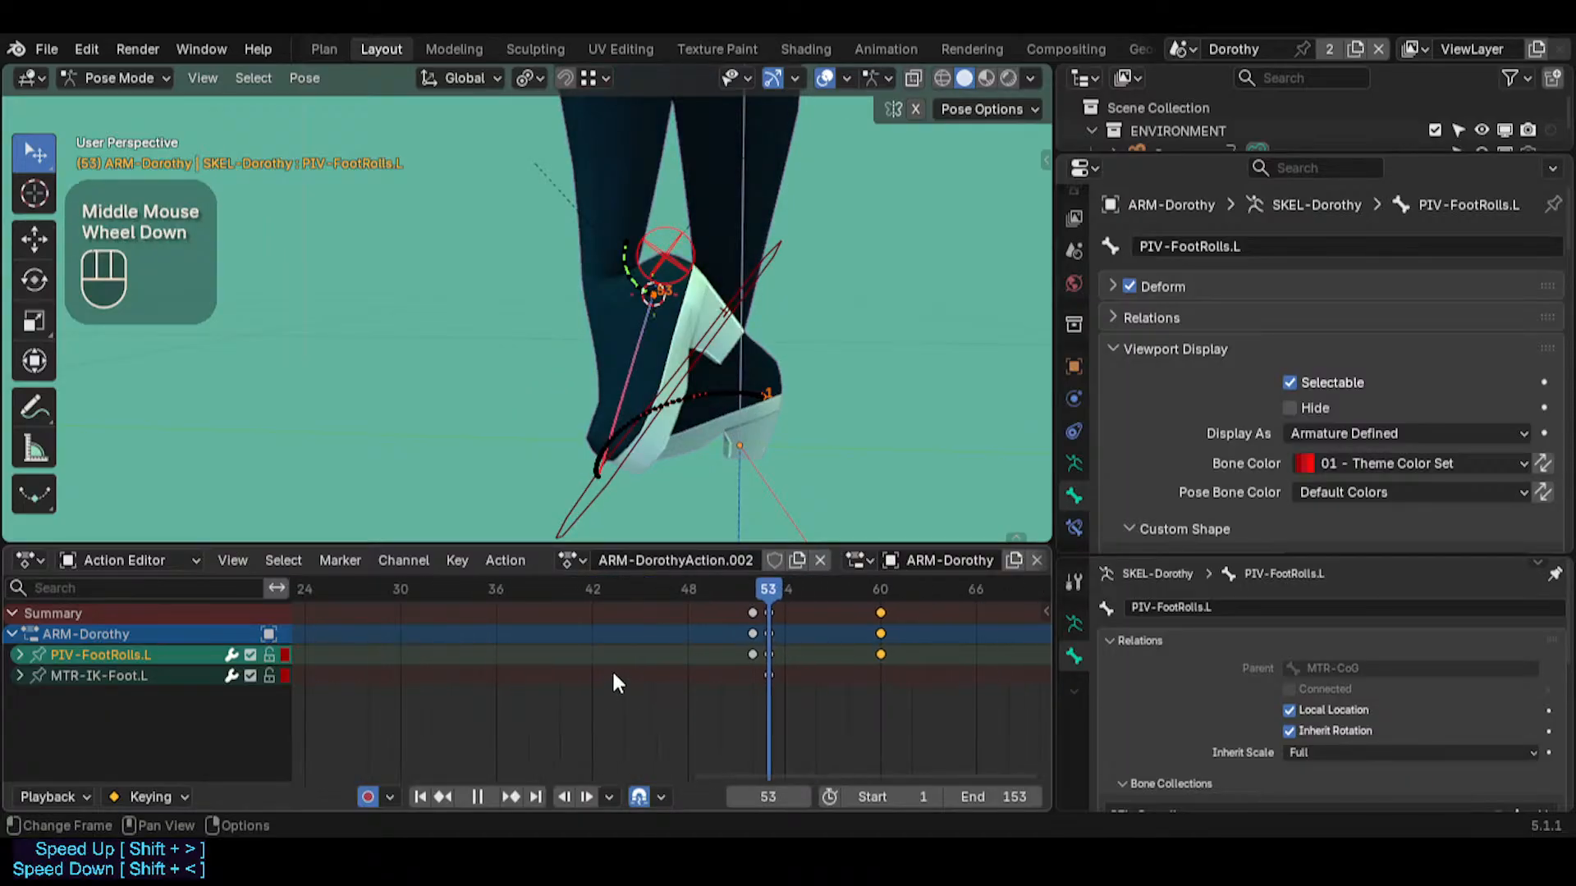
pyautogui.click(440, 675)
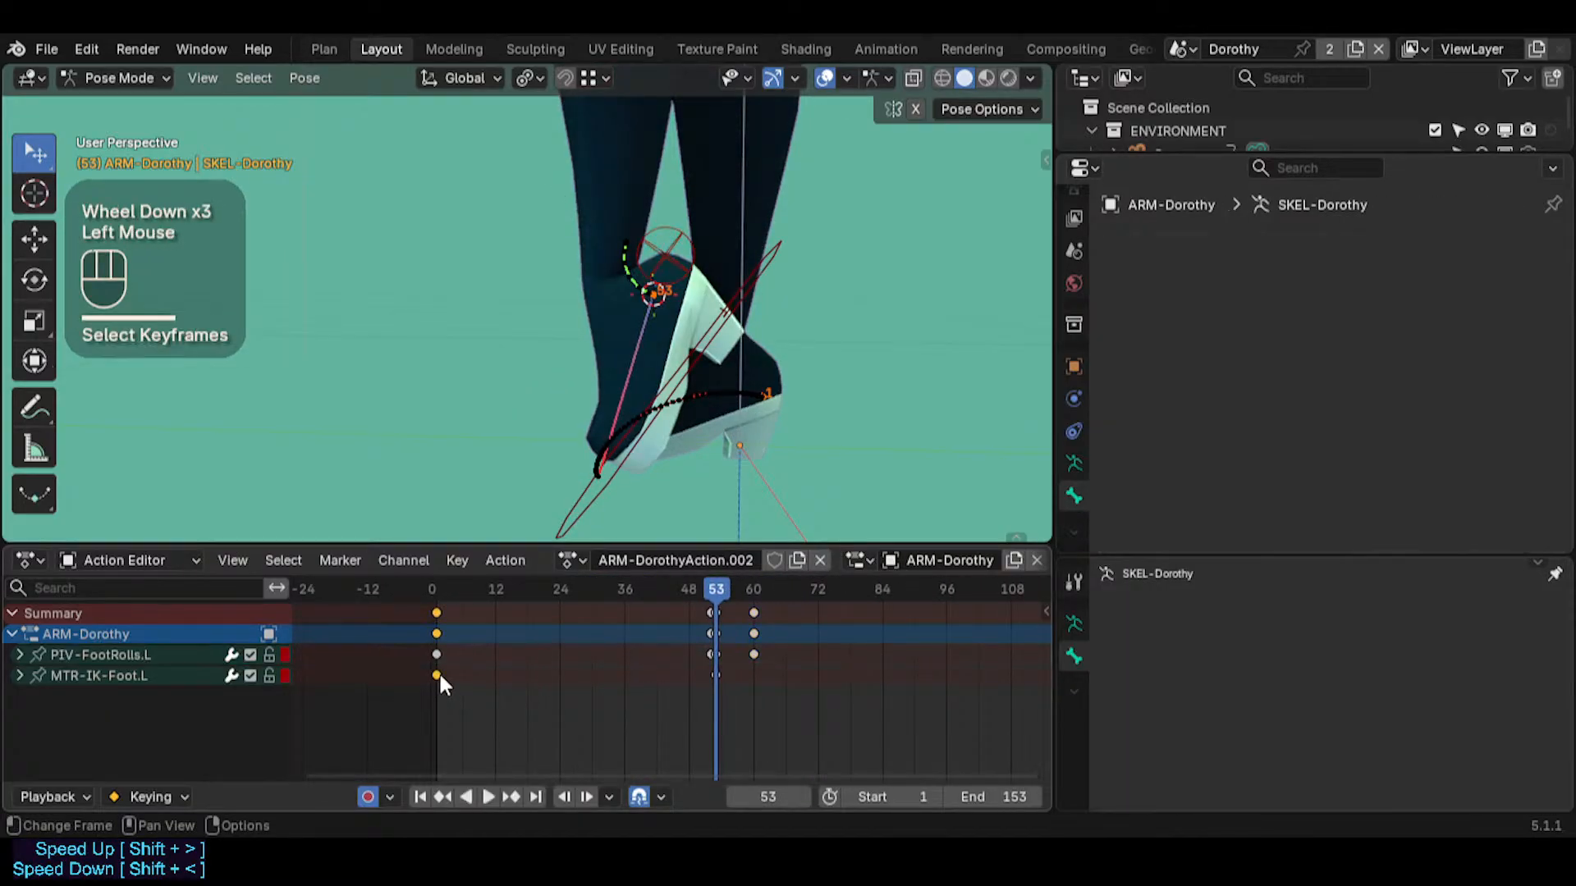
pyautogui.scroll(3, 660, 652)
pyautogui.press('Left')
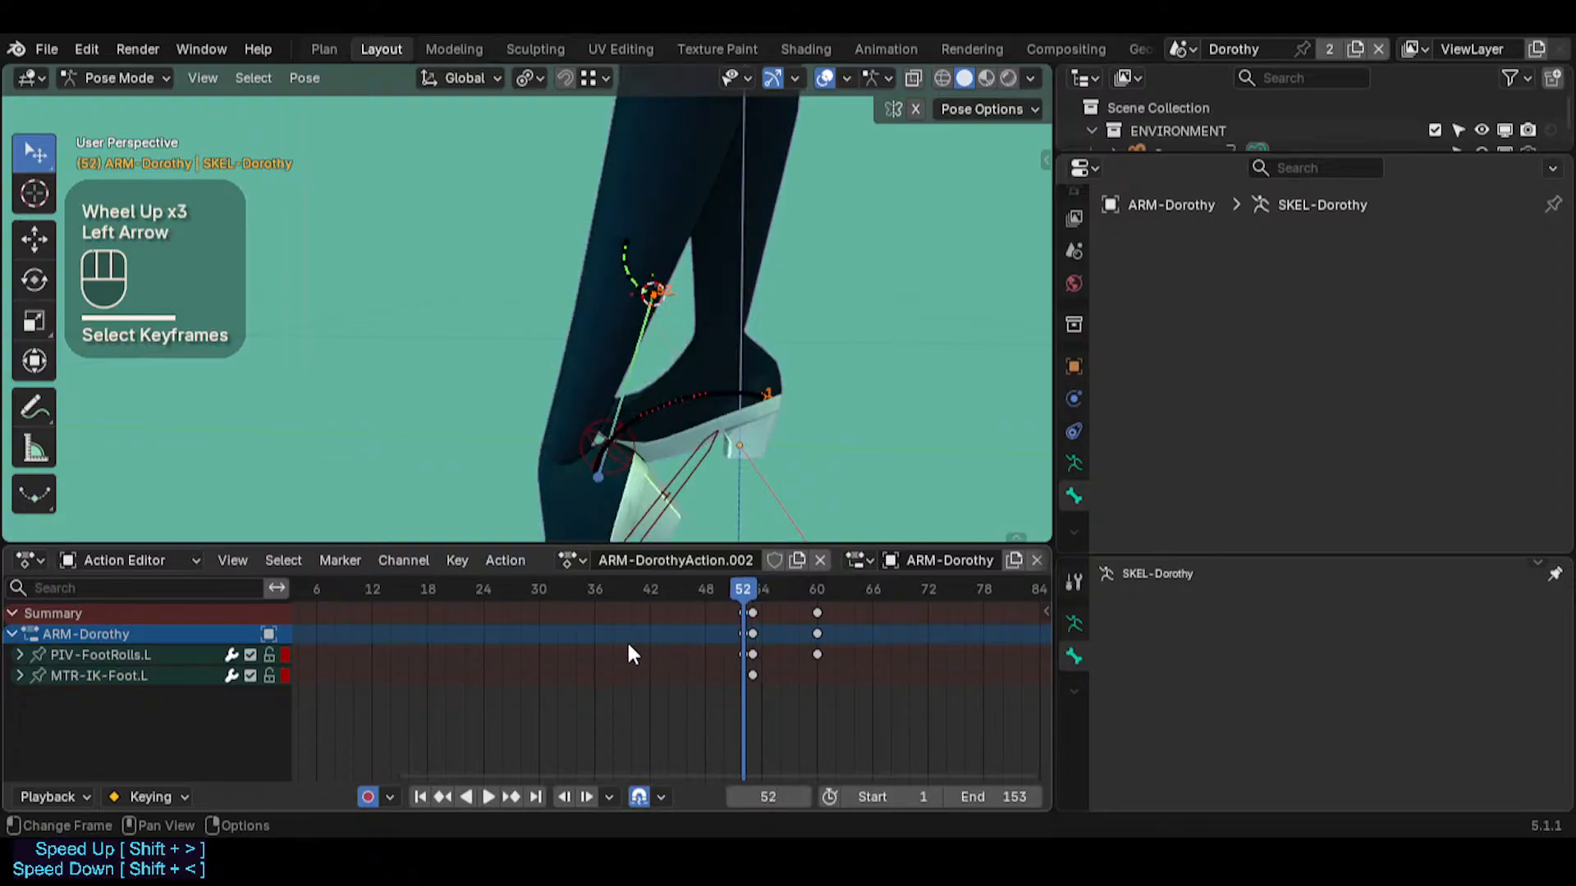
pyautogui.hotkey('shift', 'd')
pyautogui.click(636, 687)
pyautogui.press('f')
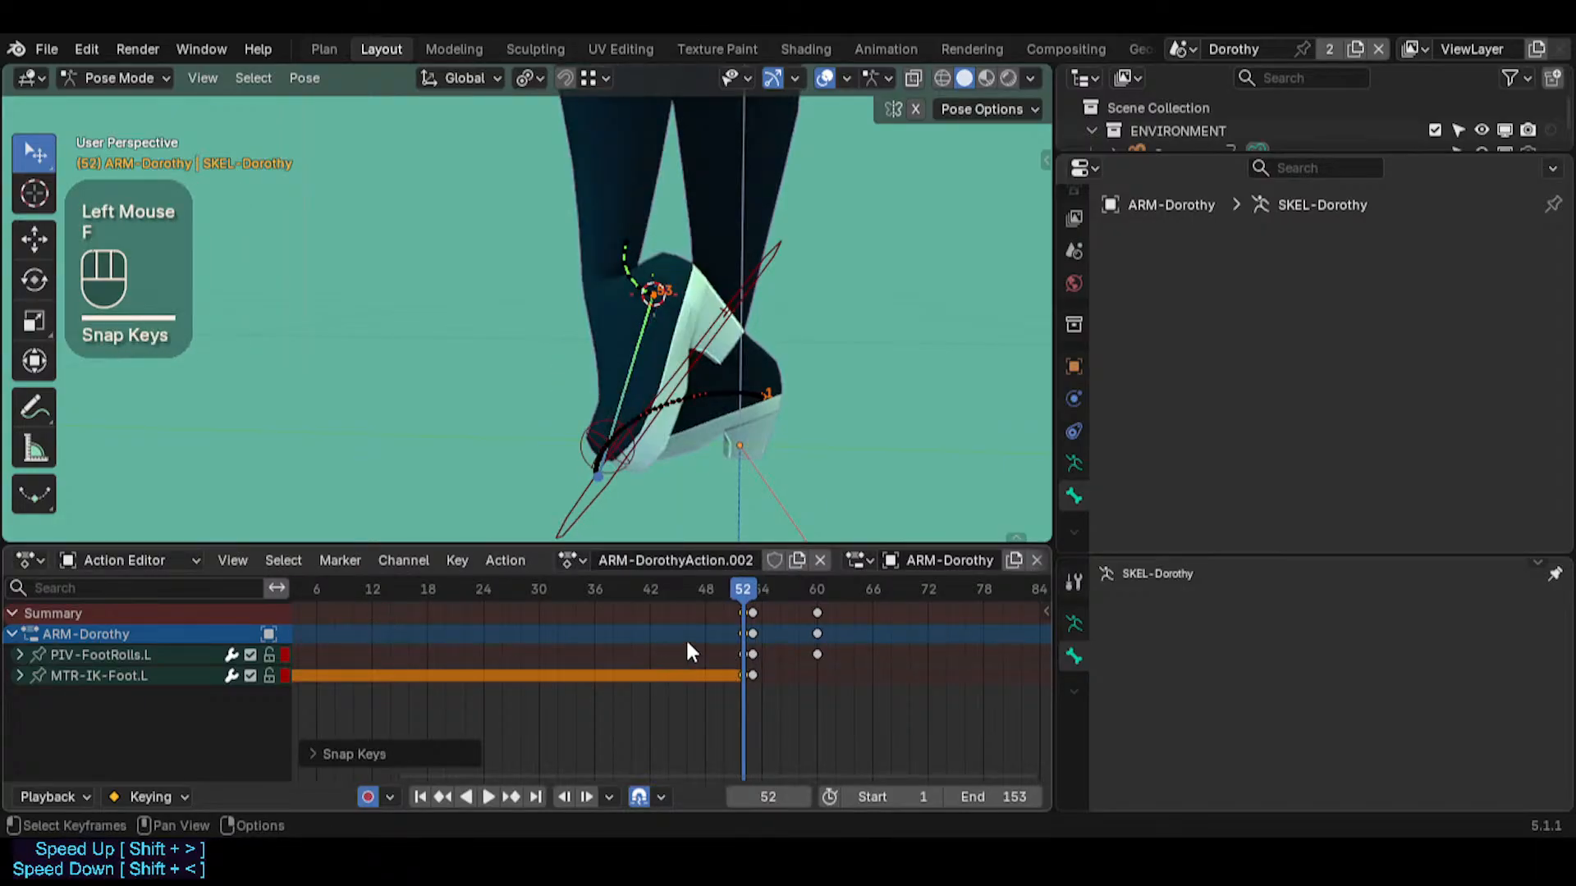
# Play back the foot roll animation and scrub through its early frames to check the motion
pyautogui.moveTo(705, 589); pyautogui.dragTo(538, 574)
pyautogui.scroll(-2, 706, 624)
pyautogui.press('space')
pyautogui.moveTo(734, 402)
pyautogui.mouseDown(button='middle')
pyautogui.moveTo(720, 370)
pyautogui.moveTo(770, 407)
pyautogui.moveTo(746, 425)
pyautogui.mouseUp(button='middle')
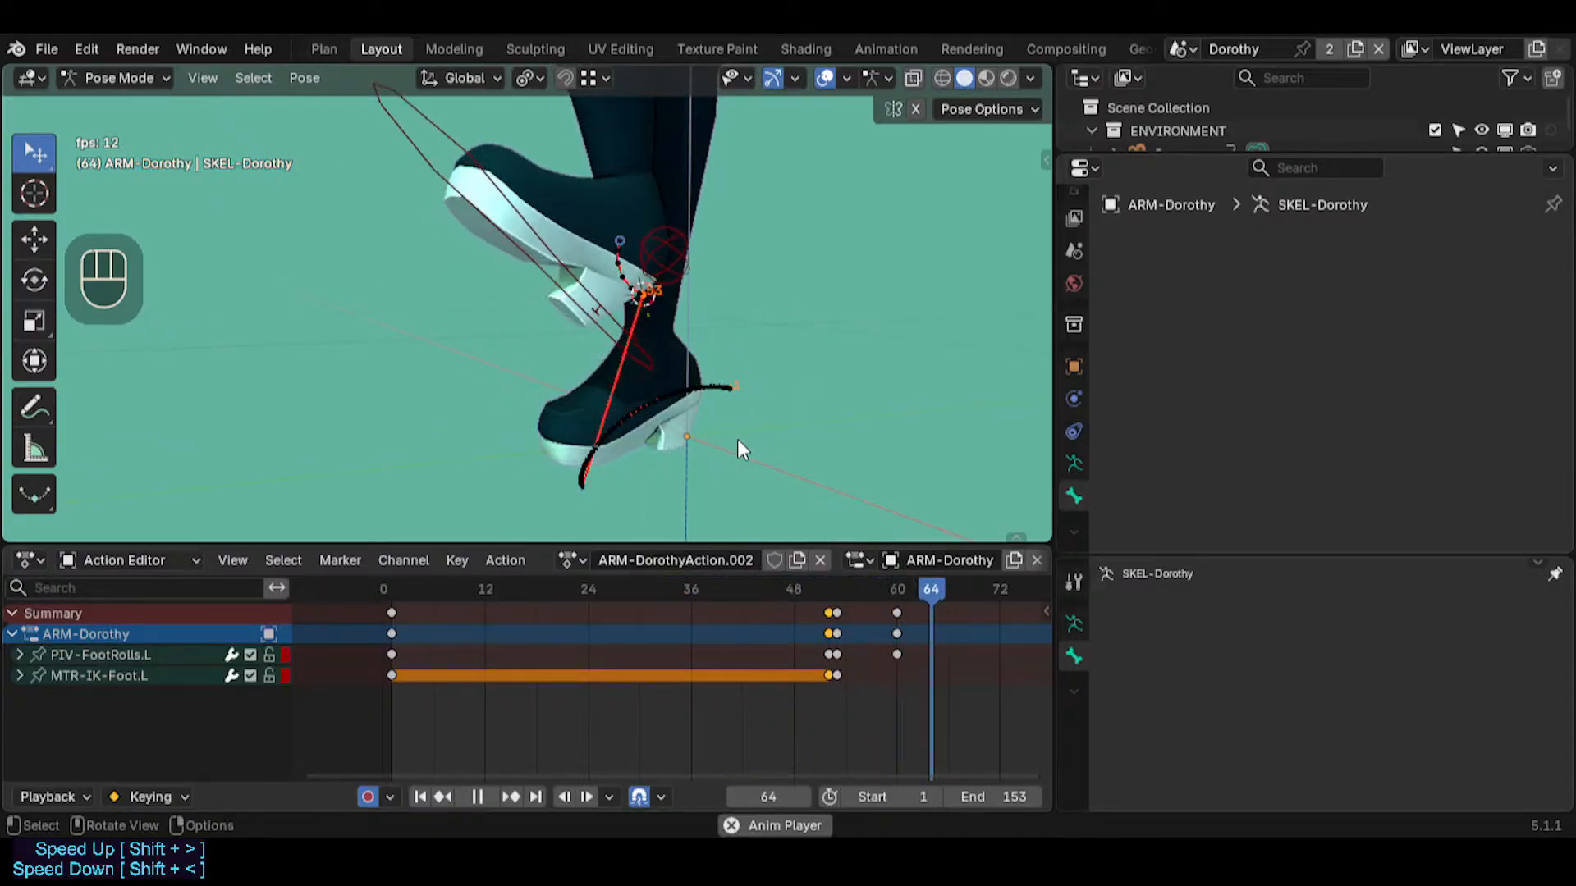
pyautogui.press('space')
pyautogui.moveTo(574, 588); pyautogui.dragTo(459, 588)
# Move both foot bones' keyframes at frames 52, 53 and 60 earlier to frames 14, 15 and 22
pyautogui.hotkey('alt', 'a')
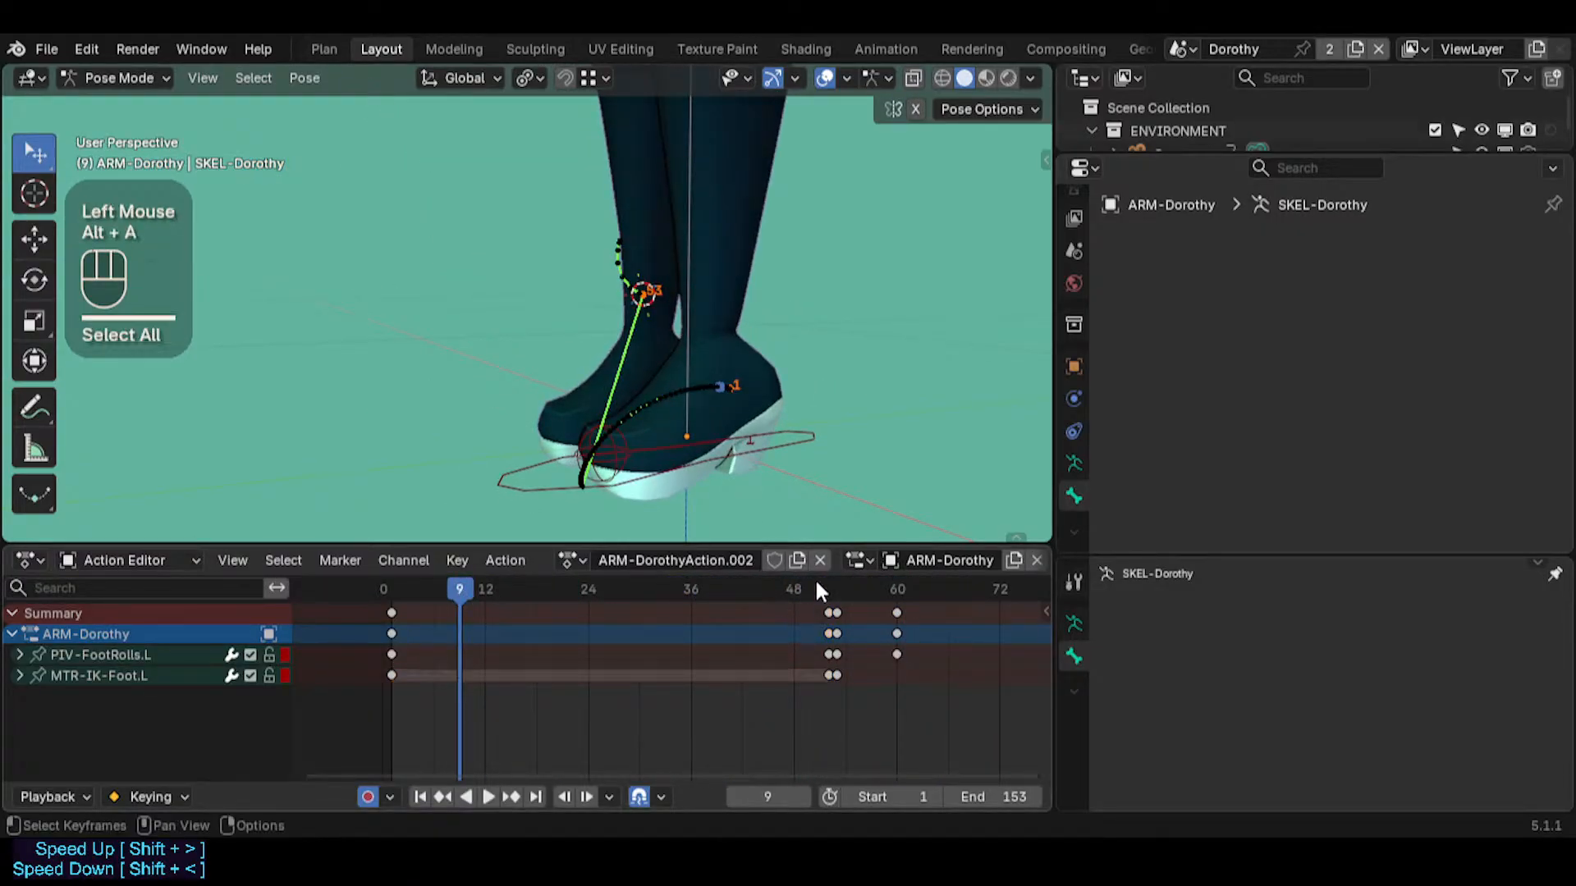
pyautogui.press('b')
pyautogui.moveTo(816, 583); pyautogui.dragTo(922, 722)
pyautogui.press('g')
pyautogui.click(570, 707)
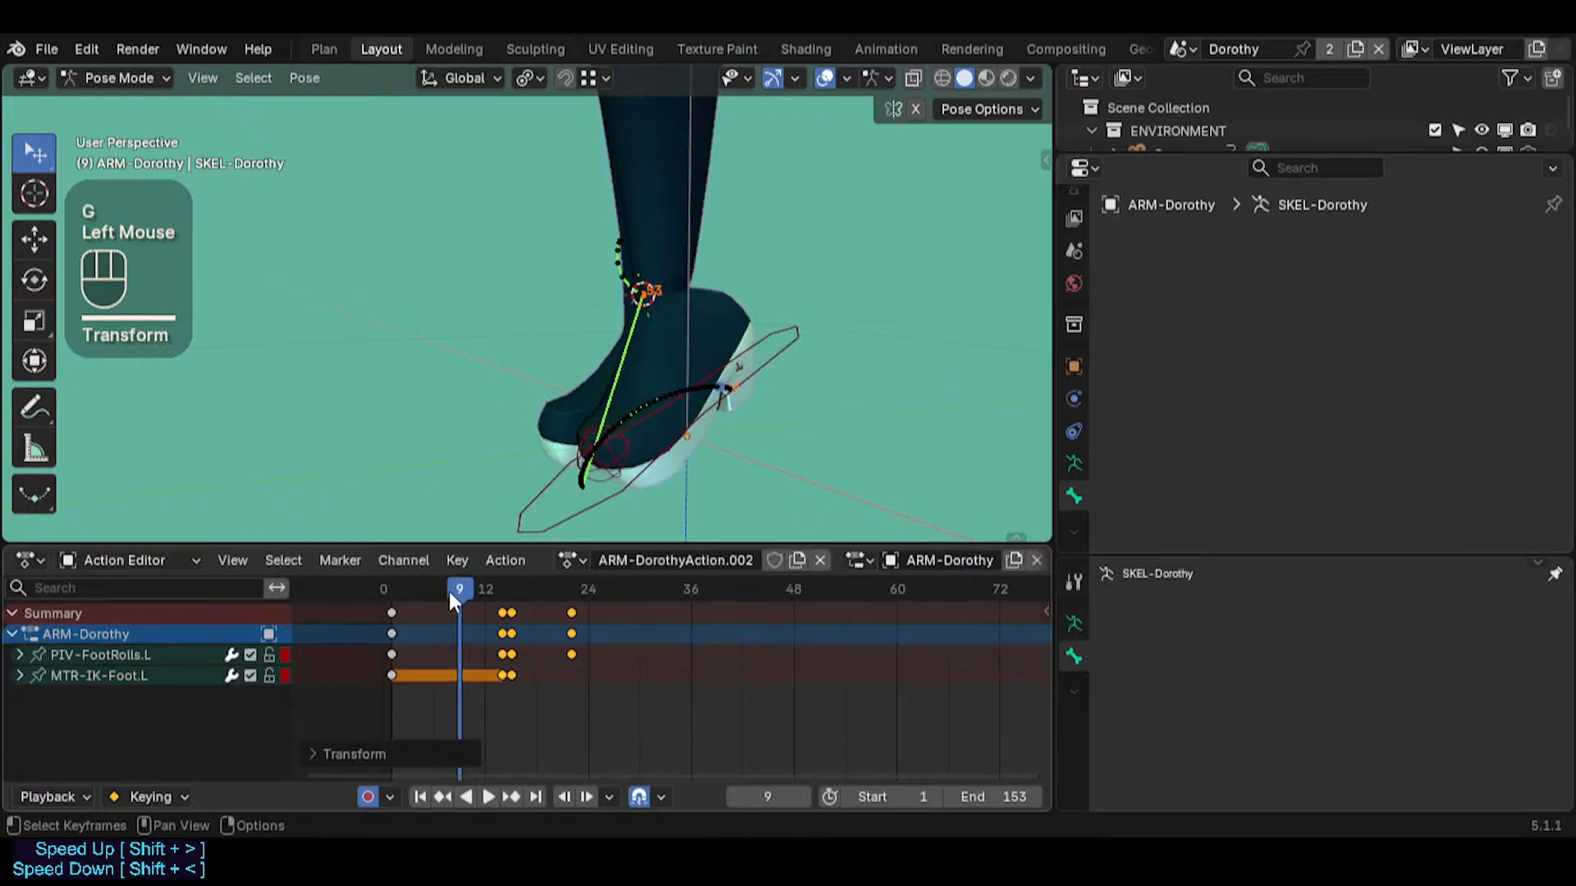
# Play the retimed foot animation from frame 1 and check the pivot change
pyautogui.moveTo(450, 590); pyautogui.dragTo(393, 593)
pyautogui.press('space')
pyautogui.moveTo(617, 394); pyautogui.dragTo(562, 381, button='middle')
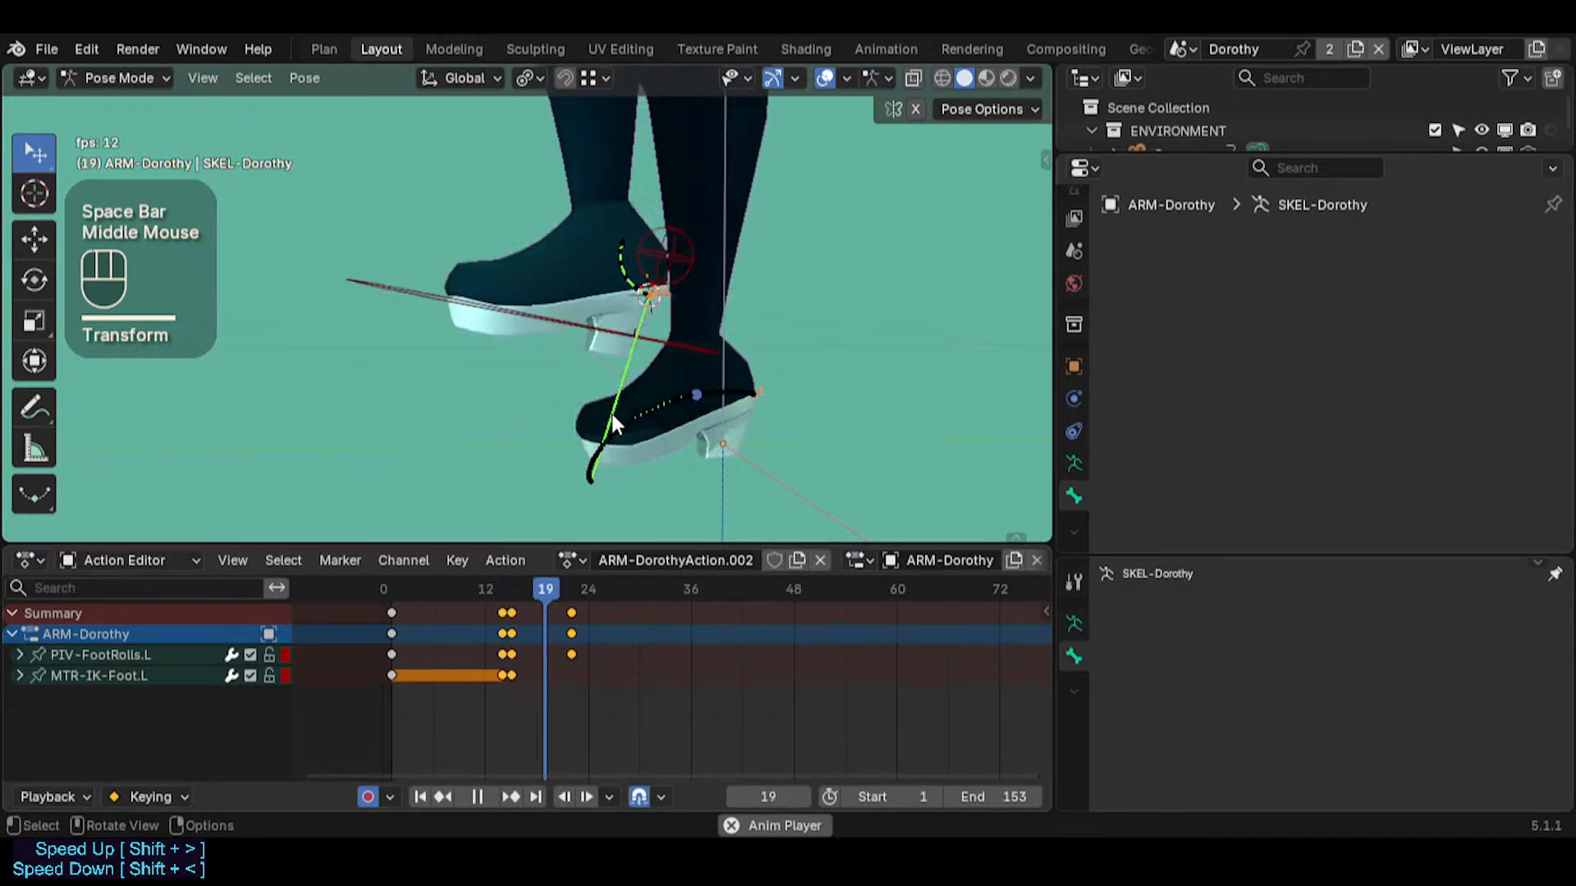
pyautogui.press('space')
# Try moving MTR-IK-Foot.L at frame 8 and undo the move
pyautogui.moveTo(480, 588); pyautogui.dragTo(469, 656)
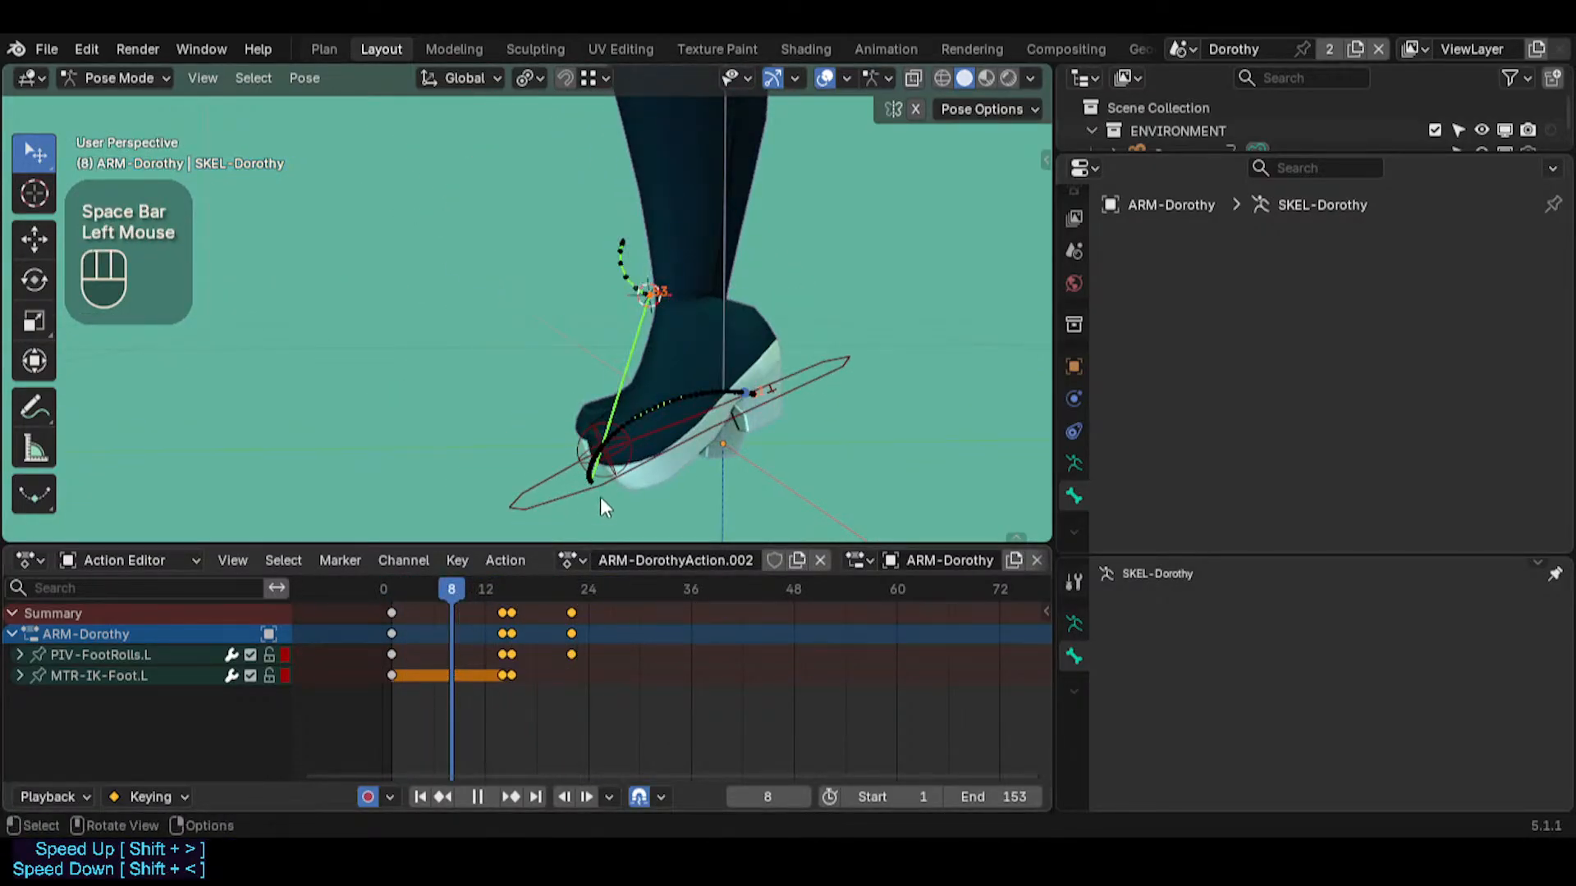
pyautogui.click(604, 487)
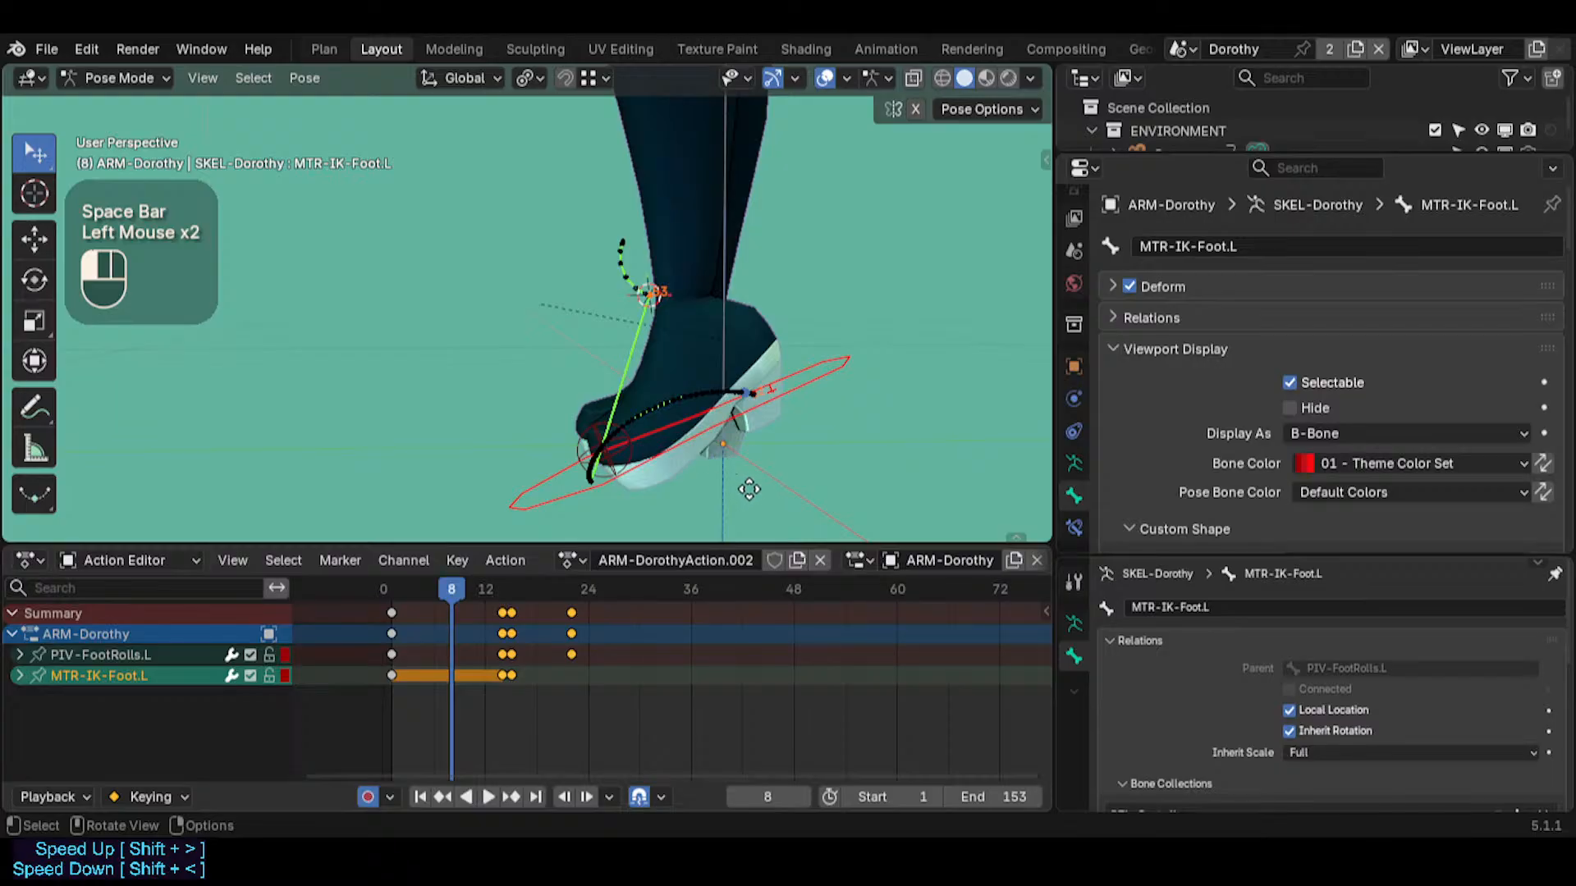
pyautogui.moveTo(690, 435); pyautogui.dragTo(674, 431)
pyautogui.press('g')
pyautogui.press('Escape')
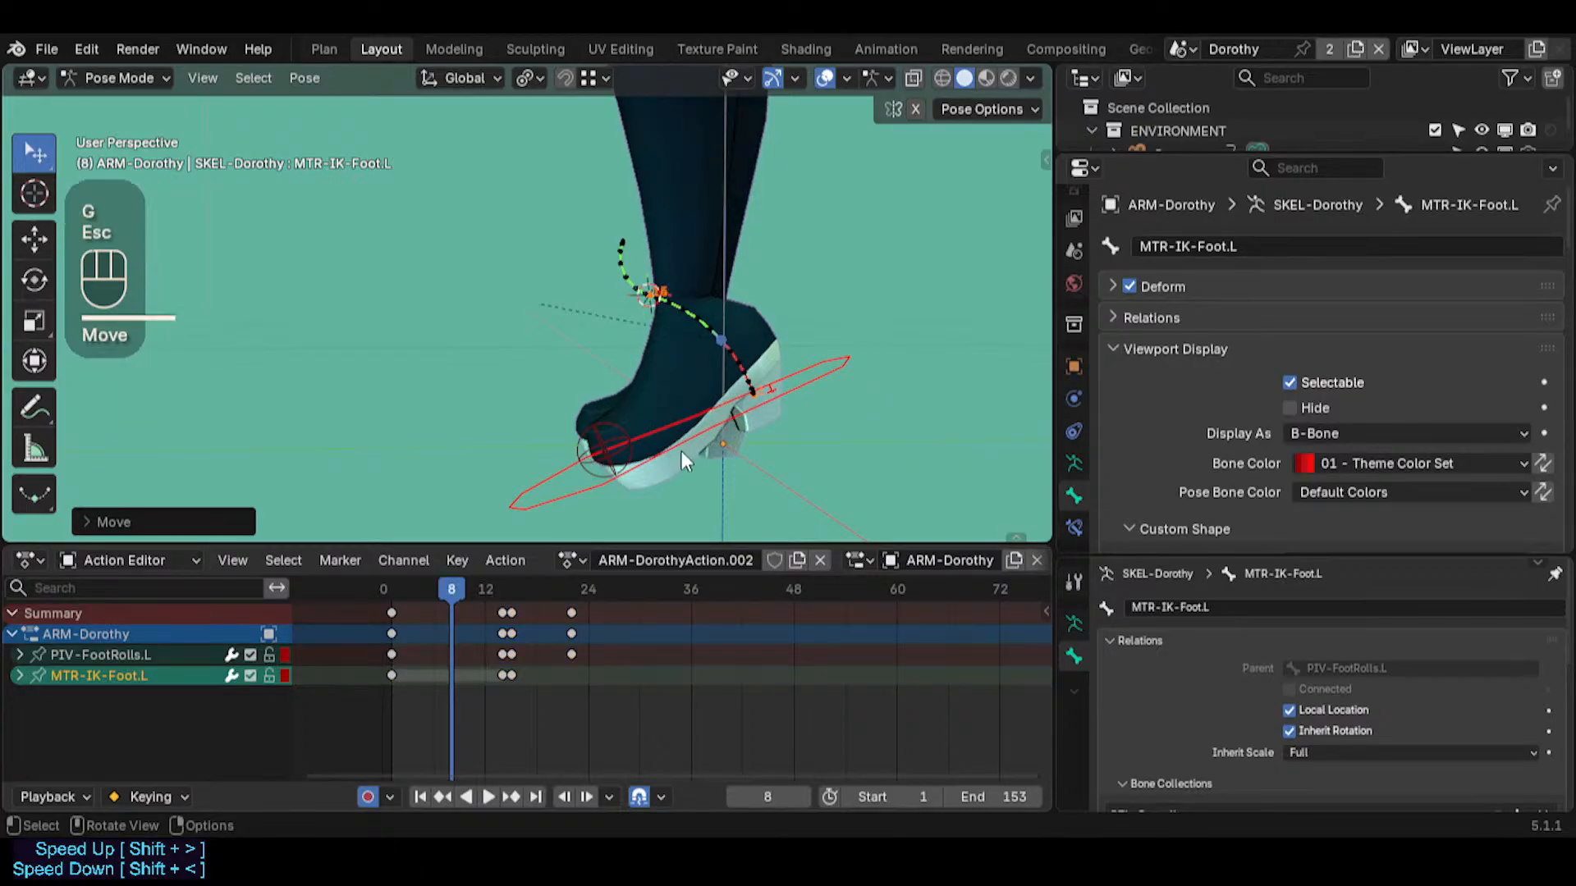
pyautogui.hotkey('ctrl', 'z')
# Move MTR-IK-Foot.L slightly downward and trackball-rotate it at frame 8 with Auto Keying on
pyautogui.click(673, 444)
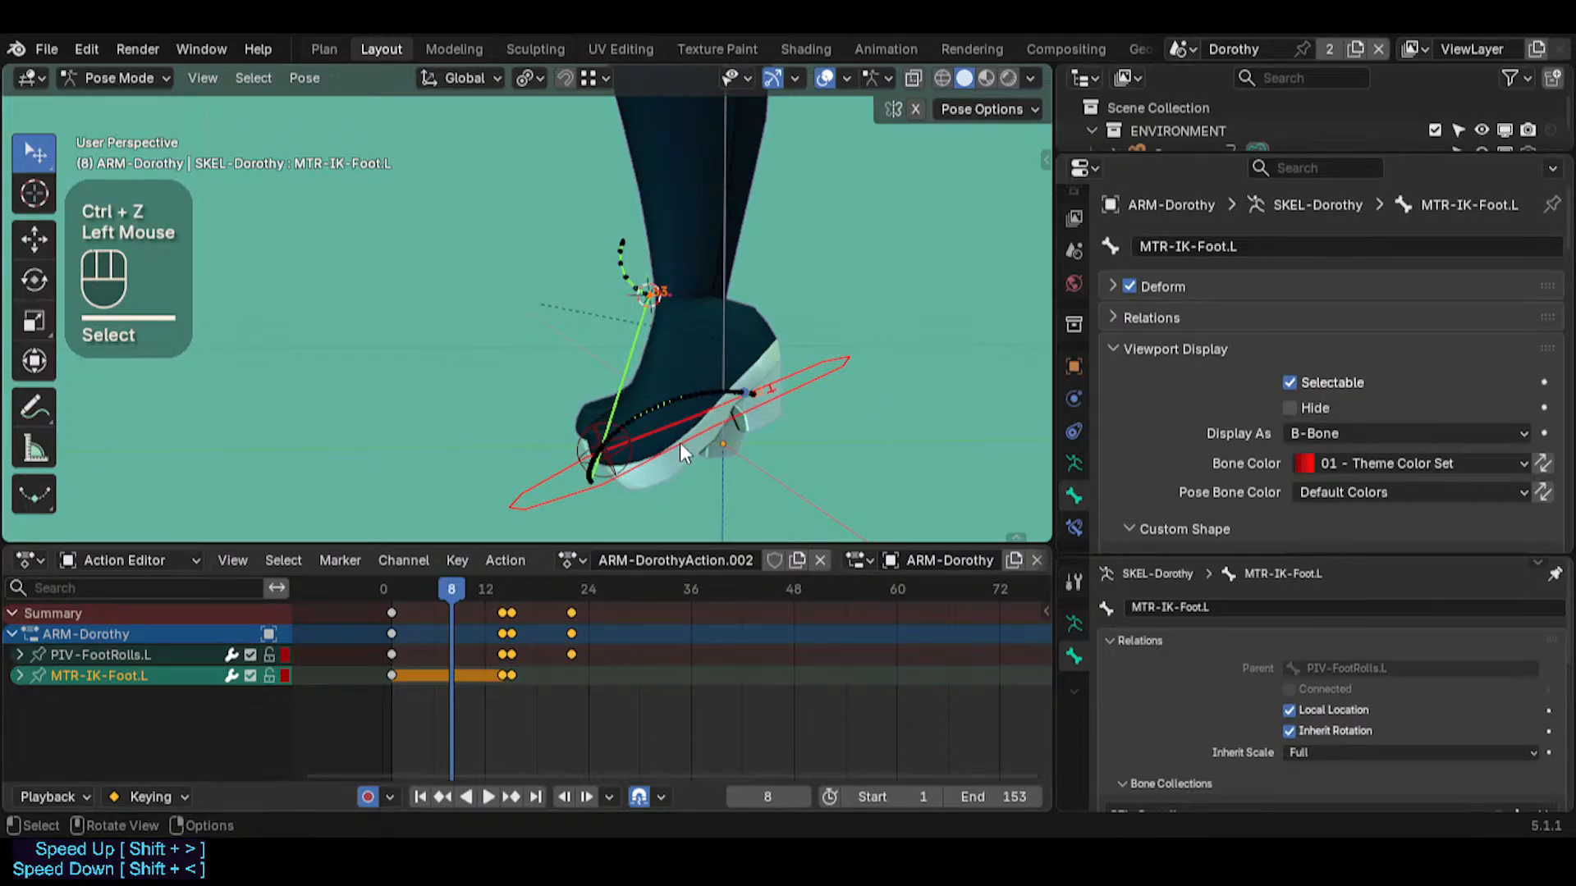
pyautogui.press('g')
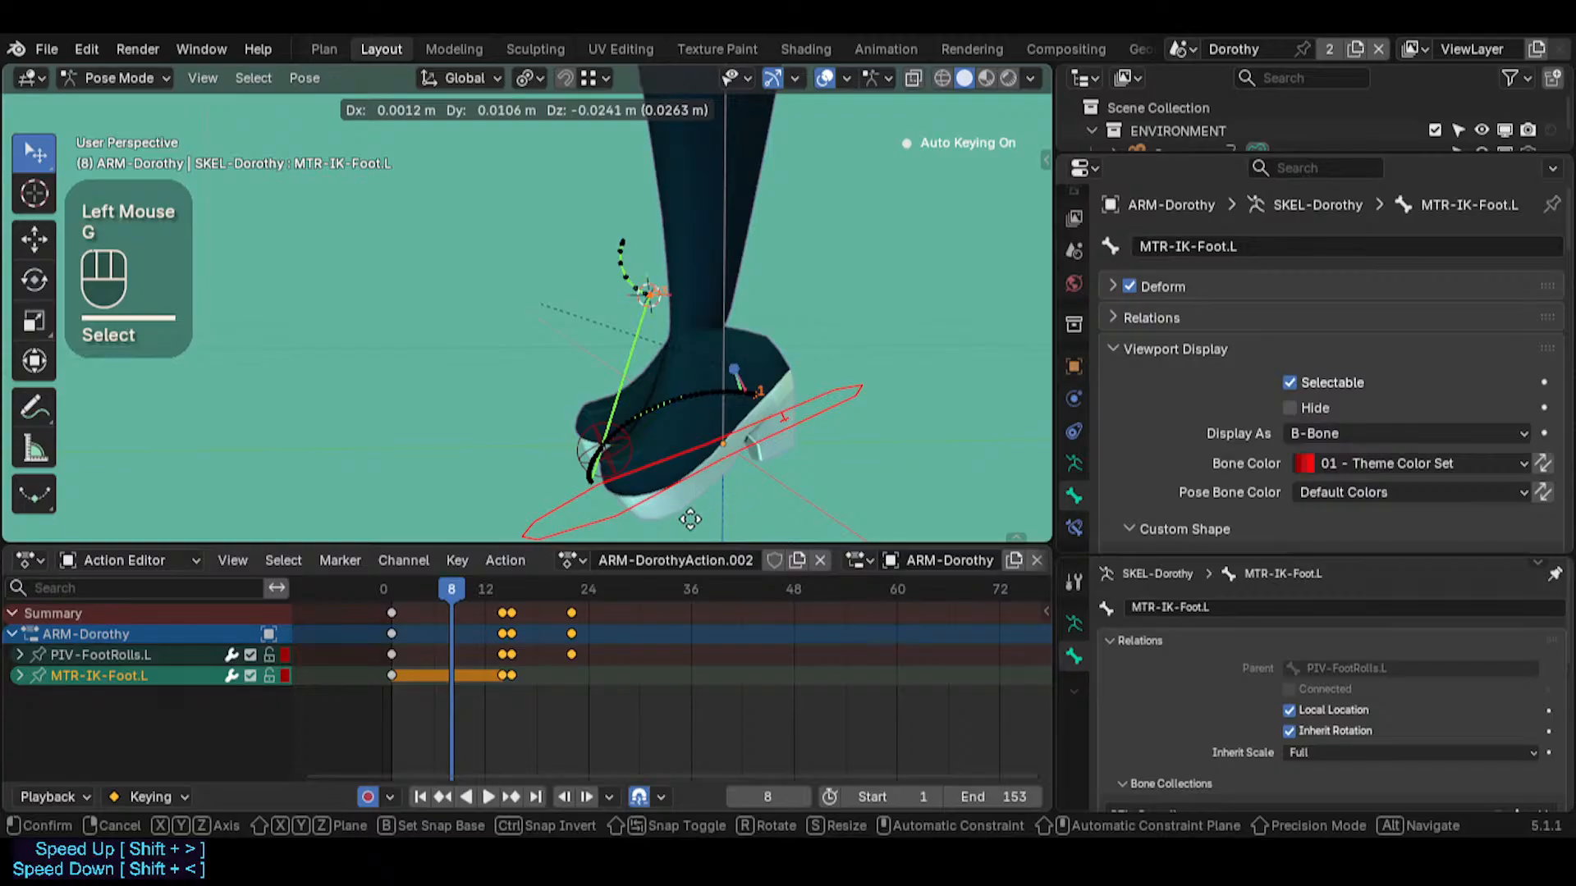
pyautogui.click(831, 379)
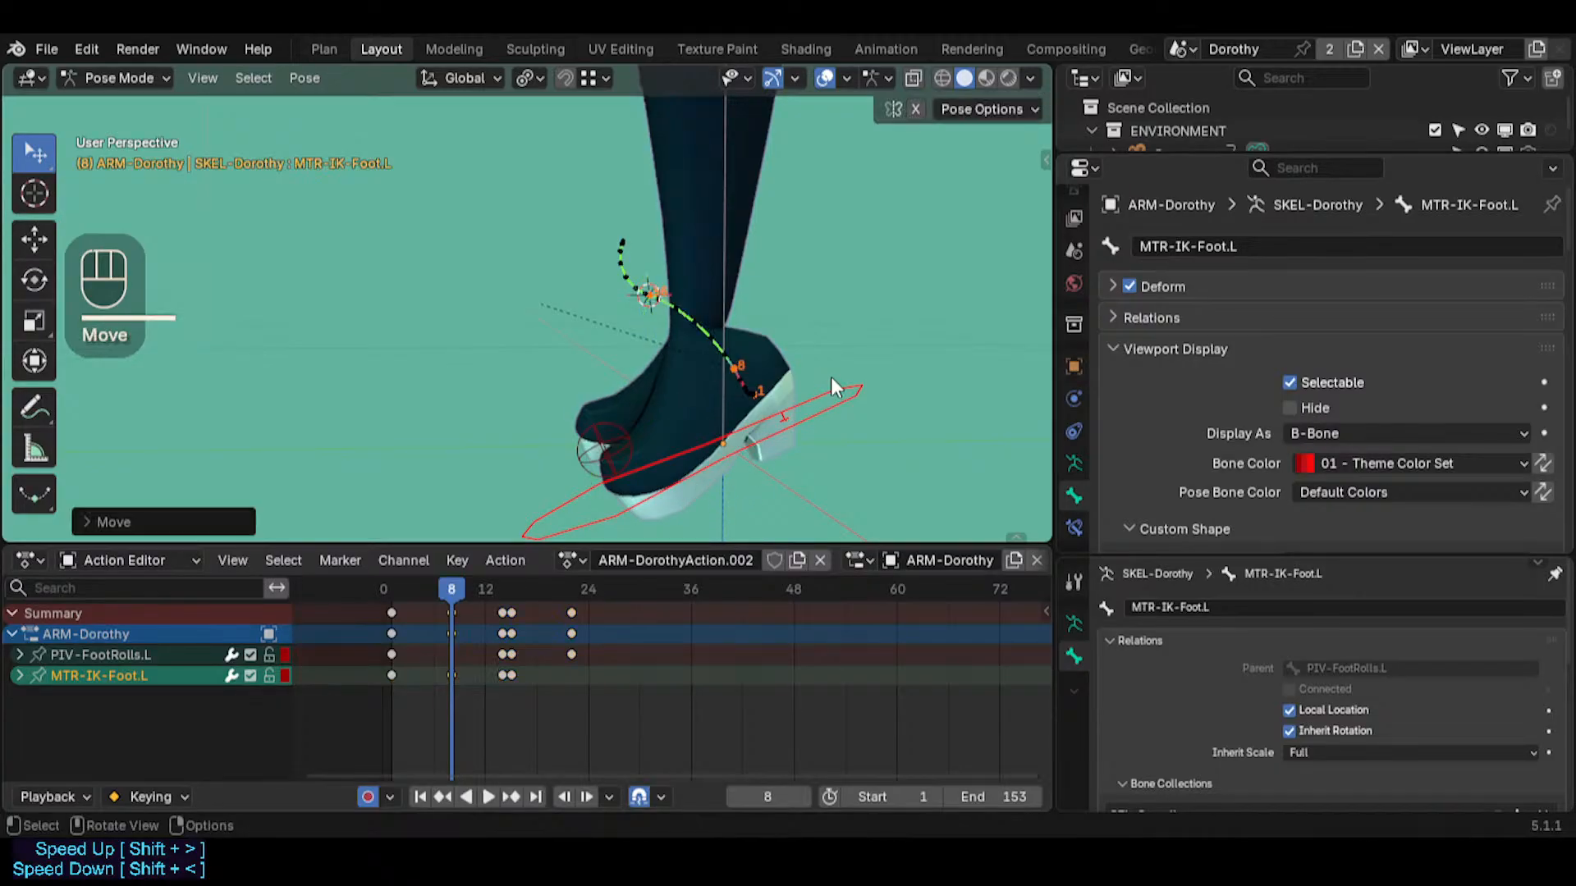
pyautogui.press('r')
pyautogui.press('r')
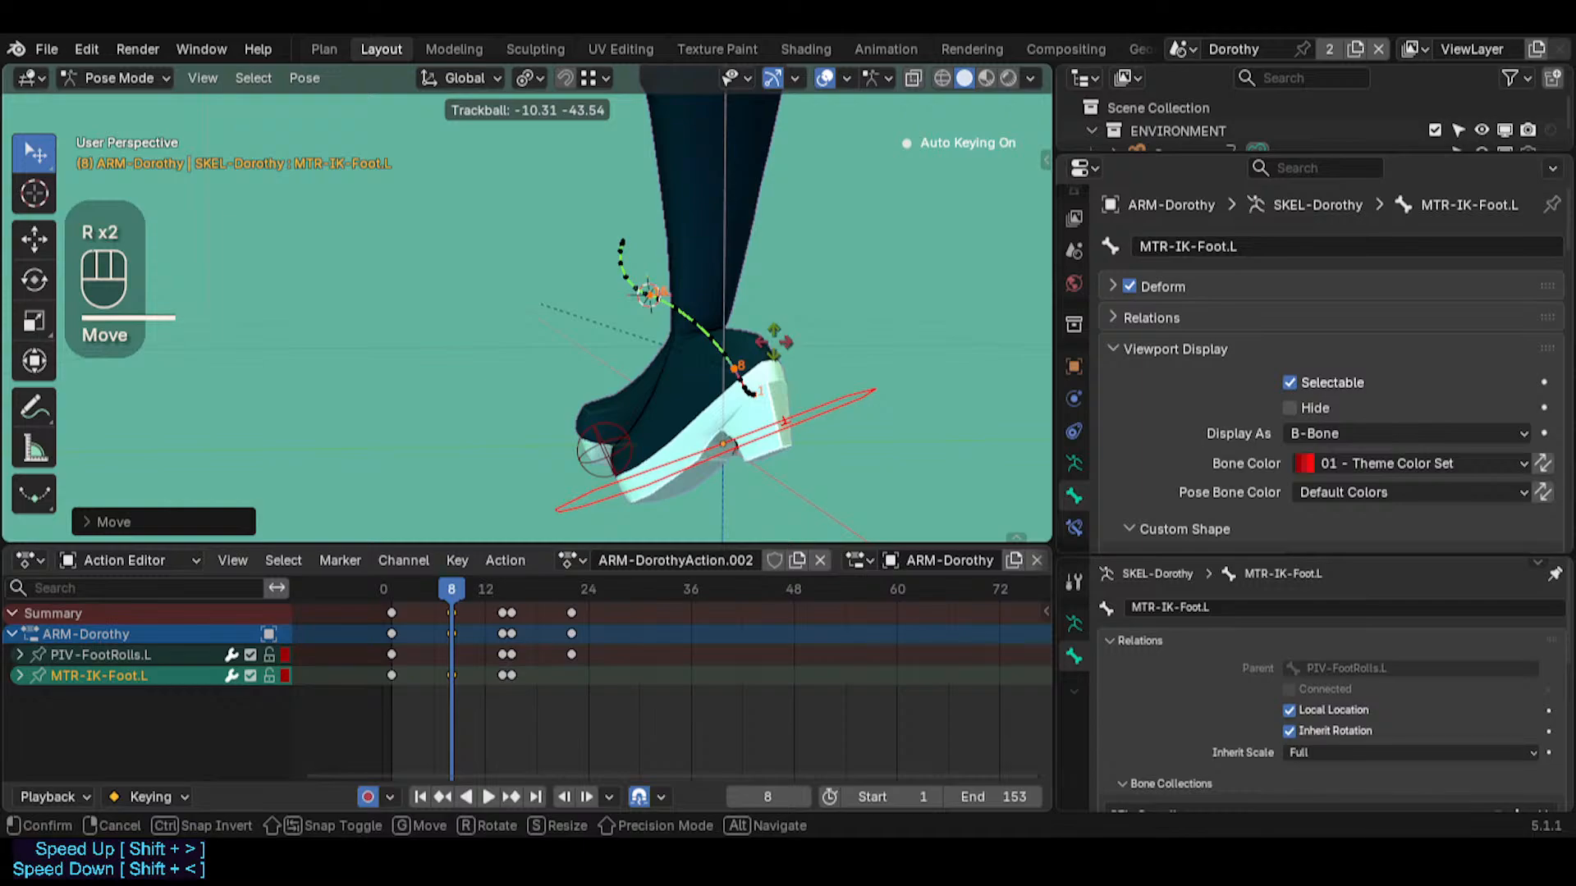
pyautogui.click(774, 341)
# Scrub from frame 8 onward to examine the foot motion with the extra MTR-IK-Foot.L pose
pyautogui.moveTo(566, 476); pyautogui.dragTo(603, 491, button='middle')
pyautogui.moveTo(459, 585); pyautogui.dragTo(567, 613)
pyautogui.moveTo(640, 427); pyautogui.dragTo(516, 495, button='middle')
pyautogui.moveTo(569, 594)
pyautogui.mouseDown()
pyautogui.moveTo(438, 568)
pyautogui.moveTo(501, 602)
pyautogui.moveTo(368, 563)
pyautogui.moveTo(544, 607)
pyautogui.moveTo(465, 599)
pyautogui.moveTo(415, 584)
pyautogui.moveTo(563, 604)
pyautogui.moveTo(535, 608)
pyautogui.moveTo(545, 585)
pyautogui.mouseUp()
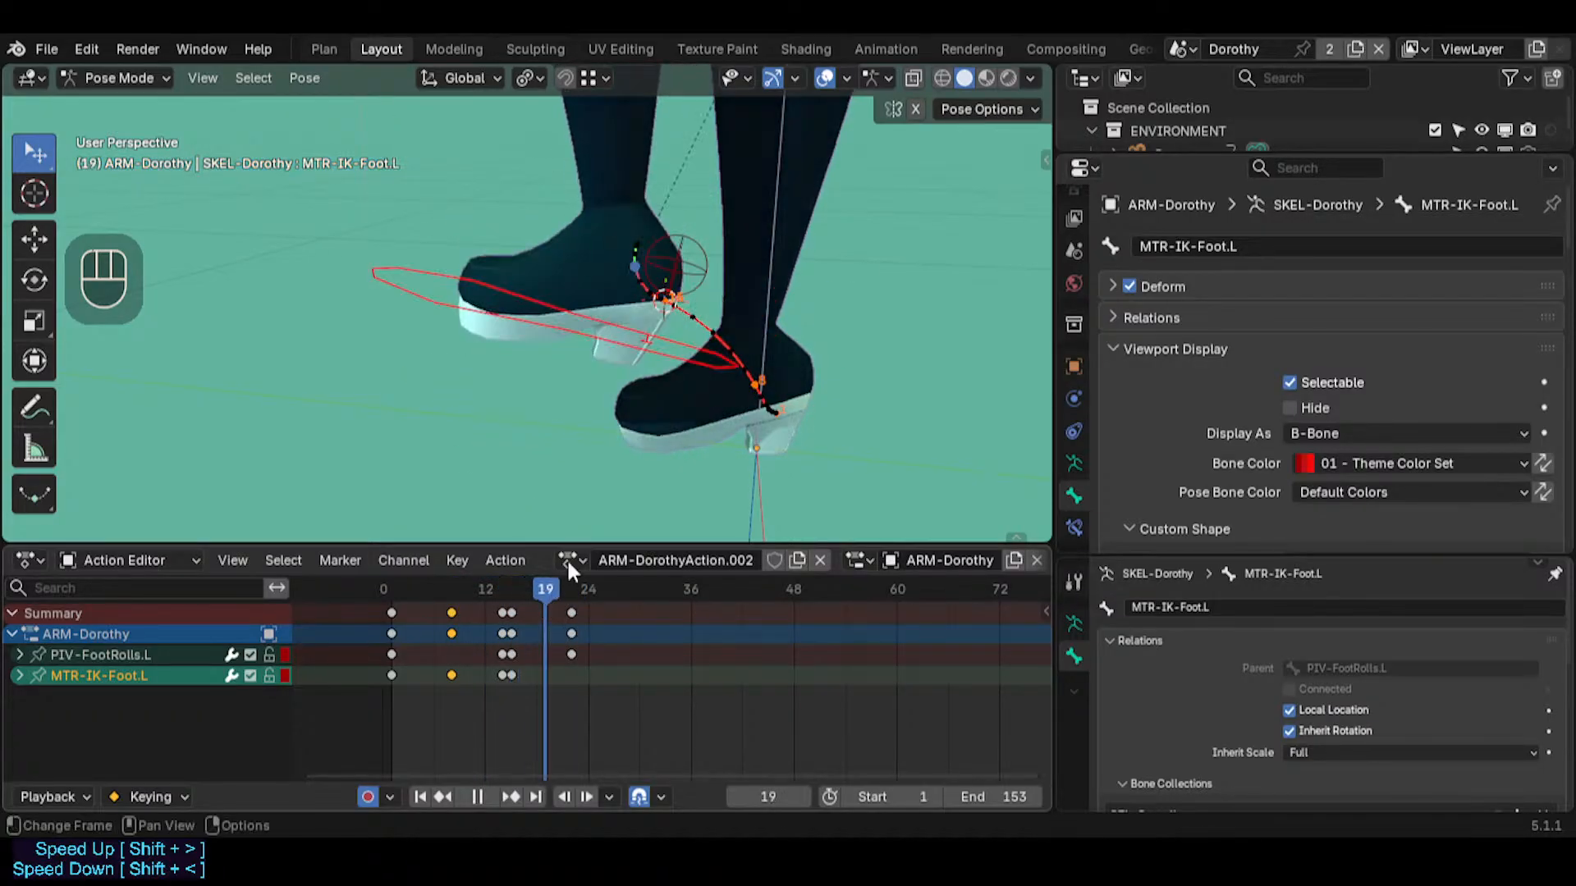
# Clear and recalculate the MTR-IK-Foot.L motion path with In Range display, Scene Frame Range and Heads
pyautogui.hotkey('alt', 't')
pyautogui.hotkey('ctrl', 't')
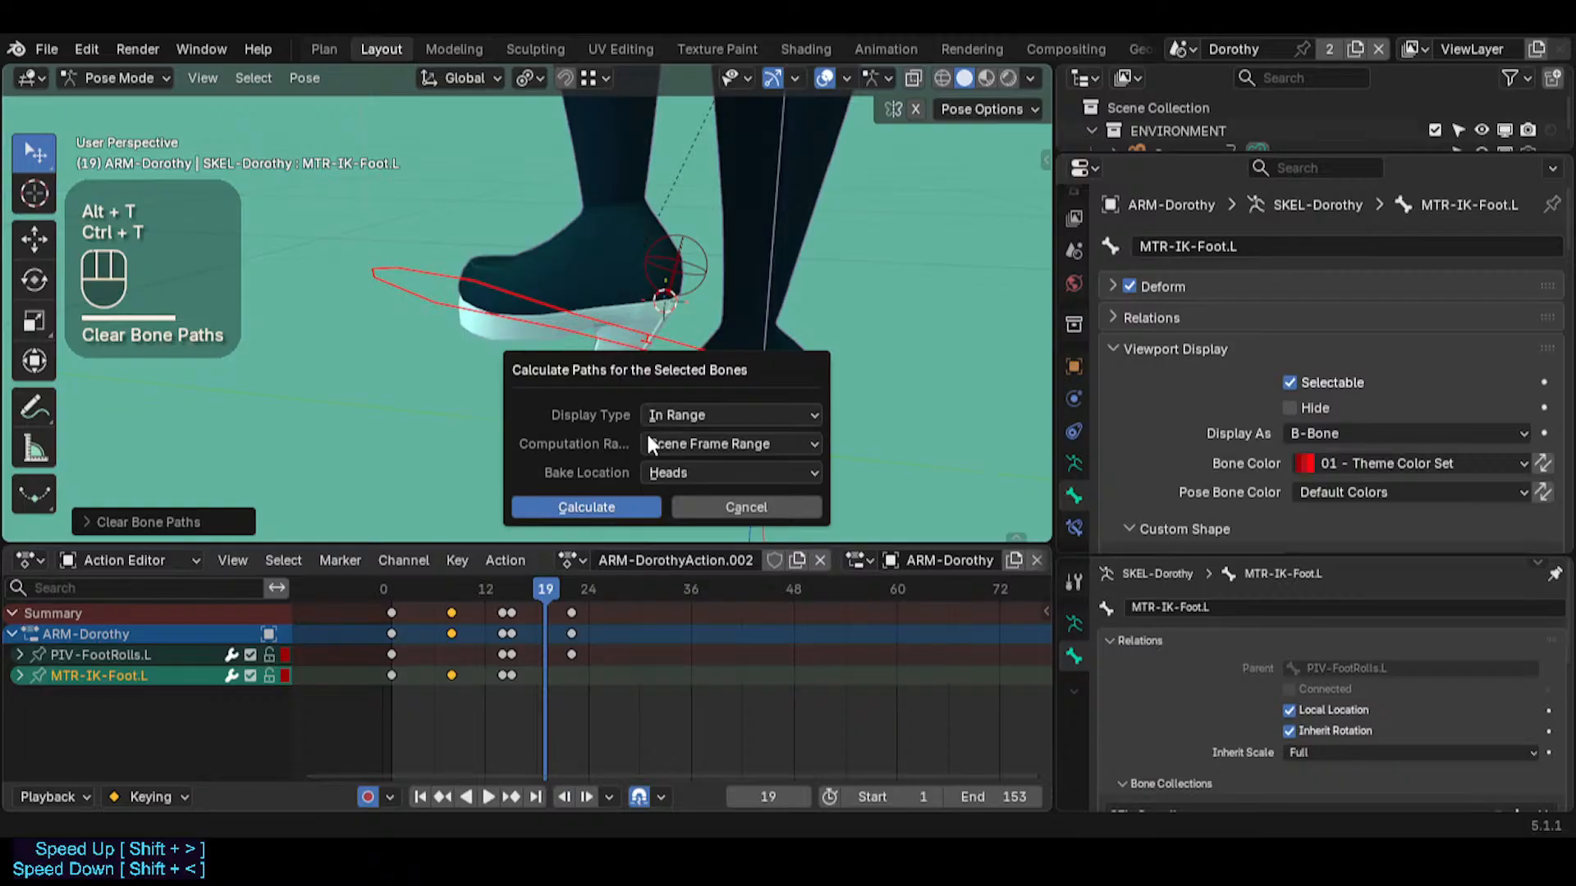
pyautogui.click(644, 506)
pyautogui.moveTo(640, 475)
pyautogui.mouseDown(button='middle')
pyautogui.moveTo(658, 369)
pyautogui.moveTo(593, 493)
pyautogui.mouseUp(button='middle')
# Delete the MTR-IK-Foot.L keyframe at frame 8
pyautogui.click(455, 590)
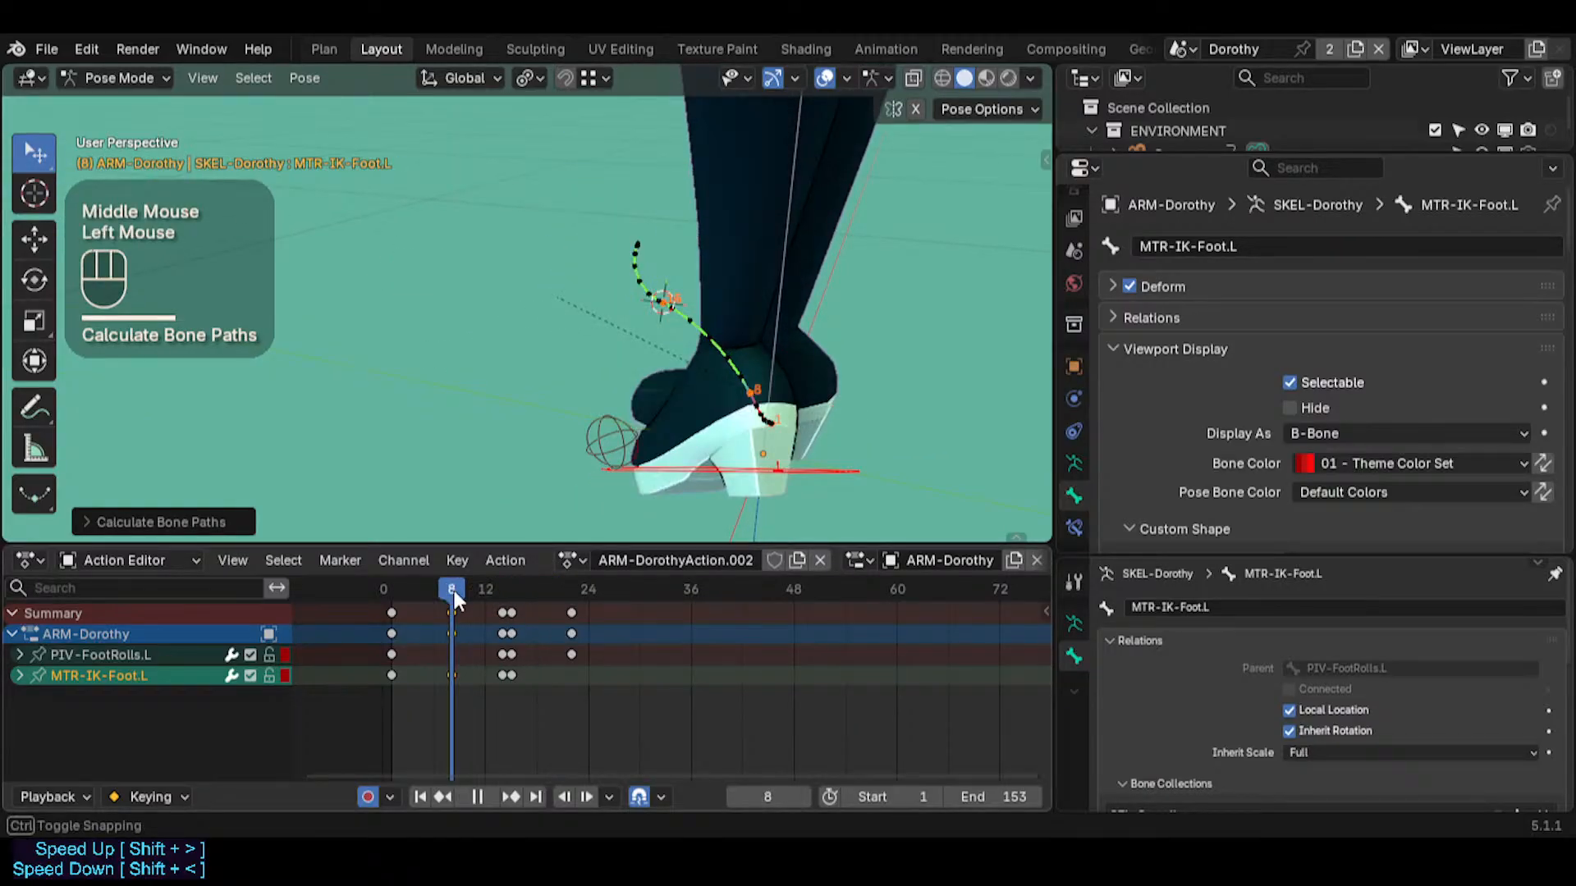
pyautogui.click(451, 668)
pyautogui.click(452, 673)
pyautogui.press('x')
pyautogui.click(454, 677)
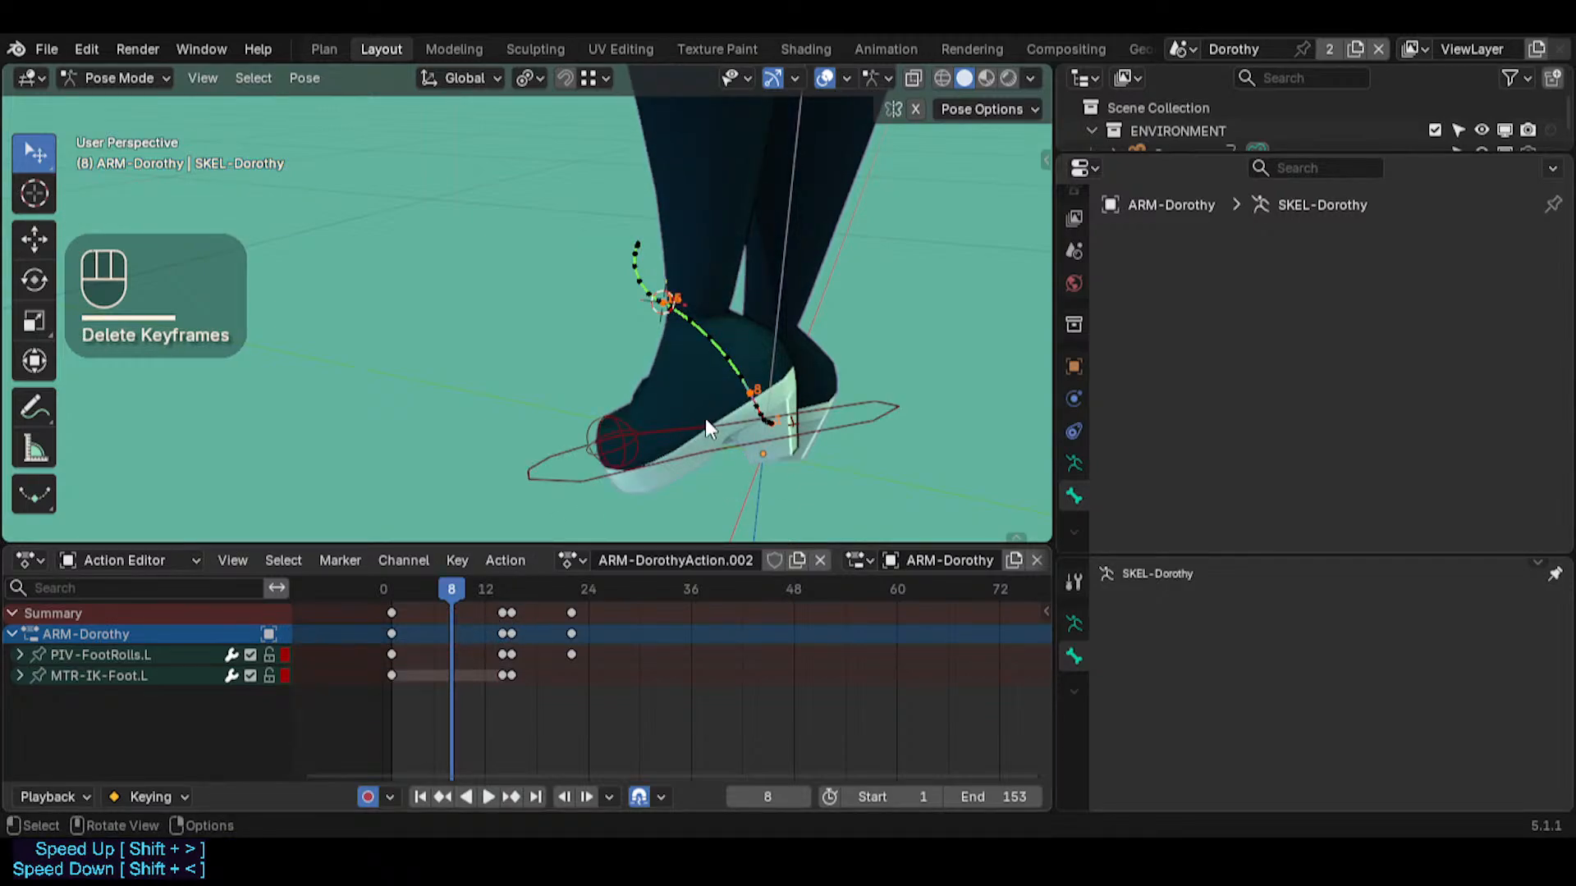
# Clear the old motion path and recalculate it for MTR-IK-Foot.L using In Range, Scene Frame Range and Heads
pyautogui.moveTo(457, 589); pyautogui.dragTo(504, 591)
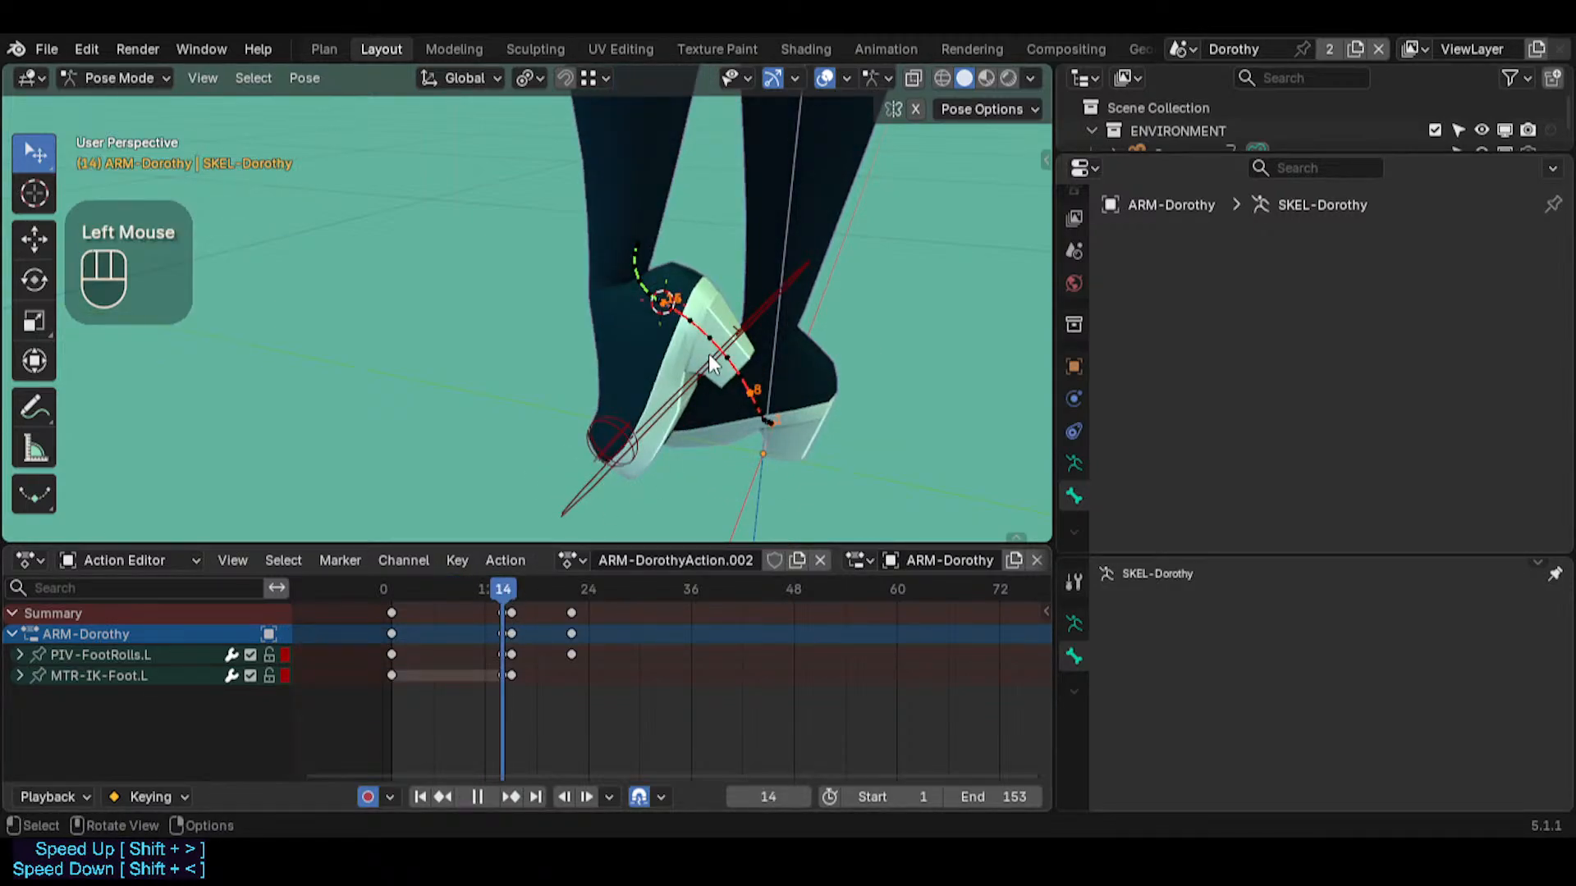
pyautogui.hotkey('alt', 't')
pyautogui.click(682, 394)
pyautogui.hotkey('ctrl', 't')
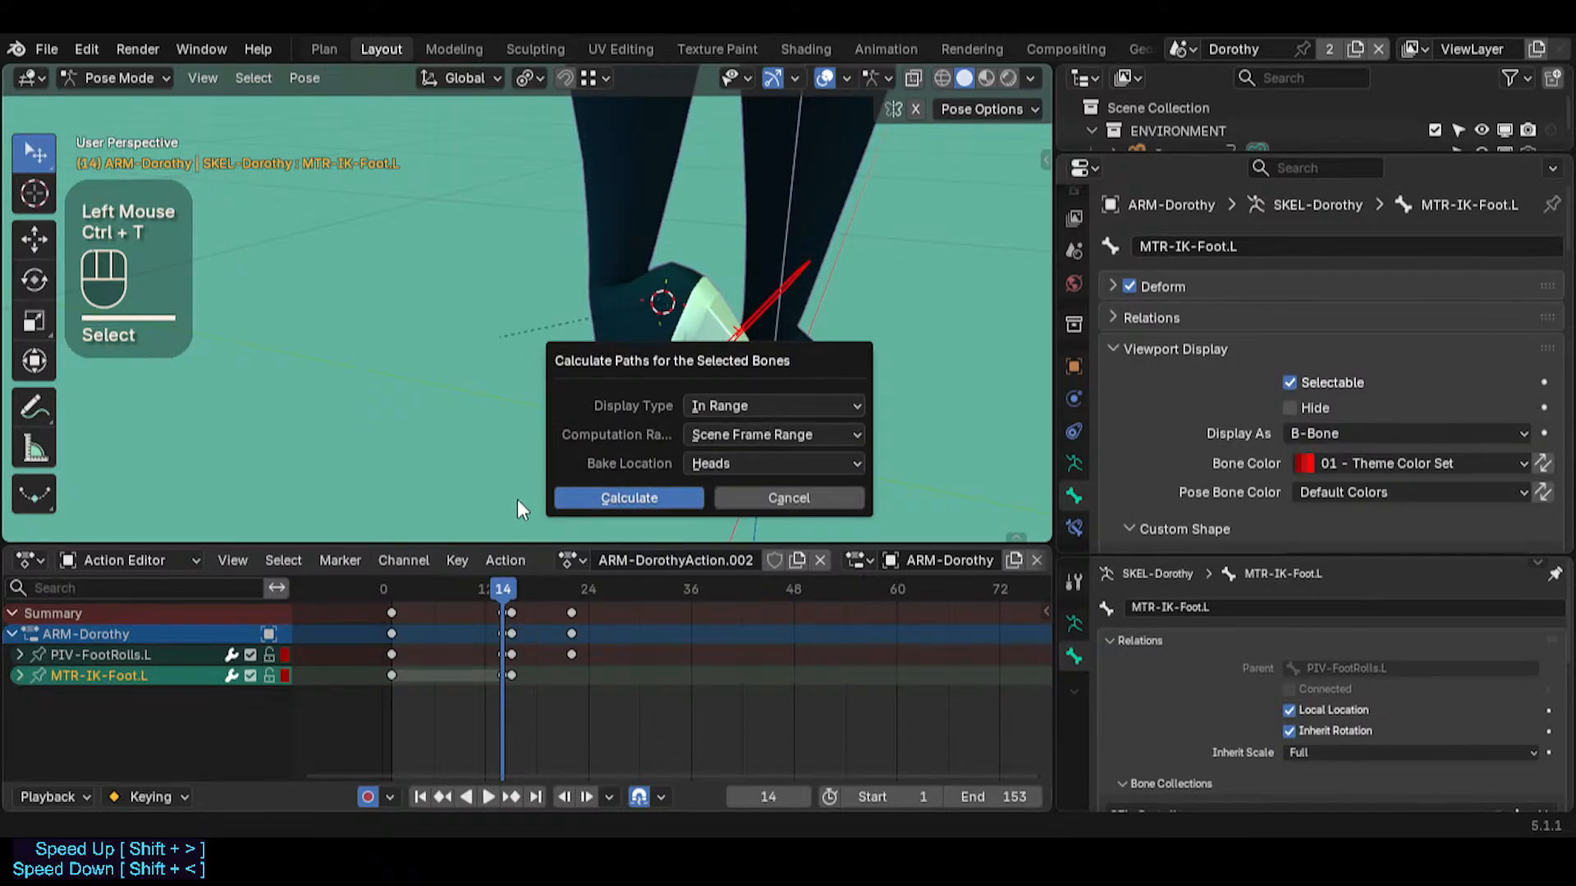
pyautogui.click(588, 501)
pyautogui.click(597, 517)
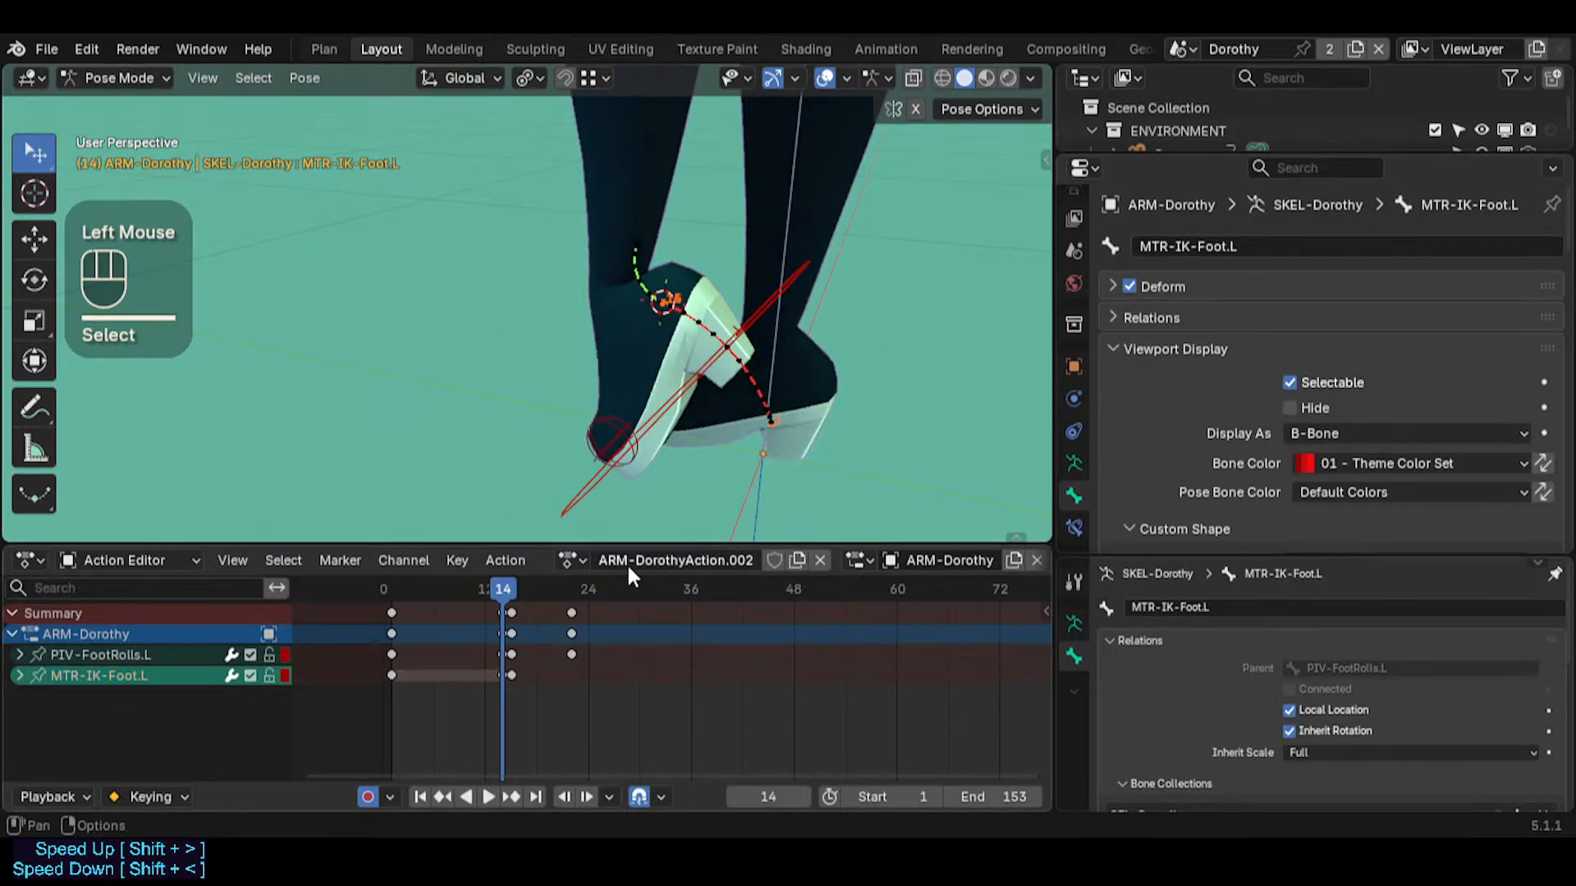
# Go to frame 19 and change the Action Editor area to the Graph Editor
pyautogui.moveTo(659, 356); pyautogui.dragTo(666, 353, button='middle')
pyautogui.scroll(1, 666, 353)
pyautogui.moveTo(525, 587); pyautogui.dragTo(552, 638)
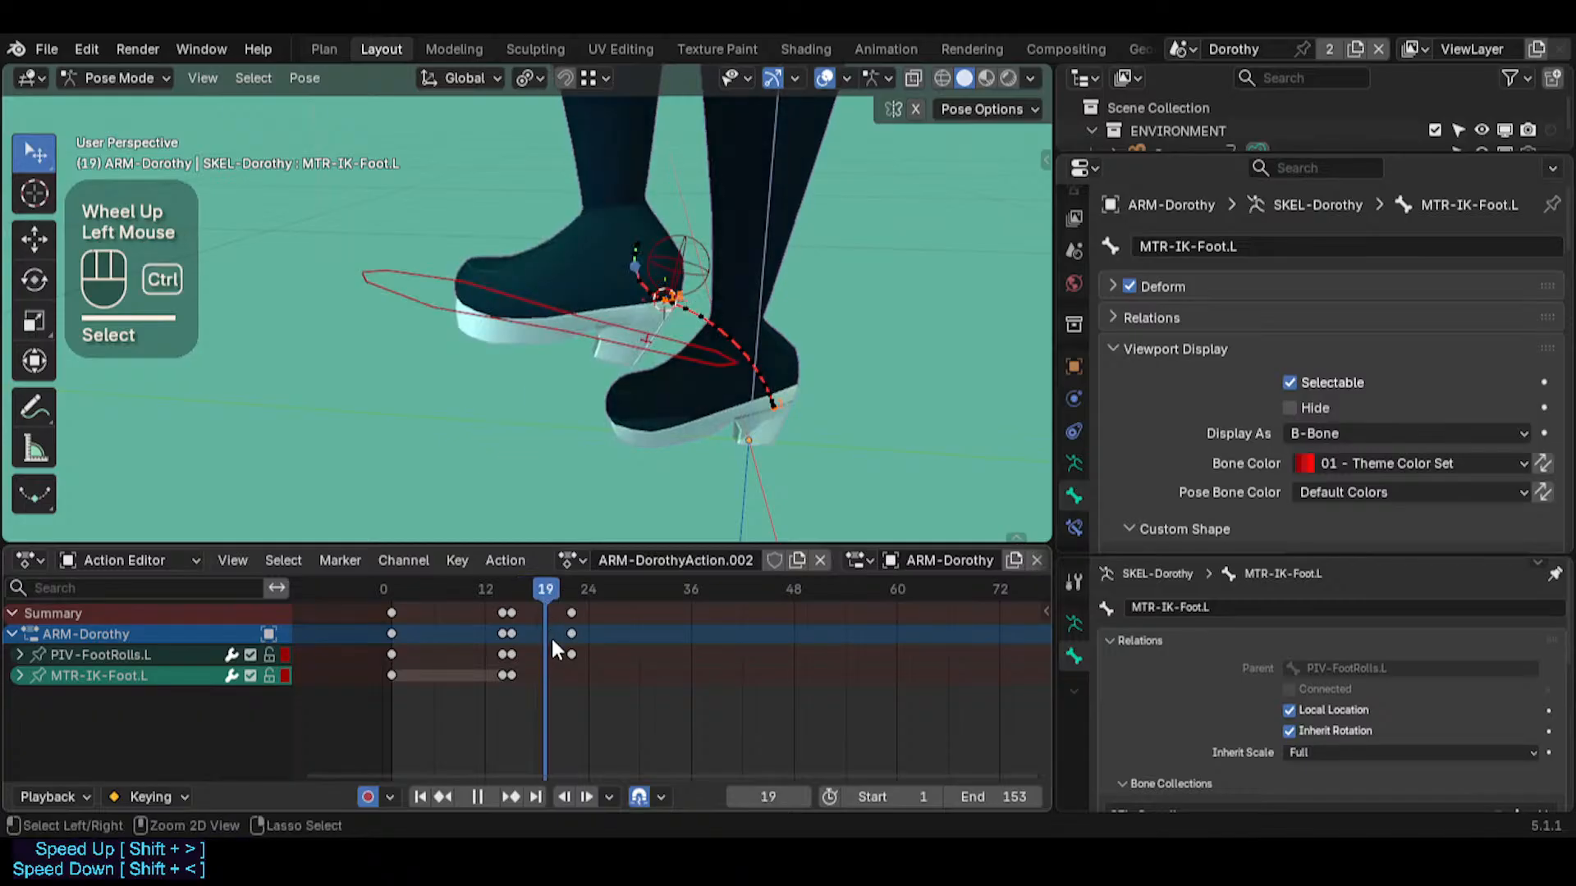
pyautogui.hotkey('ctrl', 'Tab')
pyautogui.click(34, 559)
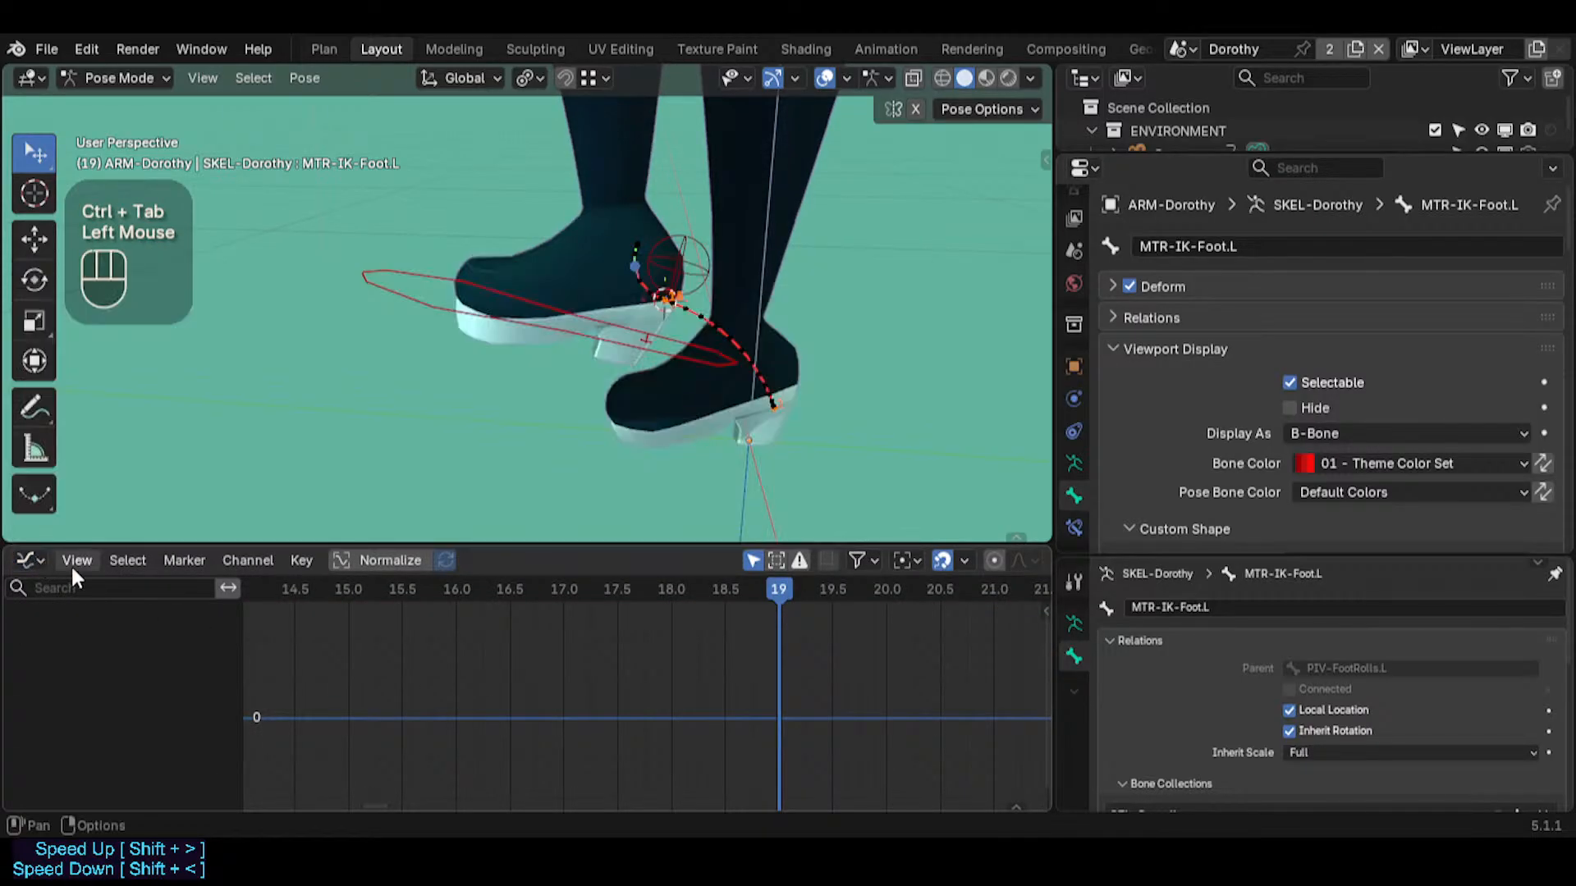
# Select the rig's bones to list their animation channels and examine the curves around frame 19
pyautogui.scroll(-1, 641, 698)
pyautogui.scroll(-6, 640, 699)
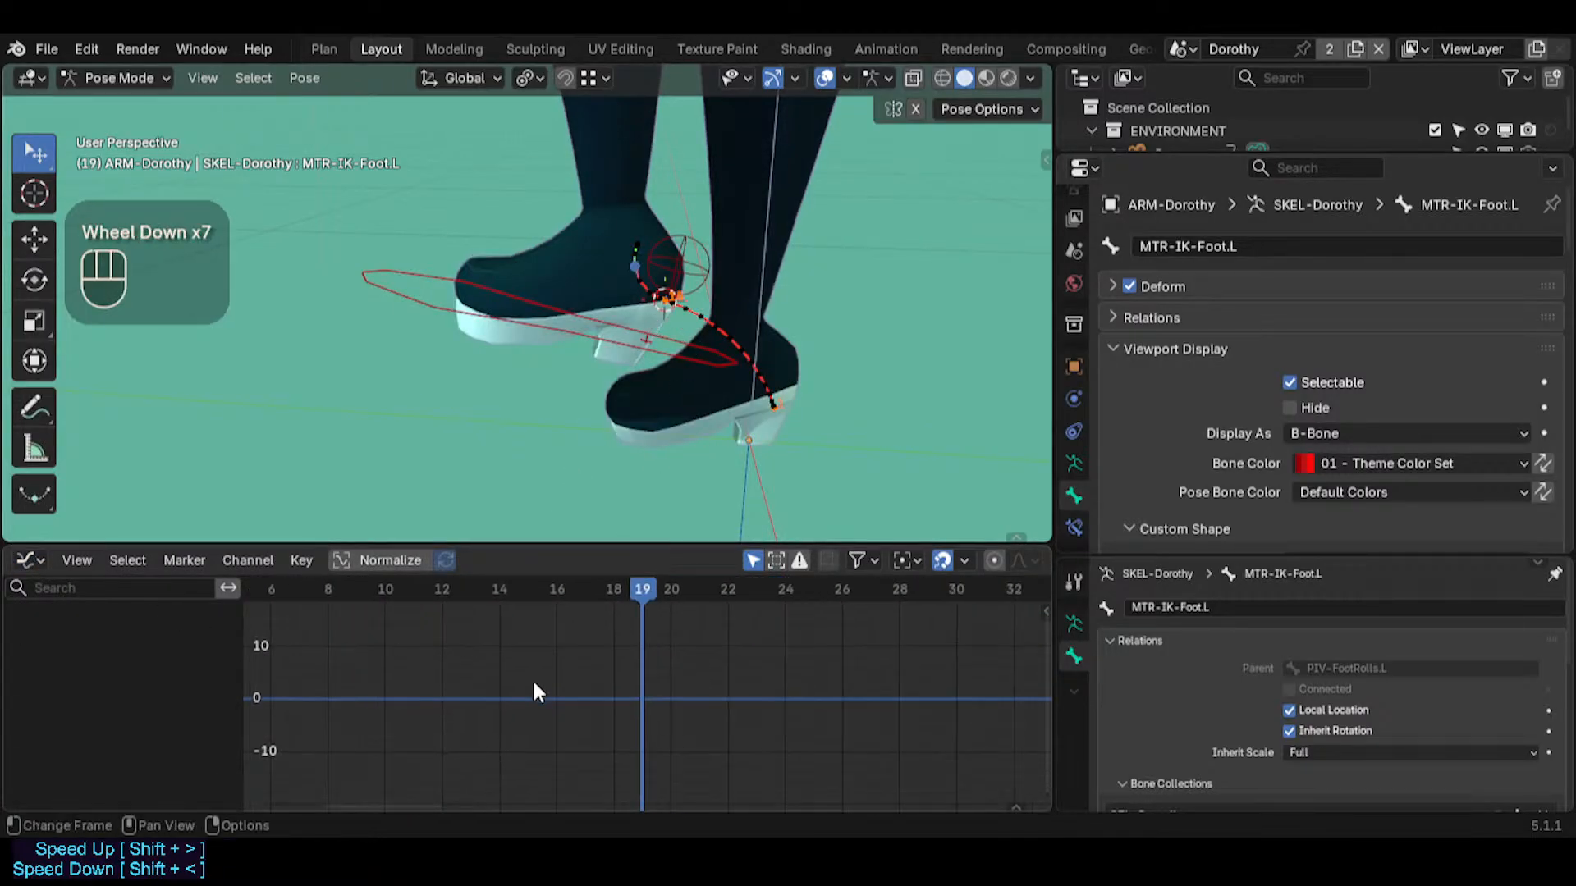
pyautogui.press('a')
pyautogui.press('a')
pyautogui.moveTo(698, 653); pyautogui.dragTo(514, 683, button='middle')
pyautogui.scroll(5, 717, 668)
pyautogui.scroll(3, 583, 668)
pyautogui.click(587, 644)
pyautogui.scroll(-1, 742, 658)
pyautogui.moveTo(742, 658); pyautogui.dragTo(588, 677, button='middle')
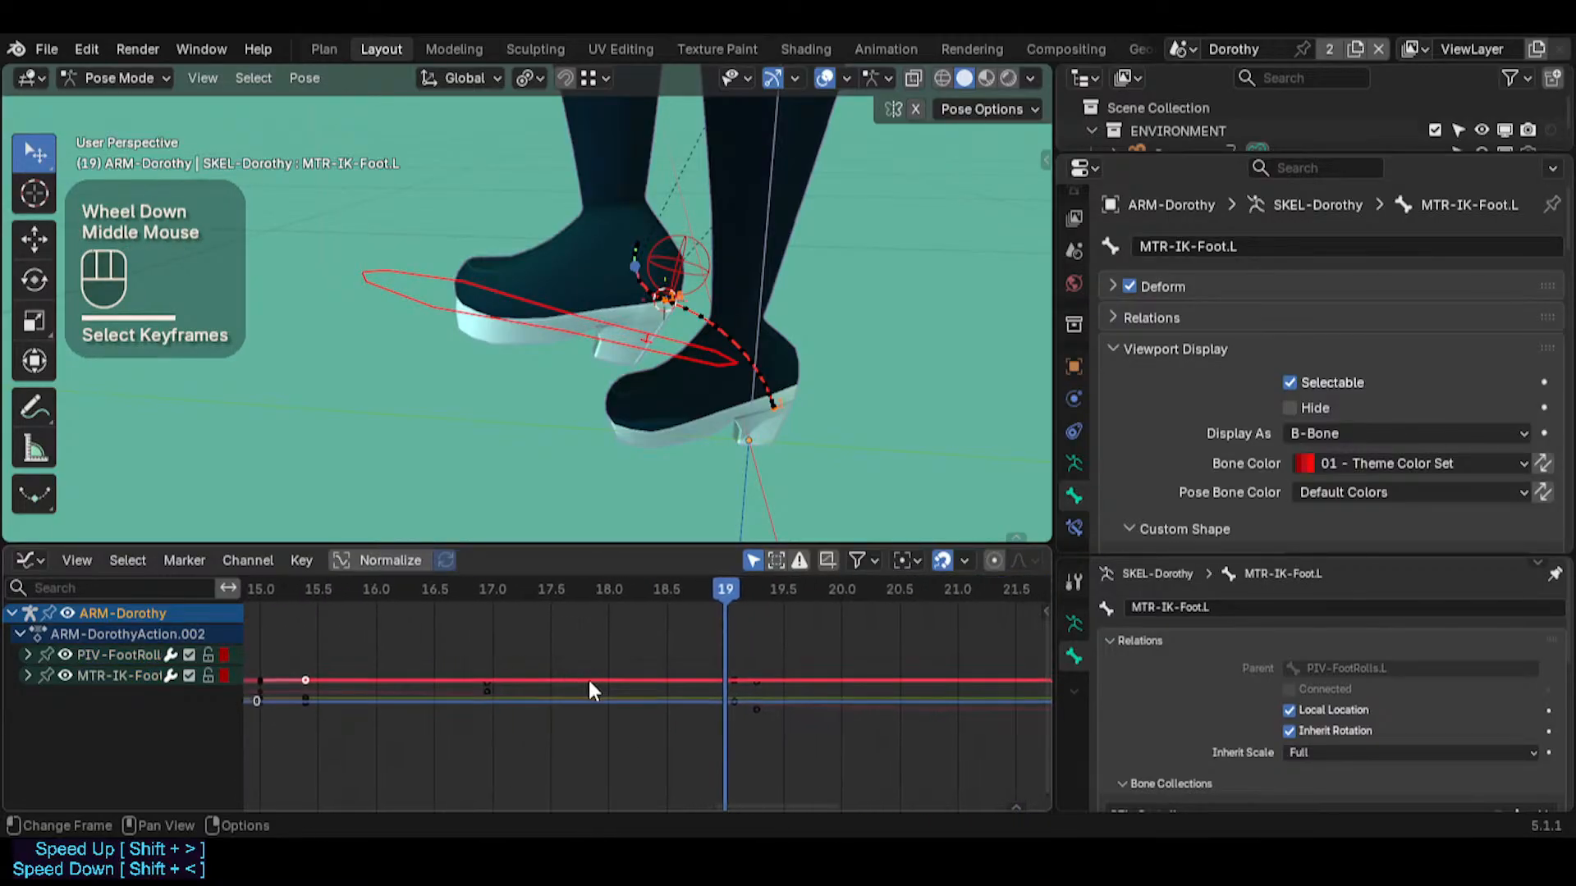
pyautogui.scroll(2, 750, 692)
pyautogui.scroll(11, 743, 703)
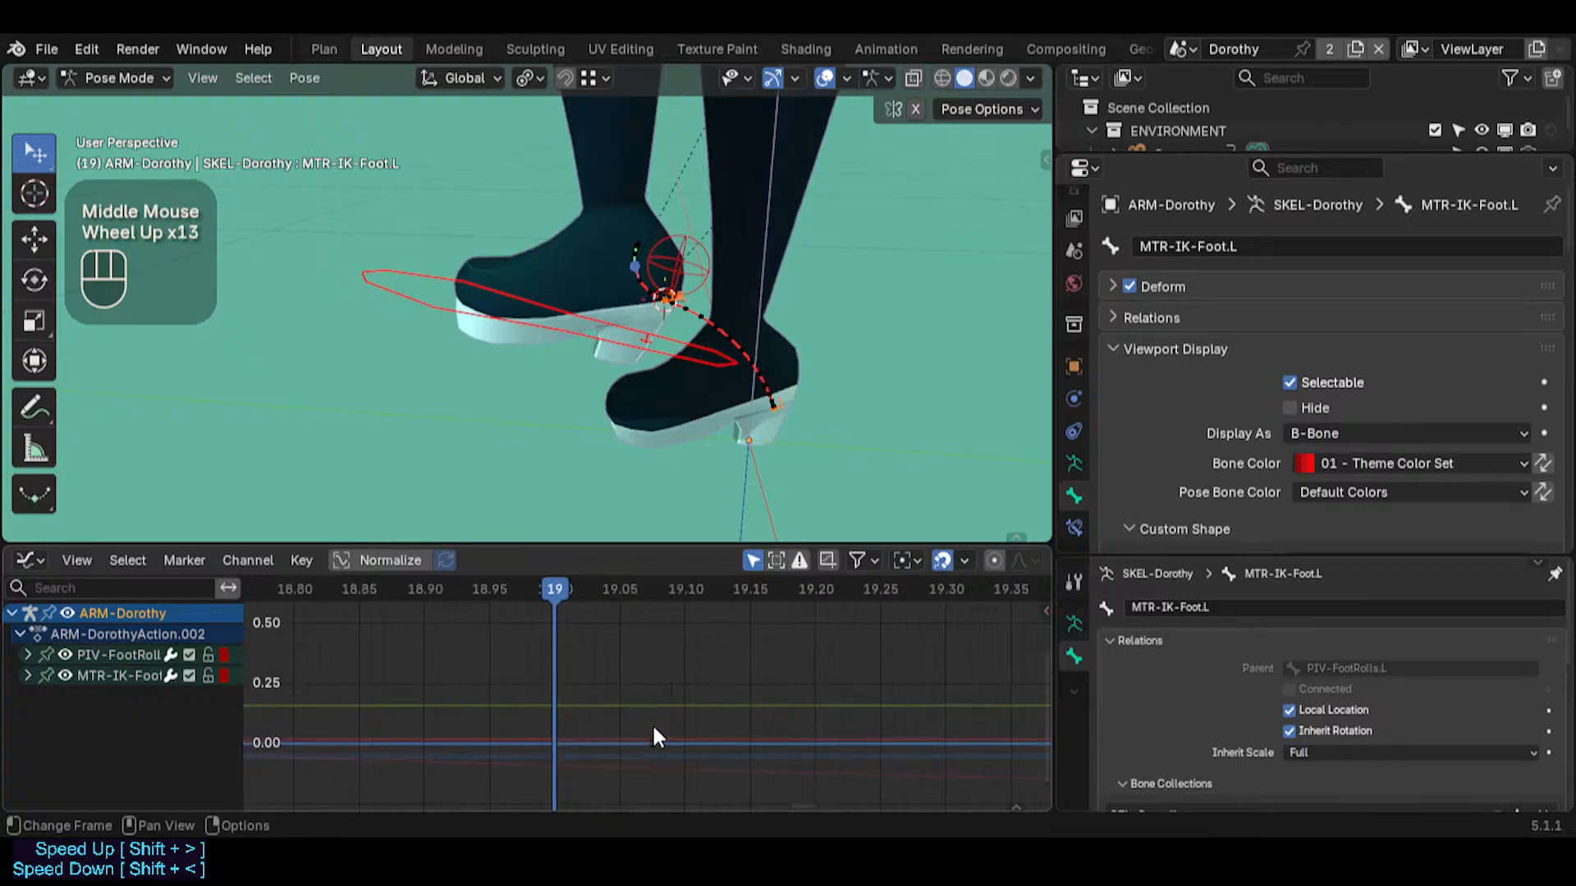
# Turn on Normalize for the curves and inspect the keyframes of both foot bones
pyautogui.scroll(-1, 651, 722)
pyautogui.click(407, 564)
pyautogui.scroll(-6, 574, 678)
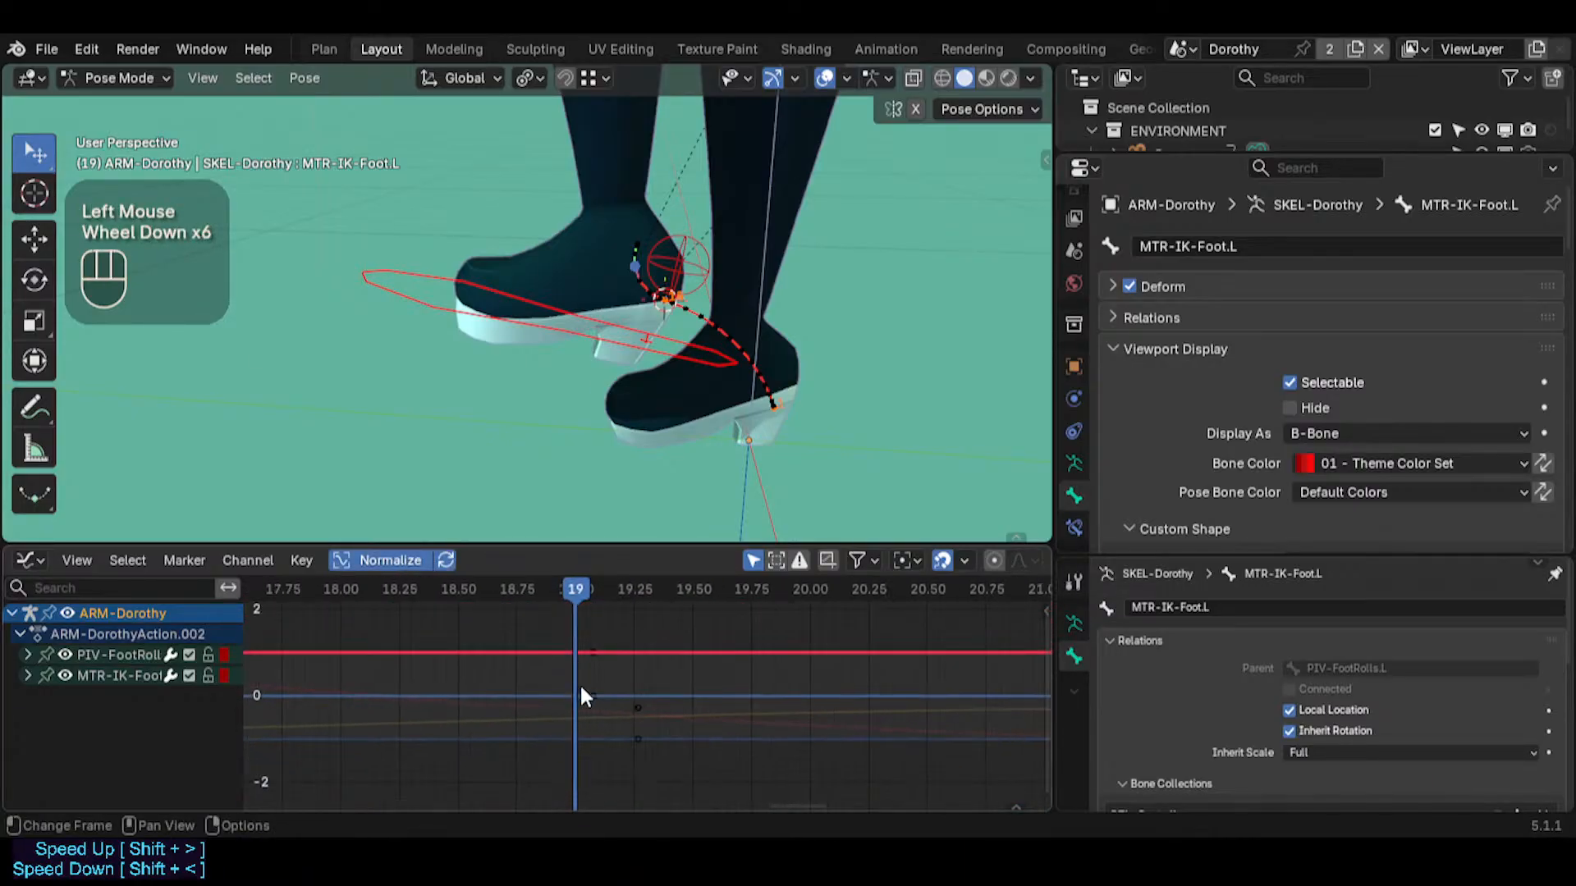
pyautogui.moveTo(579, 682); pyautogui.dragTo(561, 678, button='middle')
pyautogui.scroll(-2, 607, 698)
pyautogui.scroll(-1, 772, 686)
pyautogui.moveTo(771, 686); pyautogui.dragTo(429, 713, button='middle')
pyautogui.scroll(-1, 749, 703)
pyautogui.scroll(-2, 692, 706)
pyautogui.moveTo(709, 705); pyautogui.dragTo(1018, 704, button='middle')
pyautogui.moveTo(632, 669); pyautogui.dragTo(670, 648, button='middle')
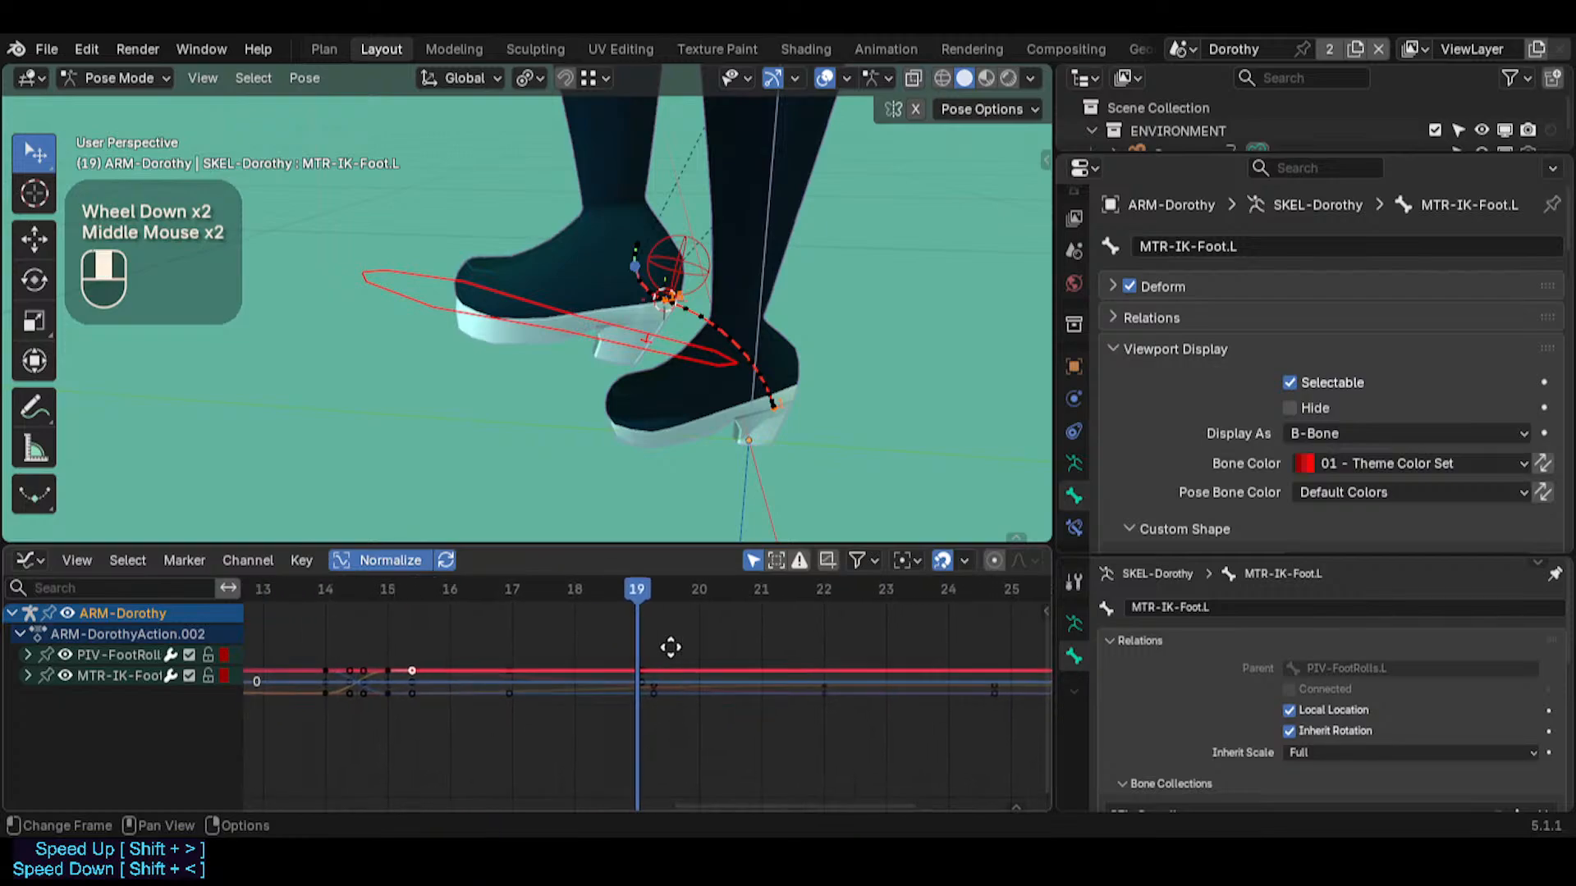
pyautogui.moveTo(511, 678); pyautogui.dragTo(634, 672, button='middle')
pyautogui.scroll(4, 633, 672)
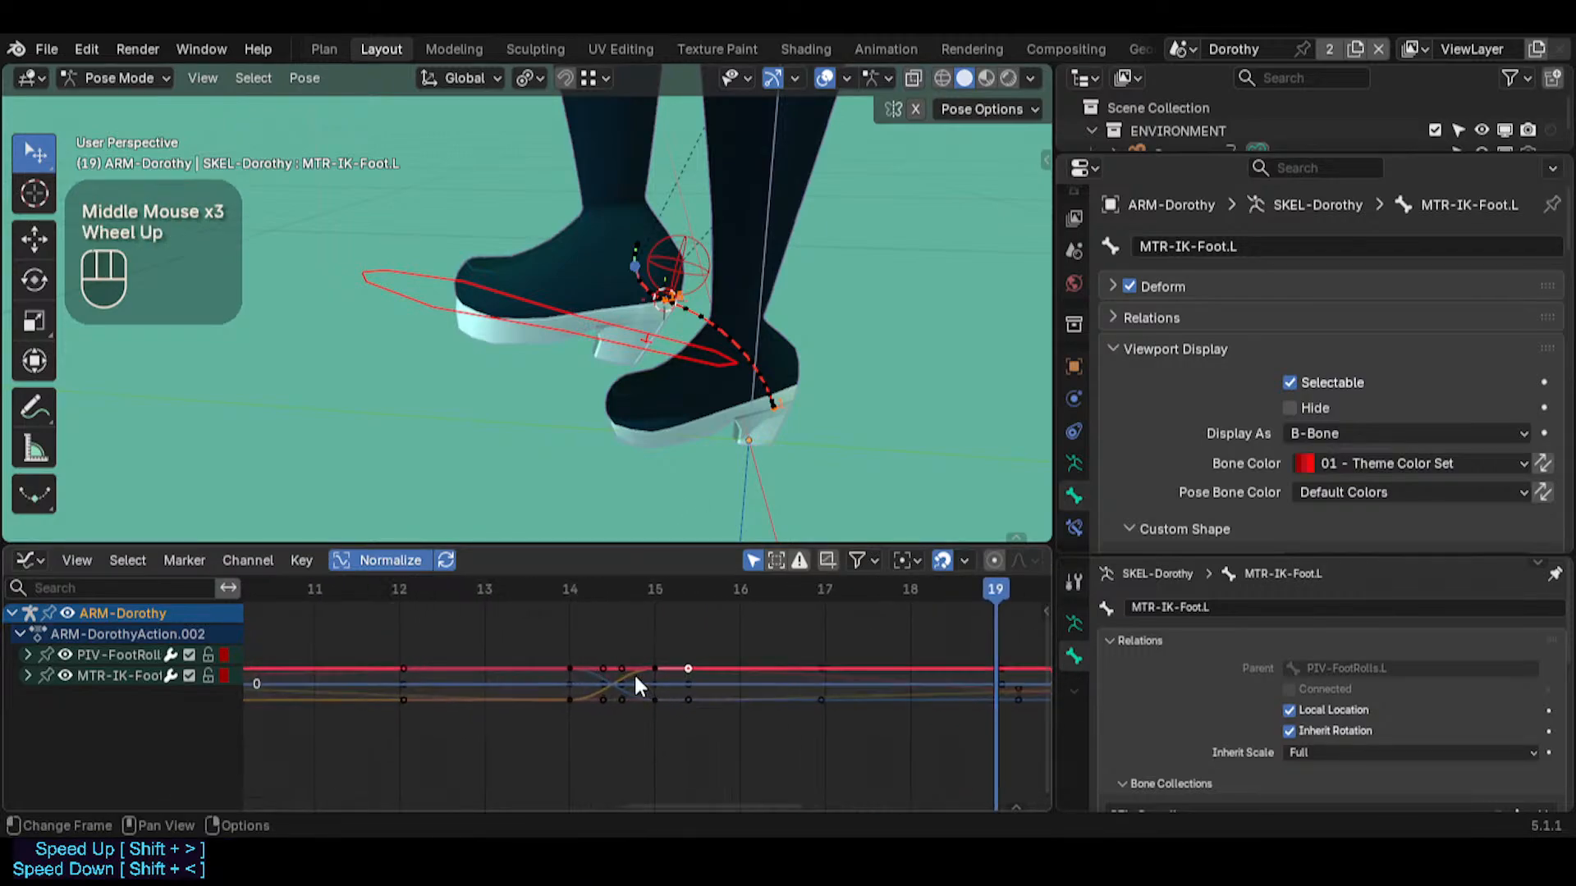
pyautogui.scroll(-11, 630, 666)
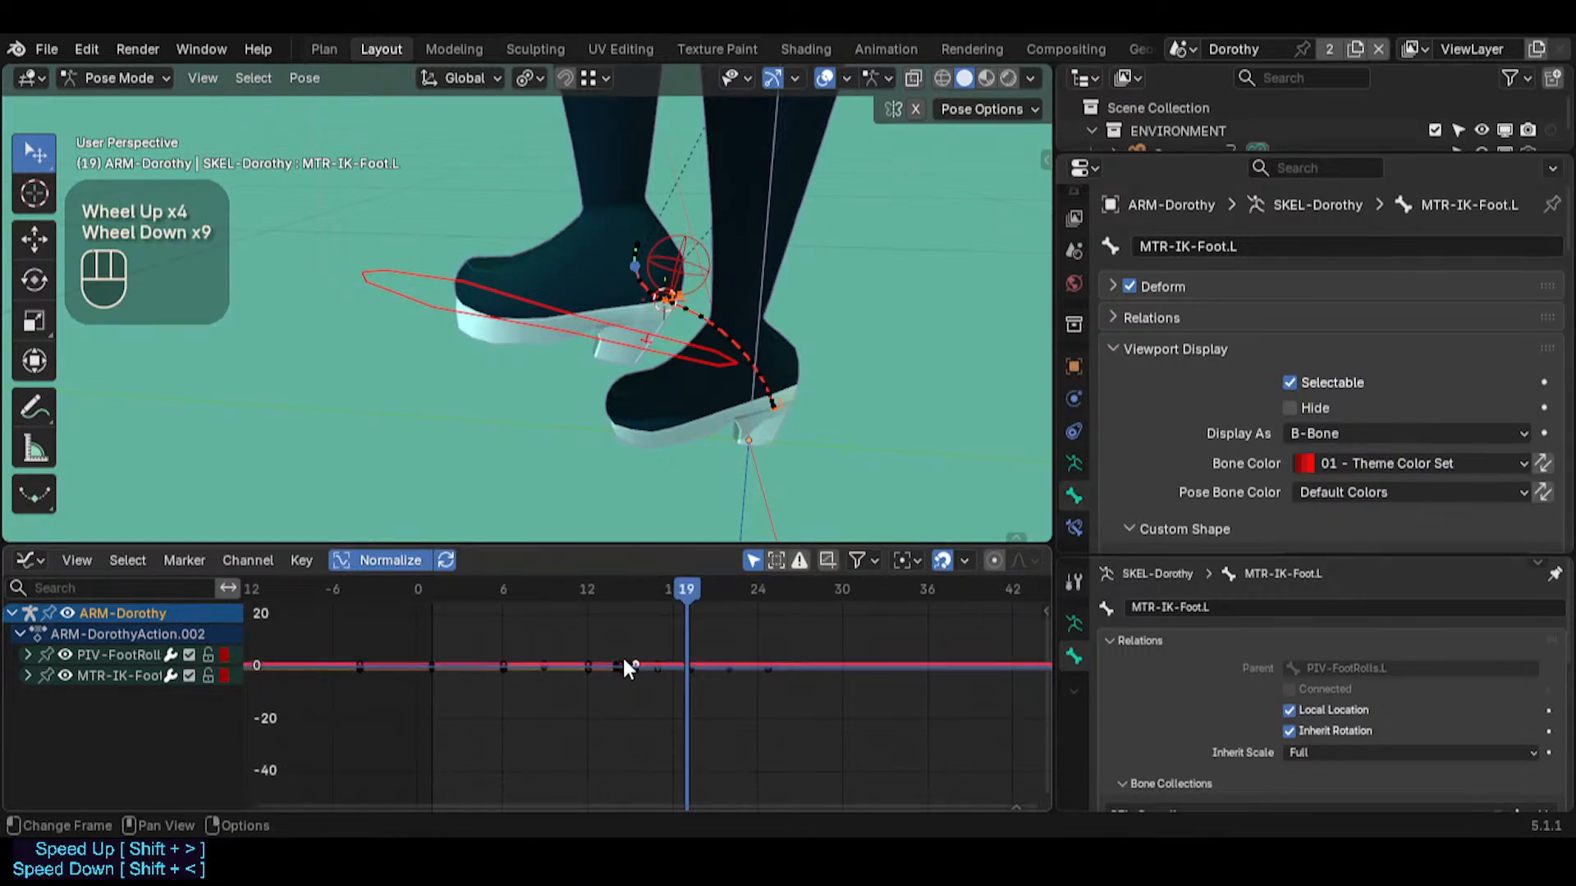
# Select all keyframes of both foot bones and set their handle type to Vector
pyautogui.press('a')
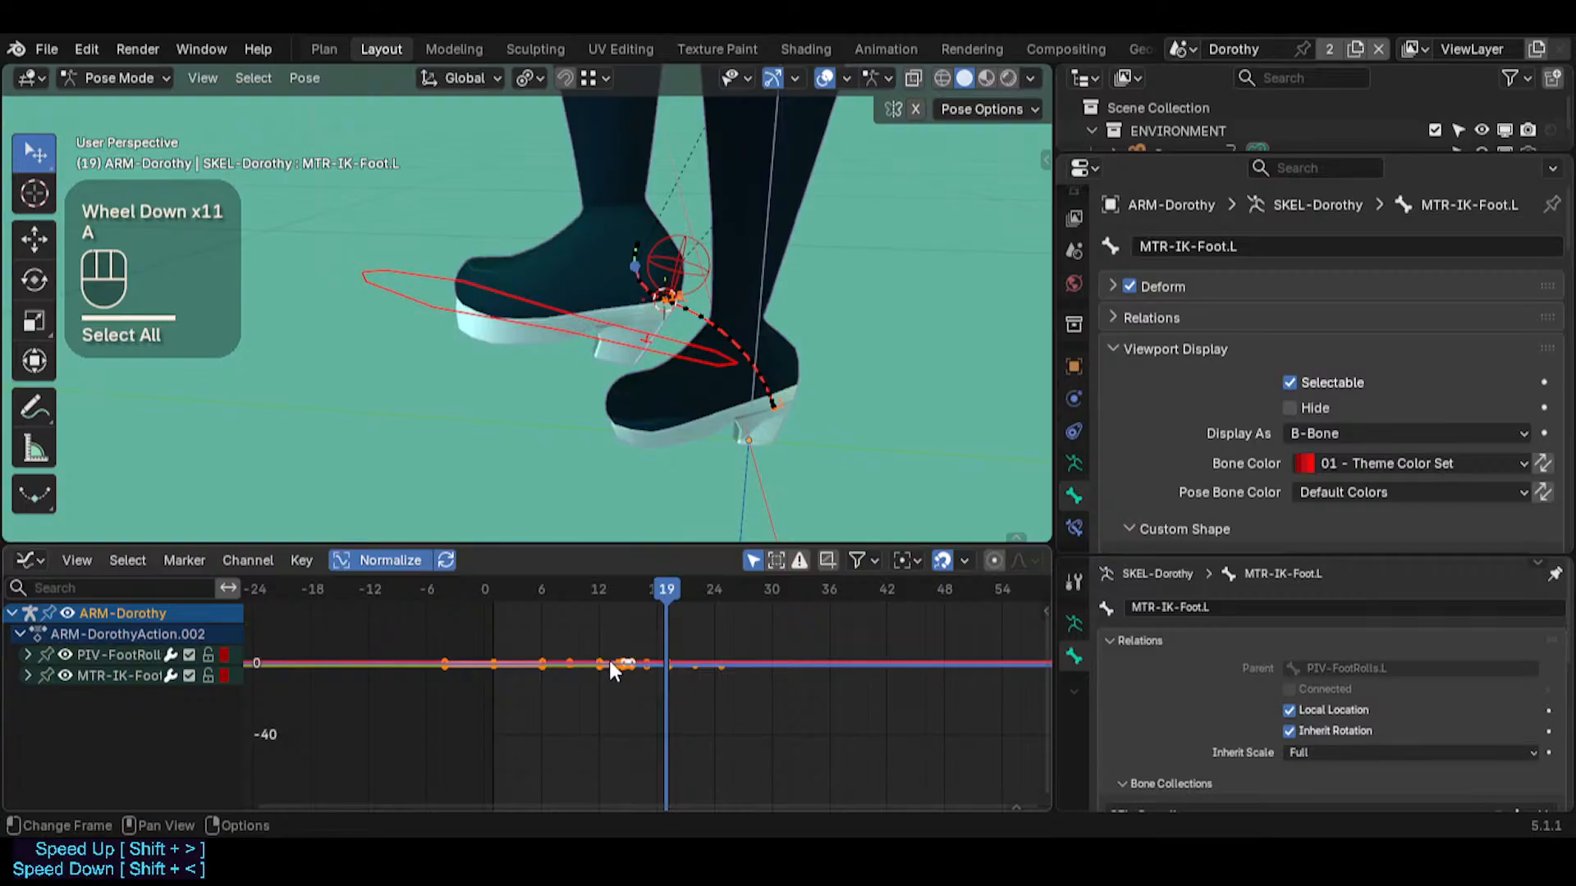
pyautogui.scroll(2, 608, 657)
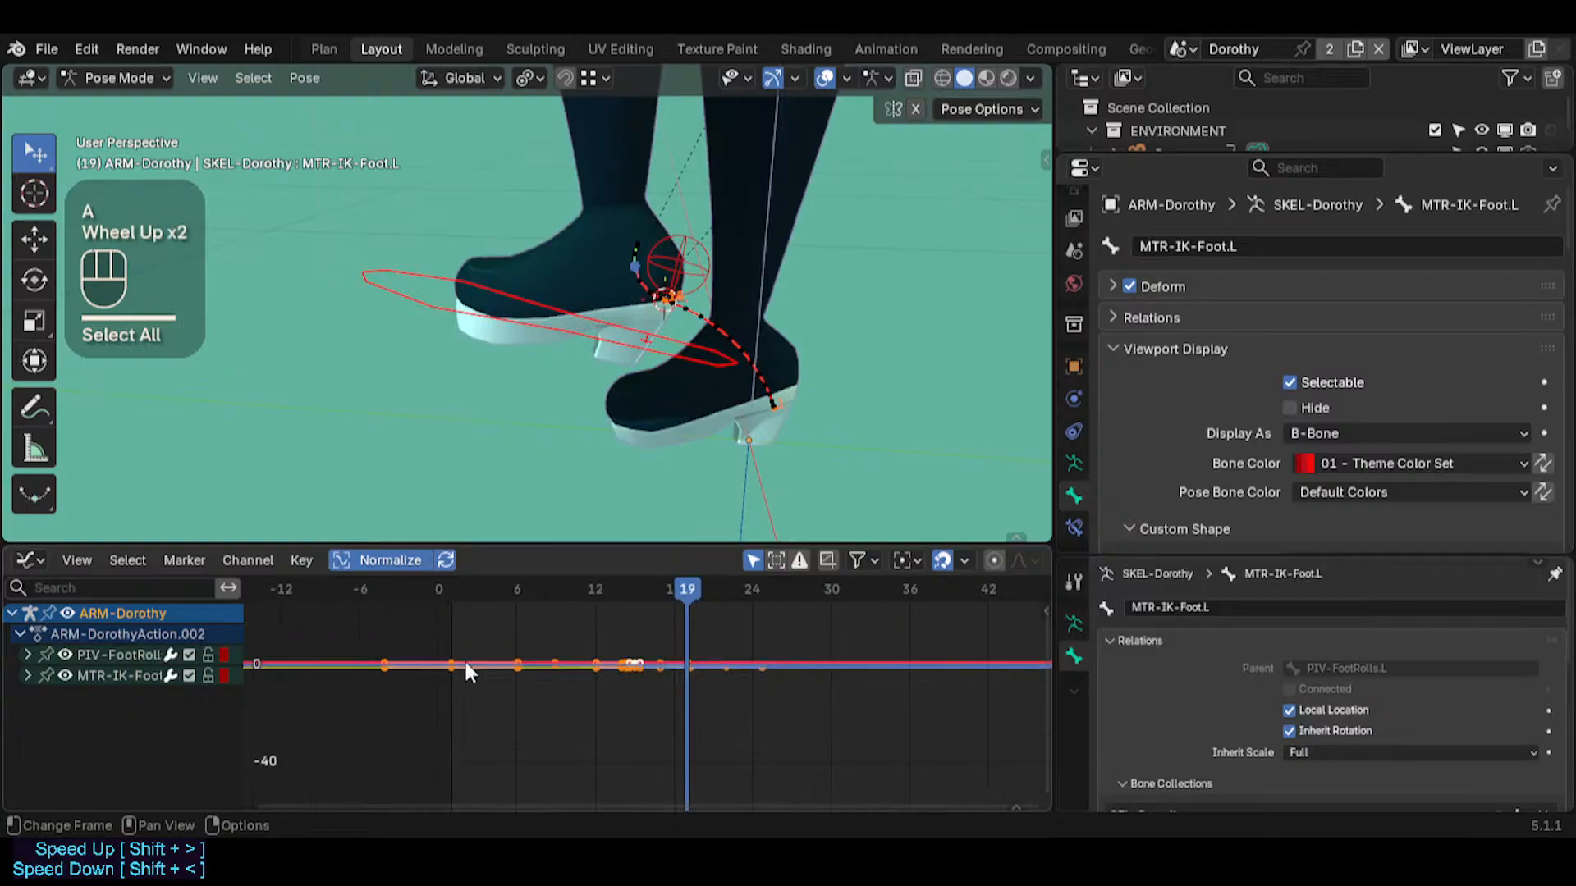
pyautogui.press('t')
pyautogui.click(632, 656)
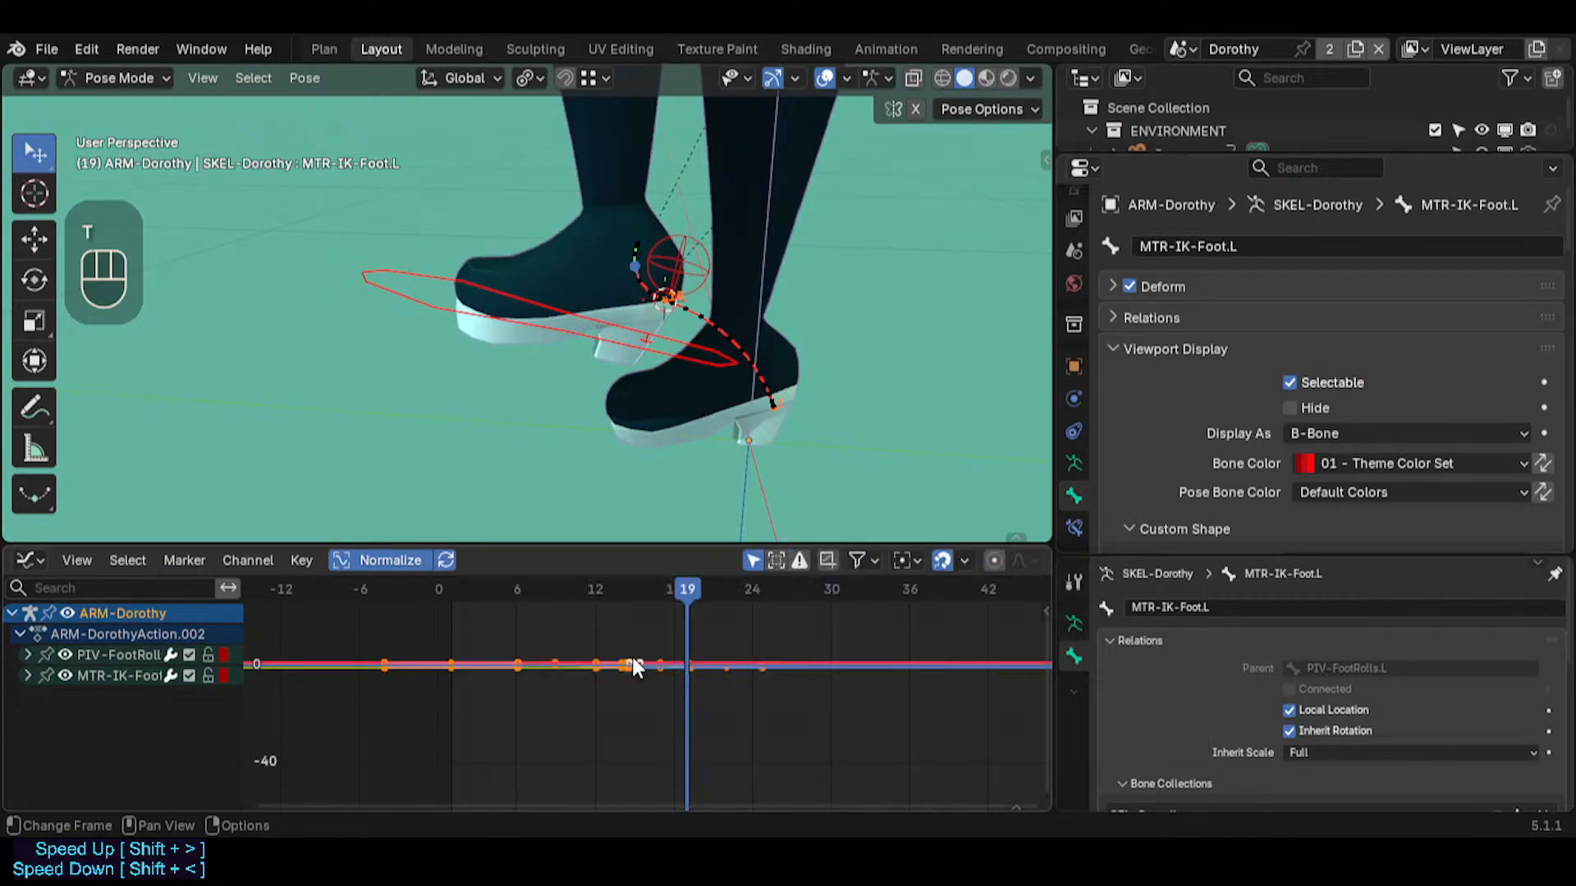
pyautogui.press('r')
pyautogui.press('Escape')
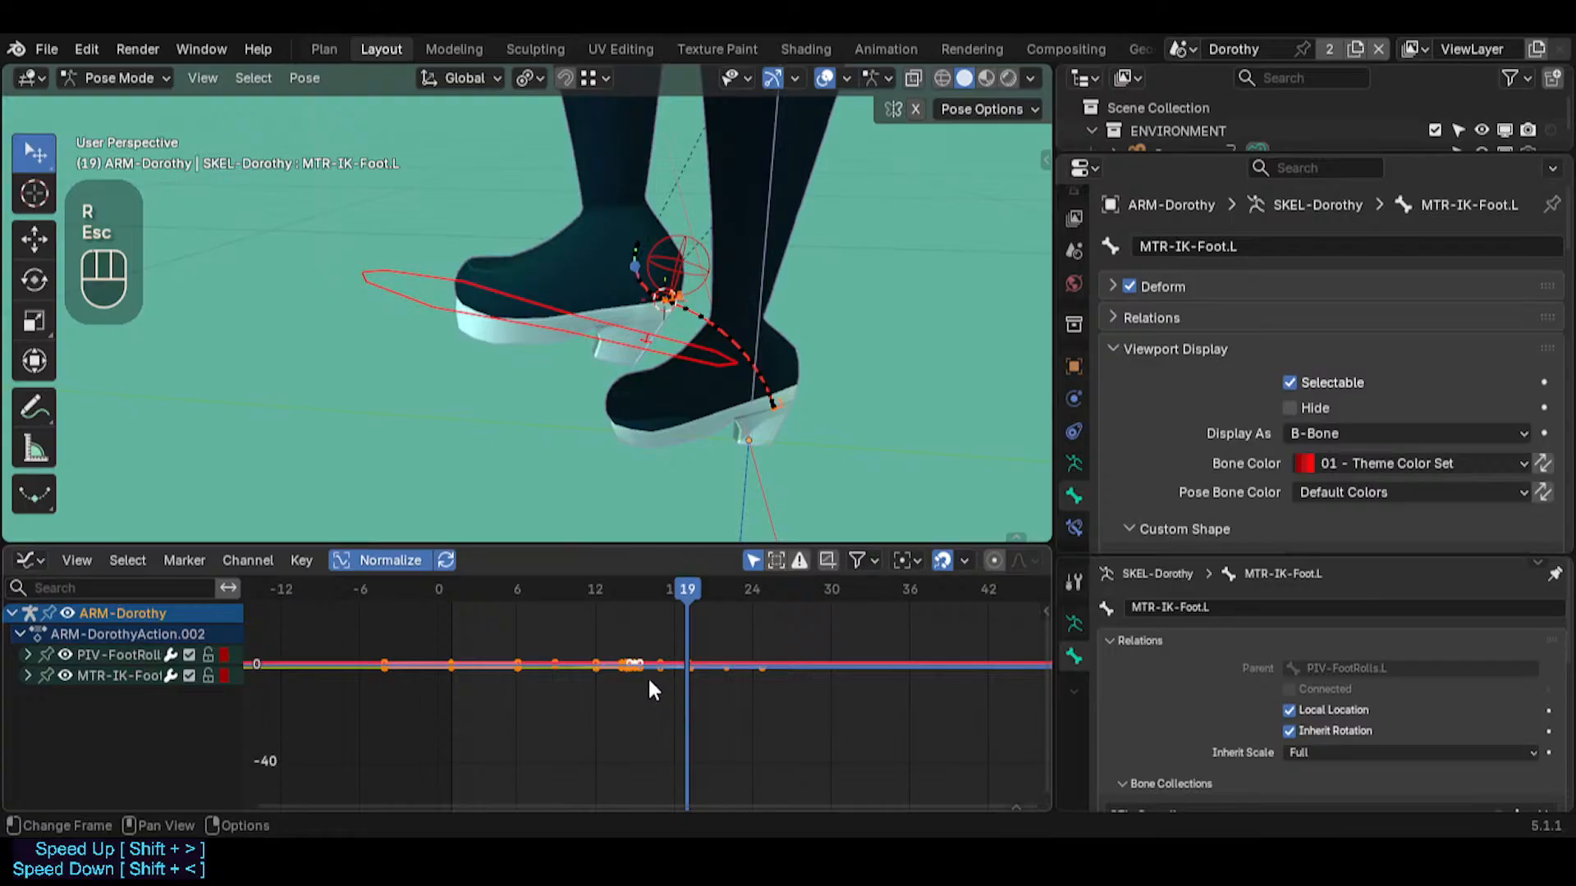
pyautogui.scroll(3, 649, 682)
pyautogui.press('v')
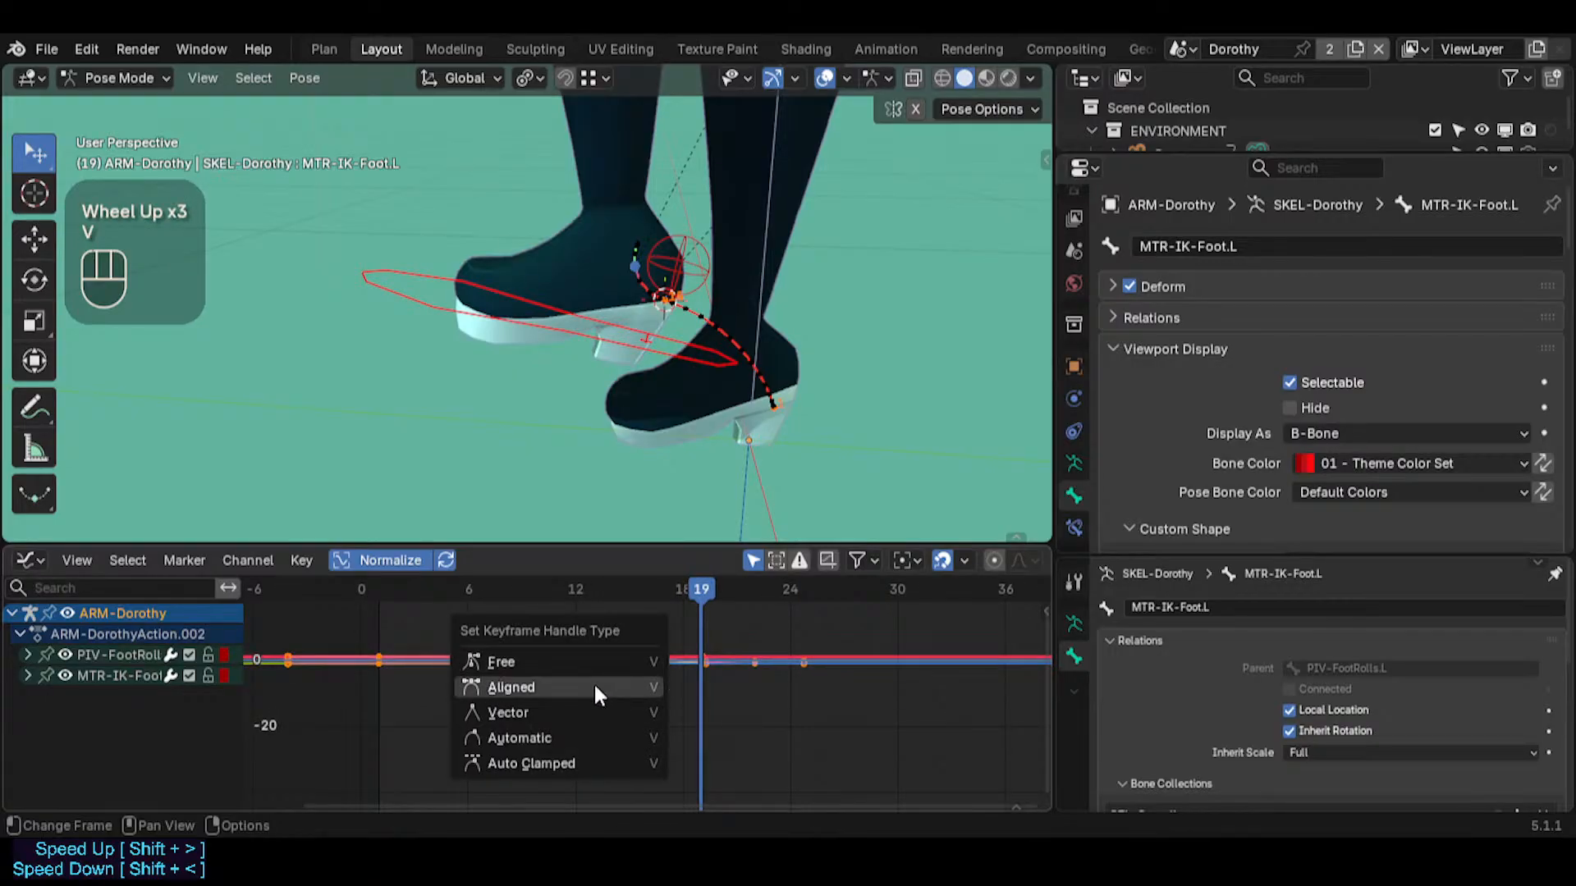
pyautogui.click(588, 706)
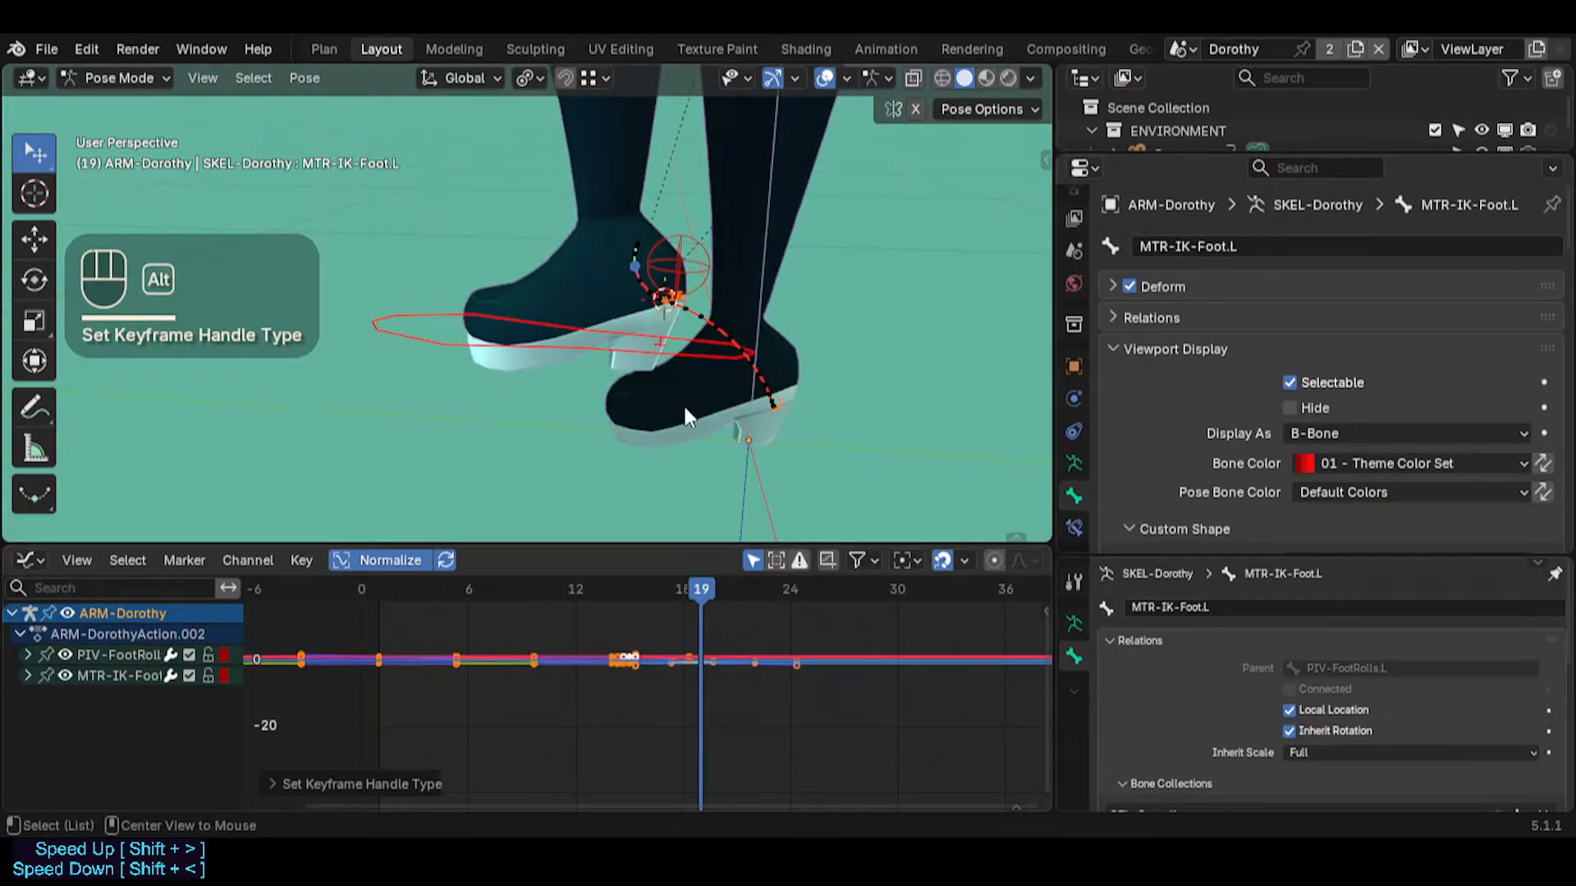
# Clear the MTR-IK-Foot.L motion path and recalculate it with In Range, Scene Frame Range and Heads
pyautogui.hotkey('alt', 't')
pyautogui.hotkey('ctrl', 't')
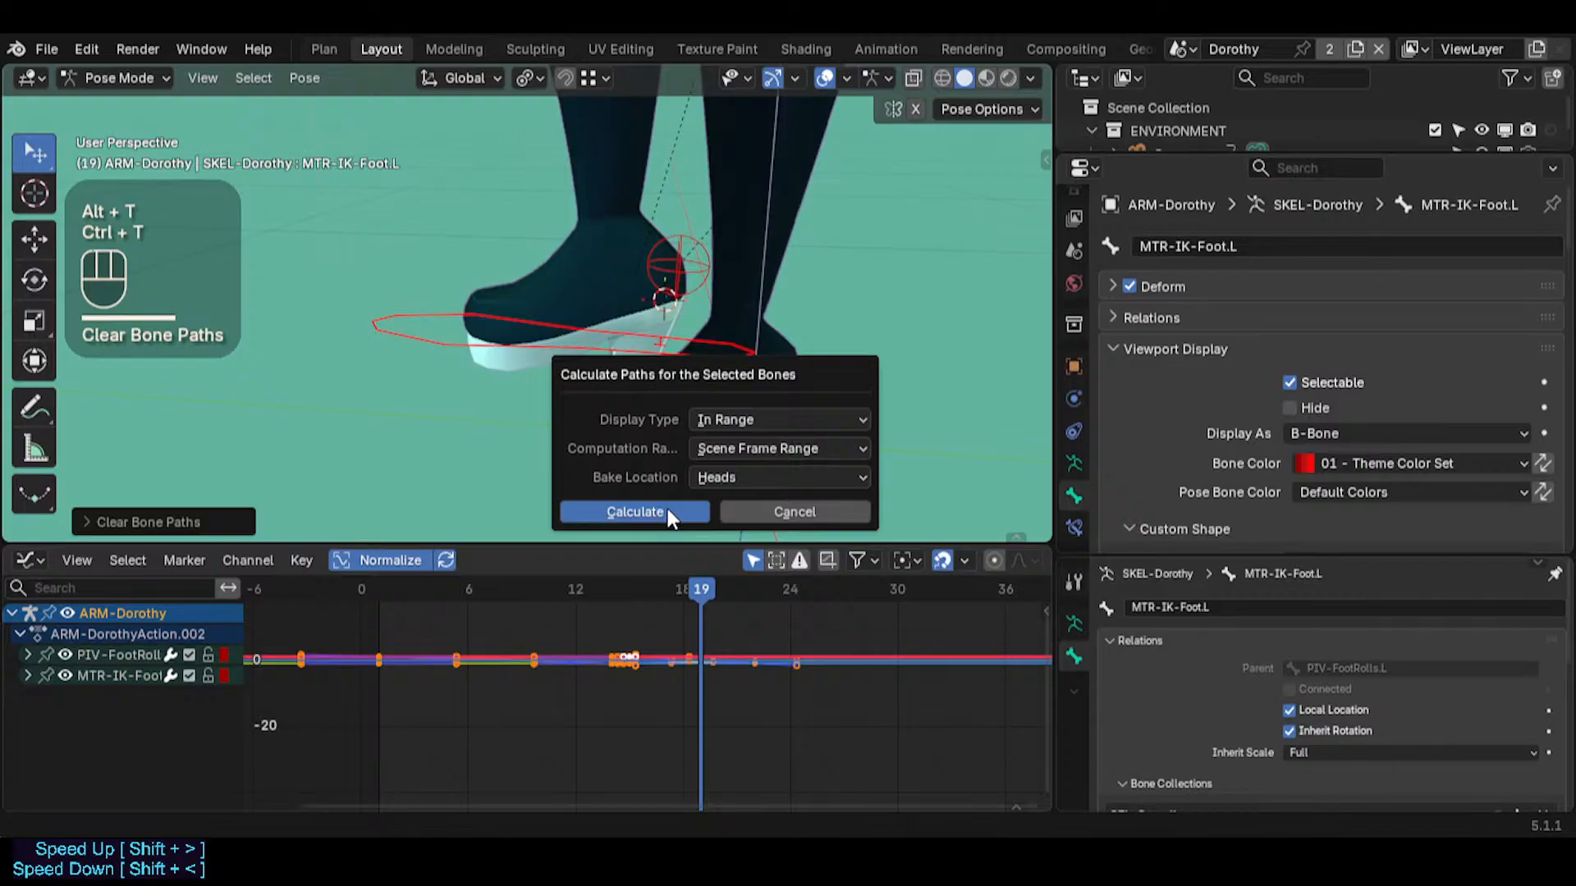
pyautogui.click(666, 508)
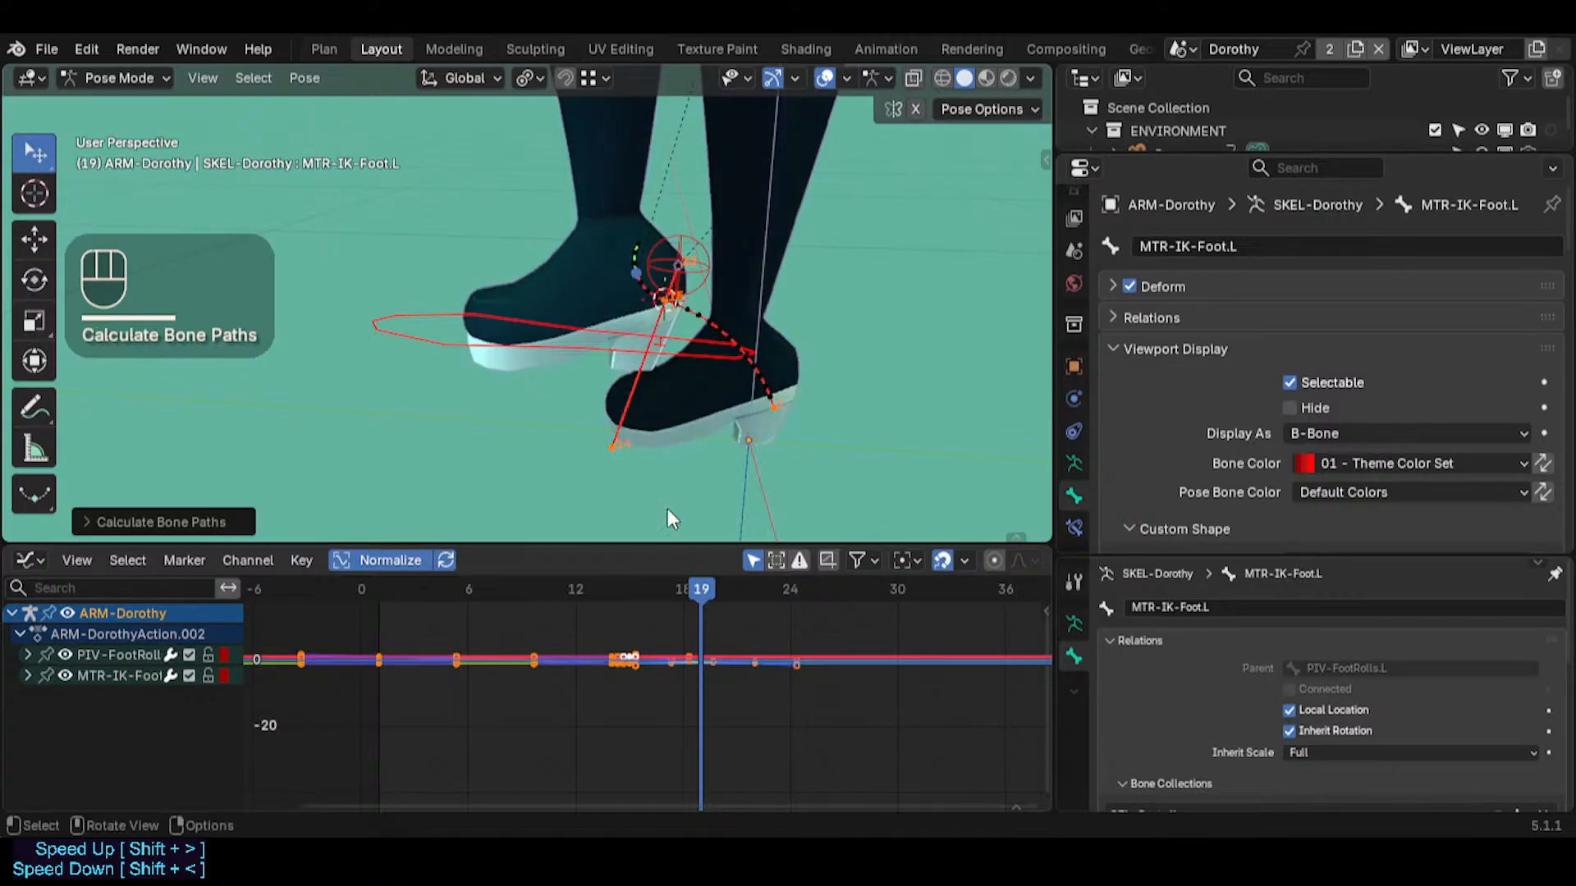
# Scrub to frame 17 in the Action Editor and return to the Graph Editor
pyautogui.hotkey('ctrl', 'Tab')
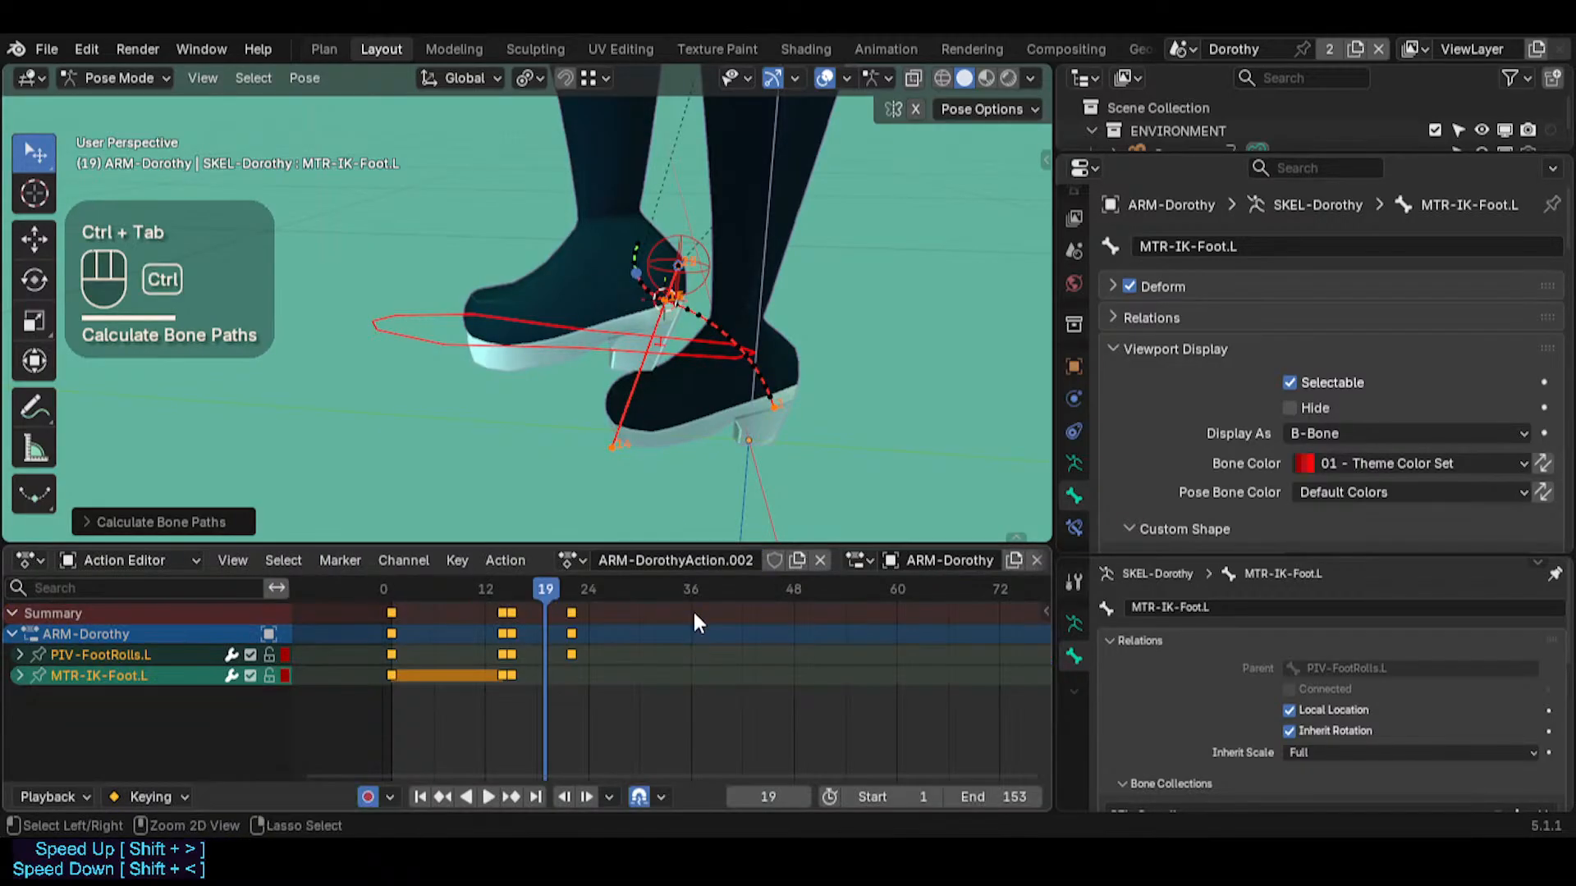
pyautogui.moveTo(574, 589); pyautogui.dragTo(530, 613)
pyautogui.hotkey('ctrl', 'Tab')
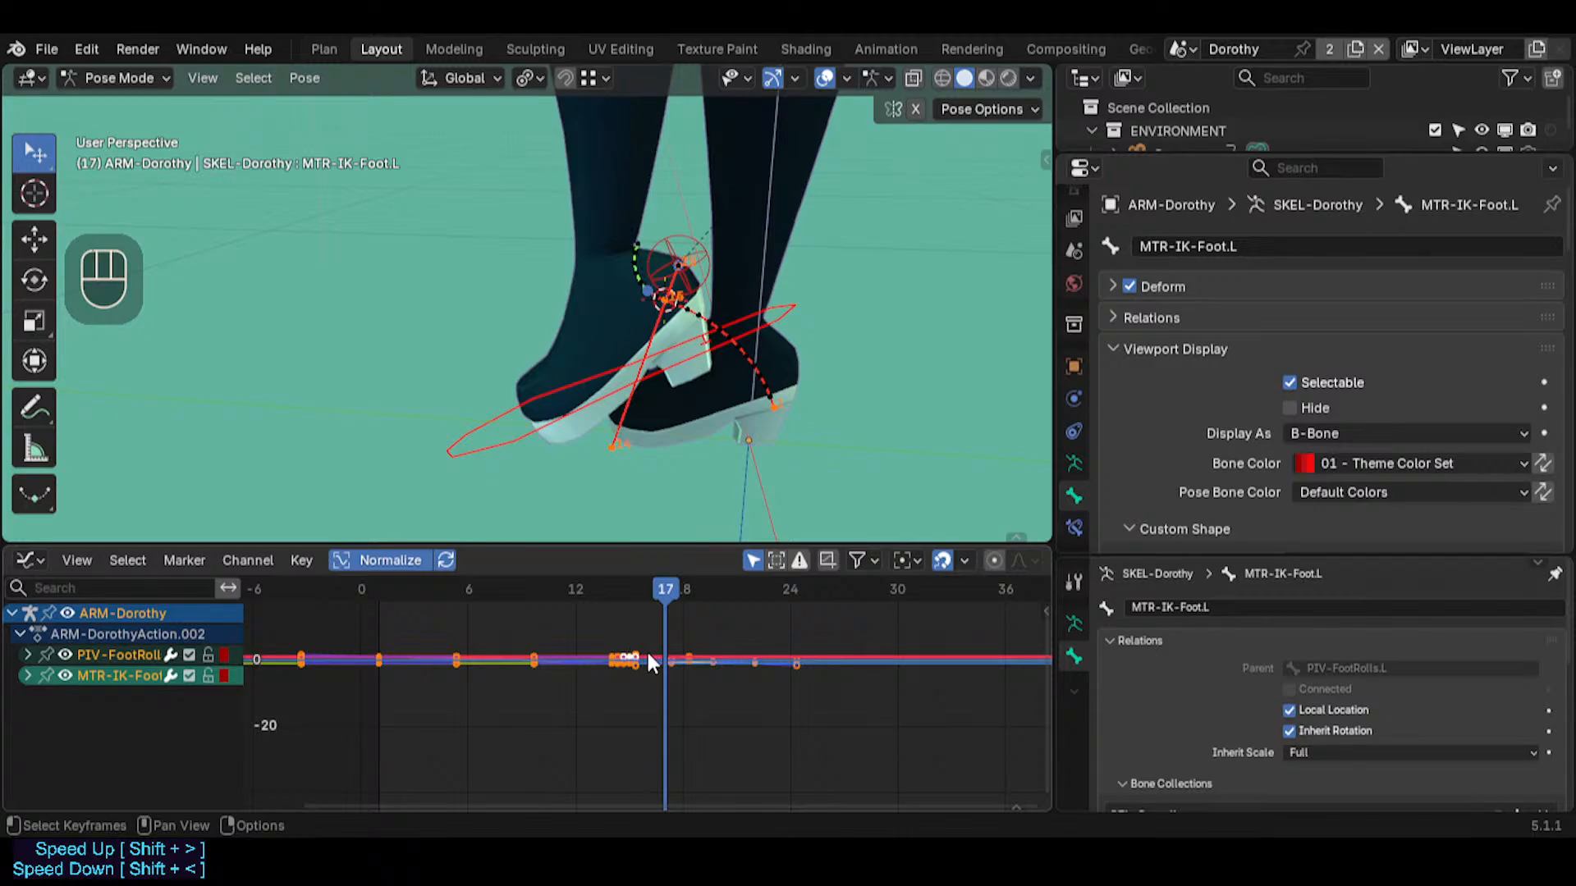
pyautogui.press('r')
pyautogui.press('Escape')
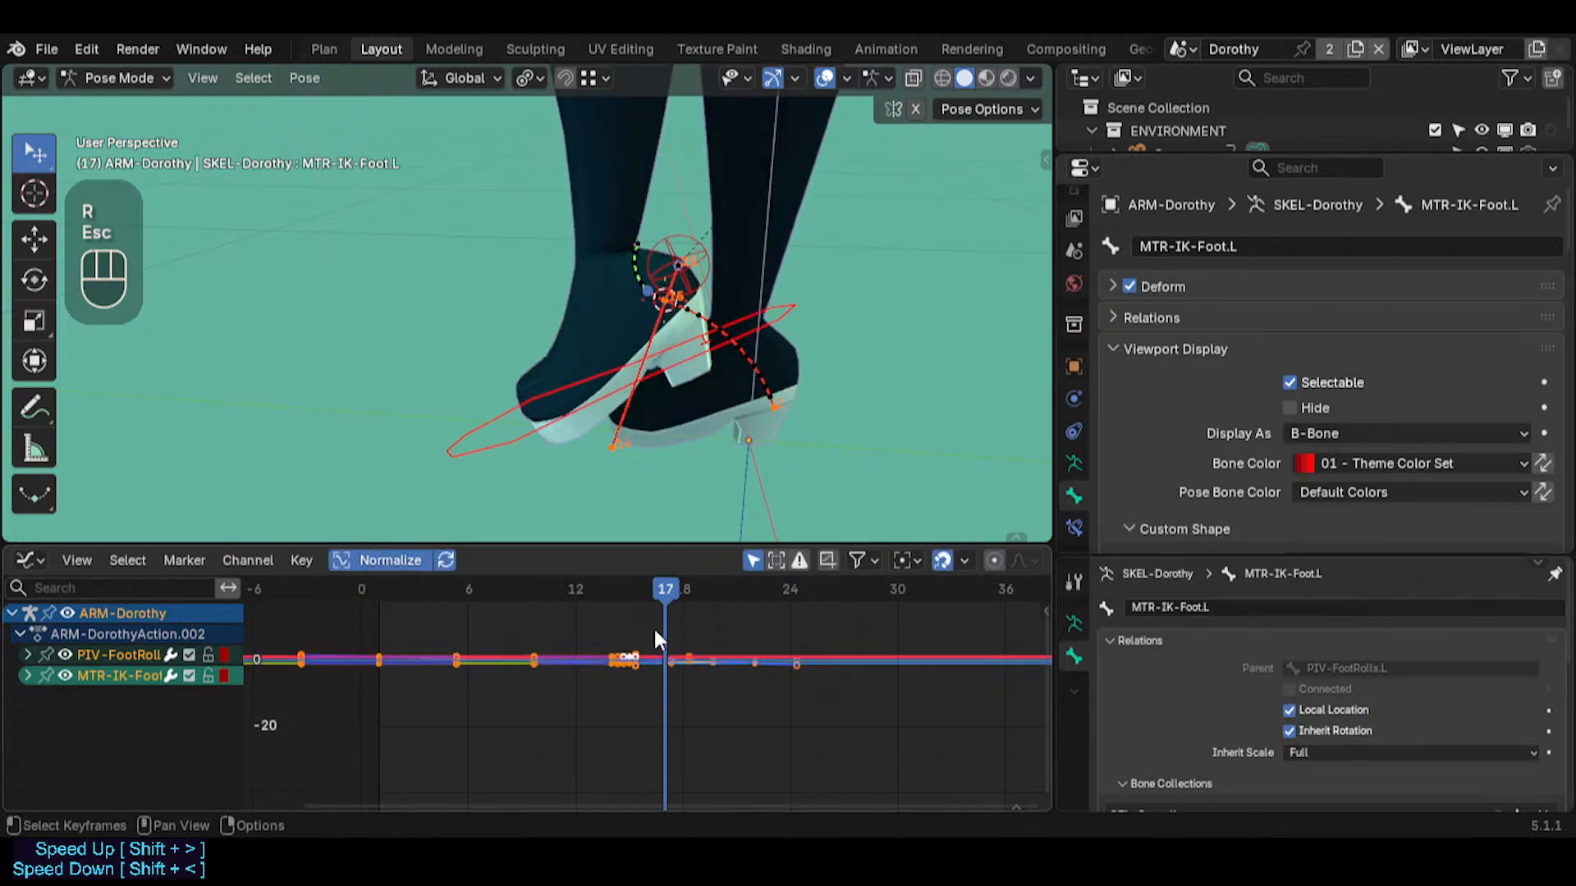
pyautogui.hotkey('alt', 'a')
pyautogui.press('a')
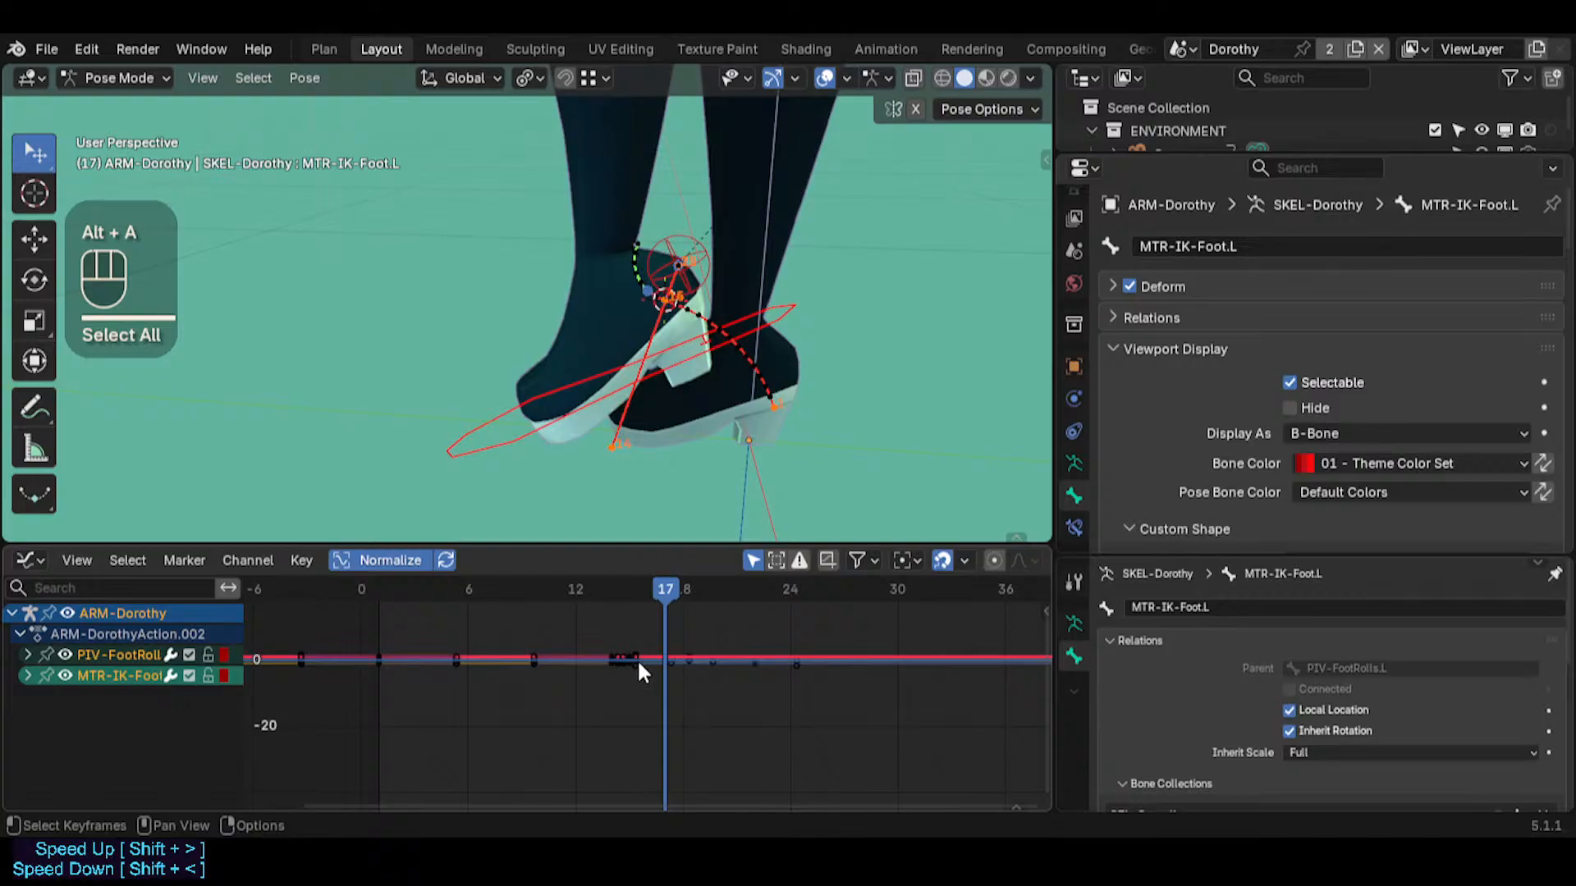
pyautogui.press('t')
pyautogui.click(640, 657)
pyautogui.press('r')
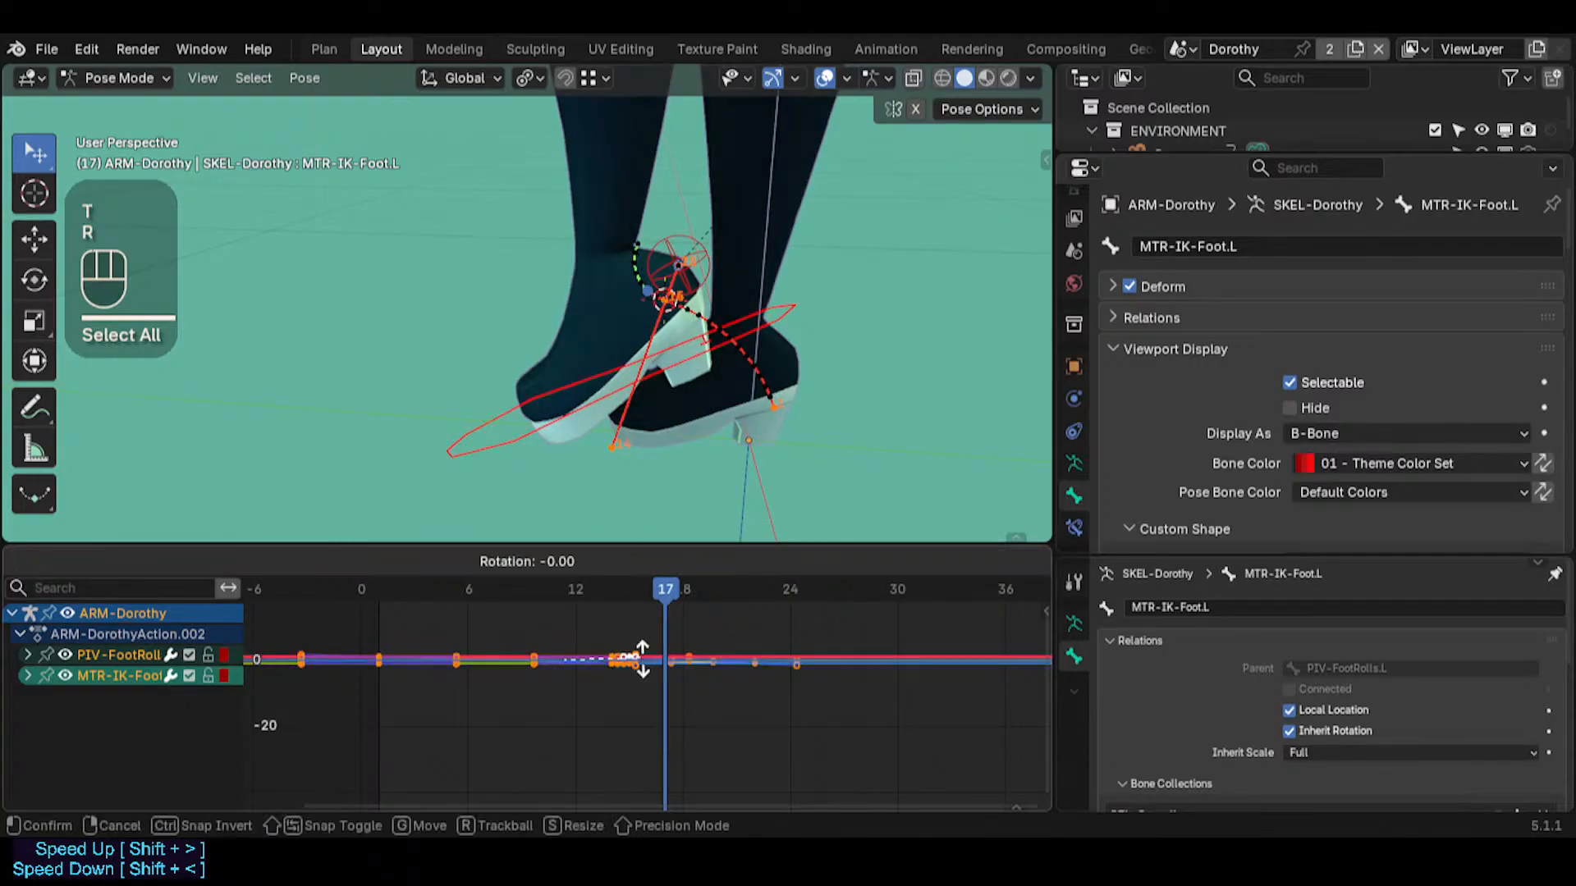
pyautogui.press('Escape')
pyautogui.hotkey('alt', 'a')
pyautogui.scroll(4, 624, 681)
pyautogui.scroll(-3, 624, 691)
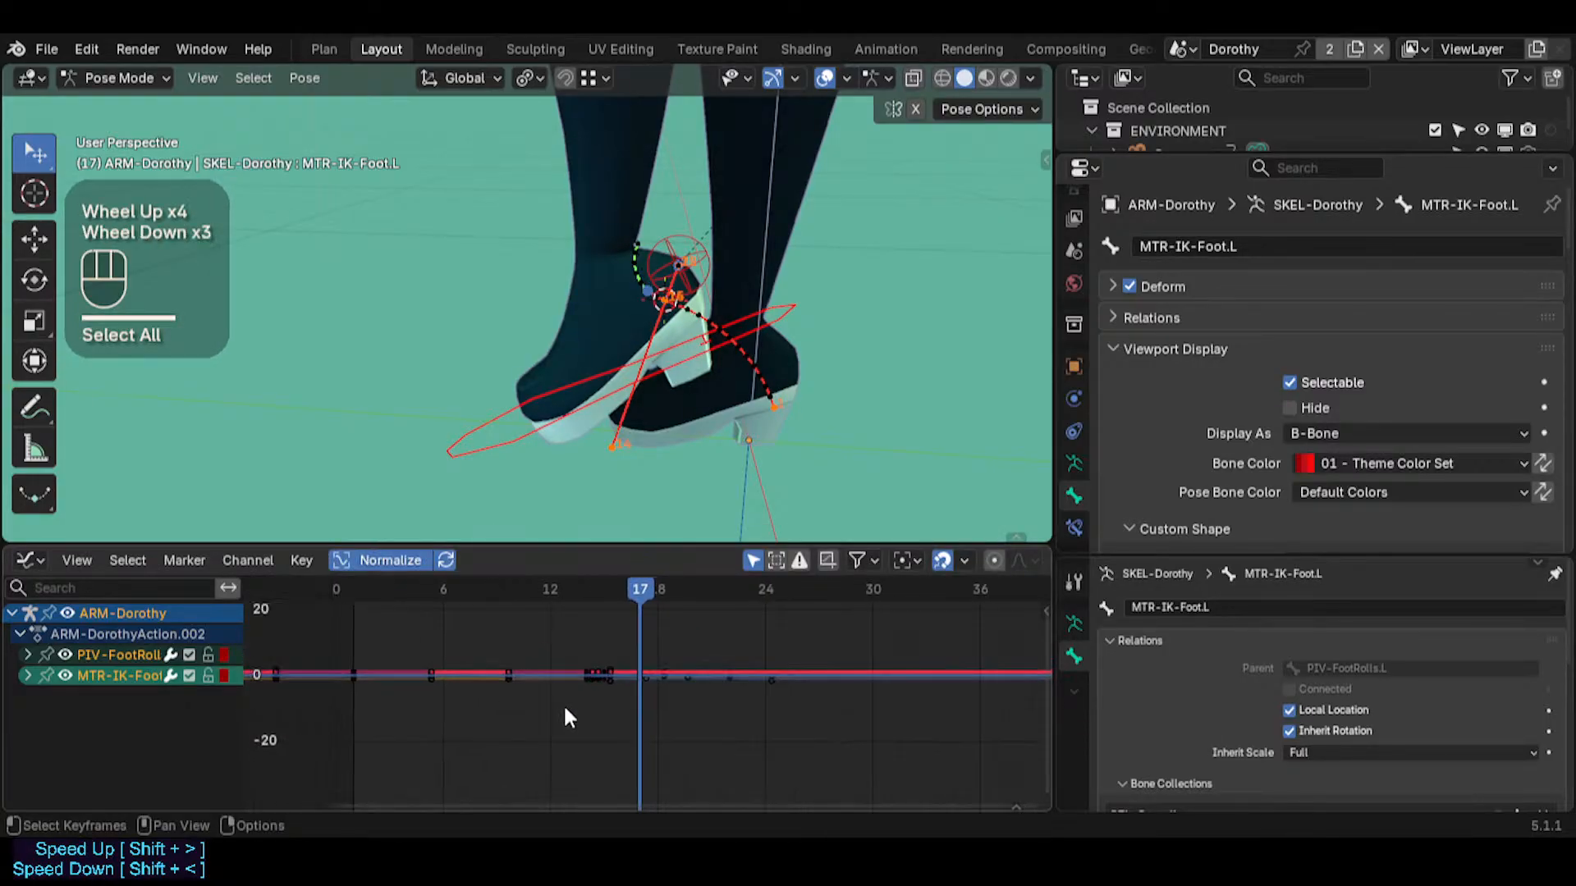
pyautogui.press('b')
pyautogui.moveTo(841, 729); pyautogui.dragTo(354, 625)
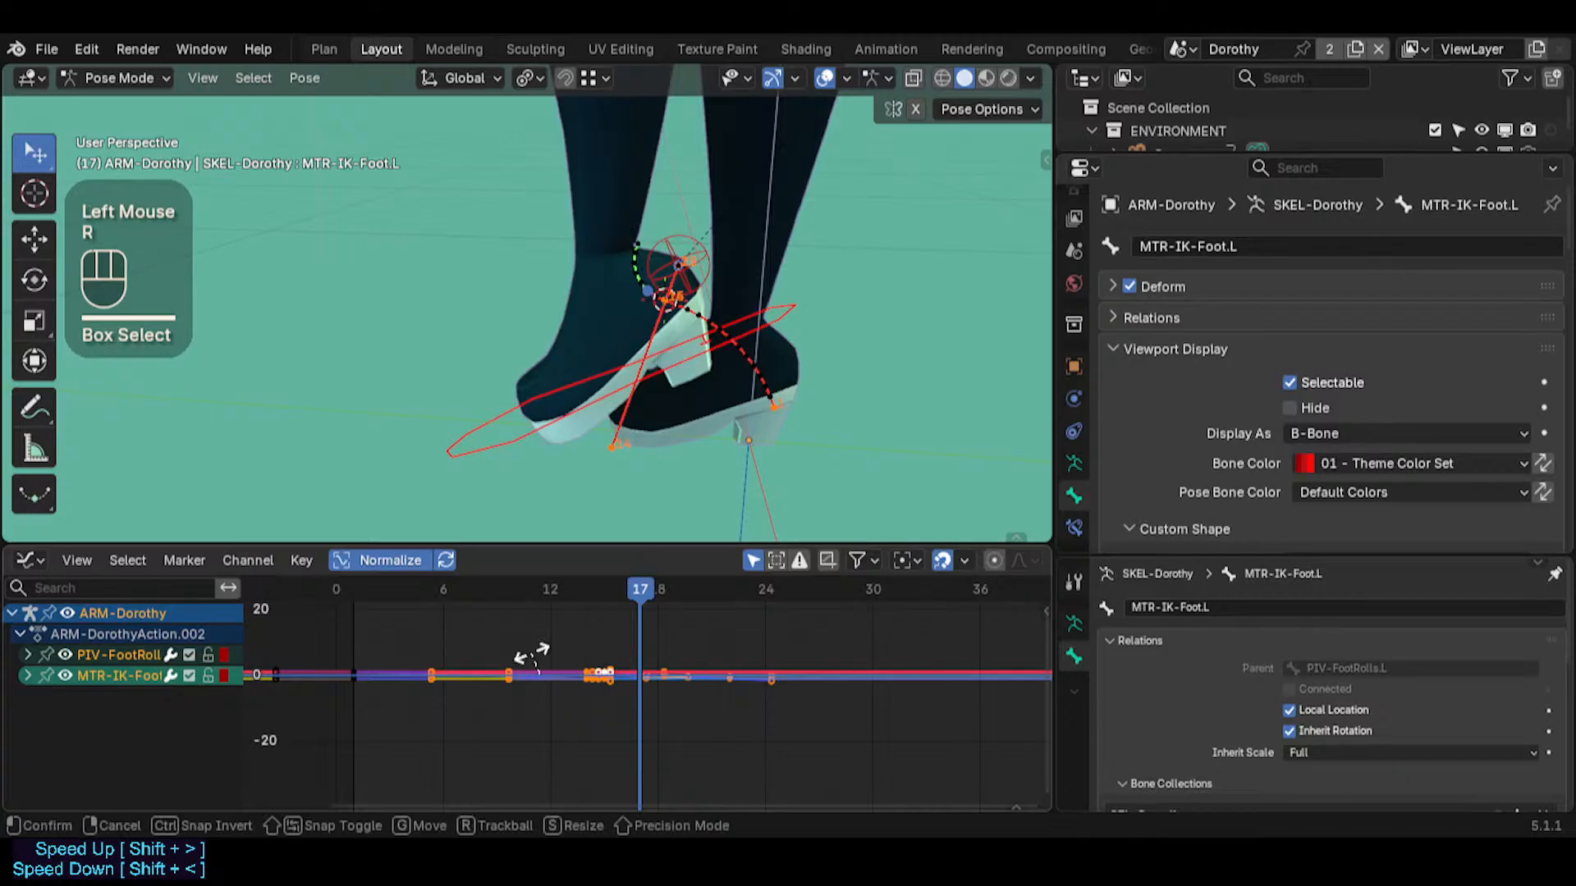
pyautogui.press('r')
pyautogui.press('Escape')
pyautogui.scroll(3, 552, 694)
pyautogui.press('a')
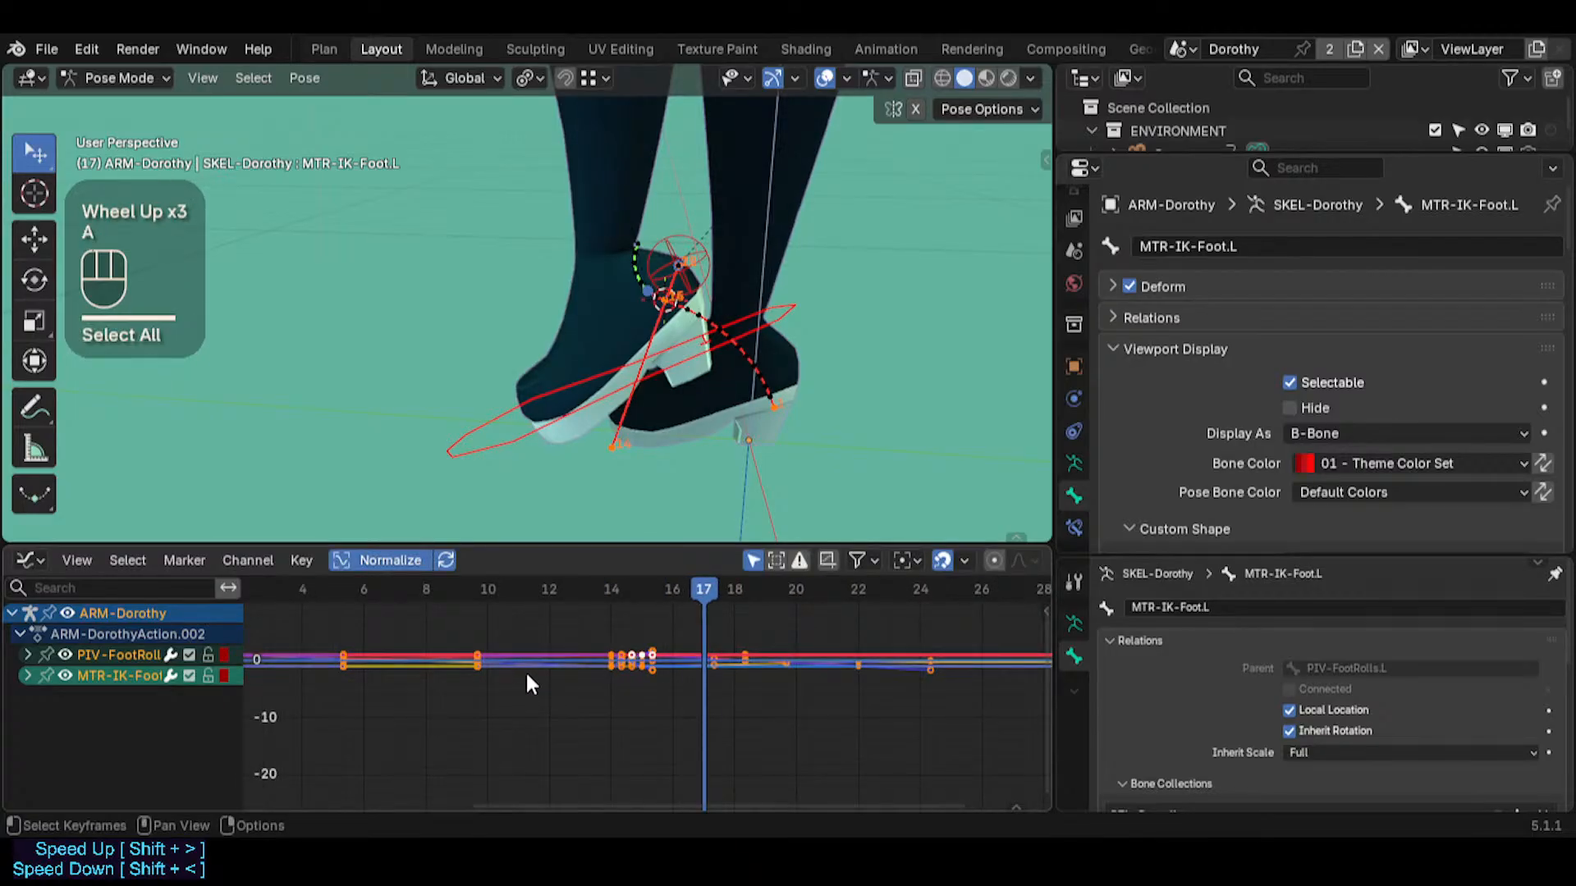
pyautogui.scroll(5, 566, 678)
pyautogui.moveTo(608, 679); pyautogui.dragTo(417, 727, button='middle')
pyautogui.hotkey('alt', 'a')
pyautogui.scroll(-3, 593, 675)
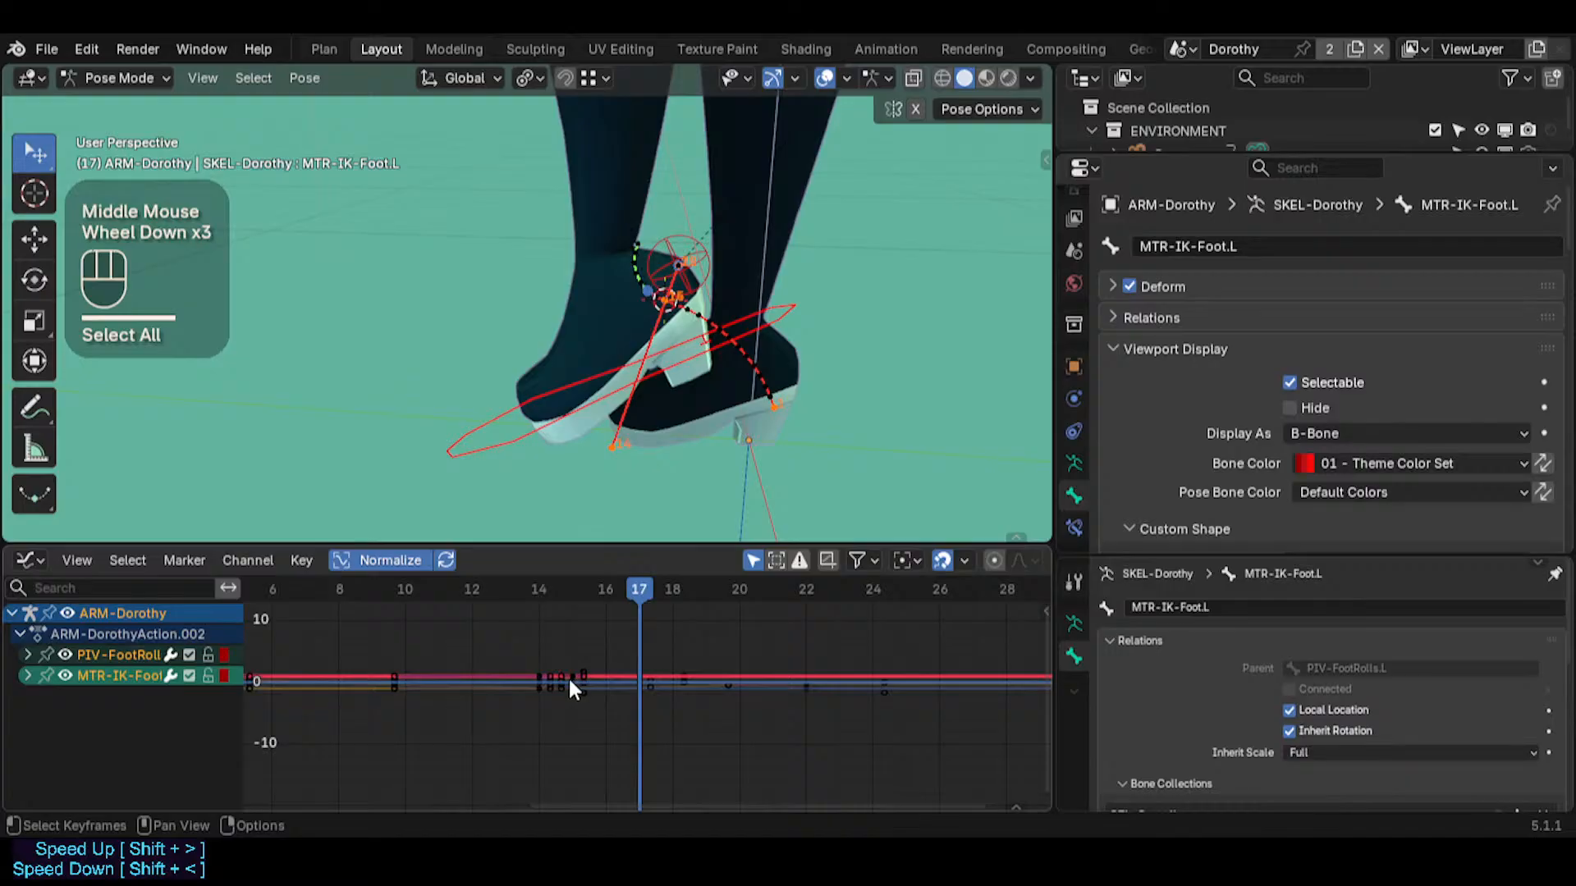
pyautogui.press('t')
pyautogui.press('Escape')
pyautogui.press('r')
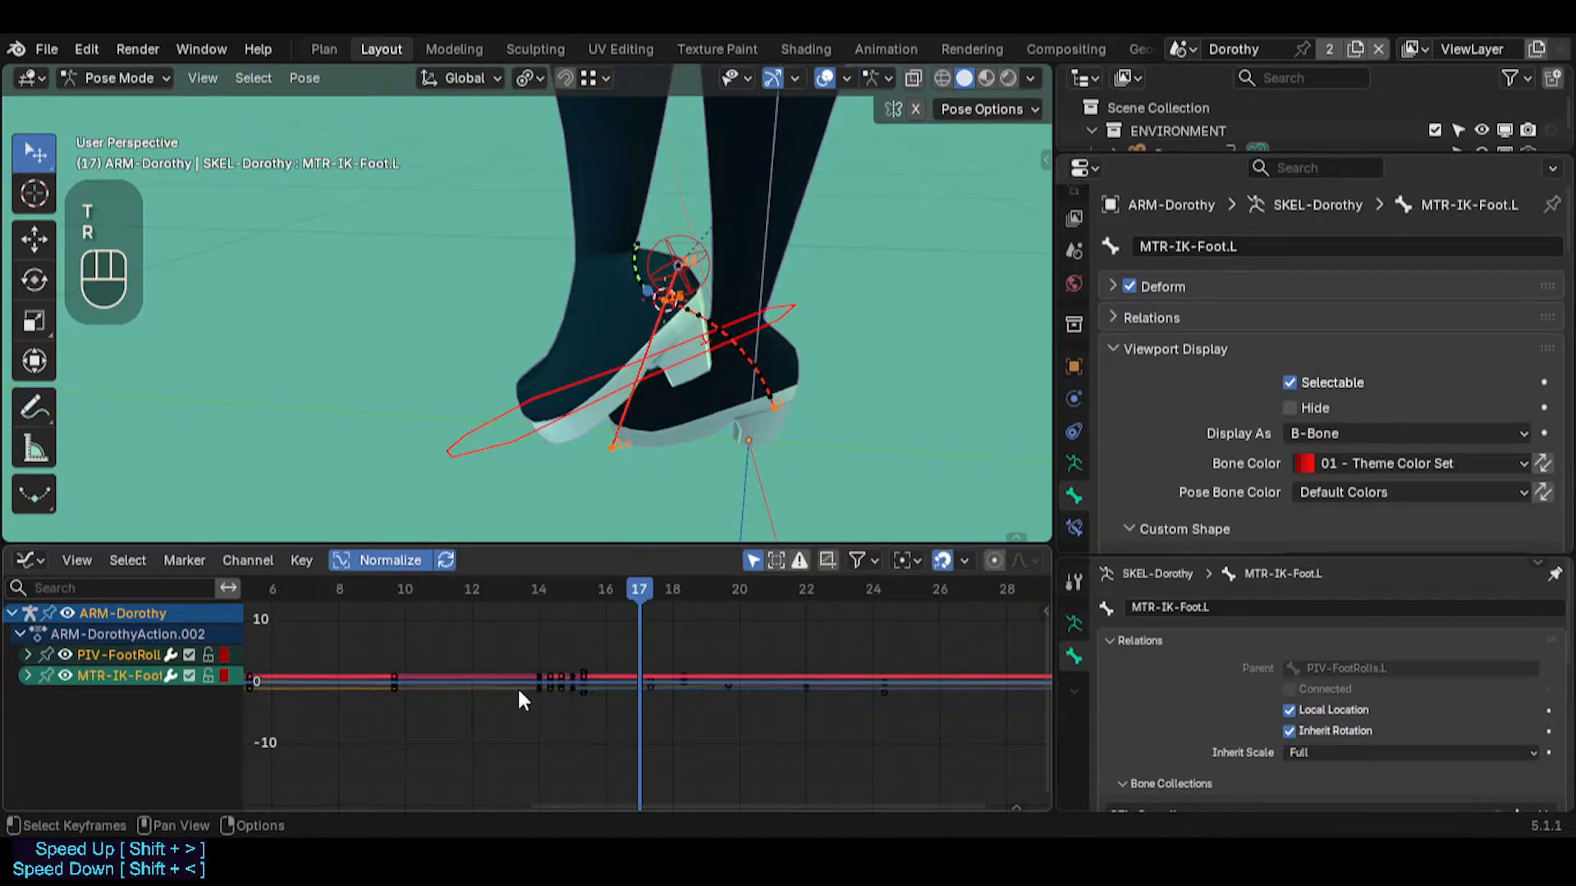
pyautogui.moveTo(517, 690); pyautogui.dragTo(589, 648)
pyautogui.press('r')
pyautogui.press('Escape')
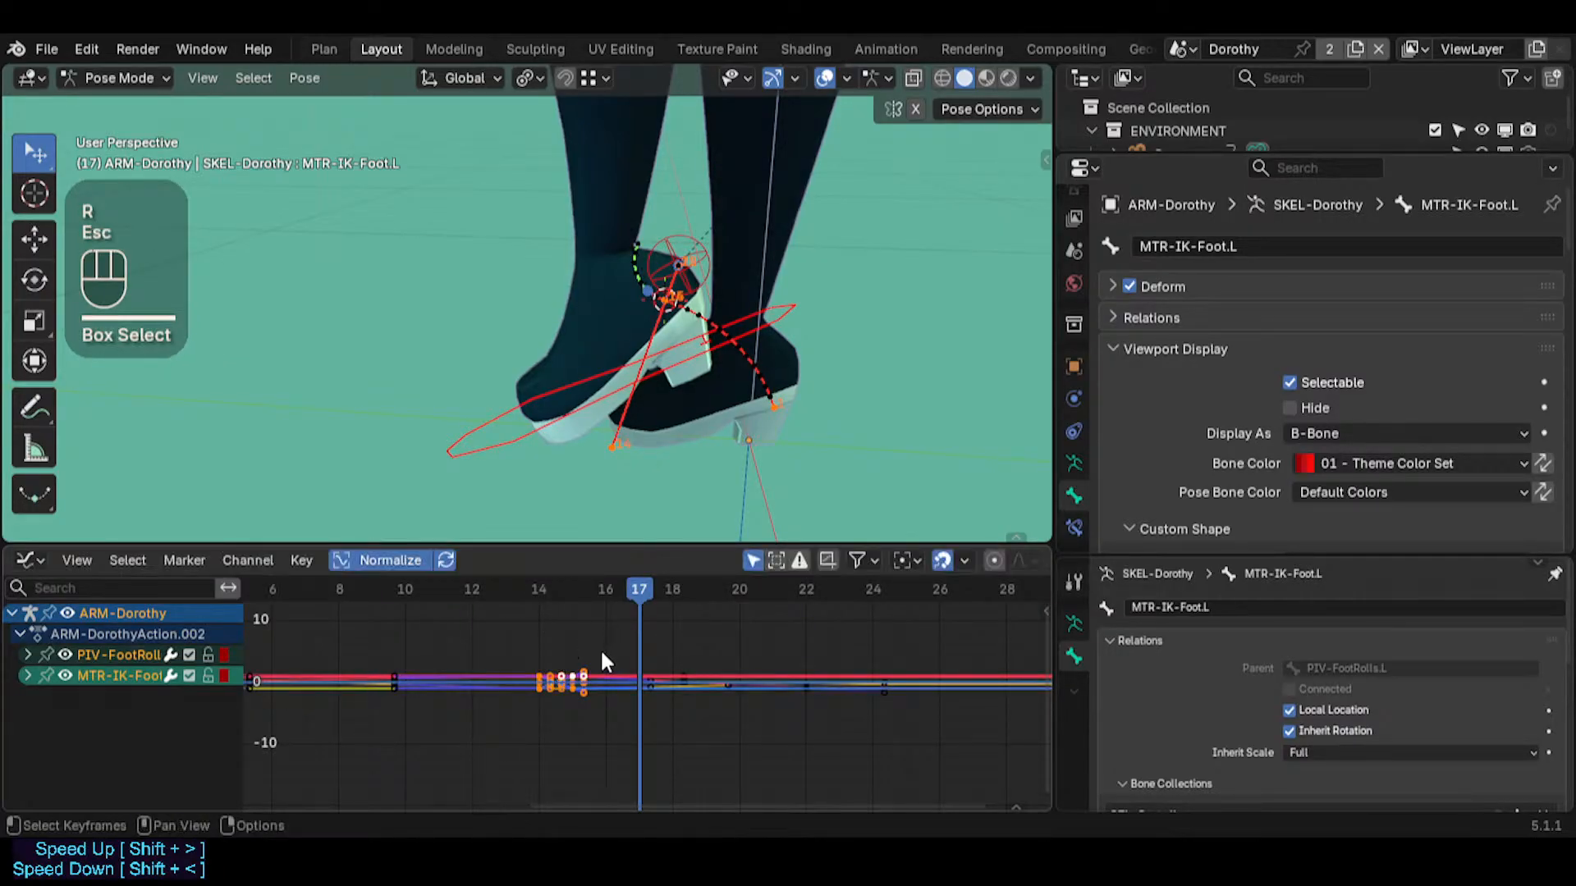
# Select all keyframes of both foot bones and set their handle type to Automatic
pyautogui.press('a')
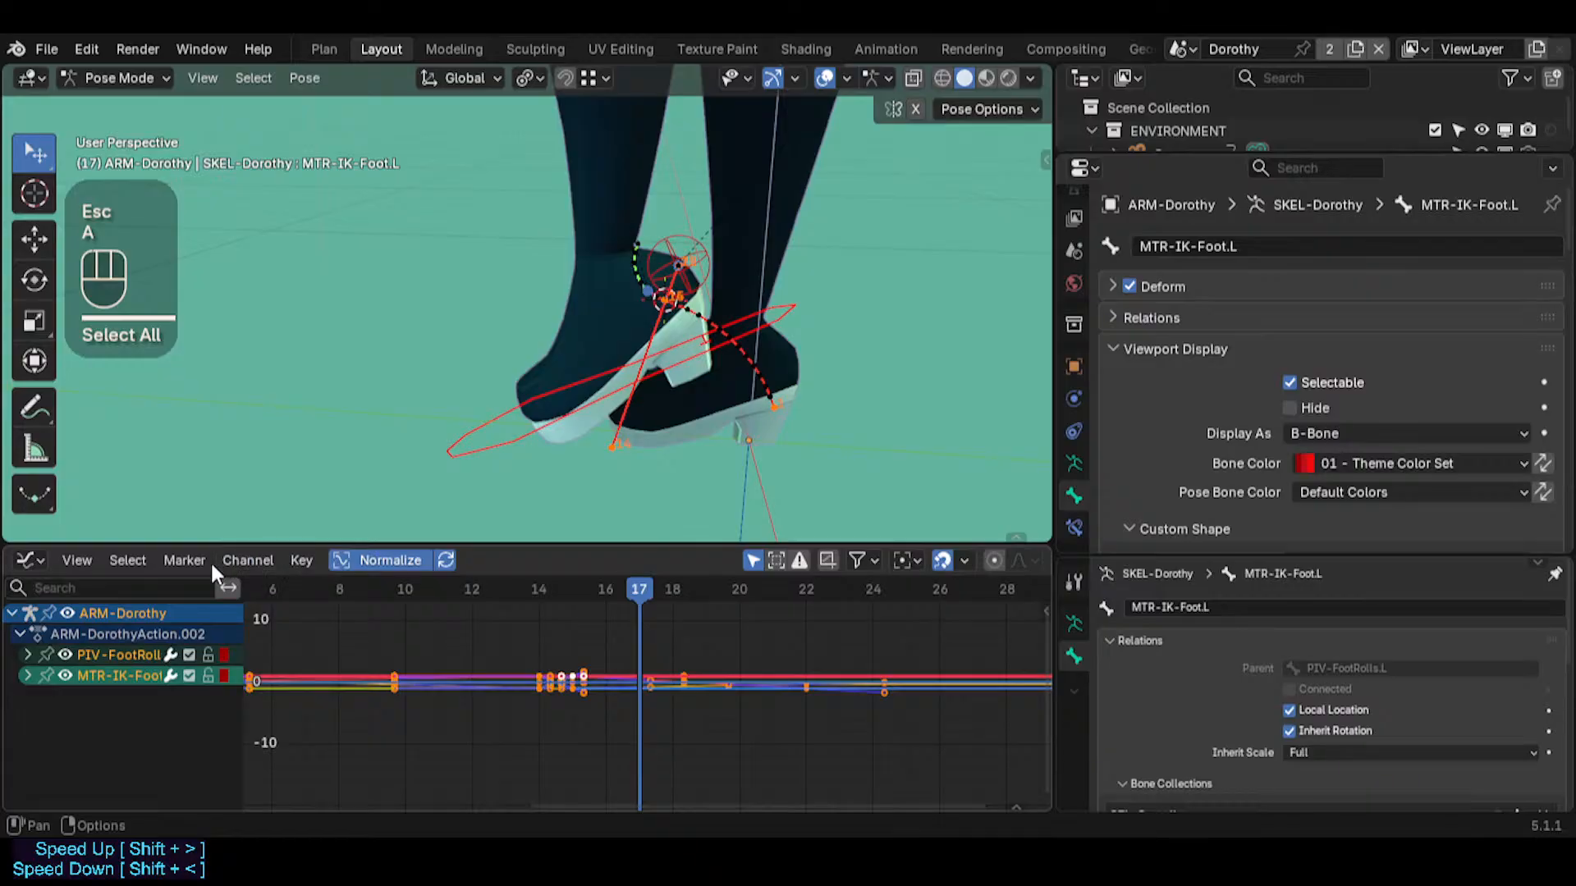
pyautogui.click(136, 559)
pyautogui.moveTo(267, 565)
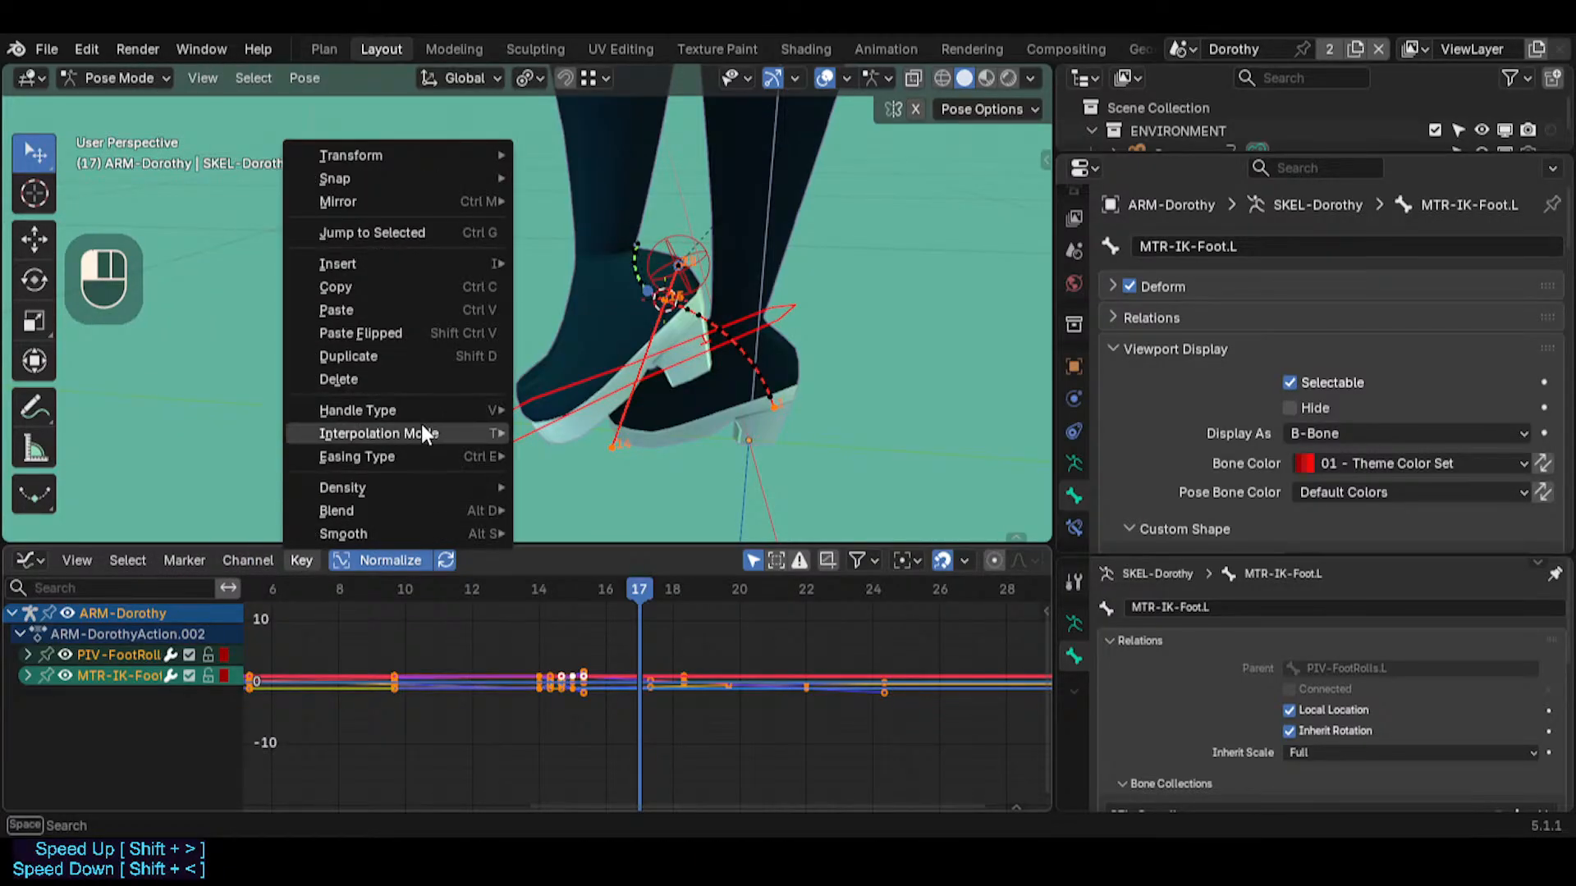
pyautogui.moveTo(417, 411)
pyautogui.press('Escape')
pyautogui.press('v')
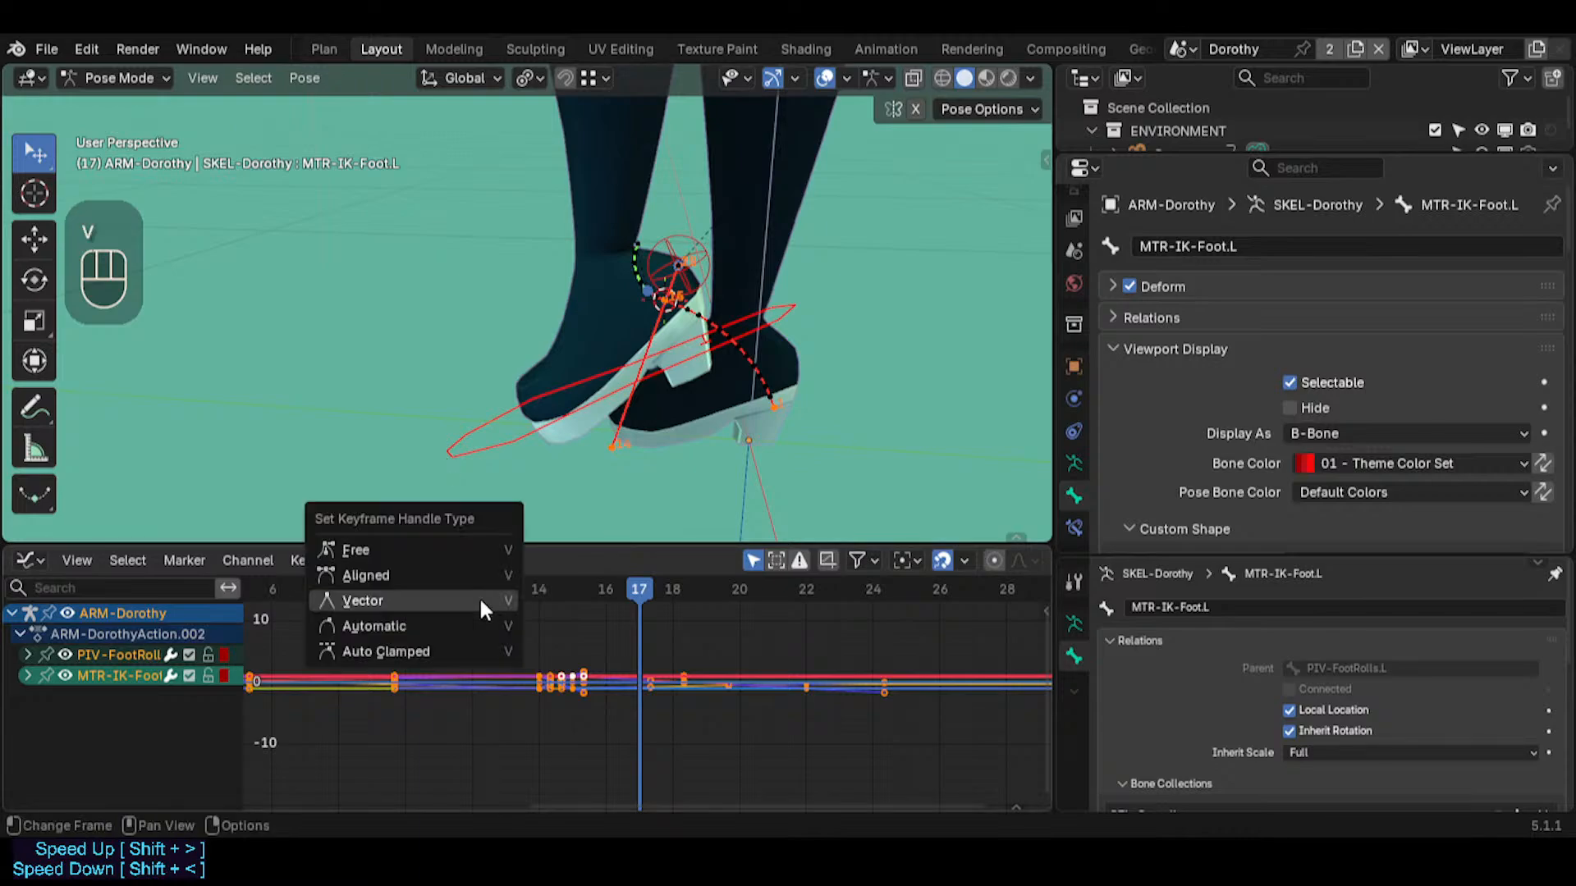
pyautogui.click(479, 599)
pyautogui.press('v')
pyautogui.click(558, 648)
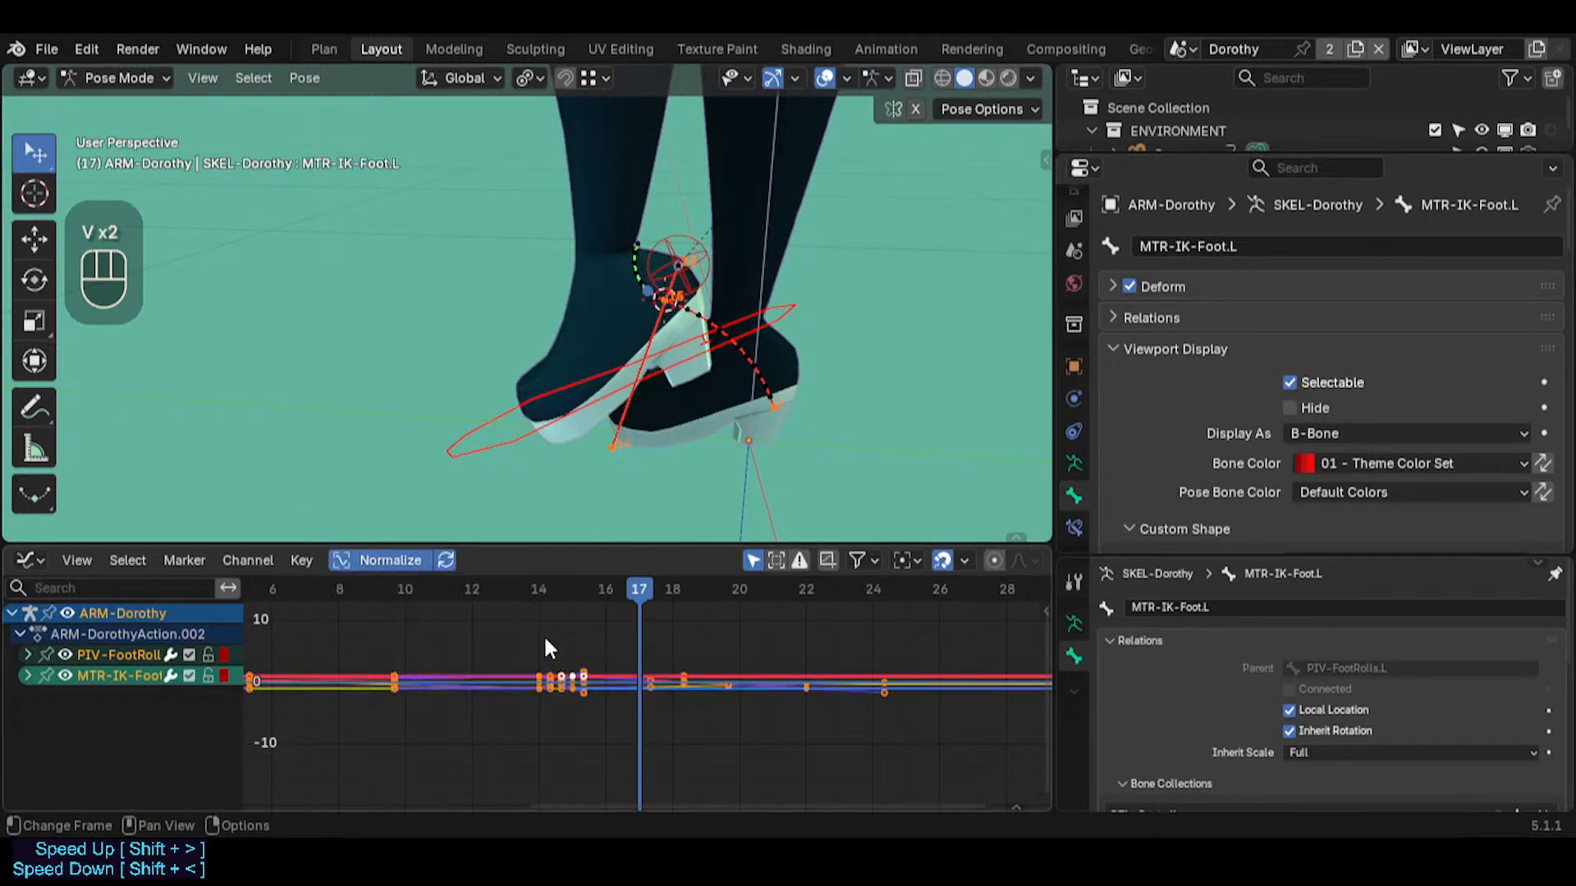
pyautogui.press('v')
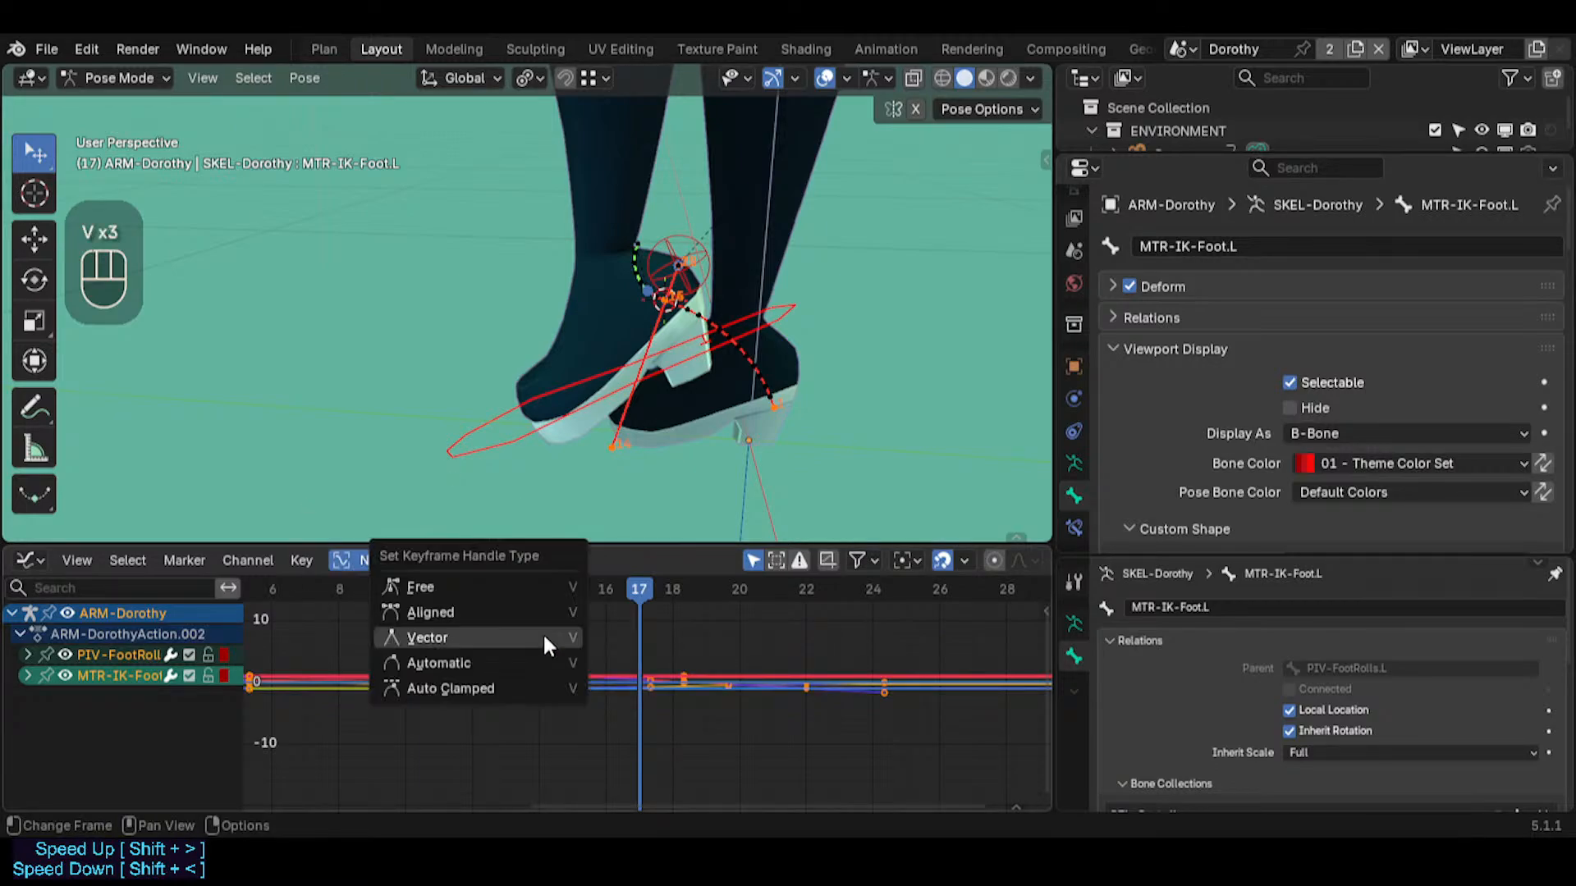
pyautogui.click(500, 657)
# Clear the pose rotation of MTR-IK-Foot.L at frame 15 and calculate its path using In Range, Scene Frame Range and Heads
pyautogui.moveTo(637, 593); pyautogui.dragTo(578, 597)
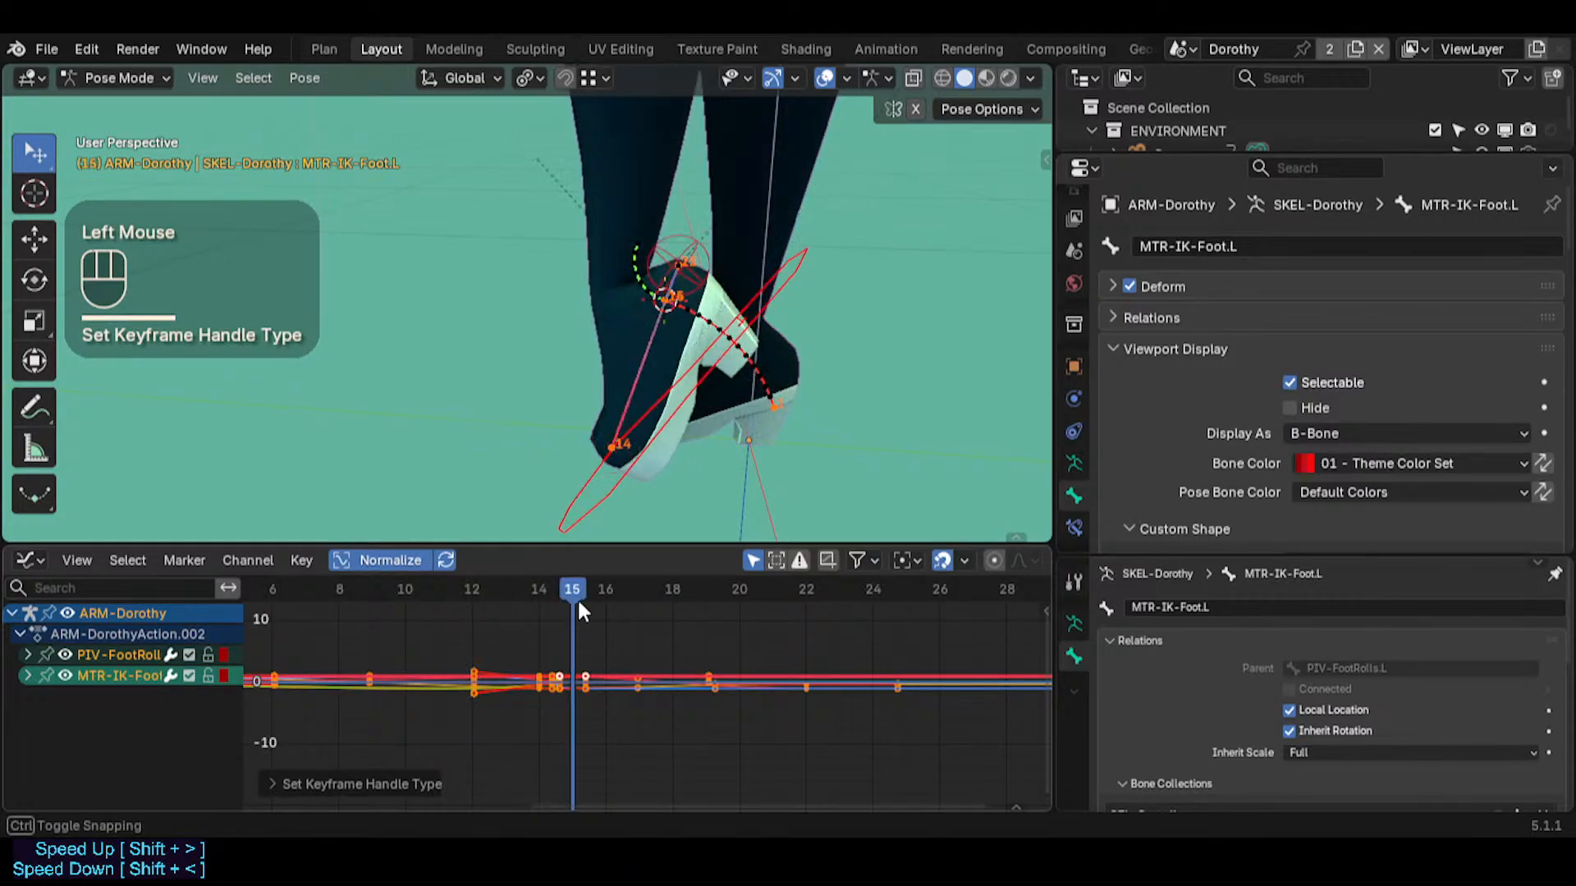
pyautogui.hotkey('alt', 'r')
pyautogui.hotkey('ctrl', 't')
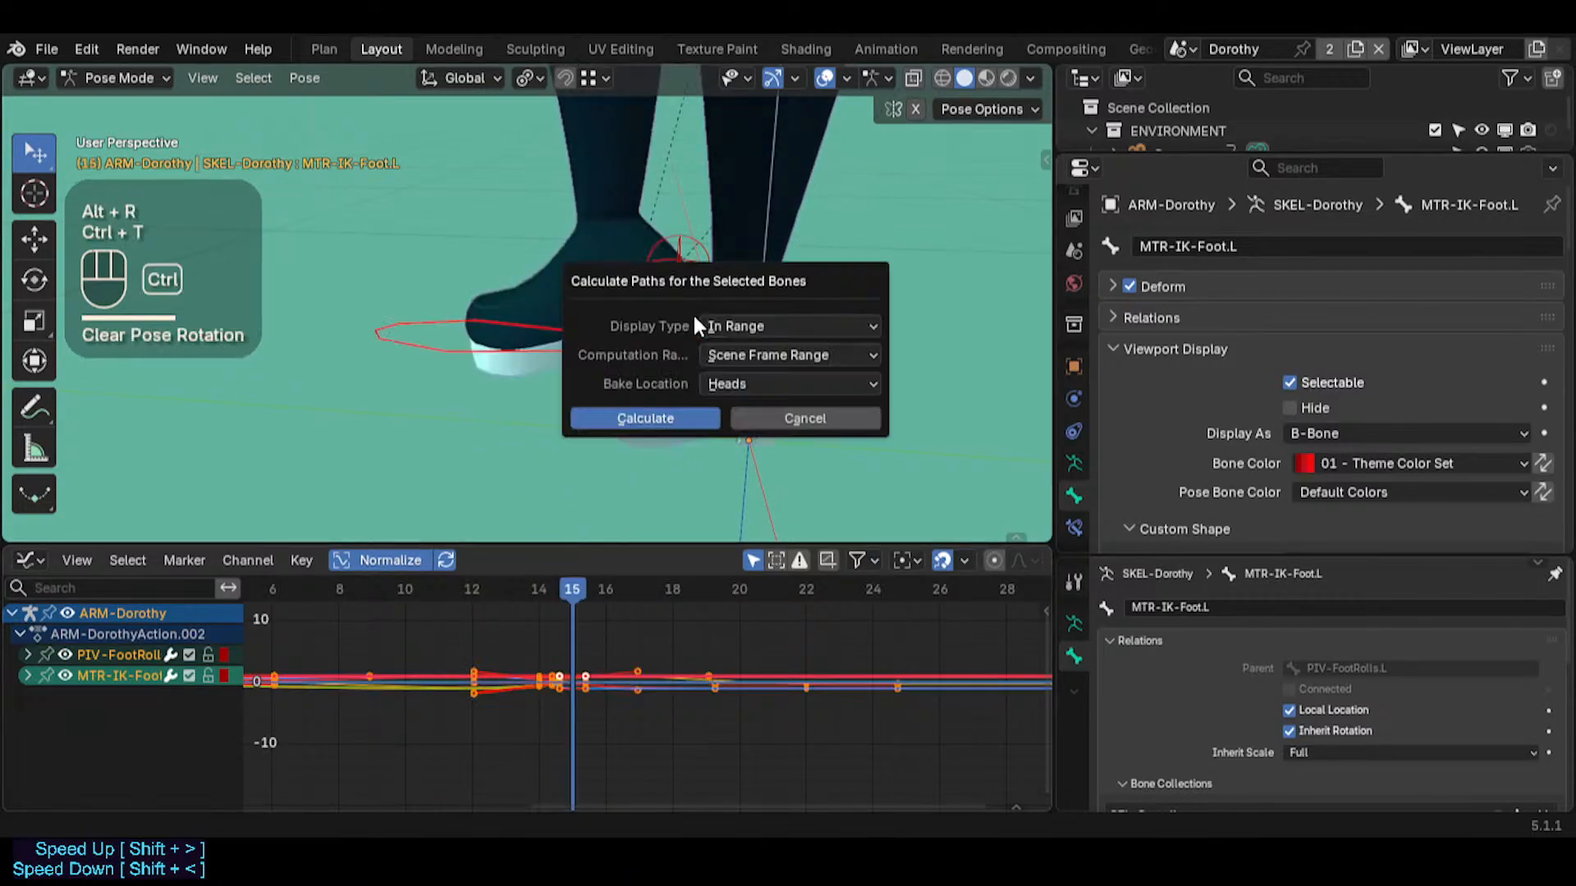
pyautogui.click(645, 414)
pyautogui.moveTo(554, 605)
pyautogui.mouseDown()
pyautogui.moveTo(460, 580)
pyautogui.moveTo(668, 589)
pyautogui.moveTo(542, 589)
pyautogui.mouseUp()
# Undo the path calculation, the cleared pose rotation and the frame changes while keeping the Automatic handles
pyautogui.hotkey('ctrl', 'z')
pyautogui.hotkey('ctrl', 'z')
pyautogui.hotkey('ctrl', 'z')
pyautogui.hotkey('ctrl', 'z')
pyautogui.hotkey('ctrl', 'z')
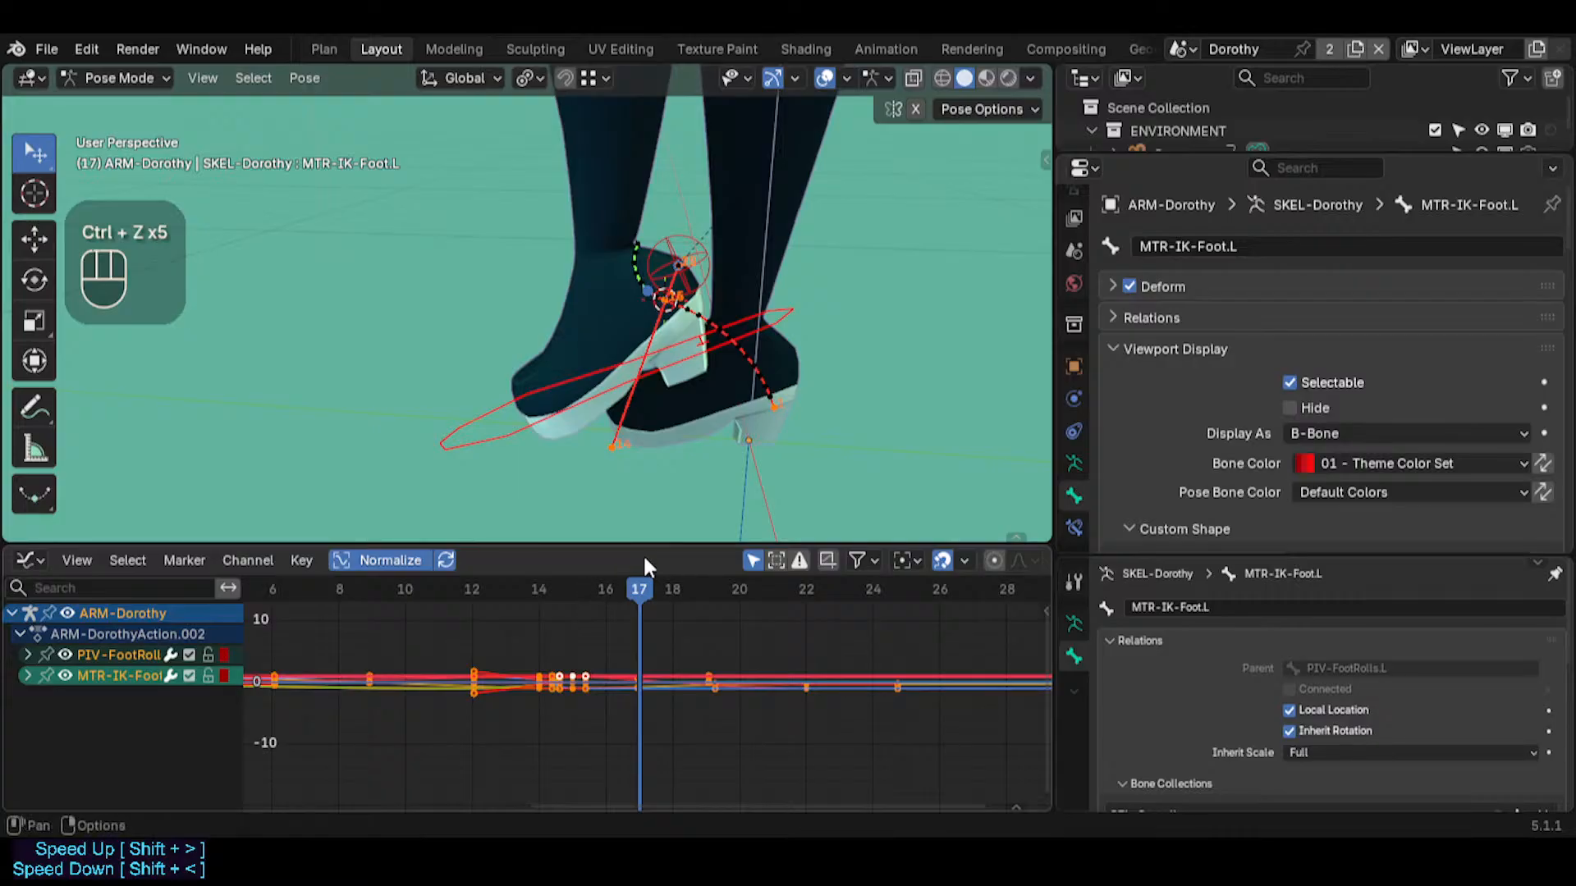
# Scrub to frame 21 and check the foot's motion against the curves beyond it
pyautogui.moveTo(642, 589); pyautogui.dragTo(755, 589)
pyautogui.moveTo(821, 611); pyautogui.dragTo(423, 629, button='middle')
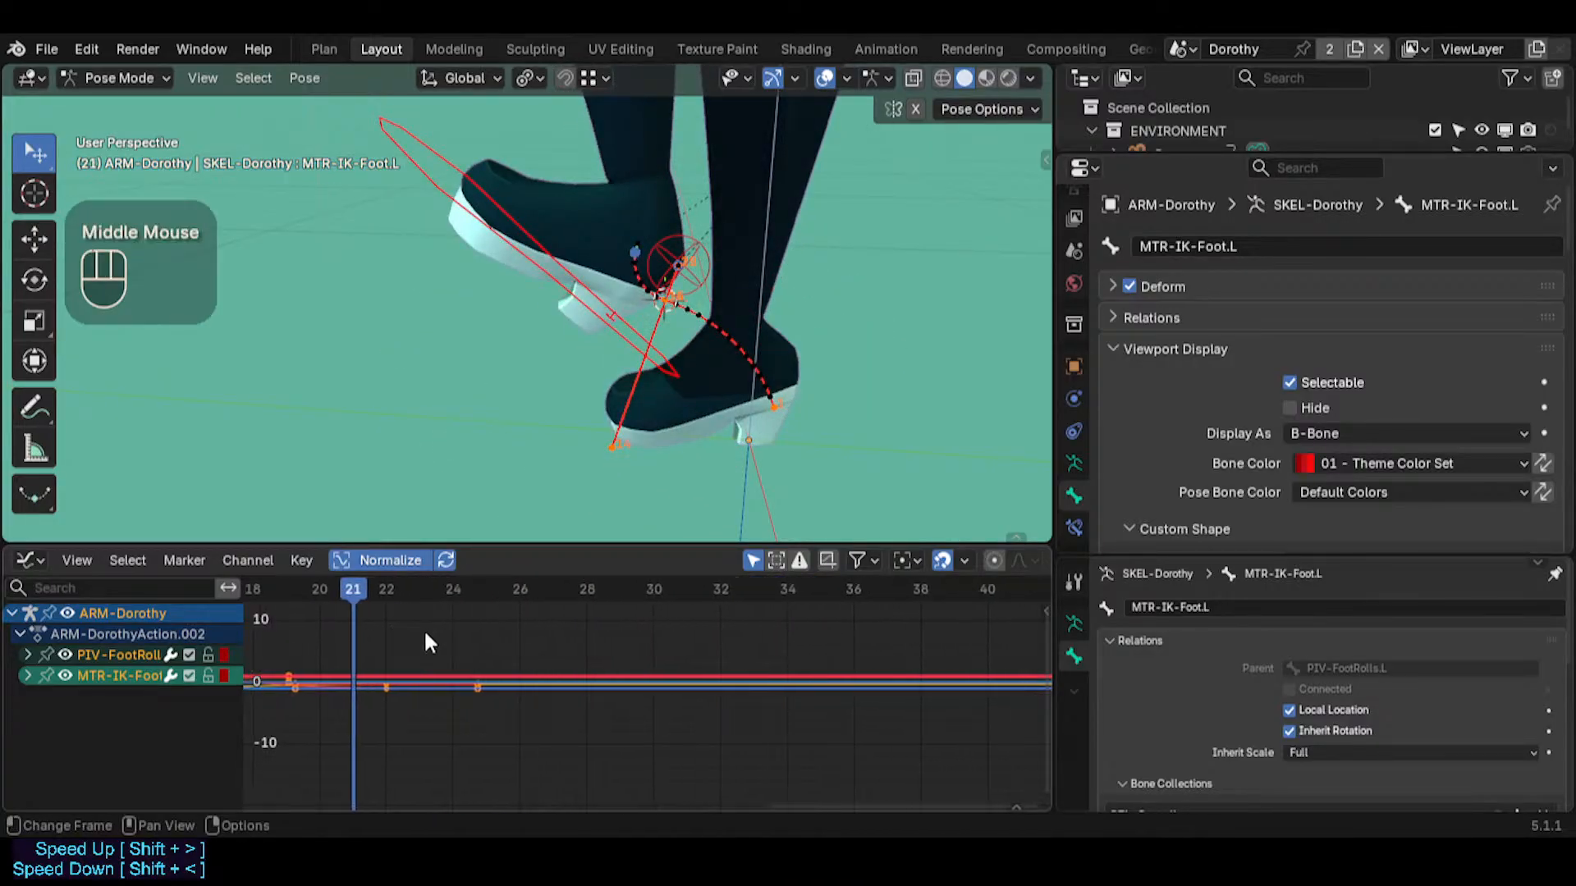
# Set the handle type of the selected foot bone keyframes to Auto Clamped and scrub to frame 25
pyautogui.scroll(-4, 598, 627)
pyautogui.press('t')
pyautogui.click(528, 643)
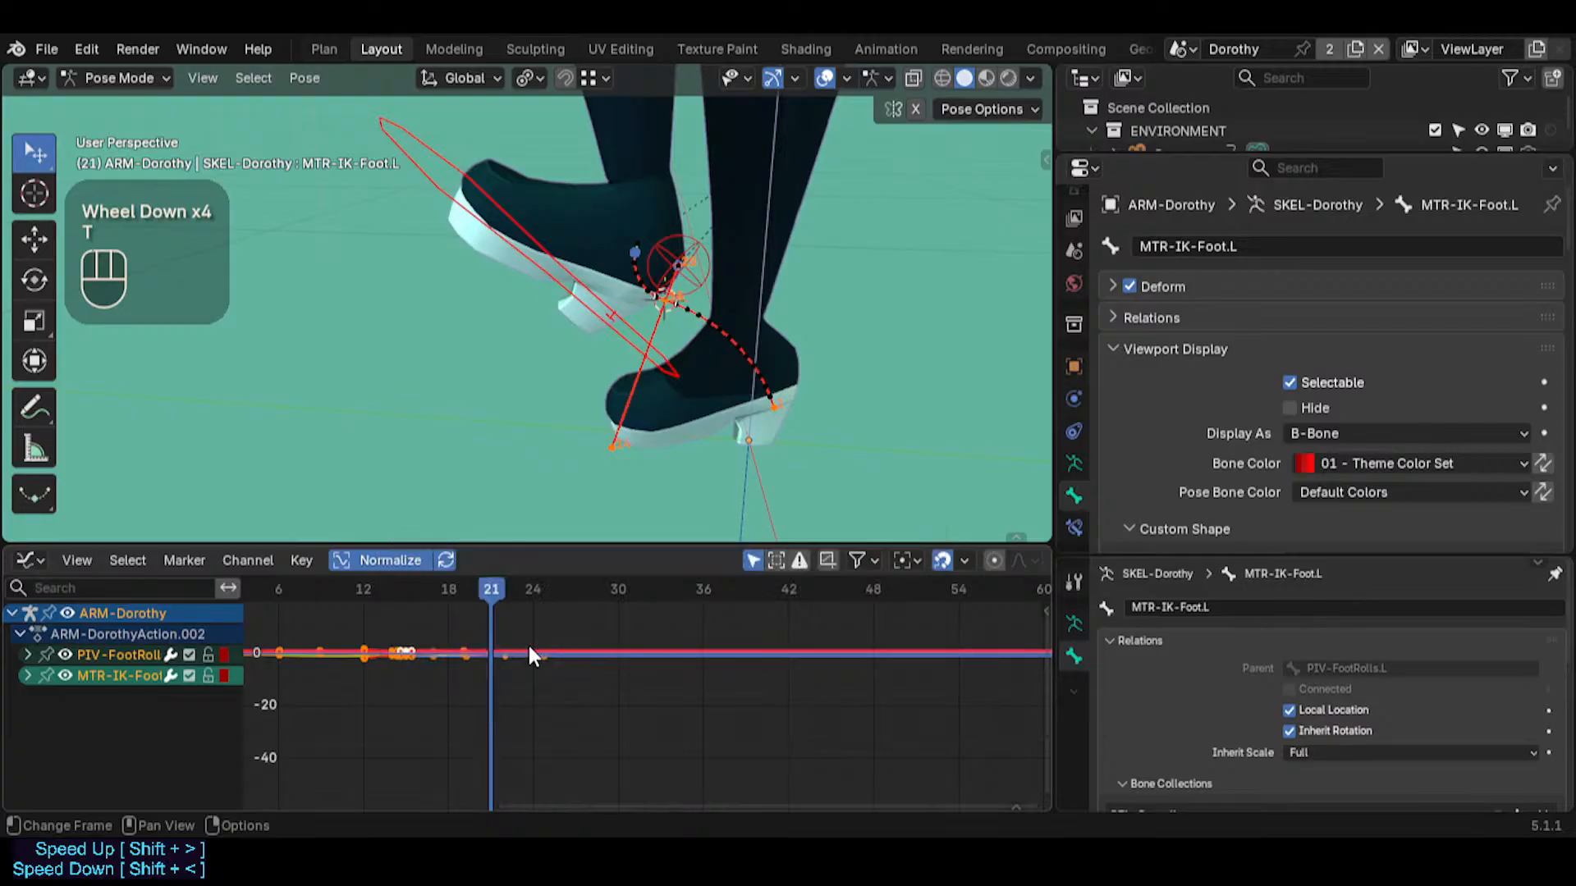
pyautogui.press('v')
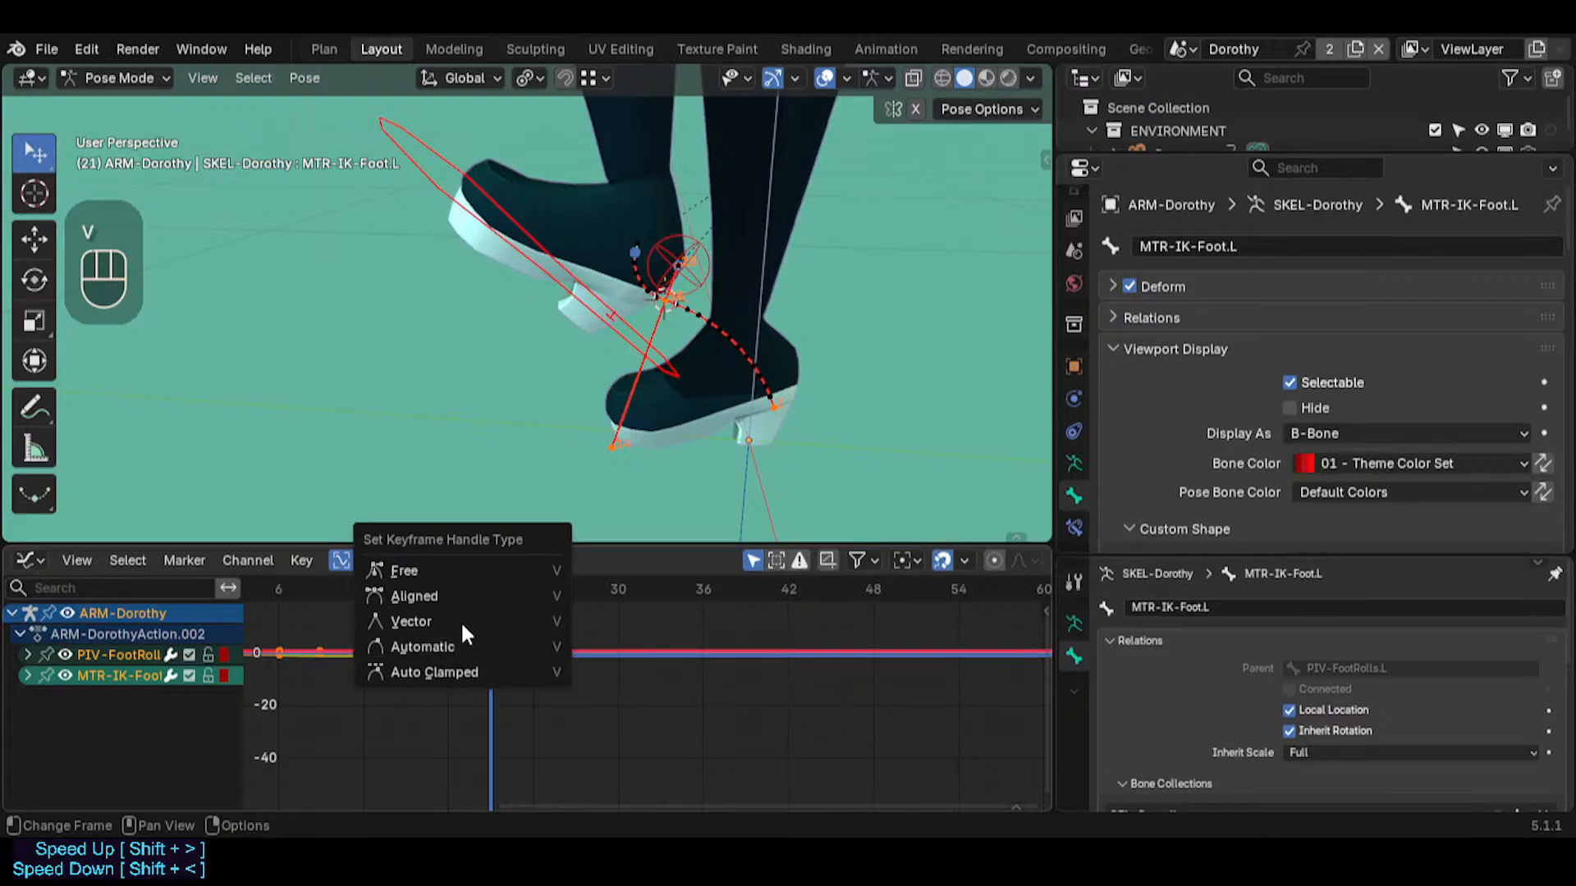
pyautogui.click(469, 671)
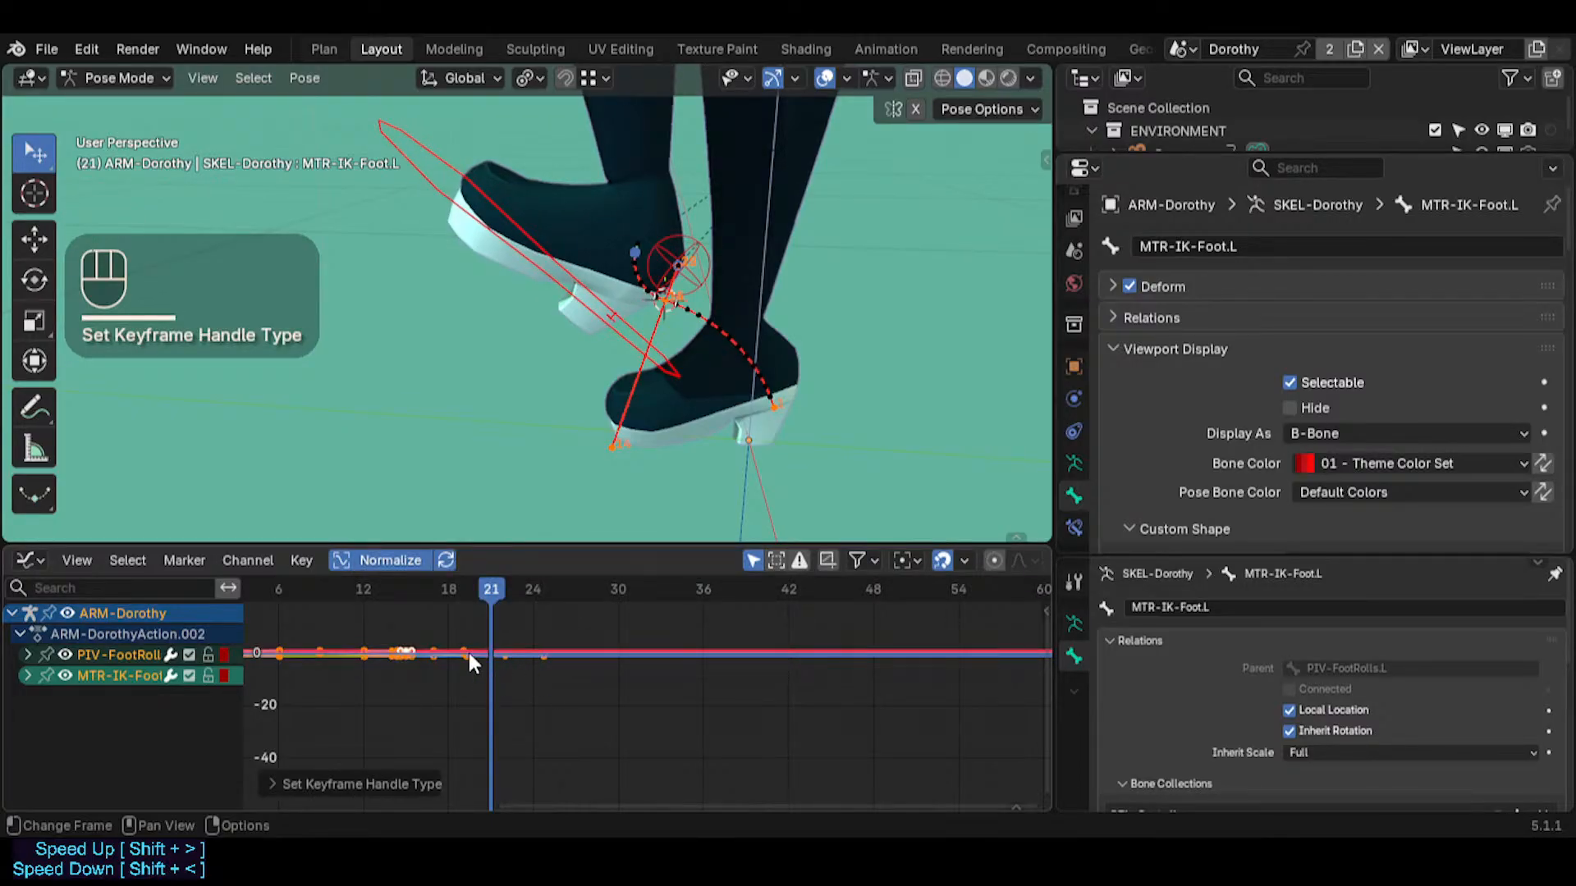
pyautogui.moveTo(476, 589); pyautogui.dragTo(550, 594)
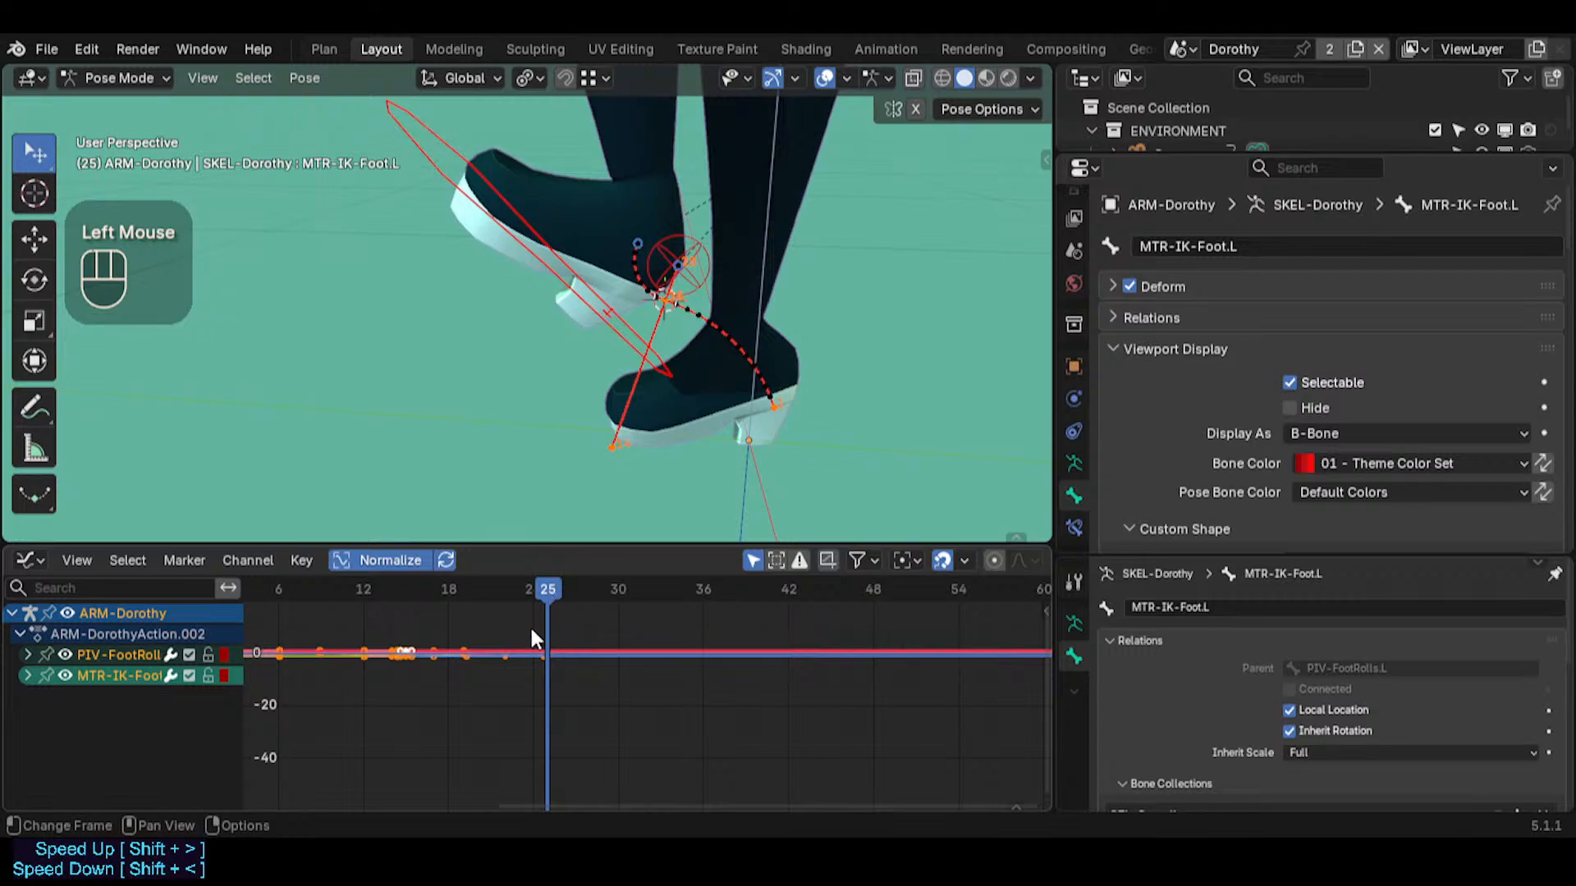
# Select all keyframes of both foot bones and set their handle type to Free
pyautogui.press('v')
pyautogui.click(459, 528)
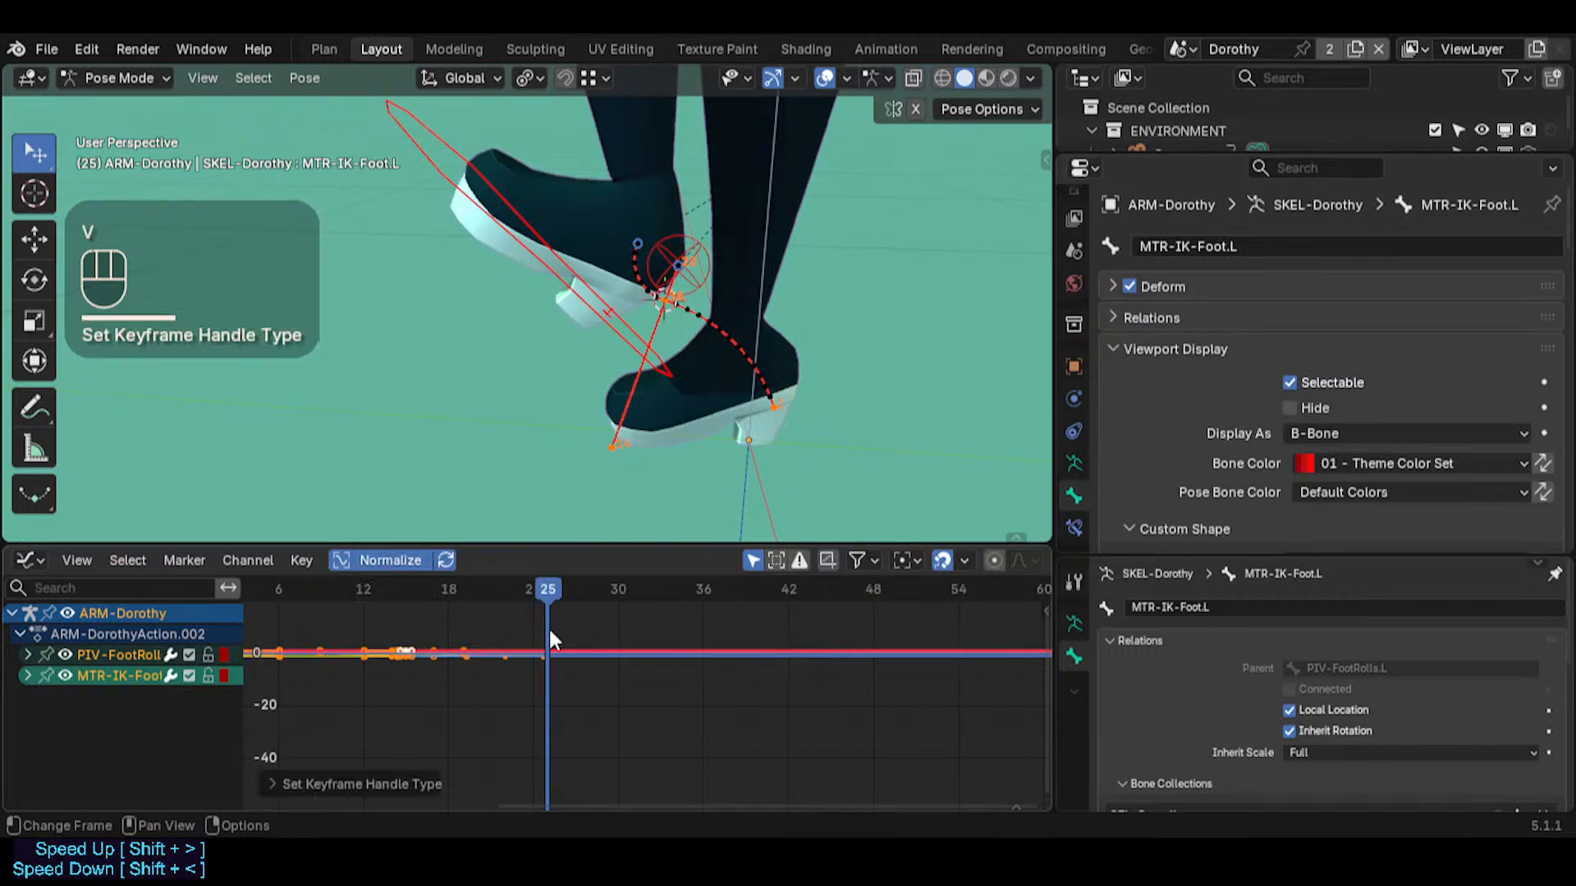
pyautogui.press('a')
pyautogui.press('a')
pyautogui.press('v')
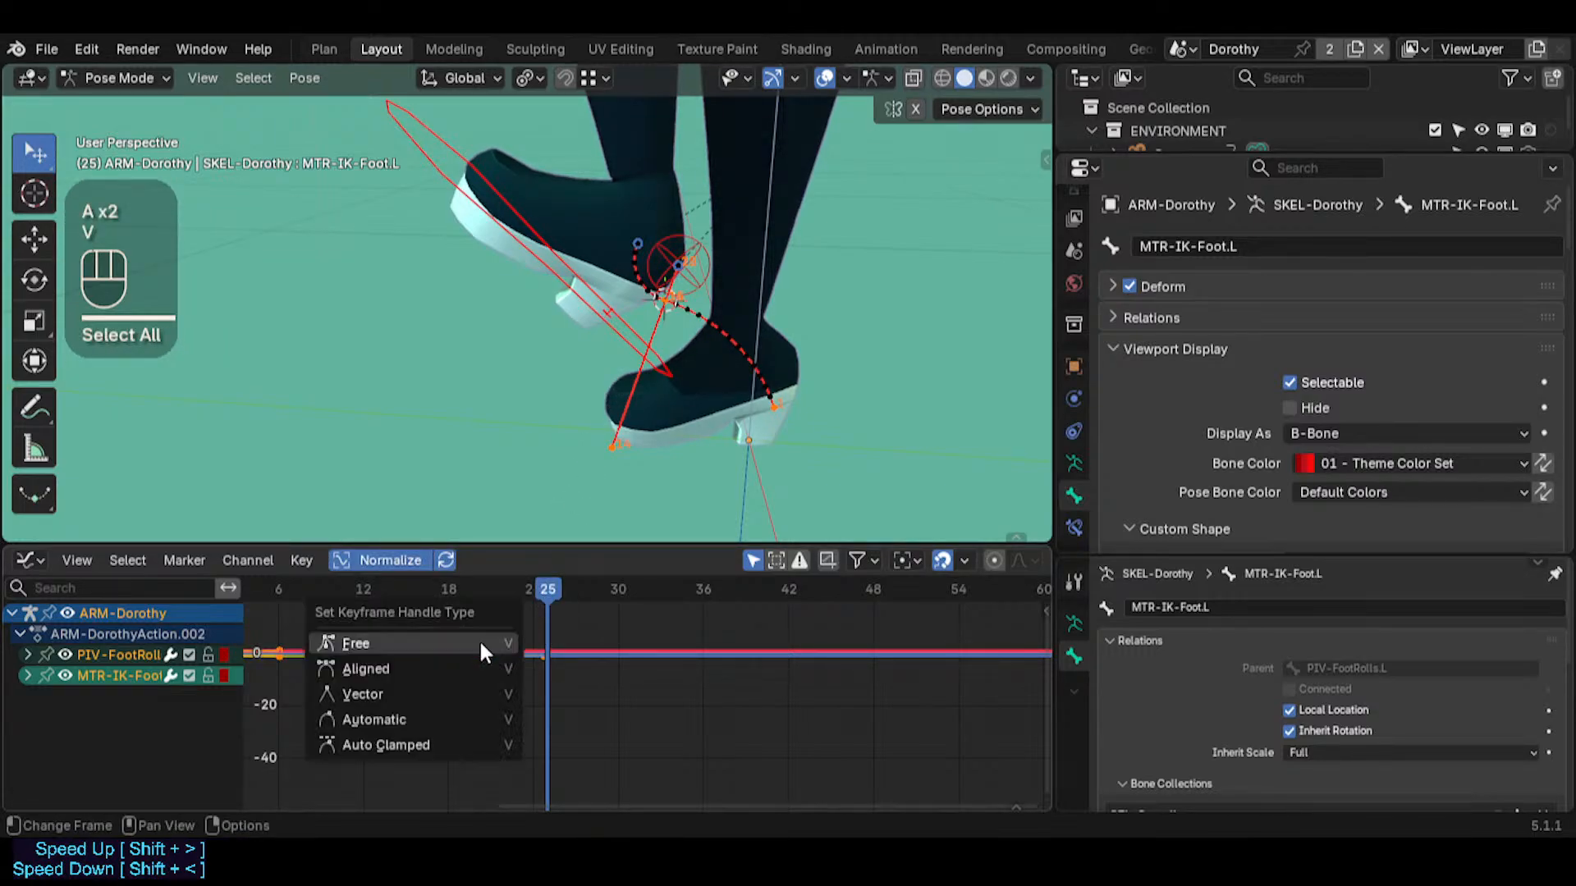
pyautogui.click(481, 646)
pyautogui.scroll(2, 554, 665)
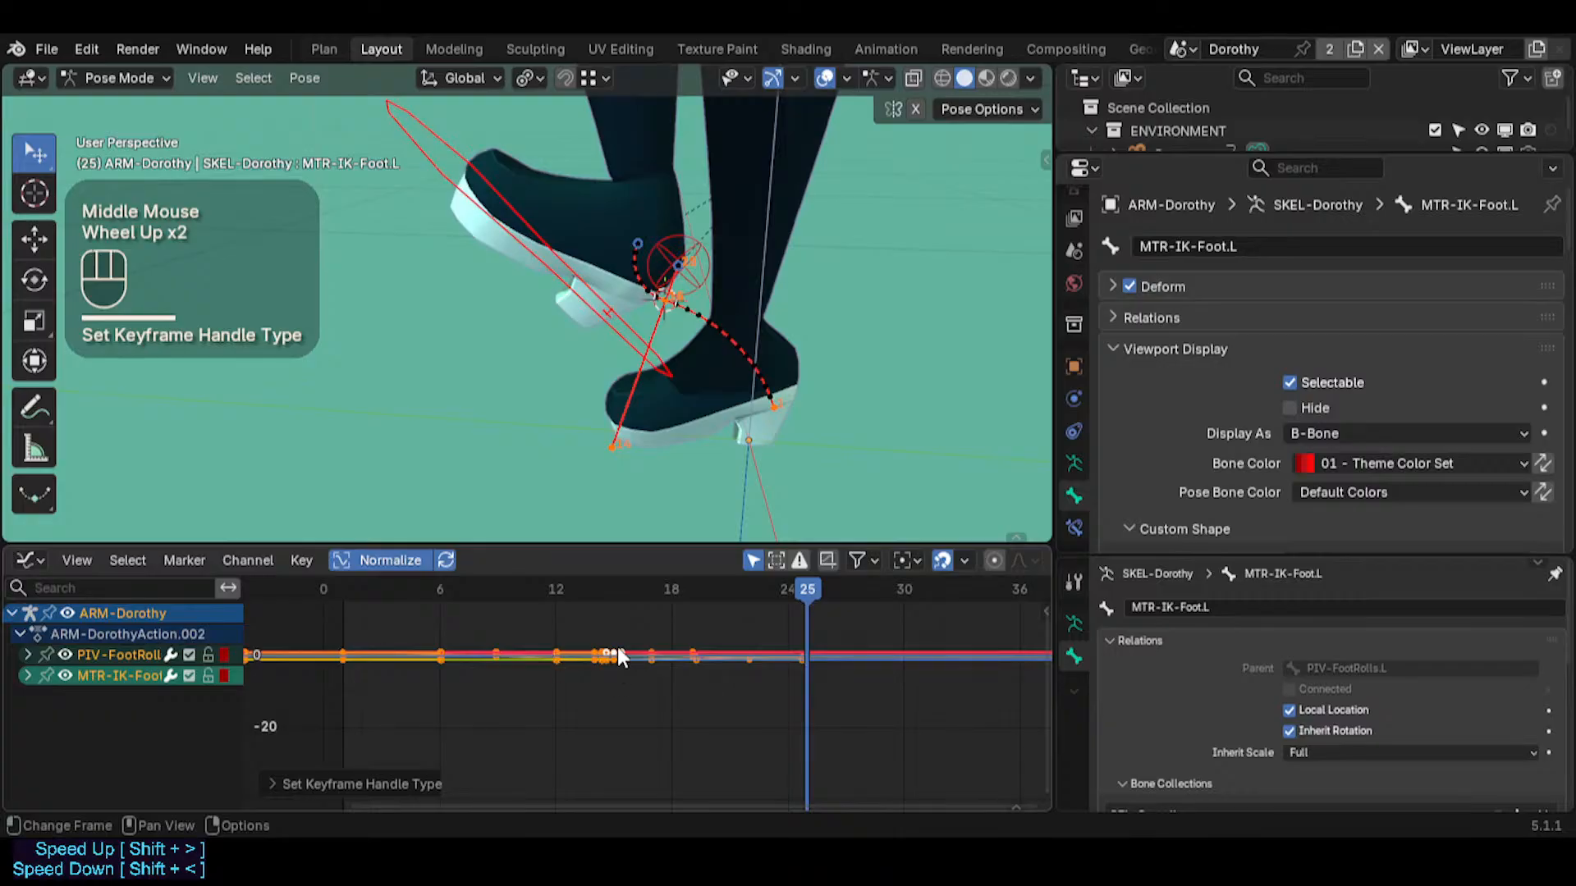
# Clear the existing bone paths and recalculate the path of MTR-IK-Foot.L using In Range, Scene Frame Range and Heads
pyautogui.hotkey('alt', 't')
pyautogui.click(632, 335)
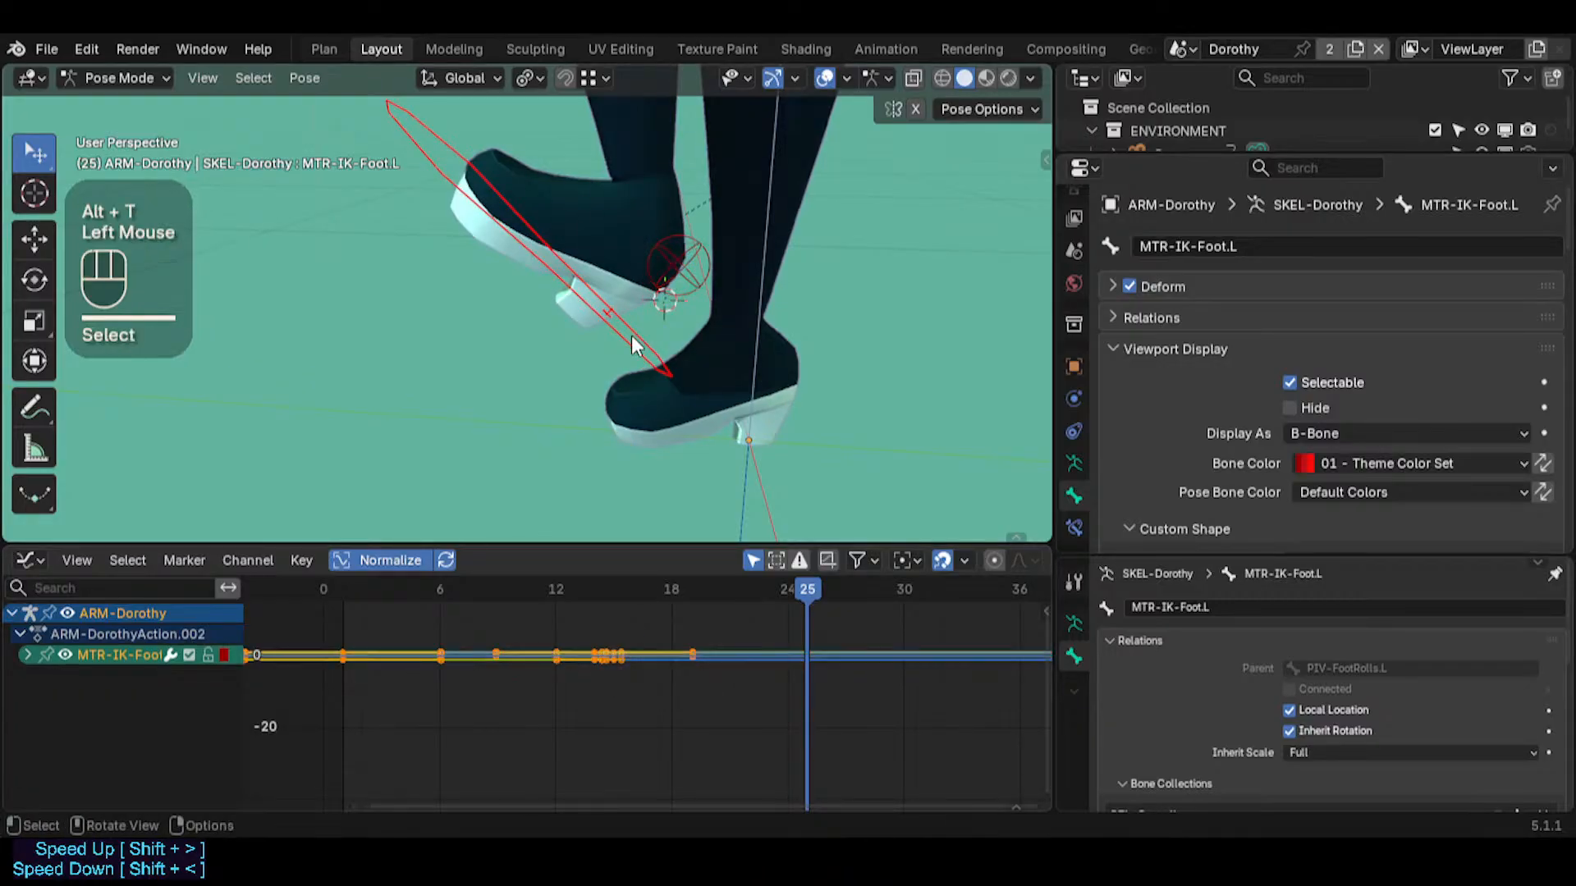
pyautogui.hotkey('ctrl', 't')
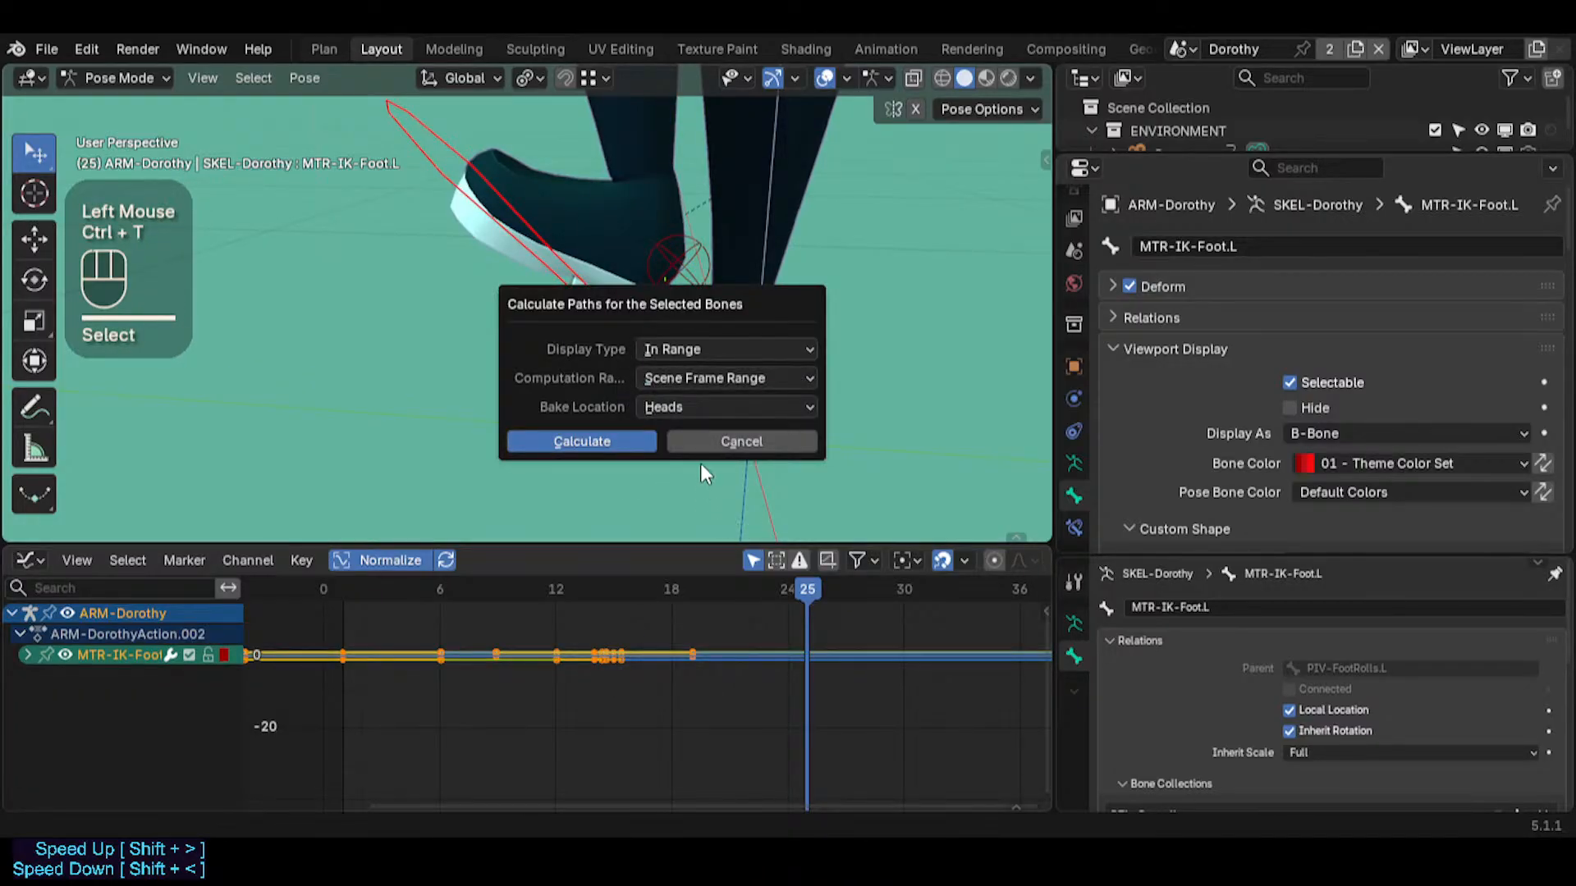
pyautogui.click(581, 441)
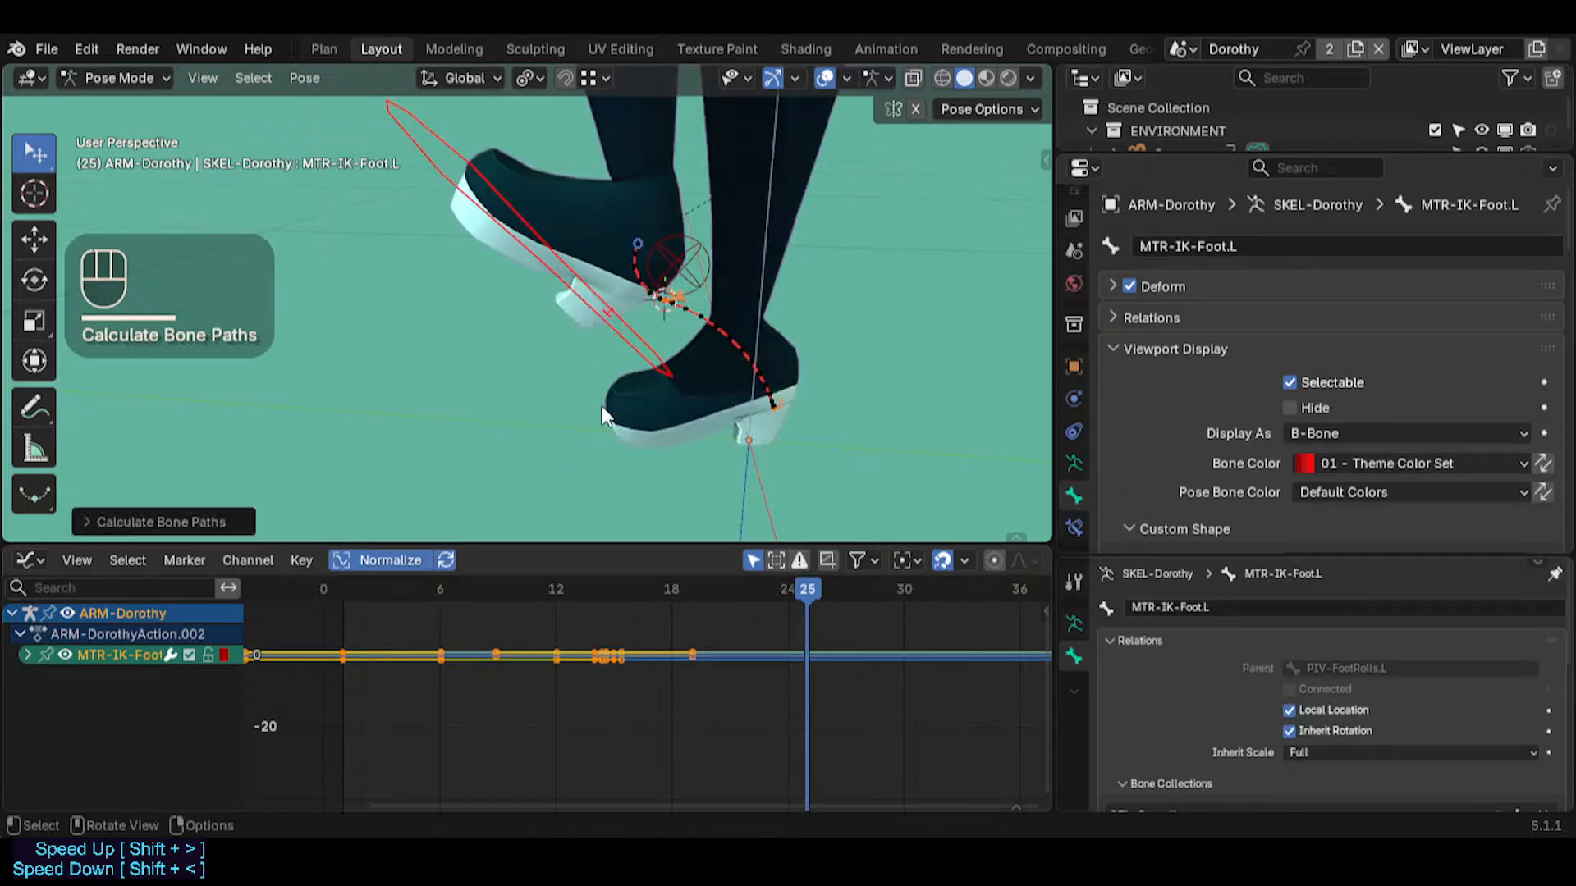
# Show the foot bones' keyframes in the Action Editor and scrub past the last key to frame 33
pyautogui.moveTo(804, 608); pyautogui.dragTo(753, 650, button='middle')
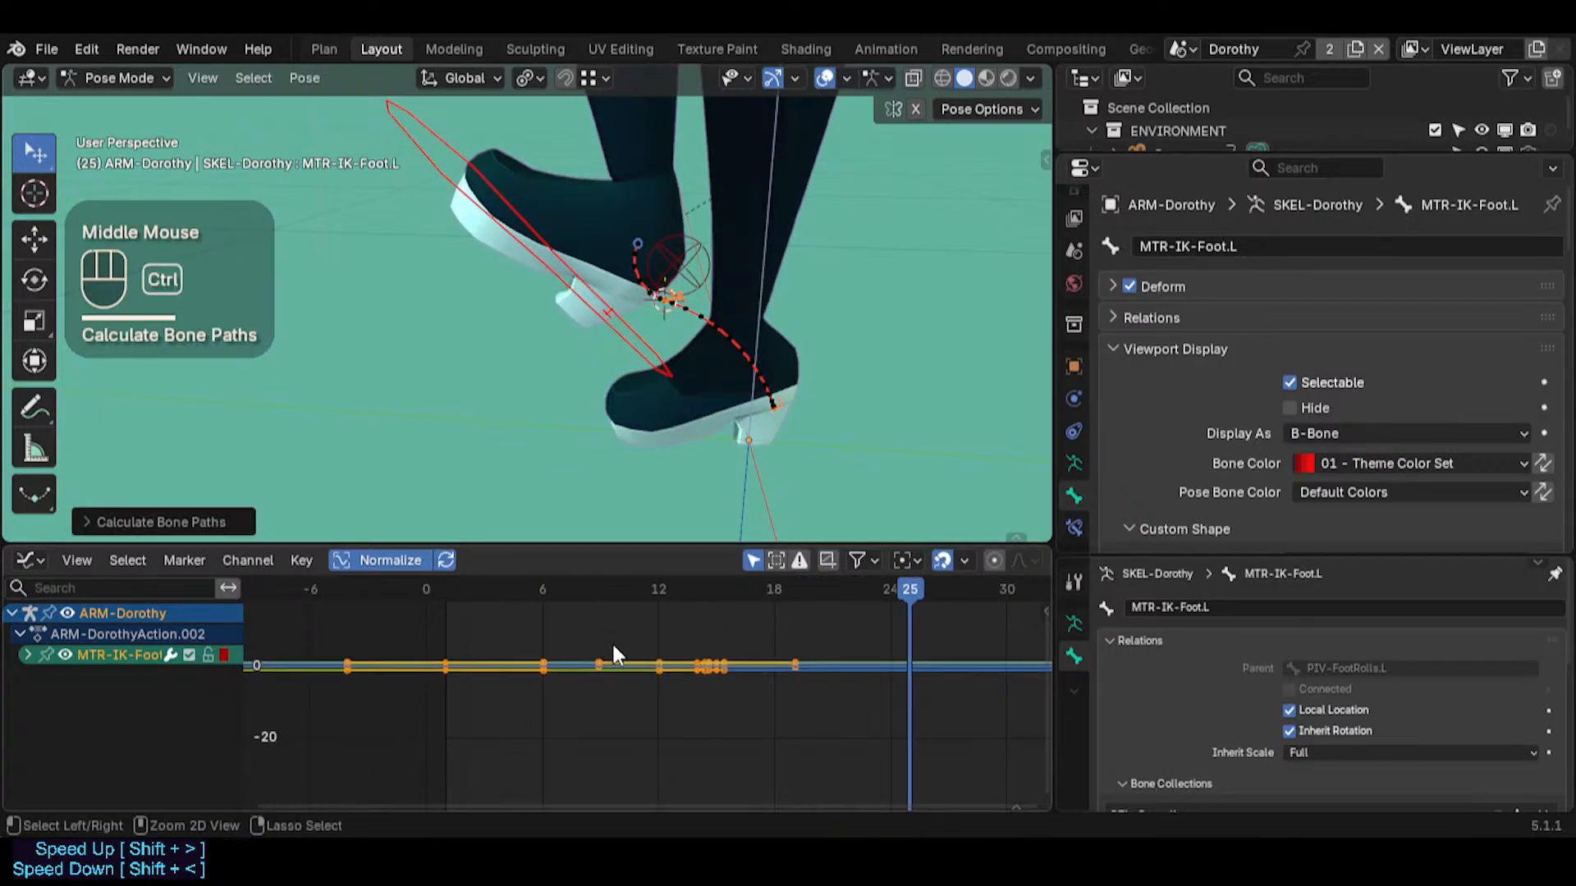
pyautogui.hotkey('ctrl', 'Tab')
pyautogui.moveTo(609, 587); pyautogui.dragTo(673, 584)
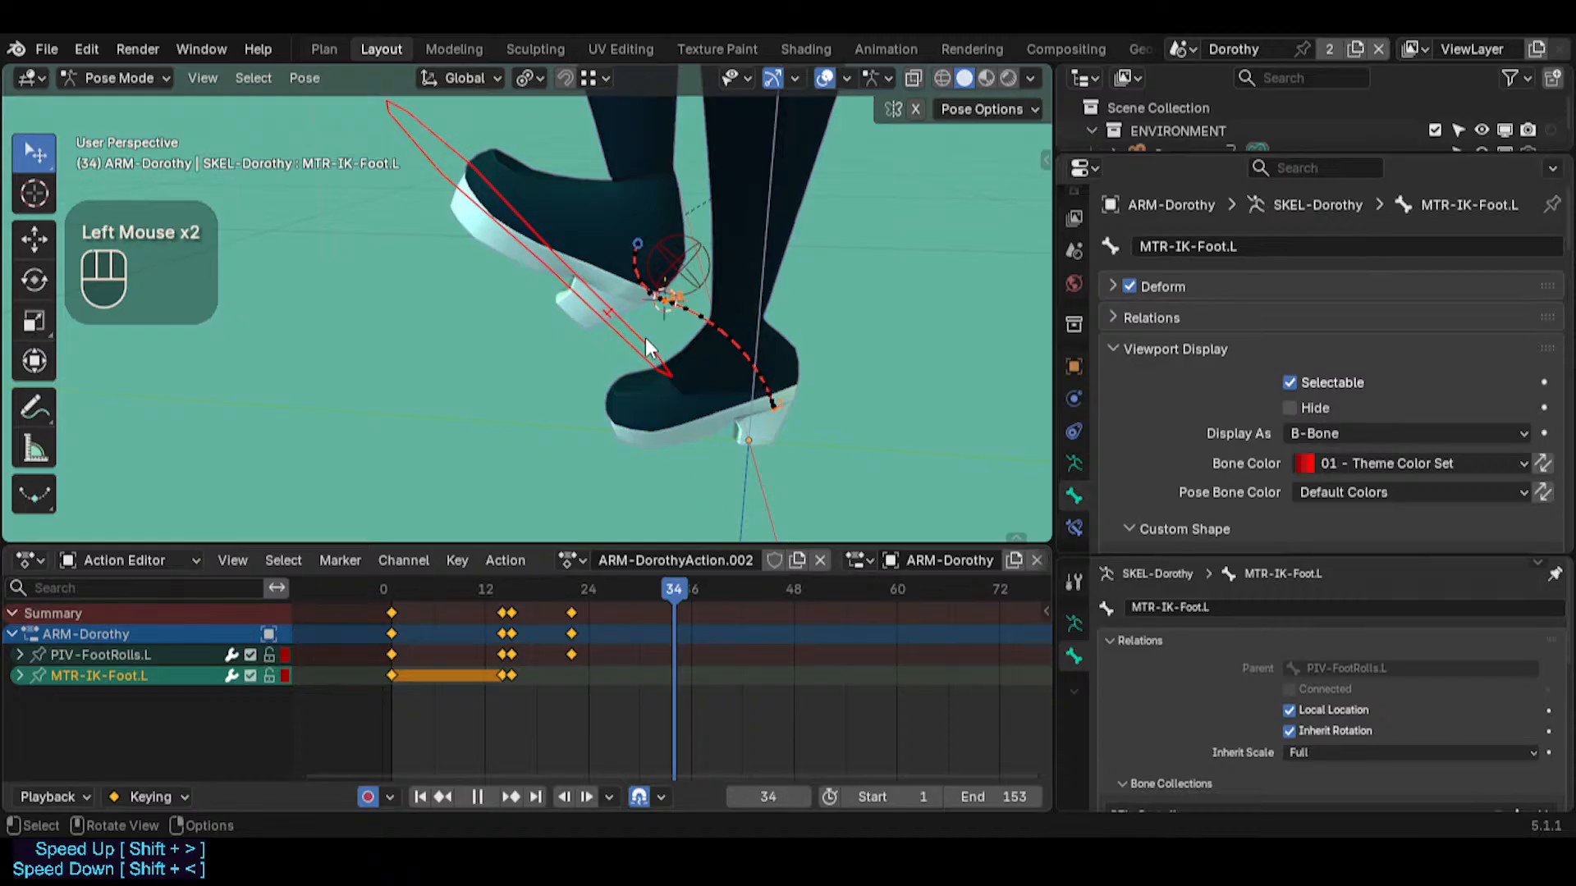
pyautogui.click(580, 258)
pyautogui.moveTo(451, 647); pyautogui.dragTo(538, 623, button='middle')
pyautogui.click(733, 585)
# Examine the left foot and the MTR-IK-Foot.L motion path up close from several viewpoints using walk navigation
pyautogui.hotkey('shift', '`')
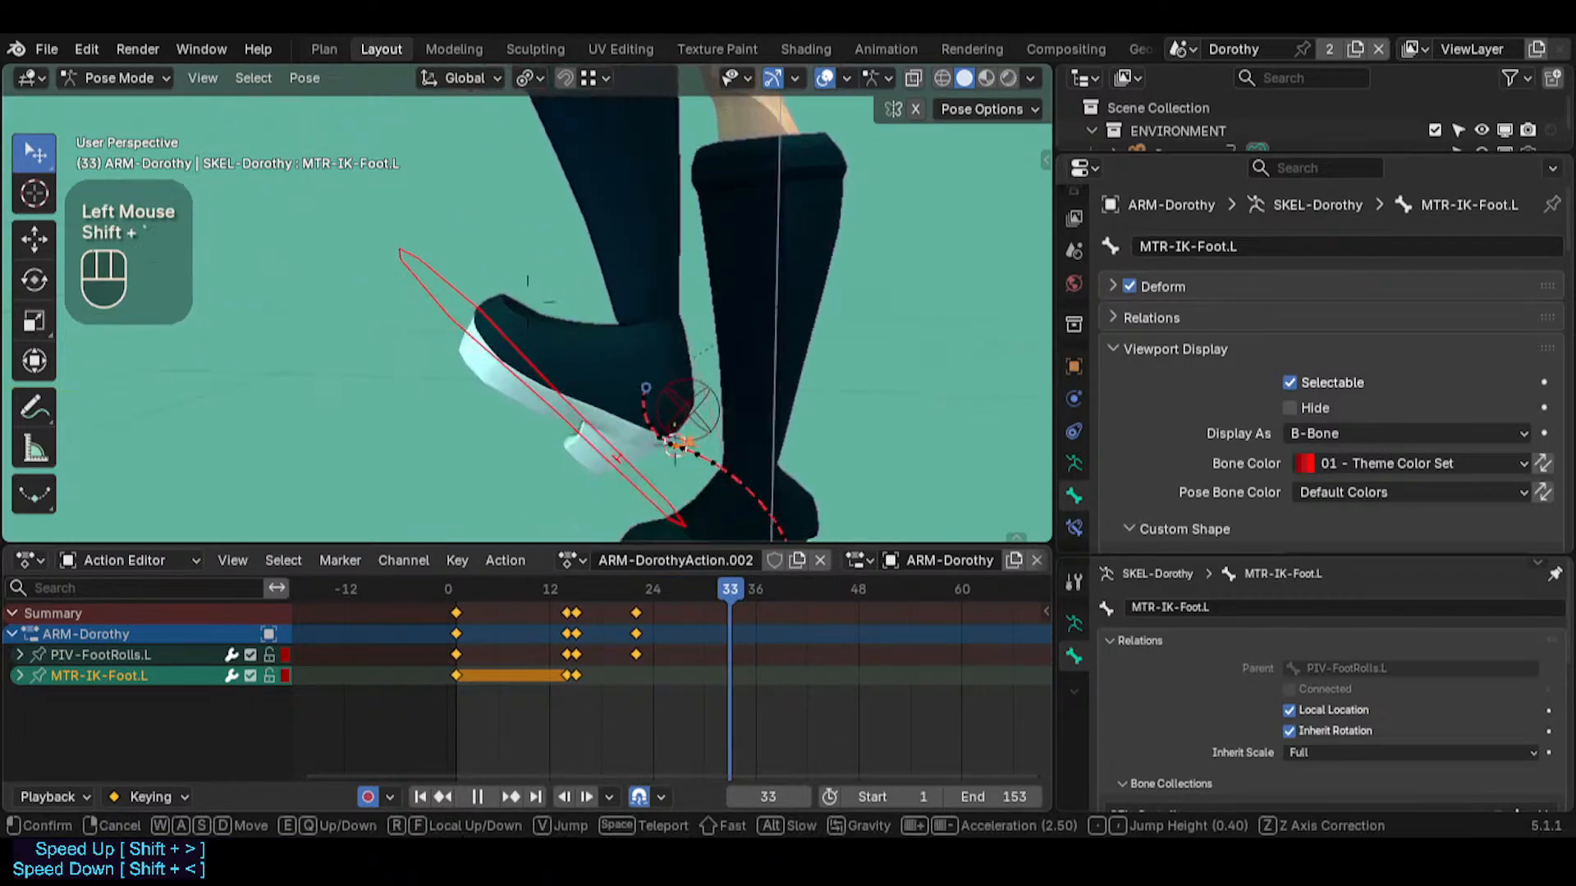
pyautogui.click(641, 285)
pyautogui.press('space')
pyautogui.moveTo(460, 234); pyautogui.dragTo(445, 314, button='middle')
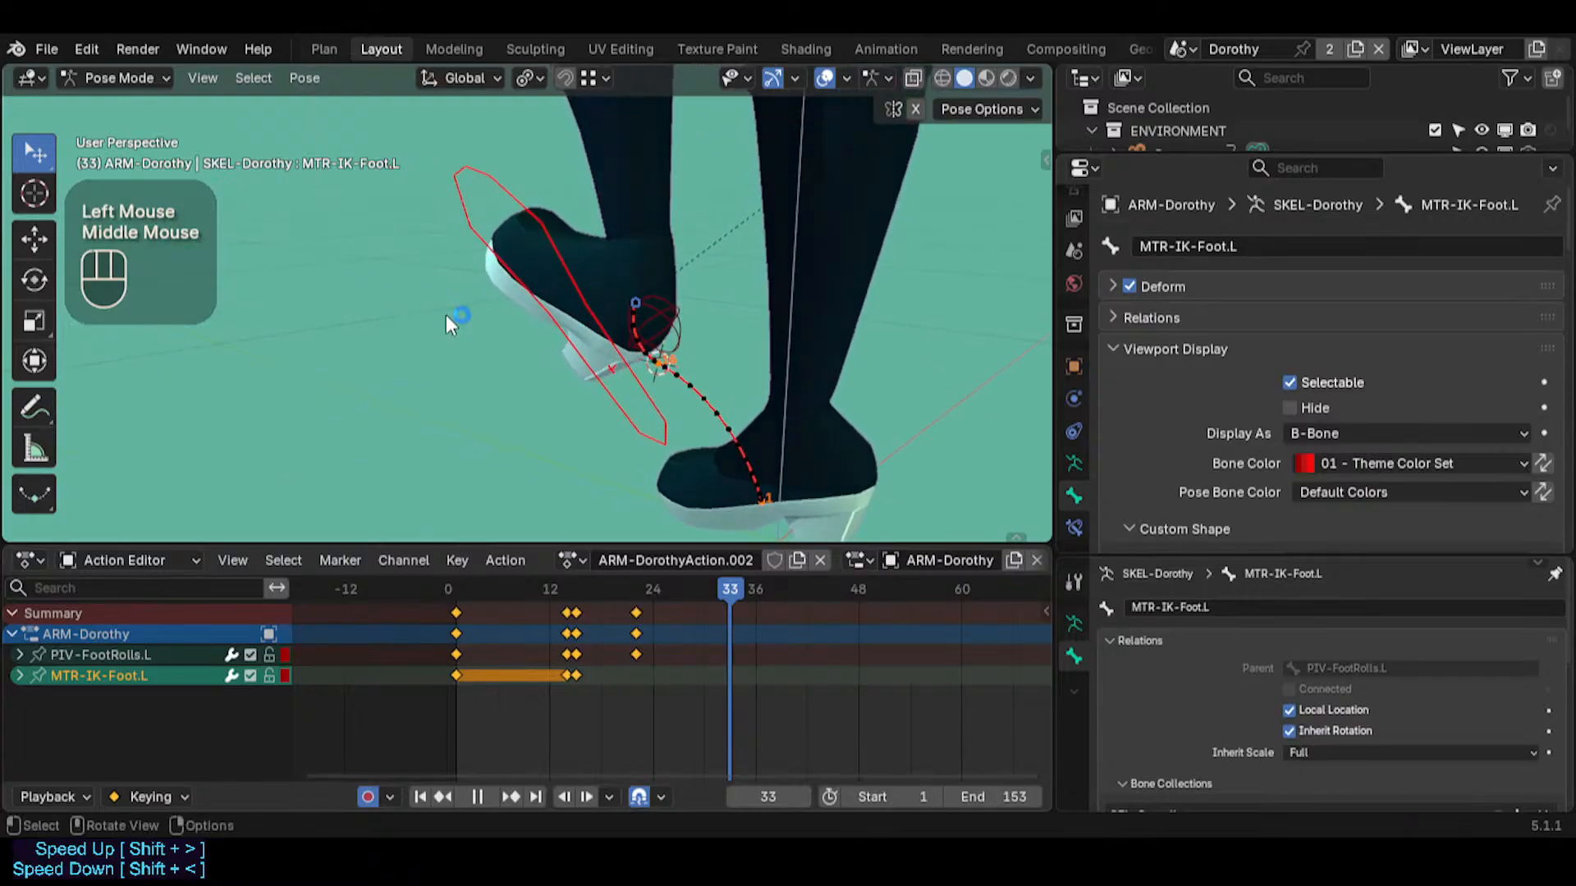
pyautogui.hotkey('shift', '`')
pyautogui.press('w')
pyautogui.click(525, 409)
pyautogui.moveTo(526, 409); pyautogui.dragTo(753, 583, button='middle')
pyautogui.keyDown('shift'); pyautogui.rightClick(650, 488); pyautogui.keyUp('shift')
pyautogui.hotkey('shift', '`')
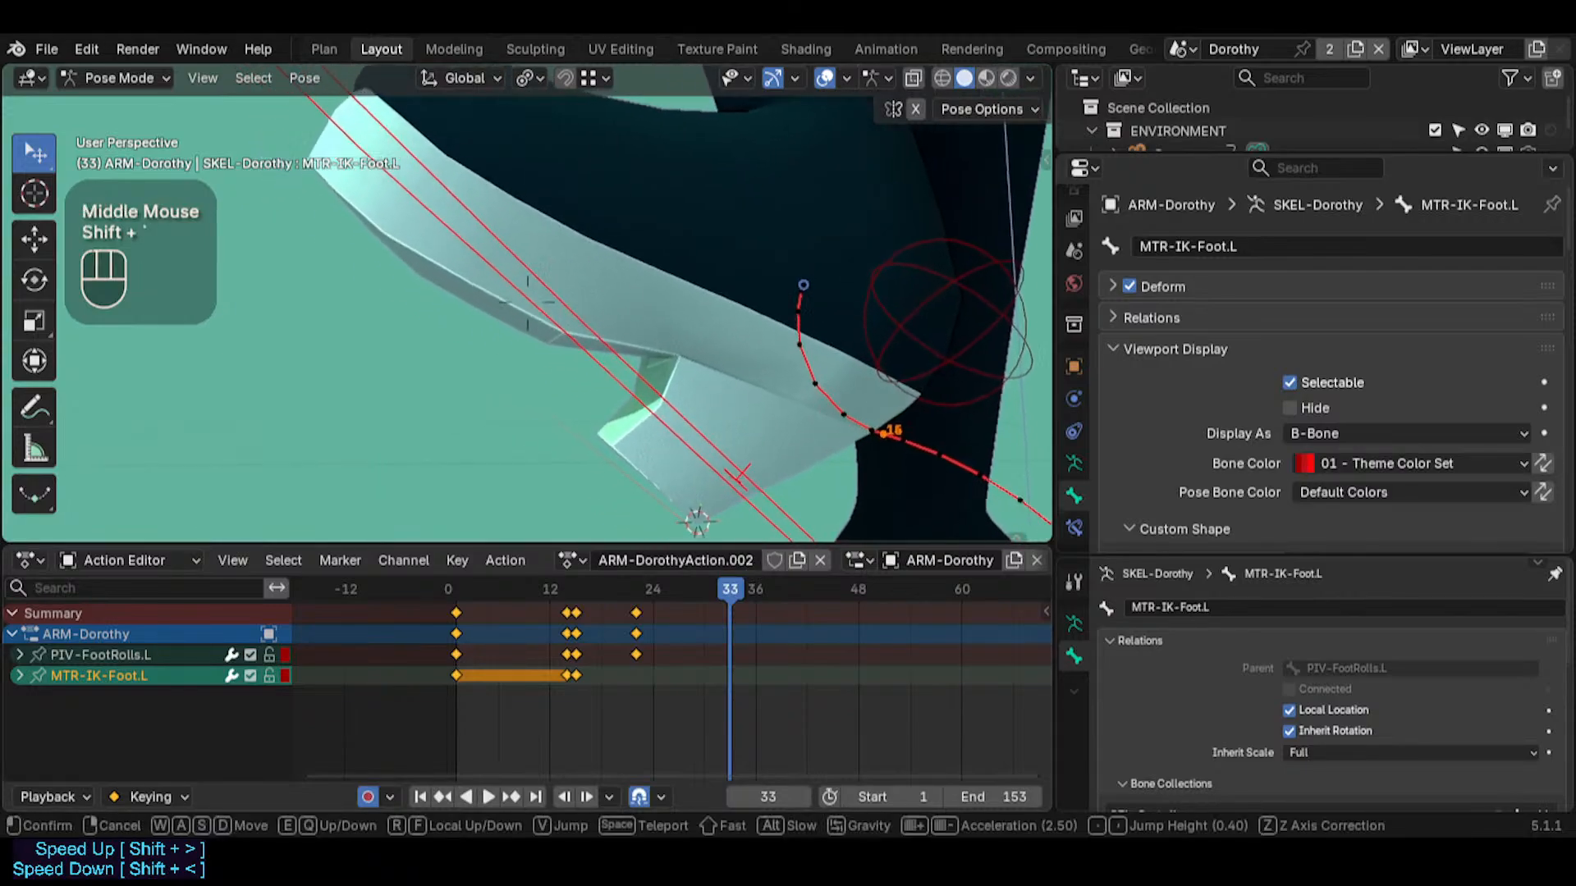
pyautogui.press('s')
pyautogui.press('d')
pyautogui.press('w')
pyautogui.press('w')
pyautogui.click(751, 459)
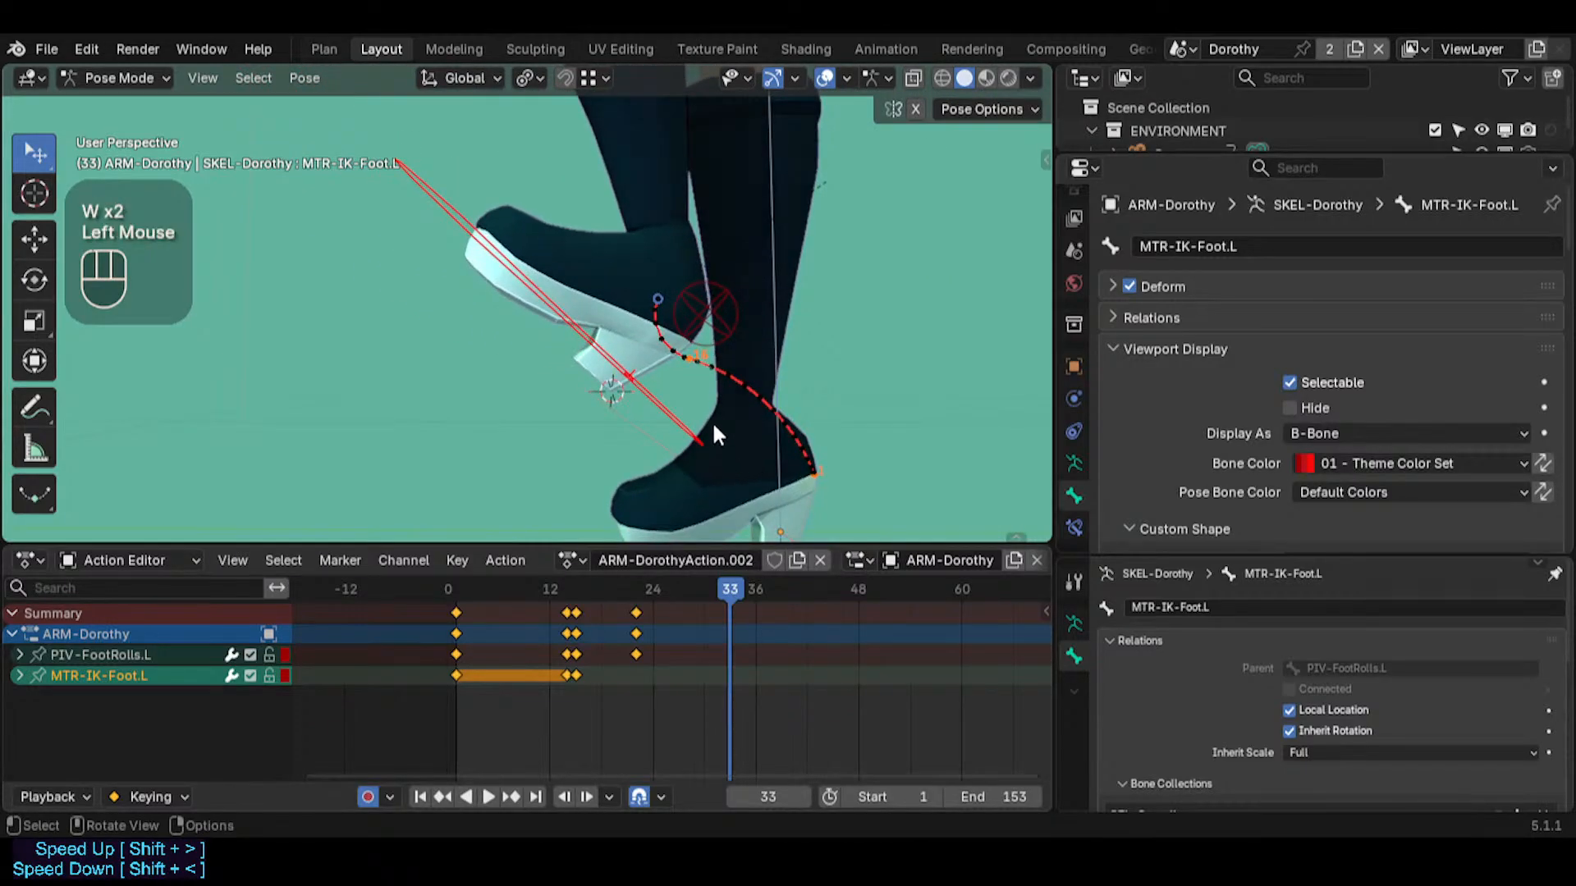
pyautogui.moveTo(713, 428); pyautogui.dragTo(663, 411, button='middle')
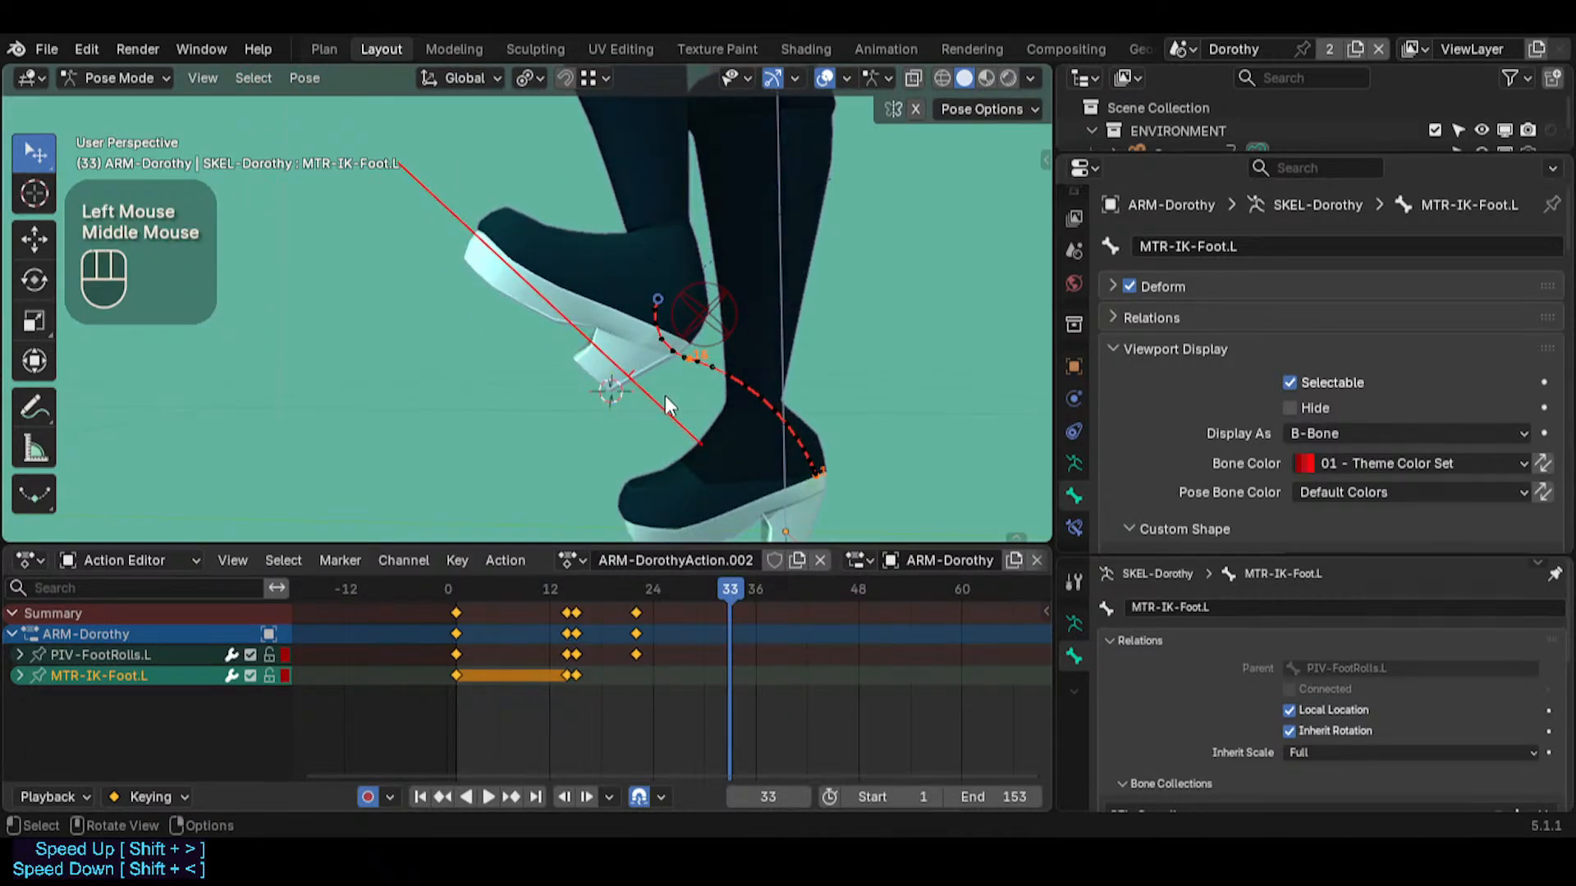
pyautogui.click(653, 399)
pyautogui.hotkey('ctrl', 'Tab')
pyautogui.hotkey('ctrl', '4')
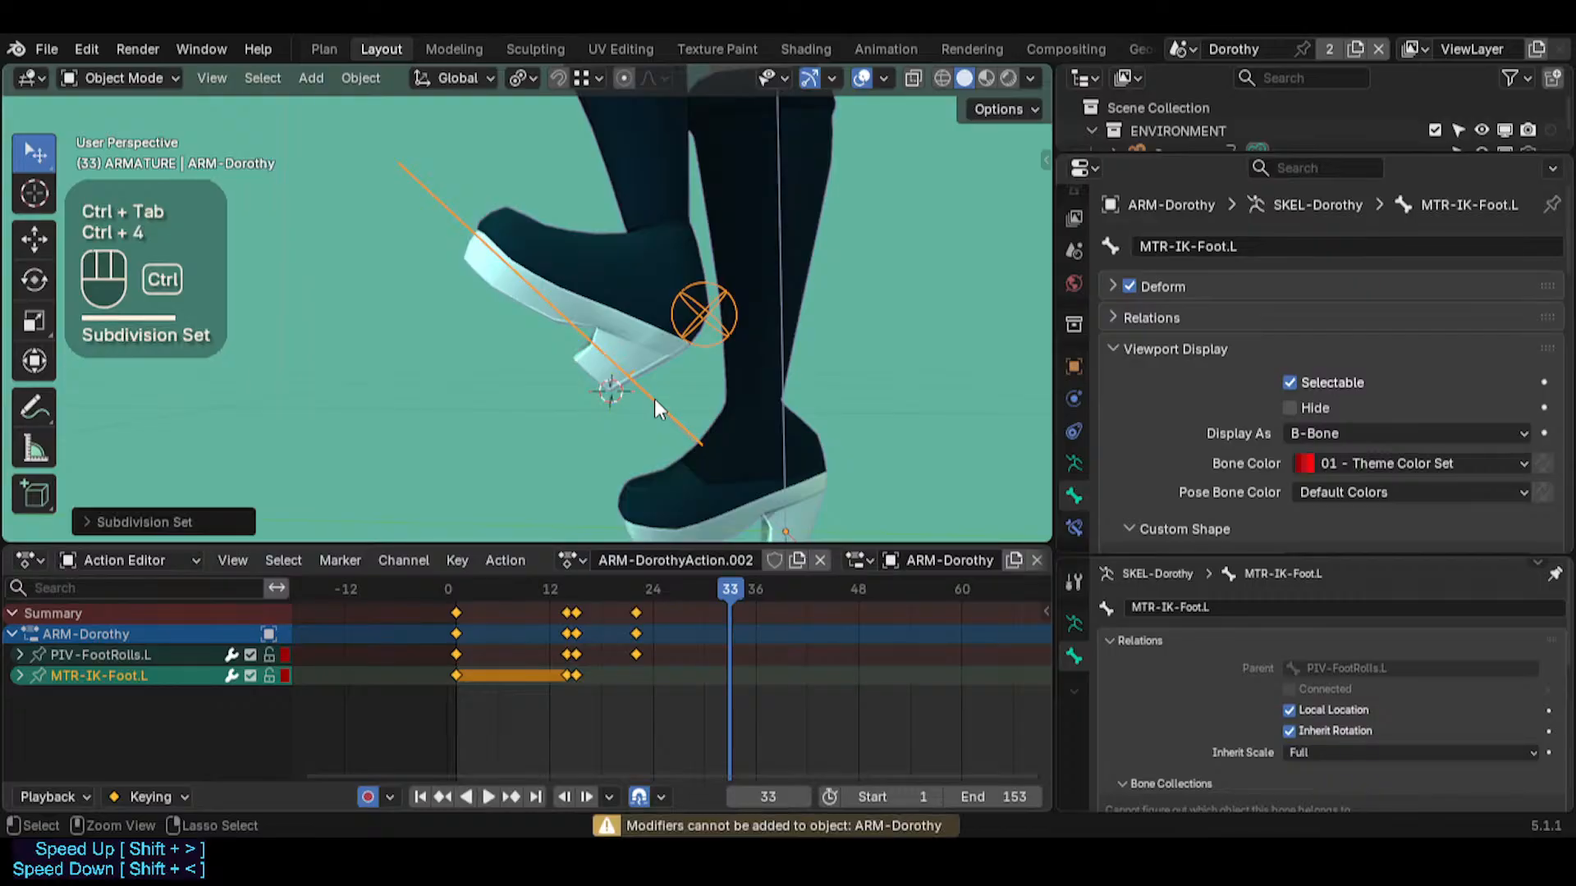
pyautogui.click(663, 411)
pyautogui.hotkey('ctrl', 'Tab')
pyautogui.hotkey('ctrl', 'Tab')
pyautogui.hotkey('ctrl', 'Tab')
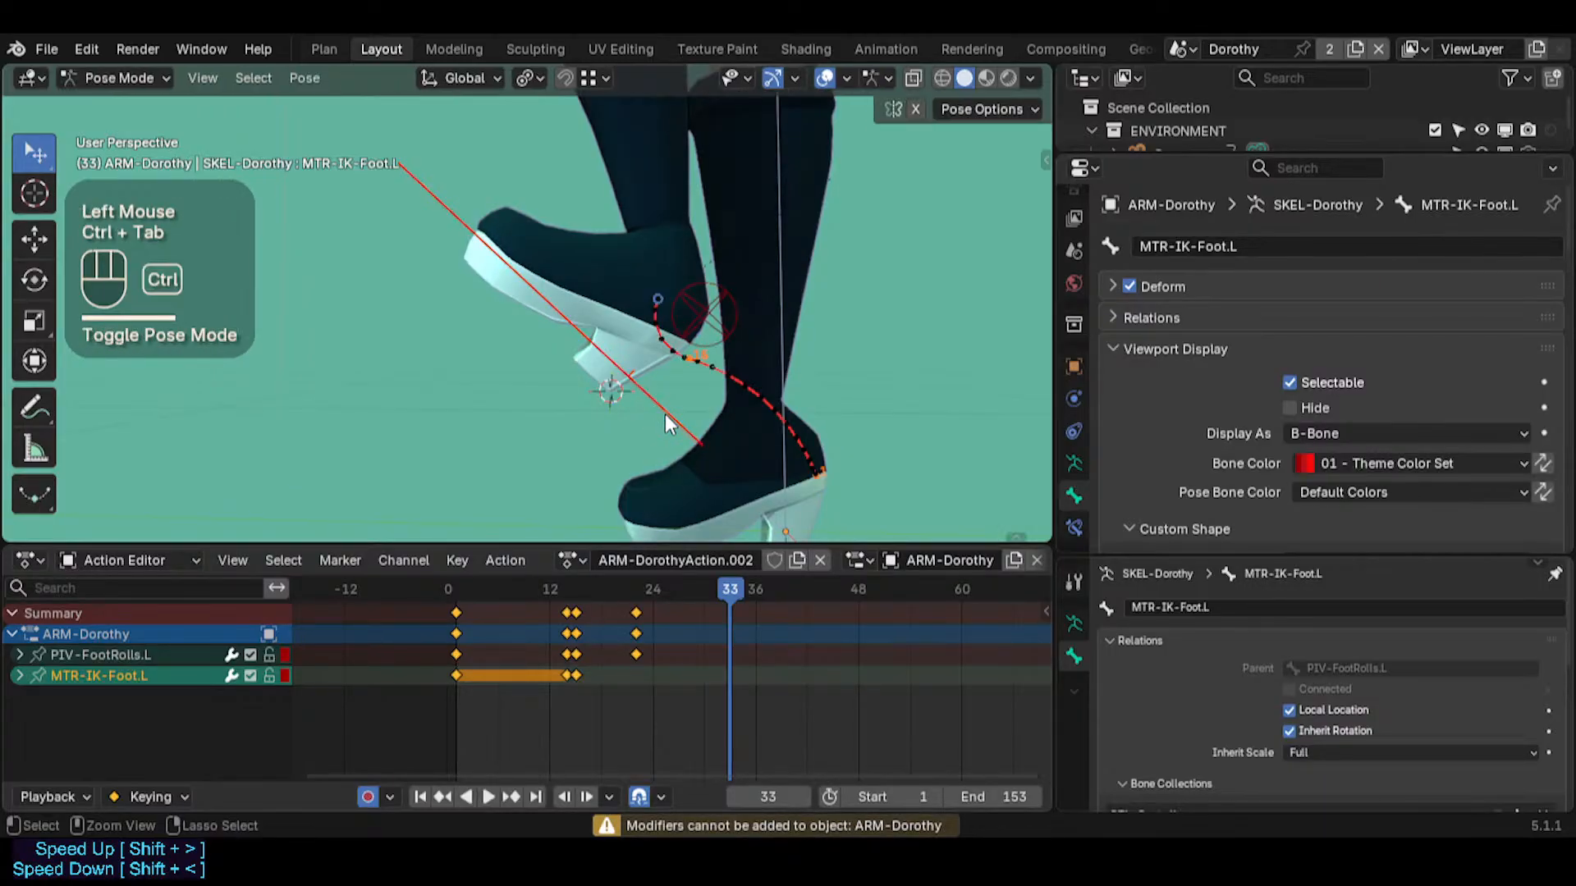
pyautogui.click(656, 410)
pyautogui.moveTo(656, 410)
pyautogui.mouseDown(button='middle')
pyautogui.moveTo(632, 397)
pyautogui.moveTo(652, 384)
pyautogui.mouseUp(button='middle')
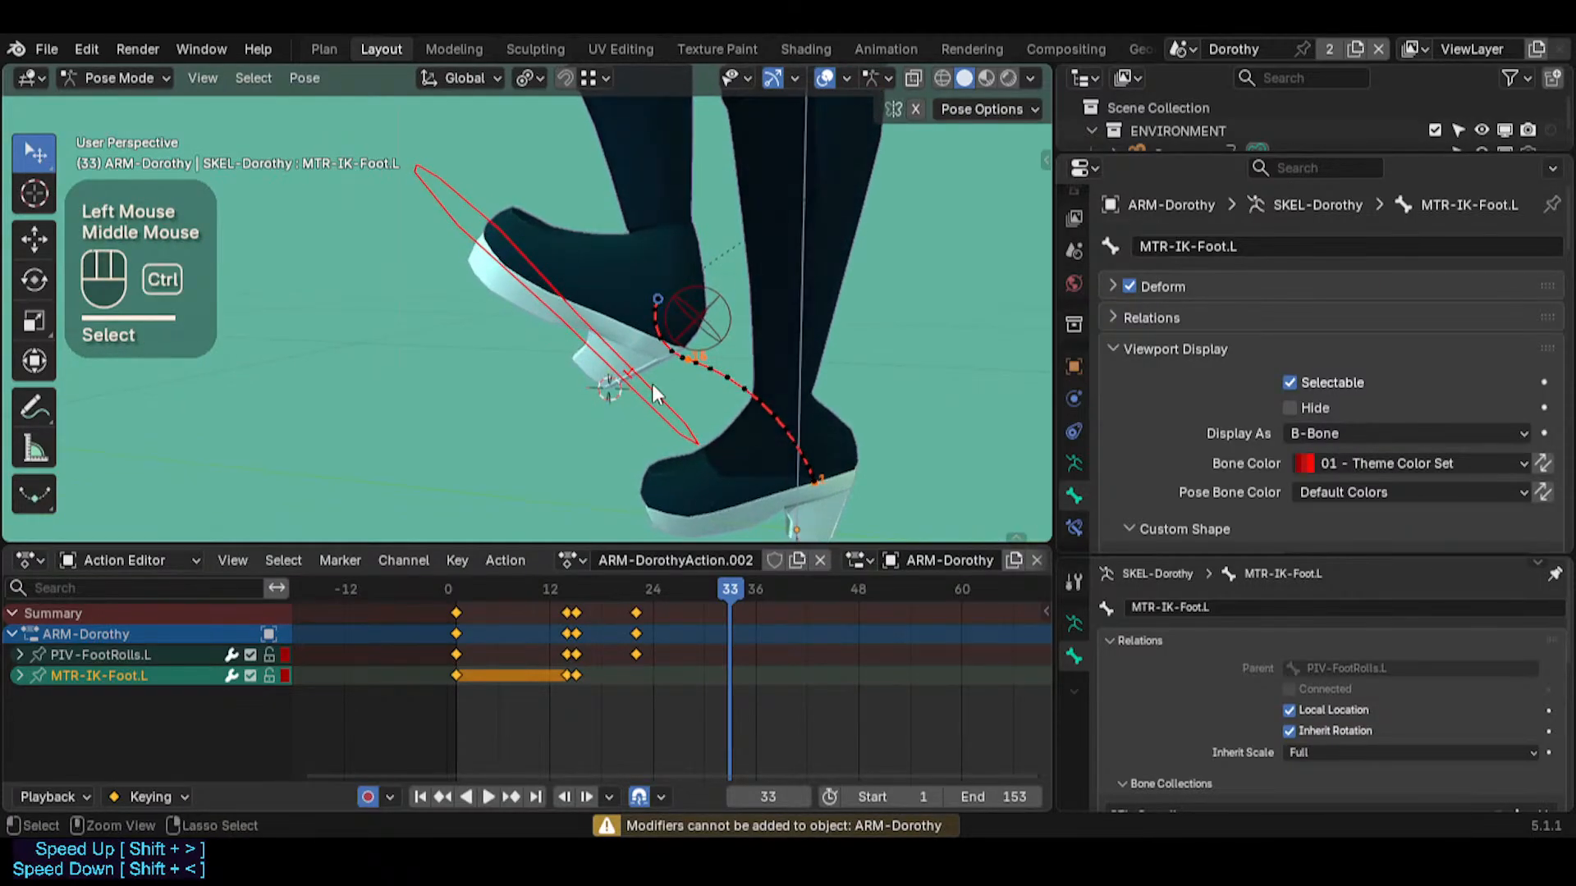
pyautogui.hotkey('ctrl', 'Tab')
pyautogui.hotkey('ctrl', 'Tab')
pyautogui.click(646, 386)
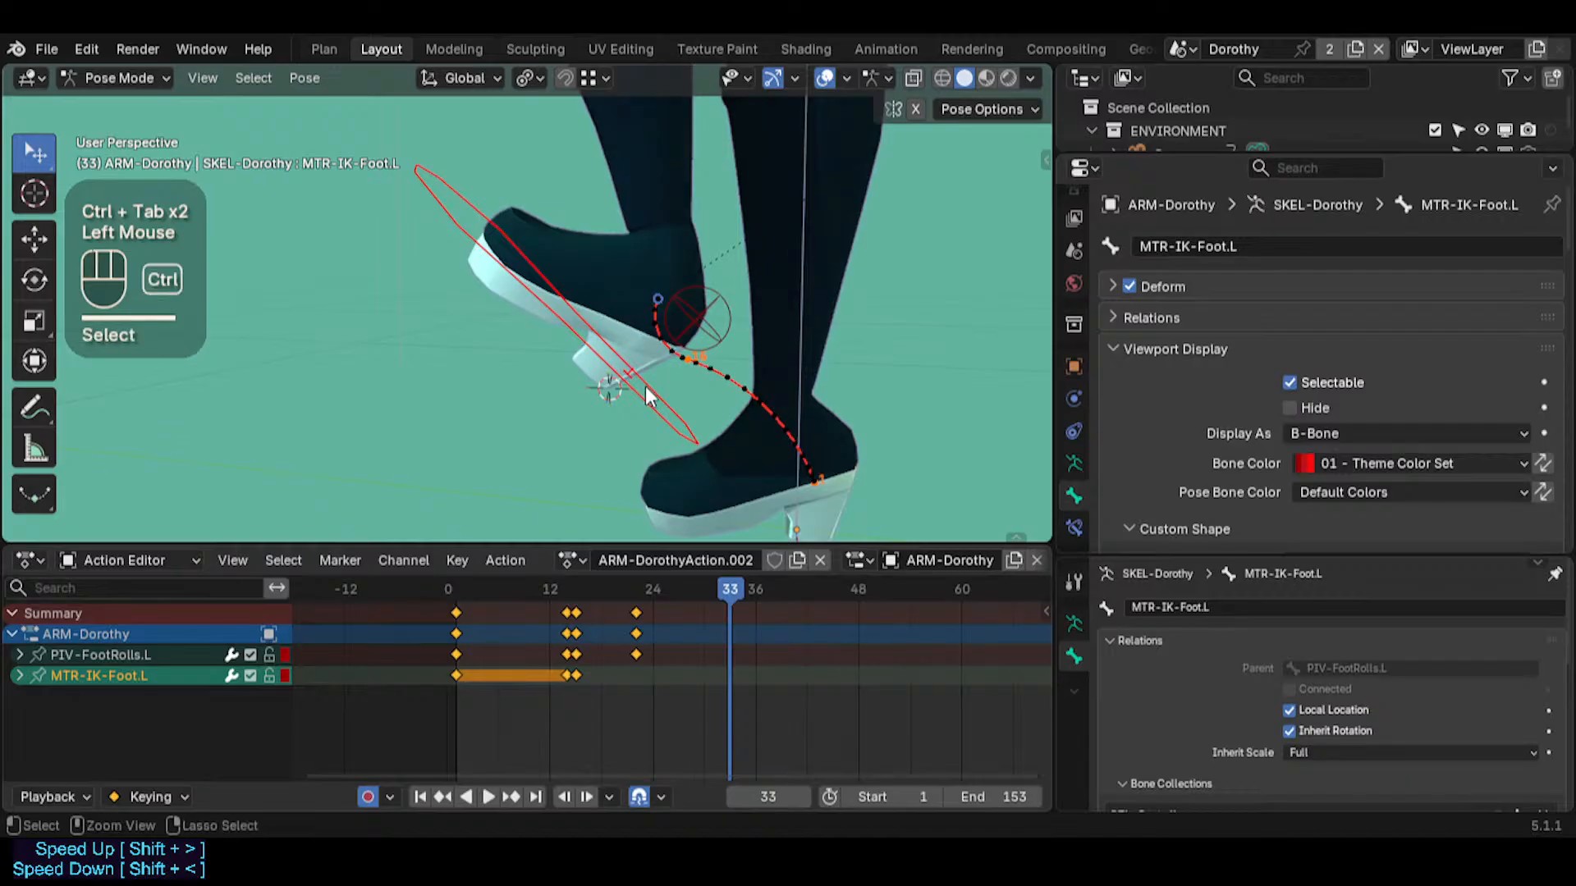
# Display the foot bones without their custom shapes to inspect them, and restore the custom shapes
pyautogui.hotkey('ctrl', '4')
pyautogui.moveTo(614, 377); pyautogui.dragTo(725, 314, button='middle')
pyautogui.click(630, 266)
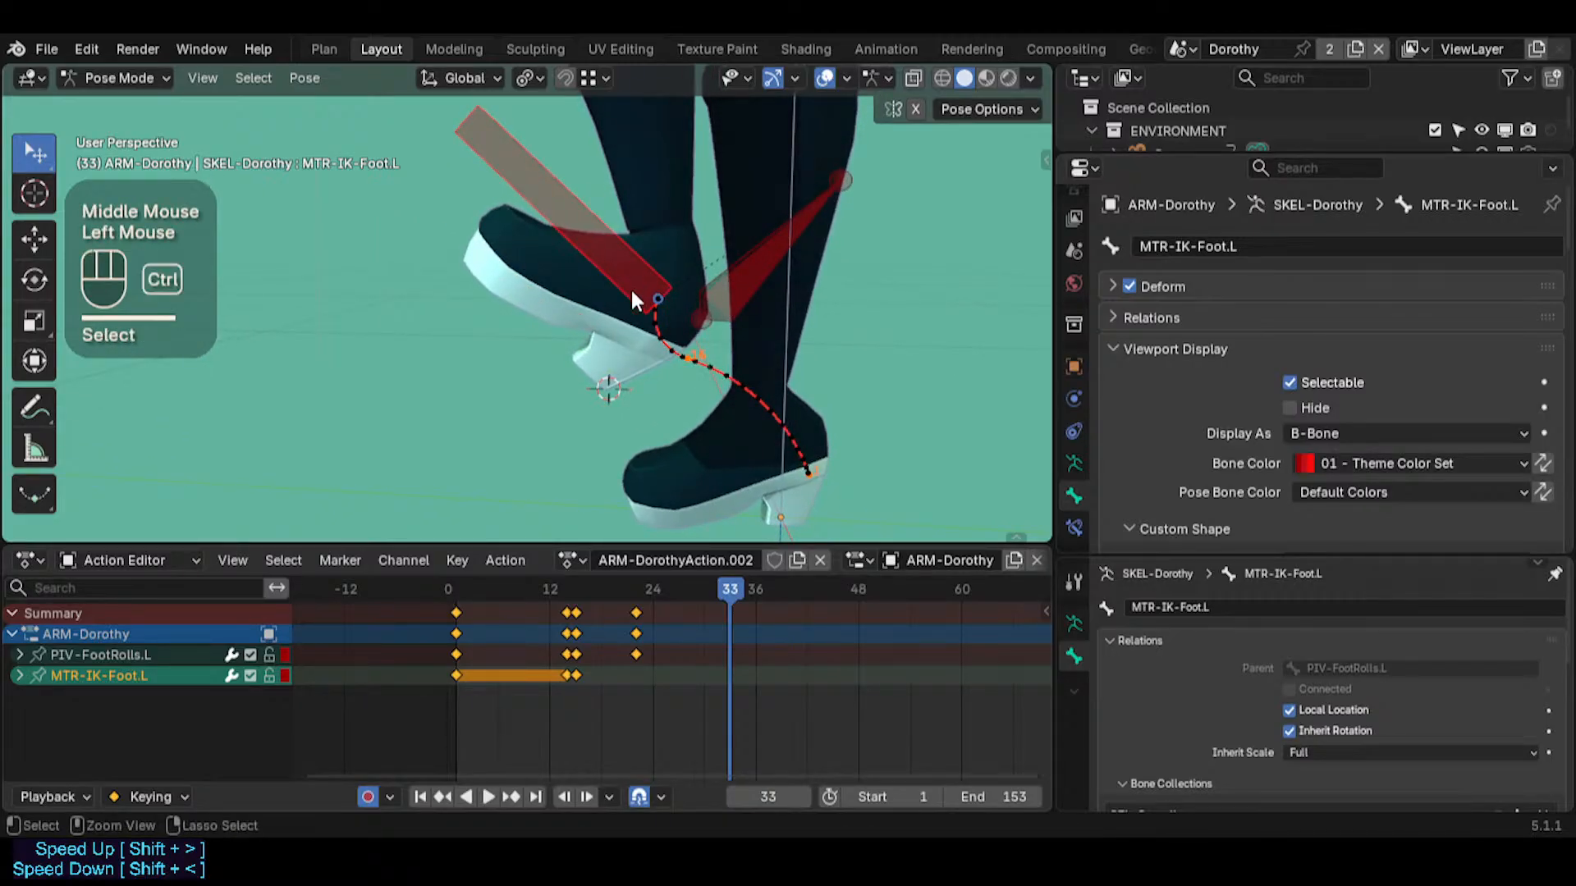
pyautogui.hotkey('ctrl', '4')
# Select both PIV-FootRolls.L and MTR-IK-Foot.L and insert a keyframe on them at frame 23
pyautogui.moveTo(716, 583); pyautogui.dragTo(637, 574)
pyautogui.click(730, 294)
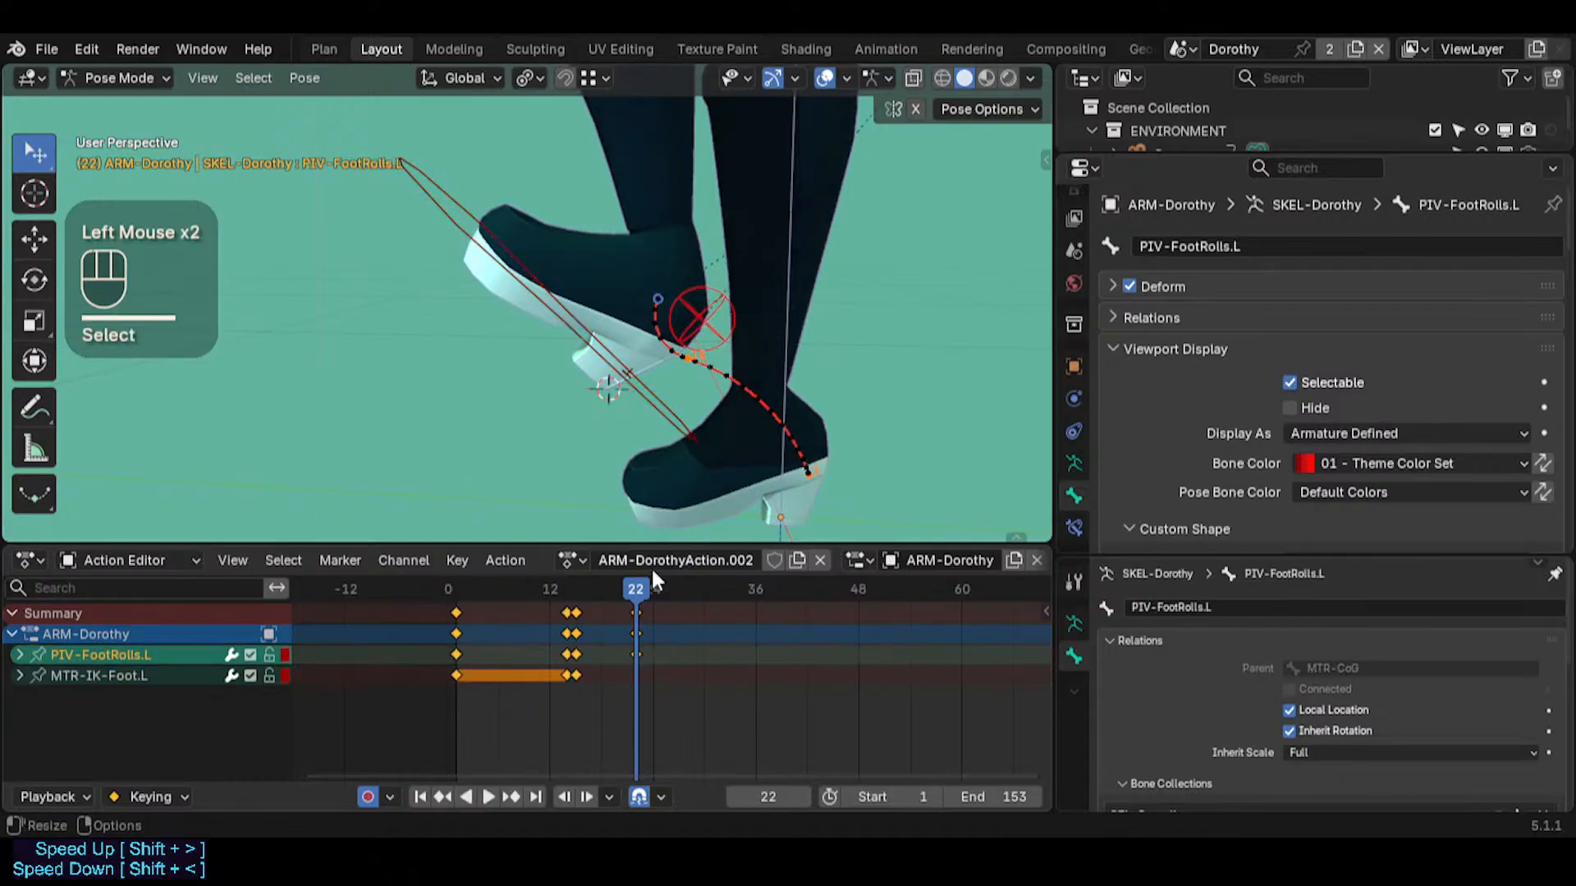
pyautogui.keyDown('shift'); pyautogui.click(643, 380); pyautogui.keyUp('shift')
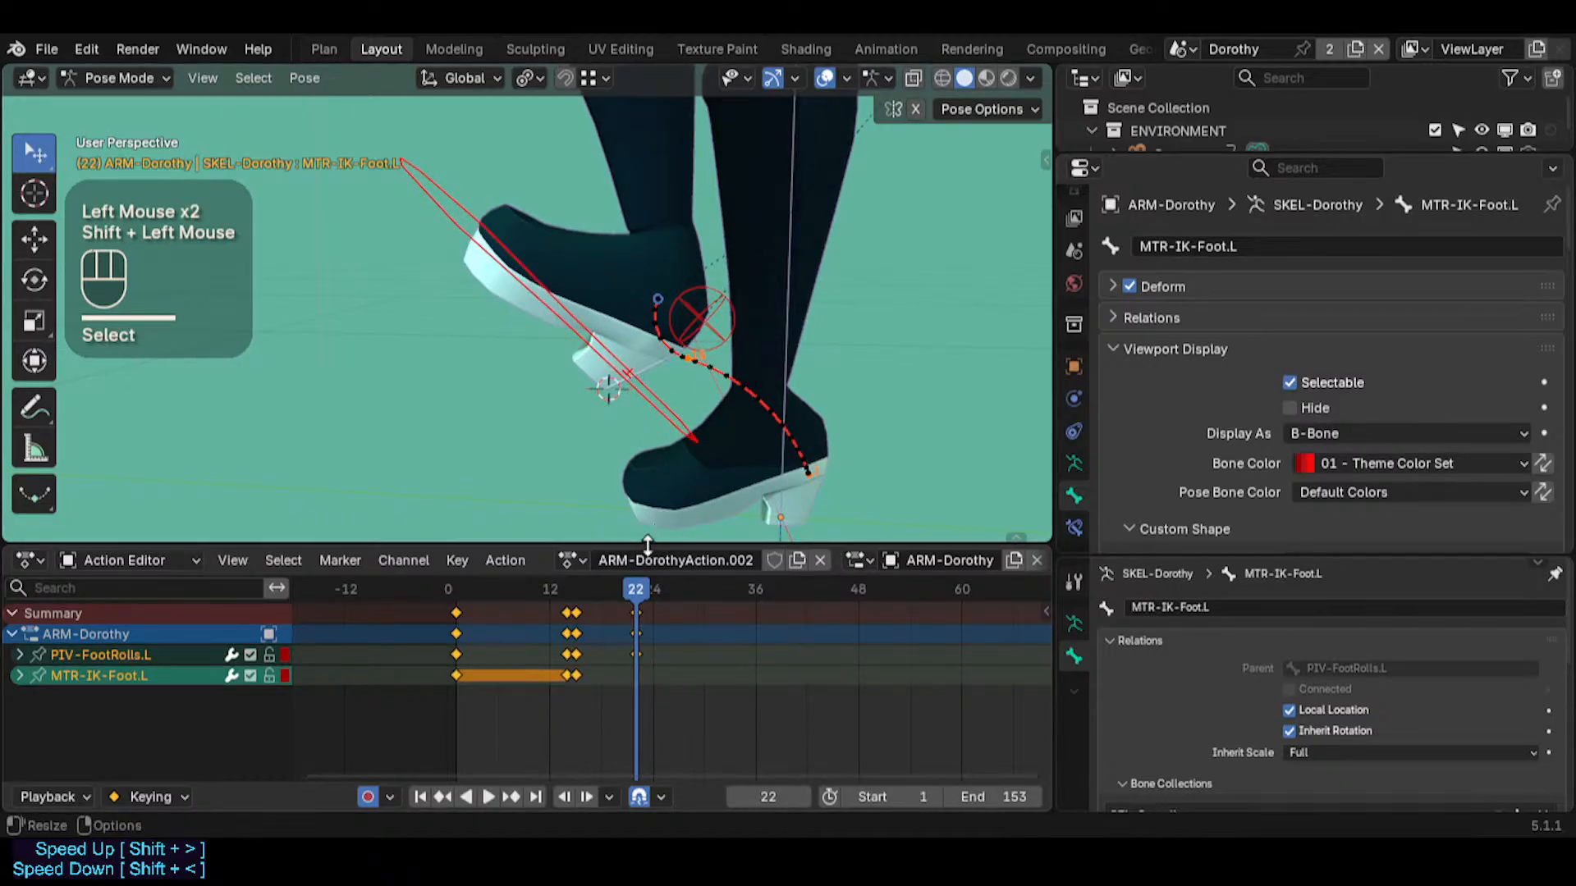
pyautogui.moveTo(642, 591)
pyautogui.mouseDown()
pyautogui.moveTo(563, 581)
pyautogui.moveTo(638, 597)
pyautogui.mouseUp()
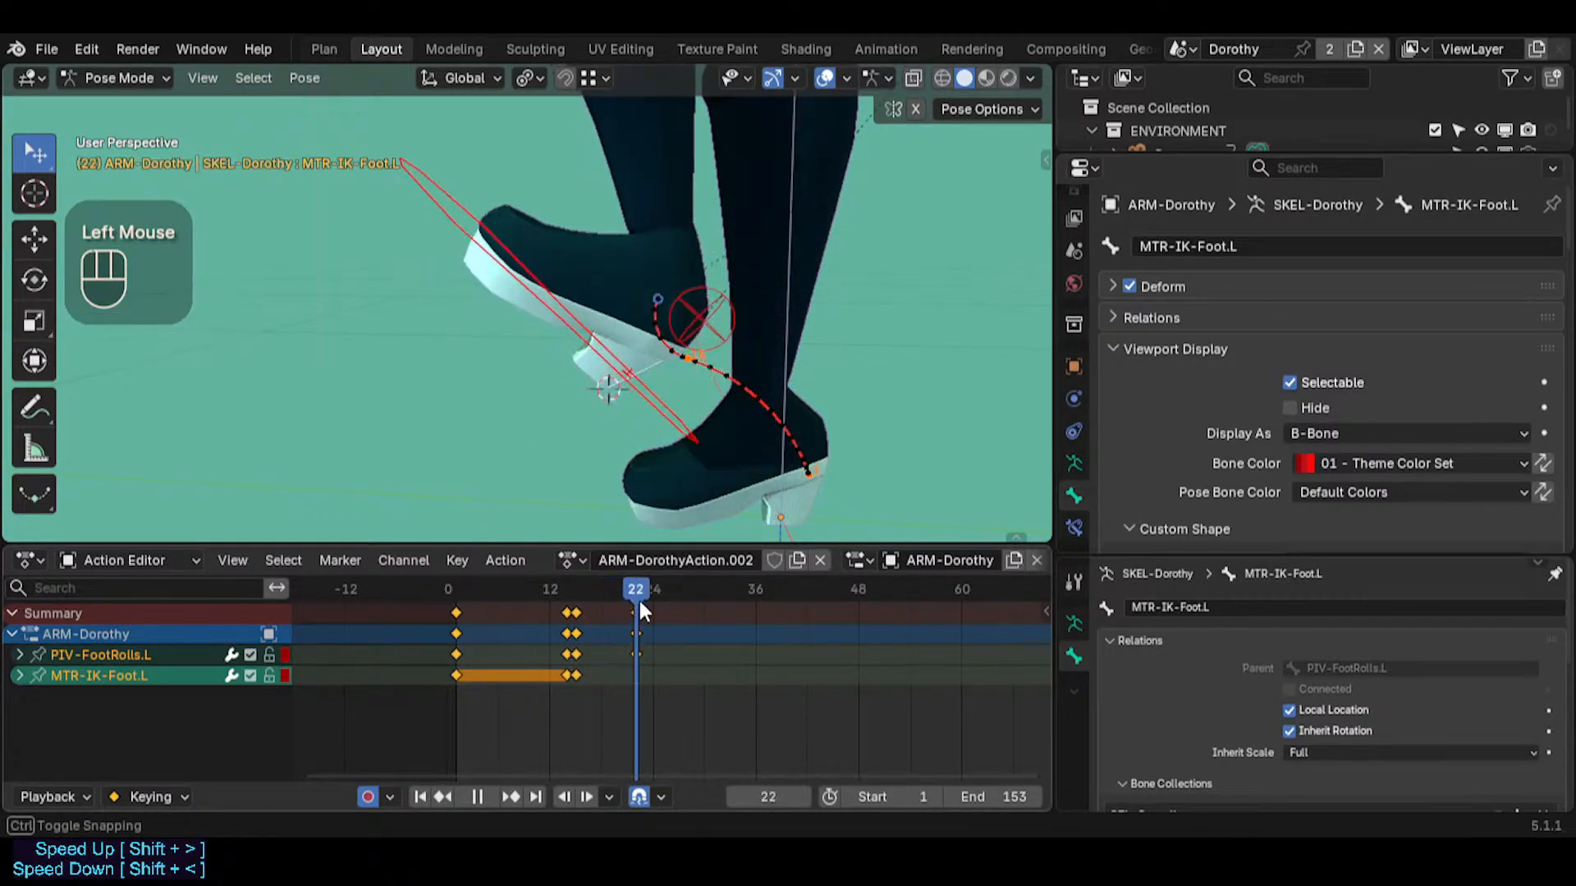
pyautogui.press('Right')
pyautogui.press('i')
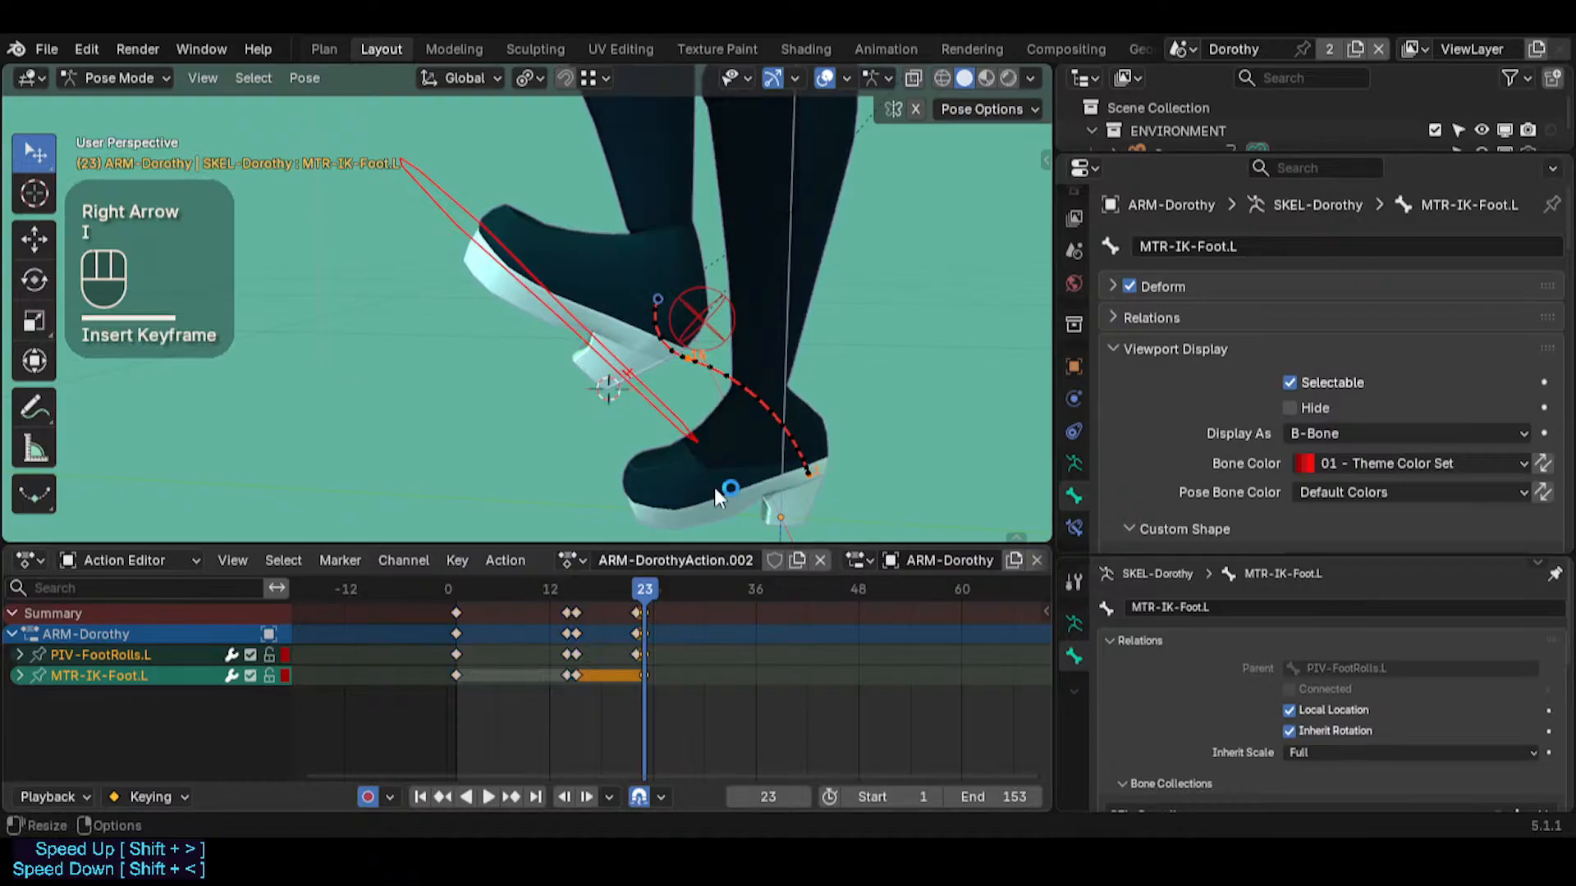
# Snap PIV-FootRolls.L to the 3D cursor at frame 23 and compare the foot's position across frames 21 to 23
pyautogui.click(625, 406)
pyautogui.hotkey('shift', 's')
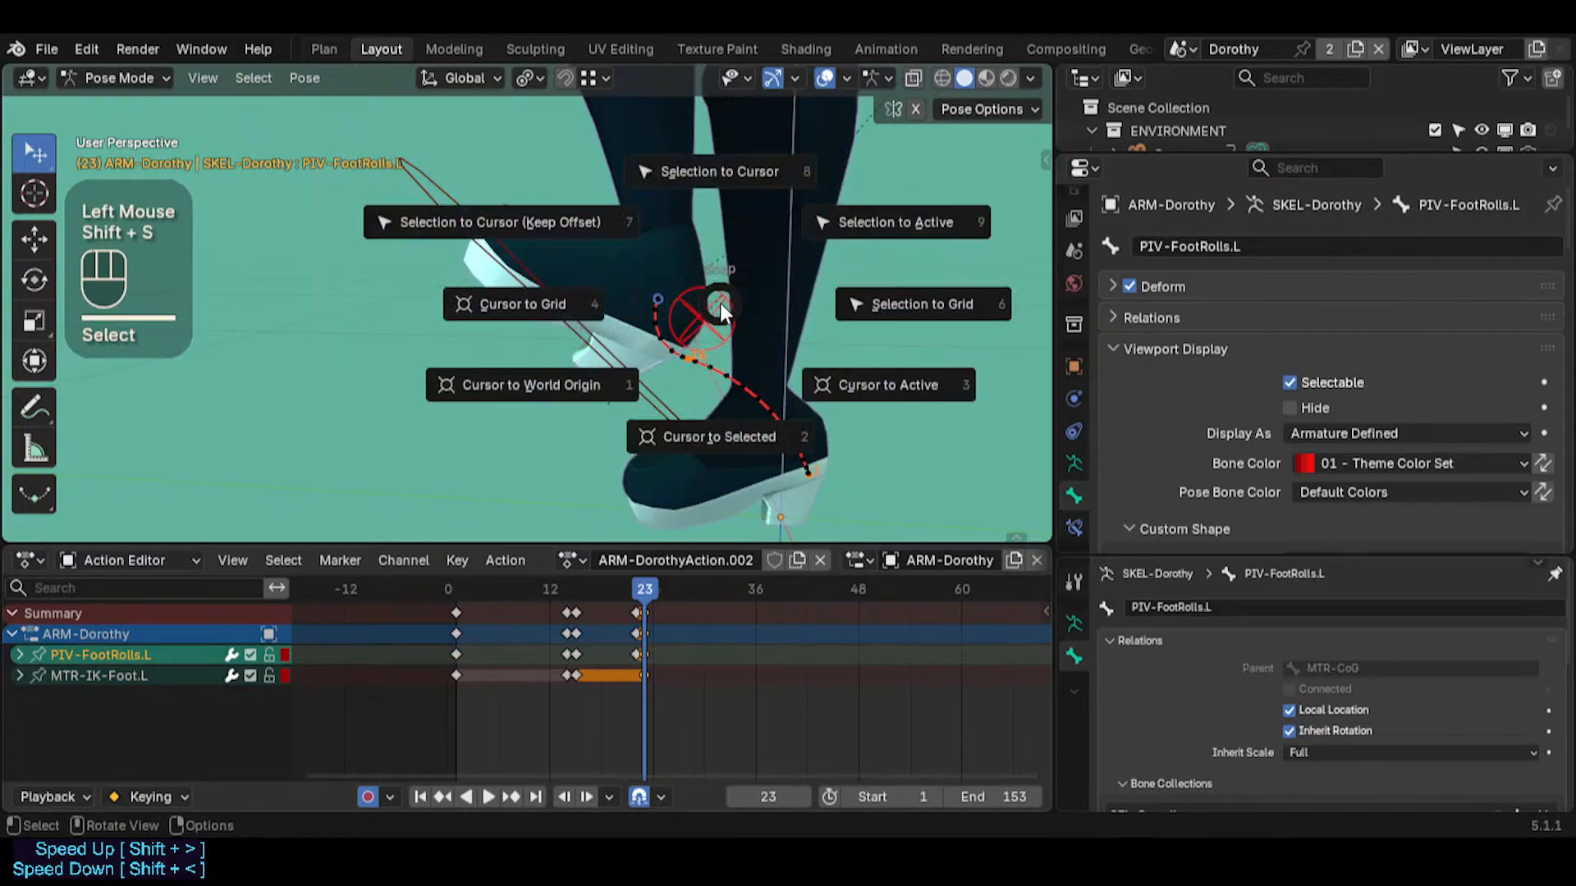
pyautogui.click(597, 491)
pyautogui.press('Left')
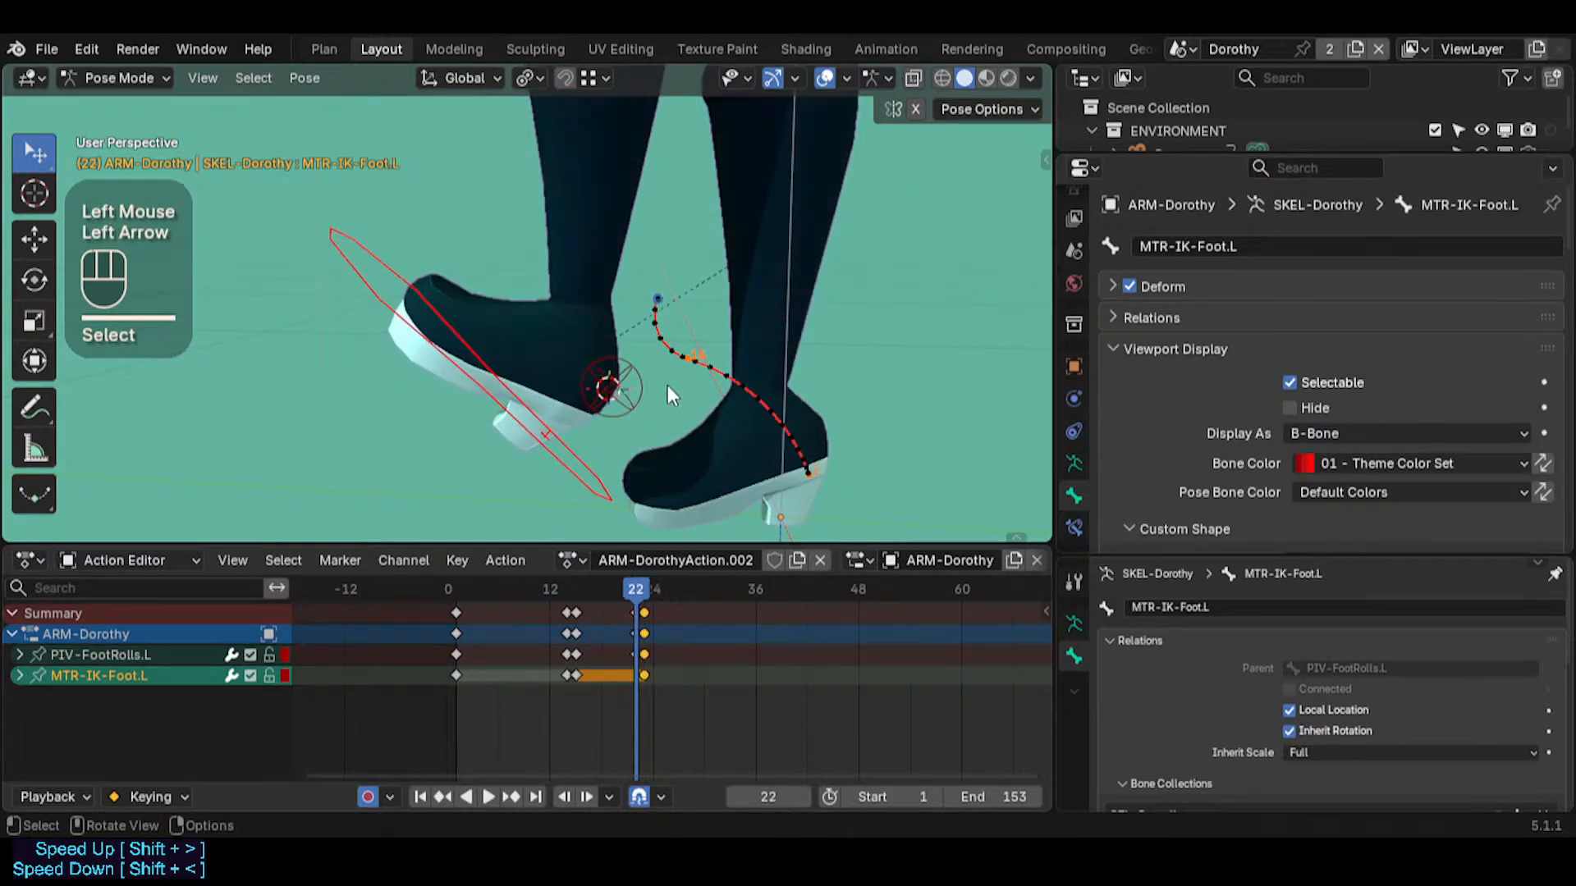
pyautogui.press('Left')
pyautogui.press('Right')
pyautogui.press('Right')
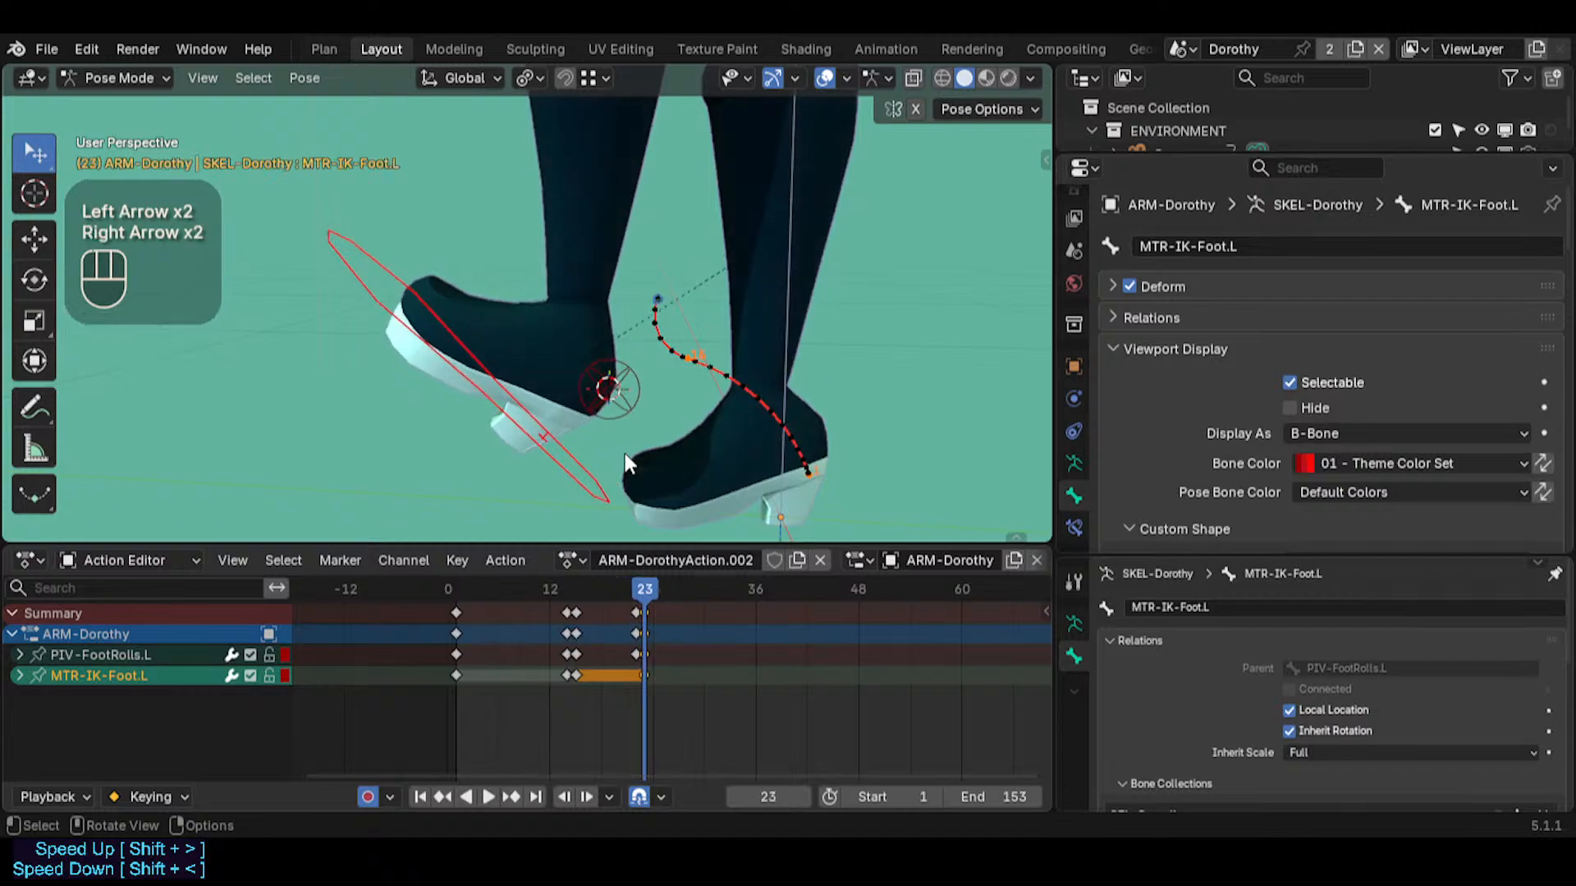
pyautogui.press('Left')
# Undo the snap of PIV-FootRolls.L to the 3D cursor
pyautogui.hotkey('ctrl', 'z')
pyautogui.hotkey('ctrl', 'z')
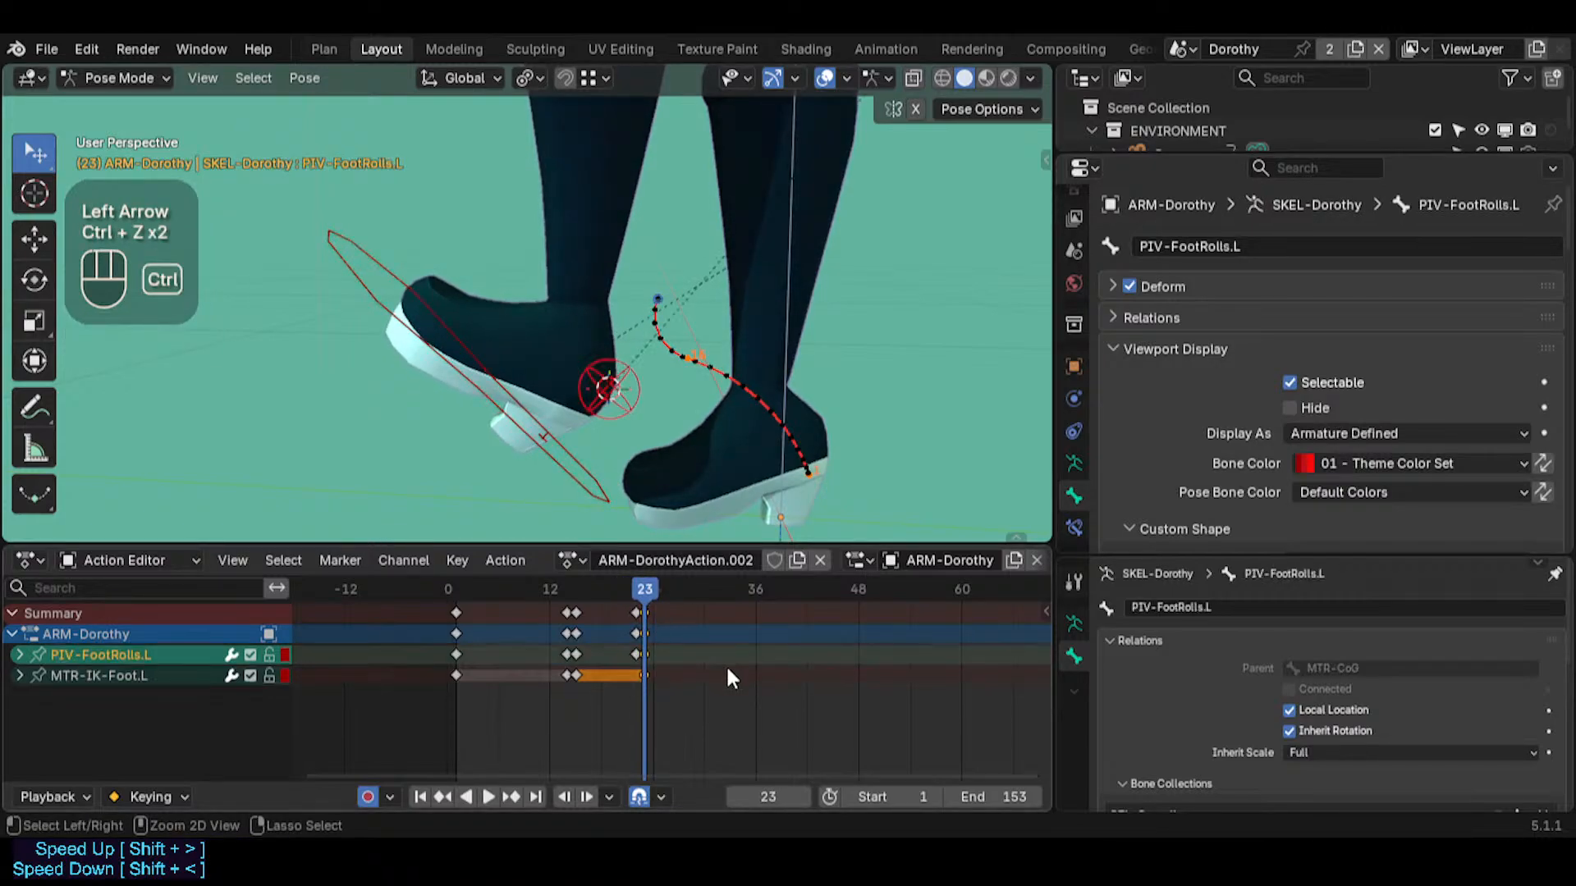
pyautogui.hotkey('ctrl', 'z')
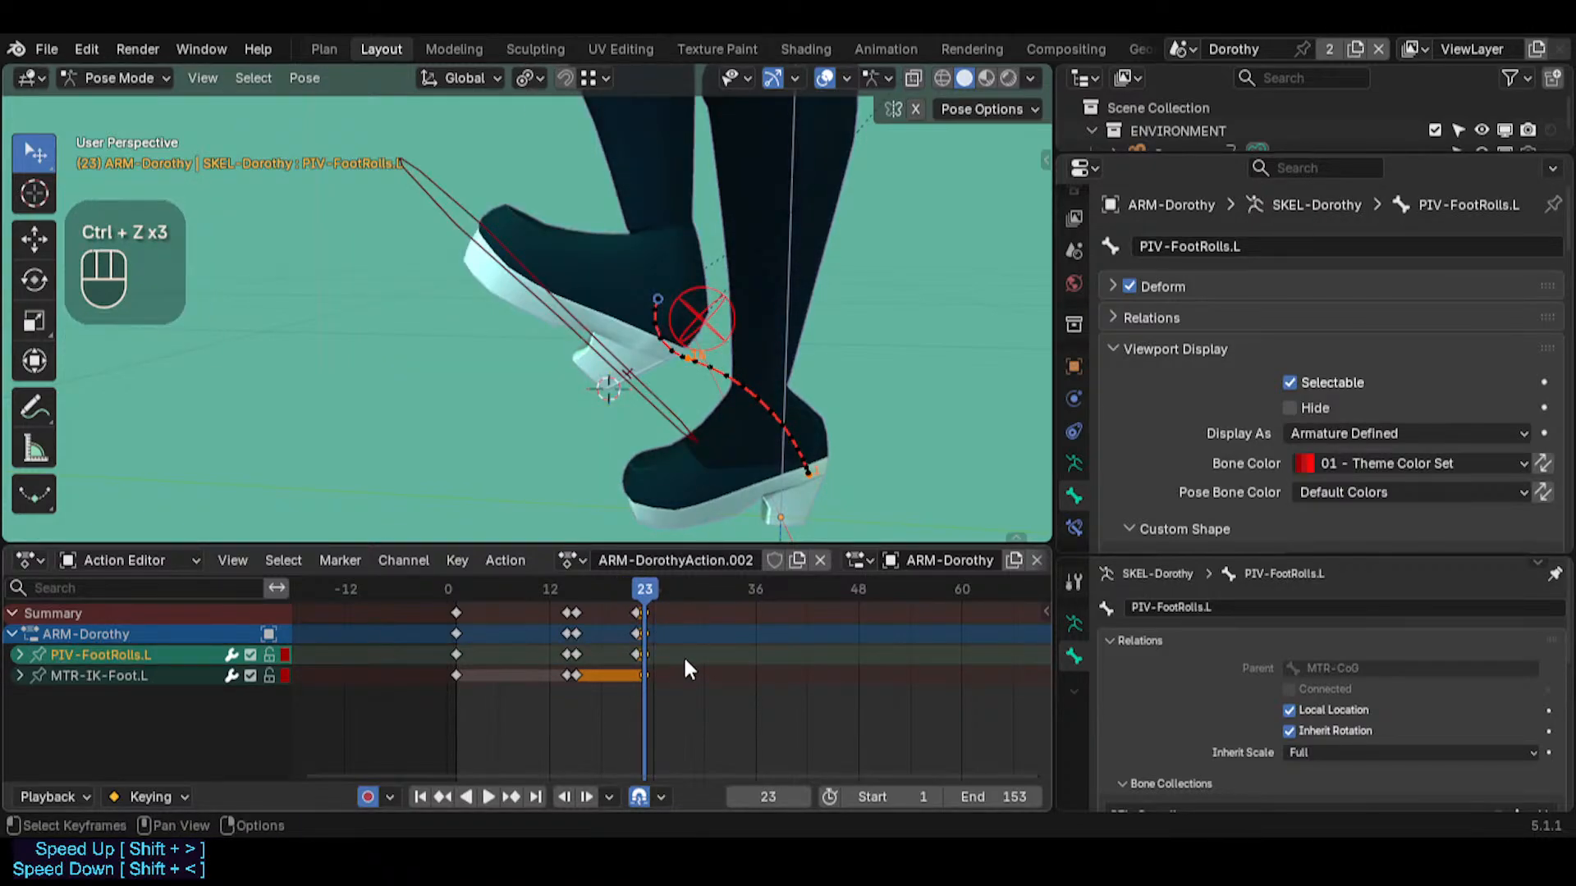
# Insert keyframes on PIV-FootRolls.L and MTR-IK-Foot.L at frame 22 to hold the pose
pyautogui.press('Left')
pyautogui.click(714, 320)
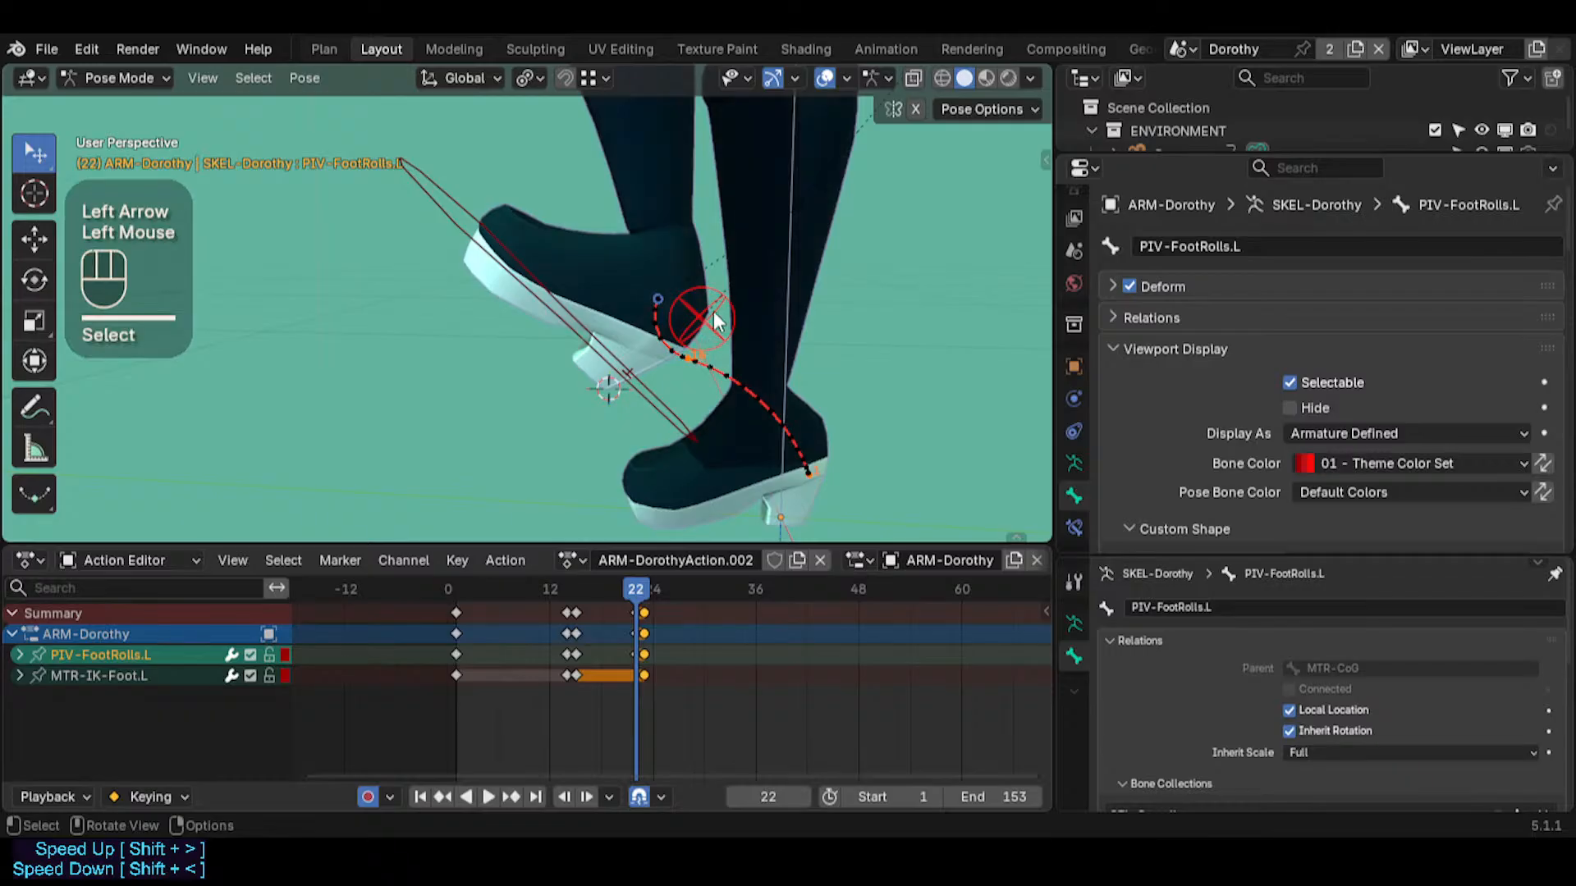
pyautogui.press('i')
pyautogui.press('Right')
pyautogui.press('Left')
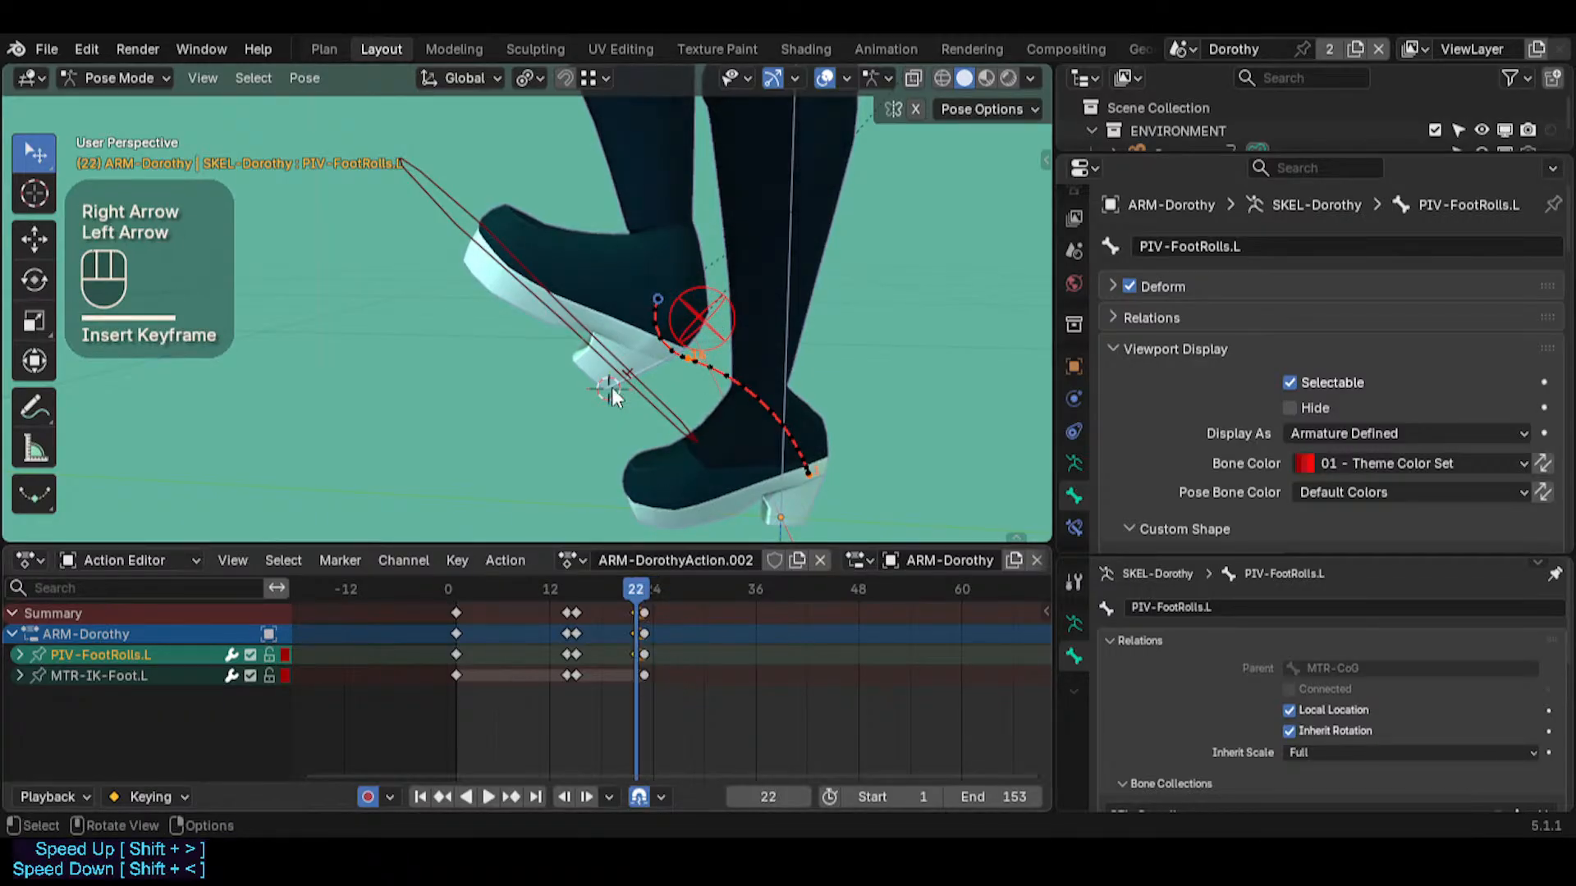
pyautogui.keyDown('shift'); pyautogui.click(640, 374); pyautogui.keyUp('shift')
pyautogui.press('i')
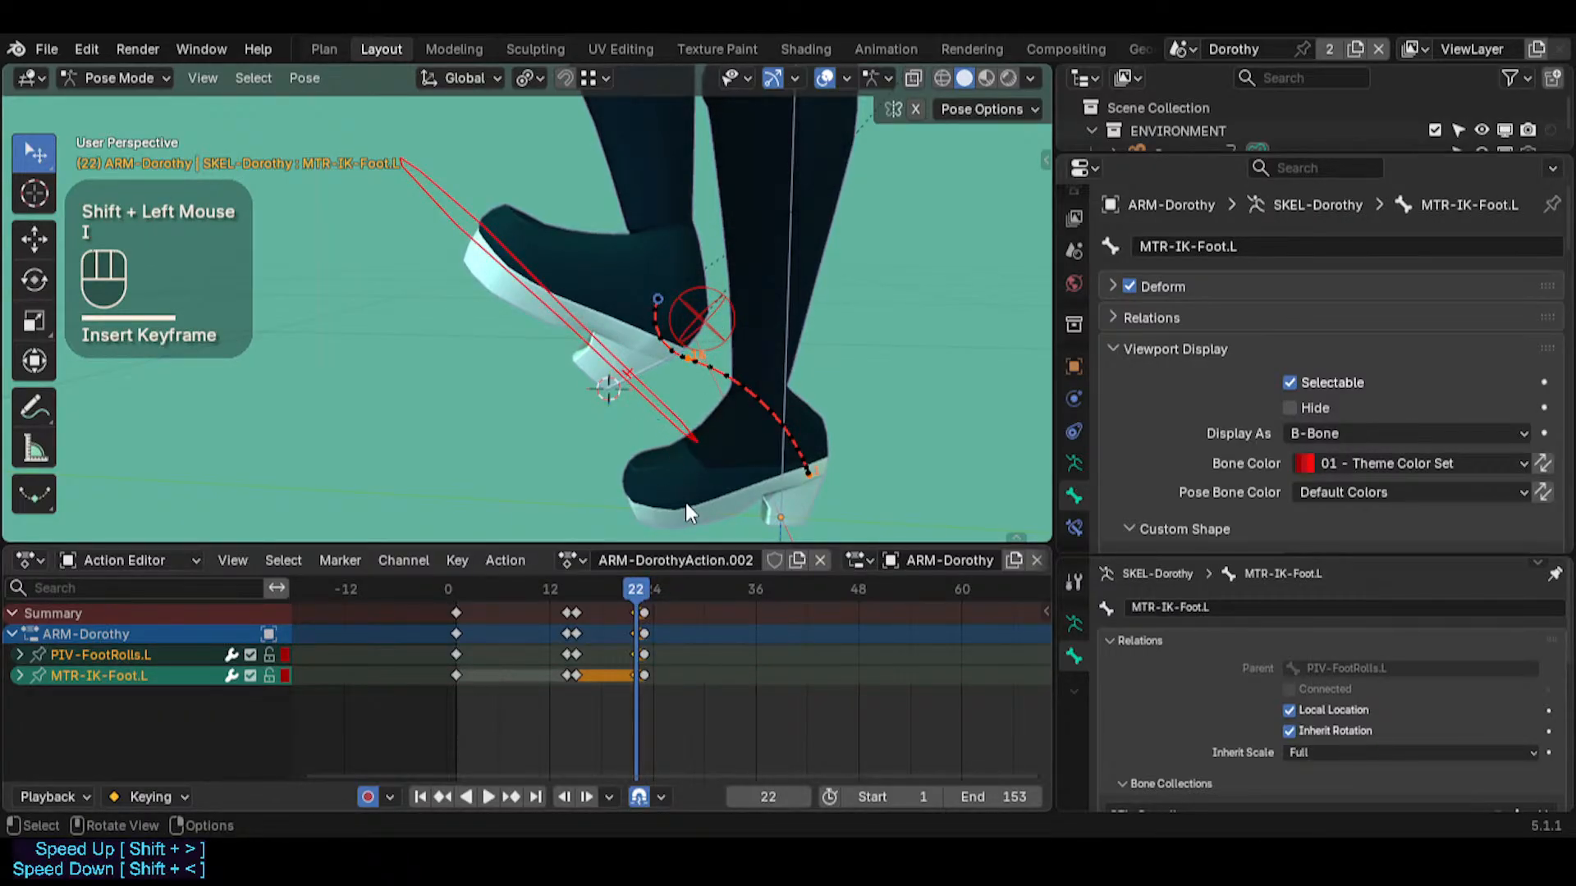
# Snap PIV-FootRolls.L to the 3D cursor at frame 23
pyautogui.press('Right')
pyautogui.click(709, 297)
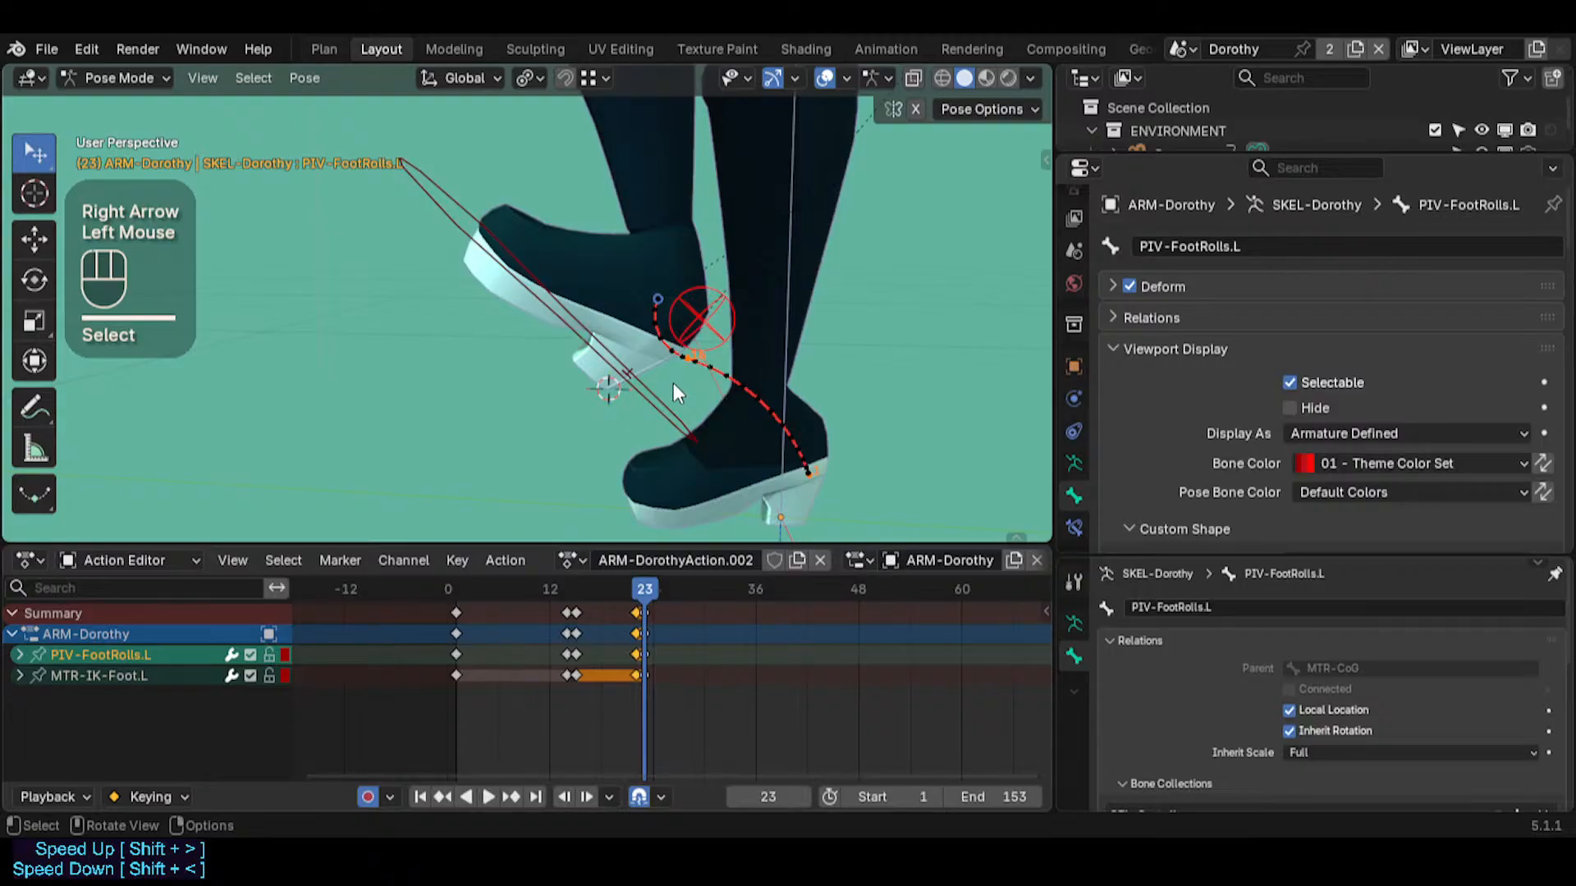
pyautogui.hotkey('shift', 's')
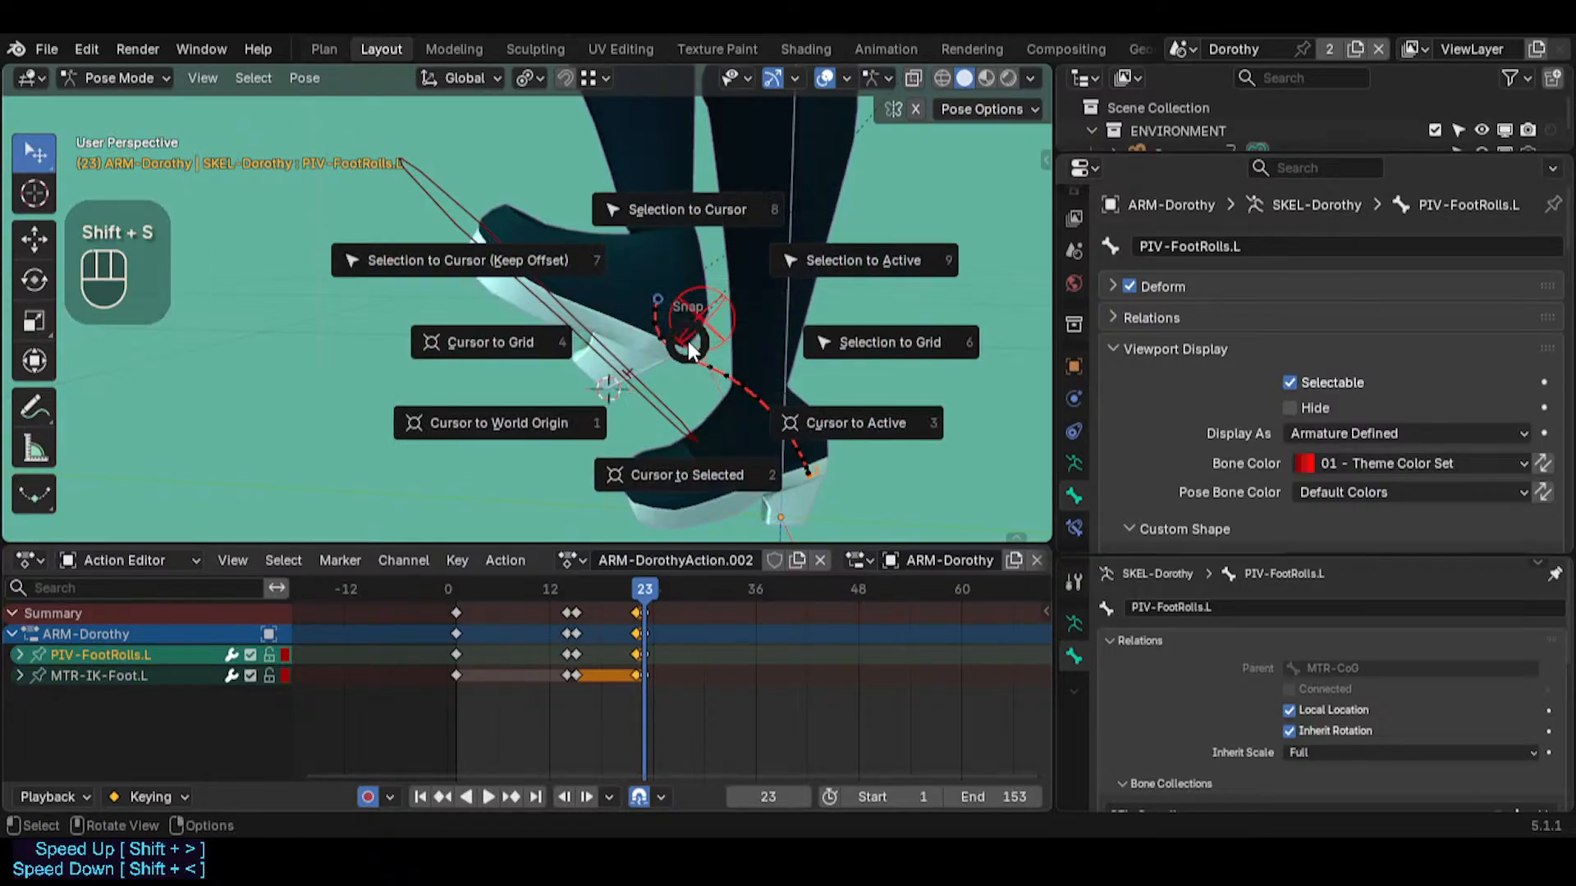
pyautogui.click(686, 364)
# Select MTR-IK-Foot.L and snap it to the 3D cursor at frame 22
pyautogui.click(586, 490)
pyautogui.press('Left')
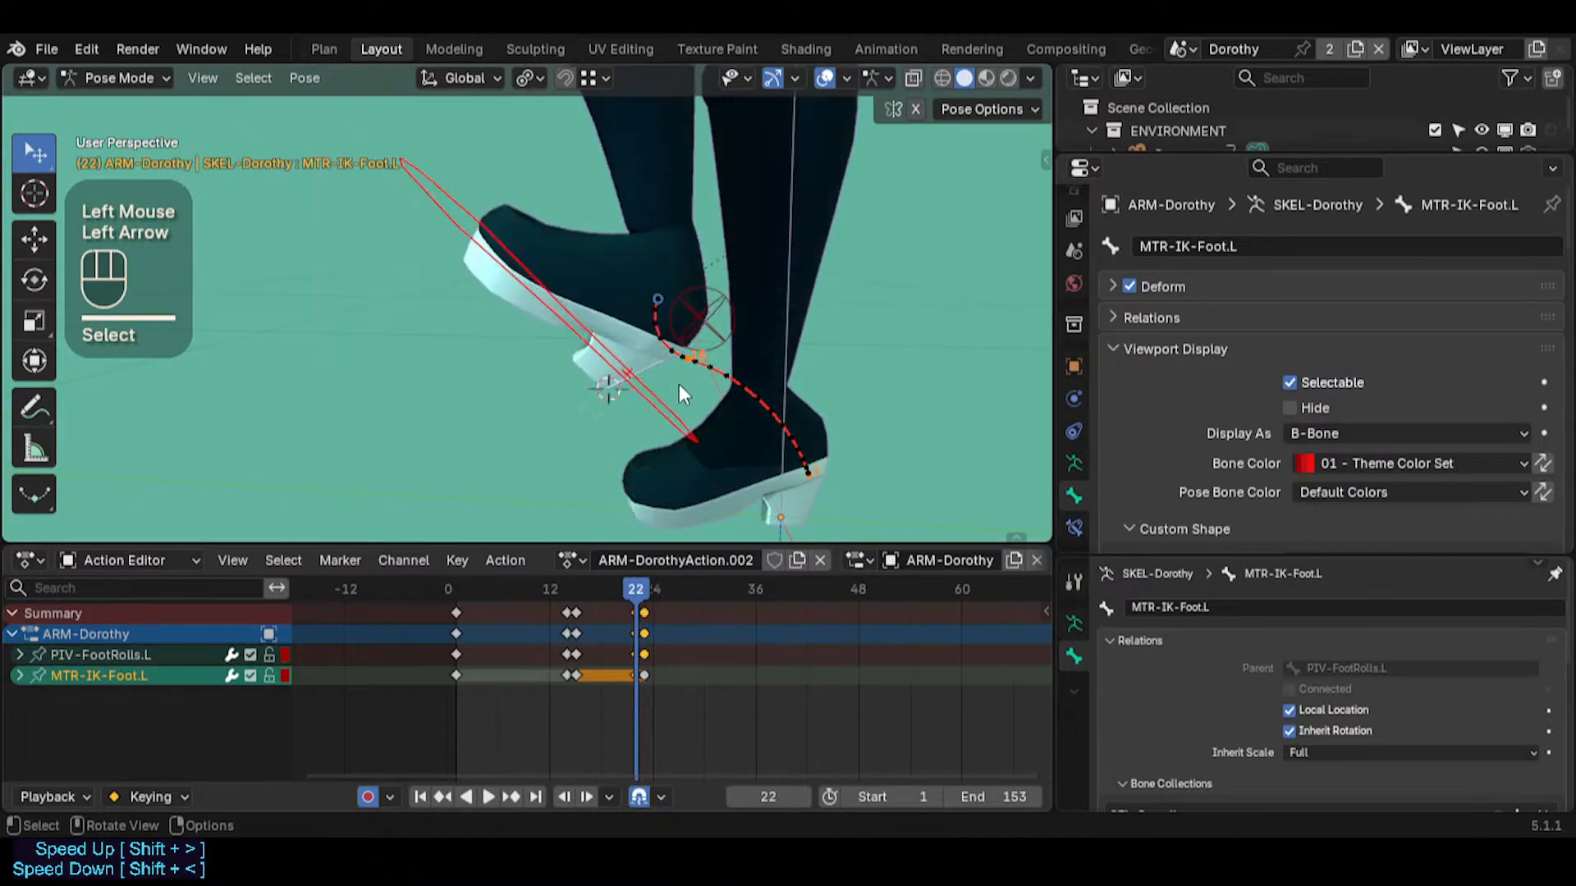
pyautogui.hotkey('shift', 's')
pyautogui.click(651, 257)
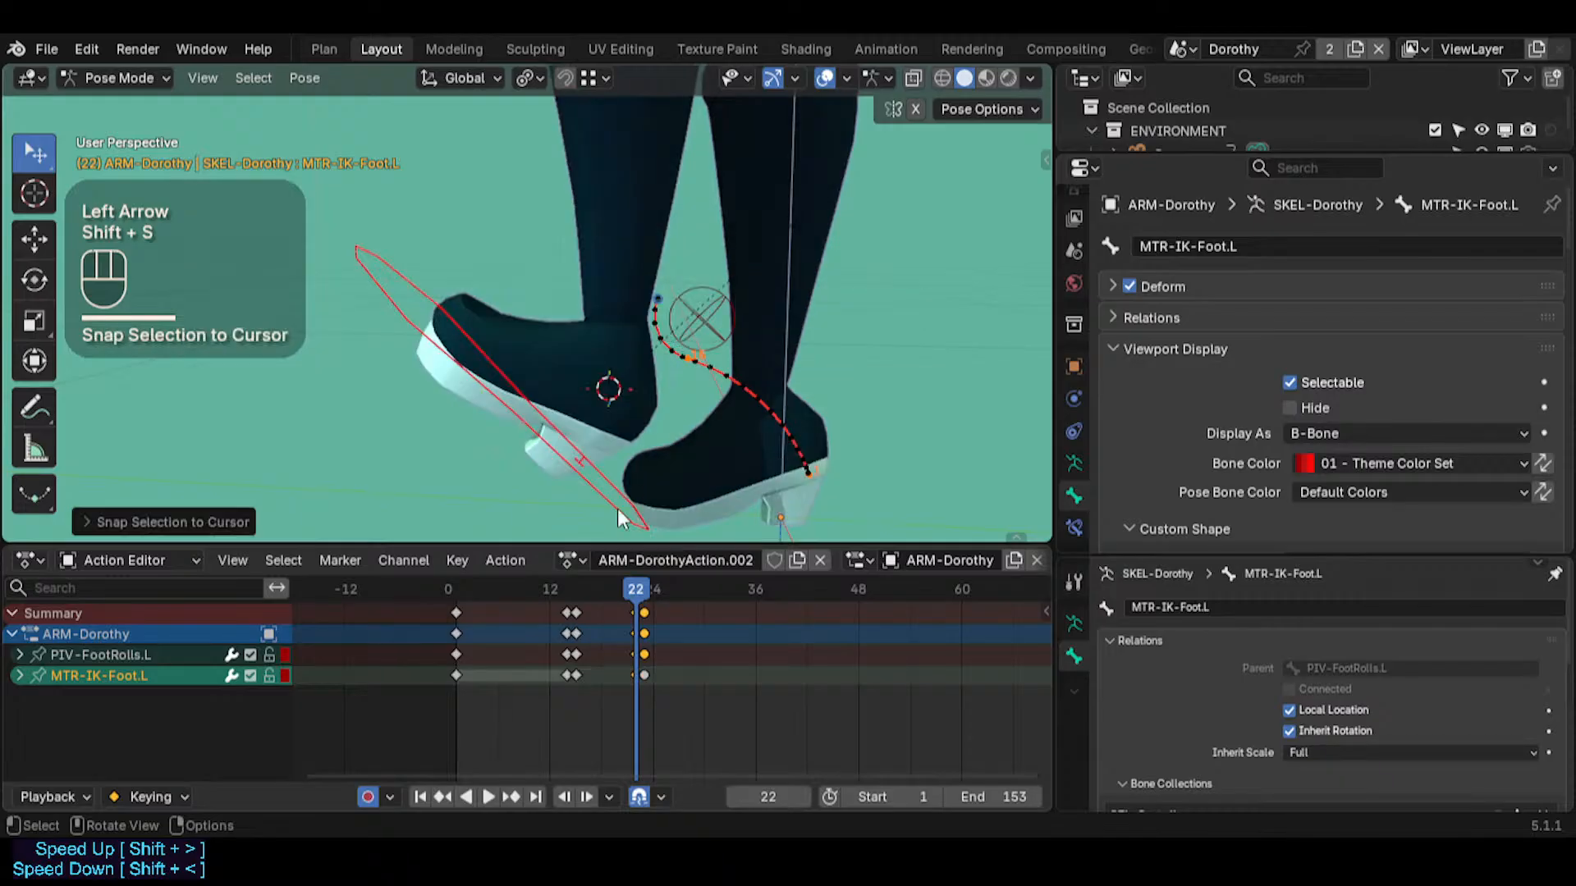
# Compare the raised foot's position across the frames around 22 and 23
pyautogui.moveTo(641, 588)
pyautogui.mouseDown()
pyautogui.moveTo(599, 591)
pyautogui.moveTo(649, 591)
pyautogui.mouseUp()
pyautogui.scroll(3, 642, 594)
pyautogui.press('Left')
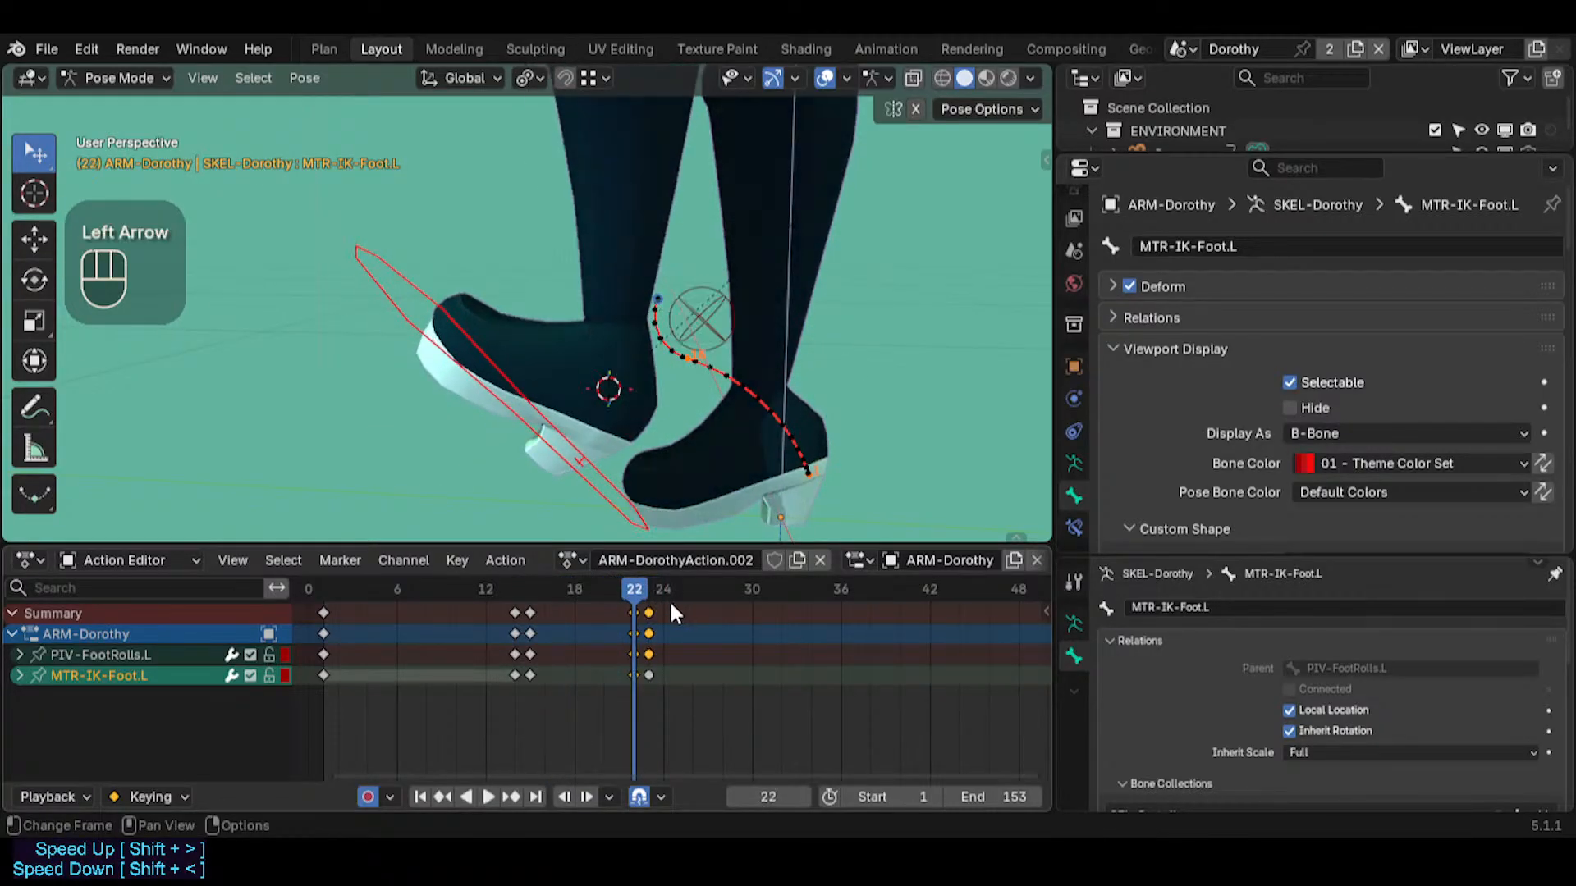
pyautogui.press('Right')
pyautogui.press('Left')
pyautogui.press('Left')
pyautogui.press('Left')
pyautogui.press('Right')
pyautogui.press('Right')
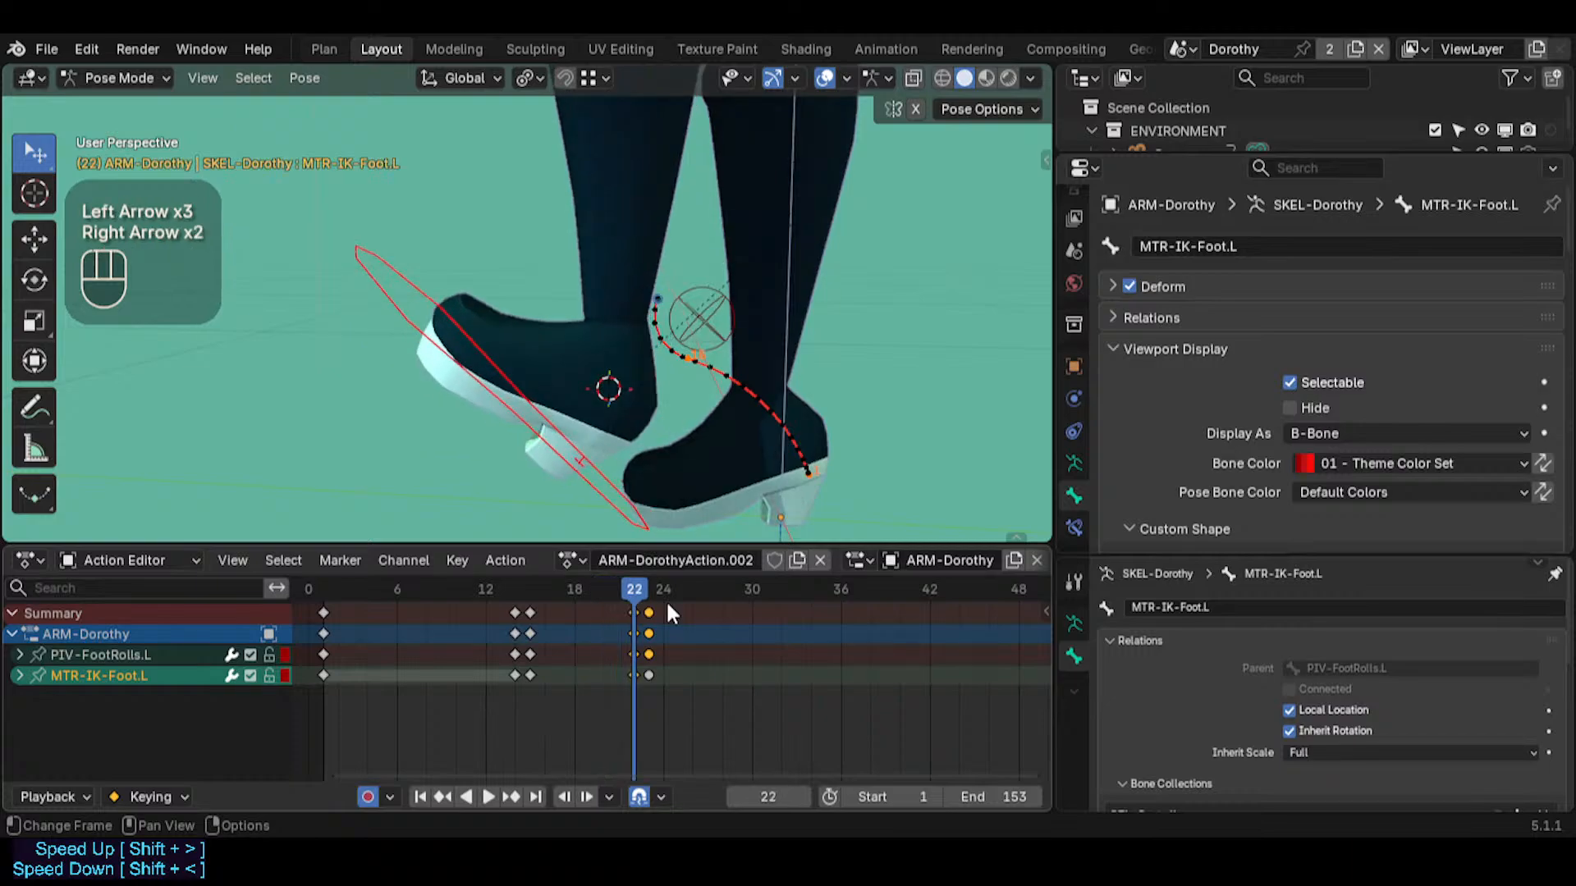
pyautogui.press('Right')
pyautogui.press('Left')
pyautogui.press('Right')
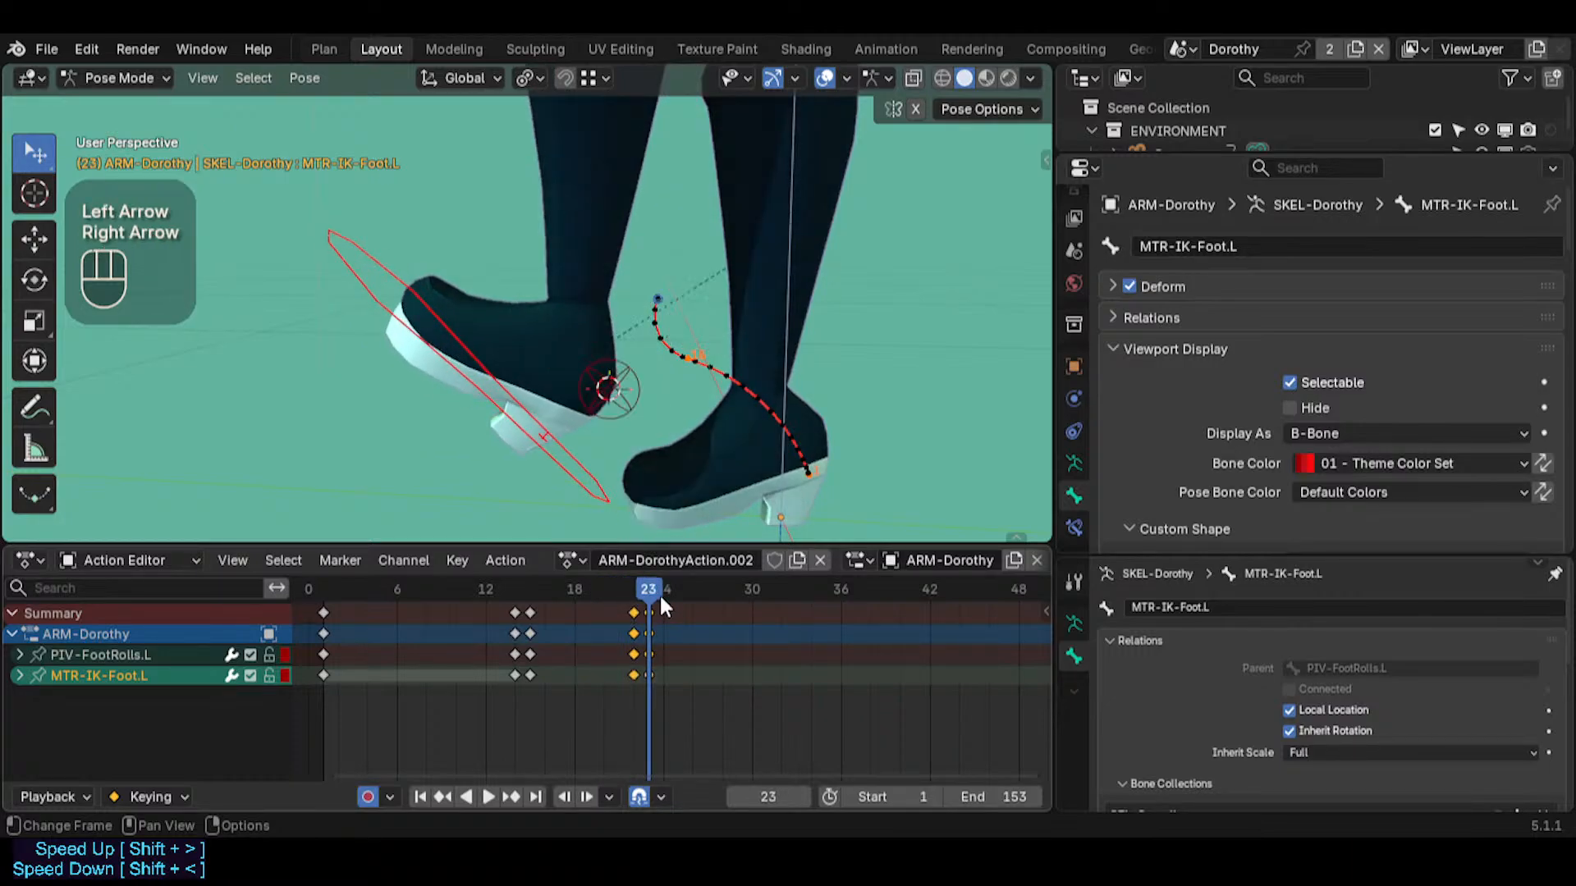
pyautogui.press('Left')
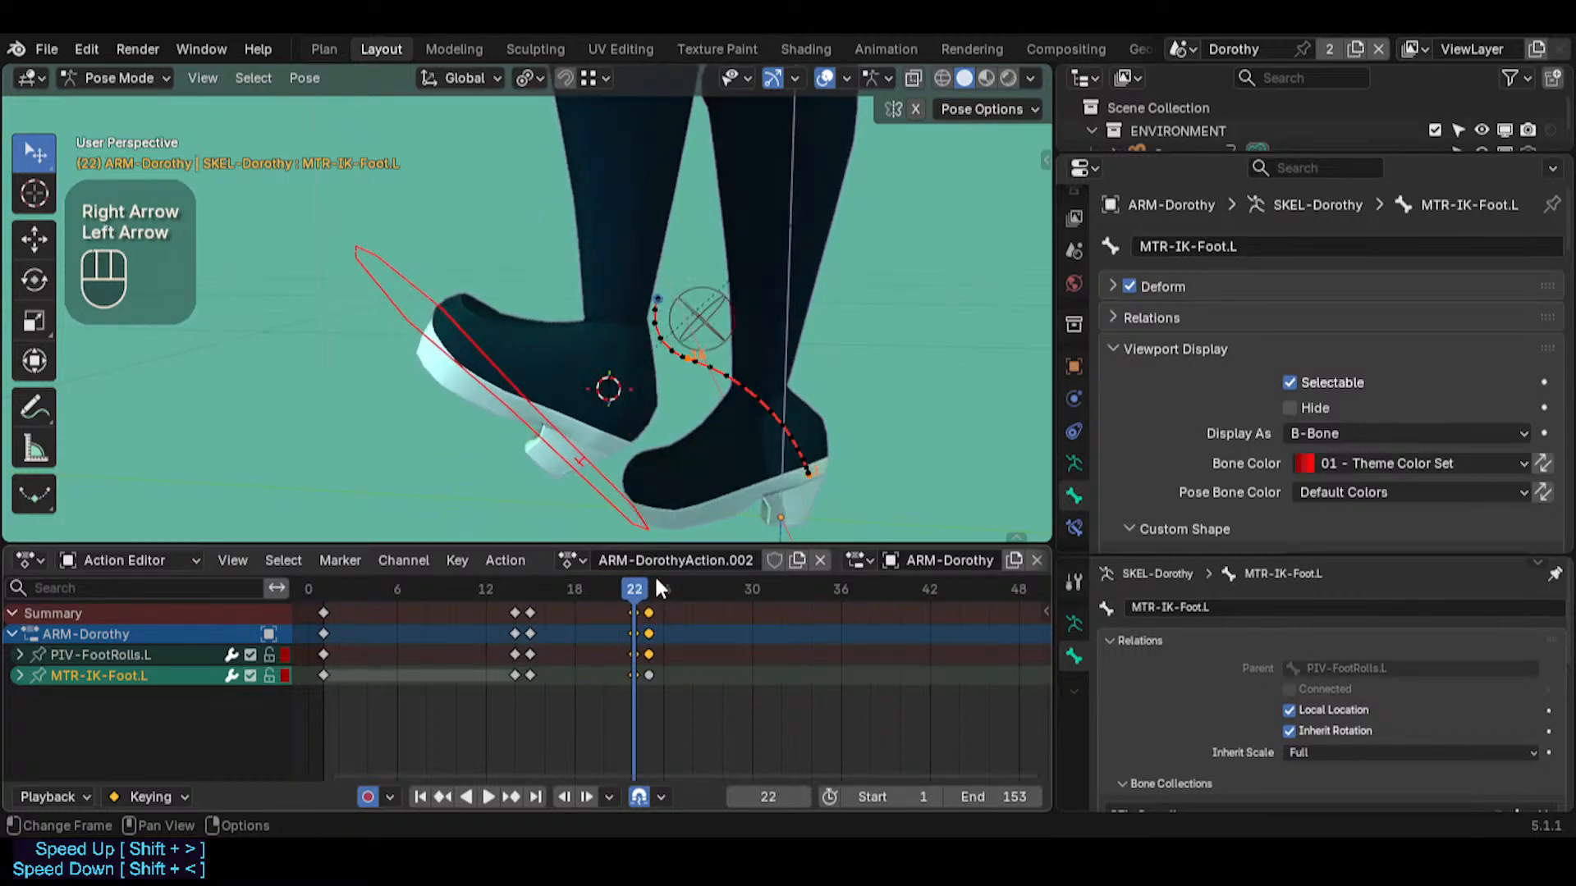
pyautogui.click(603, 476)
pyautogui.press('Right')
pyautogui.press('Left')
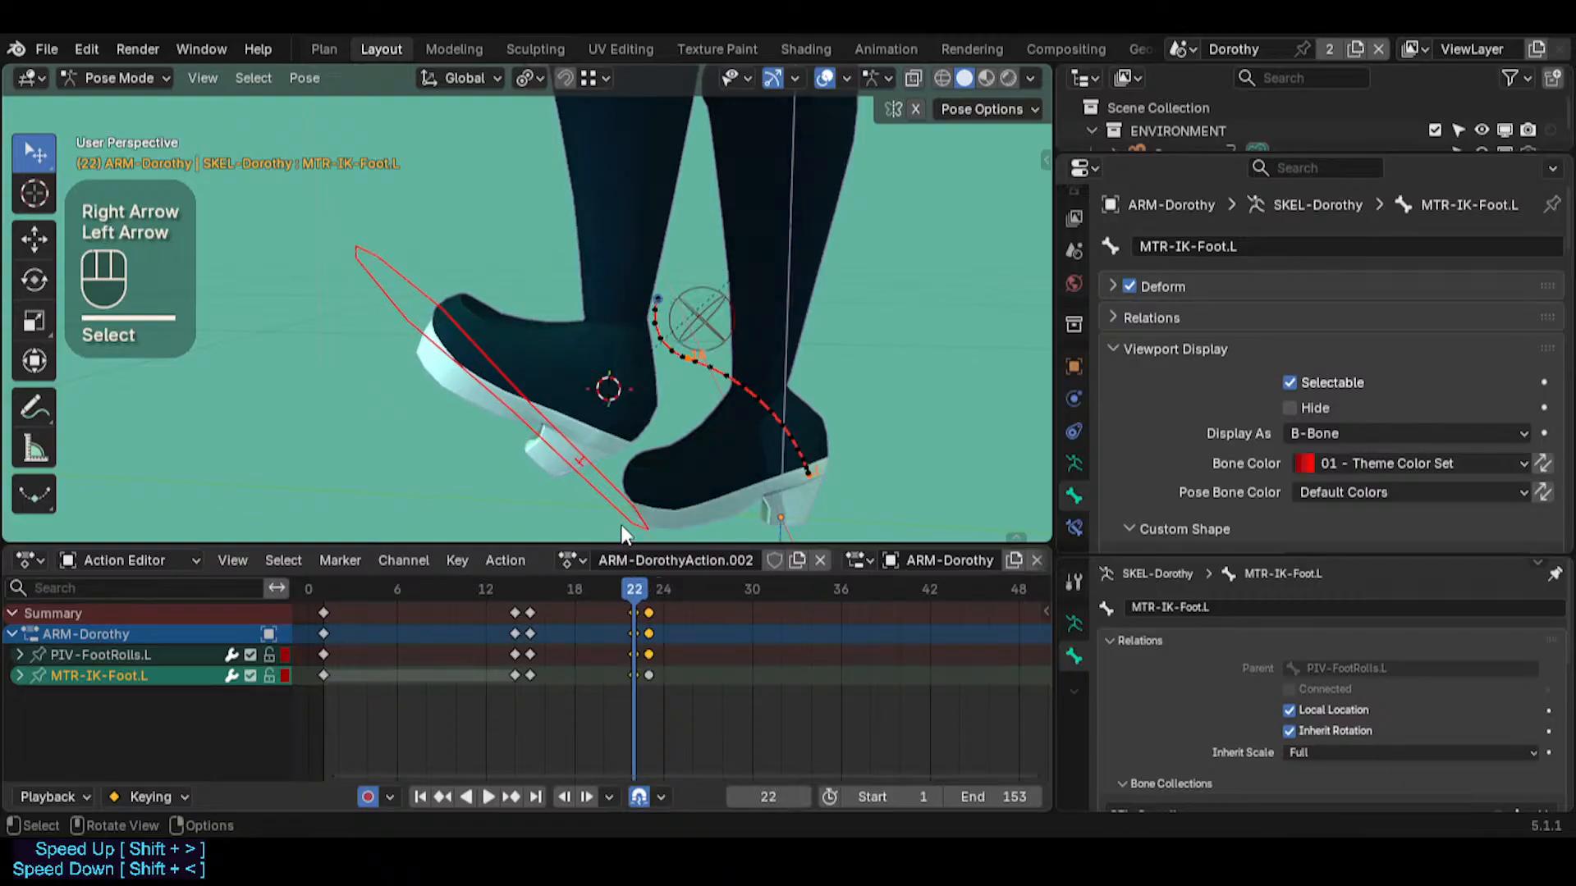
pyautogui.press('Right')
pyautogui.press('Left')
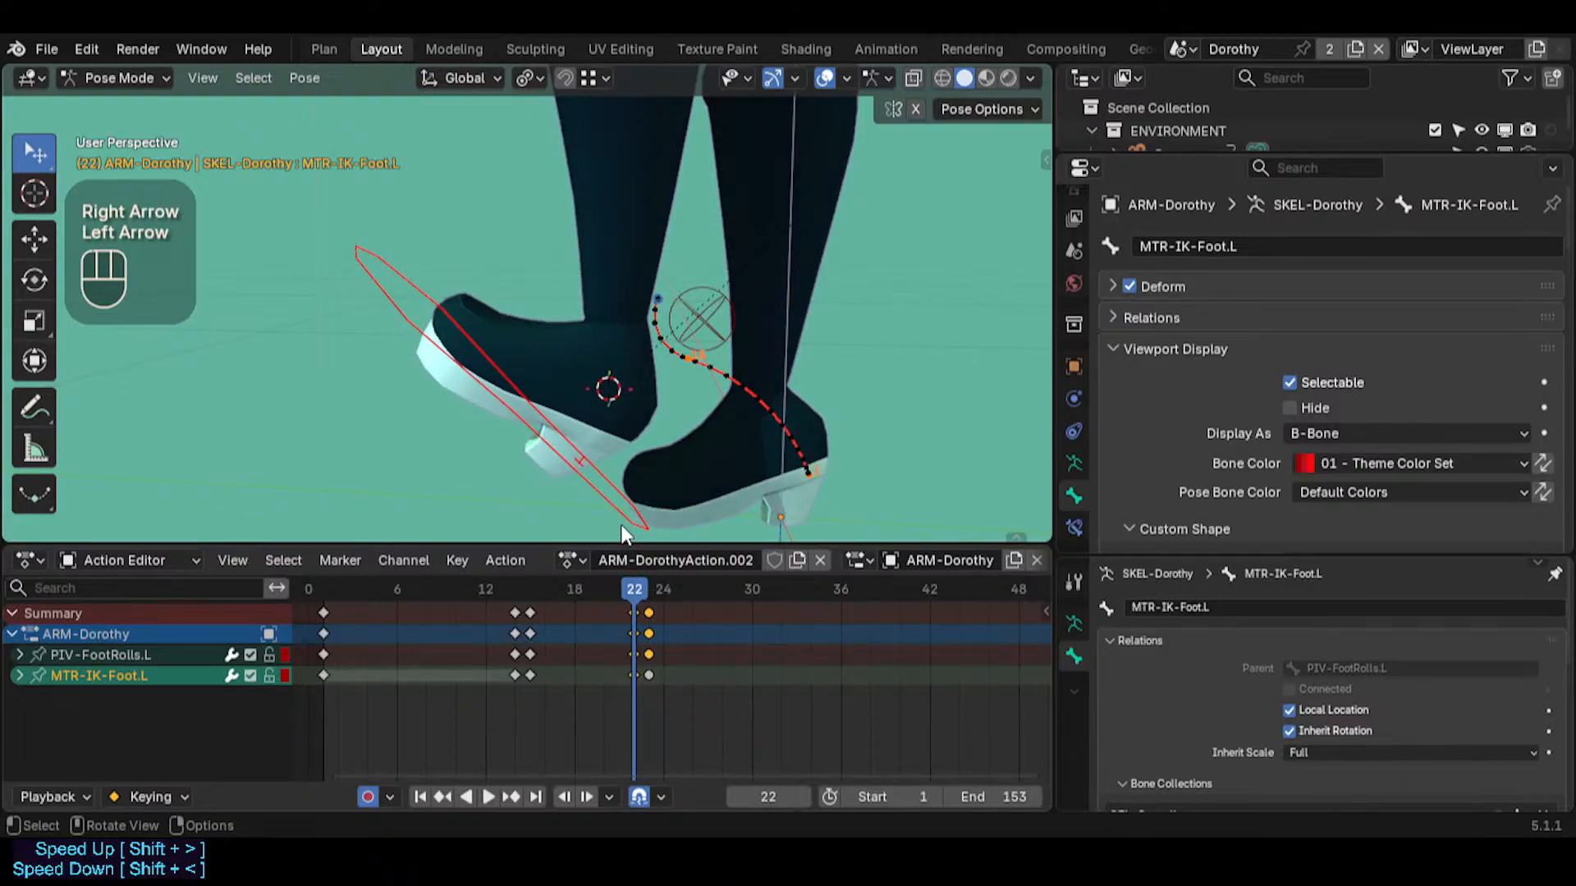
# Move the frame 23 keyframes of both bones to frame 24
pyautogui.click(658, 605)
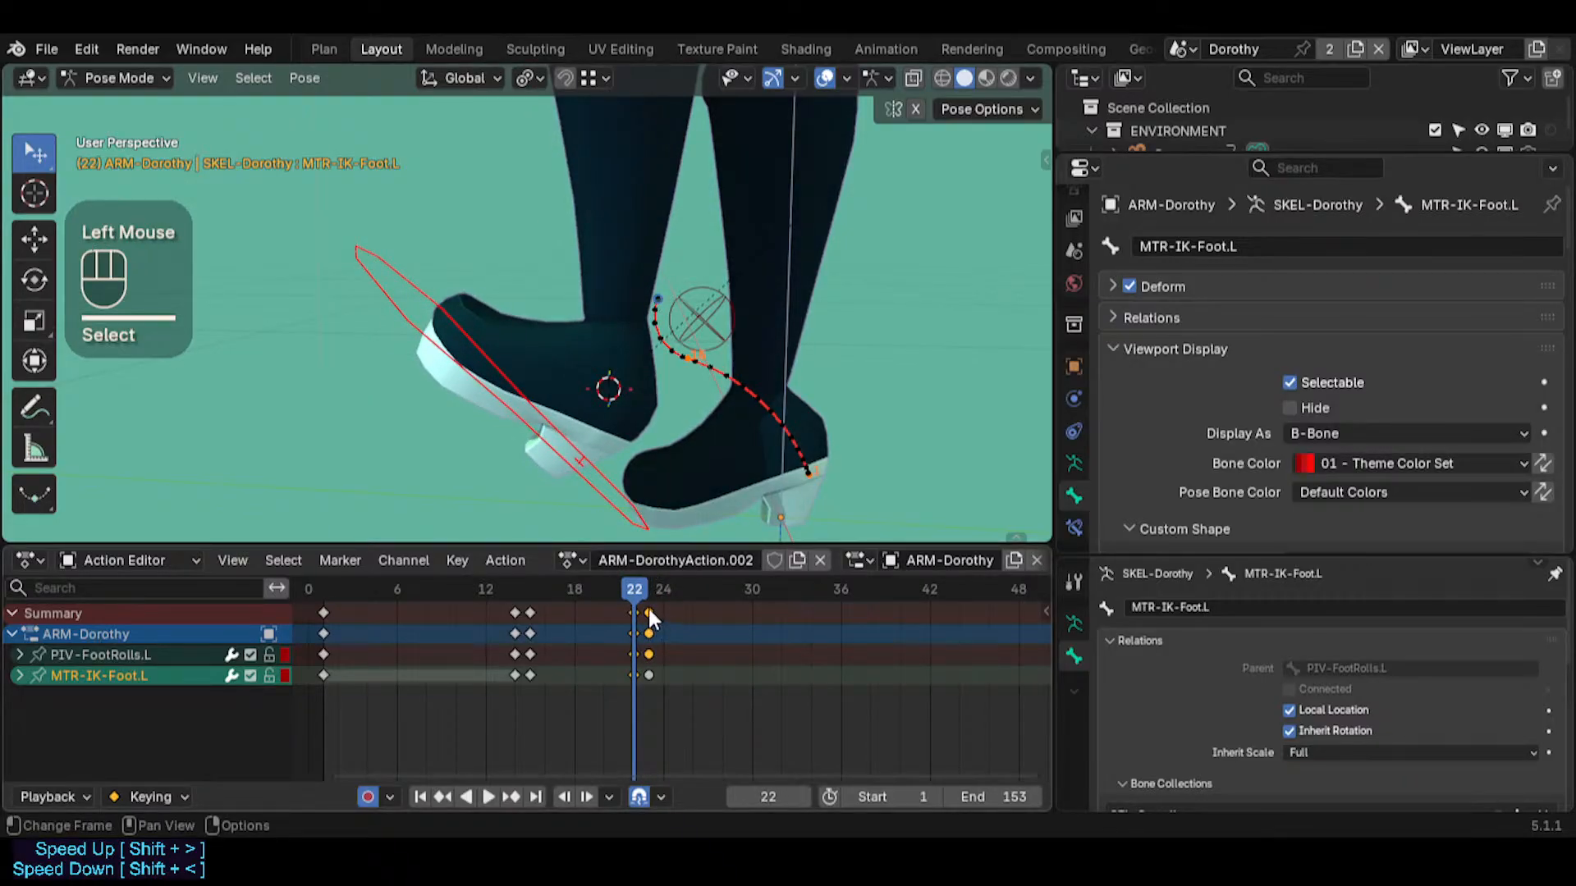
pyautogui.doubleClick(648, 608)
pyautogui.press('g')
pyautogui.click(664, 612)
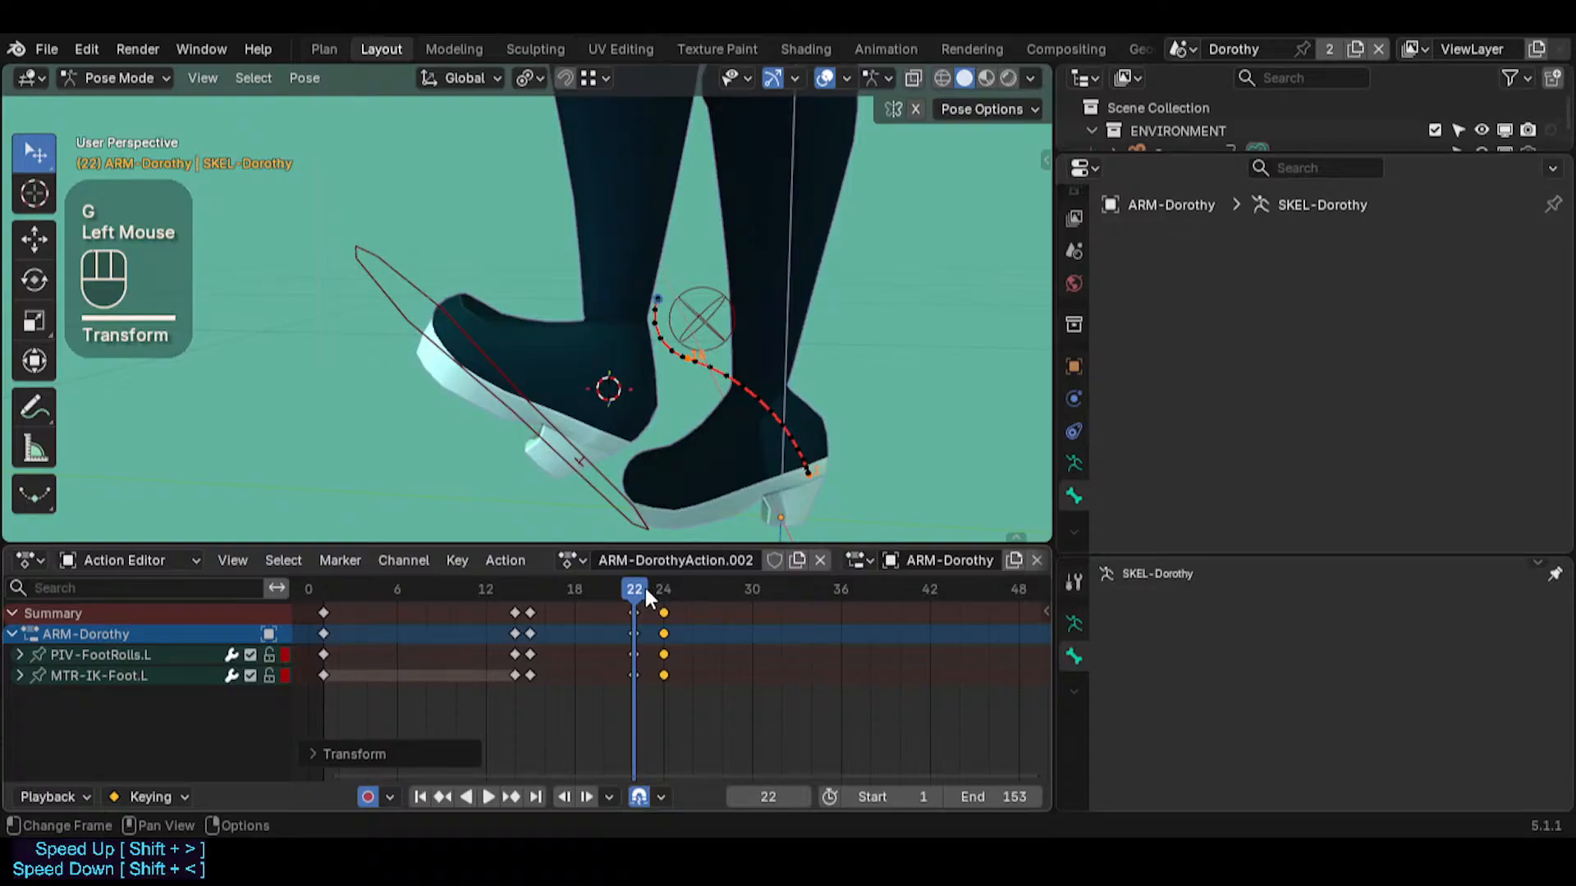
# Select both MTR-IK-Foot.L and PIV-FootRolls.L and insert a keyframe on them at frame 22
pyautogui.press('Right')
pyautogui.press('Left')
pyautogui.click(633, 613)
pyautogui.scroll(5, 647, 640)
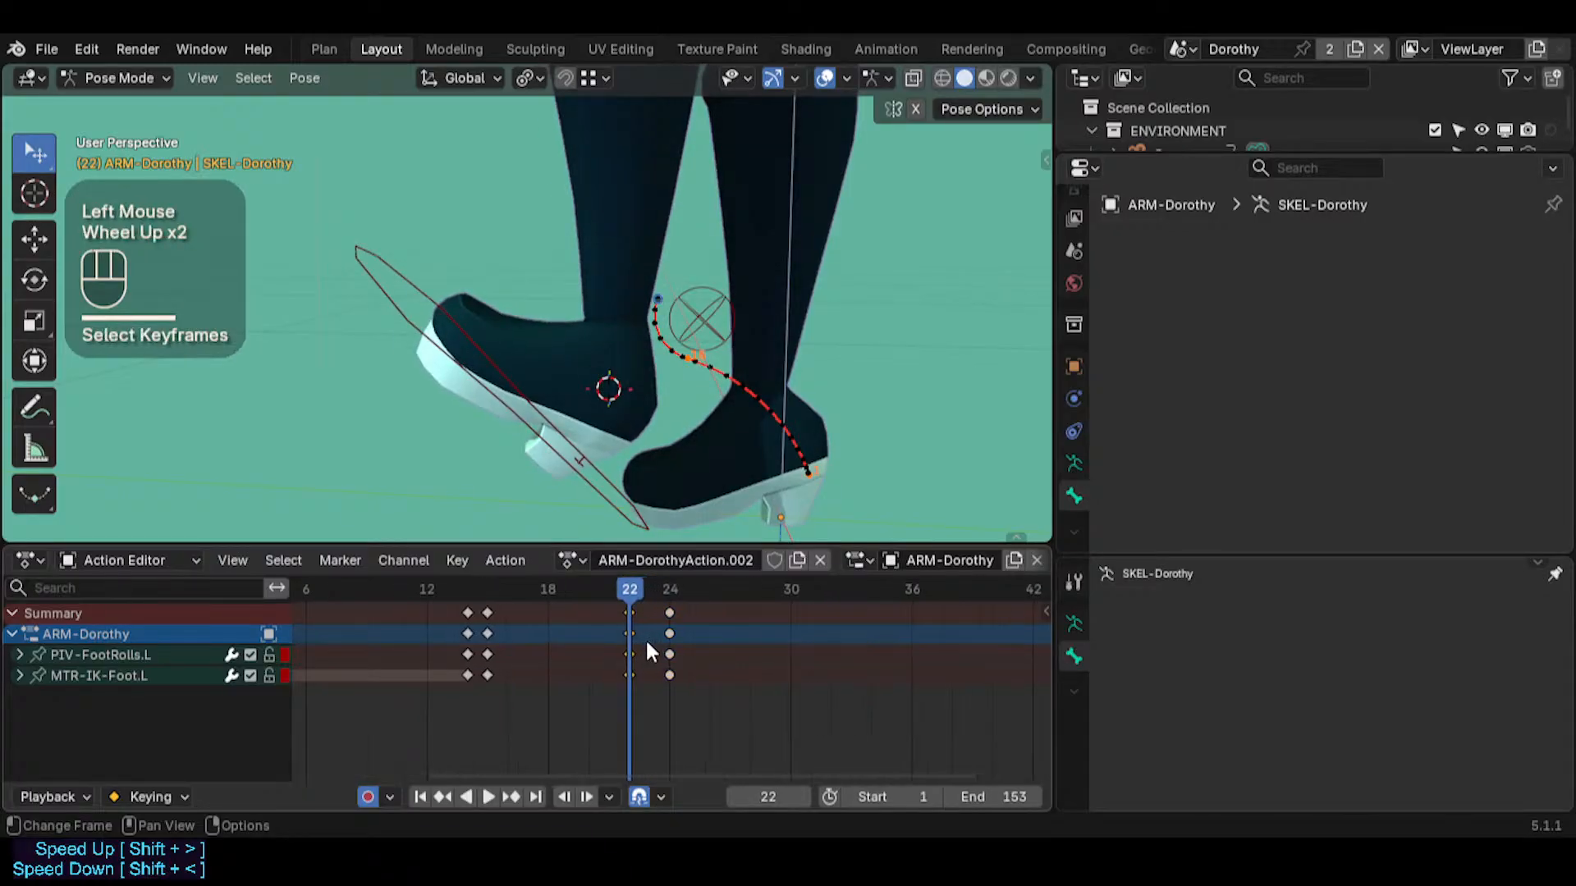
pyautogui.click(607, 513)
pyautogui.keyDown('shift'); pyautogui.click(693, 323); pyautogui.keyUp('shift')
pyautogui.press('i')
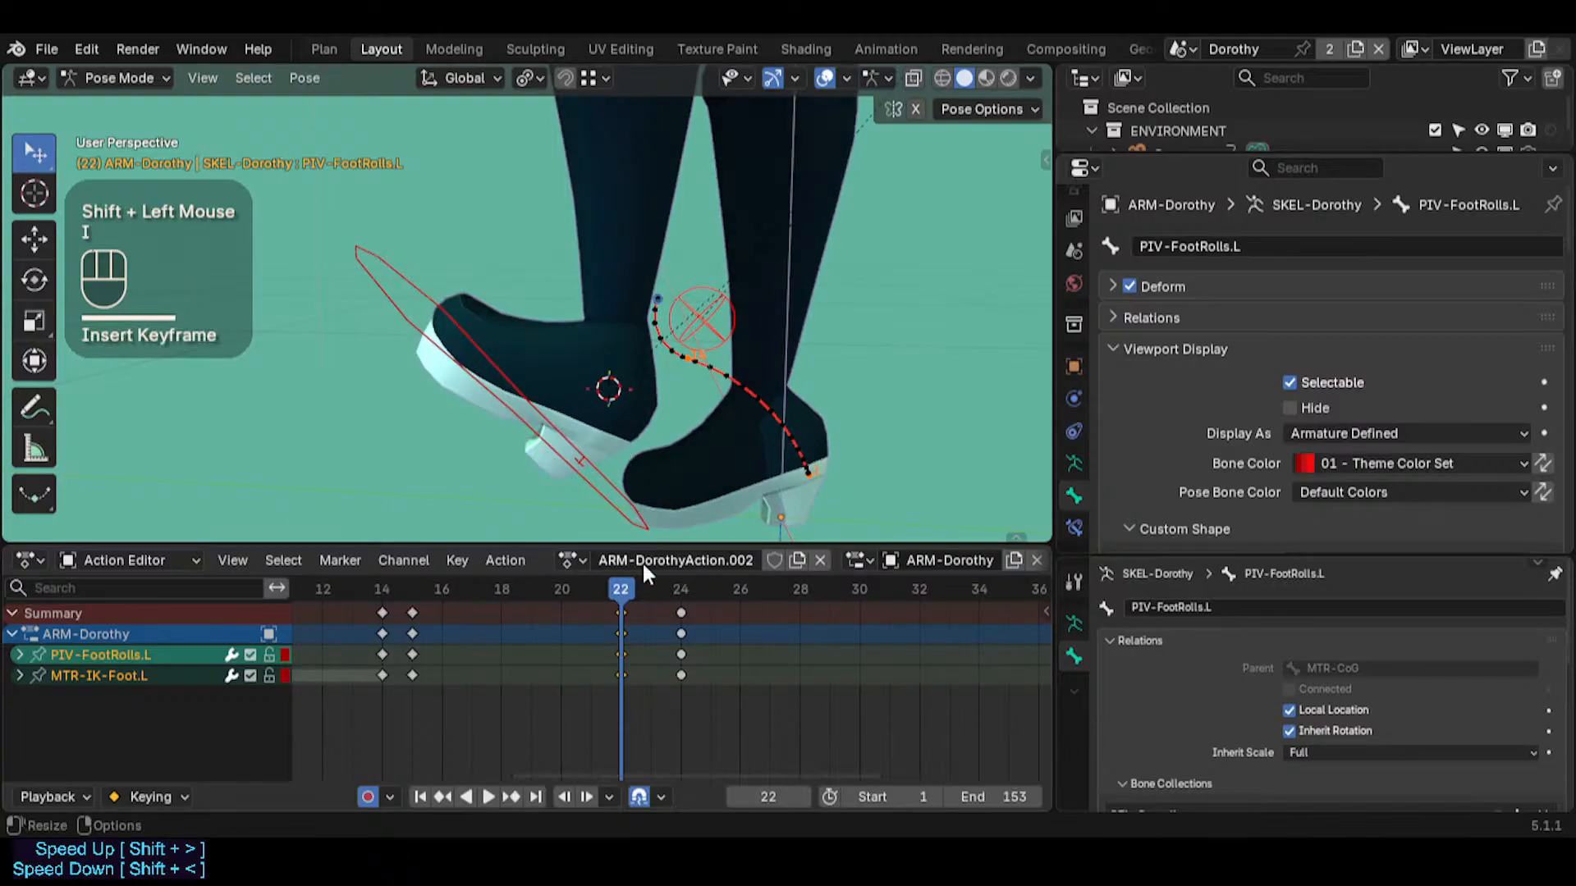
# Move the frame 24 keyframes of both bones back to frame 23
pyautogui.click(681, 613)
pyautogui.press('g')
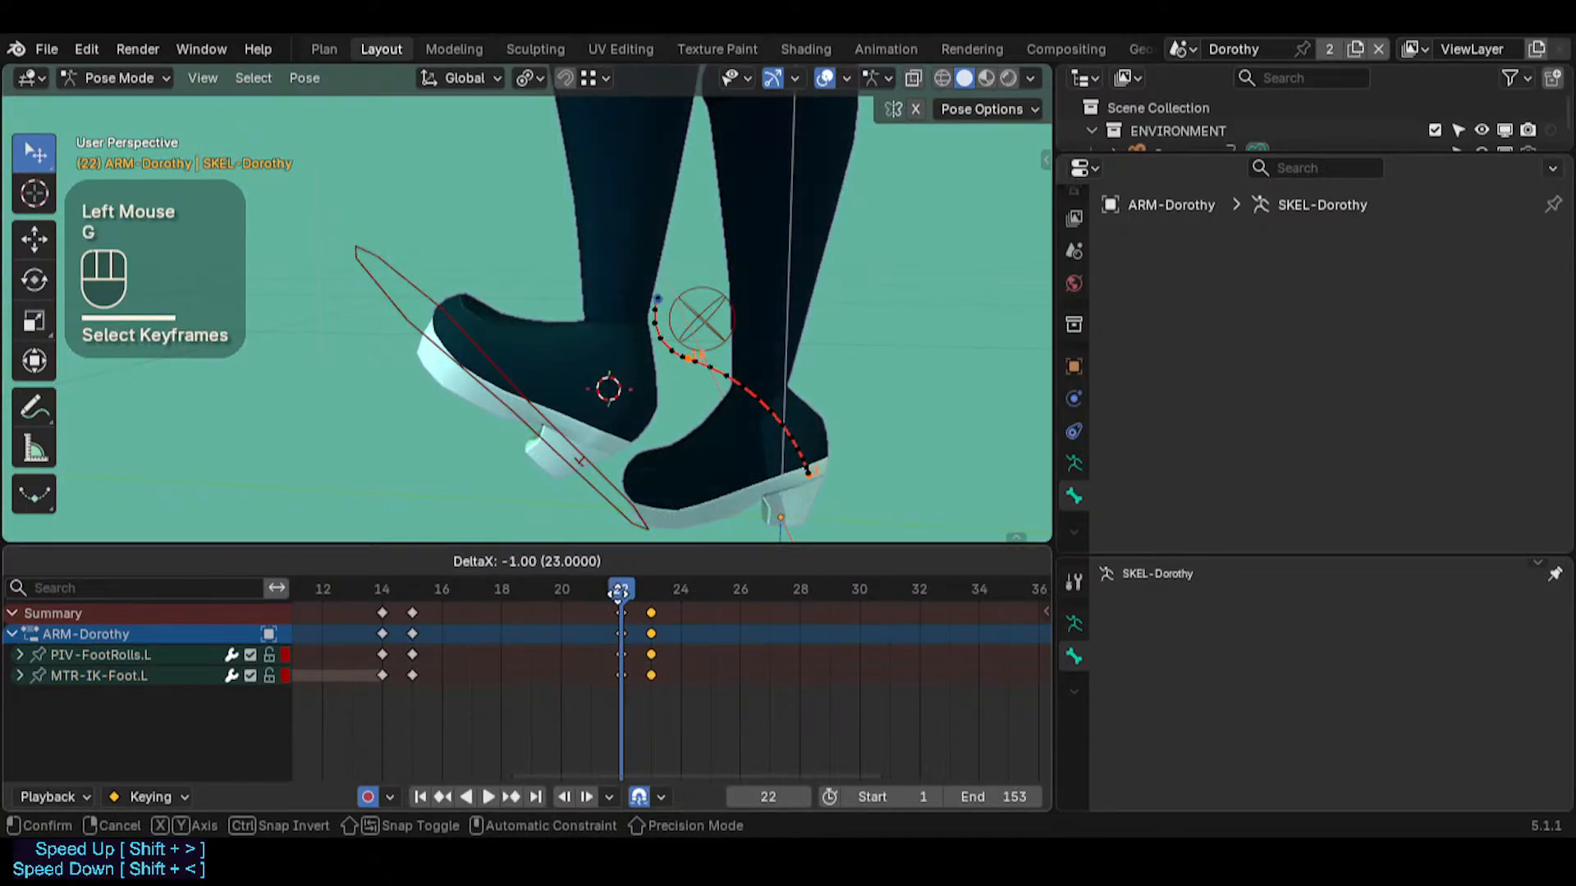
pyautogui.click(632, 605)
# Duplicate the frame 22 keyframes of PIV-FootRolls.L and MTR-IK-Foot.L onto frame 23
pyautogui.click(619, 659)
pyautogui.click(595, 476)
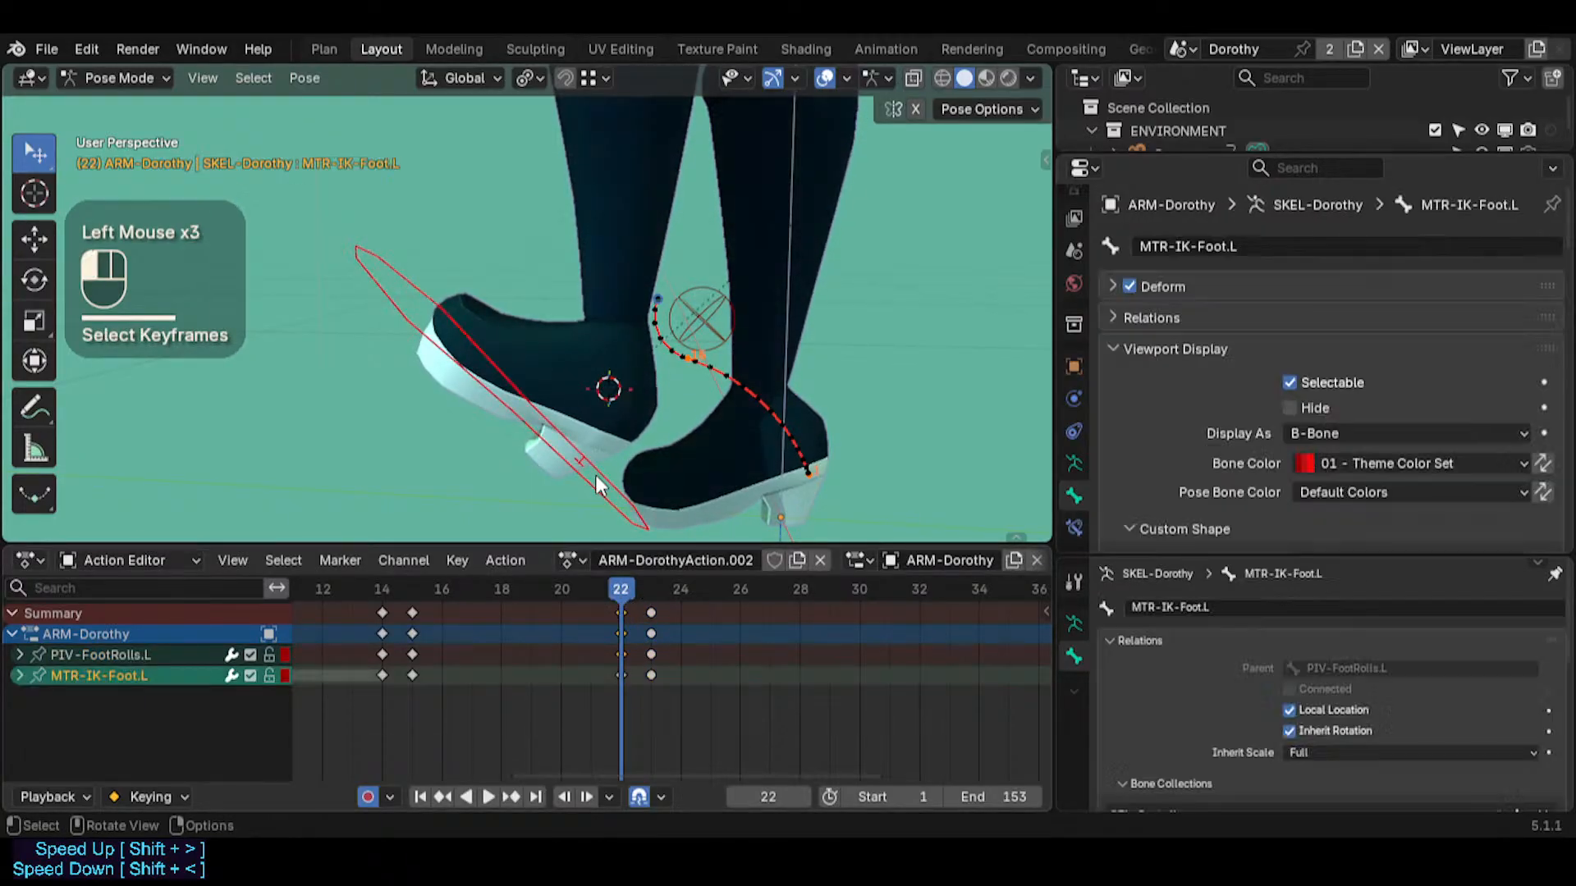
pyautogui.click(623, 666)
pyautogui.keyDown('shift'); pyautogui.click(642, 656); pyautogui.keyUp('shift')
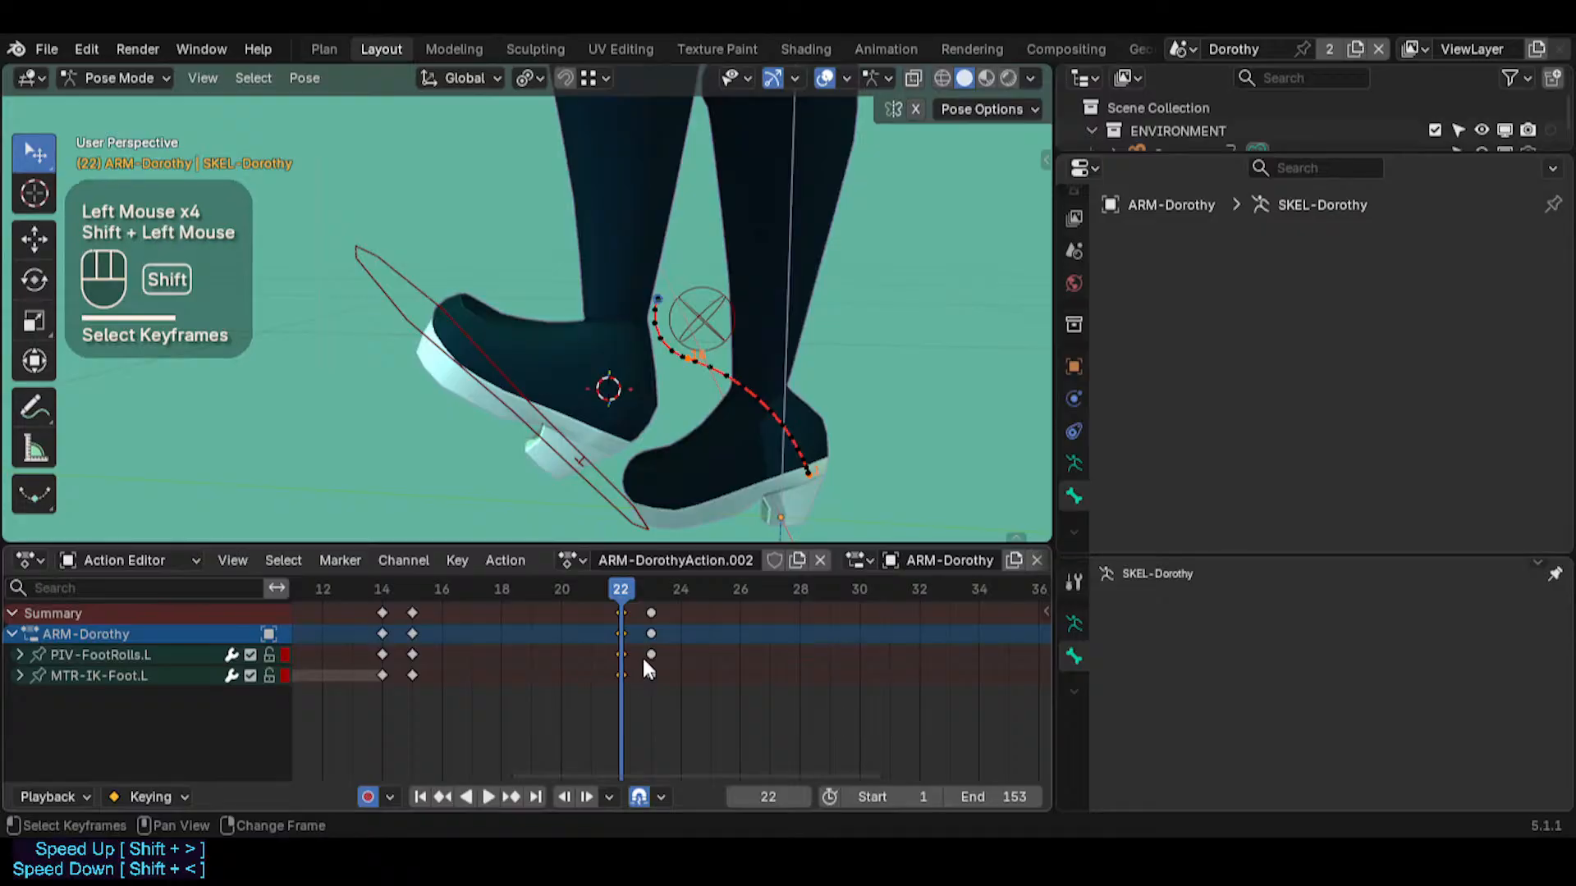
pyautogui.hotkey('shift', 'd')
pyautogui.click(663, 648)
pyautogui.click(653, 591)
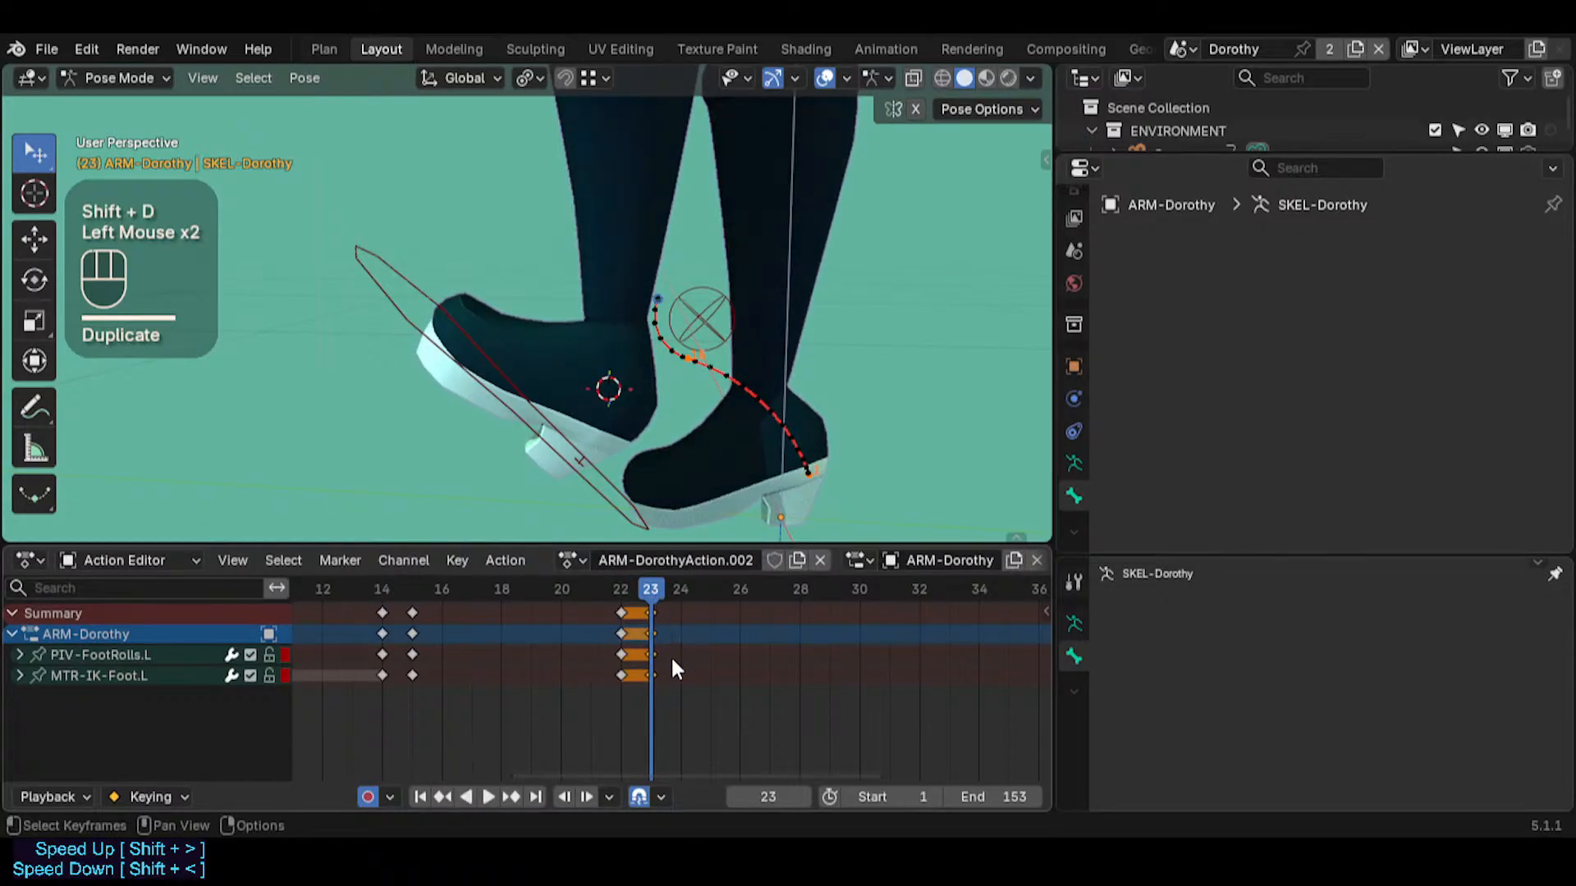
pyautogui.hotkey('alt', 'a')
# Place the 3D cursor at the raised foot's heel and snap PIV-FootRolls.L to it at frame 23
pyautogui.click(704, 333)
pyautogui.click(619, 490)
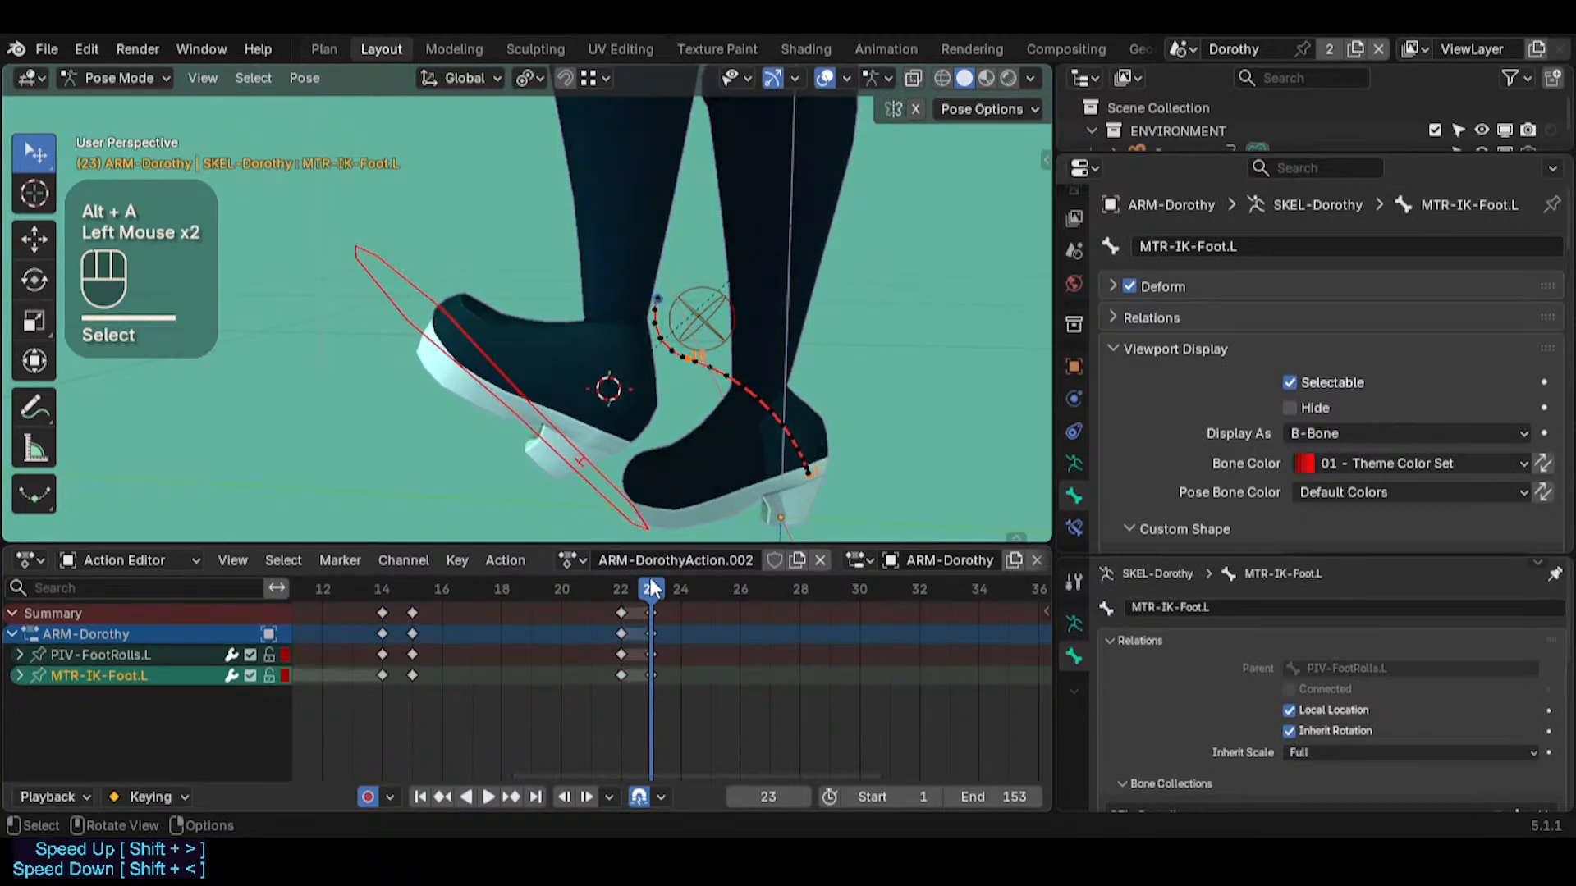
pyautogui.moveTo(650, 584)
pyautogui.mouseDown()
pyautogui.moveTo(472, 584)
pyautogui.moveTo(648, 592)
pyautogui.mouseUp()
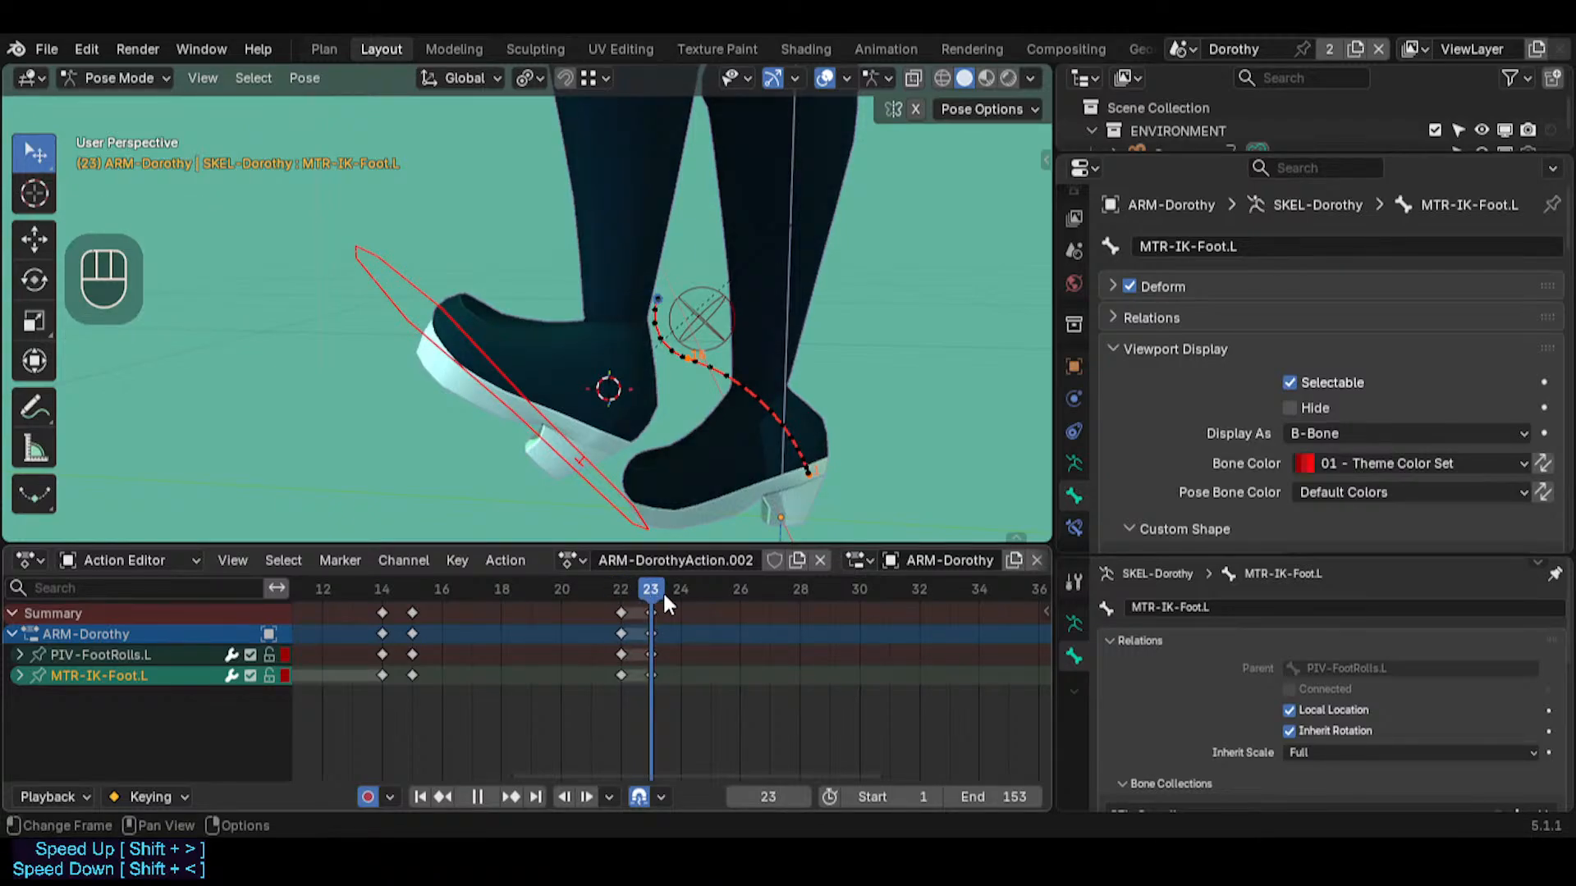
pyautogui.click(696, 325)
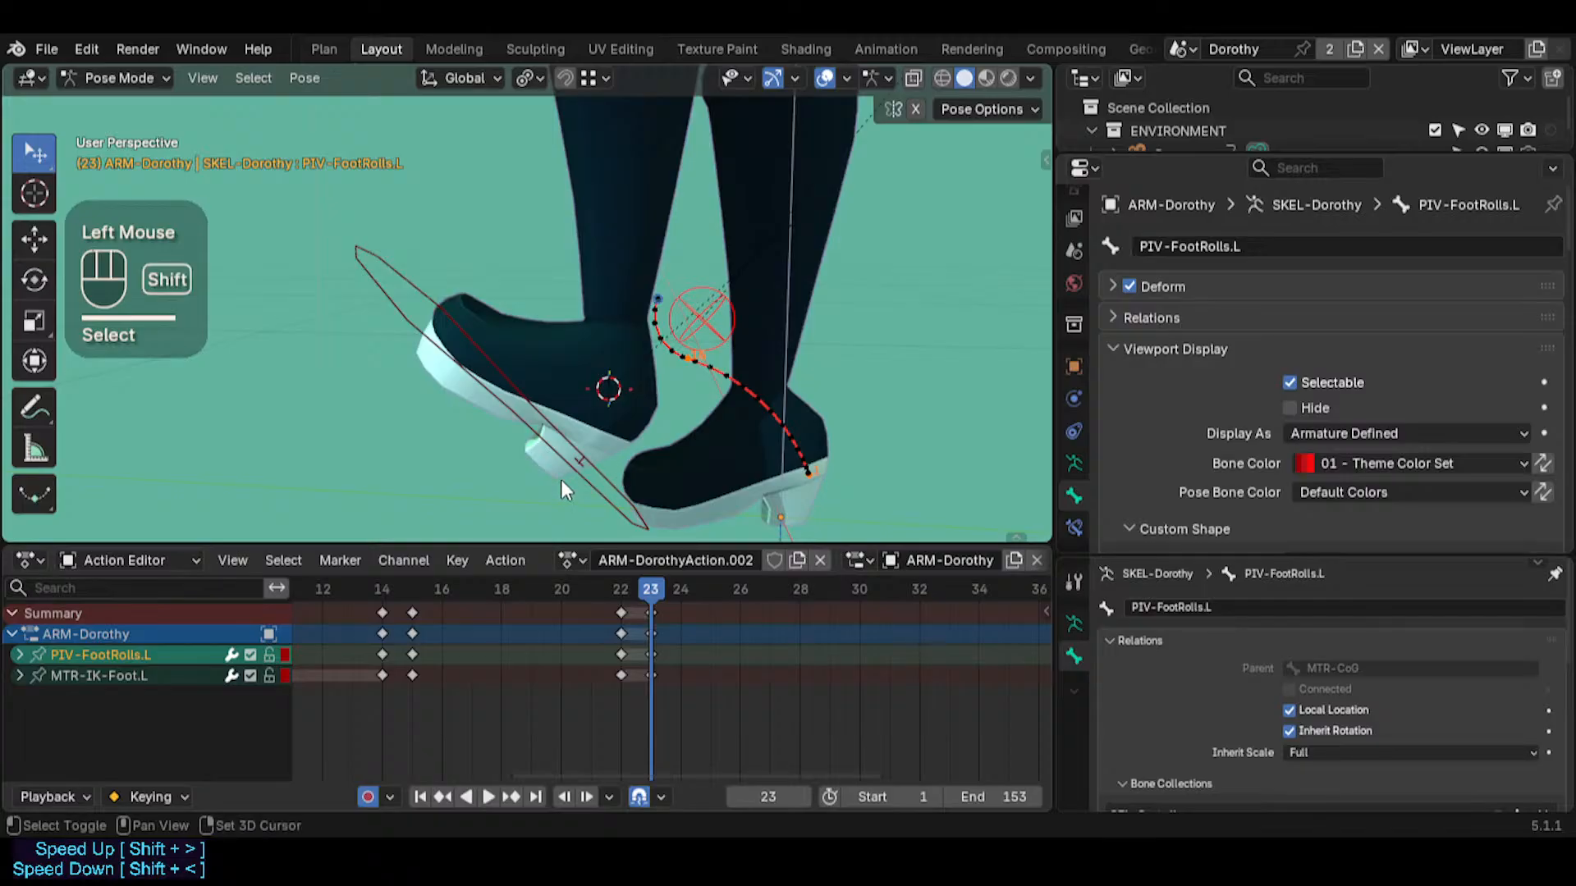
pyautogui.keyDown('shift'); pyautogui.rightClick(588, 485); pyautogui.keyUp('shift')
pyautogui.moveTo(589, 485); pyautogui.dragTo(645, 432, button='middle')
pyautogui.click(685, 319)
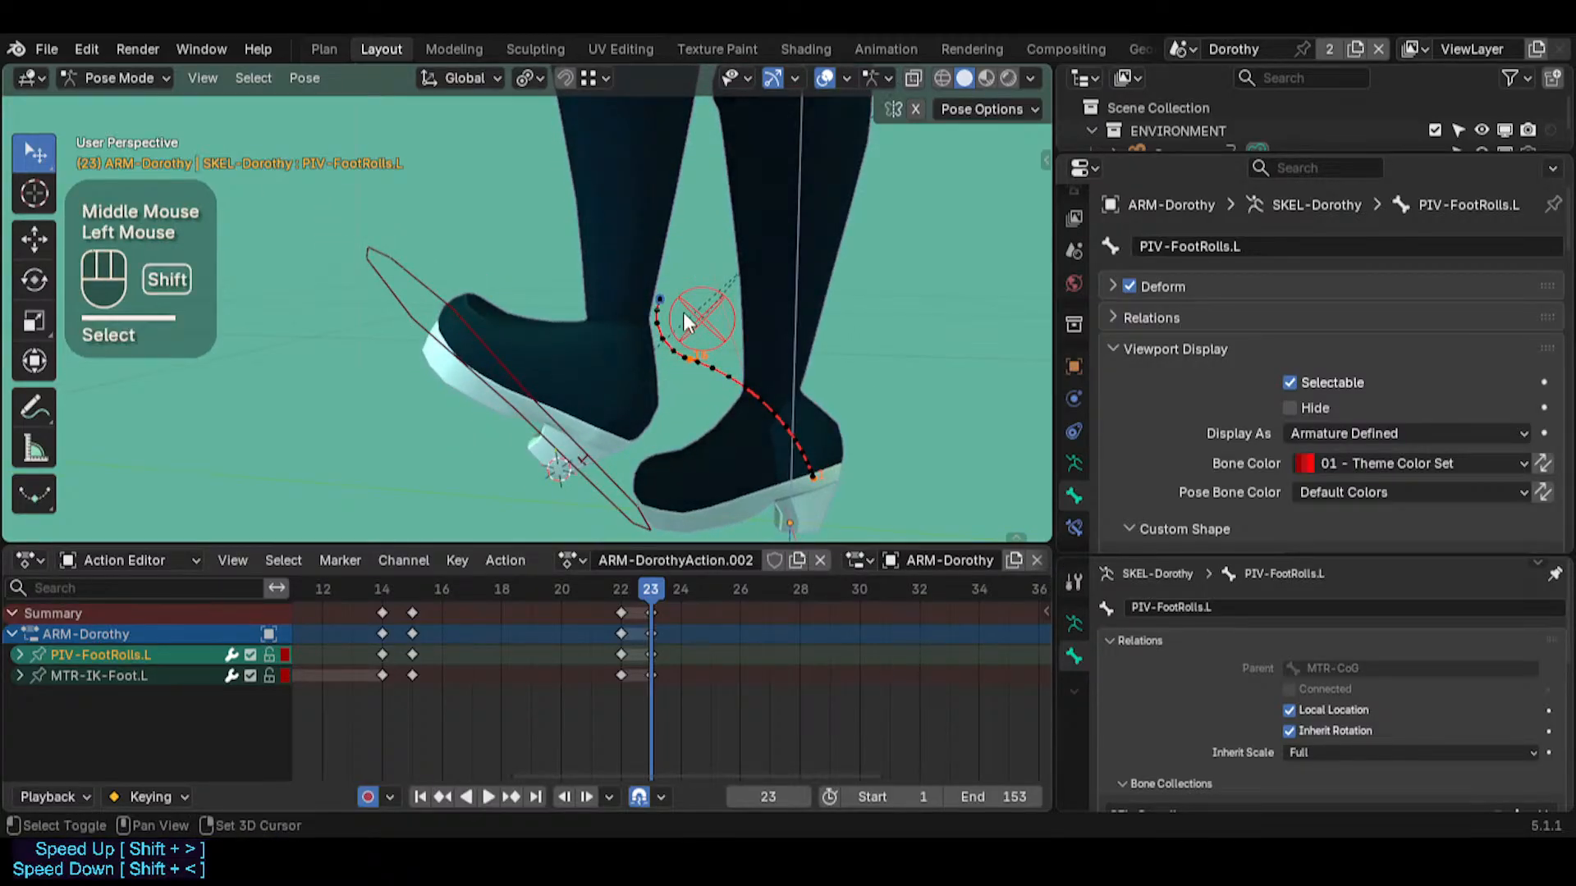
pyautogui.hotkey('shift', 's')
pyautogui.click(675, 278)
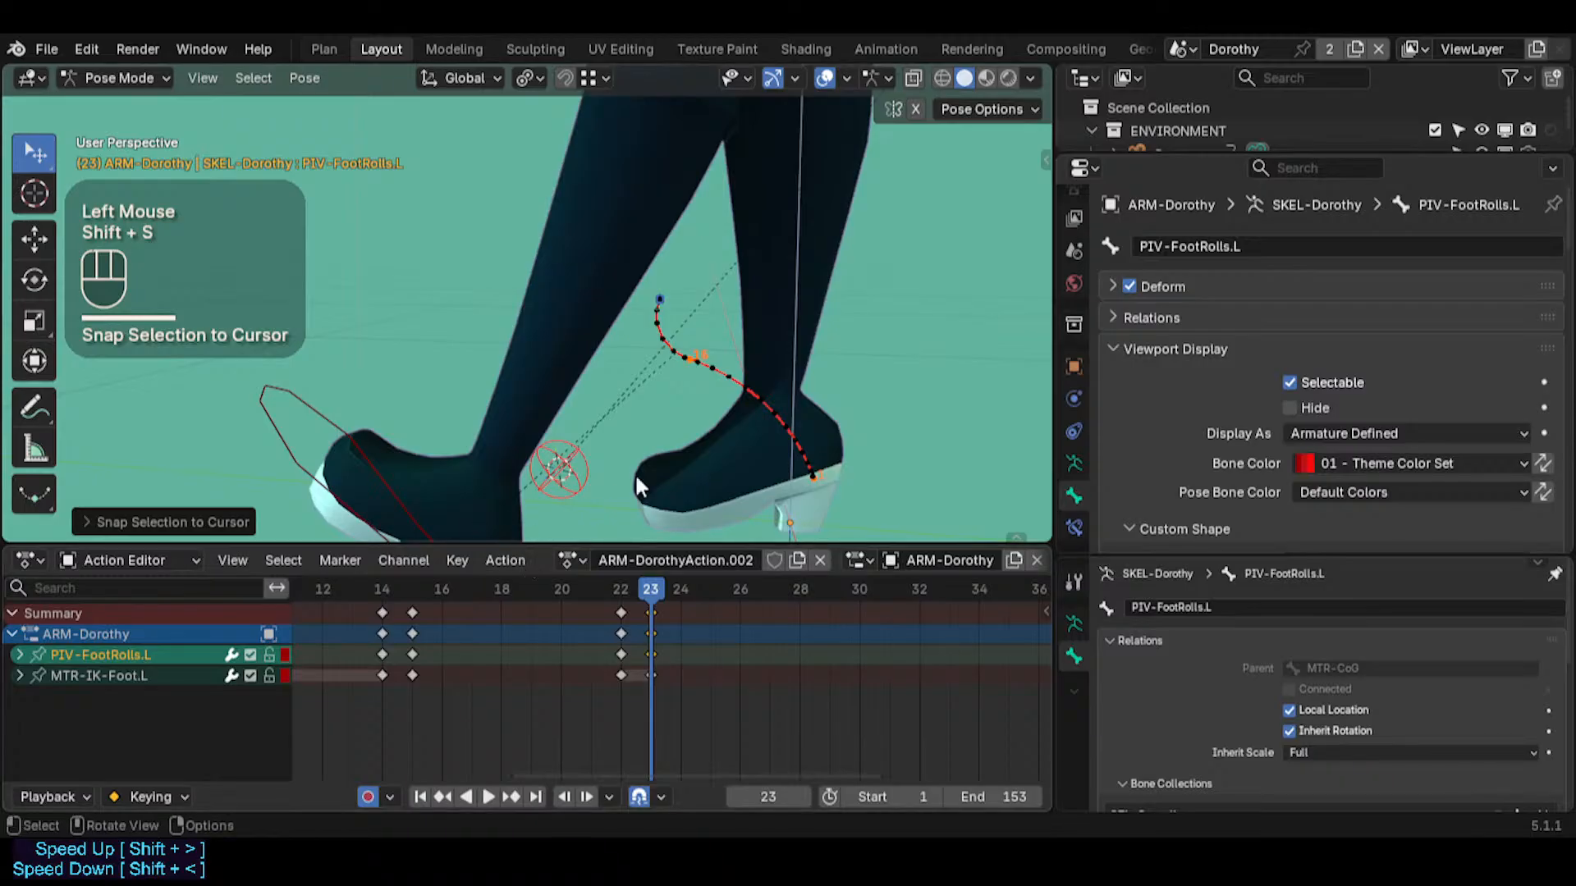
# Try snapping MTR-IK-Foot.L to the 3D cursor at frame 23 and compare the neighbouring frames
pyautogui.press('Left')
pyautogui.click(532, 382)
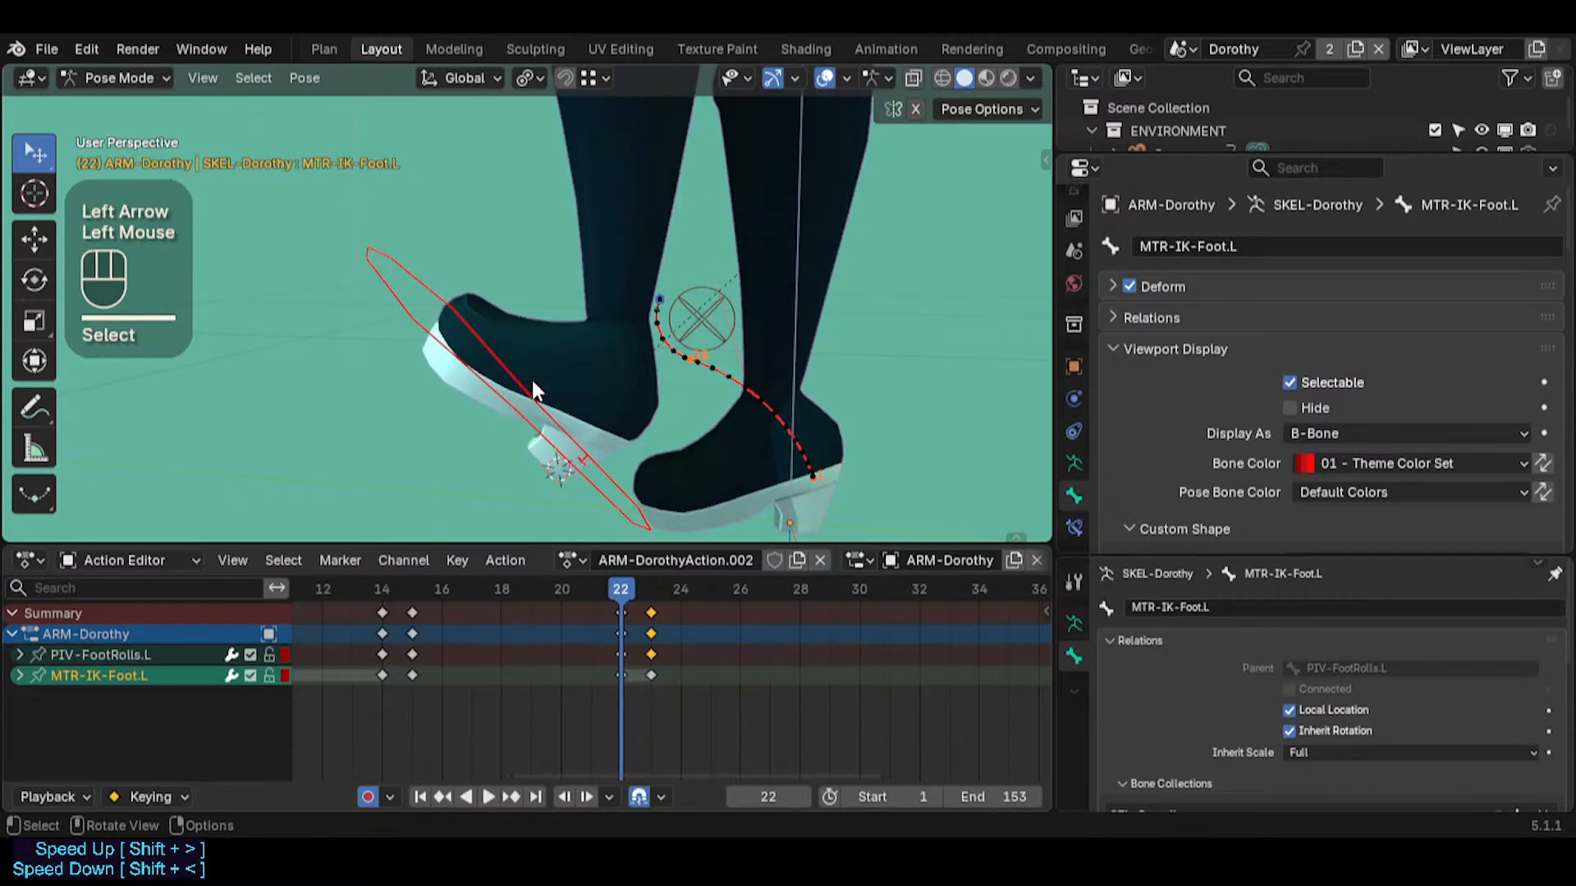
pyautogui.press('Right')
pyautogui.moveTo(577, 431); pyautogui.dragTo(640, 417, button='middle')
pyautogui.hotkey('shift', 's')
pyautogui.click(626, 408)
pyautogui.press('Left')
pyautogui.press('Right')
pyautogui.press('Left')
pyautogui.press('Left')
pyautogui.press('Right')
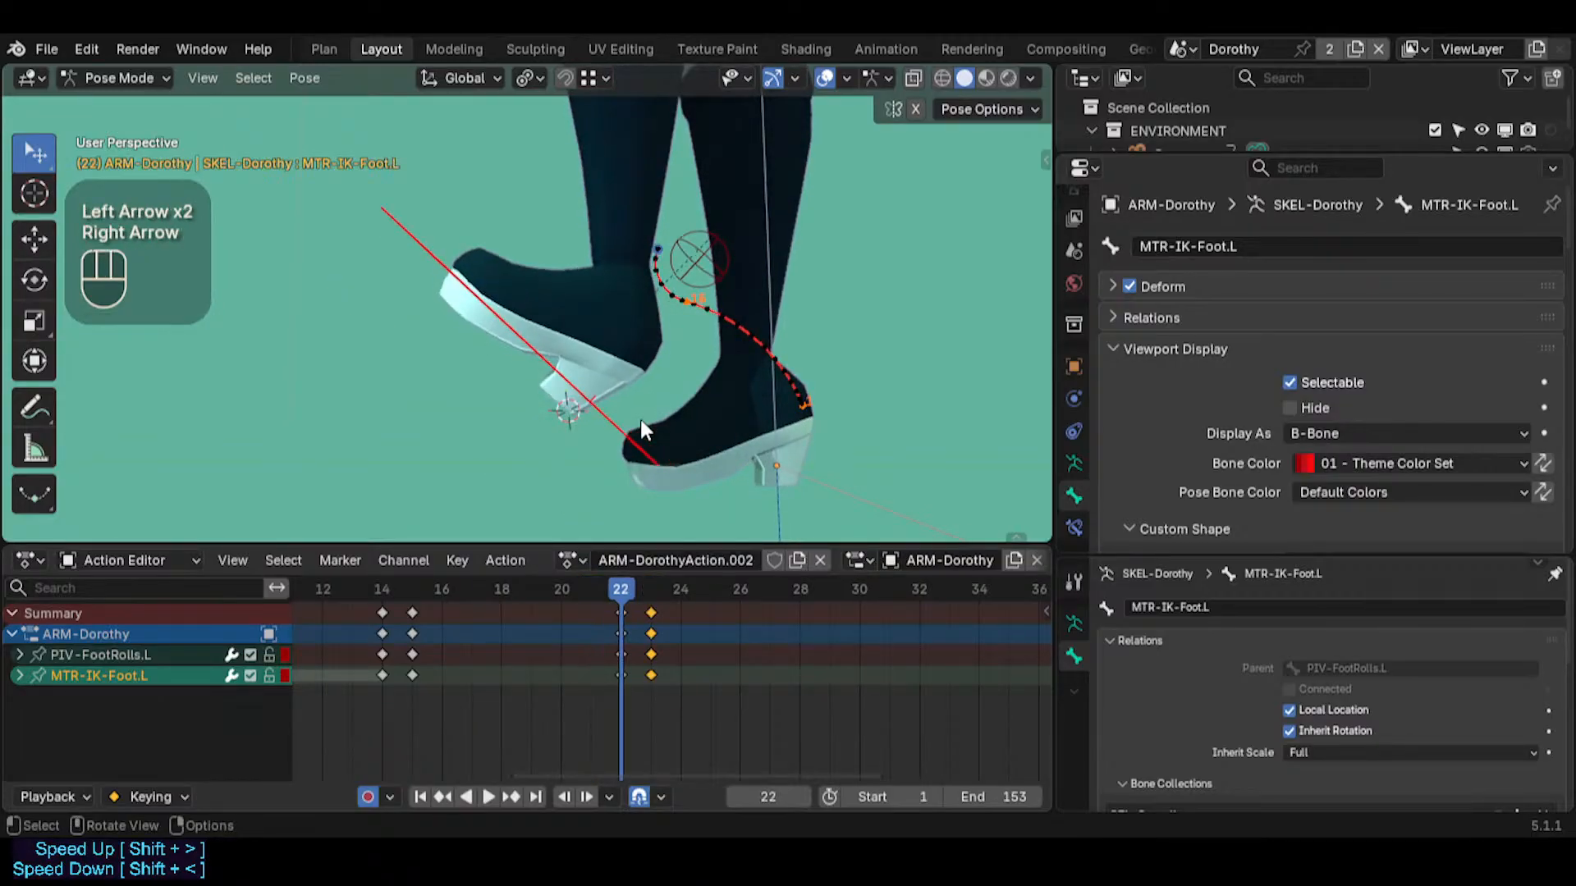
pyautogui.press('Right')
# Undo the snap of MTR-IK-Foot.L to the 3D cursor
pyautogui.hotkey('ctrl', 'x')
pyautogui.hotkey('ctrl', 'z')
pyautogui.hotkey('ctrl', 'z')
pyautogui.hotkey('ctrl', 'z')
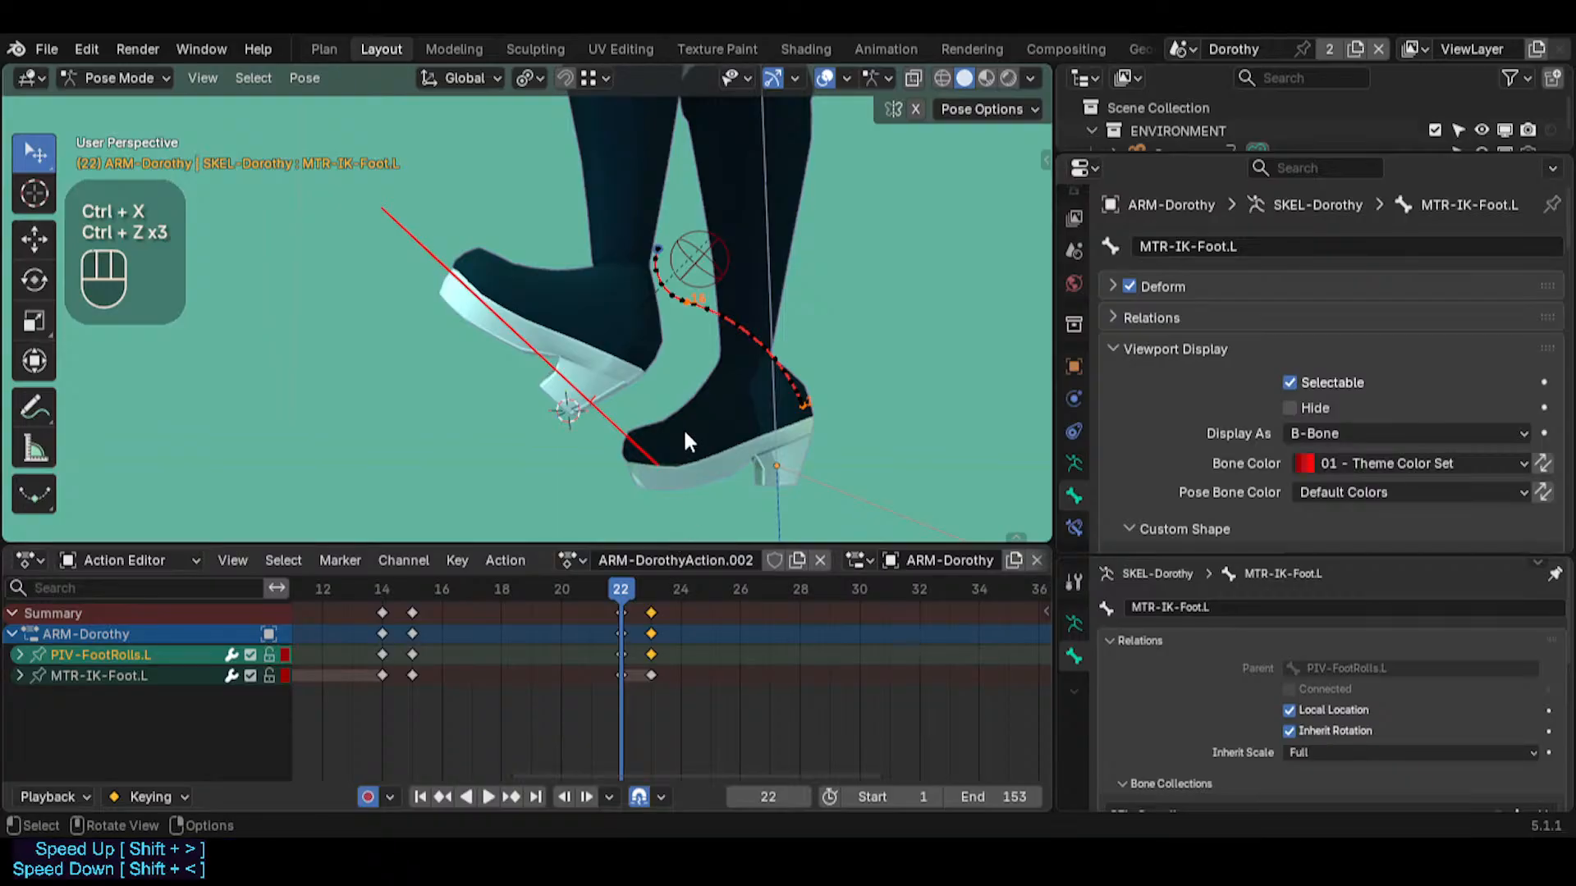
pyautogui.moveTo(643, 383); pyautogui.dragTo(679, 443, button='middle')
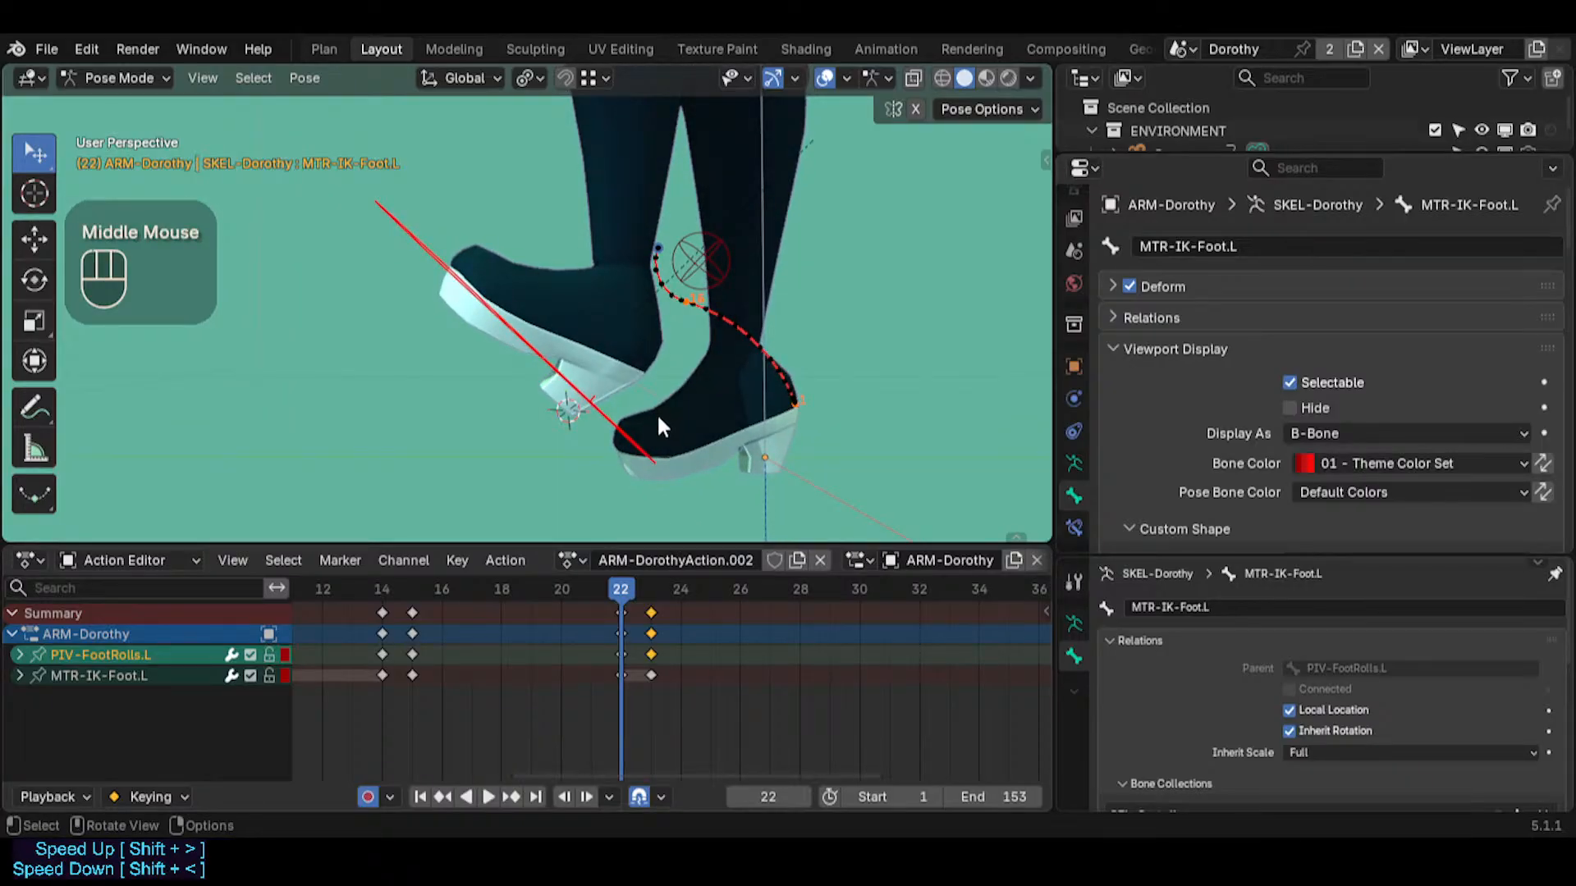
# Compare the foot's pose between frames 21 and 22, with MTR-IK-Foot.L selected
pyautogui.press('Left')
pyautogui.press('Right')
pyautogui.press('Left')
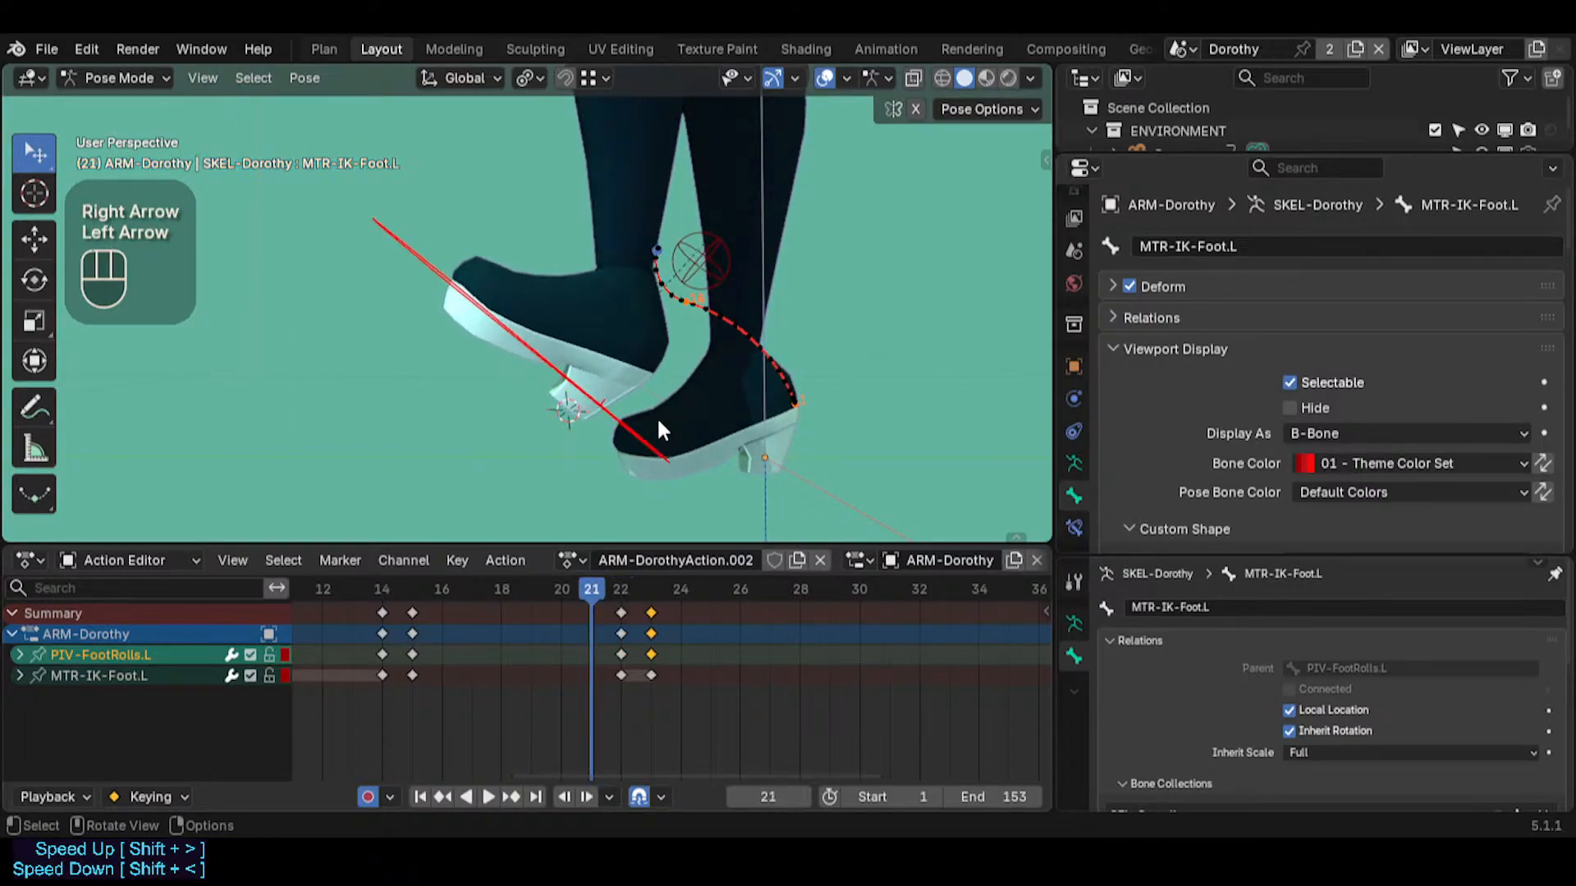
pyautogui.press('Right')
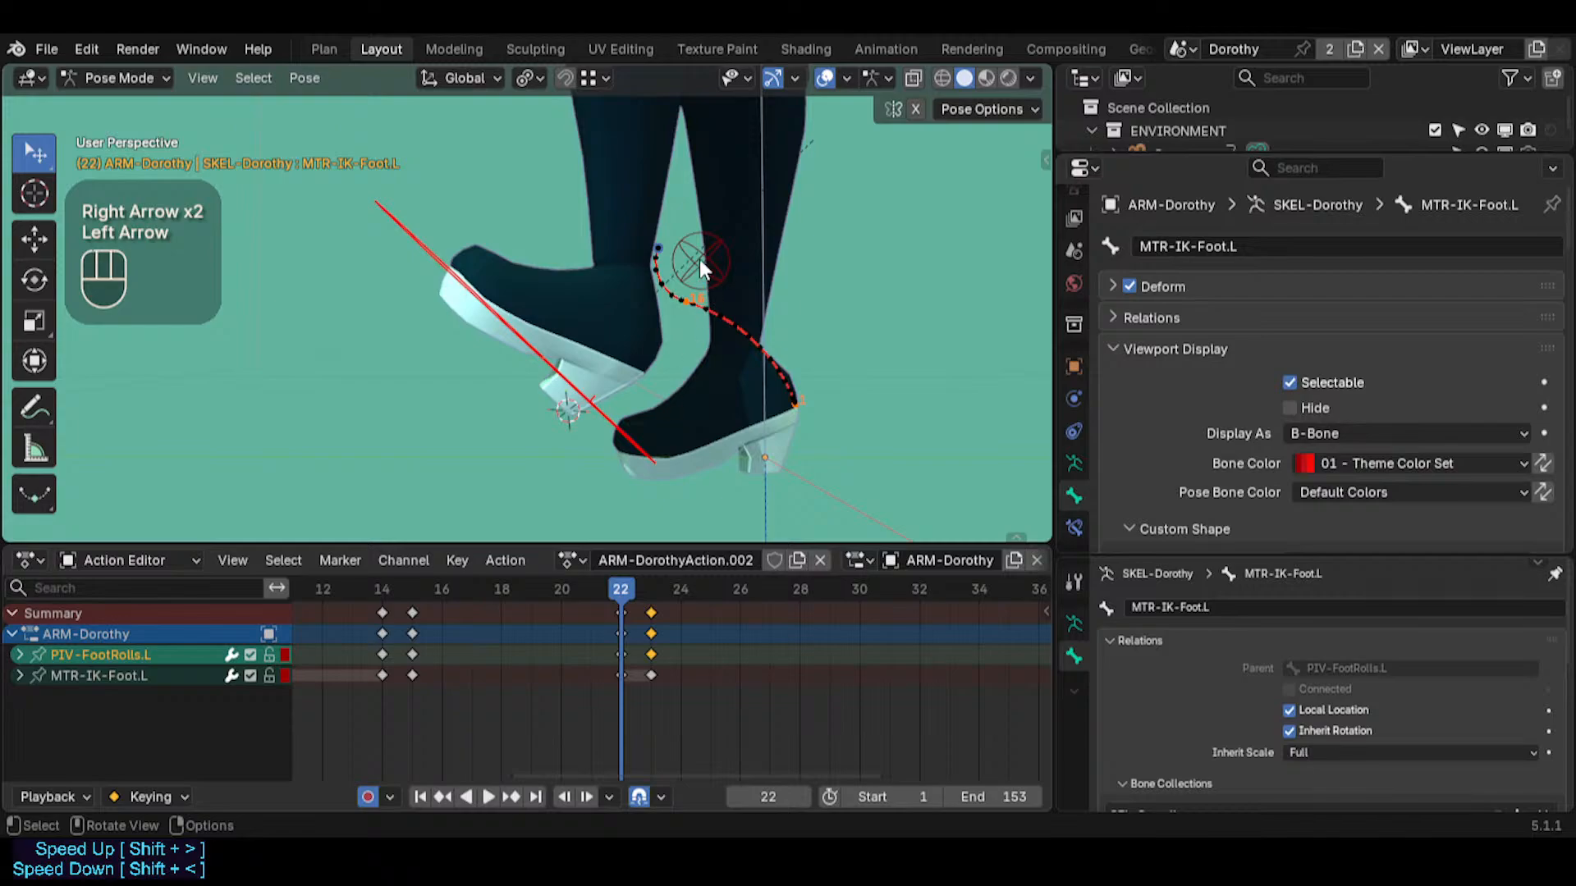
pyautogui.click(625, 439)
pyautogui.press('Left')
pyautogui.press('Right')
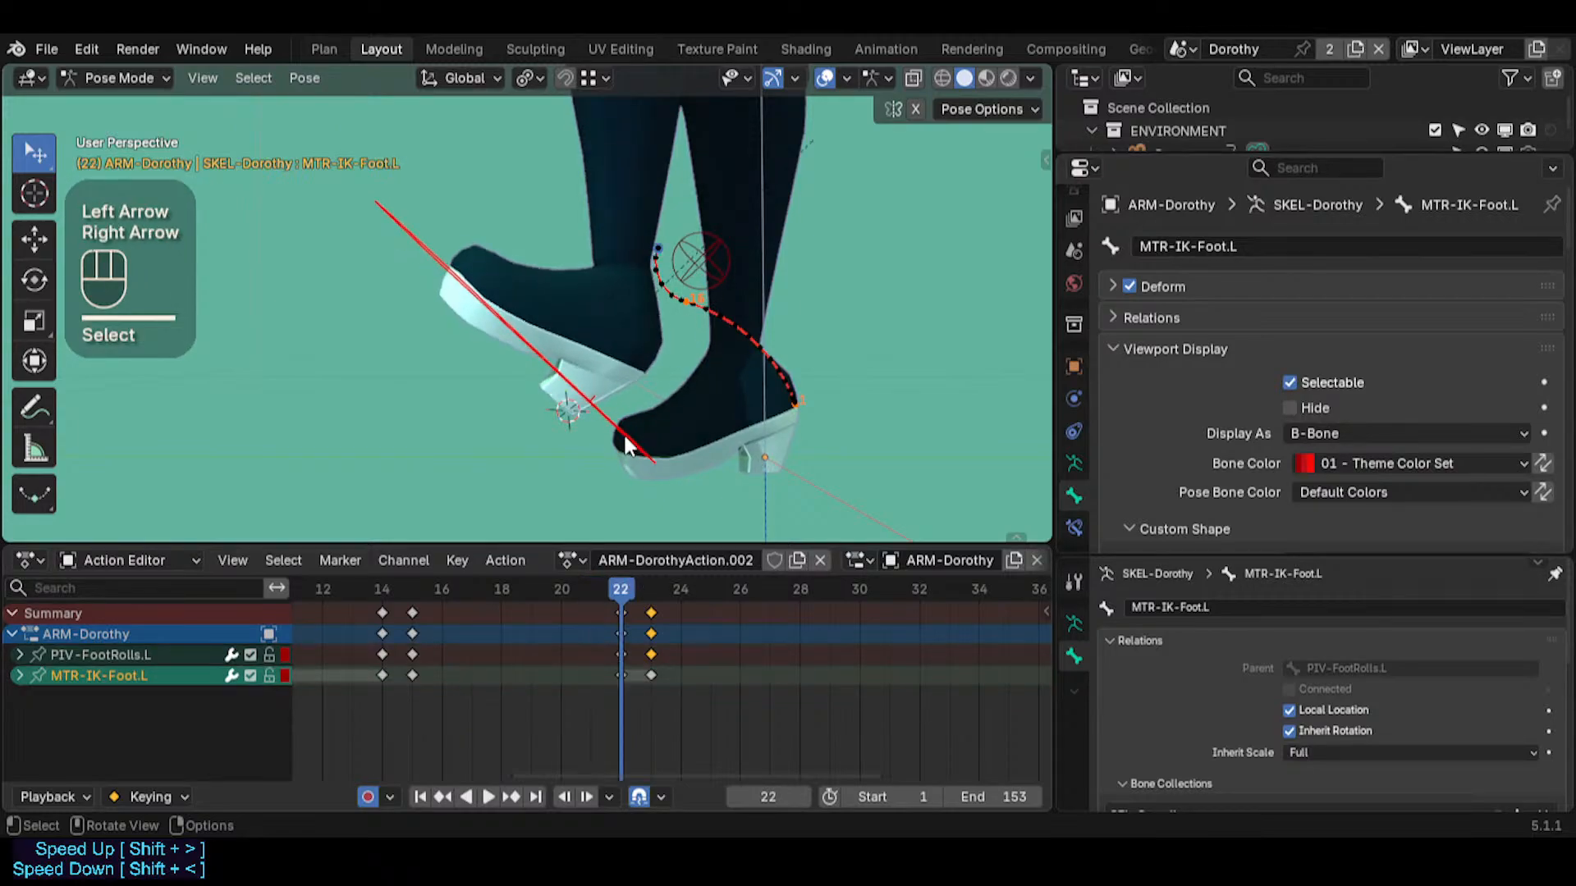
# Snap the 3D cursor to MTR-IK-Foot.L at frame 22
pyautogui.click(625, 436)
pyautogui.hotkey('shift', 's')
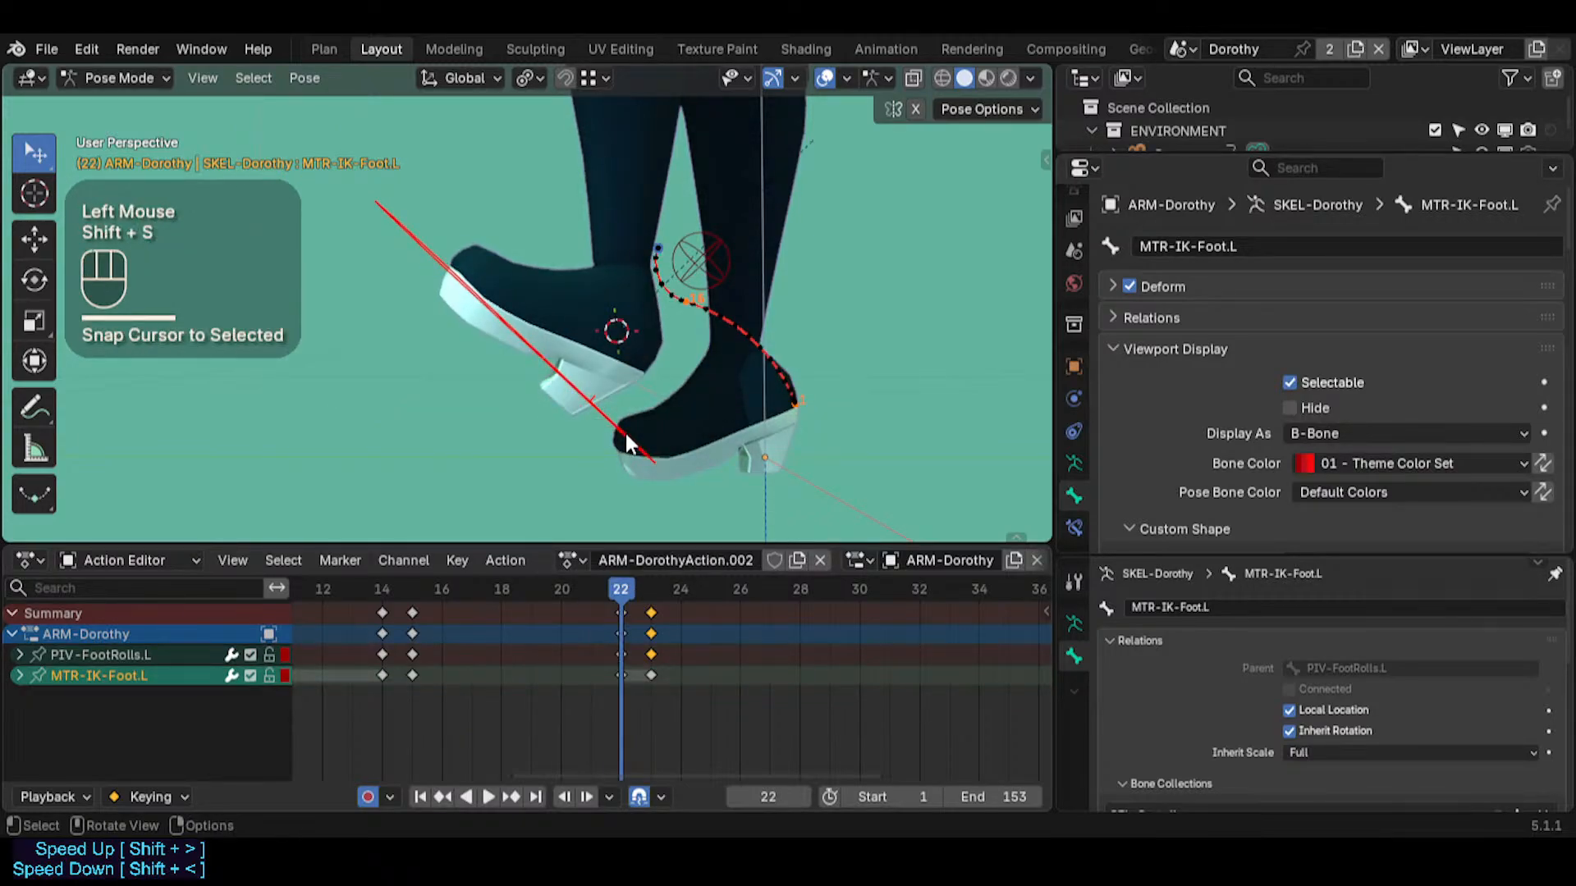
pyautogui.click(625, 433)
pyautogui.press('Right')
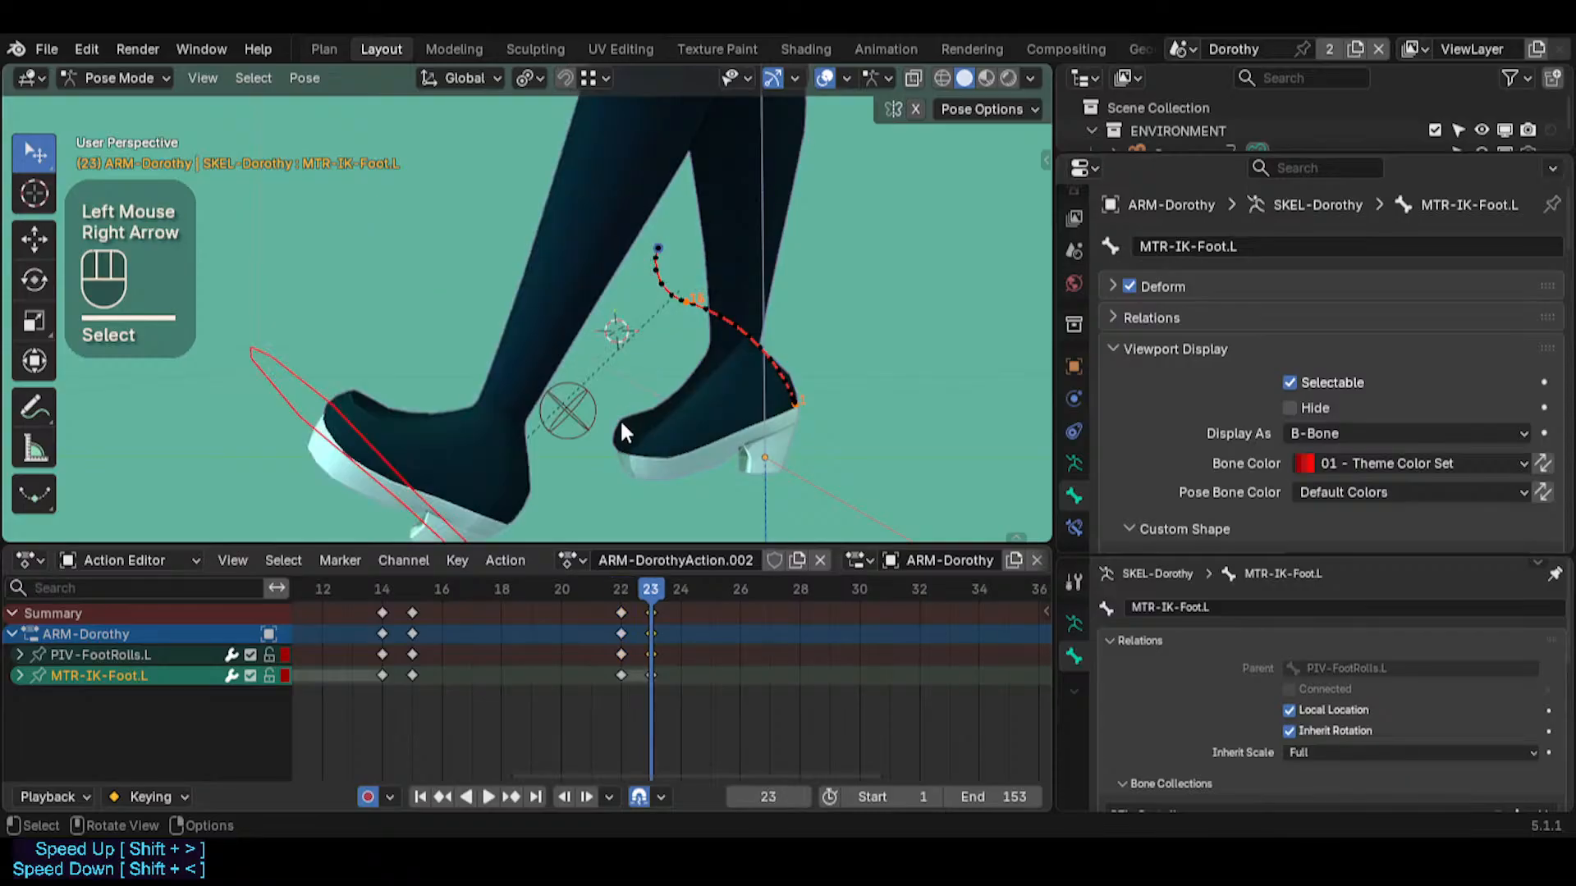
pyautogui.press('Left')
pyautogui.hotkey('shift', 's')
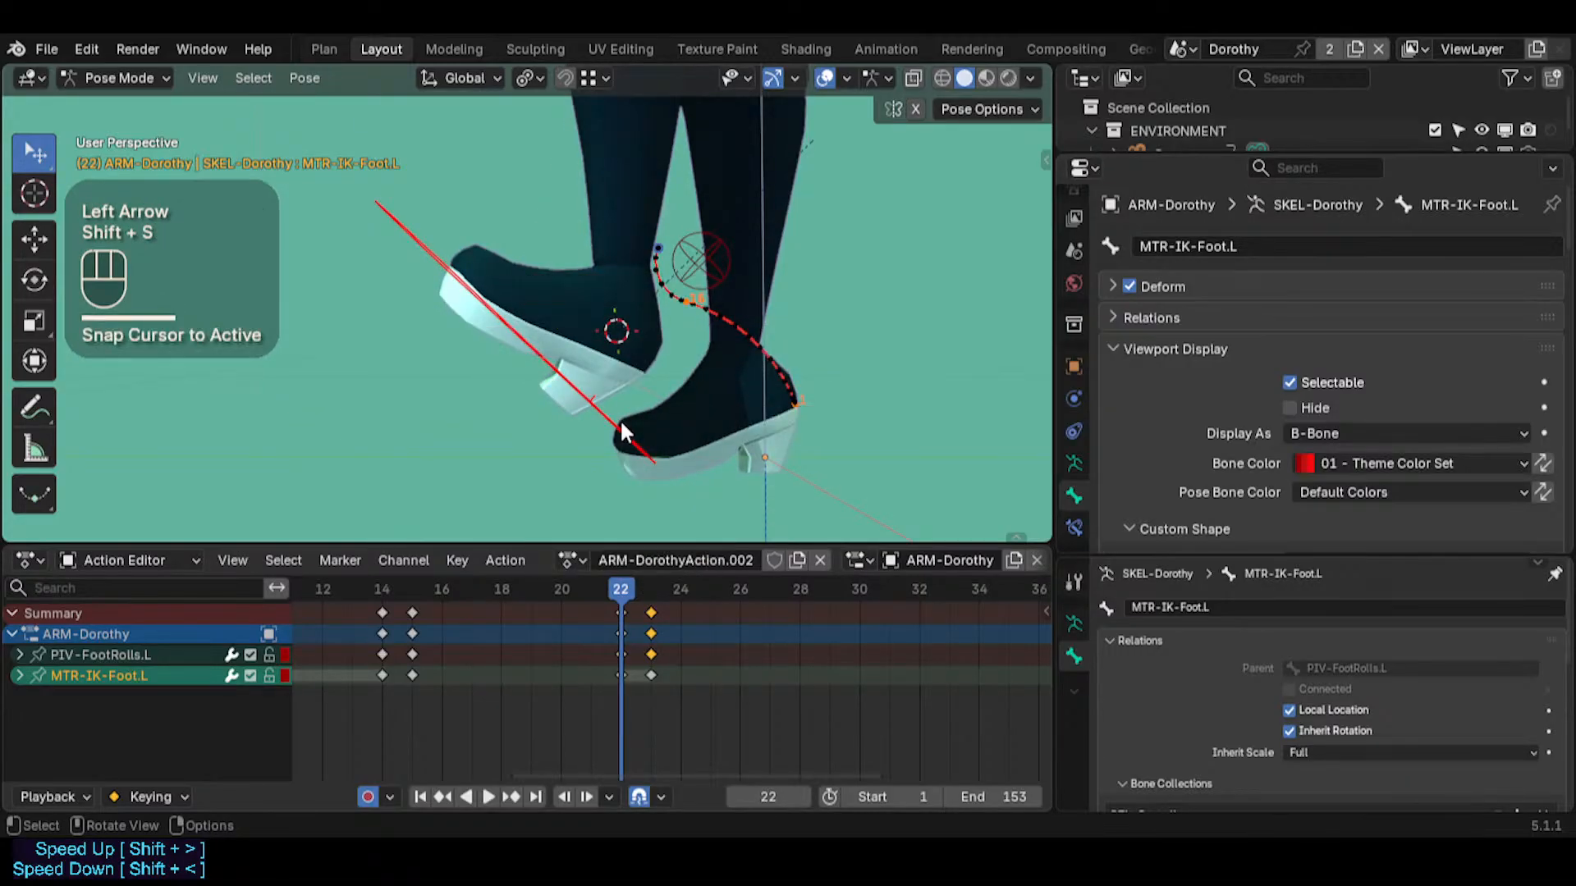
pyautogui.hotkey('shift', 's')
# Snap MTR-IK-Foot.L to the 3D cursor at frame 23 to restore the foot's position
pyautogui.press('Right')
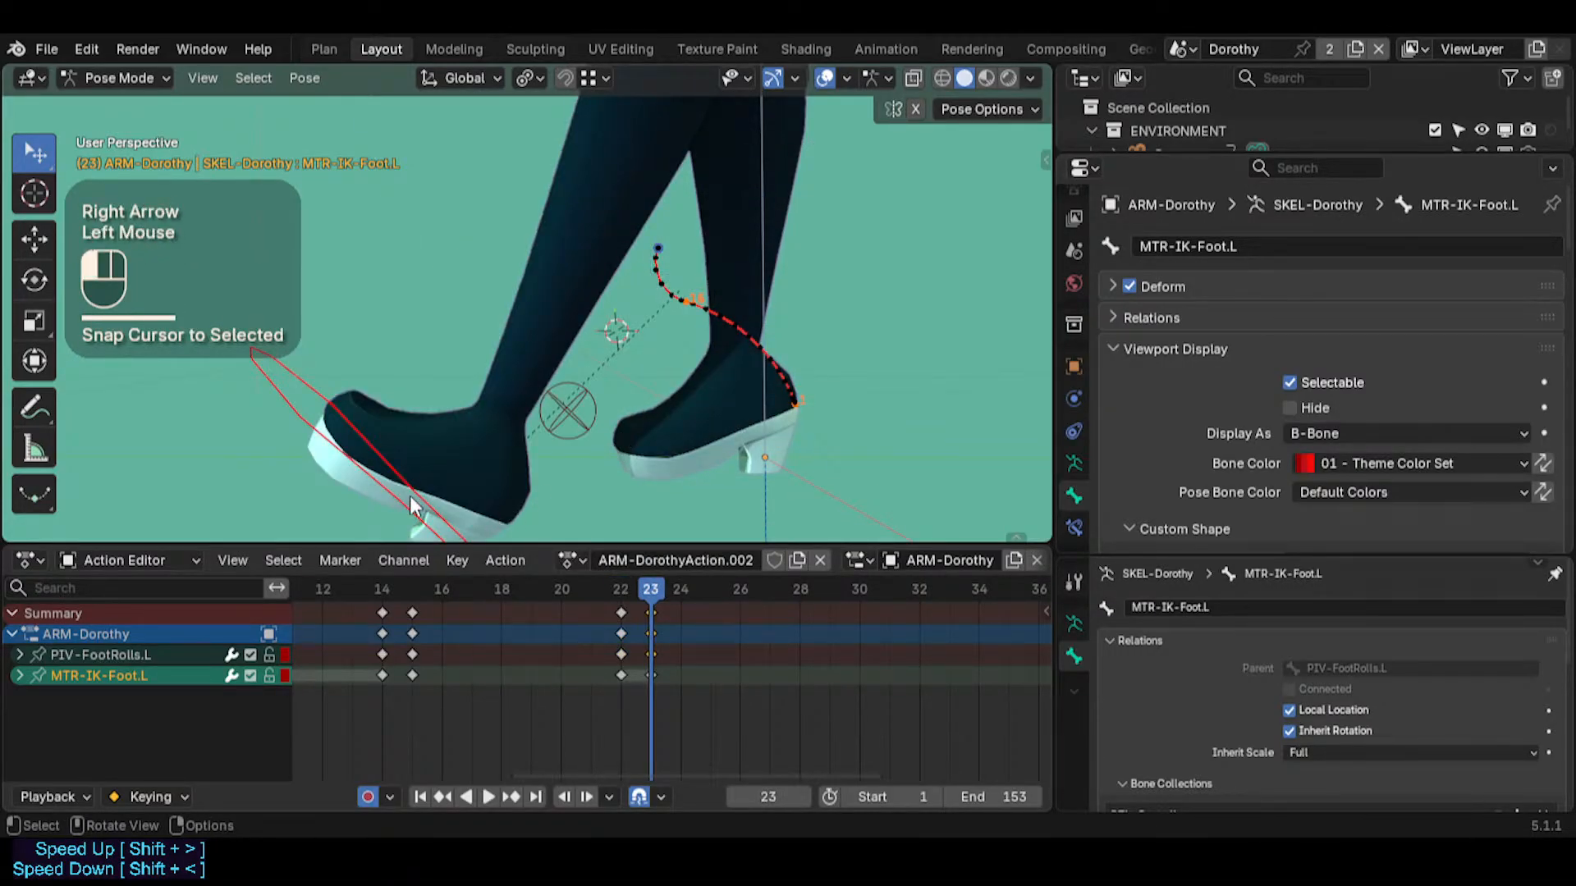
pyautogui.hotkey('shift', 's')
pyautogui.click(397, 362)
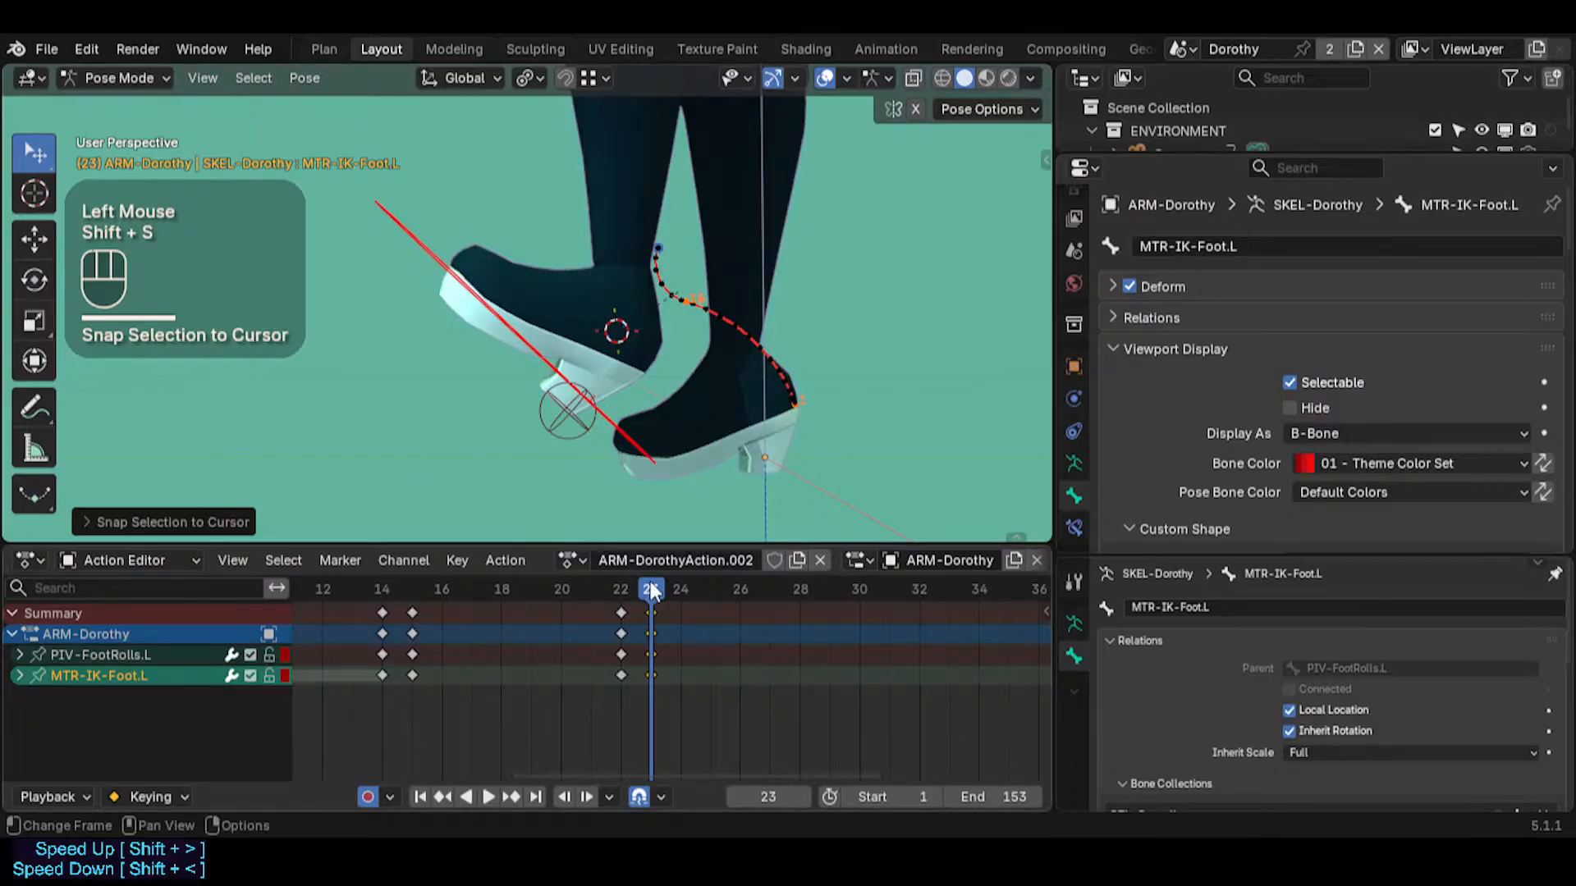
# Compare the foot's pose across frames 21, 22 and 23 around the pivot change
pyautogui.press('Left')
pyautogui.press('Right')
pyautogui.press('Left')
pyautogui.press('Left')
pyautogui.press('Right')
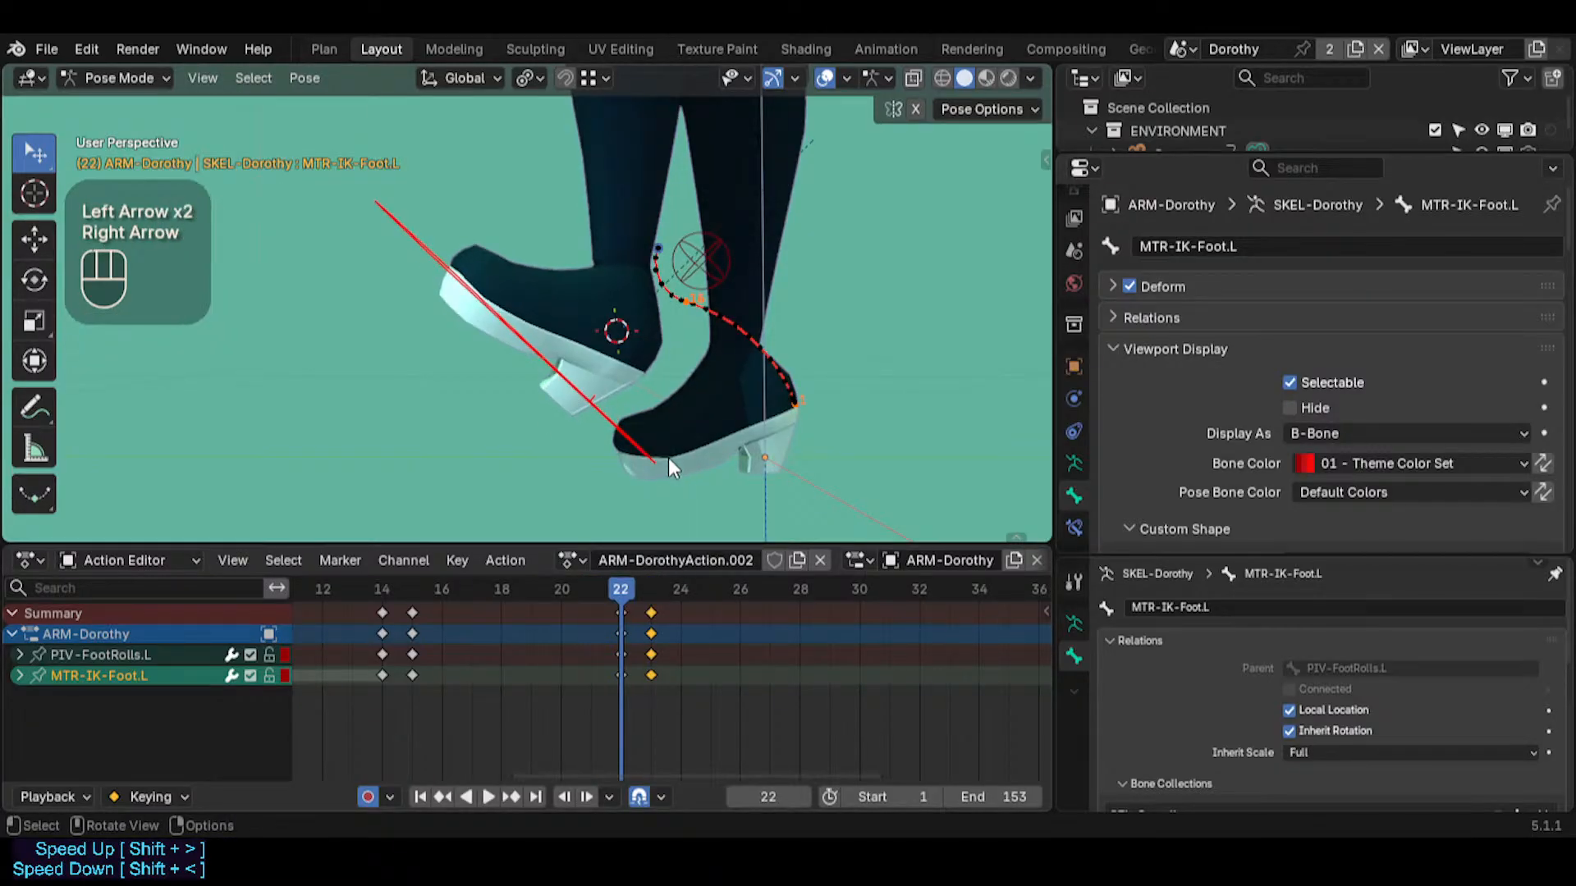
pyautogui.press('Right')
pyautogui.press('Left')
pyautogui.press('Right')
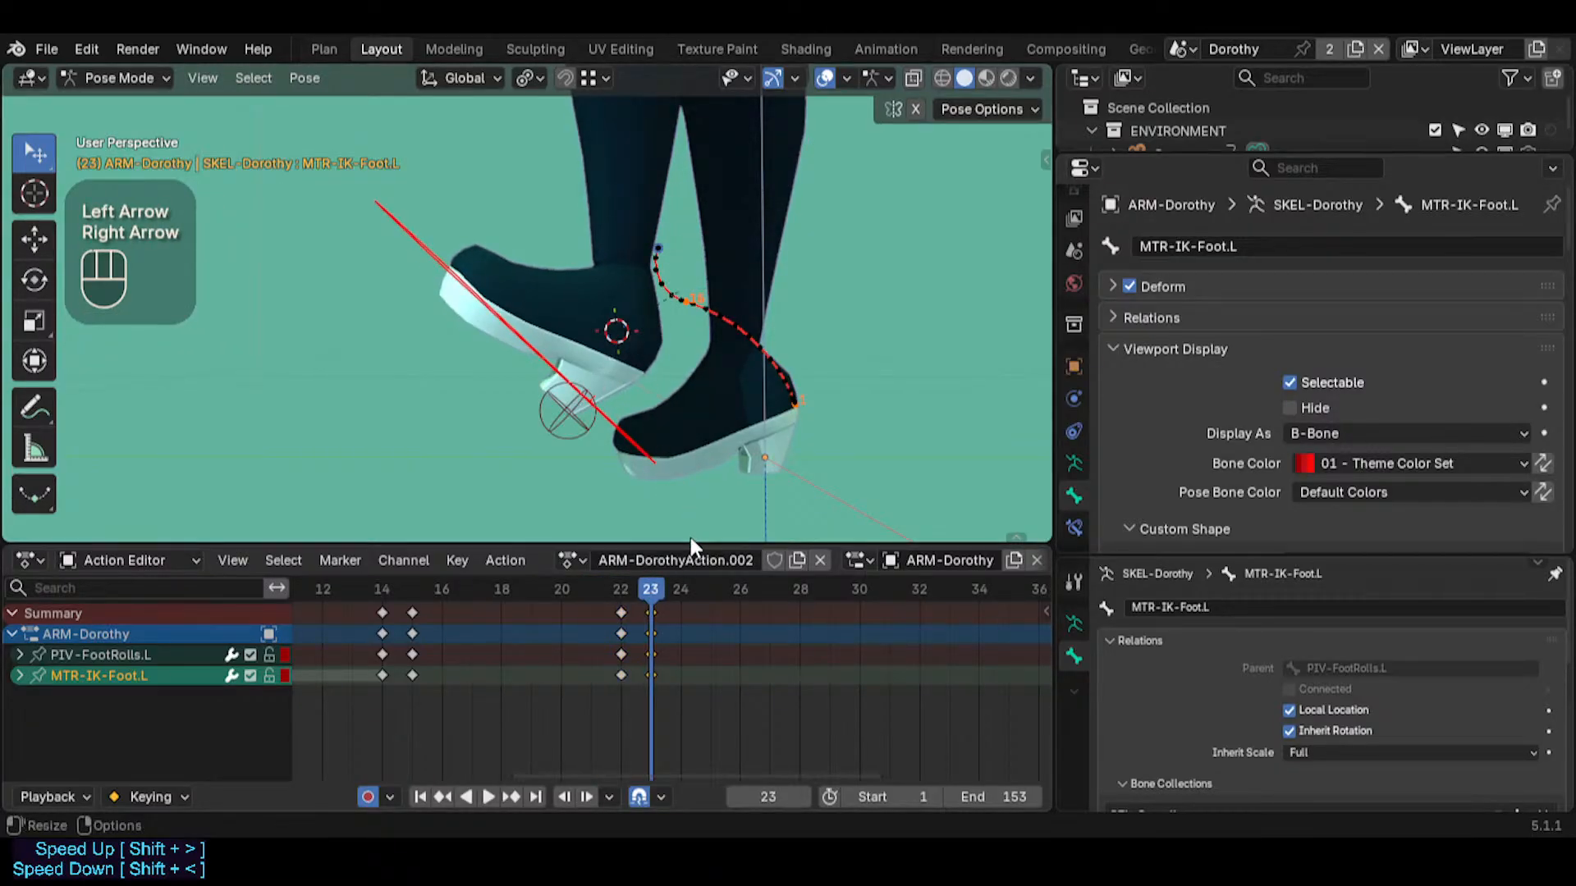
# Select PIV-FootRolls.L and move the playhead to frame 29
pyautogui.click(615, 444)
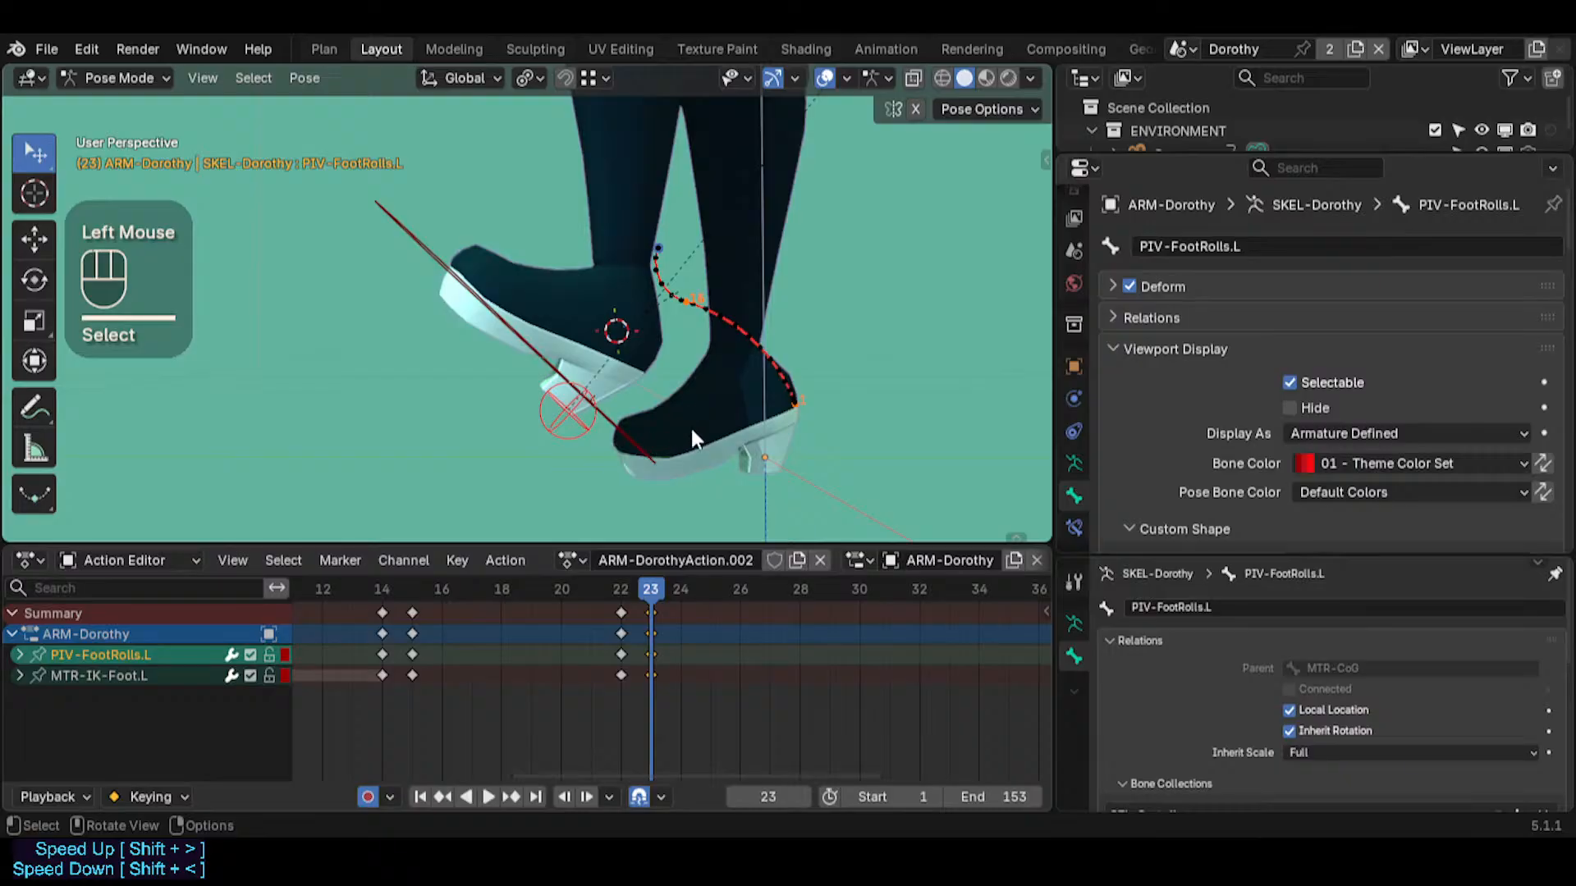
pyautogui.moveTo(679, 589); pyautogui.dragTo(830, 589)
pyautogui.moveTo(772, 484); pyautogui.dragTo(711, 381, button='middle')
pyautogui.press('r')
pyautogui.press('z')
pyautogui.press('Escape')
pyautogui.press('r')
pyautogui.press('z')
pyautogui.press('x')
pyautogui.press('Escape')
pyautogui.press('r')
pyautogui.press('y')
pyautogui.press('Escape')
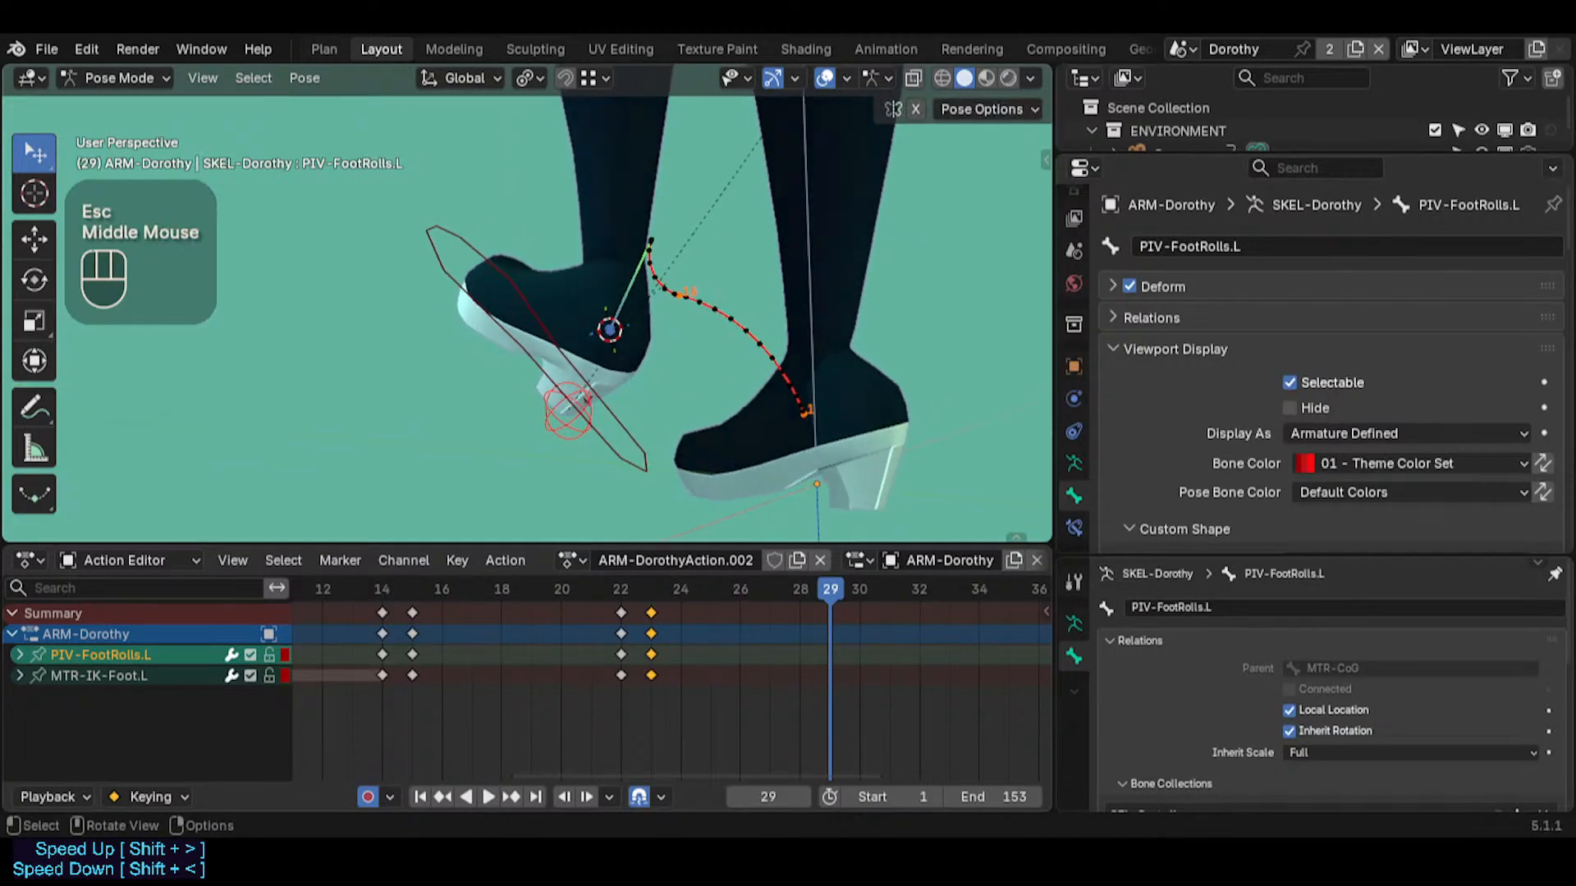
pyautogui.press('r')
pyautogui.press('x')
pyautogui.press('x')
pyautogui.press('z')
# At frame 29, rotate PIV-FootRolls.L about -70° around its local Z axis and about -63° around its local X axis
pyautogui.press('z')
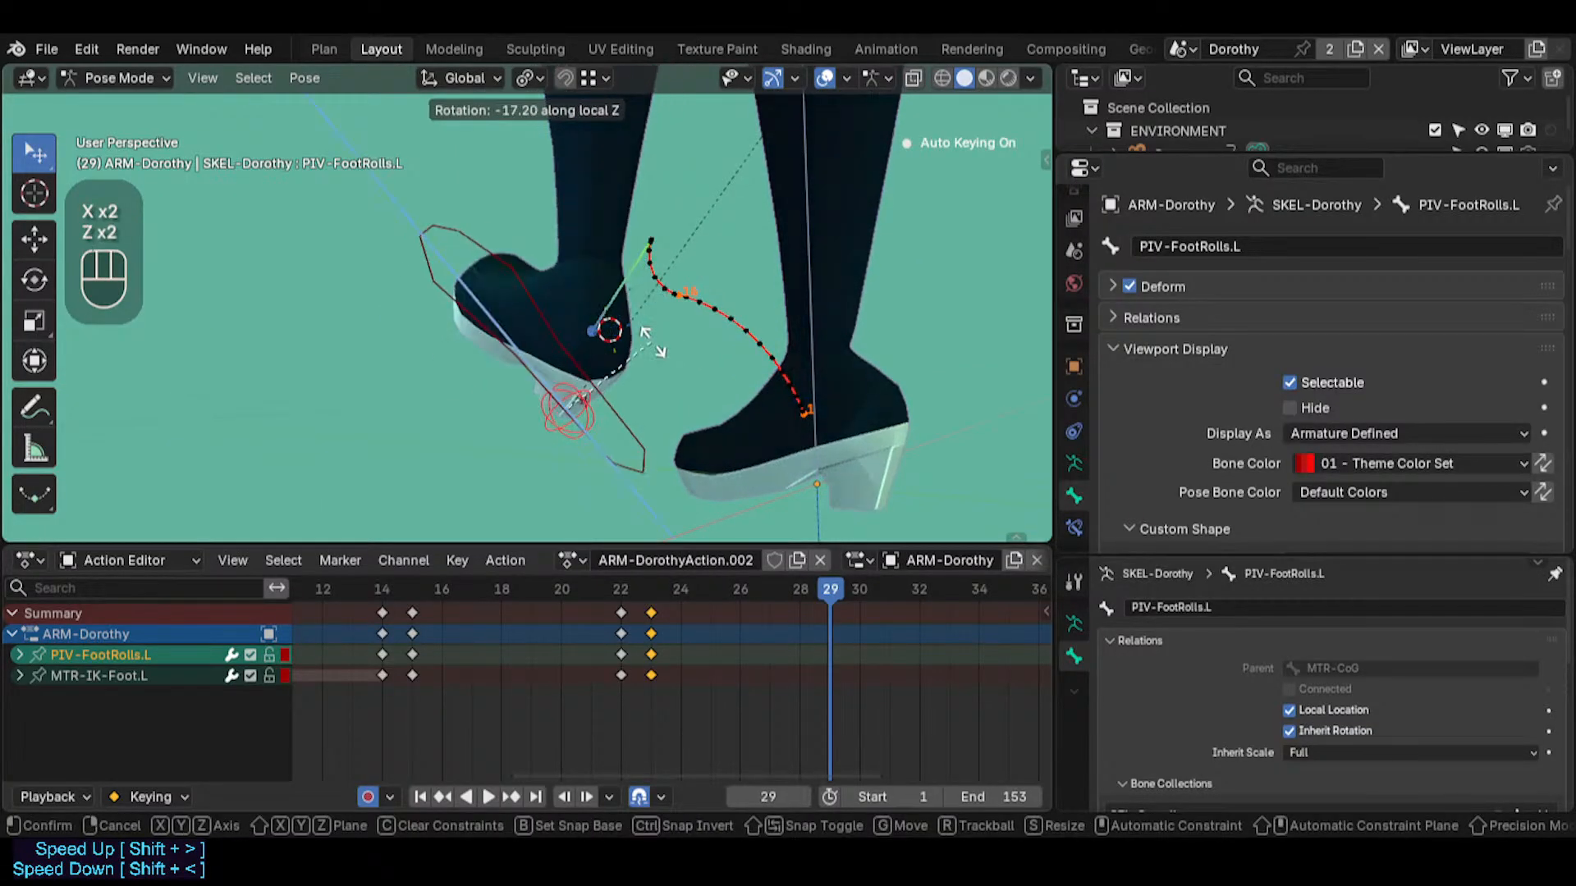
pyautogui.press('Escape')
pyautogui.press('r')
pyautogui.press('z')
pyautogui.press('z')
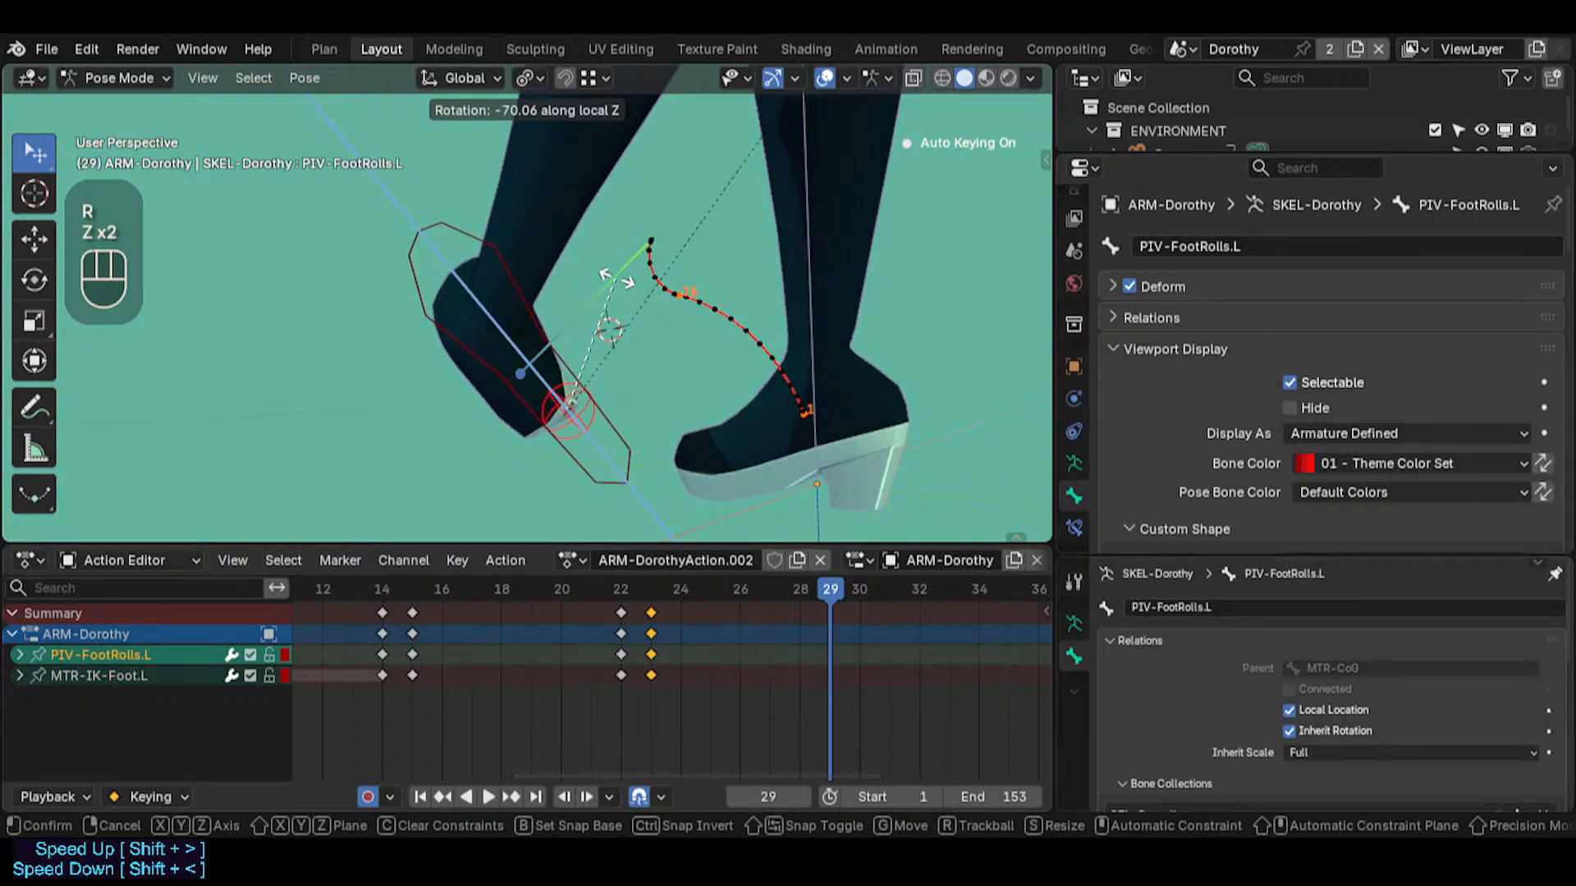
pyautogui.click(617, 281)
pyautogui.moveTo(662, 437); pyautogui.dragTo(569, 399, button='middle')
pyautogui.press('r')
pyautogui.press('x')
pyautogui.press('x')
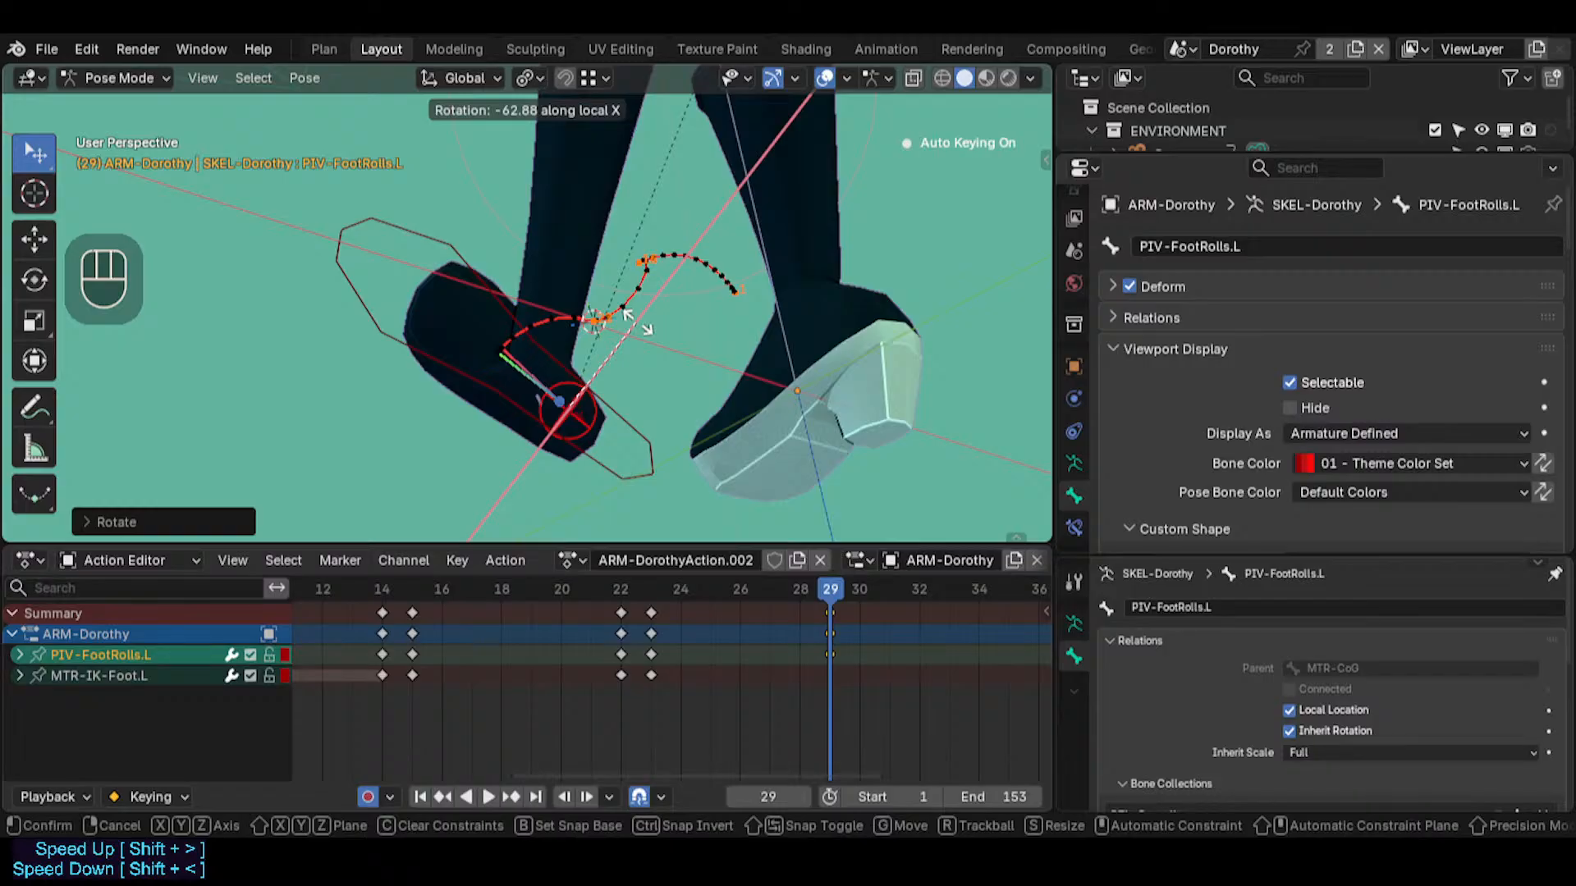
pyautogui.click(637, 322)
# Review the foot's motion around the pivot by scrubbing between frames 29, 15 and 25
pyautogui.moveTo(722, 435); pyautogui.dragTo(480, 435, button='middle')
pyautogui.moveTo(780, 501); pyautogui.dragTo(798, 614, button='middle')
pyautogui.moveTo(801, 592); pyautogui.dragTo(412, 599)
pyautogui.moveTo(637, 389); pyautogui.dragTo(525, 385, button='middle')
pyautogui.moveTo(808, 443); pyautogui.dragTo(747, 509, button='middle')
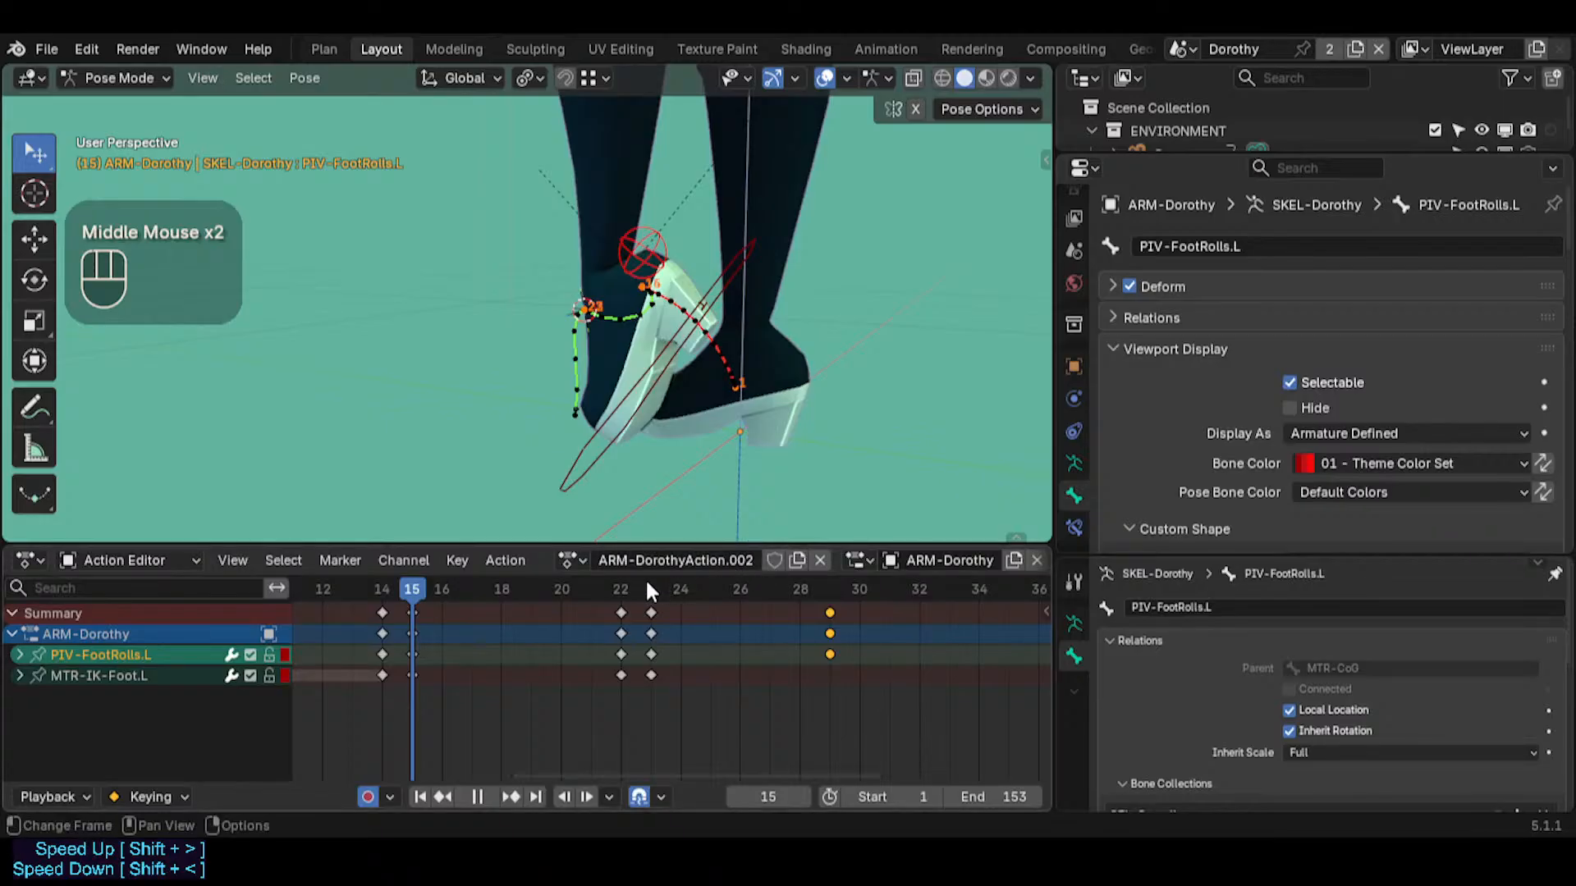
pyautogui.moveTo(645, 578)
pyautogui.mouseDown()
pyautogui.moveTo(760, 583)
pyautogui.moveTo(639, 553)
pyautogui.mouseUp()
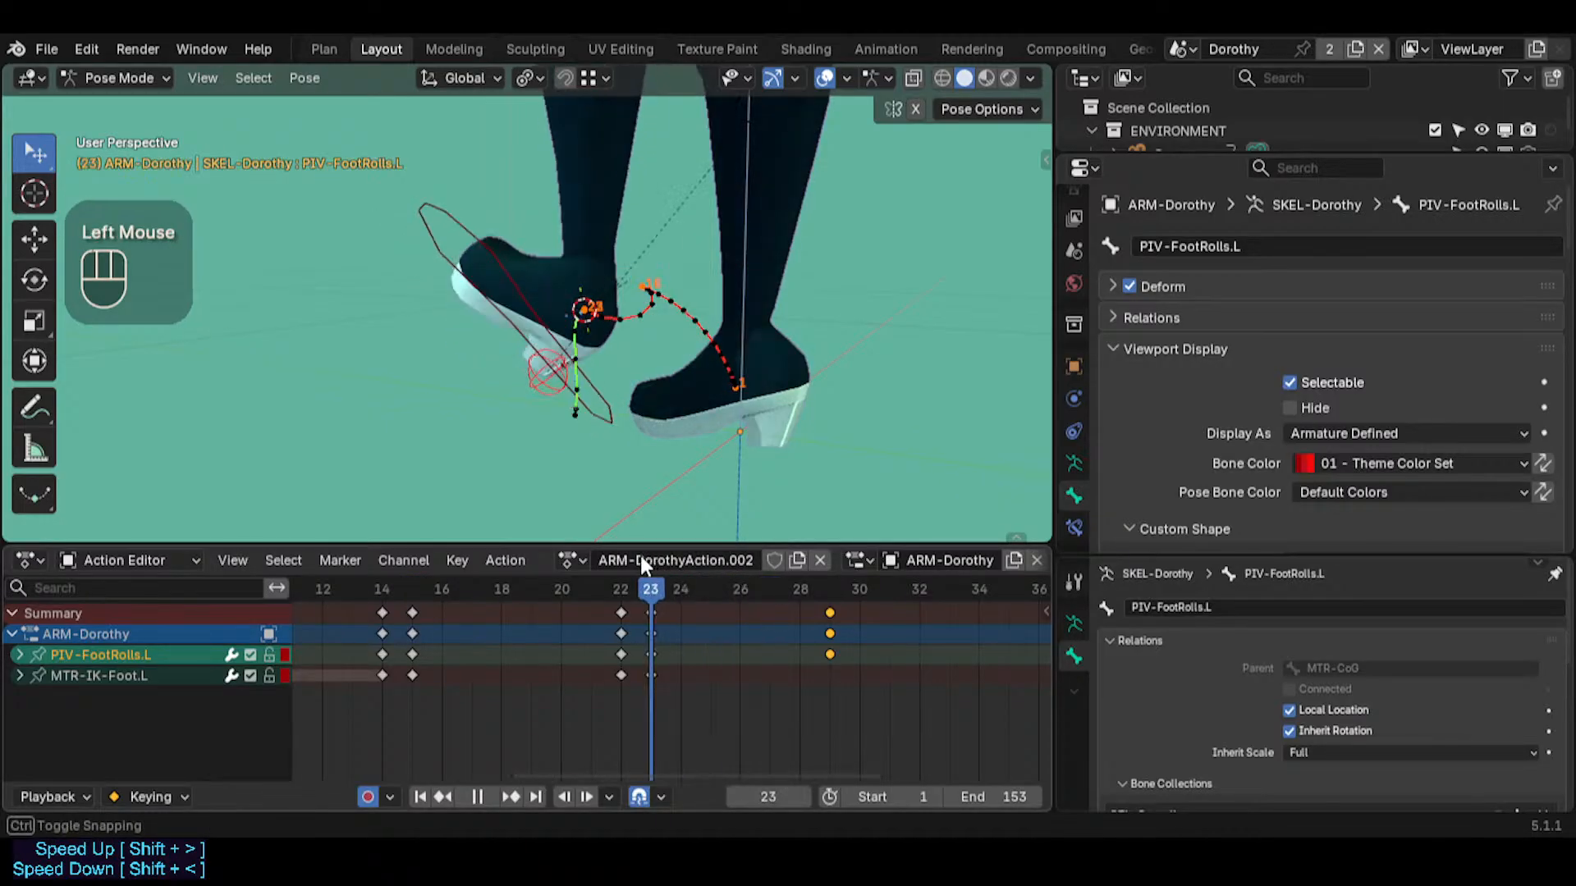
pyautogui.moveTo(722, 386)
pyautogui.mouseDown(button='middle')
pyautogui.moveTo(805, 362)
pyautogui.moveTo(738, 410)
pyautogui.mouseUp(button='middle')
pyautogui.moveTo(671, 579); pyautogui.dragTo(711, 593)
pyautogui.moveTo(722, 411); pyautogui.dragTo(785, 392, button='middle')
# Examine the foot's roll around PIV-FootRolls.L up close between frames 23 and 29 from several angles
pyautogui.scroll(2, 593, 408)
pyautogui.hotkey('shift', '`')
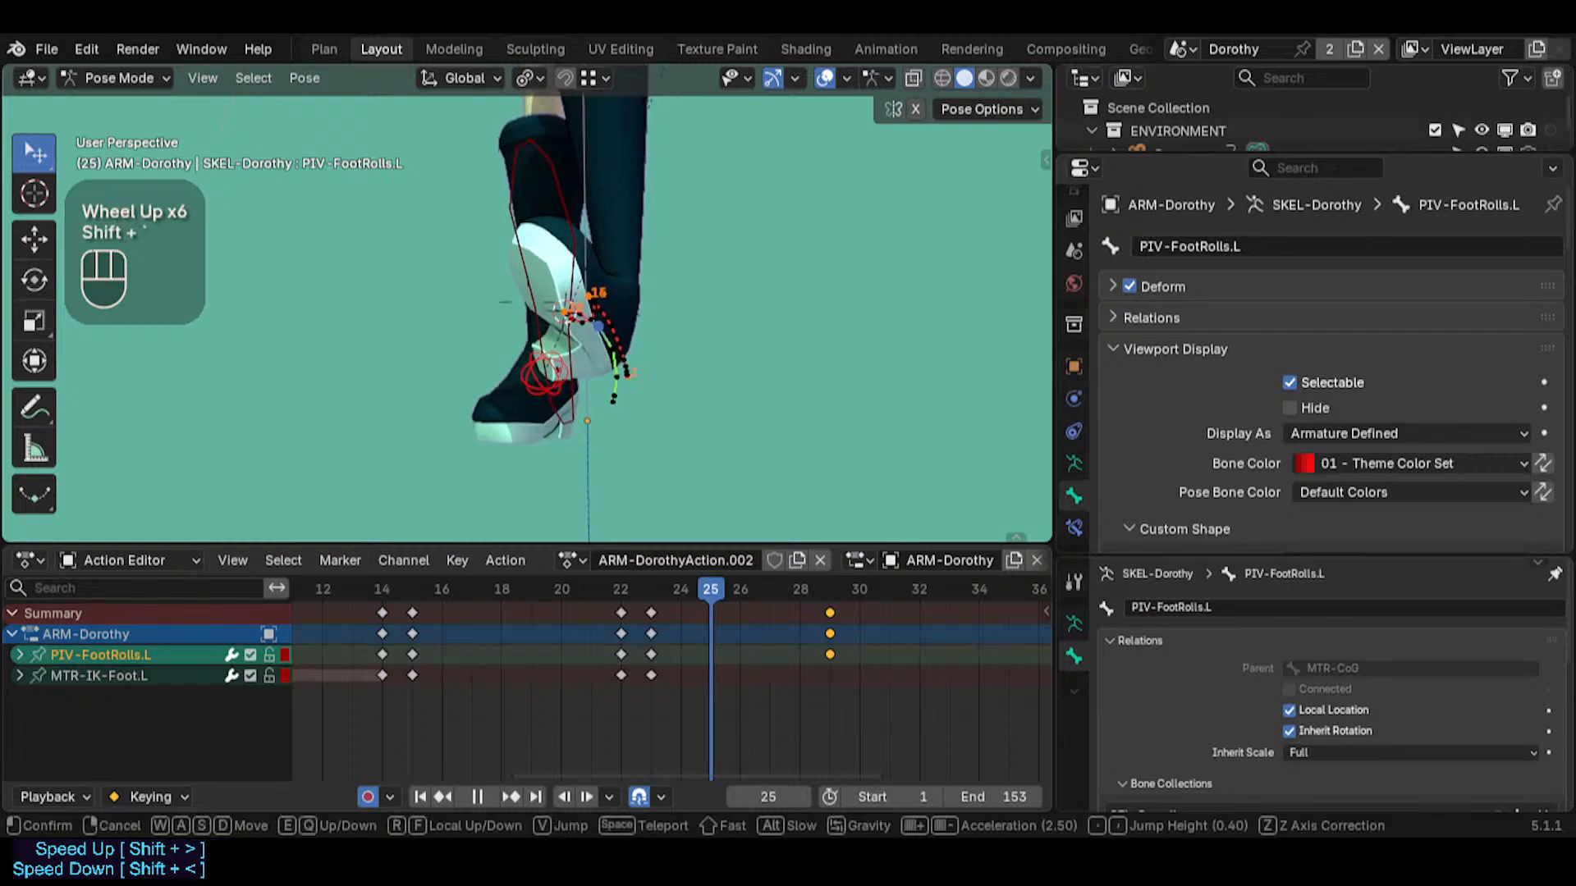
pyautogui.press('w')
pyautogui.press('s')
pyautogui.click(524, 329)
pyautogui.click(675, 586)
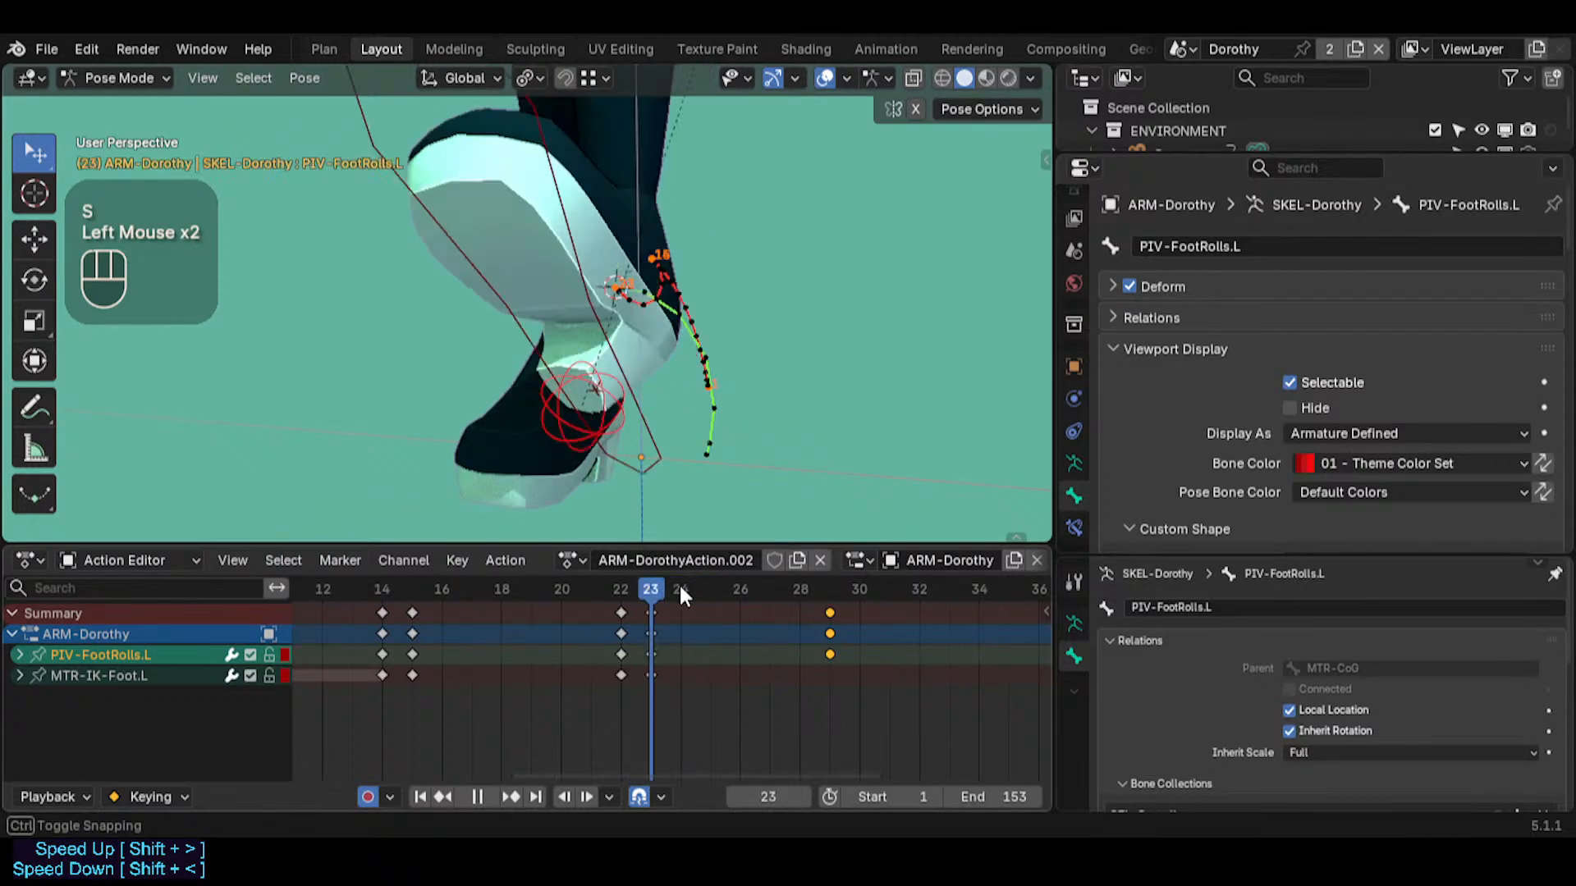
pyautogui.moveTo(678, 589); pyautogui.dragTo(831, 553)
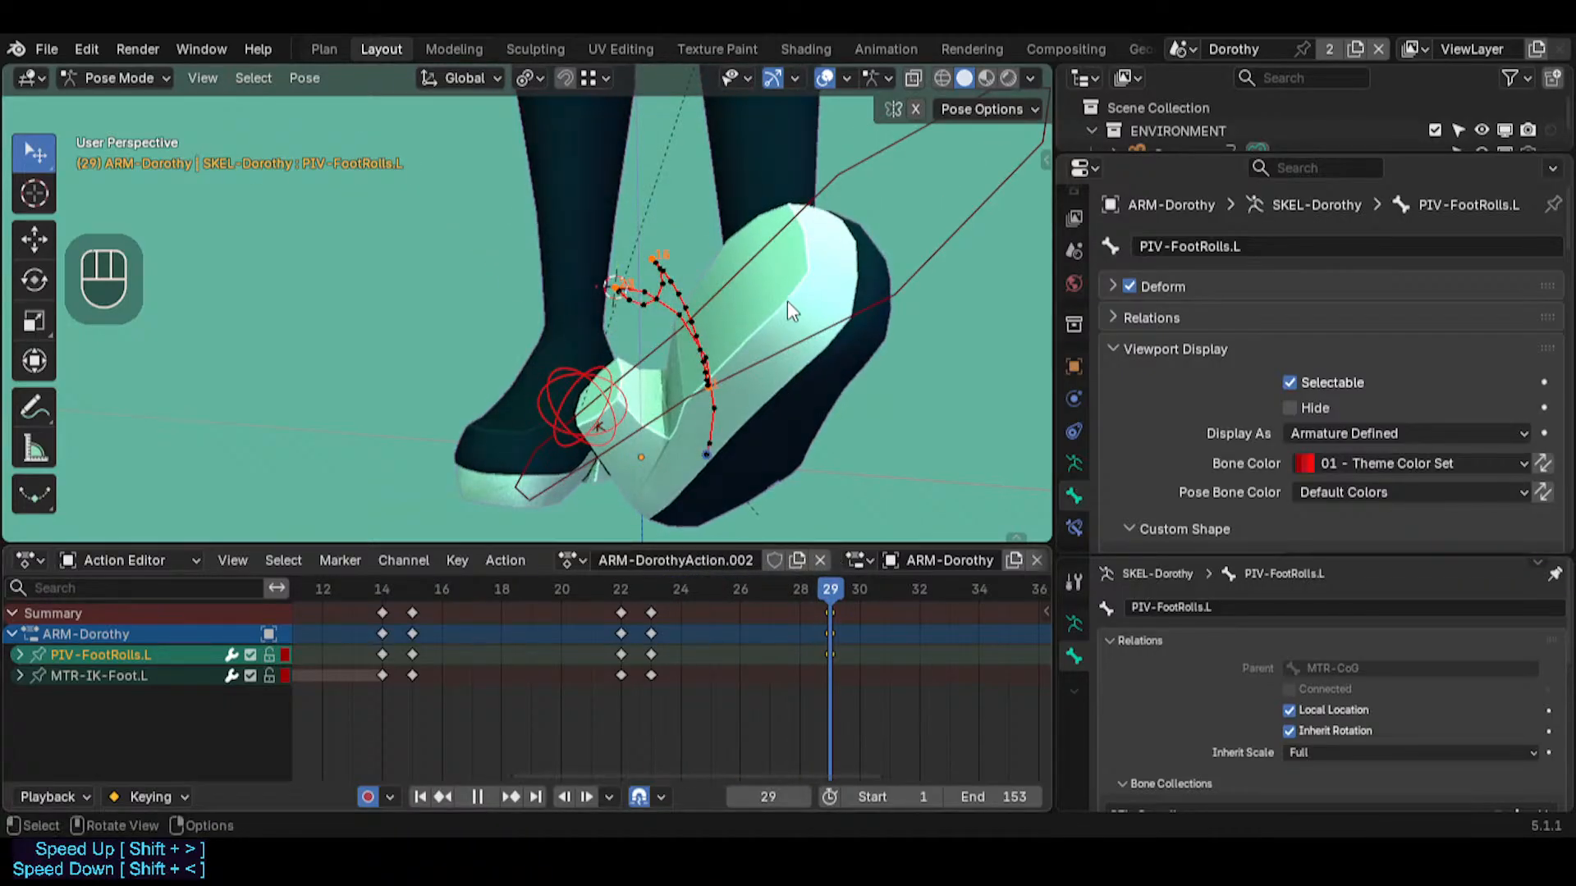
pyautogui.moveTo(786, 300); pyautogui.dragTo(599, 500, button='middle')
pyautogui.scroll(-4, 620, 450)
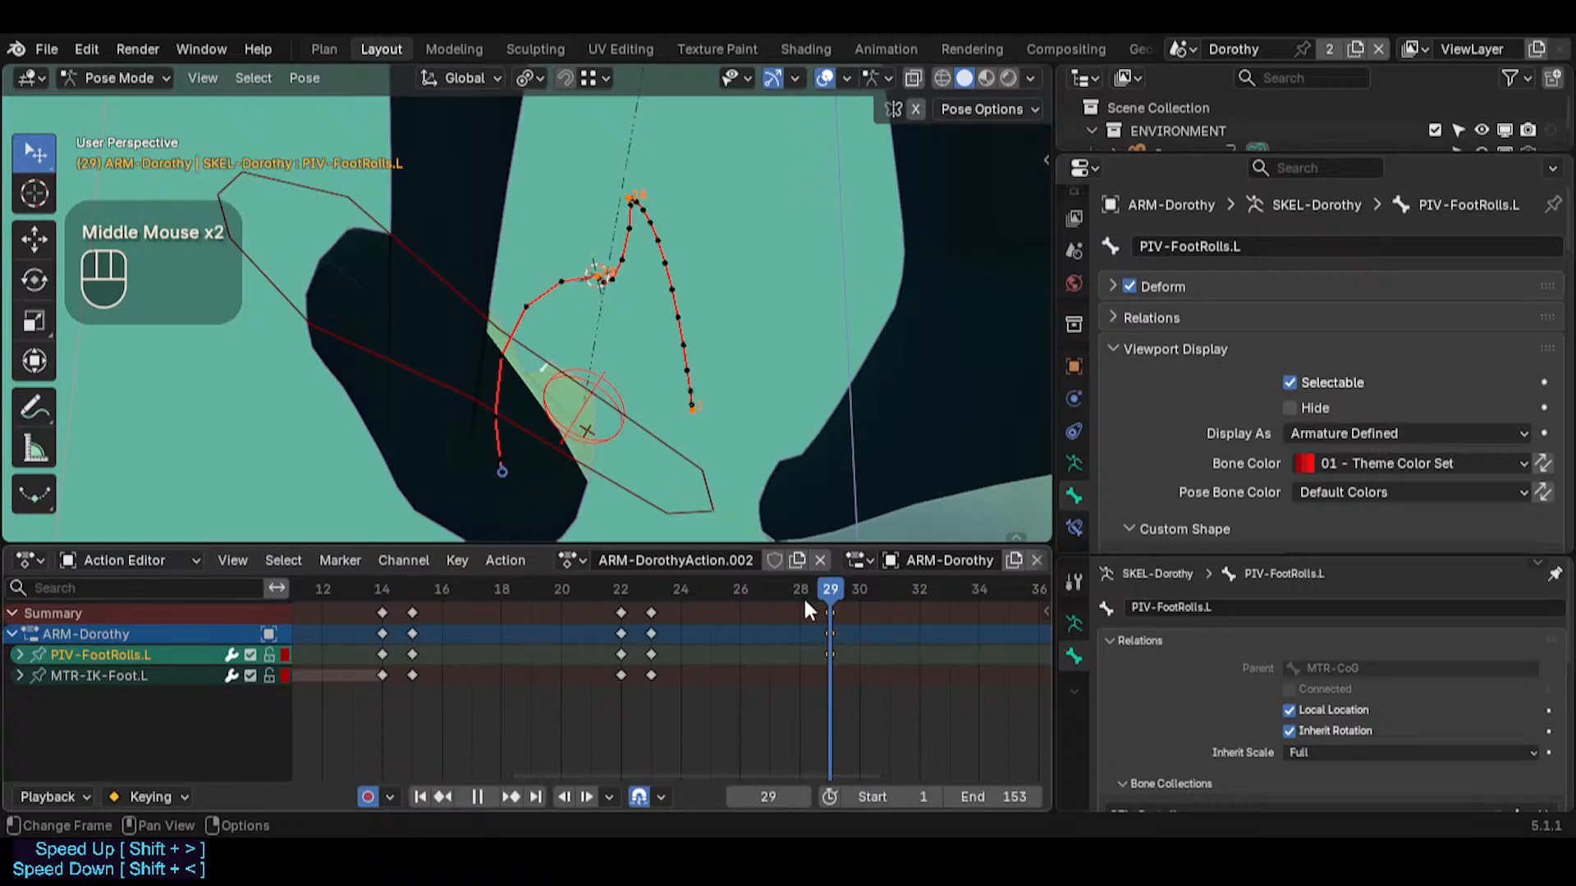
pyautogui.moveTo(842, 589)
pyautogui.mouseDown()
pyautogui.moveTo(873, 590)
pyautogui.moveTo(821, 590)
pyautogui.mouseUp()
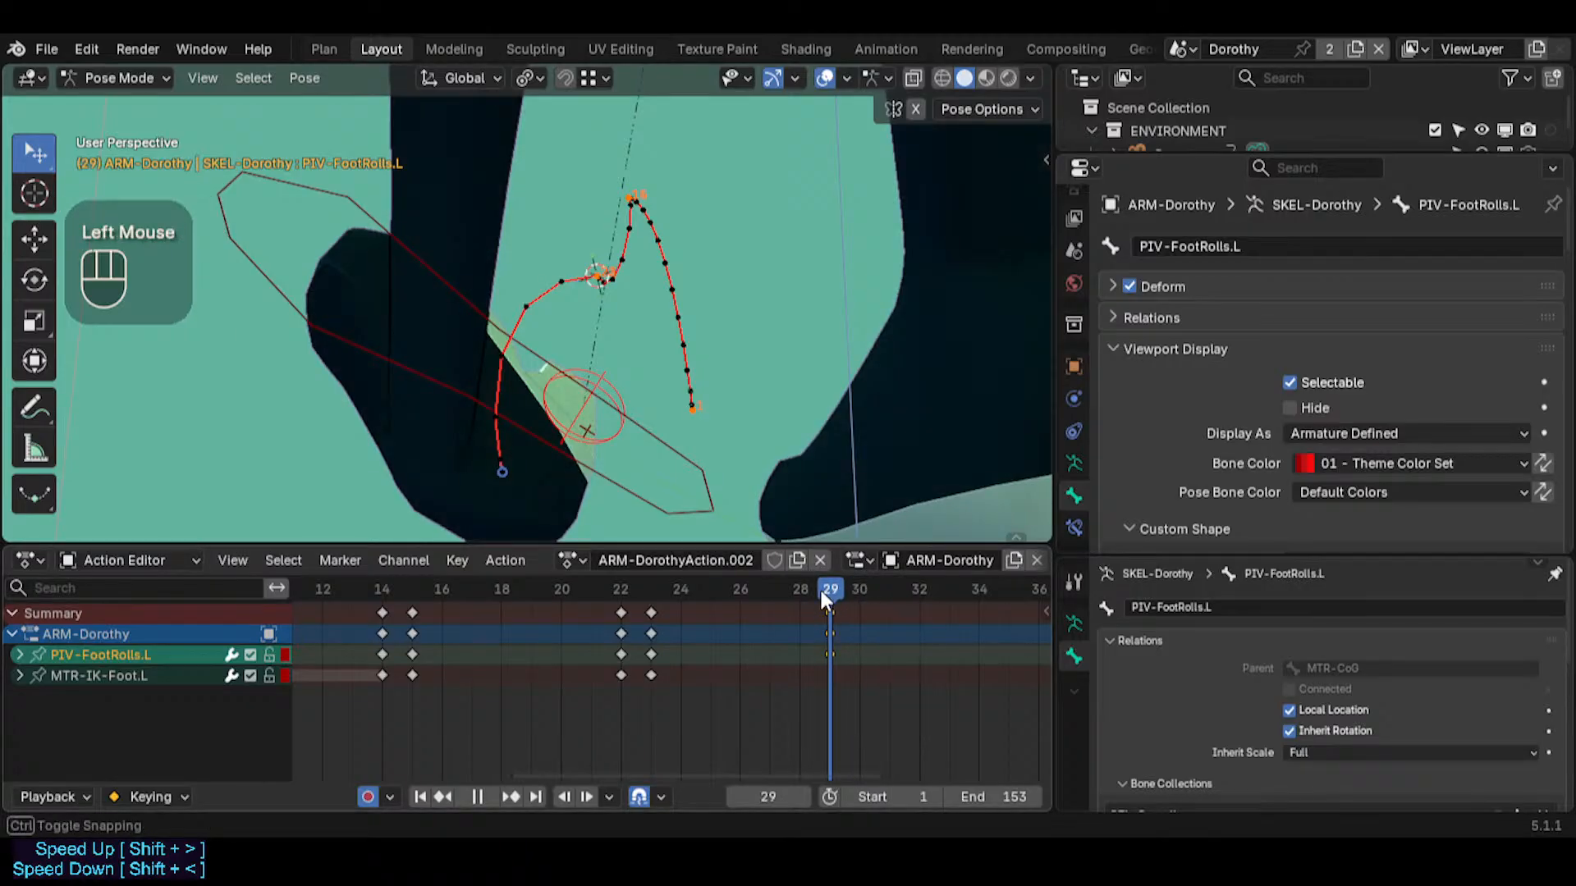
# Insert a keyframe on MTR-IK-Foot.L at frame 29 and move the playhead to frame 31
pyautogui.click(660, 433)
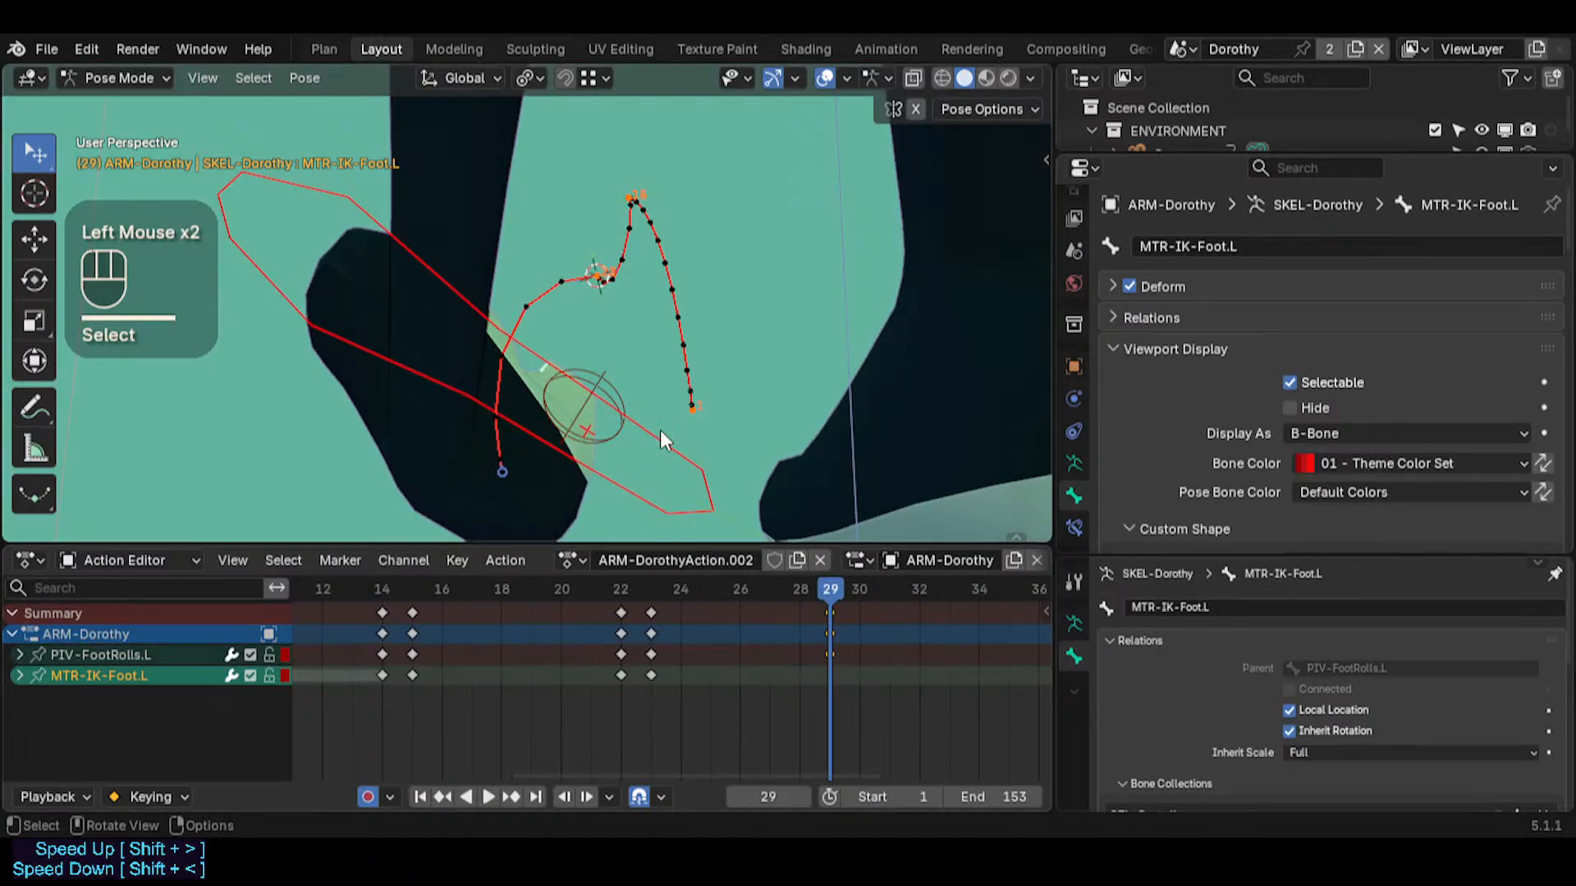
pyautogui.press('i')
pyautogui.moveTo(785, 588); pyautogui.dragTo(829, 591)
pyautogui.hotkey('shift', '`')
pyautogui.press('s')
pyautogui.press('e')
pyautogui.press('w')
pyautogui.press('d')
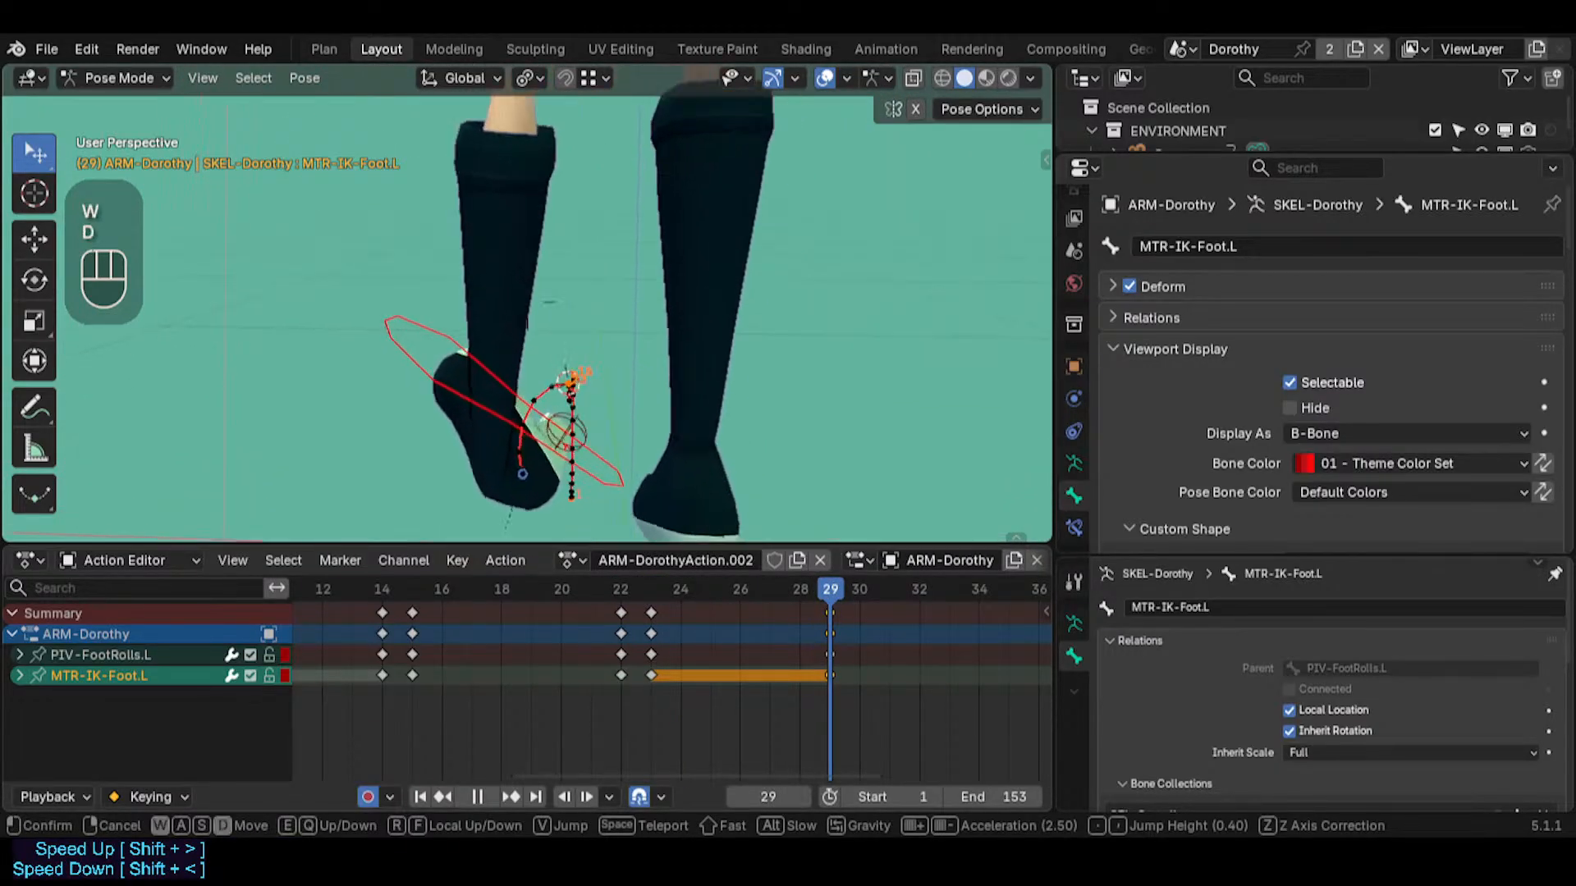
pyautogui.click(640, 412)
pyautogui.moveTo(640, 412); pyautogui.dragTo(698, 349, button='middle')
pyautogui.moveTo(493, 369); pyautogui.dragTo(732, 444, button='middle')
pyautogui.click(890, 590)
pyautogui.press('r')
pyautogui.press('r')
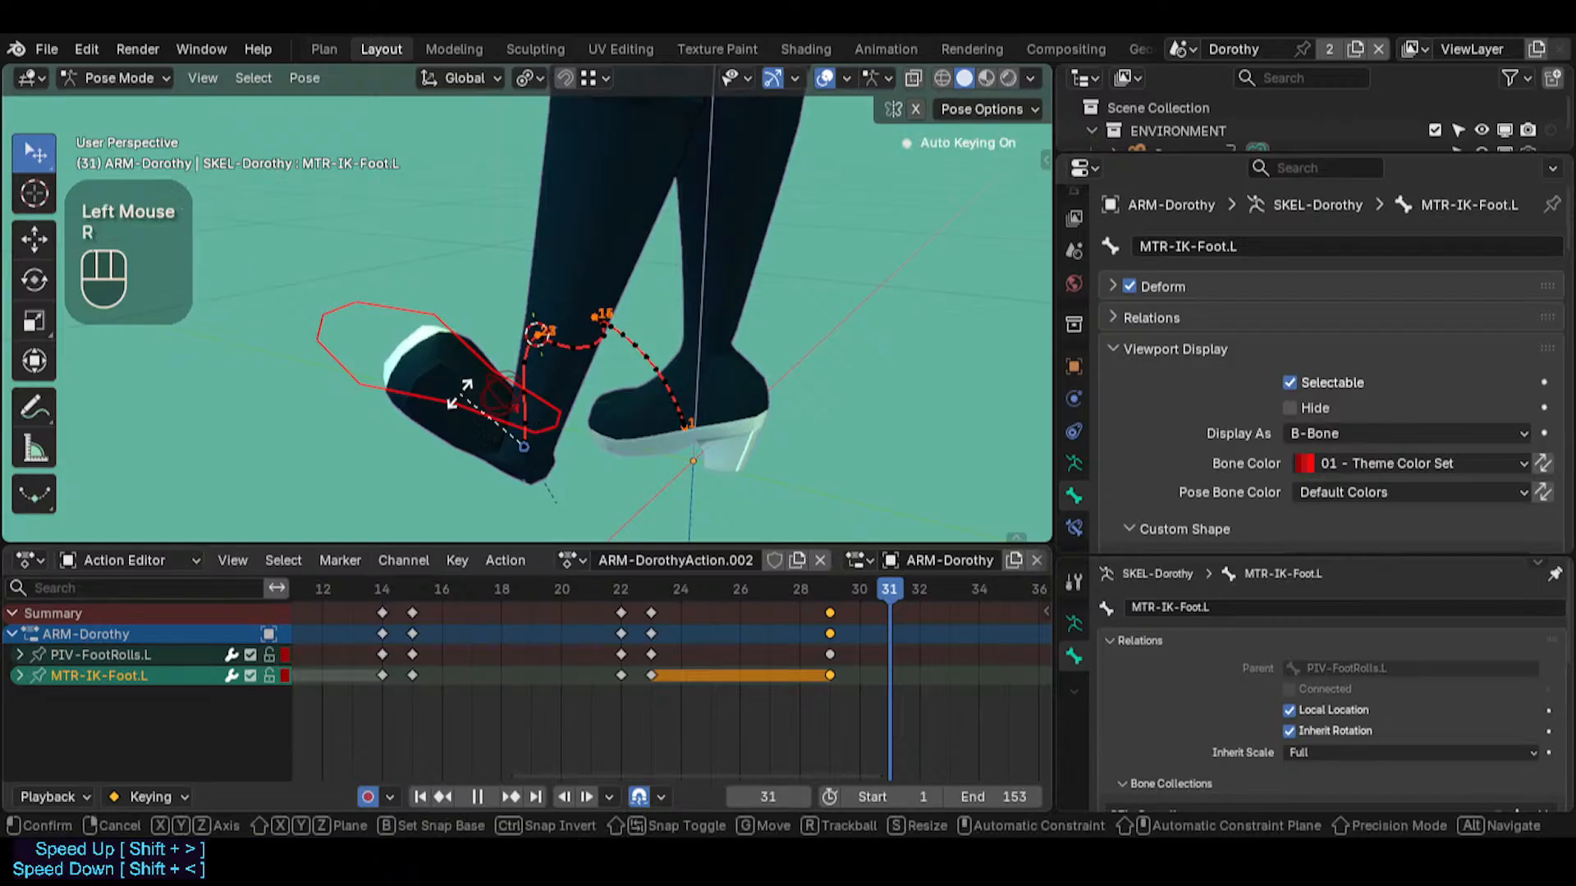
pyautogui.press('Escape')
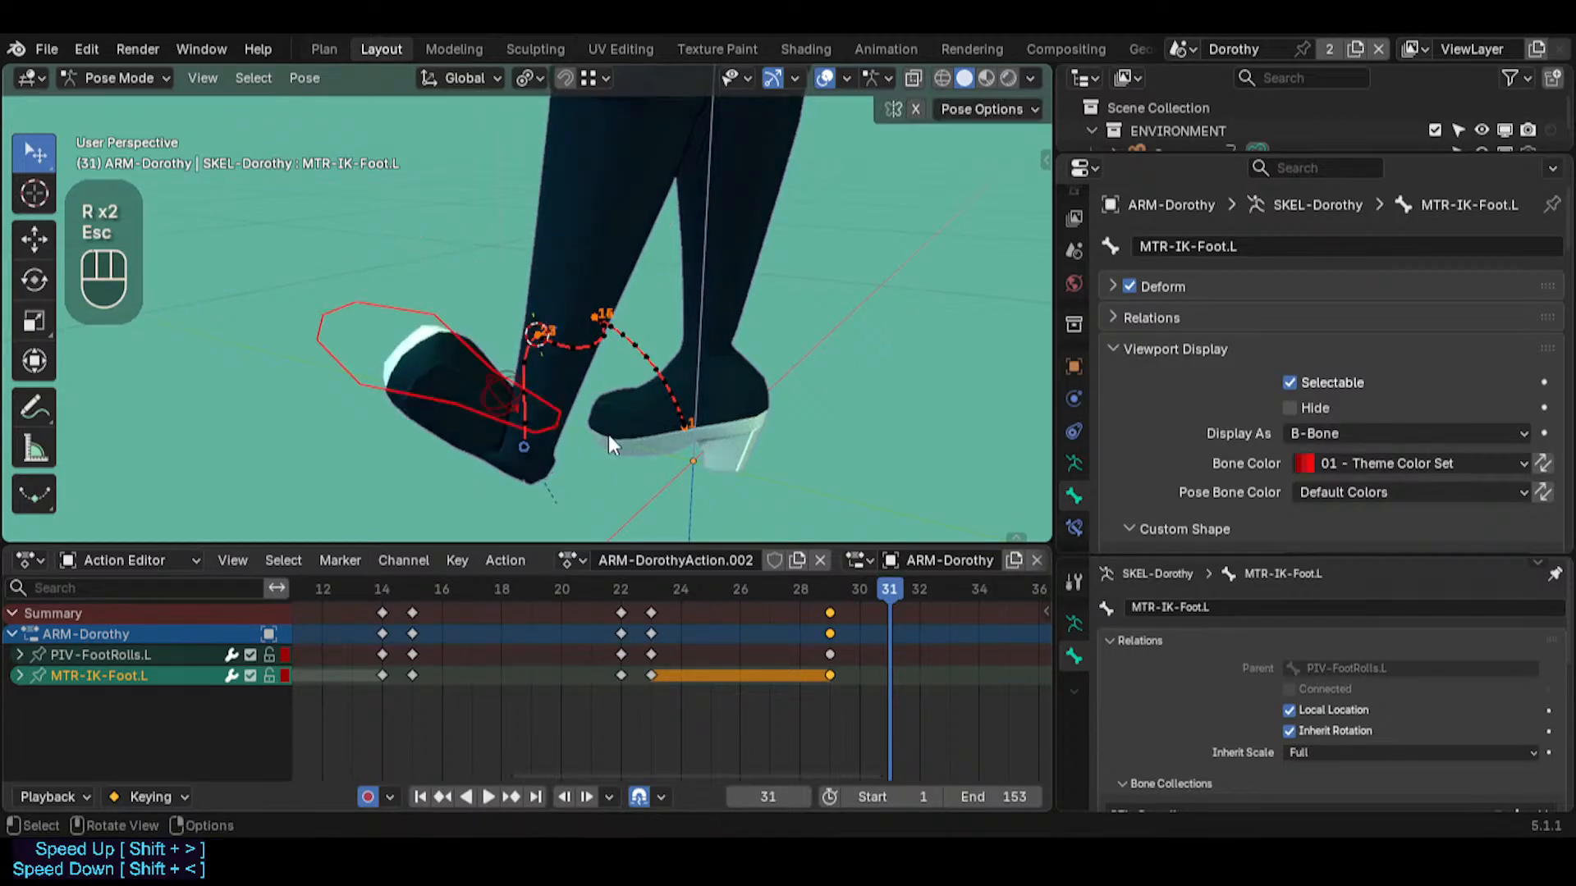
pyautogui.press('r')
pyautogui.press('z')
pyautogui.press('Escape')
# At frame 31, rotate MTR-IK-Foot.L around its local Y axis and refine its orientation with a trackball rotation
pyautogui.press('r')
pyautogui.press('y')
pyautogui.press('y')
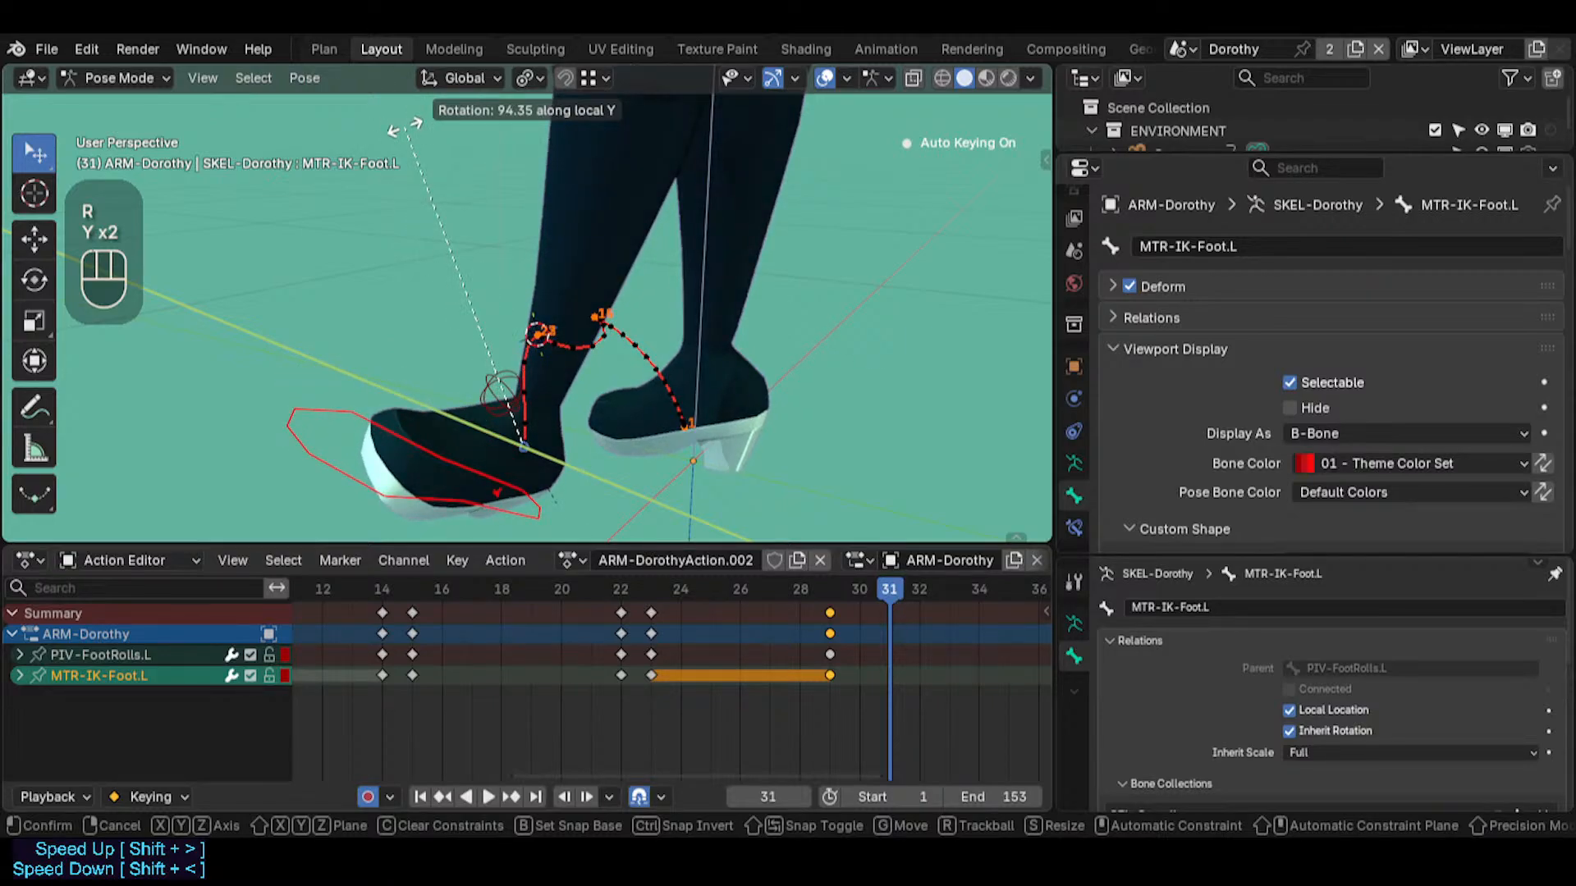
pyautogui.click(666, 433)
pyautogui.moveTo(666, 433); pyautogui.dragTo(492, 345, button='middle')
pyautogui.press('r')
pyautogui.press('r')
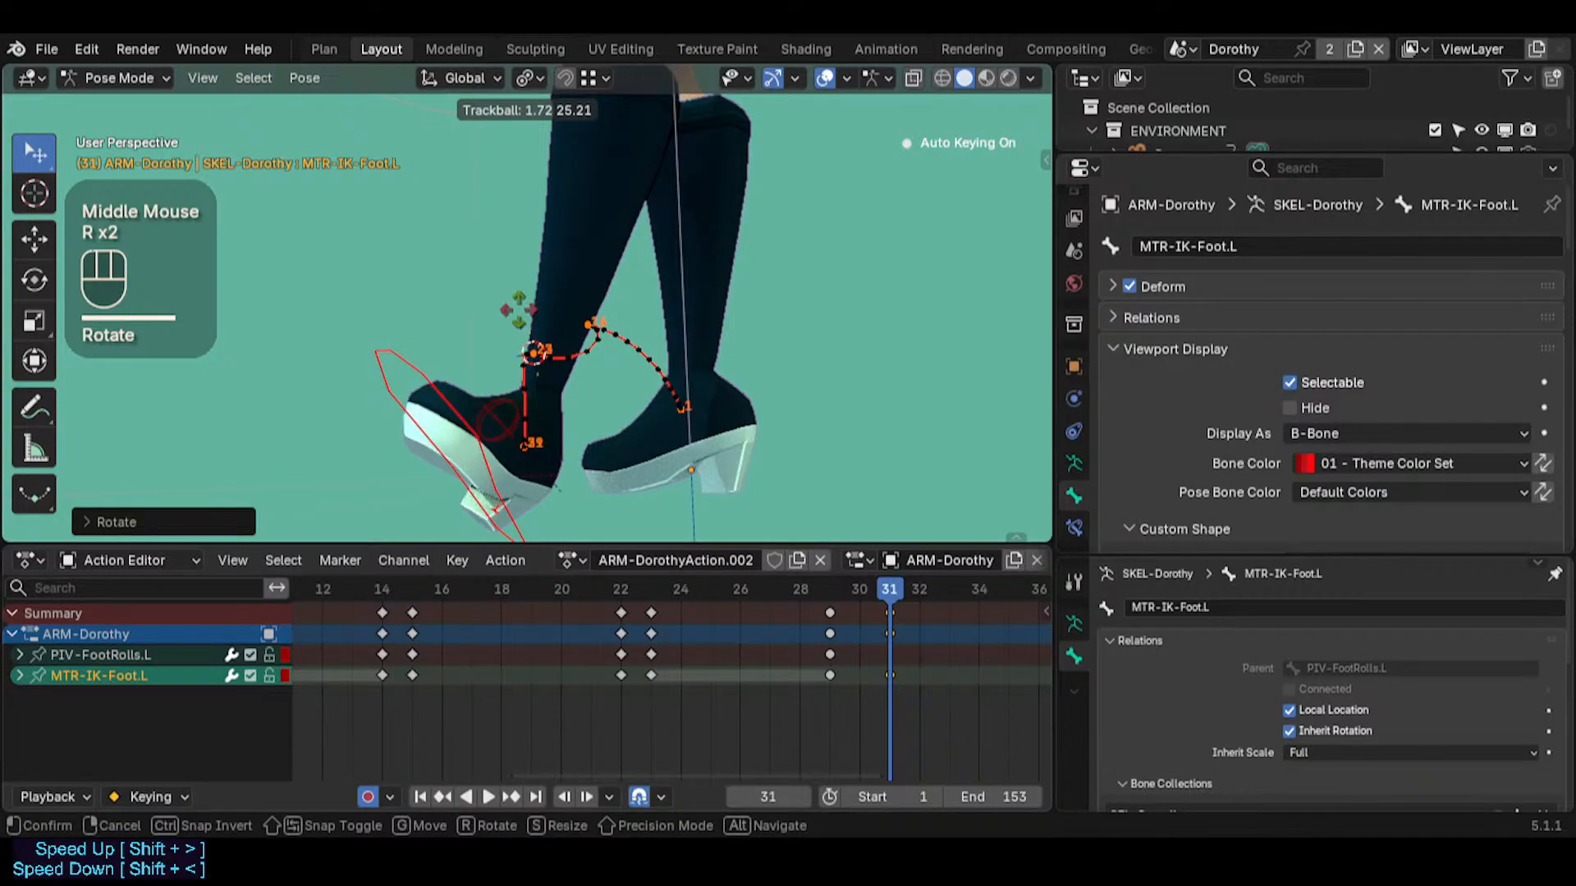
pyautogui.click(656, 307)
# Move MTR-IK-Foot.L slightly up and away from its frame 29 position at frame 31
pyautogui.moveTo(666, 463); pyautogui.dragTo(590, 443, button='middle')
pyautogui.press('g')
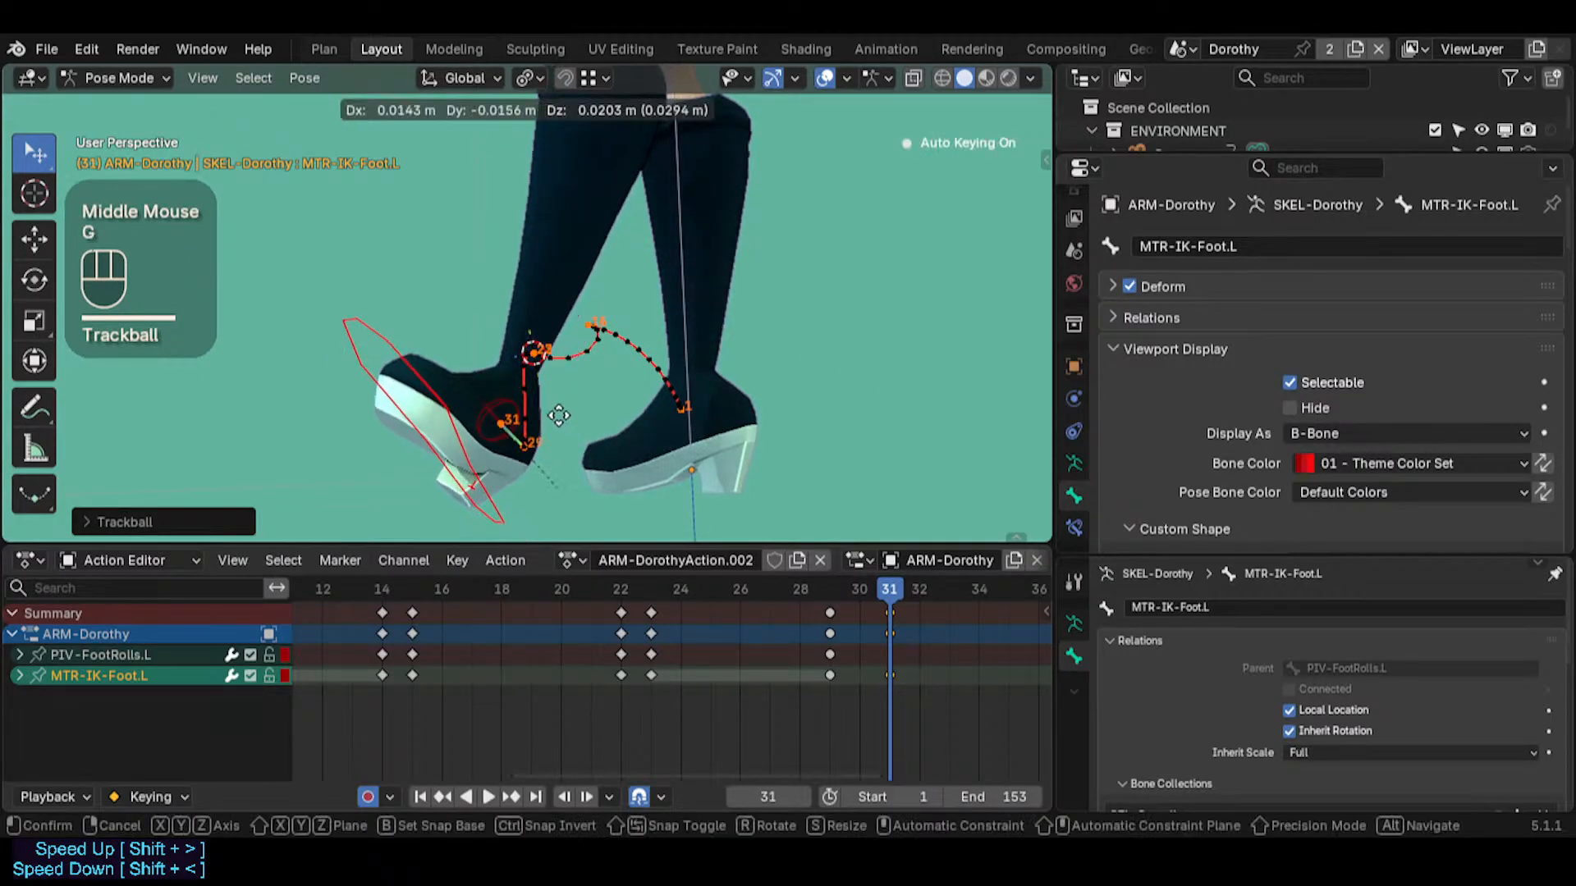
pyautogui.click(573, 321)
# Insert a keyframe on PIV-FootRolls.L at frame 31
pyautogui.moveTo(593, 383); pyautogui.dragTo(838, 555, button='middle')
pyautogui.moveTo(873, 589)
pyautogui.mouseDown()
pyautogui.moveTo(825, 590)
pyautogui.moveTo(887, 588)
pyautogui.moveTo(780, 578)
pyautogui.moveTo(872, 607)
pyautogui.moveTo(968, 603)
pyautogui.moveTo(890, 596)
pyautogui.mouseUp()
pyautogui.click(444, 436)
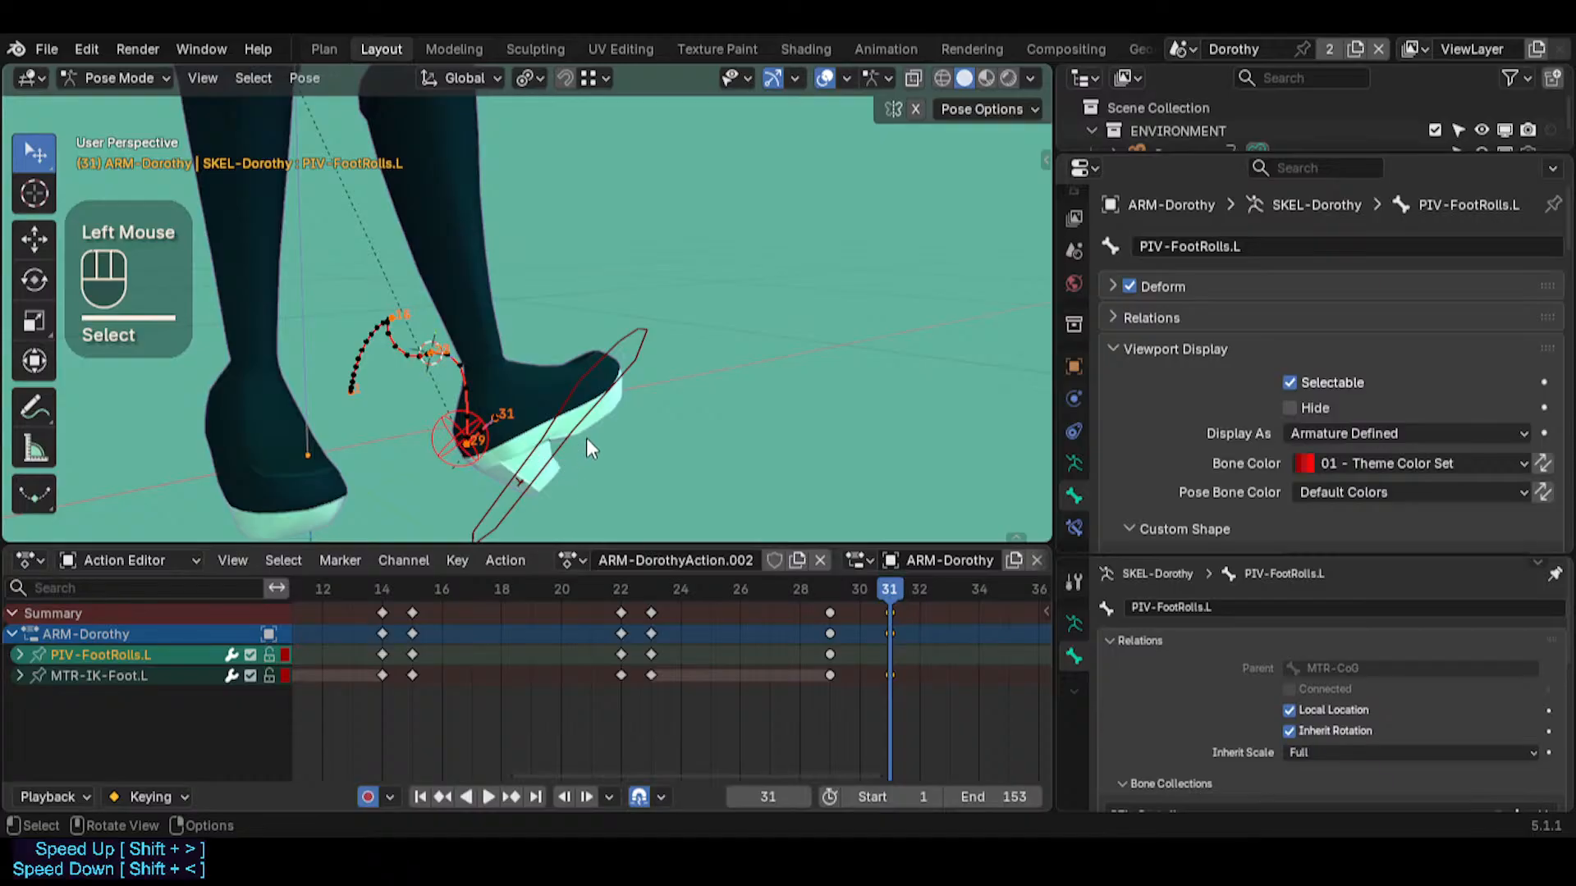
pyautogui.press('i')
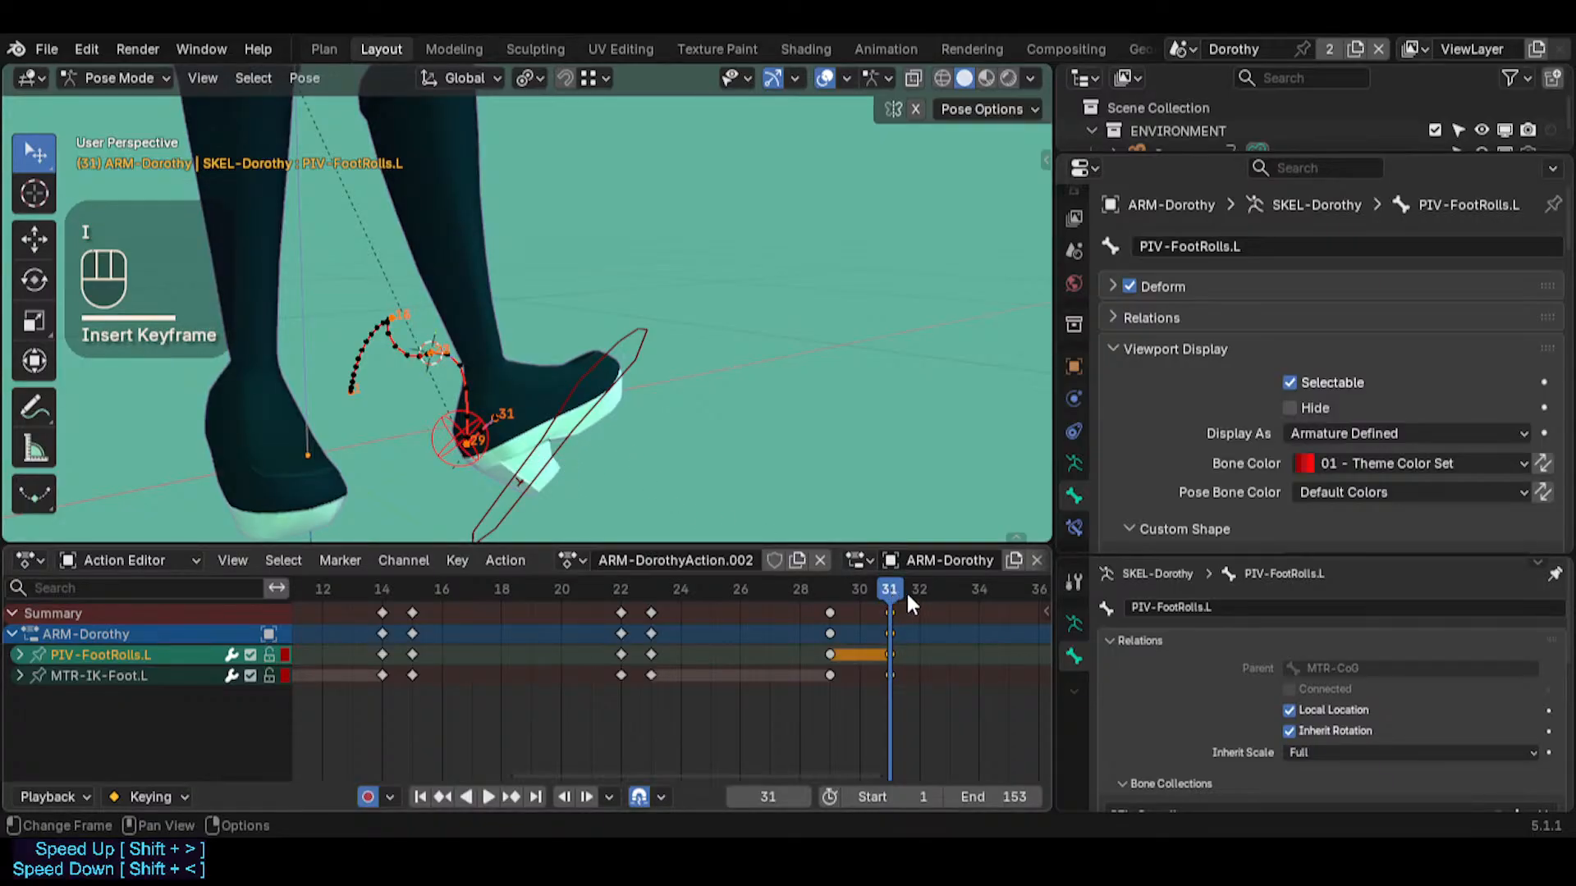
# Review the animation, advance to frame 32, and examine the foot and its pivot from different angles
pyautogui.click(949, 619)
pyautogui.moveTo(949, 619); pyautogui.dragTo(762, 623, button='middle')
pyautogui.press('space')
pyautogui.moveTo(765, 588); pyautogui.dragTo(725, 584)
pyautogui.press('Right')
pyautogui.scroll(2, 711, 668)
pyautogui.moveTo(489, 429); pyautogui.dragTo(426, 279, button='middle')
pyautogui.hotkey('shift', '`')
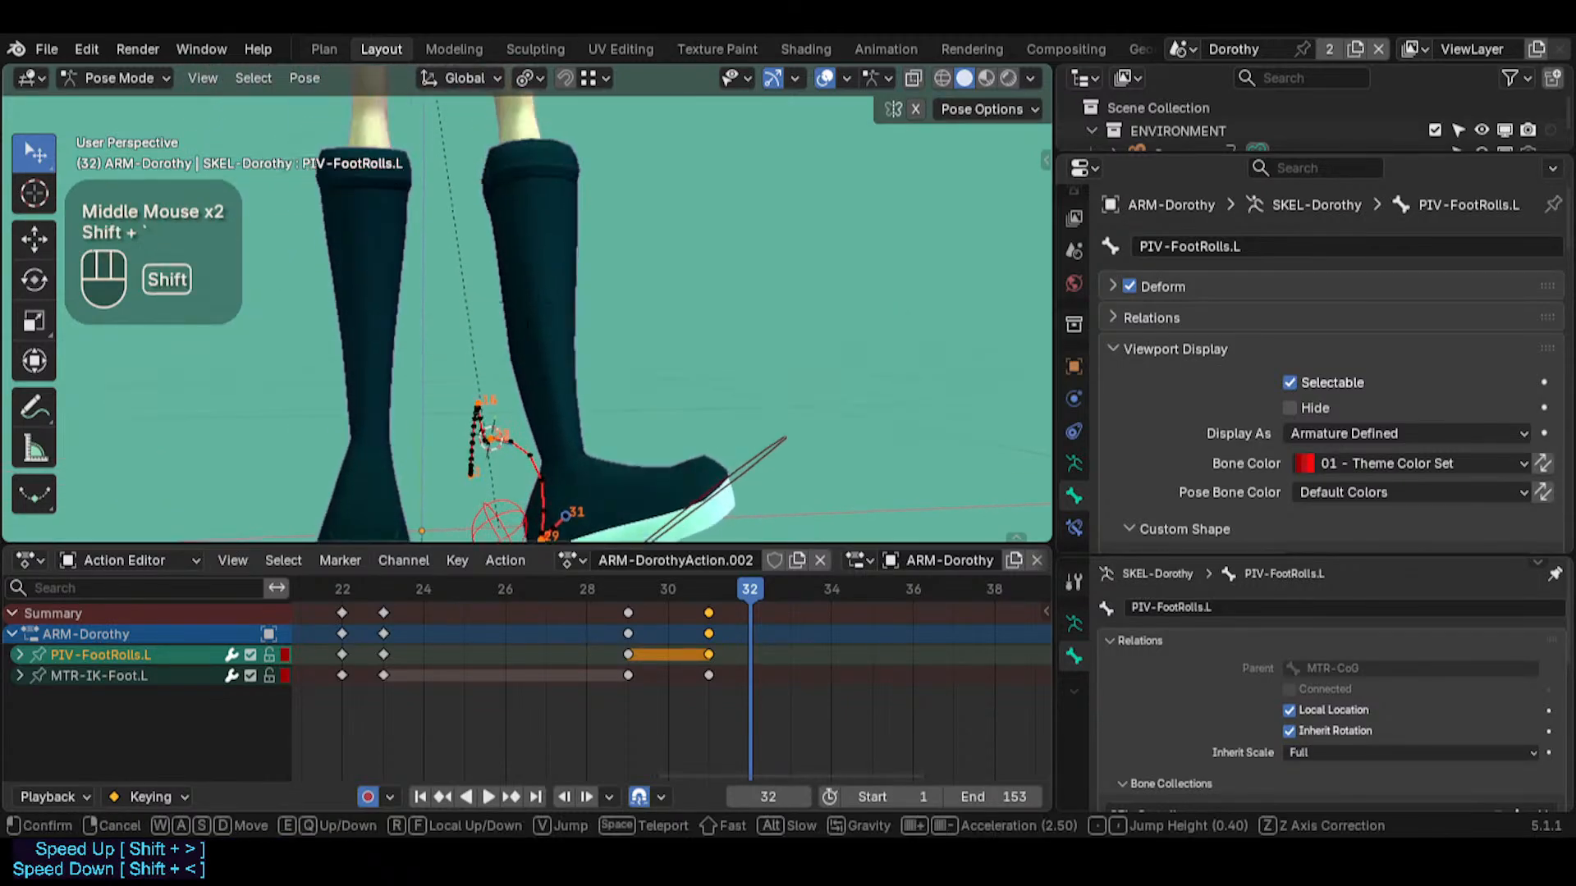
pyautogui.press('s')
pyautogui.press('s')
pyautogui.press('e')
pyautogui.press('a')
pyautogui.press('a')
pyautogui.press('w')
pyautogui.press('d')
pyautogui.press('w')
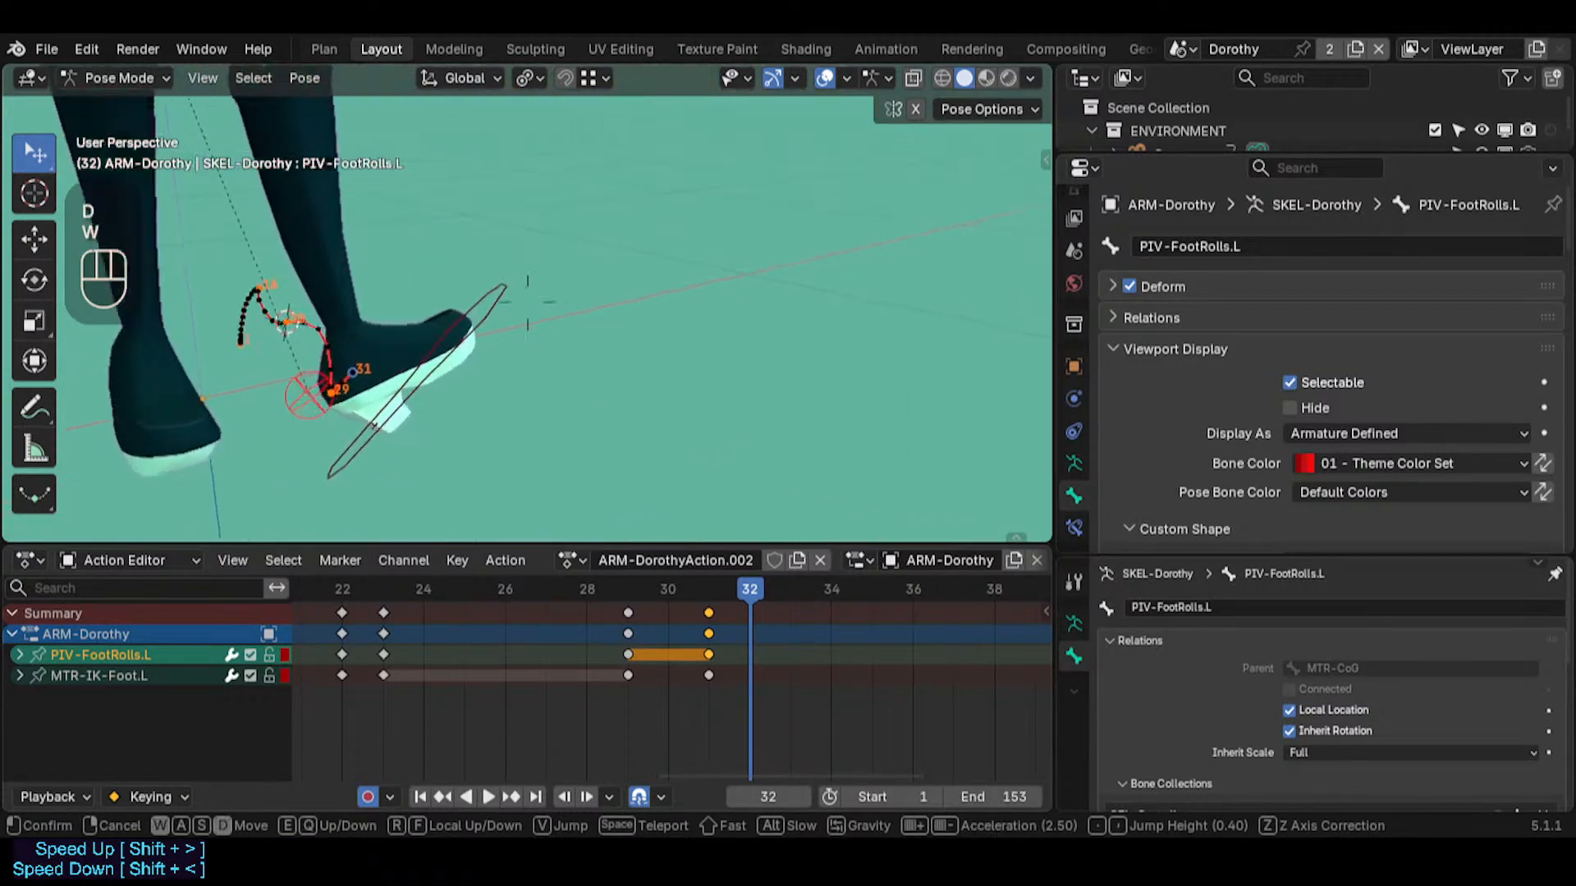
pyautogui.click(340, 273)
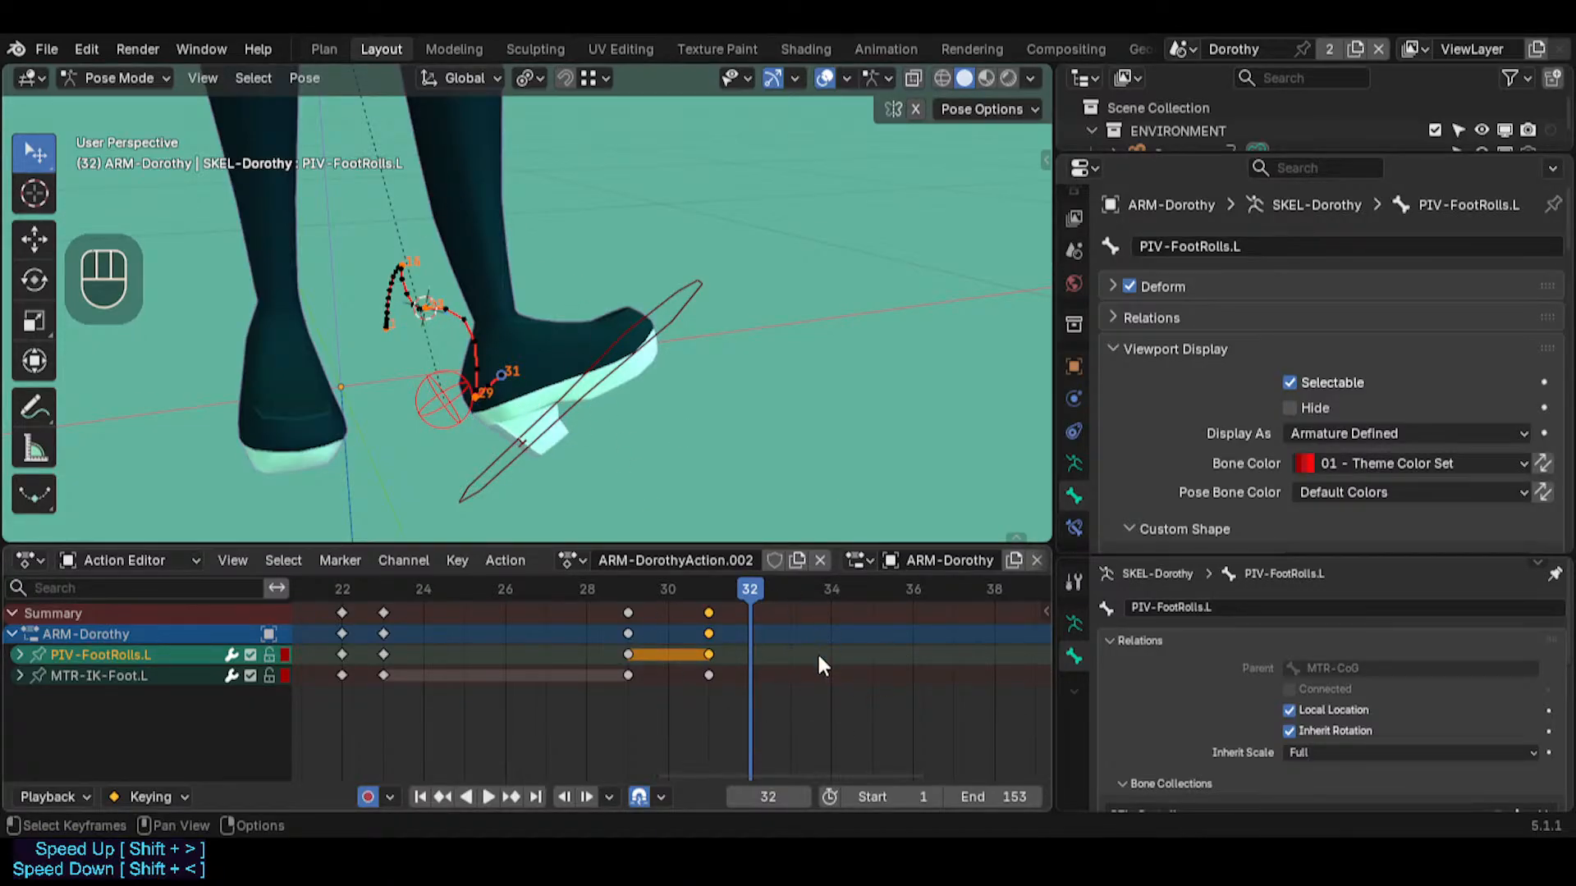
# Check the bone constraints of MTR-IK-Foot.L and PIV-FootRolls.L
pyautogui.click(447, 397)
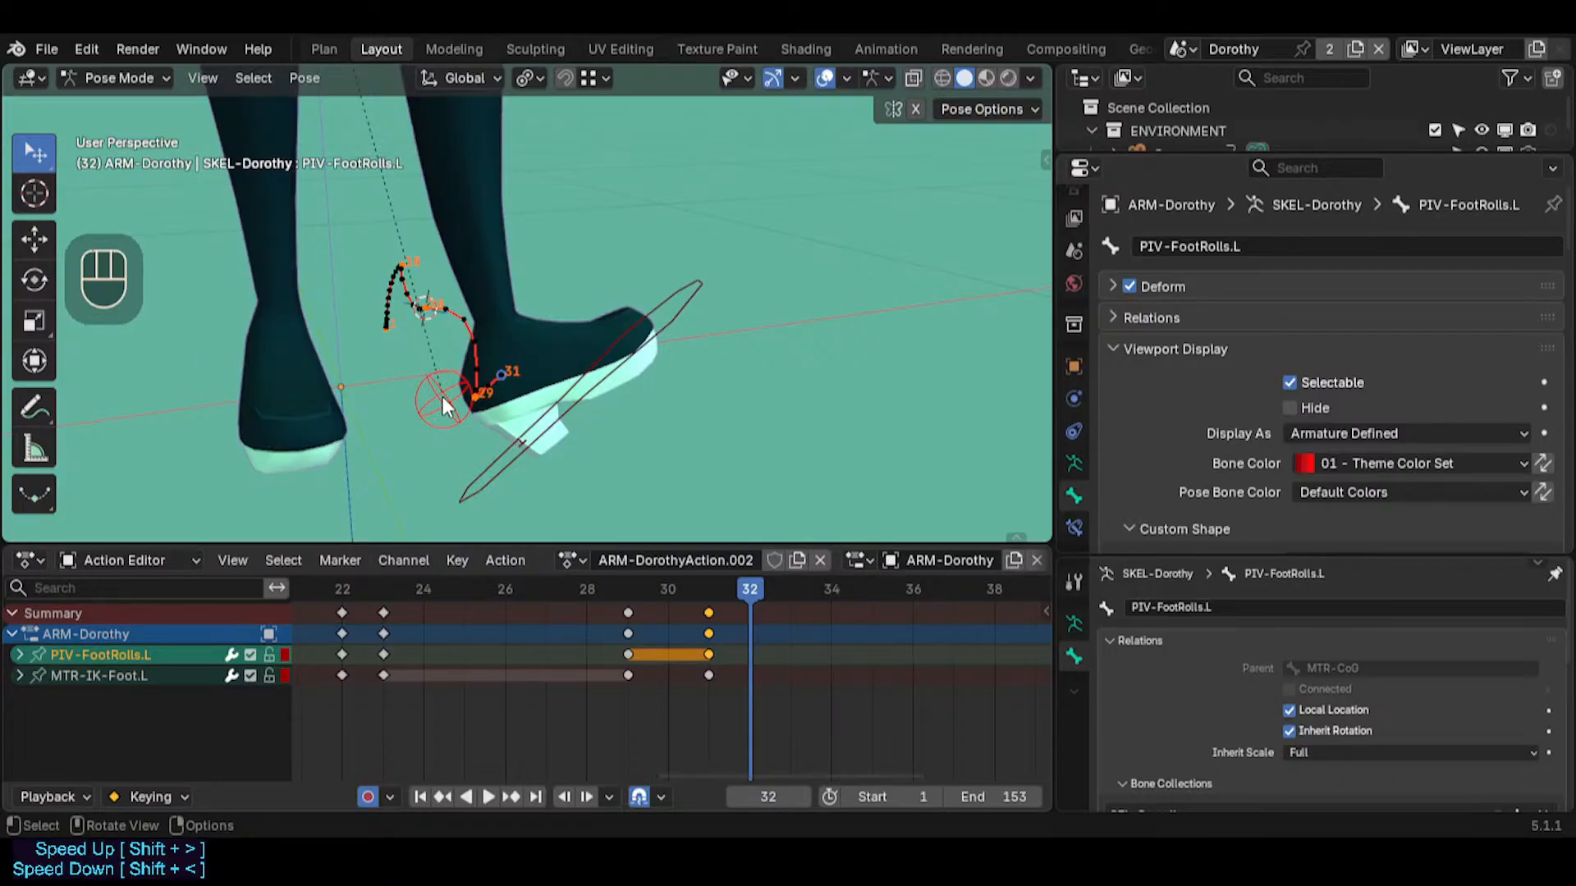
pyautogui.doubleClick(520, 441)
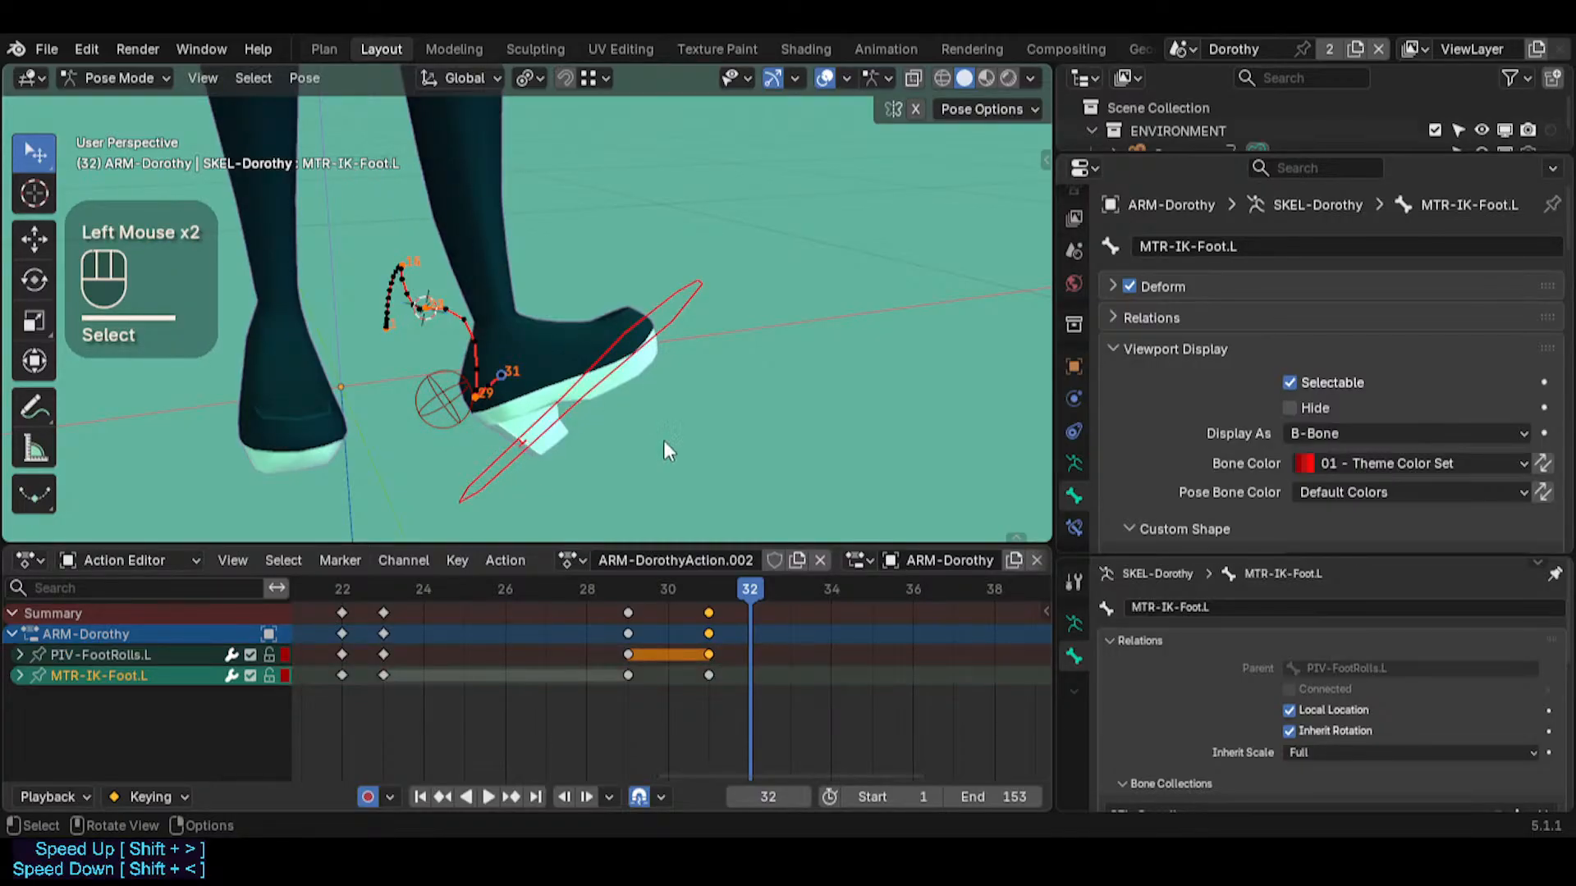
pyautogui.click(1073, 530)
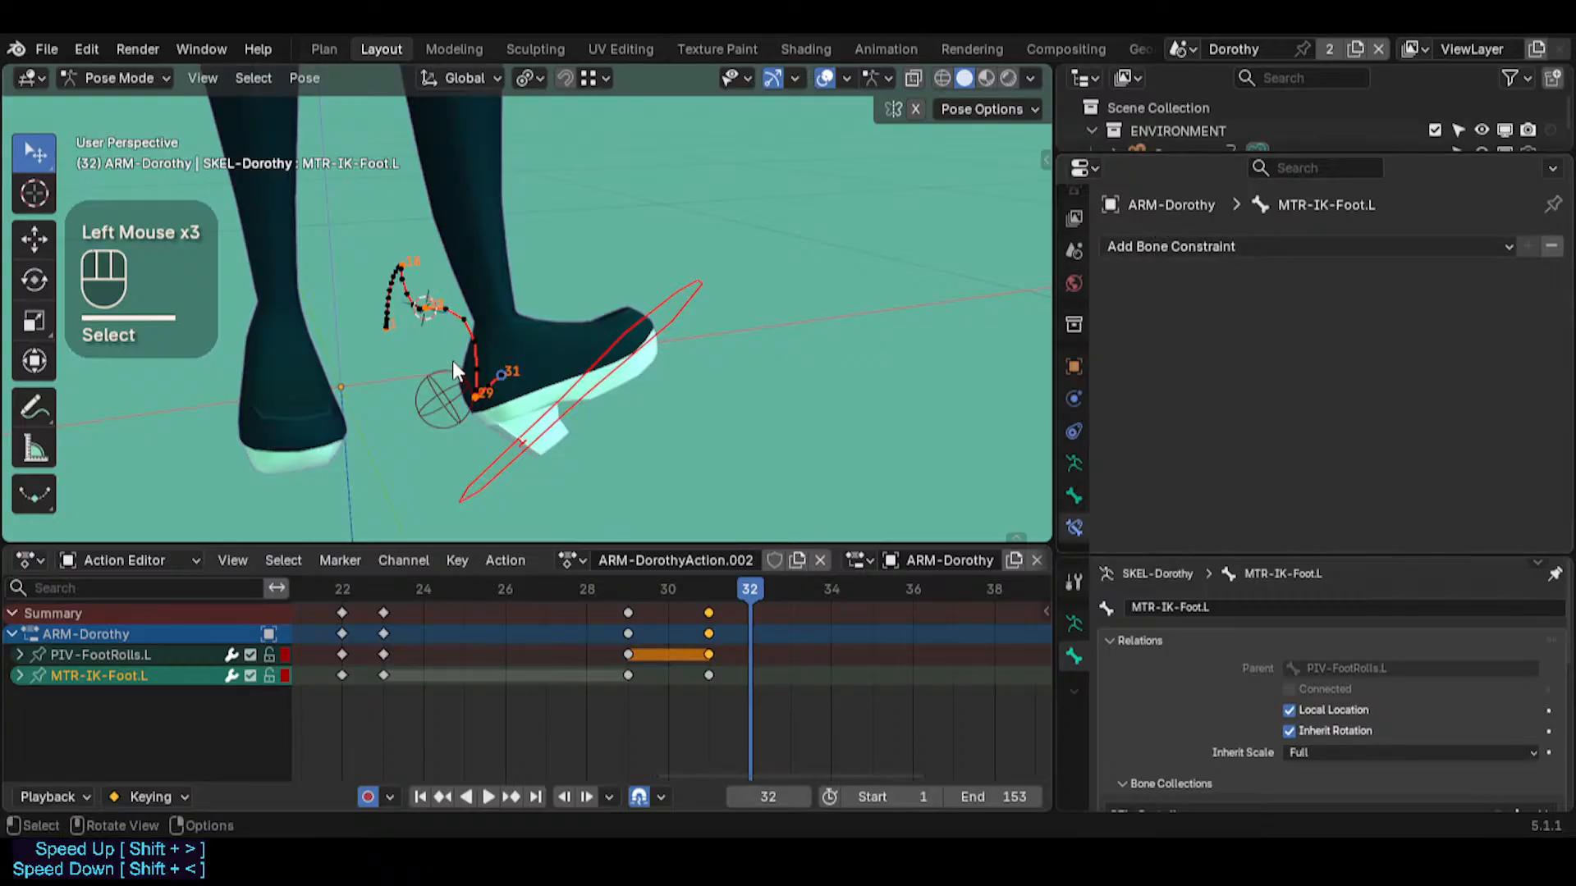
pyautogui.click(454, 398)
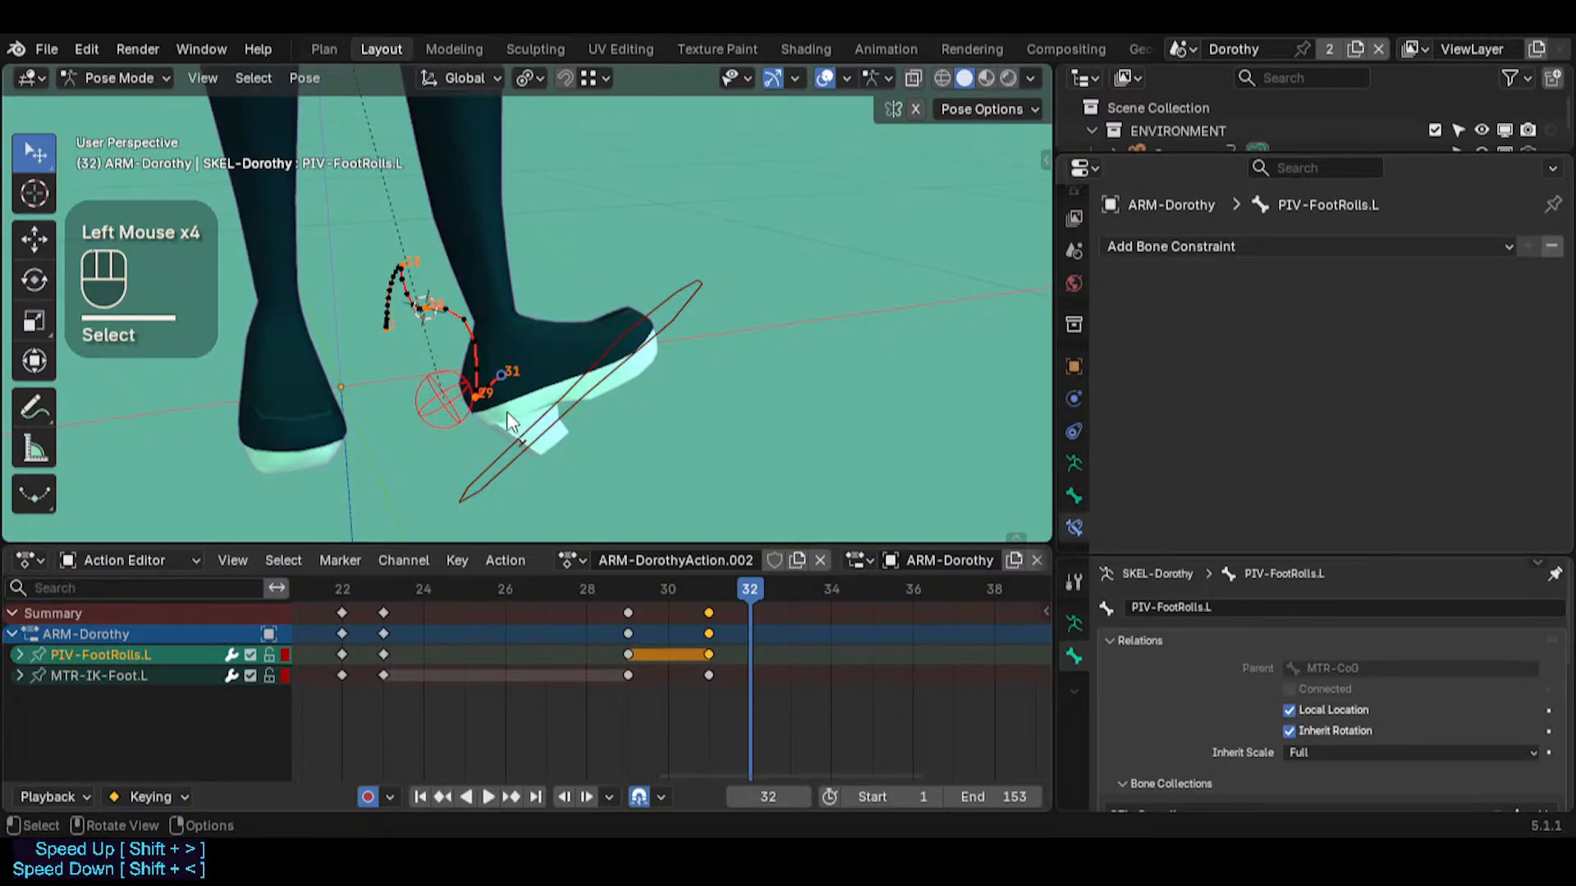
pyautogui.click(572, 420)
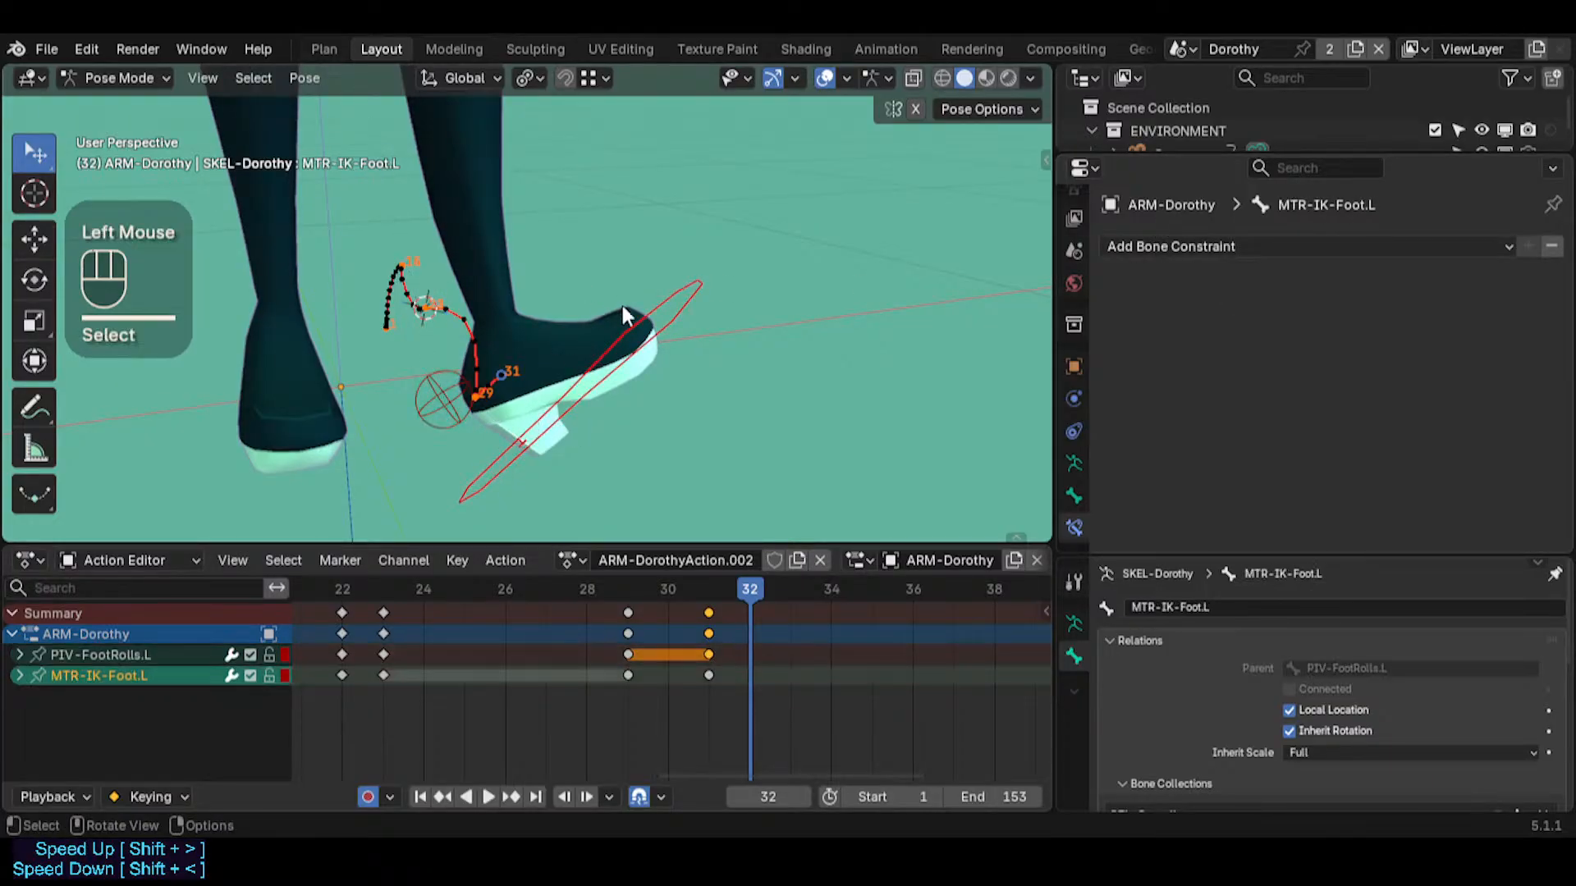
pyautogui.click(444, 396)
pyautogui.scroll(-8, 441, 391)
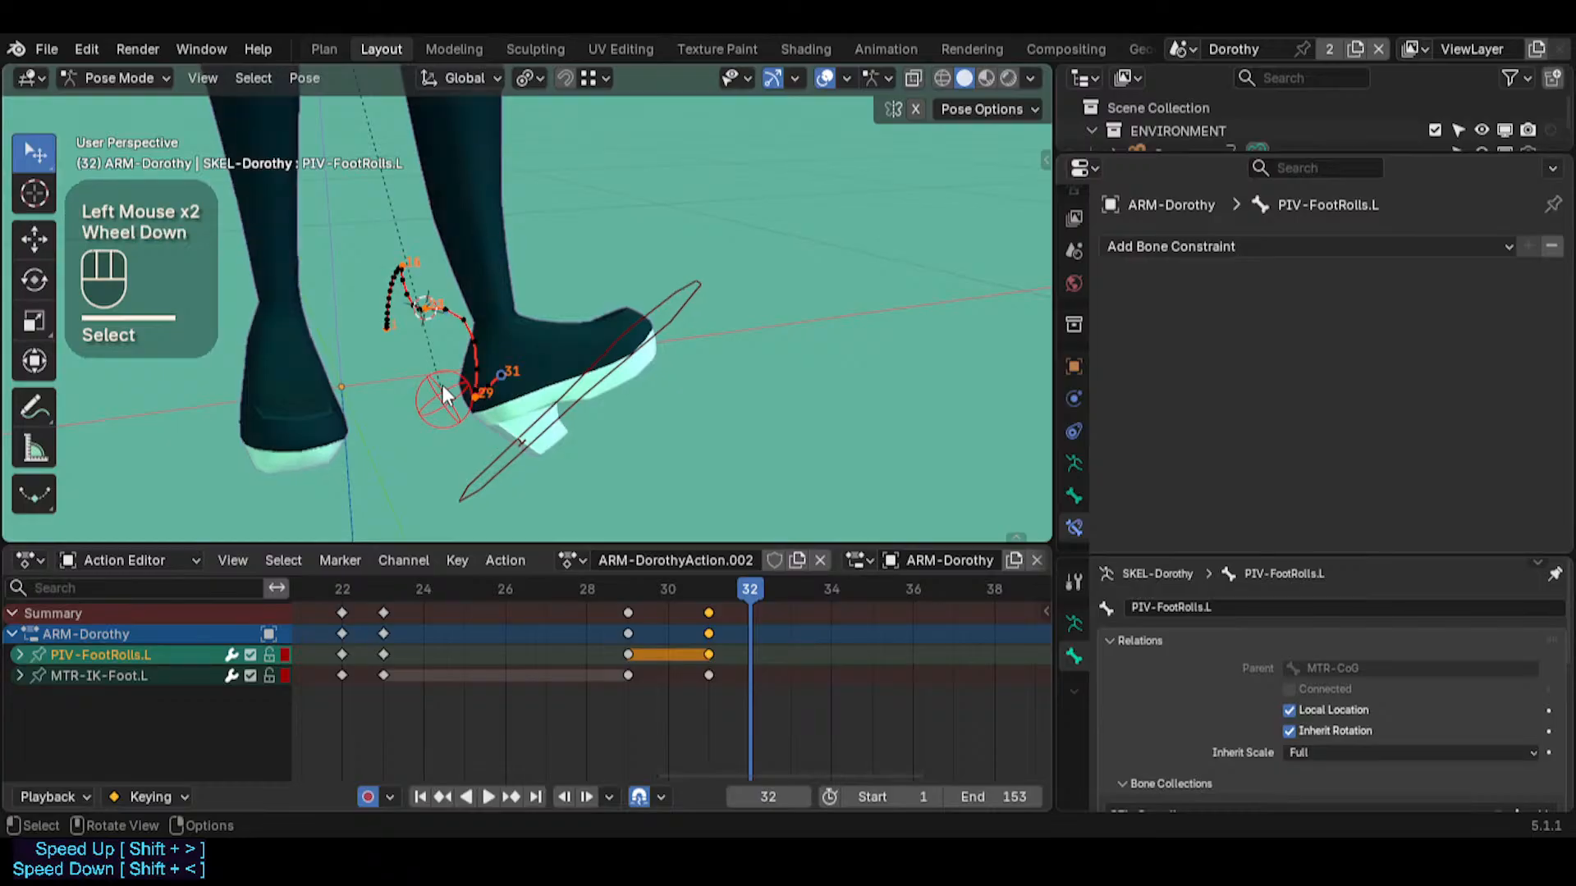
# Reveal all hidden bones of Dorothy's armature
pyautogui.scroll(-3, 435, 381)
pyautogui.keyDown('shift'); pyautogui.moveTo(435, 381); pyautogui.dragTo(591, 334, button='middle'); pyautogui.keyUp('shift')
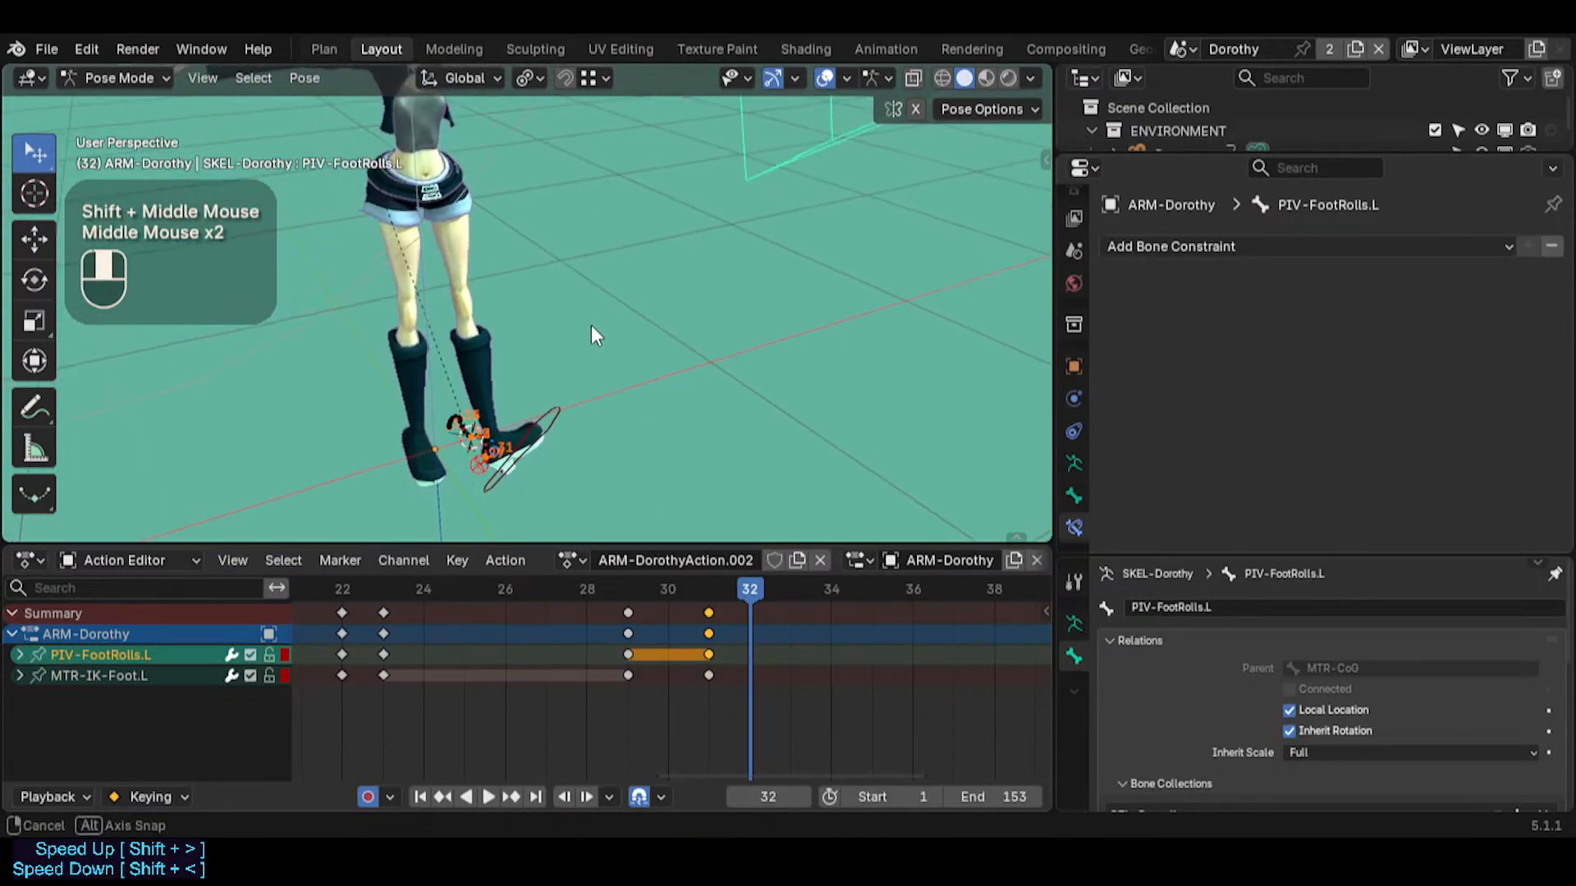
pyautogui.hotkey('alt', 'h')
pyautogui.click(525, 176)
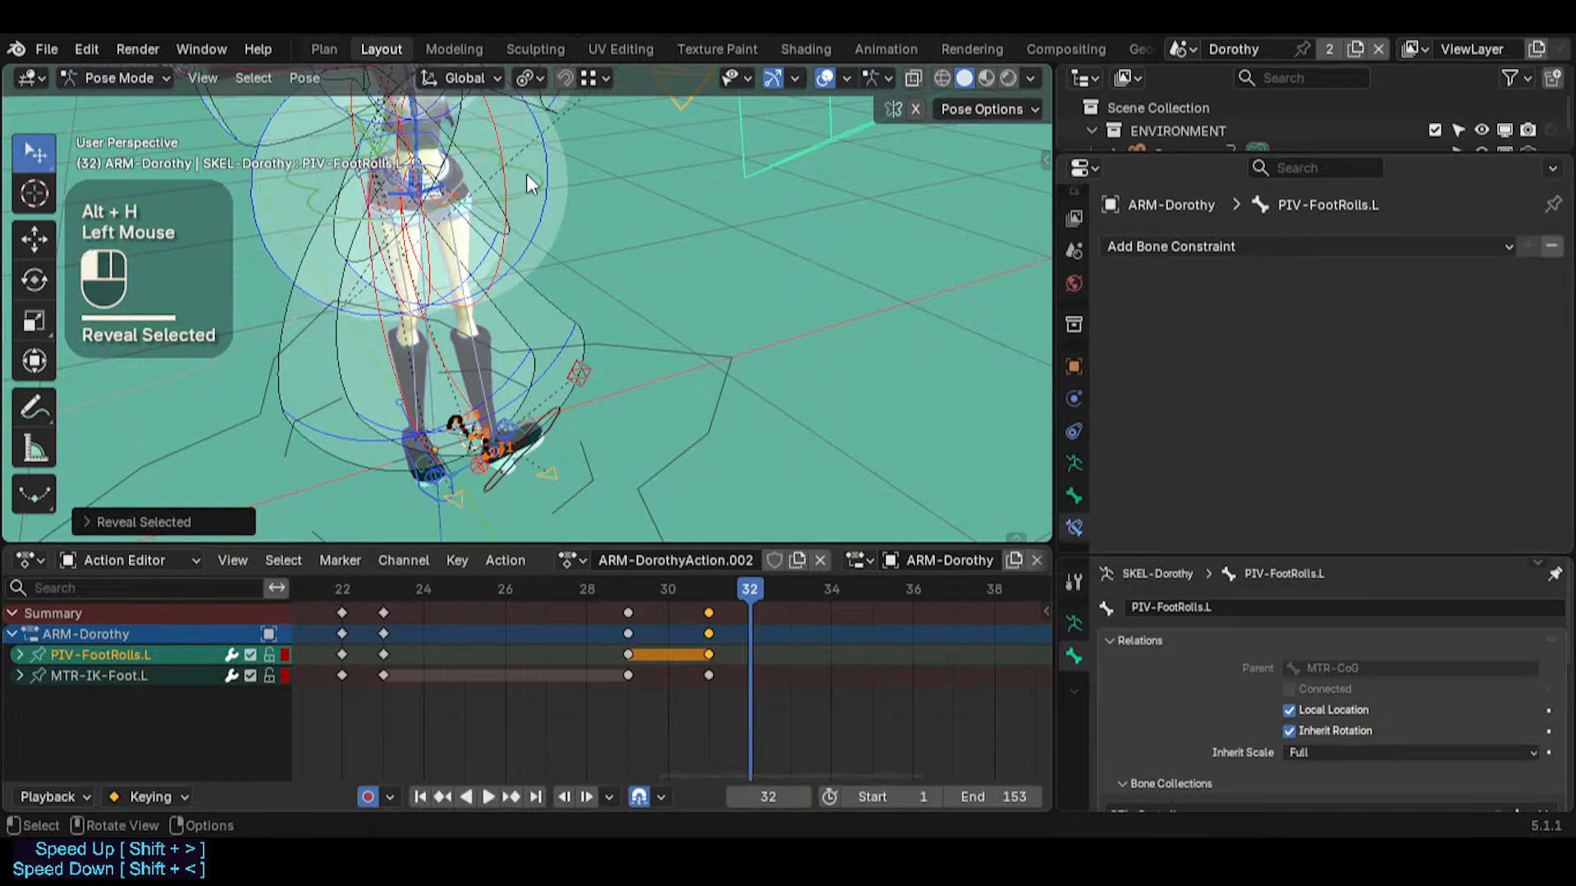
pyautogui.press('g')
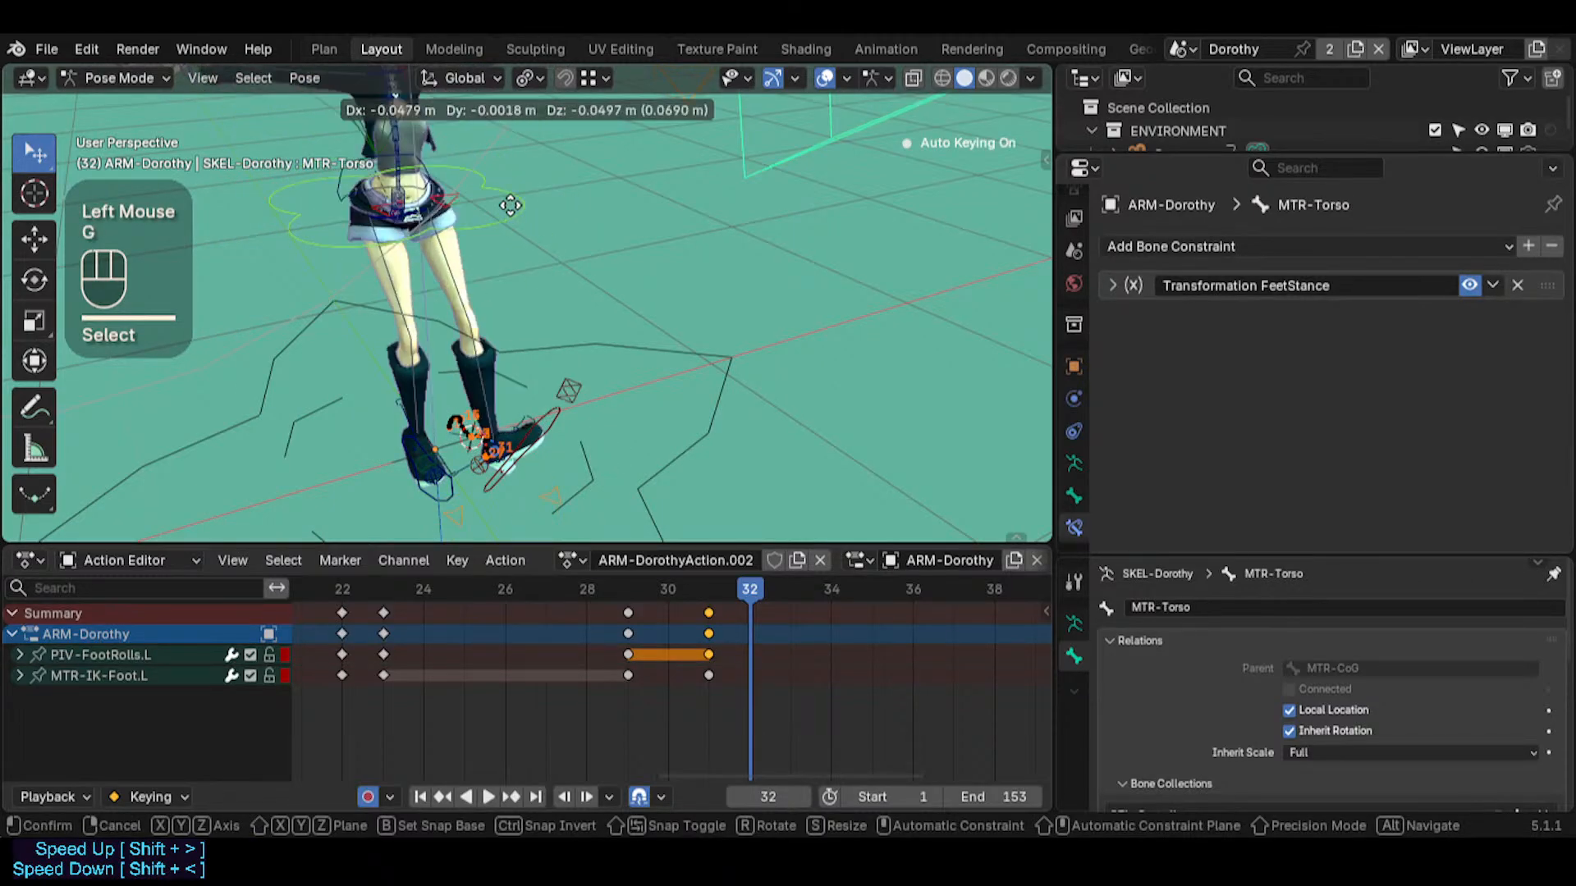
pyautogui.press('Escape')
pyautogui.press('g')
pyautogui.press('Escape')
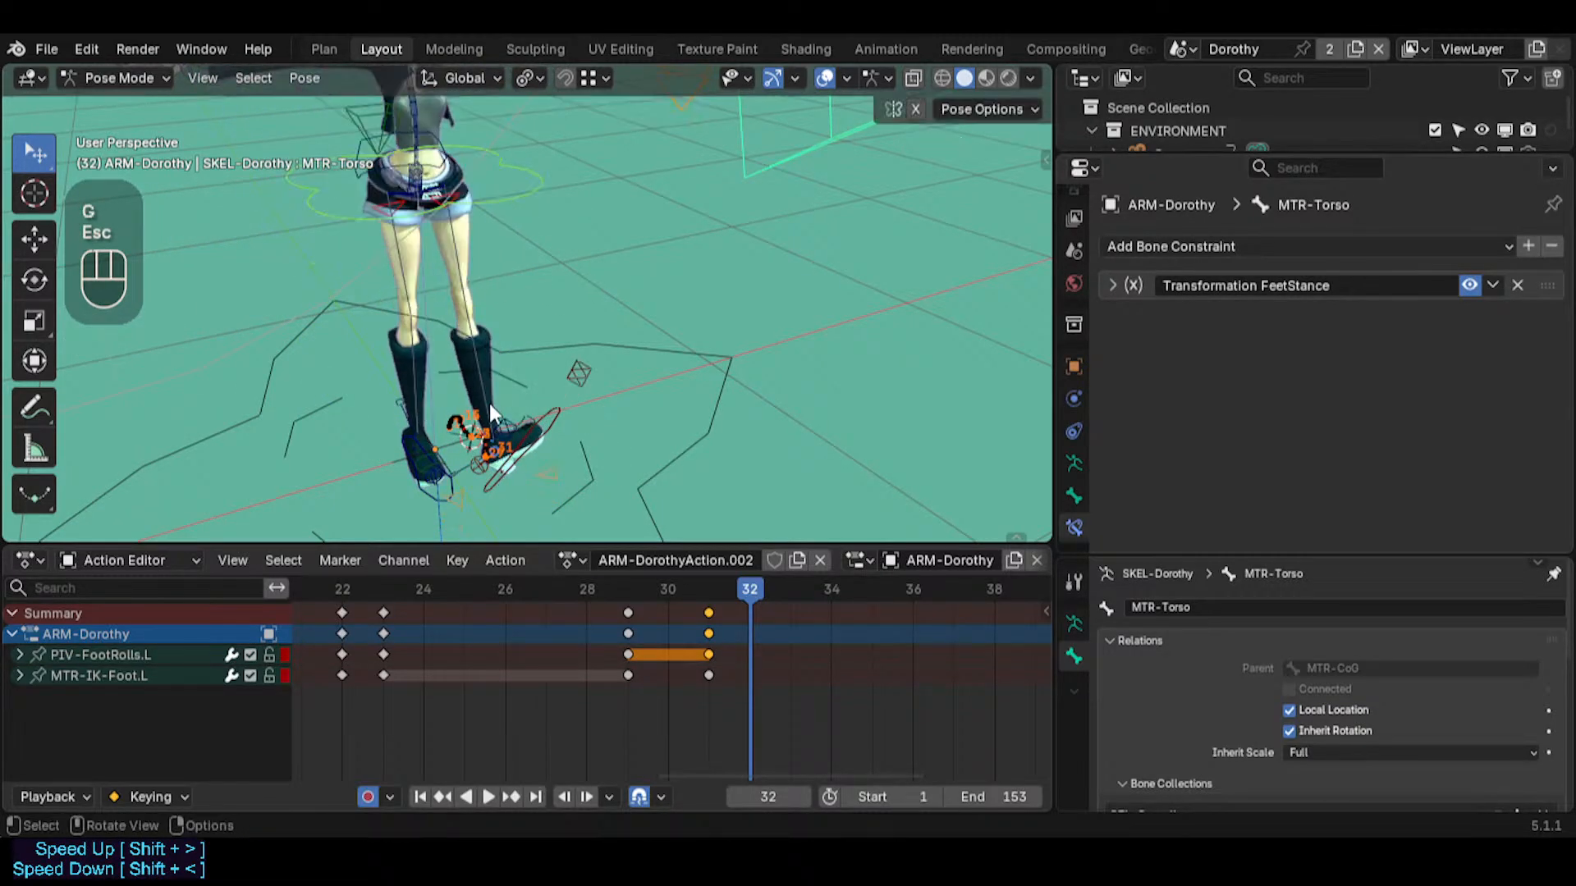
# Examine the left foot and PIV-FootRolls.L up close and compare the pose at frames 31 and 32
pyautogui.moveTo(577, 373); pyautogui.dragTo(545, 274, button='middle')
pyautogui.hotkey('shift', '`')
pyautogui.press('q')
pyautogui.press('w')
pyautogui.click(464, 386)
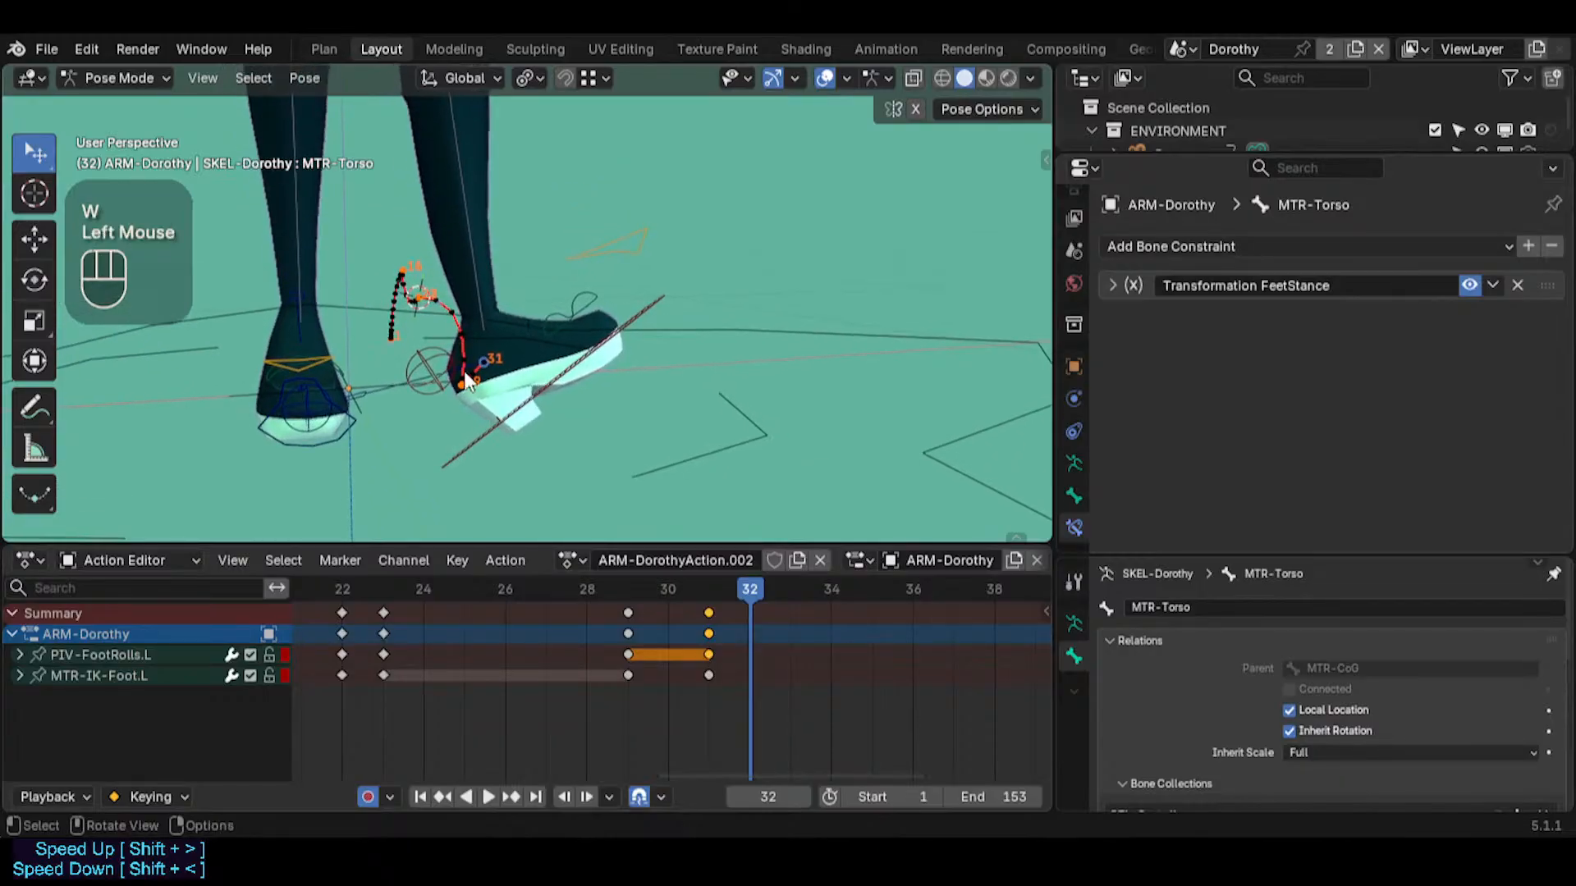
pyautogui.moveTo(464, 386); pyautogui.dragTo(609, 309, button='middle')
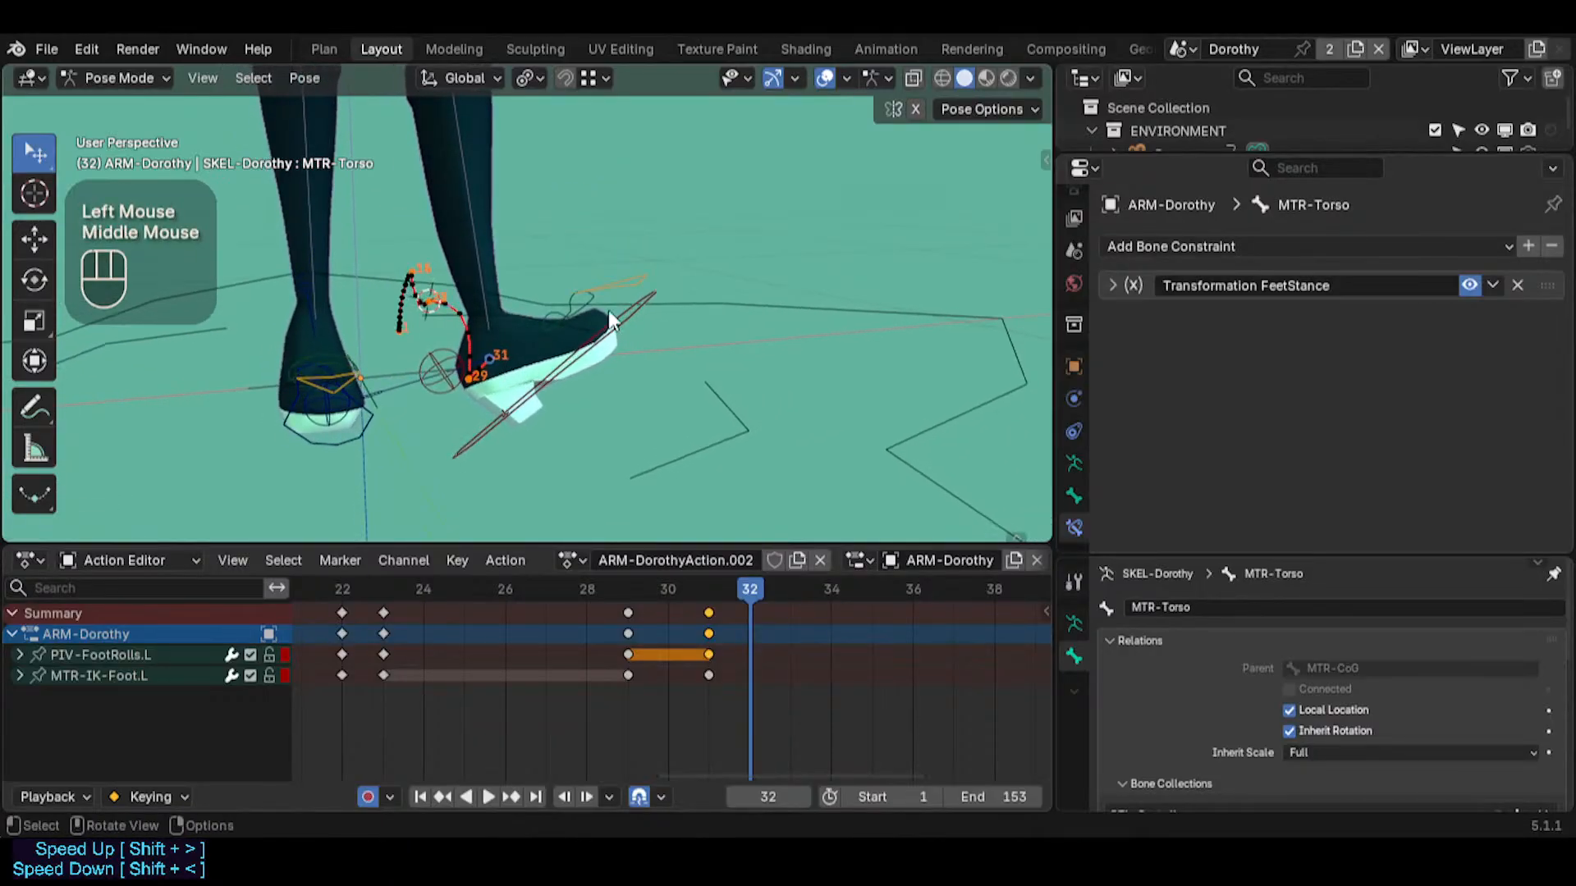
pyautogui.click(443, 376)
pyautogui.scroll(2, 581, 431)
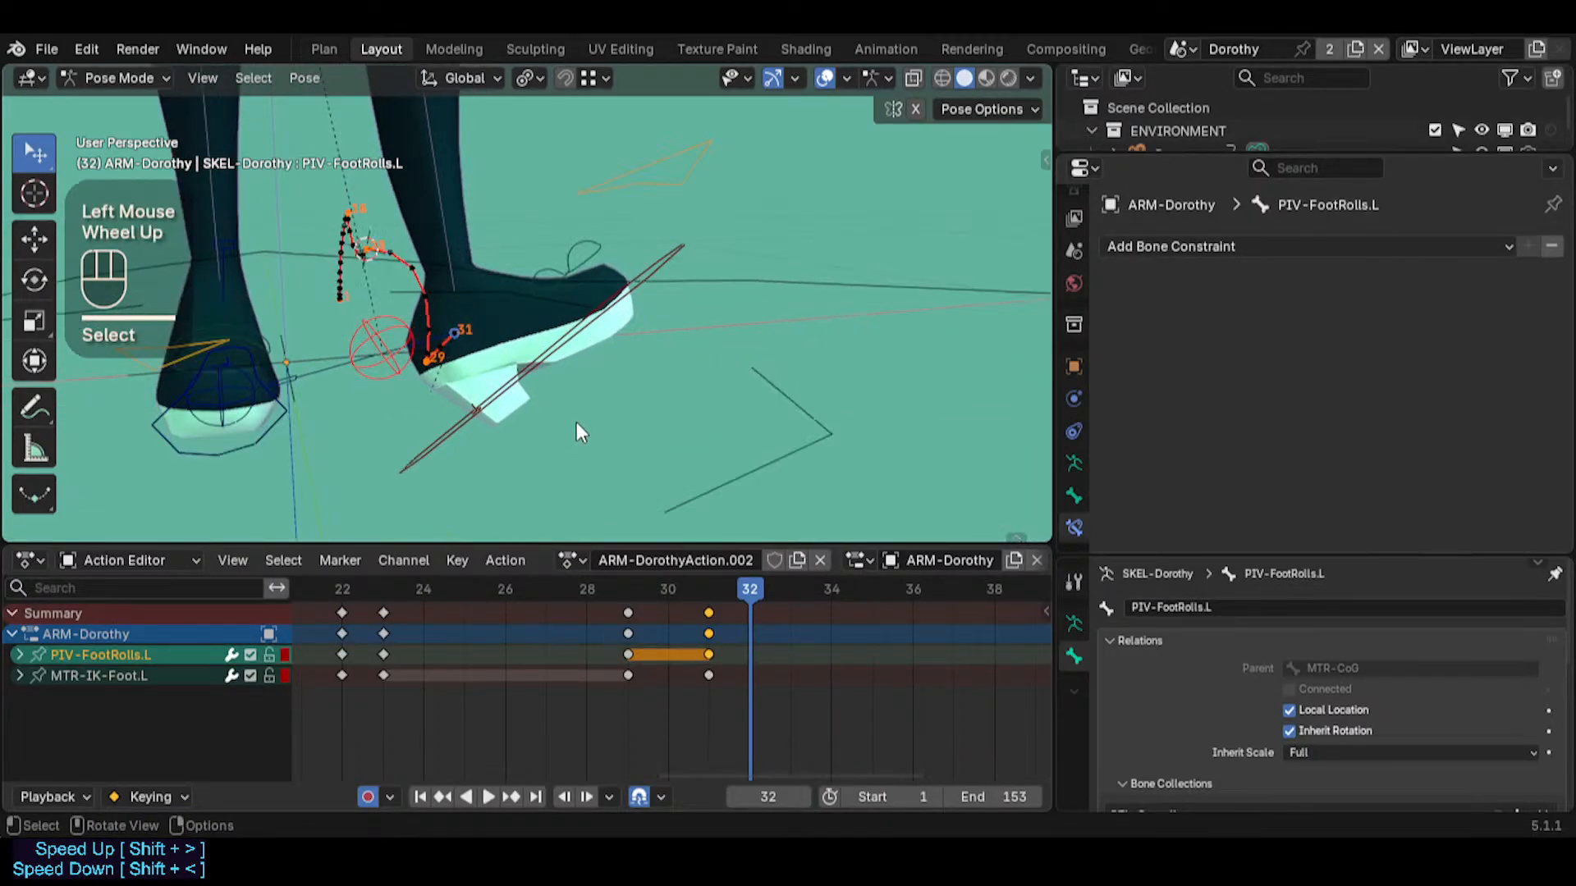
pyautogui.hotkey('shift', '`')
pyautogui.click(579, 429)
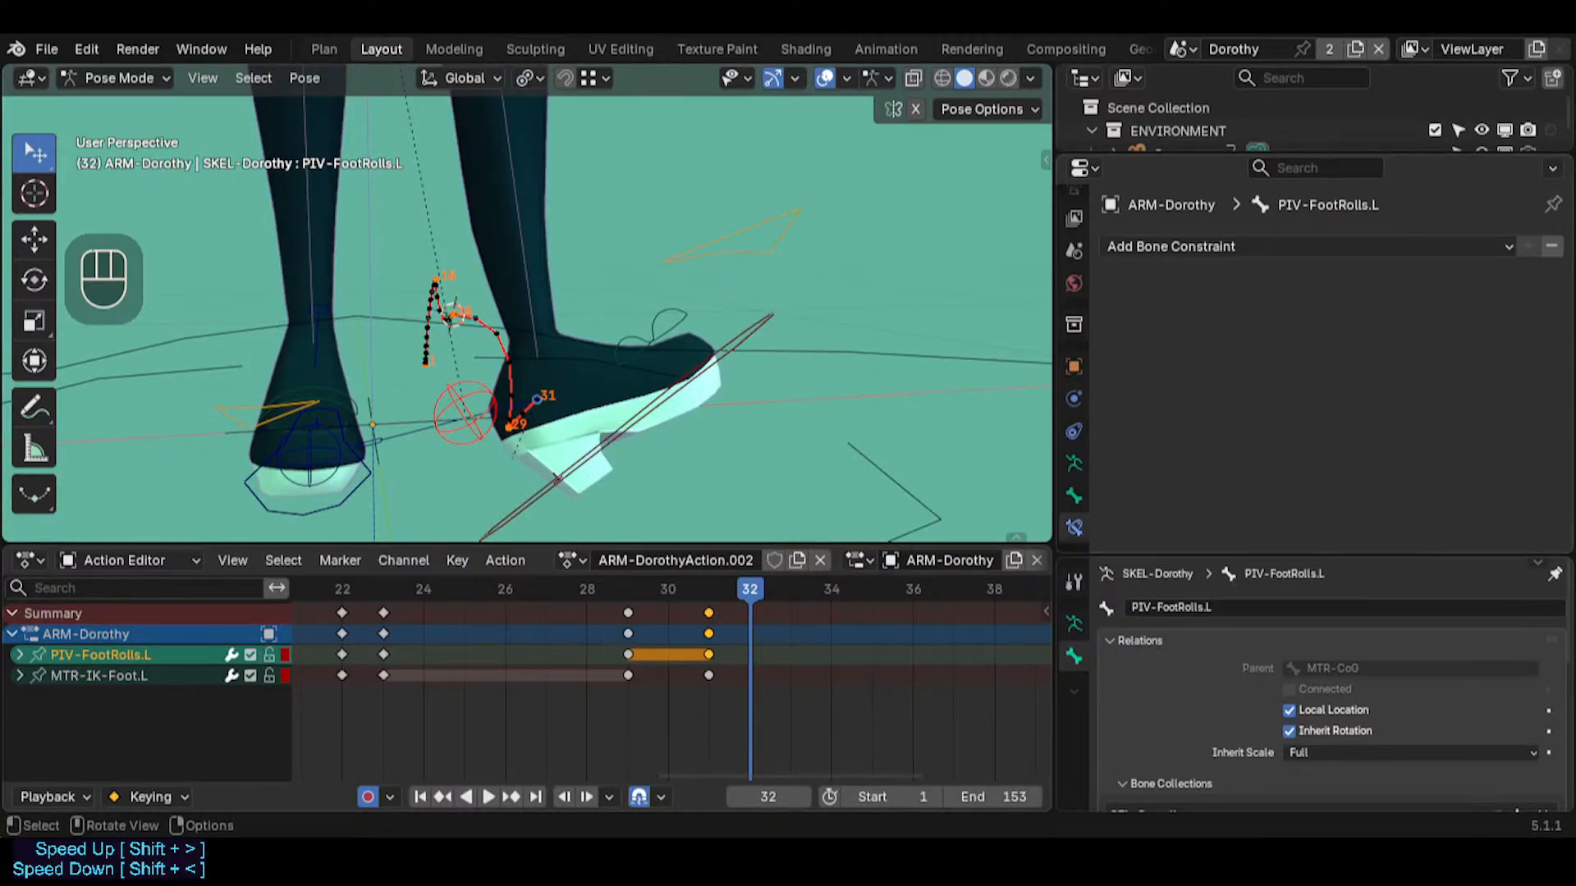
pyautogui.moveTo(721, 576); pyautogui.dragTo(731, 579)
pyautogui.press('Left')
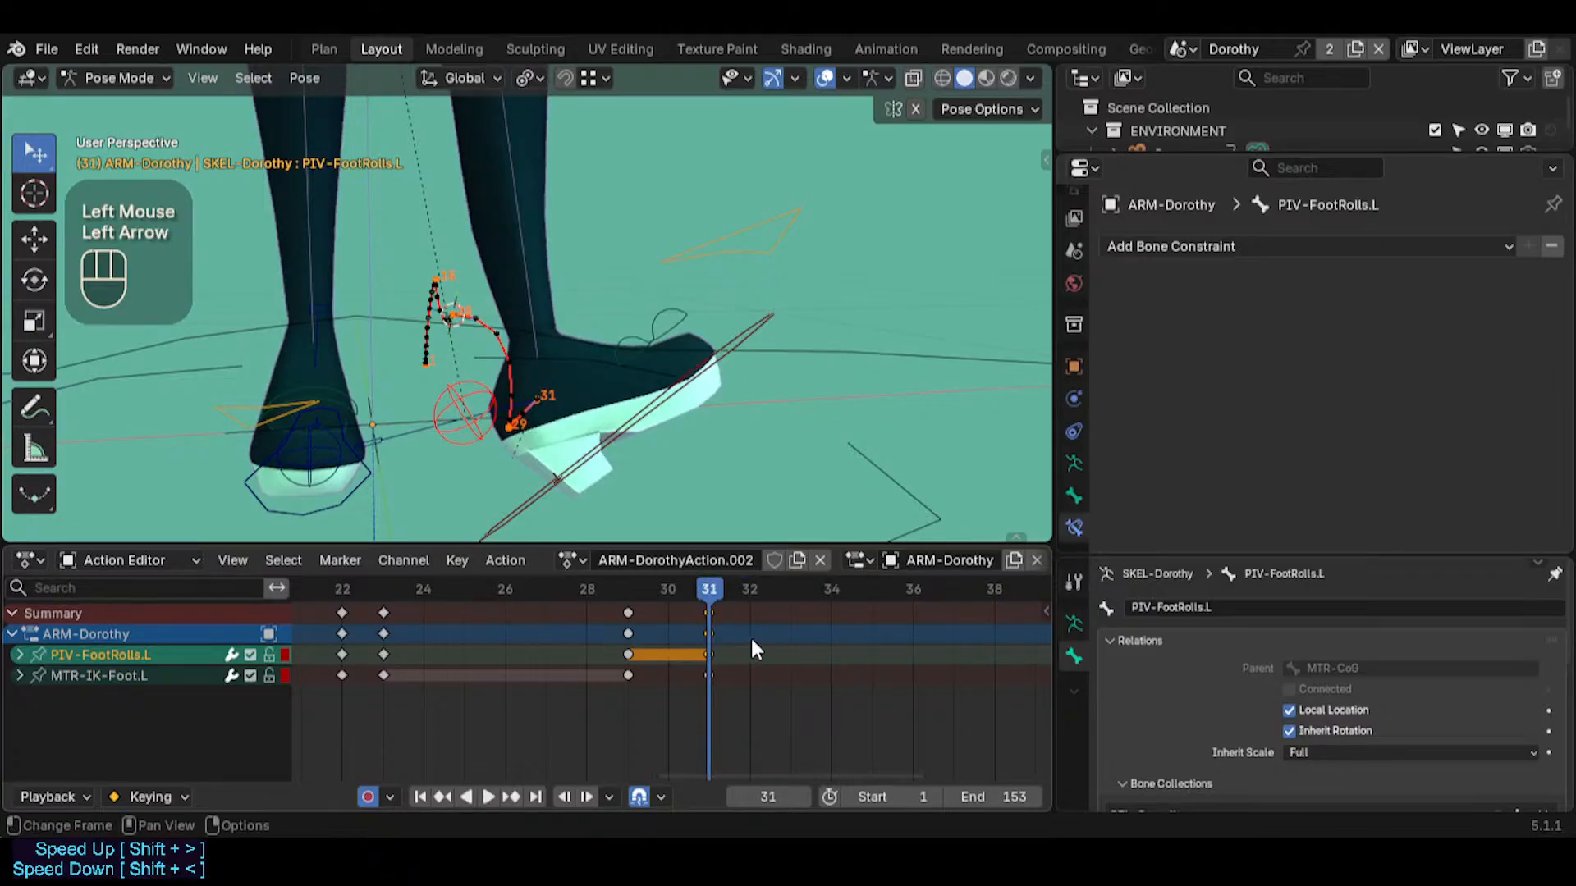
pyautogui.press('Right')
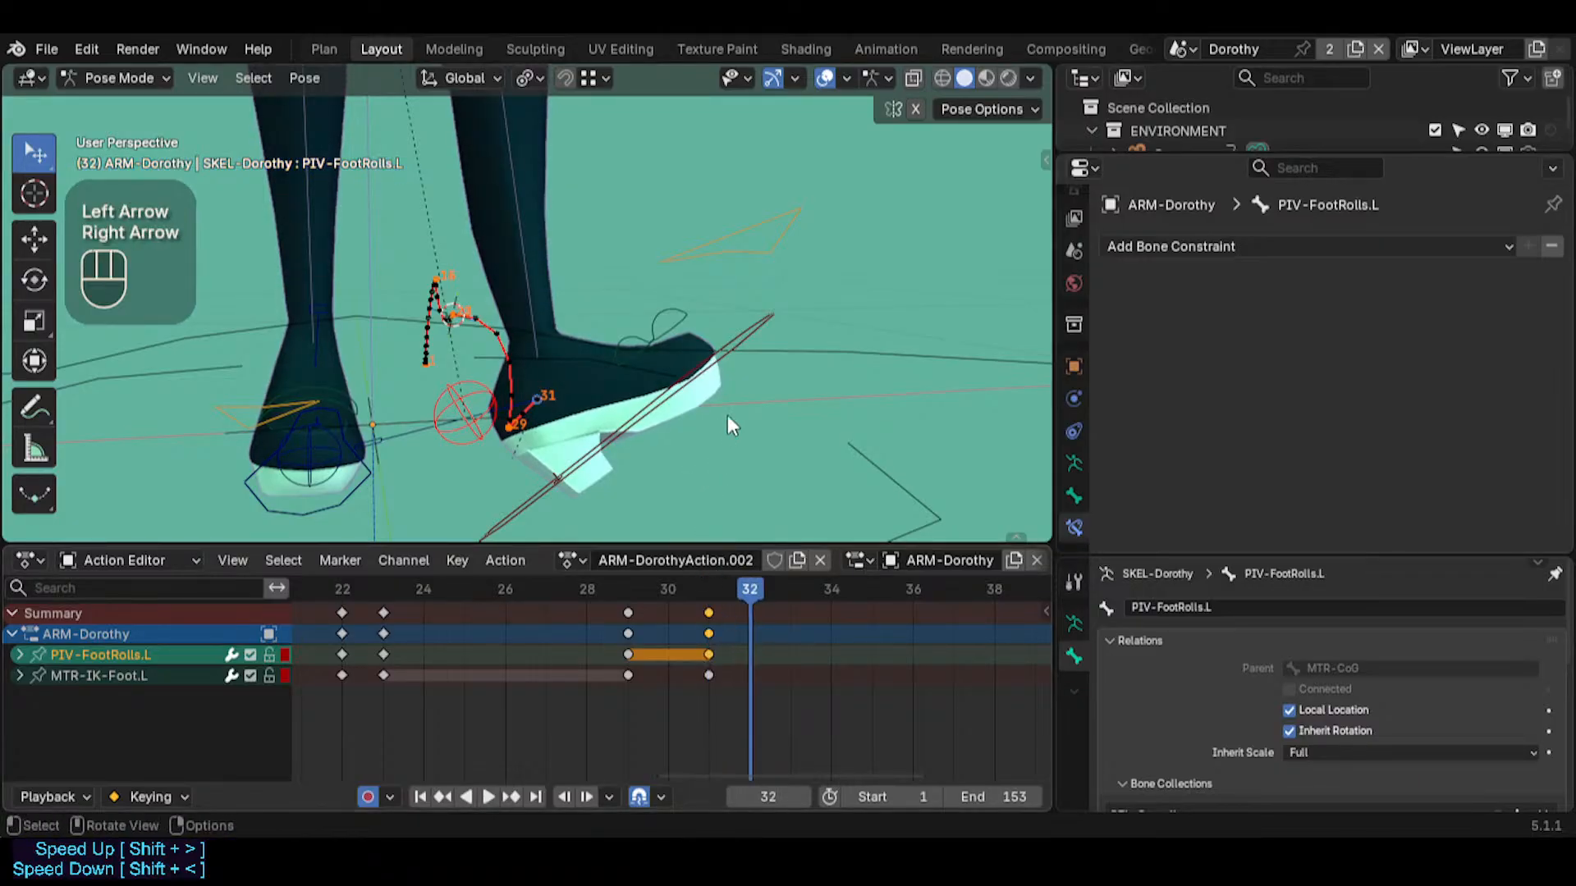
# Select MTR-IK-Foot.L together with PIV-FootRolls.L and insert a keyframe on both at frame 32
pyautogui.click(486, 400)
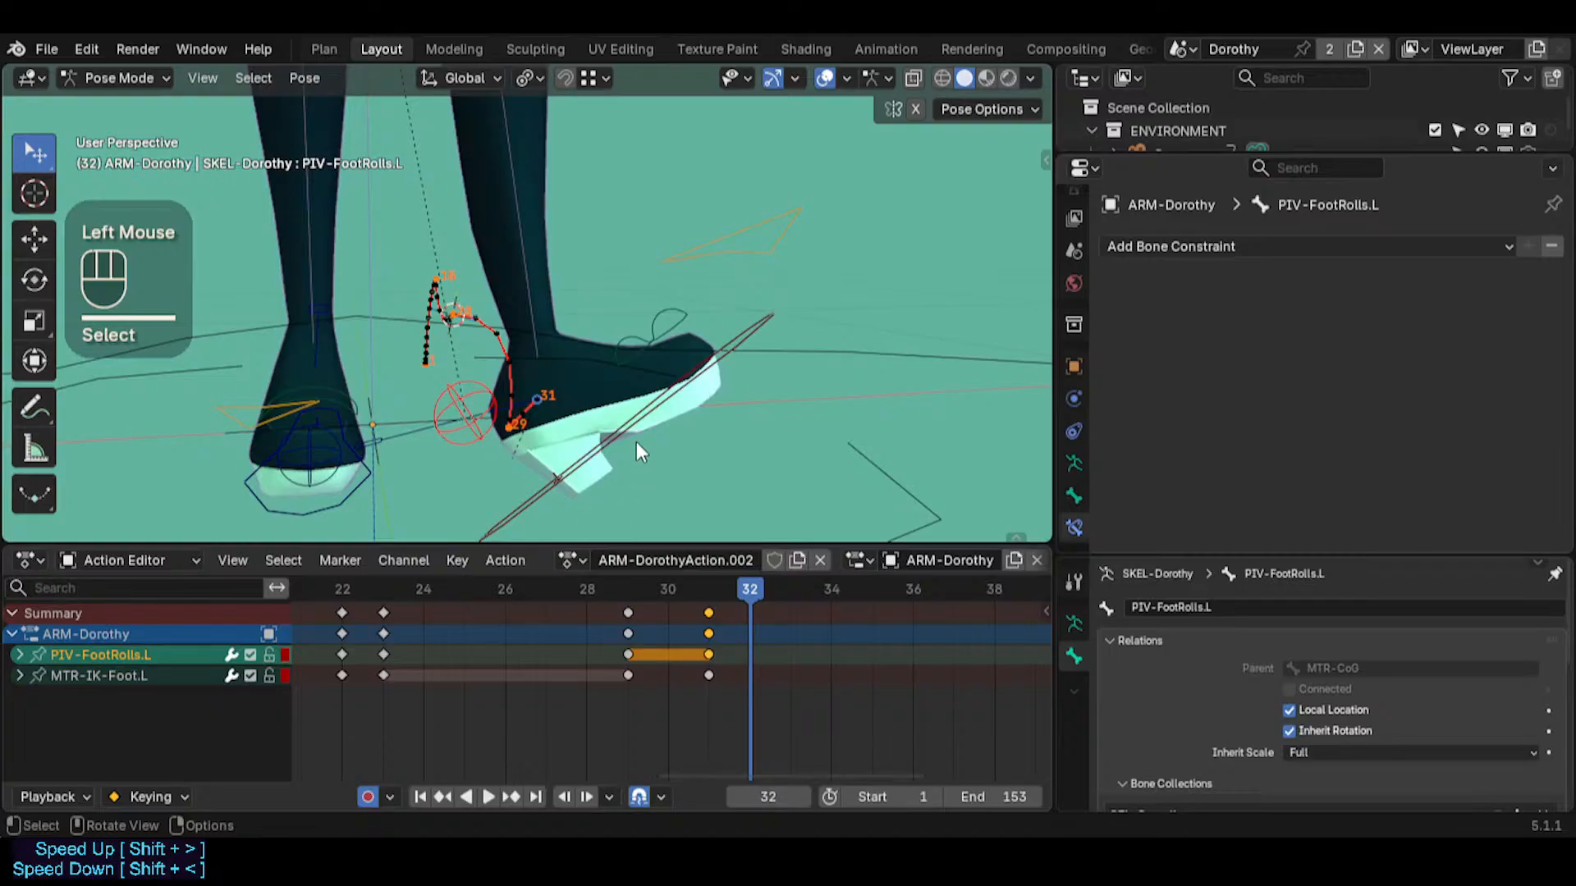
pyautogui.keyDown('shift'); pyautogui.click(613, 430); pyautogui.keyUp('shift')
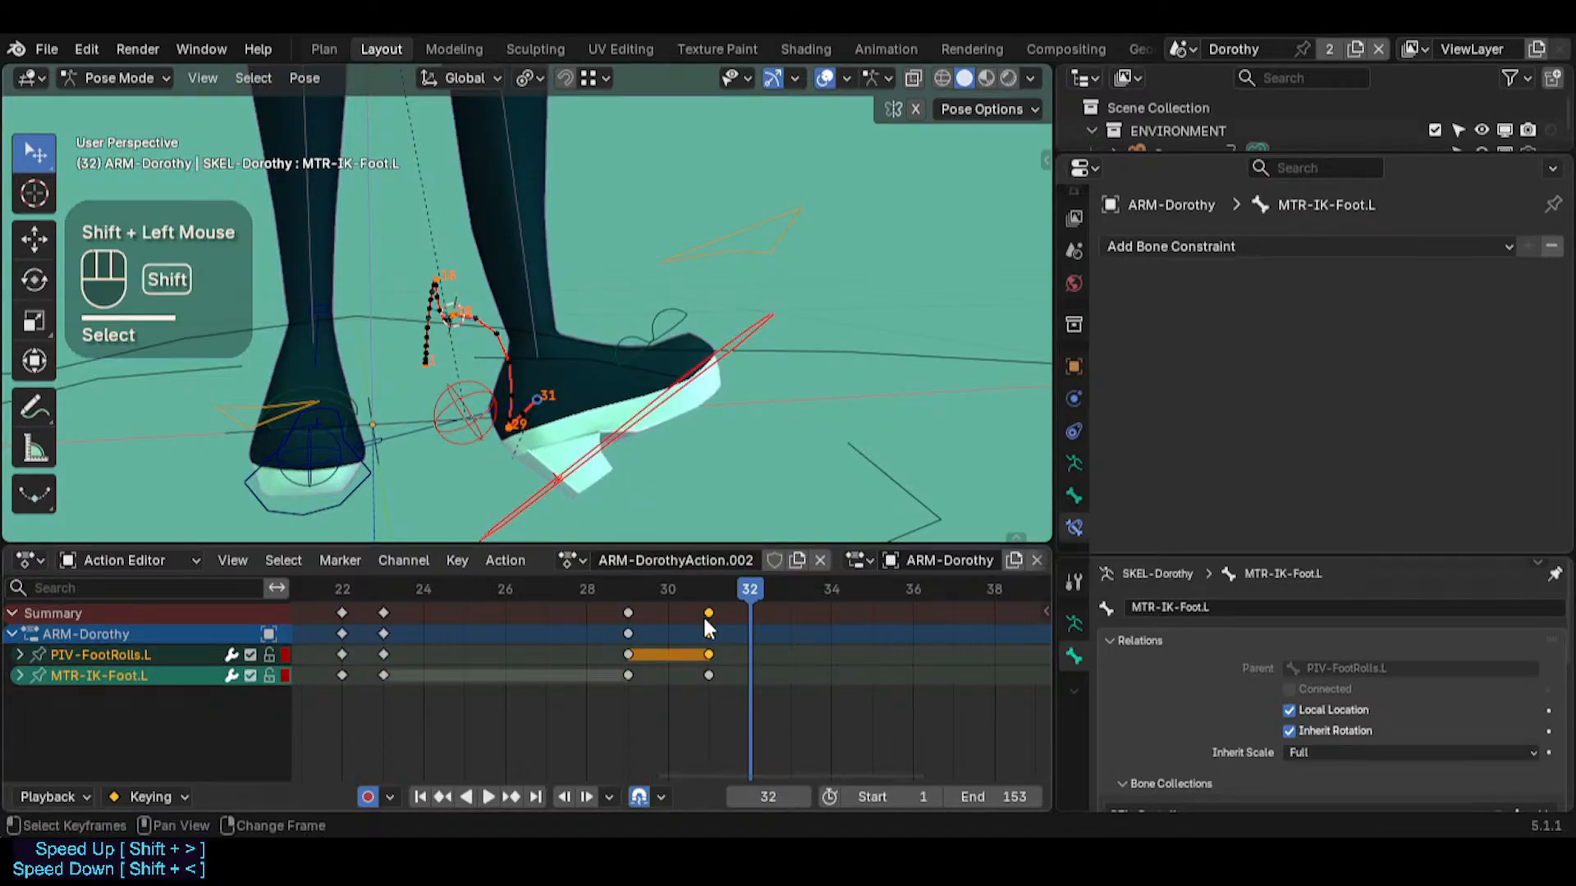
pyautogui.hotkey('shift', 'd')
pyautogui.press('Escape')
pyautogui.click(628, 431)
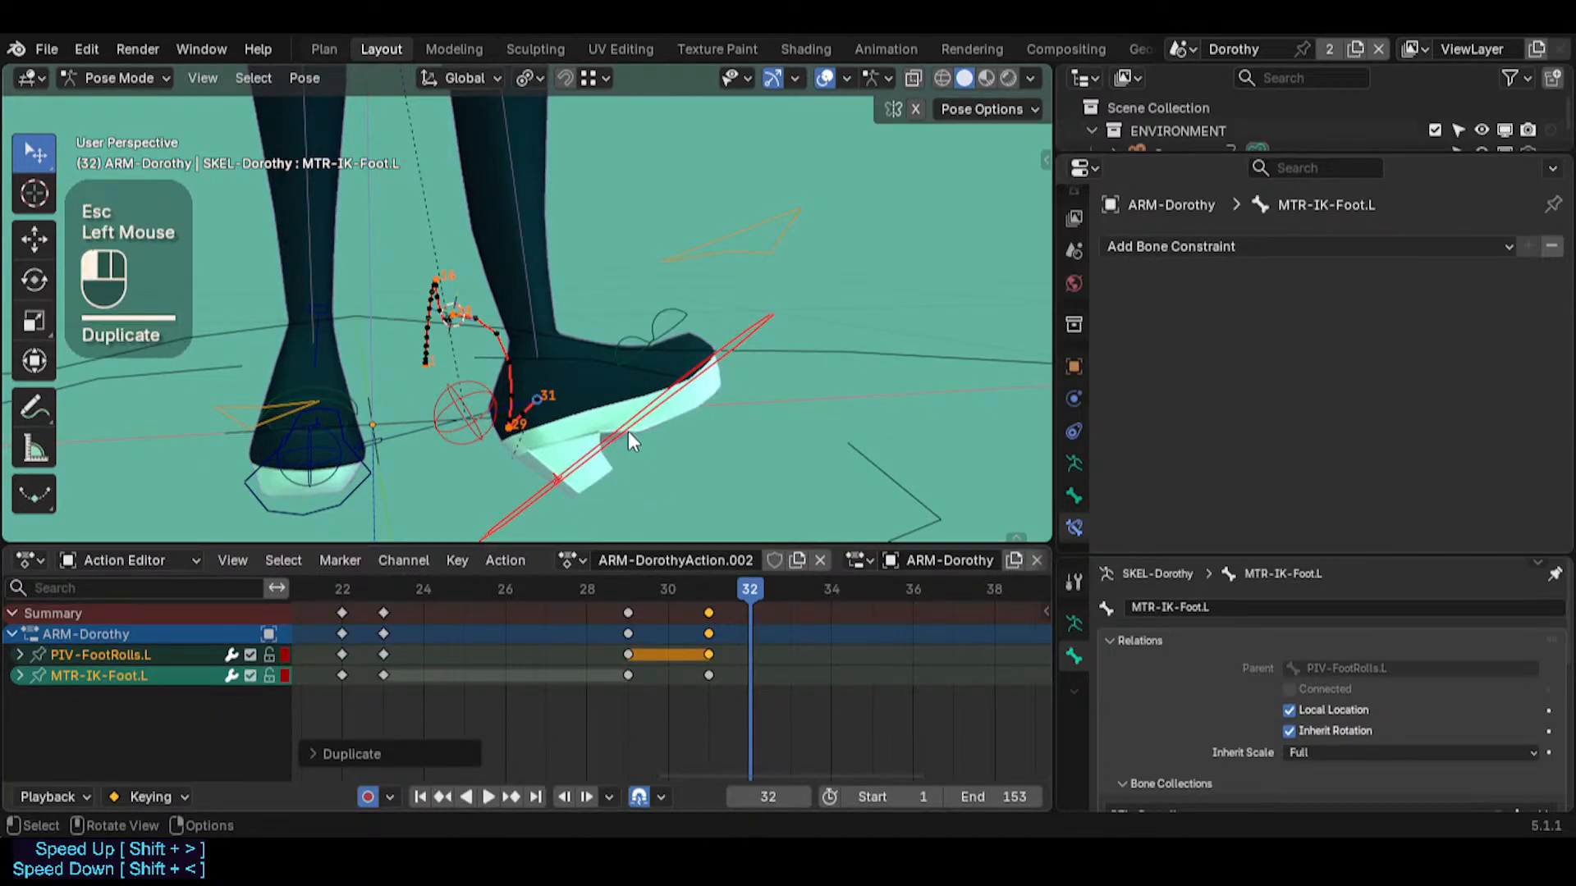
pyautogui.keyDown('shift'); pyautogui.click(452, 380); pyautogui.keyUp('shift')
pyautogui.press('i')
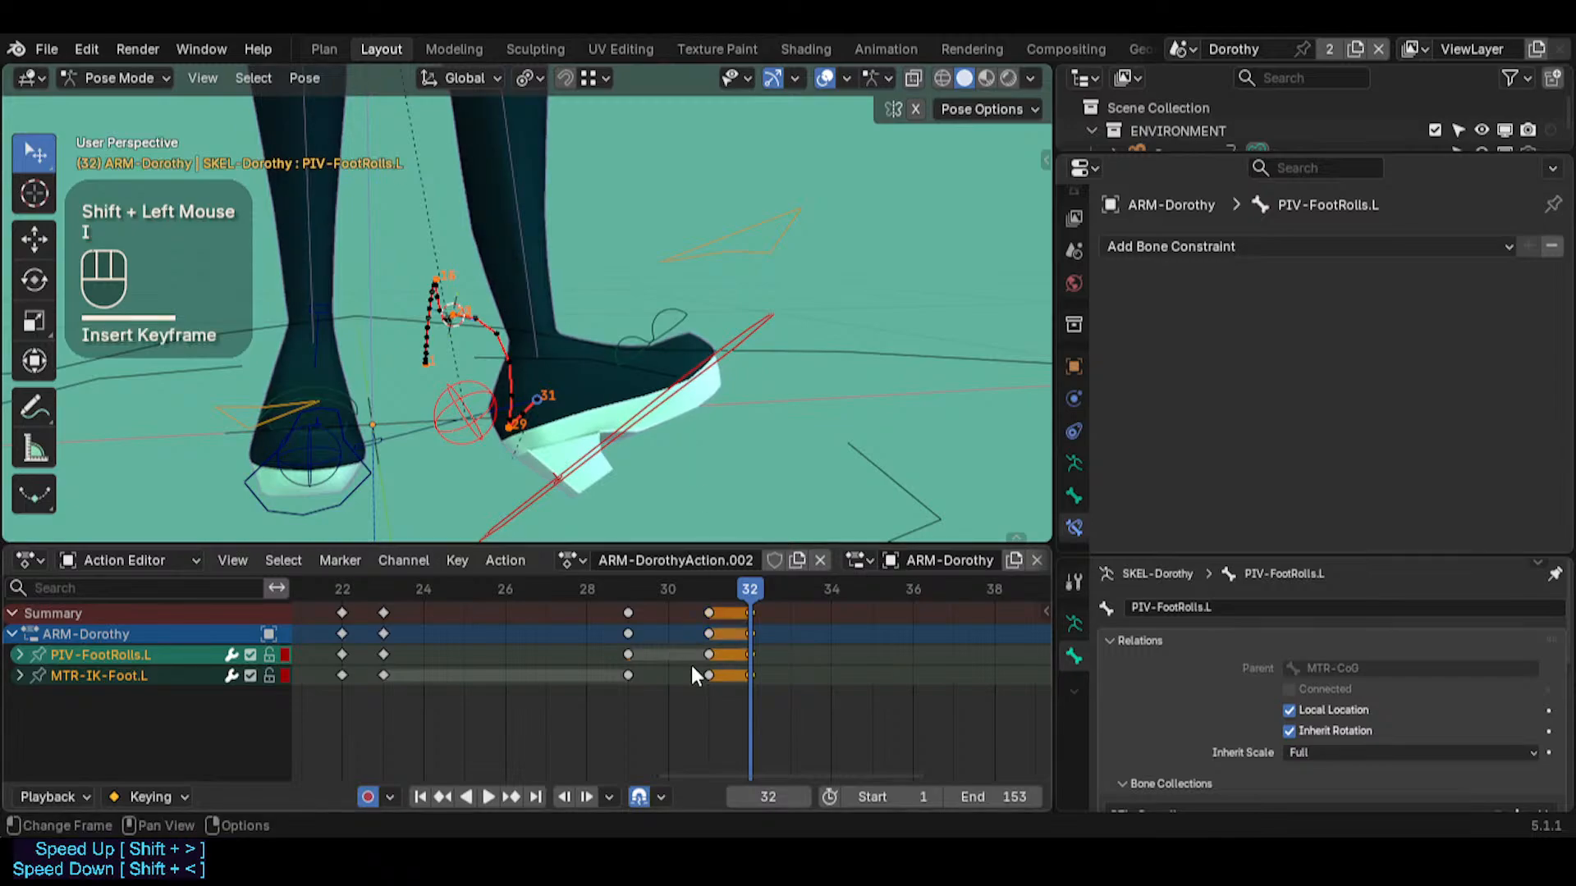
pyautogui.moveTo(751, 591)
pyautogui.mouseDown()
pyautogui.moveTo(726, 588)
pyautogui.moveTo(744, 601)
pyautogui.mouseUp()
pyautogui.scroll(1, 728, 635)
pyautogui.scroll(-3, 728, 637)
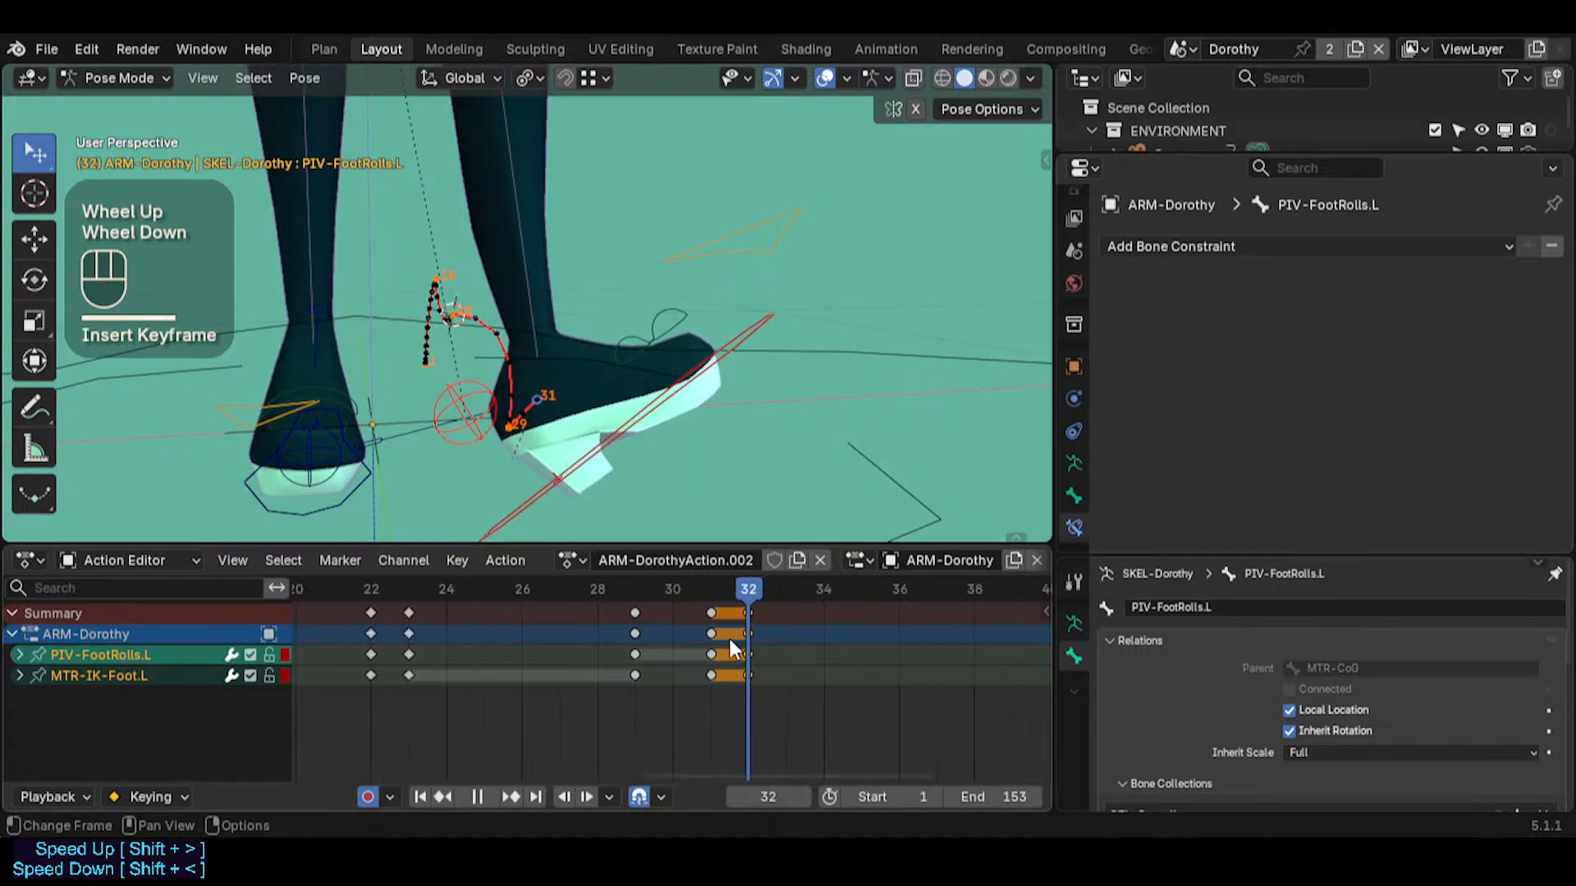
pyautogui.press('space')
pyautogui.scroll(-3, 729, 645)
pyautogui.moveTo(728, 644); pyautogui.dragTo(708, 627, button='middle')
pyautogui.moveTo(736, 595); pyautogui.dragTo(725, 593)
# Place the 3D cursor near the front of the left shoe's sole and snap PIV-FootRolls.L to it at frame 32
pyautogui.click(489, 413)
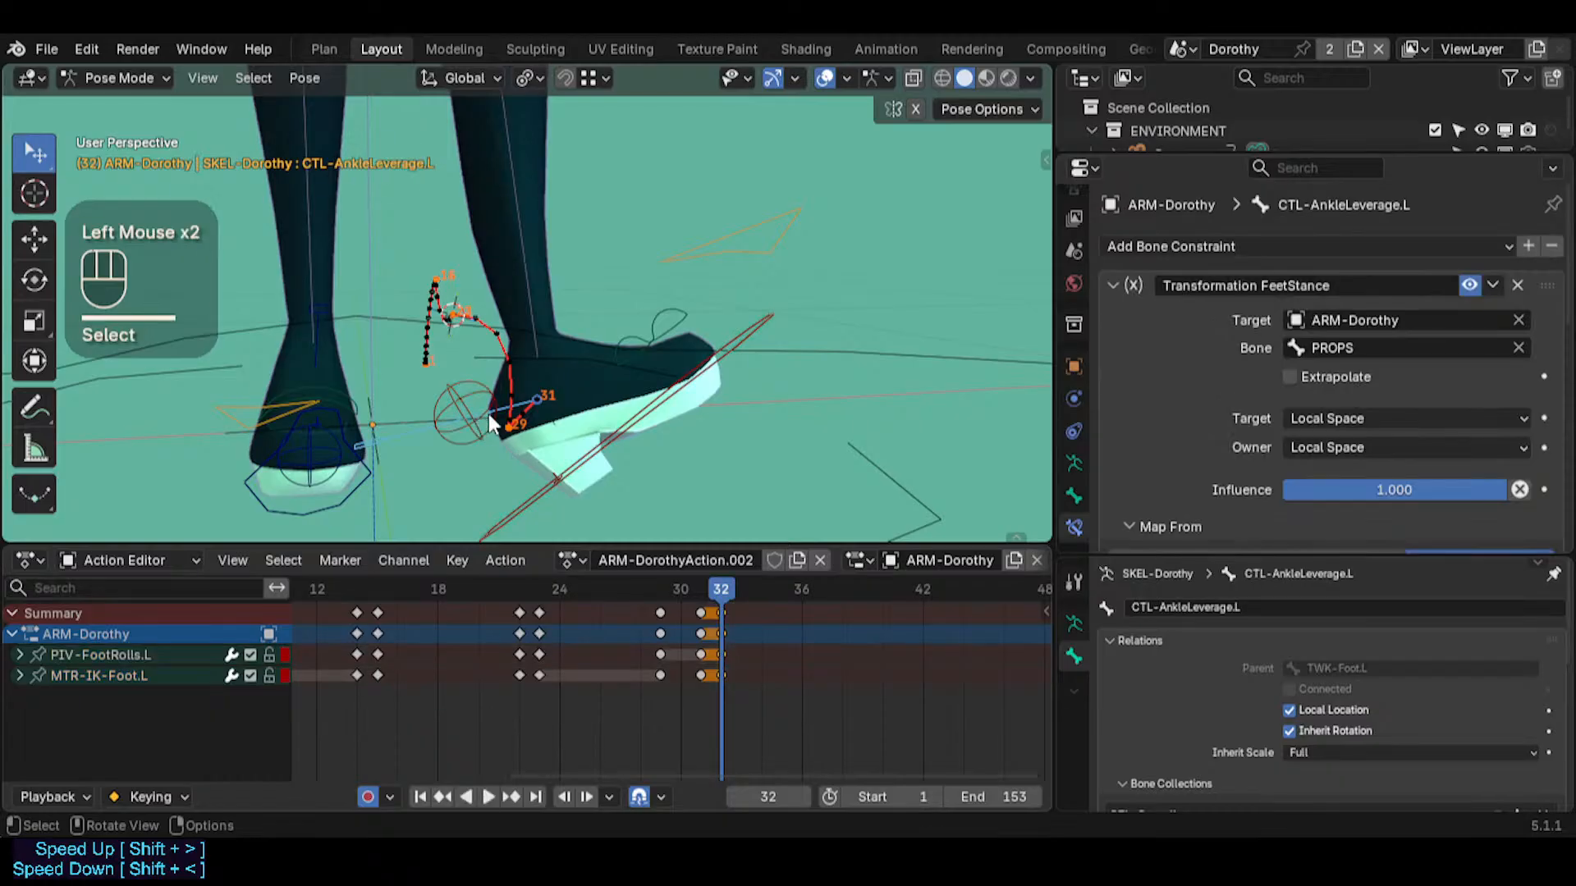
pyautogui.click(512, 388)
pyautogui.moveTo(532, 409); pyautogui.dragTo(484, 474, button='middle')
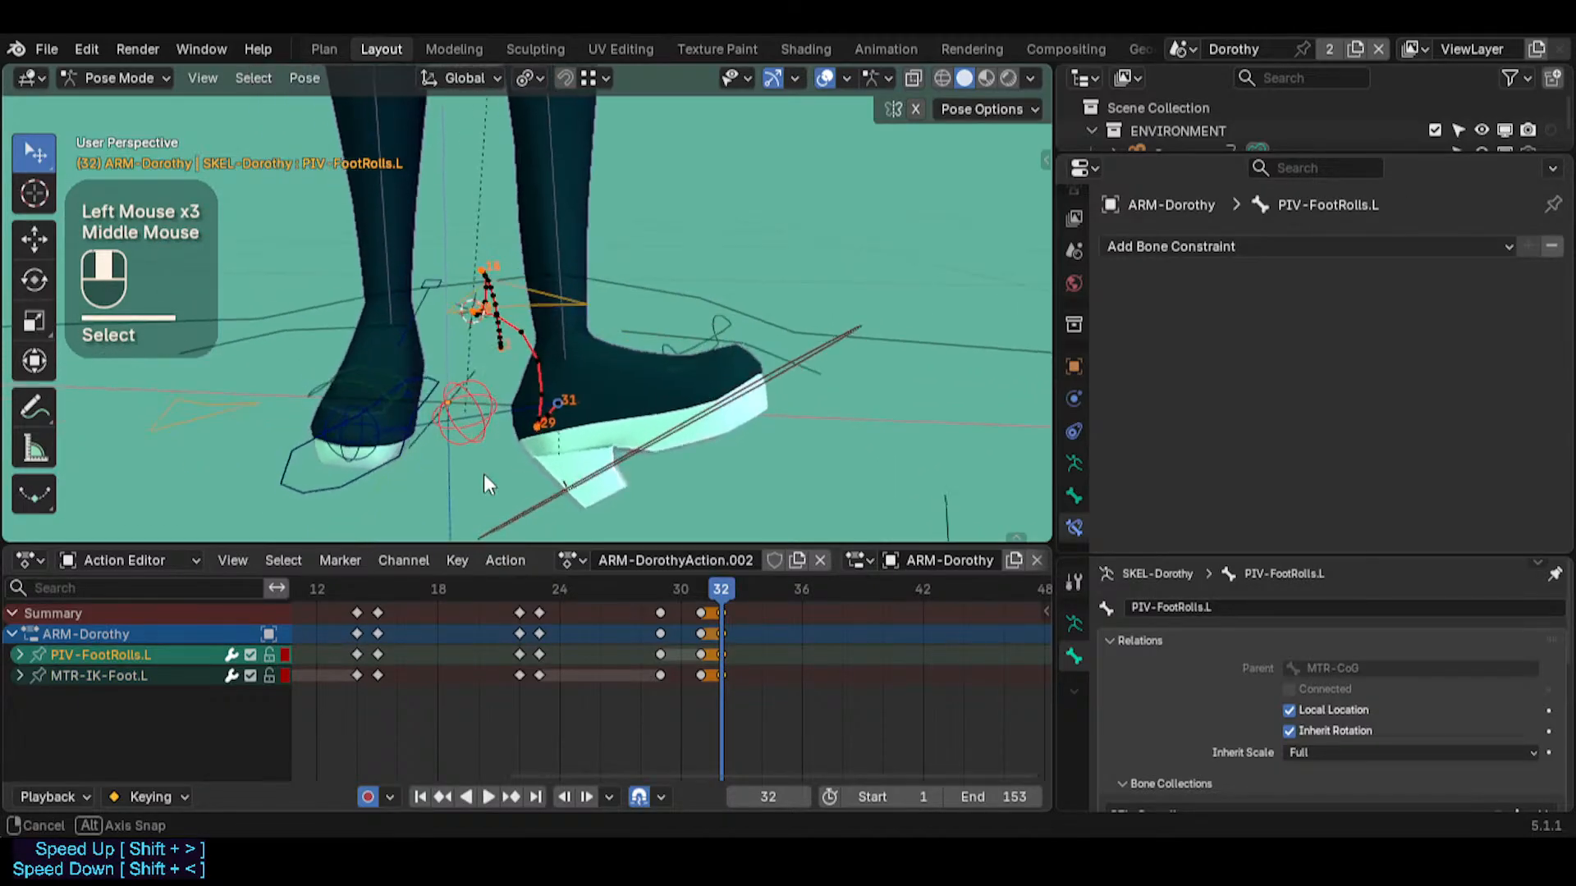
pyautogui.moveTo(731, 429); pyautogui.dragTo(507, 384, button='middle')
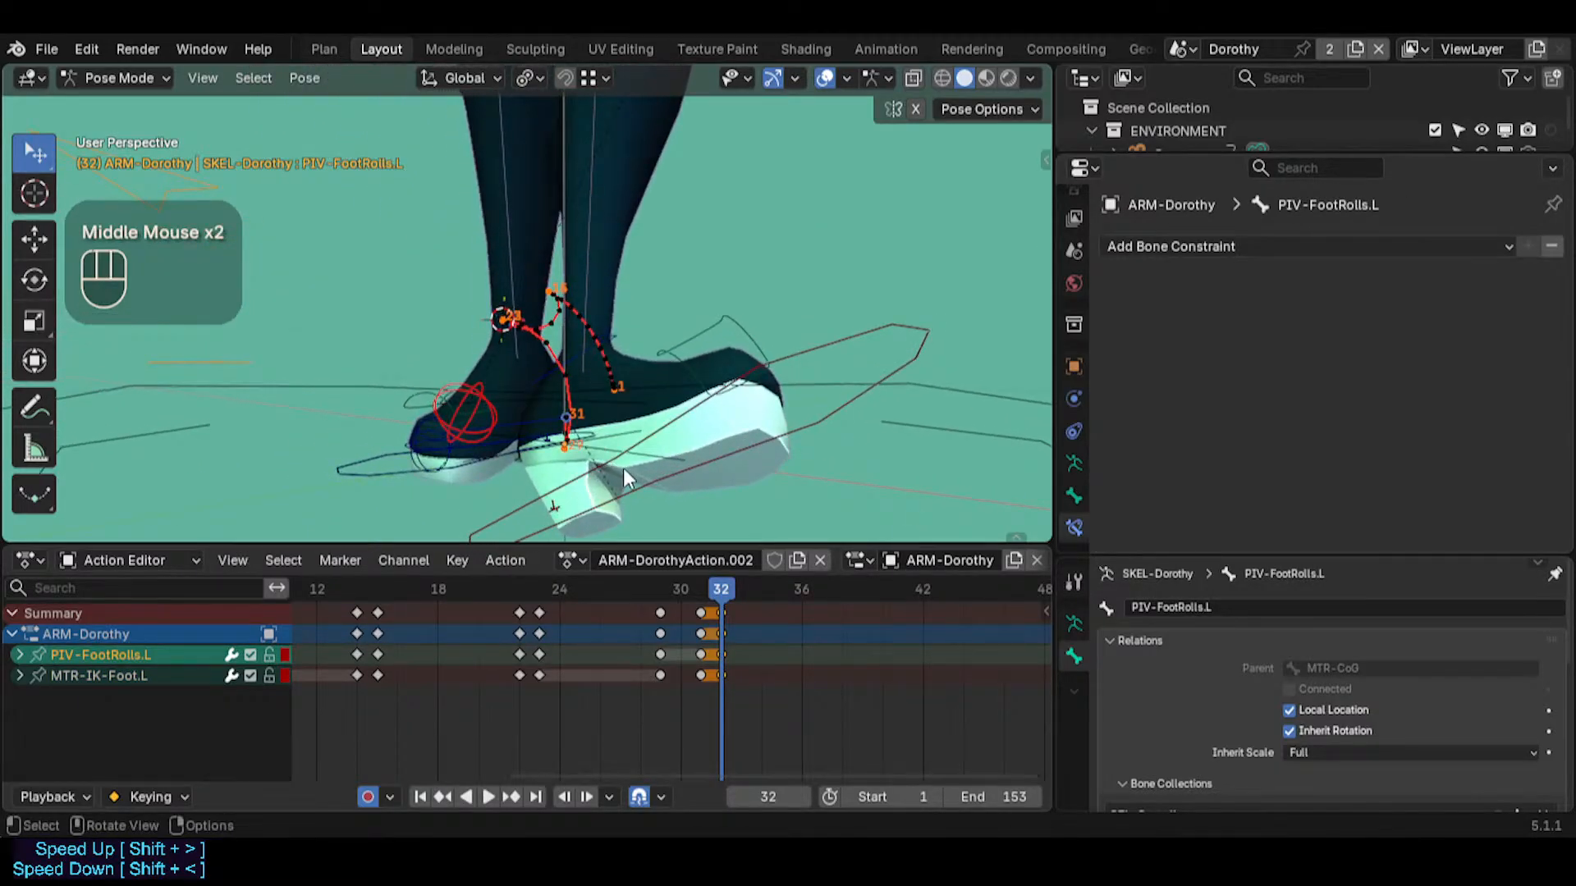
pyautogui.keyDown('shift'); pyautogui.rightClick(671, 455); pyautogui.keyUp('shift')
pyautogui.moveTo(667, 453); pyautogui.dragTo(485, 416, button='middle')
pyautogui.click(482, 397)
pyautogui.hotkey('shift', 's')
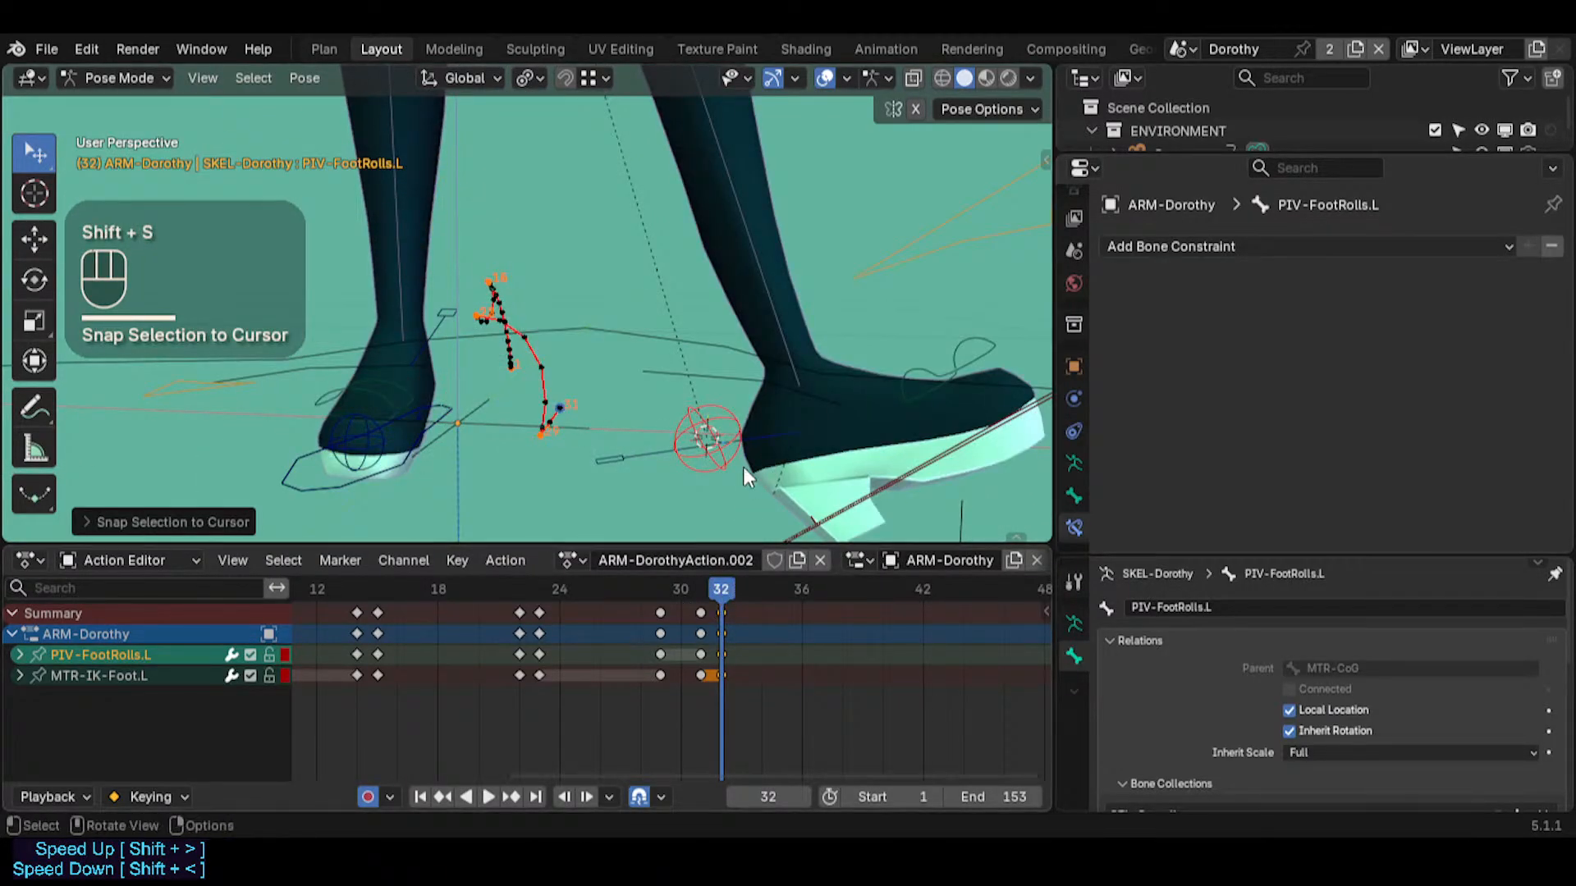
# Go back to frame 31 and snap the 3D cursor to MTR-IK-Foot.L
pyautogui.press('Left')
pyautogui.keyDown('shift'); pyautogui.click(699, 423); pyautogui.keyUp('shift')
pyautogui.hotkey('shift', 's')
pyautogui.click(706, 431)
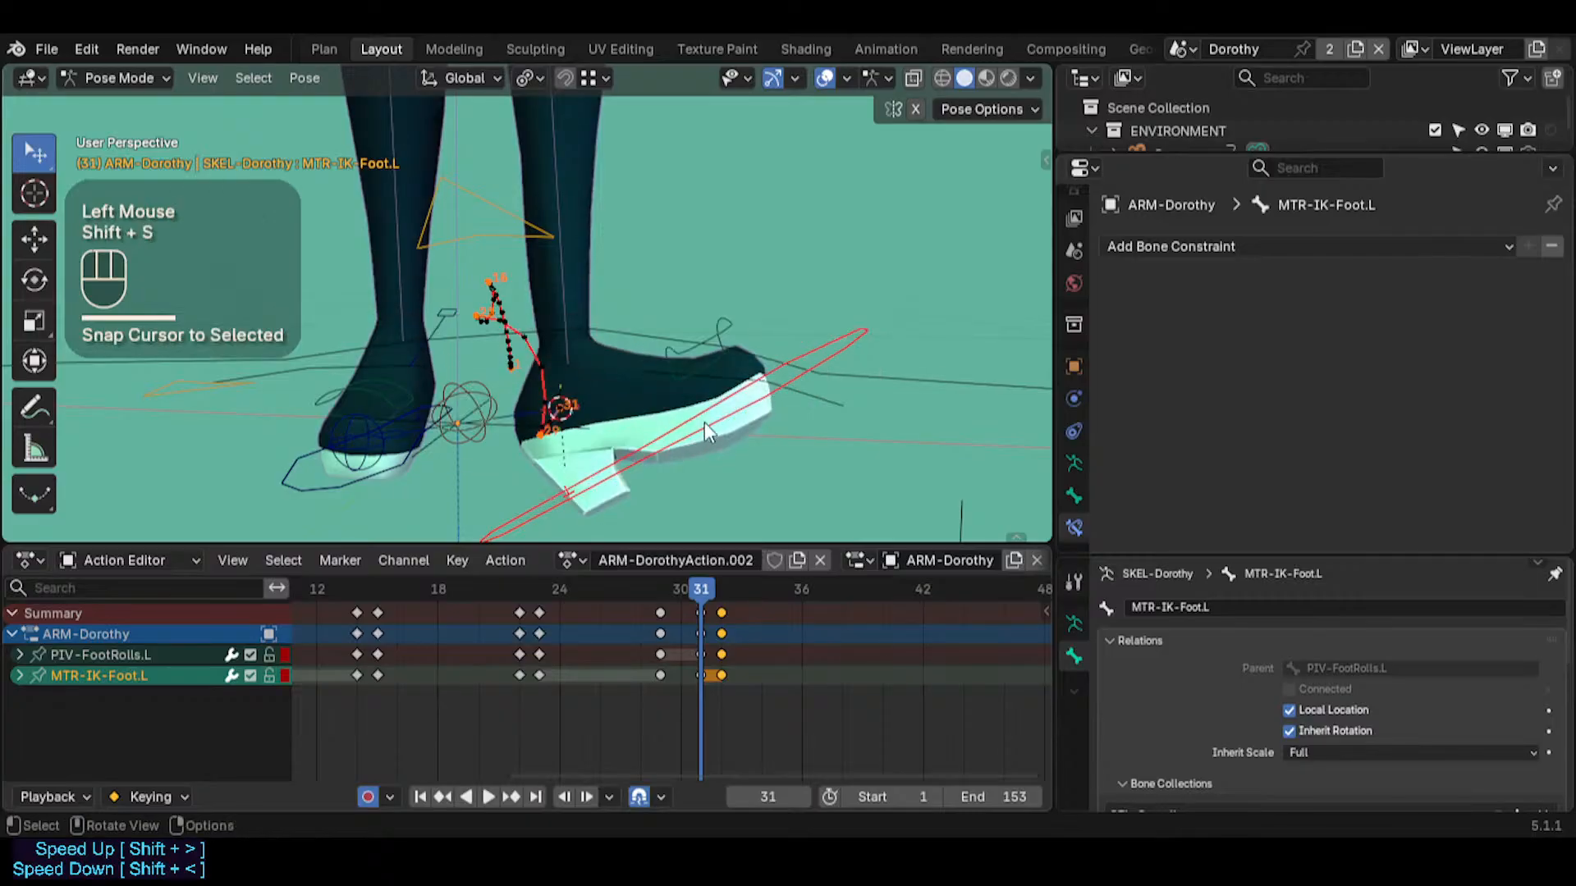
# Snap MTR-IK-Foot.L to the 3D cursor at frame 32 so the foot keeps its frame 31 position
pyautogui.moveTo(702, 592); pyautogui.dragTo(718, 587)
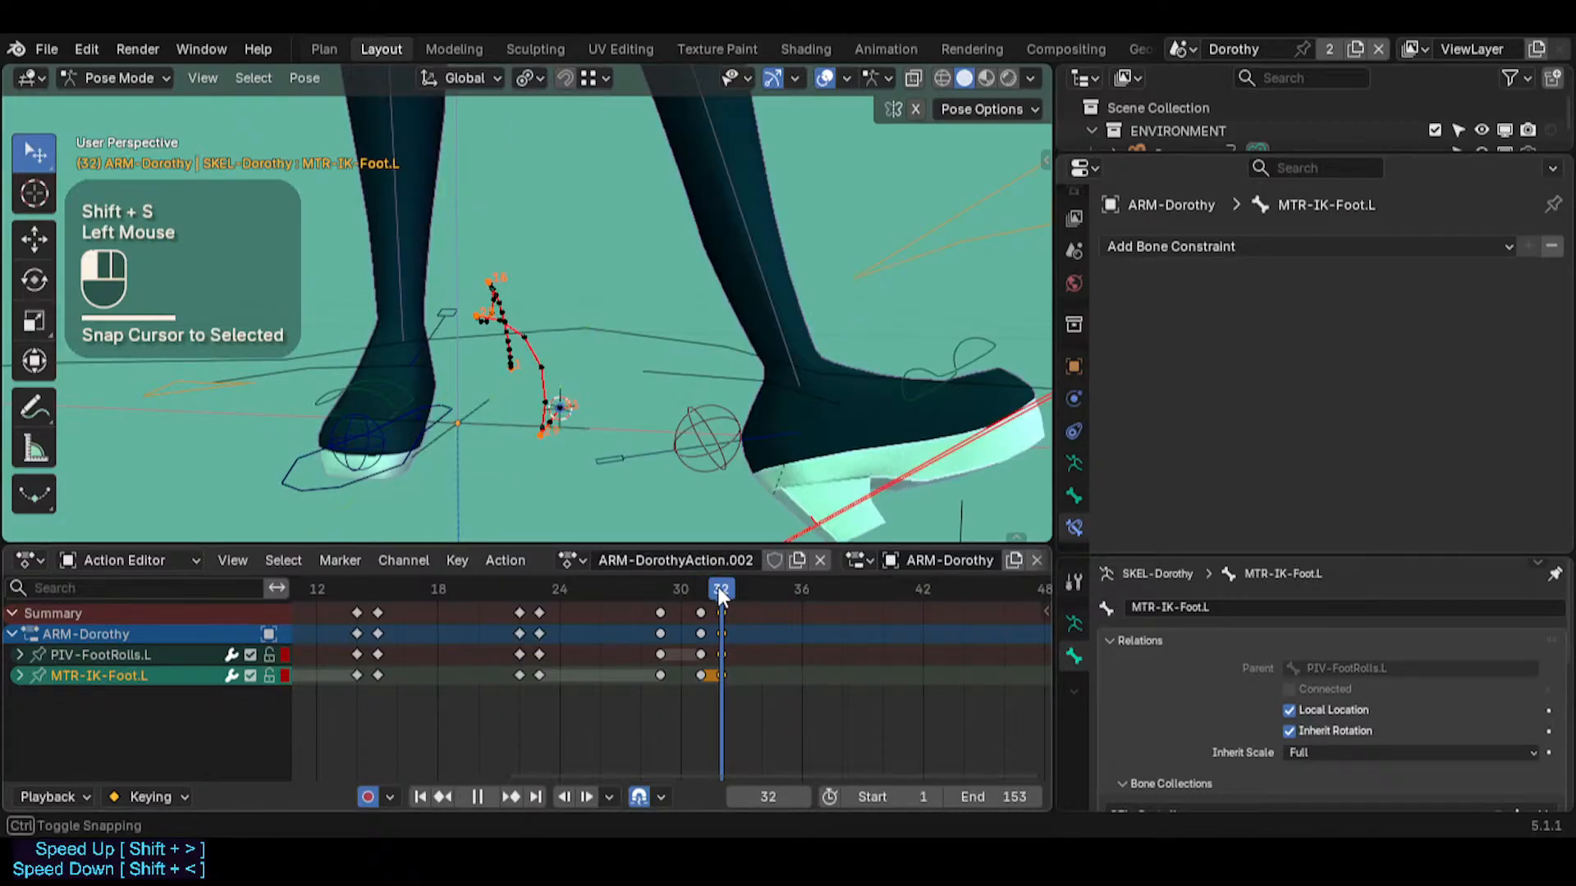
pyautogui.hotkey('shift', 's')
pyautogui.click(799, 426)
pyautogui.moveTo(756, 399); pyautogui.dragTo(736, 492, button='middle')
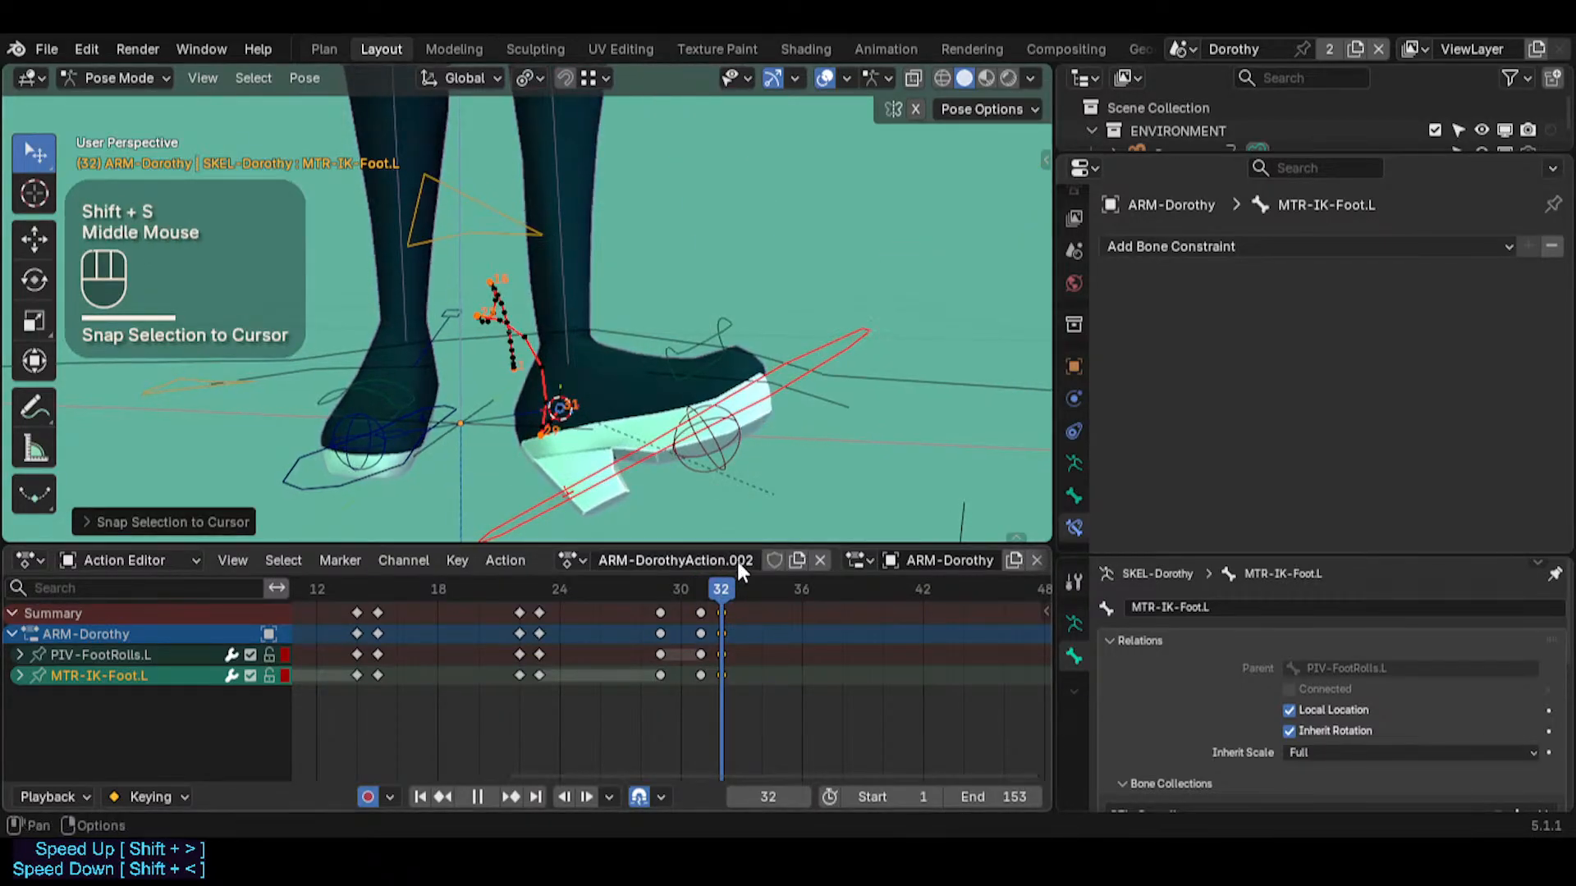
pyautogui.moveTo(721, 589)
pyautogui.mouseDown()
pyautogui.moveTo(691, 594)
pyautogui.moveTo(722, 585)
pyautogui.mouseUp()
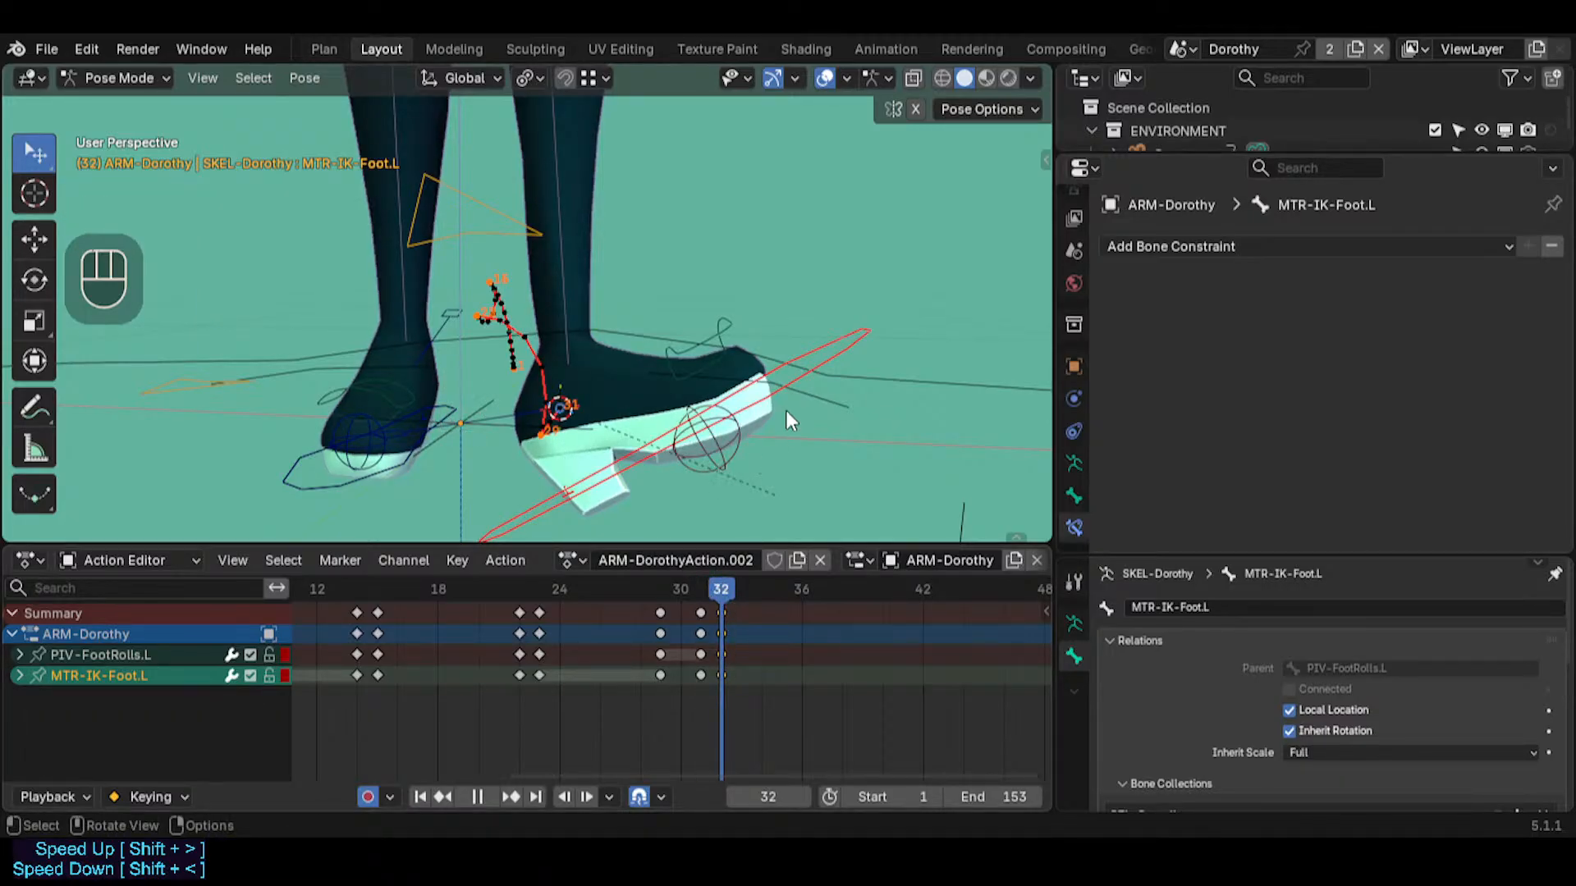
# Try a trackball rotation of MTR-IK-Foot.L at frame 39, inspect the foot from another angle, and undo the rotation
pyautogui.click(801, 357)
pyautogui.click(810, 346)
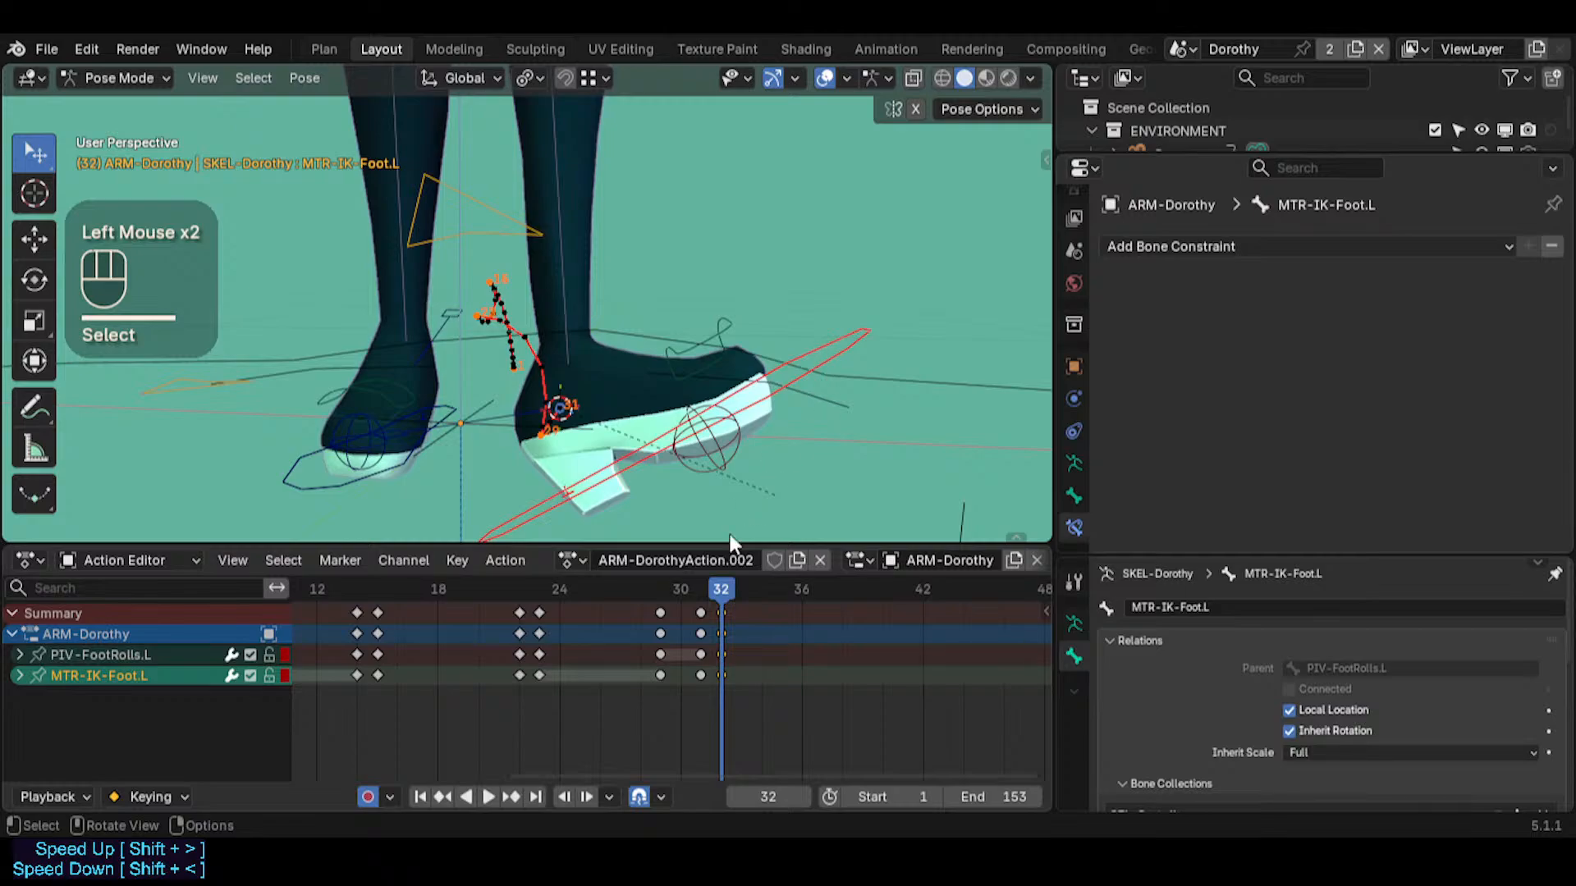
pyautogui.press('r')
pyautogui.press('r')
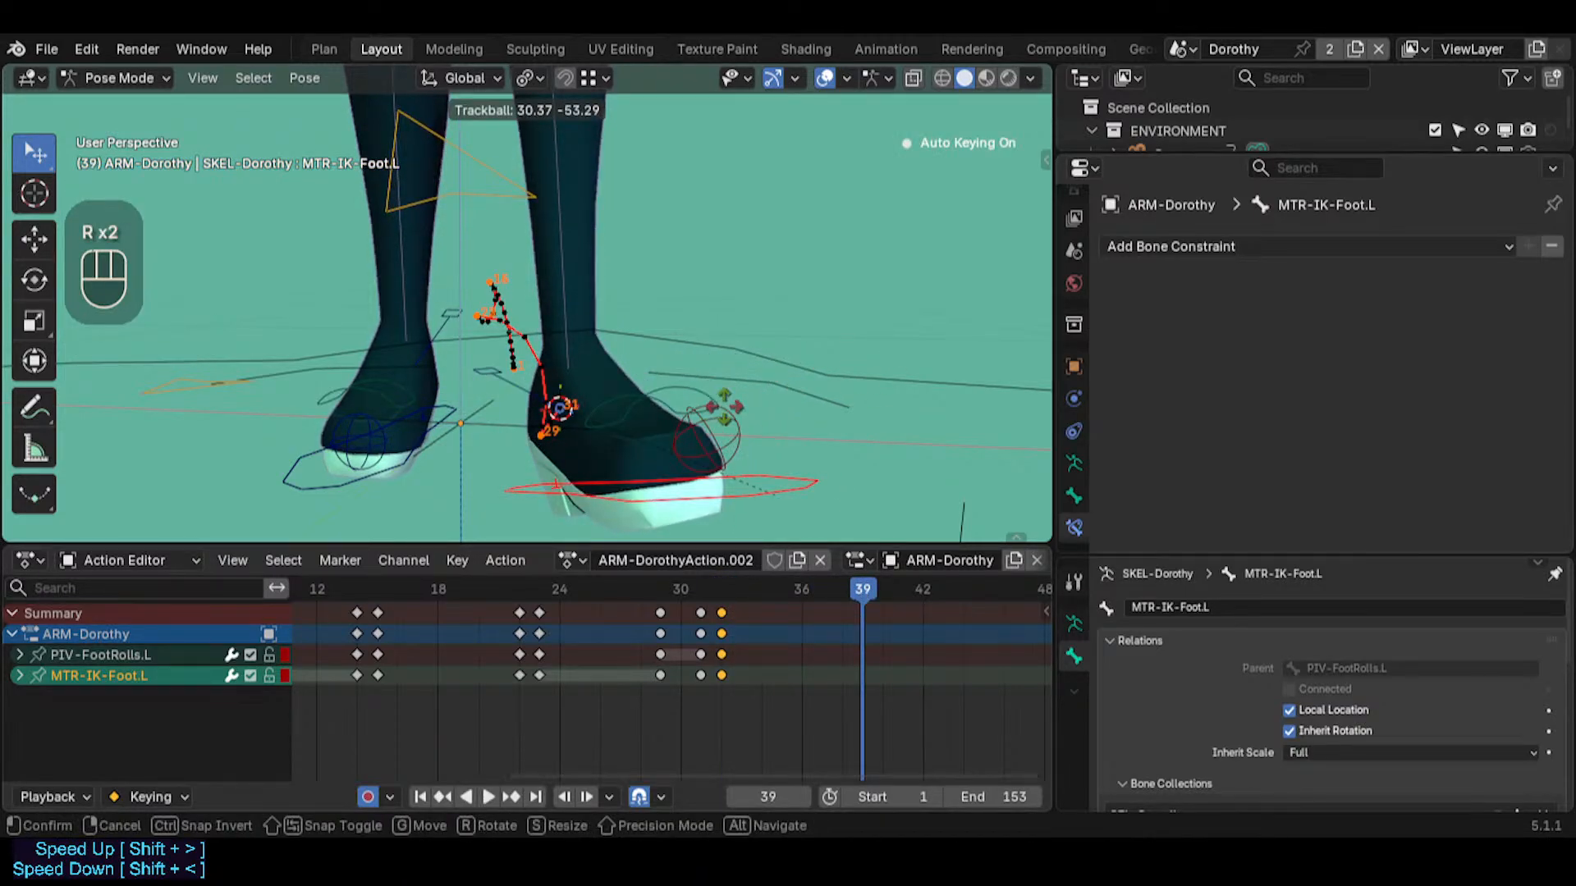
pyautogui.click(447, 451)
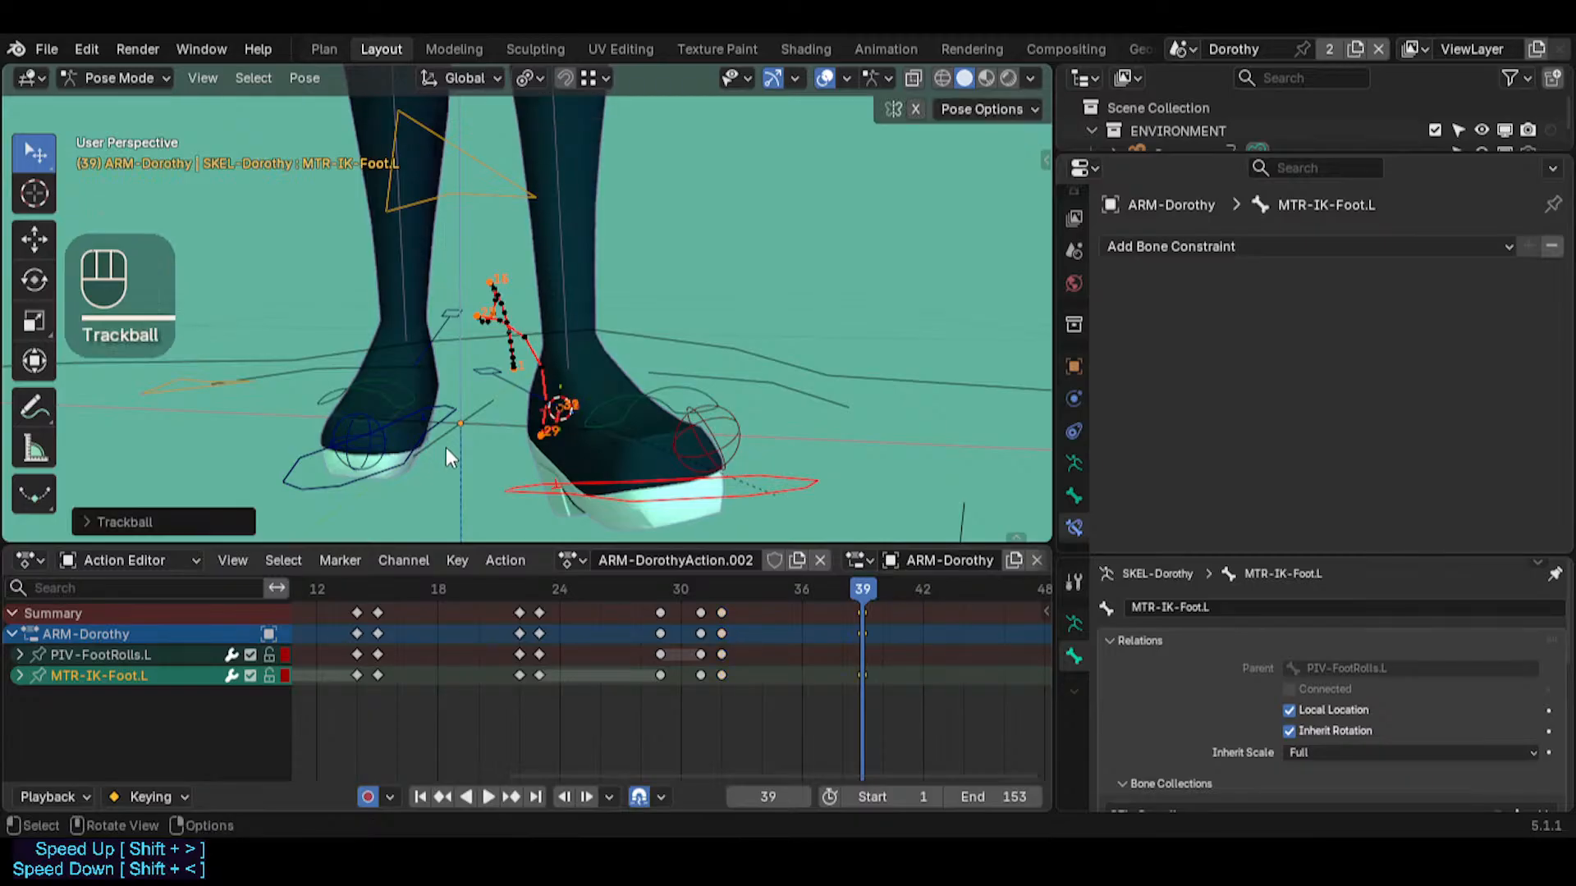
pyautogui.moveTo(697, 419); pyautogui.dragTo(630, 435, button='middle')
pyautogui.click(697, 410)
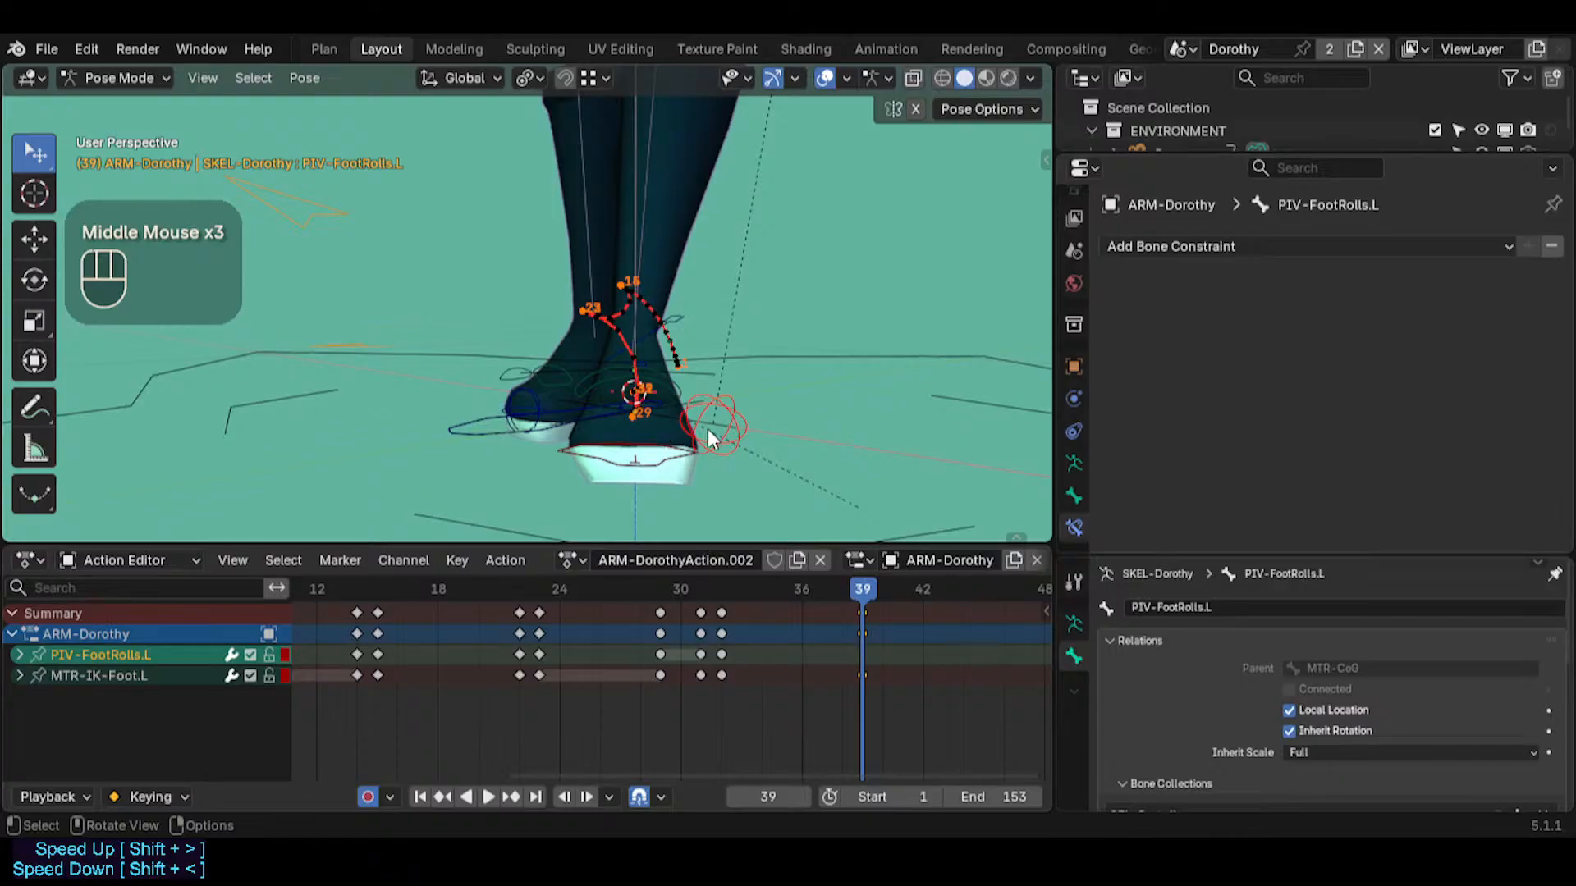
pyautogui.hotkey('ctrl', 'z')
pyautogui.hotkey('ctrl', 'z')
# Rotate PIV-FootRolls.L at frame 39, trying its local Y and local Z axes to roll the foot around the relocated pivot
pyautogui.moveTo(707, 428); pyautogui.dragTo(512, 377, button='middle')
pyautogui.click(647, 430)
pyautogui.moveTo(692, 435); pyautogui.dragTo(758, 466, button='middle')
pyautogui.press('r')
pyautogui.press('y')
pyautogui.press('y')
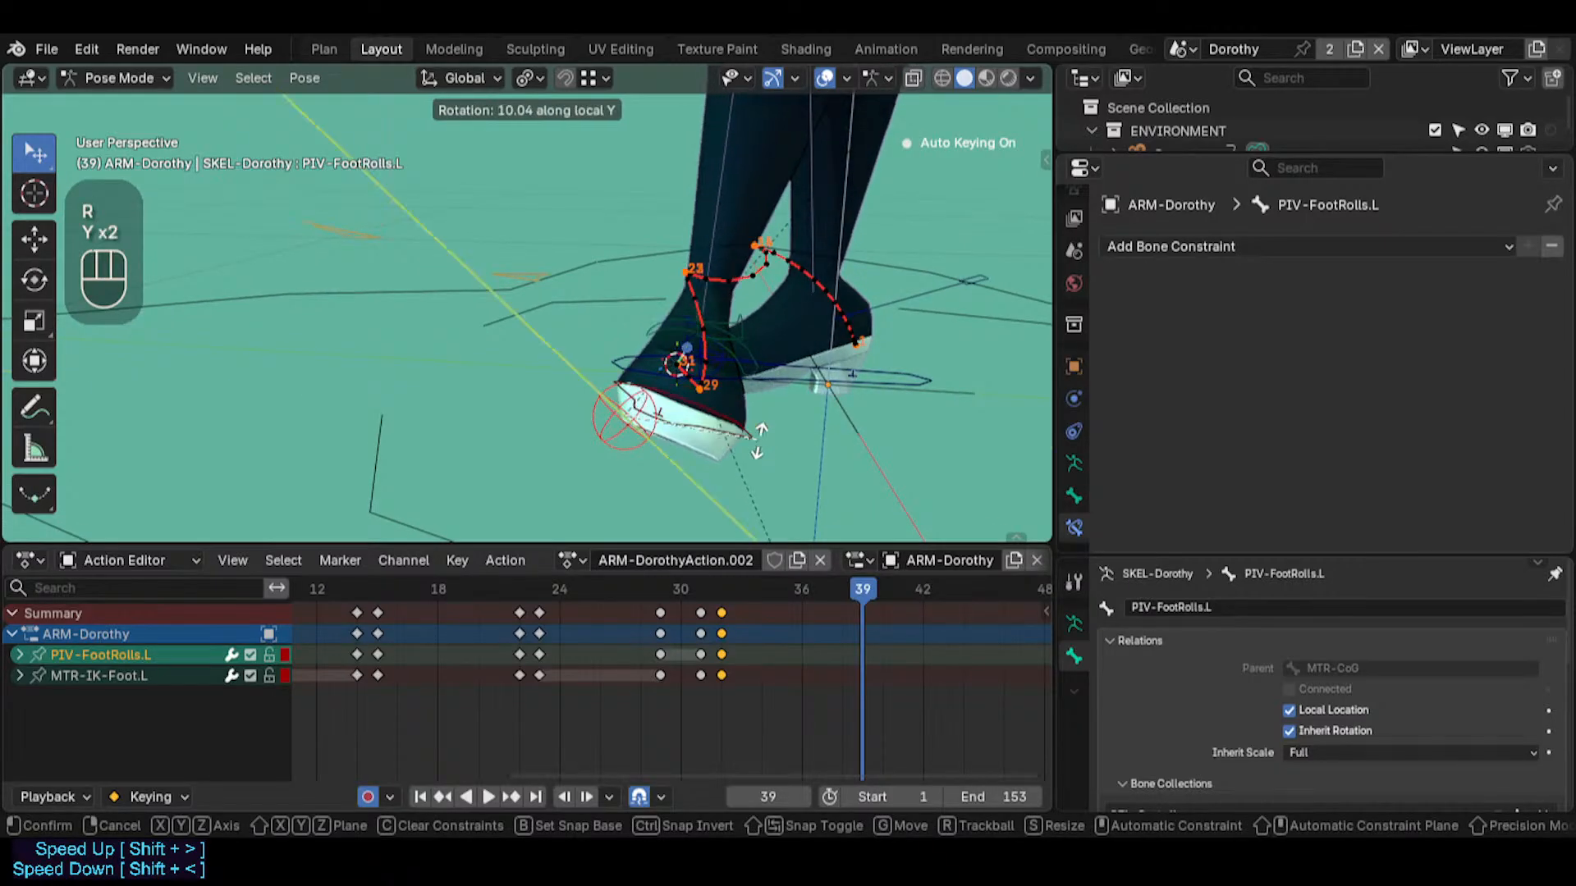
pyautogui.press('z')
pyautogui.press('z')
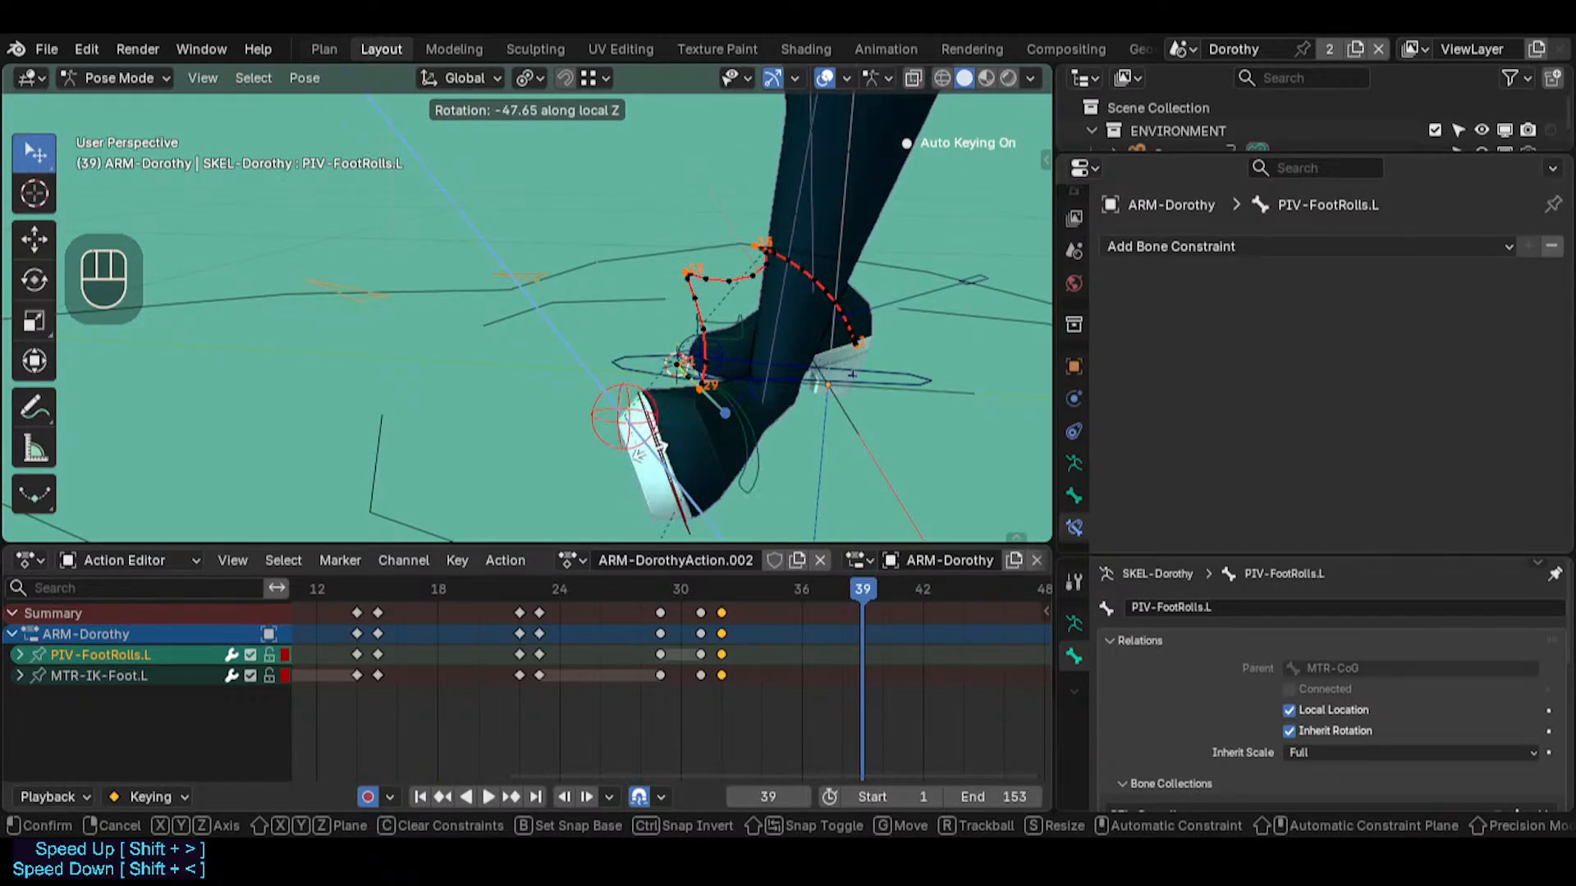
pyautogui.press('z')
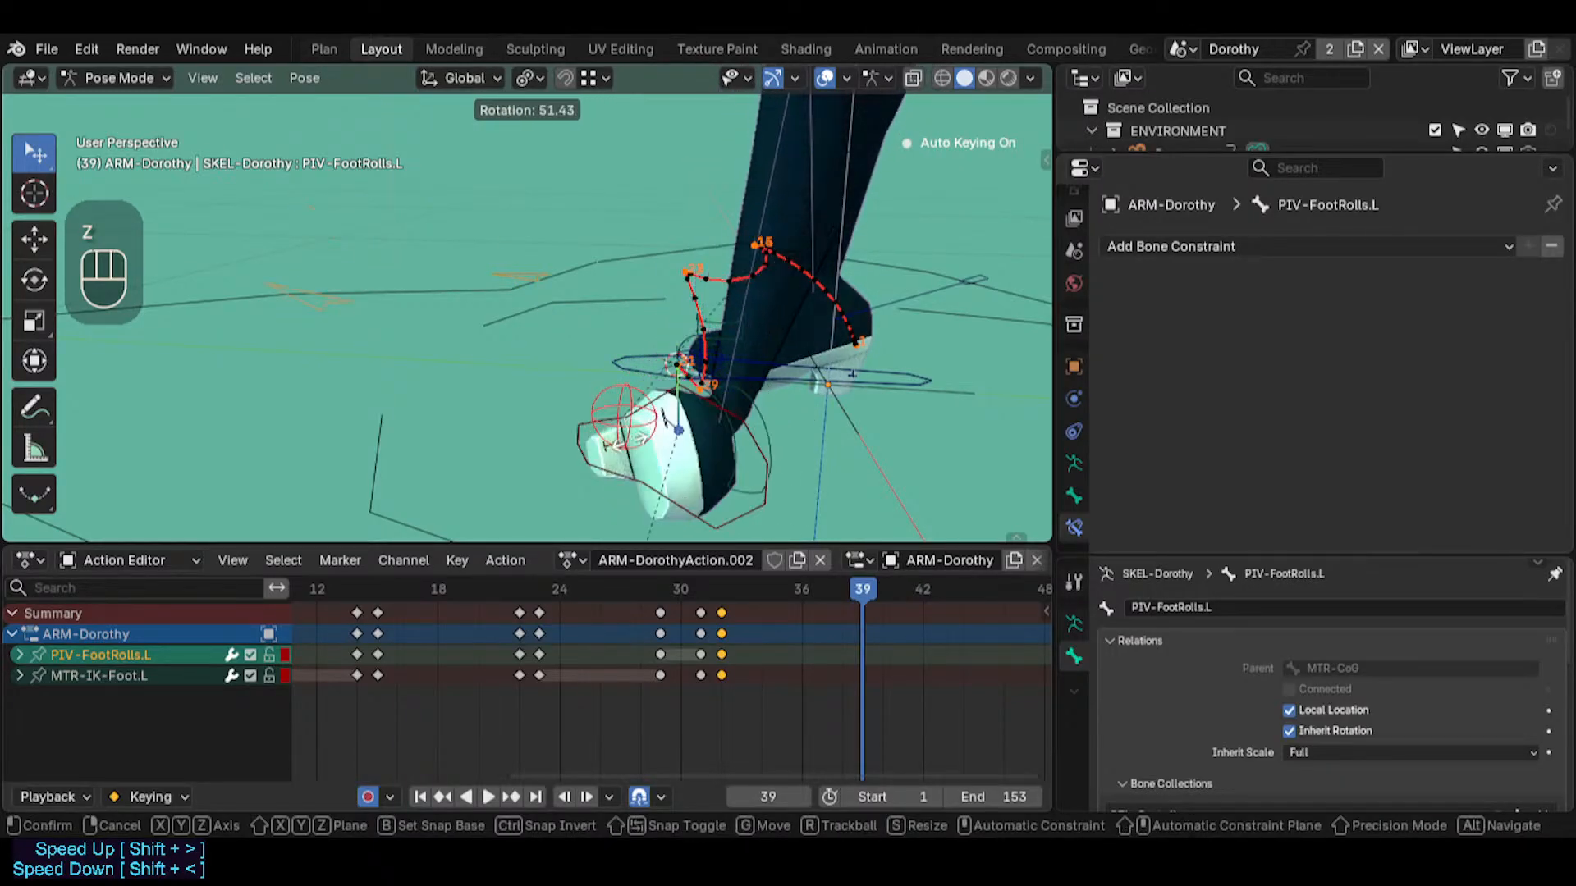
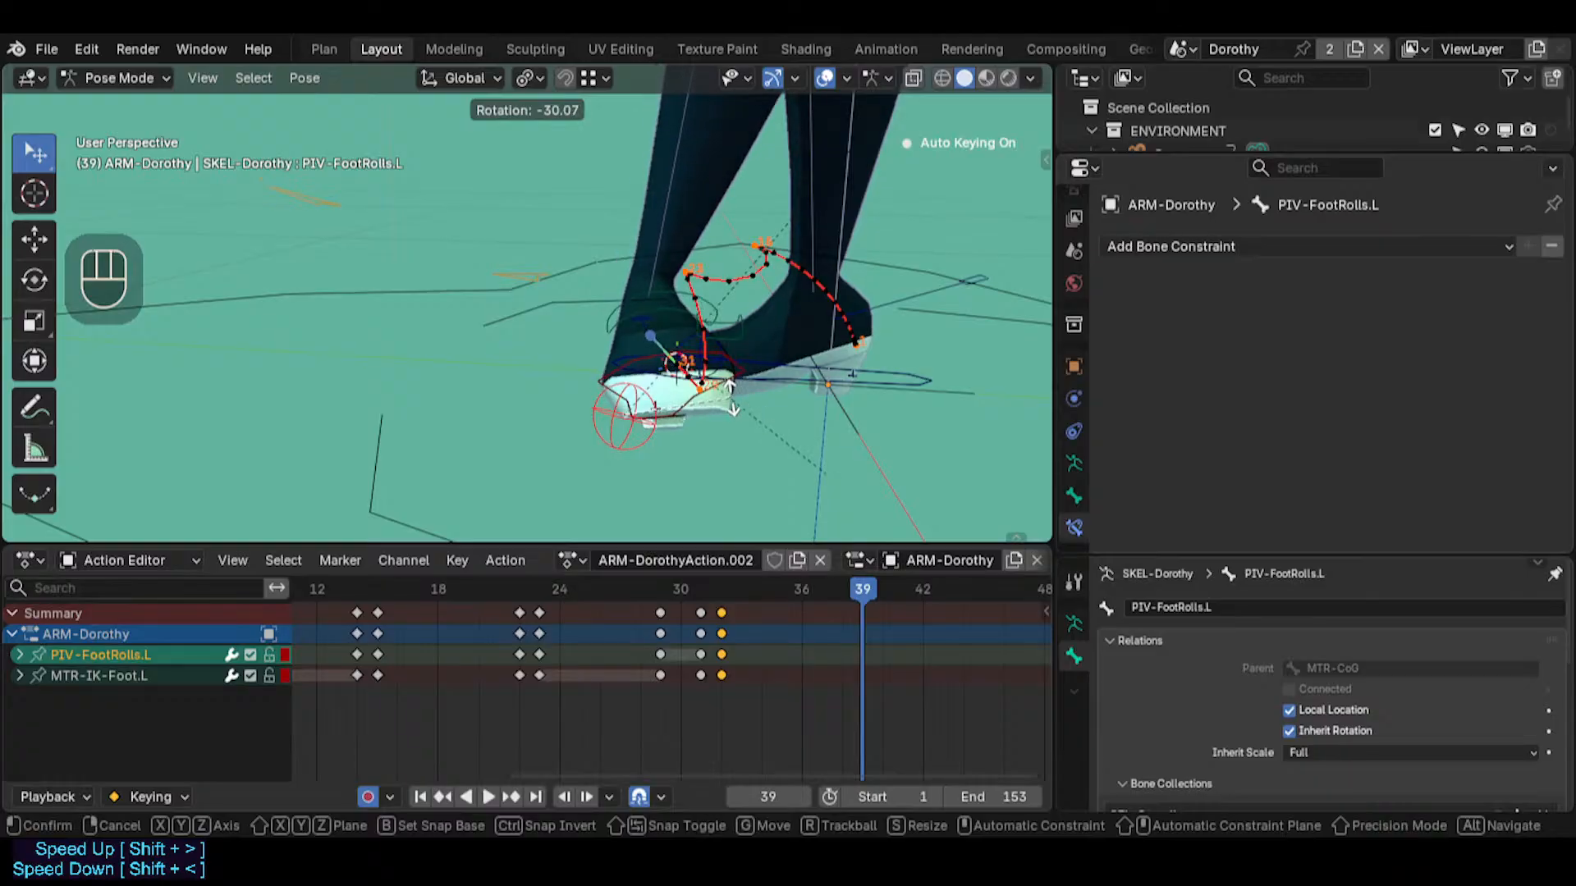
# Cancel the running rotation, reselect PIV-FootRolls.L, and try rotating it around its local Y axis at frame 39
pyautogui.press('Escape')
pyautogui.click(988, 274)
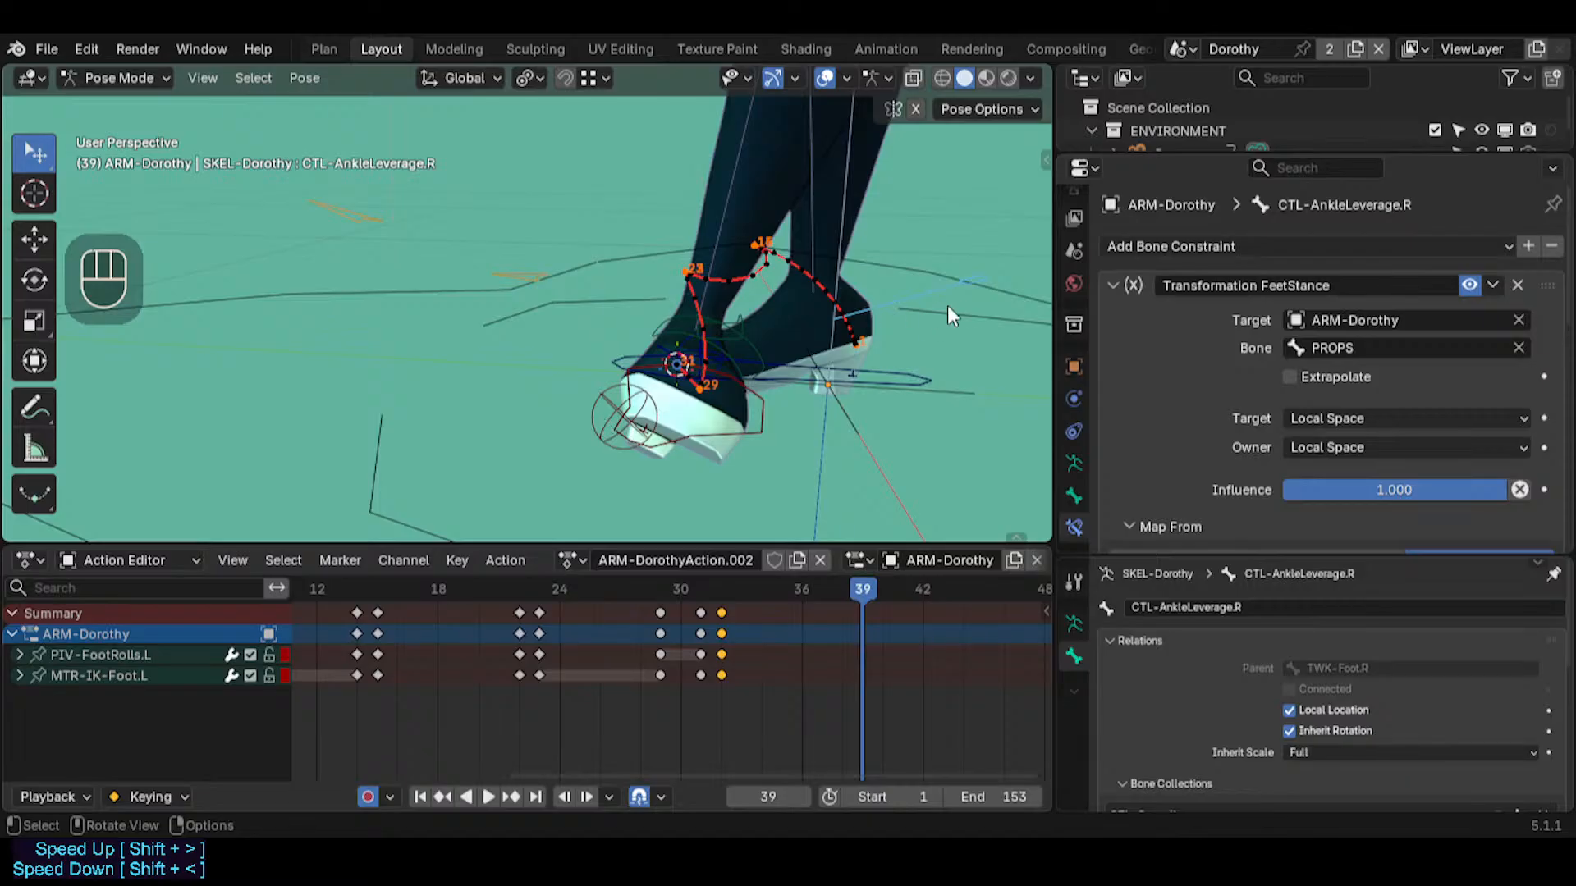
pyautogui.click(609, 432)
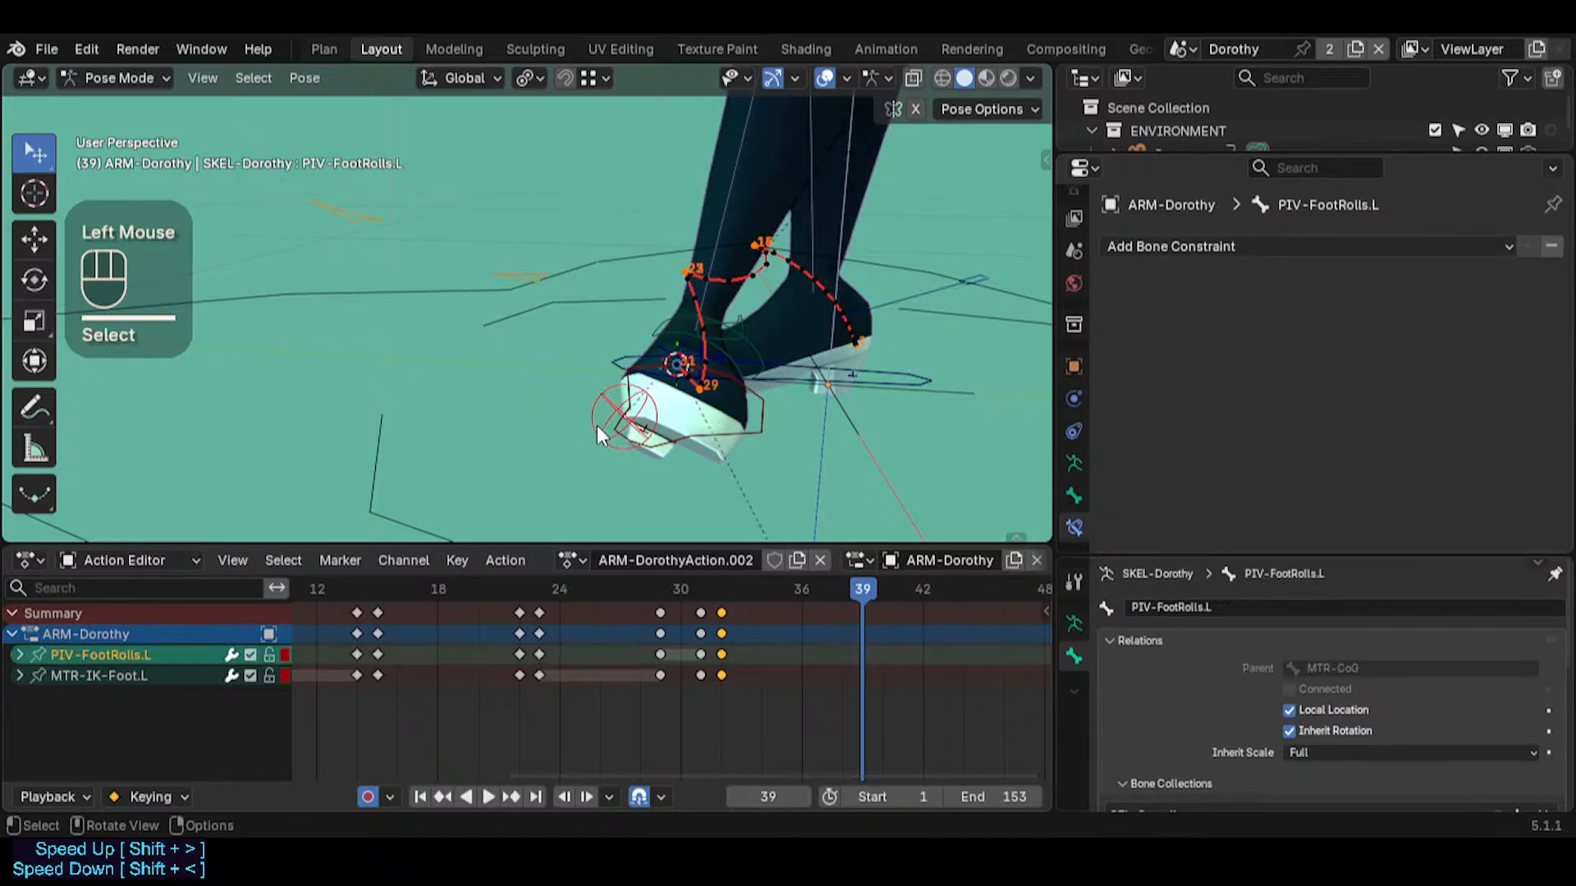
pyautogui.press('r')
pyautogui.press('y')
pyautogui.press('y')
pyautogui.press('Escape')
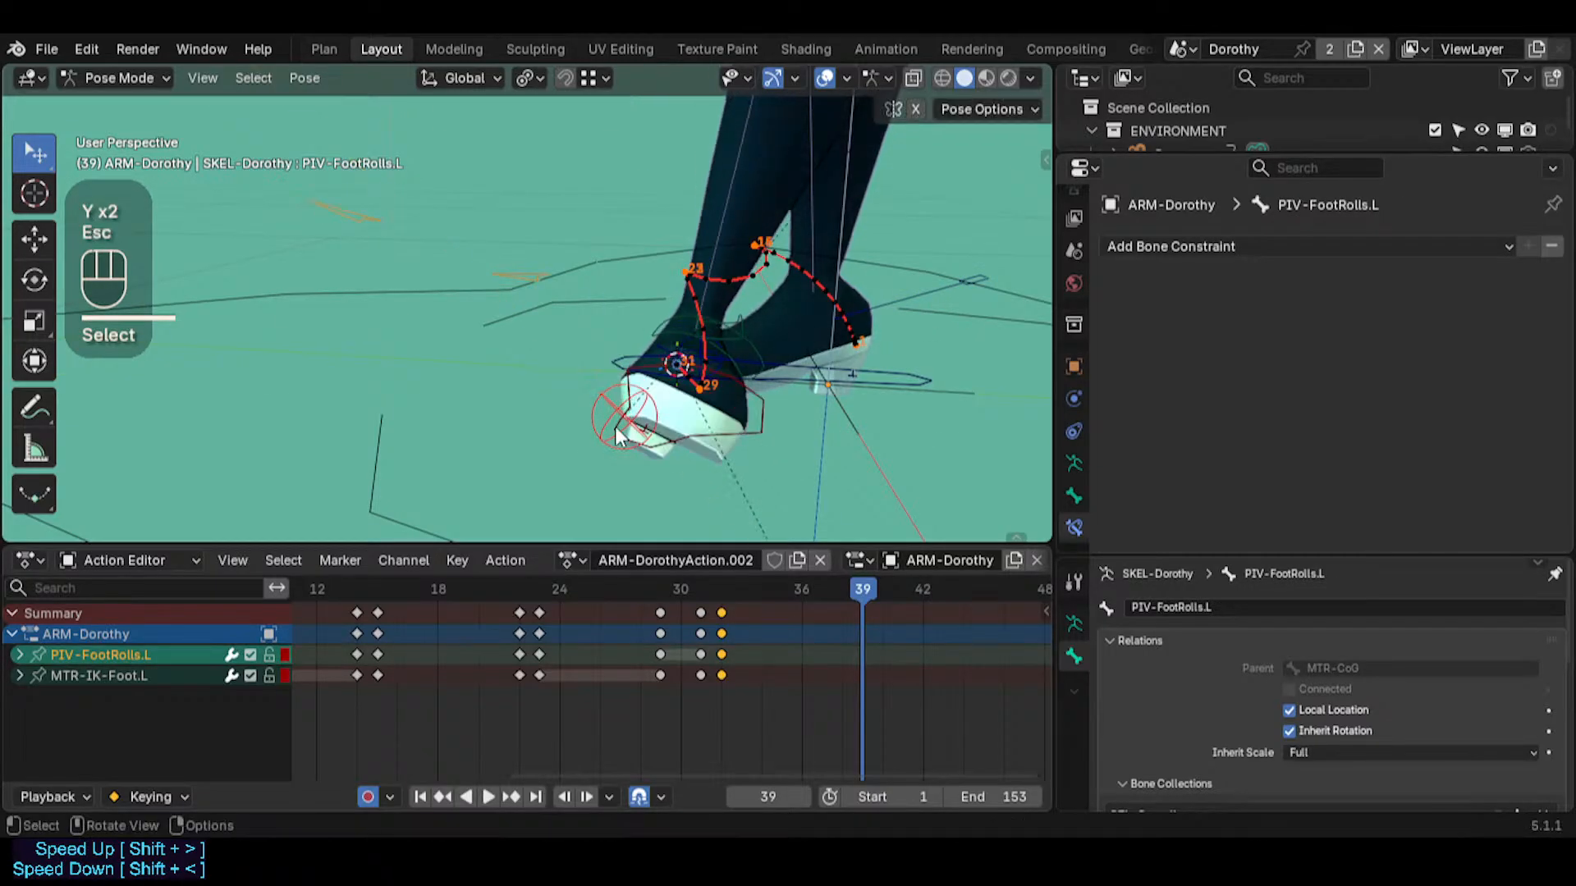
# Try rotating PIV-FootRolls.L around its local Z axis, the global X axis and its local Y axis at frame 39
pyautogui.click(586, 431)
pyautogui.click(602, 422)
pyautogui.press('r')
pyautogui.press('z')
pyautogui.press('z')
pyautogui.press('x')
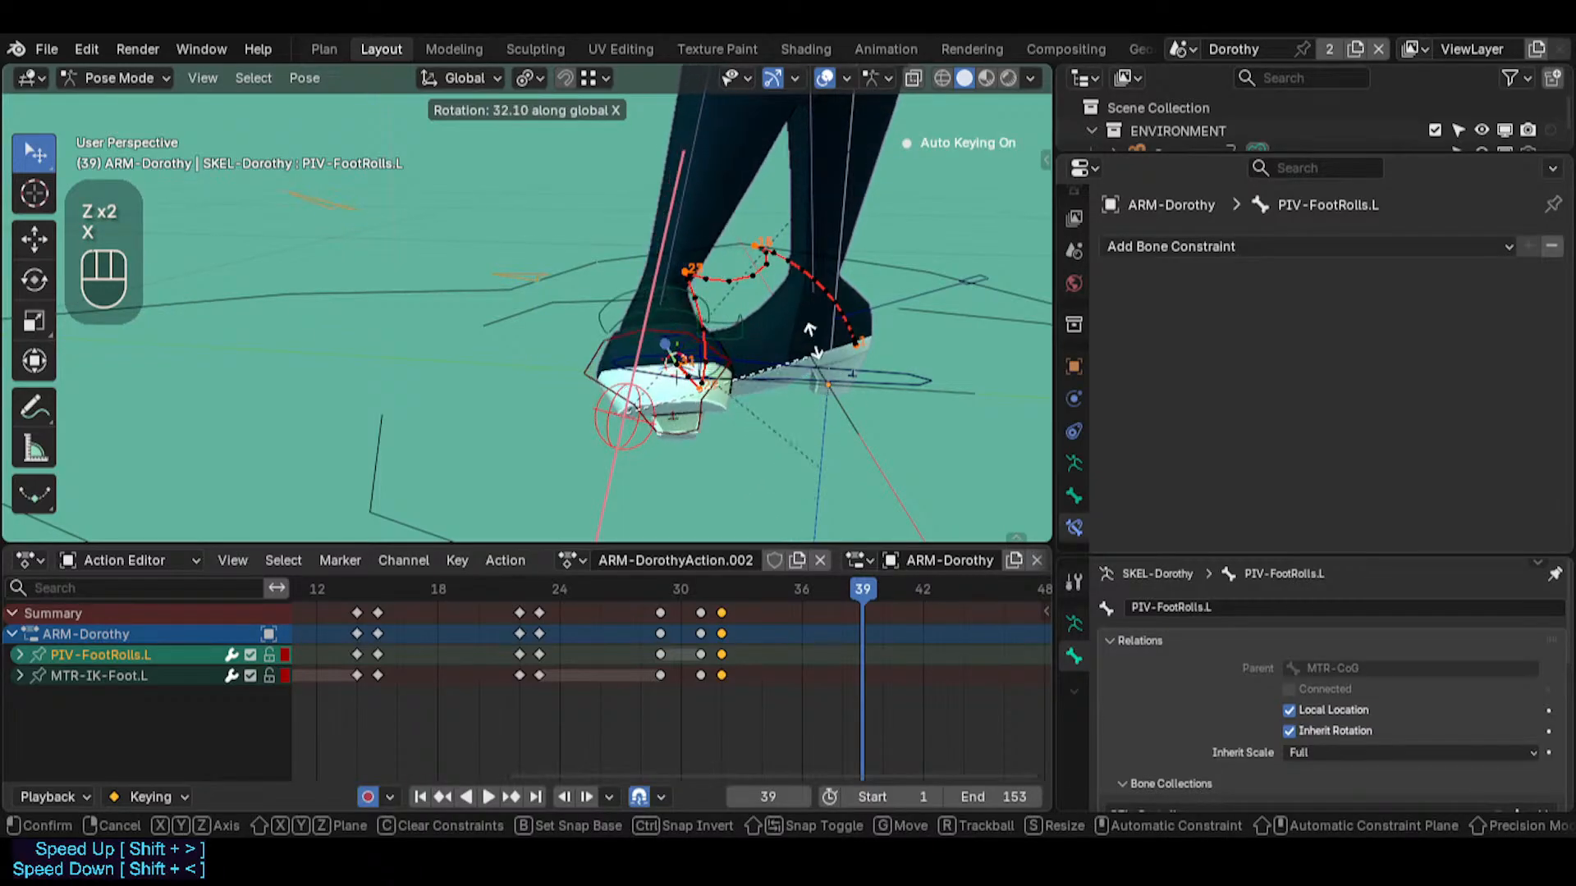
pyautogui.press('y')
pyautogui.press('y')
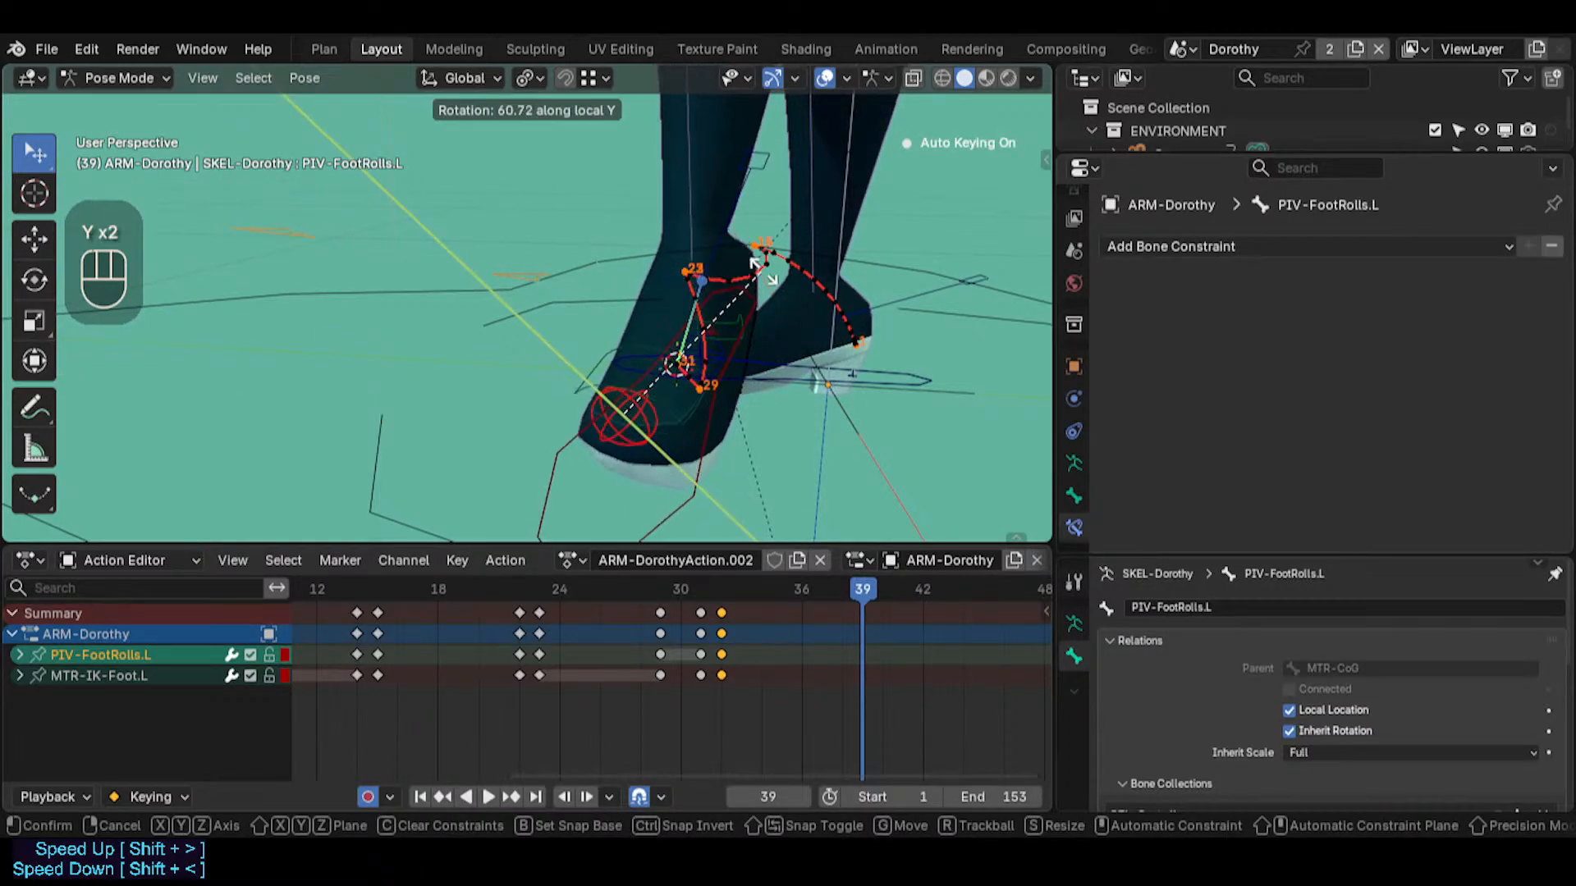
pyautogui.press('Escape')
# Try rotating PIV-FootRolls.L around its local X and local Z axes to tilt the left foot
pyautogui.press('r')
pyautogui.press('x')
pyautogui.press('x')
pyautogui.press('z')
pyautogui.press('z')
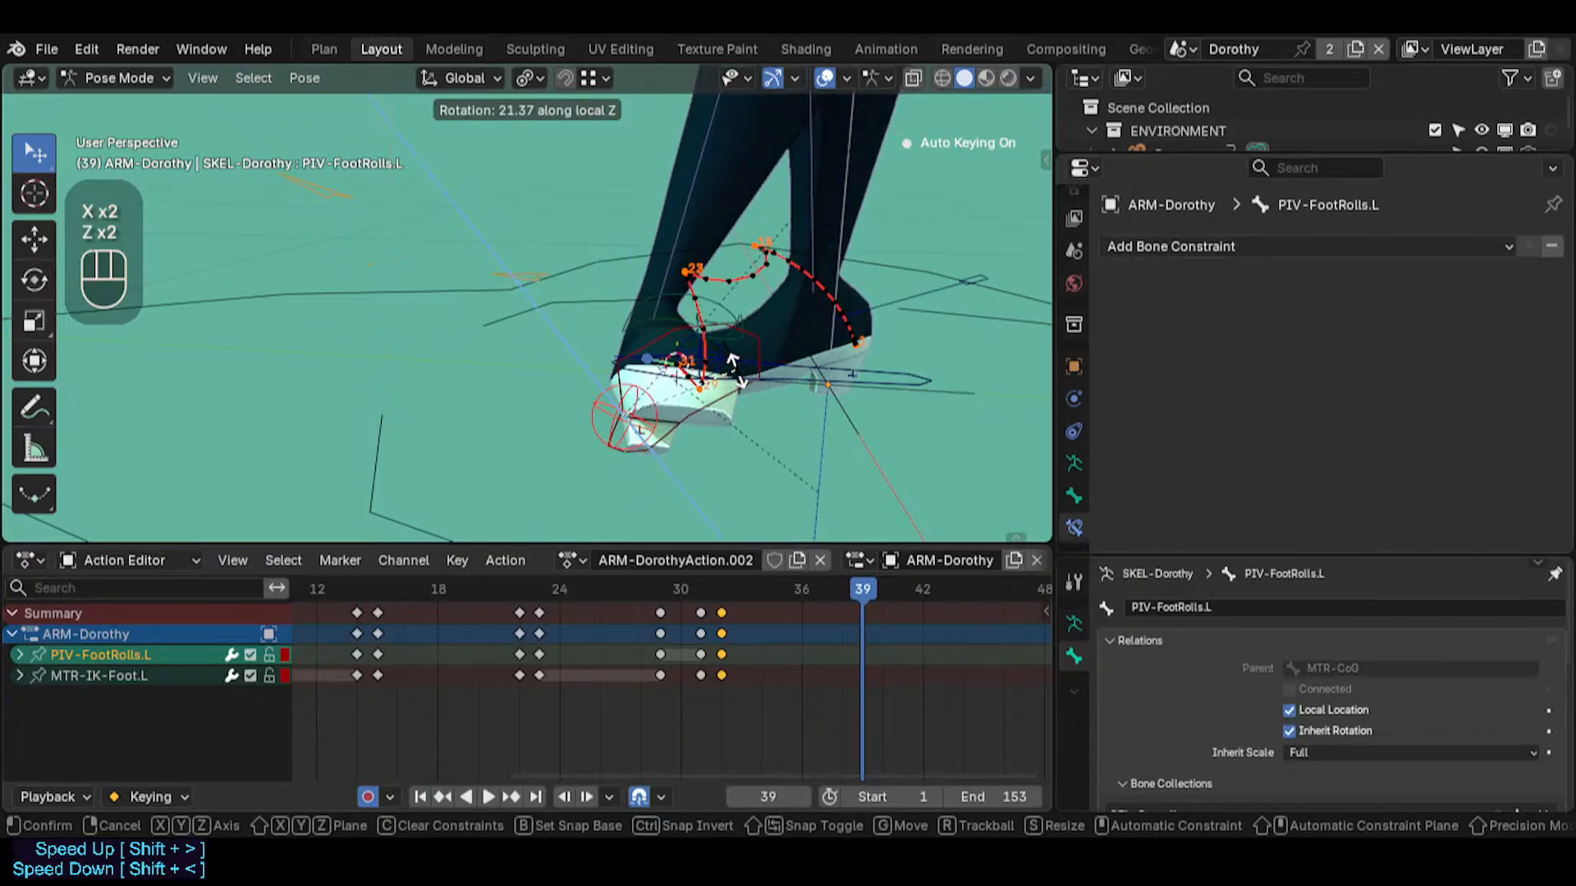
pyautogui.press('Escape')
pyautogui.moveTo(737, 333); pyautogui.dragTo(780, 422, button='middle')
pyautogui.press('r')
pyautogui.press('z')
pyautogui.press('z')
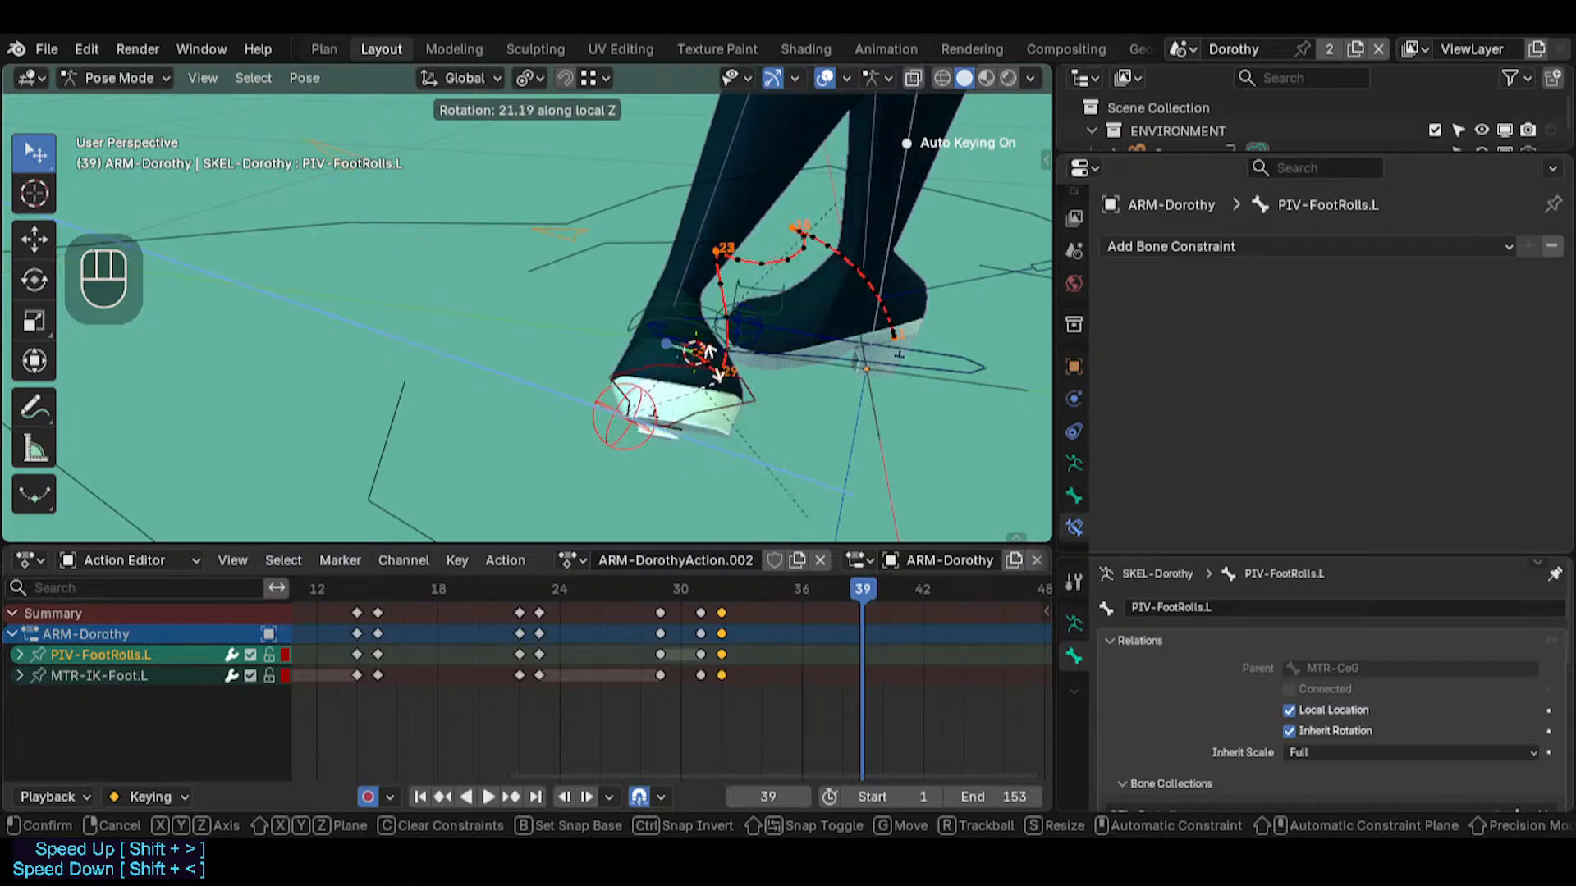
pyautogui.press('Escape')
# Try rotating PIV-FootRolls.L around its local Z axis and without any axis constraint at frame 39
pyautogui.moveTo(759, 392); pyautogui.dragTo(704, 297, button='middle')
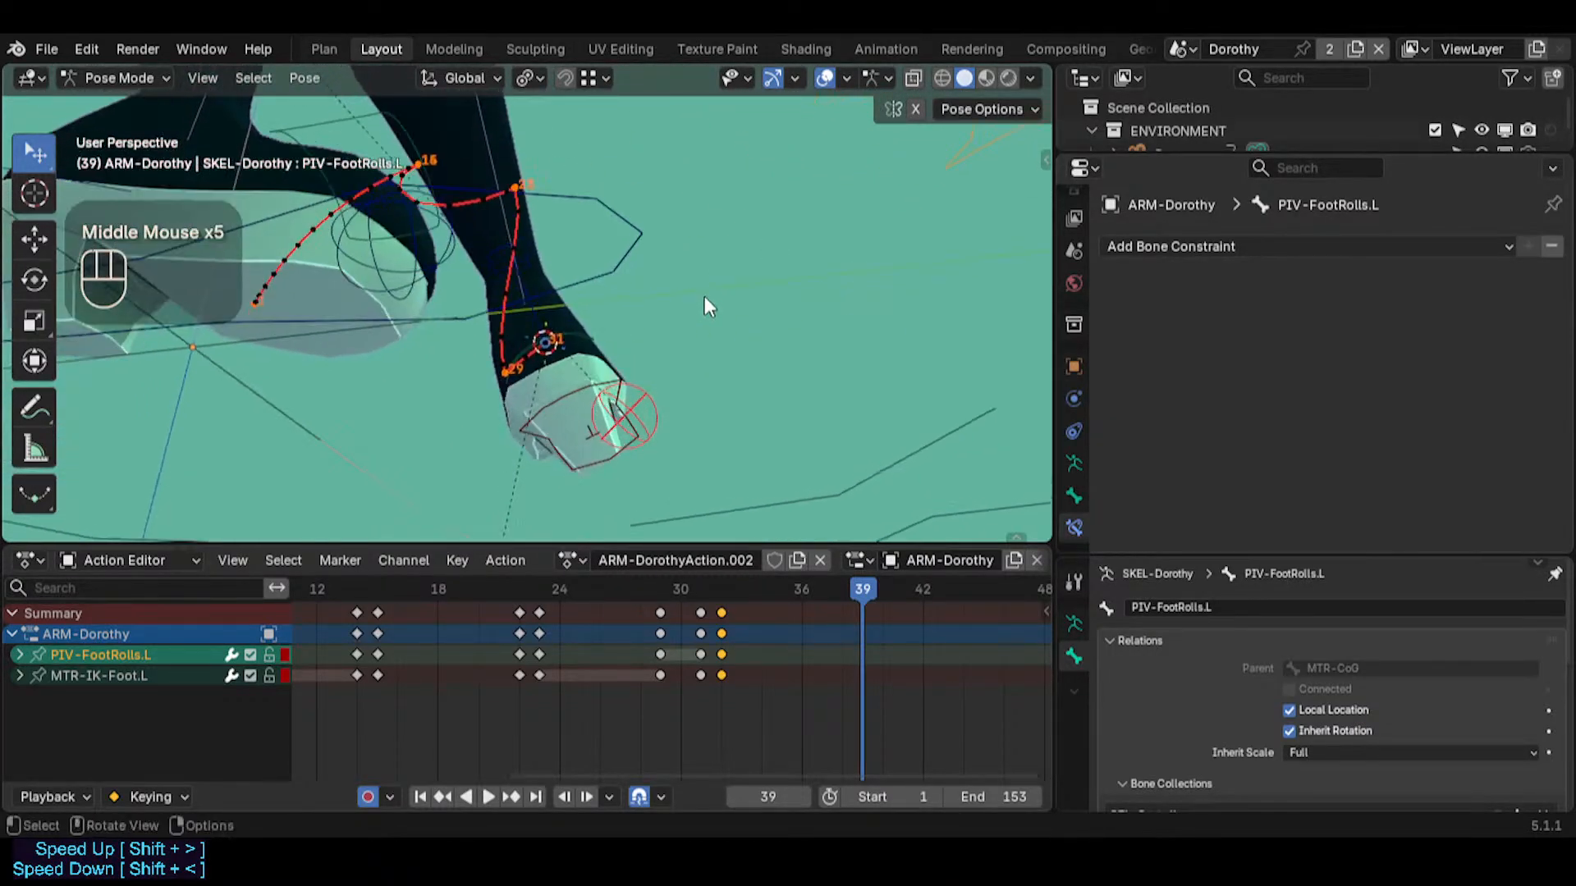
pyautogui.press('r')
pyautogui.press('z')
pyautogui.press('z')
pyautogui.press('z')
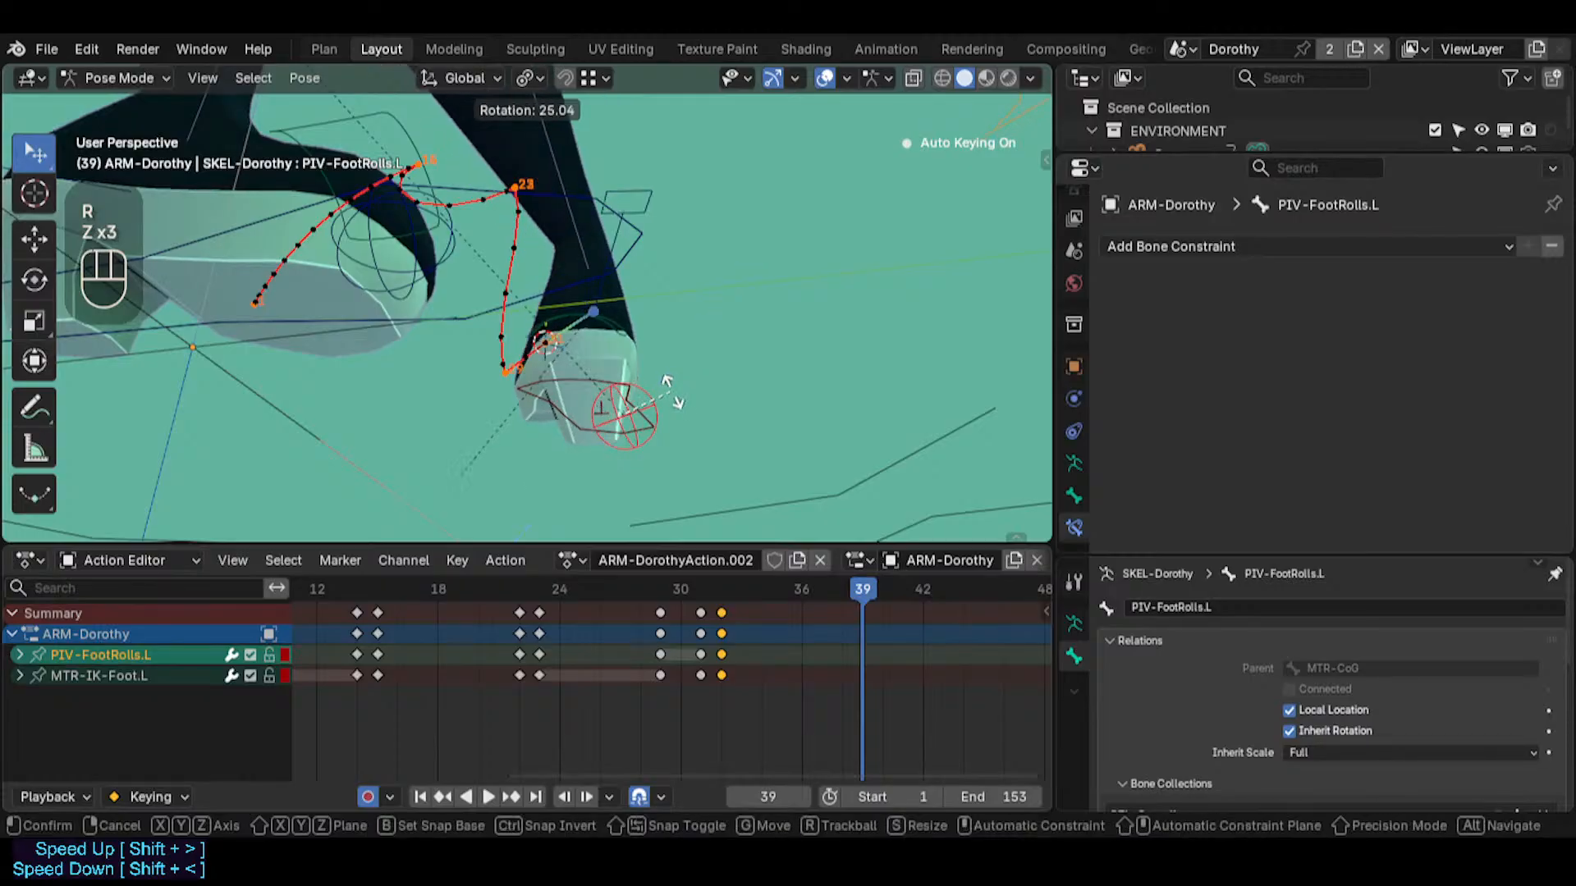
pyautogui.press('Escape')
pyautogui.moveTo(672, 380); pyautogui.dragTo(701, 361, button='middle')
pyautogui.press('r')
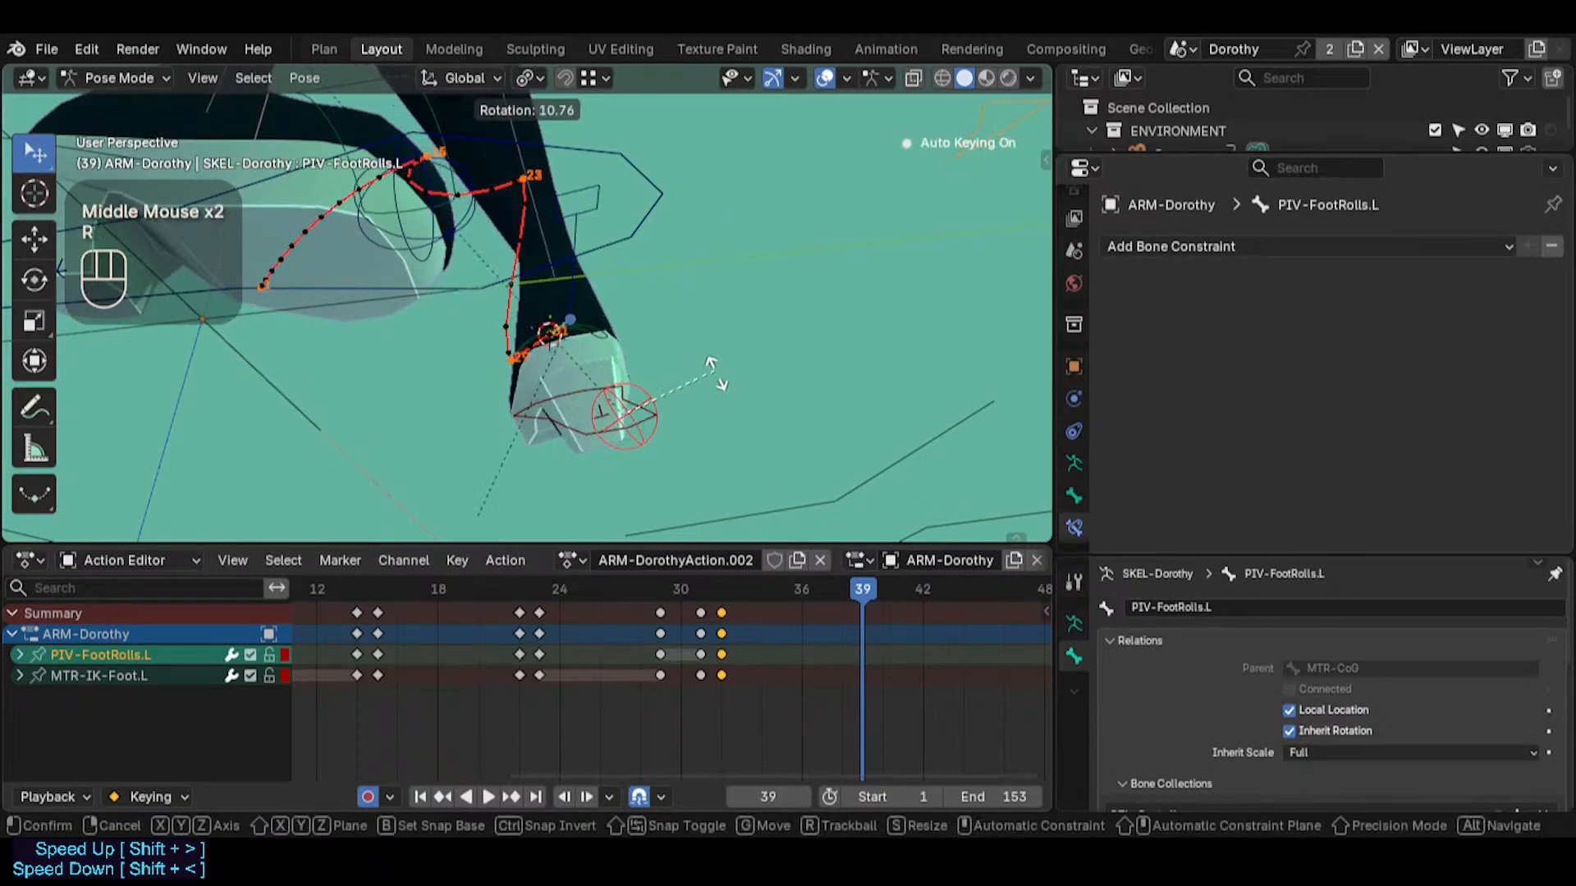
pyautogui.press('Escape')
# Try a free rotation and a trackball rotation of PIV-FootRolls.L at frame 39
pyautogui.moveTo(778, 398); pyautogui.dragTo(840, 411, button='middle')
pyautogui.press('r')
pyautogui.press('Escape')
pyautogui.press('r')
pyautogui.press('r')
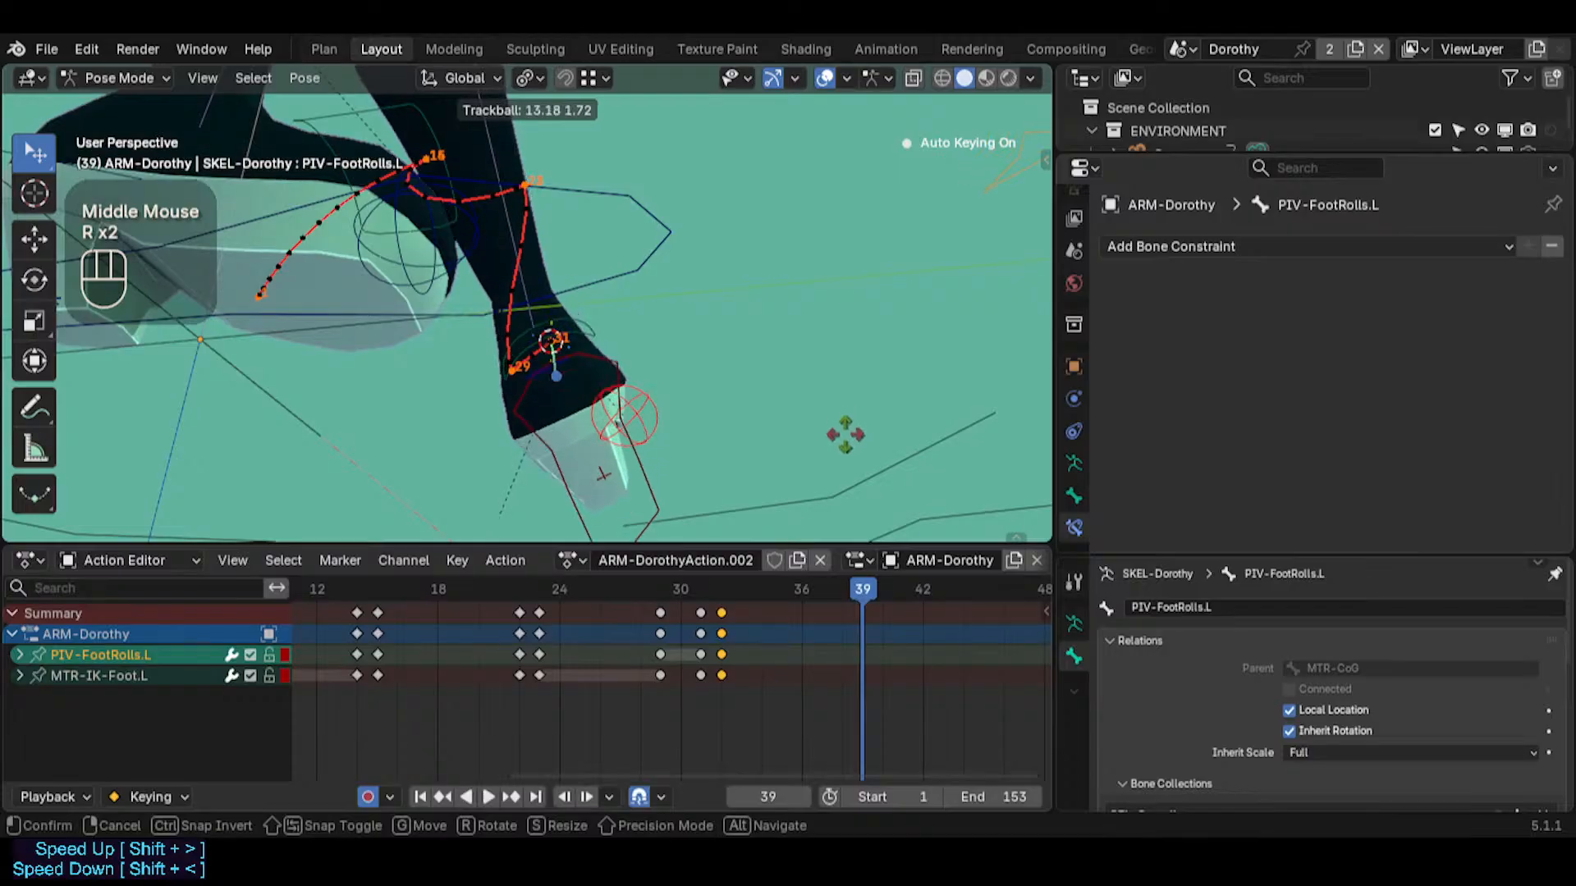
pyautogui.press('Escape')
# Set the transform orientation to Local and try an unconstrained rotation of PIV-FootRolls.L
pyautogui.moveTo(690, 377); pyautogui.dragTo(618, 140, button='middle')
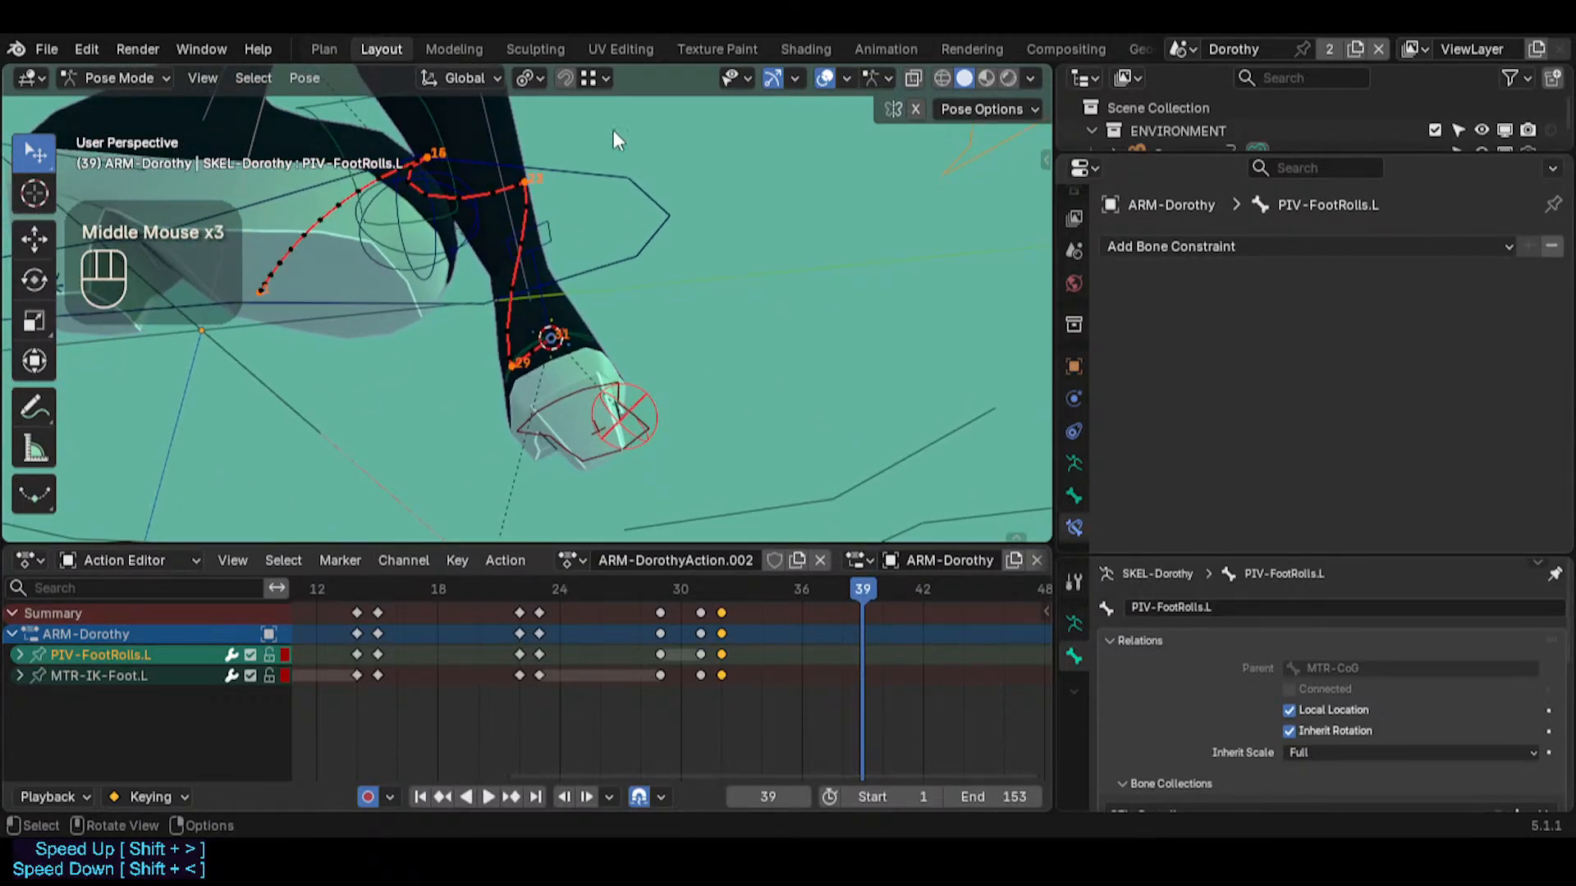
pyautogui.click(484, 79)
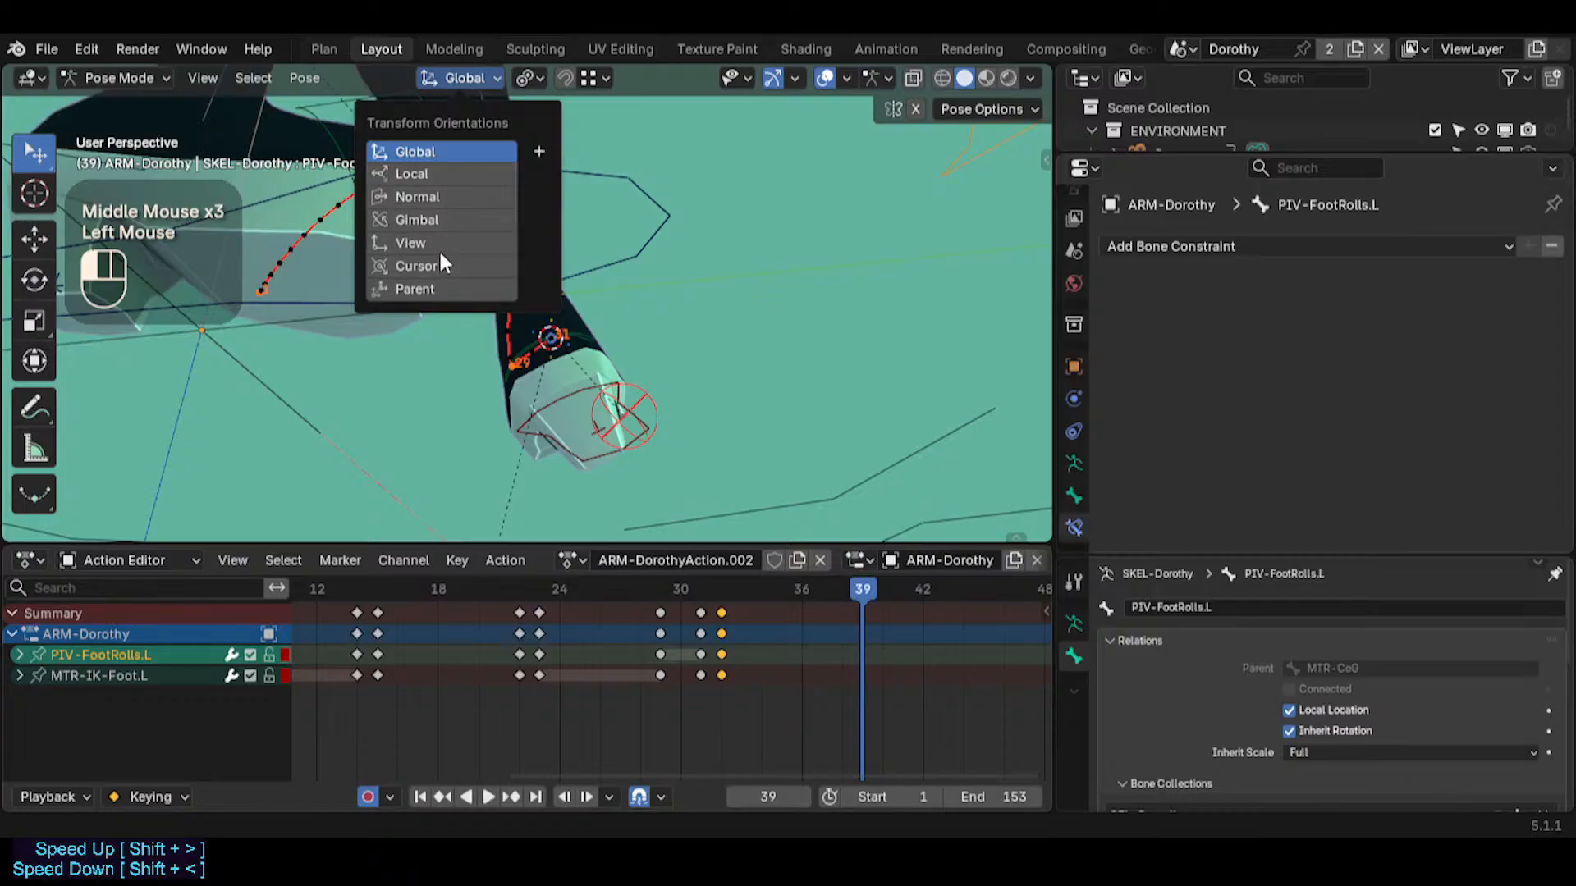
pyautogui.click(460, 243)
pyautogui.click(450, 174)
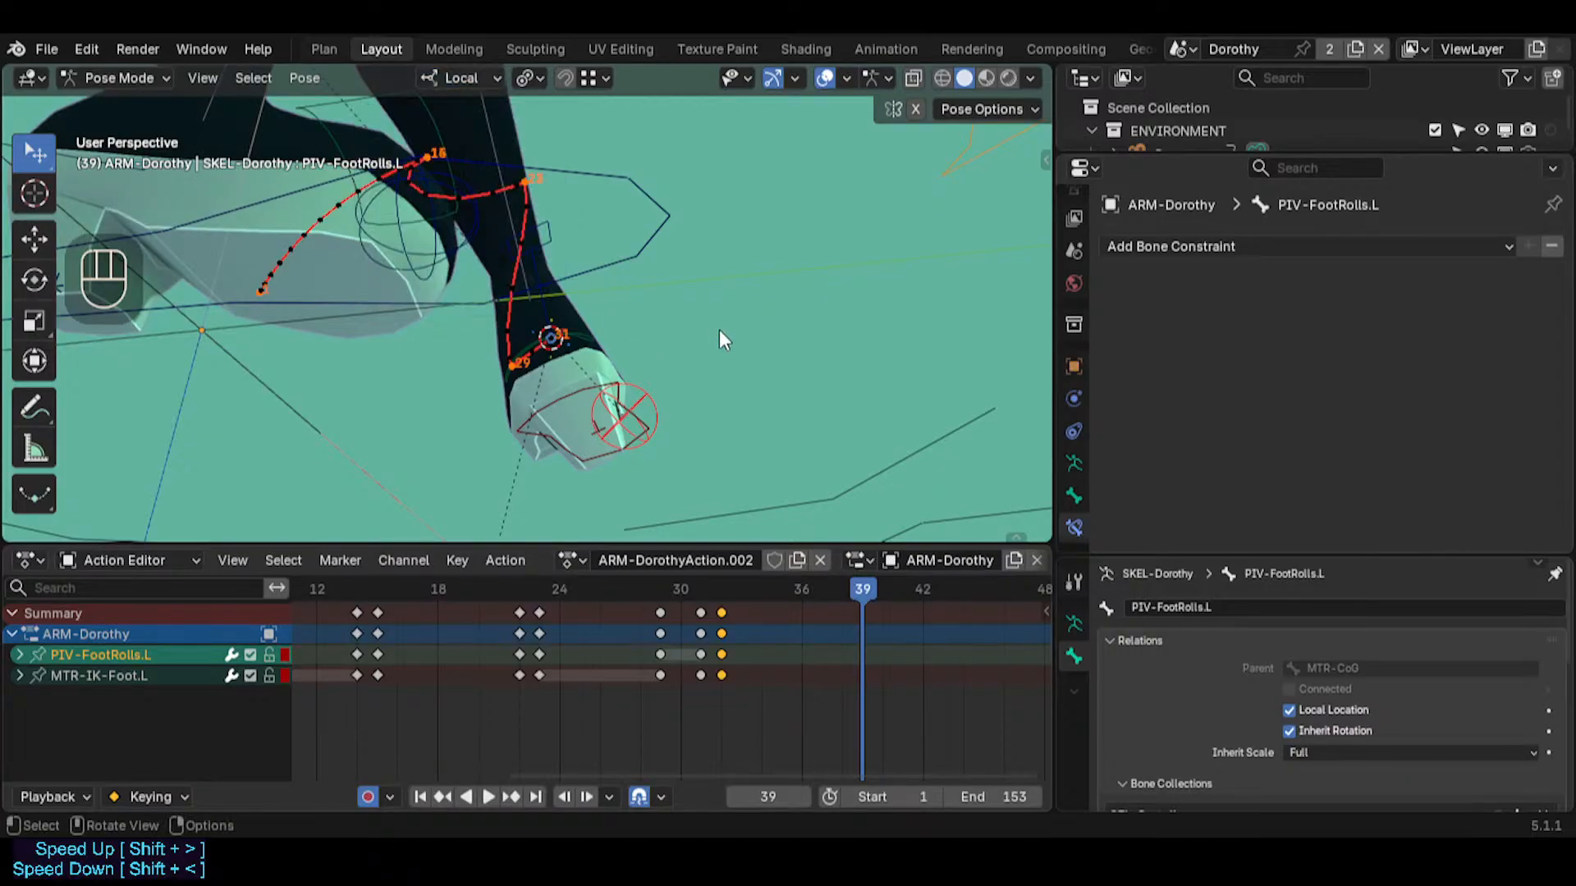
pyautogui.moveTo(719, 328)
pyautogui.mouseDown(button='middle')
pyautogui.moveTo(566, 358)
pyautogui.moveTo(768, 400)
pyautogui.moveTo(653, 263)
pyautogui.moveTo(676, 353)
pyautogui.moveTo(722, 348)
pyautogui.mouseUp(button='middle')
pyautogui.press('r')
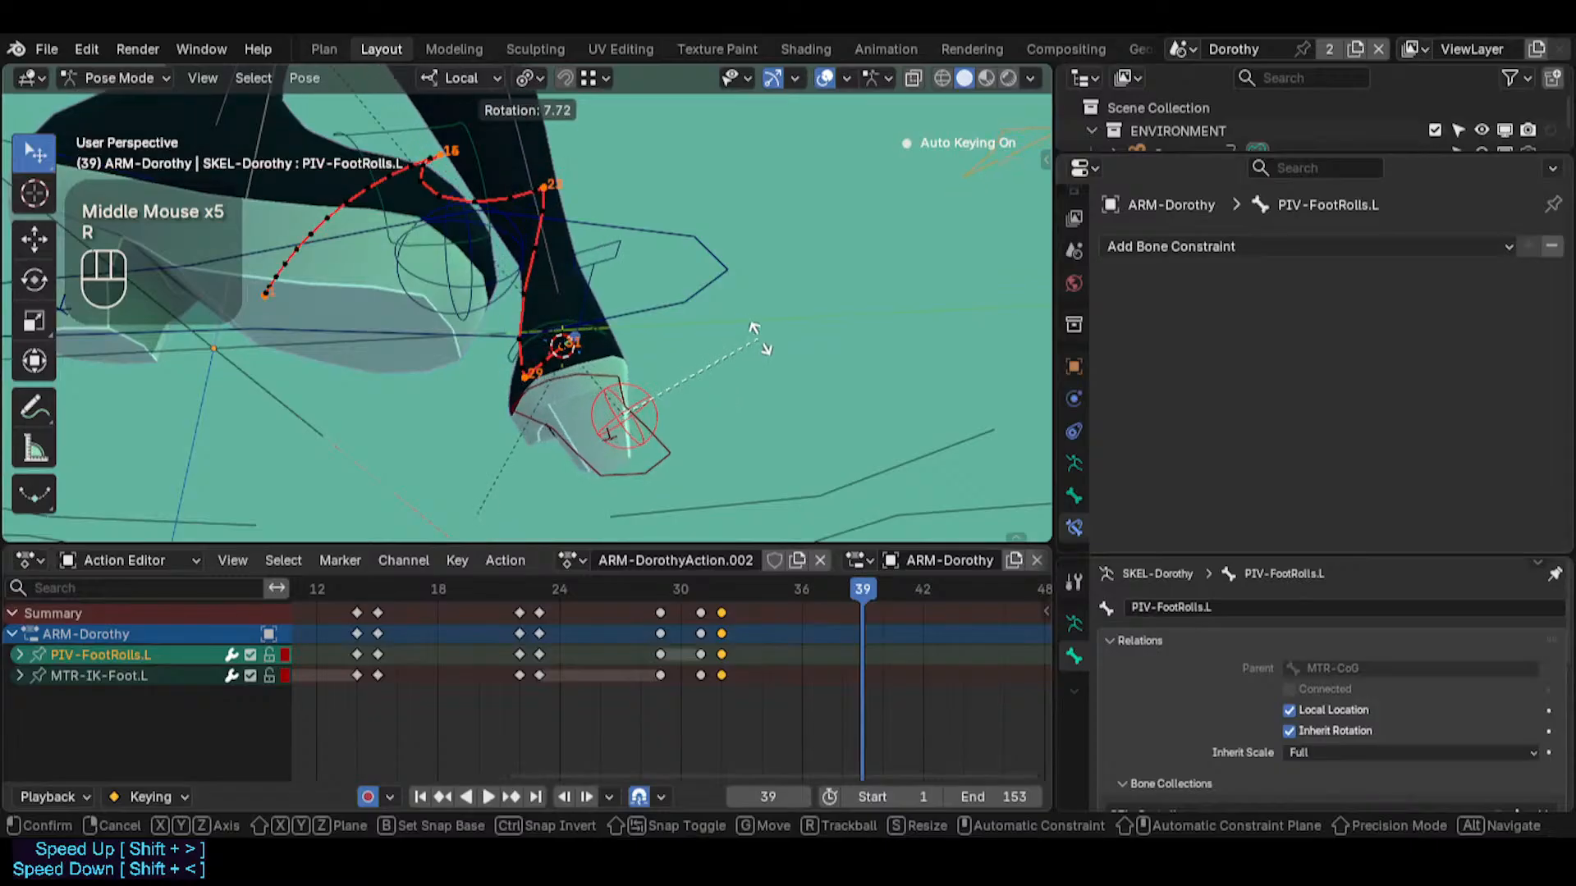
pyautogui.press('Escape')
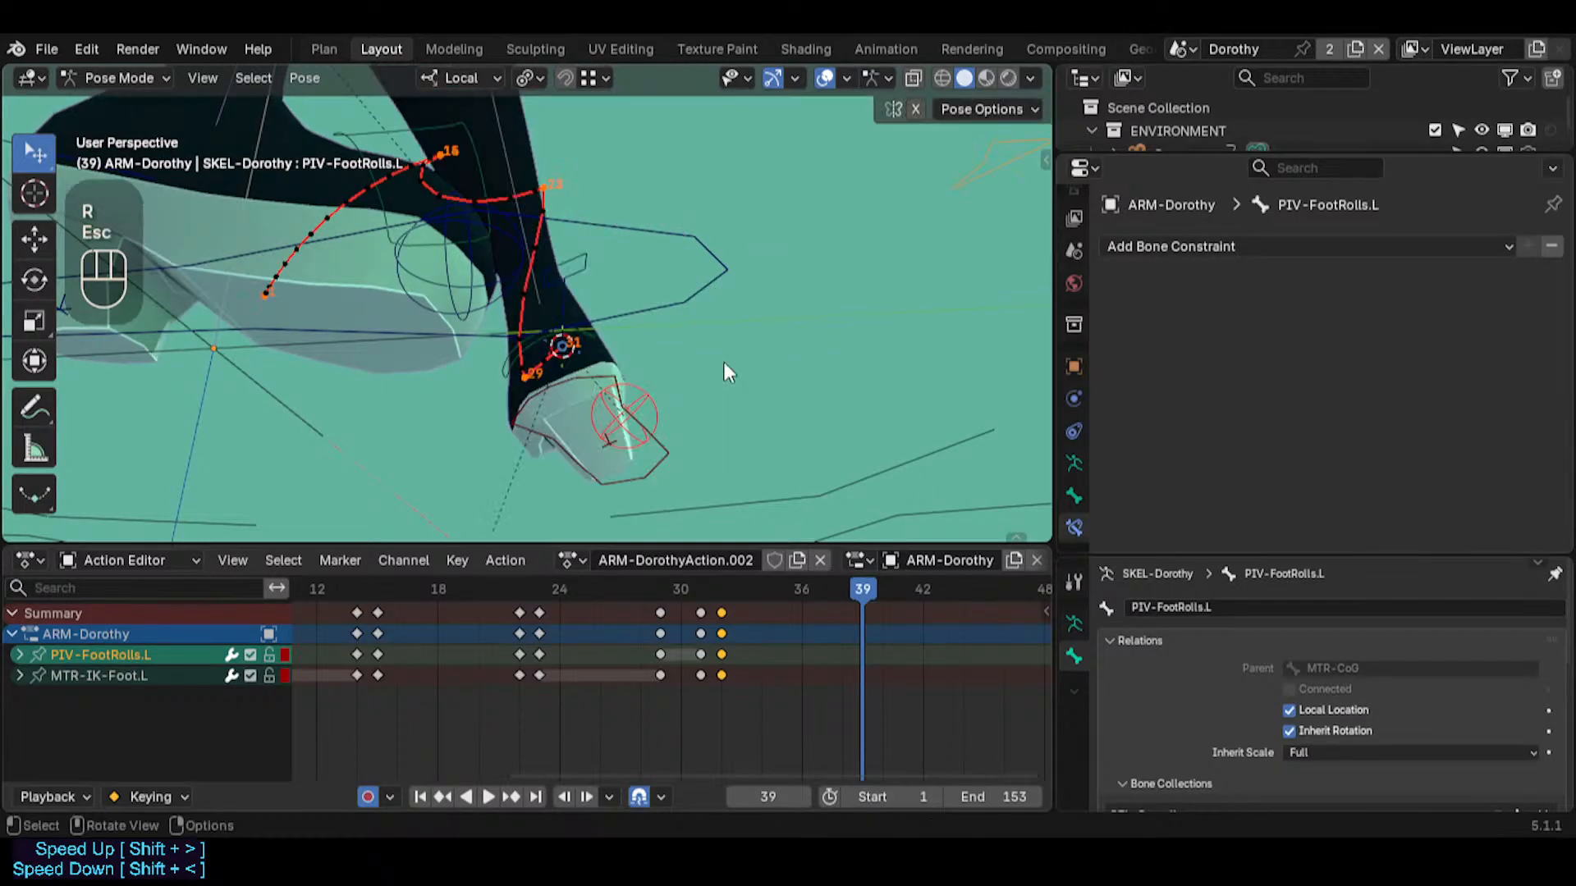
# Try rotating PIV-FootRolls.L around its local Y, X and Z axes with the Local orientation active
pyautogui.moveTo(724, 362); pyautogui.dragTo(667, 377, button='middle')
pyautogui.press('r')
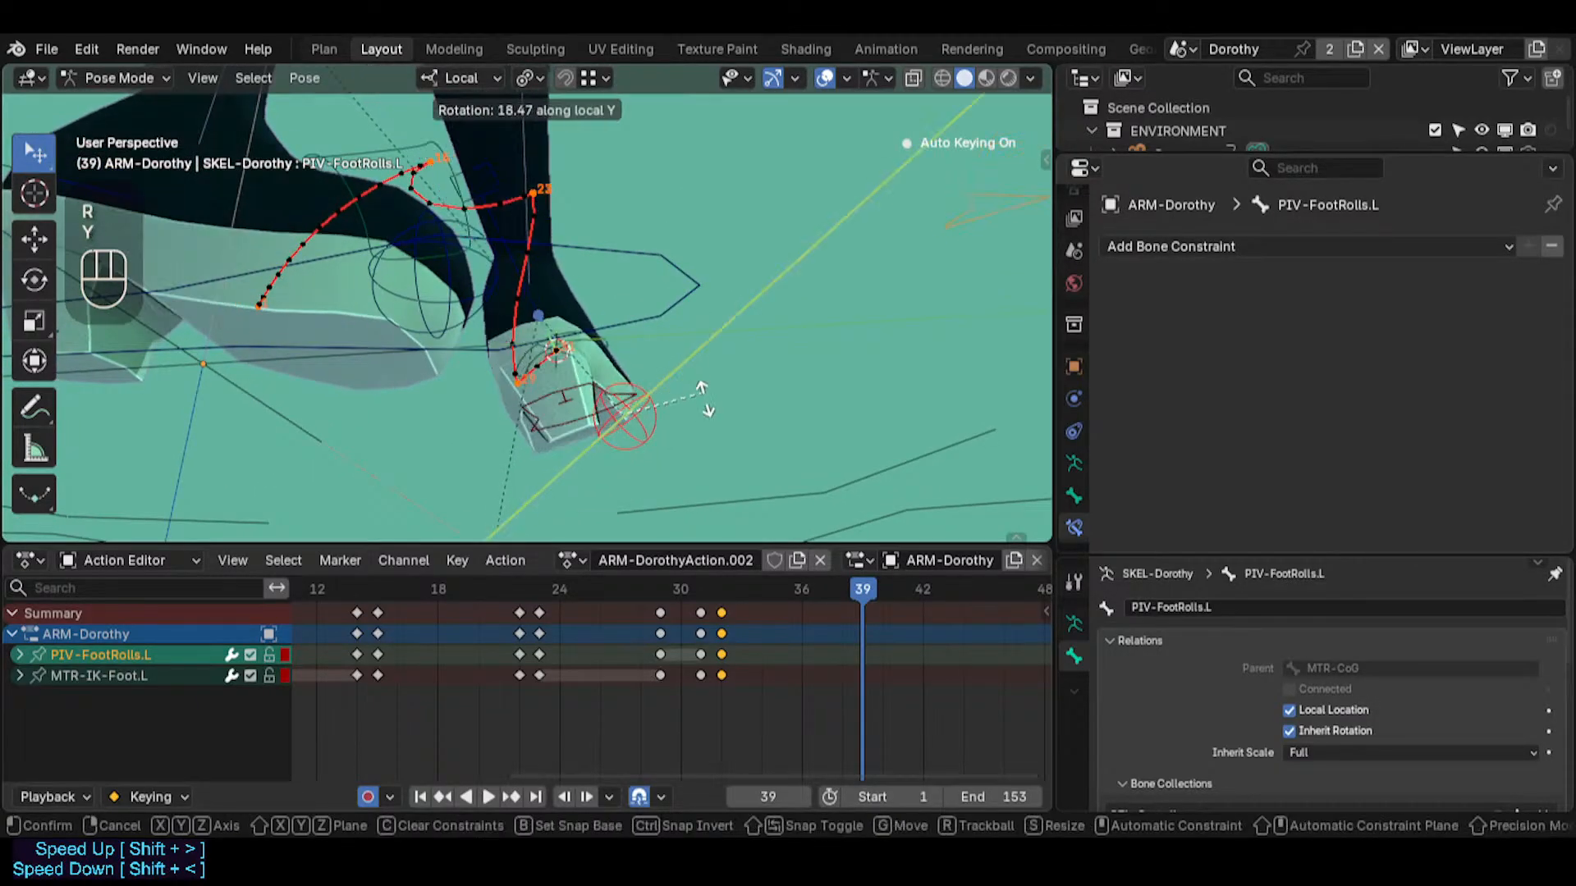
pyautogui.press('x')
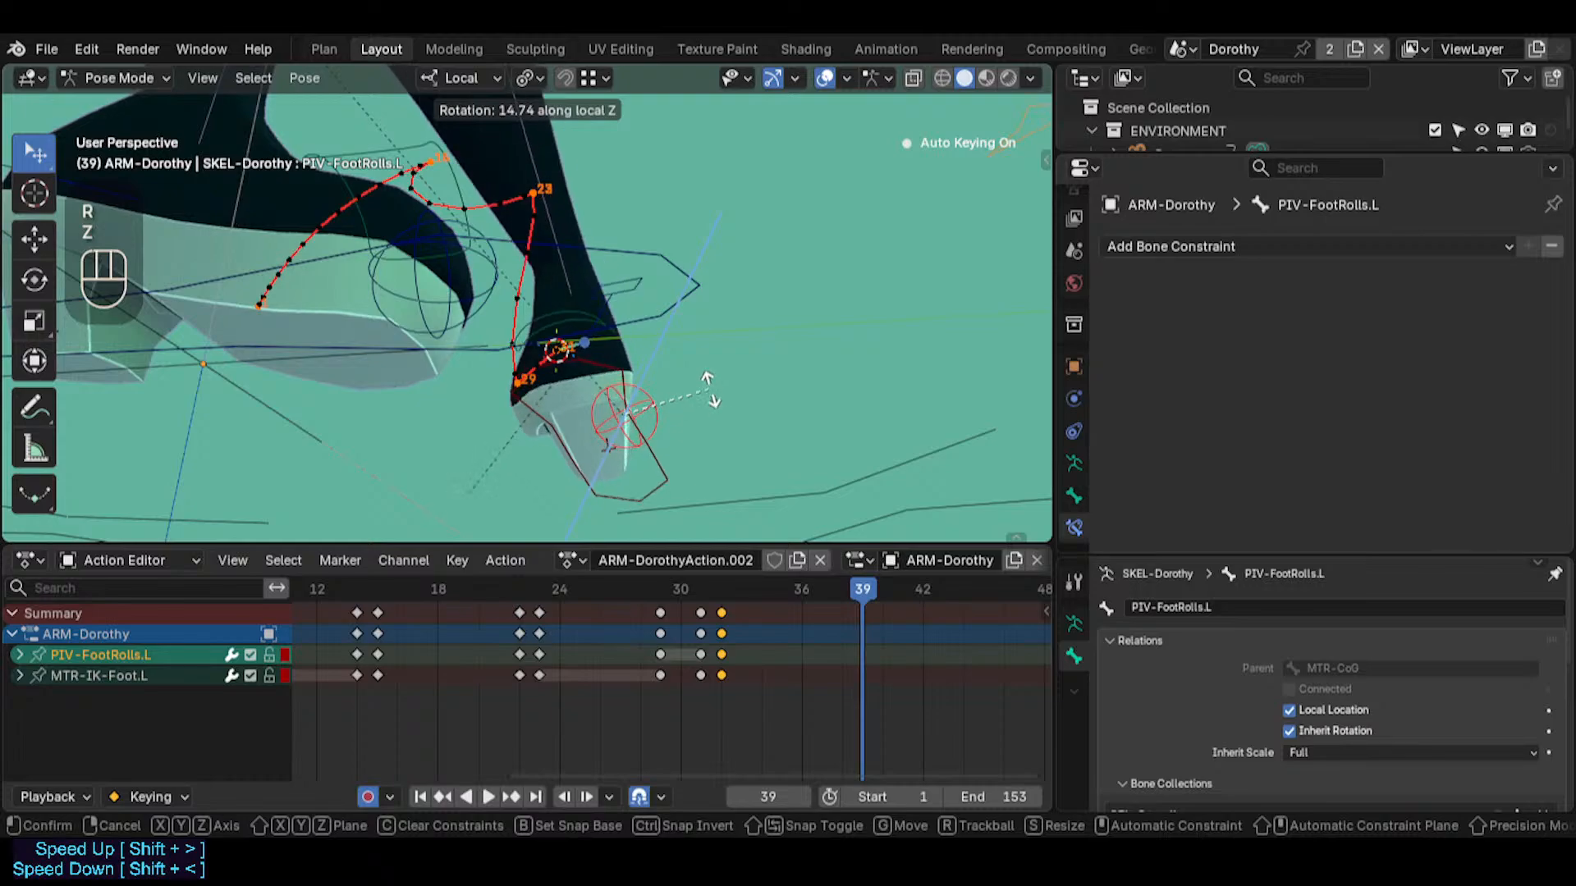
pyautogui.press('y')
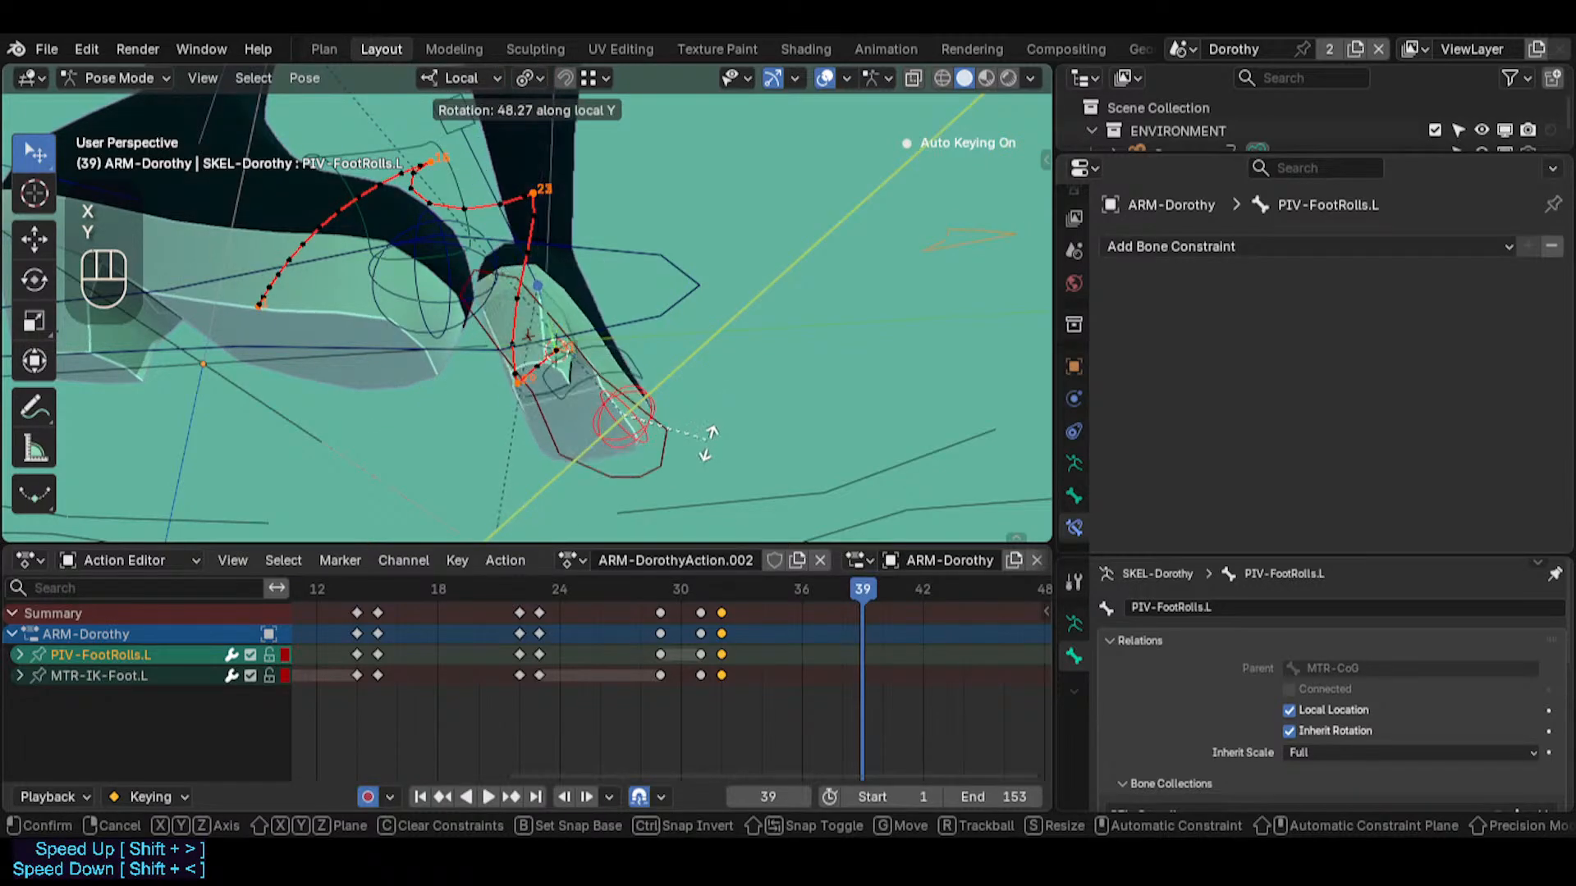
pyautogui.press('y')
pyautogui.press('z')
pyautogui.press('z')
pyautogui.press('z')
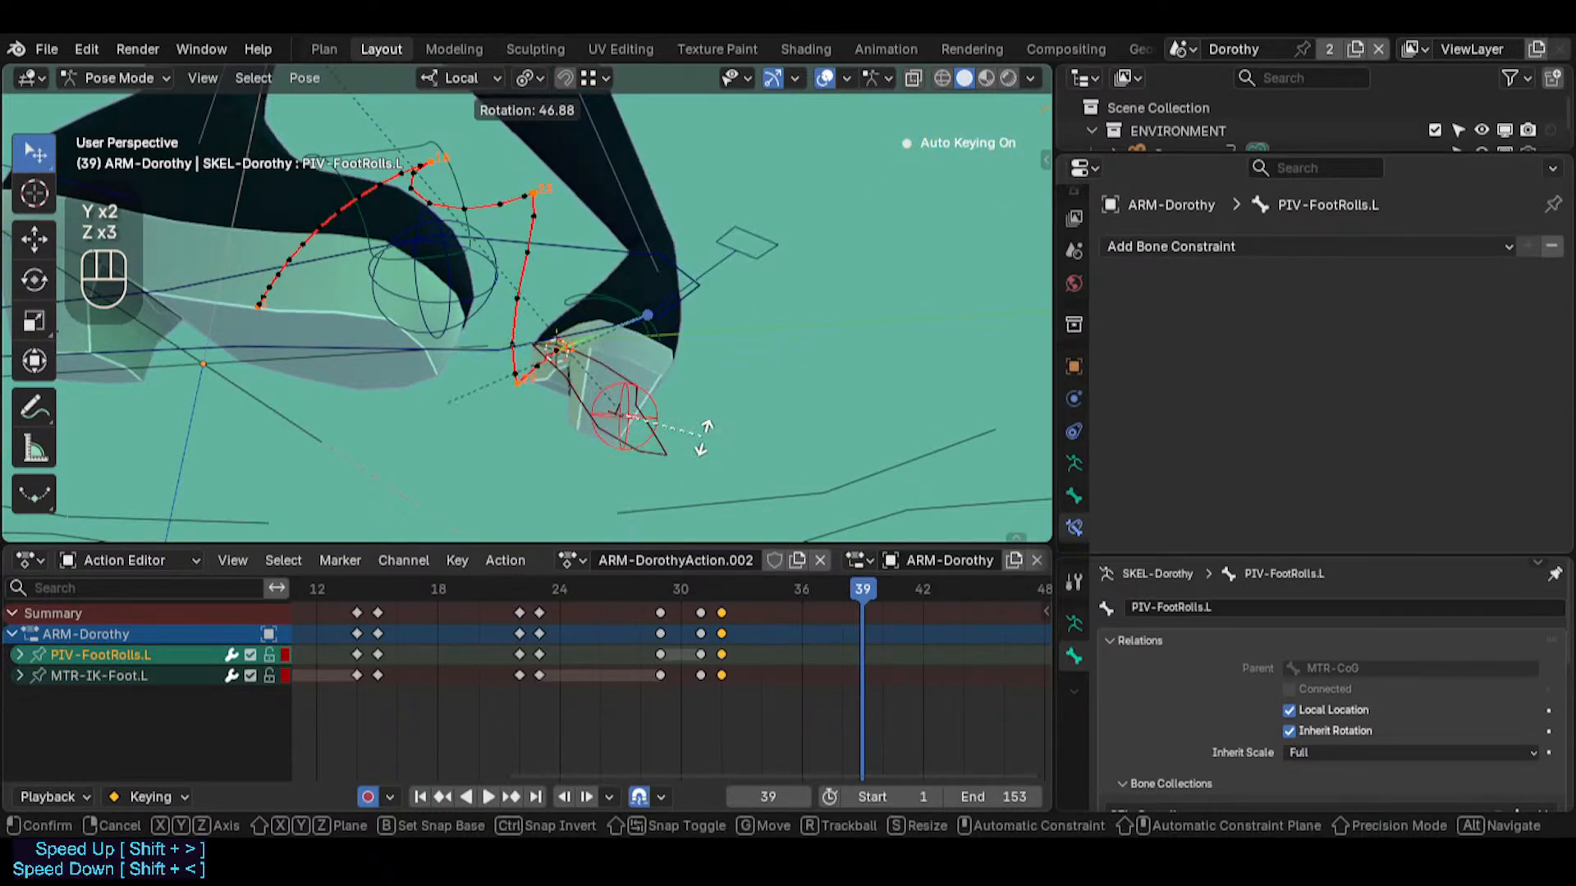
pyautogui.press('Escape')
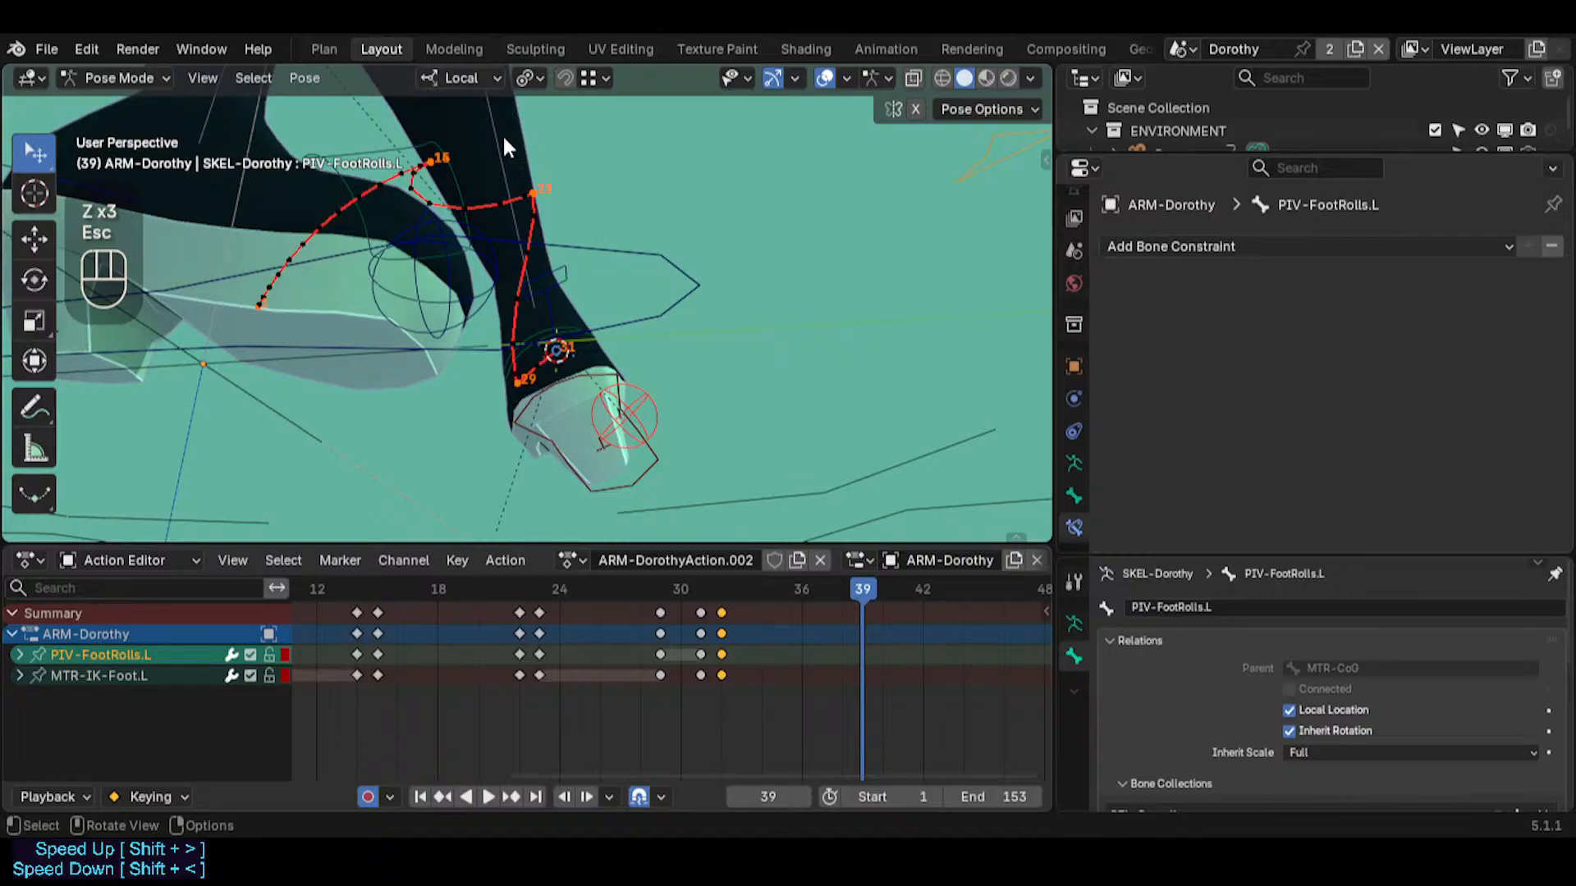
# Set the transform orientation to View, keeping PIV-FootRolls.L selected
pyautogui.moveTo(504, 141); pyautogui.dragTo(594, 279, button='middle')
pyautogui.click(468, 83)
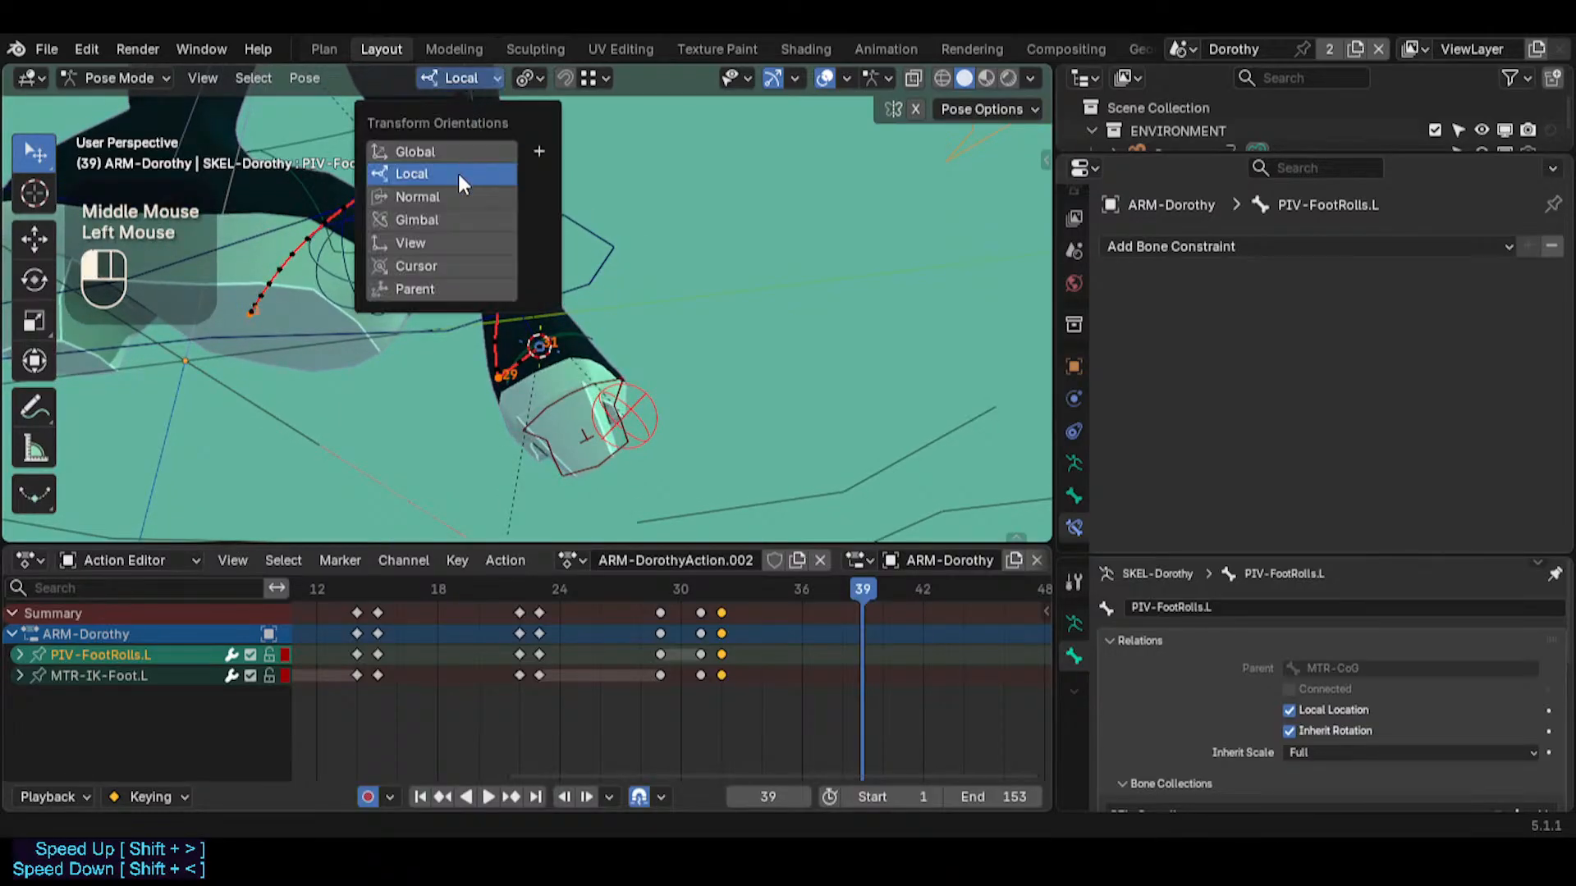
pyautogui.moveTo(691, 281); pyautogui.dragTo(643, 315, button='middle')
pyautogui.click(660, 396)
pyautogui.moveTo(660, 394); pyautogui.dragTo(682, 403, button='middle')
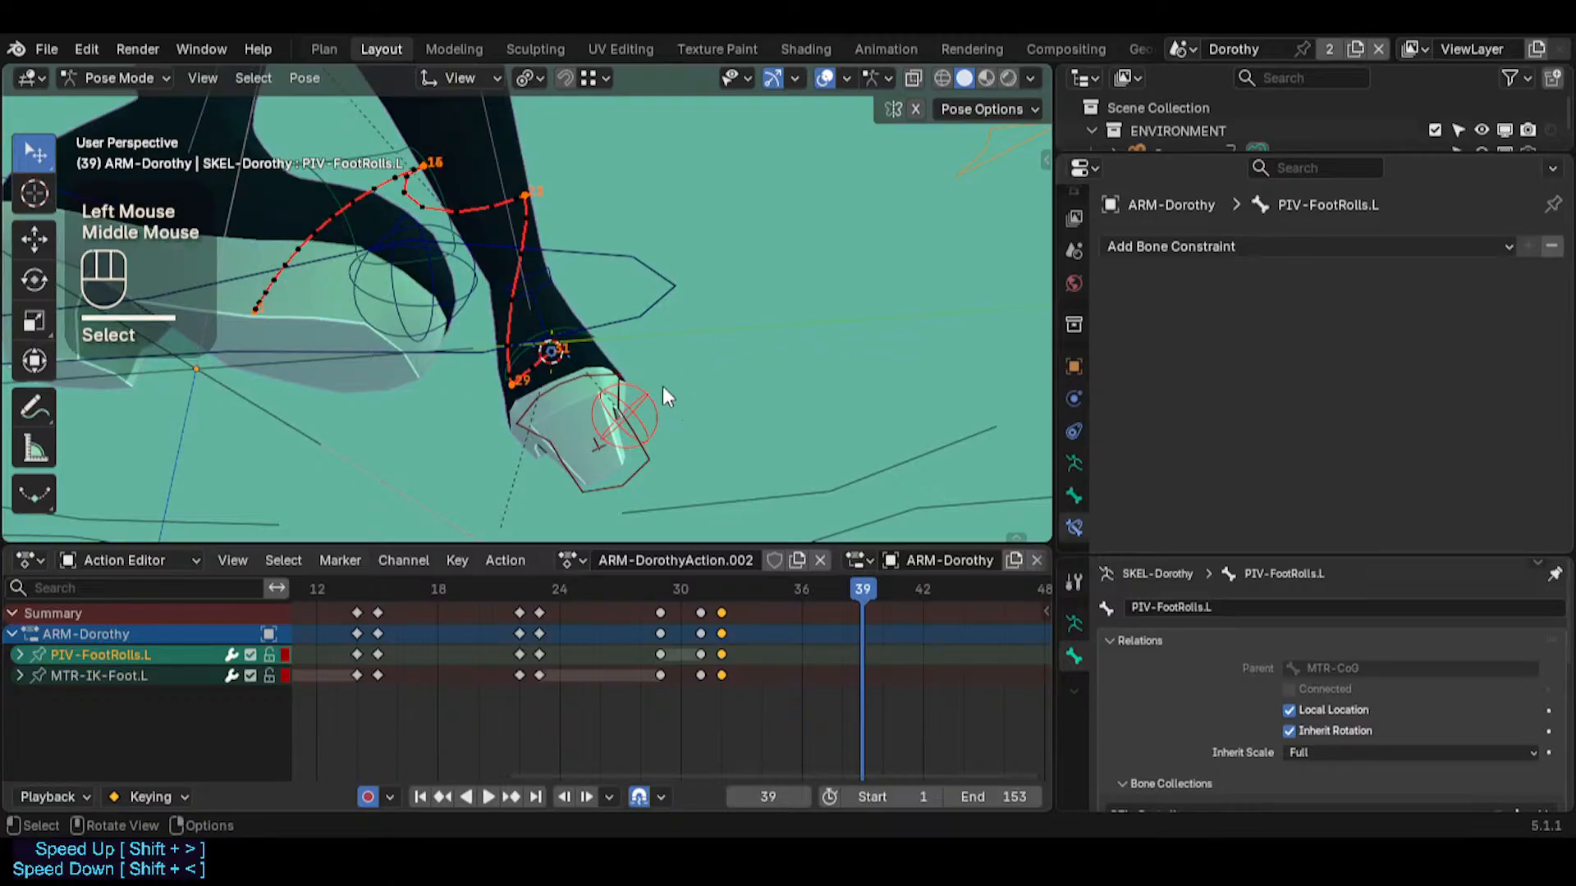
pyautogui.press('r')
pyautogui.press('z')
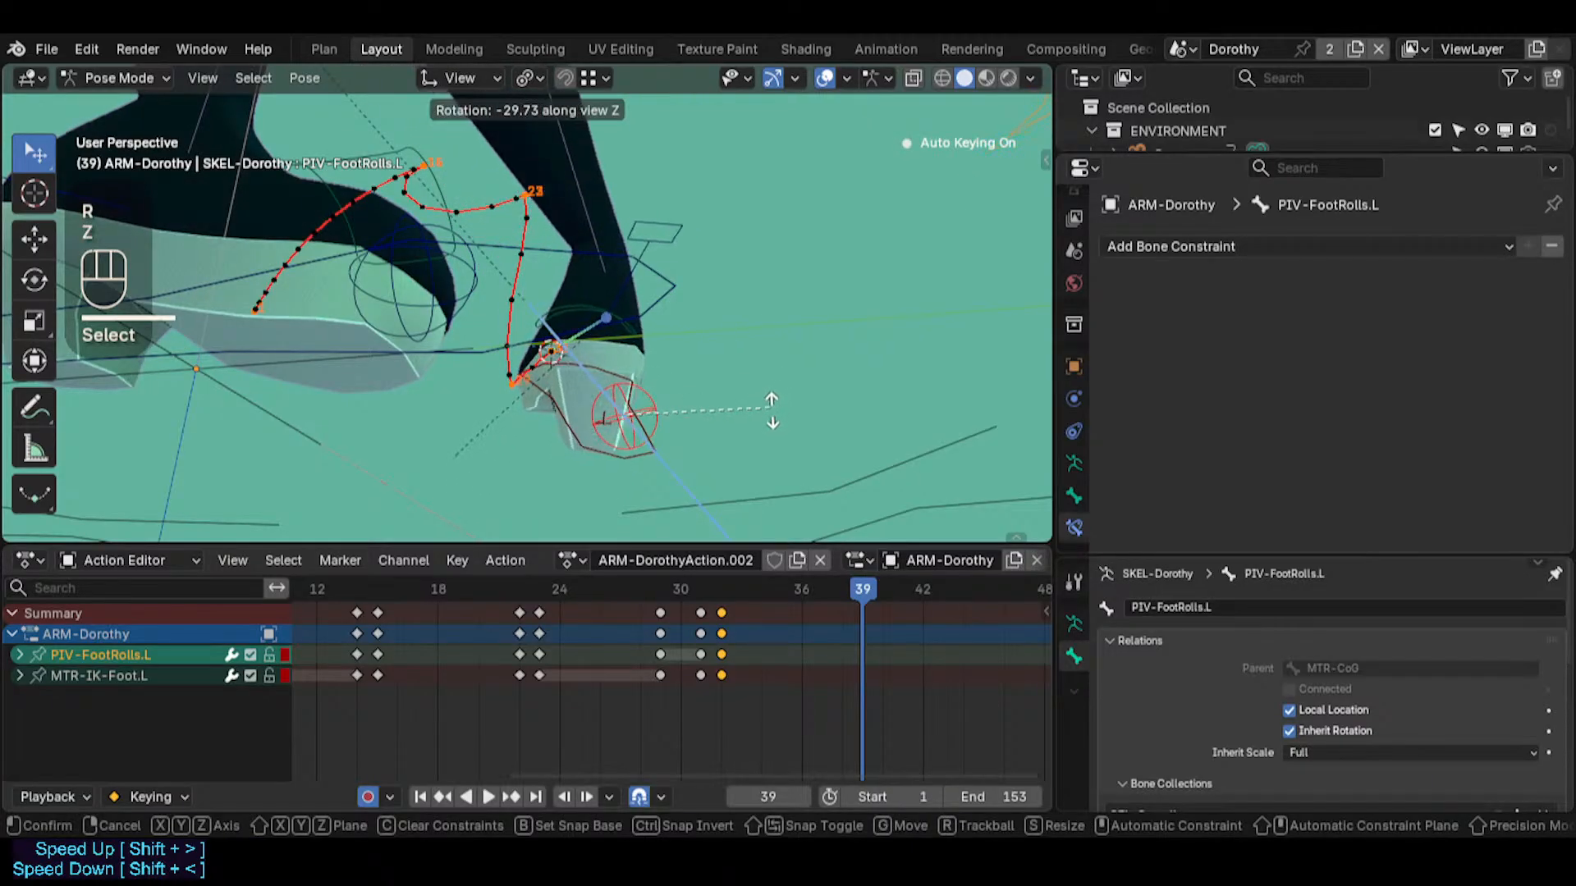
pyautogui.press('Escape')
pyautogui.moveTo(706, 317)
pyautogui.mouseDown(button='middle')
pyautogui.moveTo(717, 353)
pyautogui.moveTo(694, 350)
pyautogui.moveTo(699, 303)
pyautogui.mouseUp(button='middle')
pyautogui.press('r')
pyautogui.press('z')
pyautogui.press('Escape')
pyautogui.press('r')
pyautogui.press('z')
pyautogui.press('Escape')
# Rotate PIV-FootRolls.L about -71 degrees around the view Z axis at frame 39, and scrub the timeline to review the foot roll
pyautogui.press('r')
pyautogui.press('z')
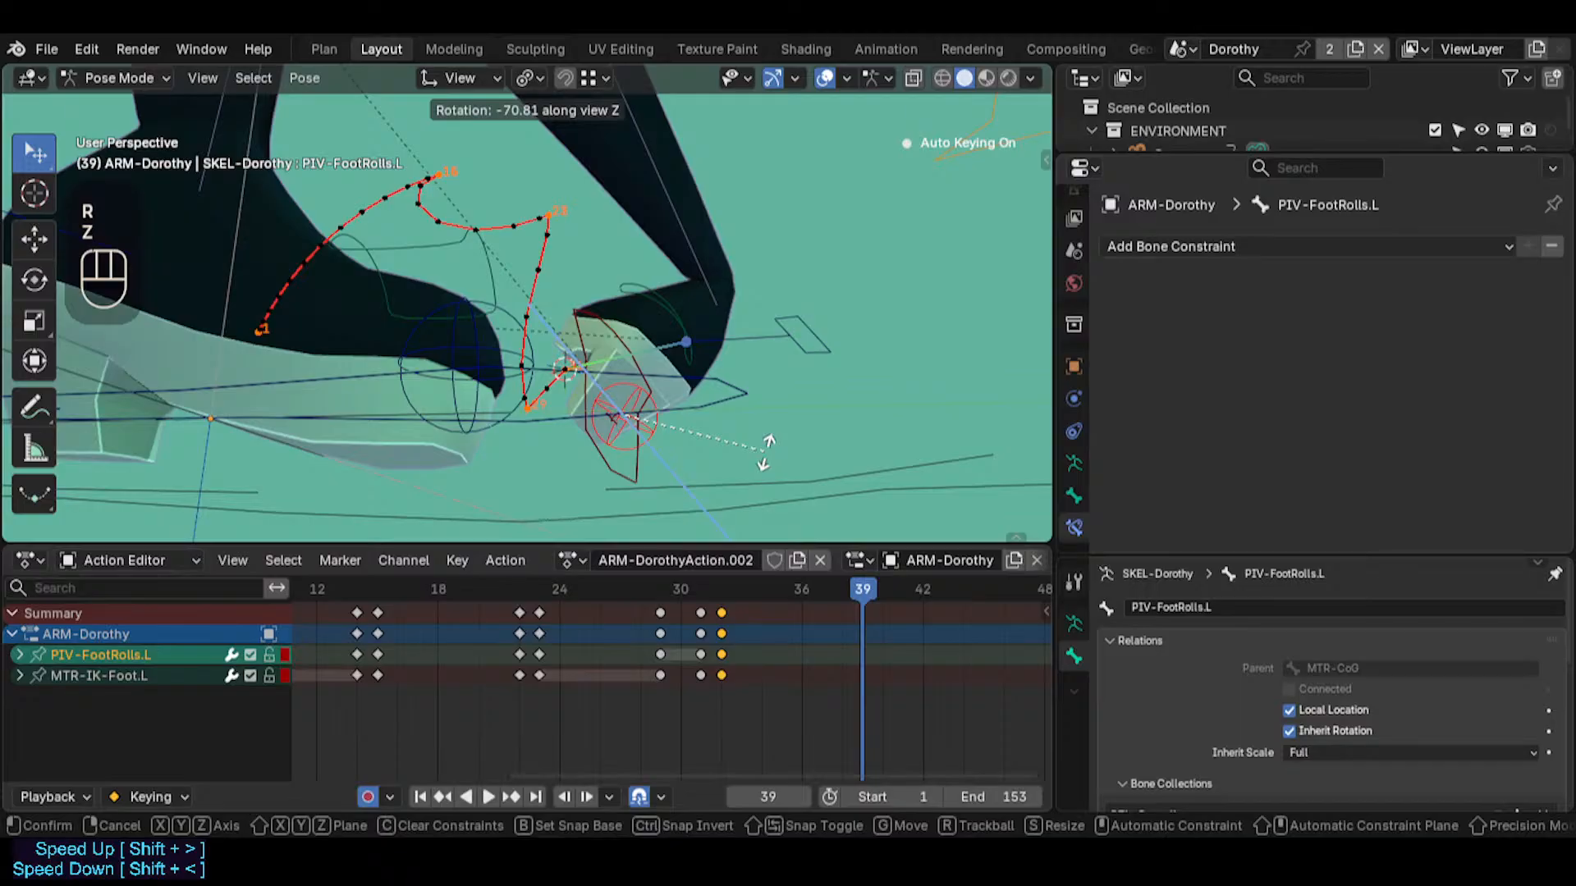
pyautogui.click(838, 253)
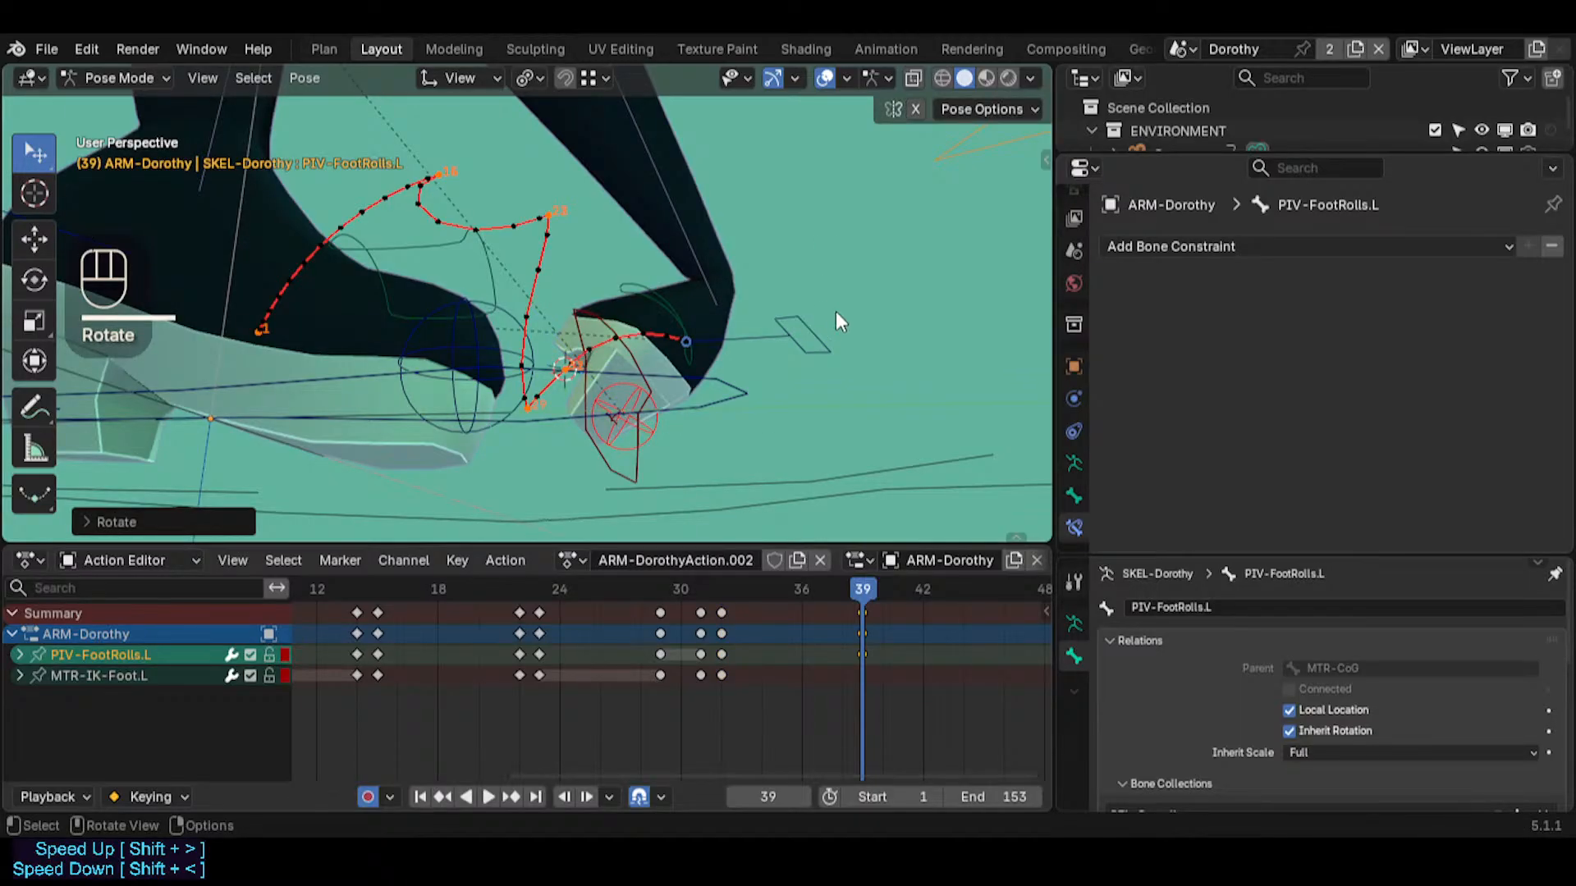
pyautogui.moveTo(835, 312); pyautogui.dragTo(598, 443, button='middle')
pyautogui.moveTo(850, 591)
pyautogui.mouseDown()
pyautogui.moveTo(714, 569)
pyautogui.moveTo(831, 583)
pyautogui.moveTo(809, 604)
pyautogui.moveTo(870, 590)
pyautogui.moveTo(717, 579)
pyautogui.moveTo(862, 589)
pyautogui.mouseUp()
pyautogui.moveTo(815, 484); pyautogui.dragTo(883, 600, button='middle')
pyautogui.moveTo(883, 594); pyautogui.dragTo(987, 590)
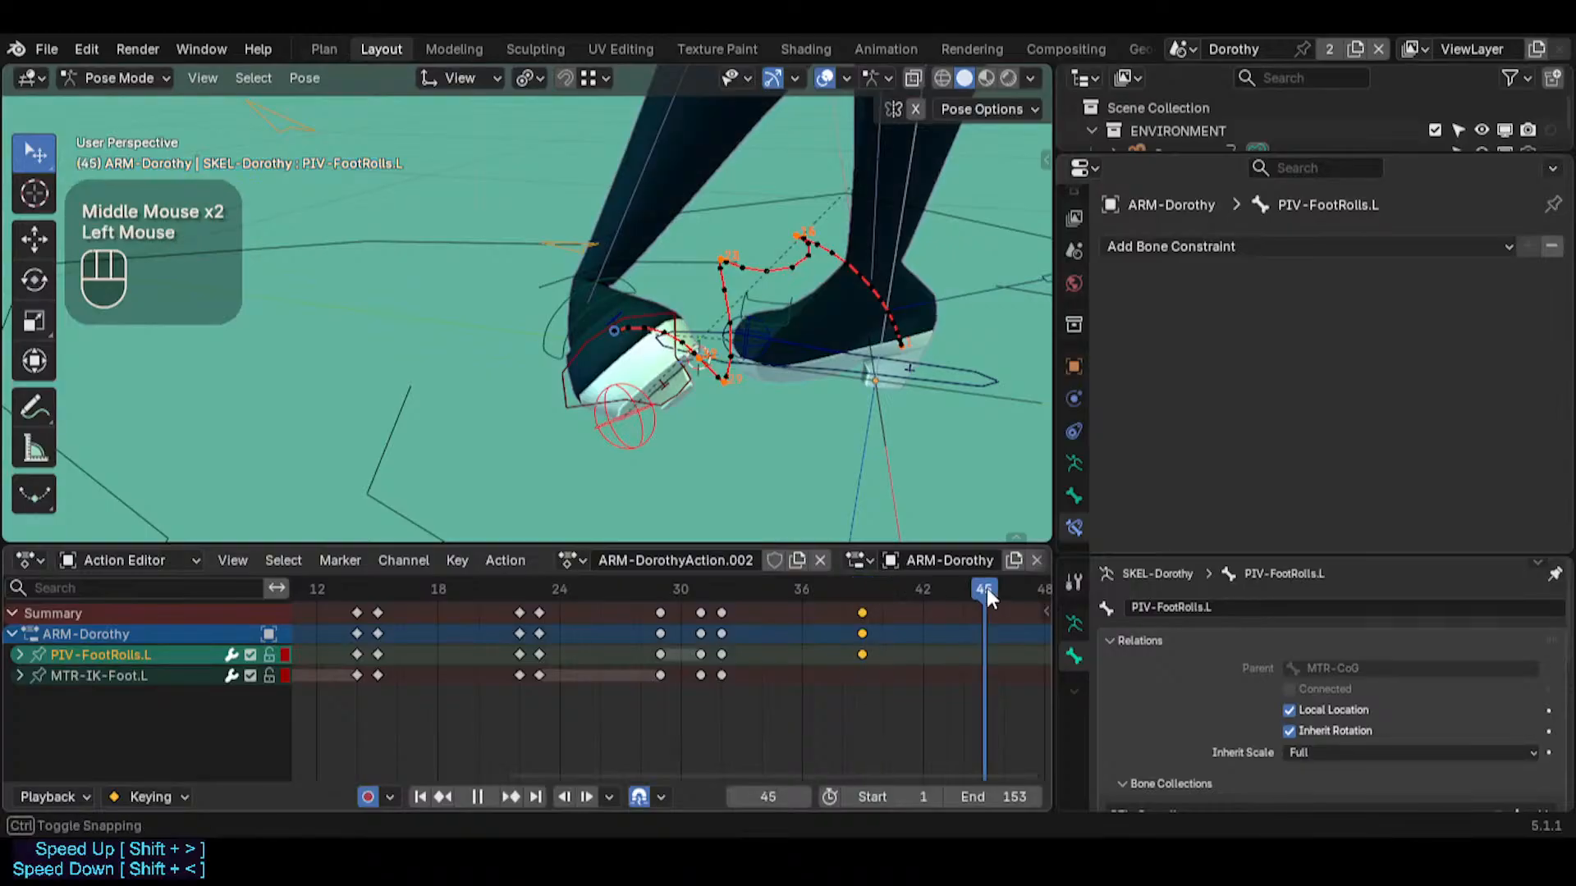
# Select MTR-IK-Foot.L at frame 42 and move the left foot down by about 0.07 m
pyautogui.moveTo(698, 370); pyautogui.dragTo(588, 376, button='middle')
pyautogui.click(583, 292)
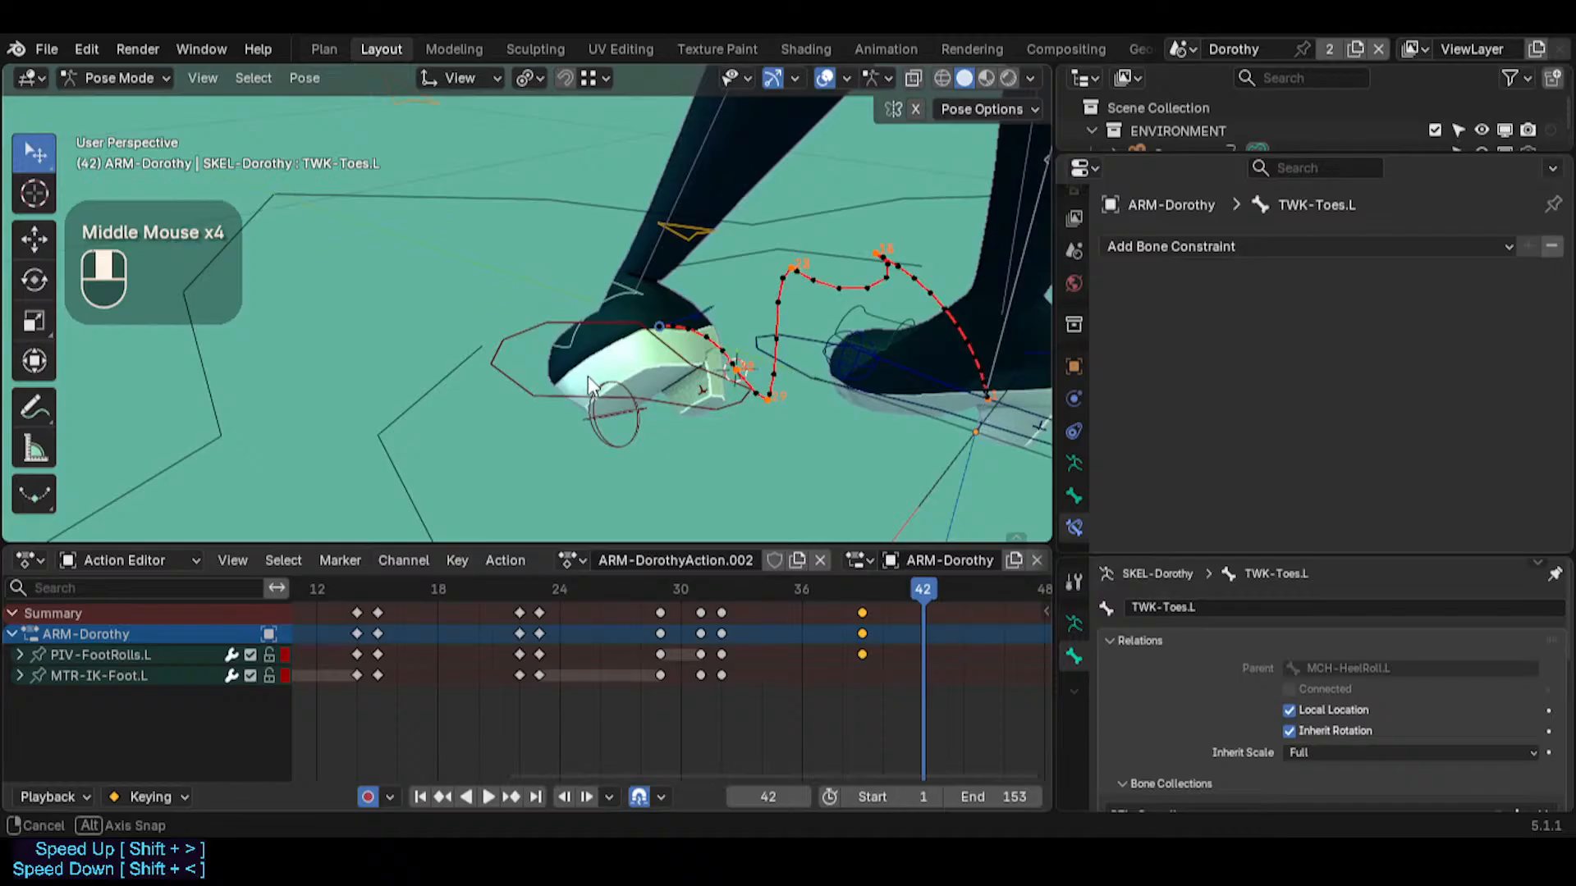
pyautogui.click(588, 313)
pyautogui.moveTo(587, 313); pyautogui.dragTo(850, 671, button='middle')
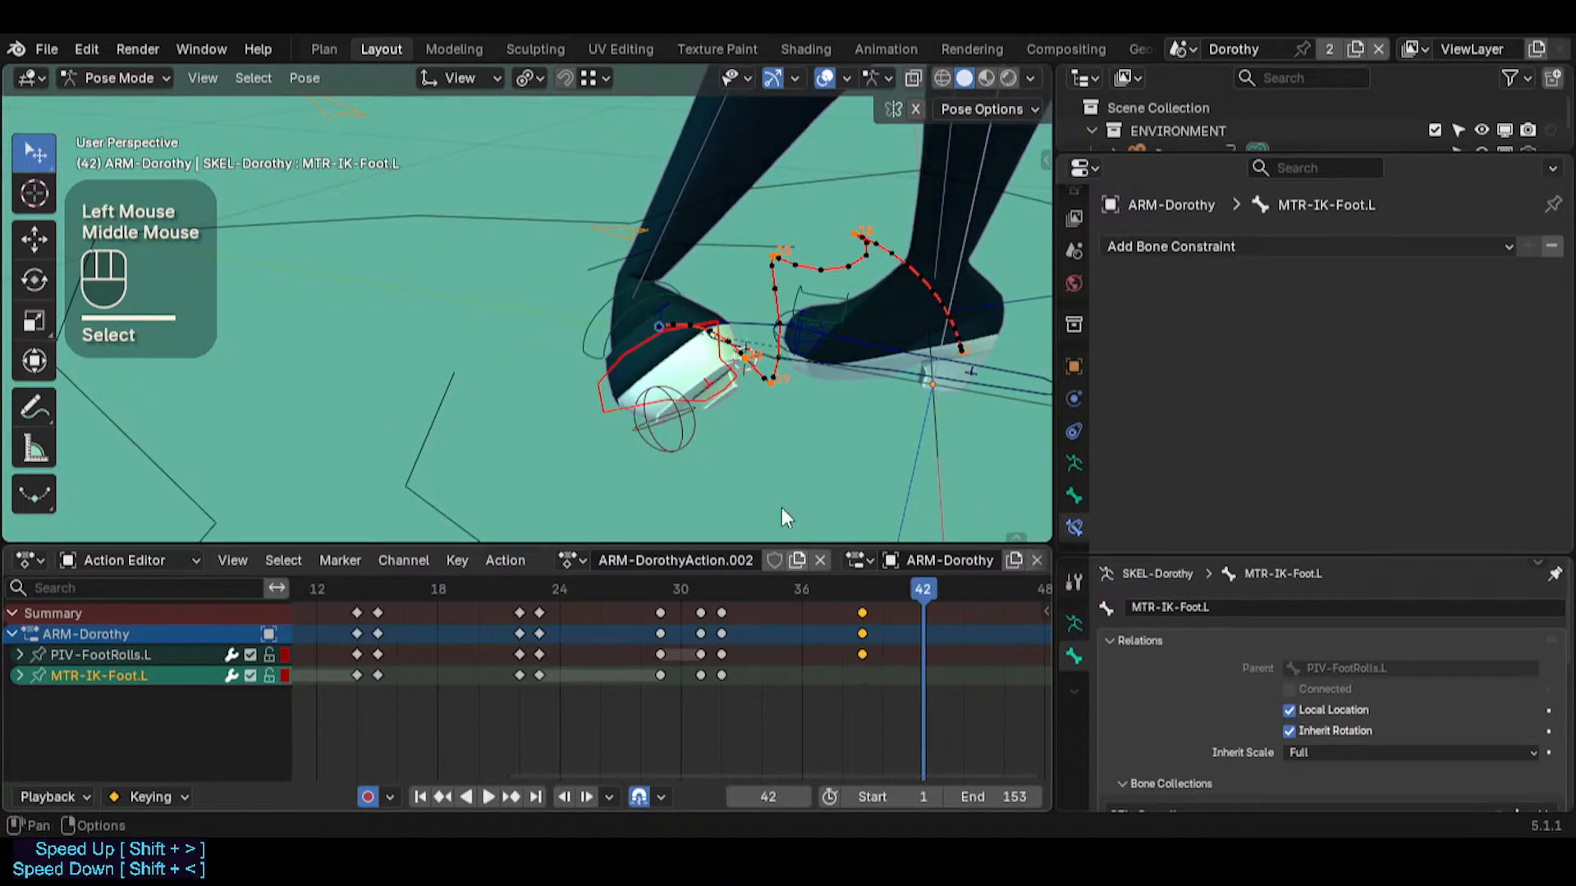
pyautogui.moveTo(781, 507); pyautogui.dragTo(669, 369, button='middle')
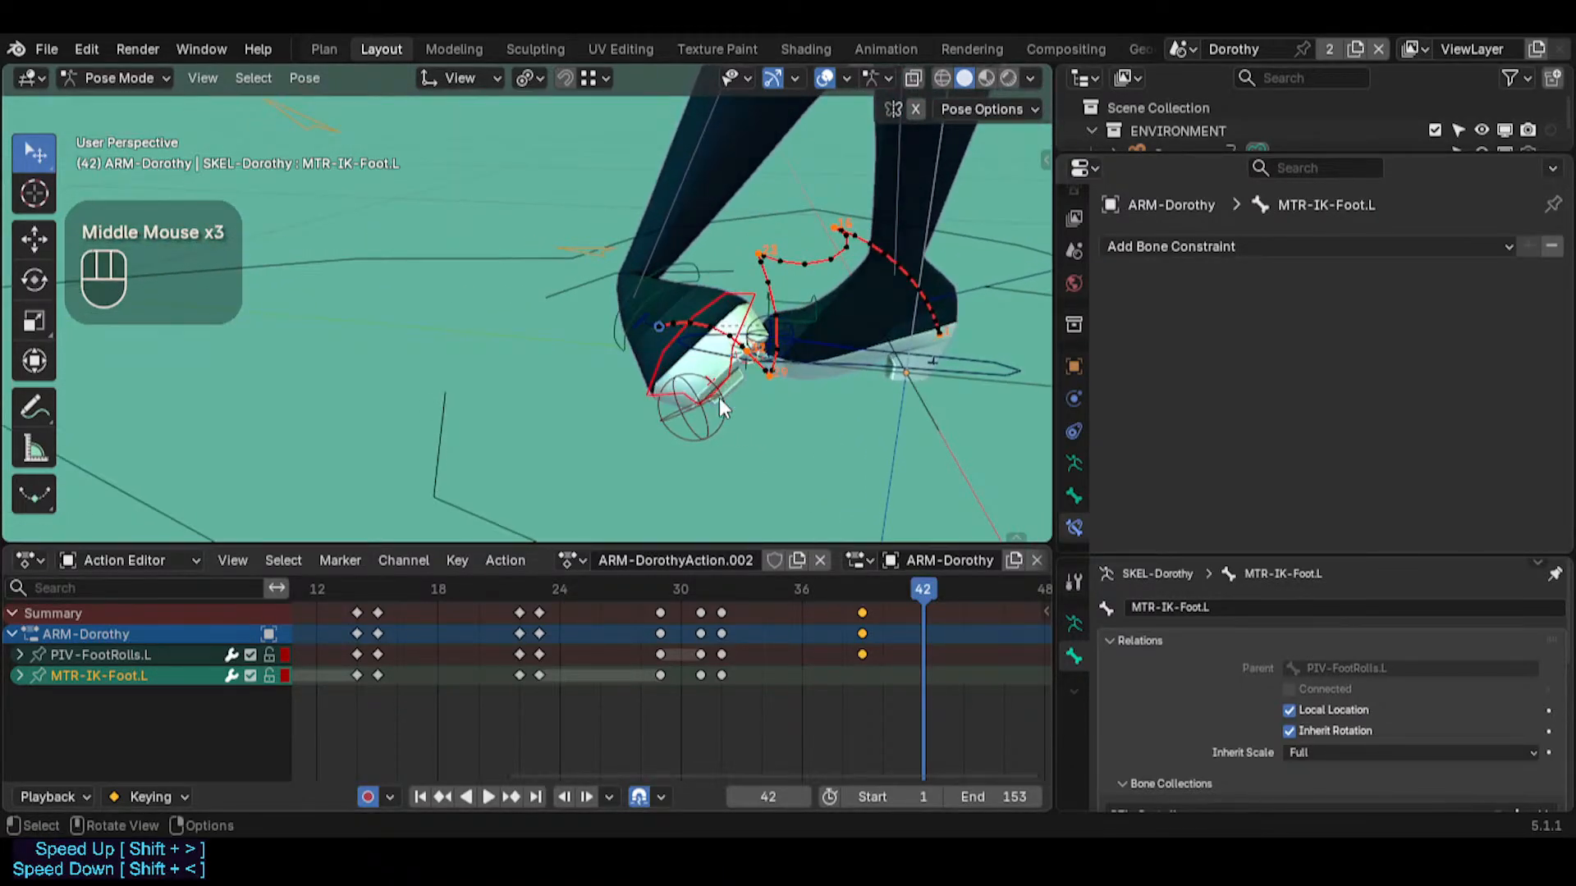
pyautogui.press('g')
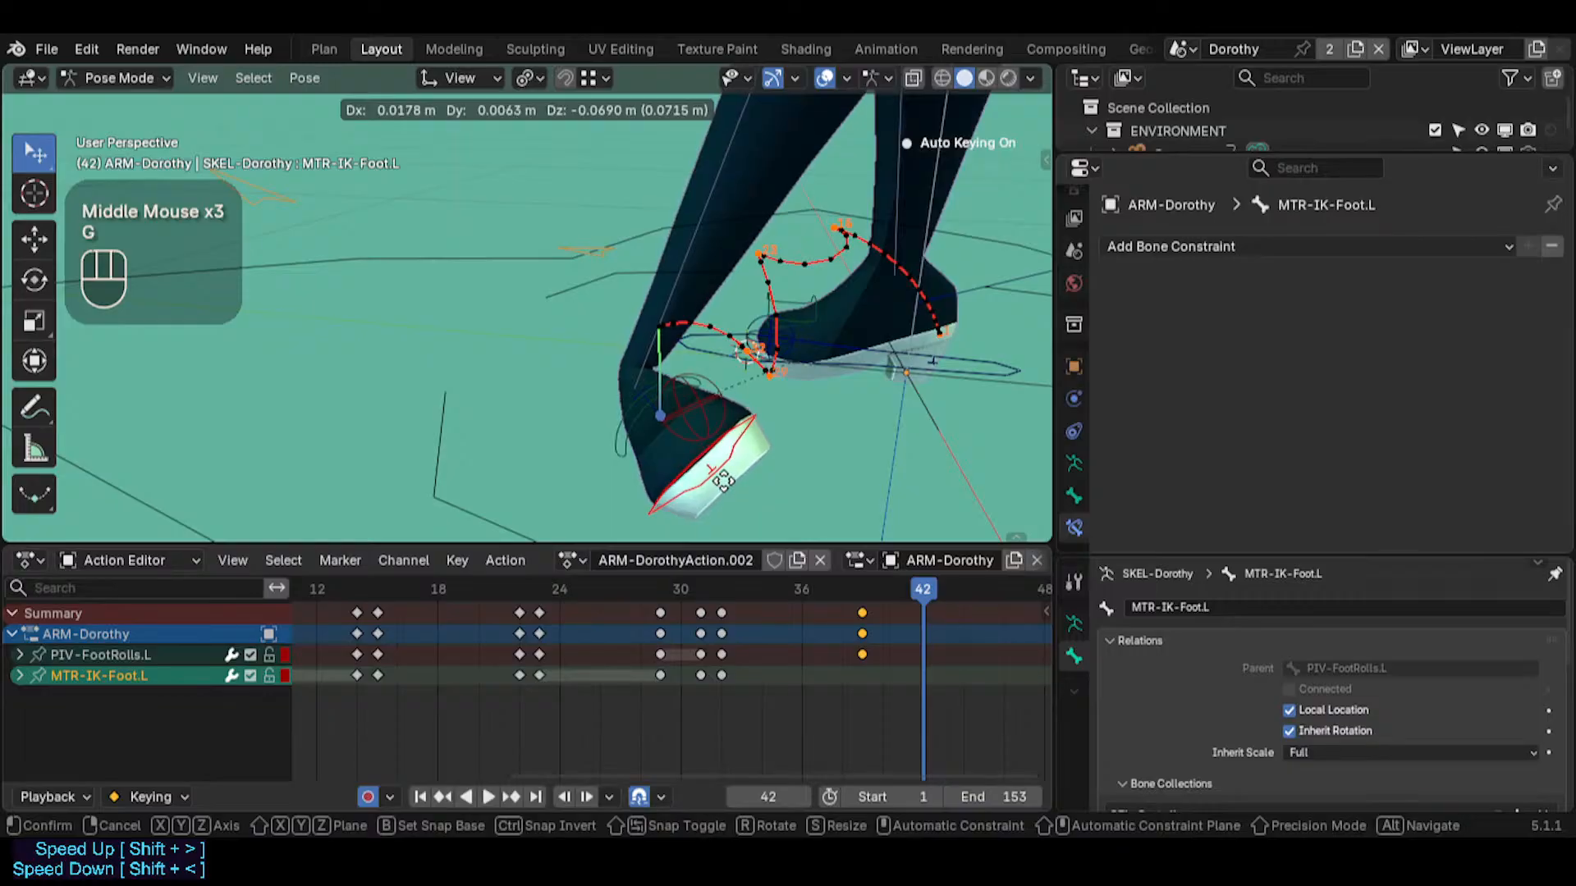
pyautogui.click(729, 678)
# Scrub the timeline to review the foot move up to frame 42, and try rotating MTR-IK-Foot.L around the X axis
pyautogui.moveTo(880, 575); pyautogui.dragTo(916, 589)
pyautogui.moveTo(791, 390); pyautogui.dragTo(739, 410, button='middle')
pyautogui.press('r')
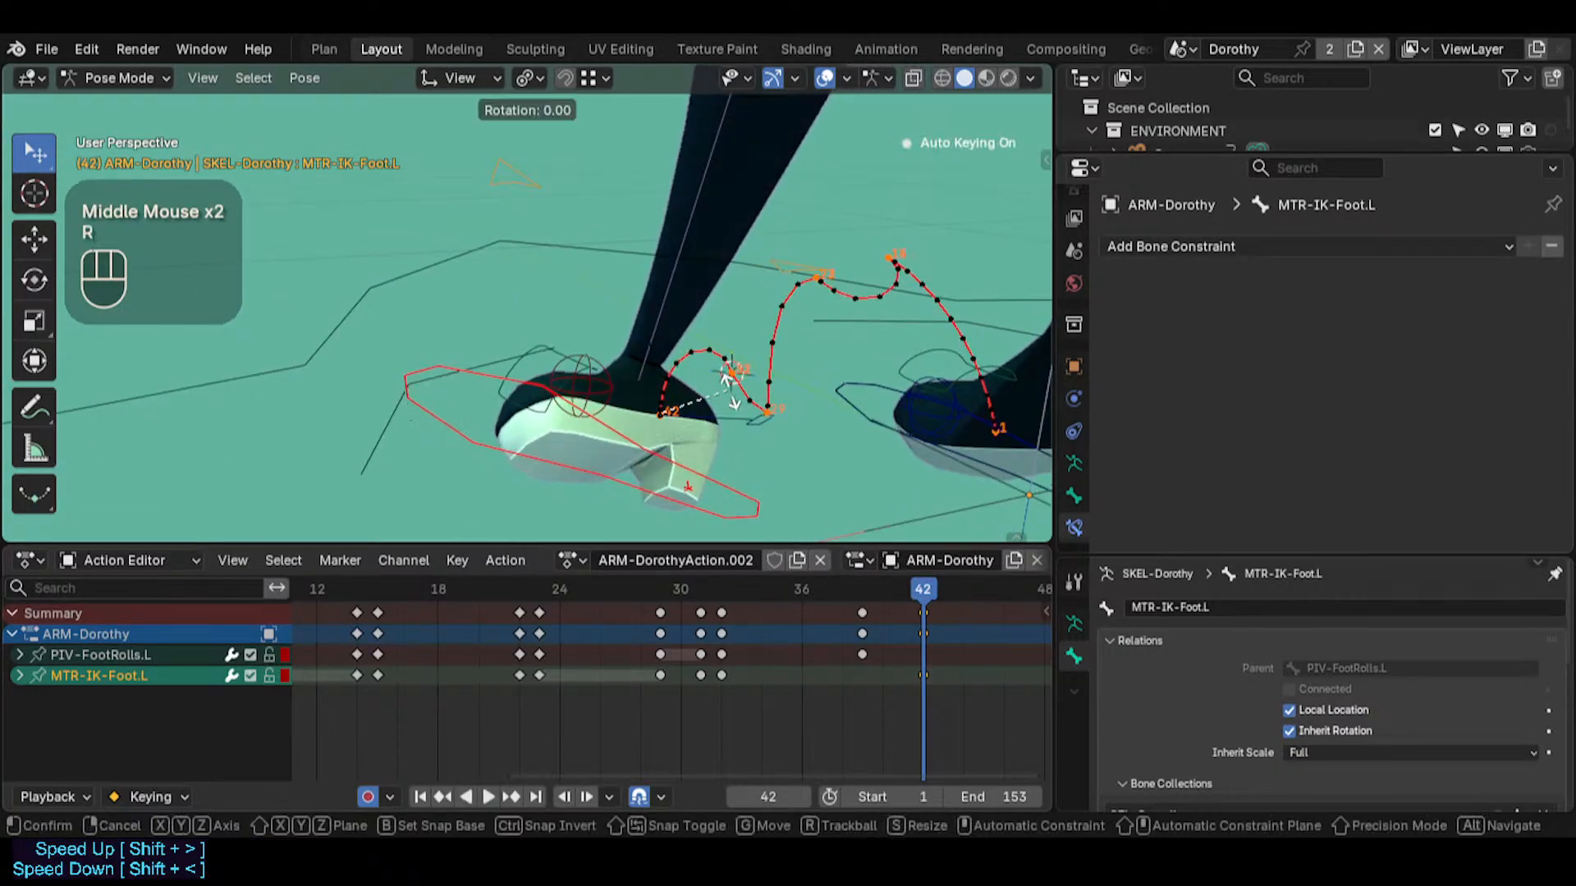
pyautogui.press('x')
pyautogui.press('x')
pyautogui.press('Escape')
# Set the transform orientation to Local and rotate MTR-IK-Foot.L about 44 degrees around its local X axis at frame 42
pyautogui.press('less')
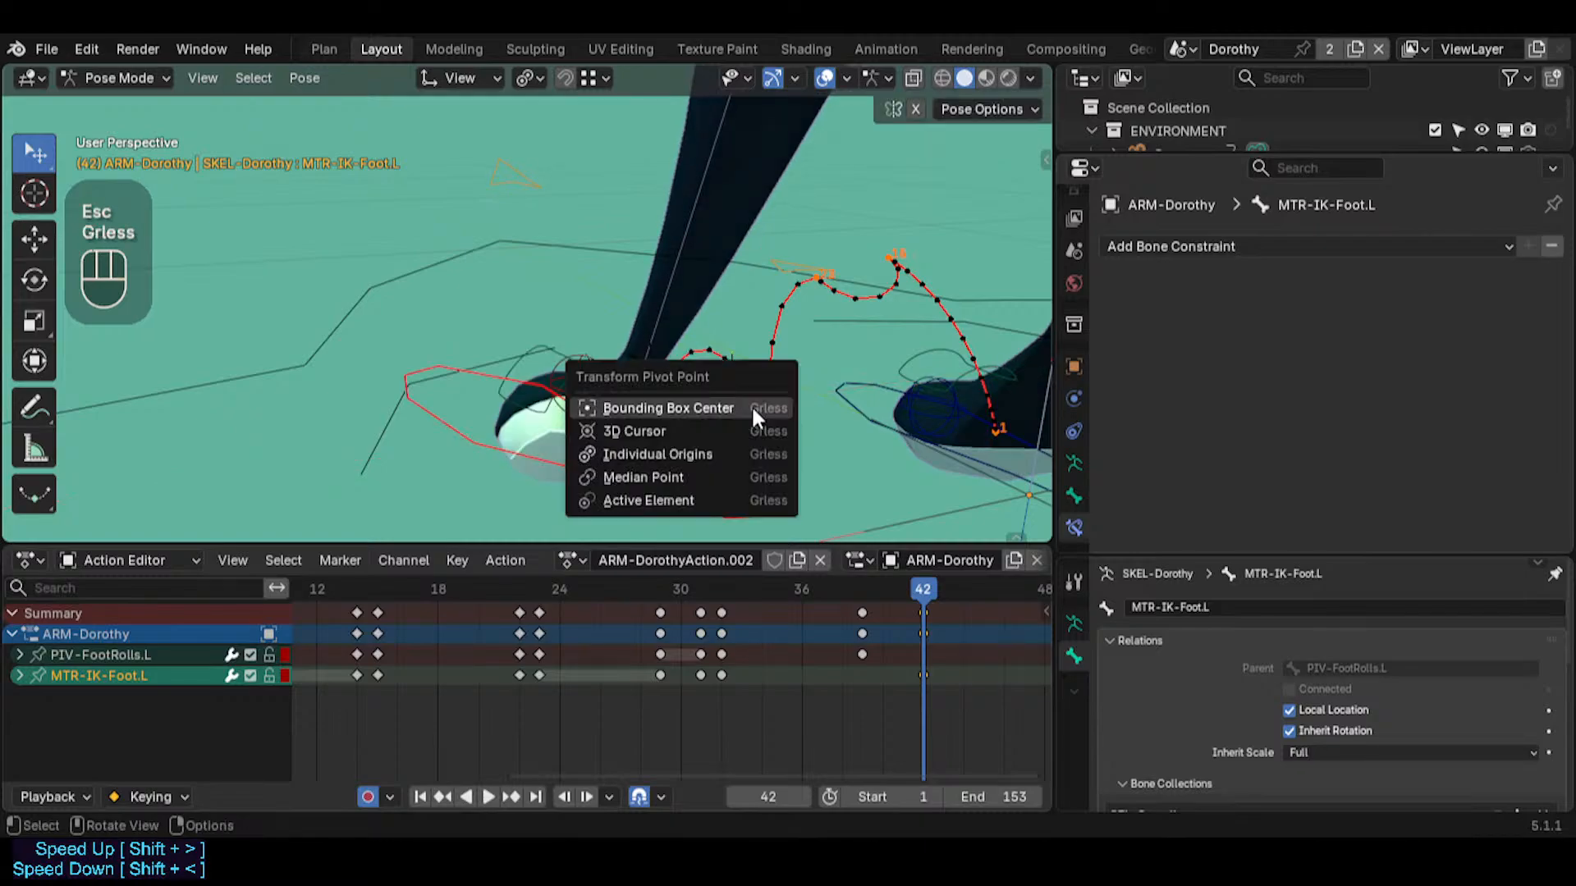
pyautogui.press('Escape')
pyautogui.press('shift+less')
pyautogui.click(691, 425)
pyautogui.press('r')
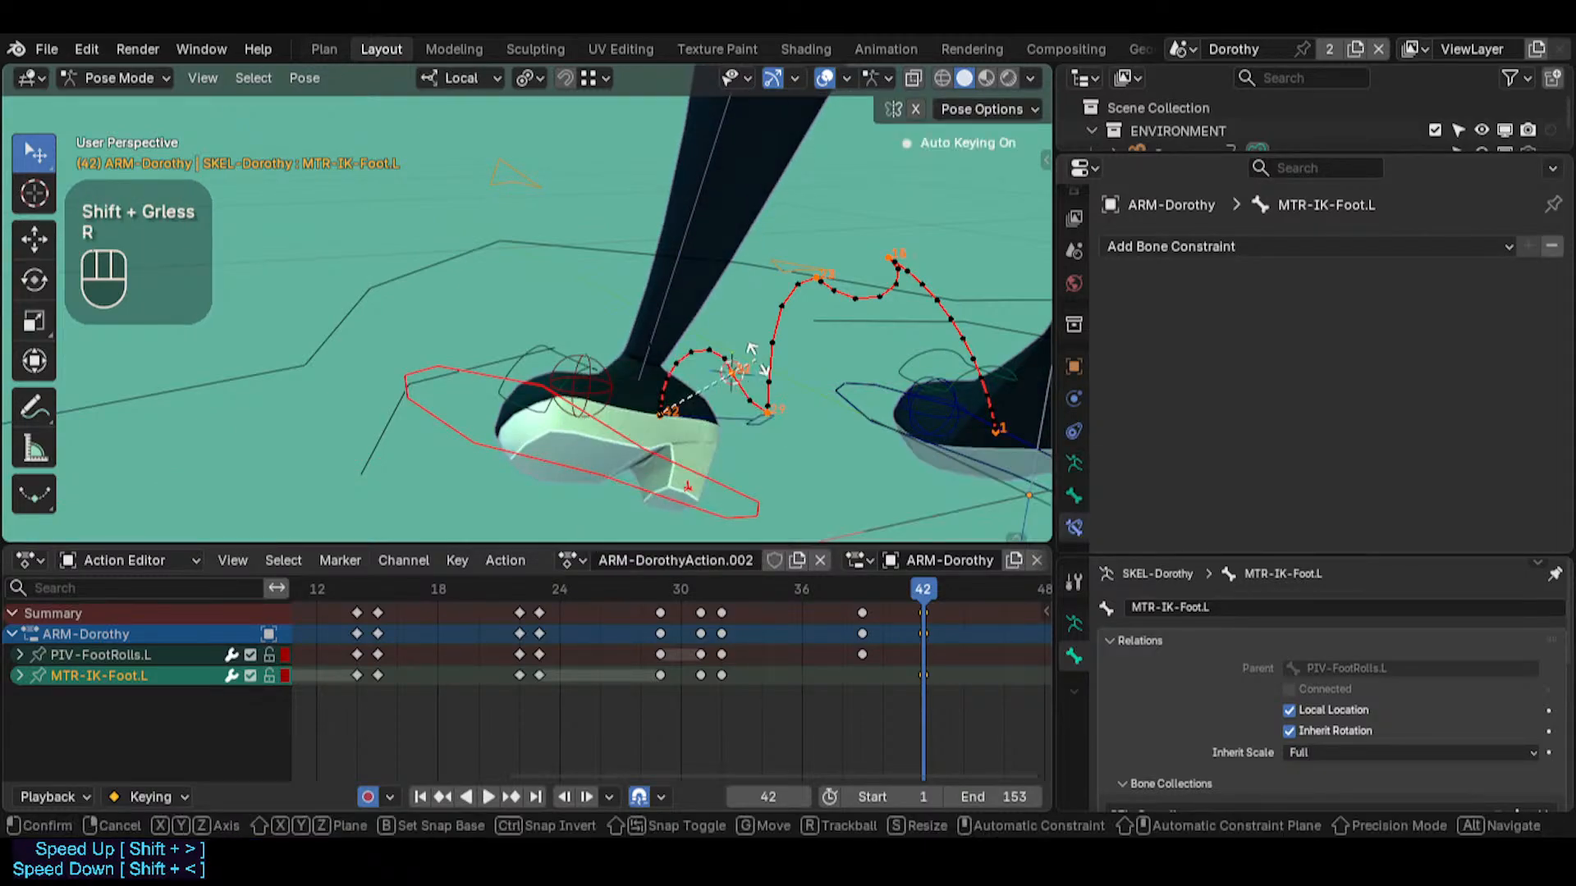
pyautogui.press('x')
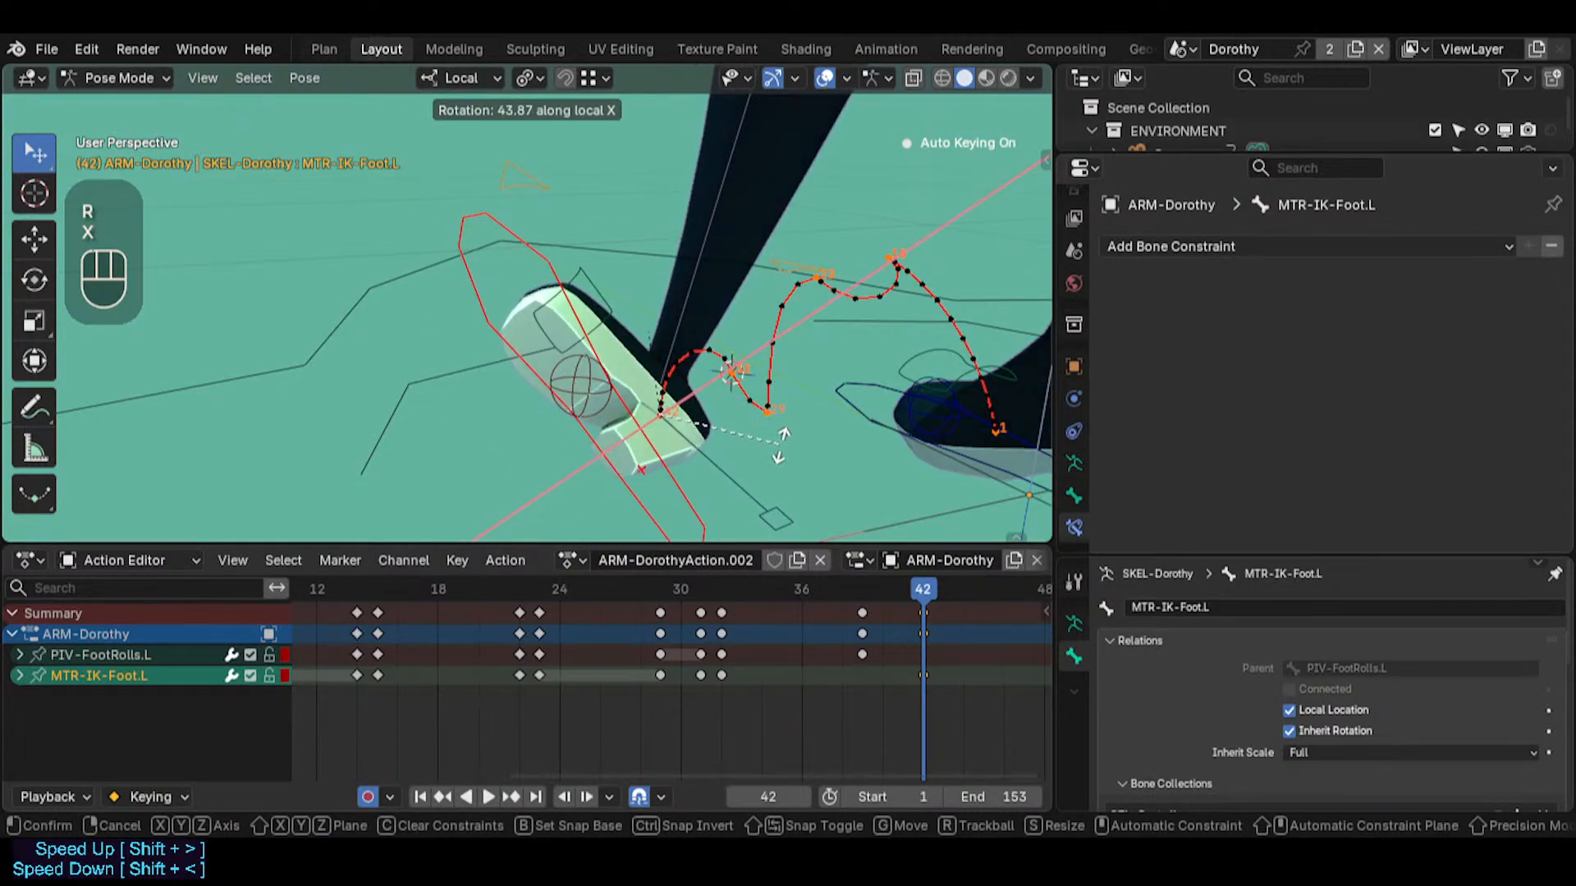
pyautogui.click(652, 304)
# Move MTR-IK-Foot.L about 0.14 m to lift the tilted left foot off the ground at frame 42
pyautogui.moveTo(520, 294); pyautogui.dragTo(829, 353, button='middle')
pyautogui.moveTo(917, 587)
pyautogui.mouseDown()
pyautogui.moveTo(711, 583)
pyautogui.moveTo(927, 590)
pyautogui.mouseUp()
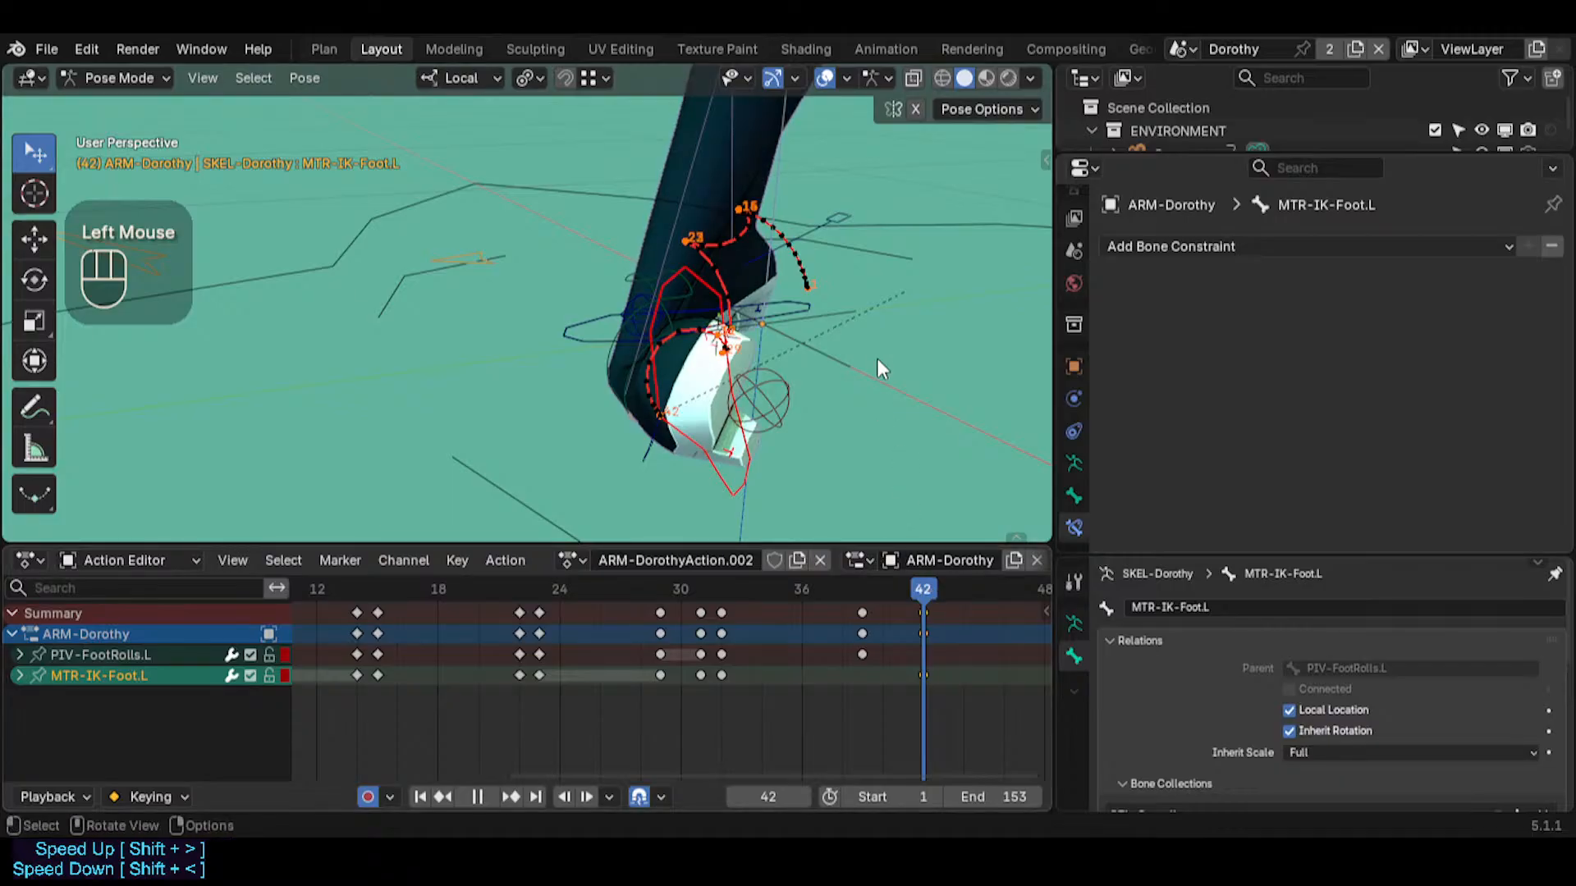
pyautogui.moveTo(877, 358); pyautogui.dragTo(394, 320, button='middle')
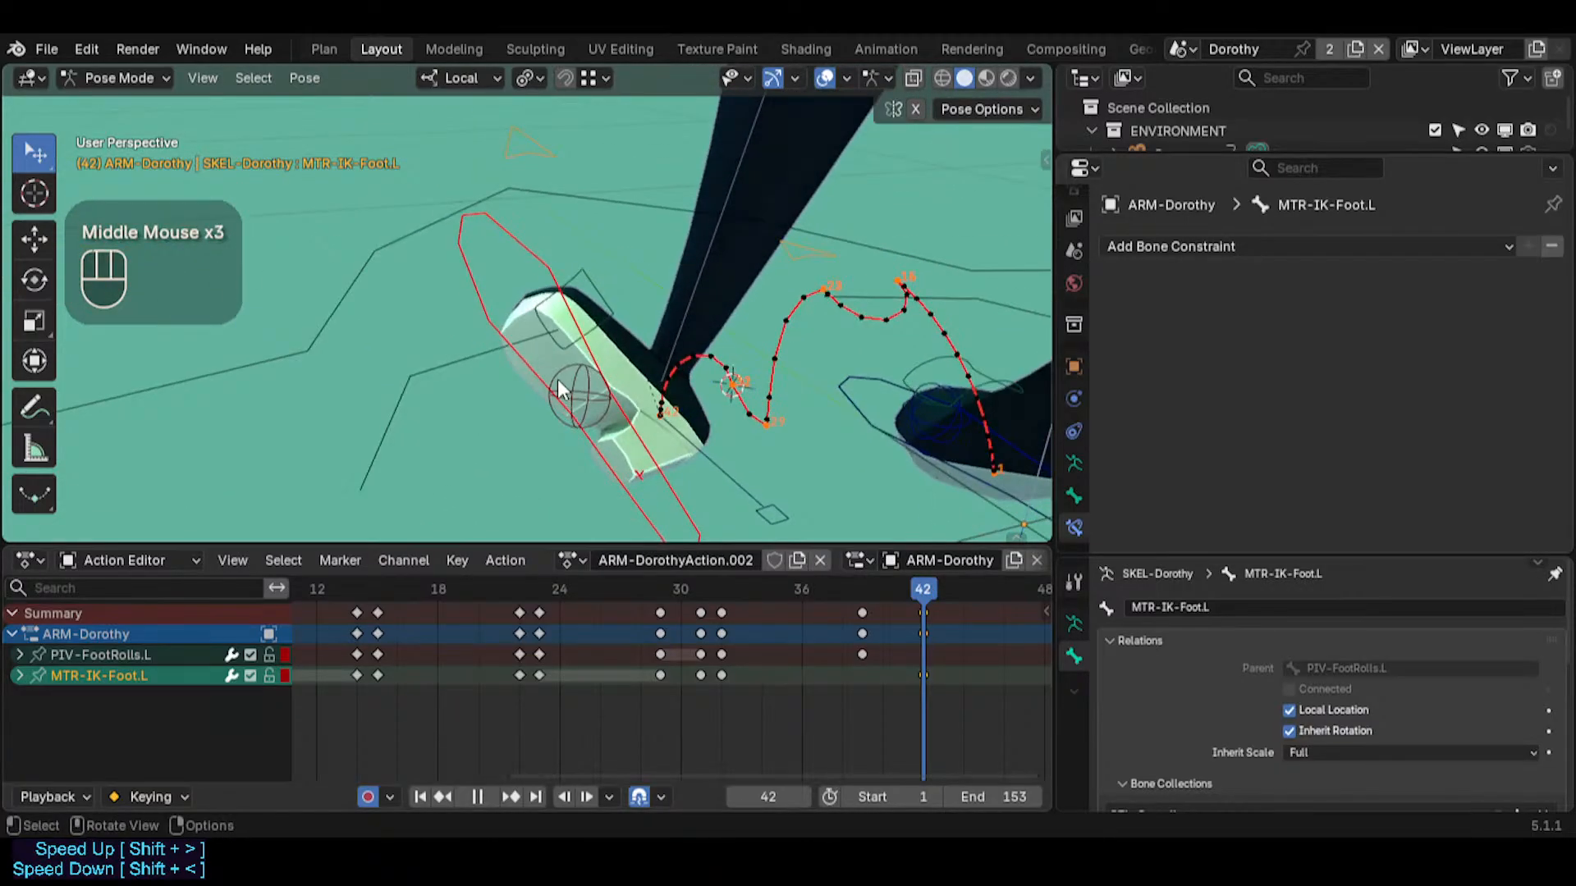
pyautogui.press('g')
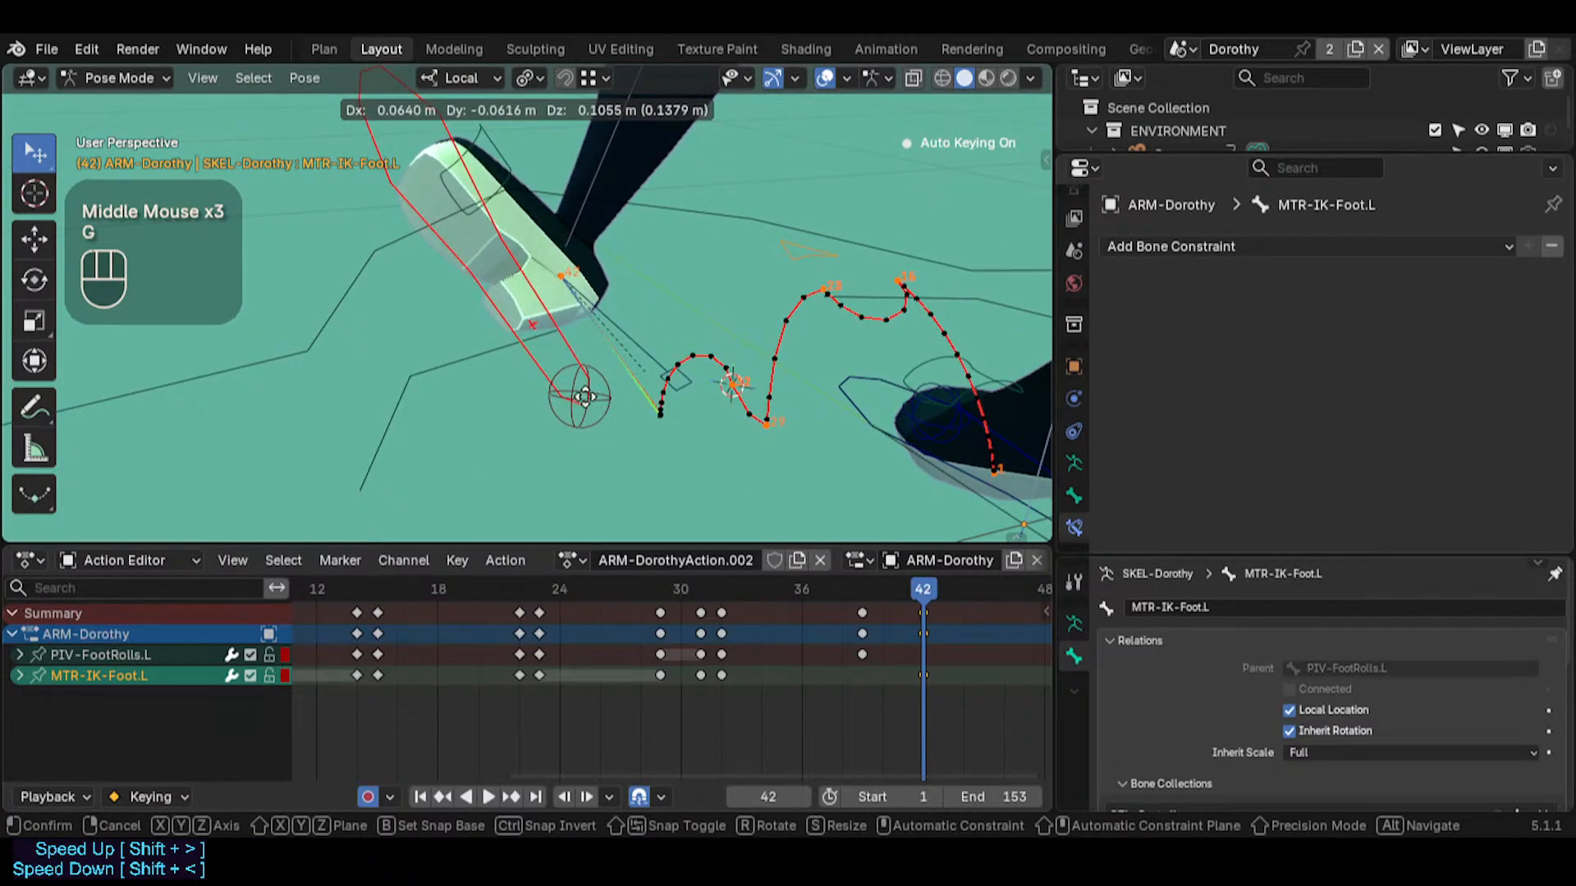
pyautogui.click(561, 256)
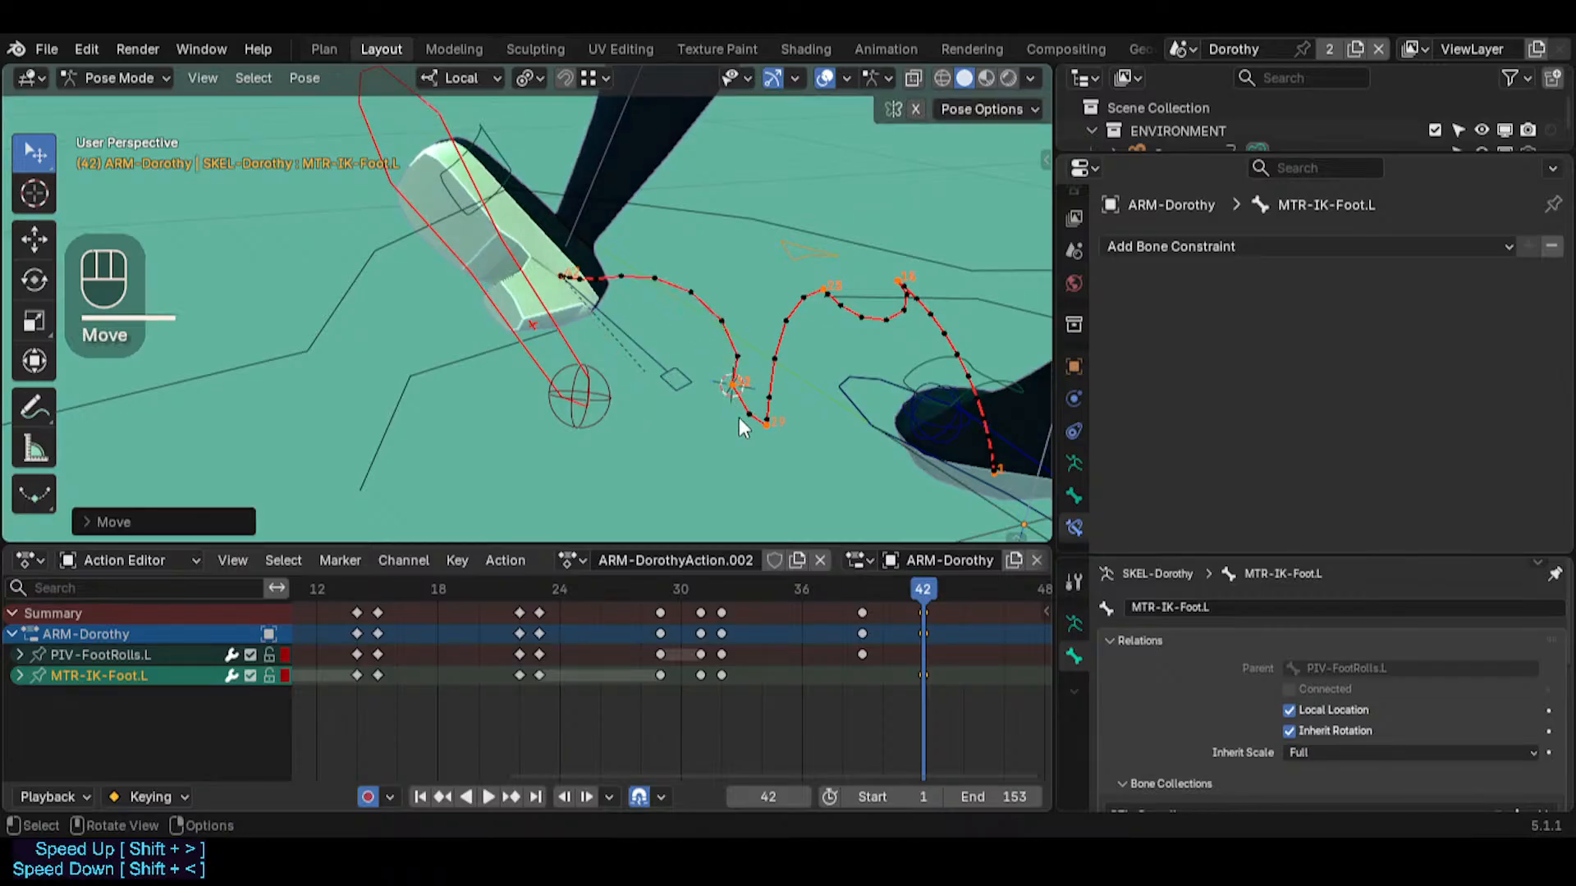
# Check the whole leg pose and move MTR-IK-Foot.L about 0.24 m upward and away from the right foot at frame 42
pyautogui.moveTo(739, 416); pyautogui.dragTo(736, 419, button='middle')
pyautogui.moveTo(913, 576); pyautogui.dragTo(921, 609)
pyautogui.moveTo(567, 257); pyautogui.dragTo(597, 316, button='middle')
pyautogui.moveTo(597, 316); pyautogui.dragTo(611, 394, button='middle')
pyautogui.scroll(-1, 663, 341)
pyautogui.scroll(-1, 649, 333)
pyautogui.scroll(1, 634, 327)
pyautogui.press('g')
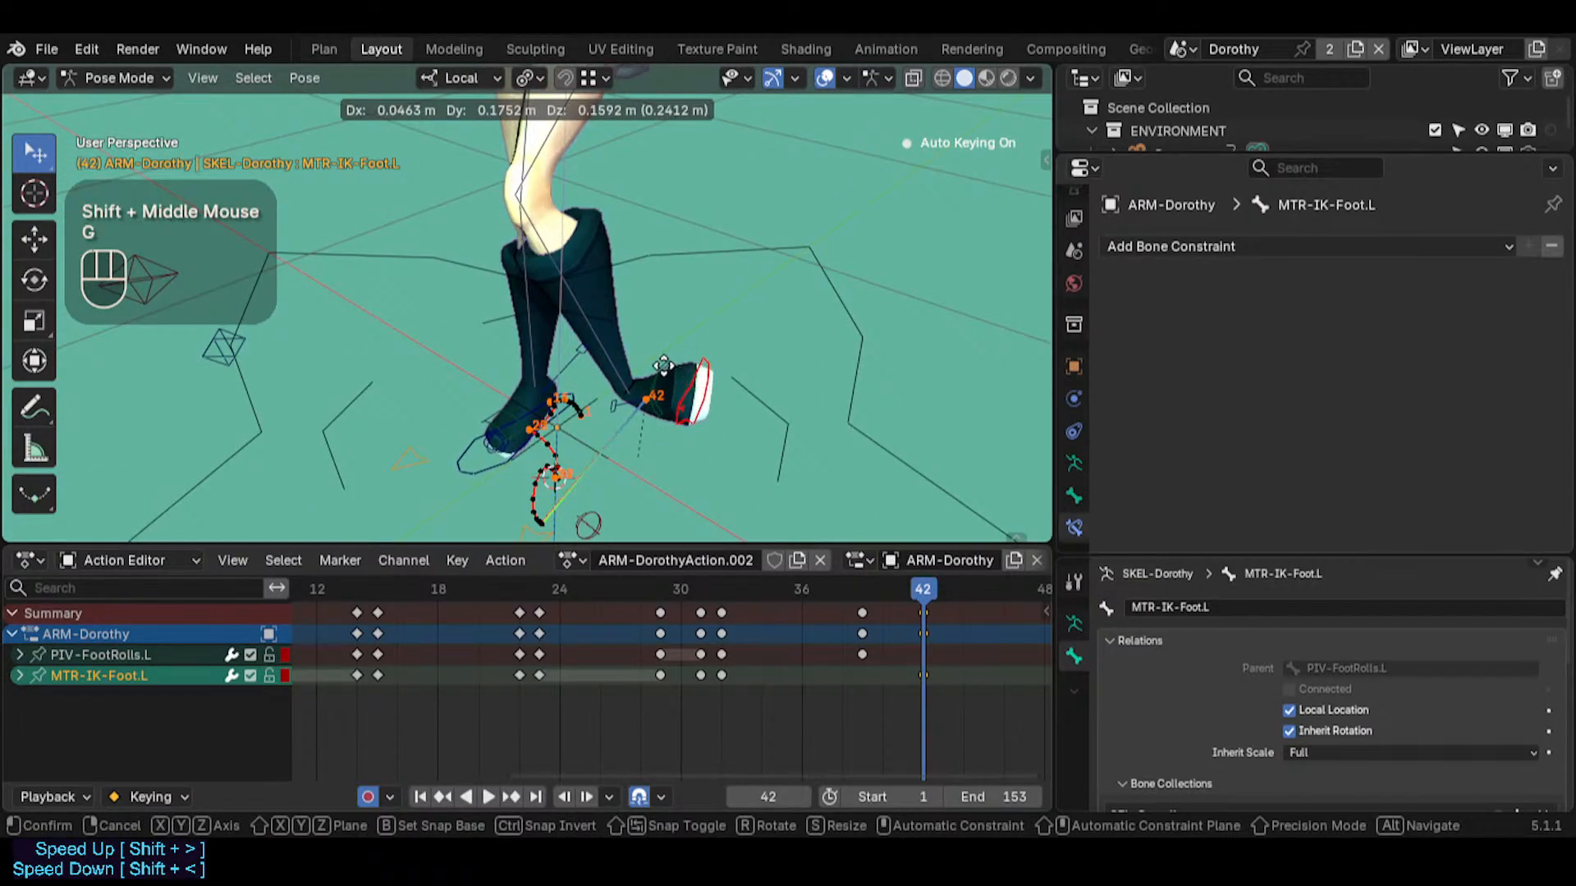
pyautogui.click(833, 545)
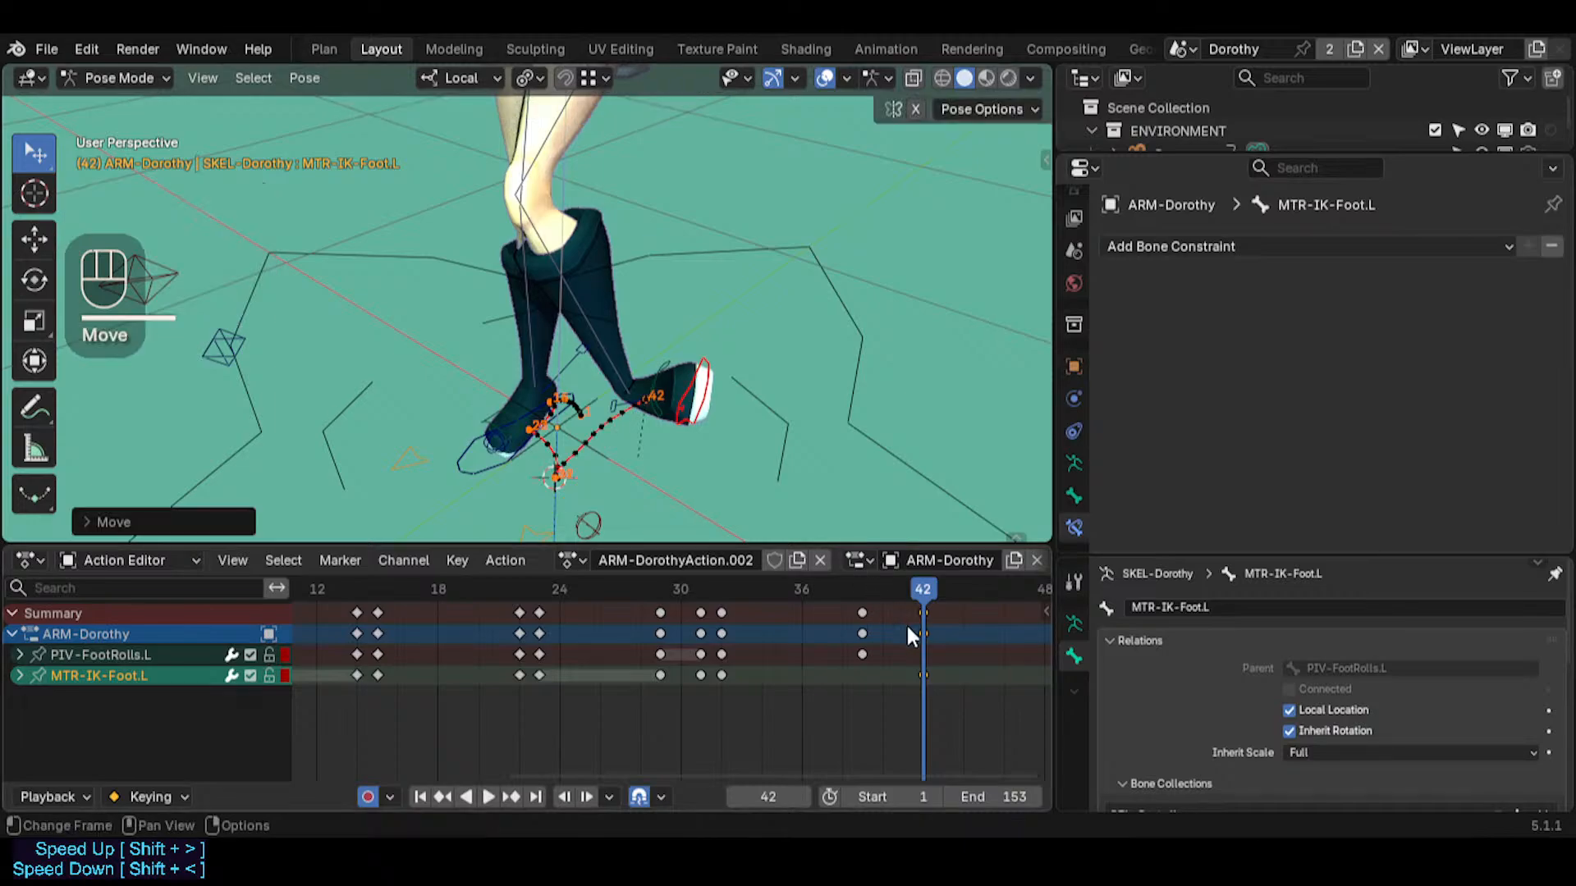
# Review the foot roll around frame 31, and shift all keyframes from frame 31 onward 4 frames later
pyautogui.moveTo(901, 598); pyautogui.dragTo(700, 603)
pyautogui.moveTo(696, 492); pyautogui.dragTo(698, 427, button='middle')
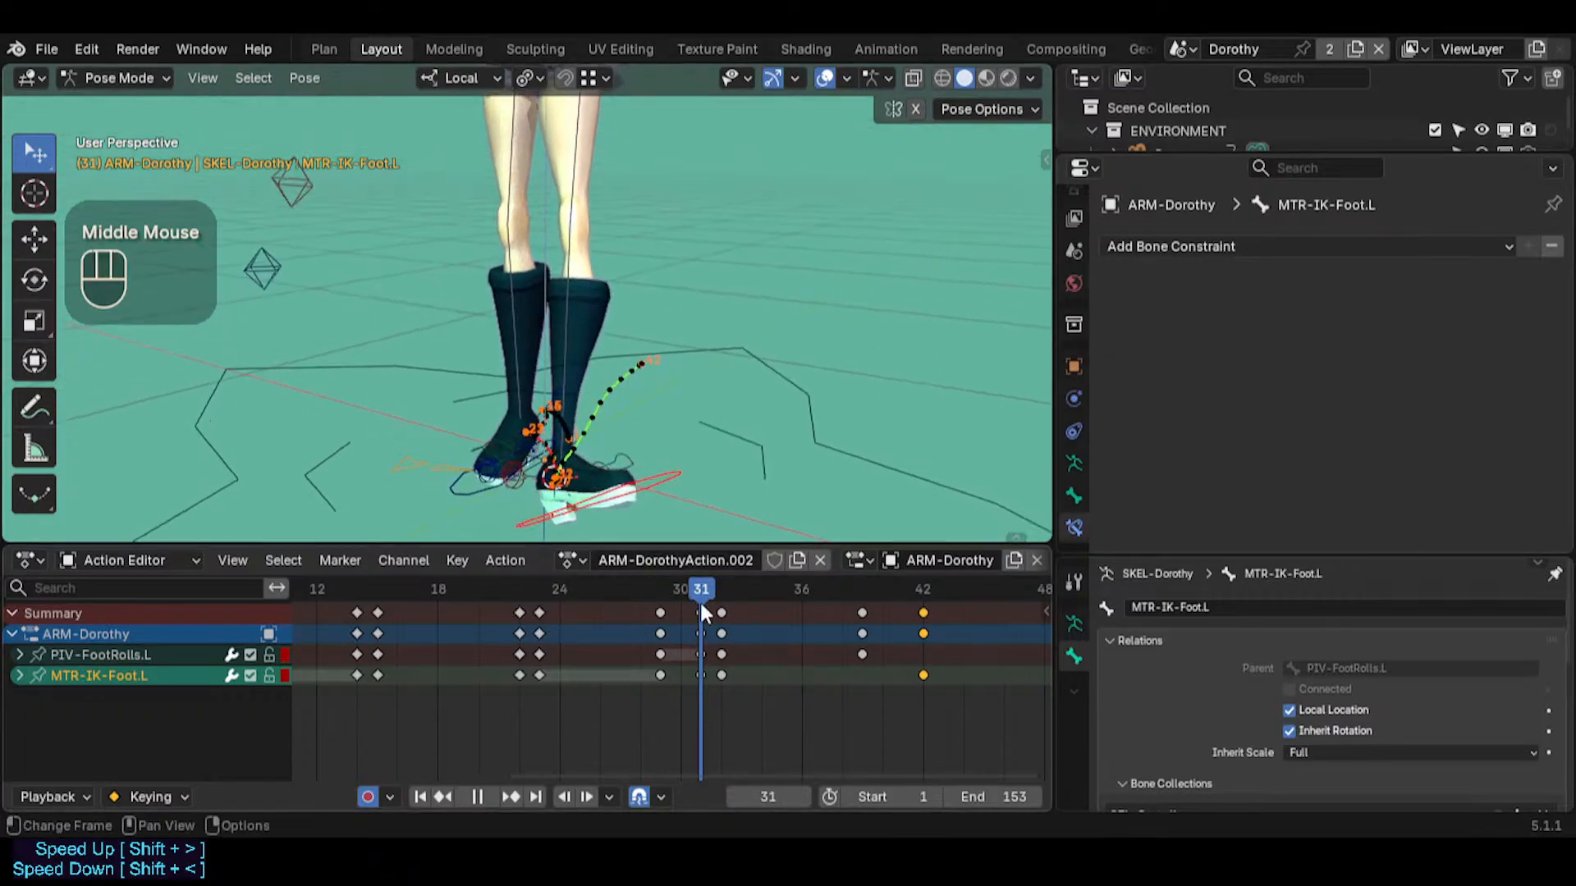
pyautogui.scroll(2, 707, 658)
pyautogui.scroll(2, 709, 664)
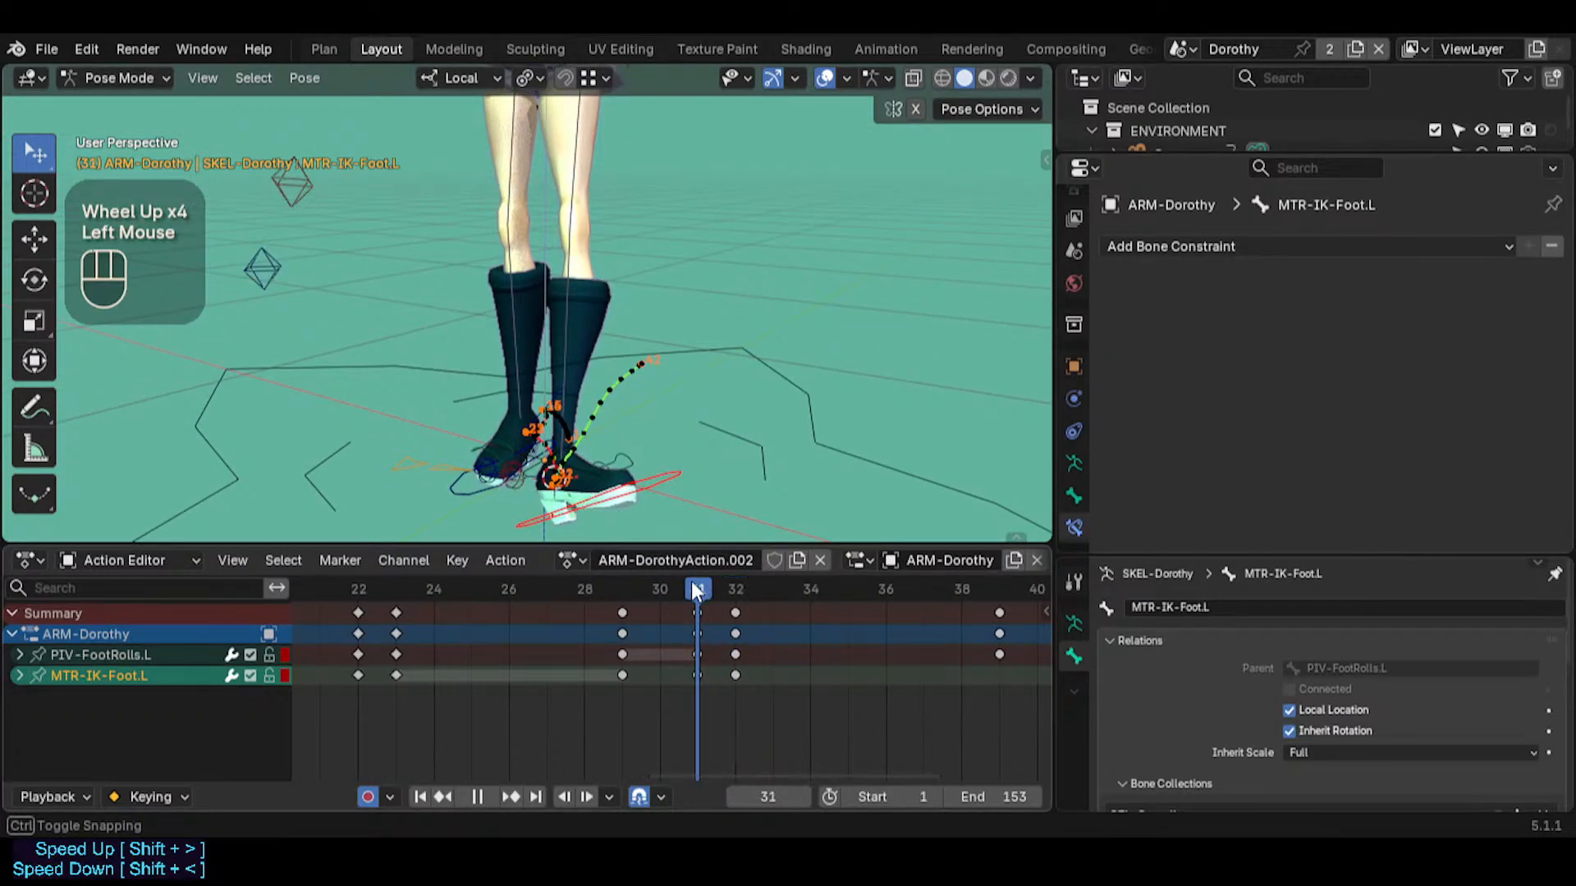
pyautogui.moveTo(692, 586)
pyautogui.mouseDown()
pyautogui.moveTo(634, 578)
pyautogui.moveTo(665, 578)
pyautogui.mouseUp()
pyautogui.moveTo(722, 629); pyautogui.dragTo(535, 690, button='middle')
pyautogui.scroll(-2, 535, 689)
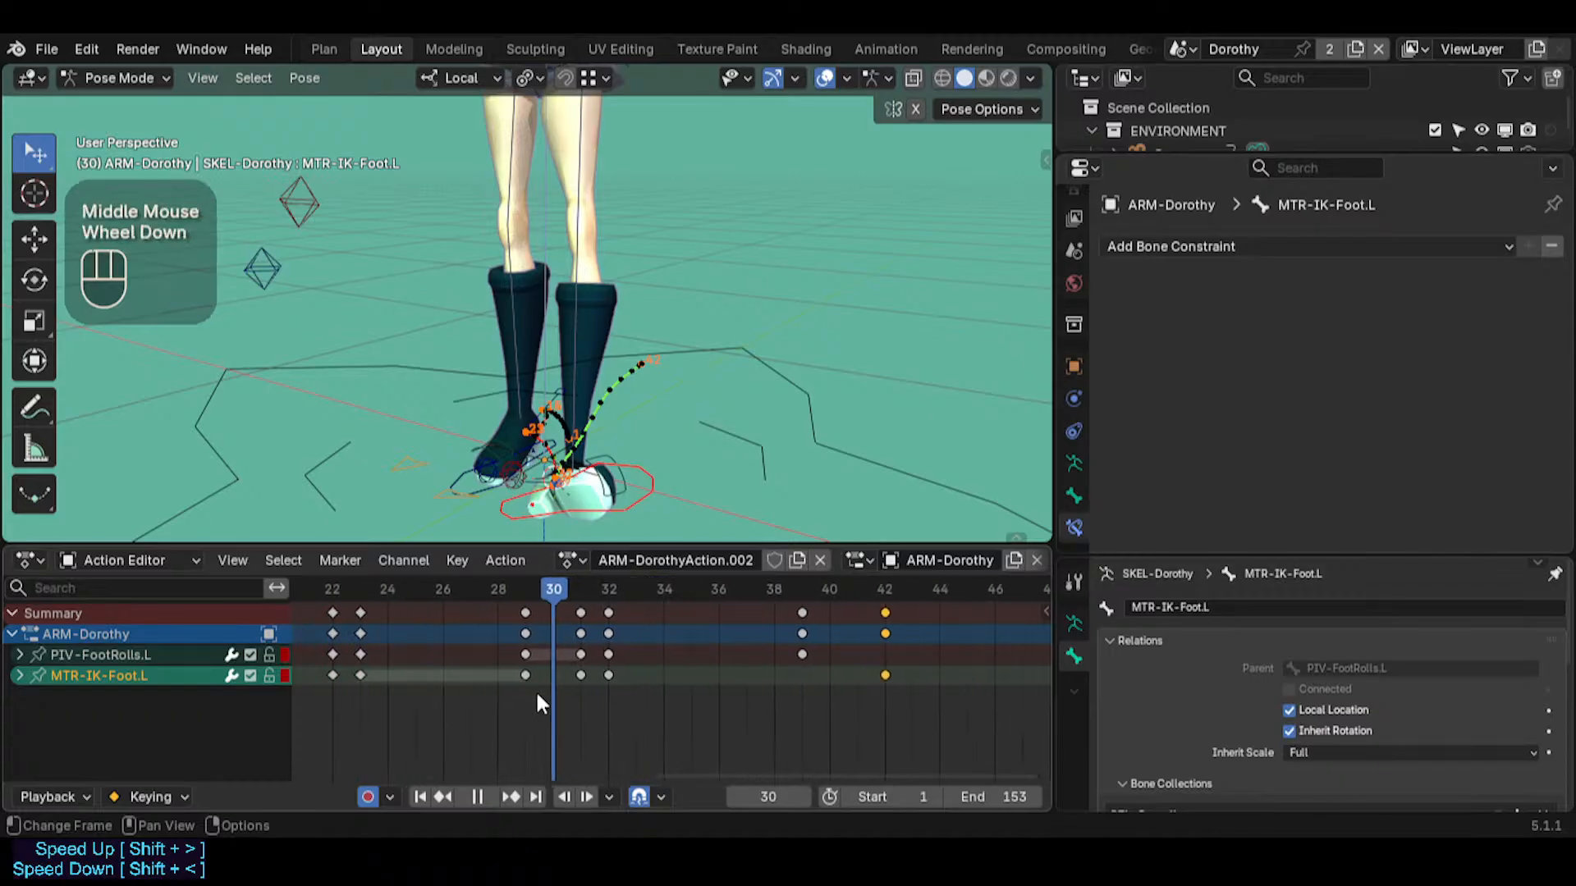
pyautogui.scroll(-2, 538, 702)
pyautogui.hotkey('alt', 'a')
pyautogui.press('b')
pyautogui.moveTo(550, 702); pyautogui.dragTo(825, 584)
pyautogui.press('g')
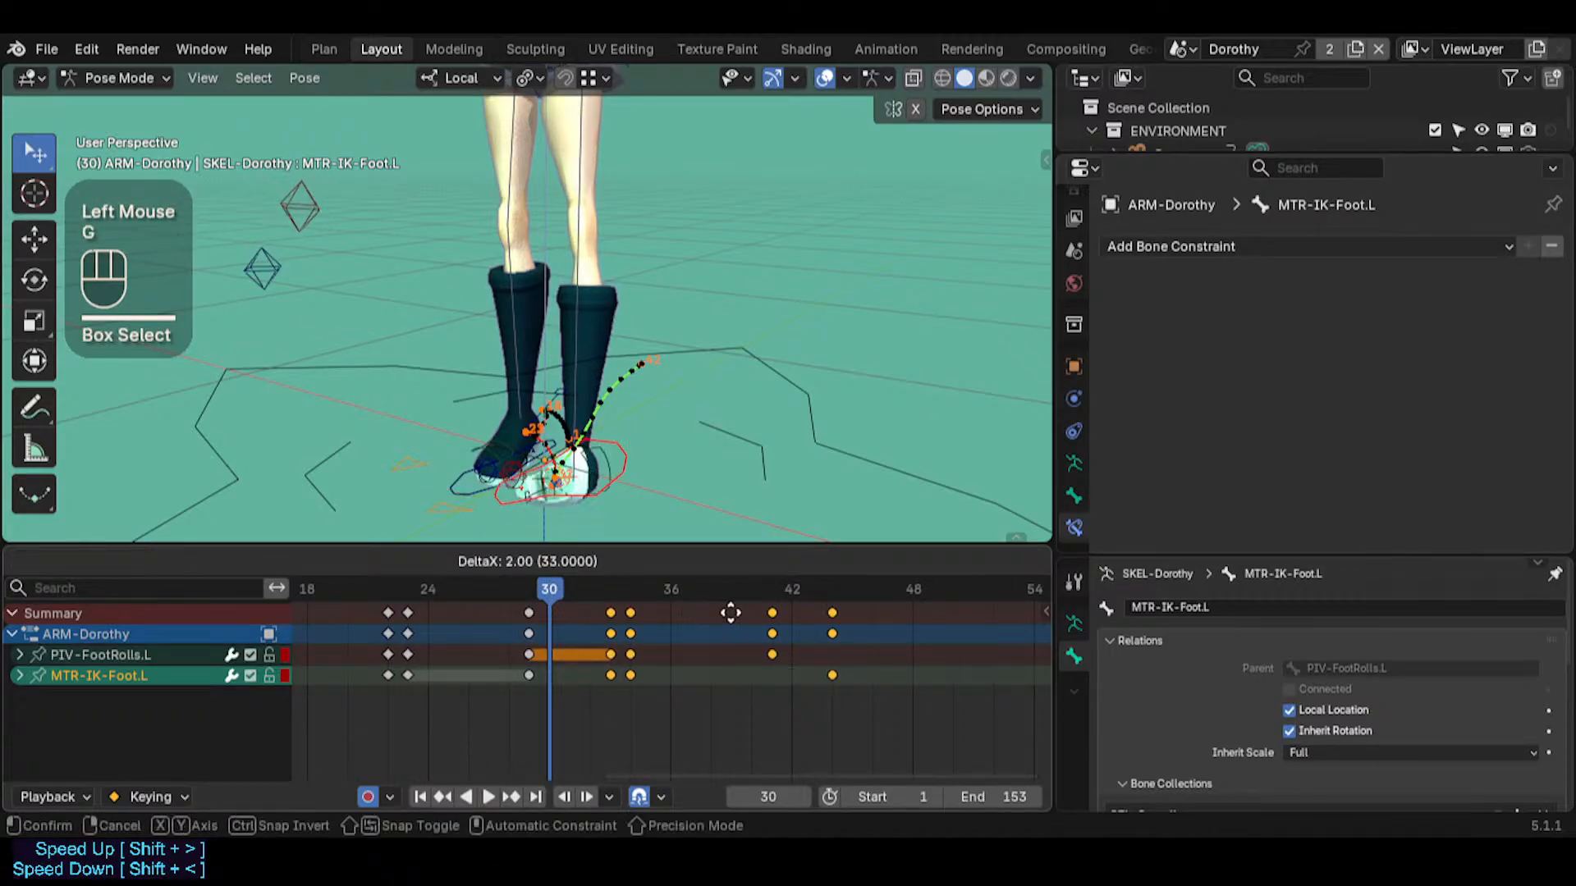
pyautogui.click(744, 614)
# Clear the rotation of MTR-IK-Foot.L at frame 49, and advance the timeline to frame 54
pyautogui.moveTo(549, 595); pyautogui.dragTo(918, 582)
pyautogui.click(711, 274)
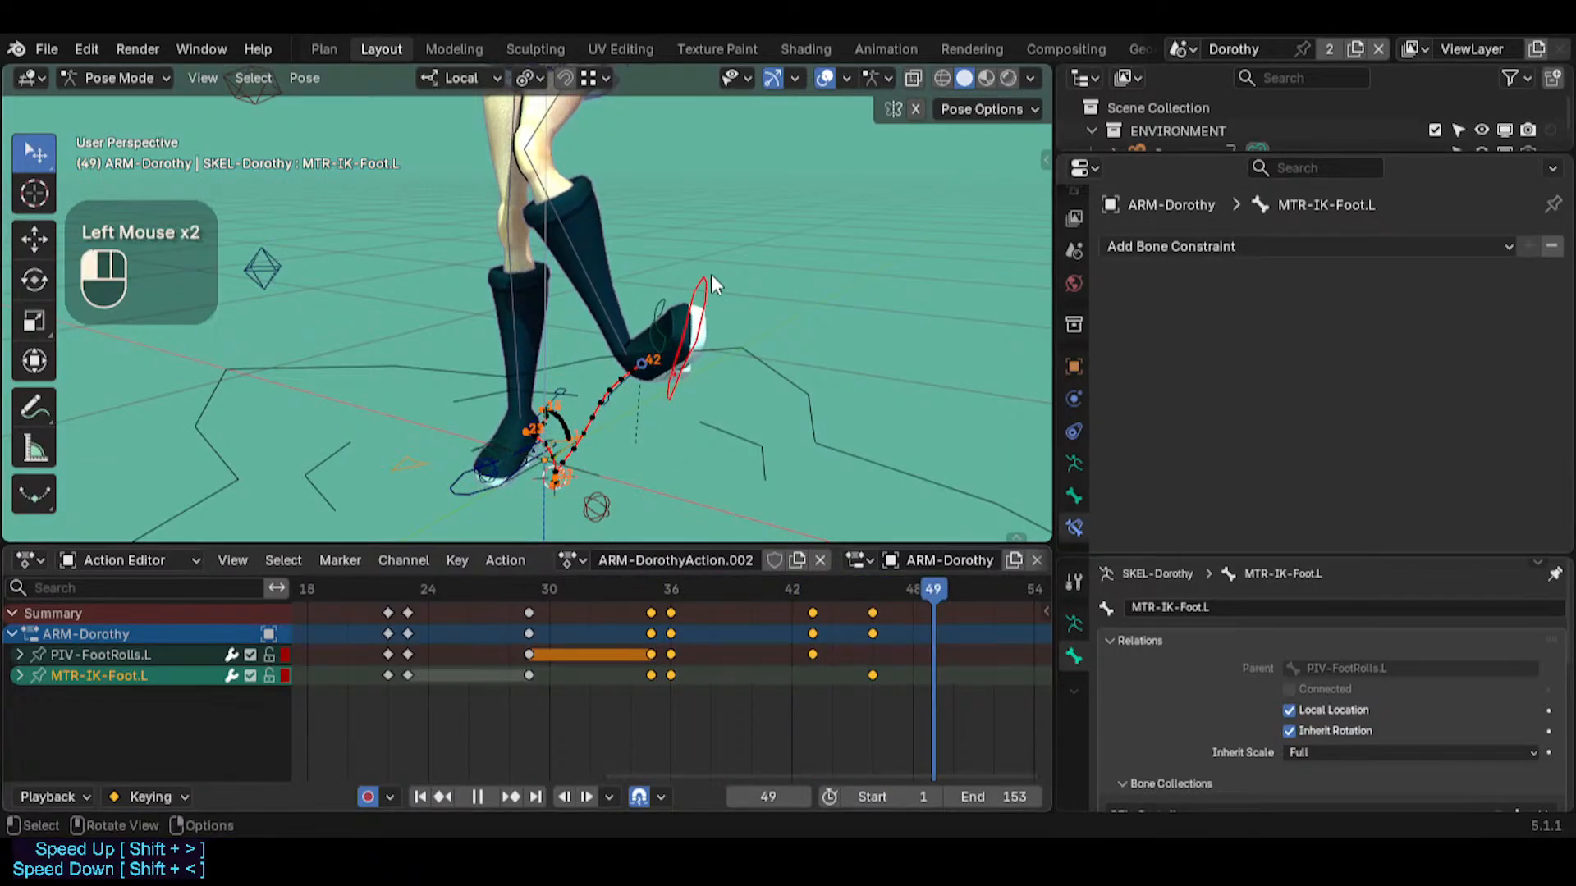
pyautogui.keyDown('alt'); pyautogui.click(708, 293); pyautogui.keyUp('alt')
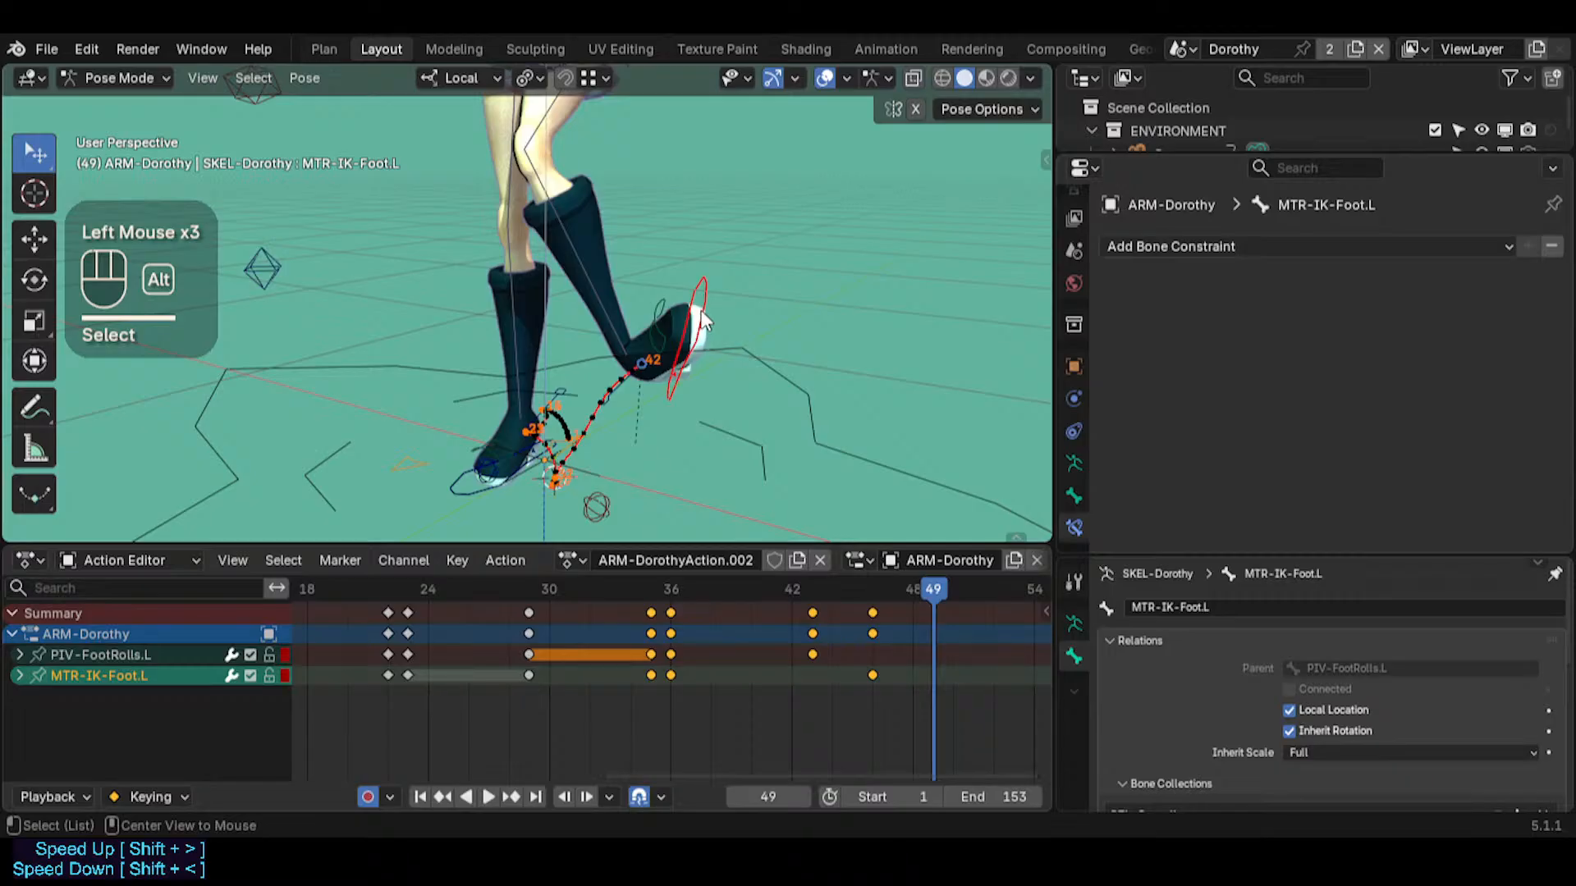
pyautogui.hotkey('alt', 'r')
pyautogui.click(739, 322)
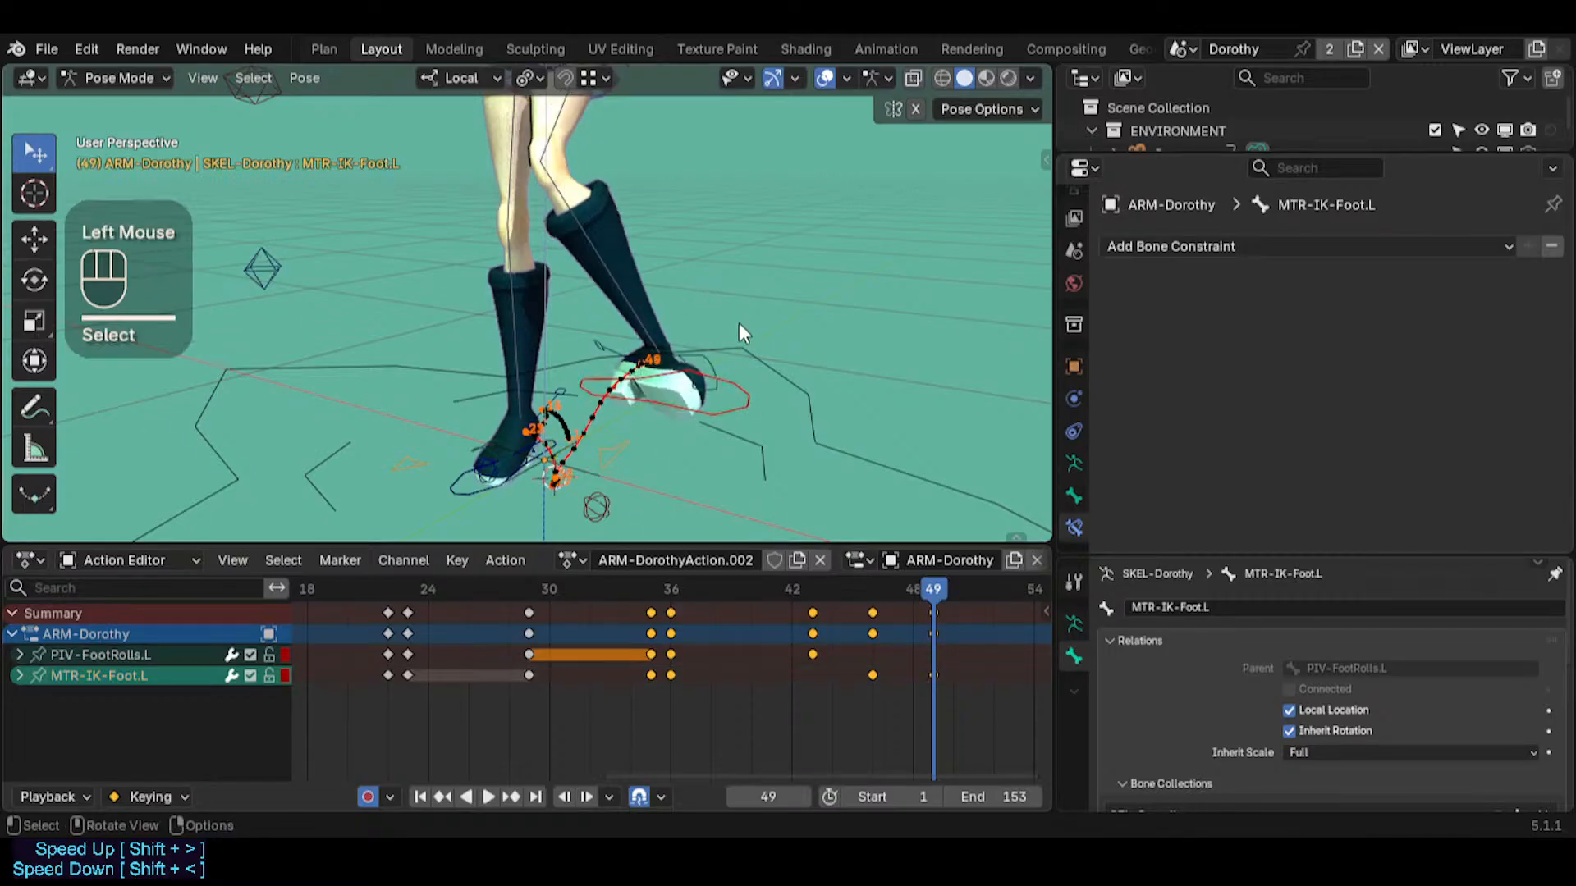
pyautogui.moveTo(781, 414)
pyautogui.mouseDown(button='middle')
pyautogui.moveTo(813, 513)
pyautogui.moveTo(703, 465)
pyautogui.mouseUp(button='middle')
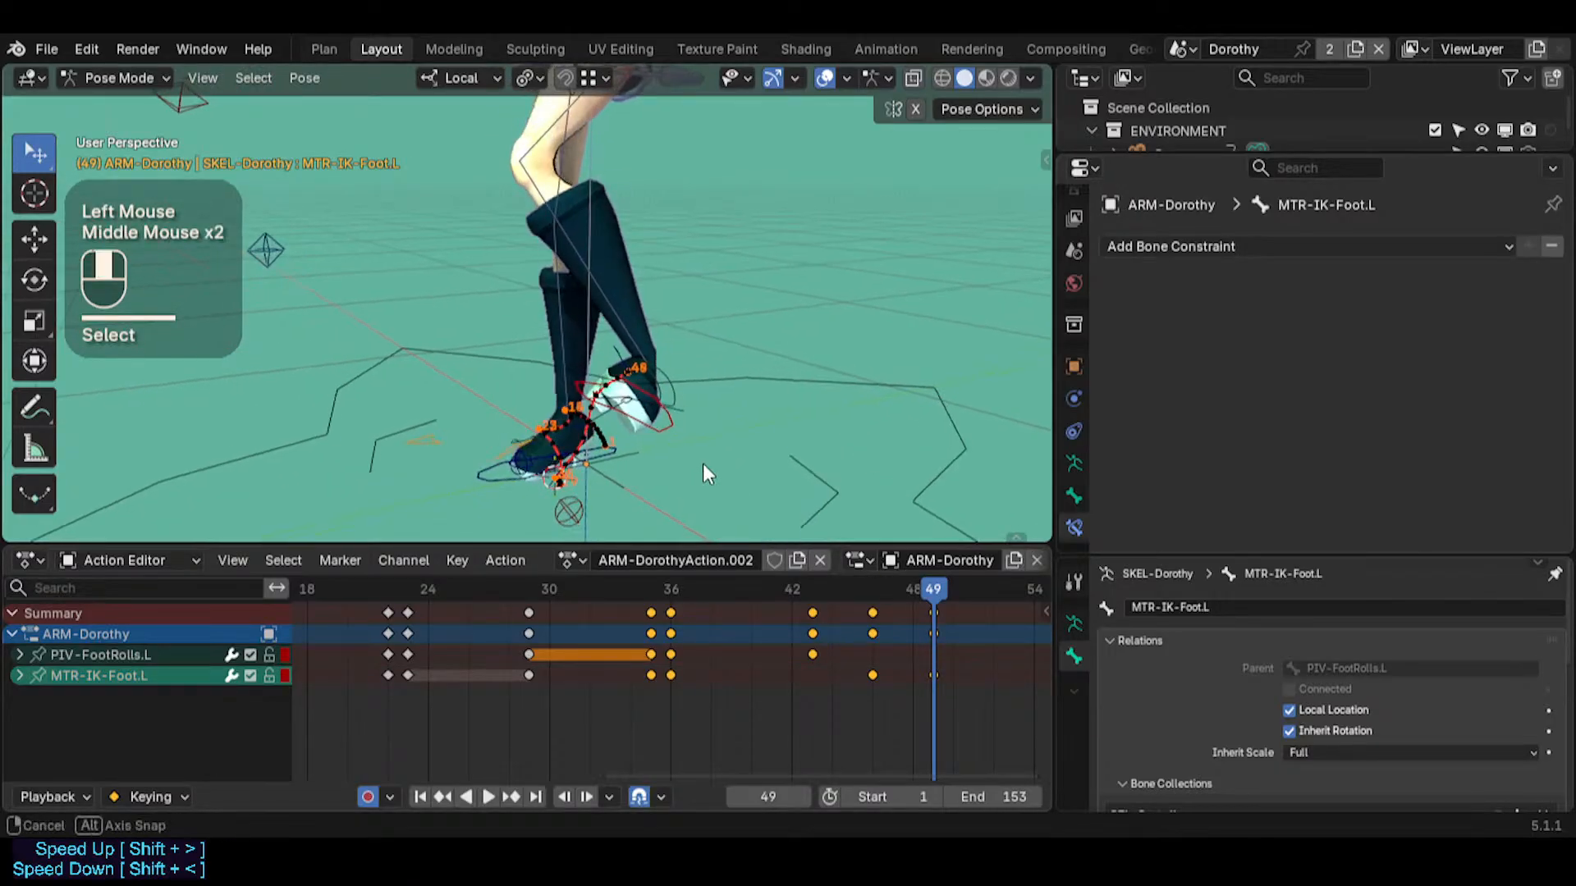
pyautogui.moveTo(931, 599); pyautogui.dragTo(989, 589)
pyautogui.keyDown('shift'); pyautogui.moveTo(988, 589); pyautogui.dragTo(823, 587, button='middle'); pyautogui.keyUp('shift')
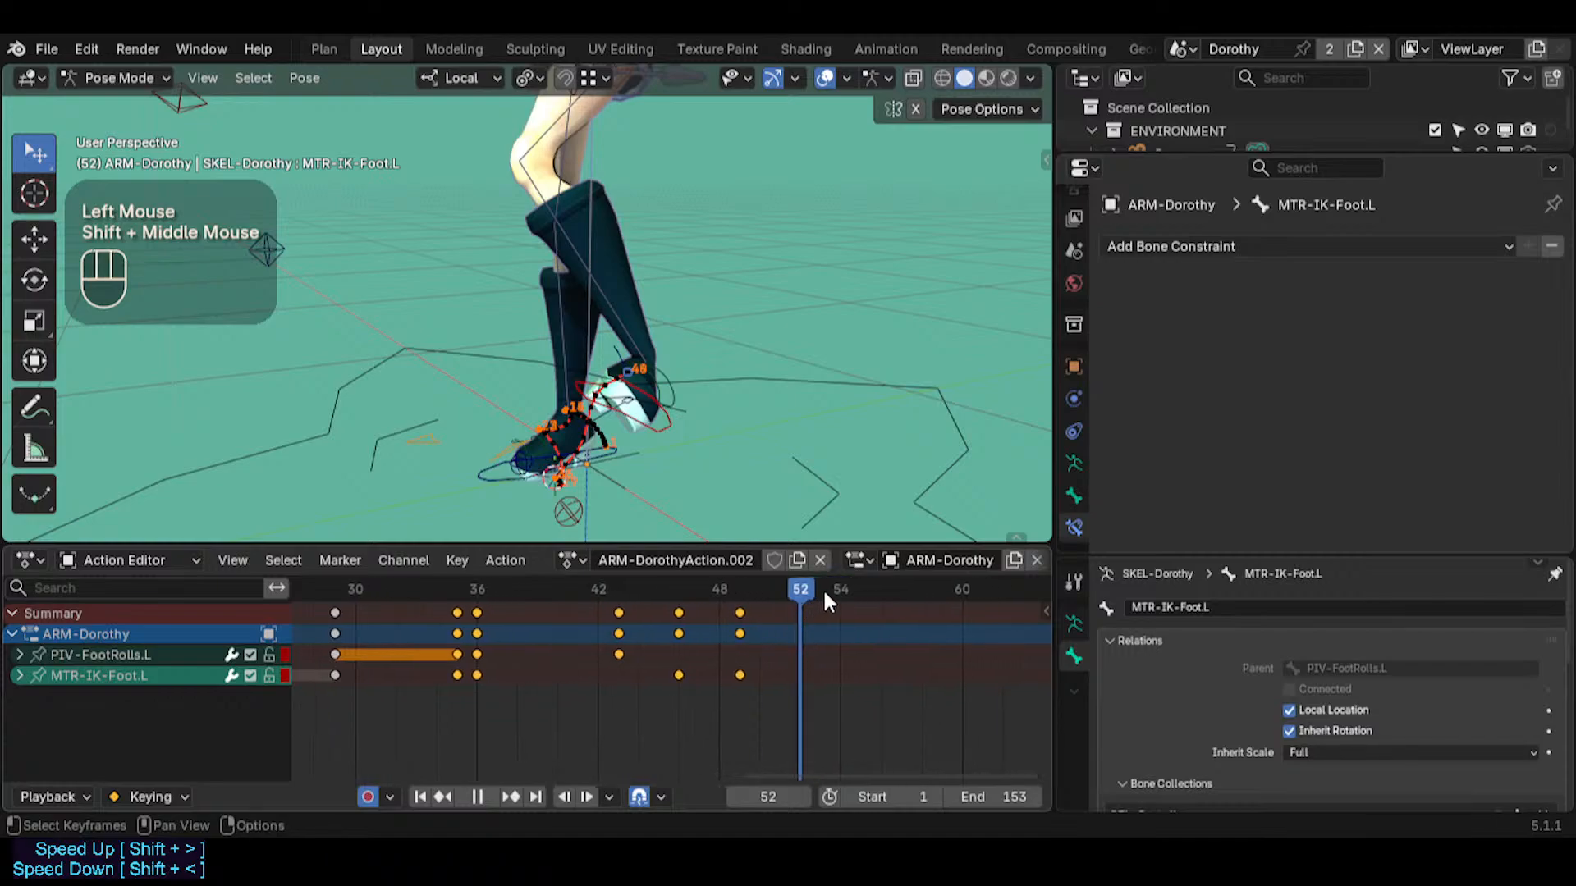
pyautogui.click(824, 586)
# Try clearing the rotation of PIV-FootRolls.L at frame 54, and undo the change
pyautogui.keyDown('alt'); pyautogui.click(568, 511); pyautogui.keyUp('alt')
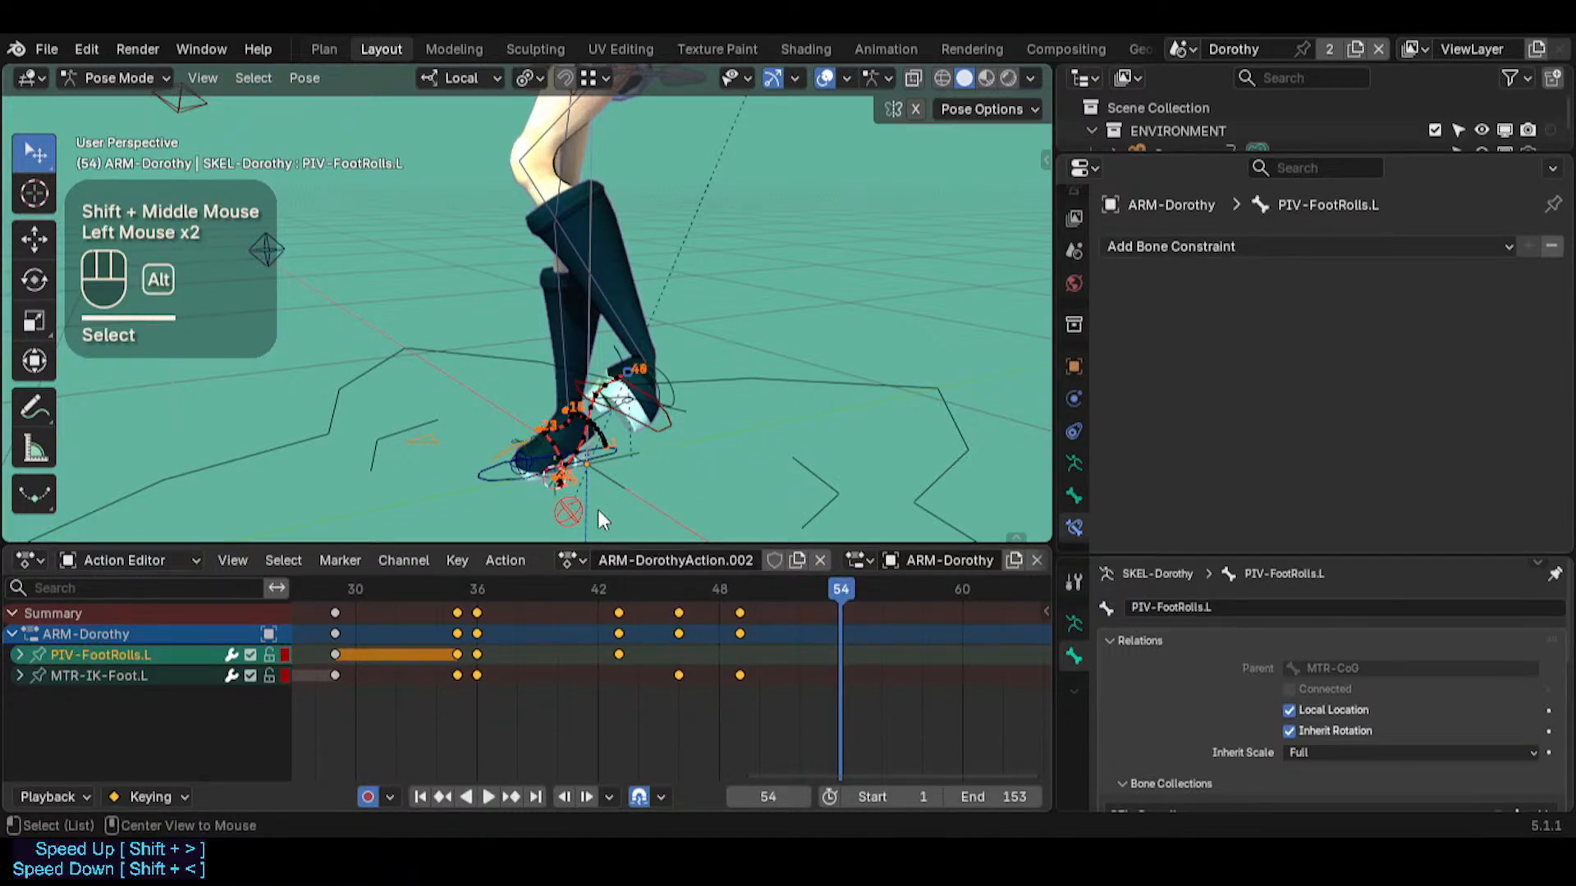
pyautogui.hotkey('alt', 'r')
pyautogui.moveTo(594, 481); pyautogui.dragTo(805, 507, button='middle')
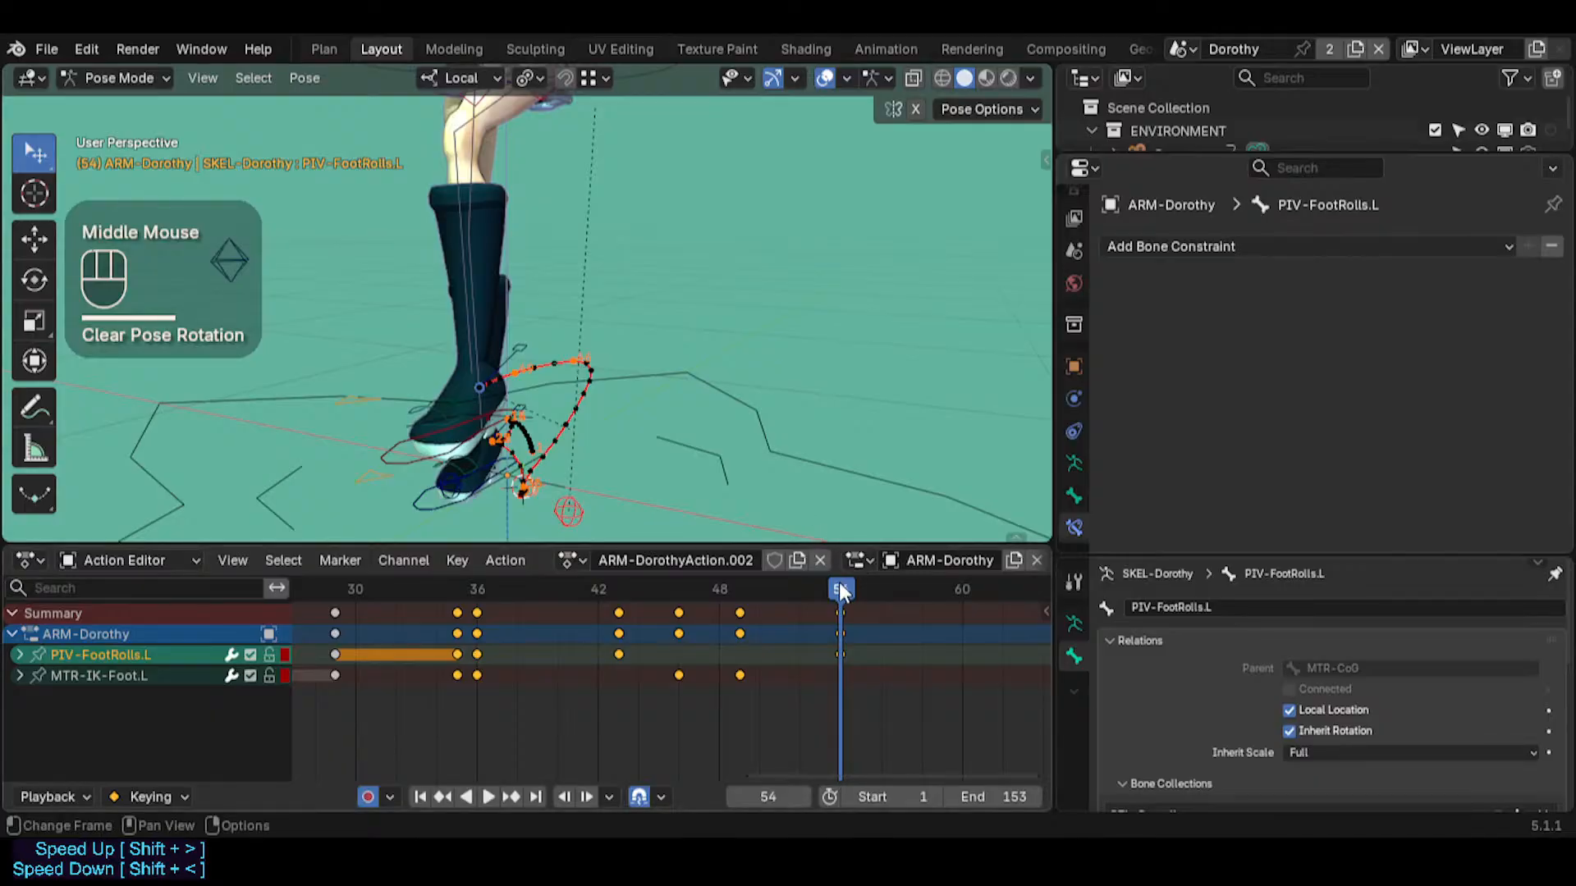
pyautogui.moveTo(841, 591)
pyautogui.mouseDown()
pyautogui.moveTo(599, 588)
pyautogui.moveTo(834, 589)
pyautogui.mouseUp()
pyautogui.hotkey('ctrl', 'z')
pyautogui.hotkey('ctrl', 'z')
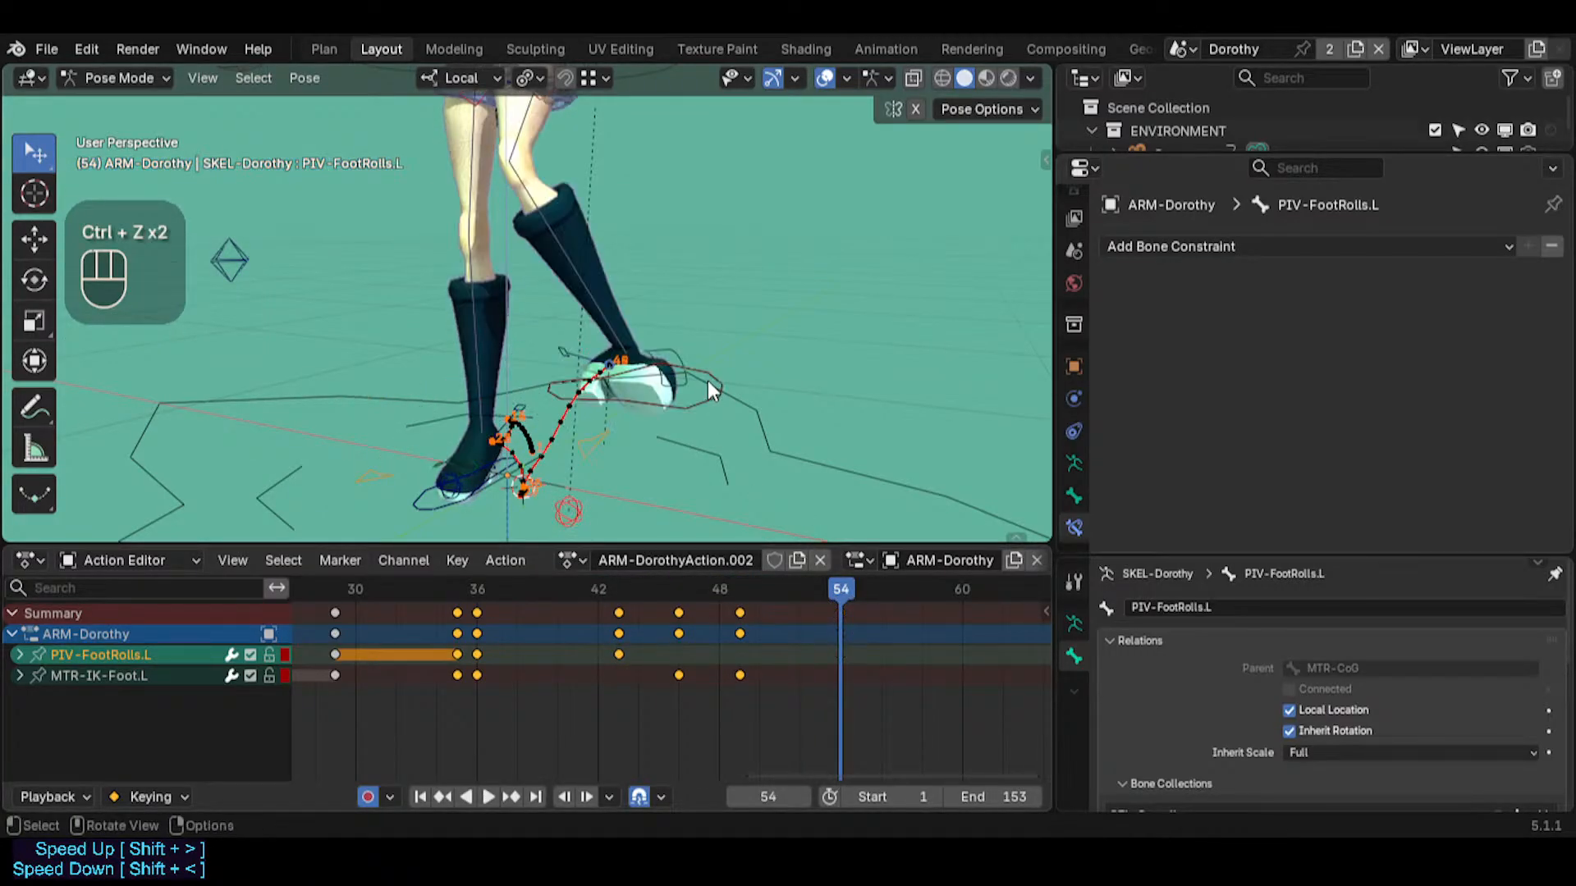
# Select MTR-IK-Foot.L and rotate it about 78 degrees around its local Y axis at frame 54
pyautogui.moveTo(697, 443)
pyautogui.mouseDown(button='middle')
pyautogui.moveTo(600, 427)
pyautogui.moveTo(674, 406)
pyautogui.moveTo(648, 426)
pyautogui.moveTo(588, 417)
pyautogui.moveTo(705, 460)
pyautogui.mouseUp(button='middle')
pyautogui.click(572, 505)
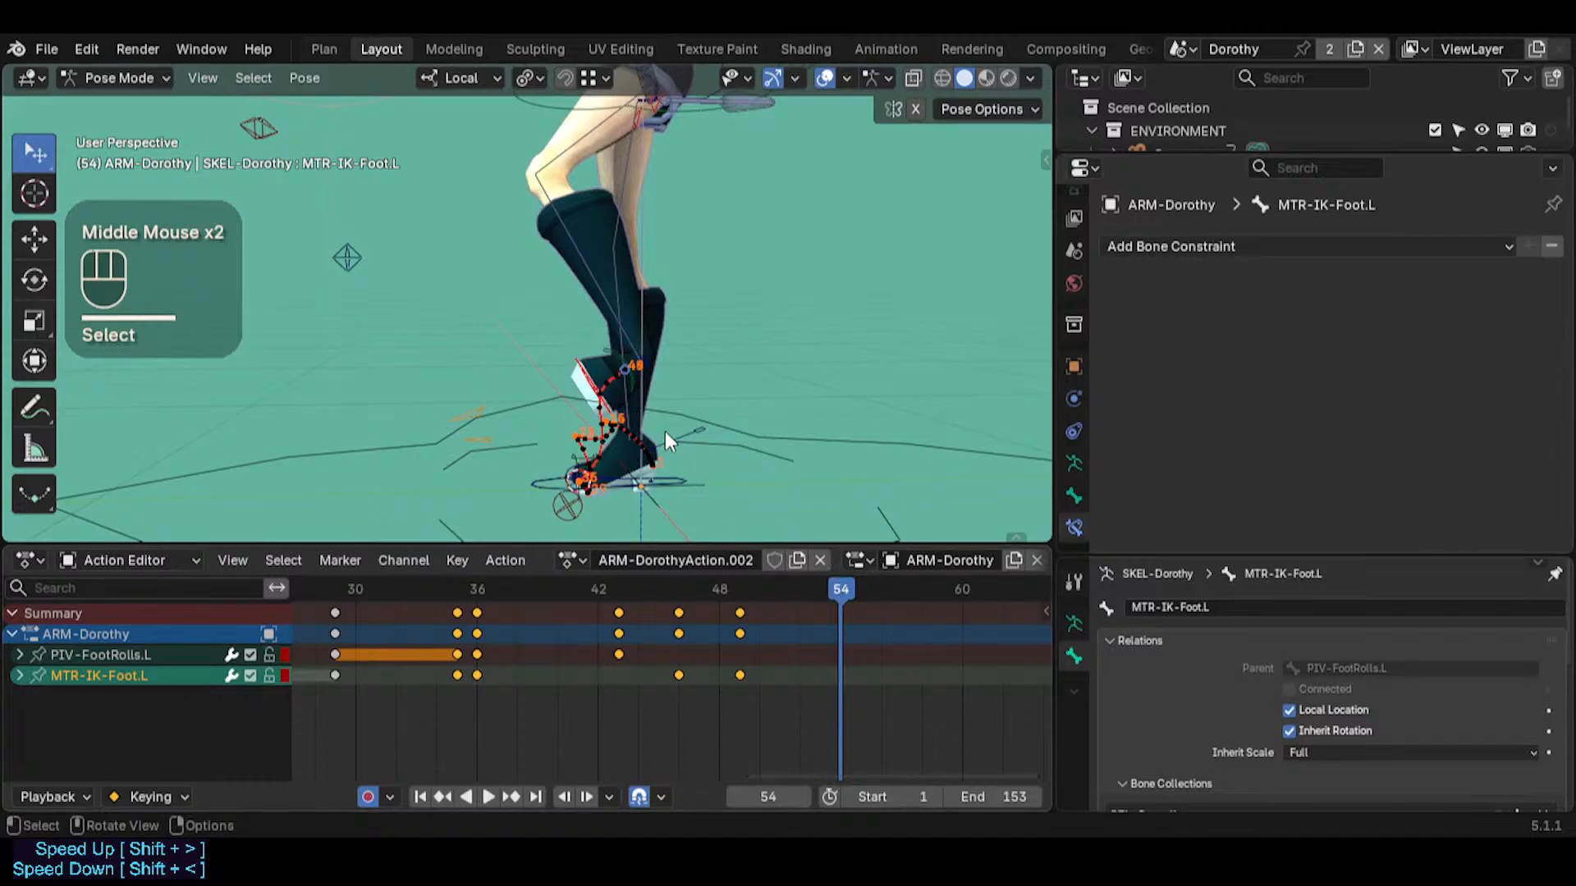
pyautogui.press('r')
pyautogui.press('x')
pyautogui.press('Escape')
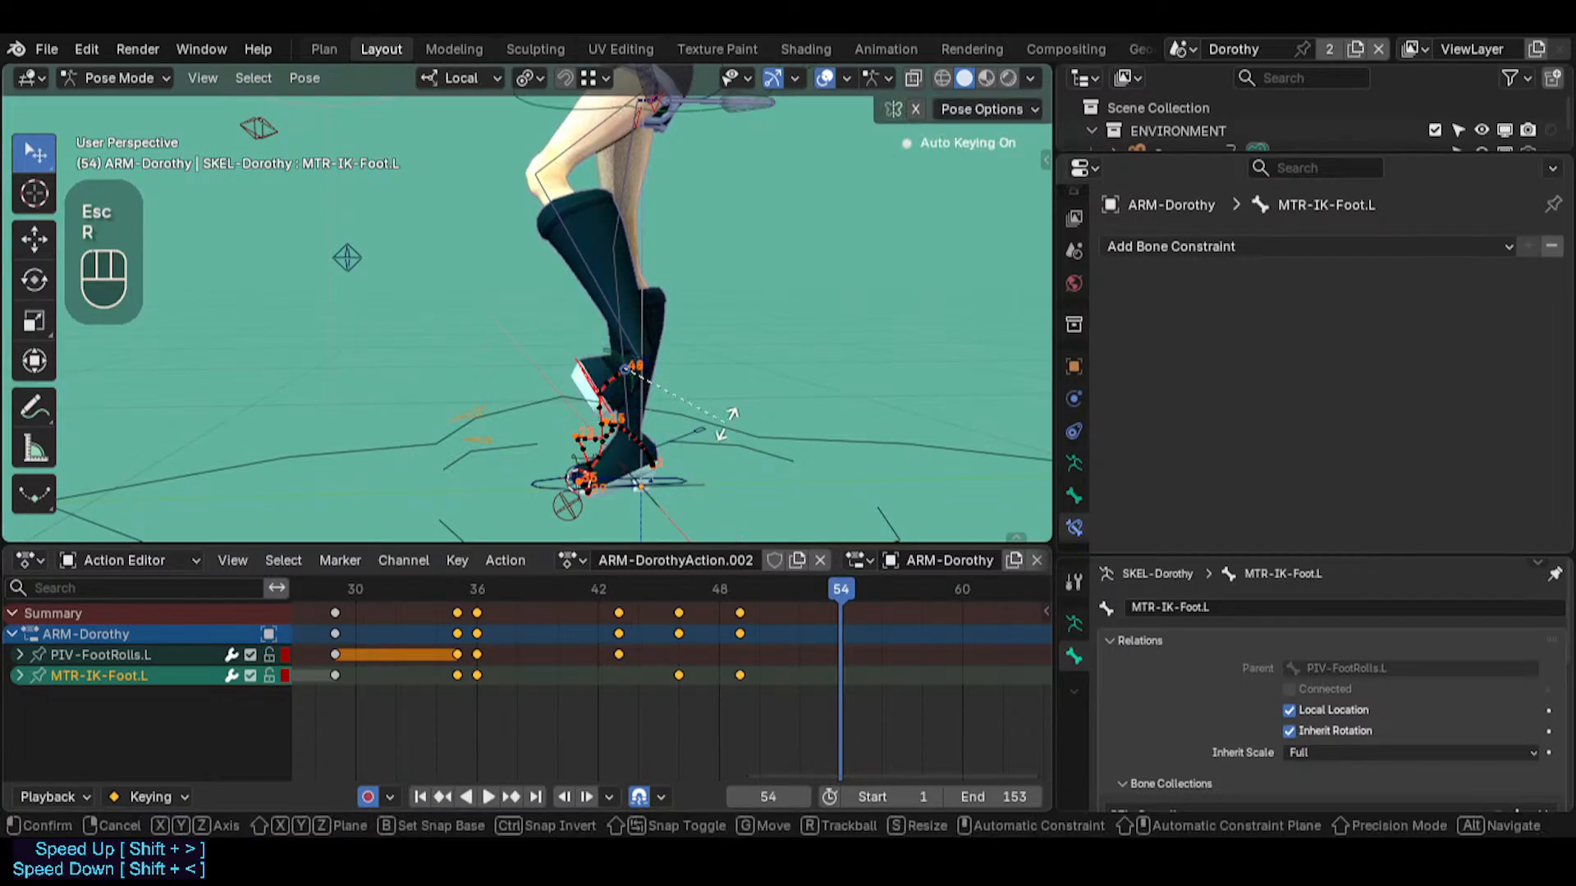
pyautogui.press('r')
pyautogui.press('y')
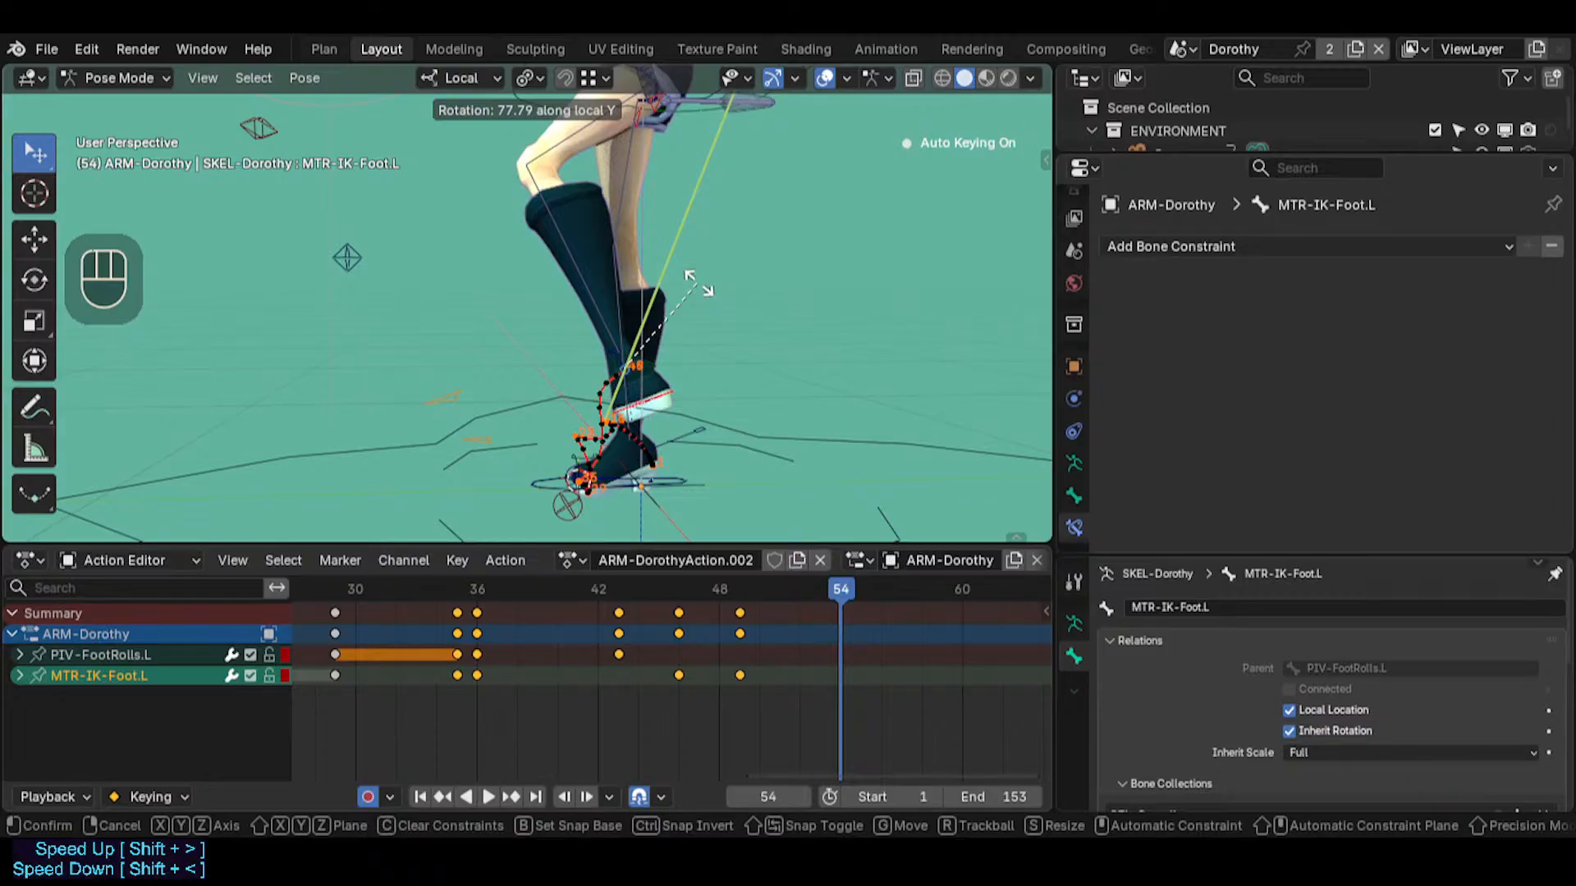
pyautogui.click(697, 283)
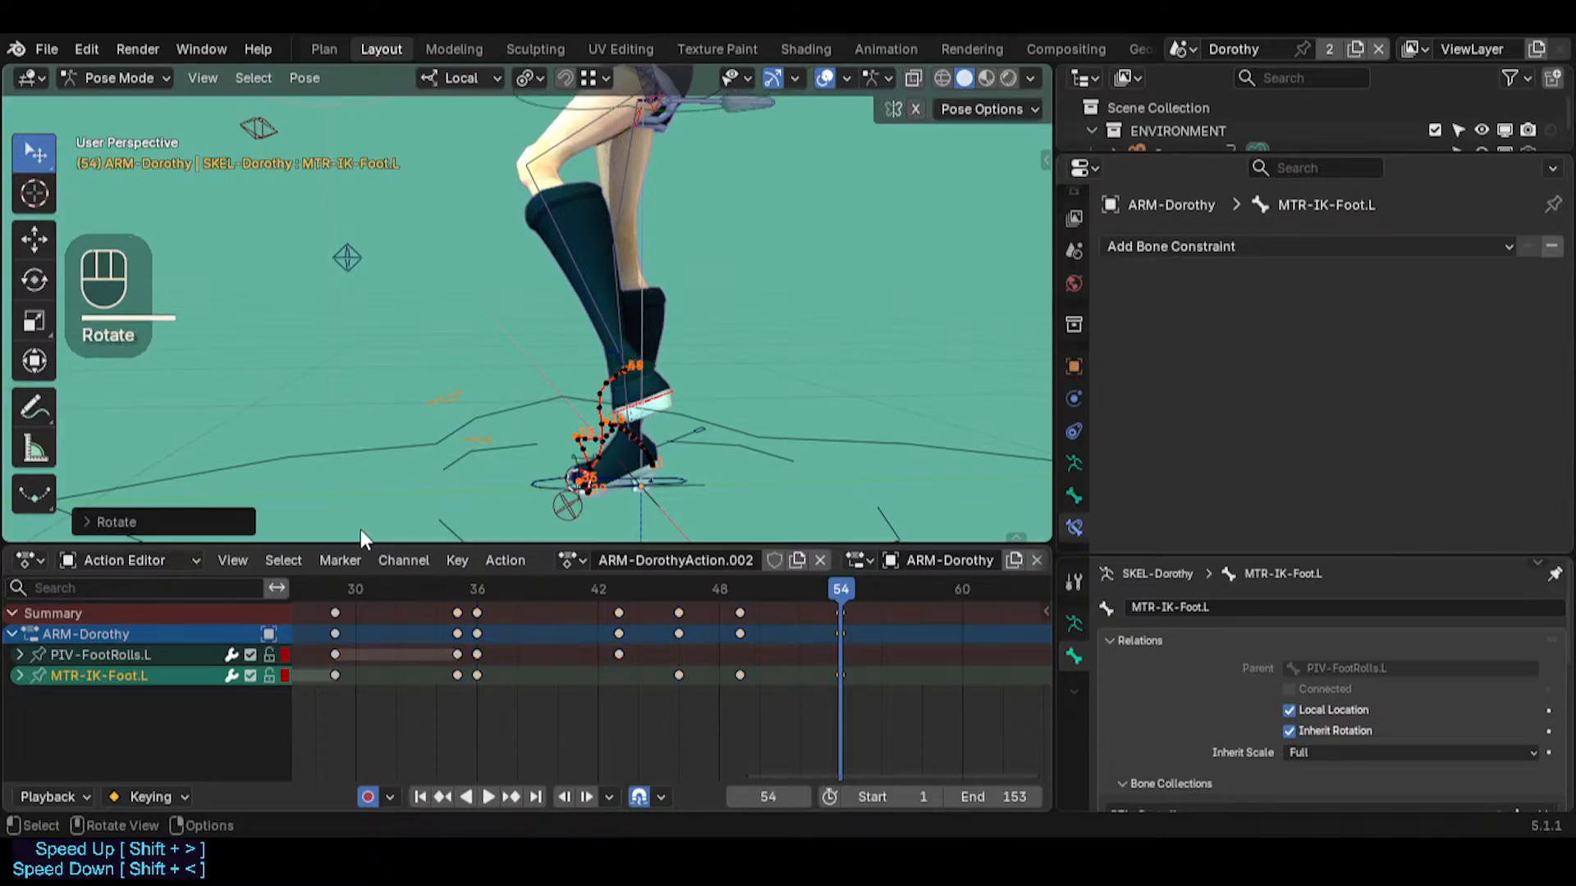
# Review the pose around frame 54, add PIV-FootRolls.L to the selection, and insert a keyframe for both bones at frame 54
pyautogui.moveTo(361, 529); pyautogui.dragTo(926, 401, button='middle')
pyautogui.moveTo(816, 583)
pyautogui.mouseDown()
pyautogui.moveTo(648, 586)
pyautogui.moveTo(836, 595)
pyautogui.mouseUp()
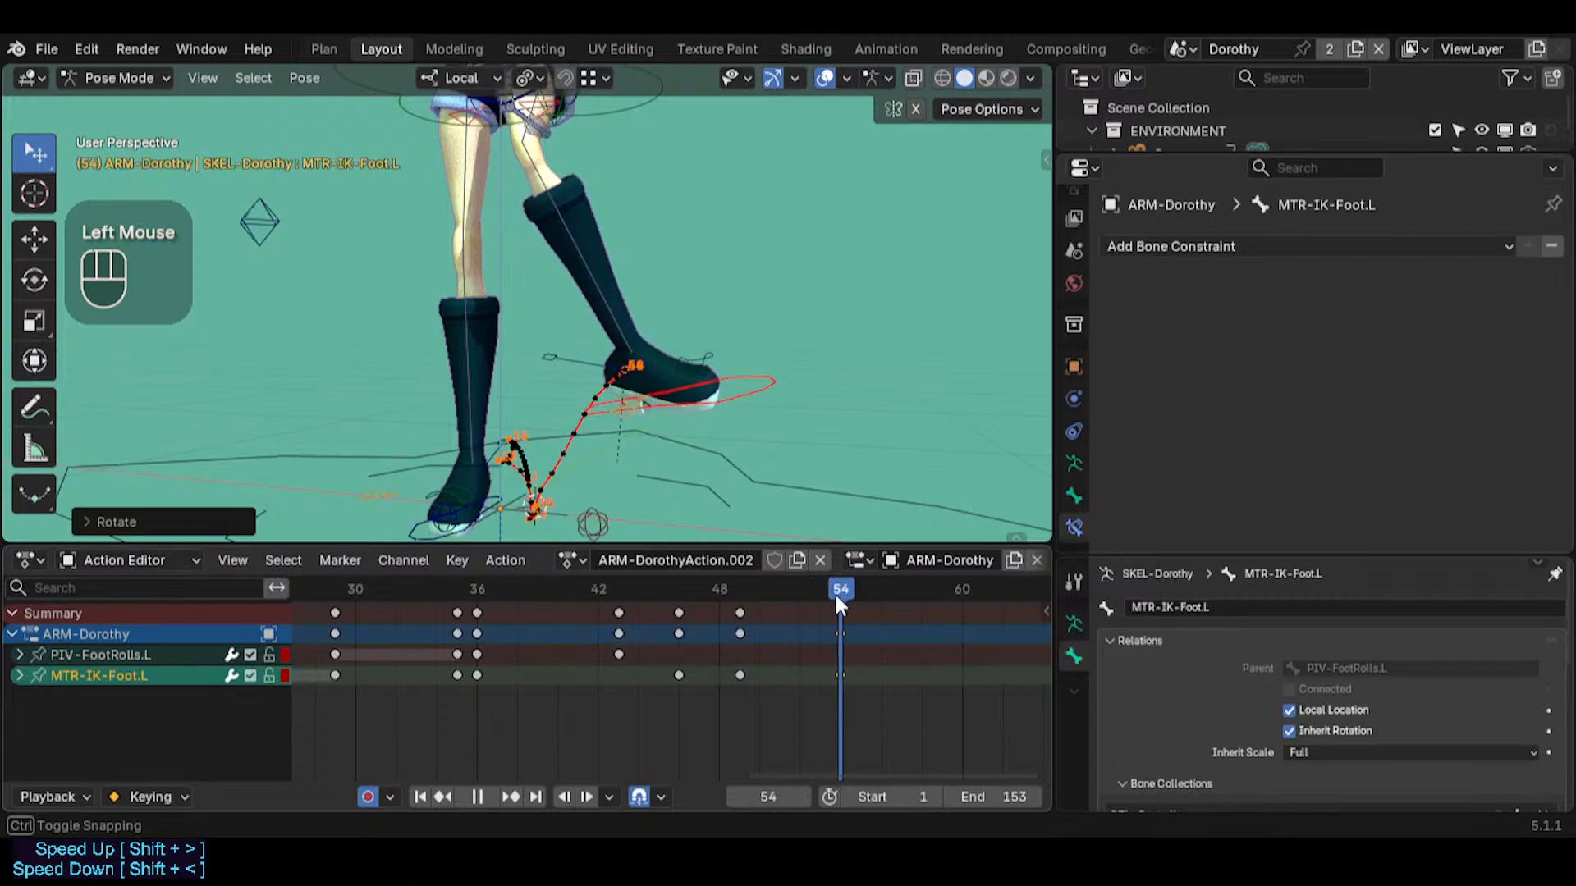
pyautogui.moveTo(788, 525); pyautogui.dragTo(647, 536, button='middle')
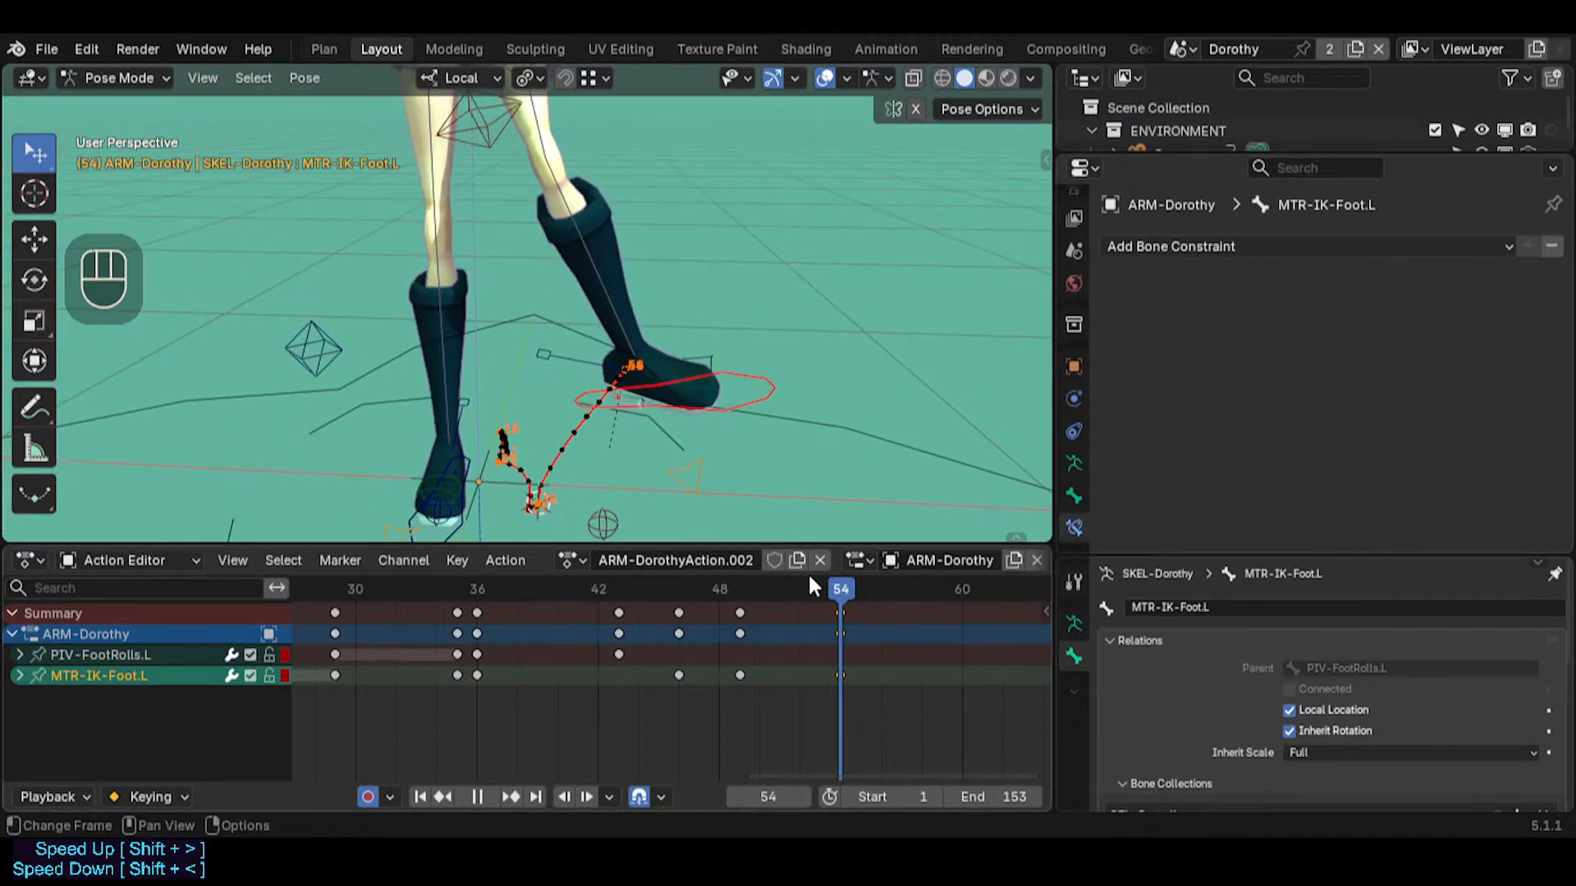
pyautogui.scroll(4, 870, 663)
pyautogui.press('Right')
pyautogui.press('Left')
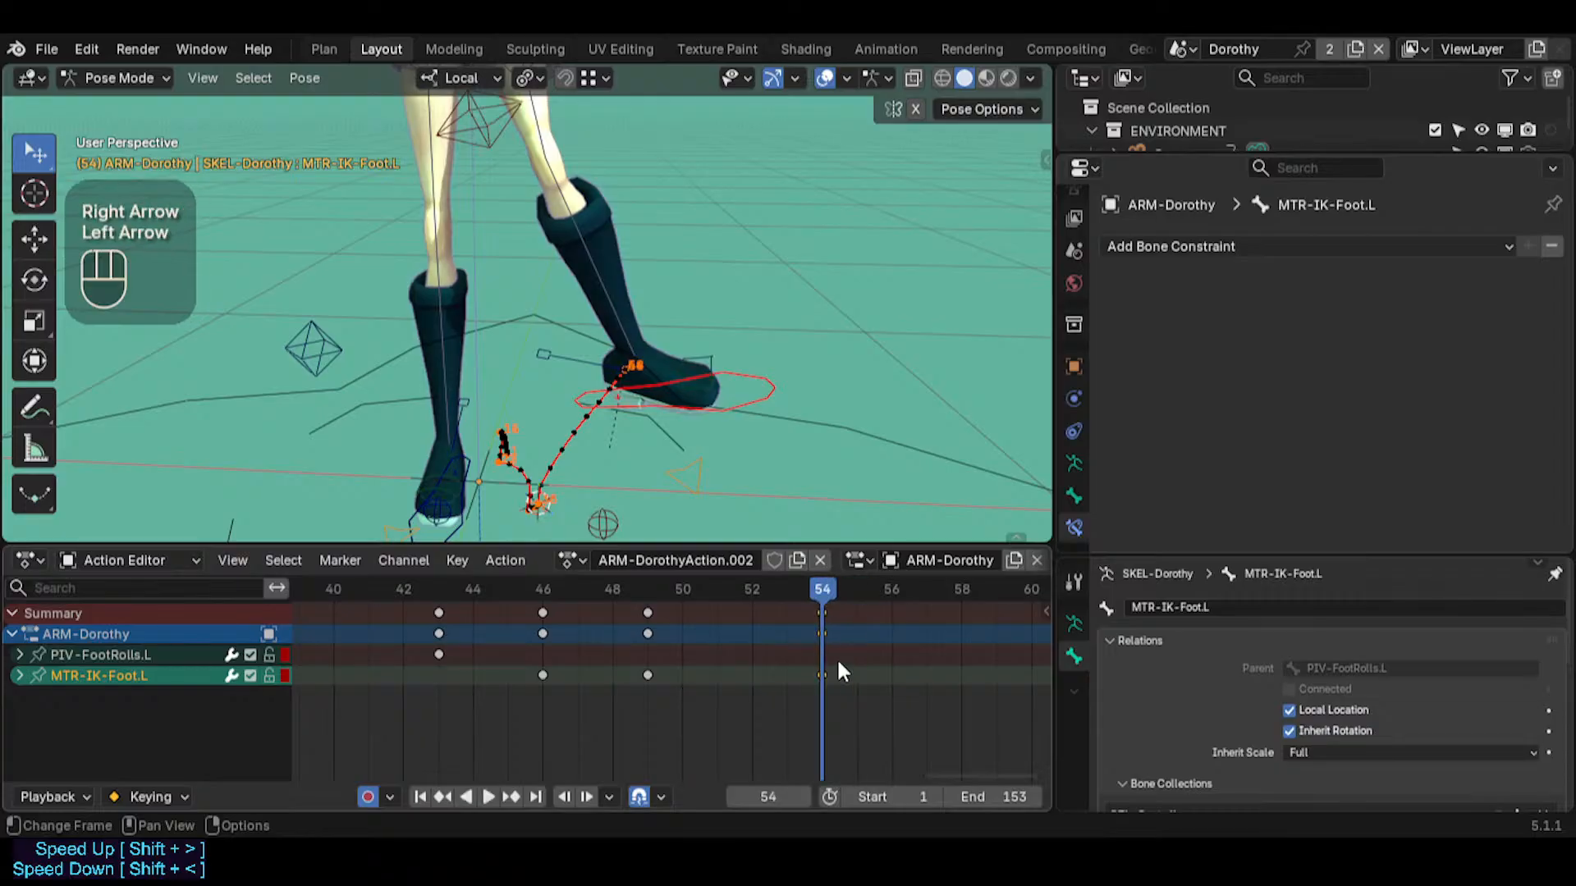
pyautogui.keyDown('shift'); pyautogui.click(603, 525); pyautogui.keyUp('shift')
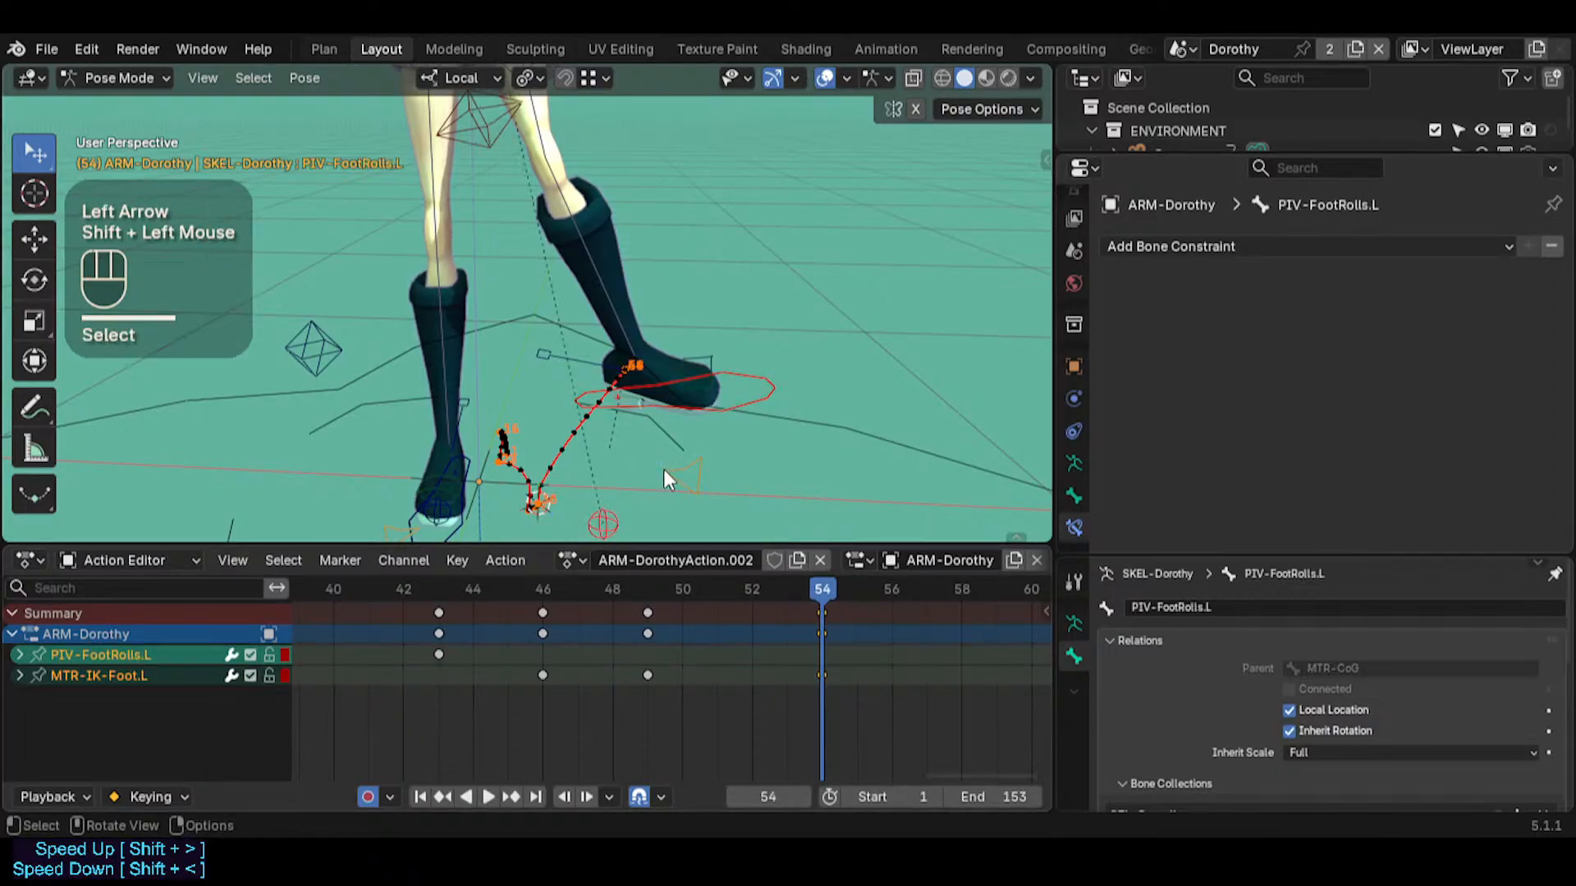
pyautogui.press('i')
# Go to frame 55 and duplicate the frame 54 keyframes of both foot bones to frame 55
pyautogui.press('Right')
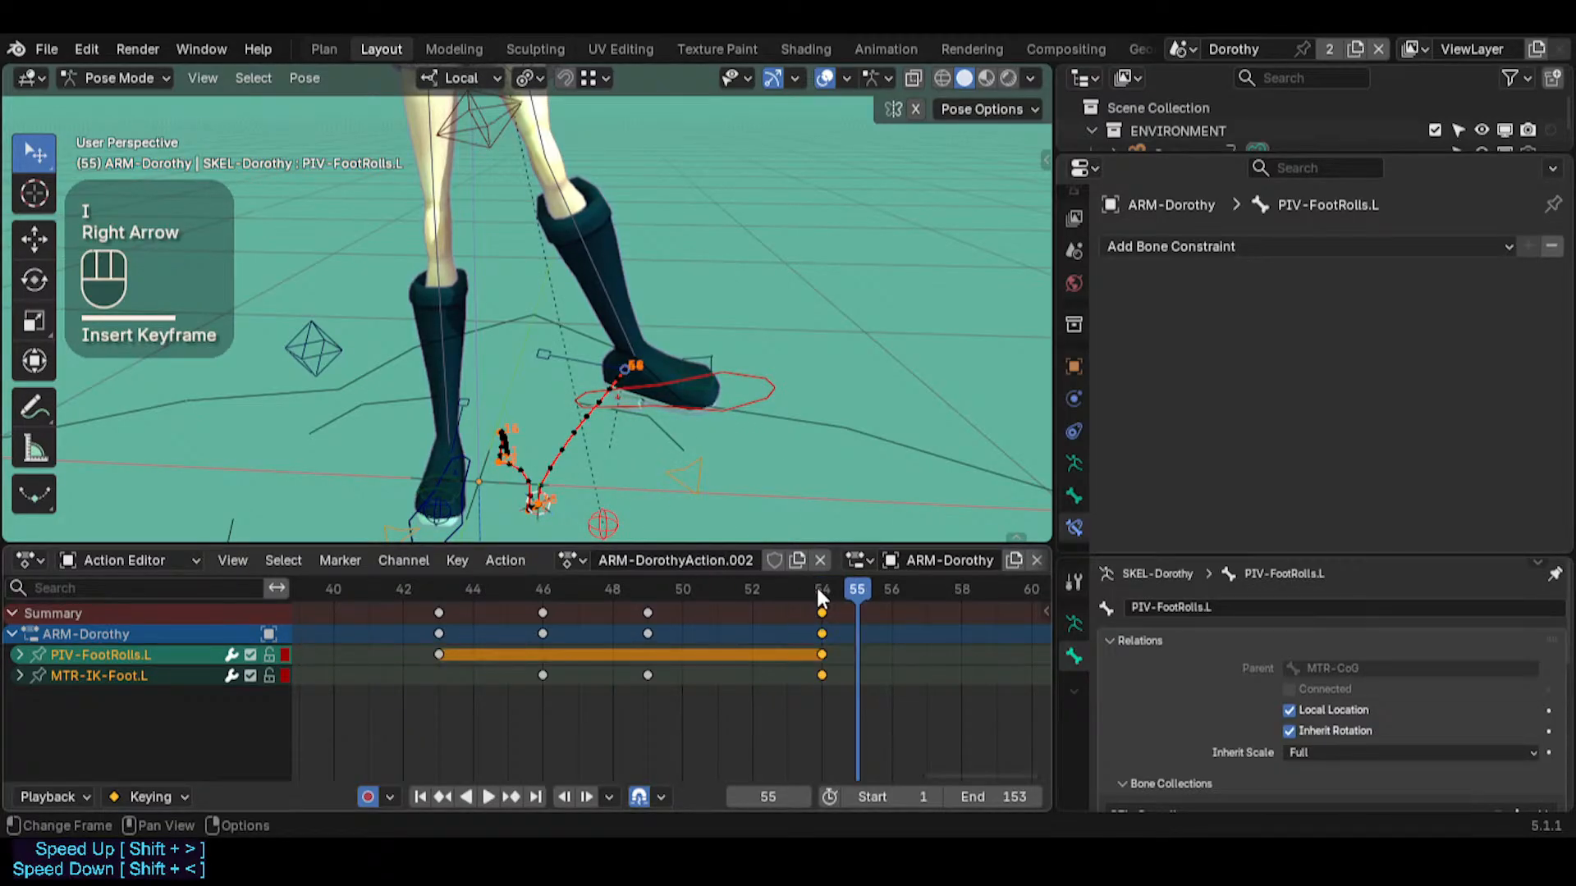
pyautogui.scroll(1, 821, 615)
pyautogui.scroll(-3, 820, 616)
pyautogui.moveTo(821, 616); pyautogui.dragTo(681, 615, button='middle')
pyautogui.scroll(1, 684, 406)
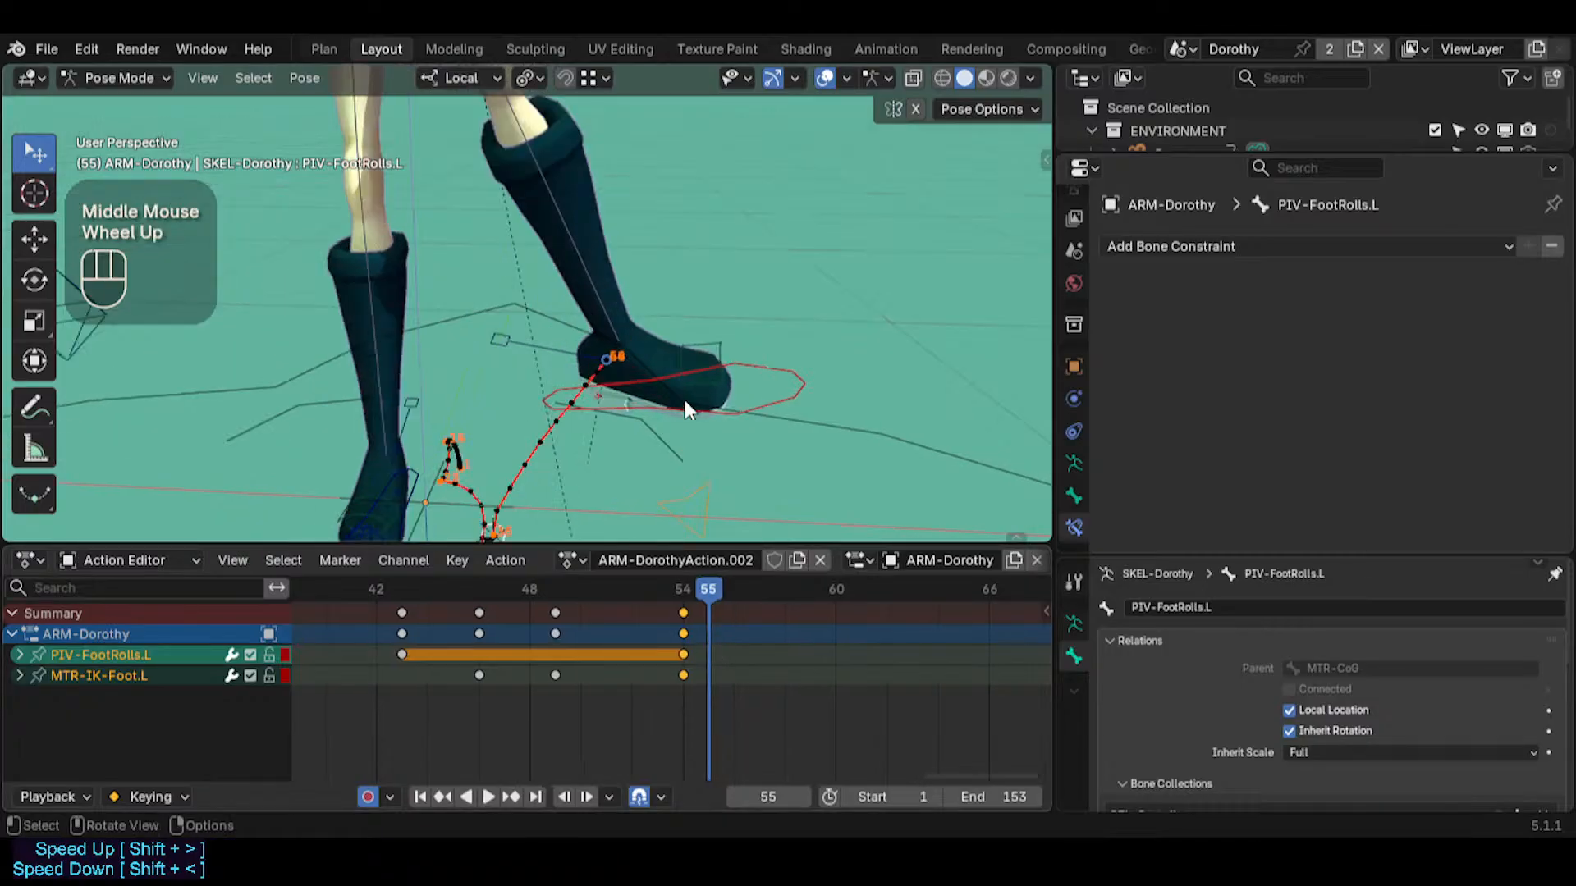
pyautogui.scroll(-1, 684, 406)
pyautogui.hotkey('shift', 'd')
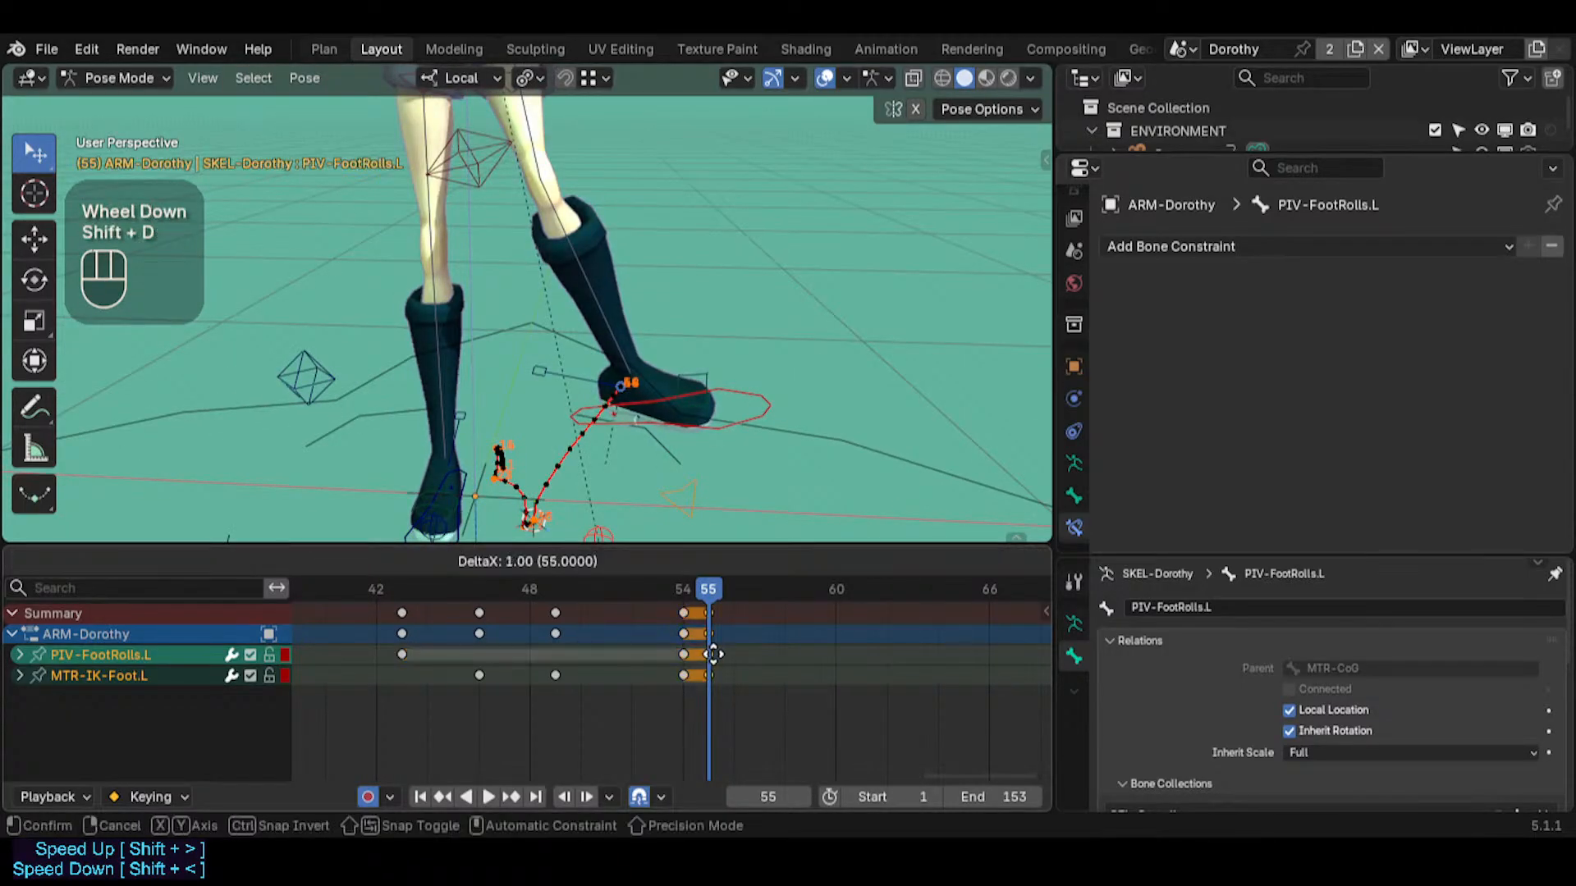
pyautogui.click(712, 654)
# Select MTR-IK-Foot.L at frame 55 and snap the 3D cursor to it
pyautogui.click(604, 527)
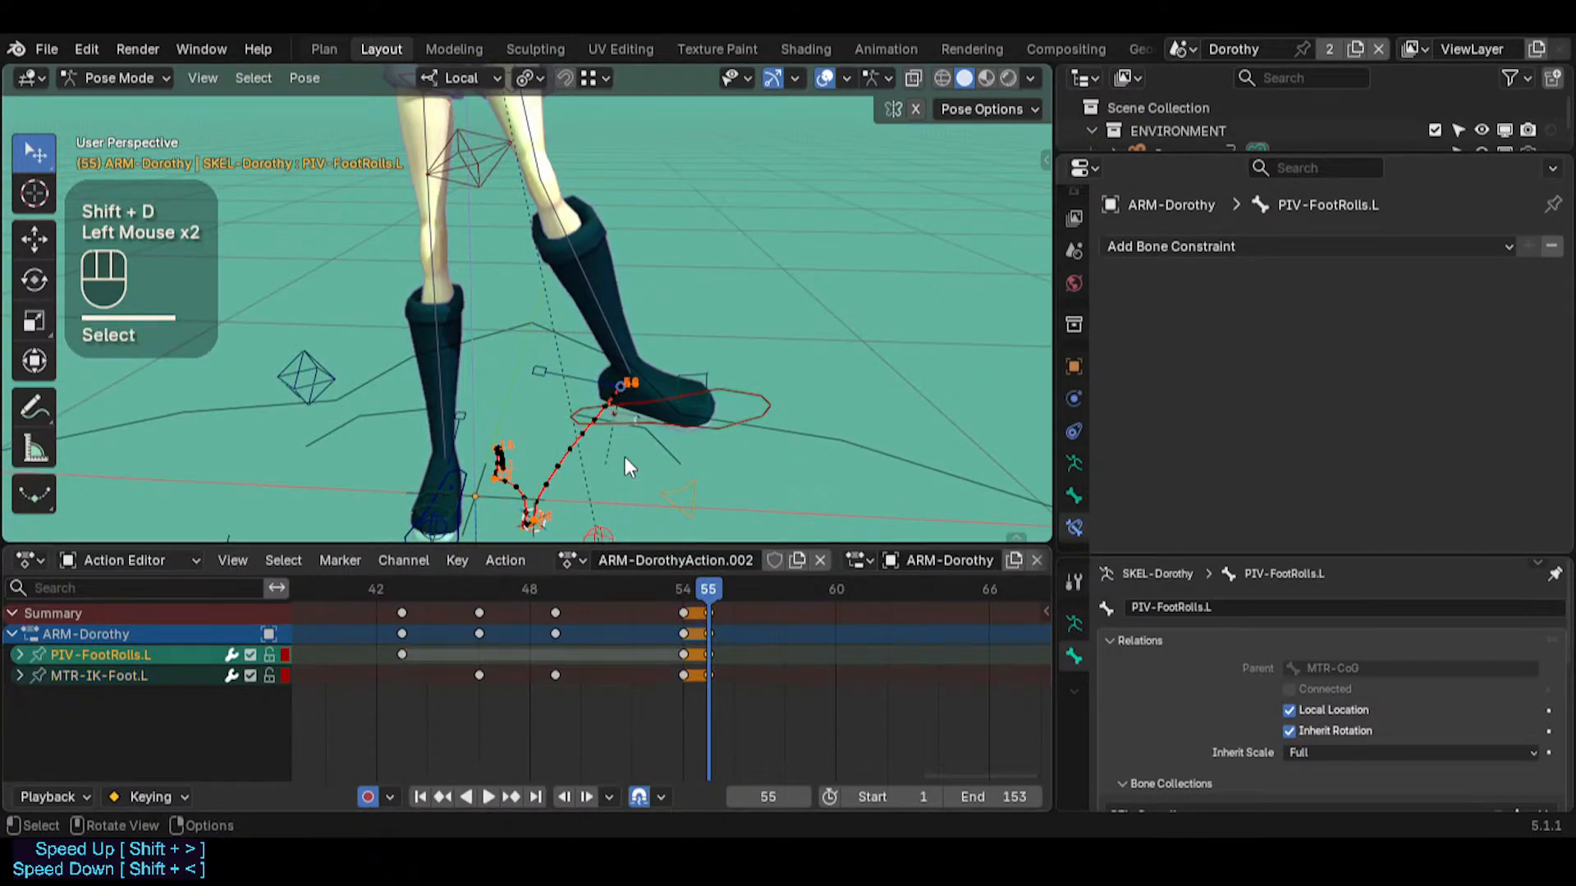
pyautogui.moveTo(628, 467); pyautogui.dragTo(607, 525, button='middle')
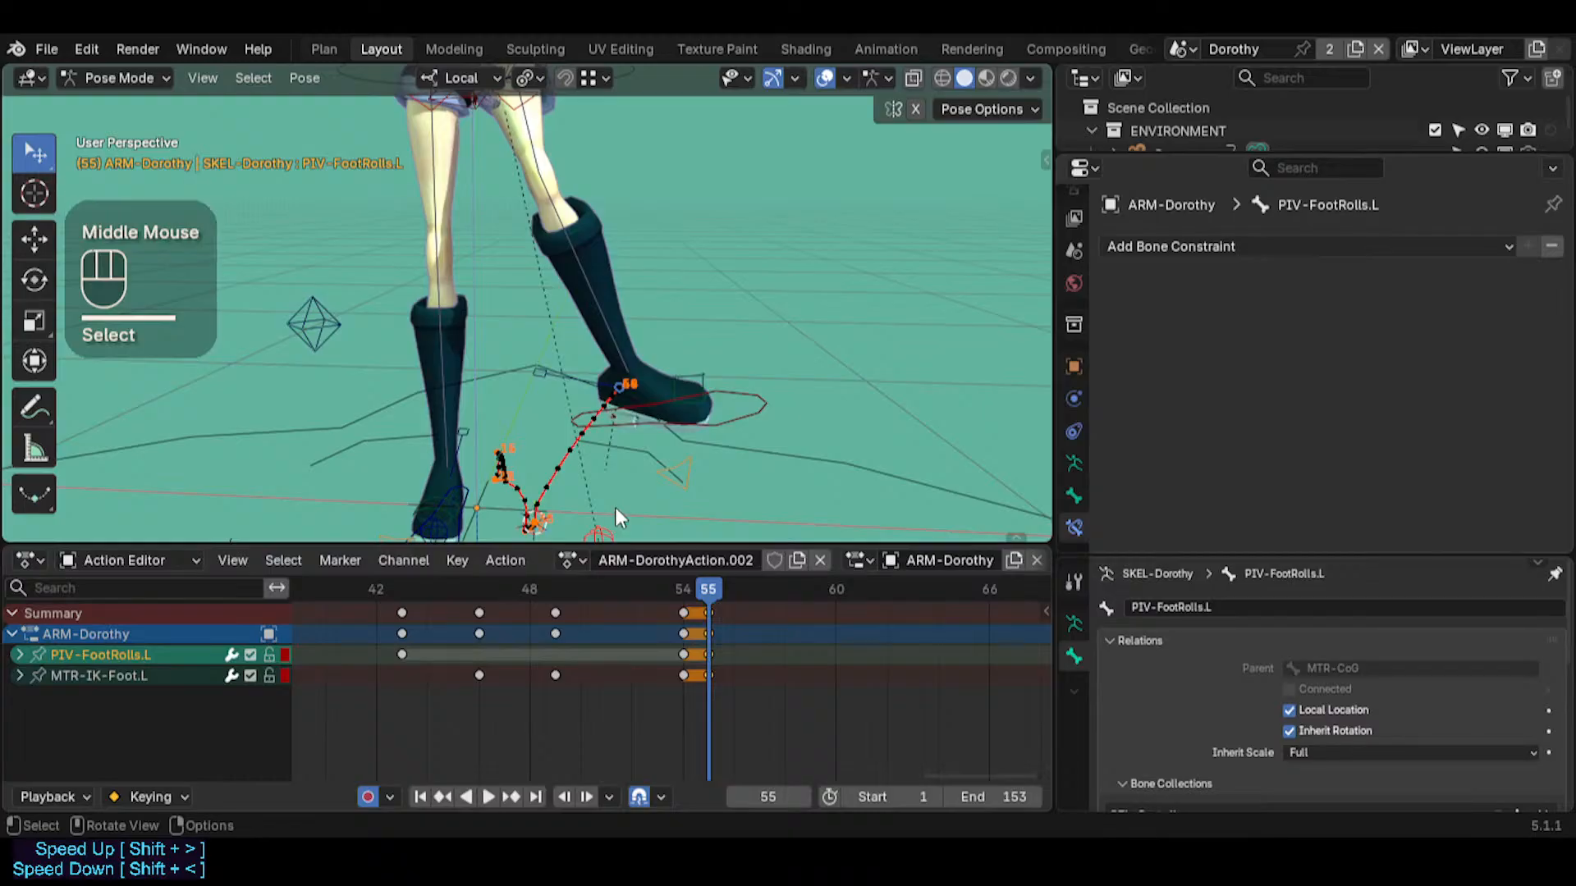
pyautogui.click(604, 527)
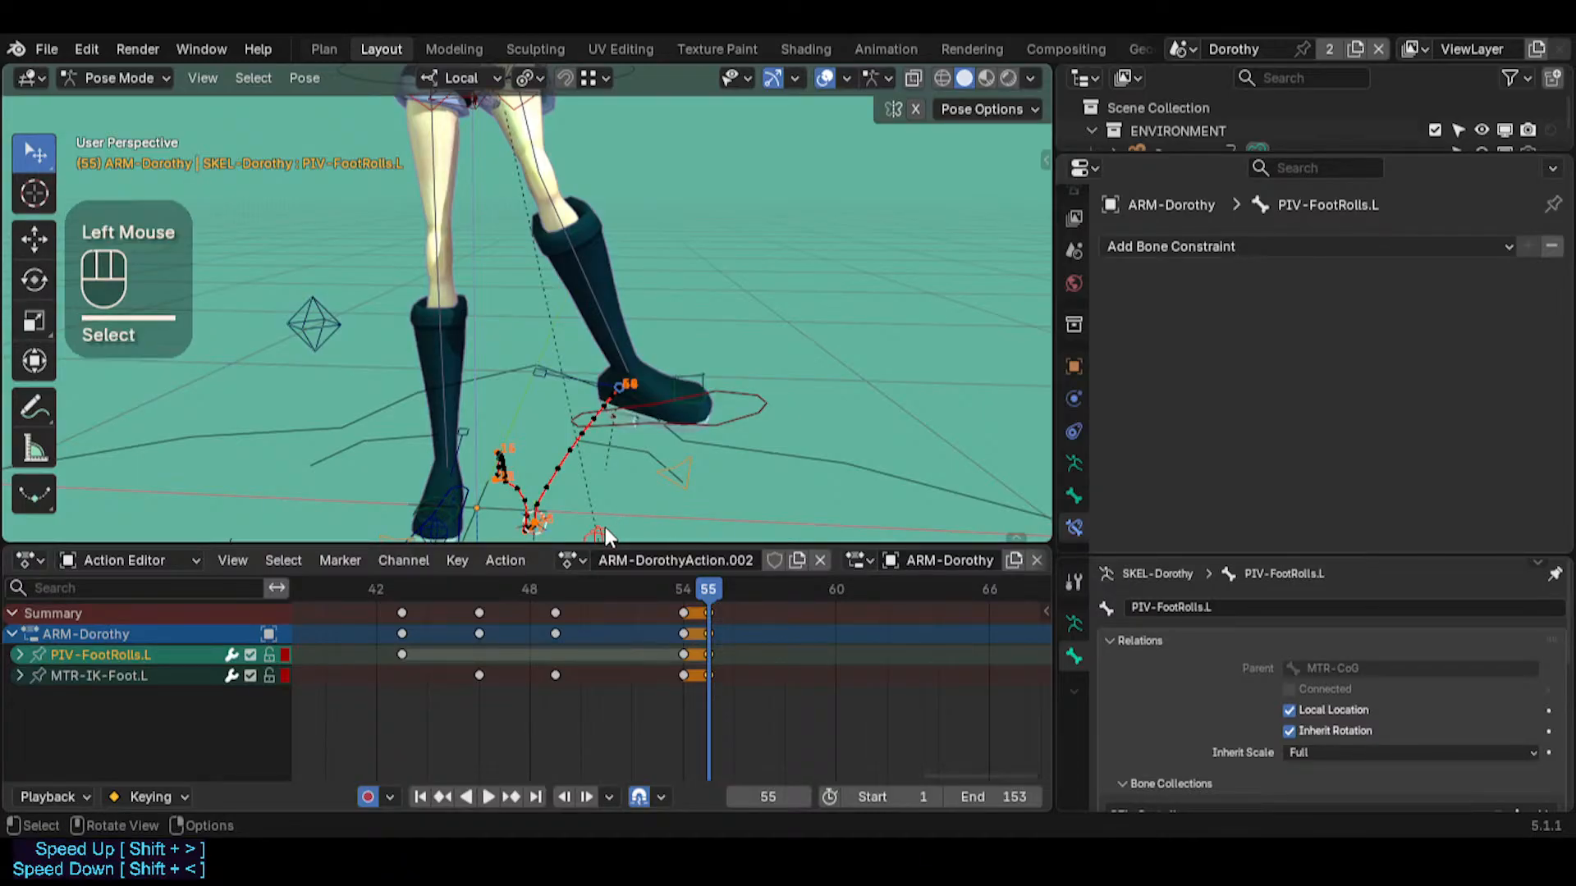
pyautogui.keyDown('shift'); pyautogui.moveTo(640, 476); pyautogui.dragTo(642, 461, button='middle'); pyautogui.keyUp('shift')
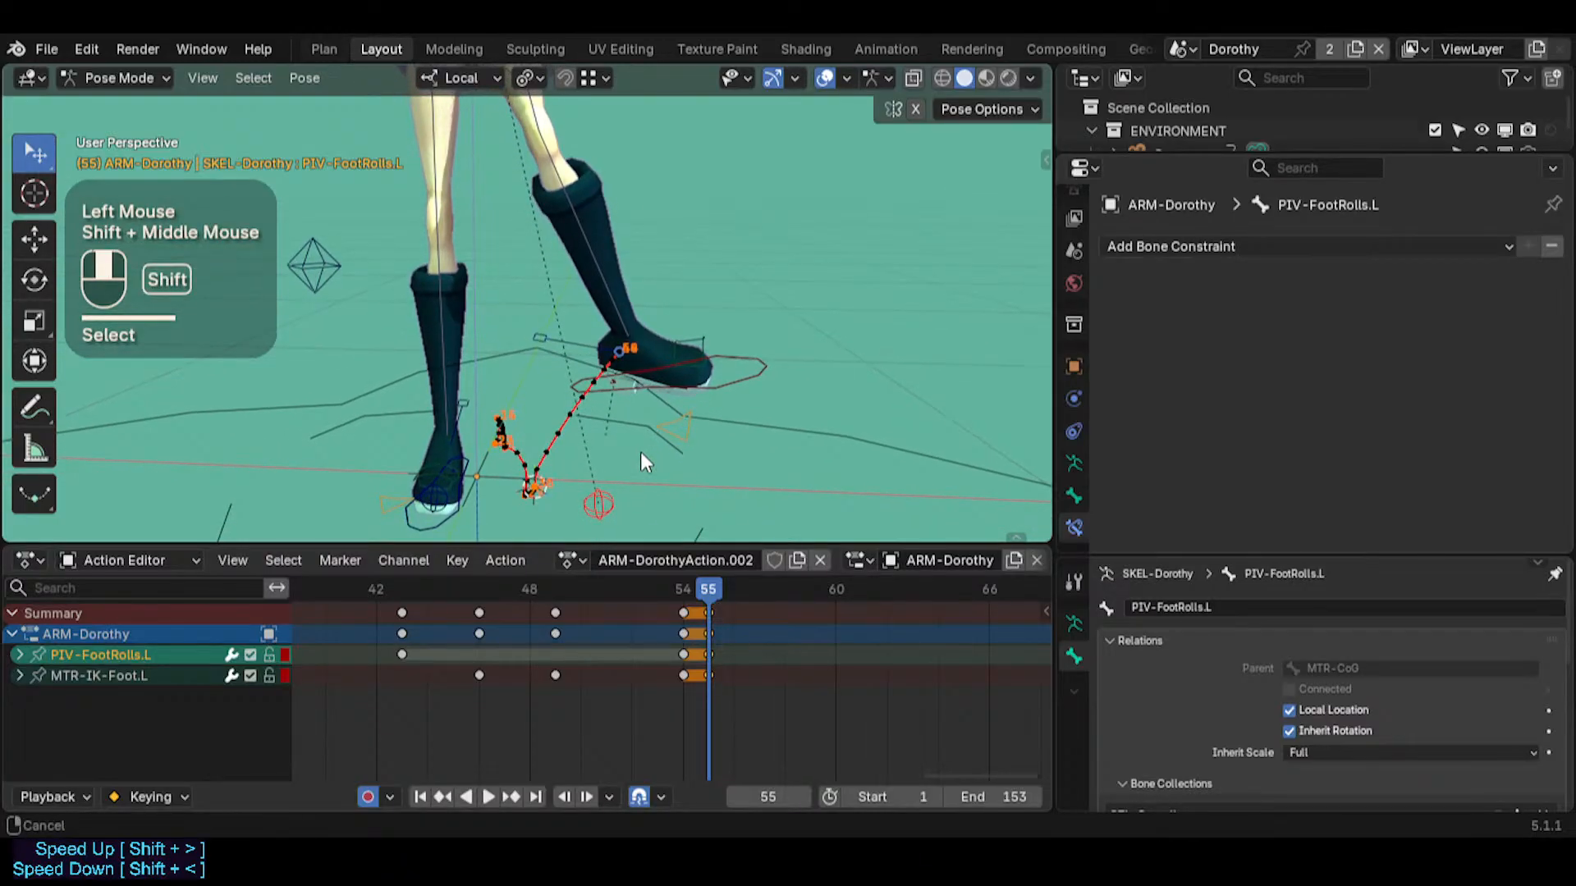
pyautogui.click(718, 379)
pyautogui.click(717, 379)
pyautogui.hotkey('shift', 's')
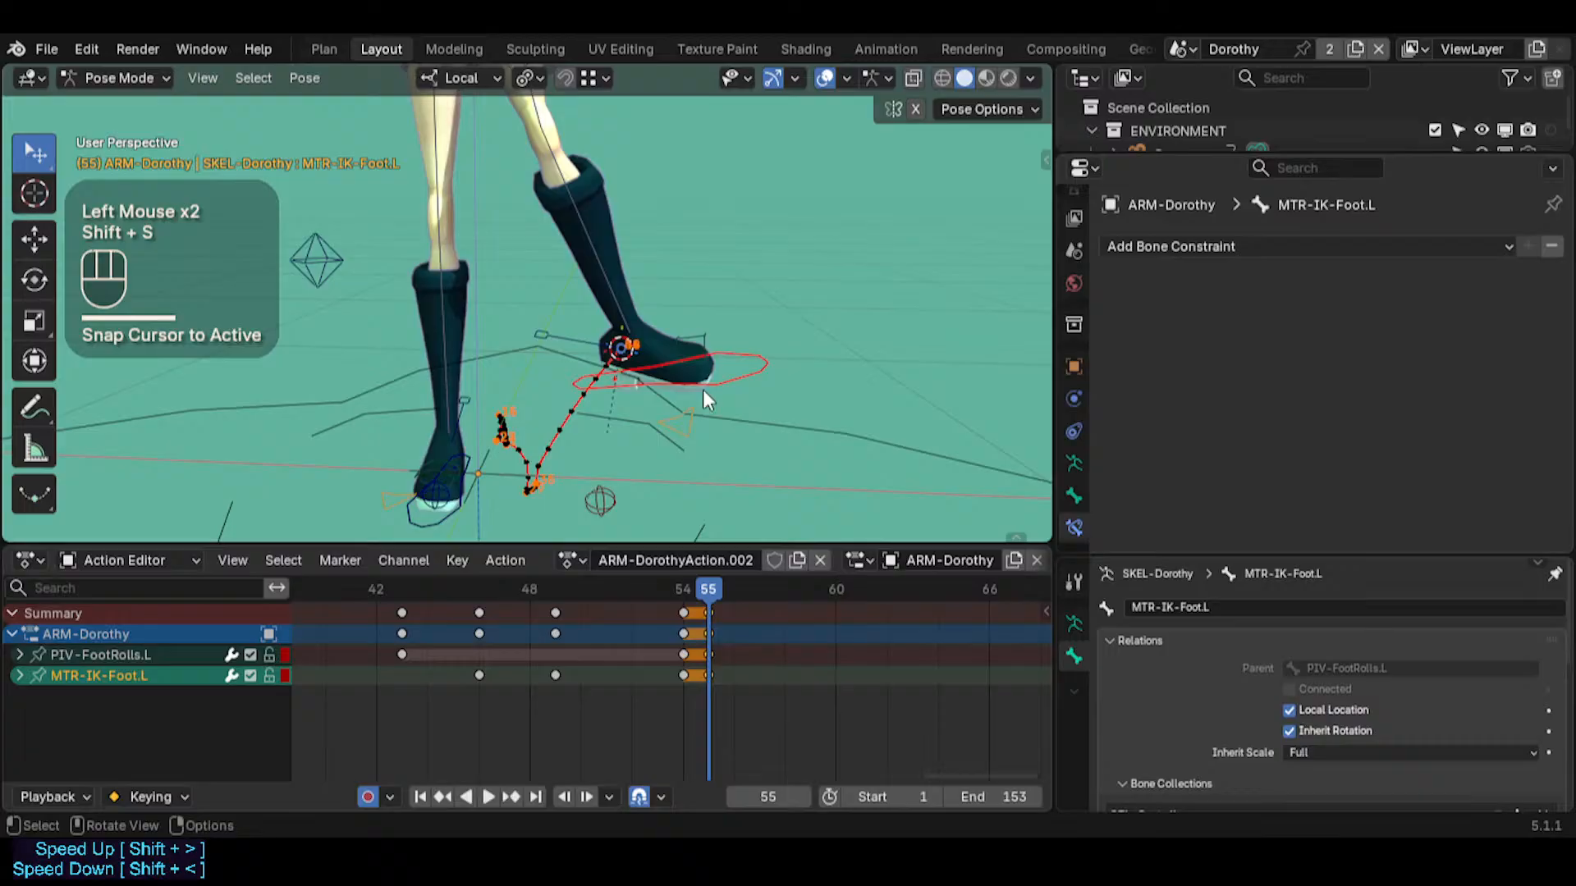
# Select PIV-FootRolls.L and duplicate the frame 55 keyframes of both foot bones to frame 56
pyautogui.click(614, 502)
pyautogui.click(610, 502)
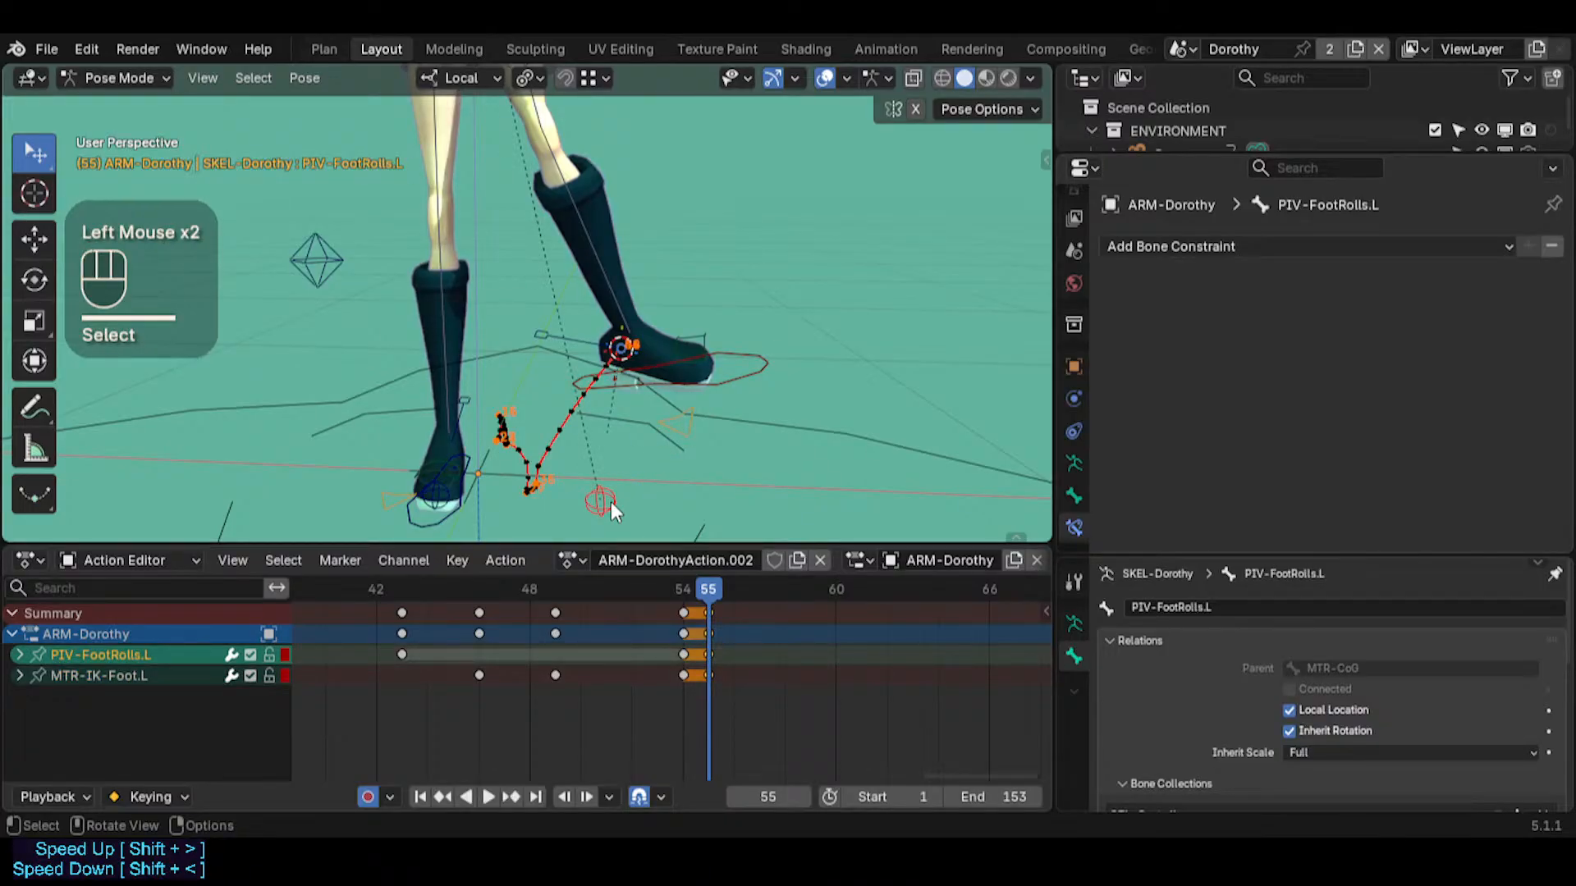
pyautogui.press('alt')
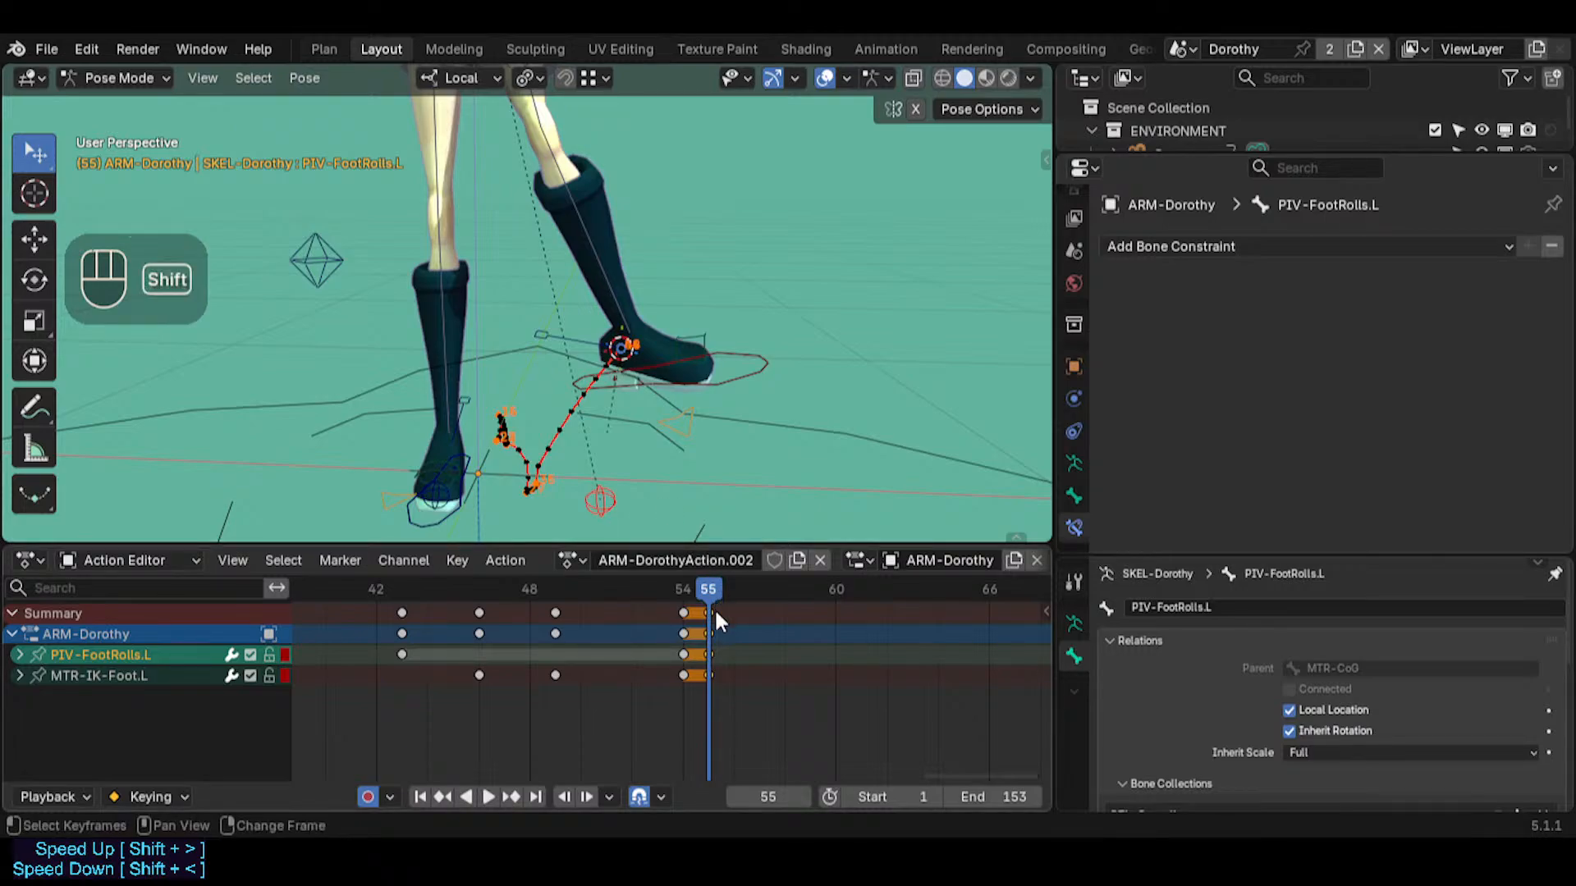
pyautogui.hotkey('shift', 'd')
pyautogui.click(742, 613)
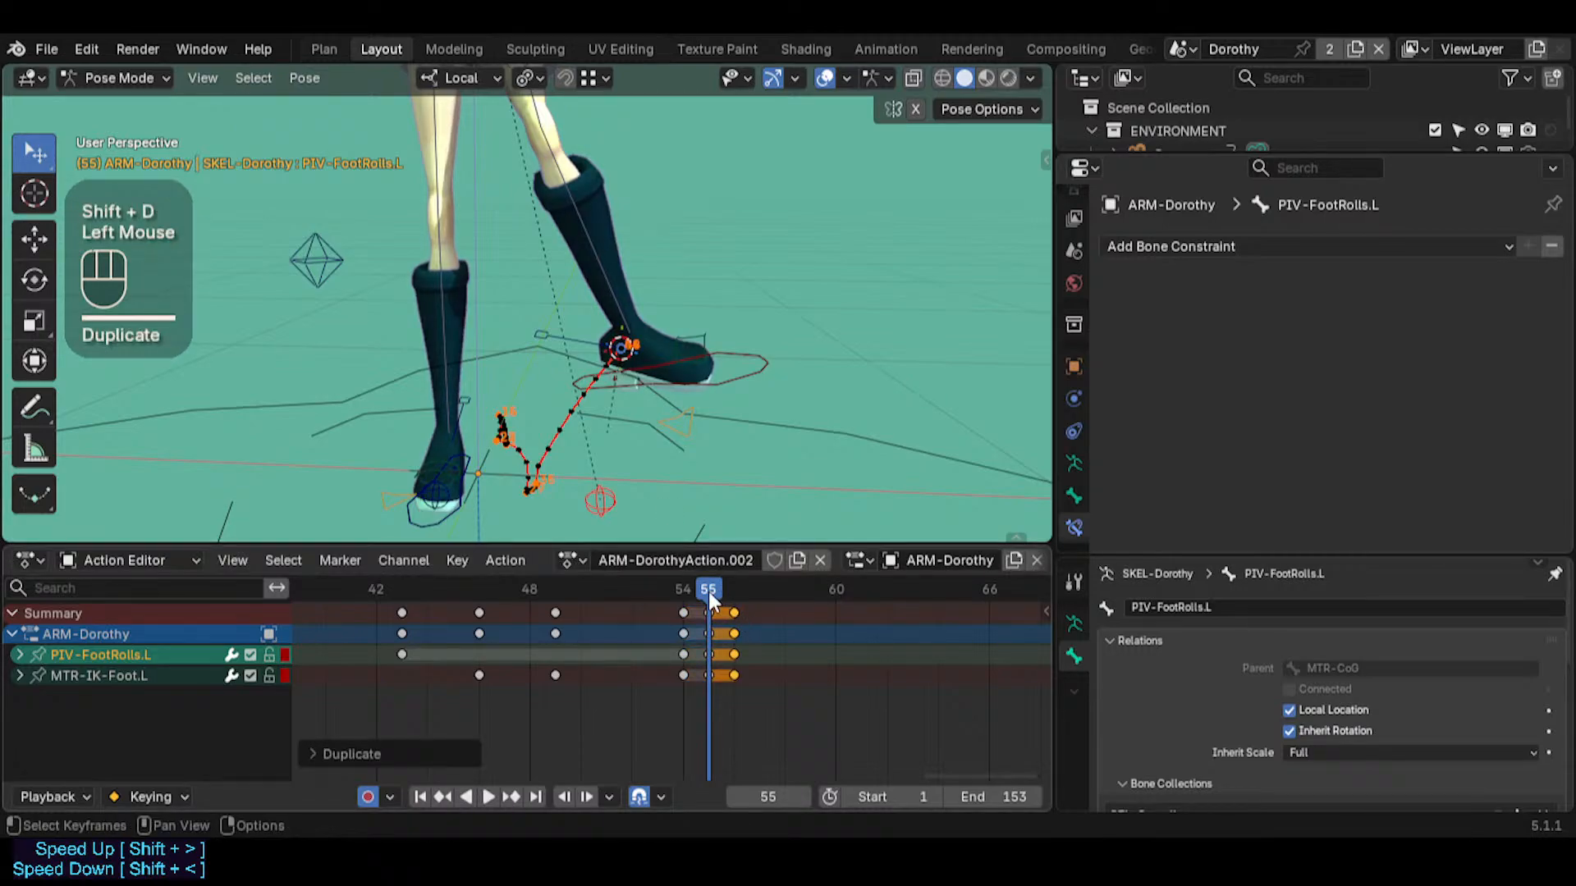
# Clear the rotation of PIV-FootRolls.L at frame 55
pyautogui.doubleClick(612, 486)
pyautogui.click(611, 496)
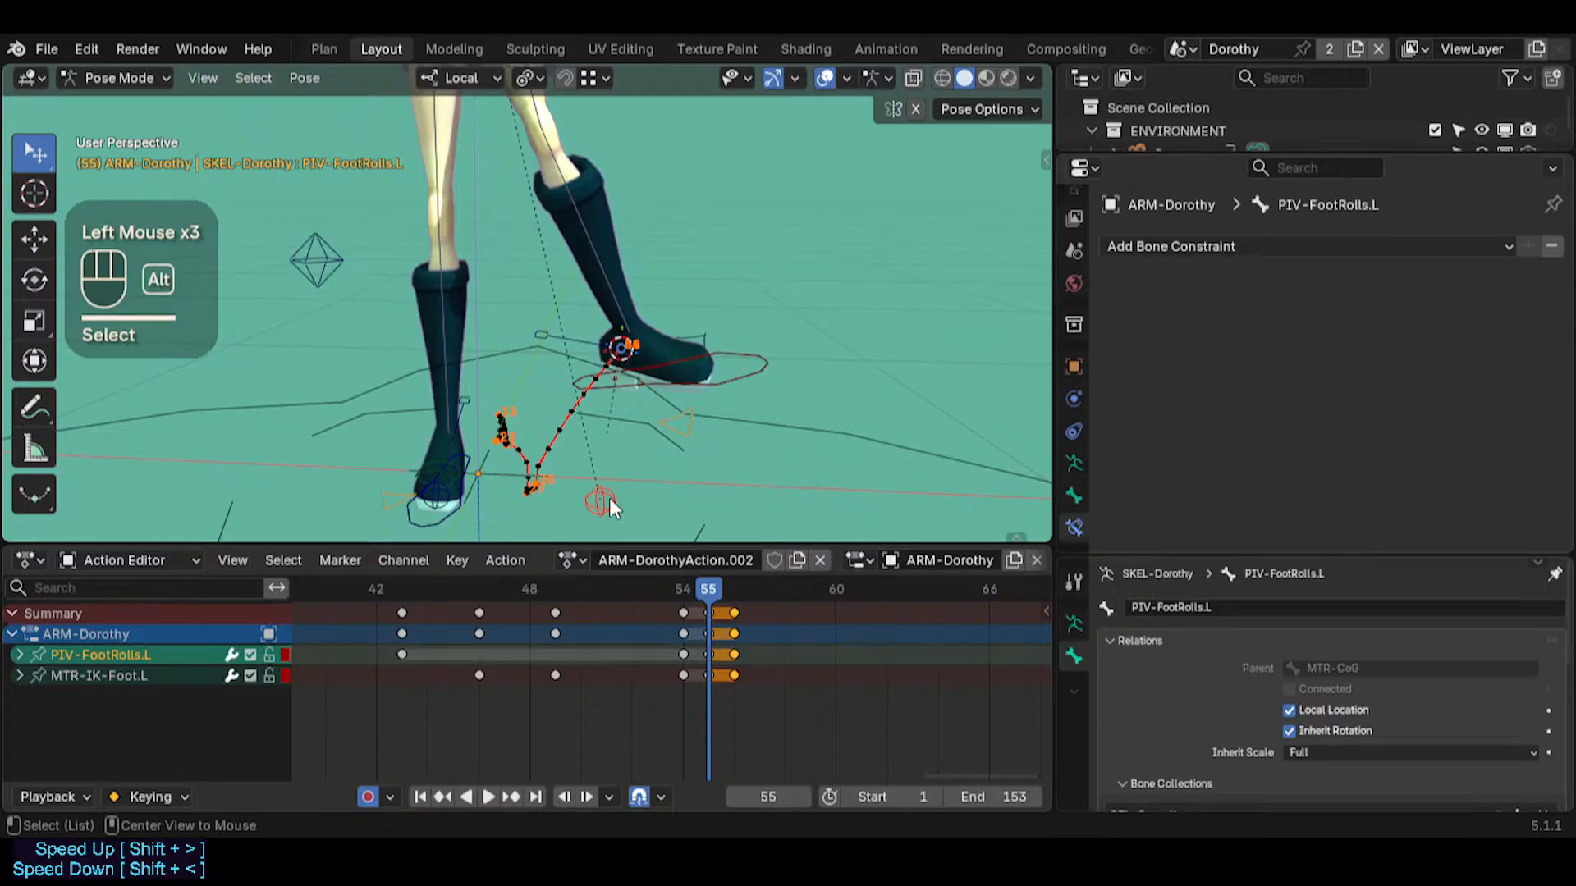
pyautogui.click(604, 492)
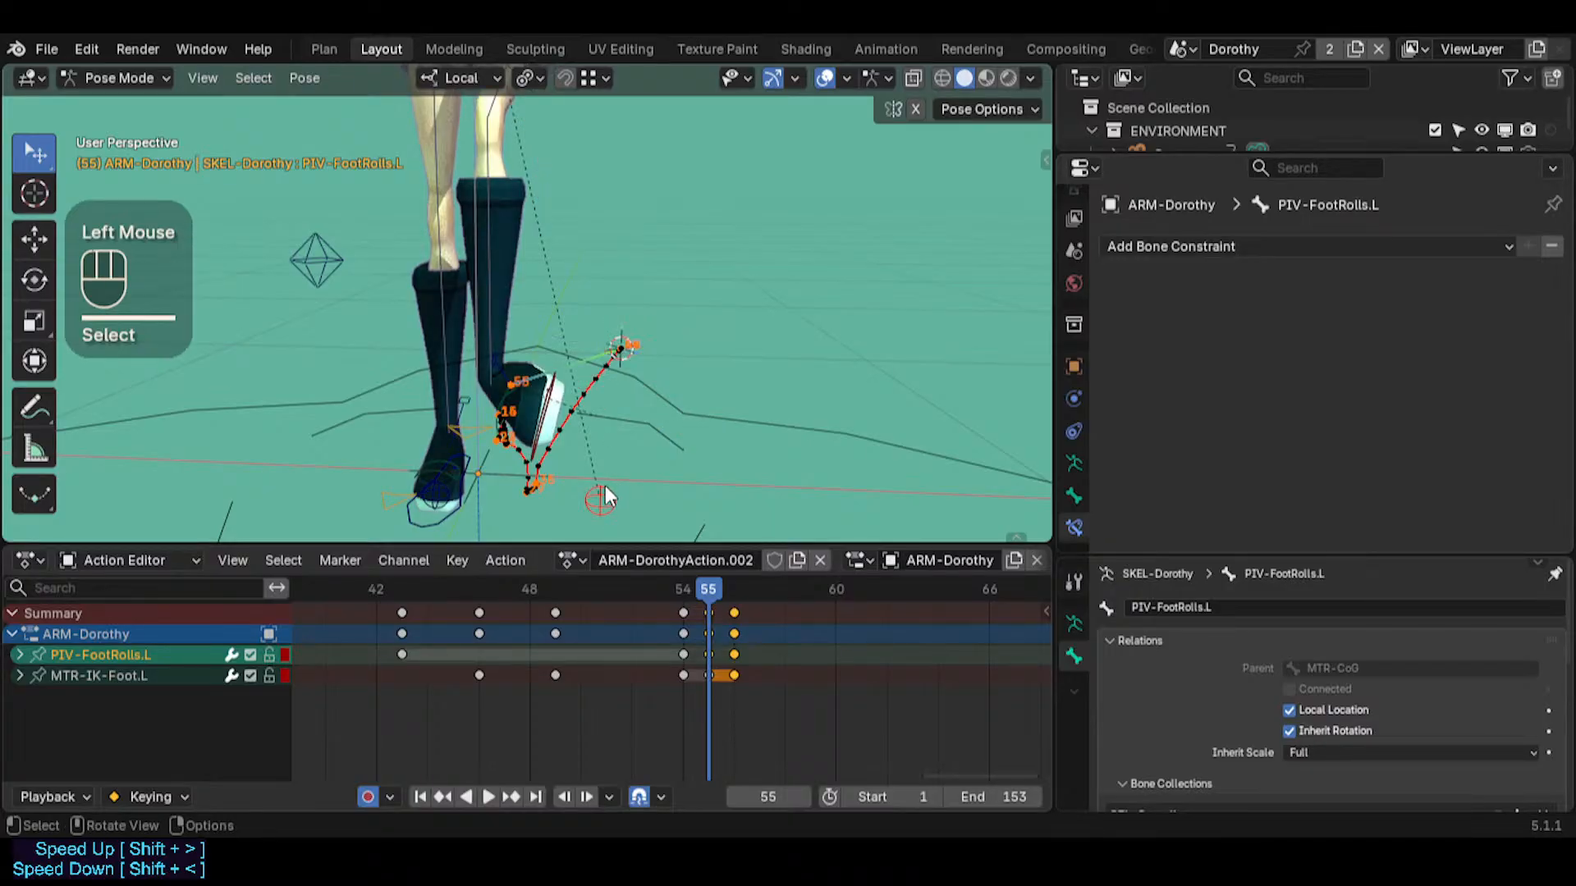
# Go to frame 56, select MTR-IK-Foot.L and snap the 3D cursor to the bone
pyautogui.moveTo(569, 416)
pyautogui.mouseDown(button='middle')
pyautogui.moveTo(596, 392)
pyautogui.moveTo(599, 412)
pyautogui.mouseUp(button='middle')
pyautogui.click(593, 414)
pyautogui.press('Right')
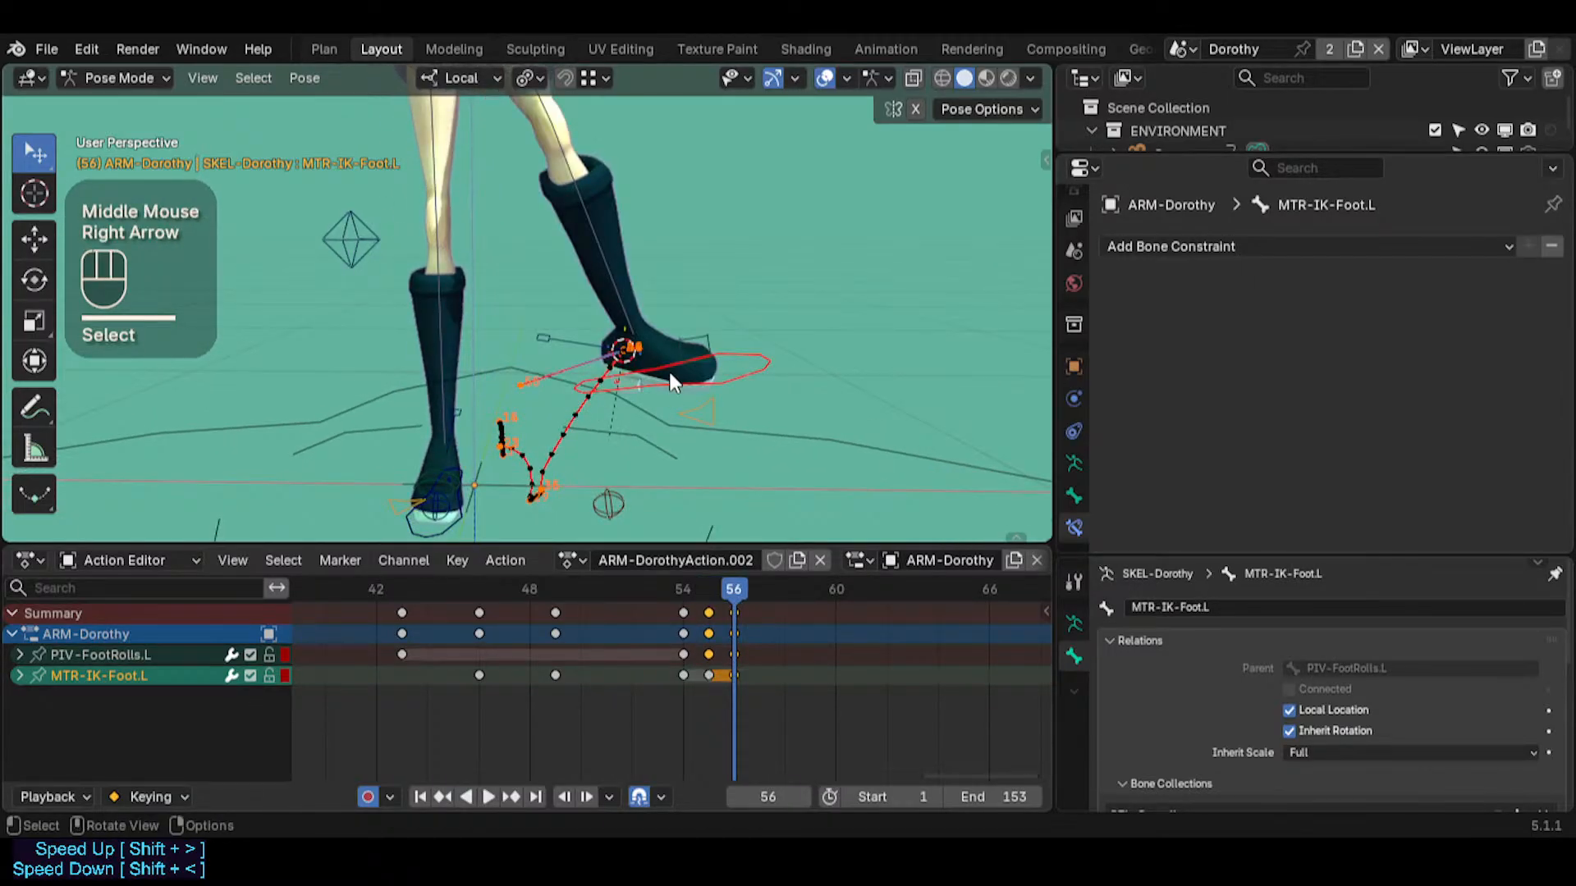
pyautogui.click(732, 353)
pyautogui.hotkey('shift', 's')
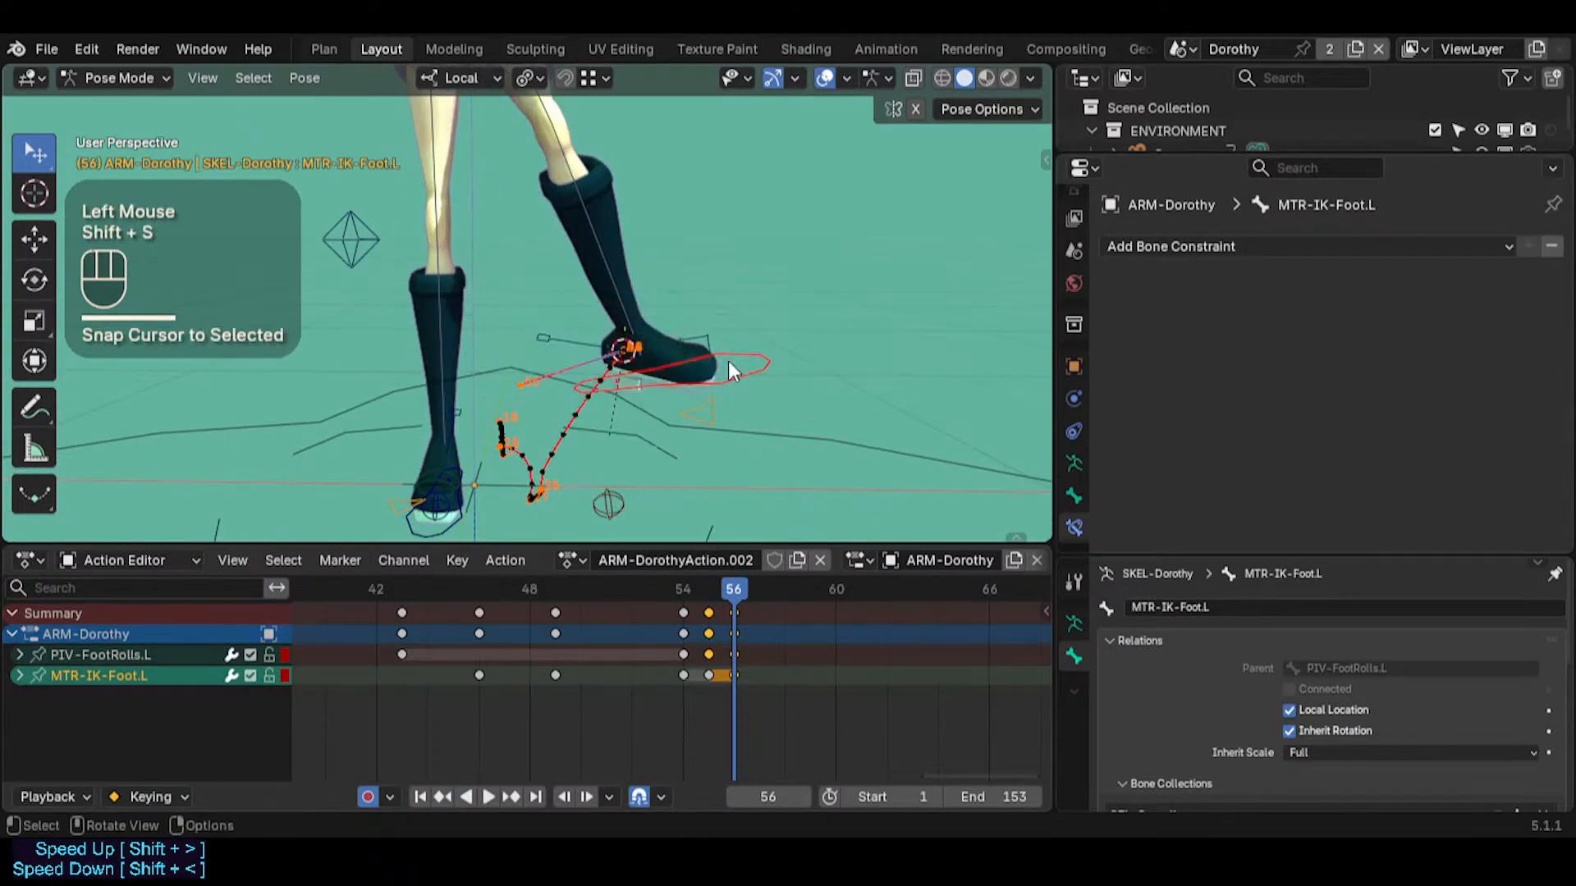
# Return to frame 55 and snap MTR-IK-Foot.L to the 3D cursor
pyautogui.click(710, 599)
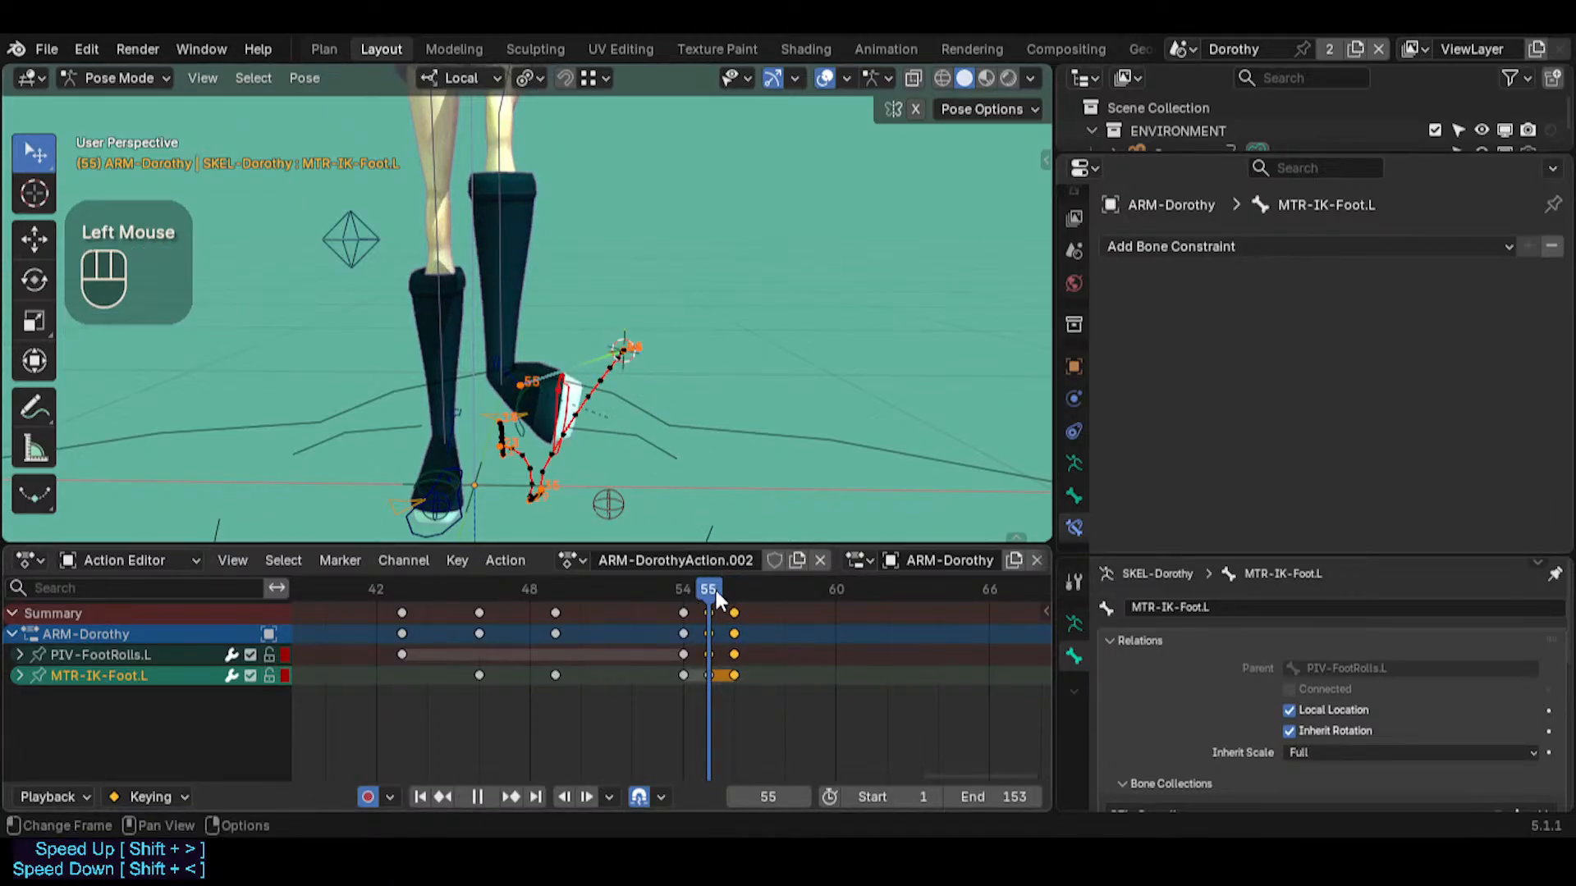
pyautogui.moveTo(714, 588)
pyautogui.mouseDown()
pyautogui.moveTo(731, 590)
pyautogui.moveTo(709, 589)
pyautogui.mouseUp()
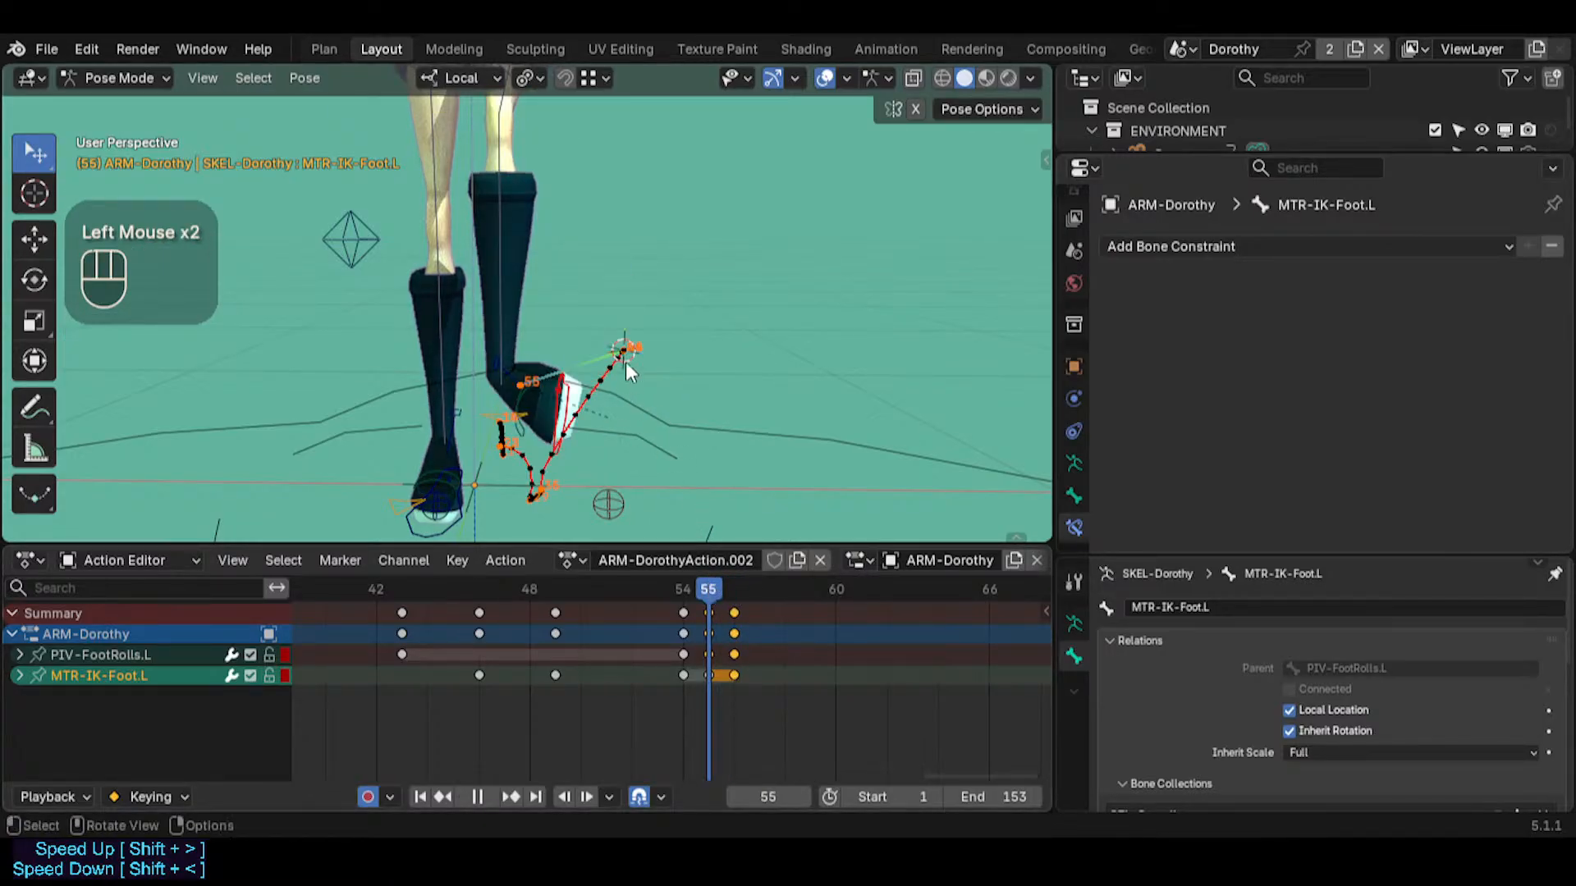
pyautogui.hotkey('shift', 's')
pyautogui.press('8')
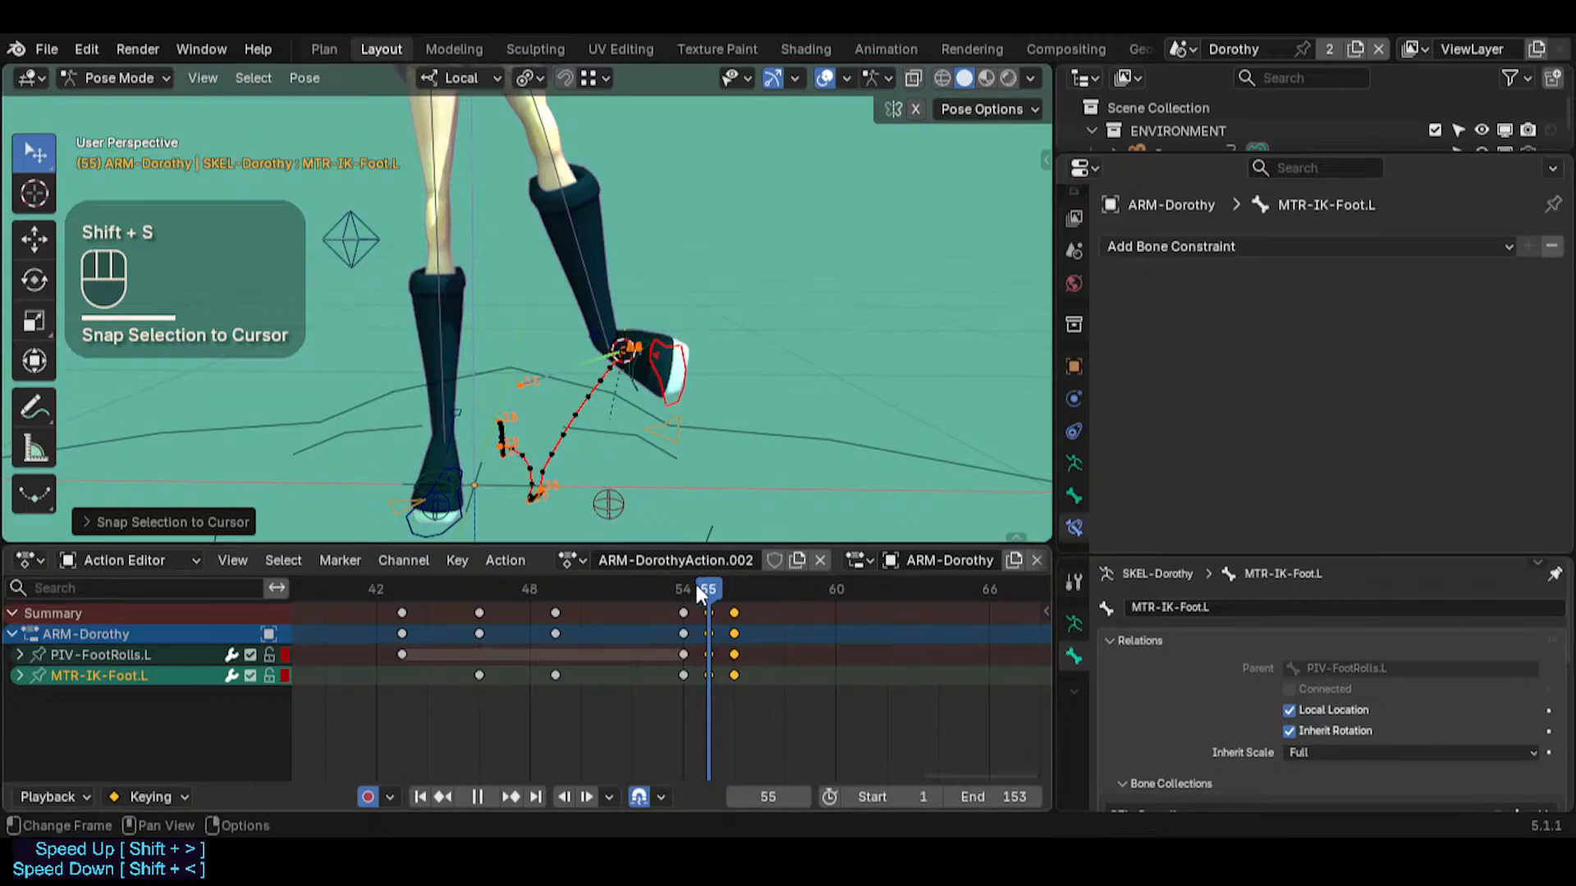
# Examine the left foot up close and compare its pose between frames 55 and 56
pyautogui.moveTo(694, 587)
pyautogui.mouseDown()
pyautogui.moveTo(711, 588)
pyautogui.moveTo(678, 570)
pyautogui.moveTo(698, 573)
pyautogui.mouseUp()
pyautogui.click(689, 378)
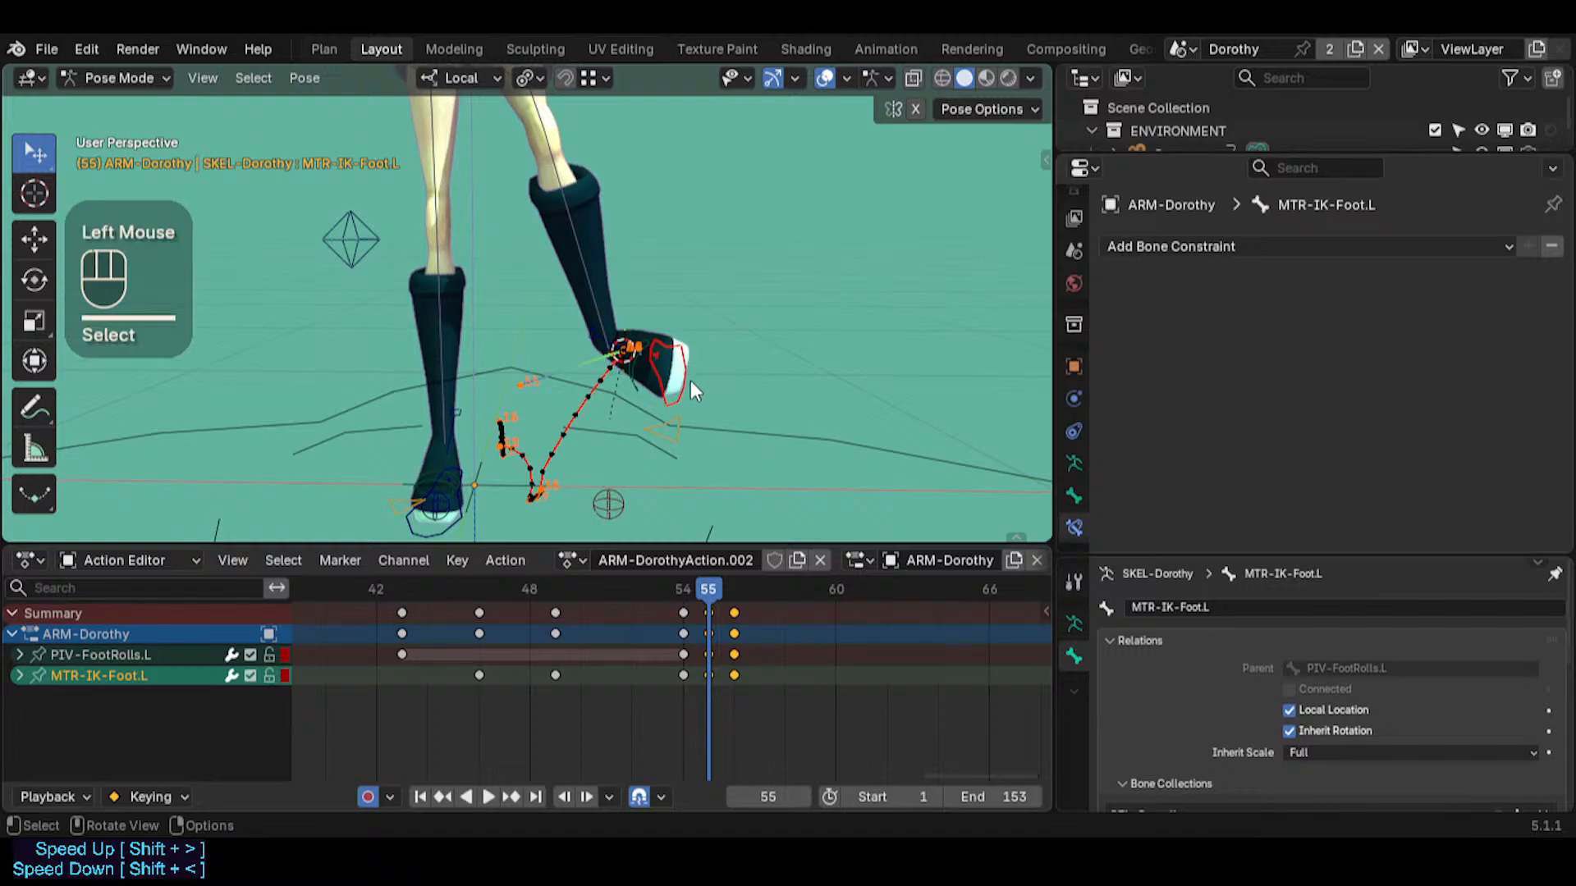
pyautogui.scroll(2, 679, 448)
pyautogui.scroll(1, 680, 448)
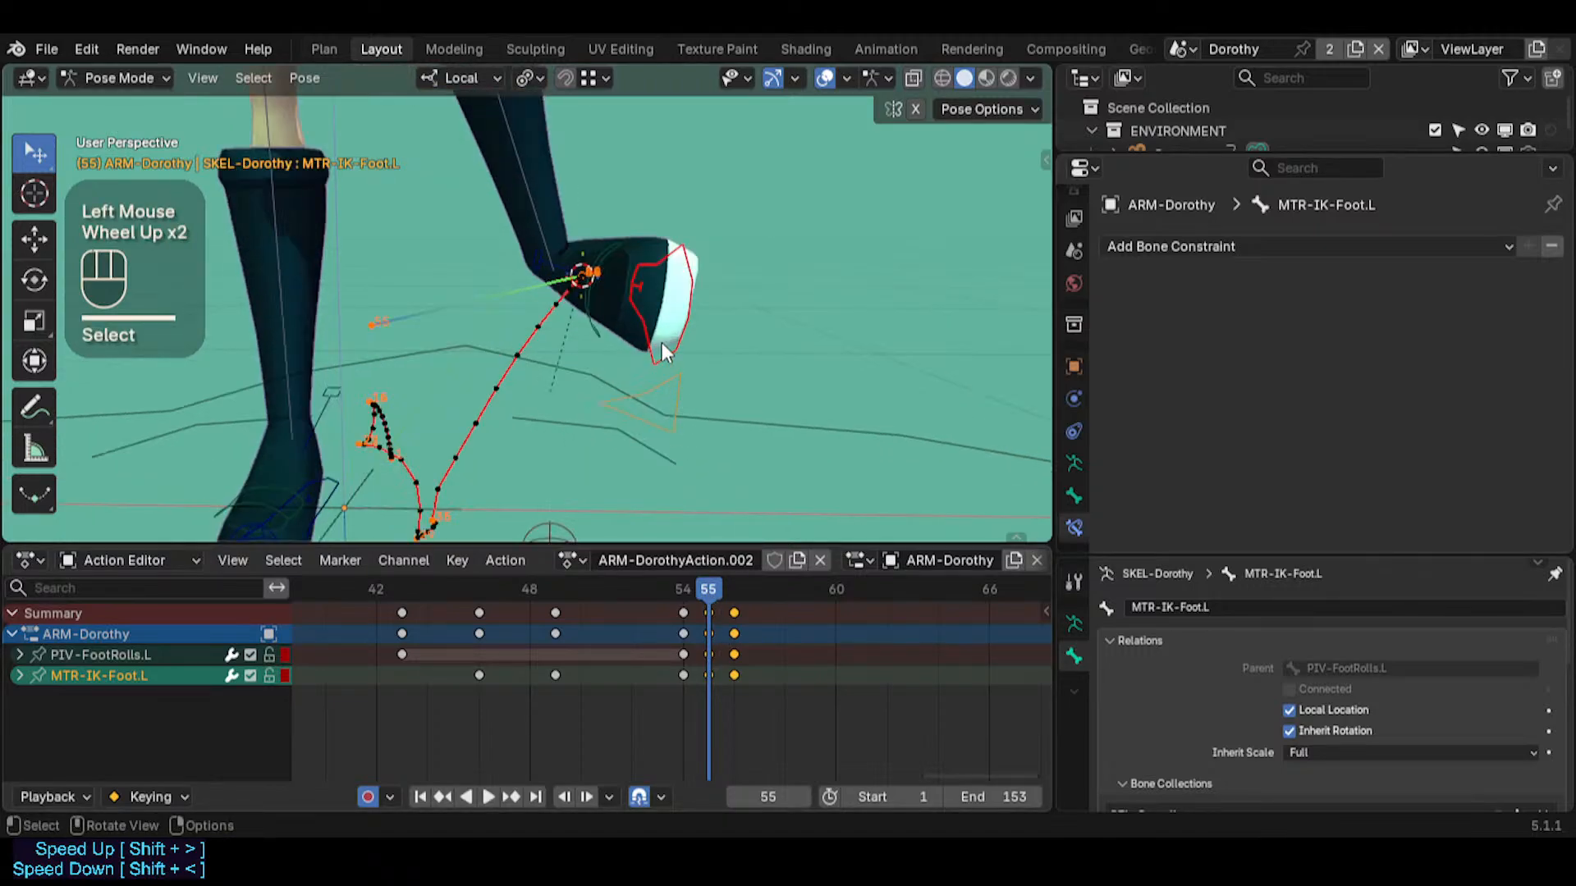
pyautogui.scroll(-1, 657, 279)
pyautogui.moveTo(638, 328); pyautogui.dragTo(665, 335, button='middle')
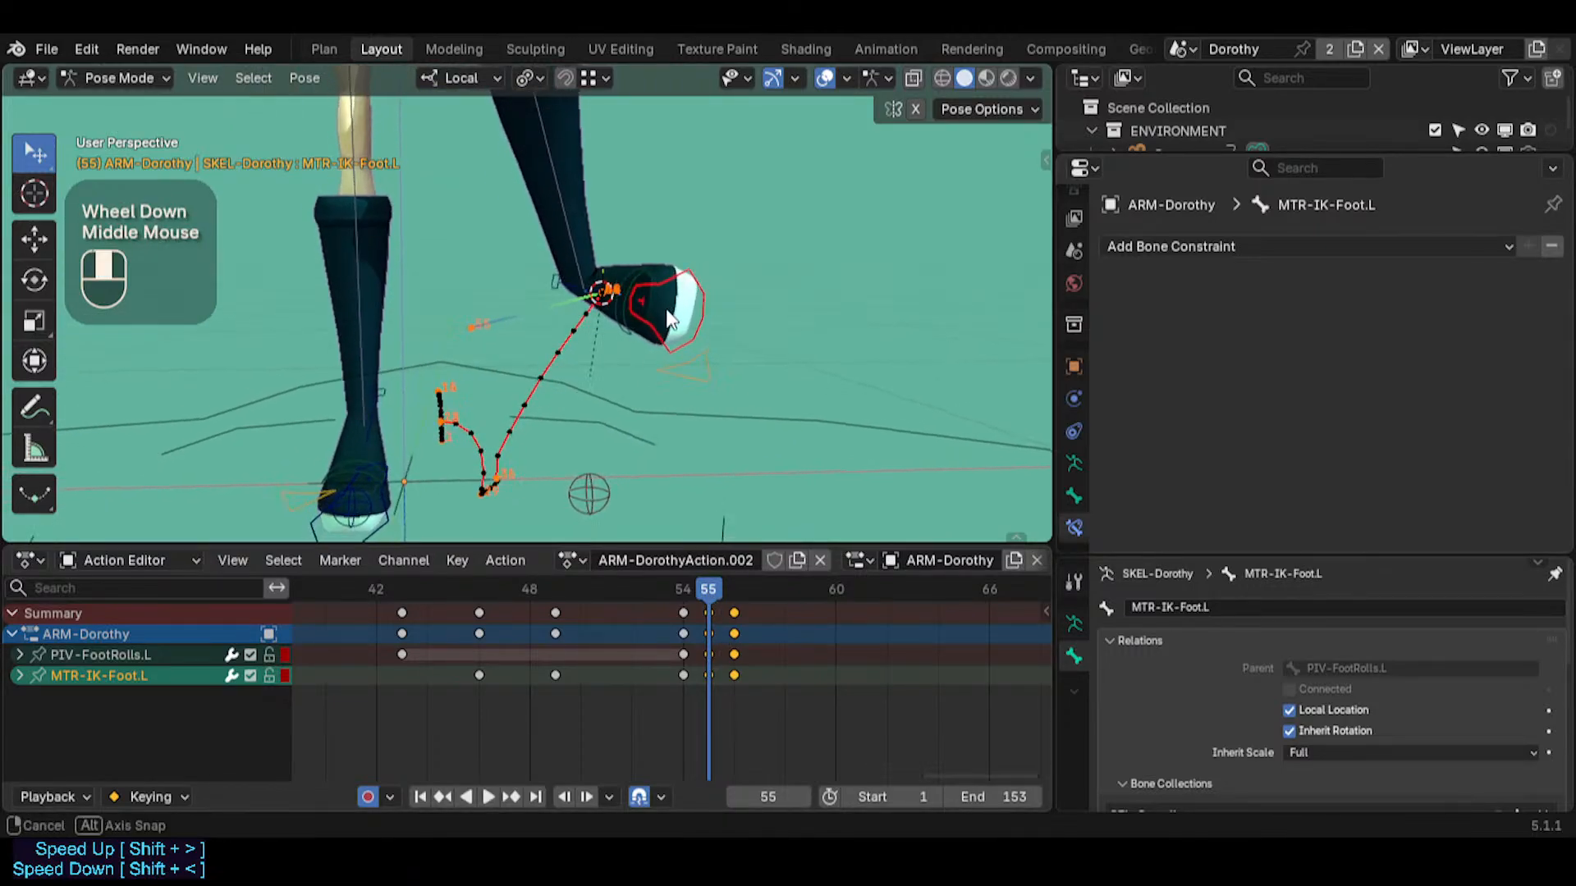
pyautogui.moveTo(732, 586); pyautogui.dragTo(736, 519)
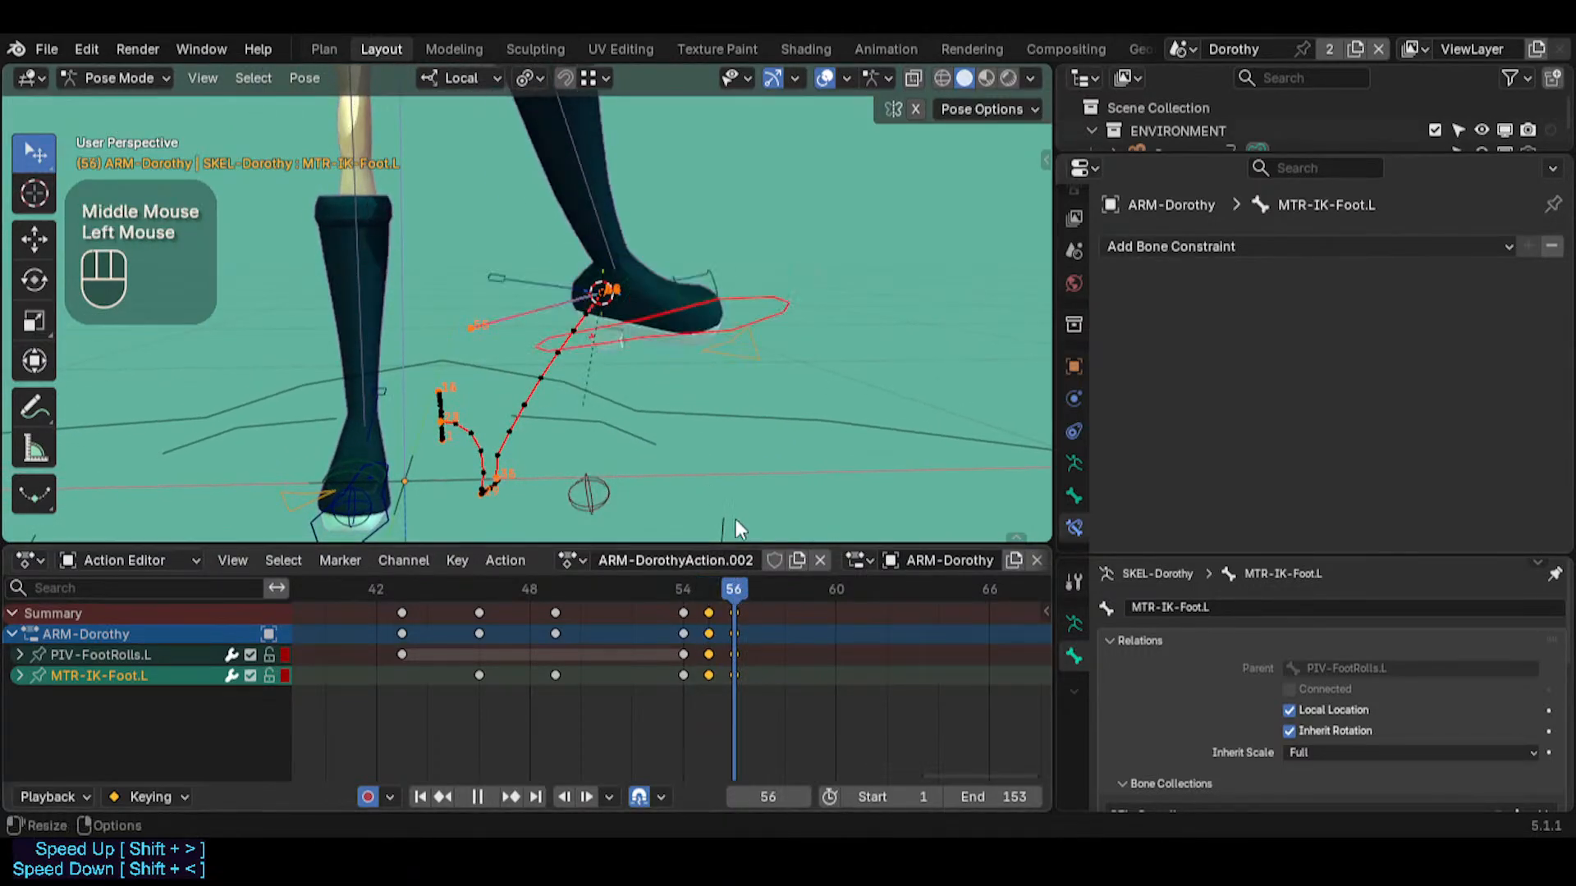
pyautogui.click(702, 584)
pyautogui.click(733, 589)
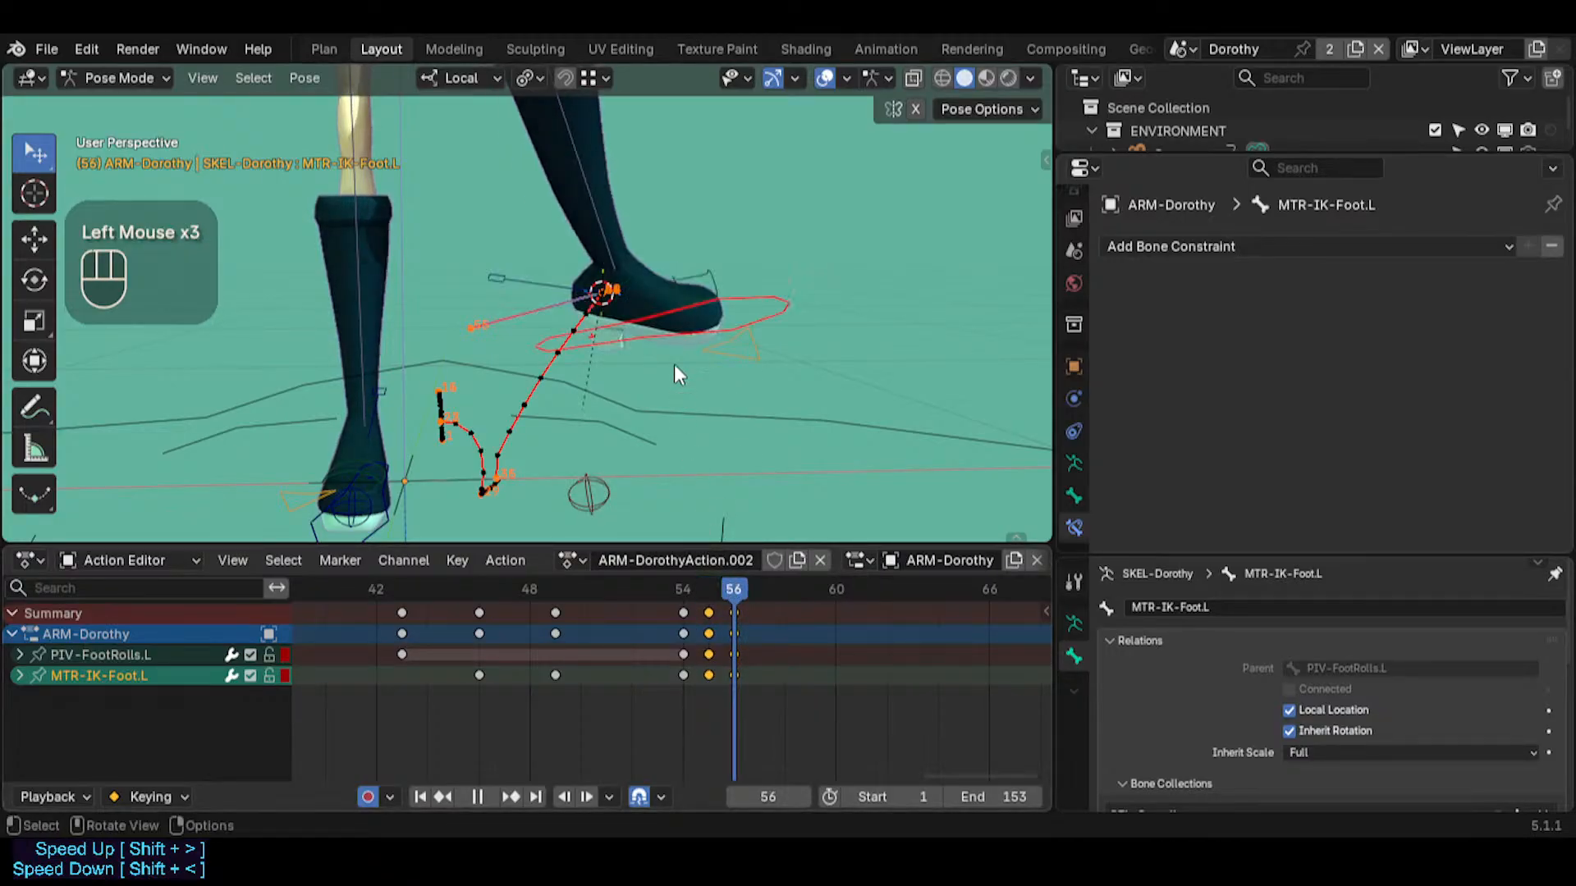
pyautogui.moveTo(727, 578)
pyautogui.mouseDown()
pyautogui.moveTo(740, 569)
pyautogui.moveTo(702, 545)
pyautogui.moveTo(737, 580)
pyautogui.mouseUp()
# With MTR-IK-Foot.L selected at frame 56, apply Copy Visual Rotation from the copy attributes
pyautogui.click(692, 316)
pyautogui.click(704, 323)
pyautogui.click(739, 290)
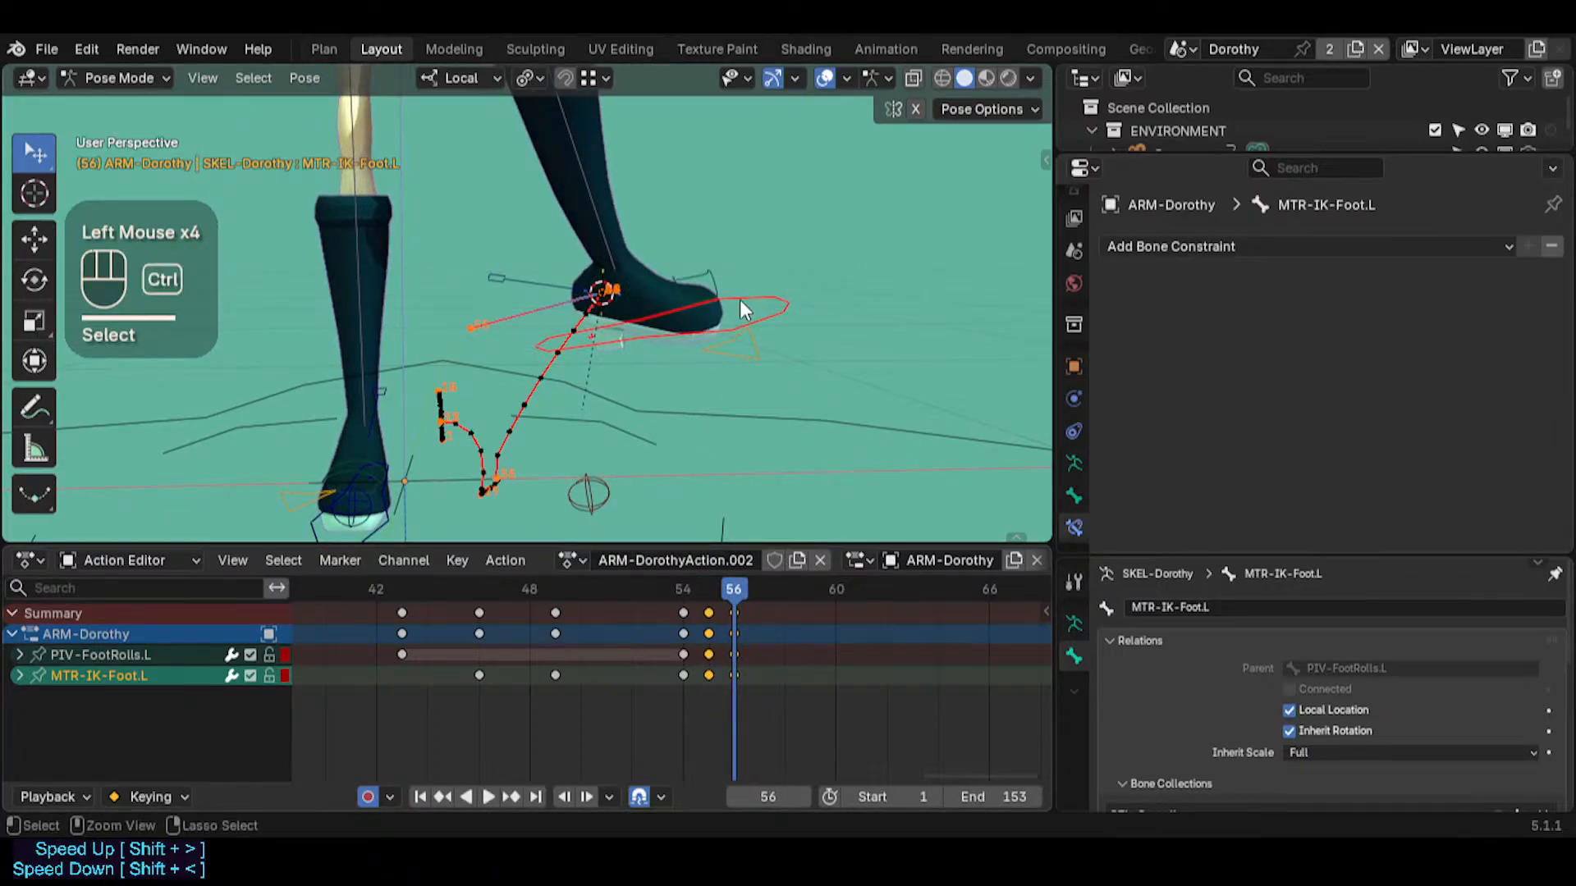
pyautogui.hotkey('ctrl', 'c')
pyautogui.click(740, 298)
pyautogui.hotkey('alt', 'a')
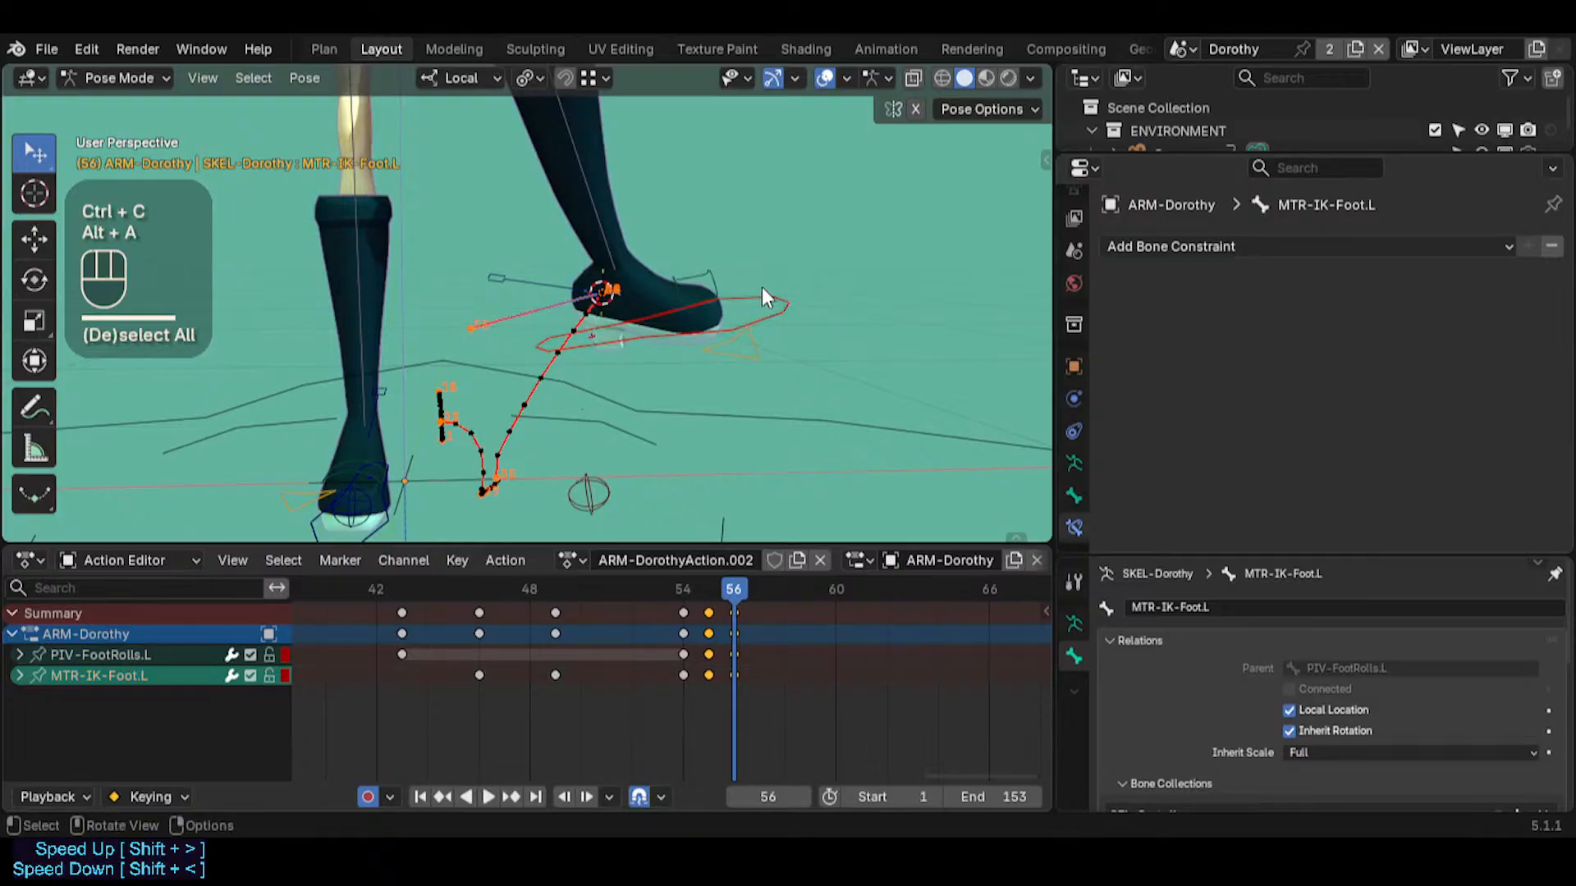
pyautogui.keyDown('ctrl'); pyautogui.click(761, 288); pyautogui.keyUp('ctrl')
pyautogui.hotkey('ctrl', 'c')
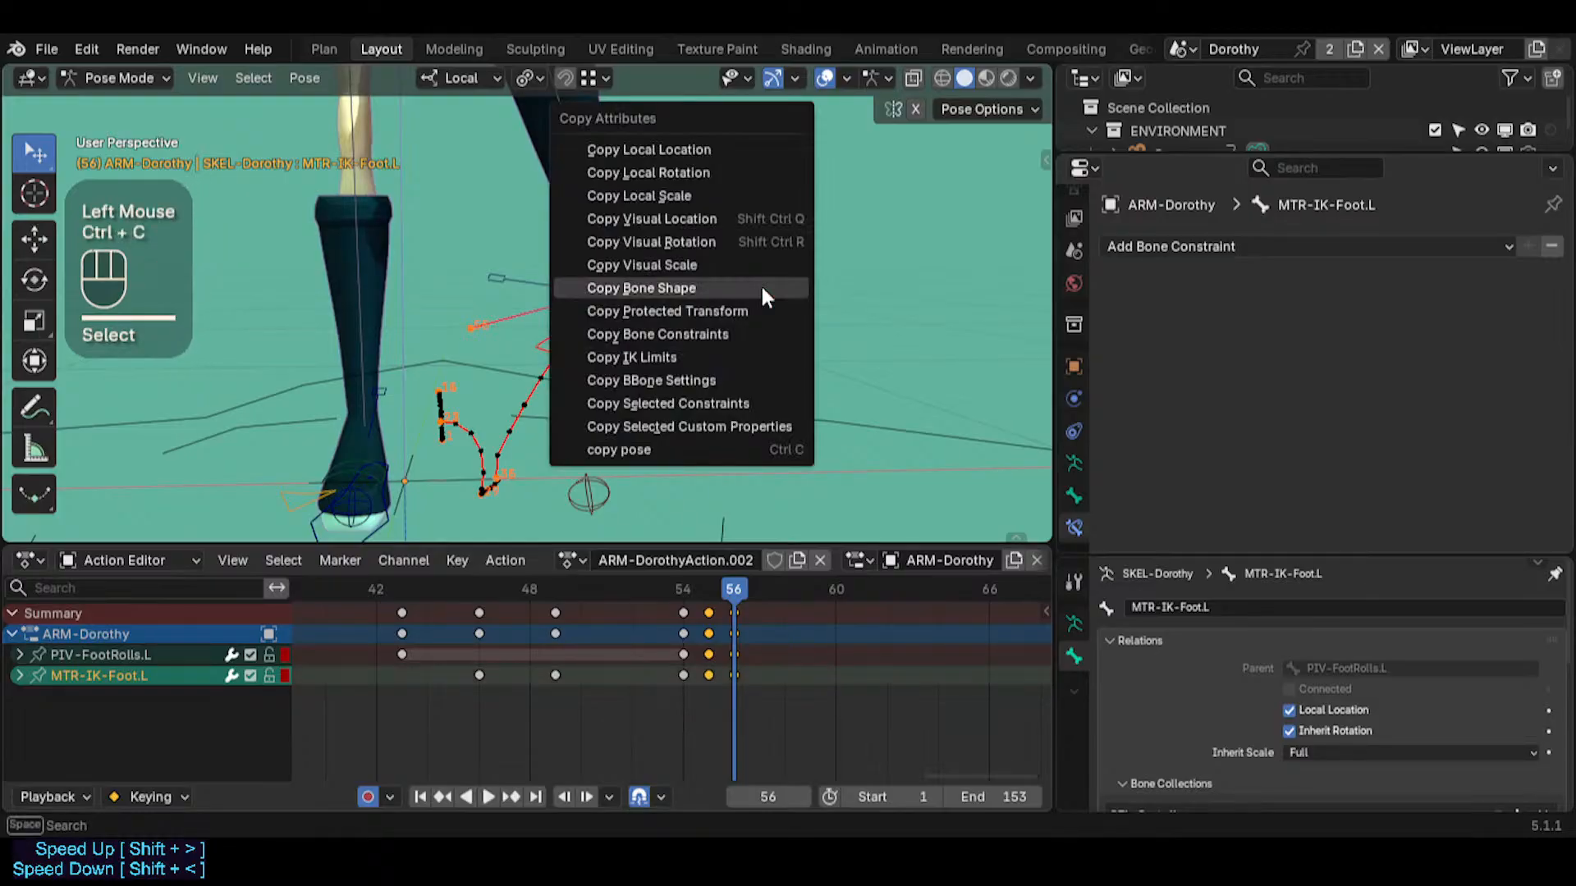
pyautogui.click(708, 240)
# Go to frame 55 and try pasting the copied pose onto MTR-IK-Foot.L
pyautogui.click(711, 574)
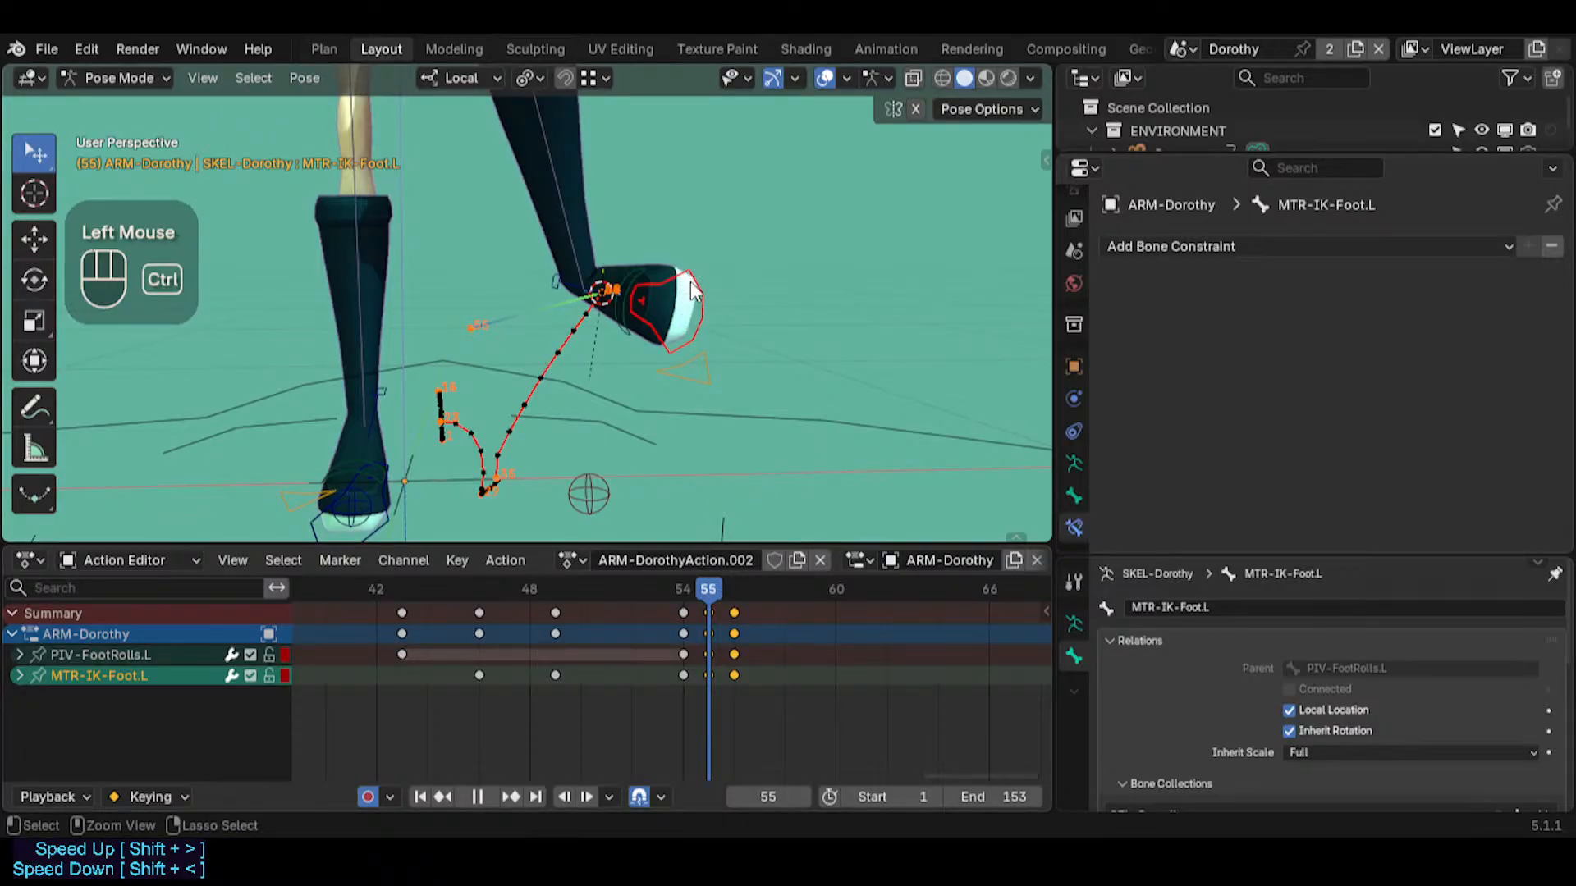
pyautogui.hotkey('ctrl', 'v')
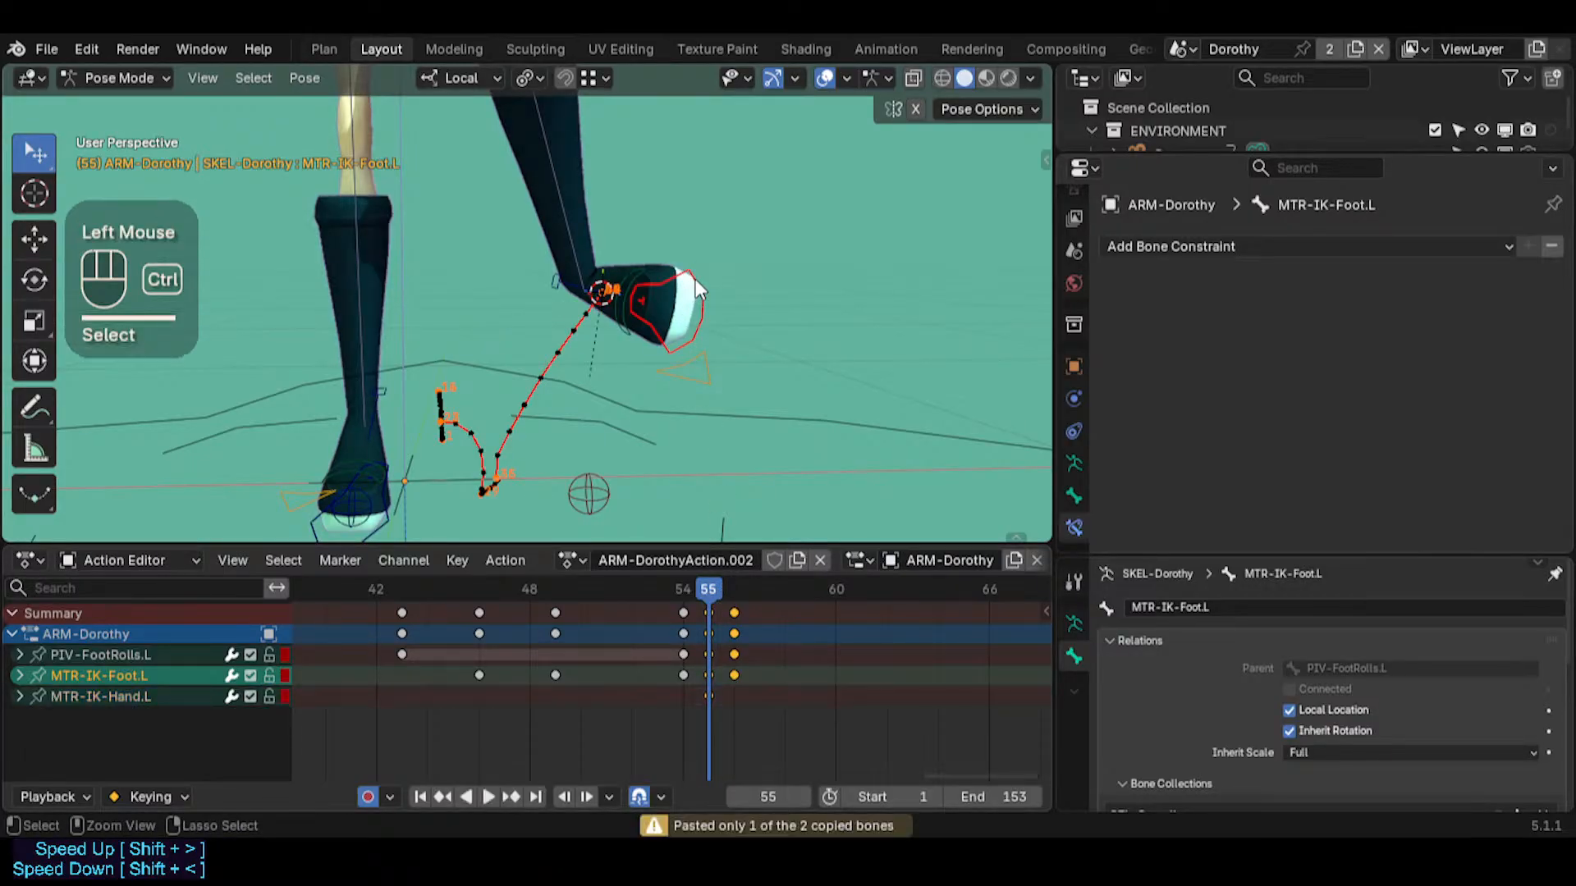
pyautogui.hotkey('ctrl', 'c')
pyautogui.click(693, 277)
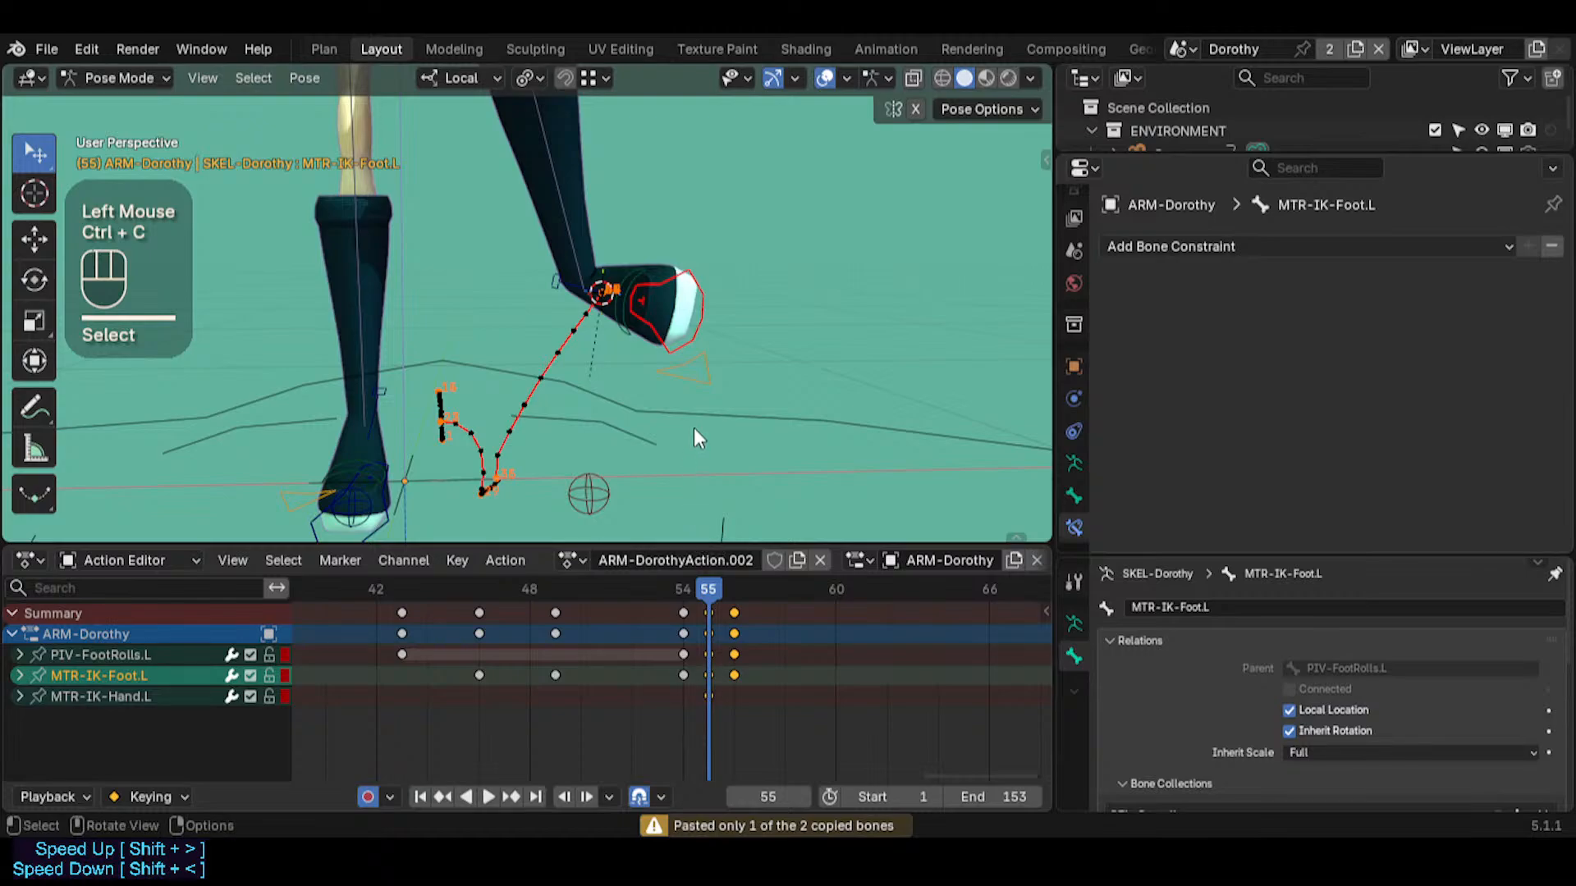
pyautogui.click(697, 293)
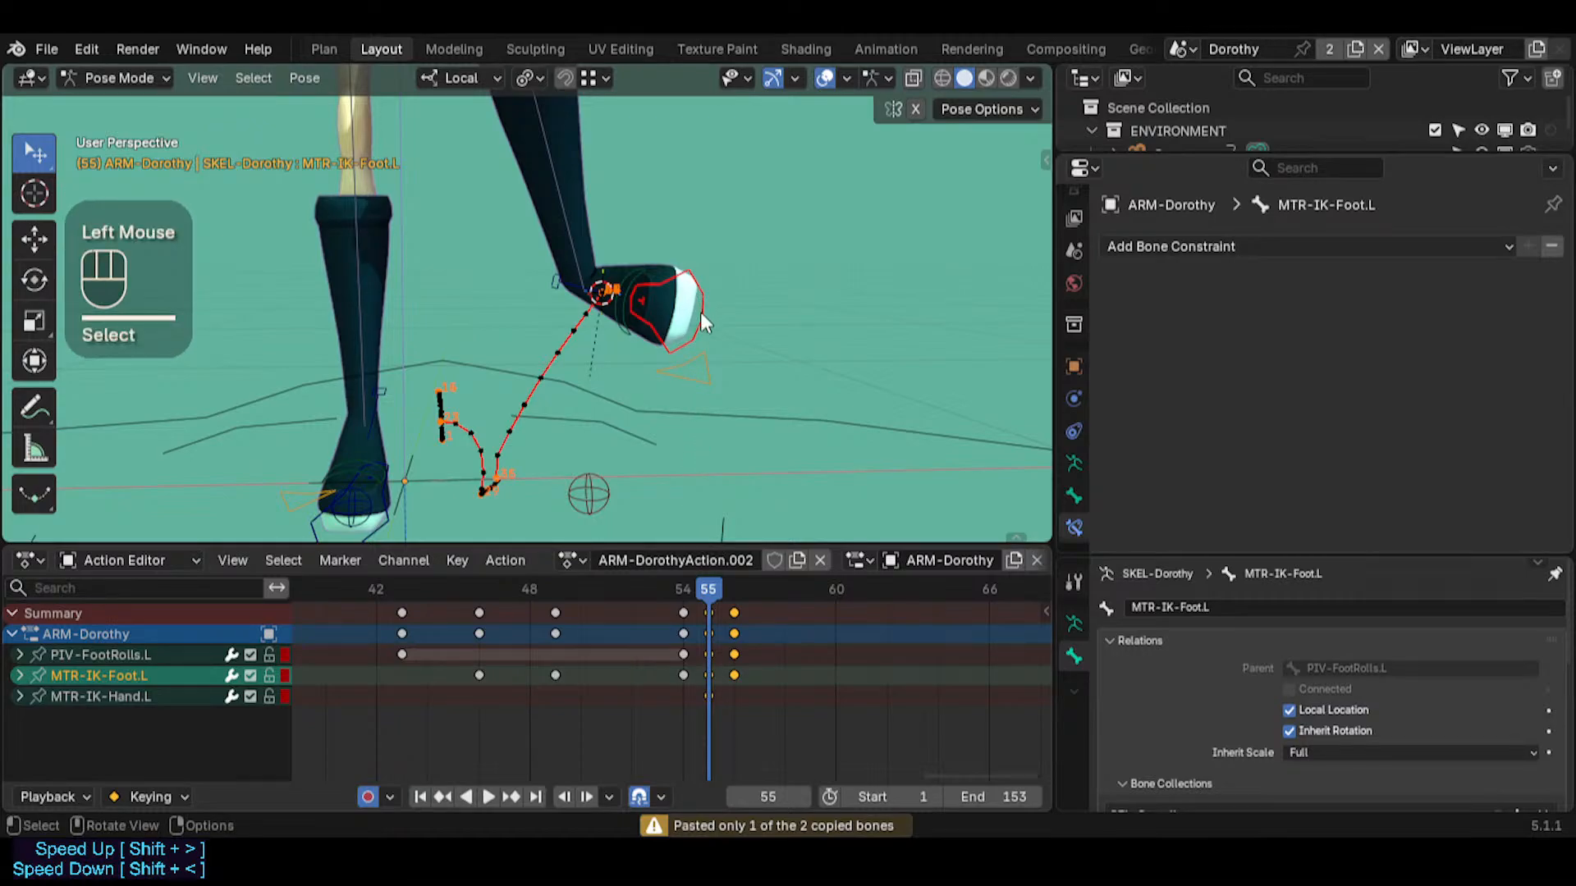
# Step back and forth through frames 54 to 56 to compare the left foot's position and rotation
pyautogui.press('Right')
pyautogui.press('Left')
pyautogui.press('Right')
pyautogui.press('Left')
pyautogui.press('Left')
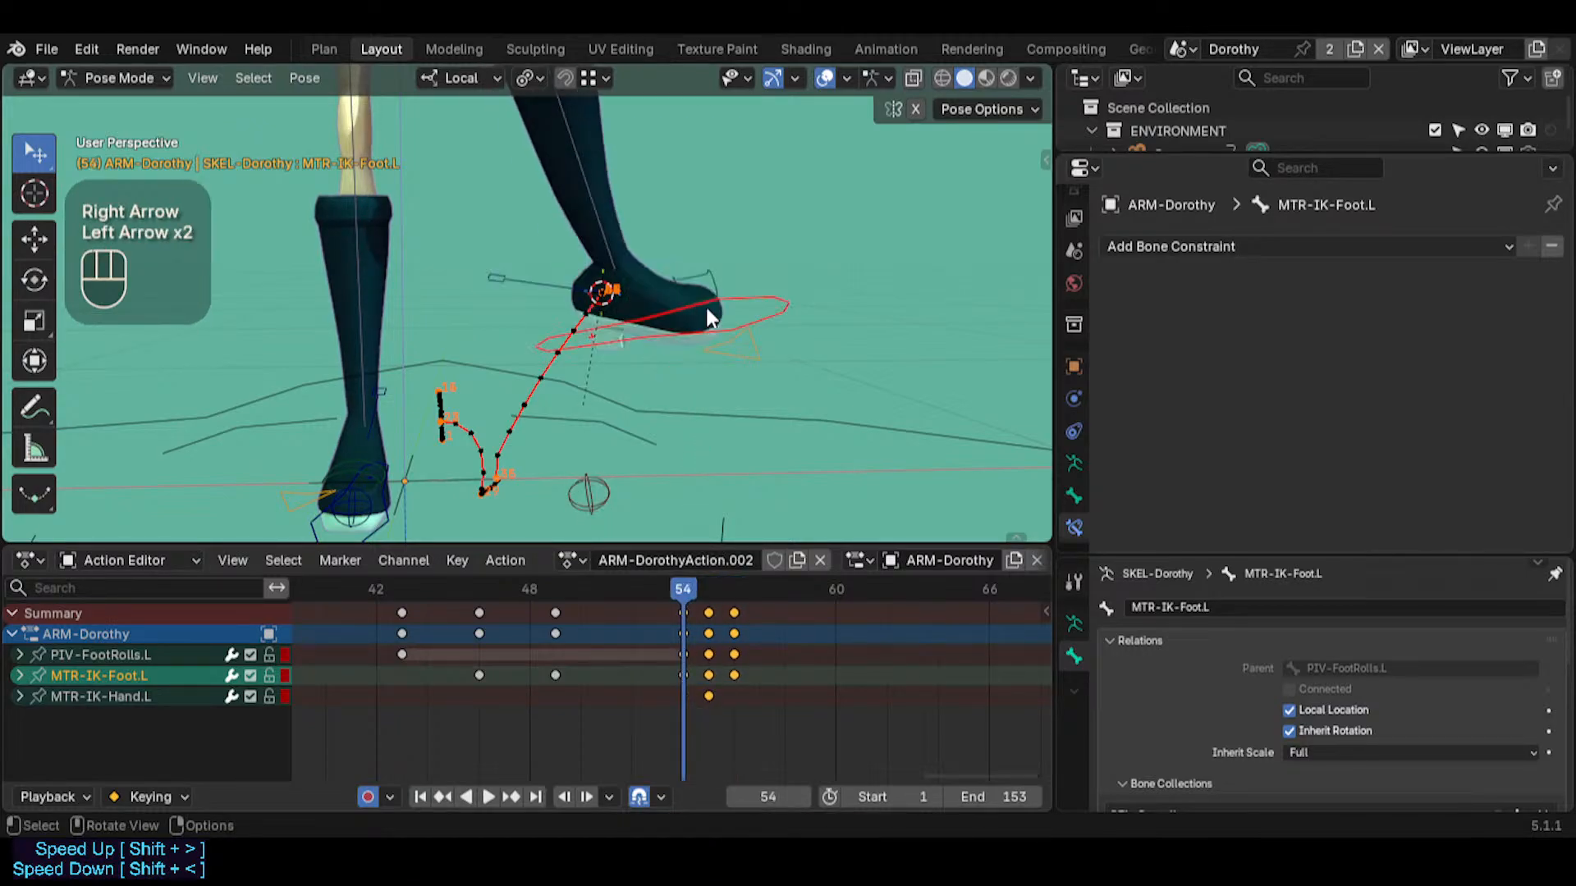
pyautogui.press('Right')
pyautogui.press('Right')
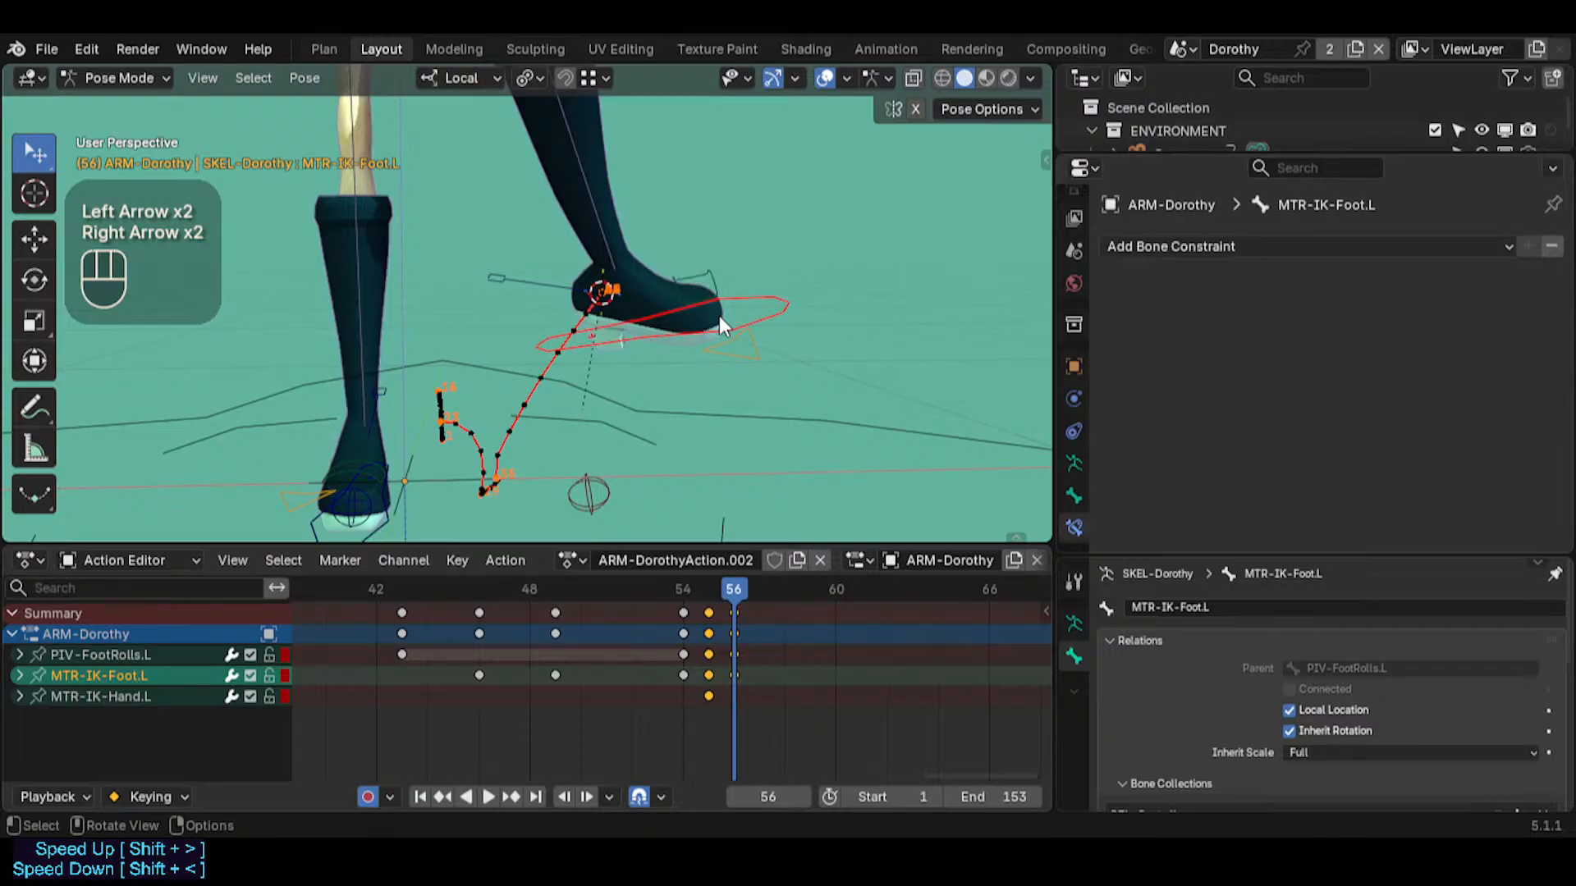
pyautogui.press('Left')
pyautogui.press('Left')
# Go to frame 55, view the foot from another angle and select MTR-IK-Foot.L
pyautogui.press('Right')
pyautogui.press('Right')
pyautogui.press('Left')
pyautogui.press('Left')
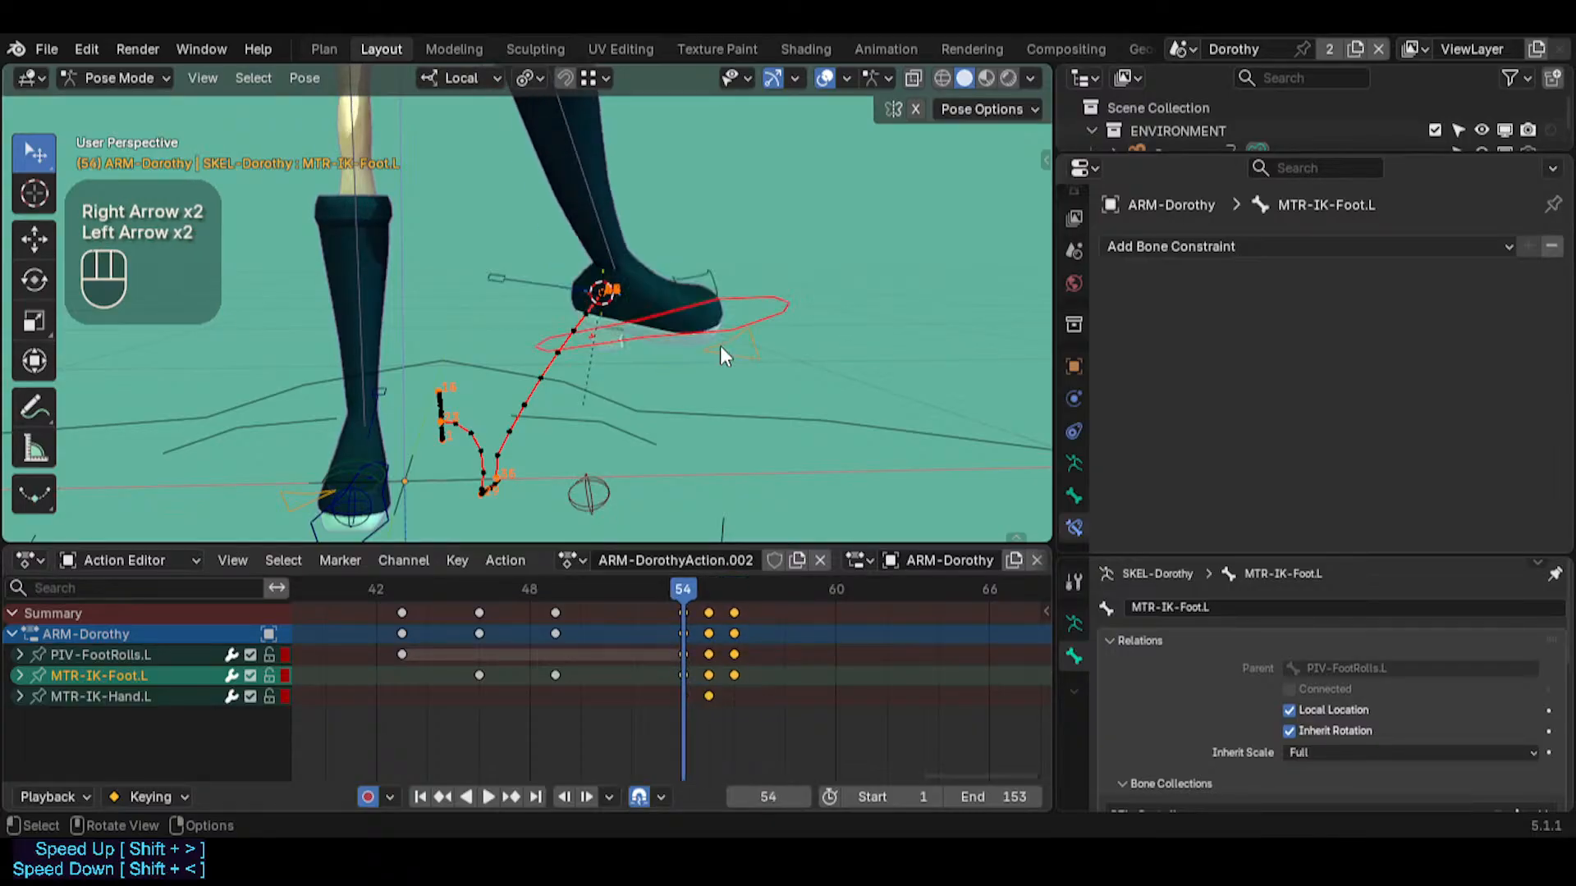
pyautogui.moveTo(718, 381); pyautogui.dragTo(688, 395, button='middle')
pyautogui.press('Right')
pyautogui.click(549, 484)
pyautogui.moveTo(580, 447); pyautogui.dragTo(540, 475, button='middle')
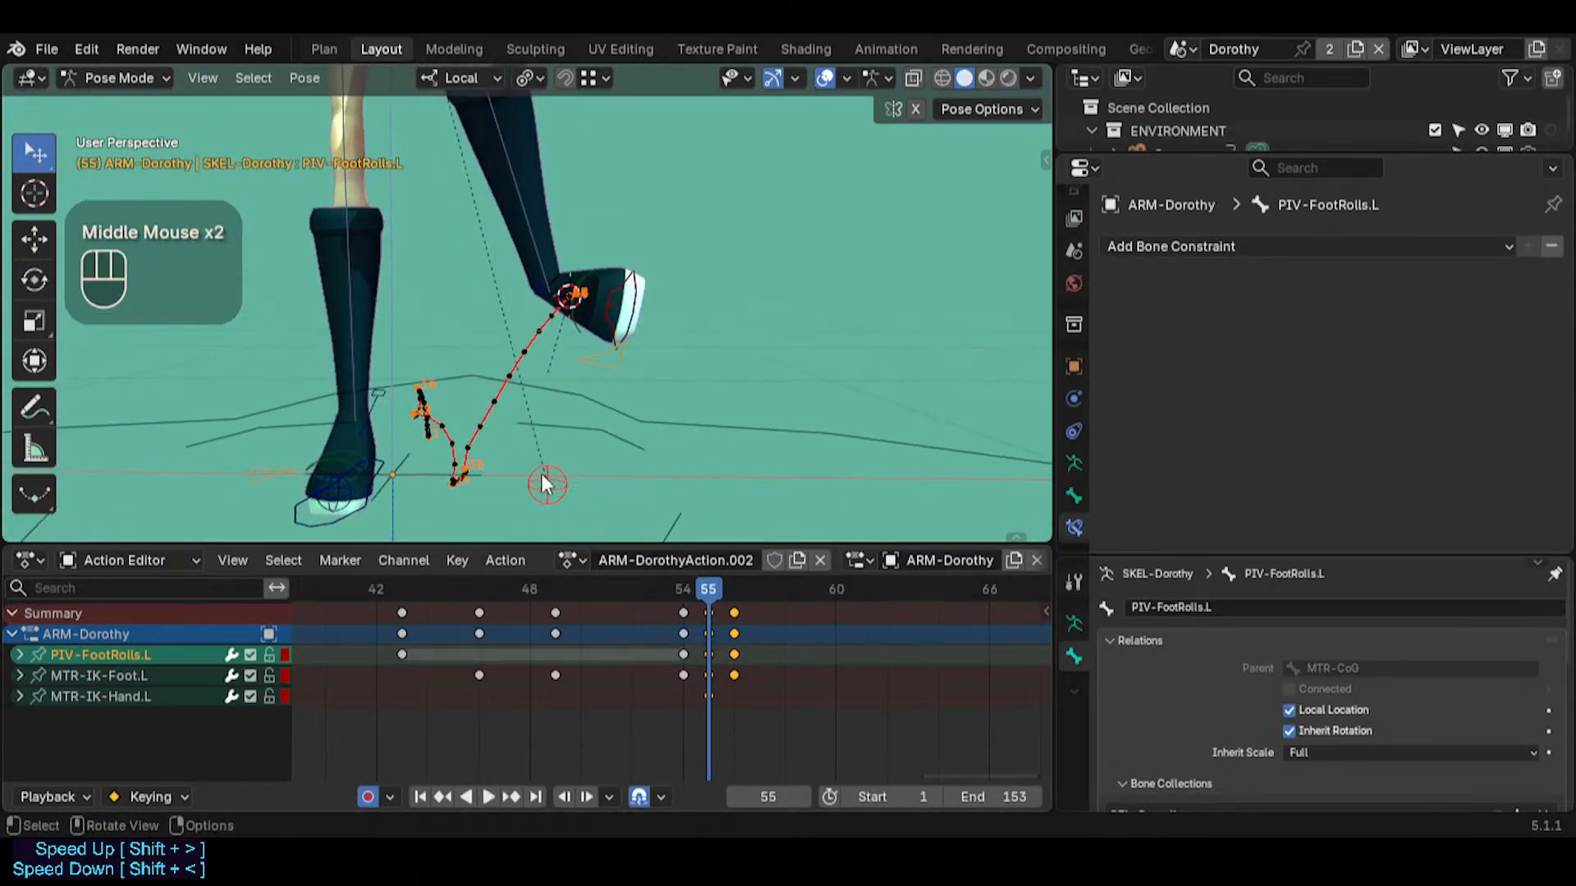
pyautogui.click(632, 283)
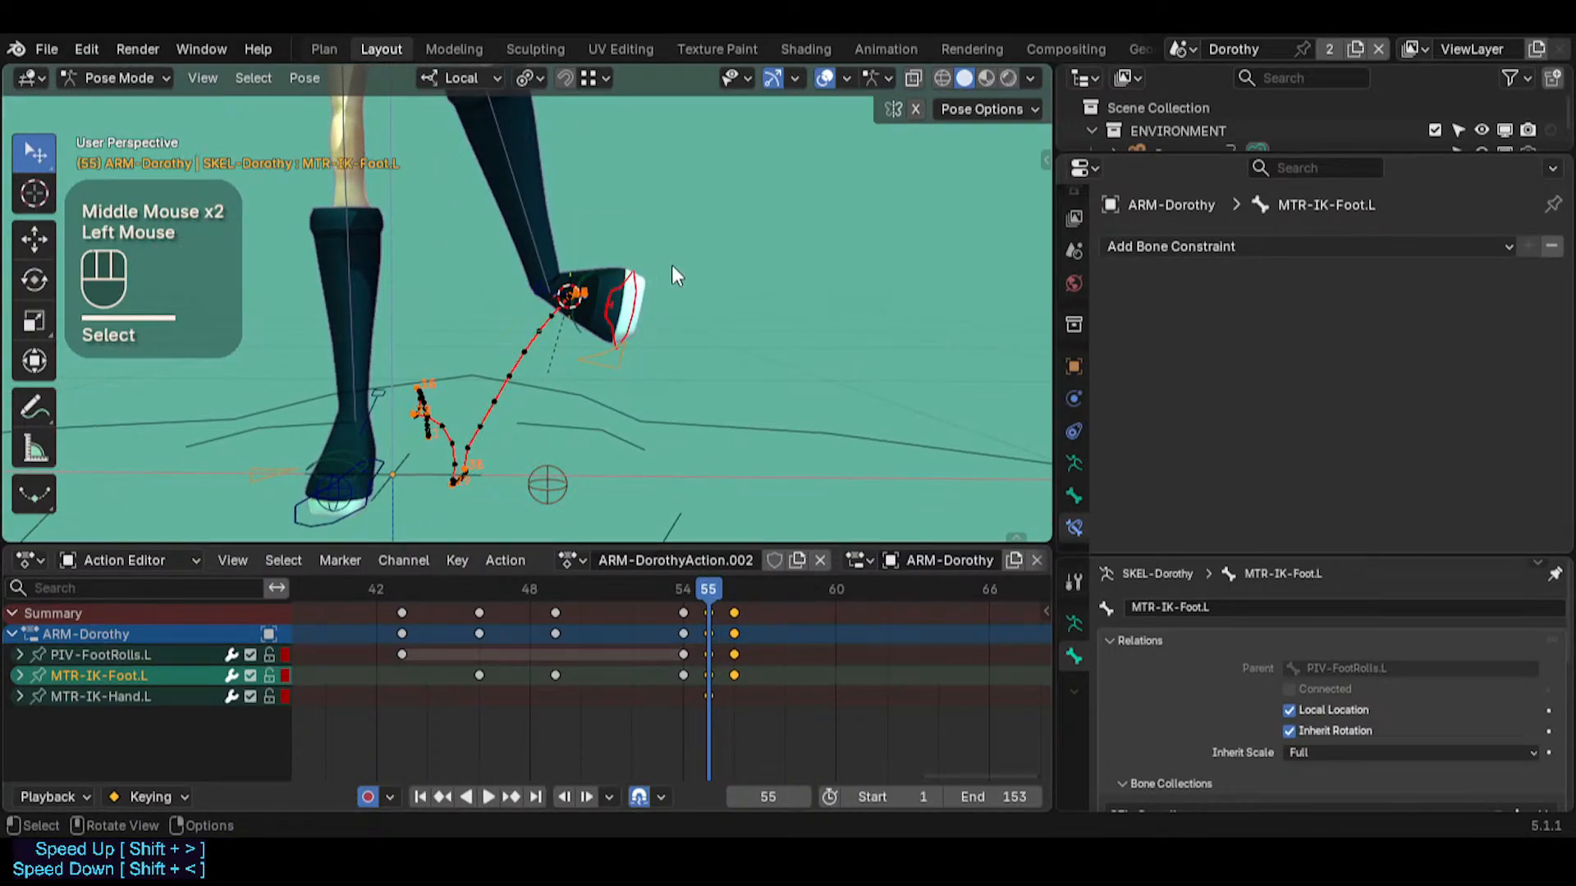
pyautogui.press('r')
pyautogui.press('z')
pyautogui.press('Escape')
pyautogui.press('r')
pyautogui.press('z')
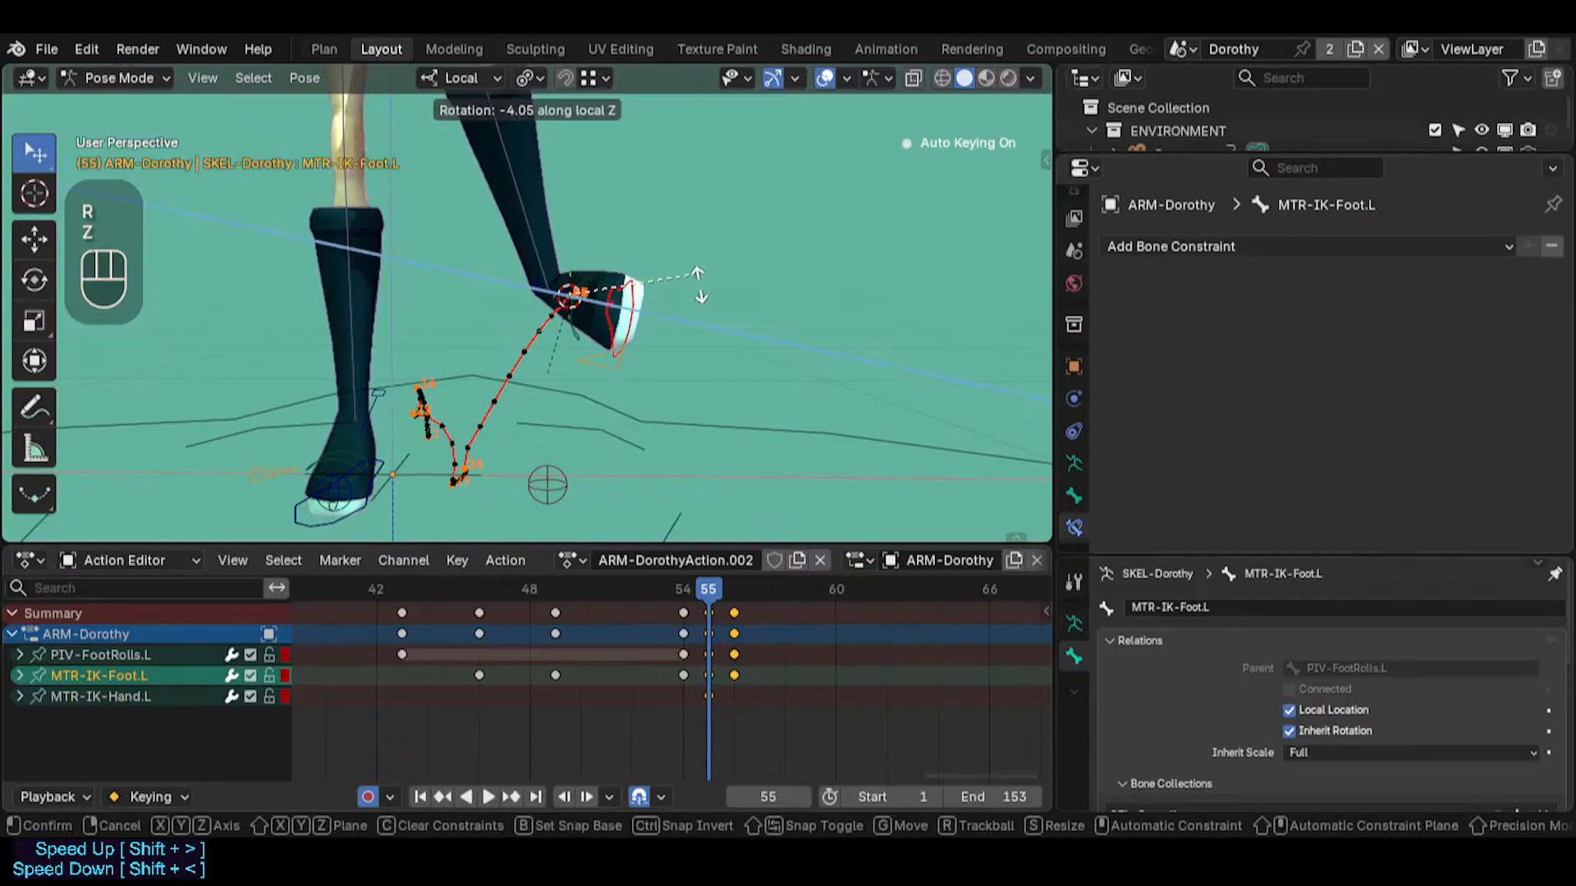
pyautogui.press('Escape')
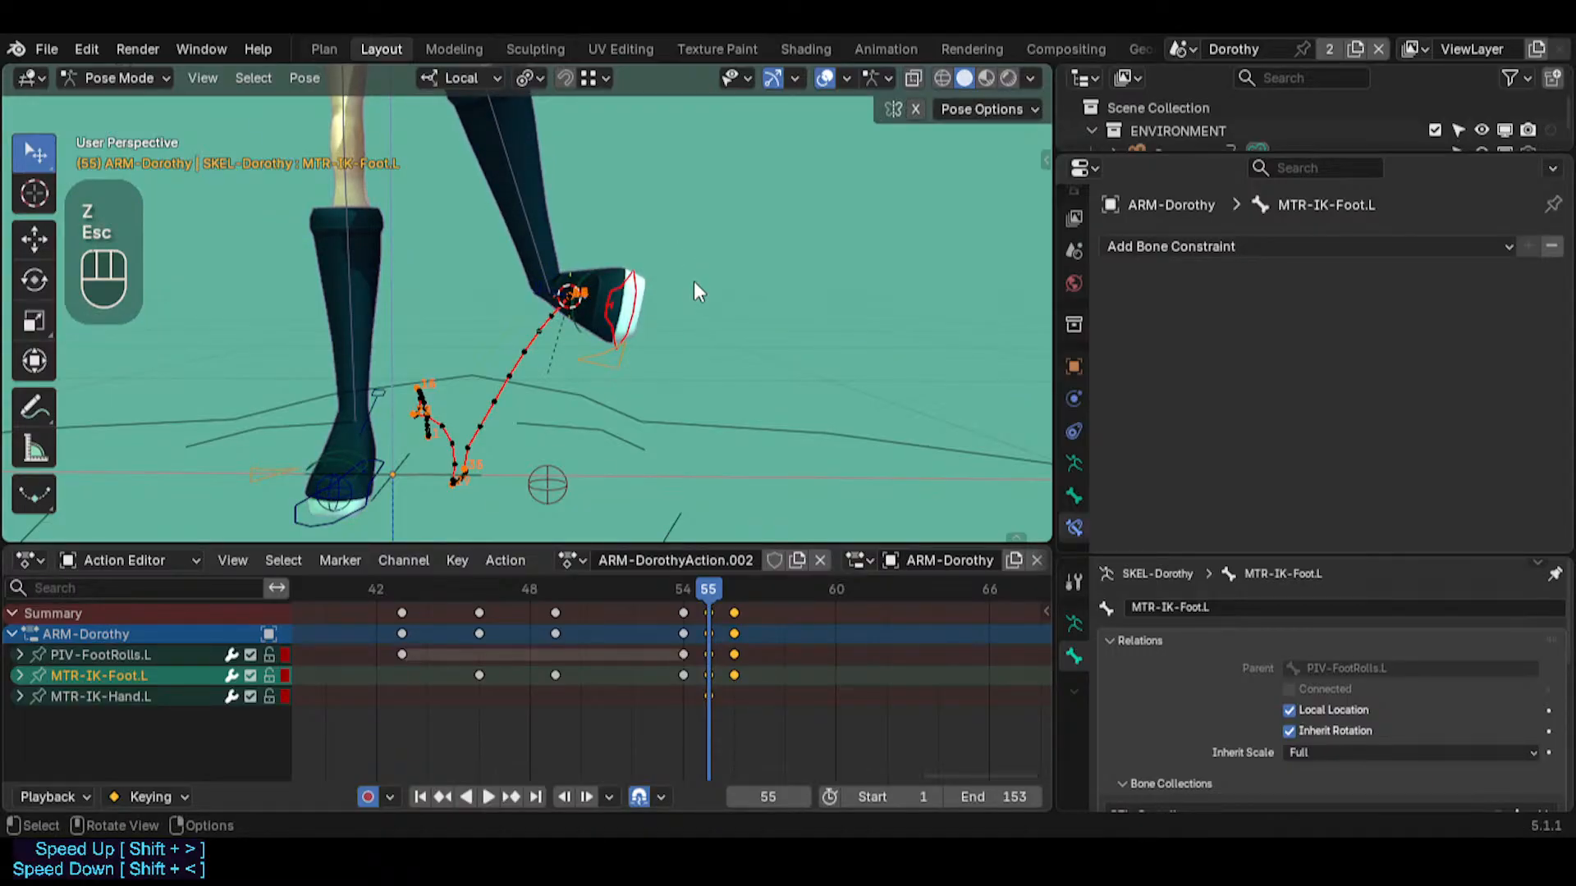
# Rotate MTR-IK-Foot.L about 56° around the global Y axis at frame 55
pyautogui.press('.')
pyautogui.click(662, 326)
pyautogui.press('r')
pyautogui.press('y')
pyautogui.press('y')
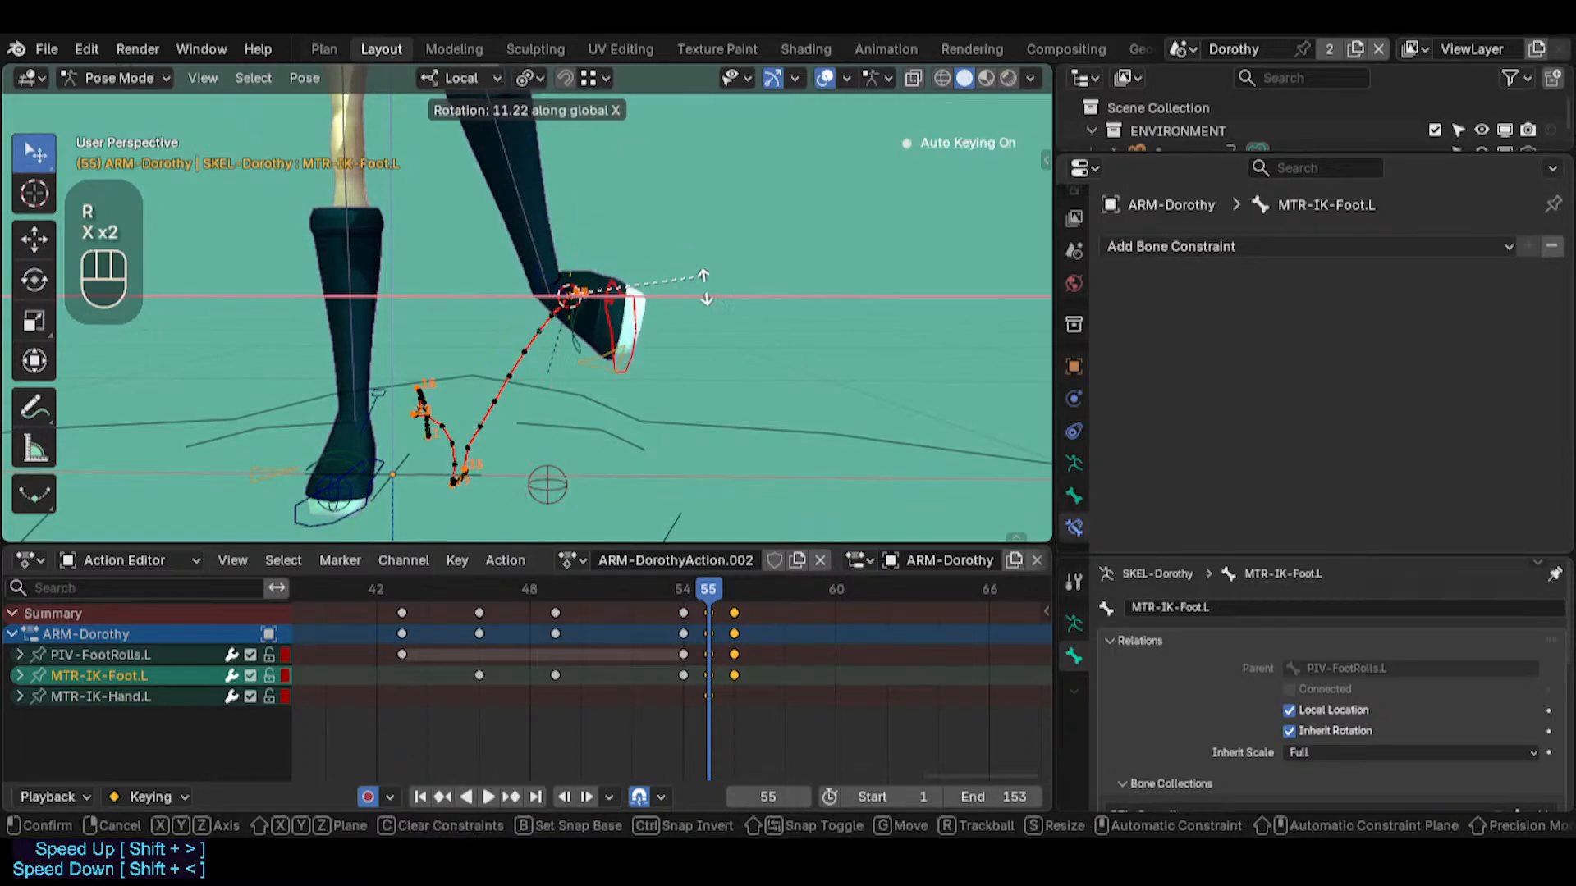
pyautogui.press('Escape')
pyautogui.press('r')
pyautogui.press('y')
pyautogui.press('y')
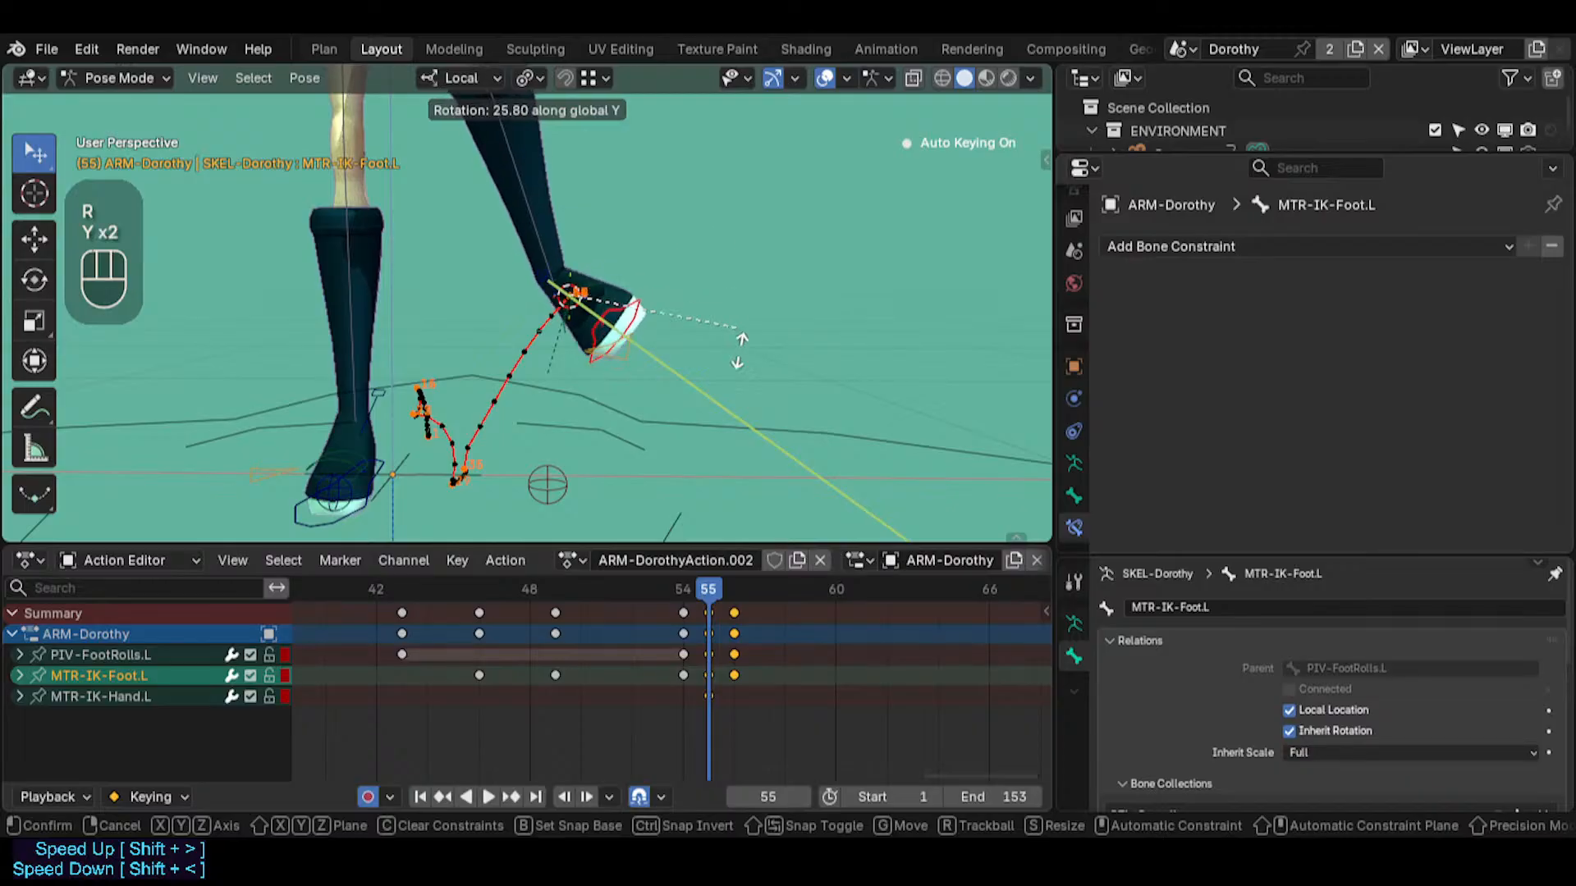
pyautogui.click(696, 406)
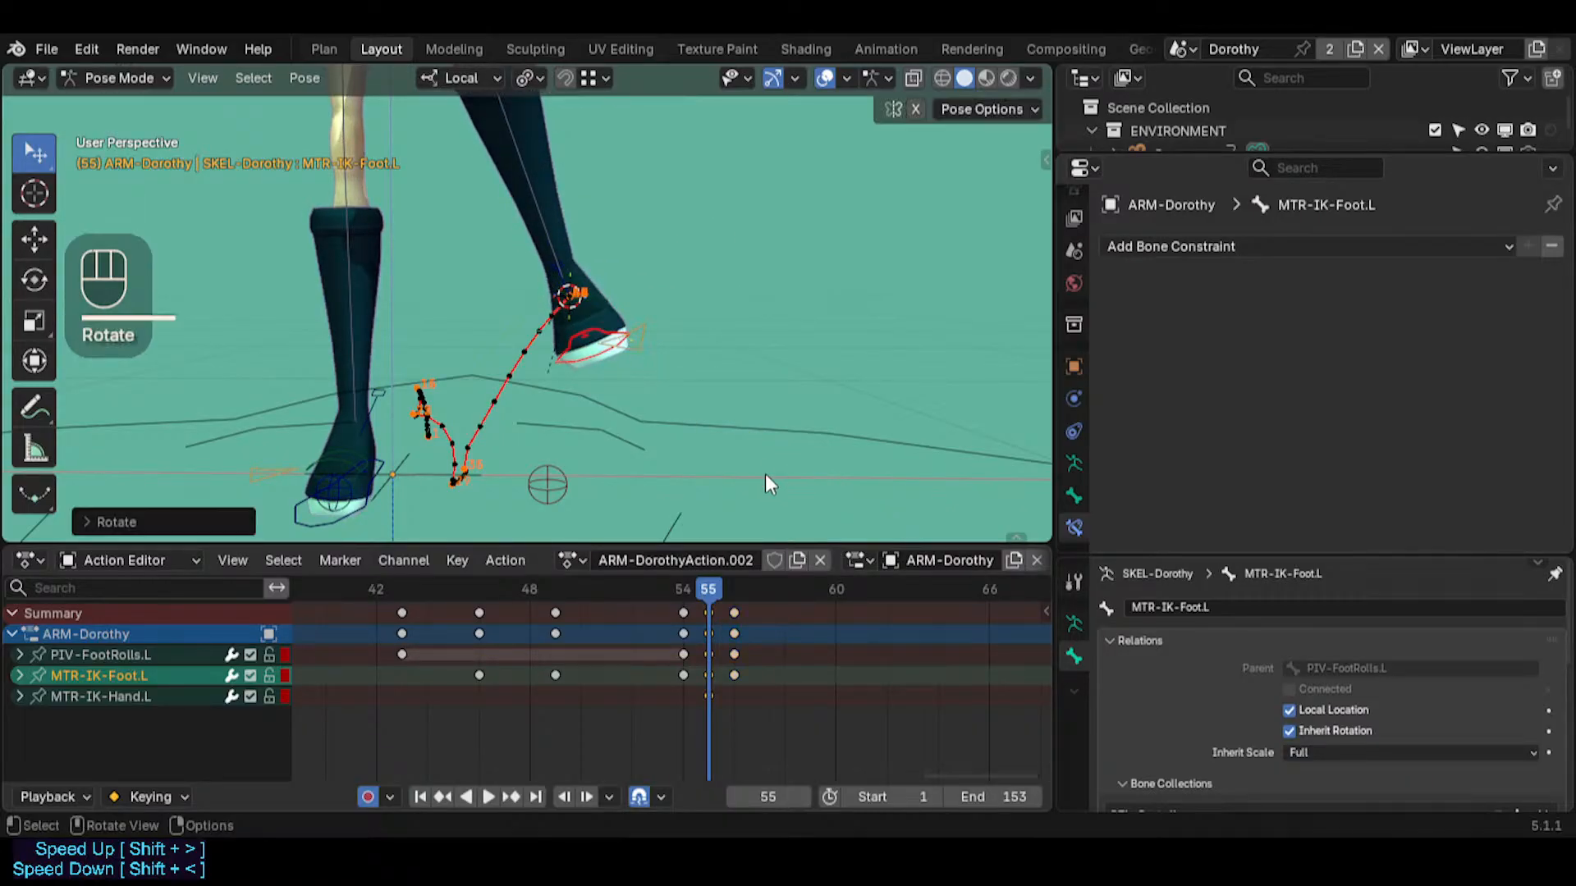
# Copy the global transform of MTR-IK-Foot.L at frame 56 and paste it onto the same bone at frame 55
pyautogui.press('n')
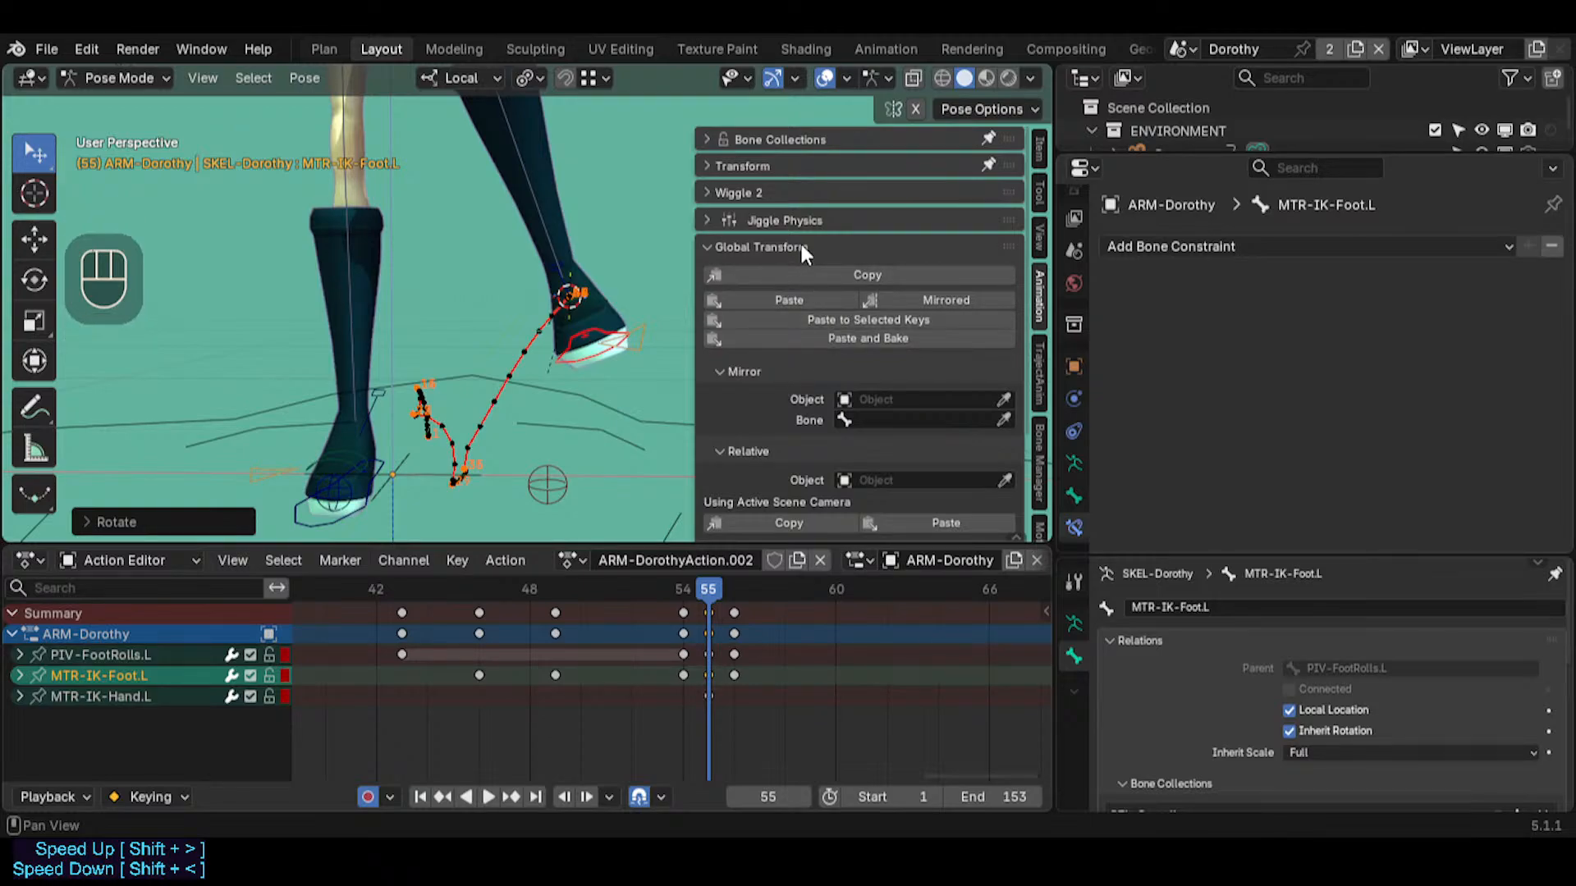
pyautogui.press('n')
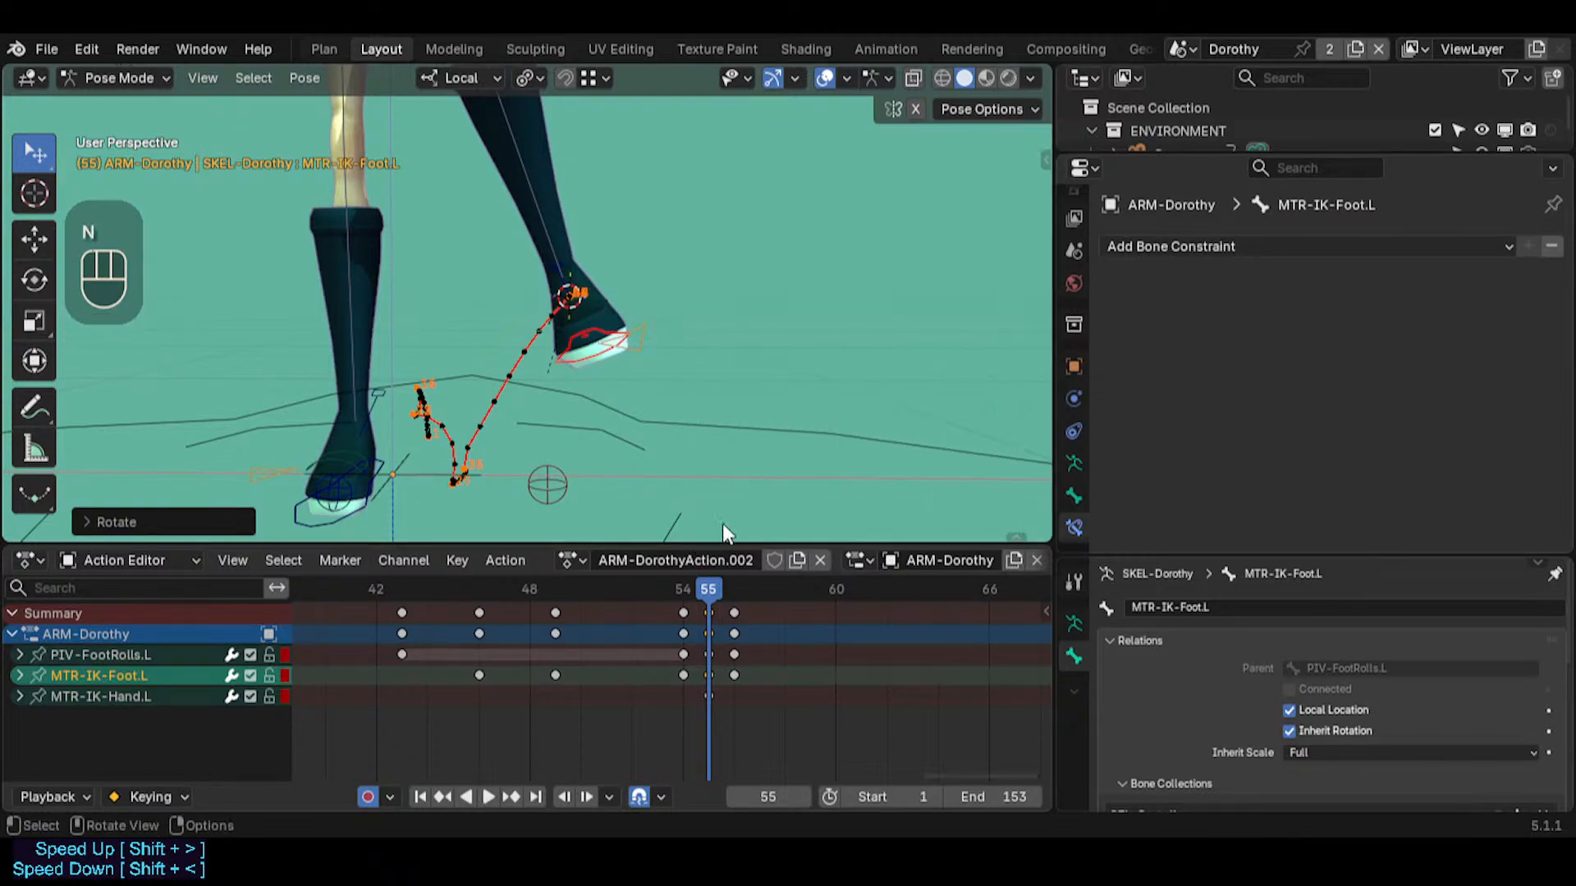
pyautogui.press('Right')
pyautogui.click(702, 298)
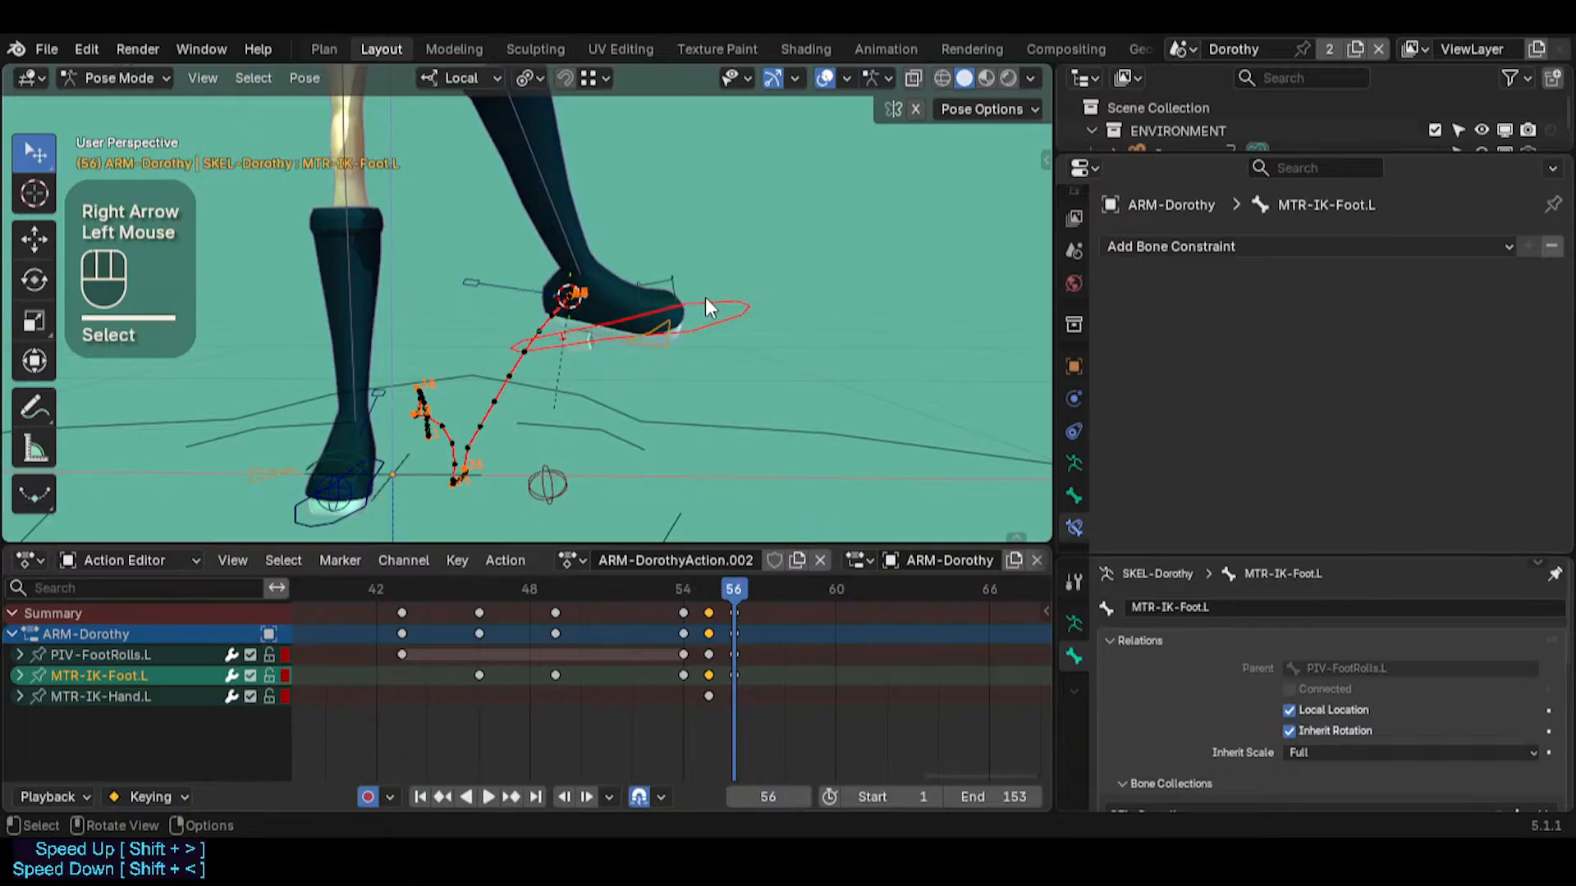
pyautogui.press('m')
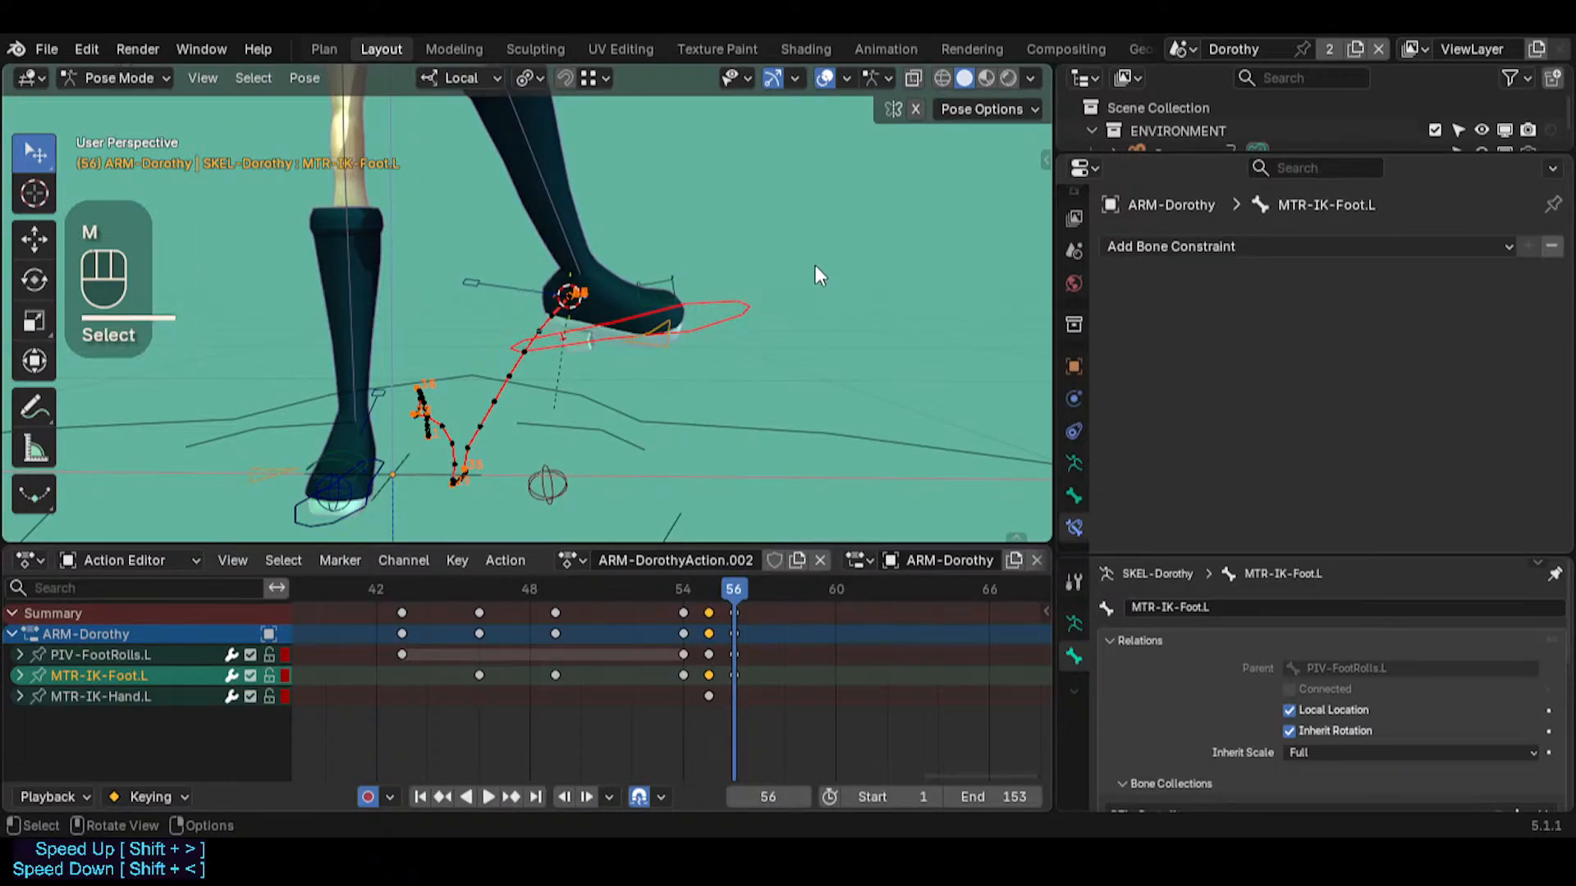
pyautogui.press('n')
pyautogui.click(868, 276)
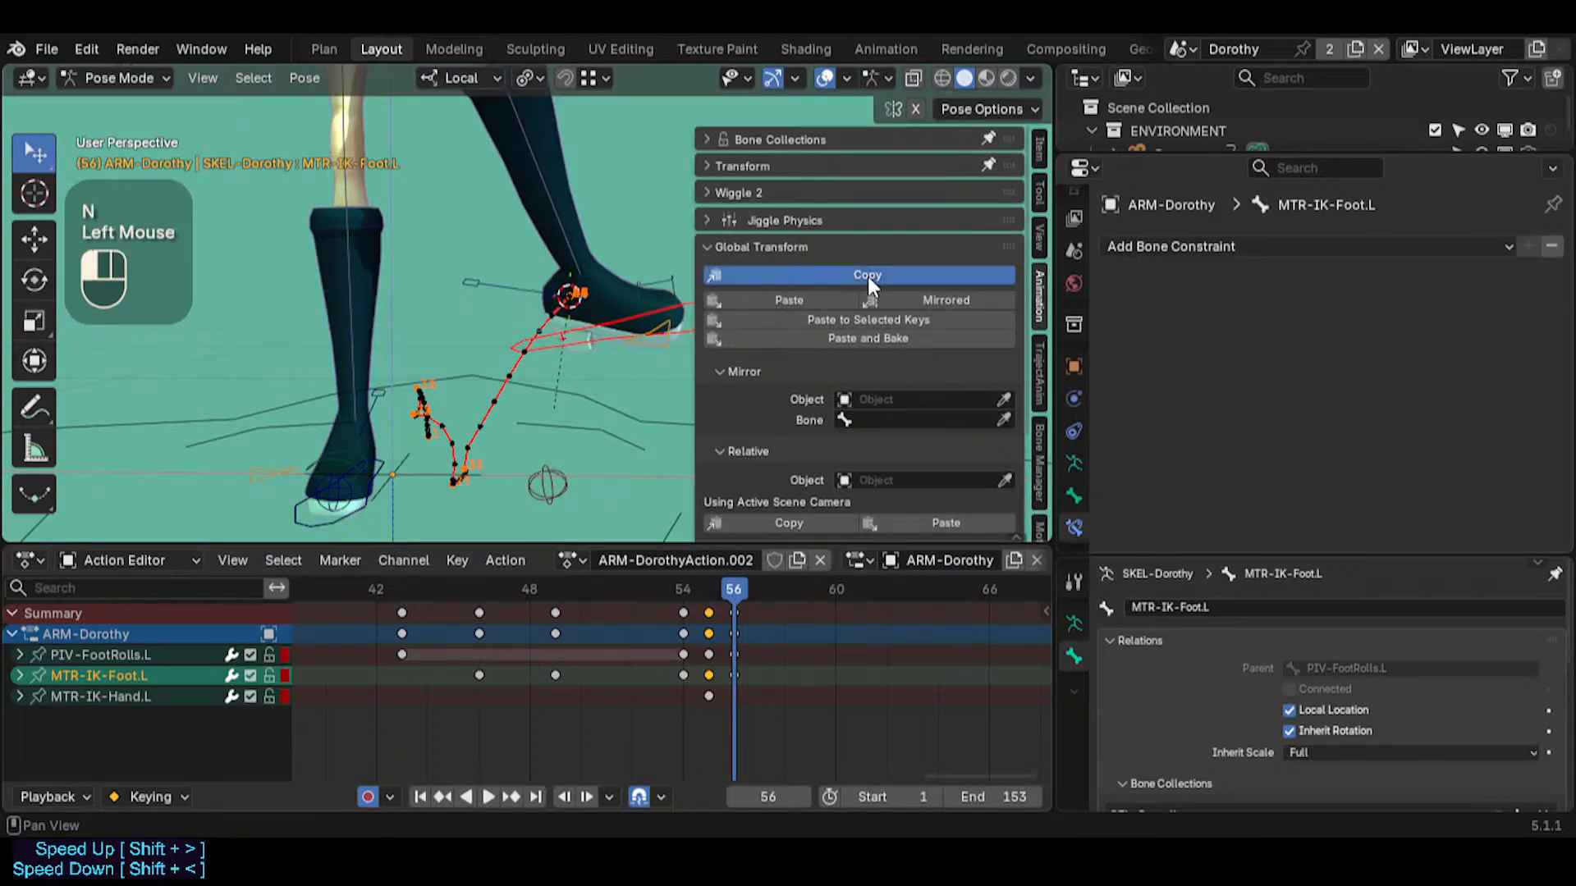
pyautogui.doubleClick(868, 276)
pyautogui.press('Left')
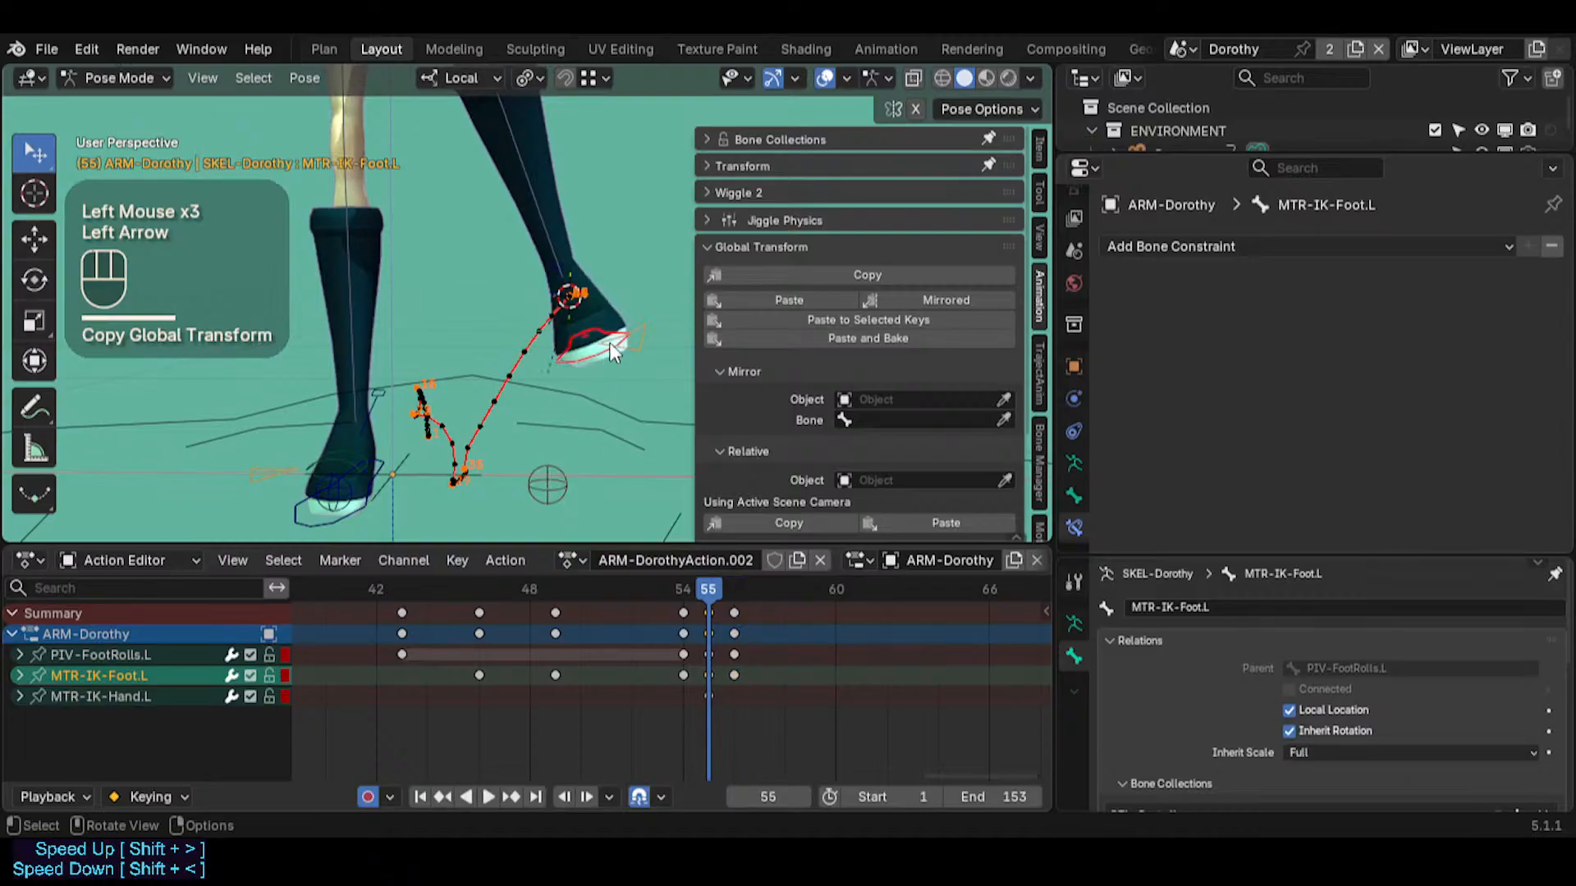
pyautogui.click(799, 298)
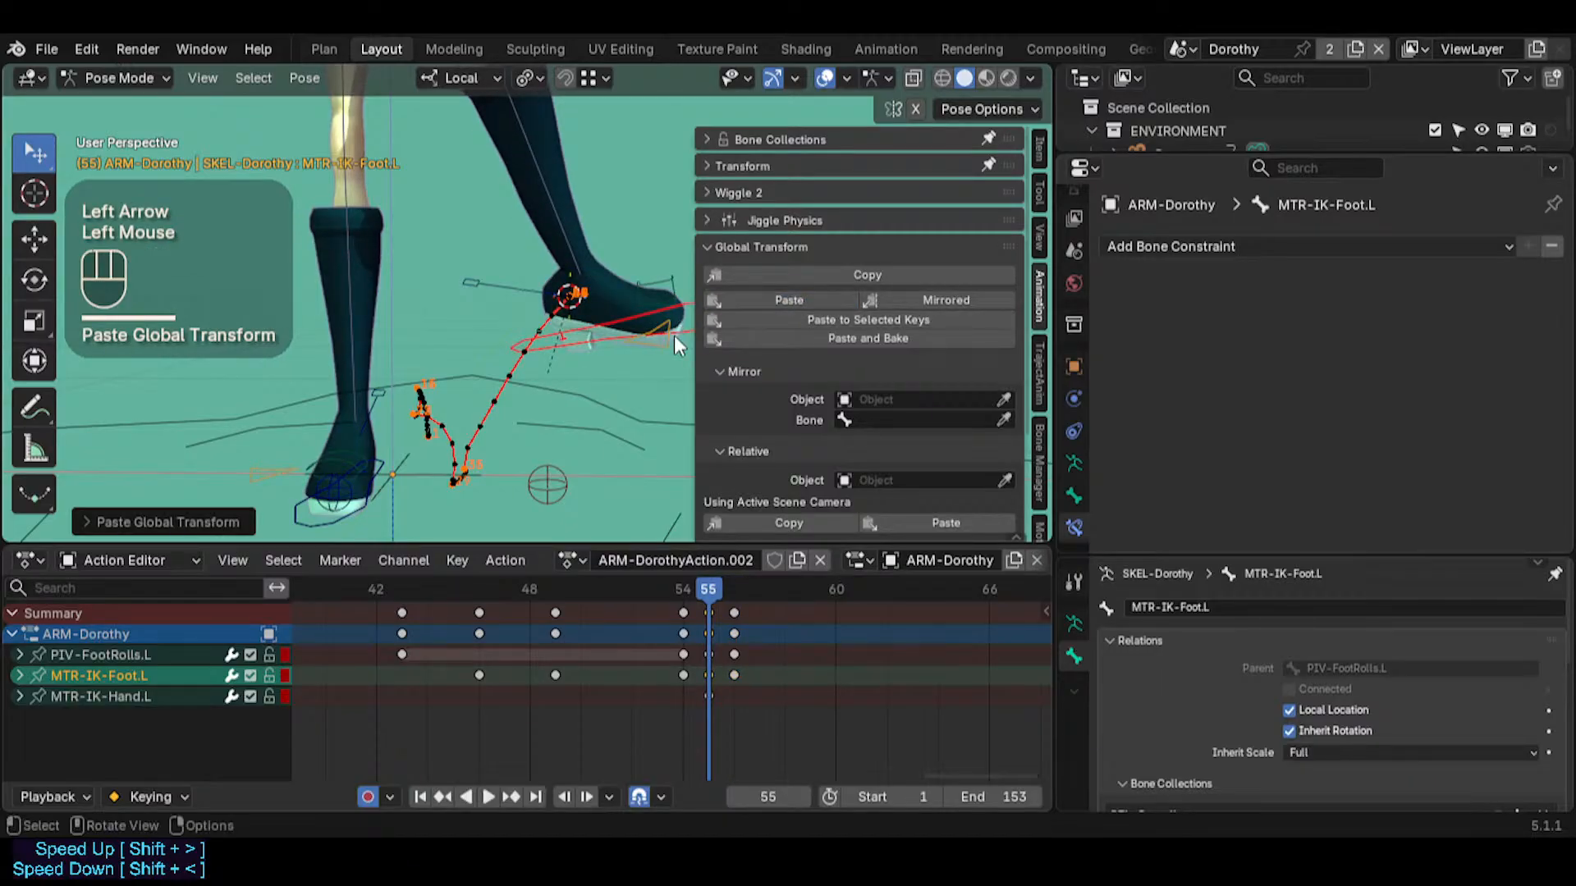
# Step and scrub through frames 54 to 56 to compare the left foot's pose between frames
pyautogui.press('Right')
pyautogui.press('Left')
pyautogui.press('Left')
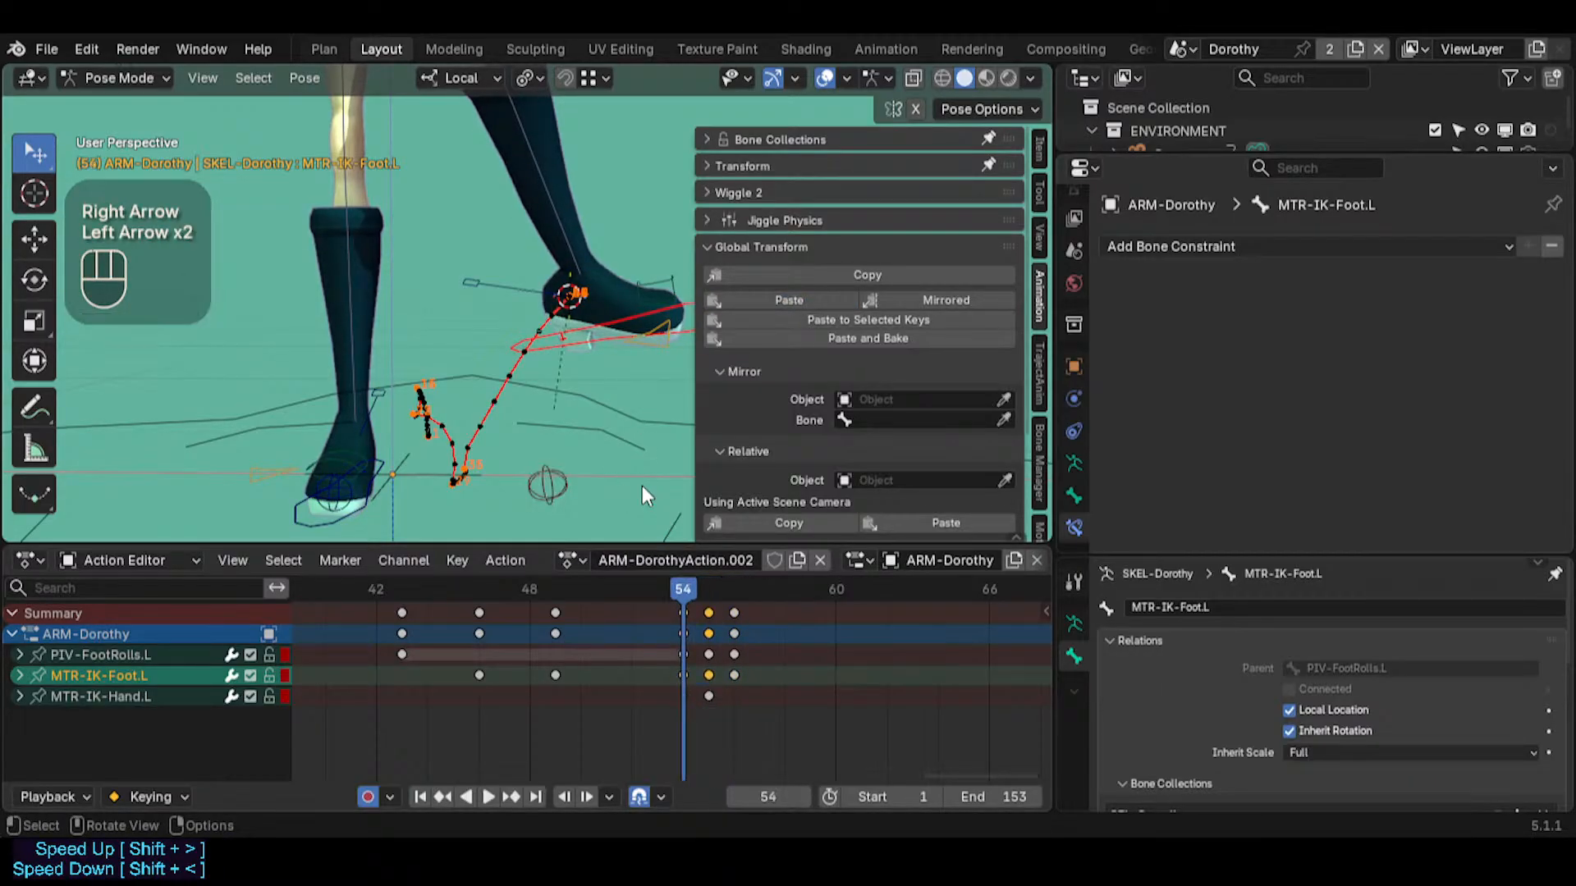
pyautogui.press('Right')
pyautogui.press('Right')
pyautogui.press('Left')
pyautogui.press('Left')
pyautogui.press('Right')
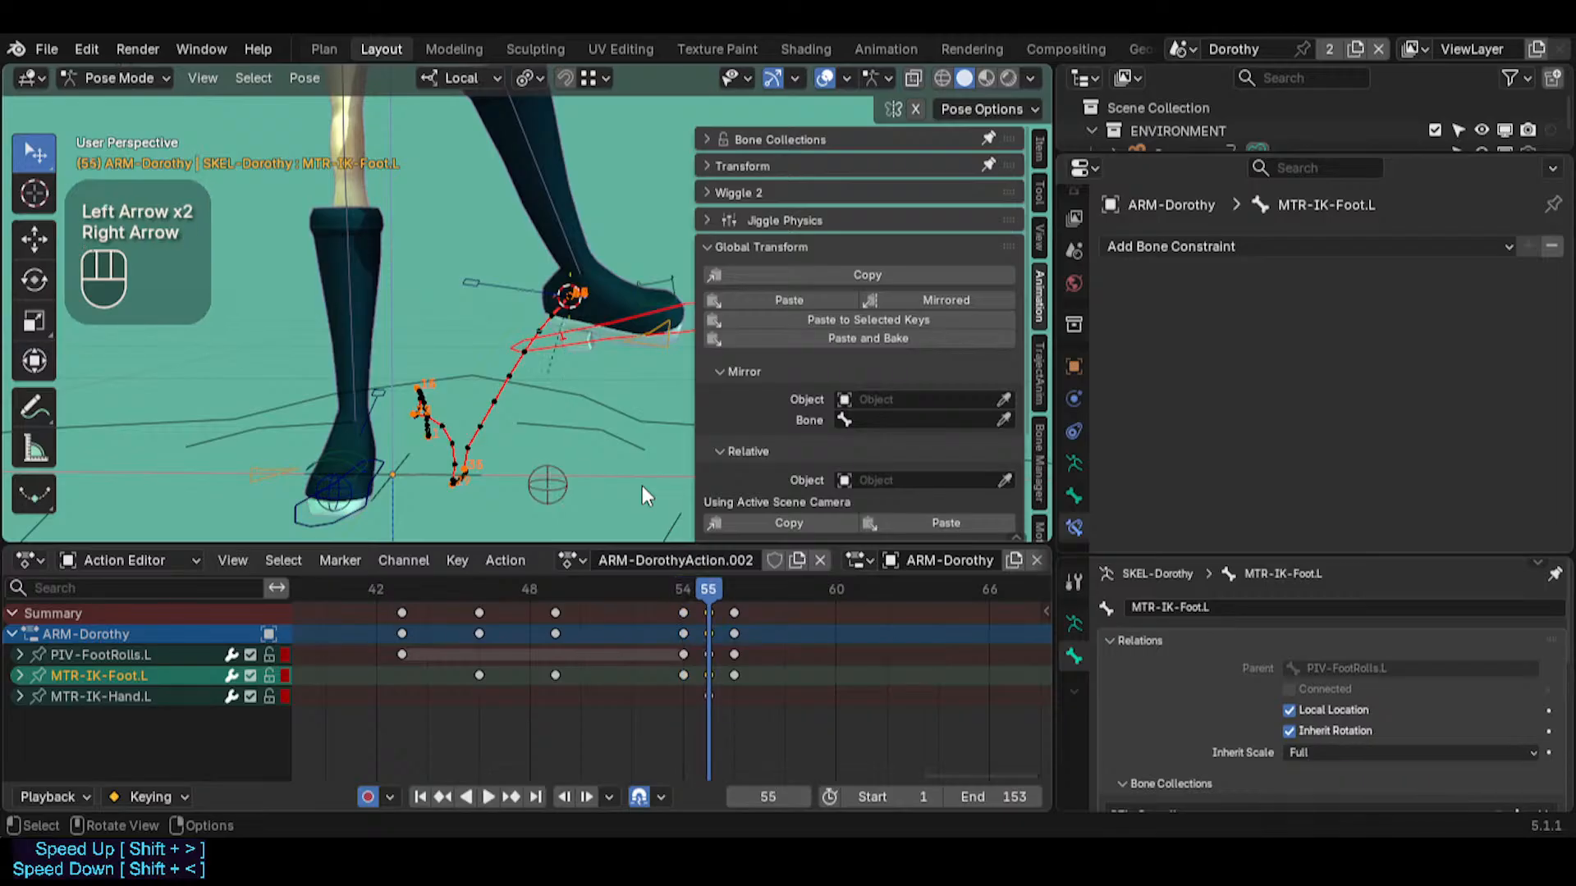
pyautogui.press('Right')
pyautogui.press('Left')
pyautogui.press('Right')
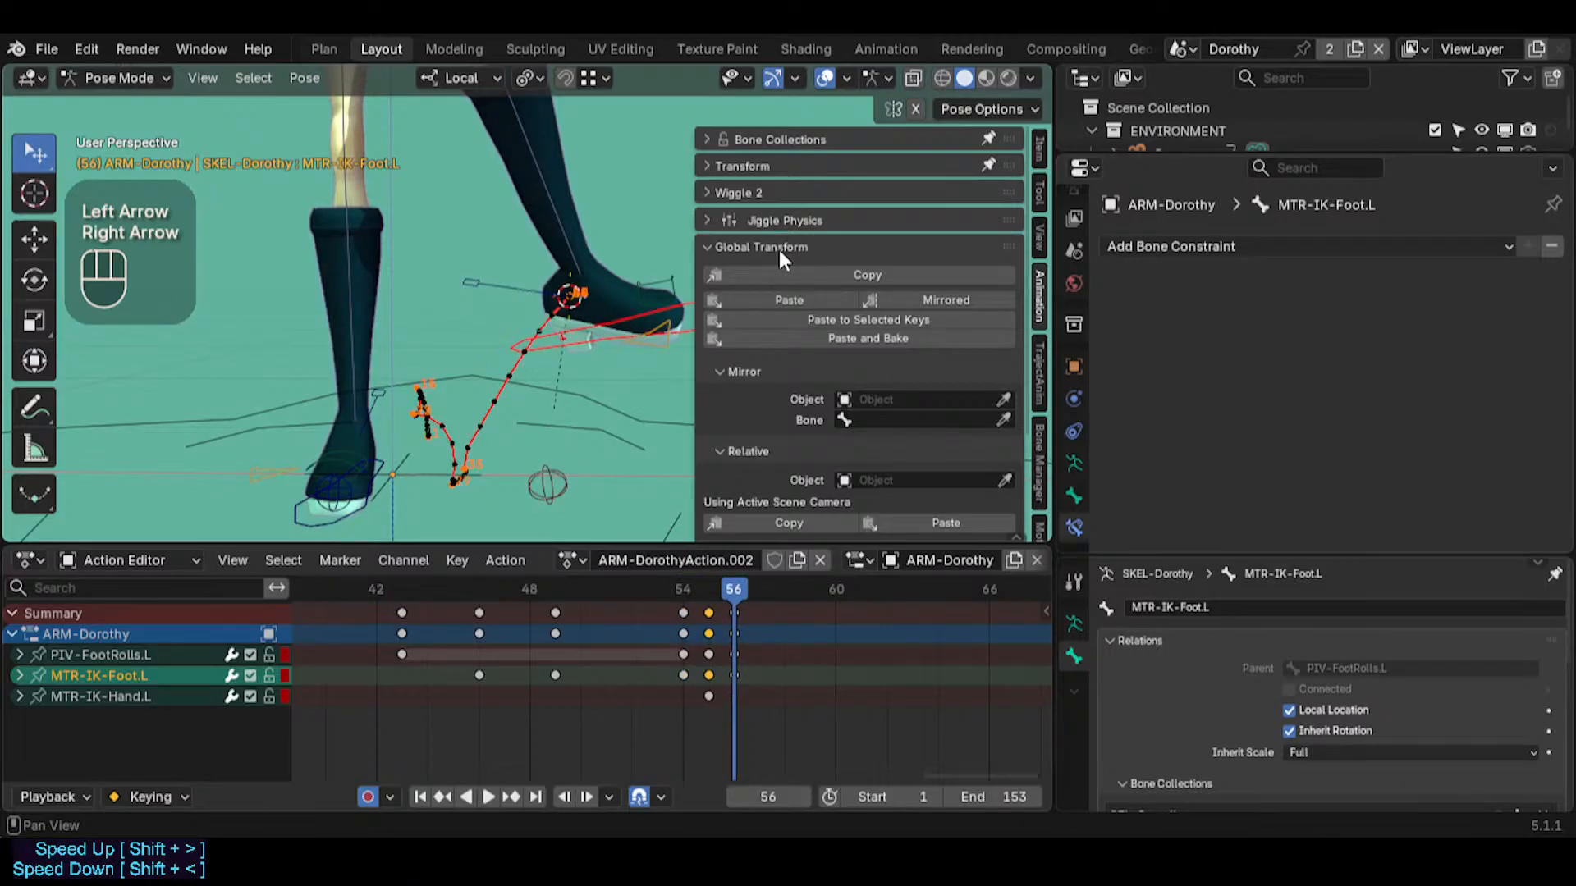
pyautogui.press('n')
pyautogui.click(727, 583)
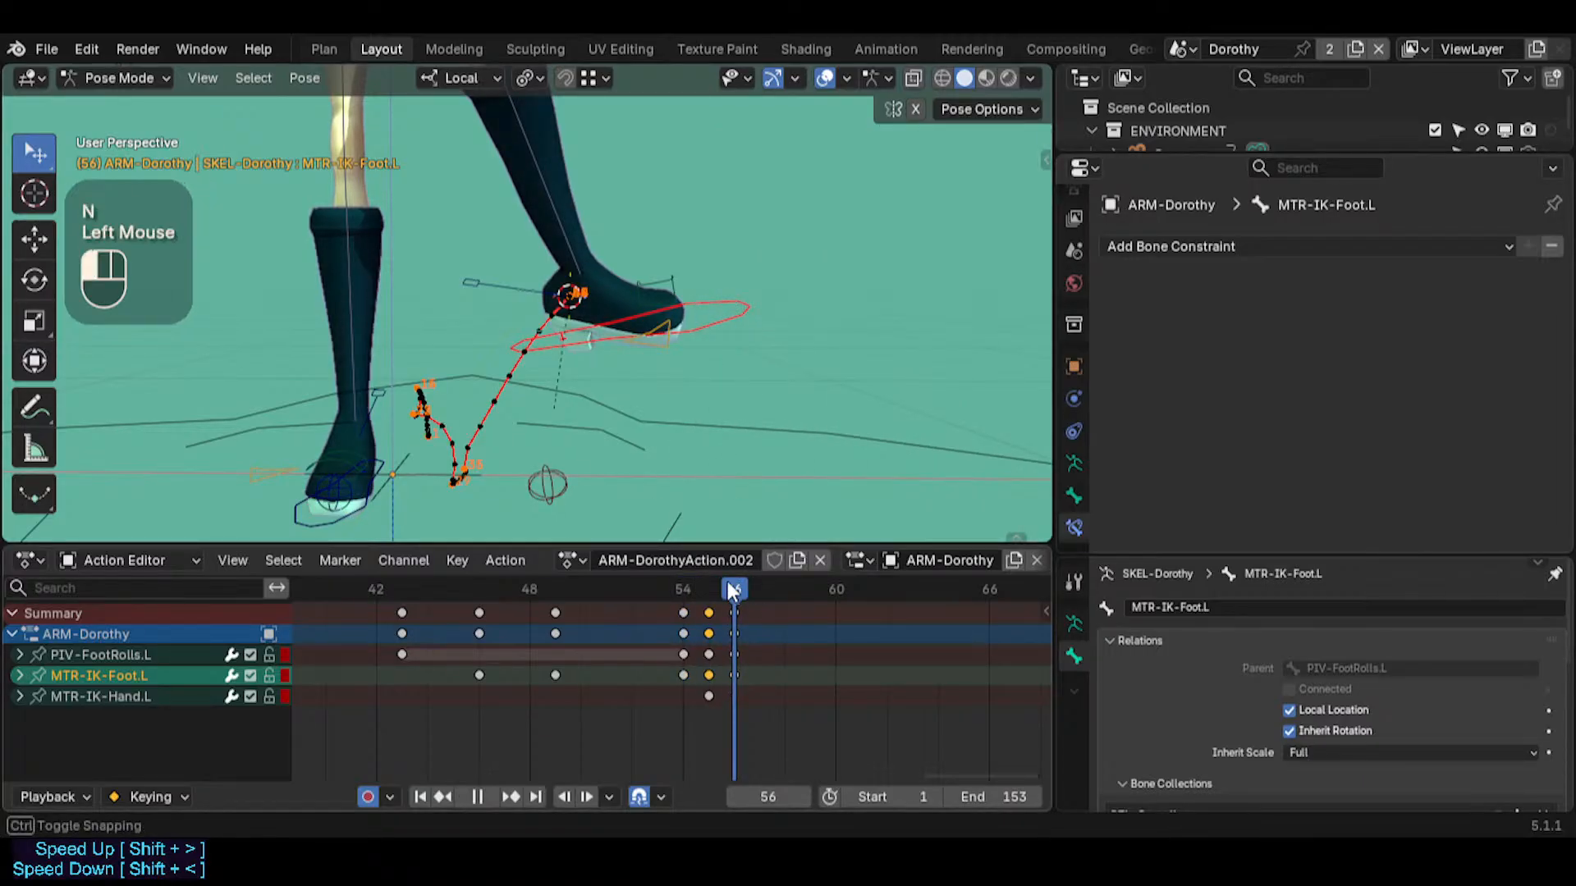
pyautogui.moveTo(727, 581); pyautogui.dragTo(686, 568)
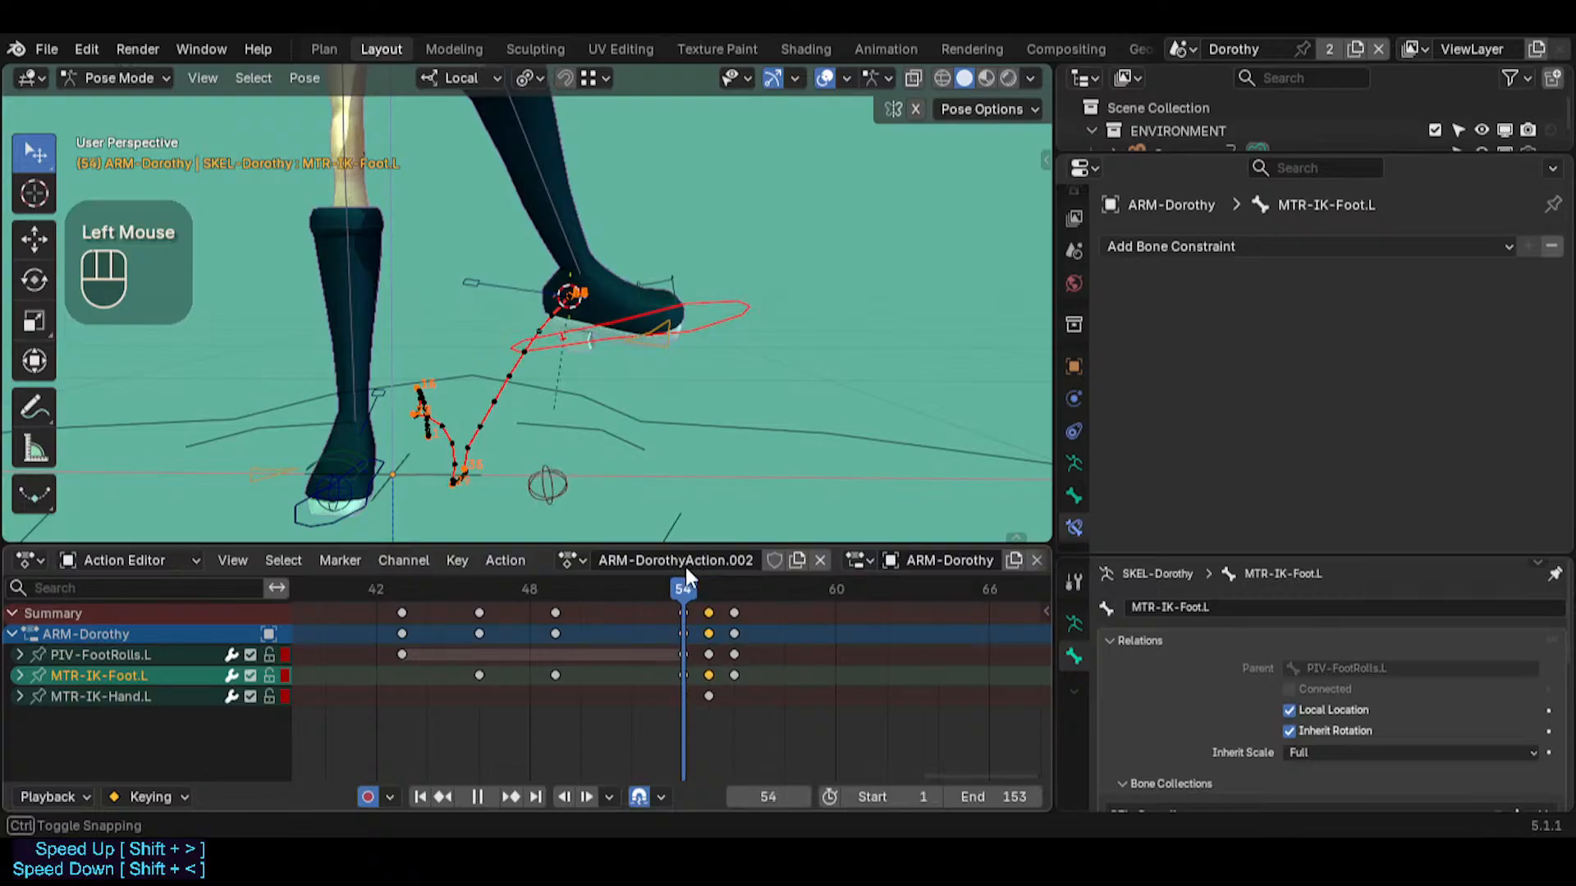
# Delete all the keyframes at frame 56
pyautogui.scroll(3, 693, 662)
pyautogui.click(760, 613)
pyautogui.click(760, 612)
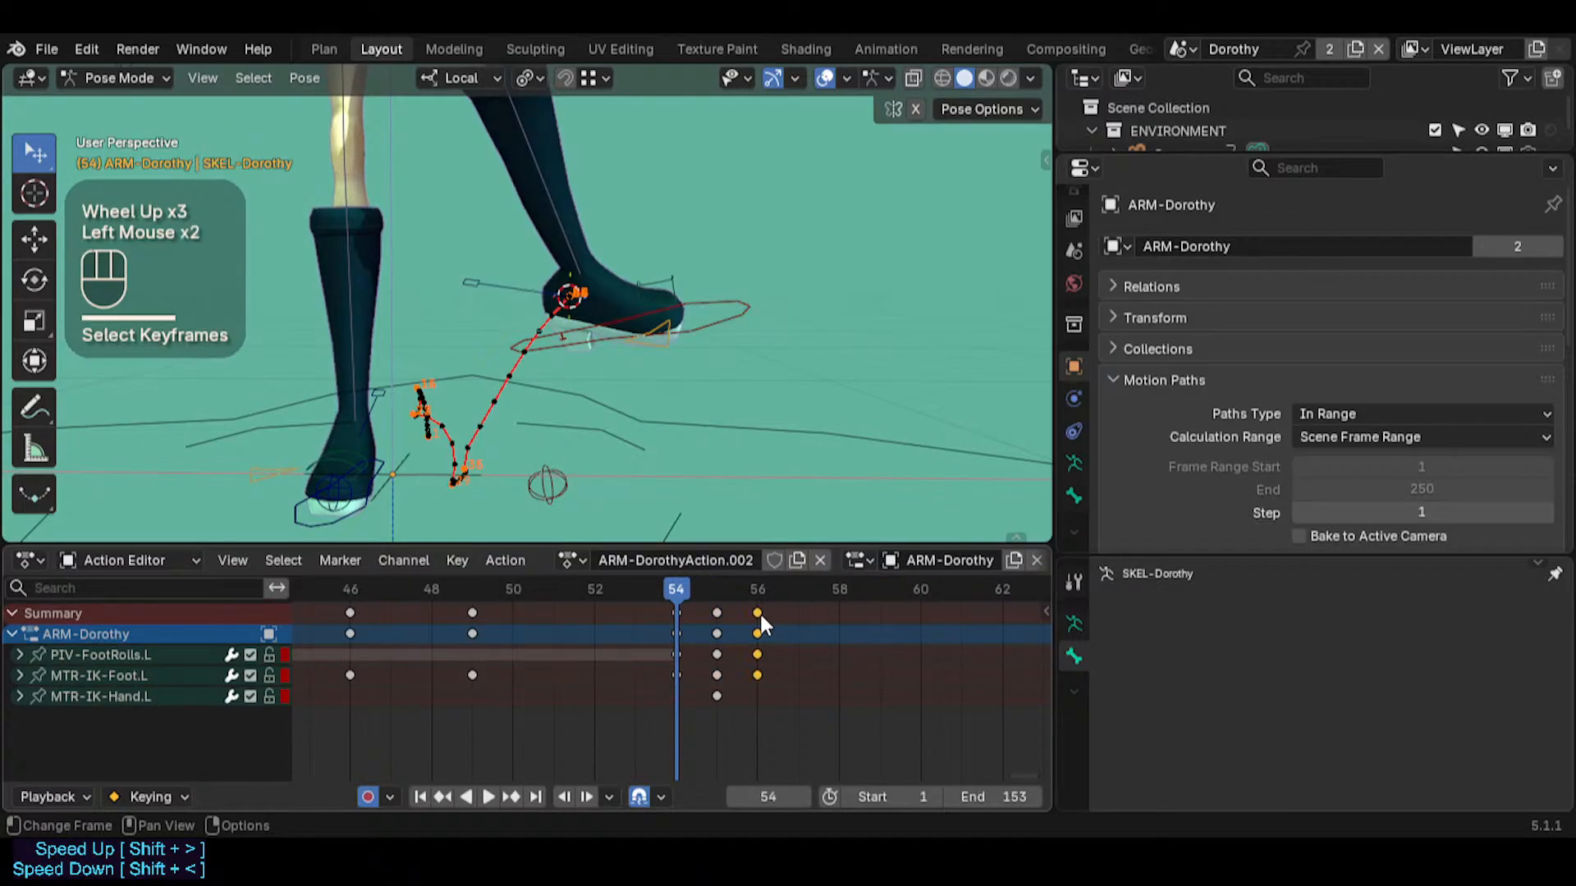
pyautogui.press('x')
pyautogui.click(760, 612)
# Go to frame 58 and freely rotate MTR-IK-Foot.L with the trackball so the toe tilts downward
pyautogui.moveTo(694, 583); pyautogui.dragTo(837, 588)
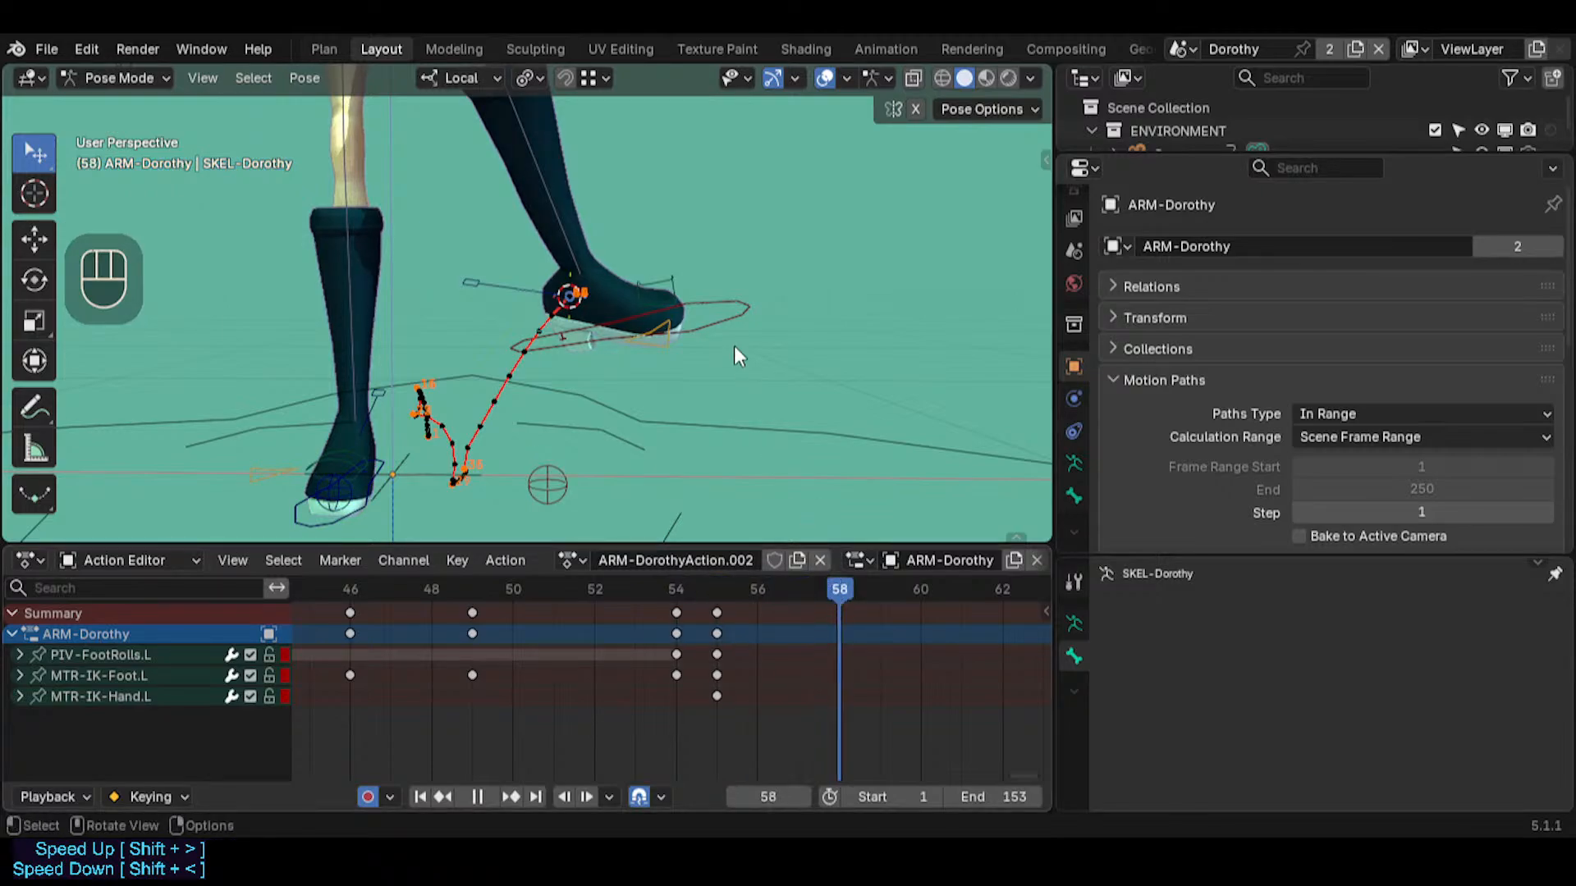
pyautogui.click(732, 326)
pyautogui.press('r')
pyautogui.press('r')
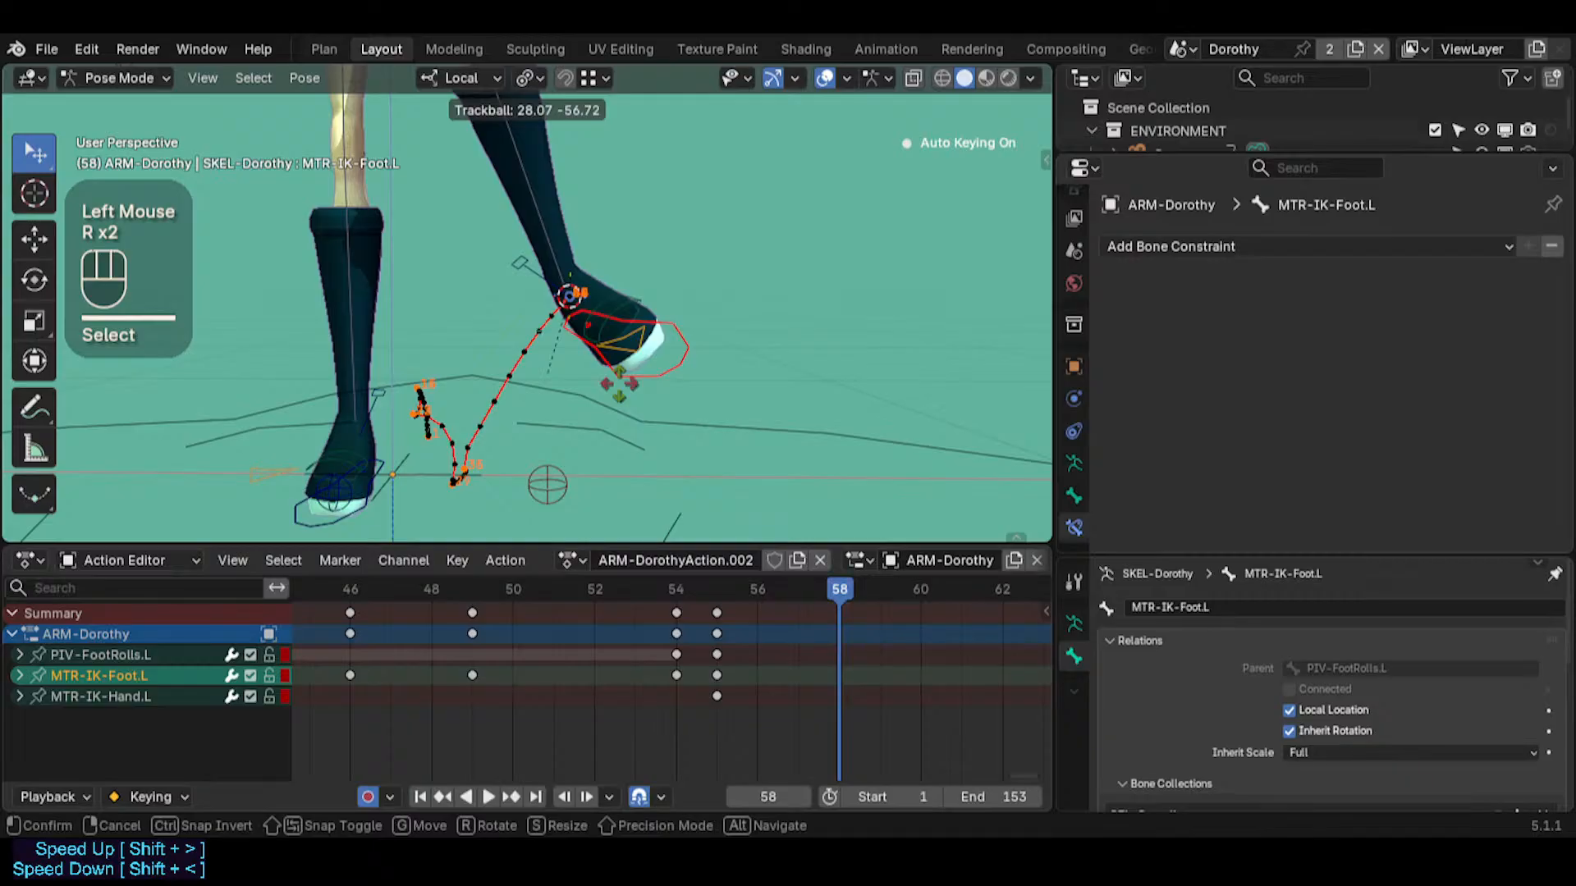
pyautogui.click(791, 410)
# Select PIV-FootRolls.L and MTR-IK-Foot.L together and insert a keyframe for both at frame 58
pyautogui.scroll(-2, 691, 642)
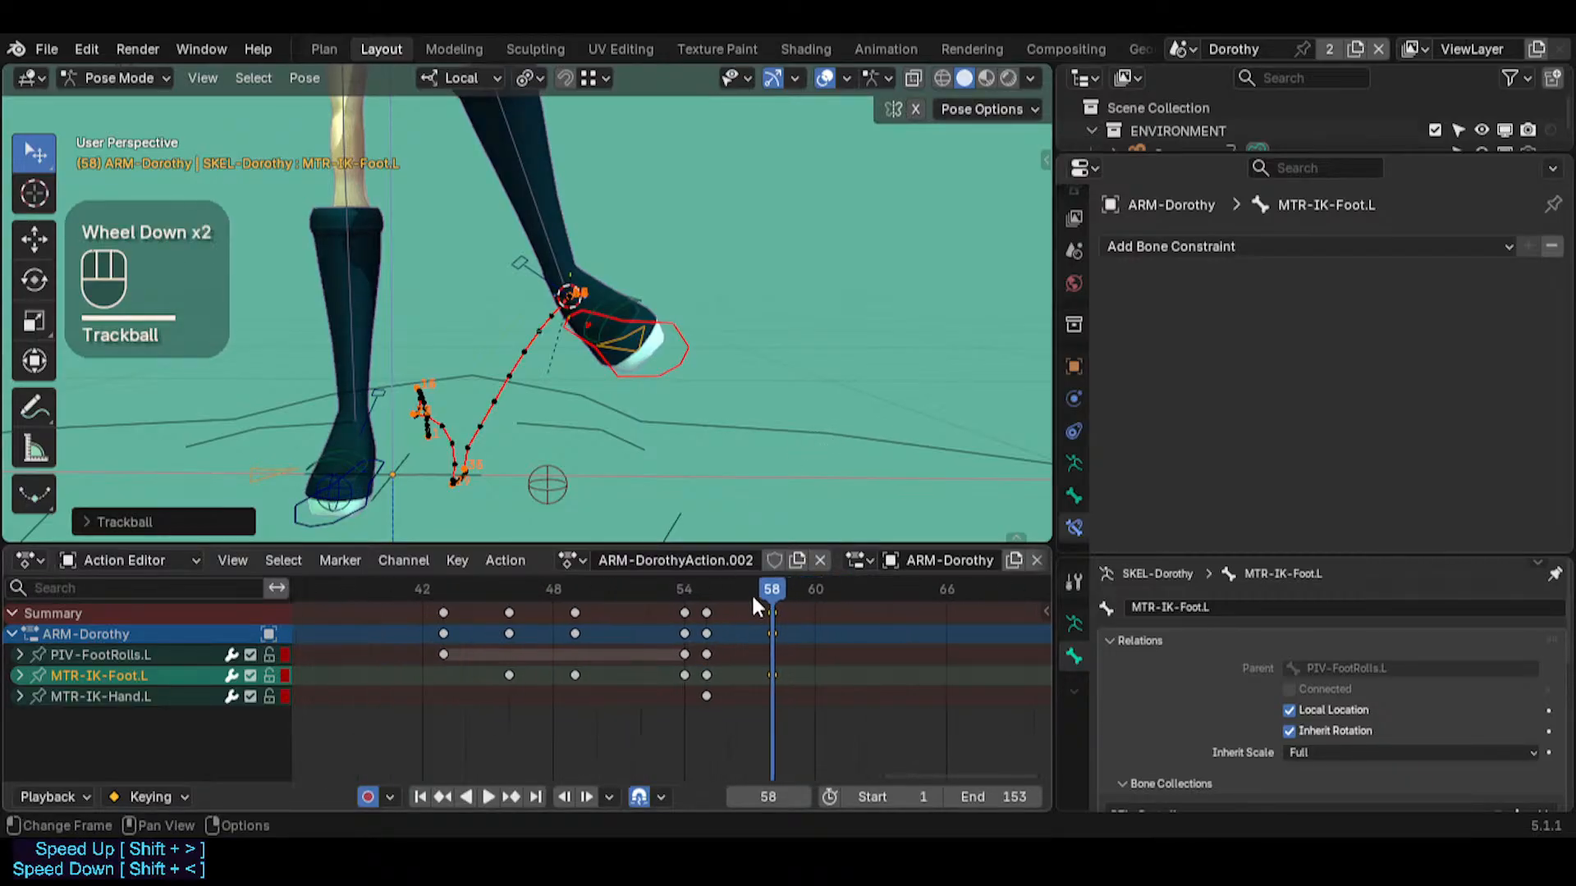
pyautogui.moveTo(751, 592); pyautogui.dragTo(830, 608)
pyautogui.moveTo(862, 612); pyautogui.dragTo(903, 612)
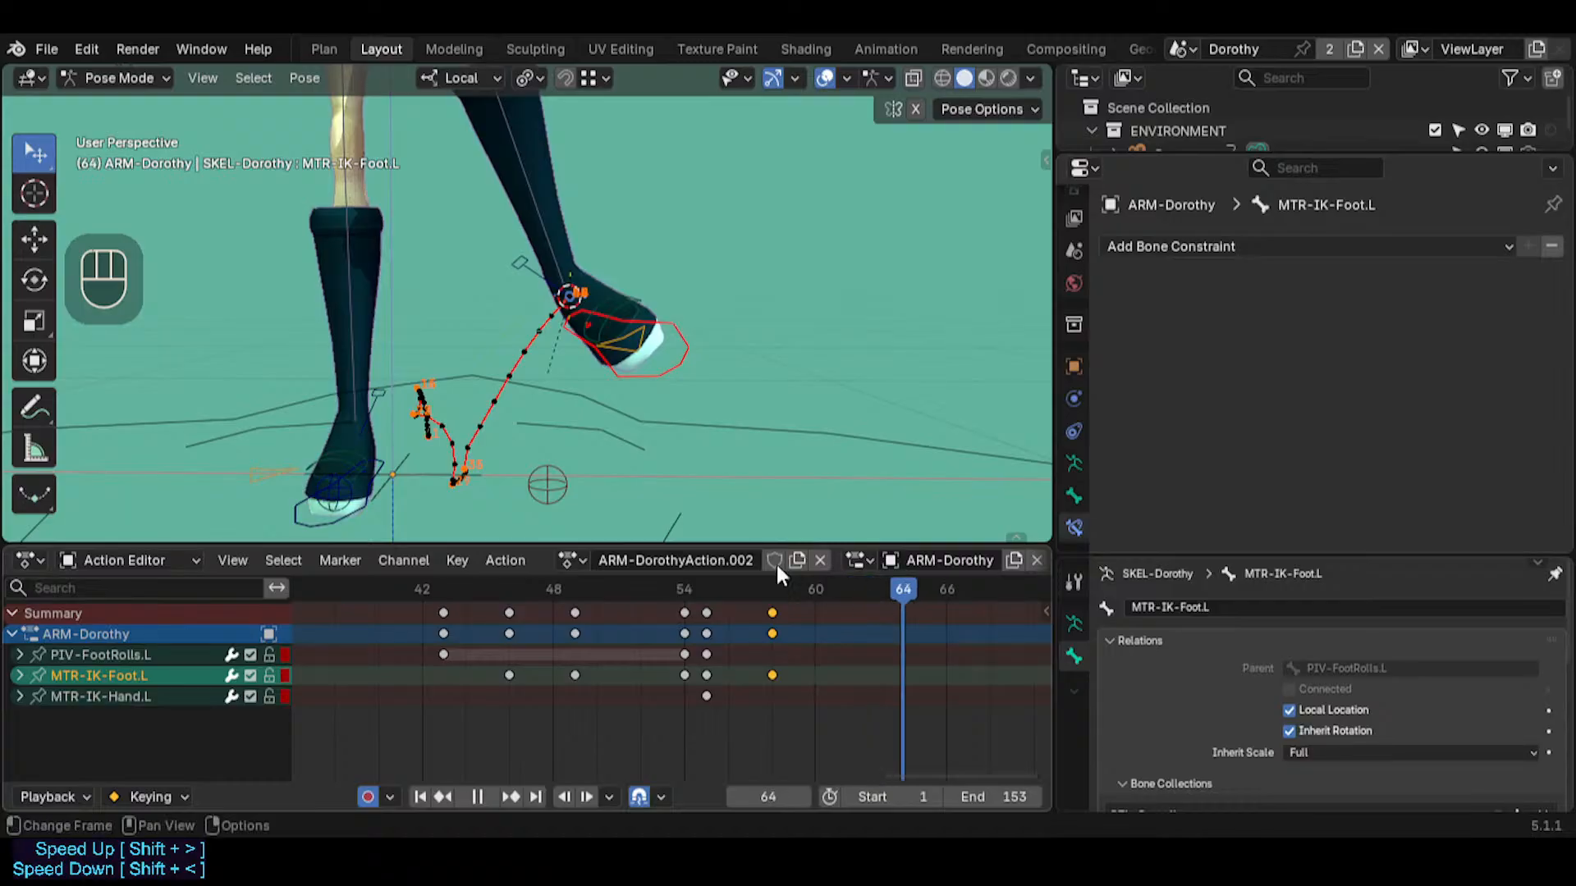
pyautogui.click(558, 476)
pyautogui.scroll(-1, 880, 656)
pyautogui.moveTo(880, 656); pyautogui.dragTo(801, 655, button='middle')
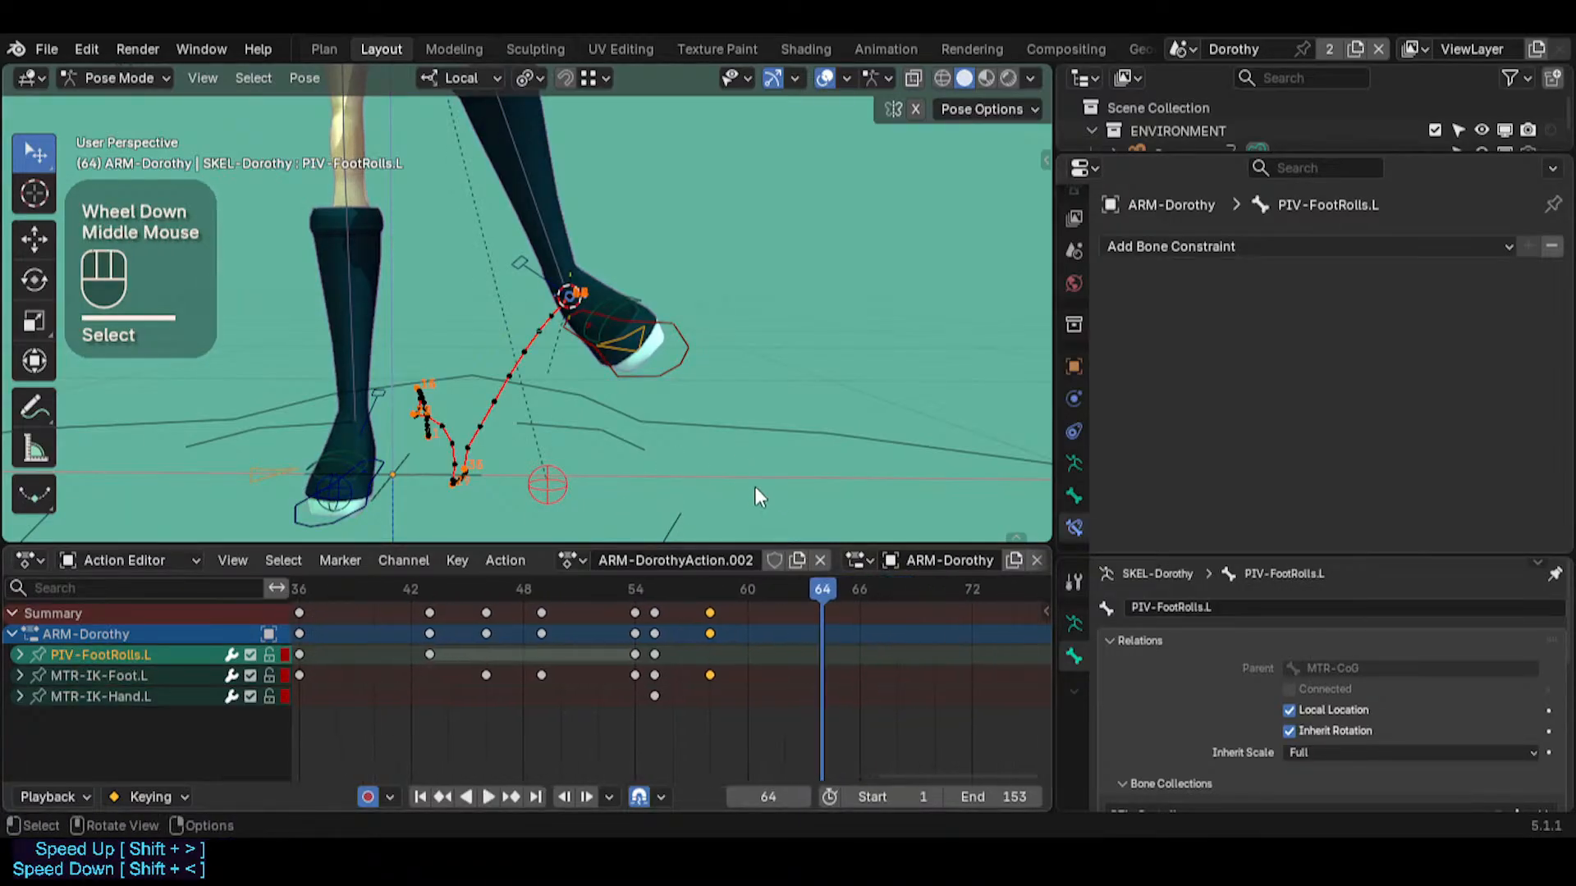
pyautogui.moveTo(787, 504); pyautogui.dragTo(723, 568, button='middle')
pyautogui.click(711, 588)
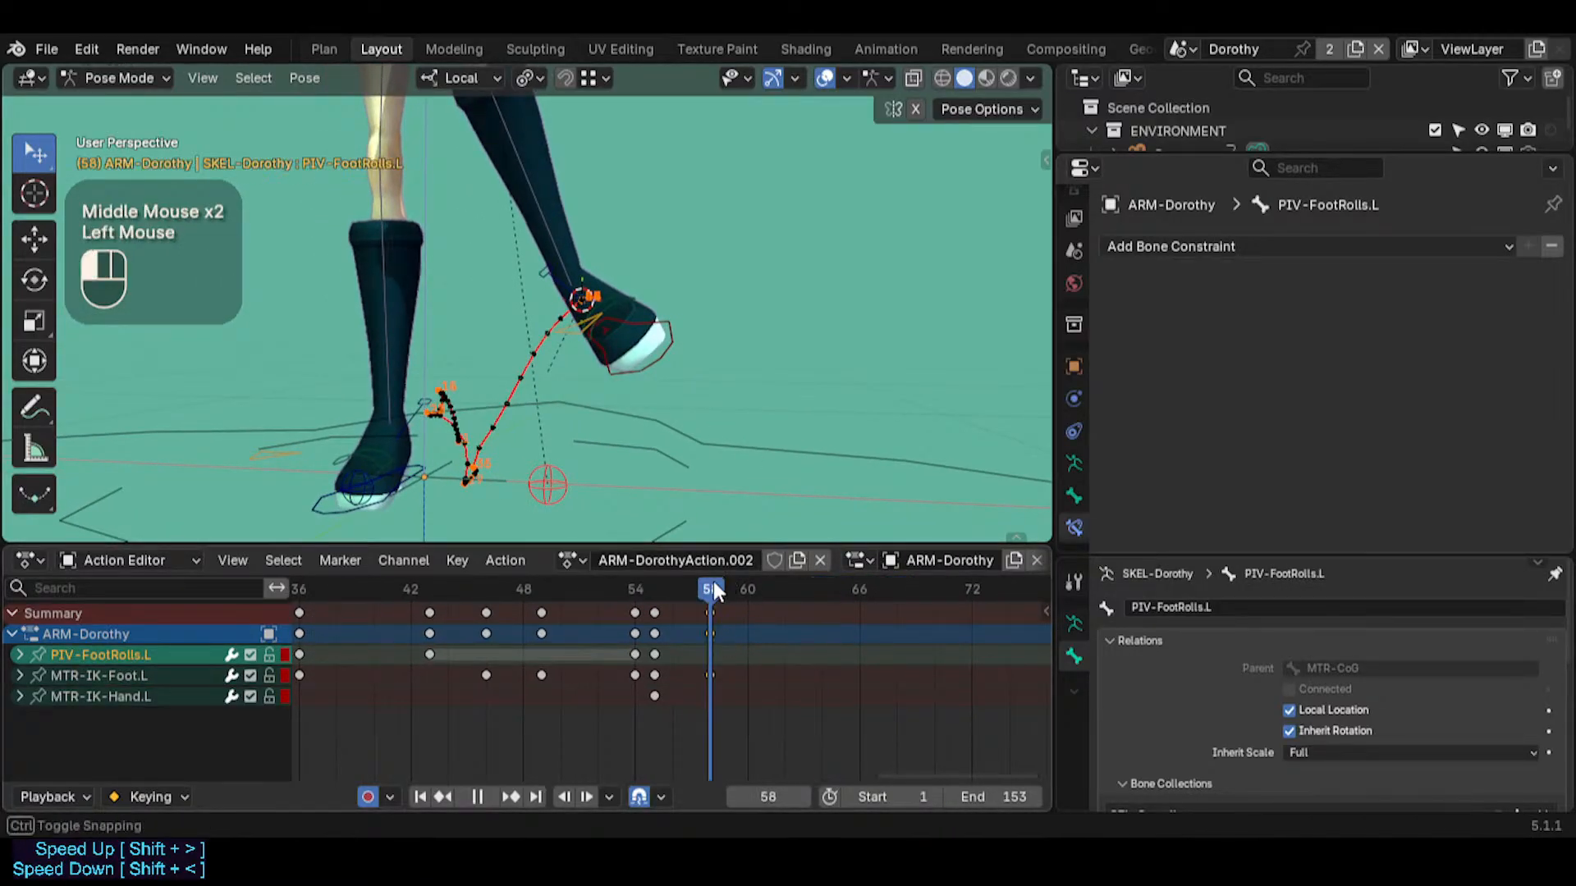
pyautogui.keyDown('shift'); pyautogui.click(666, 363); pyautogui.keyUp('shift')
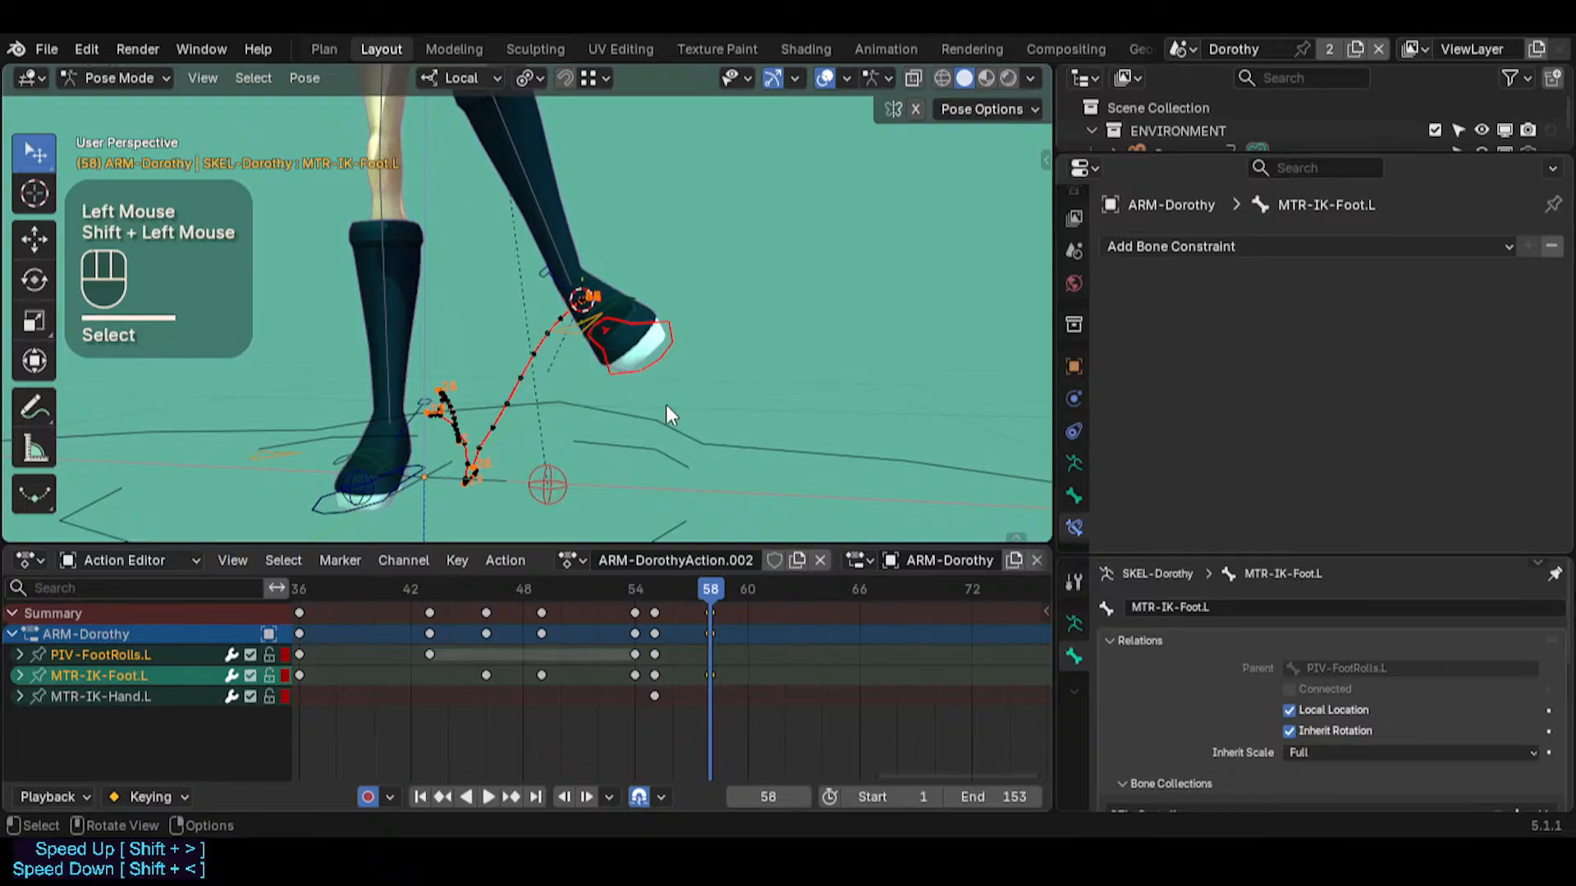
pyautogui.press('i')
# Go to frame 65 and rotate PIV-FootRolls.L about 25° to swing the left foot around the pivot
pyautogui.moveTo(713, 596); pyautogui.dragTo(840, 586)
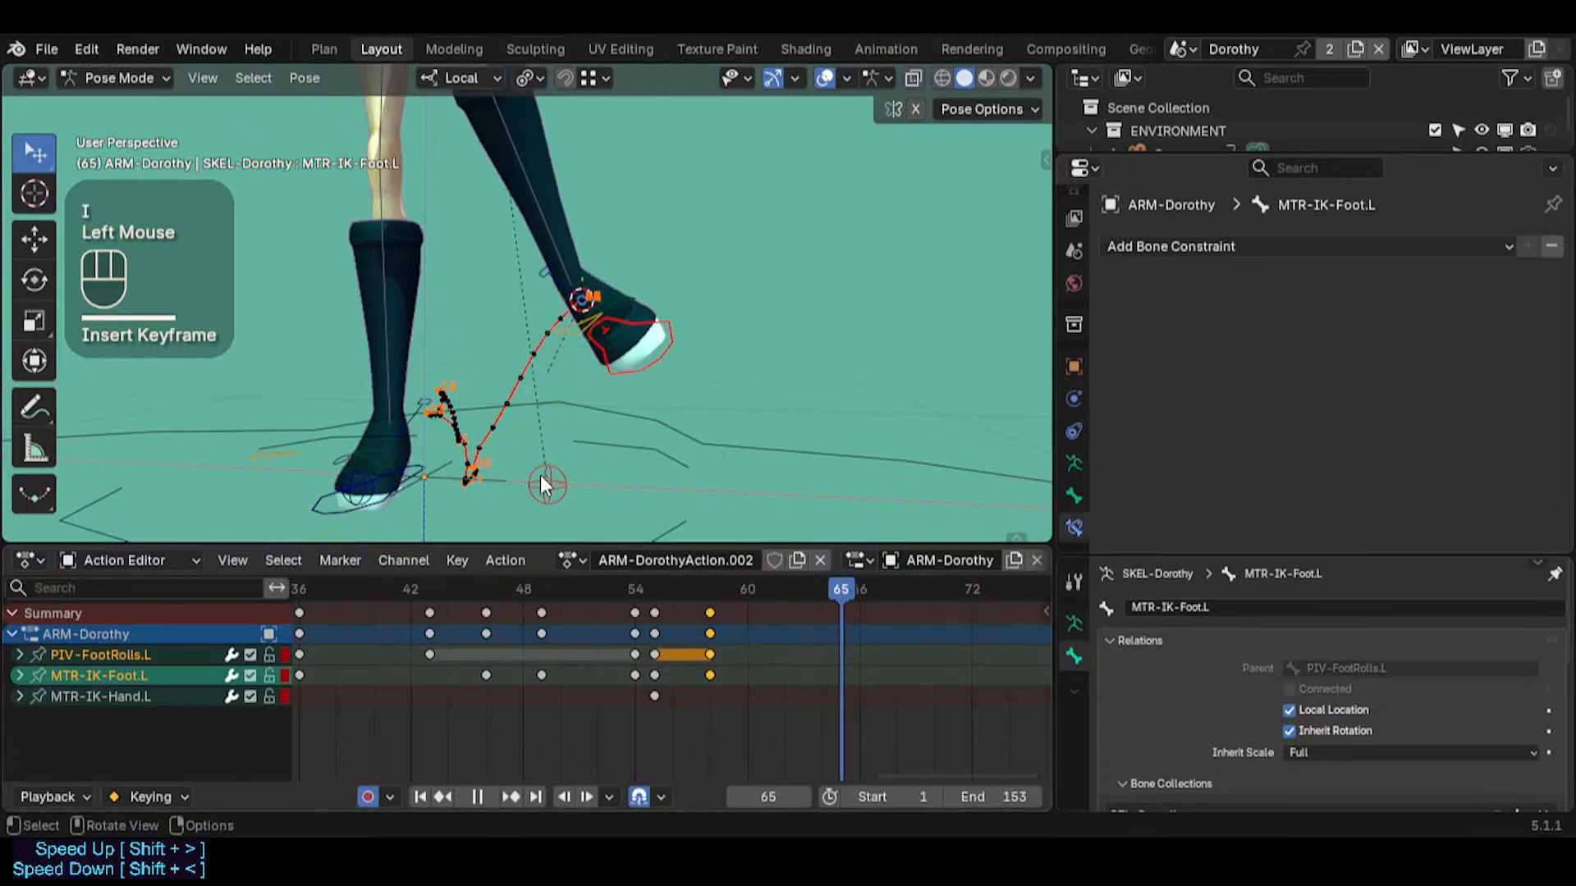
pyautogui.doubleClick(542, 477)
pyautogui.moveTo(684, 426); pyautogui.dragTo(739, 384, button='middle')
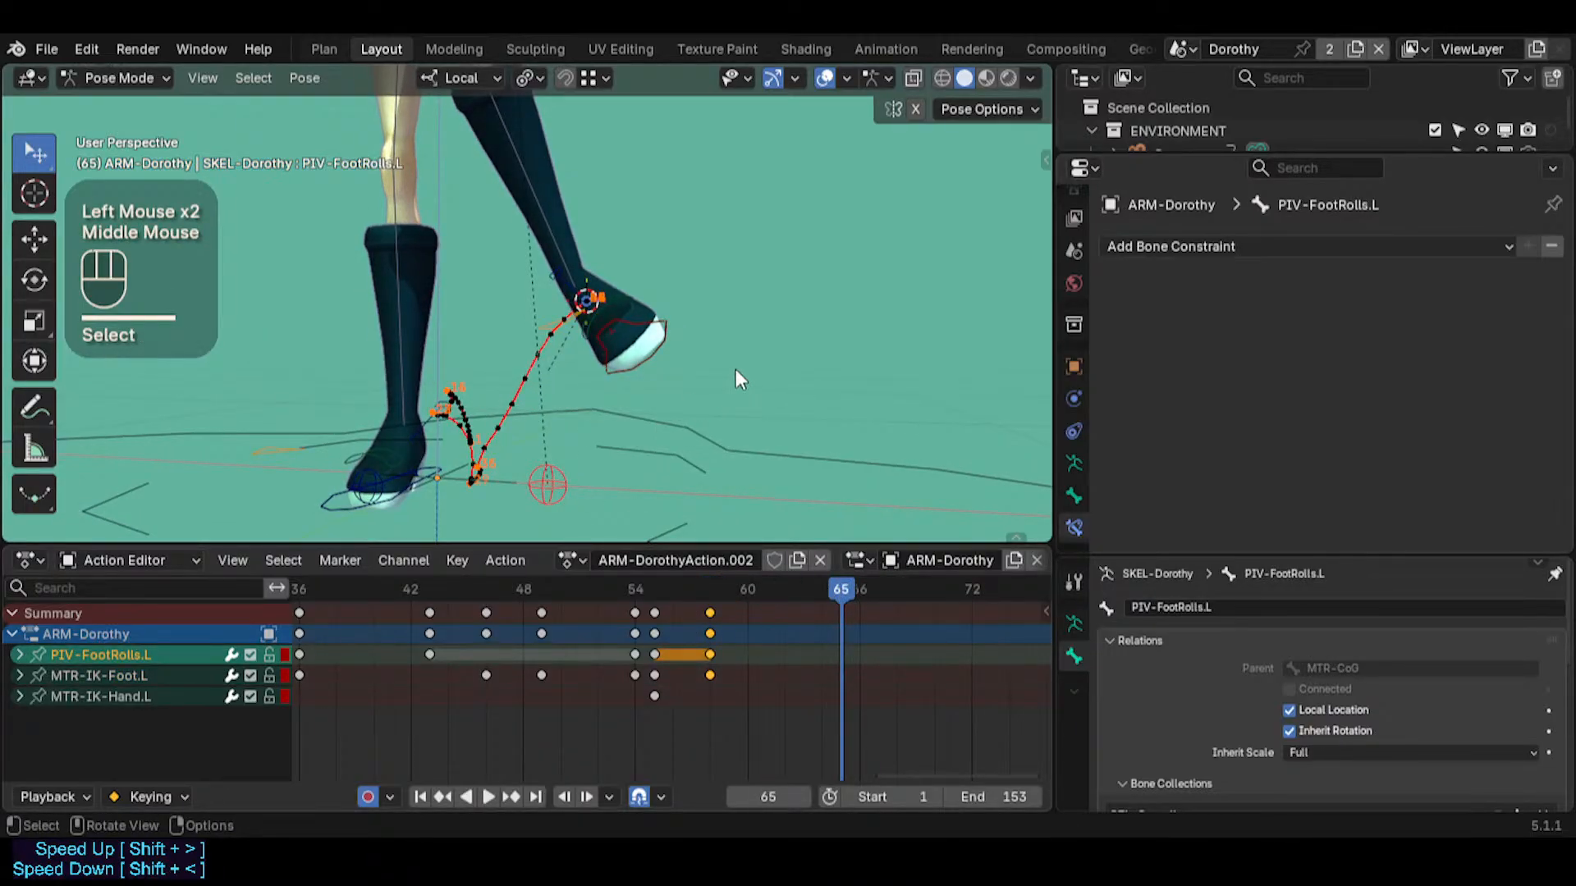
pyautogui.press('r')
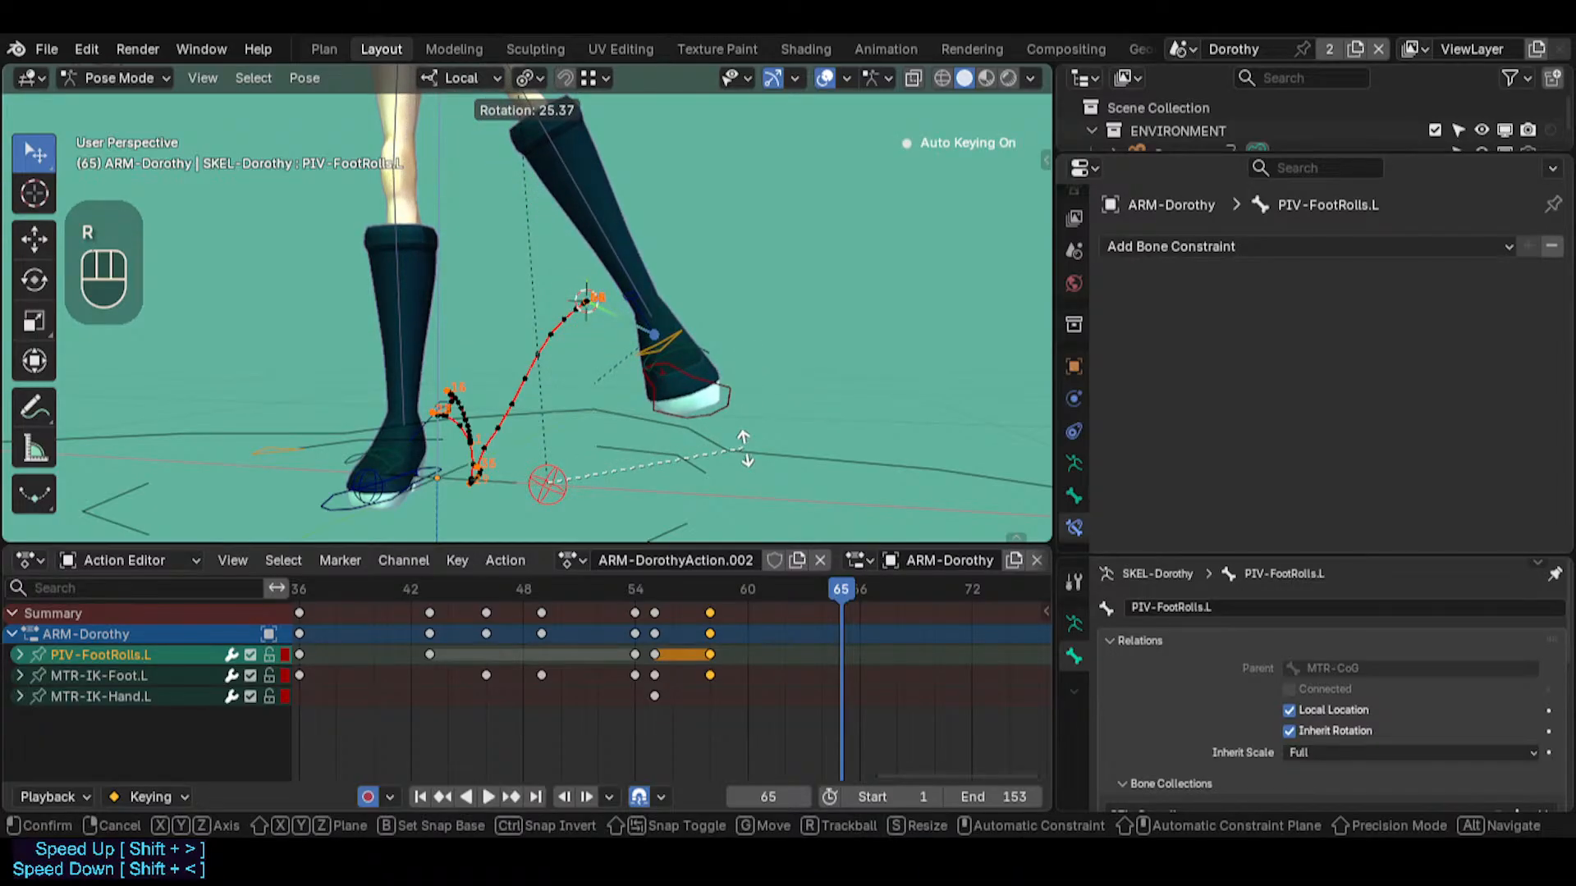
pyautogui.click(724, 410)
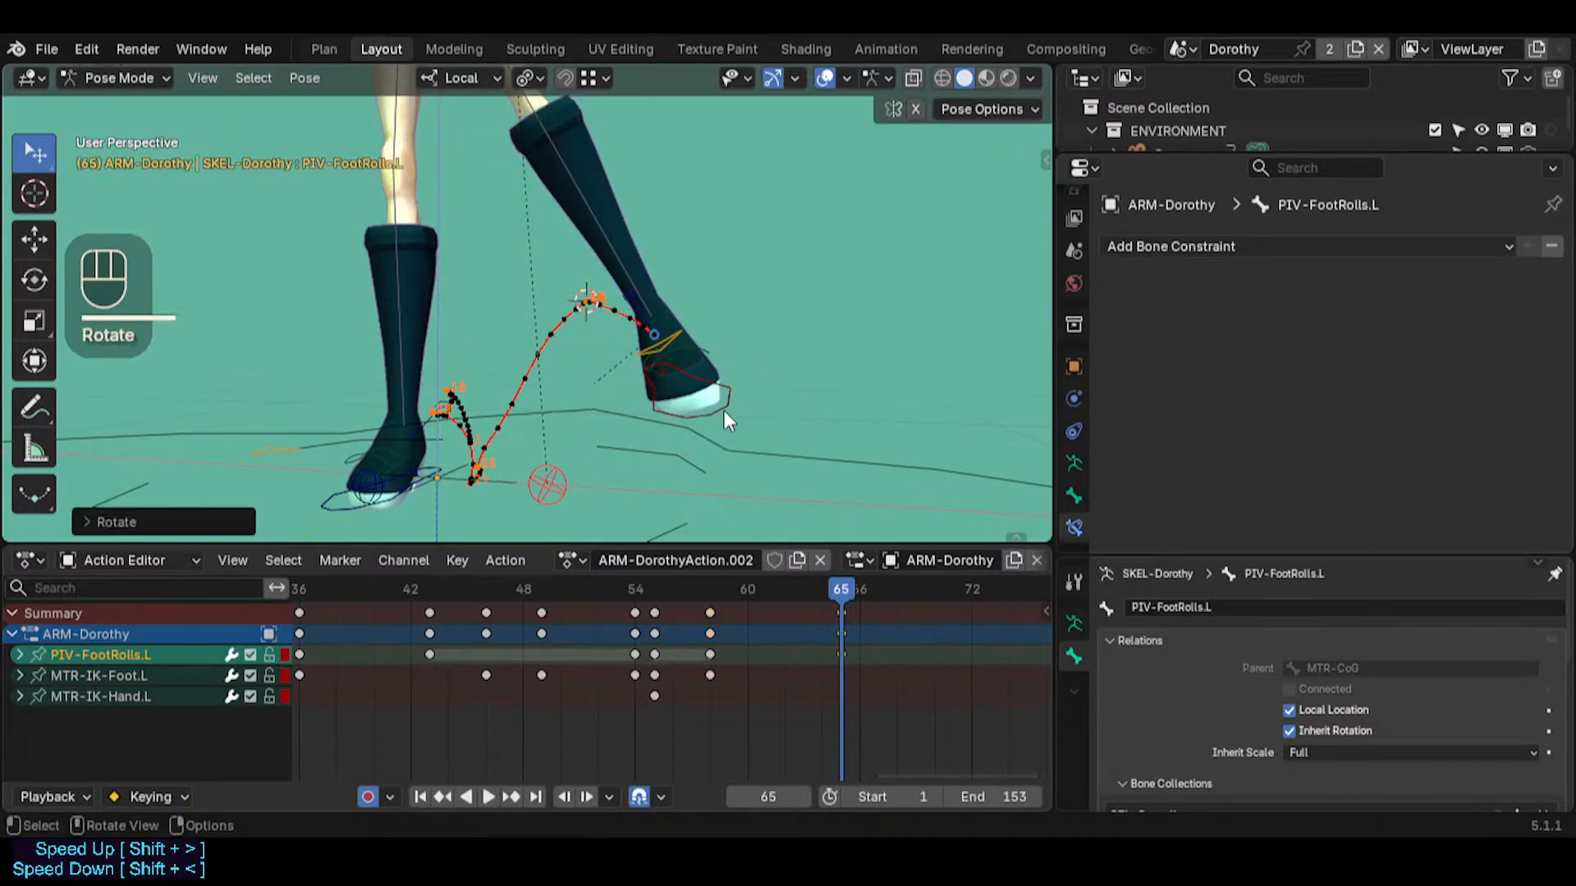
# Scrub the animation between frames 0 and 65 from several angles to examine the left foot's motion and path
pyautogui.moveTo(624, 440); pyautogui.dragTo(673, 476, button='middle')
pyautogui.moveTo(825, 587); pyautogui.dragTo(262, 589)
pyautogui.moveTo(952, 579); pyautogui.dragTo(353, 647)
pyautogui.scroll(-2, 460, 612)
pyautogui.scroll(-3, 456, 611)
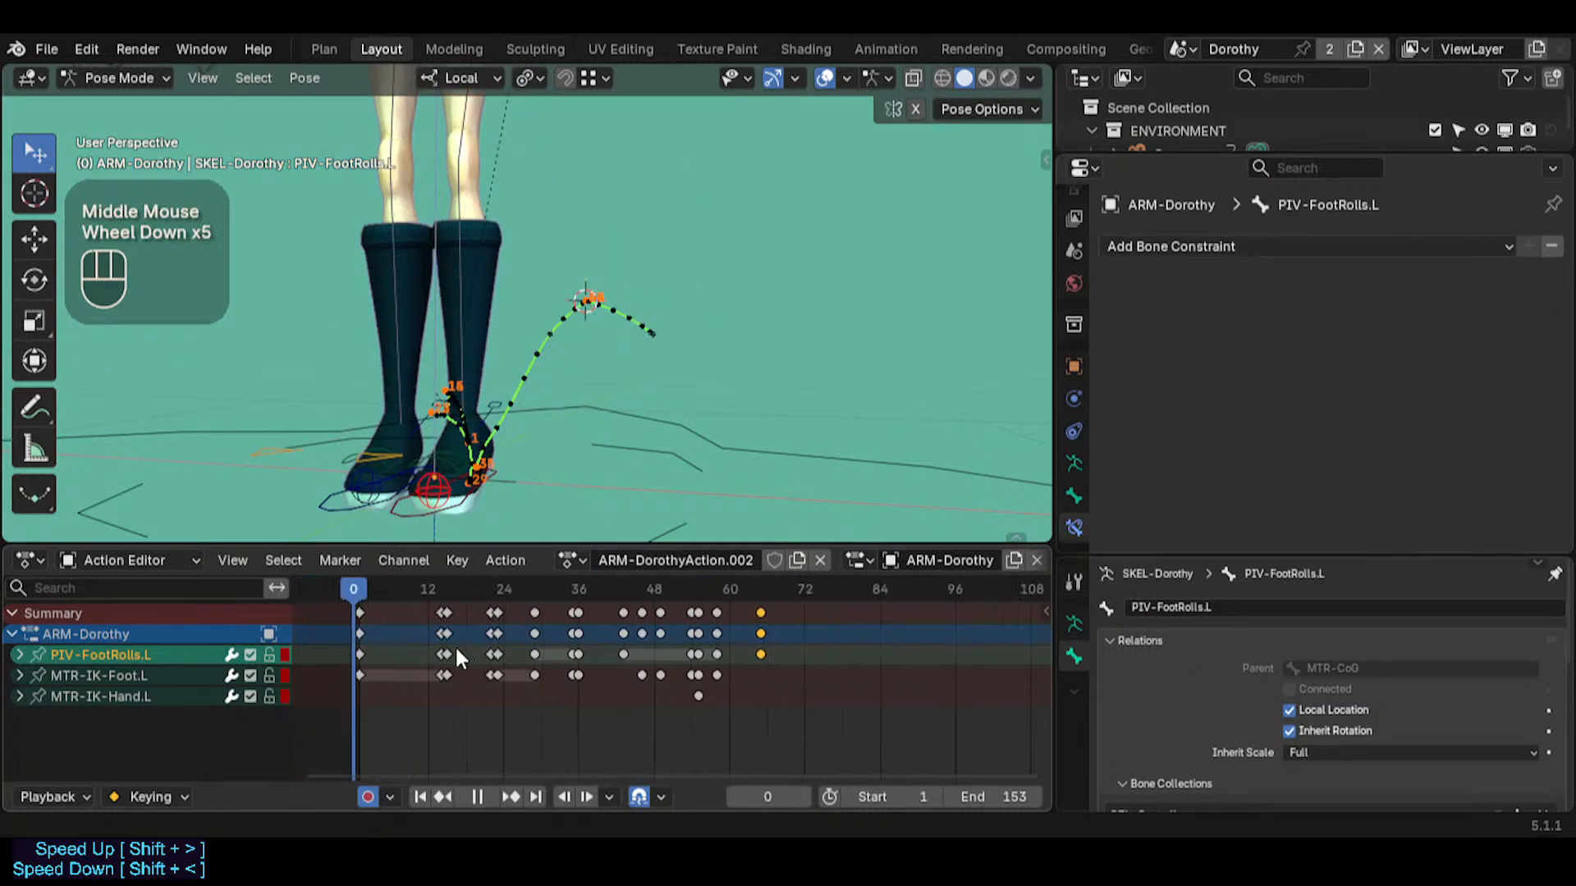
pyautogui.middleClick(387, 401)
pyautogui.moveTo(387, 400); pyautogui.dragTo(504, 453, button='middle')
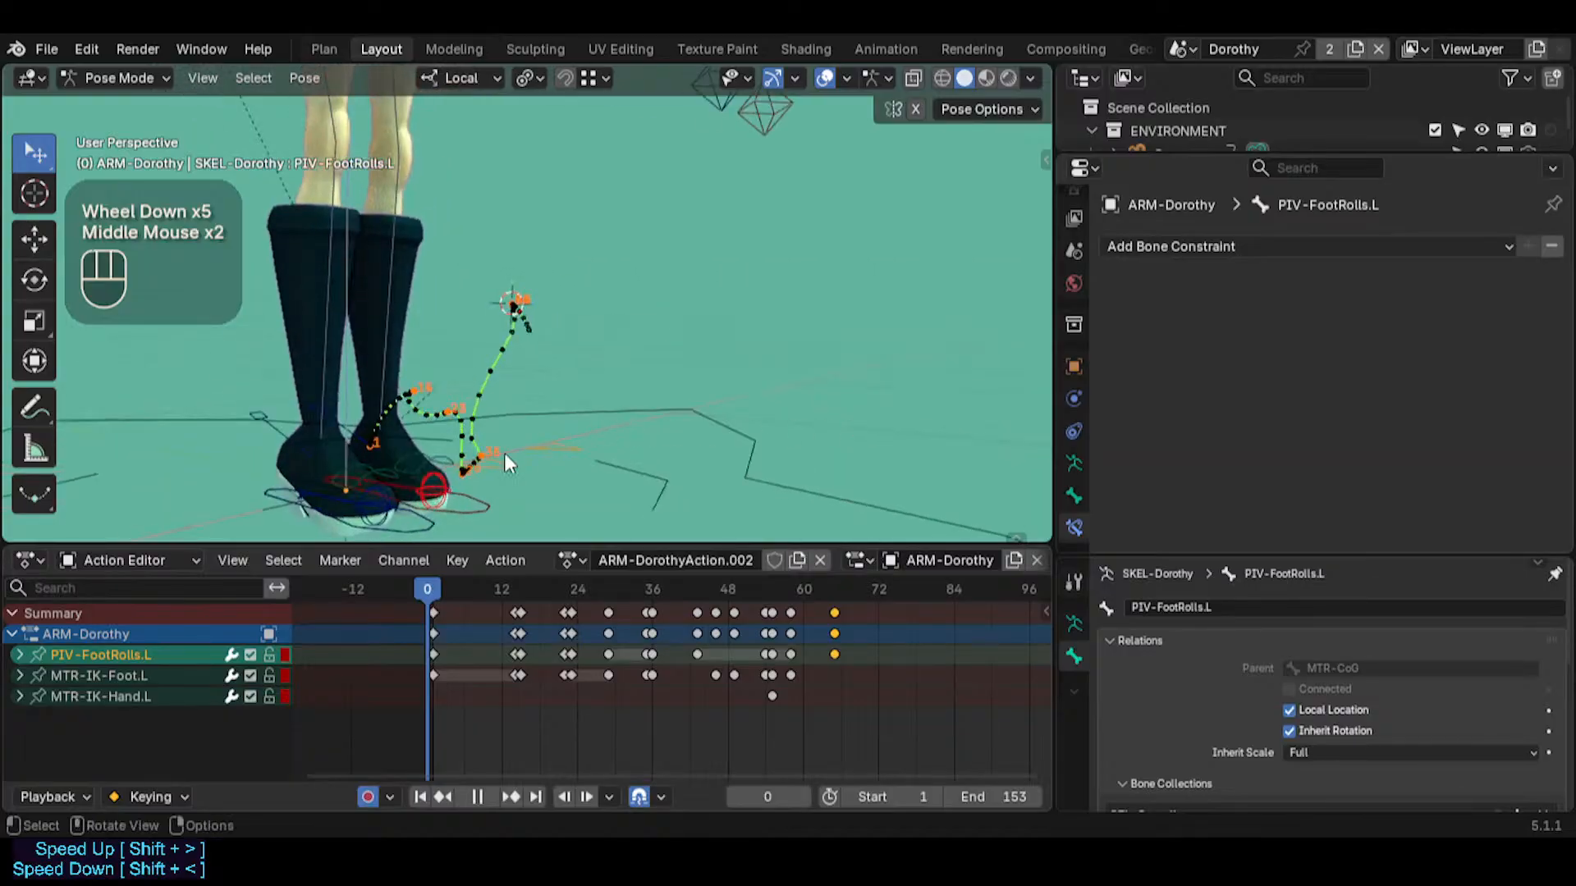
pyautogui.scroll(1, 484, 468)
pyautogui.moveTo(432, 591); pyautogui.dragTo(647, 593)
pyautogui.click(612, 357)
pyautogui.moveTo(541, 460); pyautogui.dragTo(603, 497, button='middle')
pyautogui.moveTo(653, 593); pyautogui.dragTo(832, 591)
pyautogui.moveTo(838, 469); pyautogui.dragTo(530, 320, button='middle')
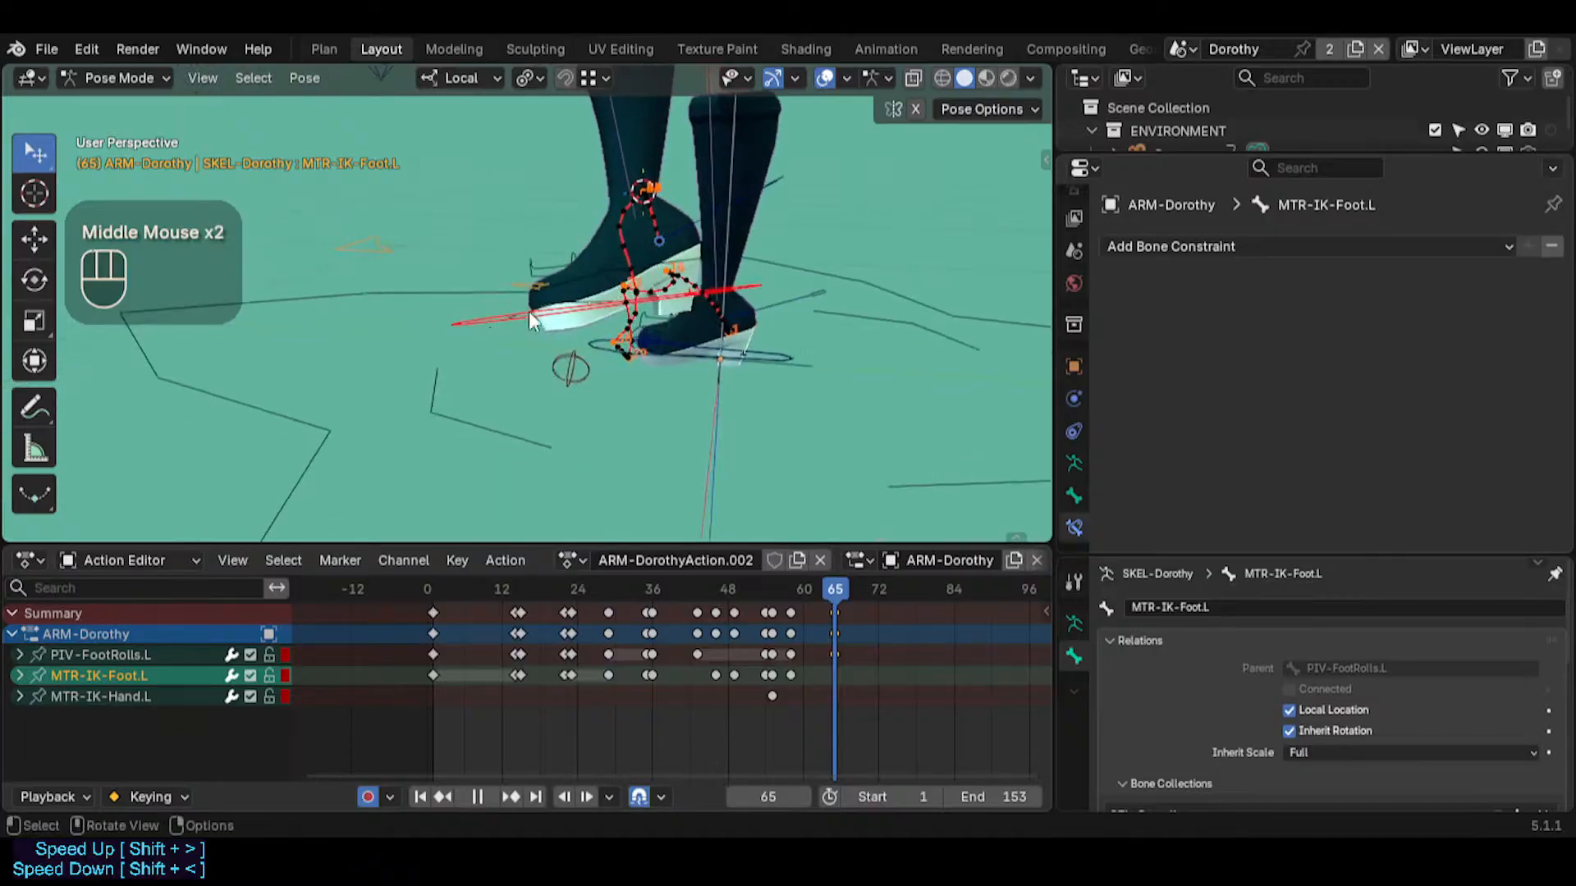
# Try rotating CTL-AnkleLeverage.L about 50° around its local X axis at frame 65
pyautogui.keyDown('shift'); pyautogui.moveTo(777, 201); pyautogui.dragTo(677, 394, button='middle'); pyautogui.keyUp('shift')
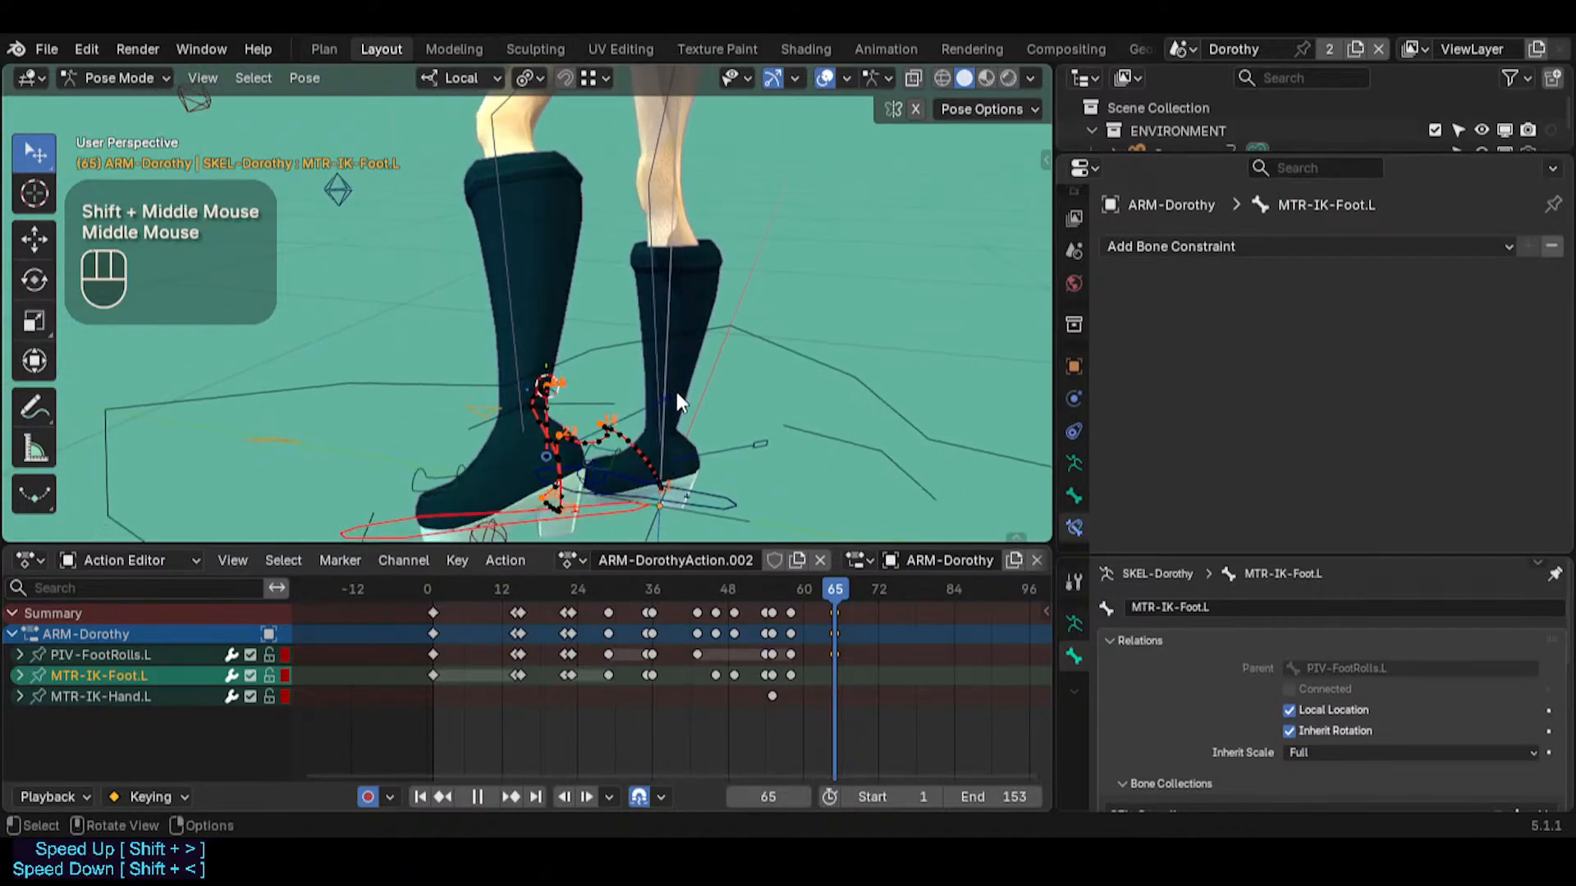
pyautogui.click(653, 394)
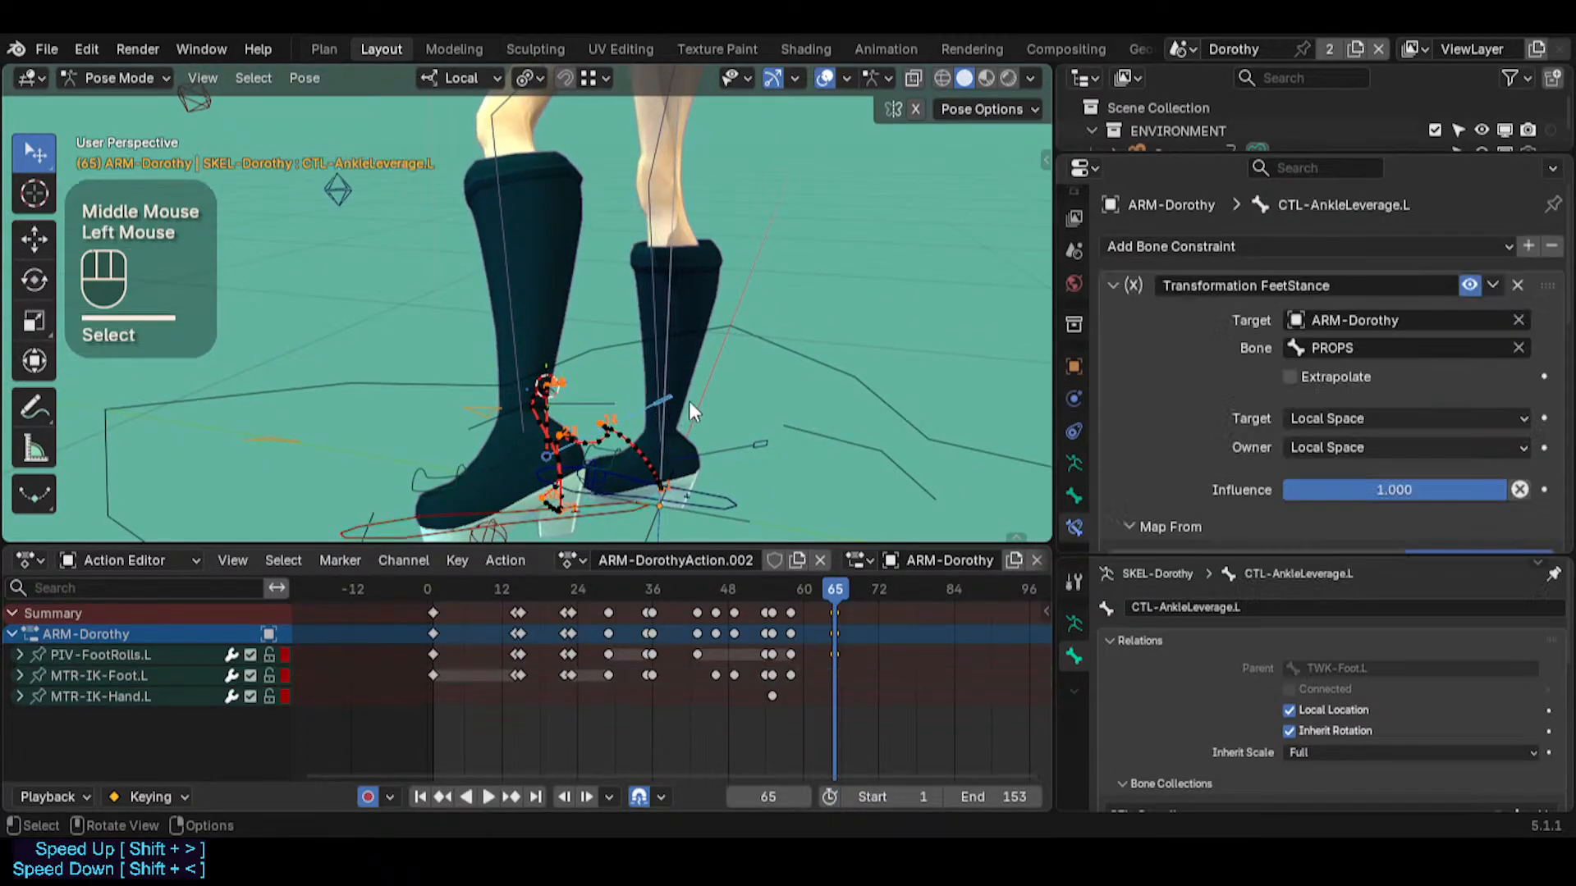
pyautogui.press('r')
pyautogui.press('x')
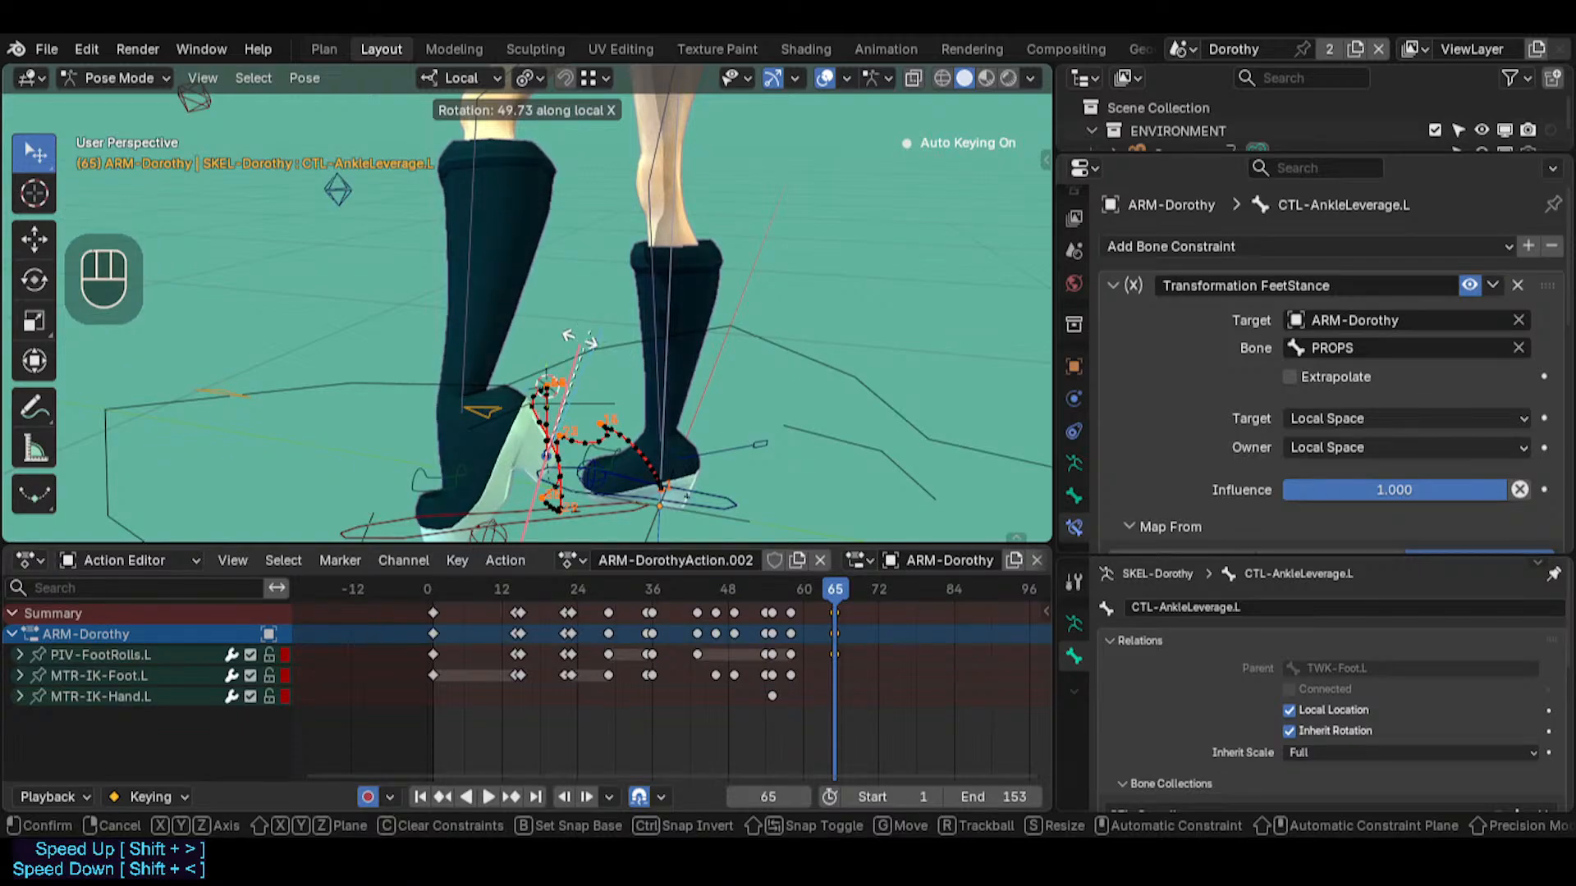
pyautogui.press('Escape')
# Alternately select TWK-Toes.L and MTR-IK-Foot.L to examine the left foot's toe and IK controls
pyautogui.moveTo(554, 353); pyautogui.dragTo(548, 441, button='middle')
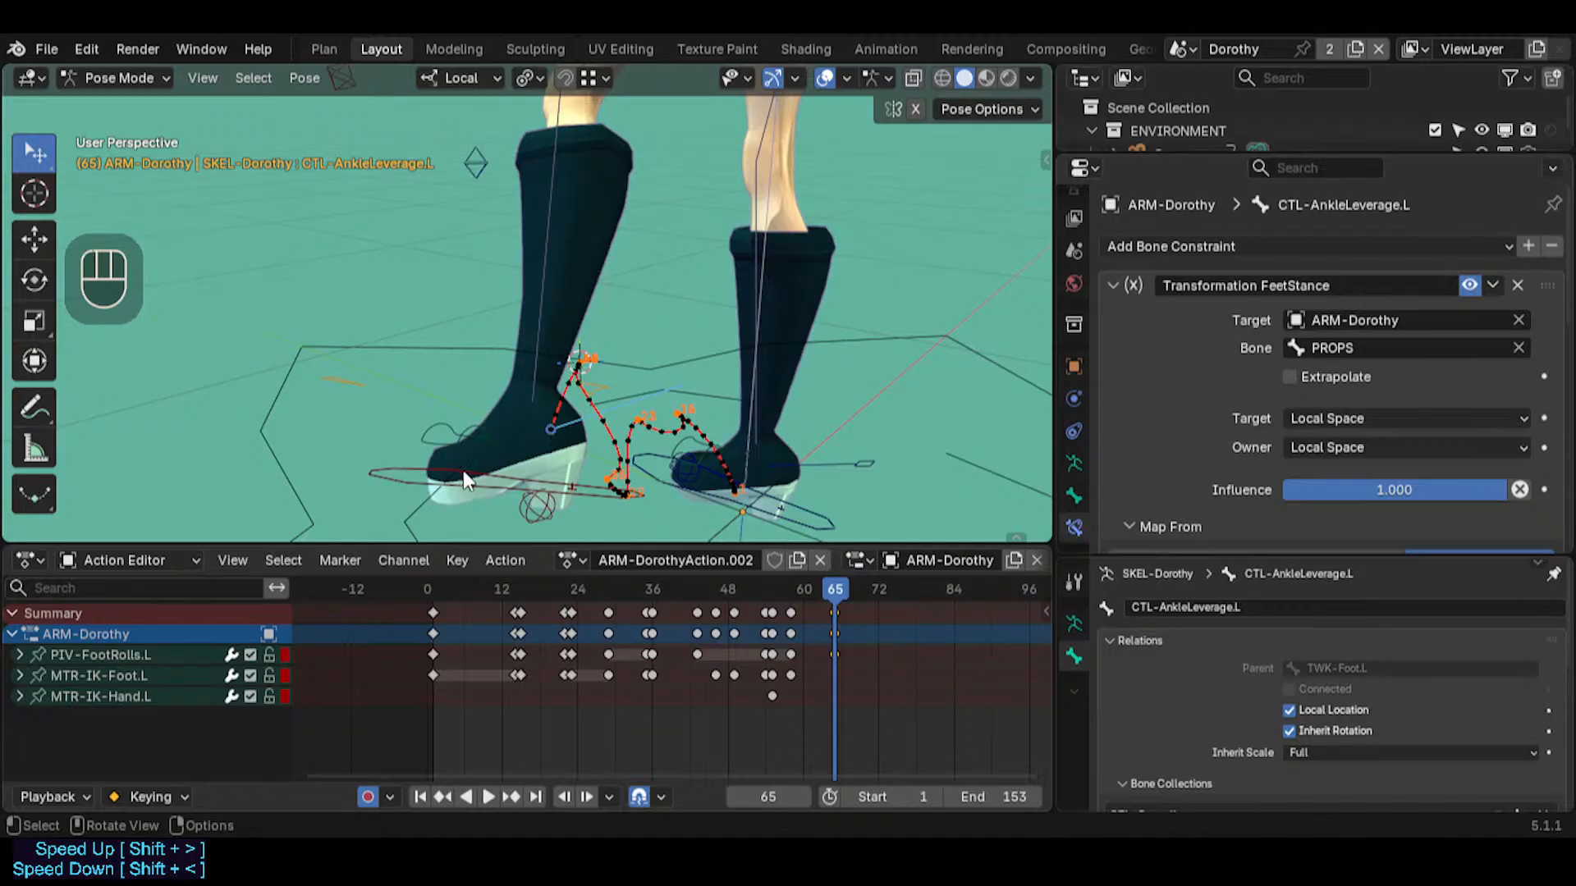
pyautogui.click(439, 436)
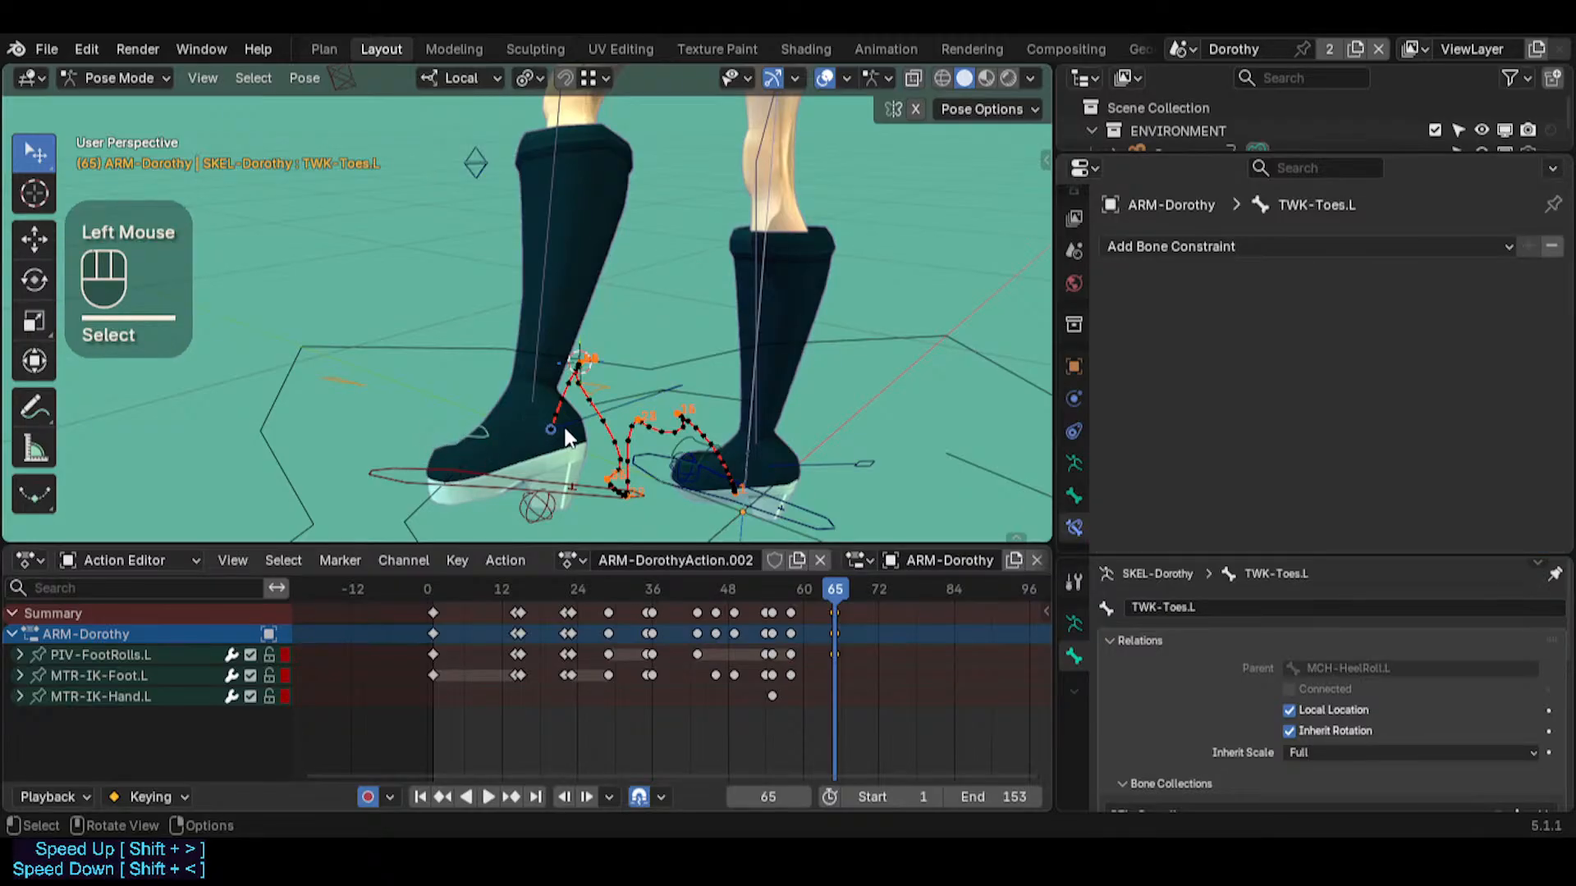
pyautogui.moveTo(496, 470); pyautogui.dragTo(607, 407, button='middle')
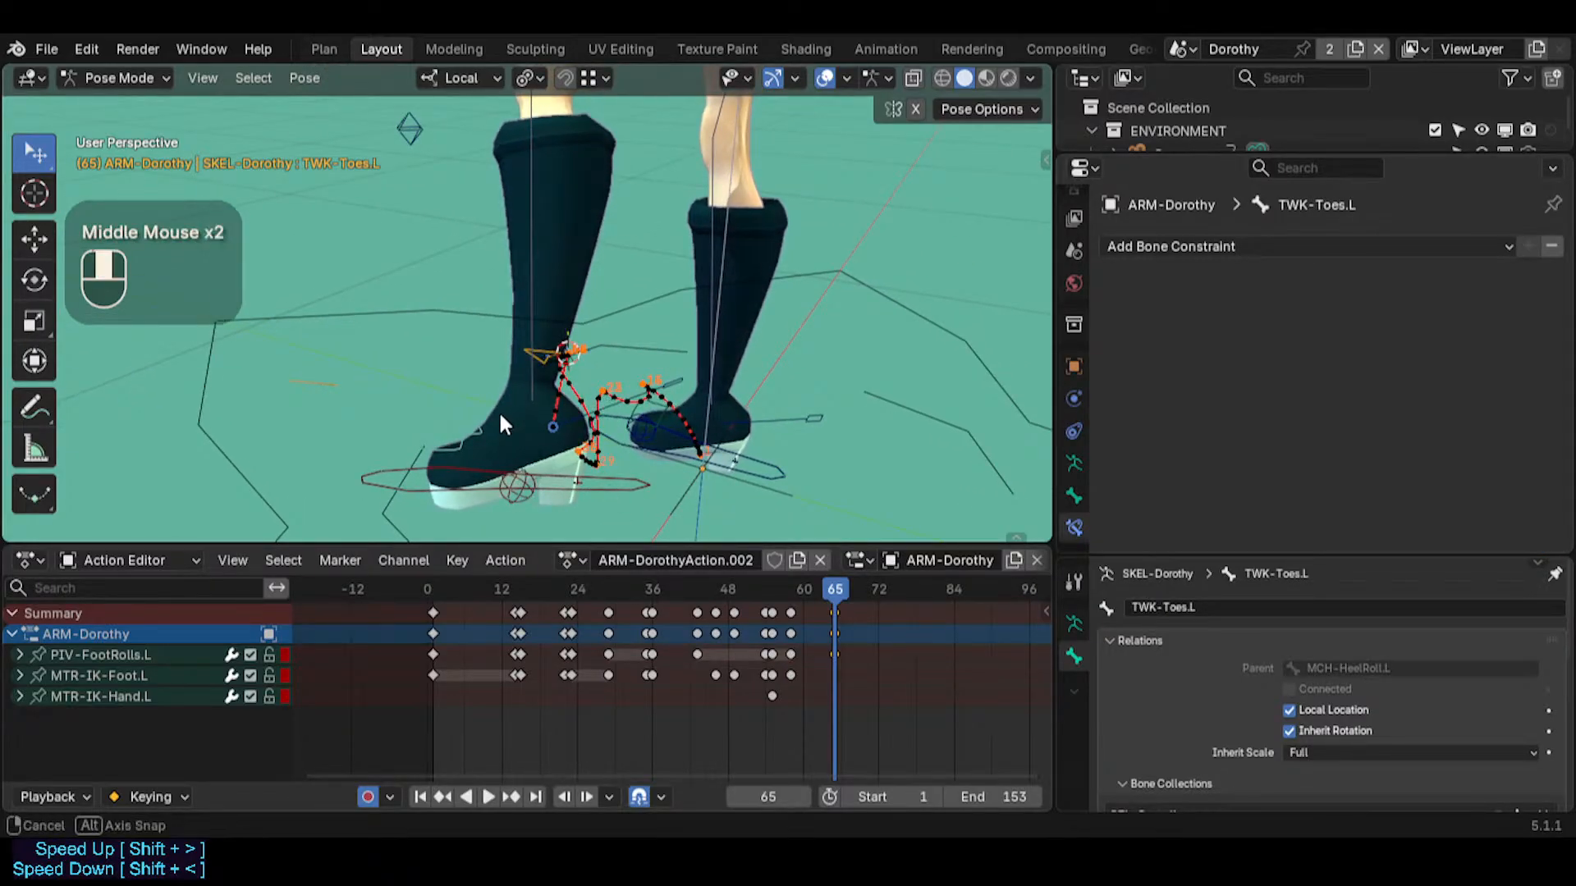
pyautogui.moveTo(499, 411); pyautogui.dragTo(559, 495, button='middle')
pyautogui.click(529, 449)
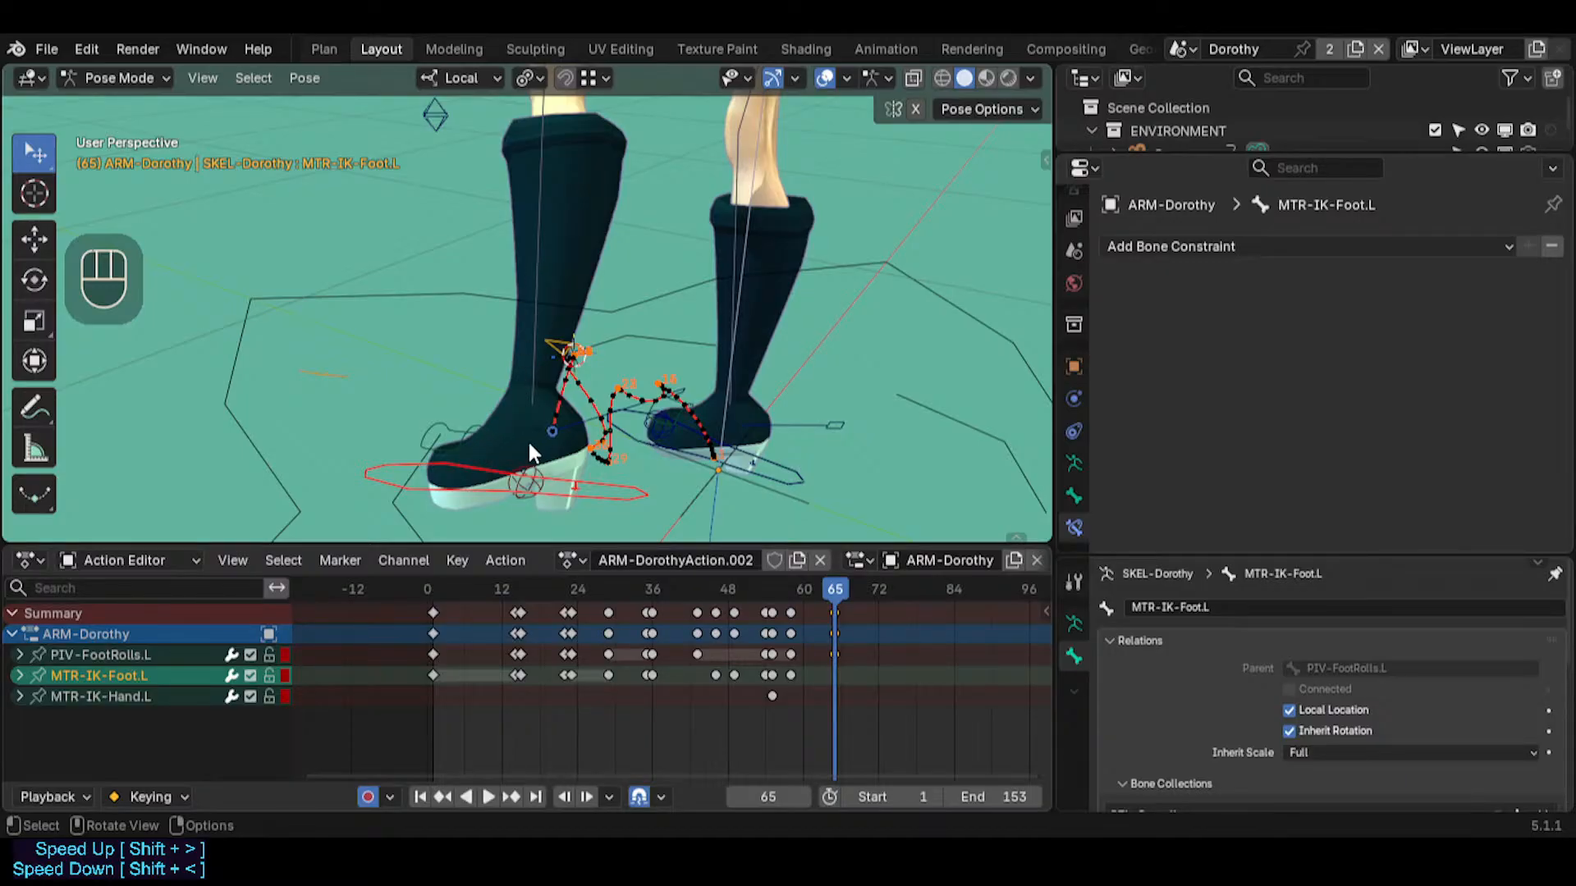
pyautogui.click(463, 454)
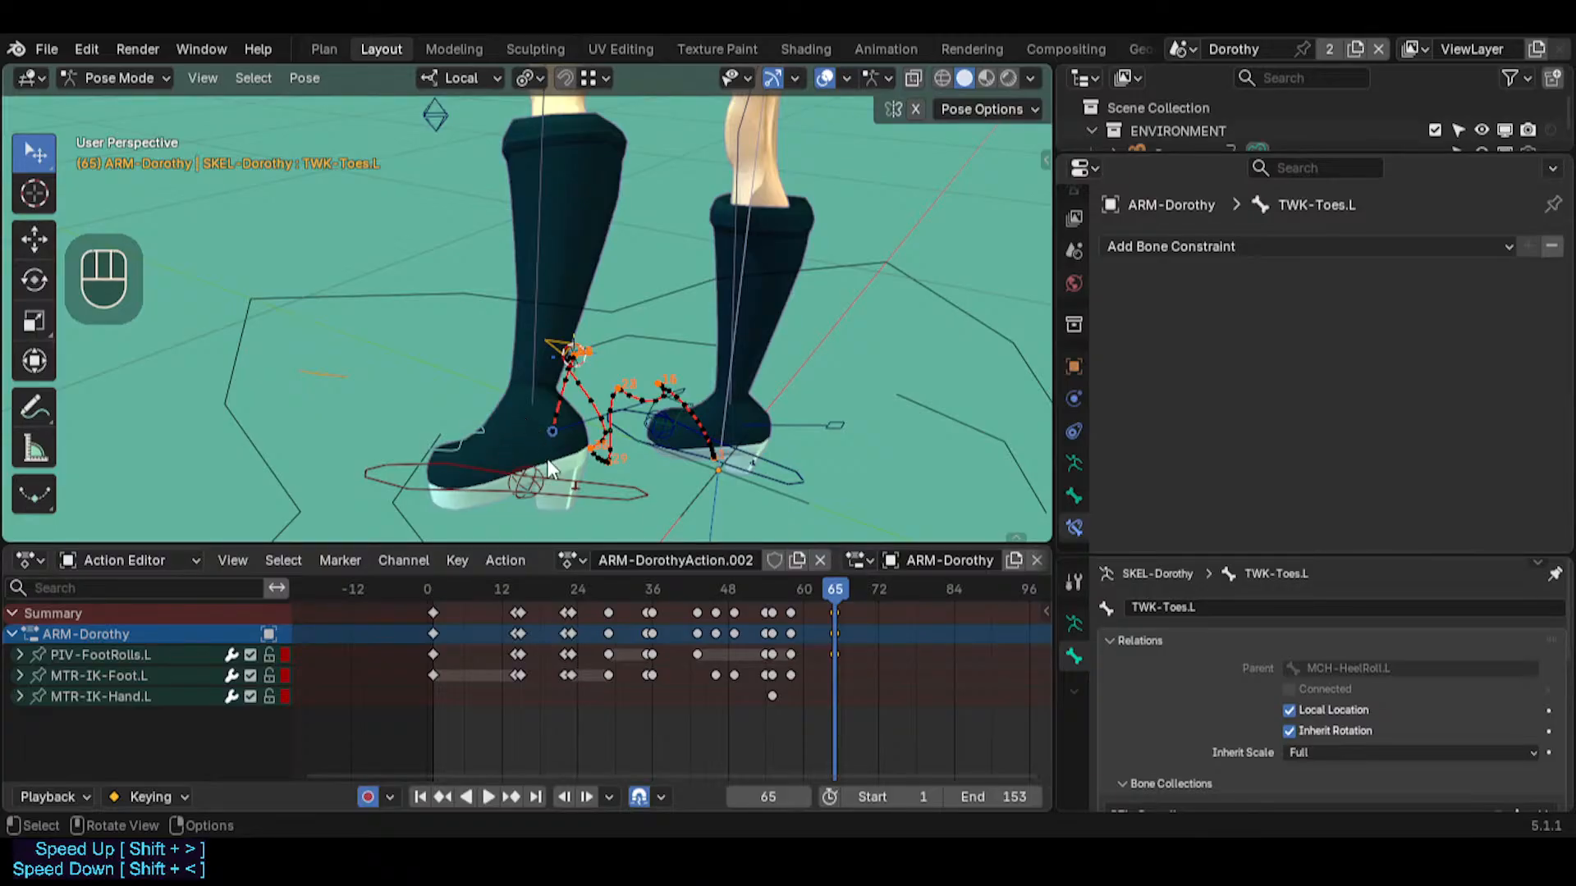
pyautogui.click(567, 489)
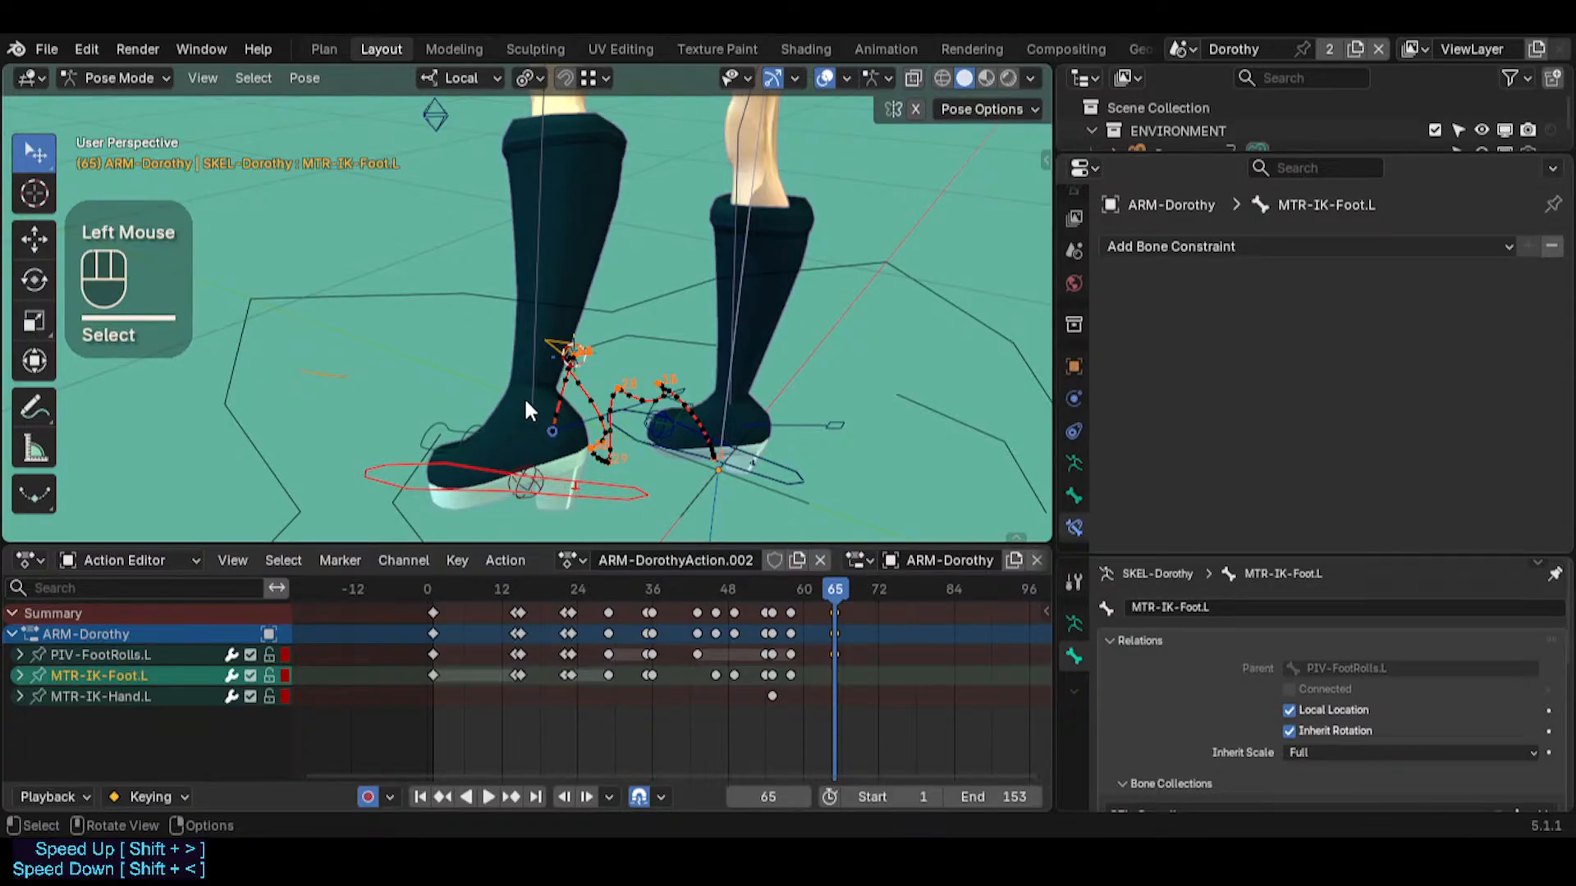
pyautogui.click(464, 451)
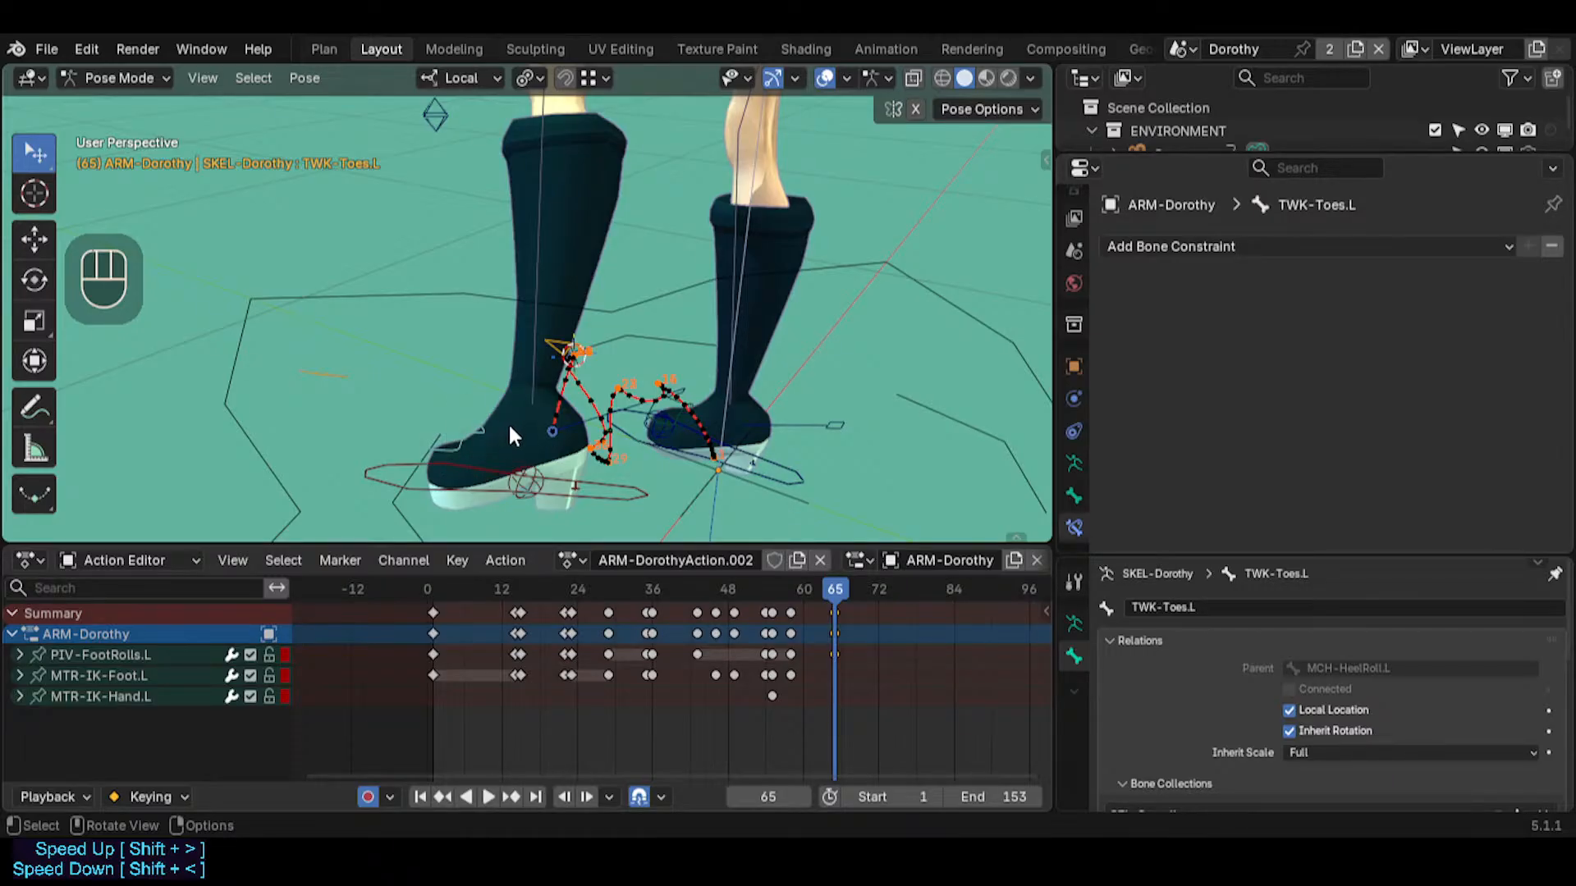
pyautogui.click(461, 440)
pyautogui.click(469, 430)
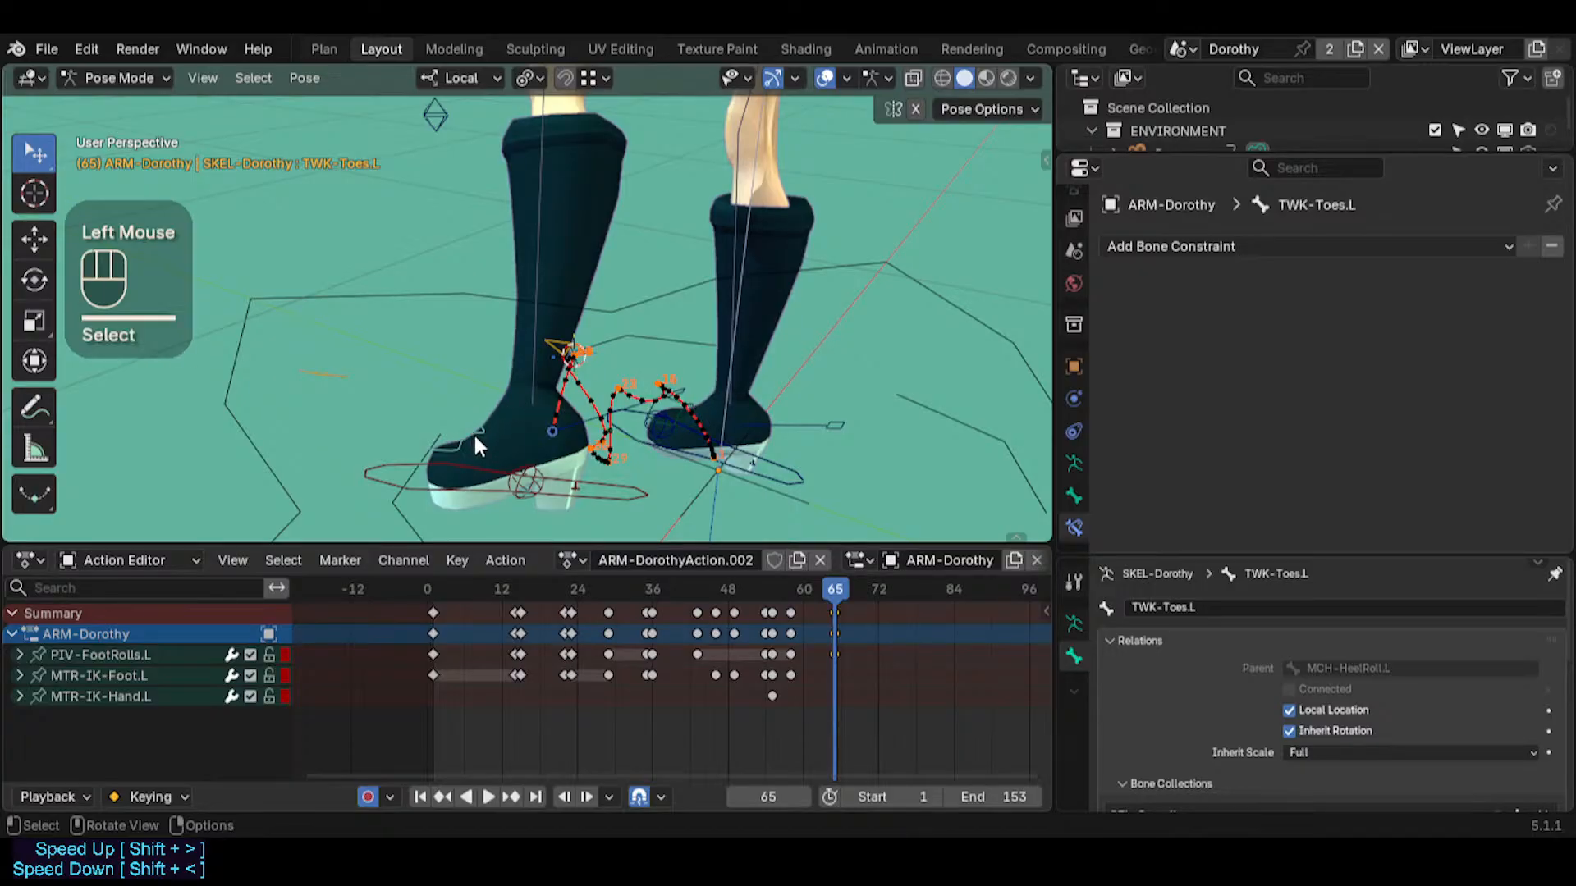
# Scrub the animation back from frame 65 to frame 0
pyautogui.moveTo(472, 431); pyautogui.dragTo(417, 459, button='middle')
pyautogui.scroll(2, 465, 454)
pyautogui.scroll(-1, 468, 460)
pyautogui.scroll(1, 417, 464)
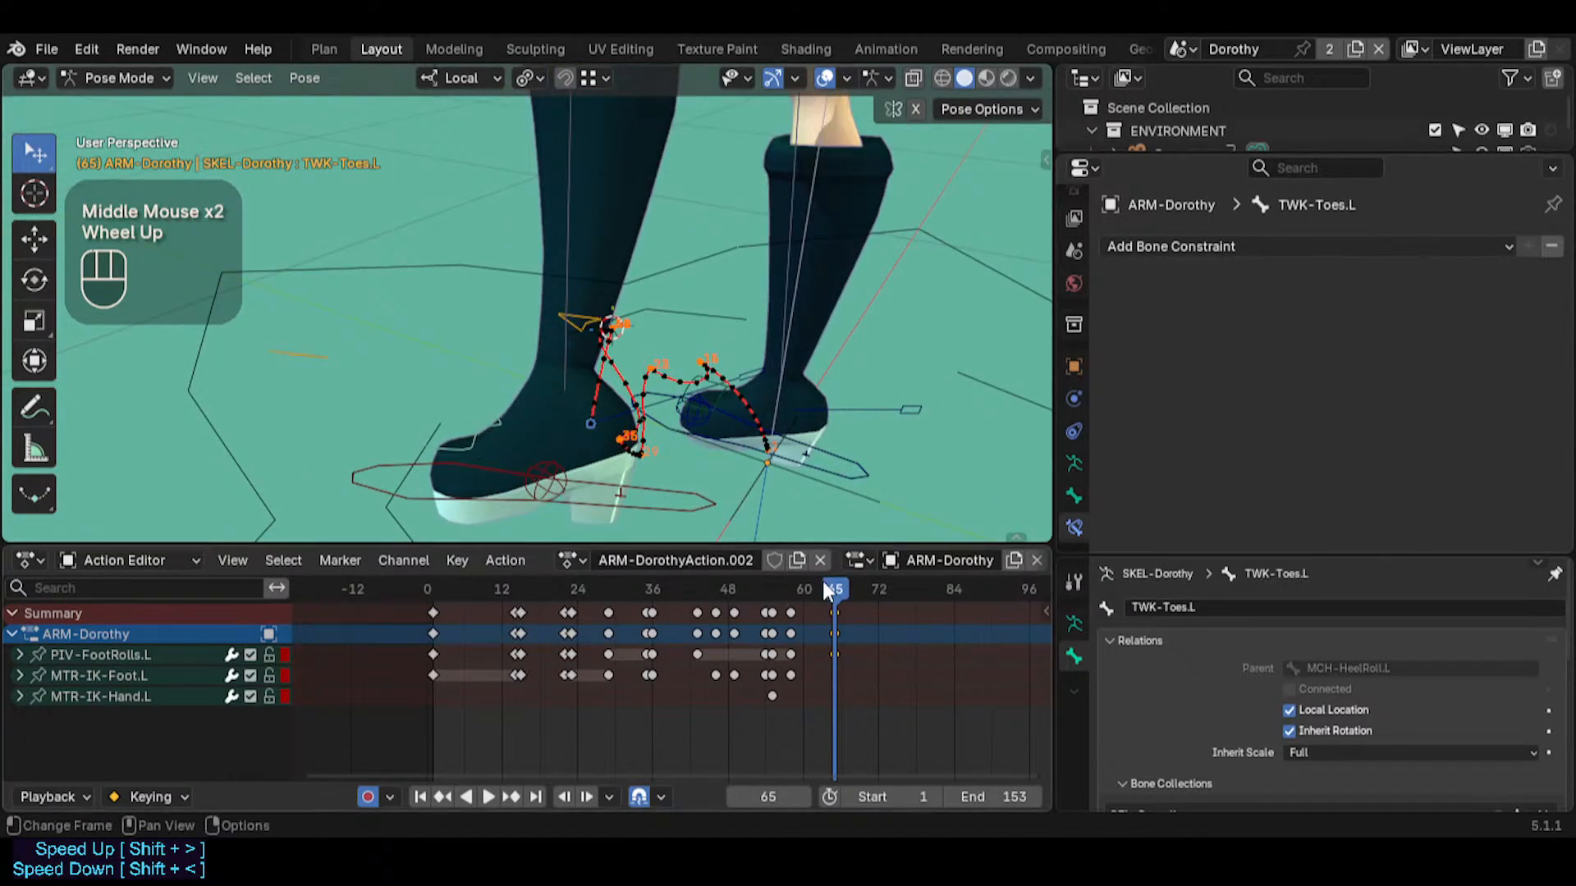
pyautogui.moveTo(822, 583); pyautogui.dragTo(410, 579)
pyautogui.moveTo(449, 405); pyautogui.dragTo(778, 263, button='middle')
pyautogui.scroll(-3, 739, 222)
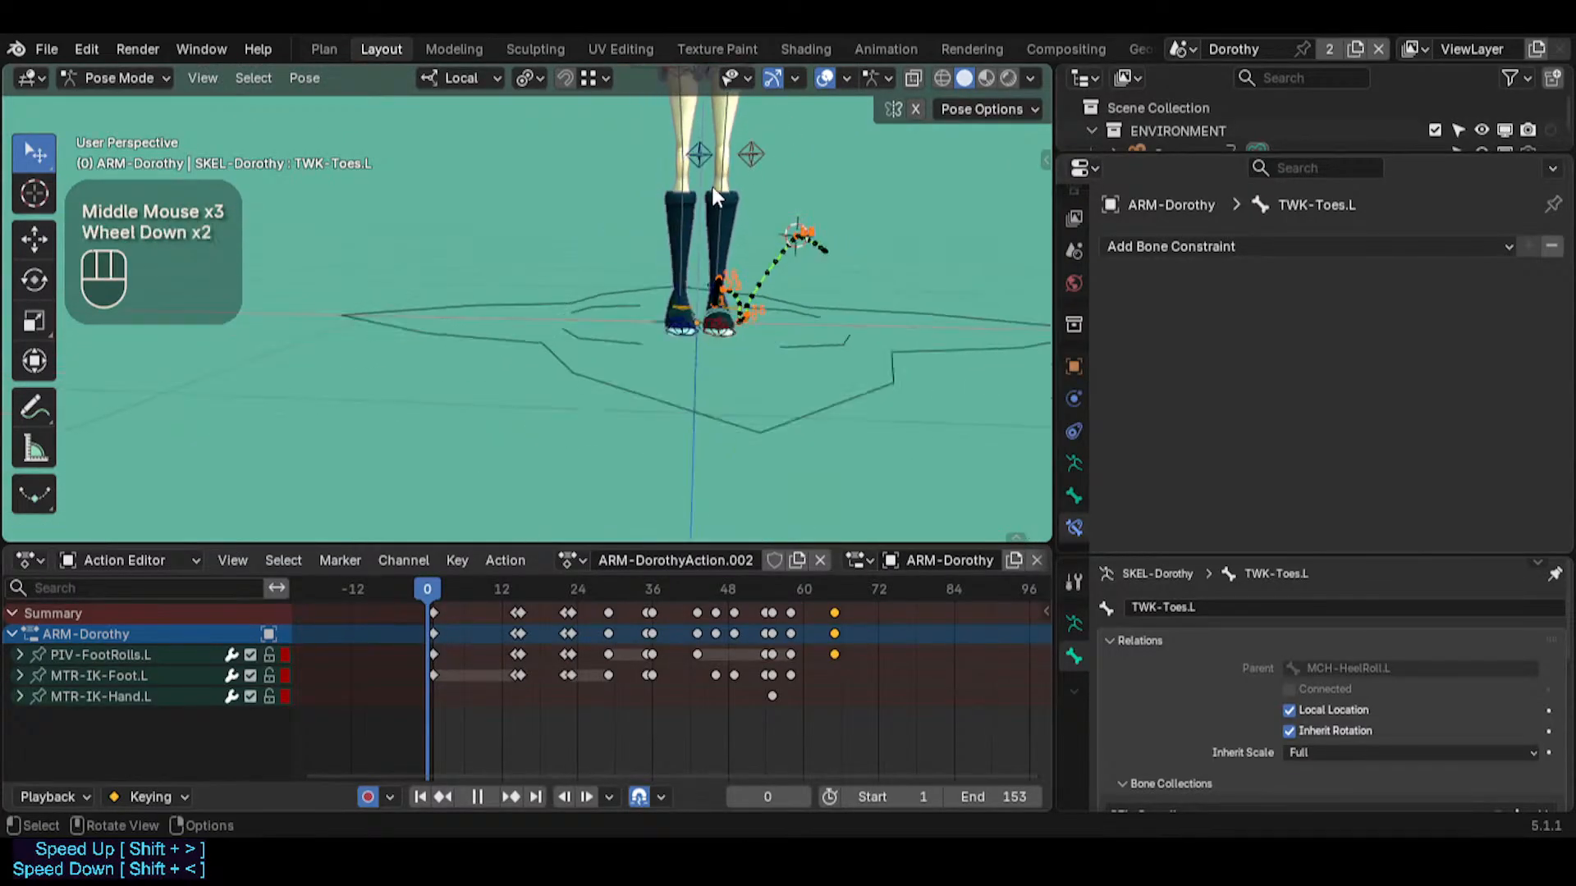
# Select the ARC-FK-Arm.L bone on the character's left arm
pyautogui.moveTo(706, 172); pyautogui.dragTo(489, 245, button='middle')
pyautogui.hotkey('shift', '`')
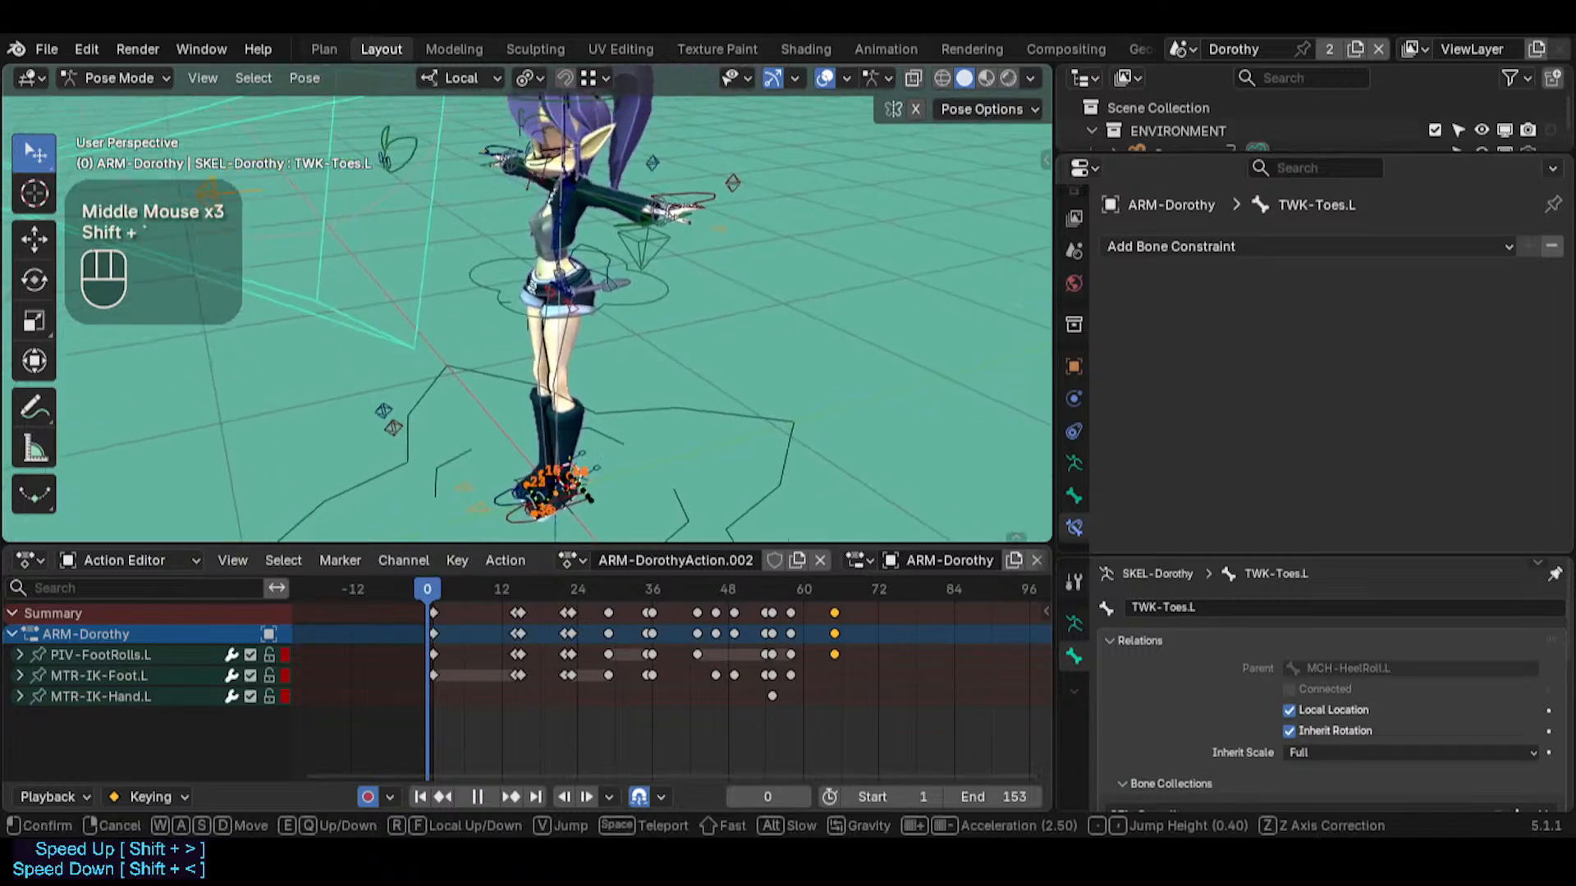
pyautogui.press('w')
pyautogui.press('w')
pyautogui.press('e')
pyautogui.press('w')
pyautogui.press('a')
pyautogui.press('q')
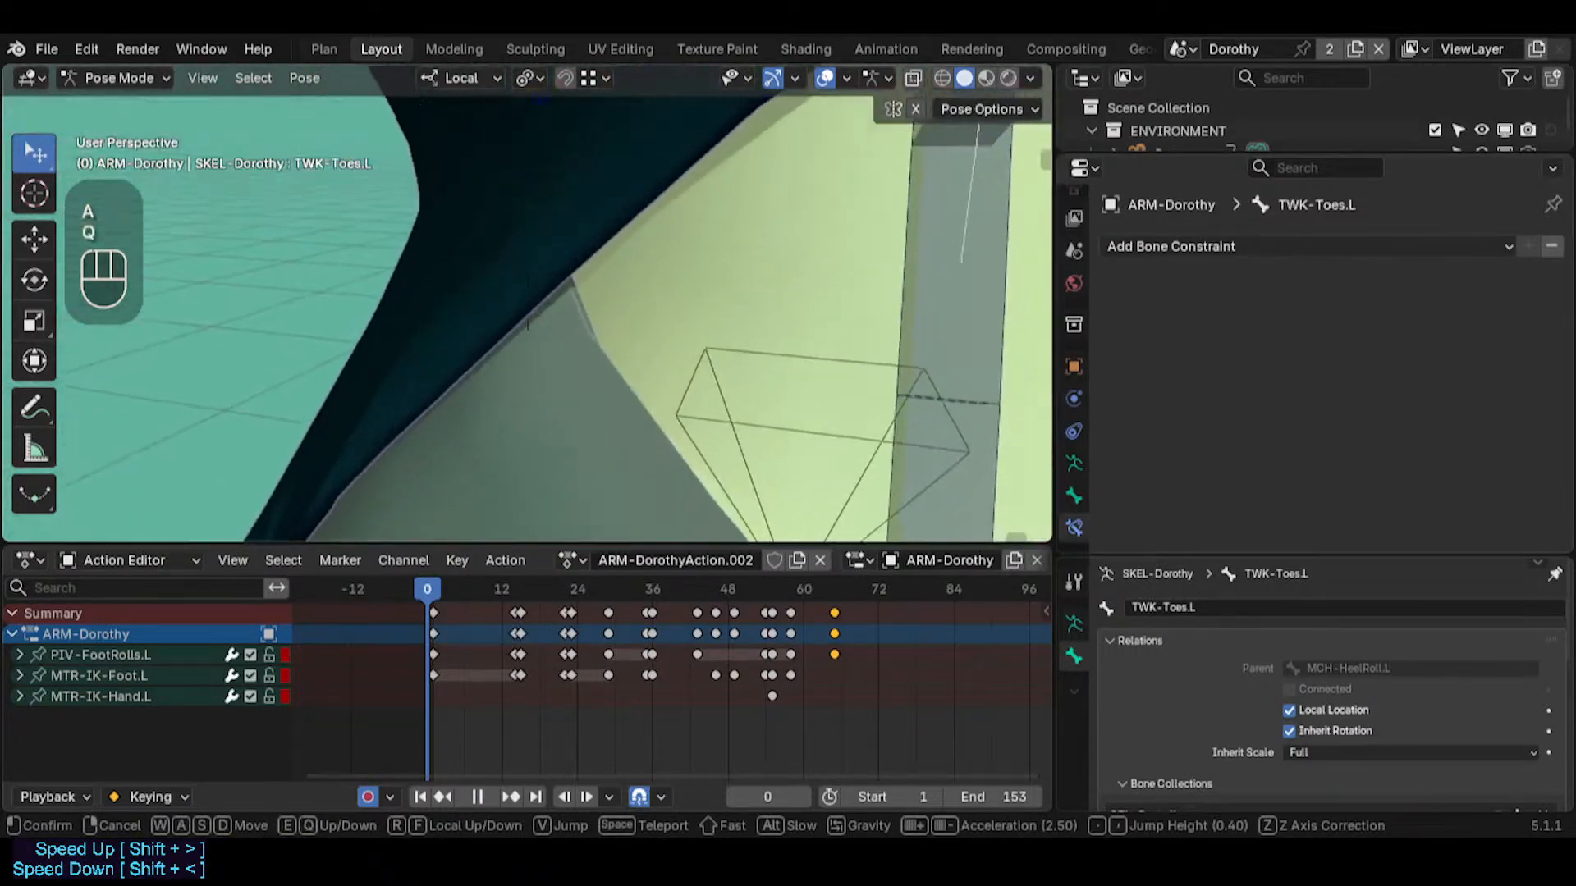
pyautogui.press('s')
pyautogui.press('e')
pyautogui.press('w')
pyautogui.click(555, 281)
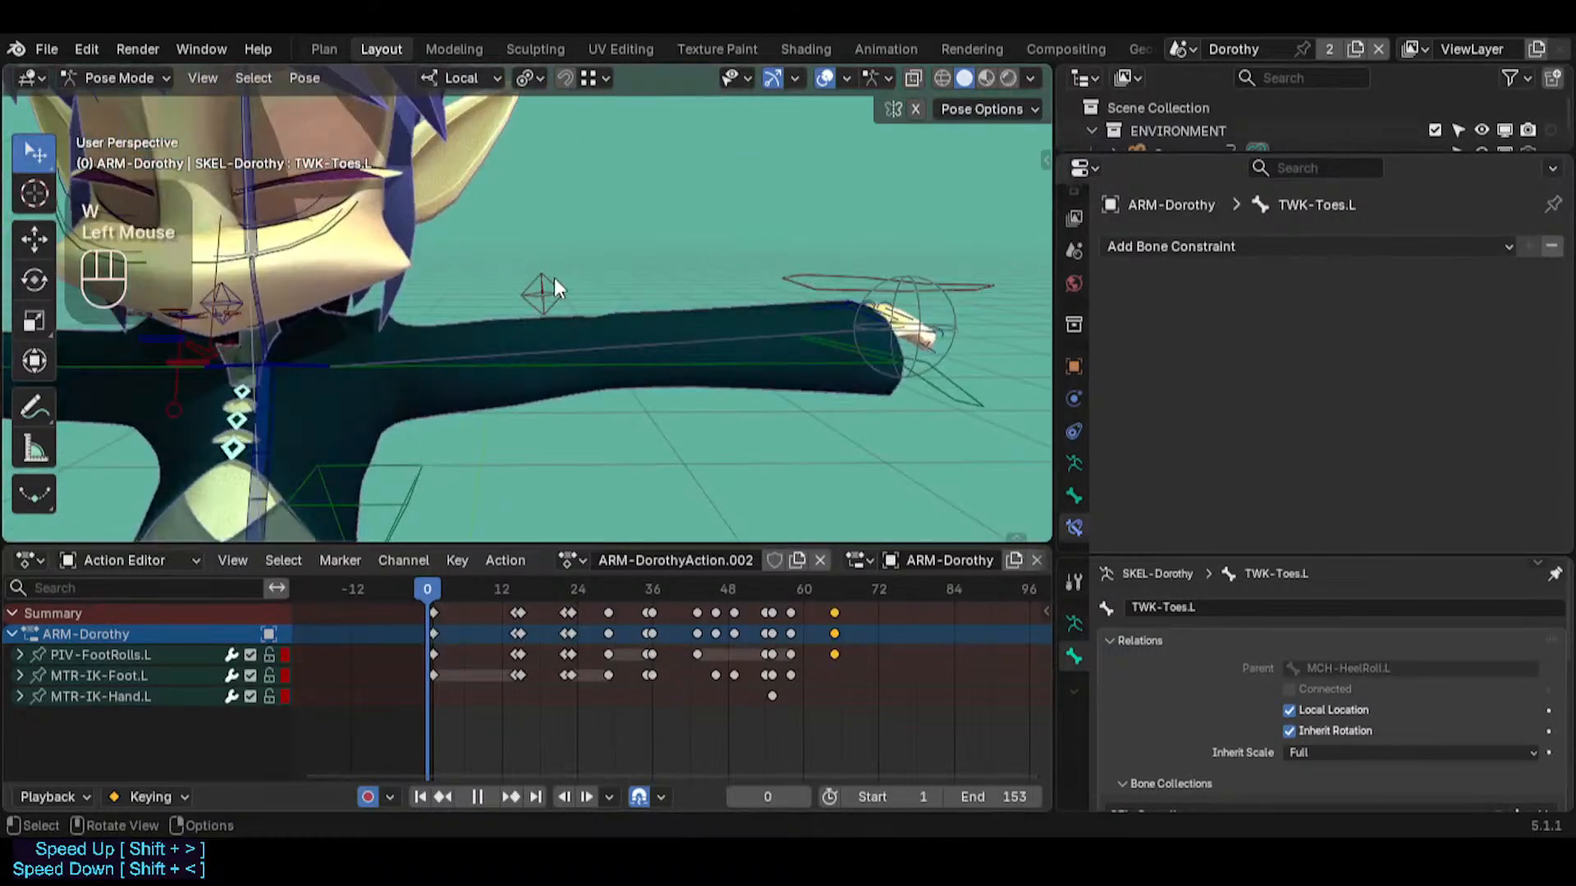
pyautogui.doubleClick(706, 365)
pyautogui.moveTo(756, 328); pyautogui.dragTo(619, 352, button='middle')
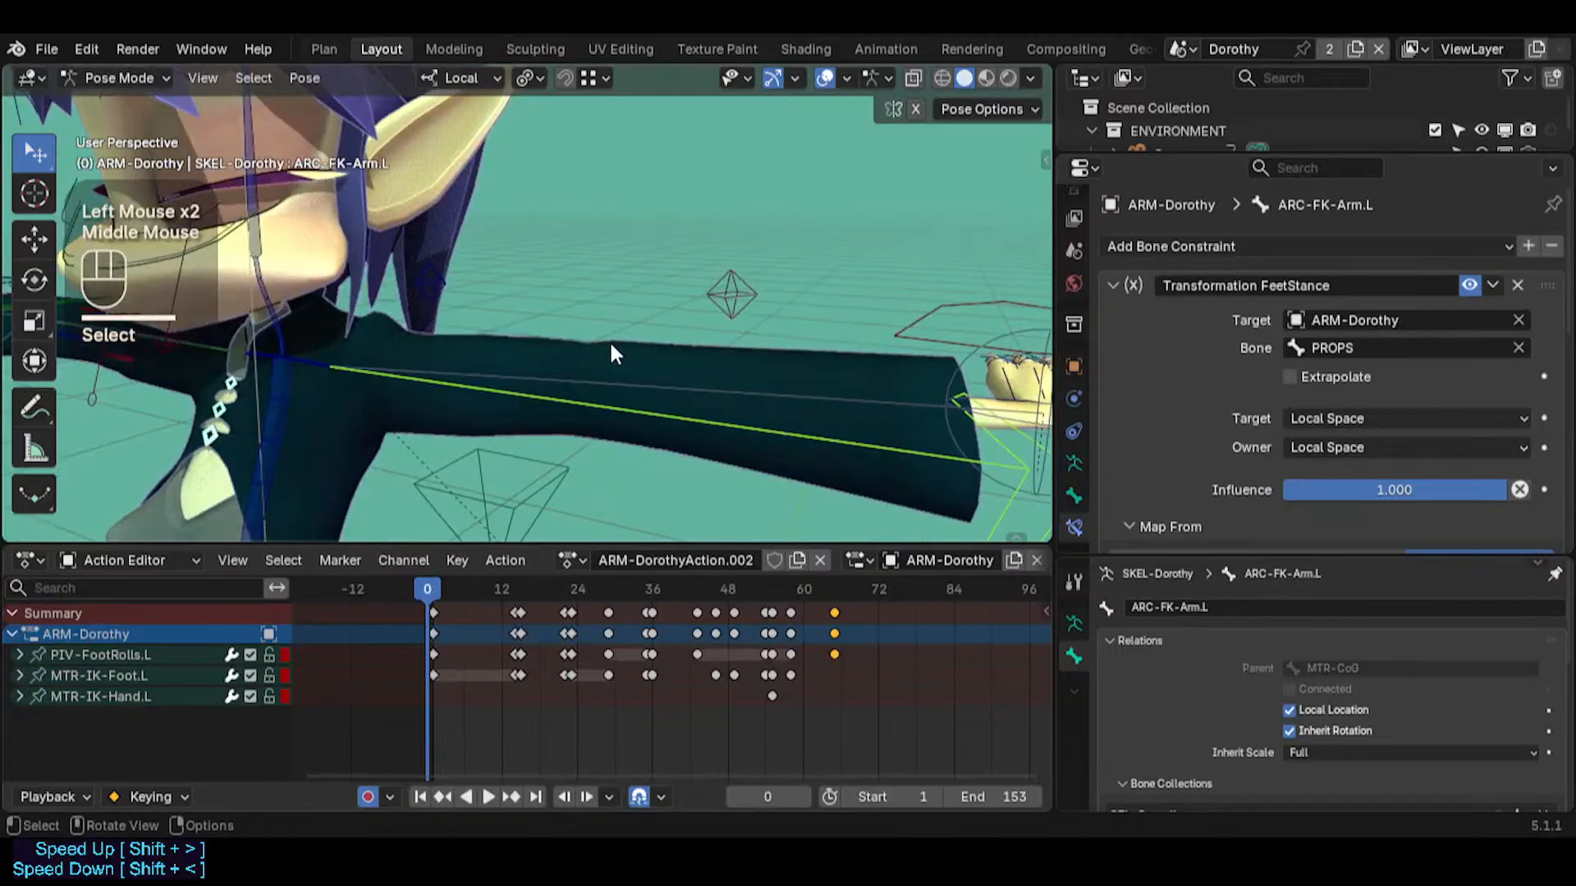
# Unlink the action ARM-DorothyAction.002 from the armature and turn off Auto Keying
pyautogui.click(821, 559)
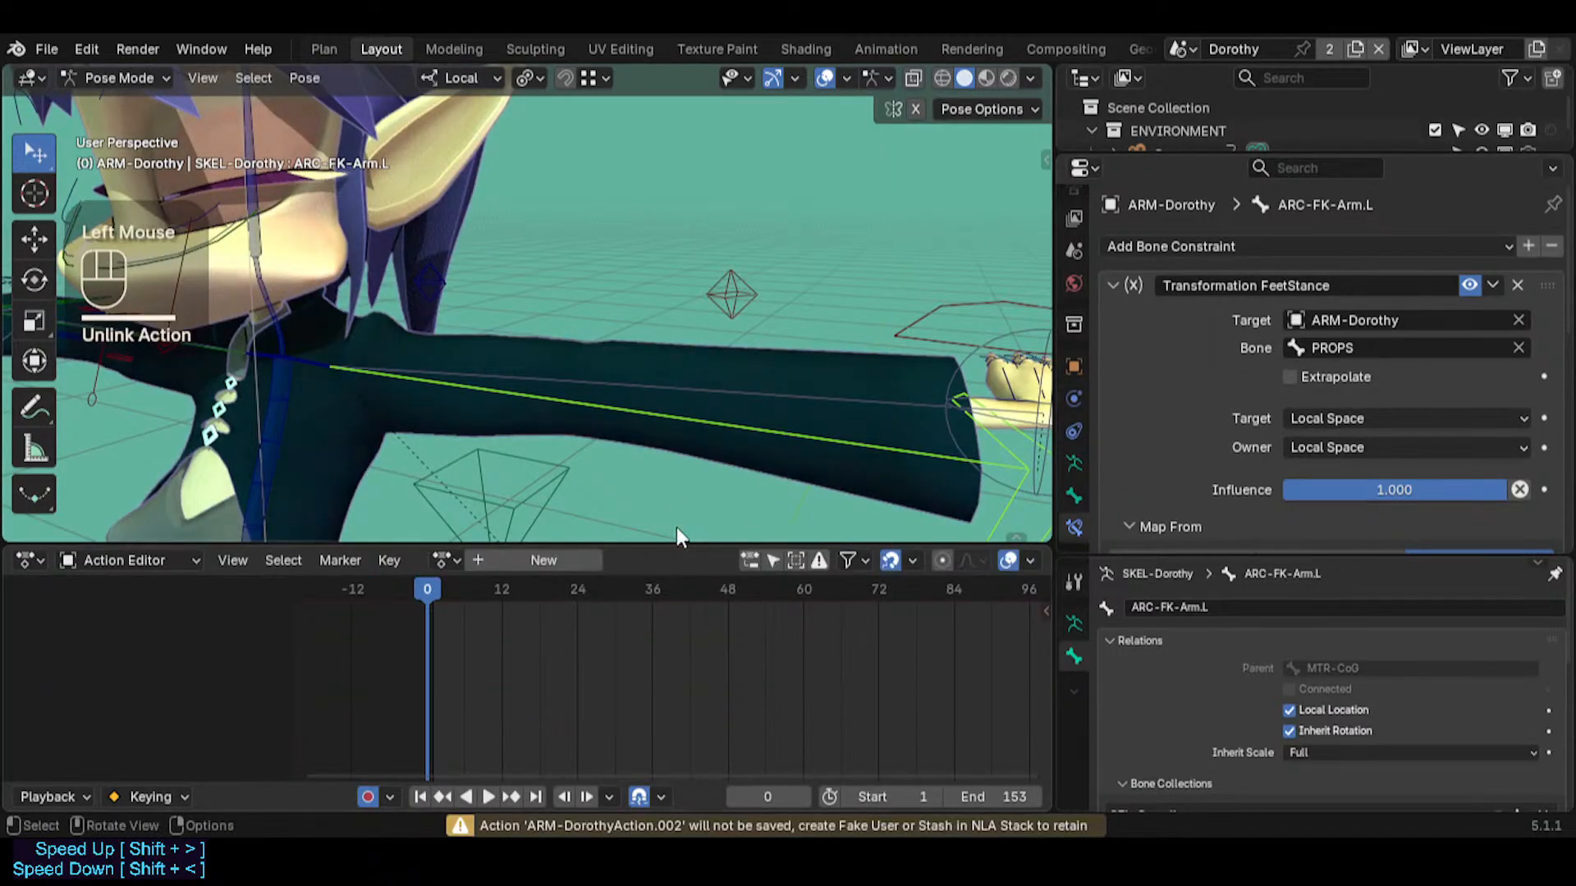
pyautogui.click(369, 796)
# Clear the pose transforms of all the rig's bones
pyautogui.scroll(-6, 528, 490)
pyautogui.hotkey('shift', '`')
pyautogui.press('w')
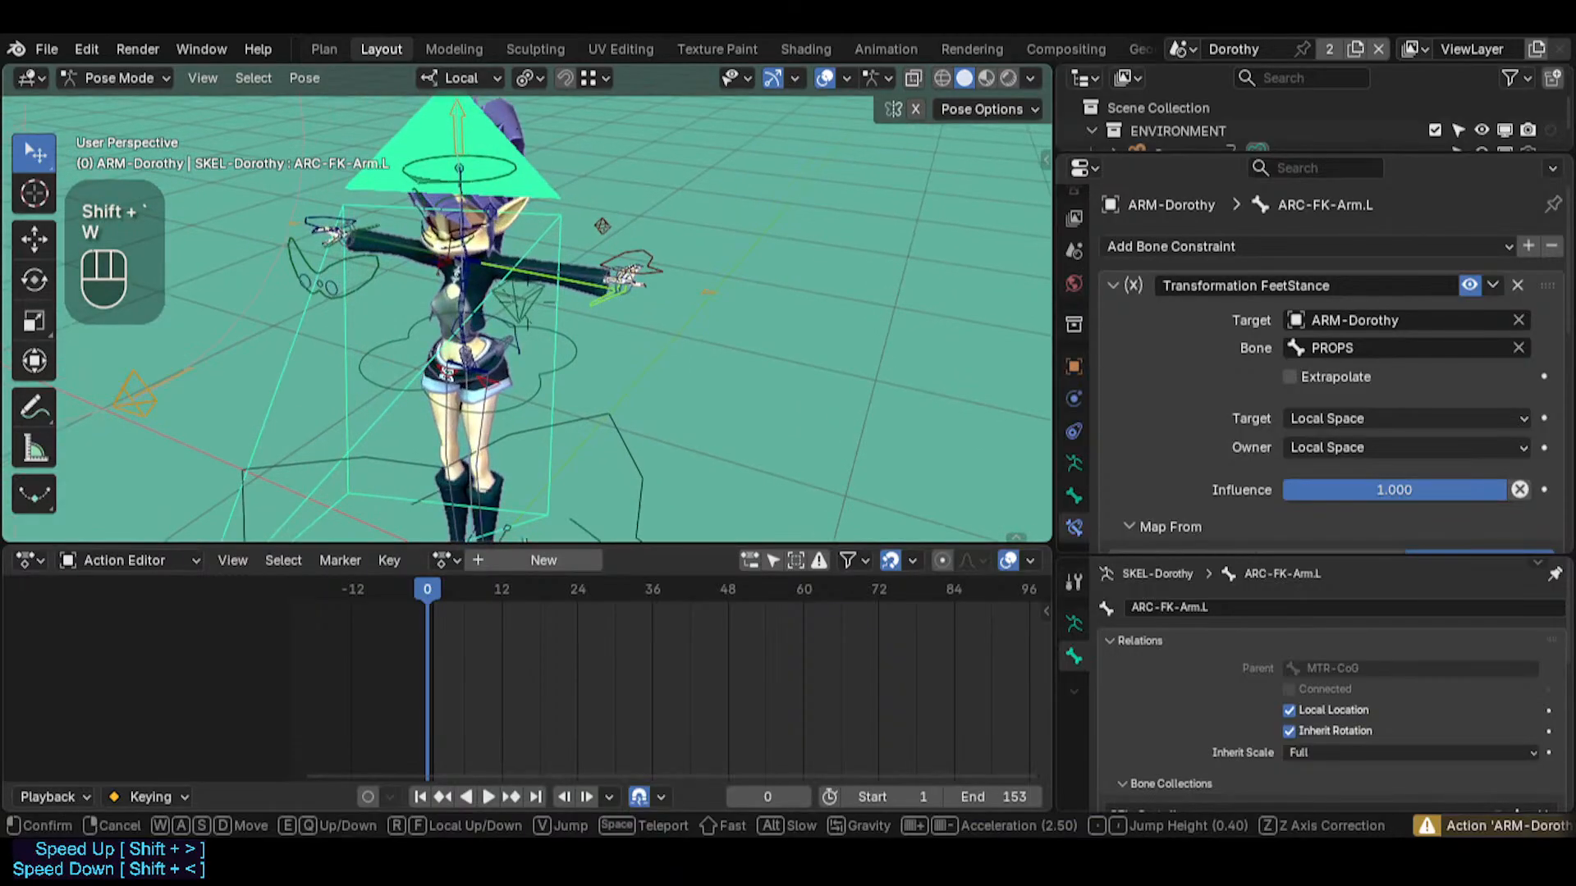
pyautogui.press('w')
pyautogui.click(547, 422)
pyautogui.press('a')
pyautogui.hotkey('alt', 'q')
pyautogui.hotkey('alt', 'q')
pyautogui.hotkey('ctrl', '2')
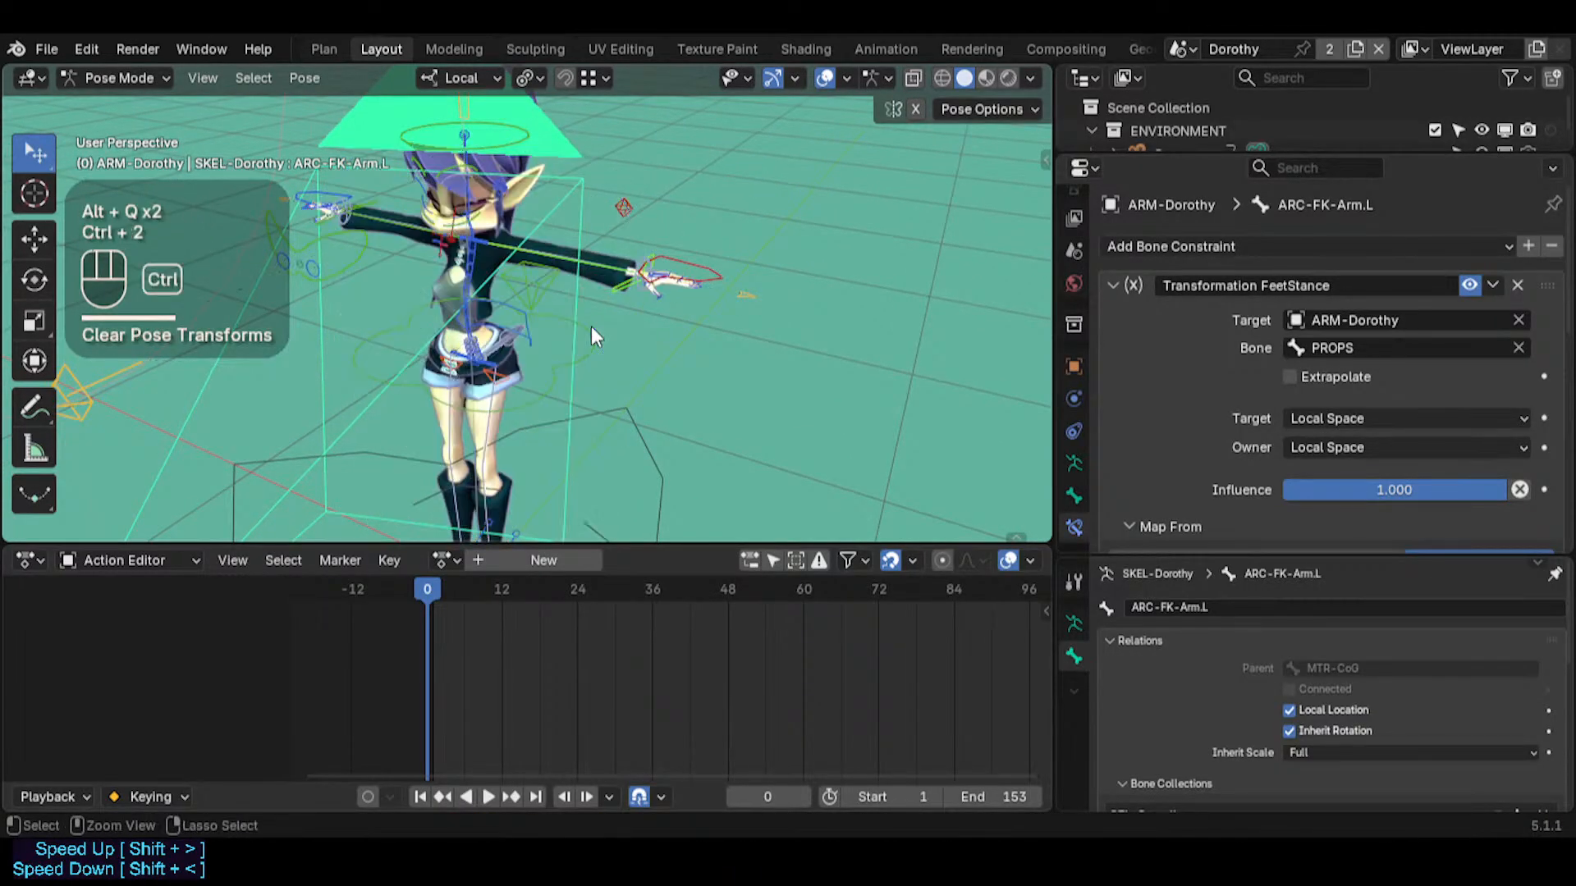
# Try rotating ARC-FK-Arm.L freely with a trackball rotation
pyautogui.hotkey('shift', '`')
pyautogui.press('w')
pyautogui.press('q')
pyautogui.press('e')
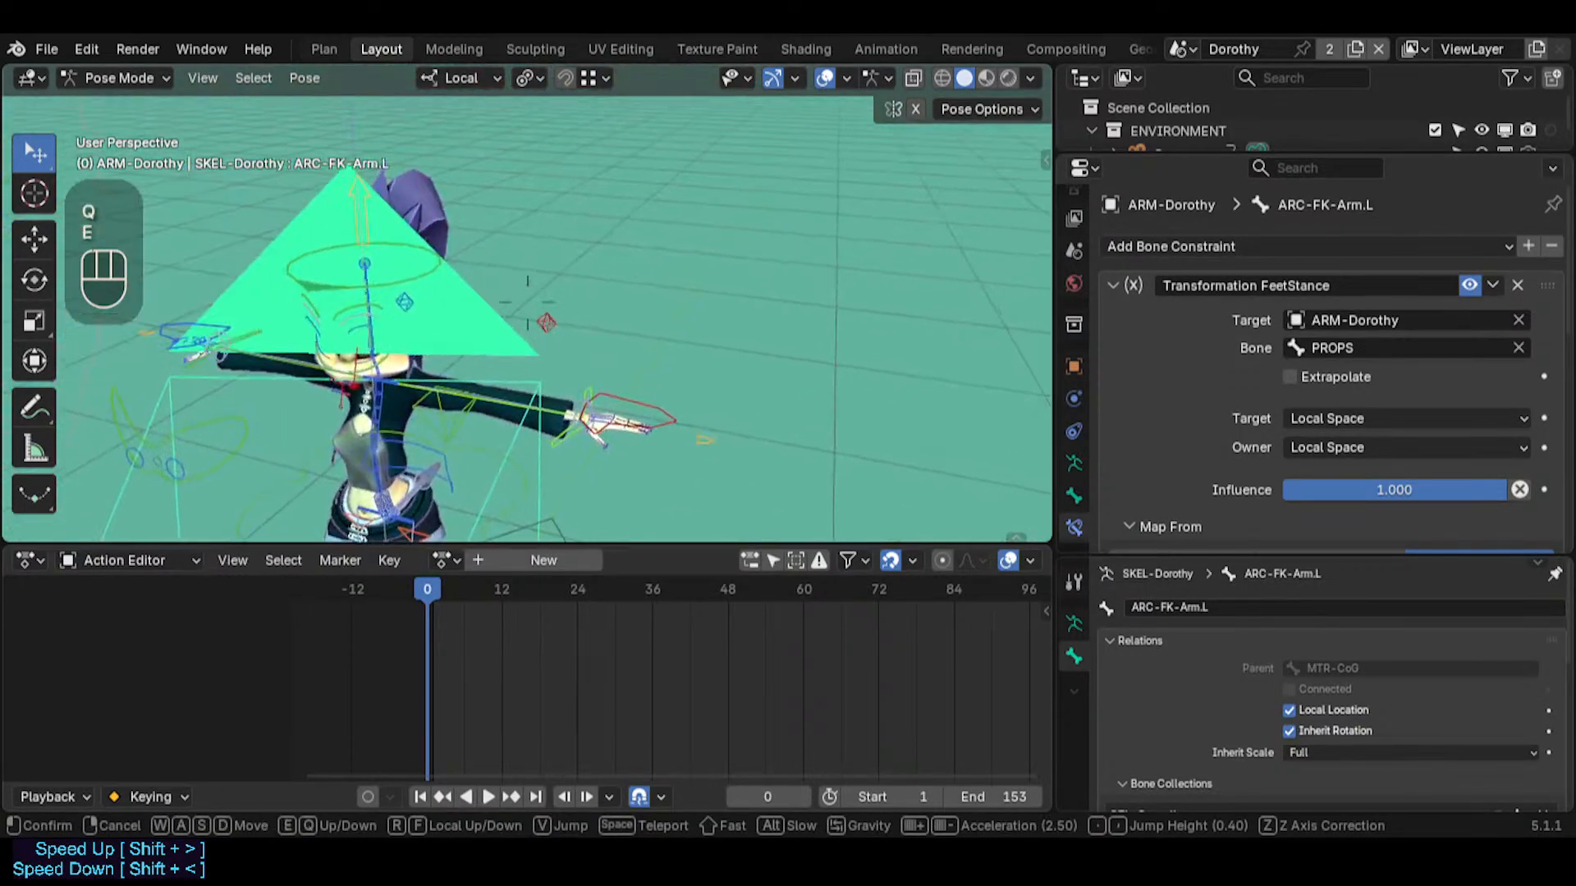
pyautogui.press('w')
pyautogui.click(620, 422)
pyautogui.press('r')
pyautogui.press('r')
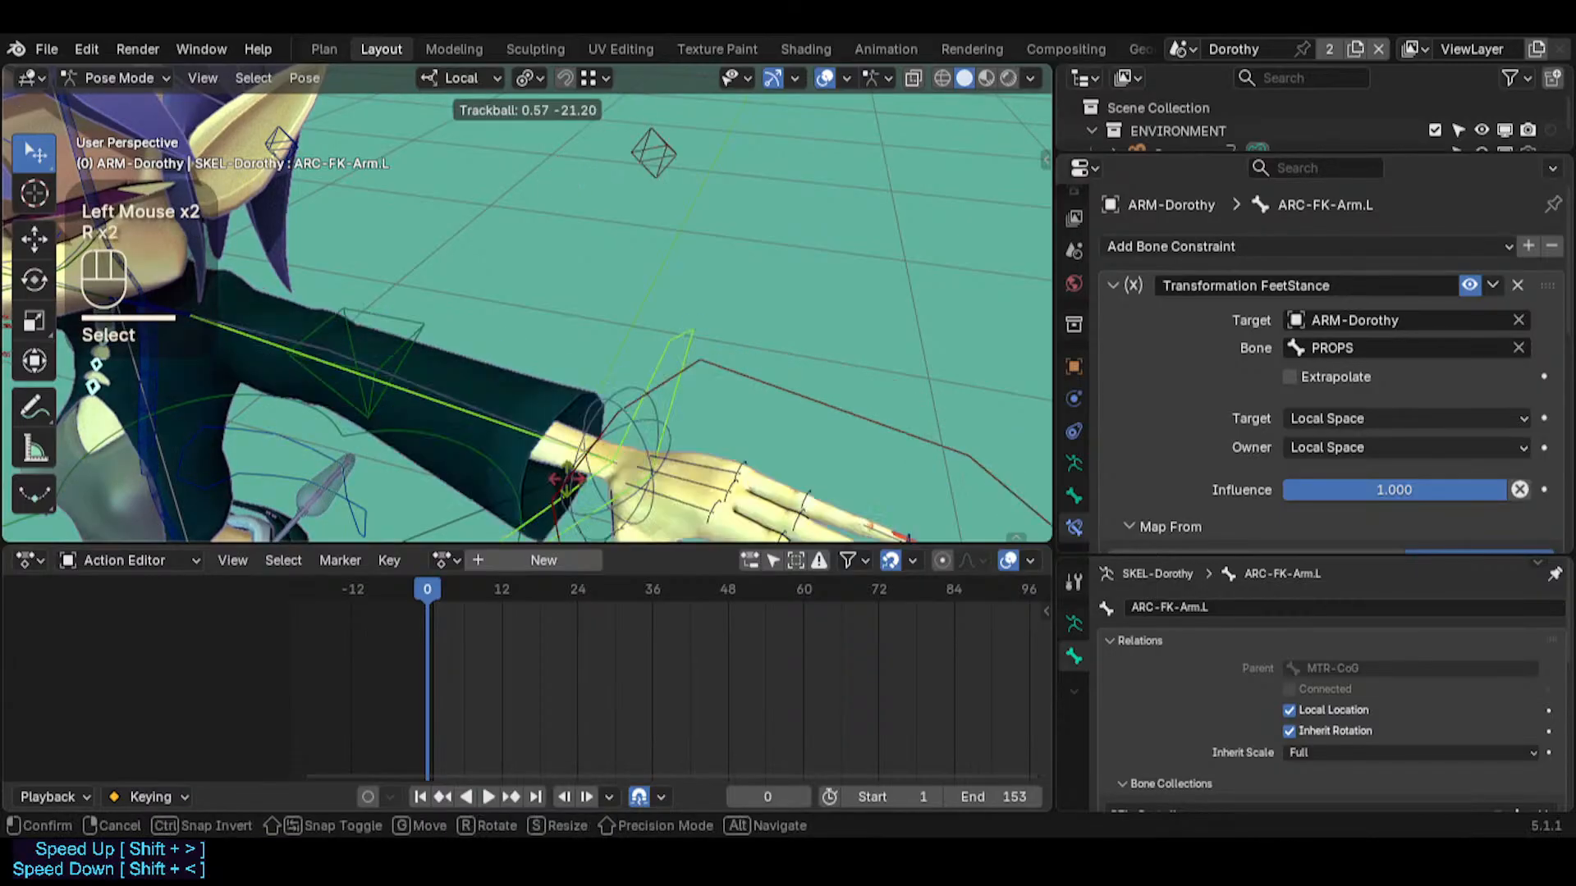
pyautogui.press('Escape')
# Select MTR-IK-Hand.L to examine the left arm's IK hand control
pyautogui.hotkey('shift', '`')
pyautogui.click(528, 302)
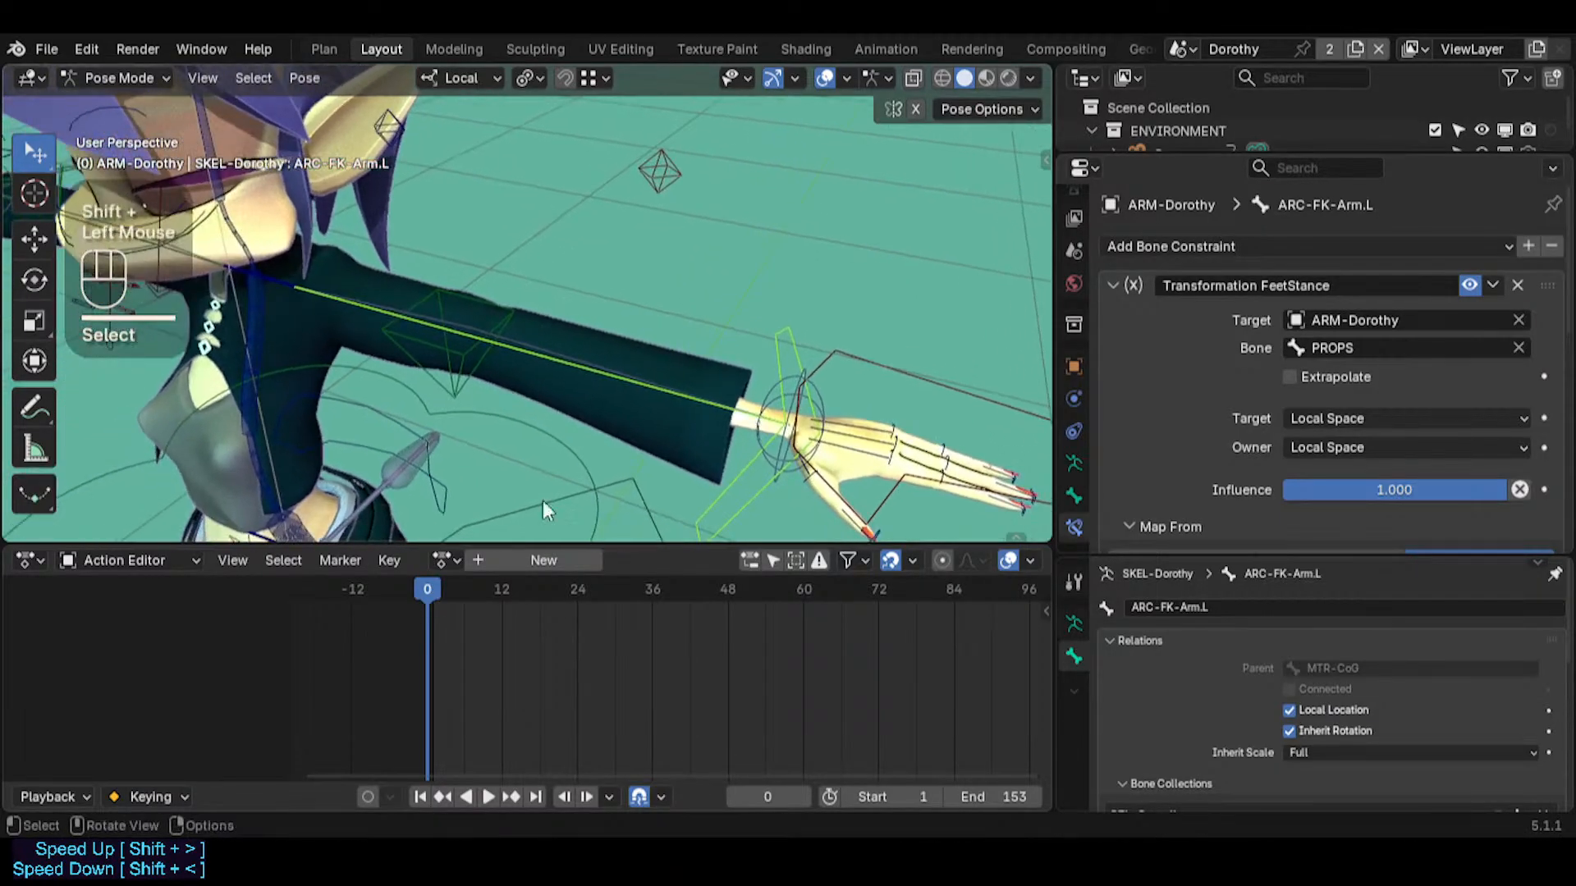
pyautogui.scroll(-2, 809, 634)
pyautogui.moveTo(745, 654); pyautogui.dragTo(727, 624, button='middle')
pyautogui.hotkey('shift', '`')
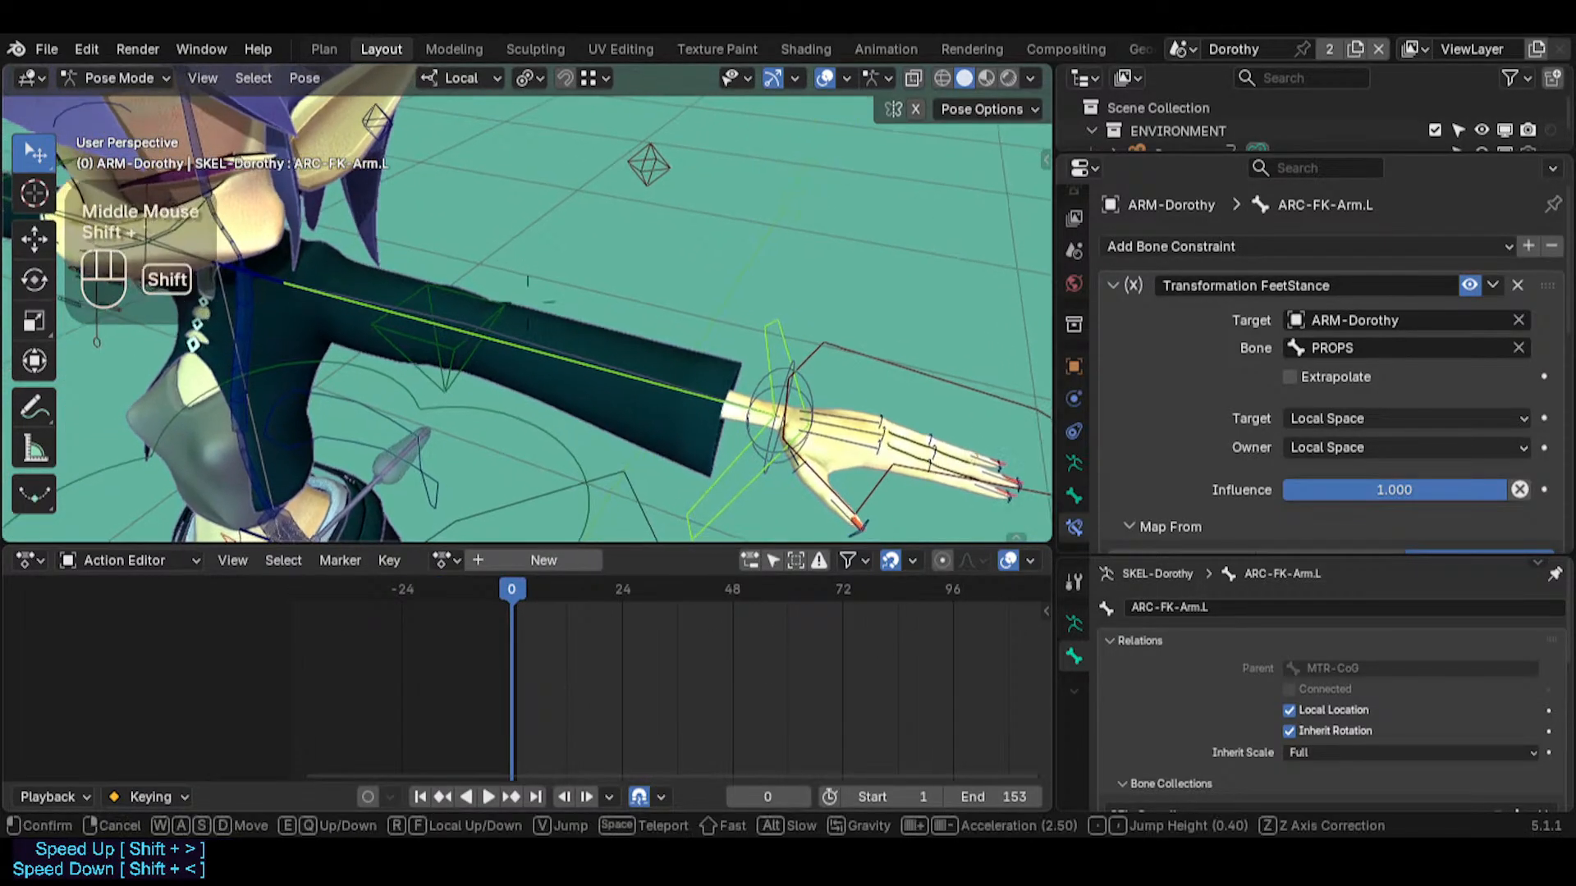
pyautogui.press('s')
pyautogui.press('w')
pyautogui.press('q')
pyautogui.click(710, 364)
pyautogui.click(956, 144)
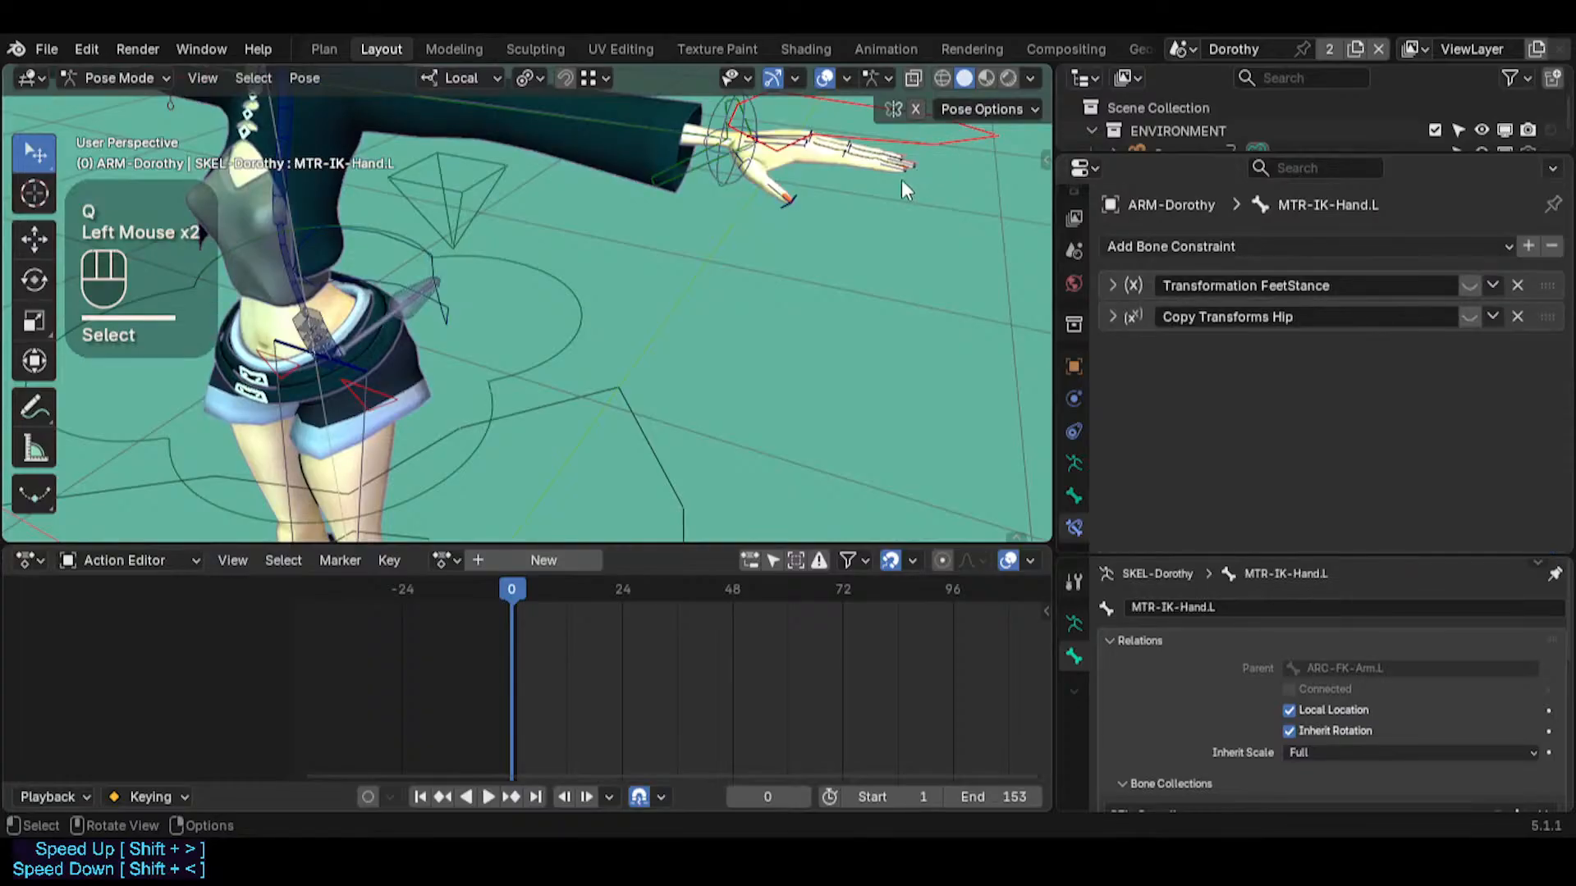
# Select ARC-FK-Arm.L, followed by CTL-ForeArm.L, to compare the left arm's FK controls
pyautogui.hotkey('shift', '`')
pyautogui.click(841, 197)
pyautogui.click(704, 256)
pyautogui.moveTo(704, 279); pyautogui.dragTo(733, 354, button='middle')
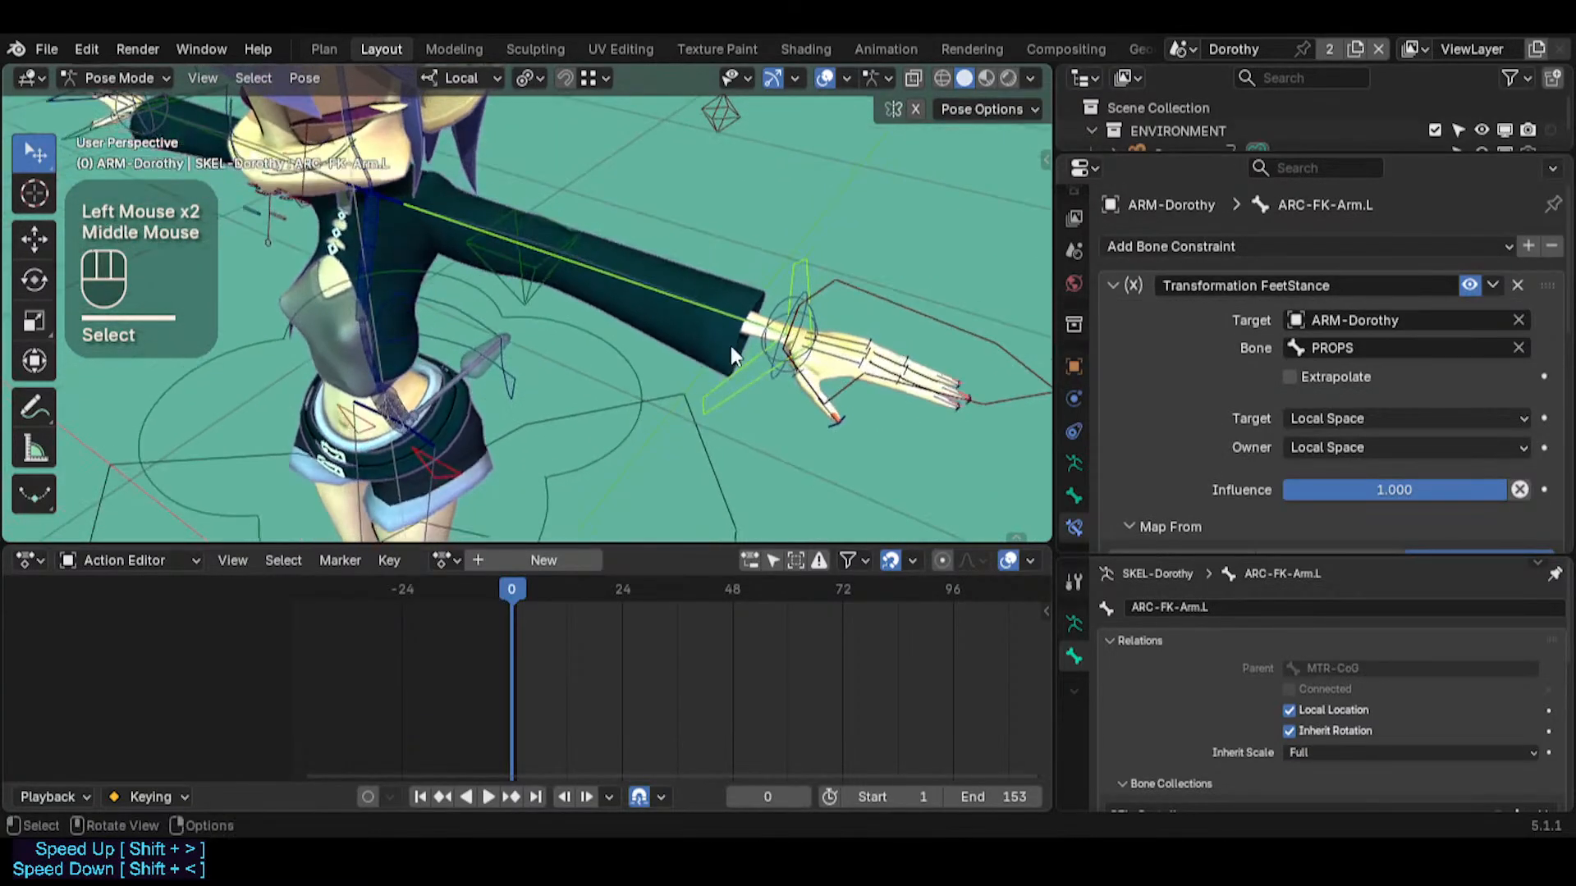
pyautogui.click(654, 285)
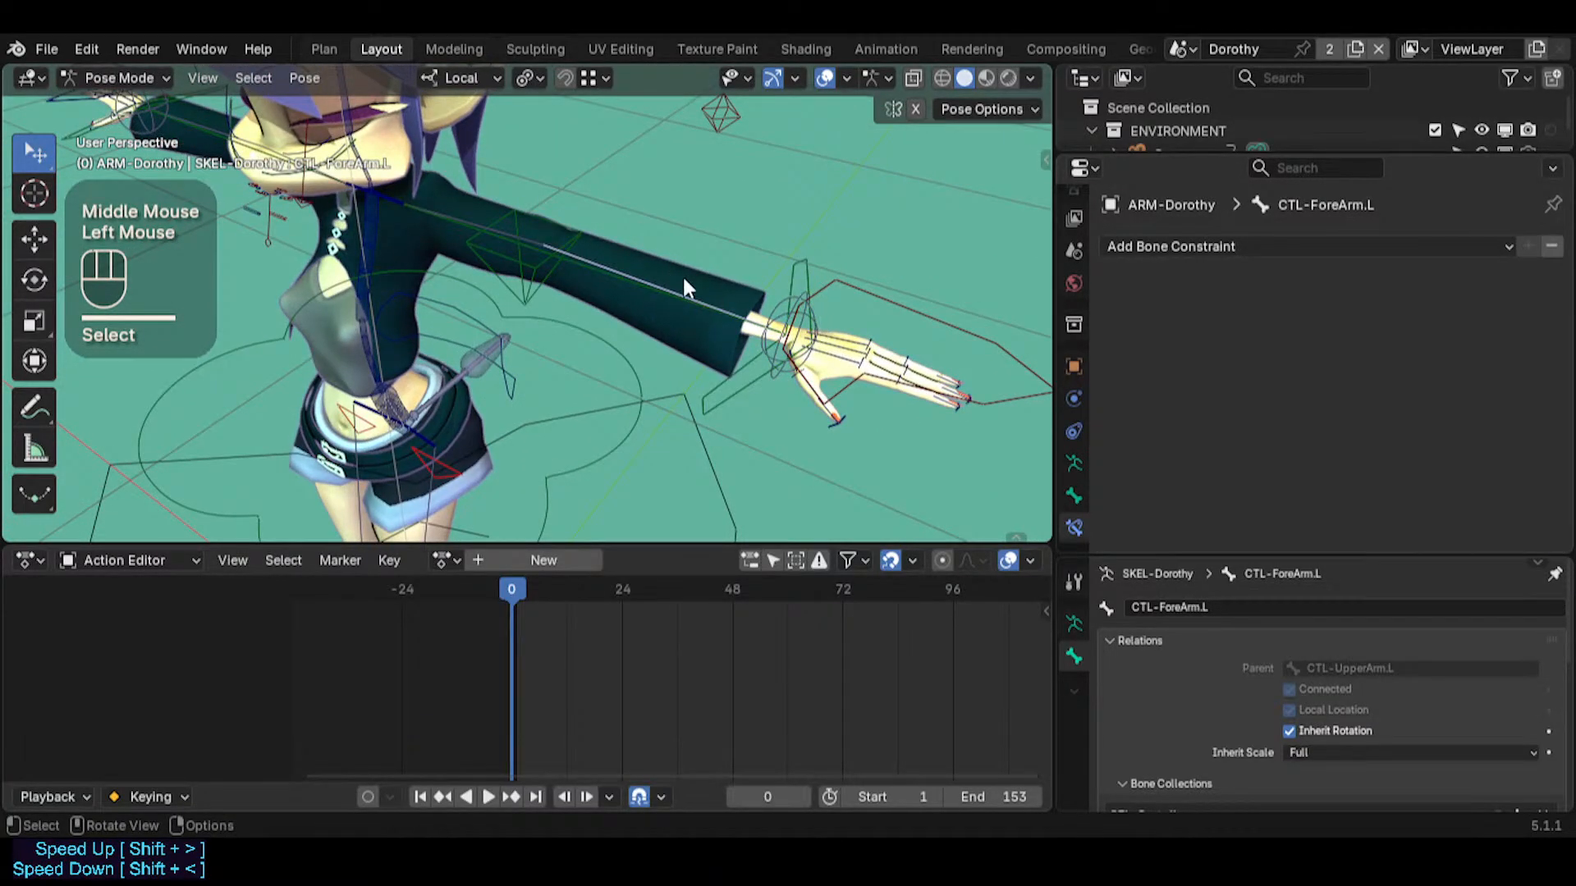
# Select CTL-Shin.L on the left leg to compare it with the forearm control
pyautogui.hotkey('shift', '`')
pyautogui.press('q')
pyautogui.press('w')
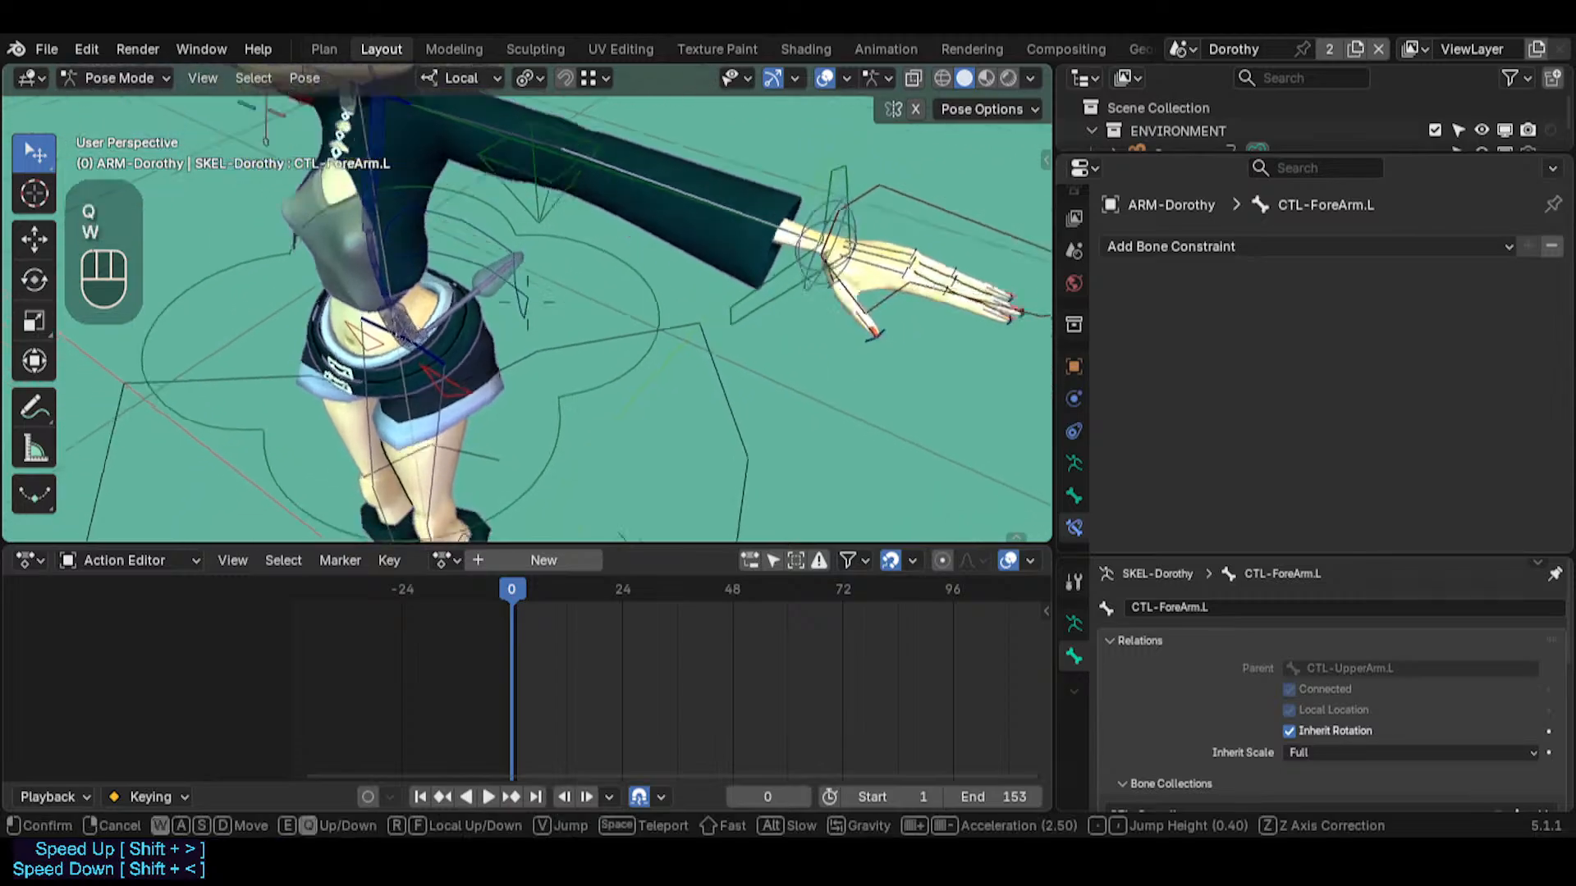
pyautogui.click(538, 336)
pyautogui.click(544, 285)
# Return to the left arm and select its MTR-IK-Hand.L control
pyautogui.hotkey('shift', '`')
pyautogui.press('e')
pyautogui.press('e')
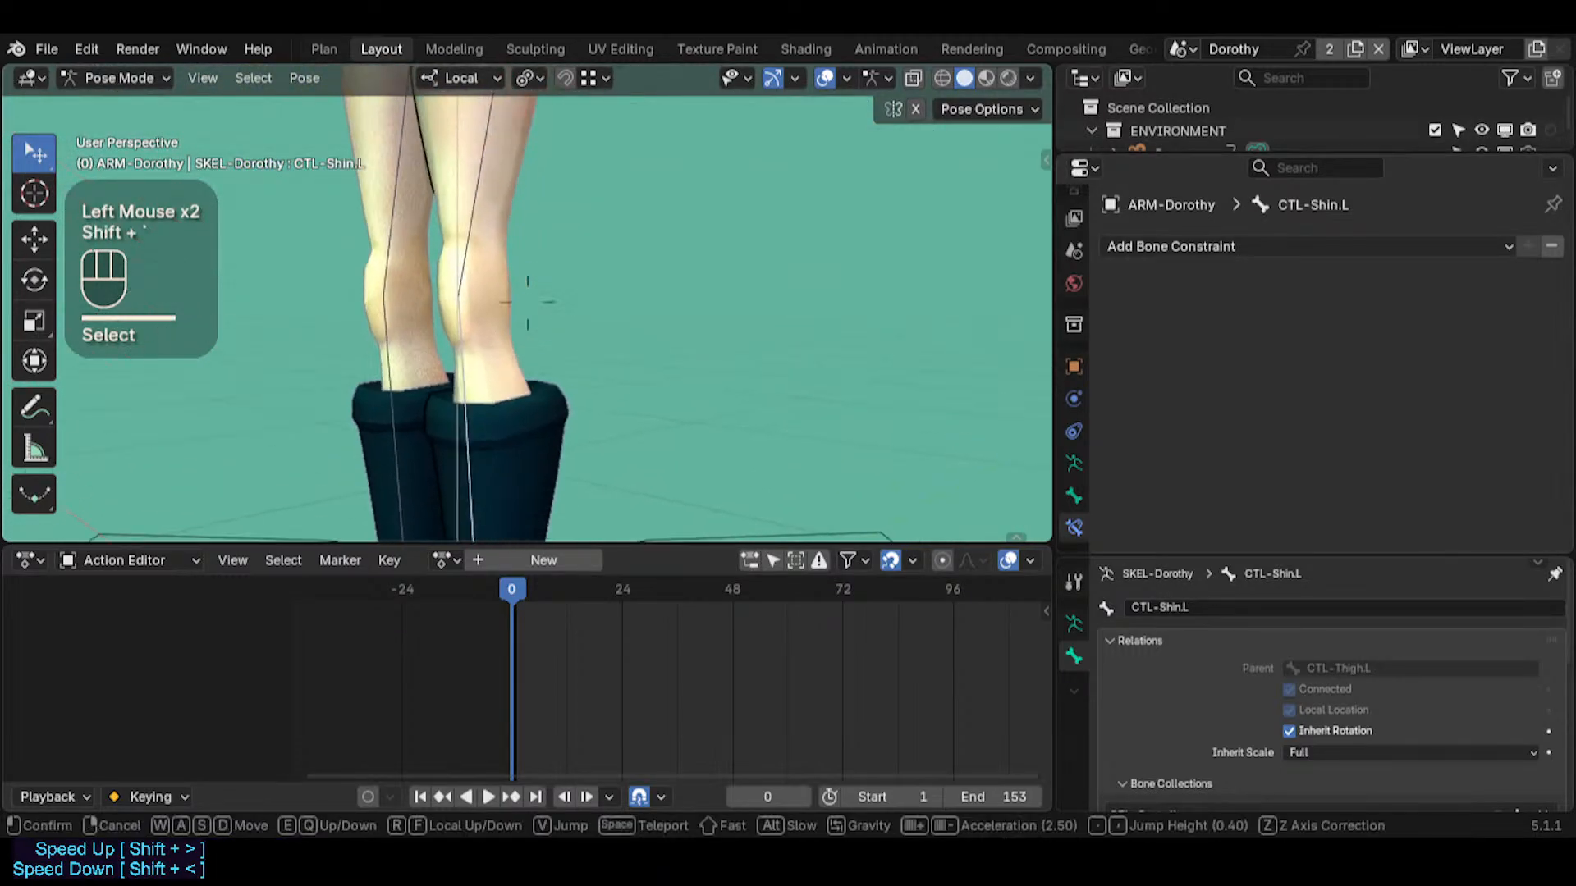
pyautogui.click(525, 294)
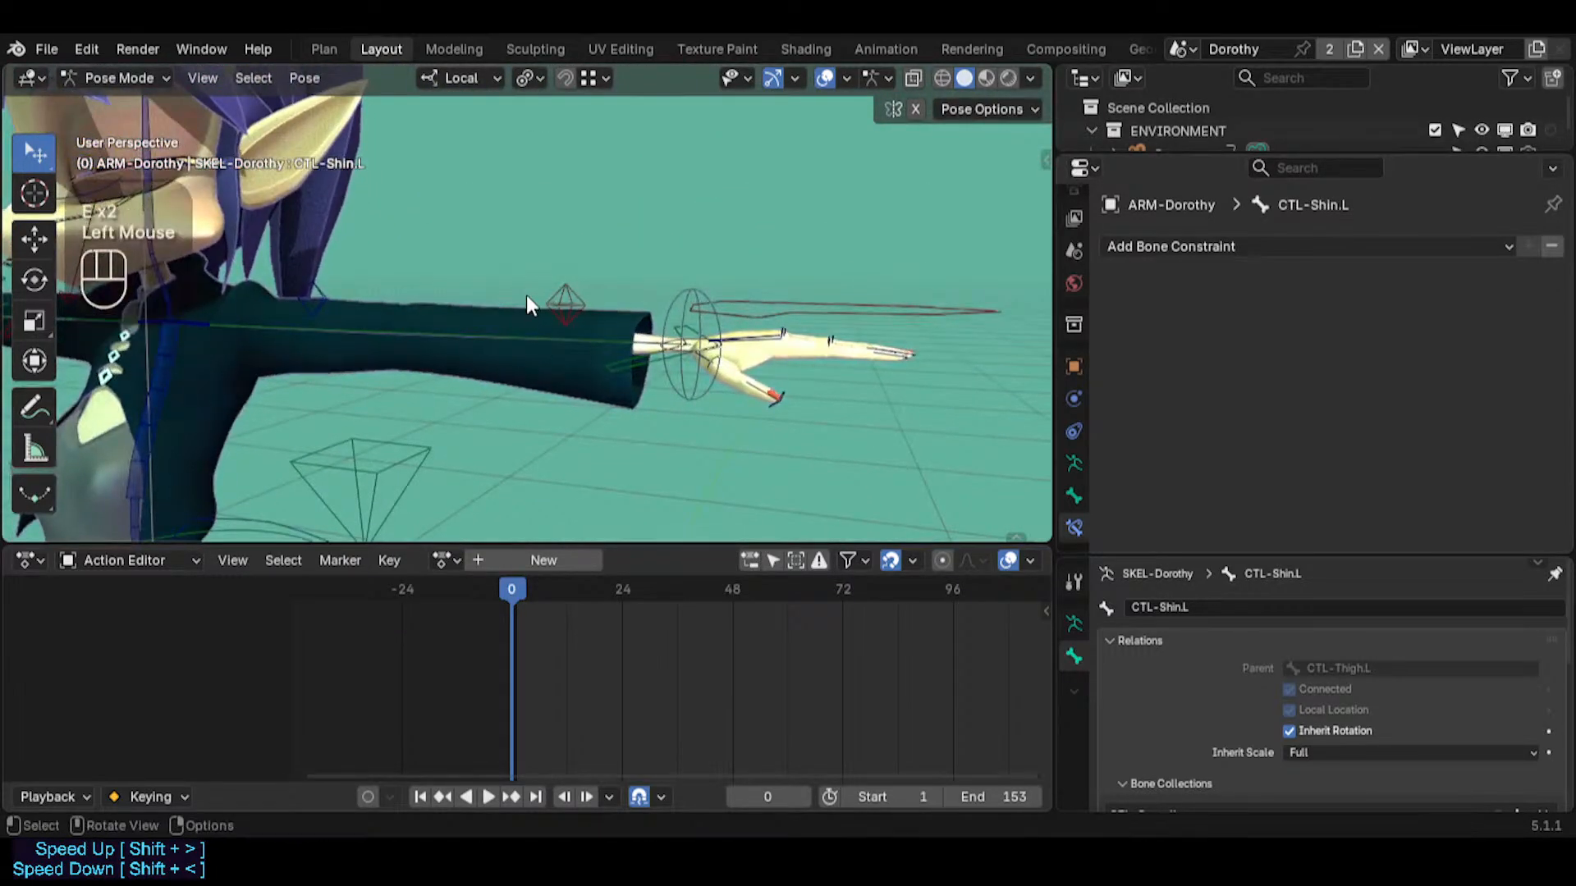
pyautogui.moveTo(525, 294); pyautogui.dragTo(480, 400, button='middle')
pyautogui.scroll(-5, 482, 405)
pyautogui.hotkey('shift', '`')
pyautogui.press('w')
pyautogui.press('w')
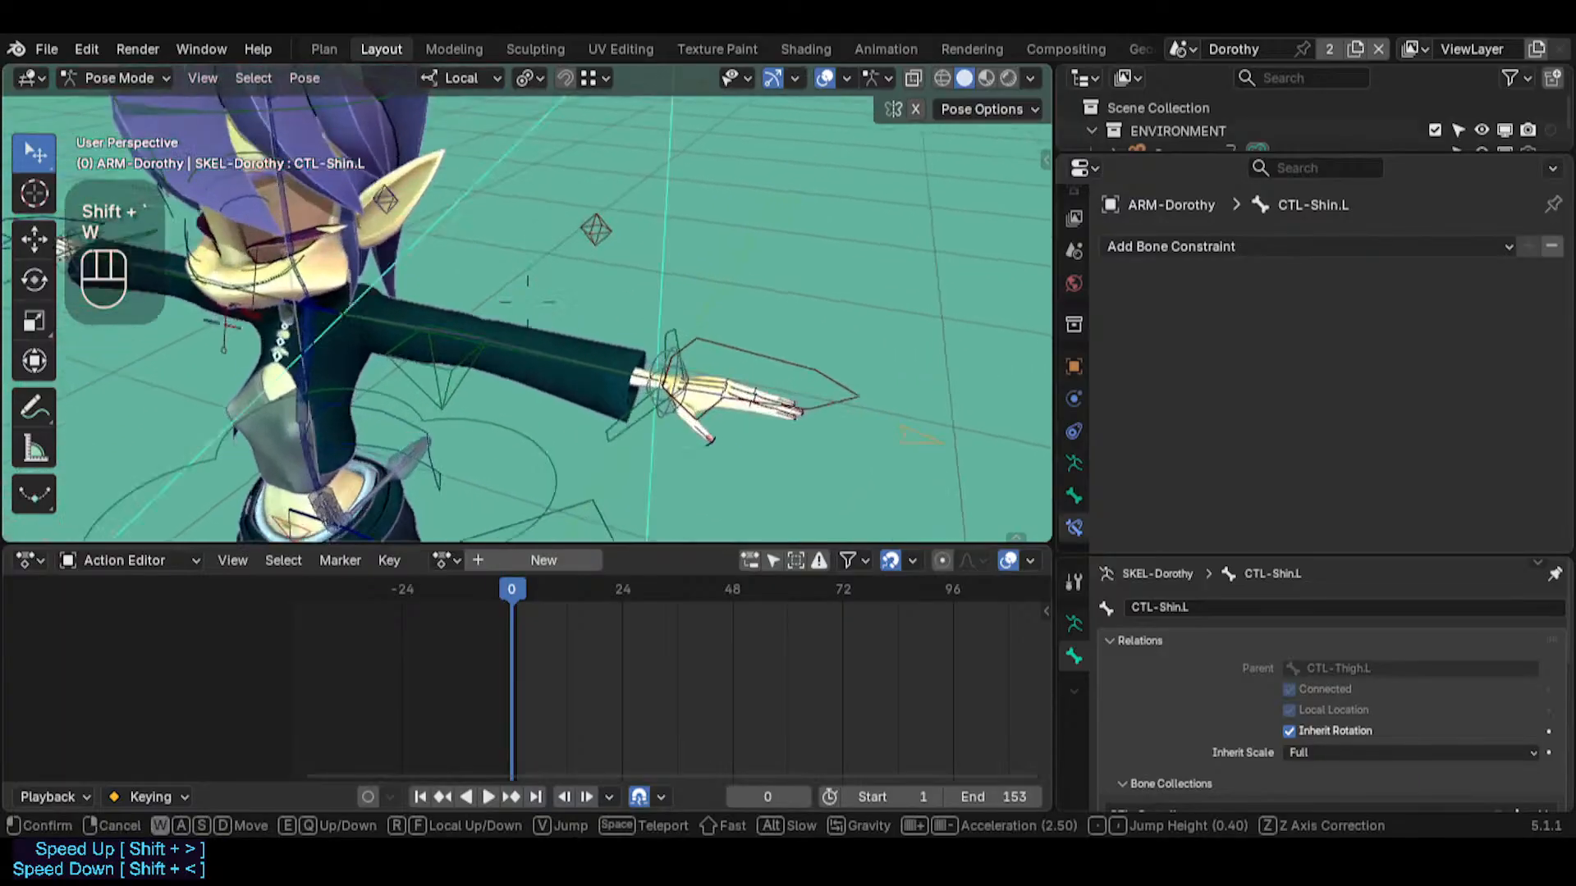
pyautogui.click(521, 395)
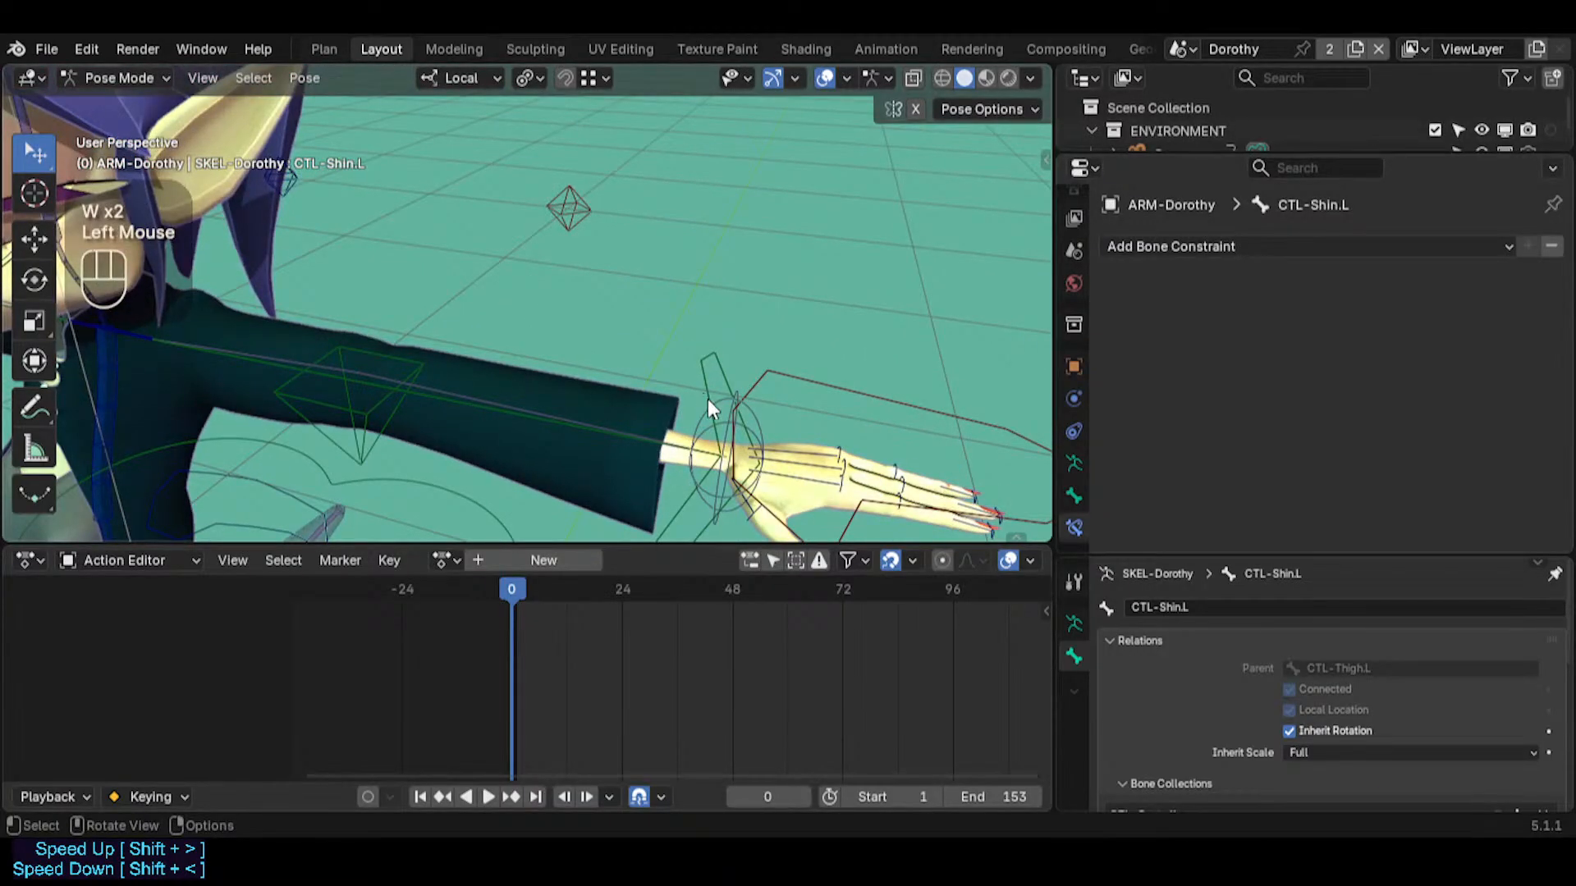
pyautogui.hotkey('shift', '`')
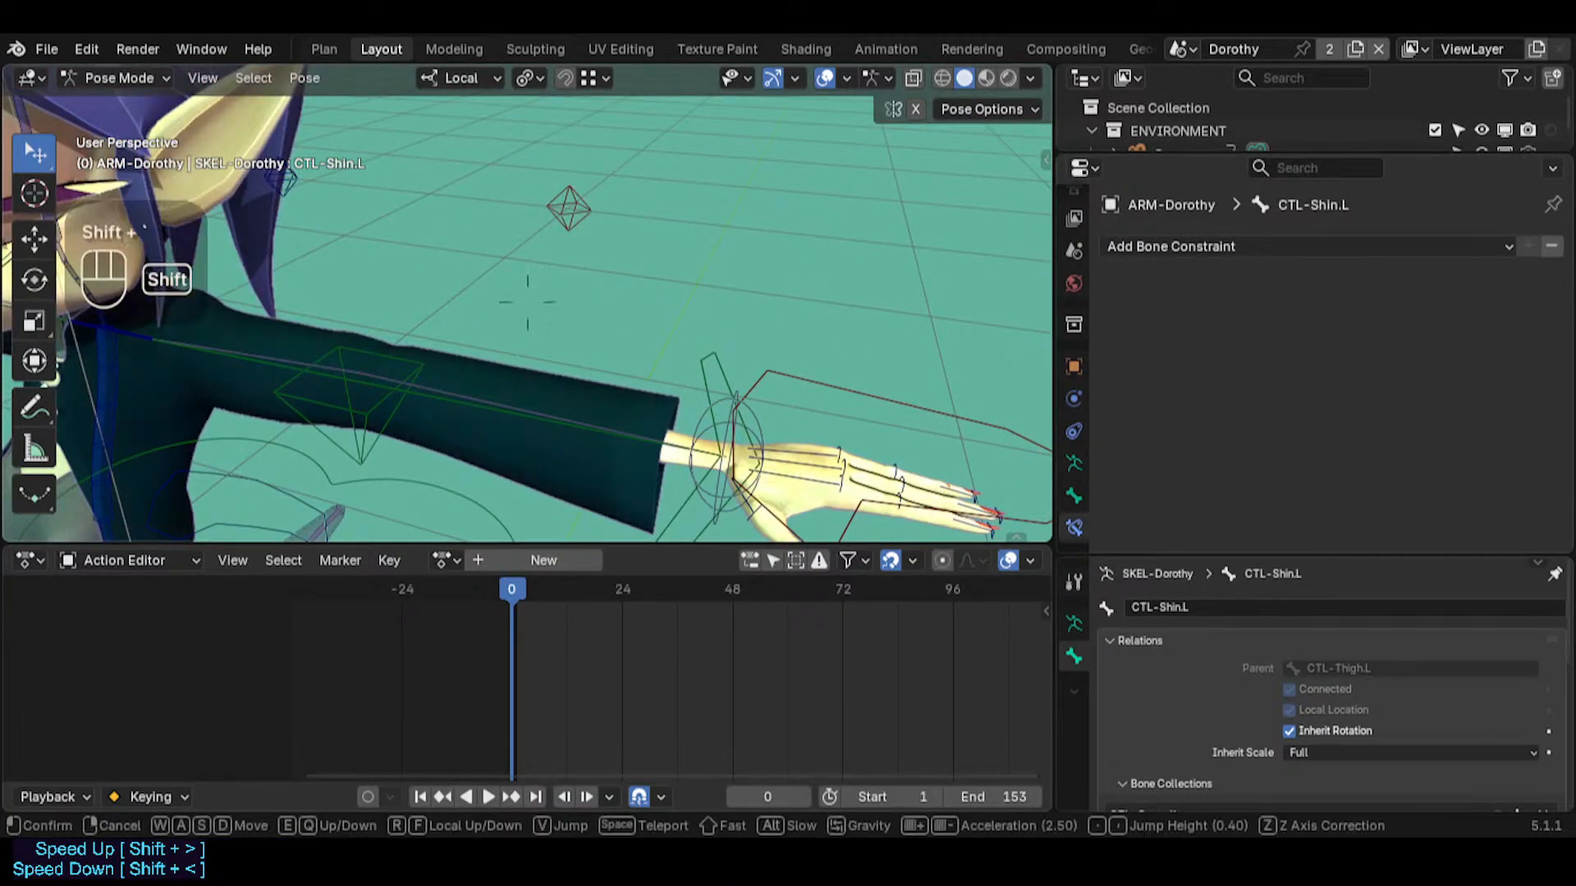
pyautogui.press('s')
pyautogui.press('w')
pyautogui.click(651, 397)
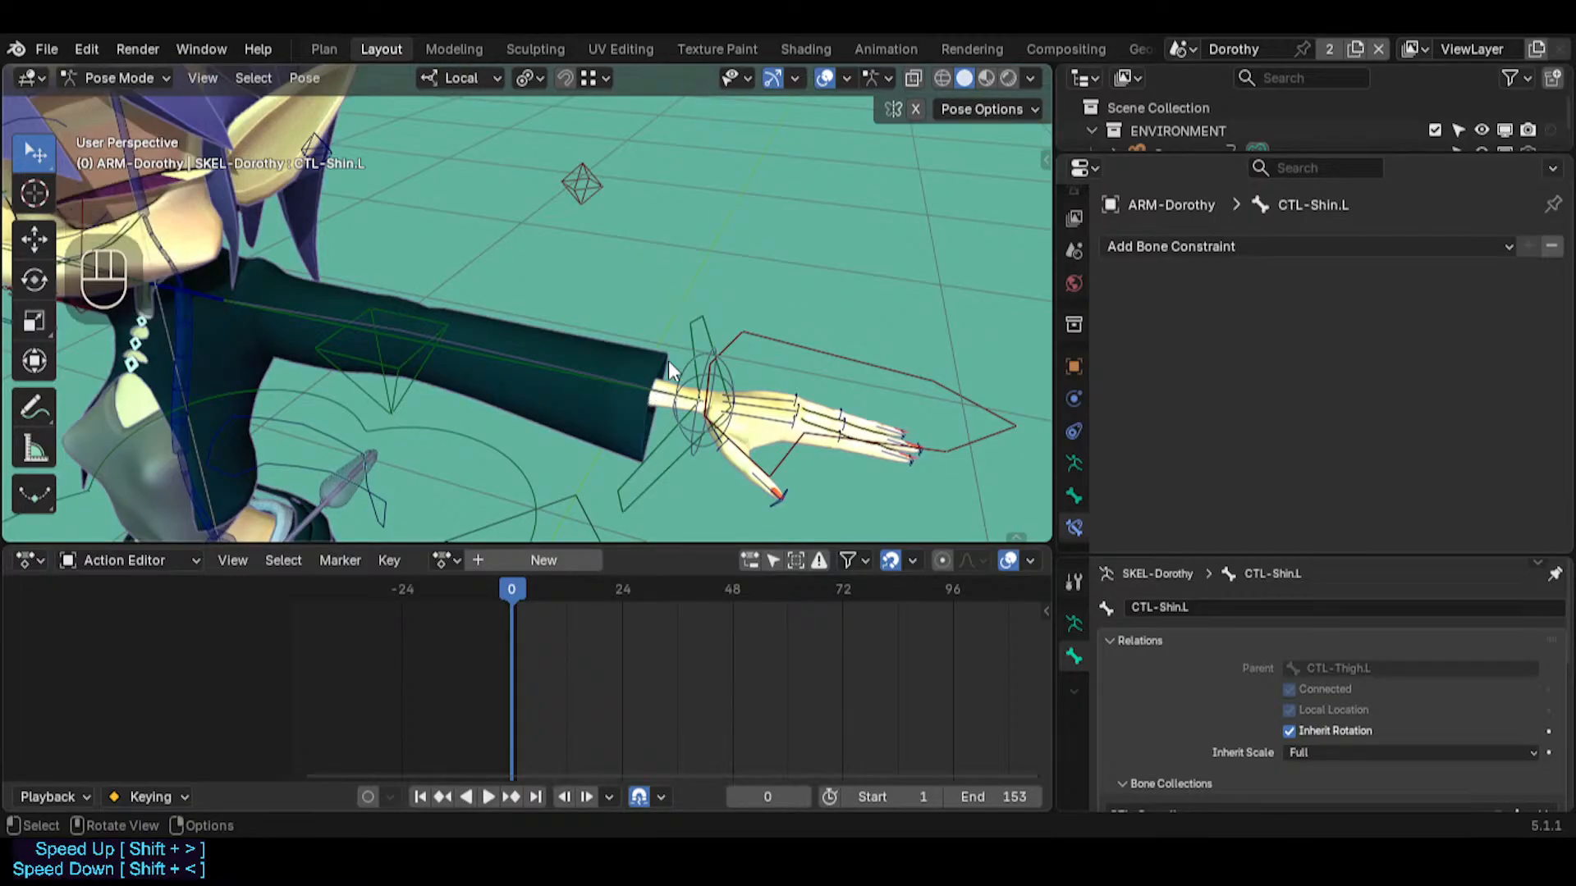
pyautogui.click(750, 331)
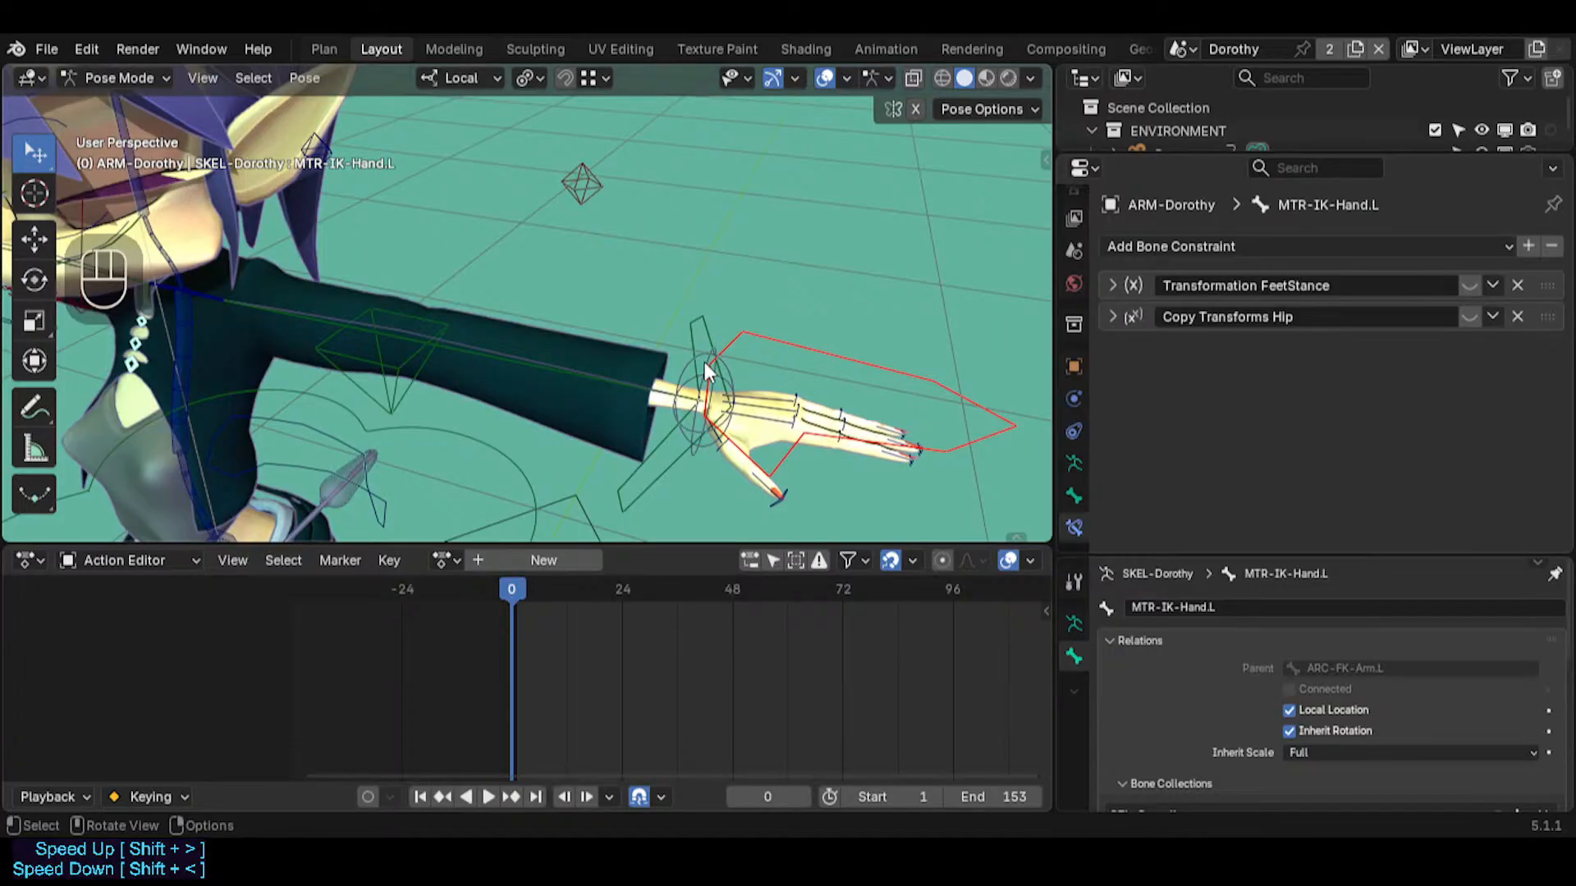
# Box-select the control bones around the left wrist
pyautogui.moveTo(786, 402); pyautogui.dragTo(653, 451, button='middle')
pyautogui.press('b')
pyautogui.moveTo(654, 444); pyautogui.dragTo(736, 316)
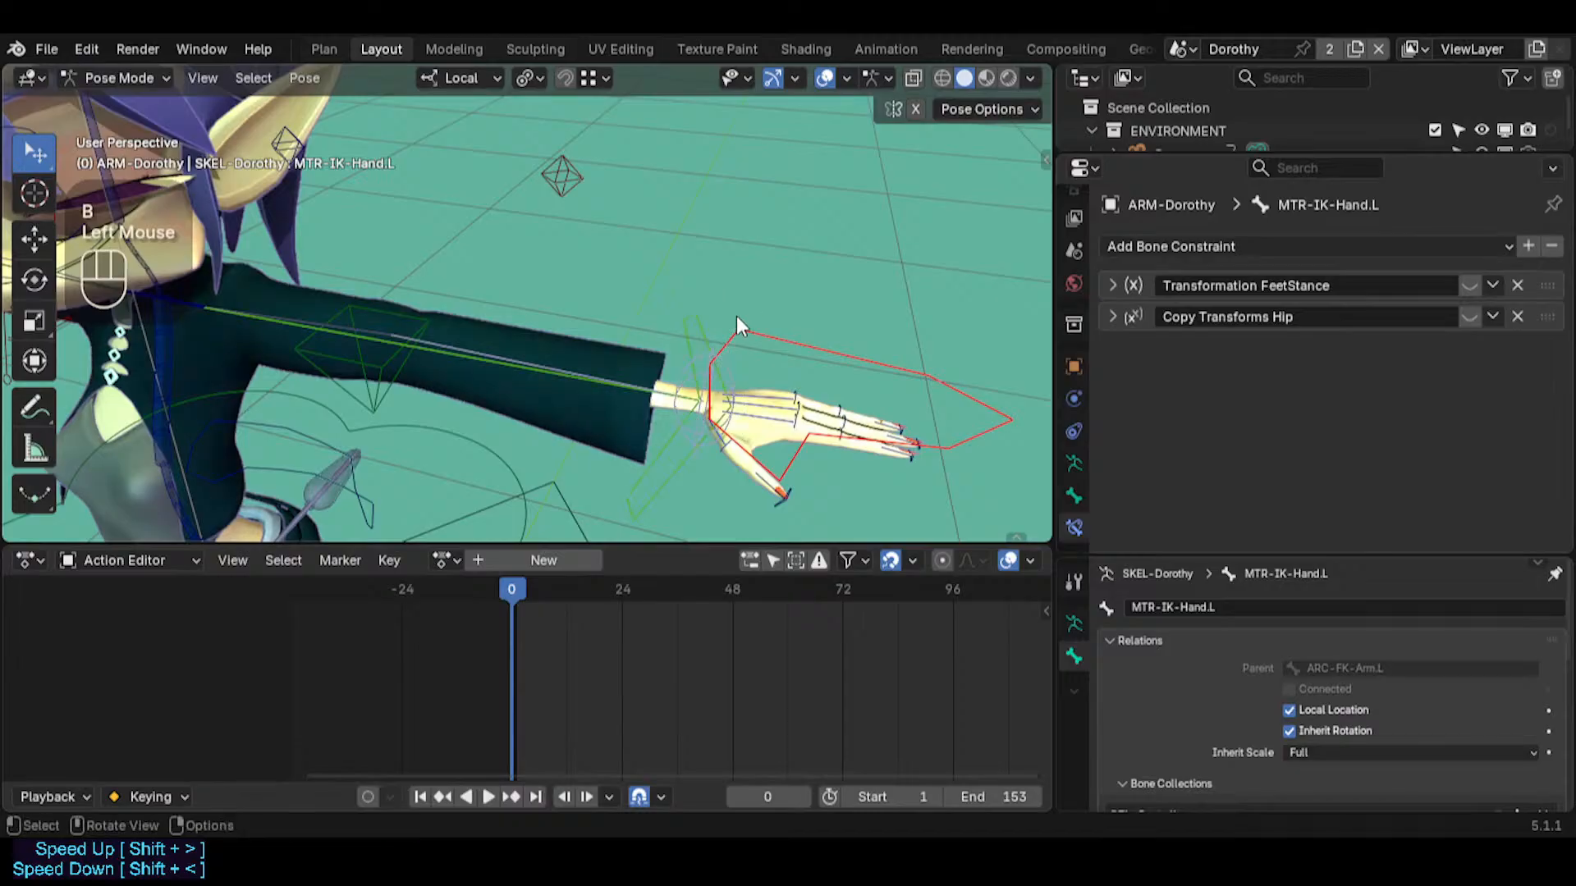
# Box-select the control bones around Dorothy's left ankle for comparison with the wrist, and clear the selection
pyautogui.click(714, 349)
pyautogui.hotkey('shift', '`')
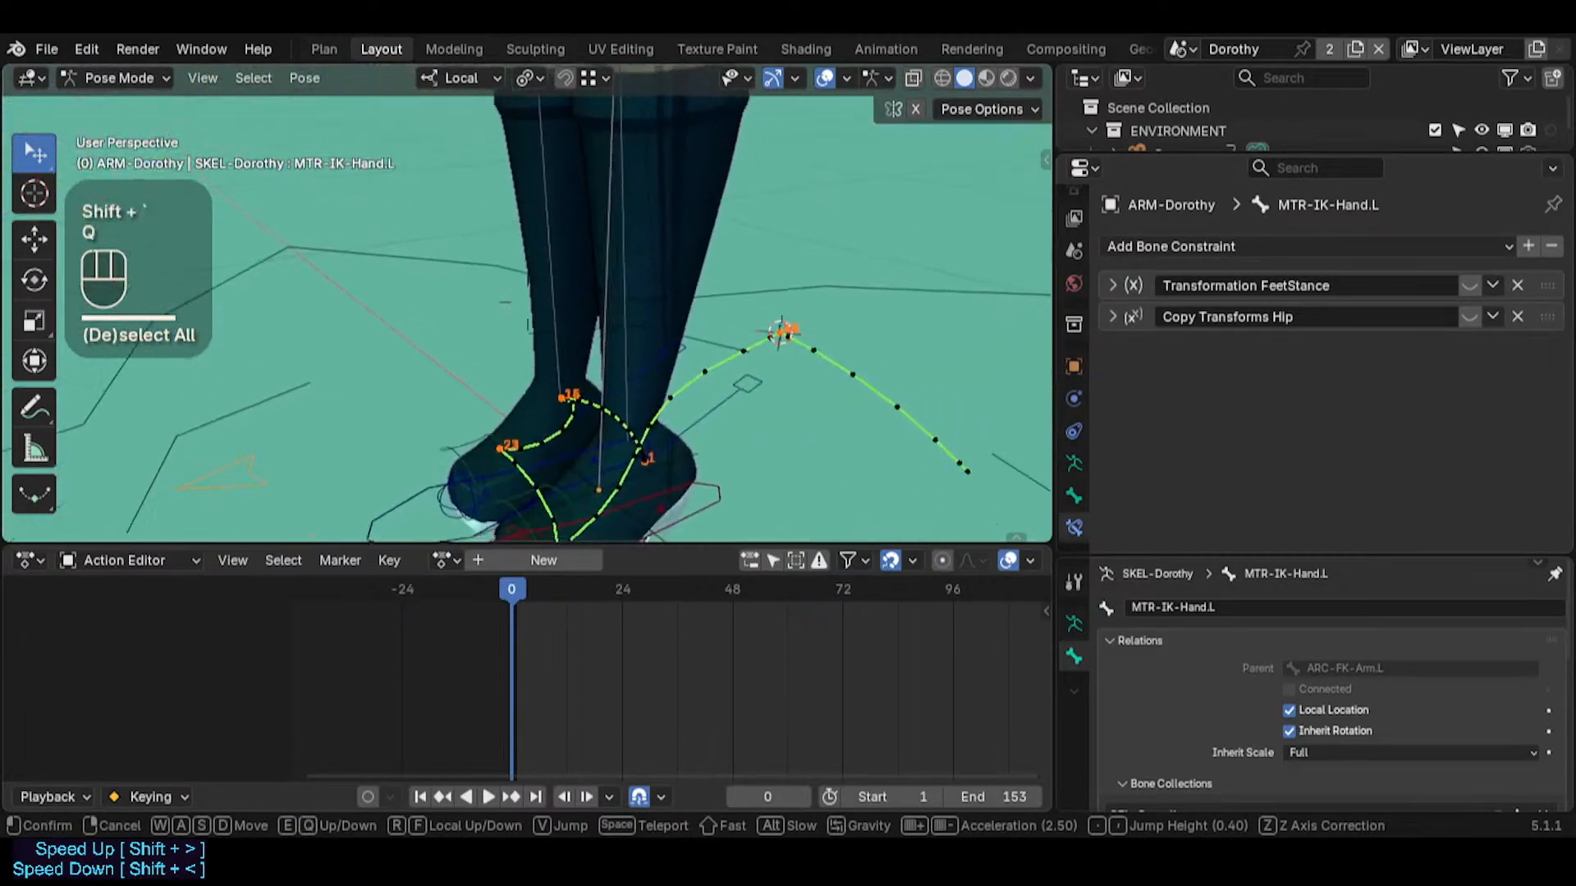
pyautogui.click(629, 361)
pyautogui.press('b')
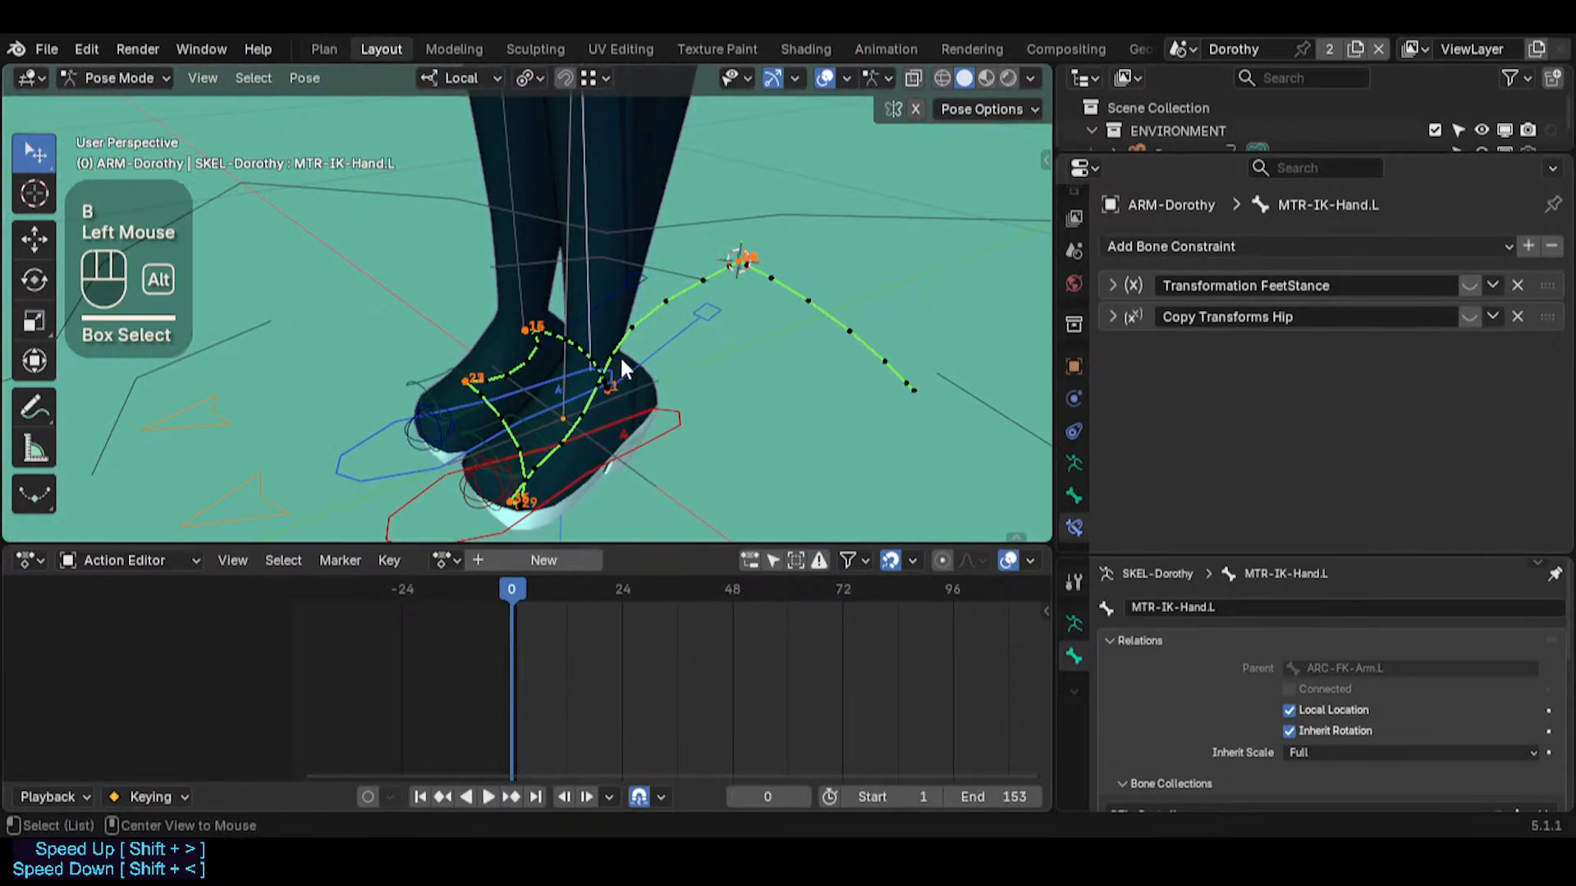
pyautogui.hotkey('alt', 'a')
# Examine the left forearm, wrist and hand controls up close and from the front
pyautogui.hotkey('shift', '`')
pyautogui.hotkey('shift', 'e')
pyautogui.hotkey('shift', 'e')
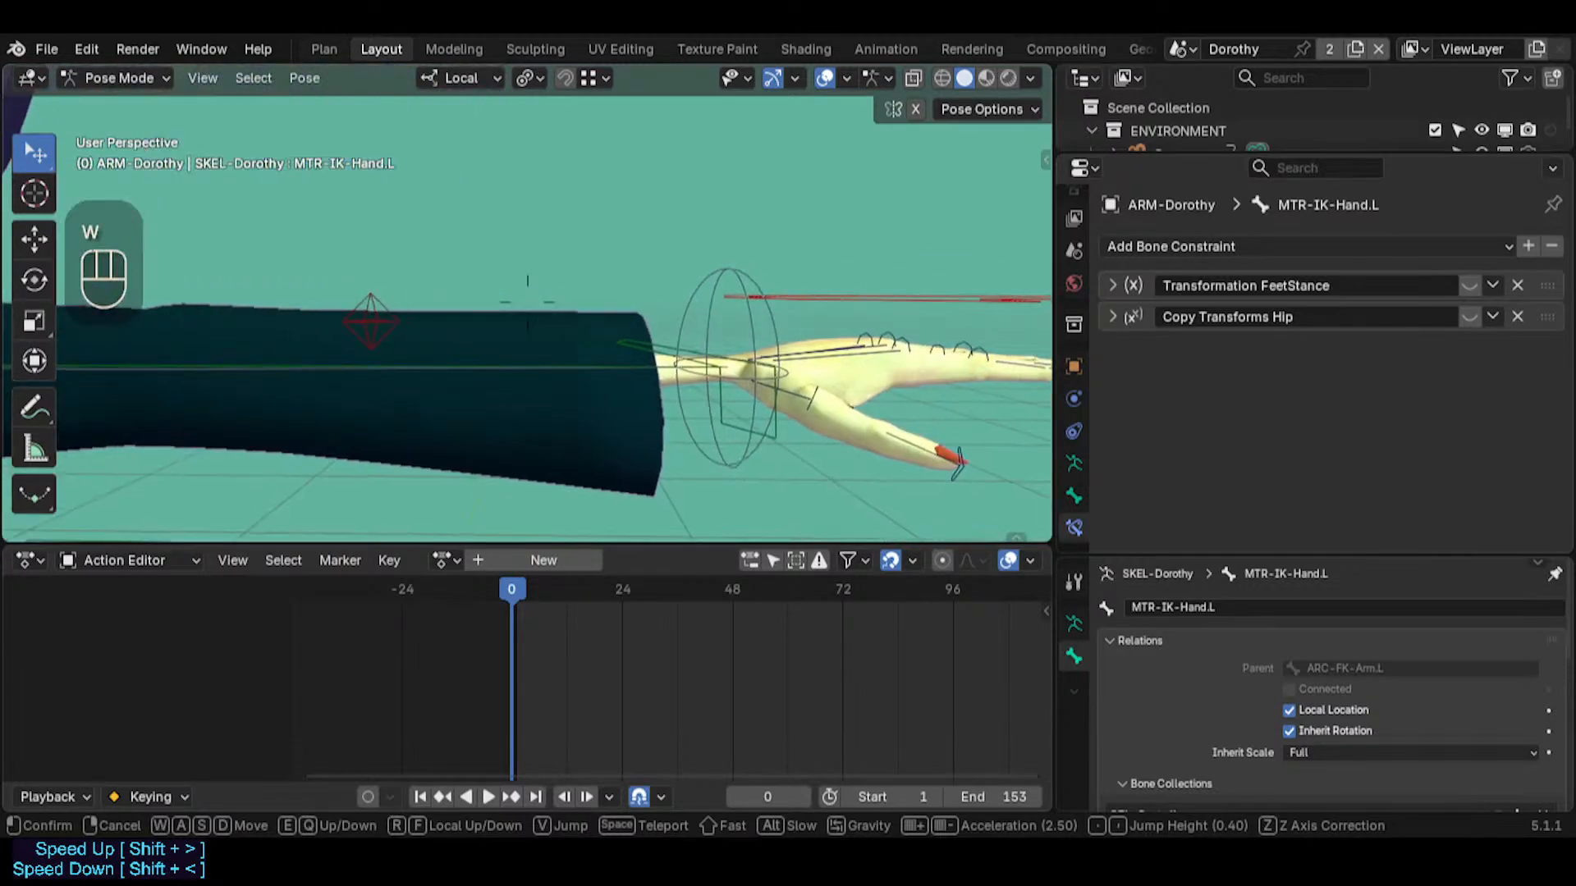
pyautogui.press('s')
pyautogui.press('a')
pyautogui.press('d')
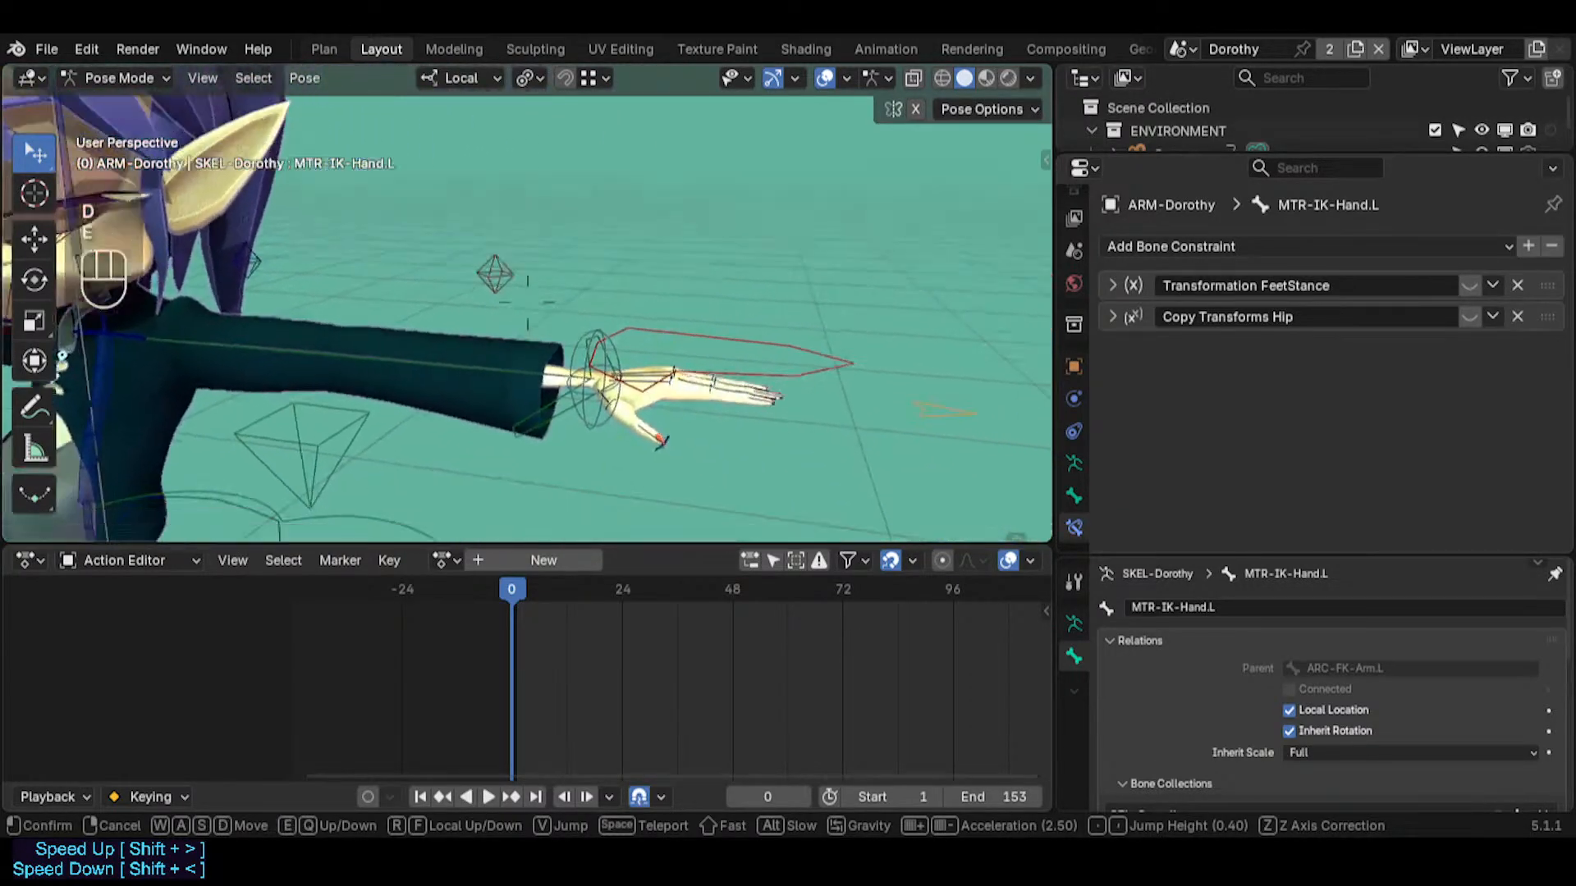
pyautogui.press('e')
pyautogui.press('s')
pyautogui.press('e')
pyautogui.press('a')
pyautogui.press('w')
pyautogui.press('w')
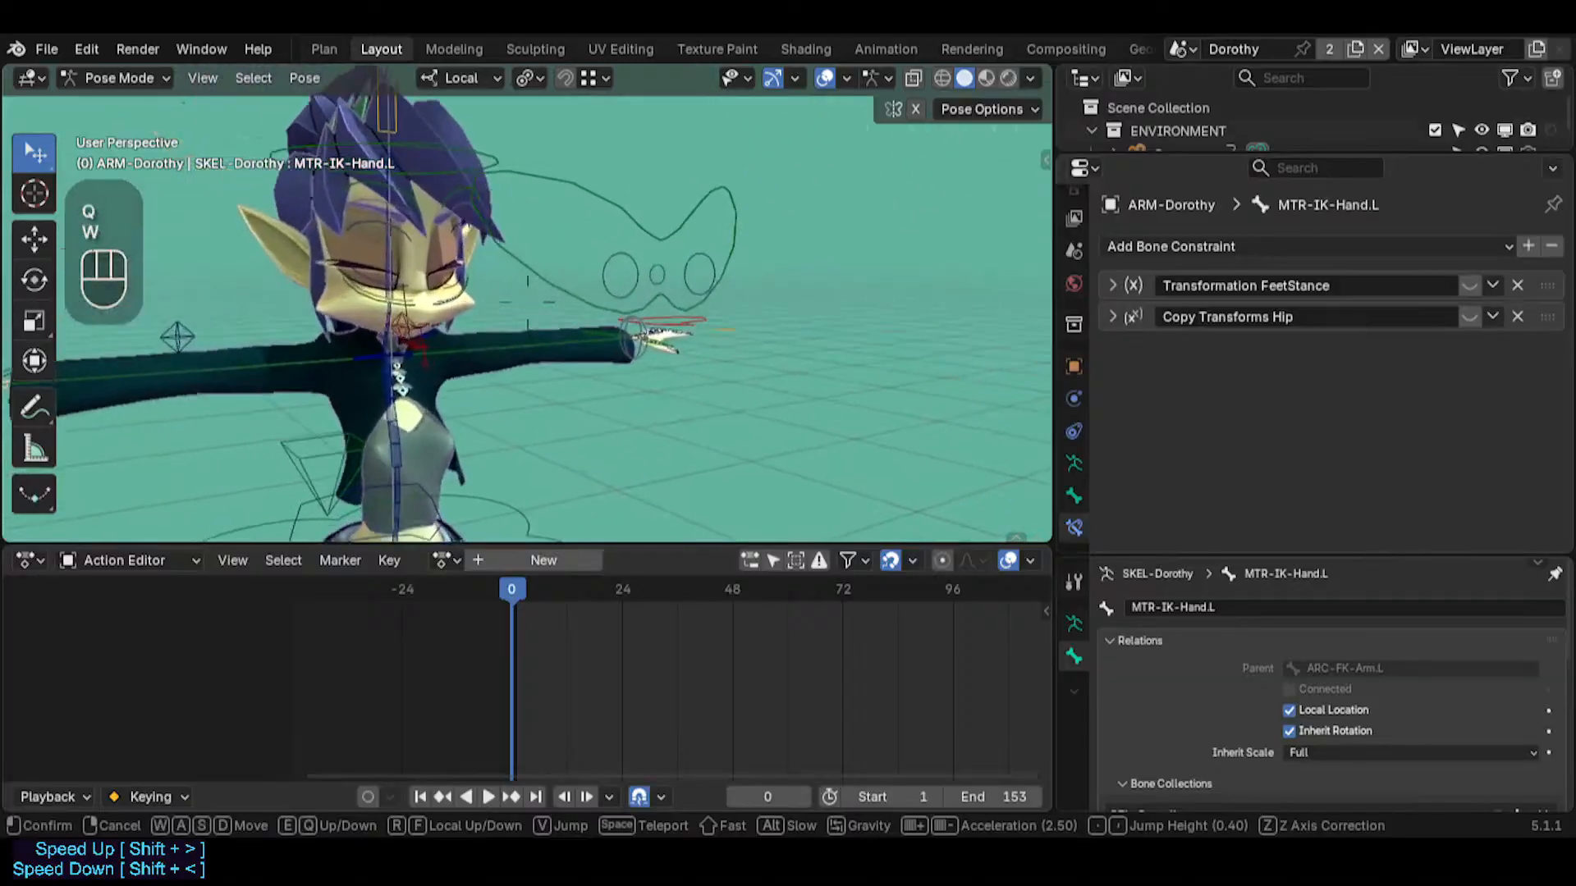
pyautogui.click(640, 258)
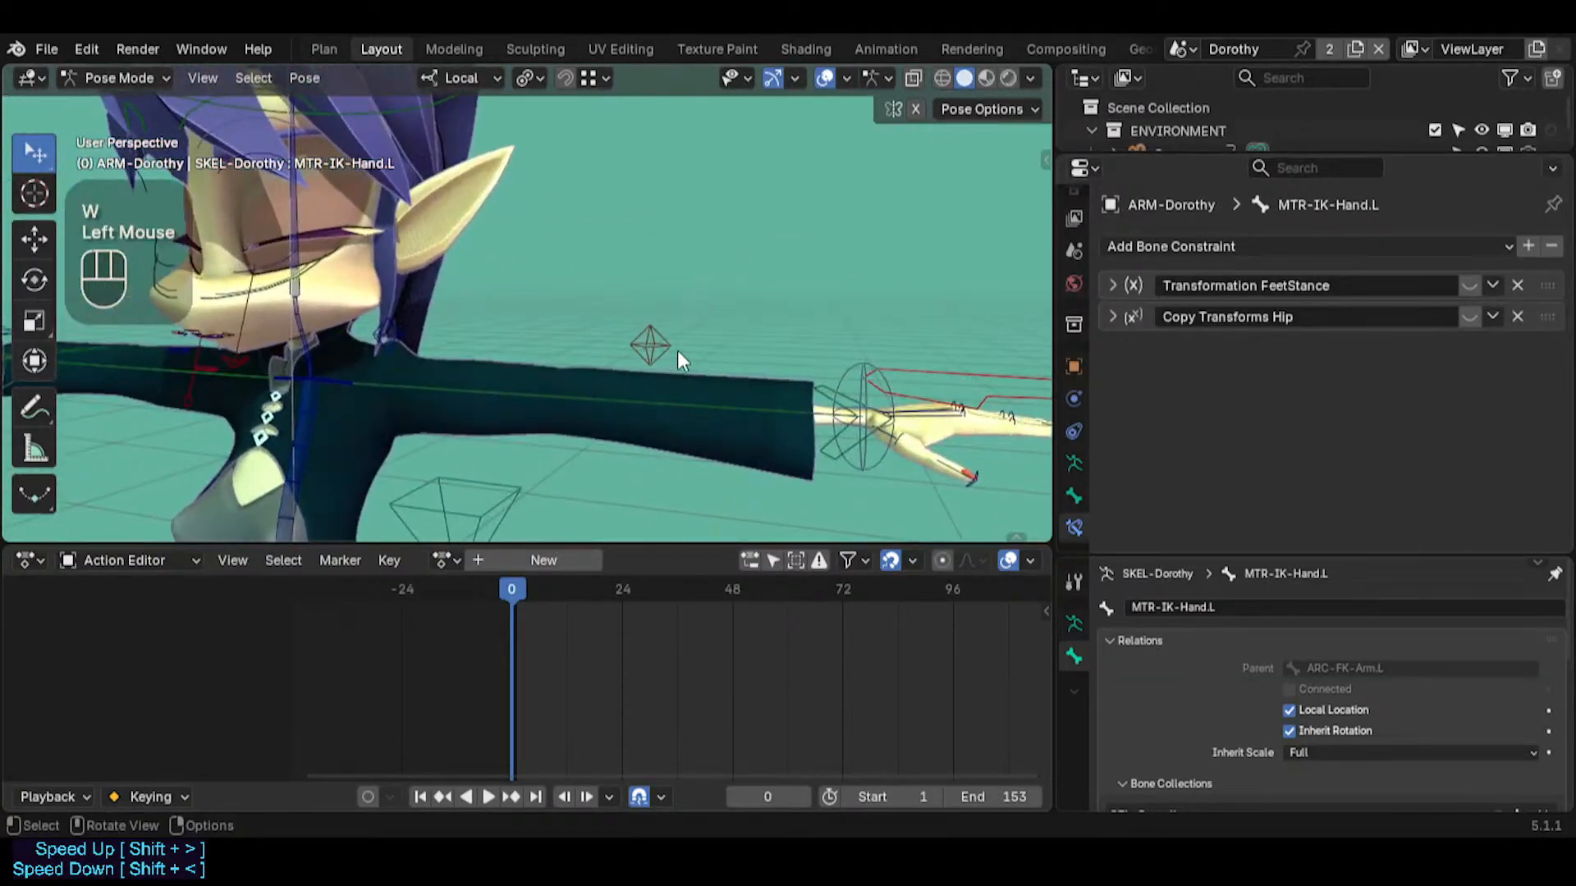
# Select the ARC-FK-Arm.L control running along the left arm
pyautogui.hotkey('shift', '`')
pyautogui.press('w')
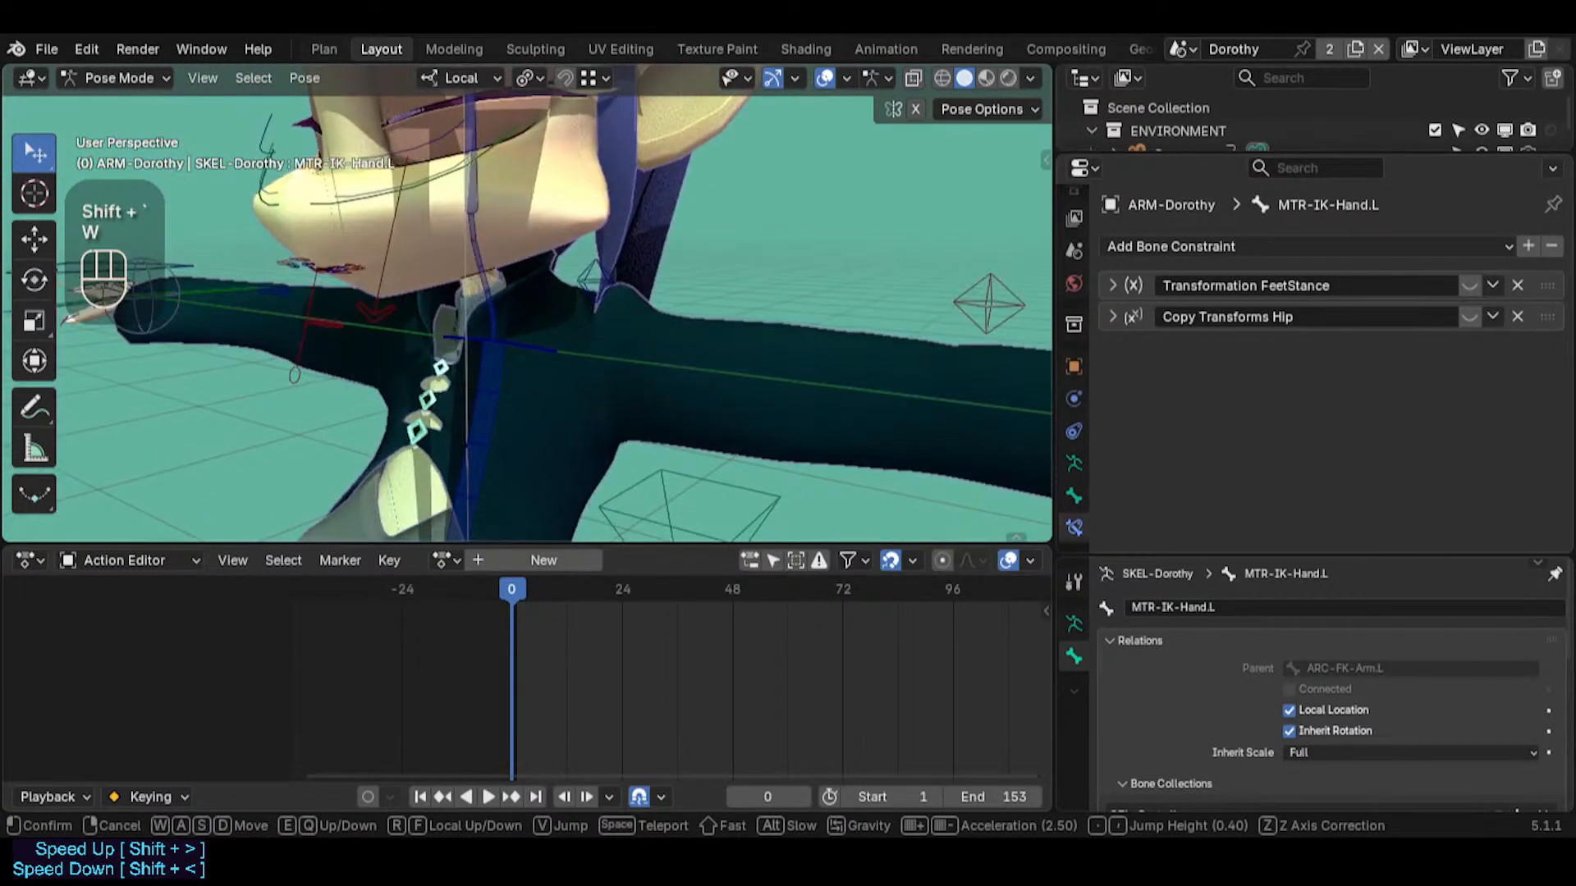
pyautogui.press('w')
pyautogui.press('w')
pyautogui.press('d')
pyautogui.press('a')
pyautogui.press('w')
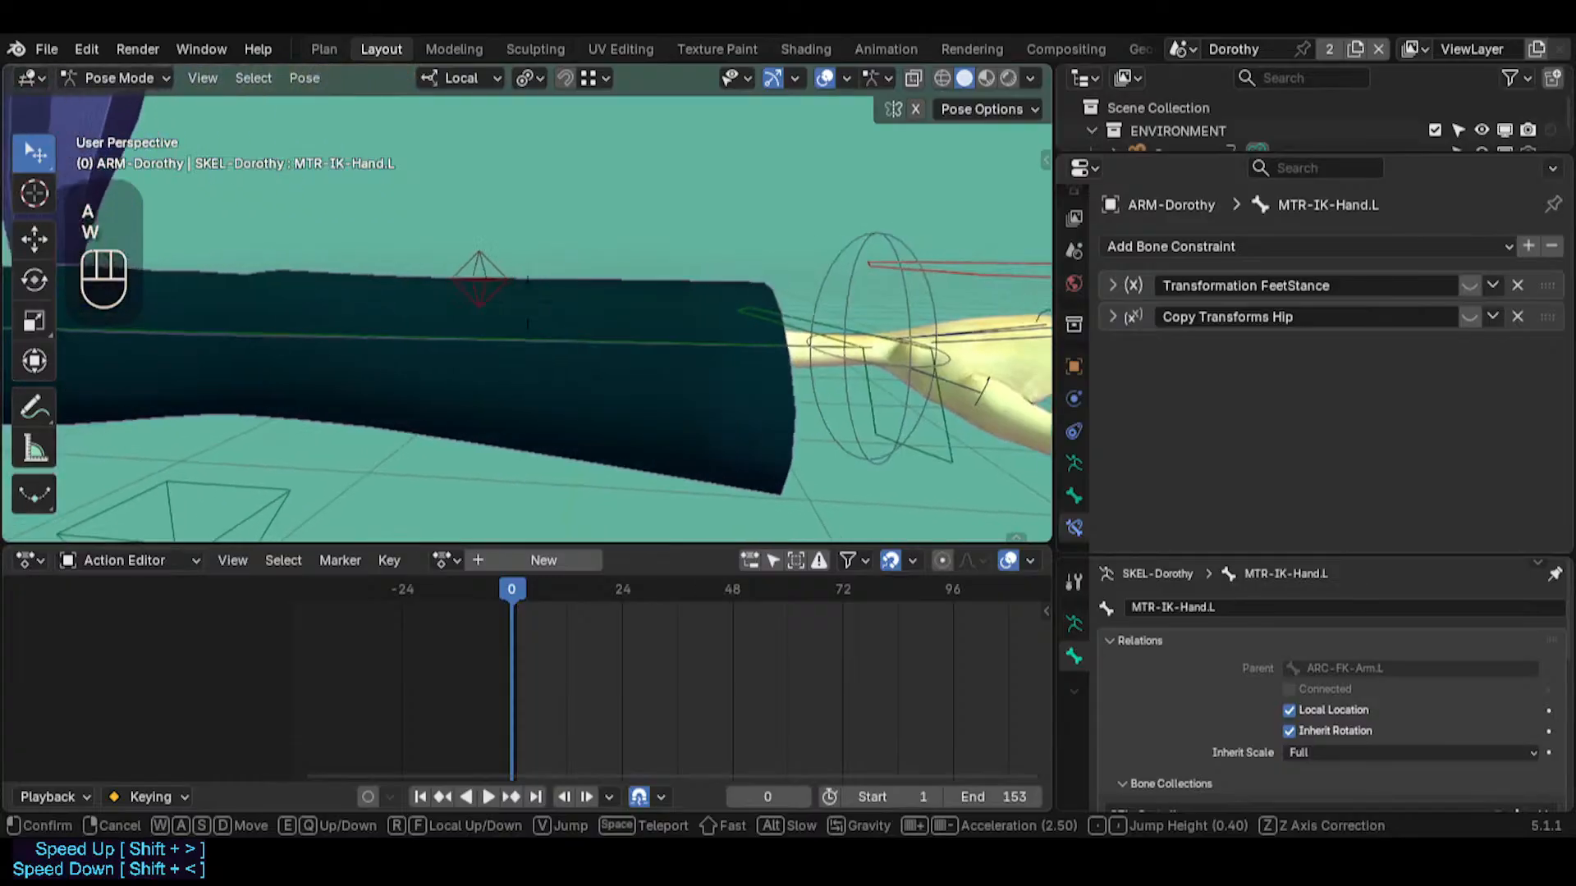
pyautogui.click(573, 369)
pyautogui.hotkey('shift', '`')
pyautogui.keyDown('shift'); pyautogui.click(577, 303); pyautogui.keyUp('shift')
pyautogui.keyDown('shift'); pyautogui.click(609, 307); pyautogui.keyUp('shift')
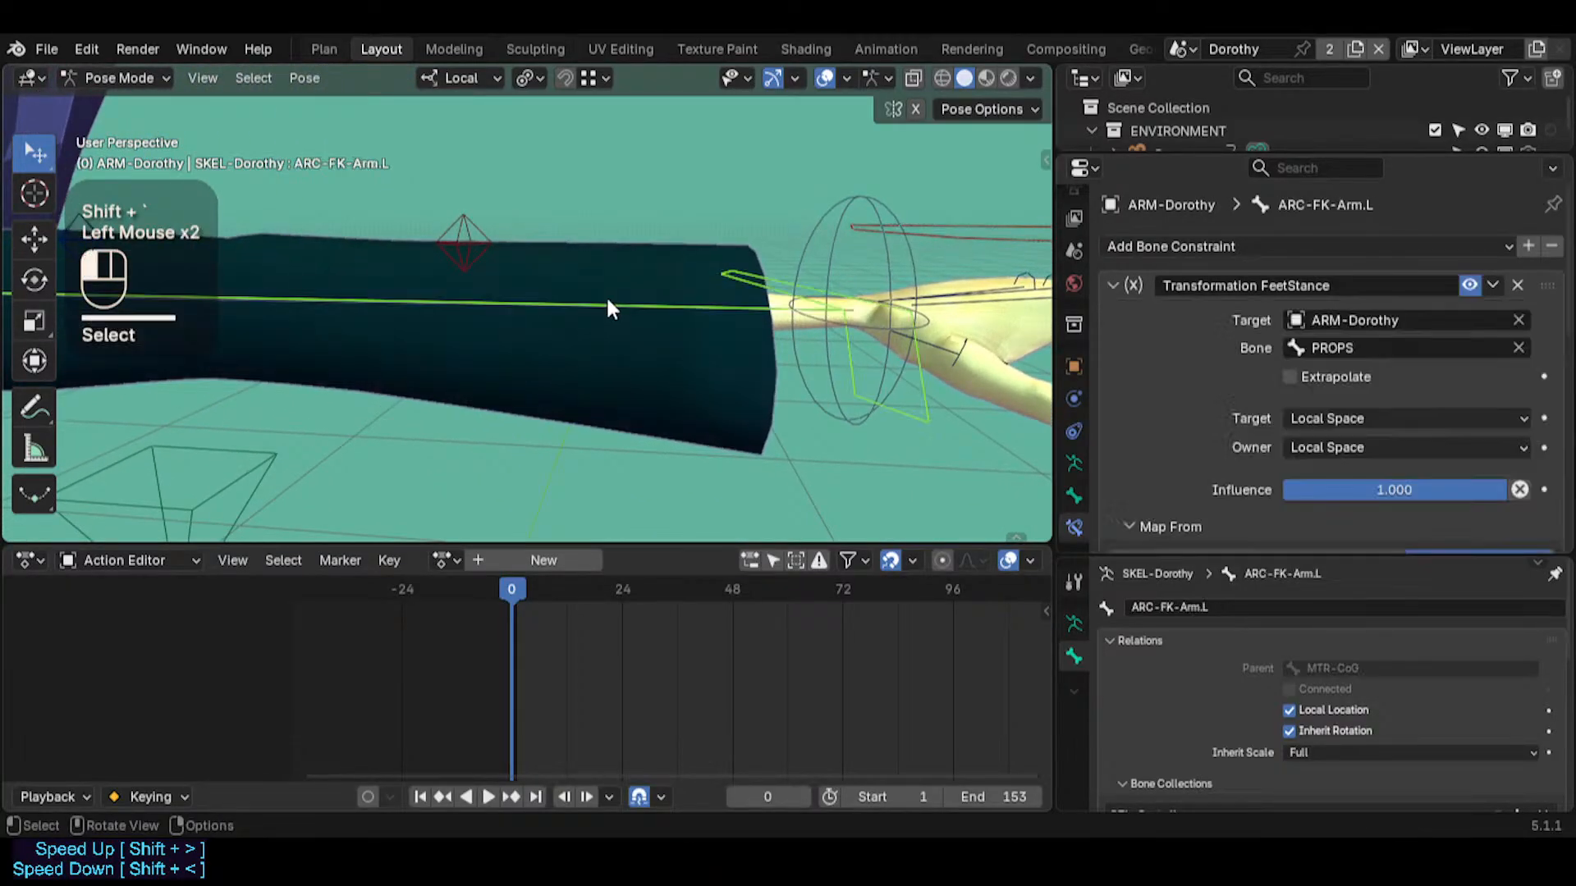
pyautogui.moveTo(609, 302); pyautogui.dragTo(614, 374, button='middle')
pyautogui.hotkey('shift', '`')
pyautogui.press('s')
pyautogui.click(616, 377)
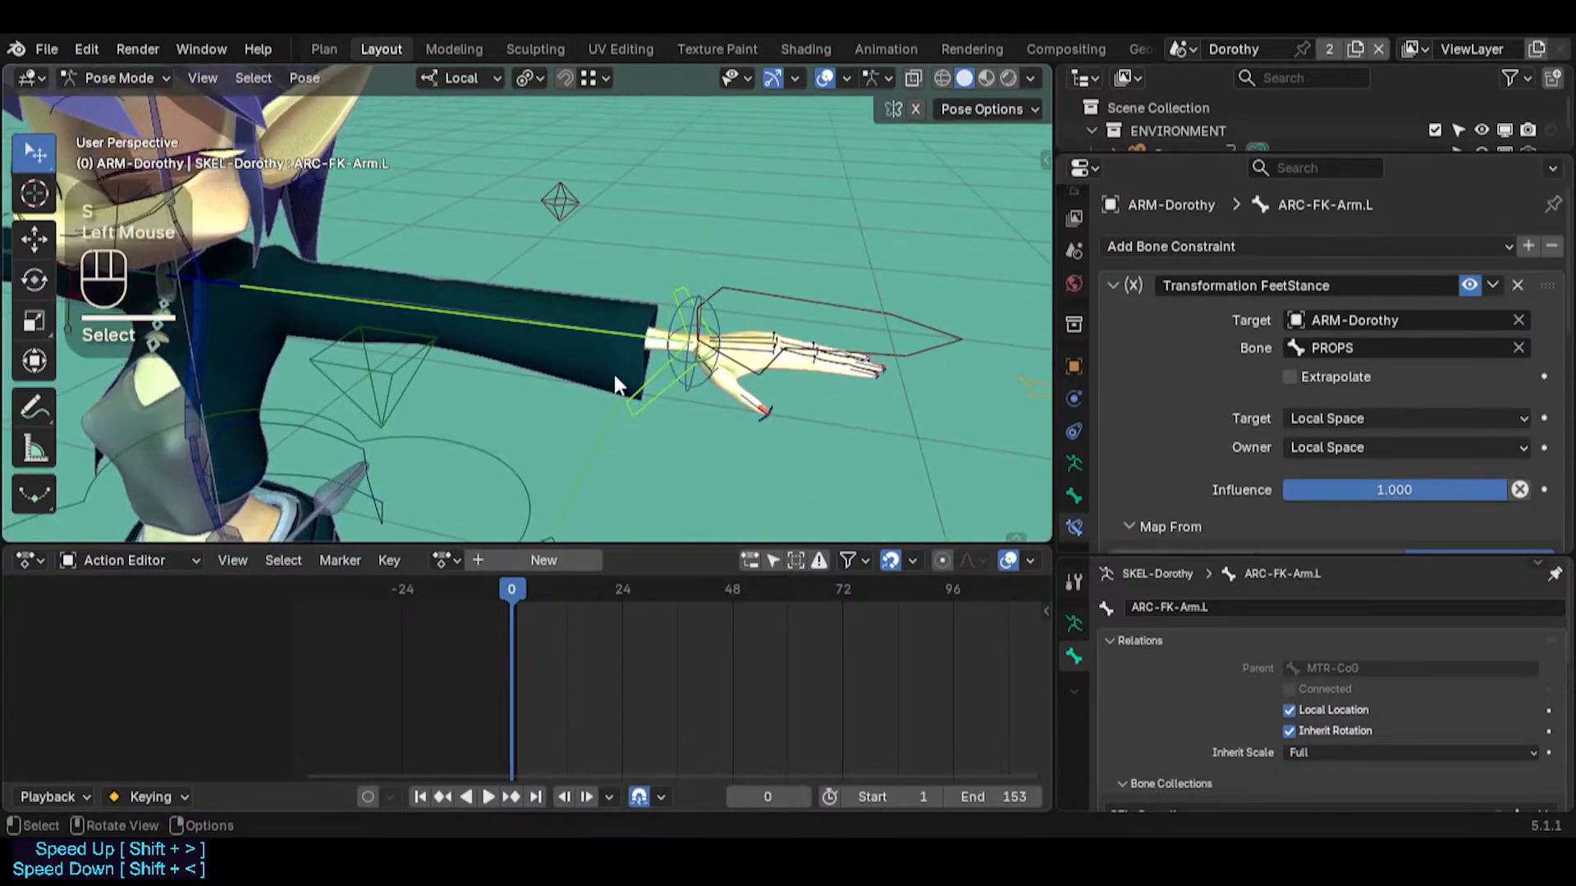
# Select the MTR-IK-Hand.L control surrounding the left hand
pyautogui.hotkey('shift', '`')
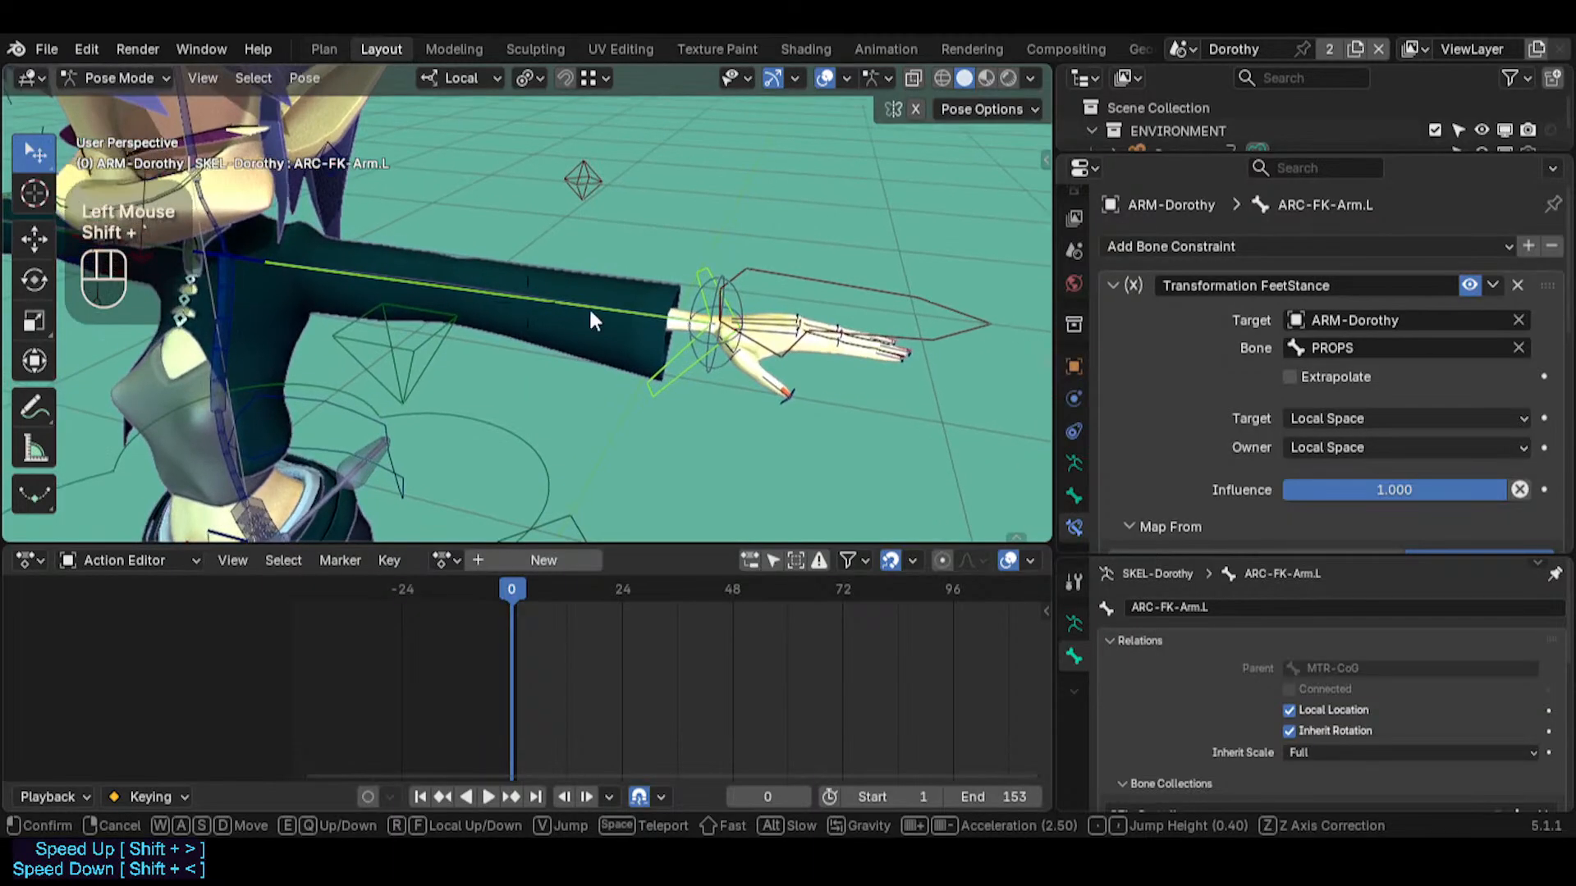
pyautogui.keyDown('shift'); pyautogui.click(733, 260); pyautogui.keyUp('shift')
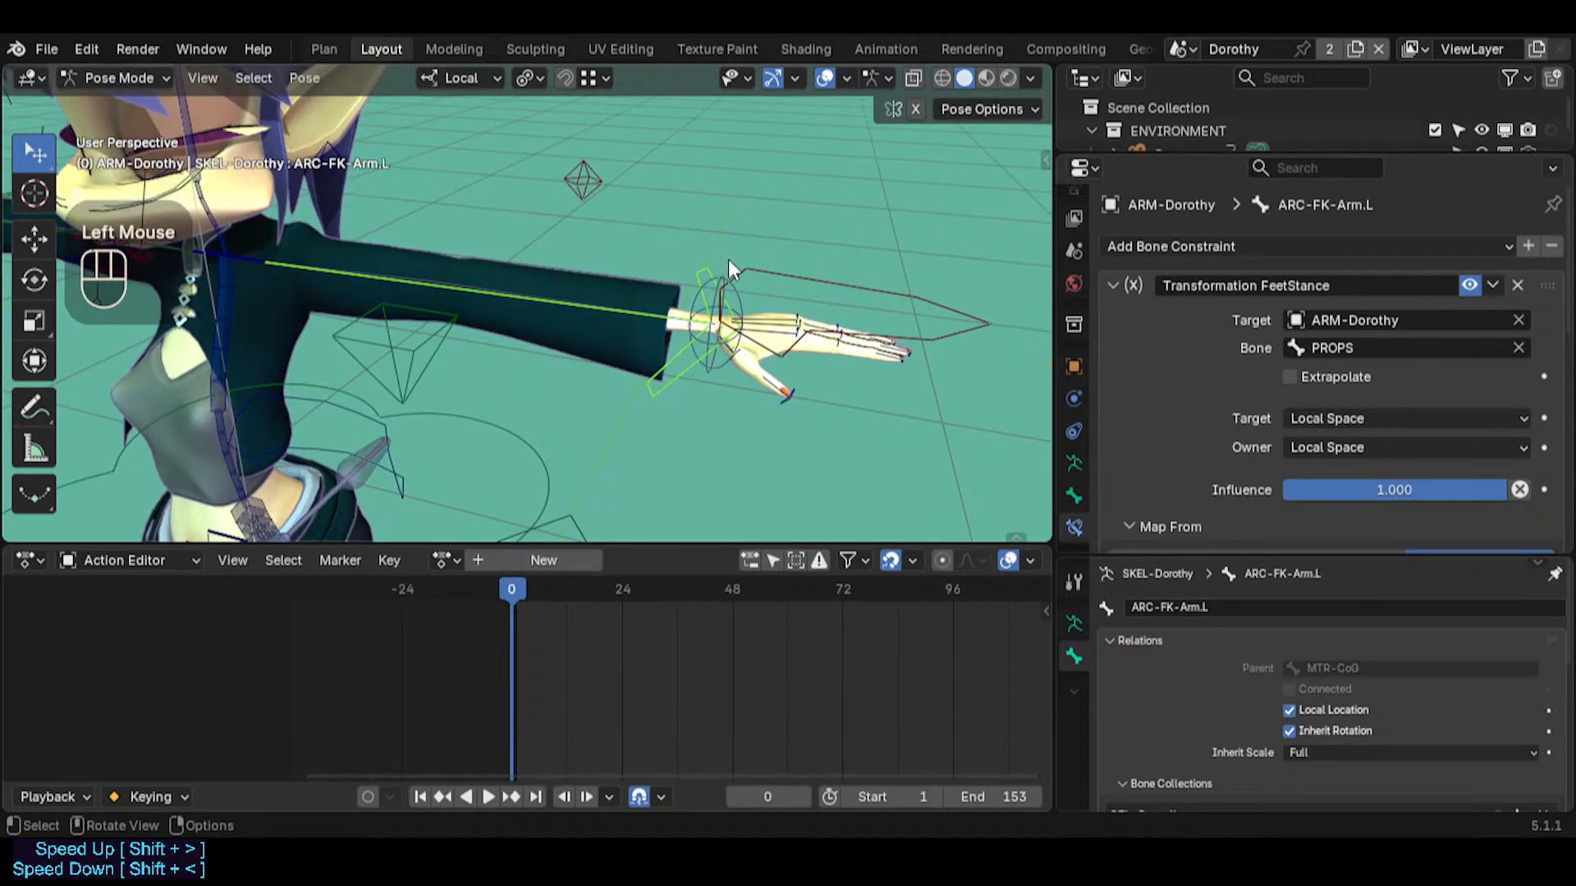
pyautogui.click(725, 279)
pyautogui.click(681, 268)
pyautogui.click(691, 269)
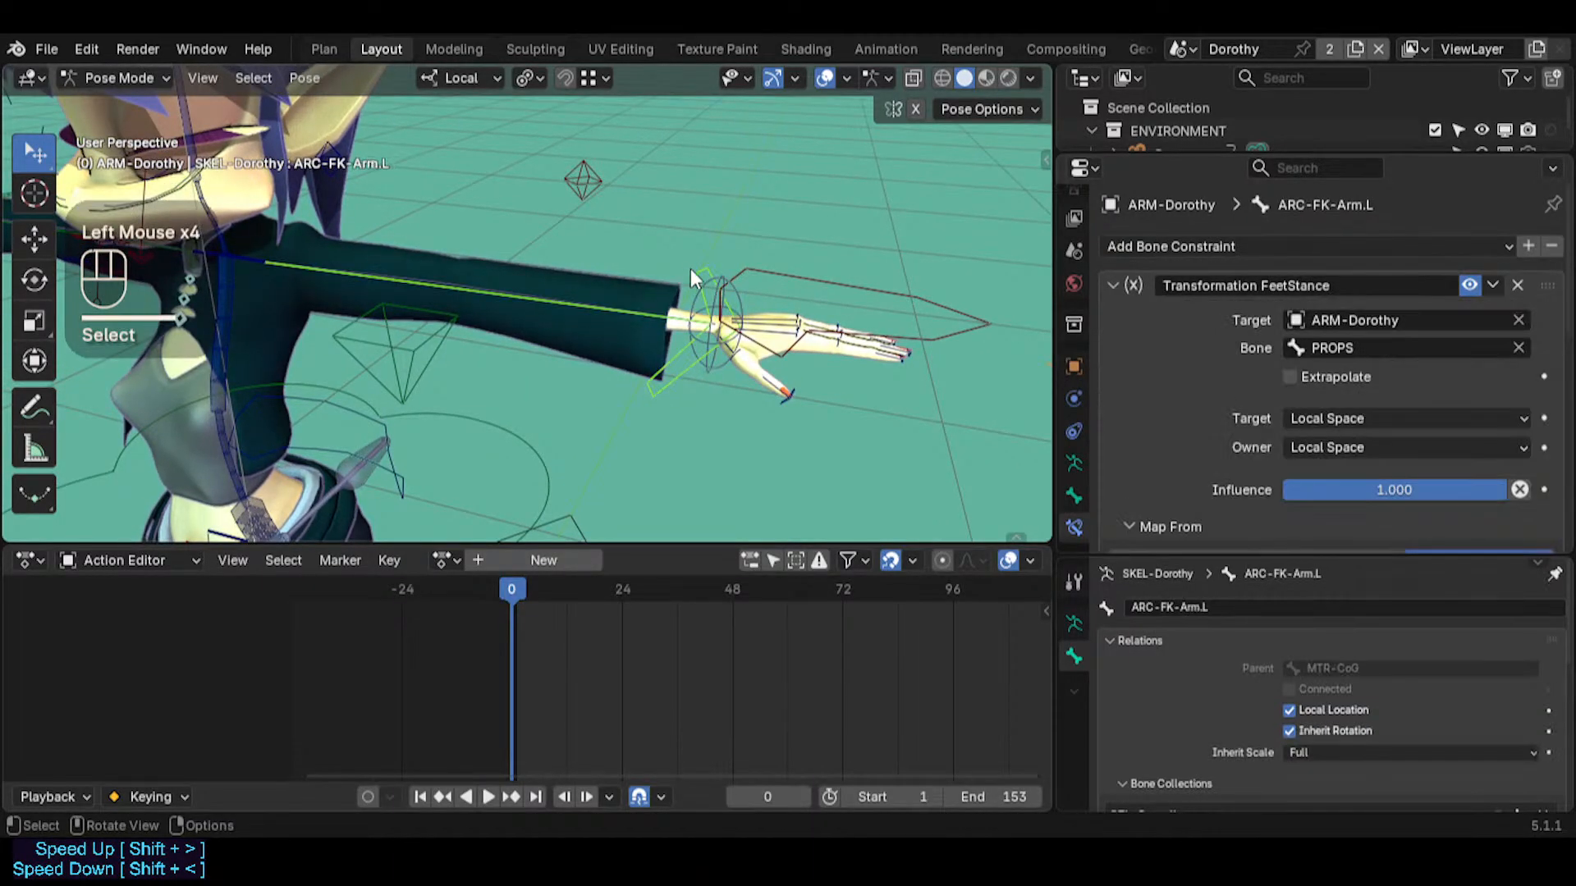
pyautogui.click(727, 295)
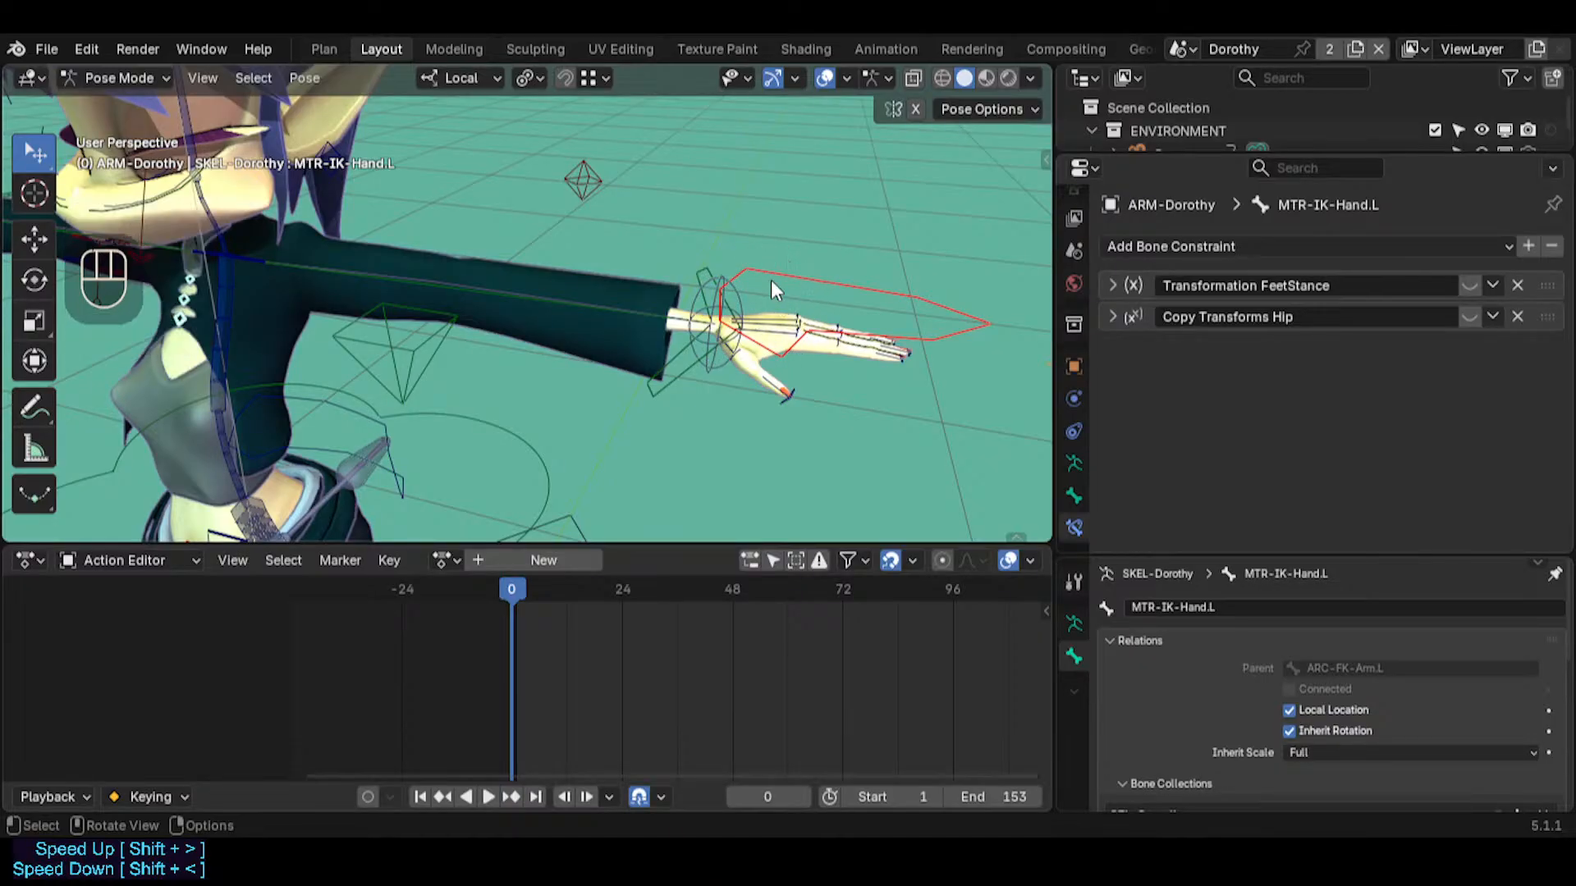
# Select MTR-IK-Foot.L at the left foot to compare it with the hand's IK control
pyautogui.hotkey('shift', '`')
pyautogui.press('q')
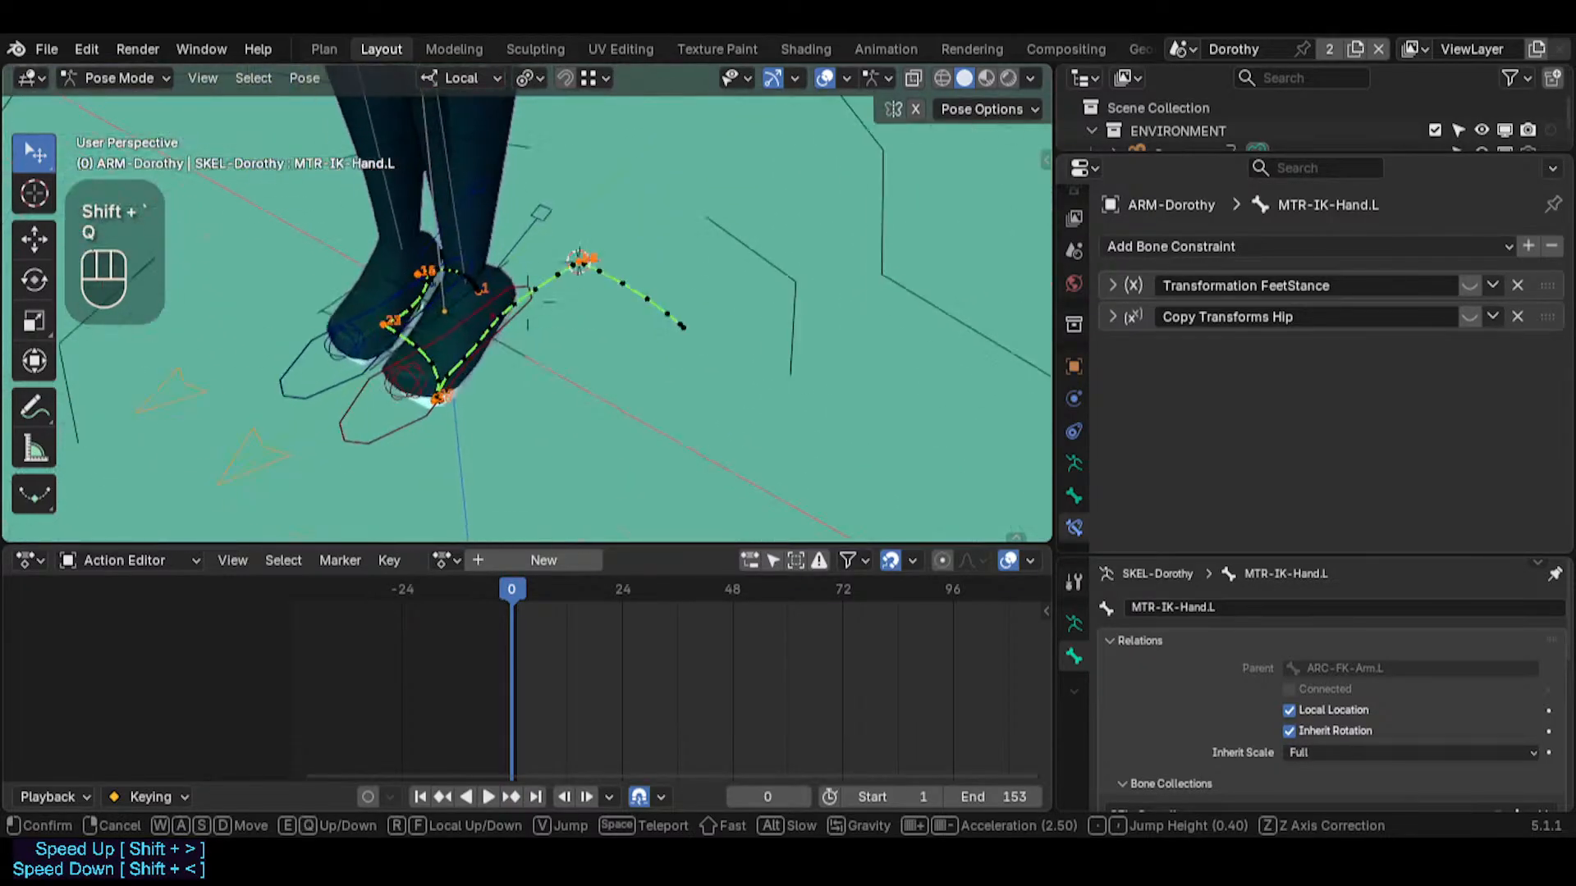
pyautogui.press('e')
pyautogui.press('q')
pyautogui.press('q')
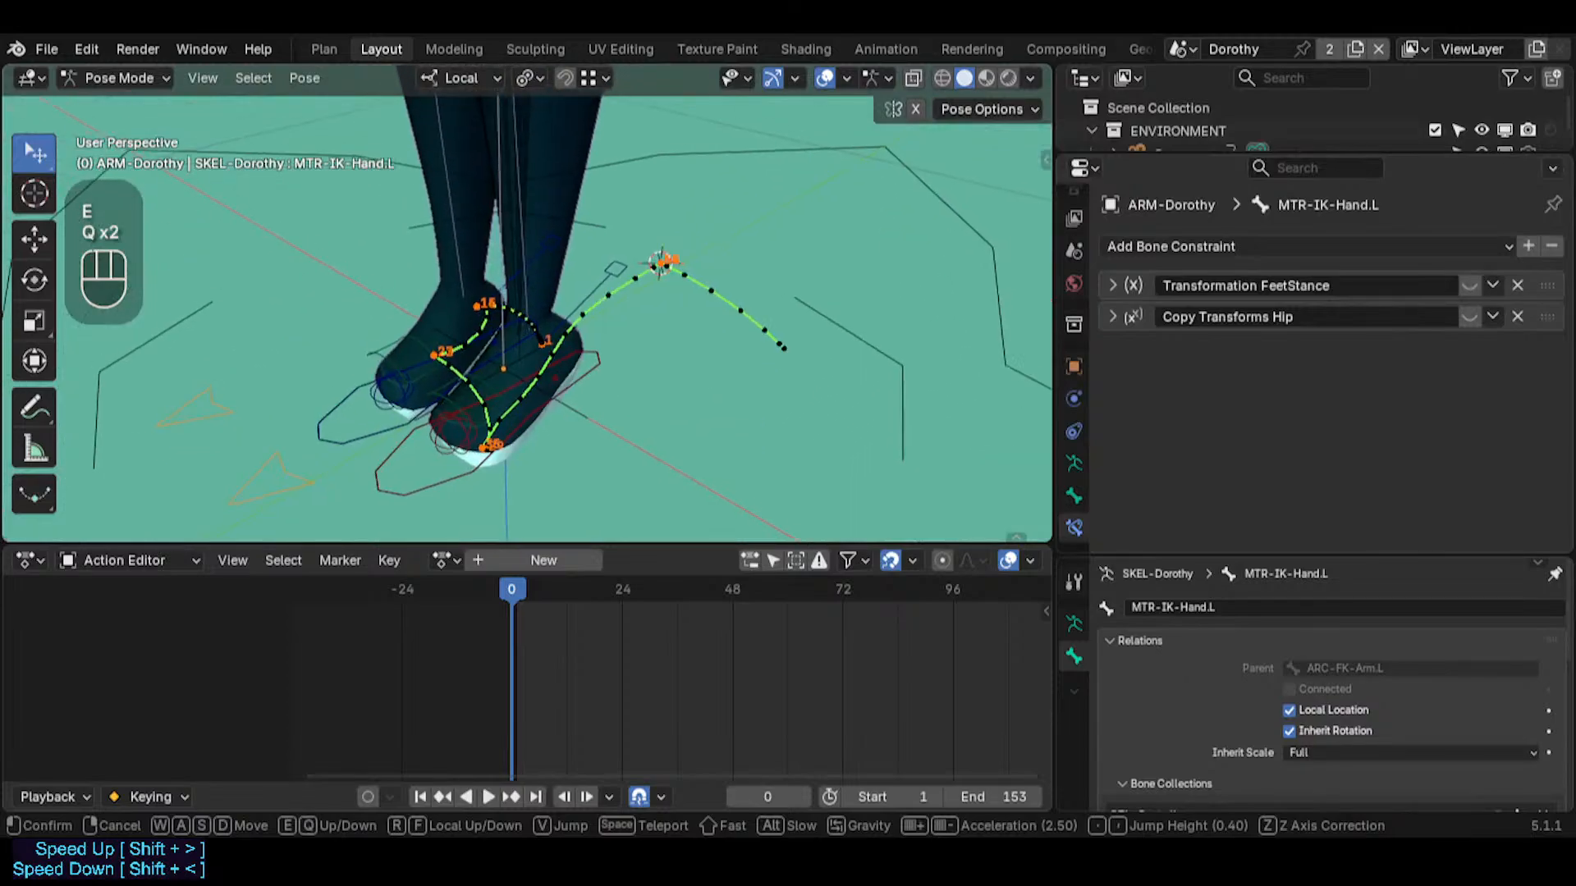
pyautogui.click(607, 407)
pyautogui.click(601, 400)
# Return to the left arm and alternate between MTR-IK-Hand.L and ARC-FK-Arm.L, finishing on the hand control
pyautogui.hotkey('shift', '`')
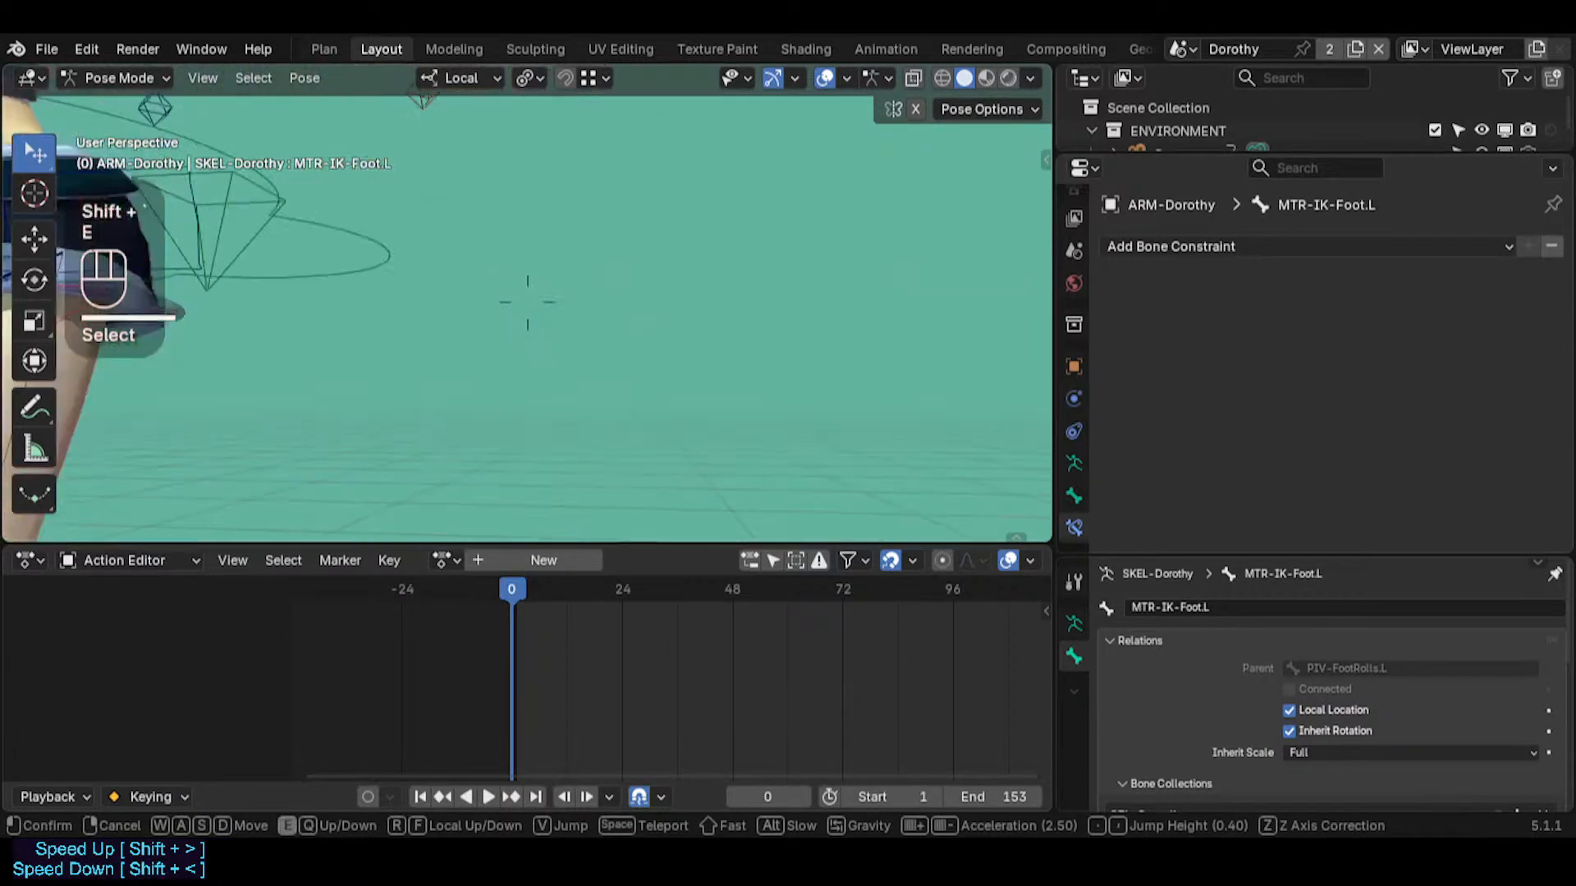
pyautogui.press('e')
pyautogui.press('e')
pyautogui.click(602, 392)
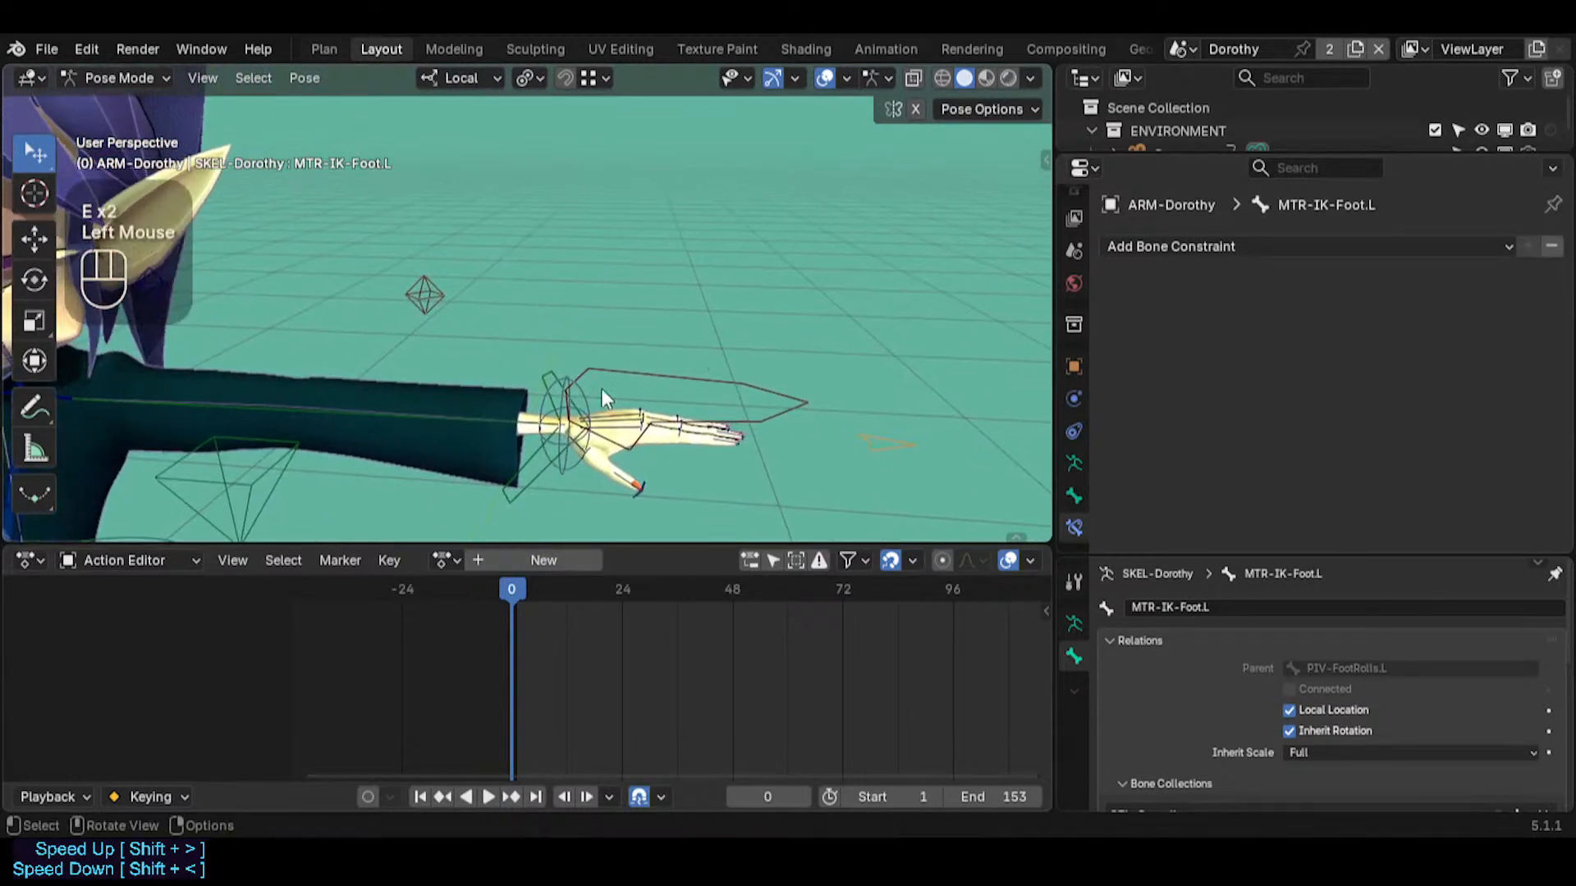
pyautogui.click(657, 381)
pyautogui.hotkey('shift', '`')
pyautogui.click(583, 393)
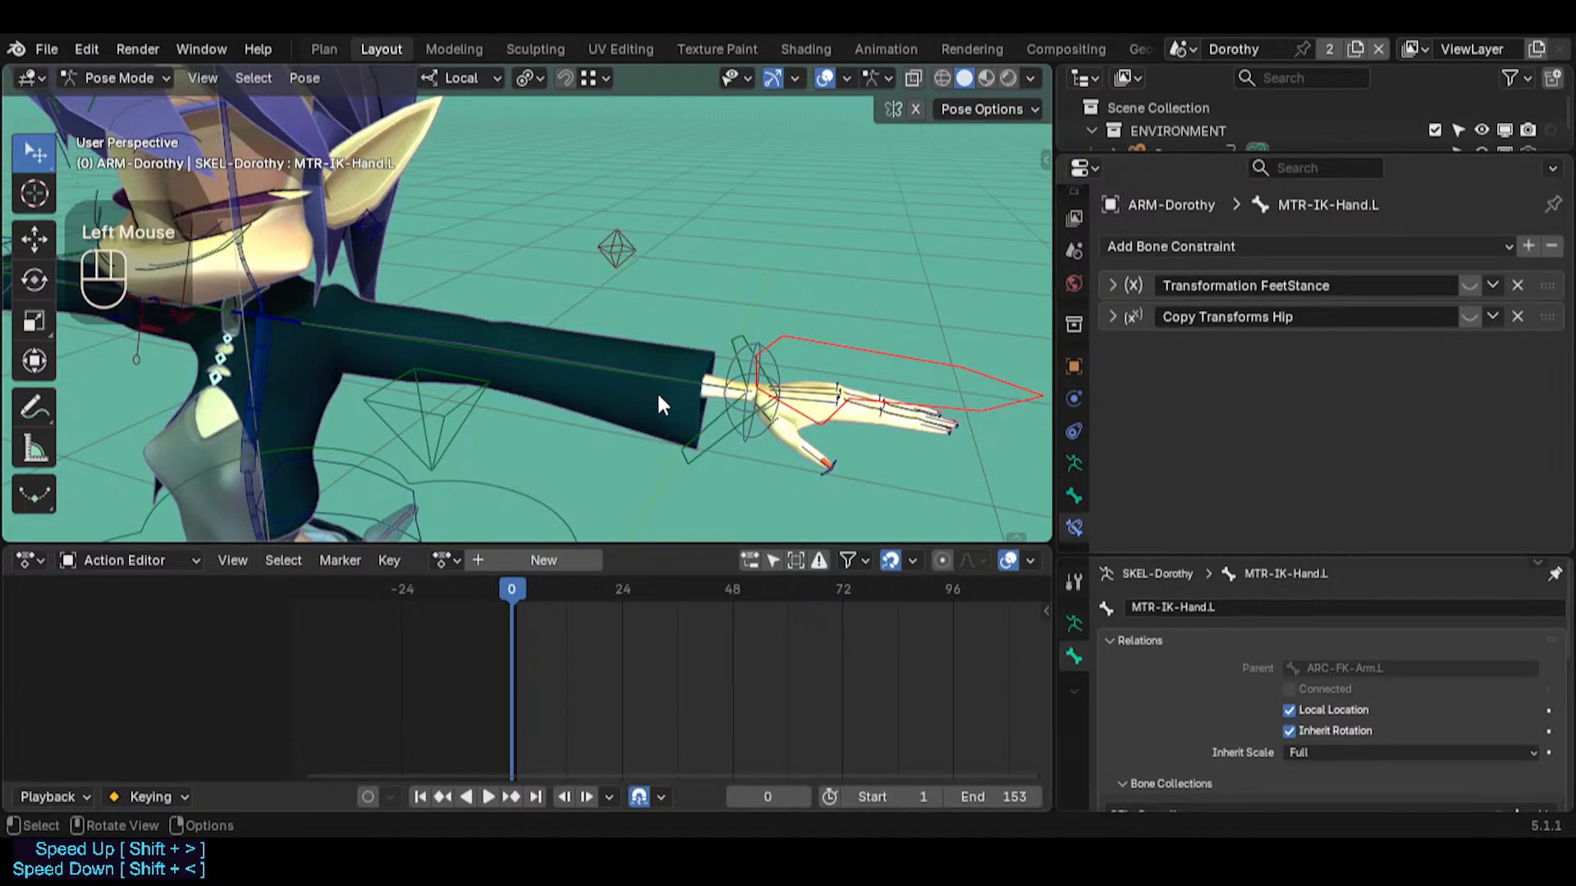
pyautogui.click(435, 352)
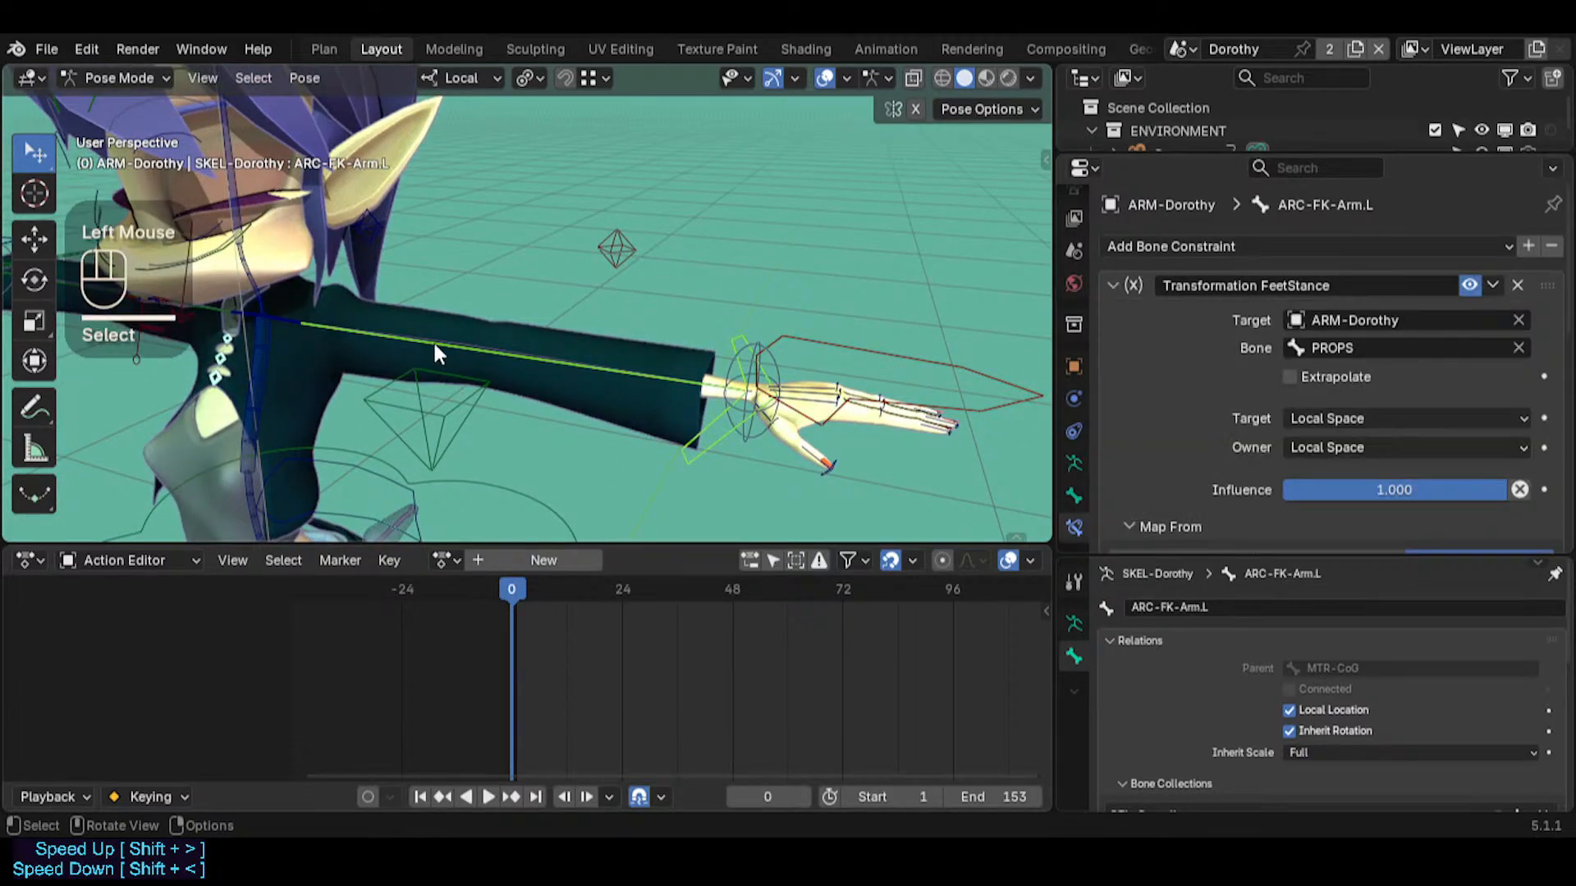
pyautogui.click(815, 340)
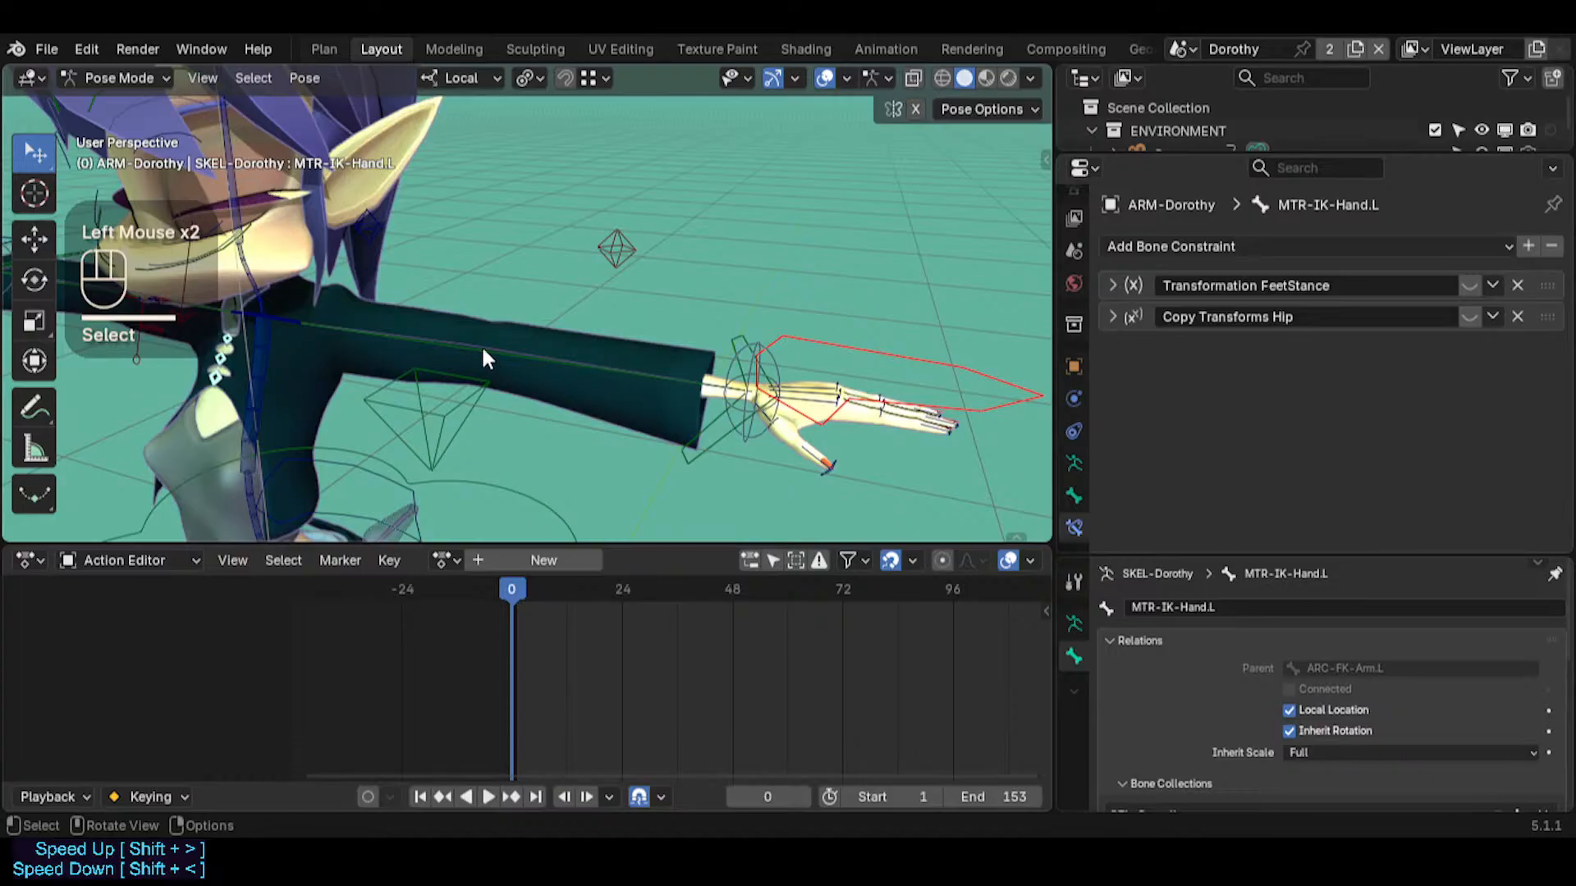
# Alternate between CTL-ForeArm.L and CTL-UpperArm.L along the left arm, finishing on the upper arm
pyautogui.click(460, 345)
pyautogui.click(518, 348)
pyautogui.click(518, 354)
pyautogui.click(540, 343)
pyautogui.click(437, 343)
pyautogui.click(558, 368)
pyautogui.click(533, 355)
pyautogui.click(435, 342)
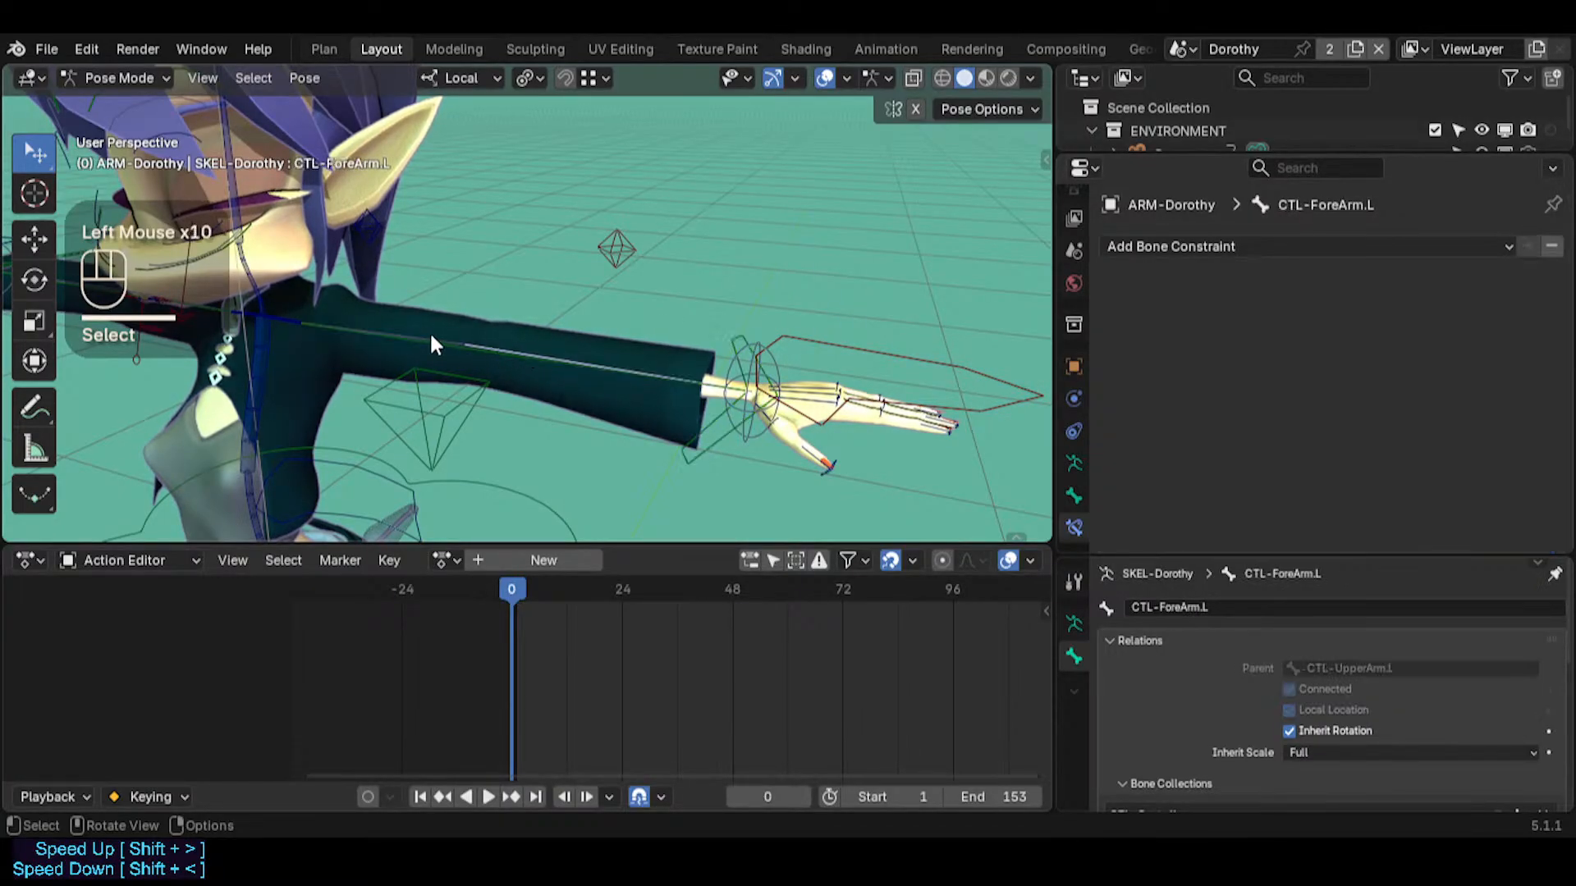
pyautogui.click(472, 345)
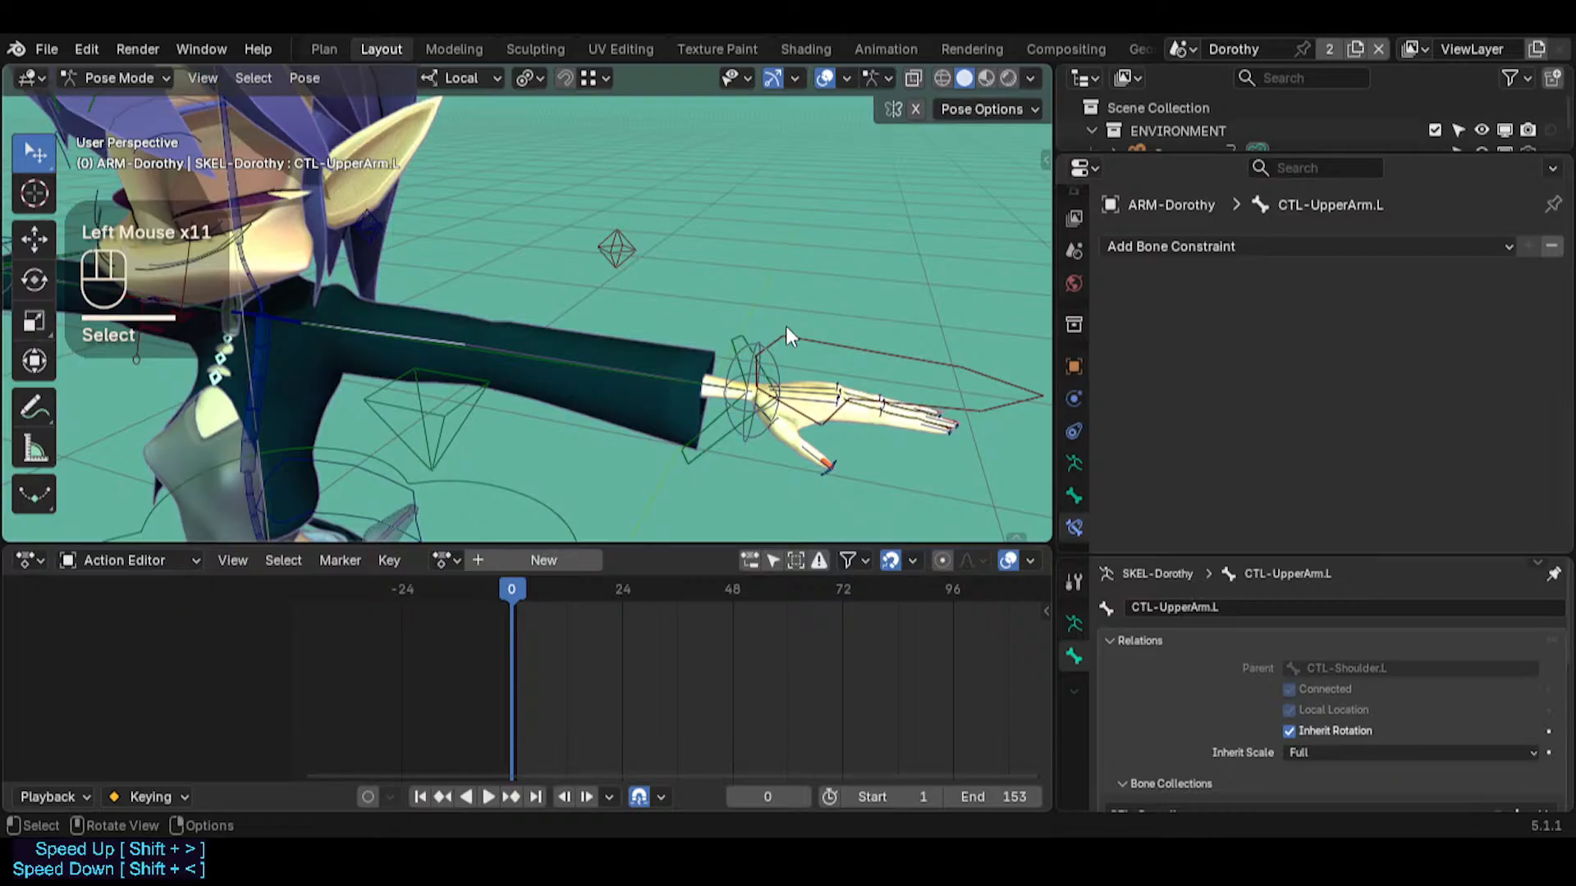
# Compare MTR-IK-Hand.L with CTL-ForeArm.L and CTL-UpperArm.L by selecting each, ending back on the hand control
pyautogui.click(808, 341)
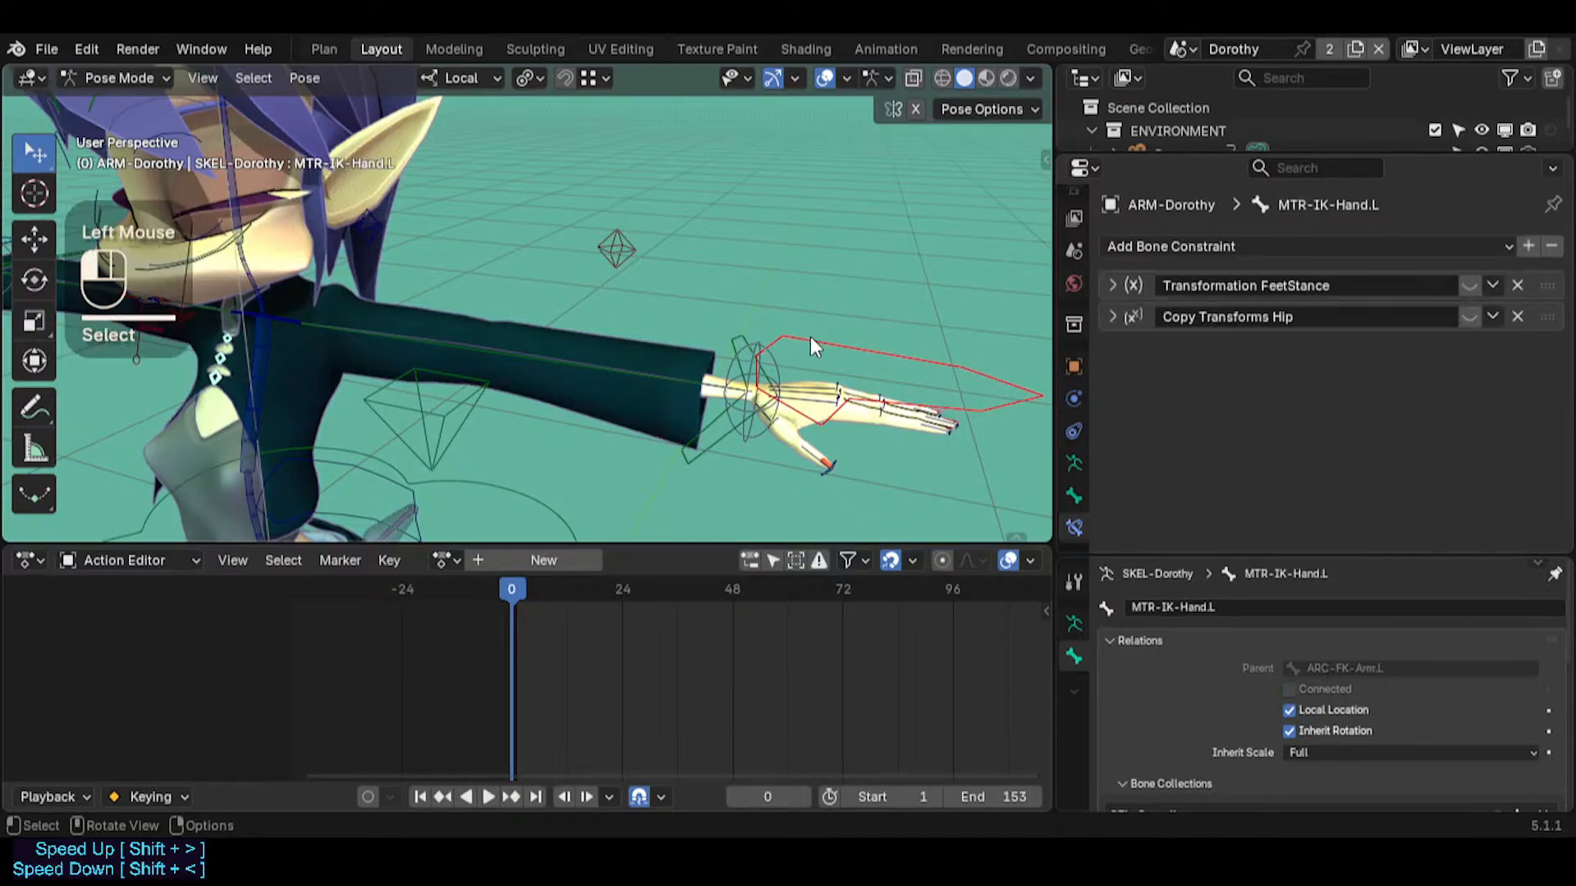
pyautogui.click(591, 350)
pyautogui.click(566, 353)
pyautogui.click(475, 340)
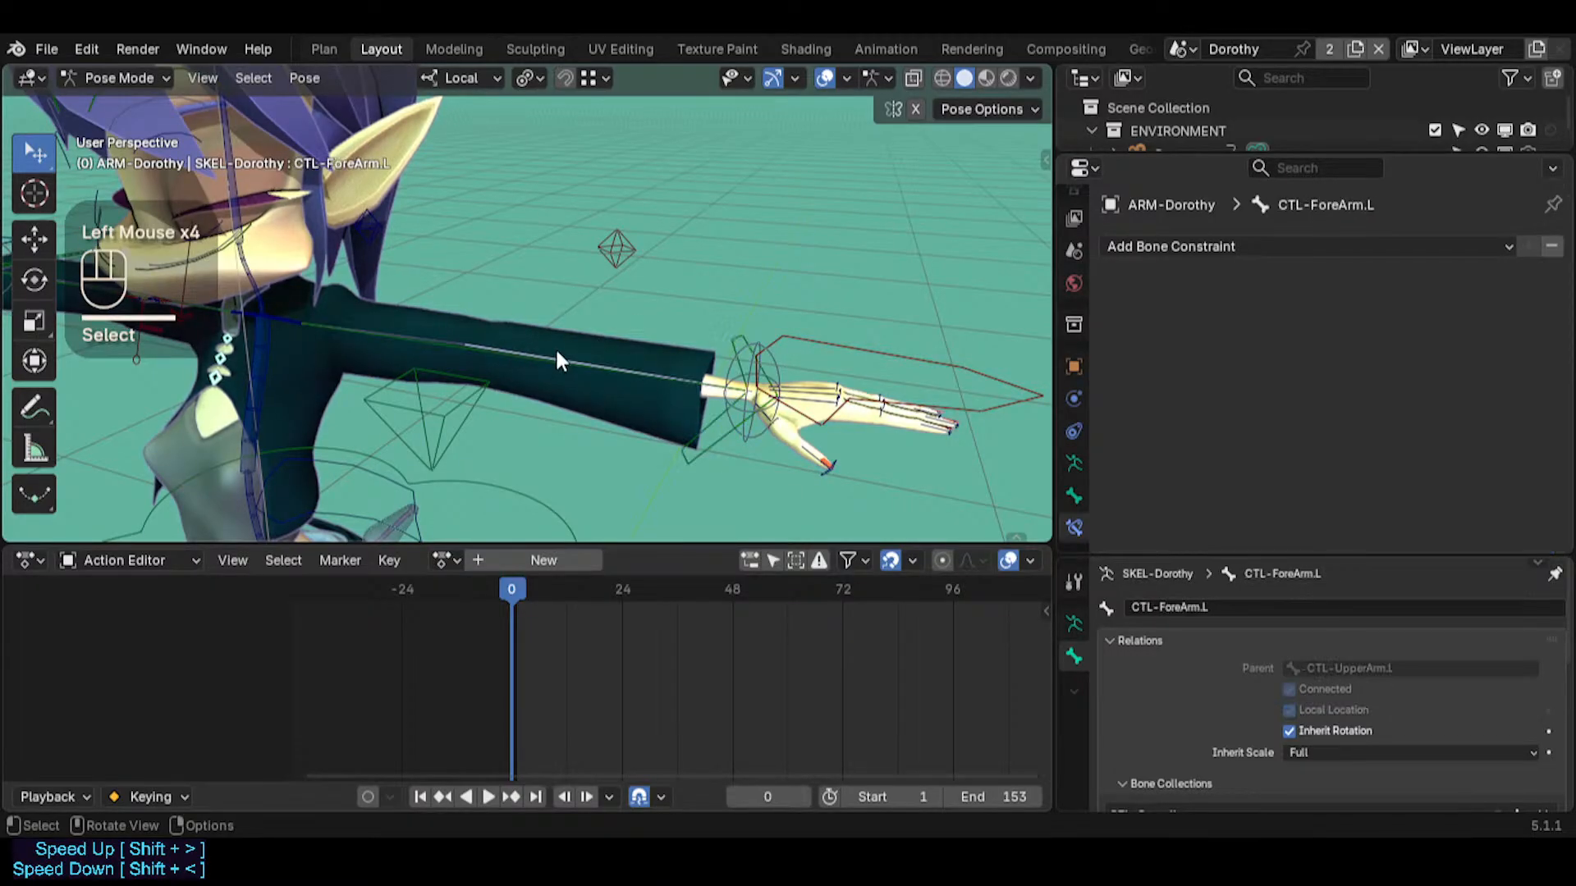
pyautogui.click(447, 341)
pyautogui.moveTo(447, 341); pyautogui.dragTo(490, 364, button='middle')
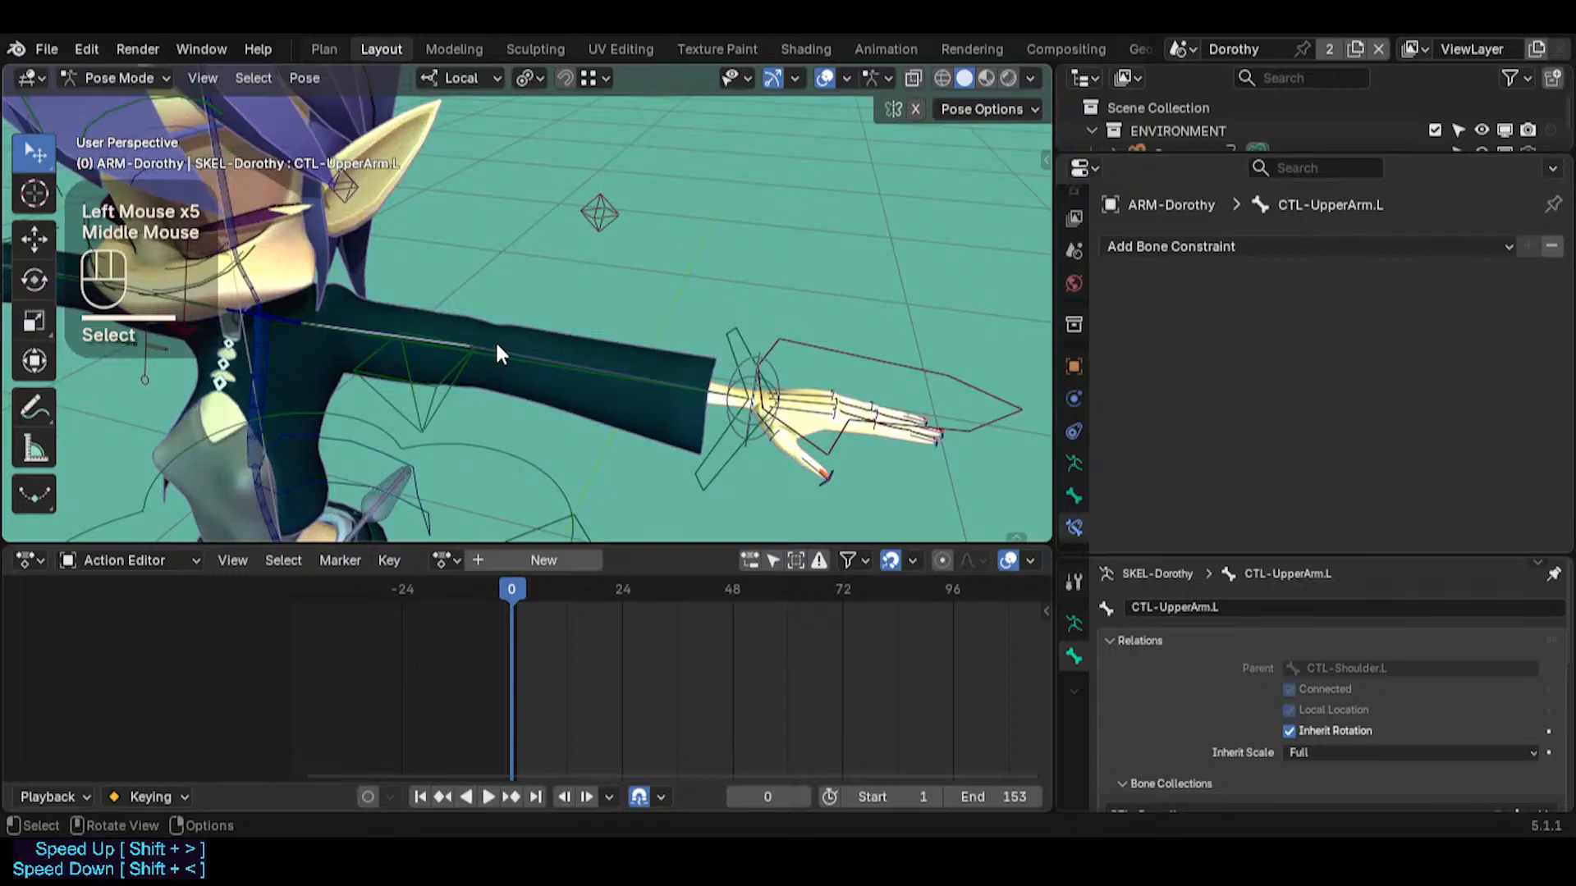
pyautogui.click(499, 353)
pyautogui.click(840, 343)
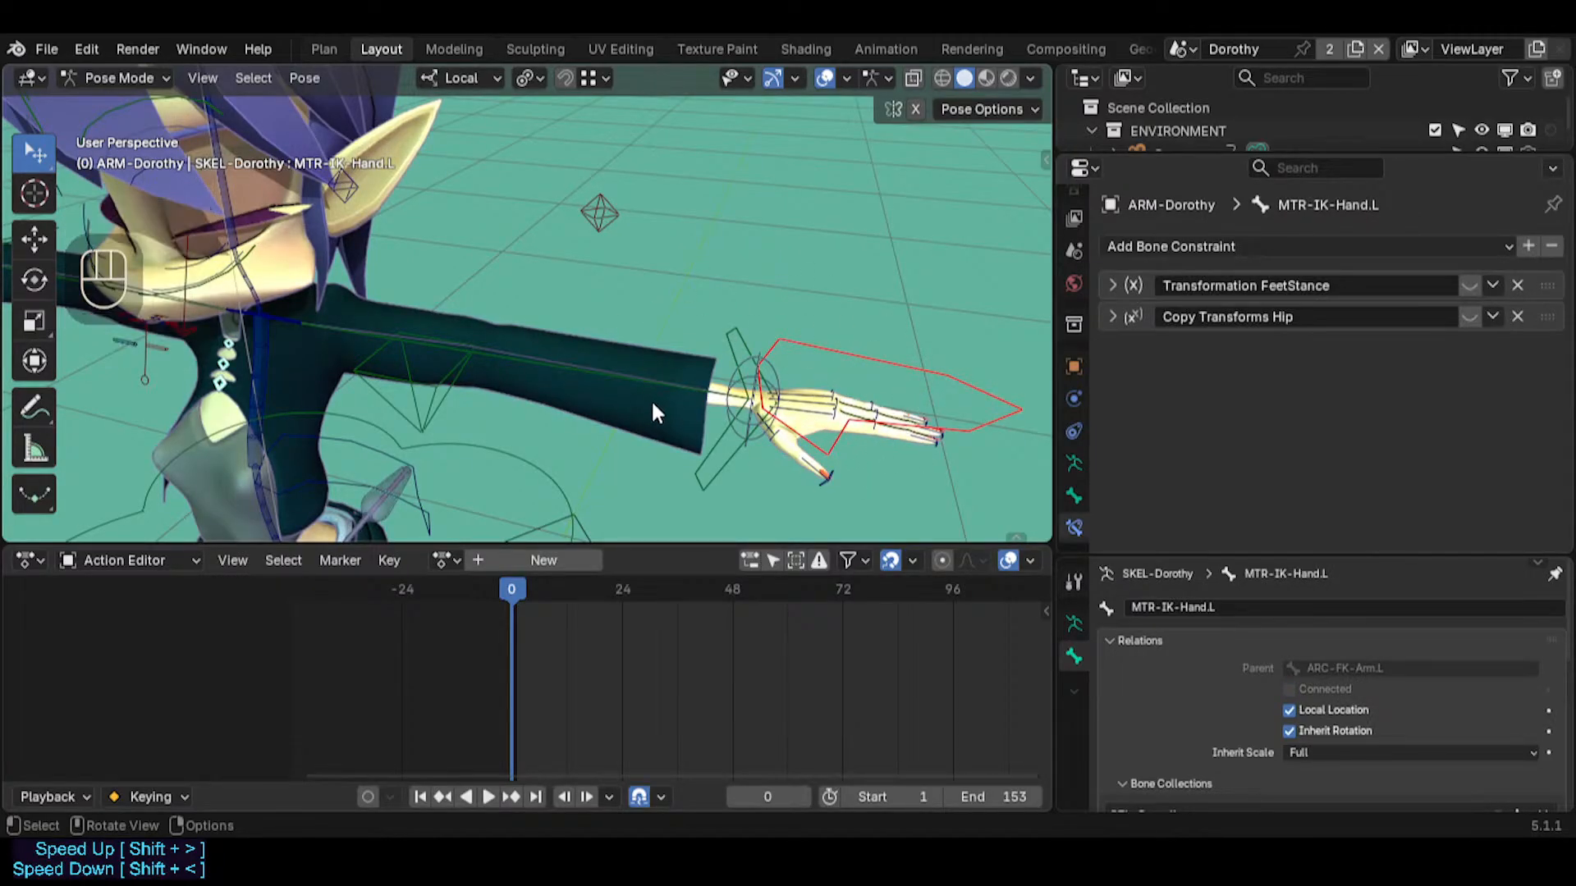
# Select CTL-Shoulder.L at the left shoulder, followed by MTR-IK-Hand.L, to compare the two controls
pyautogui.moveTo(654, 408); pyautogui.dragTo(867, 413, button='middle')
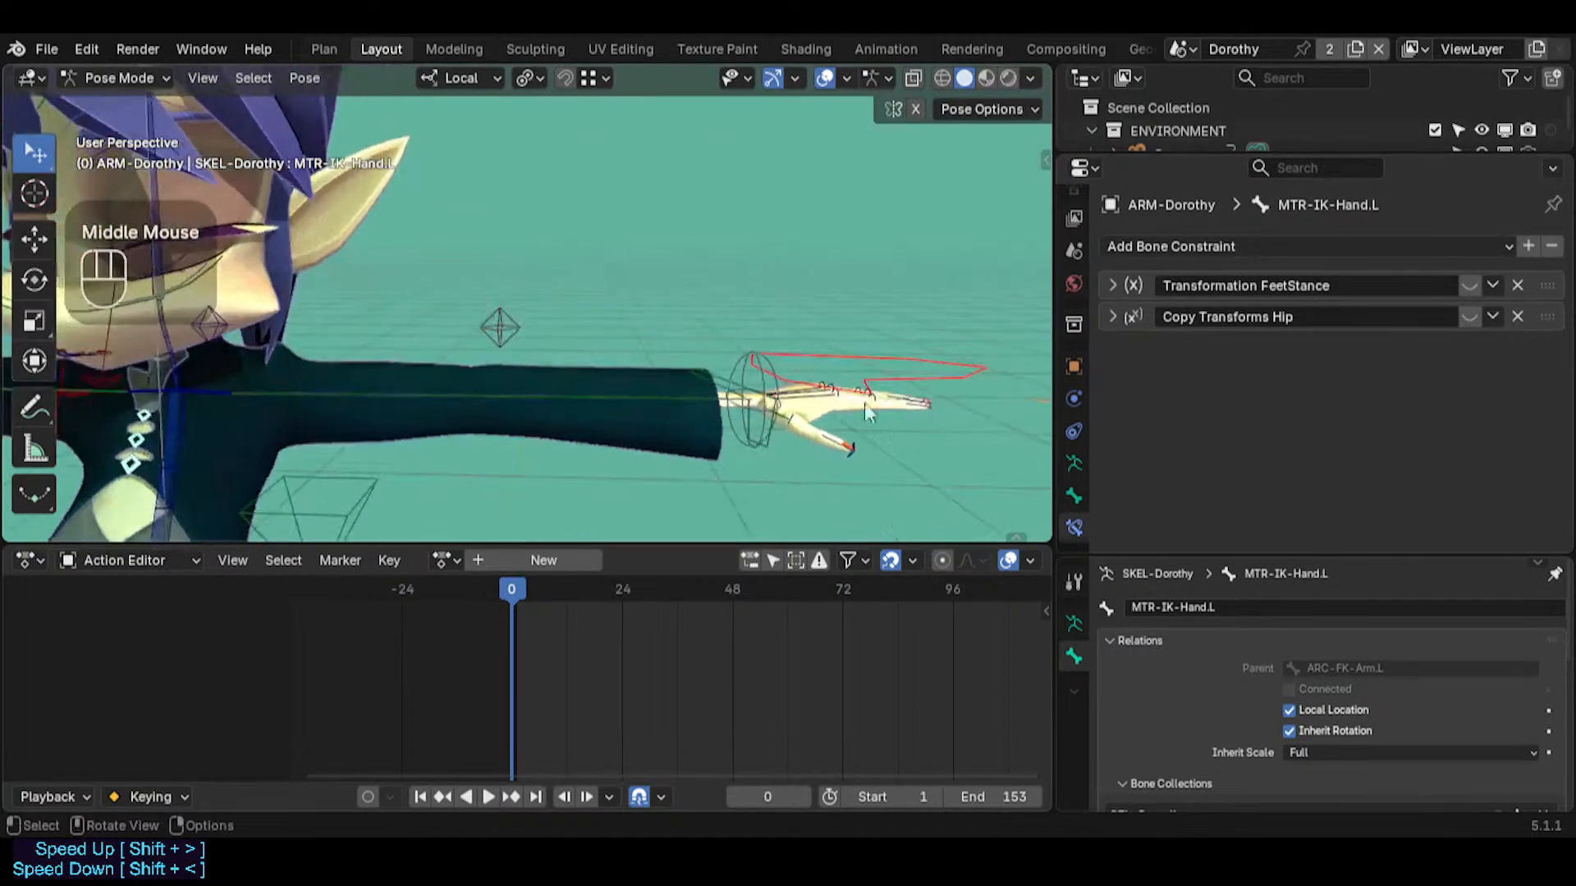
pyautogui.click(886, 356)
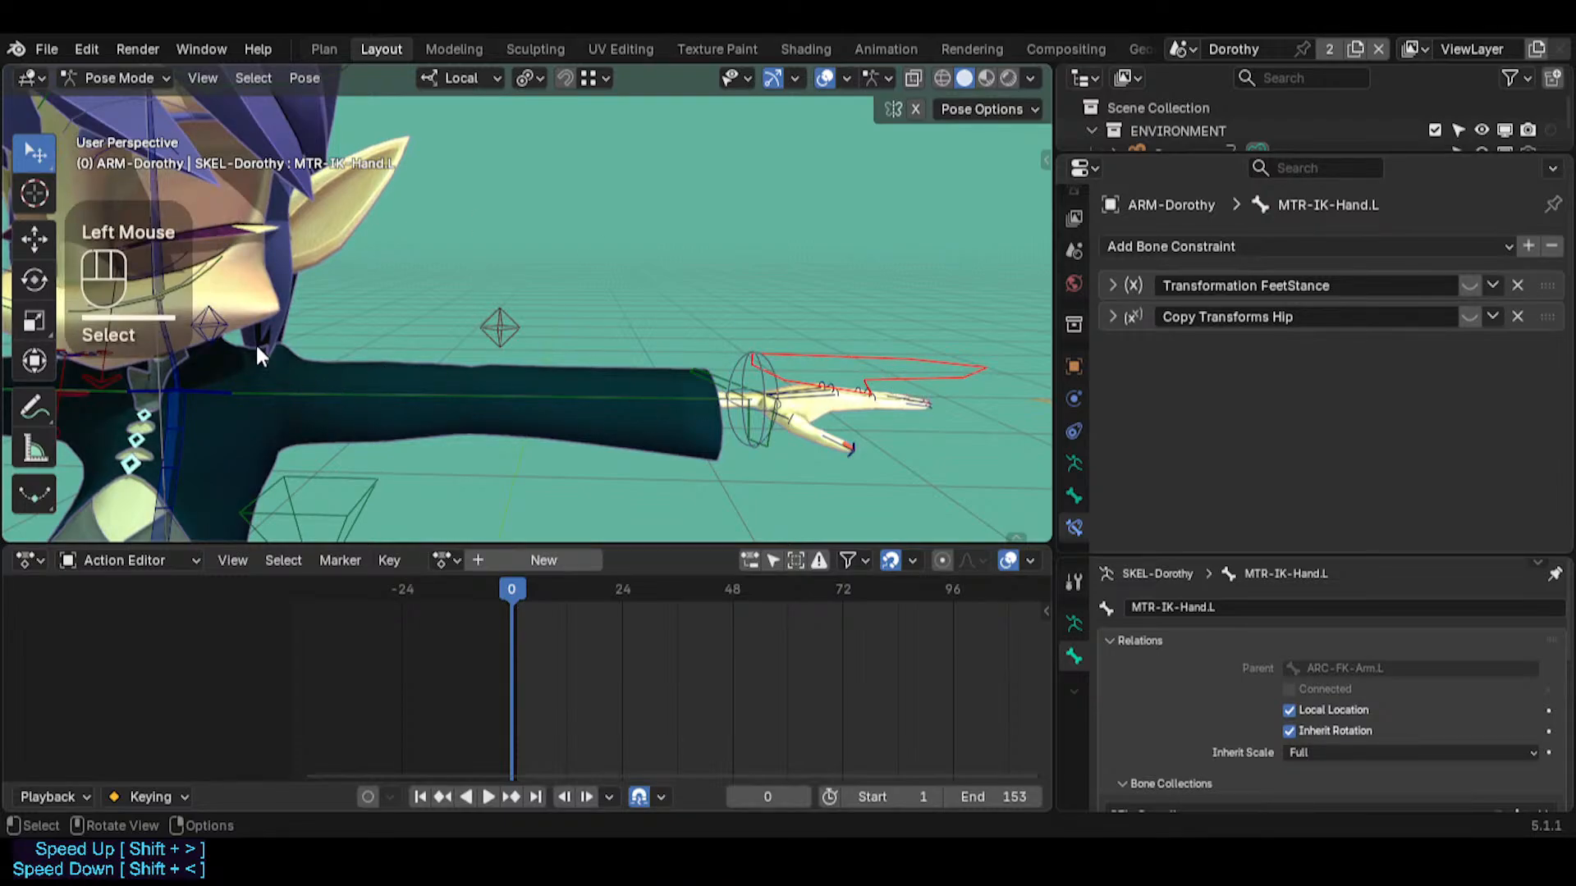
pyautogui.hotkey('shift', '`')
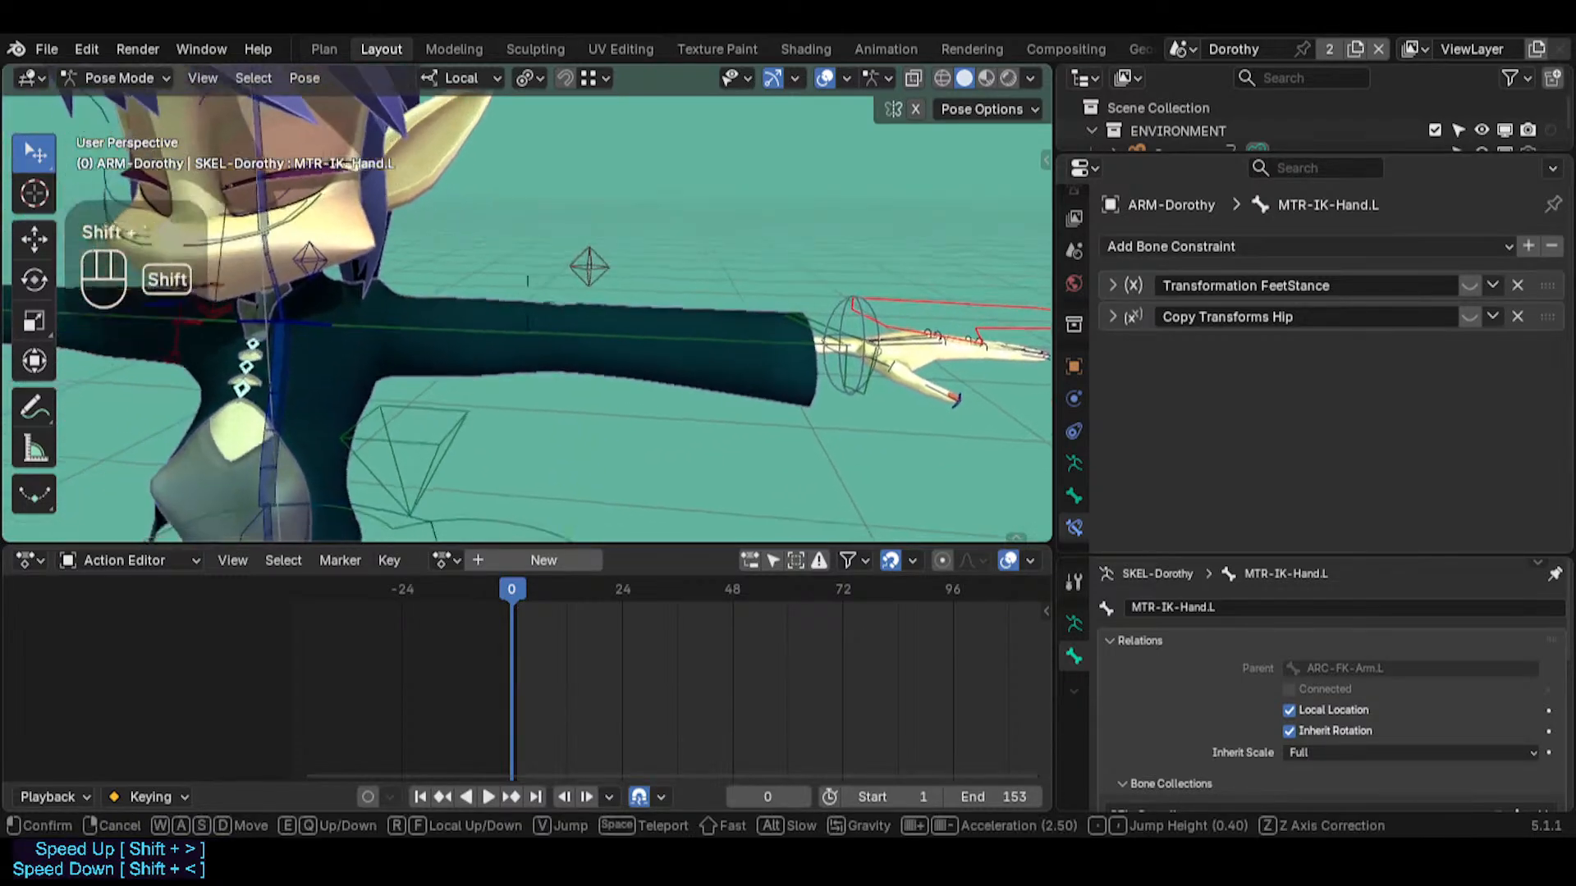
pyautogui.press('s')
pyautogui.press('w')
pyautogui.click(284, 396)
pyautogui.click(374, 335)
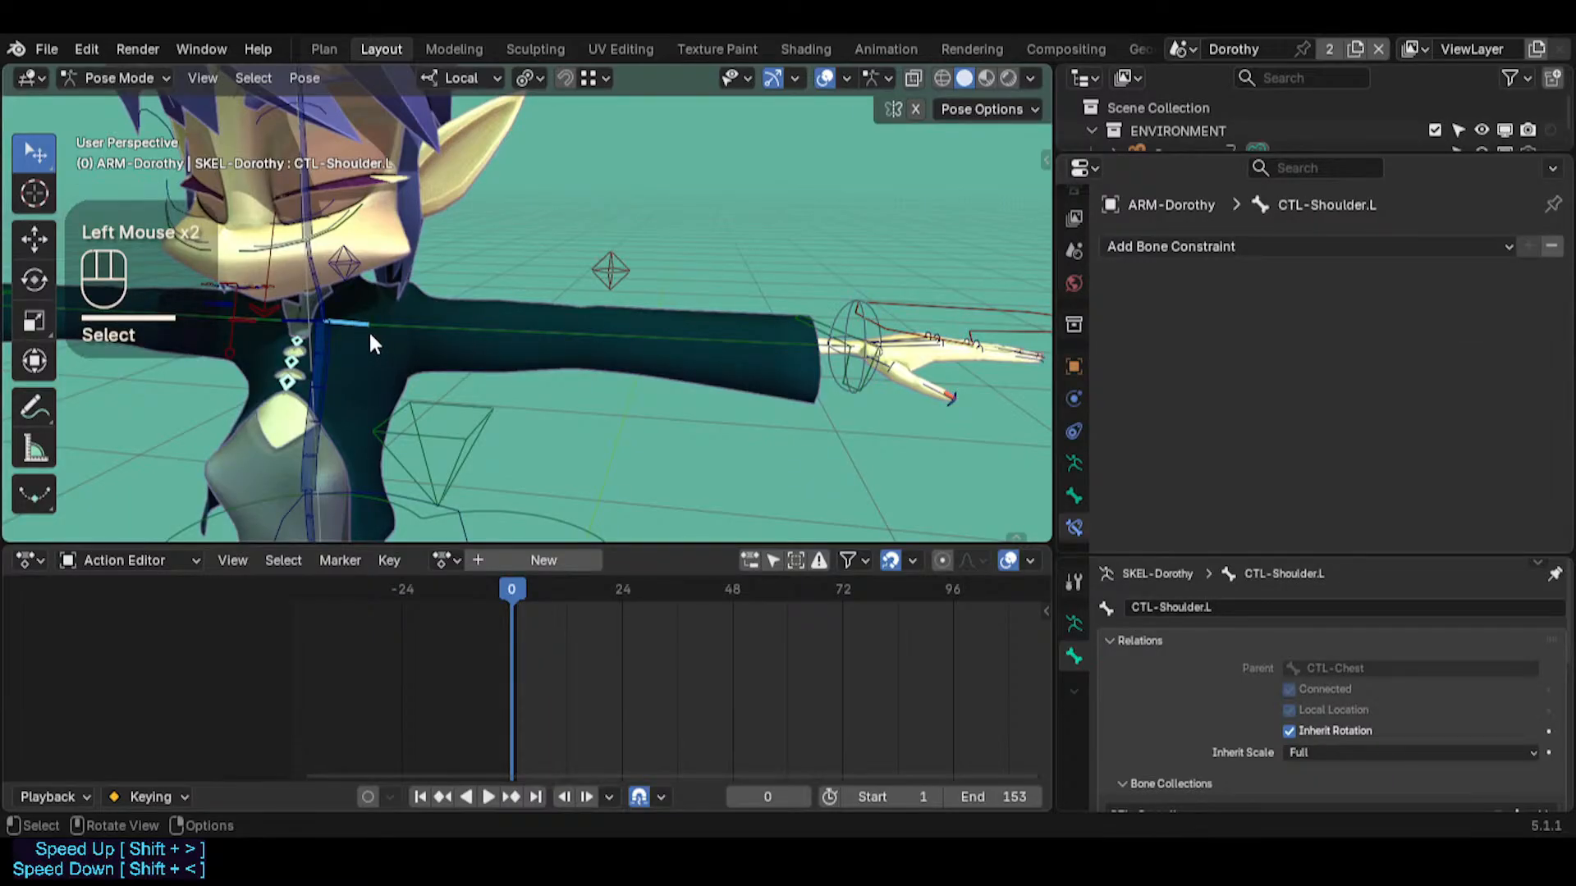
pyautogui.click(912, 291)
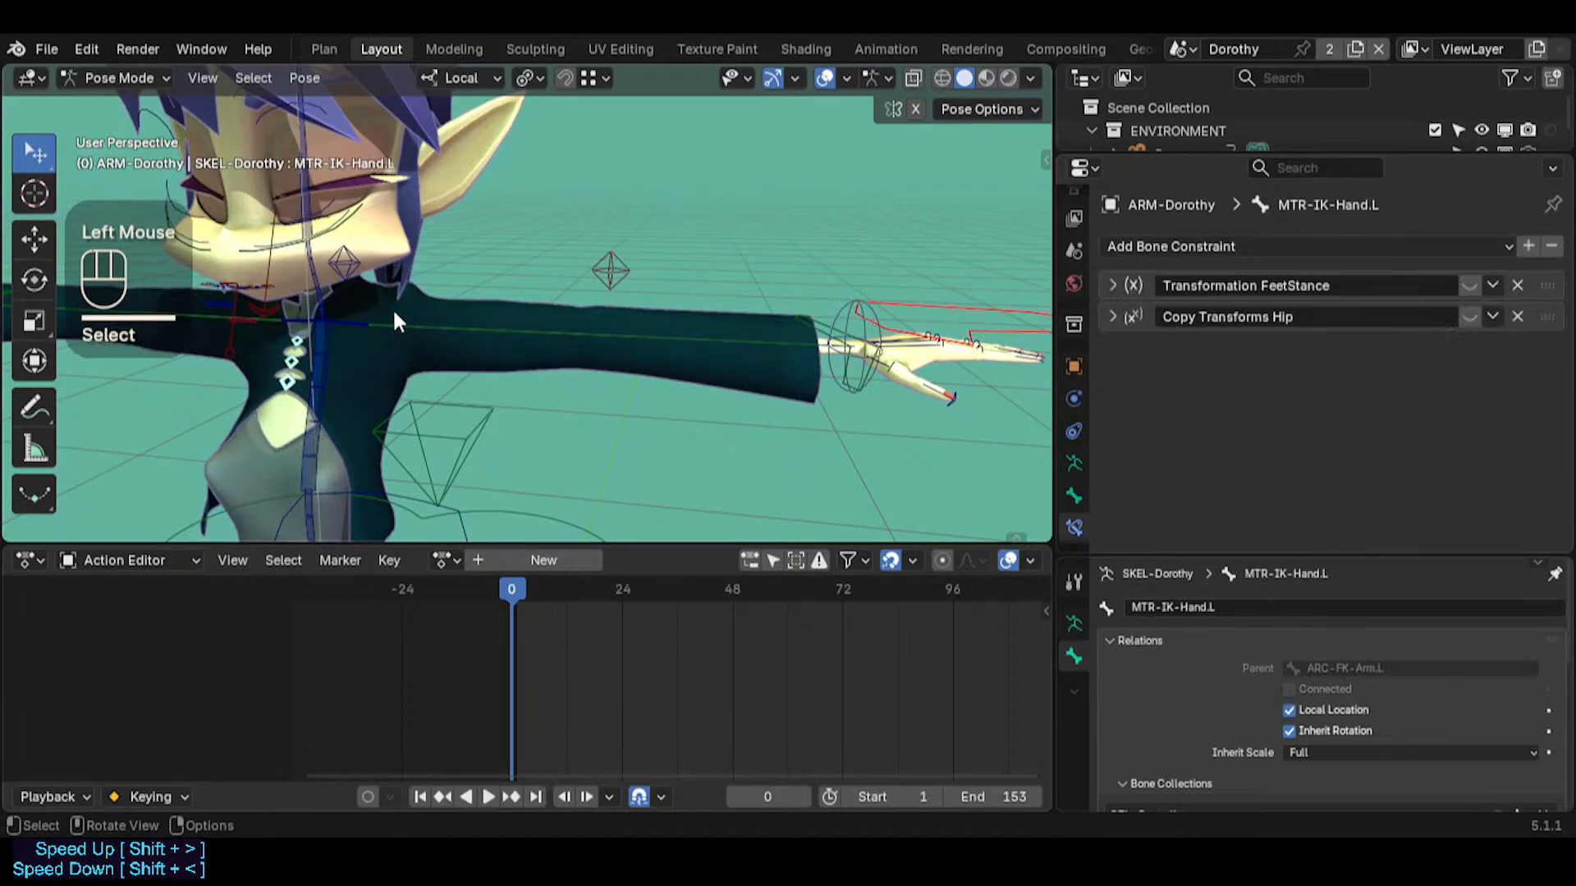
# Select ARC-FK-Arm.L and switch the armature to Edit Mode to inspect that bone's placement along the arm
pyautogui.click(367, 331)
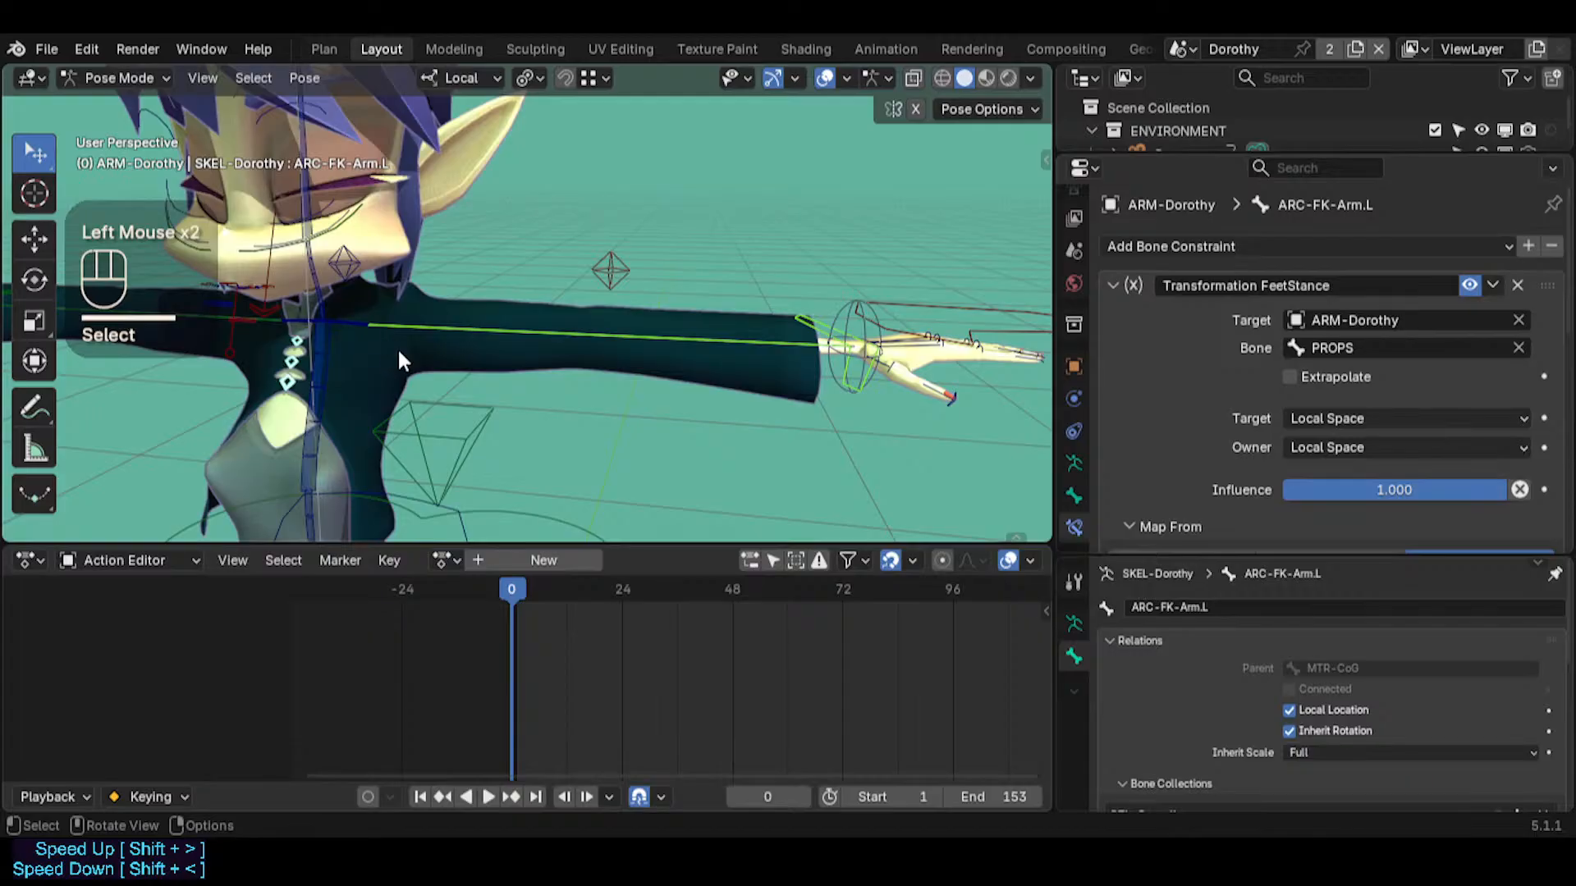
pyautogui.hotkey('alt', 'h')
pyautogui.press('Tab')
pyautogui.hotkey('shift', '`')
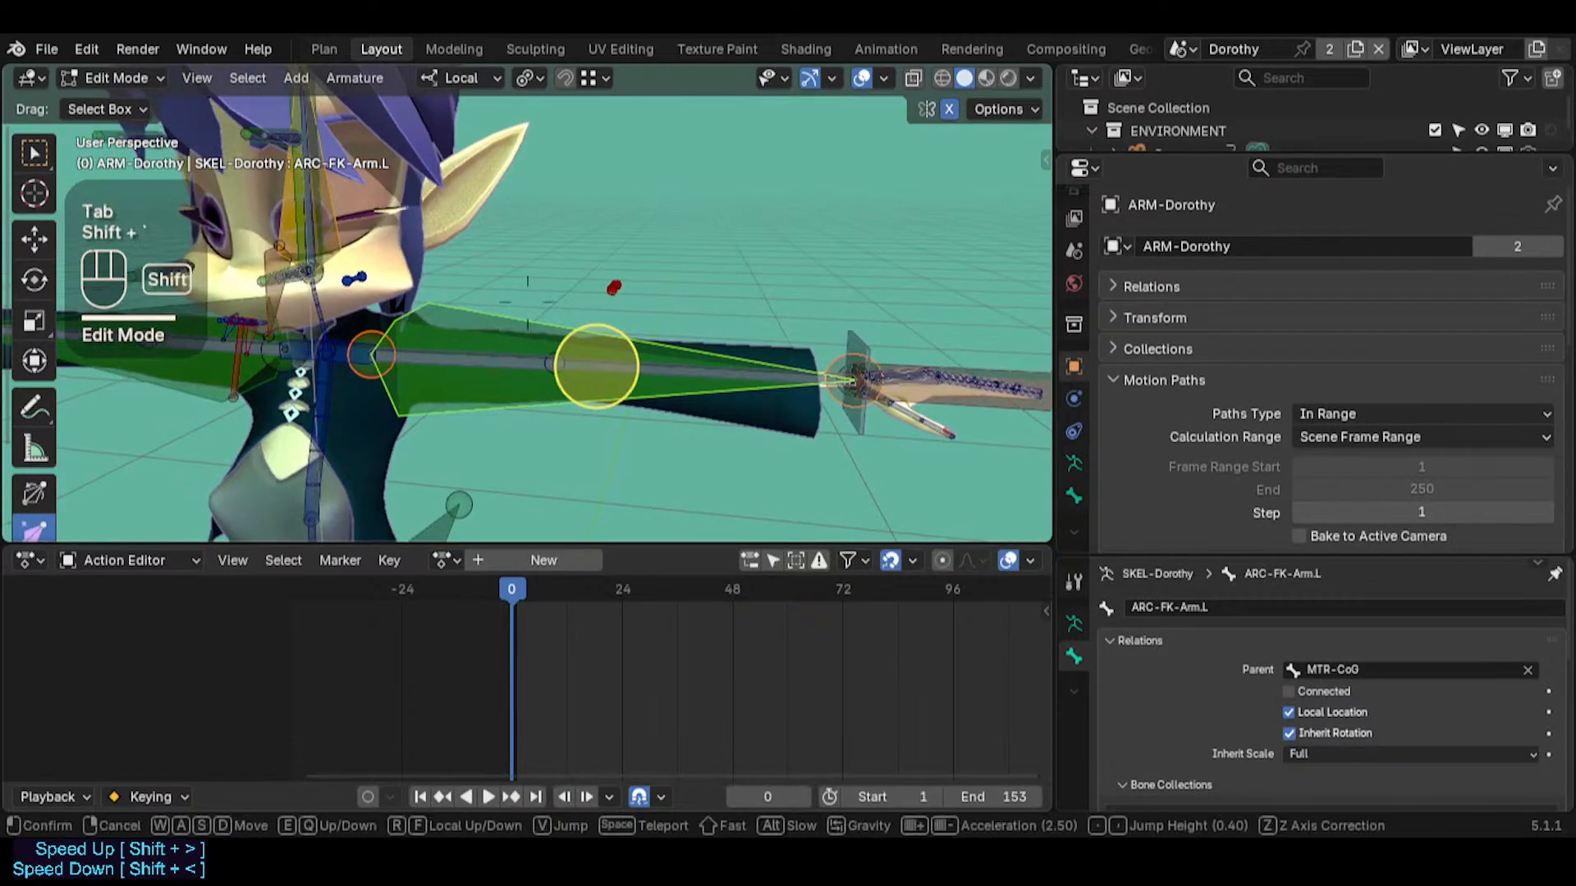
pyautogui.keyDown('shift'); pyautogui.click(432, 348); pyautogui.keyUp('shift')
pyautogui.keyDown('shift'); pyautogui.click(449, 334); pyautogui.keyUp('shift')
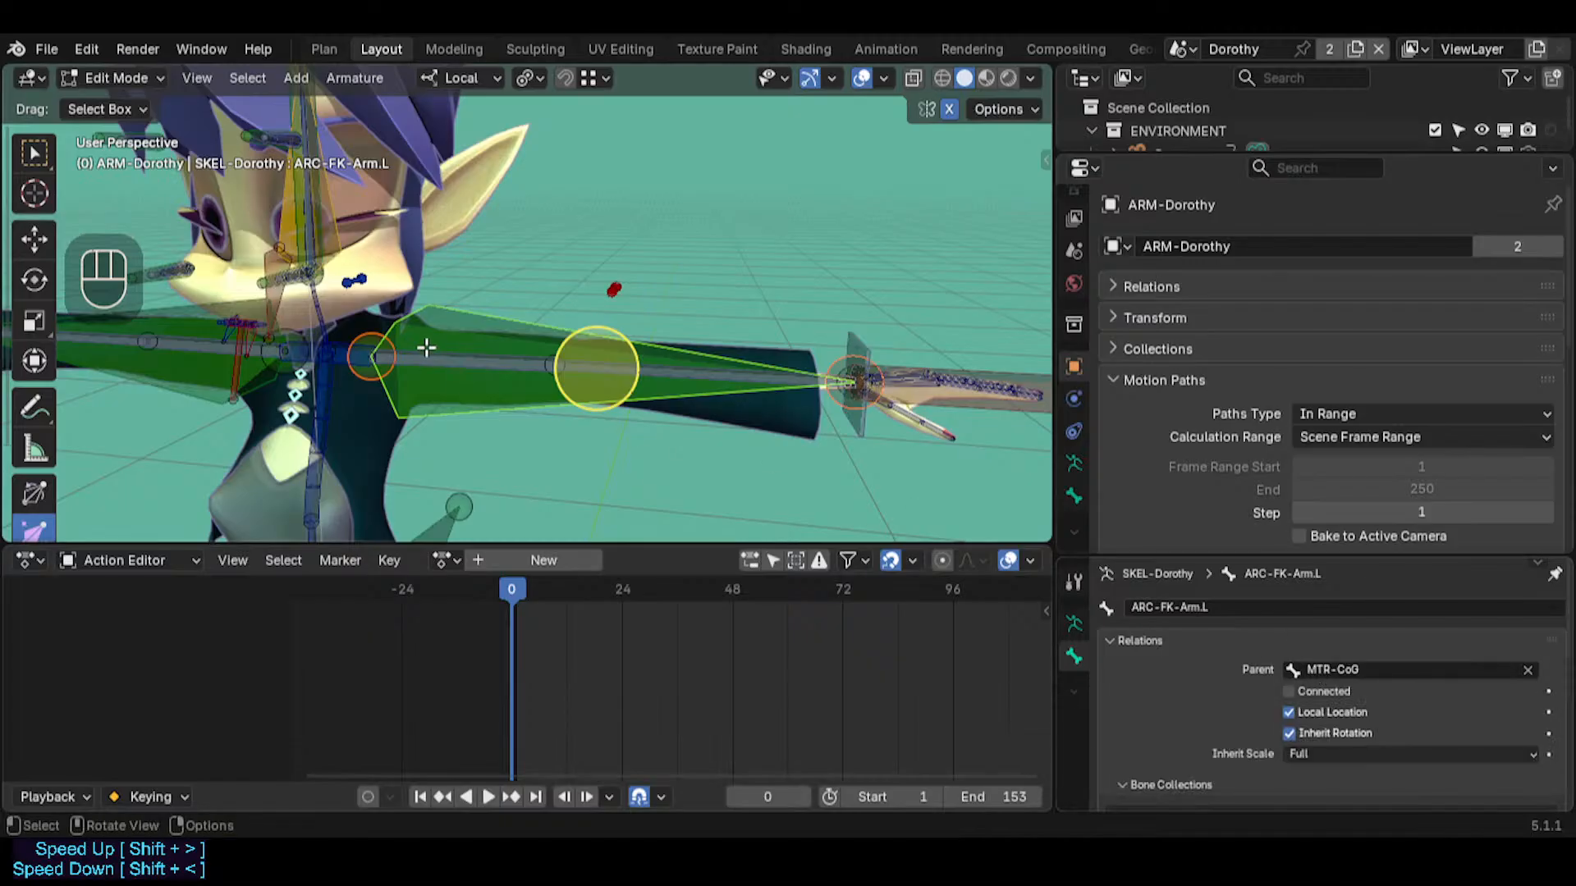
# Return the armature to Pose Mode and try moving ARC-FK-Arm.L and MTR-IK-Hand.L together
pyautogui.hotkey('ctrl', 'Tab')
pyautogui.click(447, 322)
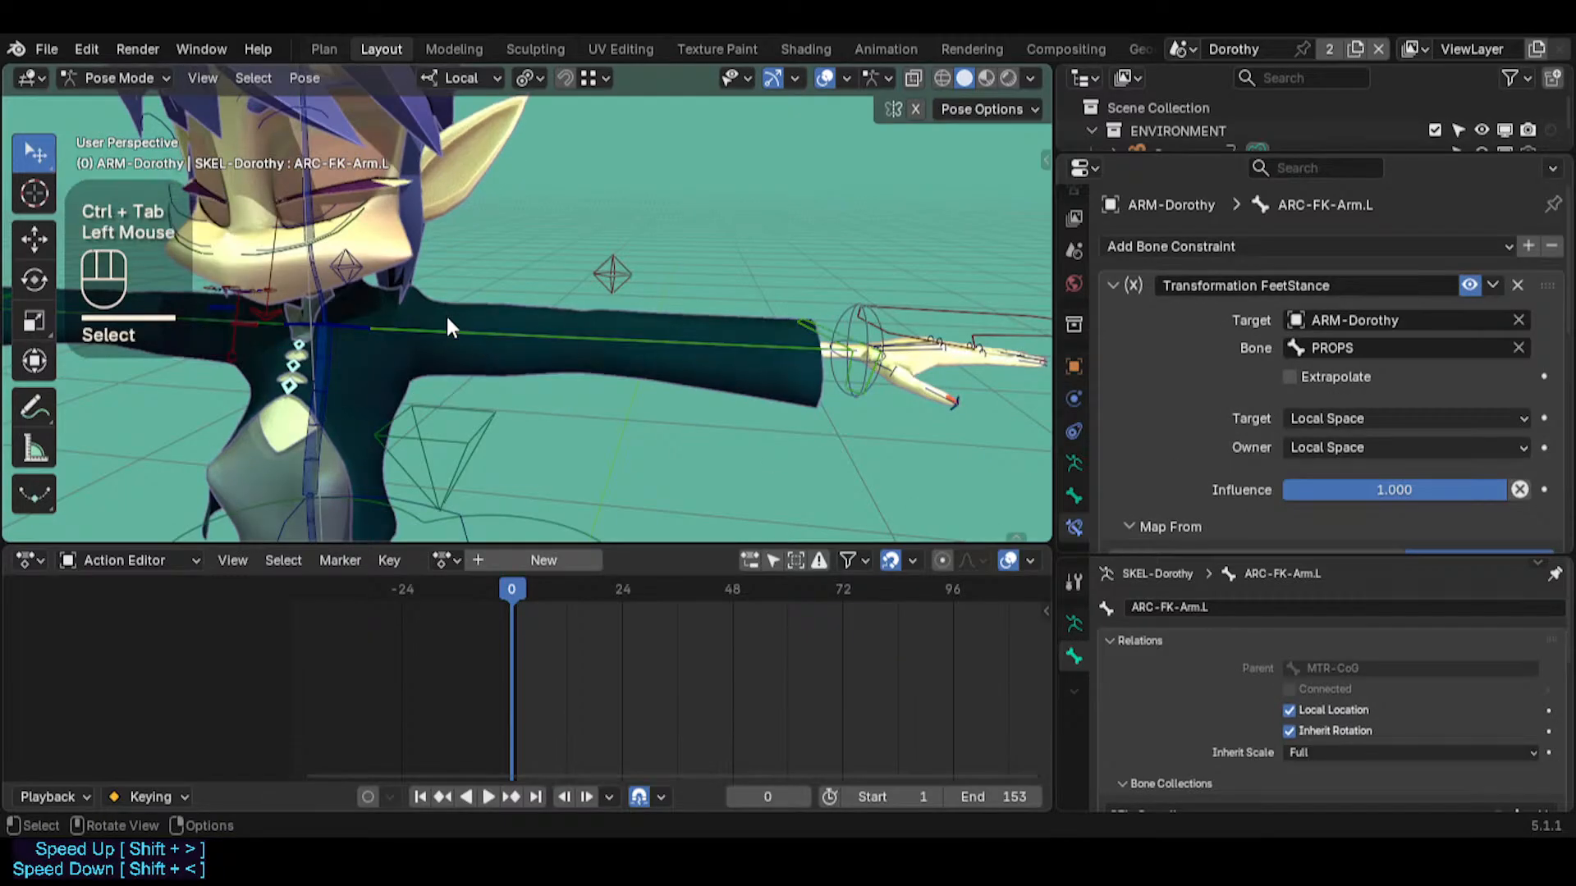
pyautogui.click(630, 343)
pyautogui.keyDown('shift'); pyautogui.click(917, 308); pyautogui.keyUp('shift')
pyautogui.press('g')
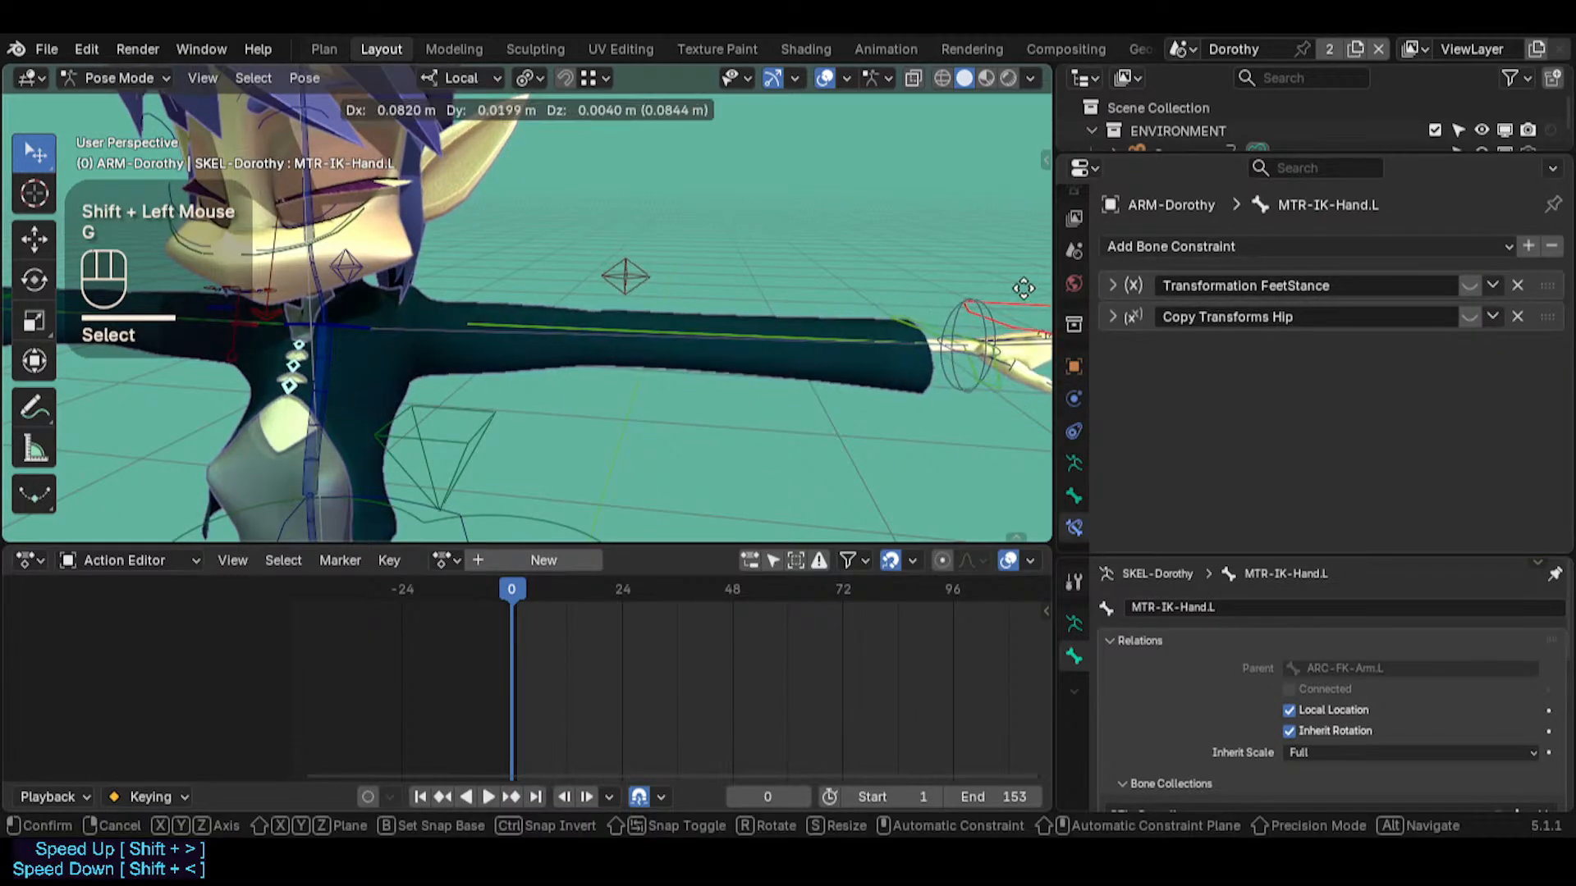
pyautogui.press('Escape')
# Try moving CTL-Shoulder.L together with the left arm and hand bones, then try rotating the shoulder alone
pyautogui.keyDown('shift'); pyautogui.click(352, 324); pyautogui.keyUp('shift')
pyautogui.press('g')
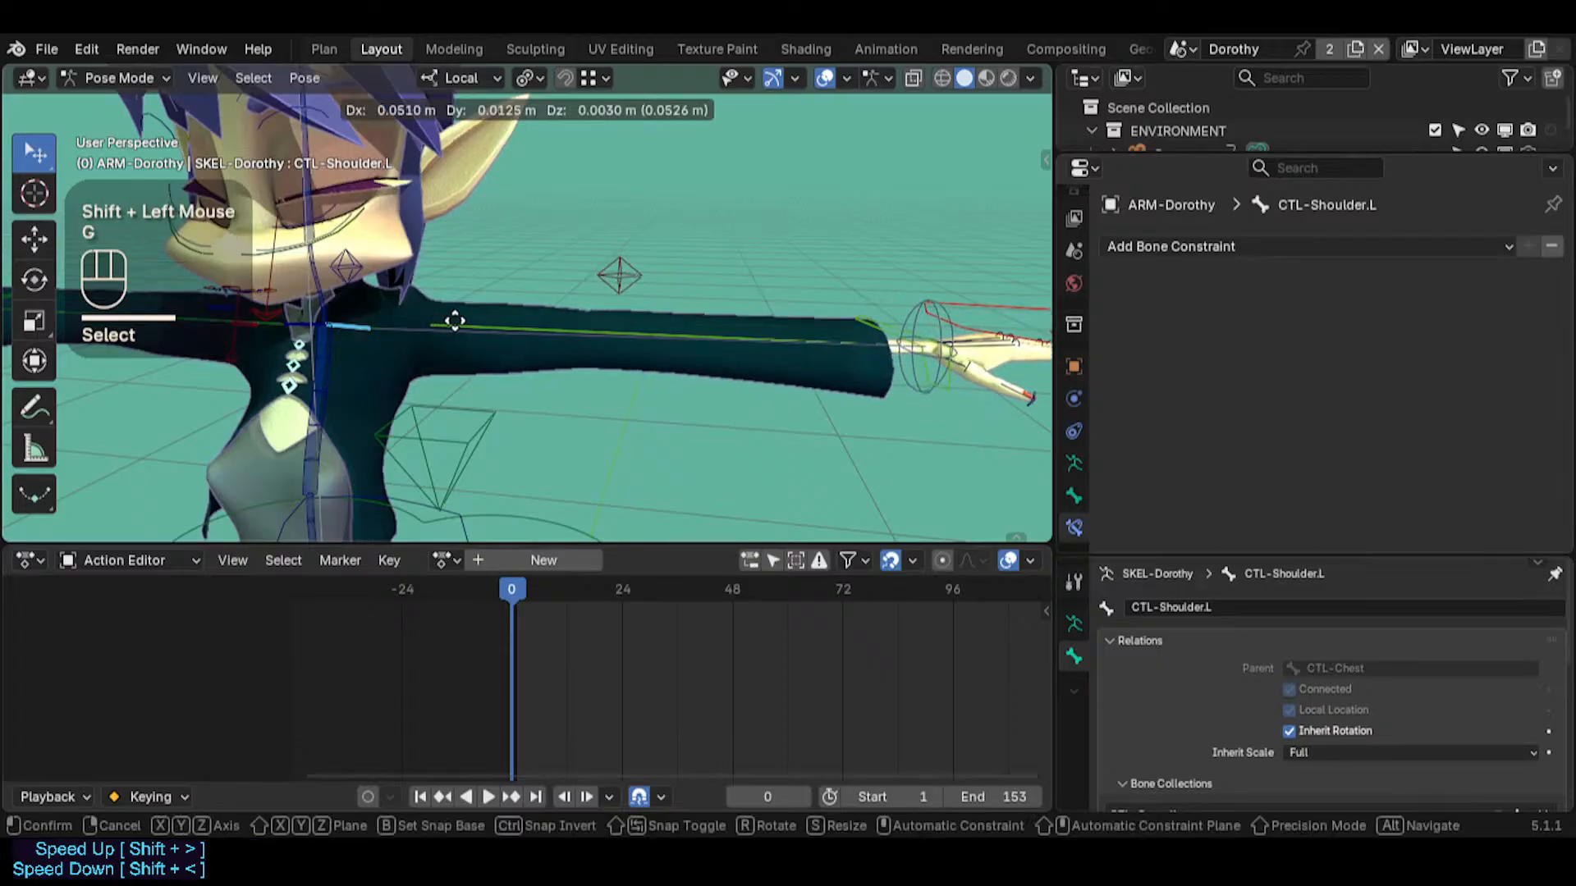
pyautogui.press('Escape')
pyautogui.click(346, 328)
pyautogui.press('g')
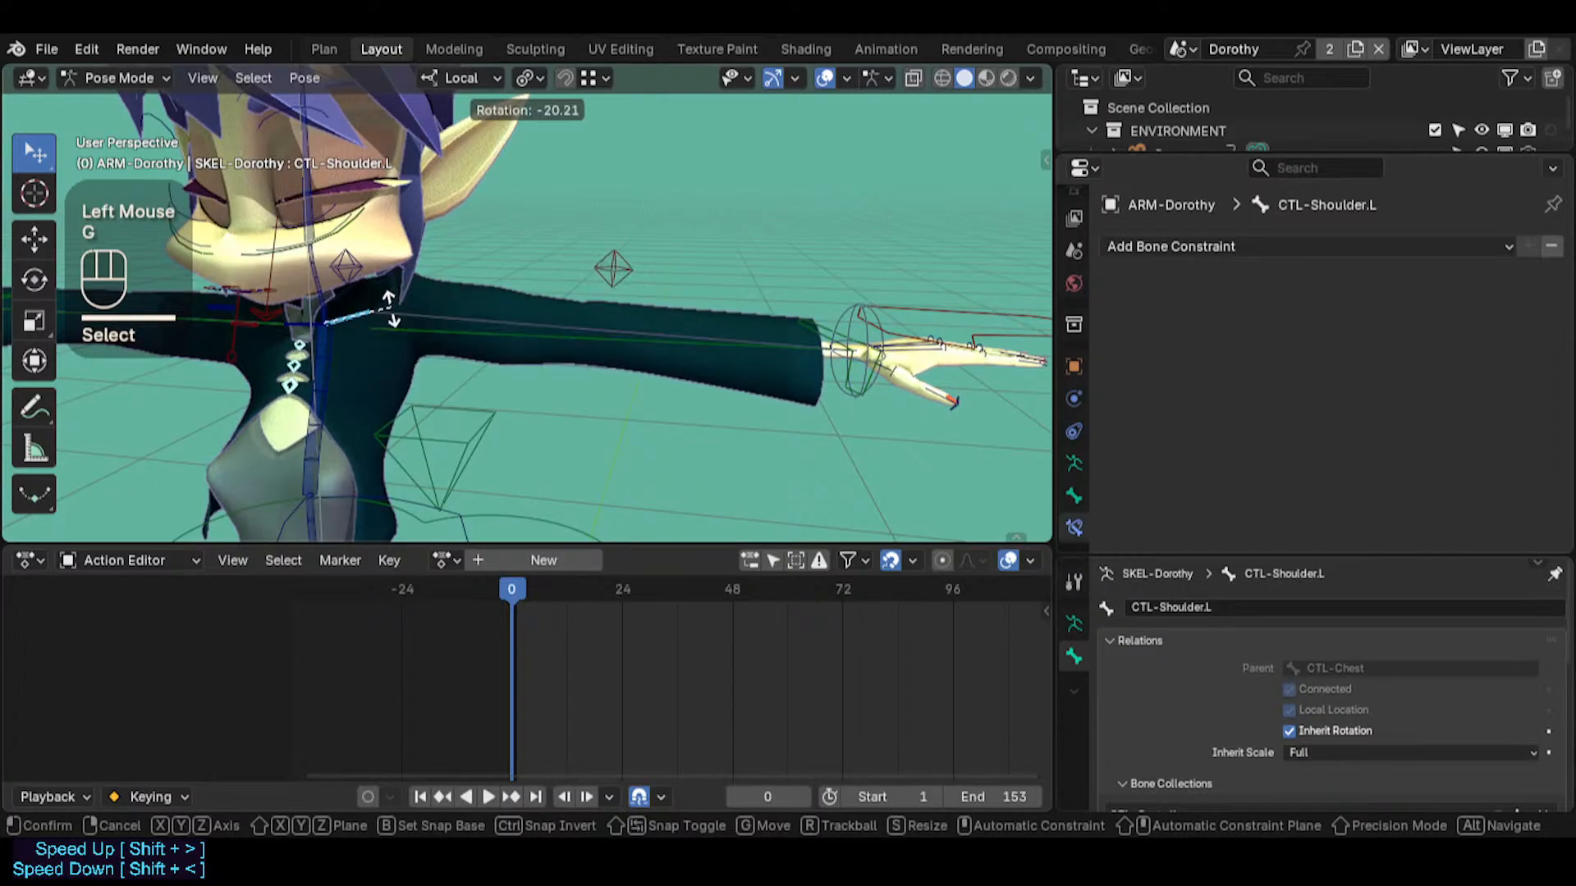
pyautogui.press('Escape')
# Try rotating CTL-Chest, then add ARC-FK-Arm.L to the selection and try moving them
pyautogui.click(322, 368)
pyautogui.press('r')
pyautogui.press('Escape')
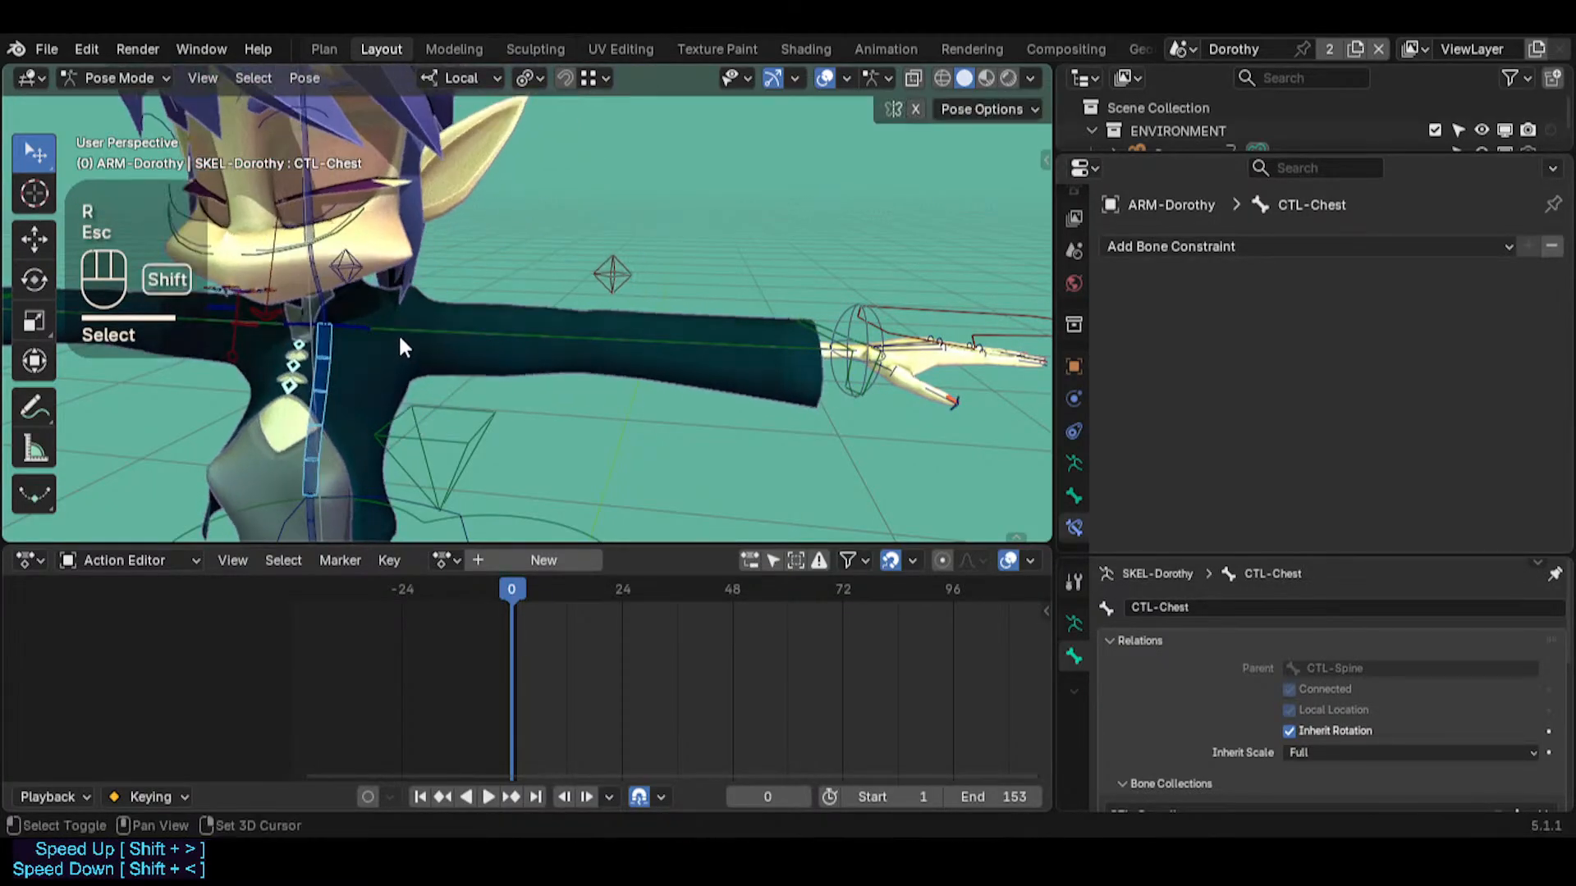
pyautogui.keyDown('shift'); pyautogui.click(396, 315); pyautogui.keyUp('shift')
pyautogui.press('g')
pyautogui.press('Escape')
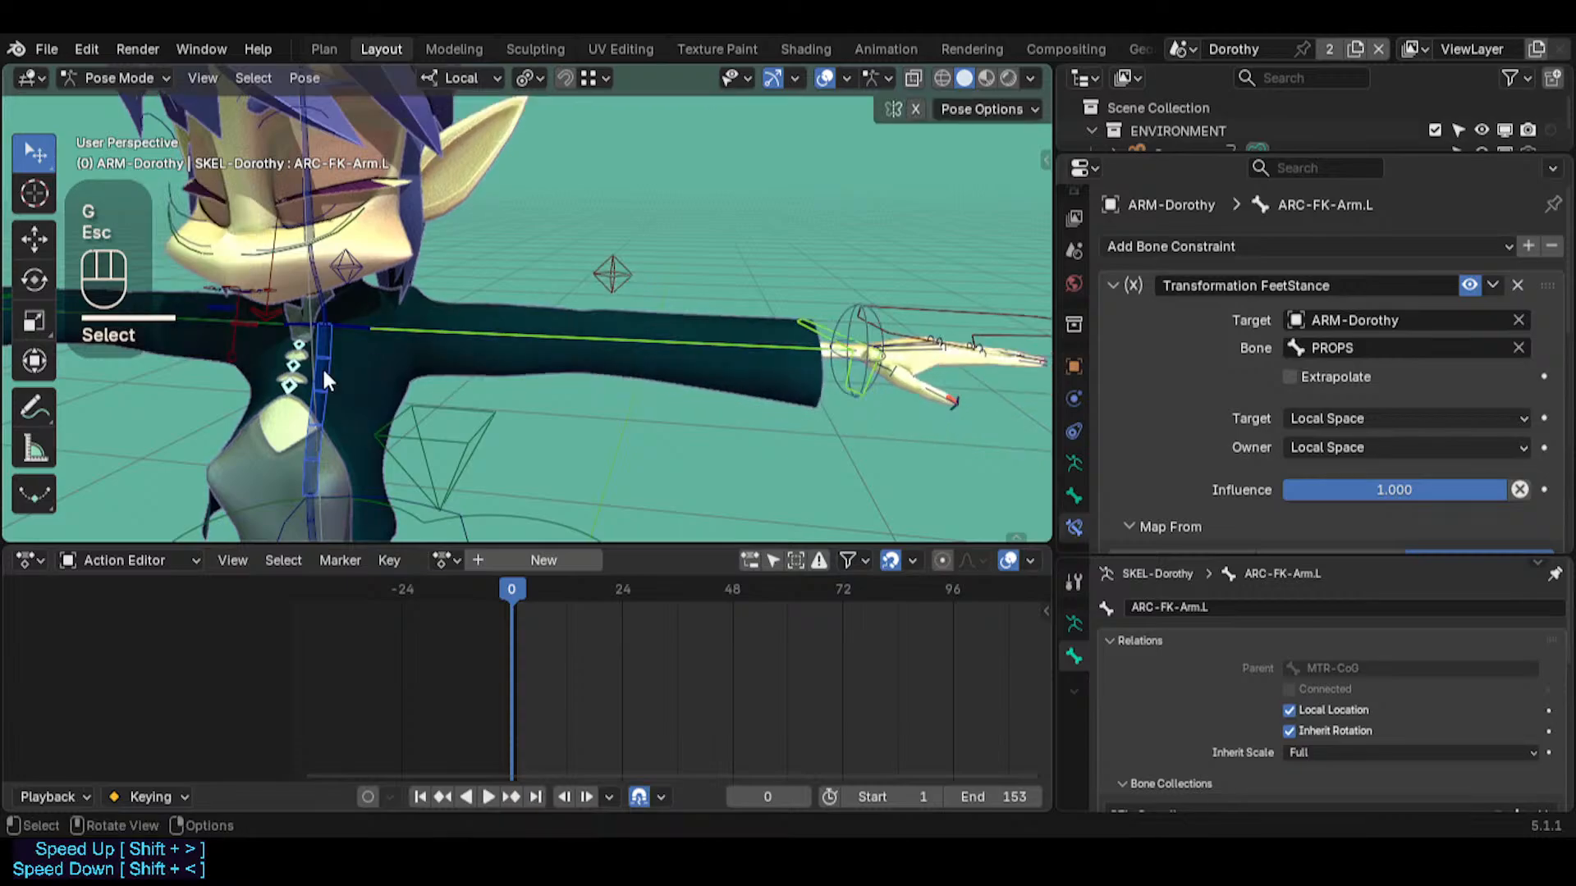
# Select only CTL-Chest and try rotating it to see whether the left arm follows the torso
pyautogui.keyDown('shift'); pyautogui.click(322, 366); pyautogui.keyUp('shift')
pyautogui.press('.')
pyautogui.click(302, 415)
pyautogui.press('r')
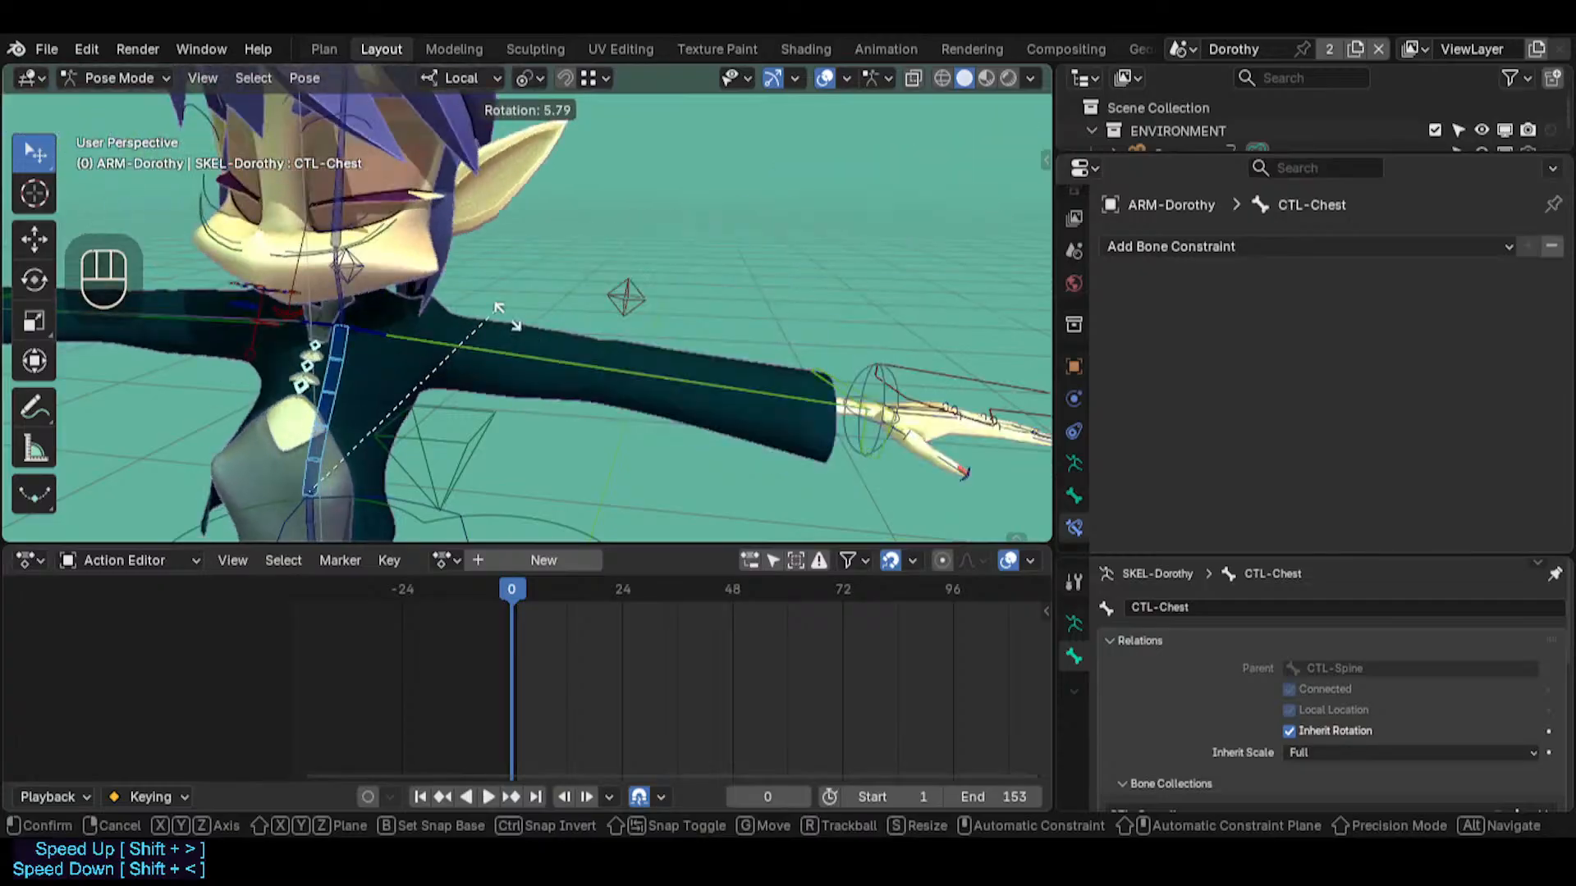
pyautogui.press('Escape')
# Rotate CTL-Chest slightly with a trackball rotation and move MTR-IK-Hand.L inward and down toward the body
pyautogui.press('r')
pyautogui.press('r')
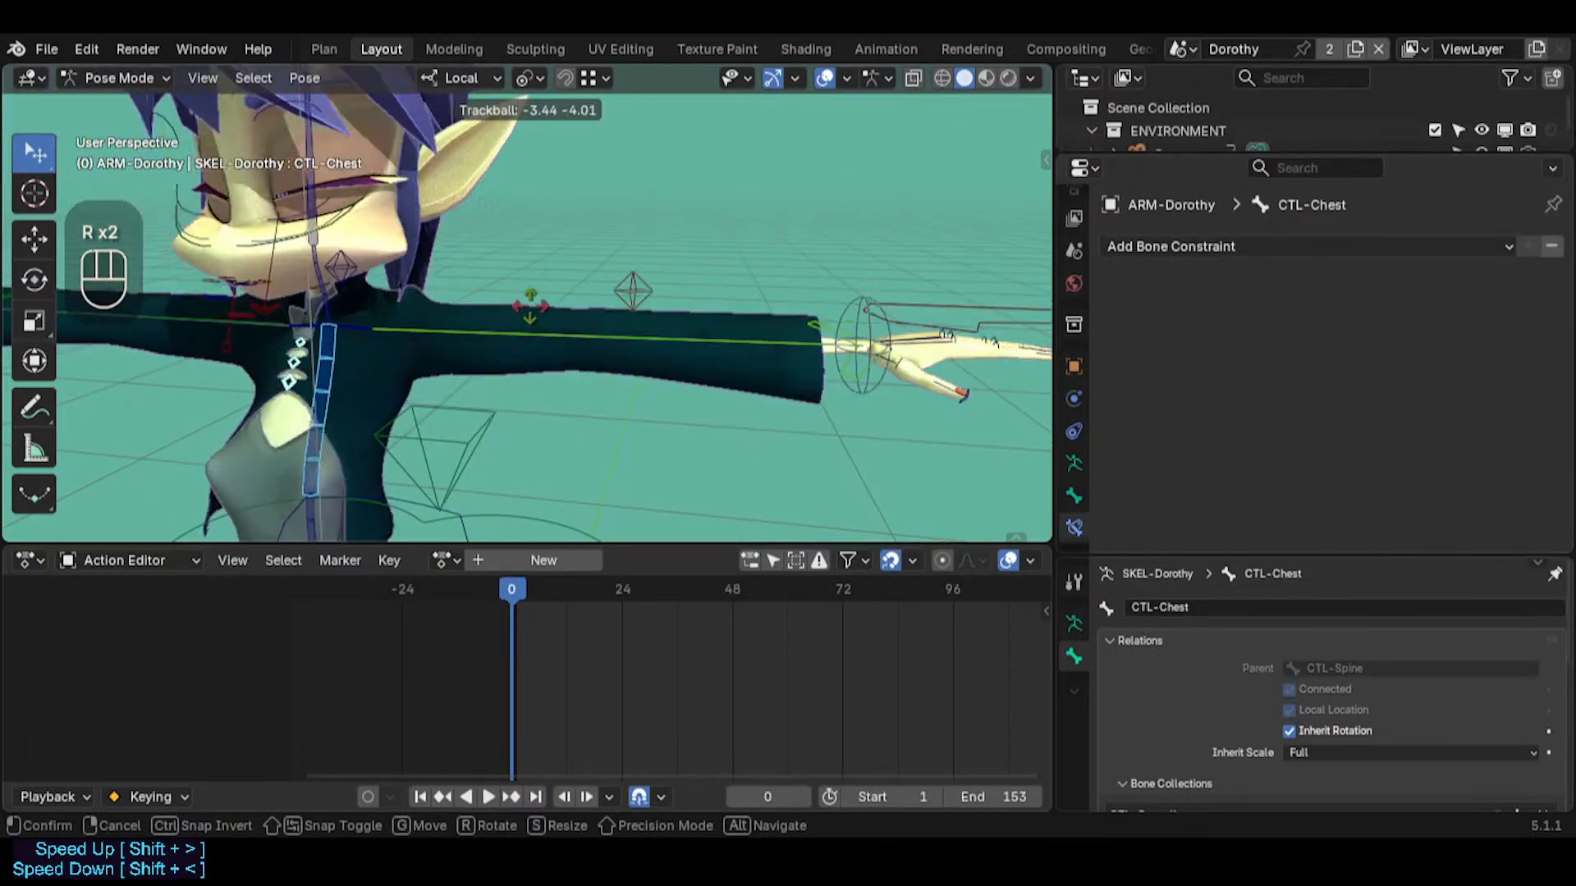
pyautogui.click(831, 298)
pyautogui.click(962, 304)
pyautogui.press('g')
pyautogui.click(469, 333)
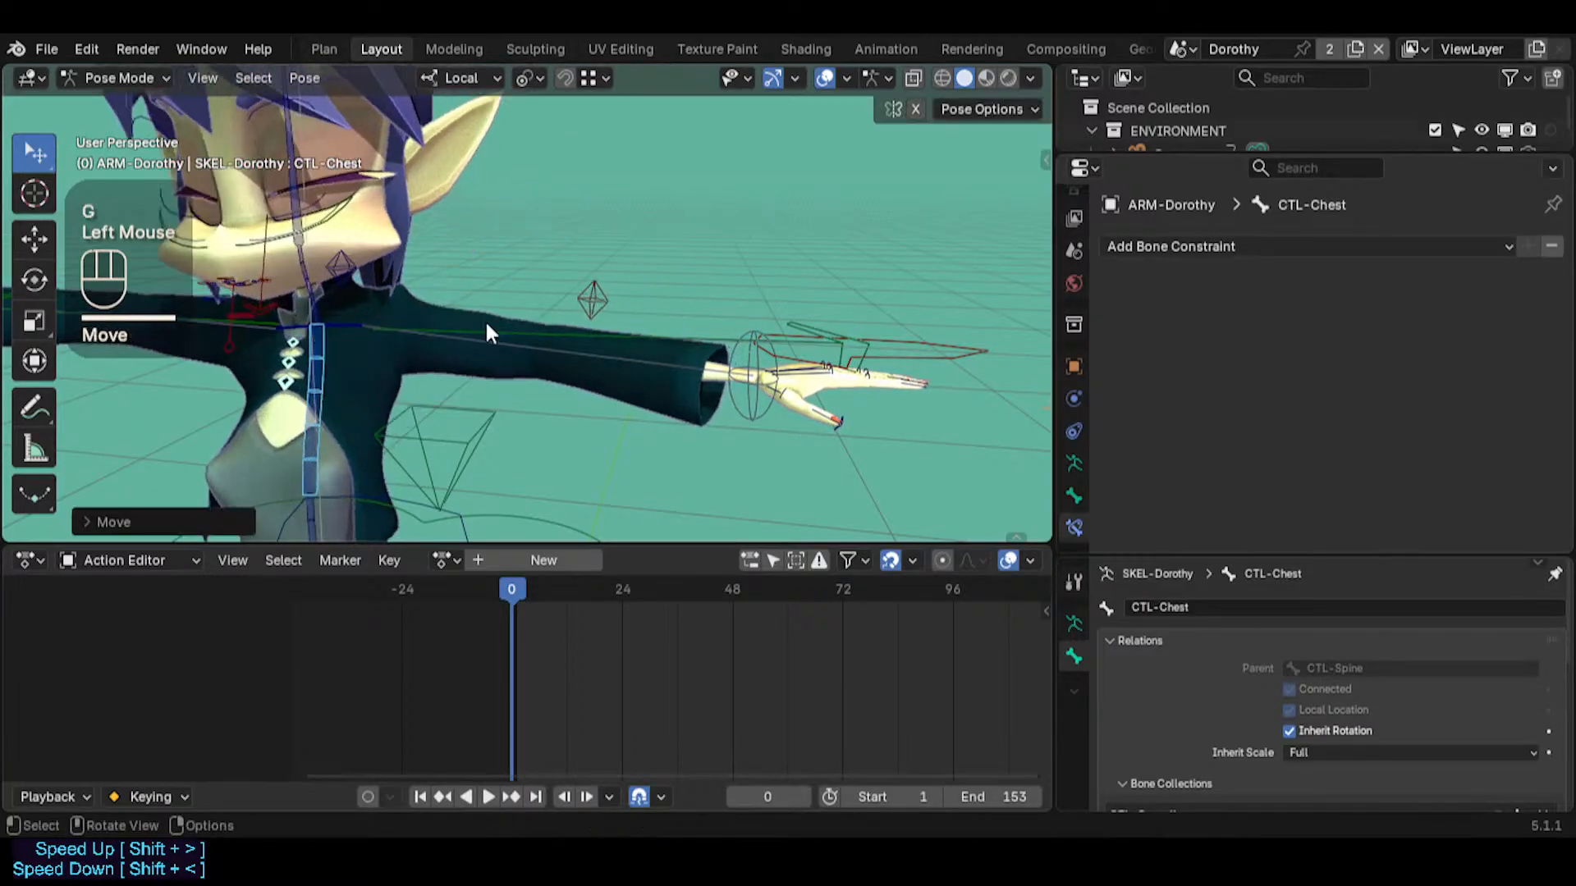
# Rotate CTL-Chest again with a trackball rotation, turning the torso while the hand control stays behind
pyautogui.click(413, 374)
pyautogui.click(322, 362)
pyautogui.press('r')
pyautogui.press('r')
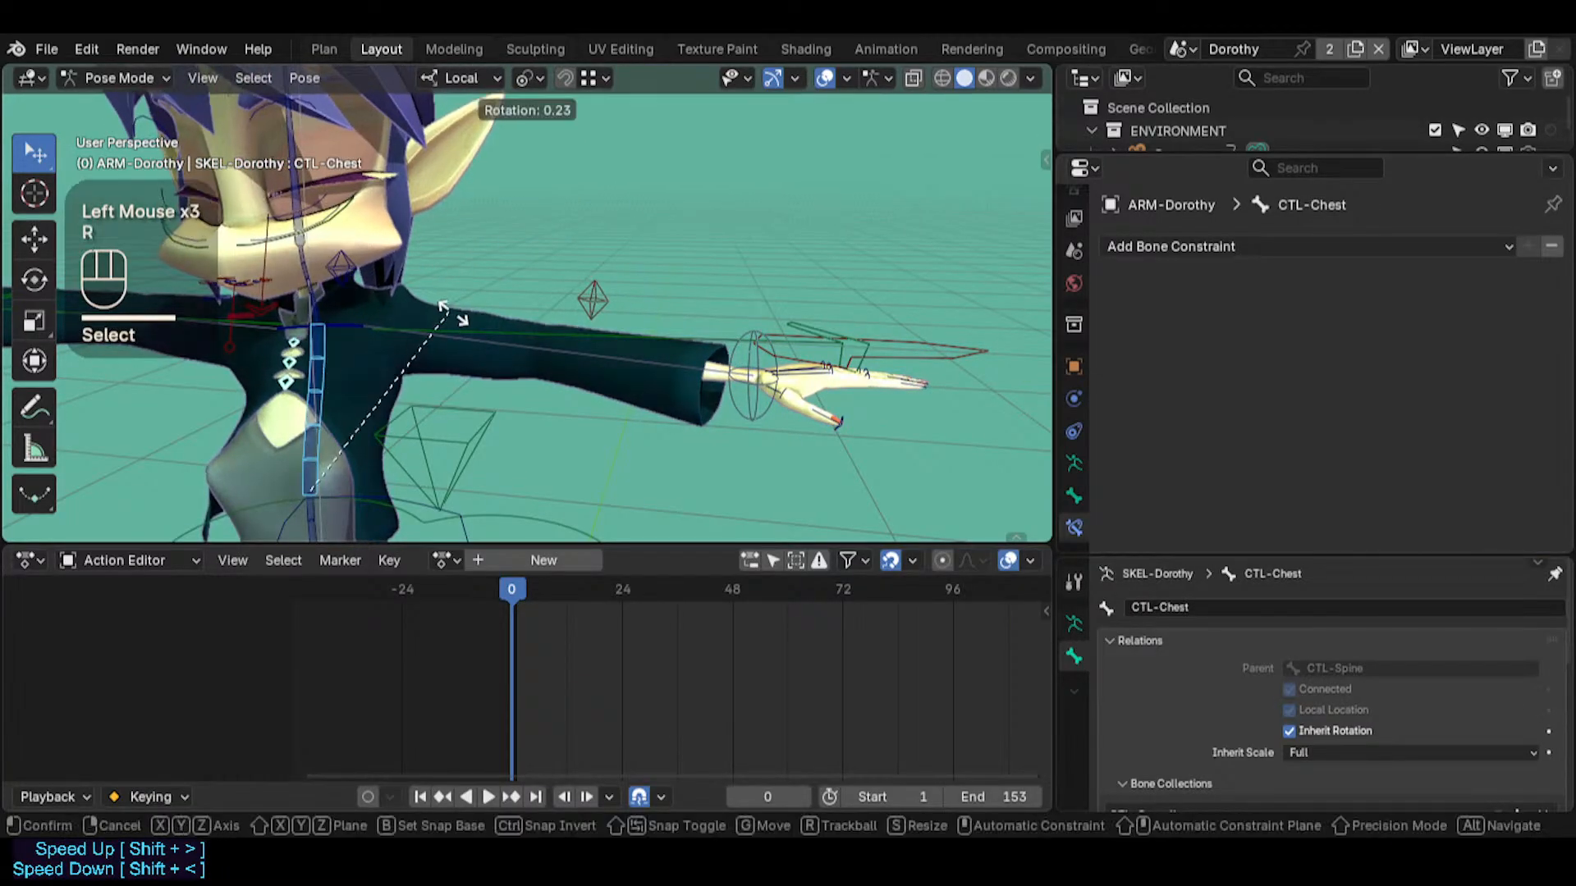
pyautogui.click(489, 343)
pyautogui.click(489, 344)
# Alternate between selecting MTR-CoG and MTR-IK-Hand.L to compare the two controls, ending on MTR-CoG
pyautogui.click(466, 435)
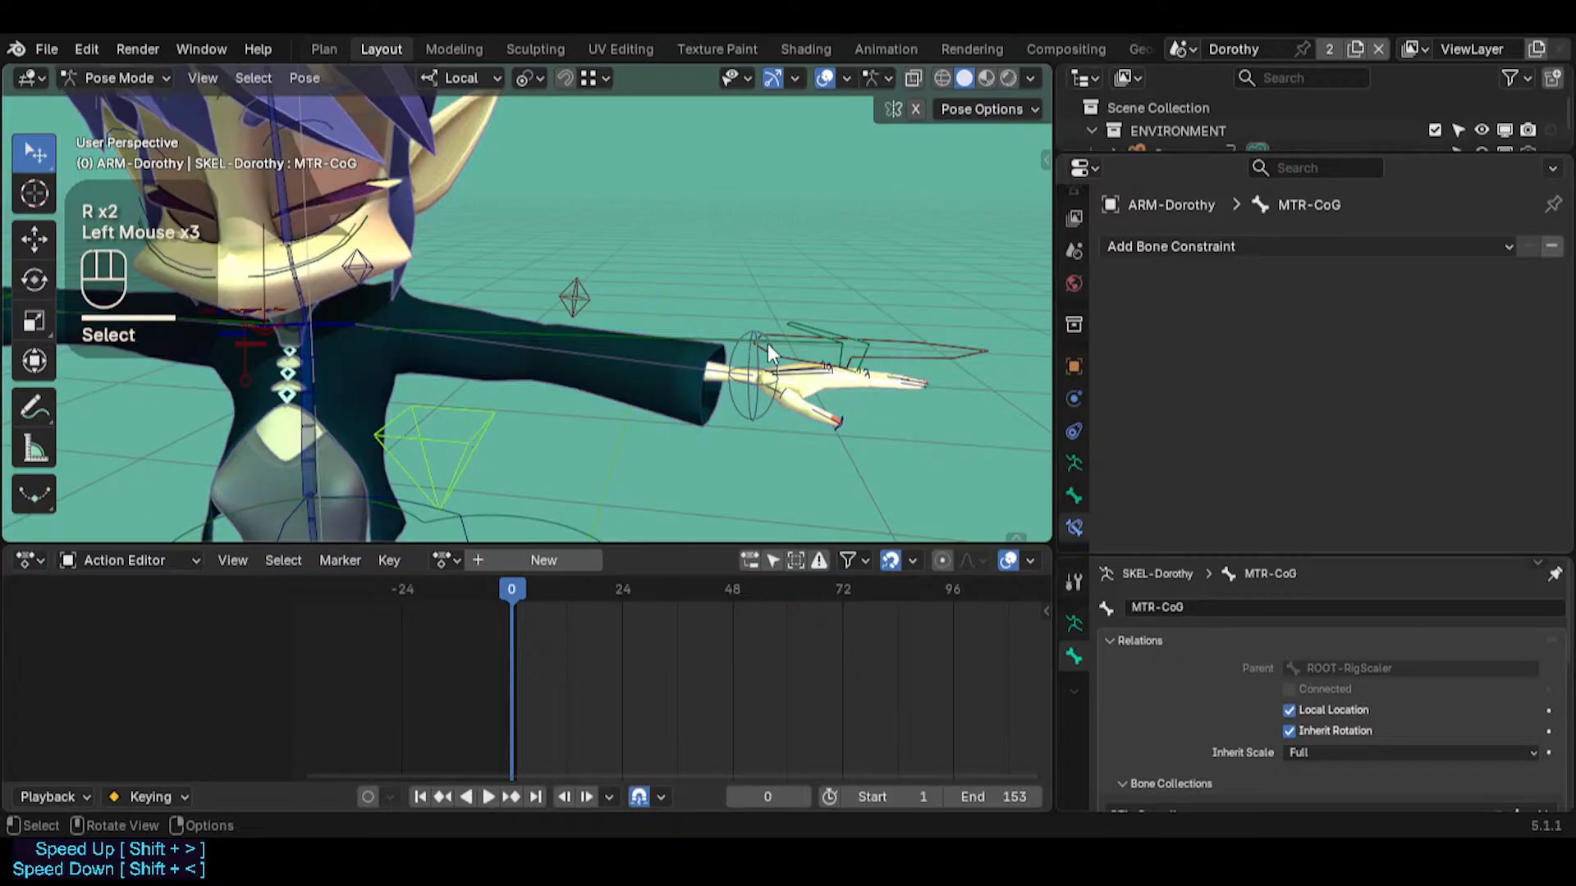
pyautogui.click(933, 352)
pyautogui.click(480, 476)
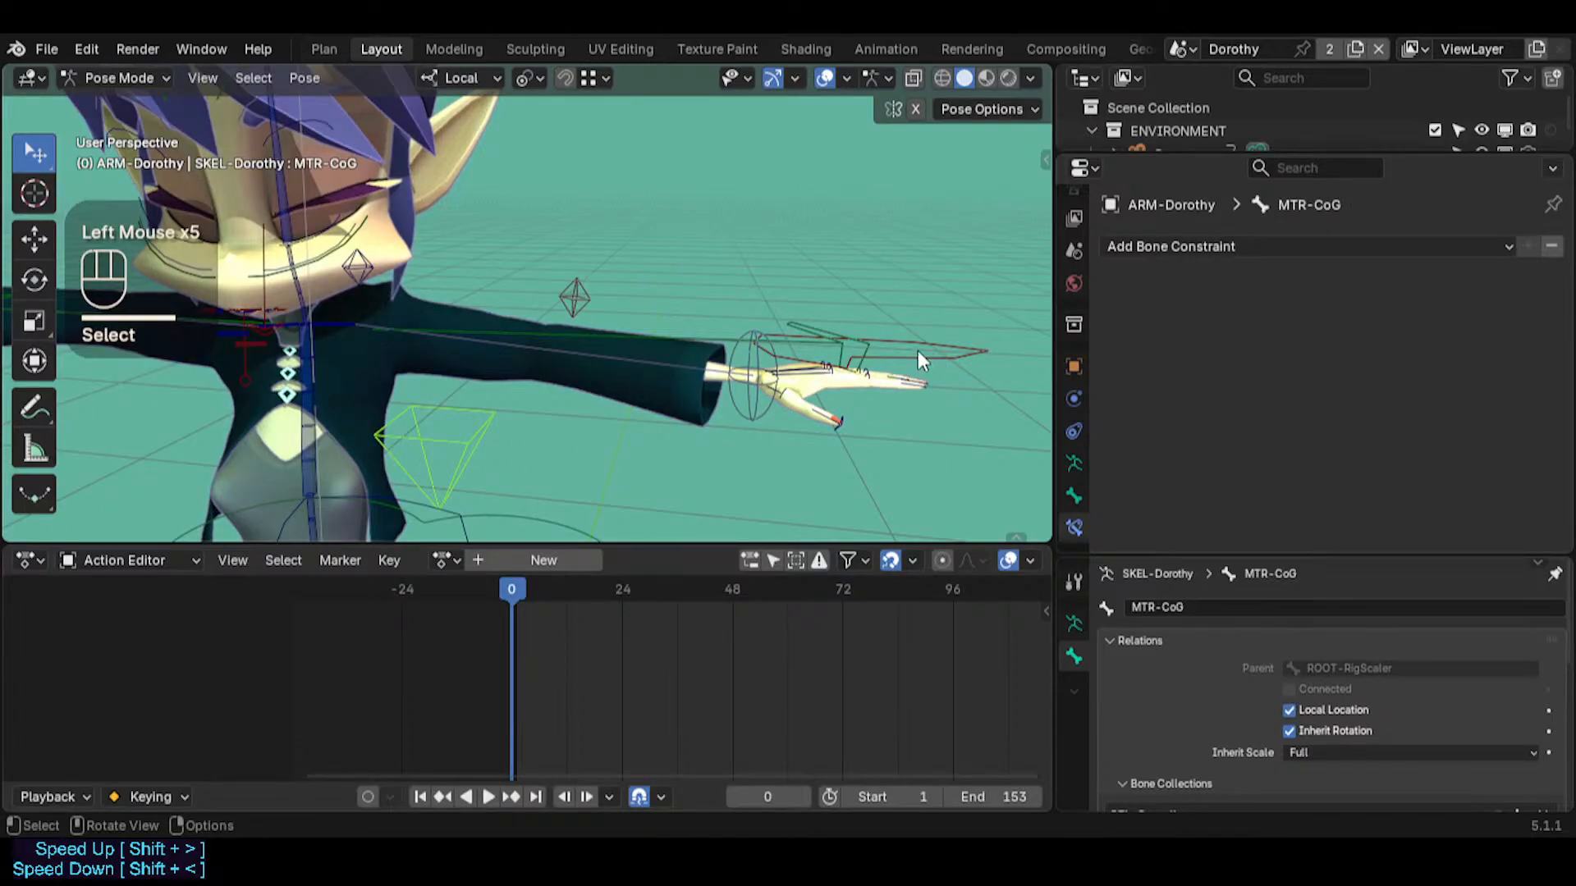
pyautogui.click(917, 351)
pyautogui.click(480, 445)
pyautogui.click(922, 347)
pyautogui.click(449, 445)
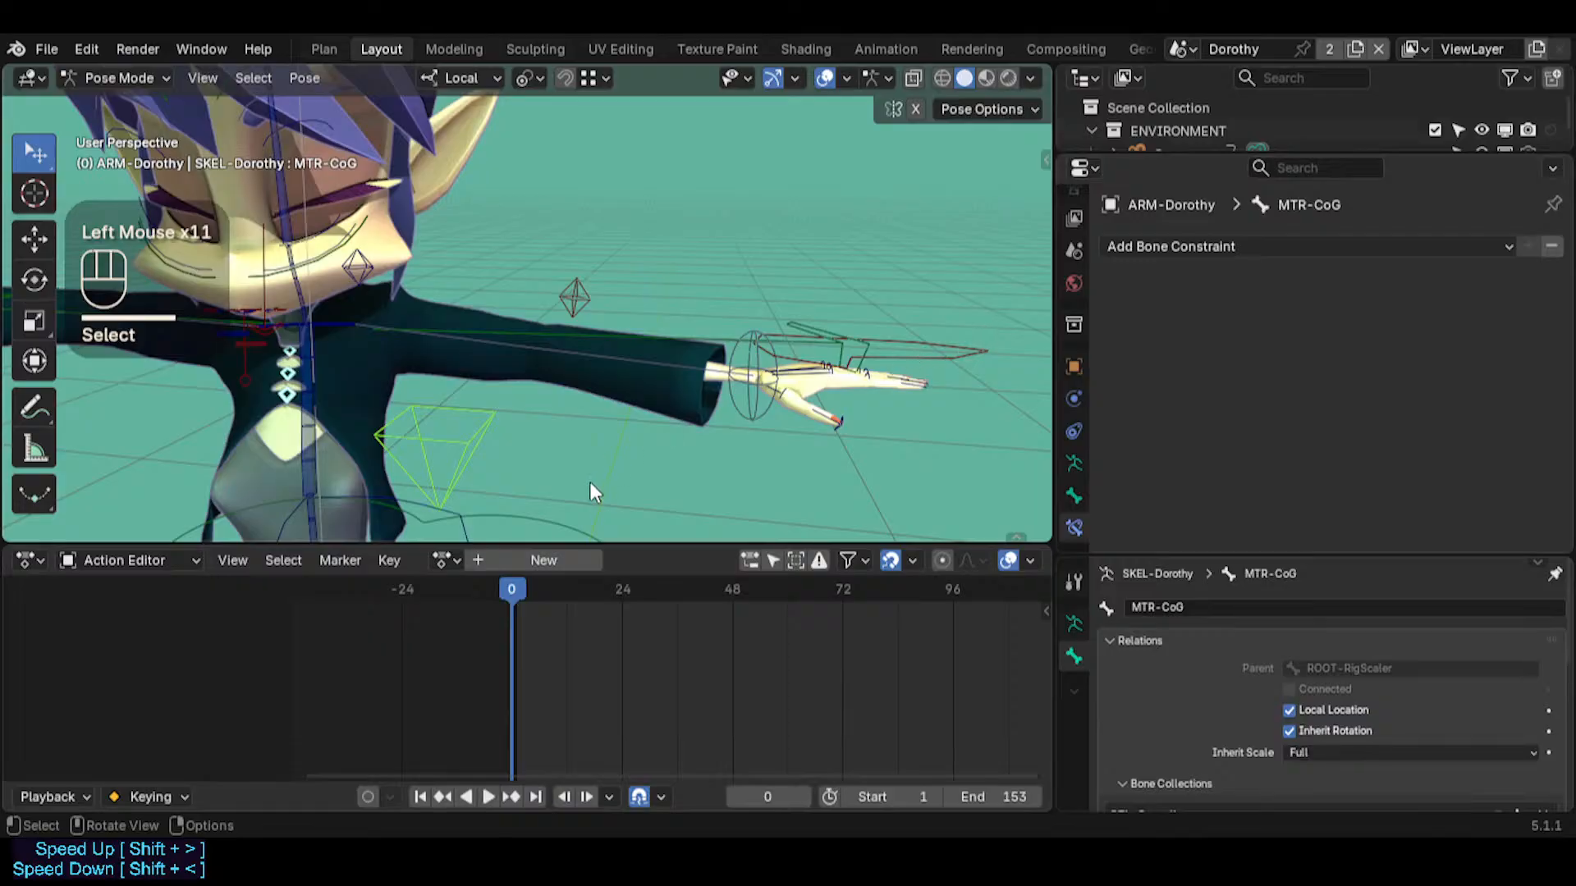
# Examine the head, shoulder and left arm controls from several angles and reselect MTR-CoG beside the torso
pyautogui.hotkey('shift', '`')
pyautogui.click(691, 422)
pyautogui.click(691, 422)
pyautogui.hotkey('shift', '`')
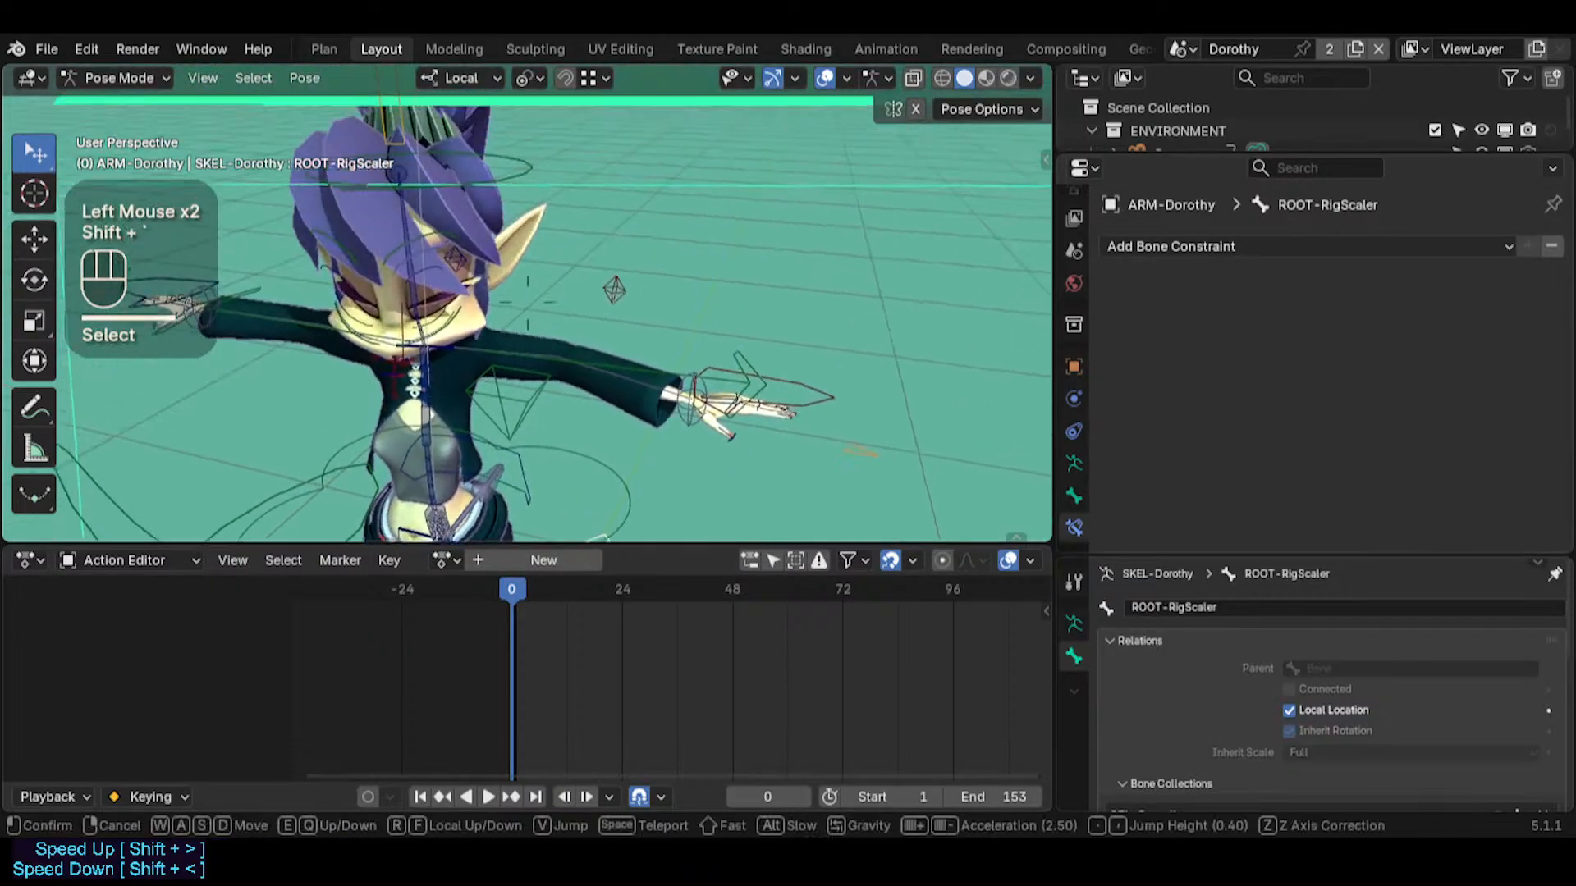
pyautogui.press('w')
pyautogui.click(719, 360)
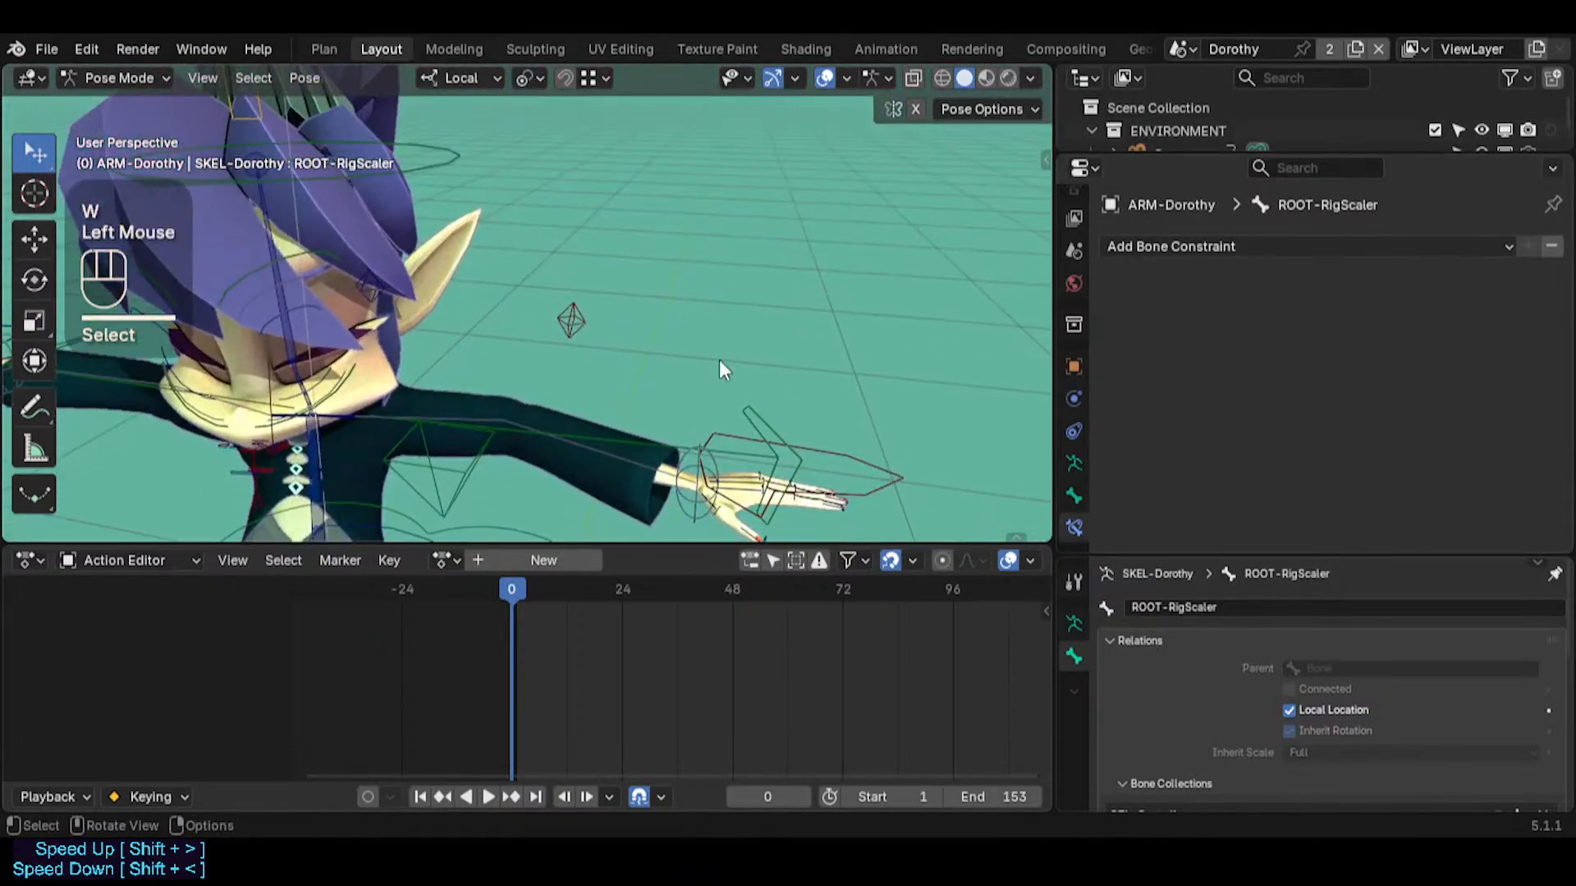
pyautogui.click(407, 455)
pyautogui.hotkey('shift', '`')
pyautogui.press('w')
pyautogui.press('q')
pyautogui.press('s')
pyautogui.click(374, 321)
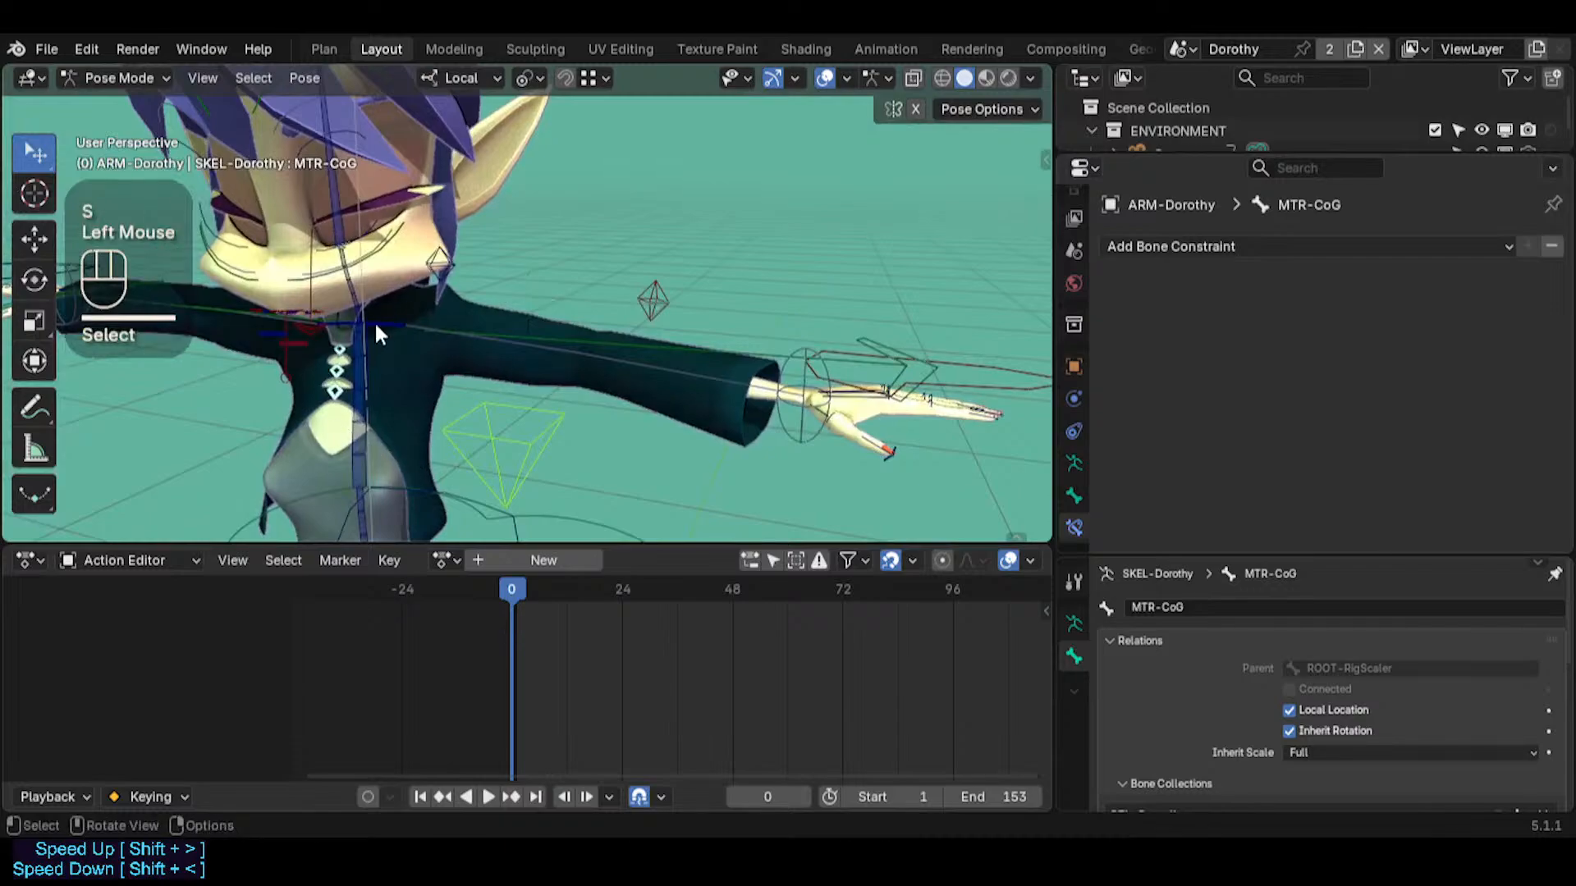
# Try rotating ARC-FK-Arm.L to swing the left arm and its hand control about the shoulder
pyautogui.click(491, 322)
pyautogui.press('r')
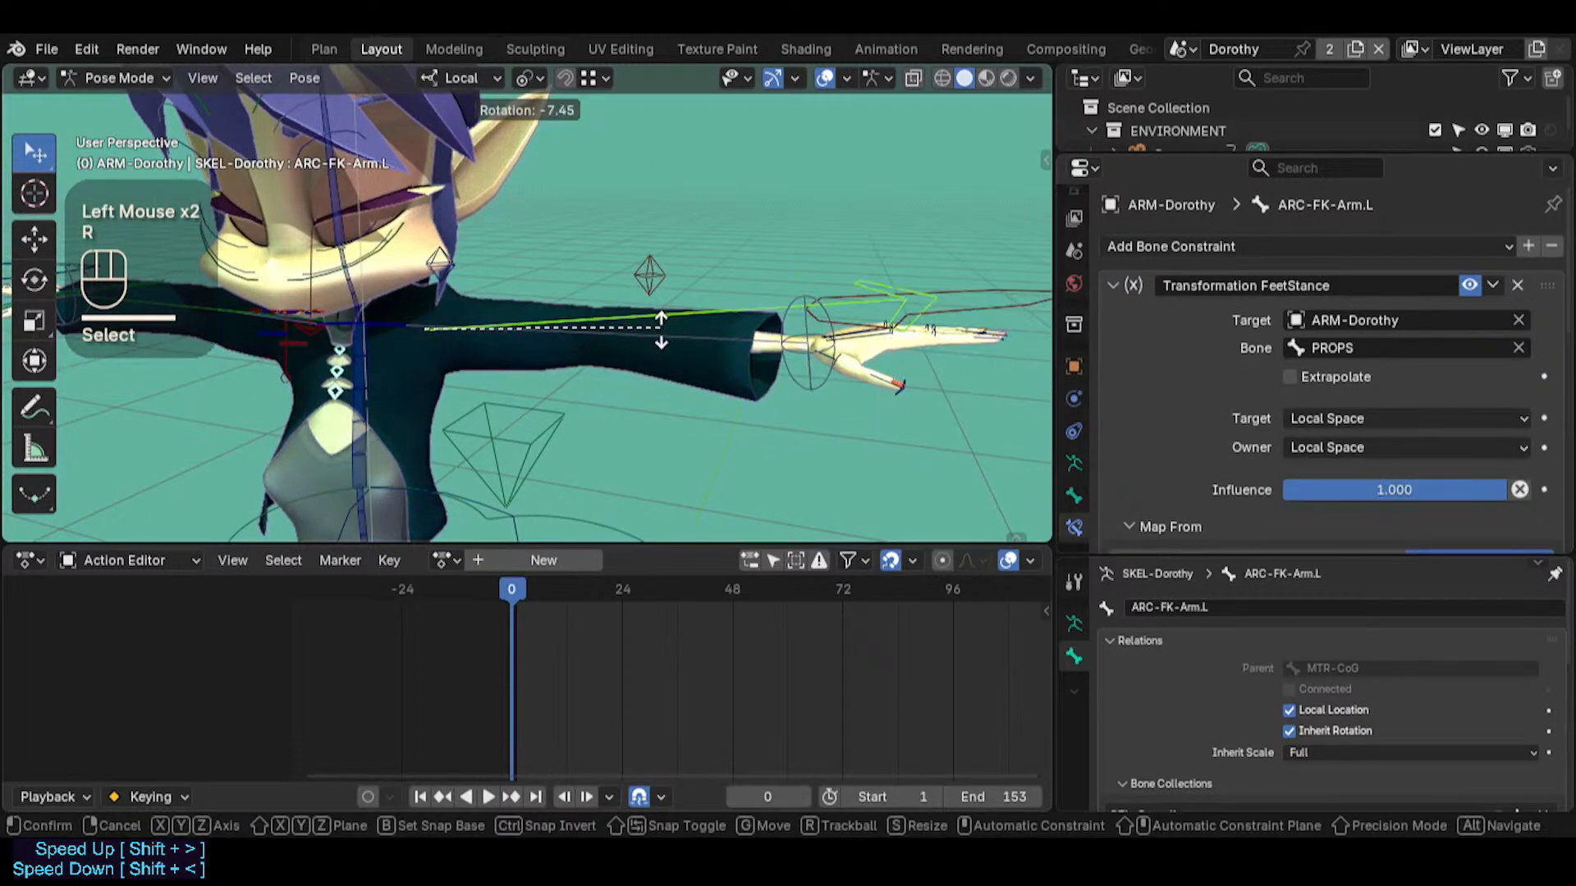
pyautogui.press('r')
pyautogui.press('Escape')
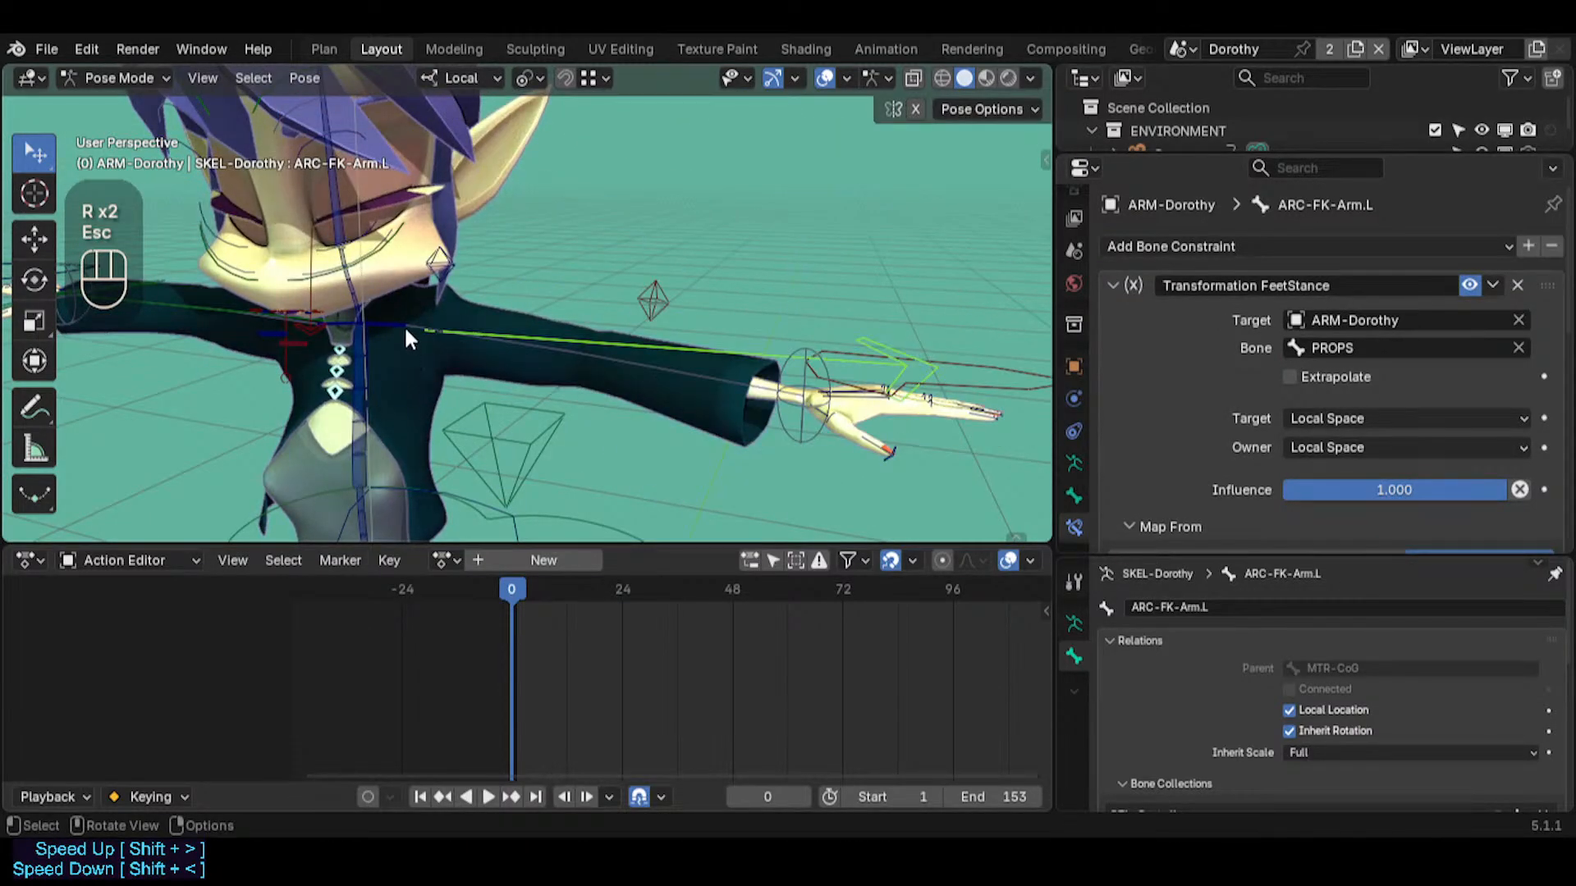
# Rotate CTL-Shoulder.L upward, then rotate CTL-Chest to lean the torso away from the left hand
pyautogui.click(391, 318)
pyautogui.press('r')
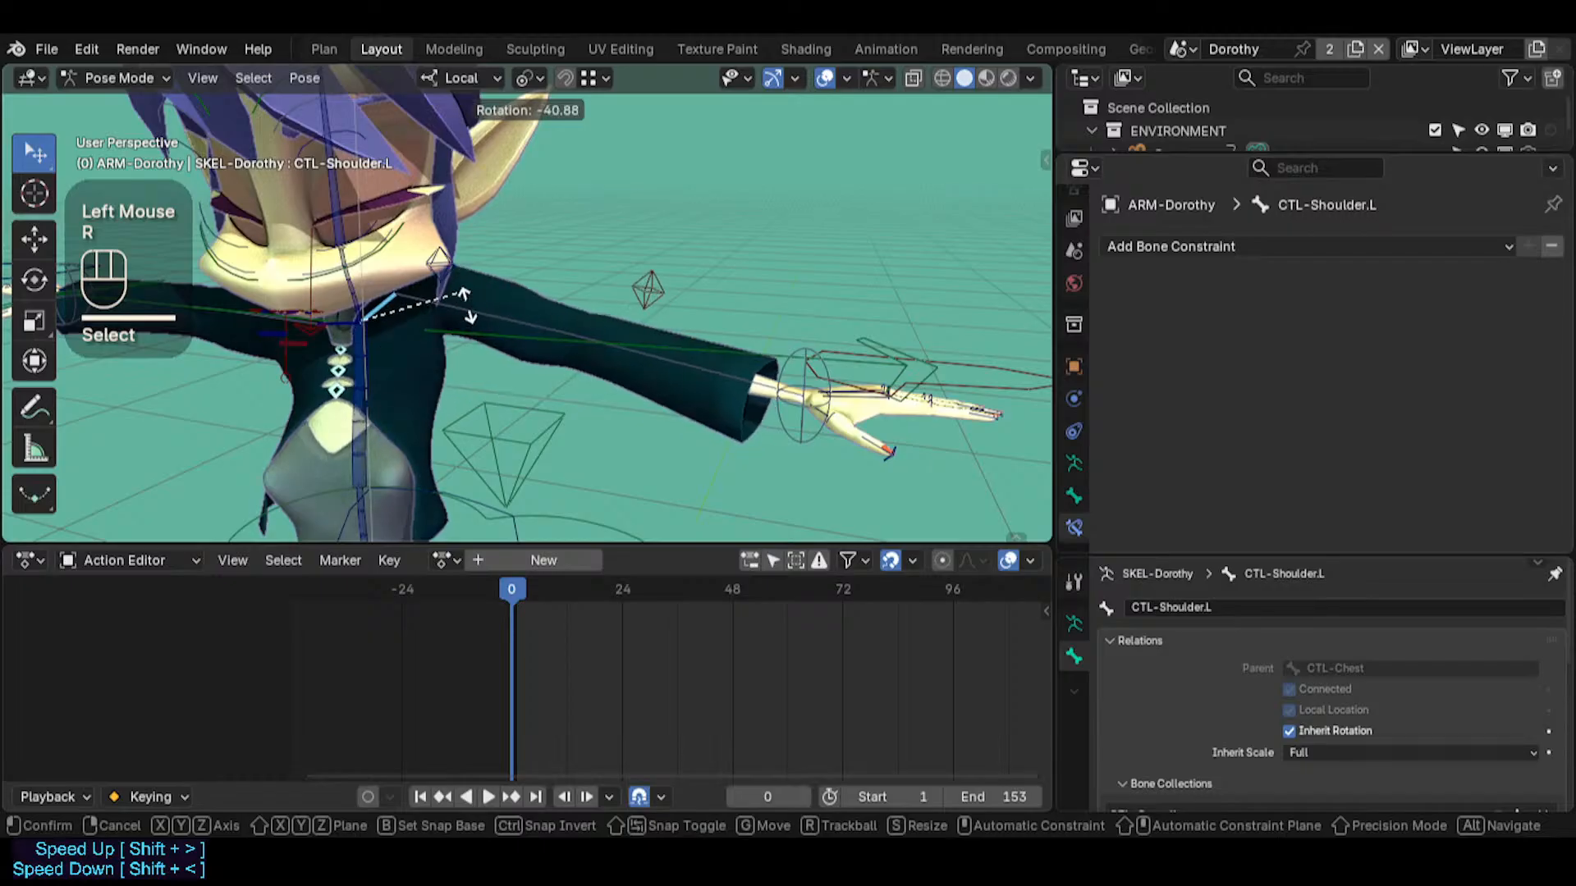
pyautogui.click(475, 355)
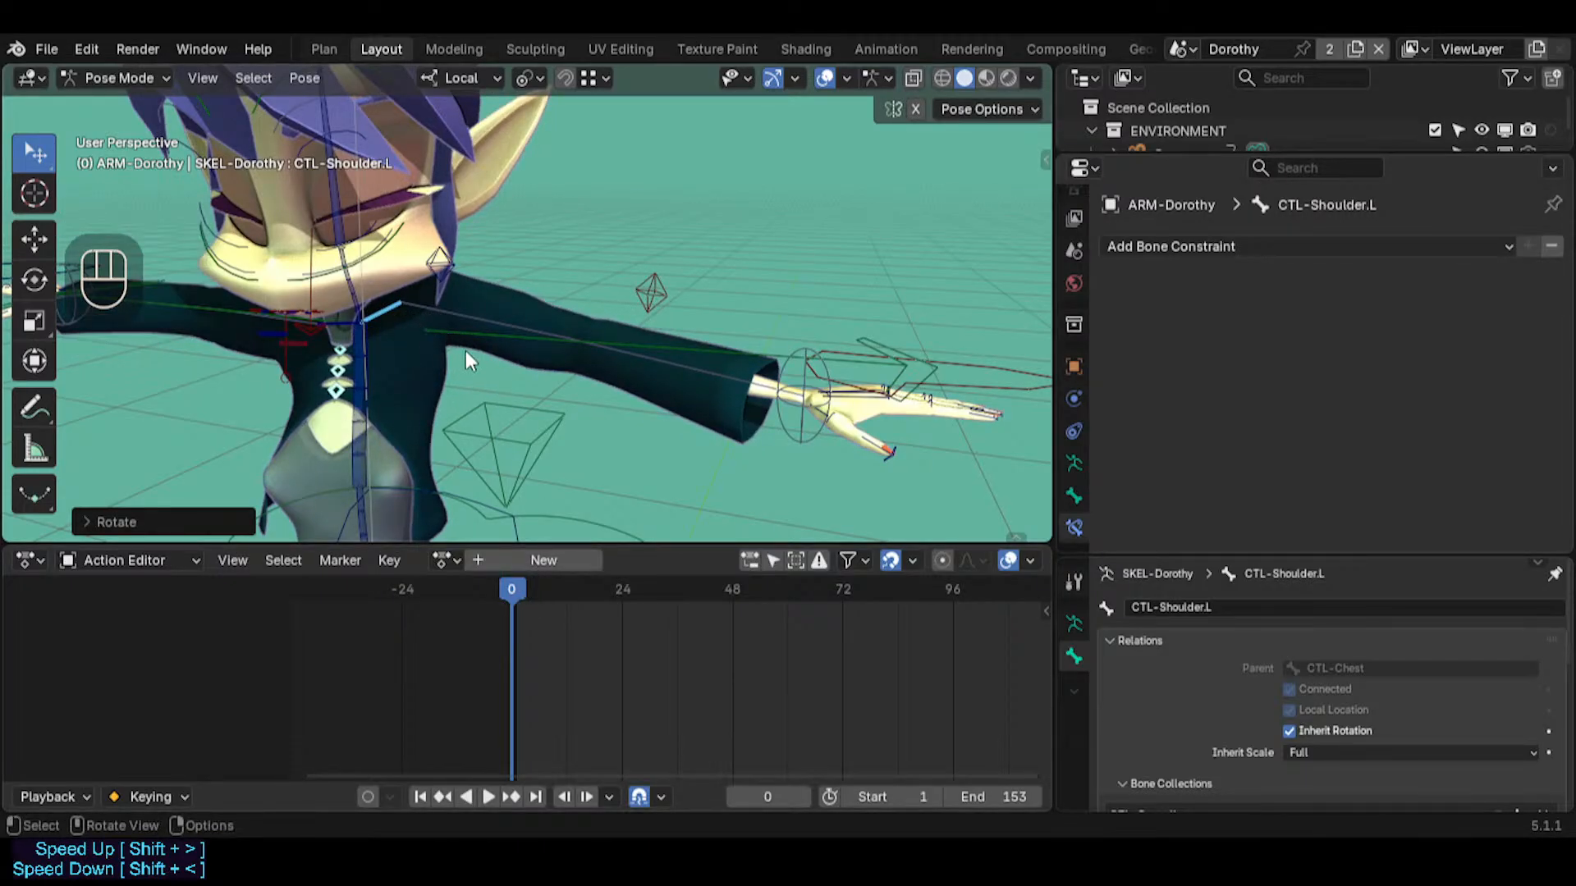
pyautogui.click(381, 363)
pyautogui.click(381, 363)
pyautogui.press('r')
pyautogui.keyDown('shift'); pyautogui.click(341, 310); pyautogui.keyUp('shift')
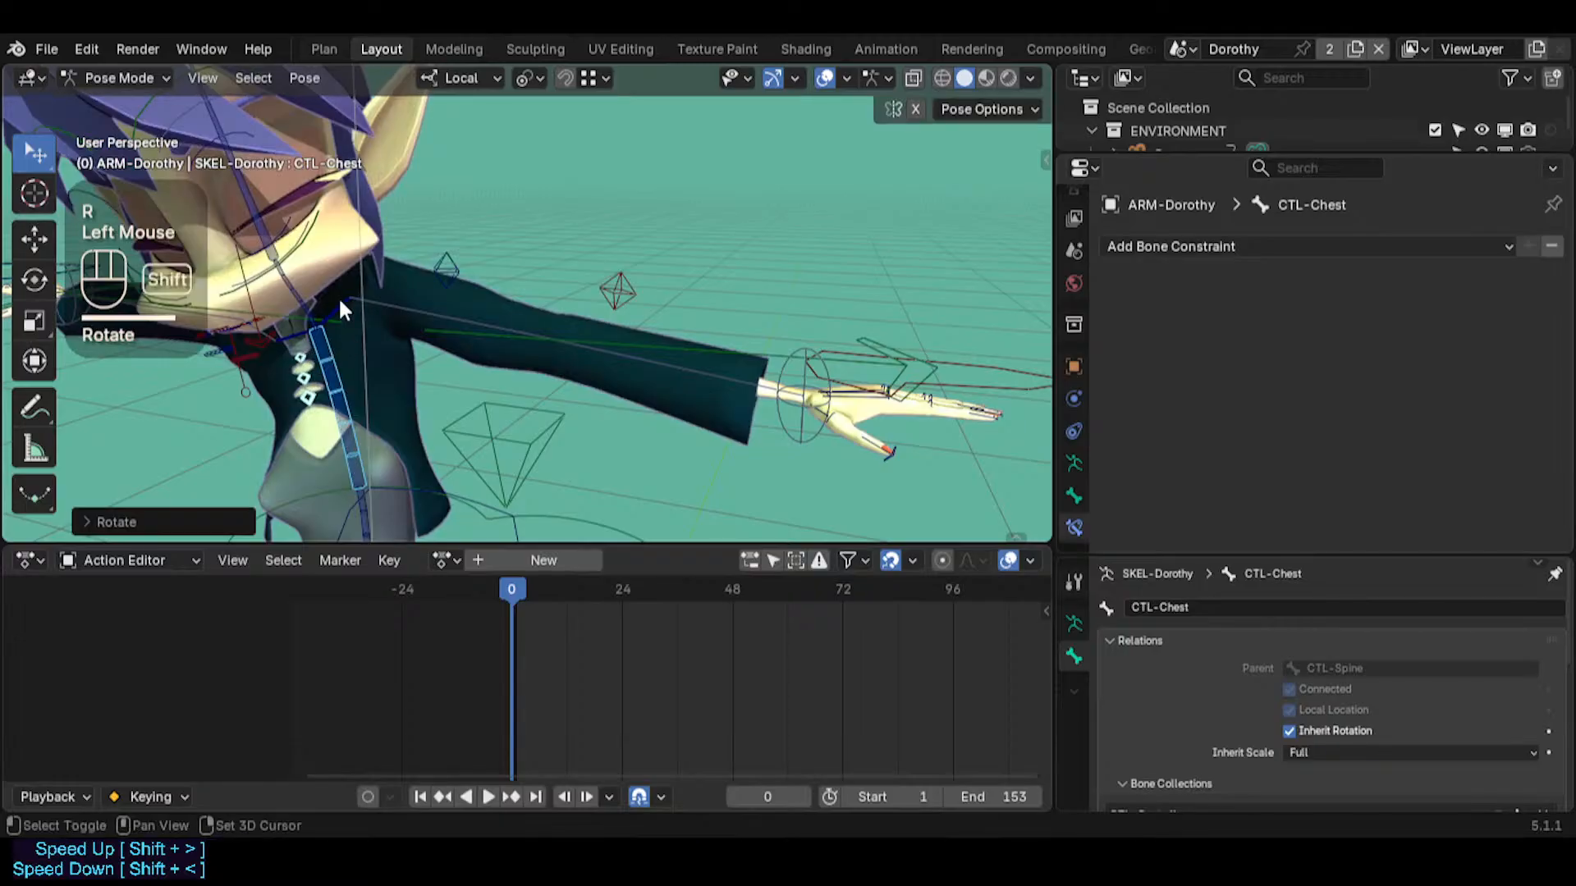
# Keyframe CTL-Chest, CTL-Shoulder.L, ARC-FK-Arm.L and MTR-IK-Hand.L at frame 0, then go to frame 22
pyautogui.keyDown('shift'); pyautogui.click(427, 336); pyautogui.keyUp('shift')
pyautogui.keyDown('shift'); pyautogui.click(826, 373); pyautogui.keyUp('shift')
pyautogui.keyDown('shift'); pyautogui.click(962, 361); pyautogui.keyUp('shift')
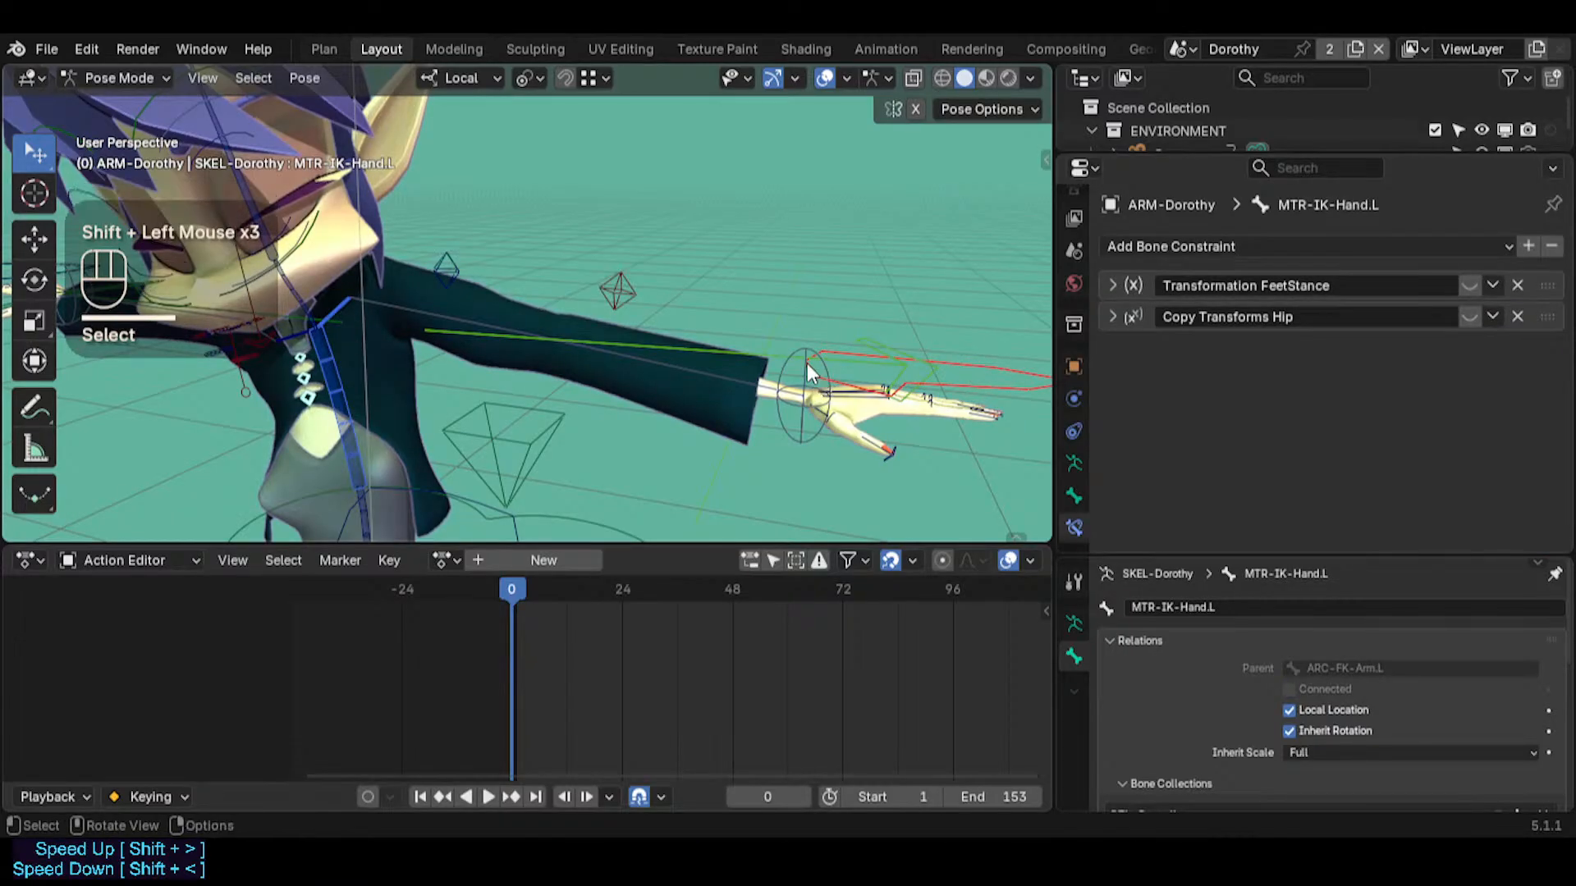
pyautogui.press('i')
pyautogui.moveTo(510, 589); pyautogui.dragTo(613, 589)
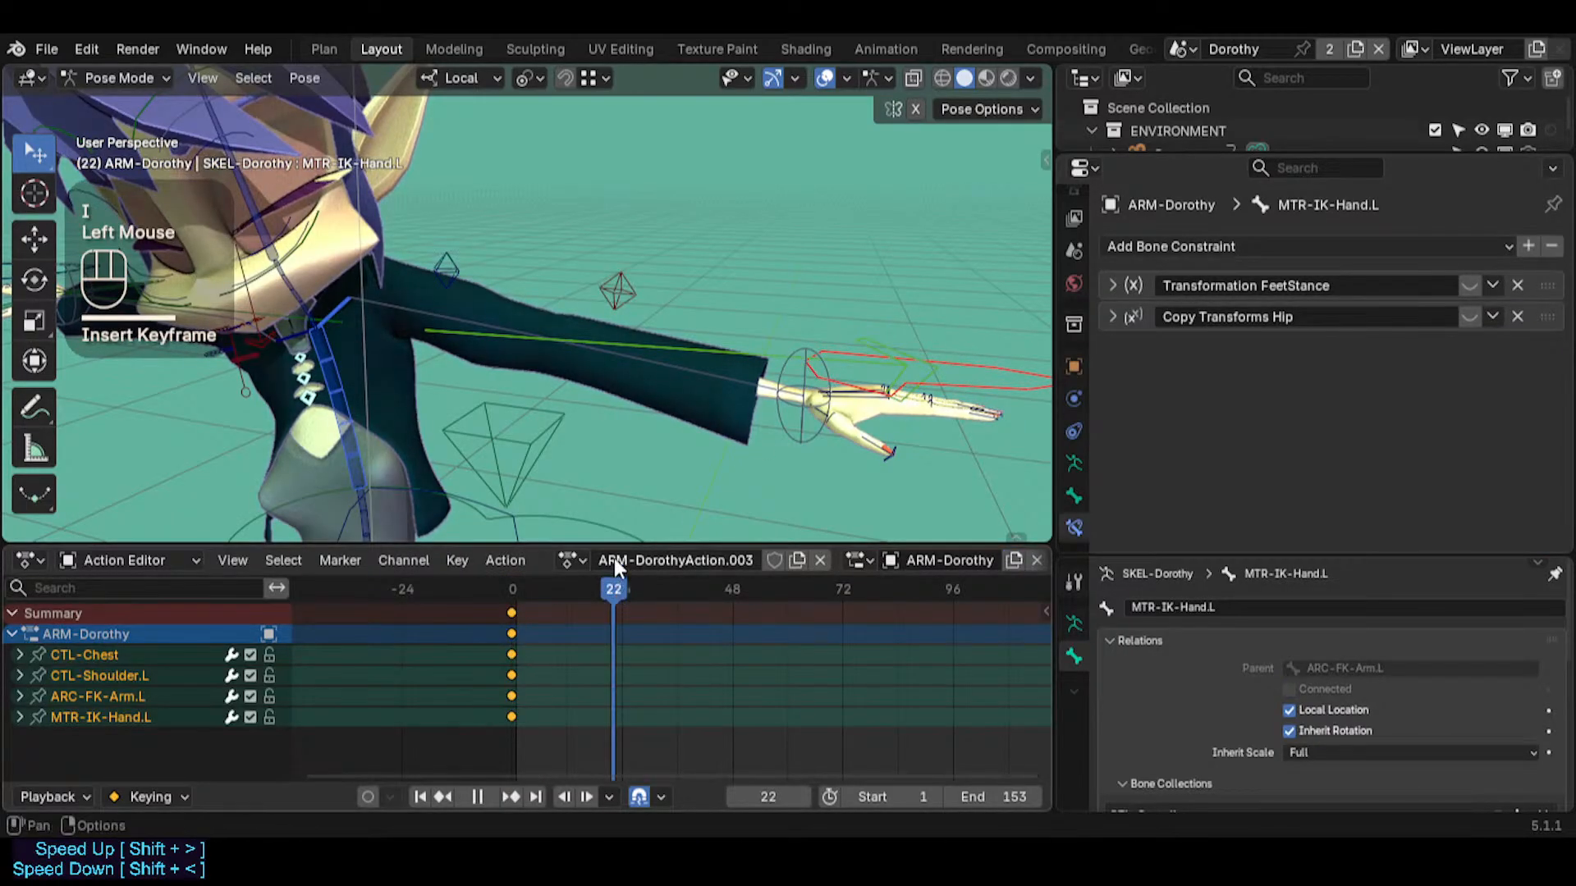
# Select ARC-FK-Arm.L alone and try swinging the left arm upward with a trackball rotation at frame 22
pyautogui.click(450, 334)
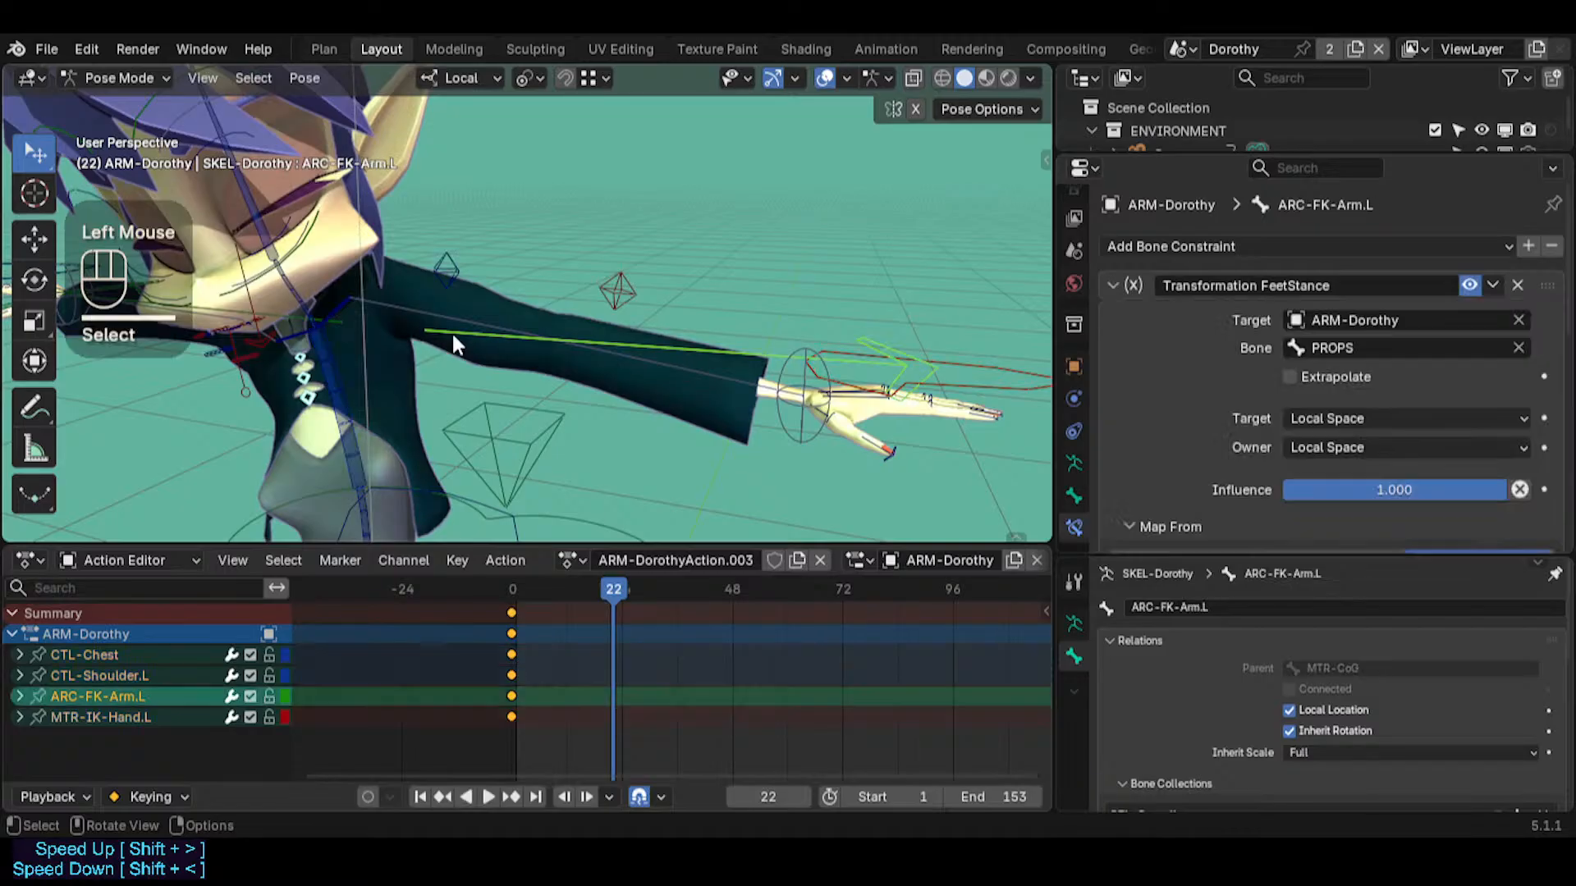
pyautogui.press('r')
pyautogui.press('r')
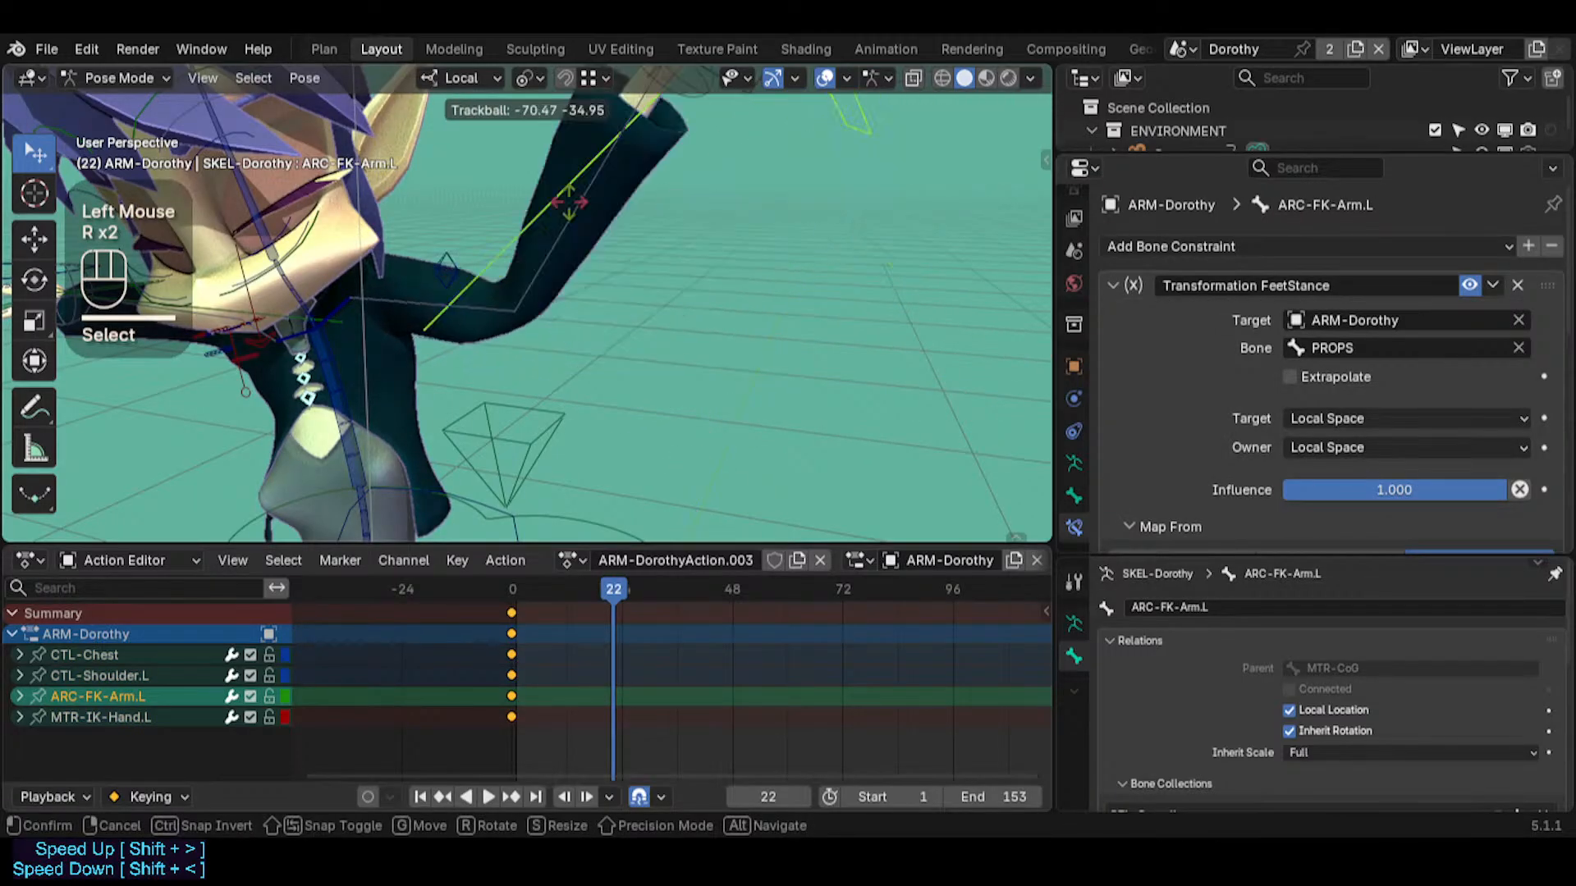
pyautogui.press('Escape')
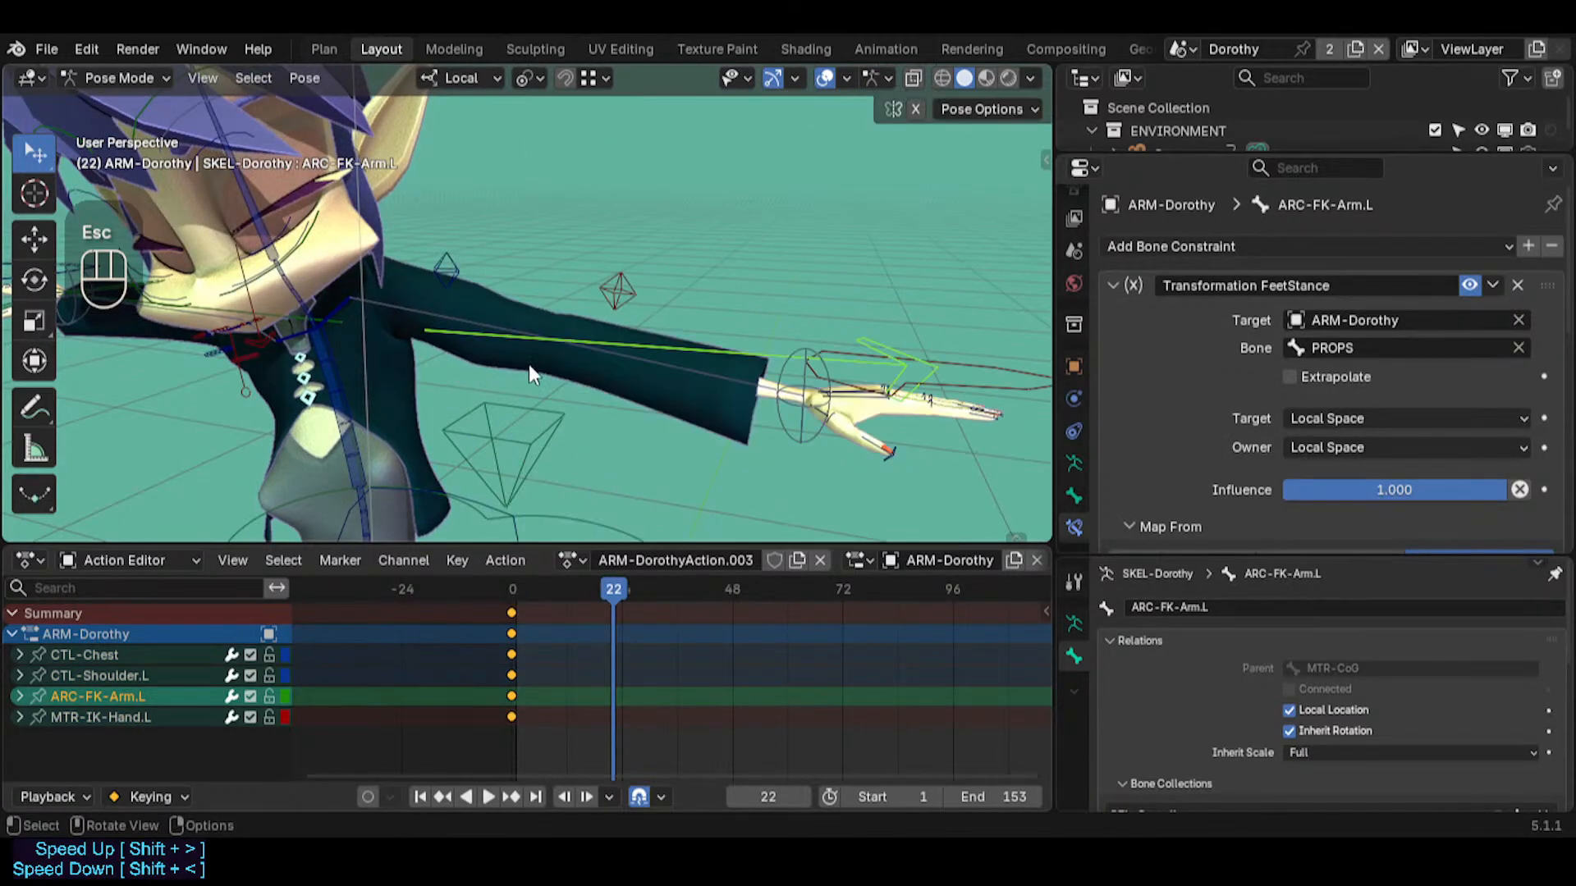
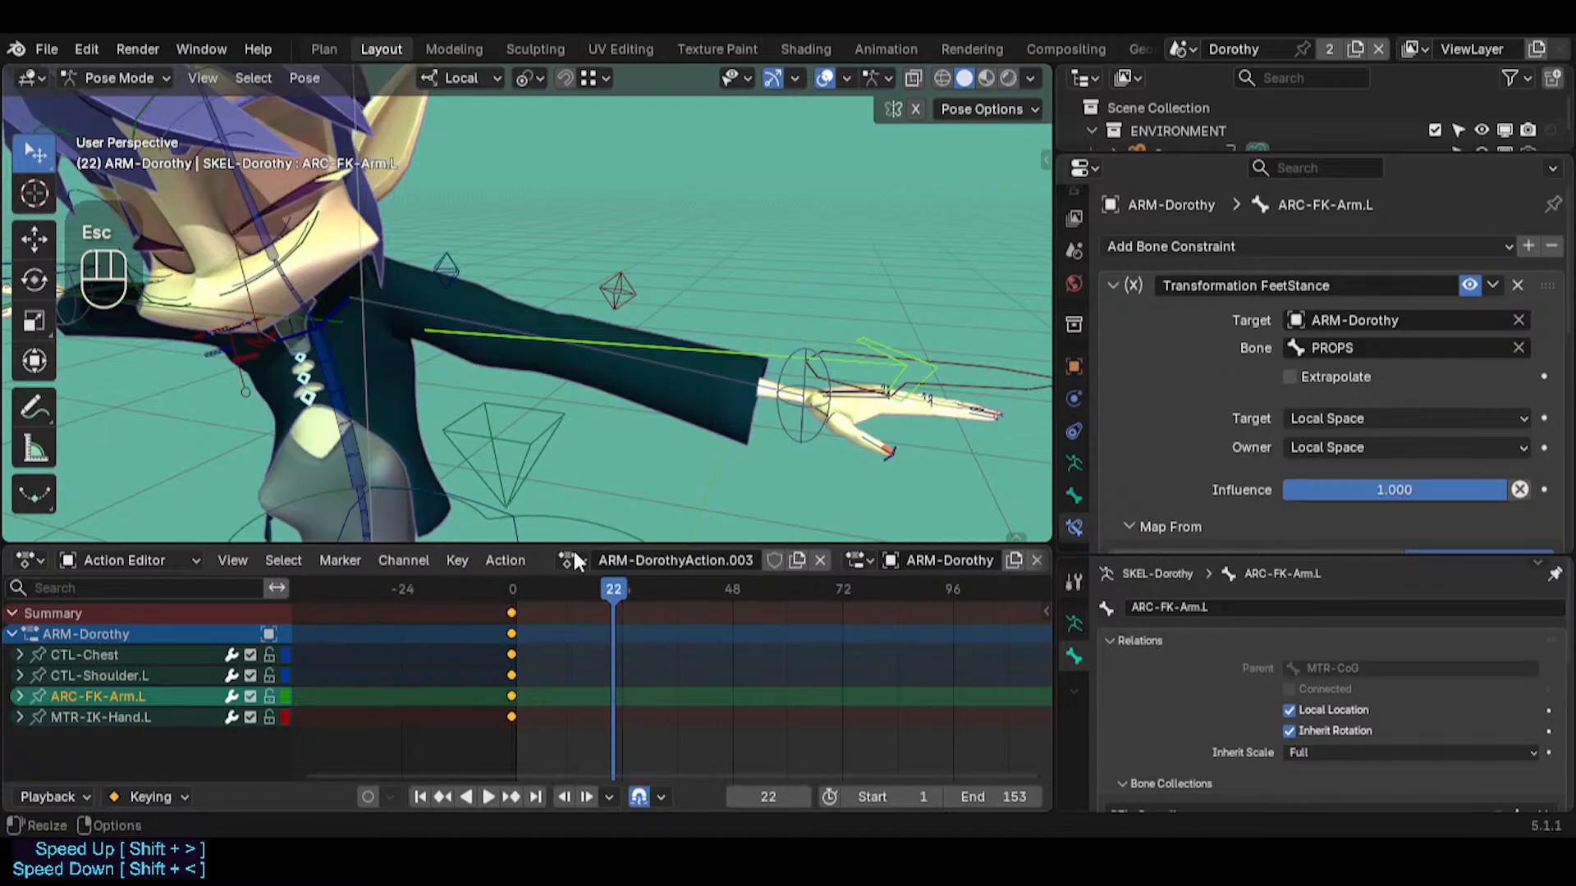
# Duplicate the keyframes at frame 0 and snap the copies to the current frame 22
pyautogui.hotkey('shift', 'd')
pyautogui.click(626, 628)
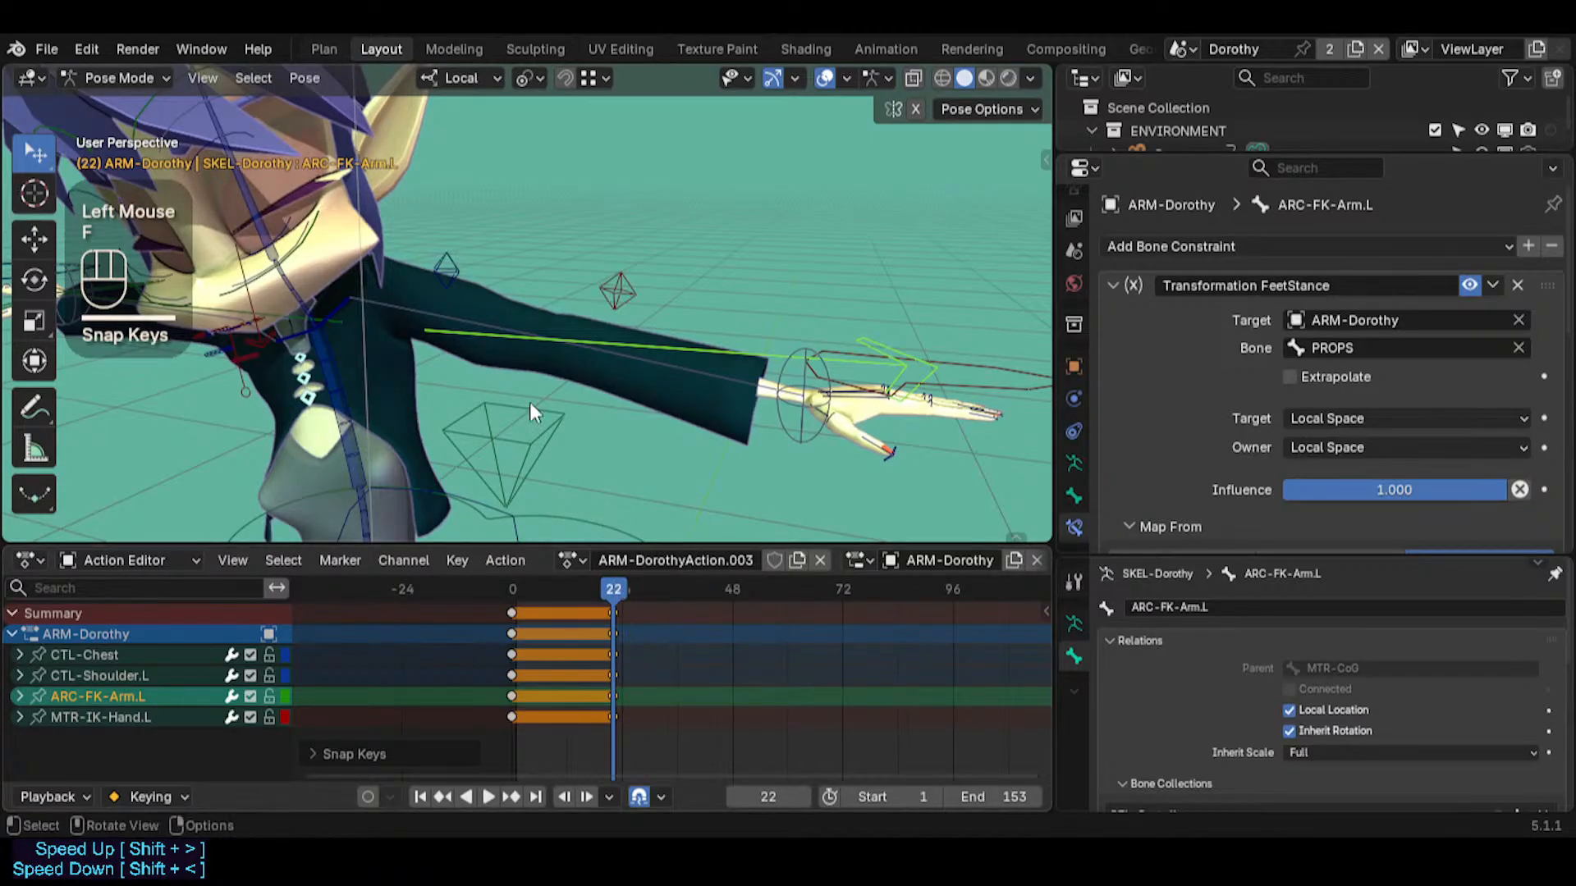
# Snap the 3D cursor to the head of the CTL-UpperArm.L bone
pyautogui.click(417, 342)
pyautogui.click(382, 293)
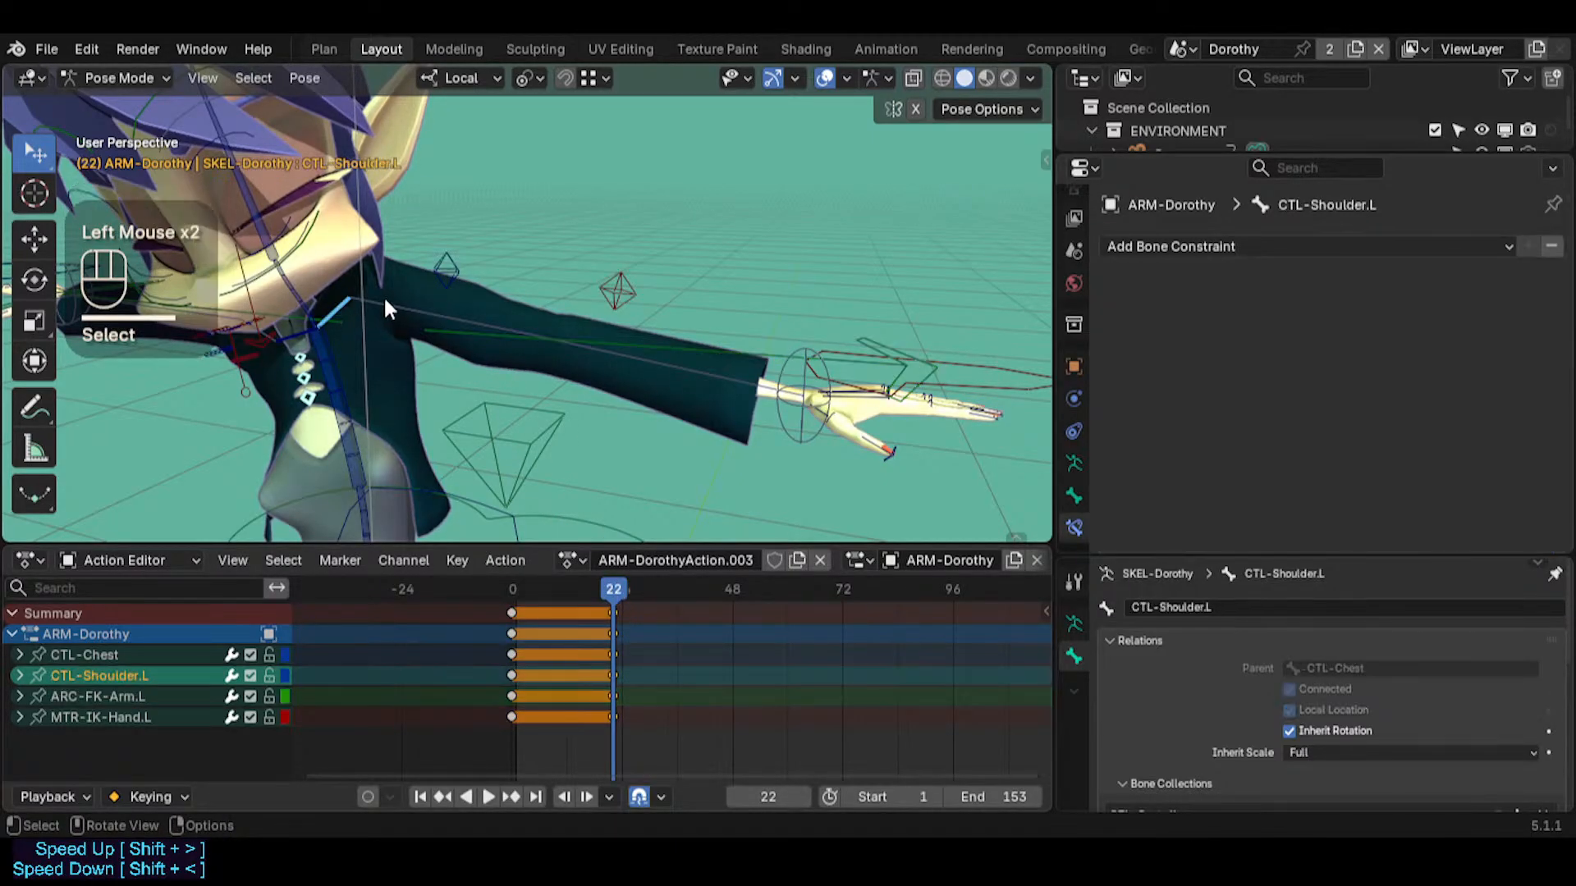
pyautogui.click(382, 294)
pyautogui.hotkey('shift', 's')
# Try snapping the ARC-FK-Arm.L bone to the 3D cursor at frame 22, and undo the snap
pyautogui.click(455, 348)
pyautogui.click(453, 343)
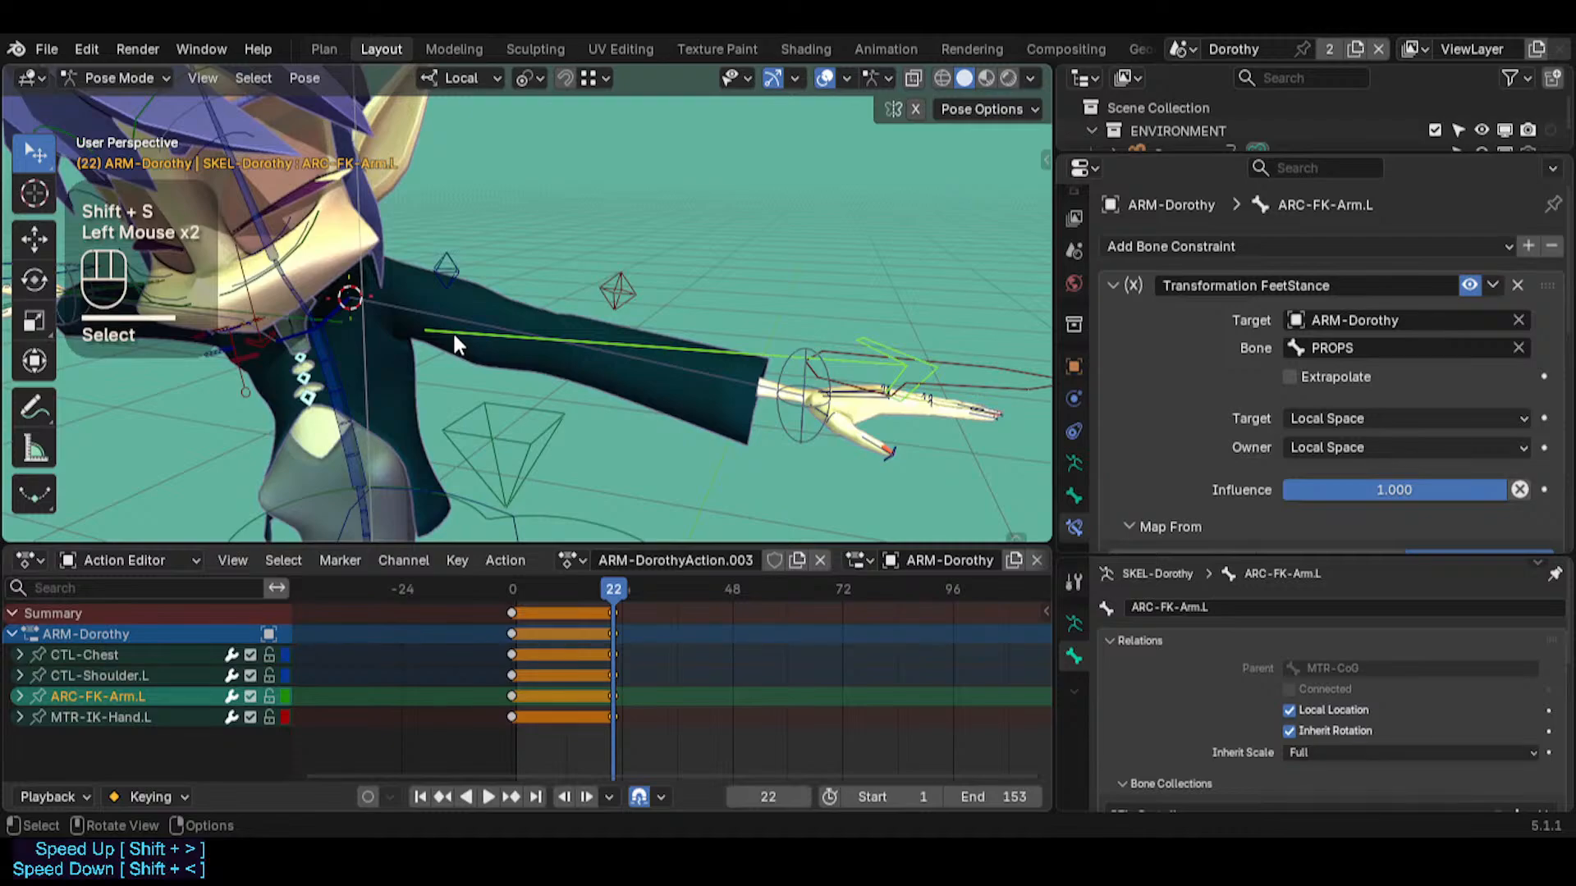
pyautogui.click(426, 323)
pyautogui.hotkey('alt', 'a')
pyautogui.click(440, 322)
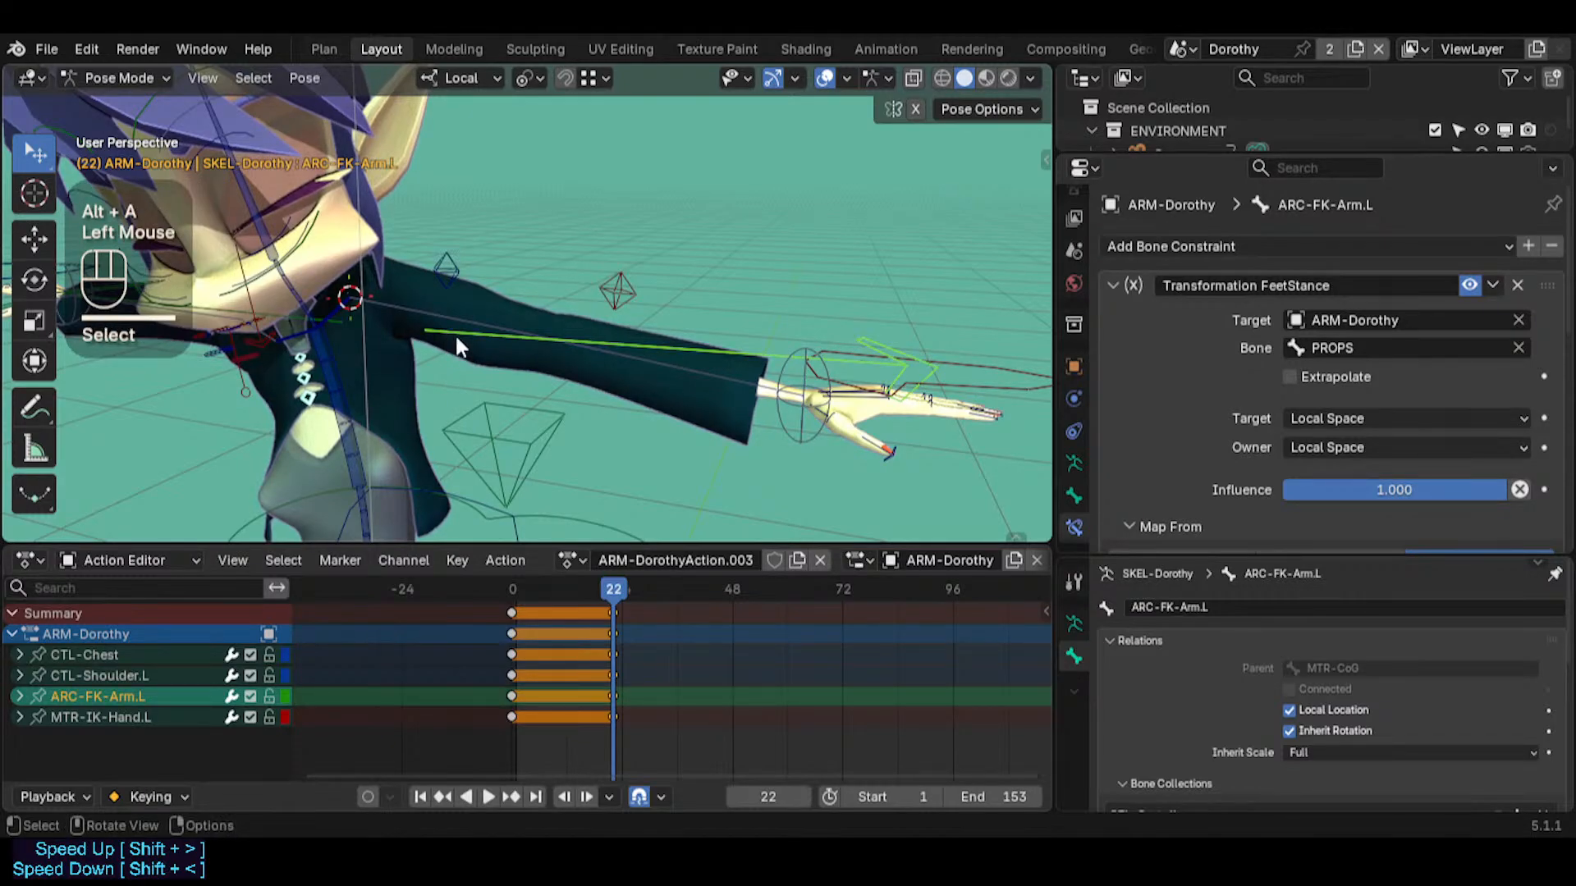
pyautogui.hotkey('shift', 's')
pyautogui.click(488, 287)
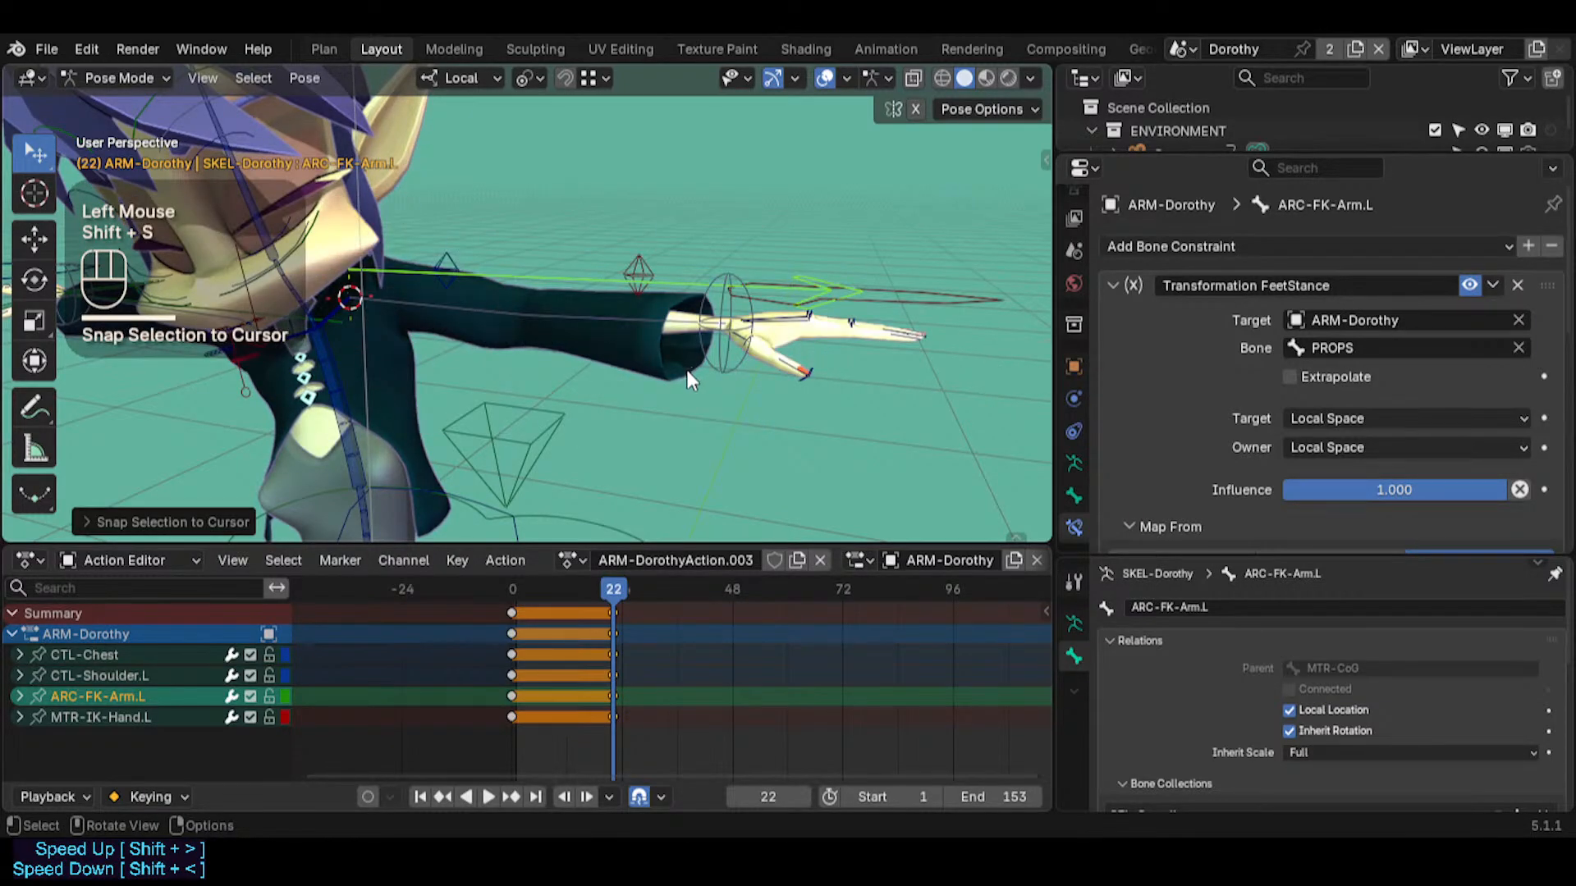
pyautogui.hotkey('ctrl', 'z')
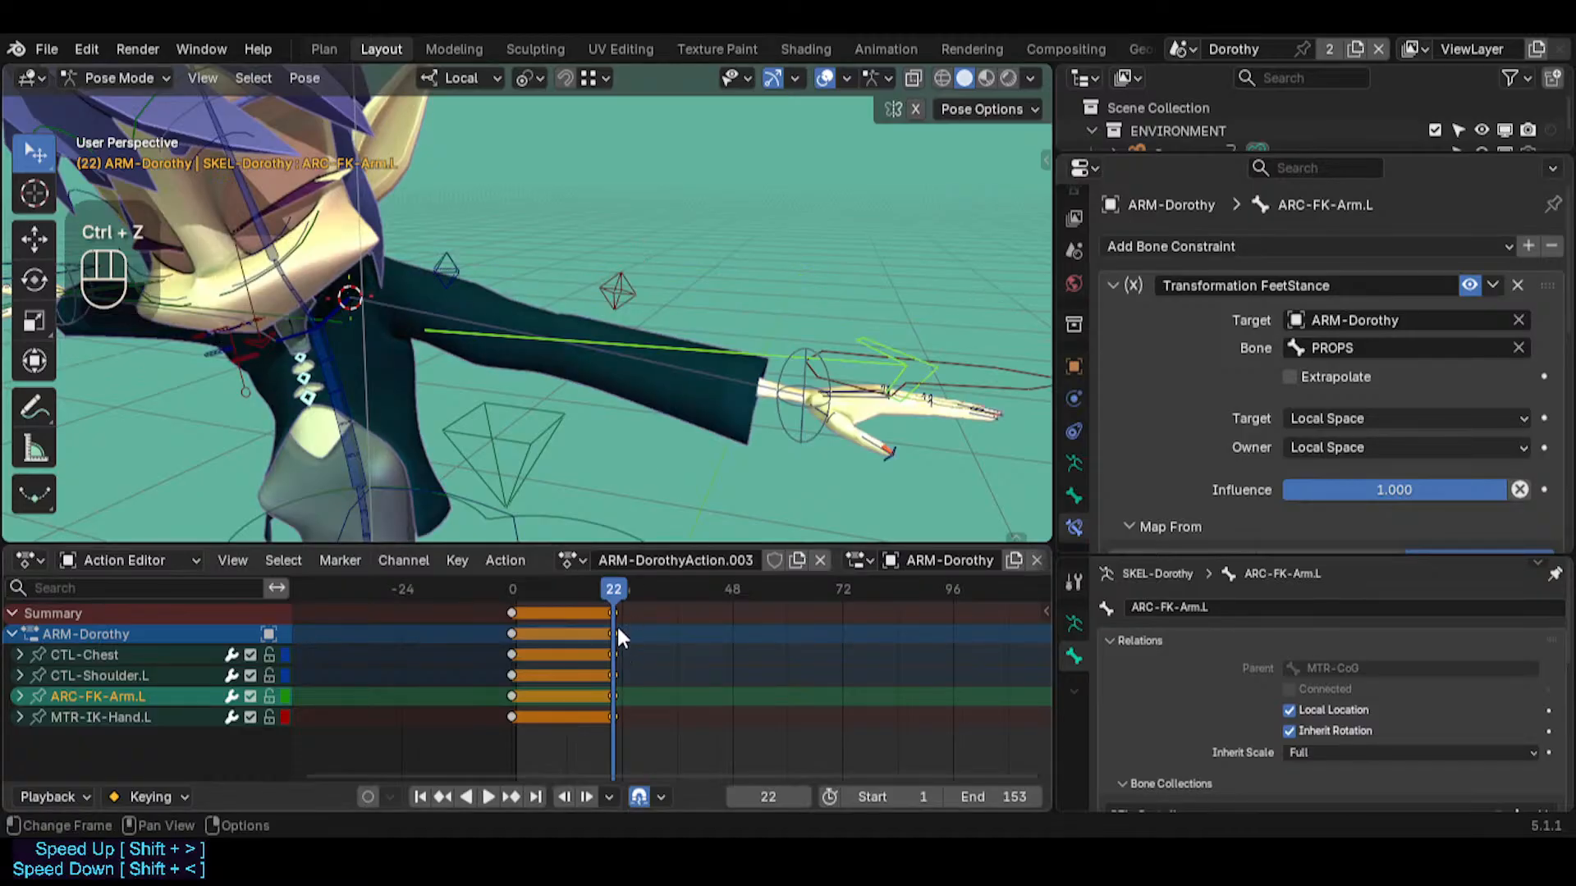
# Duplicate the keyframes at frame 22 and place the copies at frame 23
pyautogui.hotkey('shift', 'd')
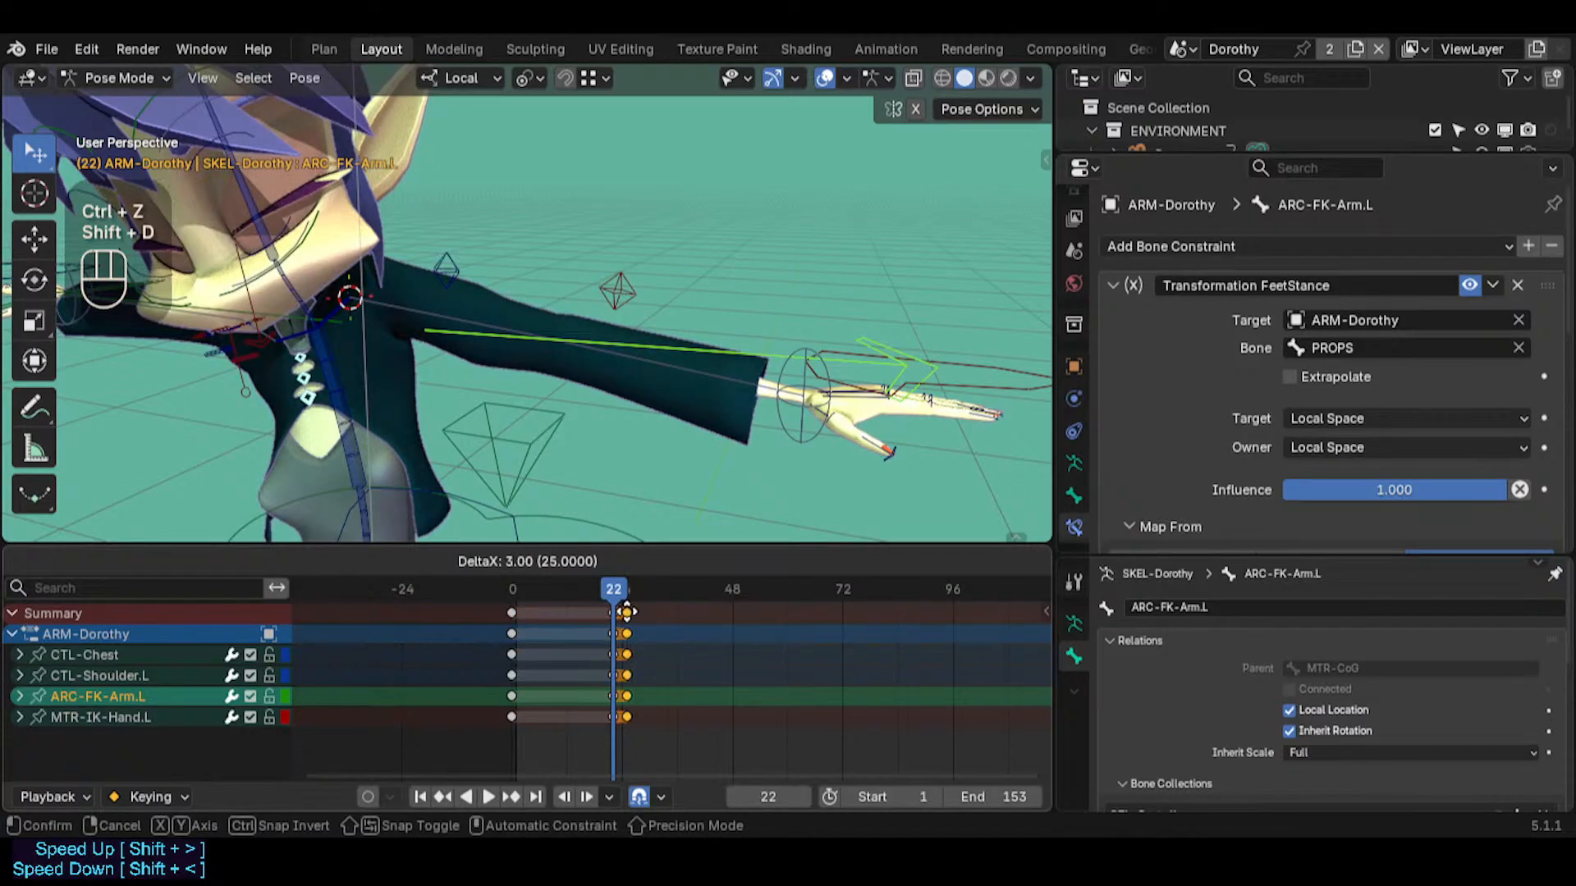
pyautogui.press('Escape')
pyautogui.press('Right')
pyautogui.hotkey('shift', 'd')
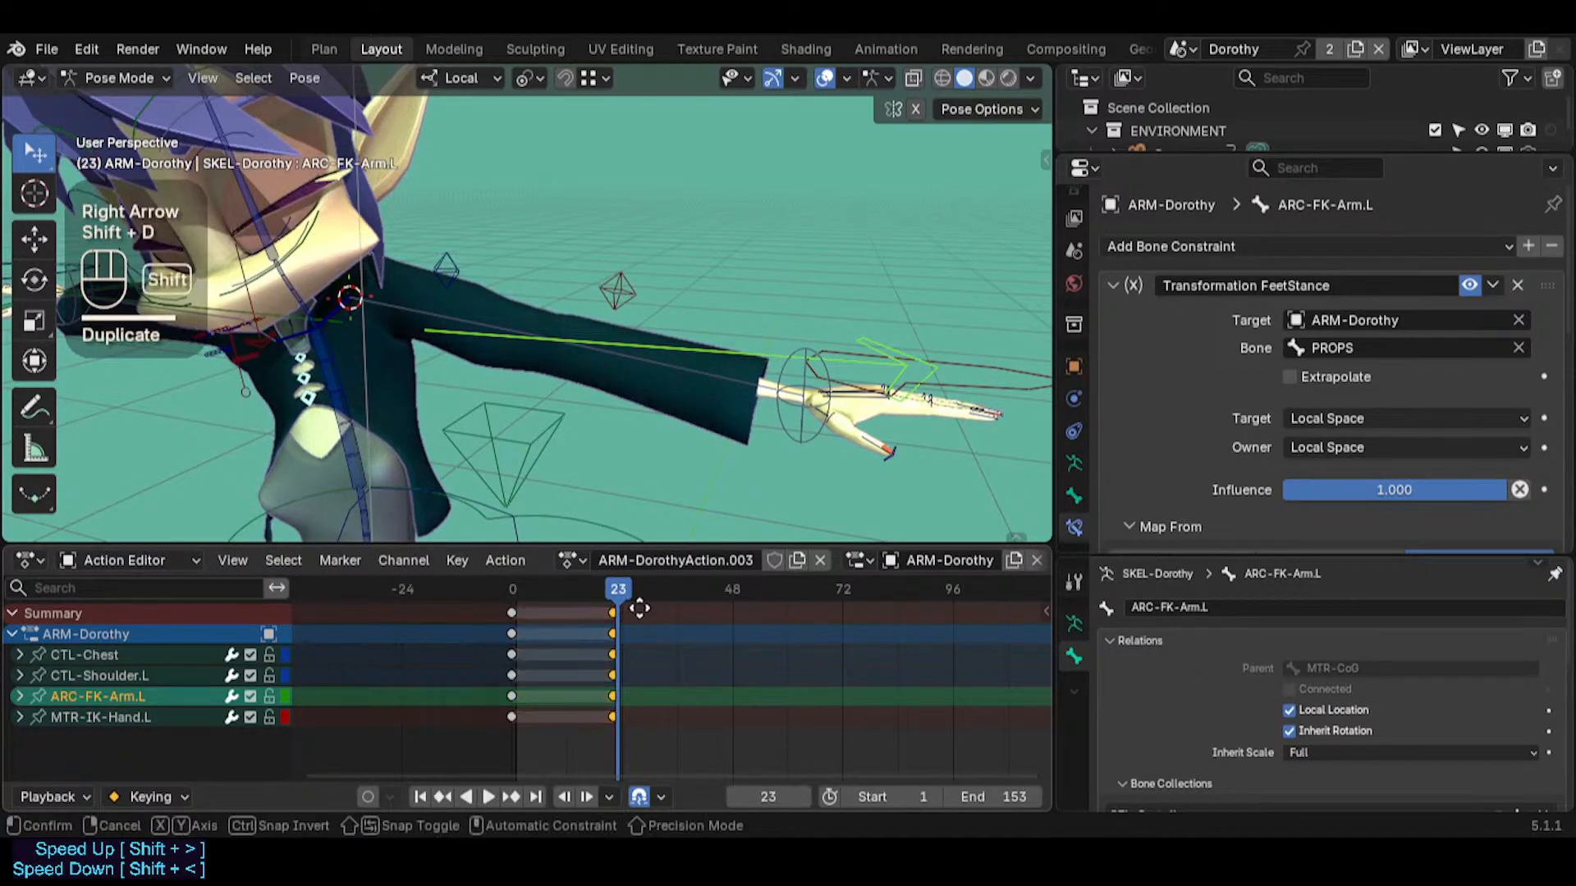
pyautogui.click(632, 628)
pyautogui.scroll(7, 622, 637)
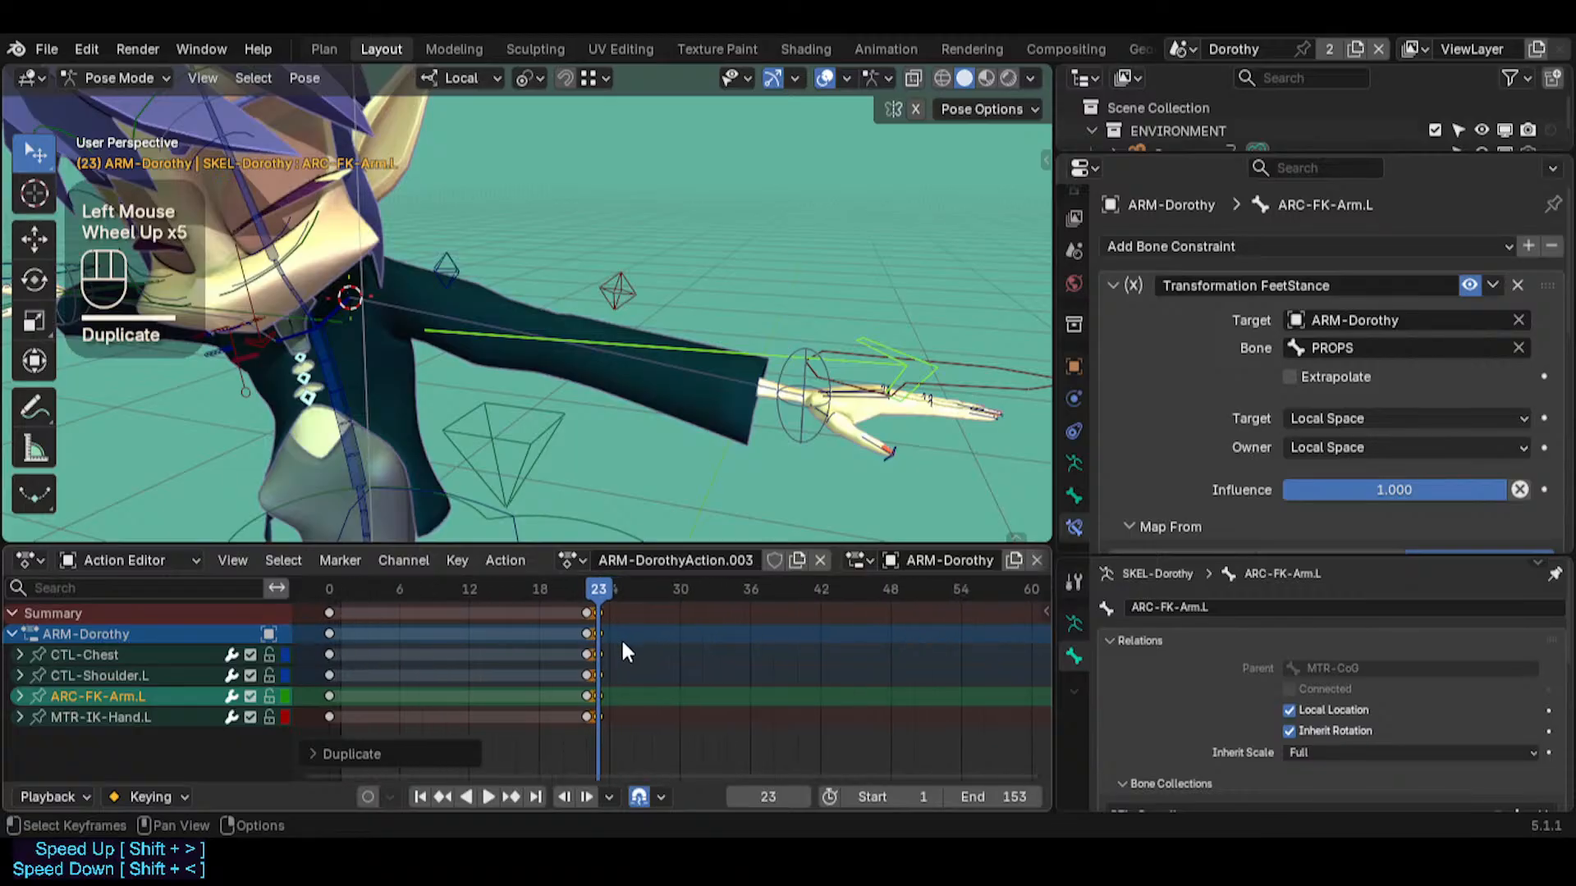
# Try snapping ARC-FK-Arm.L to the 3D cursor at frame 23, and undo the snap
pyautogui.hotkey('alt', 'a')
pyautogui.click(587, 608)
pyautogui.click(451, 337)
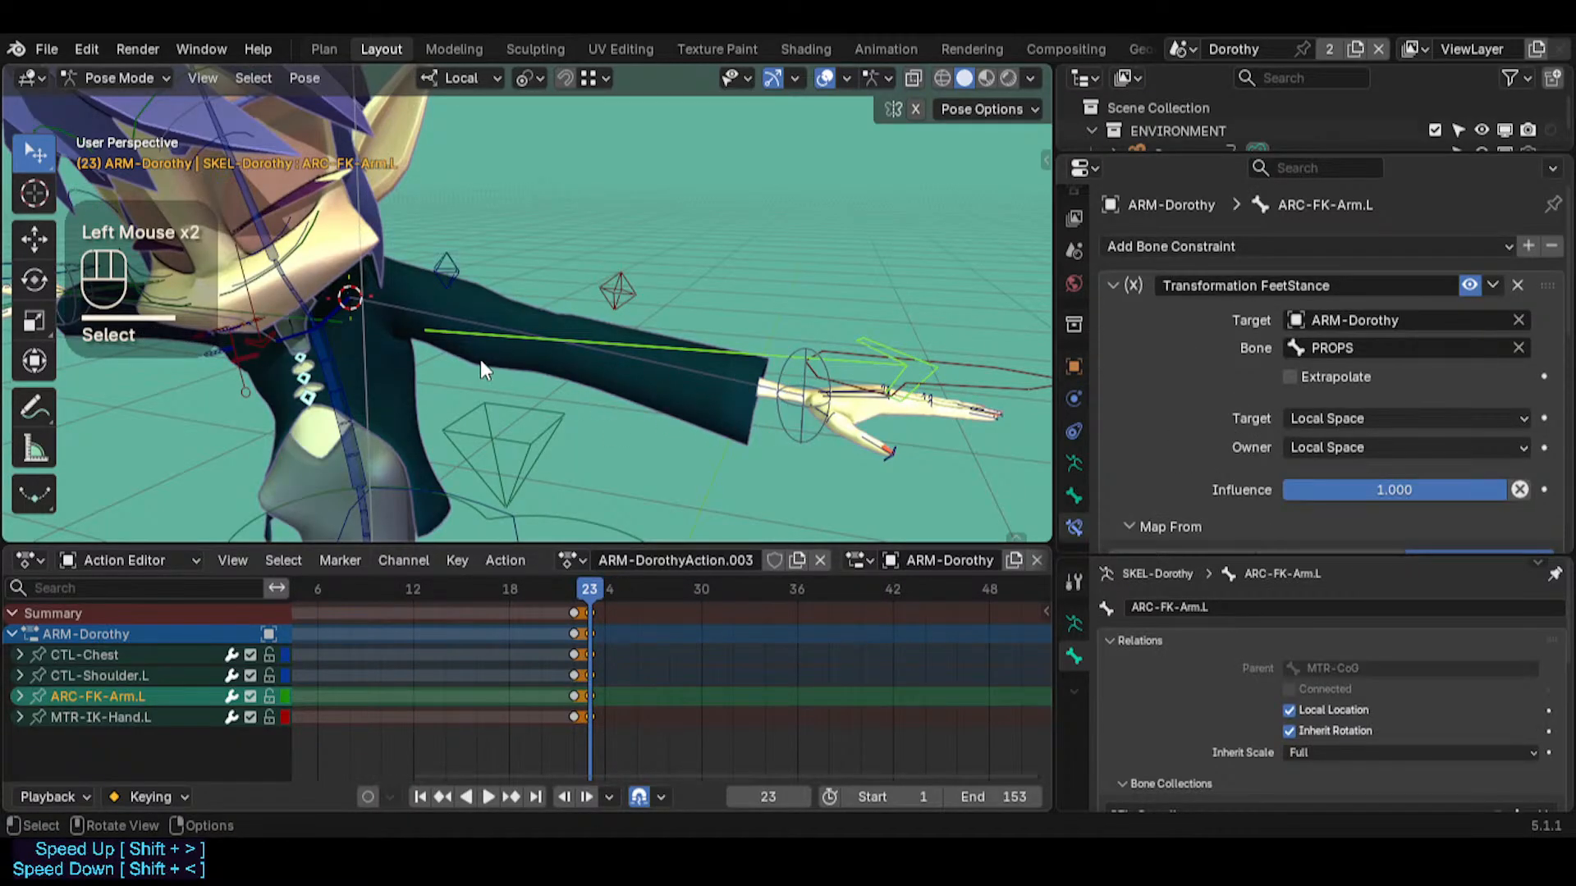
pyautogui.hotkey('shift', 's')
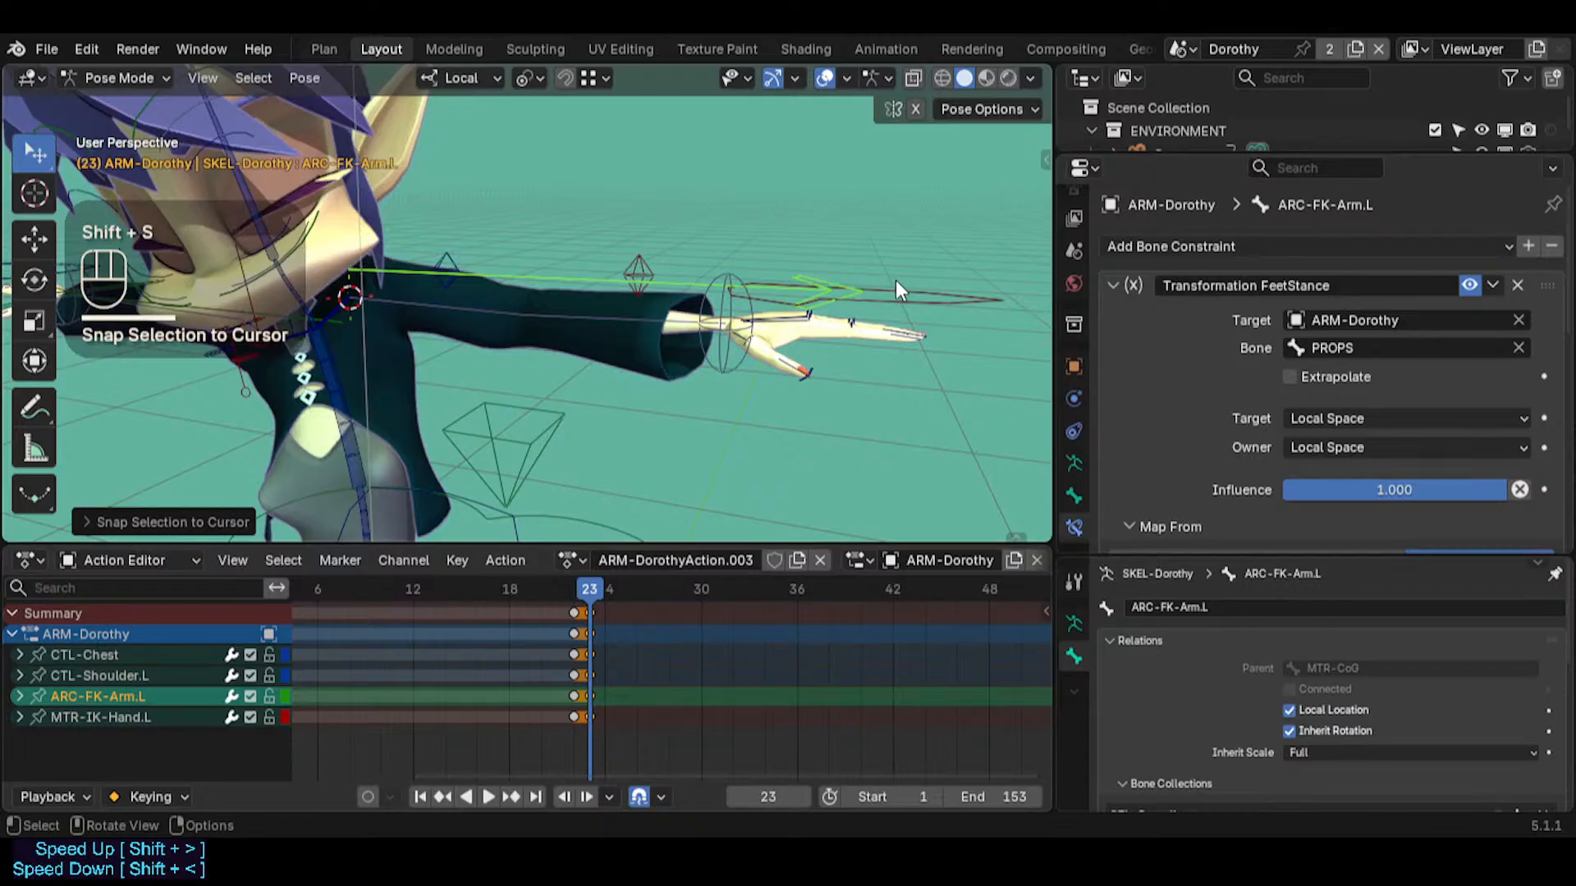
pyautogui.hotkey('ctrl', 'z')
# Examine ARC-FK-Arm.L in its plain bone display, and restore the custom bone shapes
pyautogui.click(445, 343)
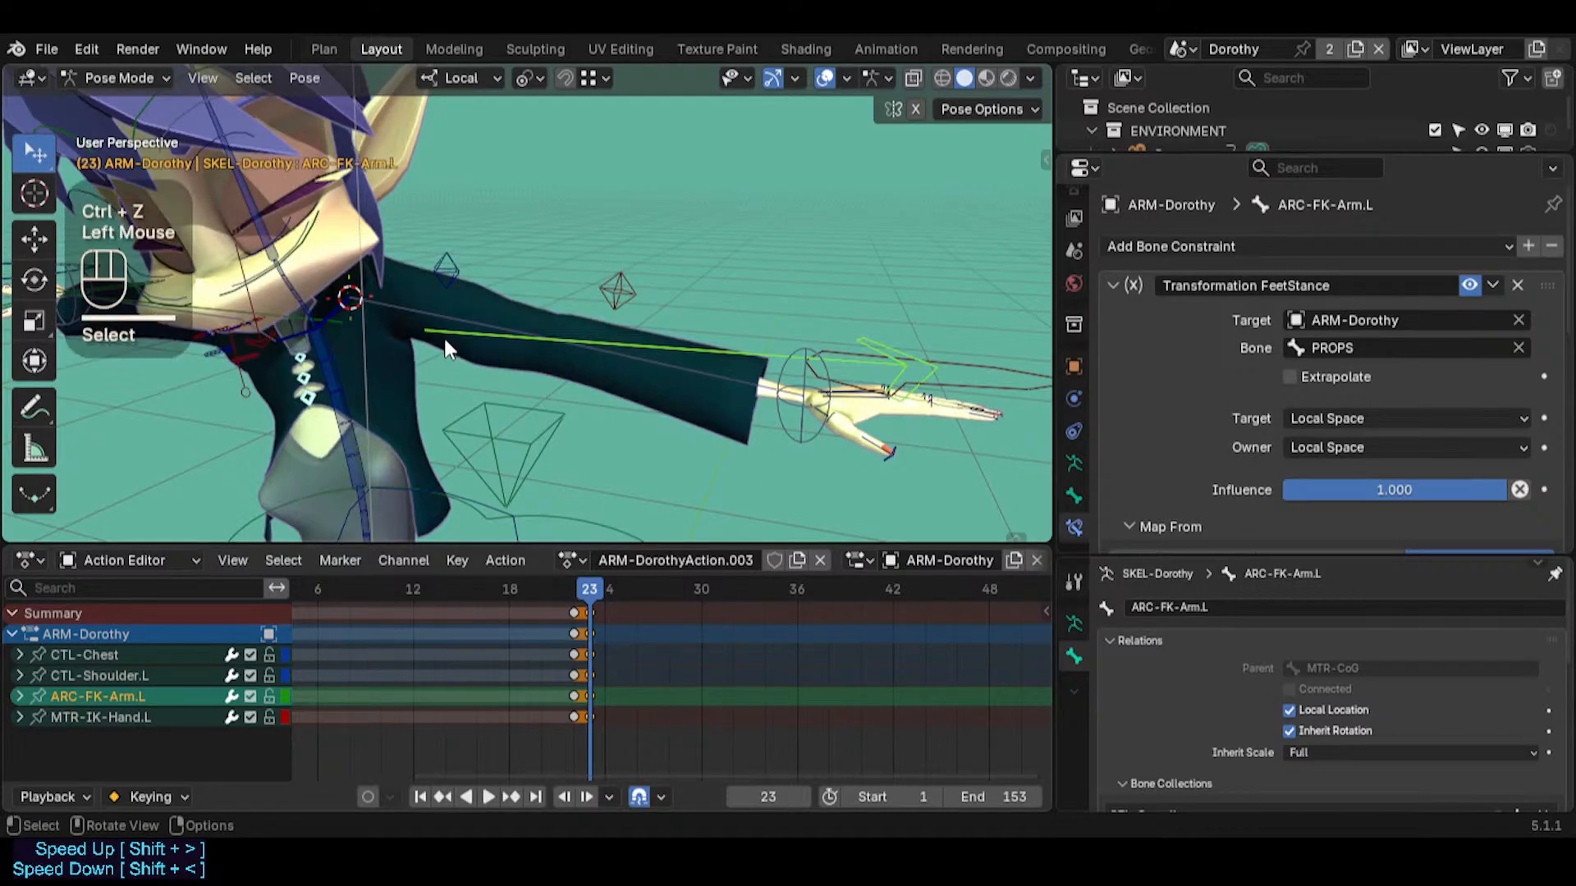
pyautogui.hotkey('alt', 'a')
pyautogui.click(453, 343)
pyautogui.hotkey('ctrl', '4')
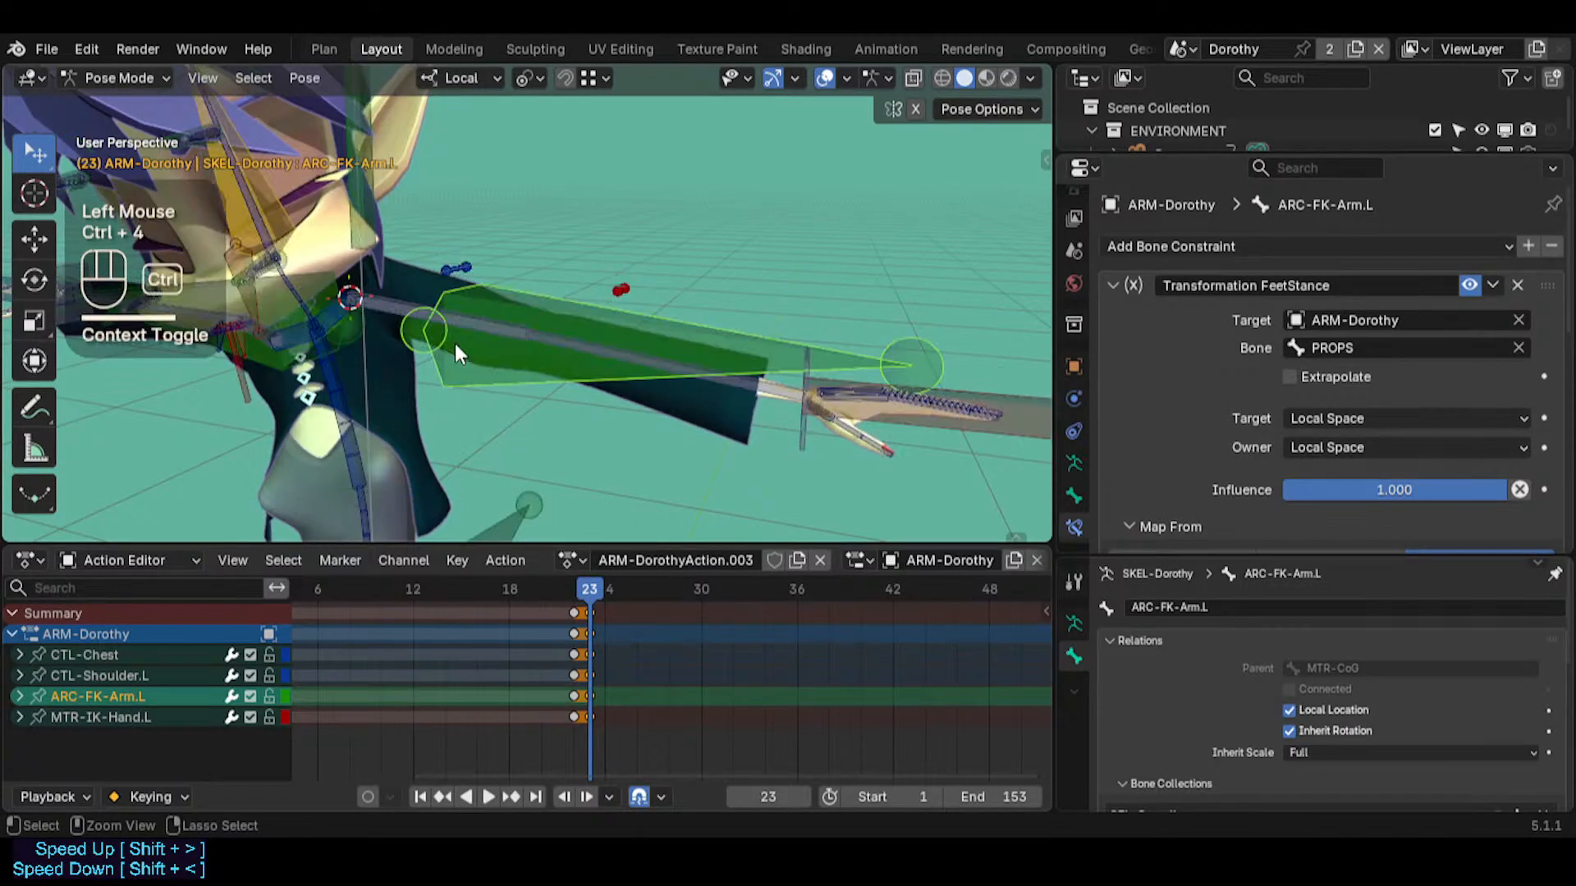
pyautogui.hotkey('ctrl', '4')
# Snap the 3D cursor to CTL-UpperArm.L once more and reselect ARC-FK-Arm.L
pyautogui.click(470, 337)
pyautogui.hotkey('shift', 's')
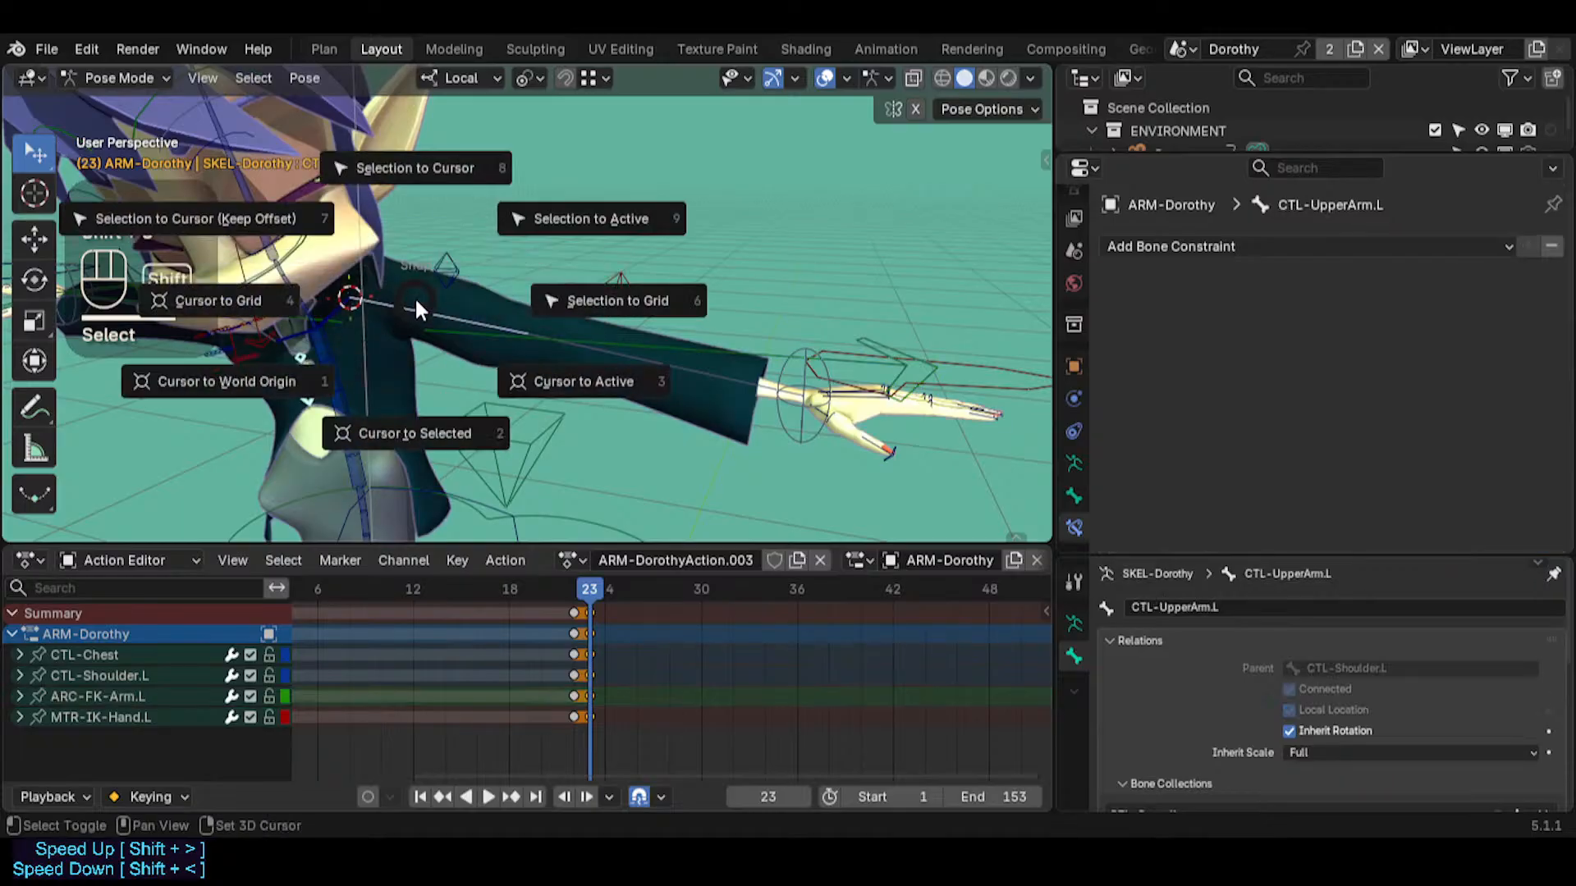
pyautogui.click(436, 342)
pyautogui.click(482, 350)
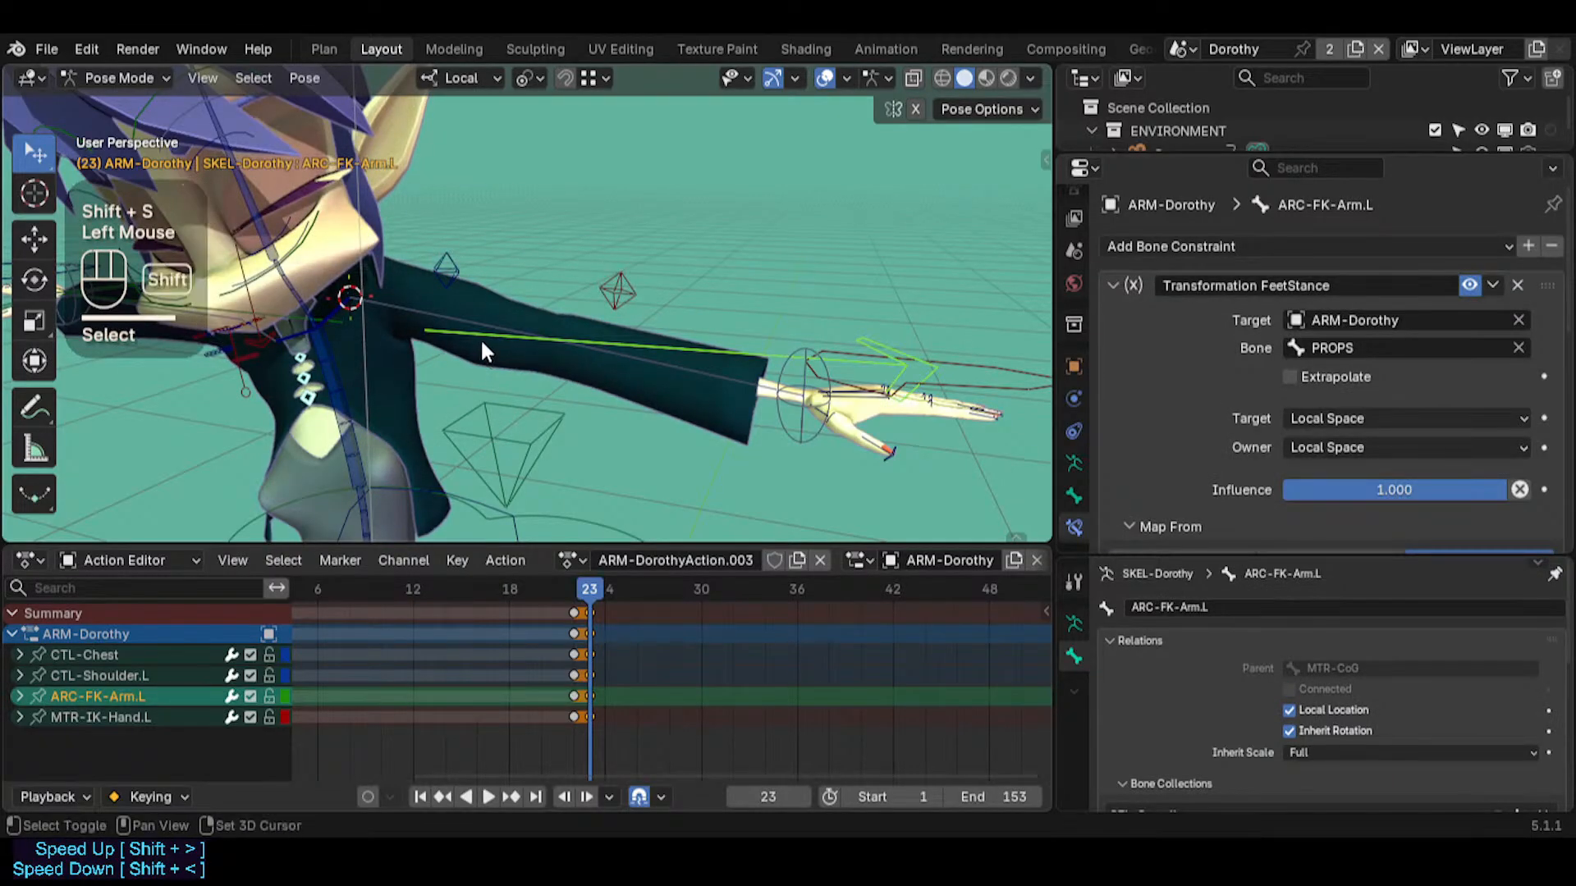
# Clear the keyframe selection and snap ARC-FK-Arm.L to the 3D cursor at frame 23
pyautogui.hotkey('alt', 'a')
pyautogui.click(472, 351)
pyautogui.hotkey('alt', 'a')
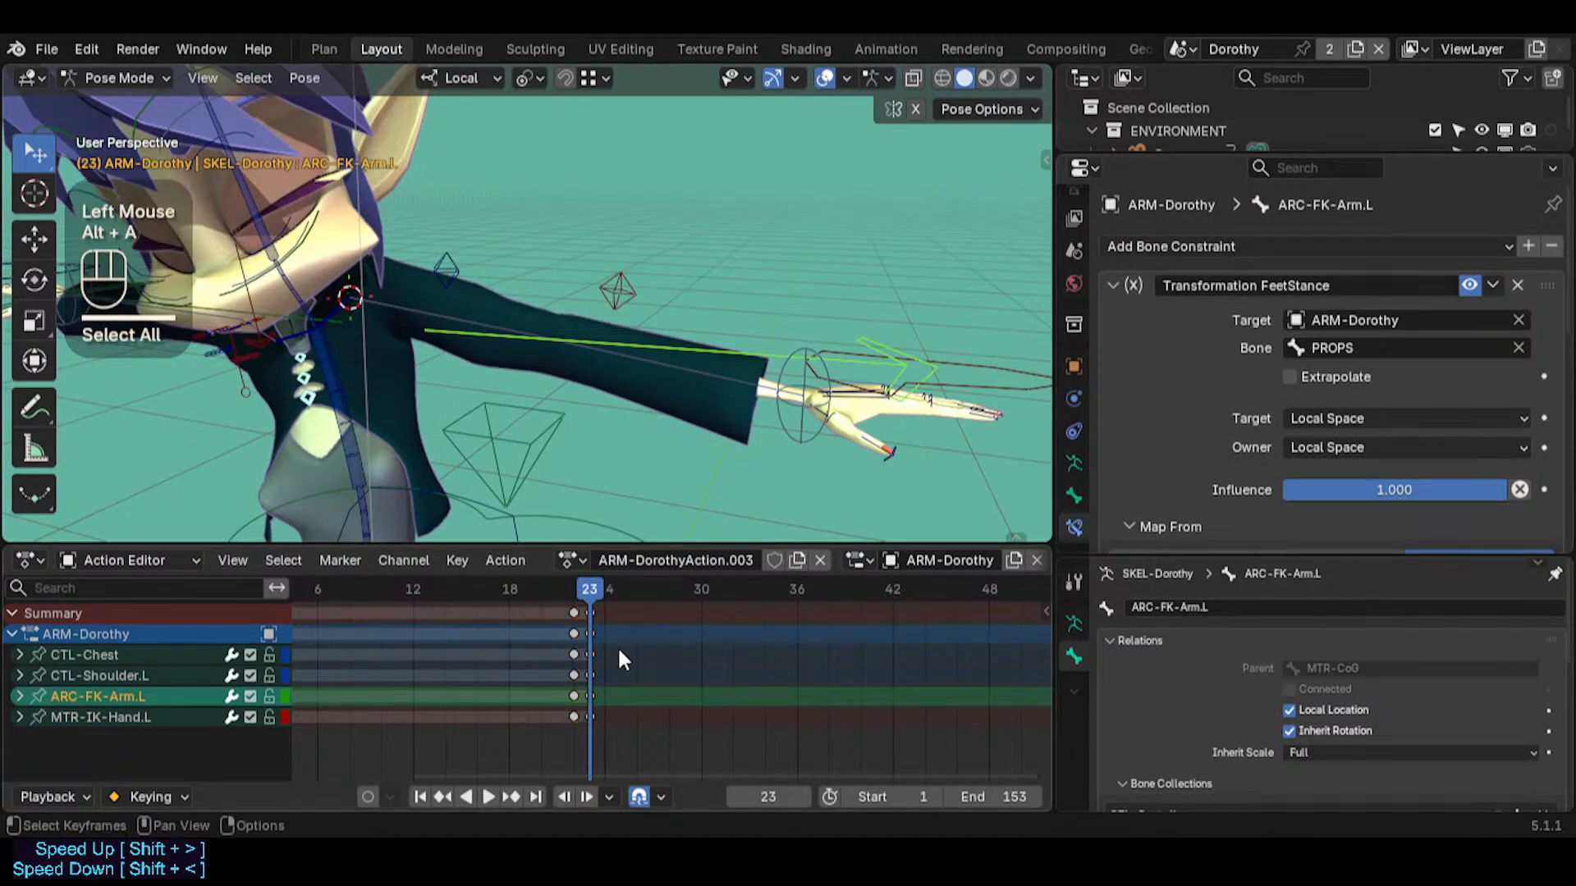
pyautogui.press('a')
pyautogui.click(476, 339)
pyautogui.click(477, 340)
pyautogui.hotkey('shift', 's')
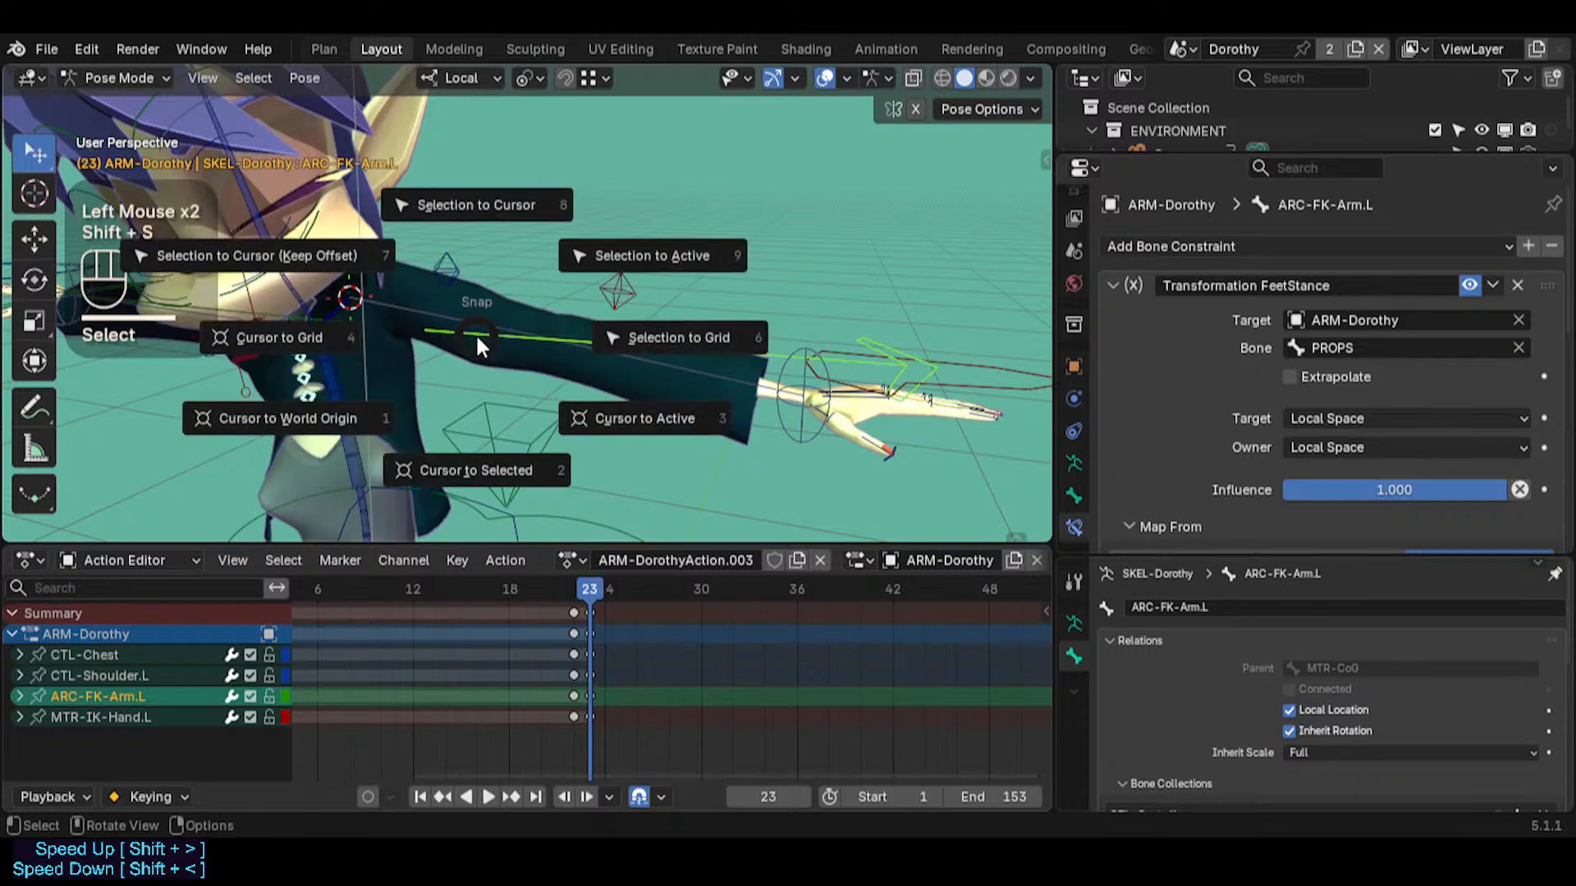
# Compare ARC-FK-Arm.L's head with the 3D cursor in plain bone display, and restore the custom bone shapes
pyautogui.moveTo(446, 294); pyautogui.dragTo(479, 243, button='middle')
pyautogui.hotkey('ctrl', '4')
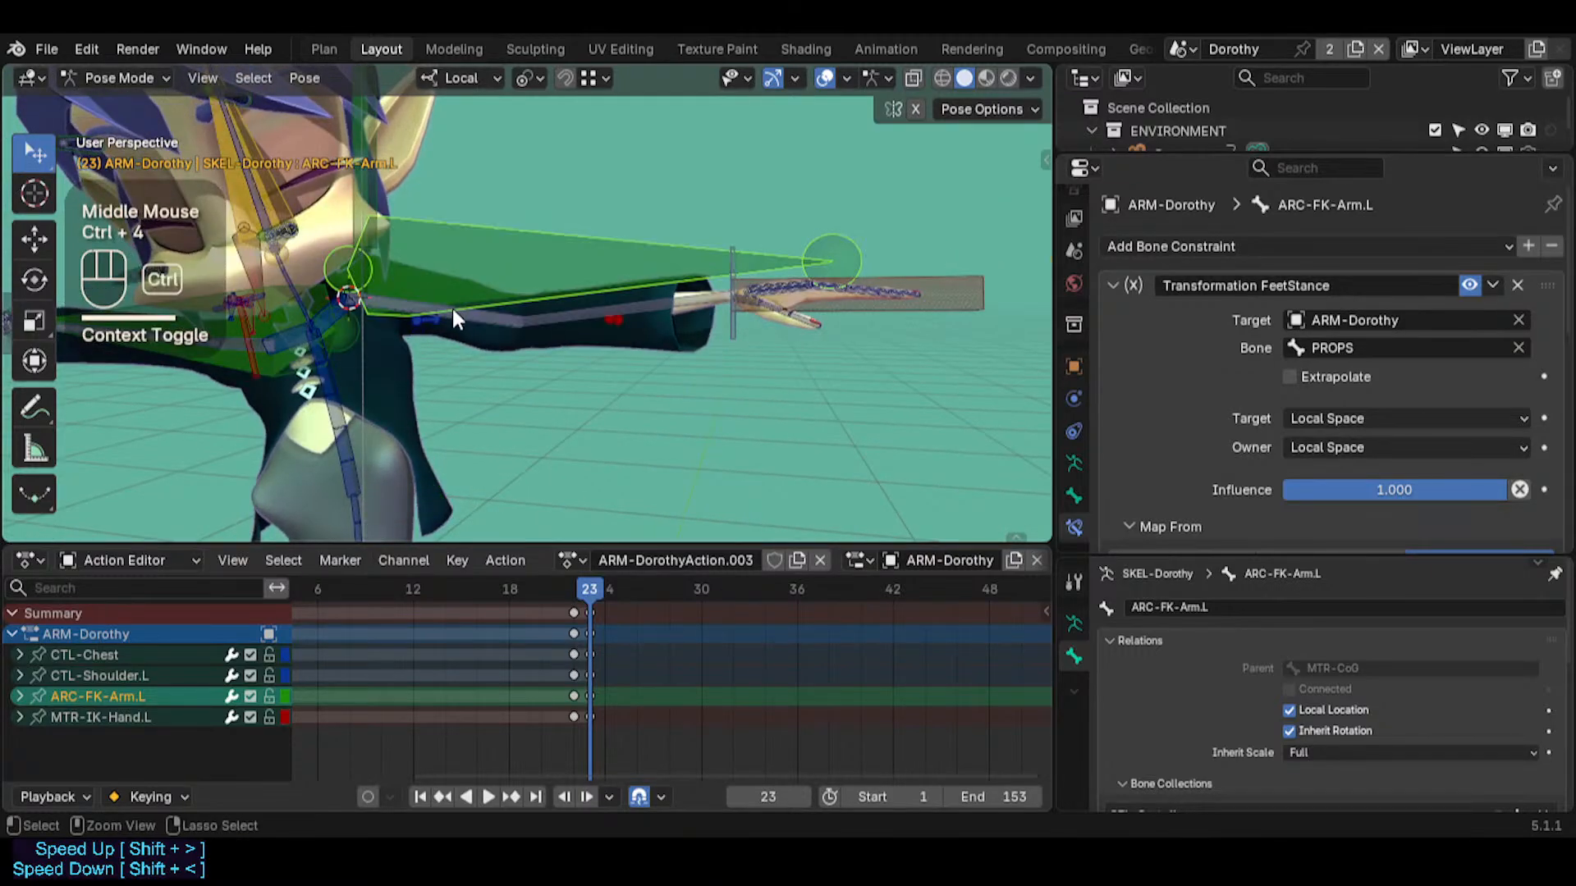
pyautogui.moveTo(451, 309); pyautogui.dragTo(441, 351, button='middle')
pyautogui.hotkey('ctrl', '4')
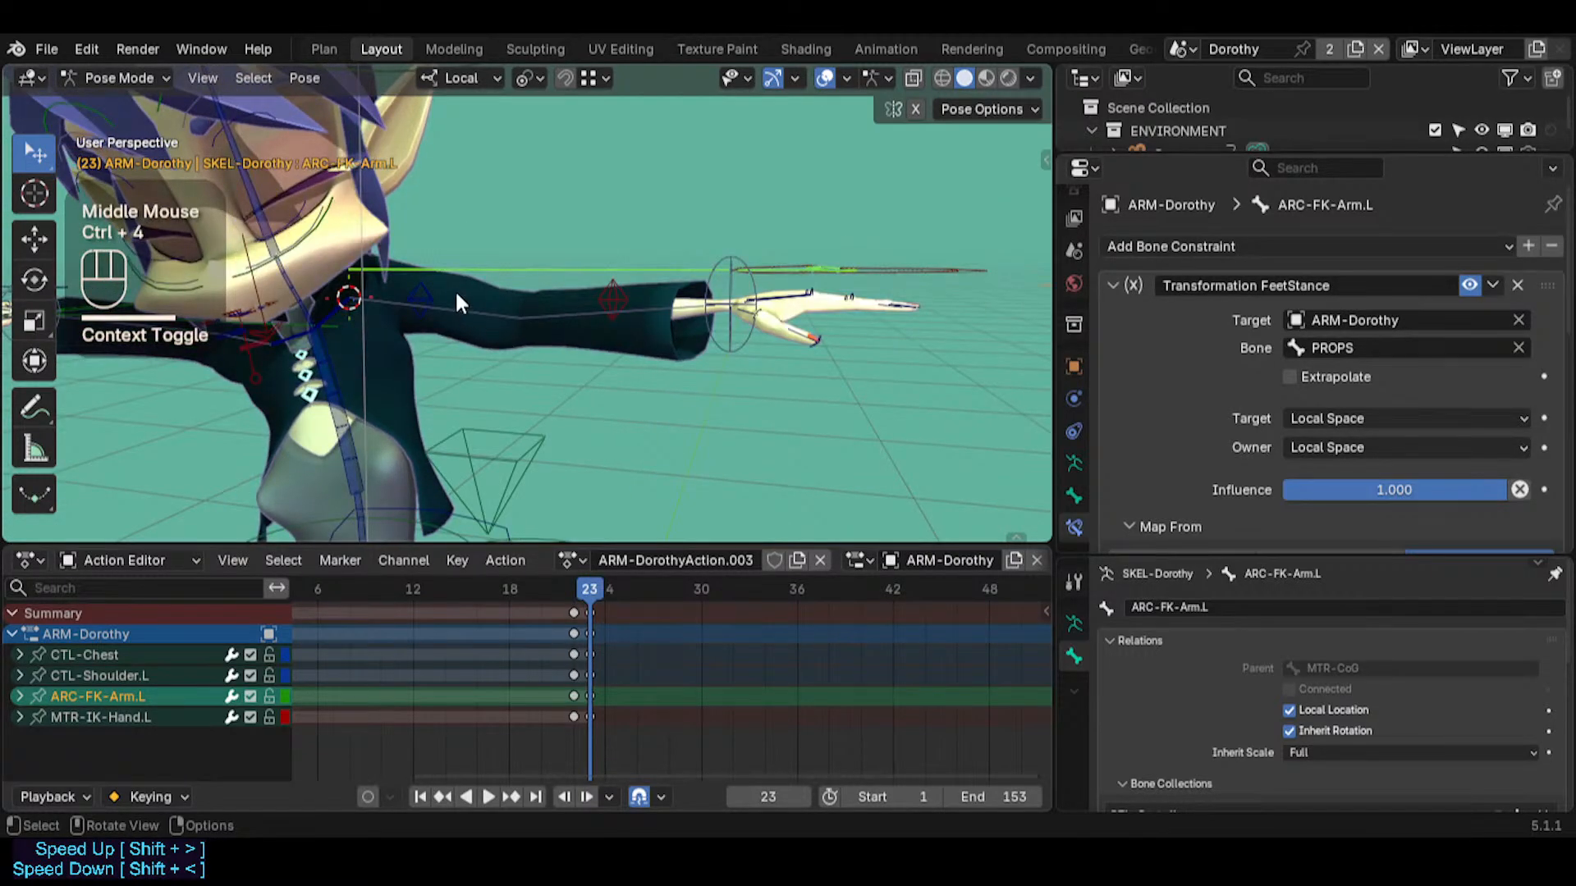
# Try clearing the rotation of ARC-FK-Arm.L, and undo it
pyautogui.hotkey('alt', 'r')
pyautogui.hotkey('ctrl', 'z')
pyautogui.click(483, 297)
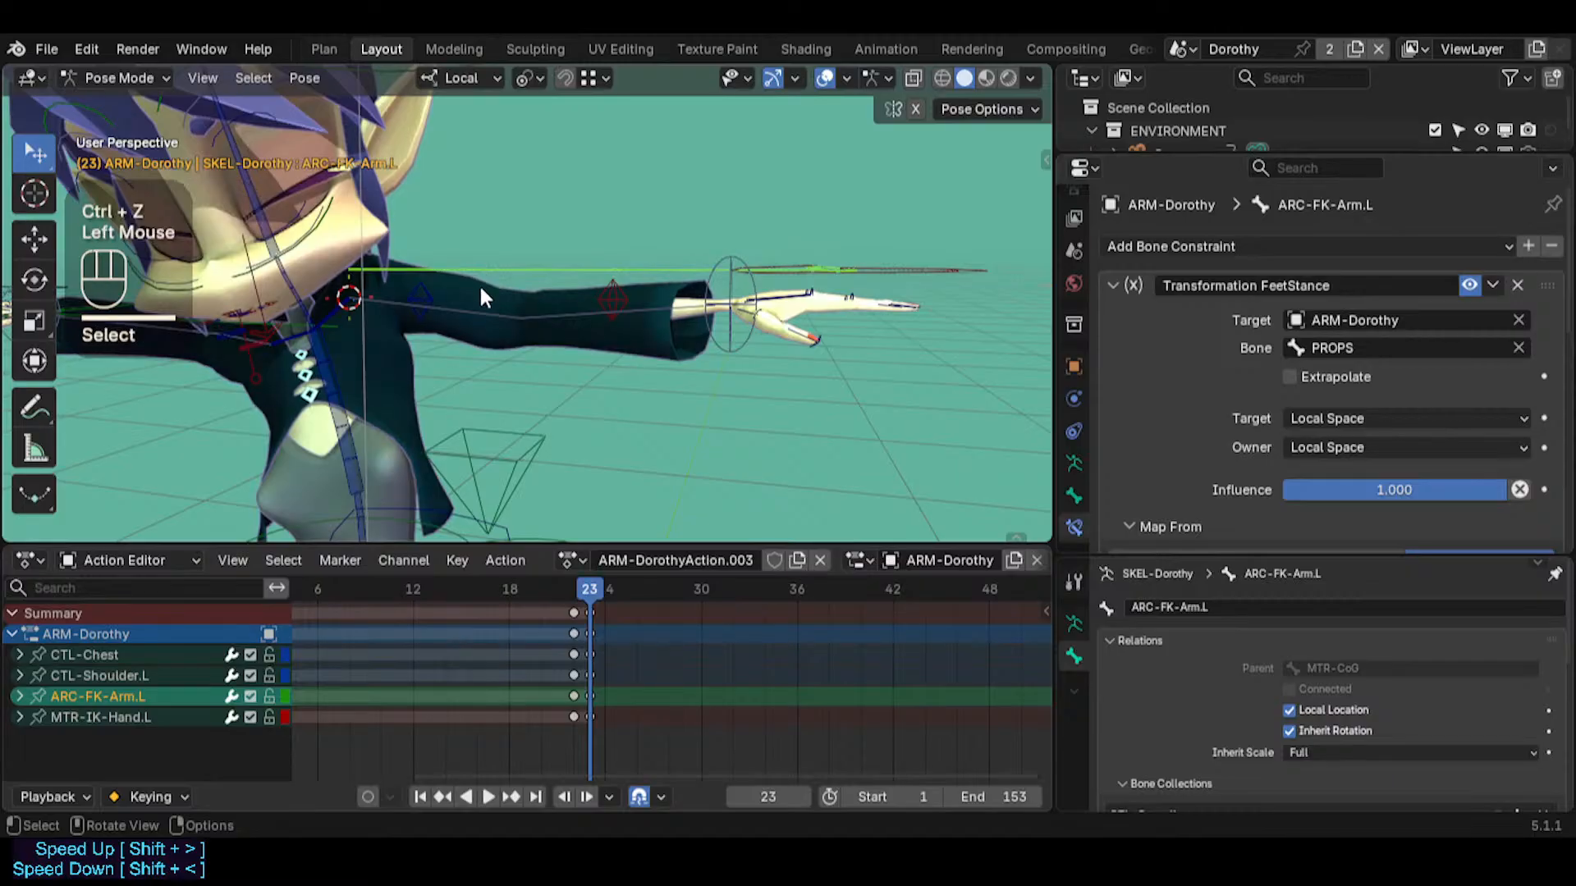
# Inspect the CTL-Shoulder.L bone in Edit Mode and return to Pose Mode
pyautogui.moveTo(483, 298); pyautogui.dragTo(343, 309, button='middle')
pyautogui.click(343, 308)
pyautogui.press('Tab')
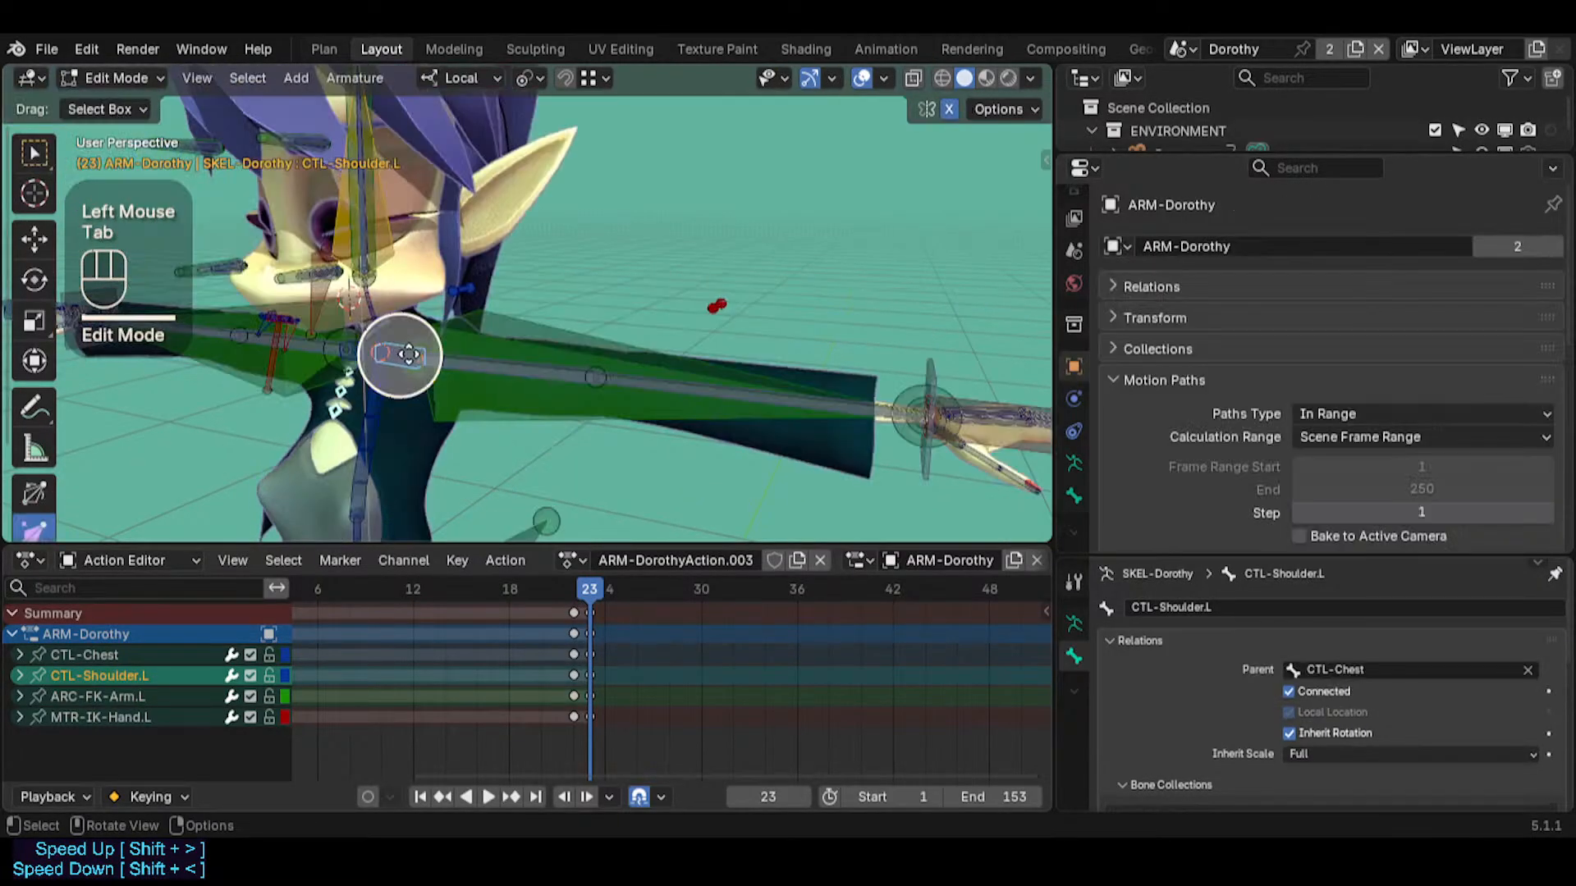
pyautogui.press('Tab')
# Select ARC-FK-Arm.L and its keyframe at frame 23 in the Action Editor
pyautogui.click(412, 333)
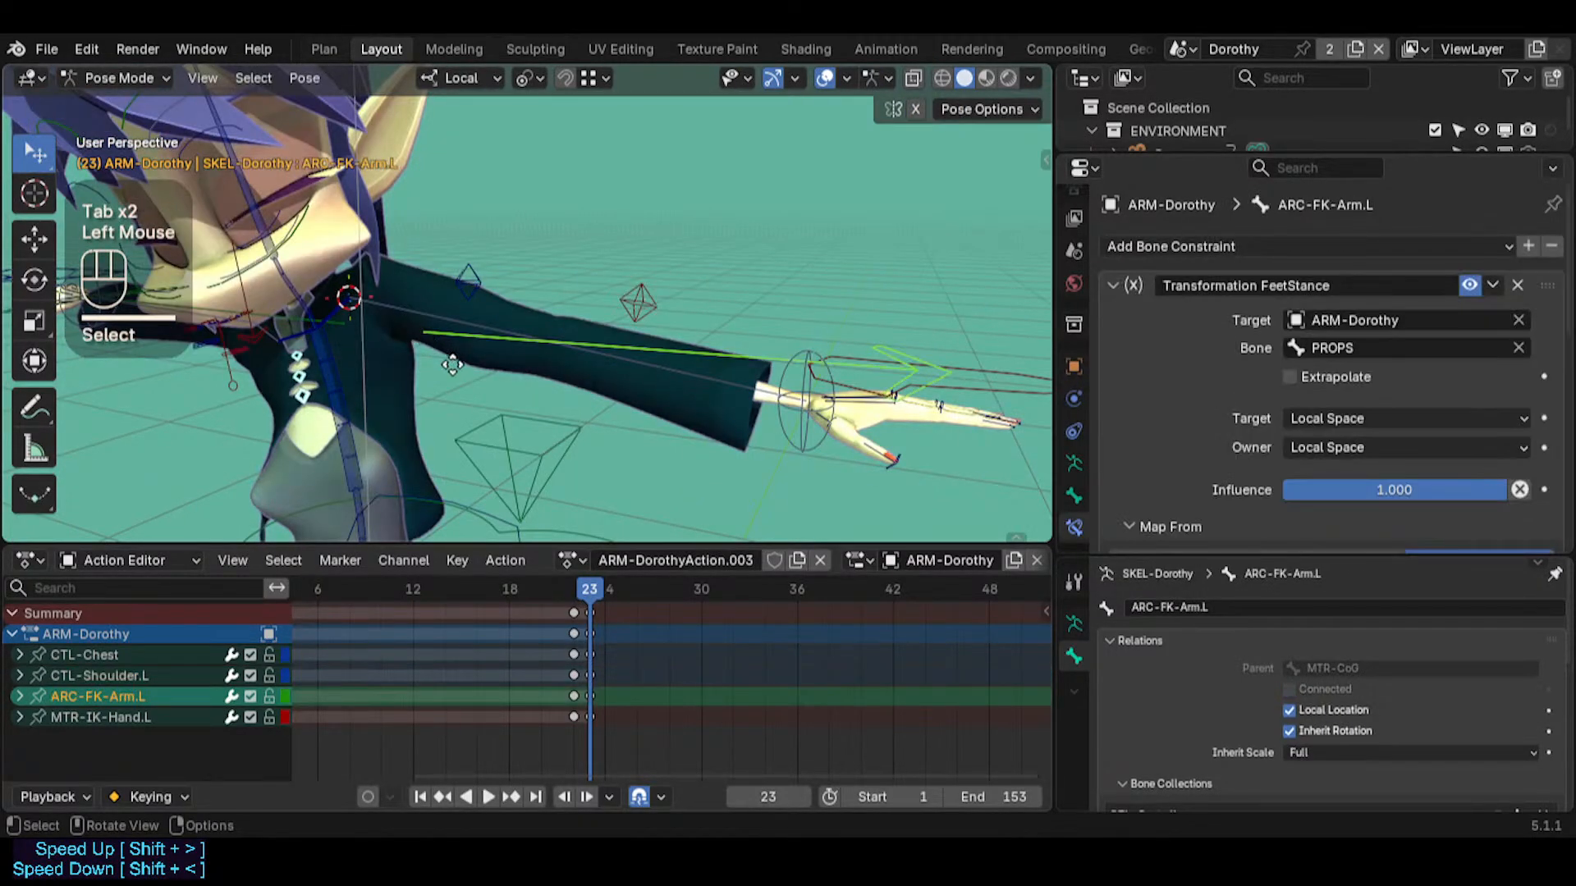
pyautogui.moveTo(412, 334); pyautogui.dragTo(534, 565, button='middle')
pyautogui.moveTo(575, 586); pyautogui.dragTo(576, 579)
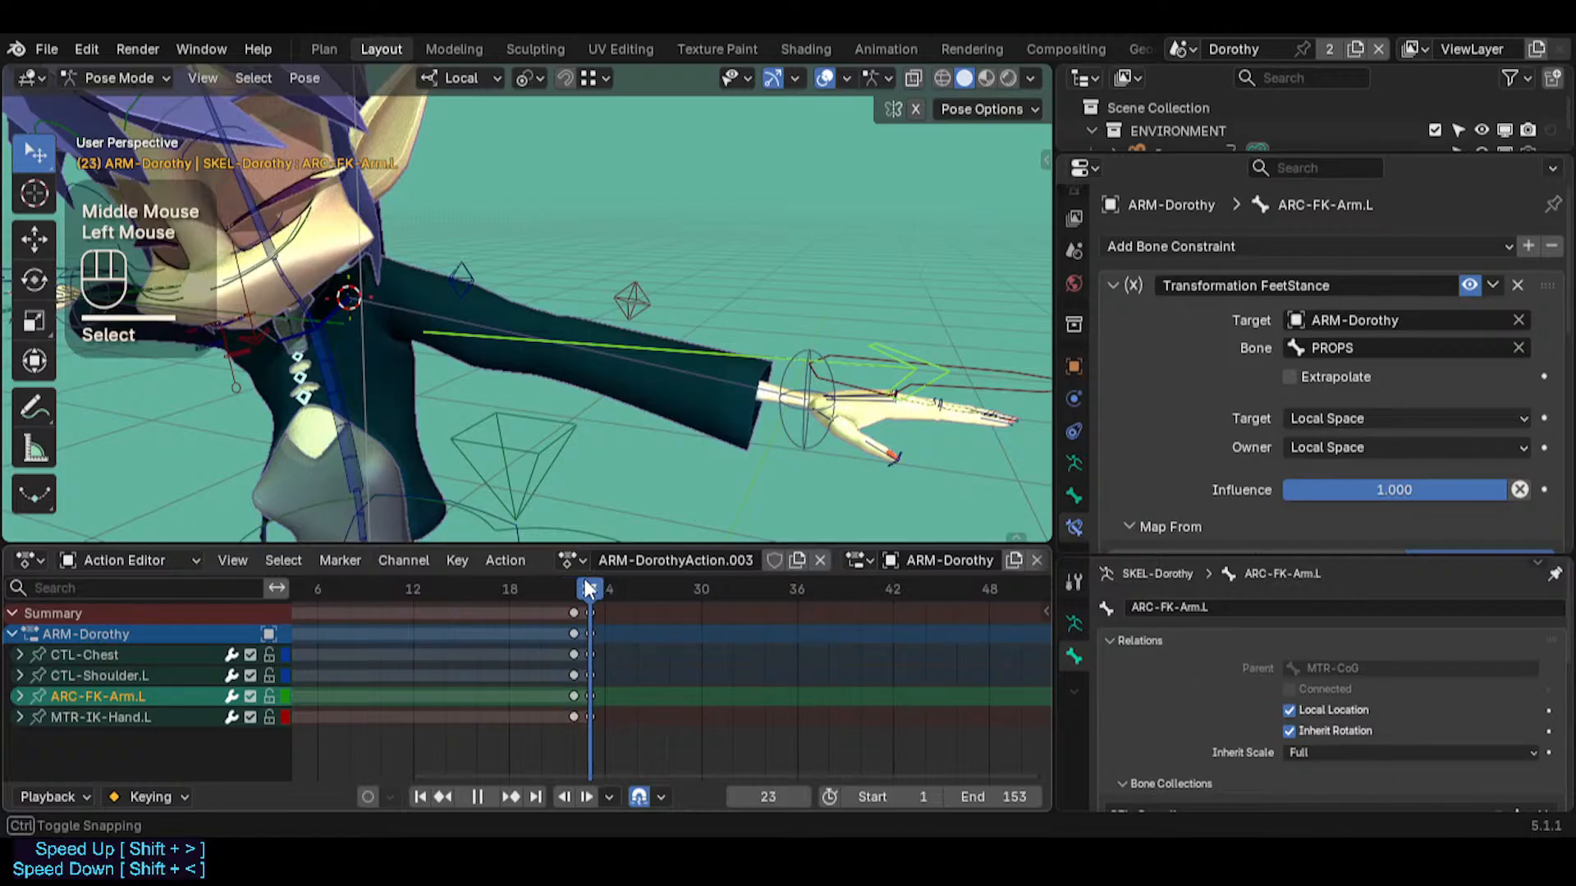
pyautogui.scroll(7, 578, 699)
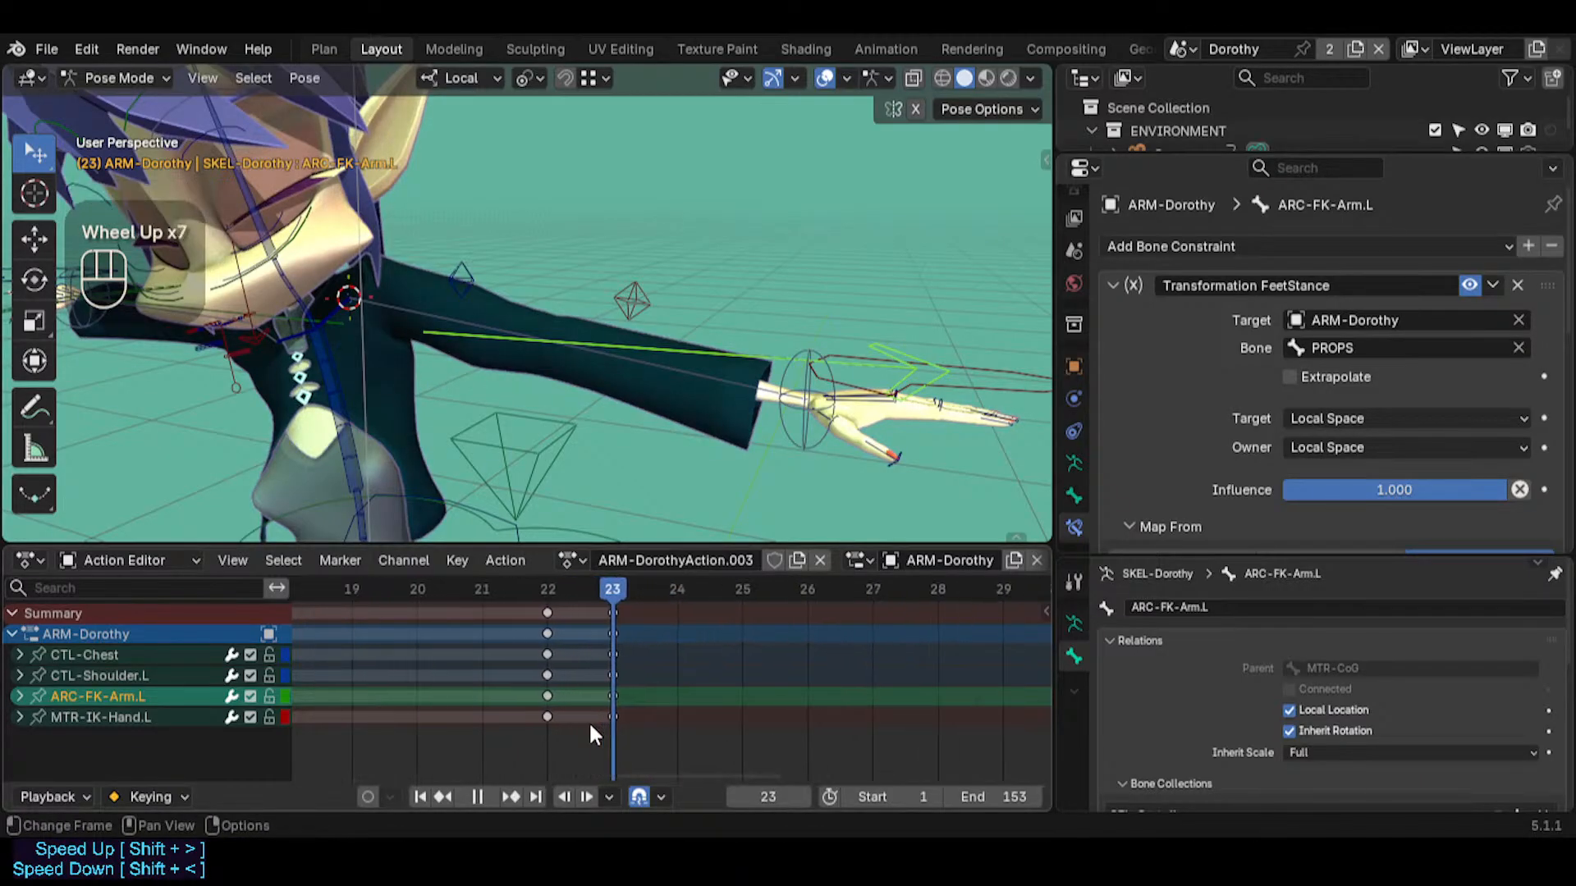
pyautogui.scroll(-3, 589, 720)
pyautogui.moveTo(564, 658)
pyautogui.mouseDown(button='middle')
pyautogui.moveTo(503, 728)
pyautogui.moveTo(588, 658)
pyautogui.mouseUp(button='middle')
pyautogui.hotkey('alt', 'a')
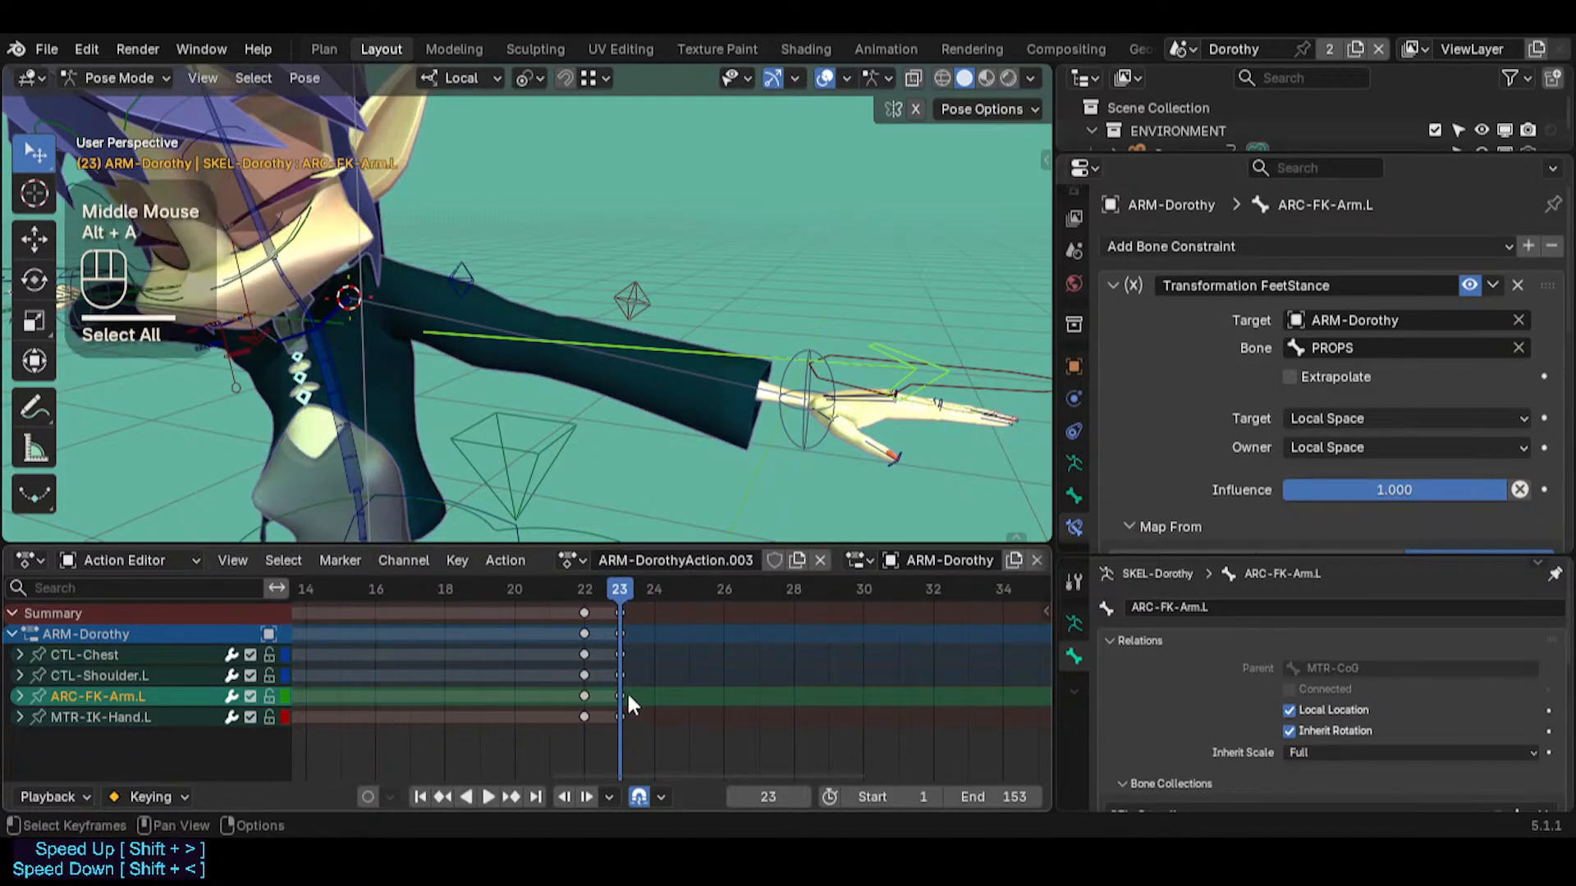
pyautogui.click(621, 696)
# Set the transform orientation to Global and the transform pivot point to Individual Origins
pyautogui.doubleClick(462, 333)
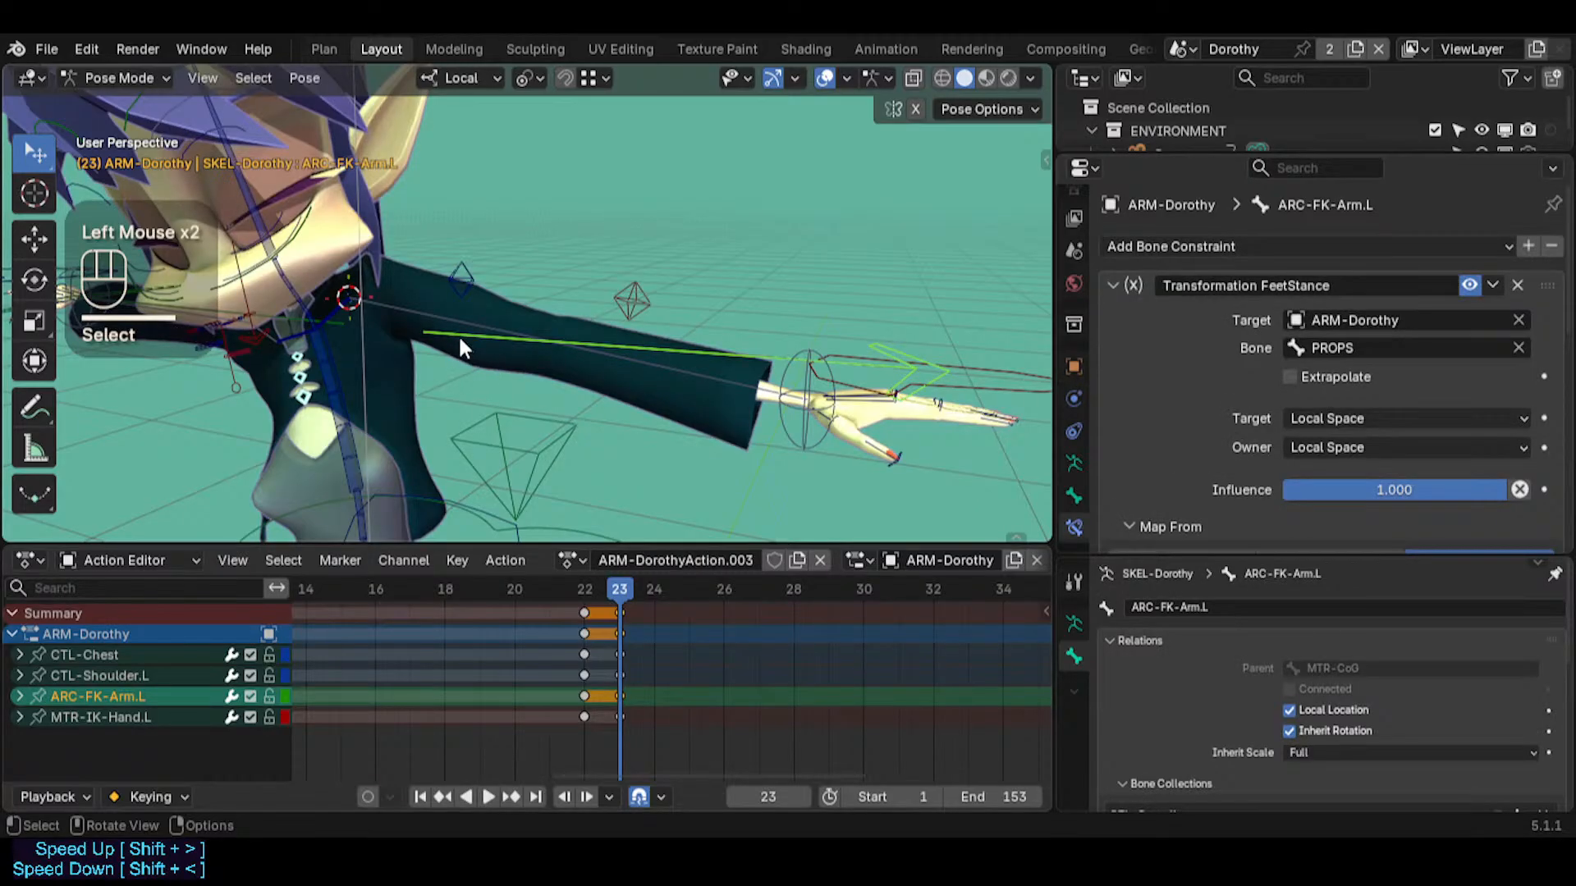
pyautogui.press('.')
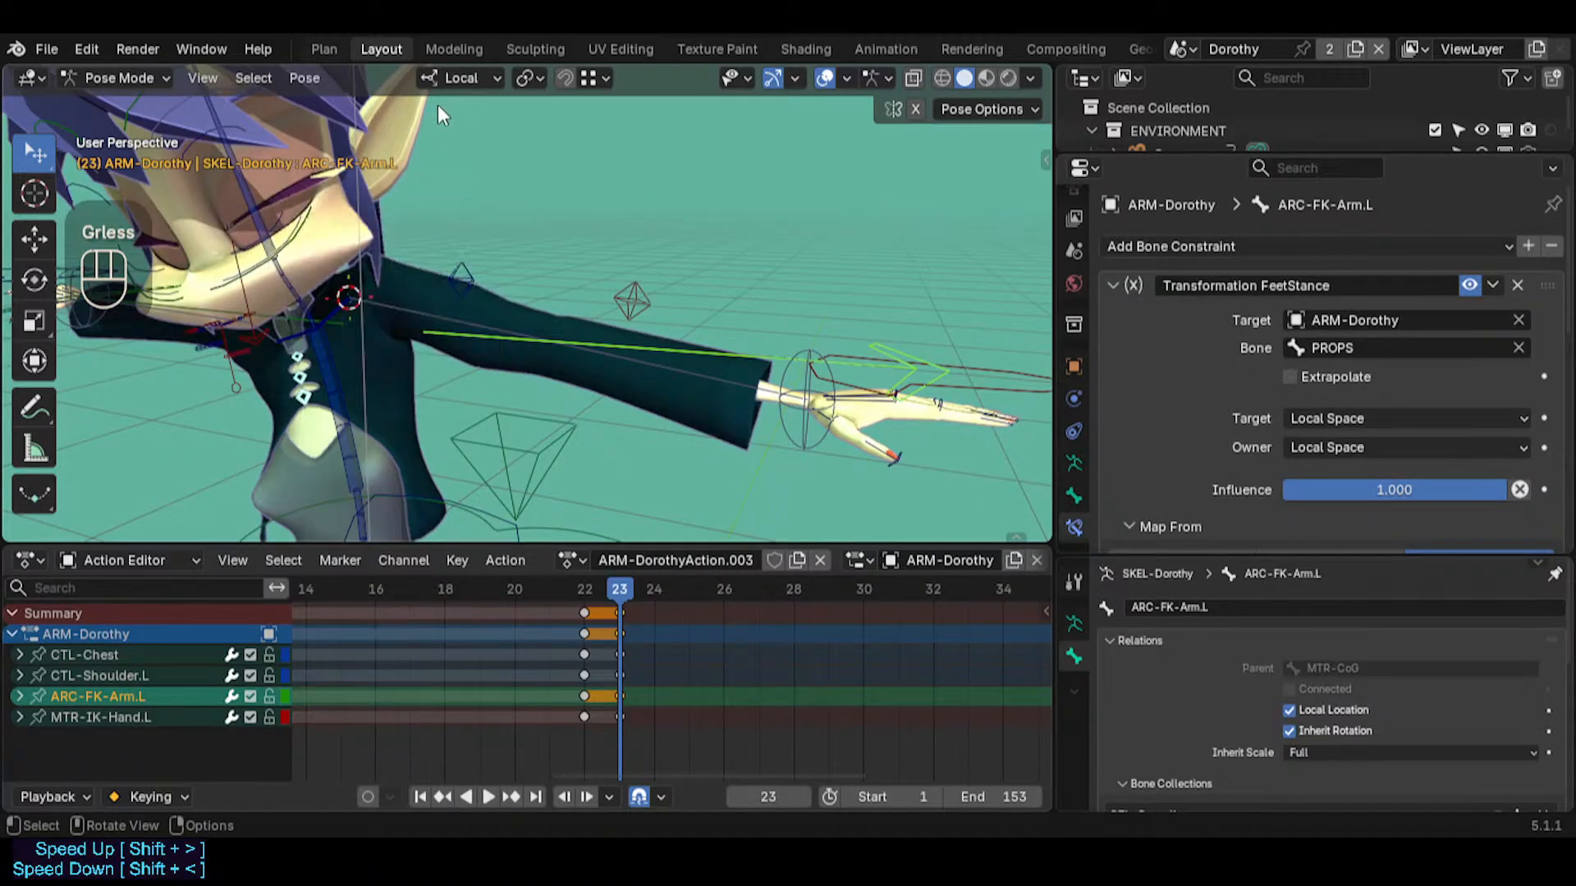
pyautogui.click(461, 78)
pyautogui.click(451, 151)
pyautogui.click(529, 79)
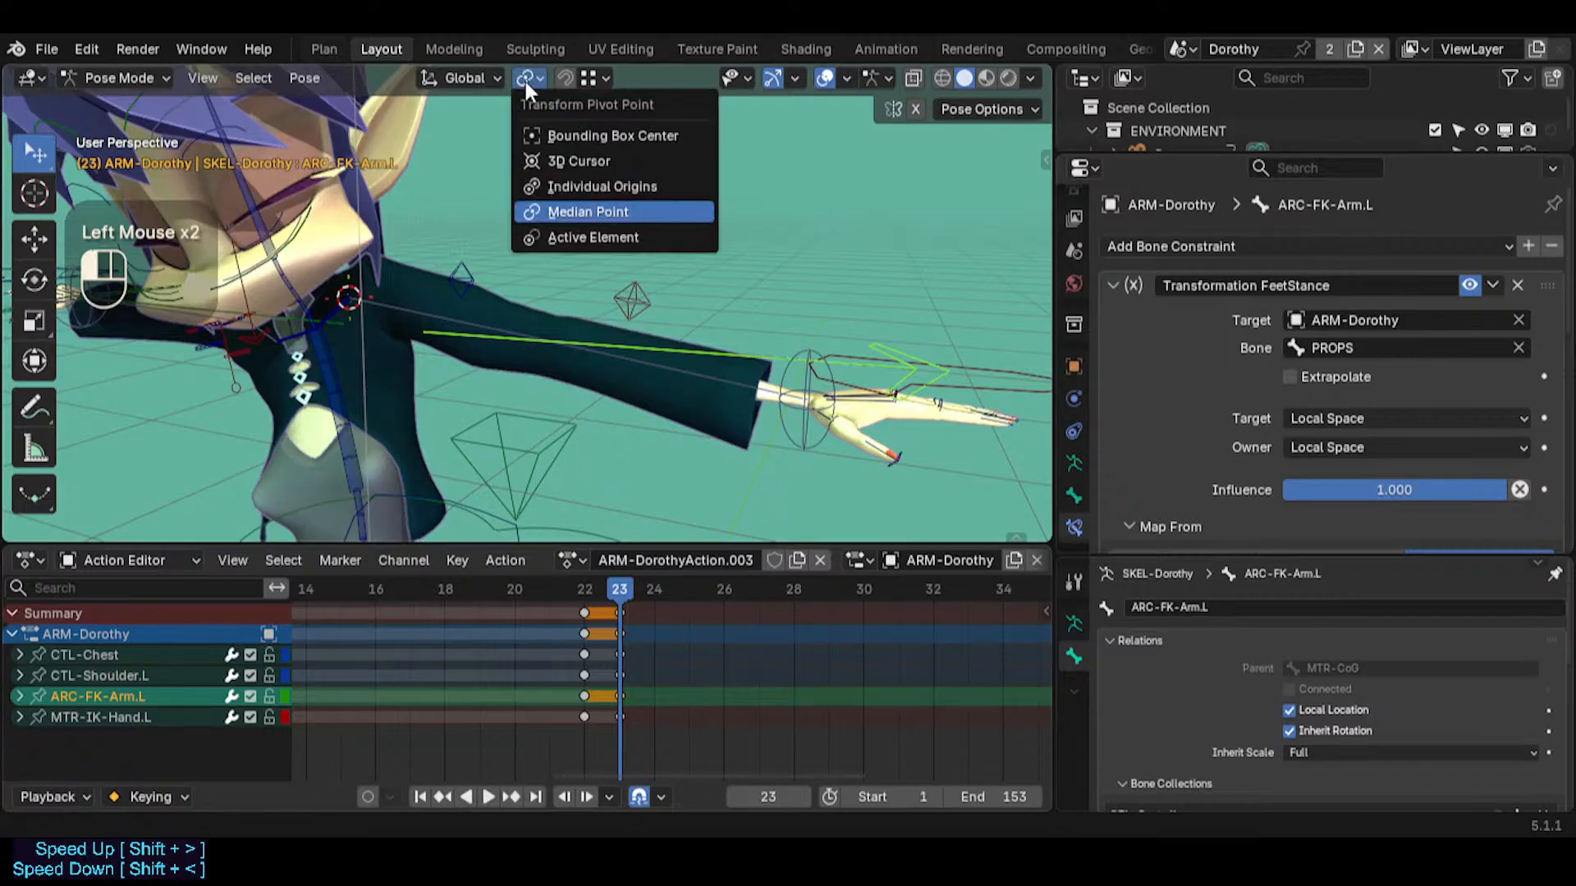
pyautogui.click(545, 180)
pyautogui.click(442, 442)
# Snap ARC-FK-Arm.L to the 3D cursor and check its head position with the custom bone shapes toggled off and on
pyautogui.click(495, 338)
pyautogui.hotkey('shift', 's')
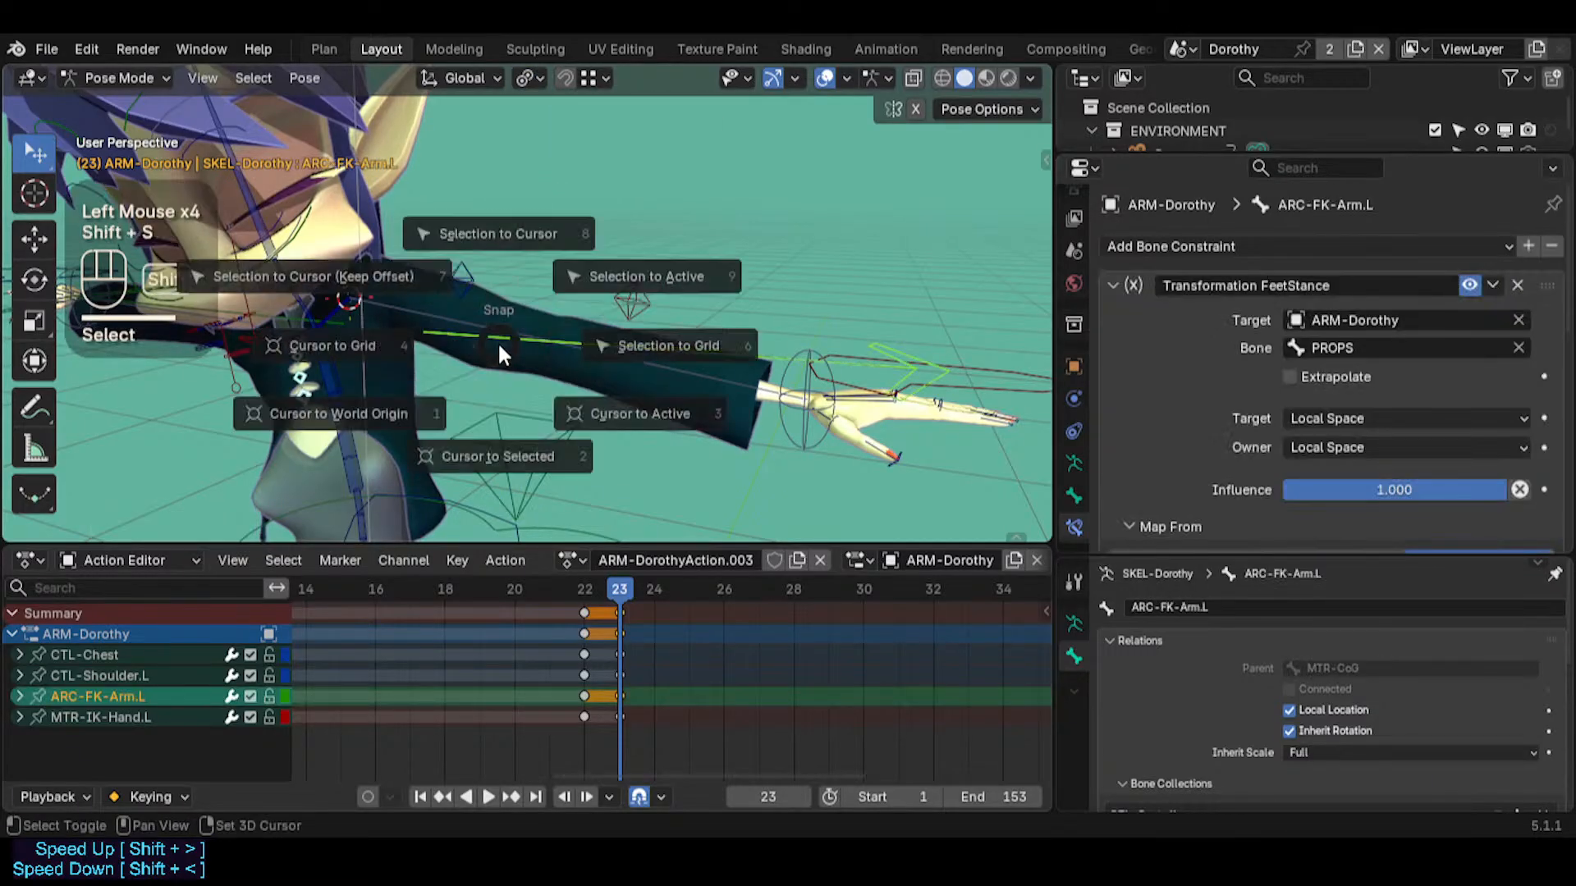
pyautogui.click(496, 215)
pyautogui.moveTo(467, 346); pyautogui.dragTo(537, 309, button='middle')
pyautogui.hotkey('ctrl', '4')
pyautogui.hotkey('ctrl', '4')
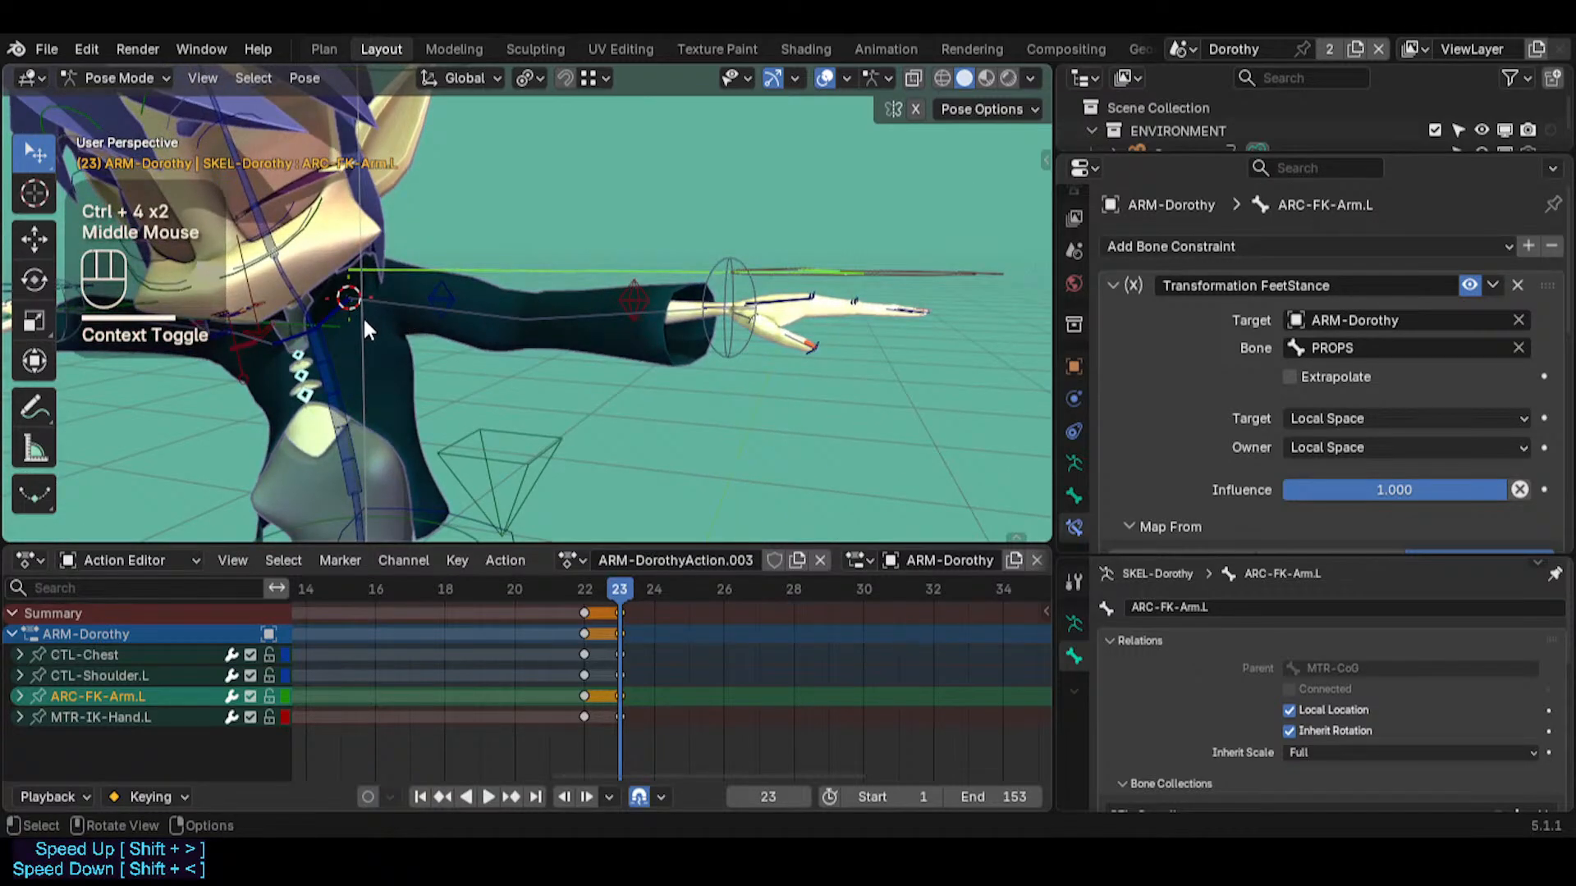
# Select the MTR-CoG bone and examine the pose and keyframes at the start of the action
pyautogui.click(502, 444)
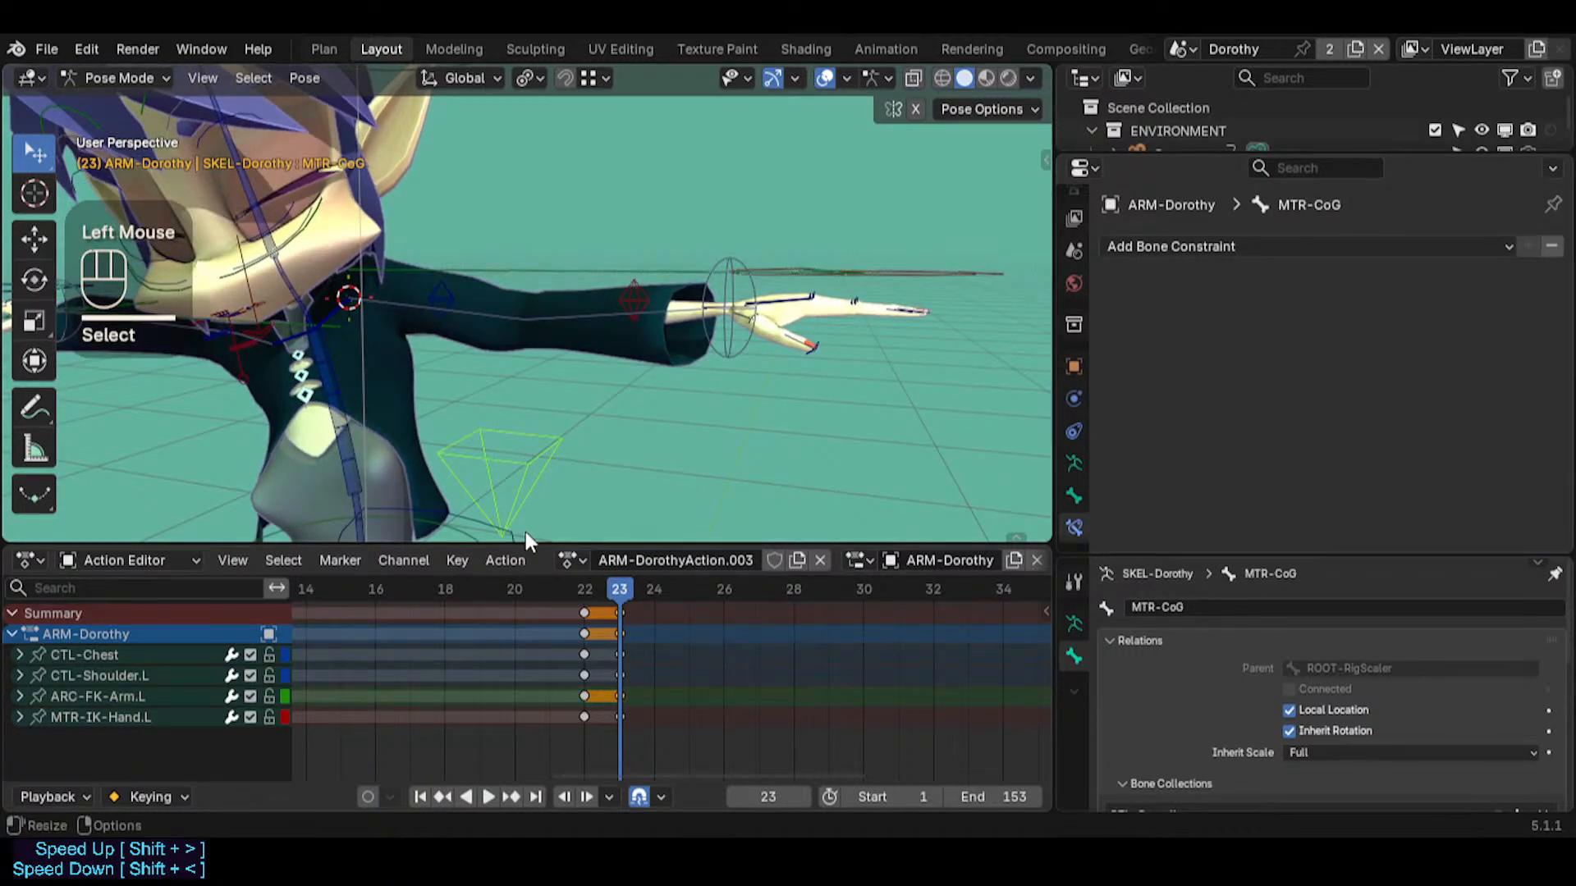
pyautogui.hotkey('shift', 'Left')
pyautogui.moveTo(460, 641); pyautogui.dragTo(603, 642, button='middle')
pyautogui.scroll(-1, 603, 642)
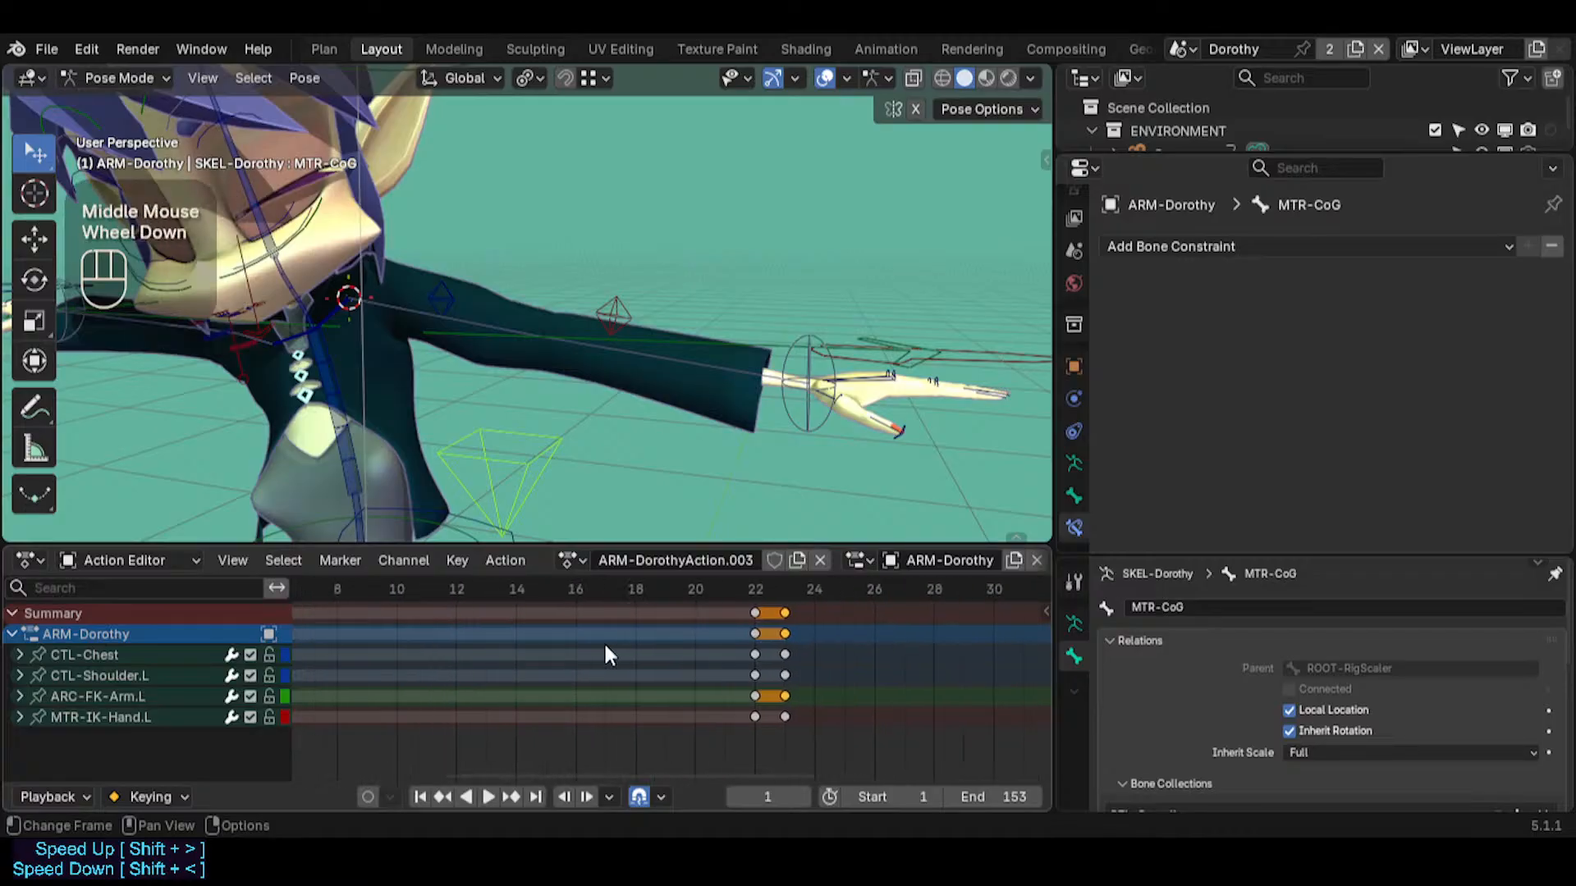
pyautogui.scroll(-2, 466, 646)
pyautogui.moveTo(466, 647); pyautogui.dragTo(565, 635, button='middle')
pyautogui.hotkey('shift', 'Left')
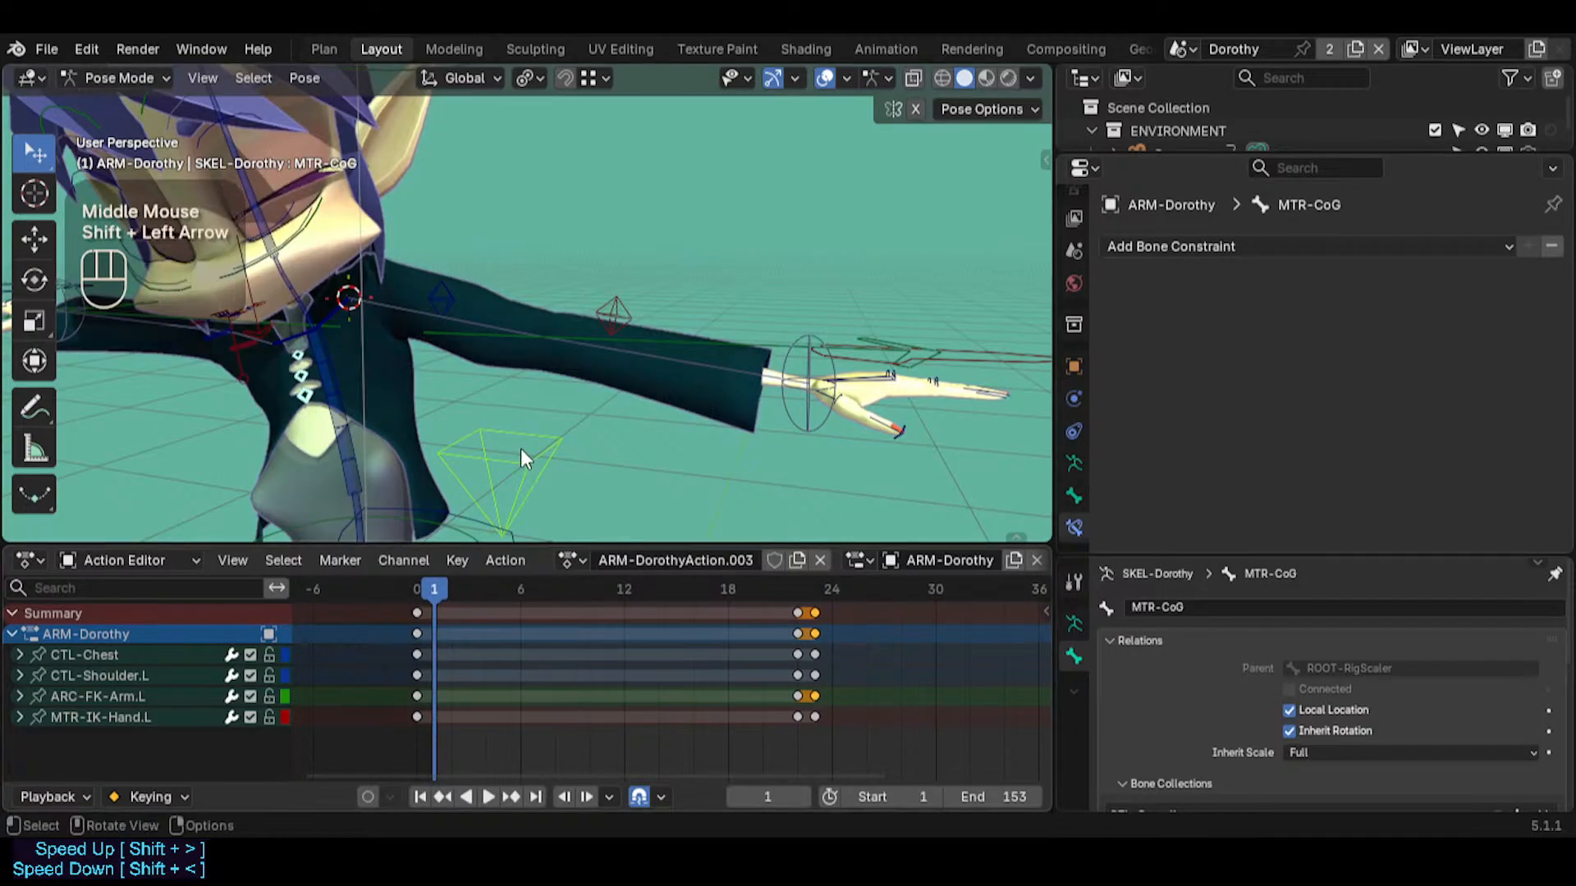
pyautogui.click(502, 505)
pyautogui.press('Left')
# Go to frame 23 and snap ARC-FK-Arm.L to the 3D cursor at the shoulder
pyautogui.moveTo(433, 587); pyautogui.dragTo(810, 609)
pyautogui.click(435, 320)
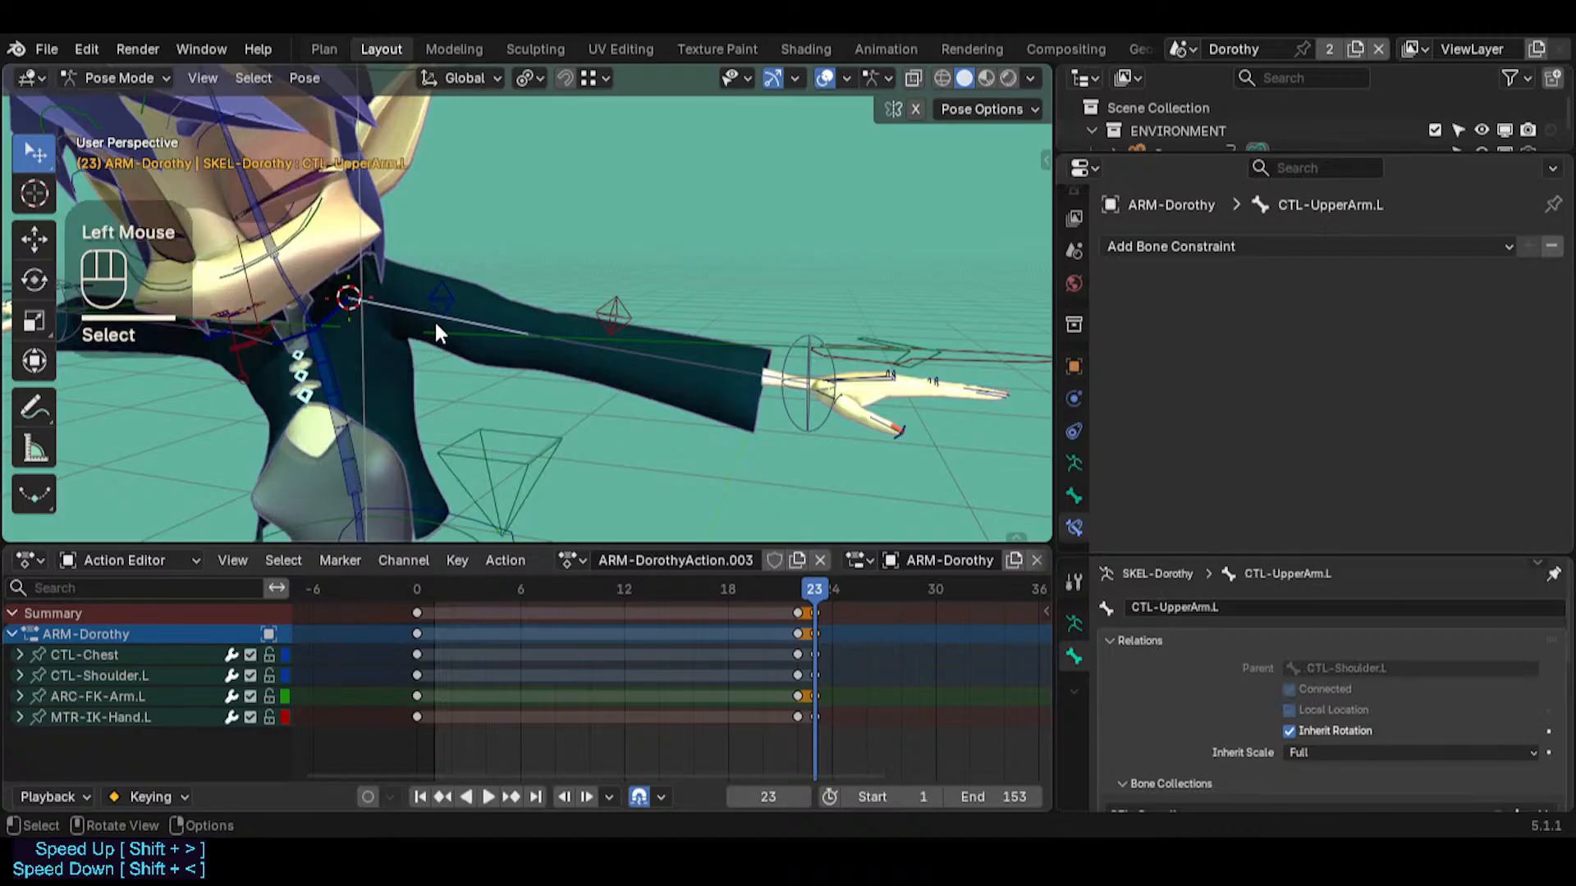
pyautogui.click(440, 331)
pyautogui.hotkey('shift', 's')
pyautogui.click(456, 308)
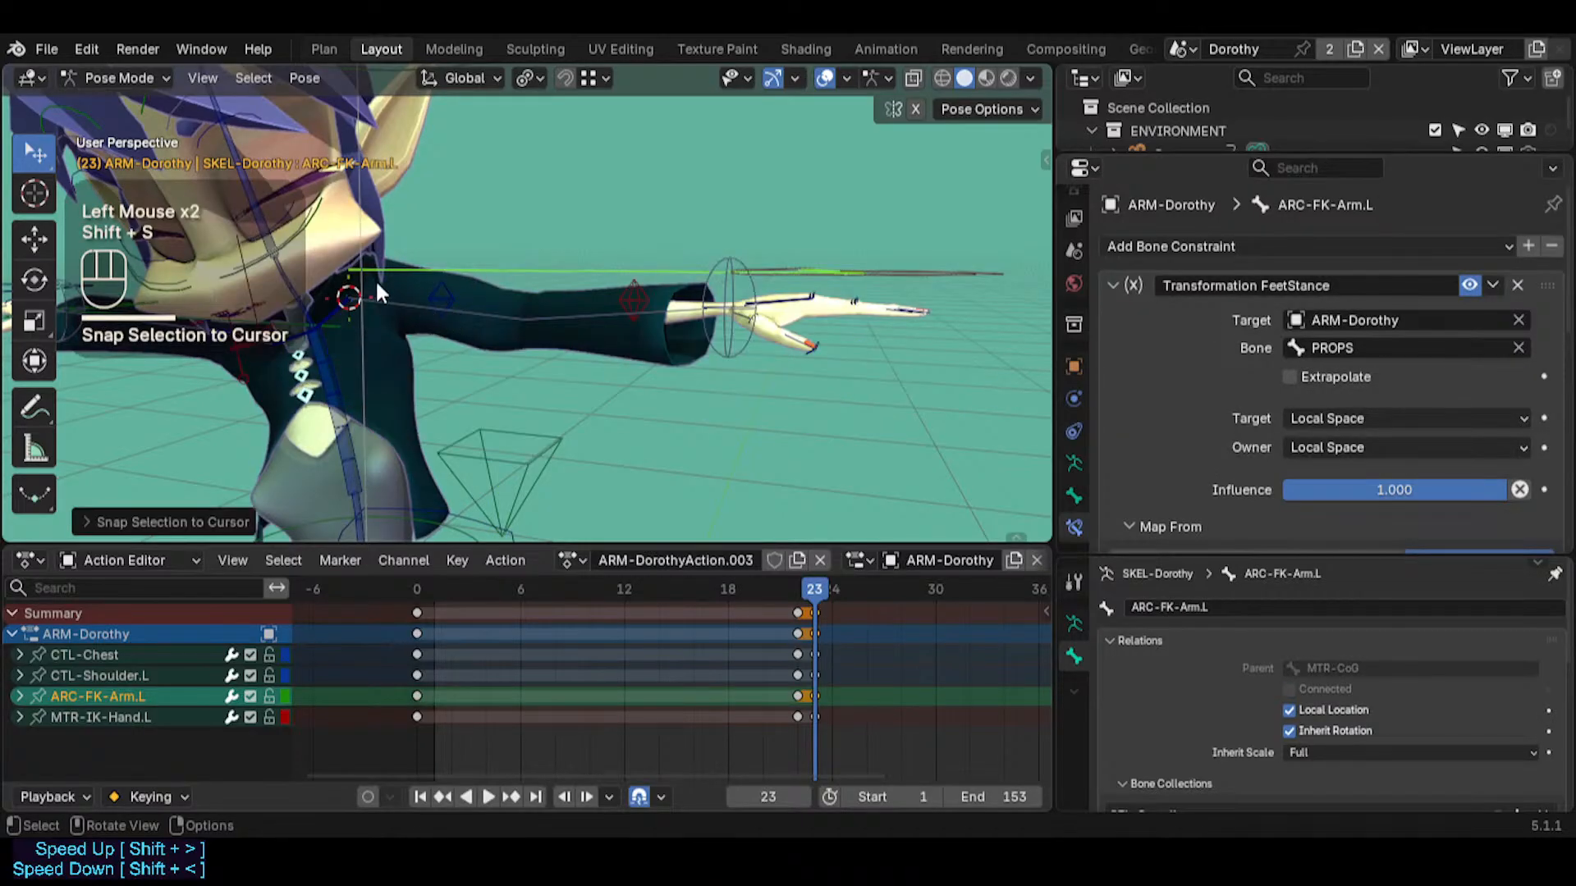
# Try to move ARC-FK-Arm.L freehand at frame 23 so its head meets the 3D cursor at the shoulder
pyautogui.press('g')
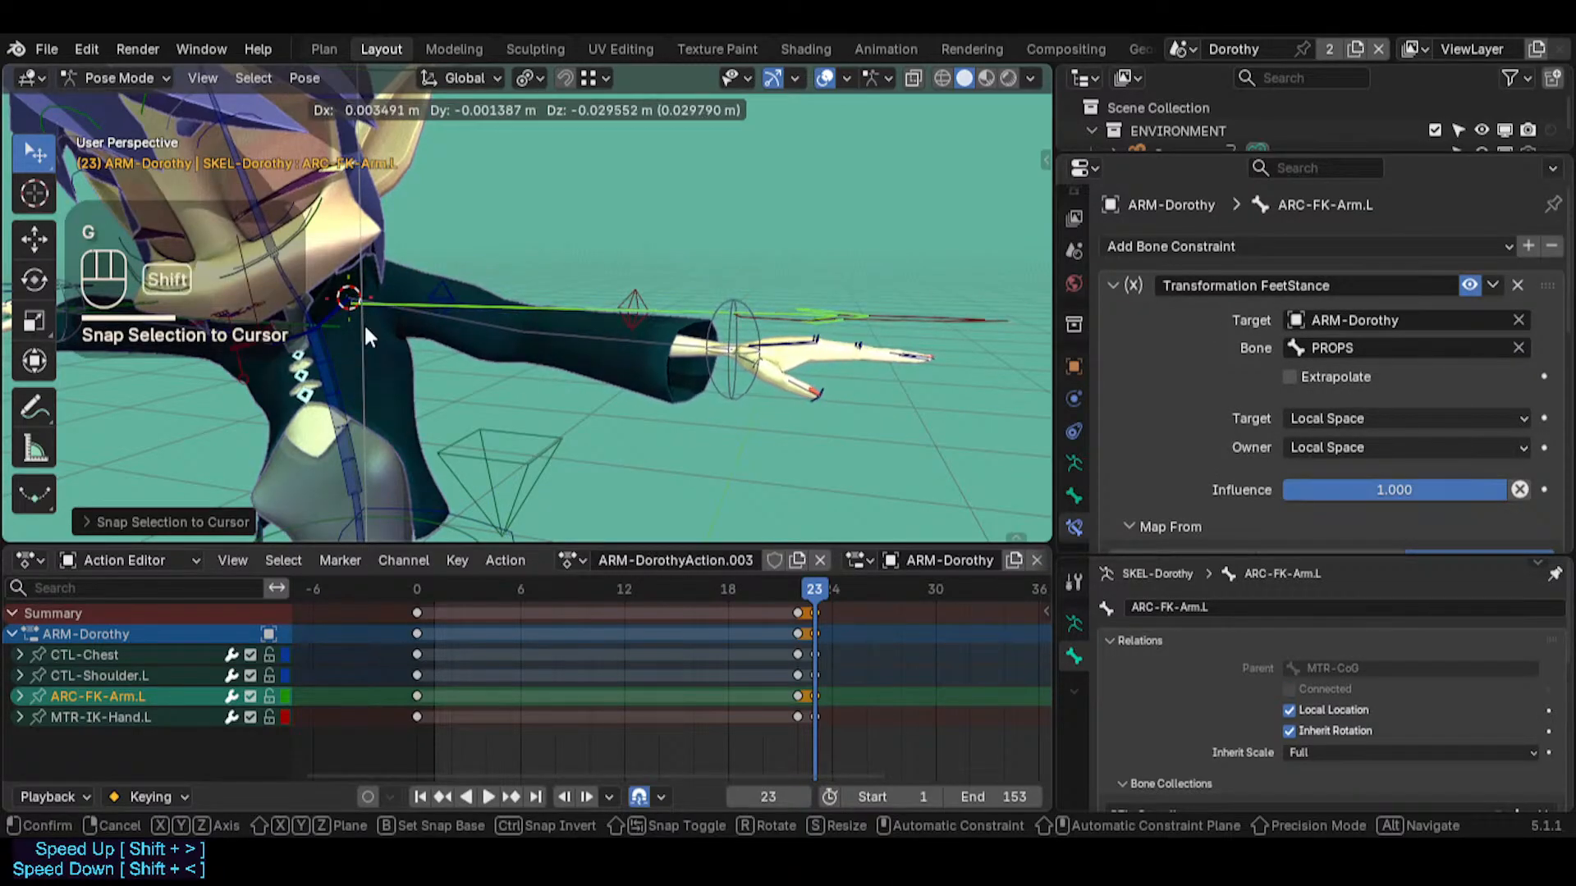
pyautogui.keyDown('shift'); pyautogui.click(365, 327); pyautogui.keyUp('shift')
pyautogui.moveTo(365, 327); pyautogui.dragTo(377, 344, button='middle')
pyautogui.press('g')
pyautogui.click(403, 313)
# Select CTL-UpperArm.L and compare its head position with the 3D cursor, toggling custom bone shapes off and on
pyautogui.click(404, 315)
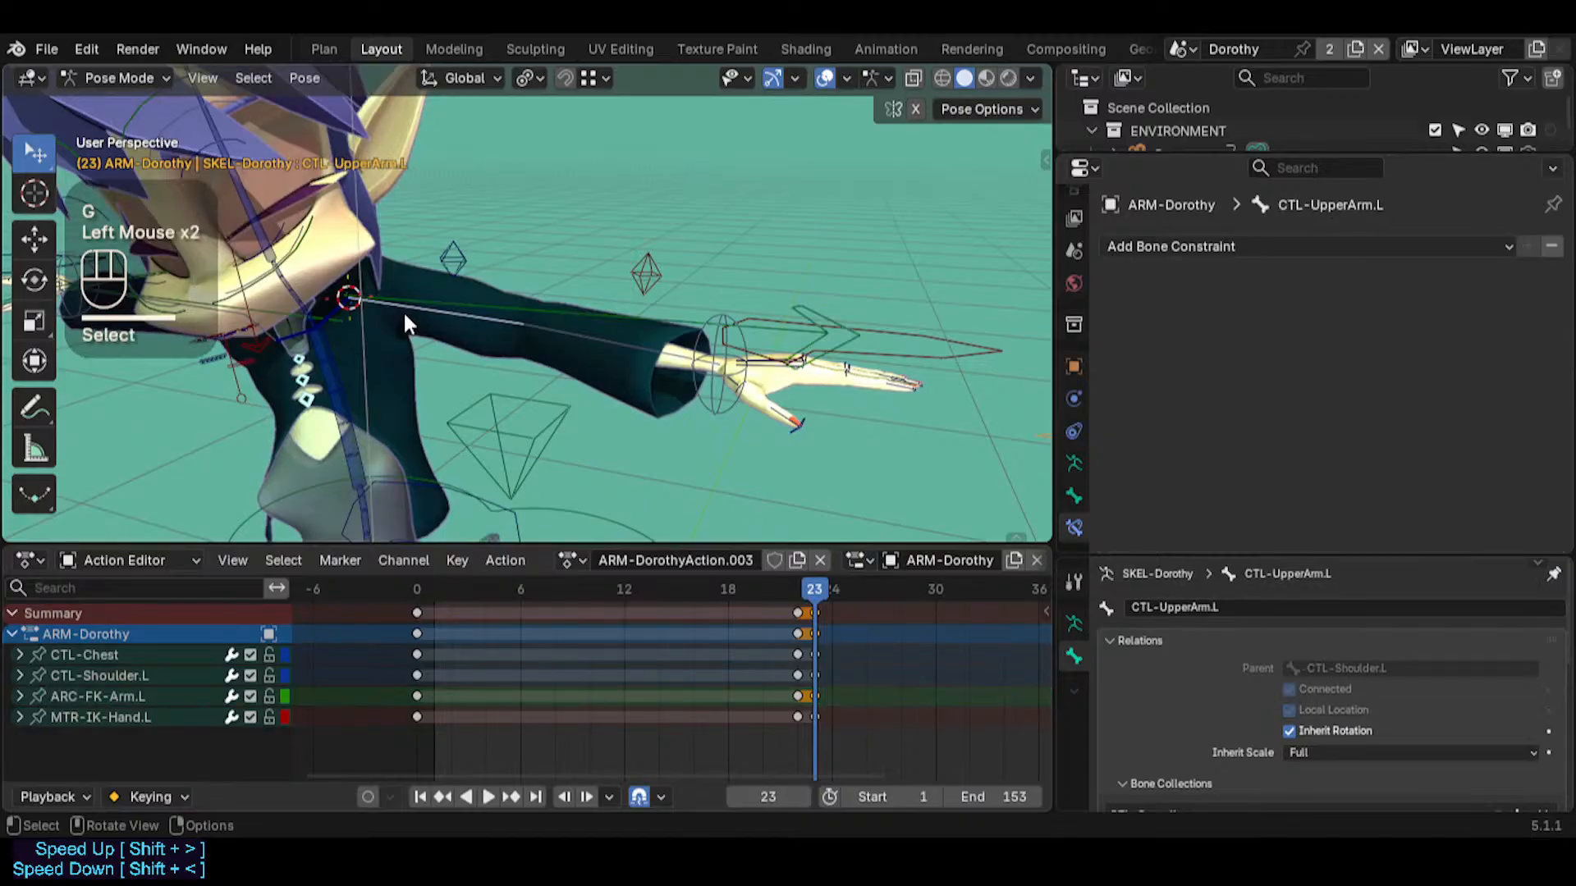
pyautogui.hotkey('ctrl', '4')
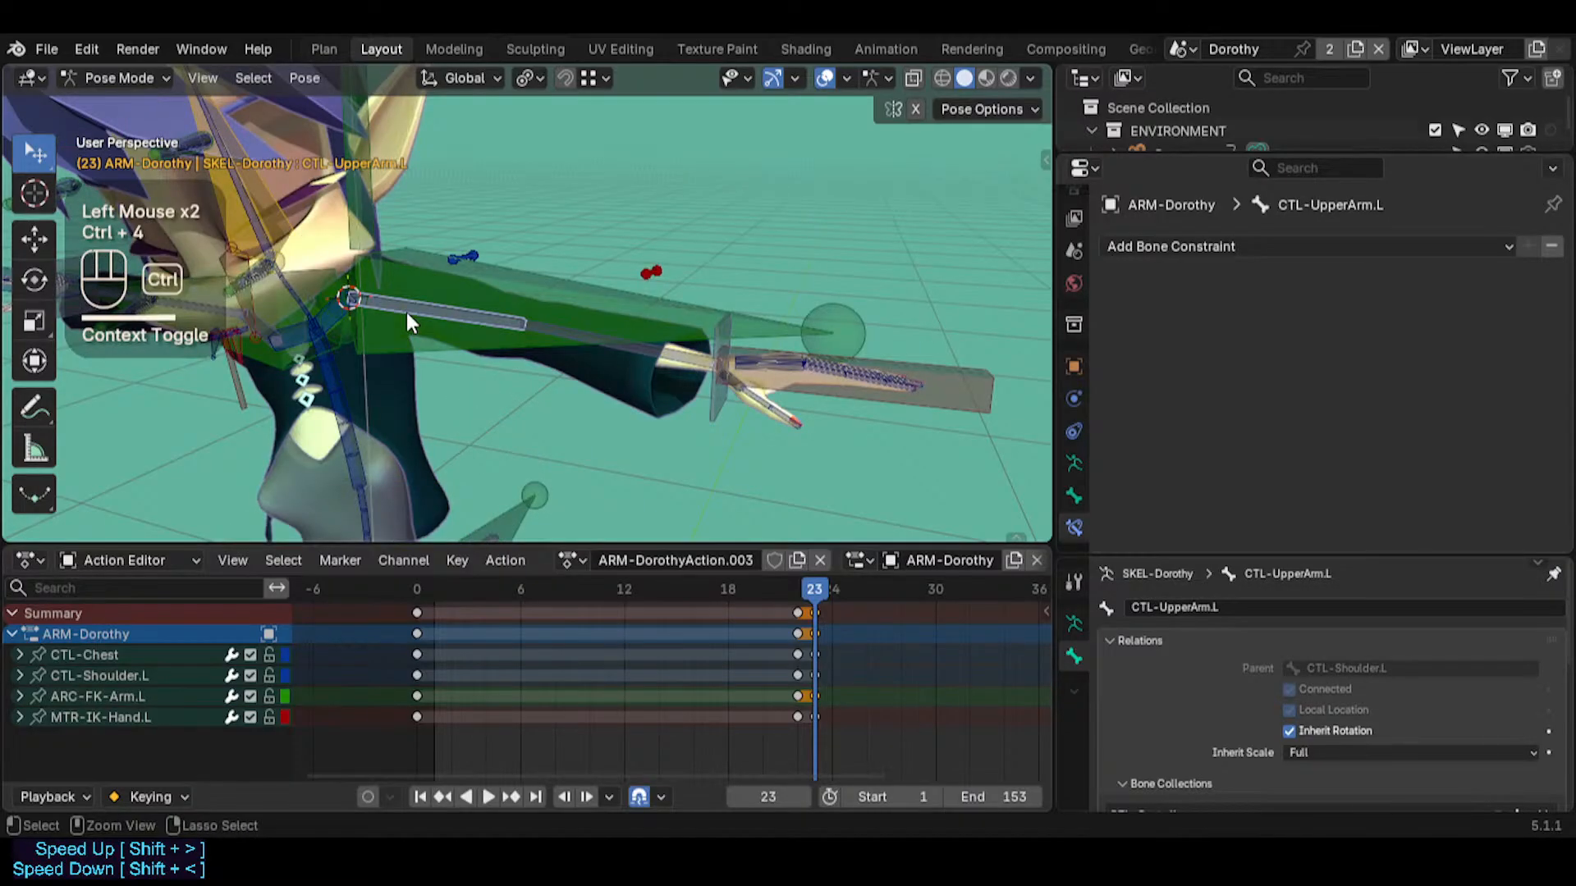
pyautogui.hotkey('ctrl', '4')
pyautogui.hotkey('ctrl', '4')
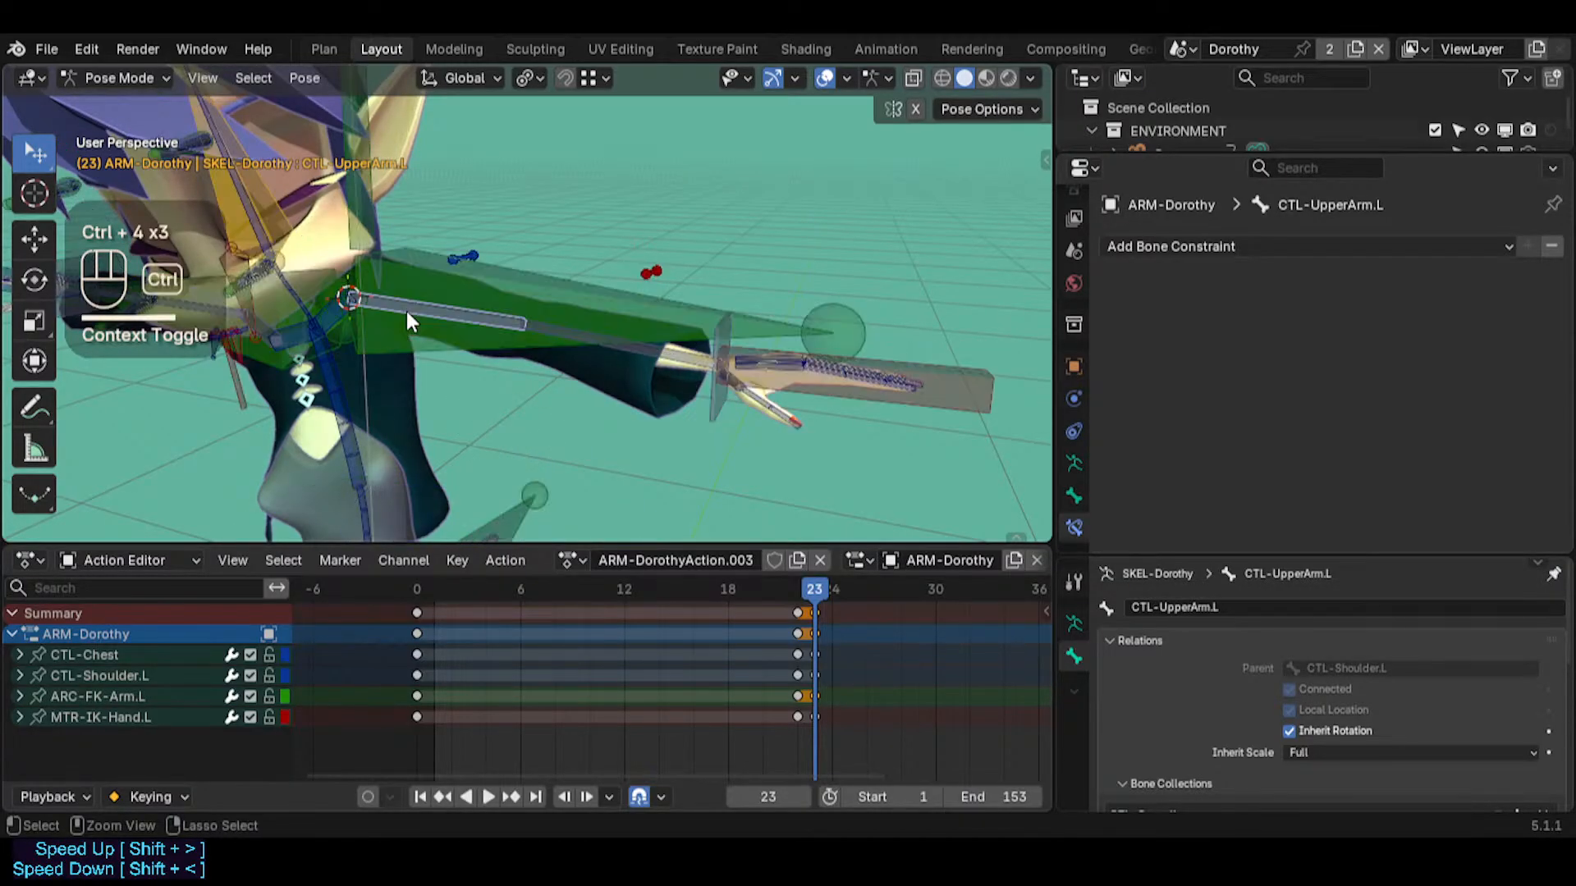
pyautogui.hotkey('ctrl', '4')
# Snap ARC-FK-Arm.L to the 3D cursor again and move it down until its head meets the cursor
pyautogui.click(418, 297)
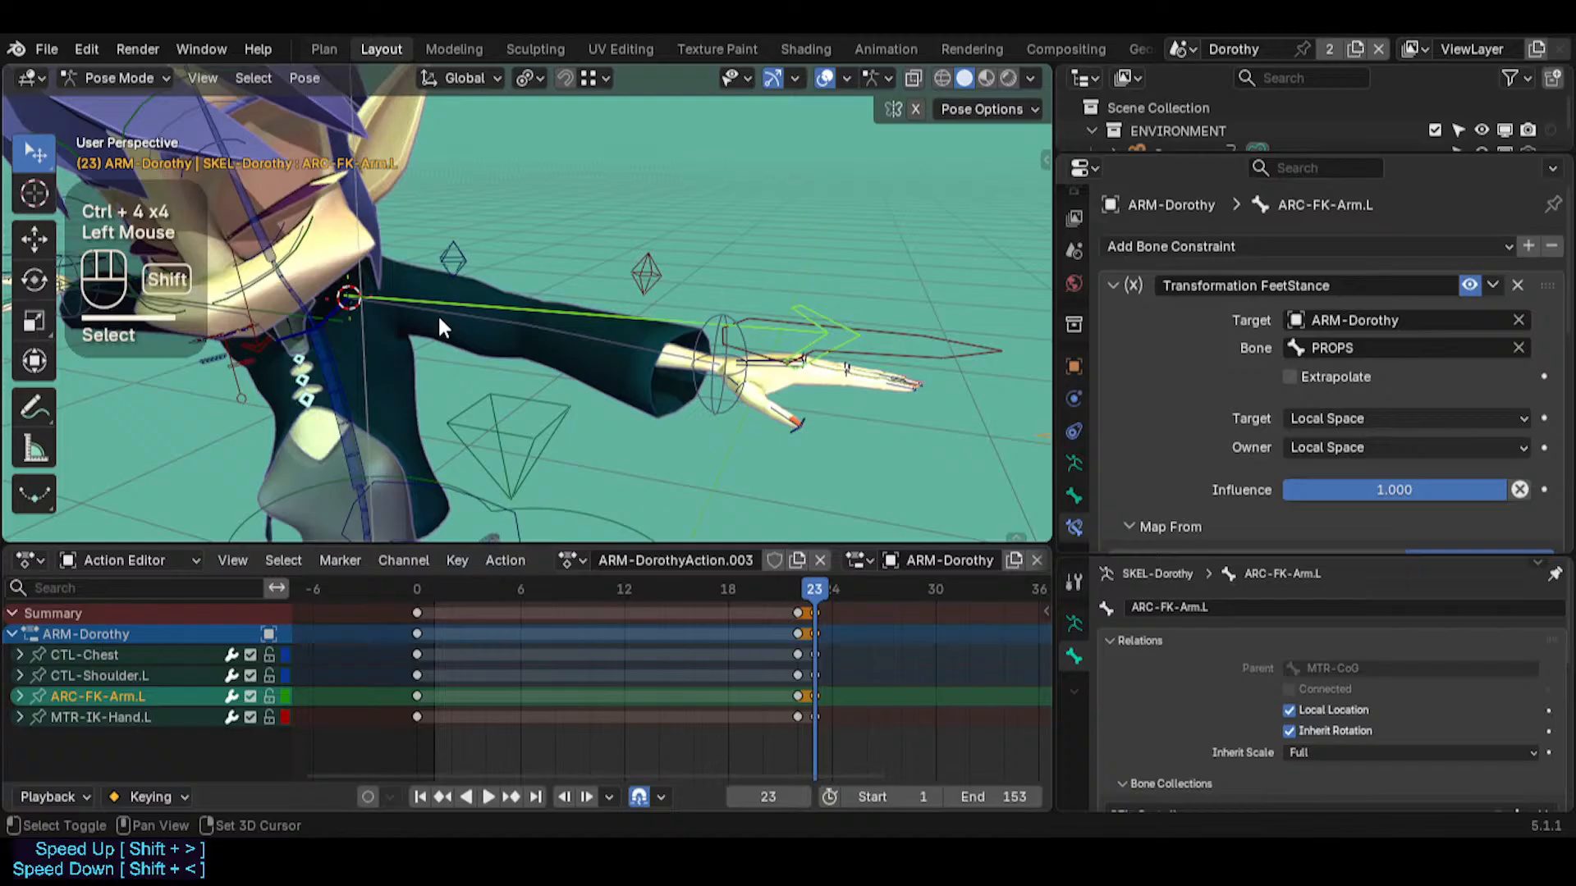
pyautogui.hotkey('shift', 's')
pyautogui.click(489, 156)
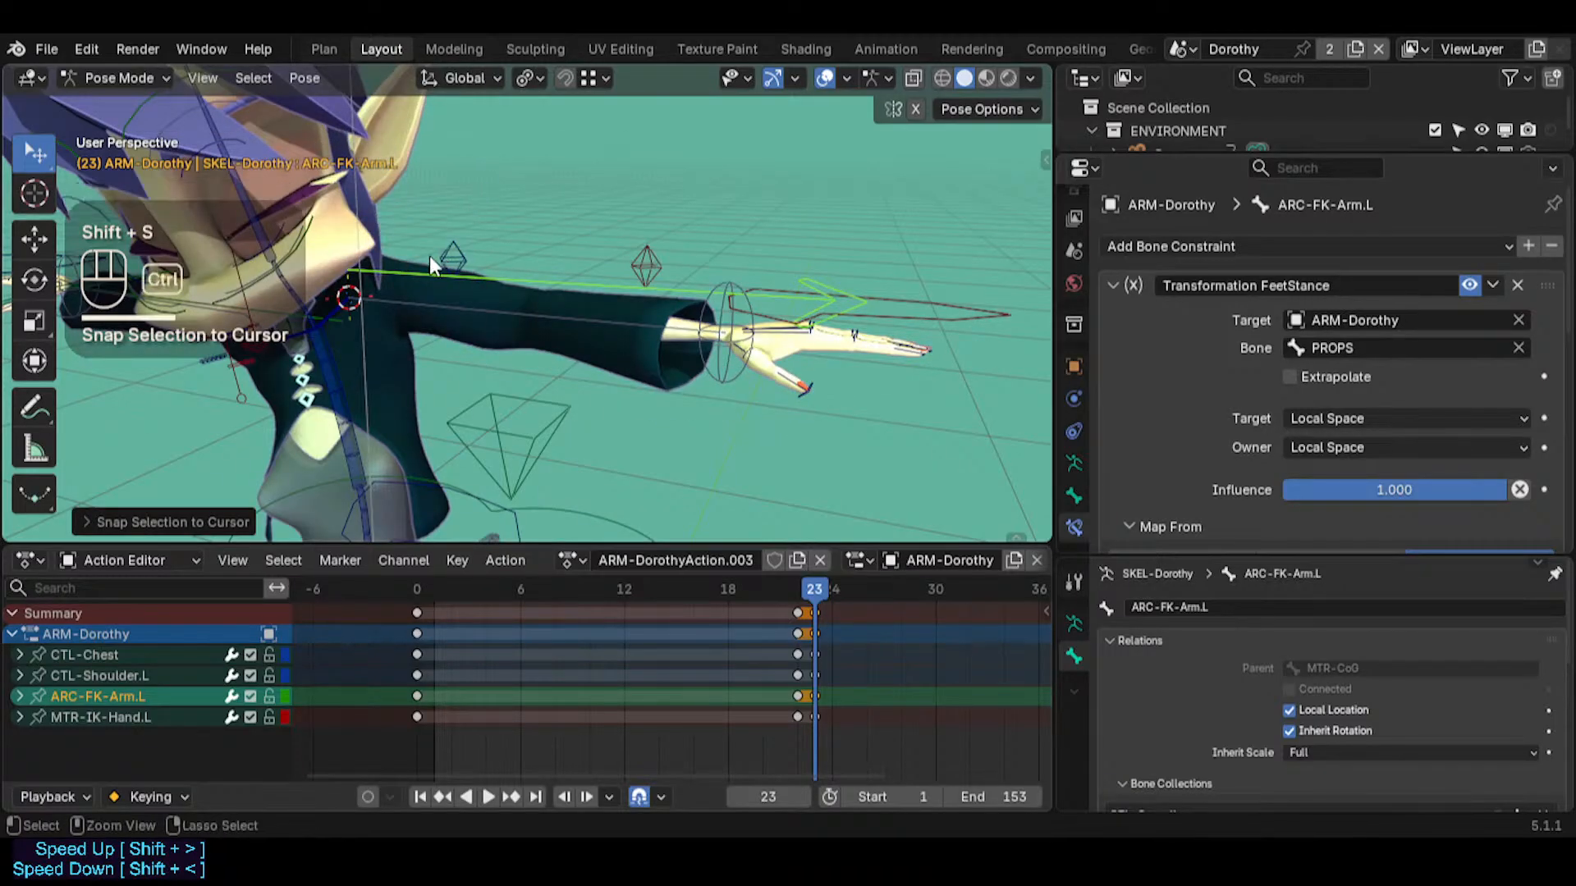
pyautogui.press('g')
pyautogui.keyDown('shift'); pyautogui.click(394, 345); pyautogui.keyUp('shift')
# Disable ARC-FK-Arm.L's Transformation FeetStance constraint and snap the bone to the 3D cursor
pyautogui.moveTo(394, 344); pyautogui.dragTo(688, 268, button='middle')
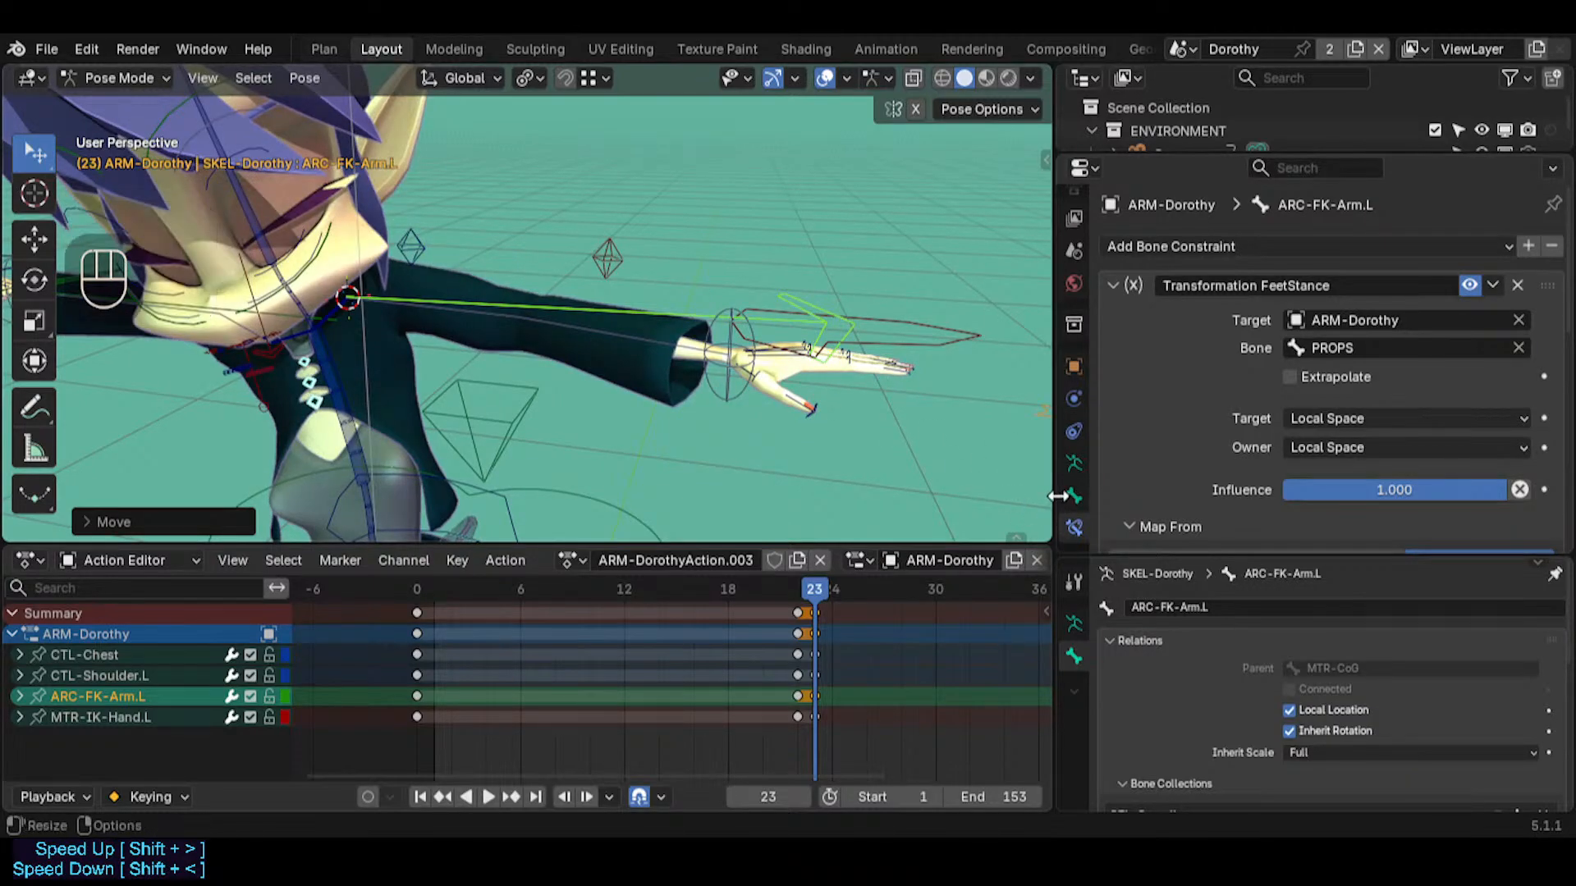
pyautogui.click(1469, 285)
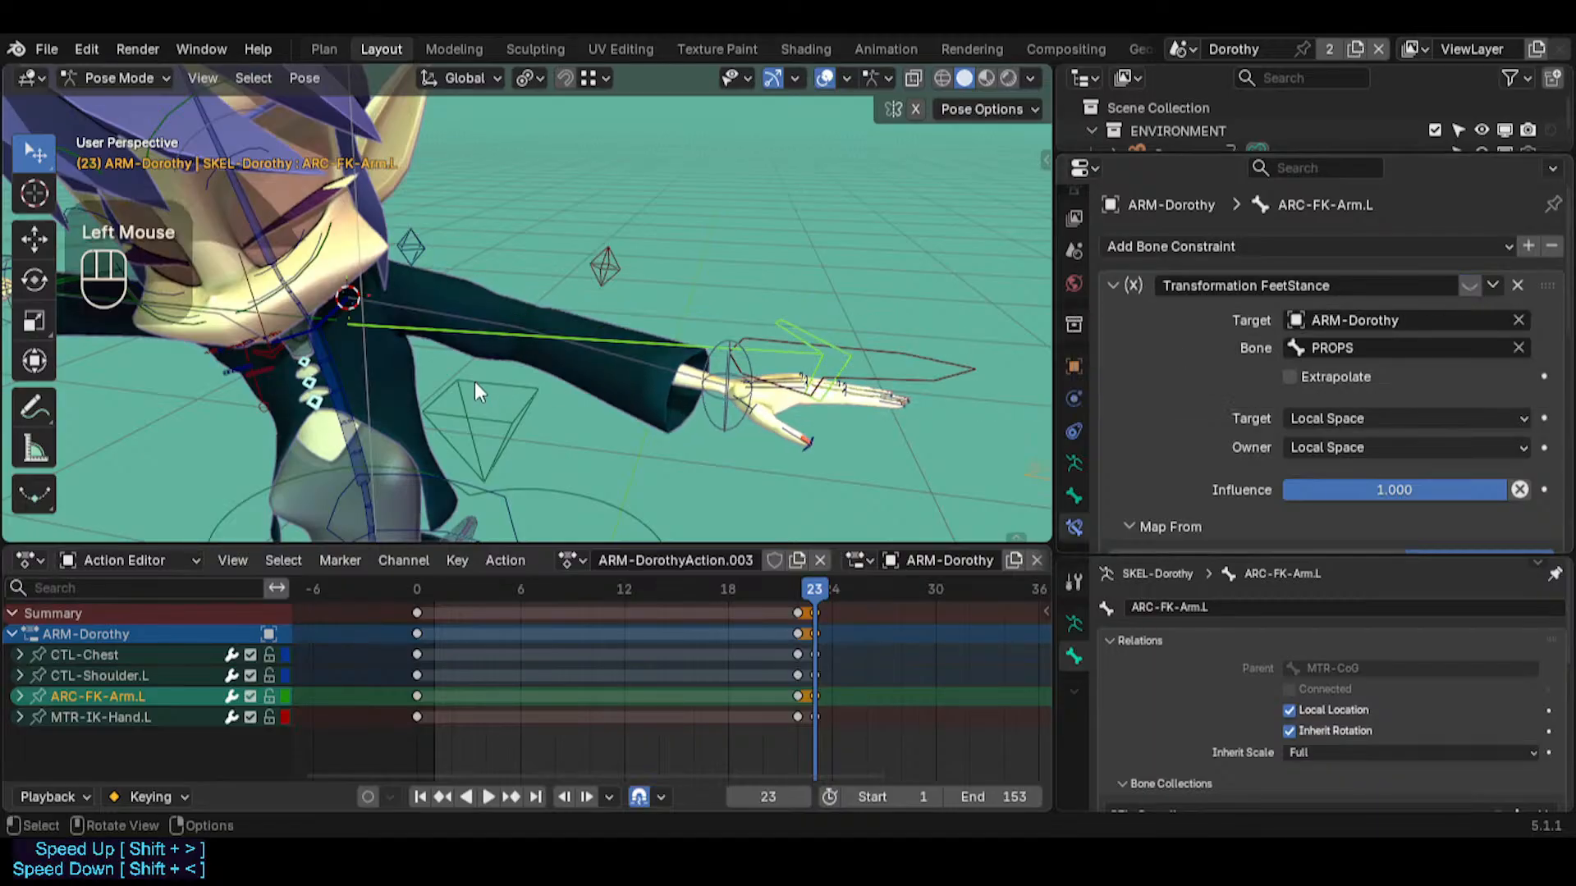
pyautogui.moveTo(474, 381); pyautogui.dragTo(369, 317, button='middle')
pyautogui.hotkey('shift', 's')
pyautogui.press('8')
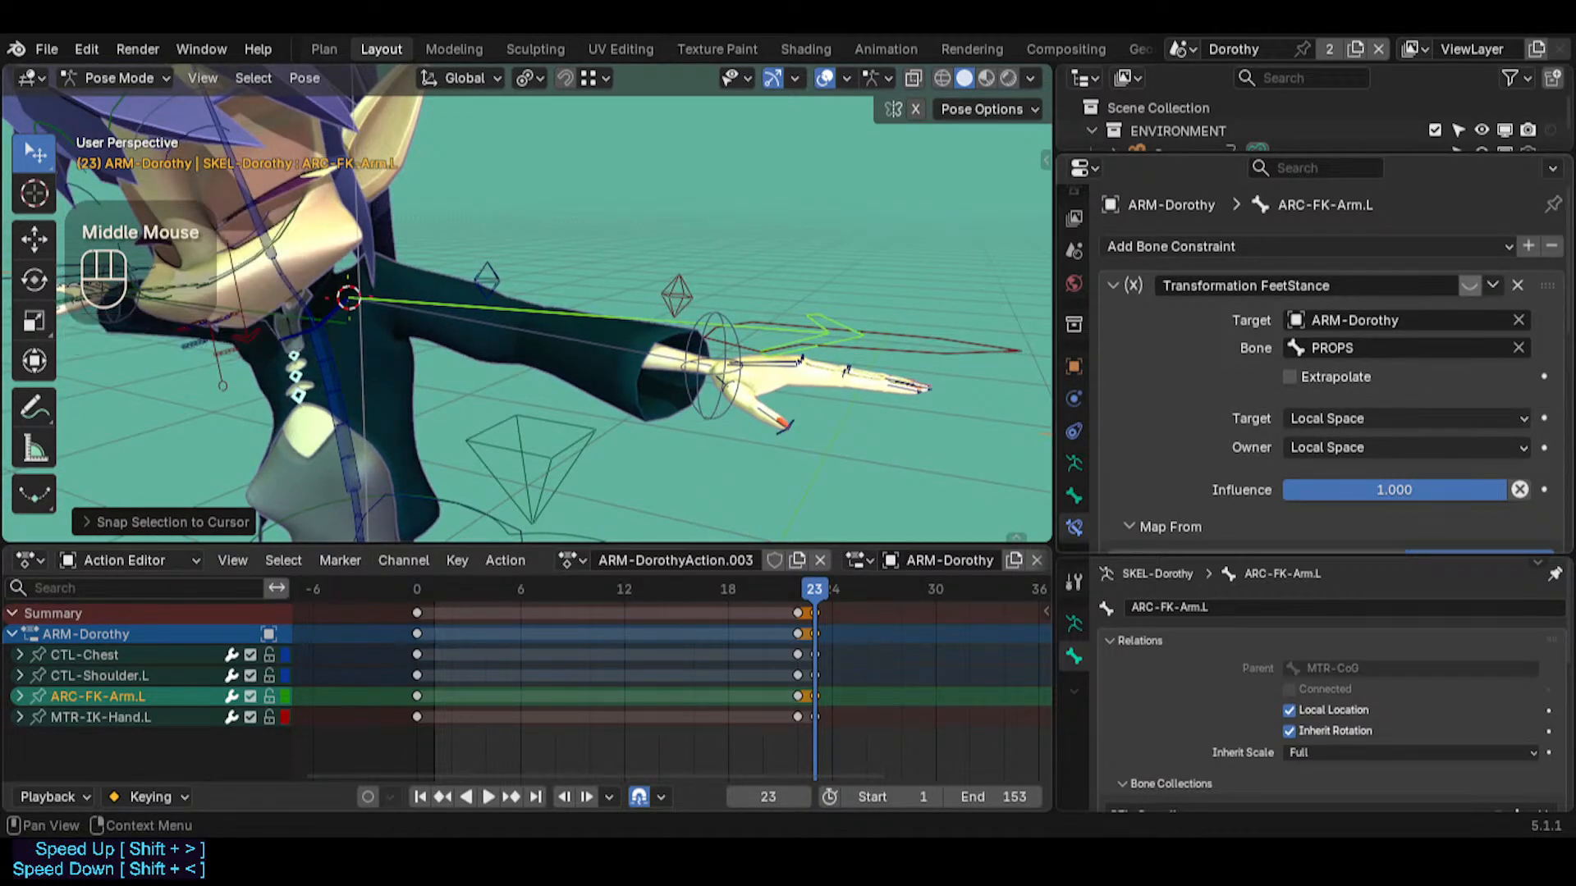
# Inspect the arm's alignment at the shoulder and compare the poses at frames 22 and 23
pyautogui.moveTo(657, 317); pyautogui.dragTo(630, 298, button='middle')
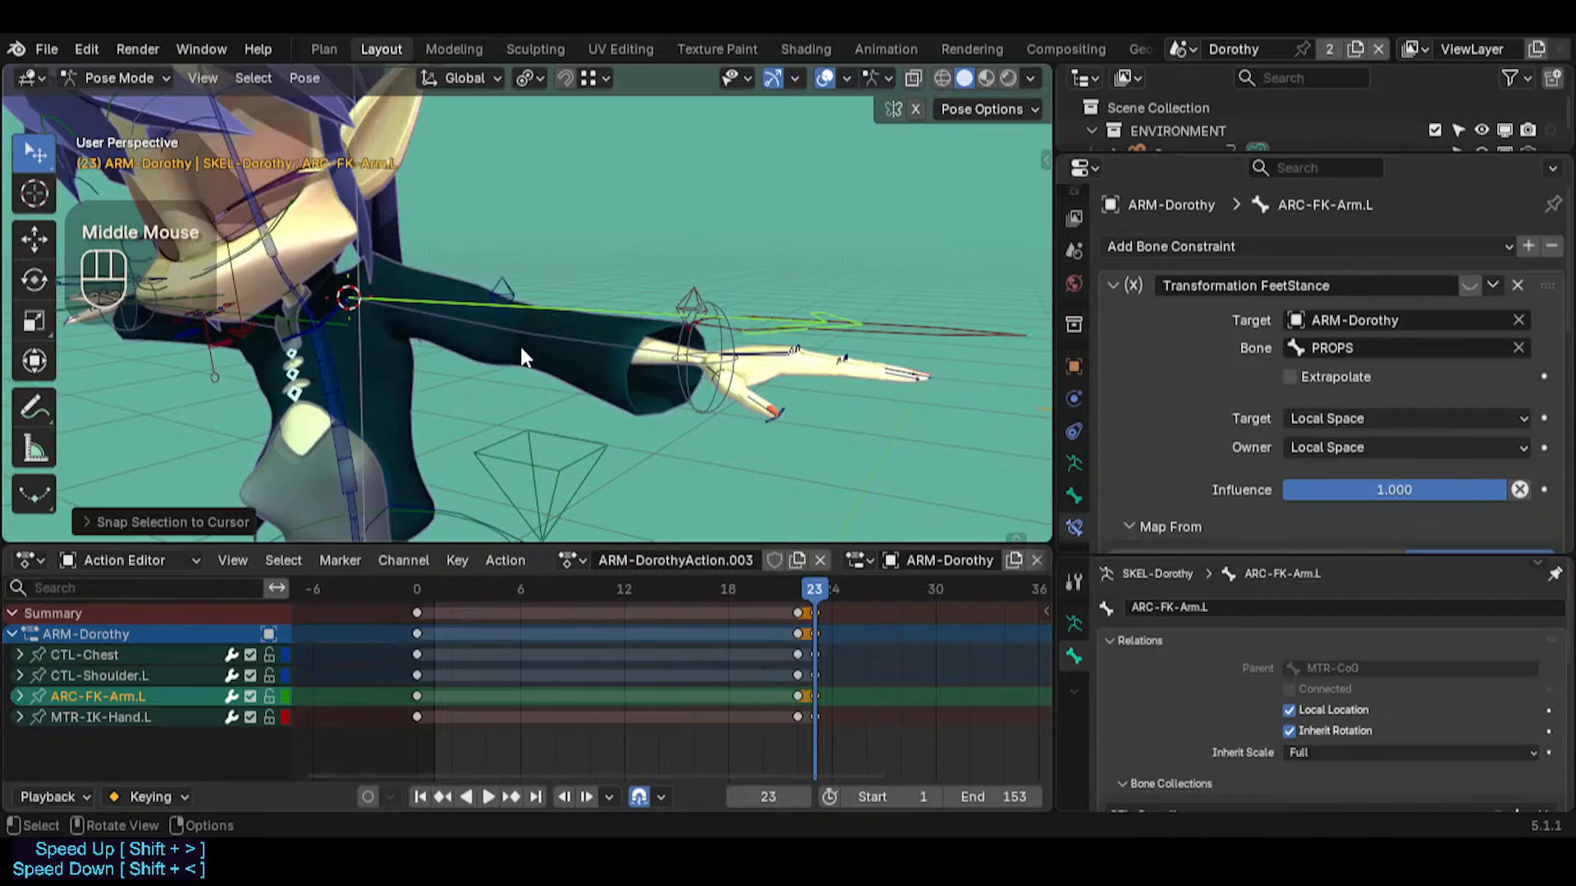
pyautogui.moveTo(520, 346); pyautogui.dragTo(628, 348, button='middle')
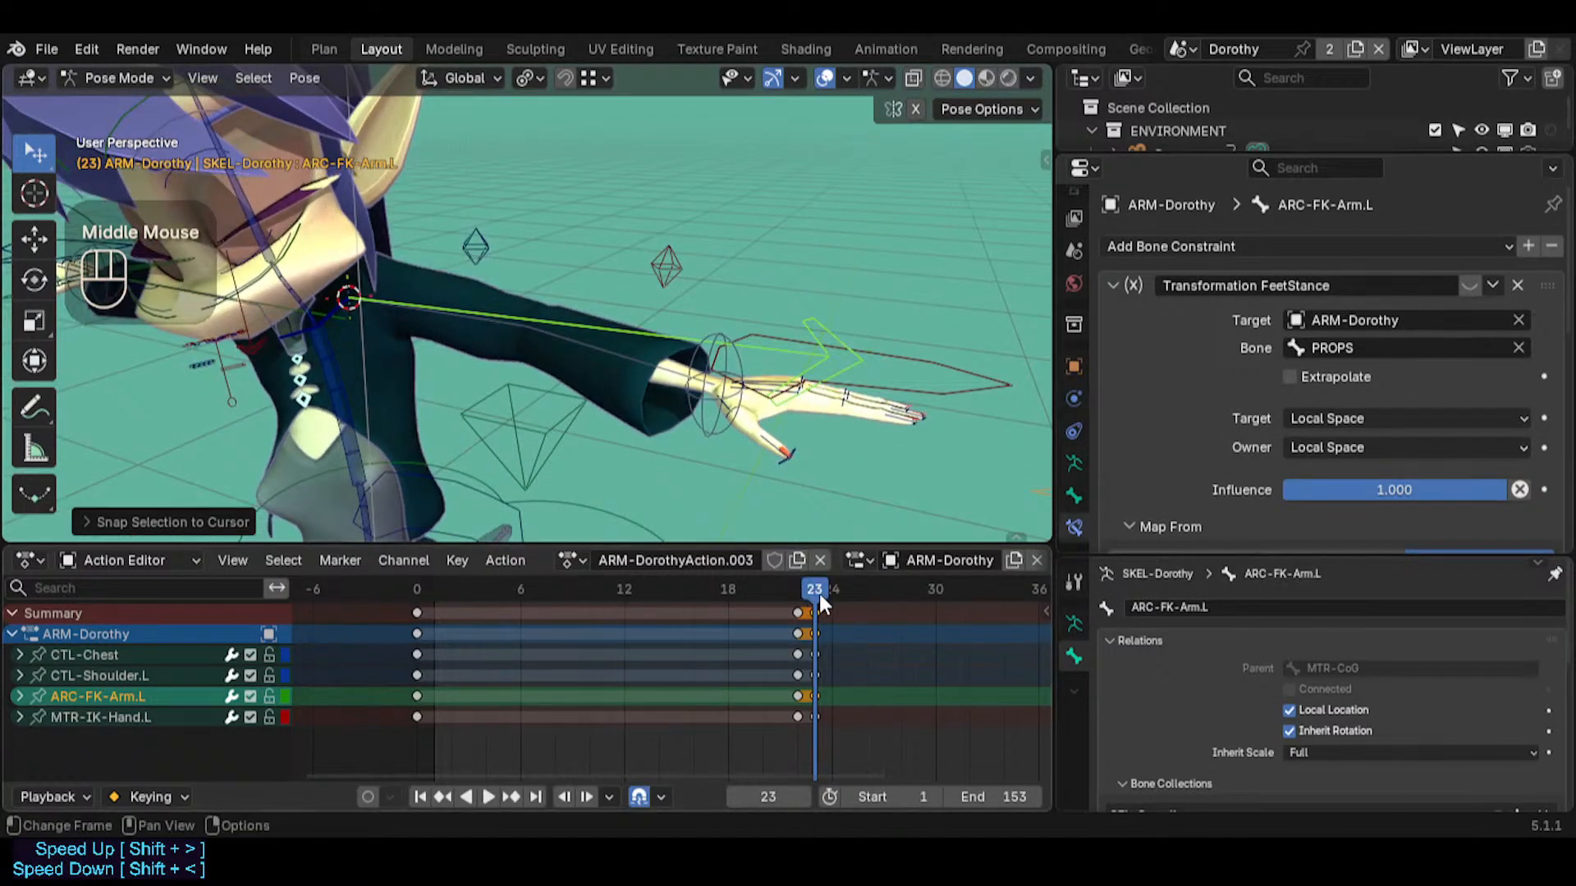
pyautogui.moveTo(483, 356)
pyautogui.mouseDown(button='middle')
pyautogui.moveTo(426, 337)
pyautogui.moveTo(470, 344)
pyautogui.mouseUp(button='middle')
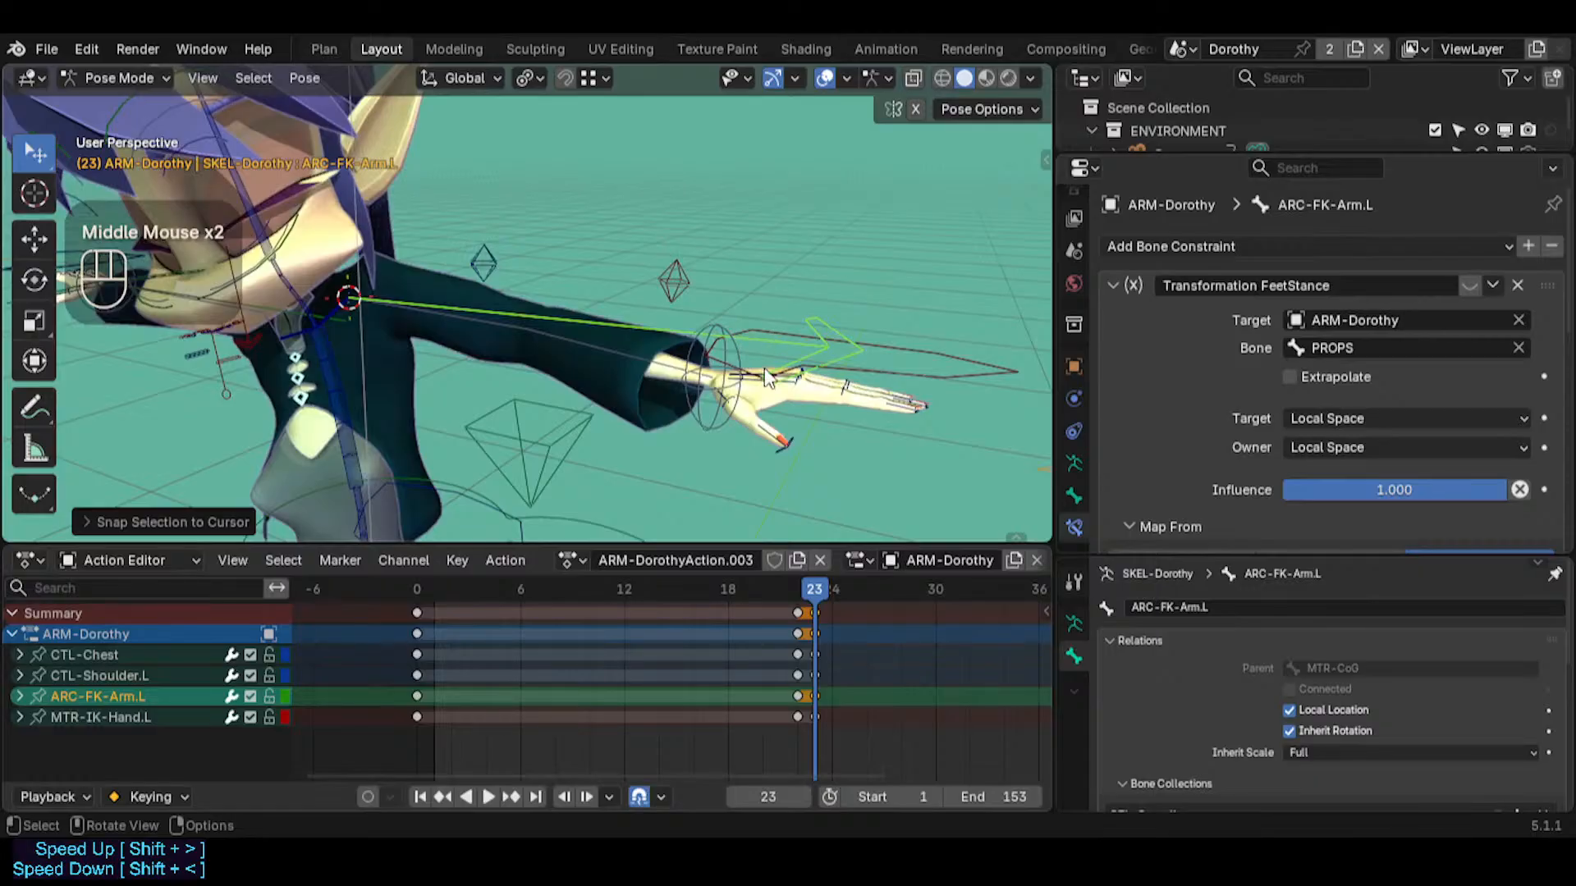
pyautogui.moveTo(765, 378); pyautogui.dragTo(792, 358, button='middle')
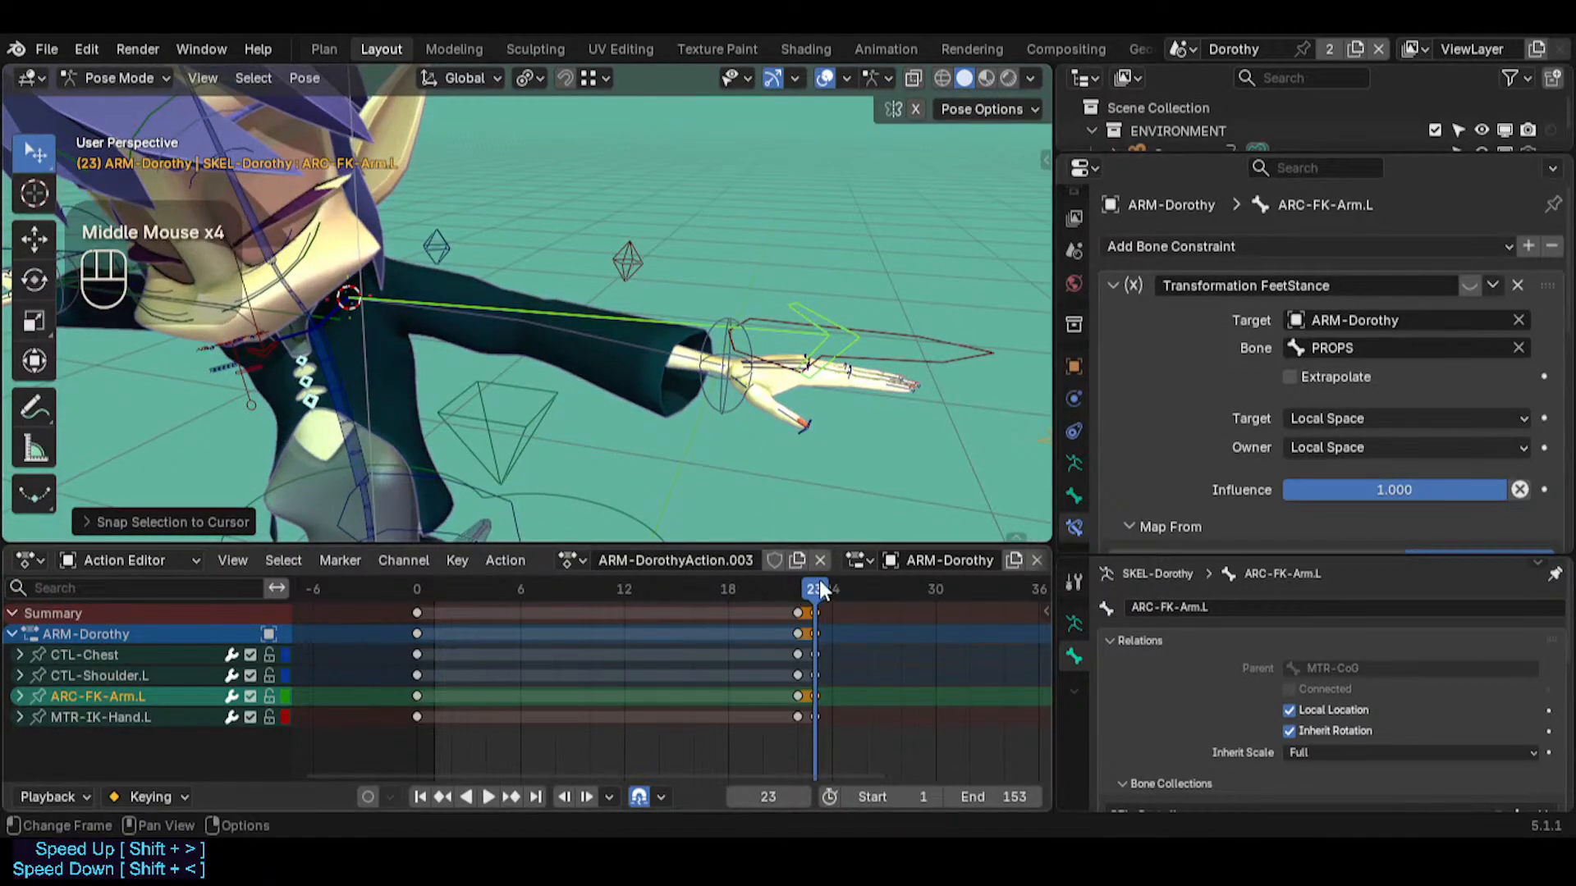
pyautogui.moveTo(819, 585)
pyautogui.mouseDown()
pyautogui.moveTo(781, 587)
pyautogui.moveTo(820, 587)
pyautogui.moveTo(807, 580)
pyautogui.mouseUp()
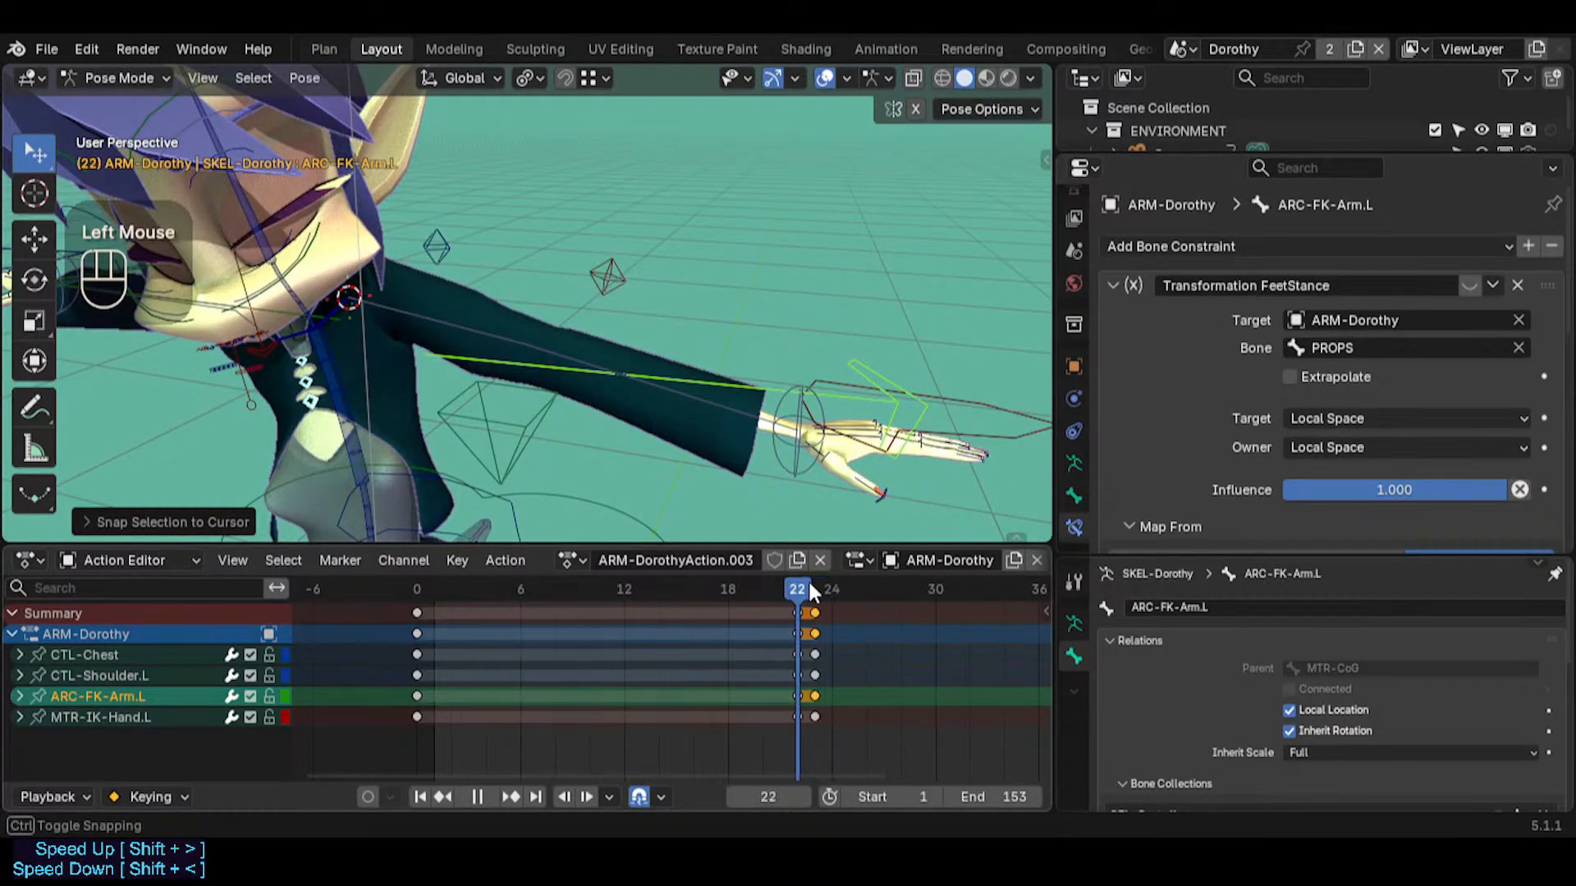
# Enable auto keying and snap ARC-FK-Arm.L to the 3D cursor at frame 23
pyautogui.click(368, 797)
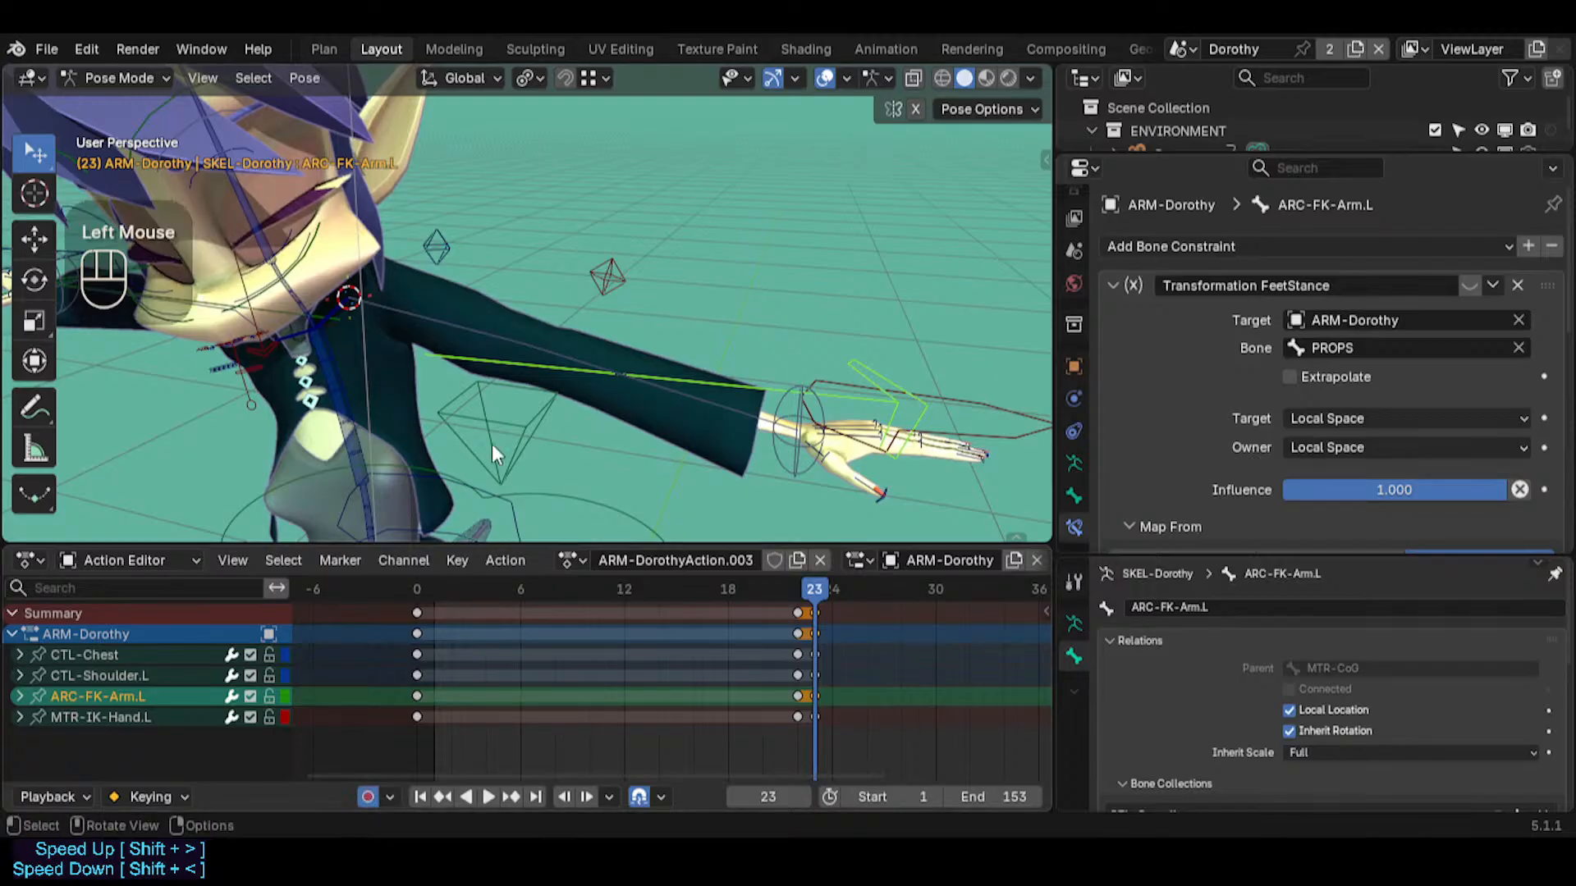
pyautogui.hotkey('shift', 's')
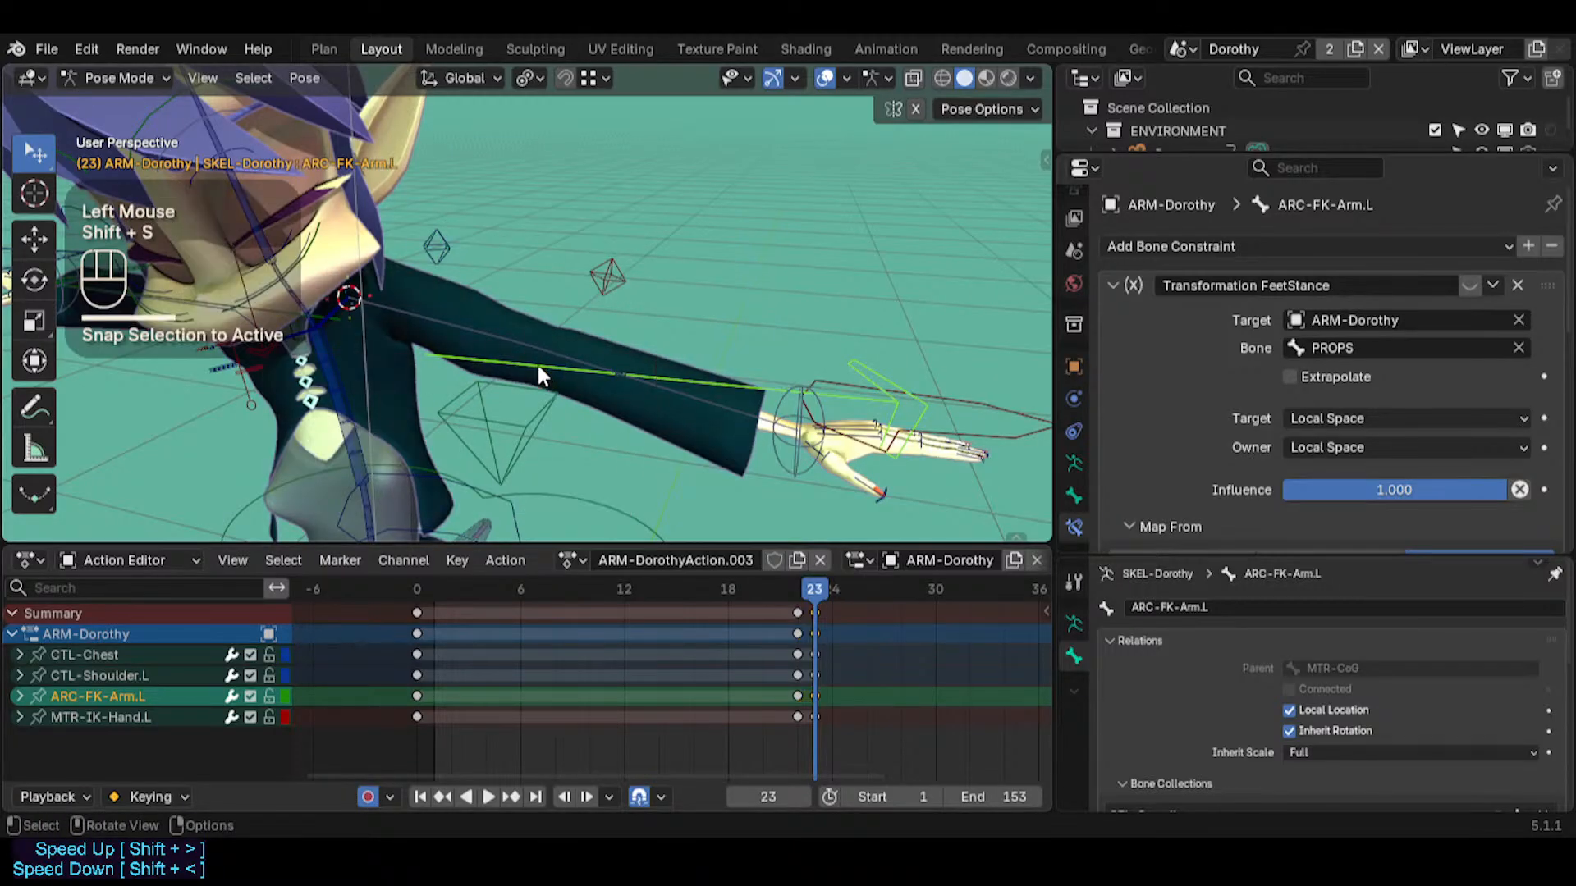
pyautogui.hotkey('ctrl', 'z')
pyautogui.hotkey('shift', 's')
pyautogui.click(503, 335)
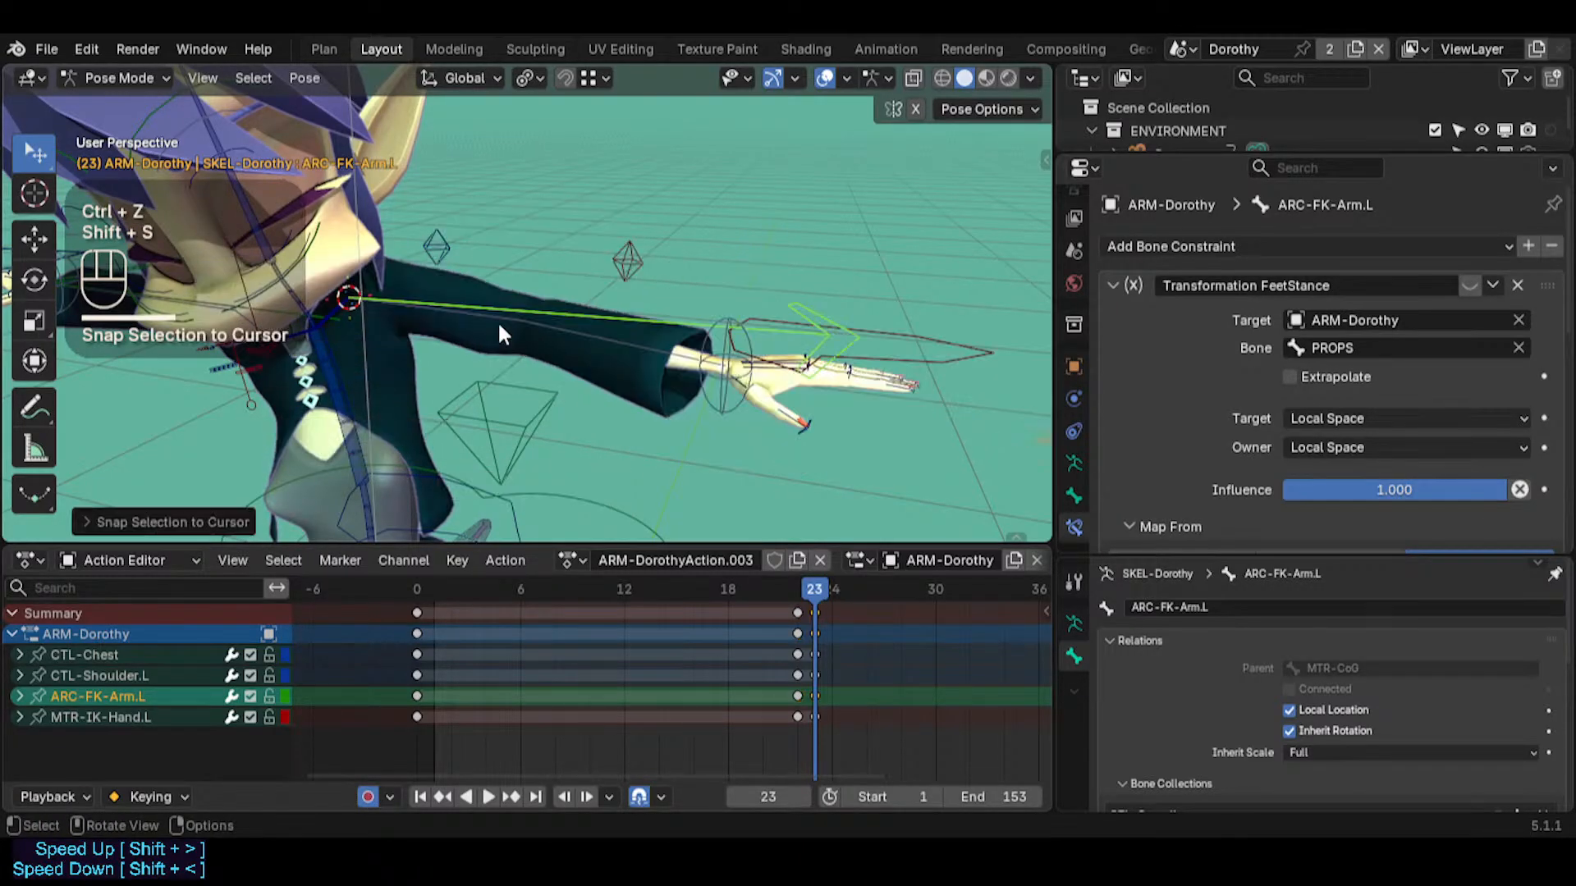
# Go to frame 22 and snap the 3D cursor to the PIN-FingerTips.L bone at the left wrist
pyautogui.click(870, 325)
pyautogui.click(873, 325)
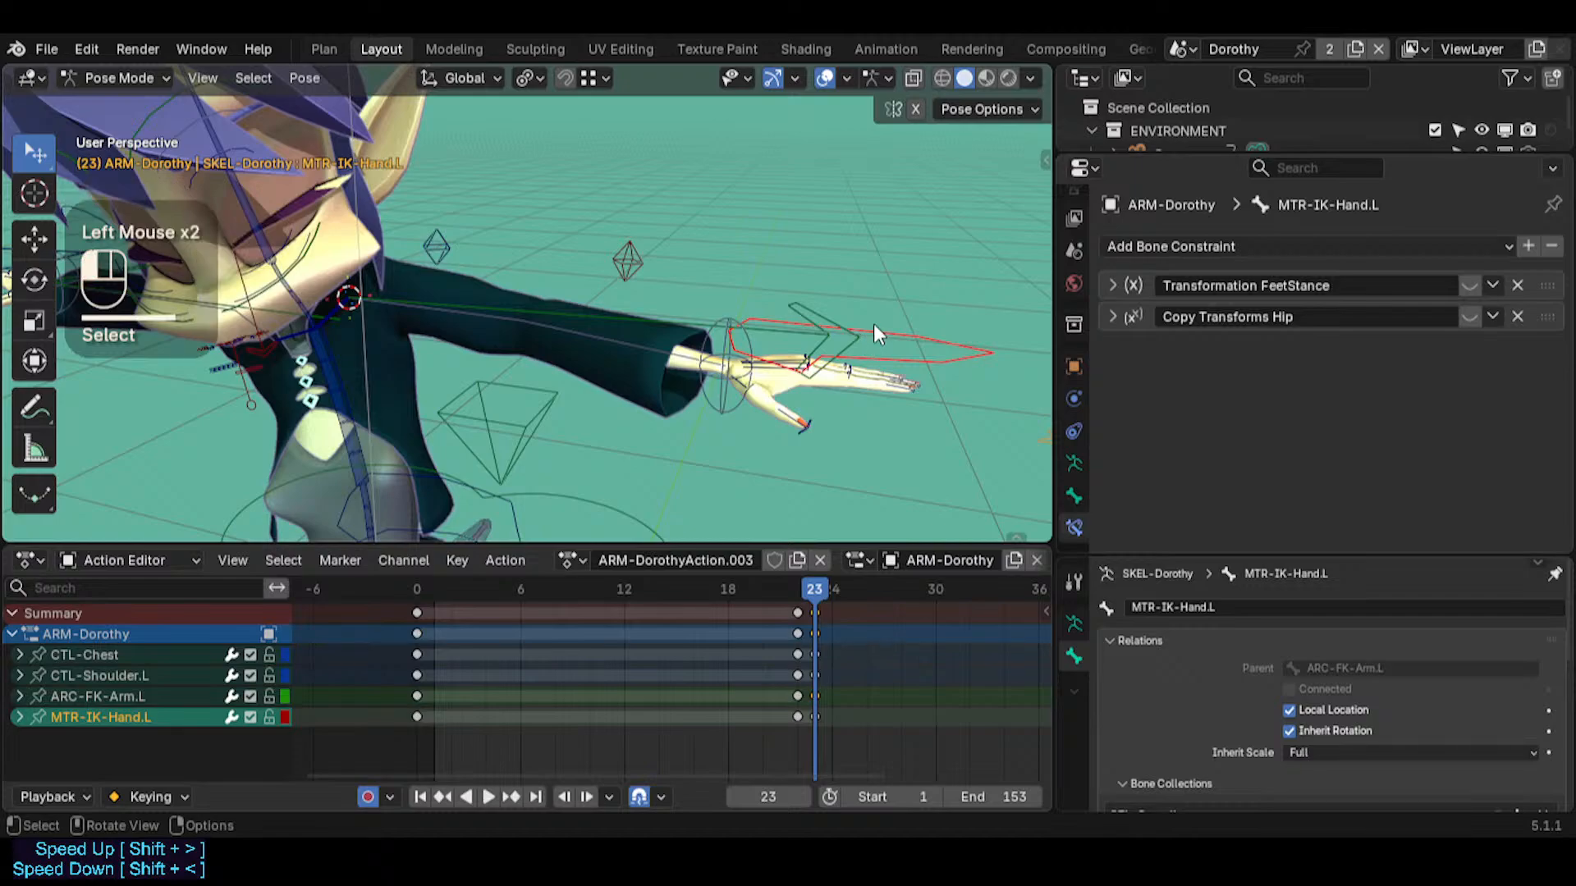
pyautogui.moveTo(665, 358); pyautogui.dragTo(784, 516, button='middle')
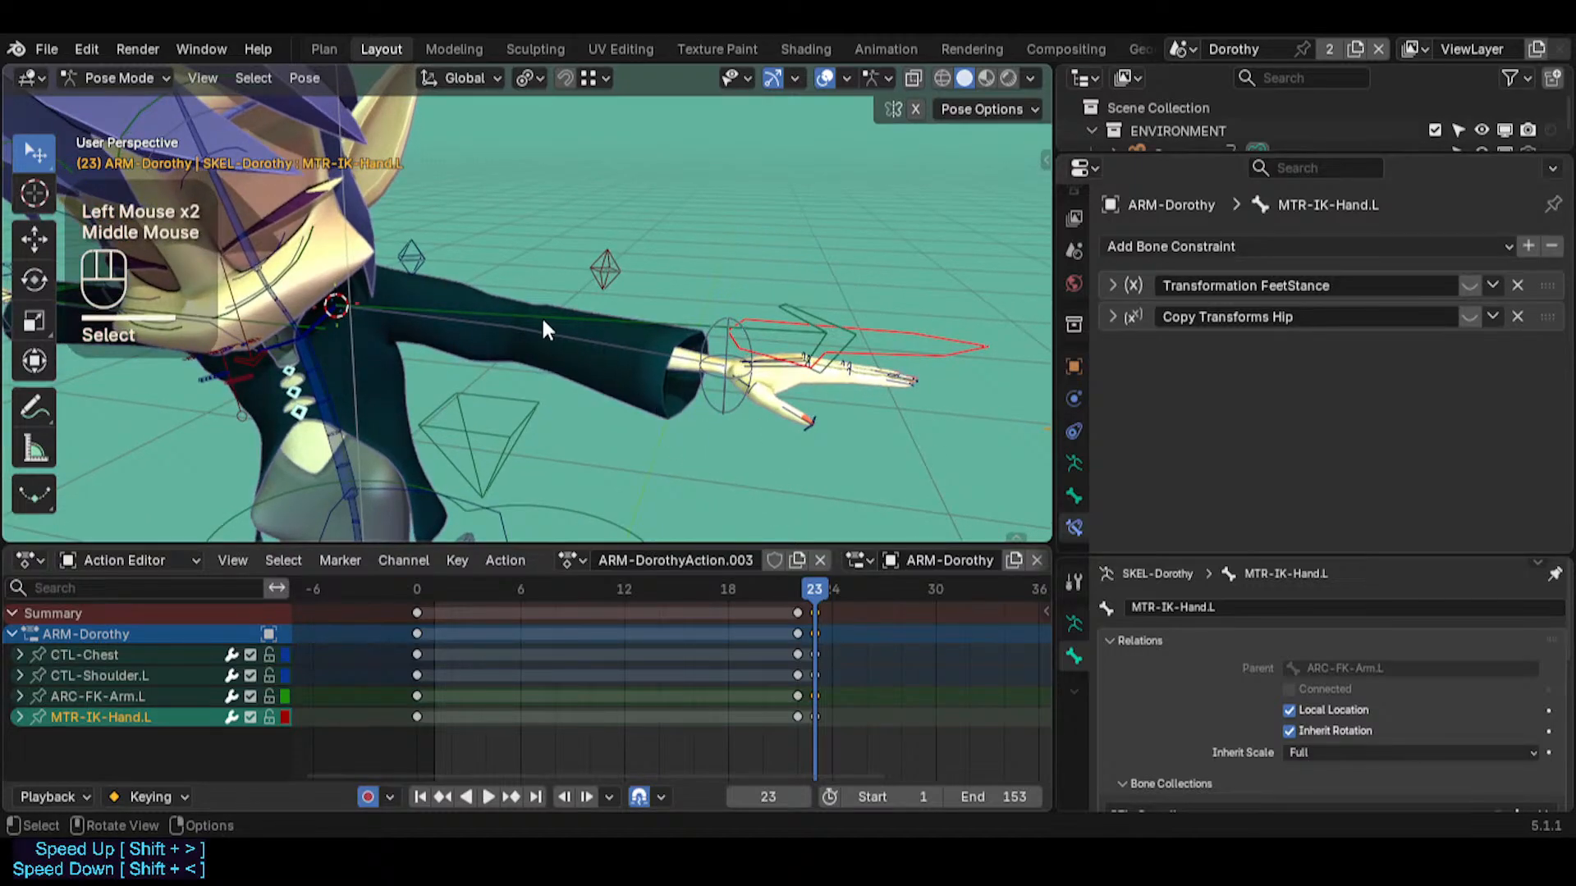
pyautogui.moveTo(543, 326); pyautogui.dragTo(534, 309, button='middle')
pyautogui.press('Left')
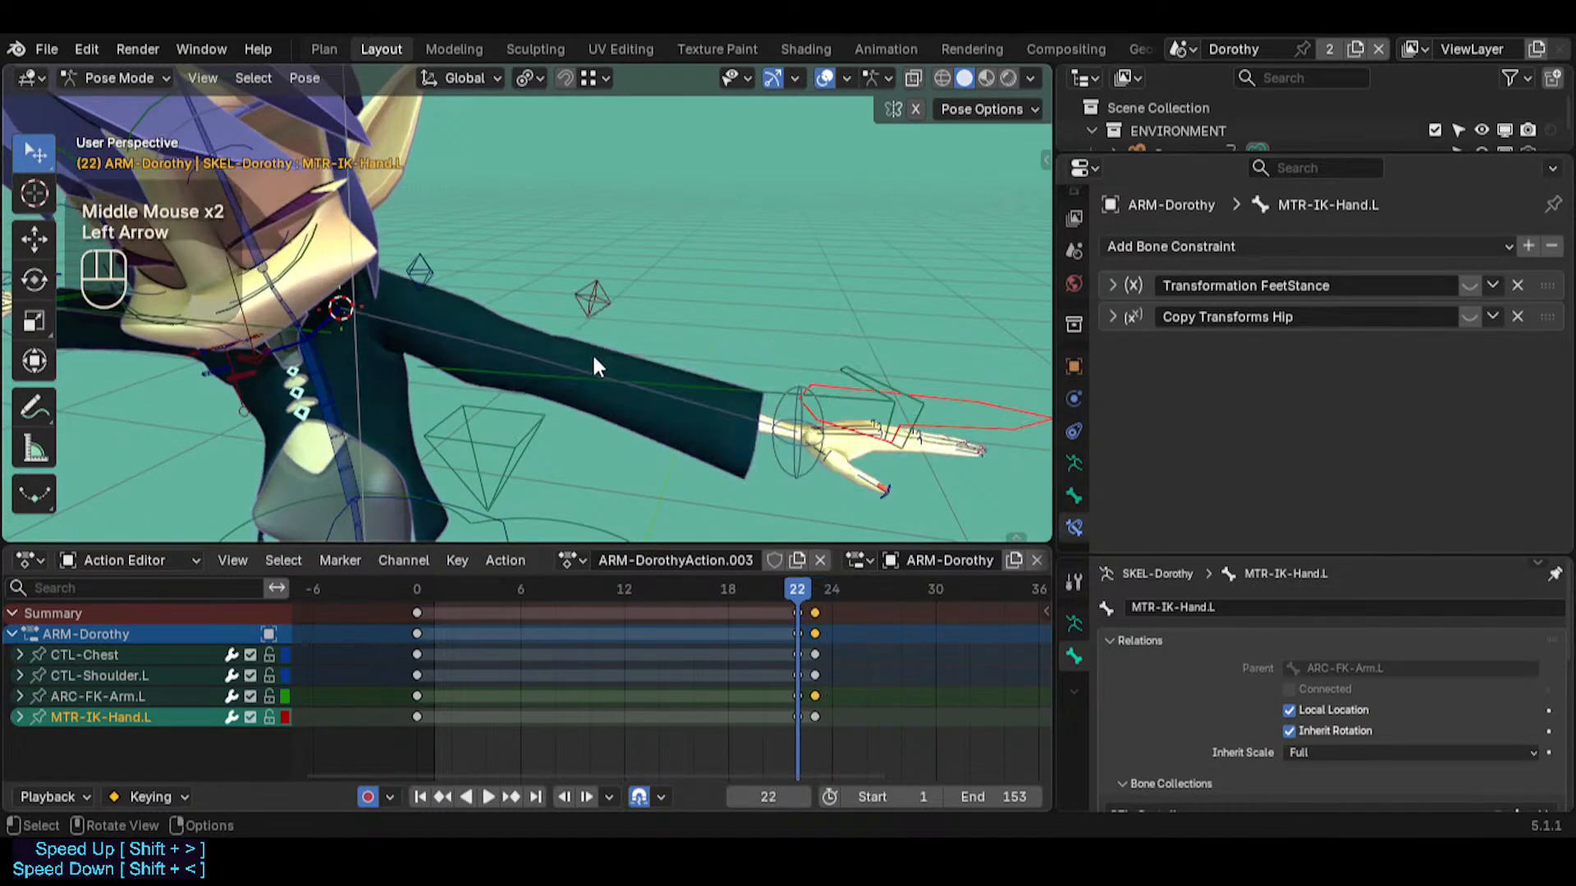
pyautogui.click(821, 456)
pyautogui.hotkey('shift', 's')
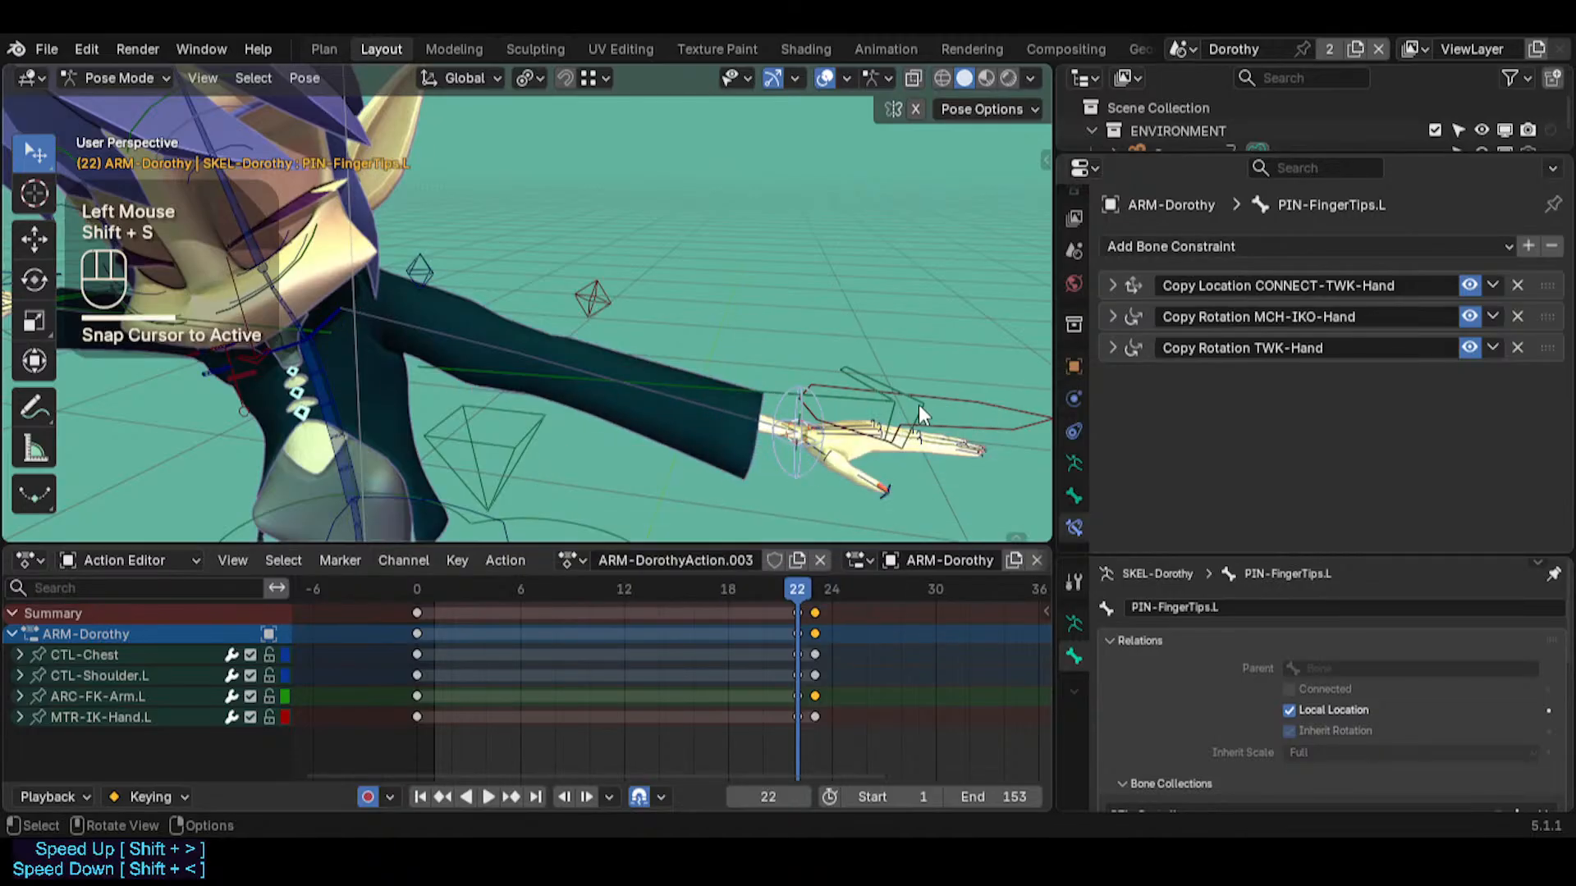
# Select MTR-IK-Hand.L and snap it to the 3D cursor at frame 23
pyautogui.click(929, 408)
pyautogui.click(931, 401)
pyautogui.press('Right')
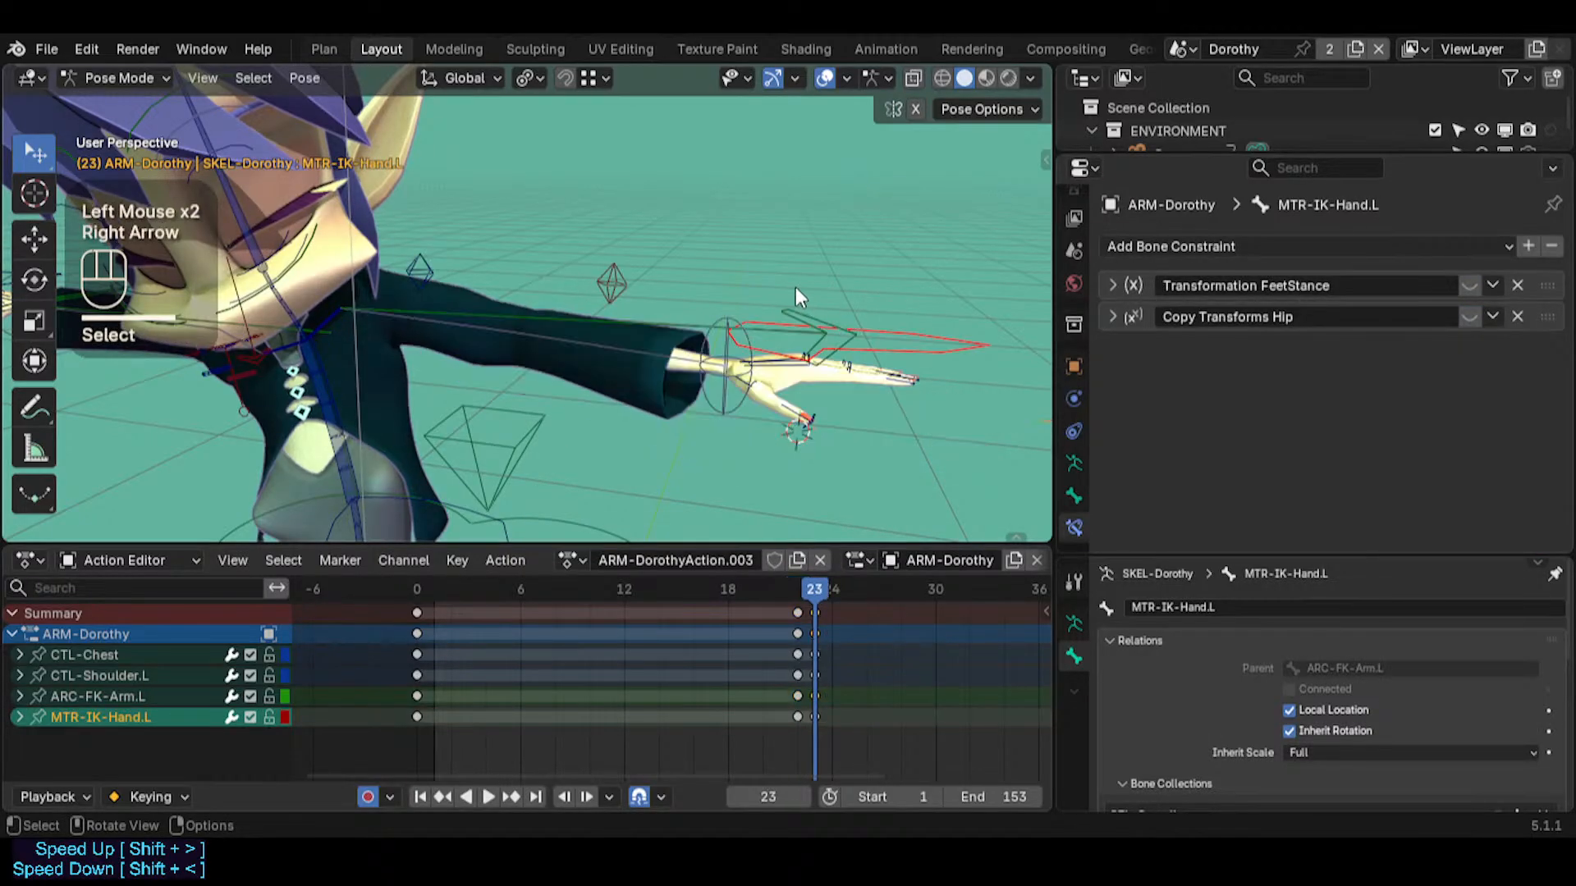
pyautogui.hotkey('shift', 's')
pyautogui.click(792, 154)
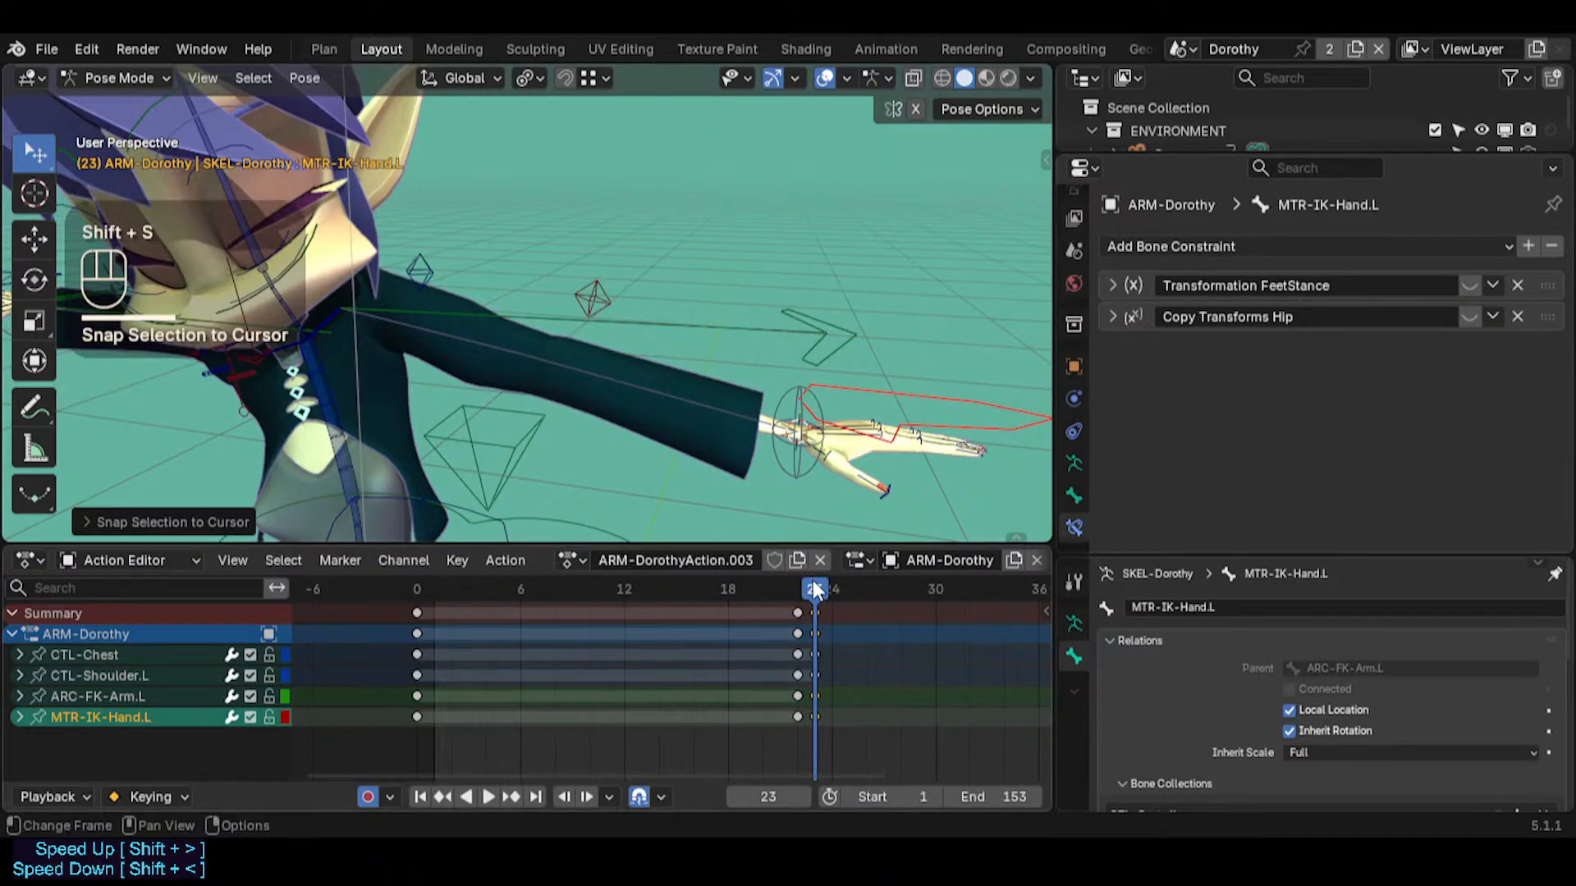
# Select ARC-FK-Arm.L and compare the arm pose across frames 21 to 23
pyautogui.keyDown('shift'); pyautogui.click(814, 613); pyautogui.keyUp('shift')
pyautogui.moveTo(816, 593); pyautogui.dragTo(785, 580)
pyautogui.doubleClick(479, 361)
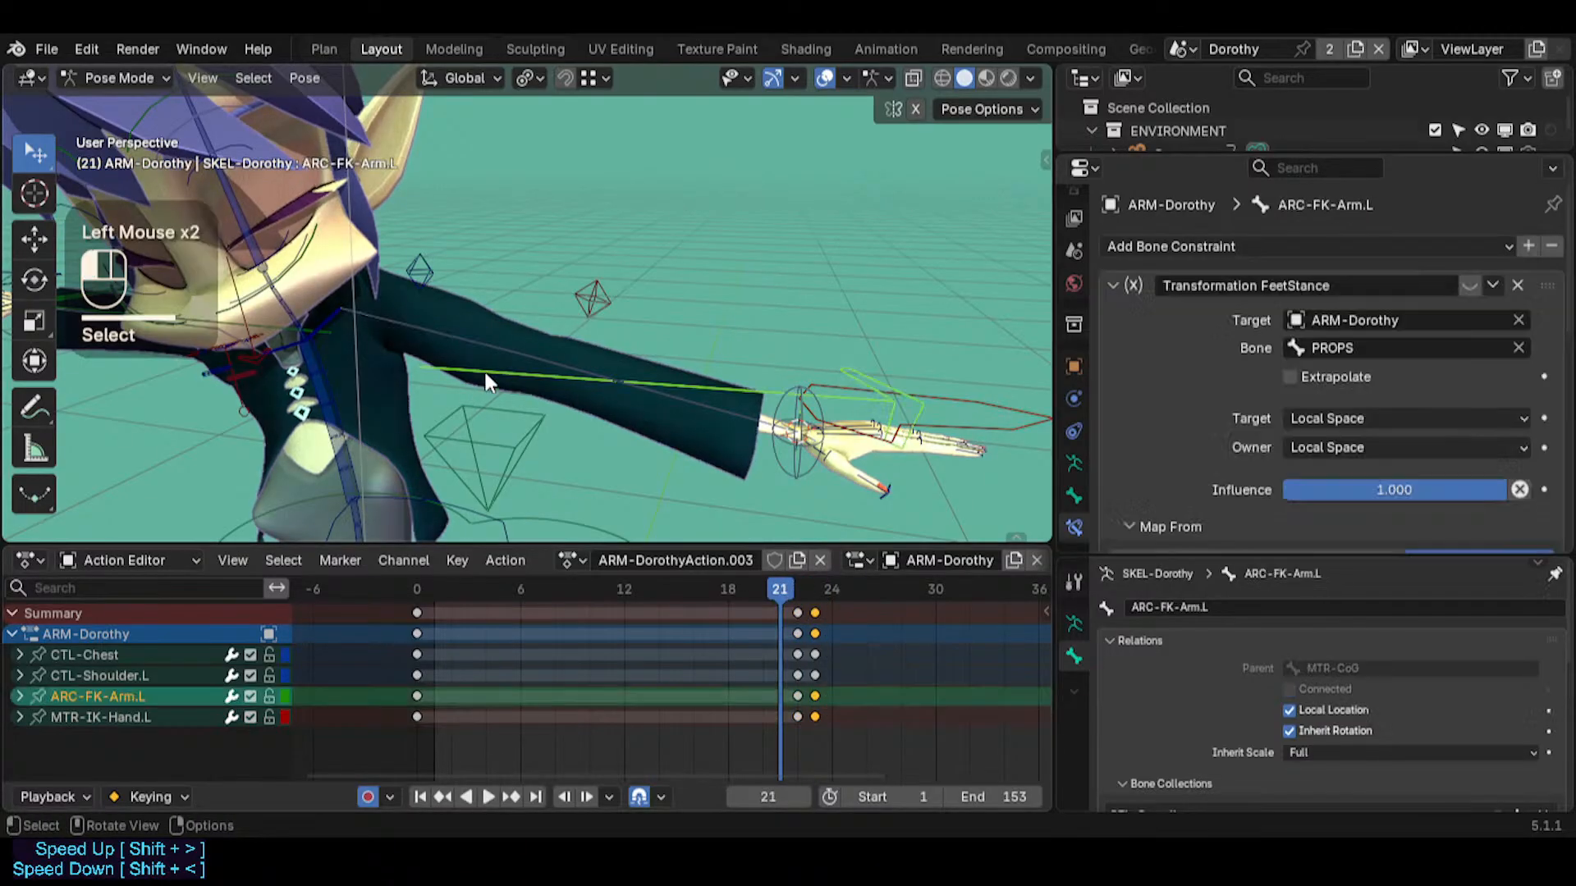
pyautogui.press('Right')
pyautogui.press('Right')
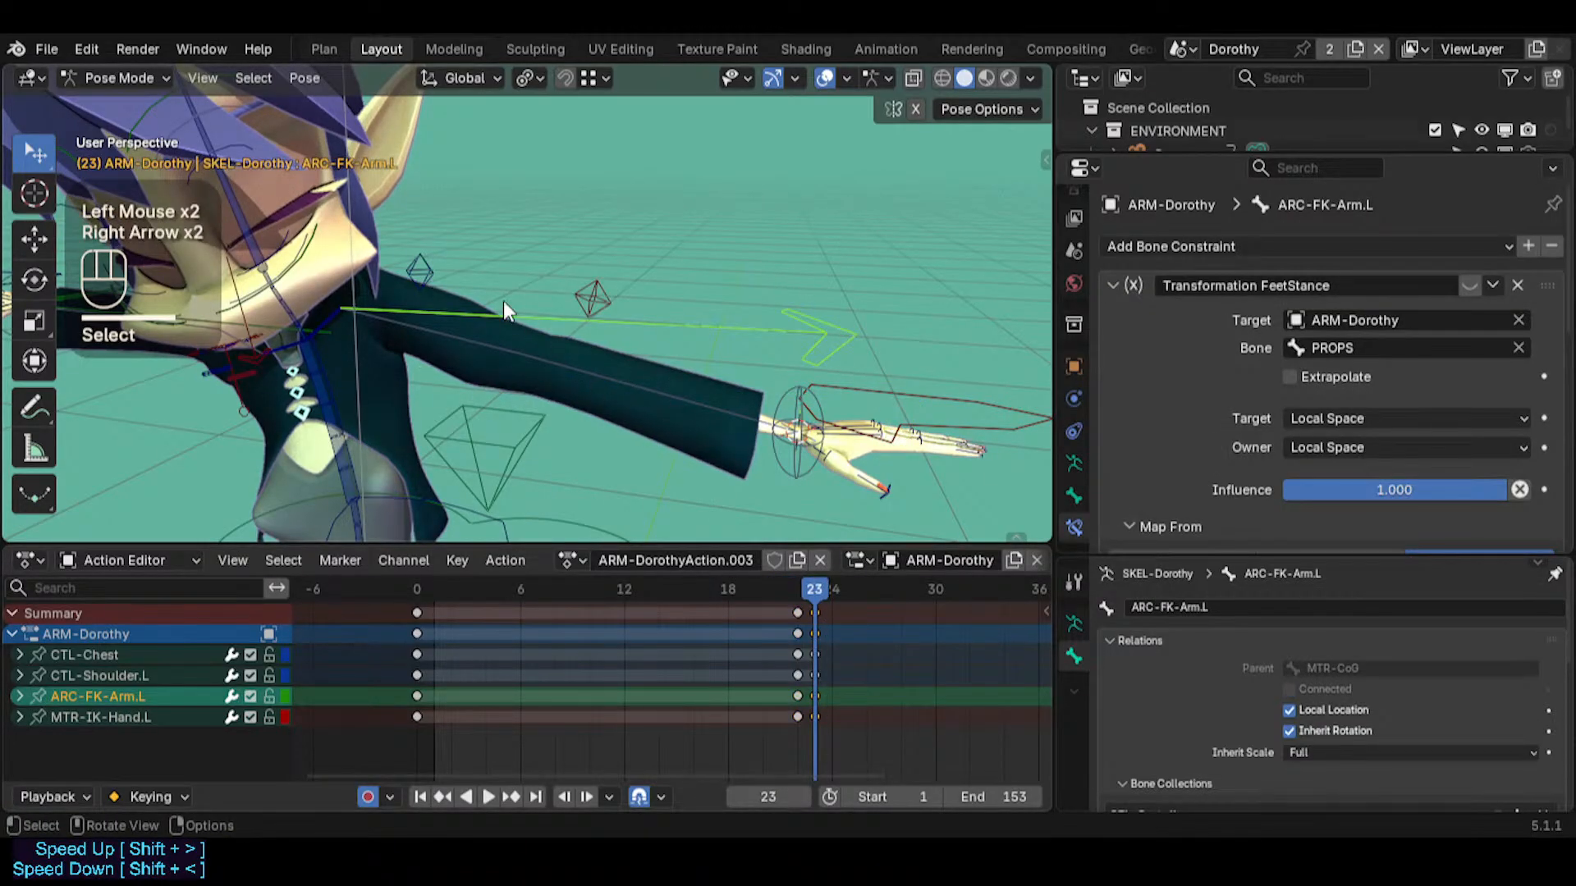
pyautogui.click(815, 366)
pyautogui.click(838, 335)
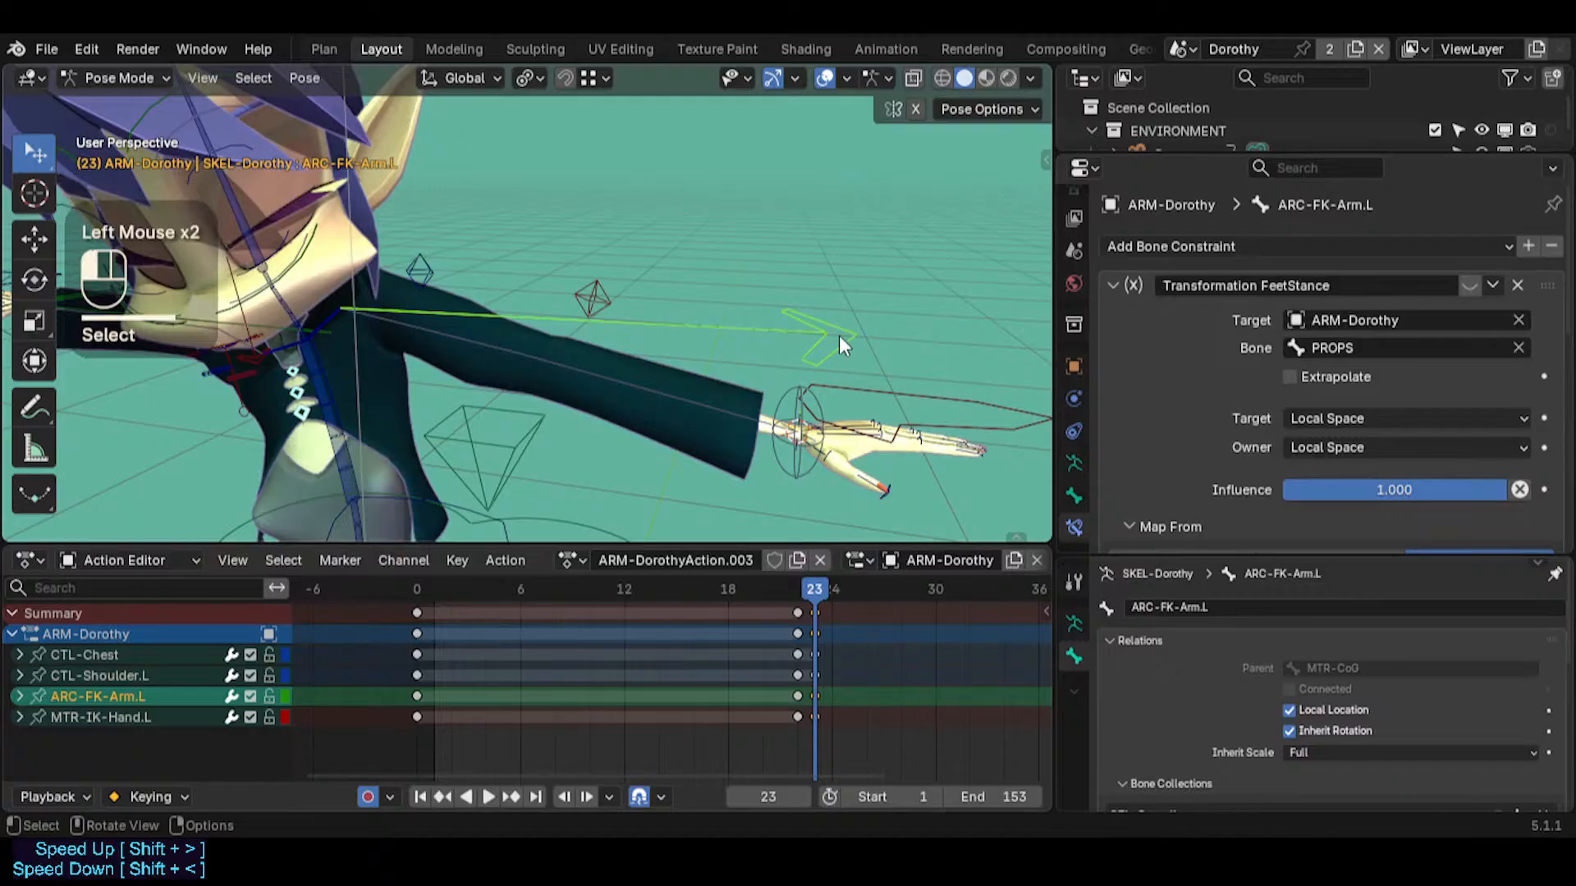
# Go to frame 28 and trackball-rotate ARC-FK-Arm.L by about -14.90 and -53.29 to swing the arm forward
pyautogui.moveTo(823, 593); pyautogui.dragTo(898, 589)
pyautogui.doubleClick(816, 341)
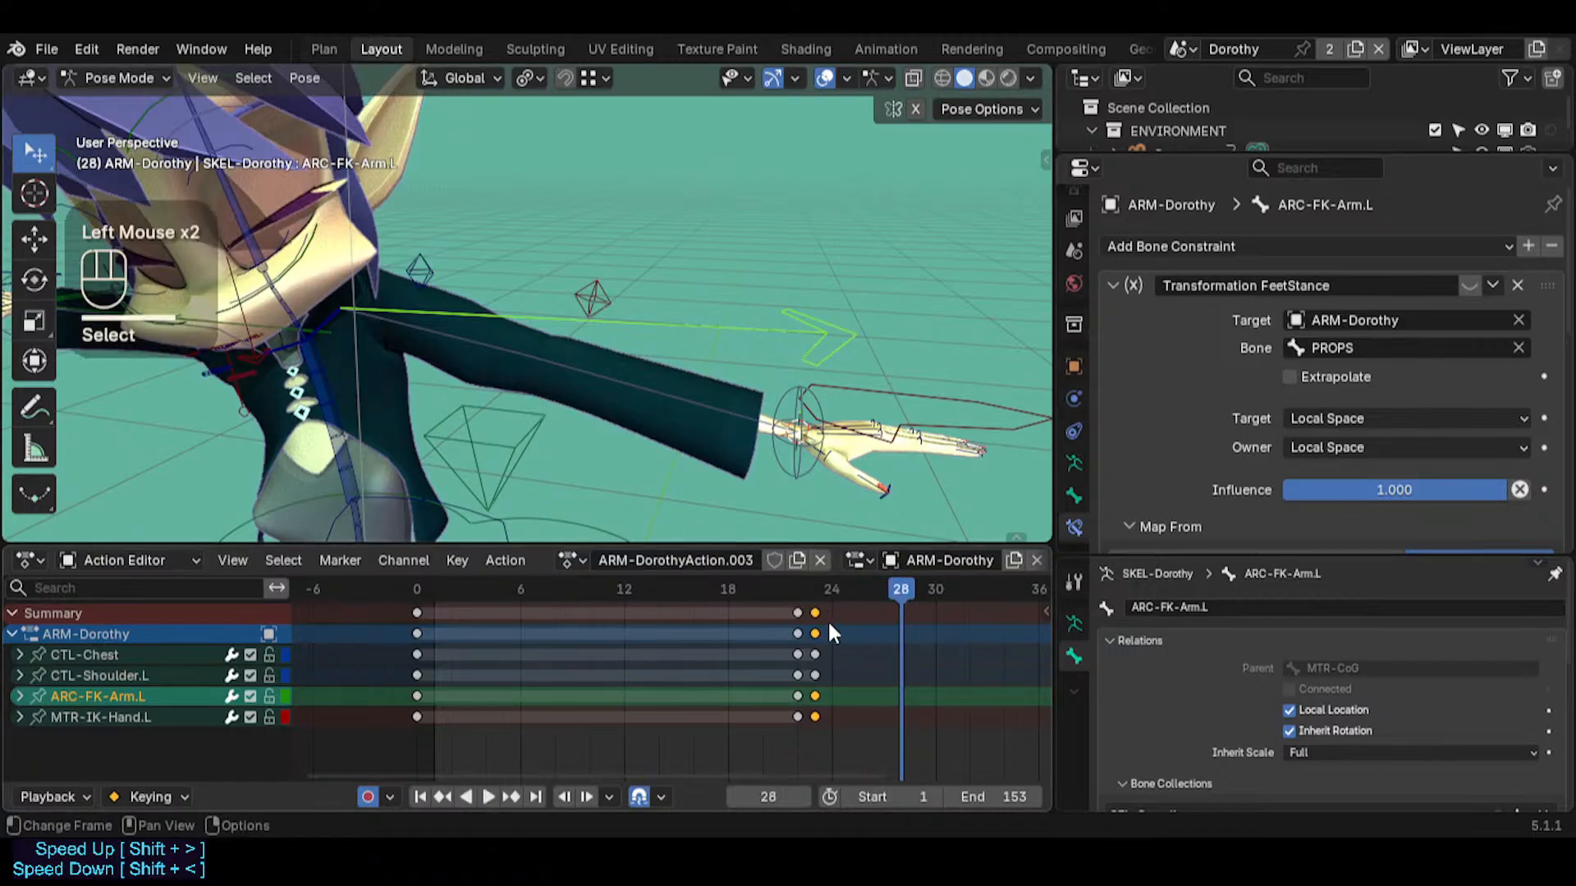
pyautogui.hotkey('shift', '`')
pyautogui.press('s')
pyautogui.press('d')
pyautogui.press('a')
pyautogui.click(781, 435)
pyautogui.press('r')
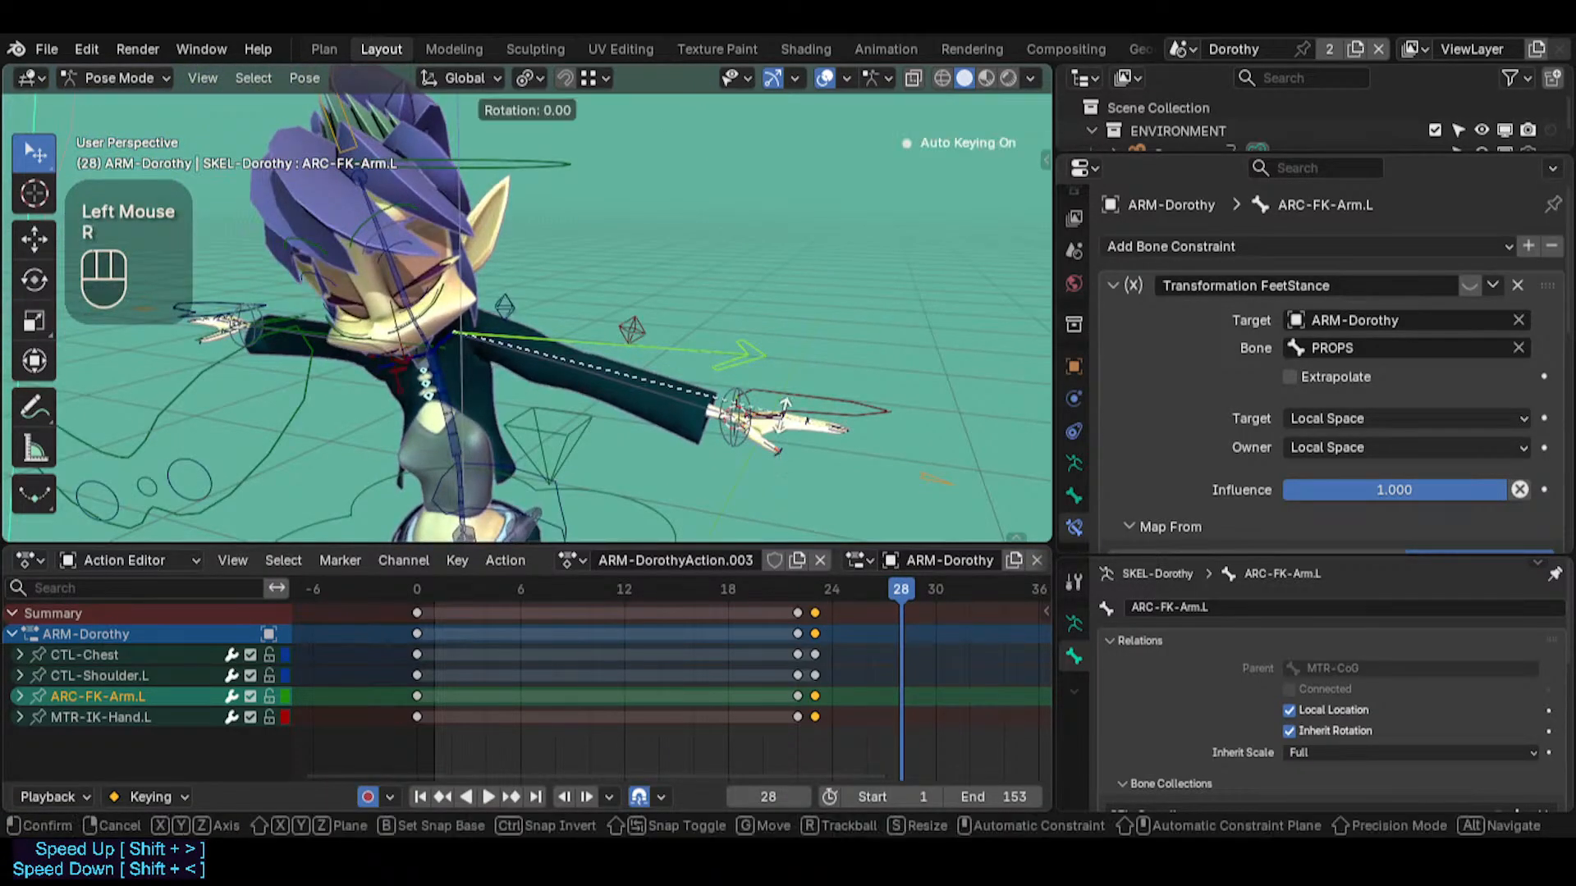
pyautogui.press('r')
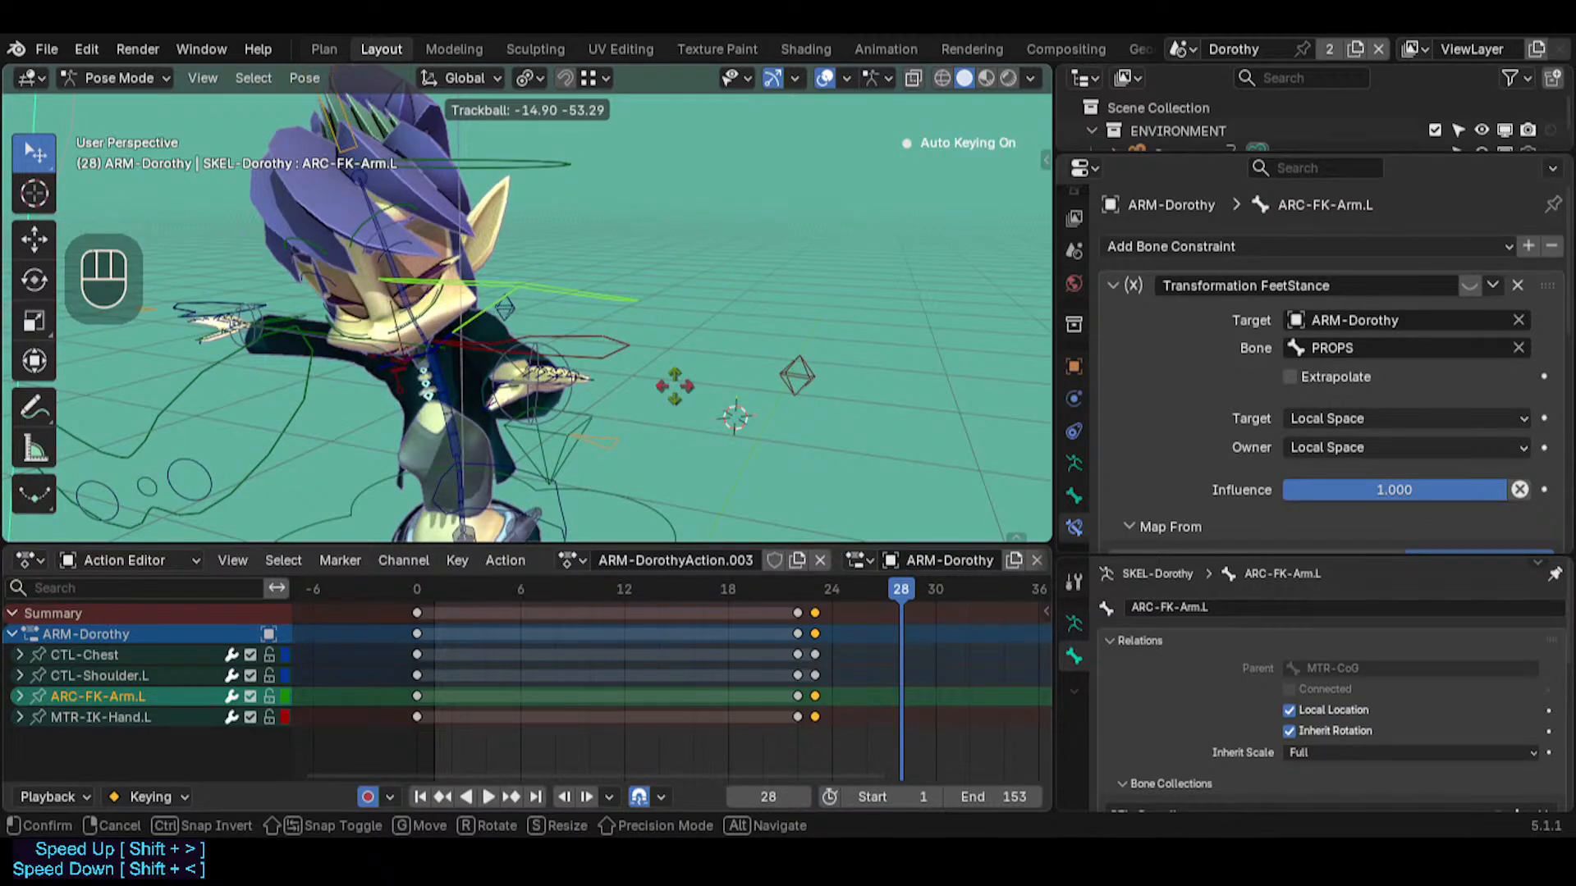
pyautogui.click(407, 318)
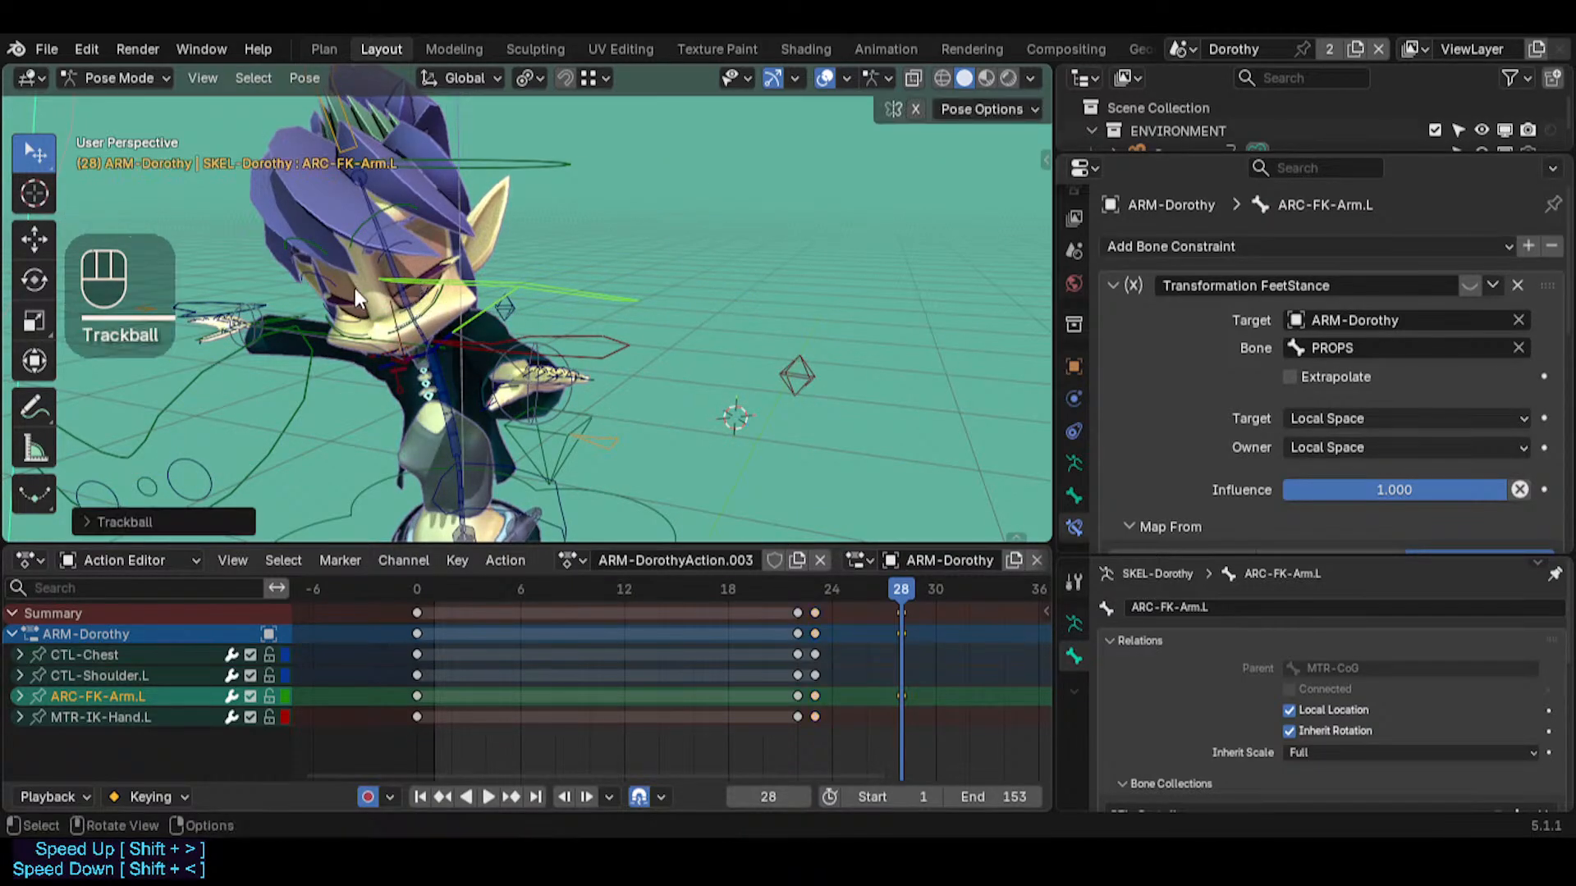
# Calculate the motion path of MTR-IK-Hand.L with In Range display, Scene Frame Range and bake location Heads
pyautogui.moveTo(530, 333); pyautogui.dragTo(578, 331, button='middle')
pyautogui.click(633, 328)
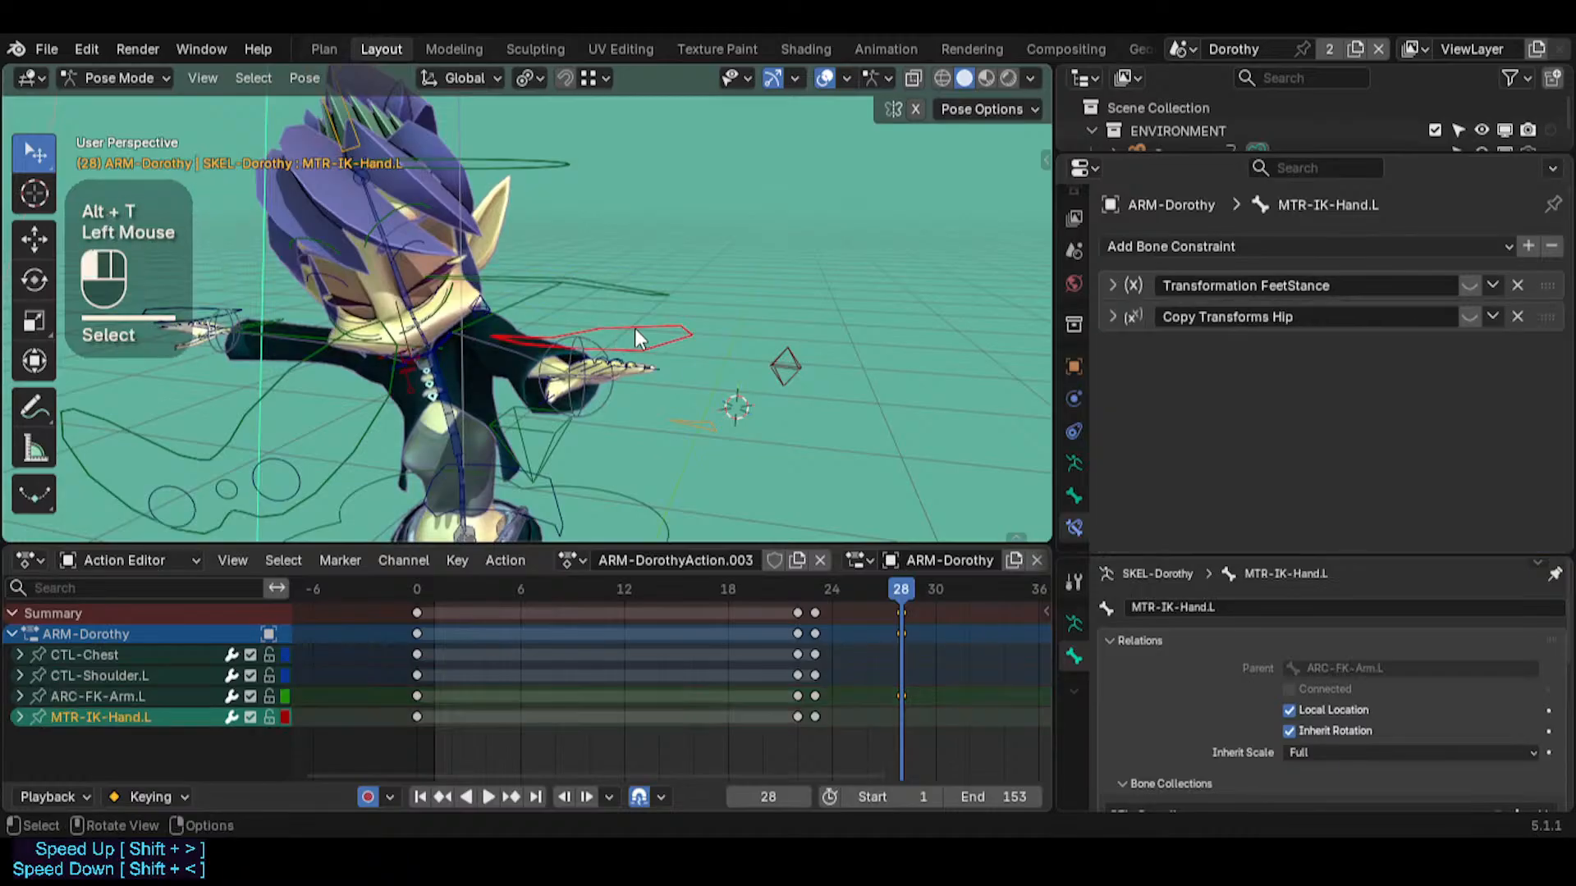
pyautogui.hotkey('ctrl', 't')
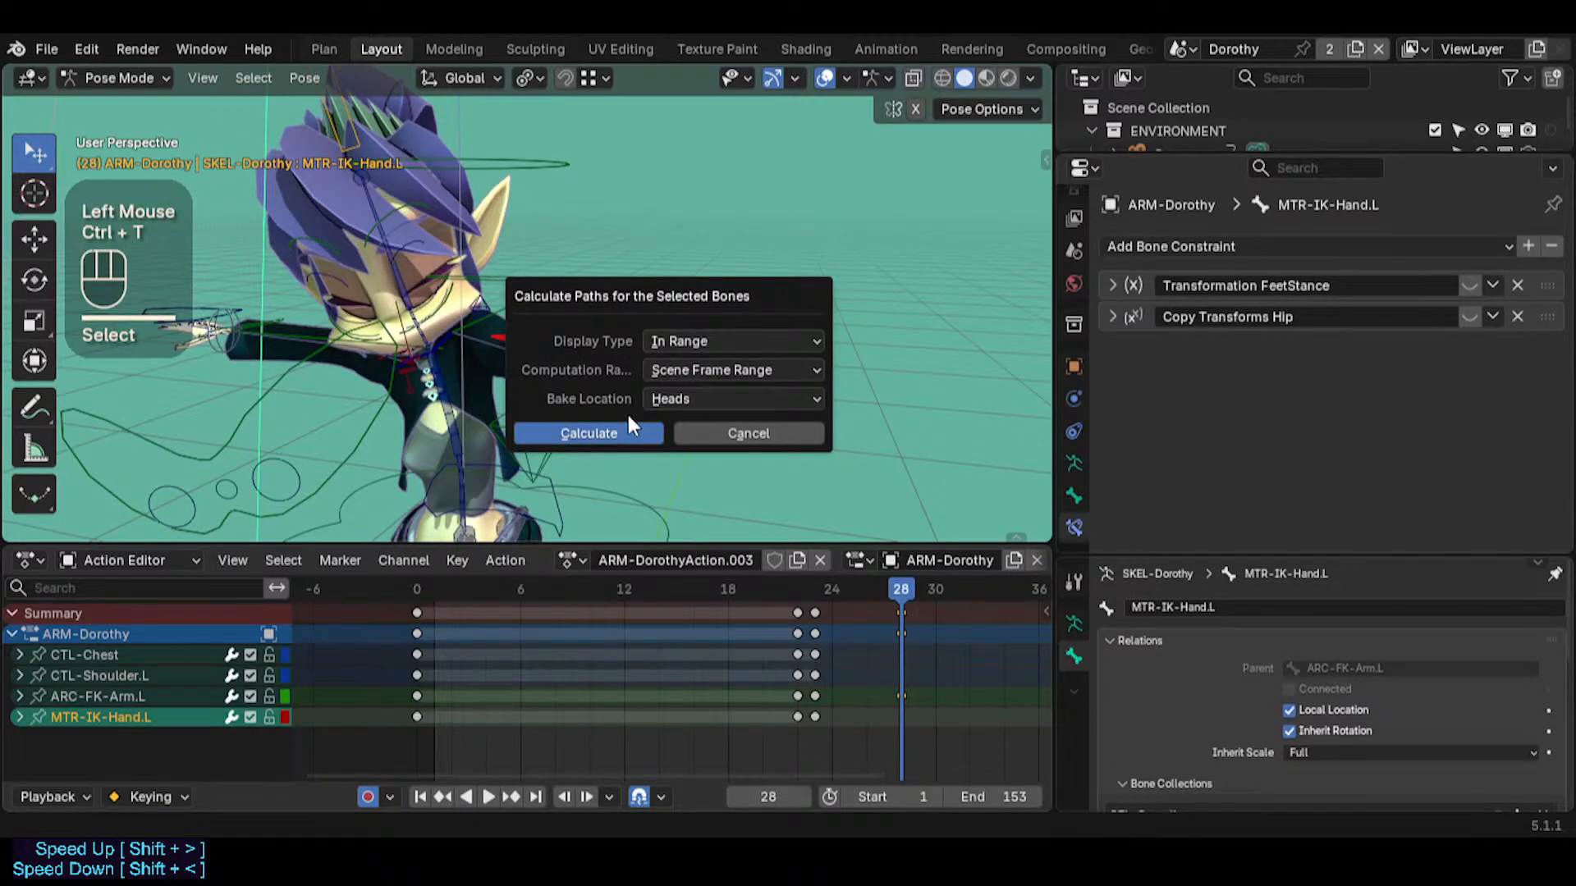
pyautogui.click(589, 432)
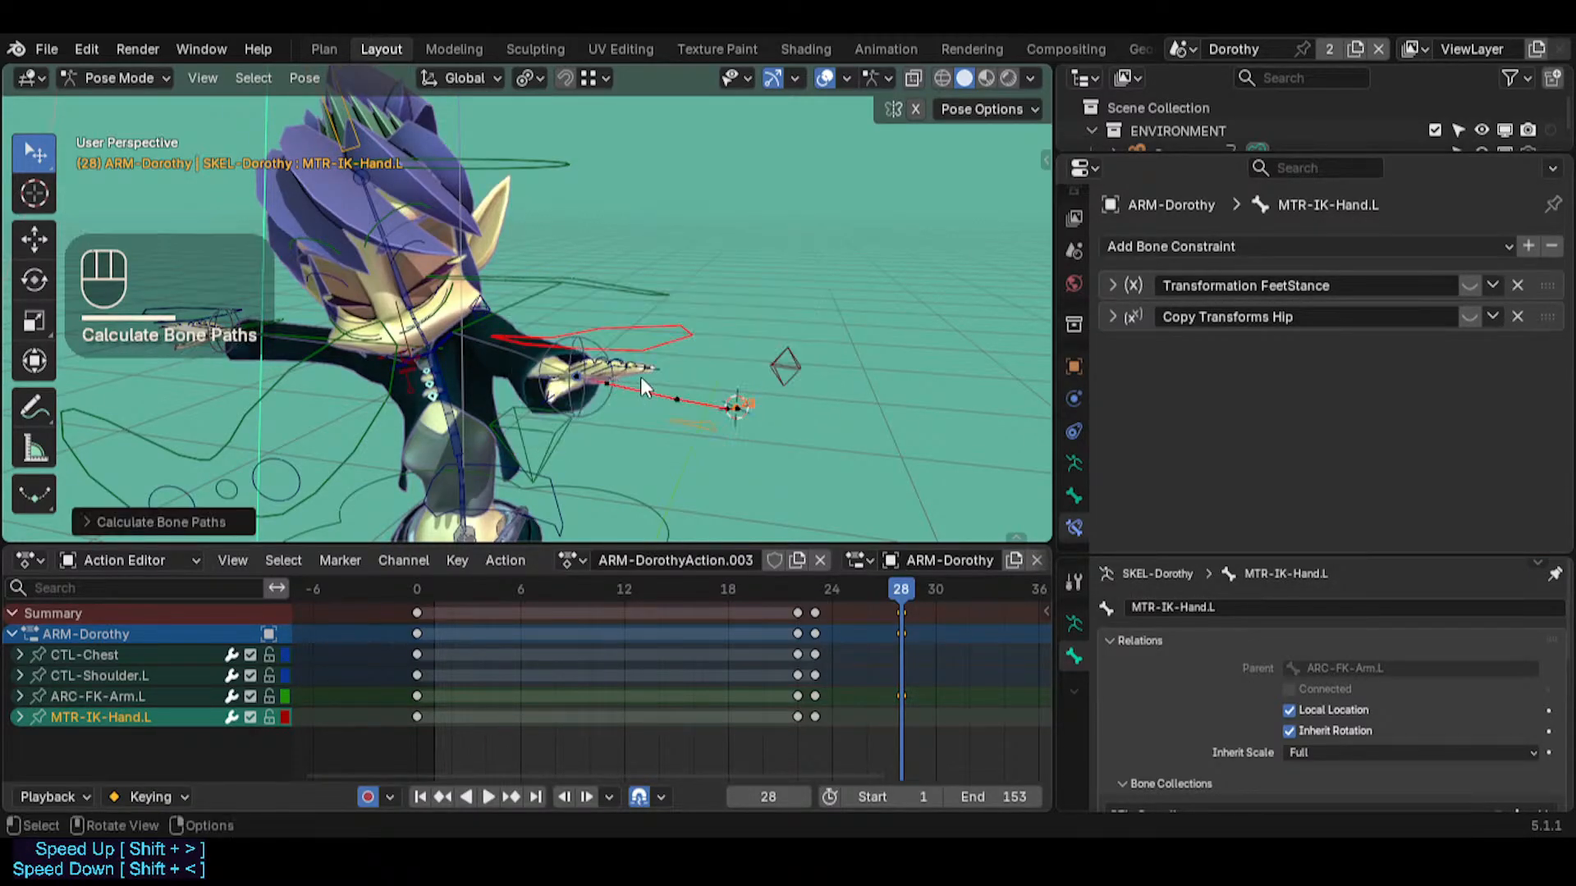
# Examine the hand's motion path from several angles and test a trackball rotation of ARC-FK-Arm.L at frame 28
pyautogui.moveTo(640, 376); pyautogui.dragTo(492, 332, button='middle')
pyautogui.keyDown('shift'); pyautogui.moveTo(492, 332); pyautogui.dragTo(537, 329, button='middle'); pyautogui.keyUp('shift')
pyautogui.click(600, 219)
pyautogui.moveTo(600, 218); pyautogui.dragTo(263, 332, button='middle')
pyautogui.press('r')
pyautogui.press('r')
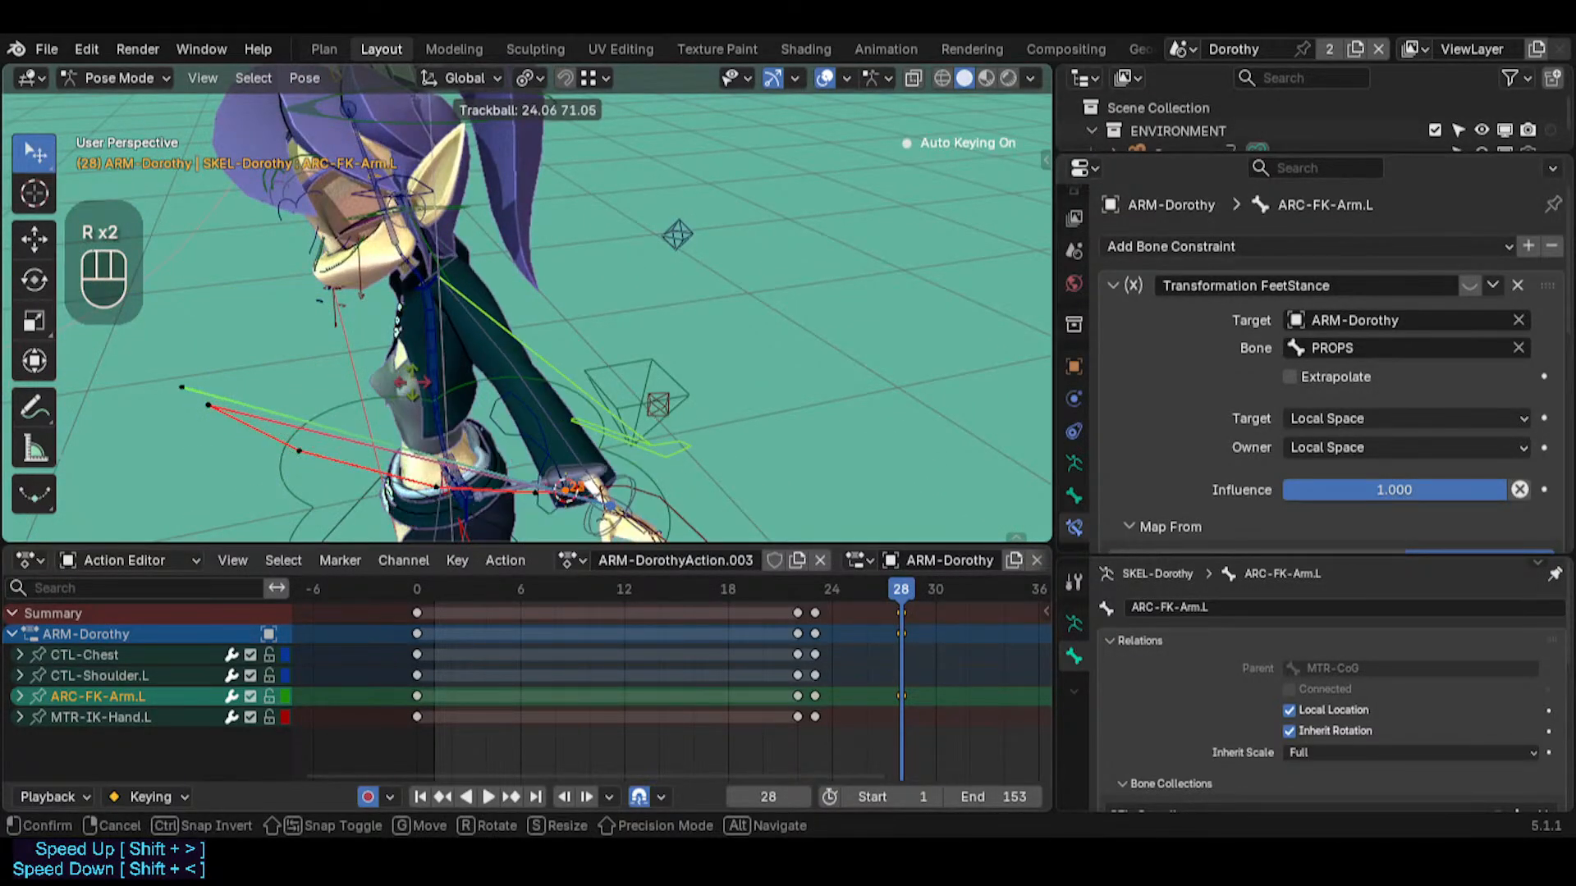
pyautogui.press('Escape')
pyautogui.moveTo(247, 328); pyautogui.dragTo(633, 243, button='middle')
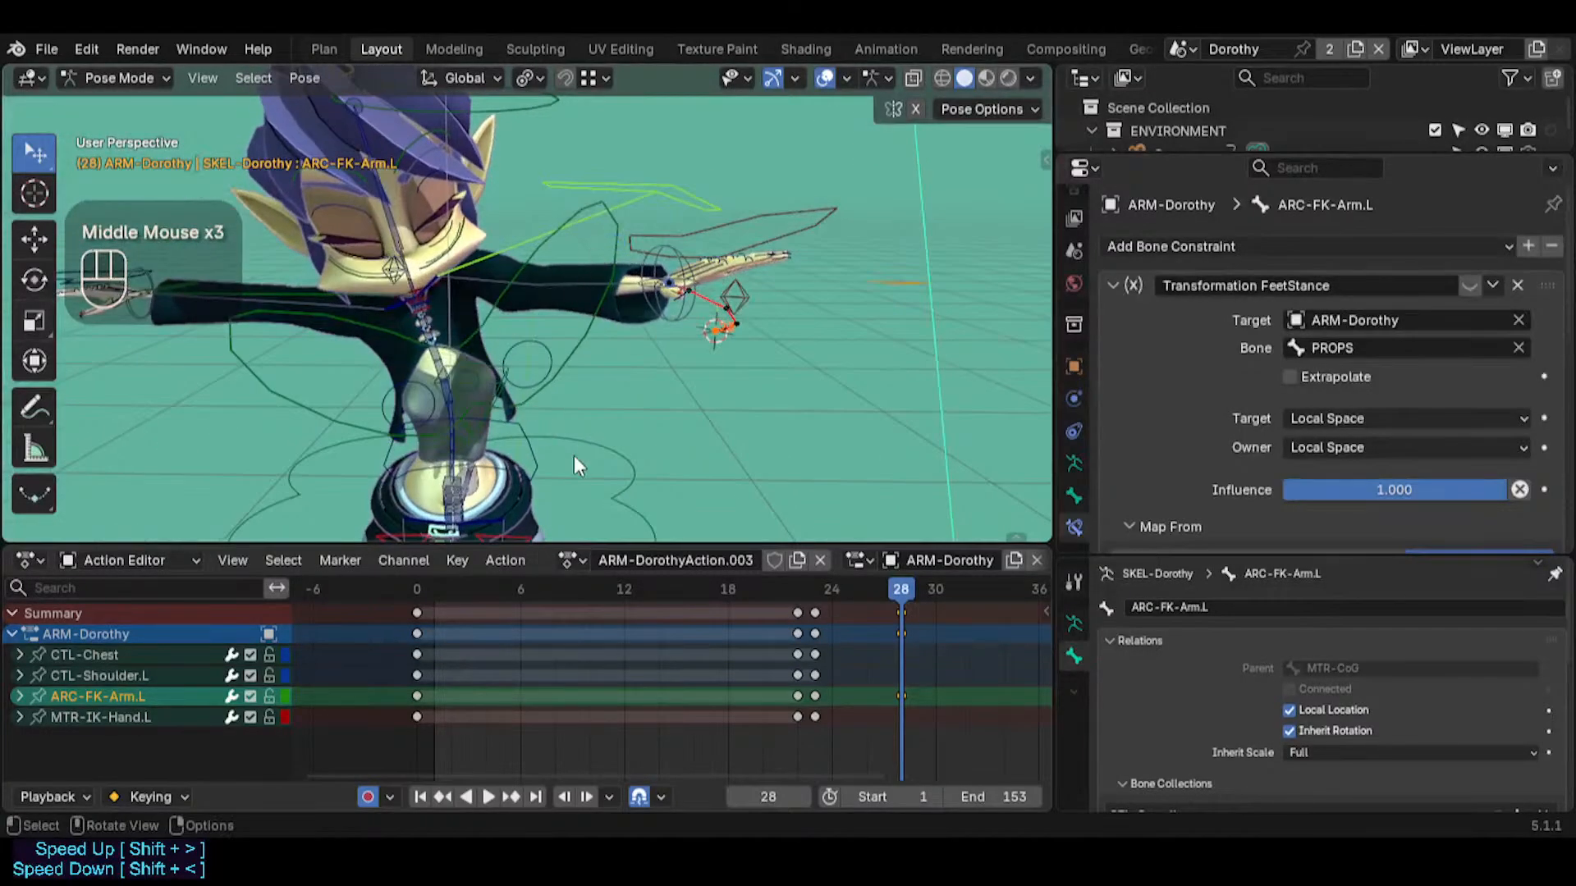
# Insert keyframes at frame 28 for MTR-IK-Hand.L, MTR-Torso and MTR-CoG
pyautogui.moveTo(912, 628); pyautogui.dragTo(730, 624, button='middle')
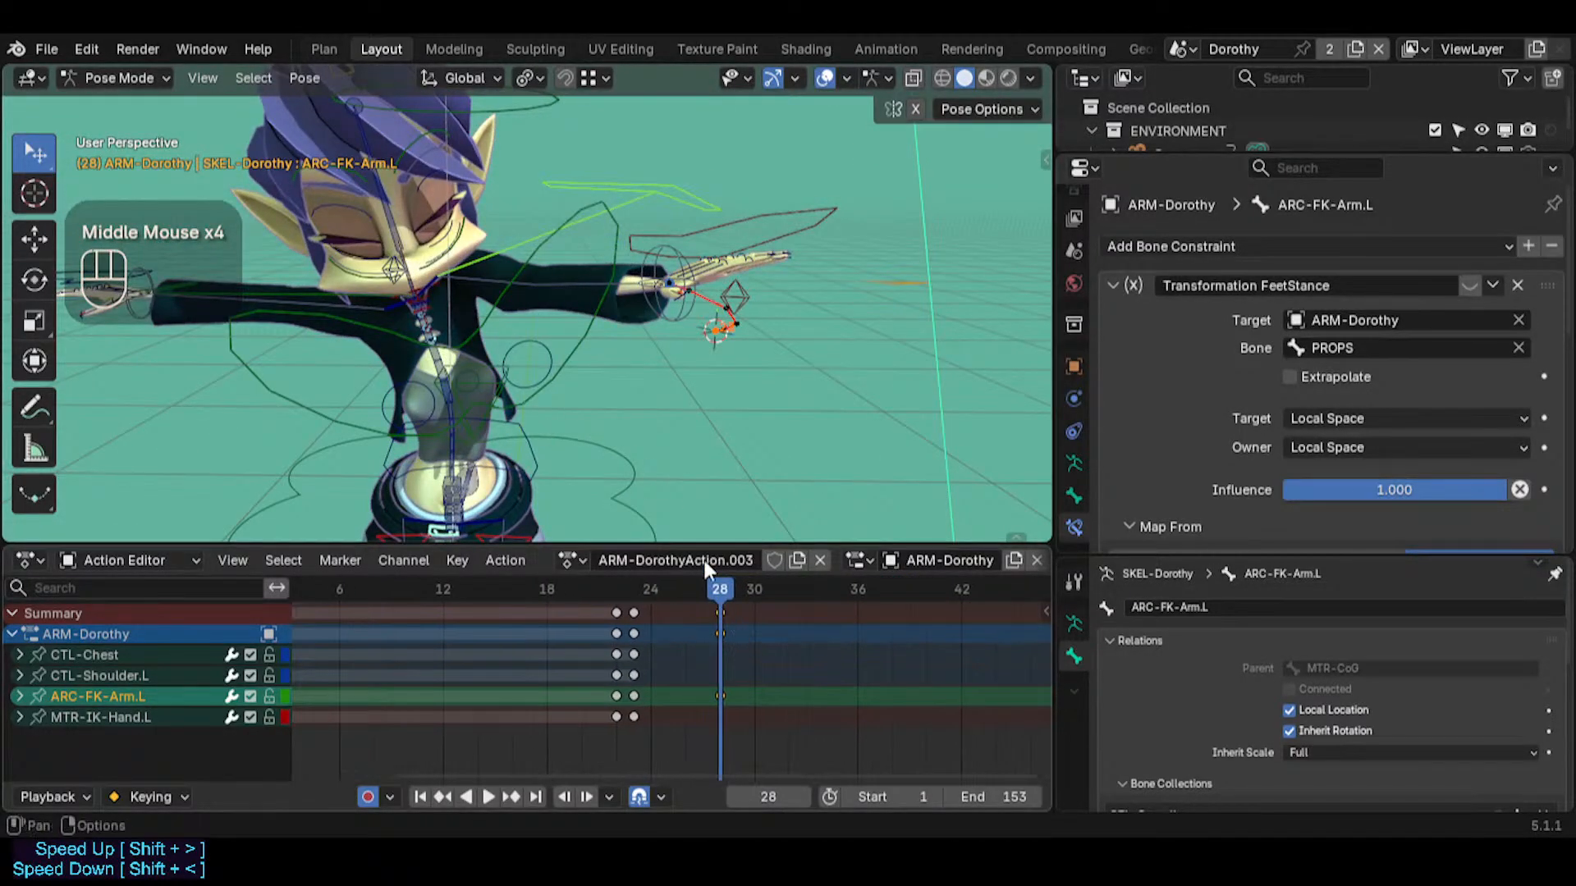
pyautogui.keyDown('shift'); pyautogui.moveTo(598, 369); pyautogui.dragTo(578, 444, button='middle'); pyautogui.keyUp('shift')
pyautogui.keyDown('shift'); pyautogui.click(593, 418); pyautogui.keyUp('shift')
pyautogui.moveTo(640, 360); pyautogui.dragTo(471, 294, button='middle')
pyautogui.keyDown('shift'); pyautogui.click(687, 325); pyautogui.keyUp('shift')
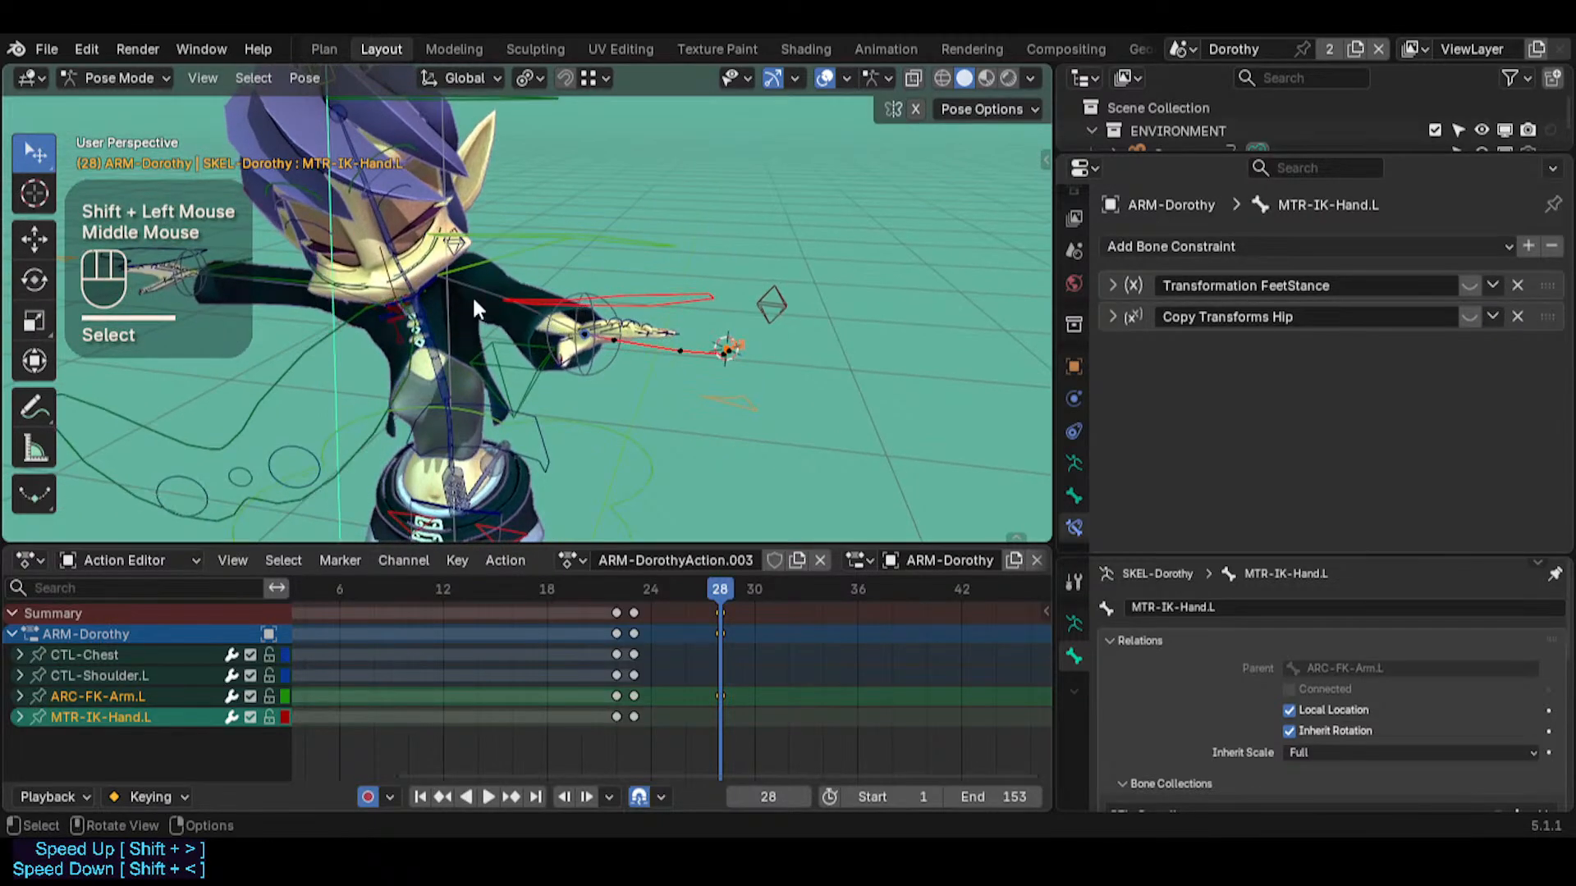
pyautogui.press('i')
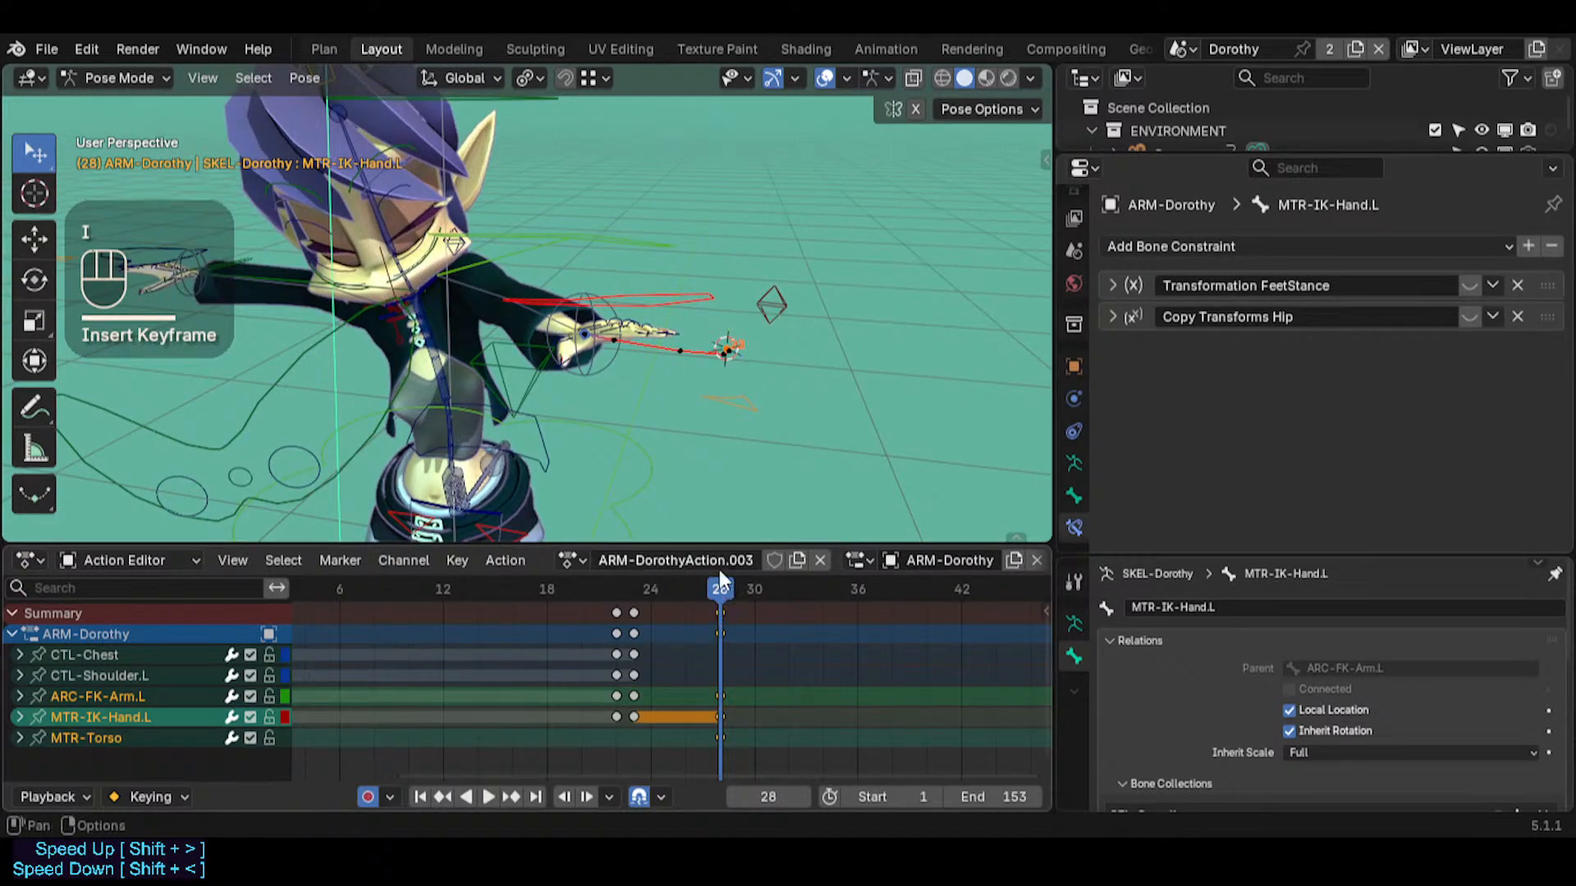
pyautogui.keyDown('shift'); pyautogui.click(534, 398); pyautogui.keyUp('shift')
pyautogui.press('i')
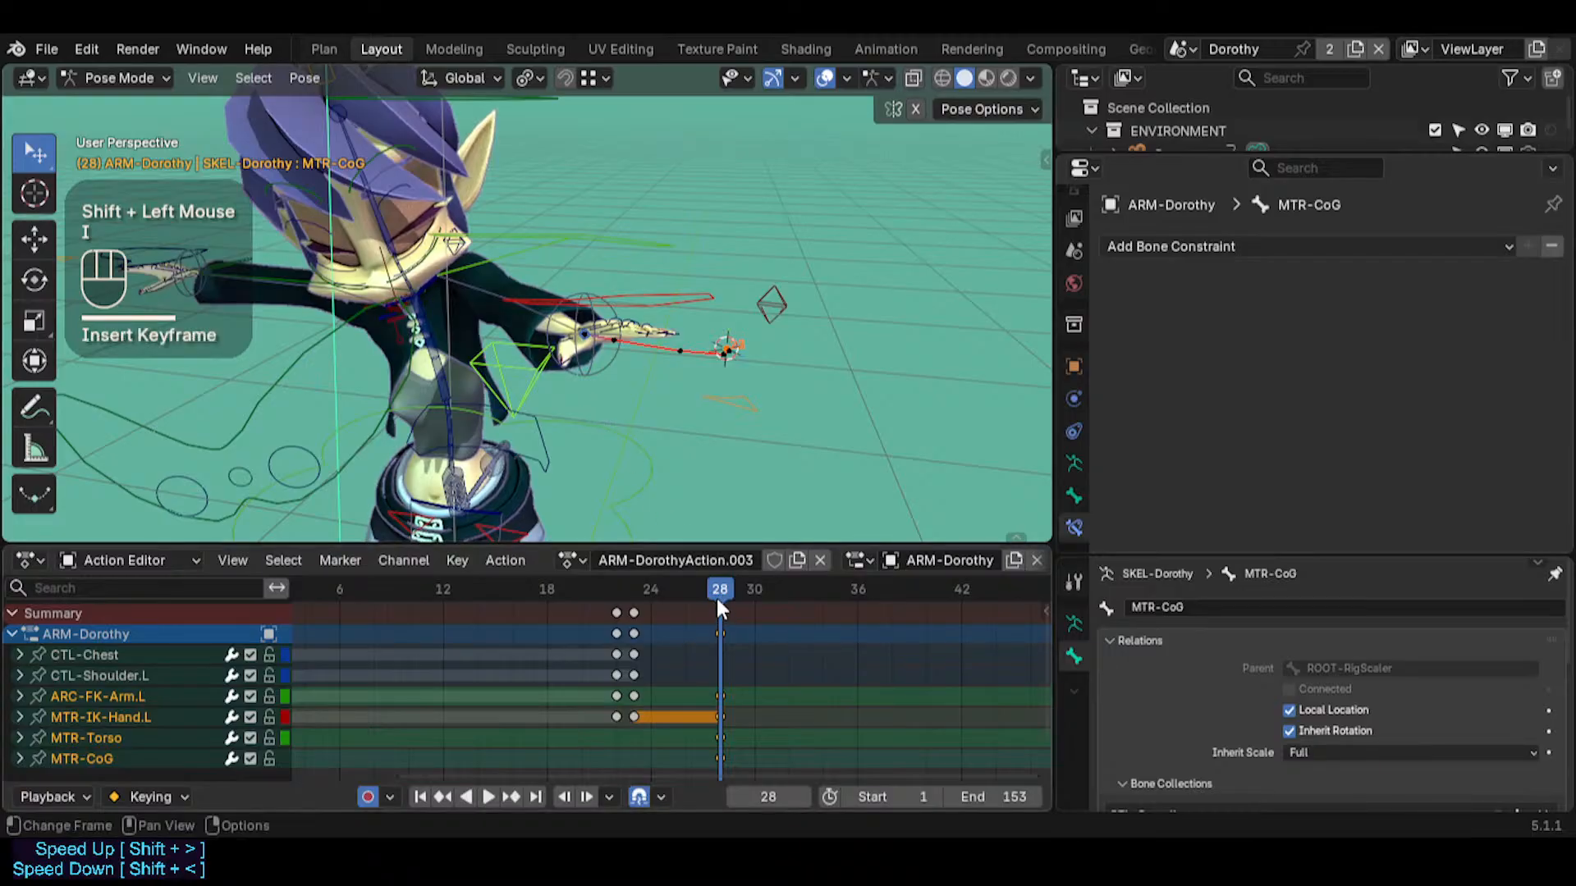
# Go to frame 34, clear the bone selection and select only MTR-Torso
pyautogui.moveTo(716, 596); pyautogui.dragTo(826, 593)
pyautogui.hotkey('alt', 'a')
pyautogui.click(540, 371)
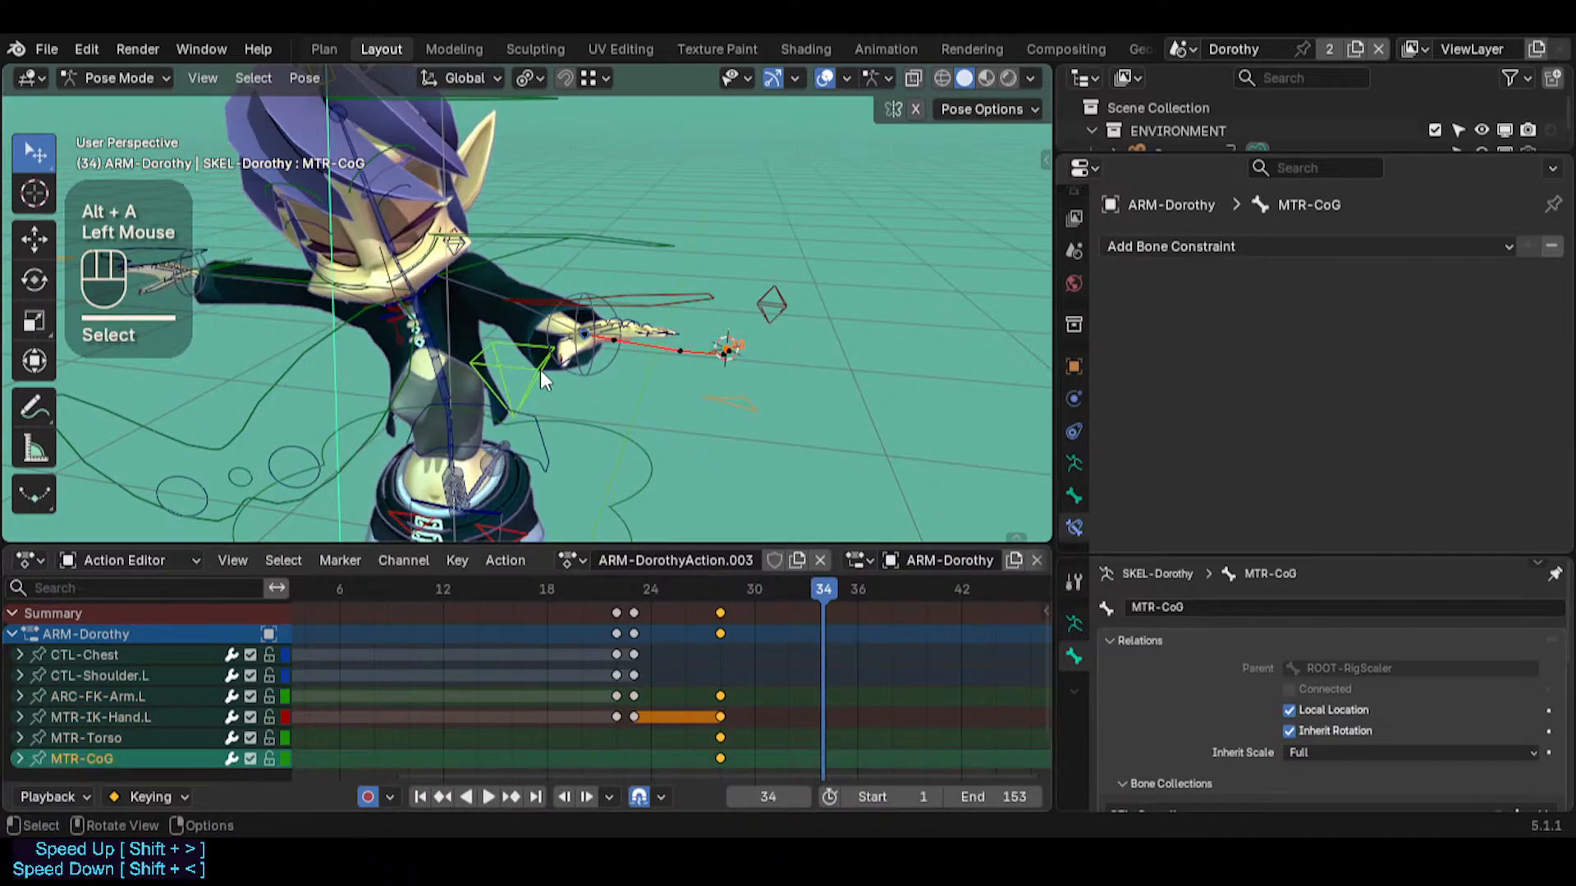
pyautogui.click(548, 401)
pyautogui.press('g')
# Raise MTR-Torso by about 0.15 m at frame 34 with a free move
pyautogui.press('g')
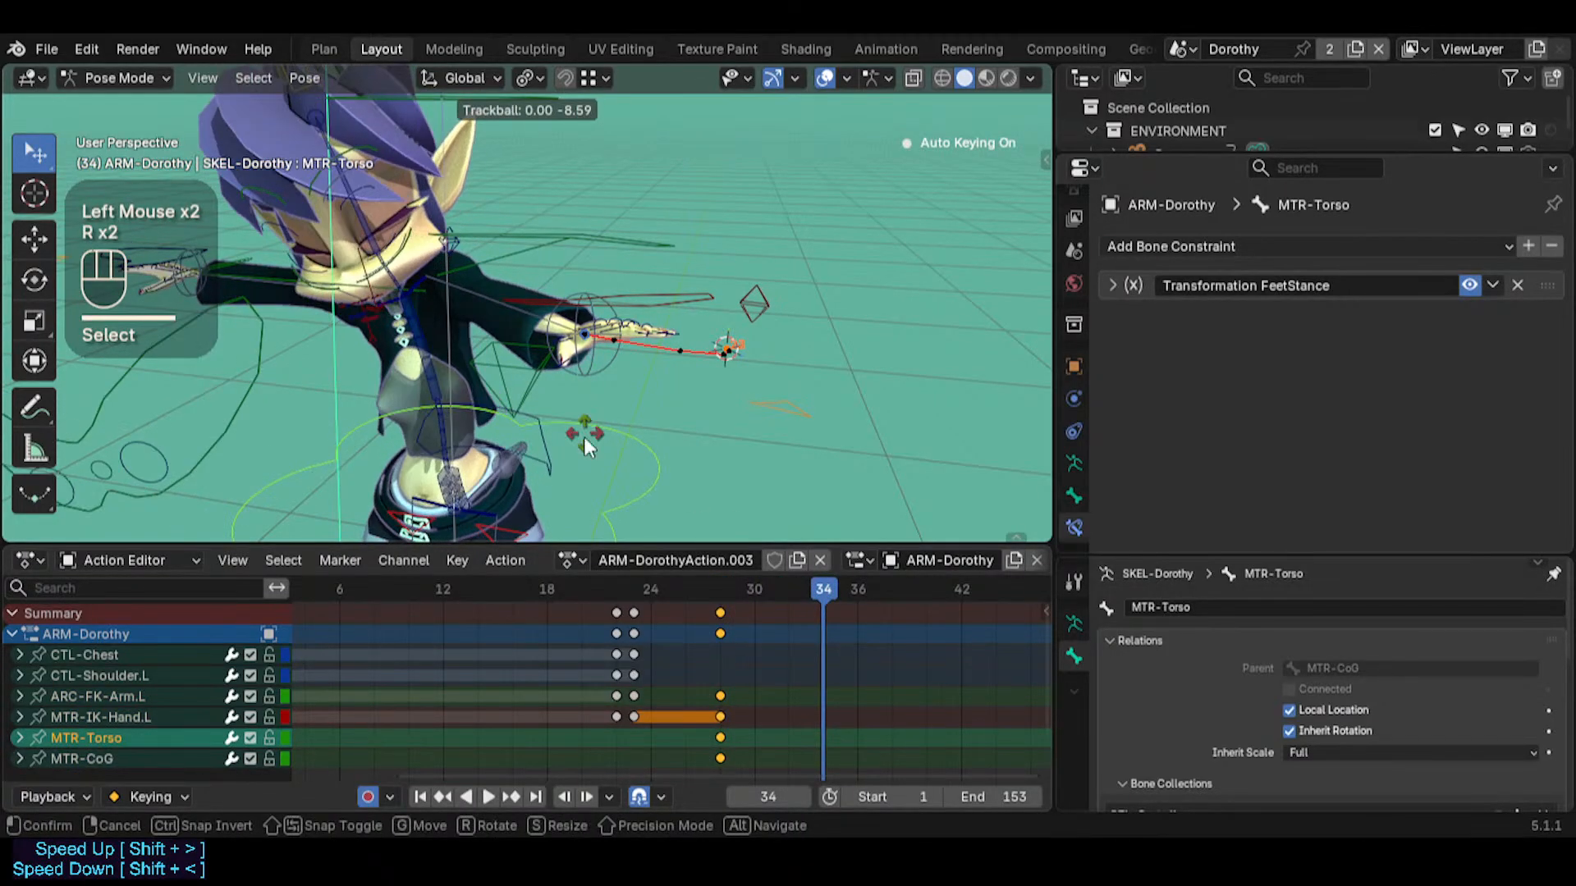
pyautogui.press('Escape')
pyautogui.press('g')
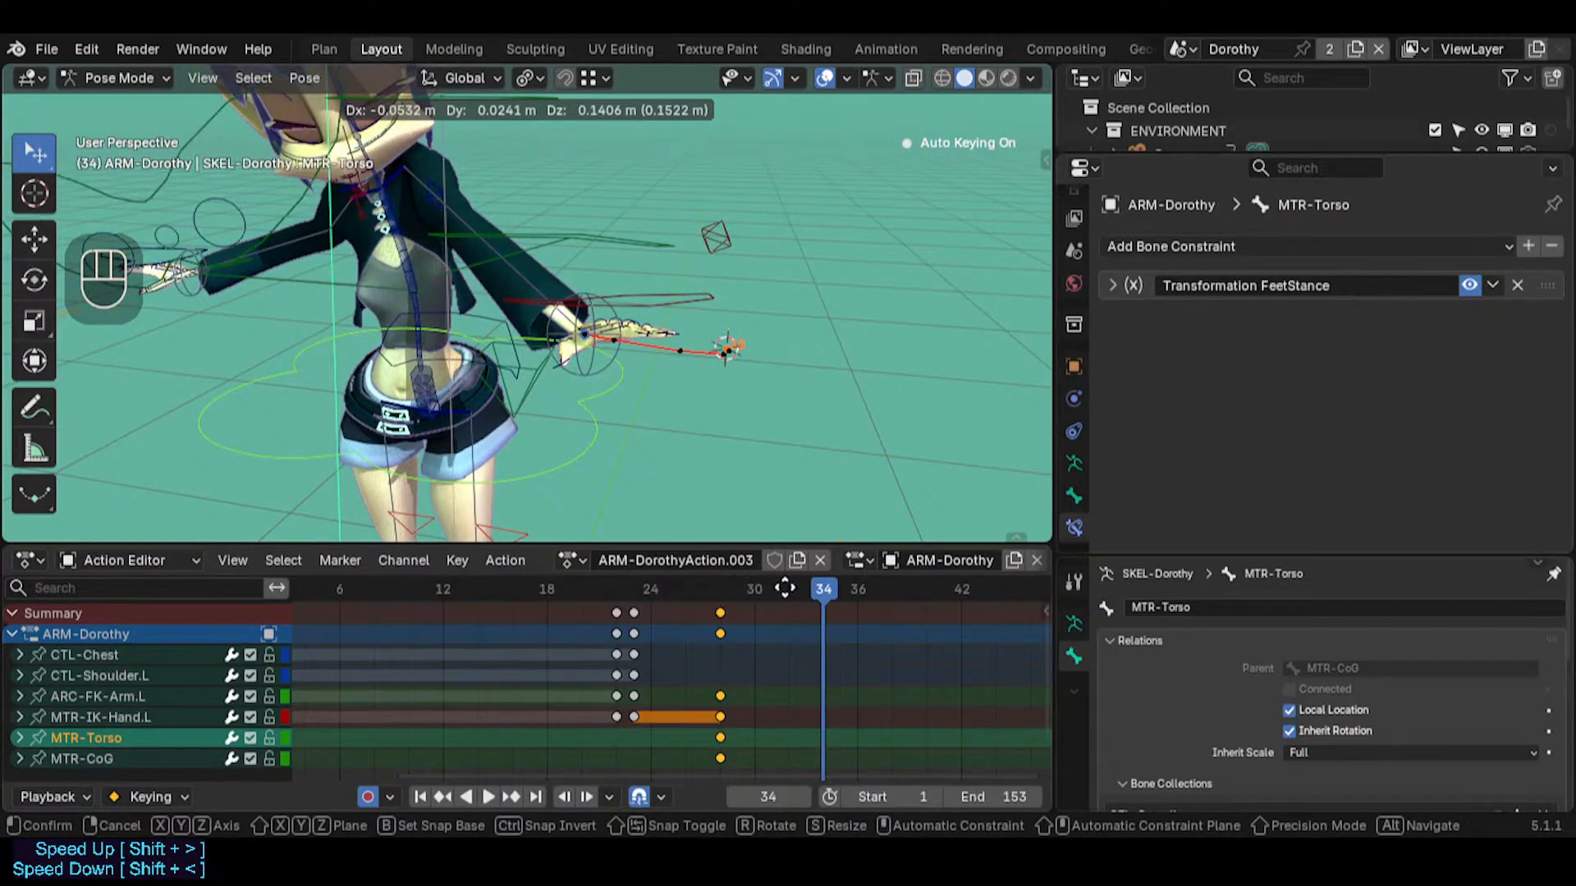
pyautogui.click(631, 424)
pyautogui.moveTo(631, 424); pyautogui.dragTo(560, 397, button='middle')
pyautogui.press('g')
pyautogui.press('Escape')
# Create a breakdown pose of MTR-Torso at frame 32 that favours the frame 34 pose, and nudge the bone's position slightly
pyautogui.moveTo(766, 589); pyautogui.dragTo(793, 591)
pyautogui.hotkey('shift', 'e')
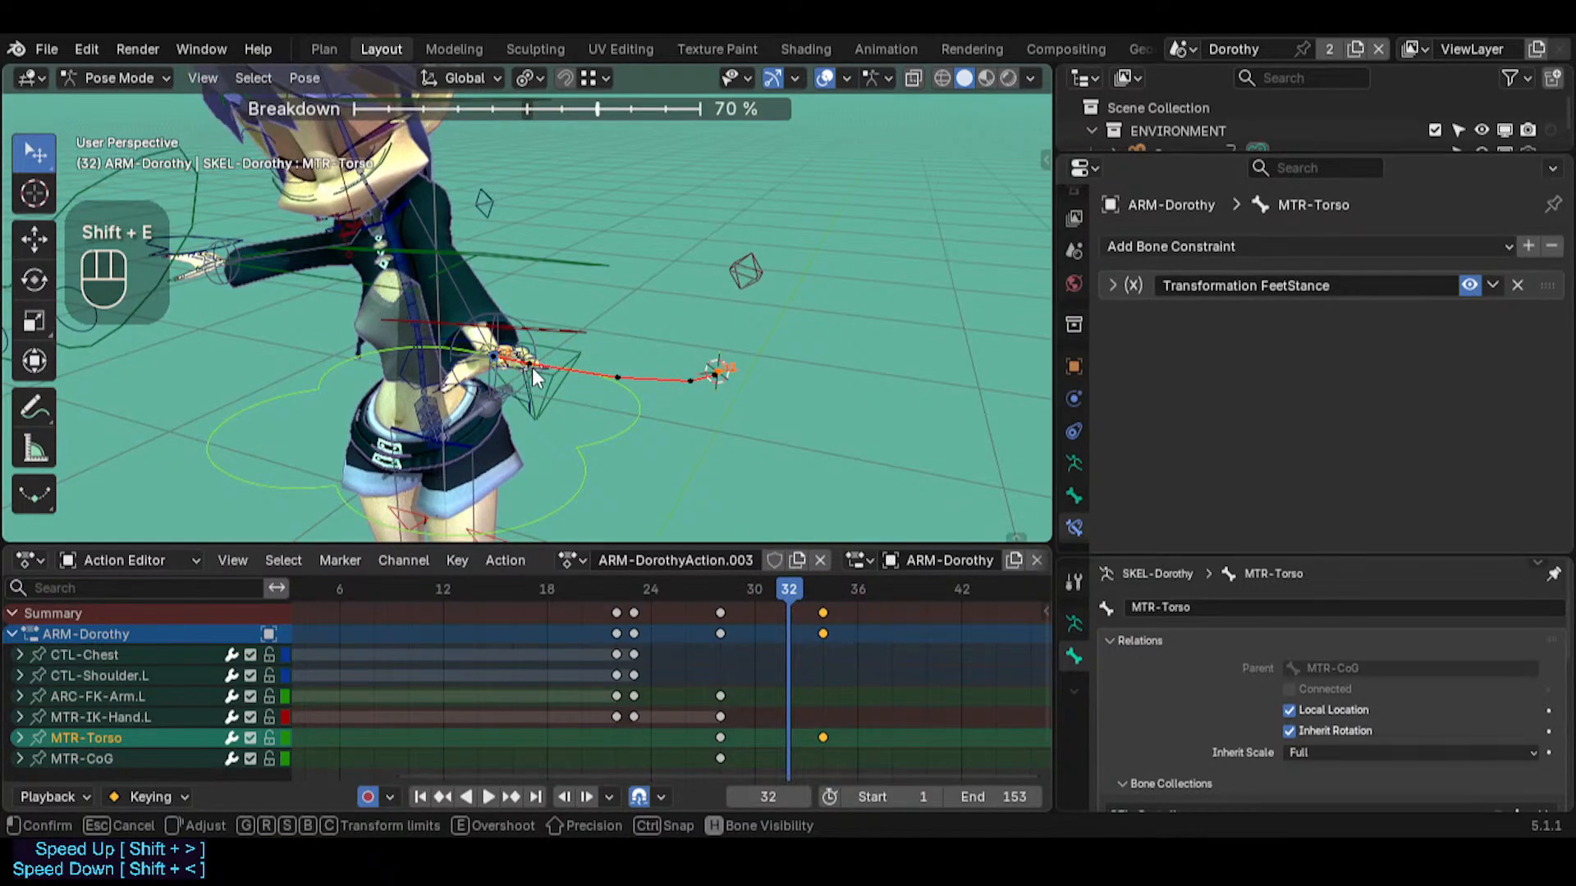
pyautogui.click(481, 376)
pyautogui.moveTo(481, 375); pyautogui.dragTo(338, 361, button='middle')
pyautogui.press('g')
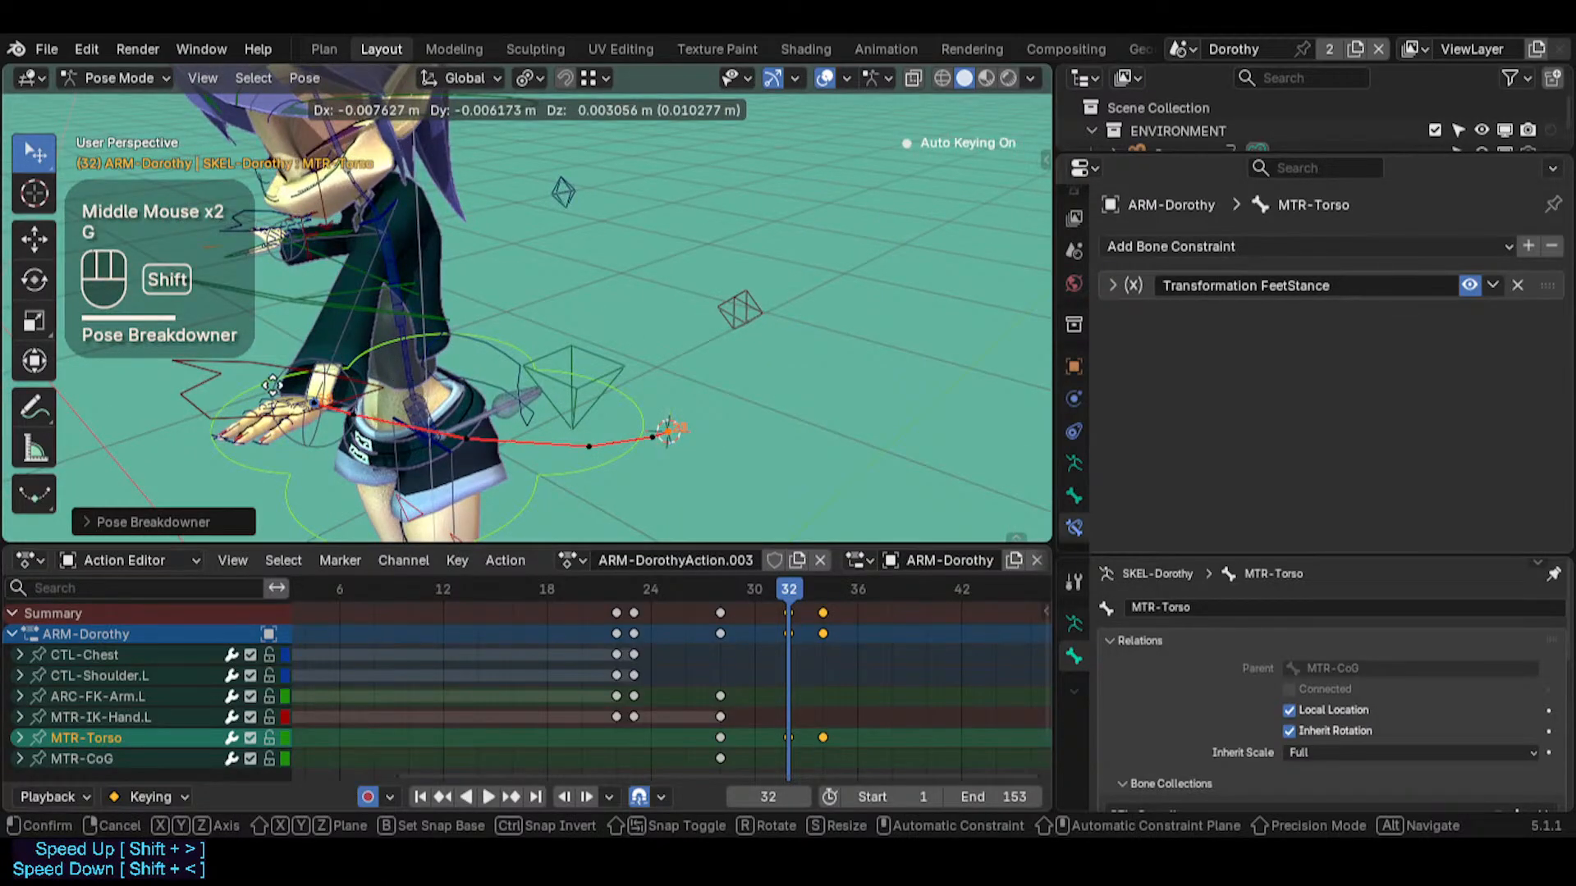
pyautogui.click(366, 340)
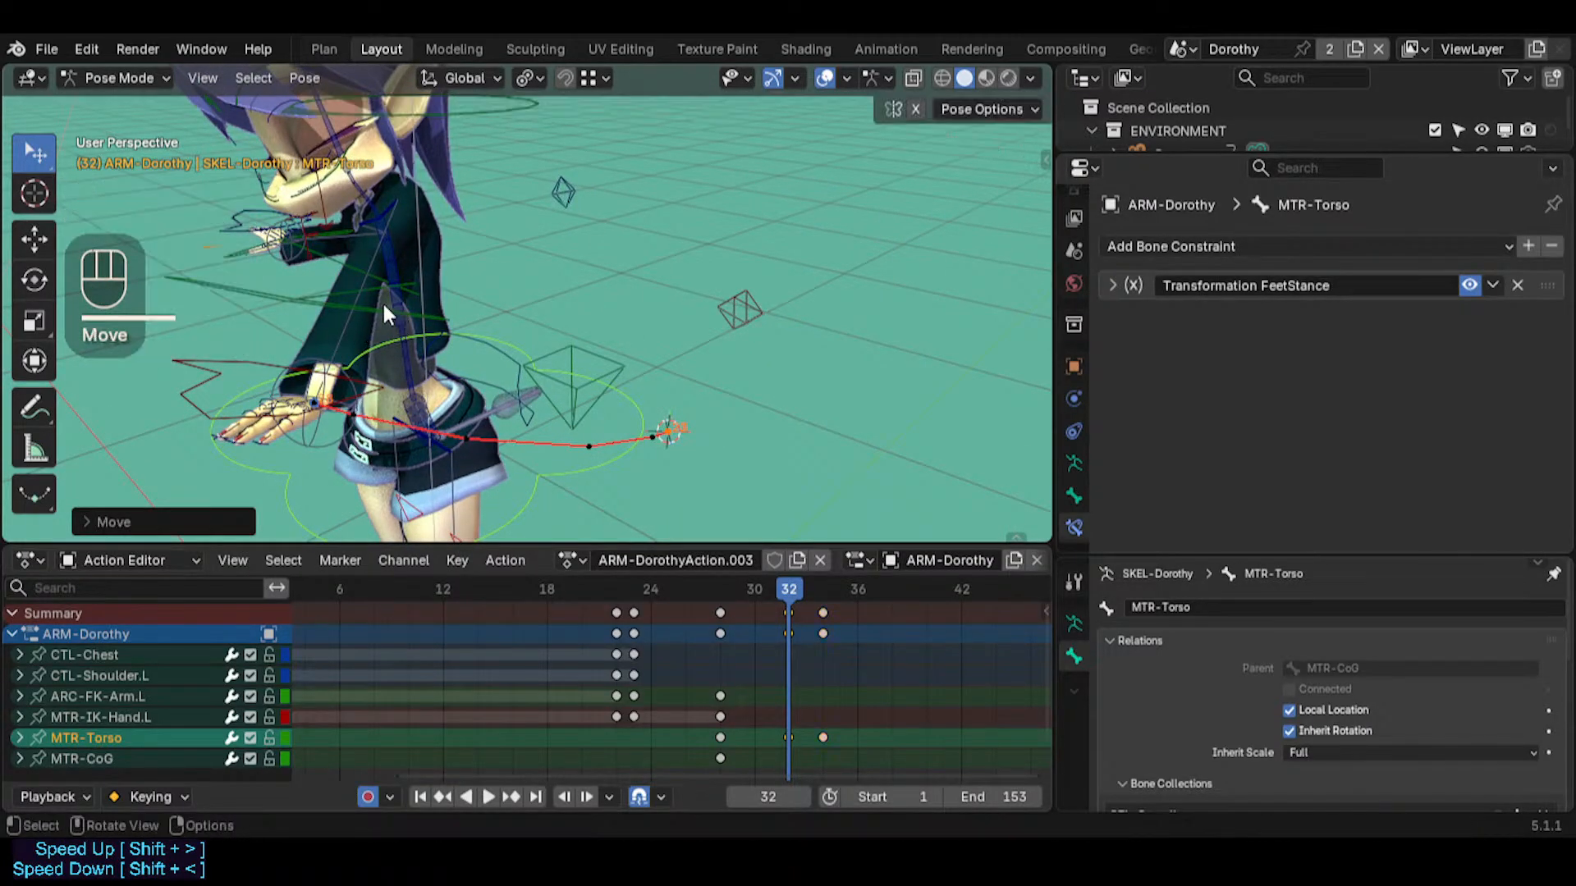
# Scrub between frames 28 and 34 and examine the torso move and left arm from several angles
pyautogui.moveTo(381, 300); pyautogui.dragTo(638, 491, button='middle')
pyautogui.moveTo(775, 593); pyautogui.dragTo(716, 558)
pyautogui.moveTo(714, 526); pyautogui.dragTo(613, 476, button='middle')
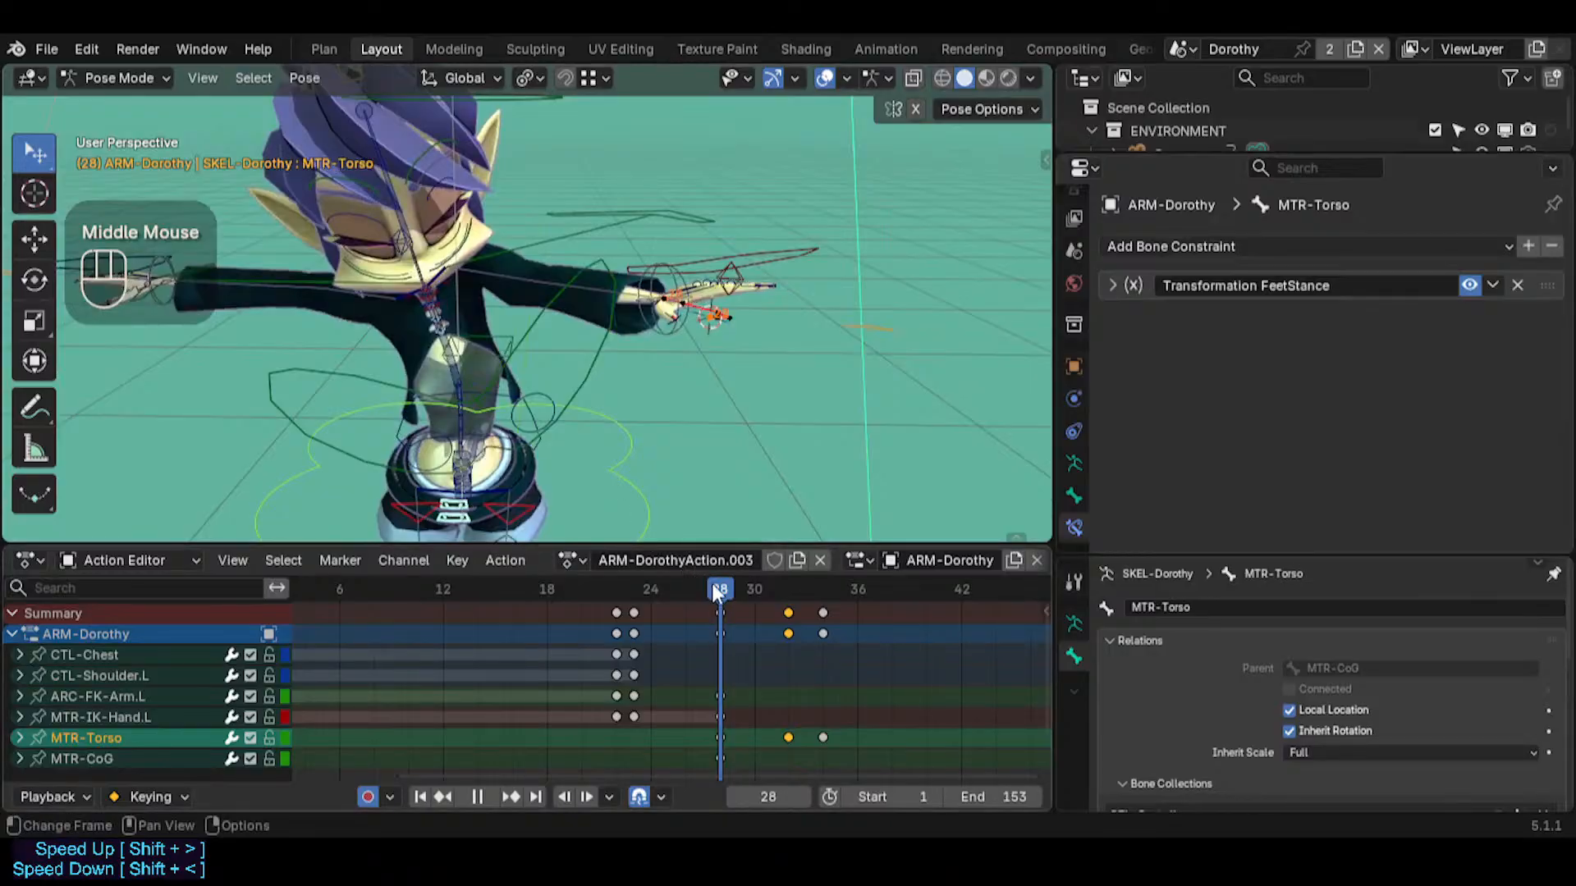
pyautogui.moveTo(712, 583); pyautogui.dragTo(821, 593)
pyautogui.keyDown('shift'); pyautogui.moveTo(476, 148); pyautogui.dragTo(525, 275, button='middle'); pyautogui.keyUp('shift')
pyautogui.moveTo(526, 275); pyautogui.dragTo(491, 261, button='middle')
pyautogui.hotkey('shift', '`')
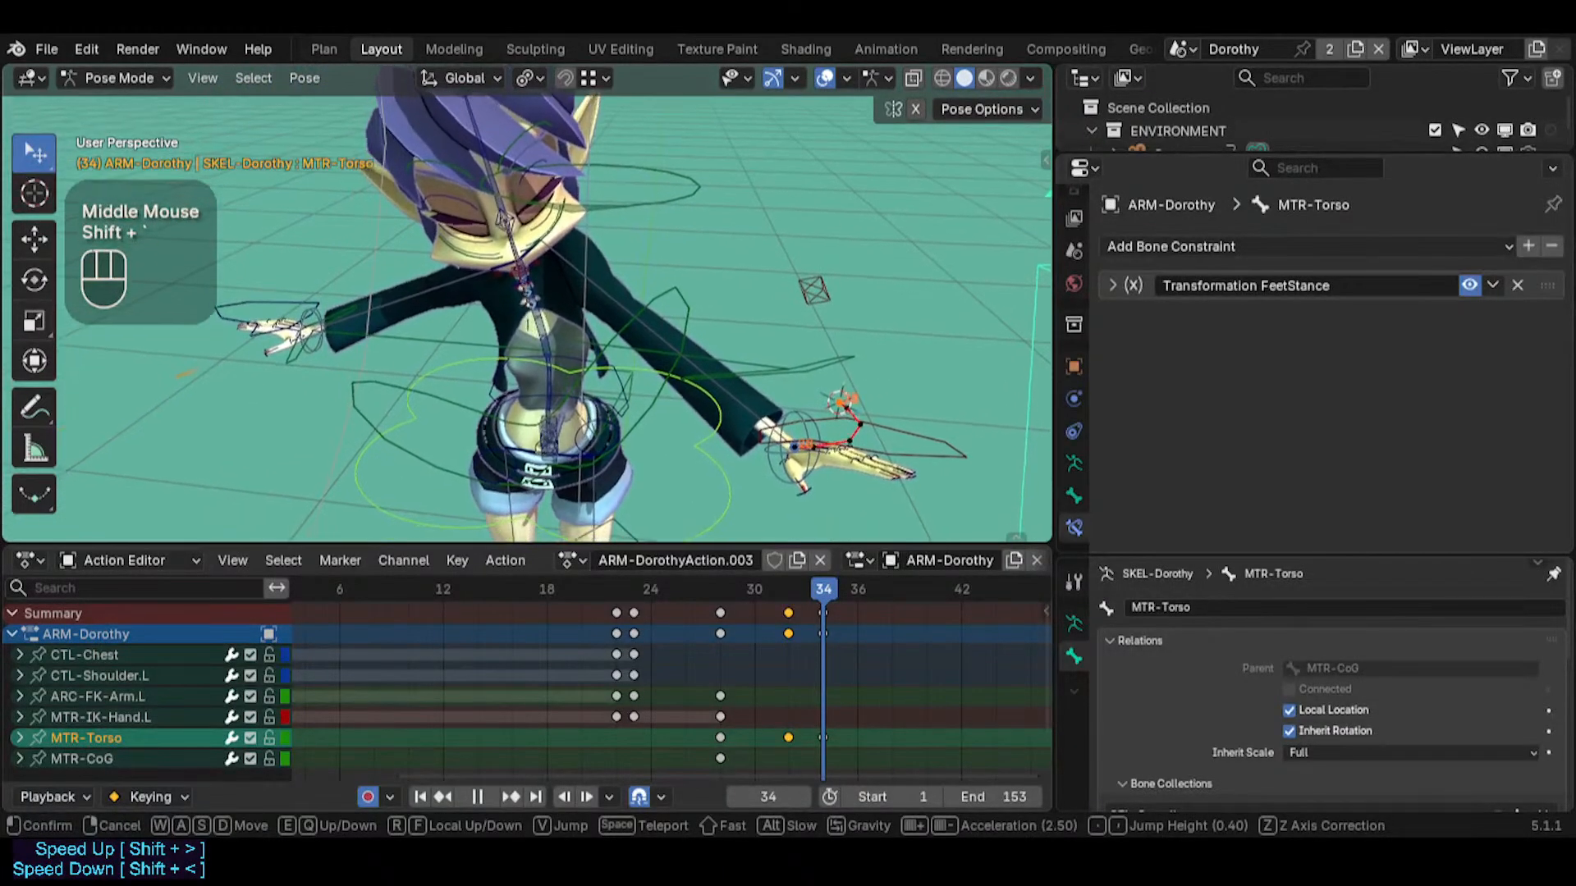
pyautogui.click(528, 302)
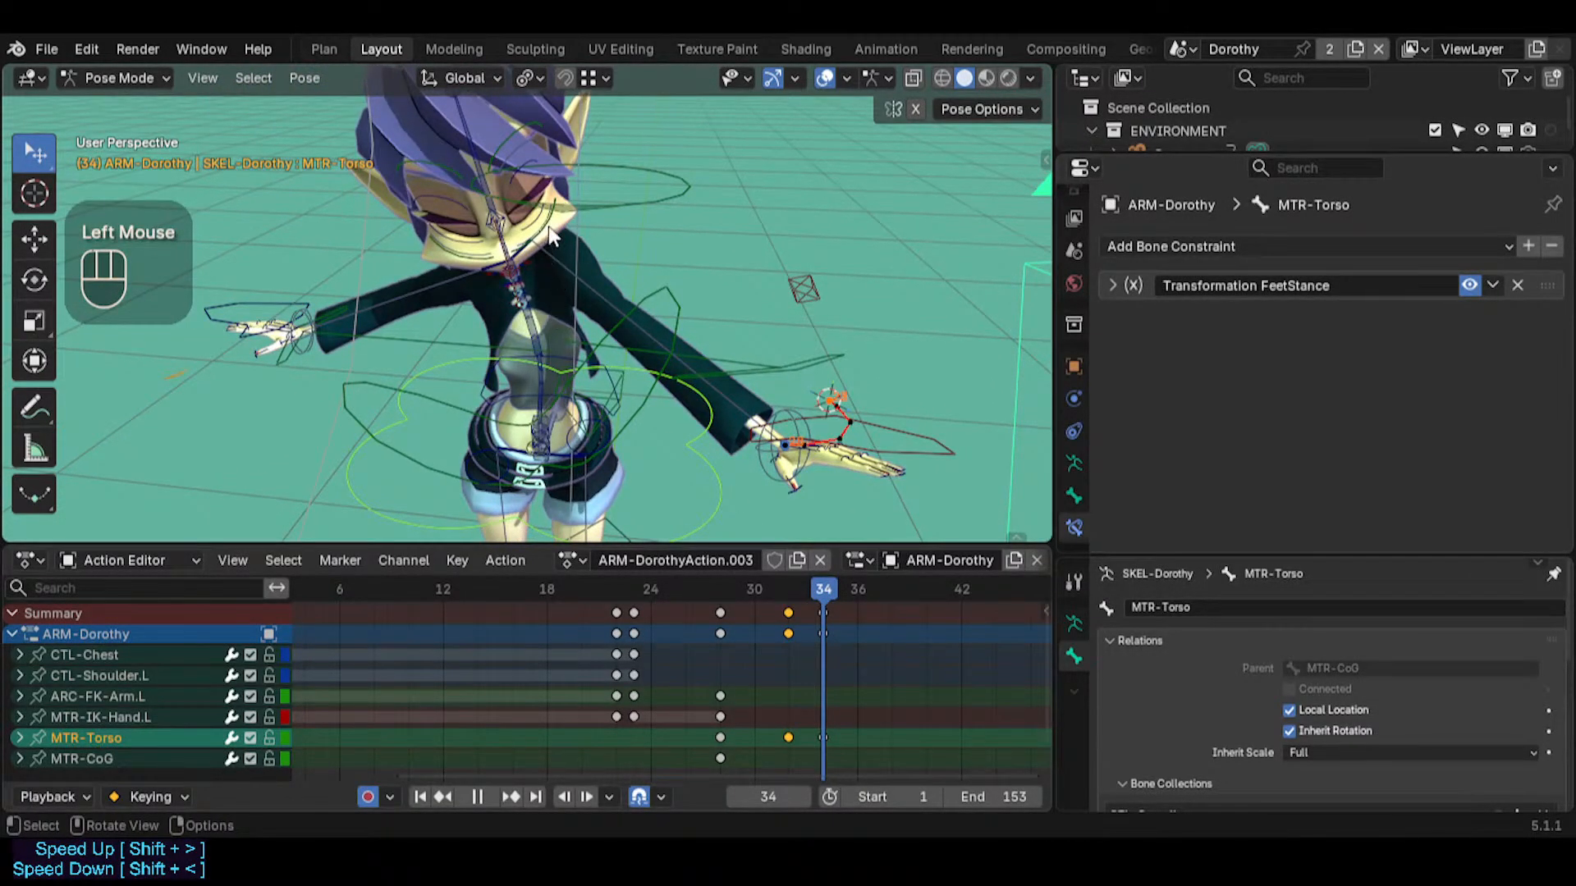
# Key ARC-FK-Arm.L at frame 34, duplicate that key to frame 35 and go to frame 35
pyautogui.click(691, 334)
pyautogui.moveTo(697, 345); pyautogui.dragTo(763, 426, button='middle')
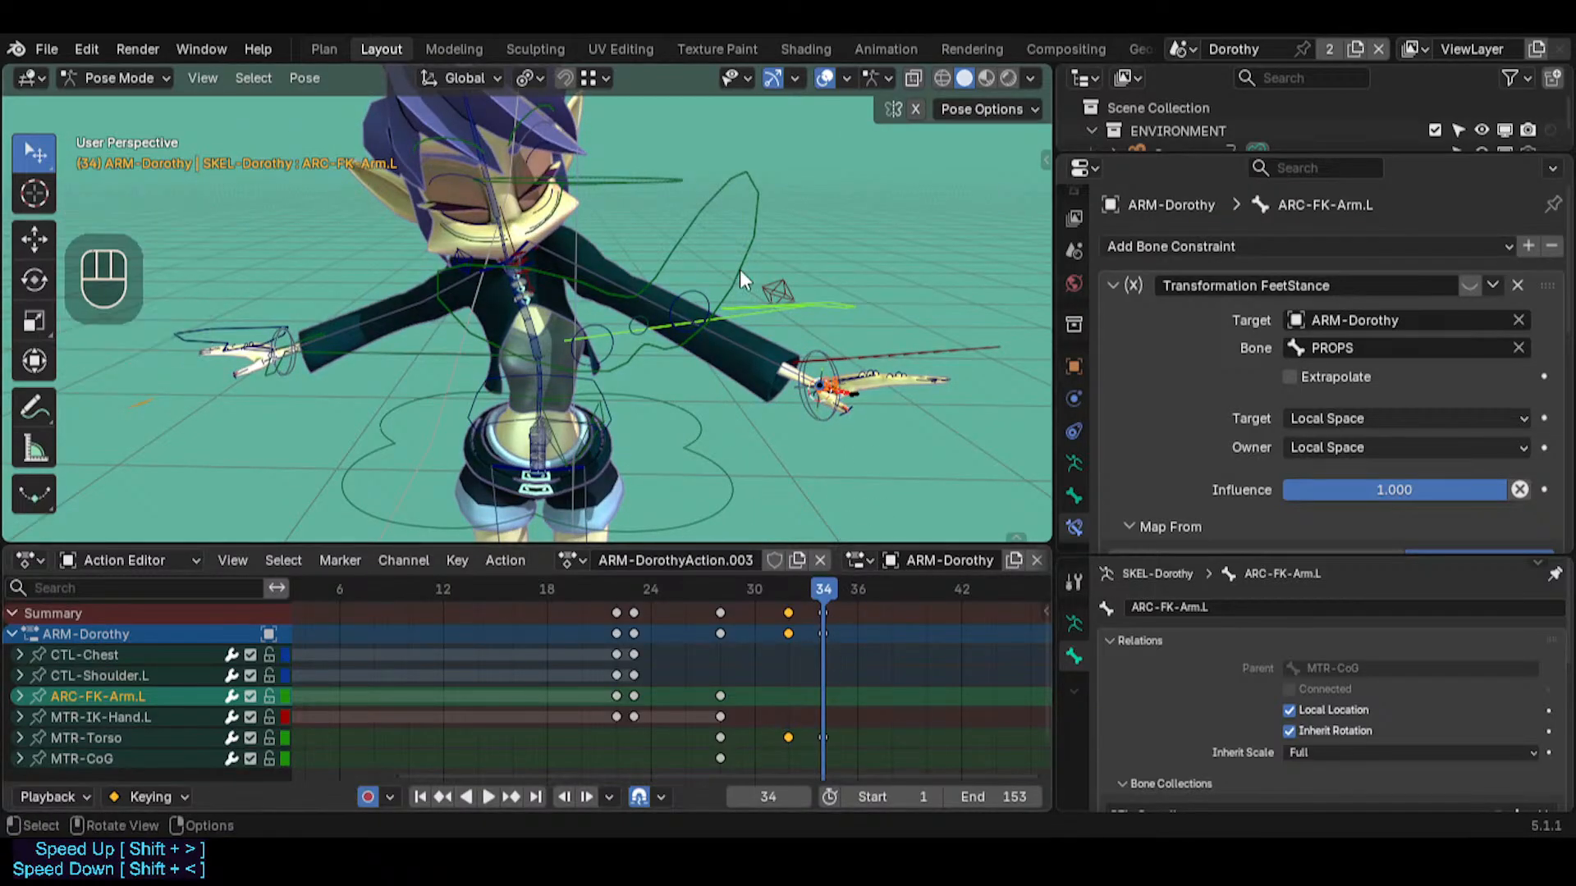
pyautogui.press('i')
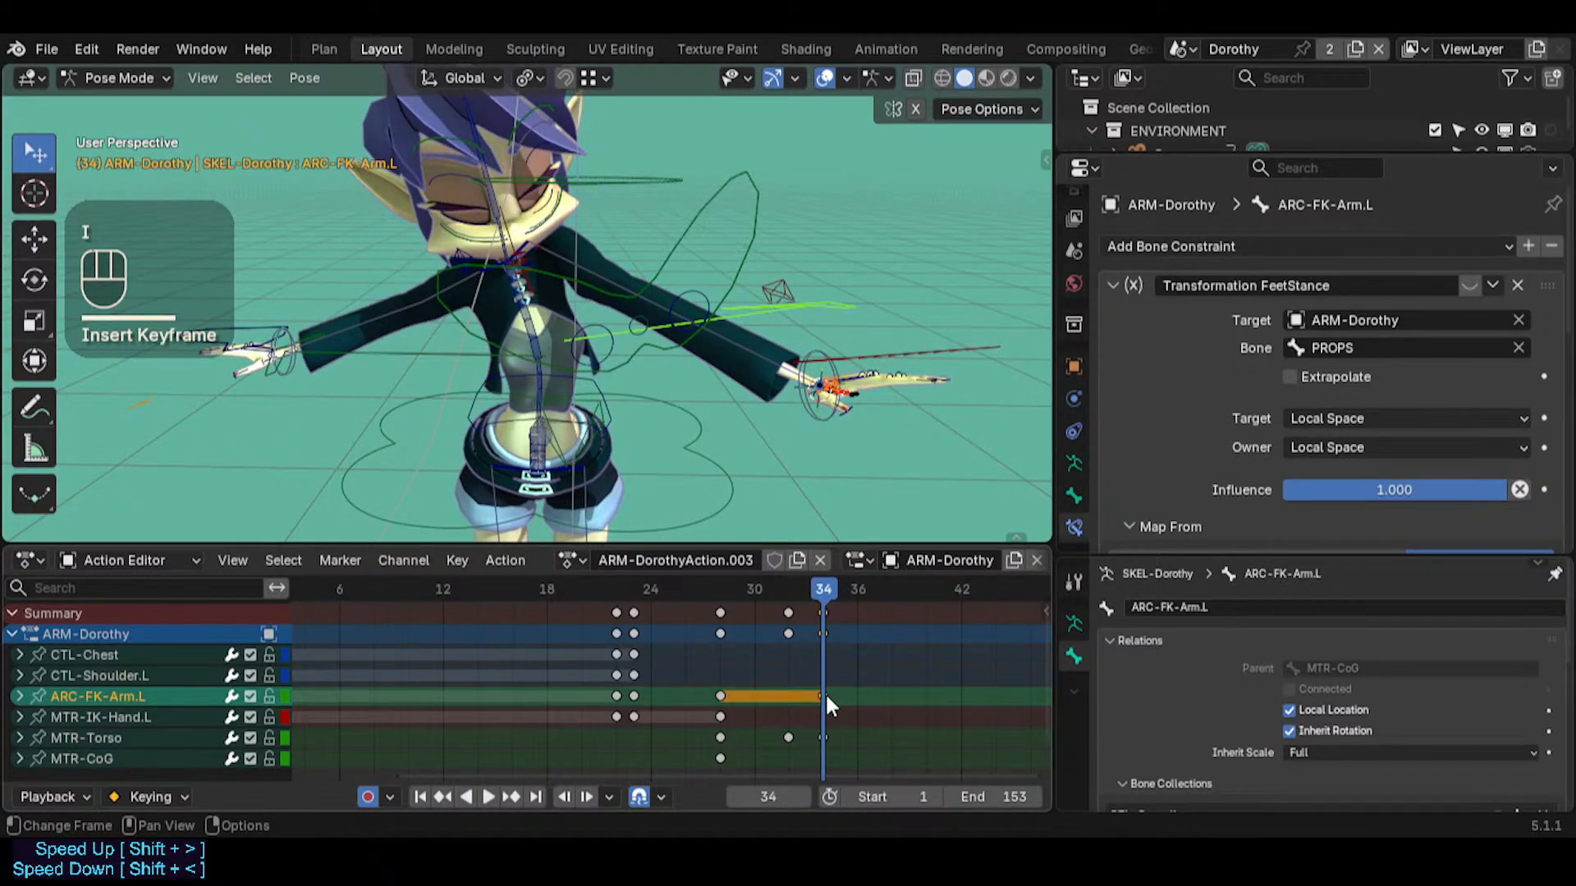
pyautogui.click(824, 691)
pyautogui.hotkey('shift', 'd')
pyautogui.click(837, 702)
pyautogui.click(839, 593)
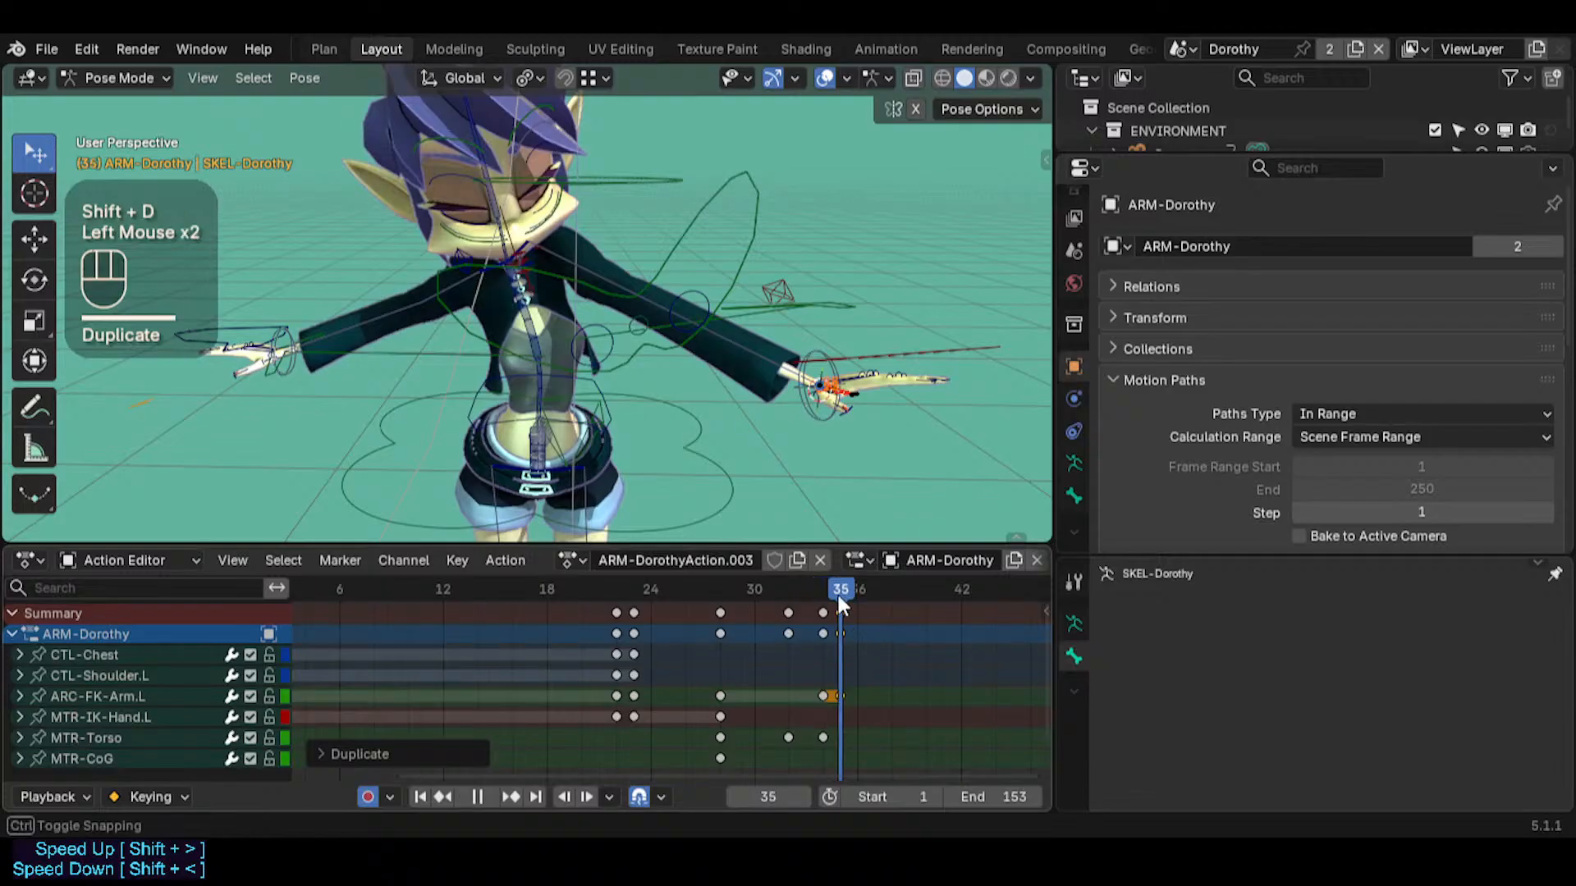
# Select CTL-UpperArm.L at frame 35 and snap the 3D cursor to it
pyautogui.moveTo(723, 362); pyautogui.dragTo(556, 258, button='middle')
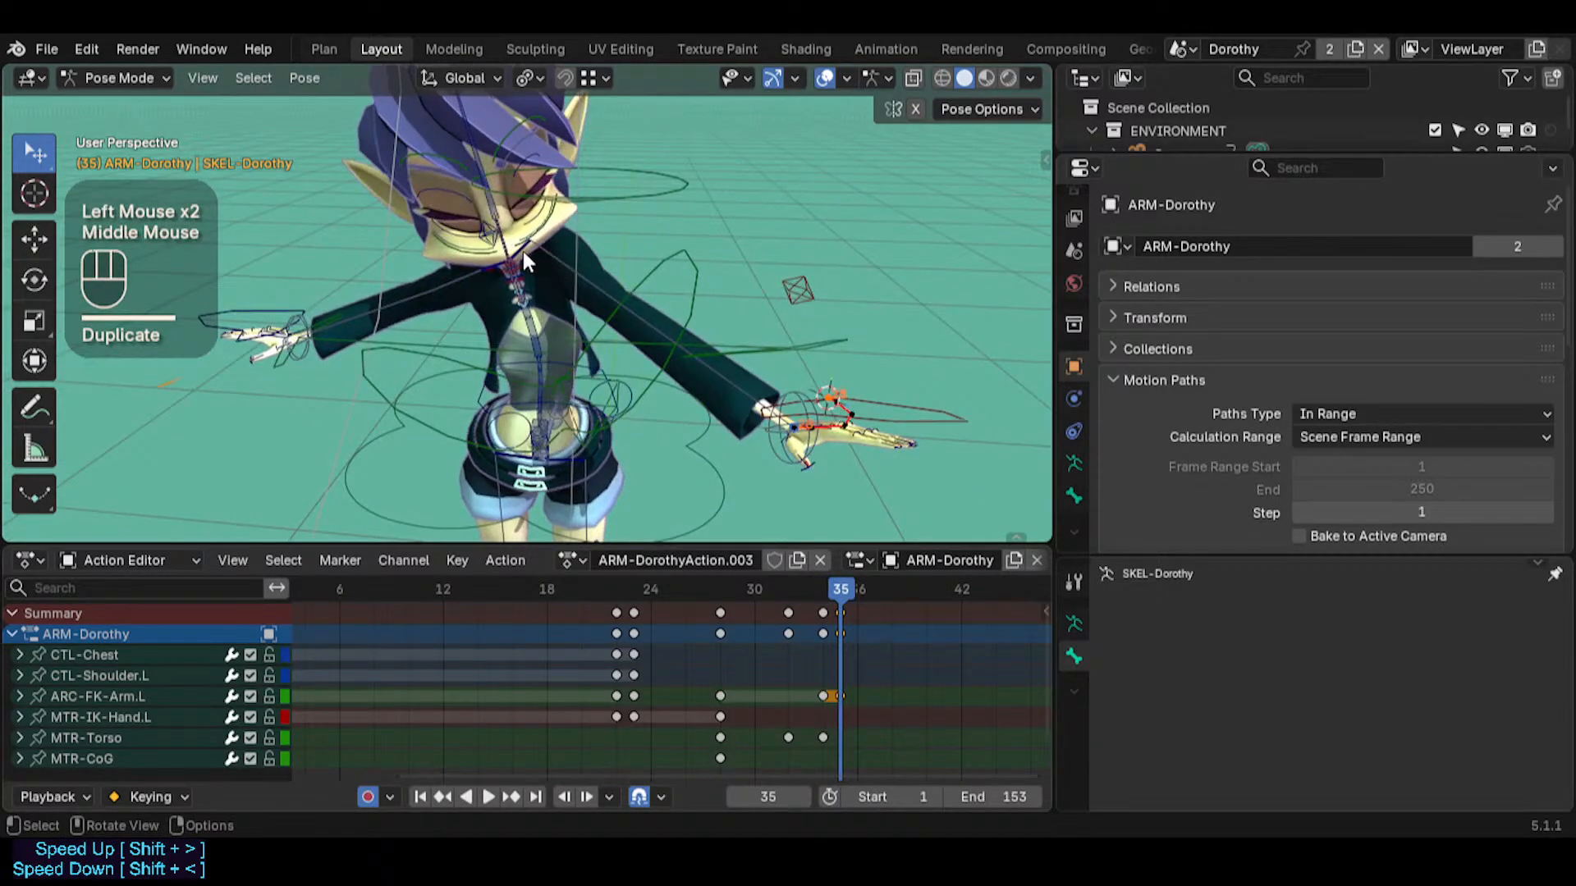
pyautogui.click(524, 251)
pyautogui.click(552, 249)
pyautogui.hotkey('shift', 's')
# Snap ARC-FK-Arm.L to the 3D cursor at the left shoulder, then undo and repeat the snap
pyautogui.moveTo(558, 383); pyautogui.dragTo(641, 363, button='middle')
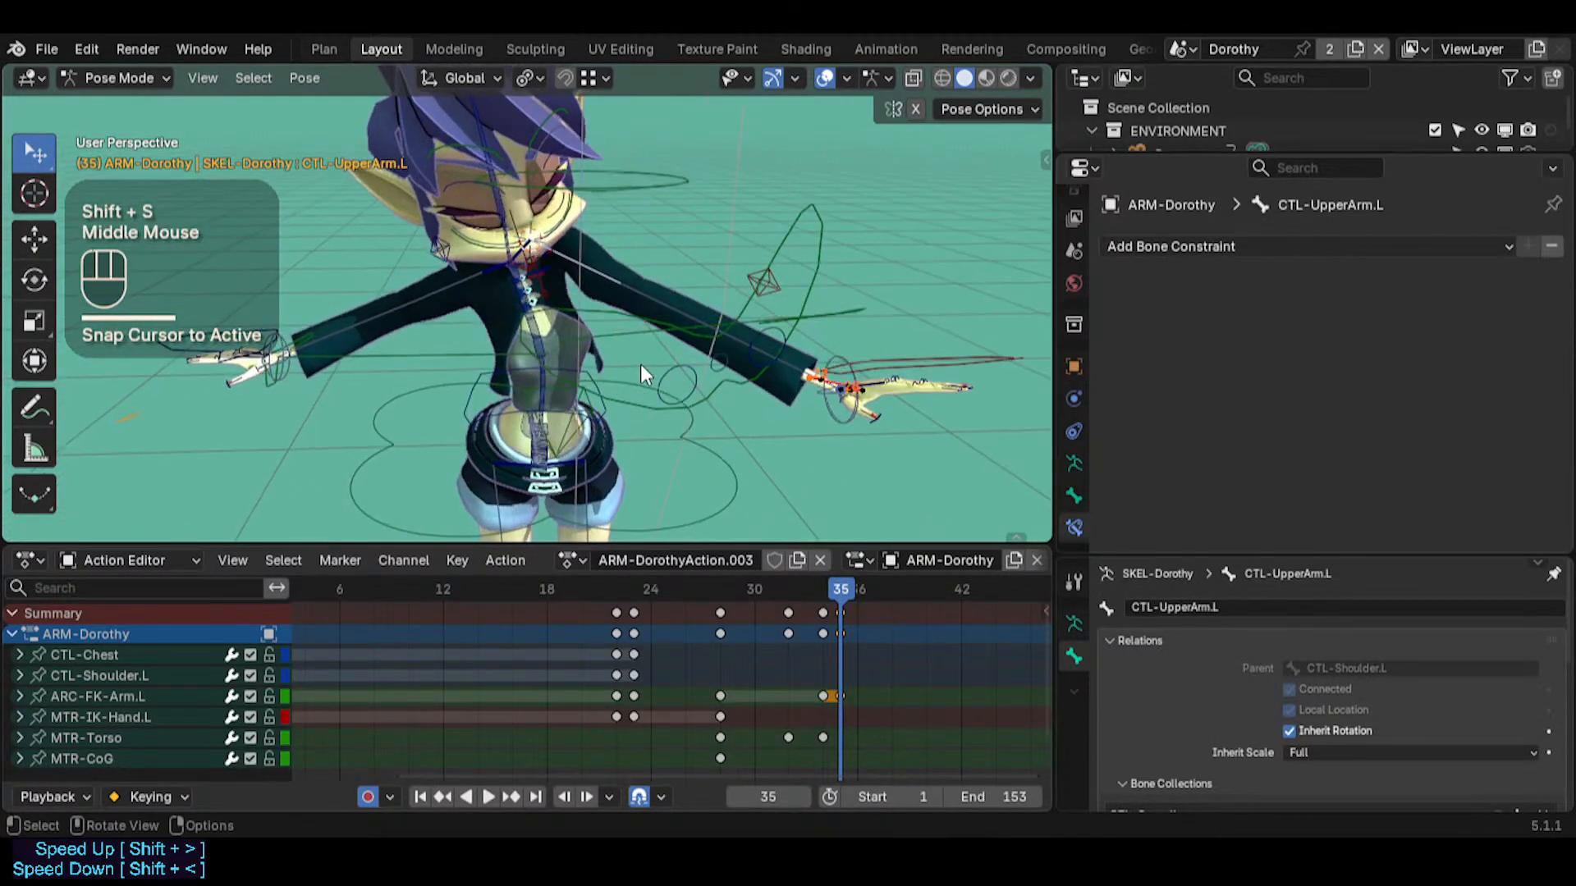
pyautogui.click(628, 337)
pyautogui.hotkey('shift', 's')
pyautogui.click(639, 299)
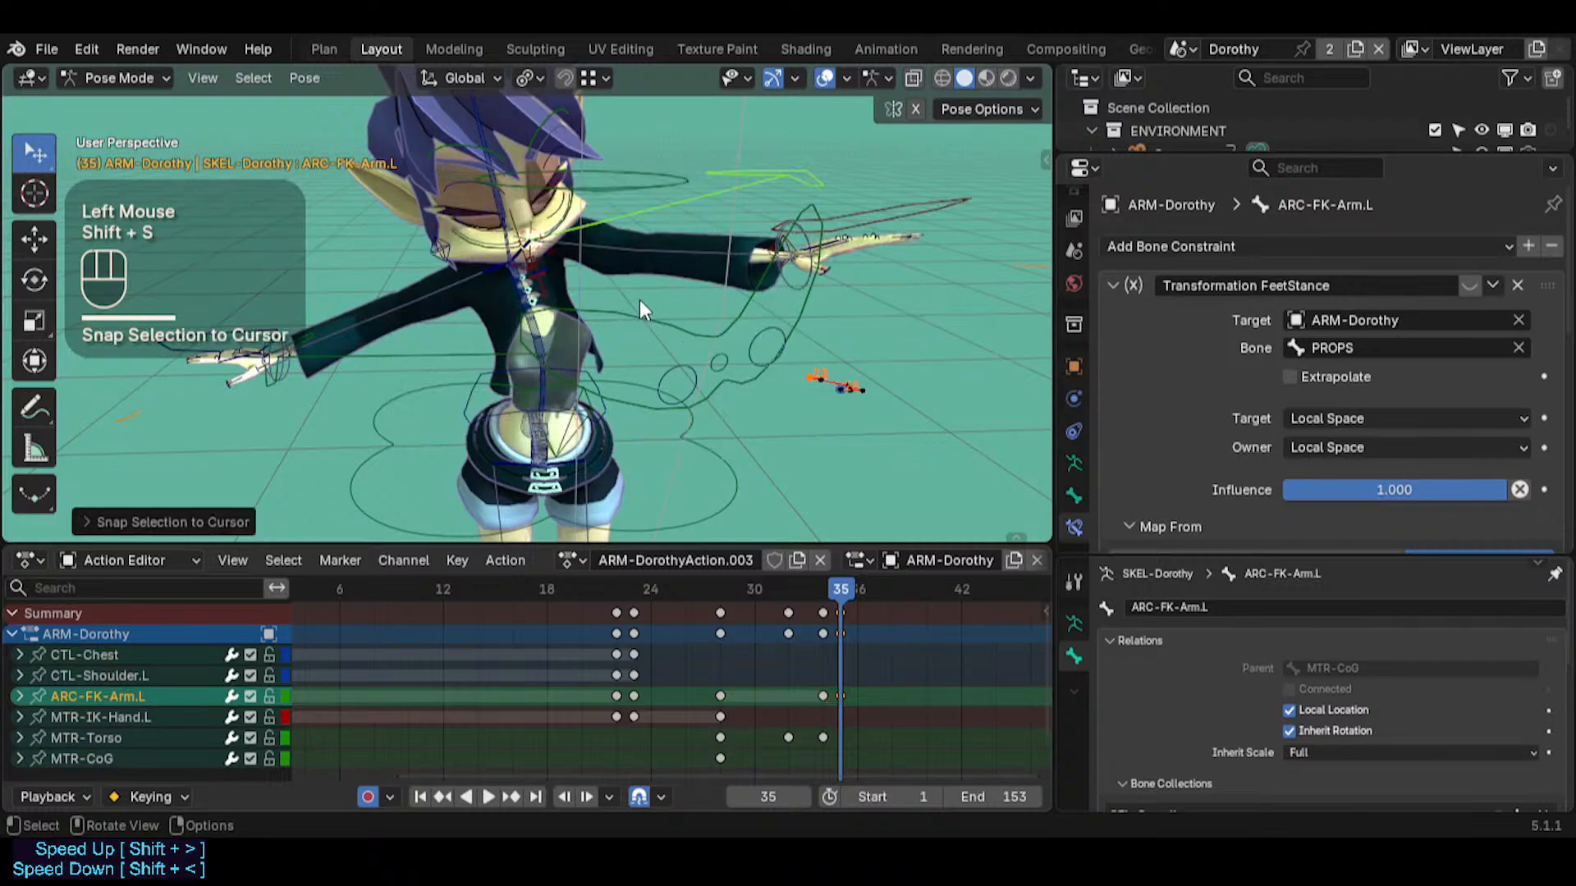
pyautogui.hotkey('ctrl', 'z')
pyautogui.hotkey('shift', 's')
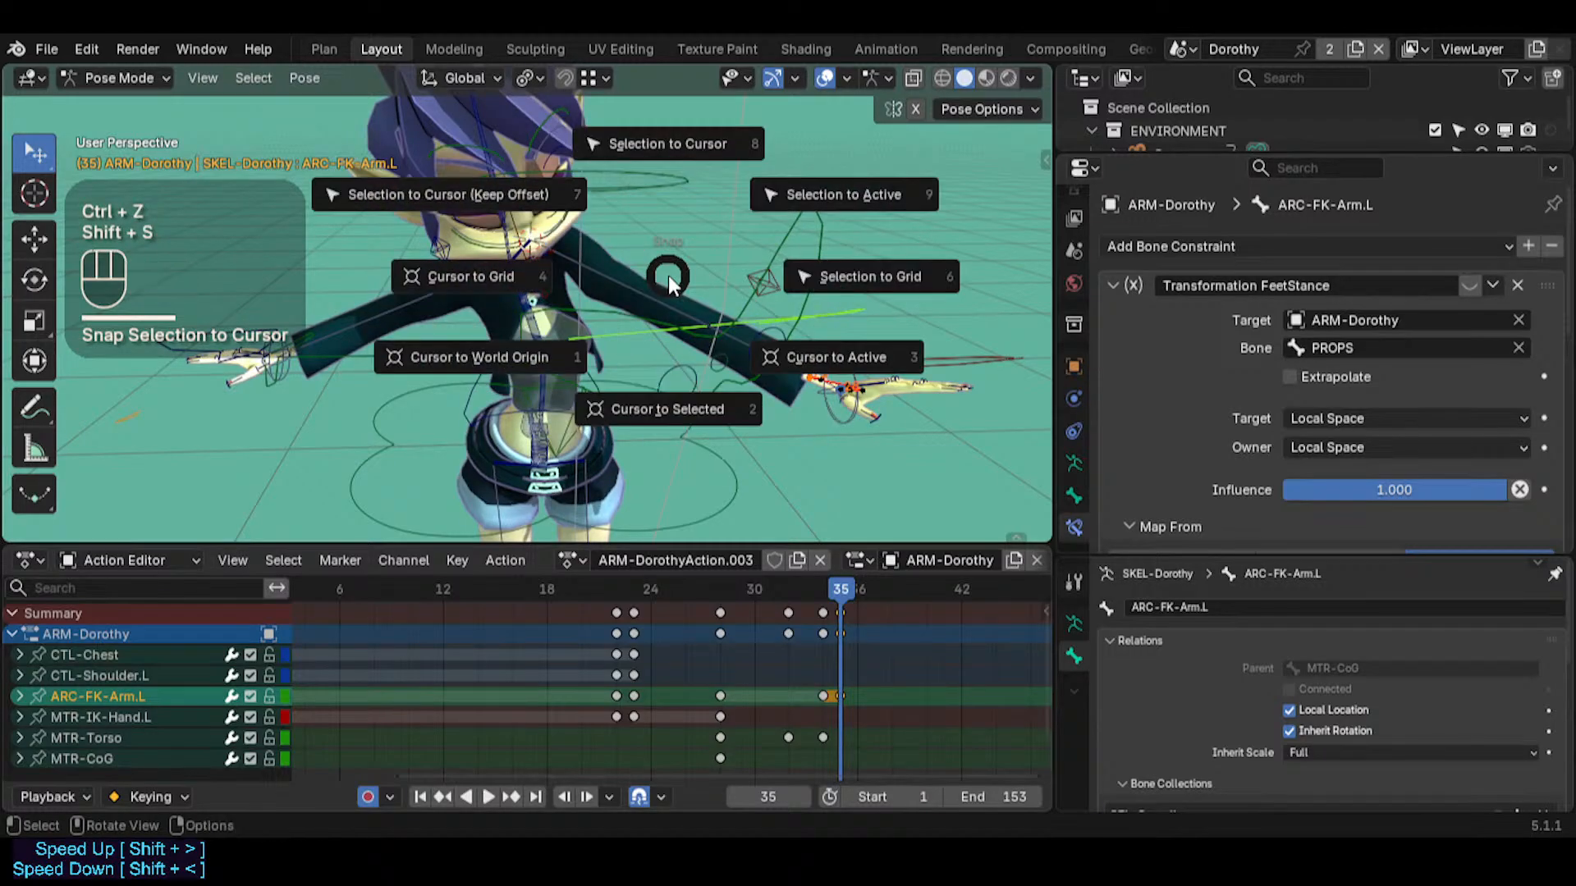
# Key MTR-IK-Hand.L at frame 34 and duplicate that key to frame 35
pyautogui.click(826, 589)
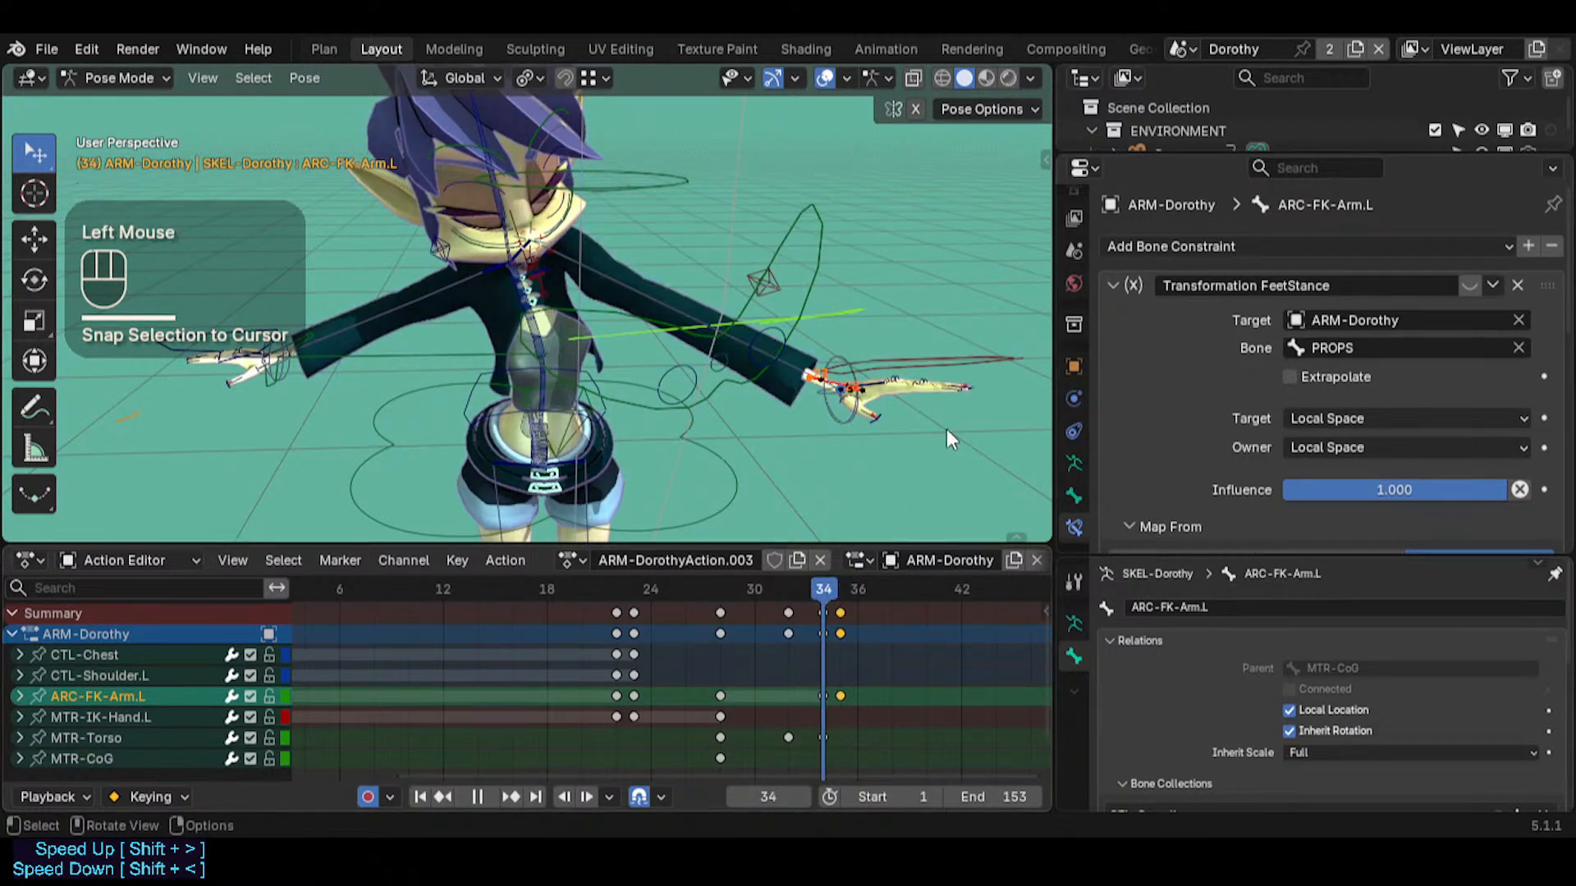
pyautogui.click(955, 362)
pyautogui.press('i')
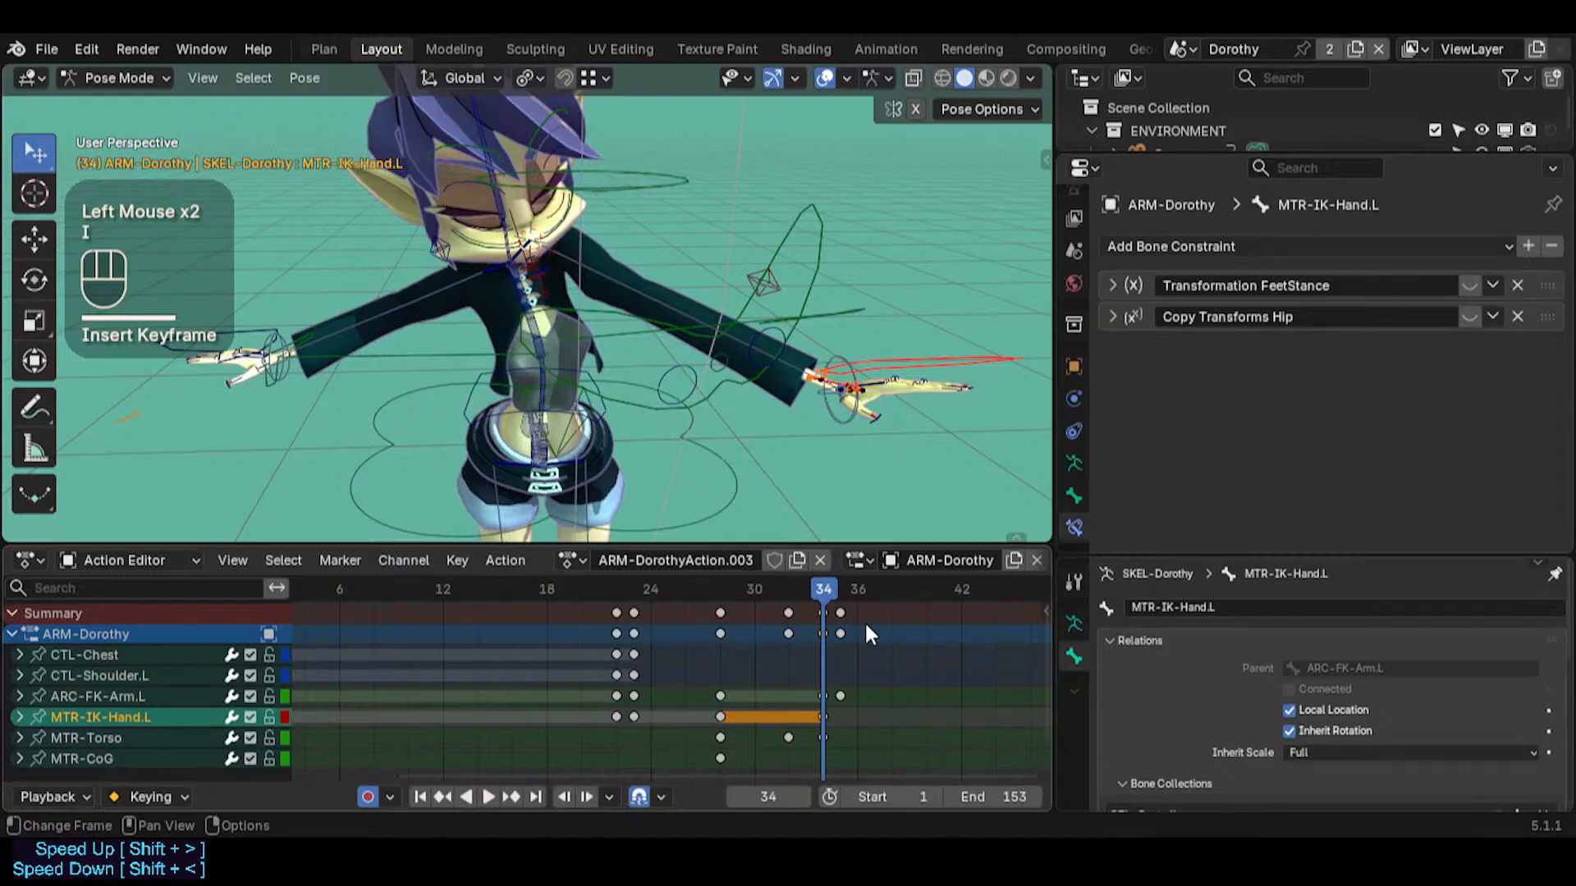
pyautogui.press('Right')
pyautogui.hotkey('shift', 'd')
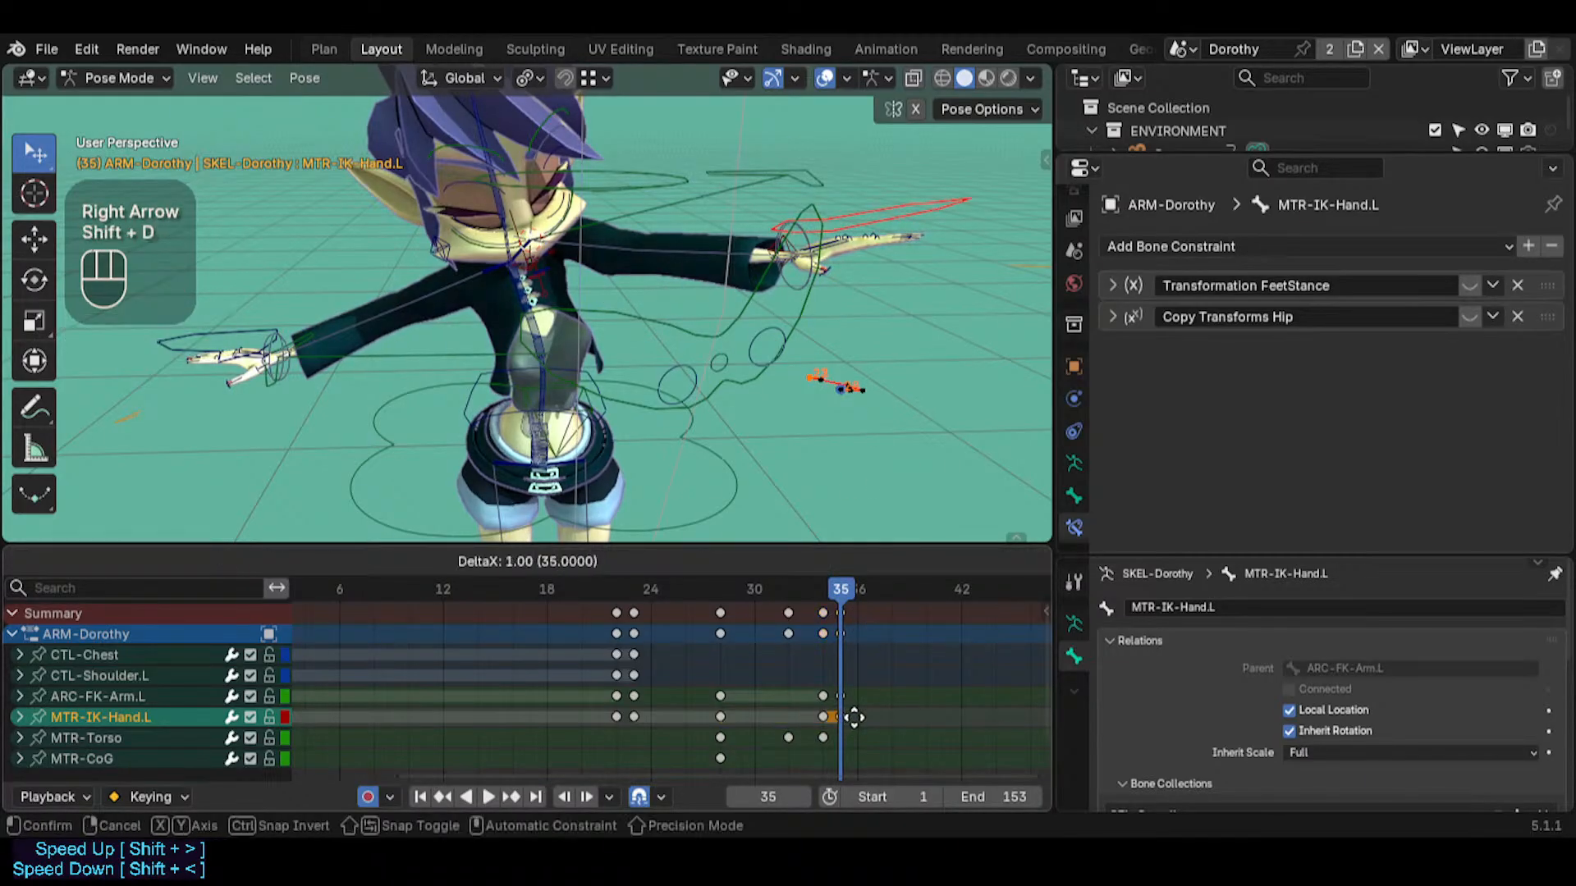
pyautogui.click(854, 718)
# Snap the 3D cursor to MTR-IK-Hand.L at frame 34, then snap the hand bone to the cursor at frame 35
pyautogui.moveTo(814, 238); pyautogui.dragTo(852, 279, button='middle')
pyautogui.press('Left')
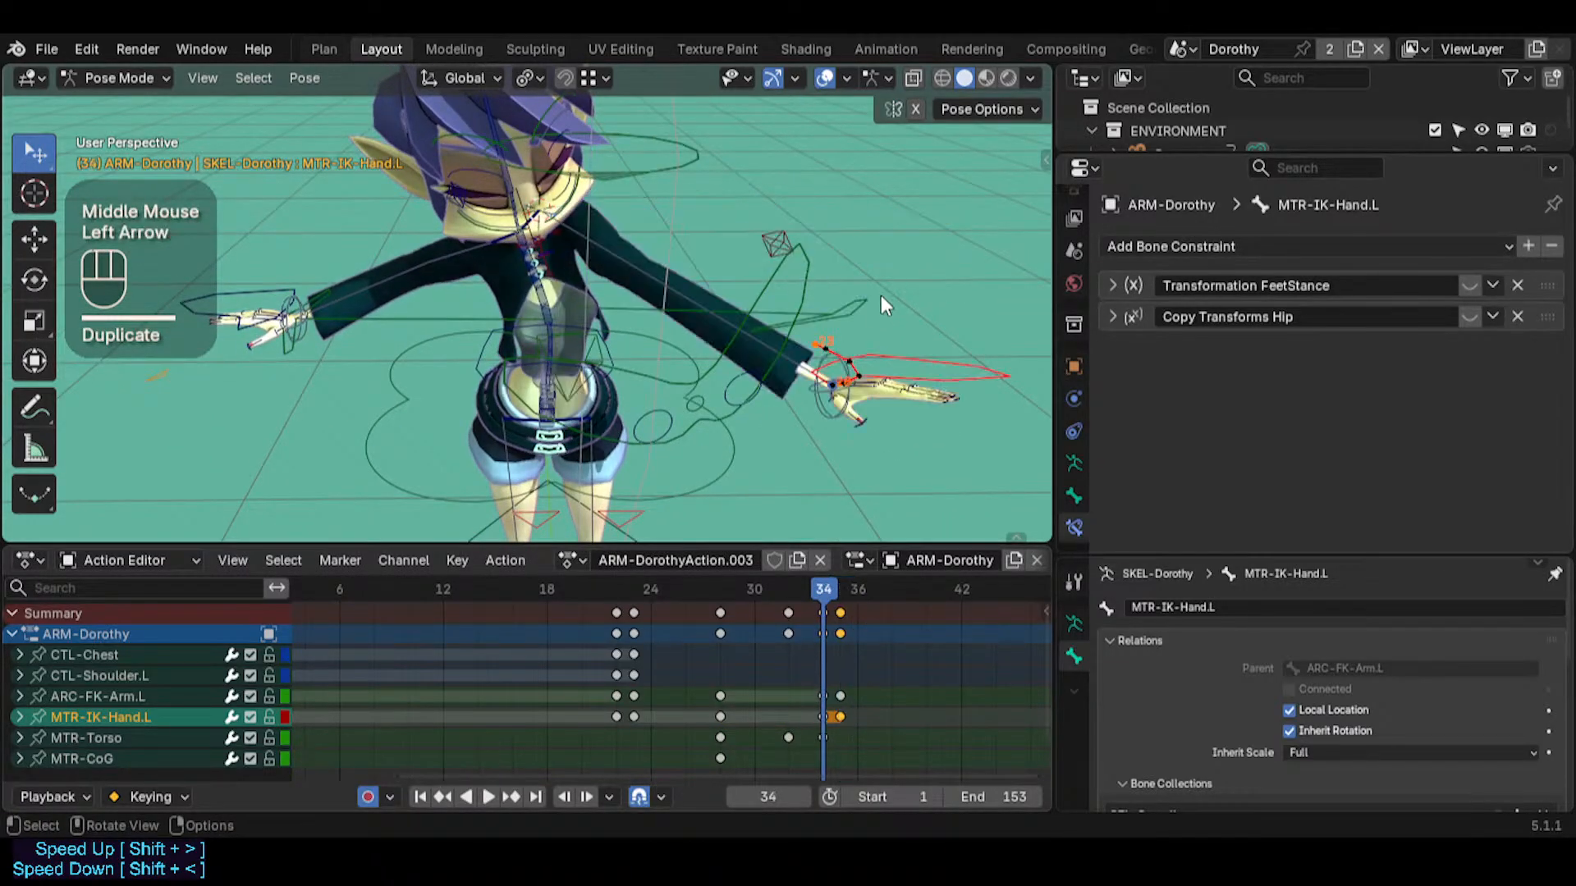
pyautogui.click(897, 349)
pyautogui.hotkey('shift', 's')
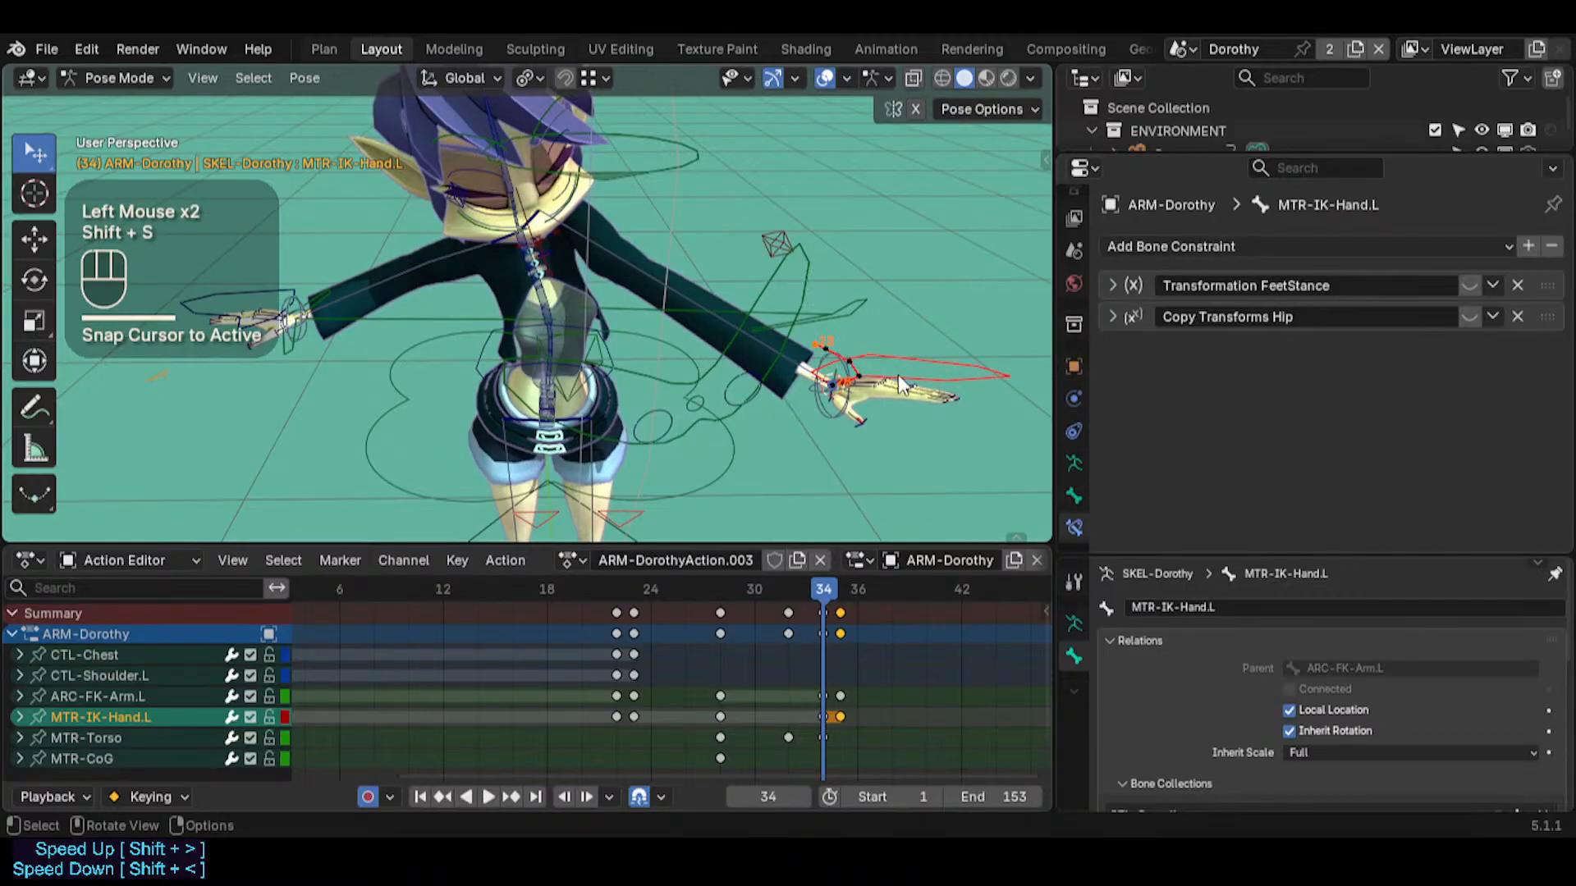
pyautogui.press('Right')
pyautogui.hotkey('shift', 's')
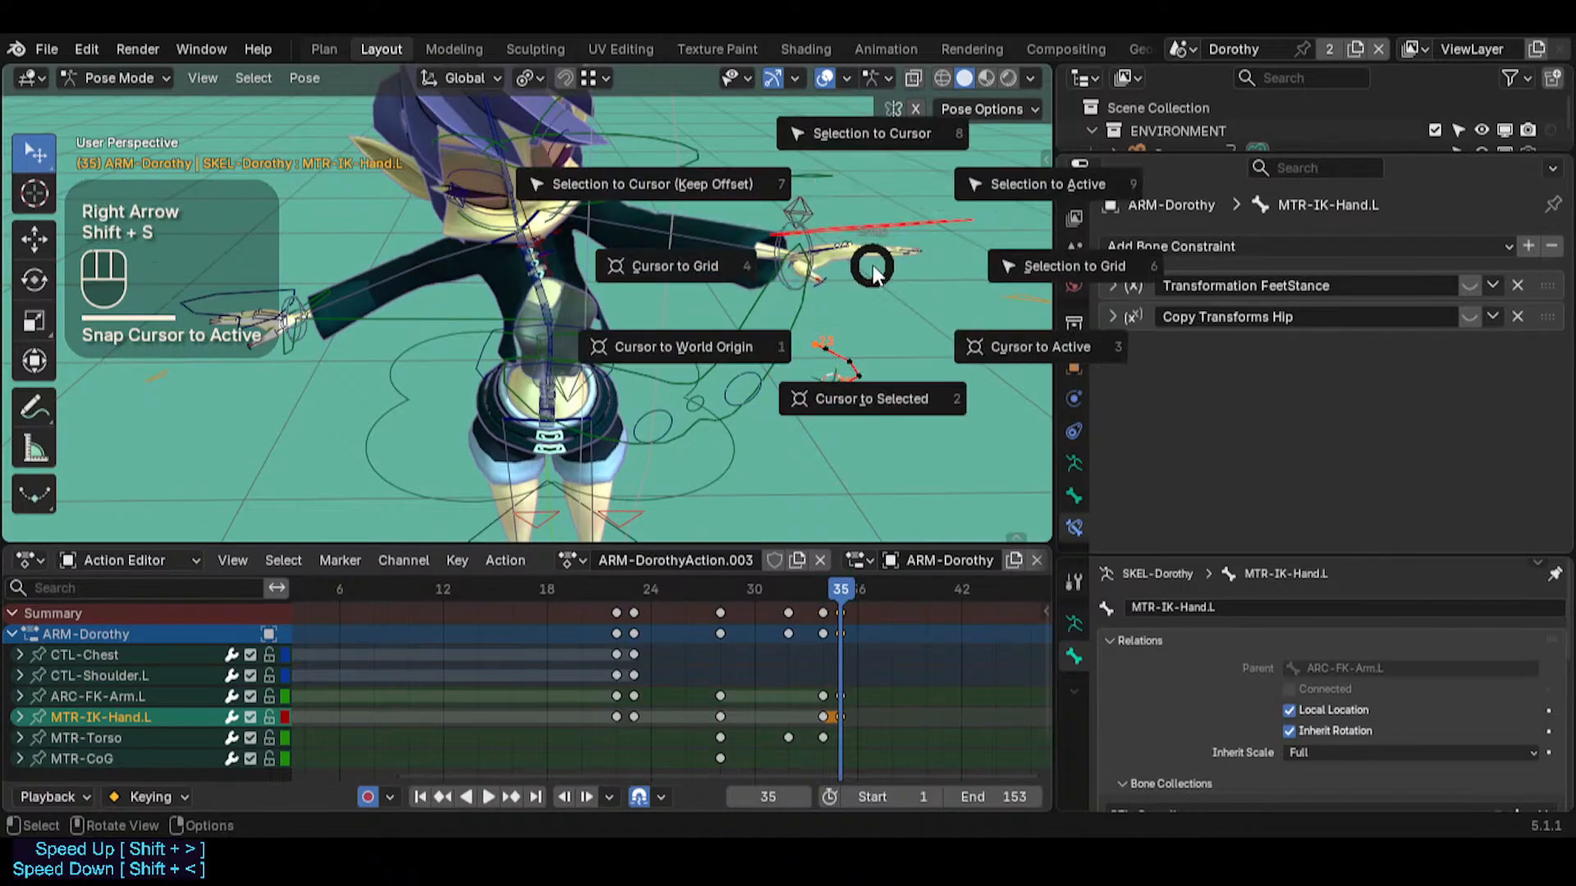
pyautogui.click(845, 133)
# Select ARC-FK-Arm.L, examine the realigned arm and hand path from several angles, and move on to frame 41
pyautogui.moveTo(855, 336); pyautogui.dragTo(725, 174, button='middle')
pyautogui.click(767, 169)
pyautogui.hotkey('ctrl', '4')
pyautogui.hotkey('ctrl', '4')
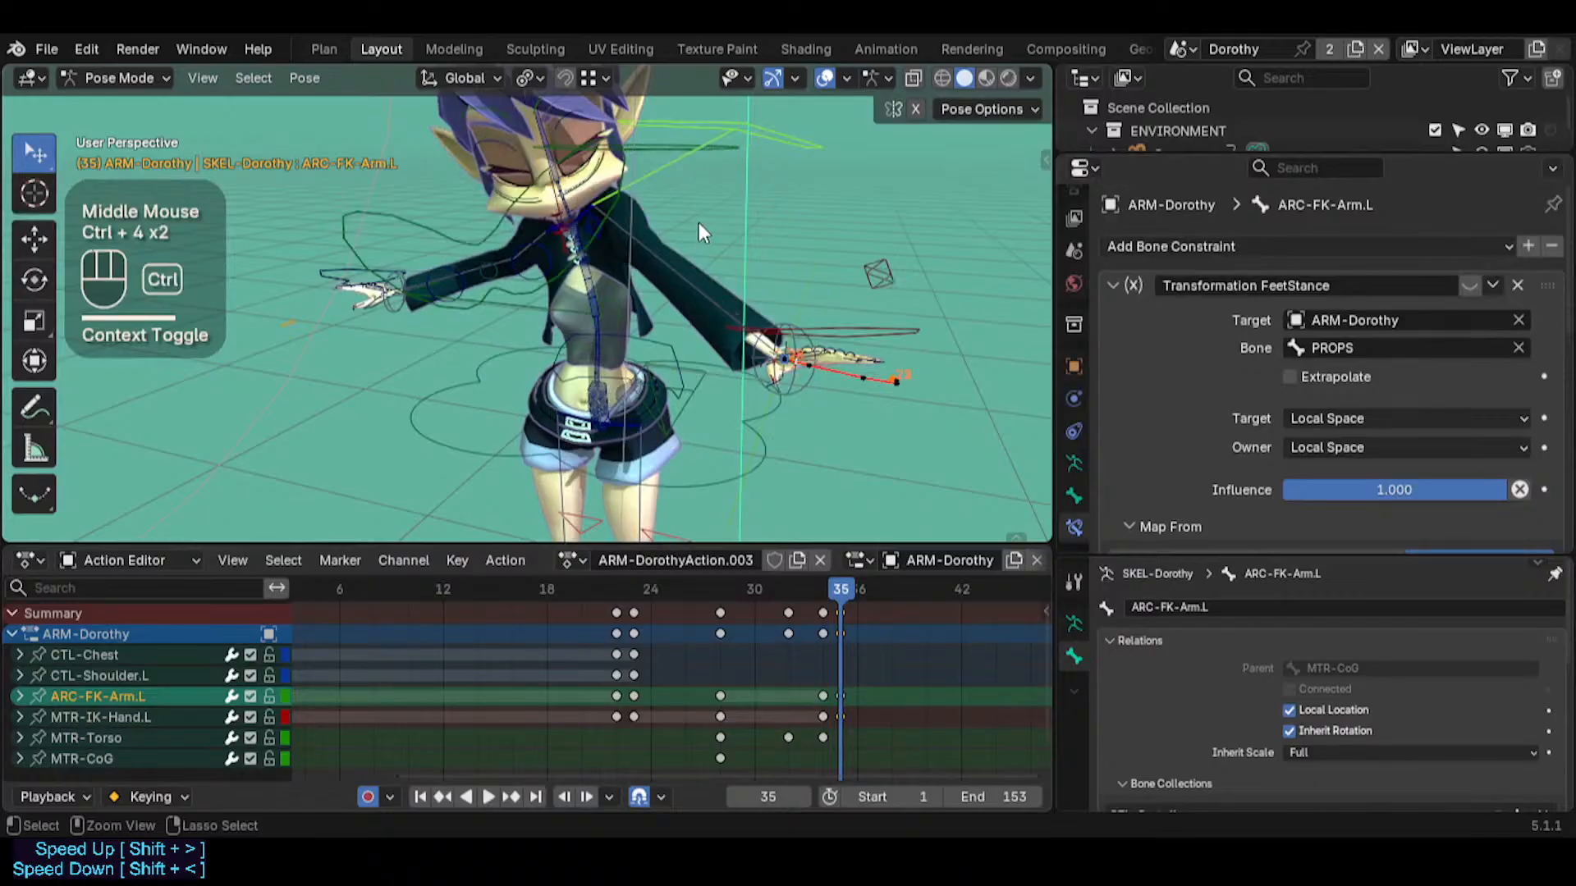
pyautogui.click(785, 268)
pyautogui.moveTo(758, 330); pyautogui.dragTo(706, 348, button='middle')
pyautogui.moveTo(781, 500); pyautogui.dragTo(791, 337, button='middle')
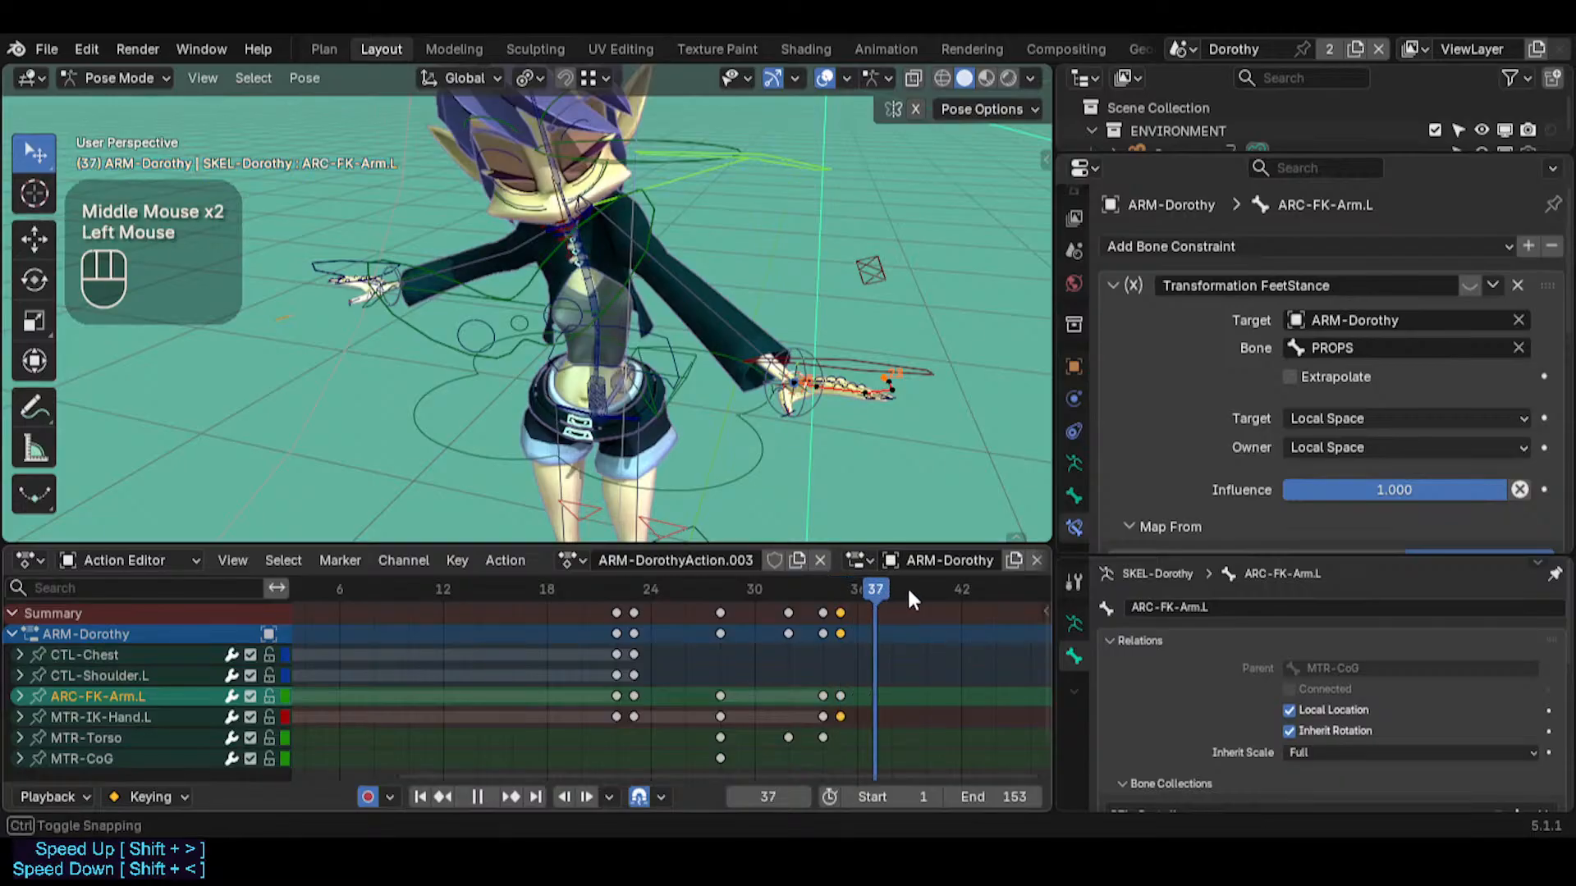
pyautogui.keyDown('shift'); pyautogui.moveTo(868, 491); pyautogui.dragTo(816, 493, button='middle'); pyautogui.keyUp('shift')
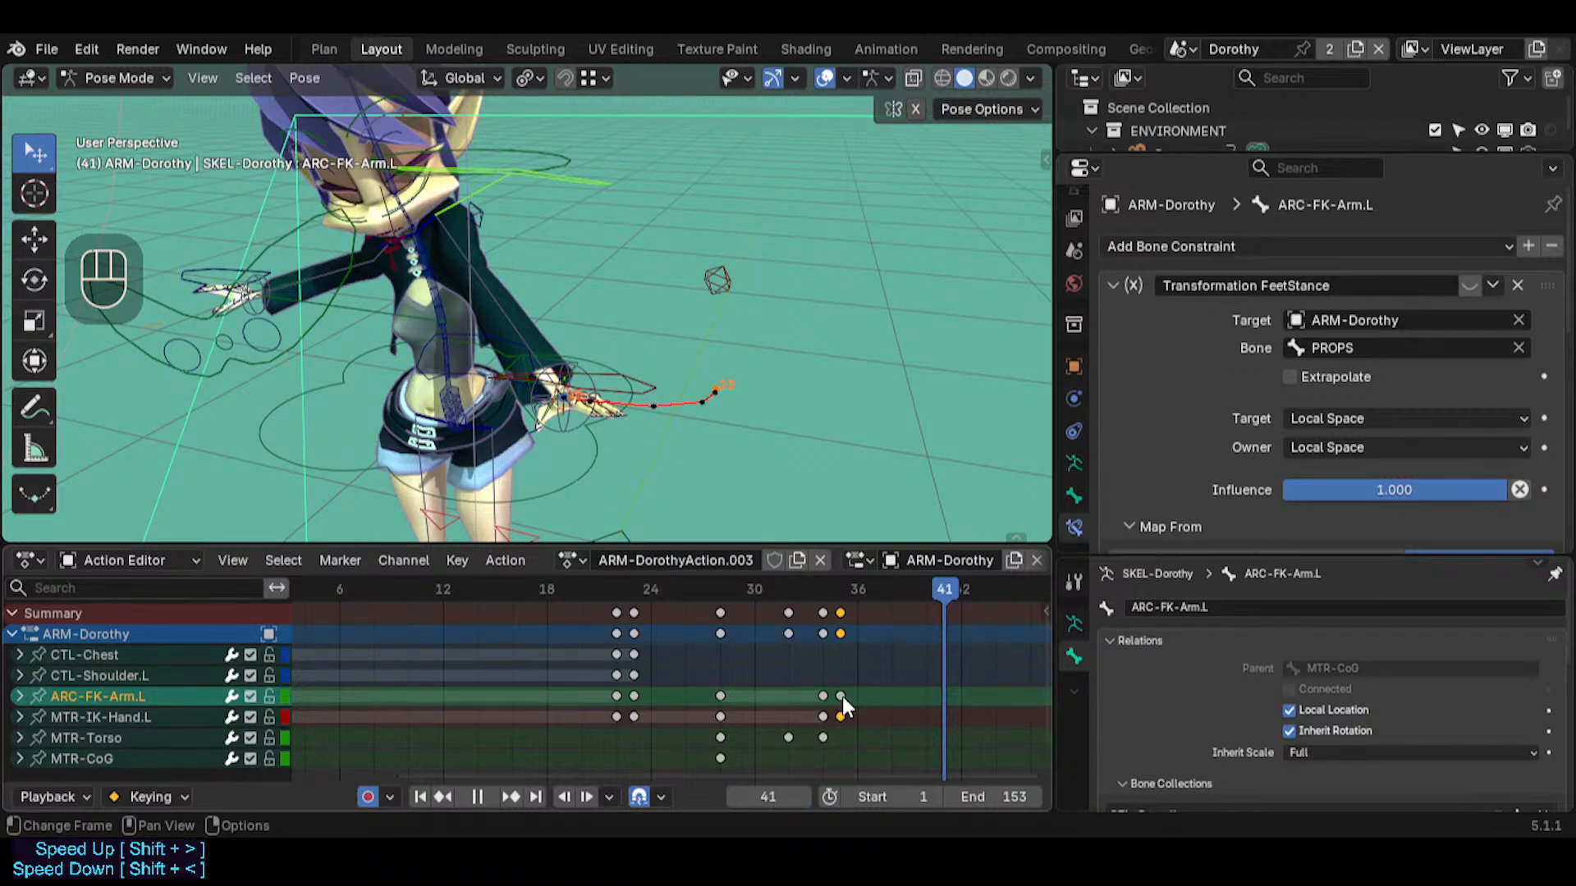
pyautogui.moveTo(491, 294); pyautogui.dragTo(532, 279, button='middle')
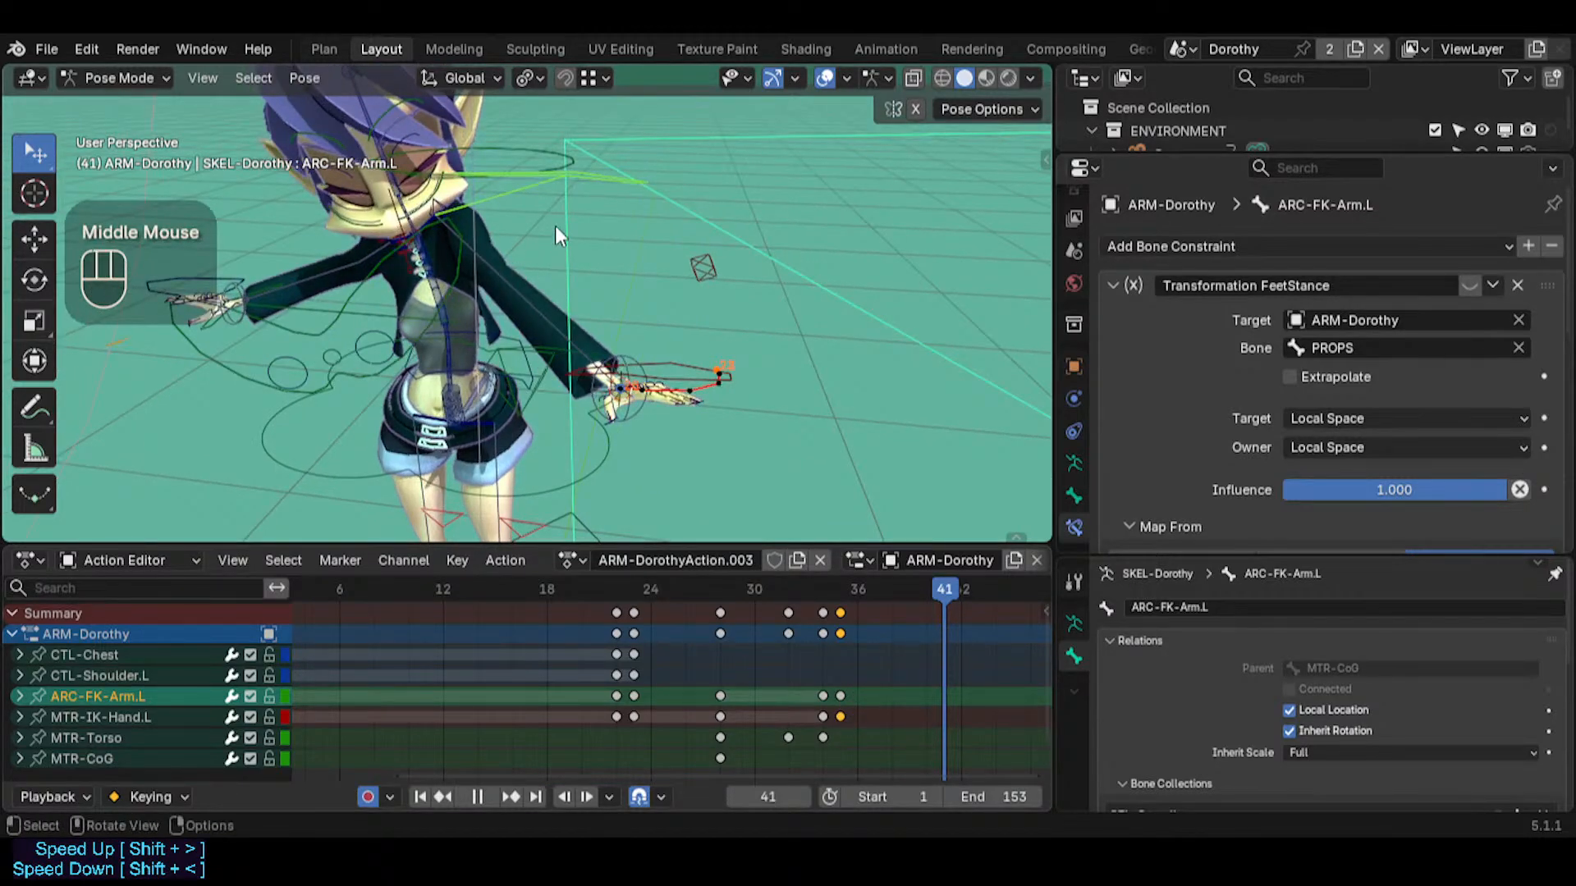
pyautogui.press('r')
pyautogui.press('r')
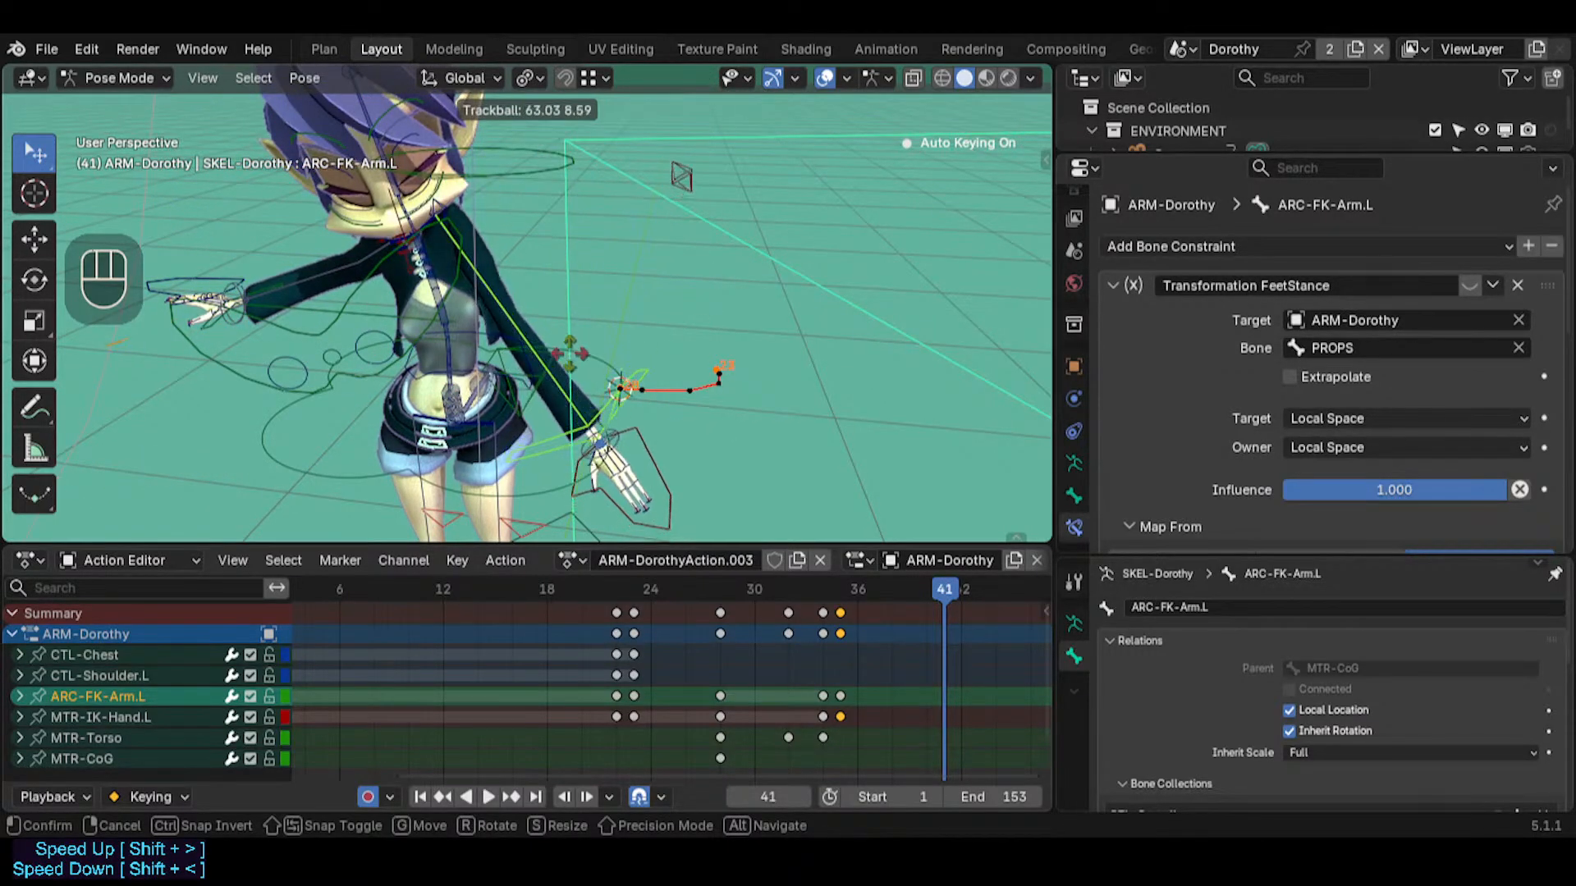
pyautogui.press('Escape')
# Trackball-rotate ARC-FK-Arm.L at frame 41 by about 35.52 and -37.24 to swing the left arm down
pyautogui.moveTo(573, 381); pyautogui.dragTo(666, 296, button='middle')
pyautogui.press('r')
pyautogui.press('r')
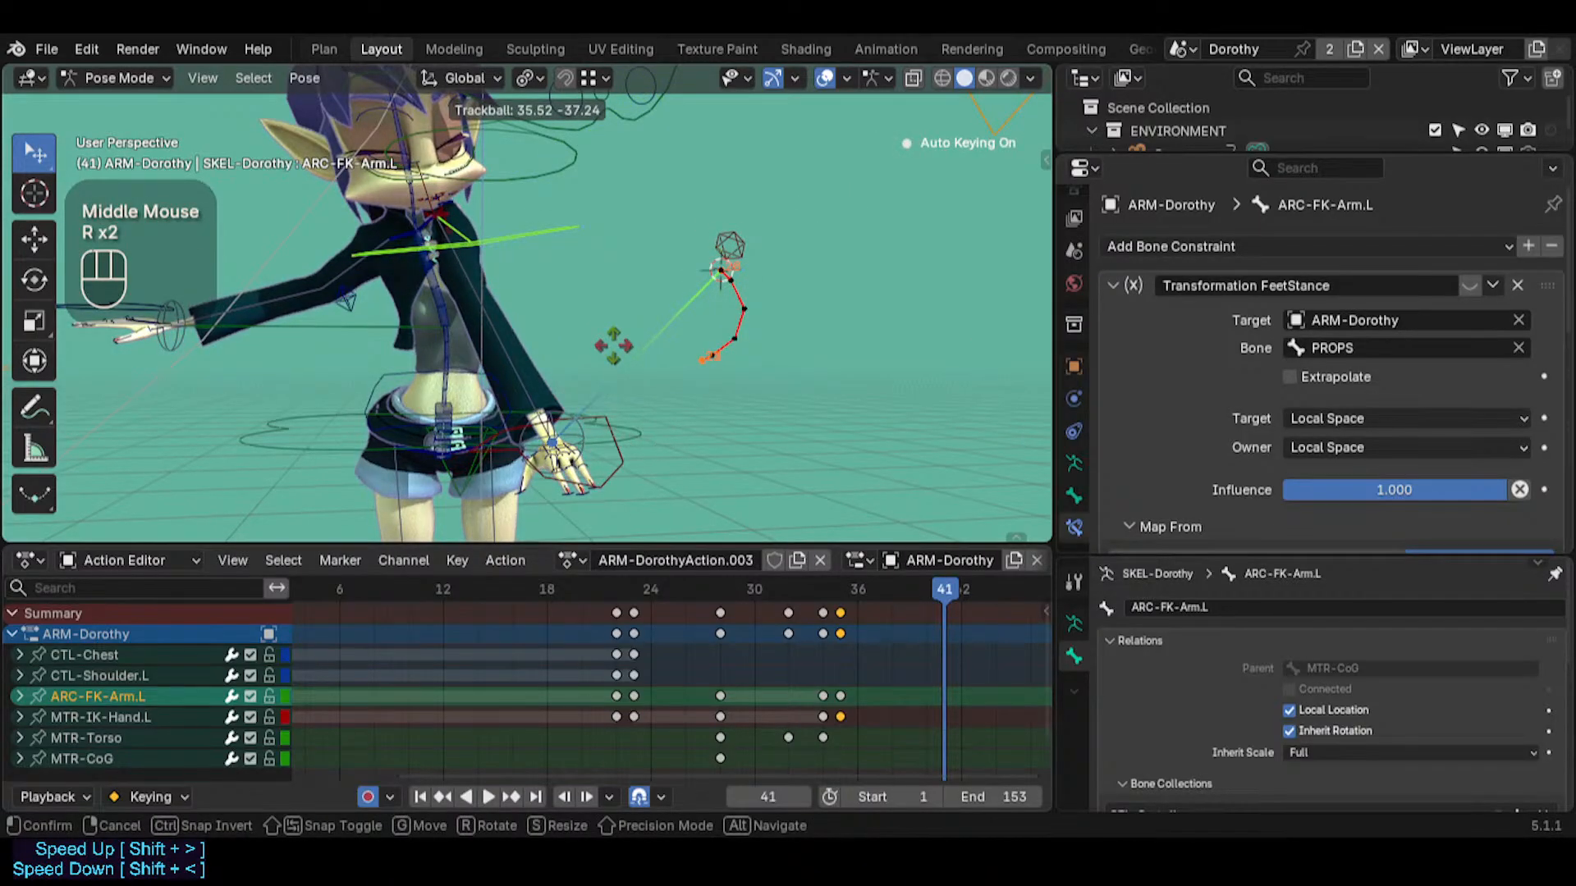
pyautogui.click(540, 288)
# Rotate ARC-FK-Arm.L around its local Y axis at frame 41 to swing the left arm across the body
pyautogui.moveTo(548, 257)
pyautogui.mouseDown(button='middle')
pyautogui.moveTo(643, 323)
pyautogui.moveTo(381, 236)
pyautogui.moveTo(384, 265)
pyautogui.moveTo(560, 273)
pyautogui.mouseUp(button='middle')
pyautogui.press('r')
pyautogui.press('y')
pyautogui.press('y')
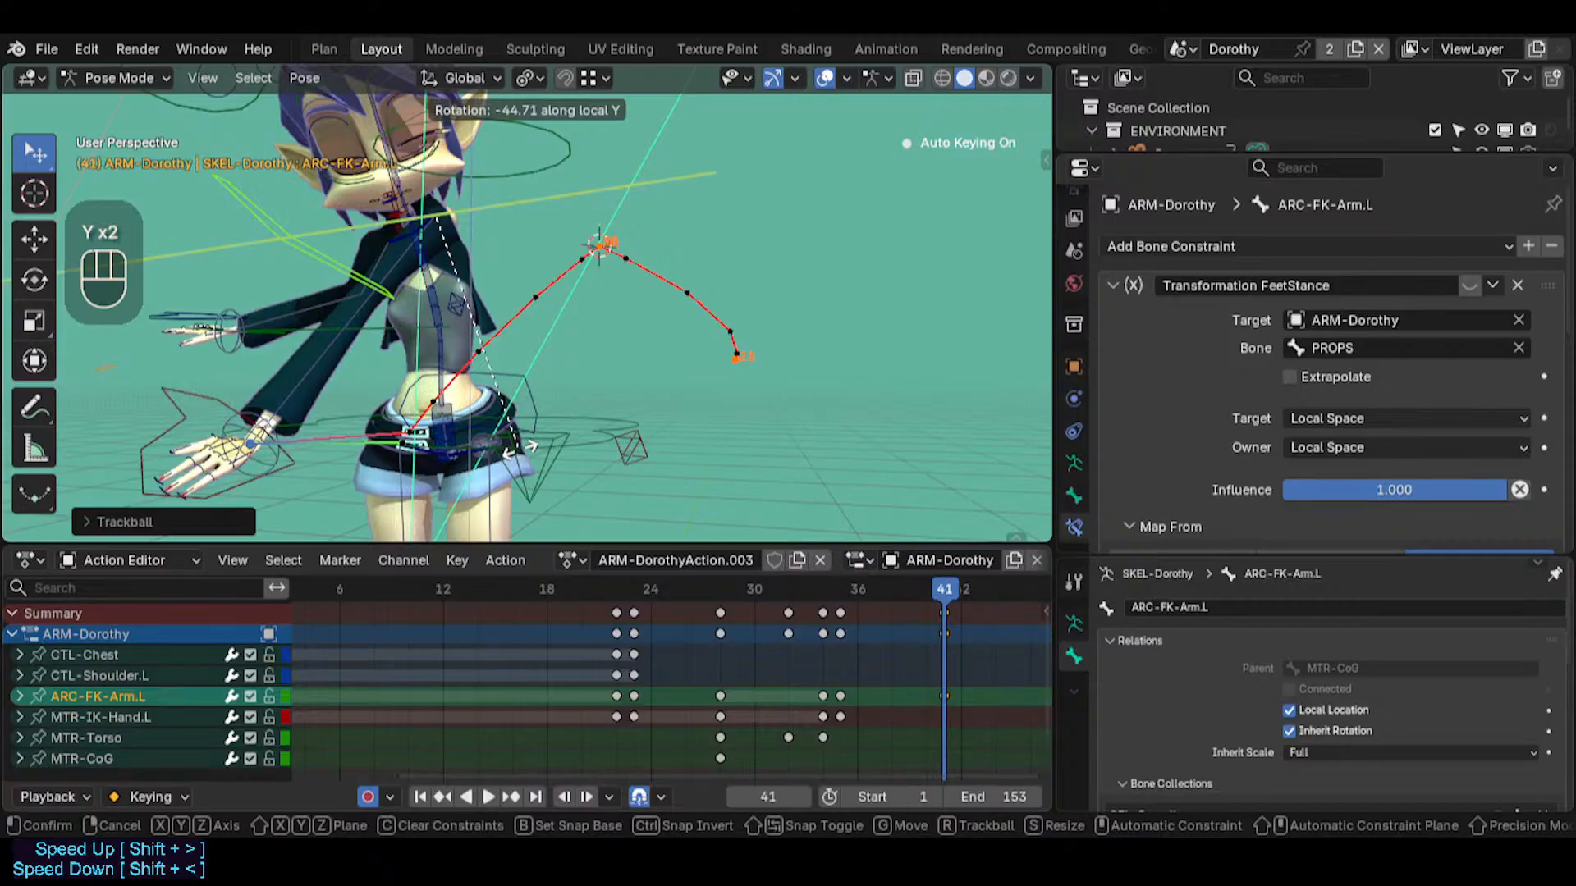
pyautogui.click(477, 261)
# Rotate ARC-FK-Arm.L by about -11.94 along the global X axis at frame 41 to adjust the hand's arc
pyautogui.moveTo(425, 249); pyautogui.dragTo(504, 341, button='middle')
pyautogui.press('r')
pyautogui.press('x')
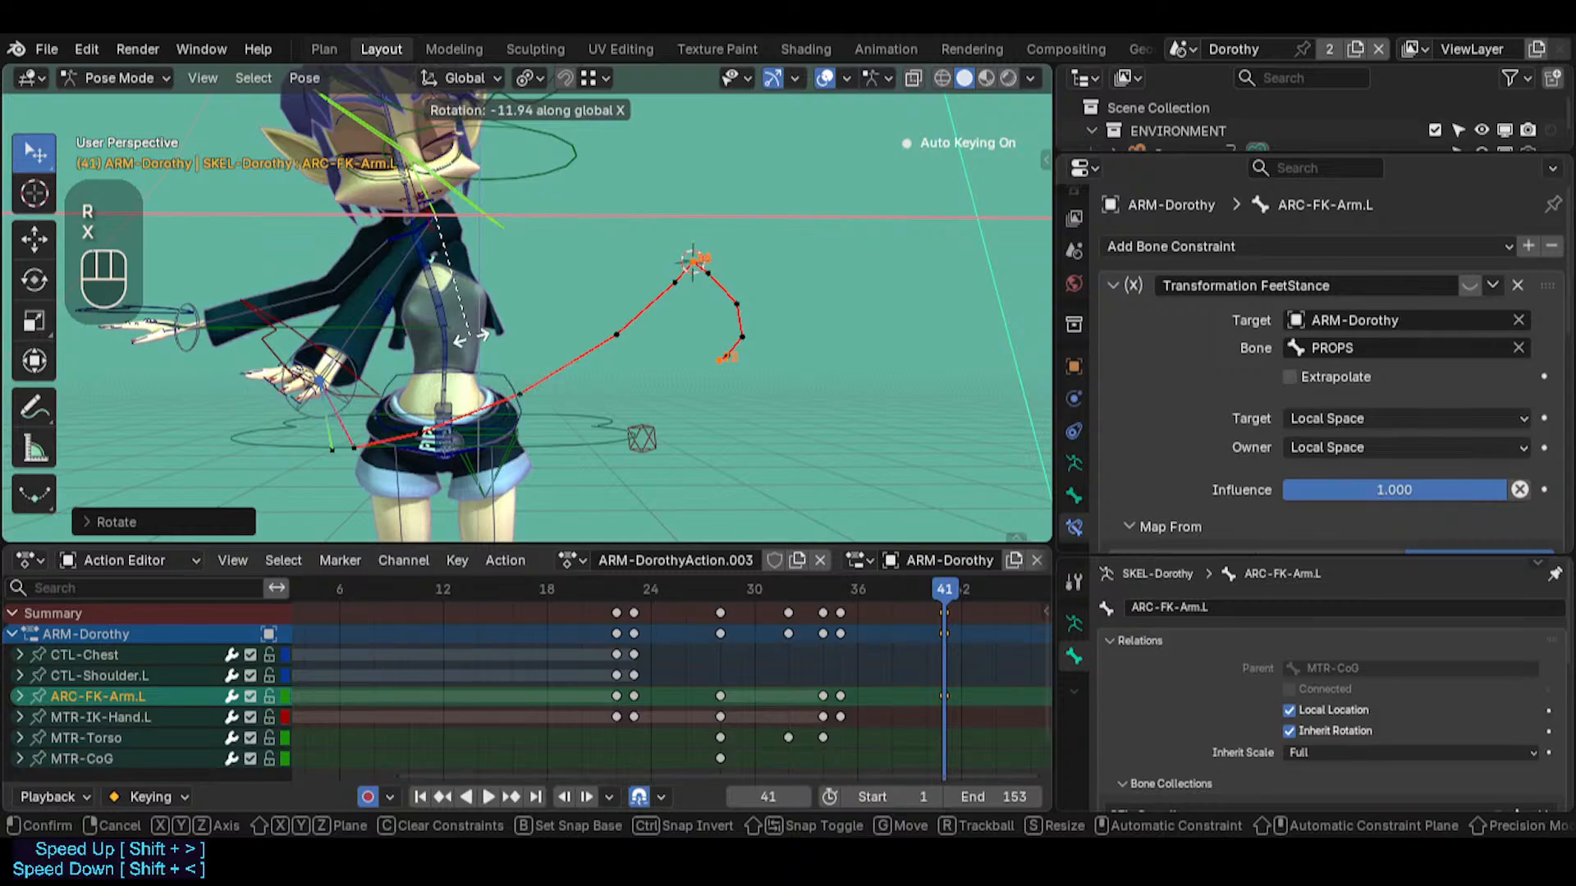
pyautogui.click(472, 336)
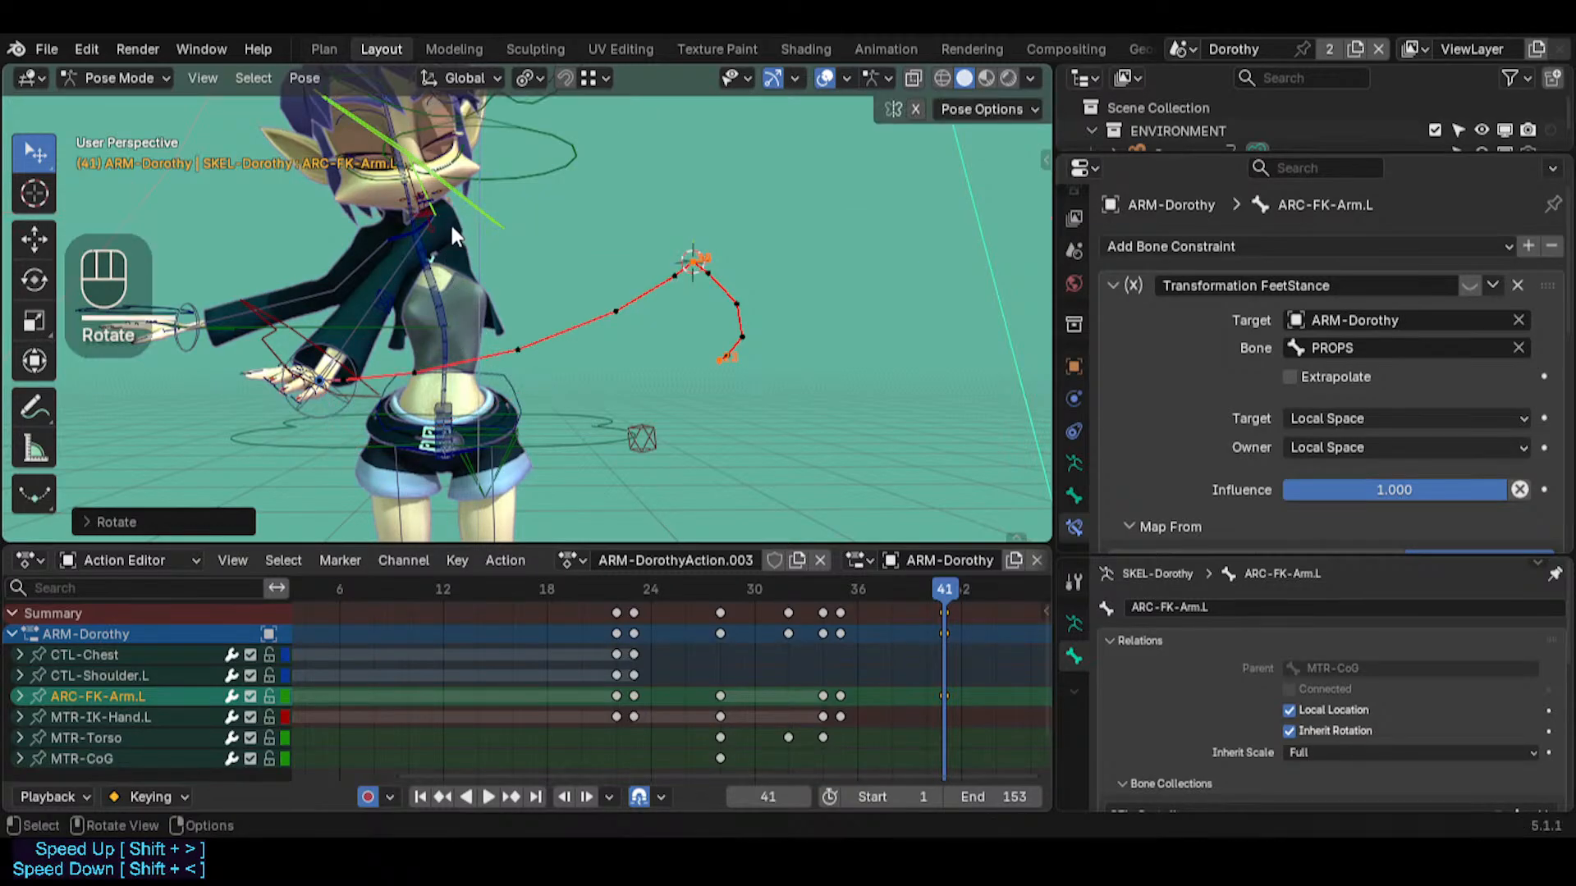
# Try moving MTR-Torso at frame 38 by about 0.0178 m in X, 0.0453 m in Y and 0.0531 m in Z
pyautogui.moveTo(450, 222); pyautogui.dragTo(632, 402, button='middle')
pyautogui.moveTo(917, 583); pyautogui.dragTo(875, 576)
pyautogui.click(634, 427)
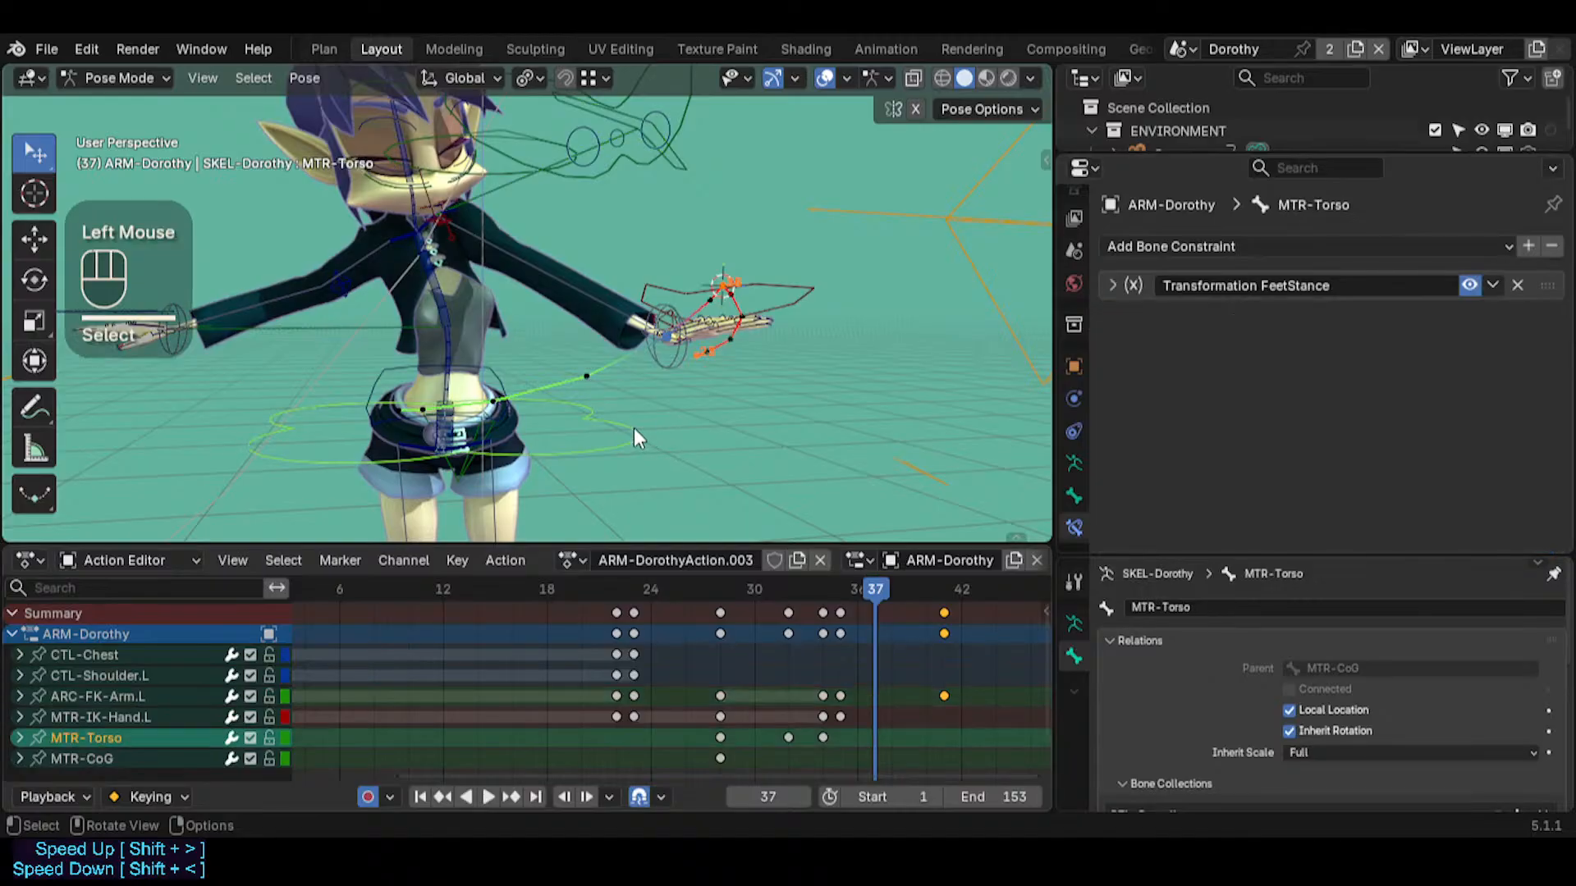
pyautogui.moveTo(634, 426); pyautogui.dragTo(543, 432, button='middle')
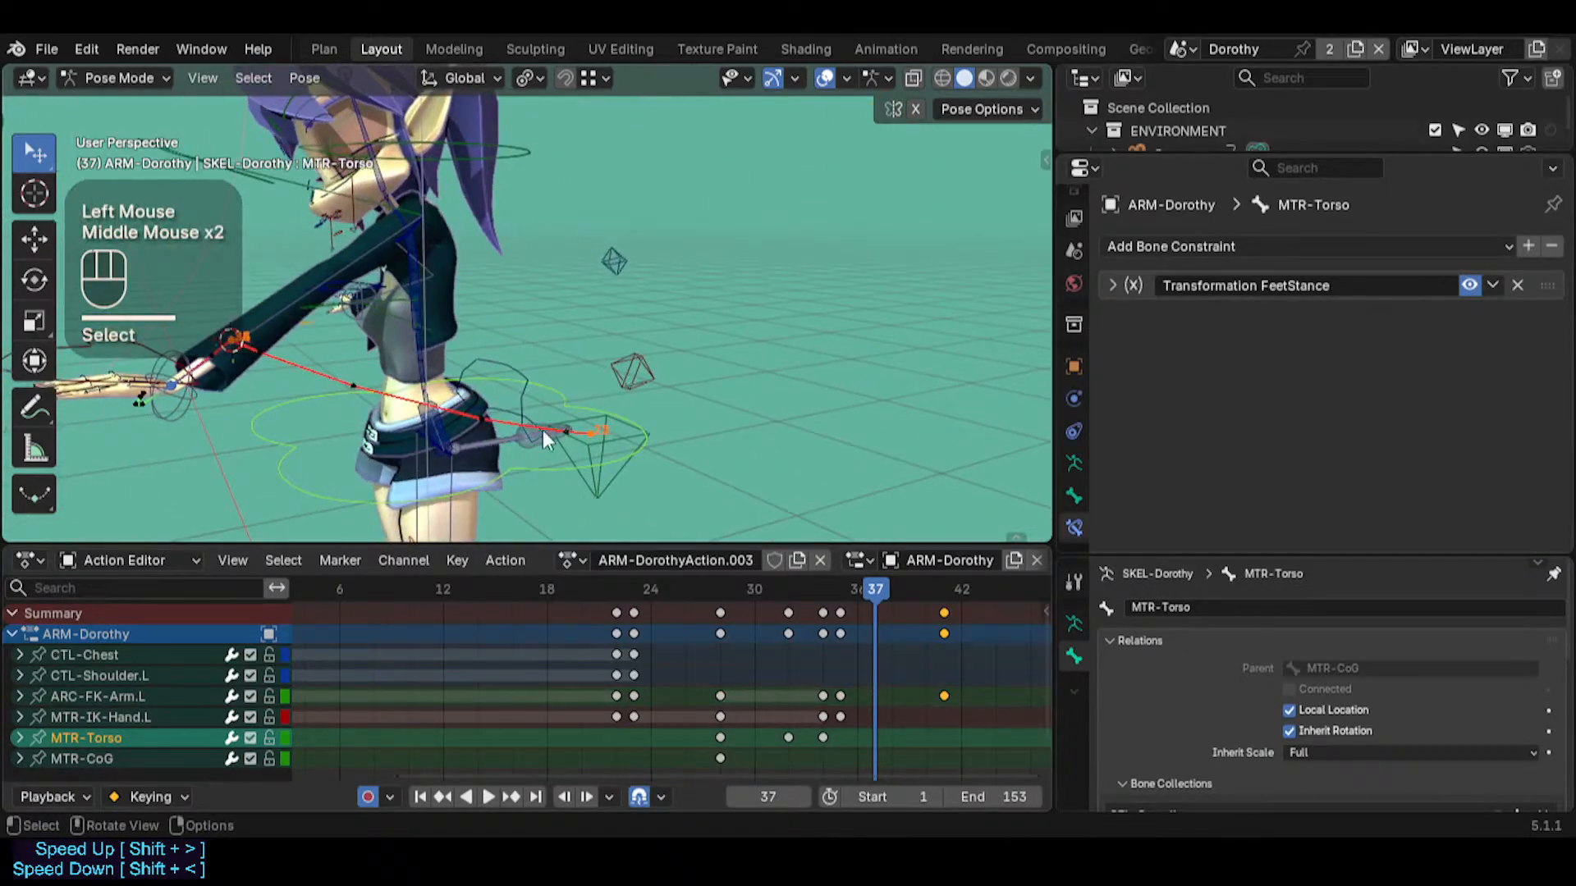
pyautogui.click(891, 584)
pyautogui.press('g')
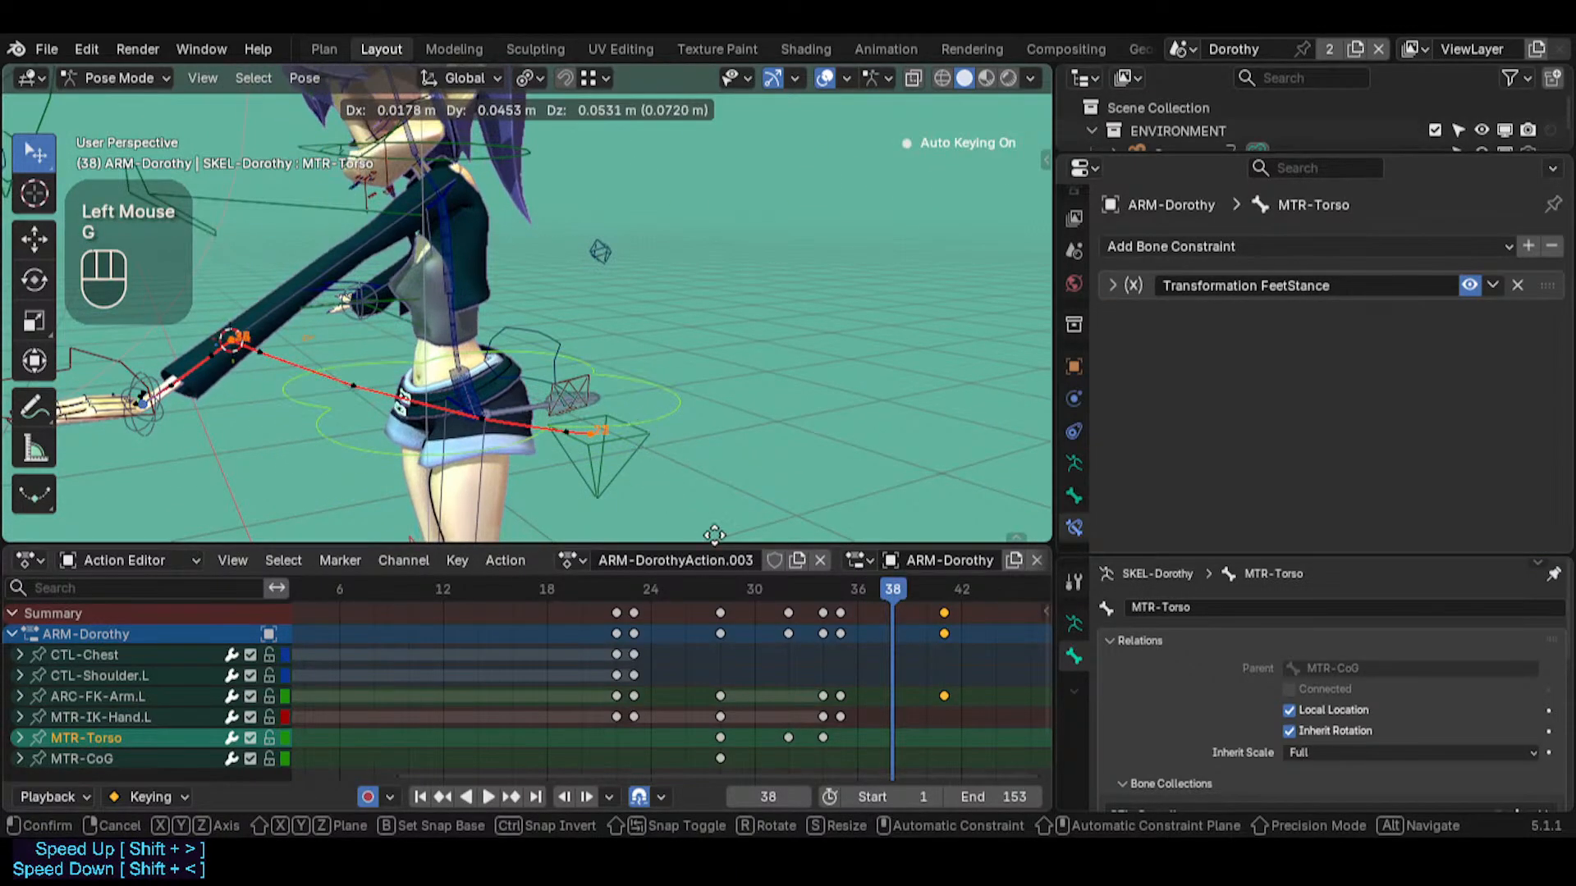
pyautogui.click(571, 410)
pyautogui.moveTo(579, 374); pyautogui.dragTo(496, 189, button='middle')
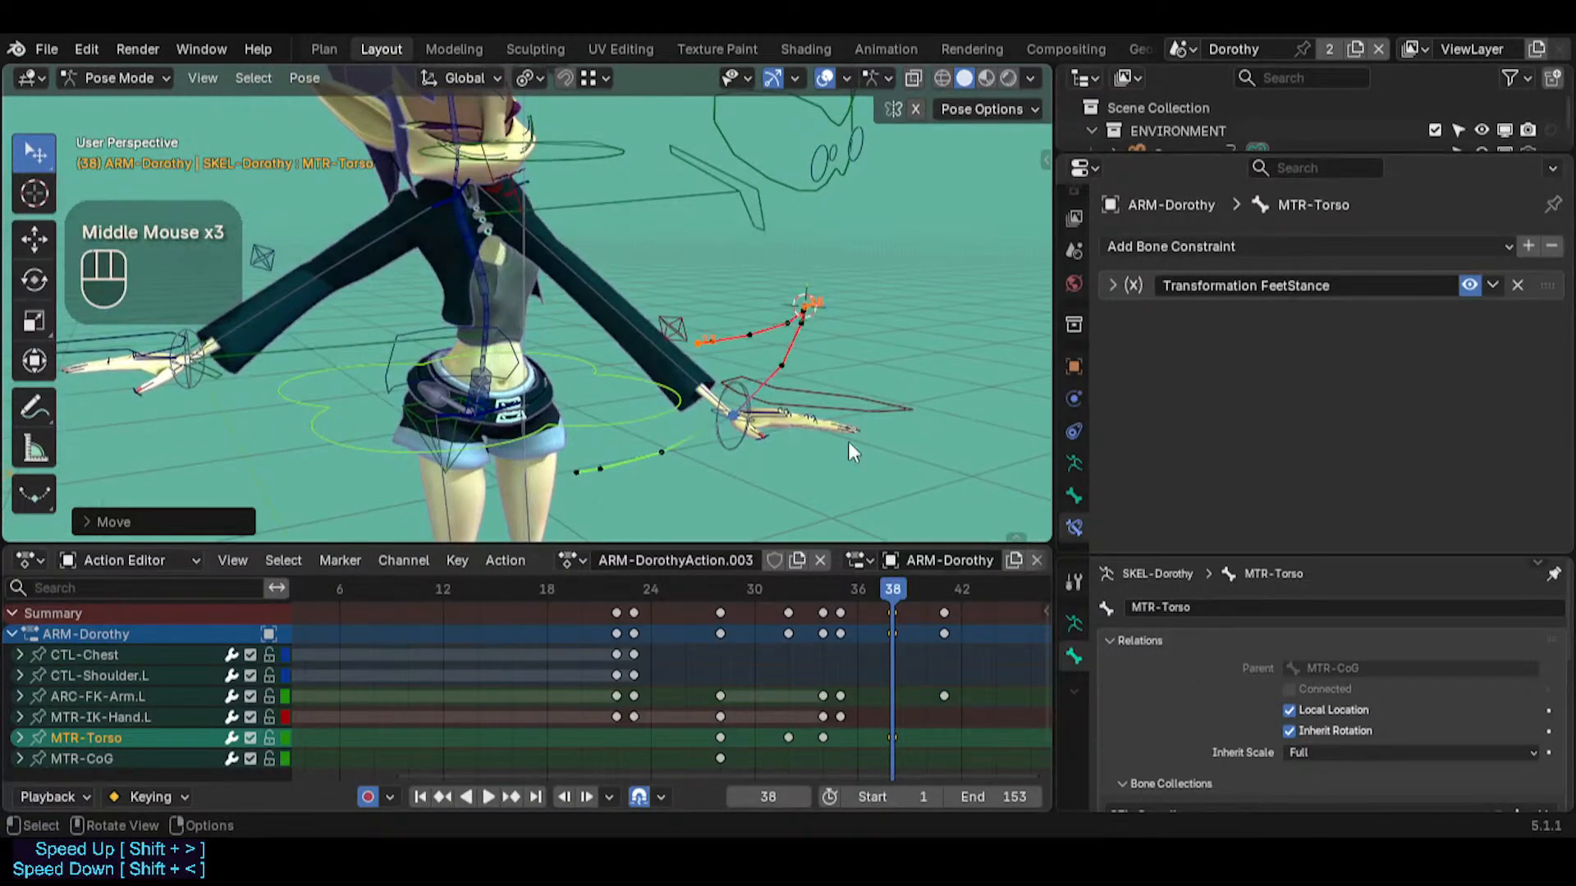
# Scrub between frames 35 and 38 and select ARC-FK-Arm.L to examine the torso shift and left hand path
pyautogui.moveTo(892, 599)
pyautogui.mouseDown()
pyautogui.moveTo(817, 588)
pyautogui.moveTo(924, 611)
pyautogui.moveTo(870, 604)
pyautogui.moveTo(892, 607)
pyautogui.mouseUp()
pyautogui.moveTo(776, 355); pyautogui.dragTo(465, 361, button='middle')
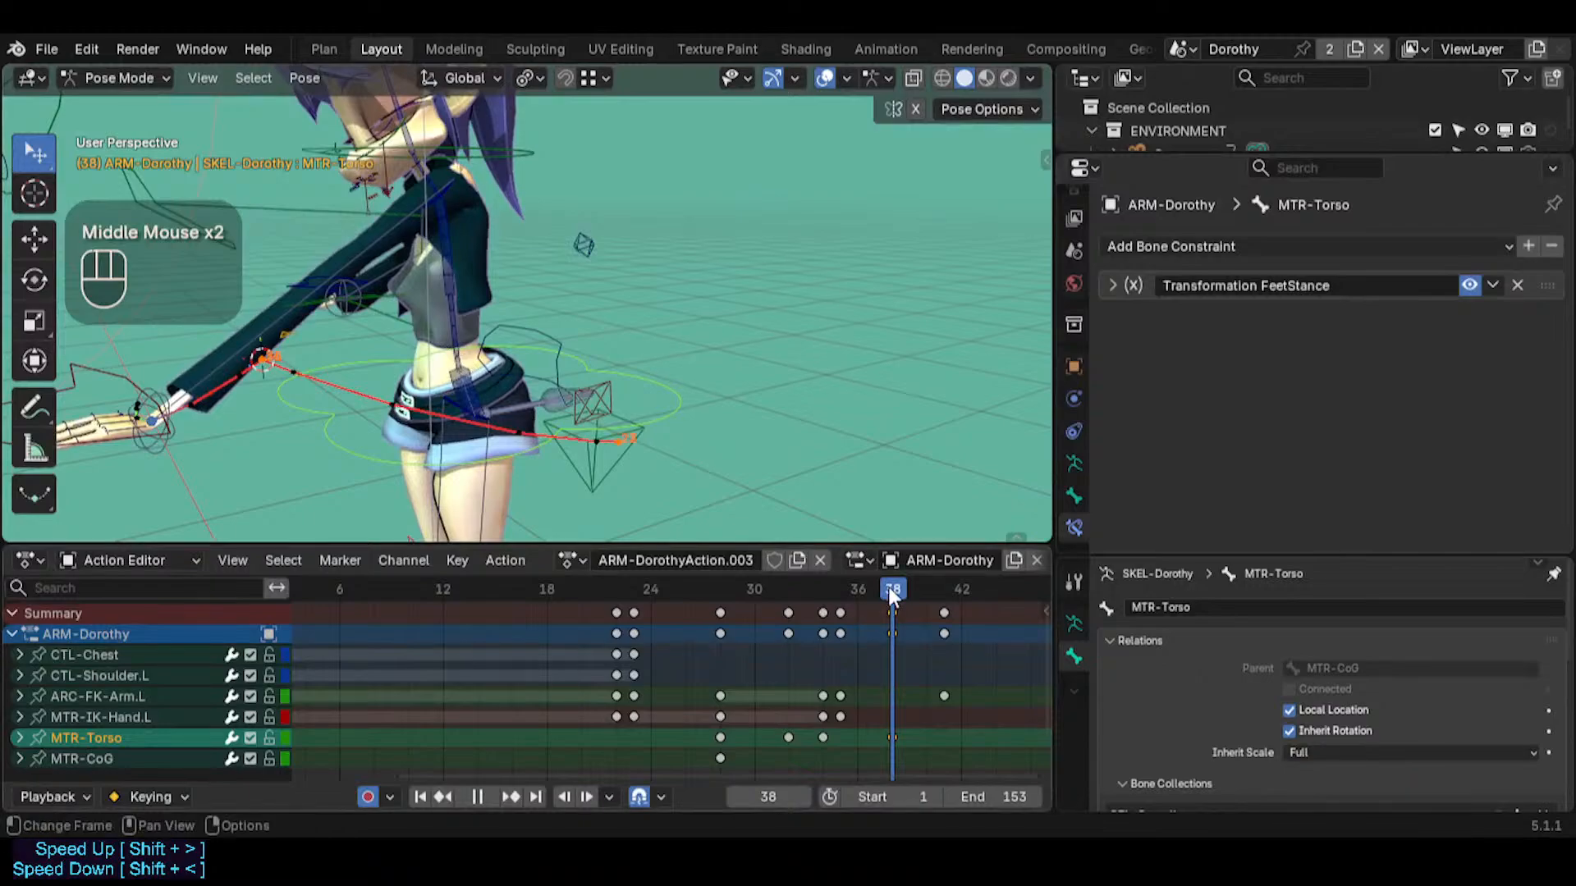
pyautogui.click(892, 613)
pyautogui.moveTo(859, 587); pyautogui.dragTo(893, 591)
pyautogui.moveTo(341, 249); pyautogui.dragTo(381, 263, button='middle')
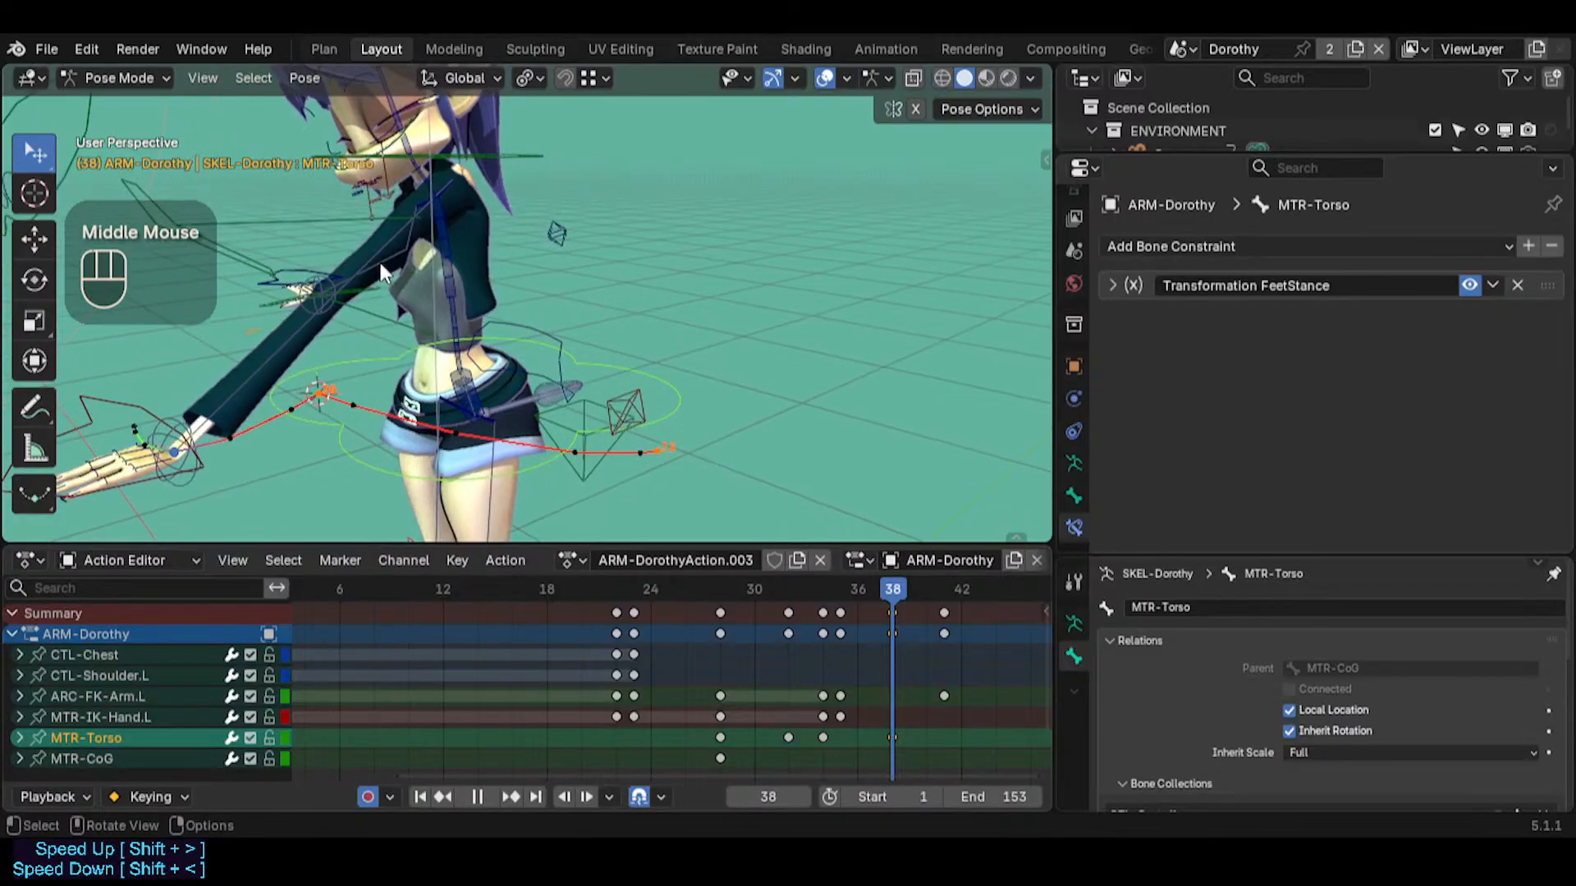
pyautogui.click(343, 223)
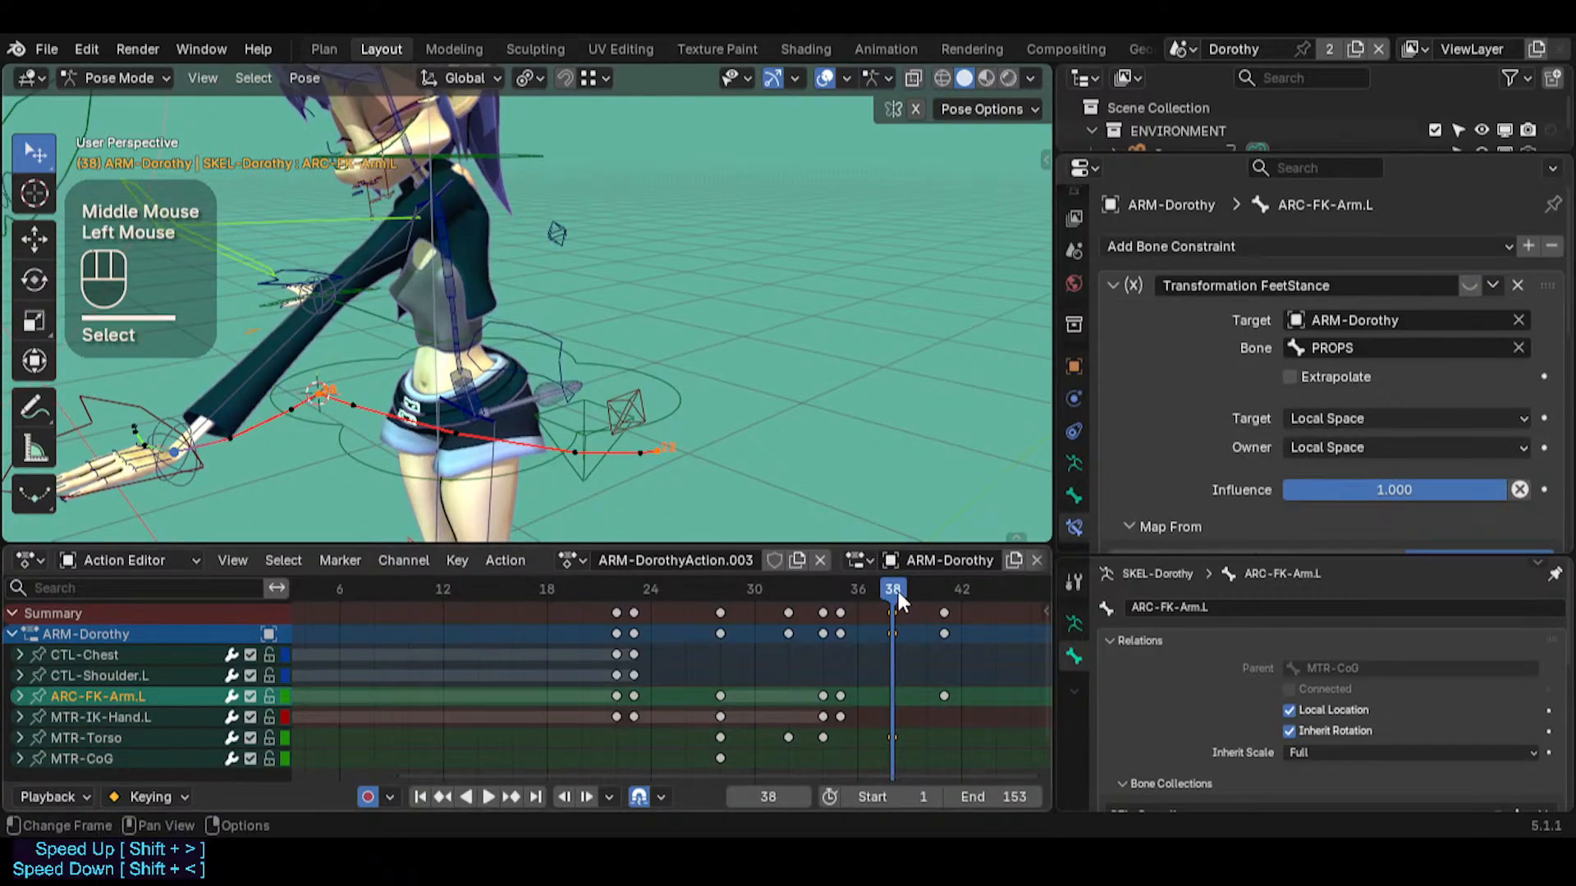
pyautogui.moveTo(898, 593)
pyautogui.mouseDown()
pyautogui.moveTo(821, 586)
pyautogui.moveTo(894, 586)
pyautogui.mouseUp()
pyautogui.moveTo(601, 308); pyautogui.dragTo(650, 270, button='middle')
pyautogui.moveTo(886, 595); pyautogui.dragTo(841, 590)
pyautogui.moveTo(812, 526); pyautogui.dragTo(569, 379, button='middle')
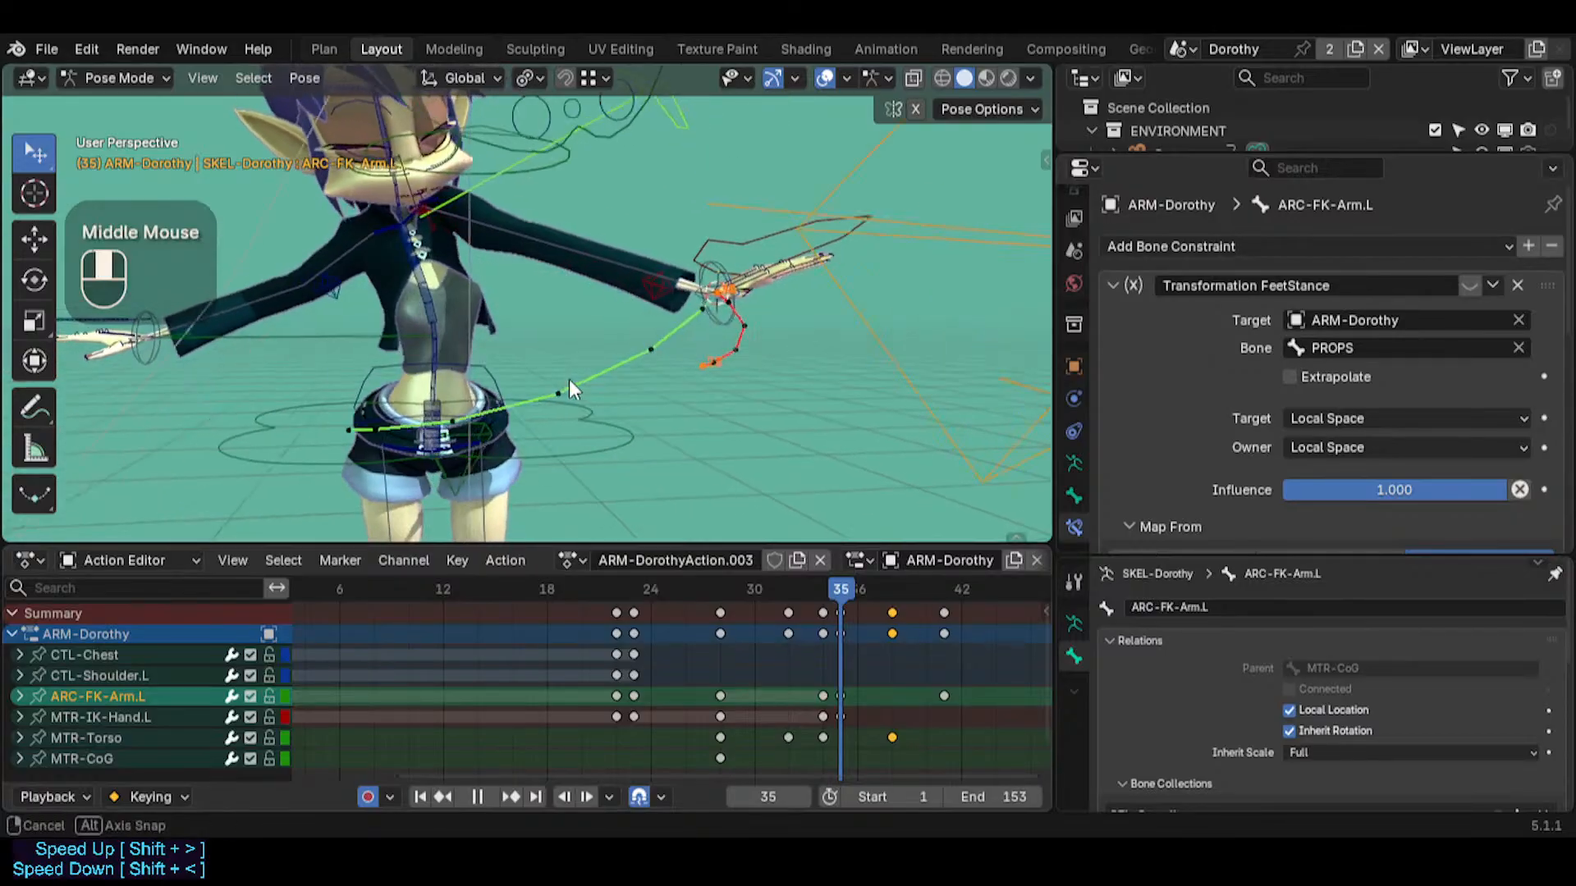
# Examine the left arm and shoulder close up at frame 35, comparing the pose with neighbouring frames up to frame 38
pyautogui.hotkey('shift', '`')
pyautogui.press('w')
pyautogui.press('w')
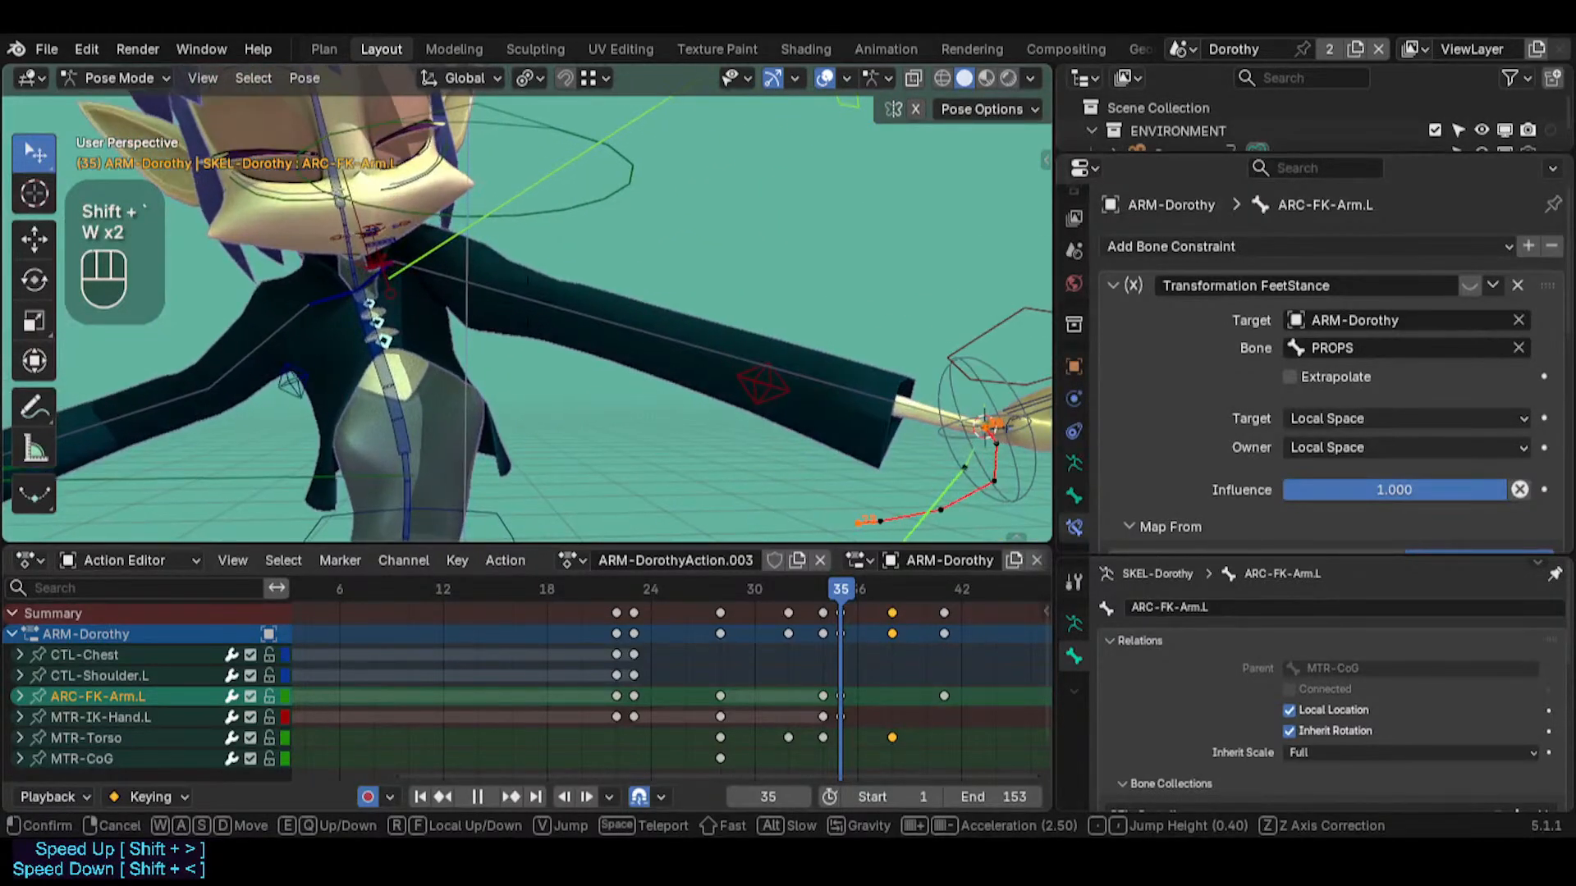
pyautogui.click(826, 654)
pyautogui.moveTo(869, 589)
pyautogui.mouseDown()
pyautogui.moveTo(932, 584)
pyautogui.moveTo(811, 578)
pyautogui.moveTo(957, 584)
pyautogui.moveTo(727, 573)
pyautogui.moveTo(839, 586)
pyautogui.mouseUp()
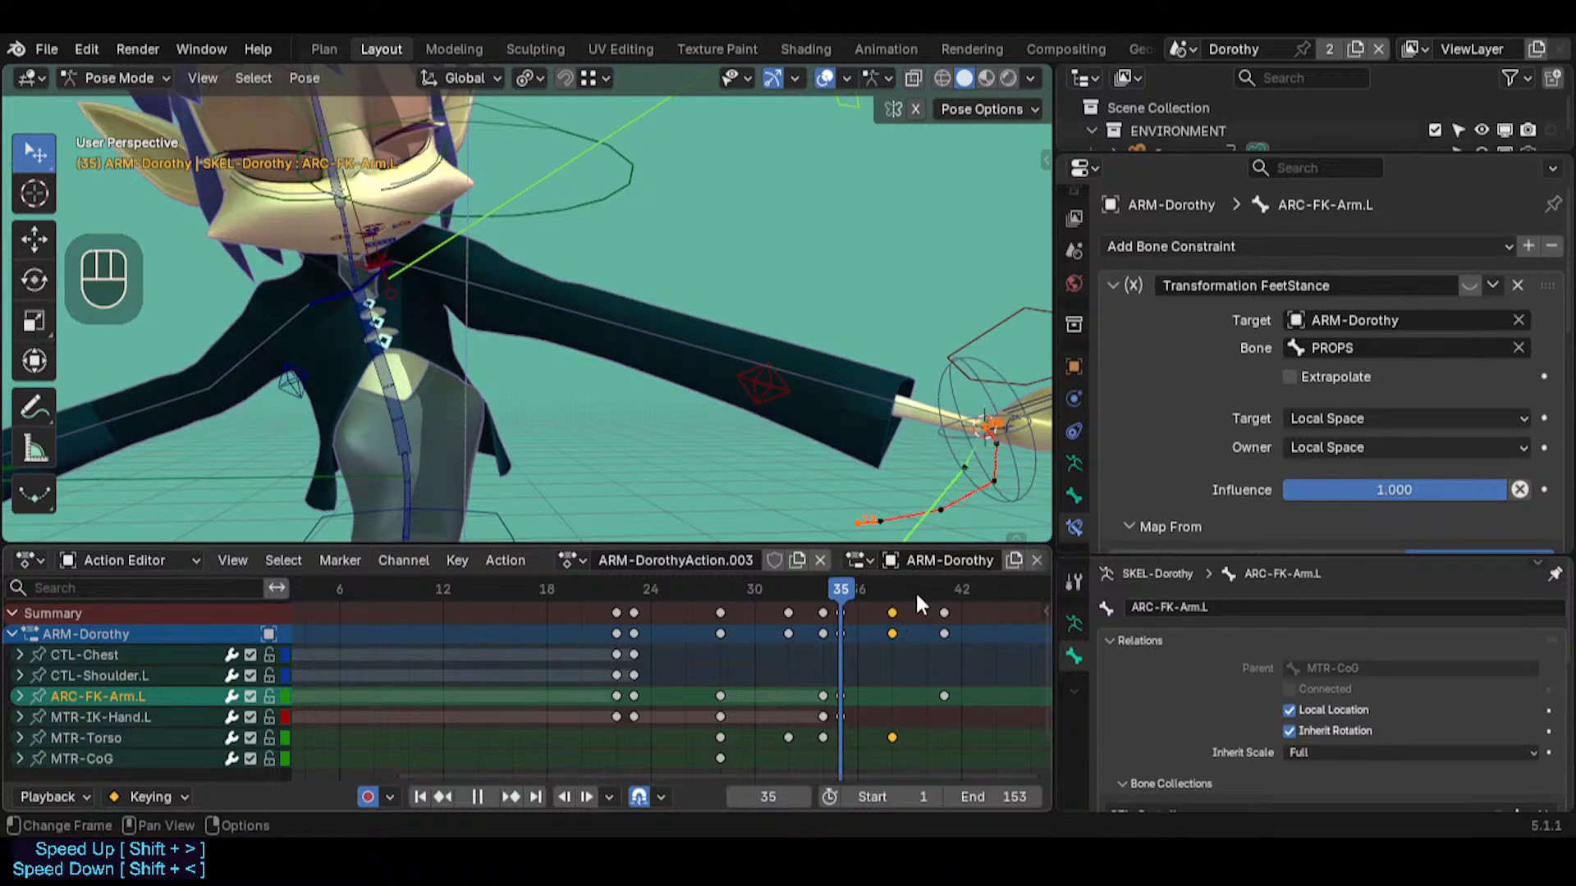
pyautogui.moveTo(917, 604); pyautogui.dragTo(783, 656, button='middle')
pyautogui.moveTo(711, 583); pyautogui.dragTo(742, 576)
# Check the body pose and left hand arc from the front between frames 38 and 32
pyautogui.scroll(-2, 643, 448)
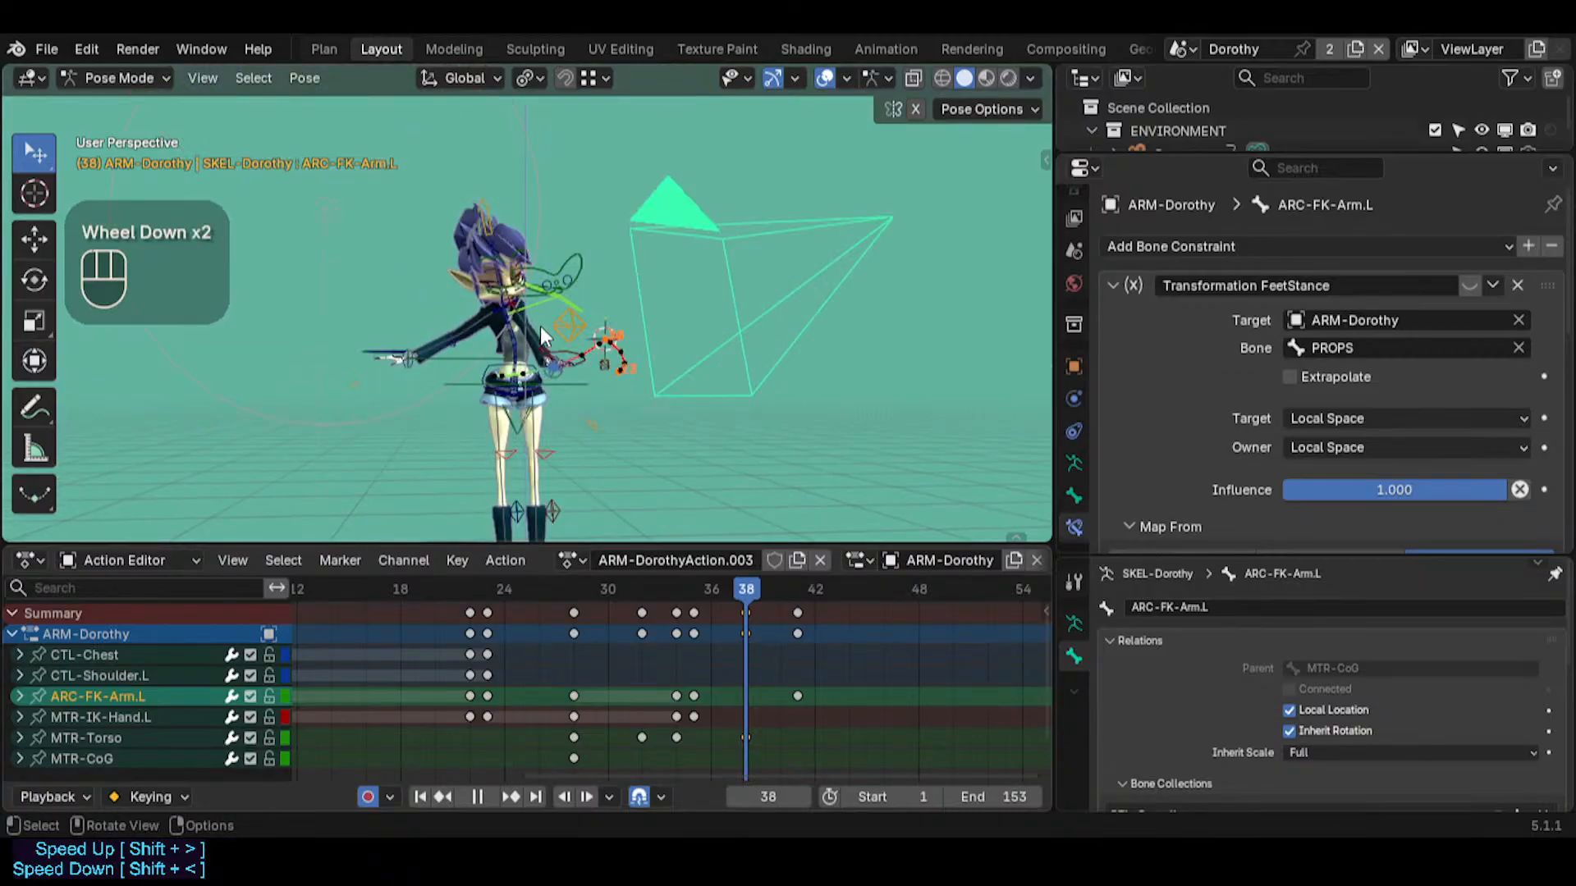
pyautogui.keyDown('shift'); pyautogui.moveTo(644, 448); pyautogui.dragTo(517, 386, button='middle'); pyautogui.keyUp('shift')
pyautogui.hotkey('shift', '`')
pyautogui.press('w')
pyautogui.press('w')
pyautogui.press('w')
pyautogui.press('w')
pyautogui.press('w')
pyautogui.click(524, 374)
pyautogui.hotkey('shift', '`')
pyautogui.press('q')
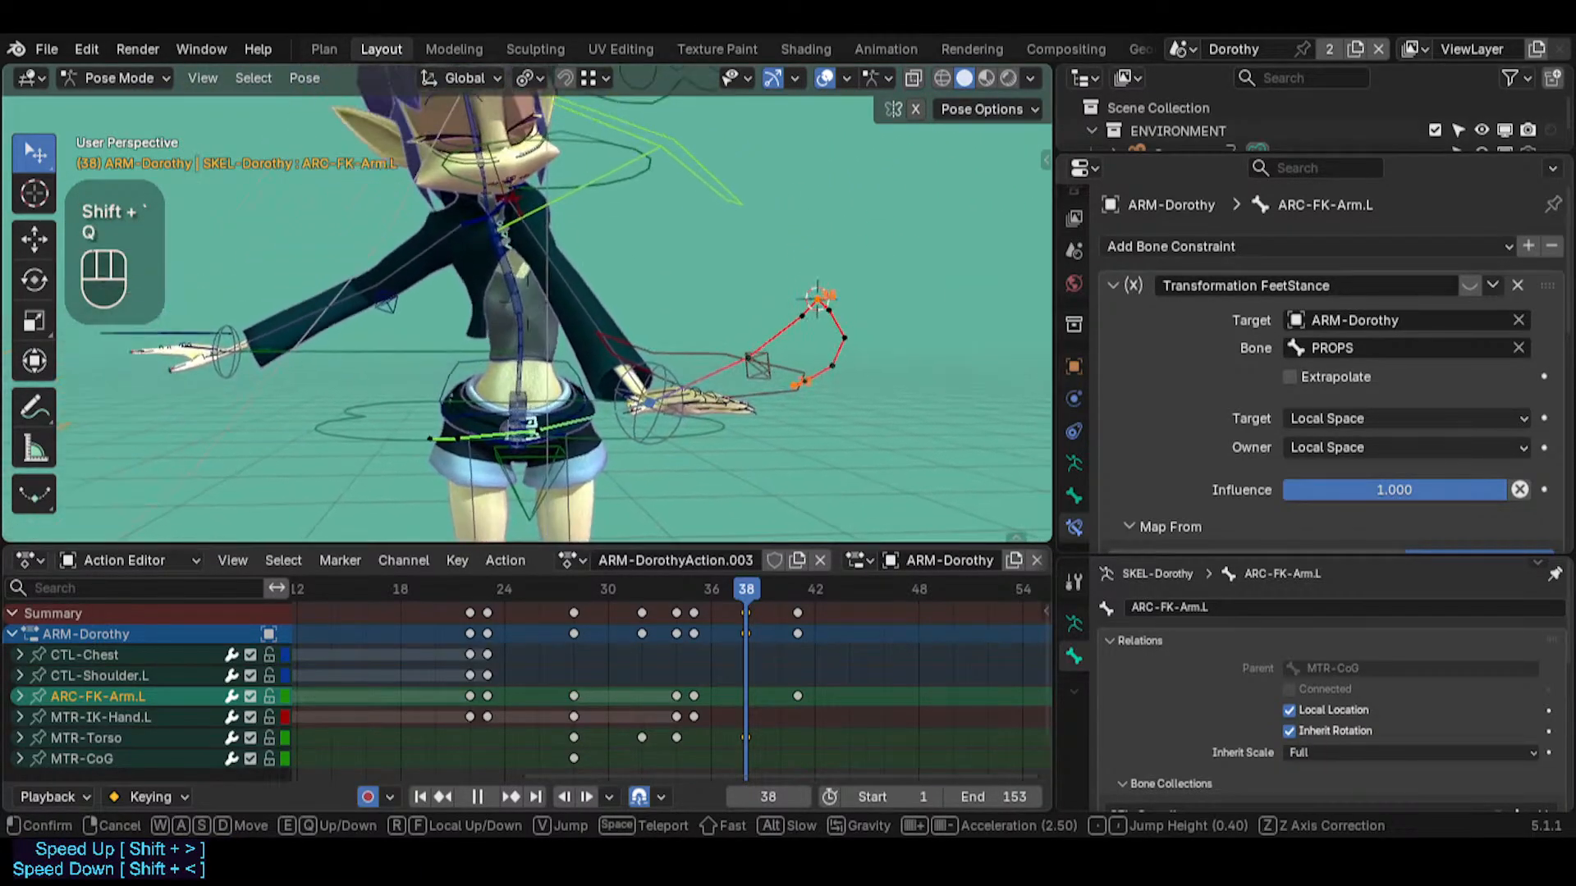
pyautogui.click(603, 535)
pyautogui.moveTo(757, 603); pyautogui.dragTo(640, 543)
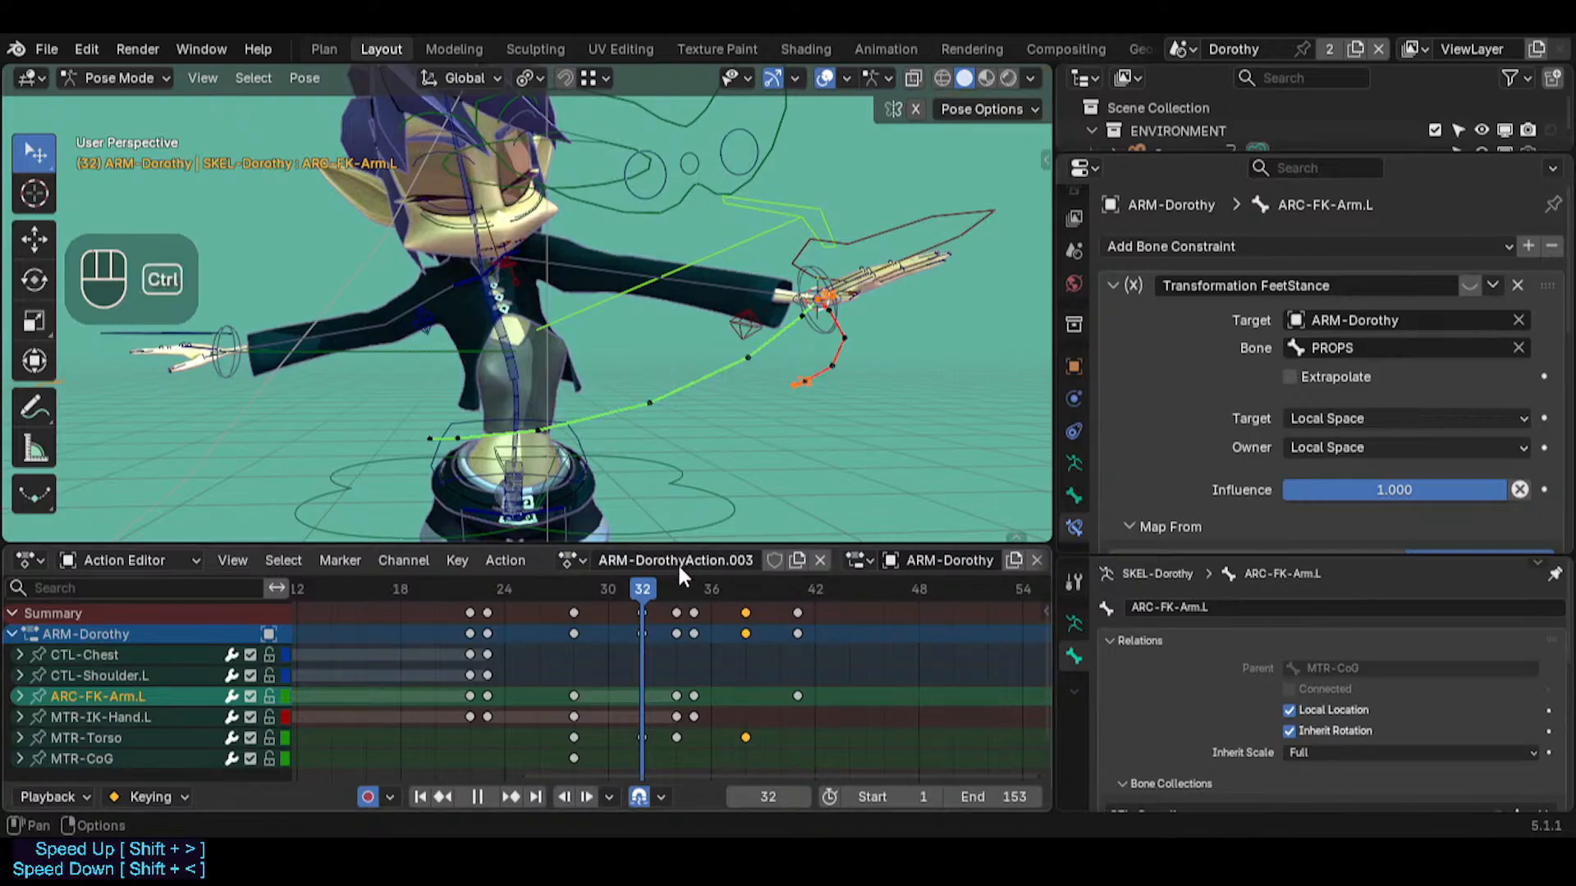
# Undo the last MTR-Torso move at frame 38 together with the selection of ARC-FK-Arm.L
pyautogui.hotkey('ctrl', 'z')
pyautogui.hotkey('ctrl', 'z')
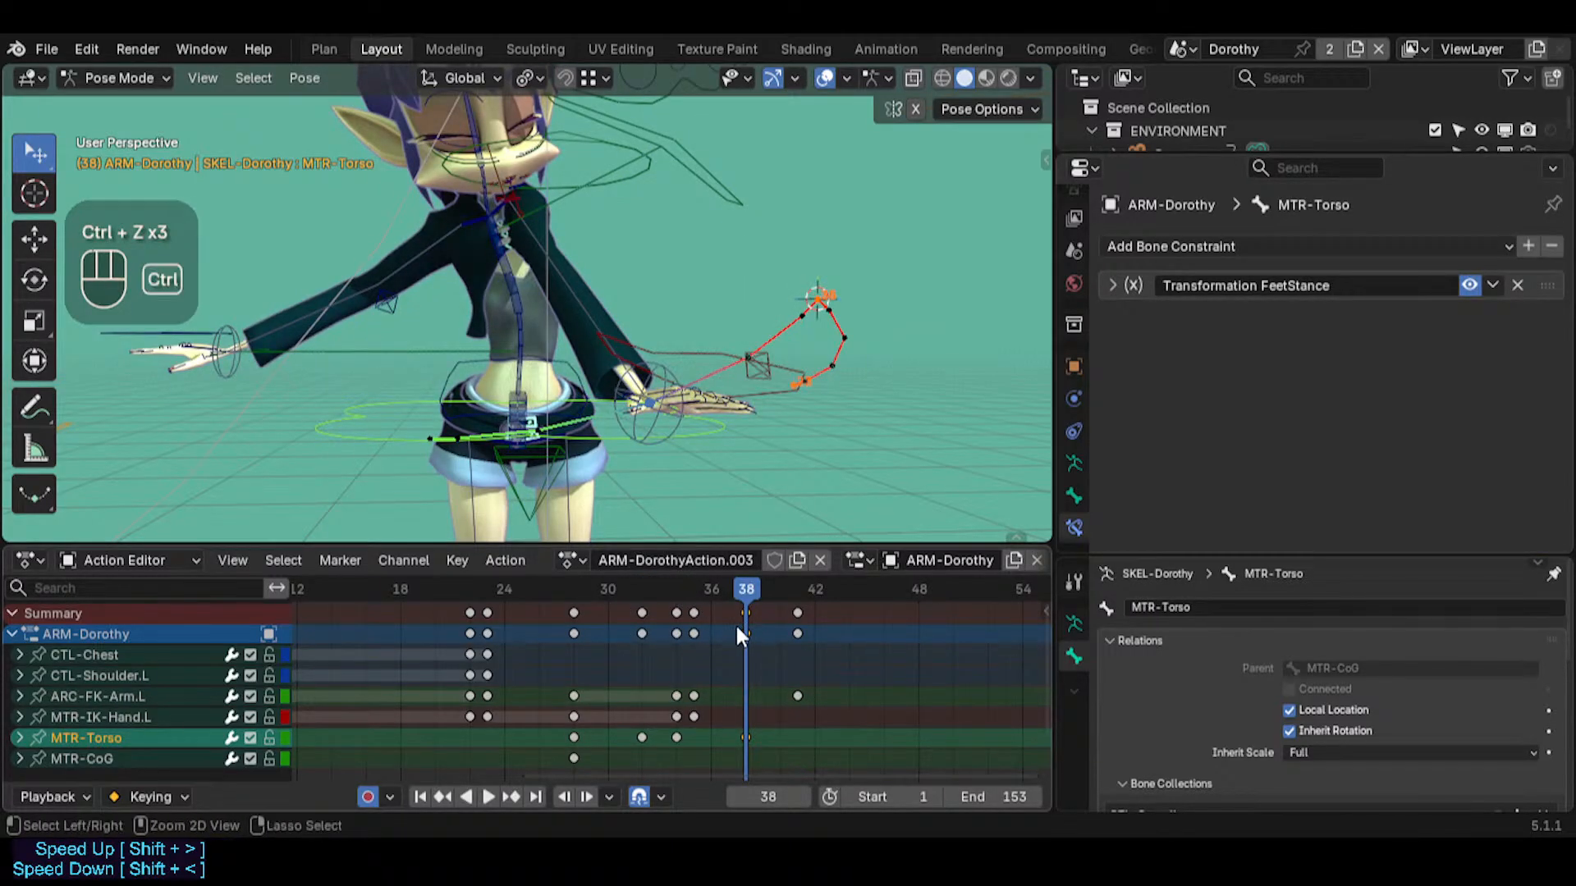
pyautogui.hotkey('ctrl', 'z')
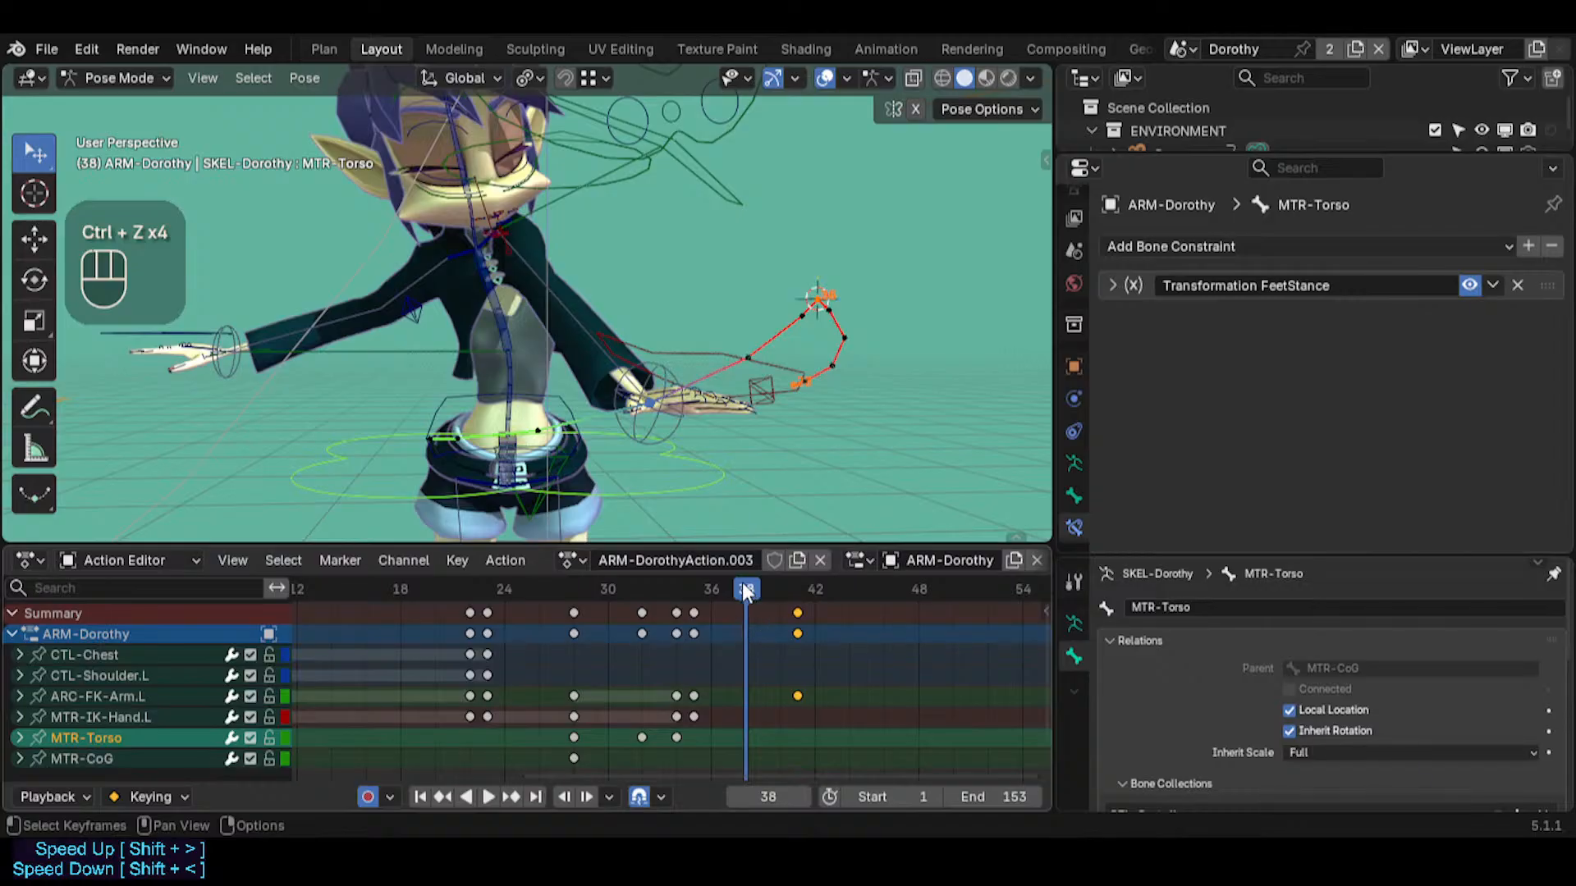
# Examine the arm swing between frames 38 and 46 and select CTL-Shoulder.L to check the shoulder's motion
pyautogui.moveTo(732, 586); pyautogui.dragTo(841, 592)
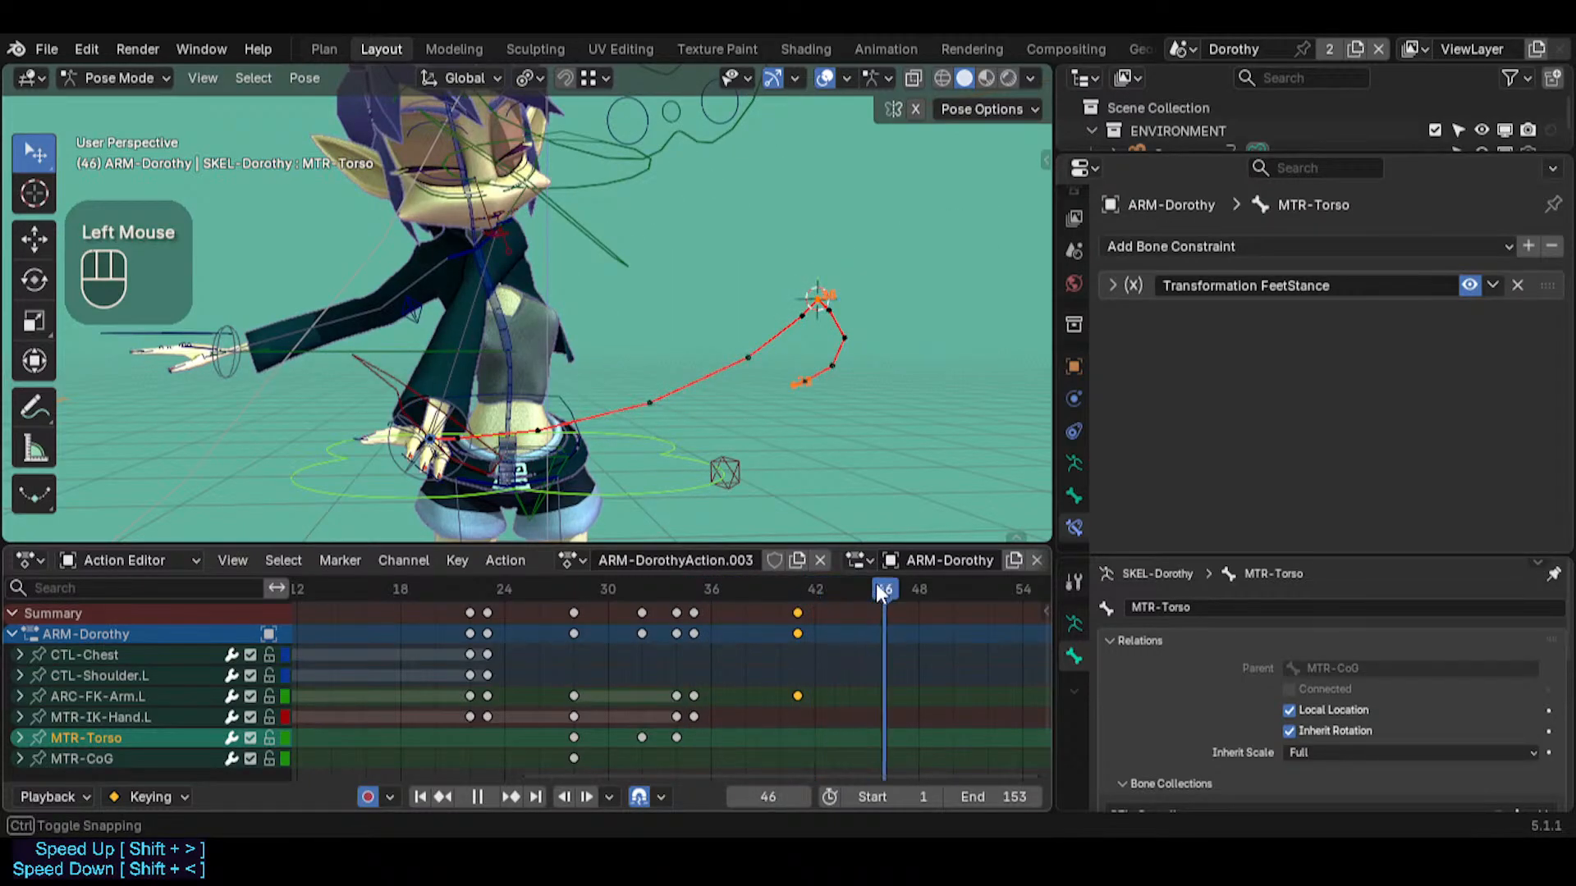
pyautogui.click(491, 238)
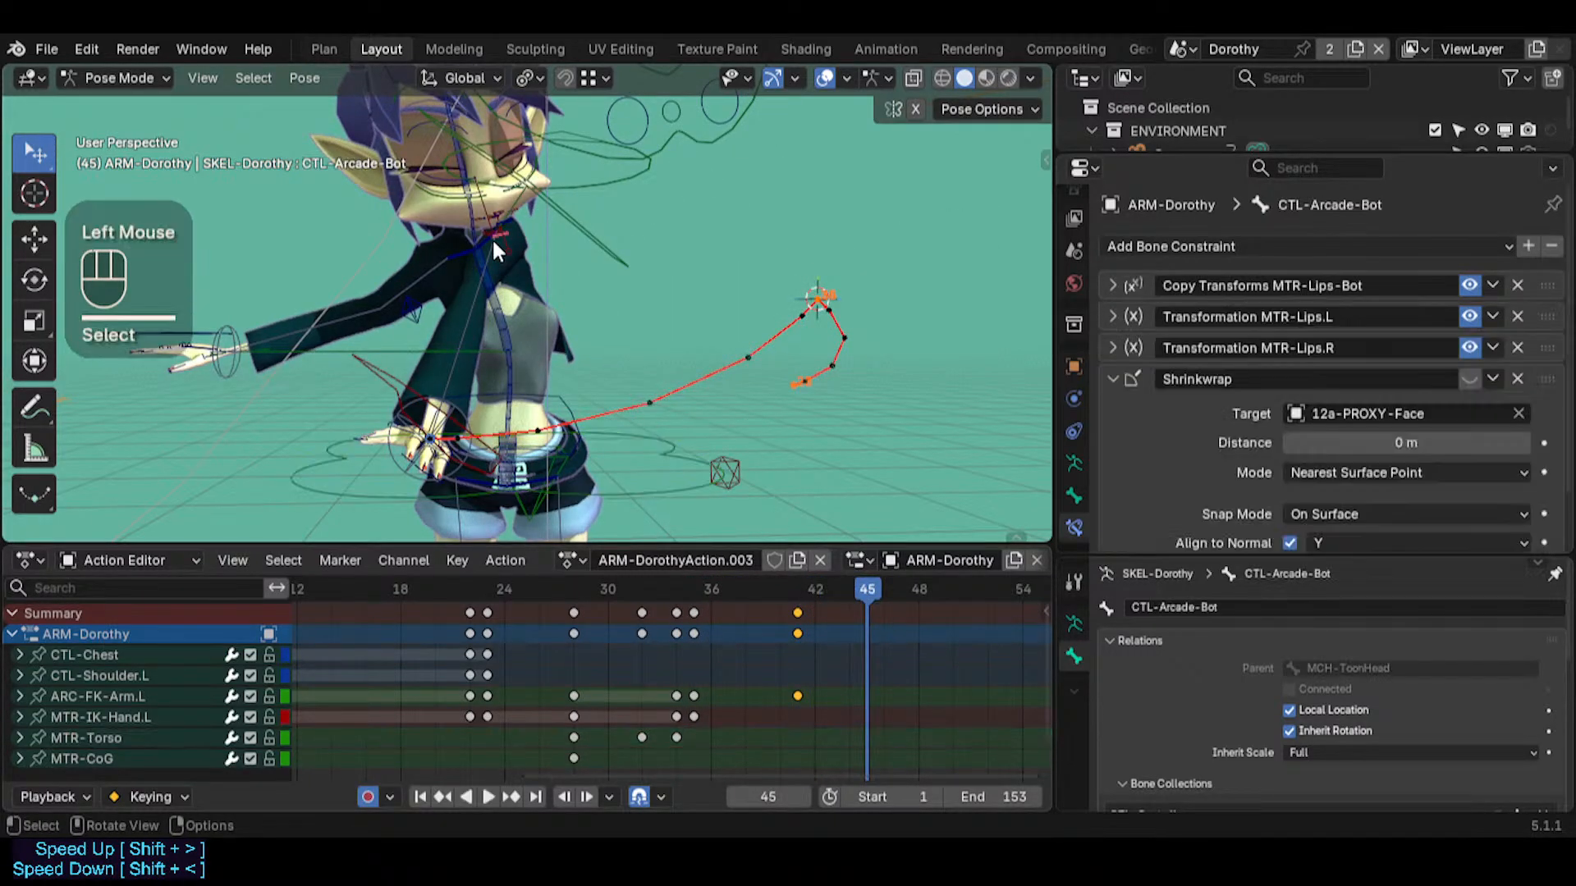
pyautogui.click(481, 233)
pyautogui.click(486, 238)
pyautogui.moveTo(485, 238); pyautogui.dragTo(657, 328, button='middle')
pyautogui.moveTo(792, 587); pyautogui.dragTo(745, 591)
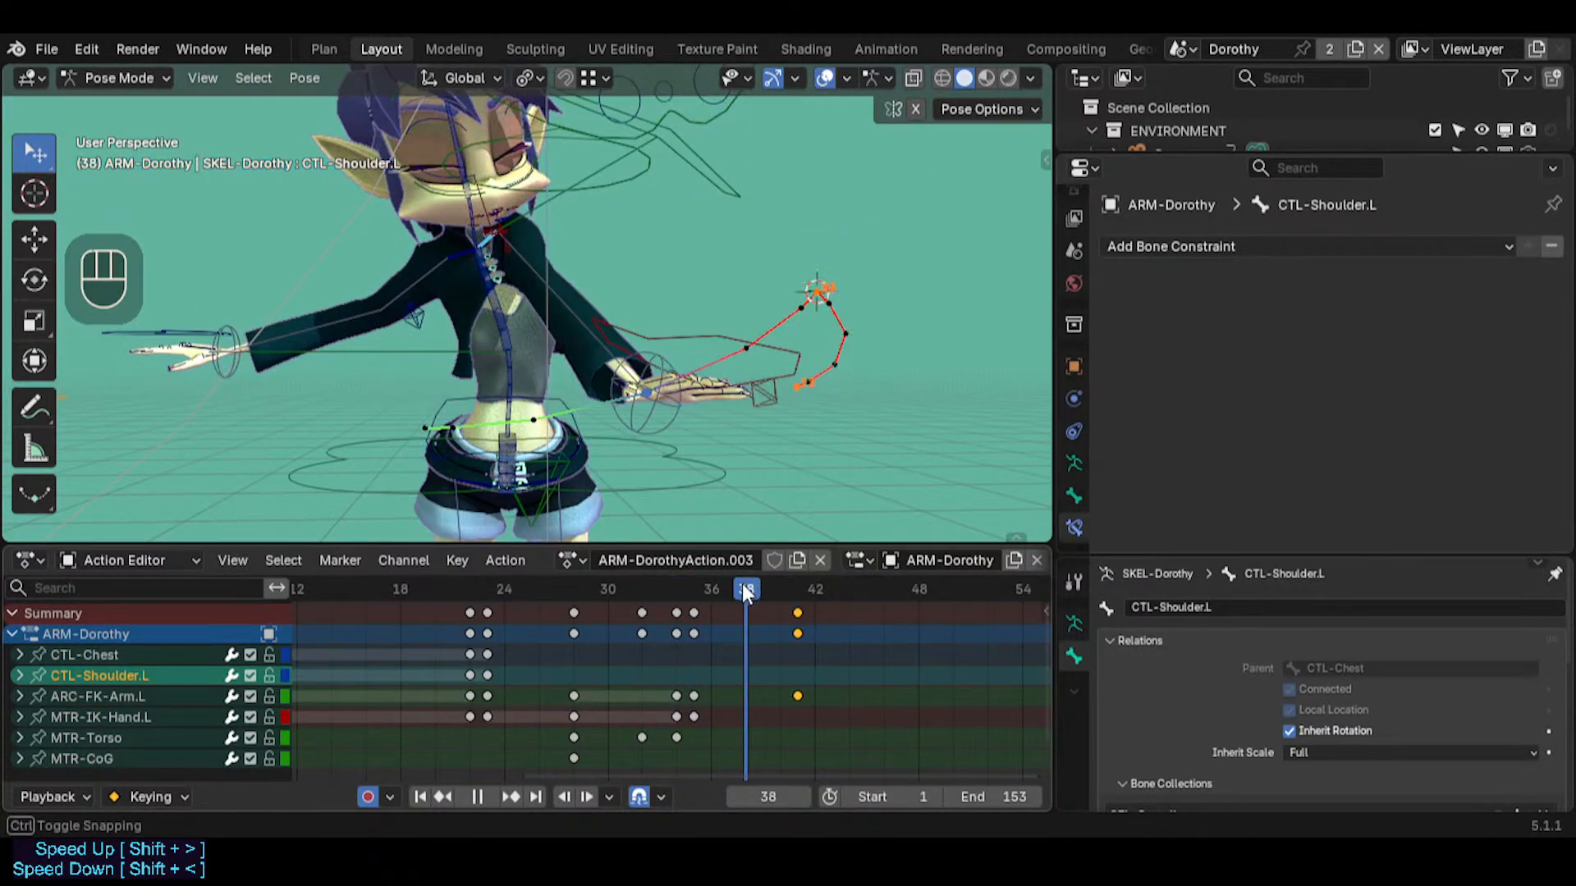
# Select MTR-CoG and trackball-rotate it at frame 44 by about -21.77 and 16.62 to turn the body
pyautogui.click(571, 468)
pyautogui.click(569, 472)
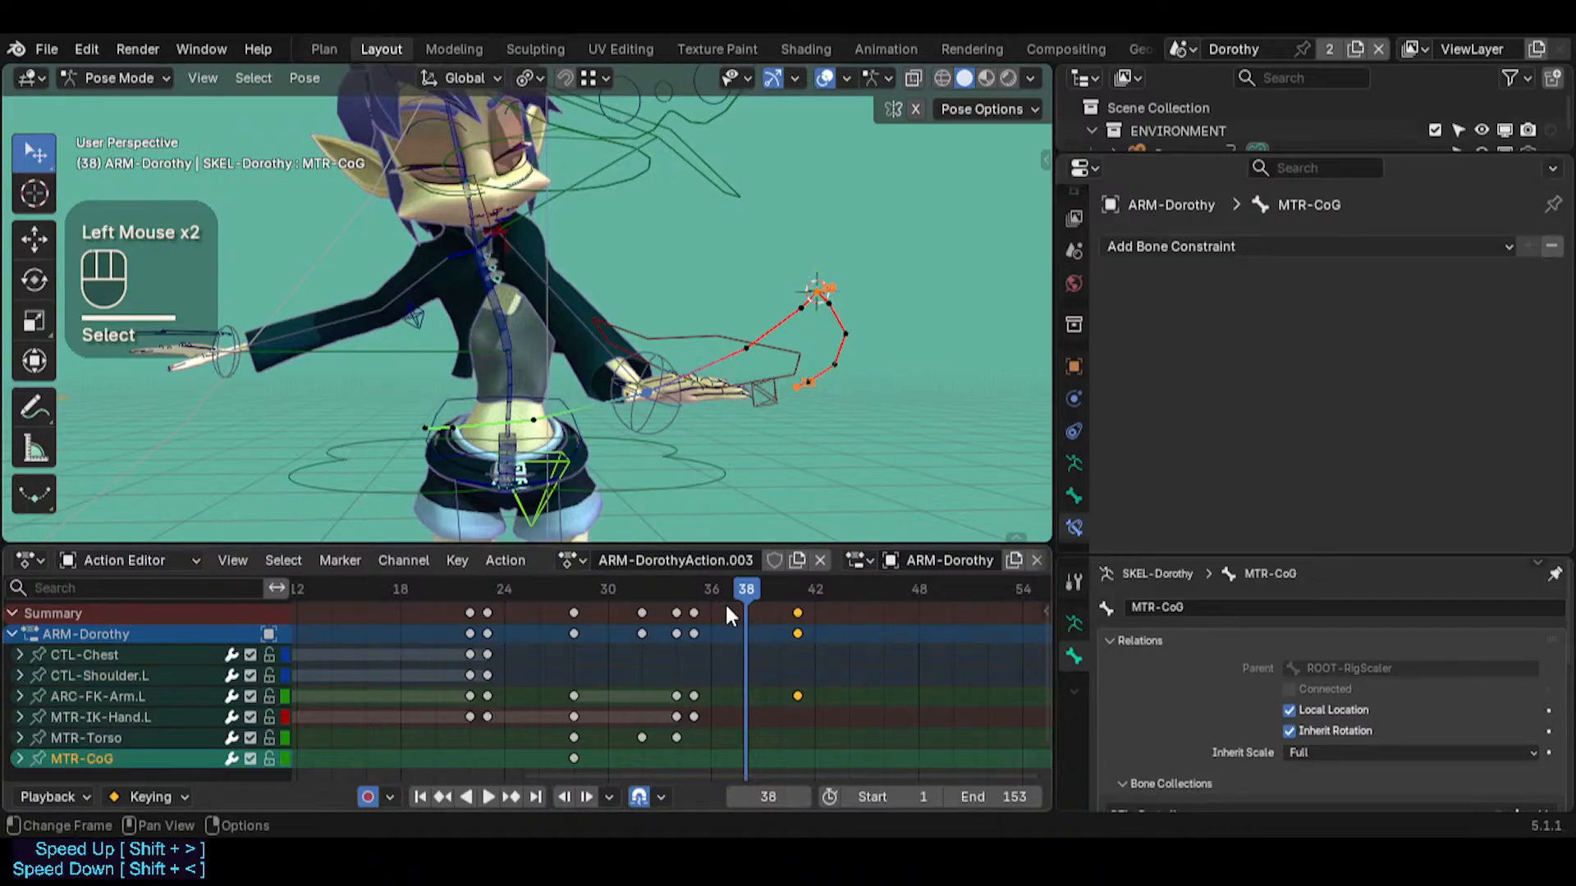
pyautogui.moveTo(758, 600); pyautogui.dragTo(845, 603)
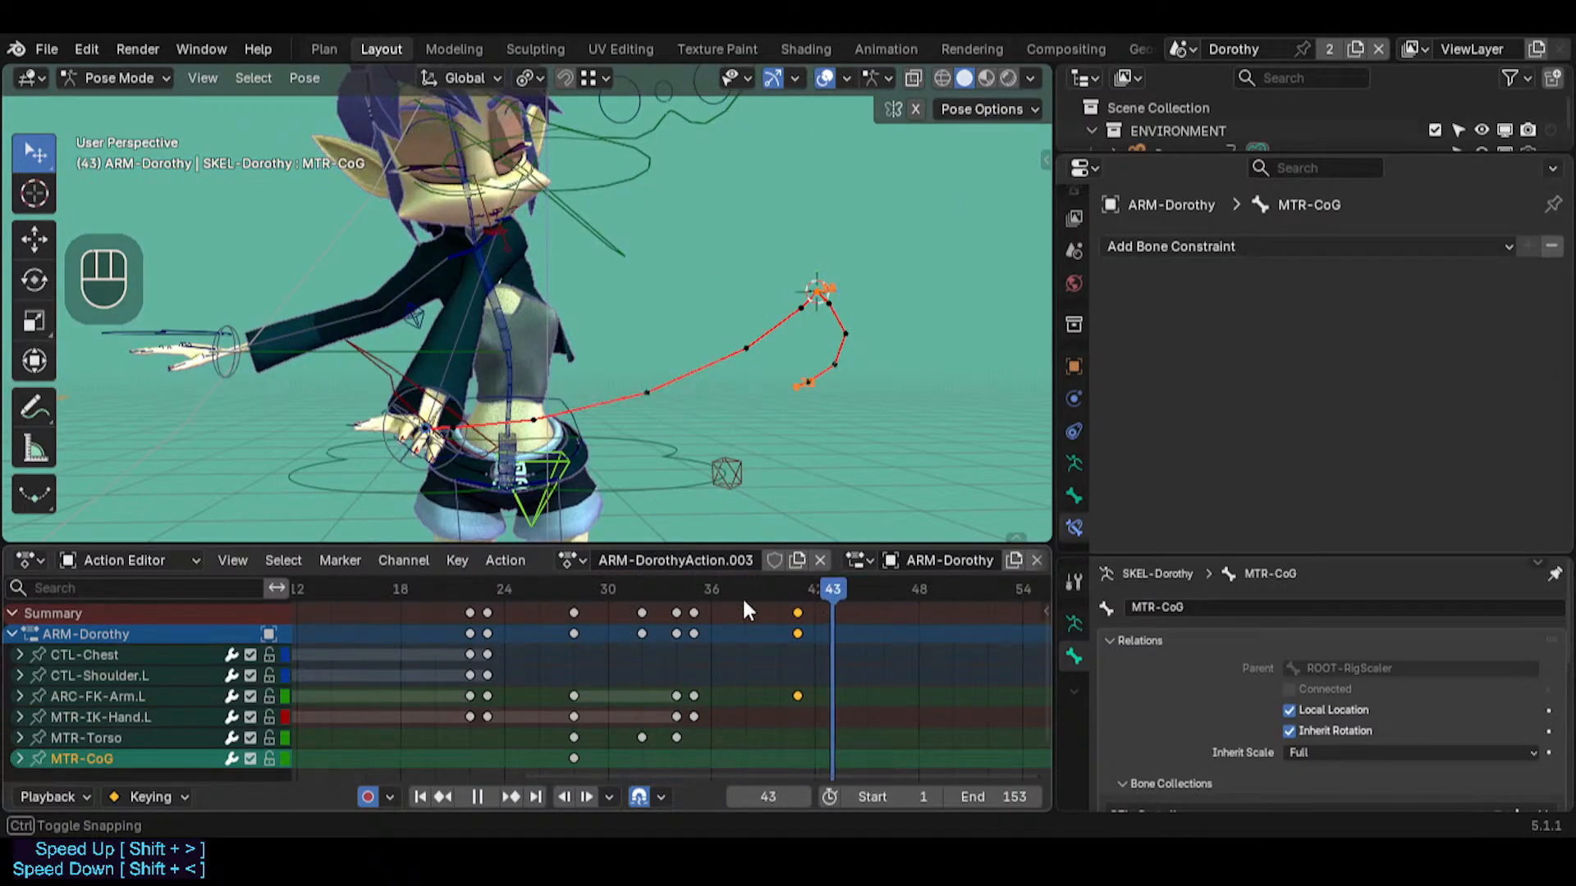
pyautogui.moveTo(745, 609); pyautogui.dragTo(827, 609)
pyautogui.moveTo(636, 601); pyautogui.dragTo(856, 594)
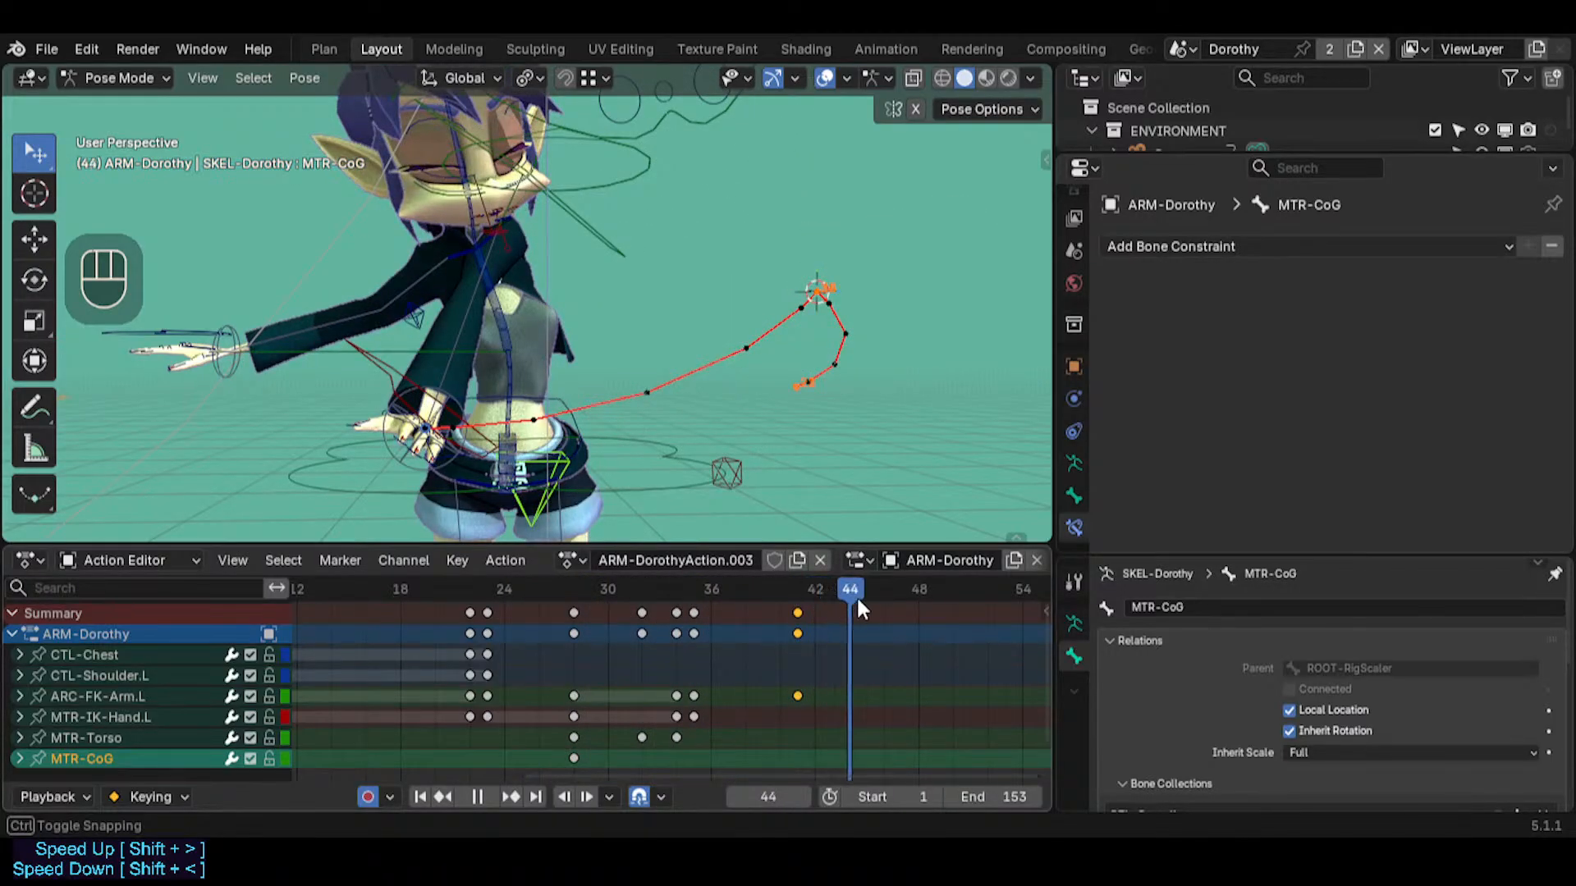
pyautogui.press('r')
pyautogui.press('r')
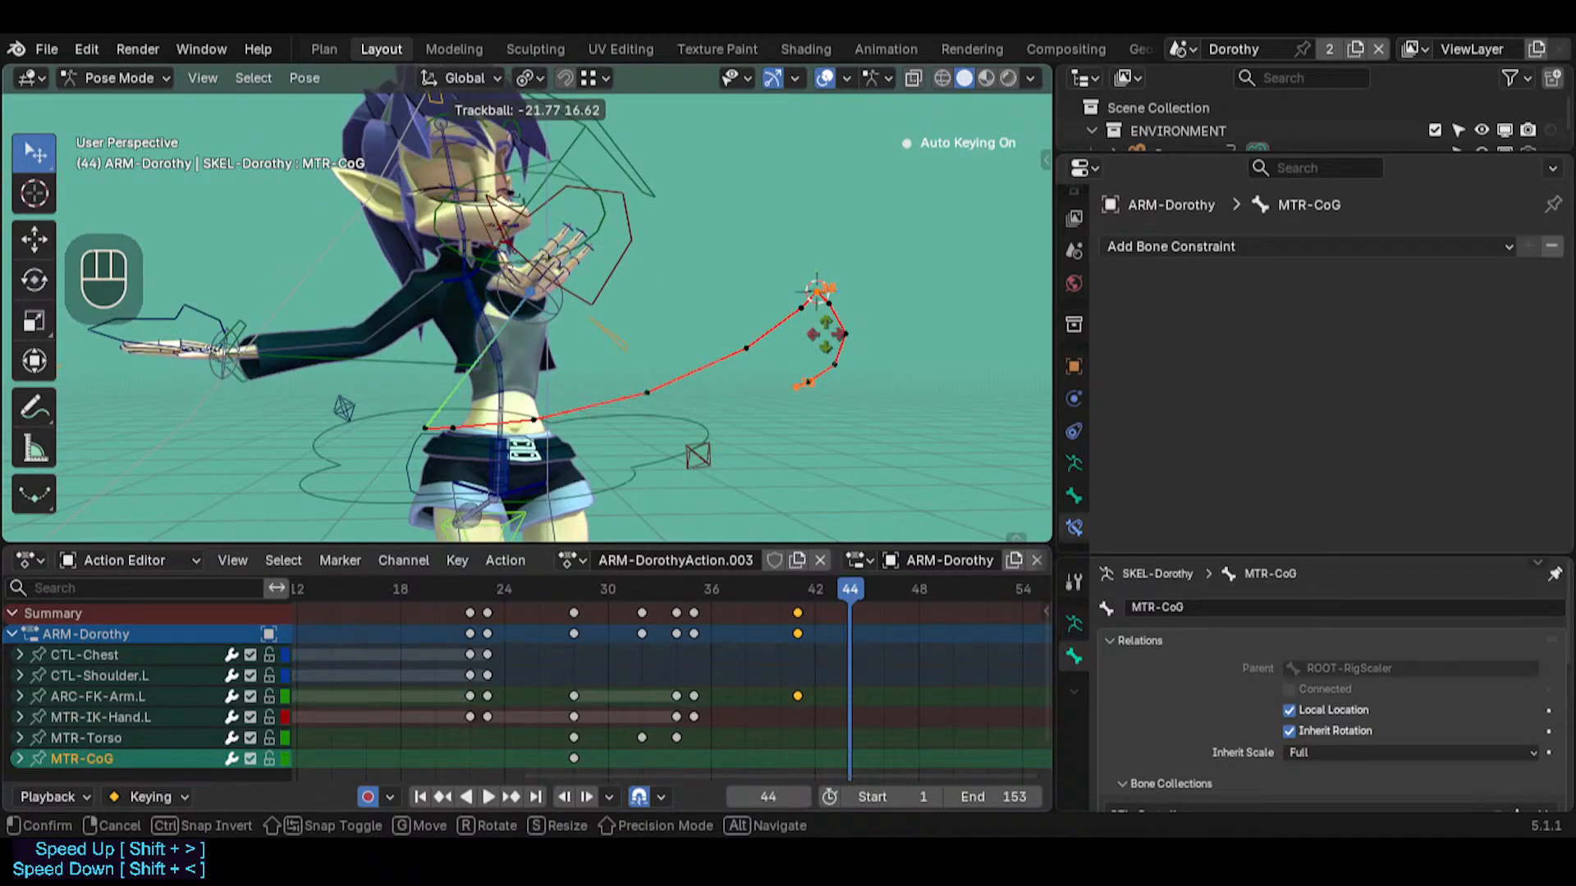
pyautogui.click(708, 450)
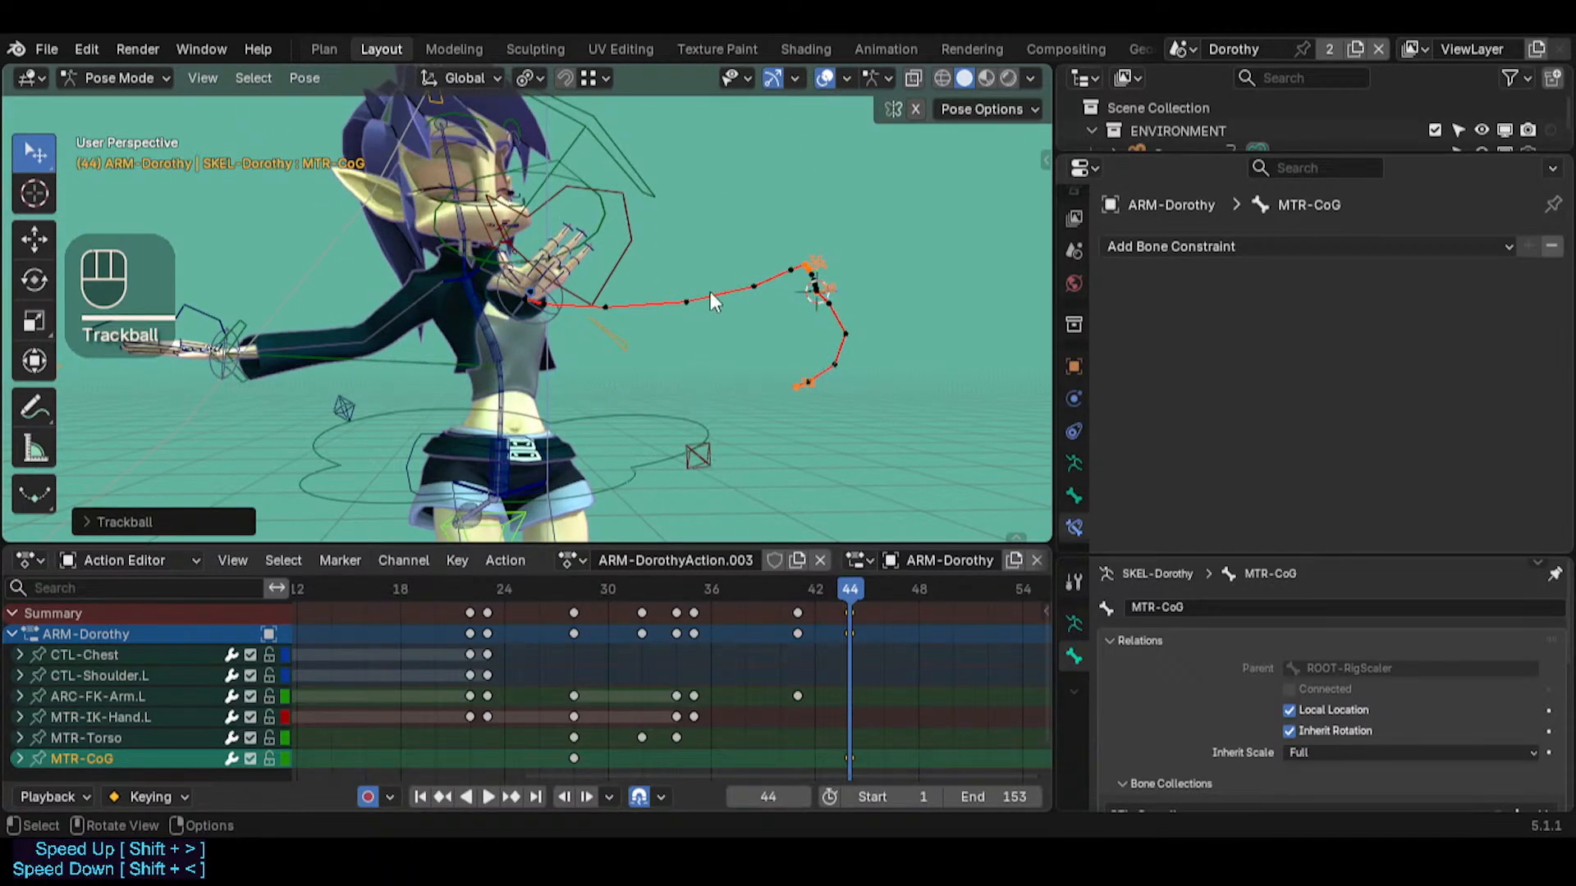
pyautogui.moveTo(711, 294); pyautogui.dragTo(631, 234, button='middle')
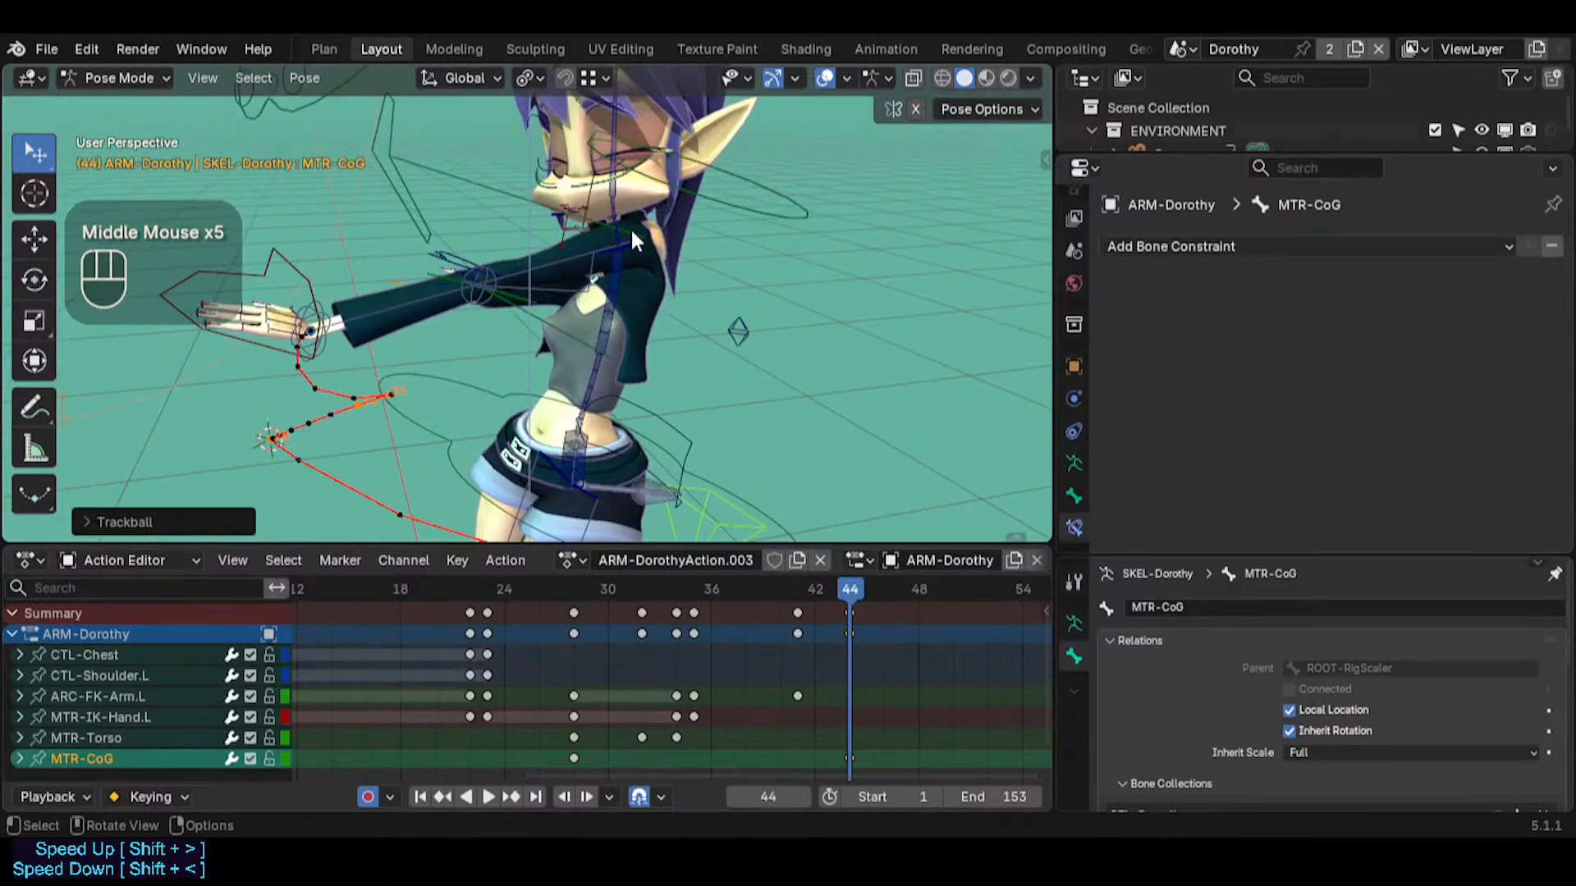
# Select CTL-Chest and insert a keyframe for its pose at frame 49
pyautogui.moveTo(849, 591); pyautogui.dragTo(930, 591)
pyautogui.click(511, 405)
pyautogui.moveTo(511, 404); pyautogui.dragTo(510, 374, button='middle')
pyautogui.hotkey('shift', '`')
pyautogui.keyDown('shift'); pyautogui.click(537, 385); pyautogui.keyUp('shift')
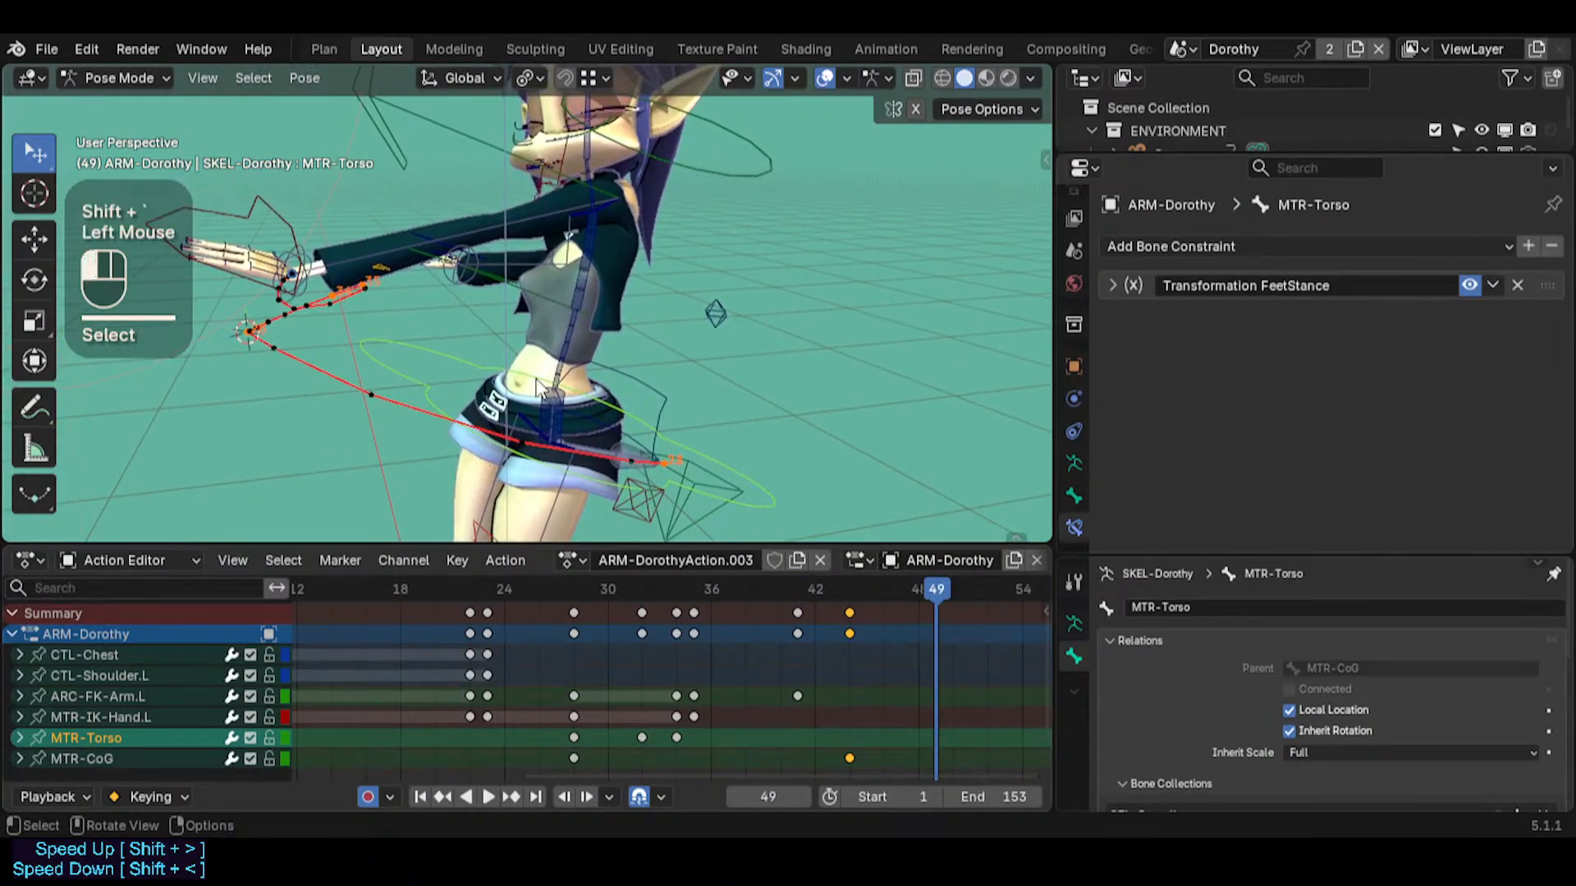
pyautogui.click(589, 238)
pyautogui.moveTo(589, 238); pyautogui.dragTo(649, 308, button='middle')
pyautogui.press('i')
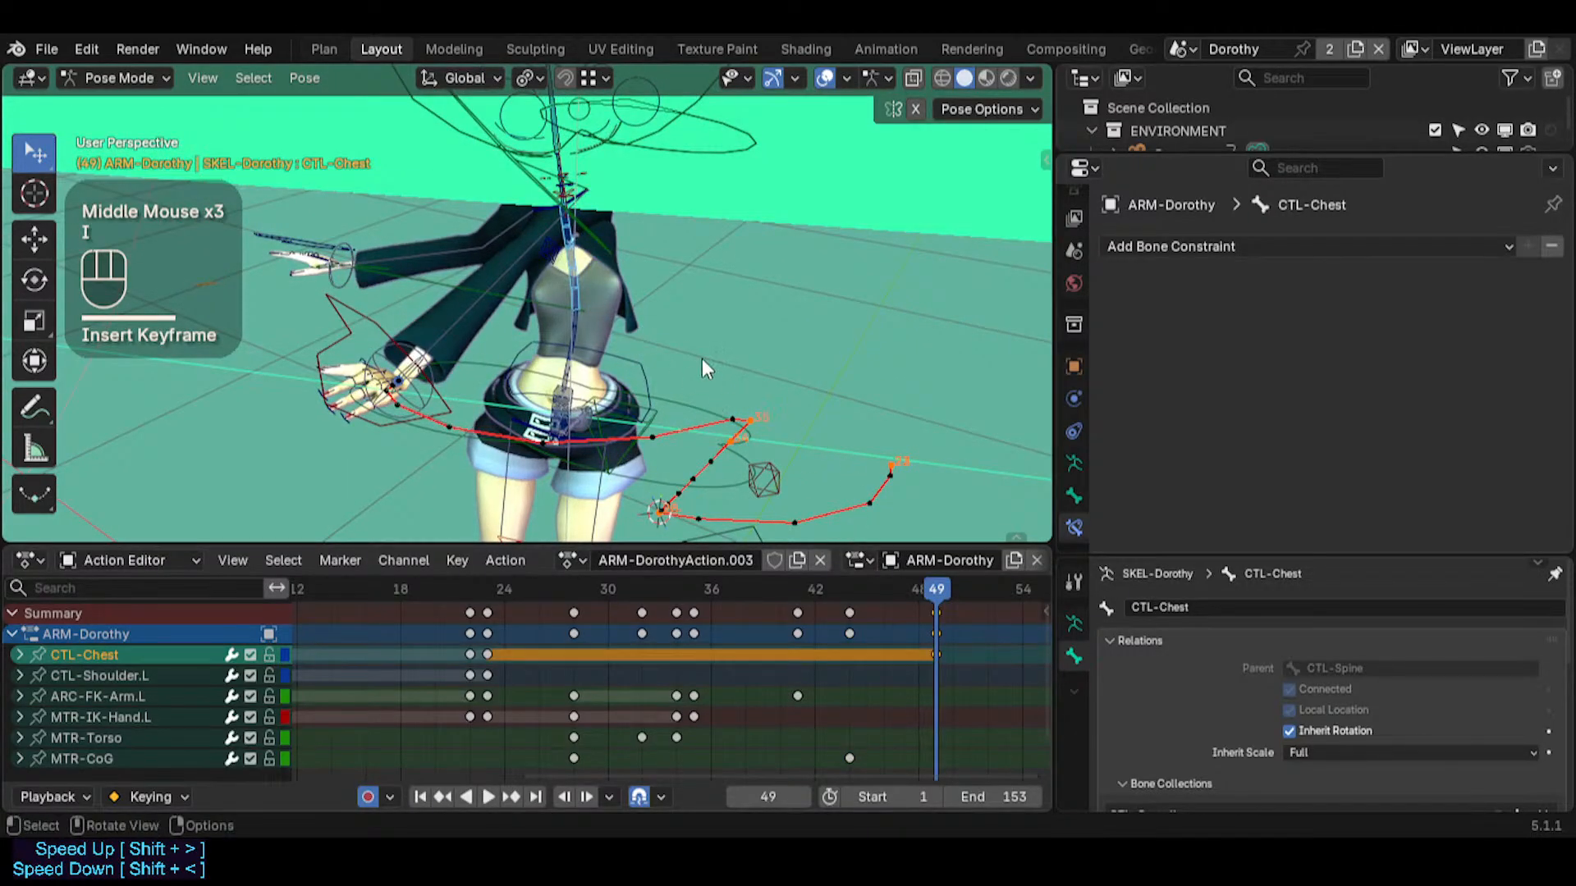
# Select ARC-FK-Arm.L at frame 53 and insert a keyframe holding the left arm's pose
pyautogui.moveTo(701, 357); pyautogui.dragTo(712, 303, button='middle')
pyautogui.hotkey('shift', '`')
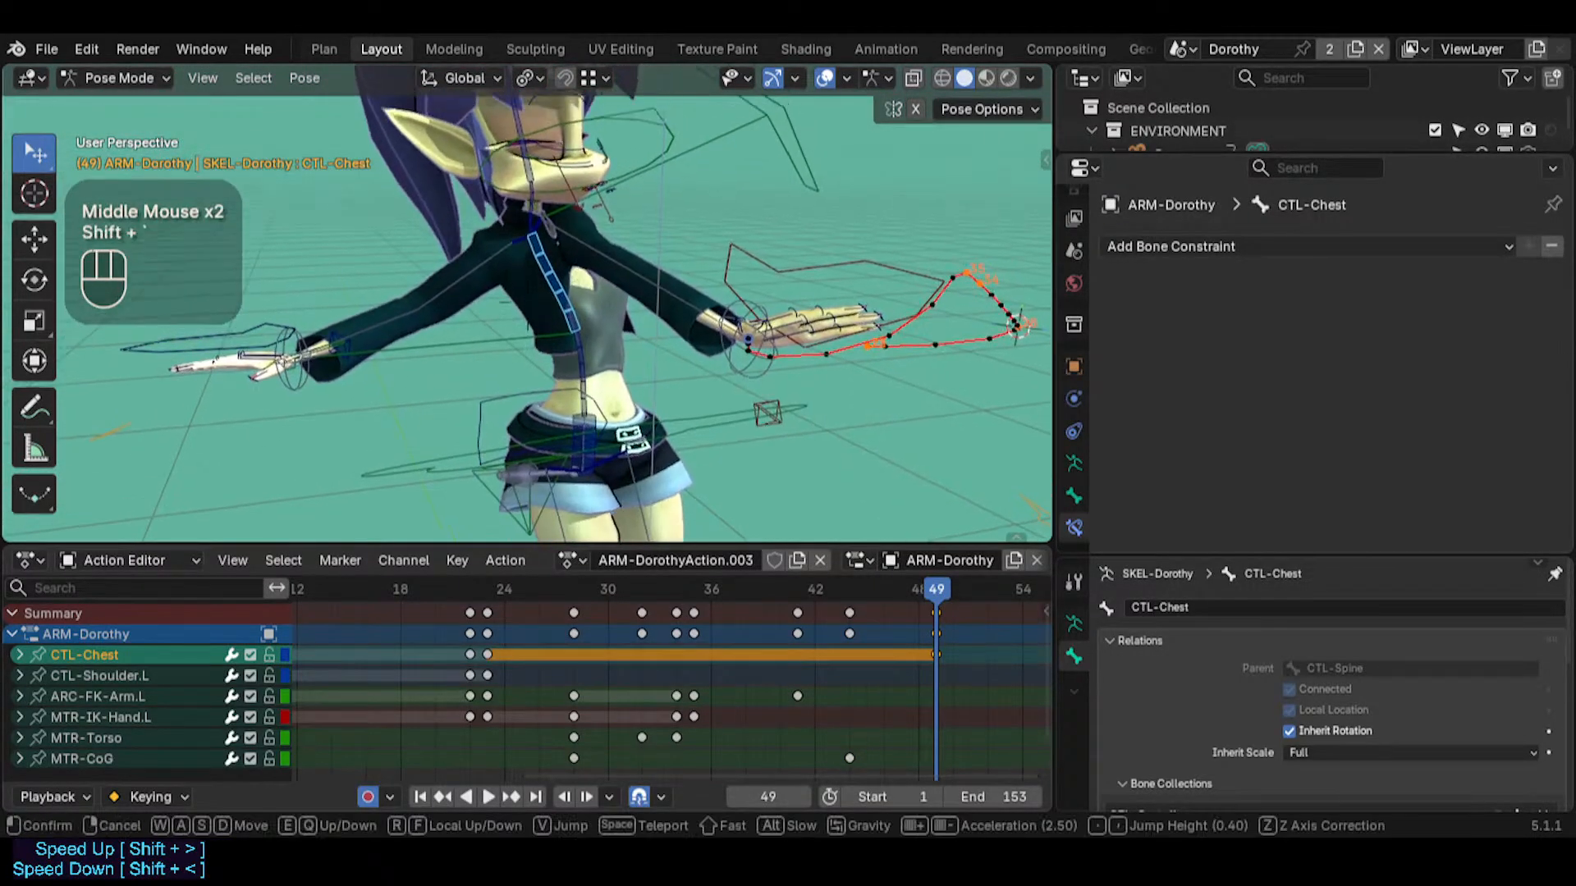
pyautogui.press('w')
pyautogui.click(657, 334)
pyautogui.moveTo(873, 595); pyautogui.dragTo(693, 656, button='middle')
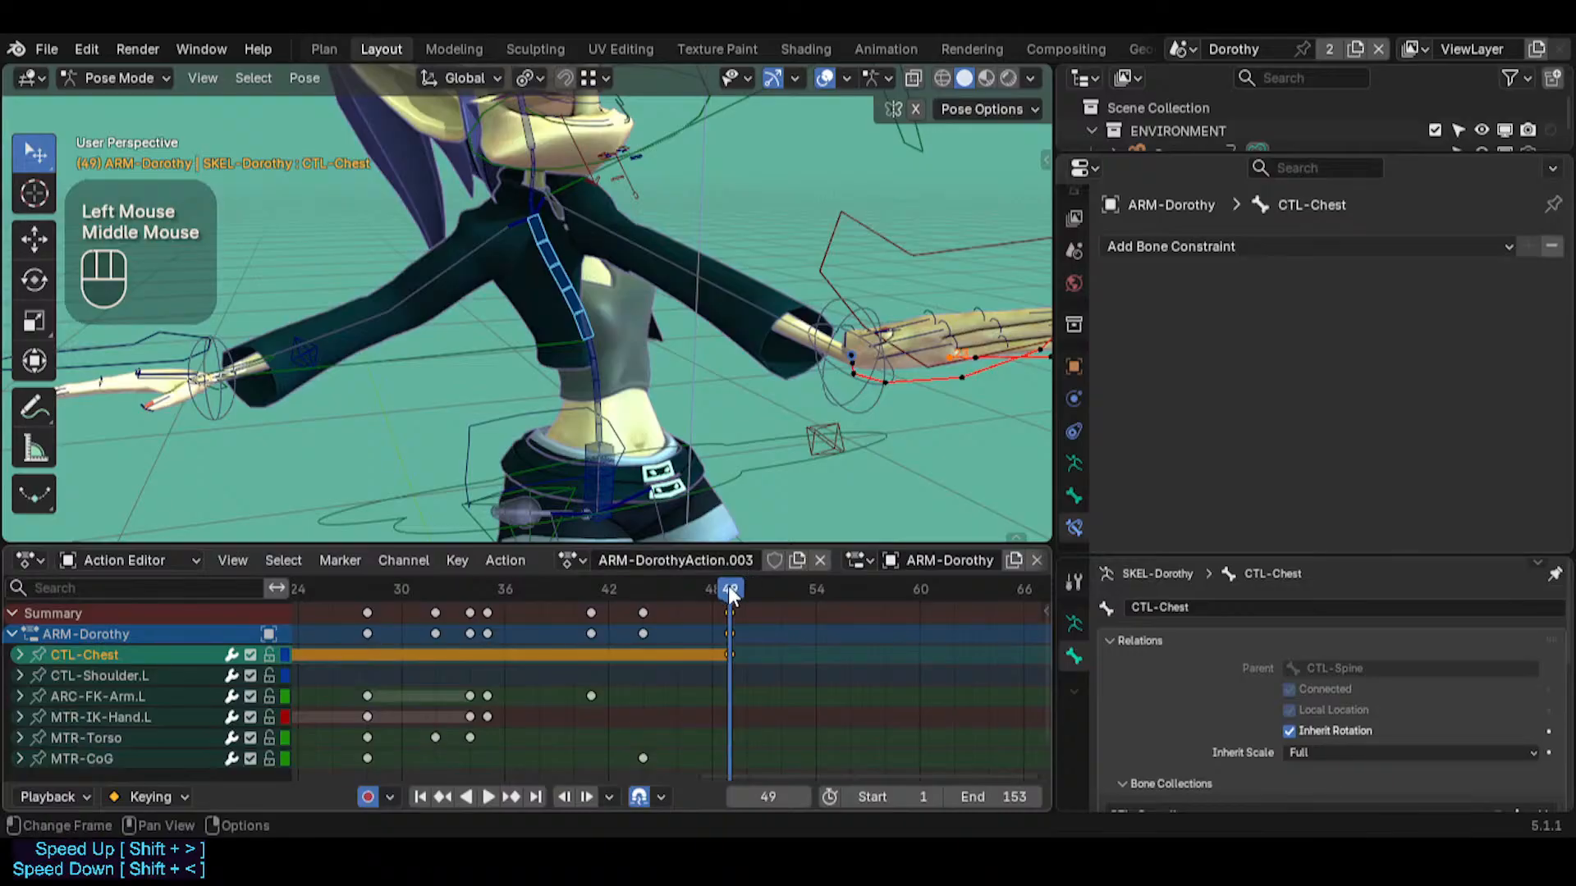
pyautogui.press('r')
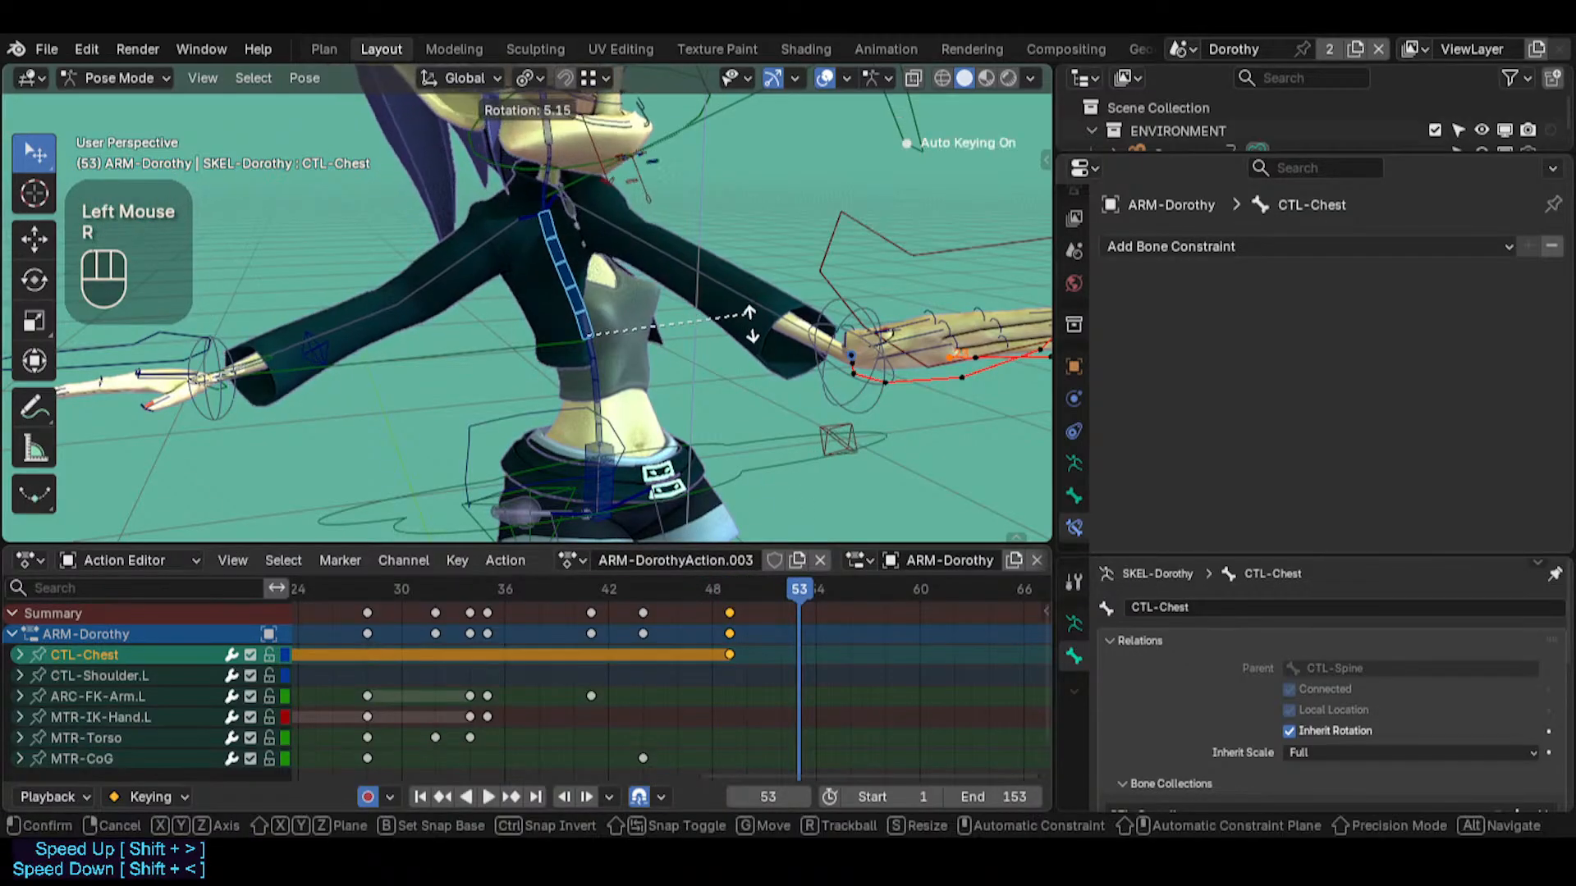
pyautogui.press('Escape')
pyautogui.moveTo(748, 351); pyautogui.dragTo(691, 279, button='middle')
pyautogui.click(678, 187)
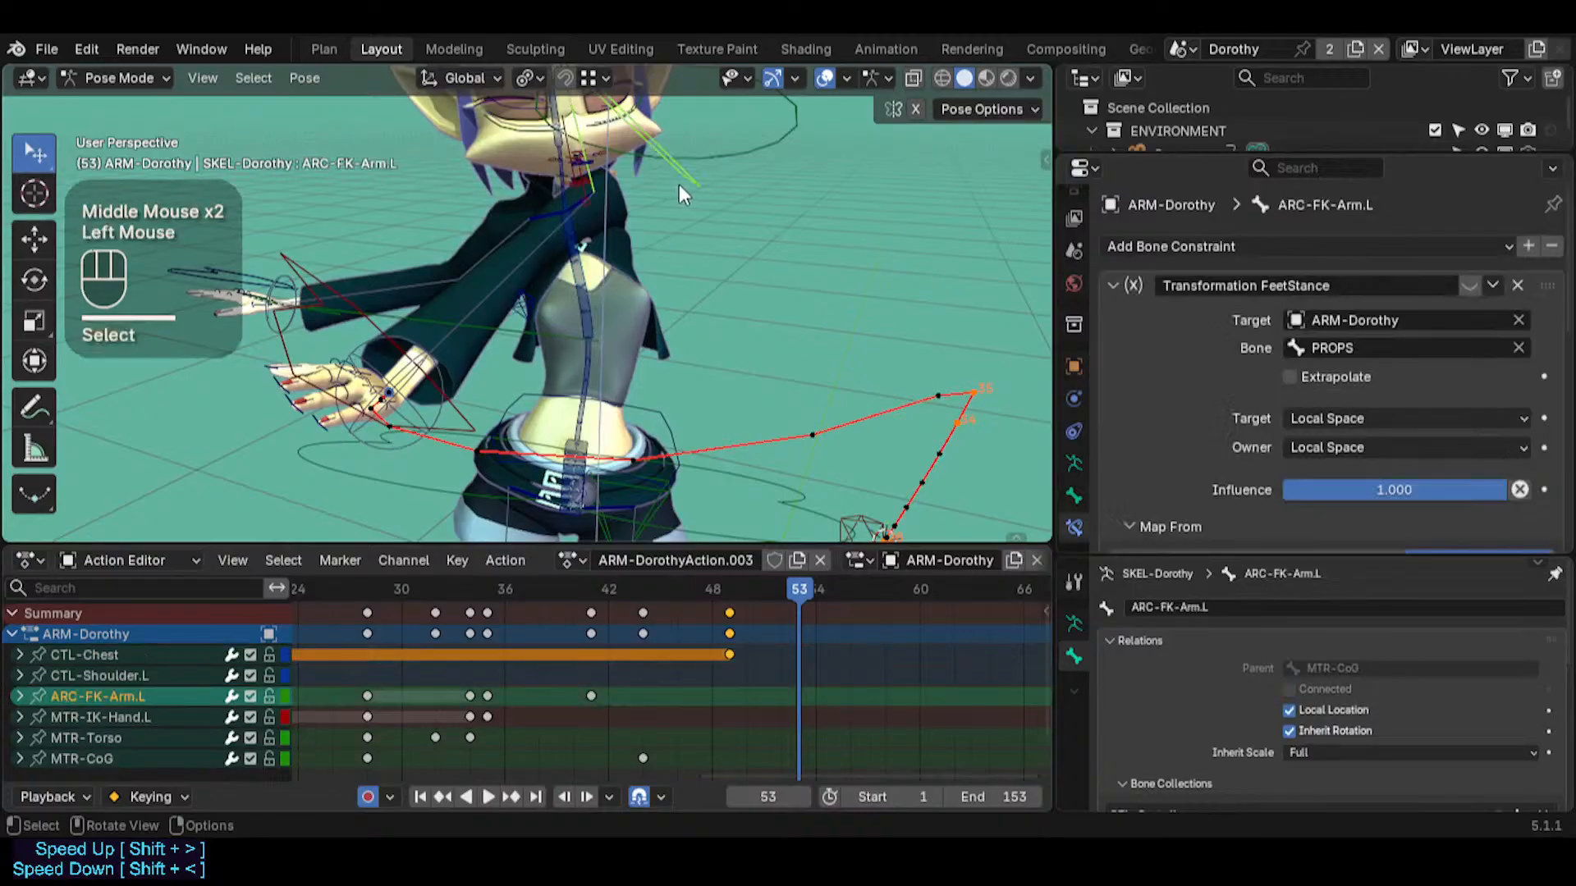
pyautogui.press('i')
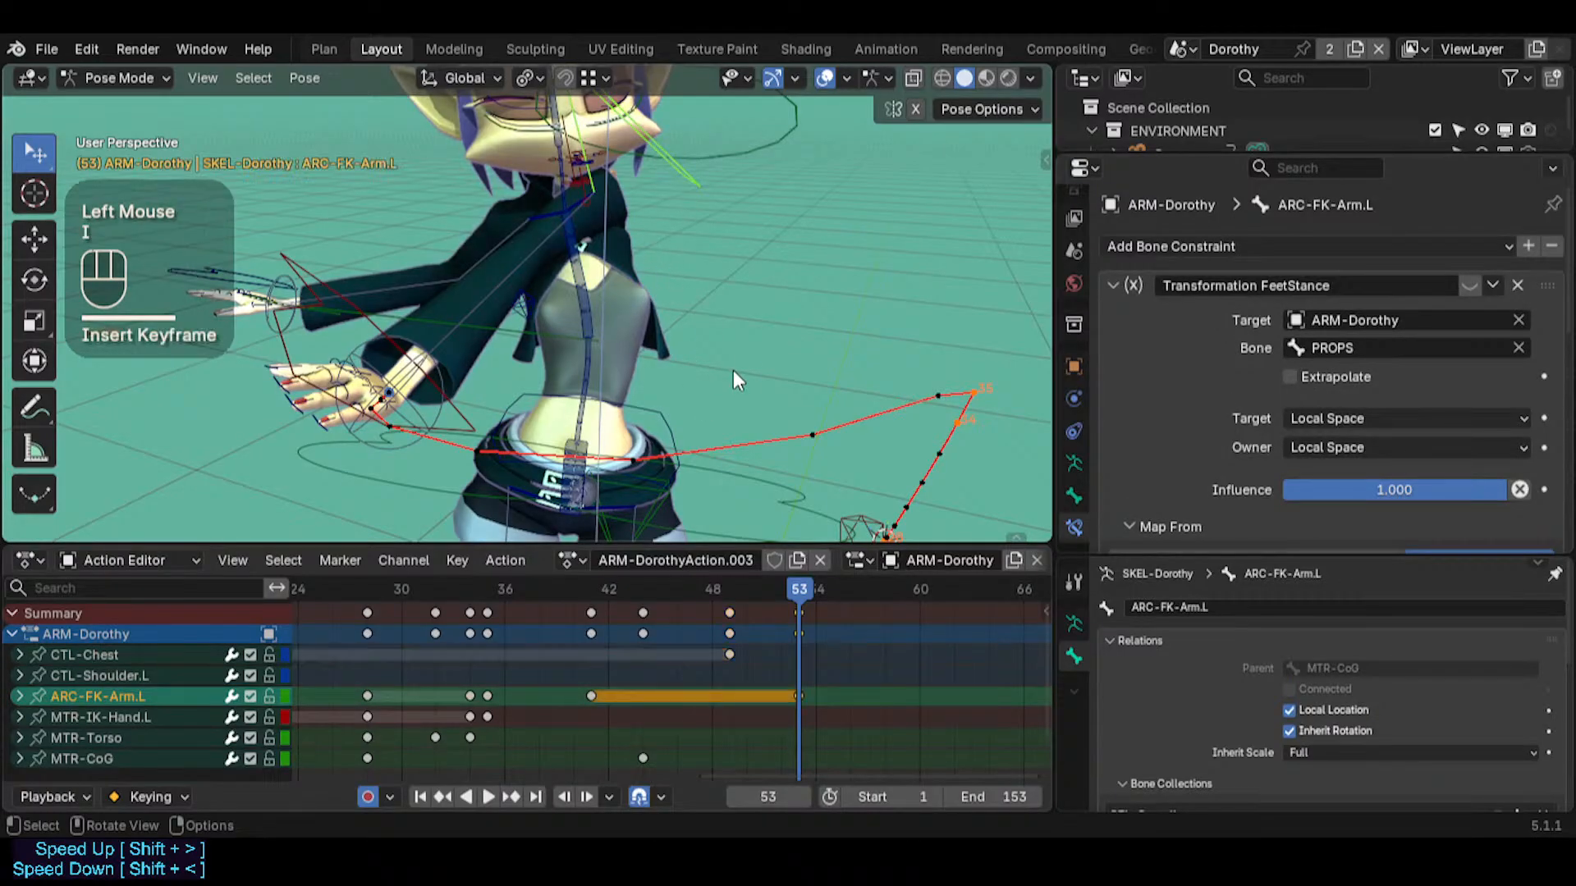
# Trackball-rotate ARC-FK-Arm.L at frame 55 by about -12.61 and 37.82 to swing the left arm outward
pyautogui.moveTo(836, 592); pyautogui.dragTo(833, 592)
pyautogui.press('r')
pyautogui.press('r')
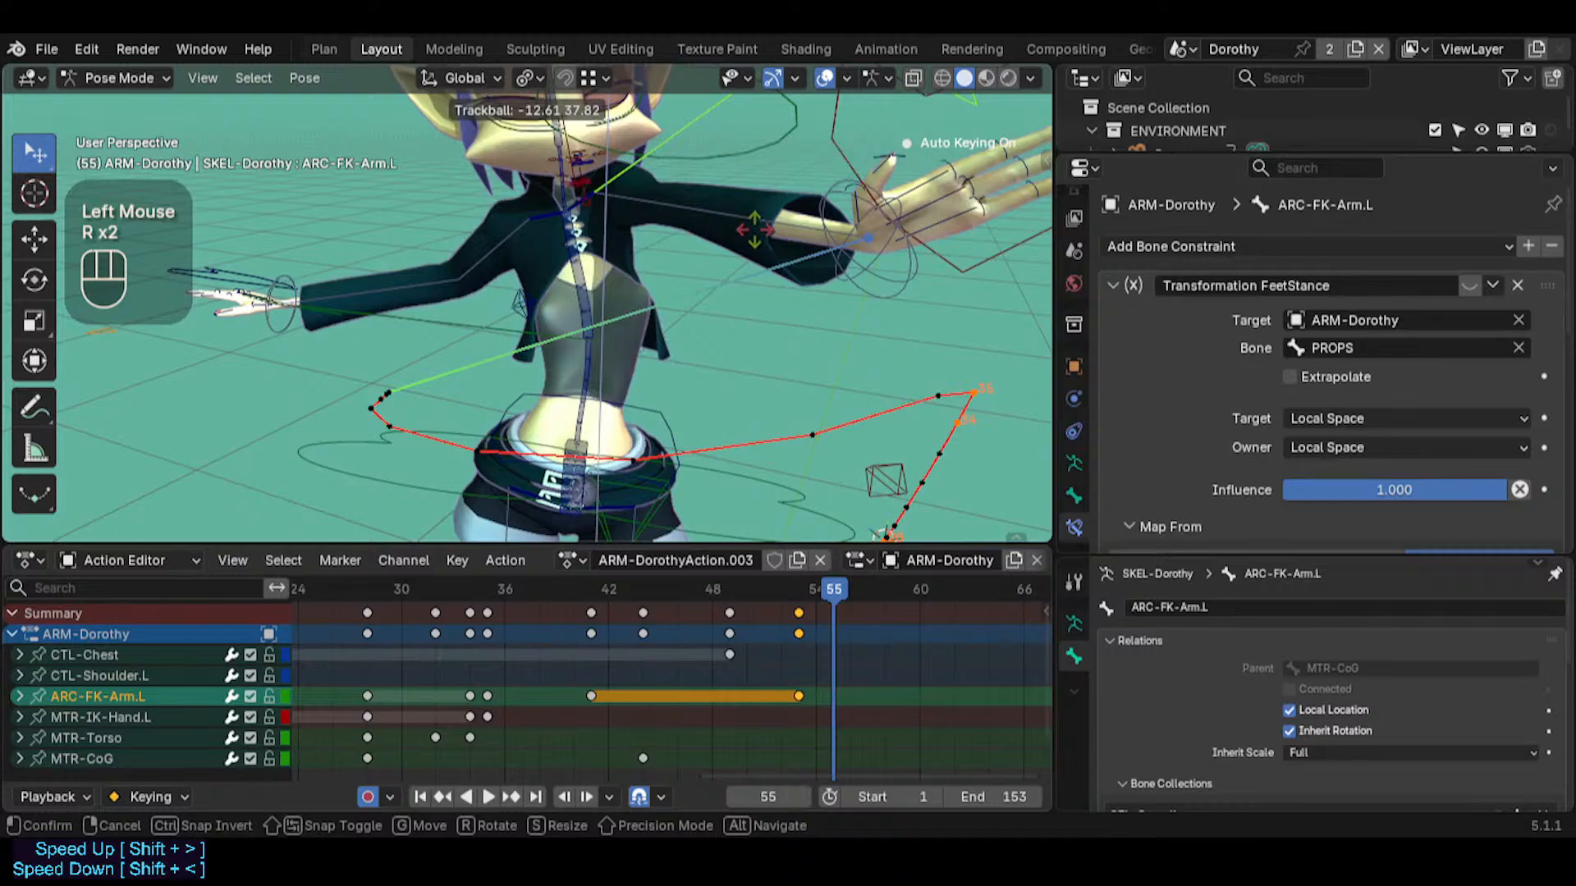
pyautogui.click(754, 229)
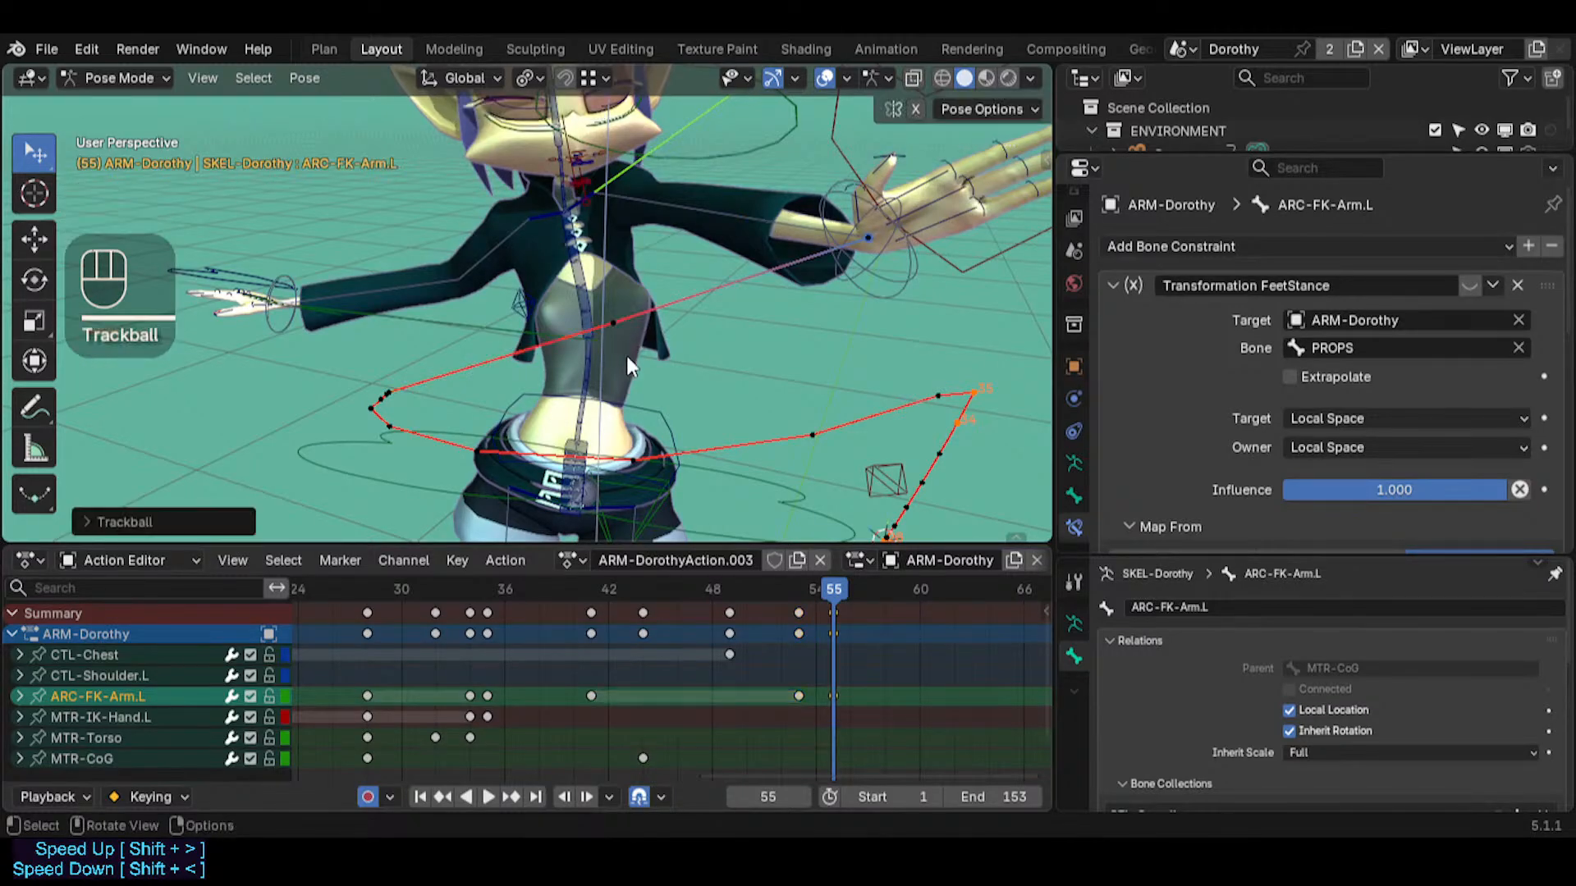
# Examine the left hand's path from the front and scrub from frame 55 back to frame 53
pyautogui.moveTo(627, 356); pyautogui.dragTo(698, 319, button='middle')
pyautogui.hotkey('shift', '`')
pyautogui.press('s')
pyautogui.press('d')
pyautogui.press('w')
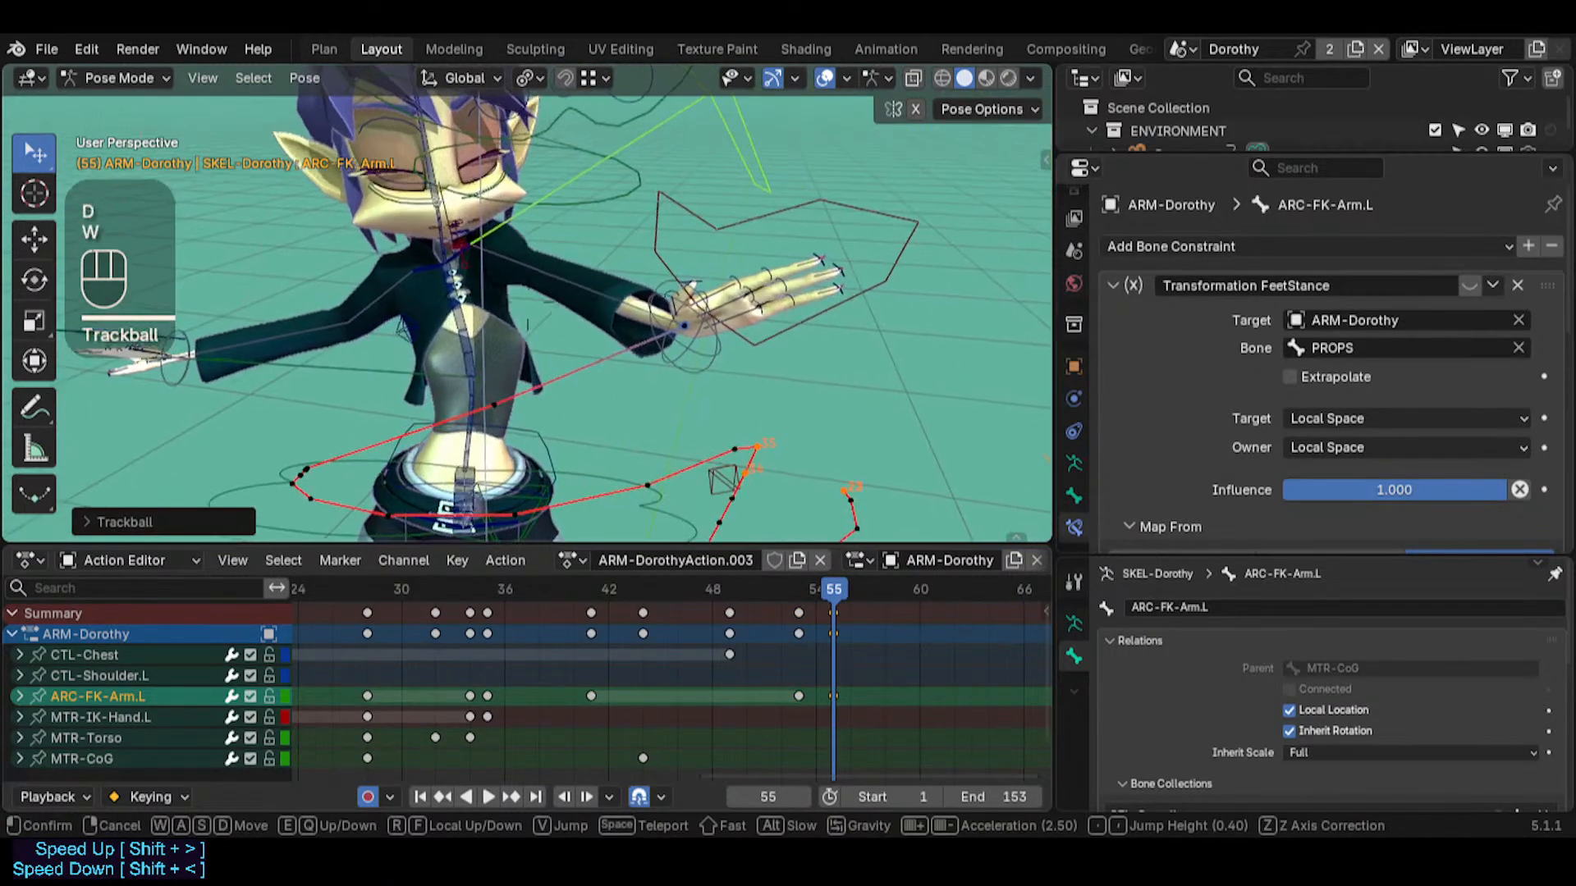
pyautogui.click(698, 319)
pyautogui.moveTo(824, 586)
pyautogui.mouseDown()
pyautogui.moveTo(410, 549)
pyautogui.moveTo(549, 593)
pyautogui.moveTo(816, 607)
pyautogui.moveTo(873, 594)
pyautogui.moveTo(780, 593)
pyautogui.moveTo(831, 605)
pyautogui.moveTo(800, 598)
pyautogui.mouseUp()
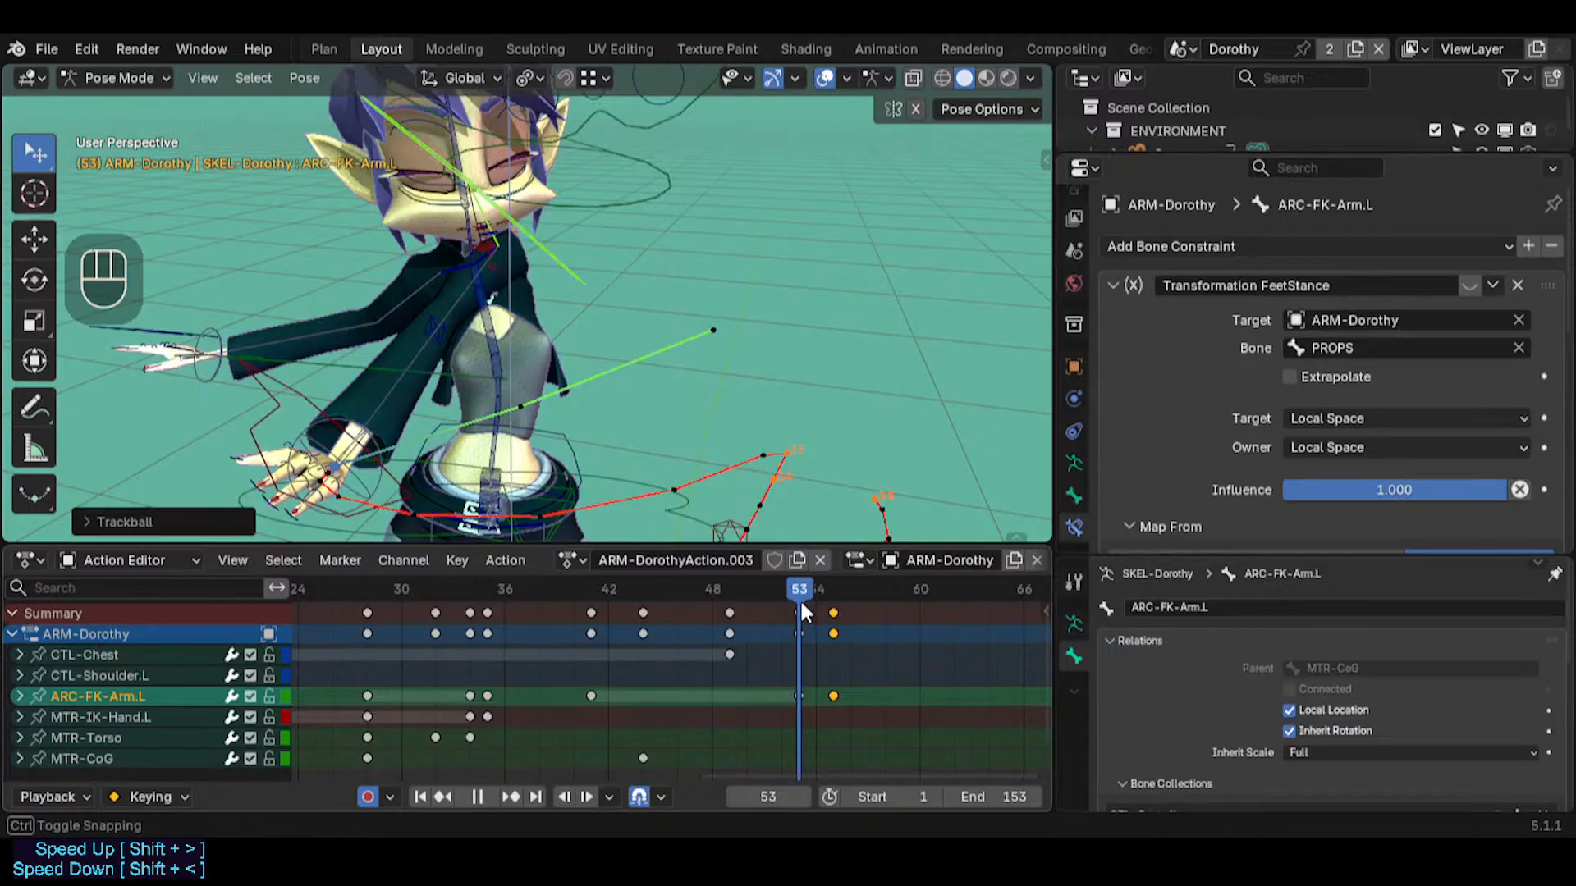
# Select MTR-Torso, insert a keyframe for it at frame 53 and move to frame 61
pyautogui.click(637, 479)
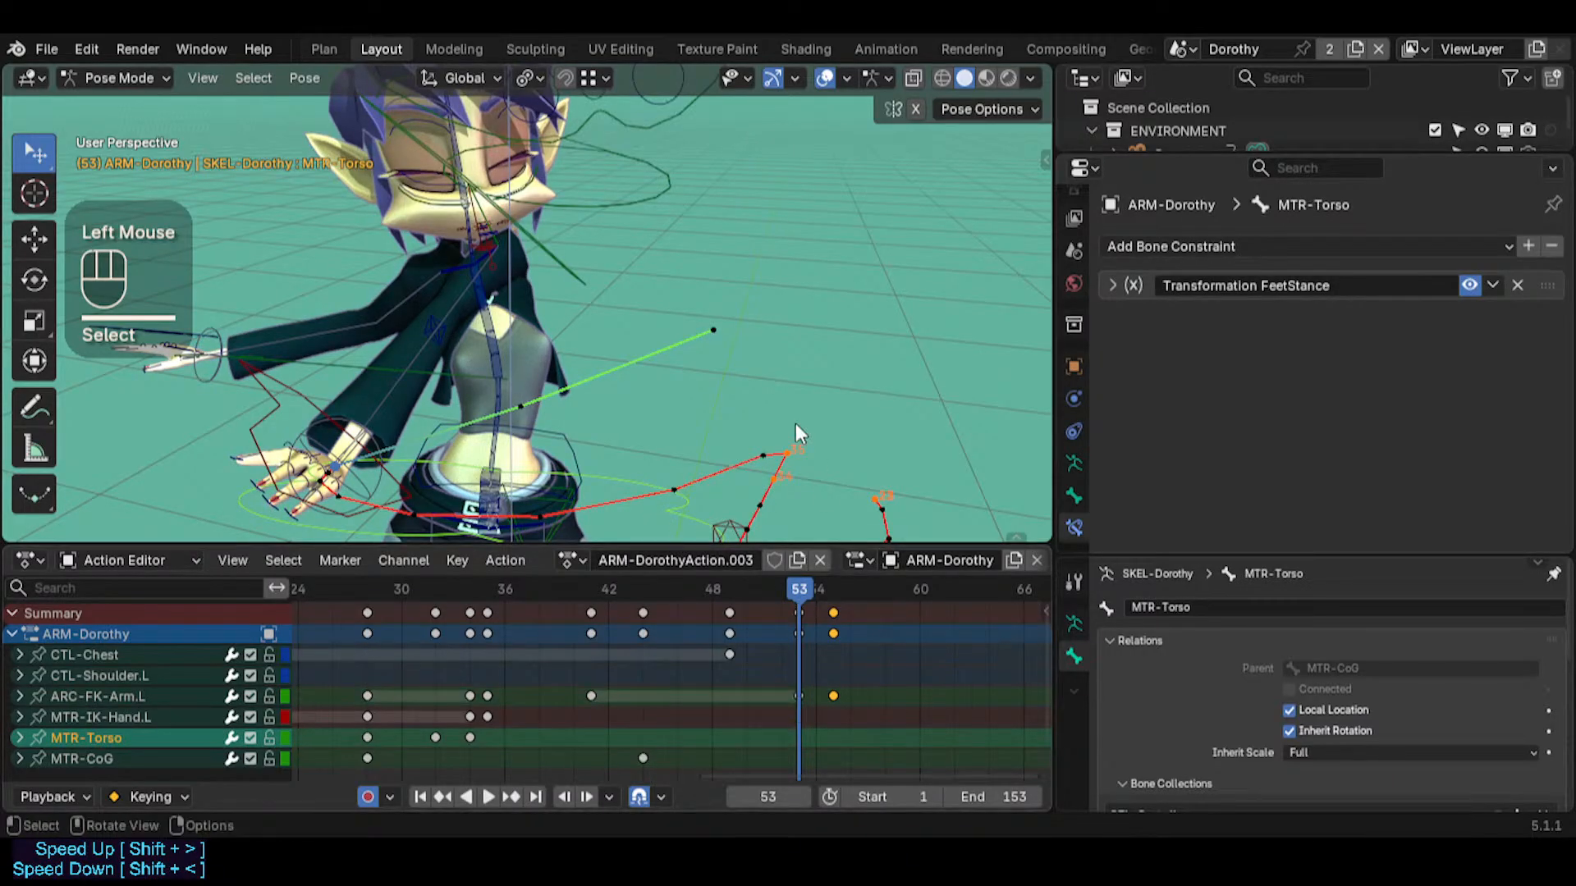
pyautogui.press('i')
pyautogui.moveTo(817, 607); pyautogui.dragTo(941, 586)
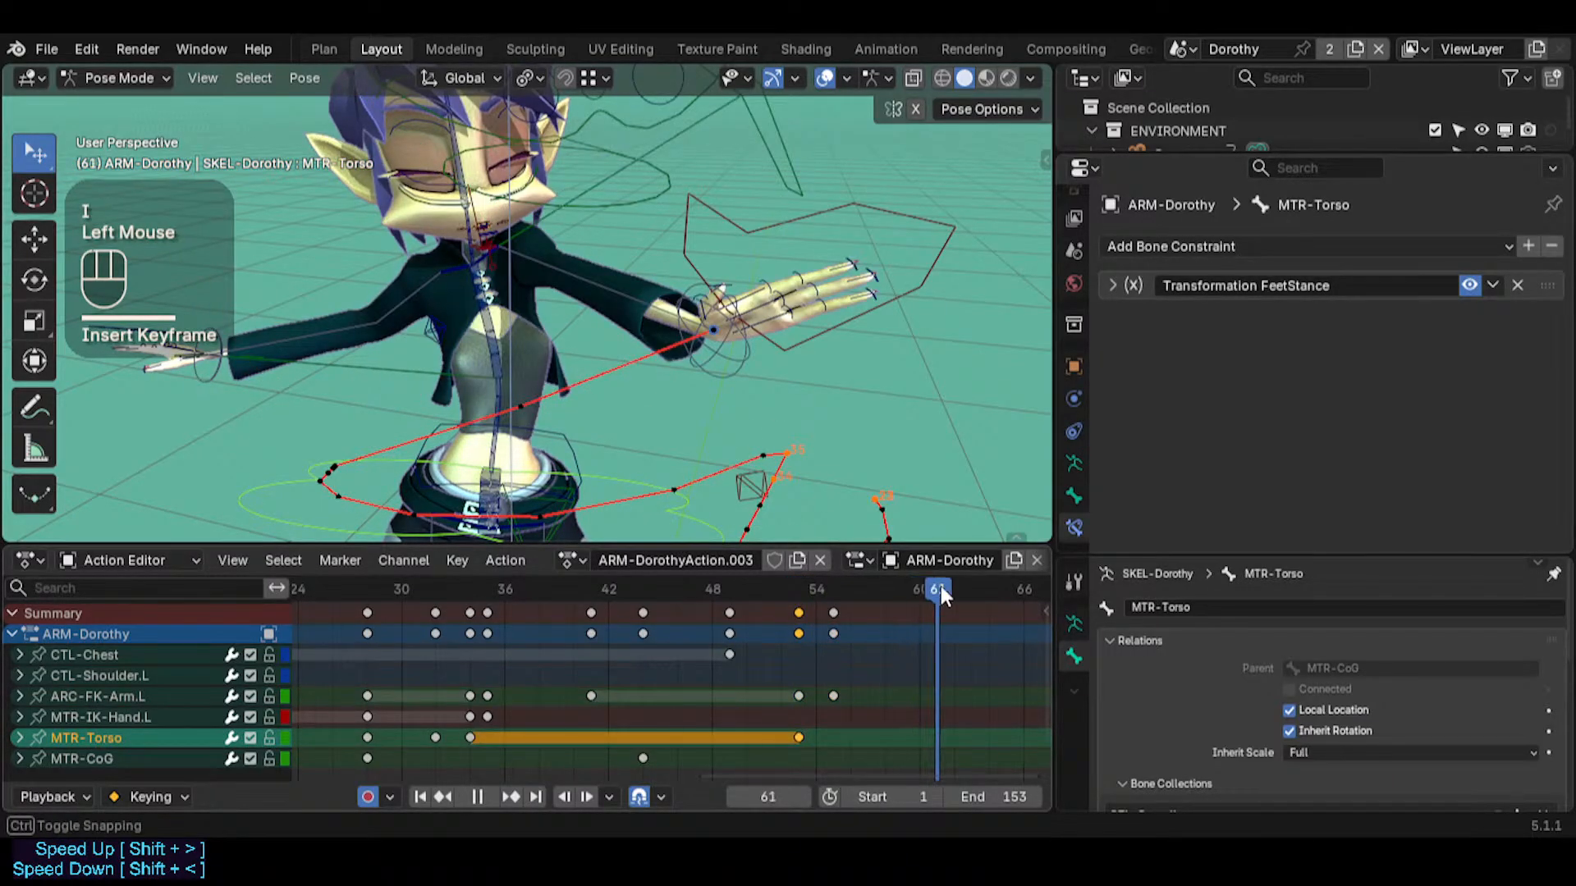
pyautogui.press('r')
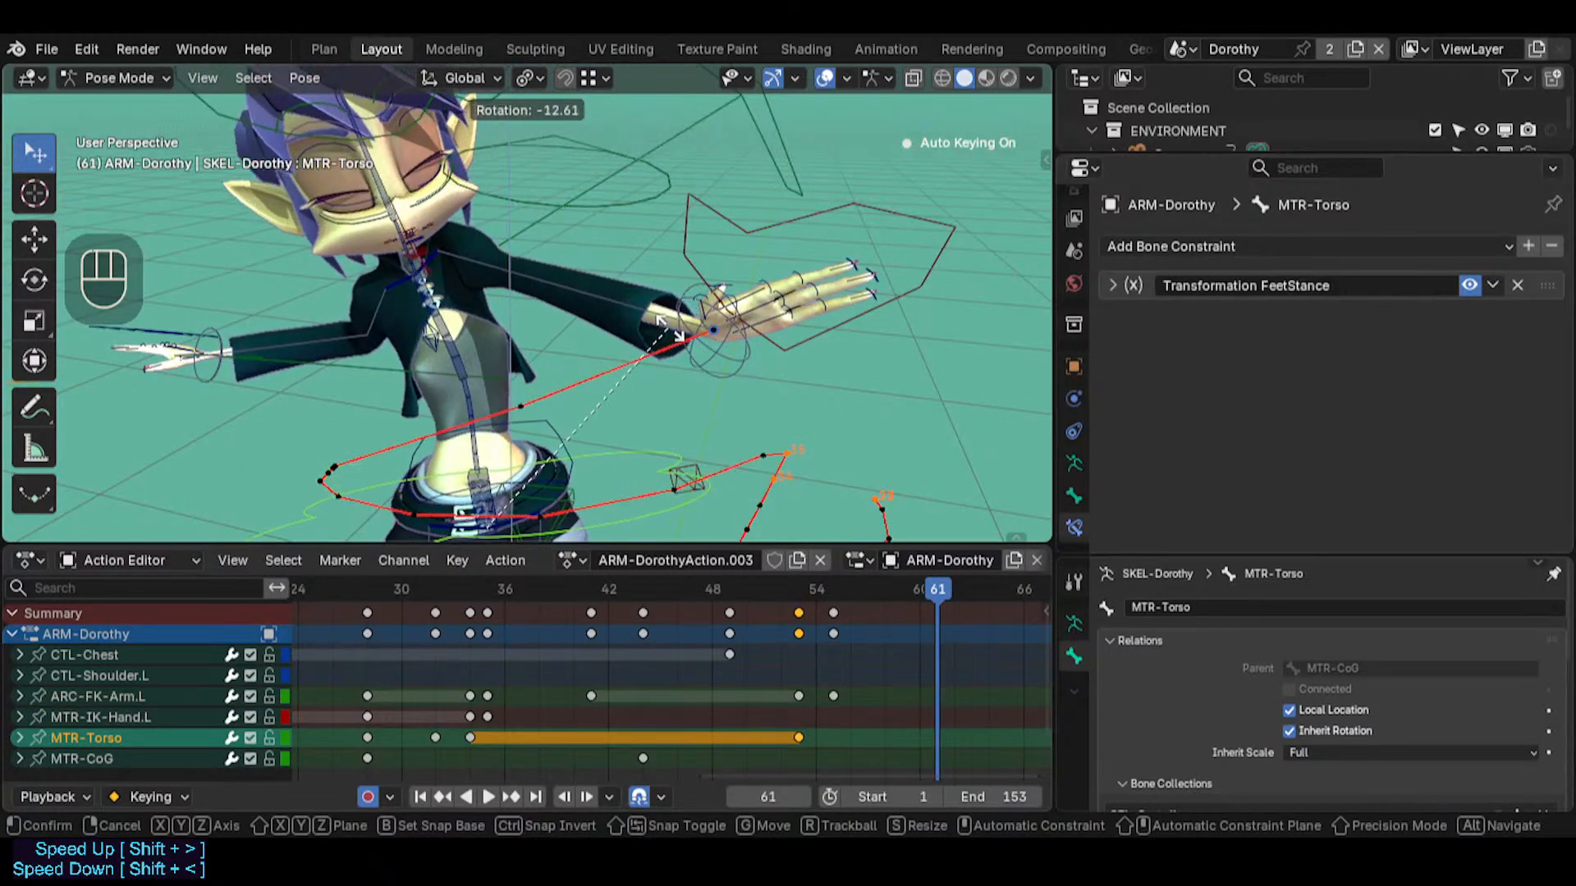
pyautogui.press('Escape')
pyautogui.press('r')
pyautogui.press('Escape')
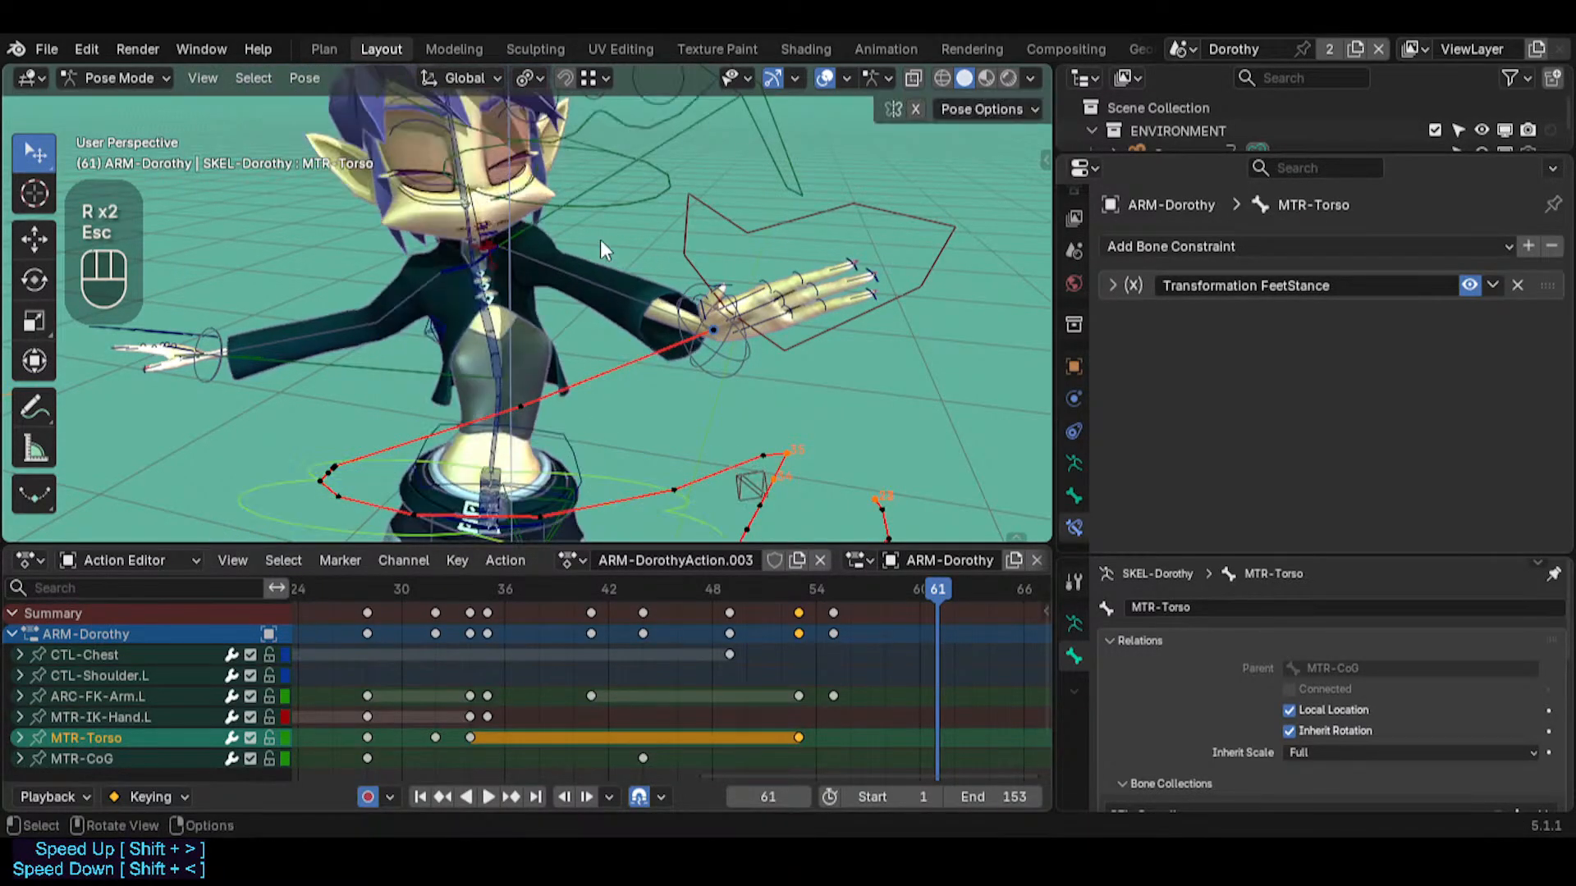
pyautogui.press('r')
pyautogui.press('r')
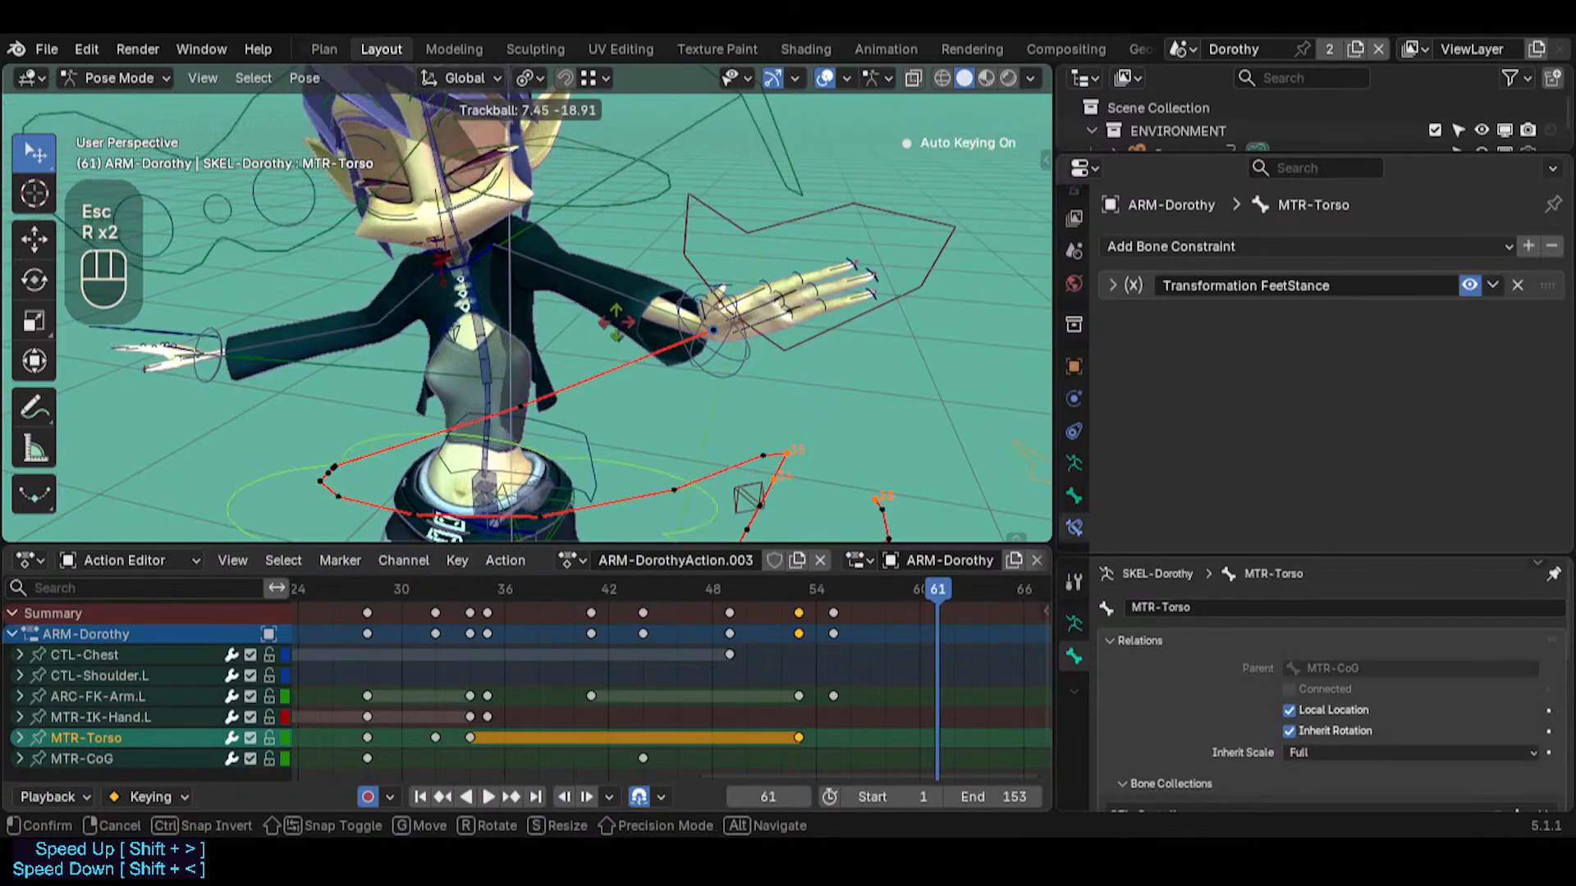
pyautogui.press('Escape')
pyautogui.press('r')
pyautogui.press('r')
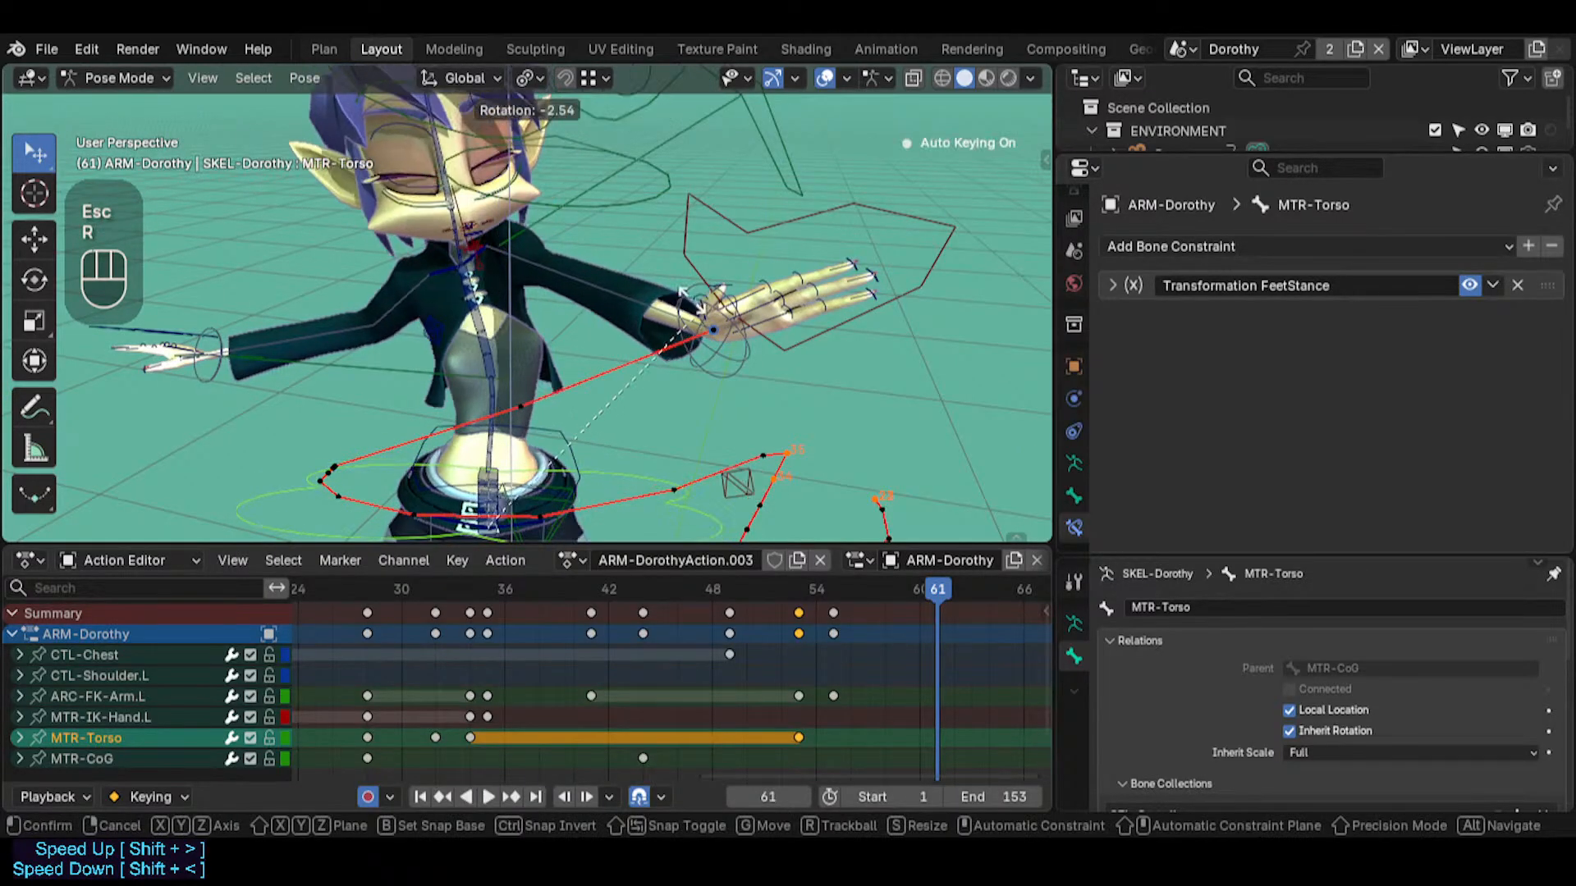
pyautogui.press('Escape')
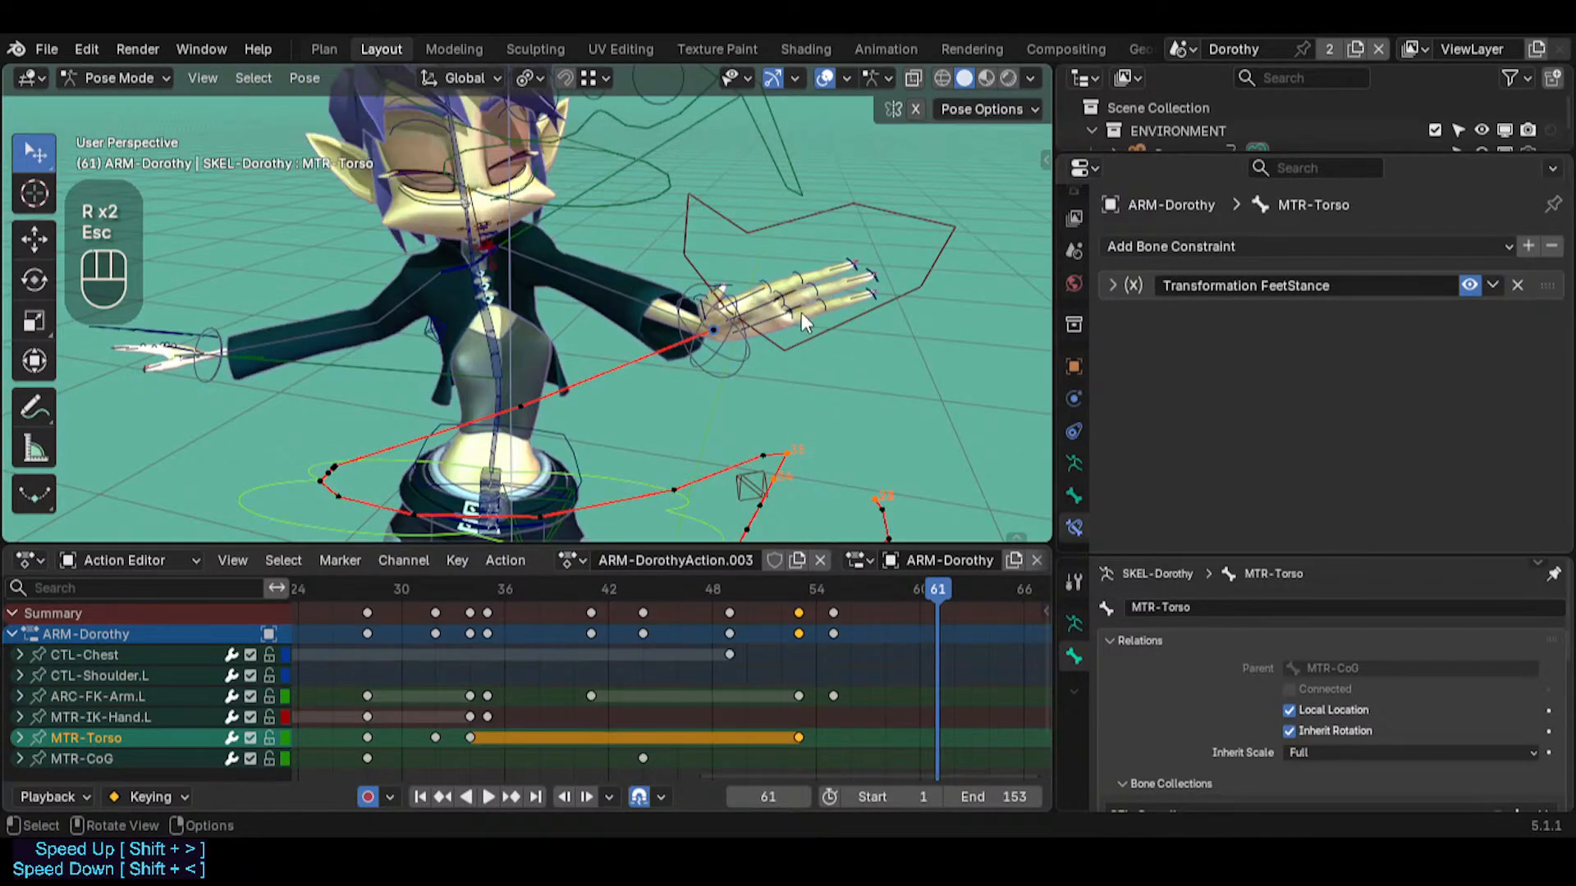
pyautogui.press('r')
pyautogui.press('z')
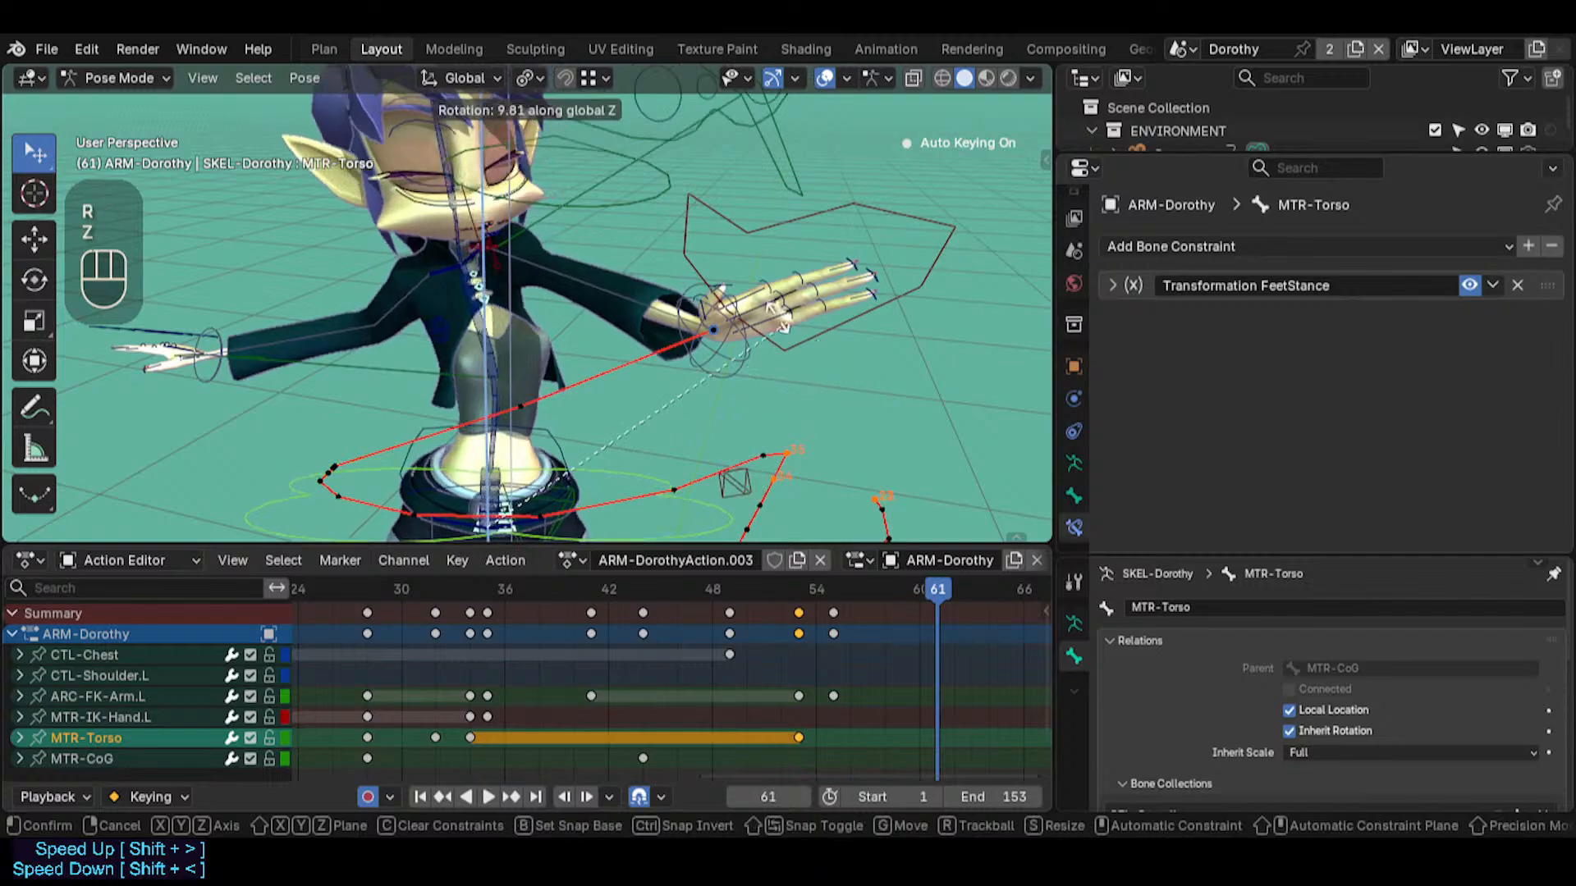
pyautogui.press('Escape')
# Try trackball-rotating MTR-Torso at frame 61 by about -0.57 and -37.82, and undo the rotation
pyautogui.press('r')
pyautogui.press('r')
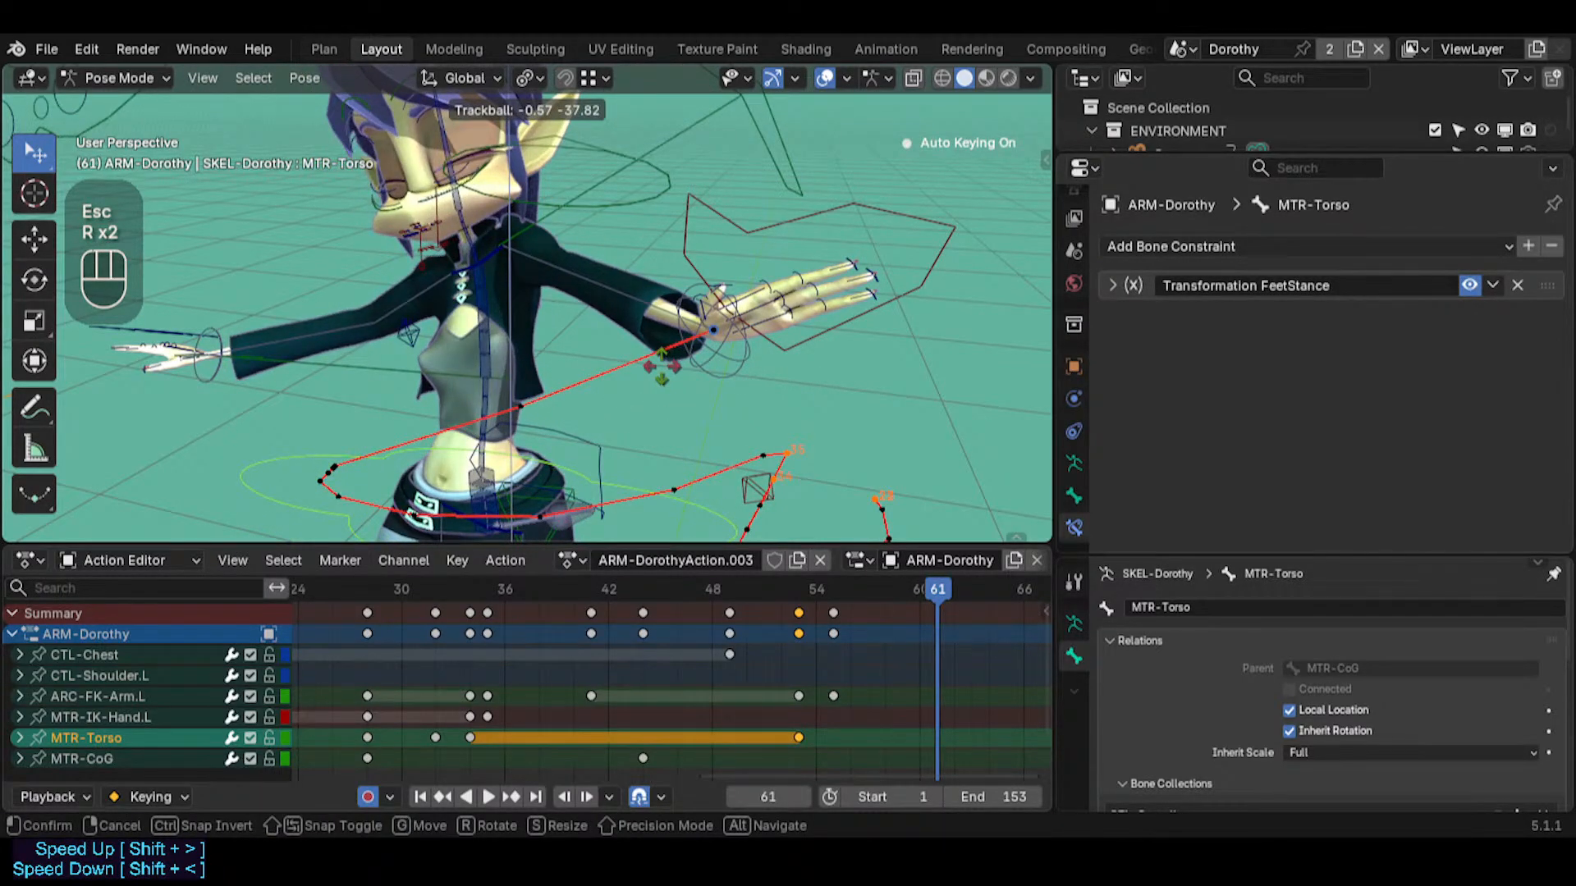
pyautogui.click(687, 392)
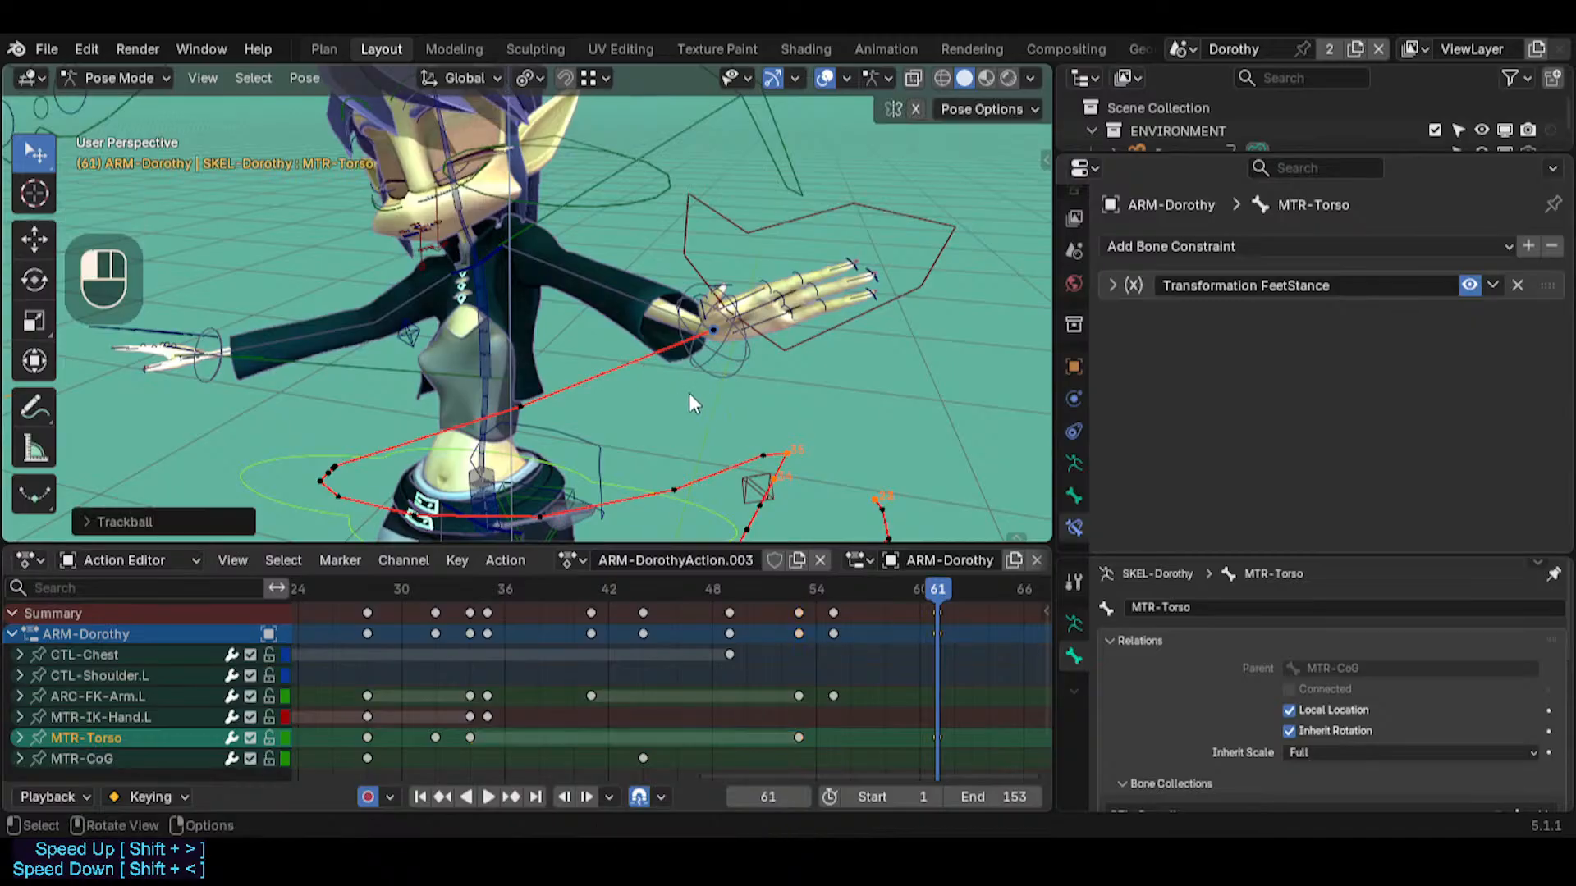
pyautogui.hotkey('ctrl', 'z')
# Add ARC-FK-Arm.L to the MTR-Torso selection and set the transform pivot point to Bounding Box Center
pyautogui.keyDown('shift'); pyautogui.click(540, 231); pyautogui.keyUp('shift')
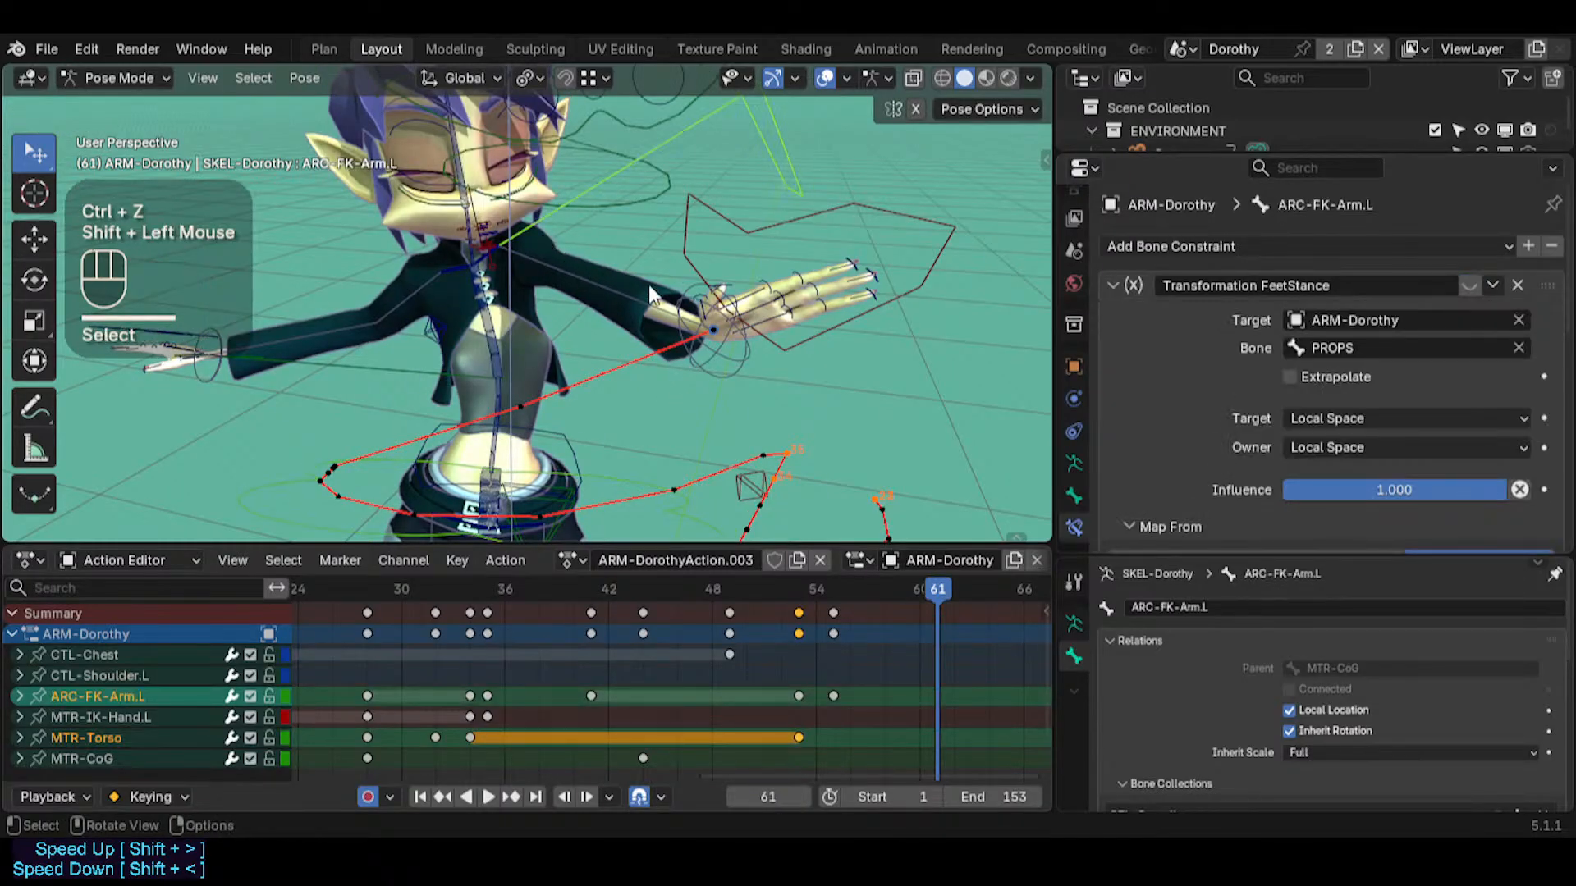
pyautogui.press('r')
pyautogui.press('r')
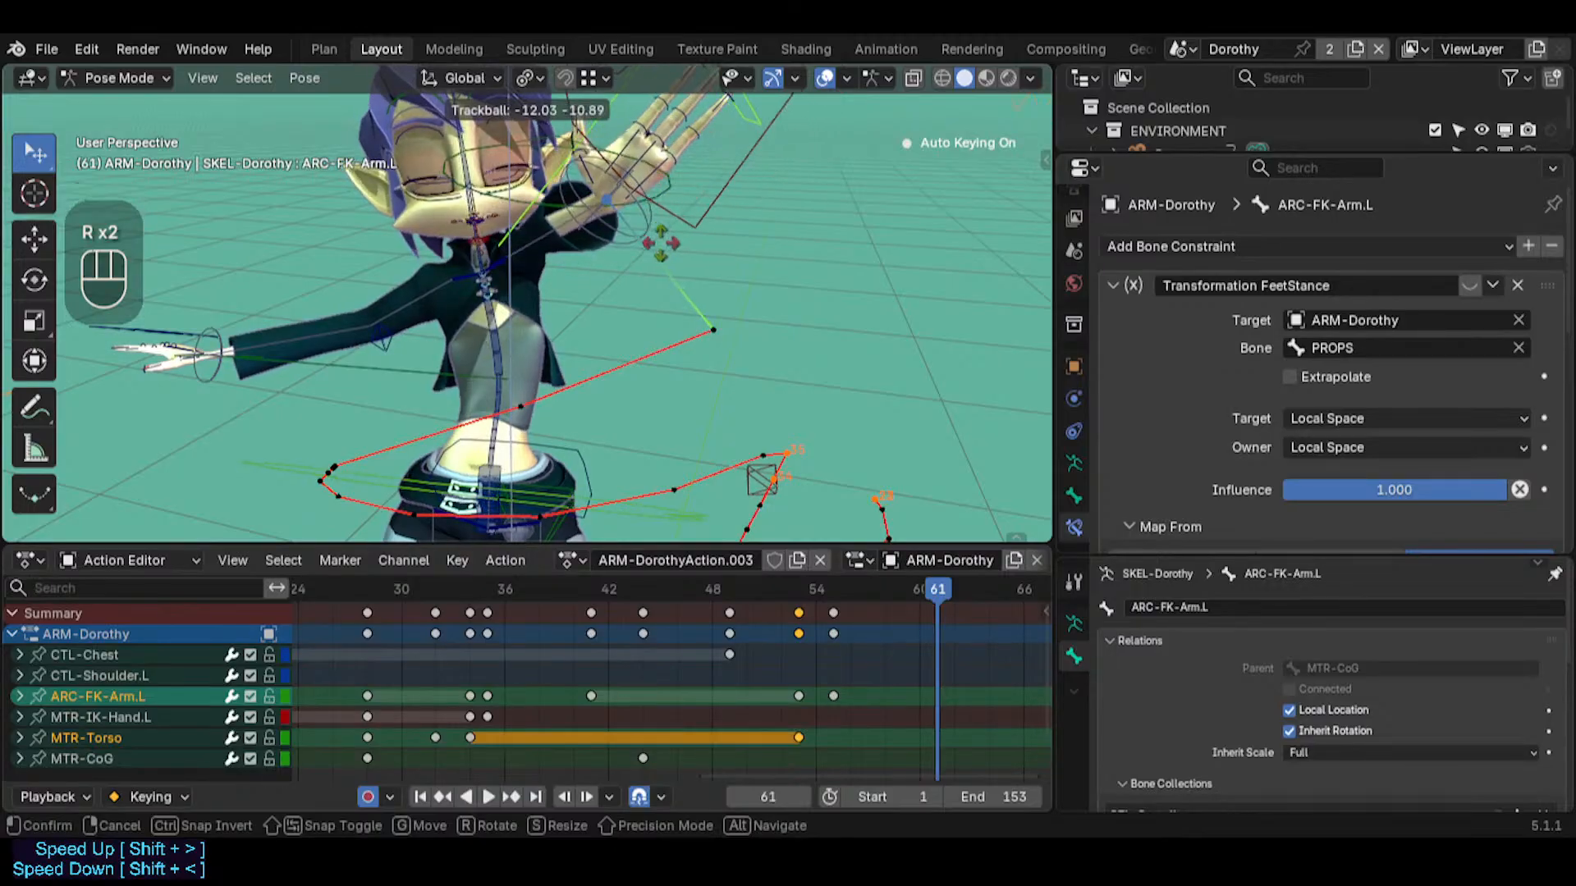
pyautogui.press('Escape')
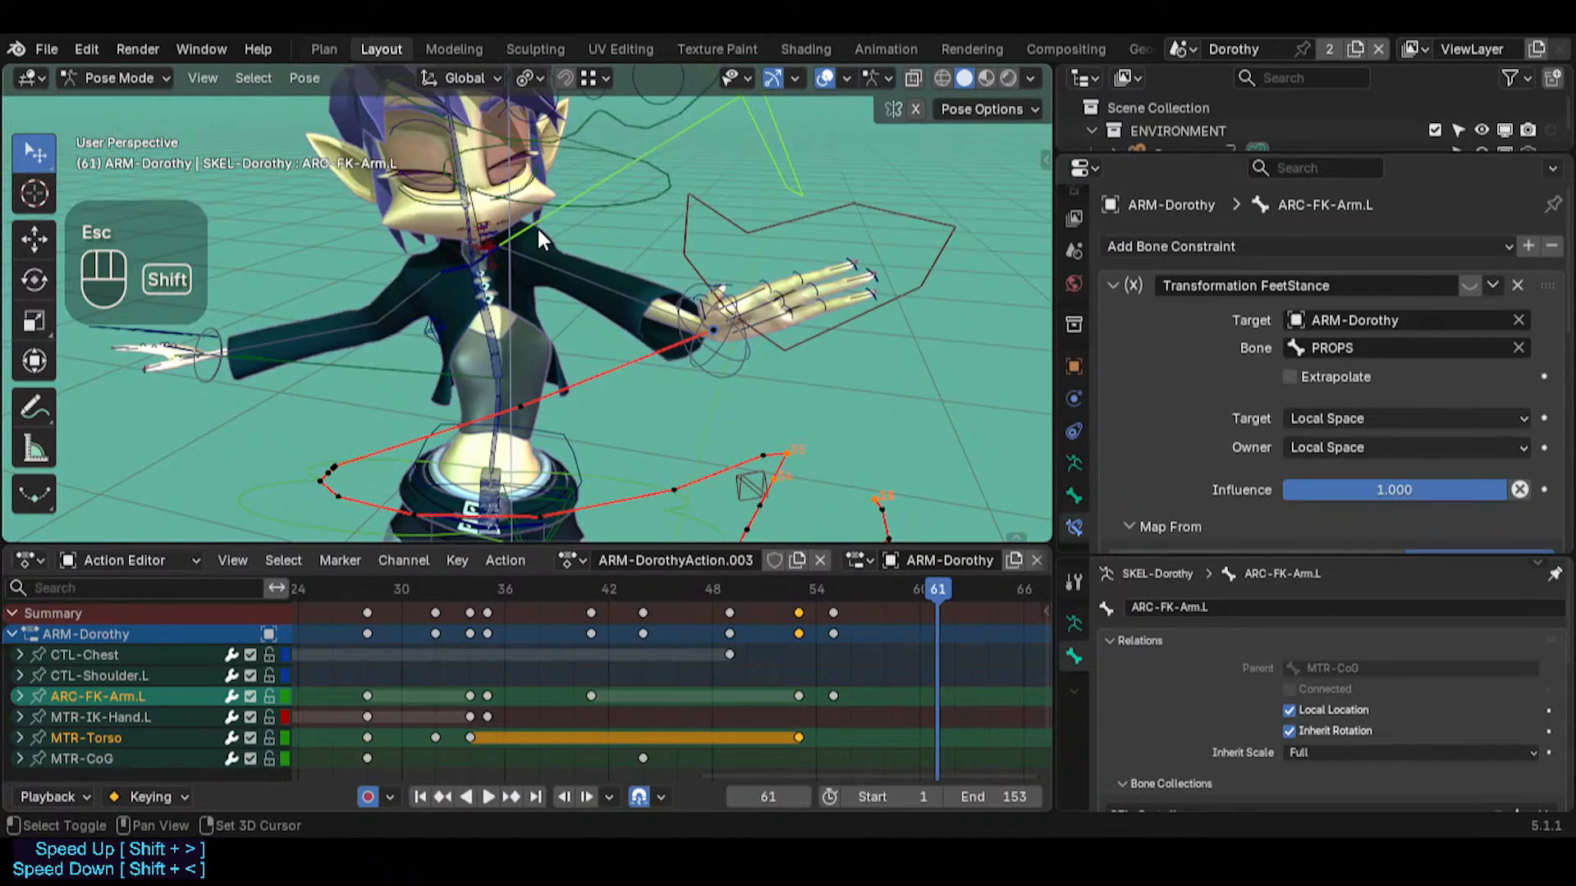
pyautogui.press('less')
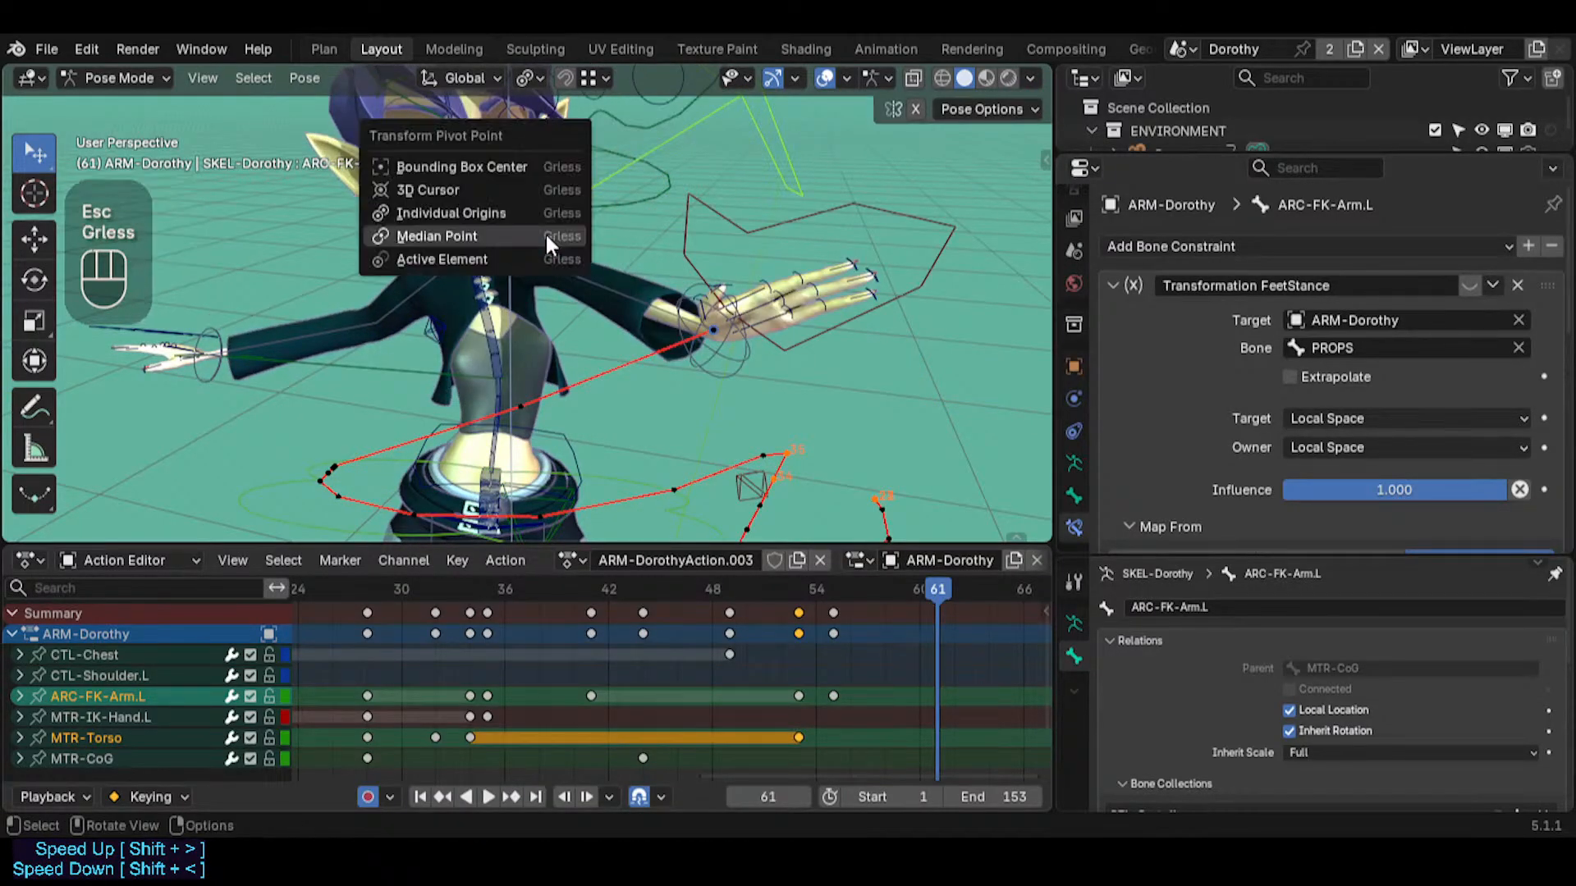
pyautogui.click(524, 164)
pyautogui.press('r')
pyautogui.press('r')
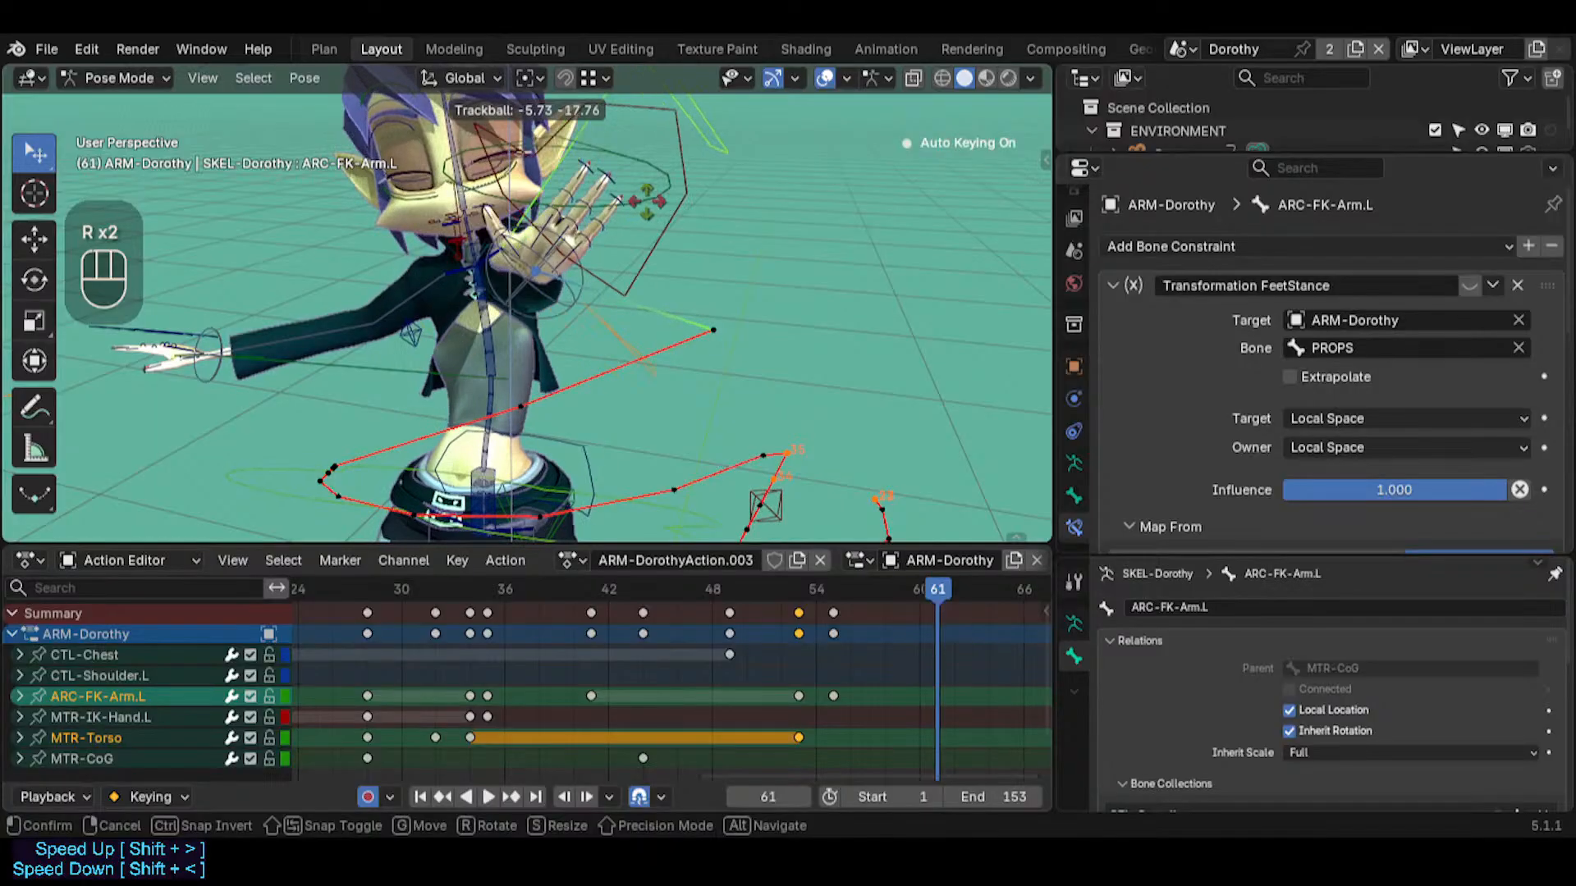
pyautogui.press('Escape')
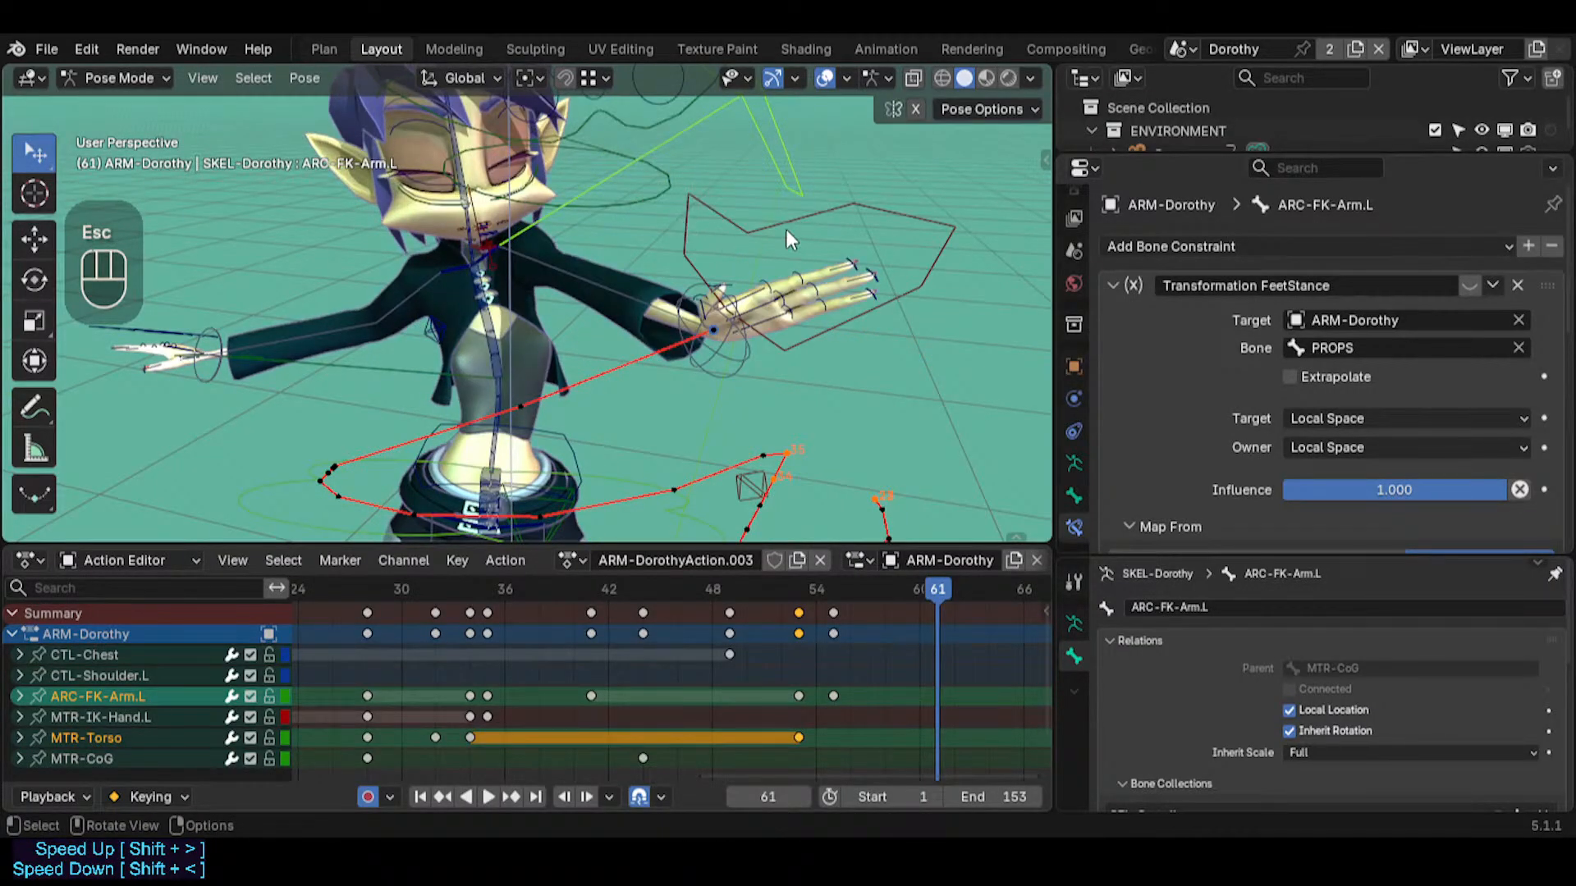
# Add MTR-IK-Hand.L to the selection and insert keyframes for the torso, left arm and left hand at frames 61 and 62
pyautogui.keyDown('shift'); pyautogui.click(765, 239); pyautogui.keyUp('shift')
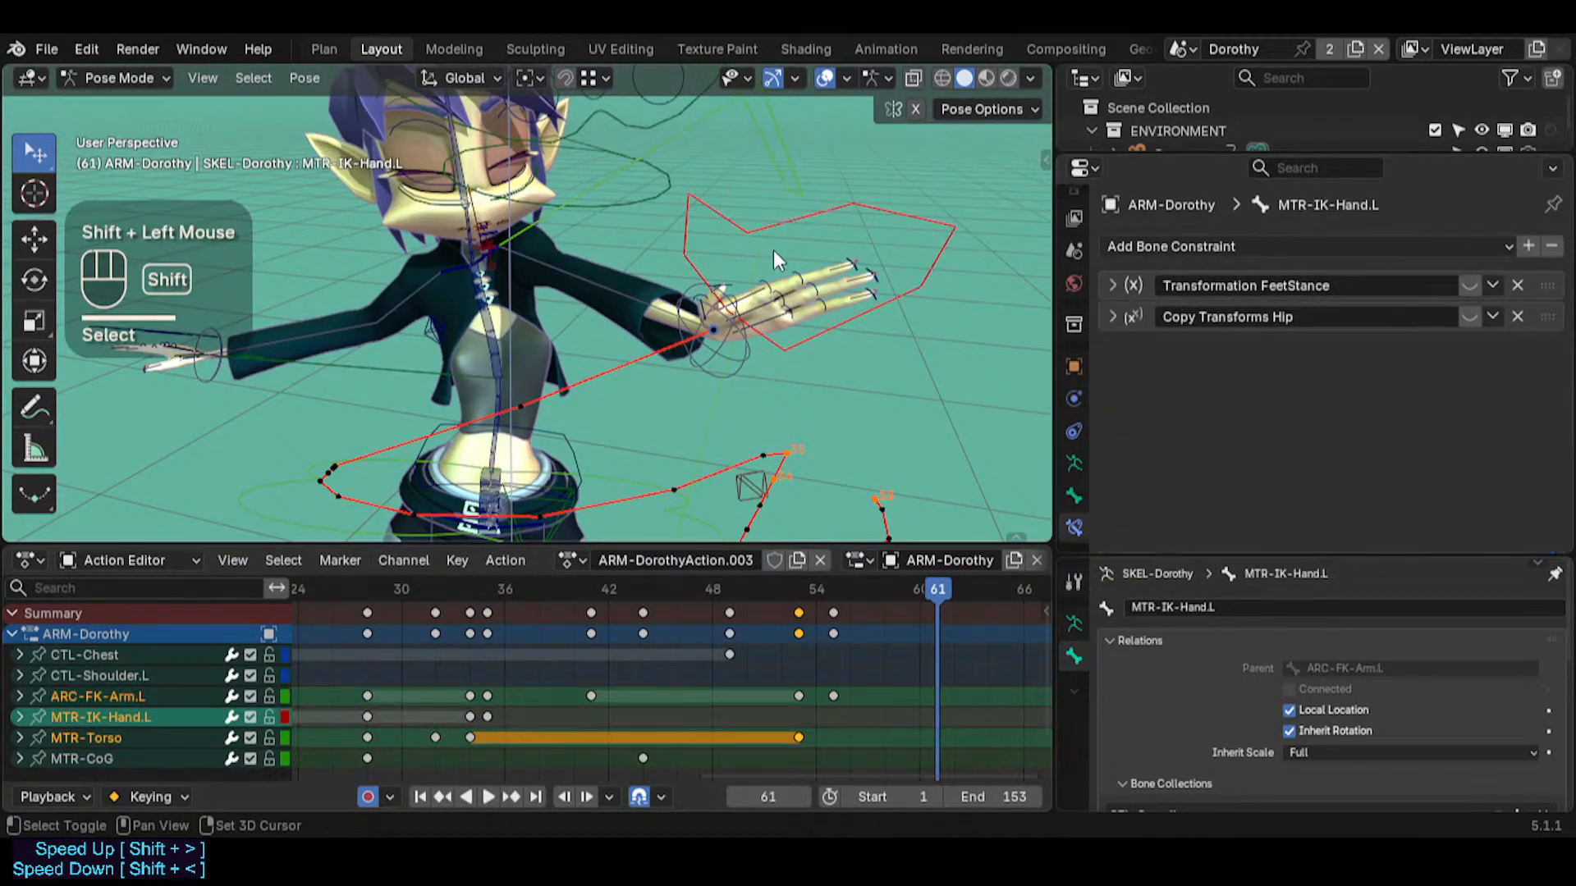
pyautogui.press('i')
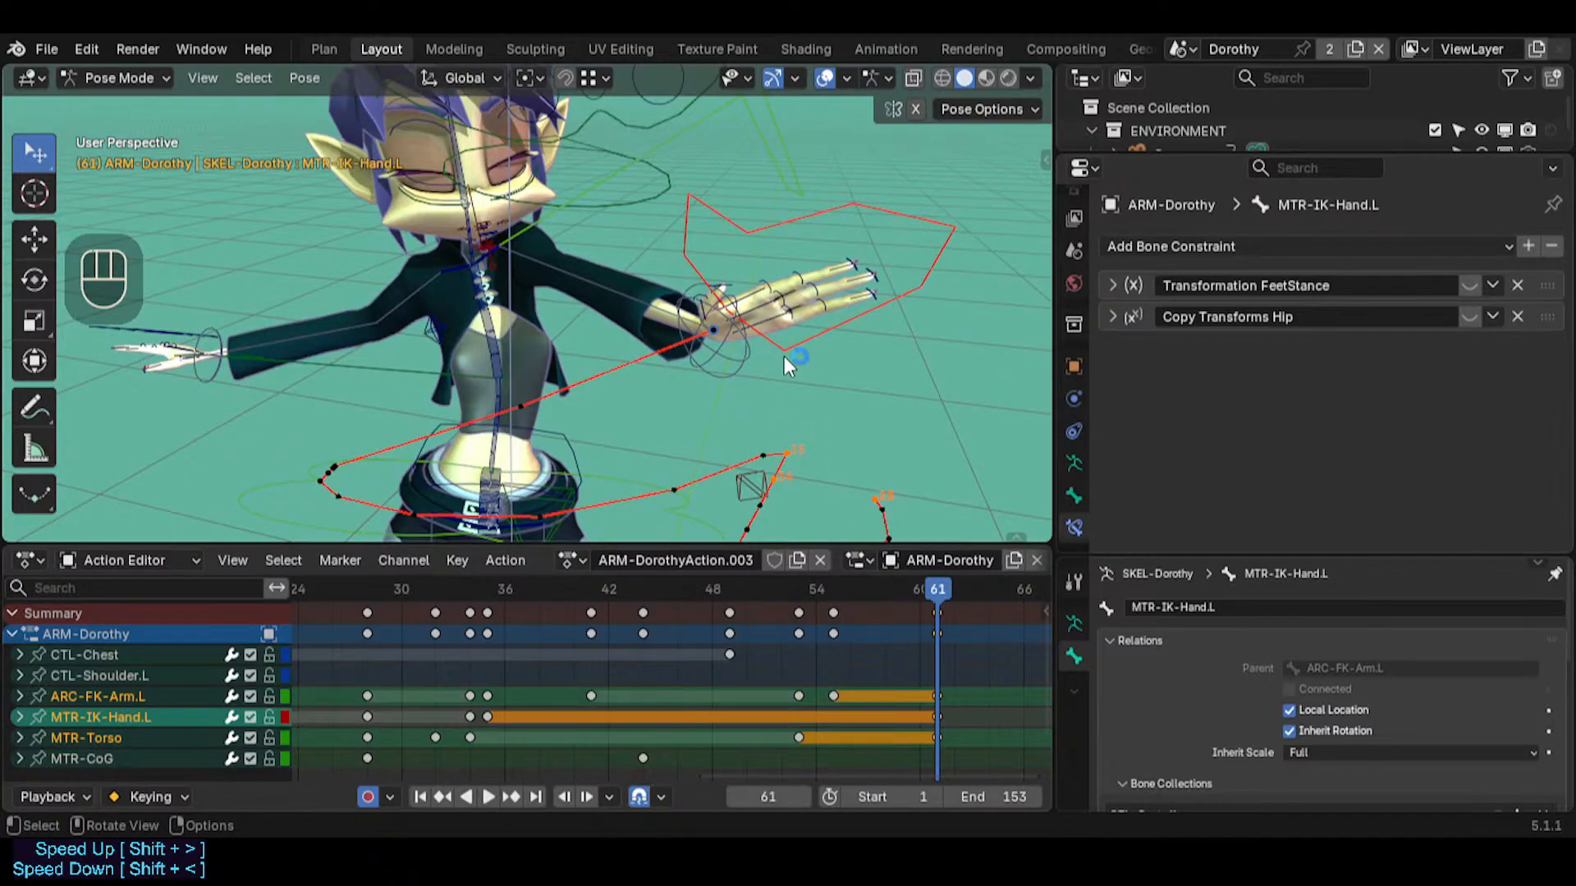
pyautogui.press('r')
pyautogui.press('r')
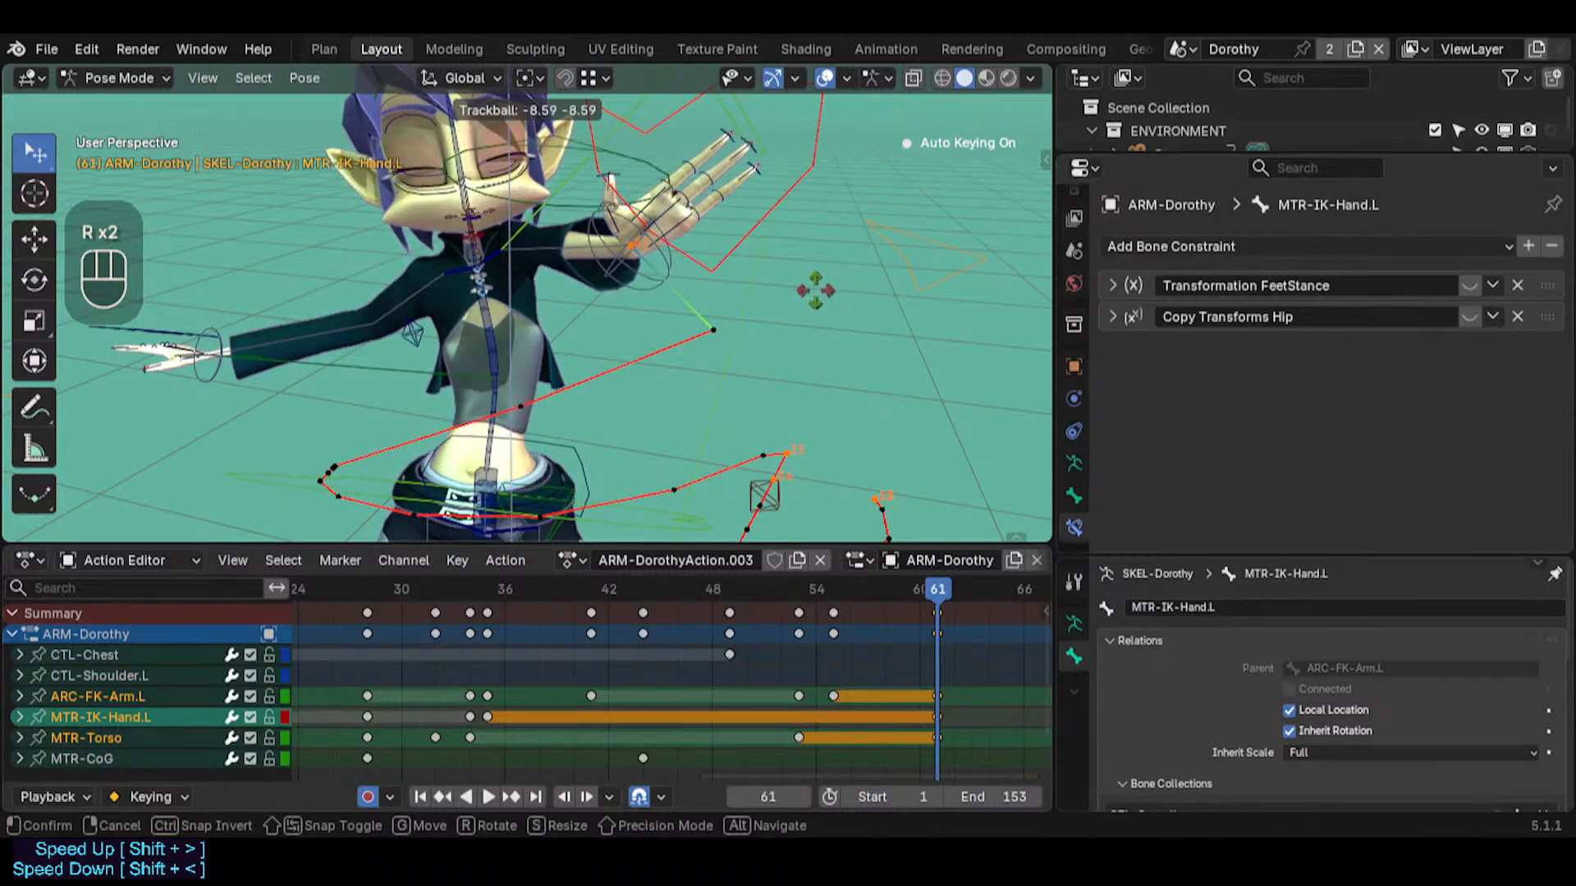
pyautogui.press('Escape')
pyautogui.press('Right')
pyautogui.press('i')
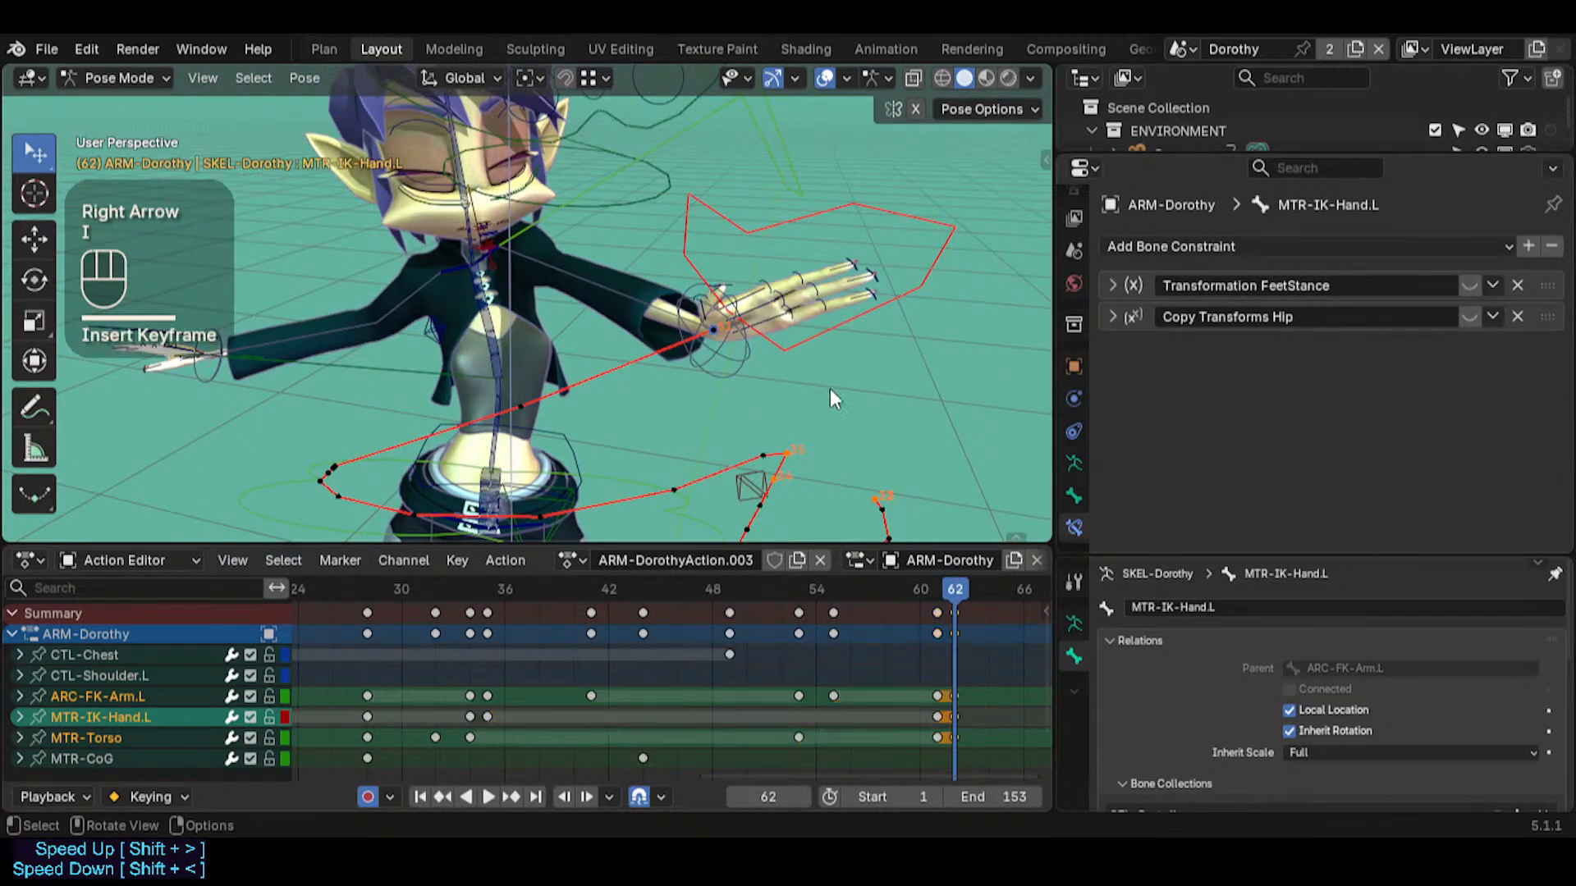
# Trackball-rotate the selected torso, left arm and left hand controls at frame 61 by about -6.88 and -29.22
pyautogui.press('Left')
pyautogui.press('r')
pyautogui.press('r')
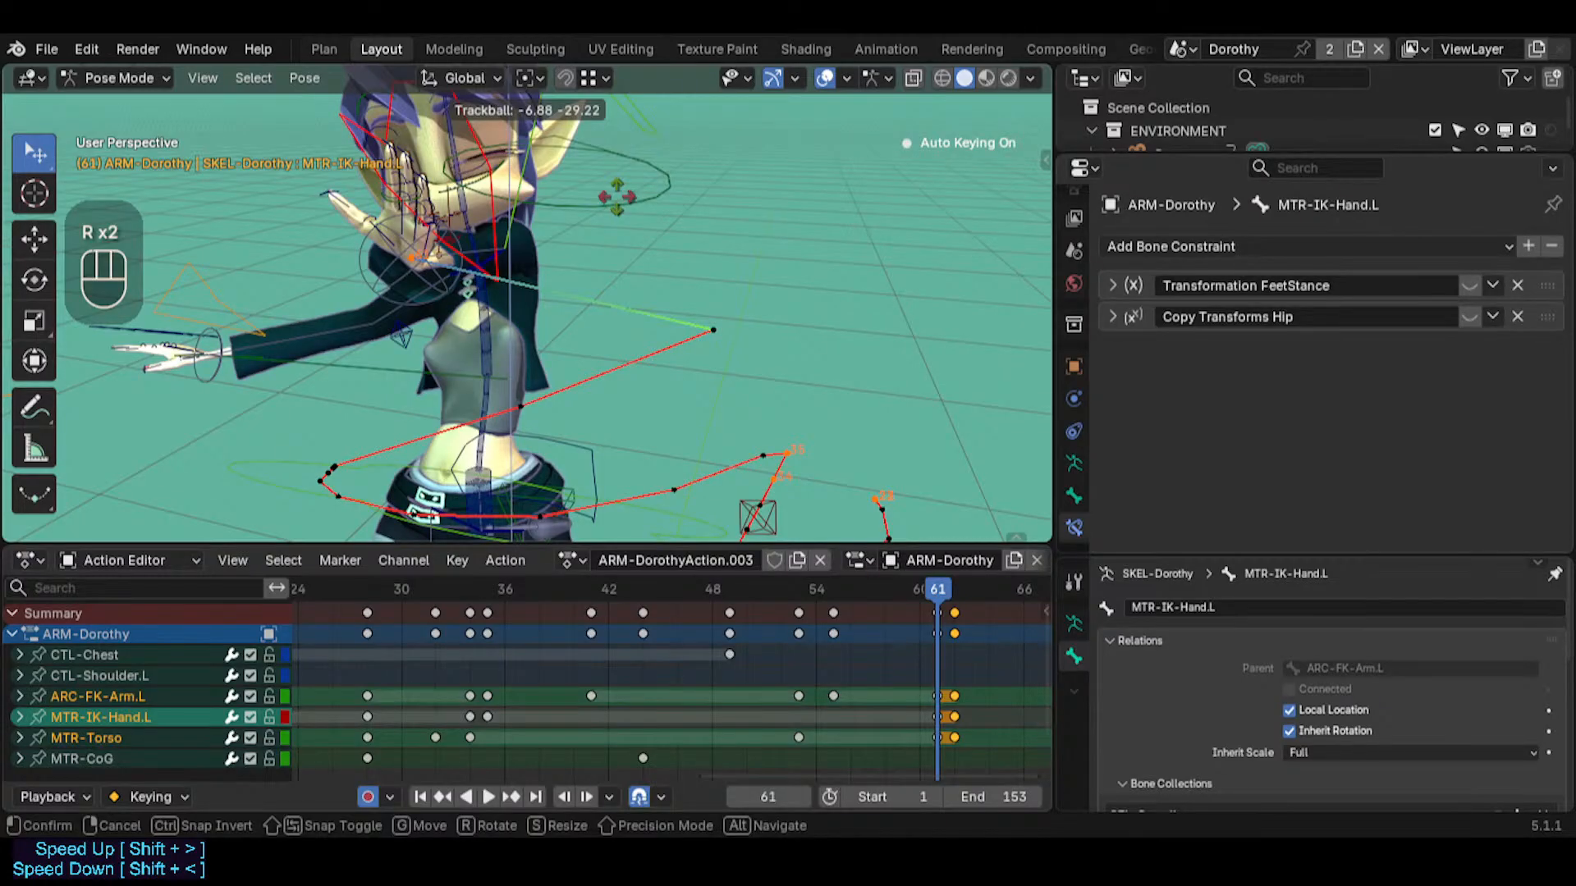
pyautogui.click(653, 272)
# Select only MTR-IK-Hand.L and snap the 3D cursor to it at frame 62
pyautogui.moveTo(645, 282); pyautogui.dragTo(566, 262, button='middle')
pyautogui.click(490, 215)
pyautogui.press('Right')
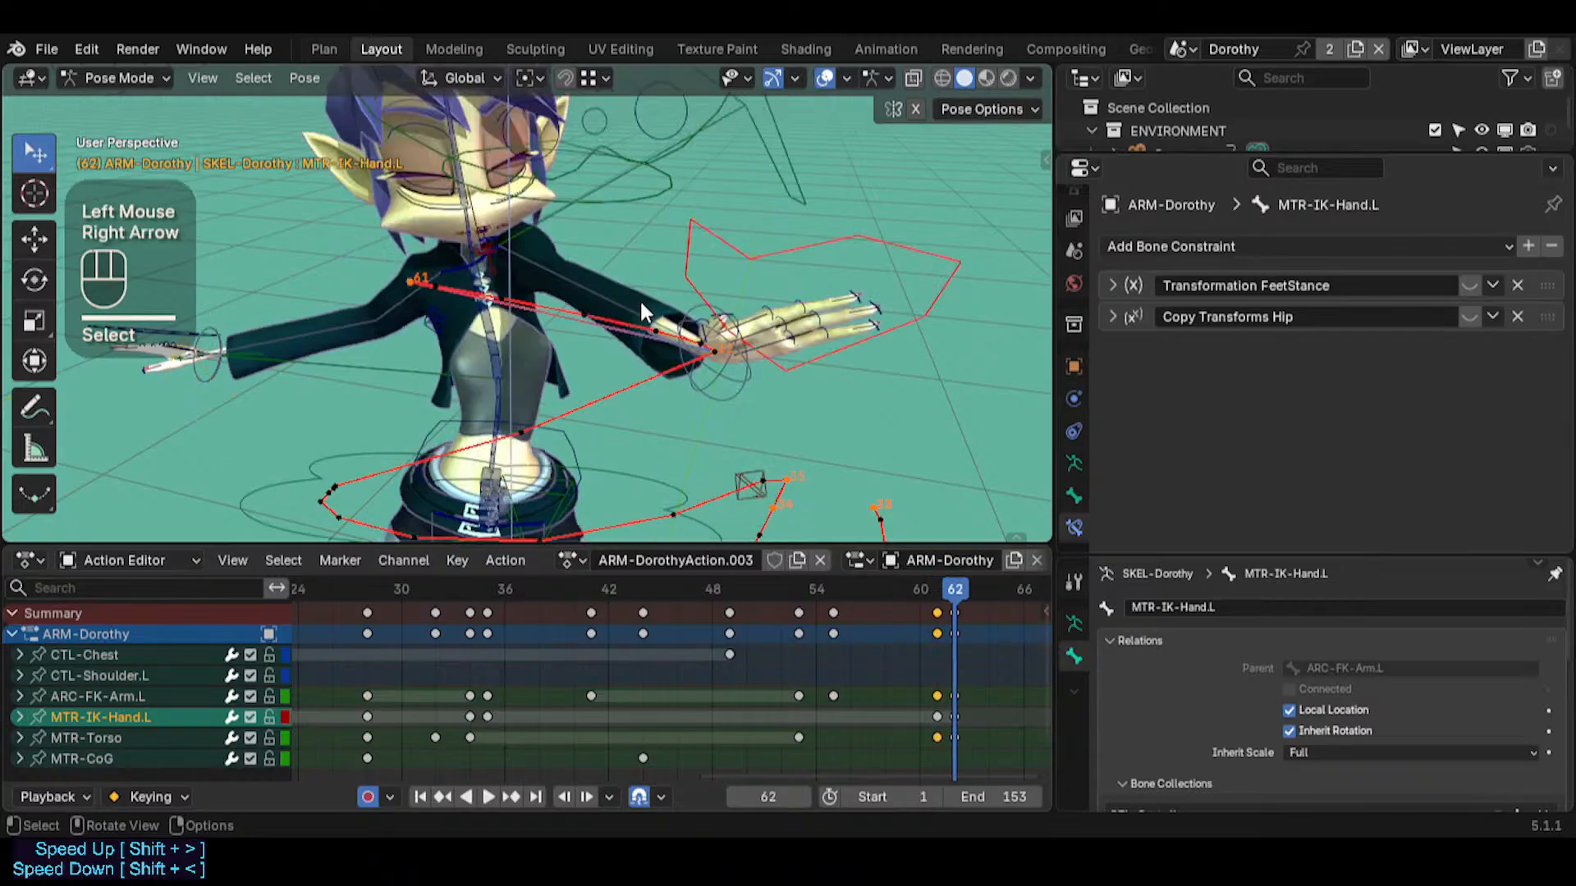
pyautogui.moveTo(638, 298); pyautogui.dragTo(649, 326, button='middle')
pyautogui.middleClick(710, 358)
pyautogui.hotkey('shift', 's')
pyautogui.click(755, 356)
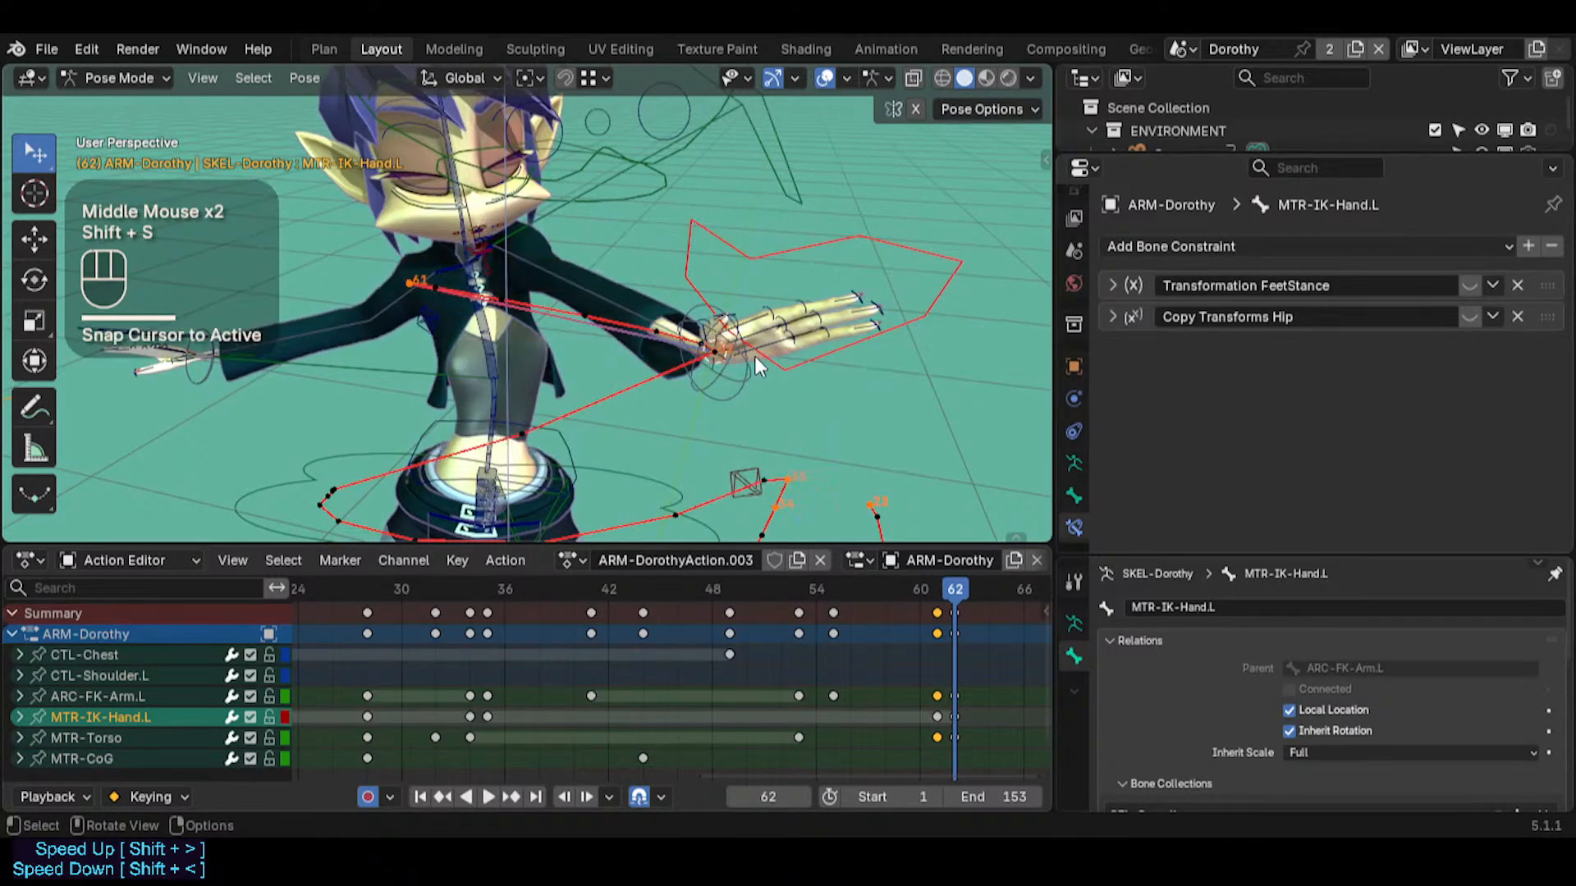
# Snap MTR-IK-Hand.L to the 3D cursor at frame 61 and scrub the frames leading up to it
pyautogui.press('Left')
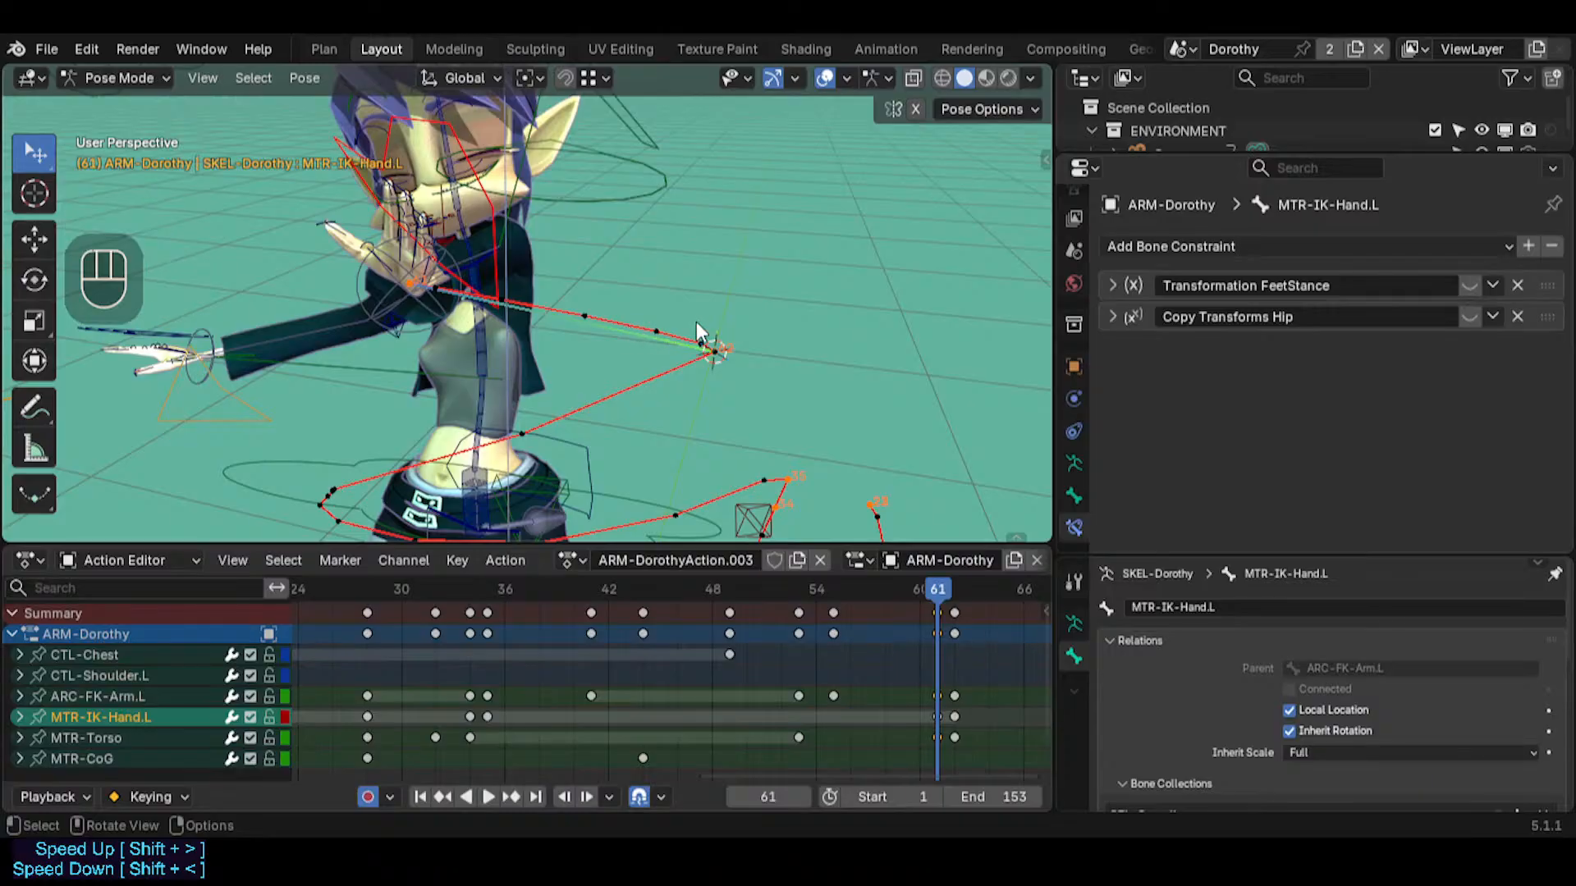
pyautogui.moveTo(671, 300); pyautogui.dragTo(820, 410, button='middle')
pyautogui.hotkey('shift', 's')
pyautogui.click(675, 317)
pyautogui.moveTo(932, 600)
pyautogui.mouseDown()
pyautogui.moveTo(779, 586)
pyautogui.moveTo(920, 588)
pyautogui.moveTo(950, 609)
pyautogui.moveTo(776, 594)
pyautogui.moveTo(943, 589)
pyautogui.moveTo(470, 593)
pyautogui.moveTo(952, 588)
pyautogui.moveTo(925, 587)
pyautogui.moveTo(938, 589)
pyautogui.mouseUp()
pyautogui.click(937, 613)
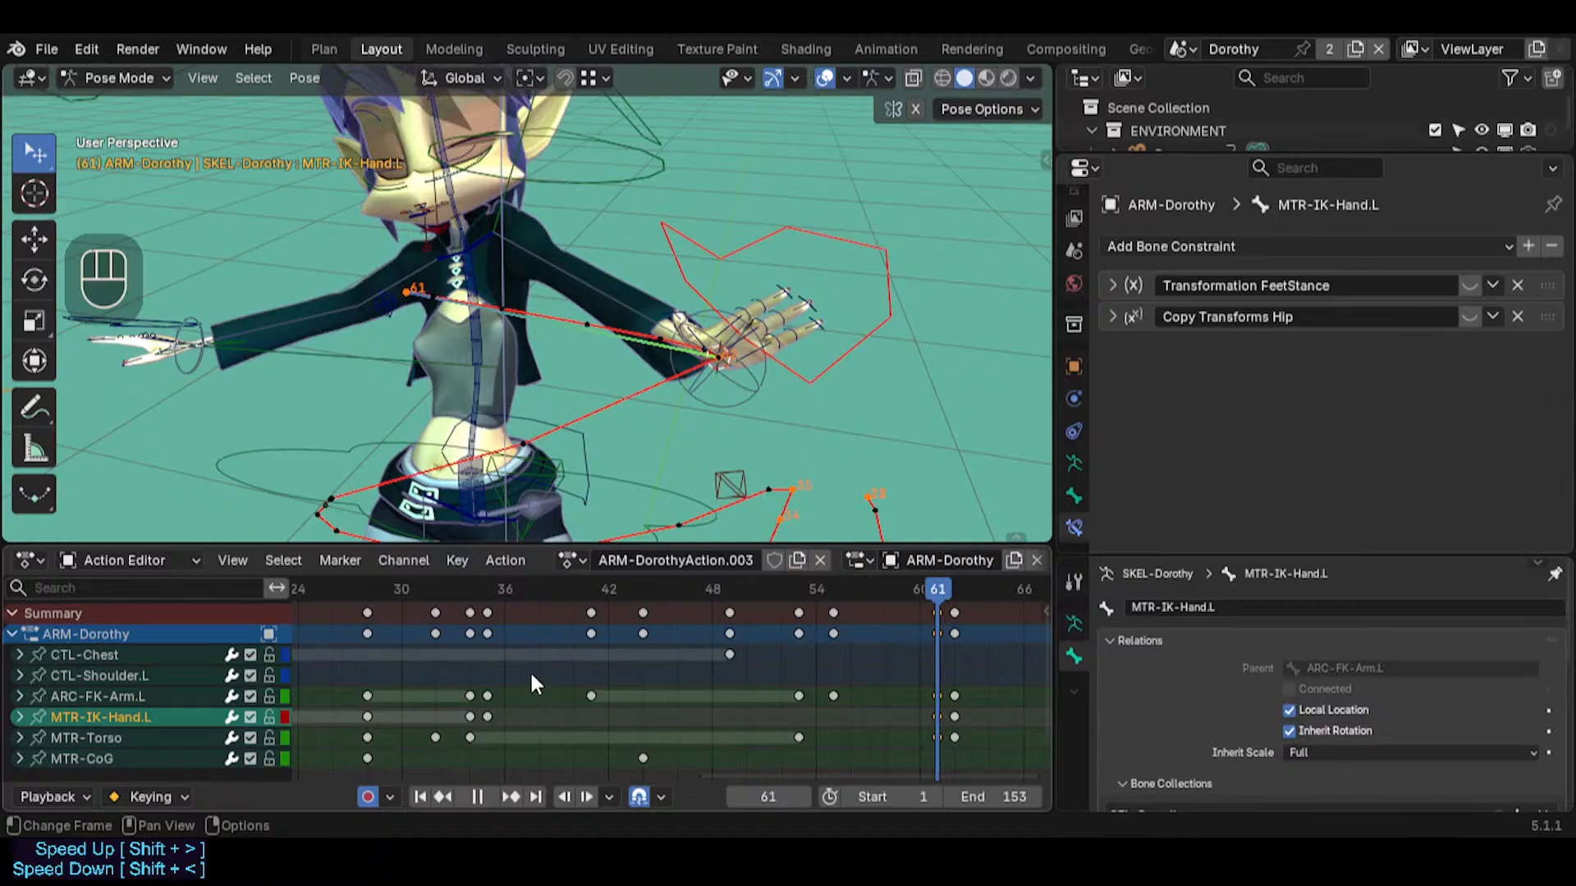
pyautogui.moveTo(883, 591); pyautogui.dragTo(932, 534)
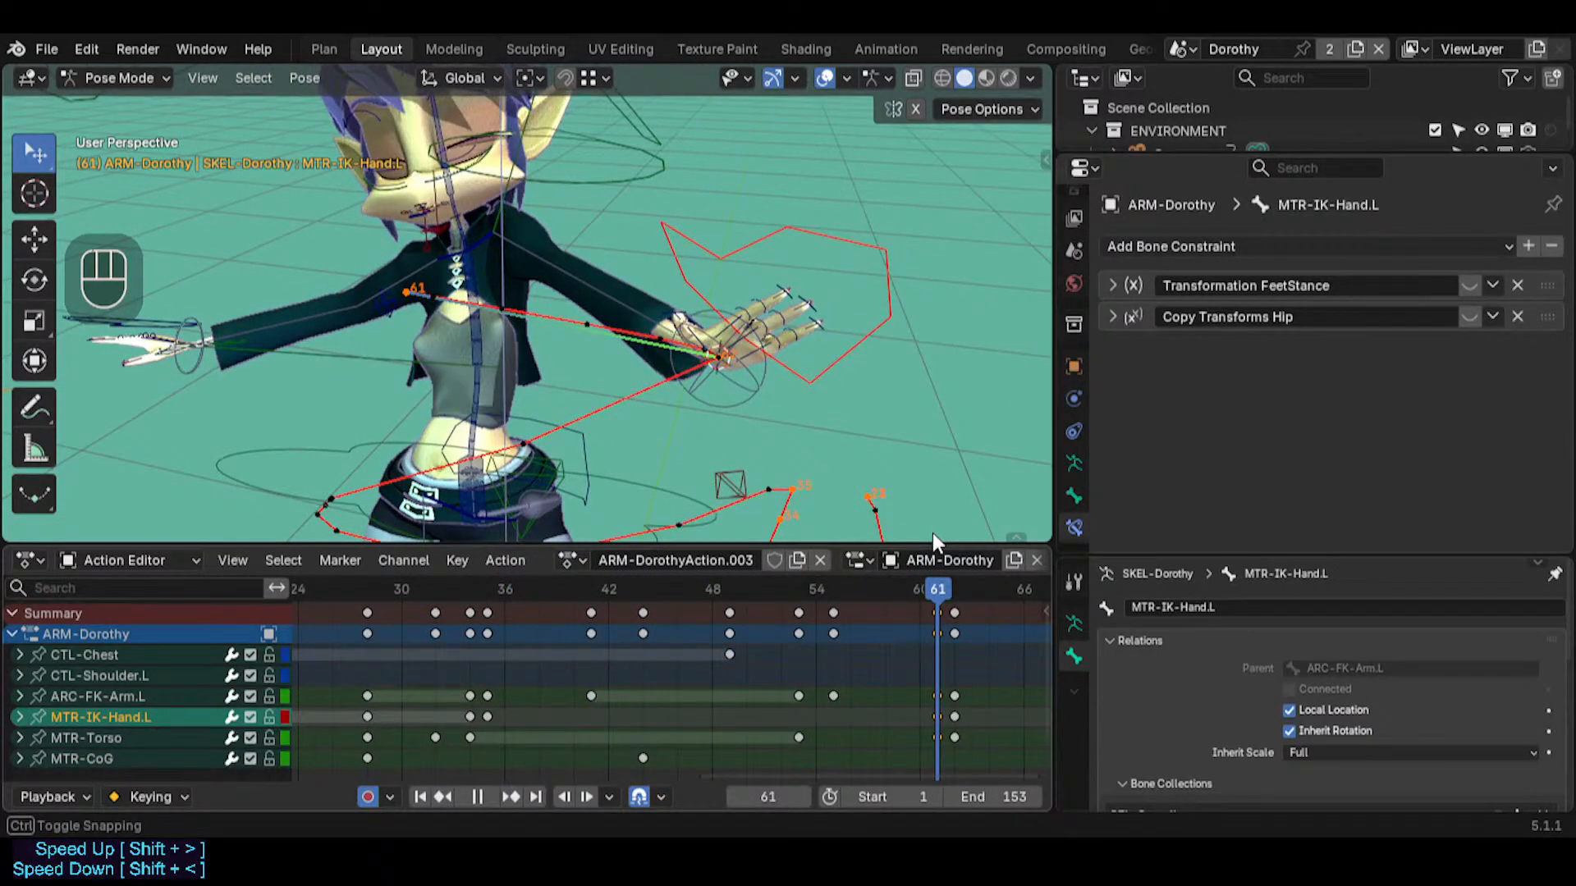
pyautogui.moveTo(934, 534)
pyautogui.mouseDown()
pyautogui.moveTo(924, 522)
pyautogui.moveTo(934, 559)
pyautogui.moveTo(781, 579)
pyautogui.moveTo(343, 587)
pyautogui.moveTo(342, 570)
pyautogui.moveTo(808, 534)
pyautogui.moveTo(790, 535)
pyautogui.moveTo(942, 543)
pyautogui.moveTo(780, 542)
pyautogui.moveTo(927, 535)
pyautogui.moveTo(784, 532)
pyautogui.moveTo(932, 517)
pyautogui.moveTo(853, 504)
pyautogui.moveTo(632, 504)
pyautogui.moveTo(939, 516)
pyautogui.mouseUp()
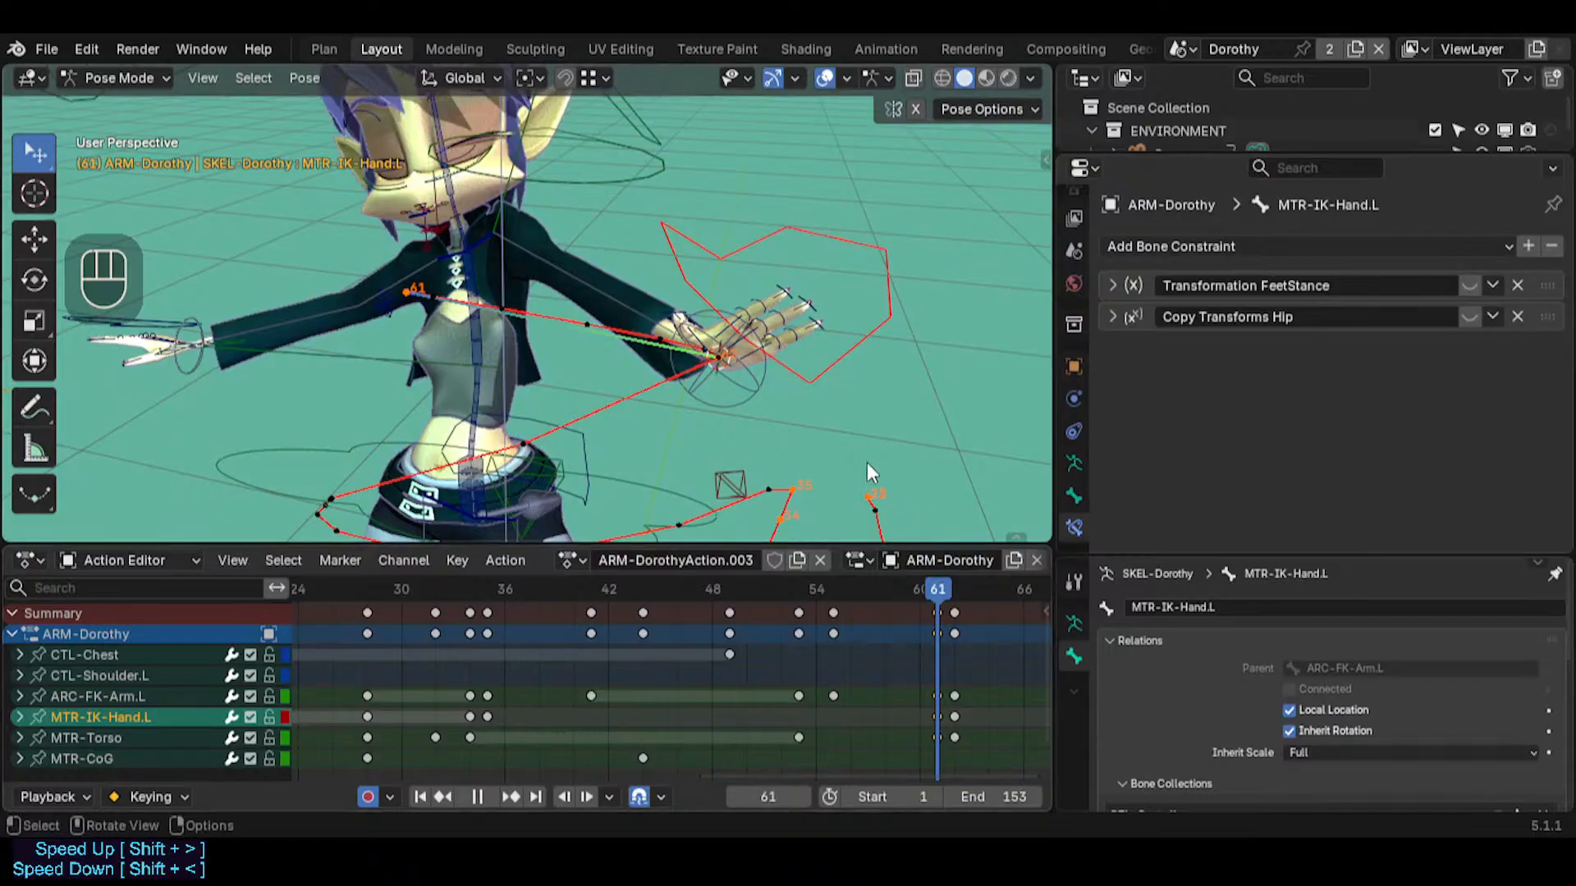
# Move MTR-IK-Hand.L at frame 61 inward by about -0.1285 m in X, -0.0247 m in Y and 0.0176 m in Z
pyautogui.click(737, 238)
pyautogui.moveTo(696, 287); pyautogui.dragTo(788, 345, button='middle')
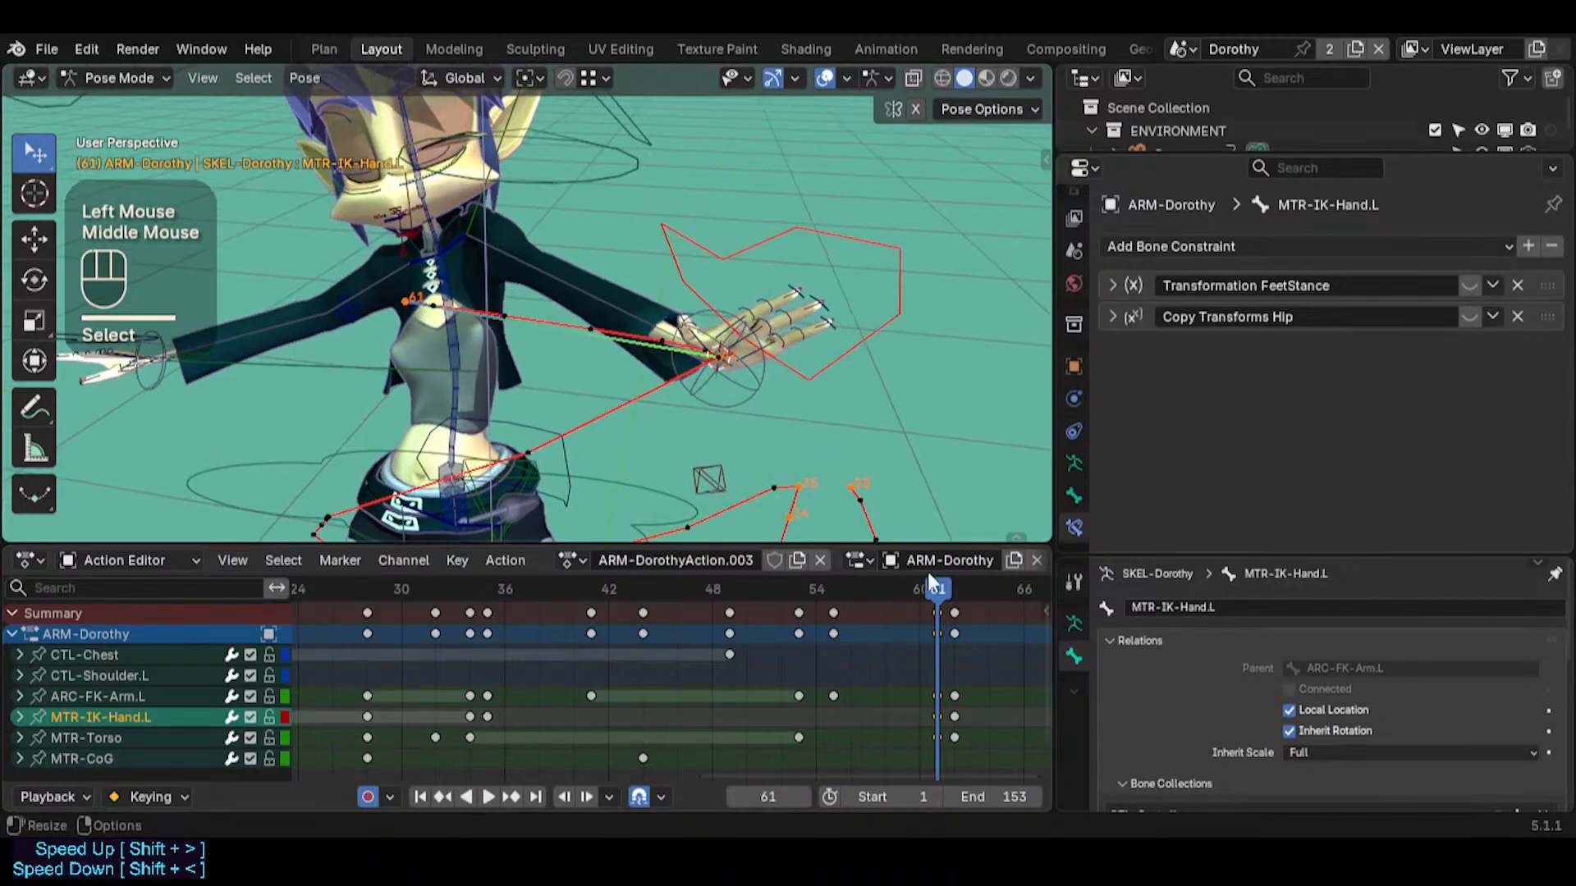
pyautogui.moveTo(939, 589)
pyautogui.mouseDown()
pyautogui.moveTo(899, 587)
pyautogui.moveTo(938, 586)
pyautogui.mouseUp()
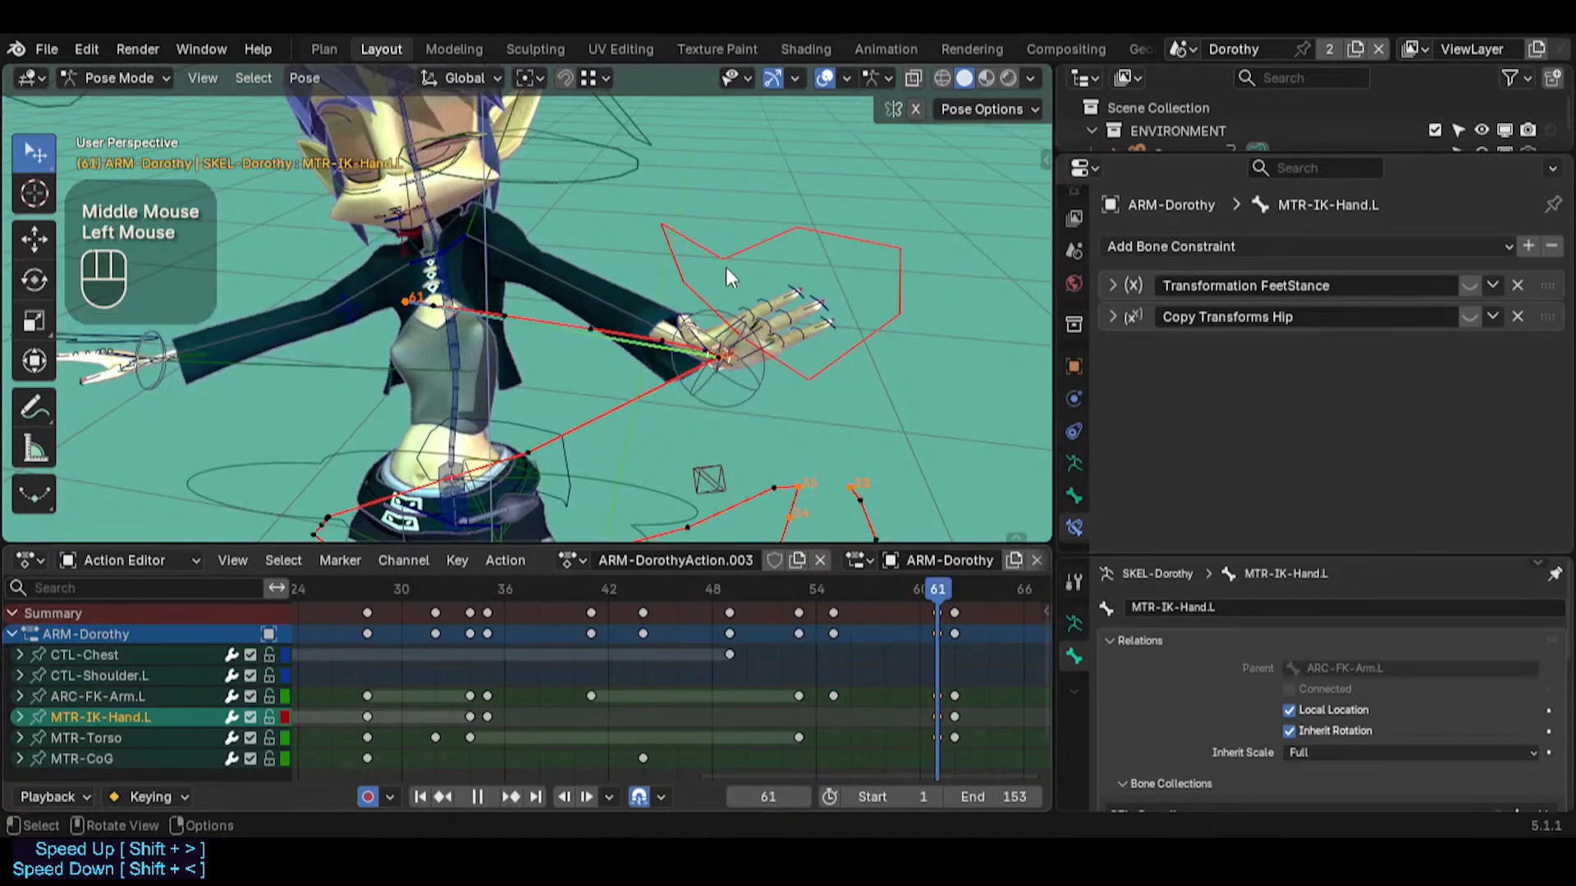
pyautogui.press('g')
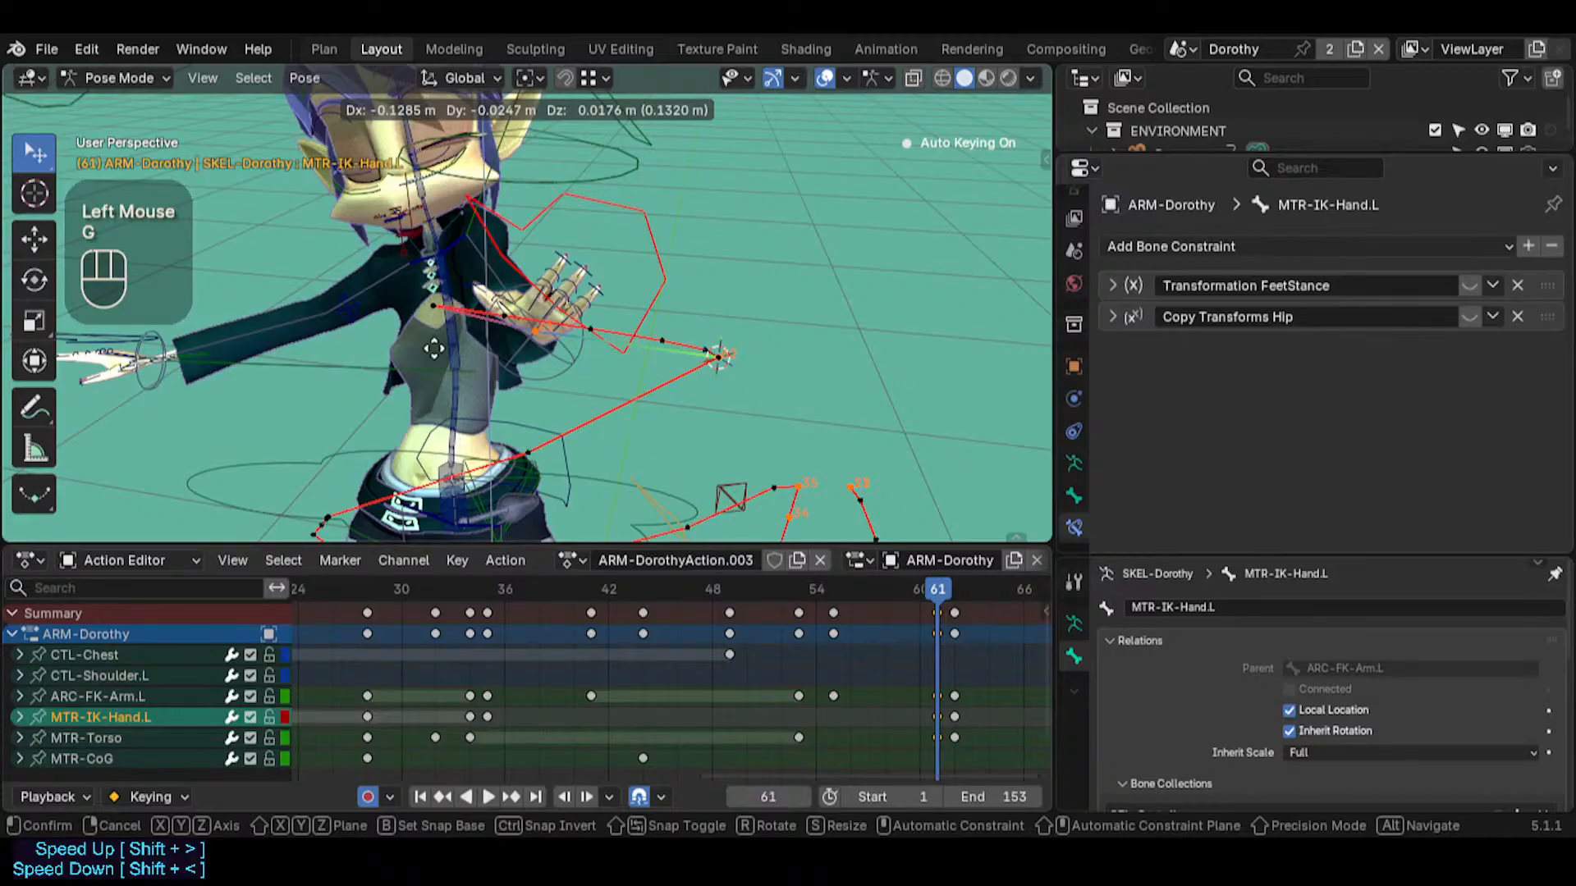
pyautogui.click(497, 298)
# Scrub back to frame 56 and examine the left hand's motion path from the side and close up
pyautogui.moveTo(497, 297); pyautogui.dragTo(525, 300, button='middle')
pyautogui.moveTo(933, 588); pyautogui.dragTo(851, 566)
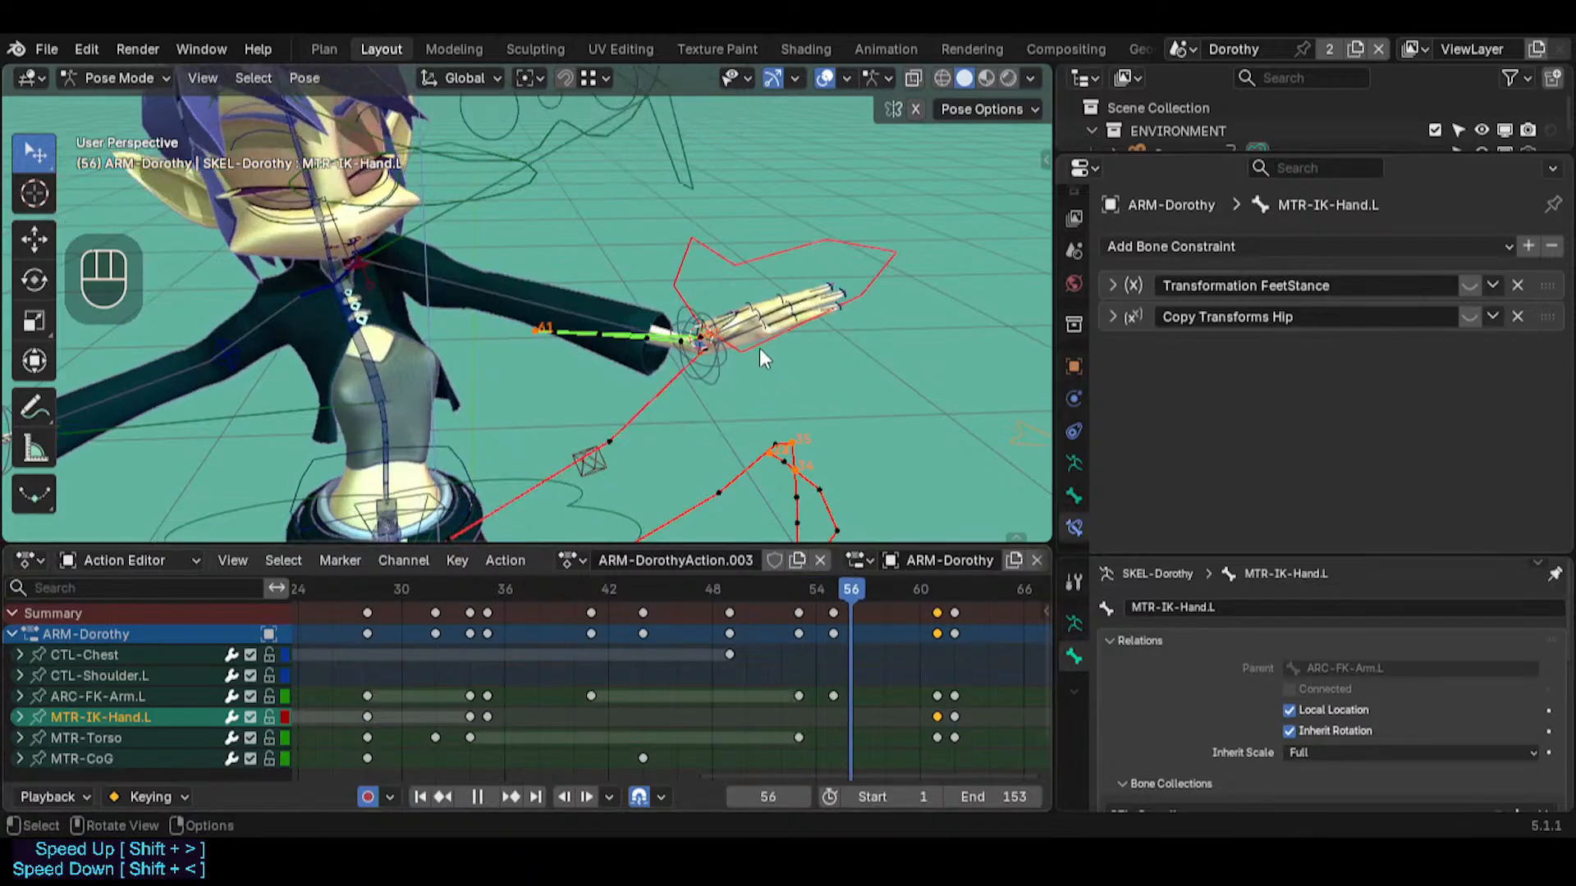
pyautogui.moveTo(760, 348); pyautogui.dragTo(708, 362, button='middle')
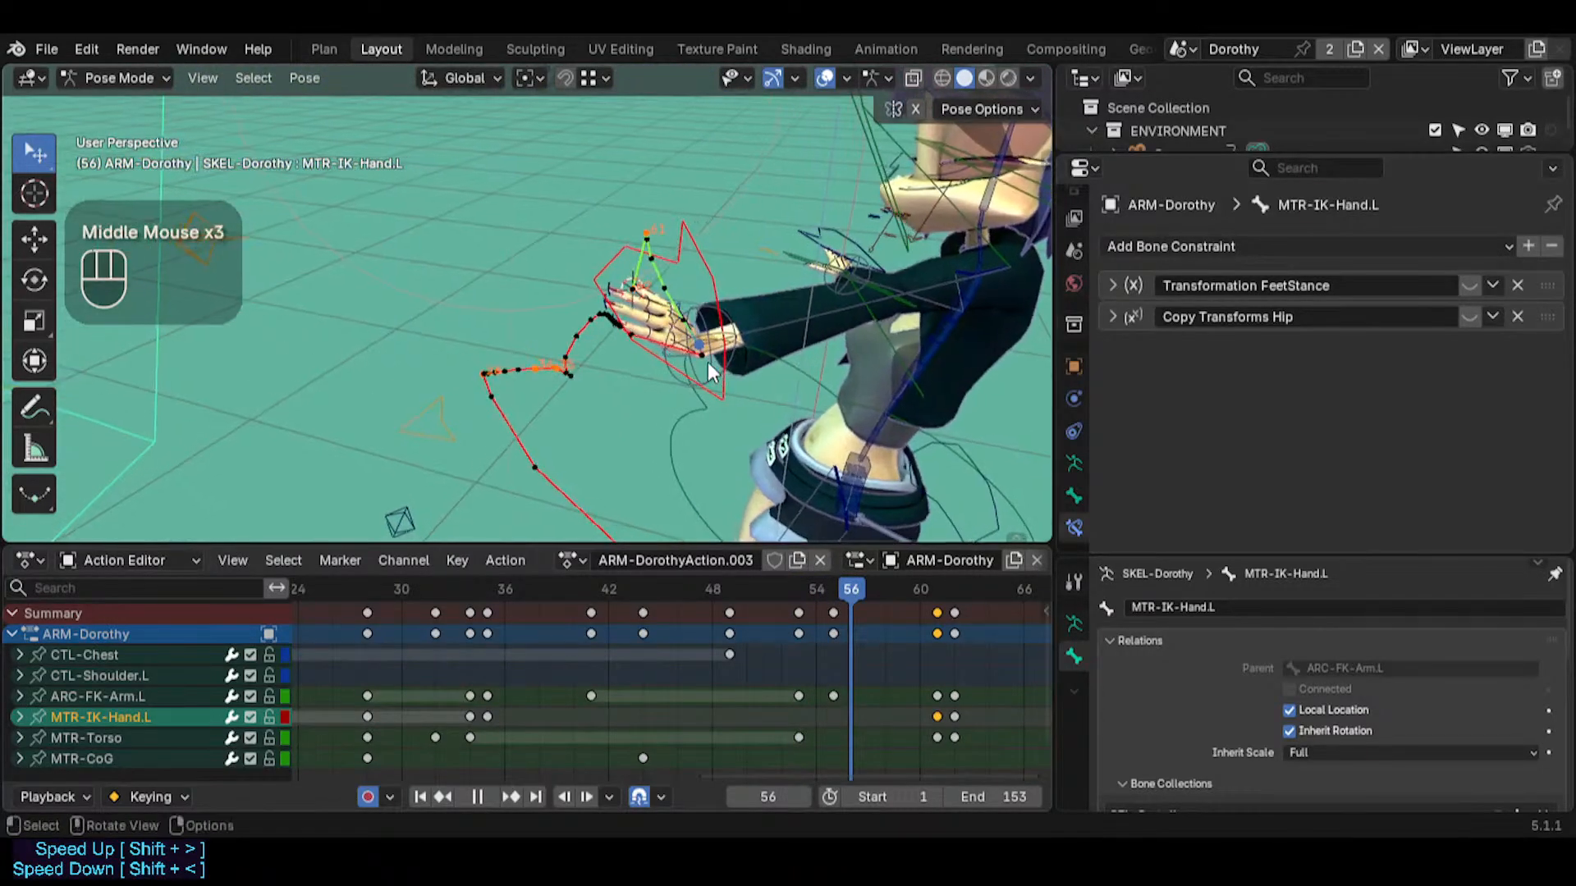
pyautogui.hotkey('shift', '`')
pyautogui.press('d')
pyautogui.press('w')
pyautogui.click(703, 386)
pyautogui.hotkey('shift', '`')
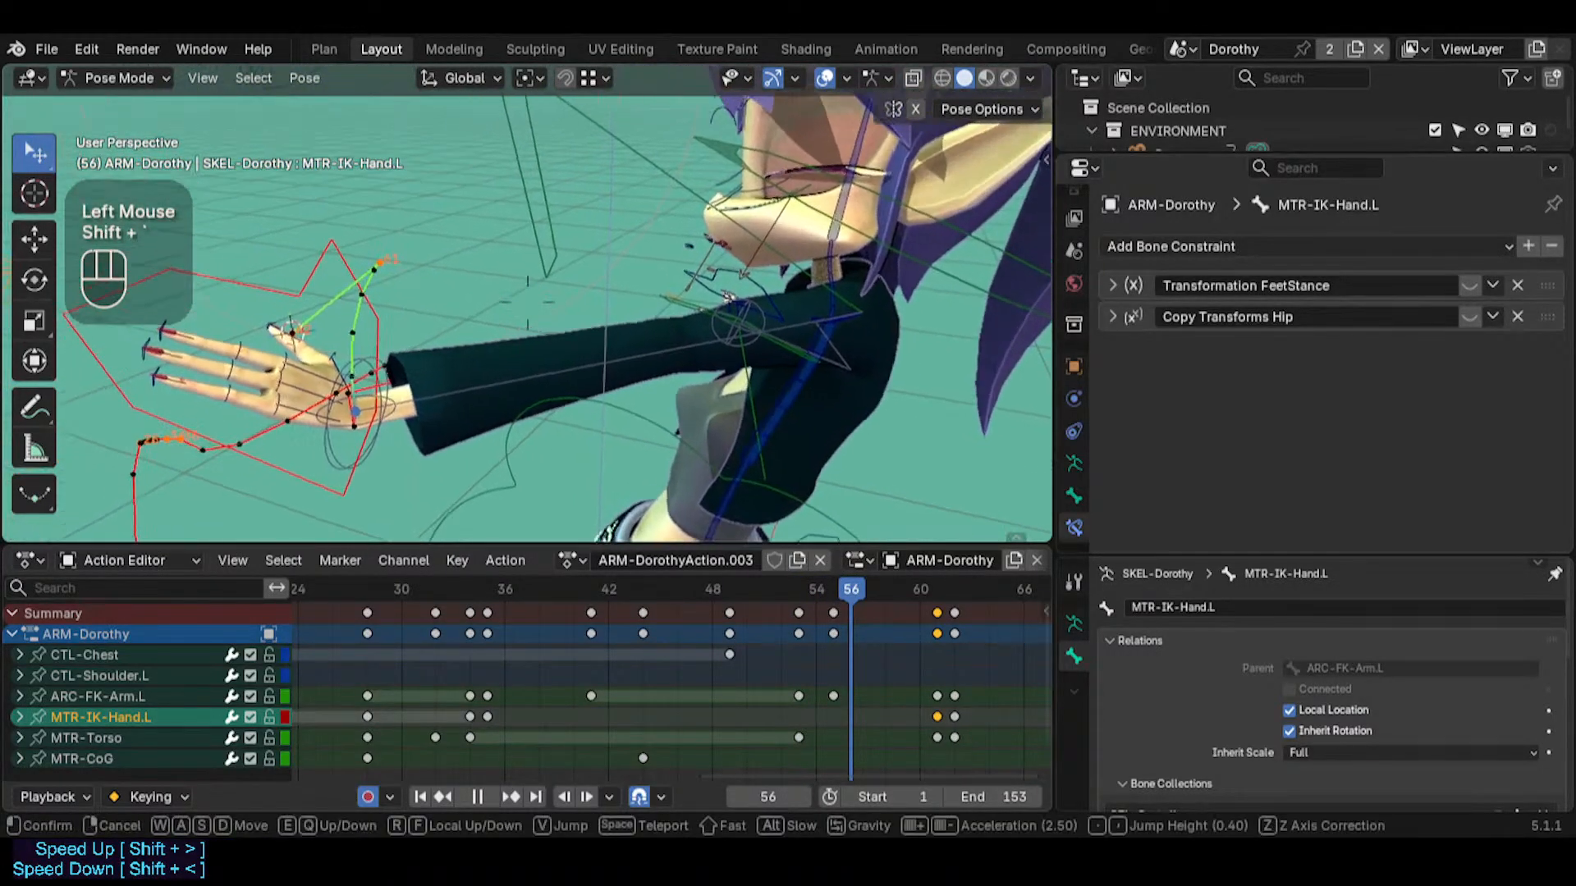
pyautogui.press('s')
pyautogui.click(775, 489)
# Scrub back to frame 53 and examine the left hand's motion path from the front of the figure
pyautogui.moveTo(815, 590); pyautogui.dragTo(877, 566)
pyautogui.moveTo(437, 394); pyautogui.dragTo(711, 366, button='middle')
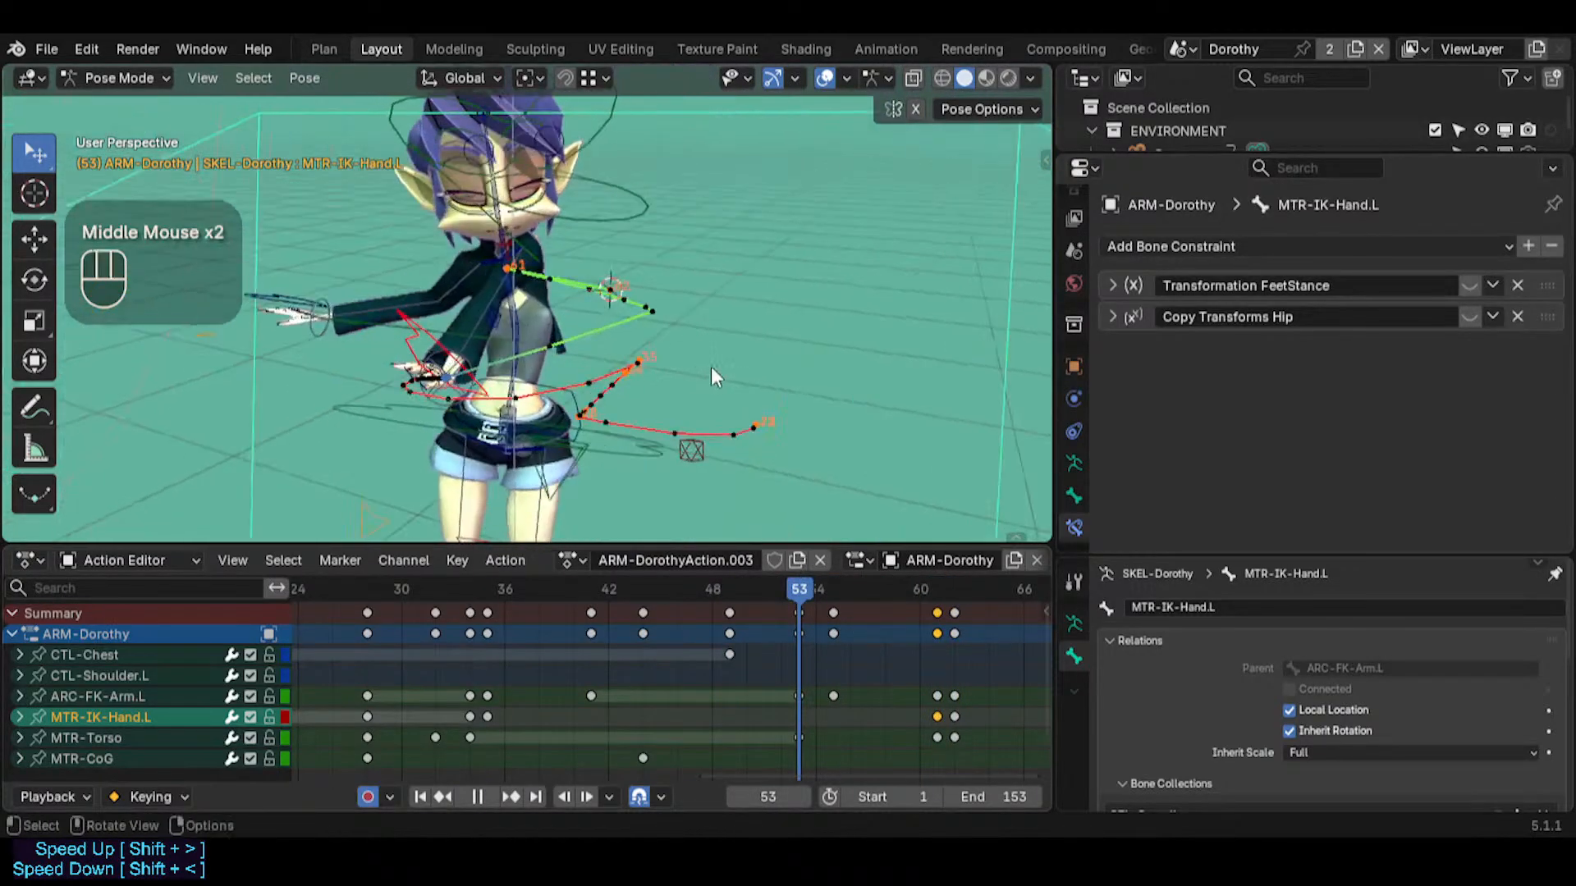
pyautogui.hotkey('shift', '`')
pyautogui.press('w')
pyautogui.press('a')
pyautogui.press('s')
pyautogui.press('w')
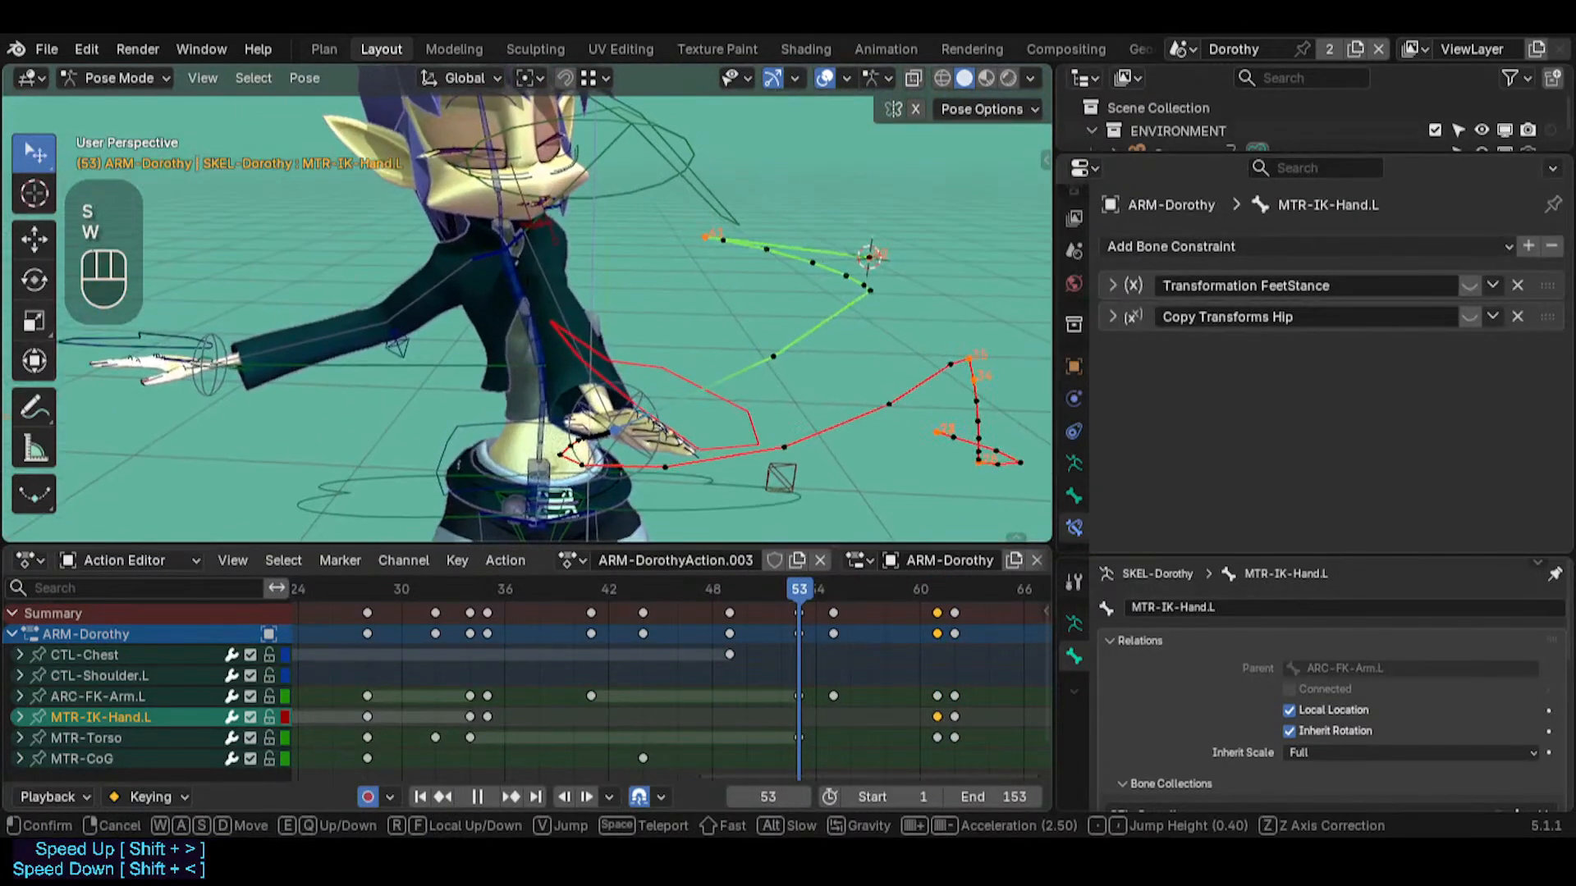
pyautogui.click(696, 384)
pyautogui.click(695, 385)
# Scrub to frame 57 and examine the outstretched left hand and its motion path close up
pyautogui.moveTo(781, 588); pyautogui.dragTo(865, 593)
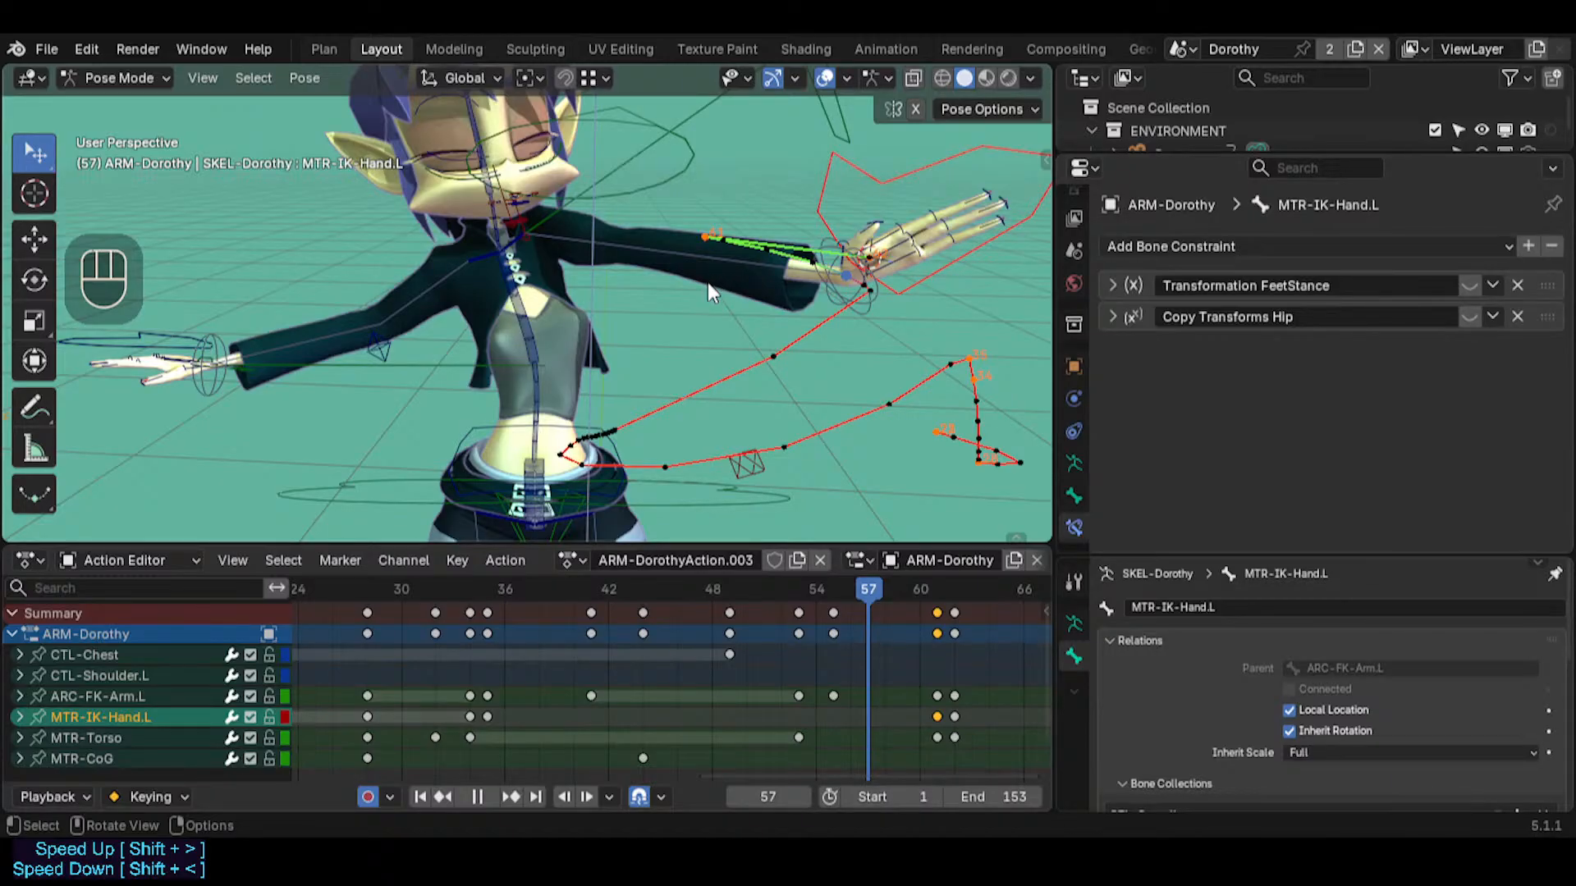
pyautogui.moveTo(705, 284); pyautogui.dragTo(665, 376, button='middle')
pyautogui.hotkey('shift', '`')
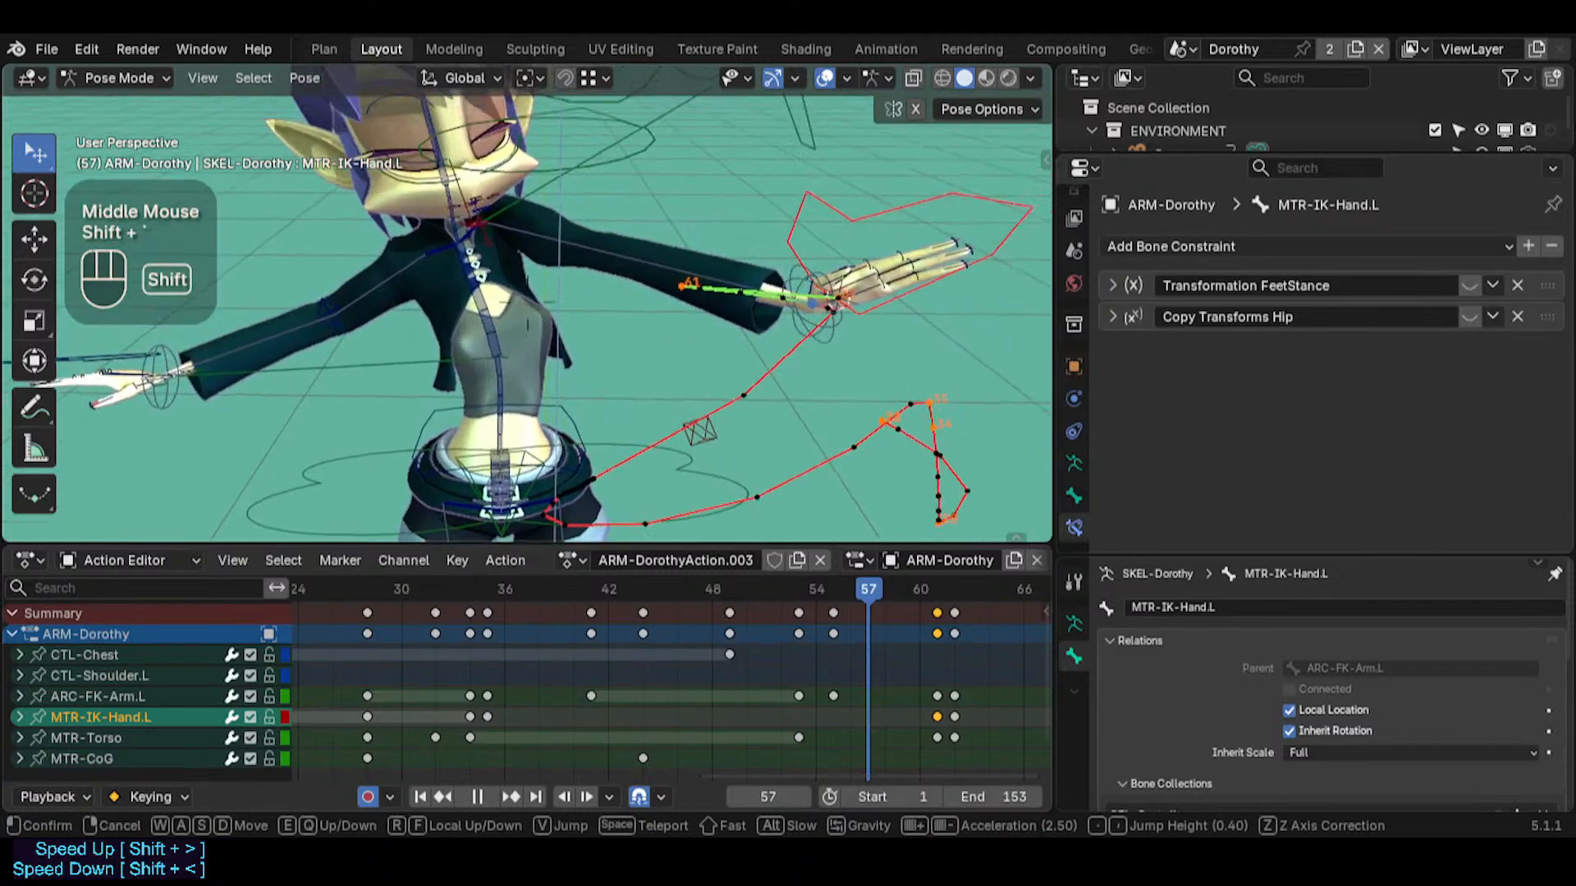
pyautogui.press('e')
pyautogui.press('q')
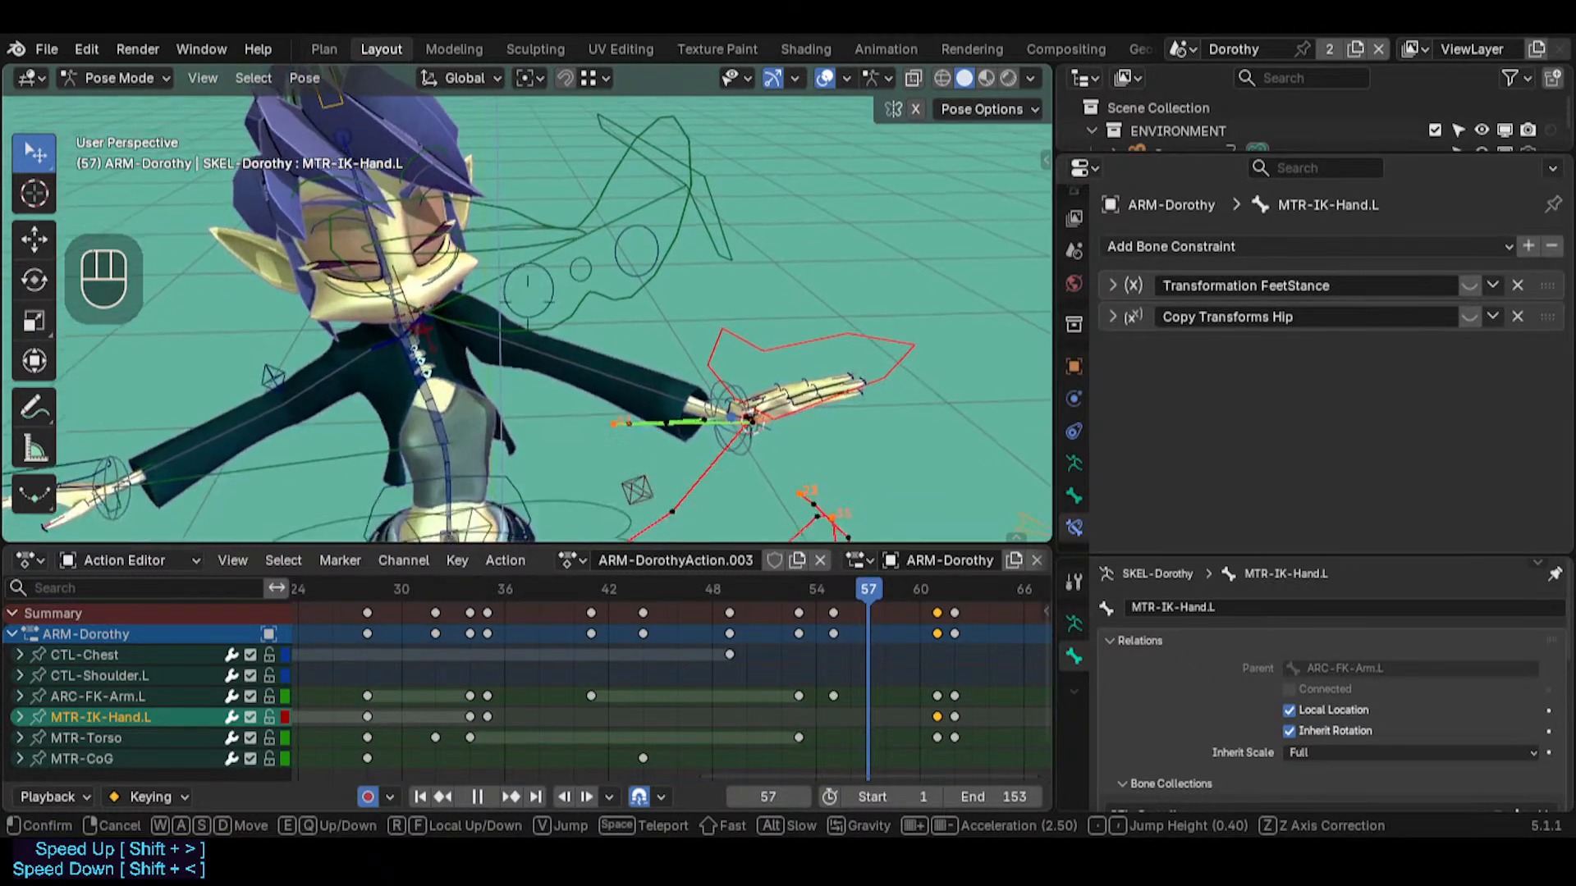
pyautogui.press('w')
pyautogui.press('q')
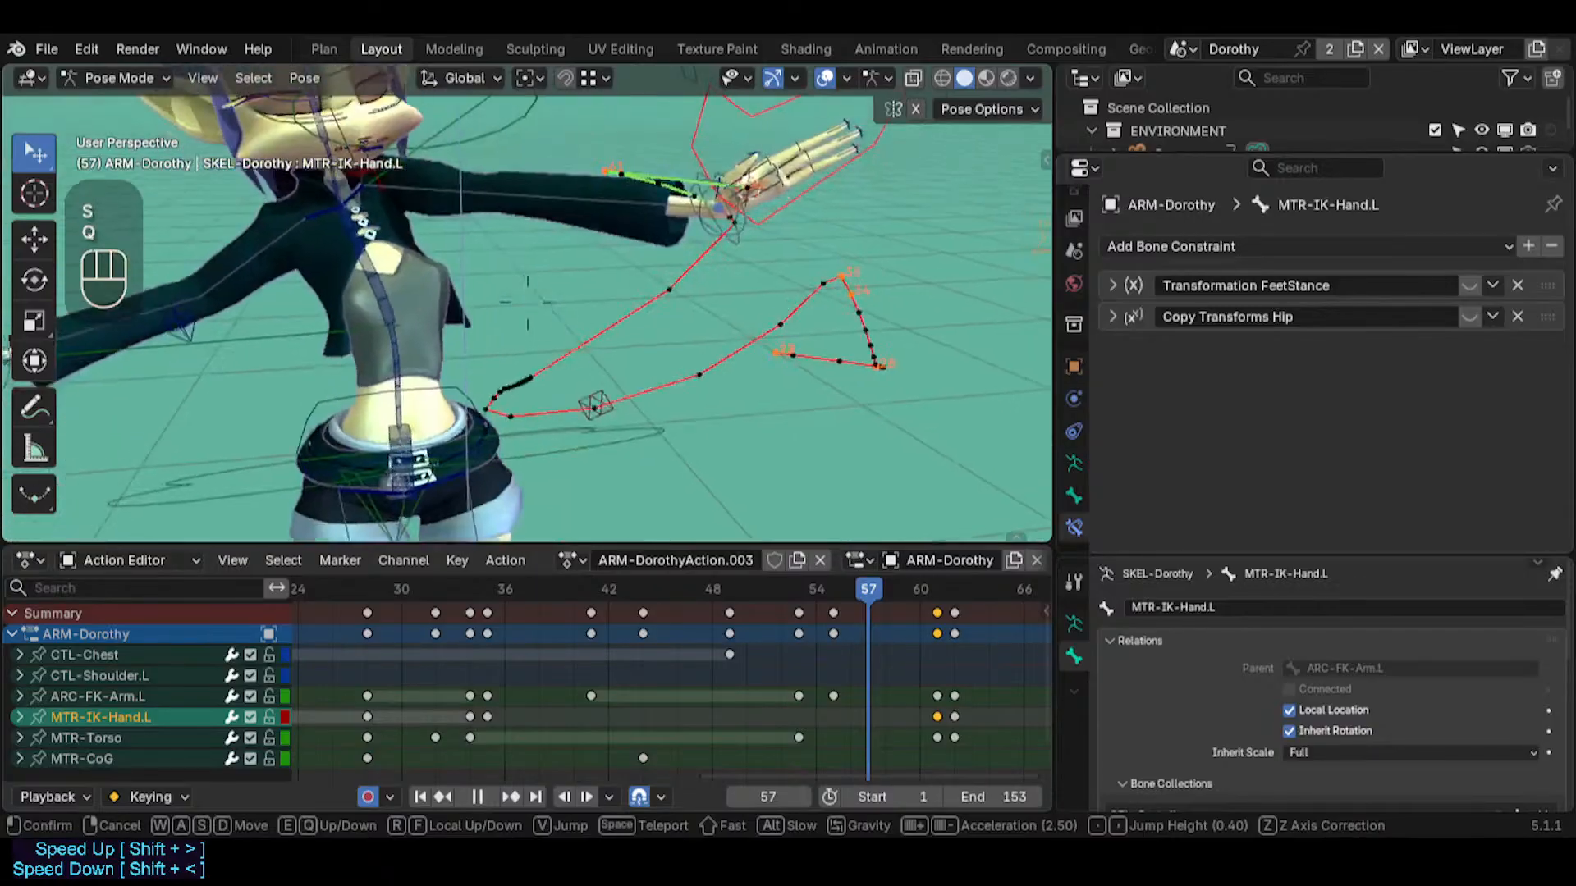
pyautogui.press('s')
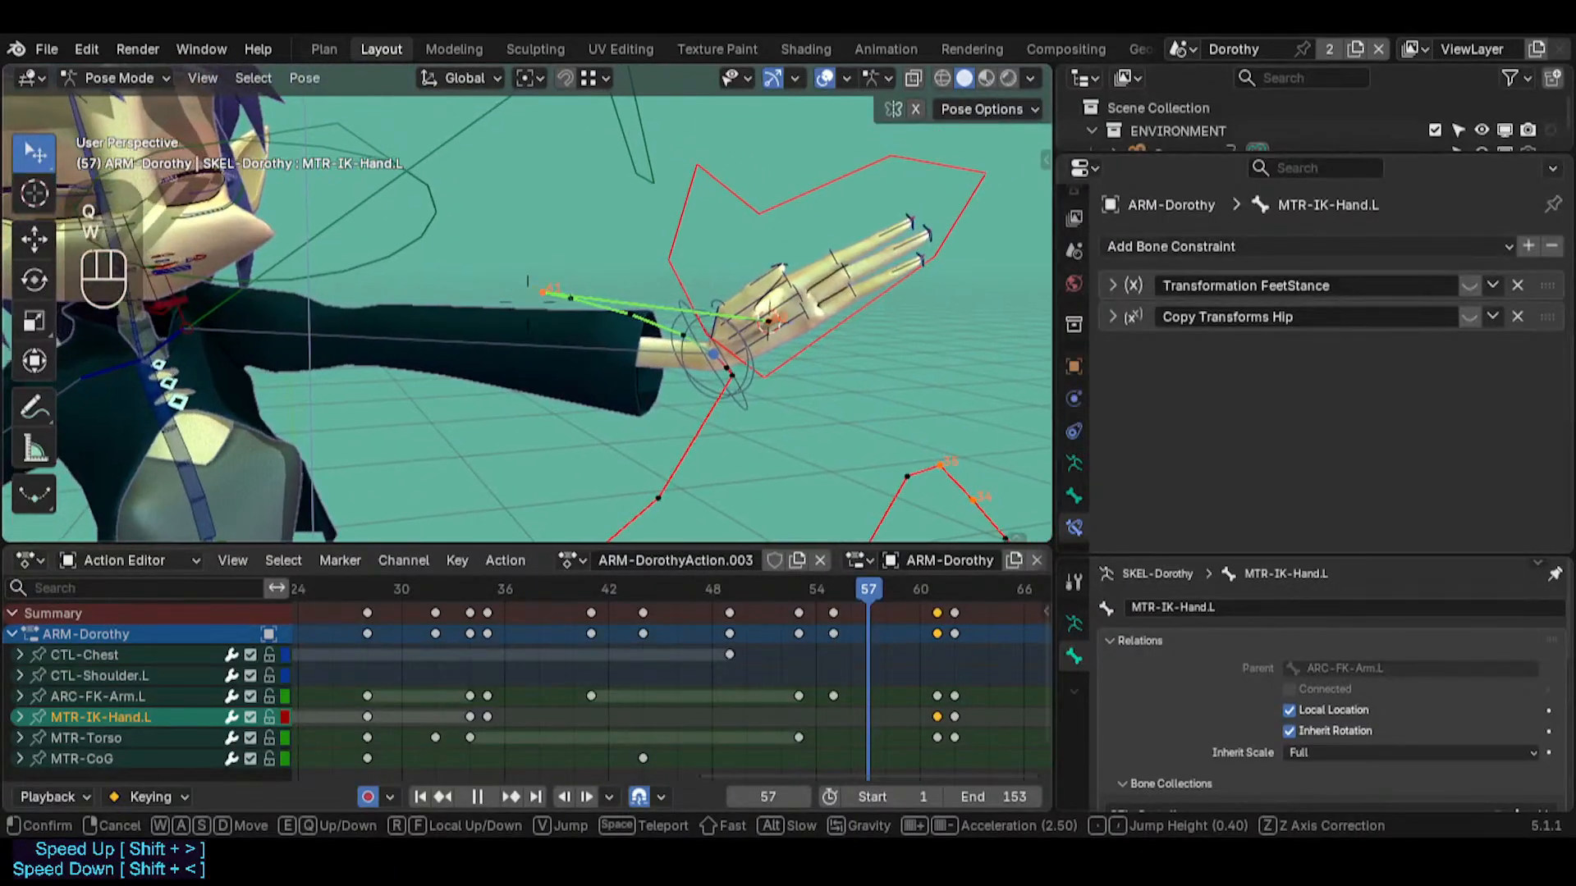
pyautogui.click(736, 285)
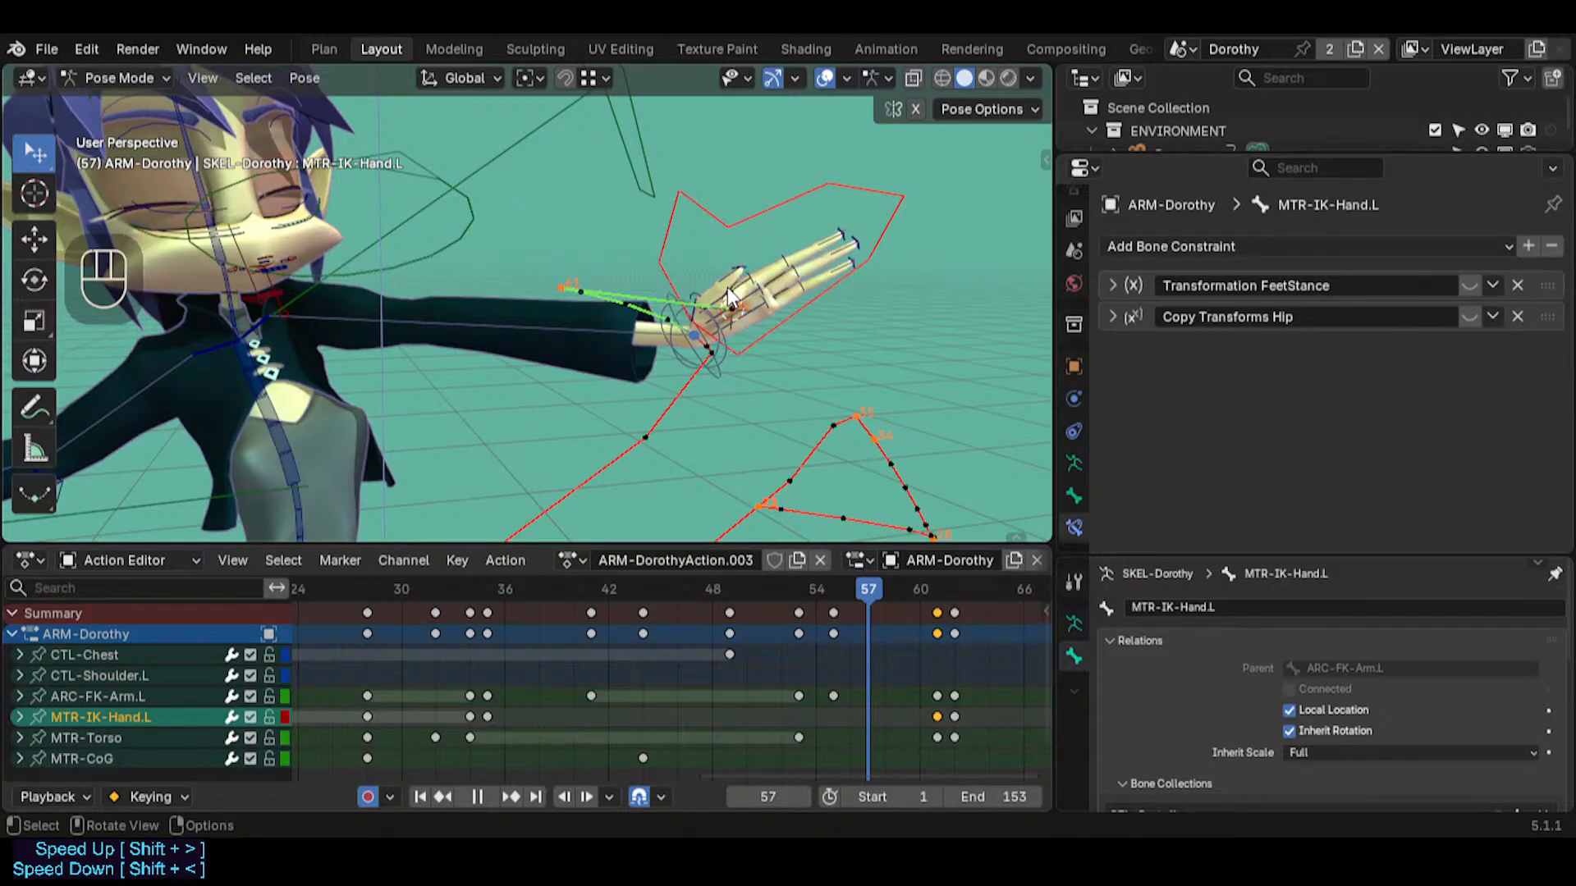
# Examine the frame 57 pose and the left hand's arc from above, in front and beside the arm
pyautogui.moveTo(672, 363); pyautogui.dragTo(523, 447, button='middle')
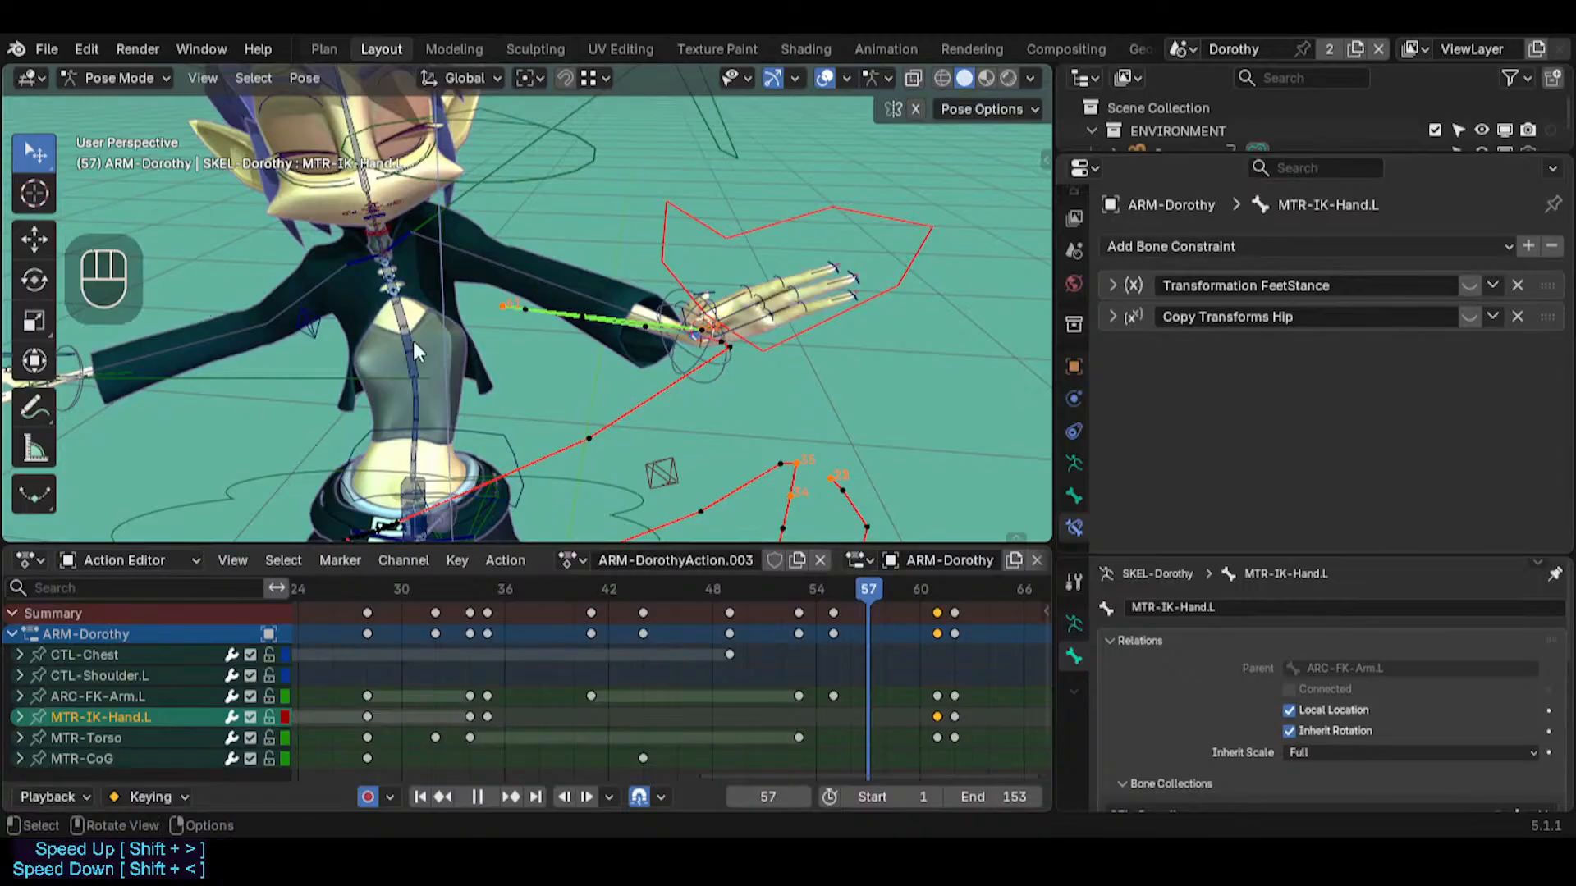
pyautogui.hotkey('shift', '`')
pyautogui.press('s')
pyautogui.press('w')
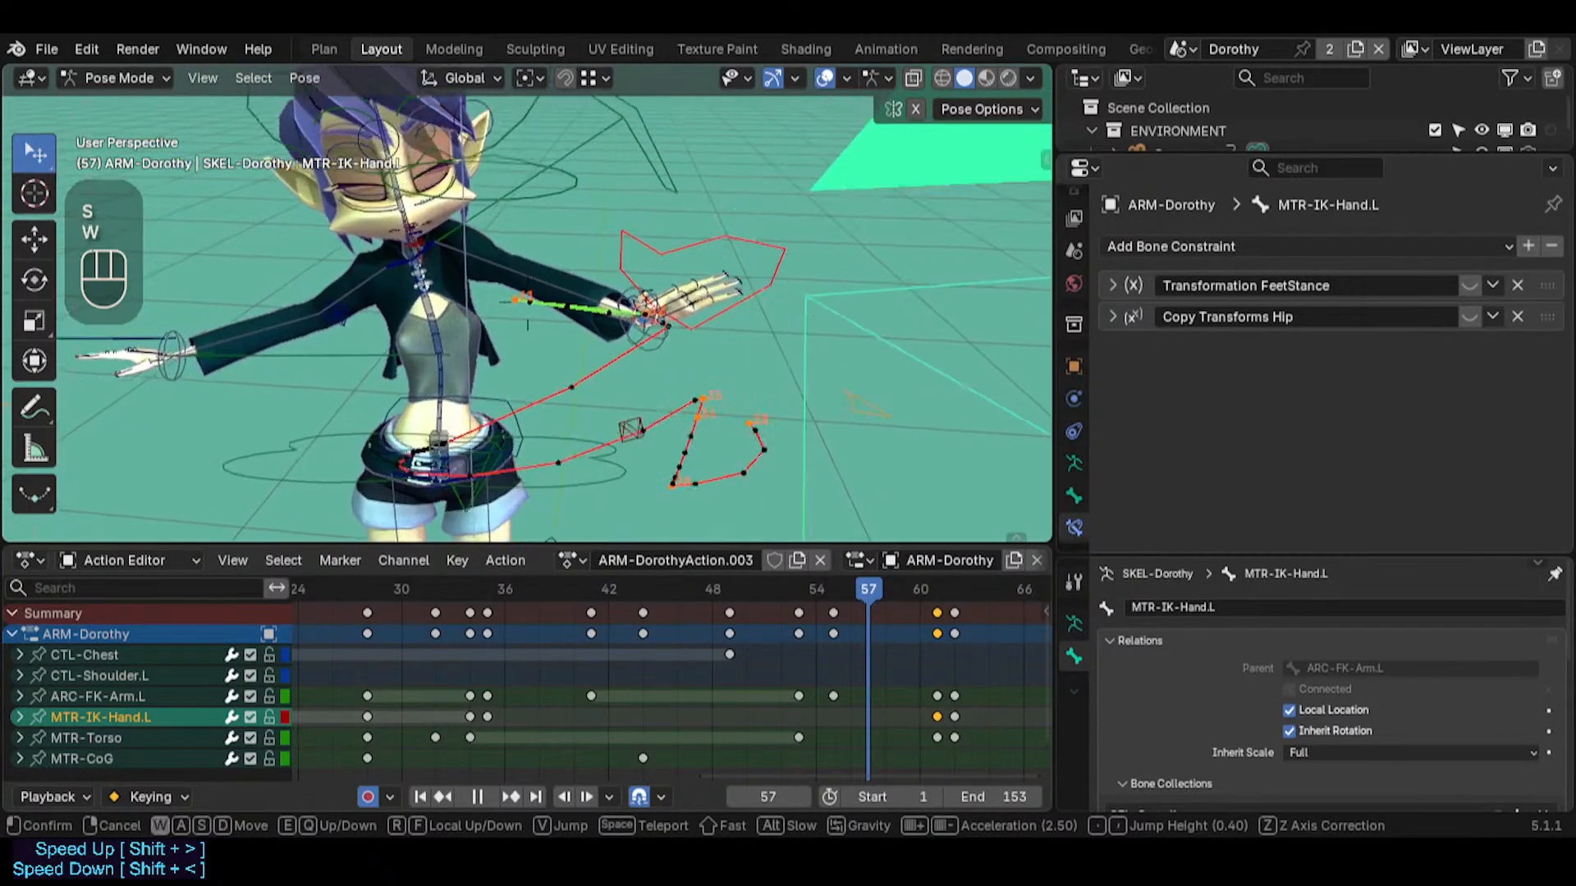
pyautogui.press('q')
pyautogui.press('q')
pyautogui.press('d')
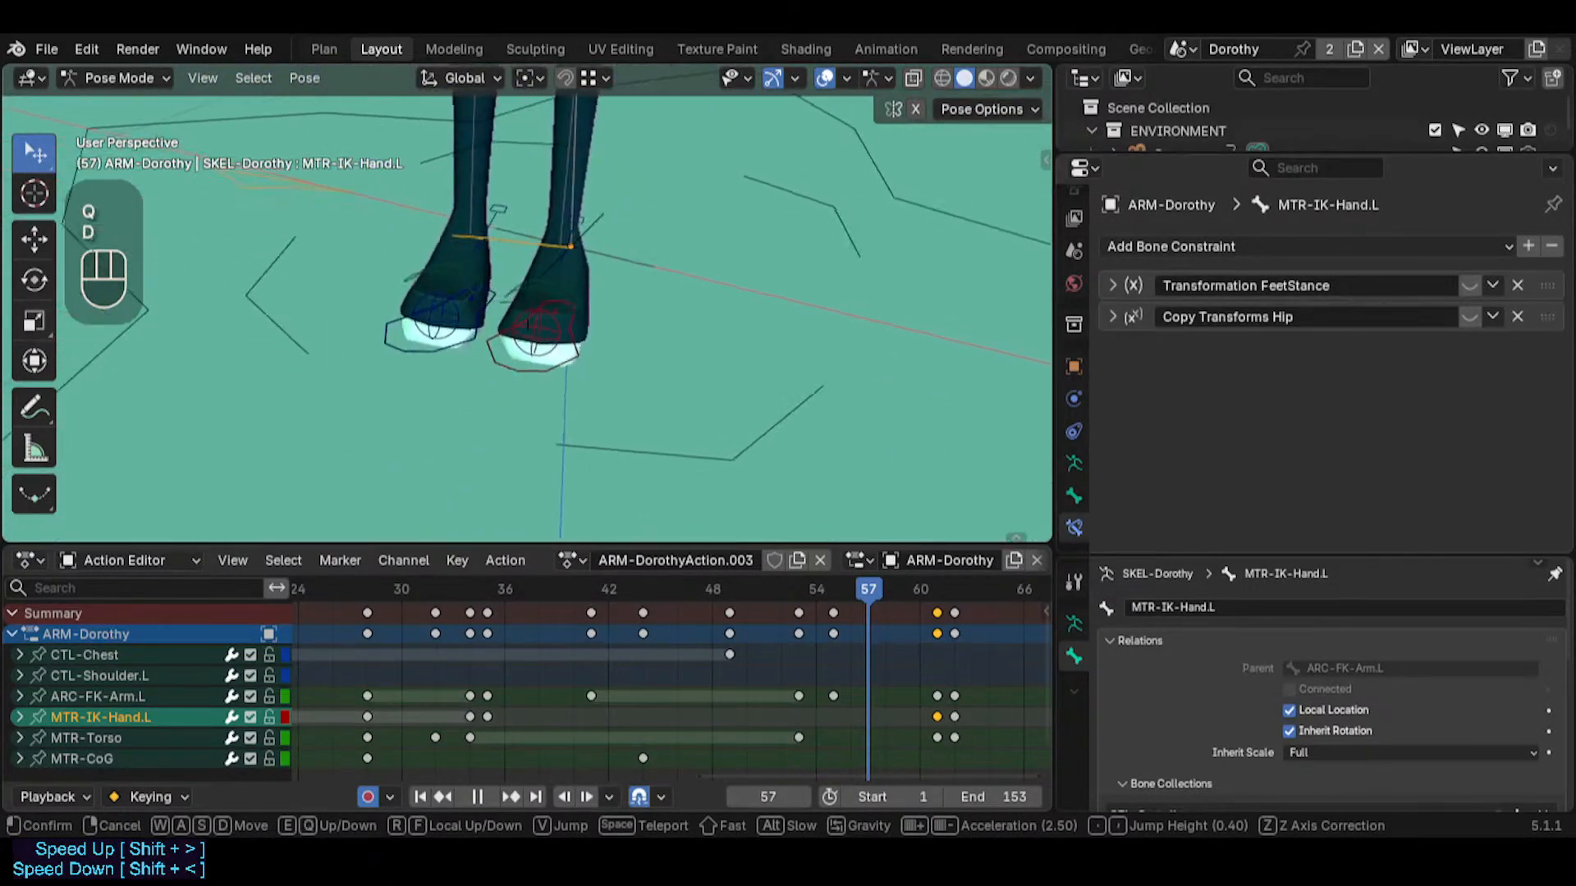
pyautogui.press('e')
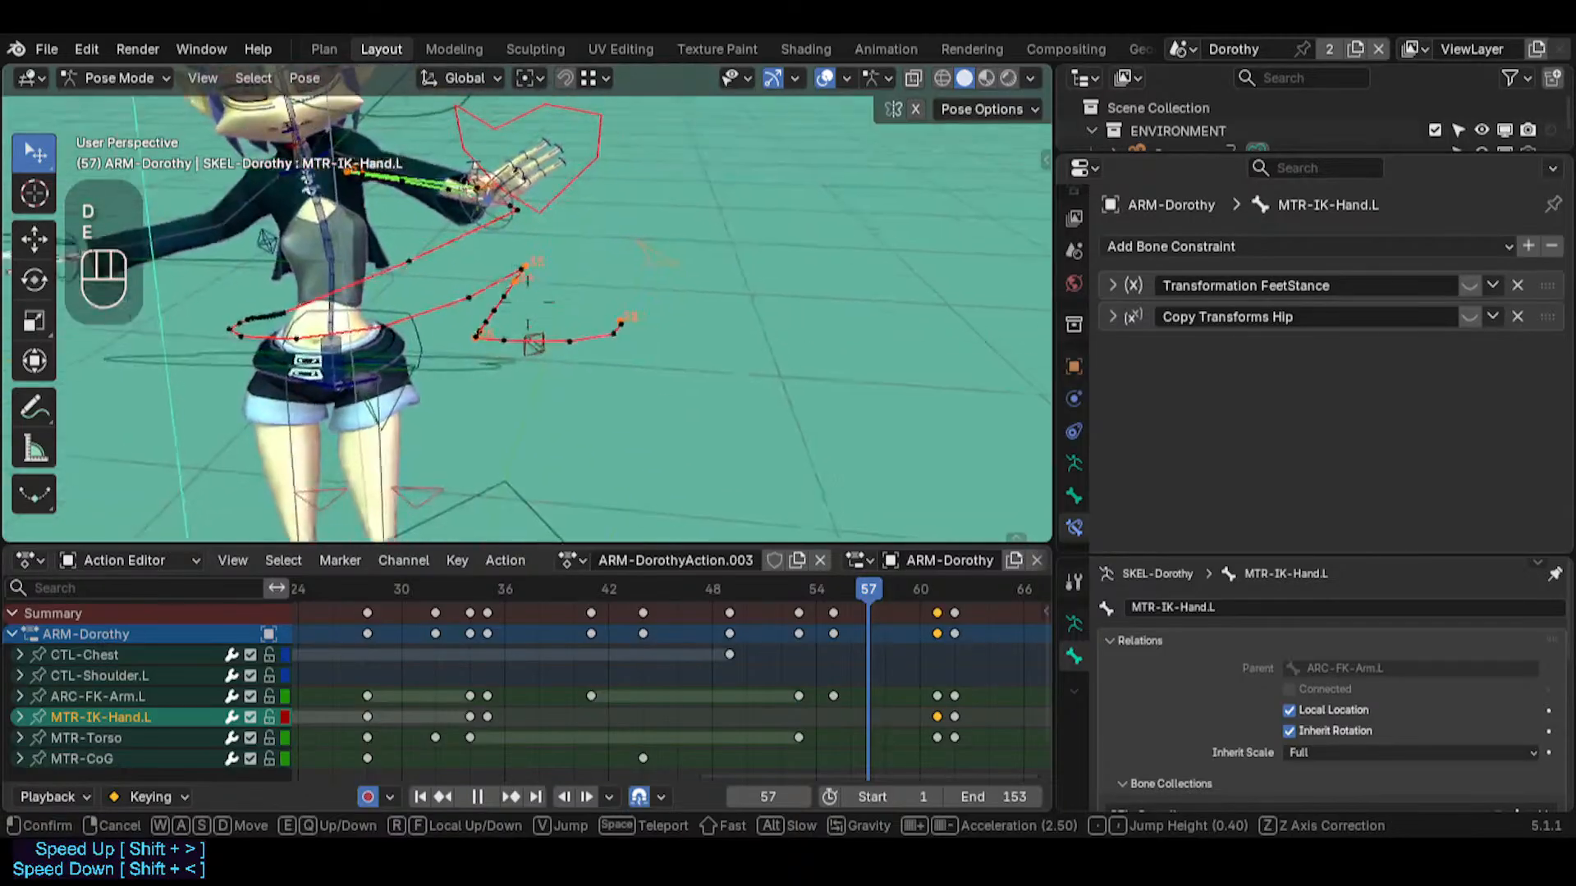
pyautogui.press('q')
pyautogui.press('e')
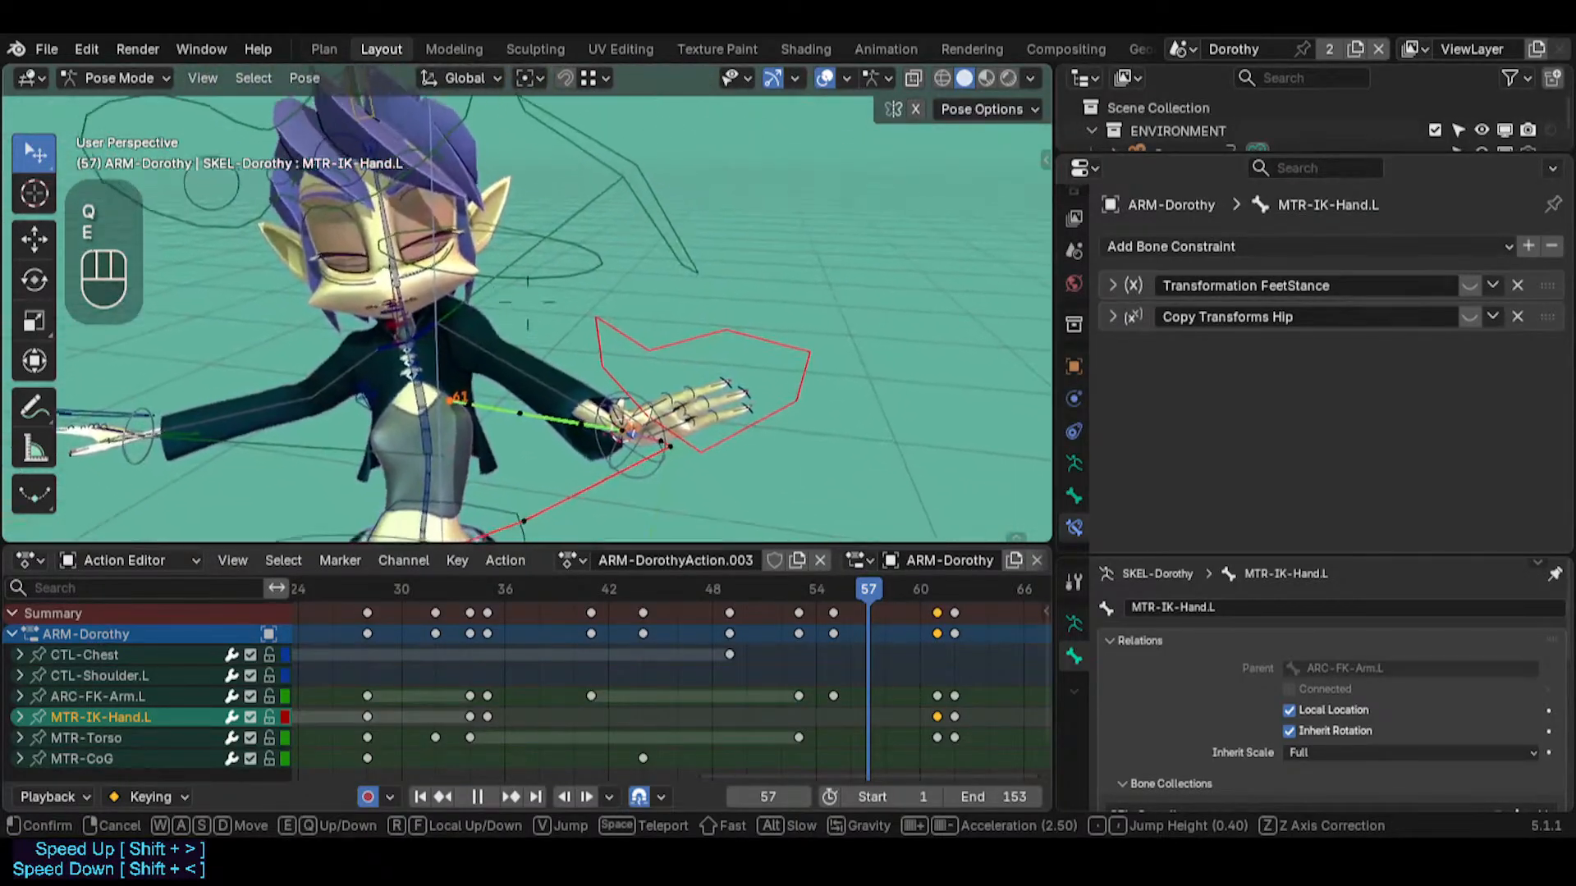
pyautogui.press('s')
pyautogui.click(647, 316)
pyautogui.moveTo(464, 316); pyautogui.dragTo(386, 243, button='middle')
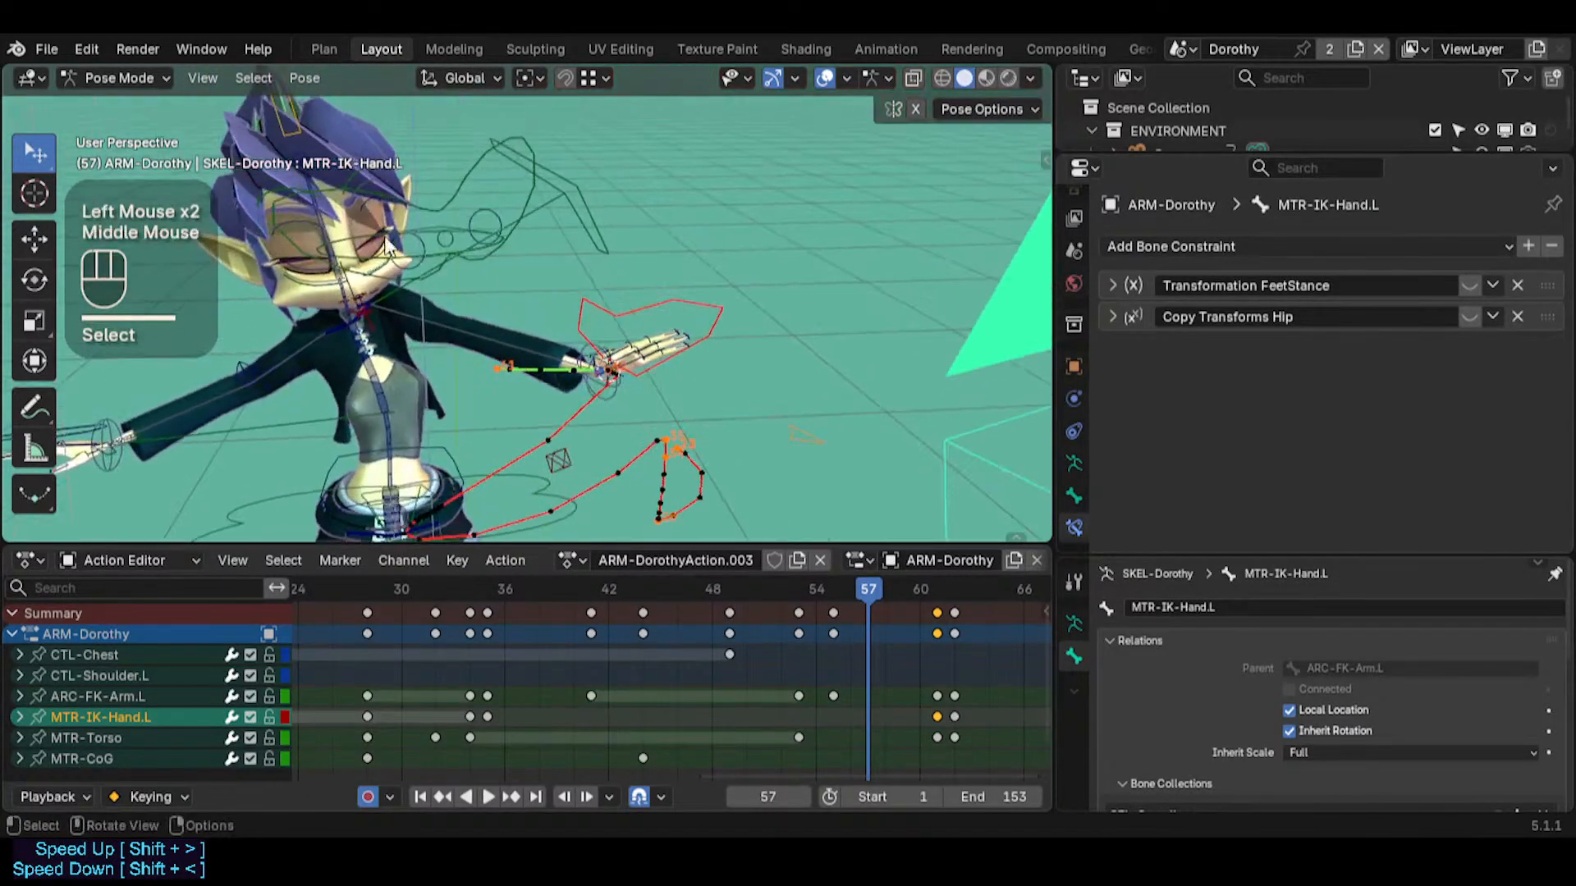
pyautogui.hotkey('shift', '`')
pyautogui.hotkey('shift', 'w')
pyautogui.press('a')
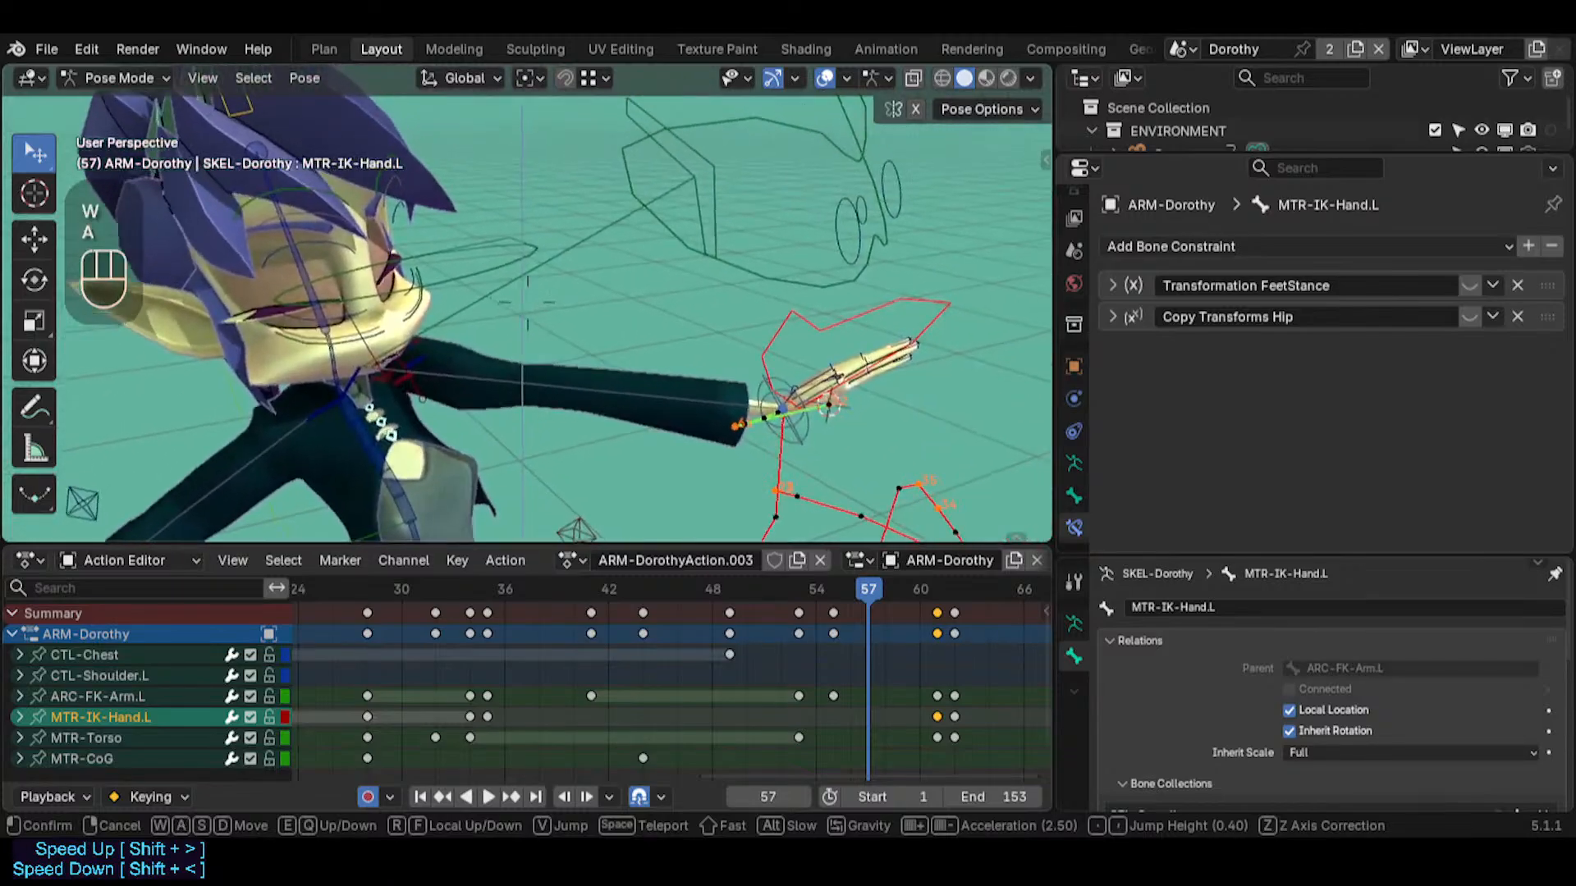
pyautogui.click(447, 417)
# Scrub between frames 46 and 61 and check the left arm's swing, ending on frame 55 in side view
pyautogui.moveTo(839, 605); pyautogui.dragTo(703, 580)
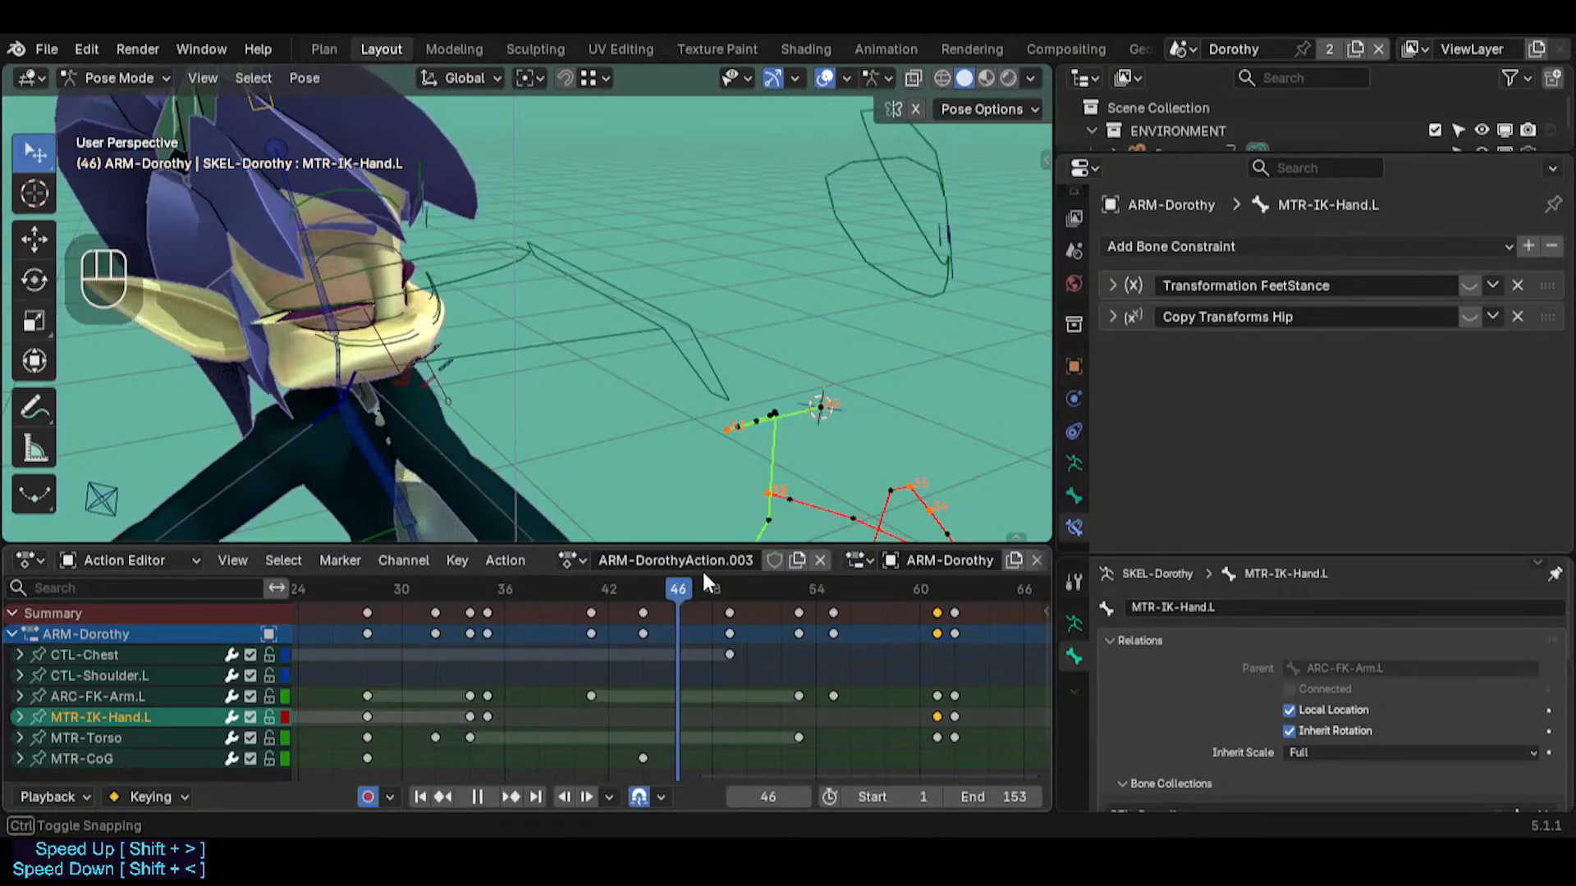
pyautogui.moveTo(827, 567); pyautogui.dragTo(938, 569)
pyautogui.moveTo(854, 451); pyautogui.dragTo(572, 445, button='middle')
pyautogui.moveTo(683, 468); pyautogui.dragTo(854, 538, button='middle')
pyautogui.moveTo(906, 588); pyautogui.dragTo(845, 599)
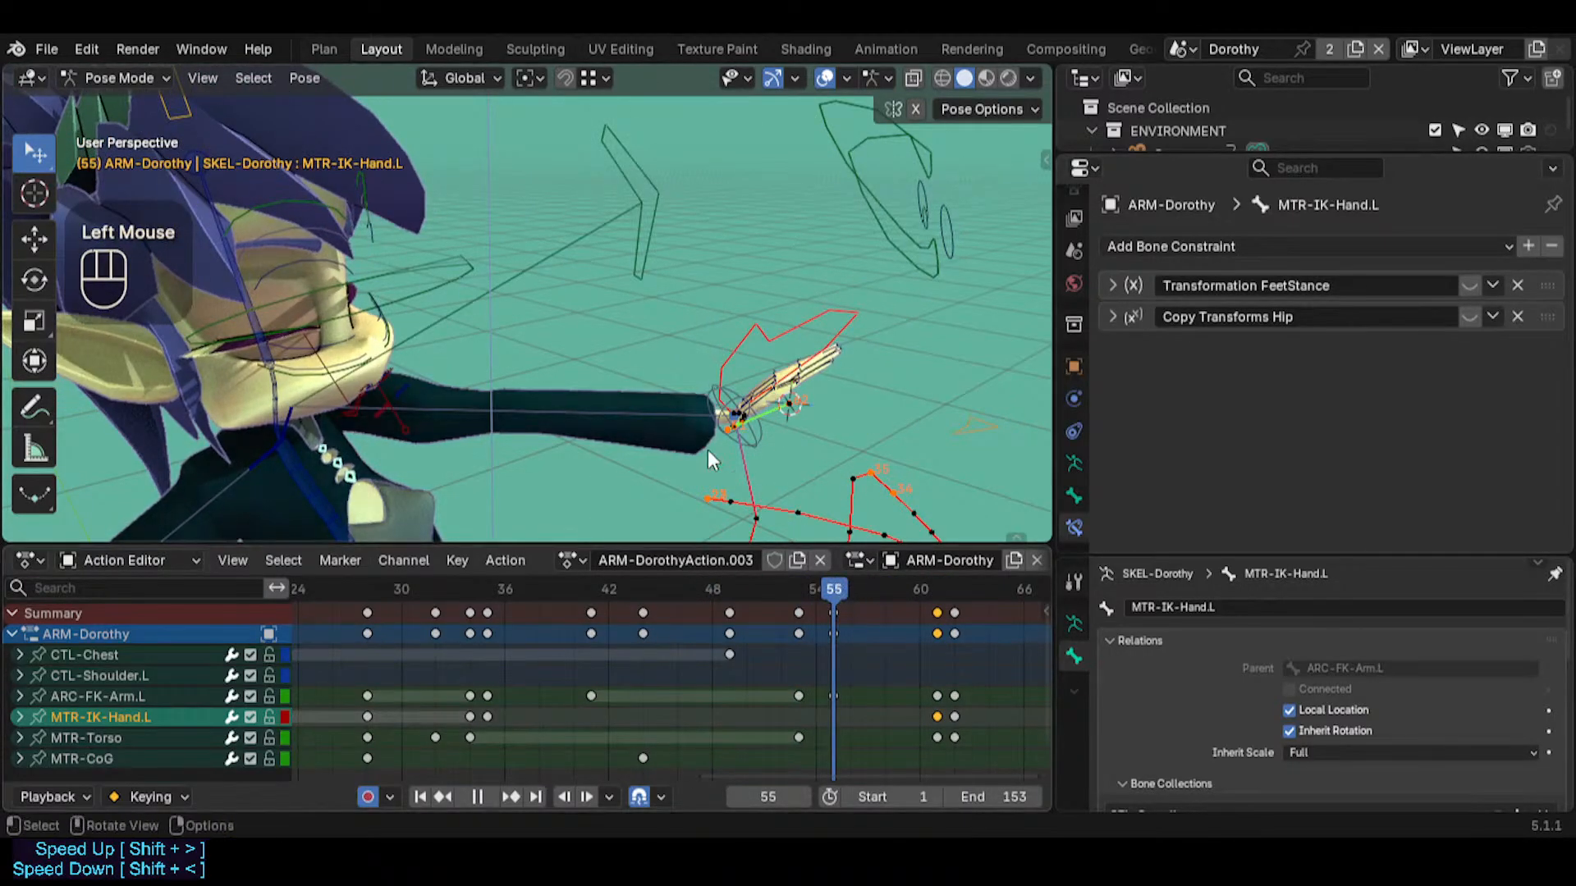
pyautogui.hotkey('shift', '`')
pyautogui.hotkey('shift', 'w')
pyautogui.press('d')
pyautogui.press('s')
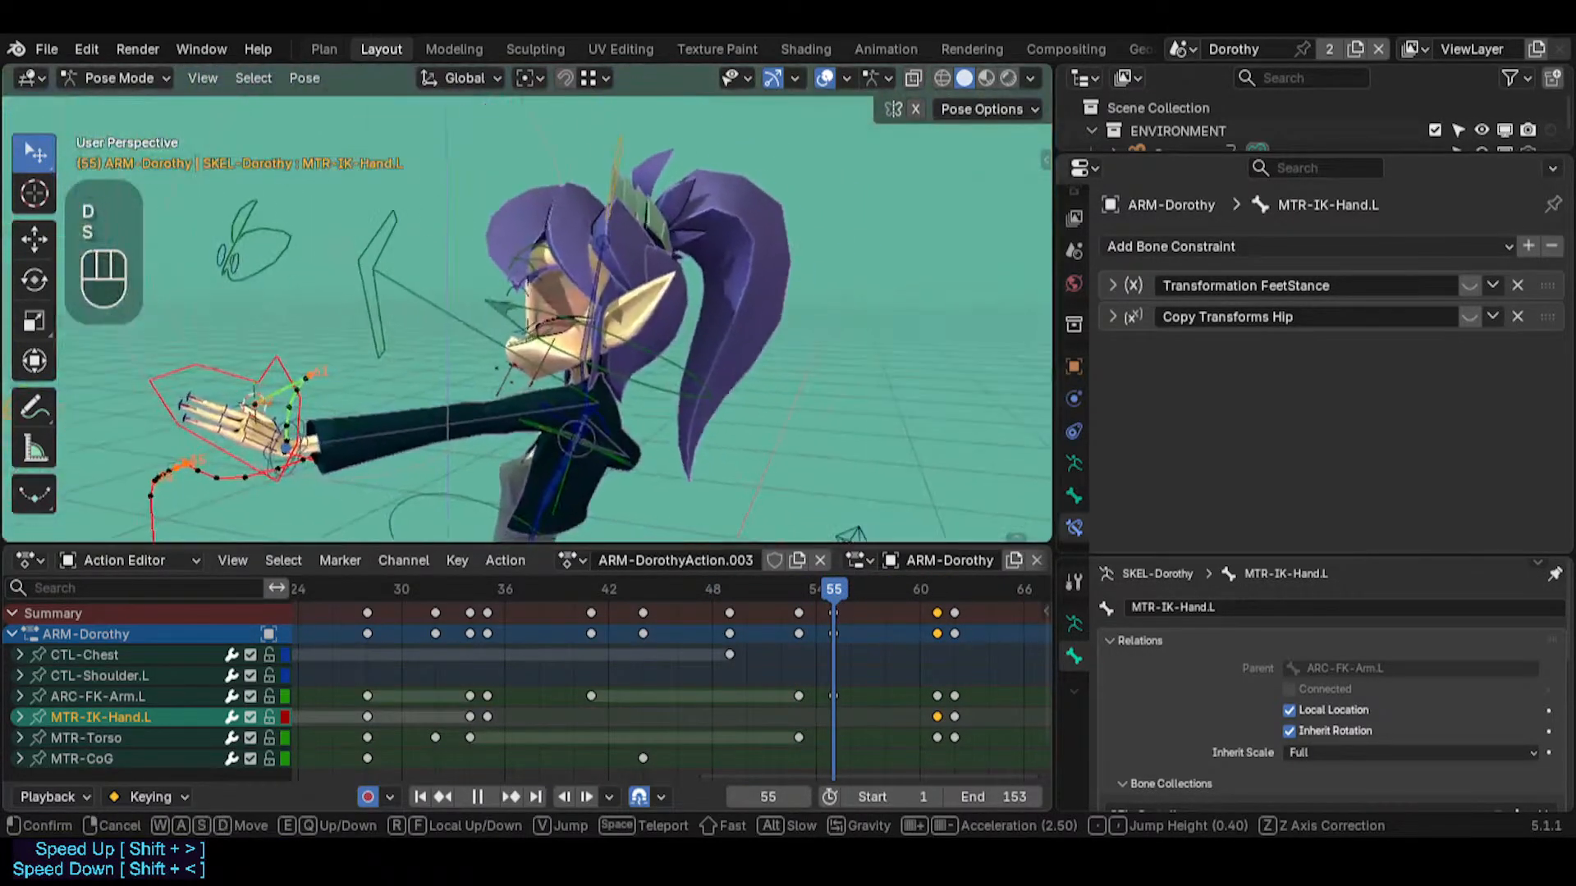
pyautogui.press('a')
pyautogui.press('w')
# Delete all keyframes from frame 53 through frame 62 in the action
pyautogui.click(852, 579)
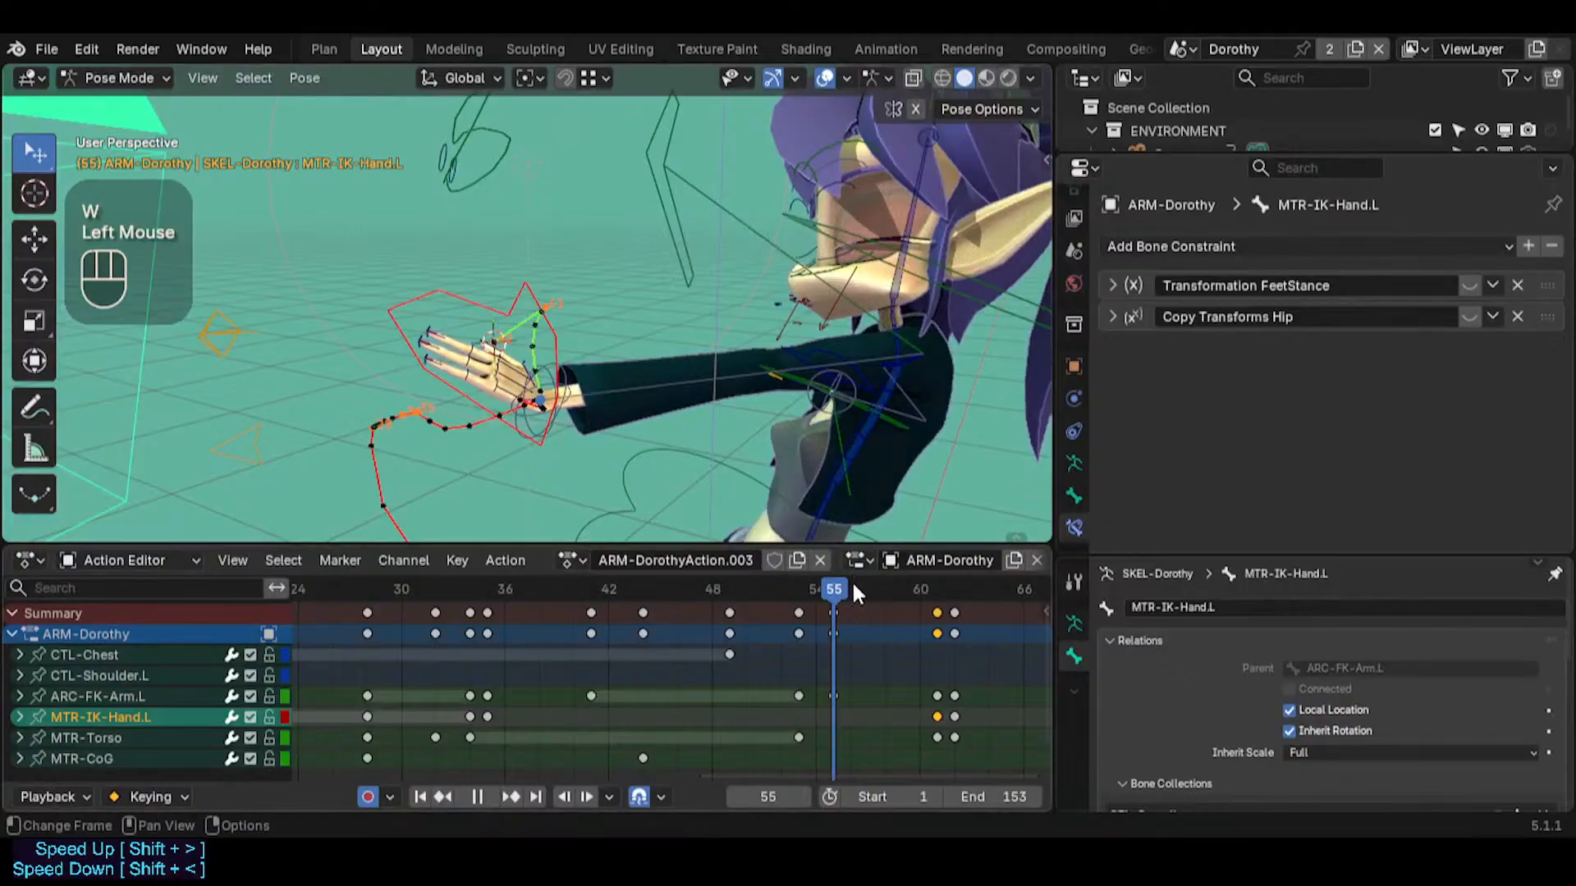
pyautogui.moveTo(852, 579); pyautogui.dragTo(777, 757)
pyautogui.press('x')
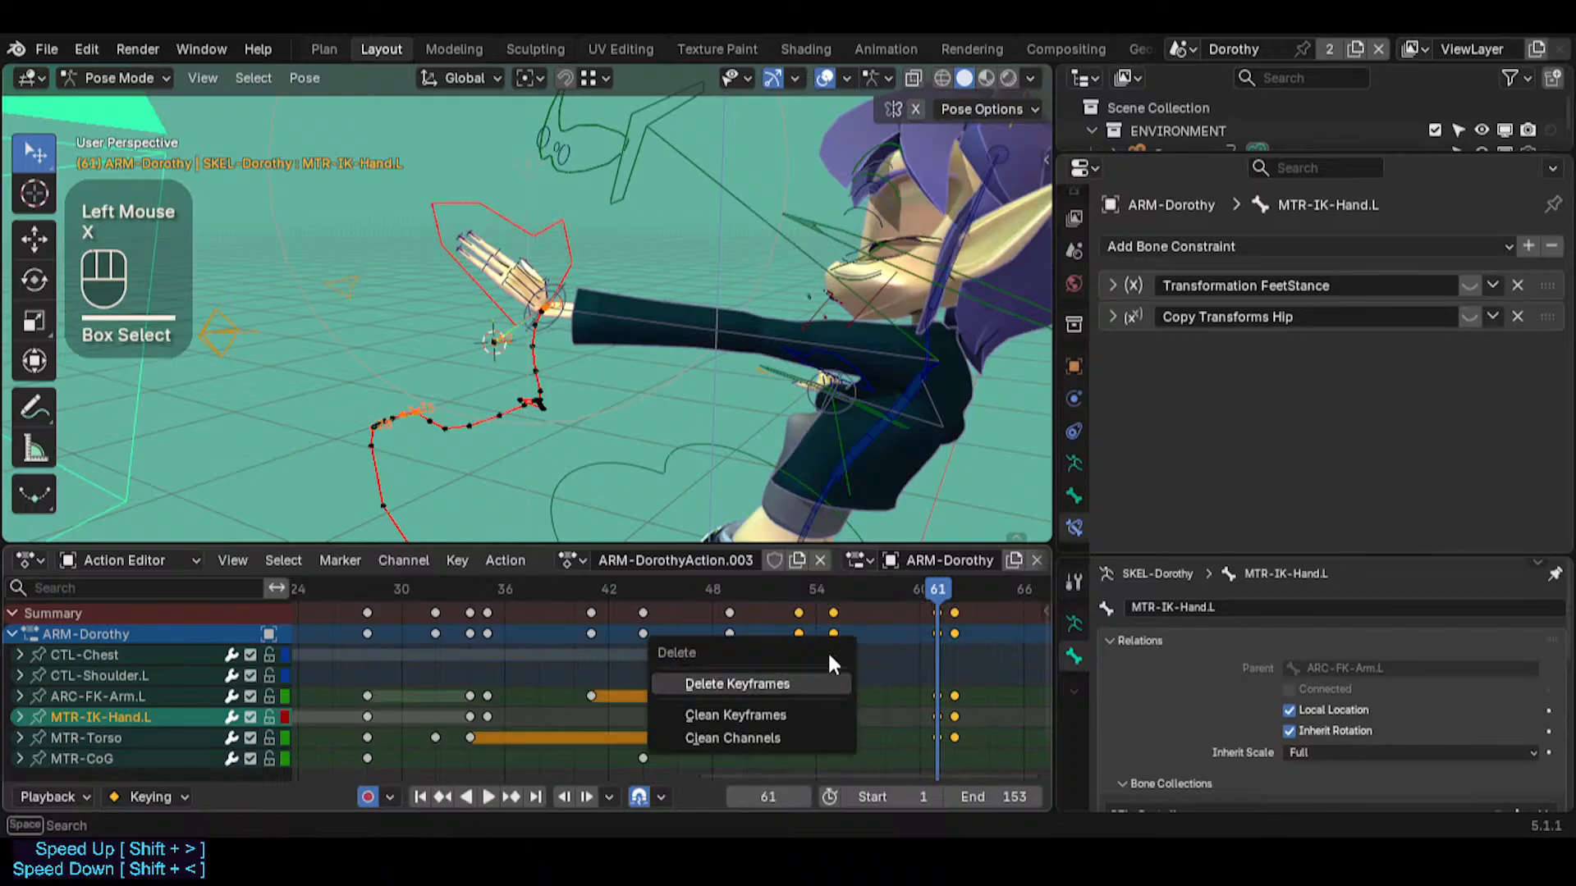
pyautogui.click(760, 684)
# Scrub to frame 52, select all bones and insert a keyframe on them
pyautogui.moveTo(552, 363); pyautogui.dragTo(690, 394, button='middle')
pyautogui.moveTo(731, 587); pyautogui.dragTo(763, 611)
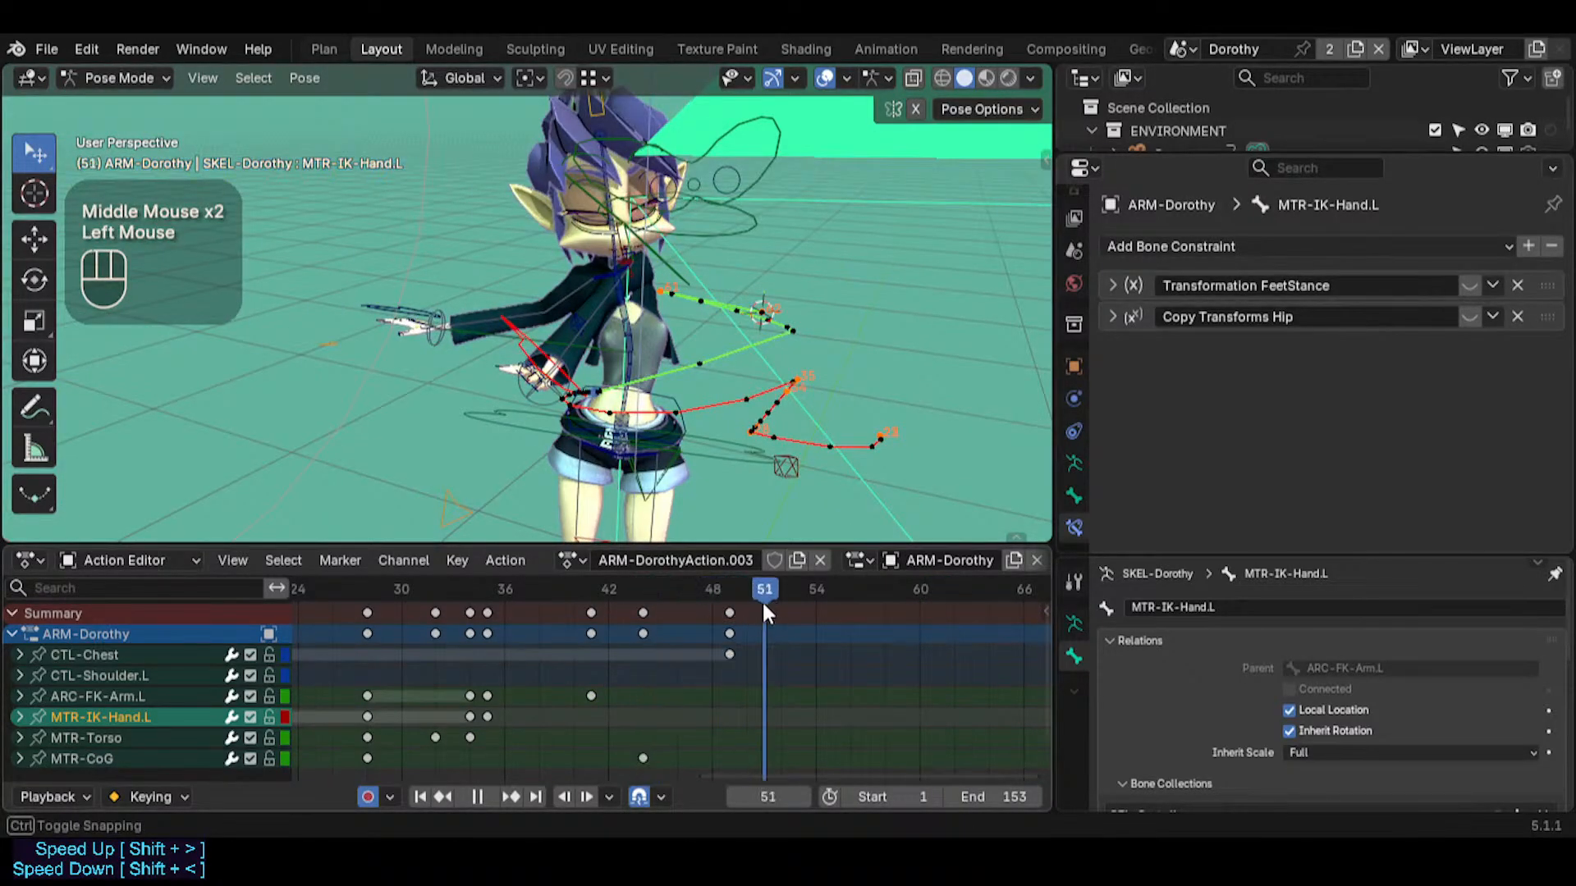
pyautogui.moveTo(763, 528); pyautogui.dragTo(763, 527)
pyautogui.press('a')
pyautogui.press('i')
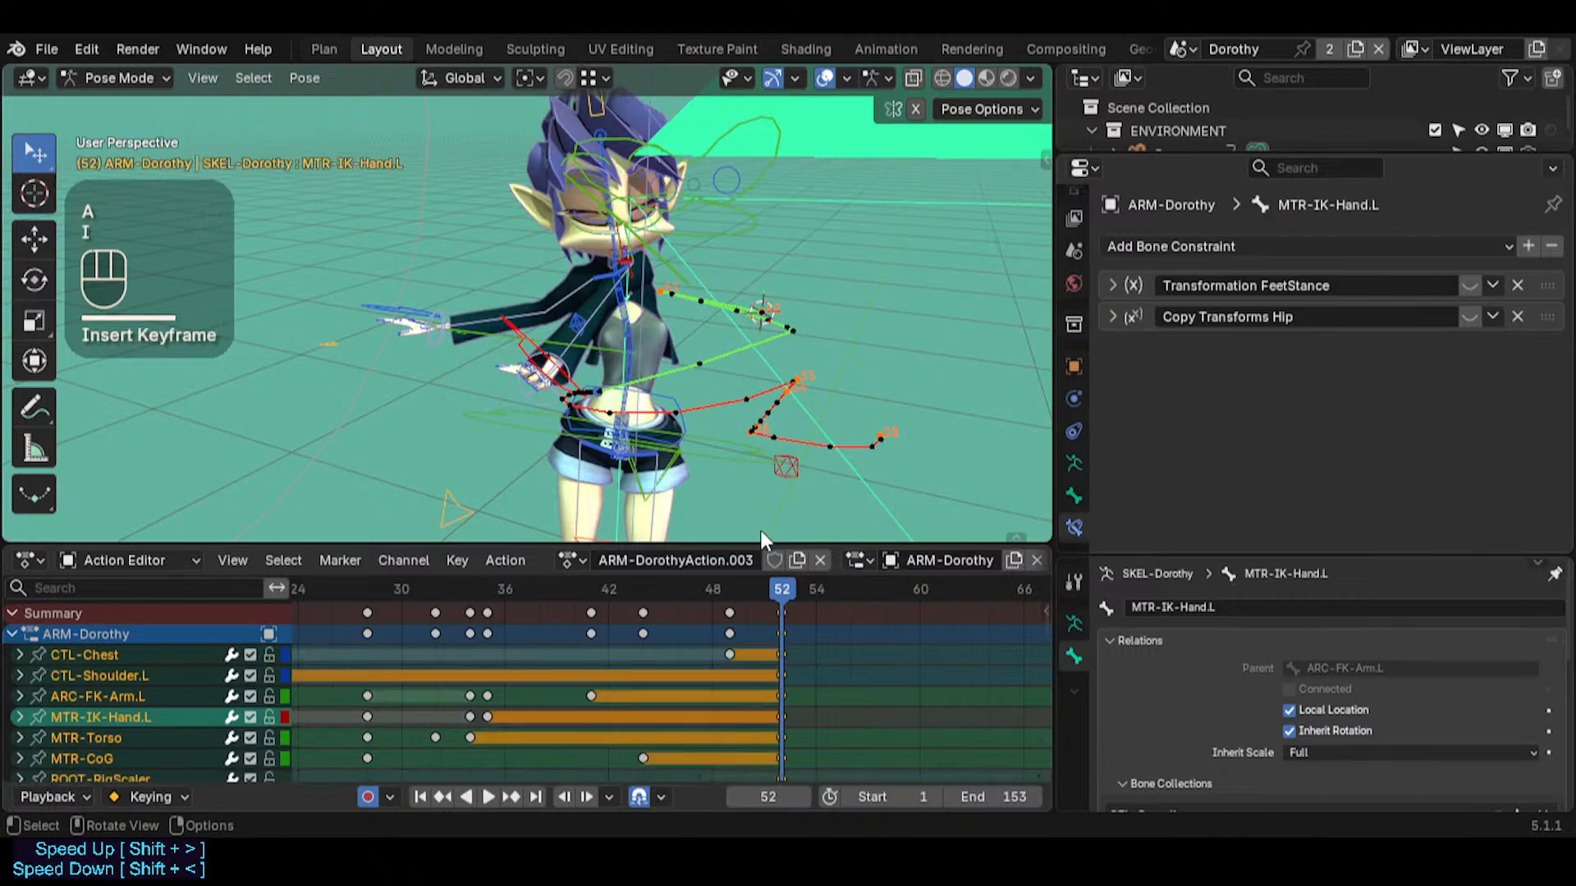
# Go to frame 58, deselect everything and select only the MTR-Torso bone
pyautogui.moveTo(886, 593); pyautogui.dragTo(886, 593)
pyautogui.hotkey('alt', 'a')
pyautogui.moveTo(739, 370); pyautogui.dragTo(736, 473, button='middle')
pyautogui.hotkey('alt', 't')
pyautogui.click(742, 456)
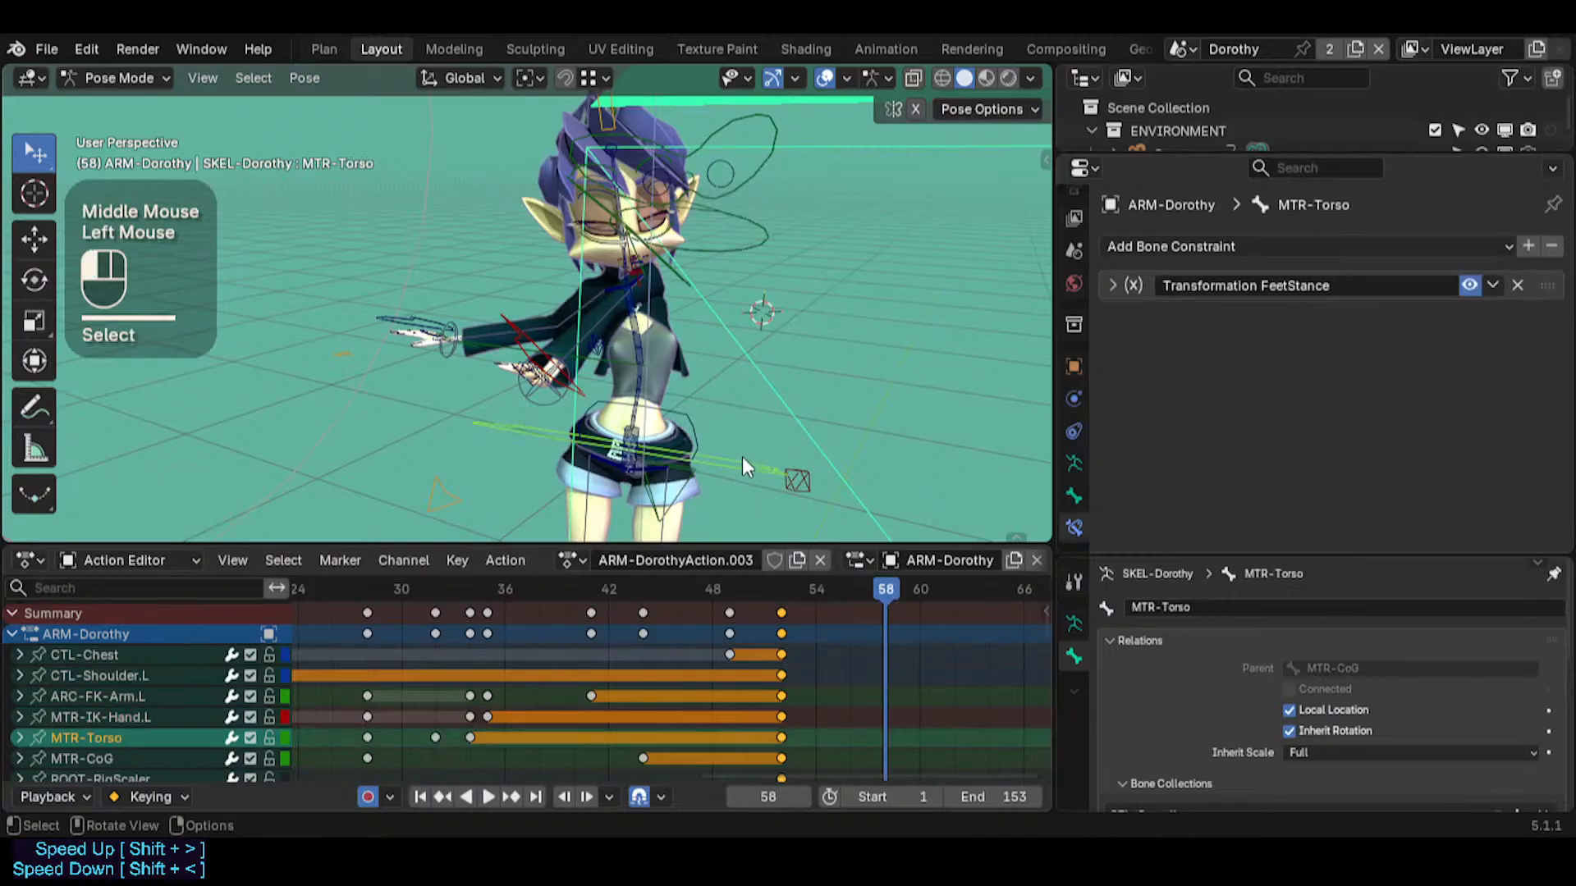
pyautogui.press('r')
pyautogui.press('r')
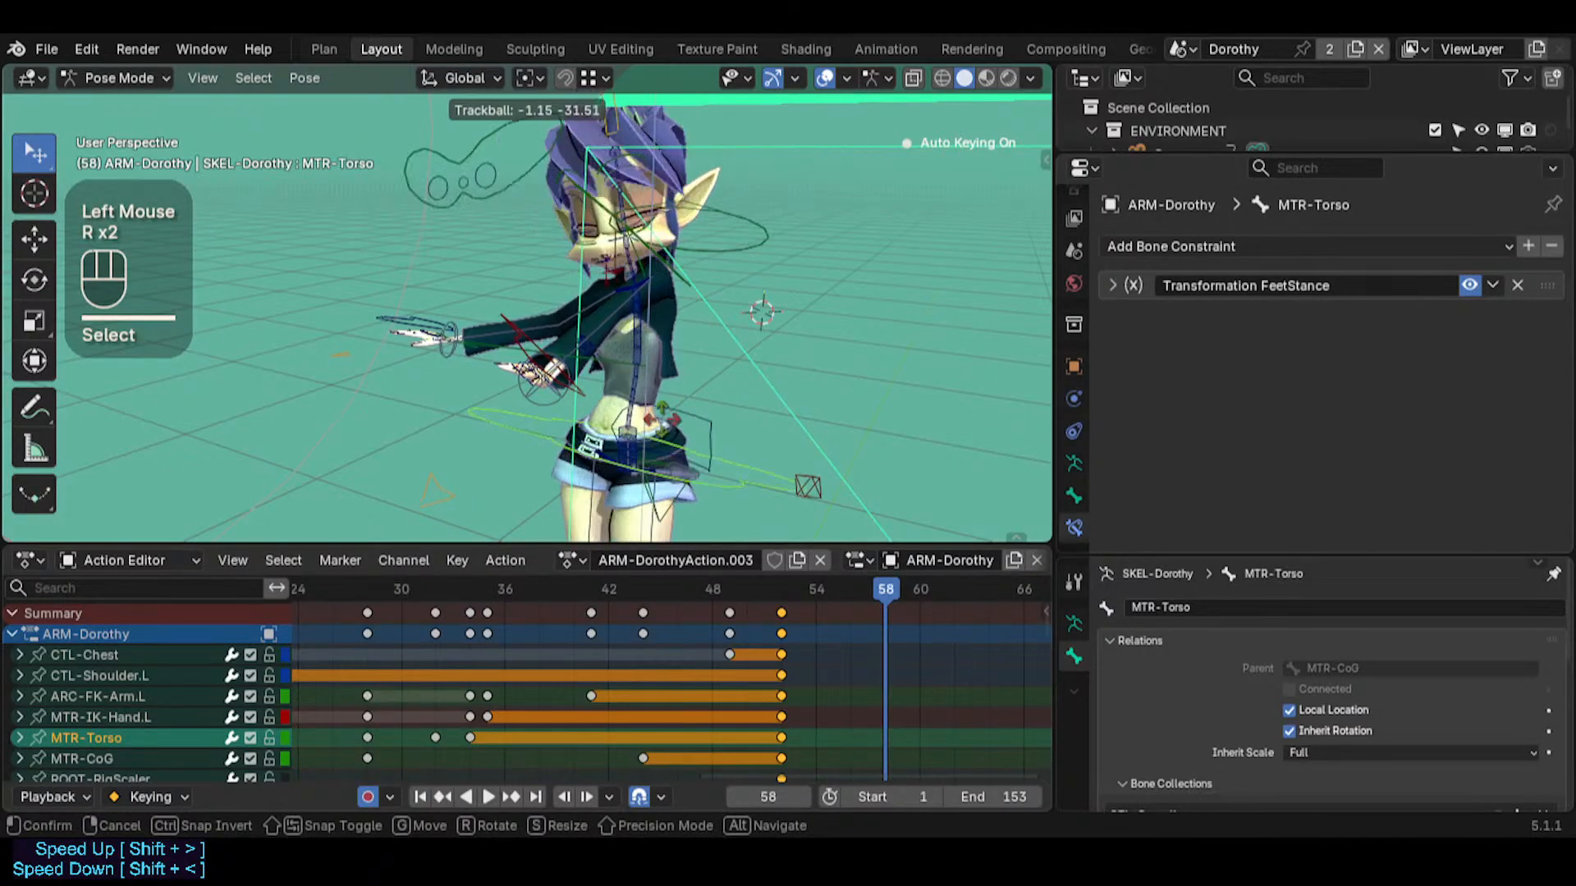
pyautogui.press('Escape')
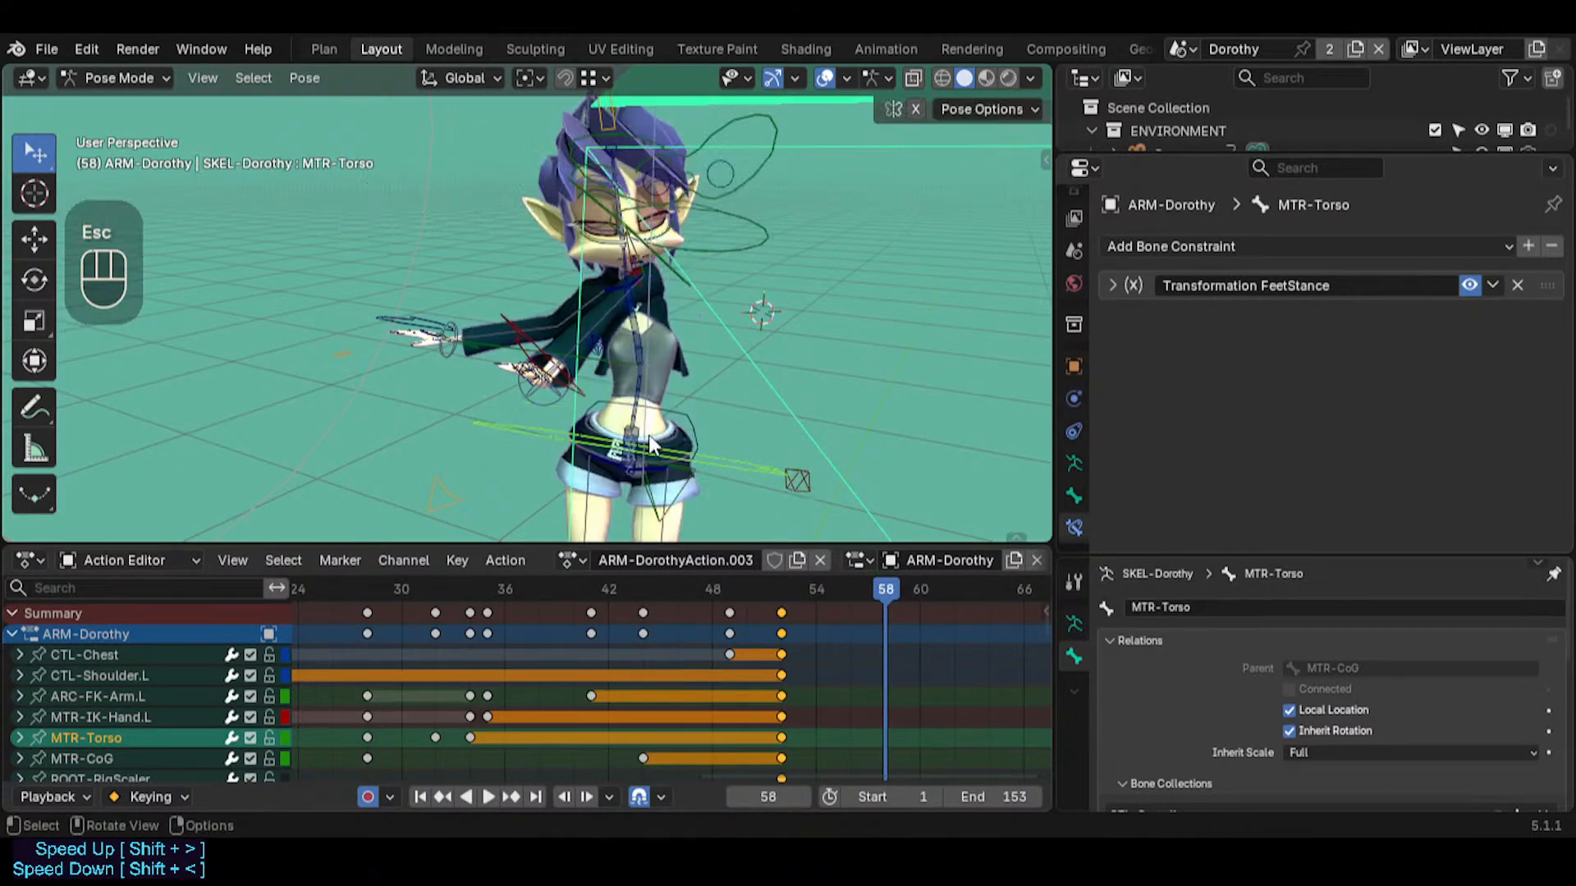
pyautogui.press('r')
pyautogui.press('r')
pyautogui.press('Escape')
# Lower and shift MTR-Torso at frame 58, tilt it around global X and turn it with a trackball rotation
pyautogui.moveTo(745, 372); pyautogui.dragTo(689, 410, button='middle')
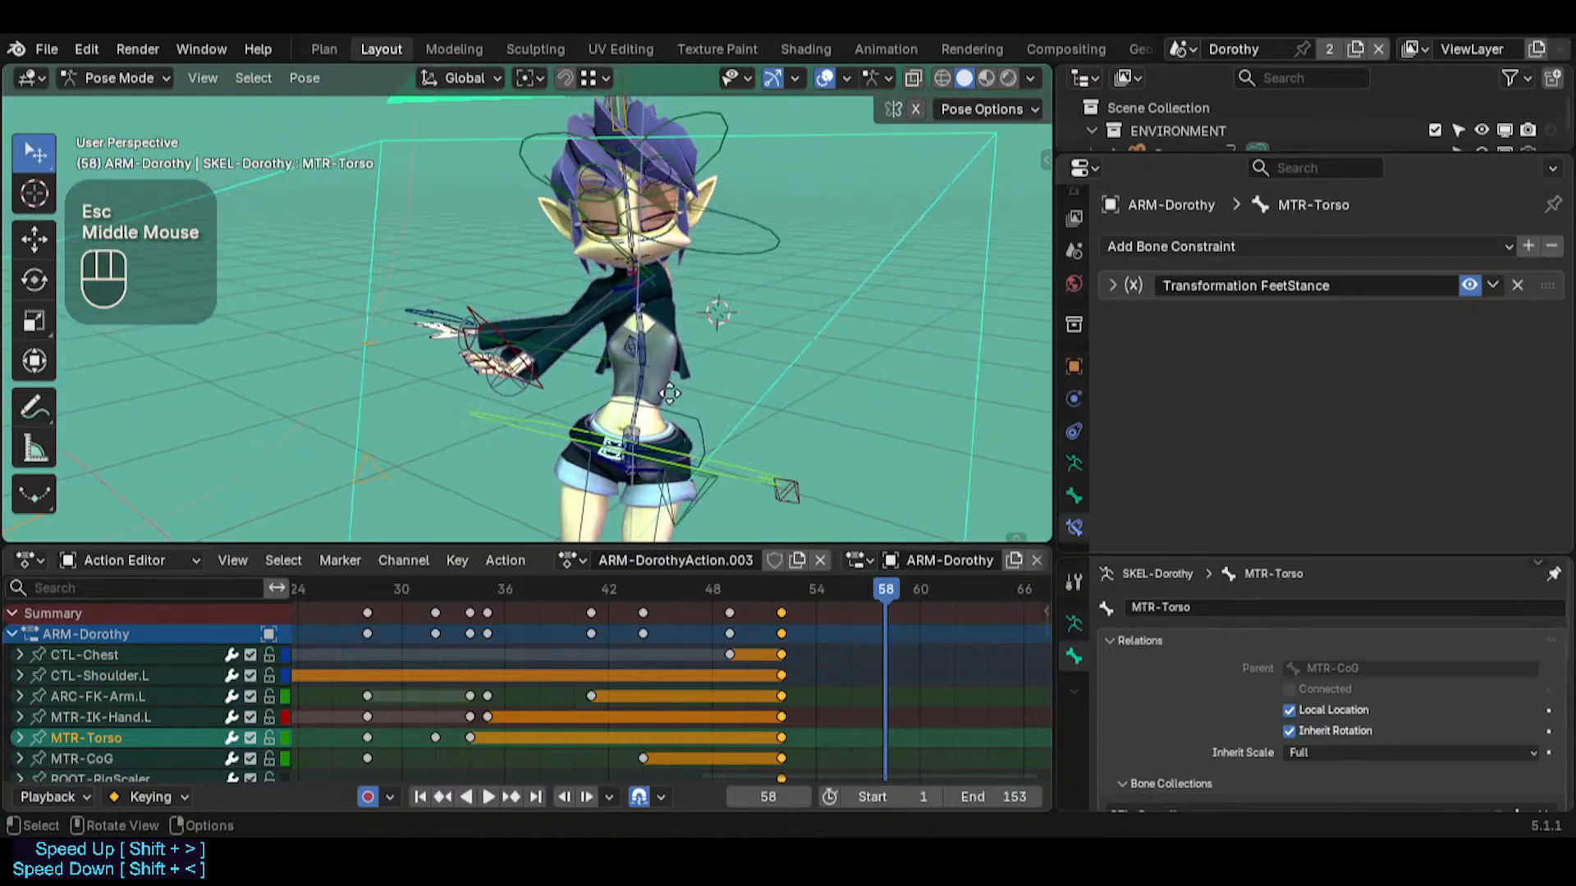
pyautogui.press('g')
pyautogui.click(756, 381)
pyautogui.press('r')
pyautogui.press('x')
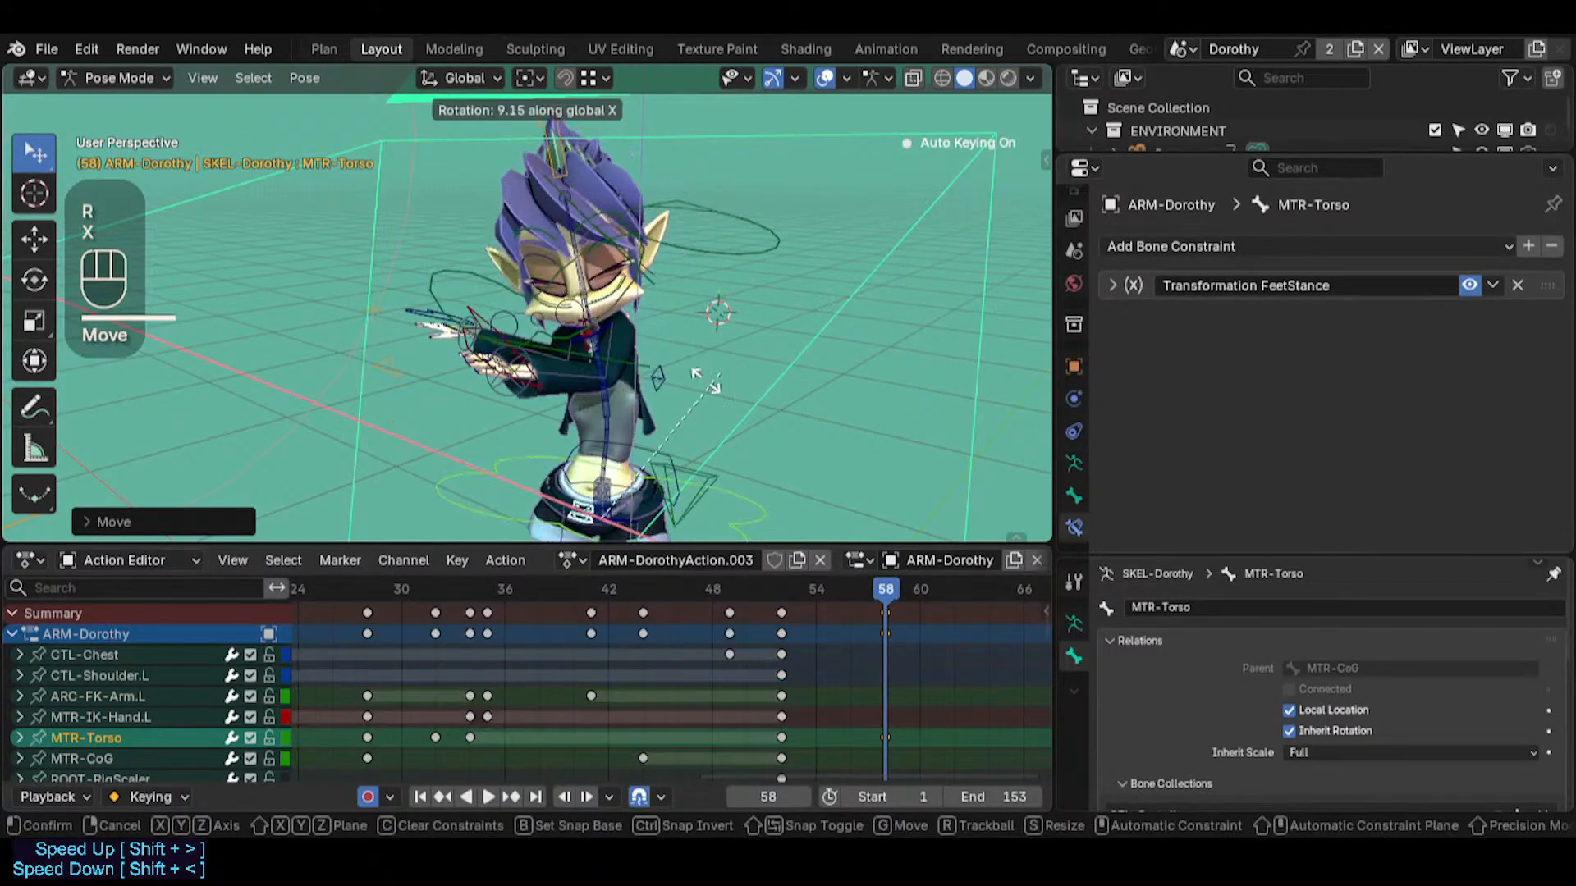
pyautogui.click(719, 417)
pyautogui.press('s')
pyautogui.press('r')
pyautogui.press('r')
pyautogui.click(662, 417)
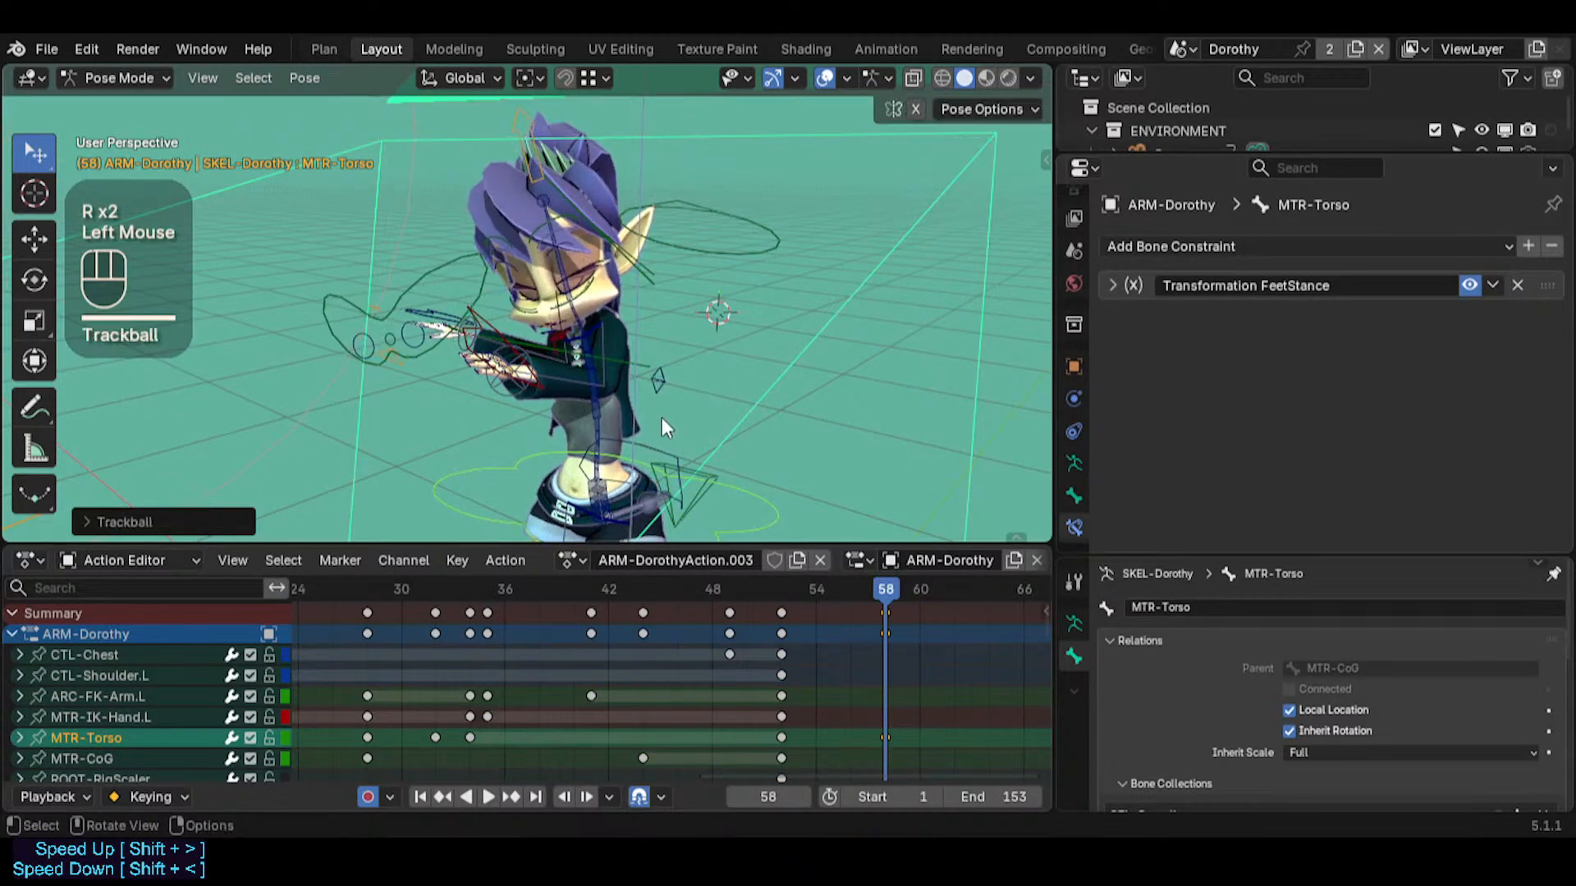
# Scrub the frames leading up to 58 and examine the new torso pose and left arm from the side
pyautogui.moveTo(662, 417); pyautogui.dragTo(838, 581, button='middle')
pyautogui.moveTo(838, 582); pyautogui.dragTo(885, 584)
pyautogui.moveTo(575, 402); pyautogui.dragTo(353, 371, button='middle')
pyautogui.scroll(2, 591, 337)
pyautogui.scroll(-2, 573, 345)
pyautogui.hotkey('shift', '`')
pyautogui.press('w')
pyautogui.press('w')
pyautogui.press('d')
pyautogui.click(609, 378)
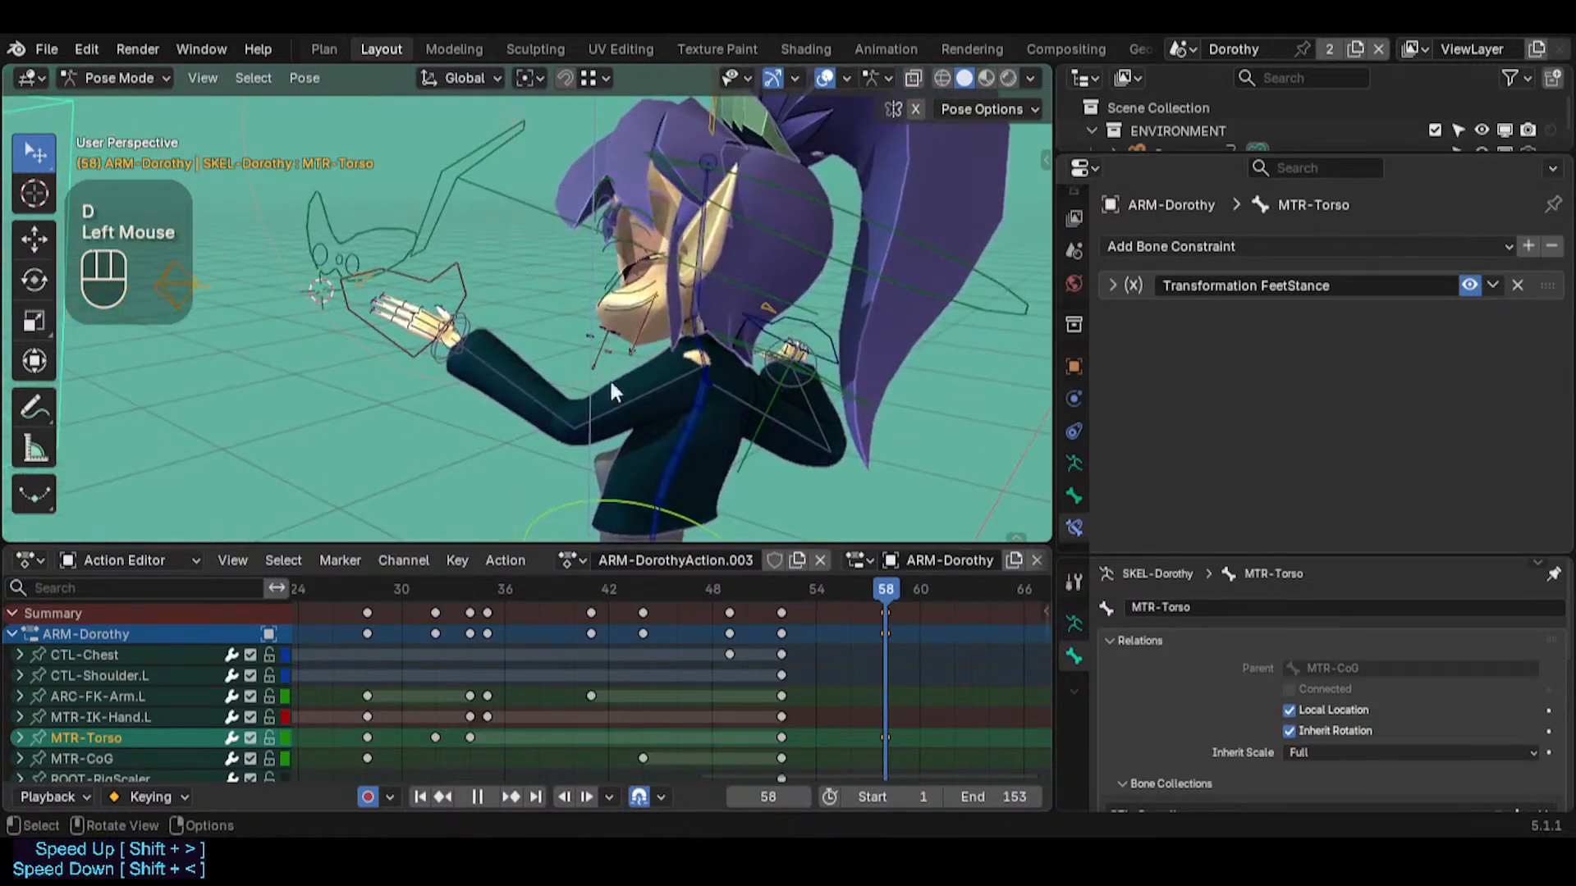
# Select CTL-Shoulder.L at frame 58 and adjust it with trackball rotations from two viewing angles
pyautogui.moveTo(609, 378); pyautogui.dragTo(573, 373, button='middle')
pyautogui.click(701, 368)
pyautogui.click(704, 367)
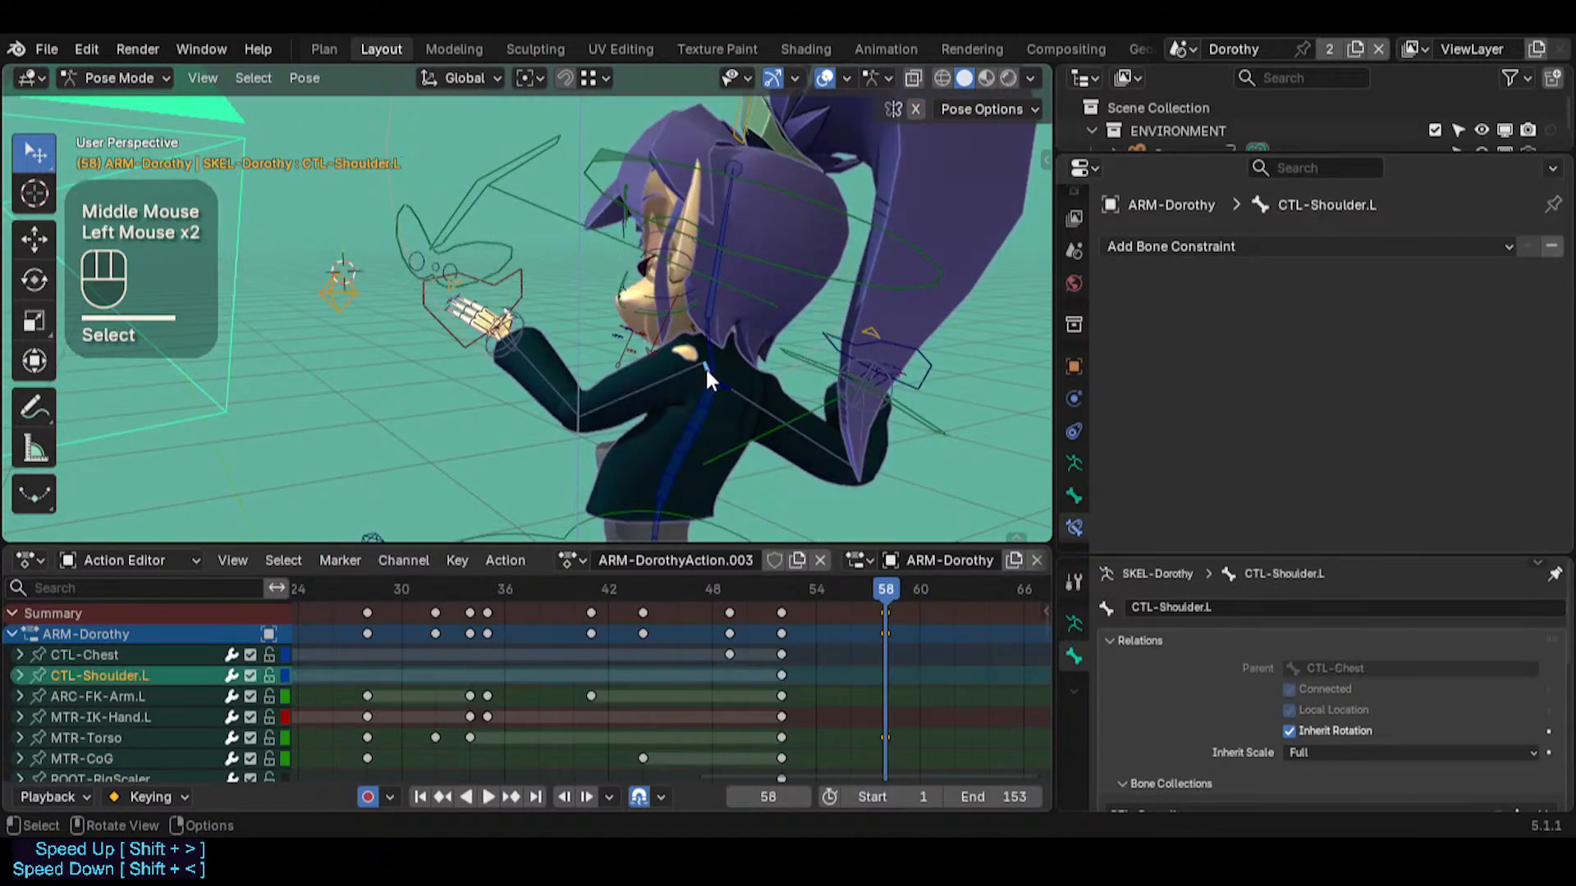
pyautogui.press('r')
pyautogui.press('r')
pyautogui.click(633, 369)
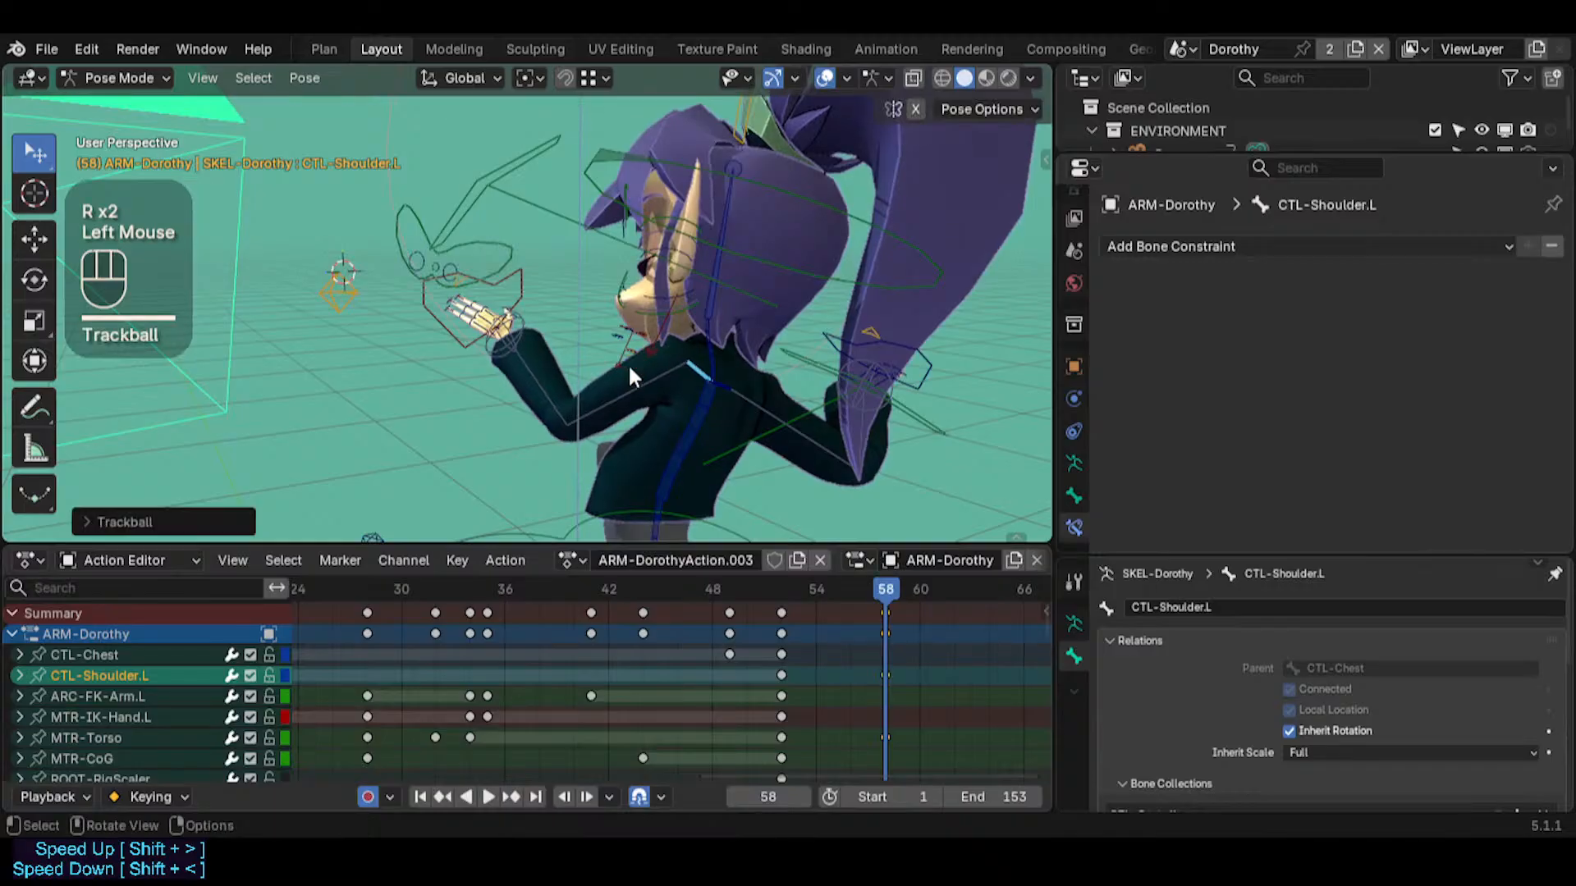
pyautogui.moveTo(633, 369); pyautogui.dragTo(493, 414, button='middle')
pyautogui.press('r')
pyautogui.press('r')
pyautogui.click(846, 359)
# Select ARC-FK-Arm.R and move it at frame 58
pyautogui.click(729, 406)
pyautogui.moveTo(729, 406); pyautogui.dragTo(508, 452, button='middle')
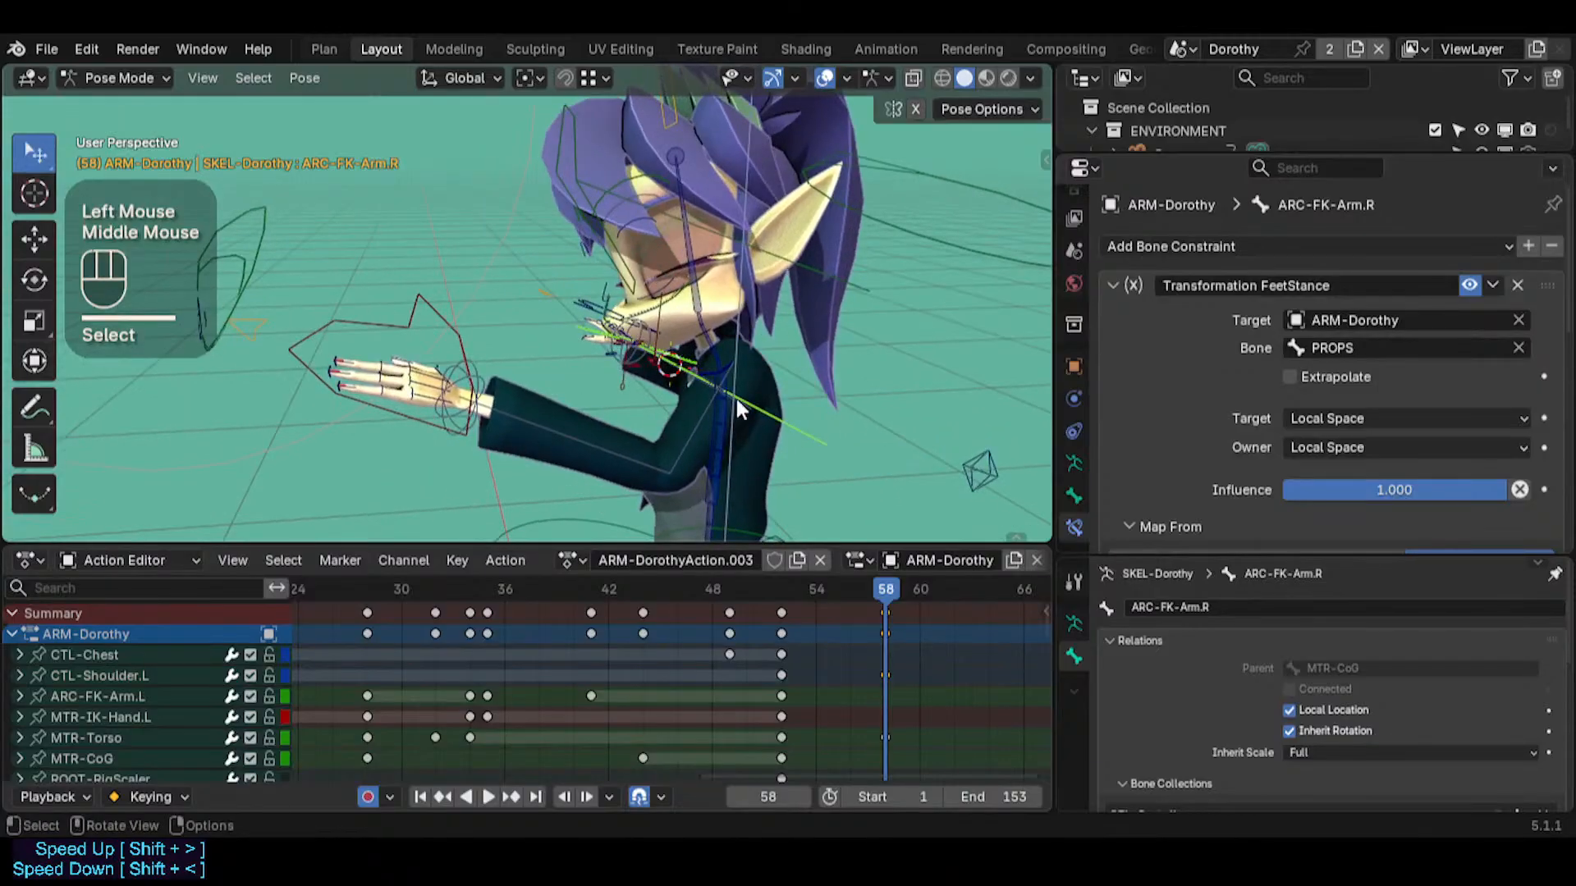
pyautogui.moveTo(419, 303); pyautogui.dragTo(985, 371, button='middle')
pyautogui.press('g')
pyautogui.click(721, 377)
# Switch the selection to the mirrored bone ARC-FK-Arm.L and view the left arm from the front and side
pyautogui.keyDown('shift'); pyautogui.moveTo(891, 378); pyautogui.dragTo(450, 294, button='middle'); pyautogui.keyUp('shift')
pyautogui.hotkey('alt', 'shift', 'x')
pyautogui.hotkey('shift', '`')
pyautogui.press('d')
pyautogui.press('w')
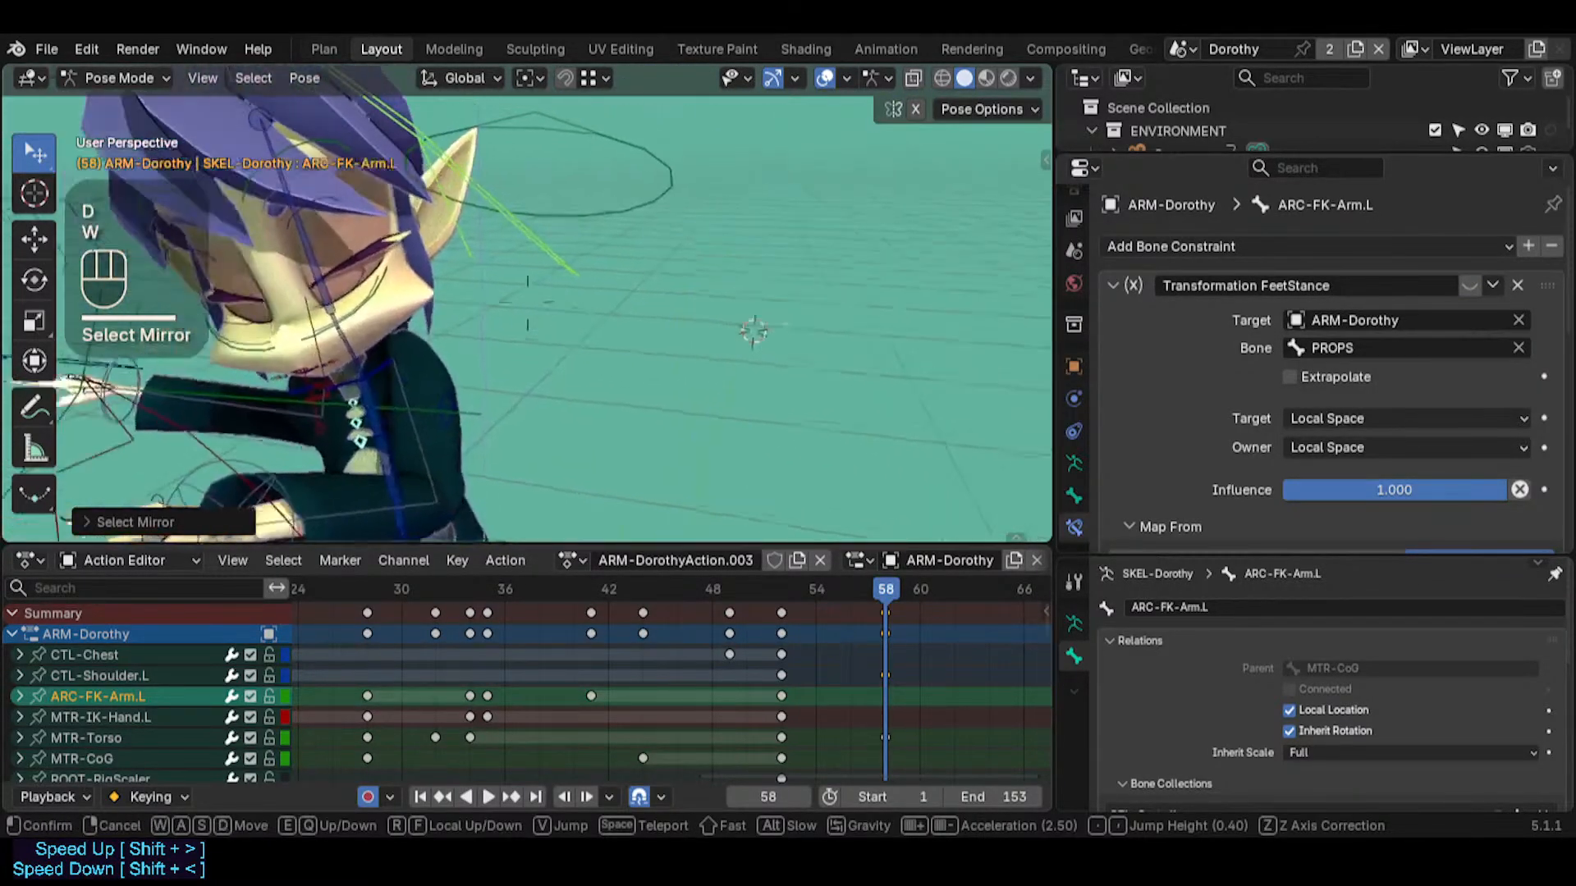
pyautogui.press('d')
pyautogui.click(526, 318)
pyautogui.press('r')
pyautogui.press('r')
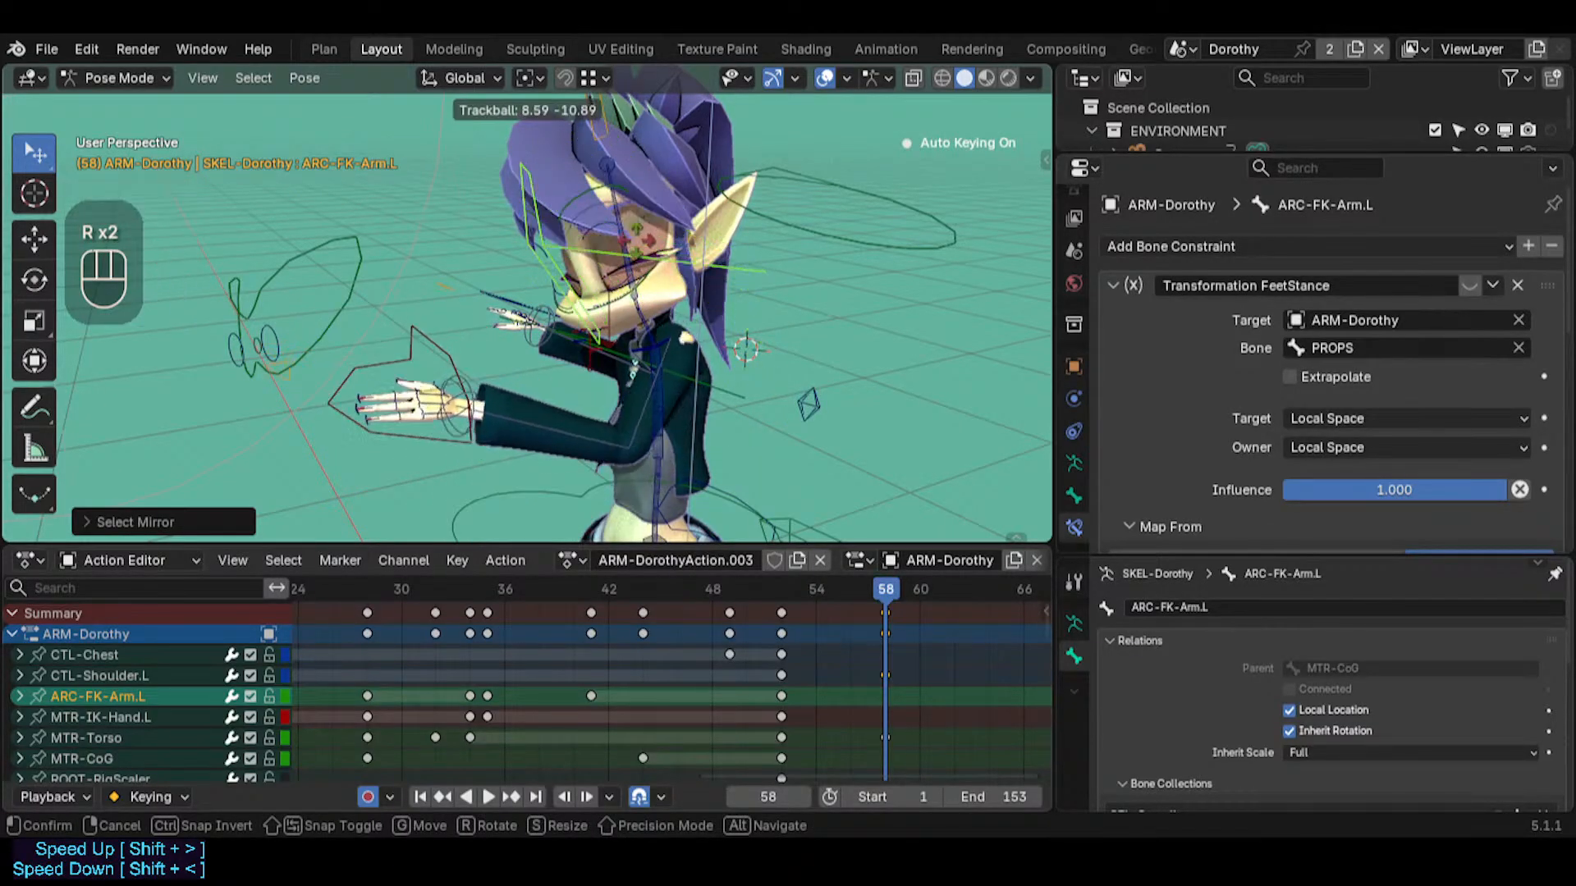
pyautogui.press('Escape')
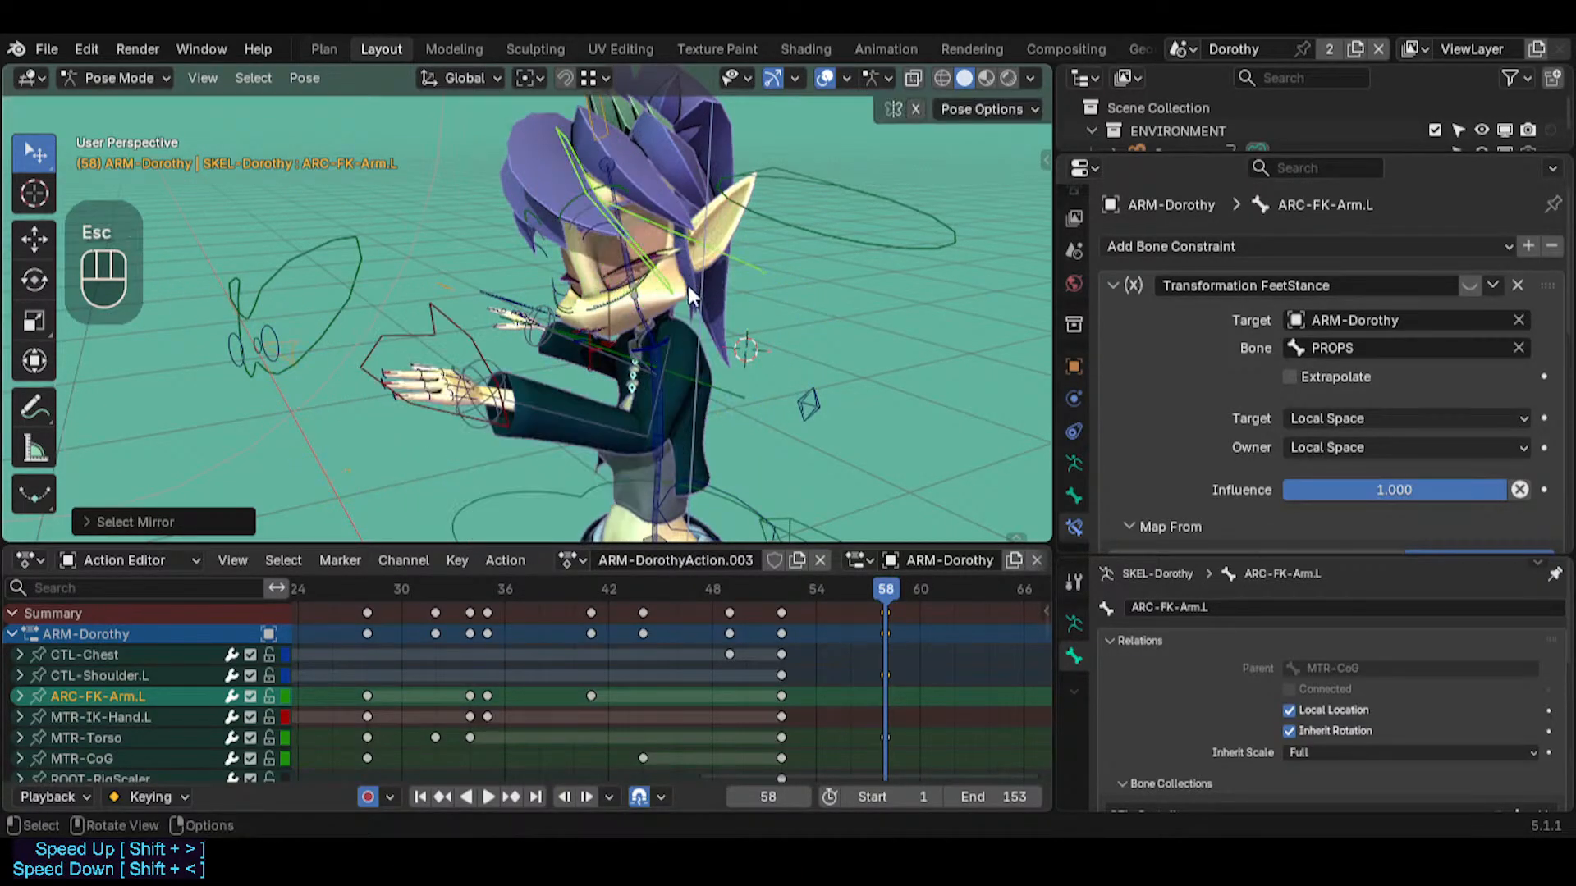
pyautogui.click(662, 406)
pyautogui.press('r')
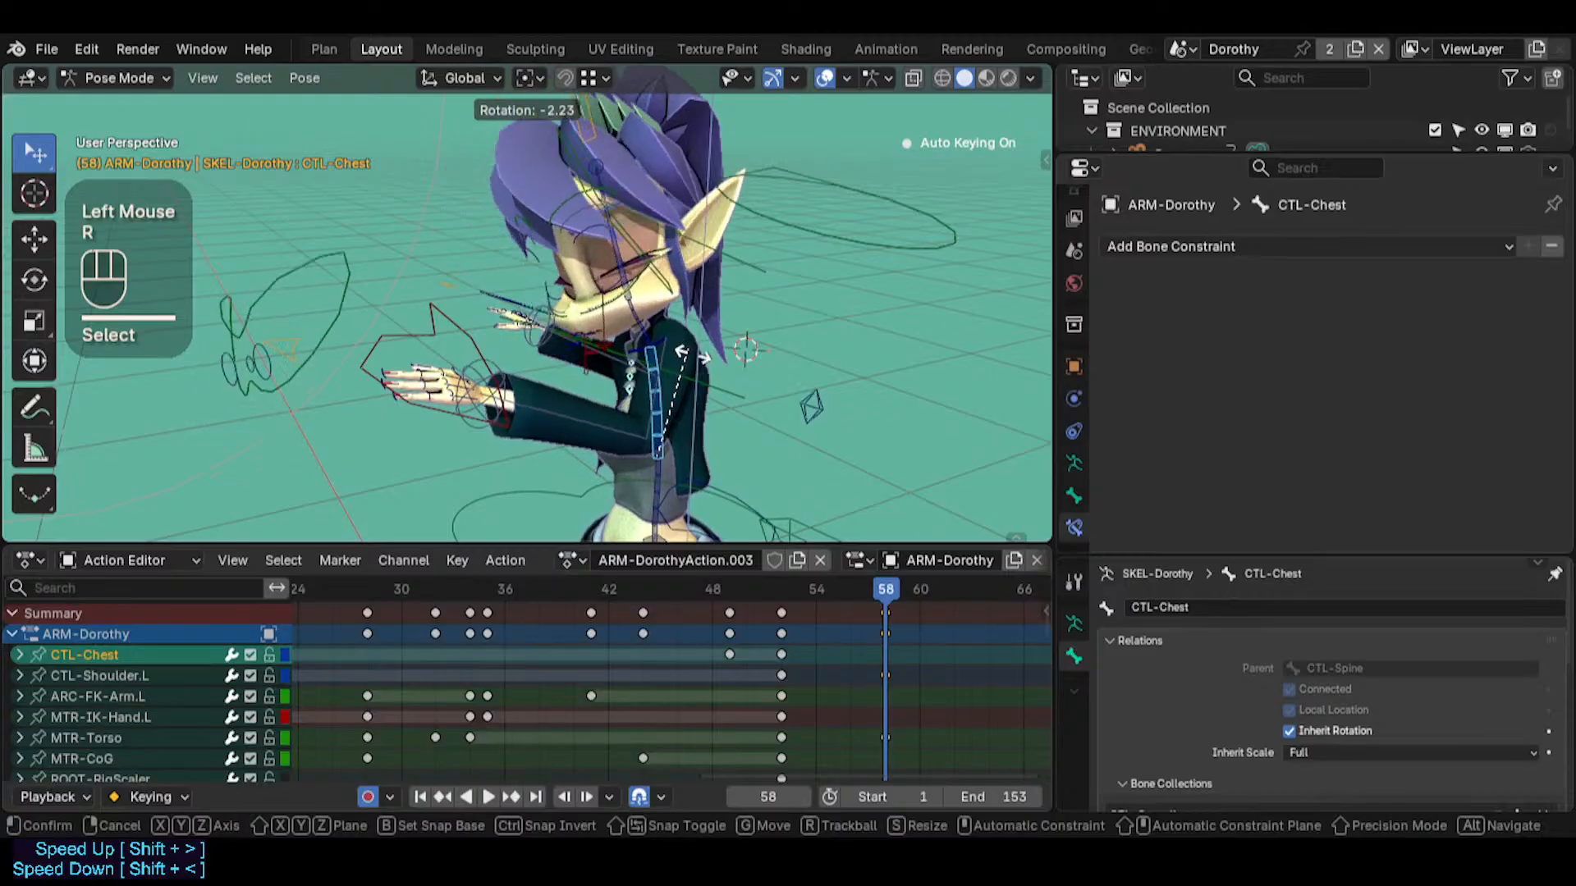
pyautogui.press('Escape')
pyautogui.click(443, 350)
pyautogui.press('r')
pyautogui.press('r')
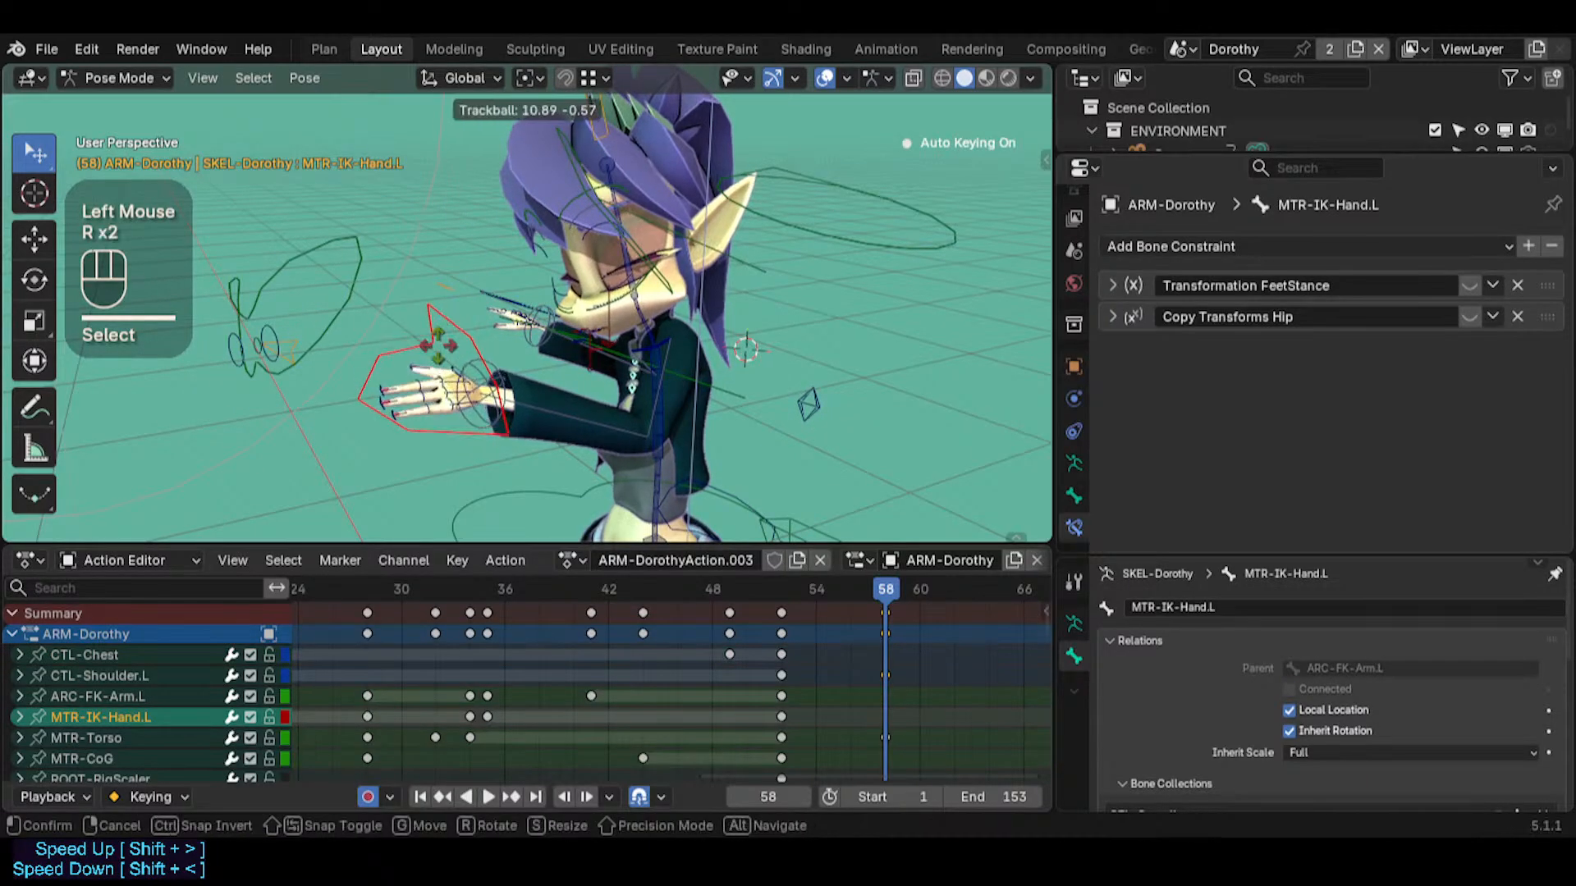
pyautogui.press('Escape')
# Add a Limit Location constraint to MTR-IK-Hand.L with minimum X and Z, all maximum limits and Affect Transform enabled, owner Local Space
pyautogui.moveTo(523, 325); pyautogui.dragTo(578, 330, button='middle')
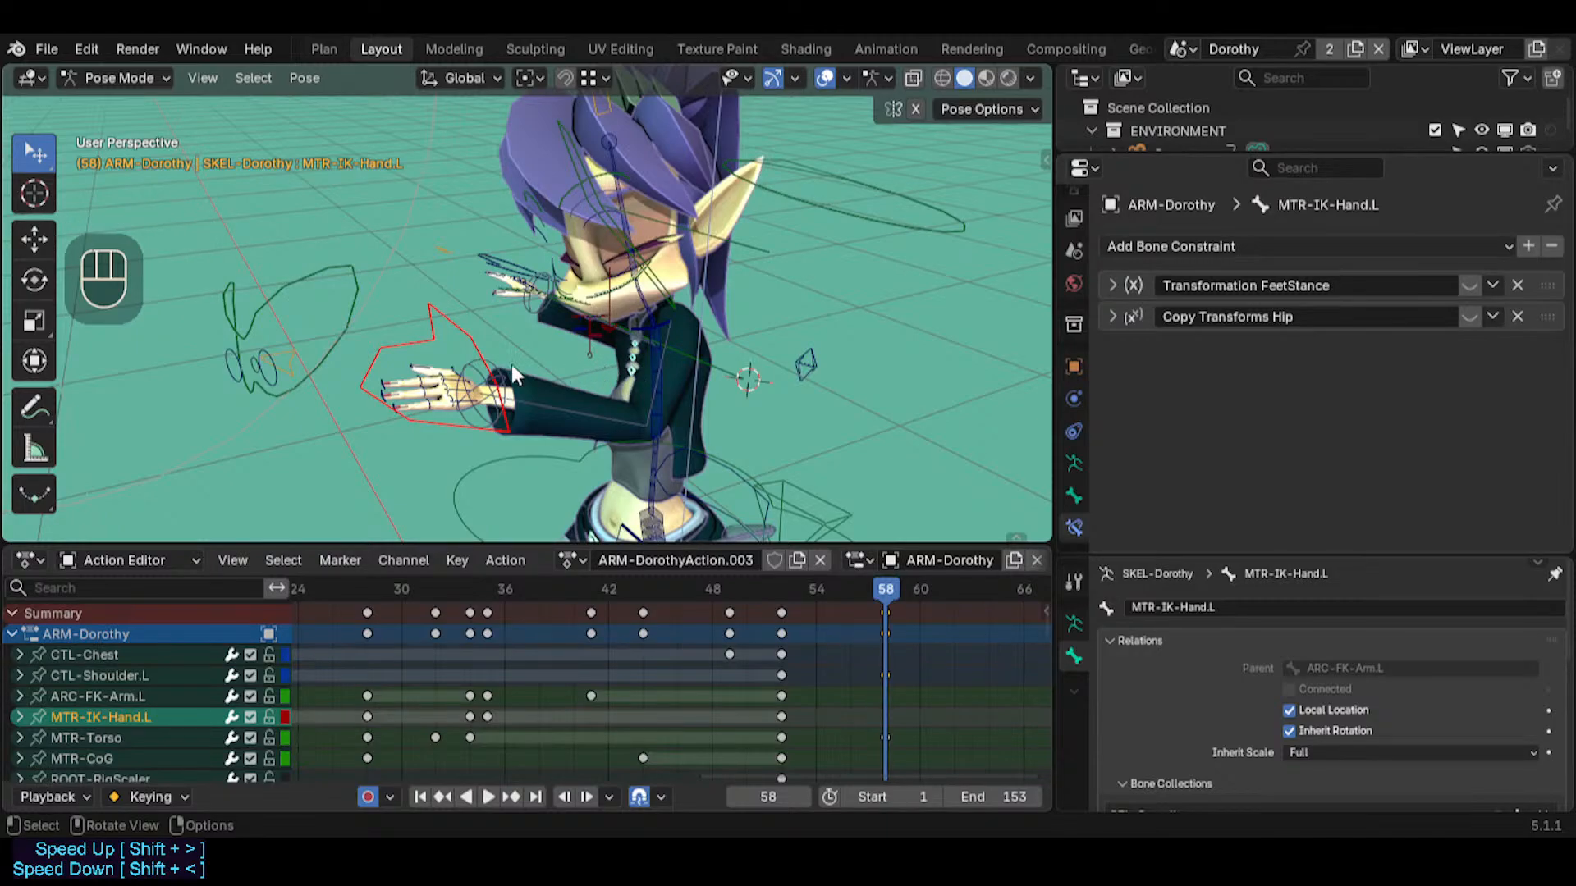
pyautogui.click(436, 317)
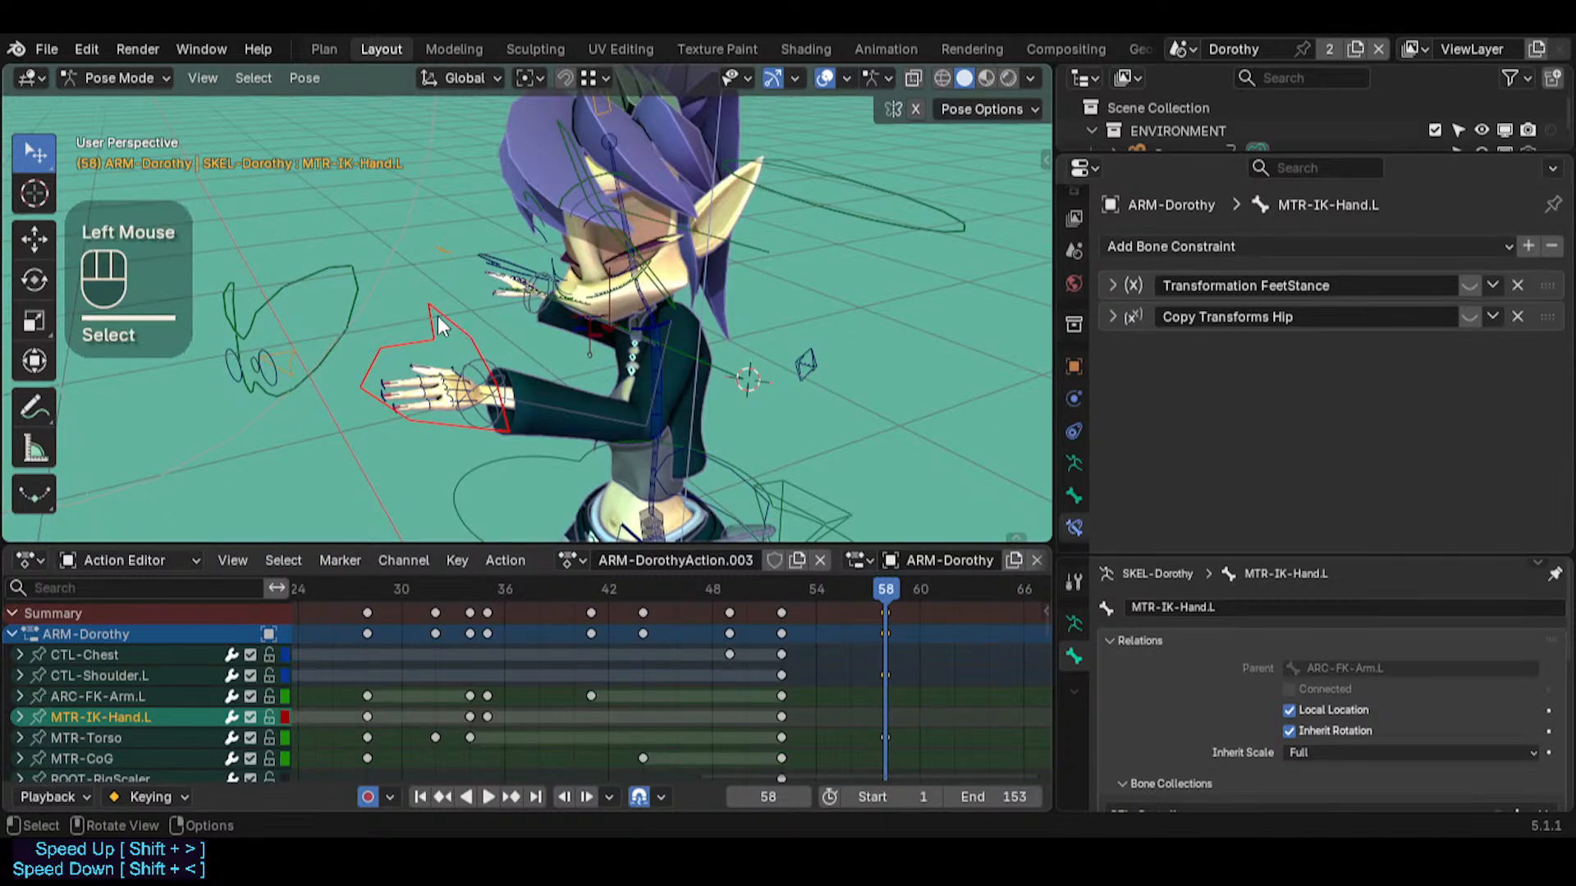
pyautogui.click(1157, 245)
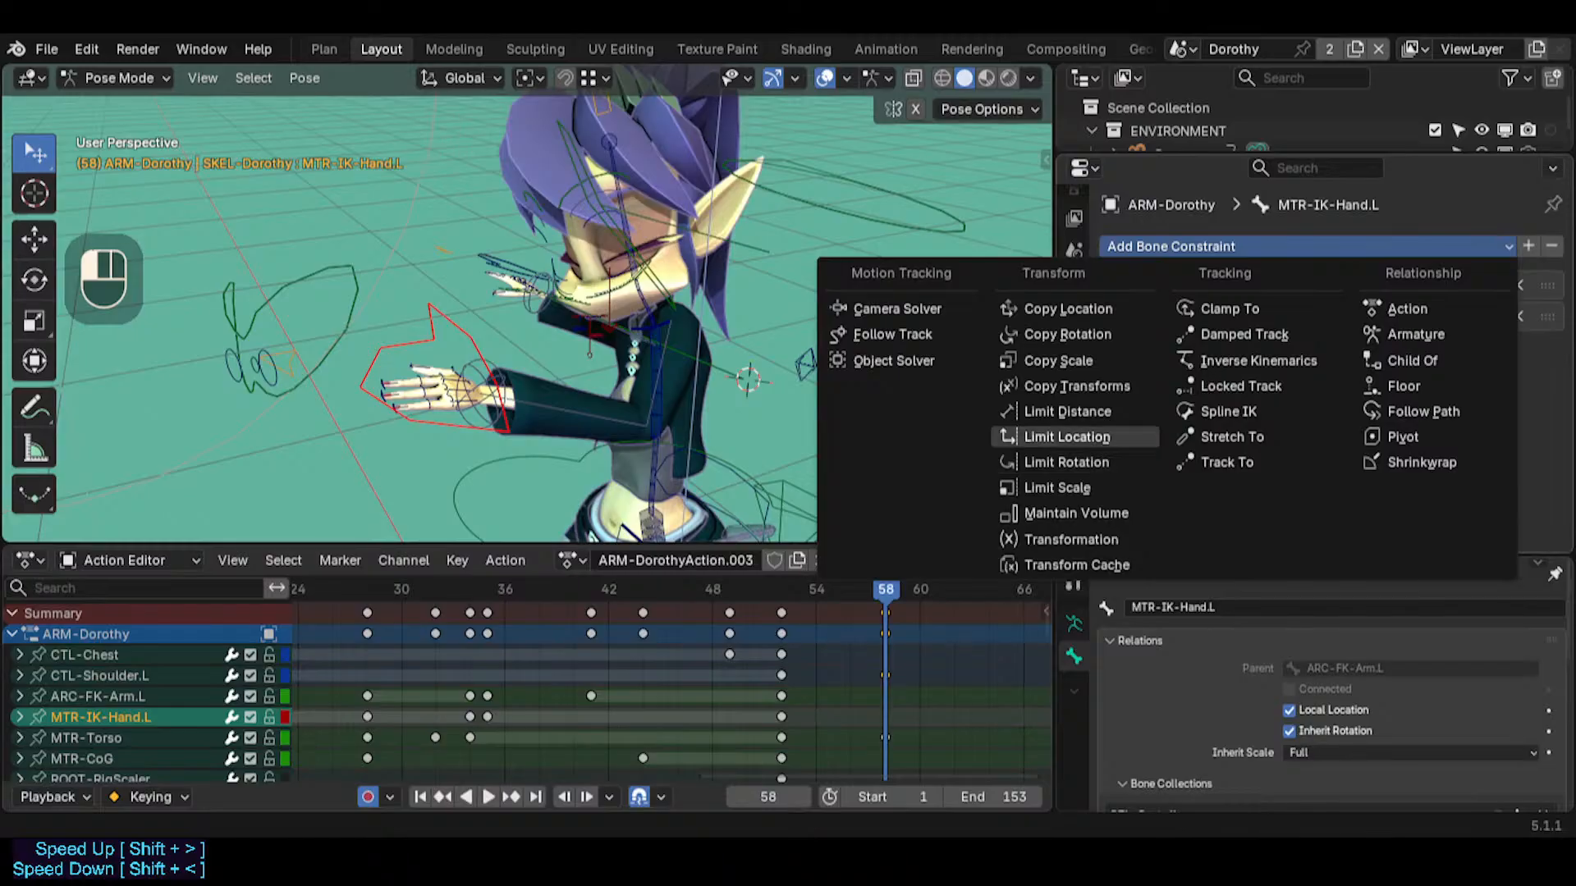
pyautogui.click(1133, 435)
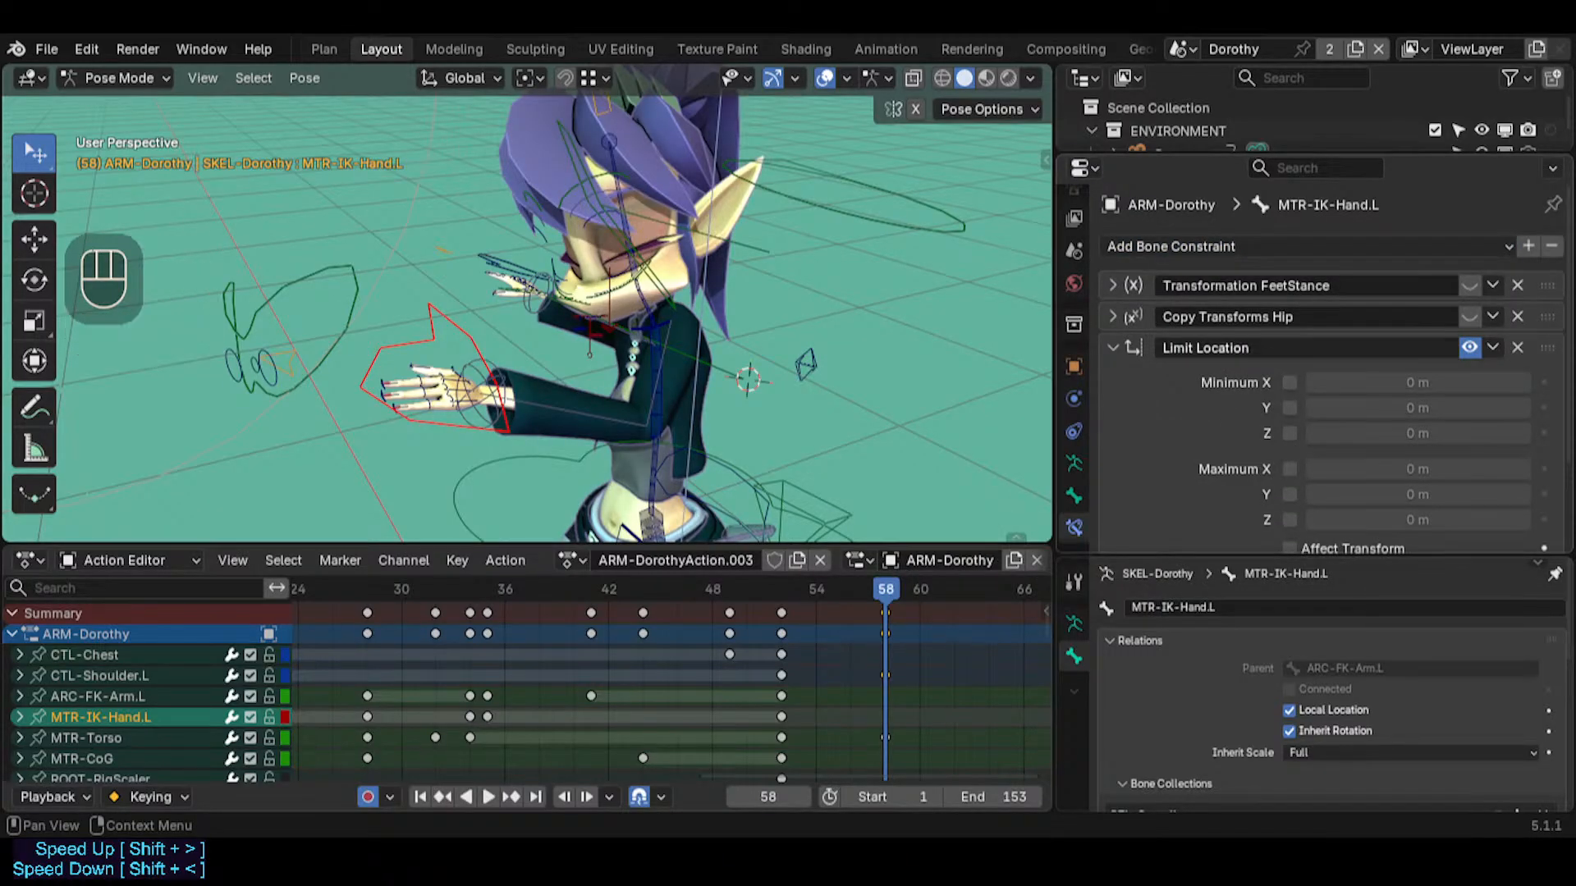
pyautogui.scroll(-2, 1322, 369)
pyautogui.moveTo(1291, 280); pyautogui.dragTo(1287, 429)
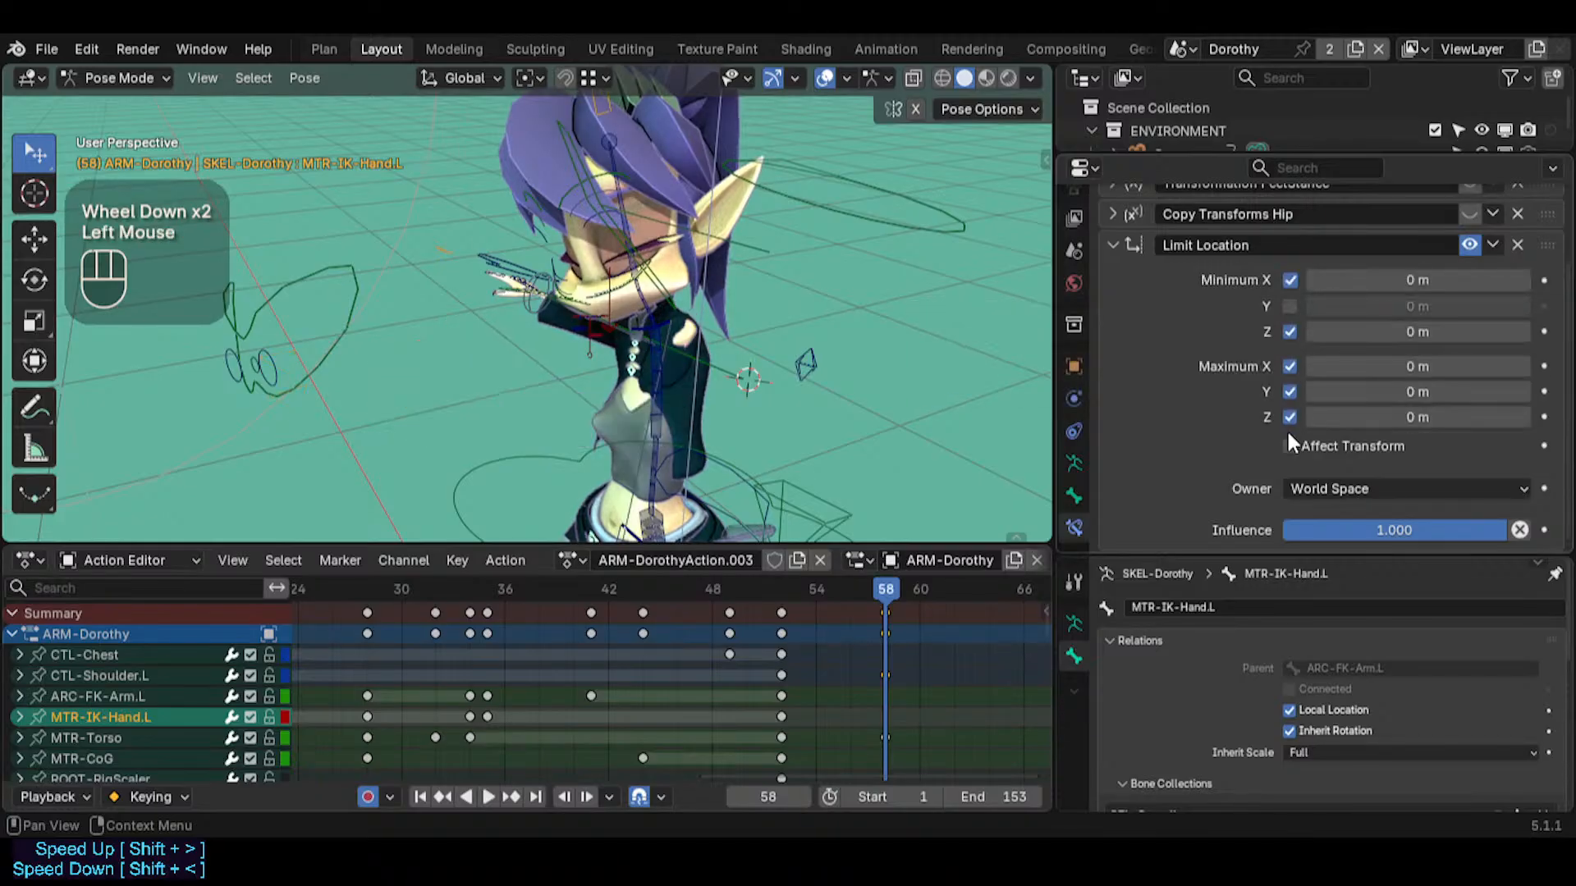
pyautogui.click(1313, 487)
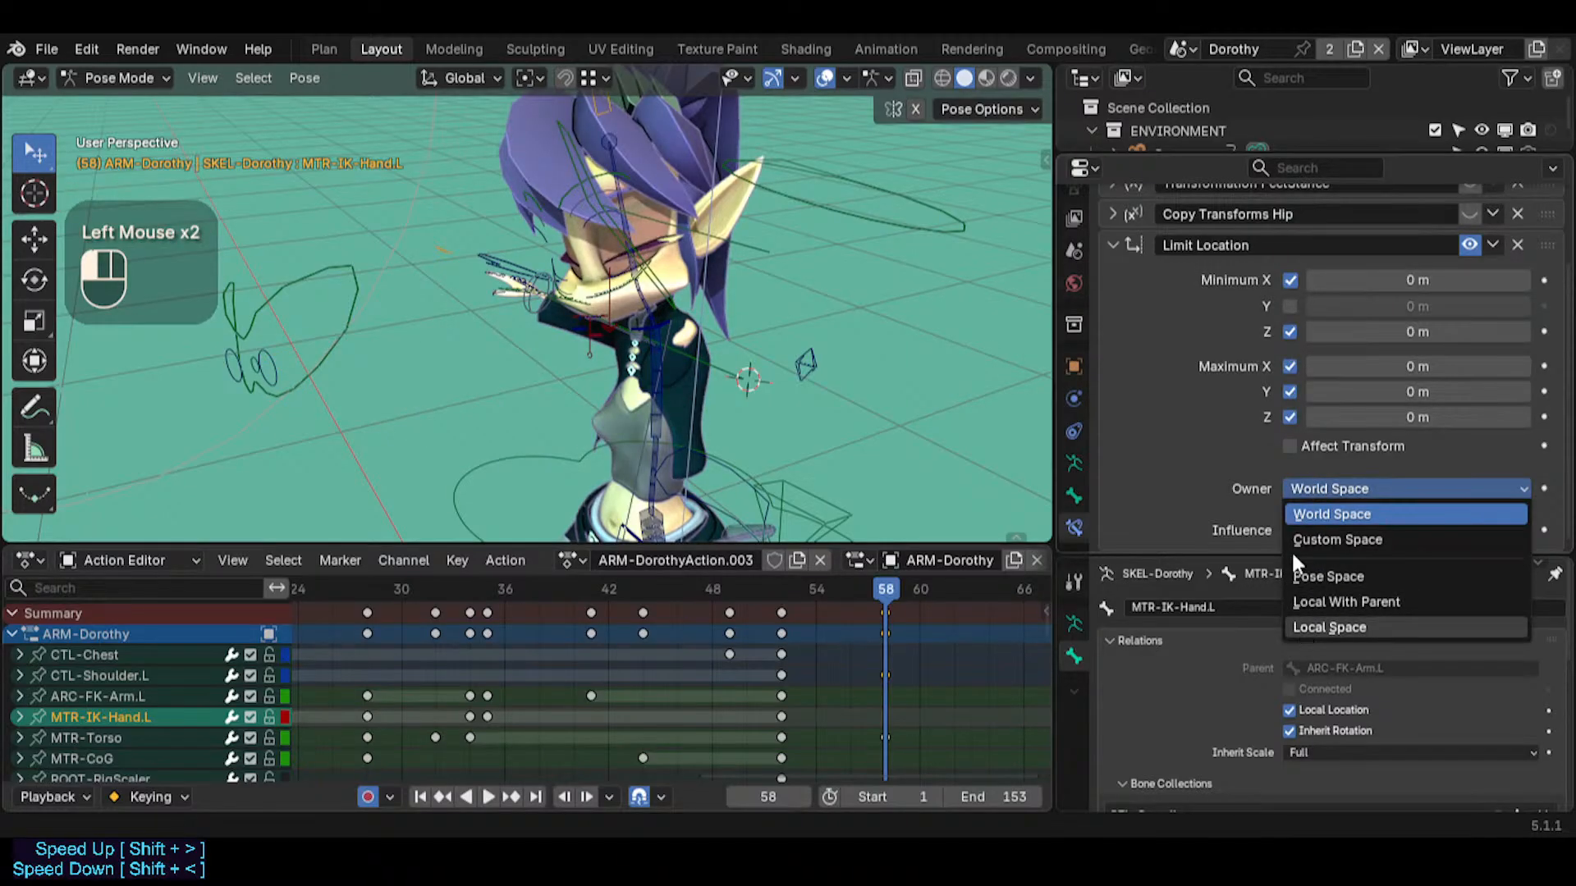
pyautogui.click(1307, 627)
pyautogui.moveTo(713, 206); pyautogui.dragTo(749, 406, button='middle')
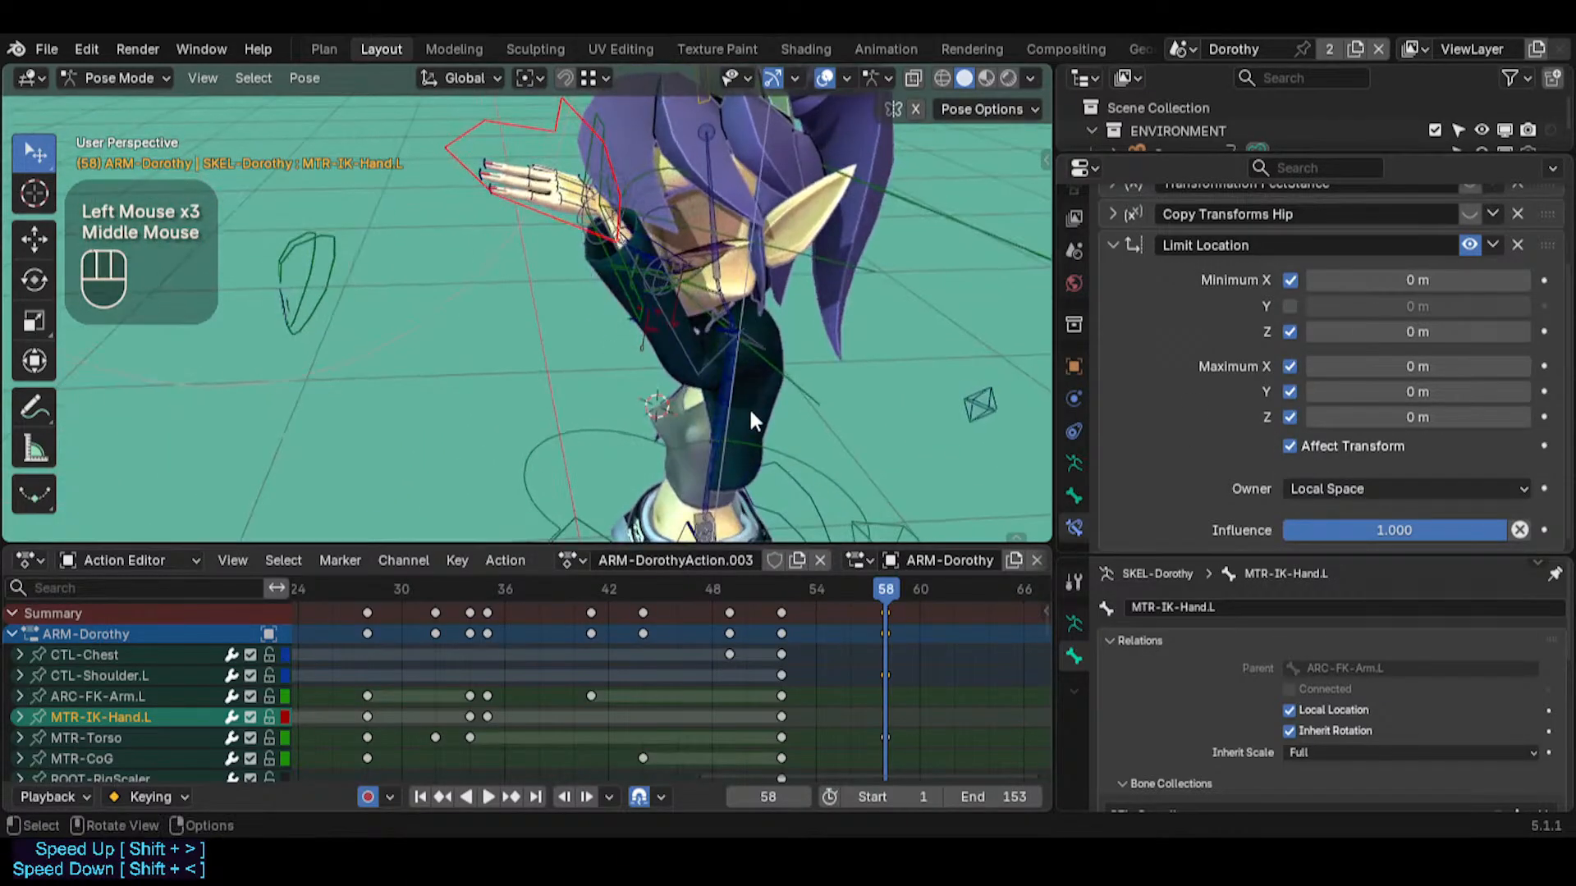
pyautogui.click(782, 356)
pyautogui.moveTo(781, 356); pyautogui.dragTo(711, 342, button='middle')
pyautogui.press('r')
pyautogui.press('r')
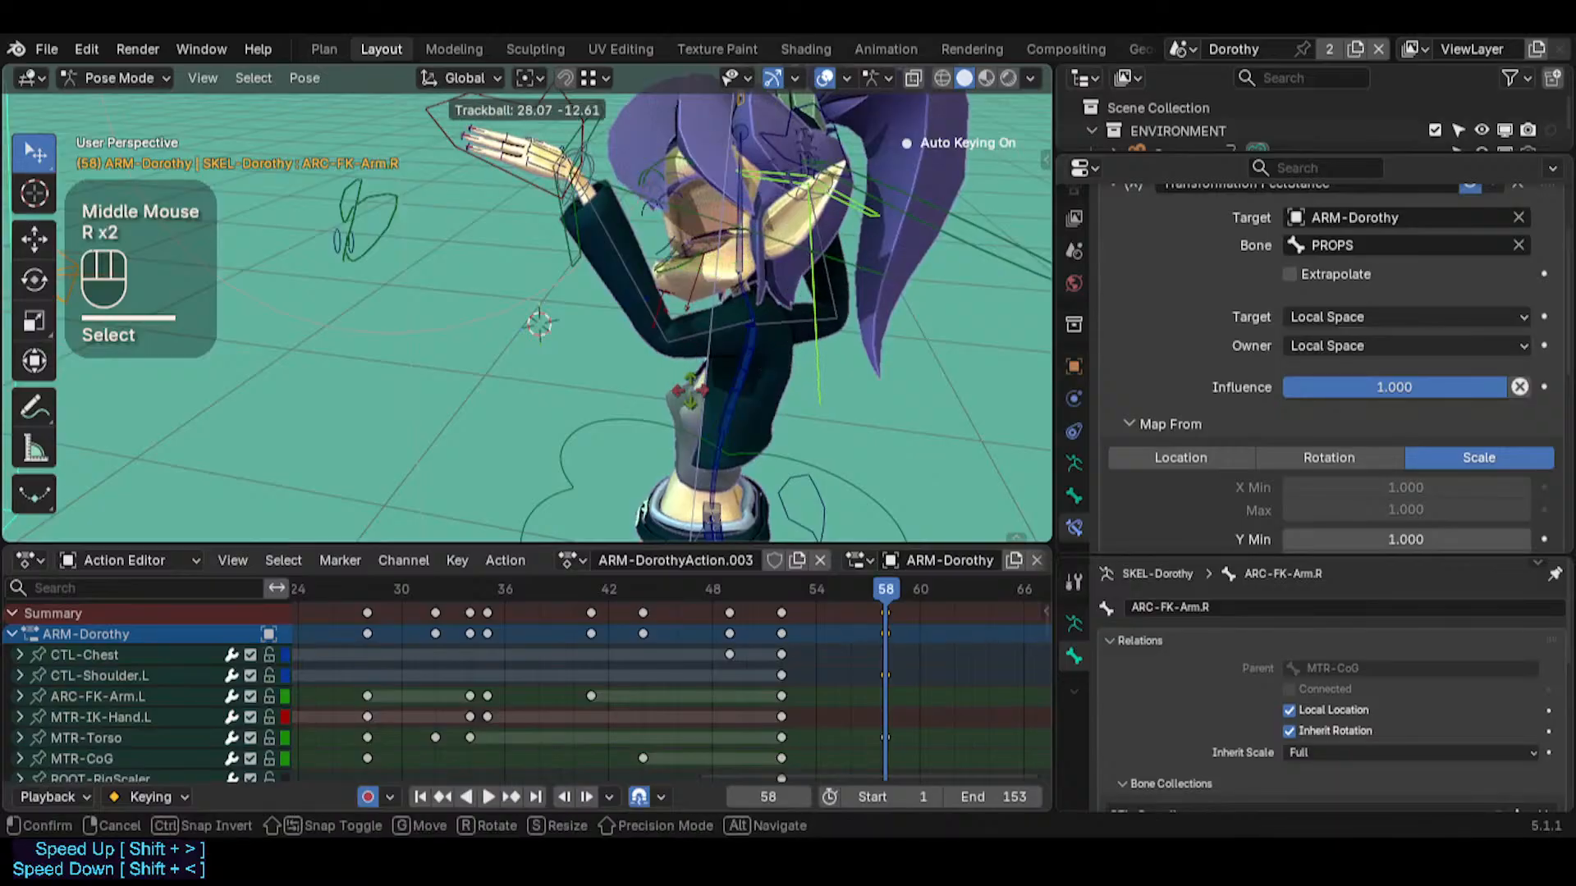
pyautogui.press('Escape')
# Switch to the mirrored bone ARC-FK-Arm.L and test how the hand follows it with a trial trackball rotation, then cancel it
pyautogui.moveTo(420, 197); pyautogui.dragTo(671, 266, button='middle')
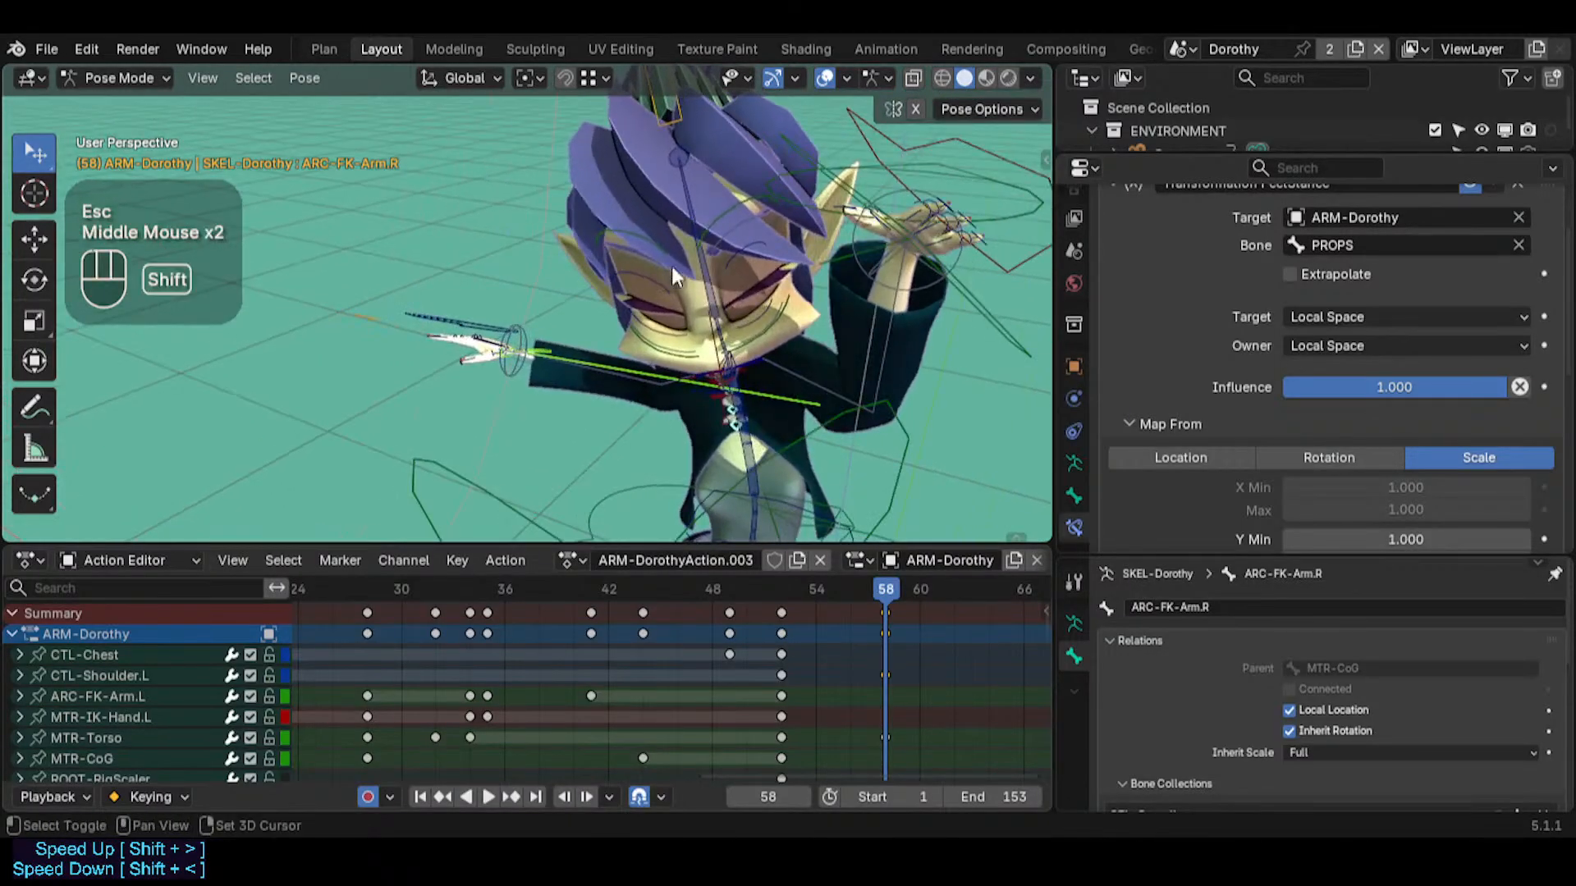
pyautogui.hotkey('shift', '`')
pyautogui.click(714, 269)
pyautogui.hotkey('shift', 'alt', 'x')
pyautogui.press('r')
pyautogui.press('r')
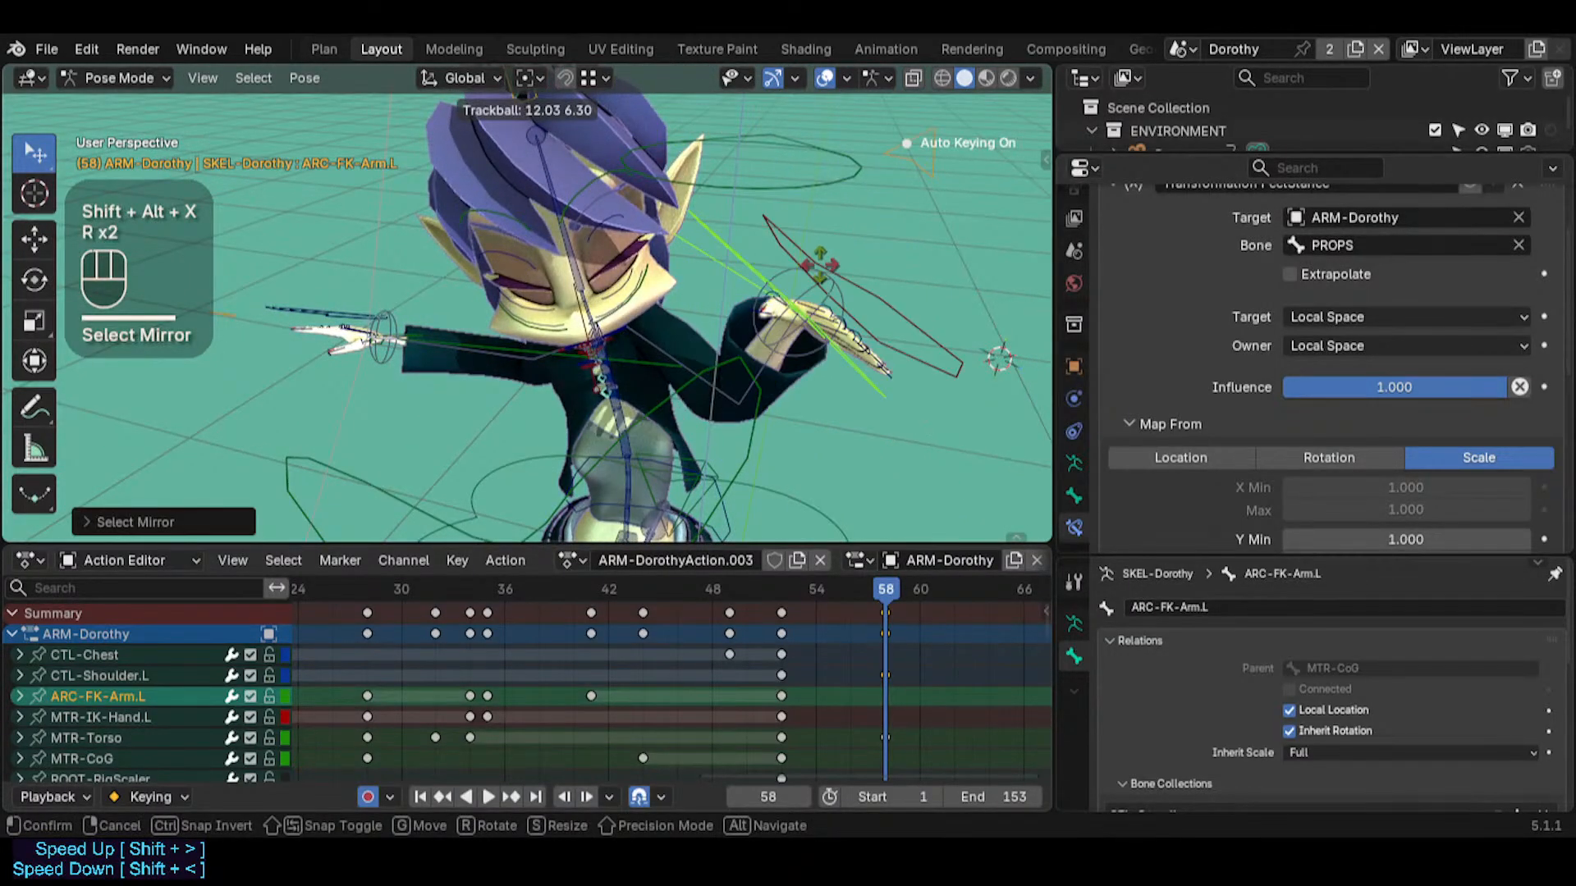
pyautogui.press('Escape')
# Enable the minimum Y limit in MTR-IK-Hand.L's Limit Location constraint
pyautogui.click(868, 268)
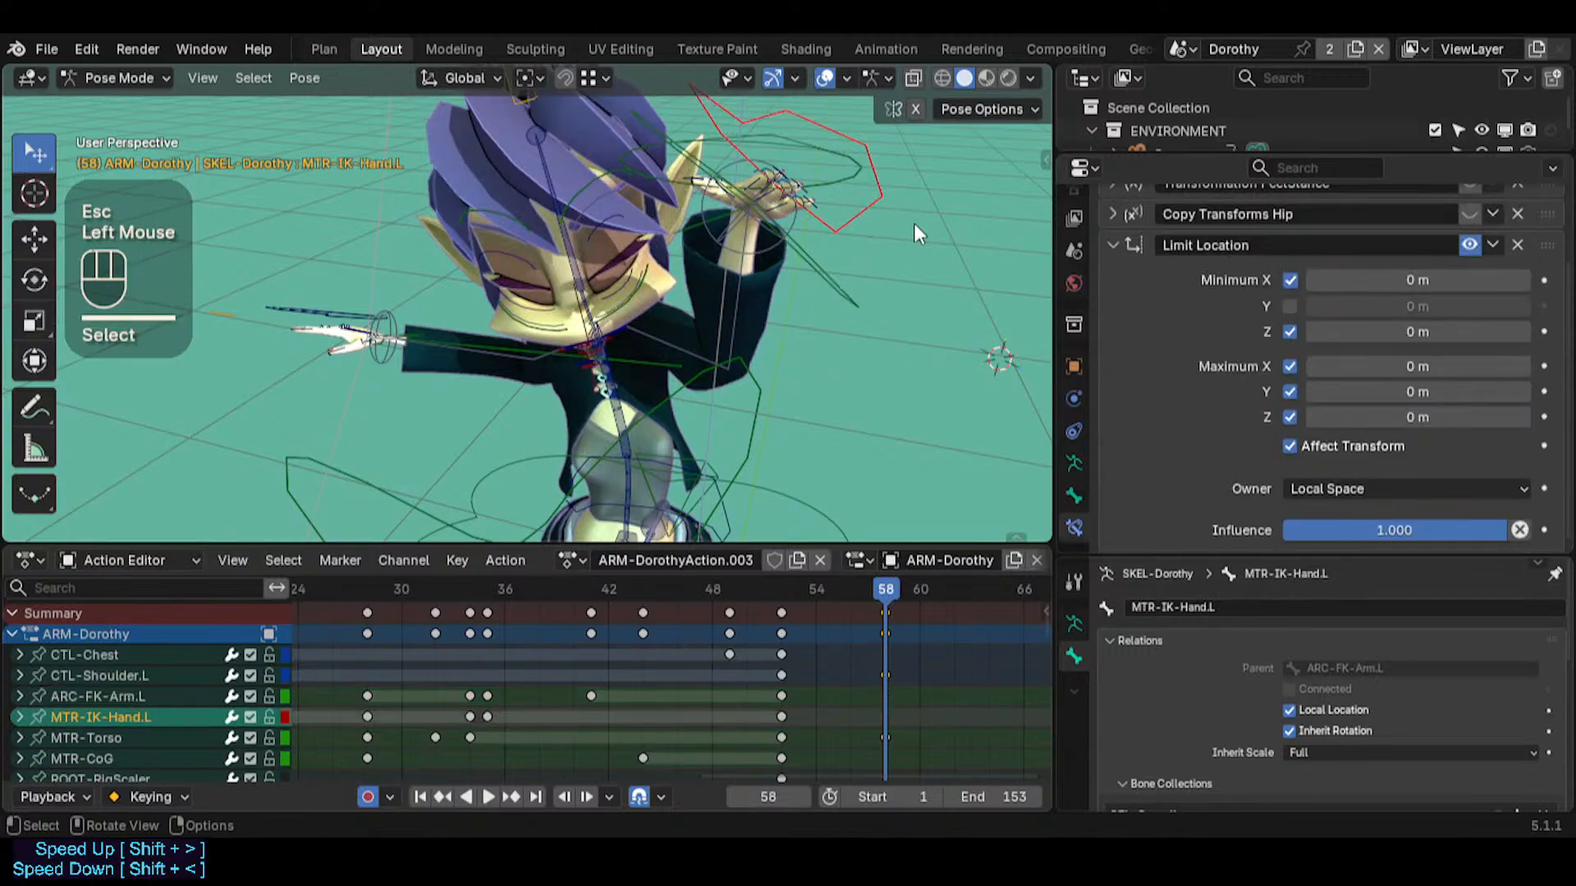
pyautogui.scroll(5, 1239, 343)
pyautogui.click(1291, 398)
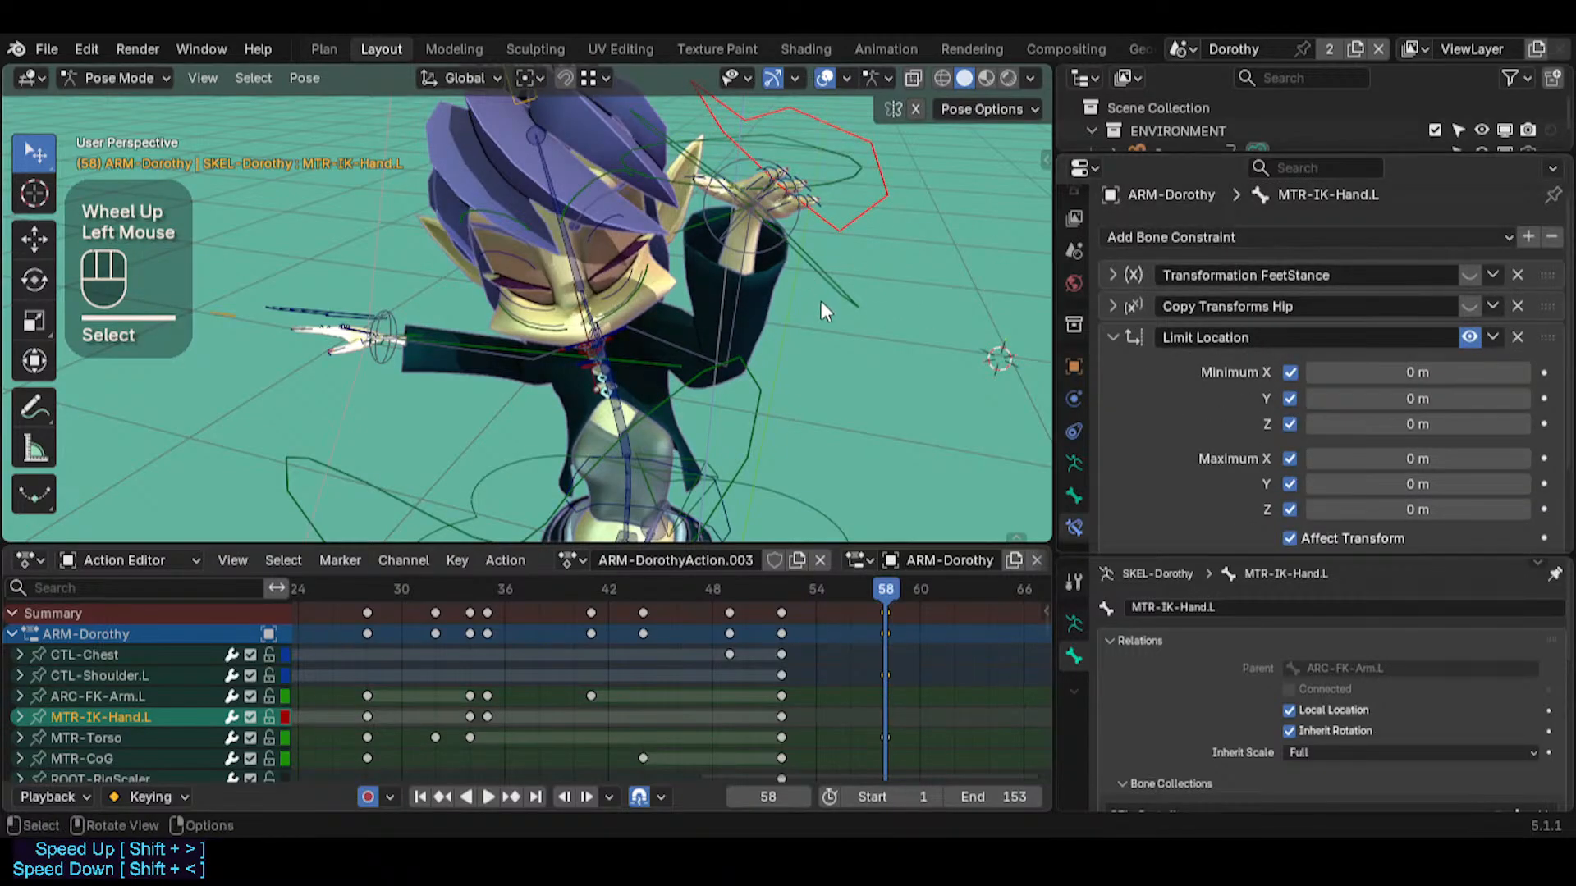
# Test the complete location limits with a trial trackball rotation of ARC-FK-Arm.L and cancel it
pyautogui.moveTo(821, 302); pyautogui.dragTo(898, 276, button='middle')
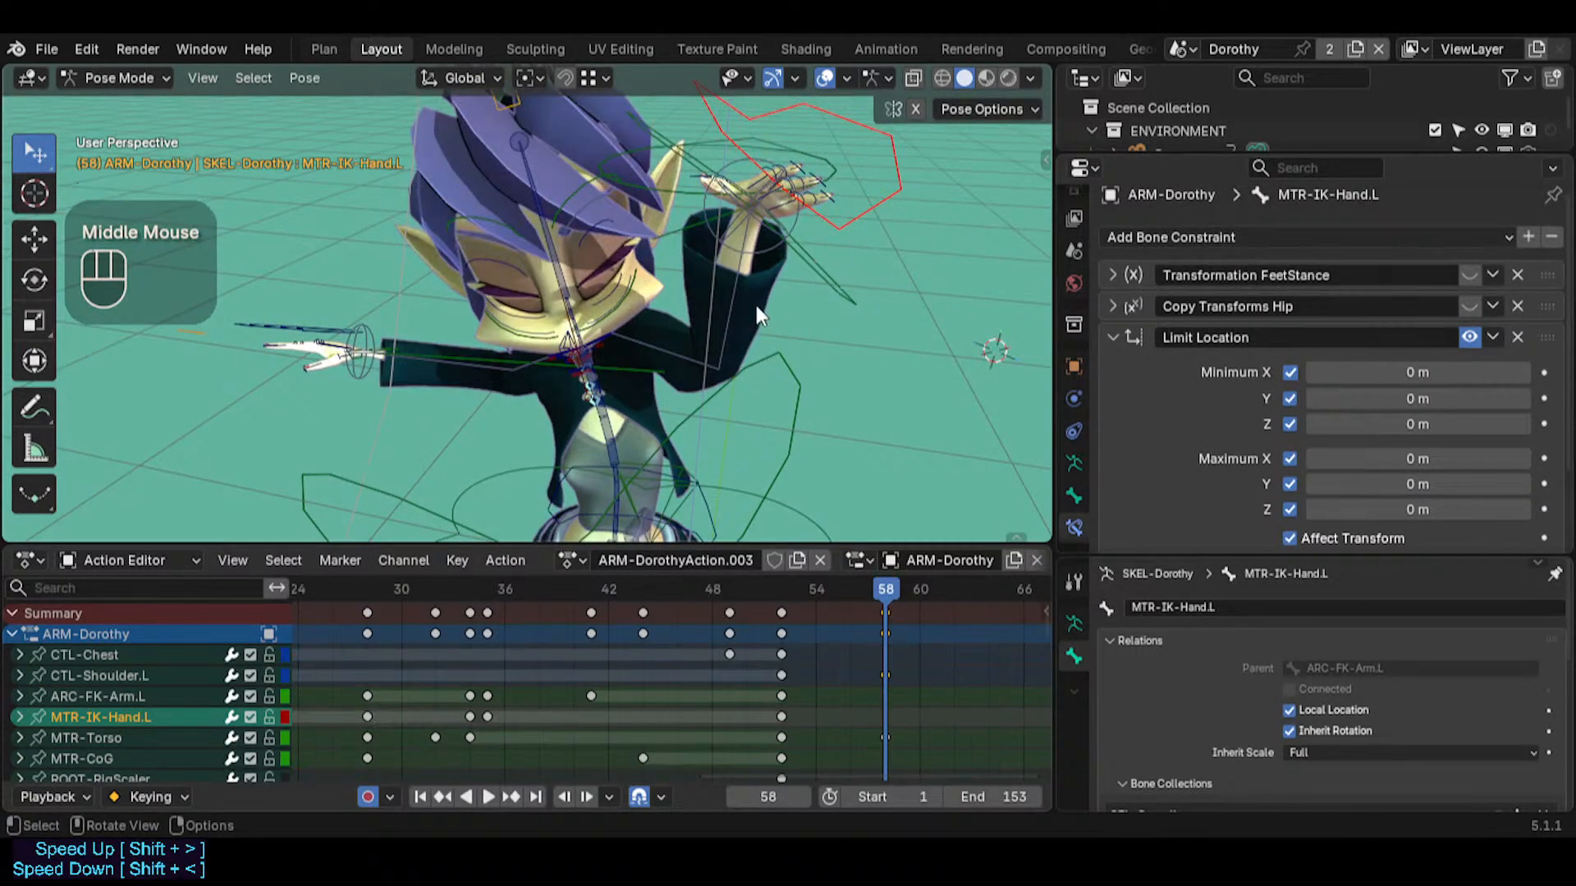
pyautogui.click(707, 280)
pyautogui.moveTo(707, 279); pyautogui.dragTo(755, 261, button='middle')
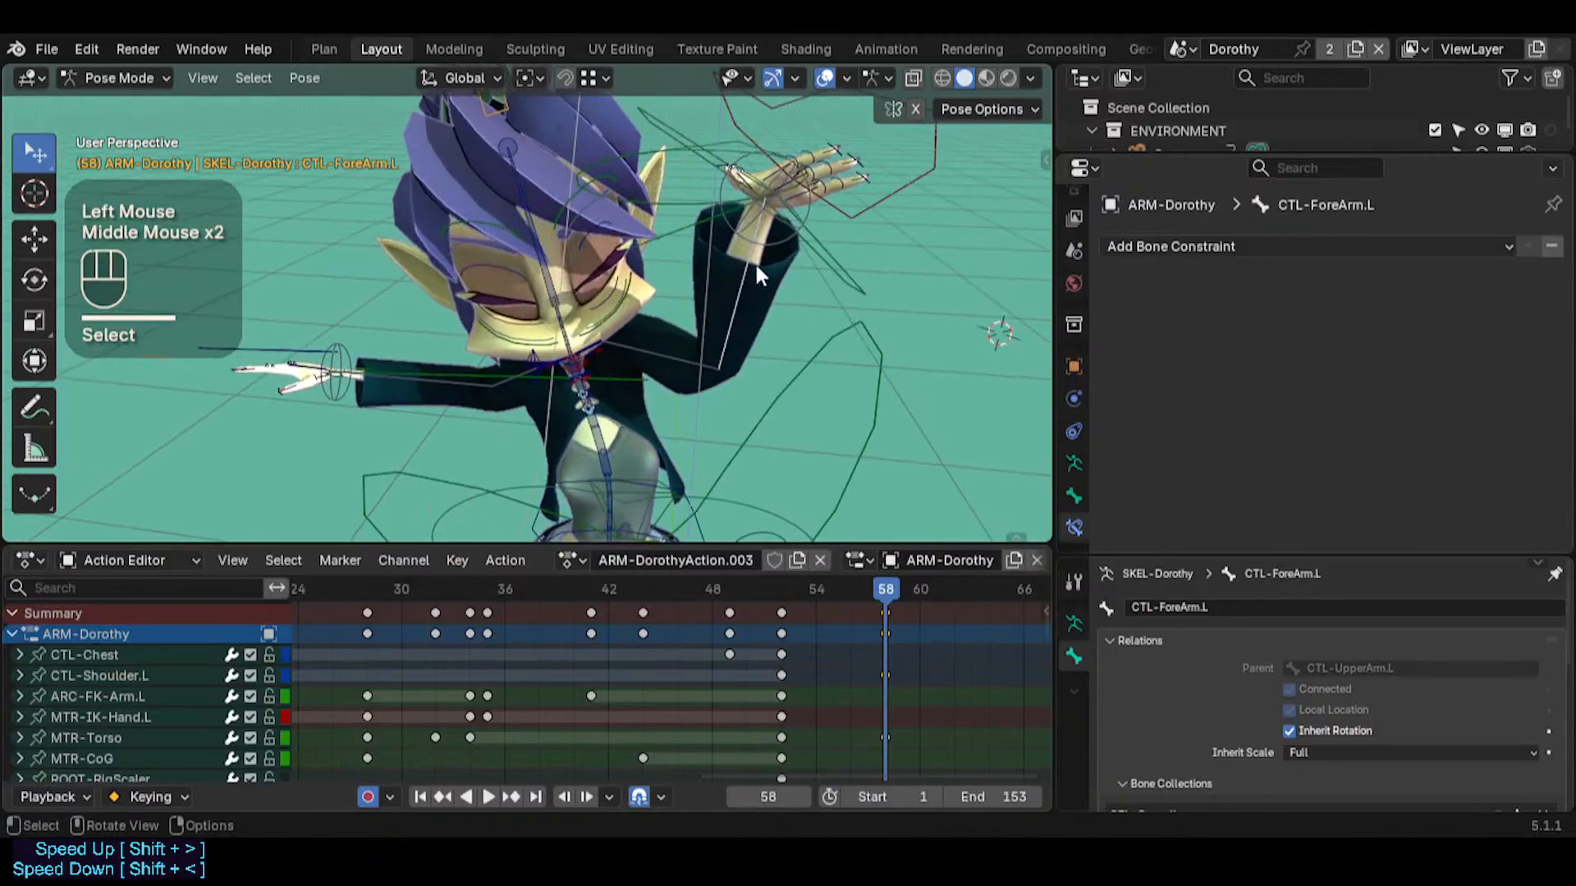
pyautogui.click(810, 243)
pyautogui.press('r')
pyautogui.press('r')
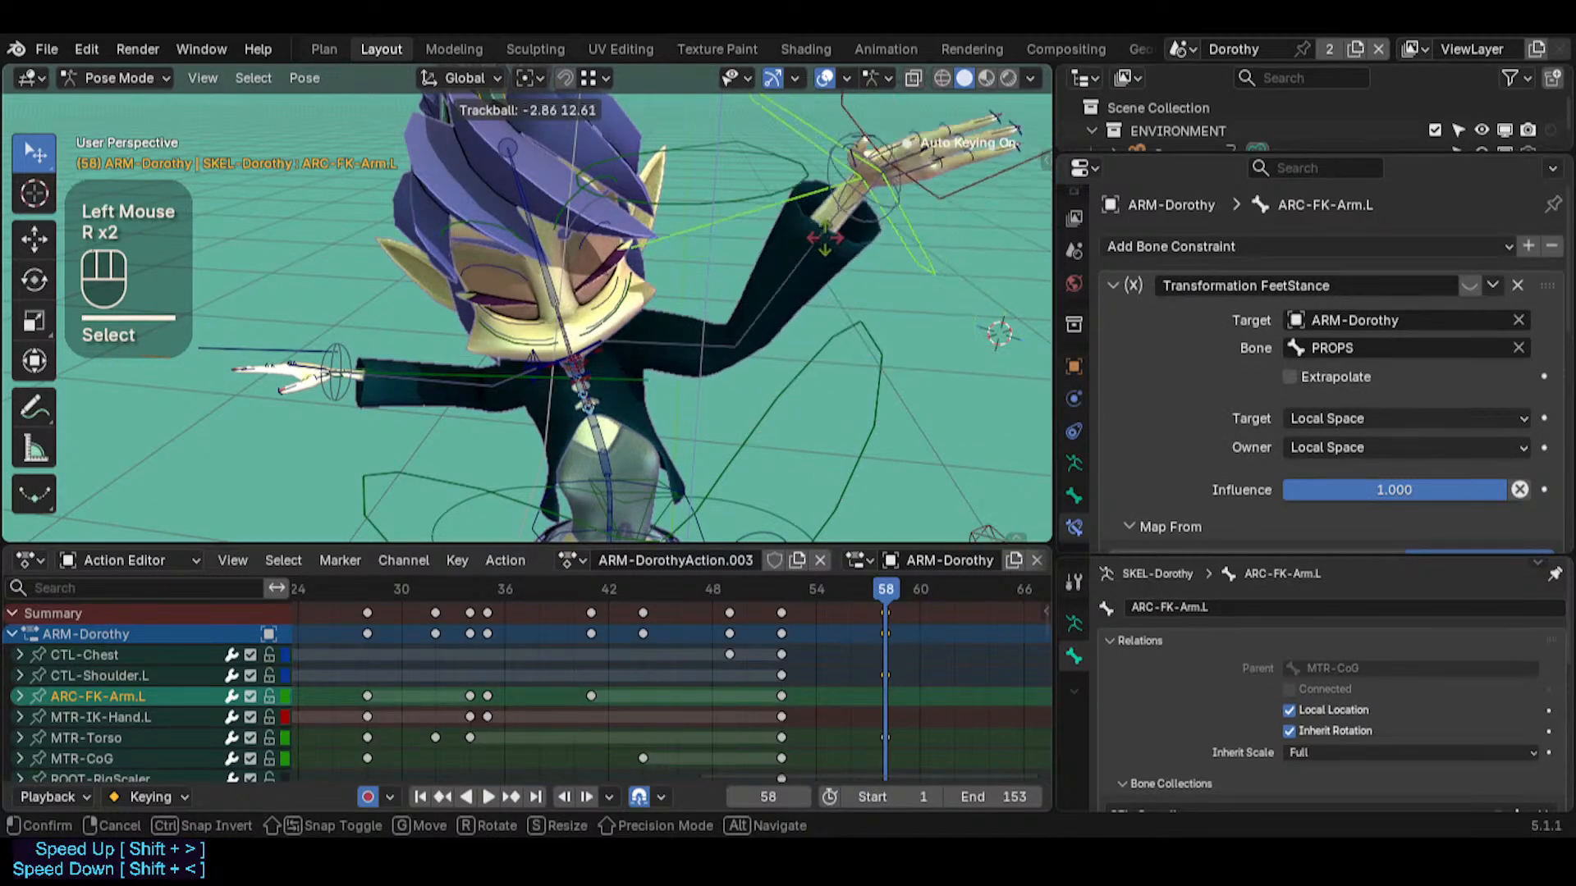
pyautogui.press('Escape')
# Try World Space as owner of MTR-IK-Hand.L's Limit Location constraint, and settle on Local With Parent
pyautogui.click(896, 201)
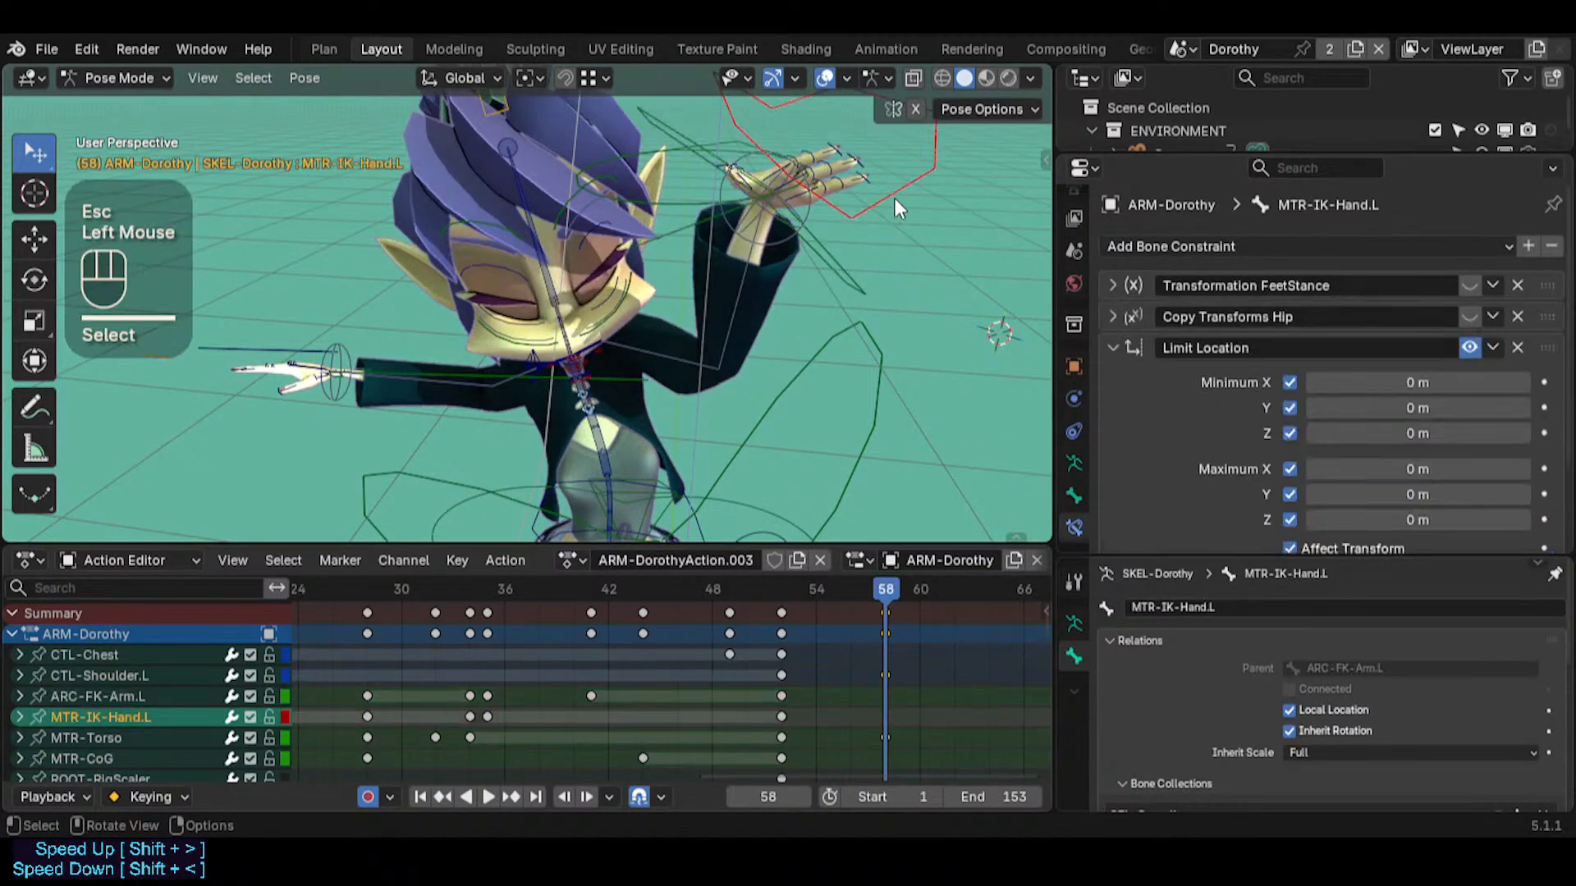
pyautogui.scroll(-2, 1369, 407)
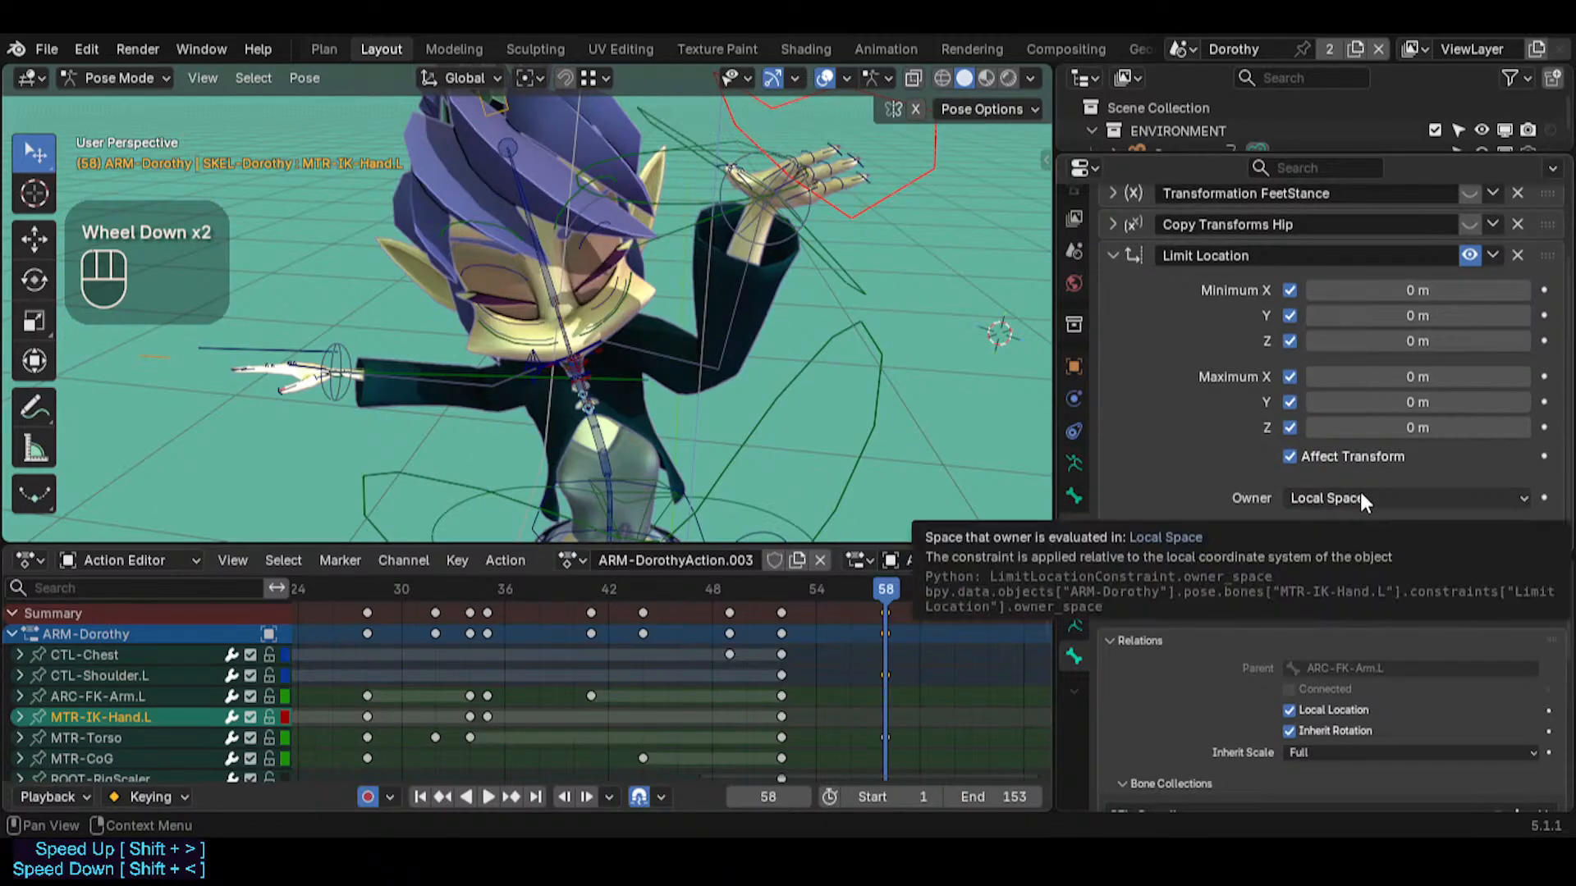
pyautogui.click(1359, 491)
pyautogui.click(1342, 524)
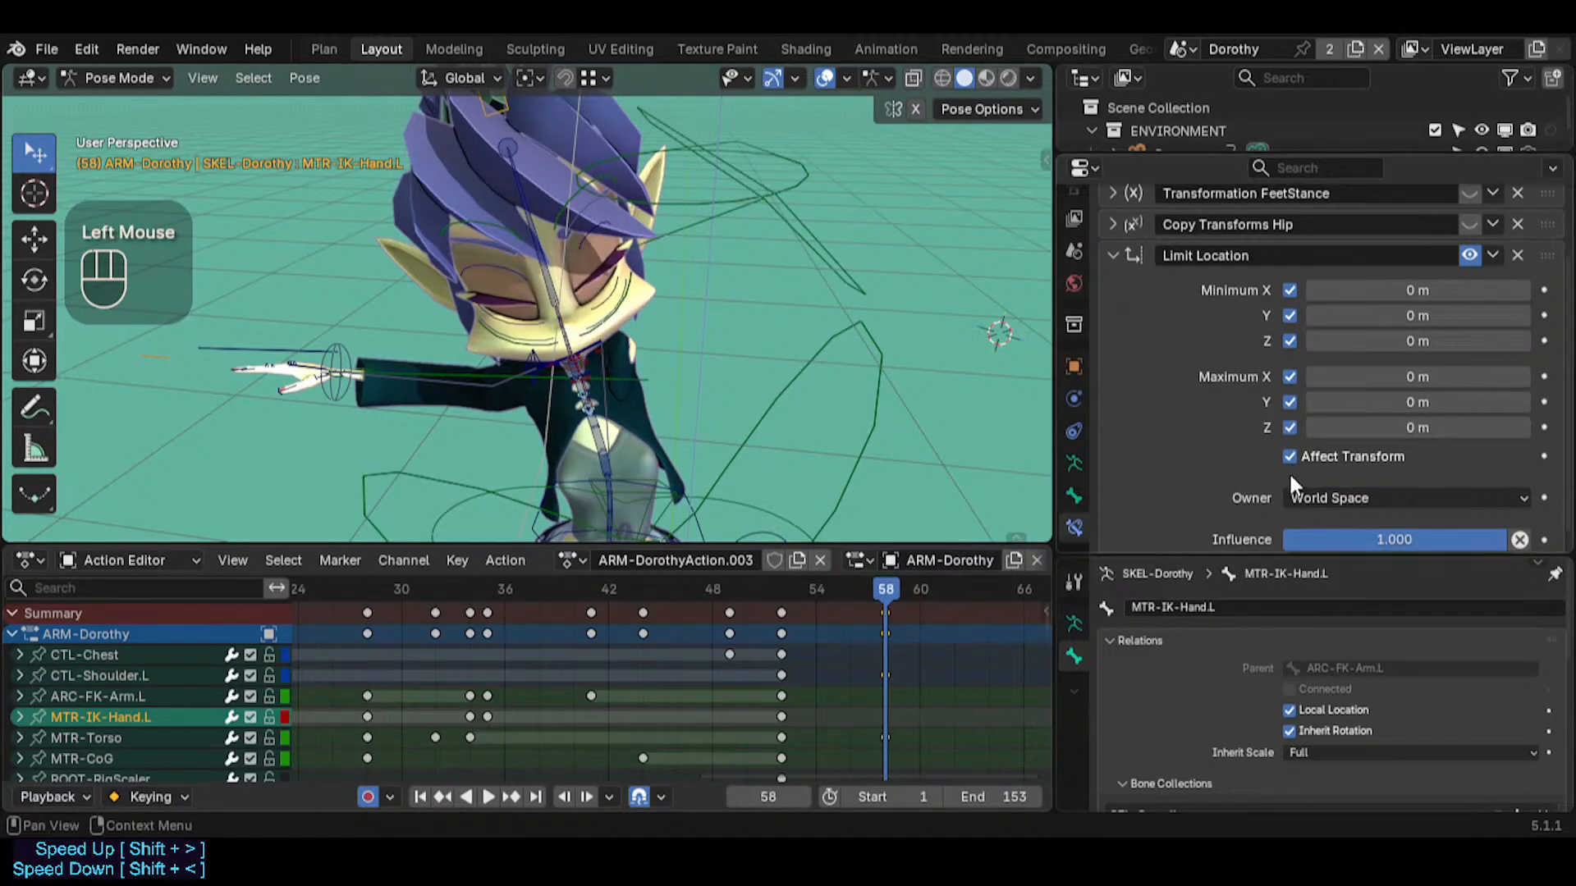
pyautogui.click(1333, 490)
pyautogui.click(1307, 612)
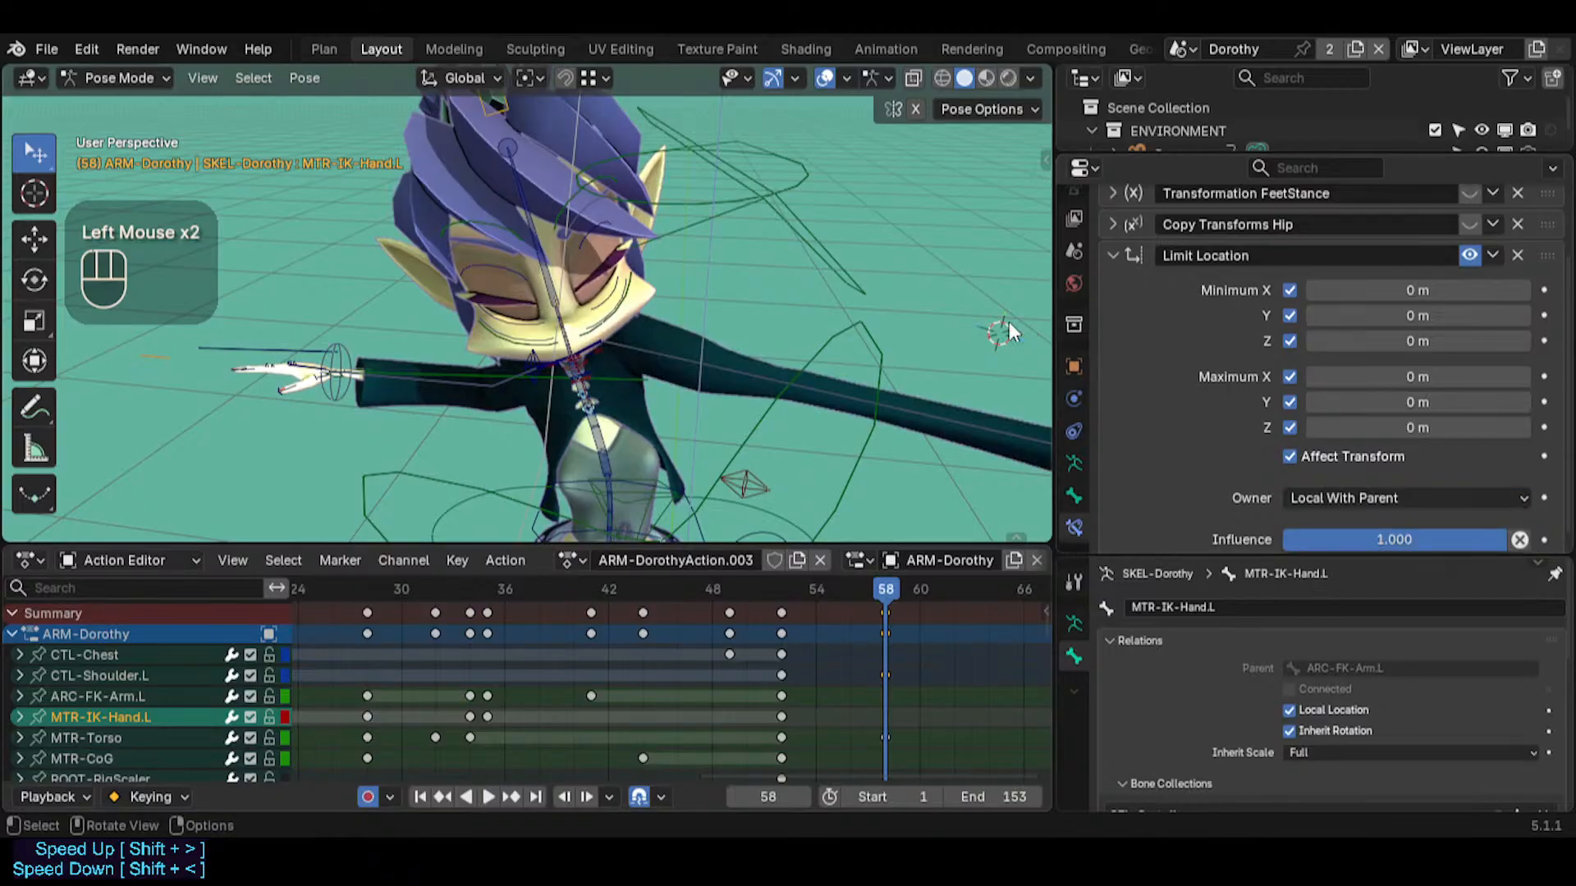
# Move MTR-IK-Hand.L at frame 58 to test the location limit on the left hand
pyautogui.hotkey('shift', '`')
pyautogui.click(834, 310)
pyautogui.click(825, 284)
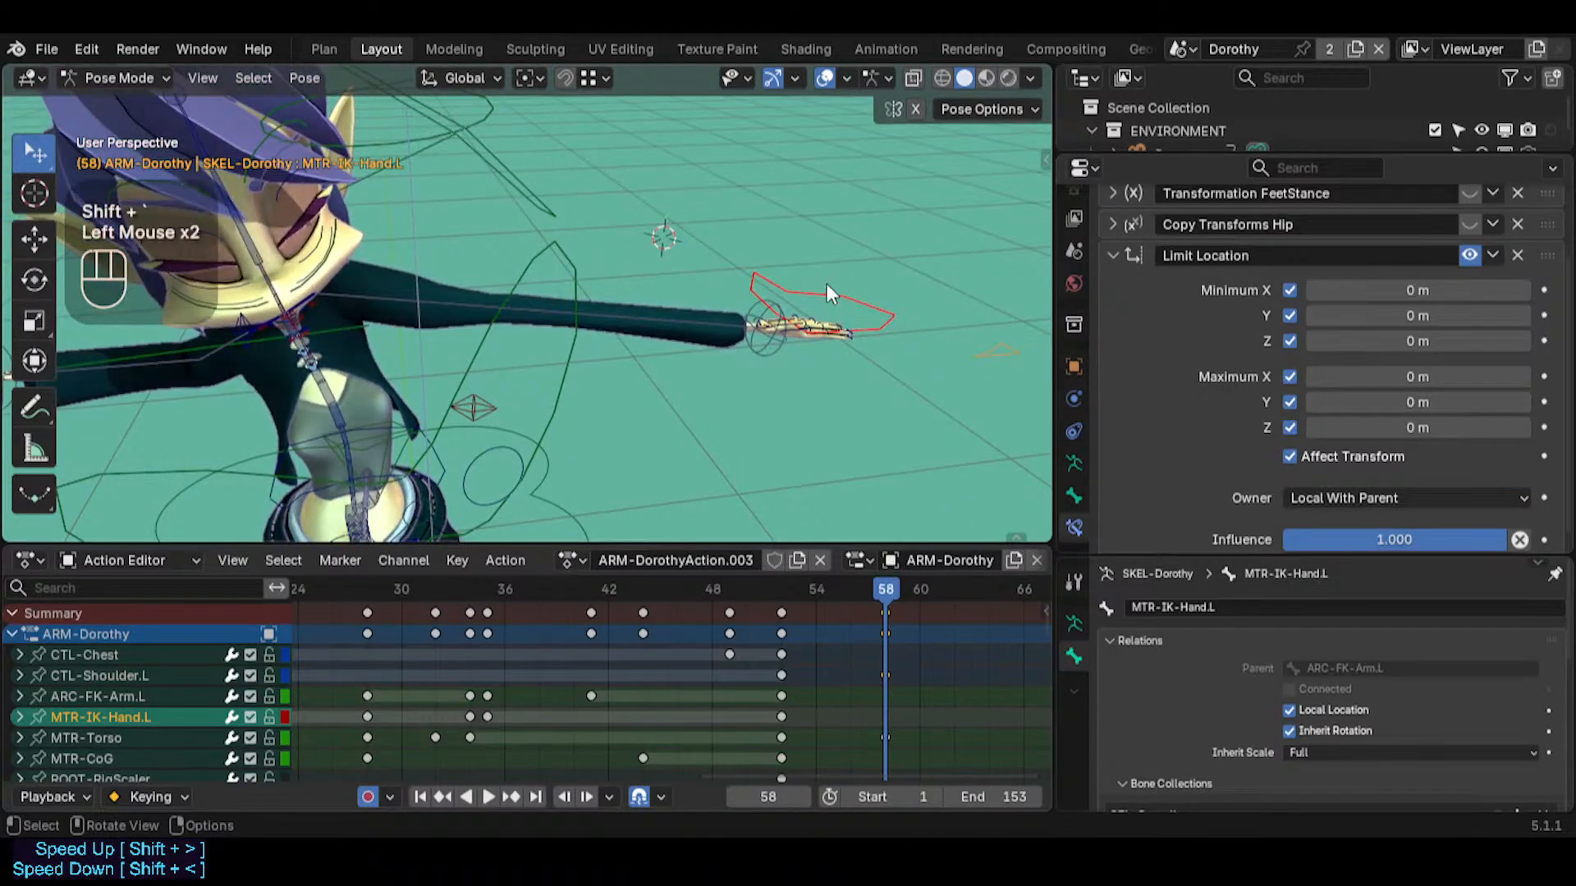
pyautogui.moveTo(825, 284); pyautogui.dragTo(812, 292)
pyautogui.moveTo(813, 292); pyautogui.dragTo(665, 278, button='middle')
pyautogui.moveTo(664, 277); pyautogui.dragTo(599, 239)
pyautogui.press('Escape')
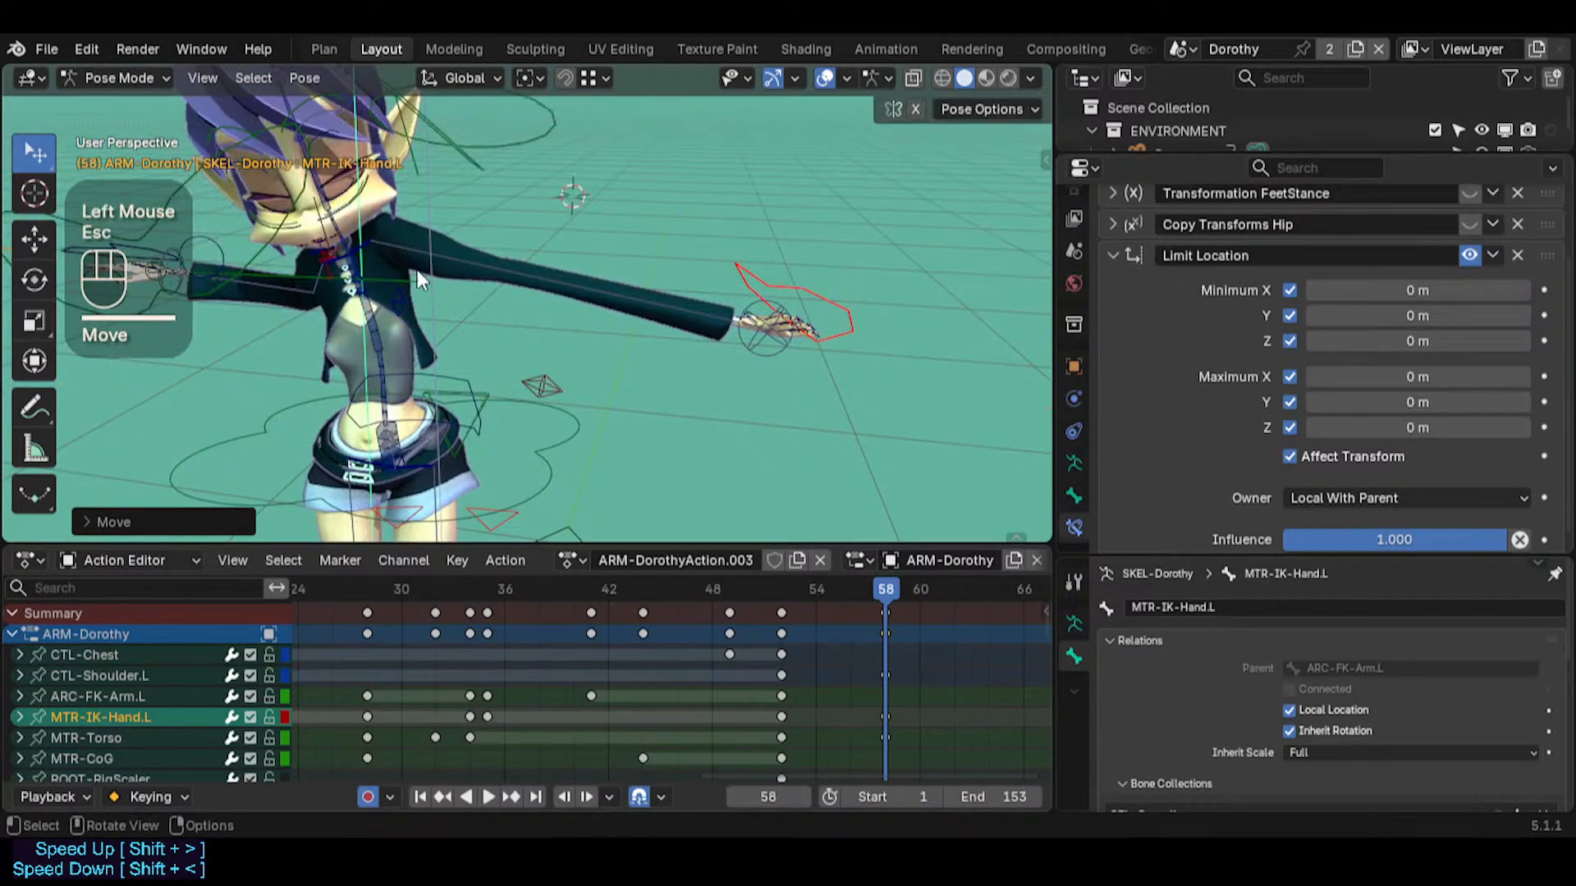
# Switch to the mirrored bone ARC-FK-Arm.L and check the Local With Parent limit with a cancelled trial rotation
pyautogui.click(421, 279)
pyautogui.moveTo(519, 284); pyautogui.dragTo(574, 207, button='middle')
pyautogui.hotkey('shift', 'alt', 'x')
pyautogui.press('r')
pyautogui.press('r')
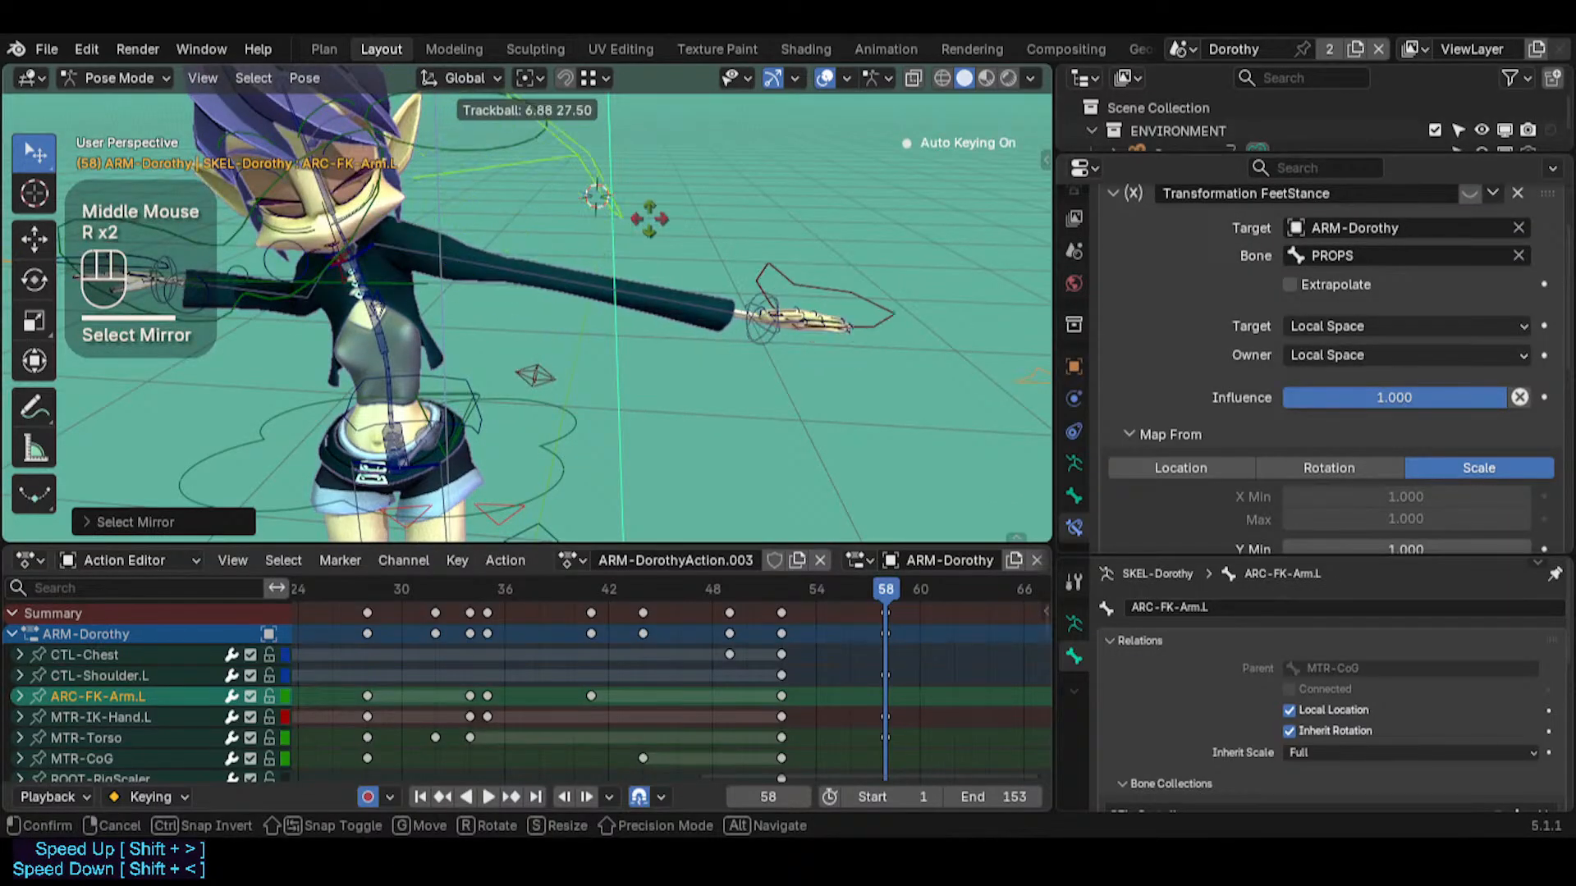
pyautogui.press('Escape')
# Select MTR-IK-Hand.L and collapse its Limit Location constraint
pyautogui.click(816, 283)
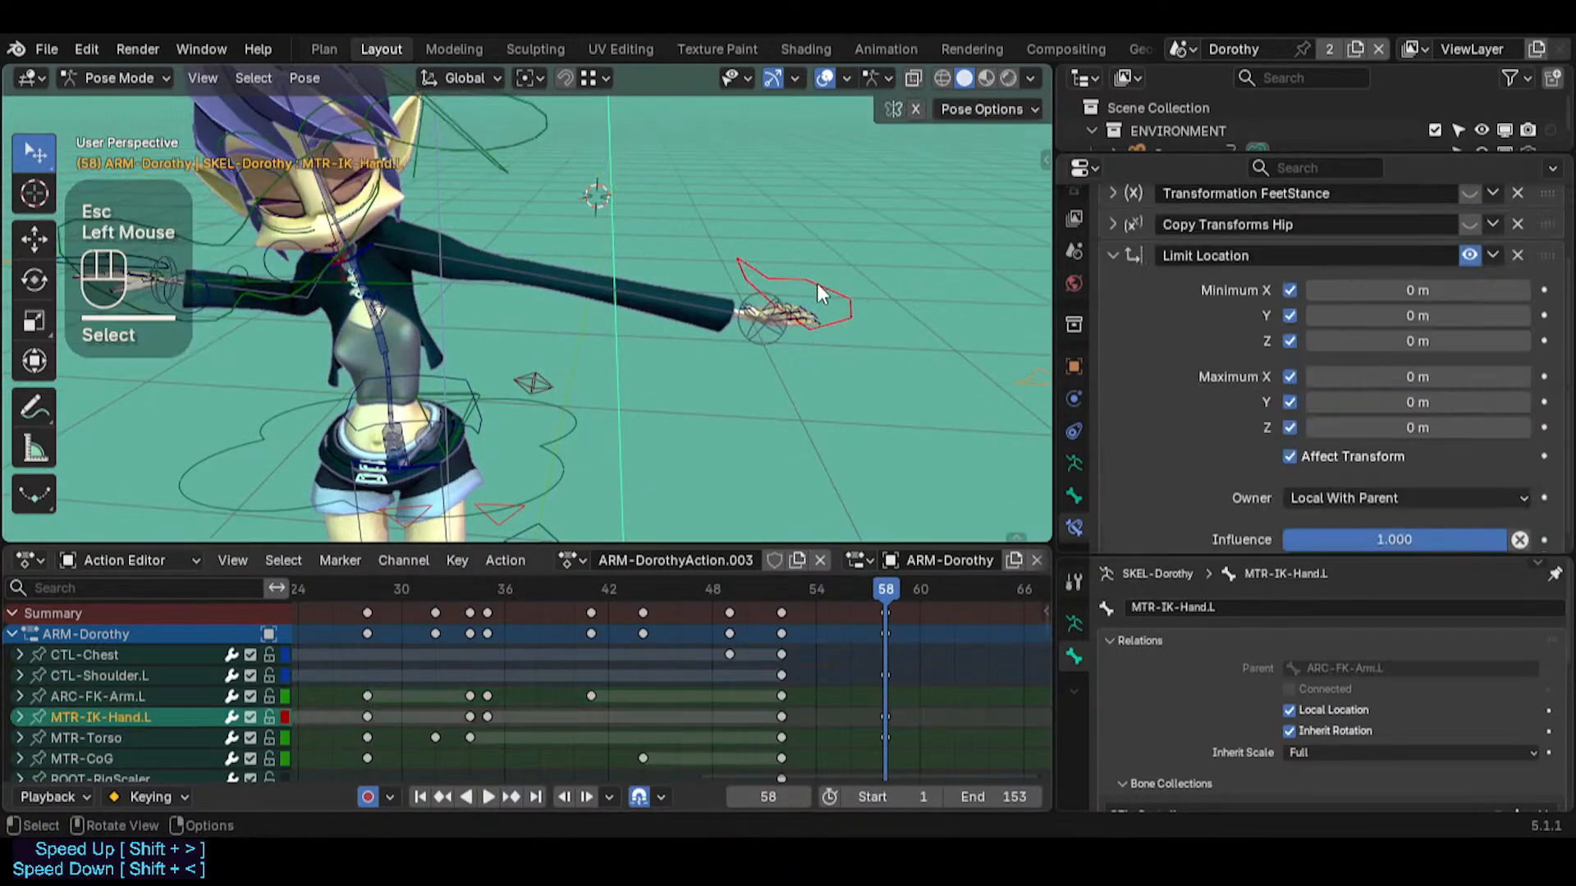
pyautogui.click(1111, 255)
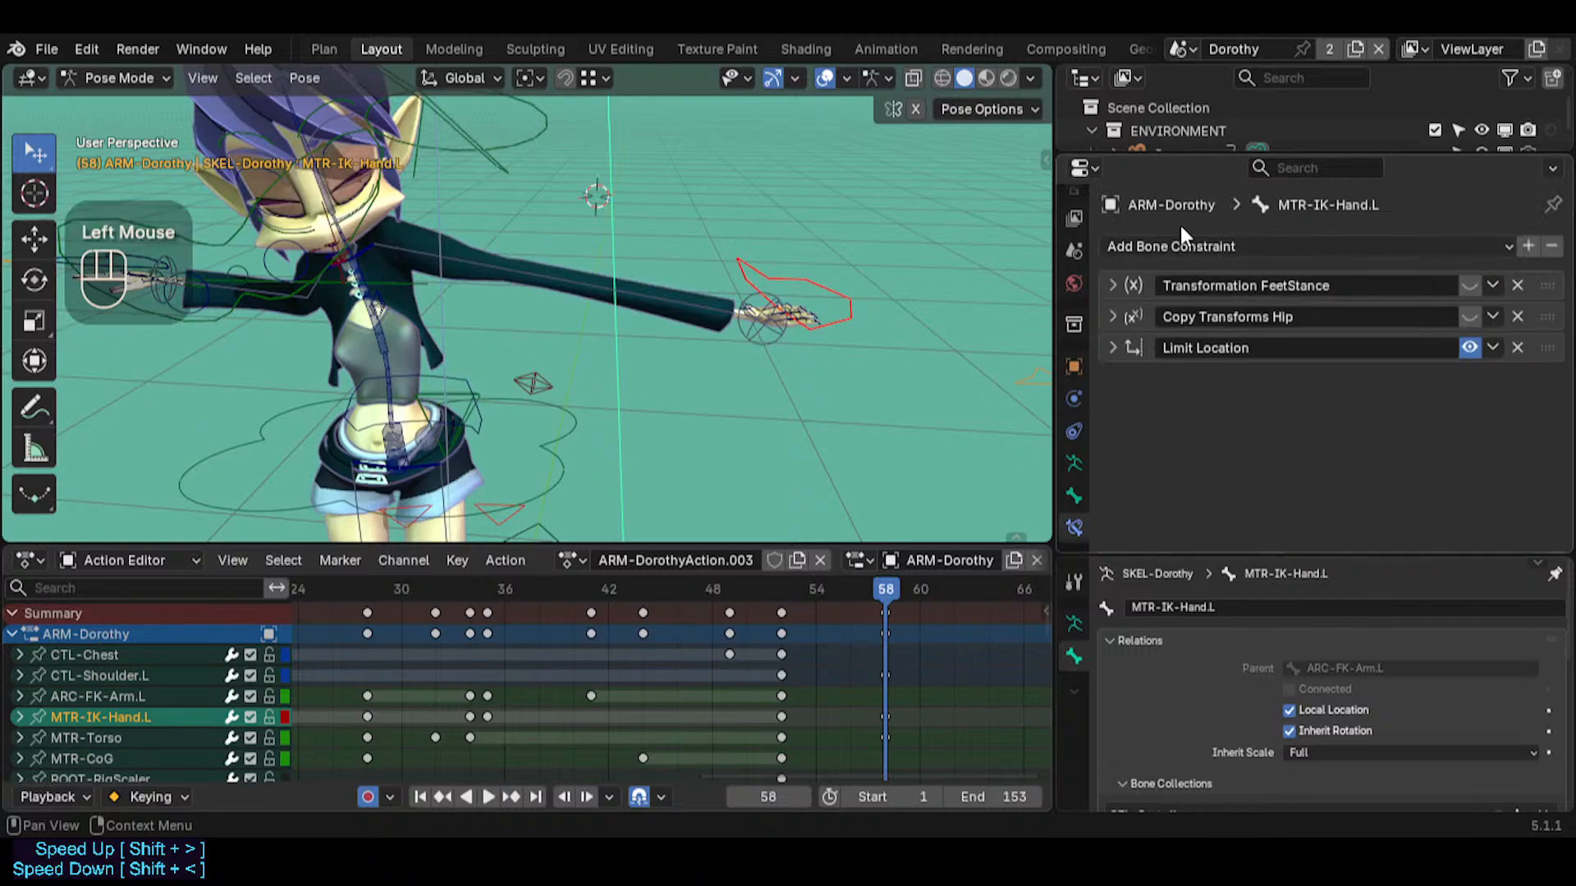
pyautogui.click(1192, 245)
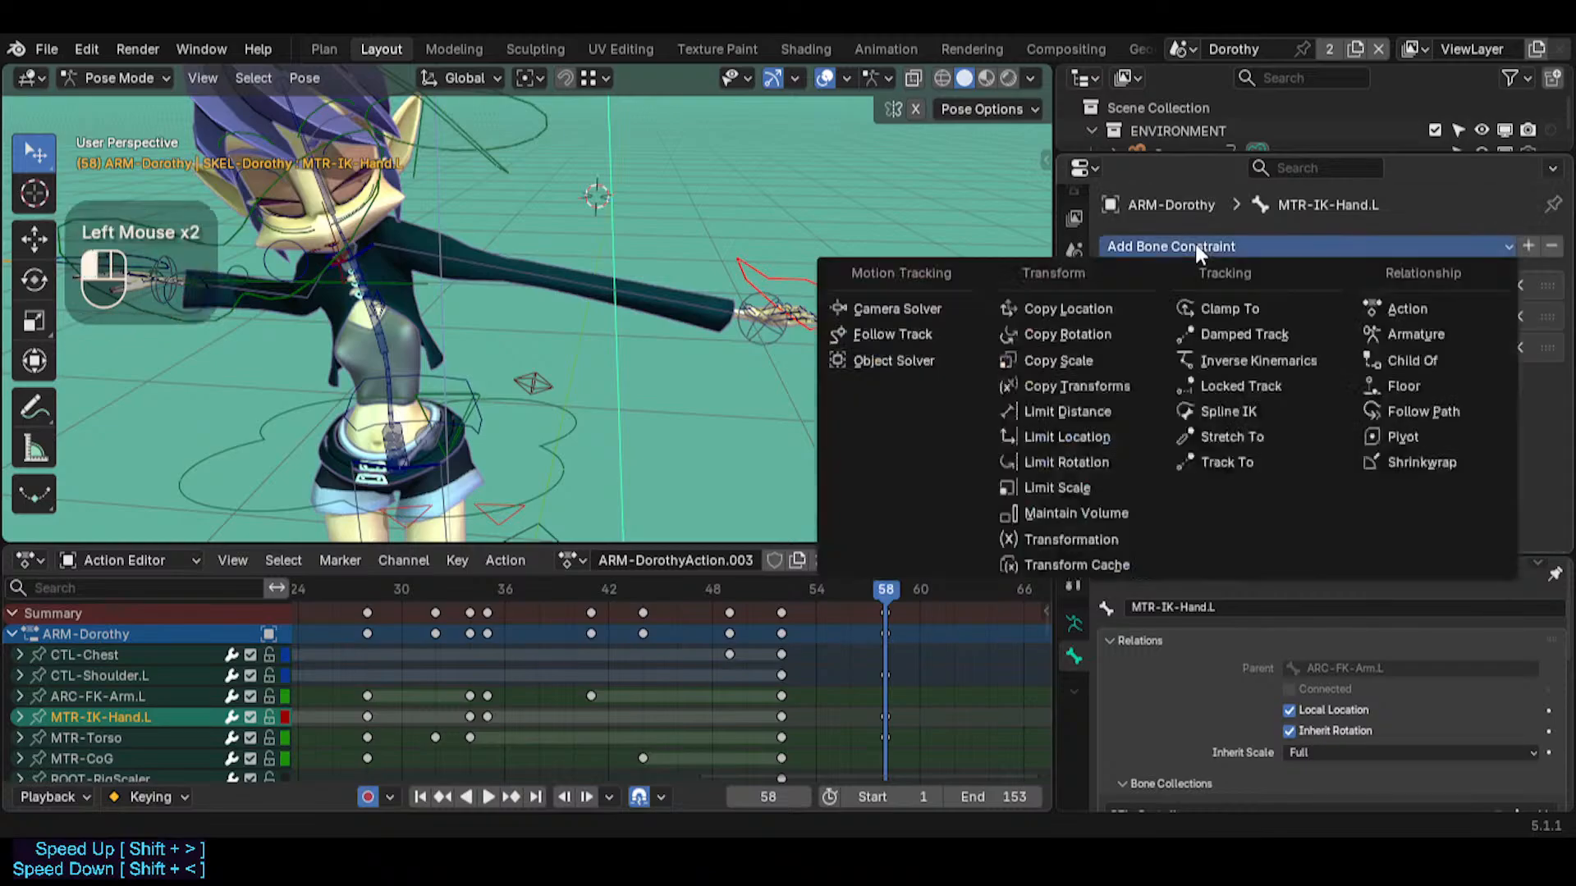
pyautogui.click(1086, 336)
pyautogui.scroll(-2, 1365, 335)
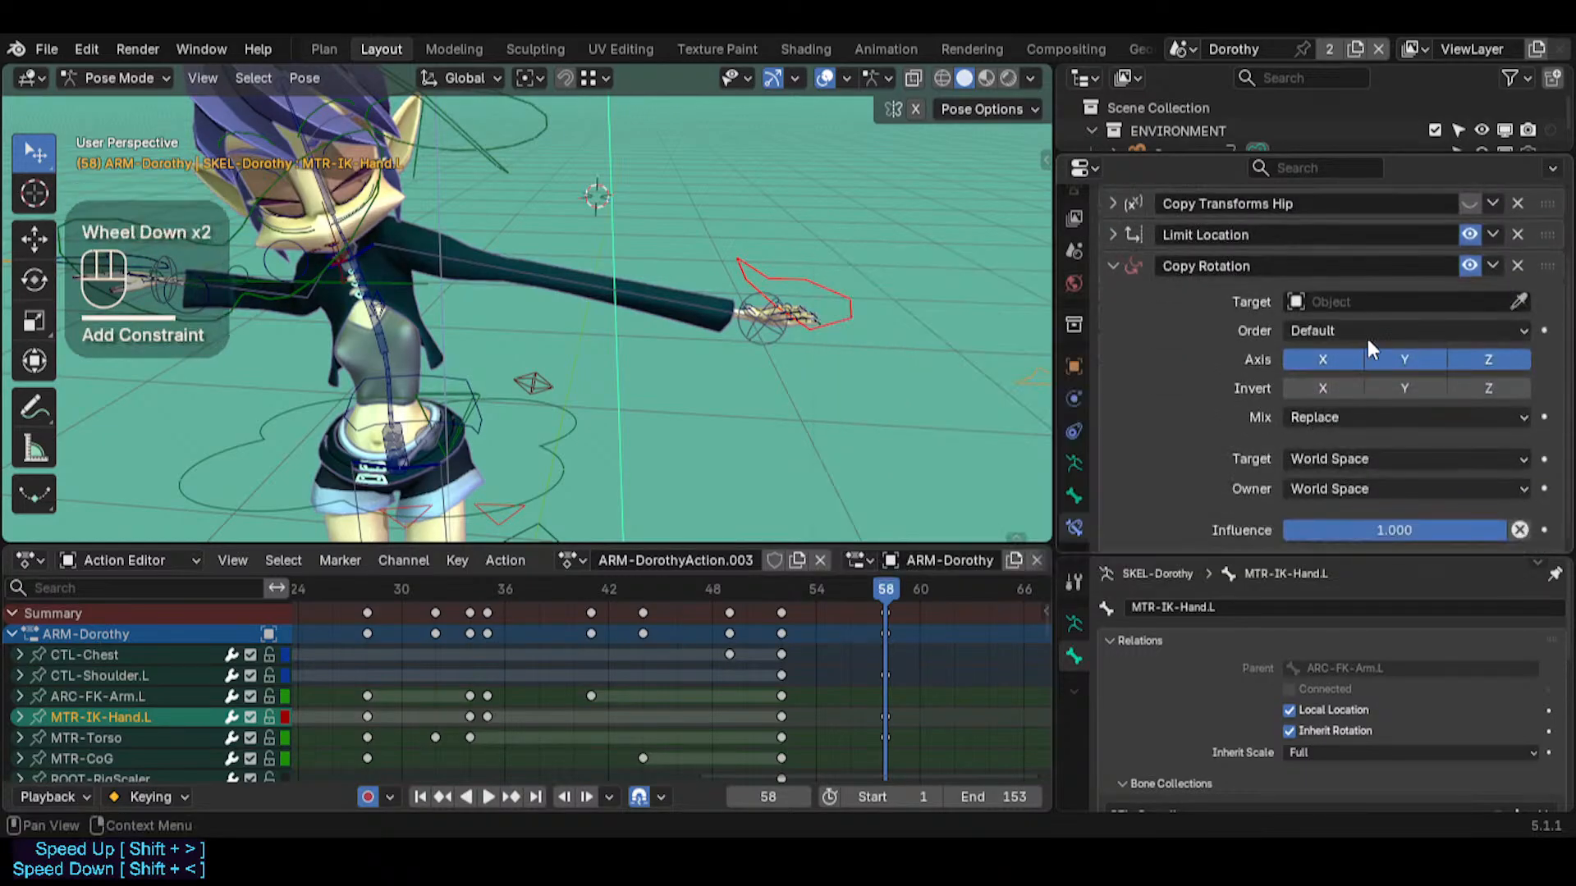
pyautogui.click(1517, 265)
# Add a Limit Rotation constraint to MTR-IK-Hand.L with X, Y and Z limited to 0°, Affect Transform enabled and owner Local With Parent
pyautogui.click(1213, 250)
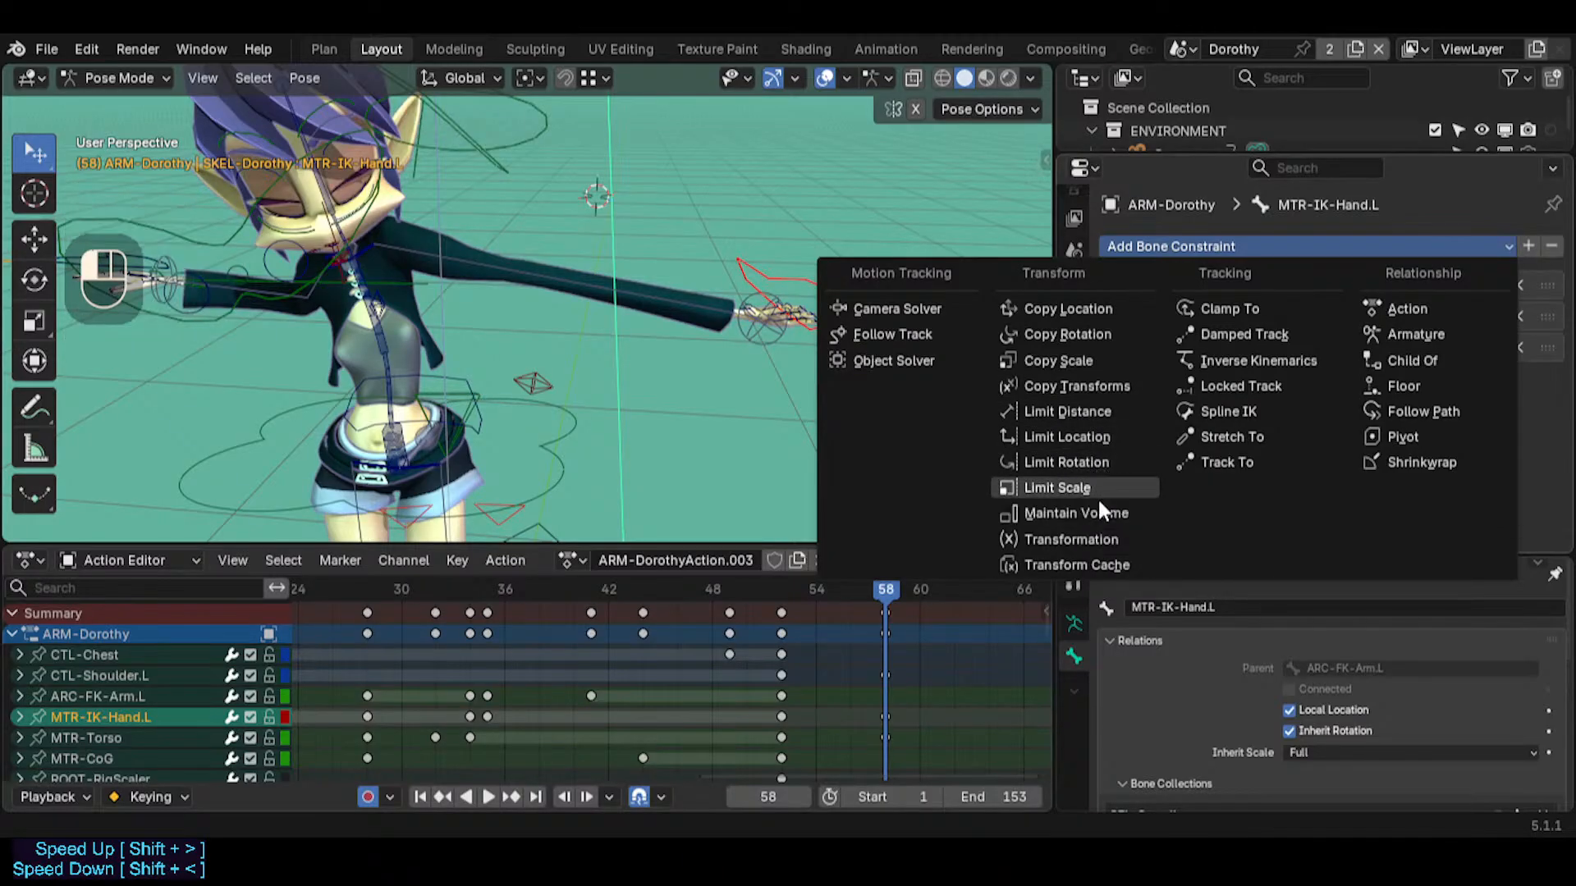
pyautogui.click(1089, 460)
pyautogui.scroll(-2, 1284, 374)
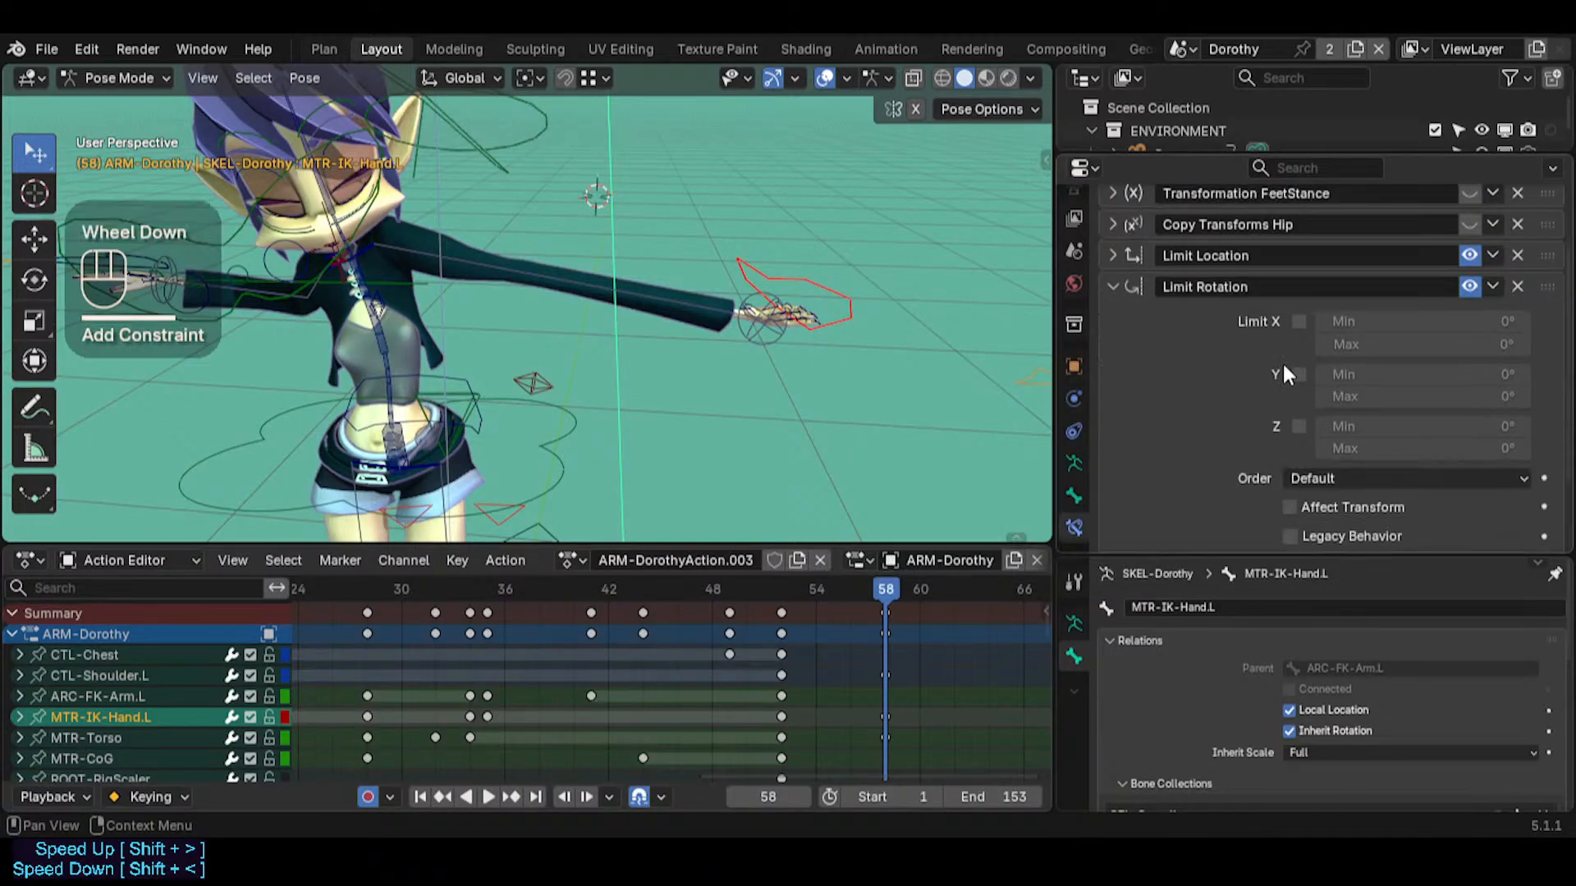
pyautogui.moveTo(1299, 321); pyautogui.dragTo(1310, 480)
pyautogui.click(1311, 480)
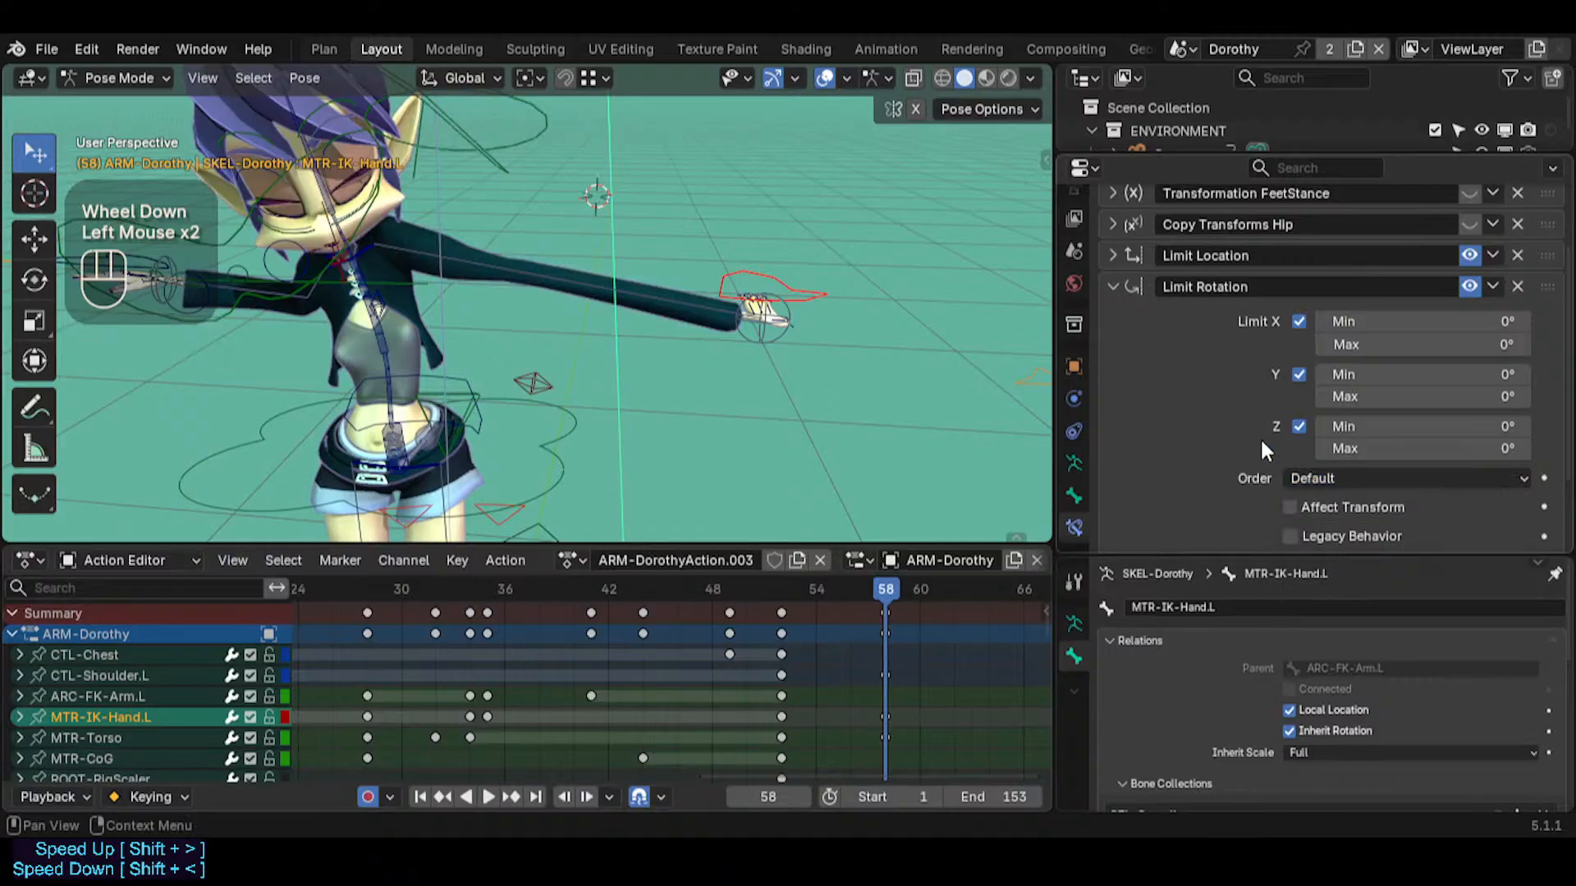
pyautogui.scroll(-2, 1300, 505)
pyautogui.click(1321, 488)
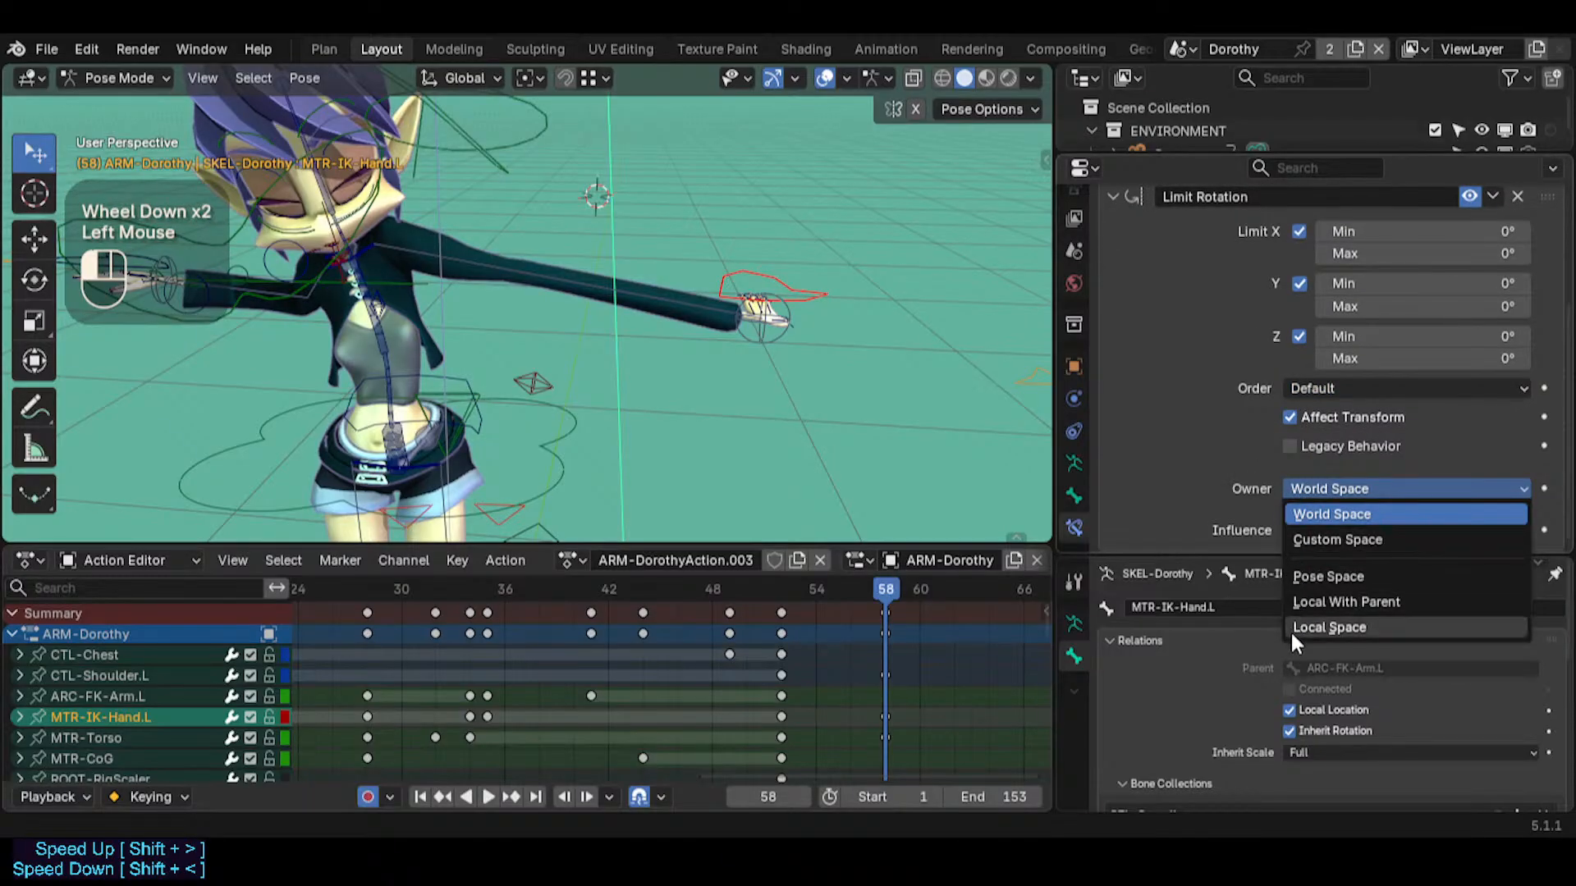
pyautogui.click(1293, 601)
# Test the hand's rotation limit with cancelled trackball rotations of ARC-FK-Arm.L and examine the left arm from several angles
pyautogui.moveTo(726, 274); pyautogui.dragTo(482, 145, button='middle')
pyautogui.click(475, 144)
pyautogui.press('r')
pyautogui.press('r')
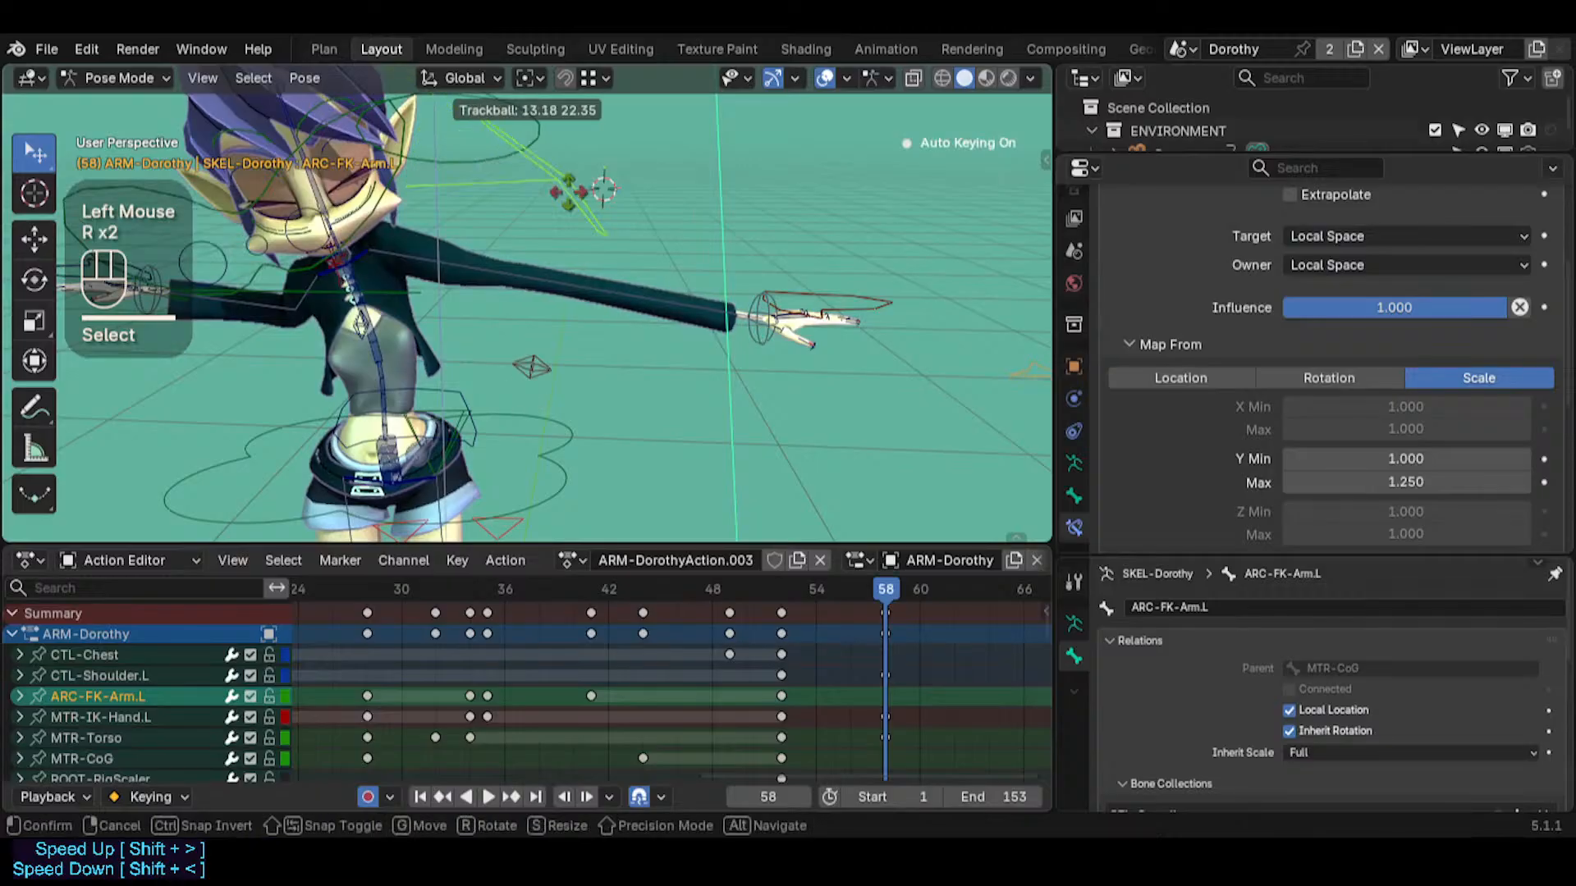
pyautogui.press('Escape')
pyautogui.moveTo(575, 194); pyautogui.dragTo(507, 205, button='middle')
pyautogui.press('r')
pyautogui.press('r')
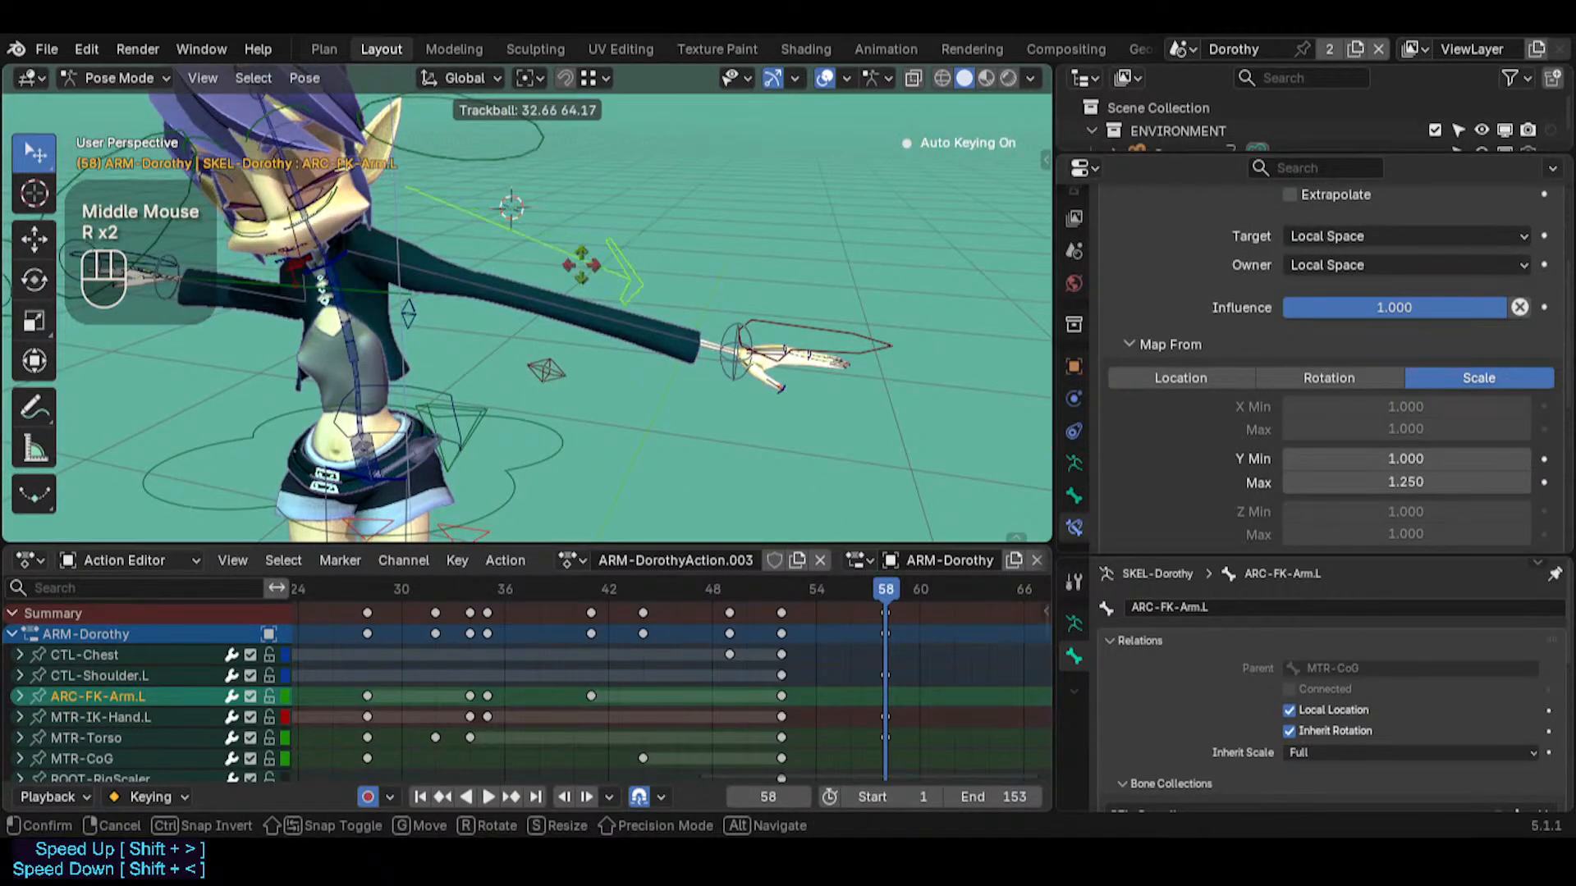
pyautogui.press('Escape')
pyautogui.hotkey('shift', '`')
pyautogui.press('a')
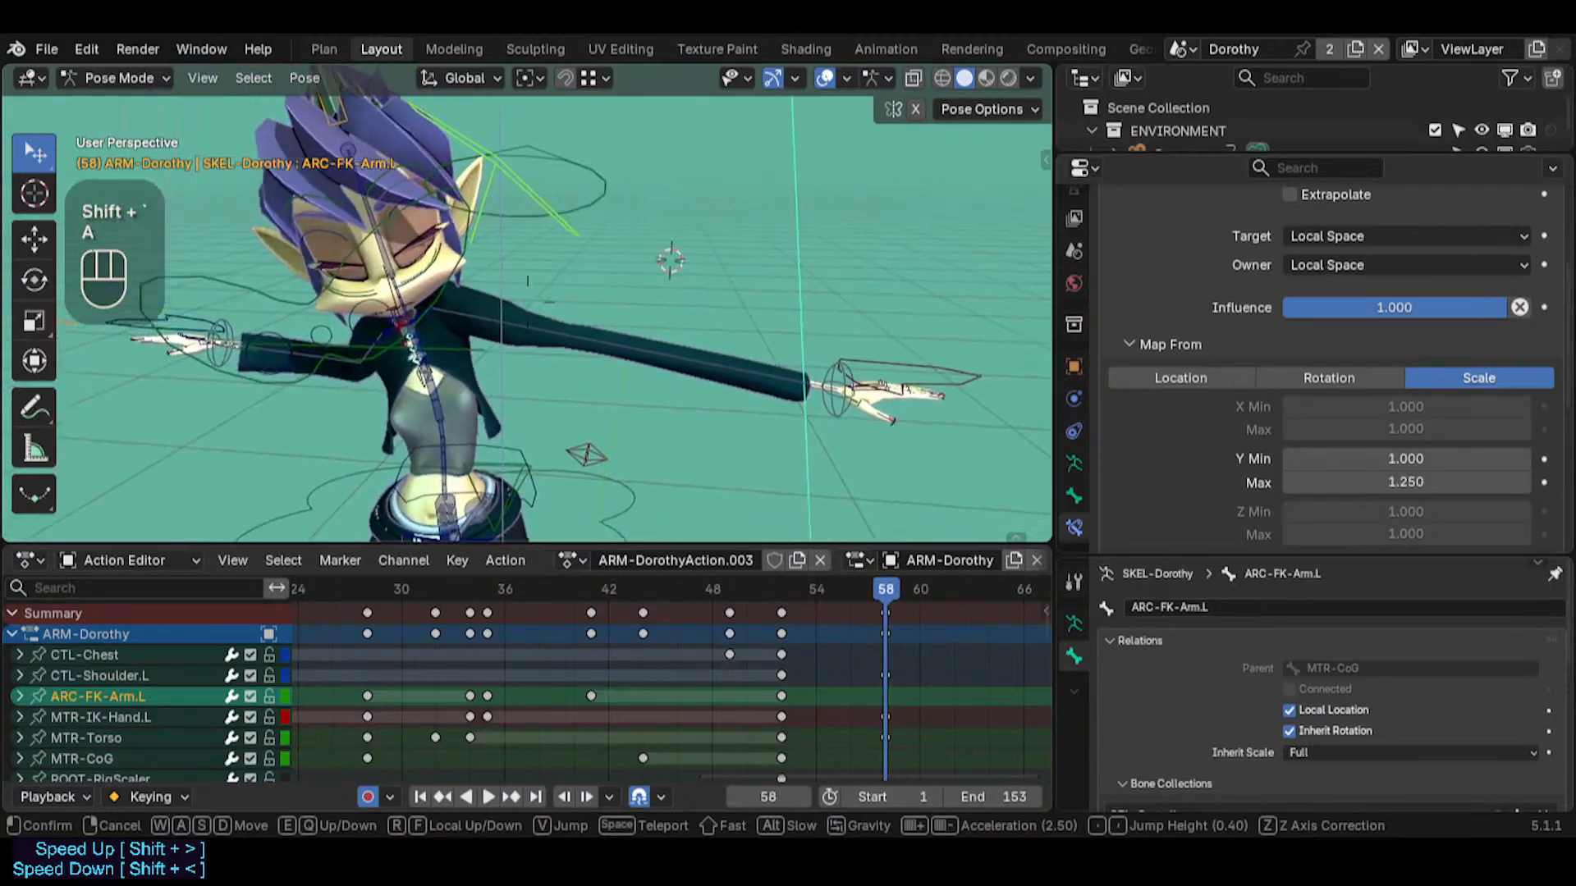
# Select MTR-IK-Hand.L and test its location limit with a cancelled trial move
pyautogui.click(608, 300)
pyautogui.click(700, 345)
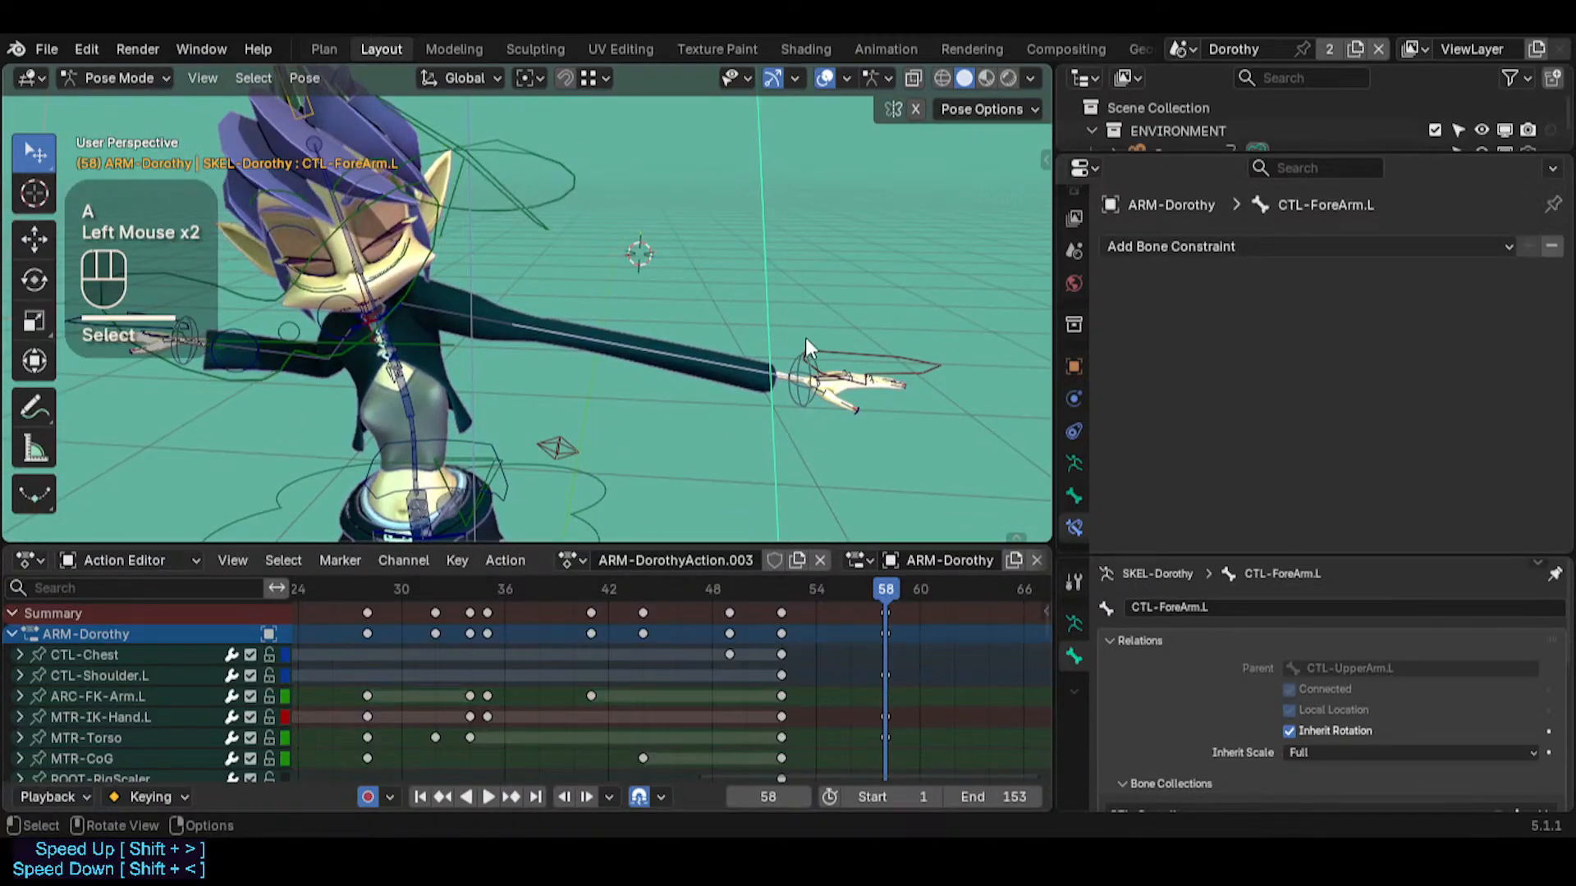
pyautogui.click(849, 344)
pyautogui.press('g')
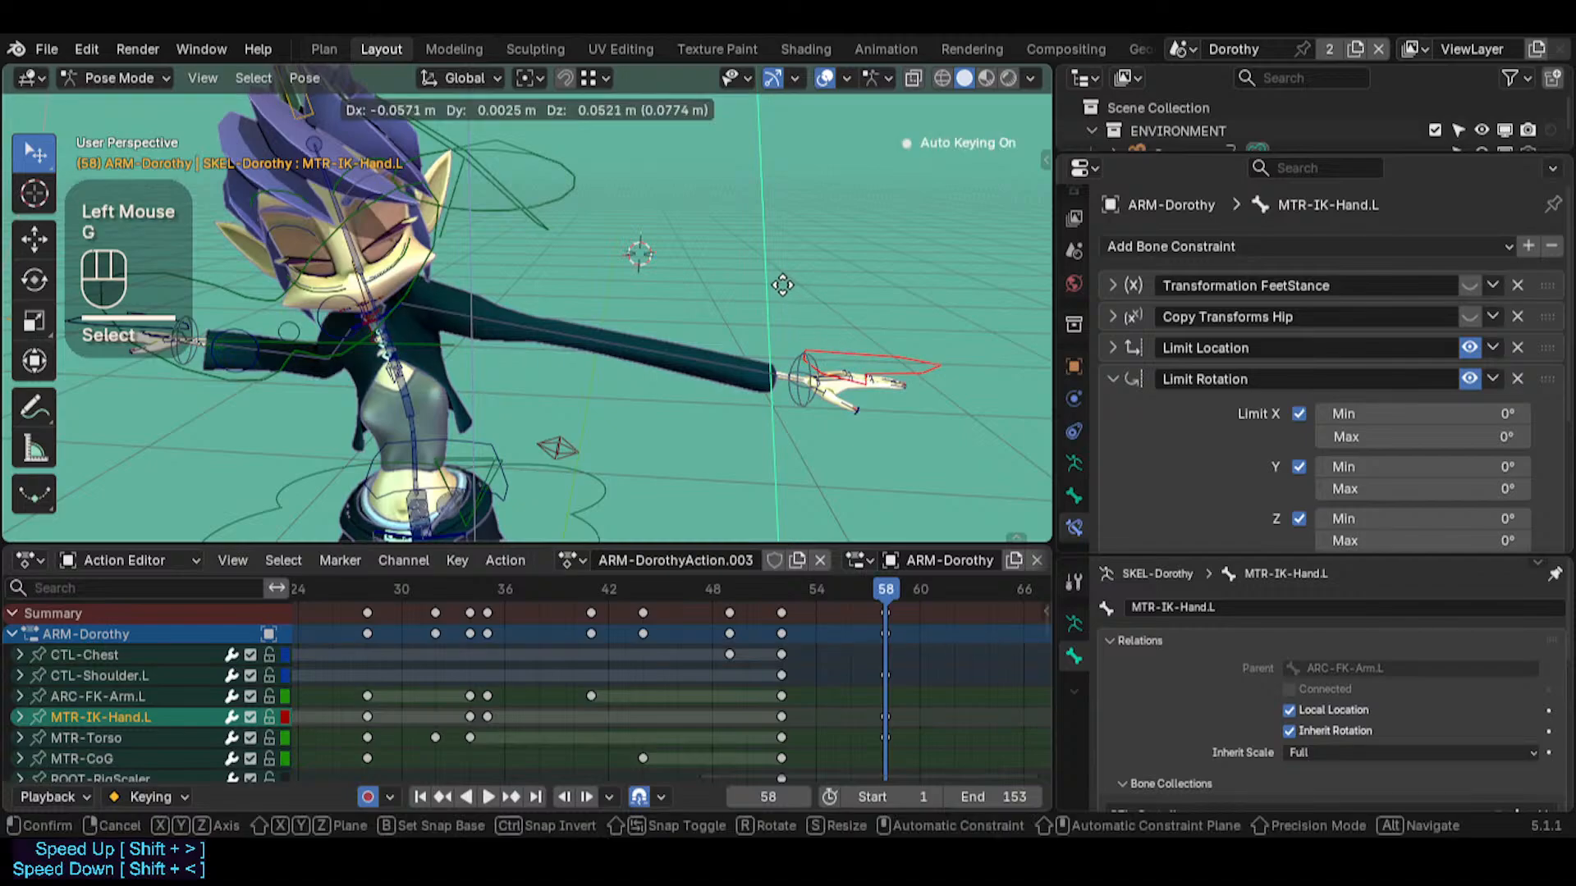
pyautogui.press('Escape')
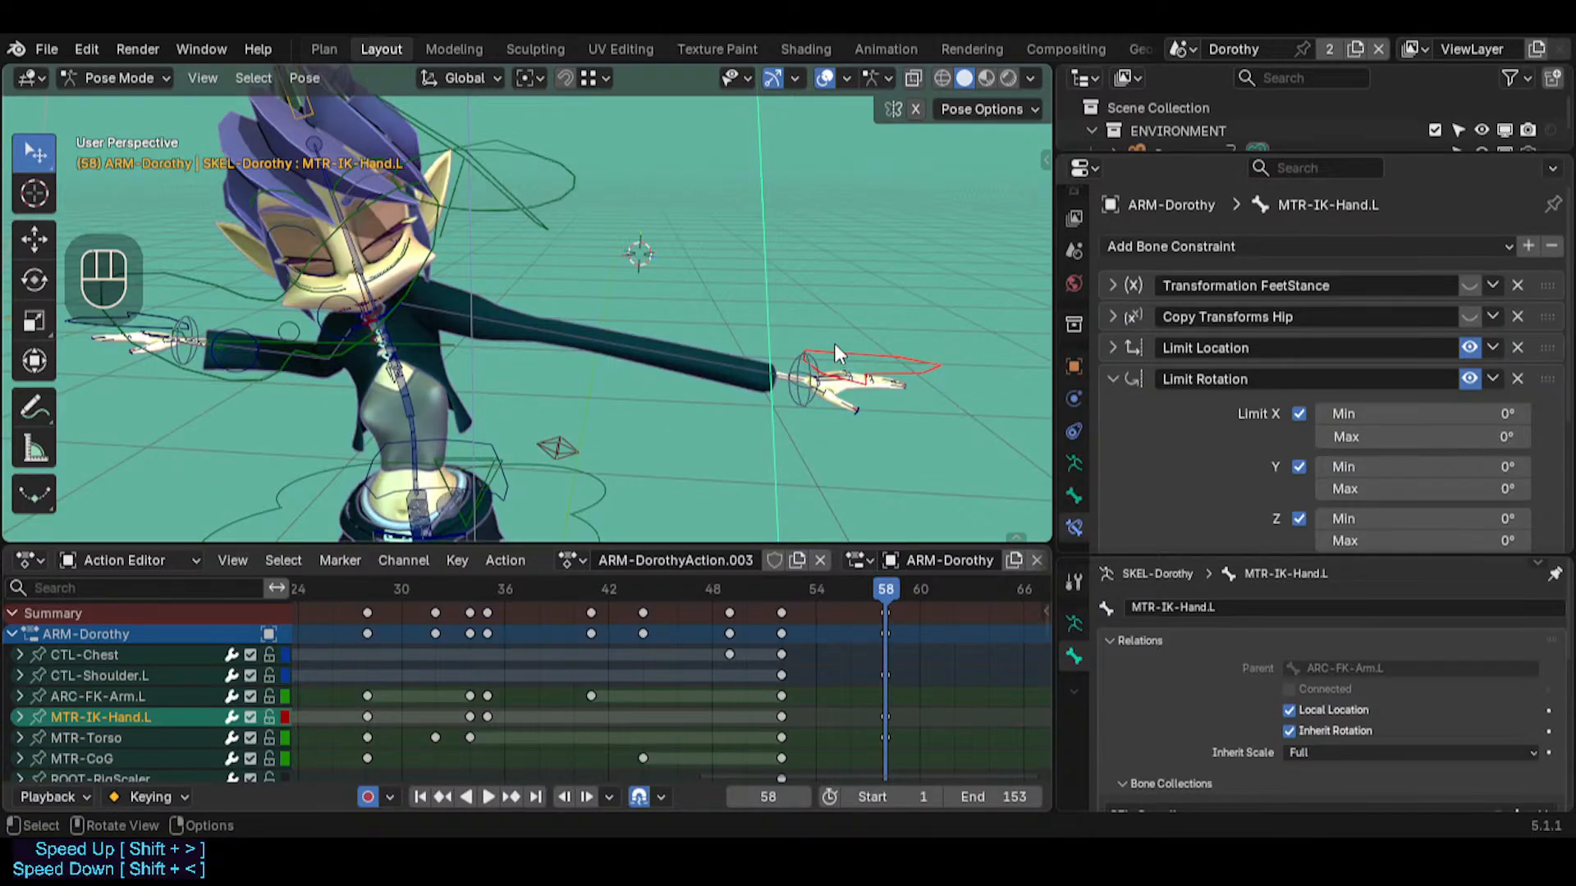
# Compare the CTL-UpperArm.L and CTL-ForeArm.L bones by selecting them alternately along the left arm
pyautogui.click(658, 354)
pyautogui.click(504, 323)
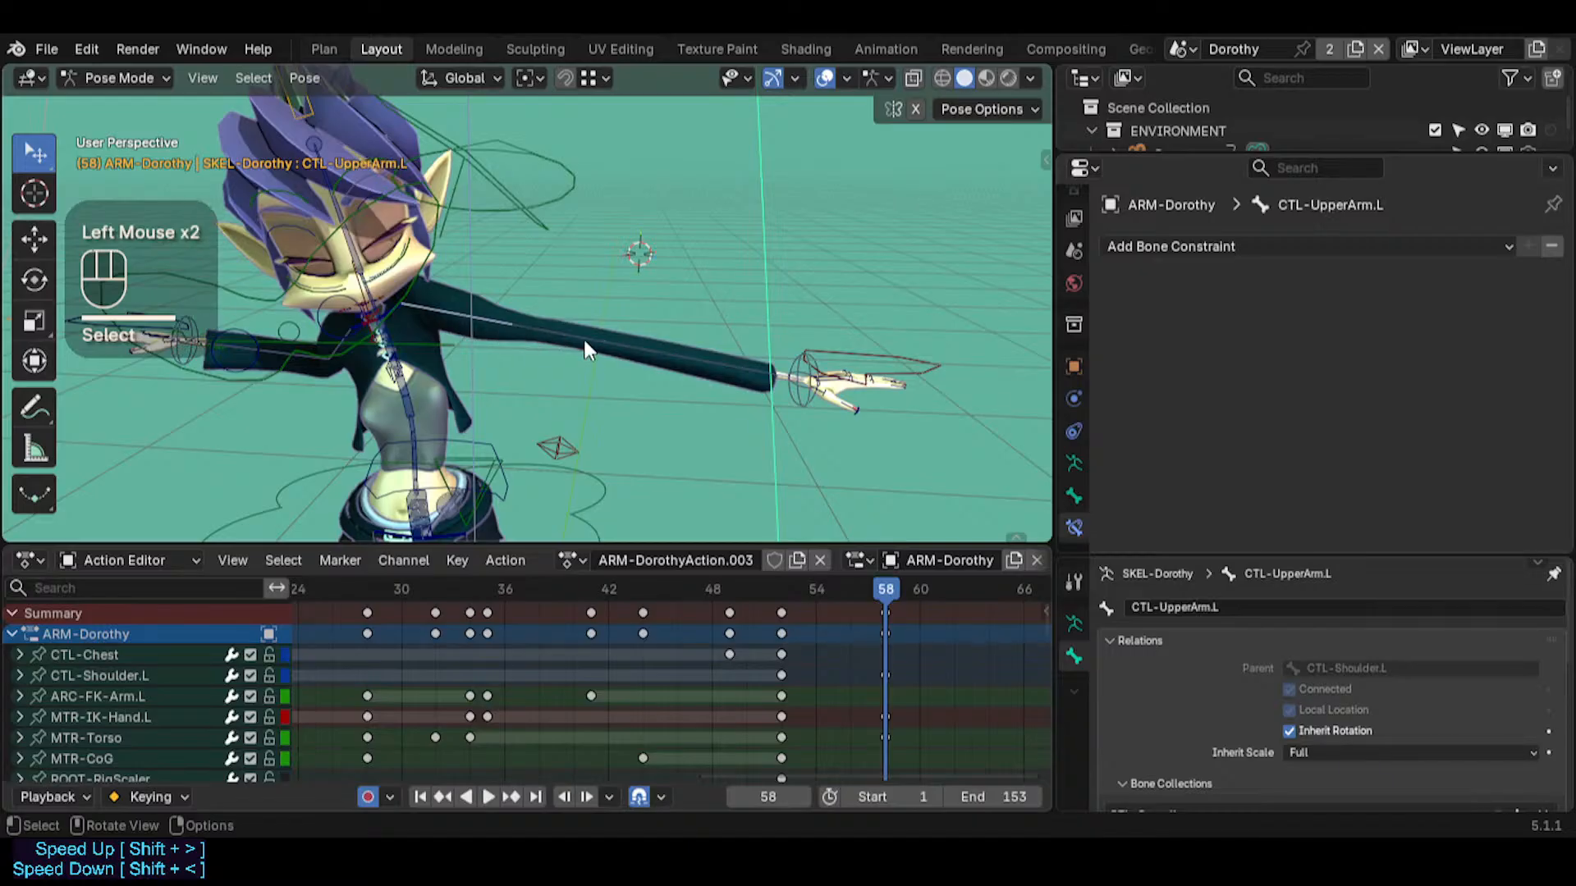
pyautogui.click(583, 338)
pyautogui.click(465, 323)
pyautogui.click(592, 334)
pyautogui.click(450, 304)
pyautogui.click(445, 308)
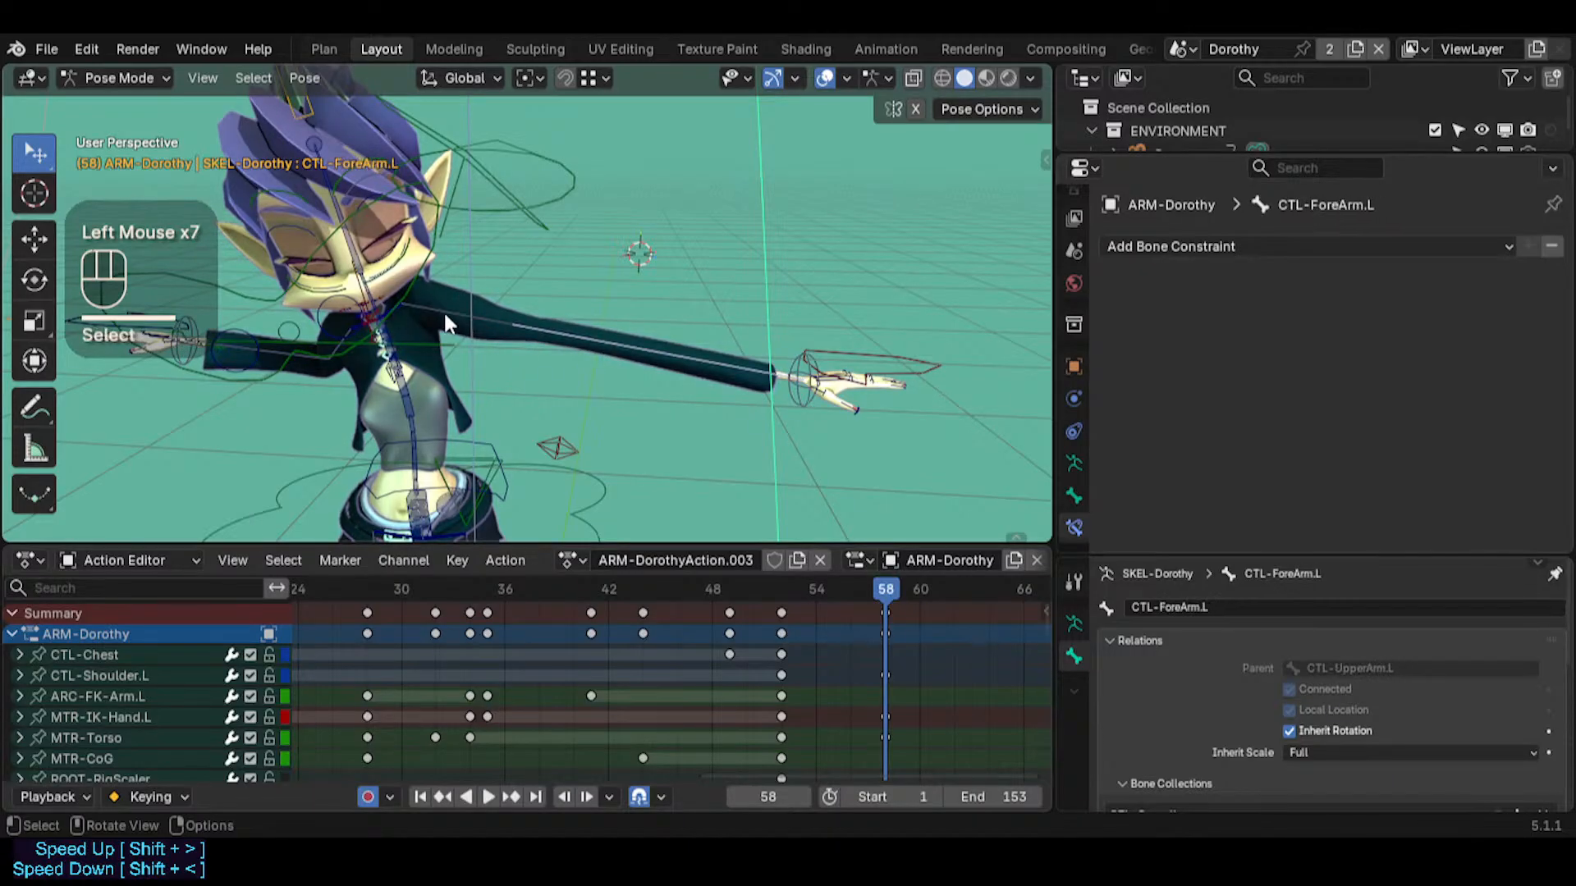
pyautogui.click(444, 310)
pyautogui.click(523, 334)
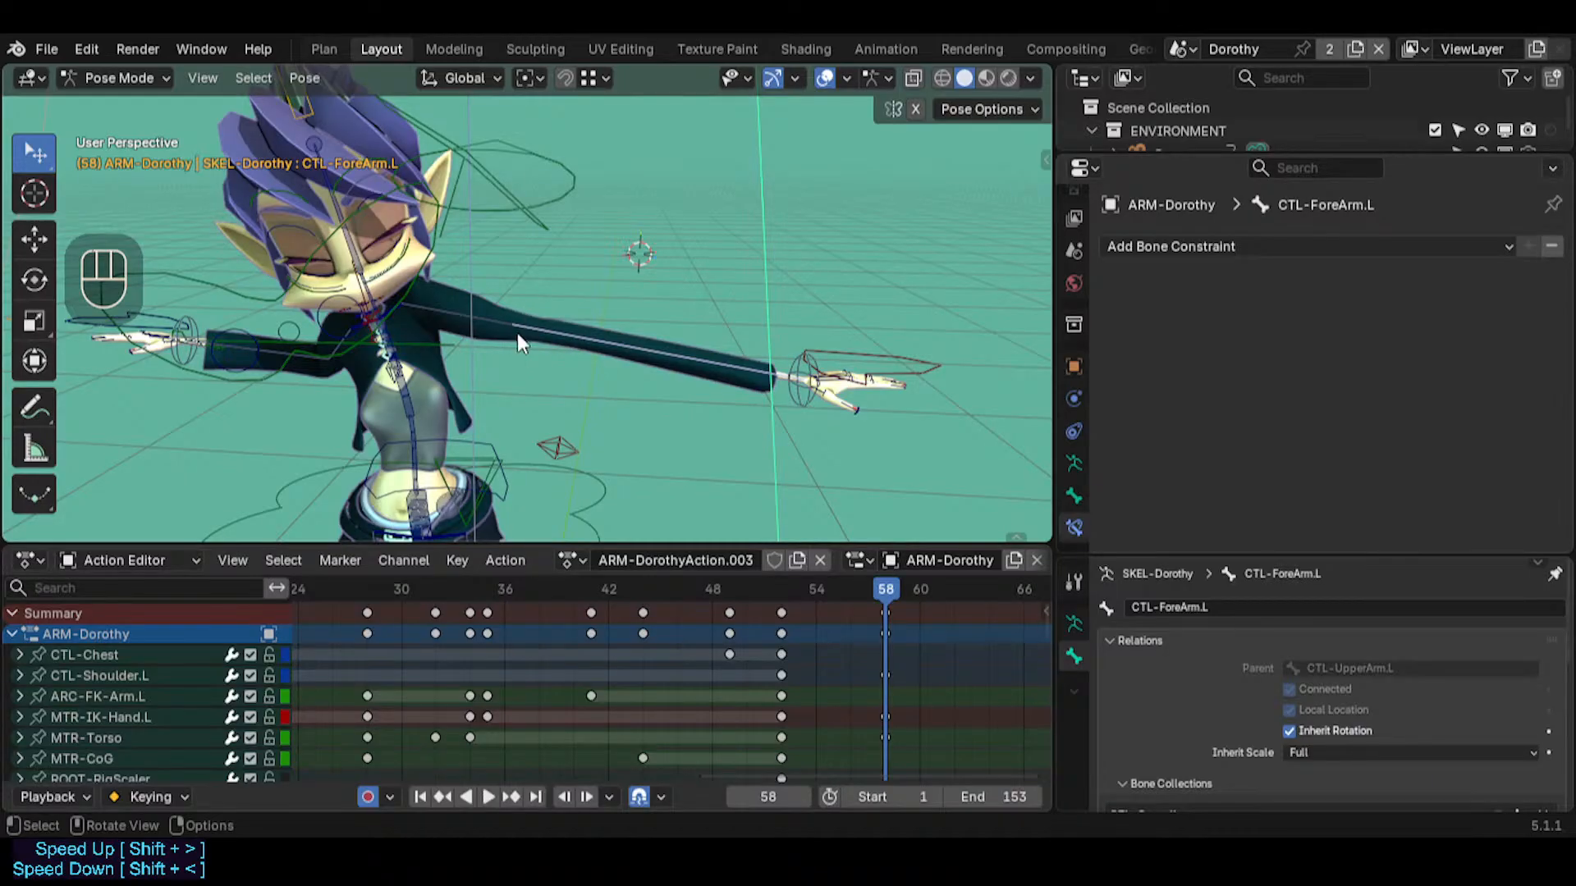
# Select MTR-IK-Hand.L, collapse its Limit Rotation constraint and scrub the timeline to frame 58 to review the hand
pyautogui.click(835, 346)
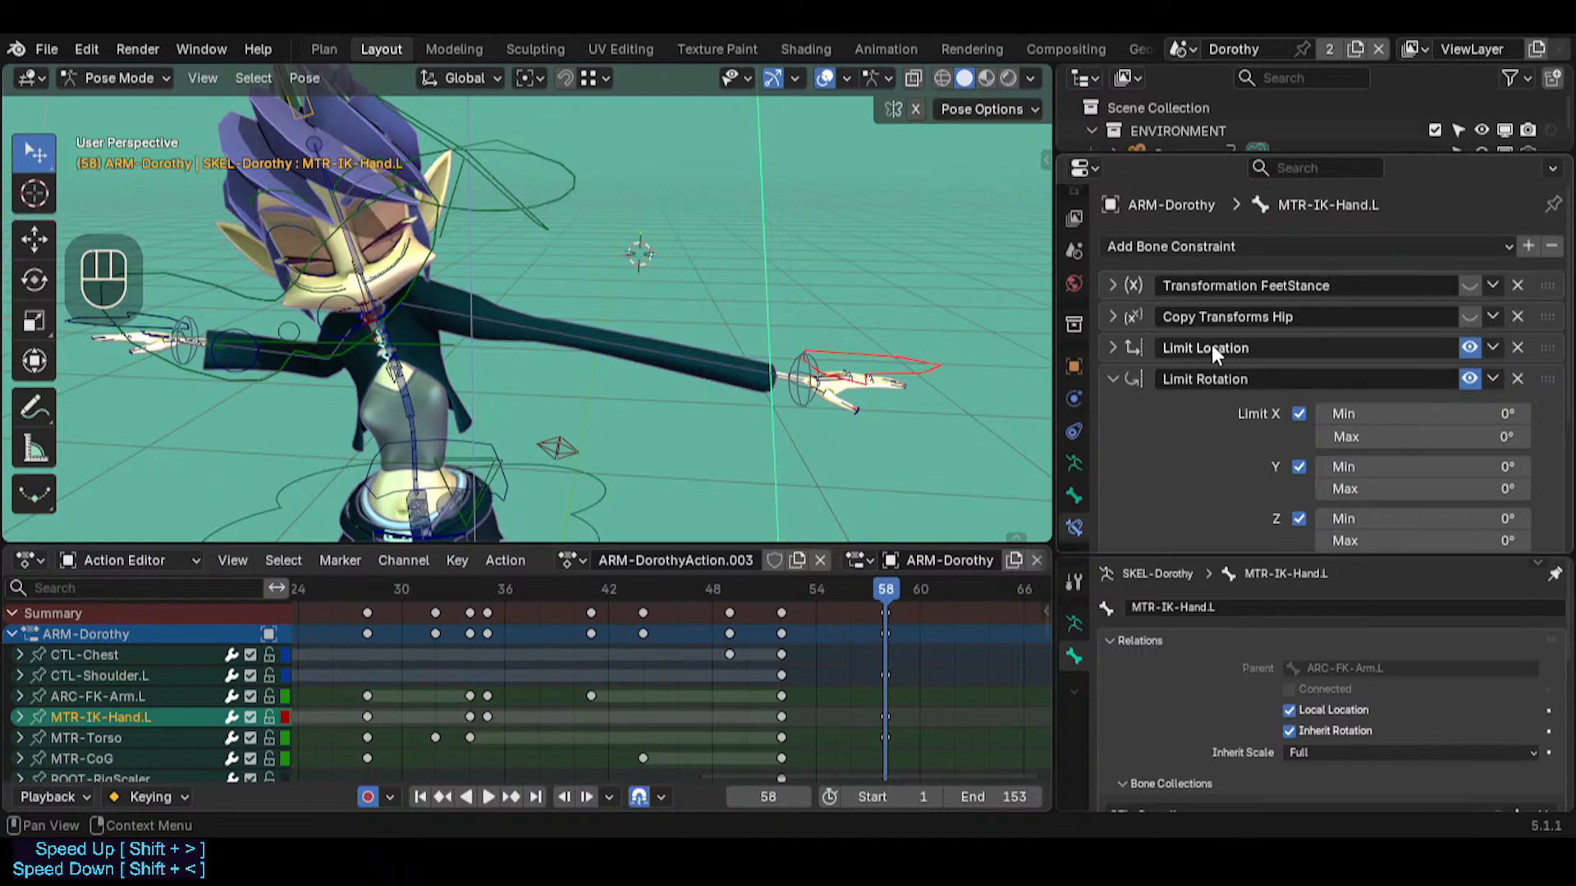
pyautogui.click(1112, 379)
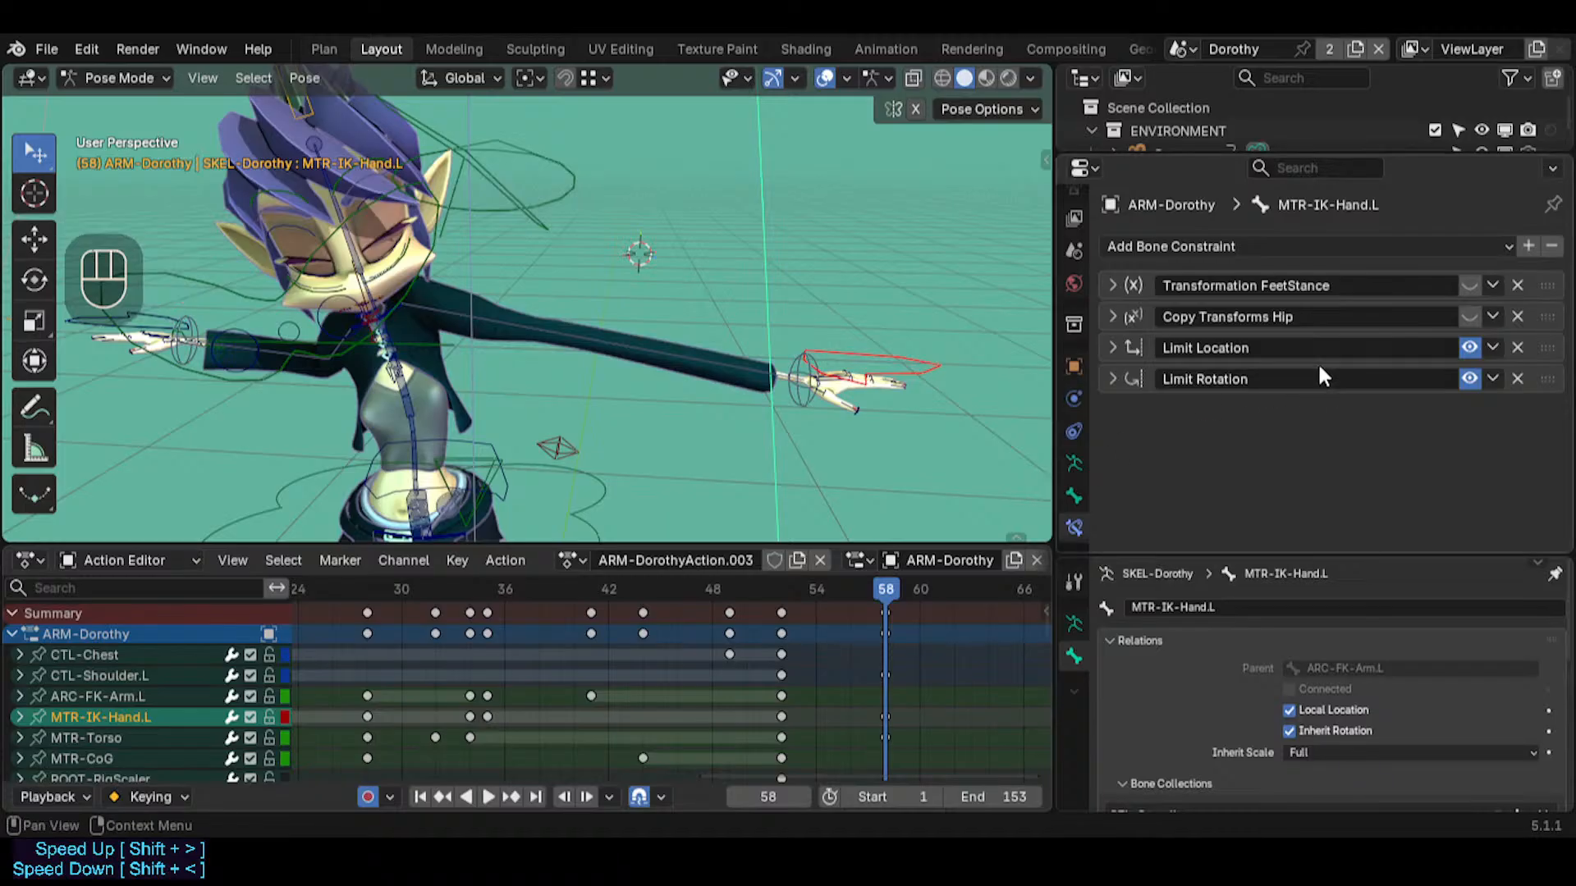
pyautogui.moveTo(812, 588); pyautogui.dragTo(893, 574)
# Try Local Space as the owner of the hand's Limit Rotation constraint, toggling the constraint off and on to compare the effect
pyautogui.click(1470, 378)
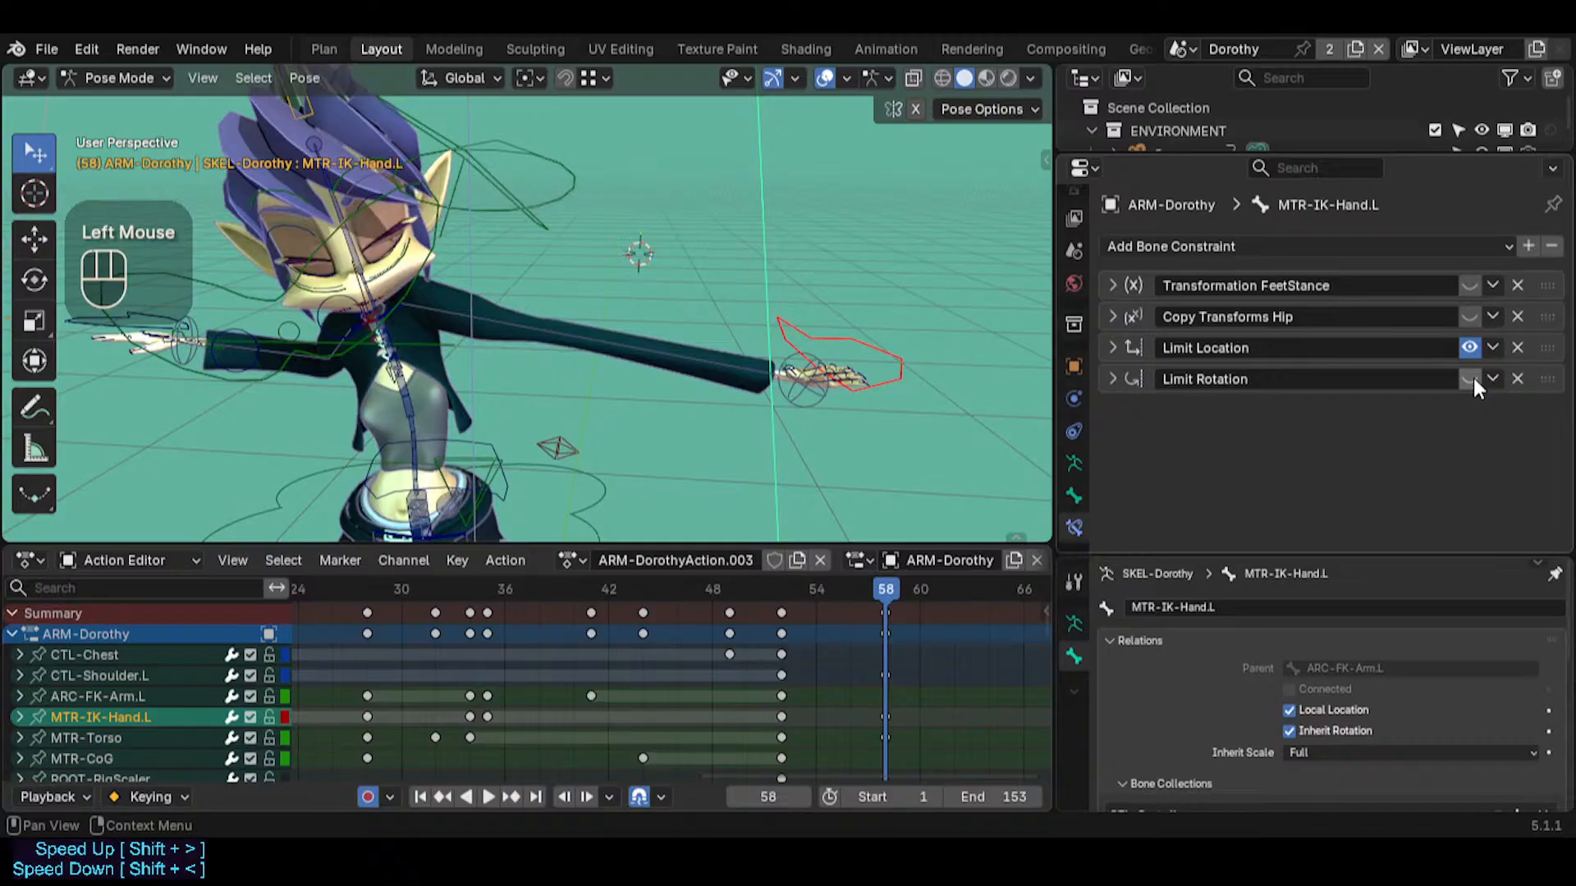
pyautogui.click(1129, 376)
pyautogui.scroll(-2, 1204, 431)
pyautogui.click(1331, 487)
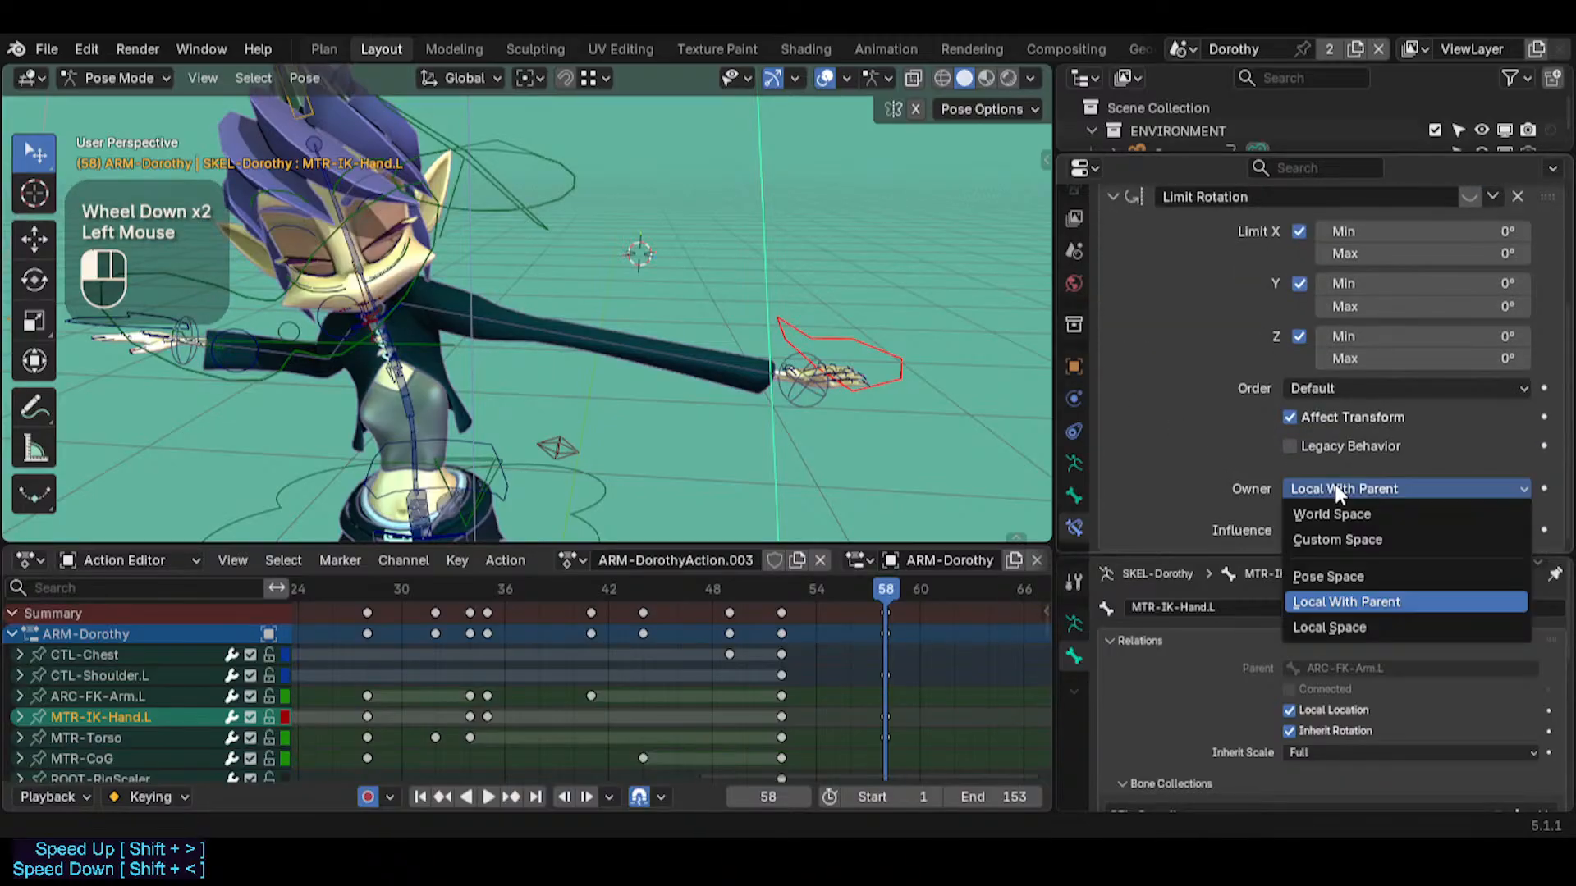
pyautogui.click(1311, 618)
pyautogui.scroll(3, 1262, 466)
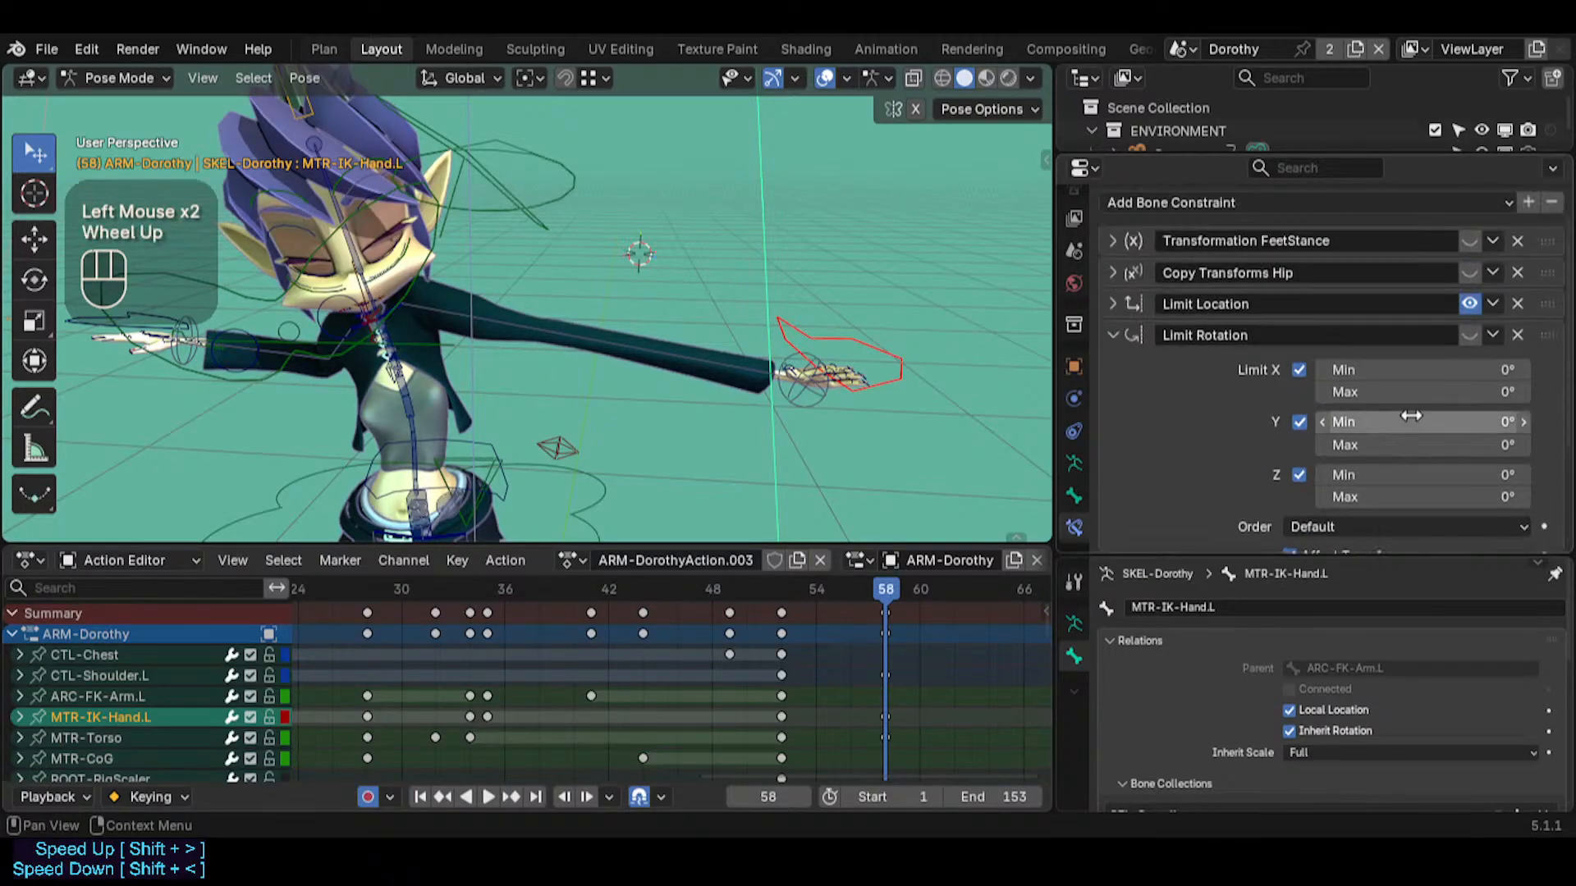
pyautogui.click(1468, 334)
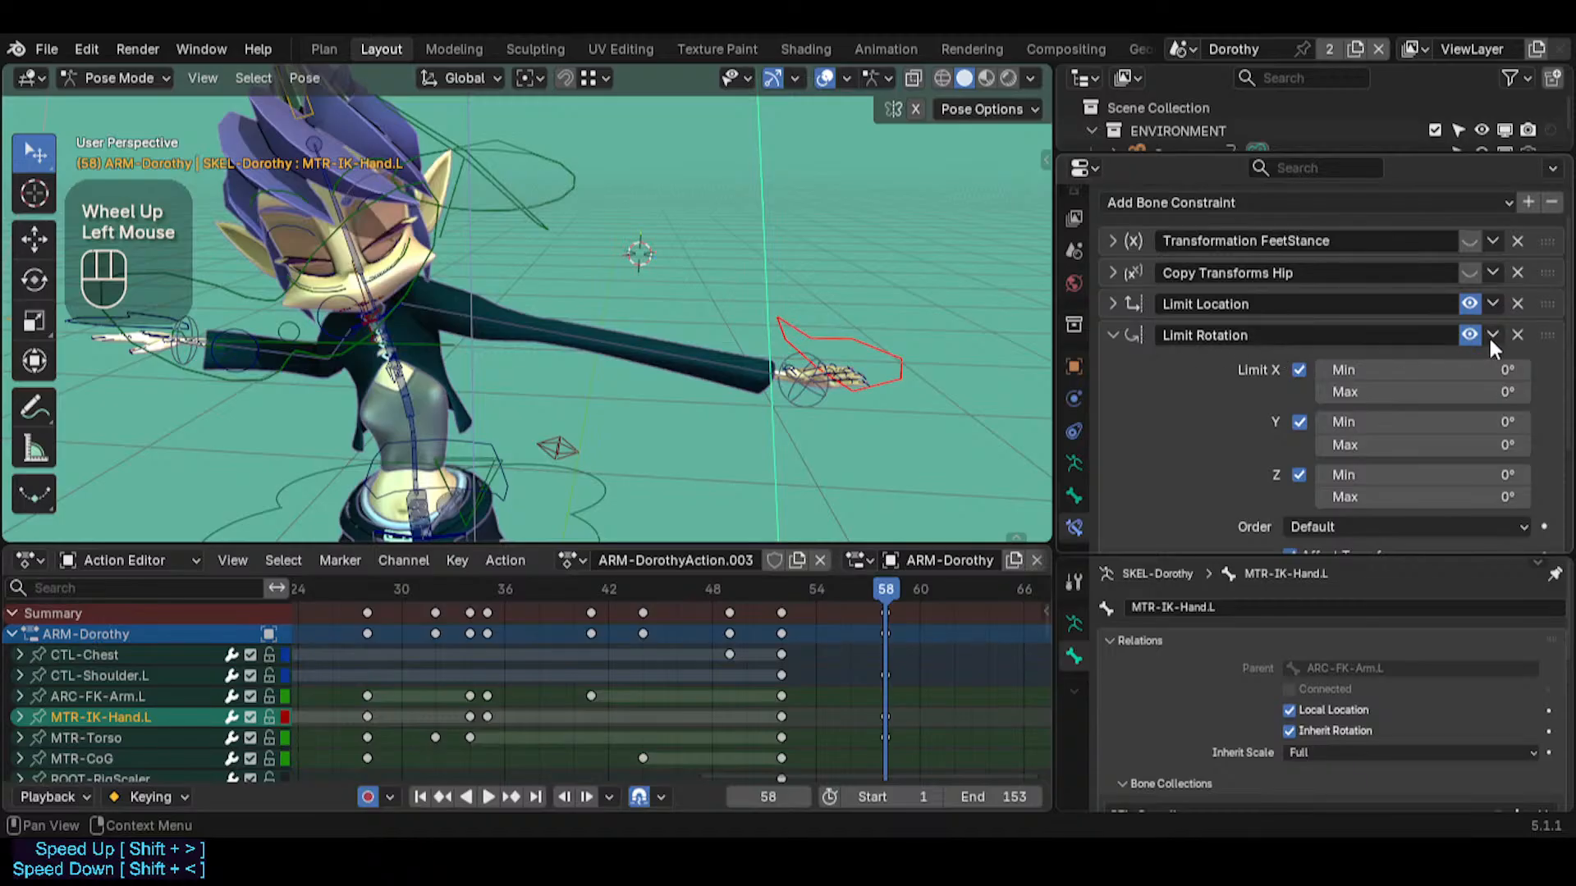
pyautogui.doubleClick(1469, 333)
# Set the owner of the hand's Limit Rotation constraint back to Local With Parent
pyautogui.scroll(-2, 1259, 445)
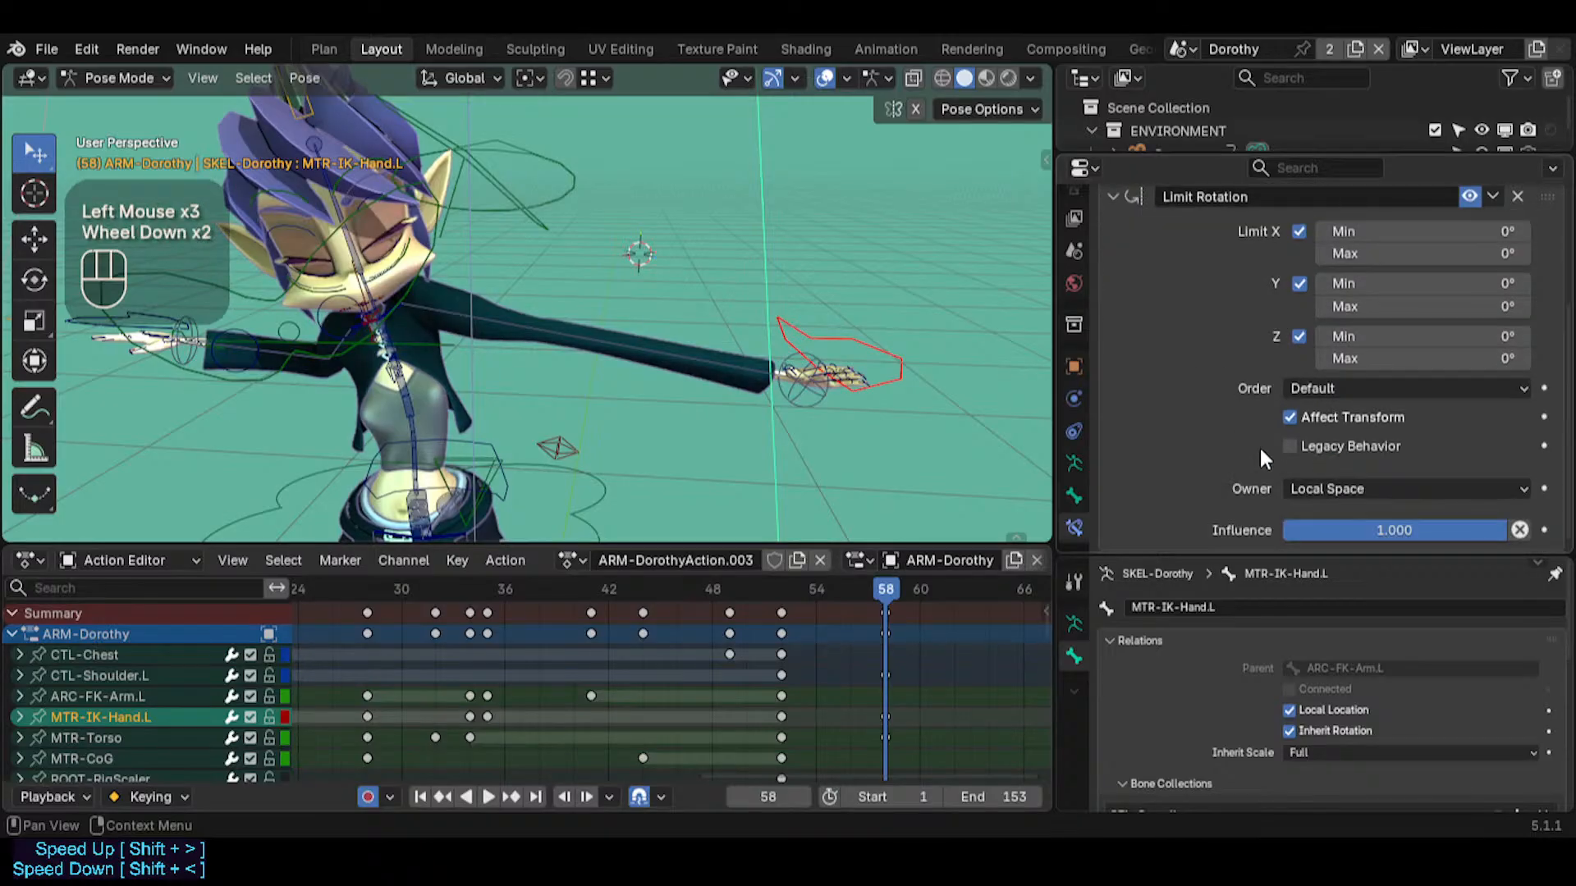
pyautogui.click(1337, 486)
pyautogui.click(1346, 601)
pyautogui.scroll(3, 1207, 328)
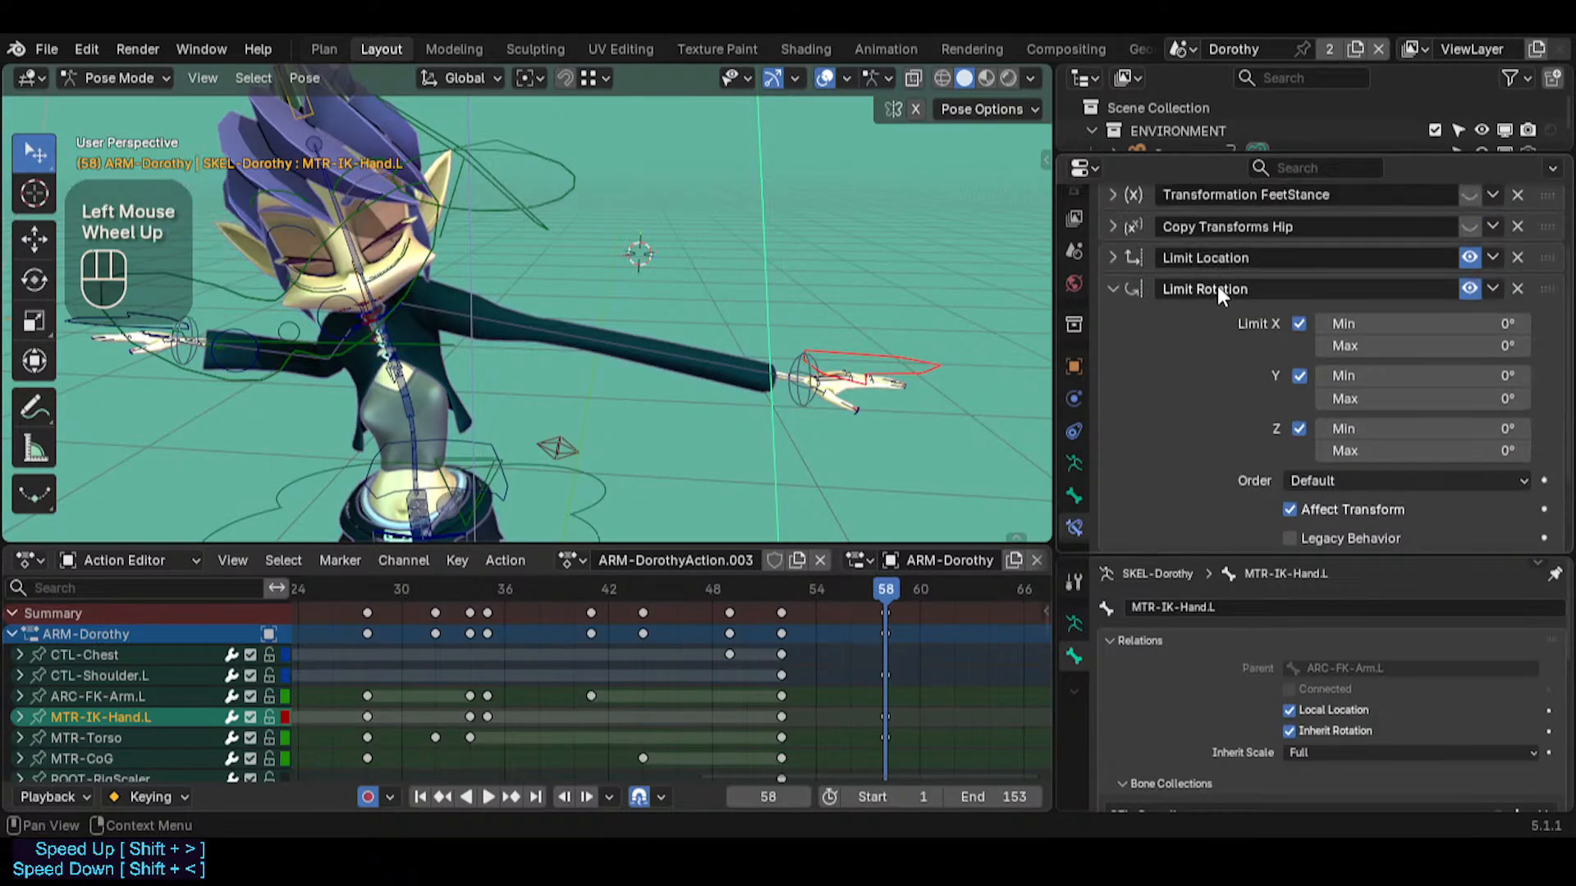
# Test the left hand's independence at frame 58 with cancelled trackball rotations of ARC-FK-Arm.L and MTR-Torso
pyautogui.moveTo(628, 251); pyautogui.dragTo(639, 446, button='middle')
pyautogui.click(485, 174)
pyautogui.press('r')
pyautogui.press('r')
pyautogui.press('Escape')
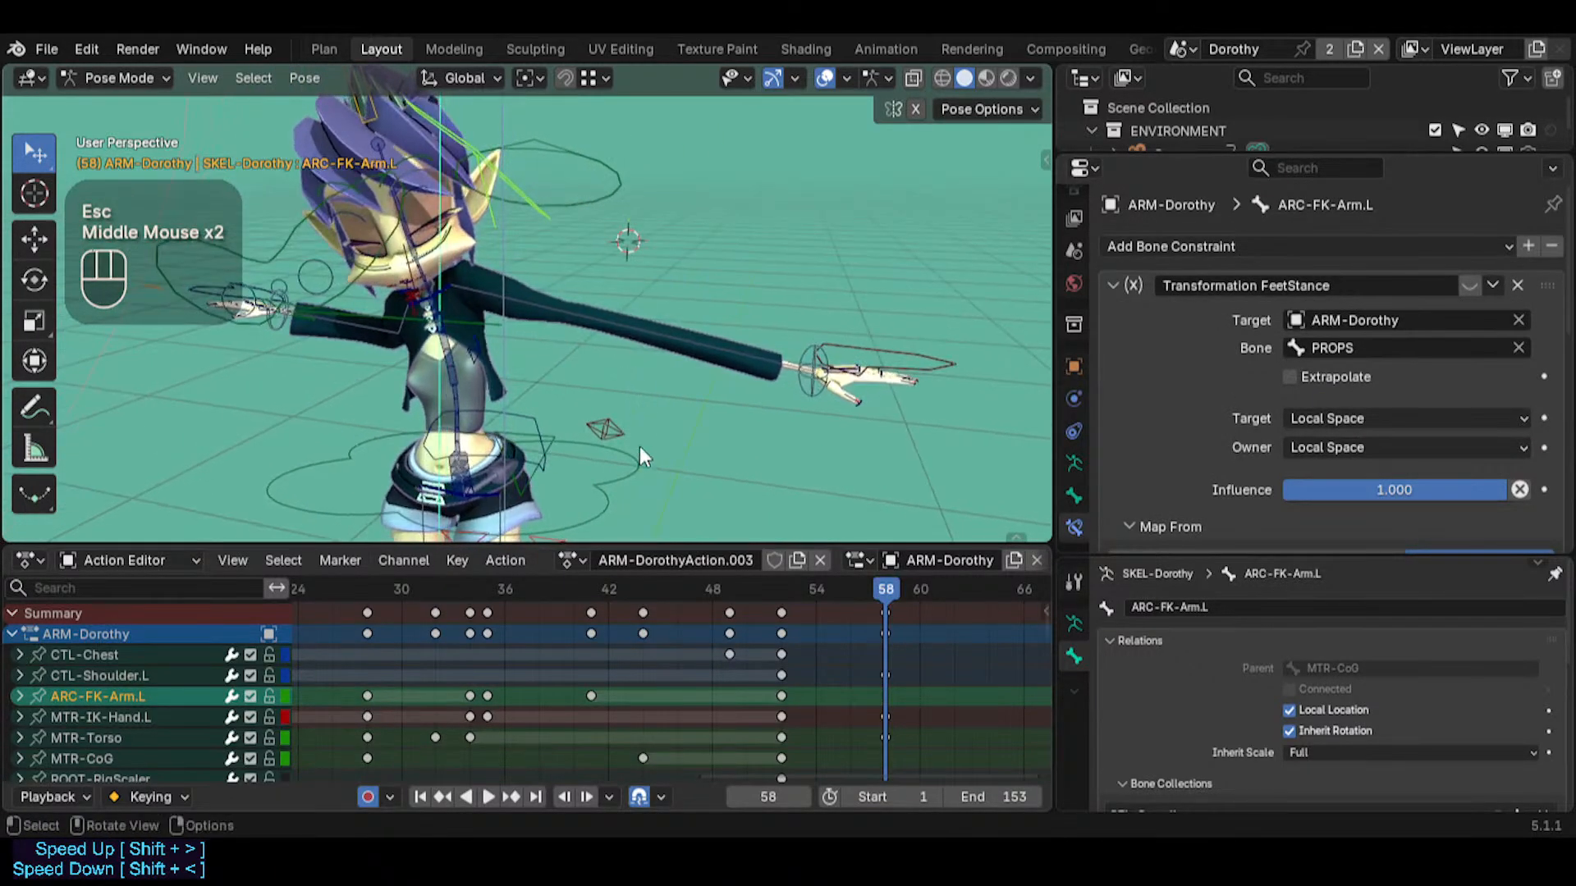
pyautogui.click(637, 478)
pyautogui.press('r')
pyautogui.press('r')
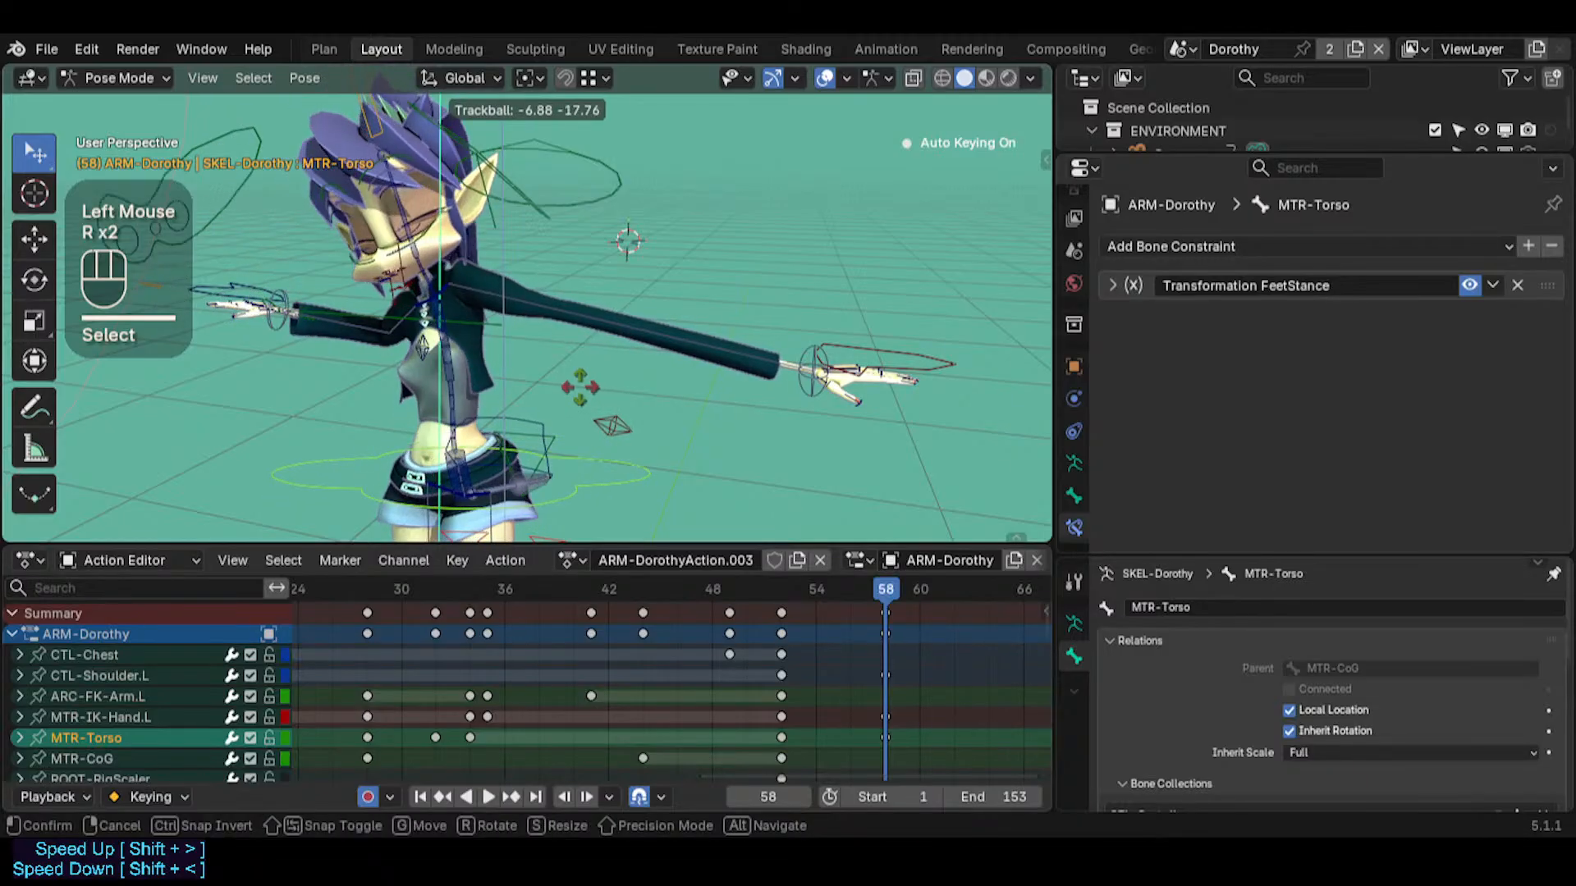
pyautogui.press('Escape')
pyautogui.click(646, 244)
pyautogui.press('r')
pyautogui.press('r')
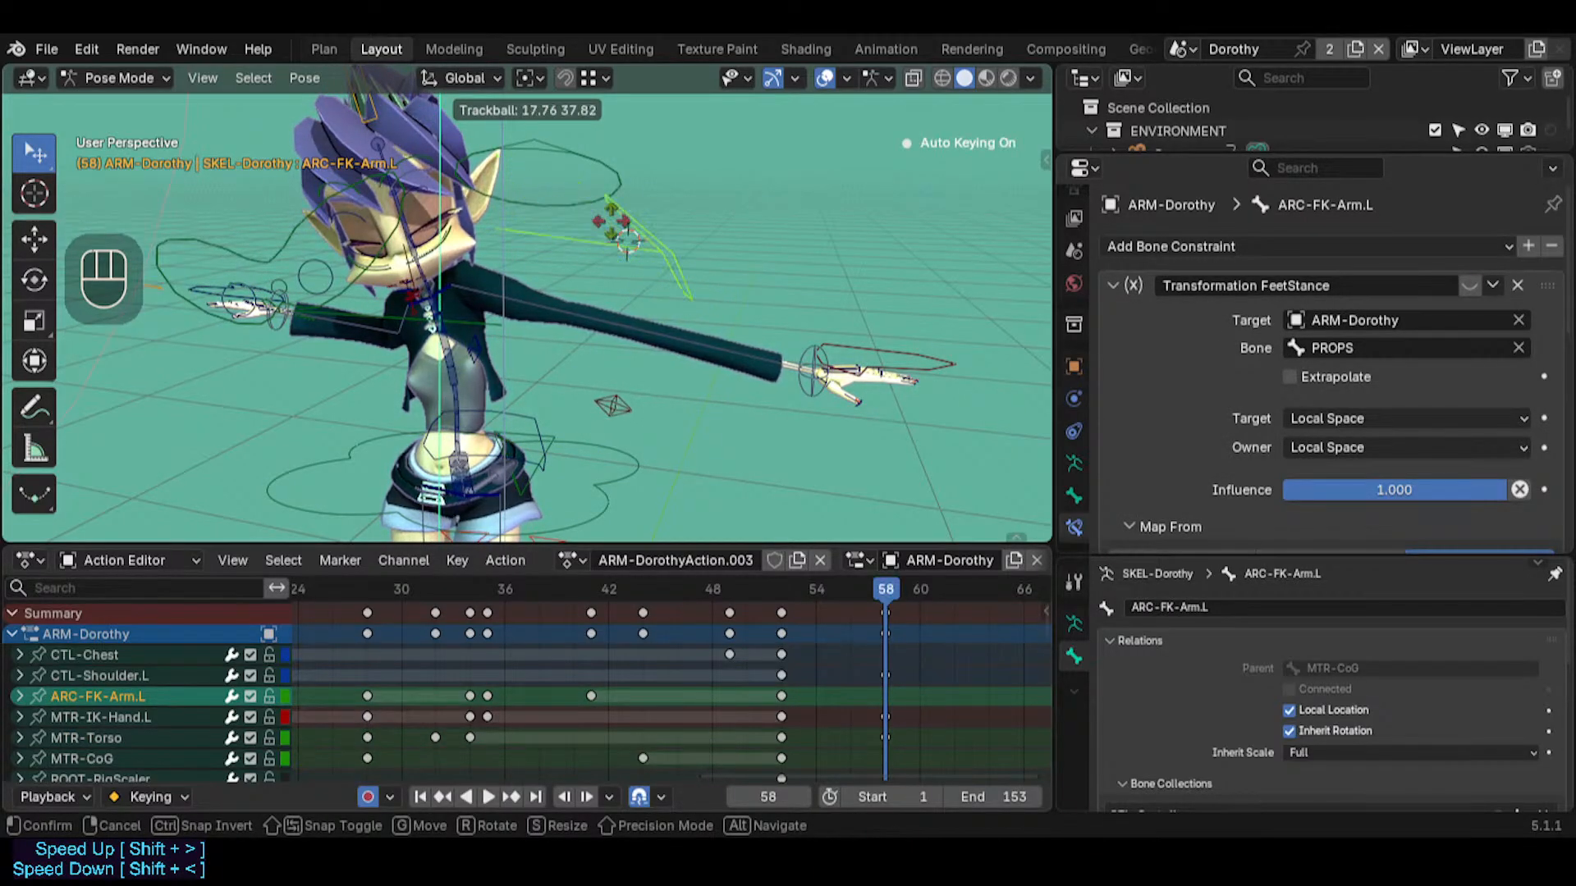
pyautogui.press('Escape')
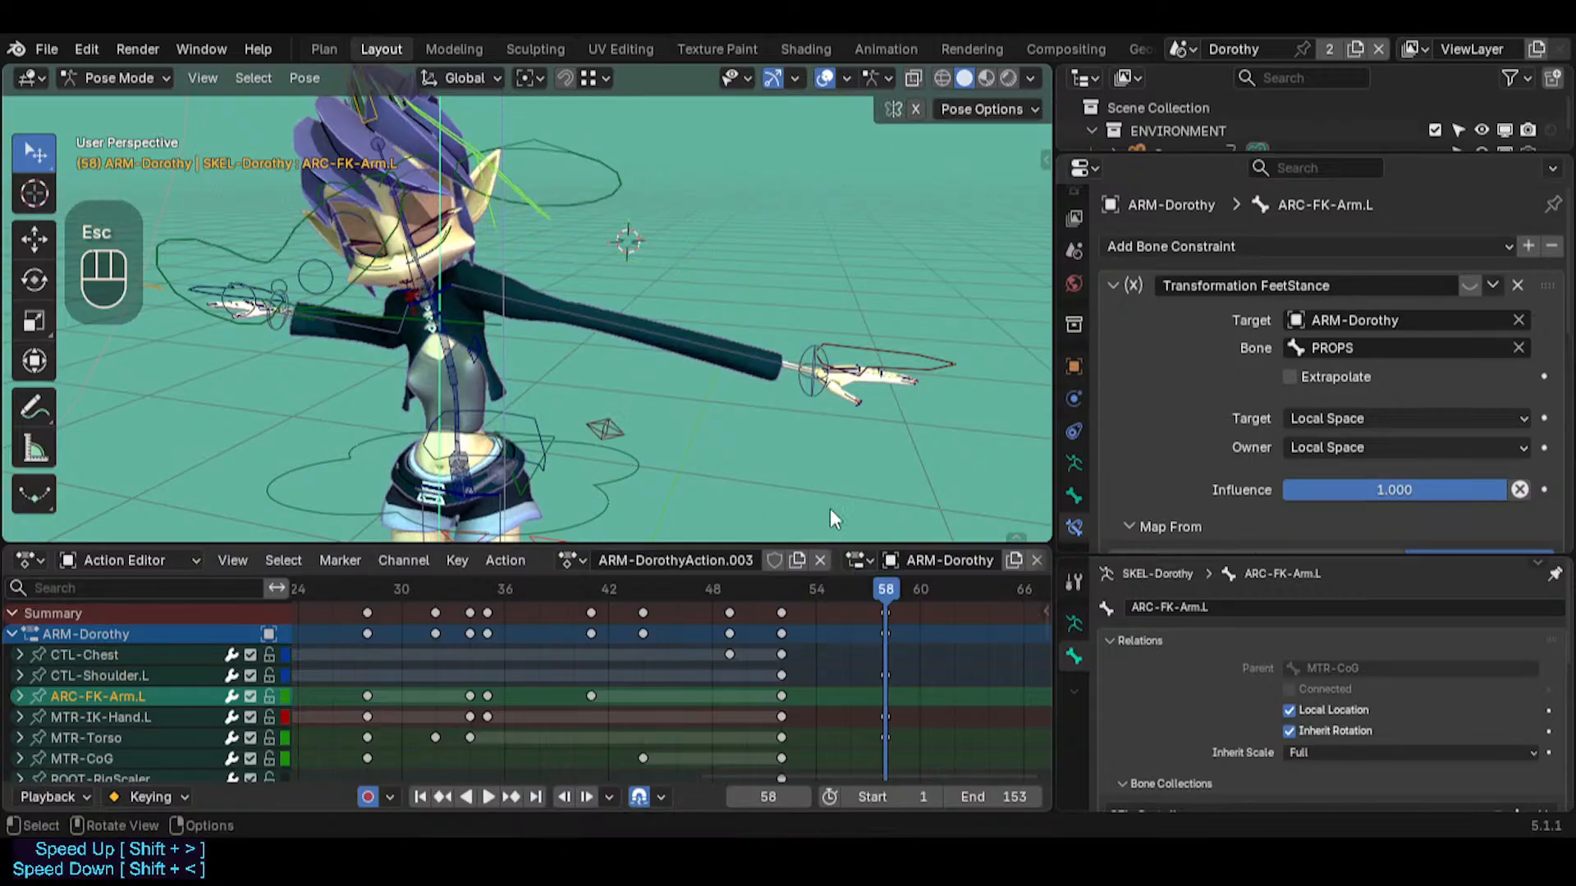
# Go to frame 52, select MTR-IK-Hand.L and collapse its Limit Rotation constraint after reviewing the settings
pyautogui.moveTo(835, 584); pyautogui.dragTo(776, 538)
pyautogui.click(892, 347)
pyautogui.scroll(-3, 1200, 405)
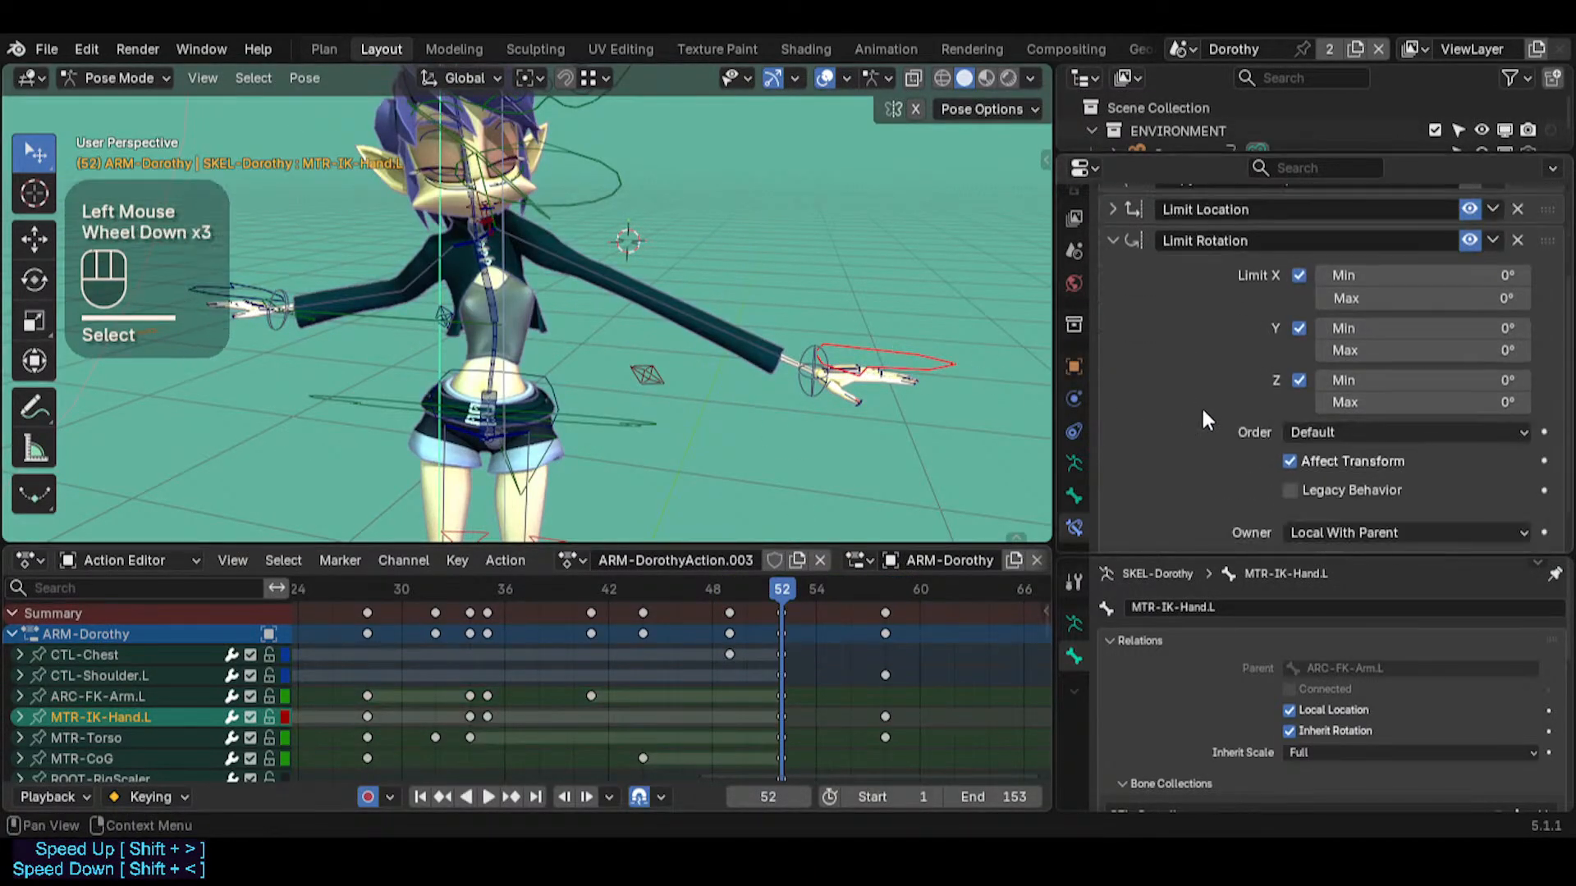
pyautogui.scroll(3, 1116, 328)
pyautogui.click(1115, 326)
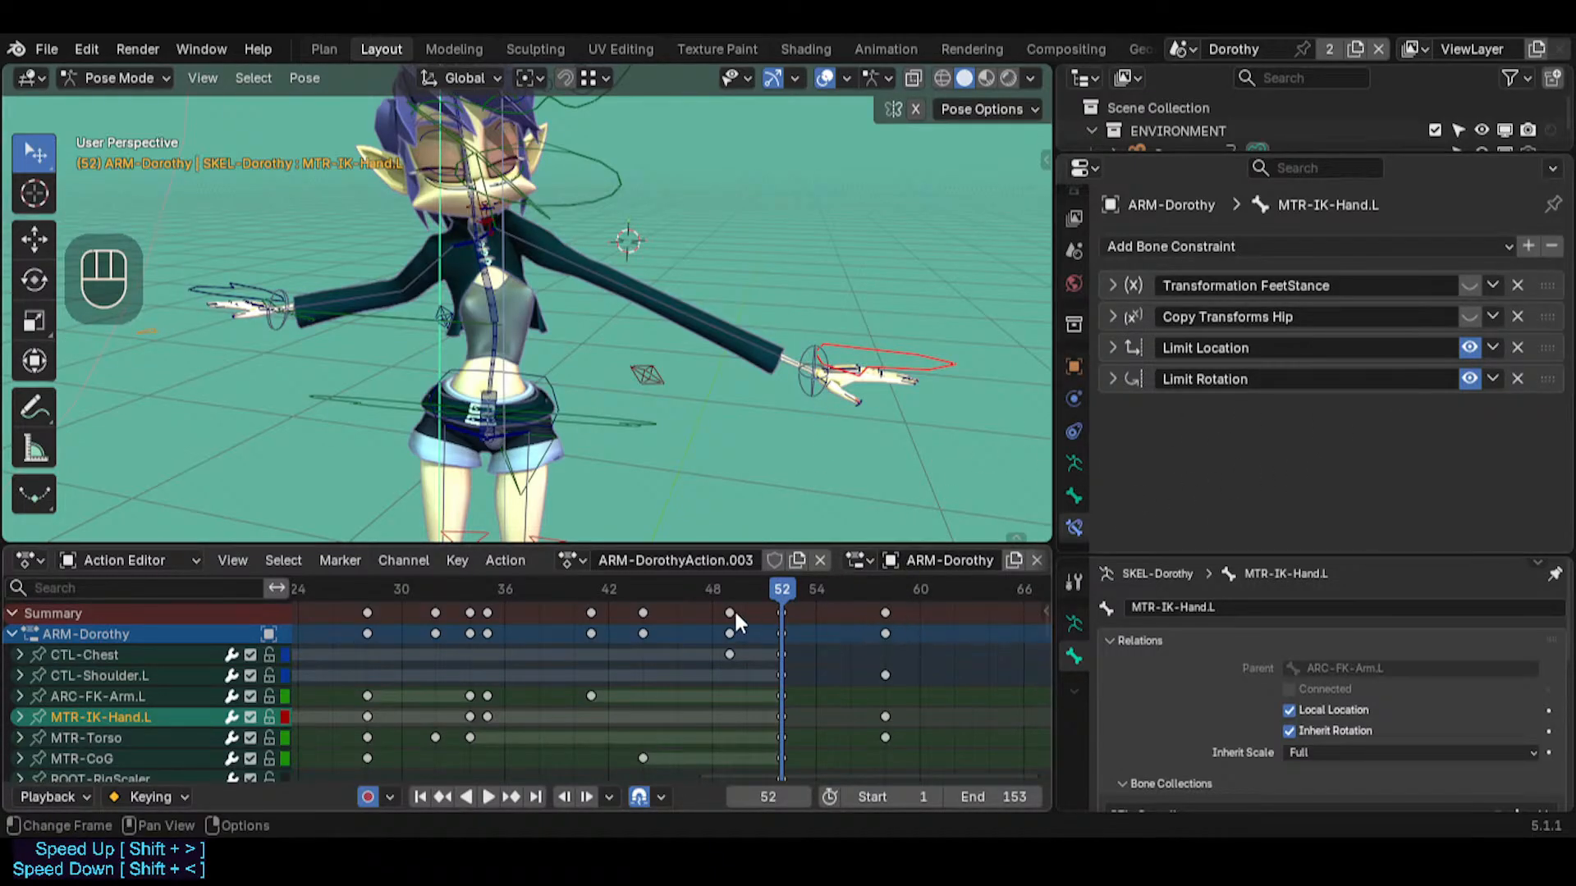
# Keyframe the enabled state of MTR-IK-Hand.L's Limit Location and Limit Rotation constraints at frame 51
pyautogui.press('Left')
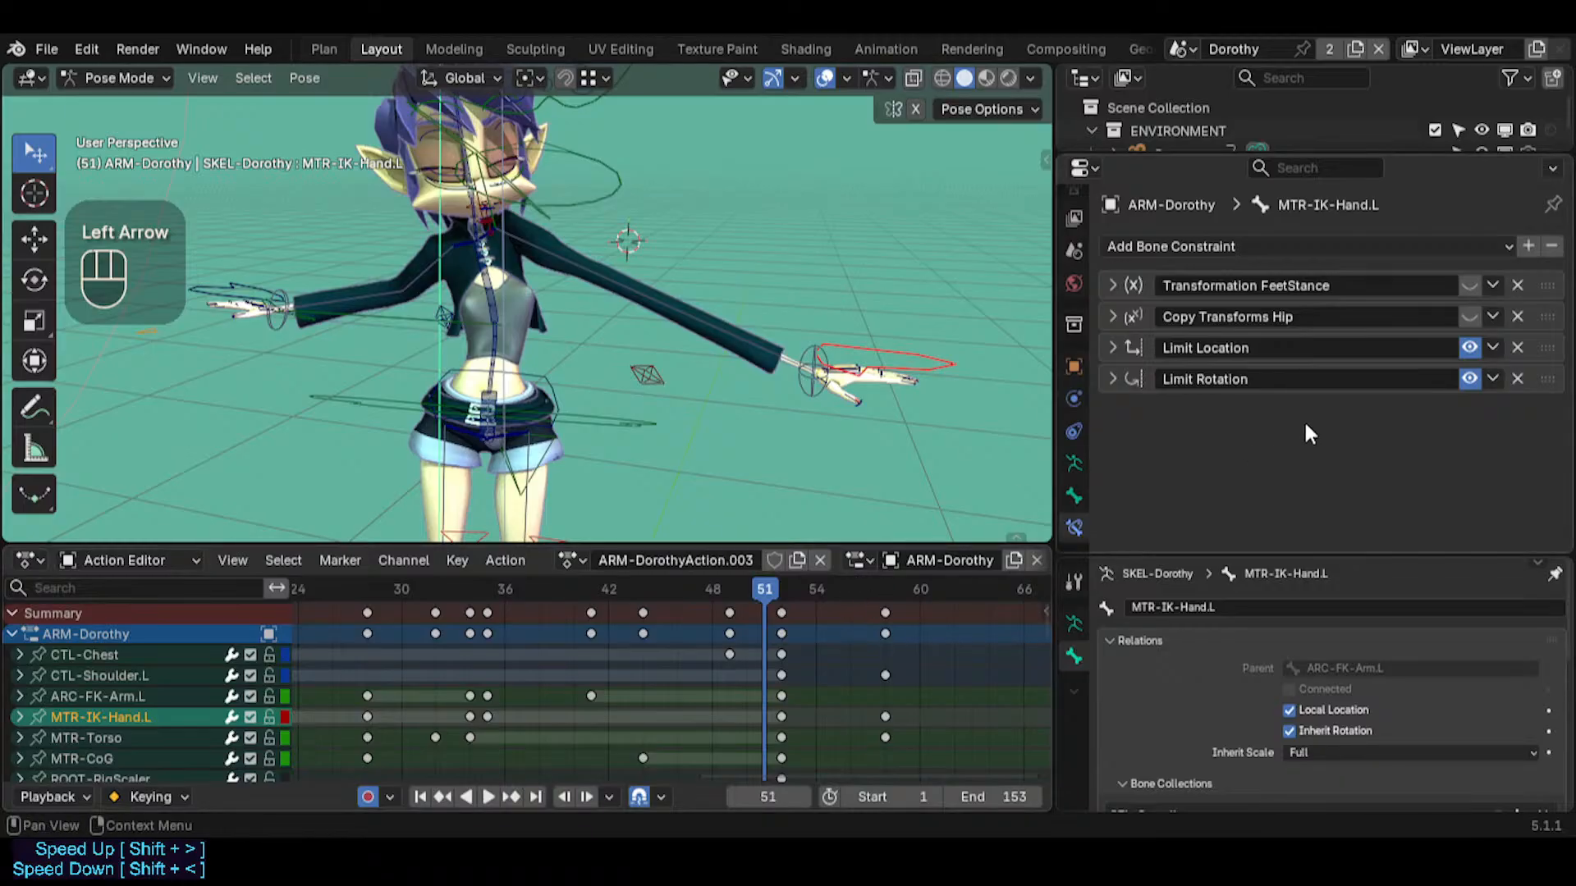
pyautogui.press('i')
pyautogui.press('i')
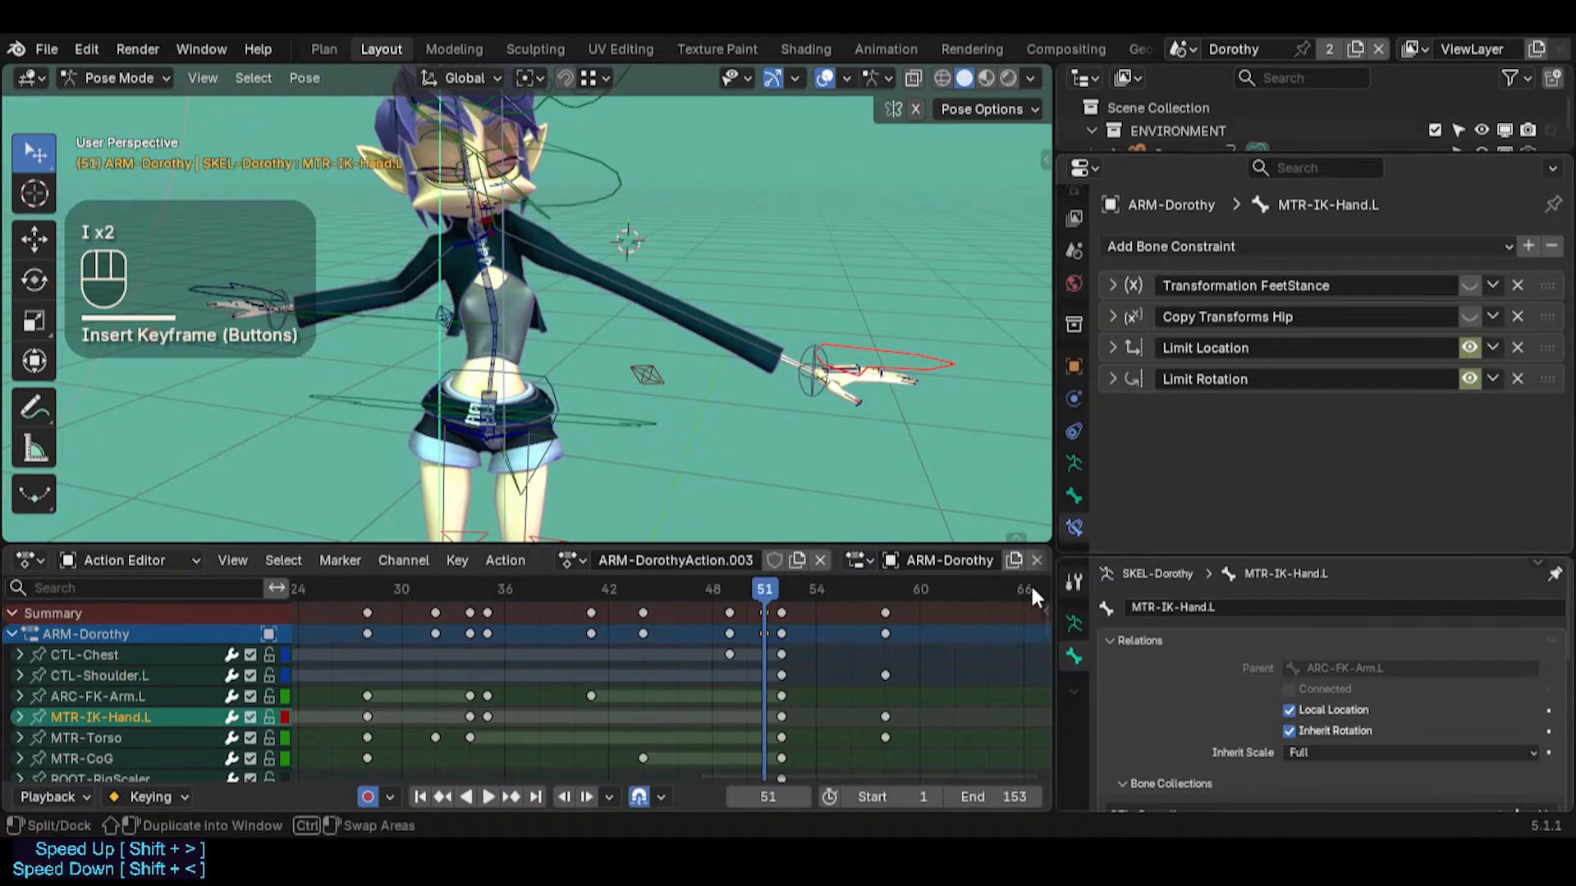
# Disable the hand's Limit Location and Limit Rotation constraints at frame 52 and keyframe their disabled state
pyautogui.press('Right')
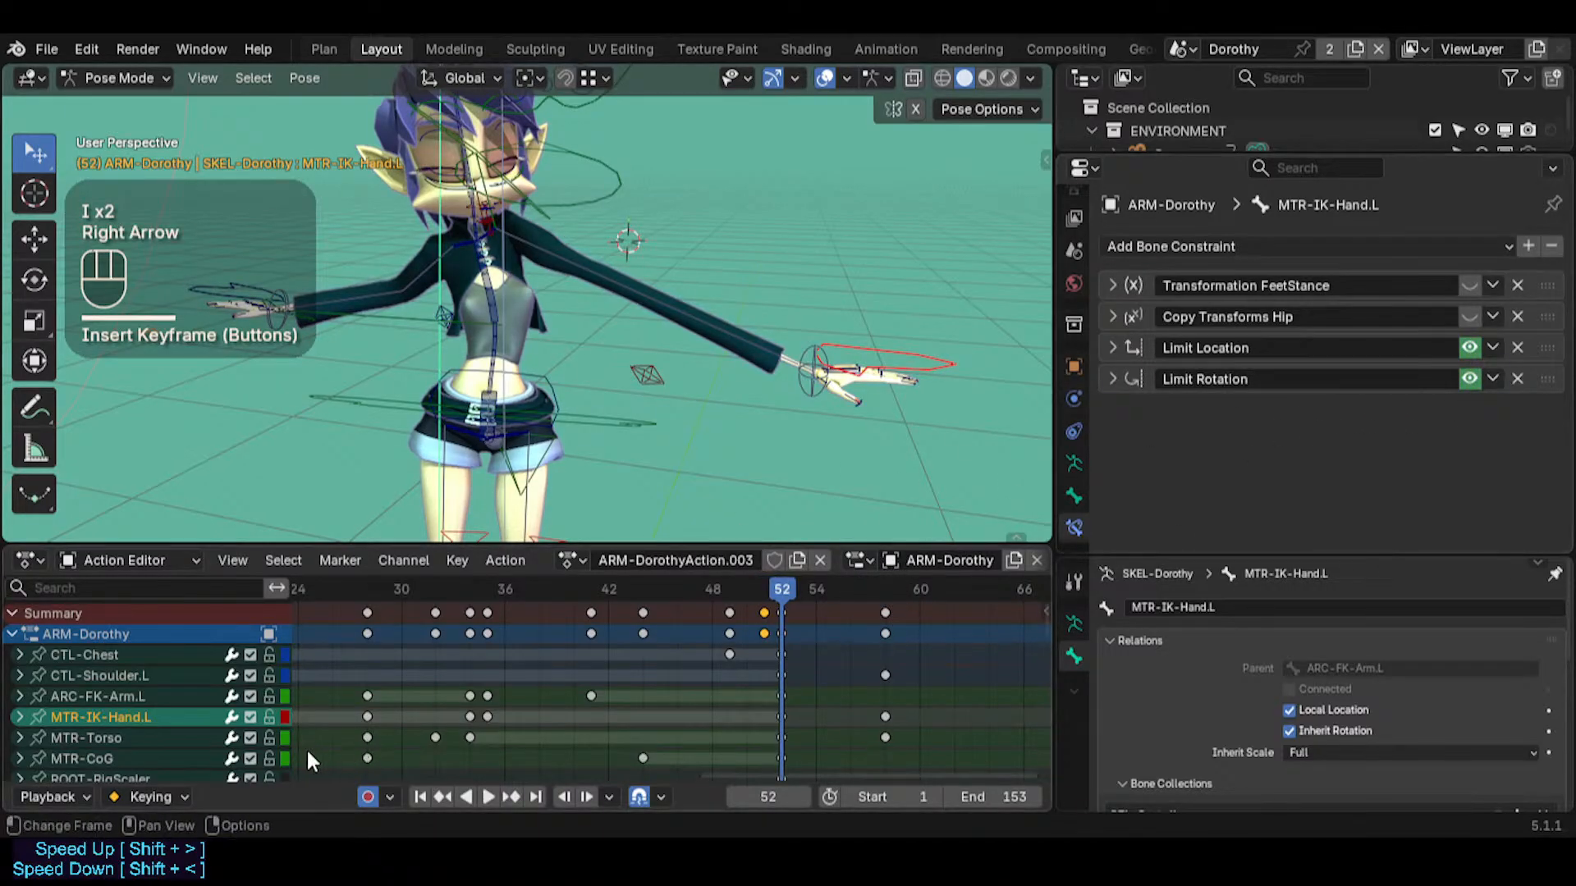
pyautogui.scroll(-2, 185, 732)
pyautogui.scroll(2, 186, 732)
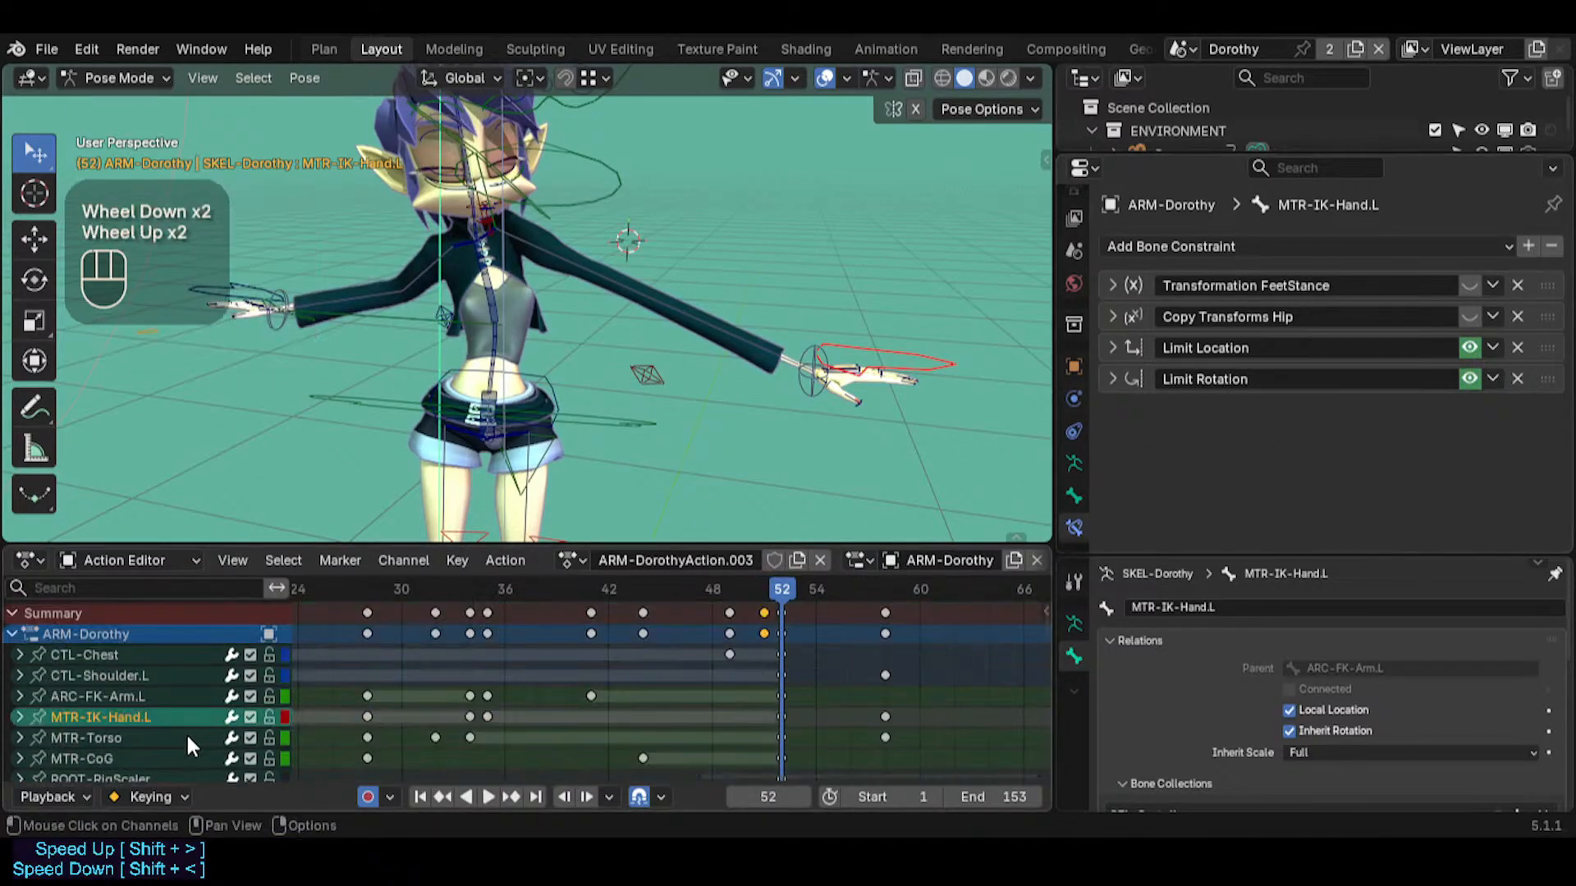
pyautogui.click(1470, 347)
pyautogui.click(1469, 379)
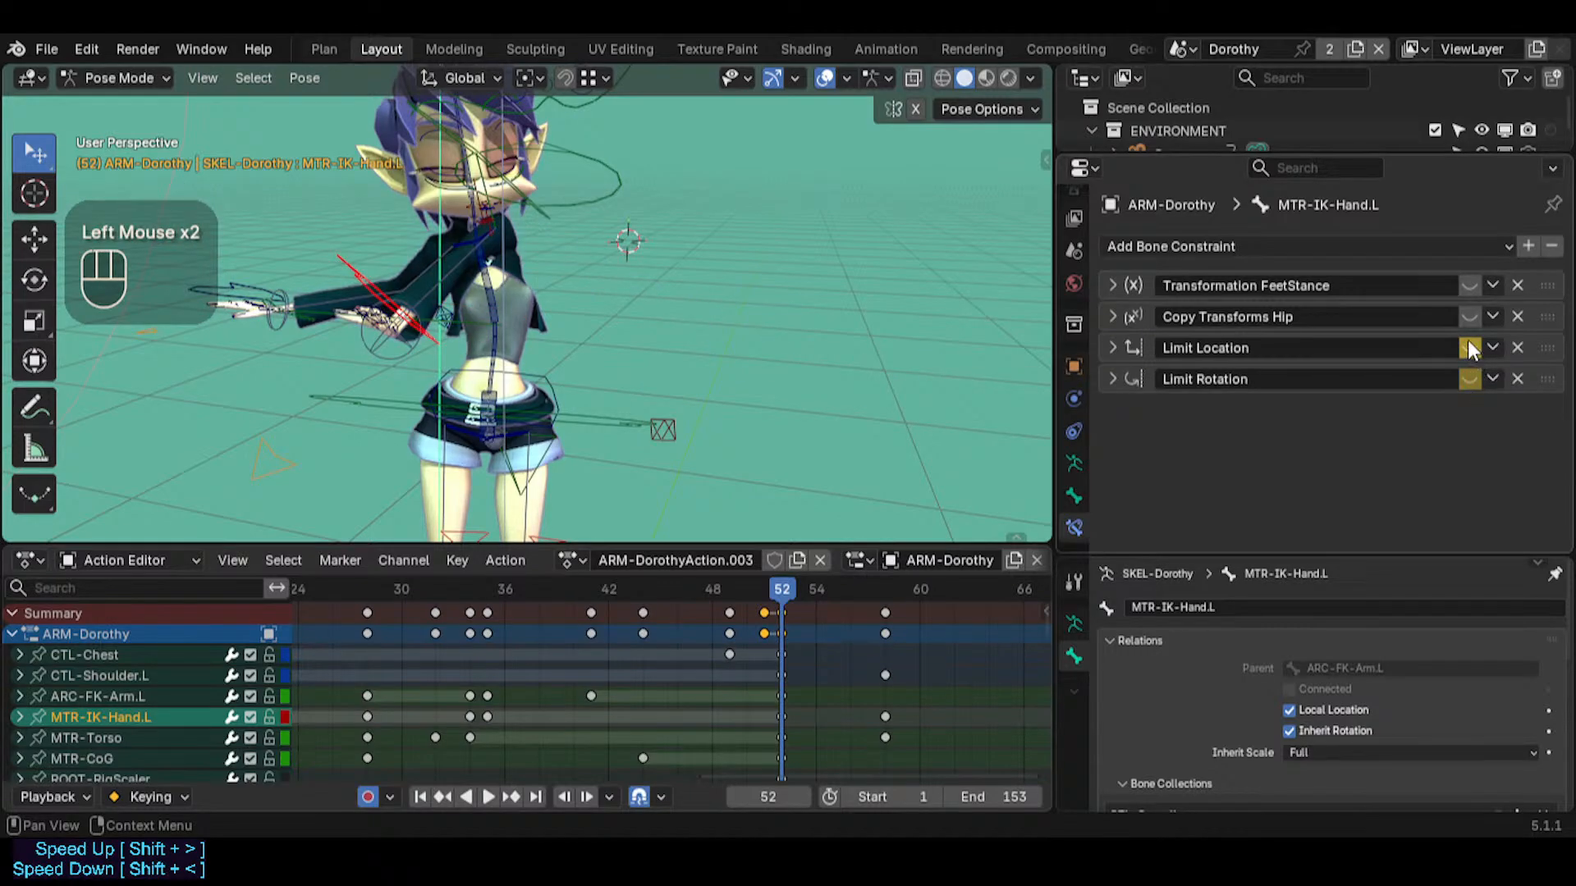
pyautogui.press('i')
pyautogui.press('i')
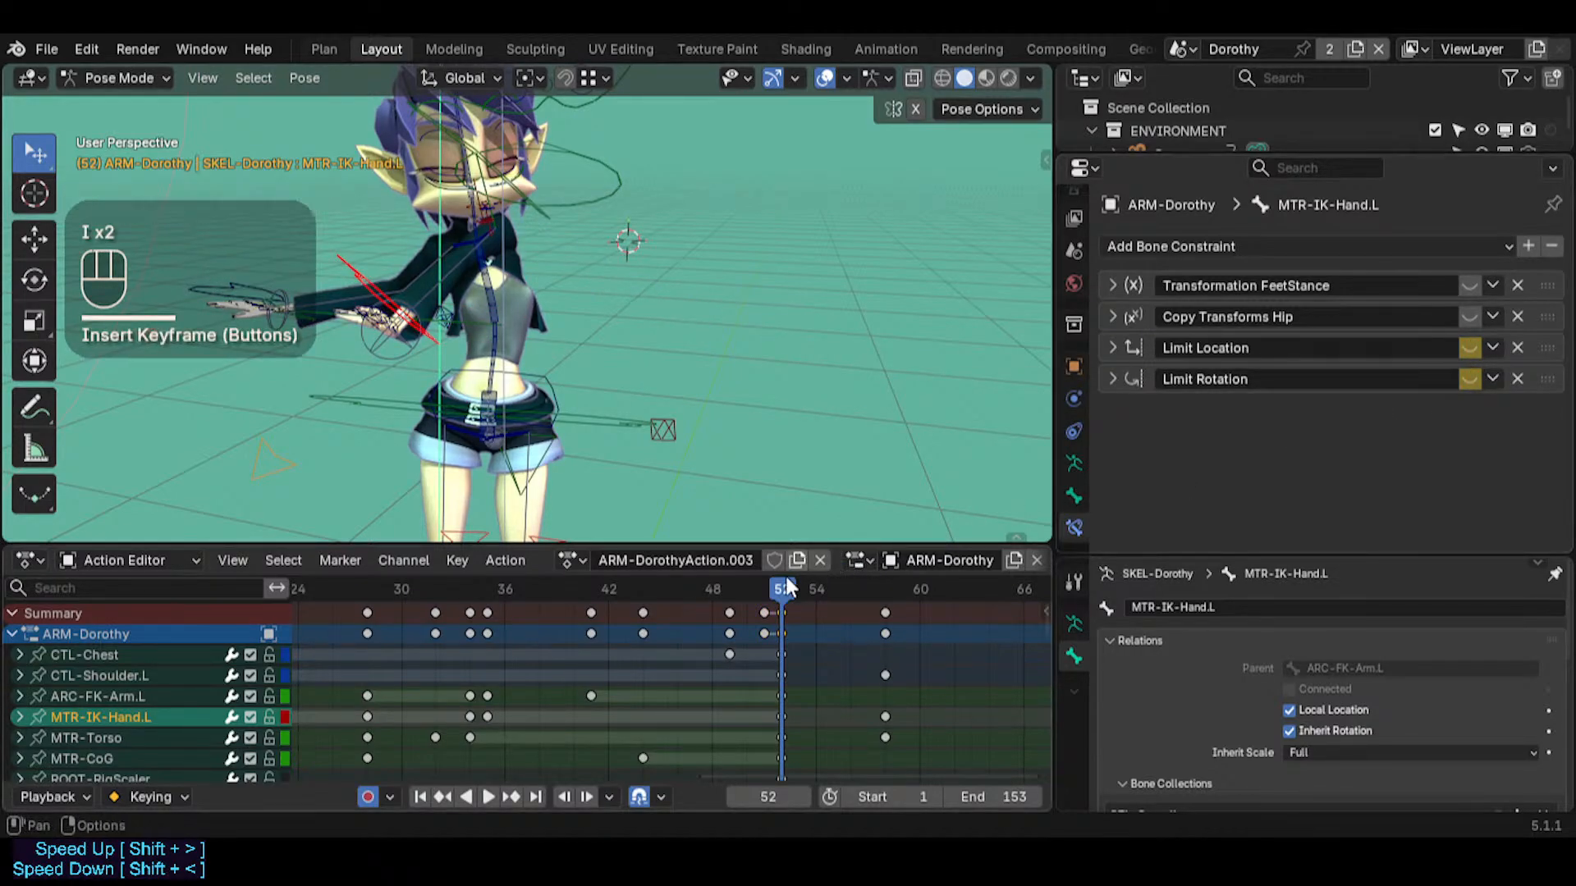
# Examine the animation channels of MTR-IK-Hand.L for the constraint keyframes, then collapse the group
pyautogui.scroll(-2, 172, 711)
pyautogui.scroll(-2, 179, 721)
pyautogui.scroll(5, 179, 718)
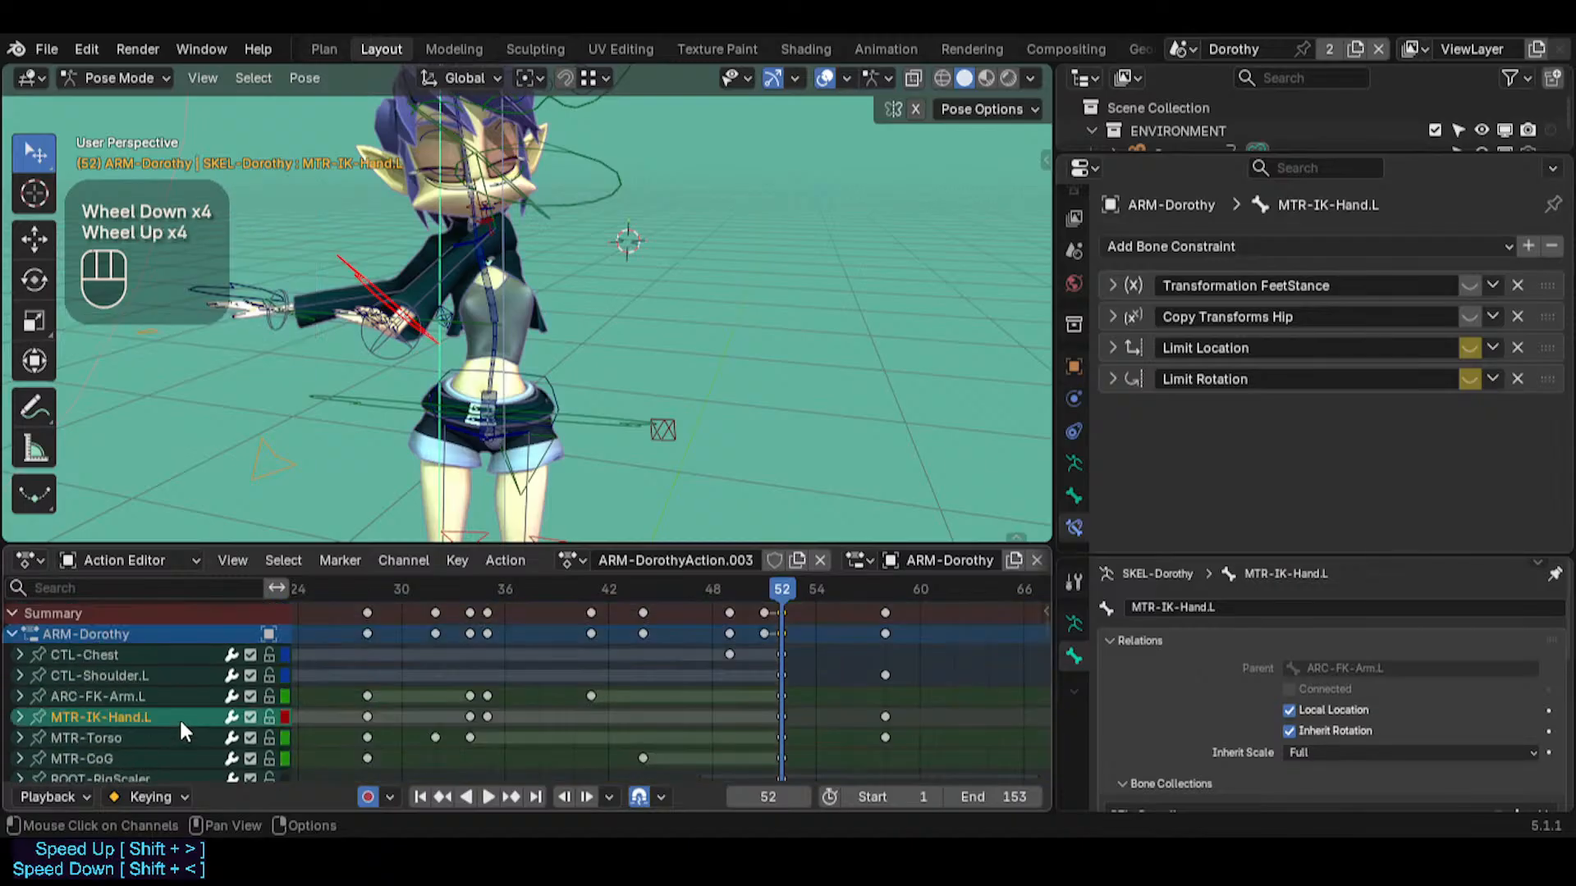
pyautogui.click(22, 717)
pyautogui.scroll(-3, 137, 742)
pyautogui.scroll(-2, 147, 714)
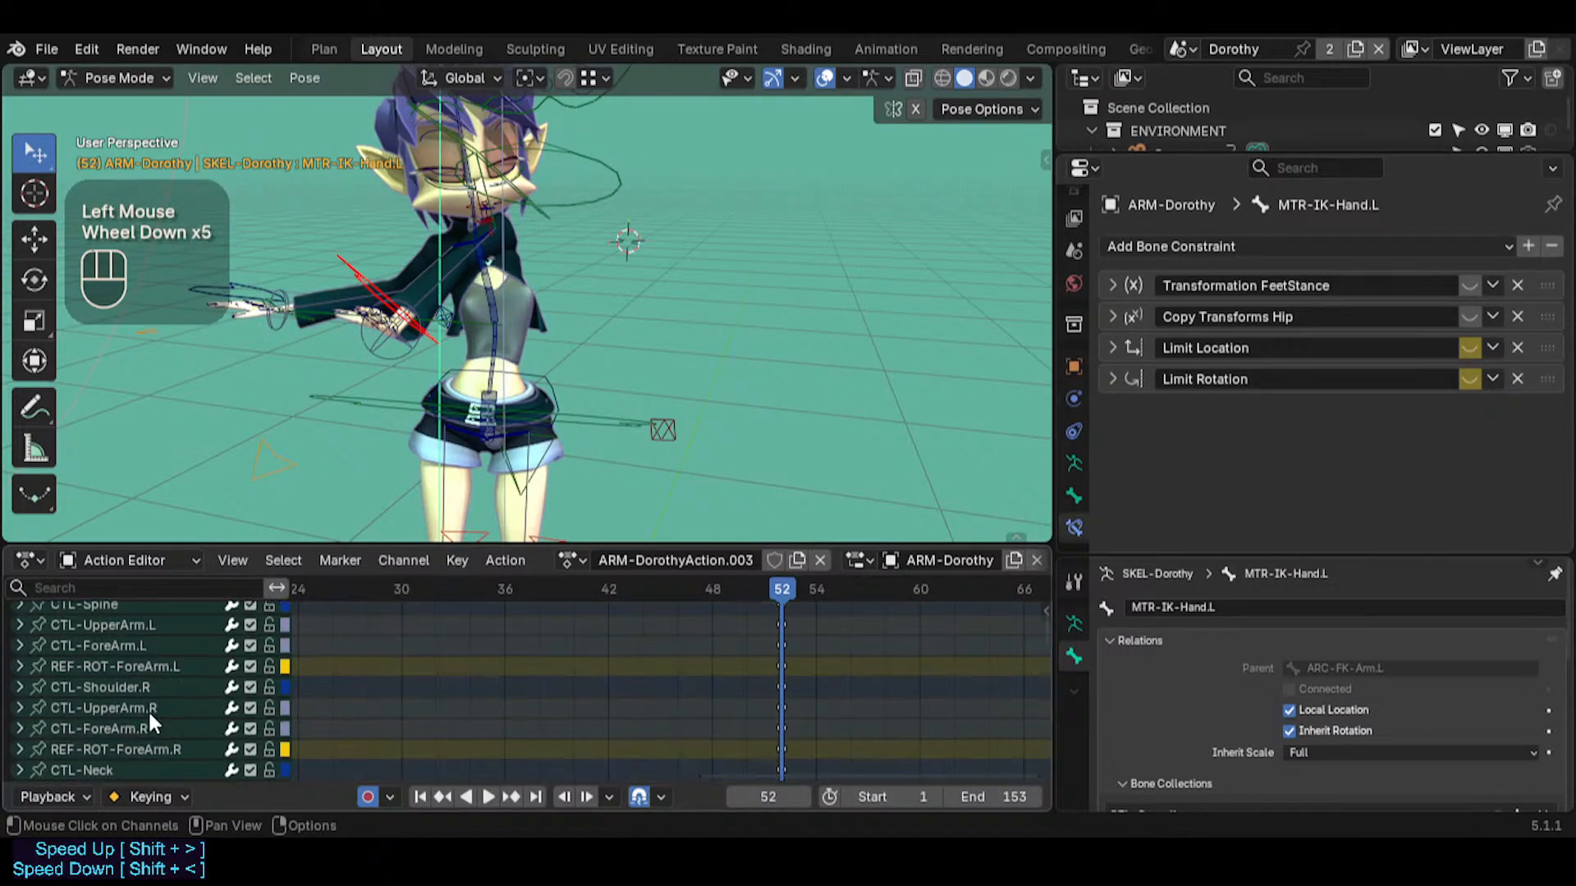
pyautogui.scroll(4, 148, 711)
pyautogui.scroll(-1, 148, 711)
pyautogui.scroll(-1, 134, 747)
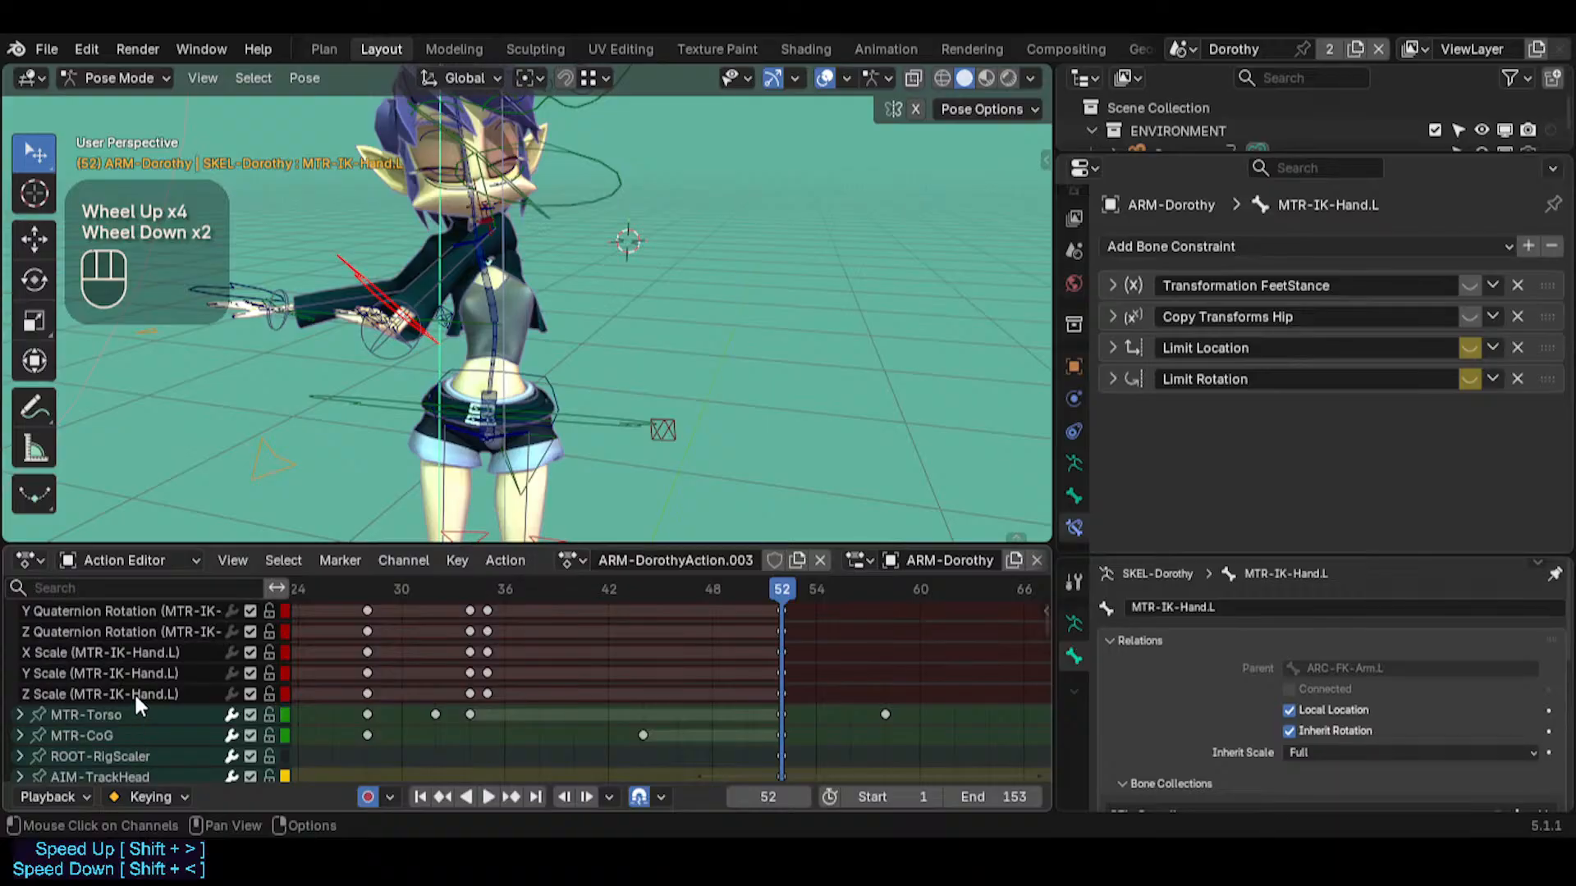
pyautogui.scroll(3, 134, 686)
pyautogui.click(18, 671)
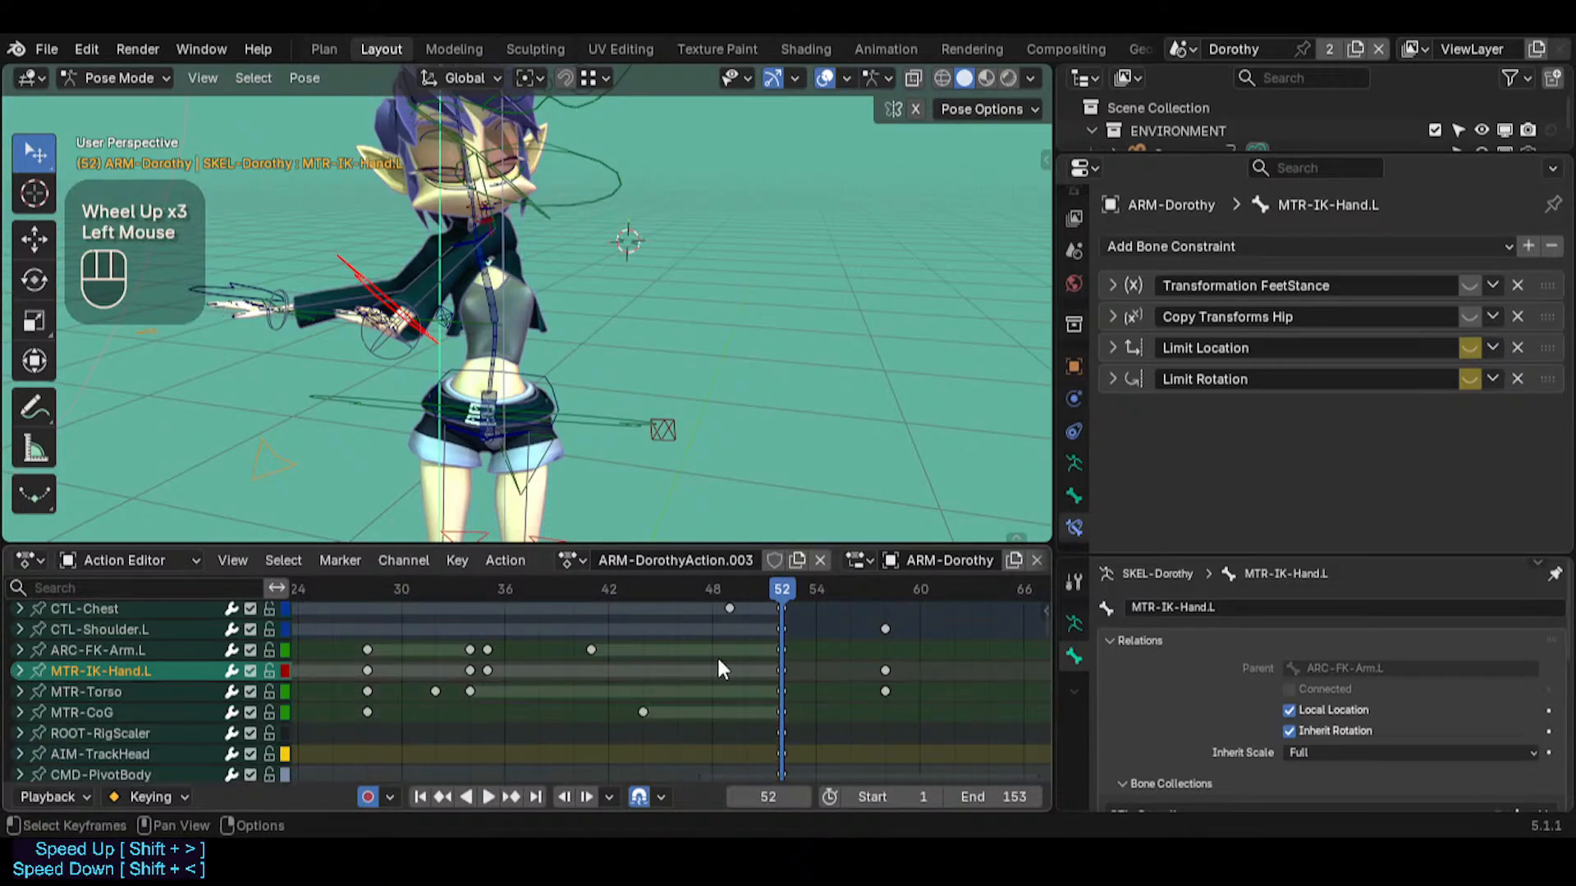
# Disable Limit Location and Limit Rotation on MTR-IK-Hand.L at frame 51 and keyframe their disabled state
pyautogui.moveTo(781, 588)
pyautogui.mouseDown()
pyautogui.moveTo(882, 573)
pyautogui.moveTo(645, 572)
pyautogui.moveTo(895, 576)
pyautogui.moveTo(673, 563)
pyautogui.moveTo(796, 574)
pyautogui.moveTo(729, 576)
pyautogui.moveTo(782, 587)
pyautogui.moveTo(766, 584)
pyautogui.mouseUp()
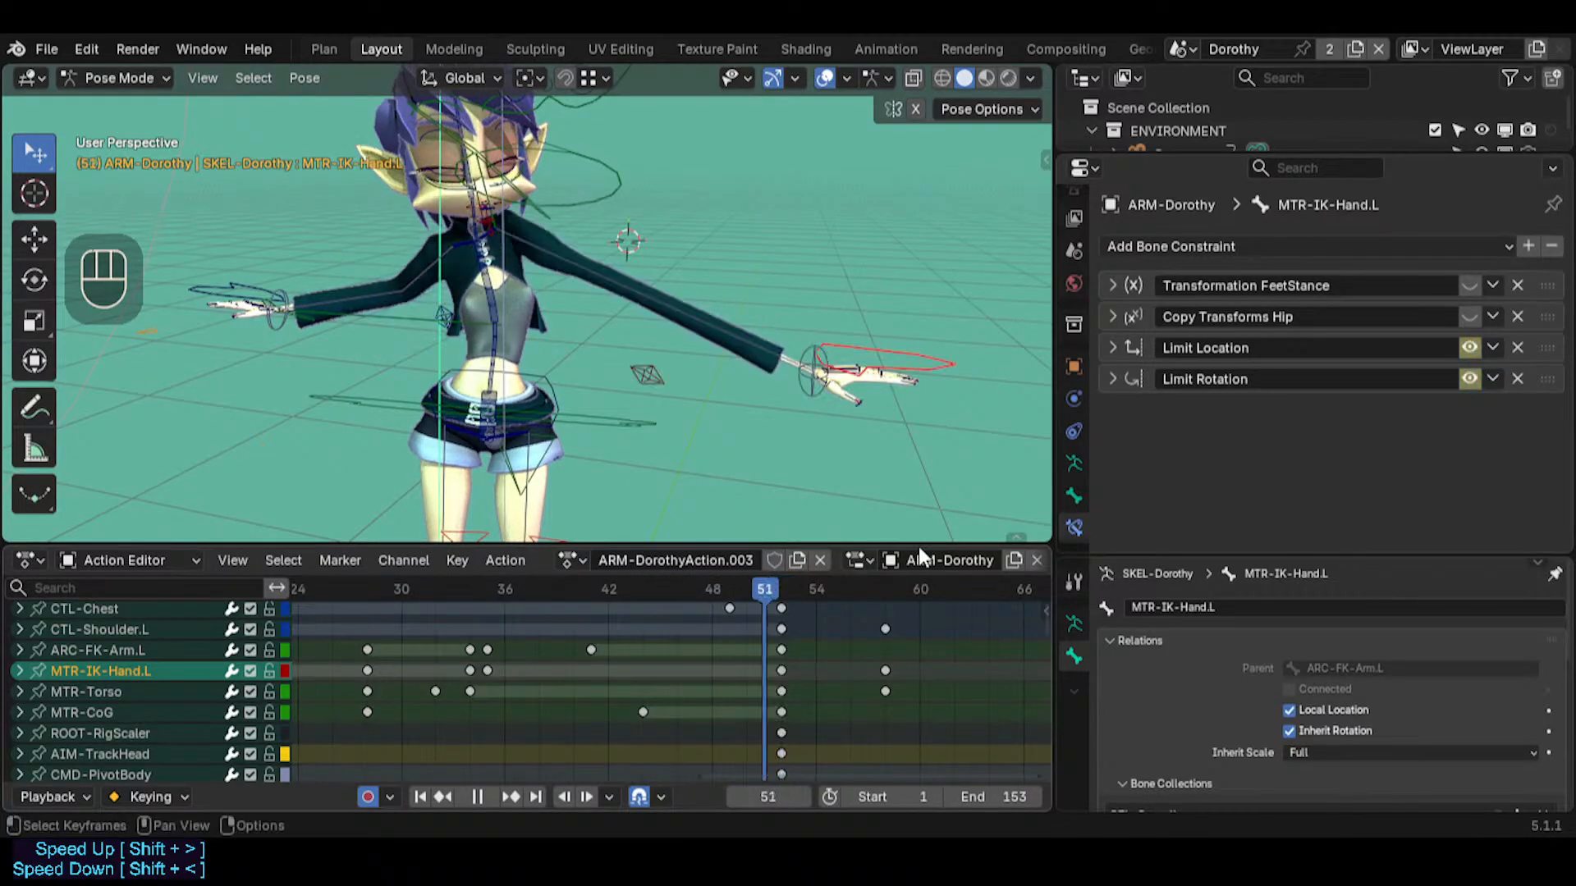
pyautogui.click(1469, 349)
pyautogui.click(1473, 375)
pyautogui.press('i')
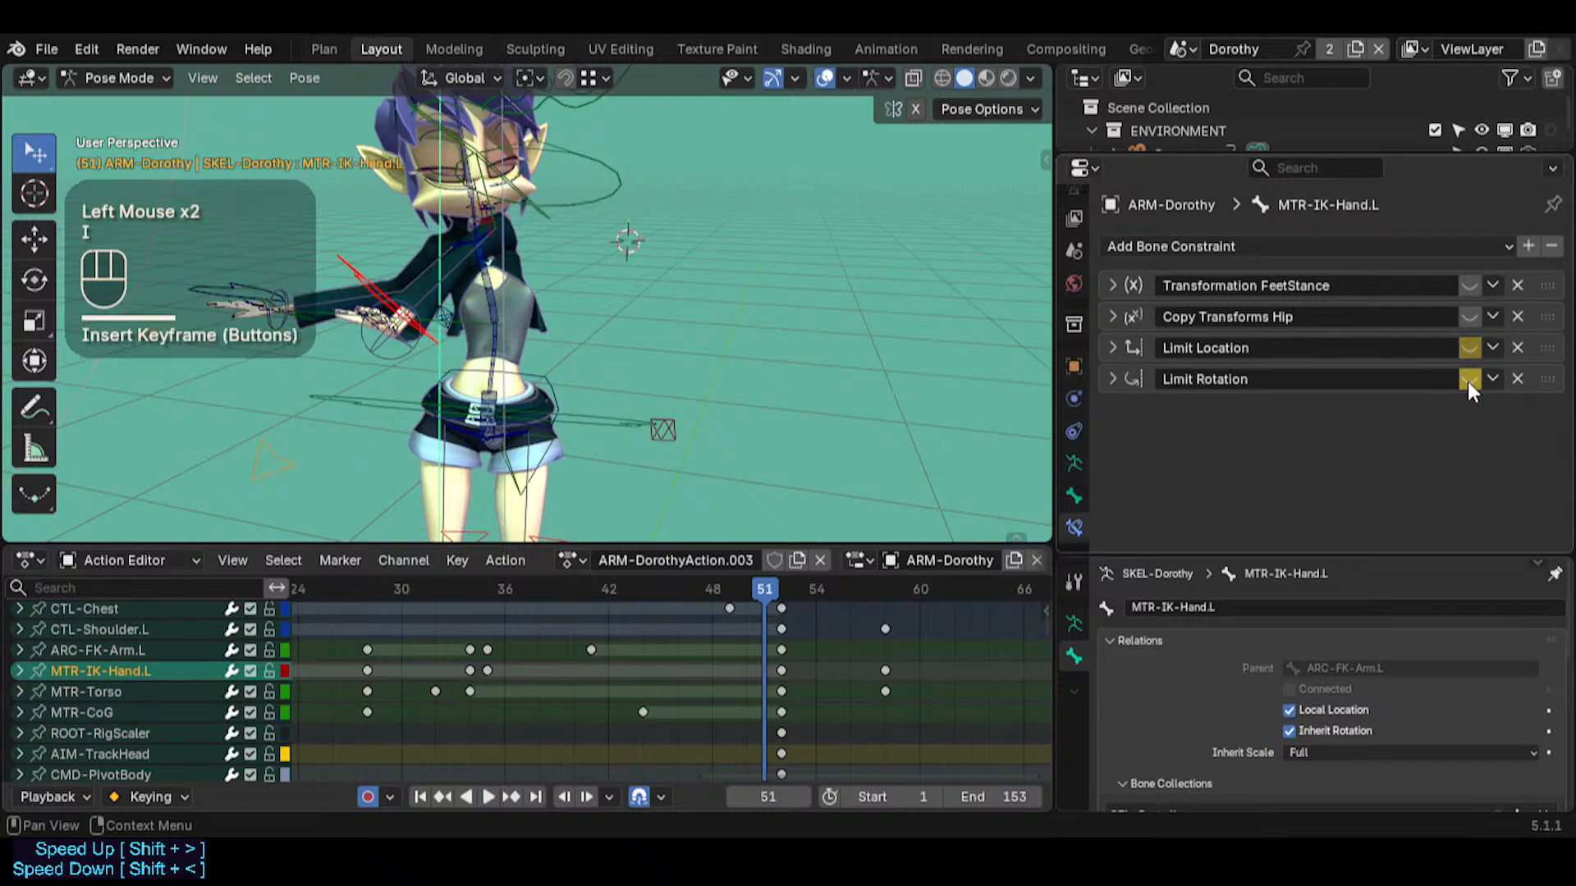
pyautogui.press('i')
# Enable Limit Location and Limit Rotation on MTR-IK-Hand.L at frame 52 with auto-keying
pyautogui.press('Right')
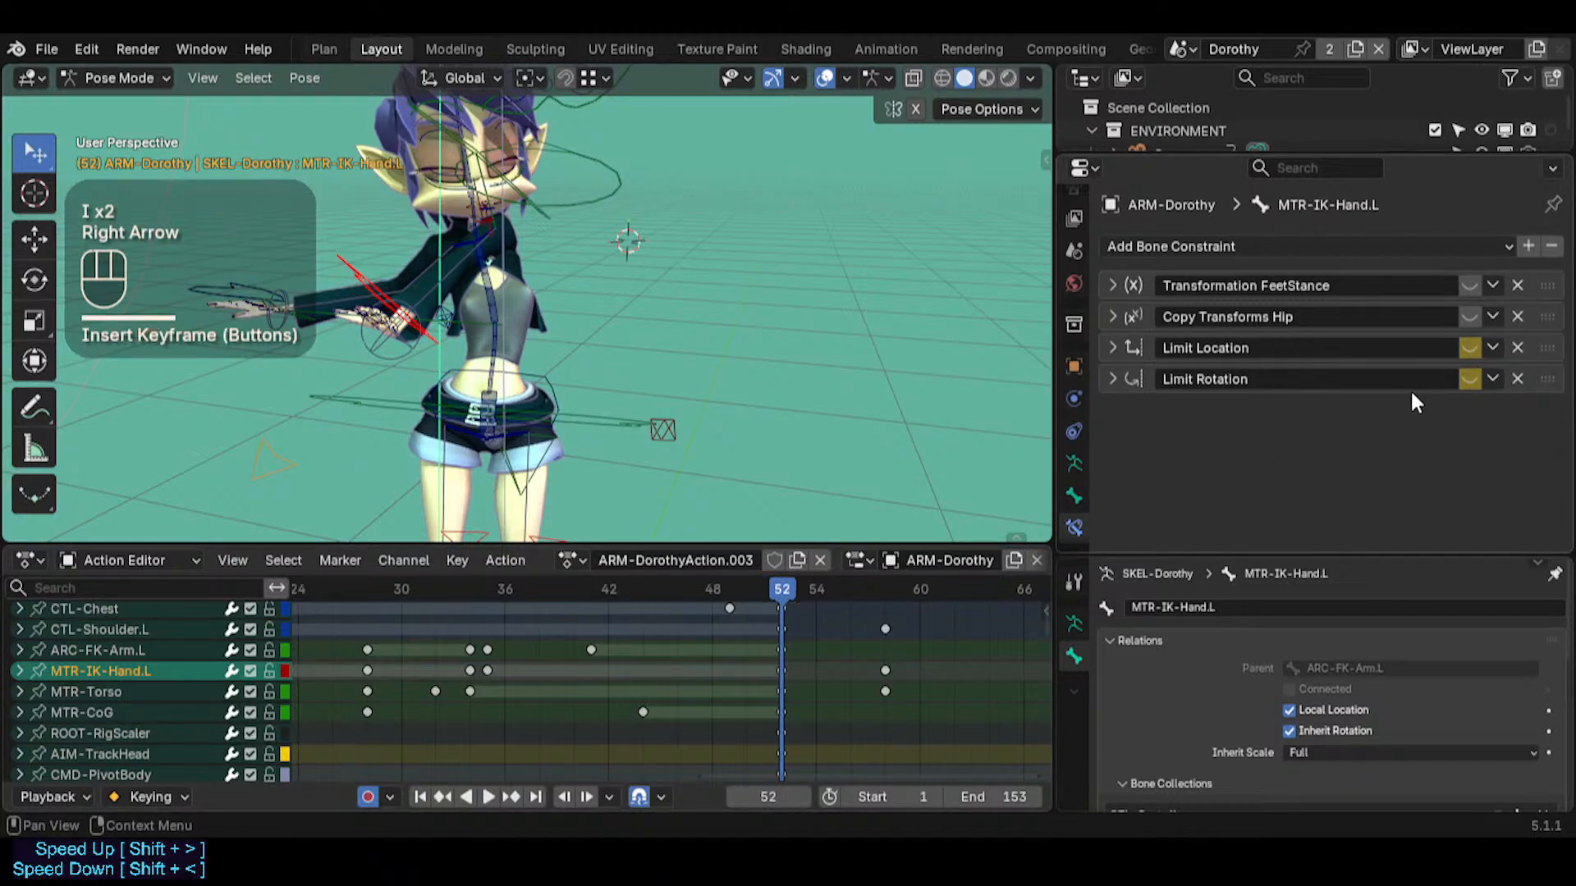
pyautogui.click(1469, 348)
pyautogui.click(1469, 379)
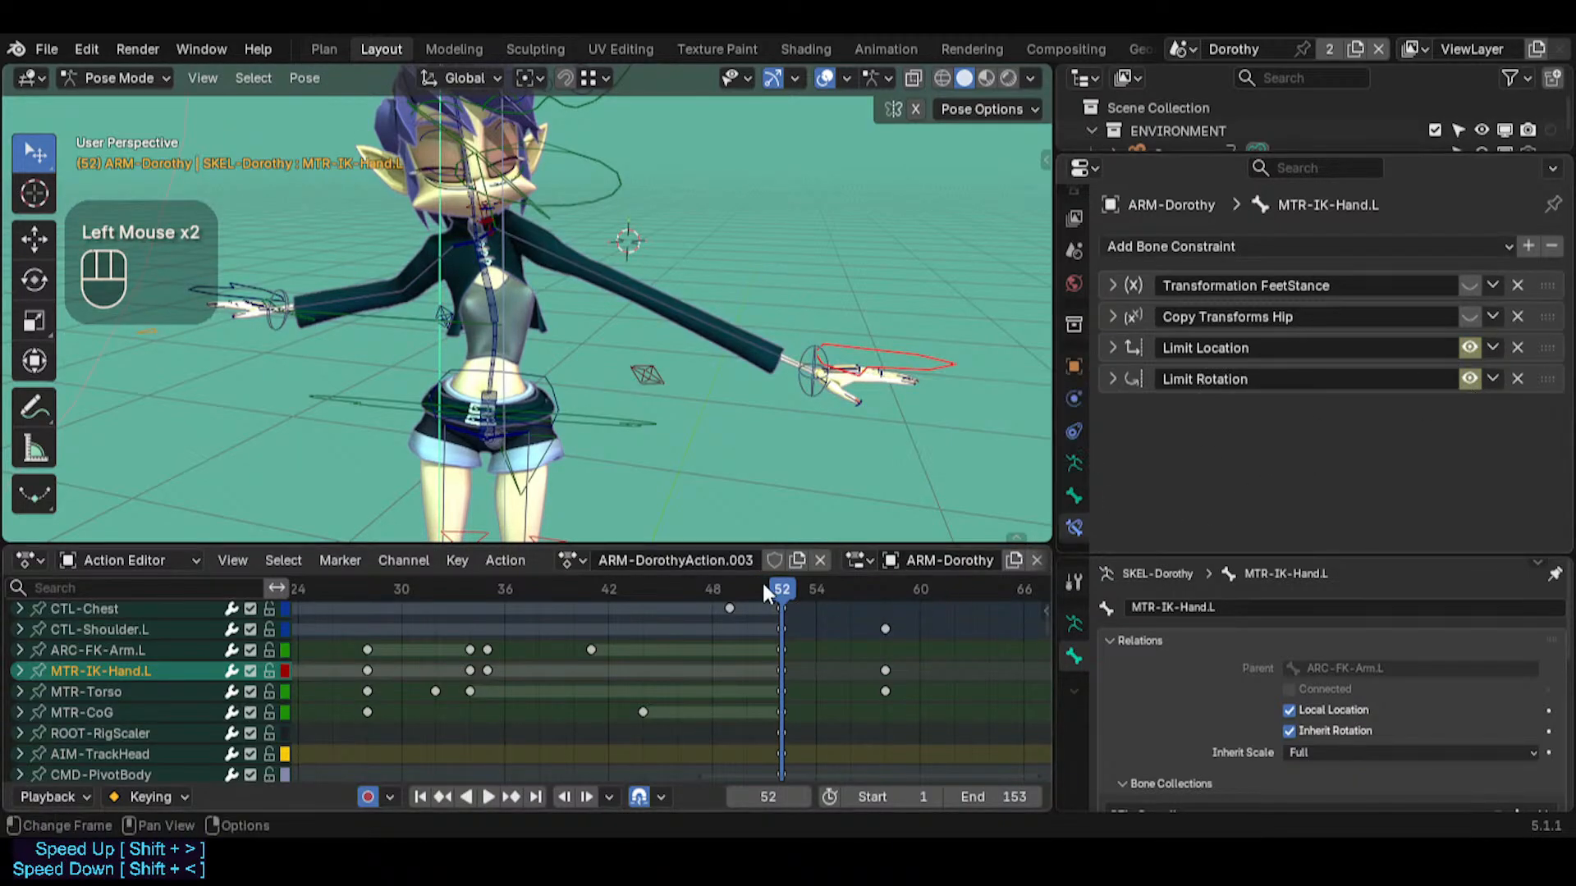
# Go to frame 58 and select the left FK arm control ARC-FK-Arm.L
pyautogui.moveTo(771, 587); pyautogui.dragTo(884, 607)
pyautogui.click(521, 289)
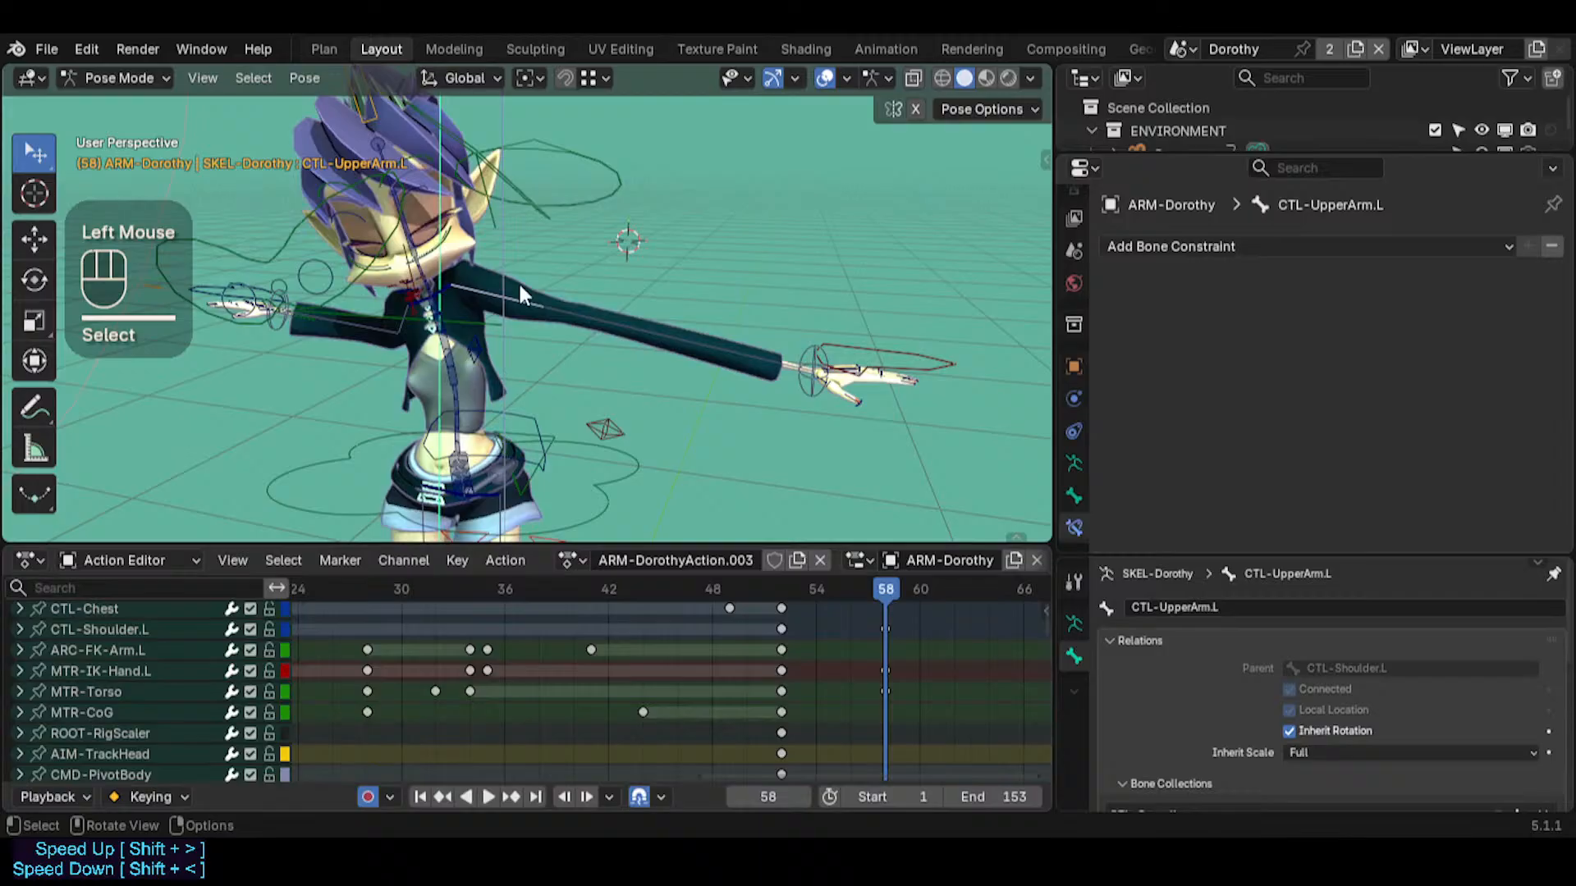
pyautogui.doubleClick(542, 226)
pyautogui.moveTo(539, 230); pyautogui.dragTo(463, 263, button='middle')
pyautogui.click(471, 233)
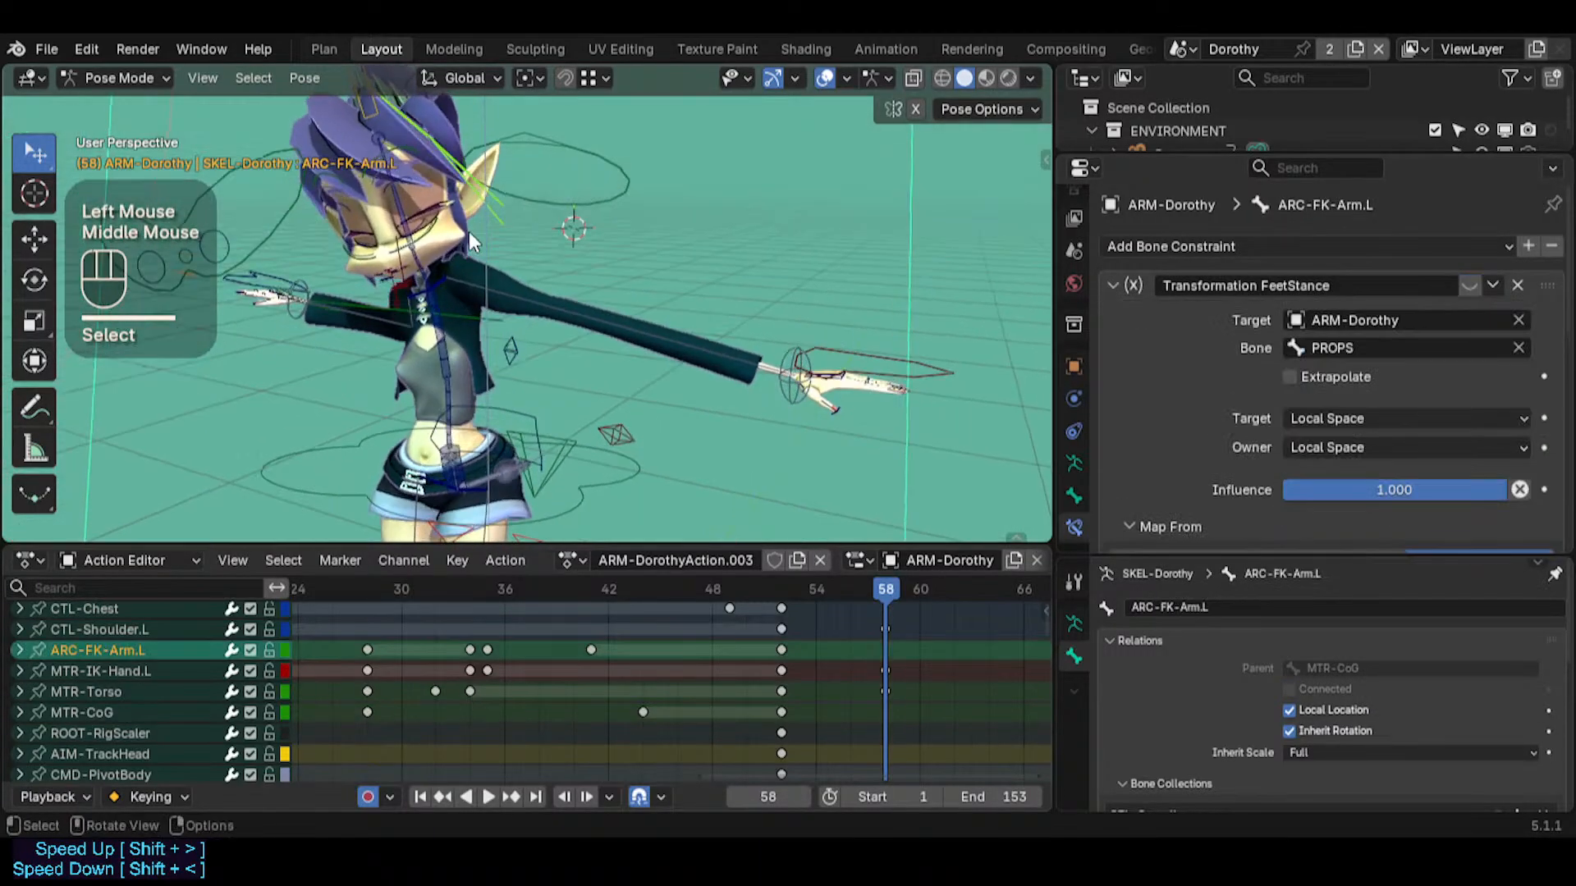
pyautogui.press('r')
pyautogui.press('r')
pyautogui.press('Escape')
# Place the 3D cursor at the CTL-UpperArm.L bone and snap ARC-FK-Arm.L to it at frame 58
pyautogui.moveTo(491, 305); pyautogui.dragTo(464, 280, button='middle')
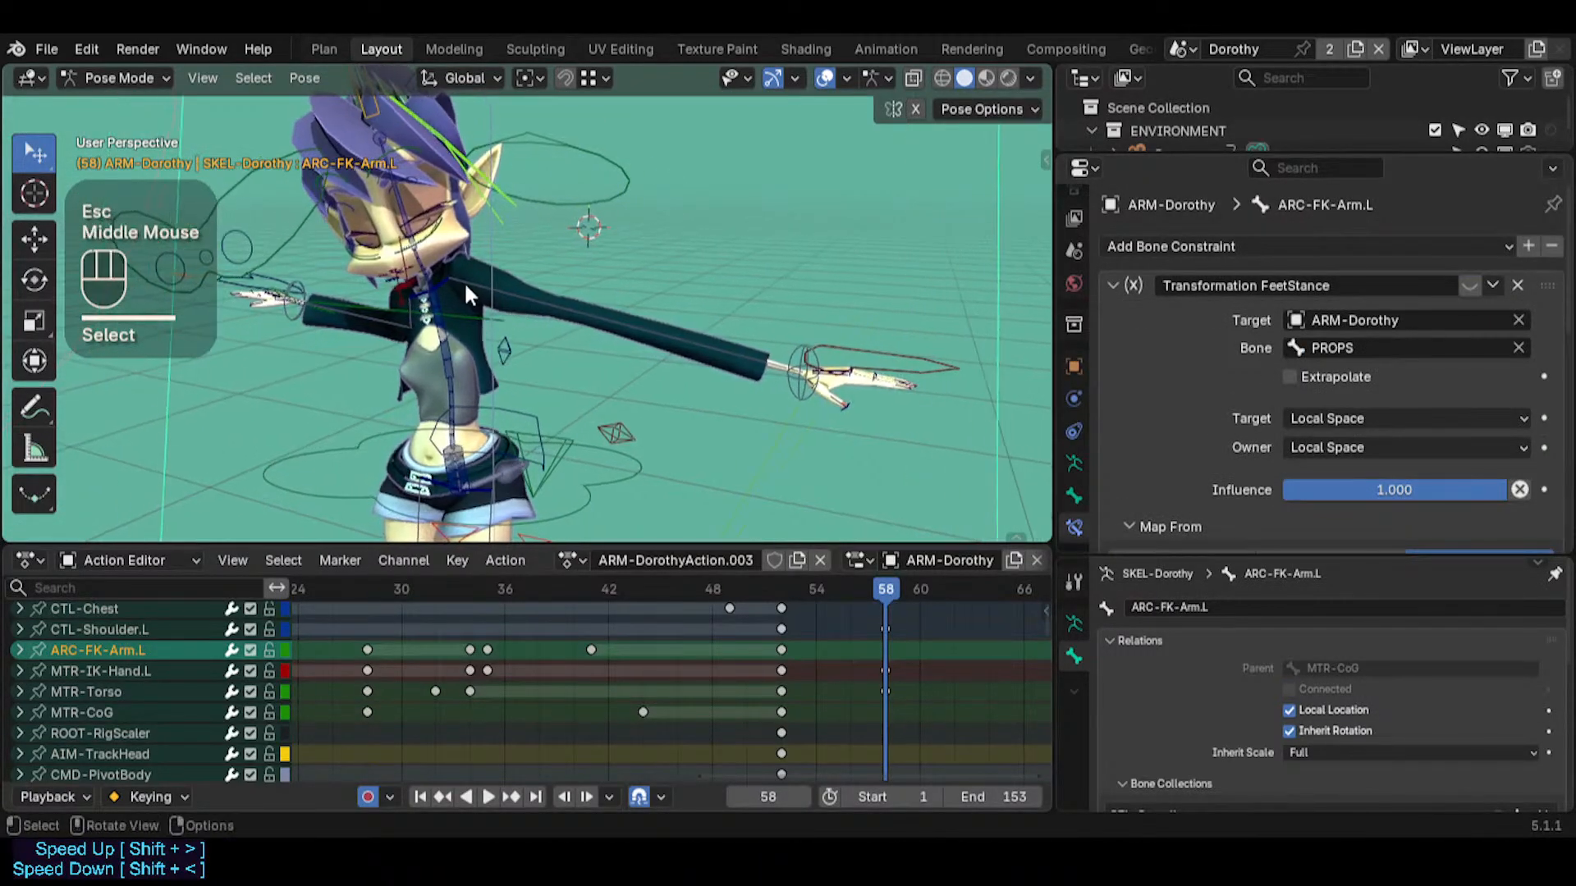
pyautogui.click(461, 278)
pyautogui.hotkey('shift', 's')
pyautogui.click(475, 304)
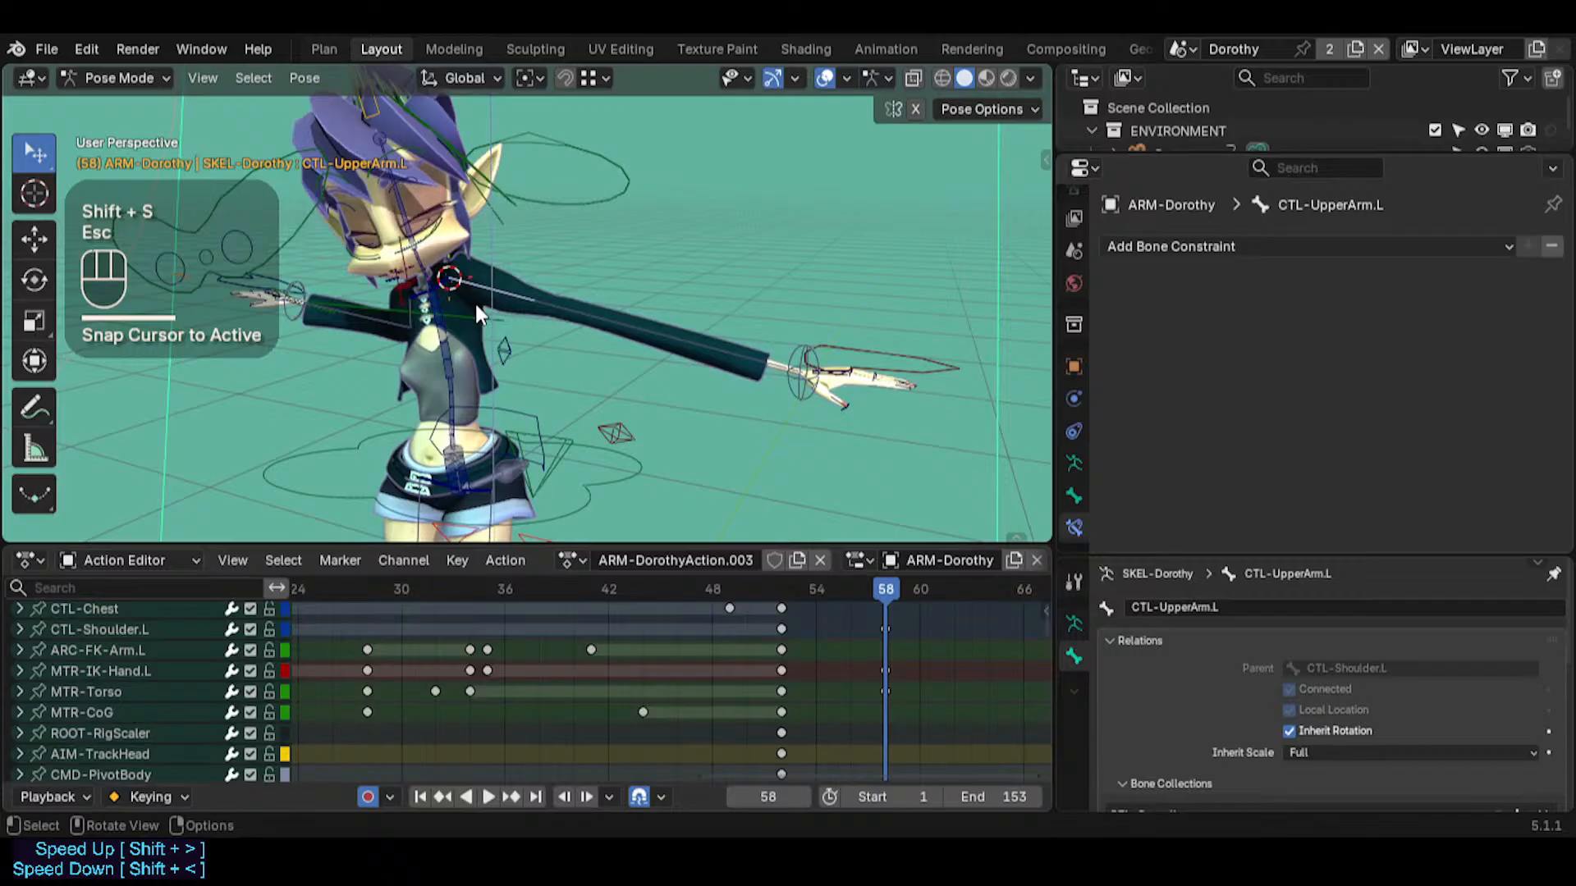
pyautogui.click(493, 205)
pyautogui.hotkey('shift', 's')
pyautogui.click(522, 246)
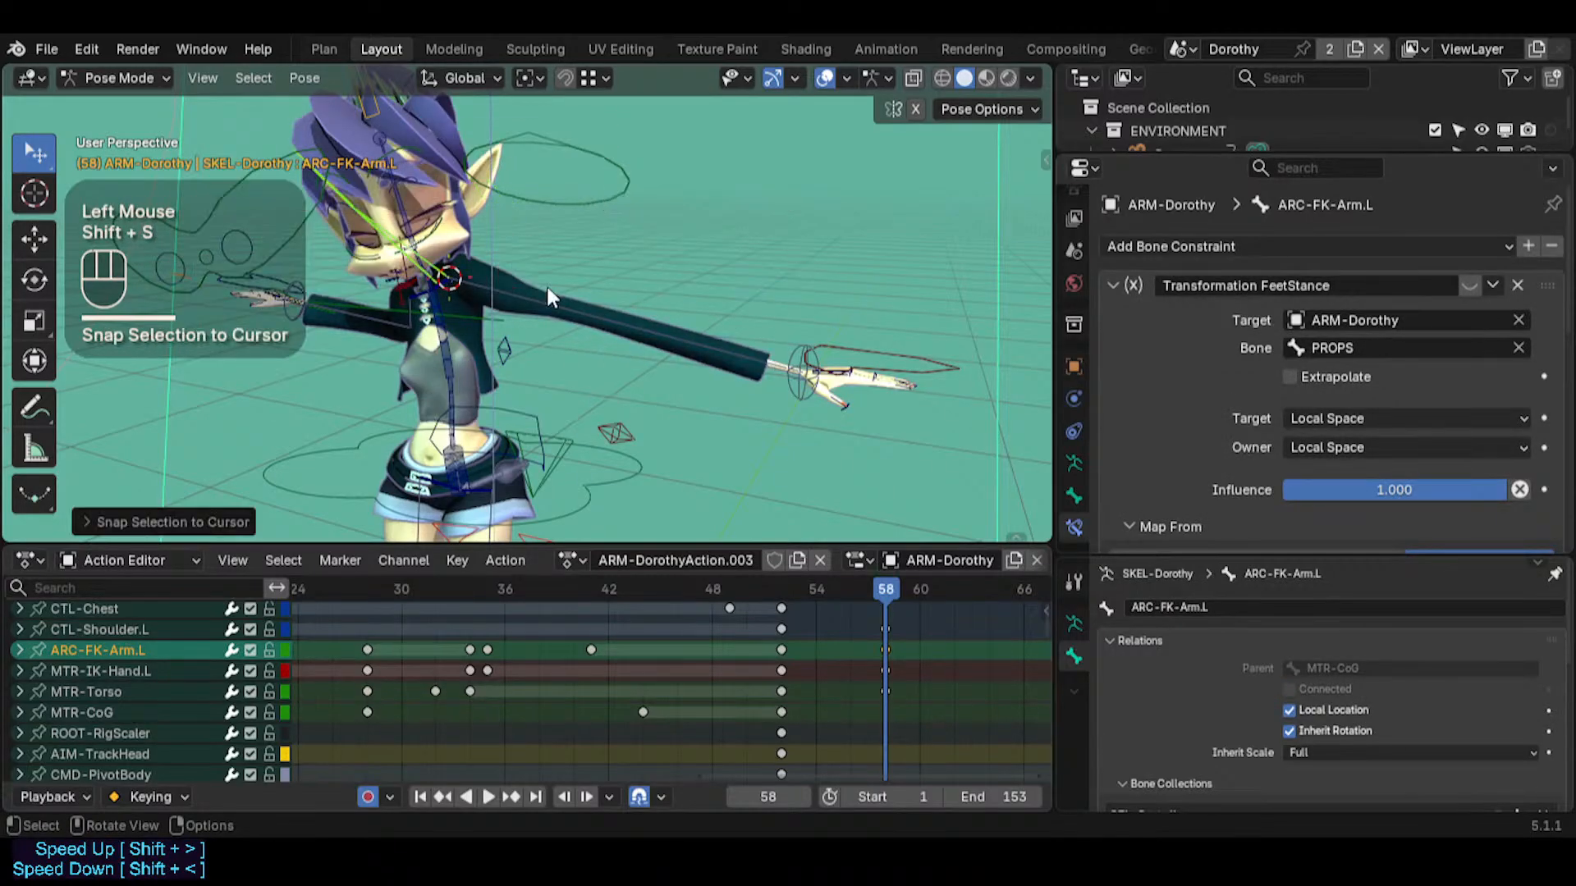
pyautogui.moveTo(865, 592)
pyautogui.mouseDown()
pyautogui.moveTo(791, 588)
pyautogui.moveTo(881, 586)
pyautogui.mouseUp()
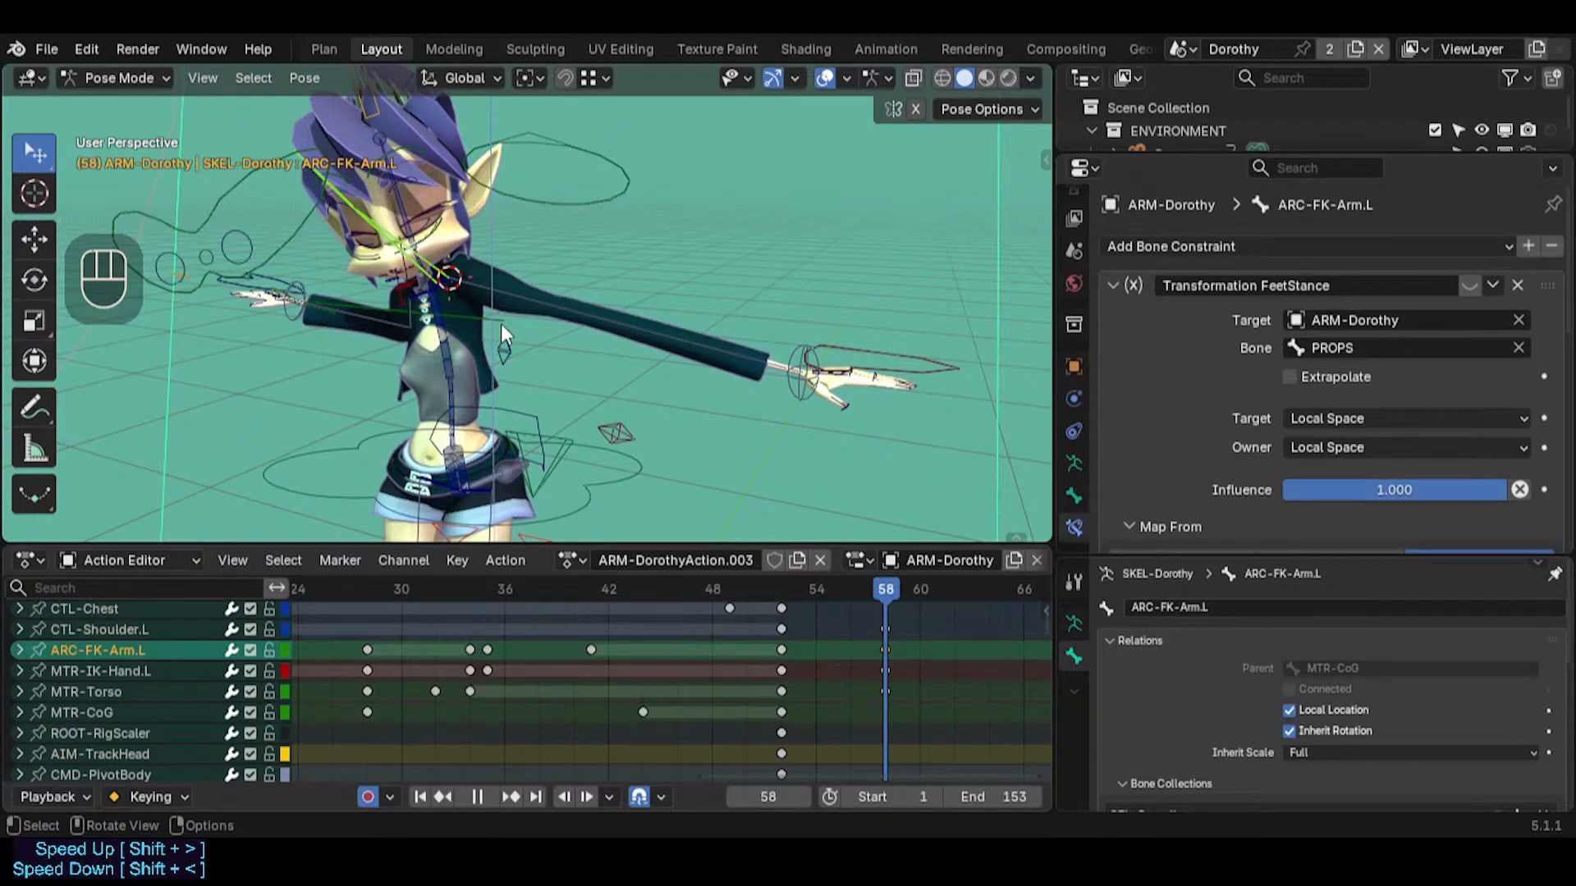
pyautogui.moveTo(500, 324); pyautogui.dragTo(389, 317, button='middle')
pyautogui.press('r')
pyautogui.press('r')
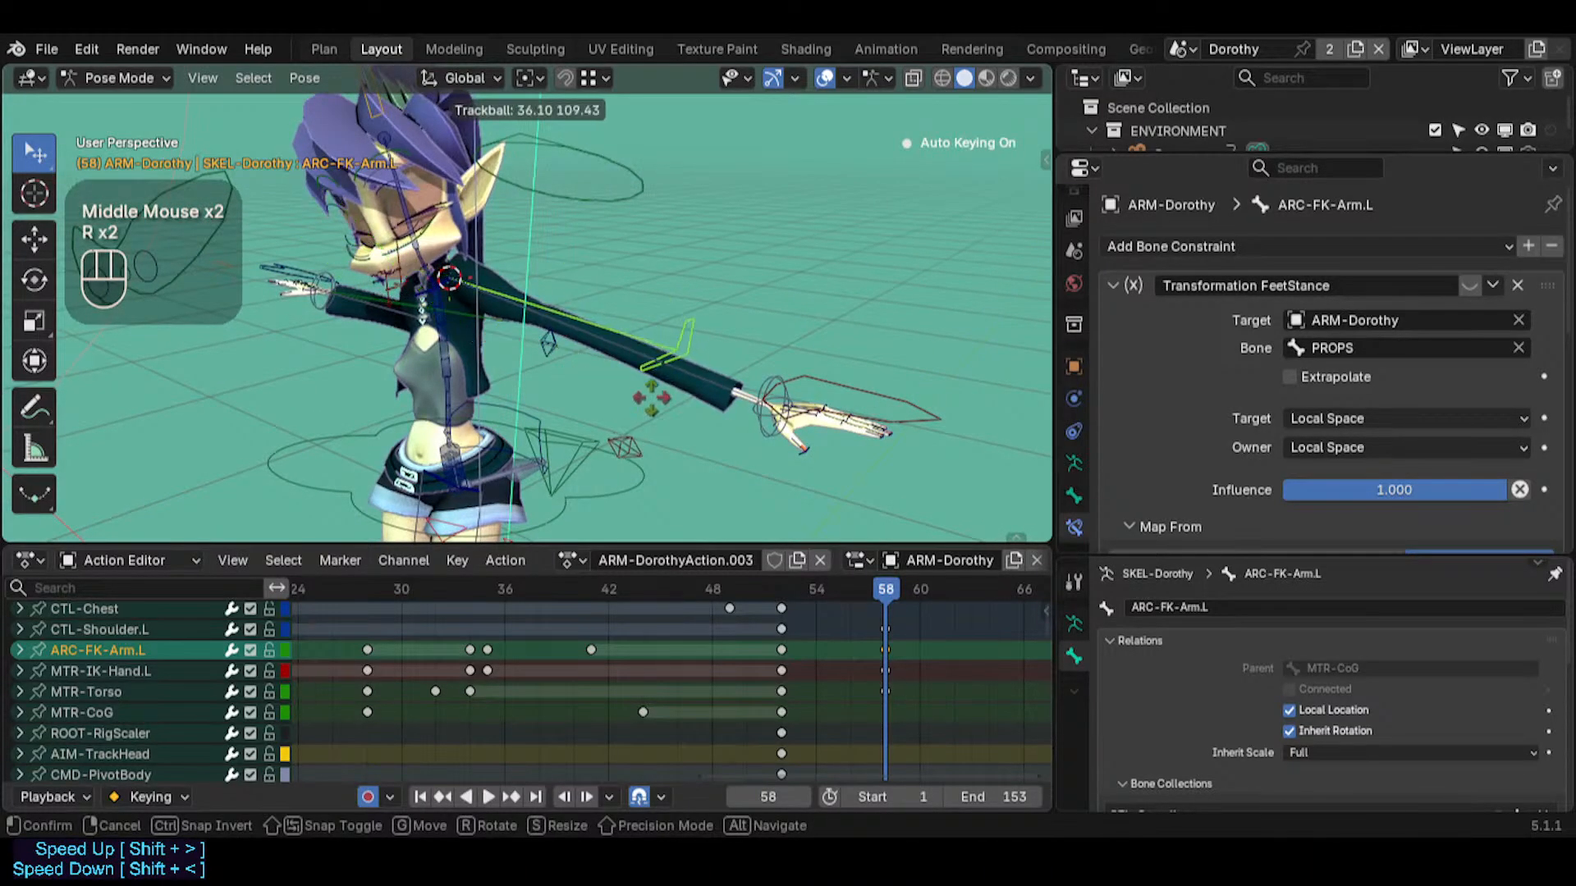
pyautogui.press('Escape')
# Rotate ARC-FK-Arm.L with trackball rotation at frame 58 until it lines up with Dorothy's outstretched left arm
pyautogui.moveTo(617, 335); pyautogui.dragTo(574, 328, button='middle')
pyautogui.press('r')
pyautogui.press('r')
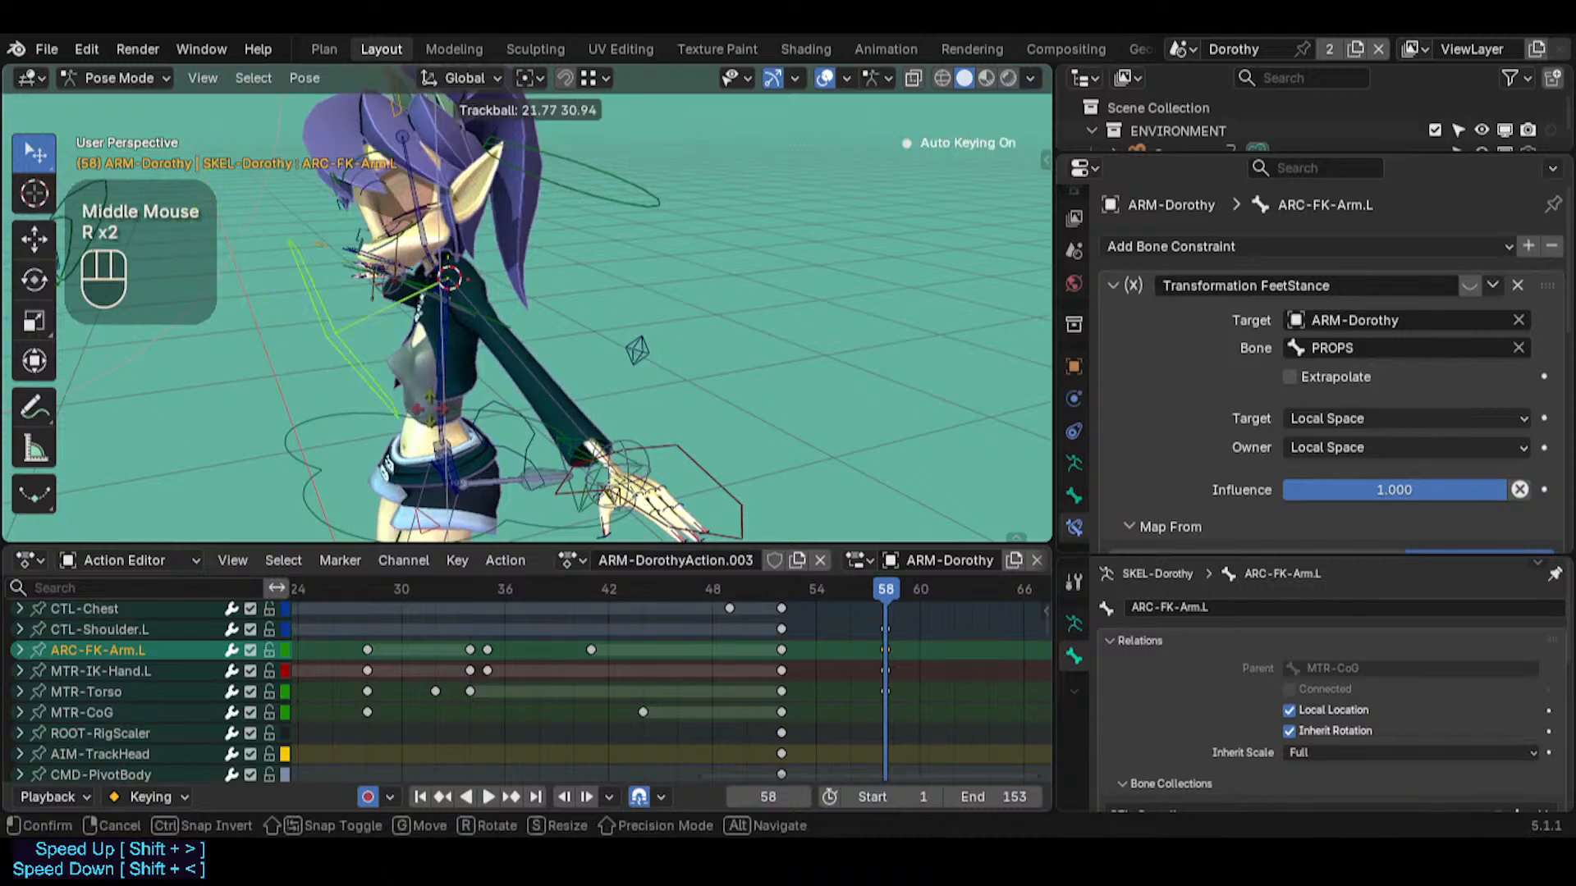
pyautogui.click(471, 387)
pyautogui.moveTo(471, 388); pyautogui.dragTo(663, 376, button='middle')
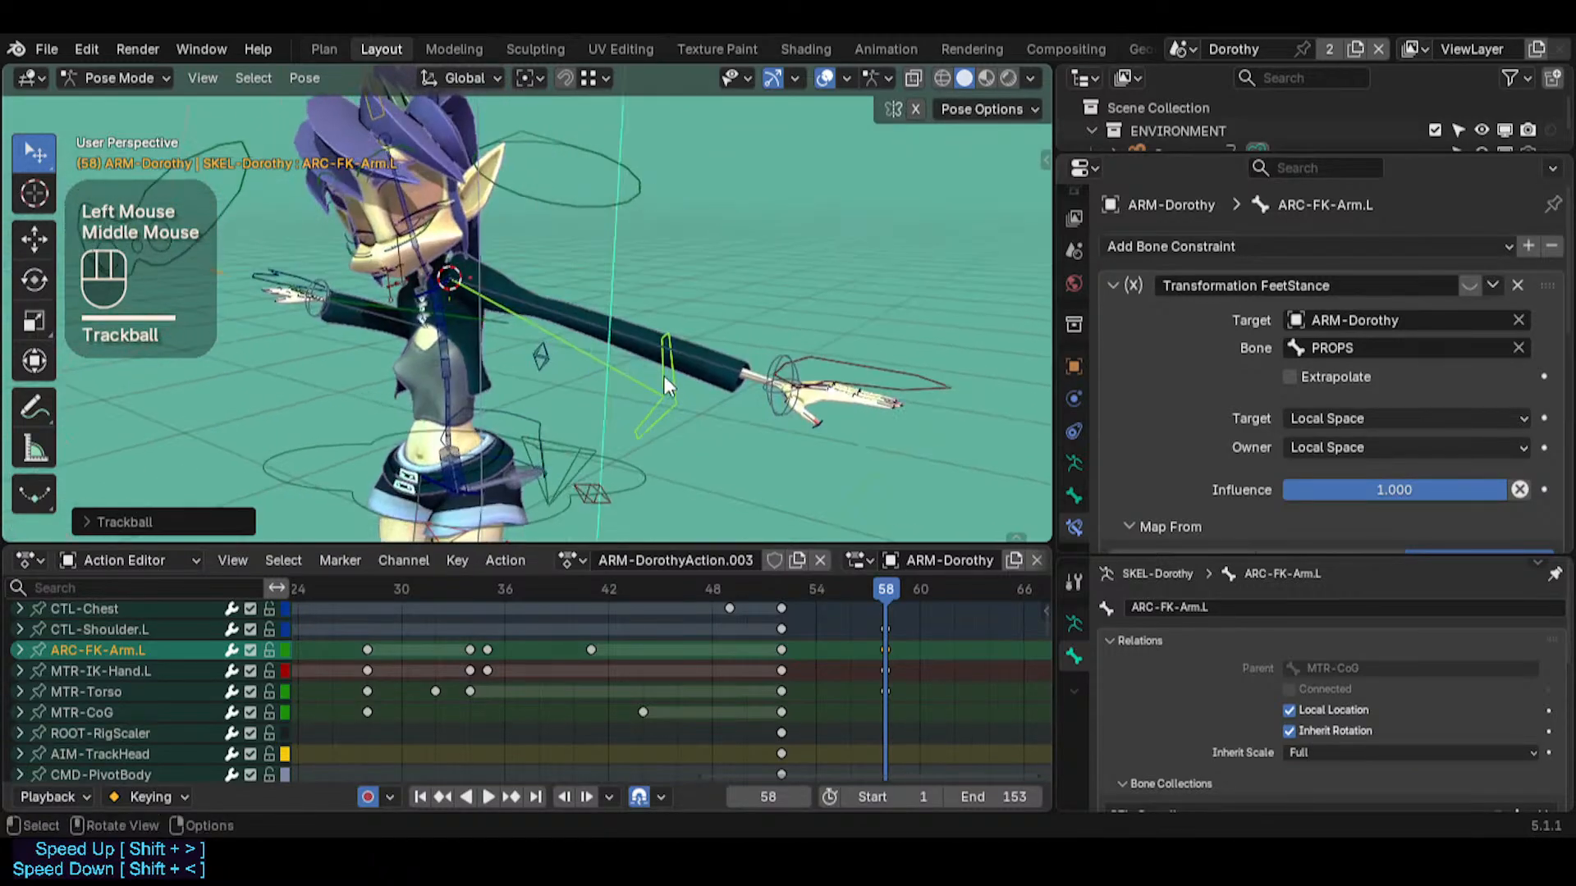
pyautogui.press('r')
pyautogui.press('r')
pyautogui.click(820, 340)
# Select MTR-IK-Hand.L and scrub to frame 59 to check the left arm's motion
pyautogui.click(751, 354)
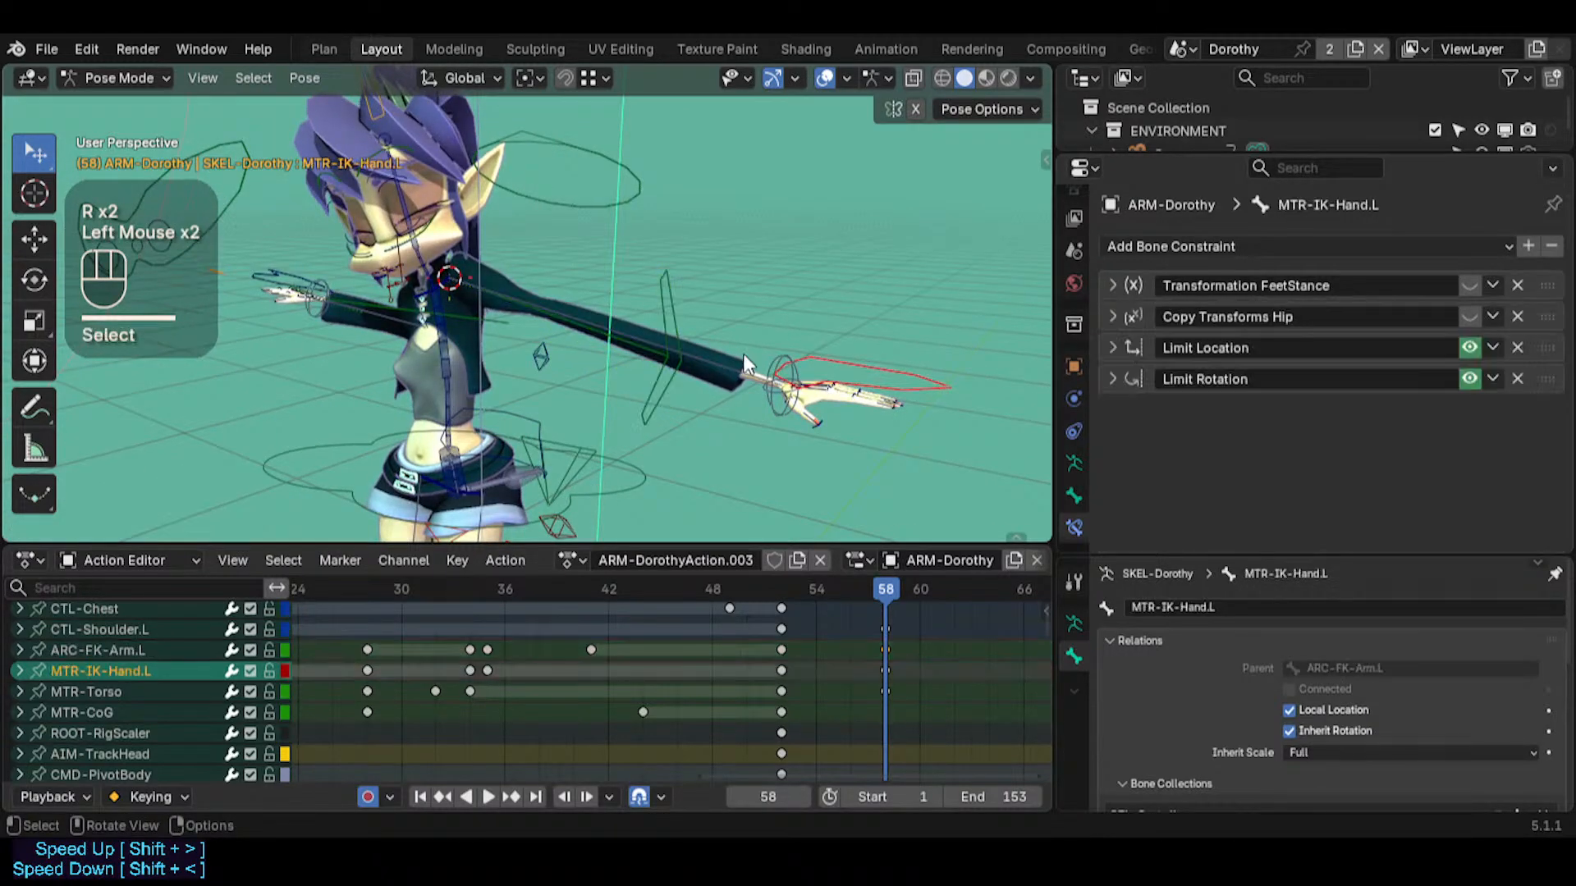
pyautogui.moveTo(751, 355); pyautogui.dragTo(1028, 382, button='middle')
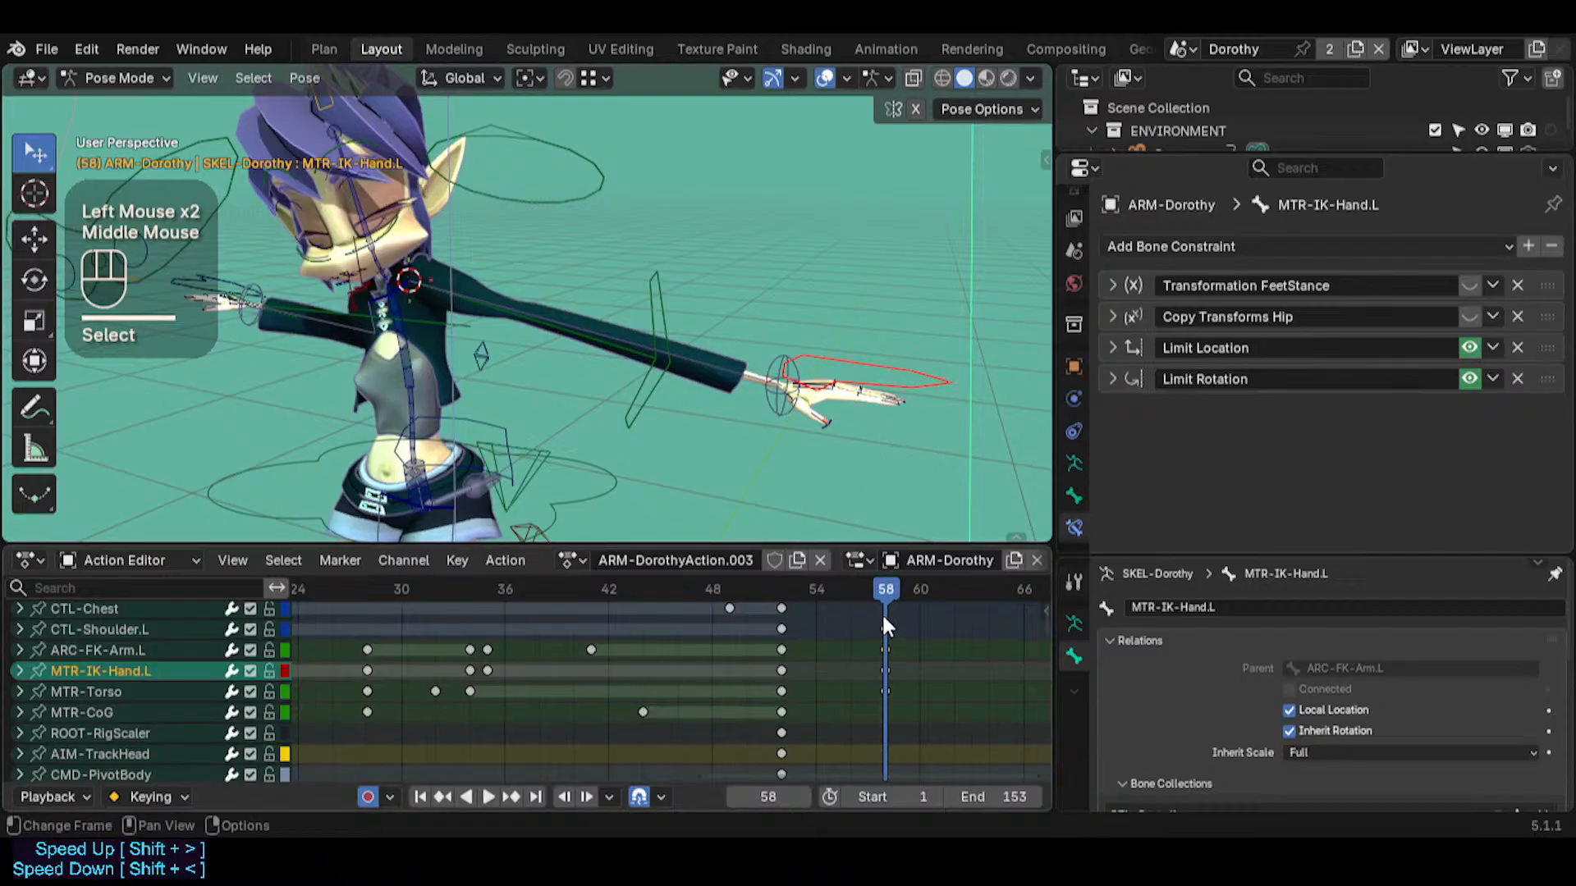
pyautogui.click(898, 591)
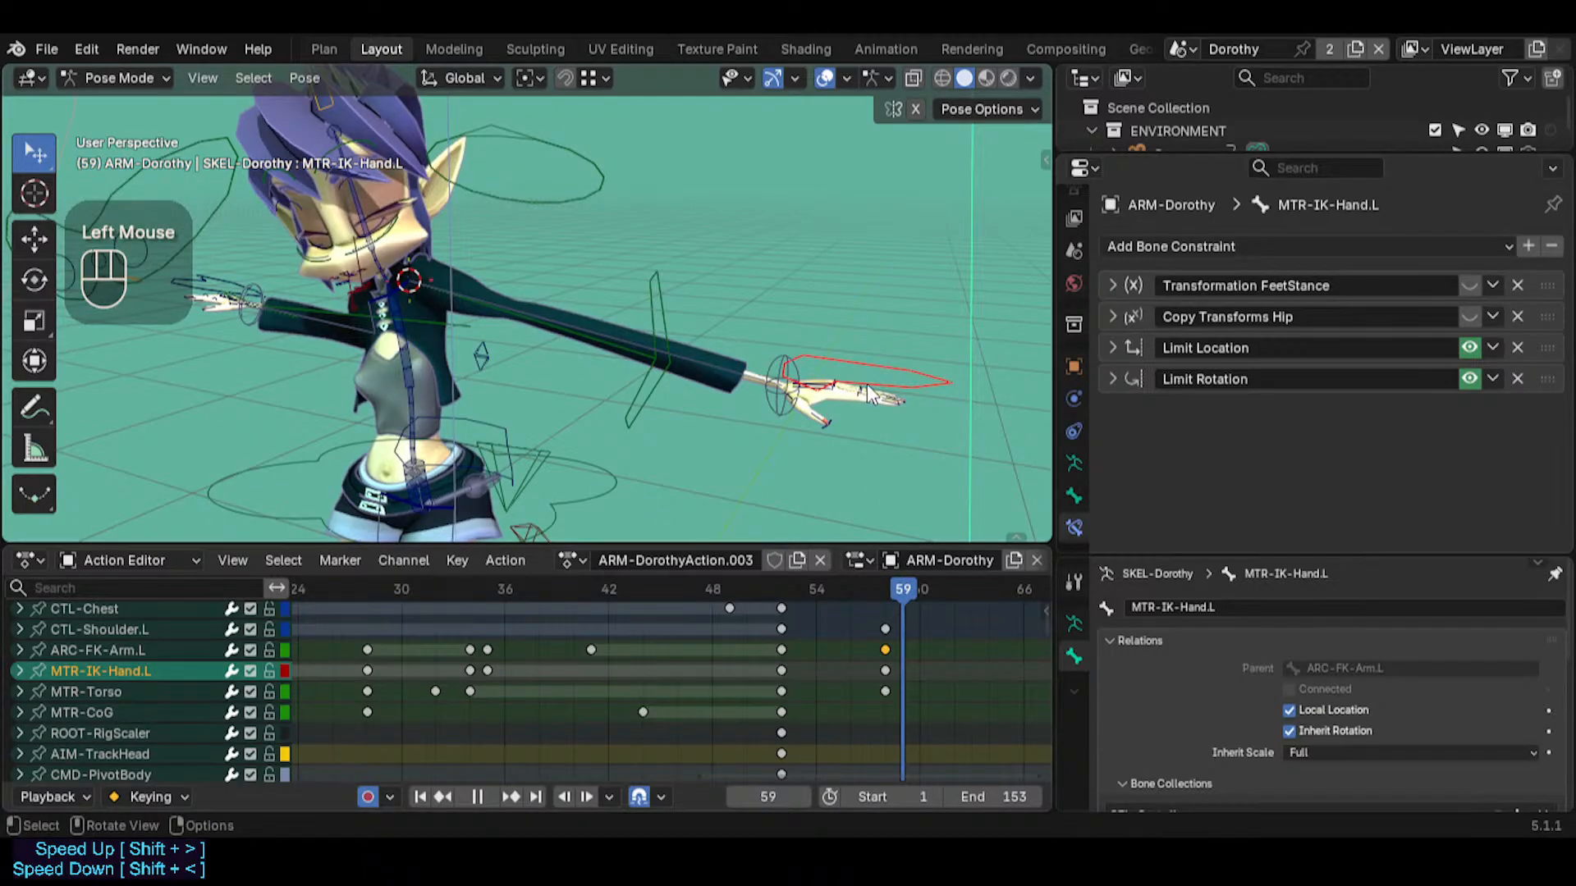
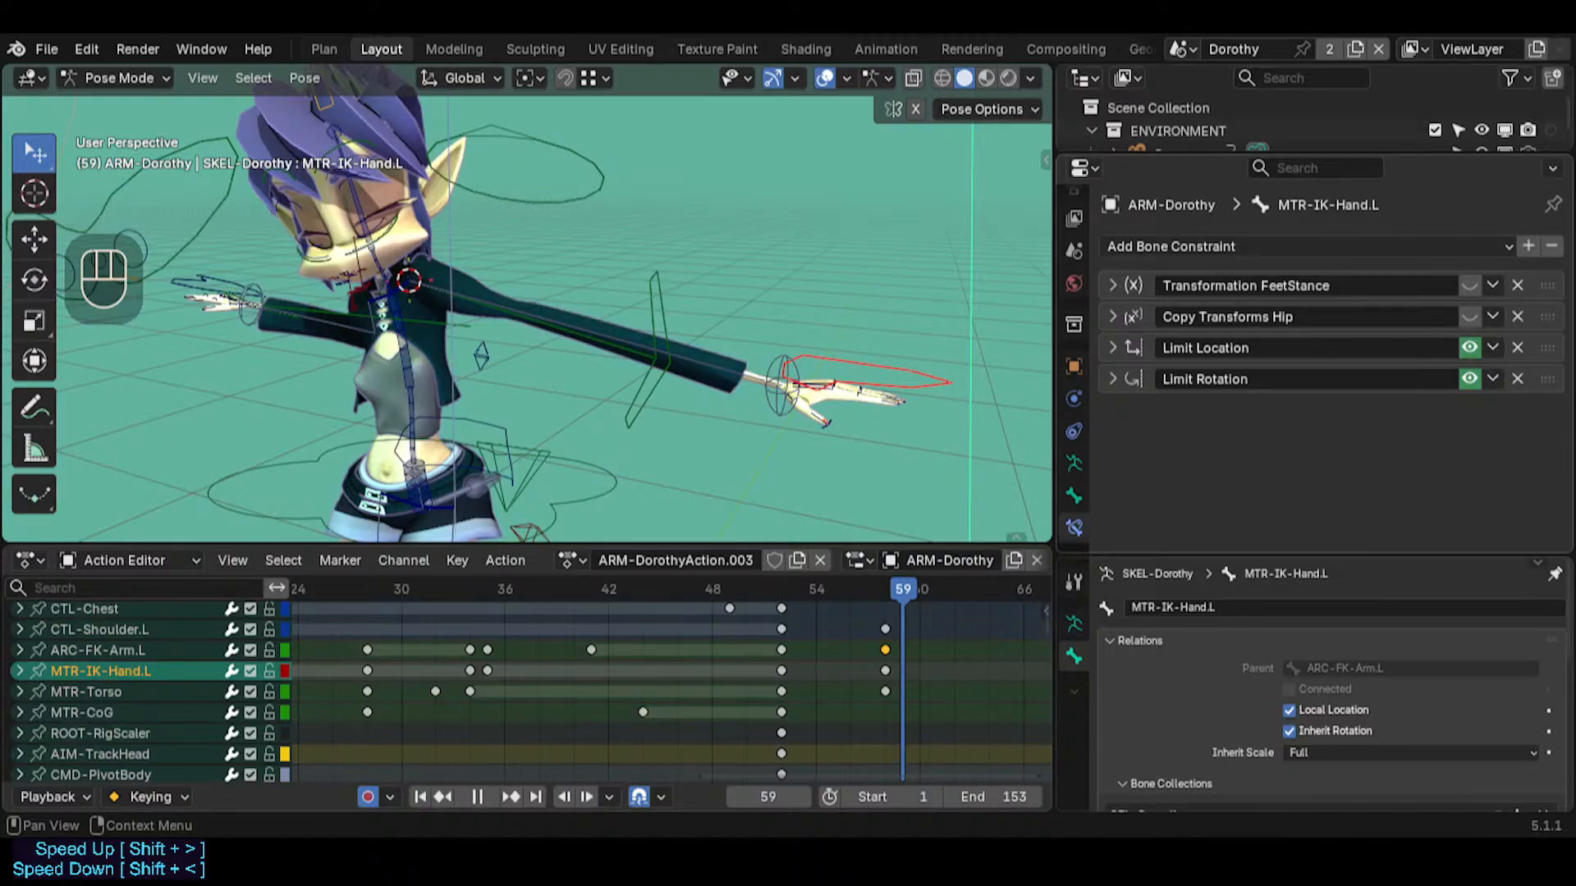
pyautogui.click(648, 320)
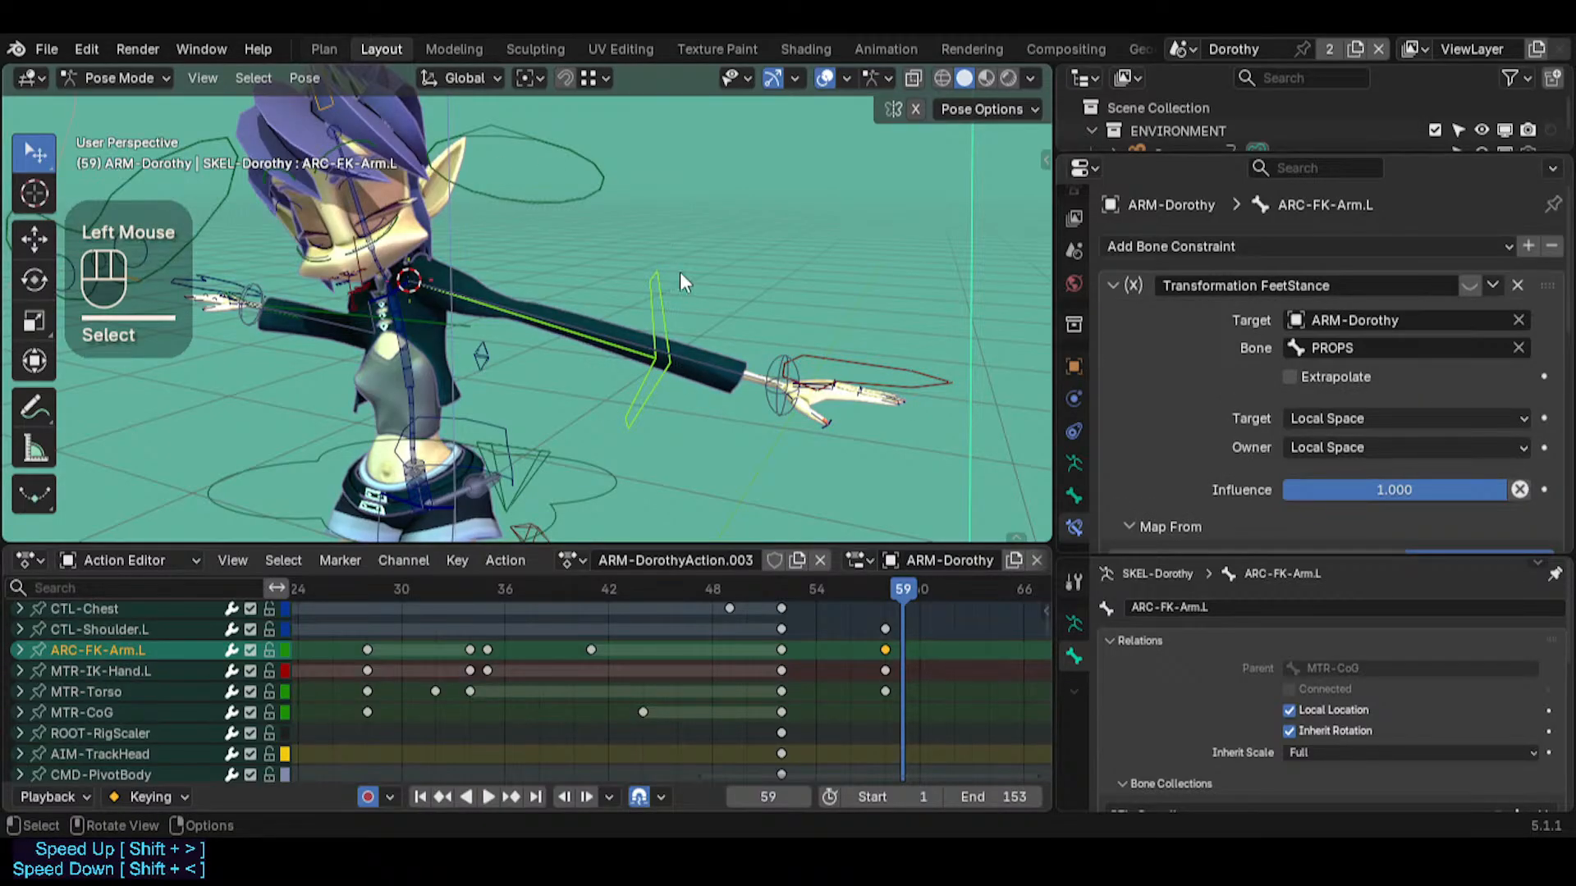
pyautogui.click(396, 289)
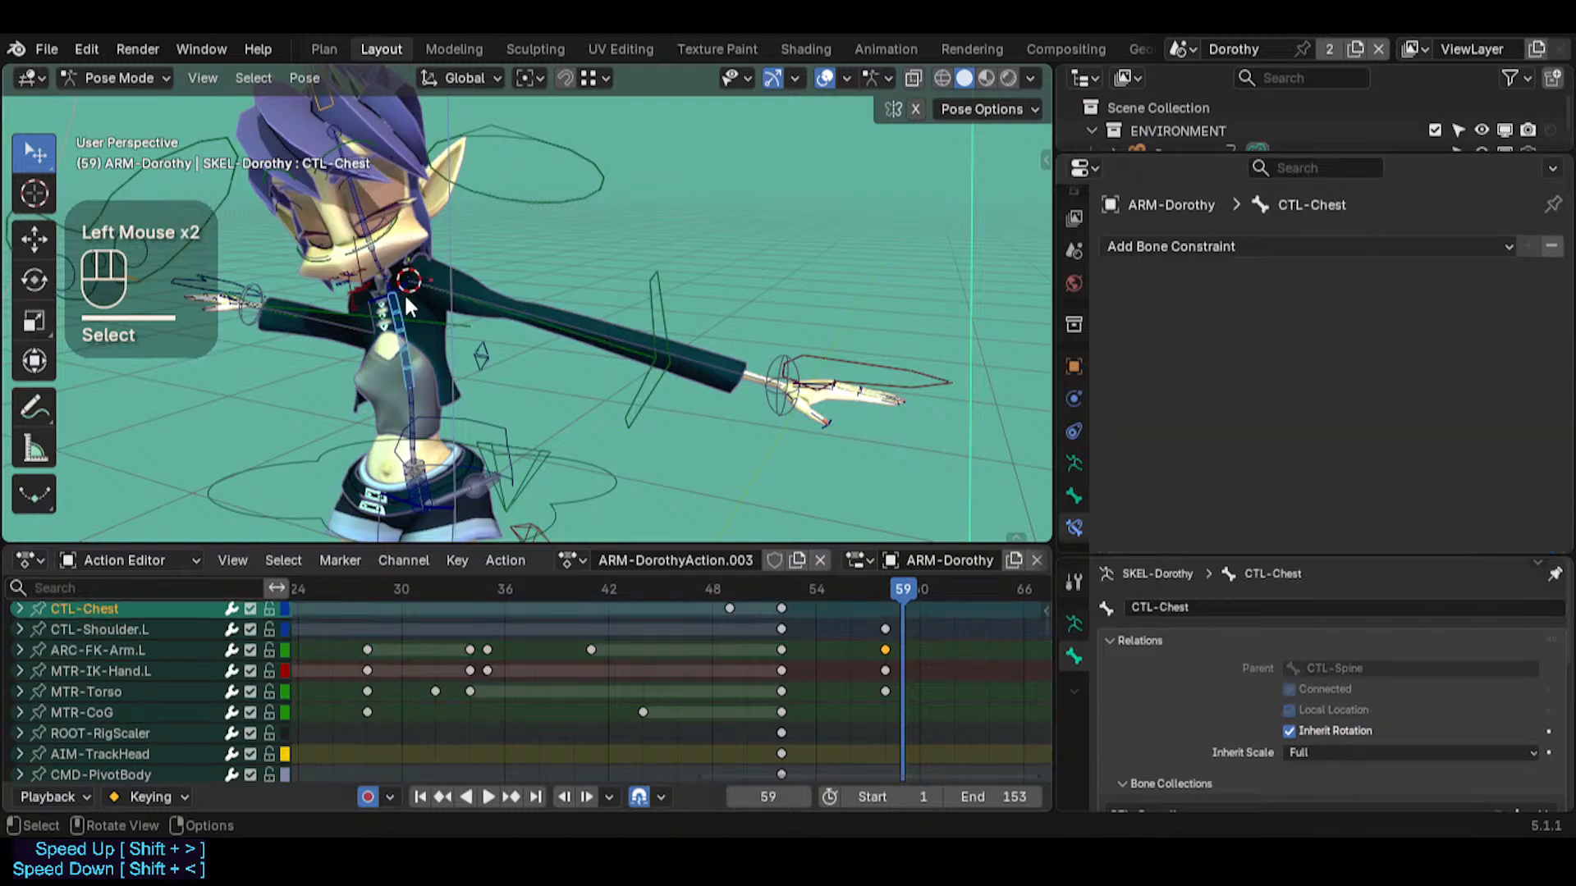
pyautogui.middleClick(400, 283)
pyautogui.click(437, 306)
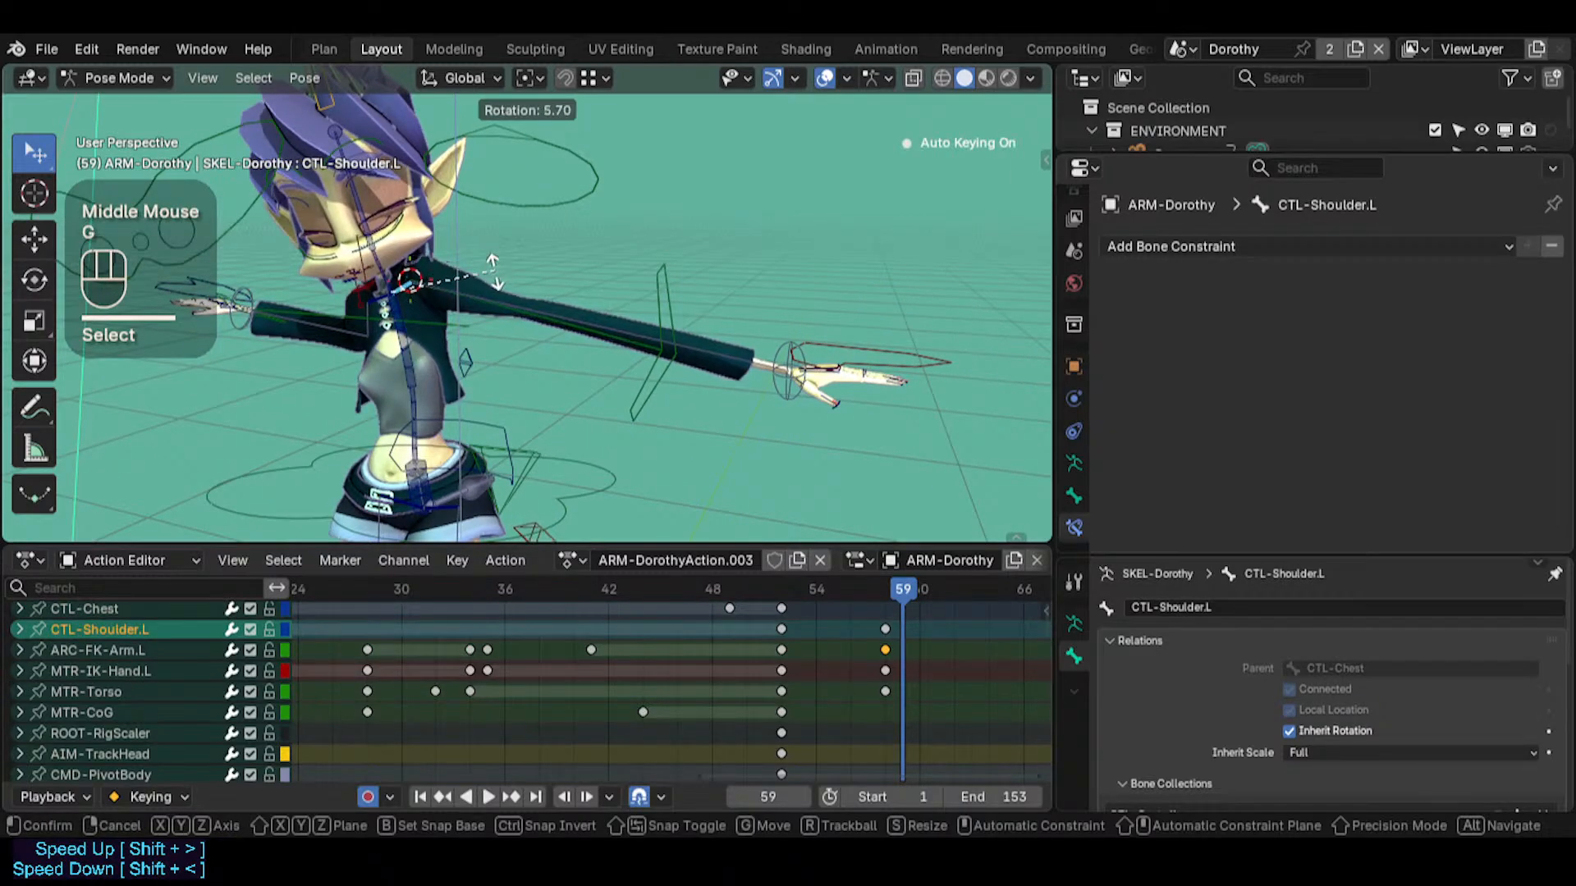
pyautogui.press('Escape')
# Delete all keyframes from the ARM-Dorothy action
pyautogui.press('a')
pyautogui.press('x')
pyautogui.click(728, 712)
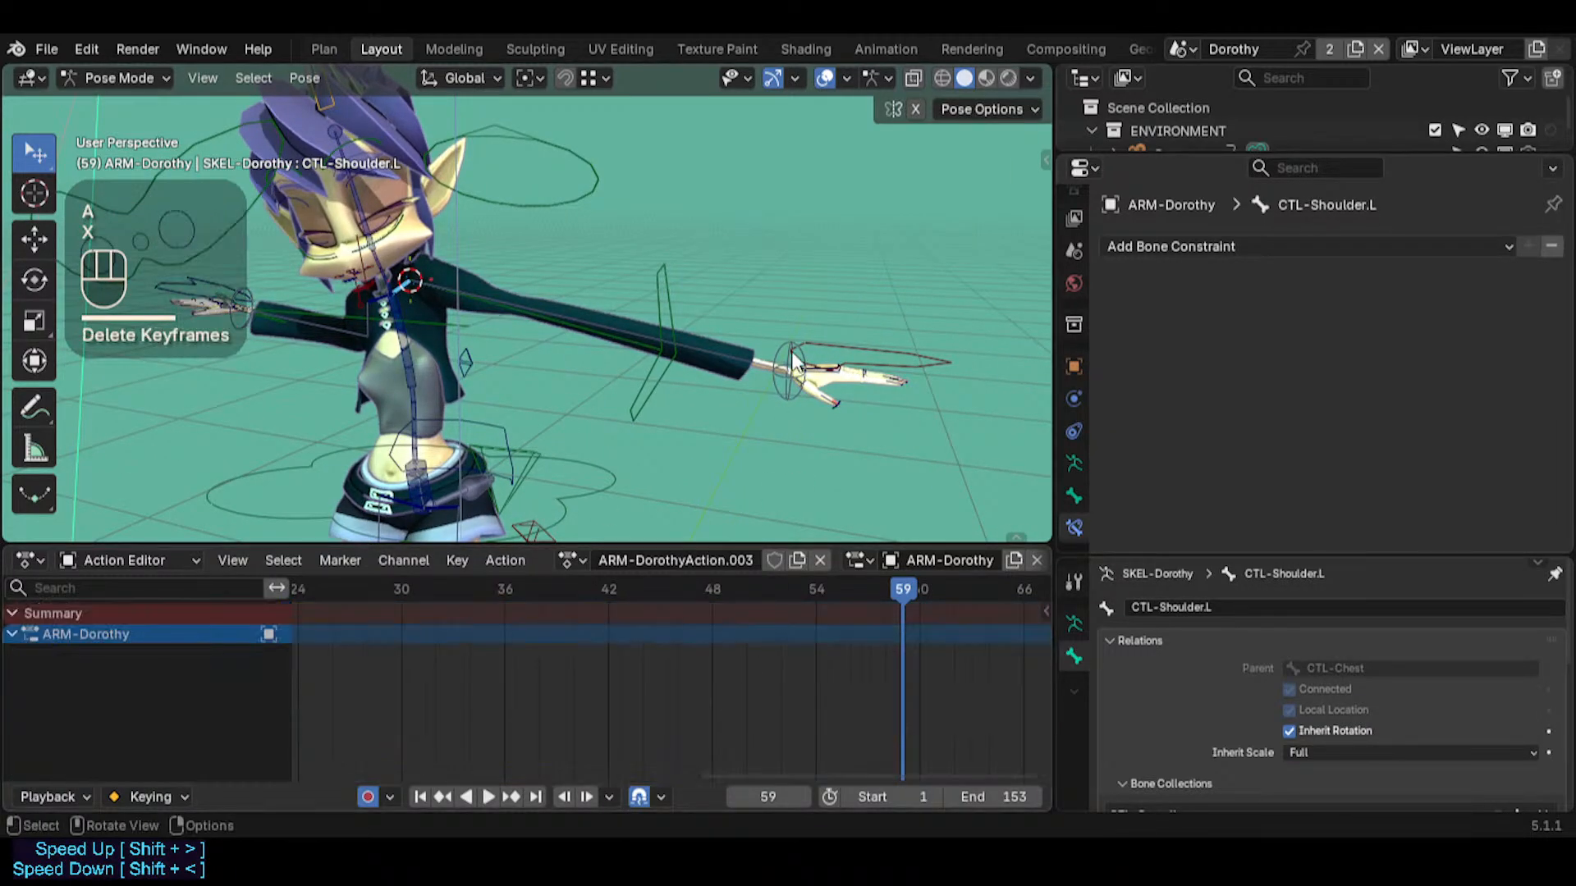
# Remove the Limit Location and Limit Rotation constraints from the MTR-IK-Hand.L bone
pyautogui.click(875, 339)
pyautogui.click(1517, 347)
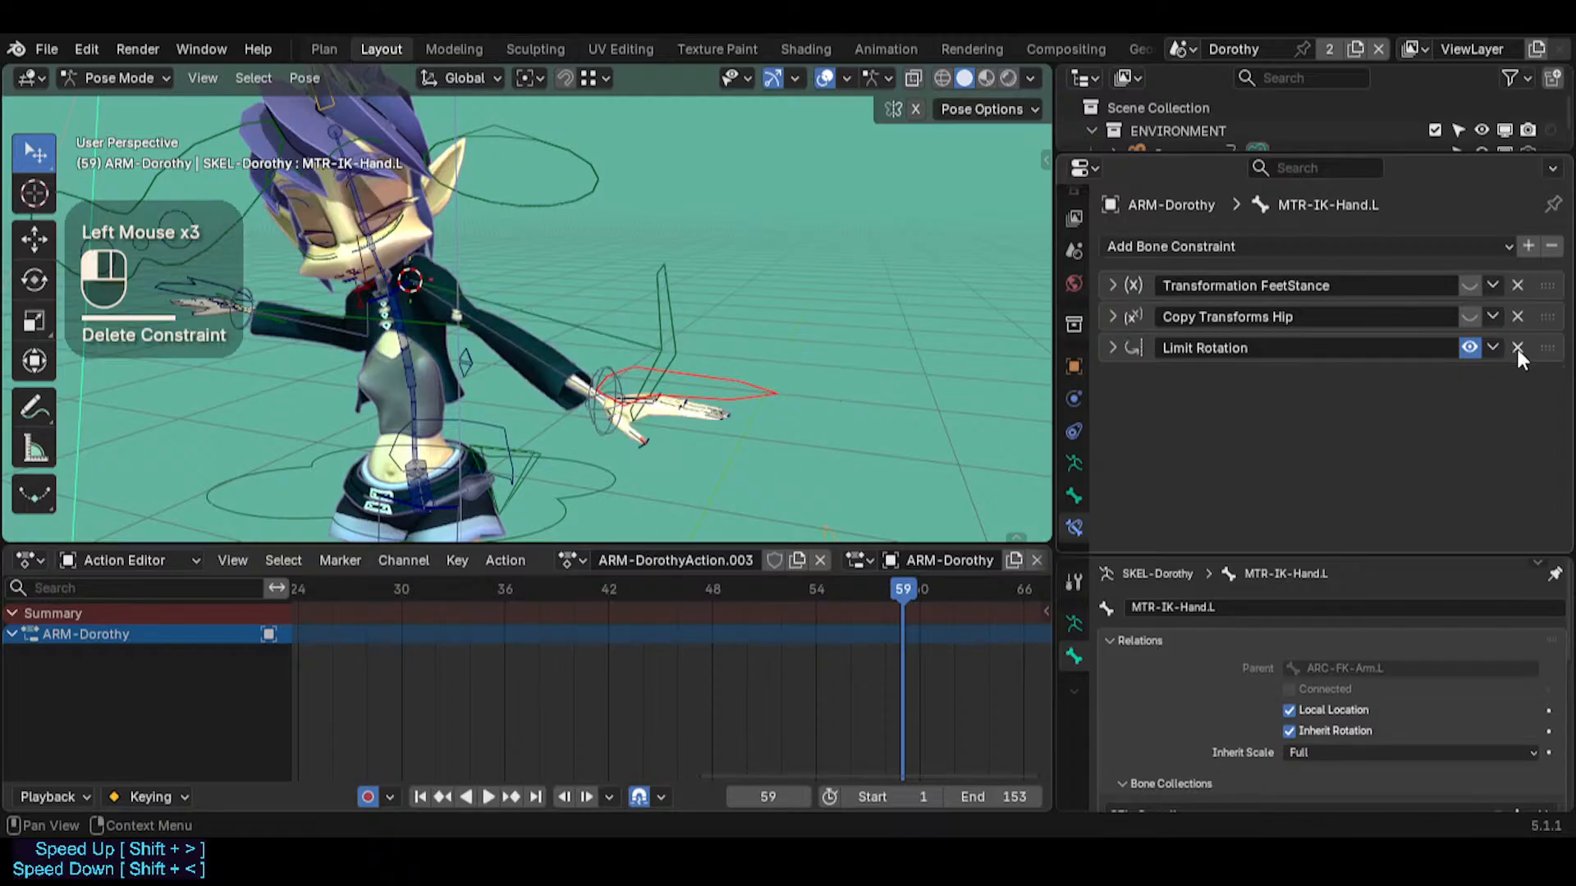
pyautogui.click(1517, 347)
pyautogui.click(704, 357)
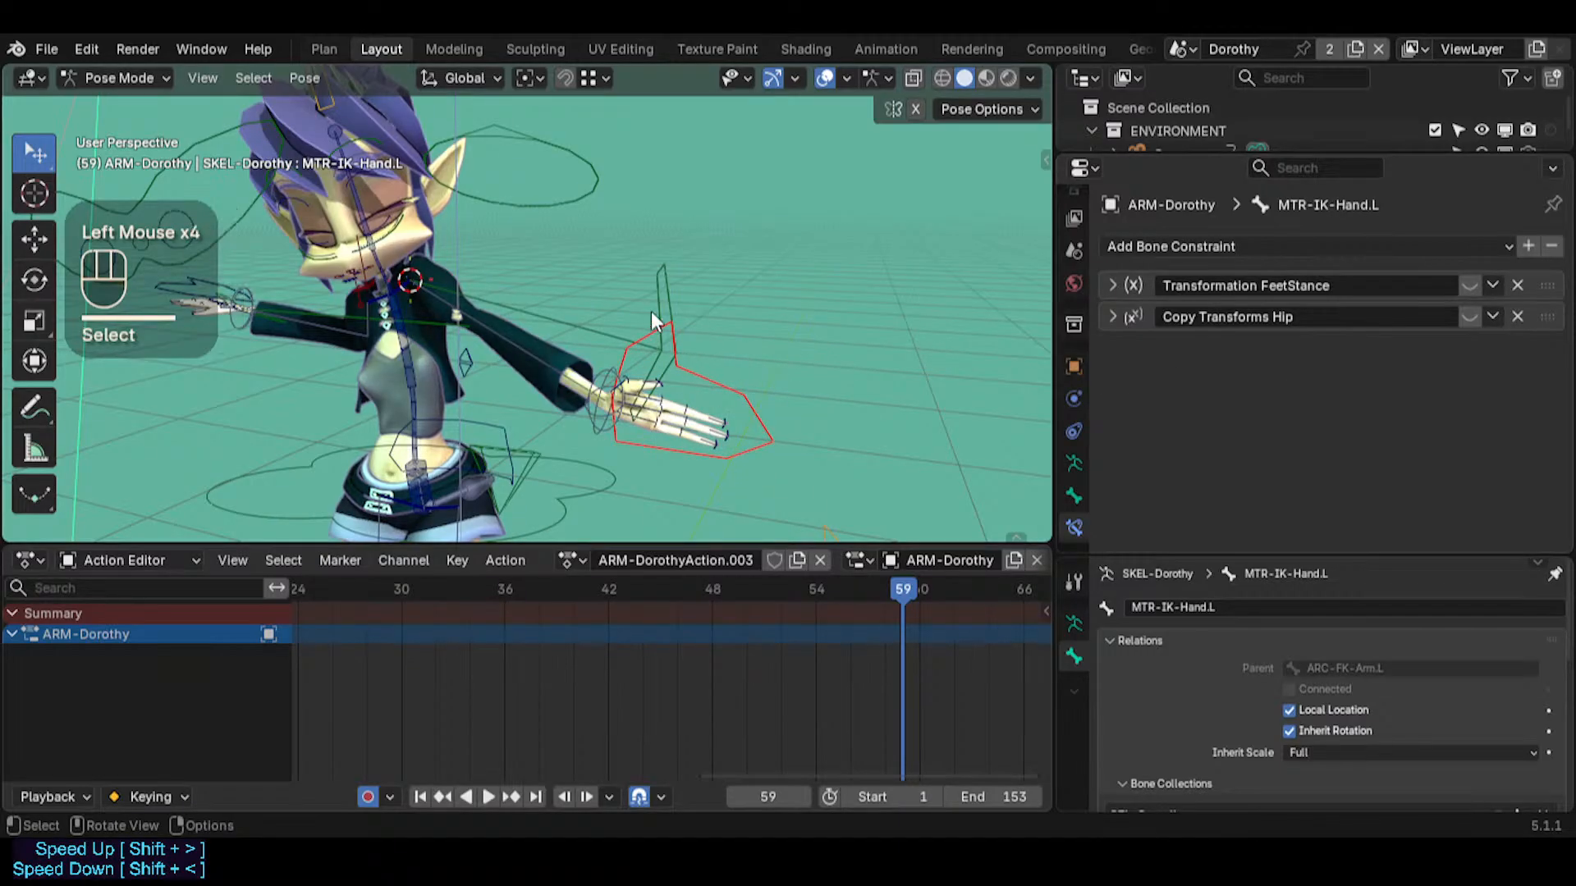
# Rotate ARC-FK-Arm.L with trackball rotation to swing Dorothy's left arm closer to her body
pyautogui.click(654, 314)
pyautogui.moveTo(659, 316); pyautogui.dragTo(698, 312, button='middle')
pyautogui.press('r')
pyautogui.press('r')
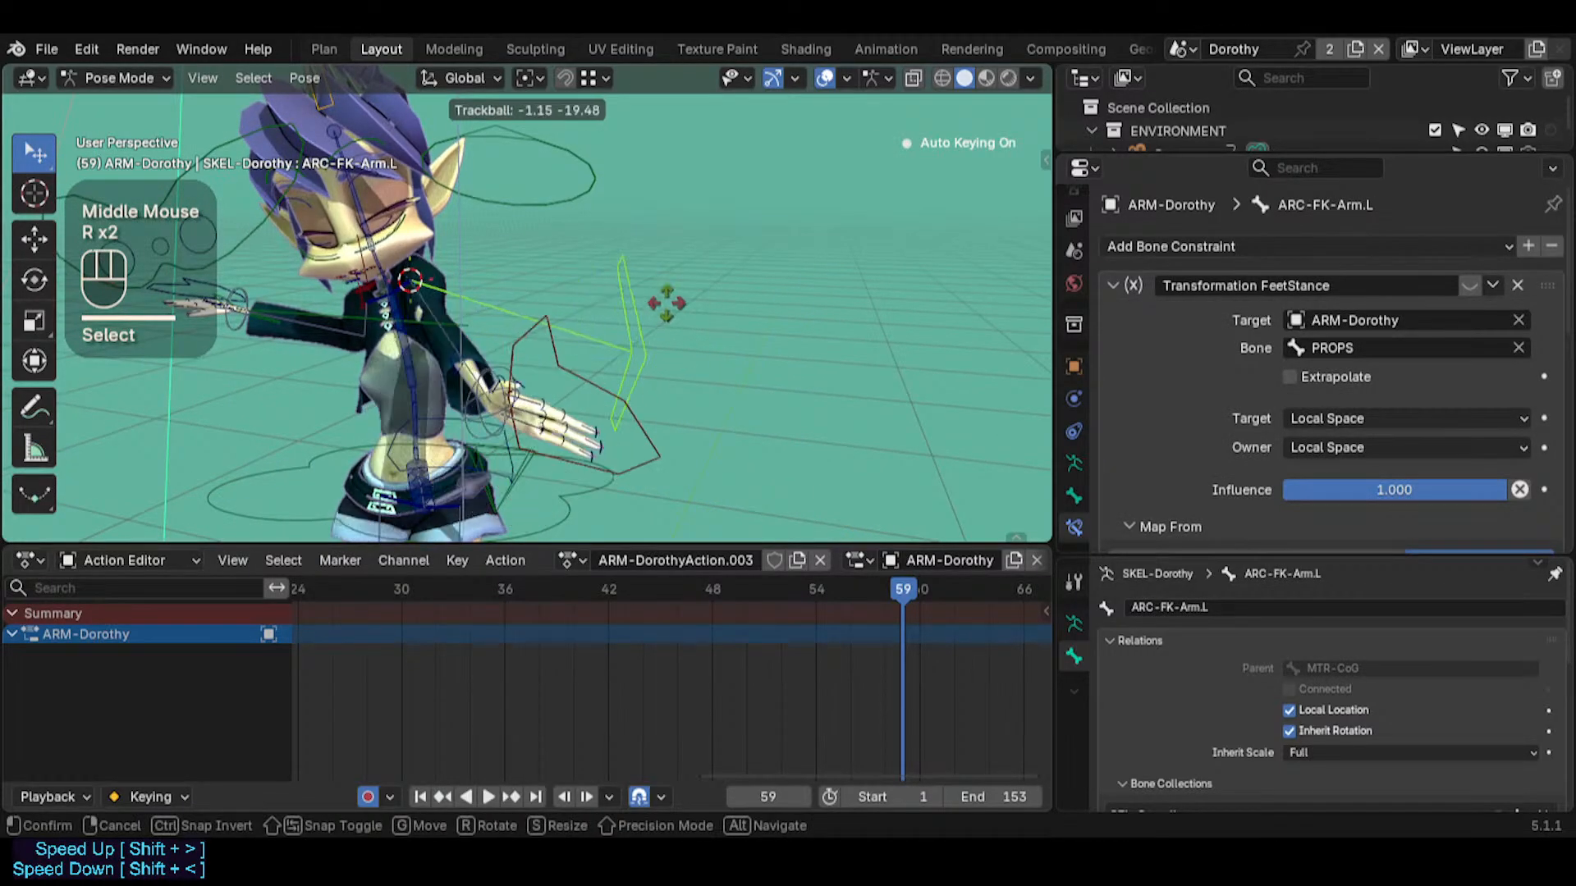
pyautogui.click(591, 306)
# Delete the ARC-FK-Arm.L keyframe at frame 59 and go to frame 1
pyautogui.click(404, 280)
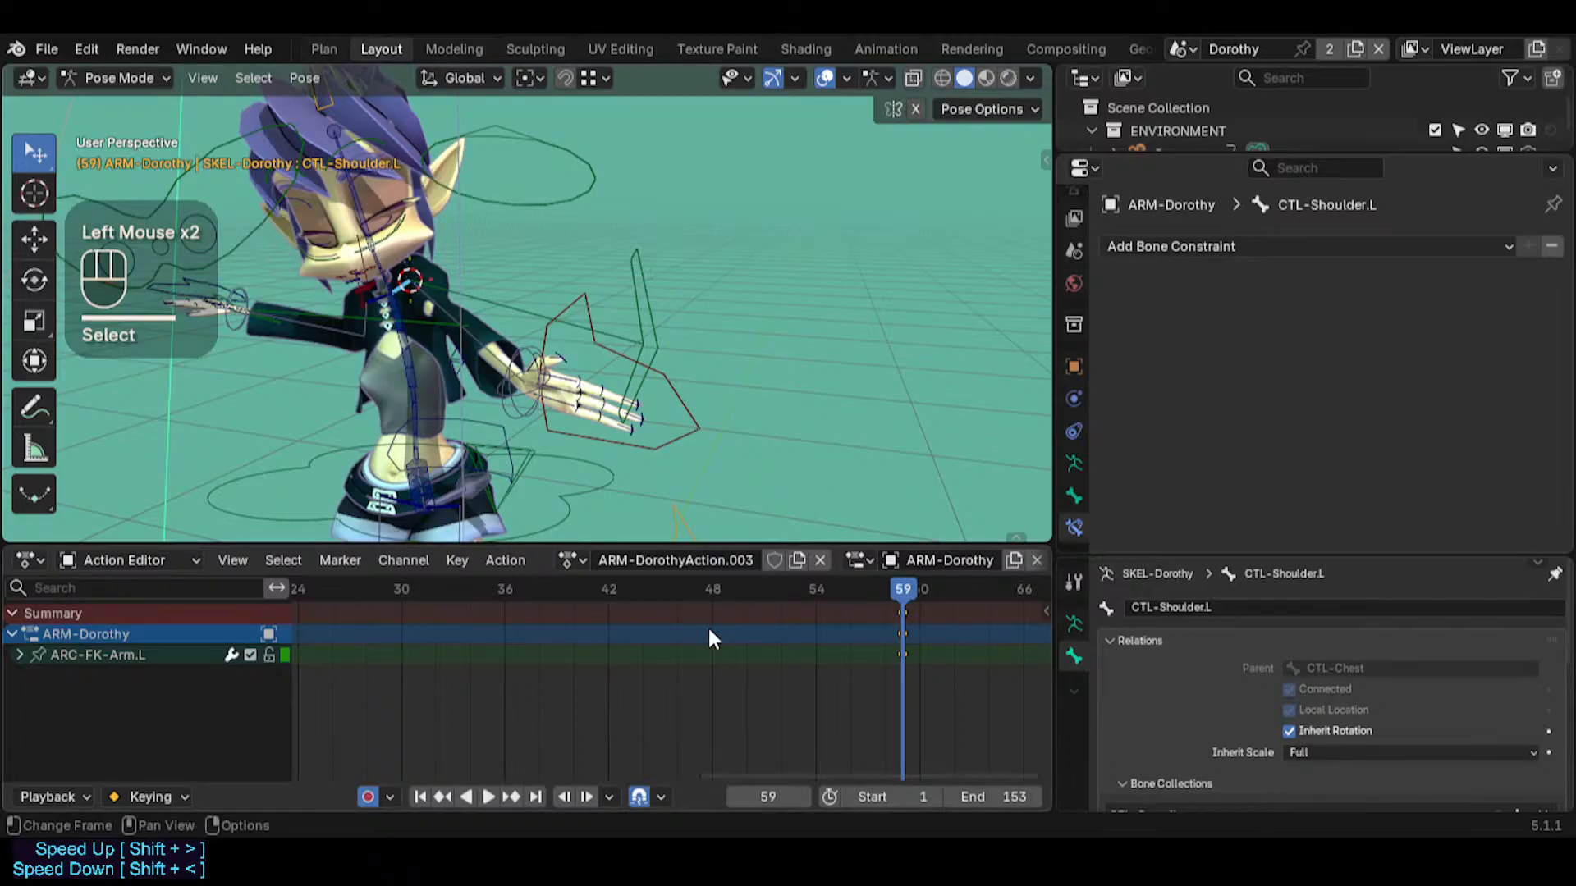
pyautogui.press('a')
pyautogui.press('x')
pyautogui.click(788, 636)
pyautogui.hotkey('shift', 'Left')
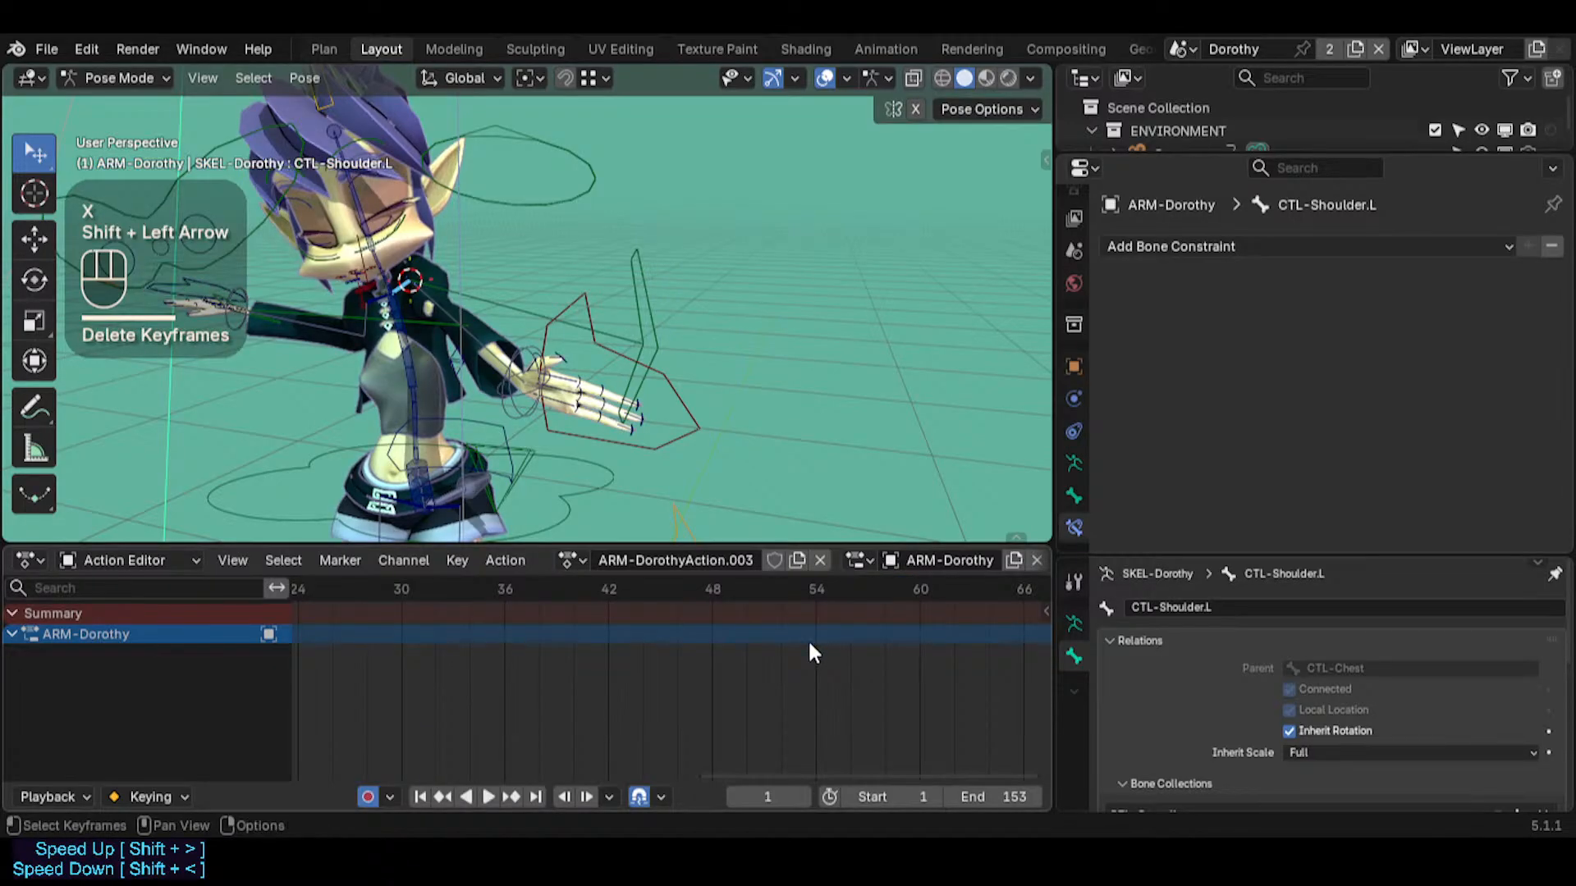
pyautogui.moveTo(807, 638); pyautogui.dragTo(603, 684, button='middle')
pyautogui.scroll(-3, 494, 672)
pyautogui.scroll(-1, 492, 680)
pyautogui.moveTo(492, 679); pyautogui.dragTo(651, 686, button='middle')
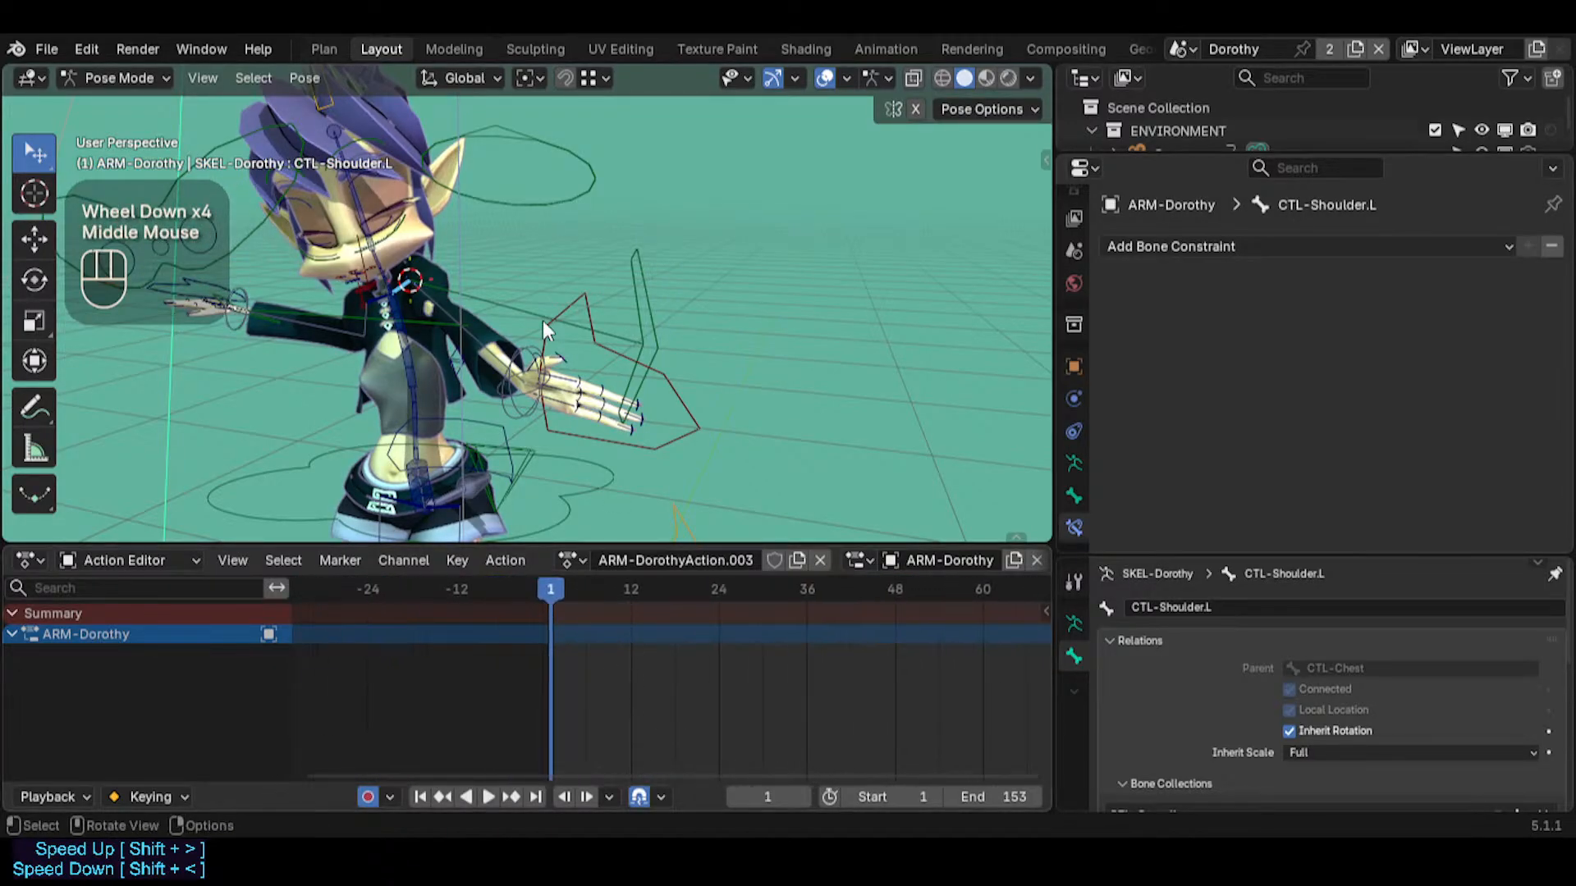
# Rotate MTR-IK-Hand.L with trackball rotation at frame 1 so the left hand angles downward
pyautogui.click(543, 320)
pyautogui.click(543, 320)
pyautogui.press('r')
pyautogui.press('r')
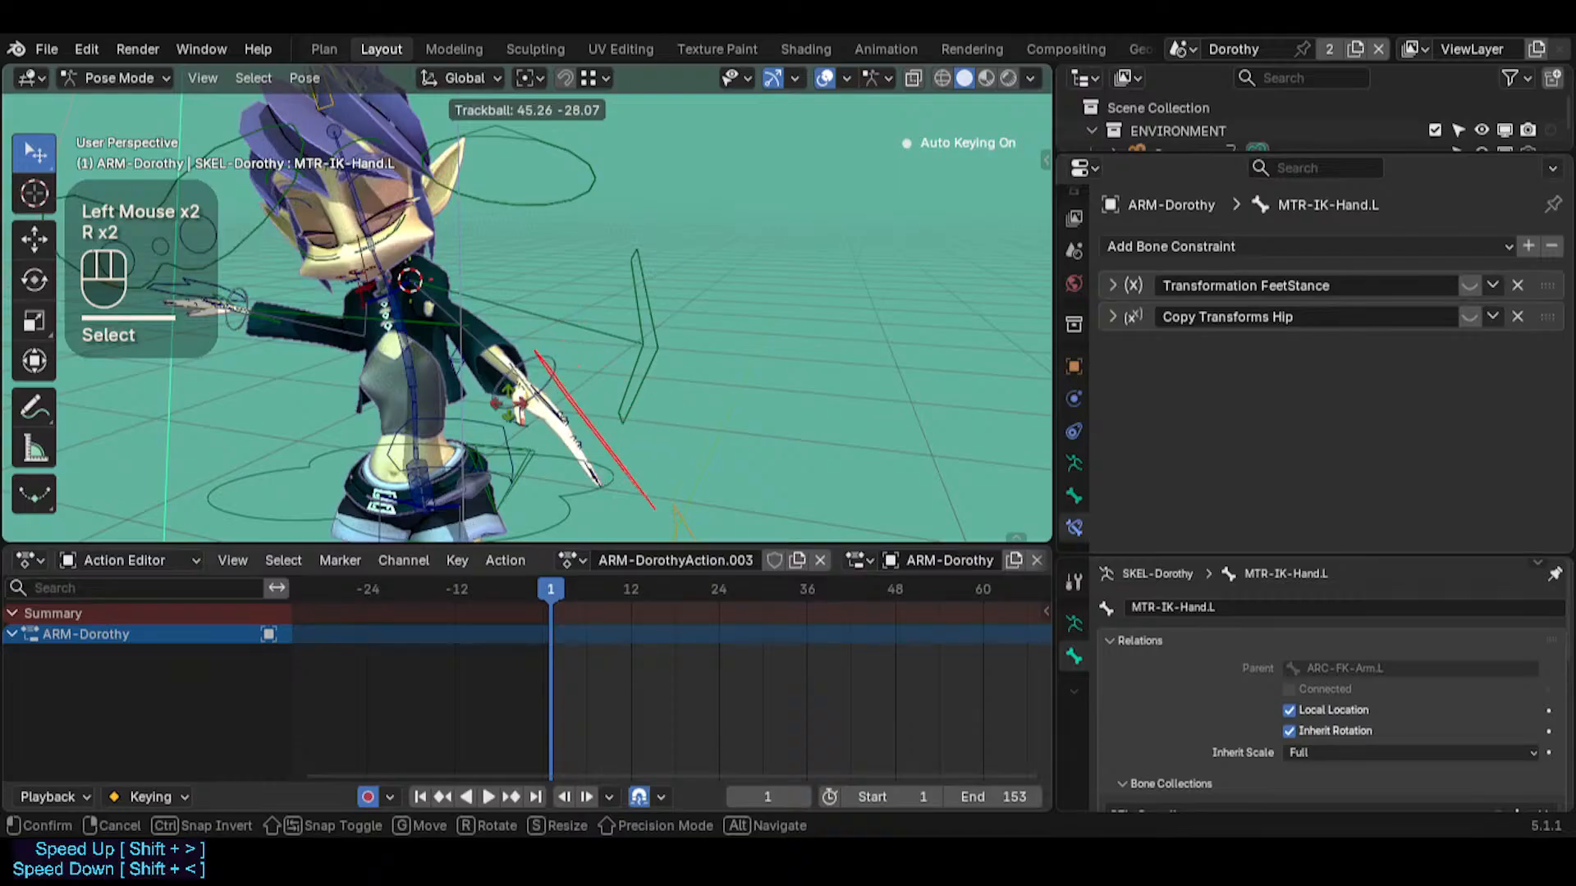
pyautogui.click(575, 434)
pyautogui.moveTo(574, 434); pyautogui.dragTo(498, 431, button='middle')
# Move MTR-IK-Hand.L in front of Dorothy's torso at frame 1
pyautogui.press('g')
pyautogui.click(571, 357)
pyautogui.moveTo(570, 358)
pyautogui.mouseDown(button='middle')
pyautogui.moveTo(727, 404)
pyautogui.moveTo(590, 373)
pyautogui.mouseUp(button='middle')
pyautogui.press('g')
pyautogui.click(420, 410)
pyautogui.moveTo(420, 411); pyautogui.dragTo(361, 410, button='middle')
pyautogui.hotkey('shift', '`')
pyautogui.press('a')
pyautogui.click(526, 302)
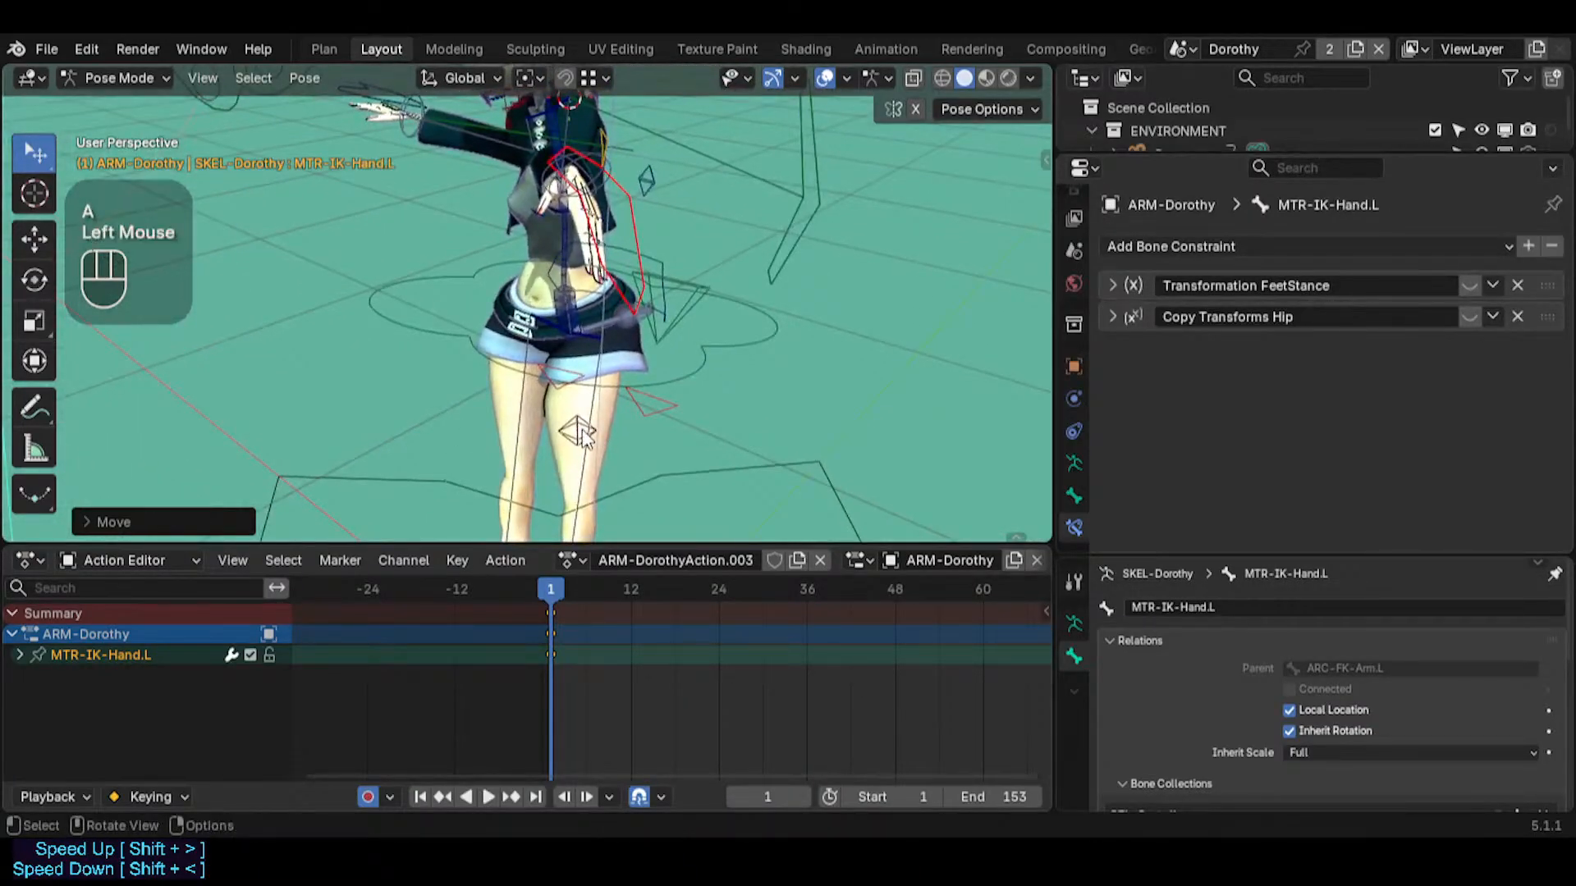
# Move the elbow pole POL-Elbow.L up and away from the body to raise the left elbow at frame 1
pyautogui.click(581, 431)
pyautogui.press('g')
pyautogui.press('Escape')
pyautogui.press('g')
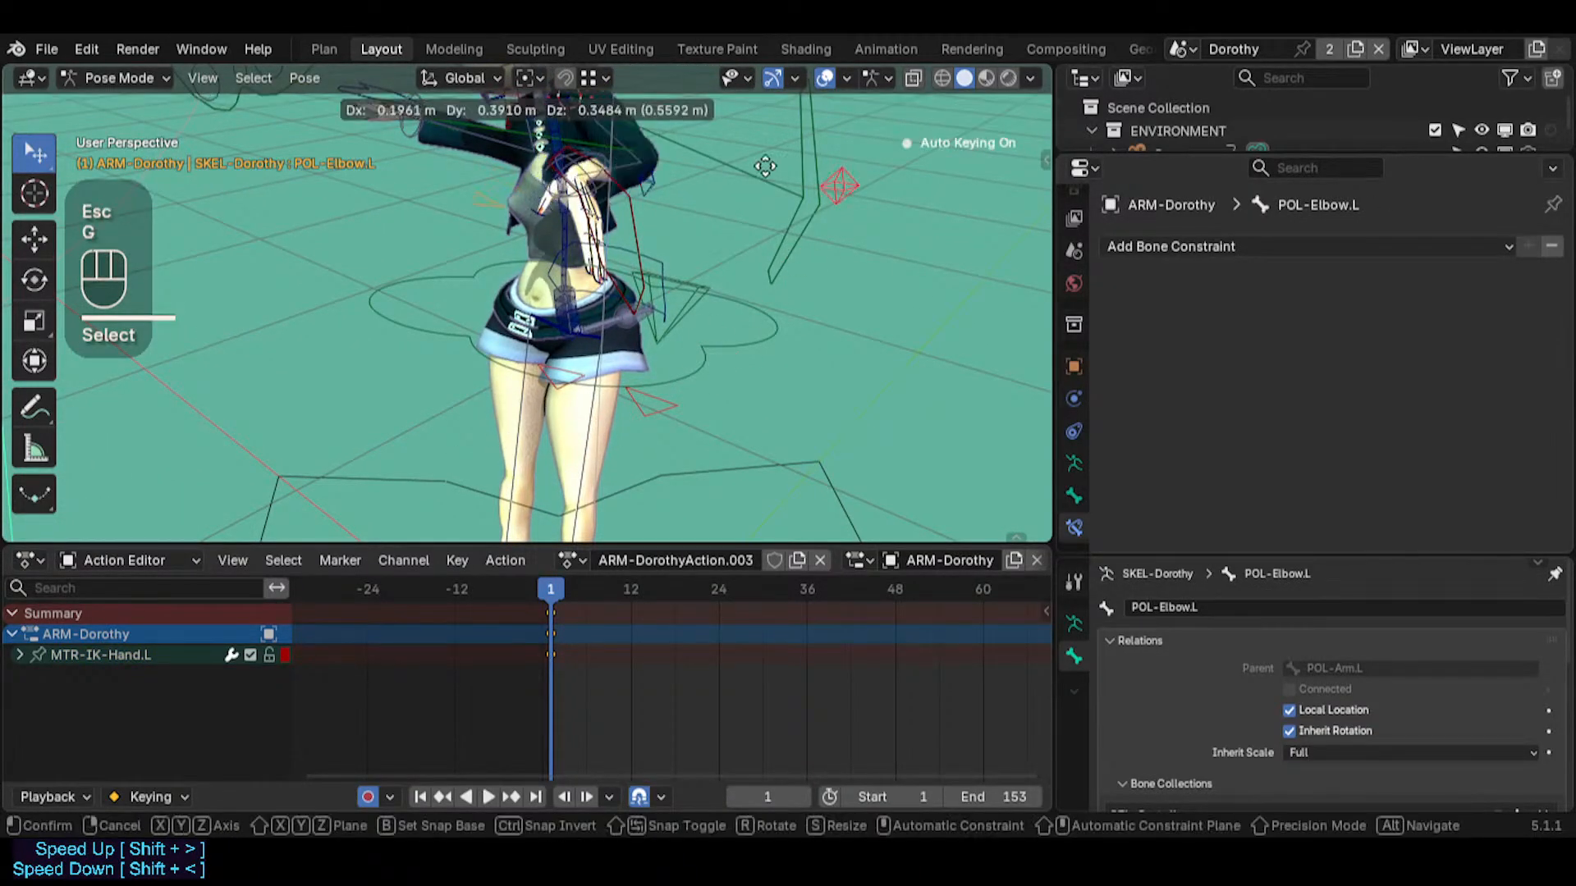
pyautogui.click(792, 283)
pyautogui.hotkey('shift', '`')
pyautogui.press('w')
pyautogui.click(705, 323)
pyautogui.press('g')
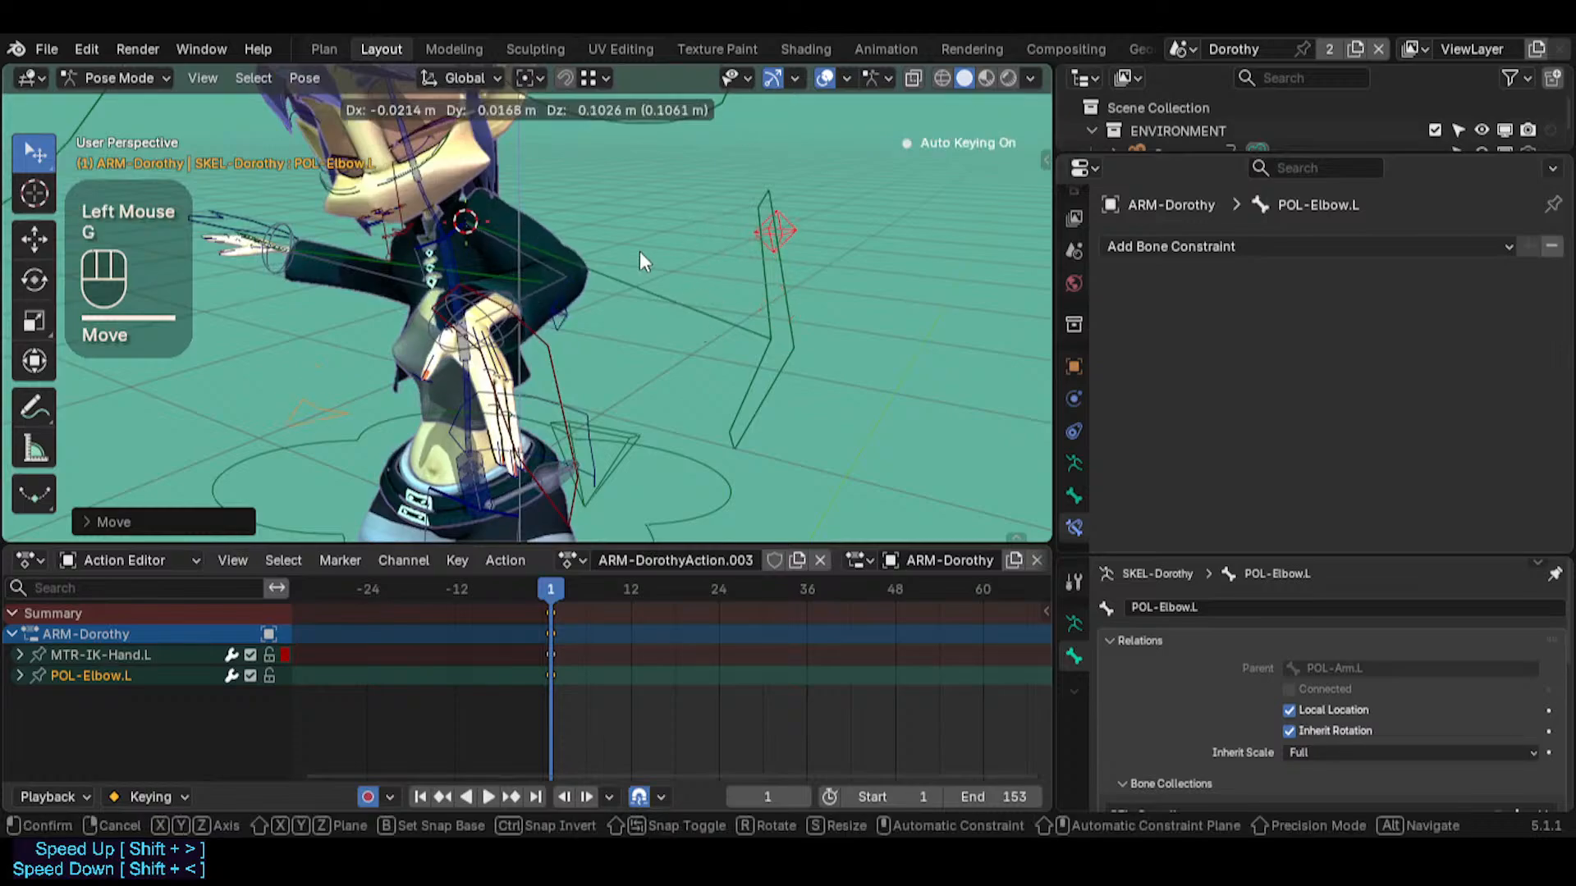
pyautogui.click(639, 251)
pyautogui.moveTo(639, 251); pyautogui.dragTo(686, 292, button='middle')
pyautogui.press('g')
pyautogui.click(662, 377)
# Move MTR-IK-Hand.L outward from the torso so the left arm extends sideways
pyautogui.click(670, 382)
pyautogui.press('g')
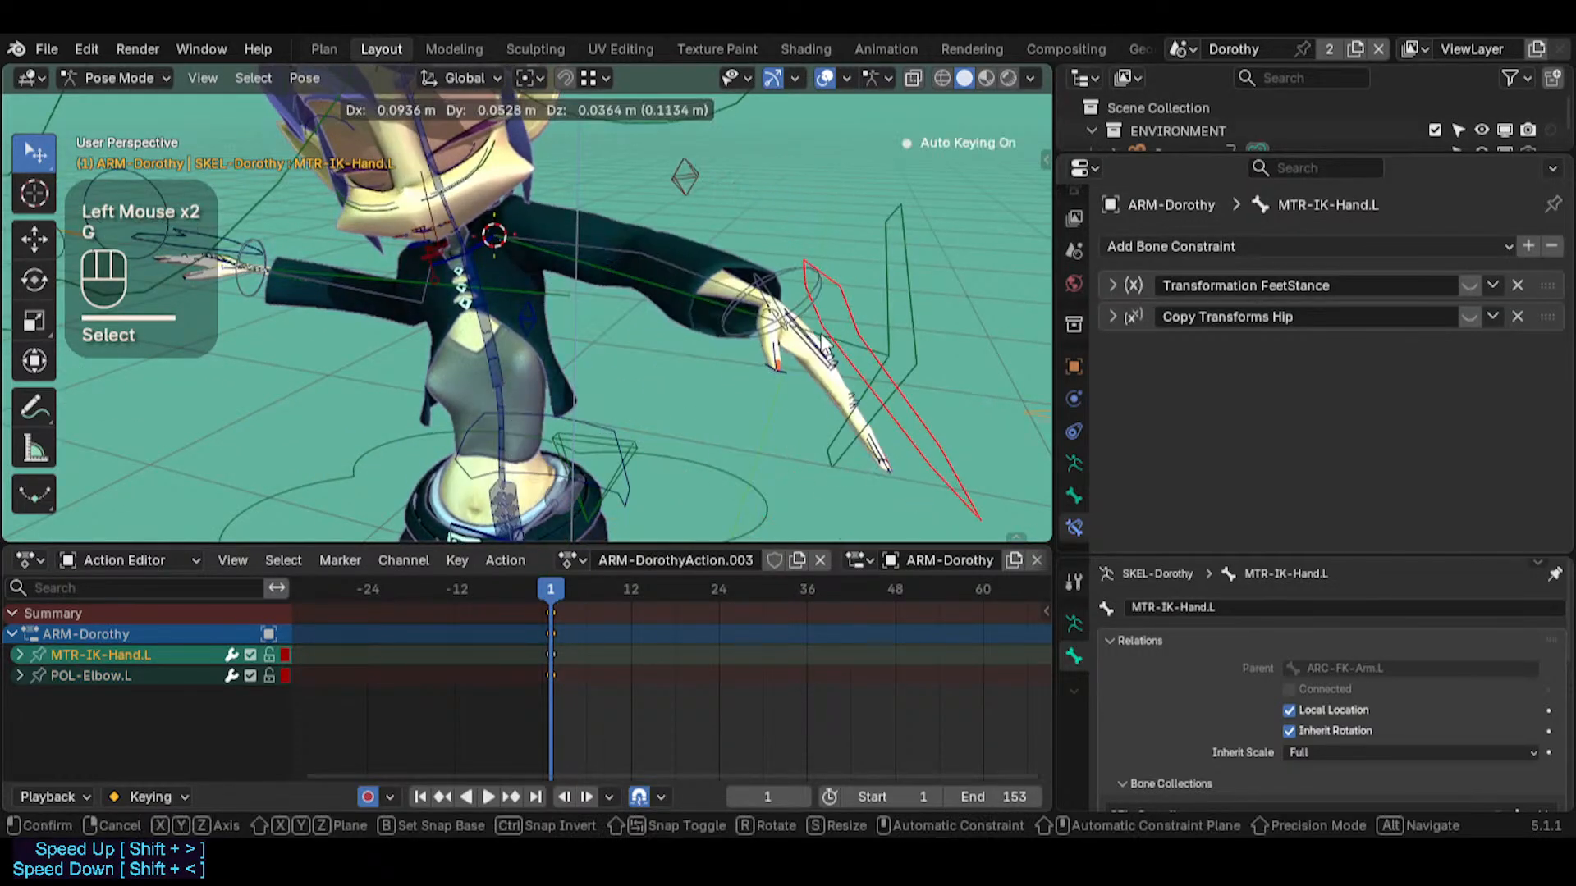
pyautogui.click(792, 330)
pyautogui.moveTo(792, 330); pyautogui.dragTo(738, 312, button='middle')
pyautogui.hotkey('shift', '`')
pyautogui.press('s')
pyautogui.click(715, 337)
# Rotate MTR-IK-Hand.L so the fingers hang down, and reposition the hand at the end of the sleeve
pyautogui.press('r')
pyautogui.press('r')
pyautogui.click(652, 329)
pyautogui.press('g')
pyautogui.click(671, 319)
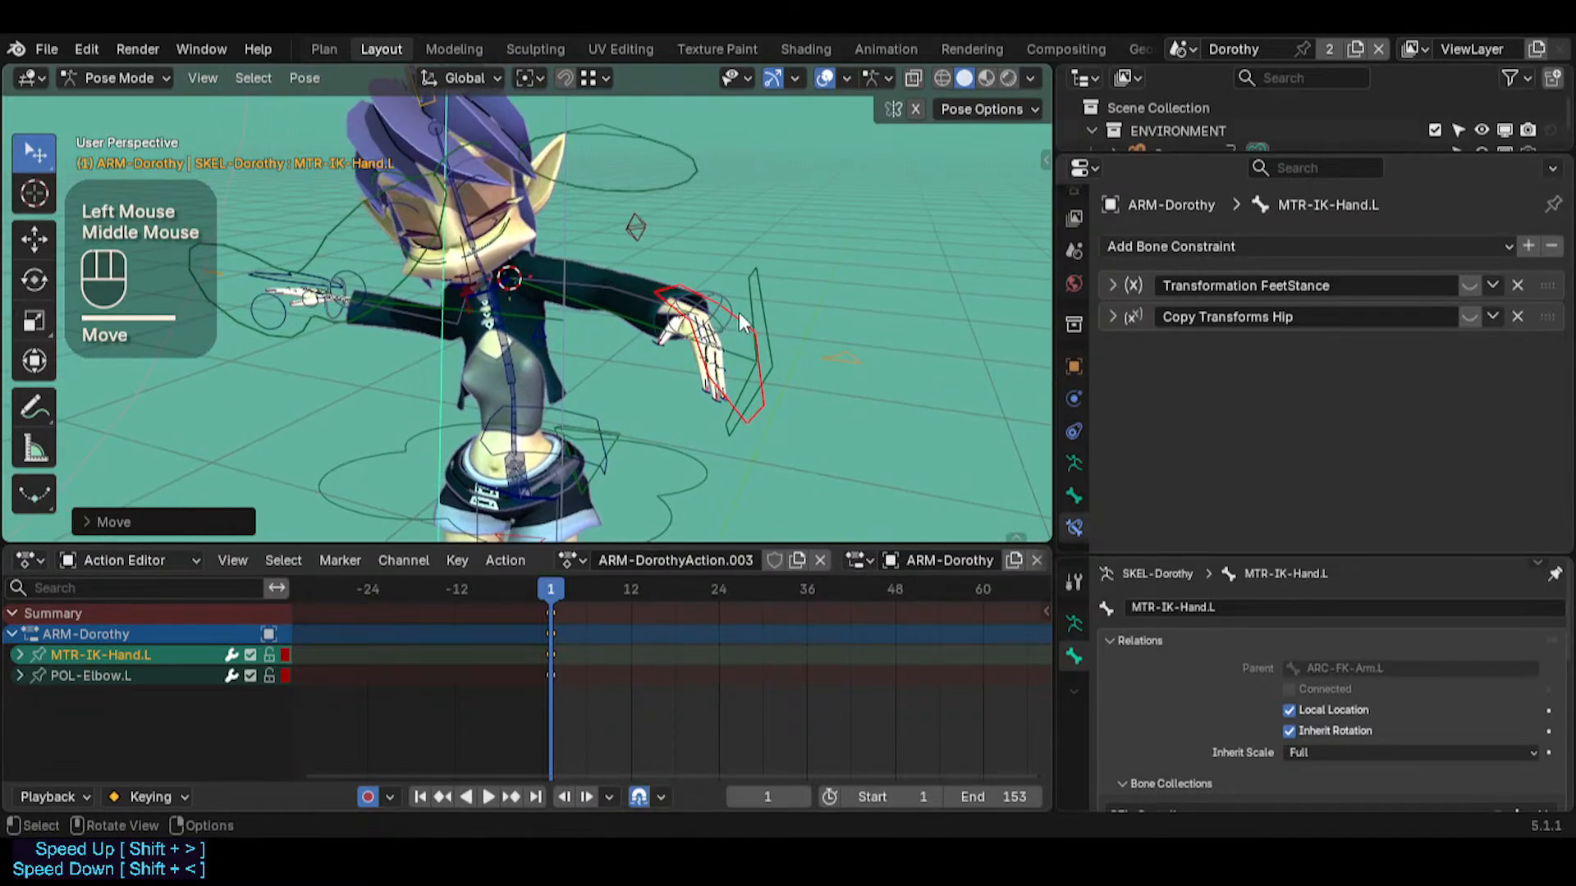
pyautogui.press('g')
pyautogui.click(731, 299)
# Reposition POL-Elbow.L above the left arm to adjust the elbow bend at frame 1
pyautogui.hotkey('shift', '`')
pyautogui.hotkey('shift', 'w')
pyautogui.click(614, 306)
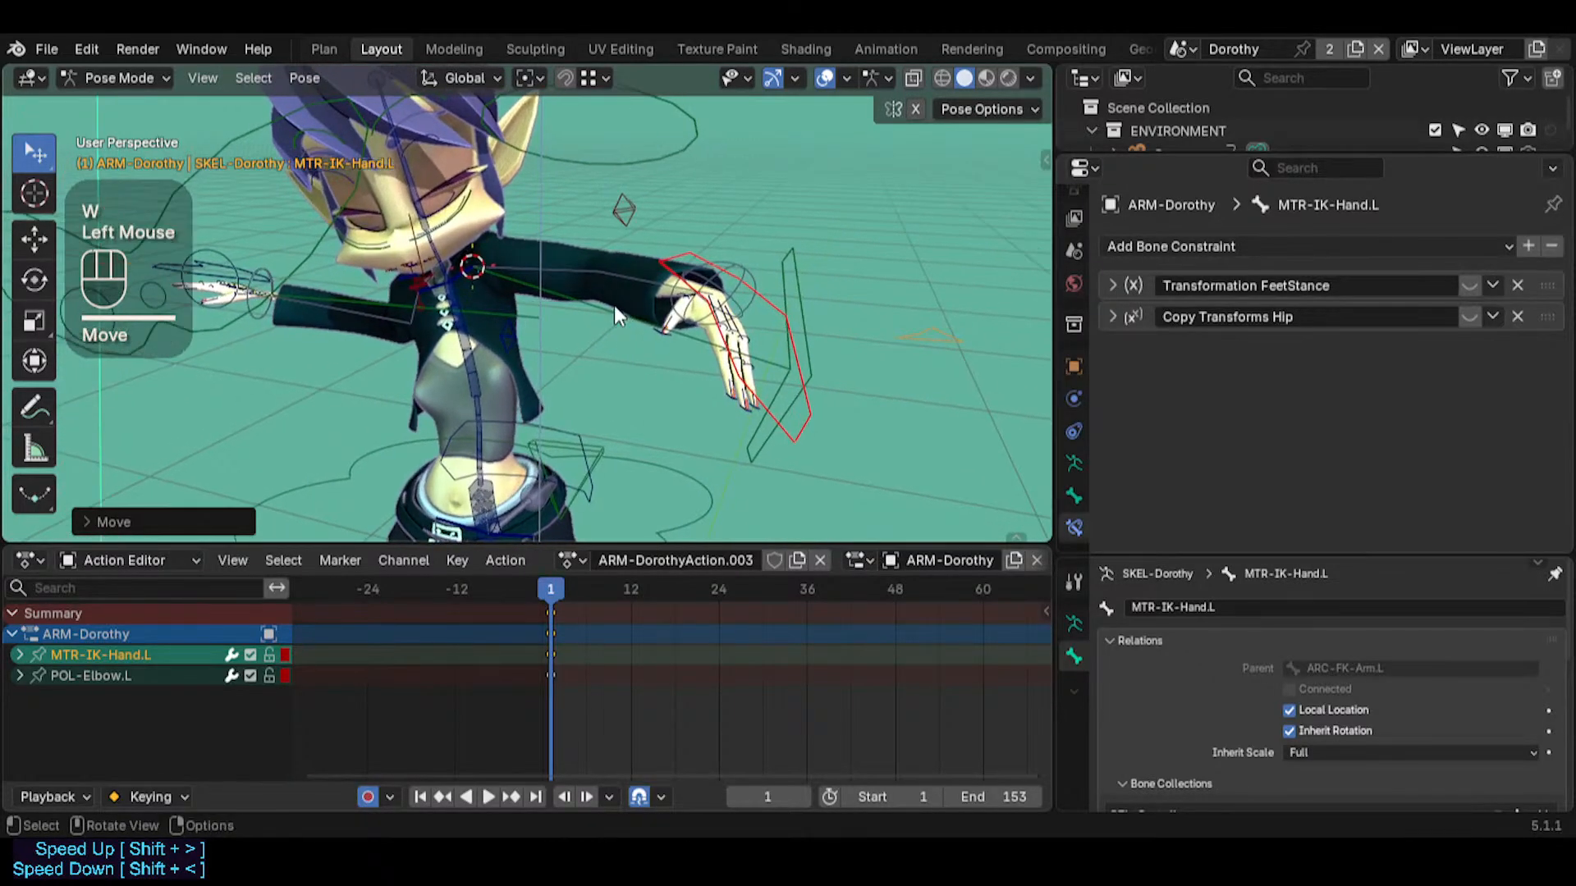
pyautogui.moveTo(614, 305); pyautogui.dragTo(617, 316, button='middle')
pyautogui.click(642, 160)
pyautogui.press('g')
pyautogui.click(670, 179)
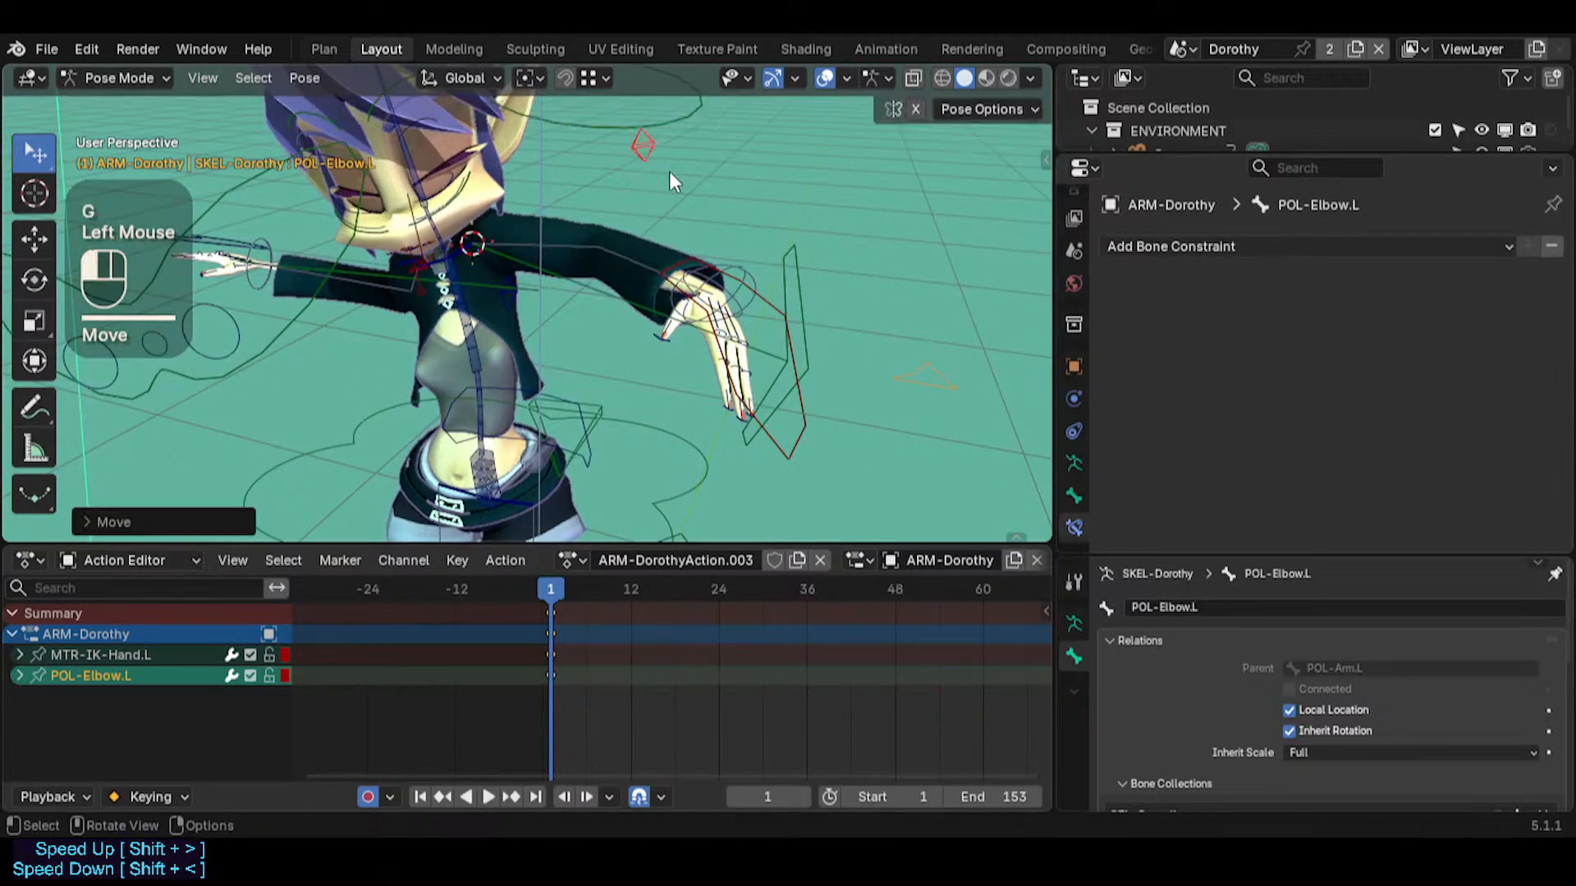
# Move MTR-IK-Hand.L slightly inward and rotate it so the hand slopes diagonally down and outward
pyautogui.click(795, 413)
pyautogui.press('g')
pyautogui.click(791, 407)
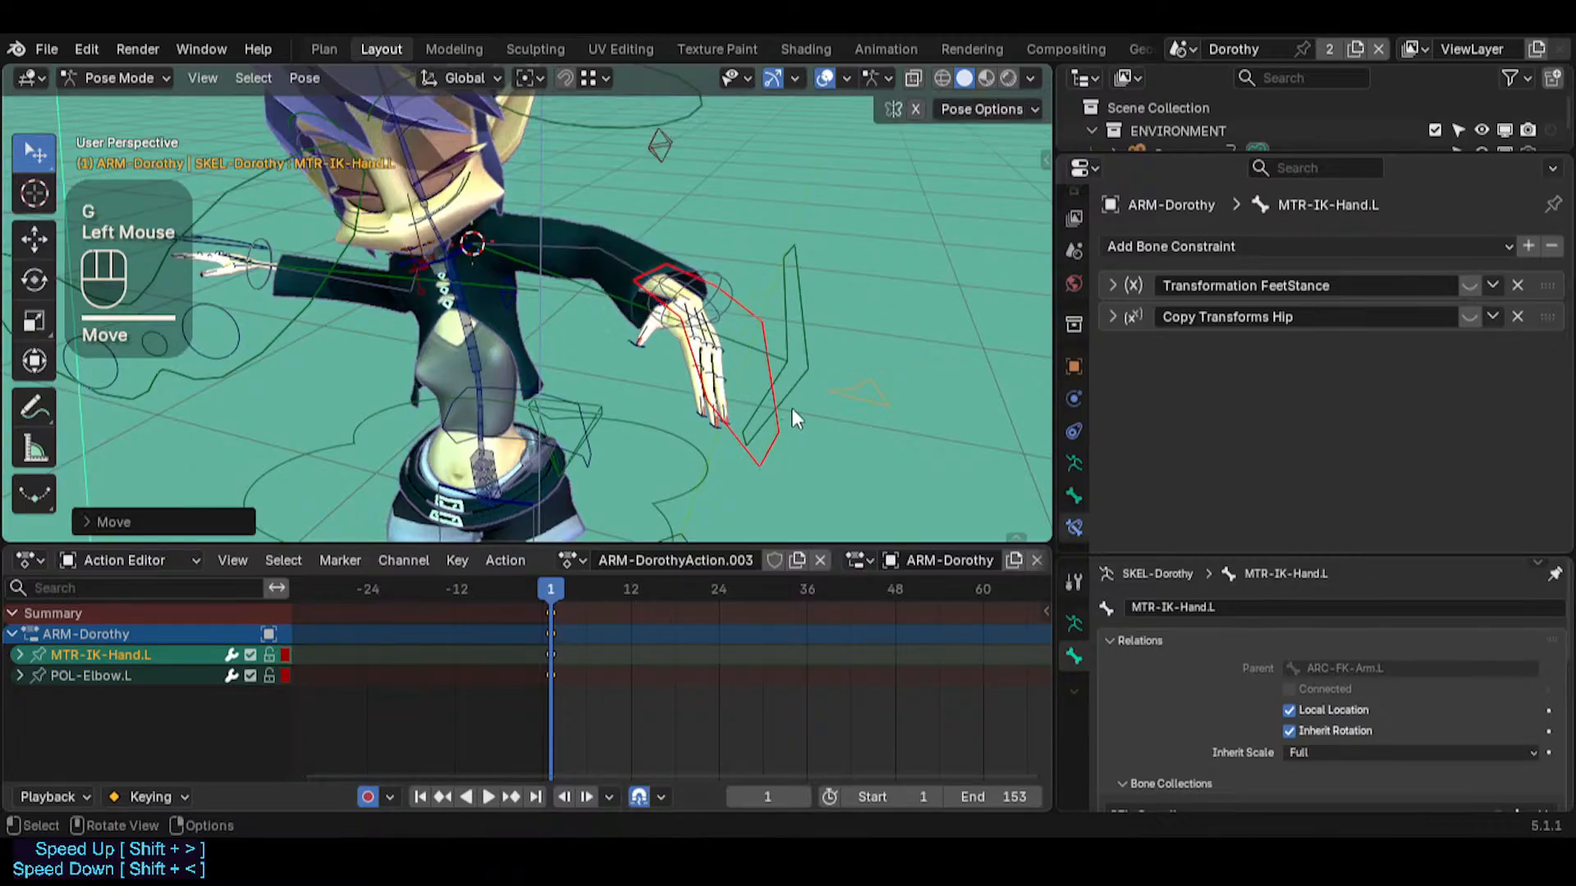
pyautogui.press('r')
pyautogui.press('r')
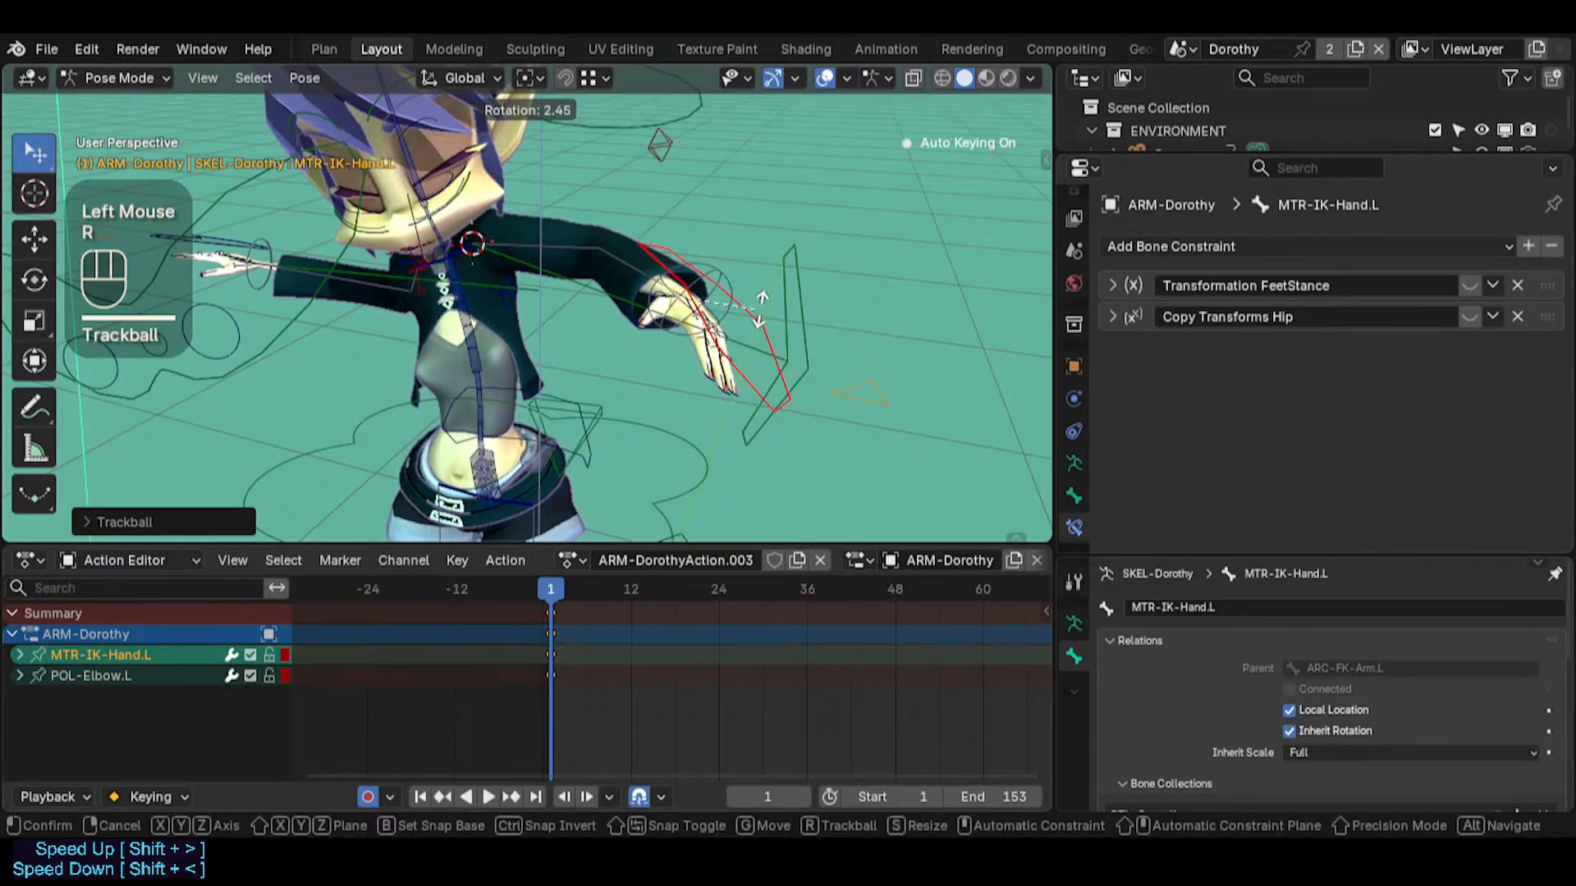
pyautogui.click(736, 301)
pyautogui.press('r')
# Reorient MTR-IK-Hand.L with trackball rotations as seen from Dorothy's side
pyautogui.press('r')
pyautogui.click(756, 283)
# Adjust the position of MTR-IK-Hand.L from the front and side of the body at frame 1
pyautogui.press('g')
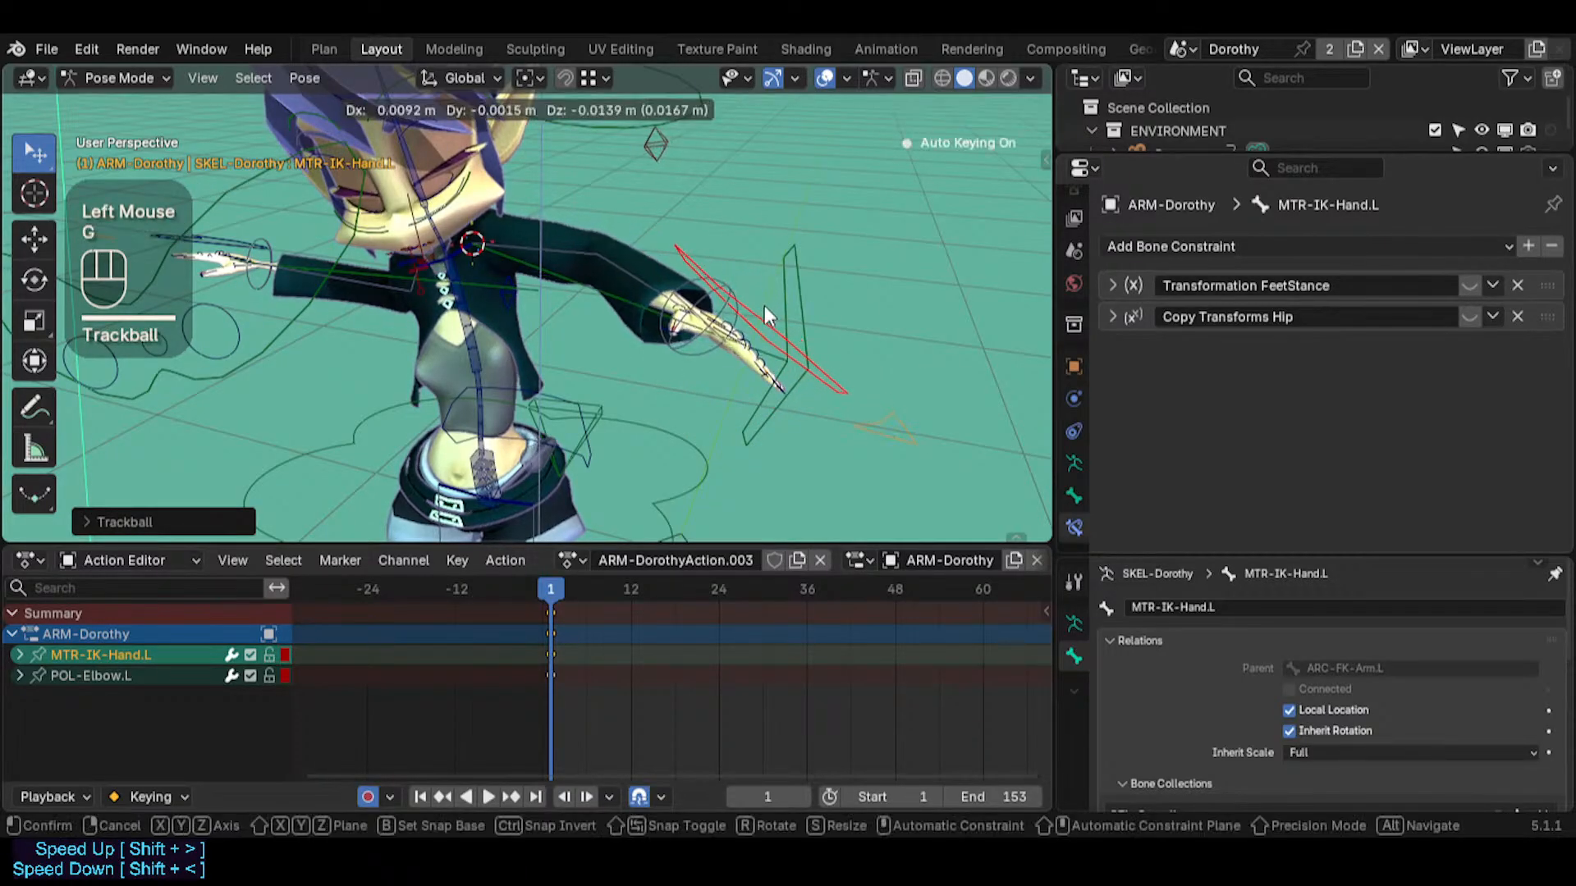
pyautogui.click(765, 305)
pyautogui.moveTo(765, 305); pyautogui.dragTo(491, 374, button='middle')
pyautogui.press('g')
pyautogui.click(799, 338)
pyautogui.press('r')
pyautogui.press('r')
pyautogui.click(738, 394)
# Rotate MTR-IK-Hand.L around the Y axis and in the view plane to correct the wrist angle
pyautogui.press('r')
pyautogui.press('r')
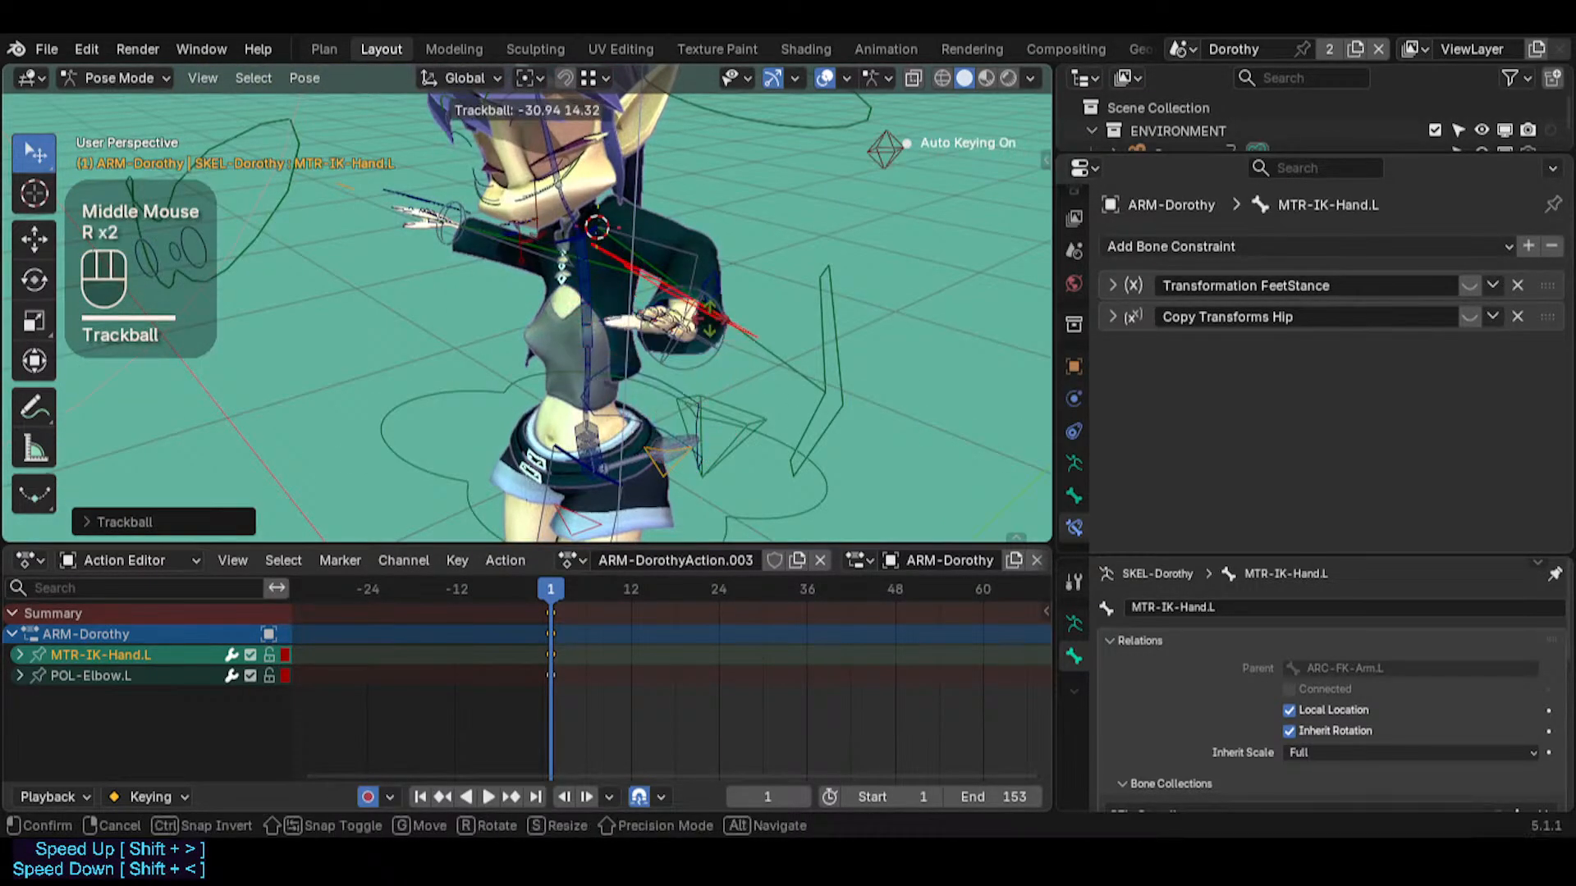
pyautogui.click(790, 281)
pyautogui.press('r')
pyautogui.press('r')
pyautogui.press('r')
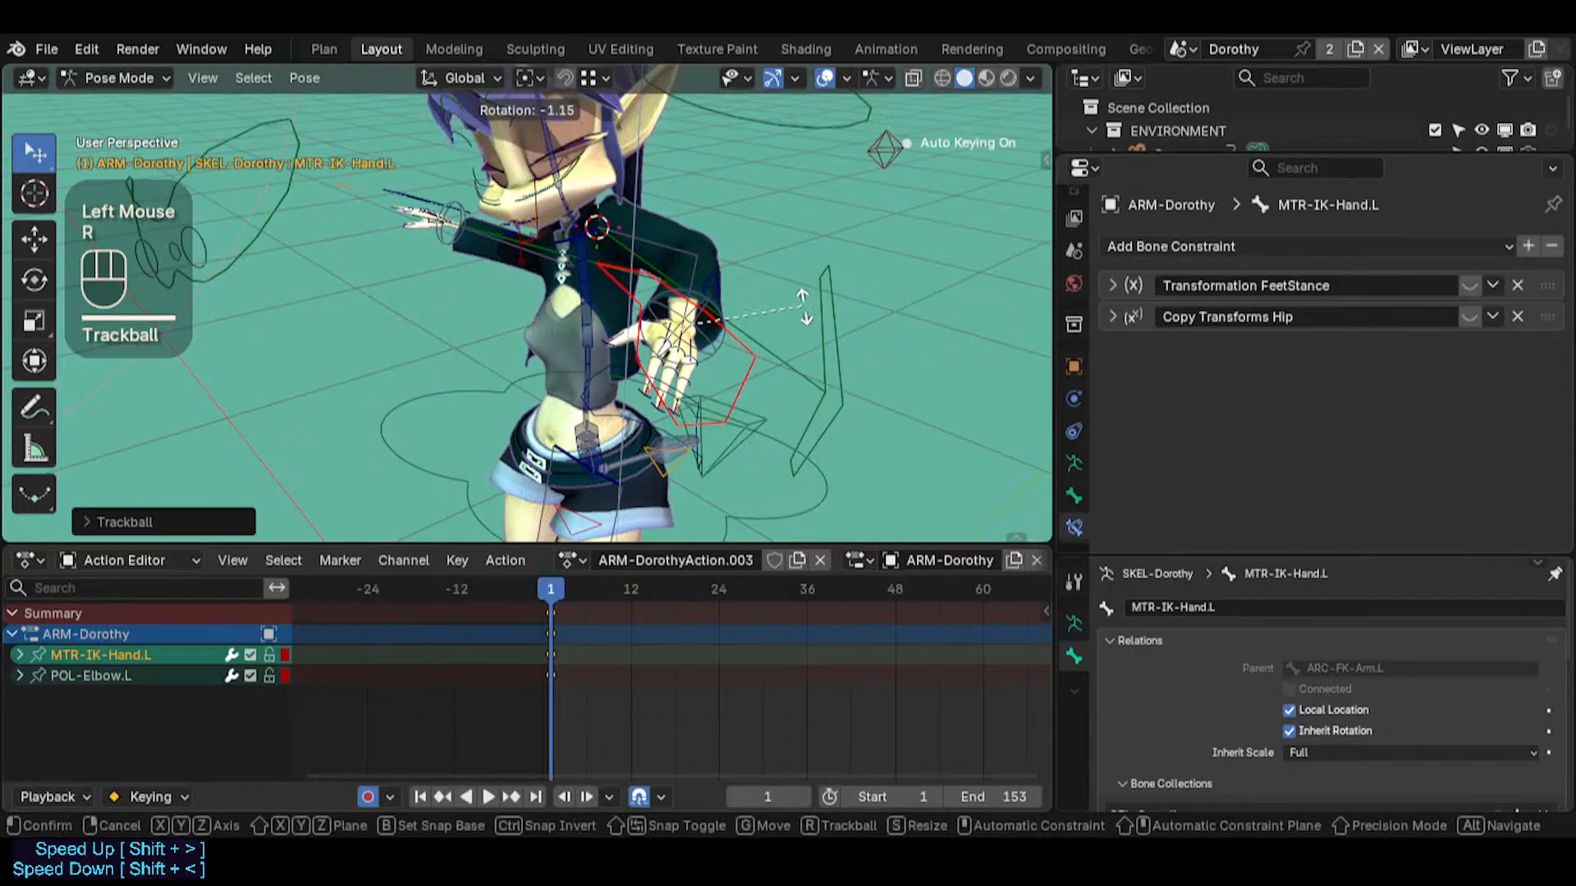
pyautogui.press('y')
pyautogui.click(794, 282)
# Move MTR-IK-Hand.L farther from the body and trackball-rotate the hand into a relaxed downward slope
pyautogui.press('r')
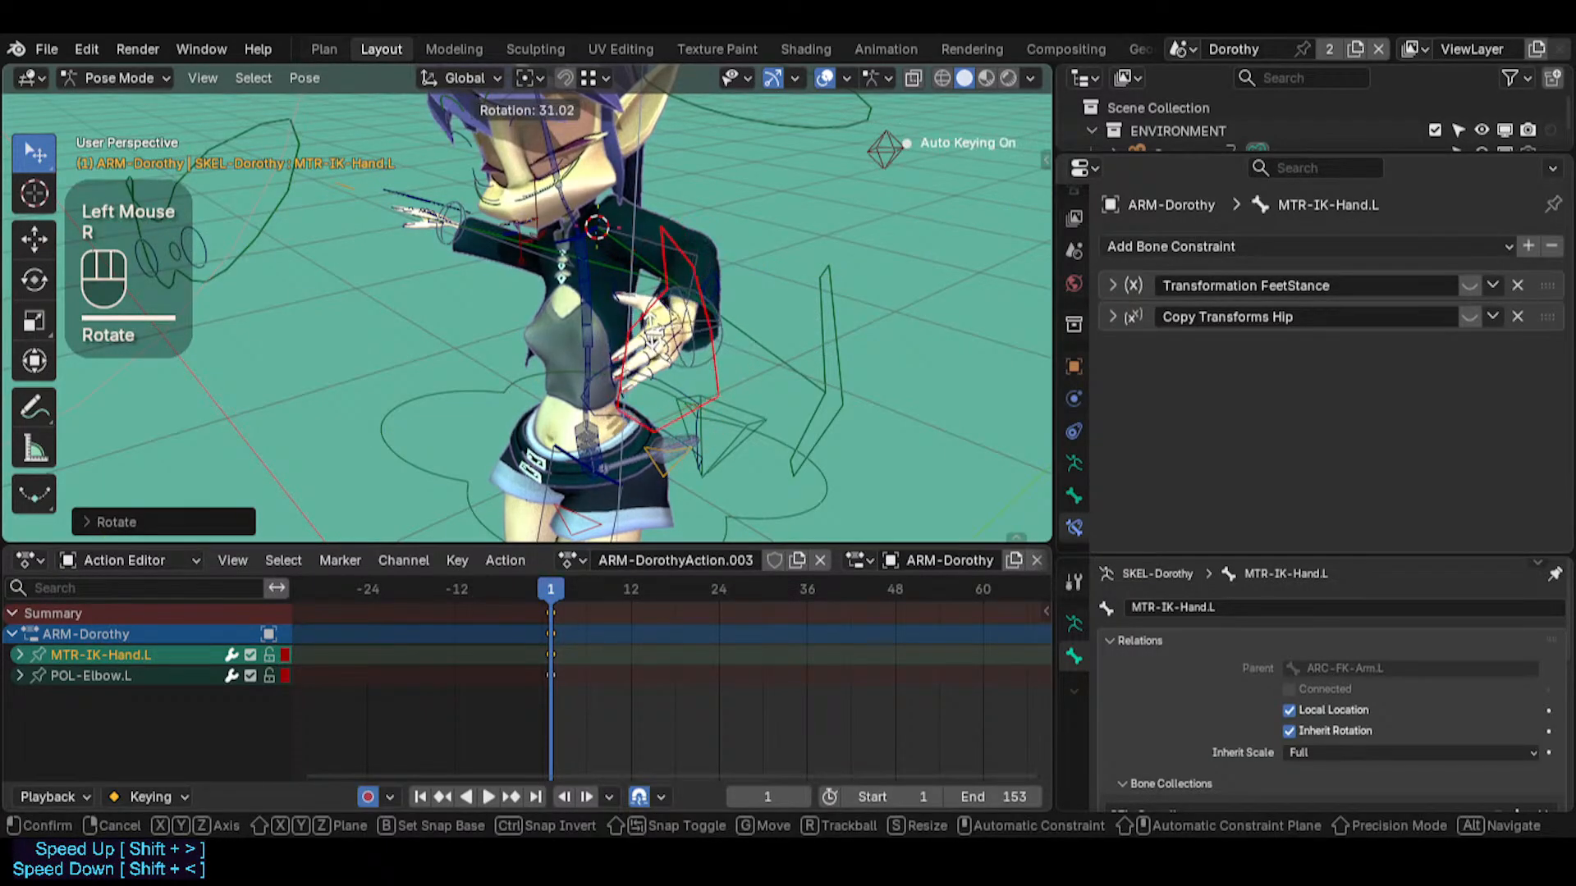
pyautogui.click(790, 288)
pyautogui.press('g')
pyautogui.click(743, 316)
pyautogui.press('r')
pyautogui.press('r')
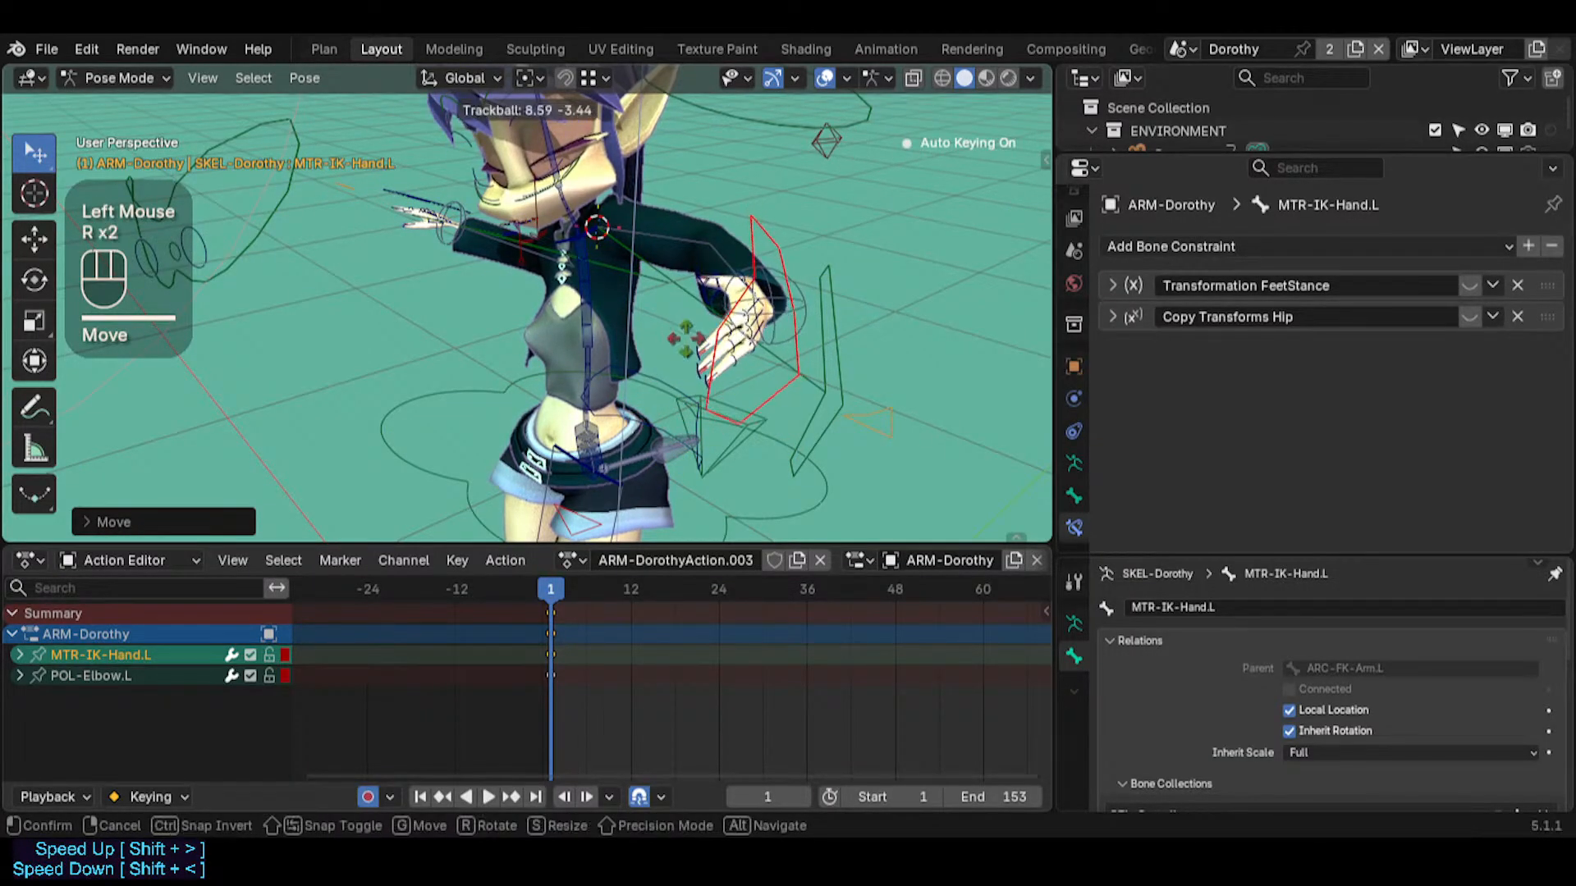
pyautogui.moveTo(739, 328); pyautogui.dragTo(696, 371, button='middle')
pyautogui.press('r')
pyautogui.press('r')
pyautogui.press('r')
pyautogui.click(721, 225)
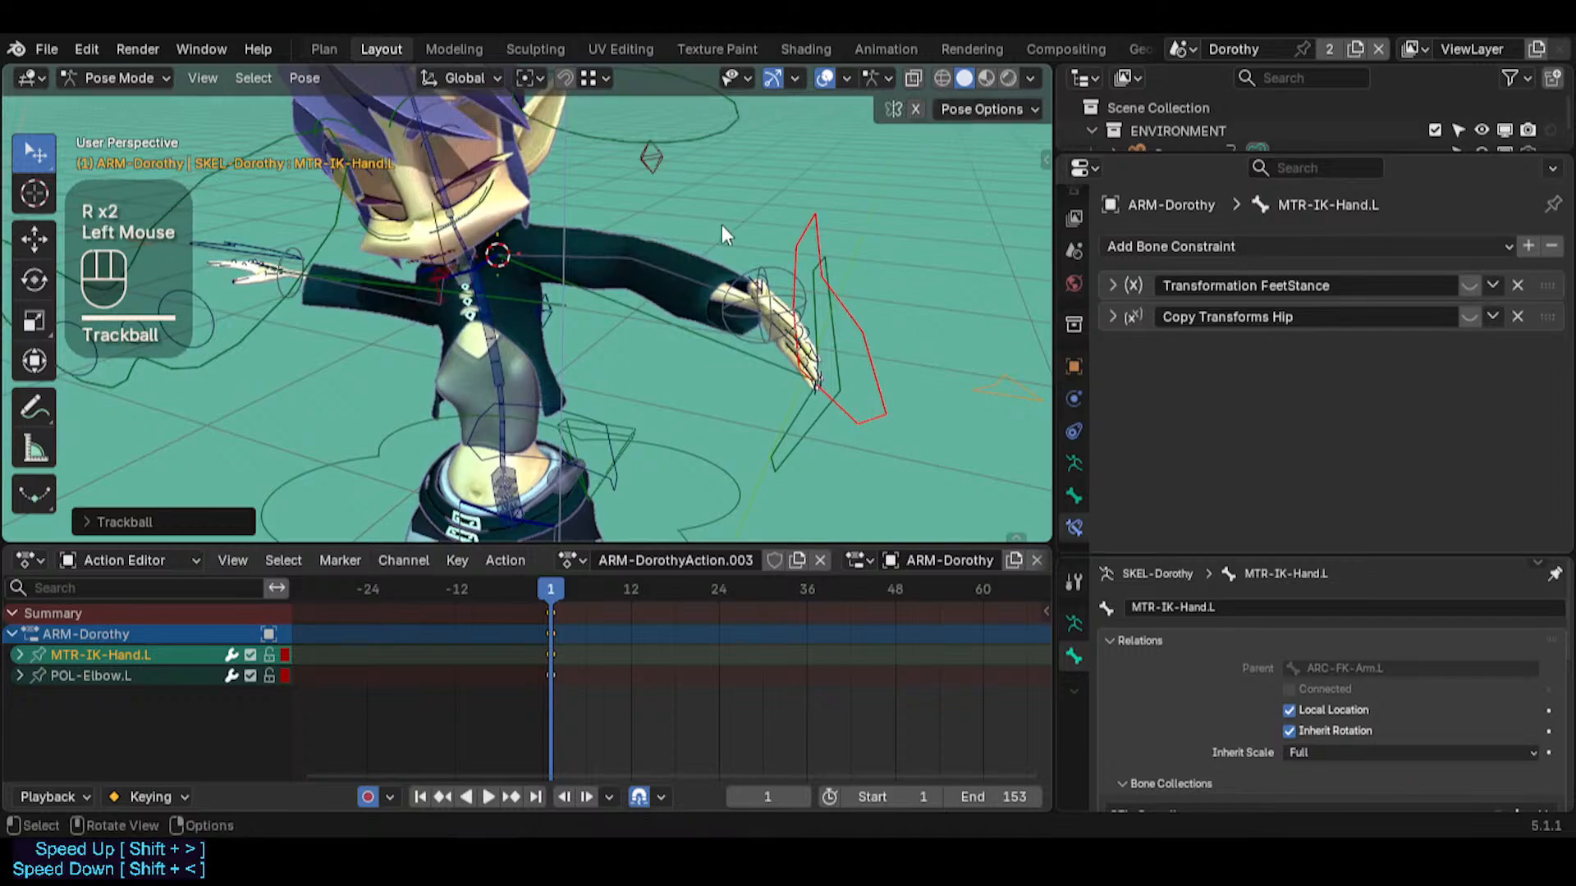
# Move POL-Elbow.L to refine the left elbow bend at frame 1
pyautogui.click(650, 158)
pyautogui.press('g')
pyautogui.click(814, 292)
pyautogui.moveTo(815, 292); pyautogui.dragTo(701, 318, button='middle')
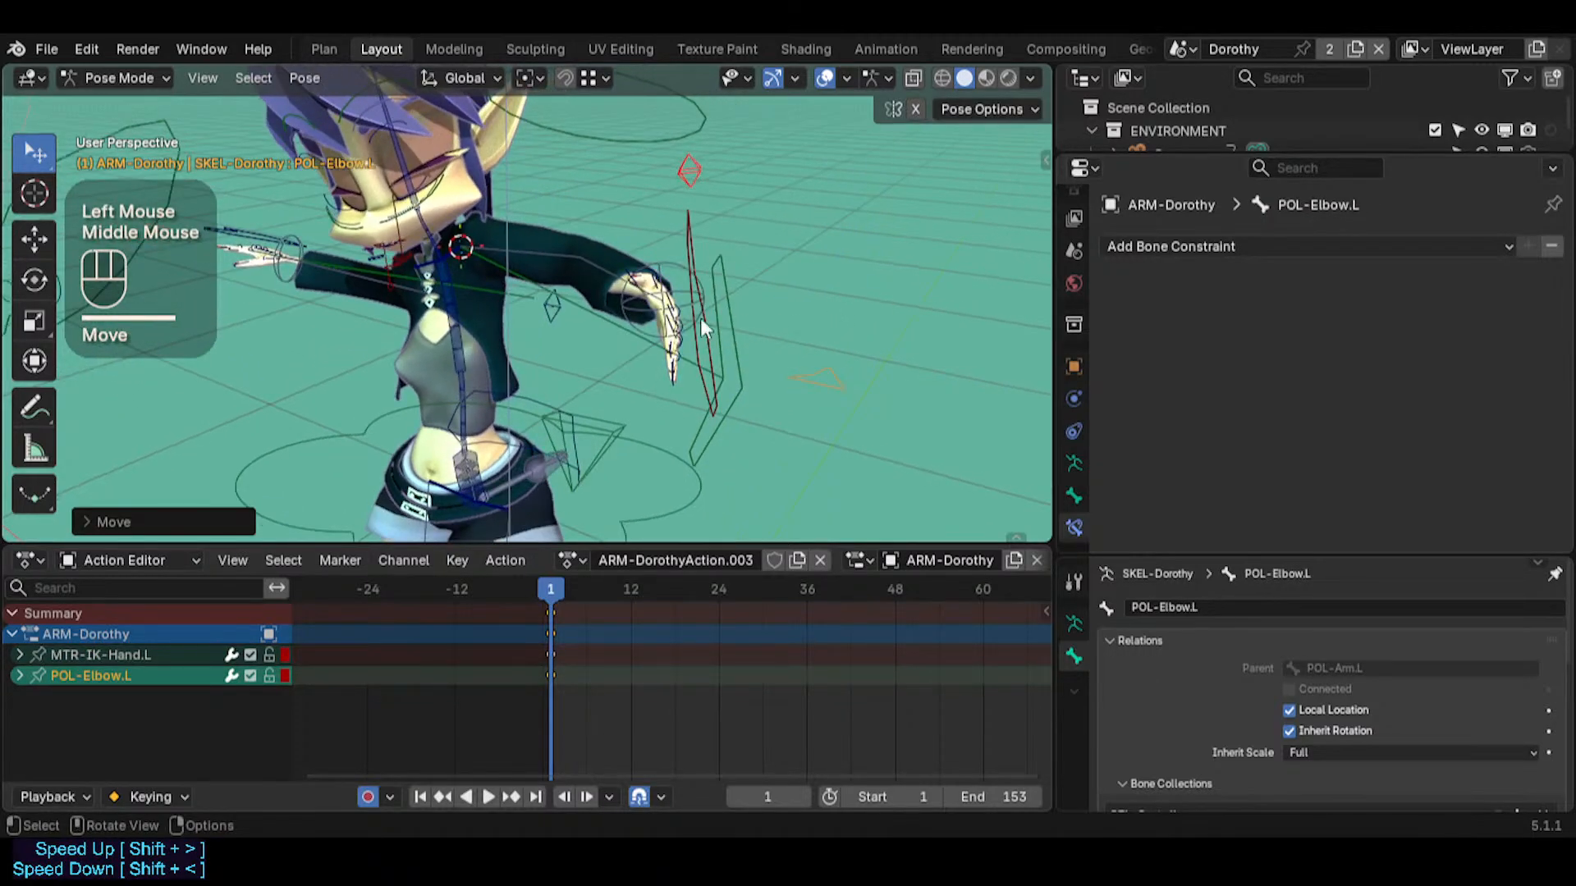
# Rotate MTR-IK-Hand.L with trackball rotation so the fingers spread outward from the wrist
pyautogui.click(698, 243)
pyautogui.press('r')
pyautogui.press('r')
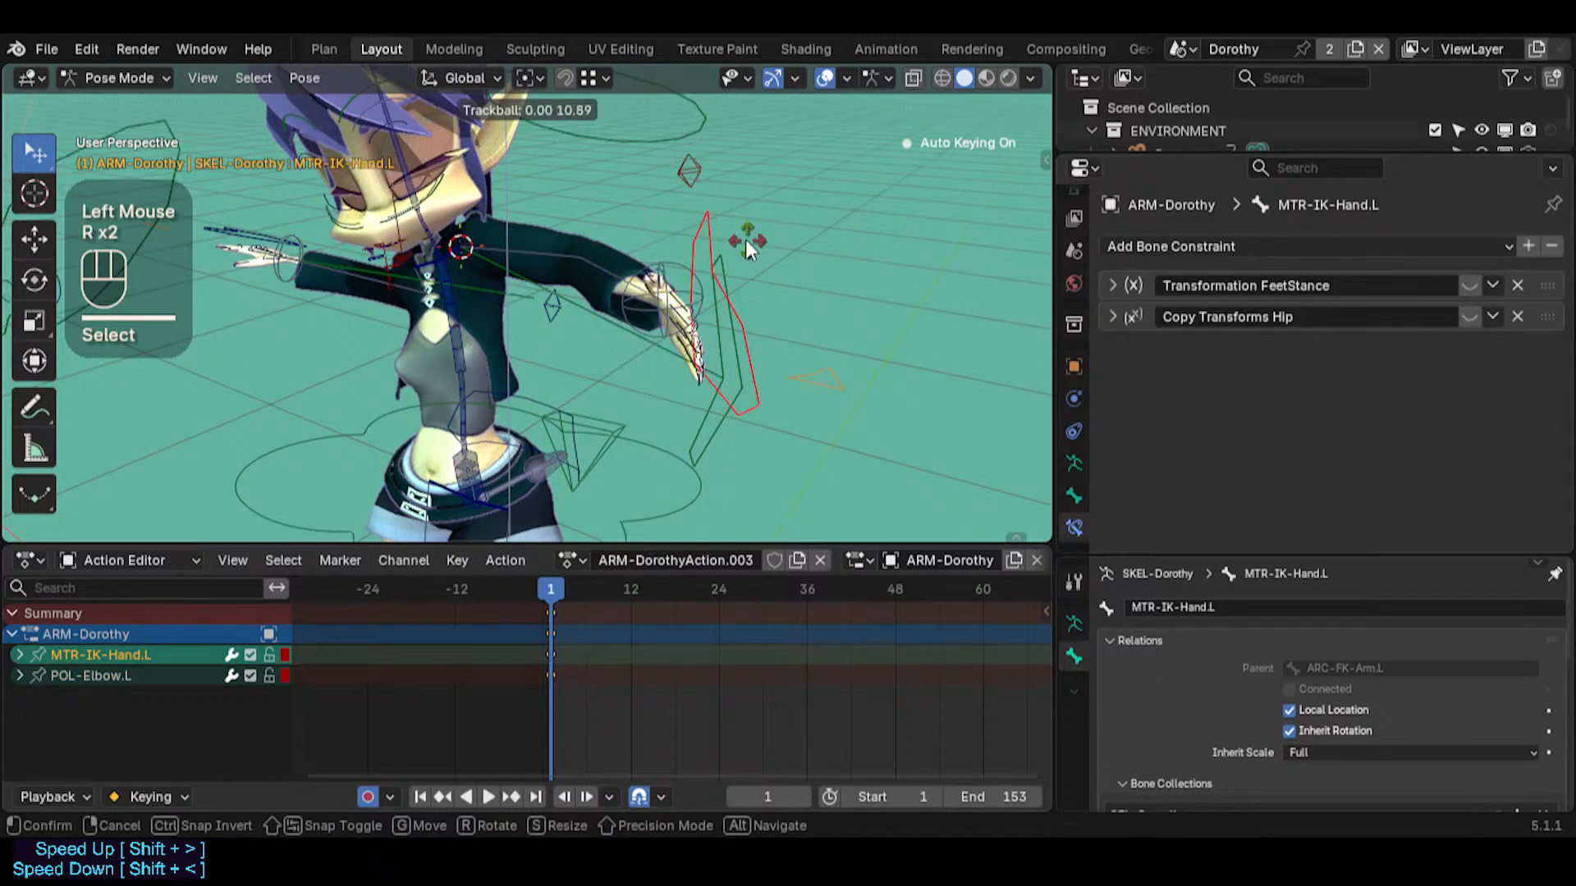
pyautogui.click(745, 240)
pyautogui.moveTo(746, 240); pyautogui.dragTo(741, 274, button='middle')
# Shift POL-Elbow.L again to match the elbow direction to the rotated left hand
pyautogui.hotkey('shift', '`')
pyautogui.keyDown('shift'); pyautogui.click(691, 170); pyautogui.keyUp('shift')
pyautogui.keyDown('shift'); pyautogui.click(669, 199); pyautogui.keyUp('shift')
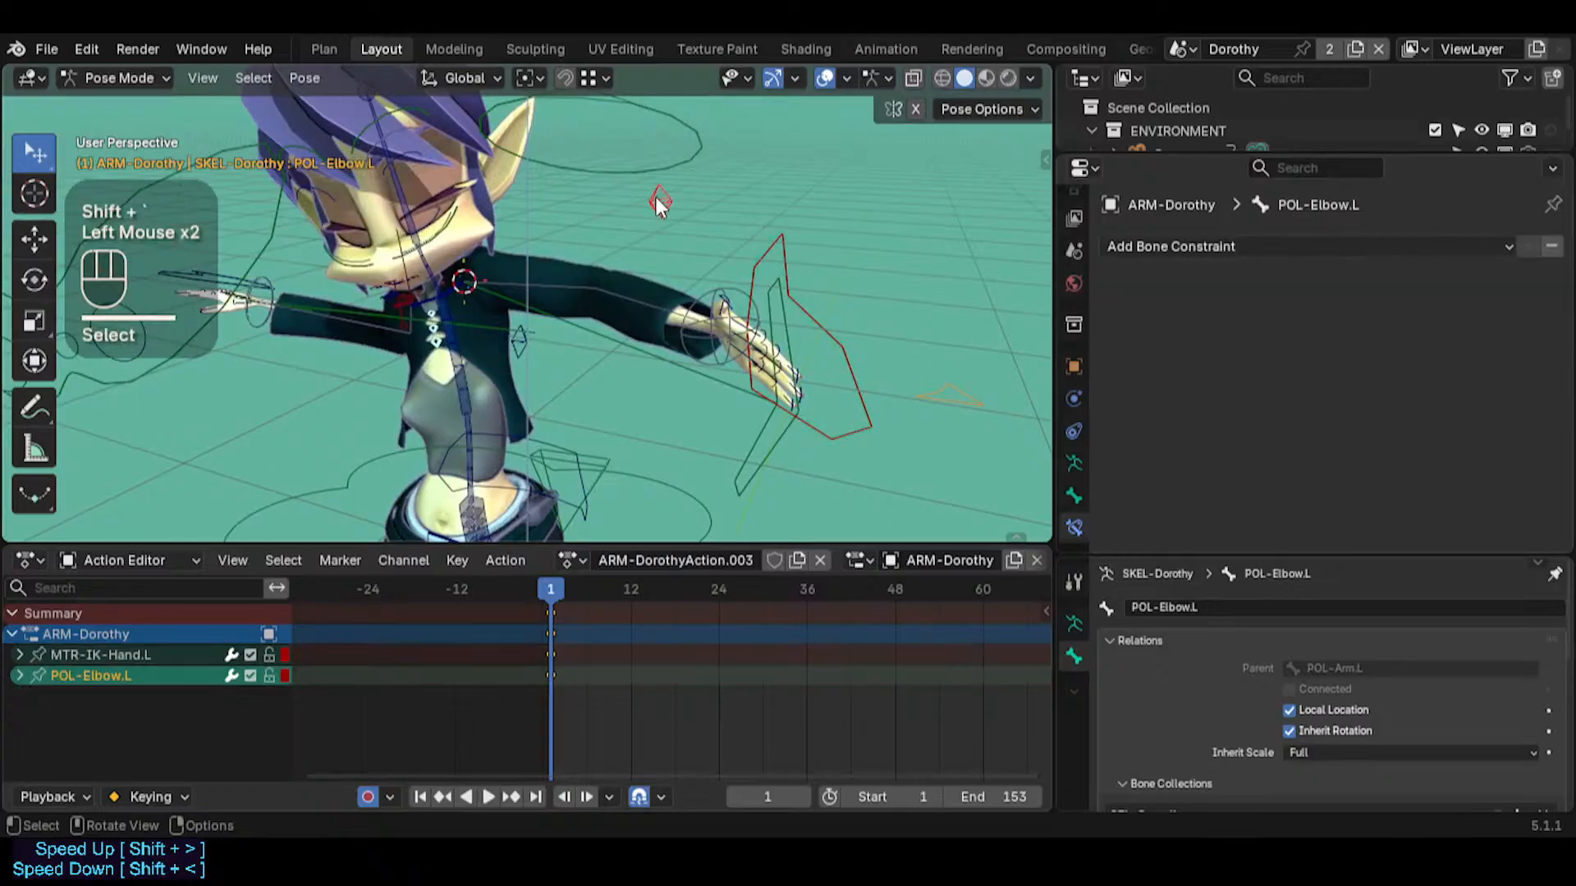
pyautogui.press('g')
pyautogui.click(745, 263)
pyautogui.moveTo(745, 263); pyautogui.dragTo(613, 254, button='middle')
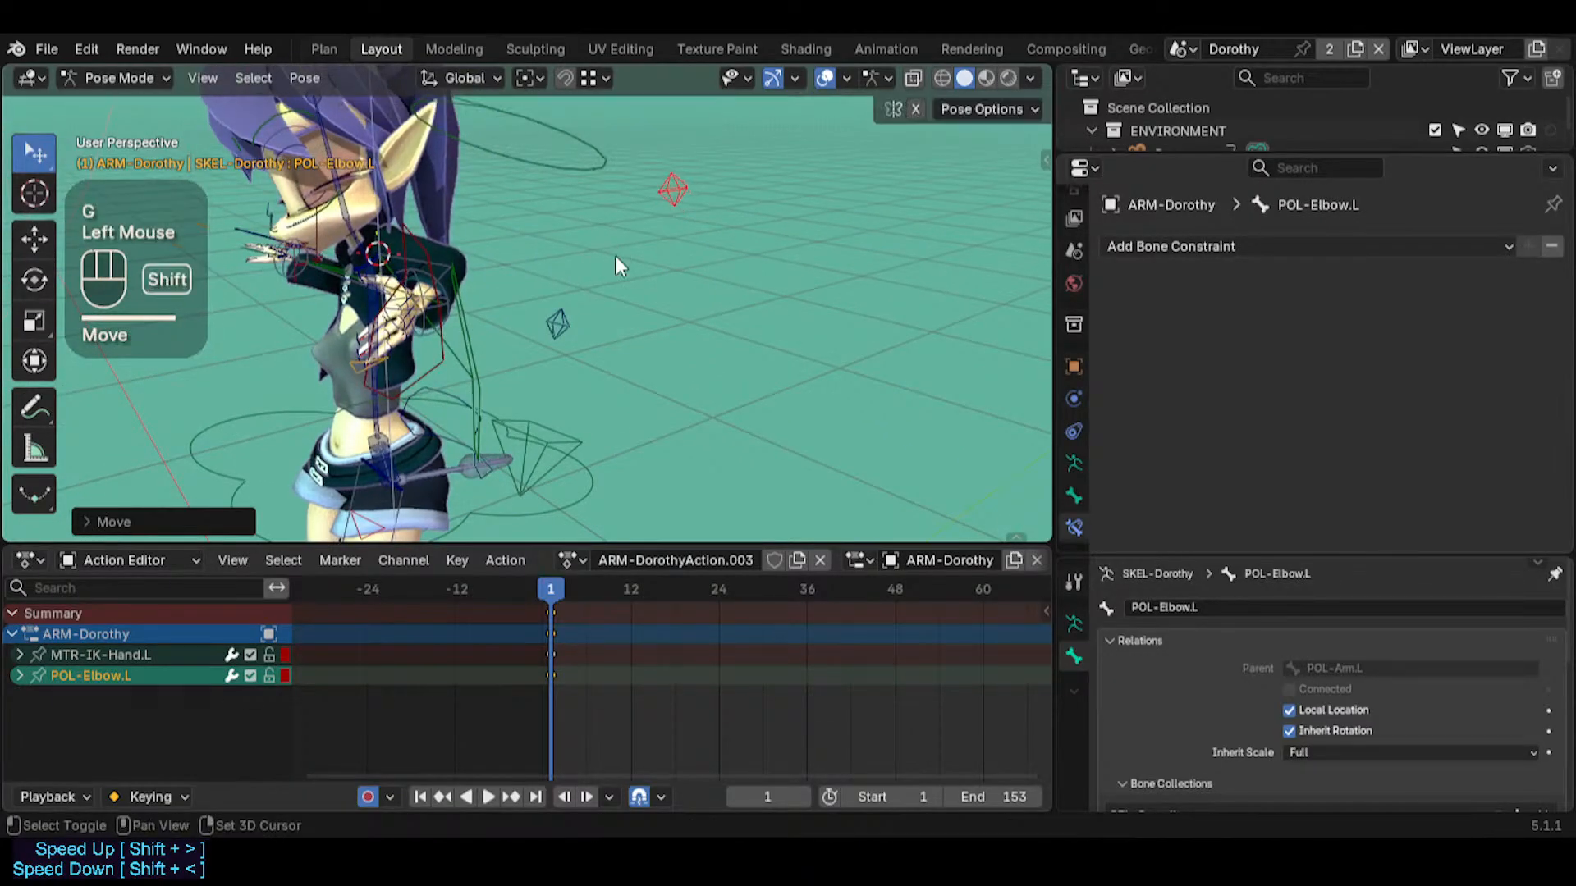
# Move MTR-IK-Hand.L closer to the body so the left elbow bends more at frame 1
pyautogui.hotkey('shift', '`')
pyautogui.press('a')
pyautogui.press('a')
pyautogui.press('w')
pyautogui.click(688, 224)
pyautogui.click(689, 226)
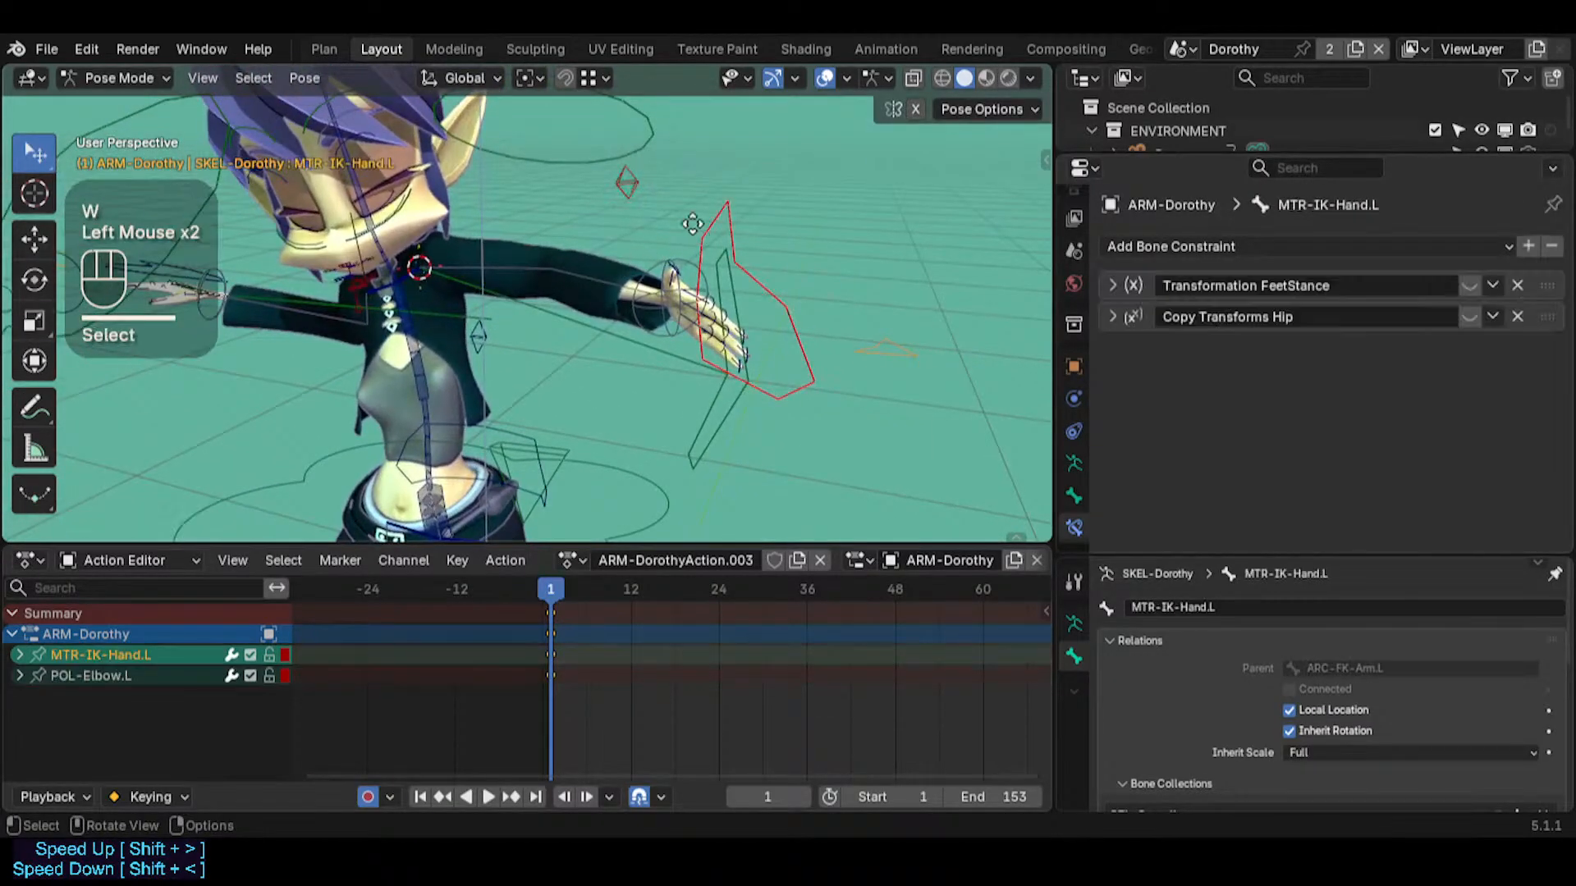
pyautogui.press('g')
pyautogui.click(632, 235)
# Rotate MTR-IK-Hand.L with trackball and Y-axis rotation, and fine-tune its position at frame 1
pyautogui.press('r')
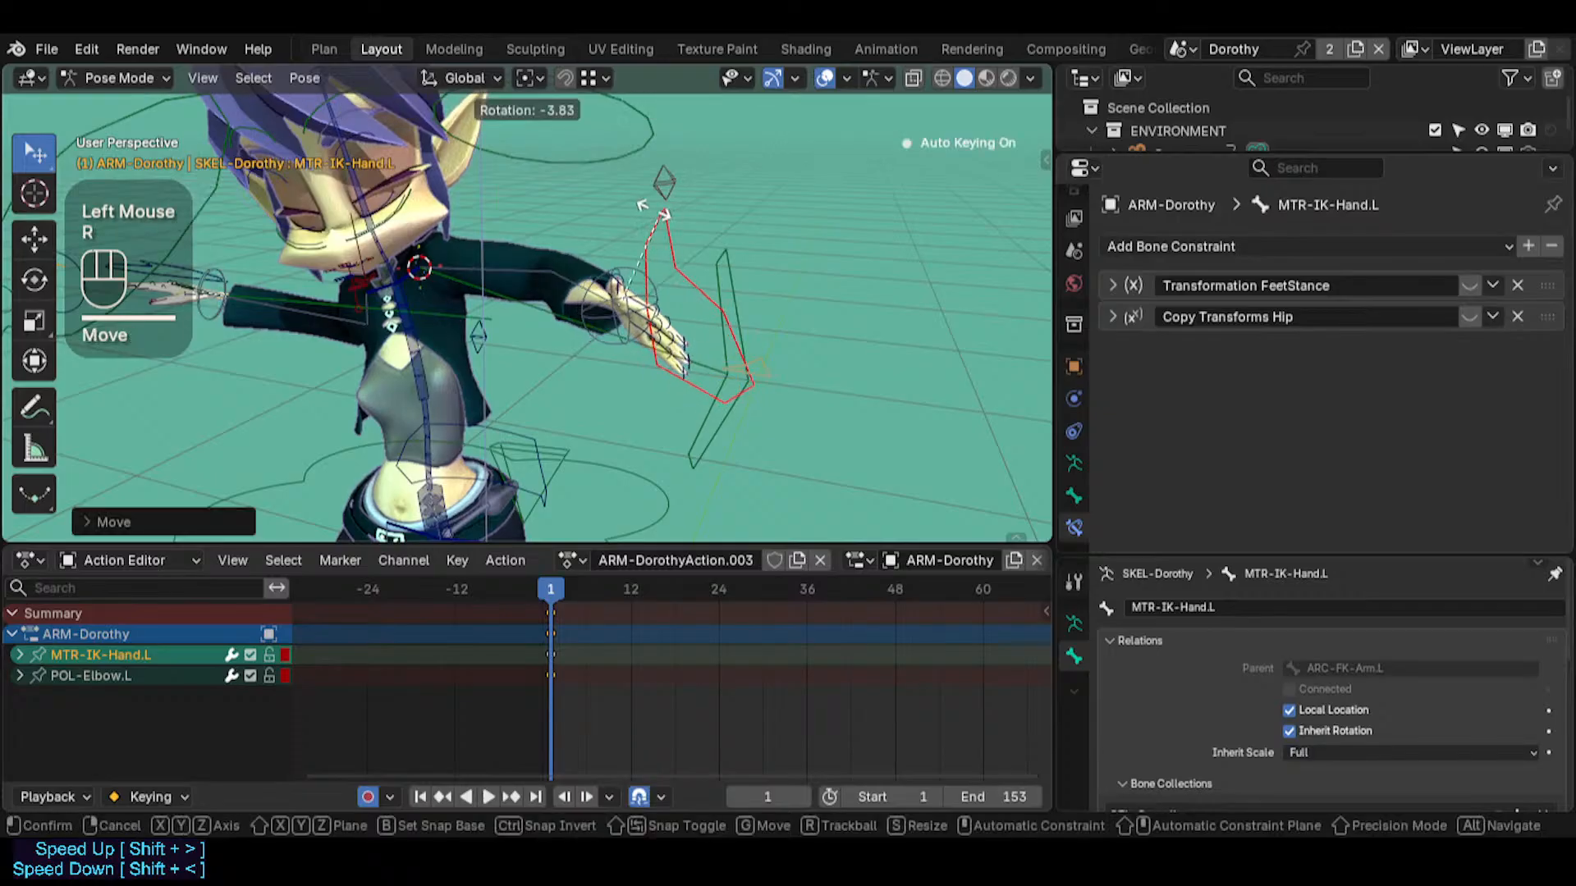
pyautogui.press('r')
pyautogui.click(742, 226)
pyautogui.press('r')
pyautogui.press('y')
pyautogui.click(648, 225)
pyautogui.moveTo(628, 238); pyautogui.dragTo(713, 266, button='middle')
pyautogui.press('g')
pyautogui.click(680, 258)
# Rotate MTR-IK-Hand.L with trackball rotation at frame 19 so the fingers bend down from the wrist
pyautogui.moveTo(558, 581); pyautogui.dragTo(684, 584)
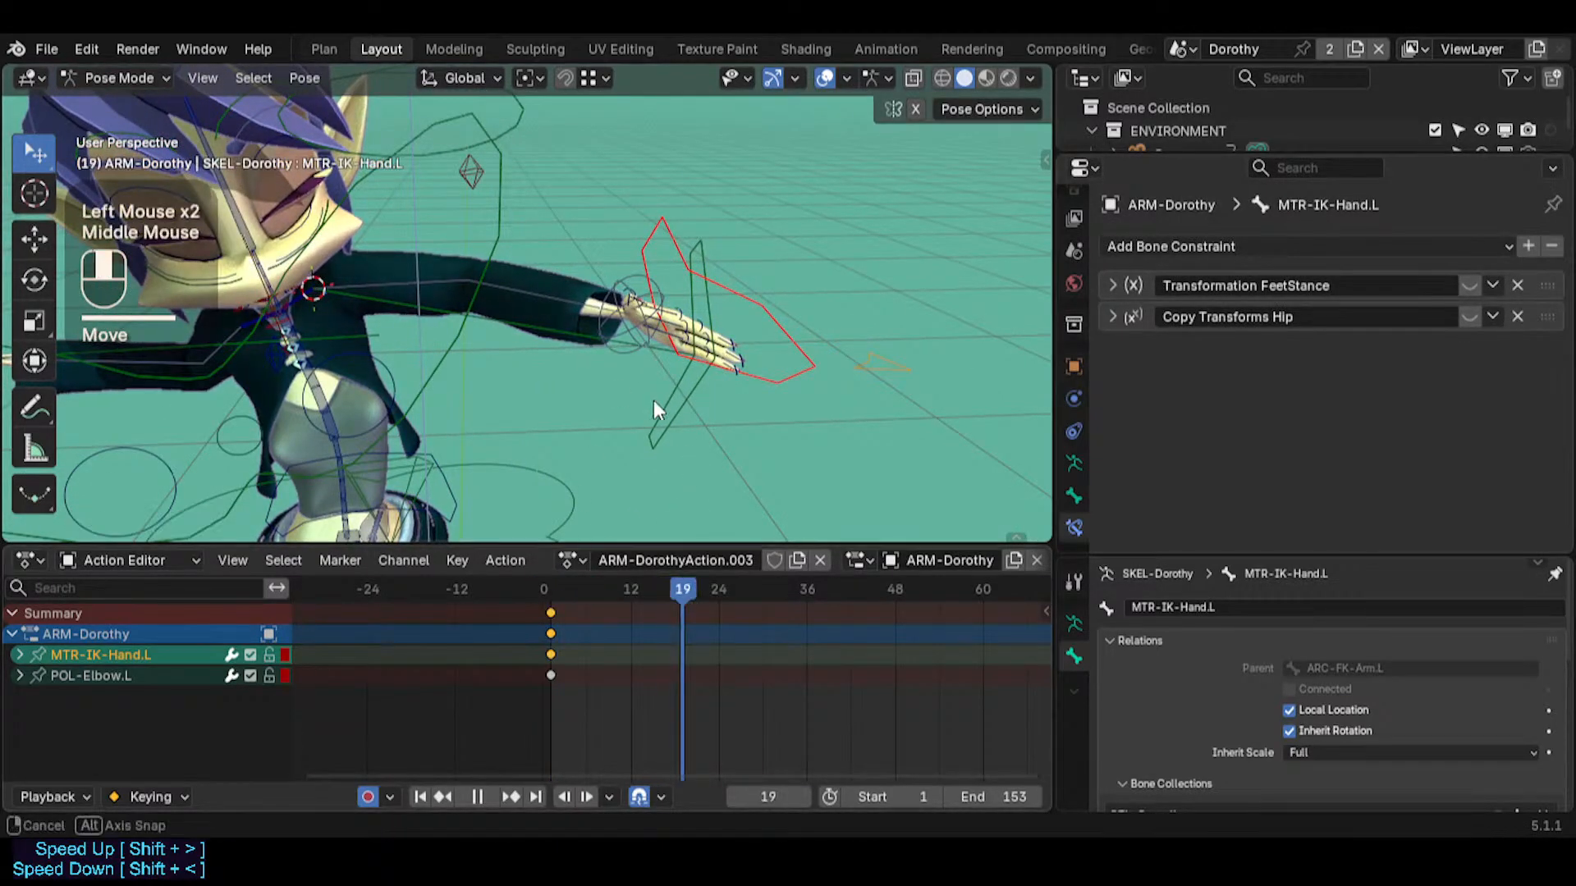
pyautogui.moveTo(653, 401); pyautogui.dragTo(592, 400, button='middle')
pyautogui.hotkey('shift', '`')
pyautogui.click(651, 382)
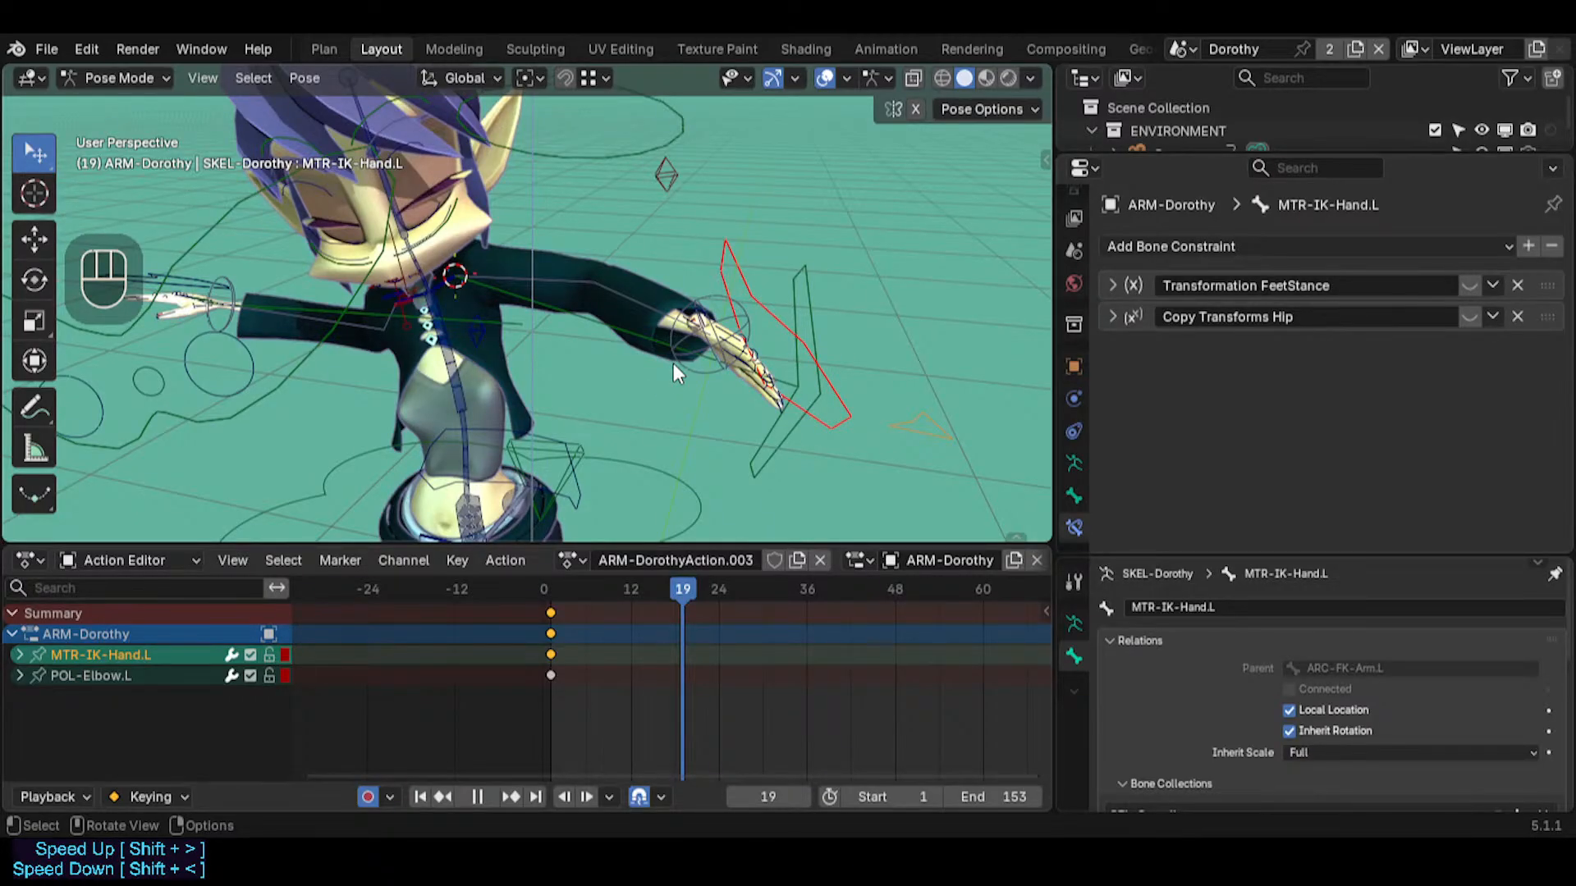
pyautogui.click(733, 258)
pyautogui.press('r')
pyautogui.press('r')
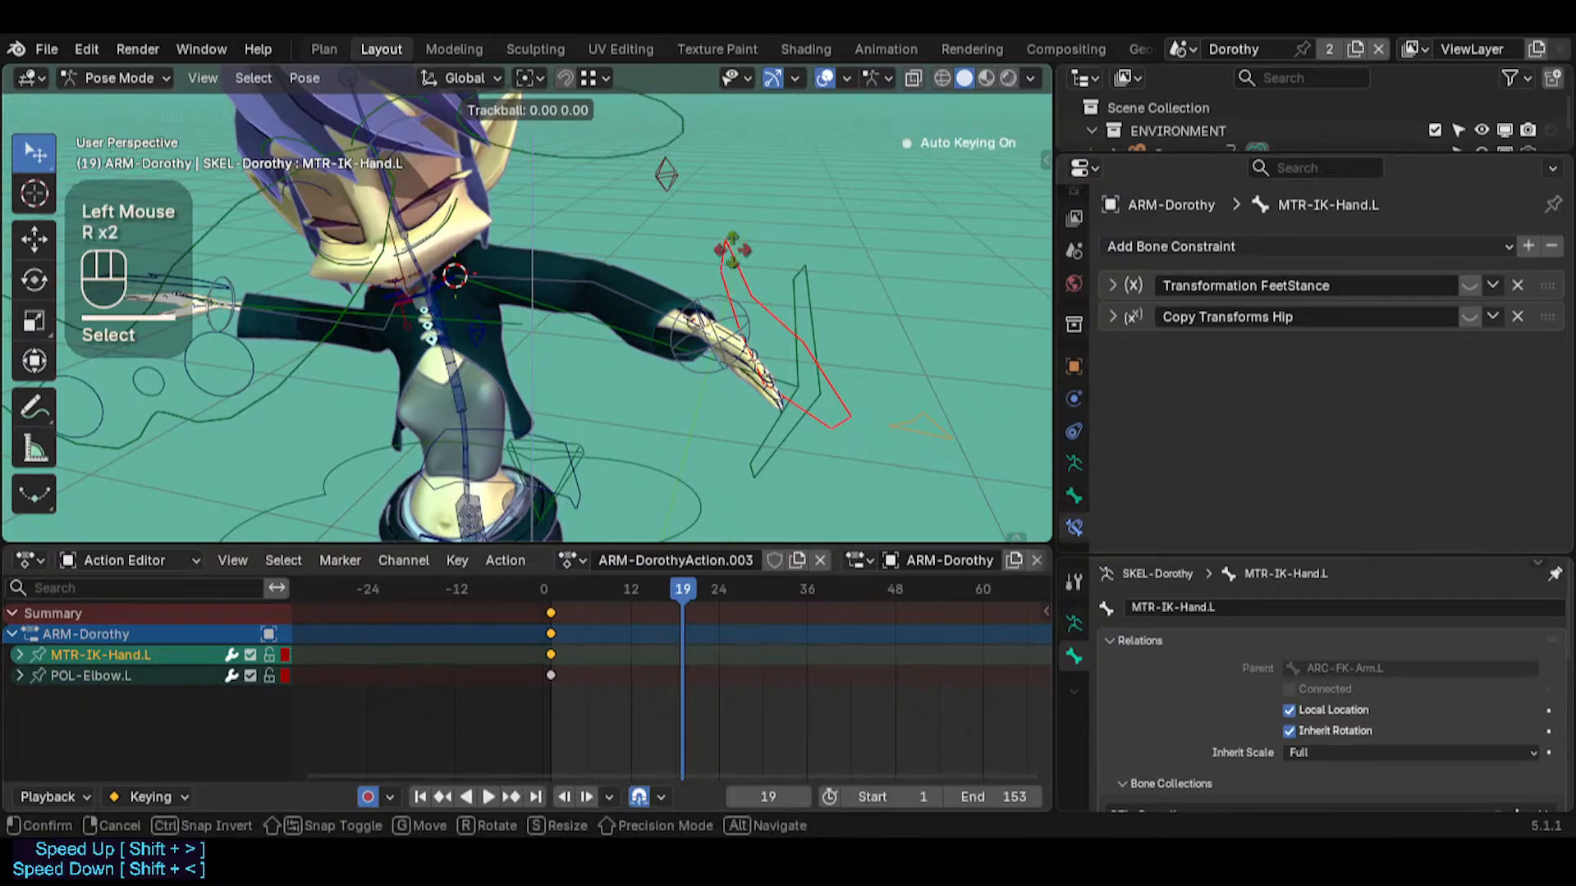
pyautogui.click(862, 331)
pyautogui.moveTo(862, 330); pyautogui.dragTo(839, 325, button='middle')
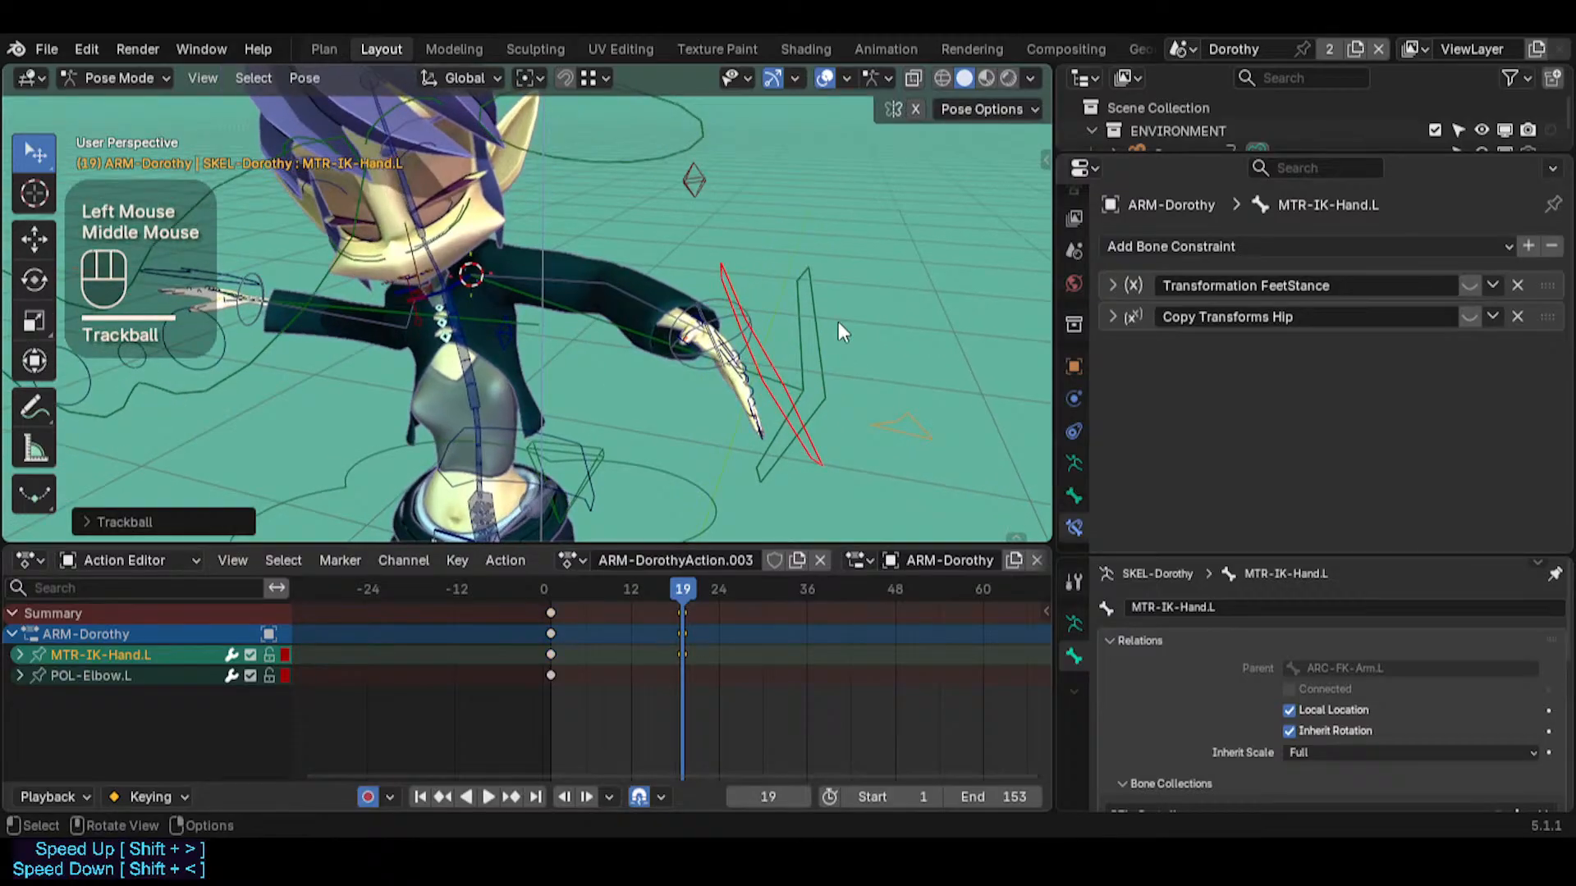
pyautogui.click(789, 381)
pyautogui.press('r')
pyautogui.press('r')
pyautogui.press('Escape')
pyautogui.click(726, 283)
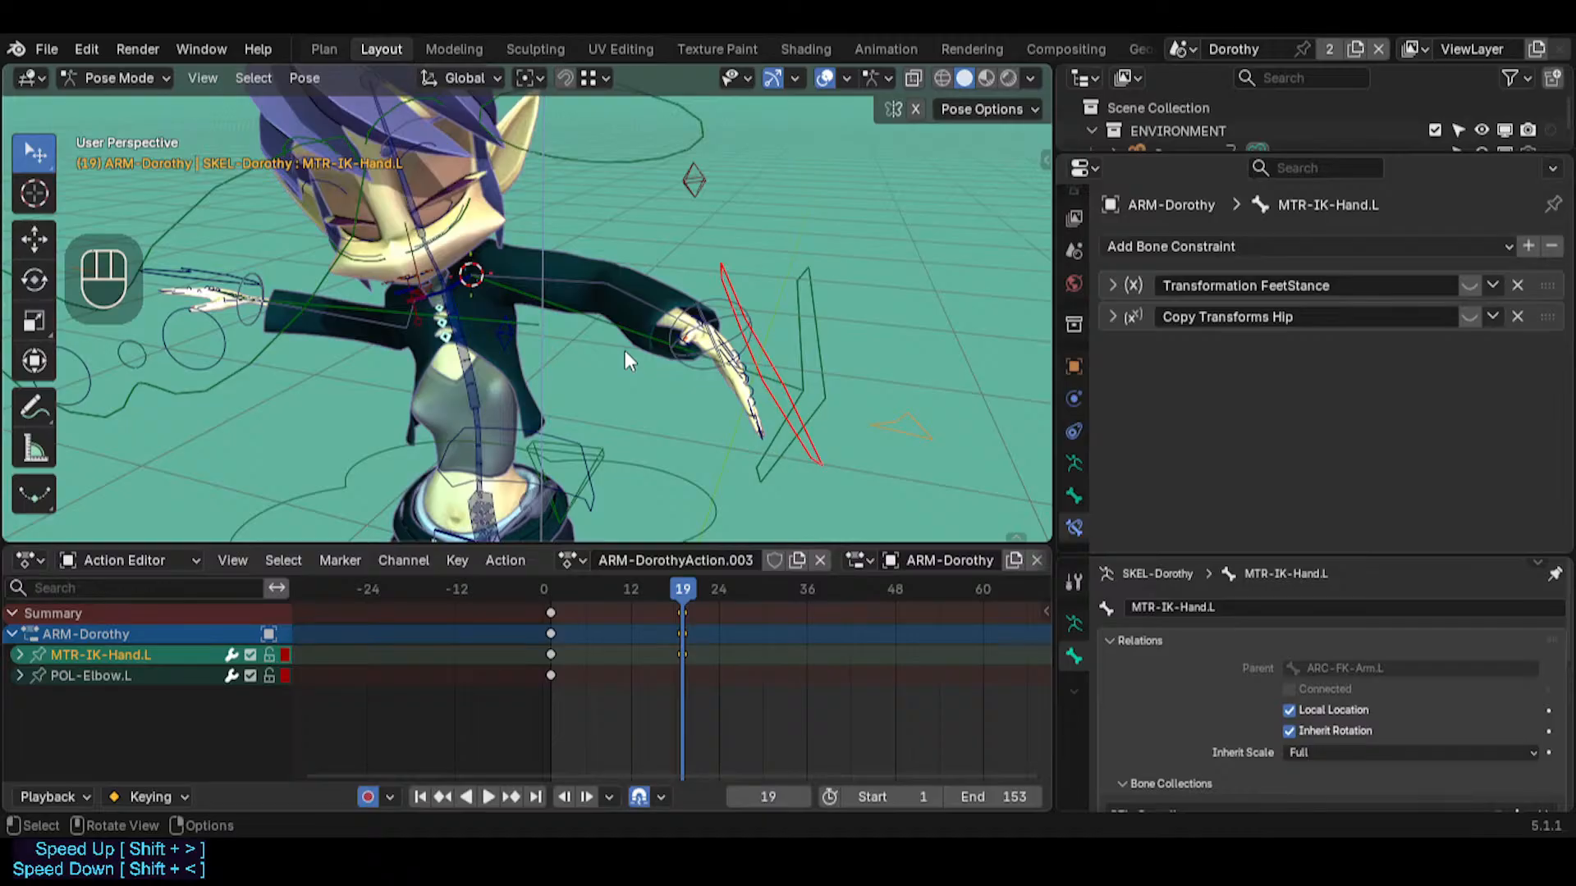
pyautogui.click(632, 322)
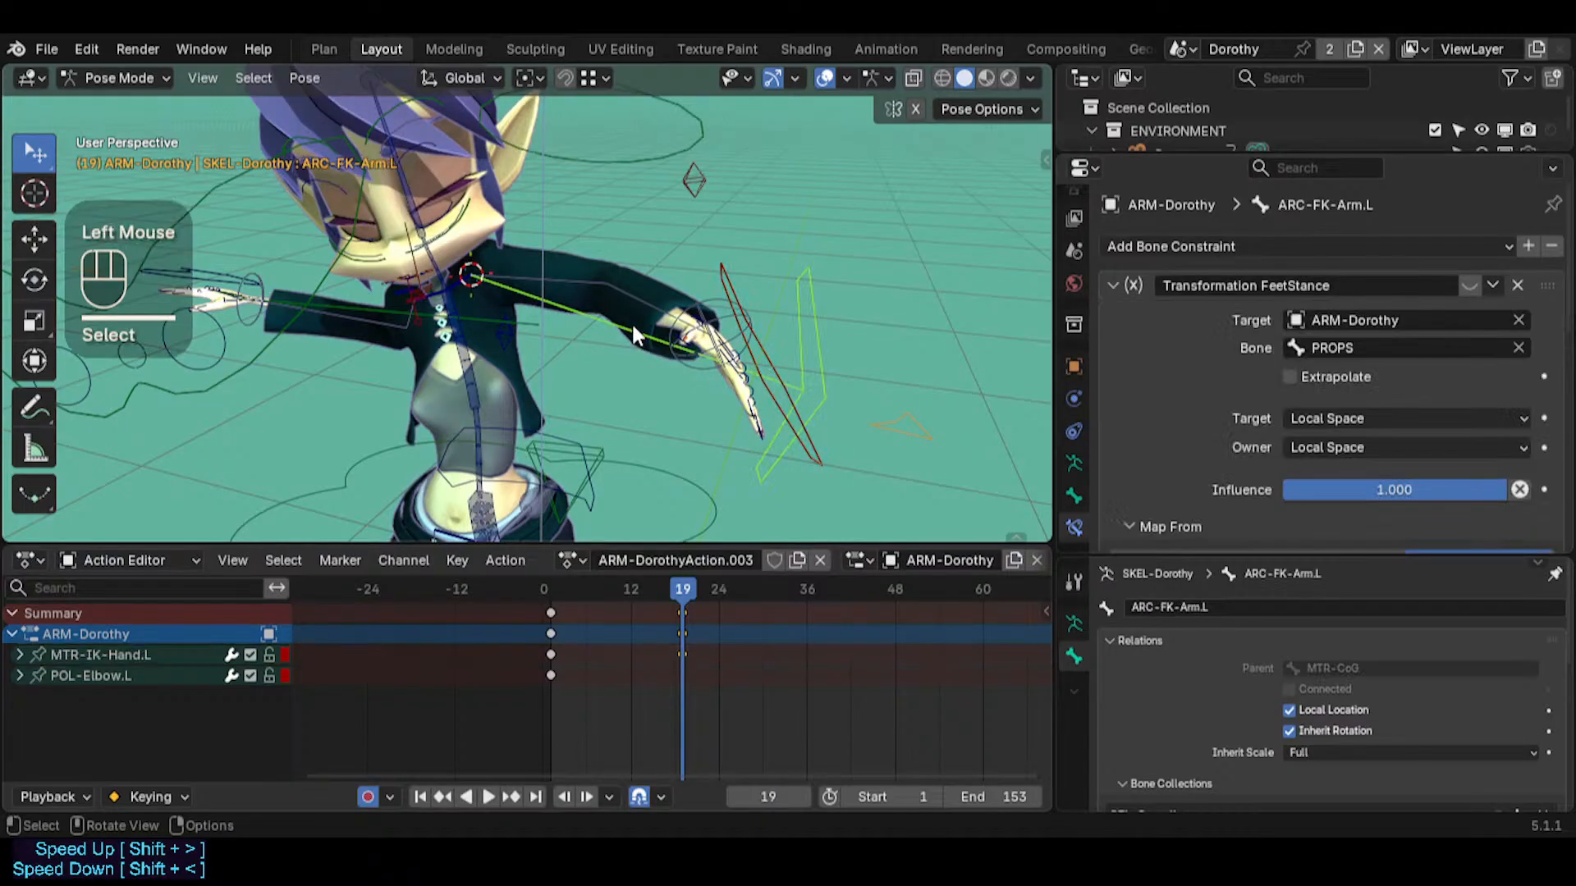
pyautogui.click(732, 284)
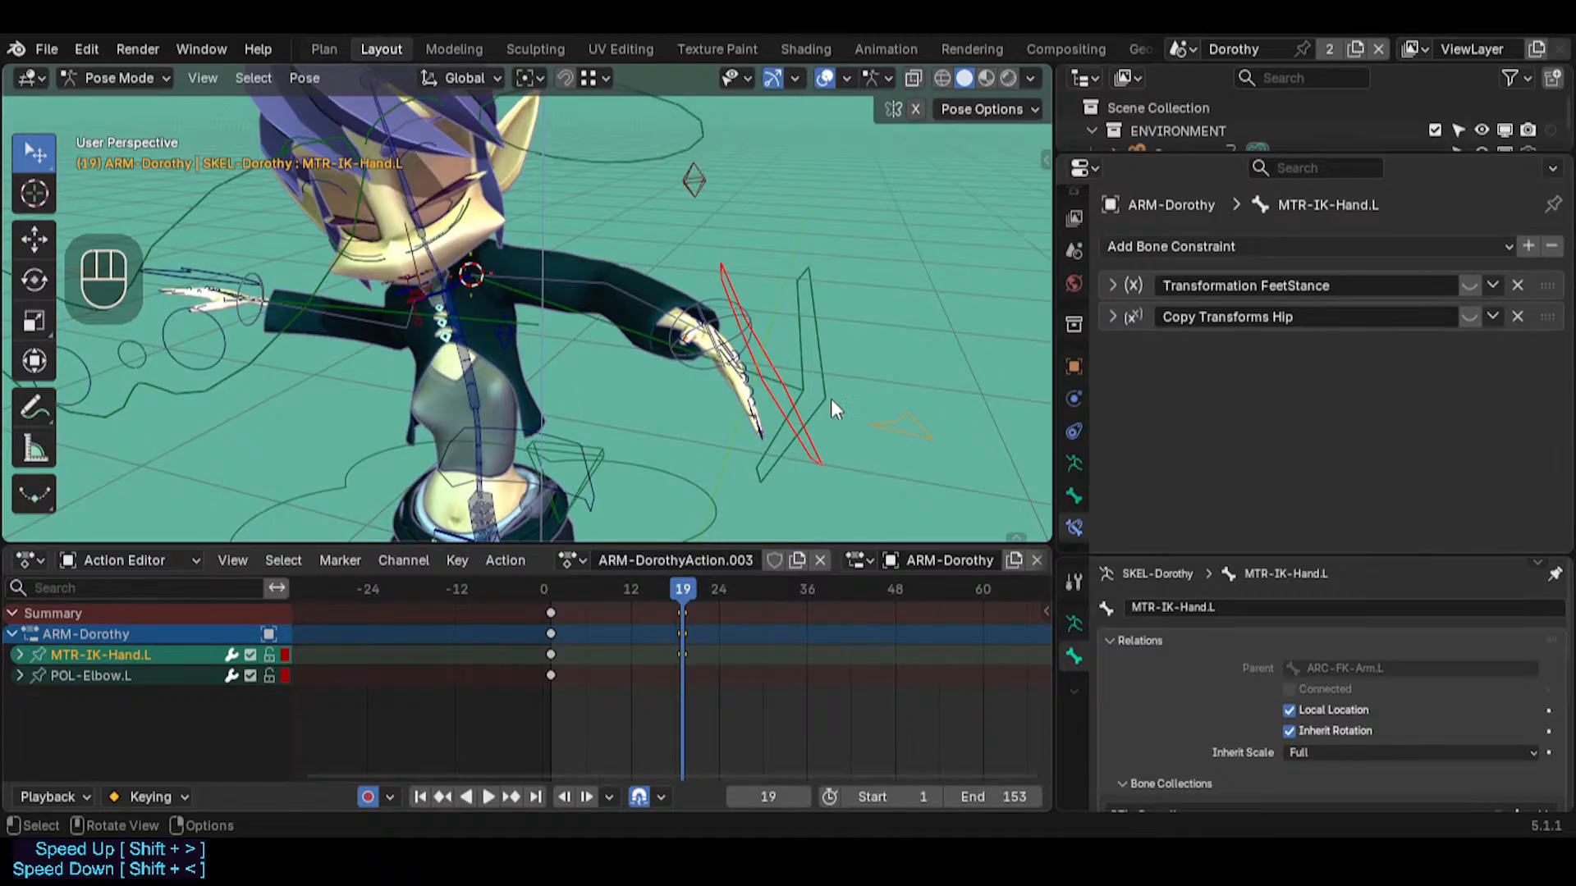
pyautogui.click(697, 179)
pyautogui.click(733, 274)
pyautogui.press('r')
pyautogui.press('r')
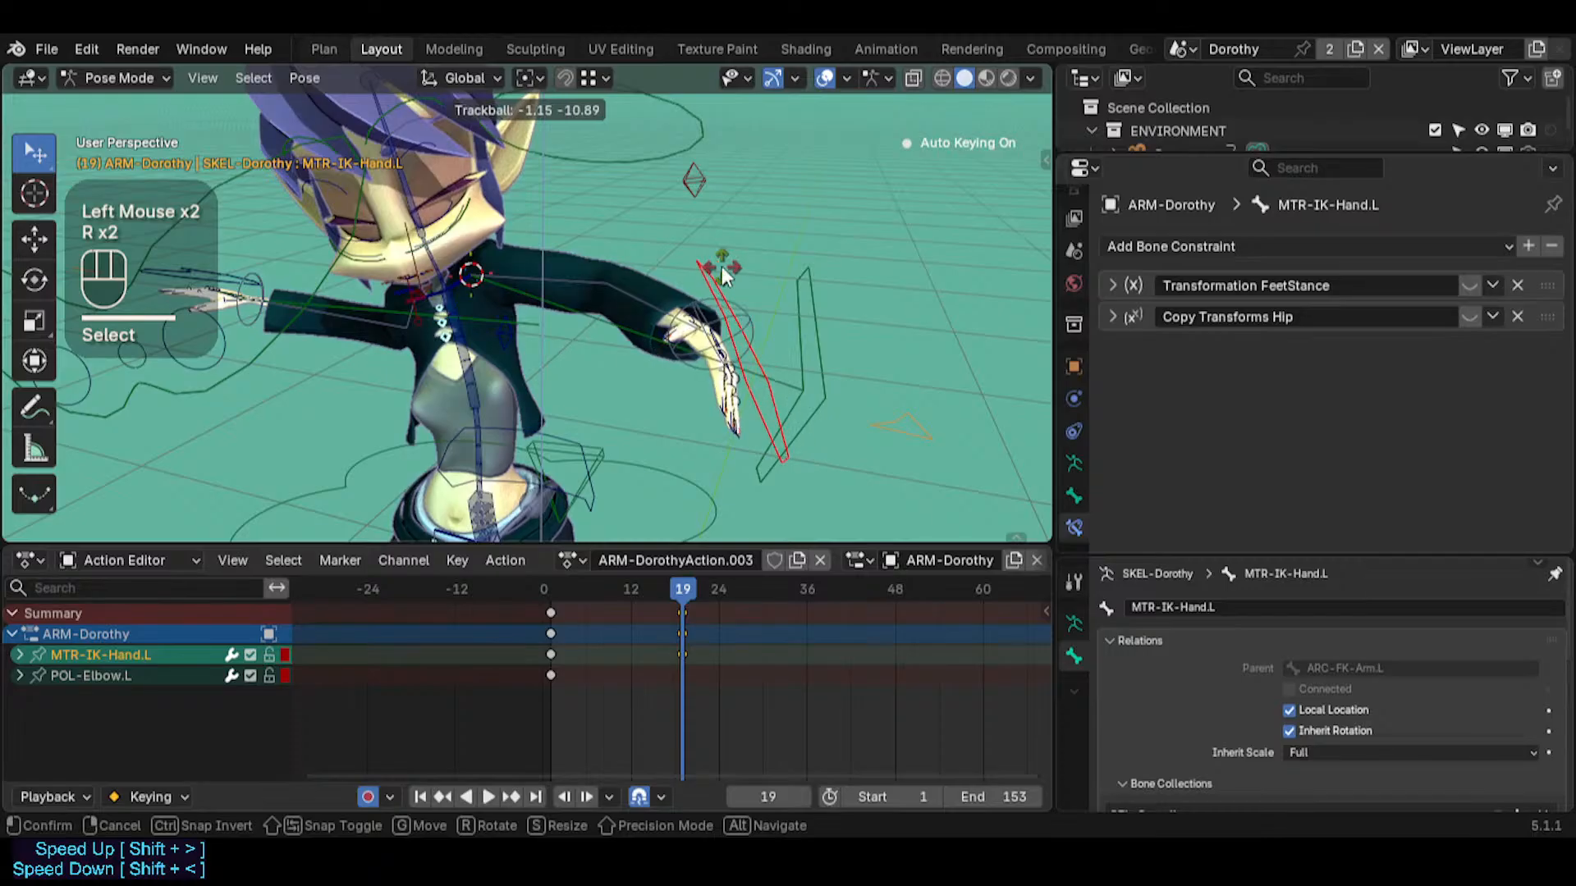
pyautogui.press('Escape')
pyautogui.click(806, 303)
pyautogui.press('r')
pyautogui.press('r')
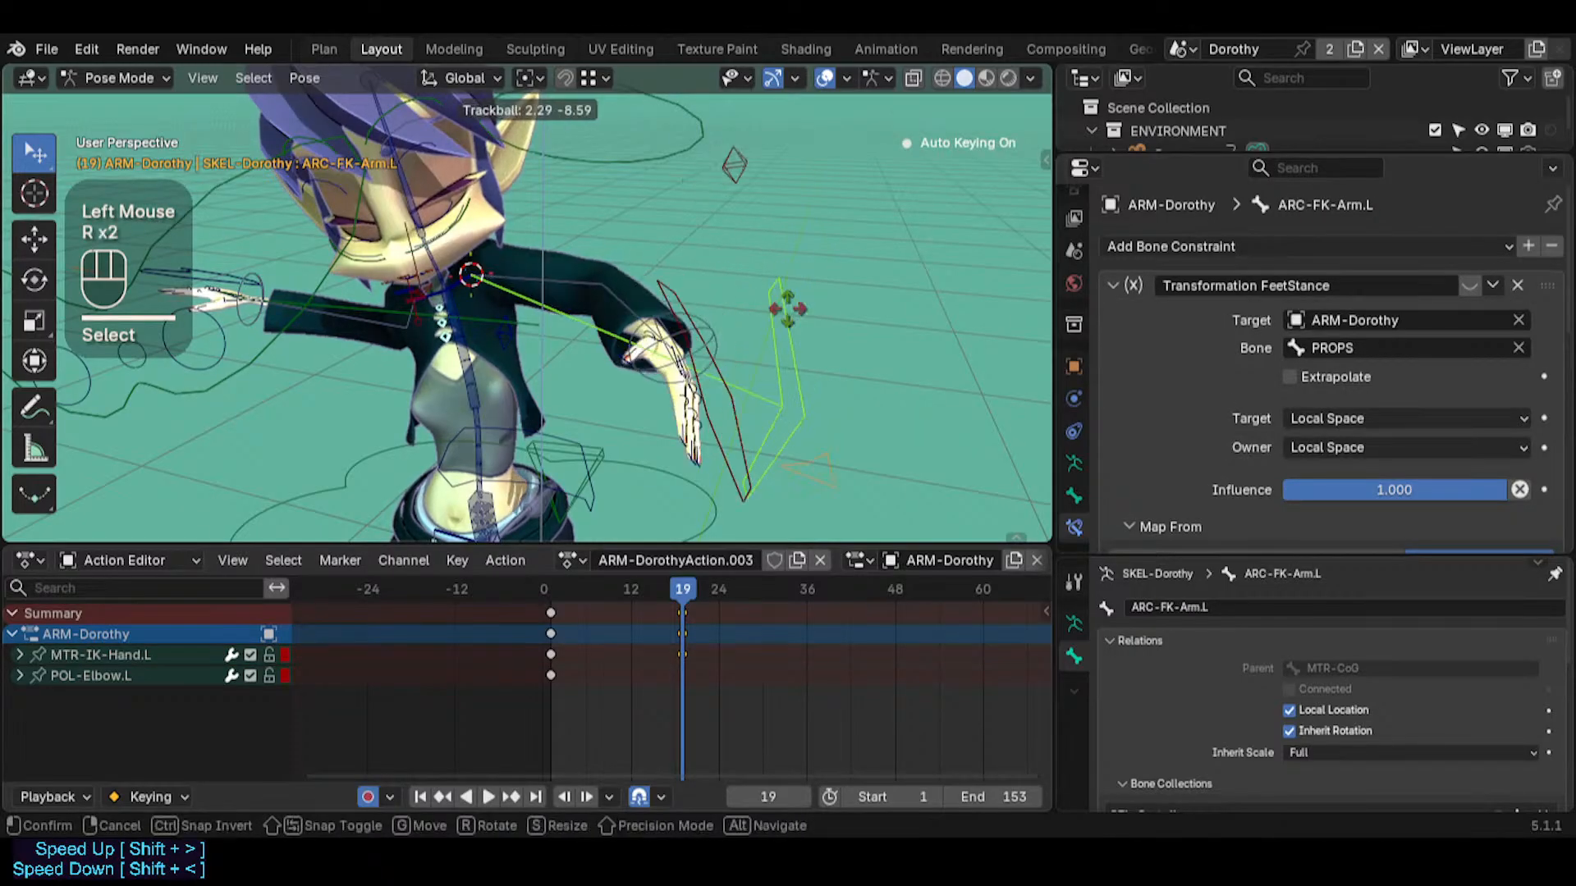
pyautogui.press('Escape')
pyautogui.press('r')
pyautogui.press('r')
pyautogui.press('Escape')
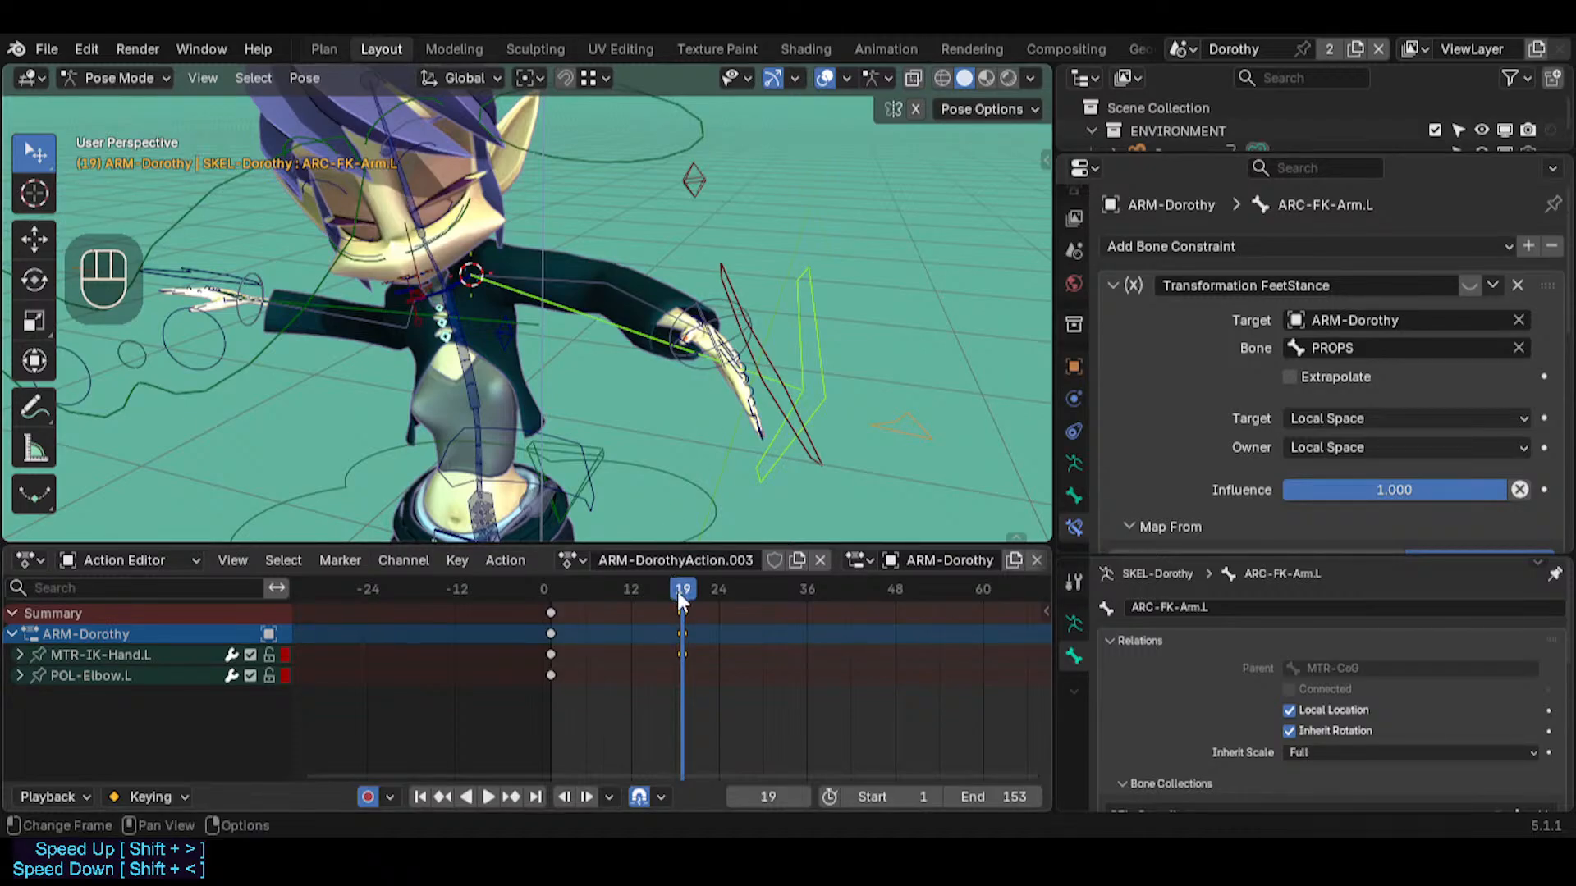
# Clear the rotation of MTR-IK-Hand.L at frame 19 and compare the hand pose with frame 1
pyautogui.moveTo(677, 590); pyautogui.dragTo(565, 589)
pyautogui.press('space')
pyautogui.moveTo(669, 575); pyautogui.dragTo(809, 556)
pyautogui.click(678, 625)
pyautogui.moveTo(544, 590)
pyautogui.mouseDown()
pyautogui.moveTo(716, 601)
pyautogui.moveTo(519, 589)
pyautogui.moveTo(673, 589)
pyautogui.moveTo(525, 594)
pyautogui.moveTo(549, 598)
pyautogui.mouseUp()
pyautogui.click(808, 450)
pyautogui.hotkey('alt', 'r')
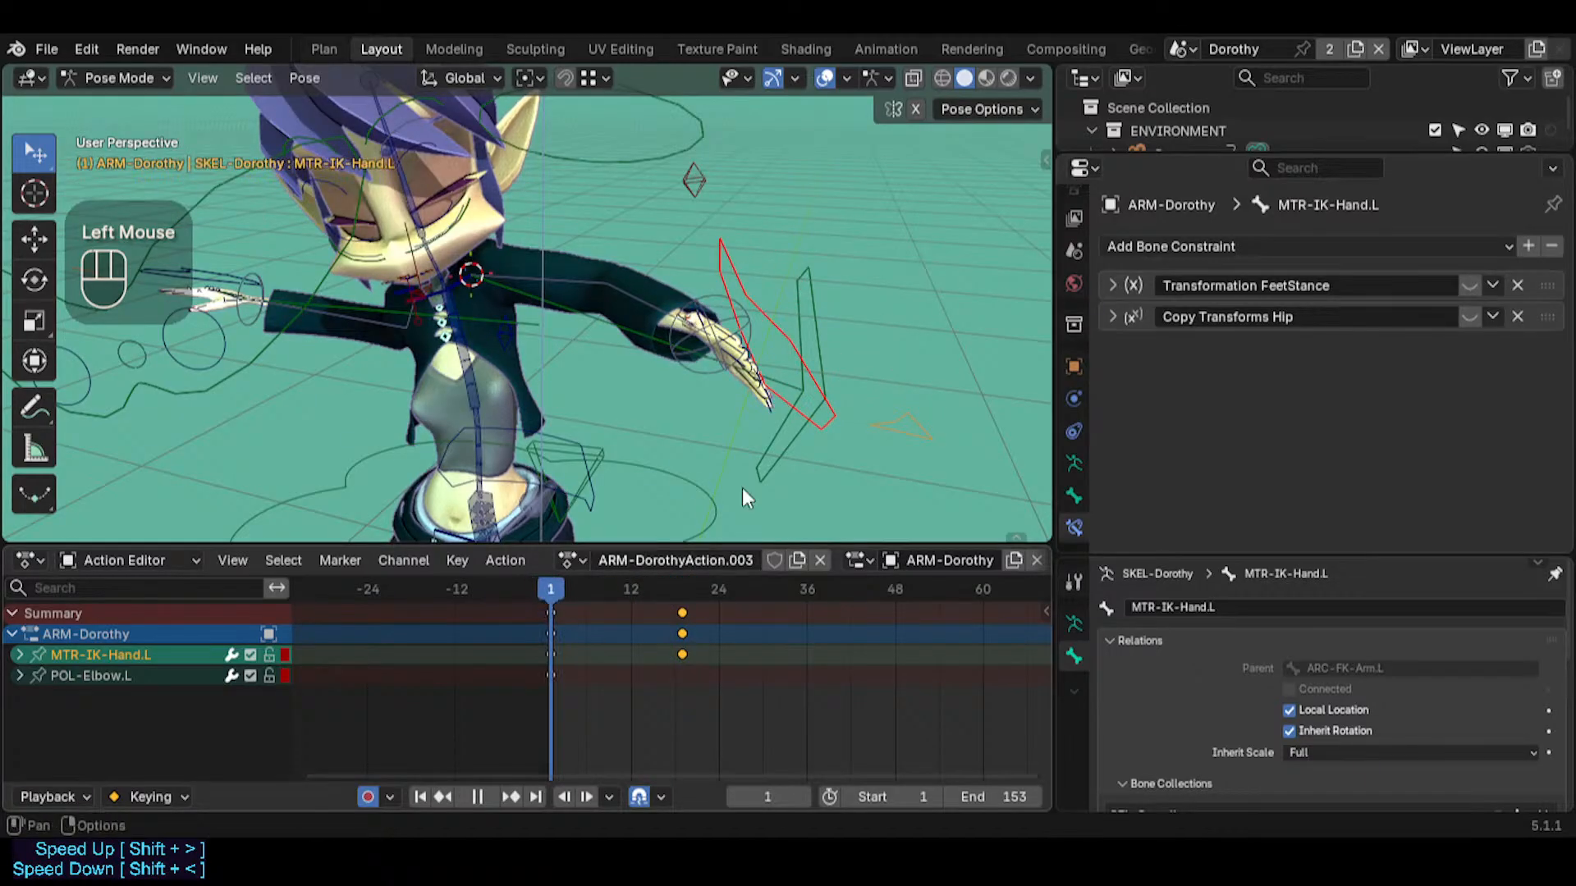
pyautogui.click(833, 417)
pyautogui.click(682, 598)
pyautogui.click(914, 372)
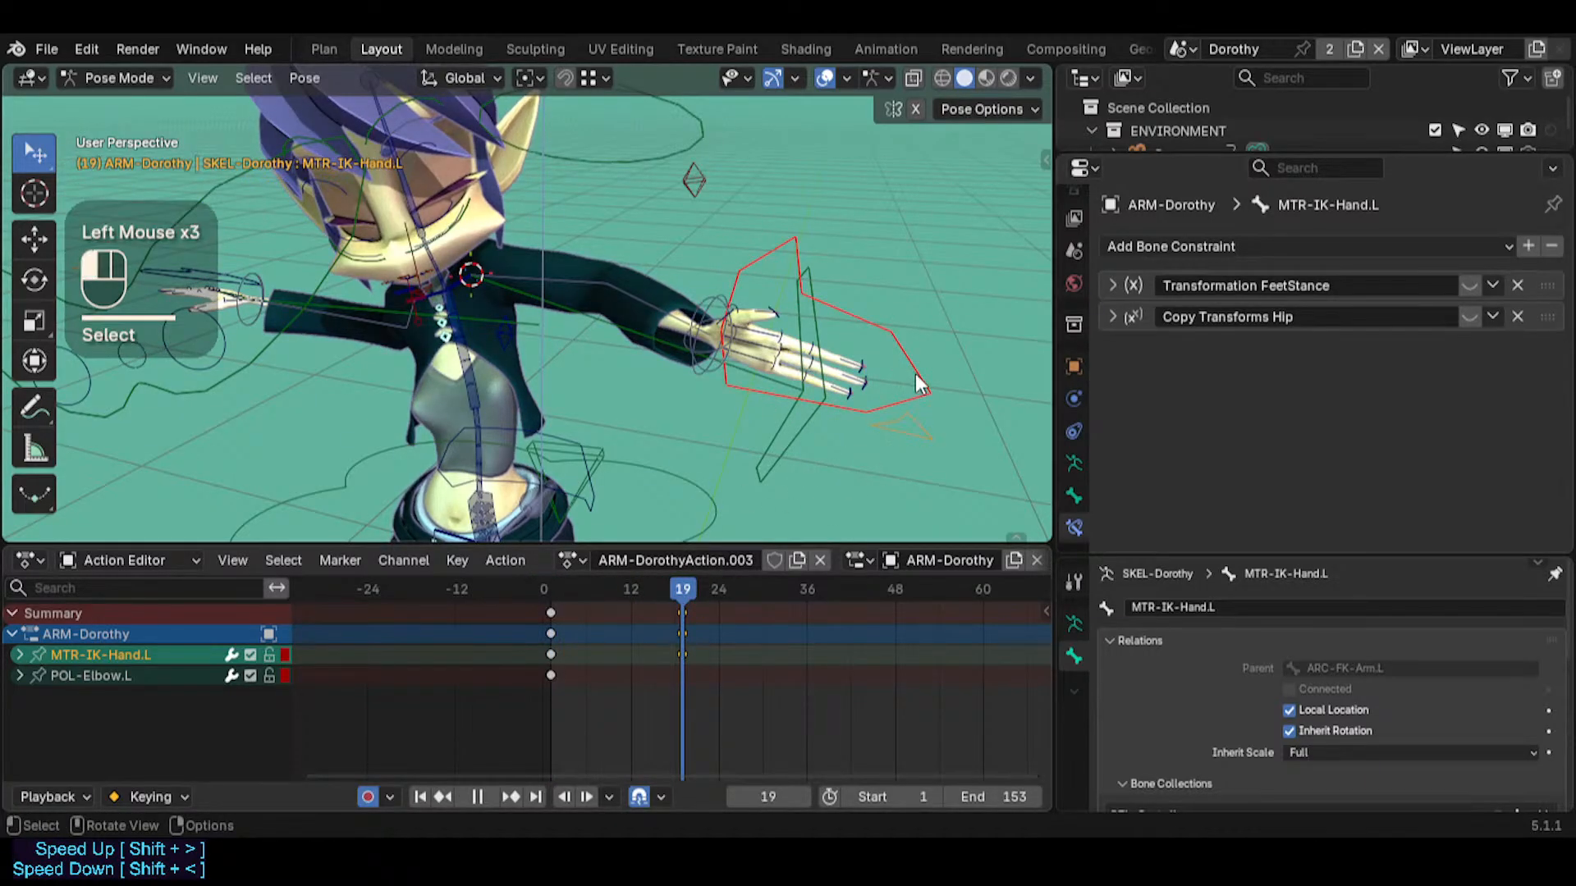
# Rotate MTR-IK-Hand.L with trackball rotation and move it down toward the body at frame 19
pyautogui.press('r')
pyautogui.press('r')
pyautogui.click(831, 383)
pyautogui.press('g')
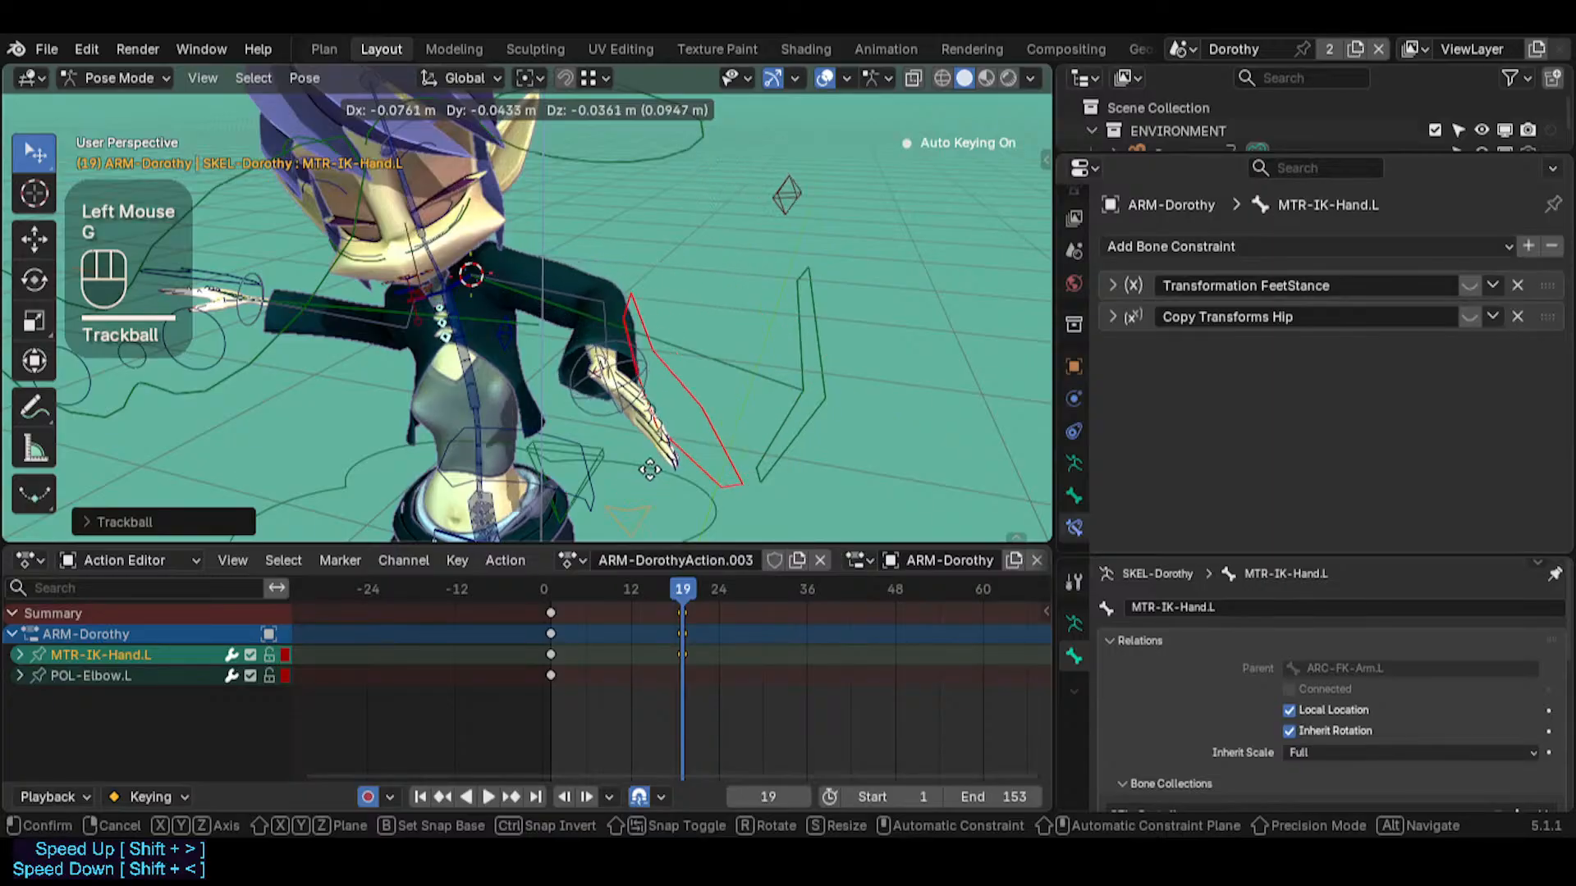
pyautogui.click(676, 425)
# Calculate the motion path of MTR-IK-Hand.L with In Range display, Scene Frame Range and the bake location at Heads
pyautogui.hotkey('ctrl', 't')
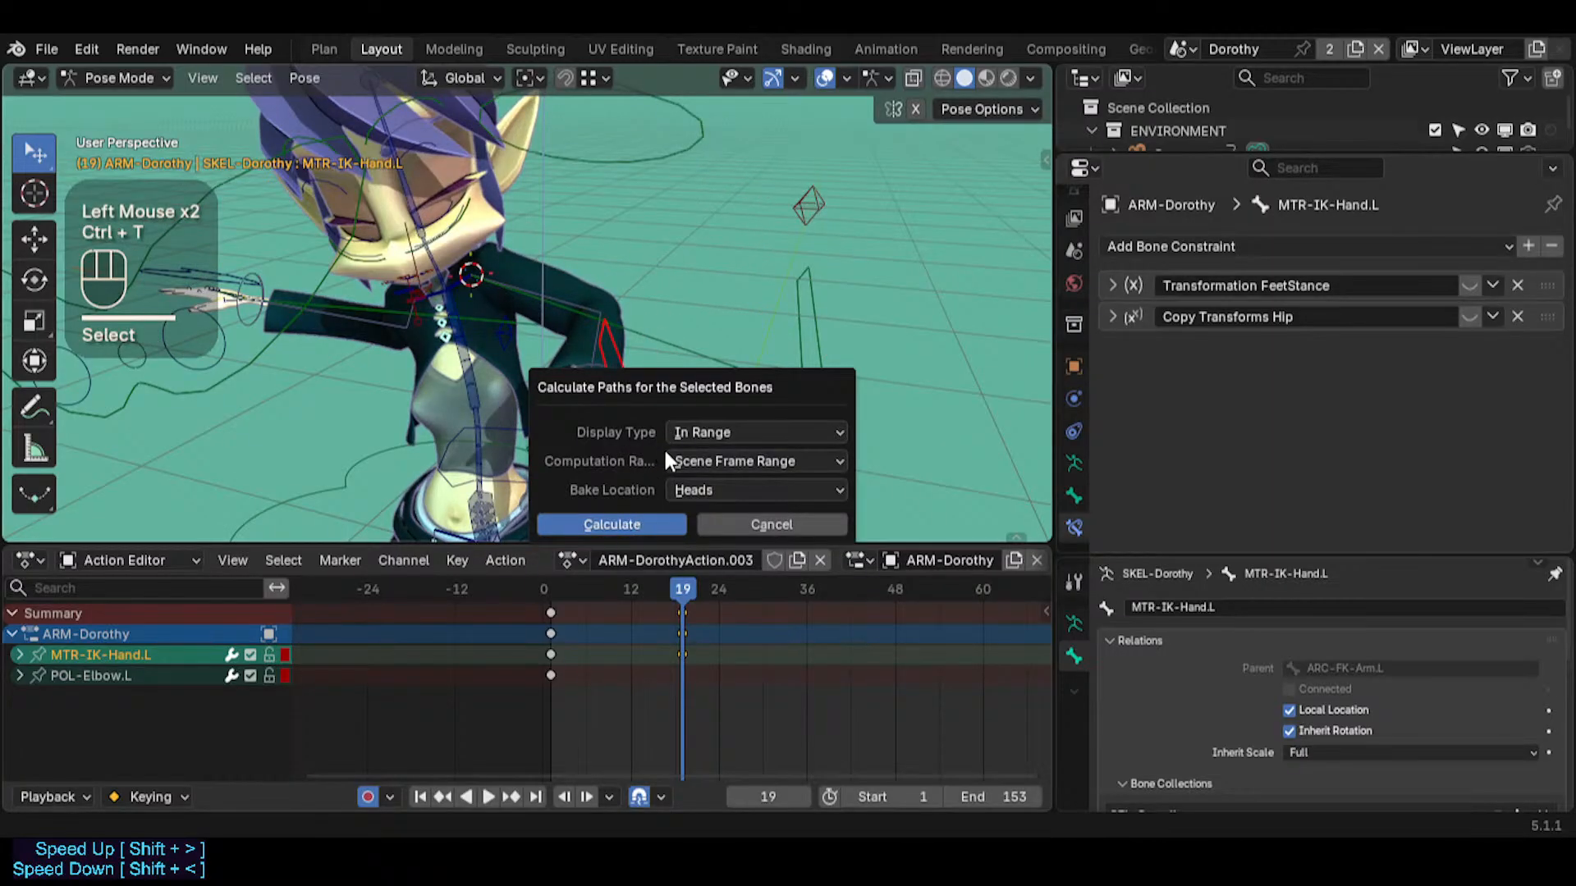
pyautogui.click(675, 531)
pyautogui.moveTo(626, 583); pyautogui.dragTo(682, 583)
pyautogui.moveTo(673, 479); pyautogui.dragTo(693, 409, button='middle')
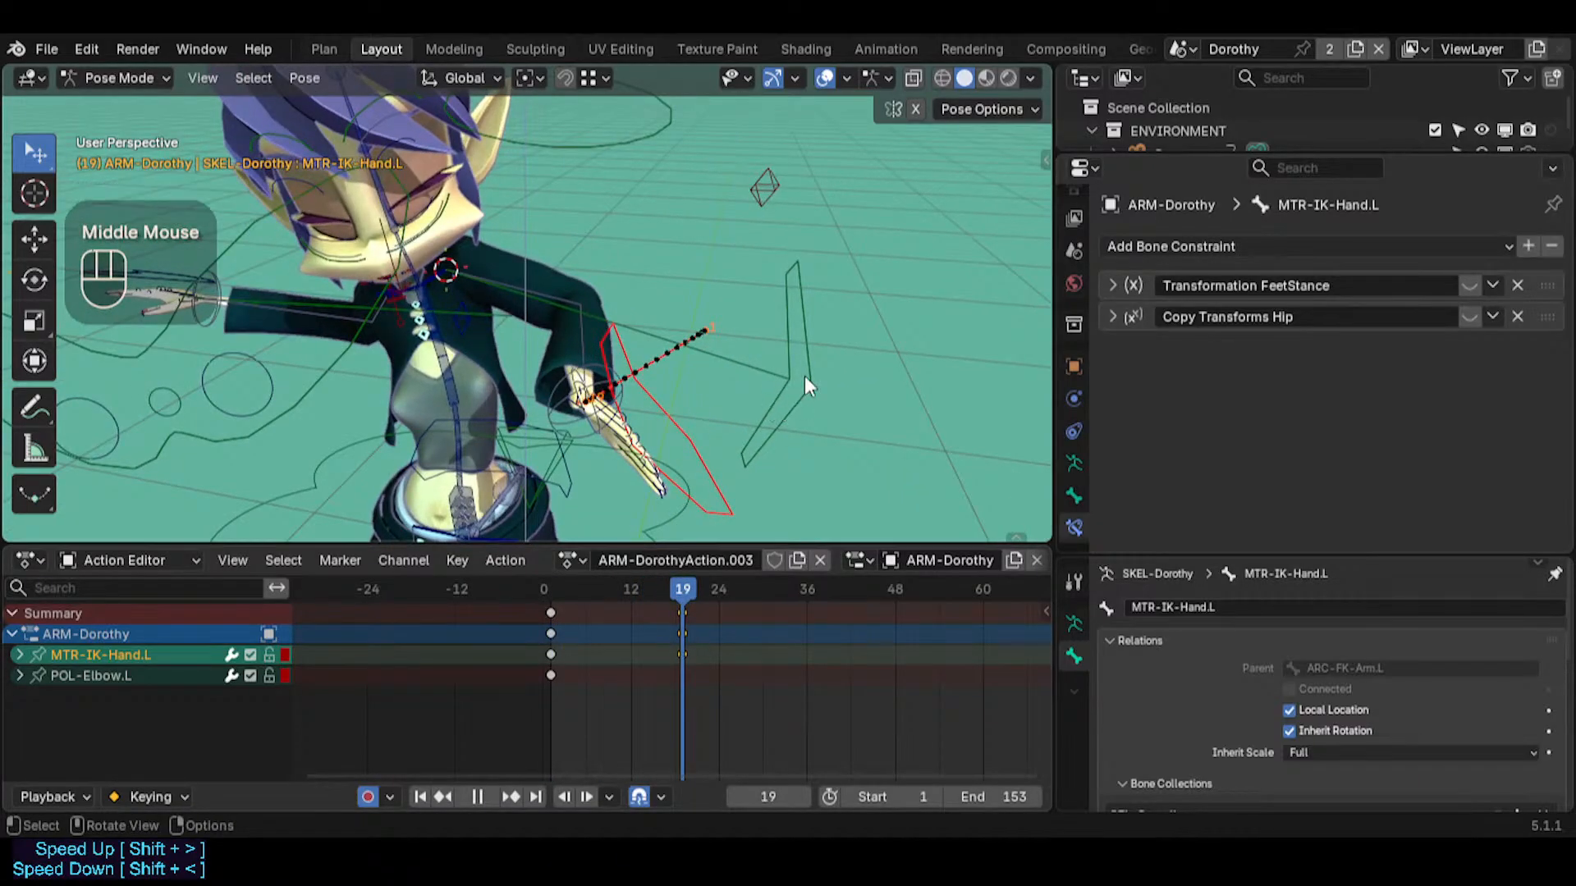
# Rotate ARC-FK-Arm.L with trackball rotation at frame 19 and check the arm from above
pyautogui.click(790, 413)
pyautogui.moveTo(672, 584)
pyautogui.mouseDown()
pyautogui.moveTo(632, 584)
pyautogui.moveTo(682, 584)
pyautogui.mouseUp()
pyautogui.press('r')
pyautogui.press('r')
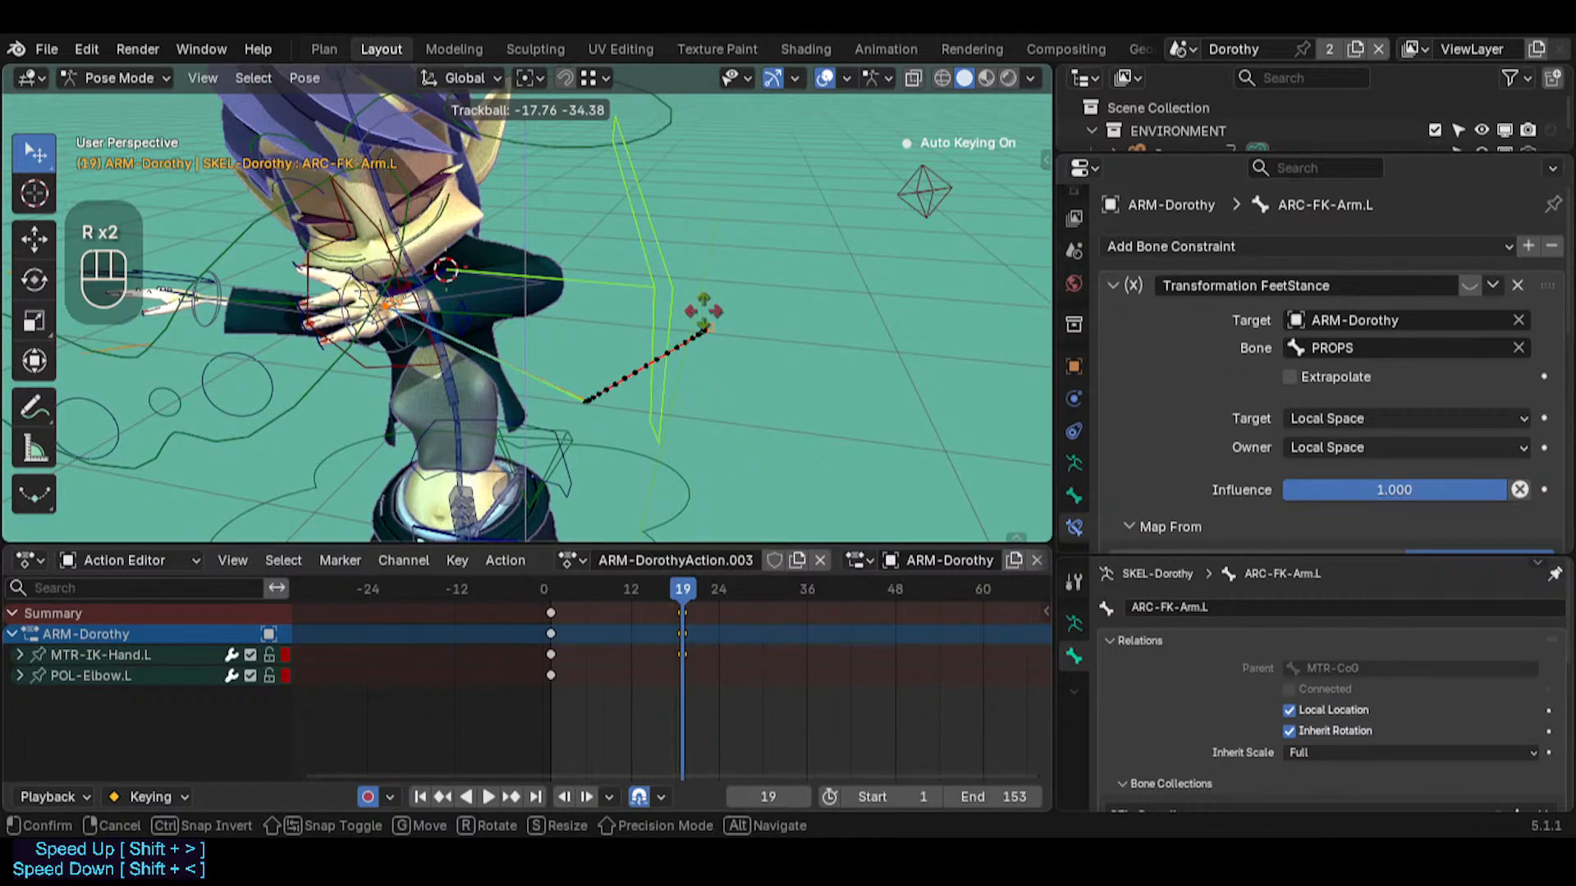
pyautogui.click(703, 311)
pyautogui.moveTo(480, 352); pyautogui.dragTo(745, 361, button='middle')
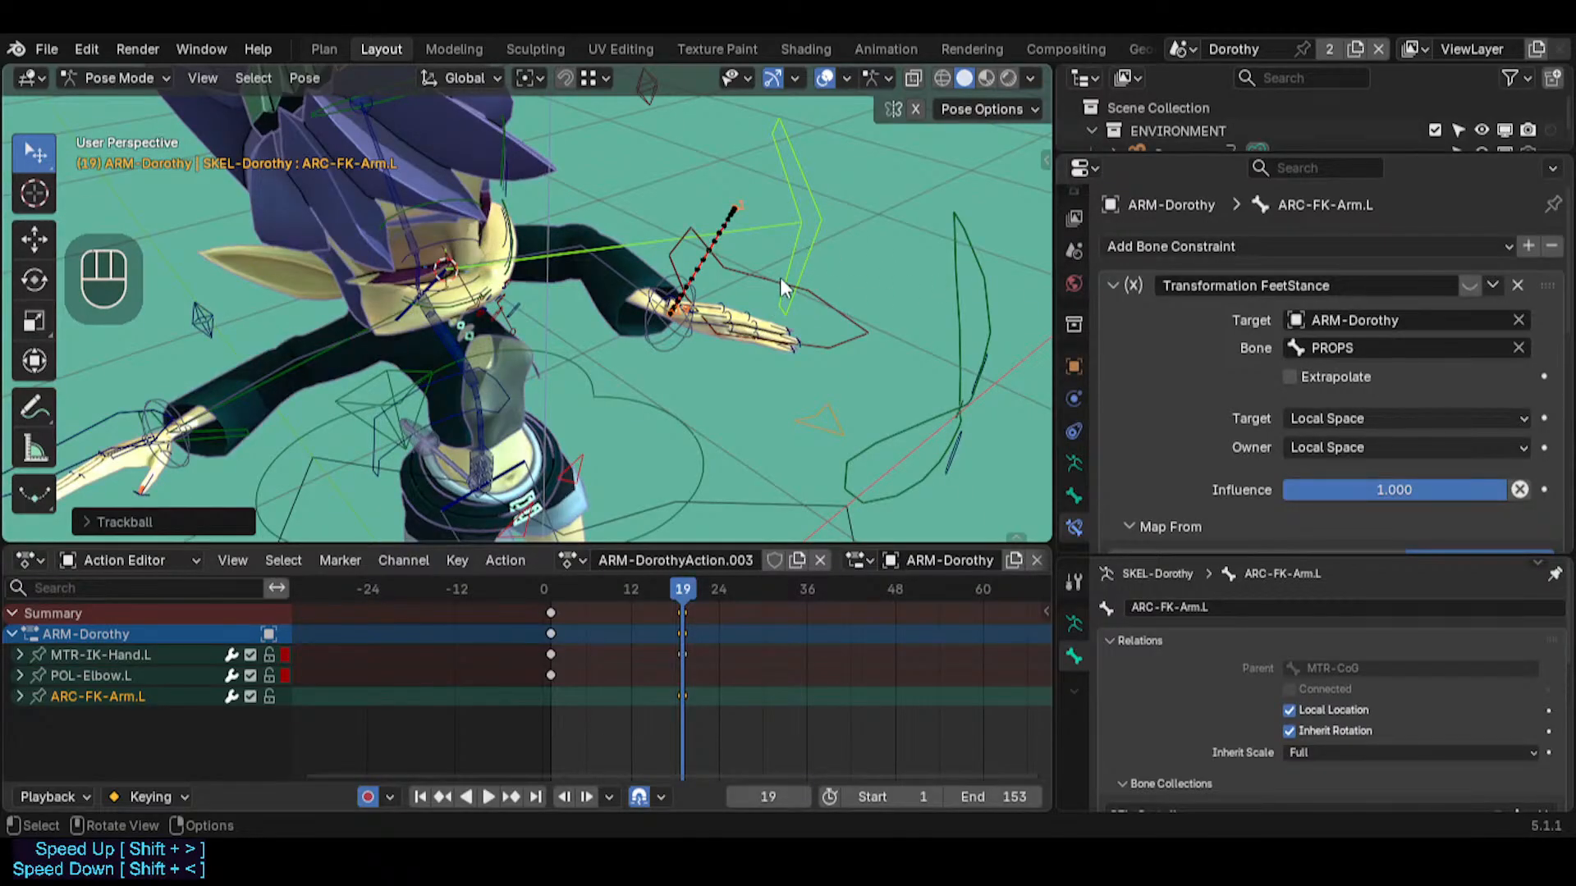
pyautogui.moveTo(742, 269); pyautogui.dragTo(643, 483, button='middle')
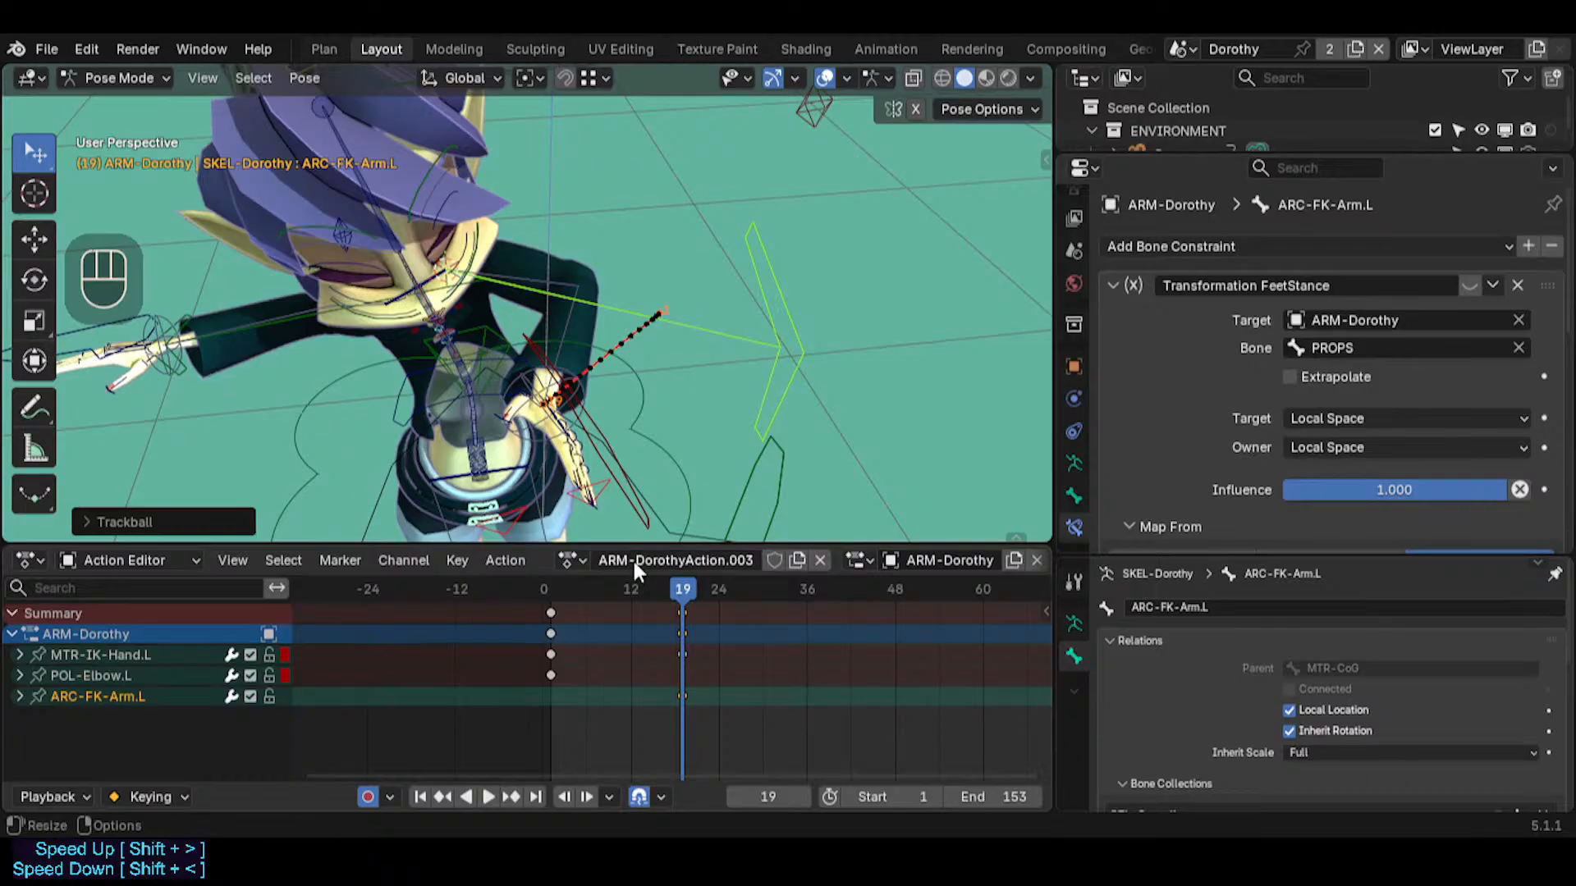
# Insert a keyframe for ARC-FK-Arm.L at frame 1 and rotate it upward with trackball rotation at frame 19
pyautogui.hotkey('shift', 'Left')
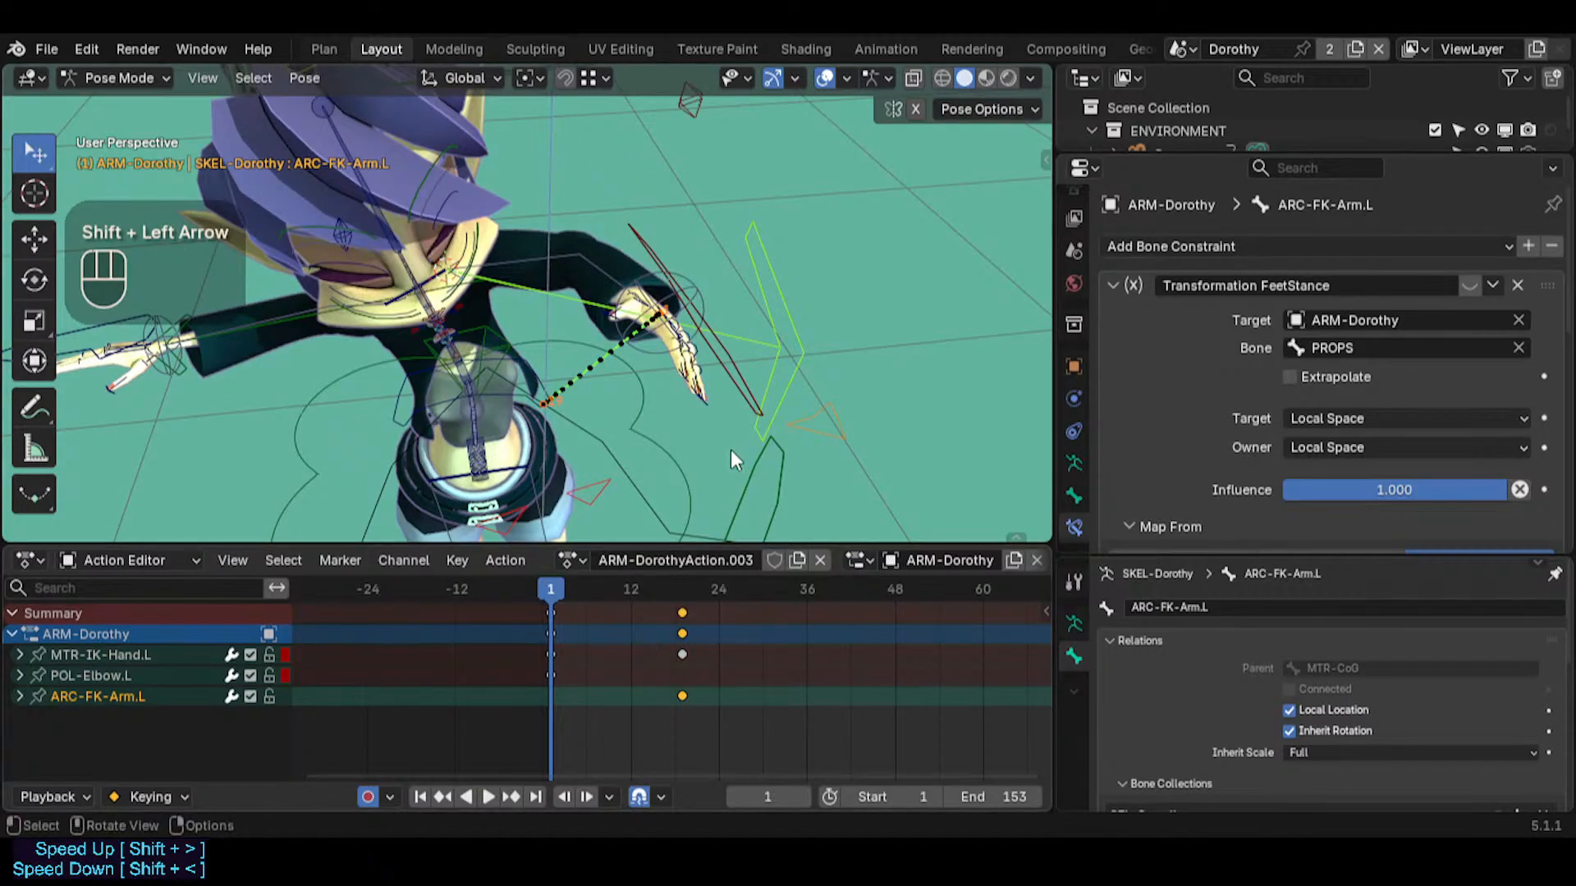
pyautogui.press('i')
pyautogui.moveTo(540, 590); pyautogui.dragTo(682, 590)
pyautogui.moveTo(656, 385); pyautogui.dragTo(617, 343, button='middle')
pyautogui.press('r')
pyautogui.press('r')
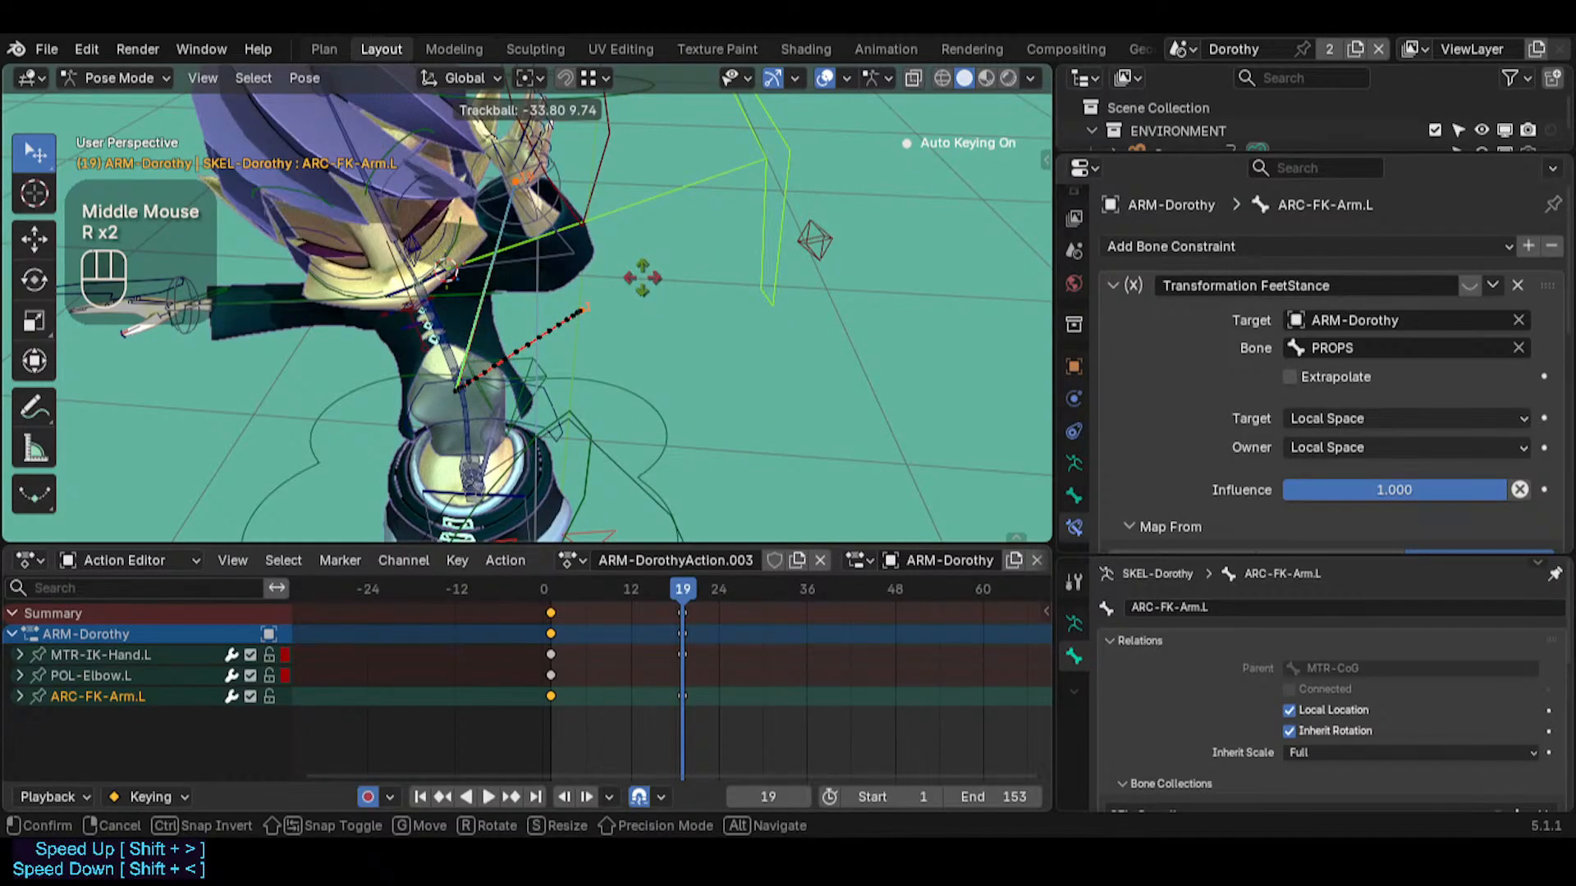
pyautogui.click(643, 277)
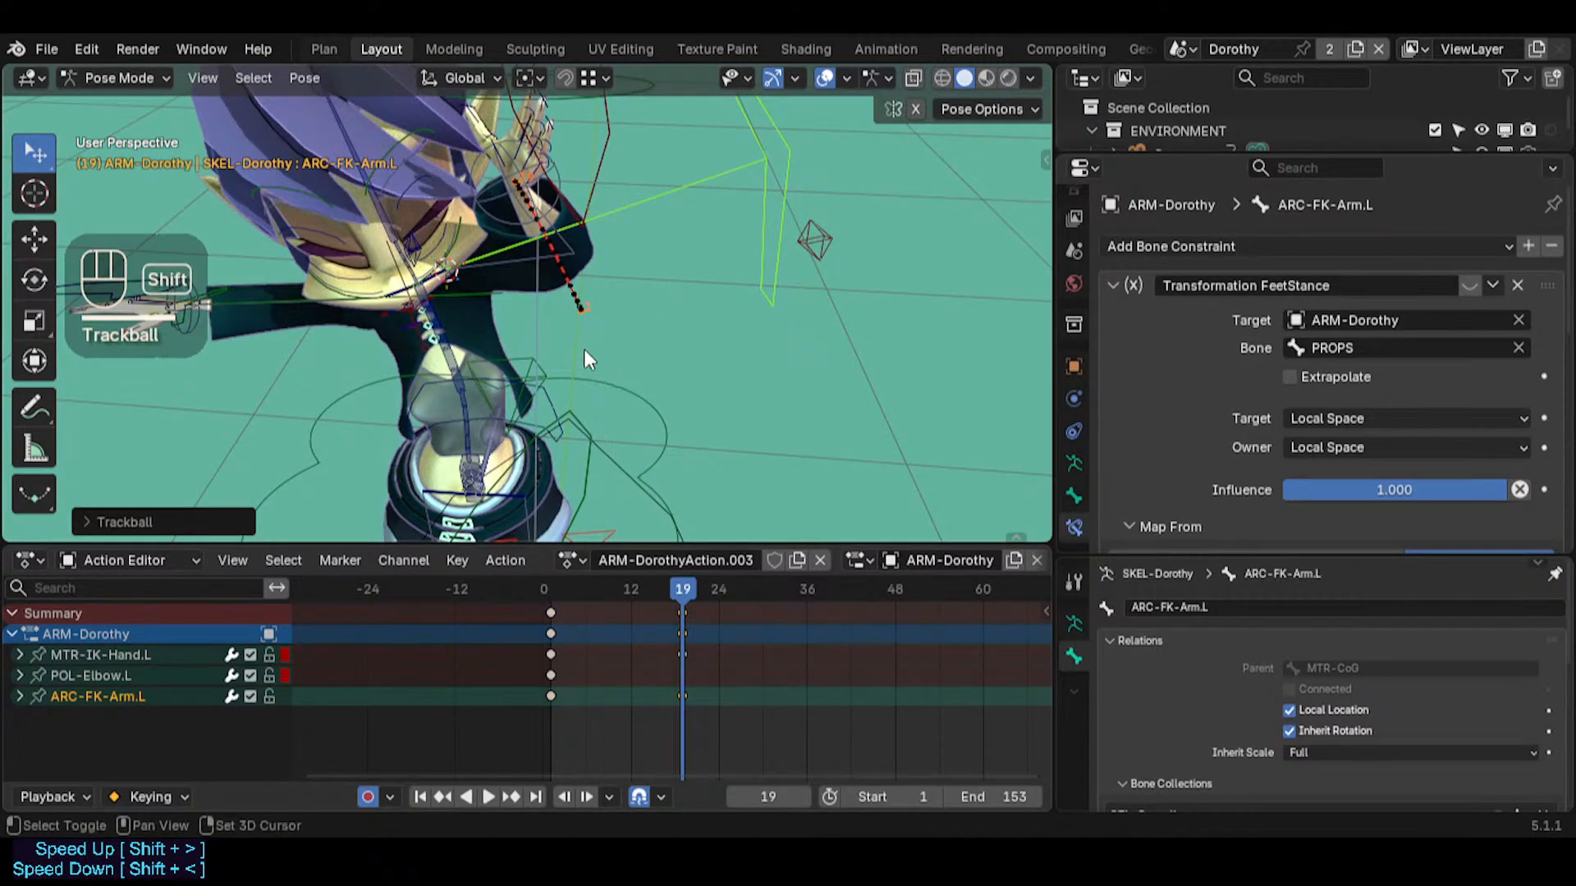
pyautogui.keyDown('shift'); pyautogui.moveTo(583, 348); pyautogui.dragTo(617, 519, button='middle'); pyautogui.keyUp('shift')
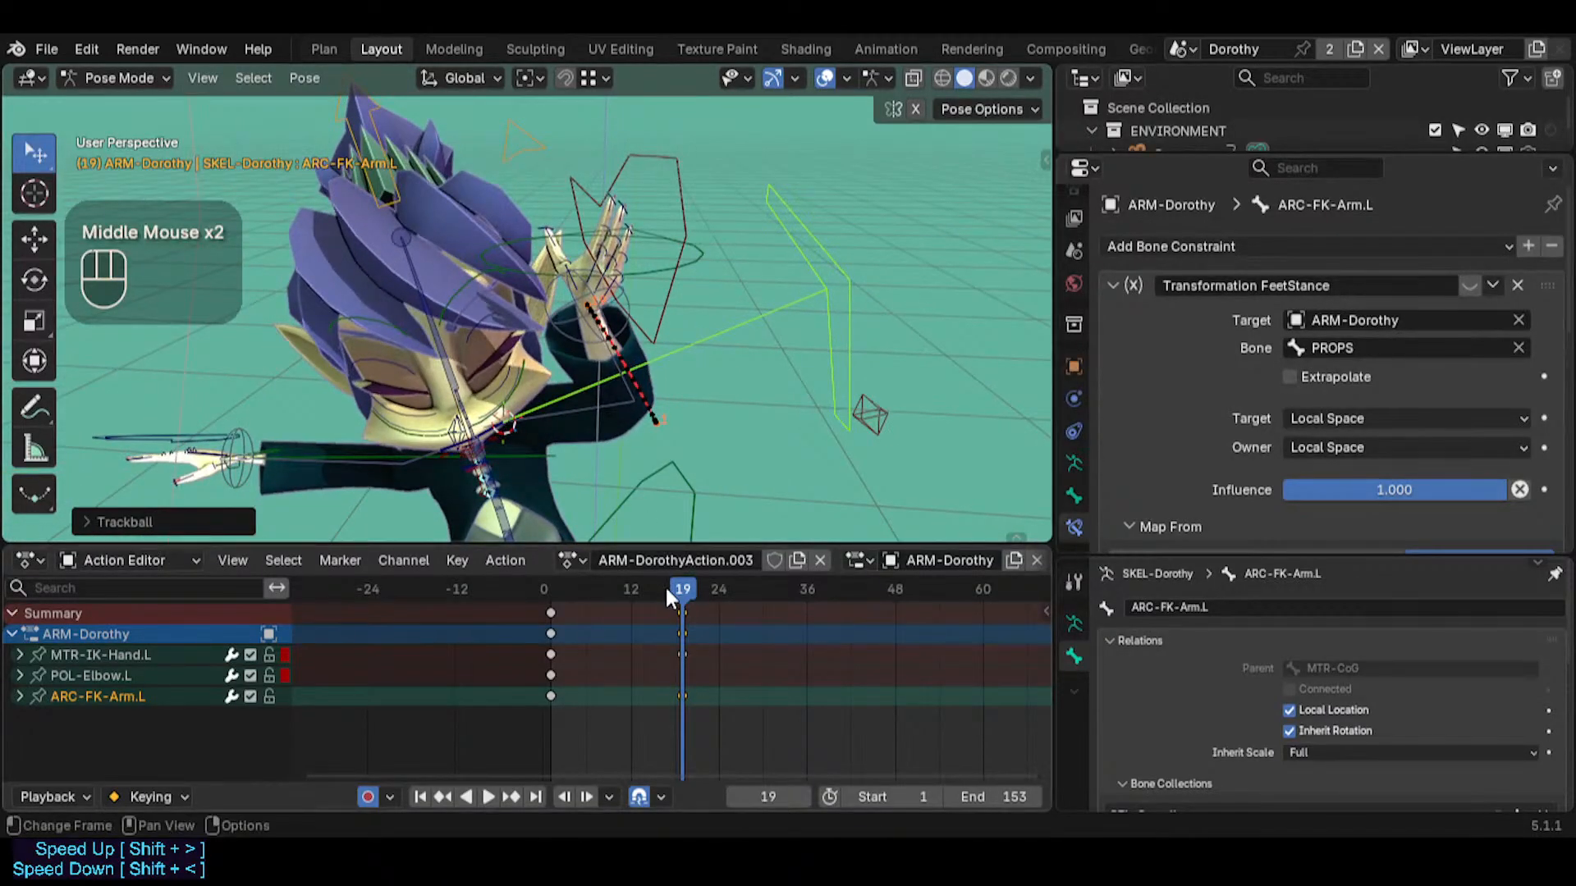
# Clear the bone paths and recalculate the motion path of MTR-IK-Hand.L over the scene frame range
pyautogui.moveTo(667, 595); pyautogui.dragTo(630, 574)
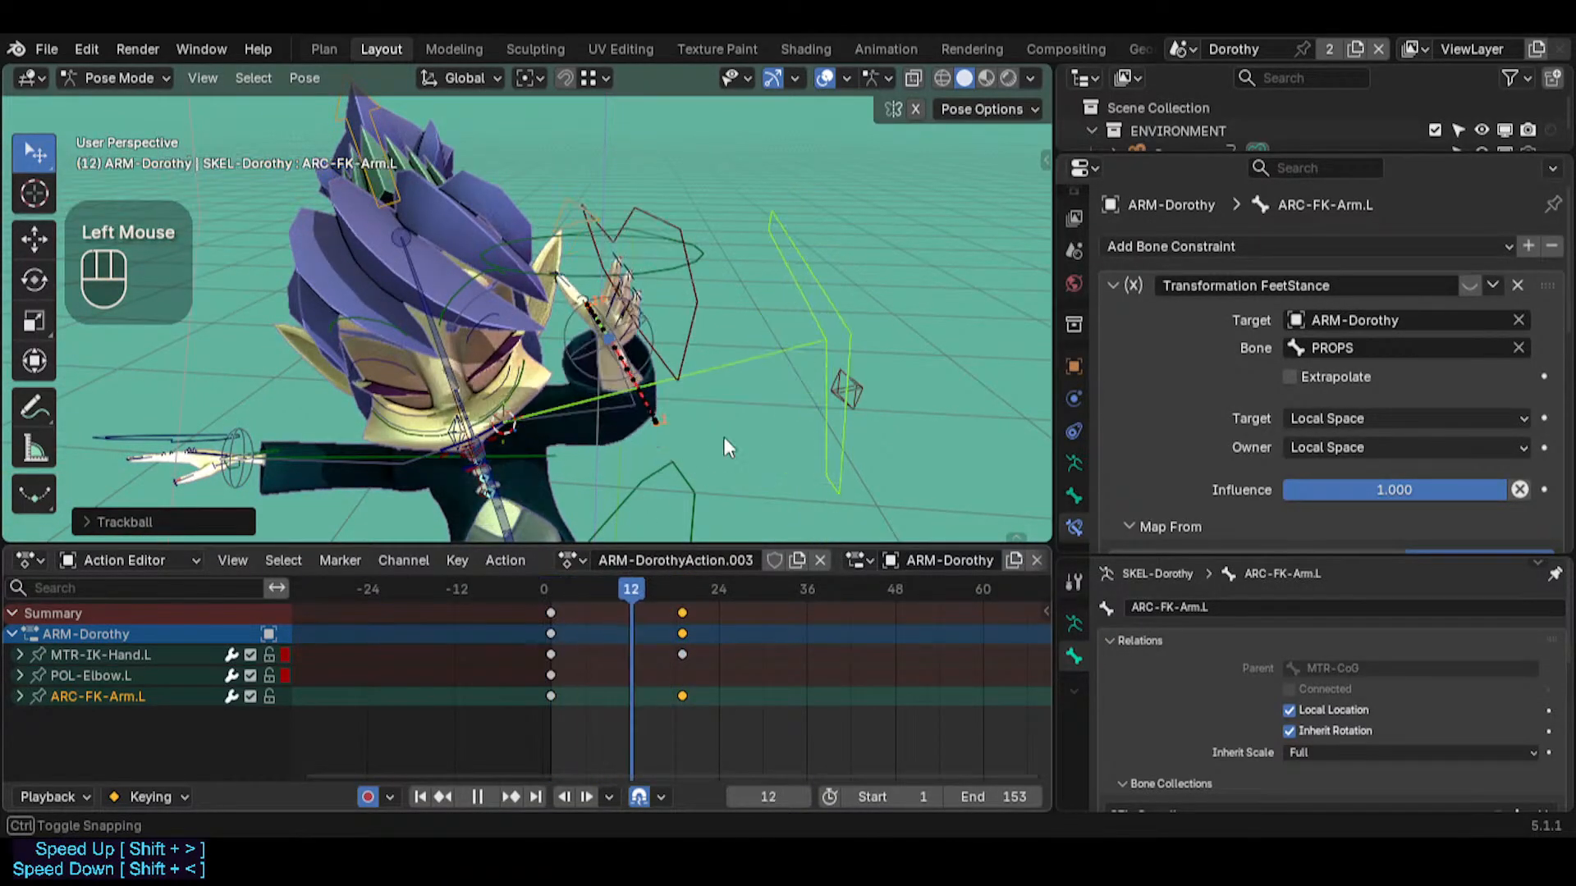
pyautogui.moveTo(724, 436); pyautogui.dragTo(371, 359, button='middle')
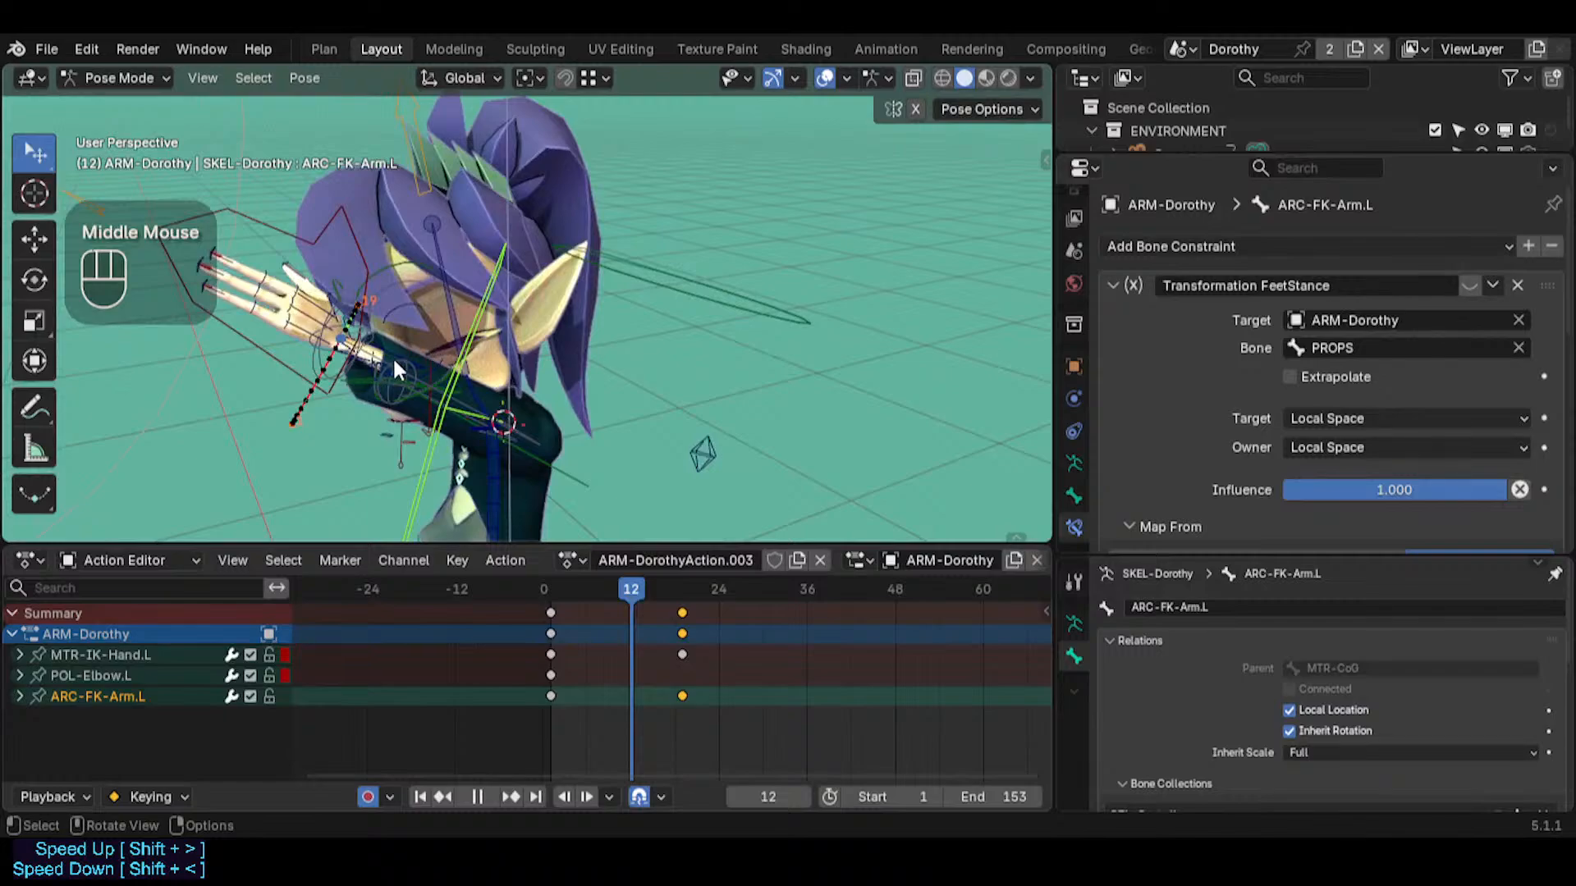
pyautogui.click(341, 225)
pyautogui.hotkey('alt', 't')
pyautogui.hotkey('ctrl', 't')
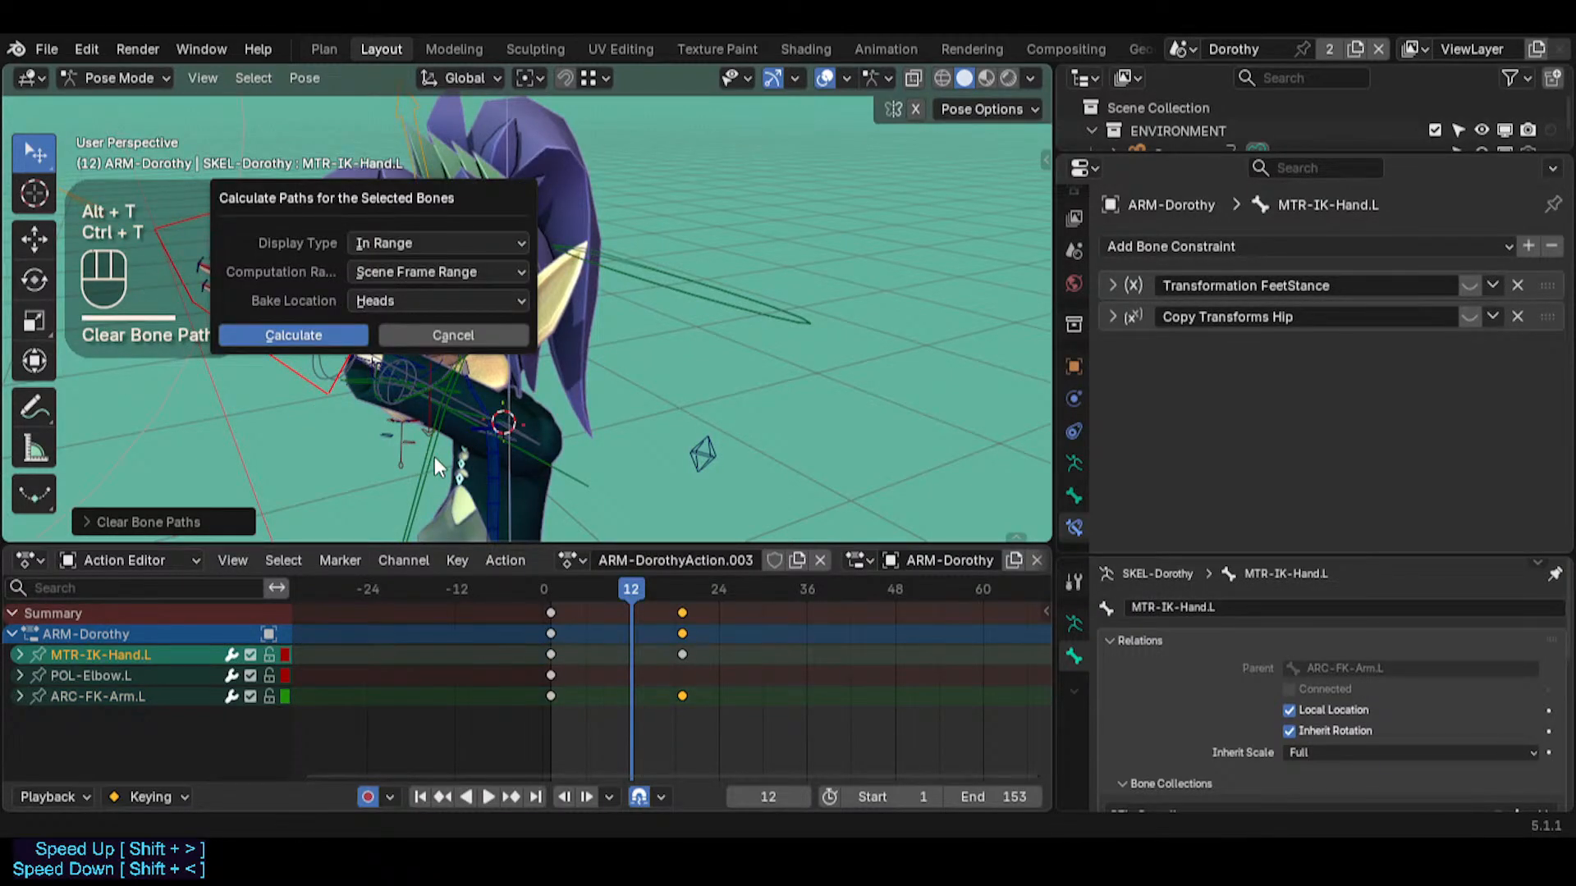
pyautogui.press('Return')
pyautogui.moveTo(381, 396)
pyautogui.mouseDown(button='middle')
pyautogui.moveTo(573, 407)
pyautogui.moveTo(461, 366)
pyautogui.moveTo(815, 213)
pyautogui.moveTo(465, 303)
pyautogui.moveTo(495, 316)
pyautogui.mouseUp(button='middle')
# Key ARC-FK-Arm.L again at frame 1 and rotate it downward by about 34 degrees at frame 19
pyautogui.click(656, 278)
pyautogui.click(634, 224)
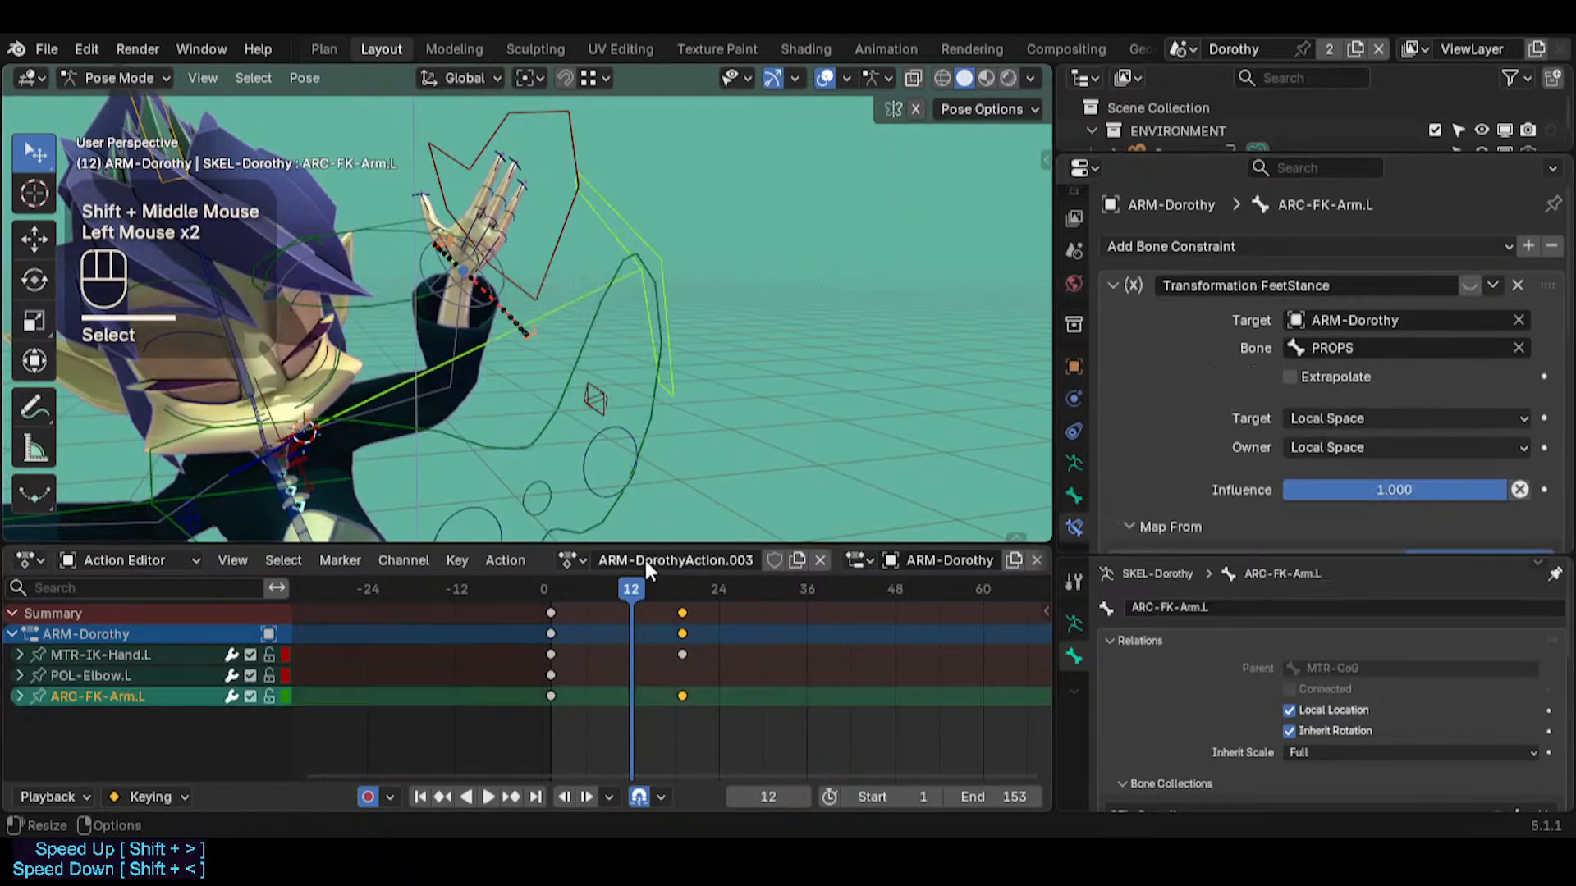
pyautogui.moveTo(626, 592); pyautogui.dragTo(554, 593)
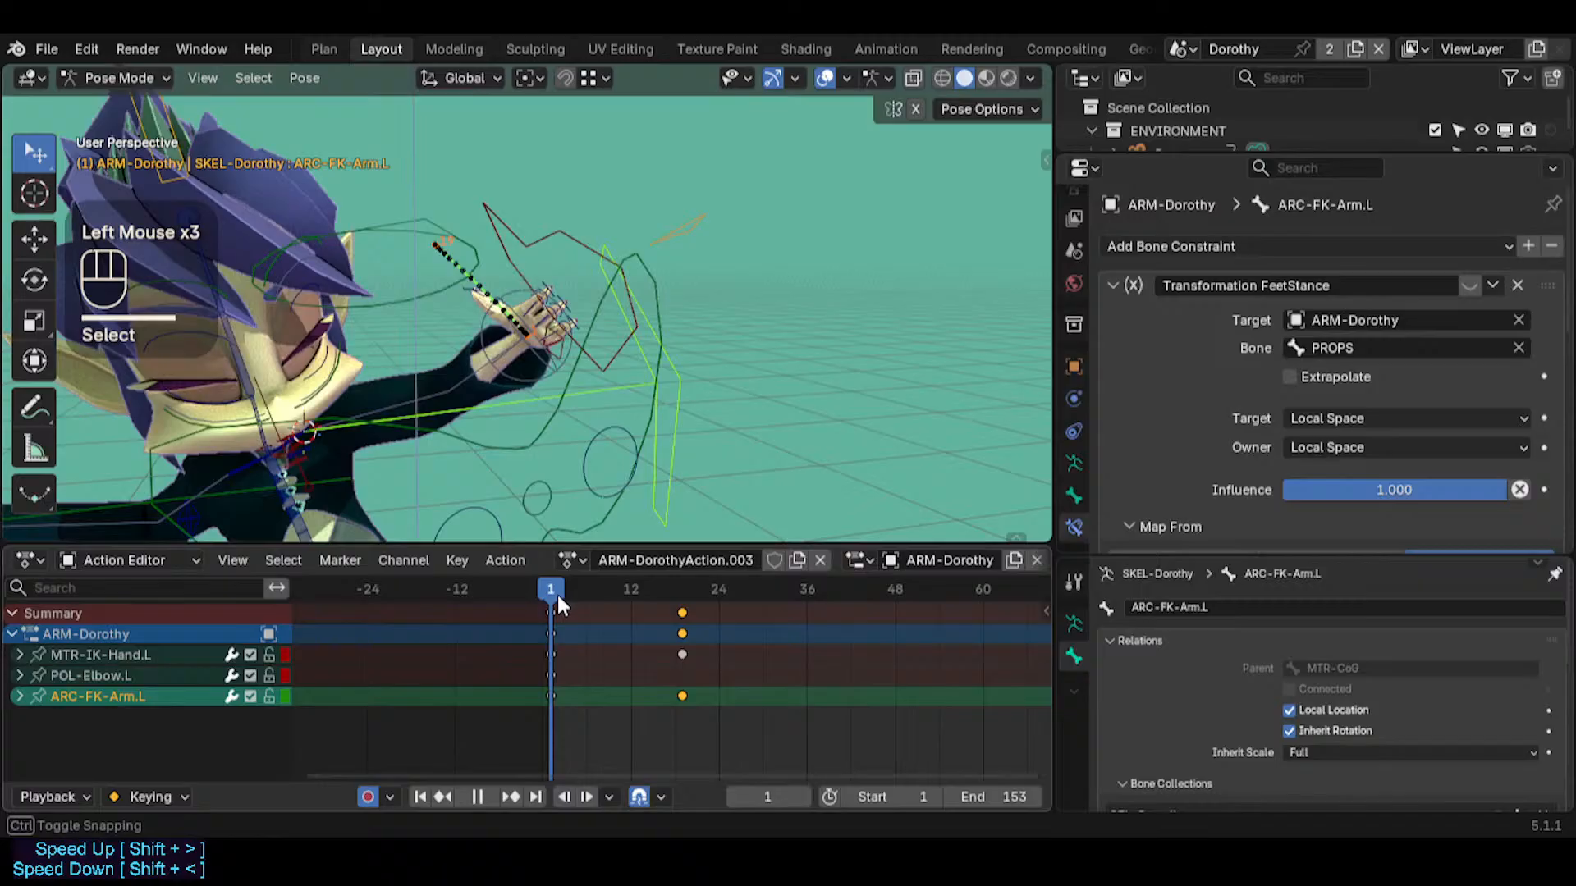
pyautogui.click(679, 409)
pyautogui.press('i')
pyautogui.moveTo(686, 588); pyautogui.dragTo(688, 583)
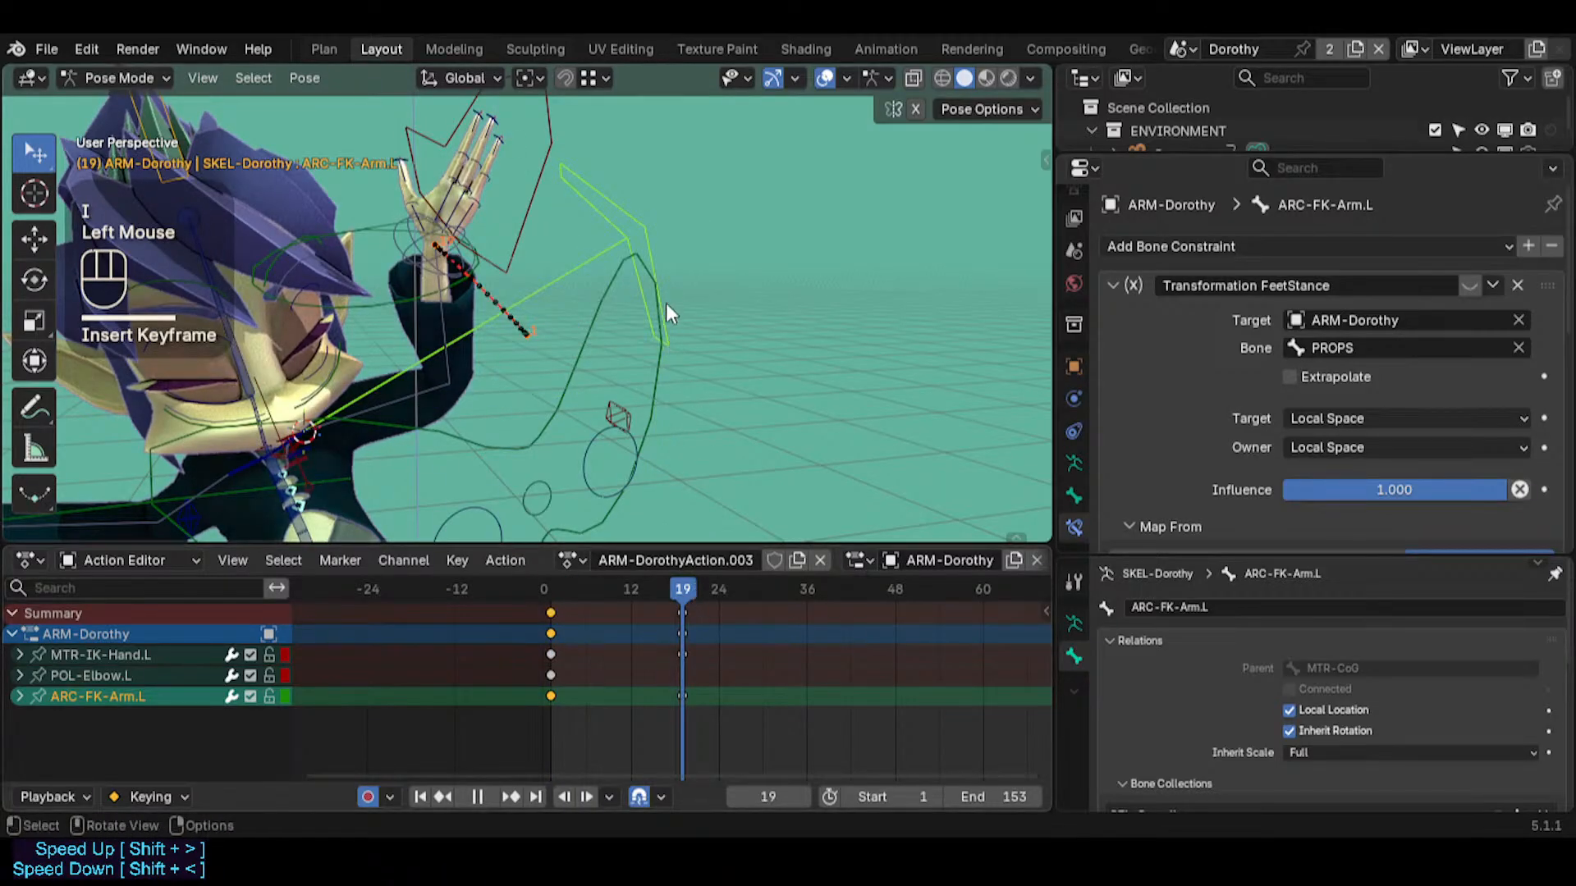
pyautogui.press('r')
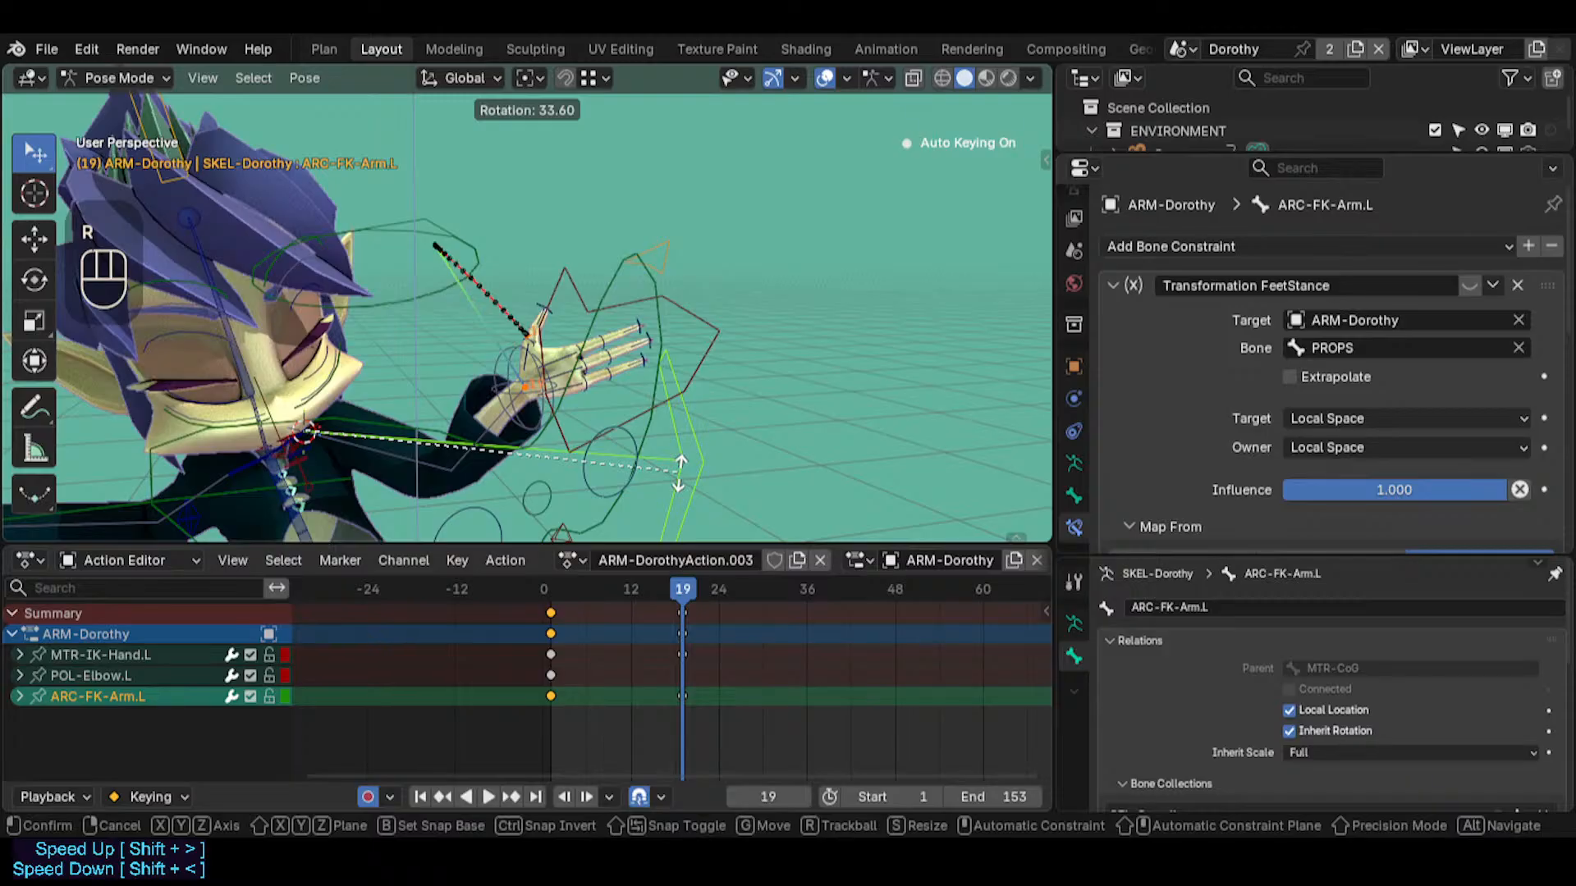
pyautogui.click(680, 472)
# Move MTR-IK-Hand.L up and outward from the body by about 0.09 m at frame 19
pyautogui.moveTo(491, 368); pyautogui.dragTo(411, 312, button='middle')
pyautogui.moveTo(352, 333); pyautogui.dragTo(647, 282, button='middle')
pyautogui.click(363, 208)
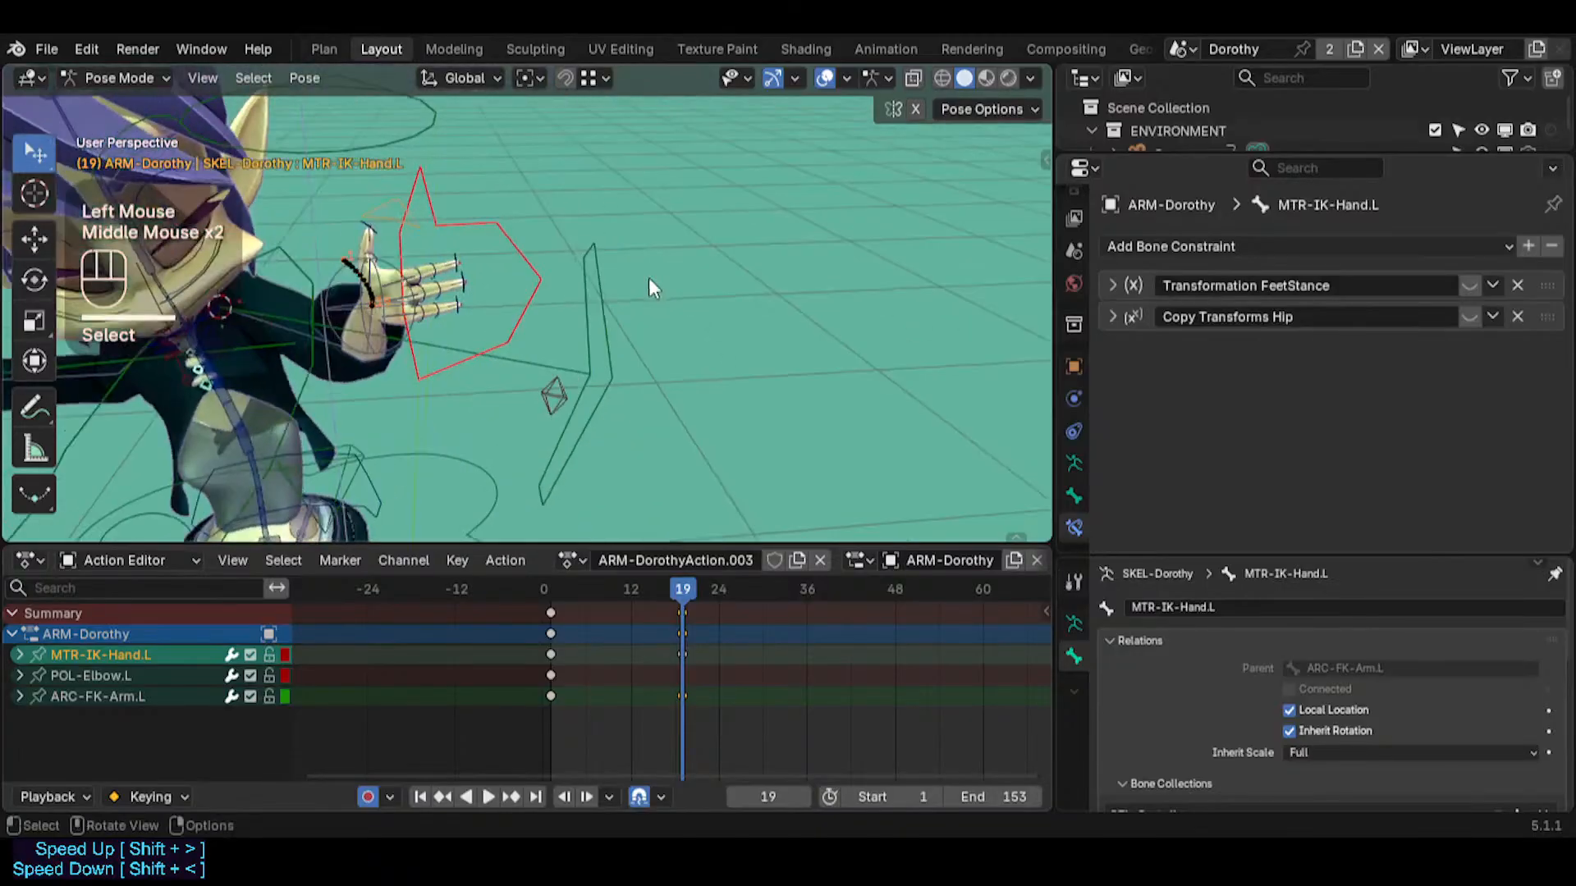
pyautogui.press('g')
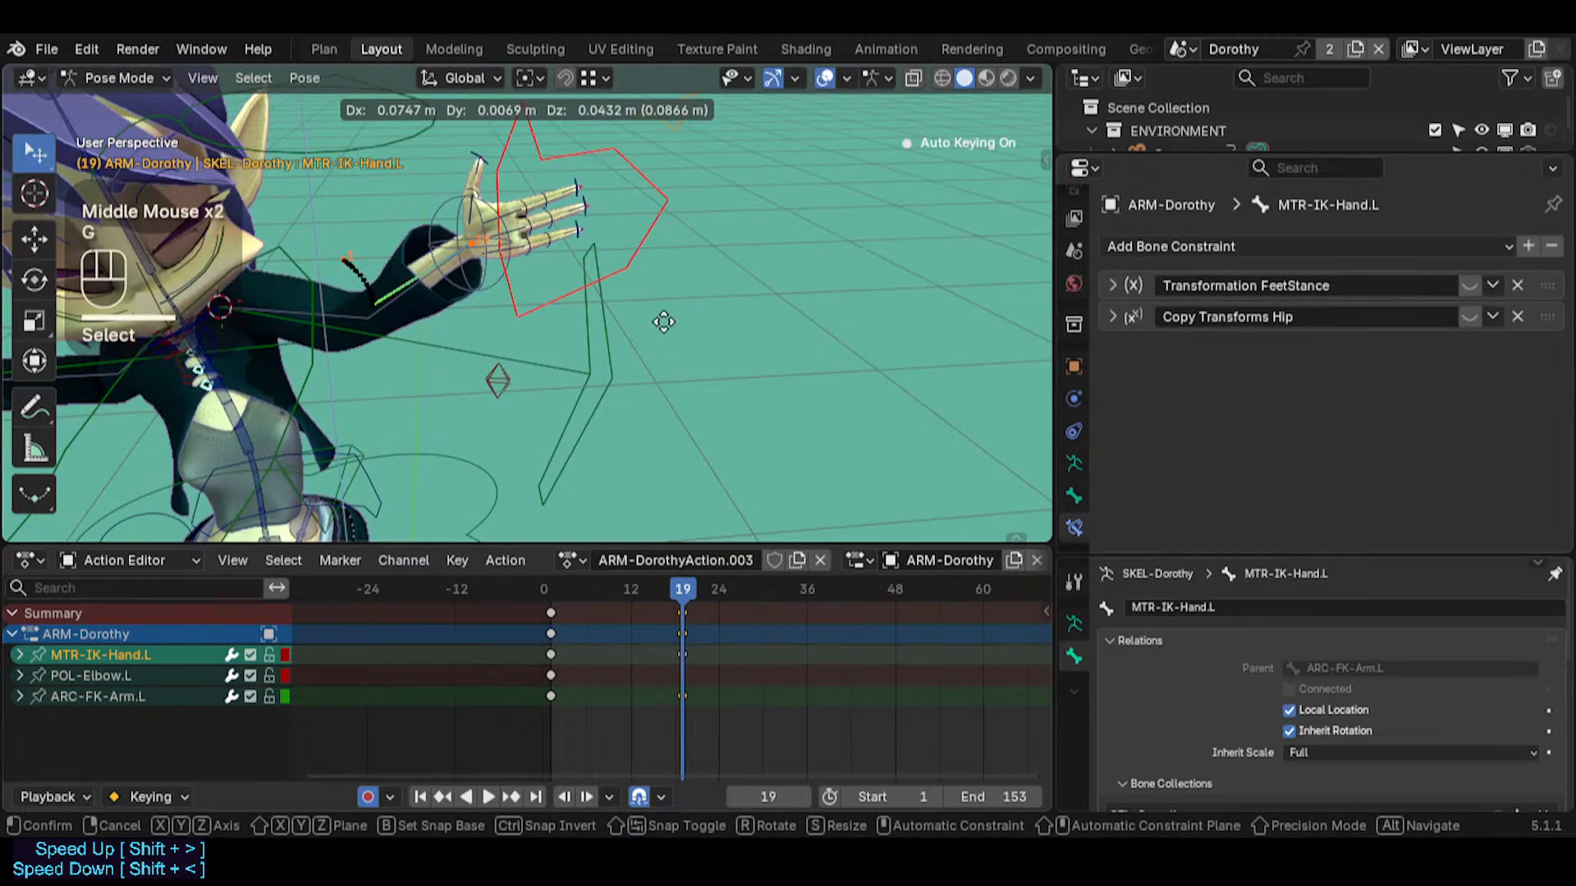
pyautogui.click(590, 361)
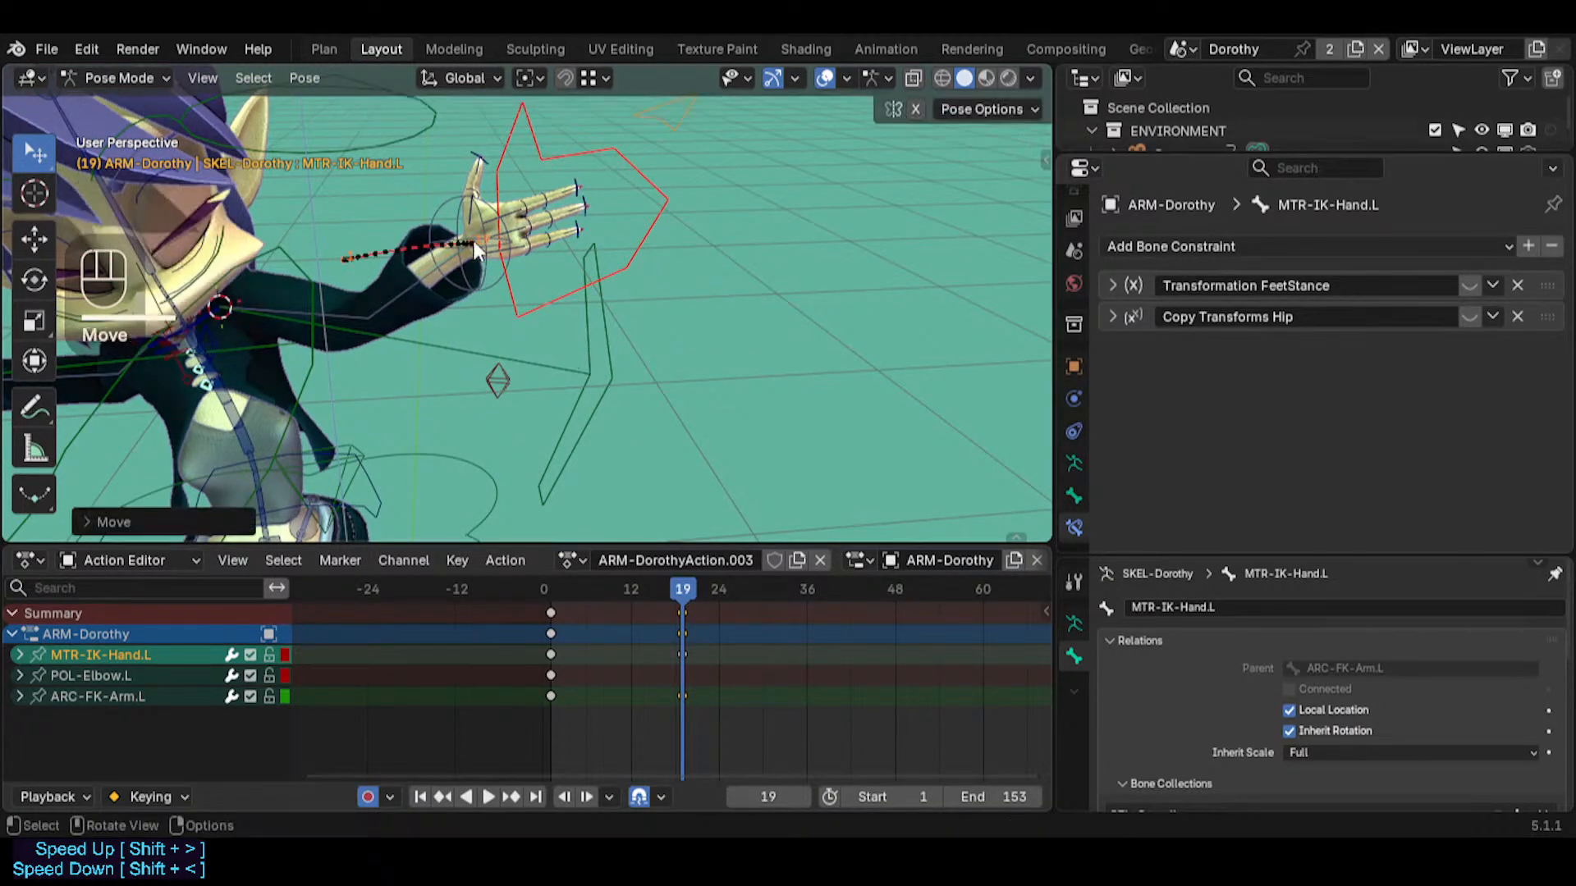
# Lower MTR-IK-Hand.L slightly at frame 19 as seen from the front
pyautogui.moveTo(447, 327); pyautogui.dragTo(508, 286, button='middle')
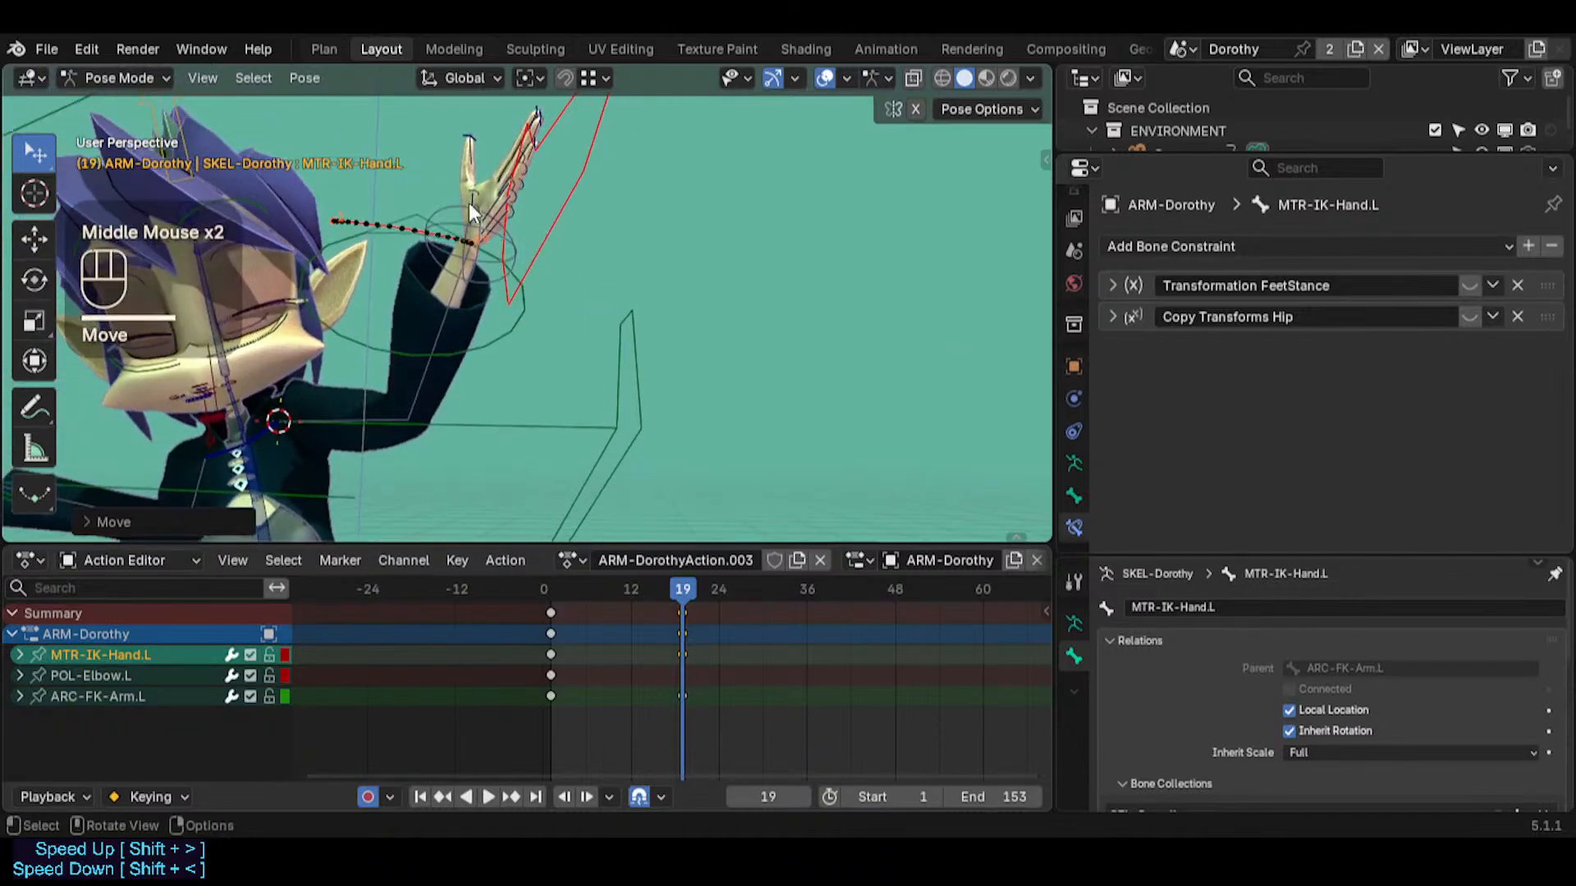
pyautogui.press('g')
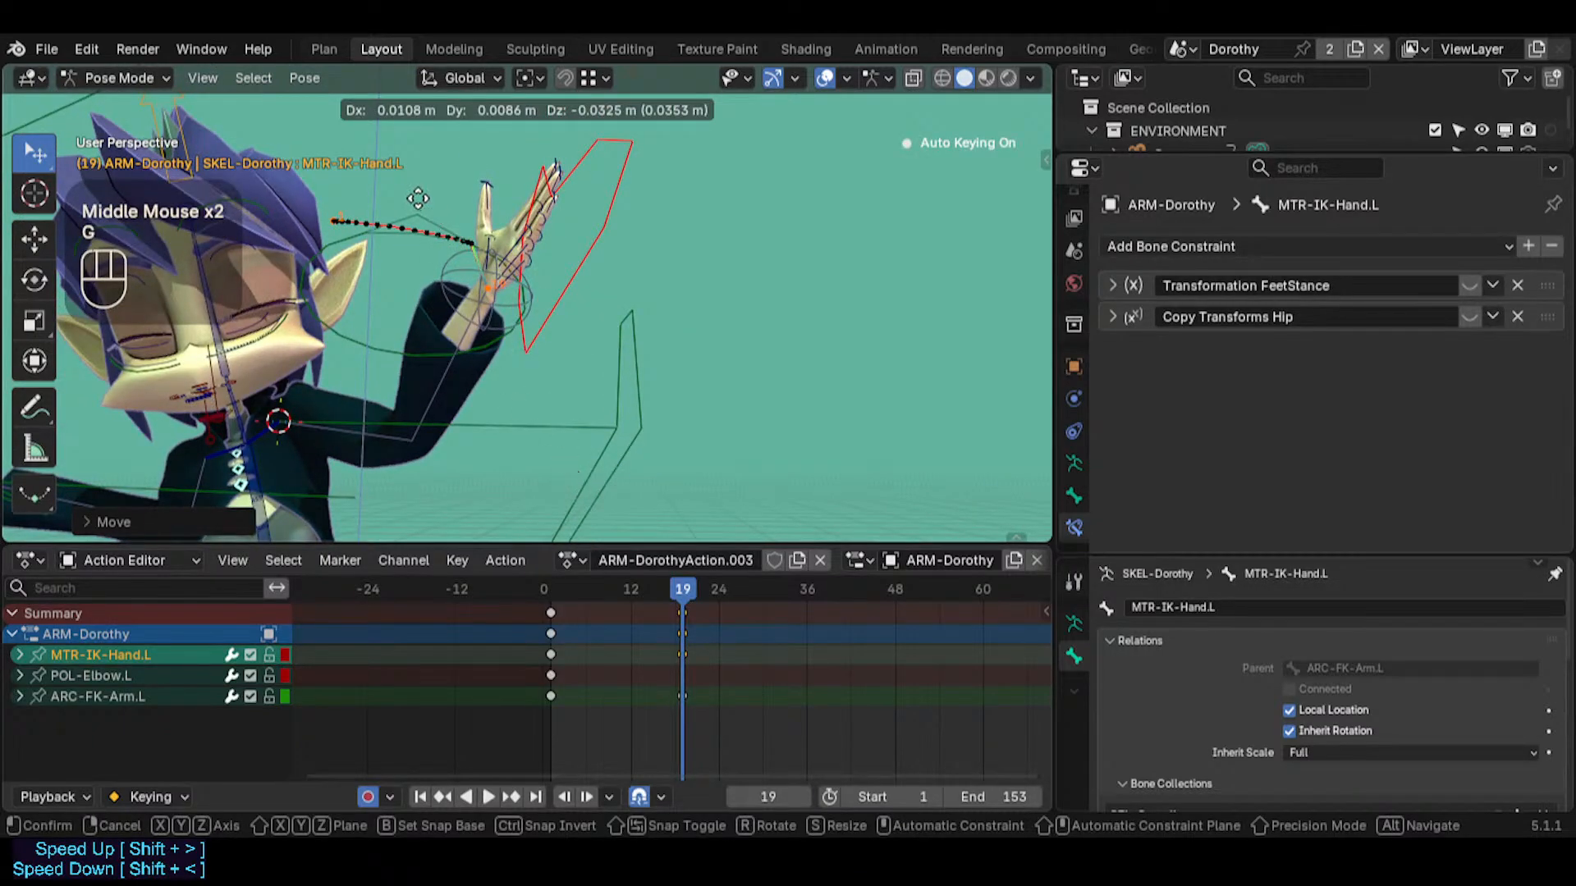
pyautogui.click(440, 195)
# Rotate MTR-IK-Hand.L around the global Y axis at frame 19 to adjust the hand's tilt
pyautogui.moveTo(440, 196); pyautogui.dragTo(468, 352, button='middle')
pyautogui.moveTo(506, 169); pyautogui.dragTo(539, 477, button='middle')
pyautogui.press('r')
pyautogui.press('r')
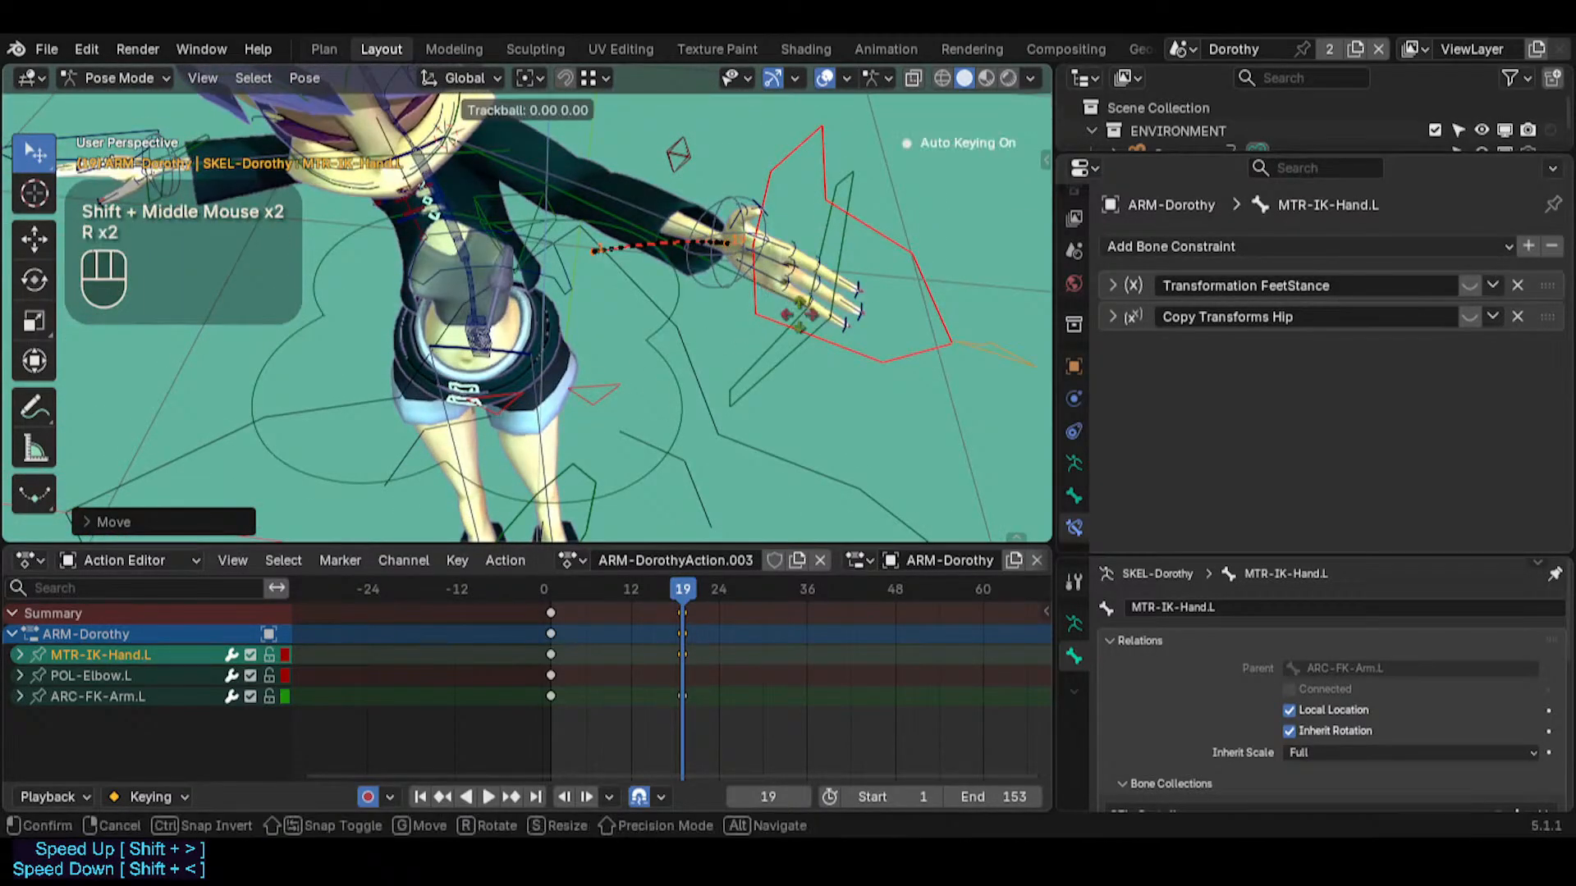
pyautogui.press('Escape')
pyautogui.press('r')
pyautogui.press('y')
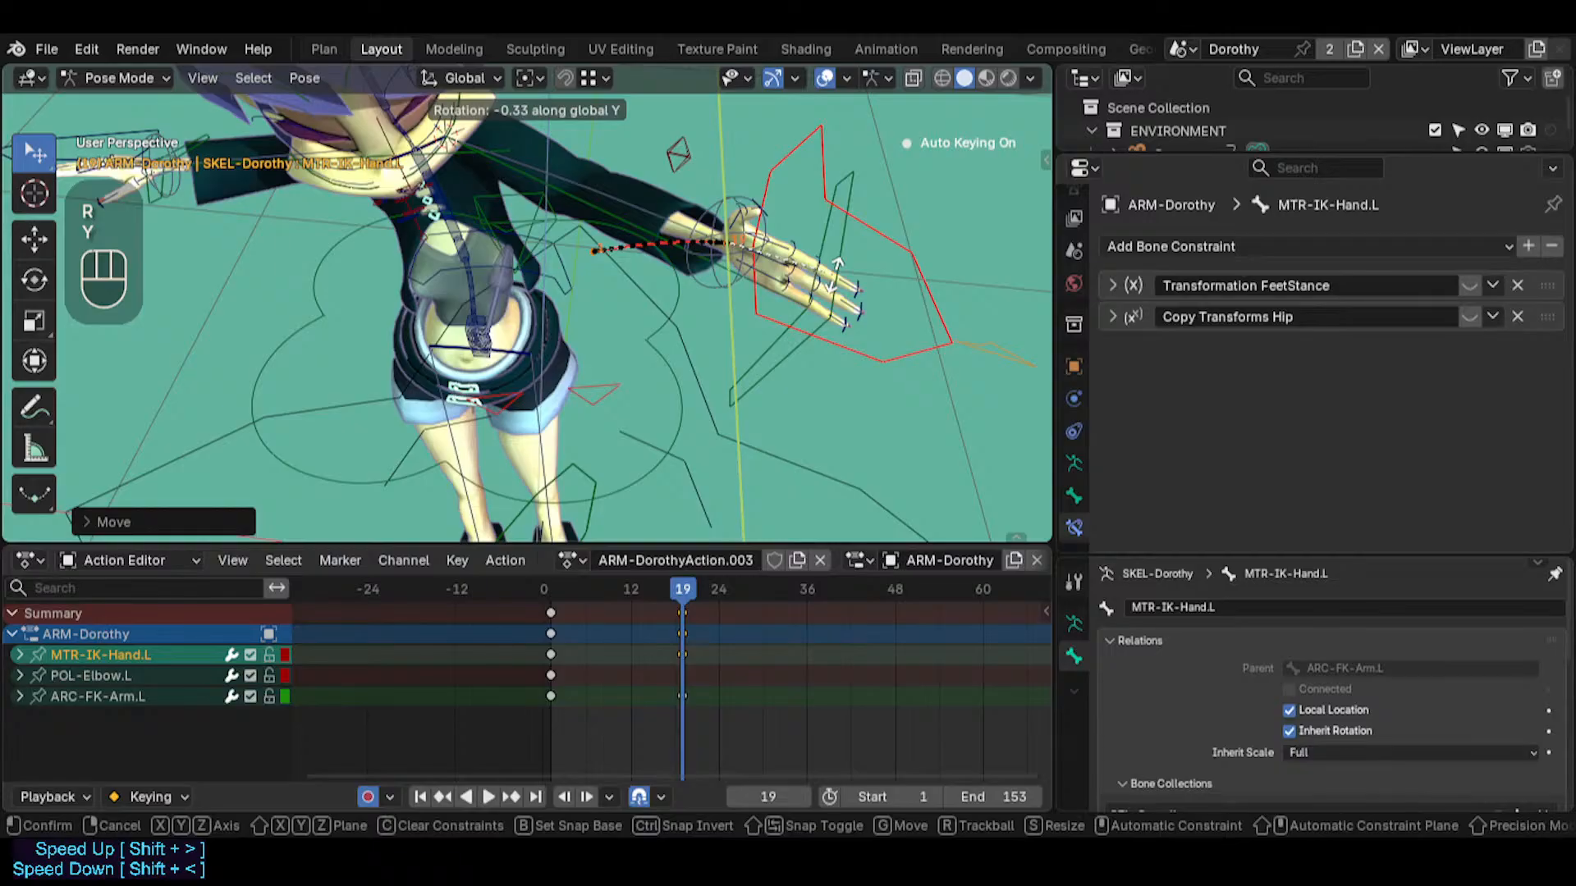
pyautogui.click(806, 326)
pyautogui.moveTo(763, 306); pyautogui.dragTo(656, 184, button='middle')
pyautogui.keyDown('shift'); pyautogui.moveTo(656, 185); pyautogui.dragTo(664, 286, button='middle'); pyautogui.keyUp('shift')
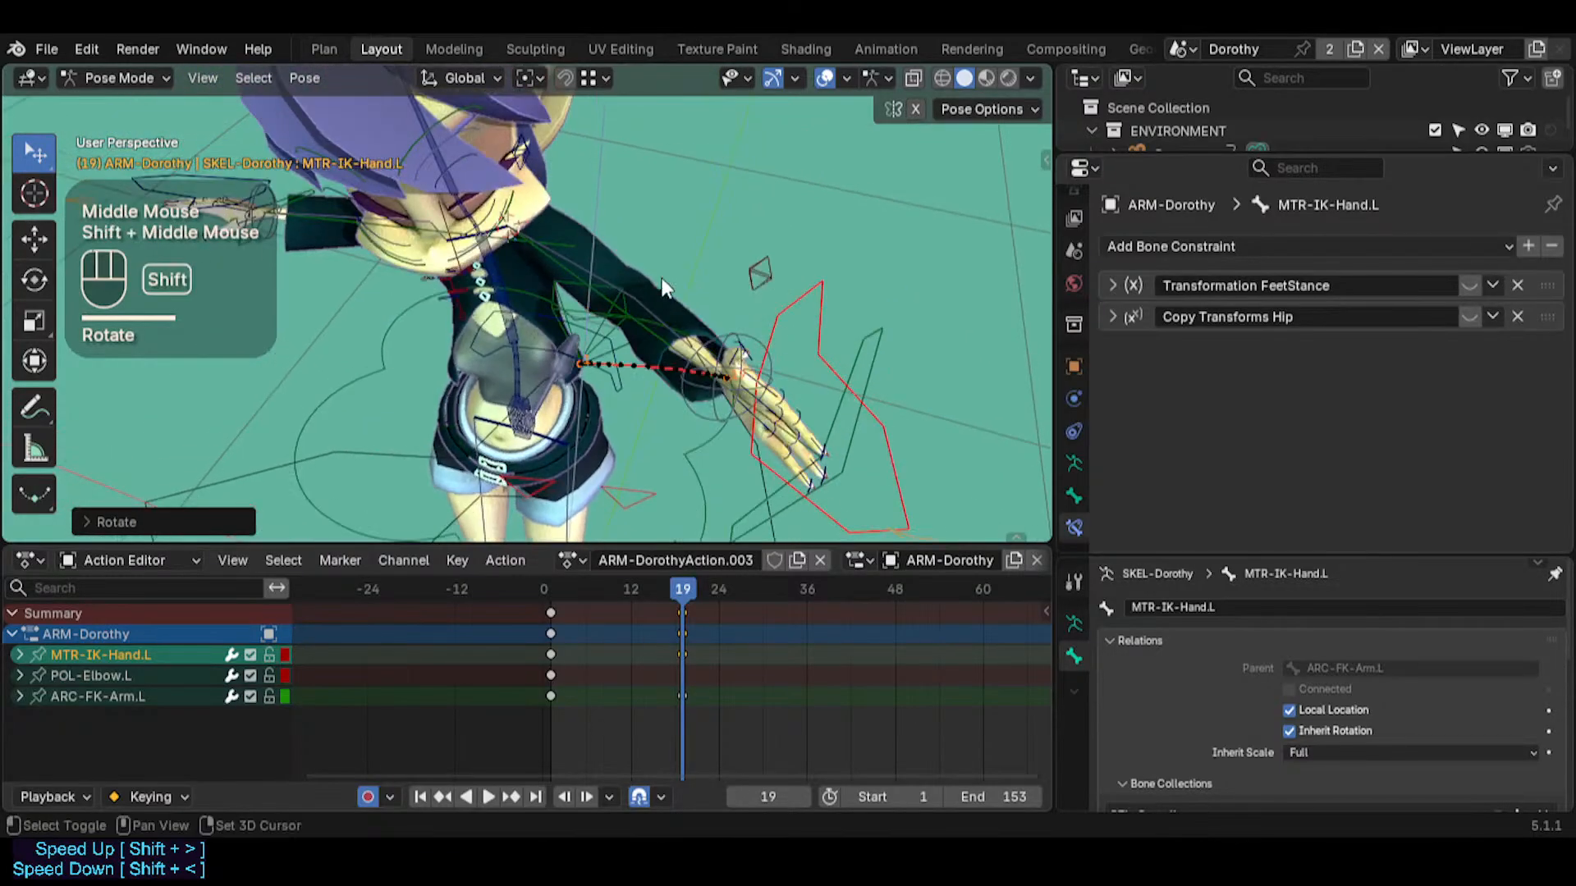
# Insert a keyframe for CTL-Chest at frame 1
pyautogui.moveTo(682, 572); pyautogui.dragTo(550, 568)
pyautogui.moveTo(574, 410); pyautogui.dragTo(604, 266, button='middle')
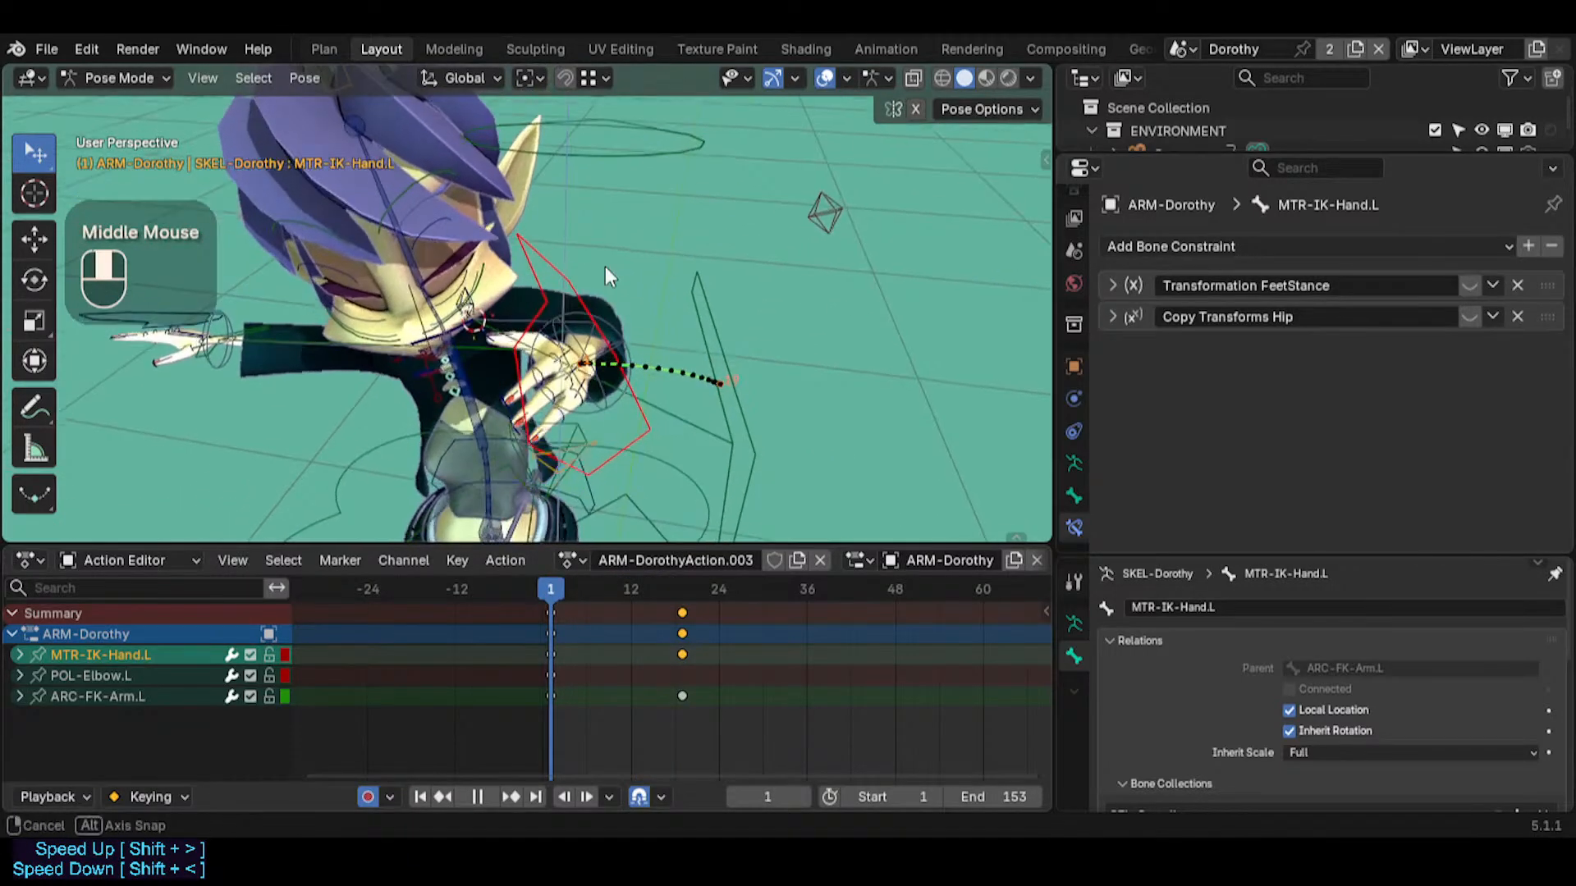
pyautogui.click(460, 390)
pyautogui.press('i')
pyautogui.moveTo(459, 391); pyautogui.dragTo(508, 333, button='middle')
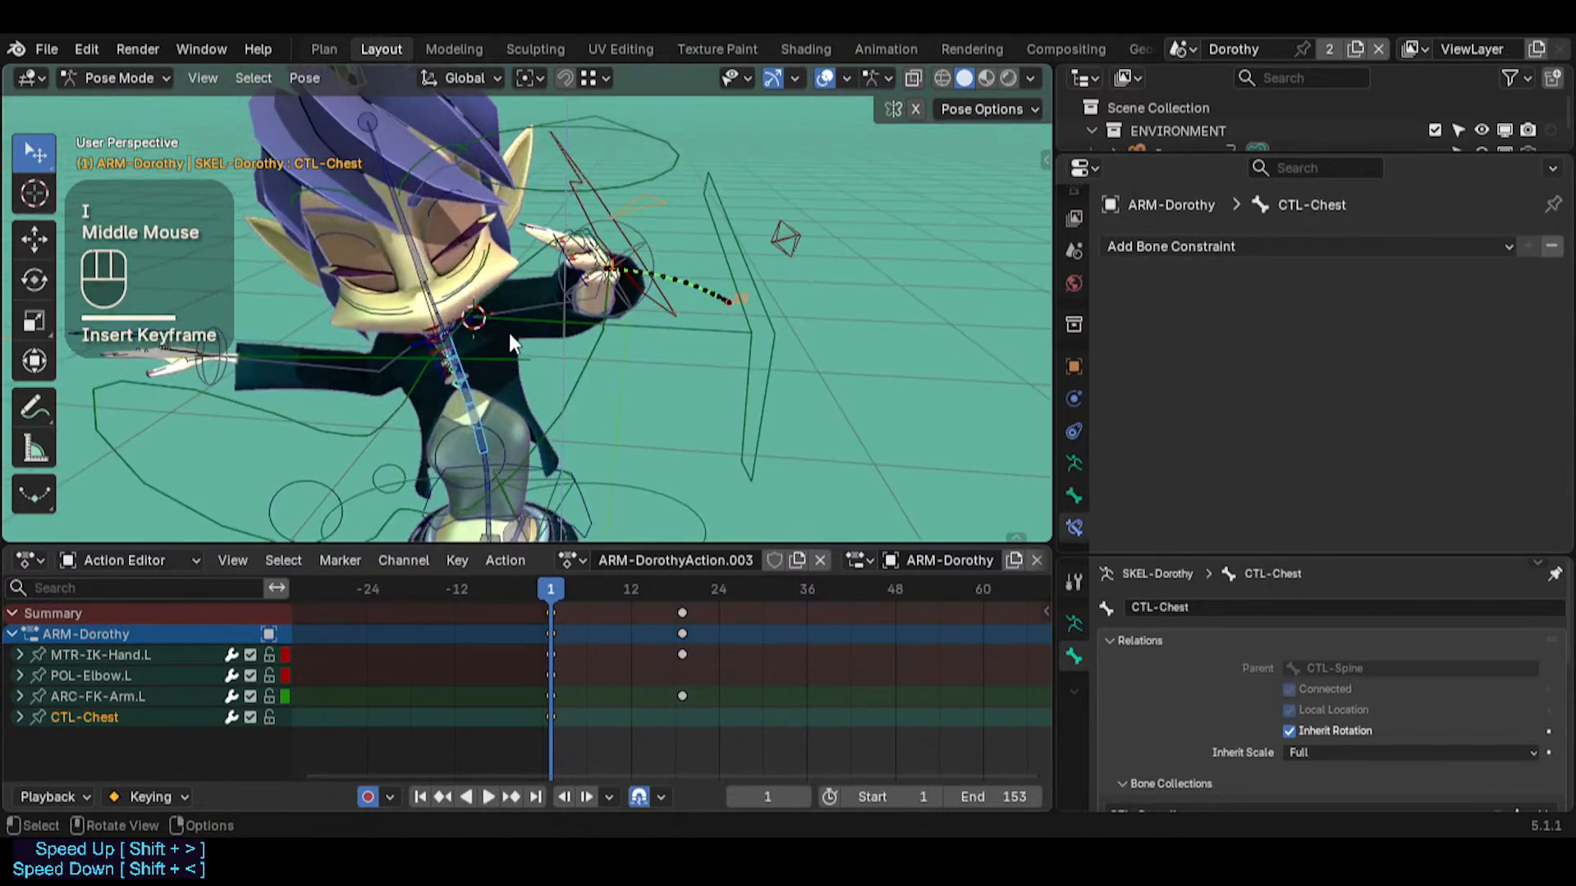
pyautogui.press('r')
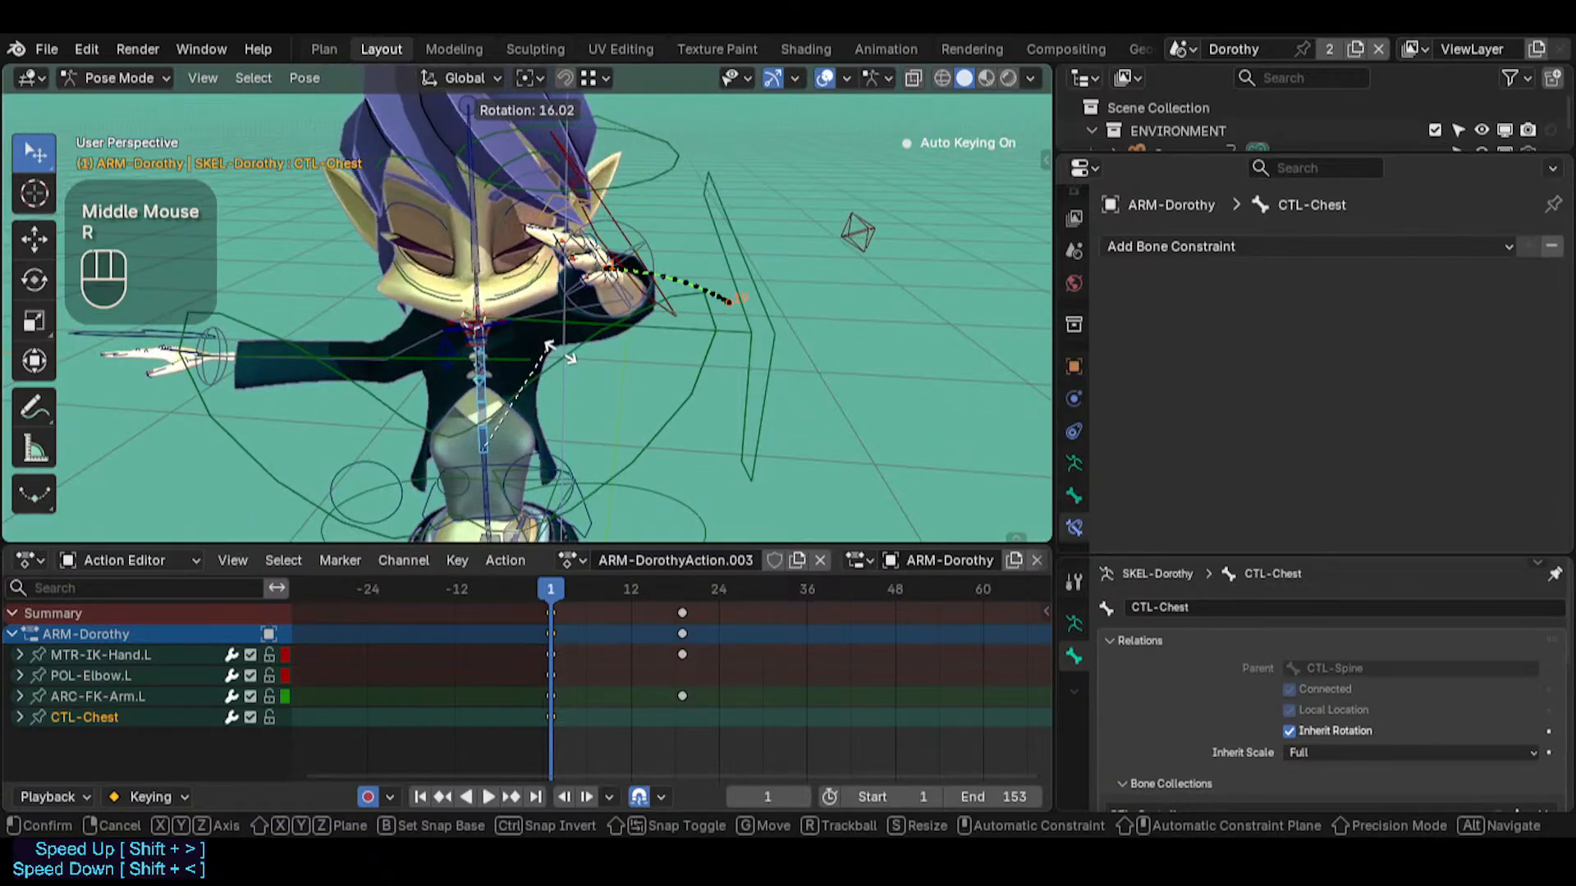
pyautogui.press('Escape')
pyautogui.moveTo(546, 345); pyautogui.dragTo(608, 287, button='middle')
pyautogui.press('r')
pyautogui.press('r')
pyautogui.press('Escape')
# Rotate CTL-Chest by about 25 degrees from the front and trackball-rotate it from the side at frame 1
pyautogui.press('r')
pyautogui.press('r')
pyautogui.press('Escape')
pyautogui.press('r')
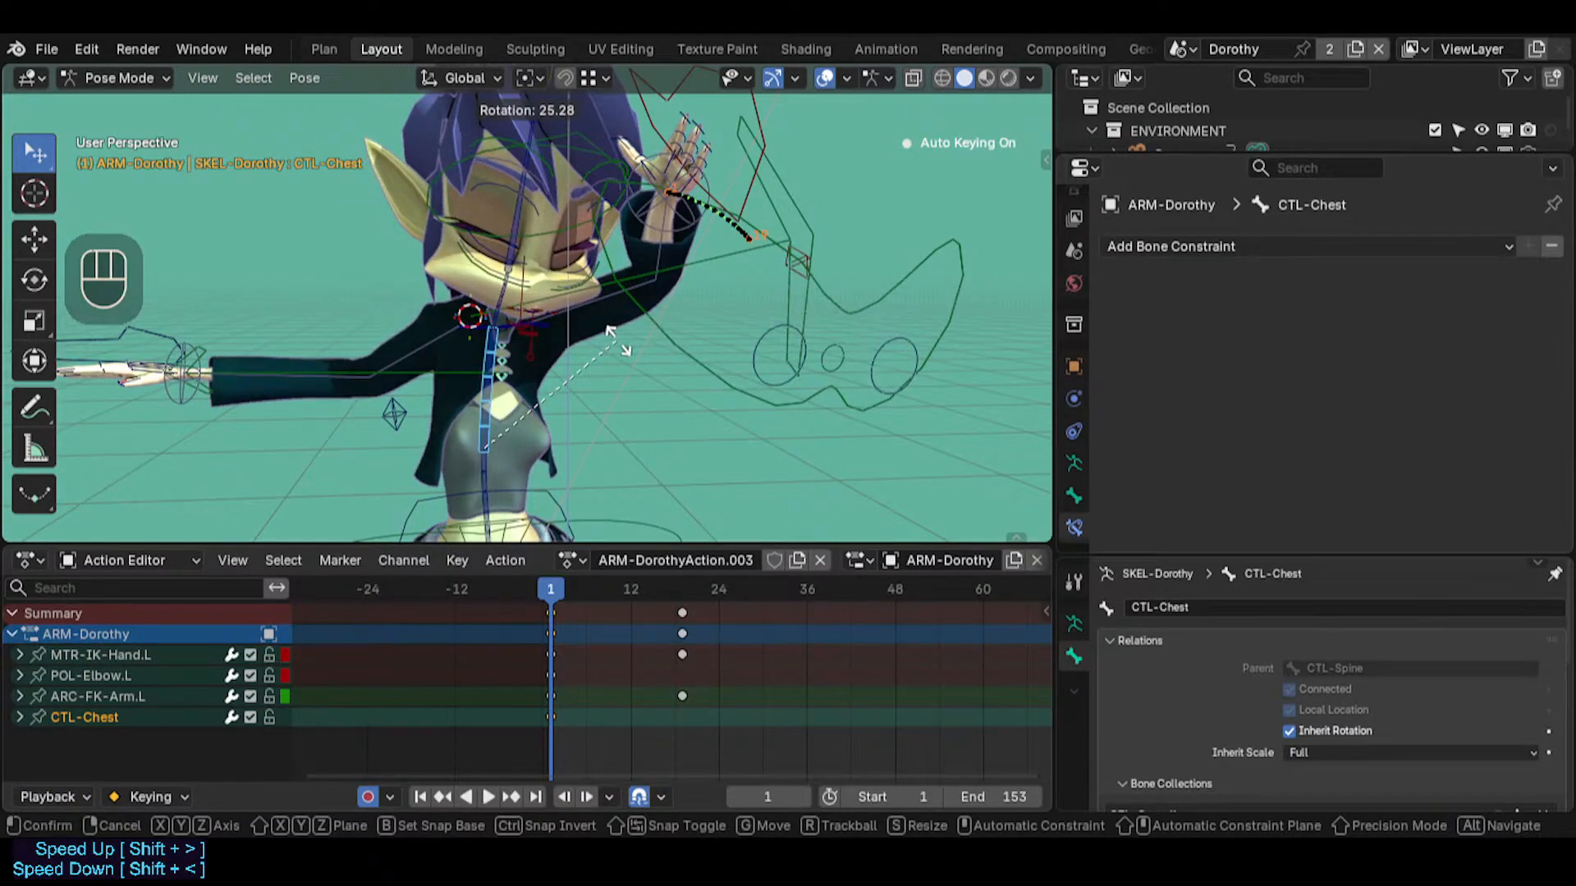
pyautogui.click(977, 185)
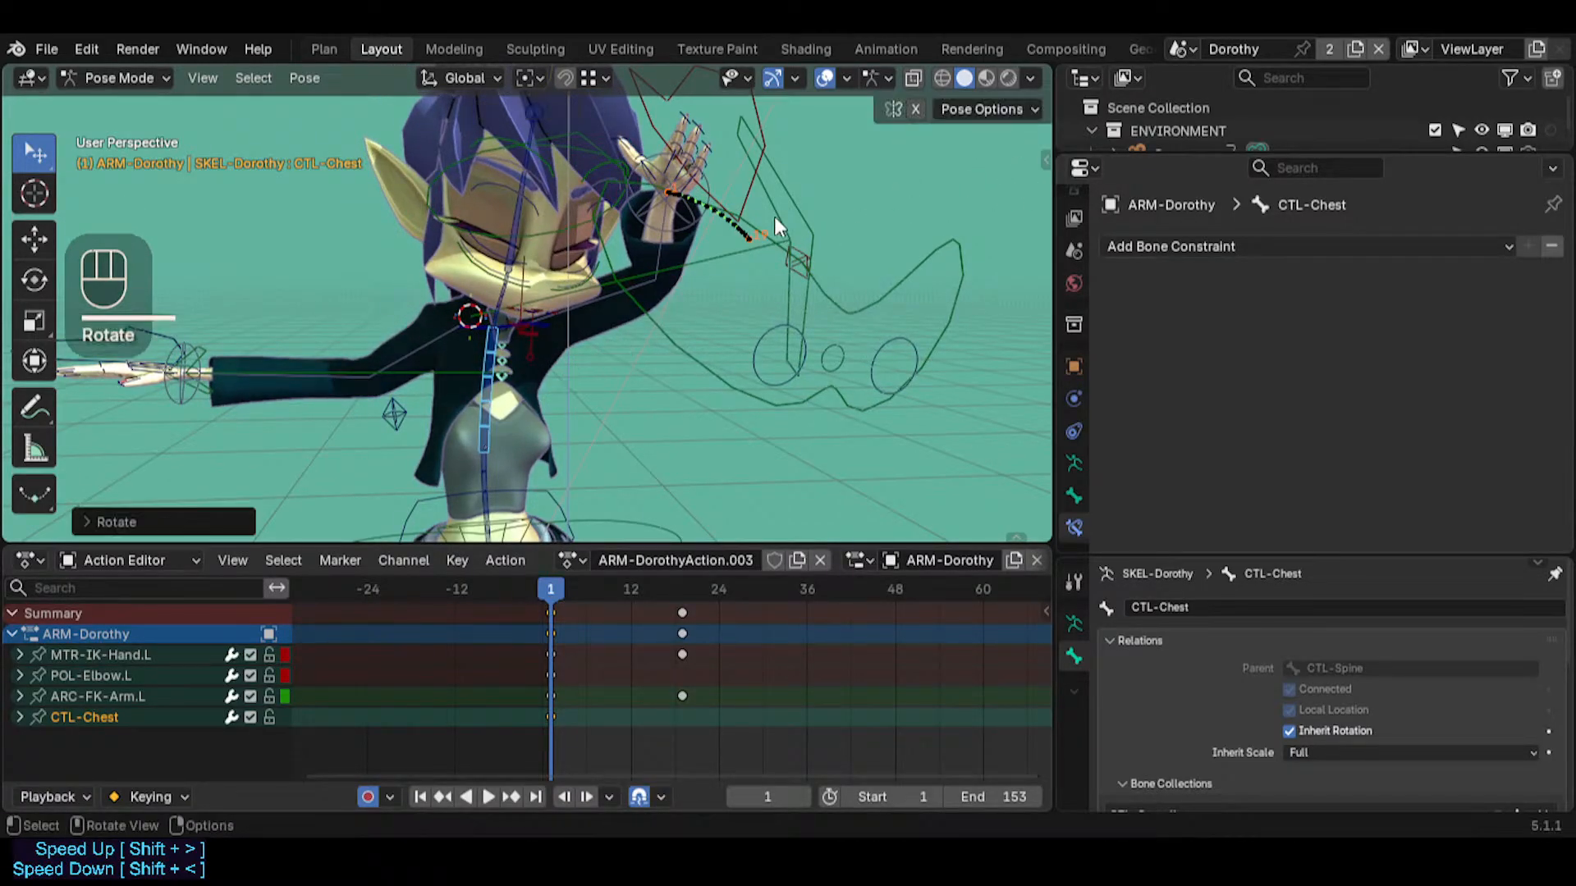
pyautogui.moveTo(775, 215); pyautogui.dragTo(619, 248, button='middle')
pyautogui.press('r')
pyautogui.press('r')
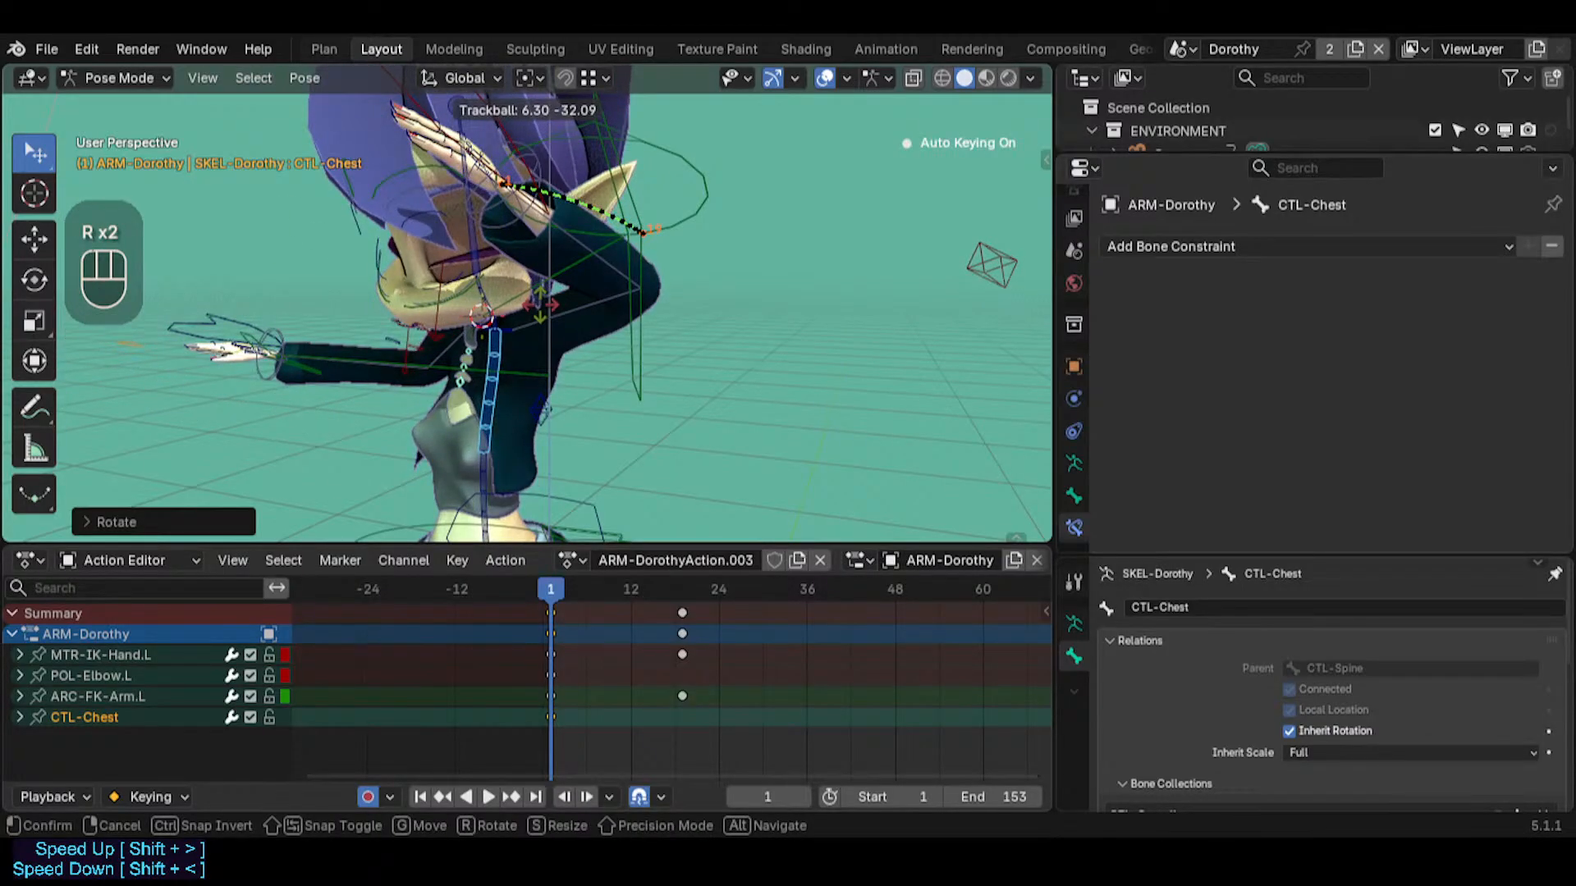
pyautogui.click(533, 251)
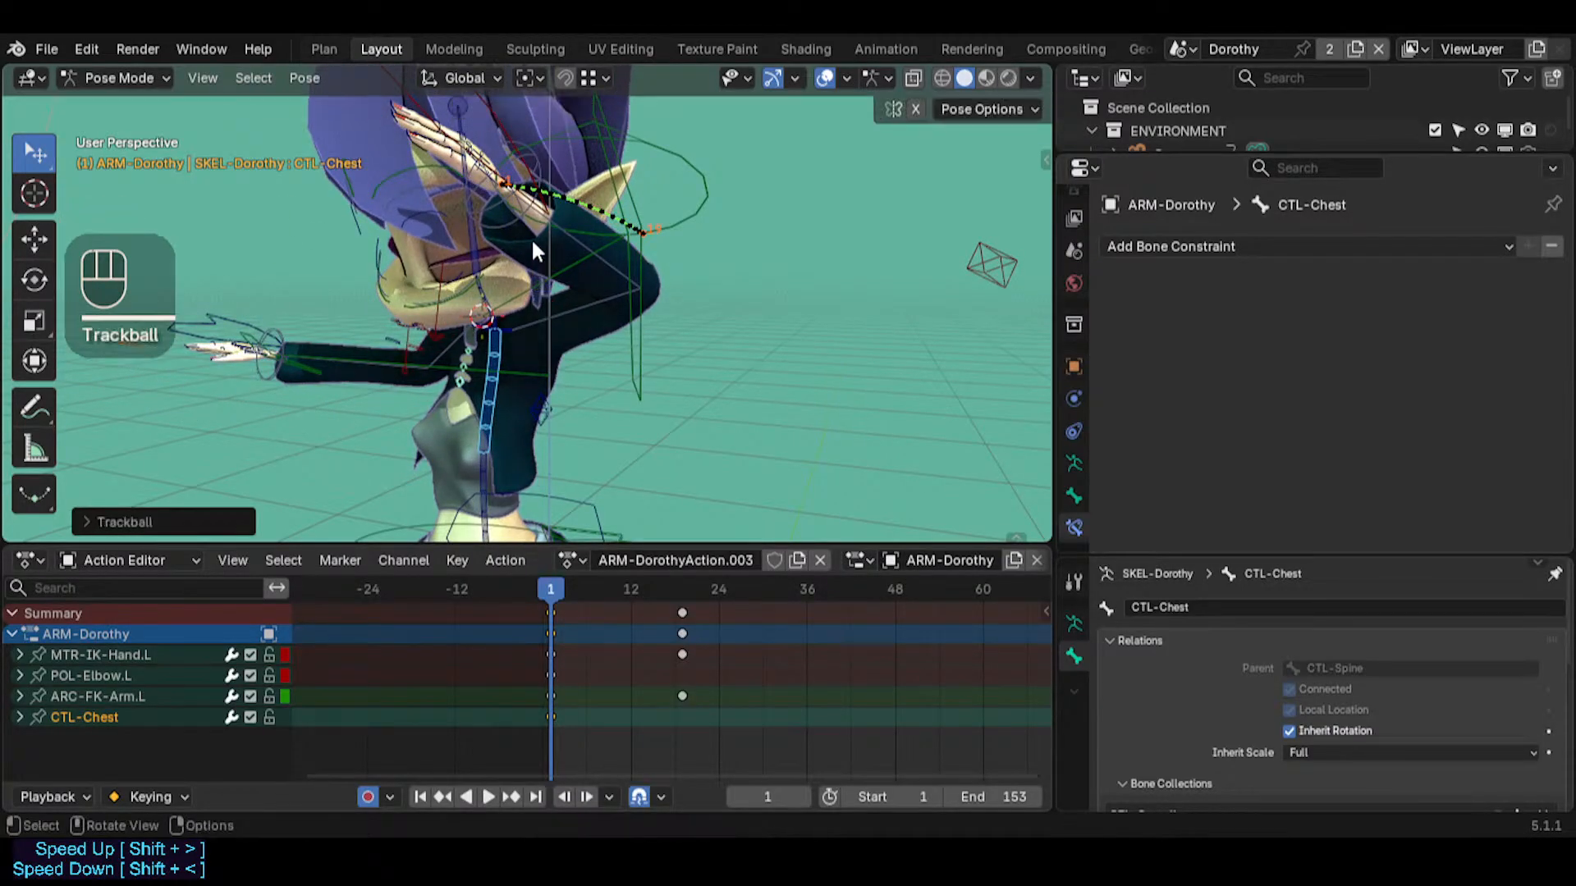
pyautogui.moveTo(481, 281); pyautogui.dragTo(696, 224, button='middle')
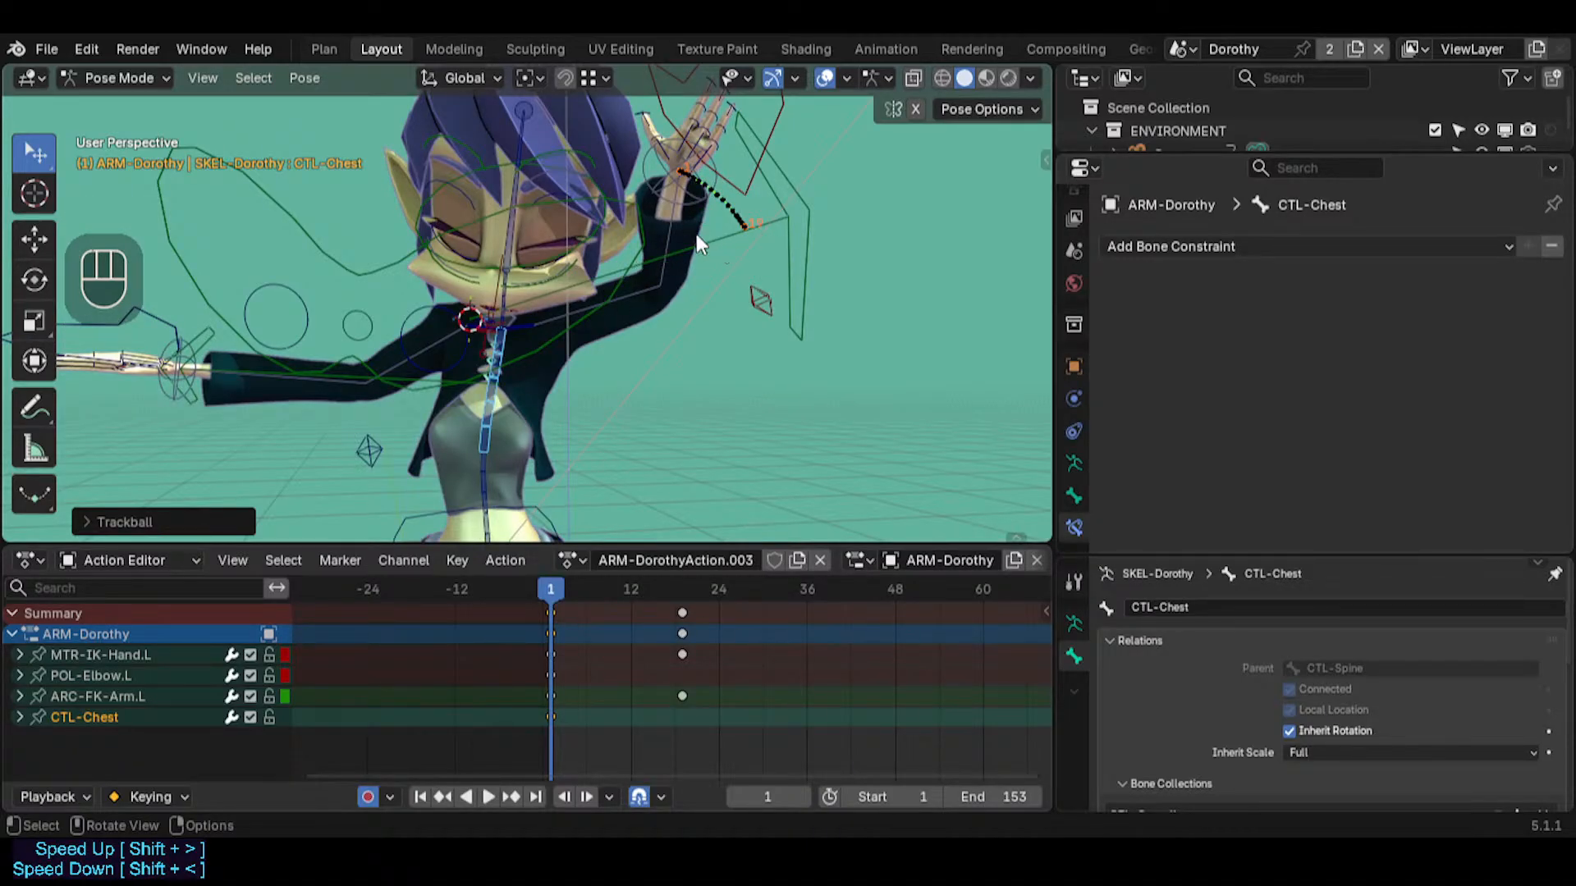
pyautogui.moveTo(696, 244); pyautogui.dragTo(587, 326, button='middle')
pyautogui.click(579, 285)
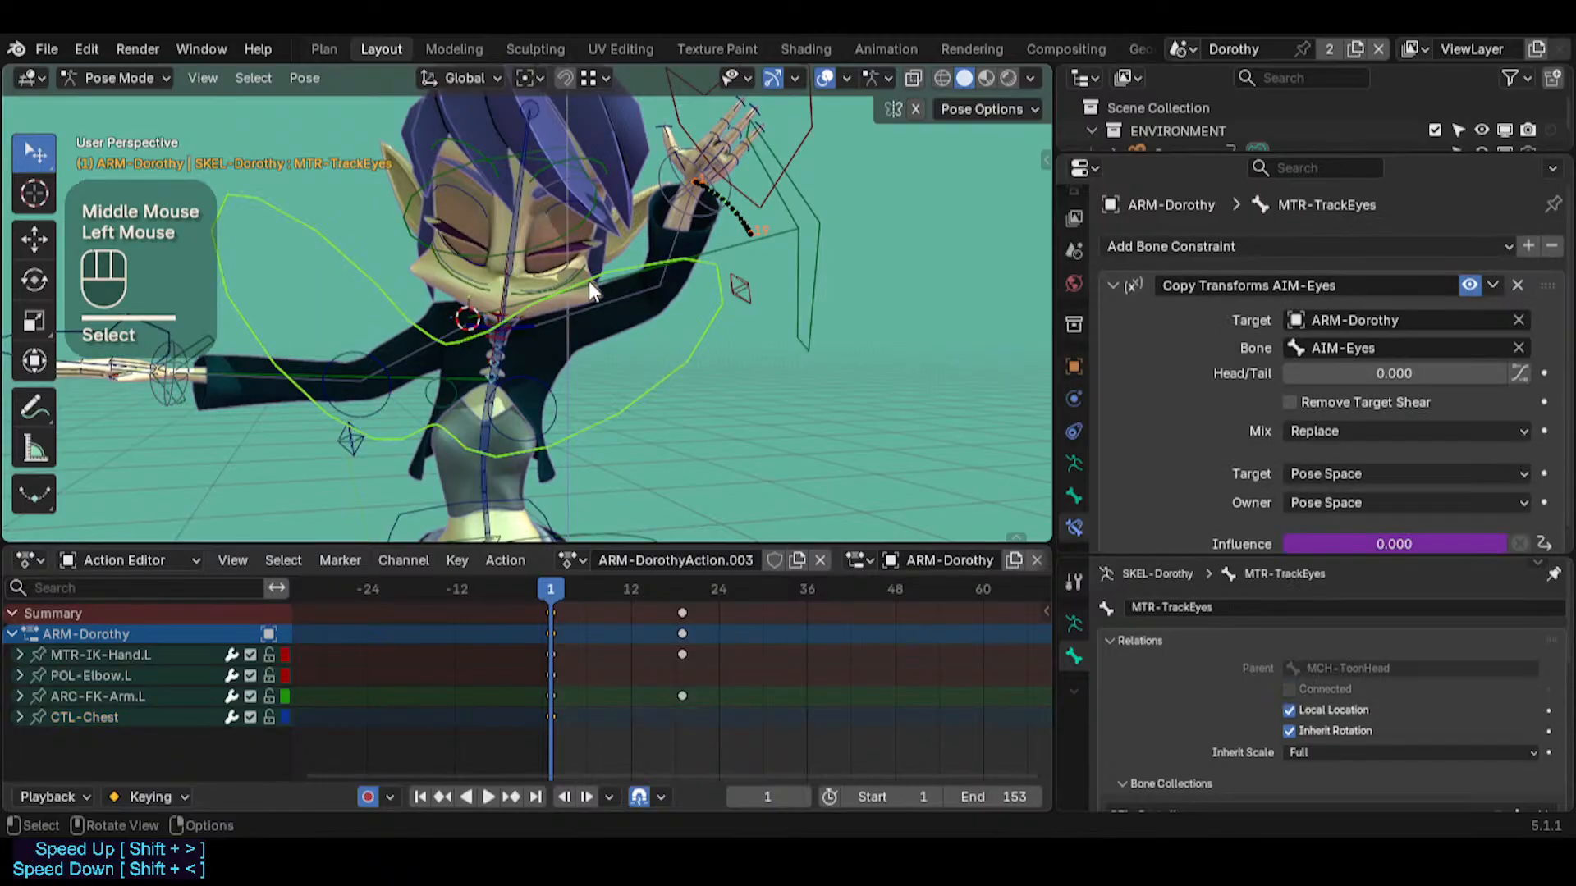
pyautogui.click(691, 220)
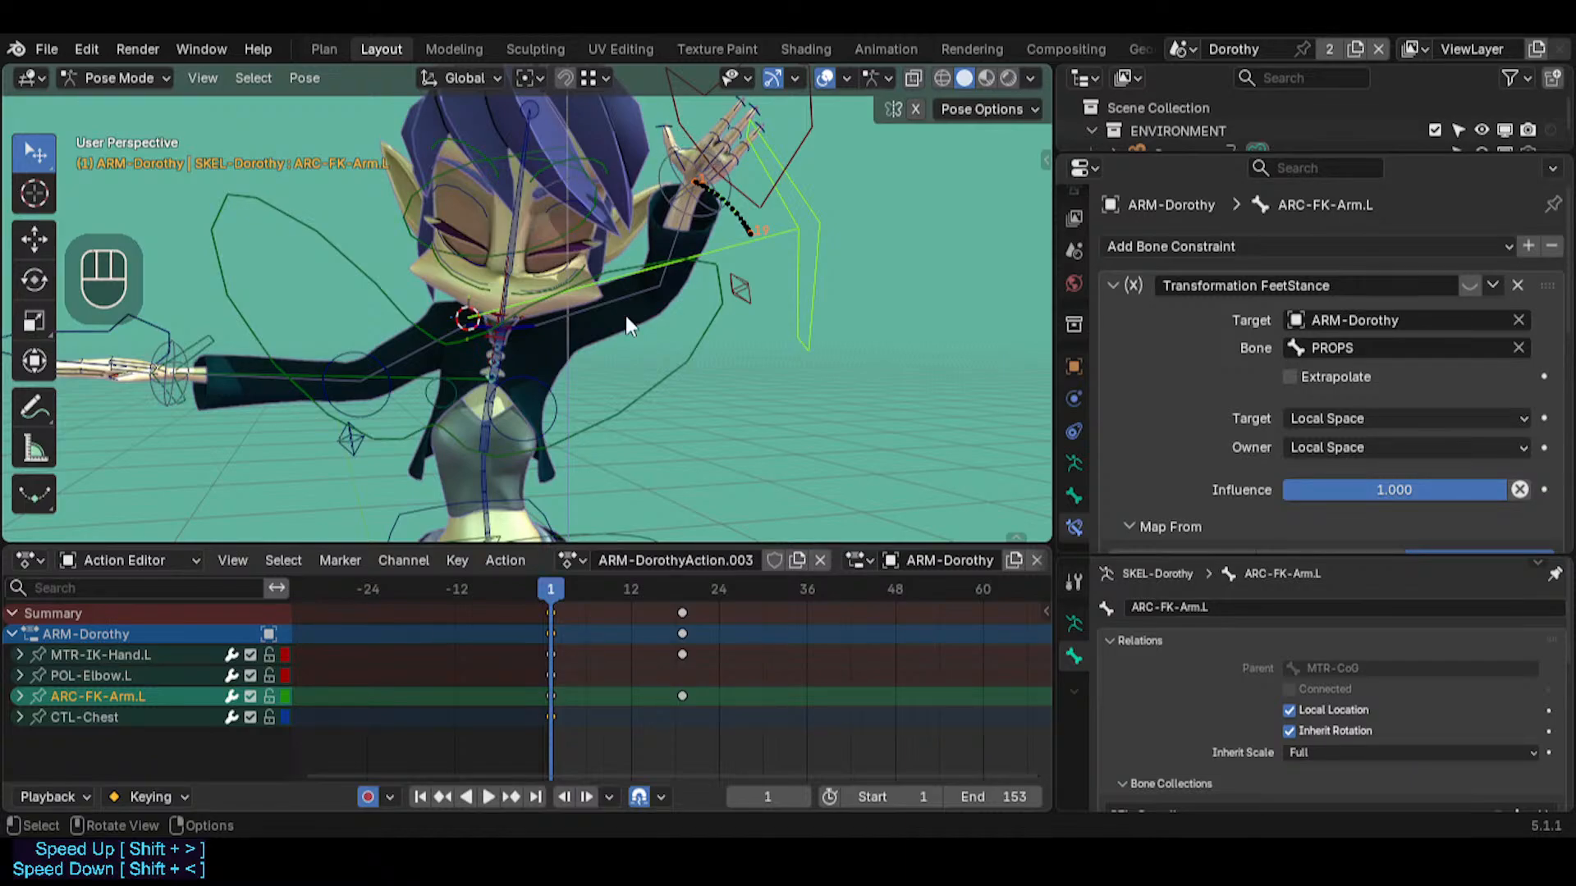
# Trackball-rotate CTL-Chest at frame 19 to give the chest a second pose
pyautogui.moveTo(568, 584); pyautogui.dragTo(681, 602)
pyautogui.click(500, 355)
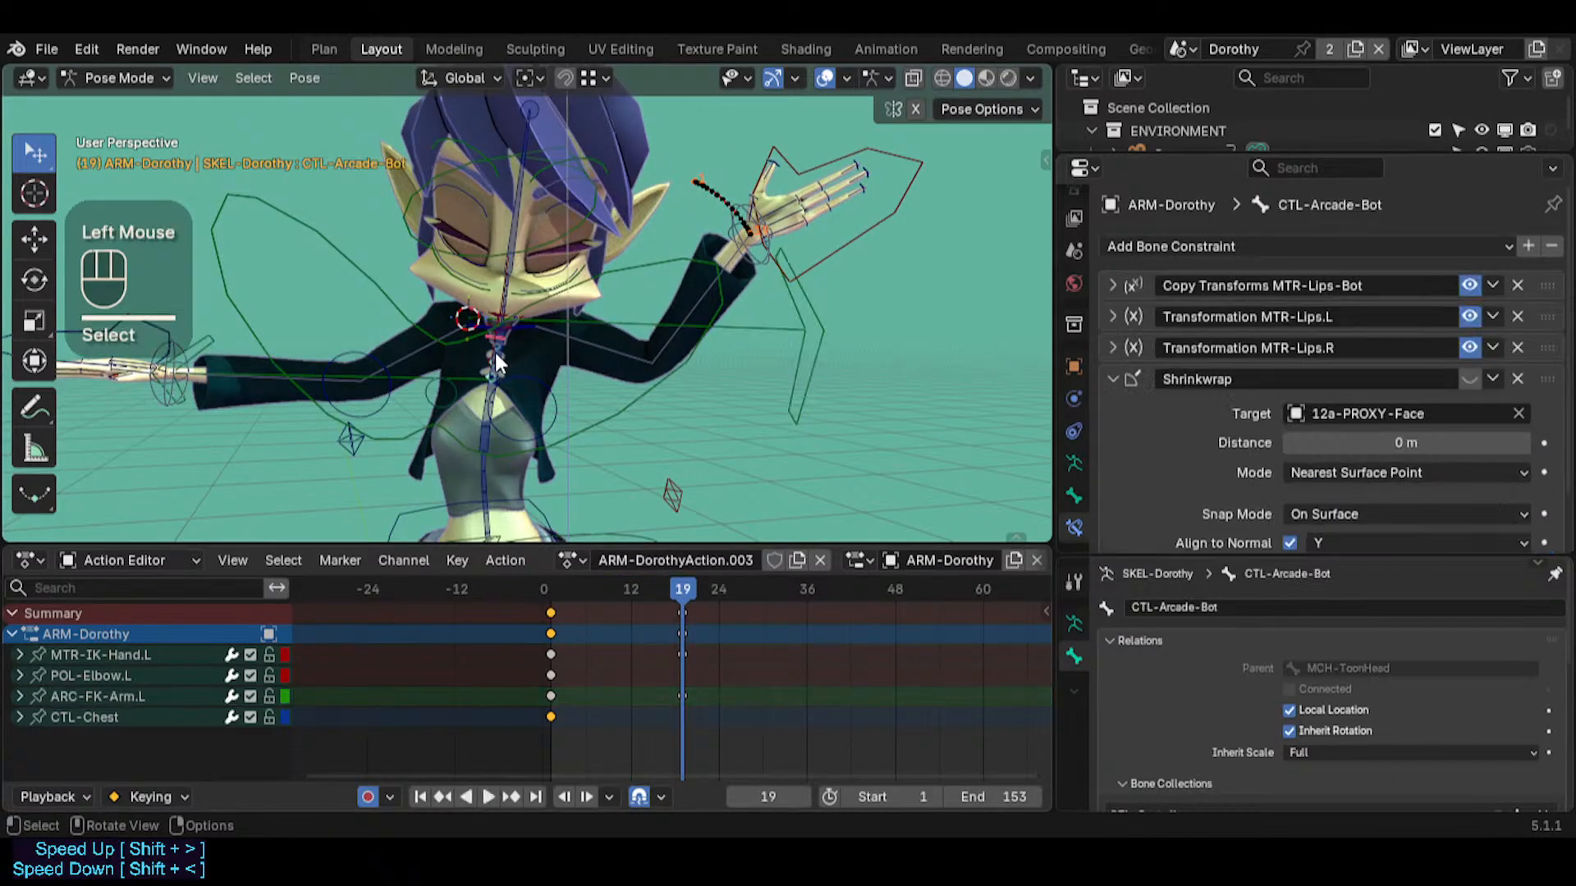
pyautogui.click(495, 352)
pyautogui.click(518, 362)
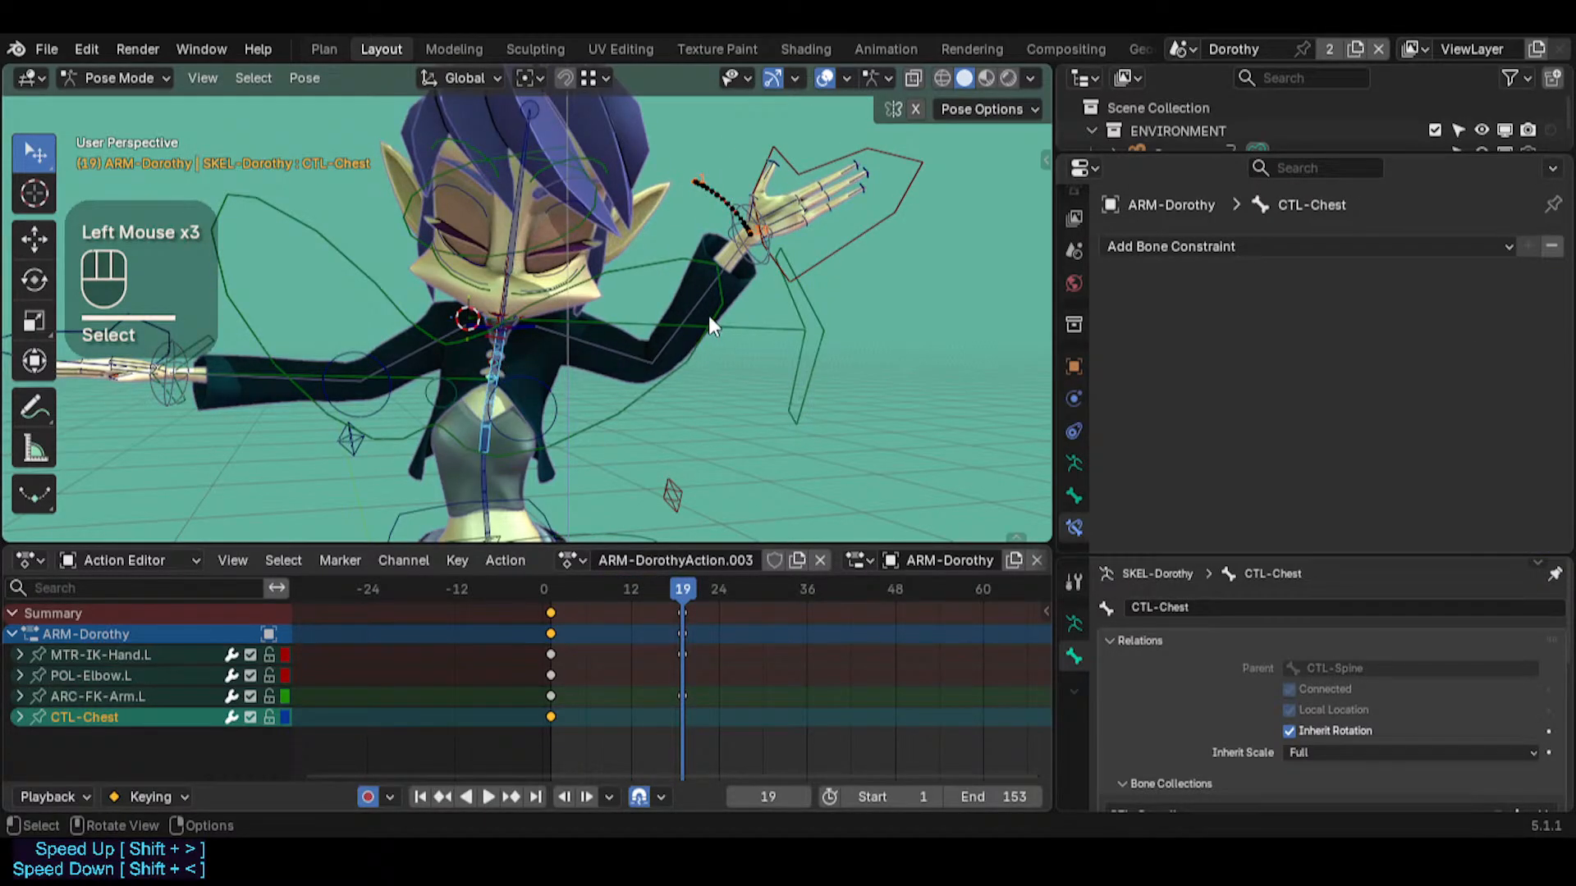
pyautogui.moveTo(708, 315); pyautogui.dragTo(628, 294, button='middle')
pyautogui.press('r')
pyautogui.press('r')
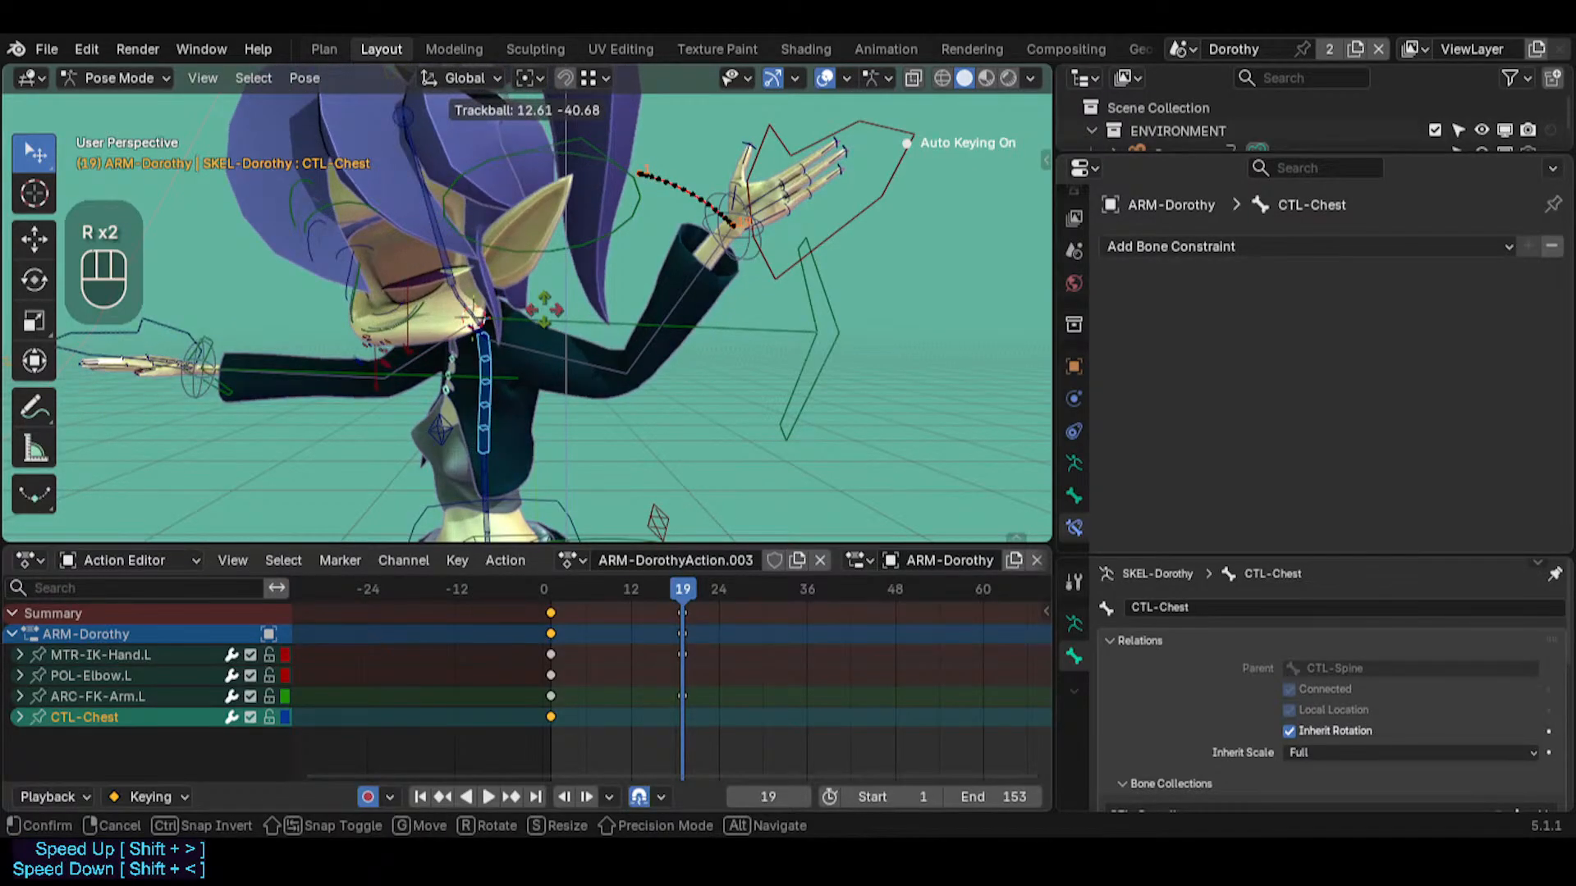
pyautogui.click(614, 288)
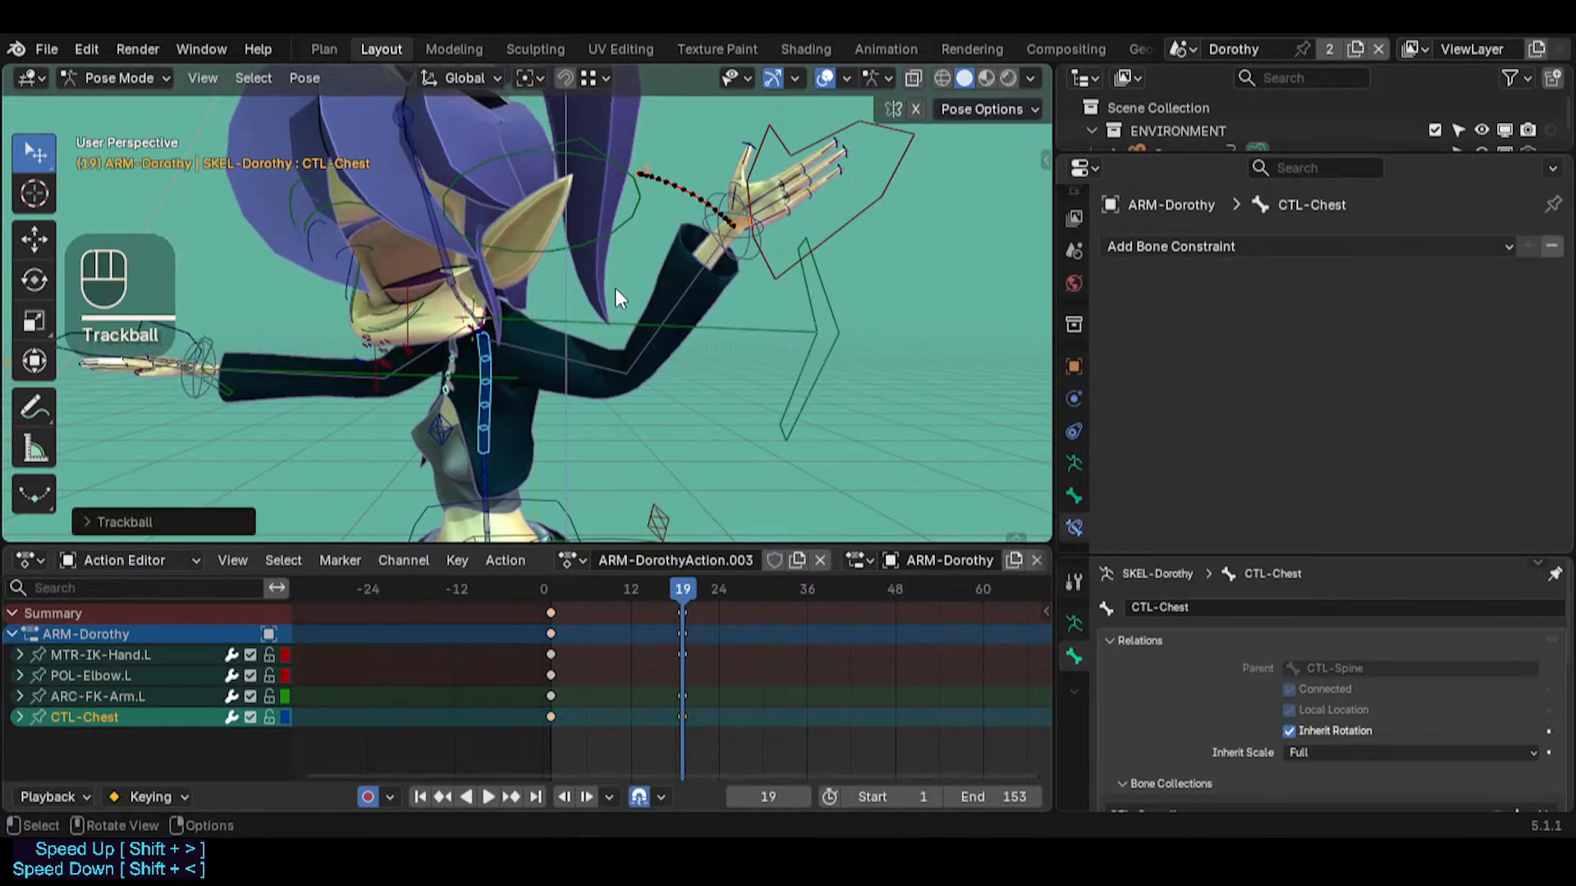
# Scrub the animation up to frame 19 and examine the hand's motion against its motion path from several angles
pyautogui.moveTo(598, 292); pyautogui.dragTo(553, 348, button='middle')
pyautogui.moveTo(657, 587); pyautogui.dragTo(687, 574)
pyautogui.moveTo(607, 459); pyautogui.dragTo(545, 214, button='middle')
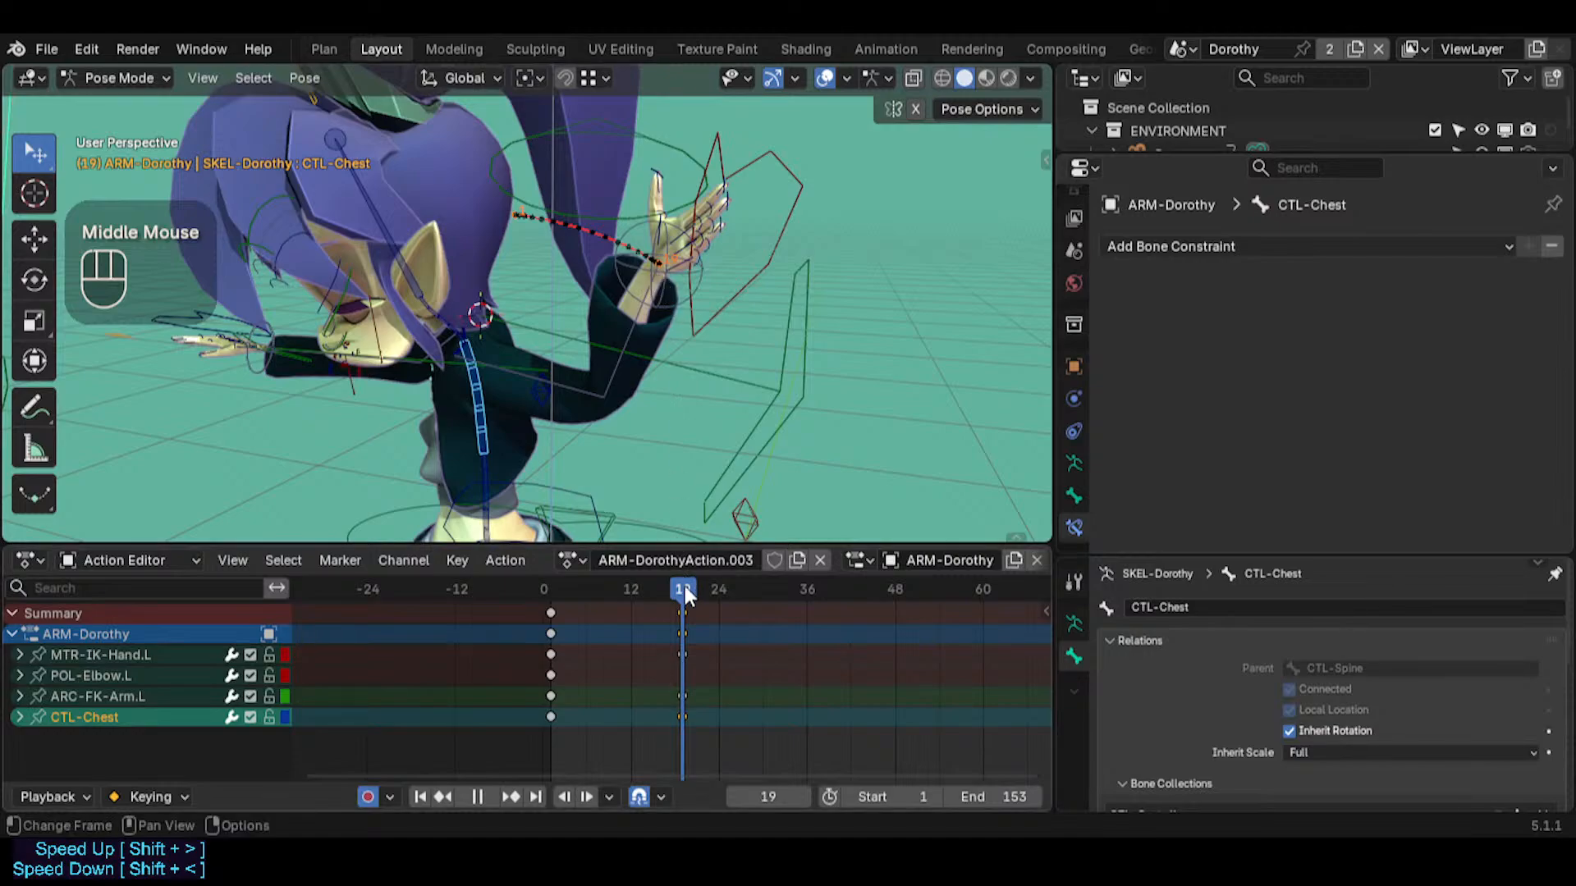
pyautogui.moveTo(684, 585)
pyautogui.mouseDown()
pyautogui.moveTo(554, 588)
pyautogui.moveTo(694, 586)
pyautogui.moveTo(543, 575)
pyautogui.moveTo(678, 585)
pyautogui.moveTo(514, 554)
pyautogui.moveTo(691, 560)
pyautogui.mouseUp()
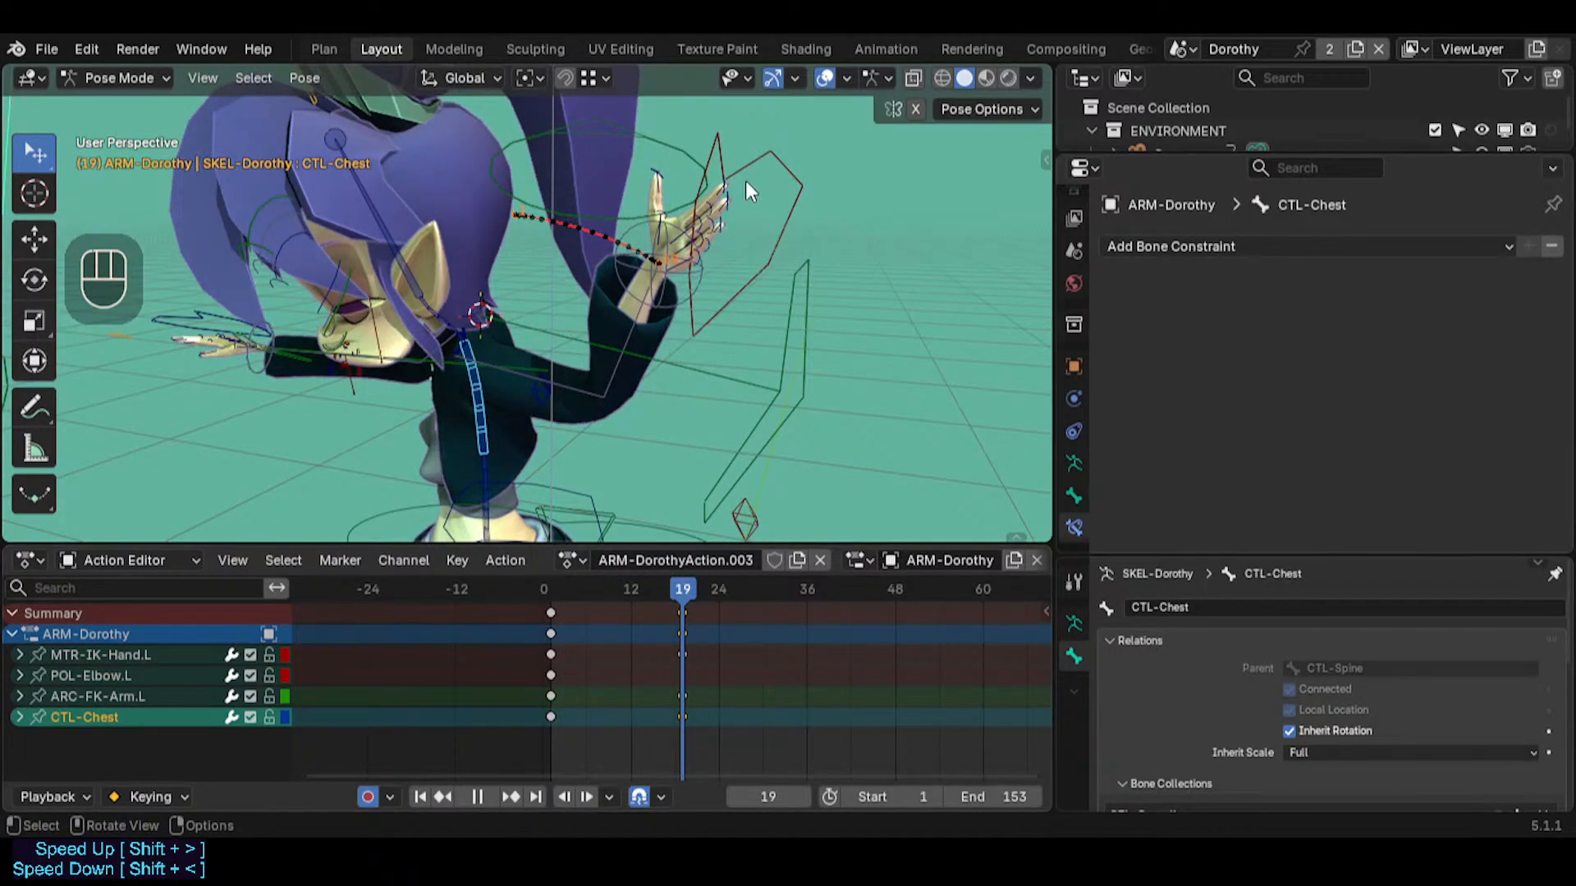
pyautogui.moveTo(697, 585)
pyautogui.mouseDown()
pyautogui.moveTo(550, 593)
pyautogui.moveTo(681, 591)
pyautogui.mouseUp()
pyautogui.middleClick(586, 593)
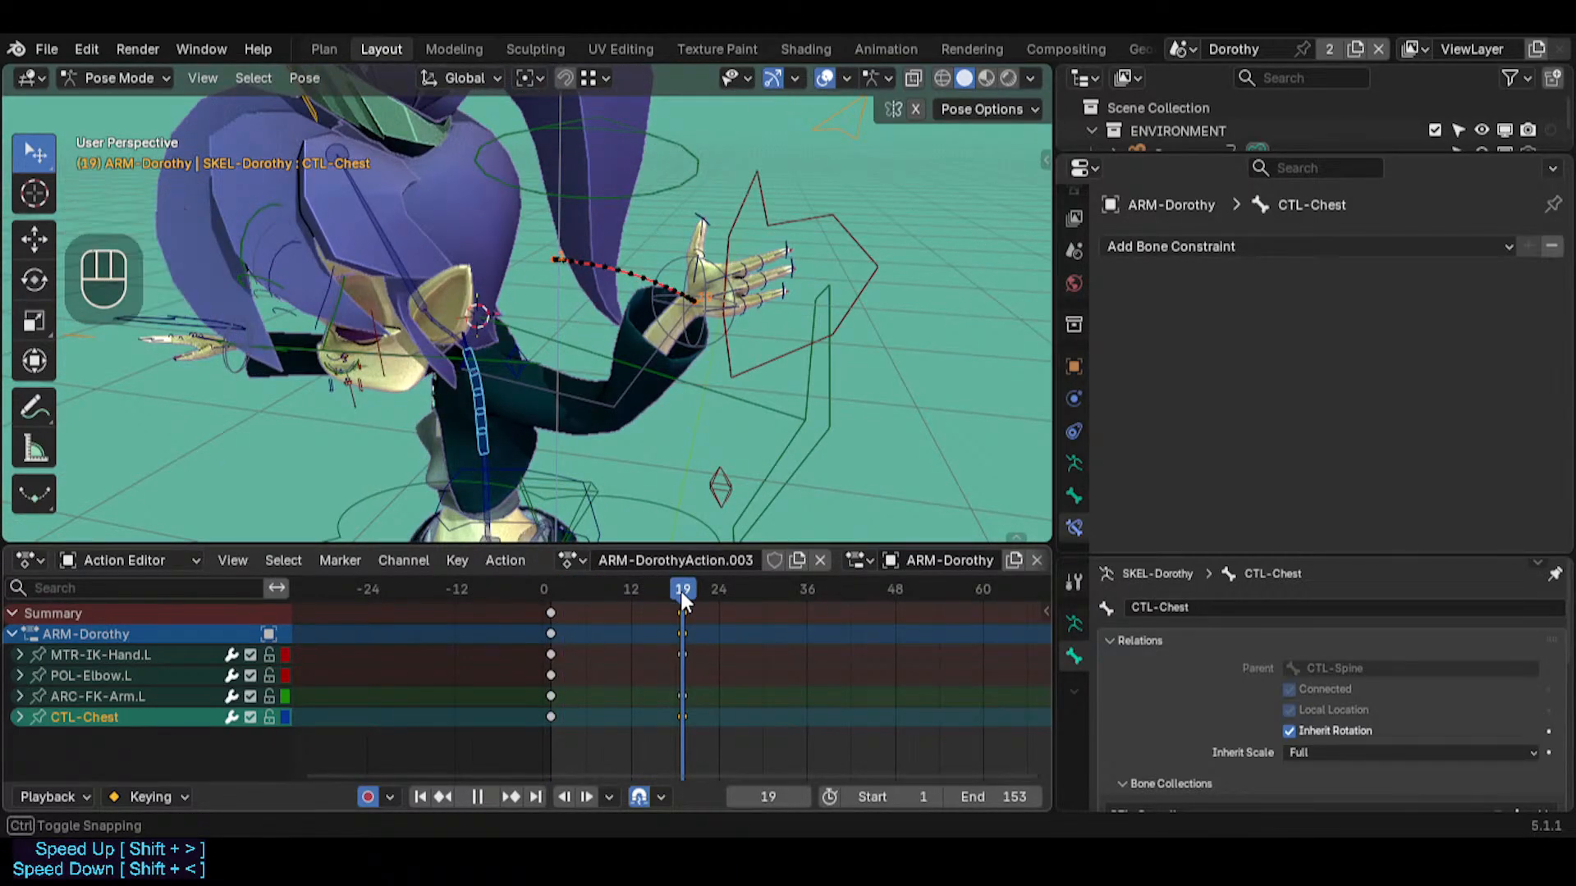
pyautogui.moveTo(470, 405); pyautogui.dragTo(672, 293, button='middle')
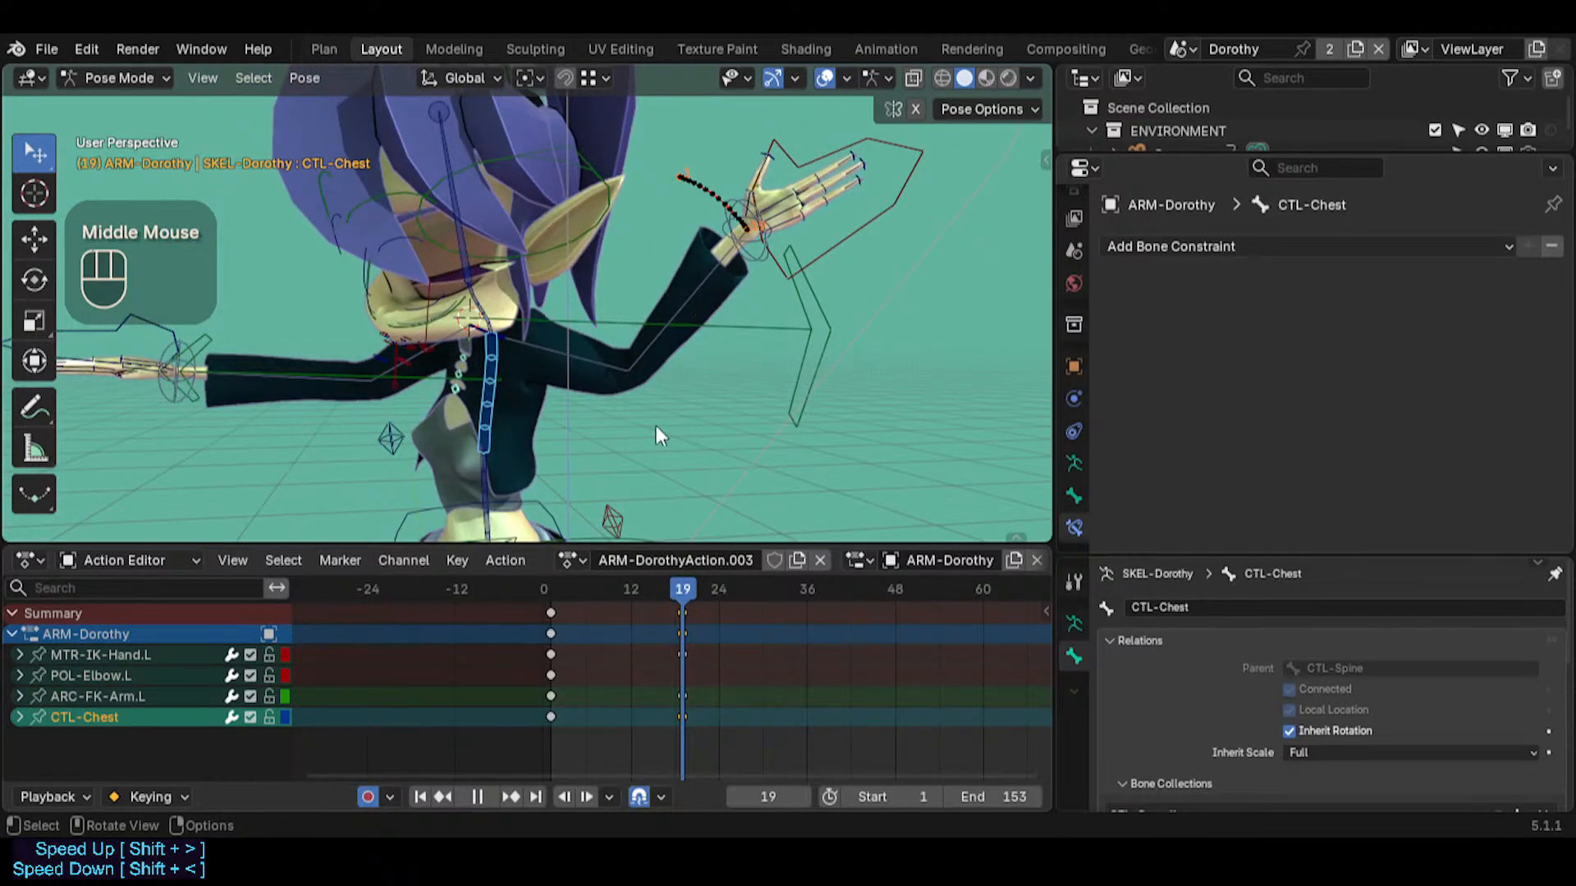
# Insert a keyframe for the waist control MTR-Torso at frame 1
pyautogui.moveTo(686, 588); pyautogui.dragTo(742, 589)
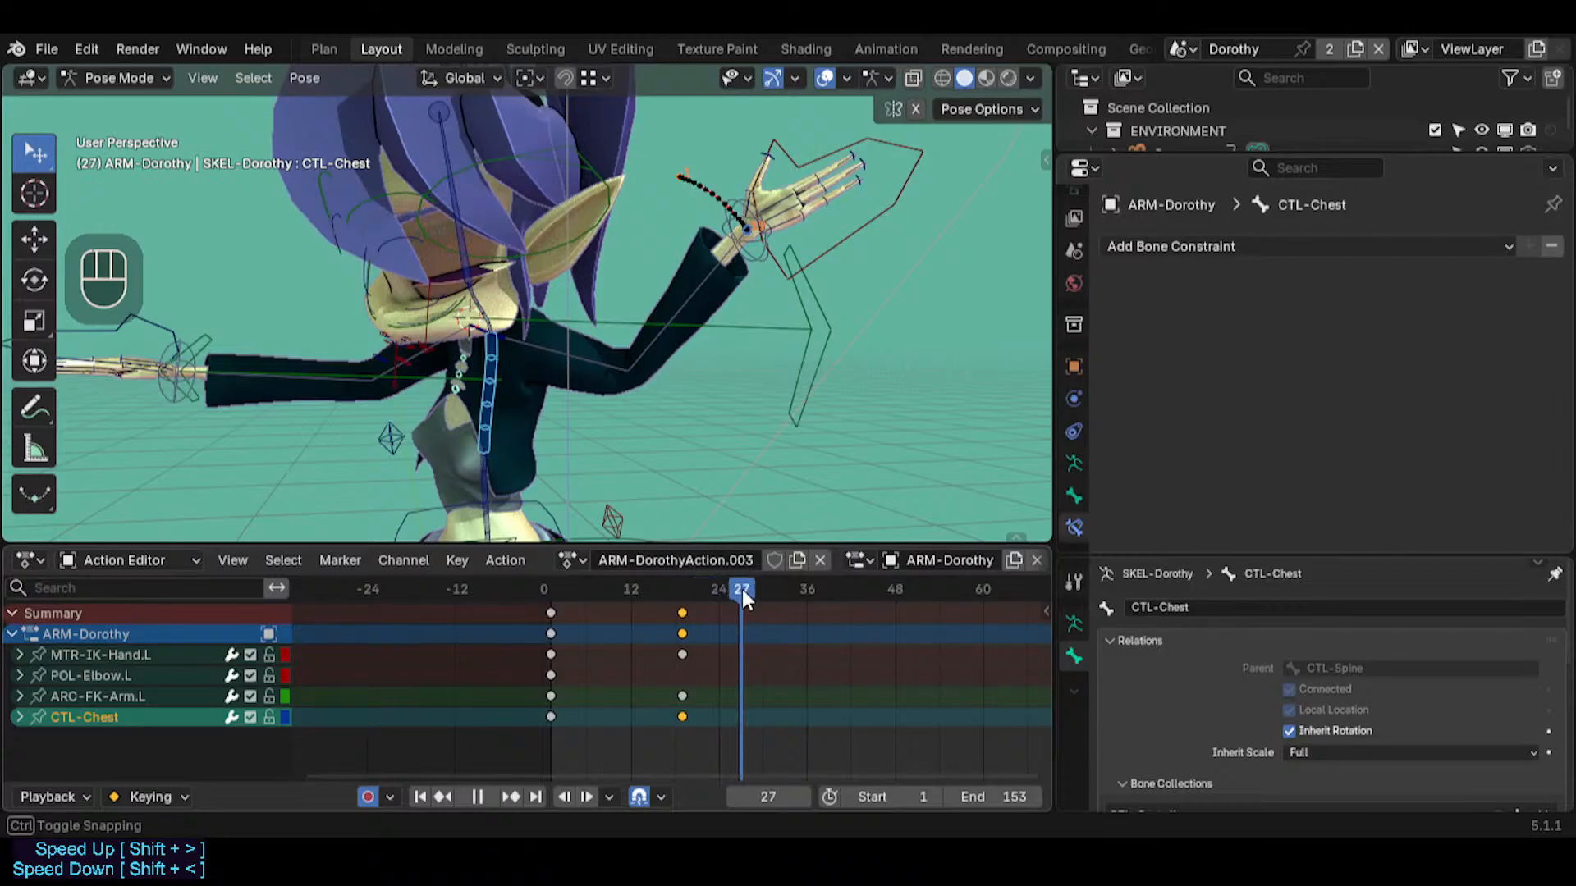
pyautogui.hotkey('shift', '`')
pyautogui.press('s')
pyautogui.press('s')
pyautogui.click(617, 300)
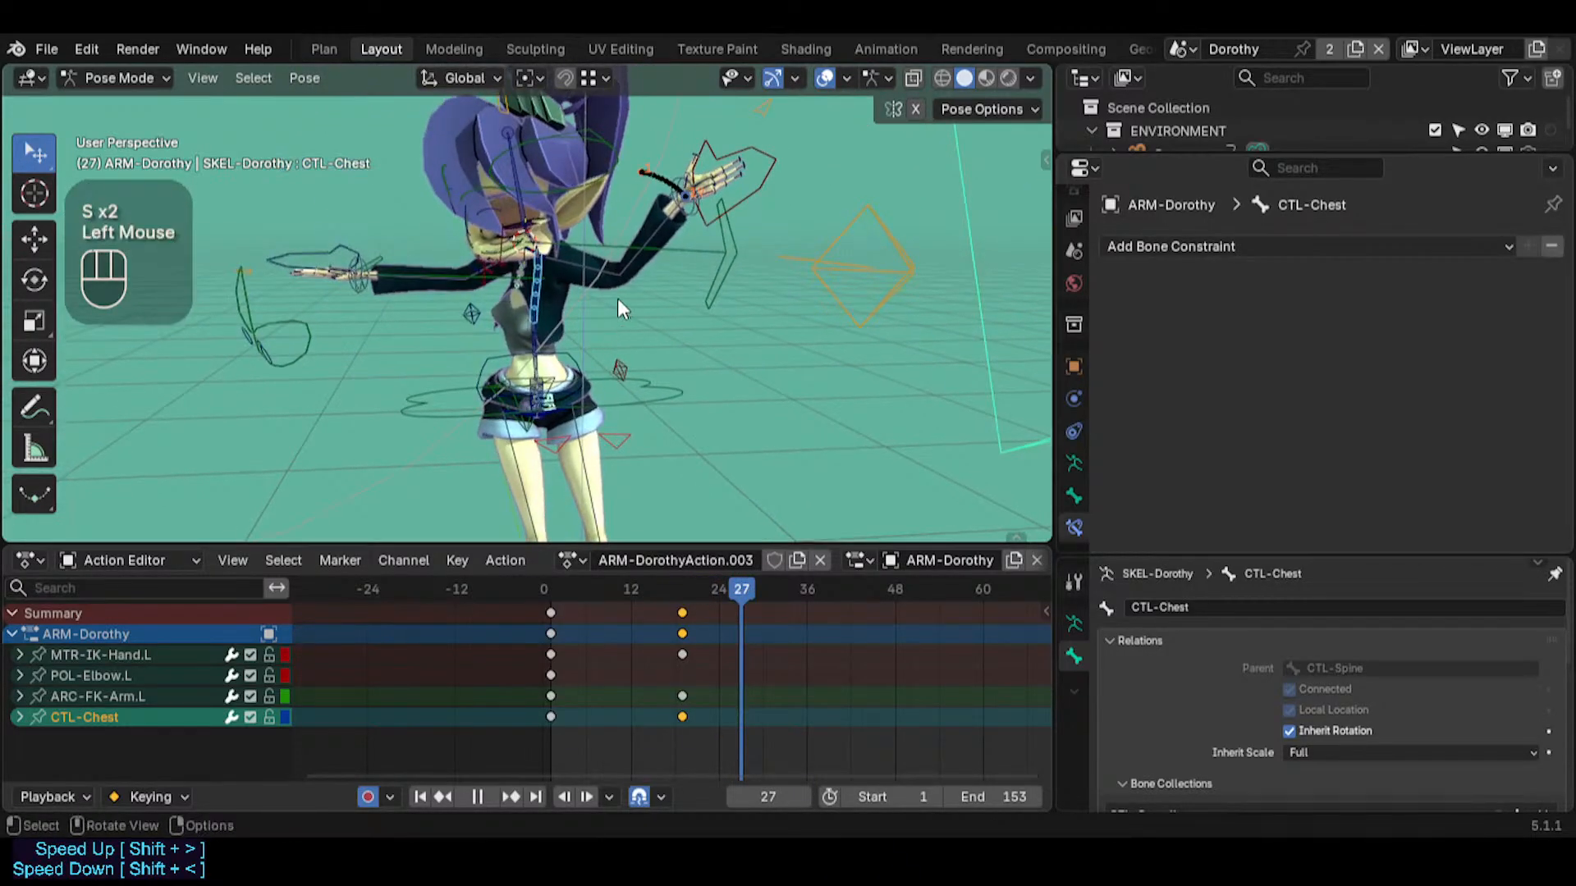
pyautogui.moveTo(620, 308); pyautogui.dragTo(664, 316, button='middle')
pyautogui.click(655, 392)
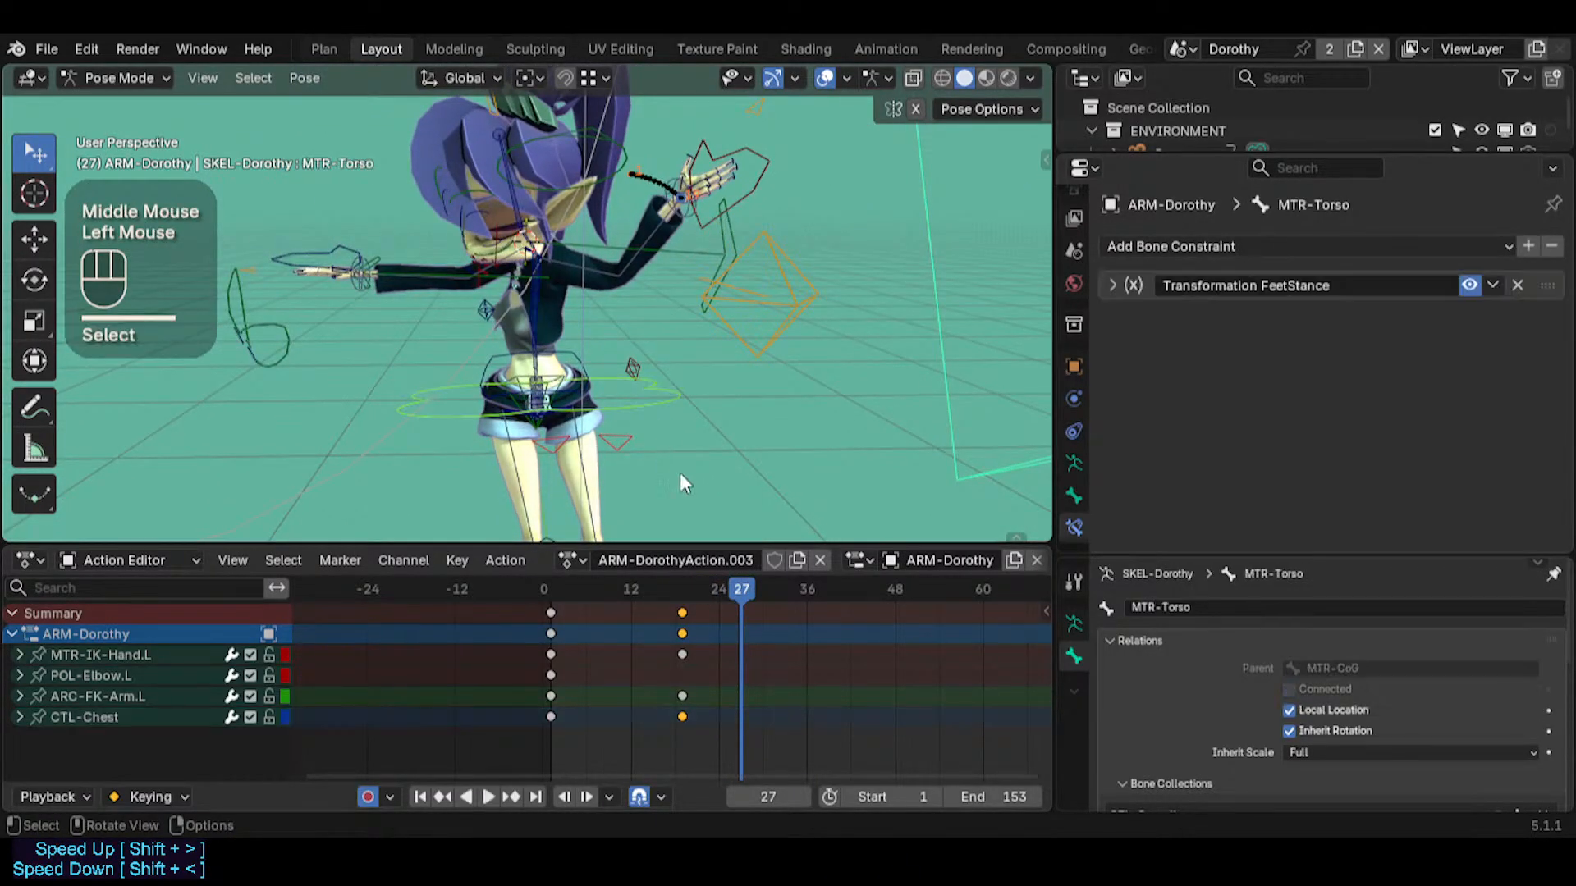
pyautogui.moveTo(743, 590)
pyautogui.mouseDown()
pyautogui.moveTo(554, 596)
pyautogui.moveTo(733, 591)
pyautogui.mouseUp()
pyautogui.press('i')
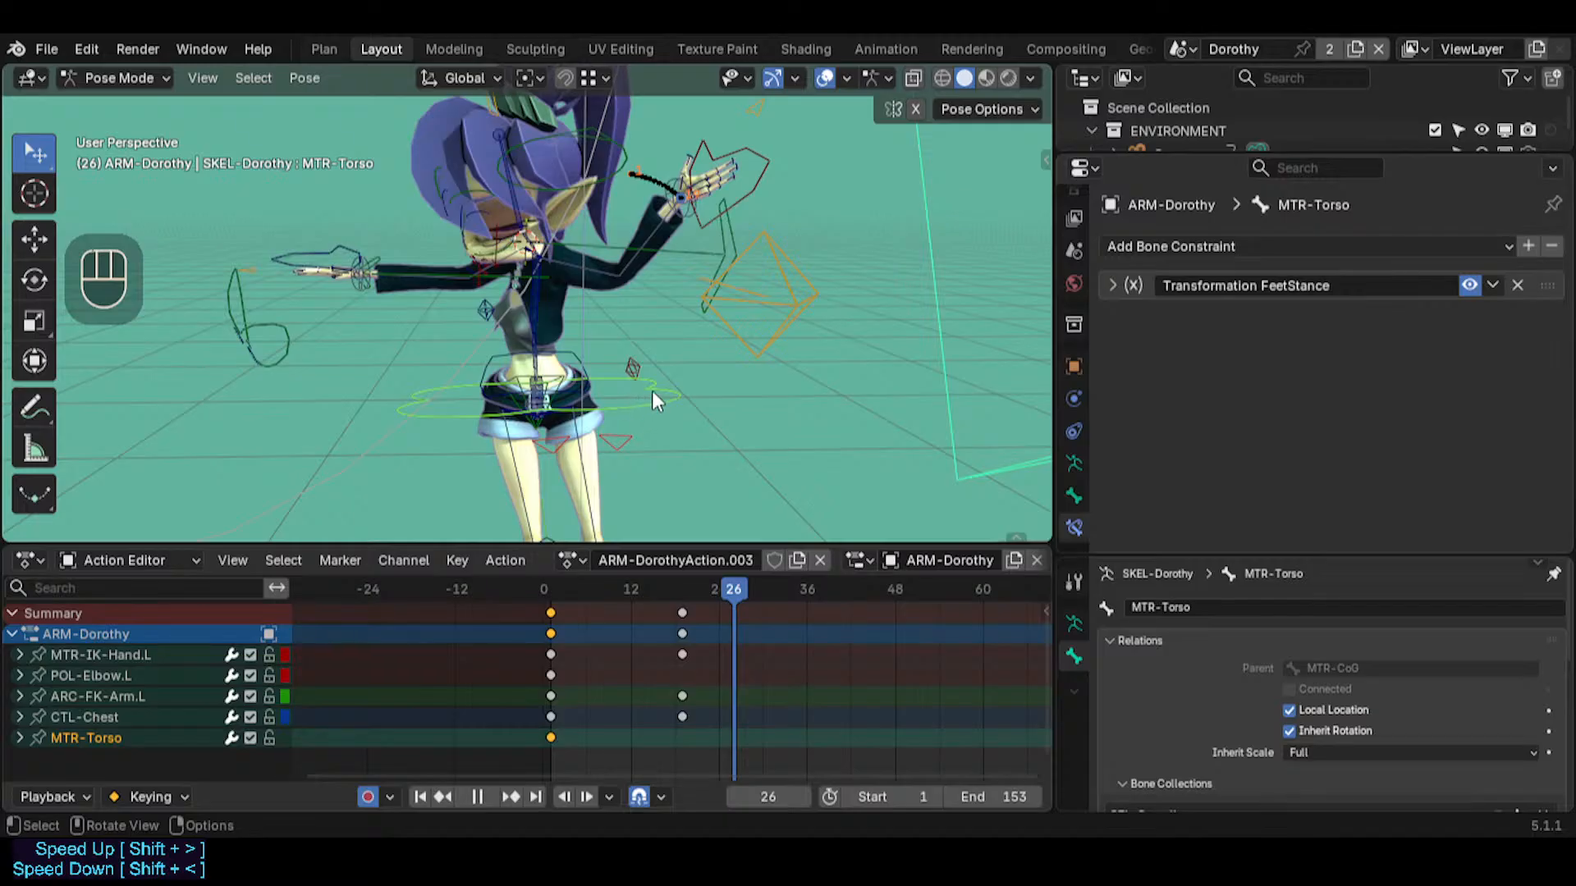
# Trackball-rotate MTR-Torso at frame 26 and move it sideways and up by about 0.17 m
pyautogui.press('r')
pyautogui.press('r')
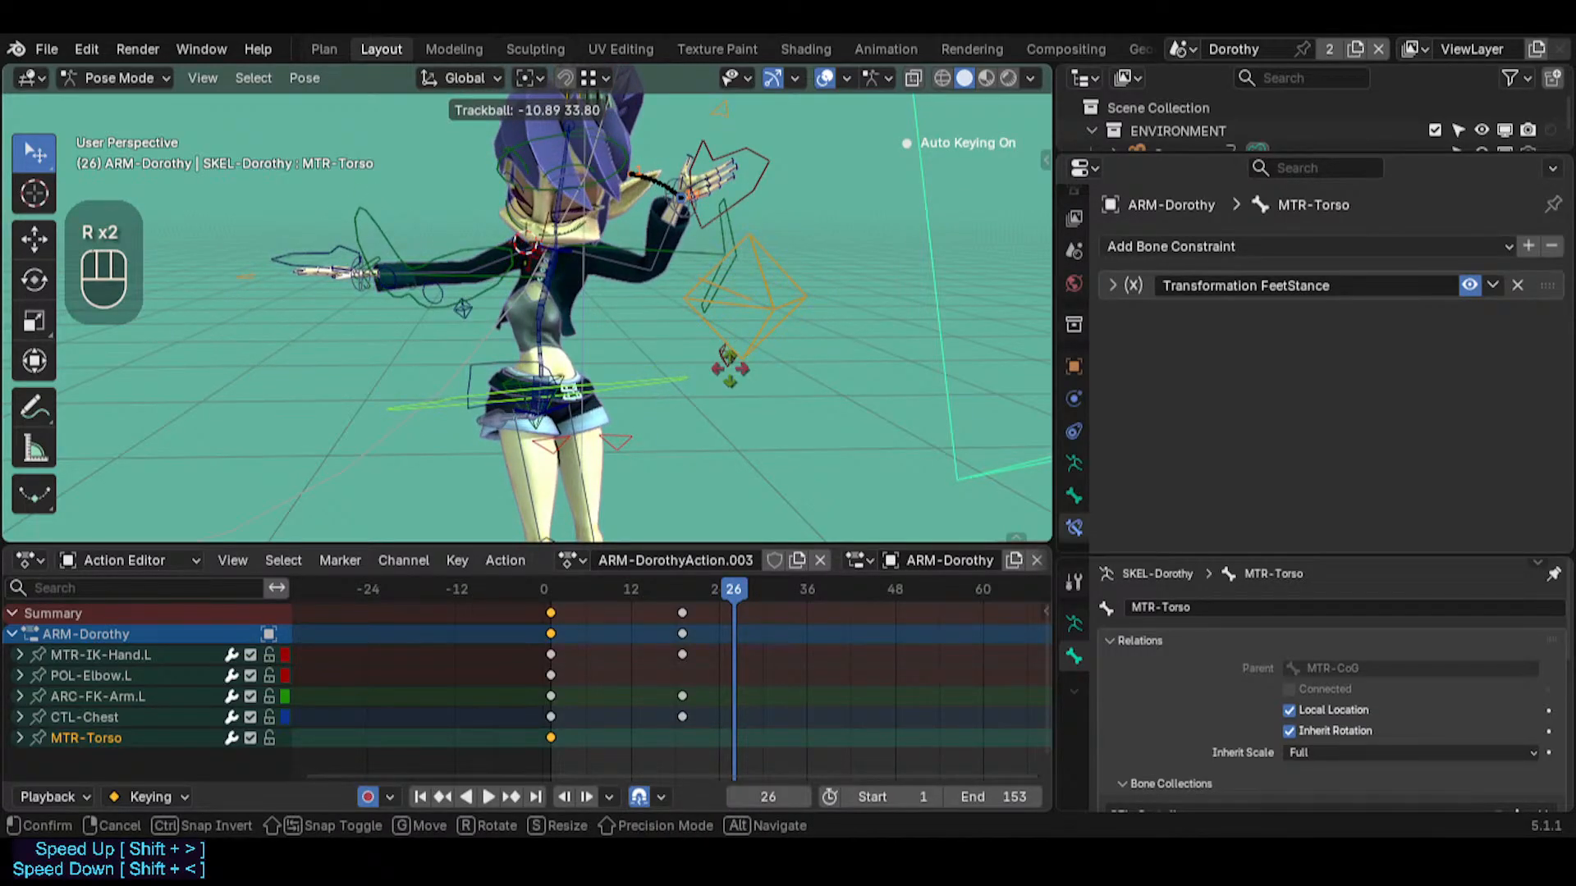
pyautogui.middleClick(586, 391)
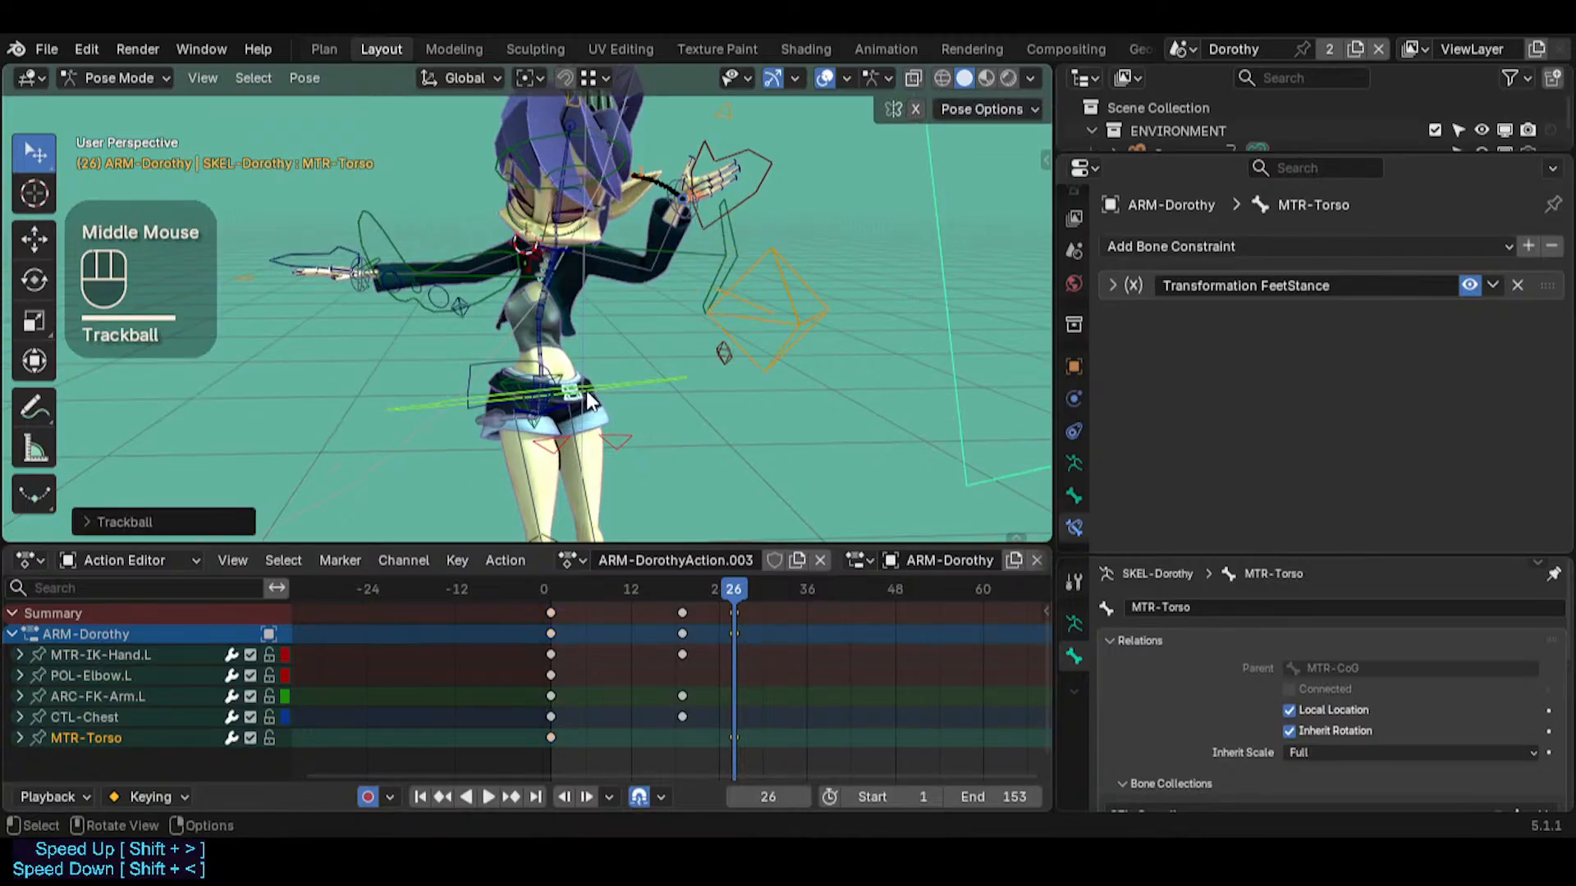
pyautogui.press('g')
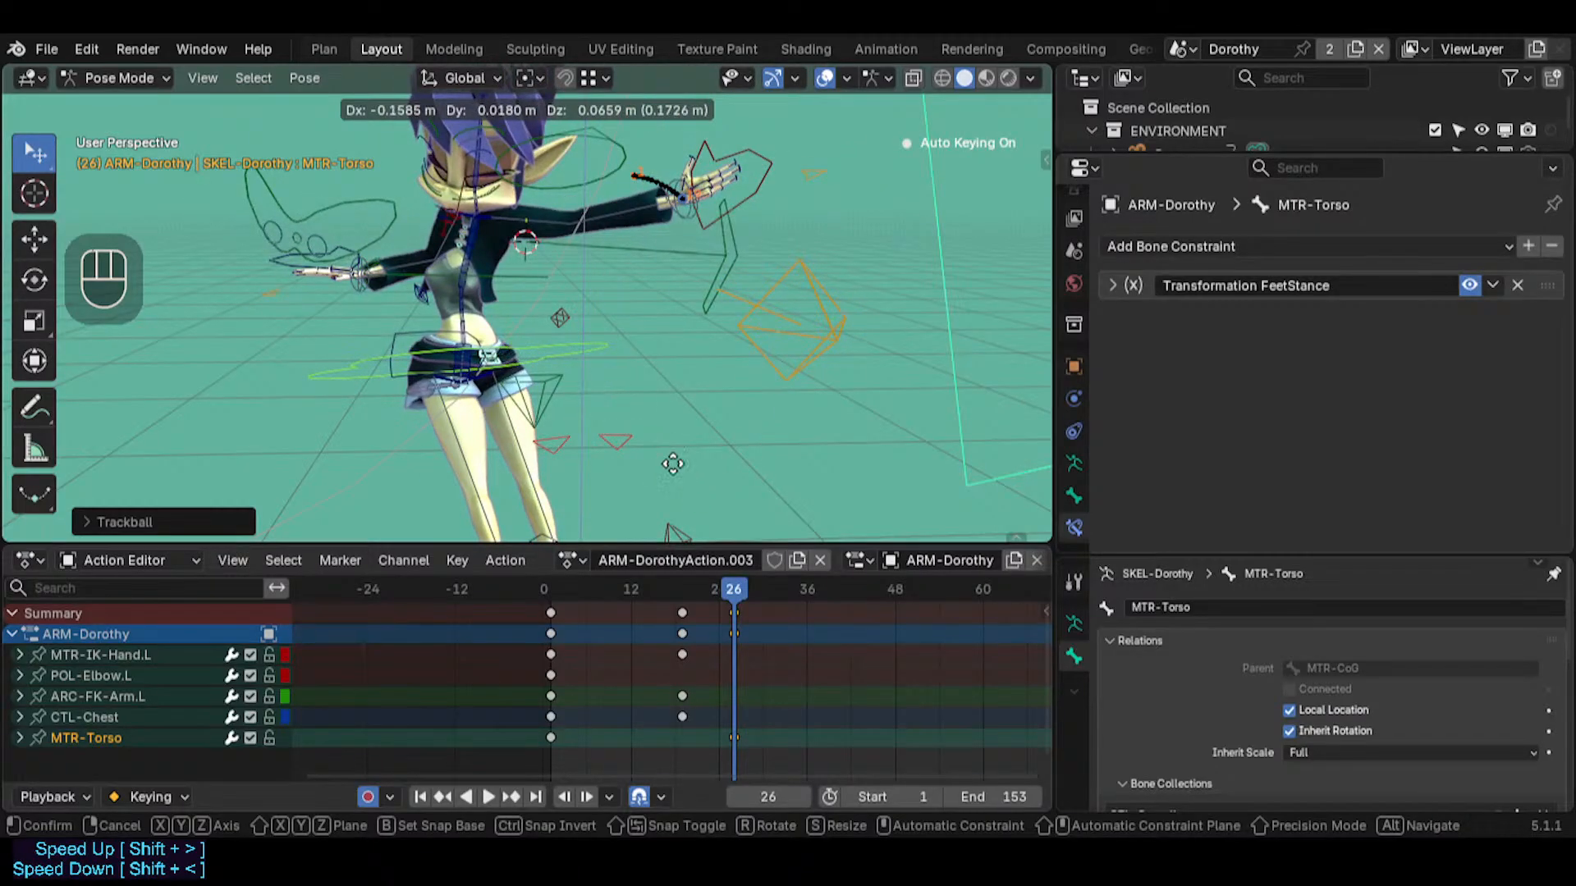
pyautogui.click(631, 175)
# Select the MTR-CoG control at the hips and set the current frame to 12
pyautogui.moveTo(736, 589)
pyautogui.mouseDown()
pyautogui.moveTo(505, 587)
pyautogui.moveTo(736, 588)
pyautogui.mouseUp()
pyautogui.click(653, 248)
pyautogui.click(780, 323)
pyautogui.moveTo(688, 344); pyautogui.dragTo(647, 286, button='middle')
pyautogui.click(609, 387)
pyautogui.moveTo(707, 229); pyautogui.dragTo(699, 394, button='middle')
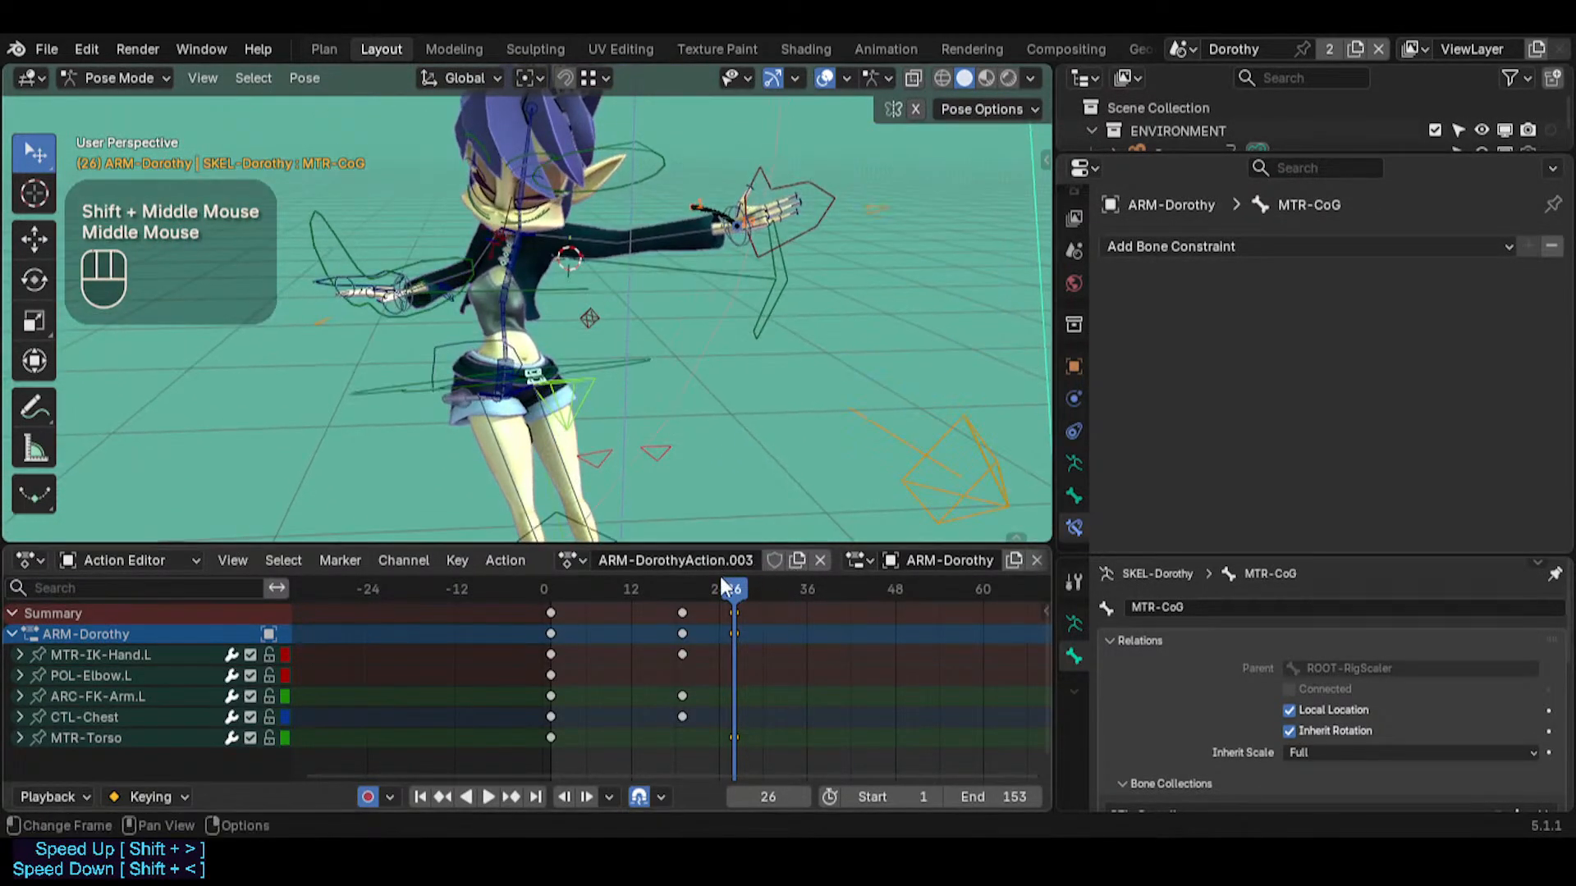
pyautogui.moveTo(721, 580); pyautogui.dragTo(630, 570)
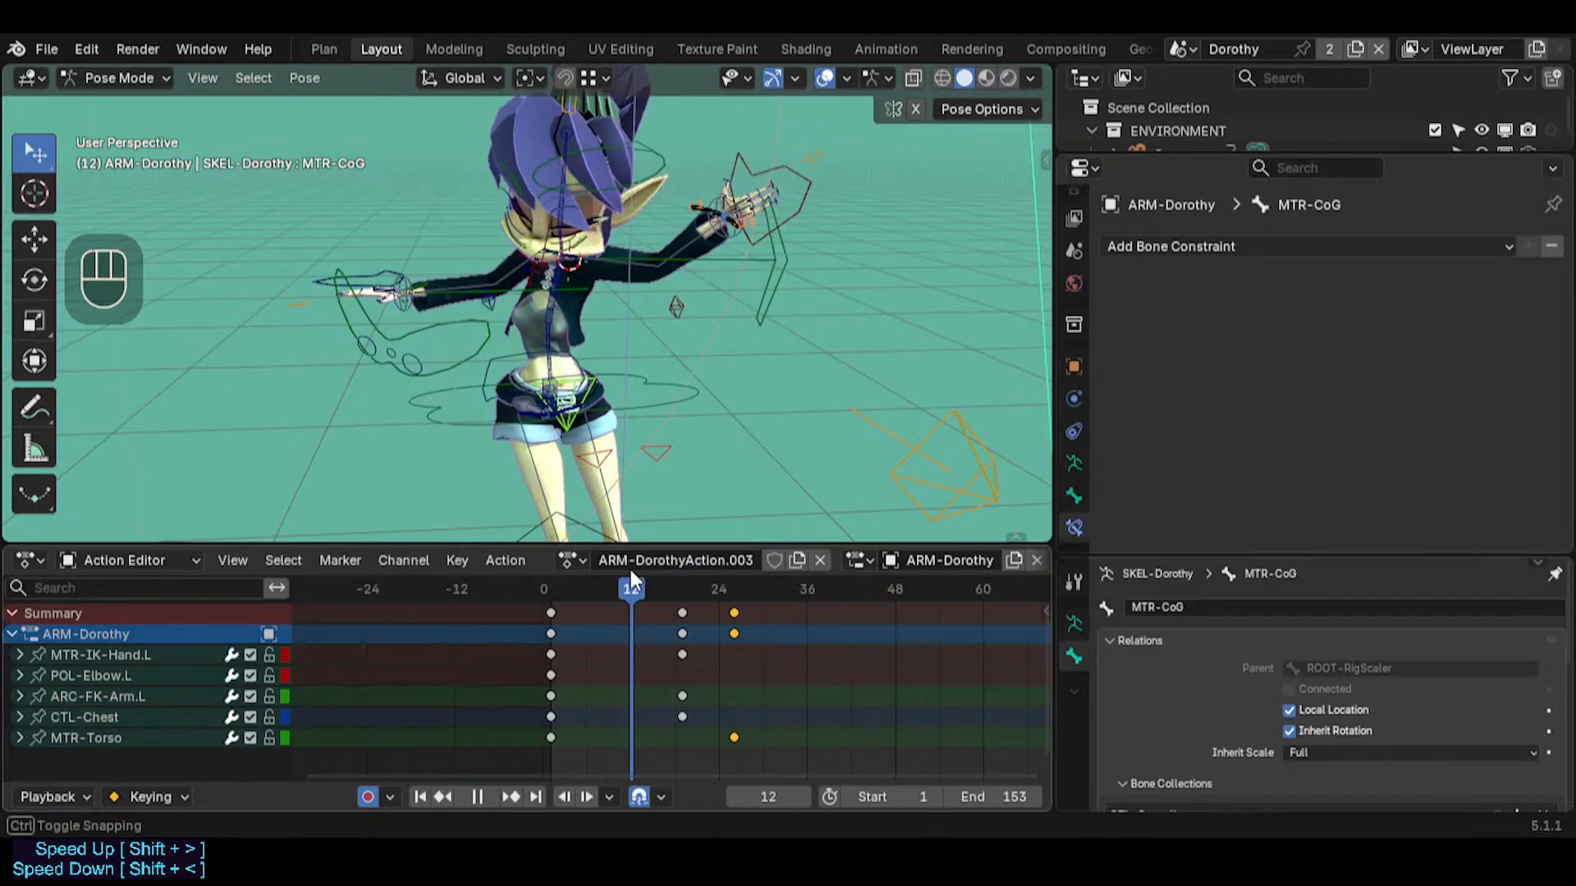
pyautogui.press('r')
pyautogui.press('r')
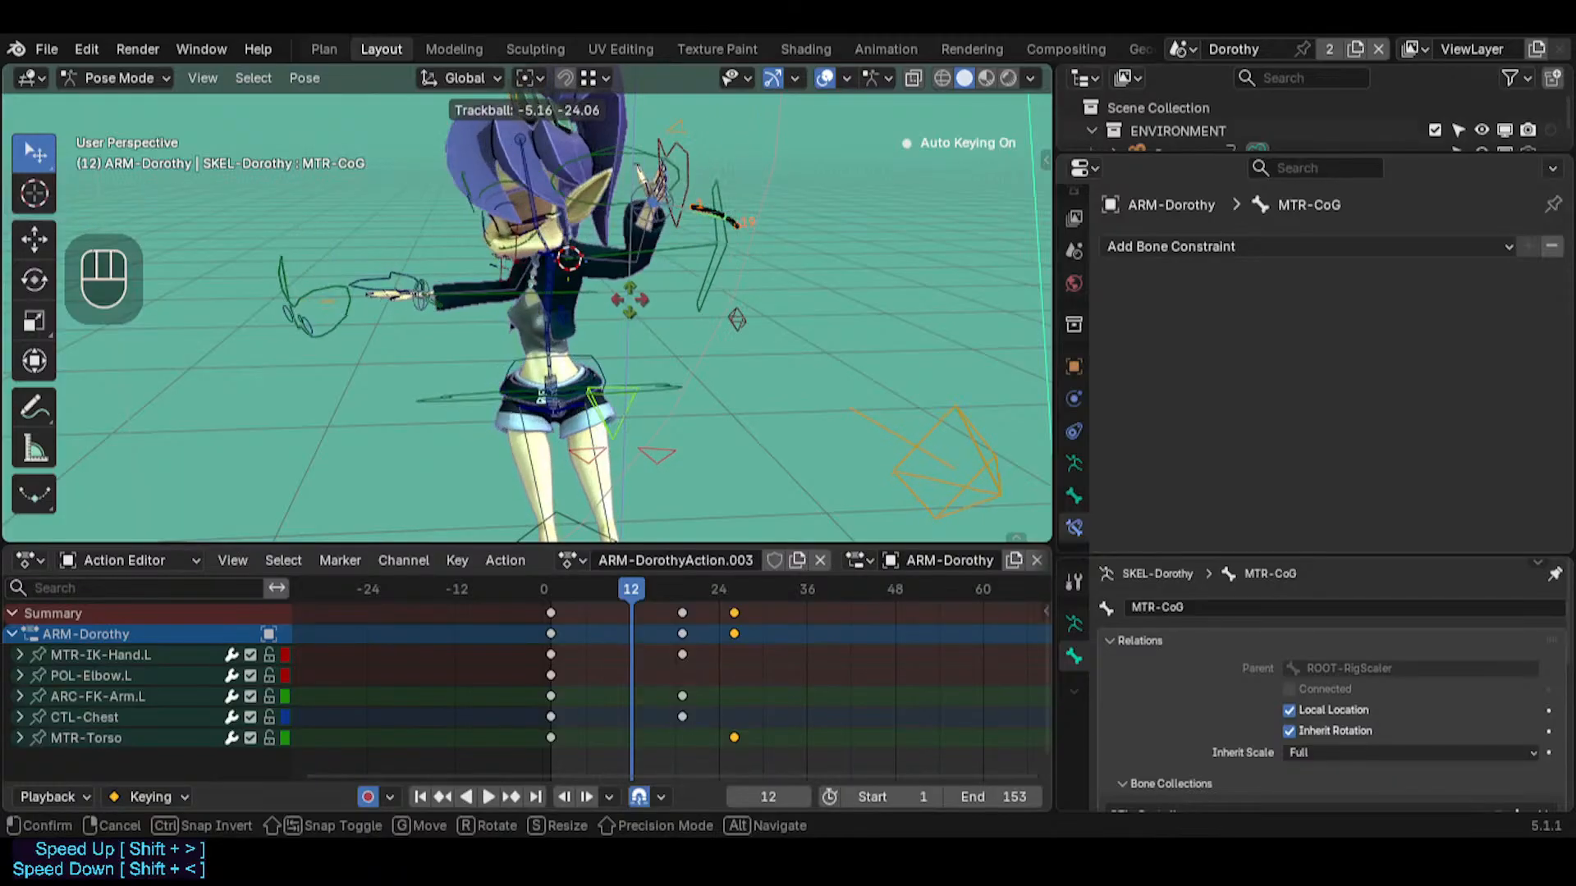
pyautogui.press('Escape')
pyautogui.moveTo(640, 294); pyautogui.dragTo(681, 385, button='middle')
pyautogui.press('r')
pyautogui.press('x')
pyautogui.press('Escape')
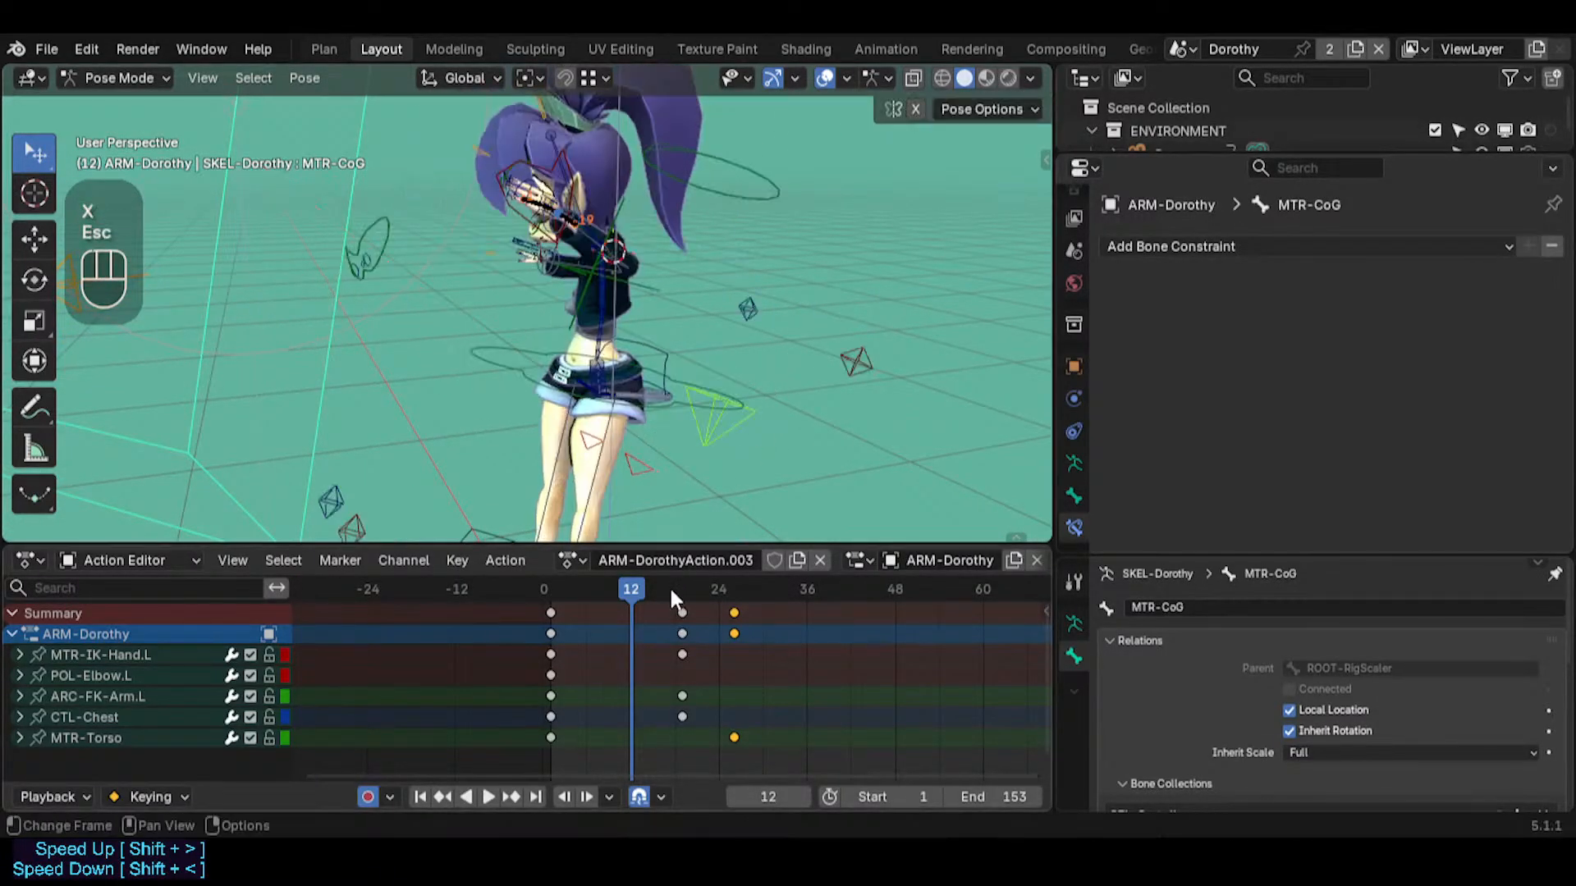
# Key MTR-CoG at frame 1 and rotate it about 24 degrees around the global X axis at frame 12
pyautogui.moveTo(631, 587)
pyautogui.mouseDown()
pyautogui.moveTo(558, 583)
pyautogui.moveTo(569, 612)
pyautogui.moveTo(632, 583)
pyautogui.mouseUp()
pyautogui.press('i')
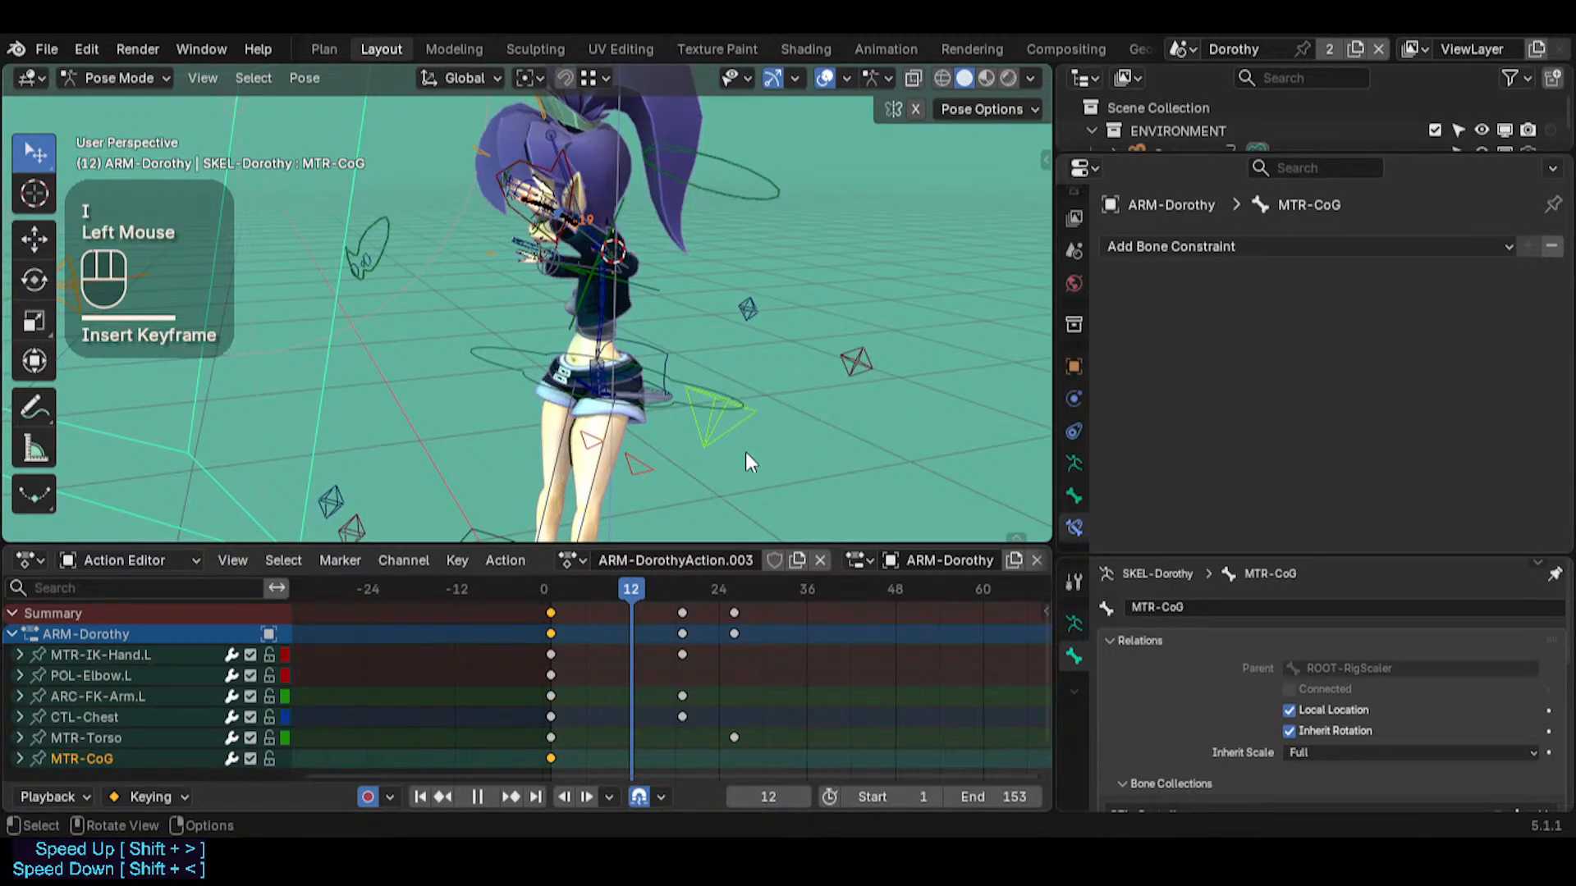
pyautogui.press('r')
pyautogui.press('x')
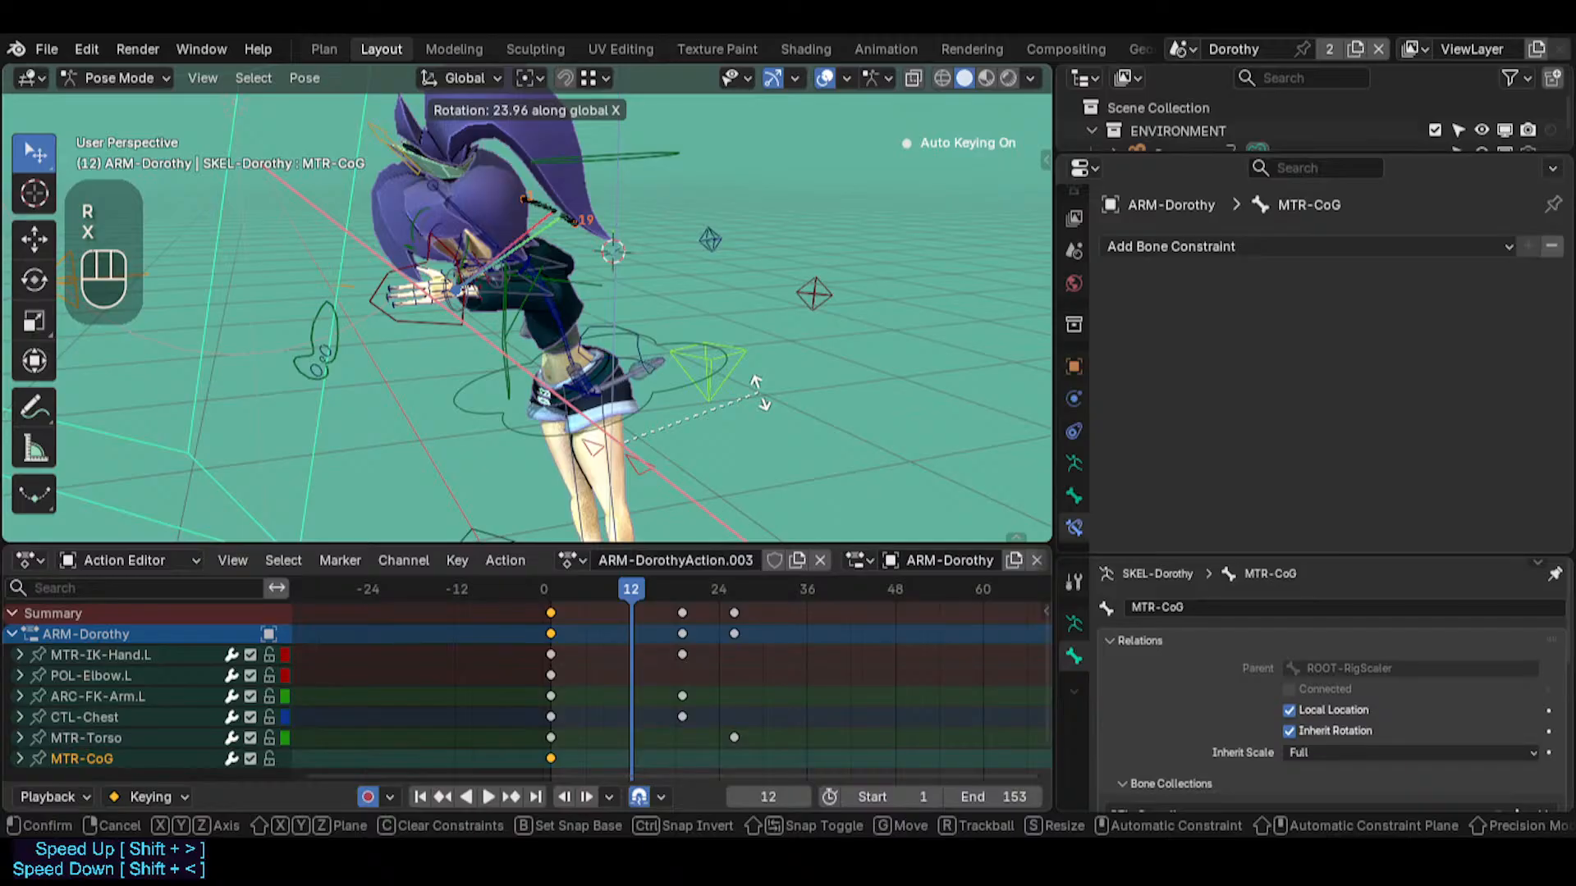
pyautogui.click(759, 393)
# Set the current frame to 26 and try rotating MTR-CoG around the global Z axis
pyautogui.moveTo(600, 284); pyautogui.dragTo(657, 394, button='middle')
pyautogui.moveTo(614, 589); pyautogui.dragTo(733, 593)
pyautogui.press('r')
pyautogui.press('z')
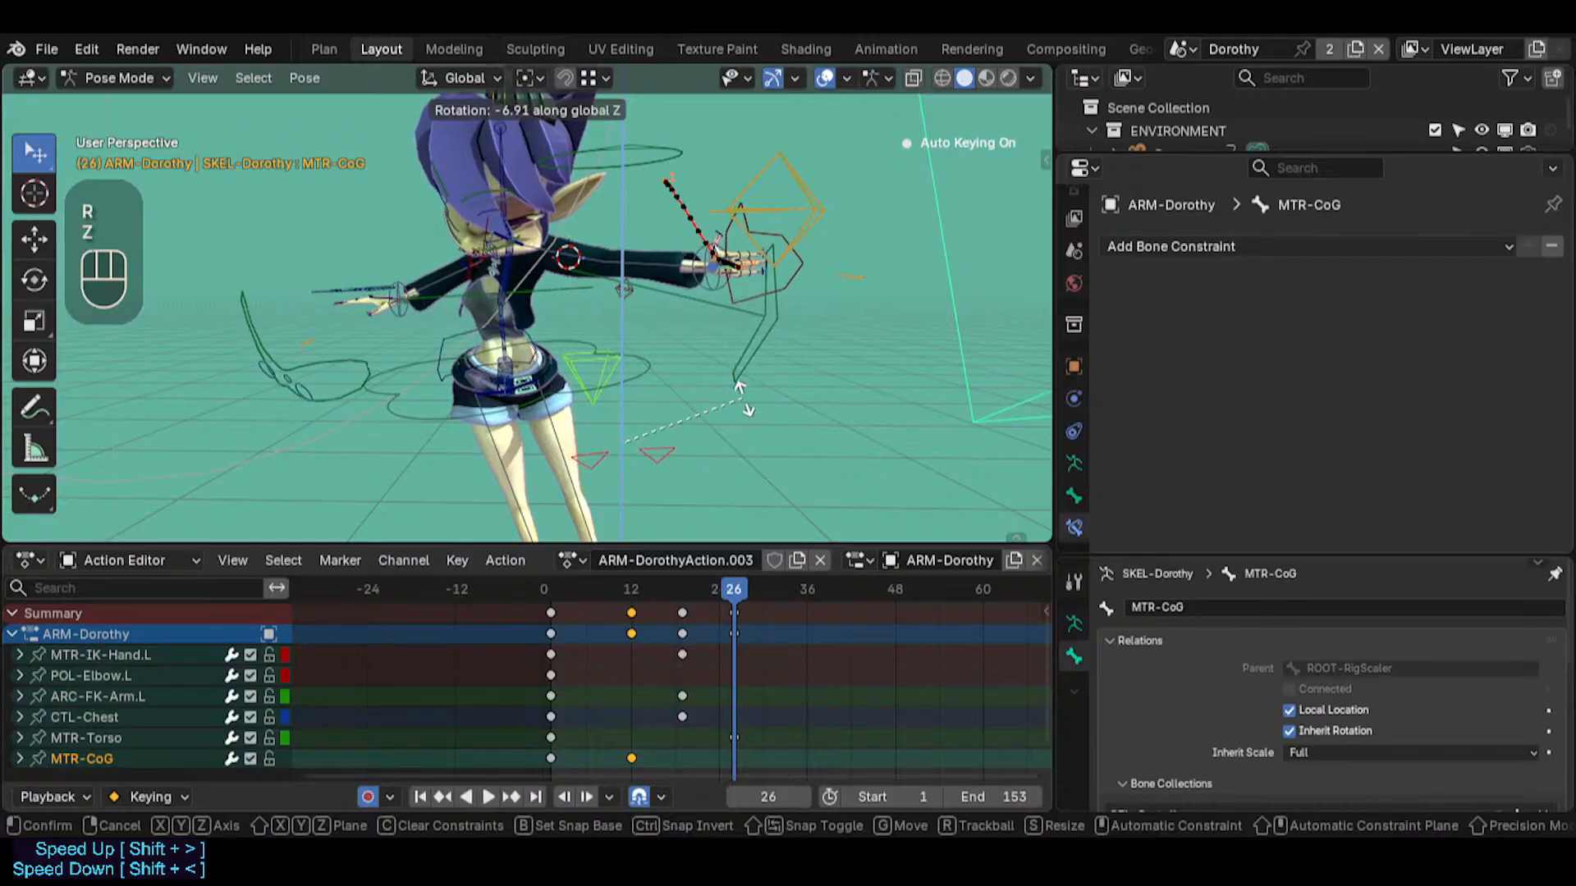
pyautogui.press('Escape')
# Calculate the motion path of MTR-CoG at the bone heads over the scene frame range
pyautogui.click(598, 365)
pyautogui.moveTo(657, 368); pyautogui.dragTo(609, 374, button='middle')
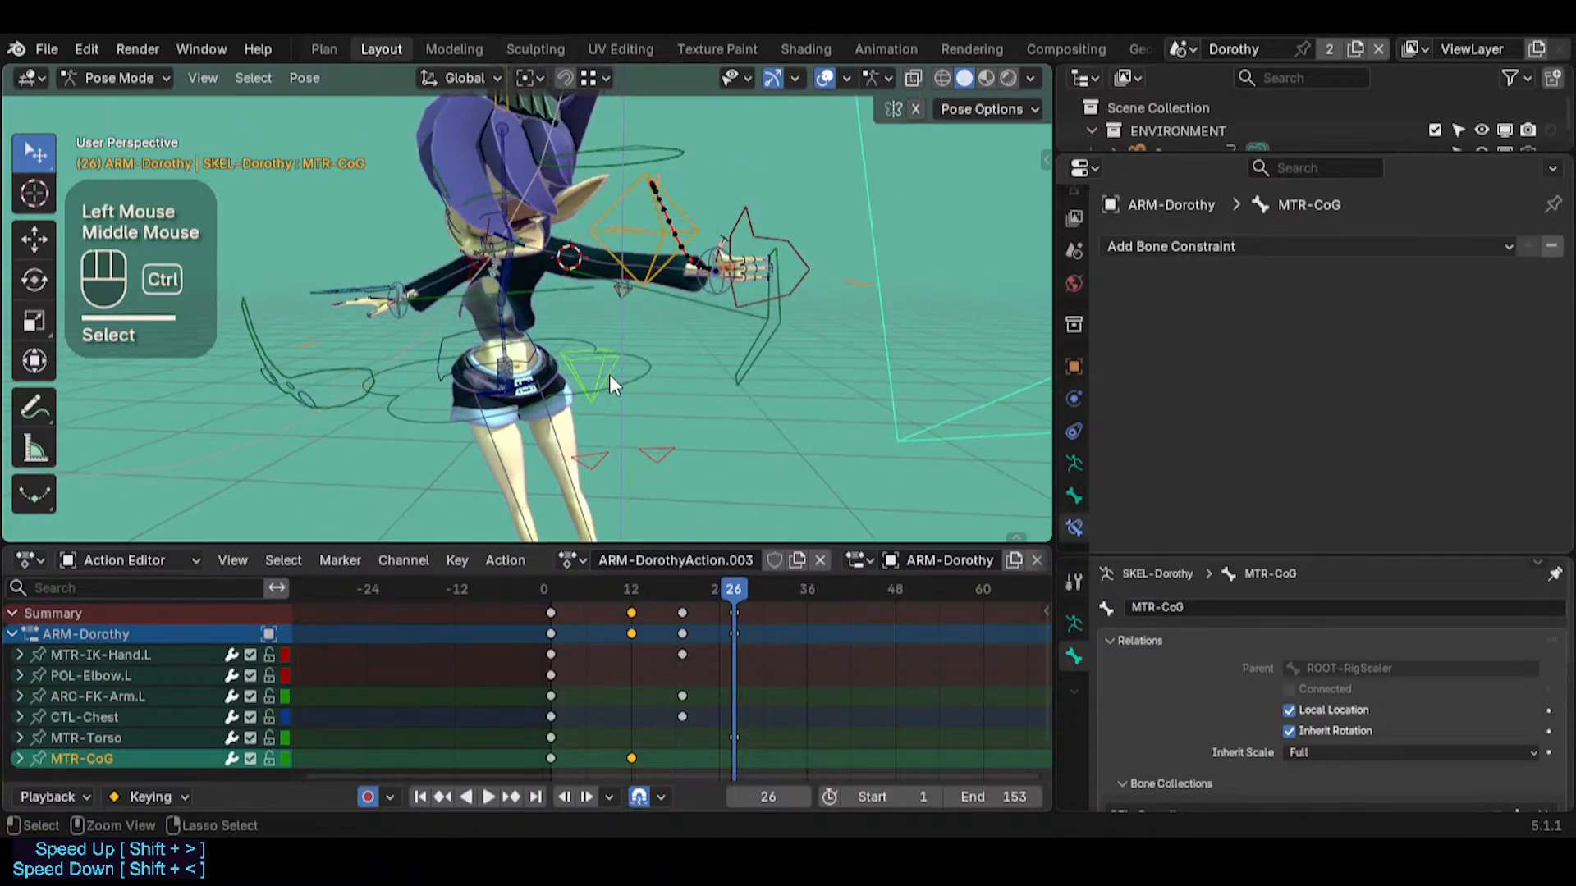
pyautogui.hotkey('ctrl', 't')
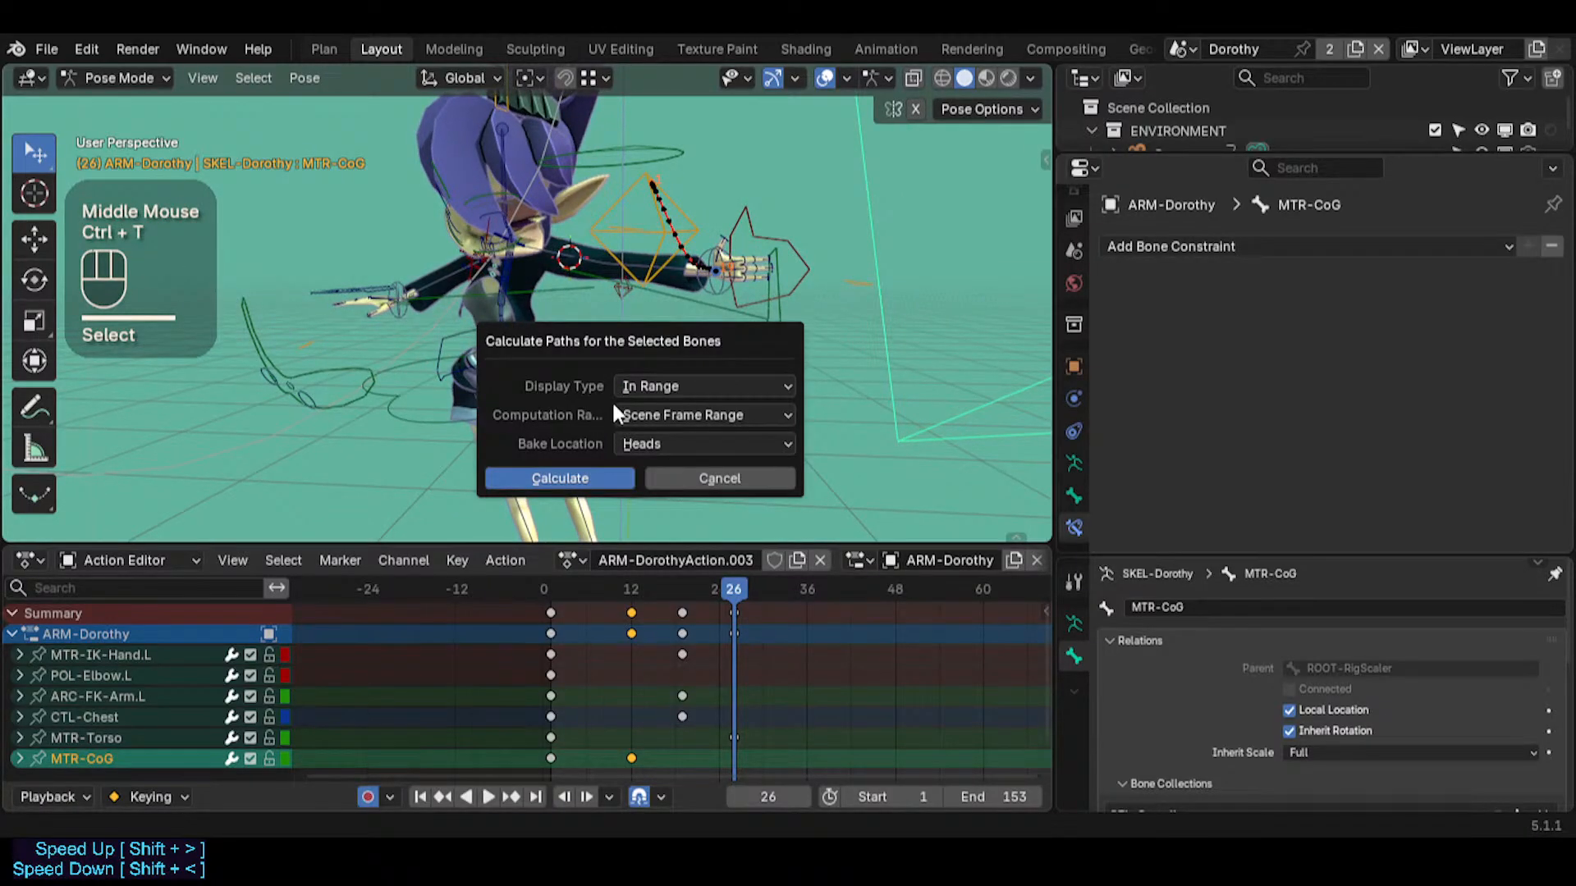
pyautogui.press('Return')
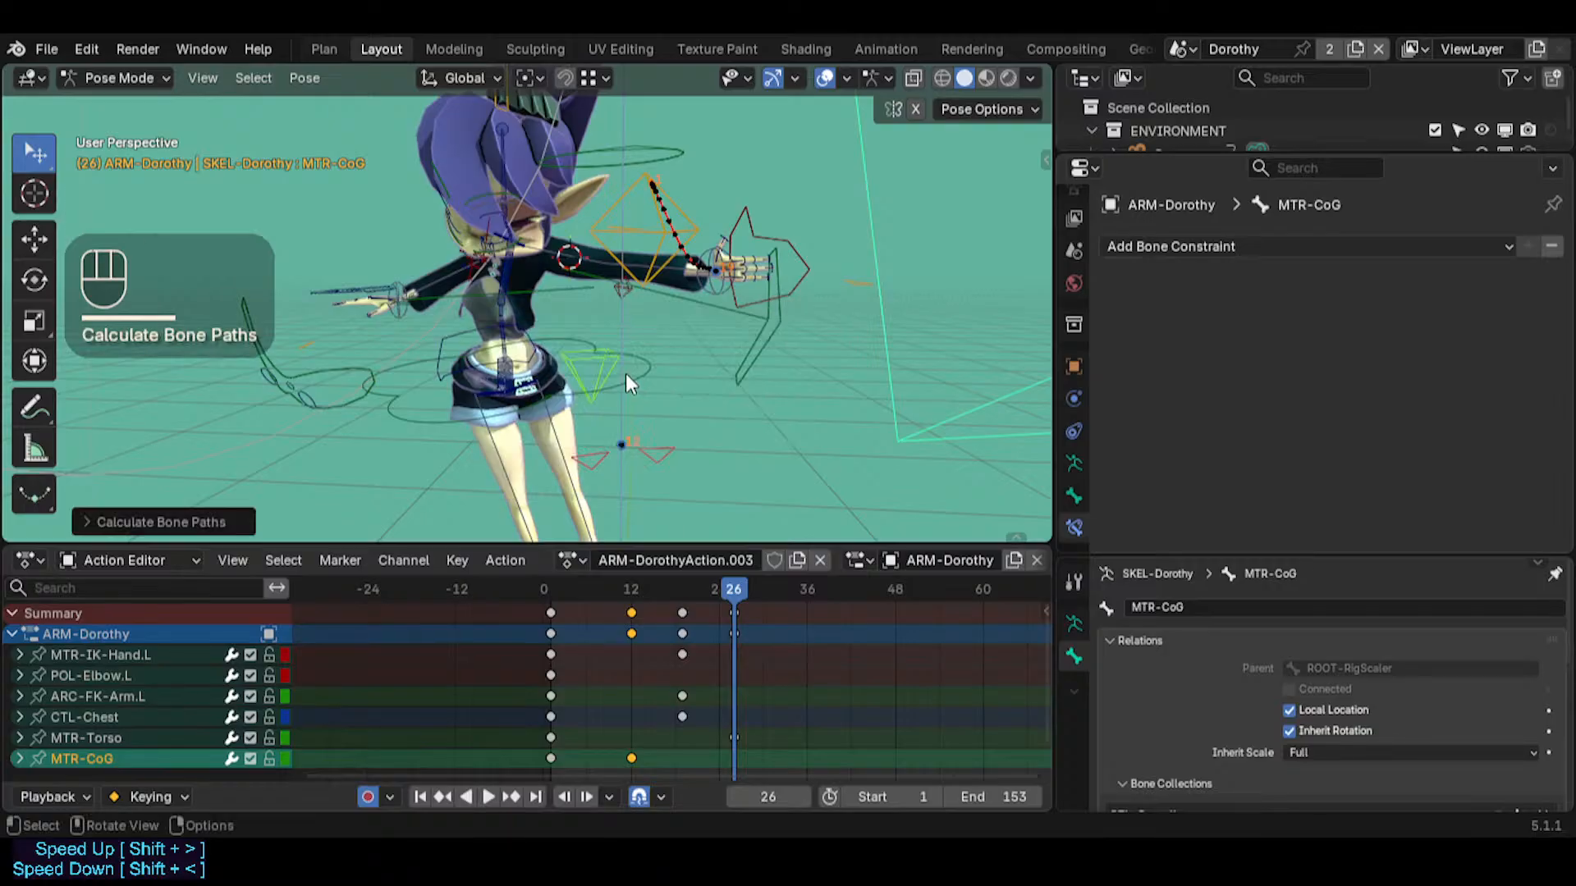
# Reselect the MTR-CoG control and recalculate its motion path with the same range and bake location
pyautogui.moveTo(619, 362); pyautogui.dragTo(573, 283, button='middle')
pyautogui.scroll(-3, 586, 368)
pyautogui.press('s')
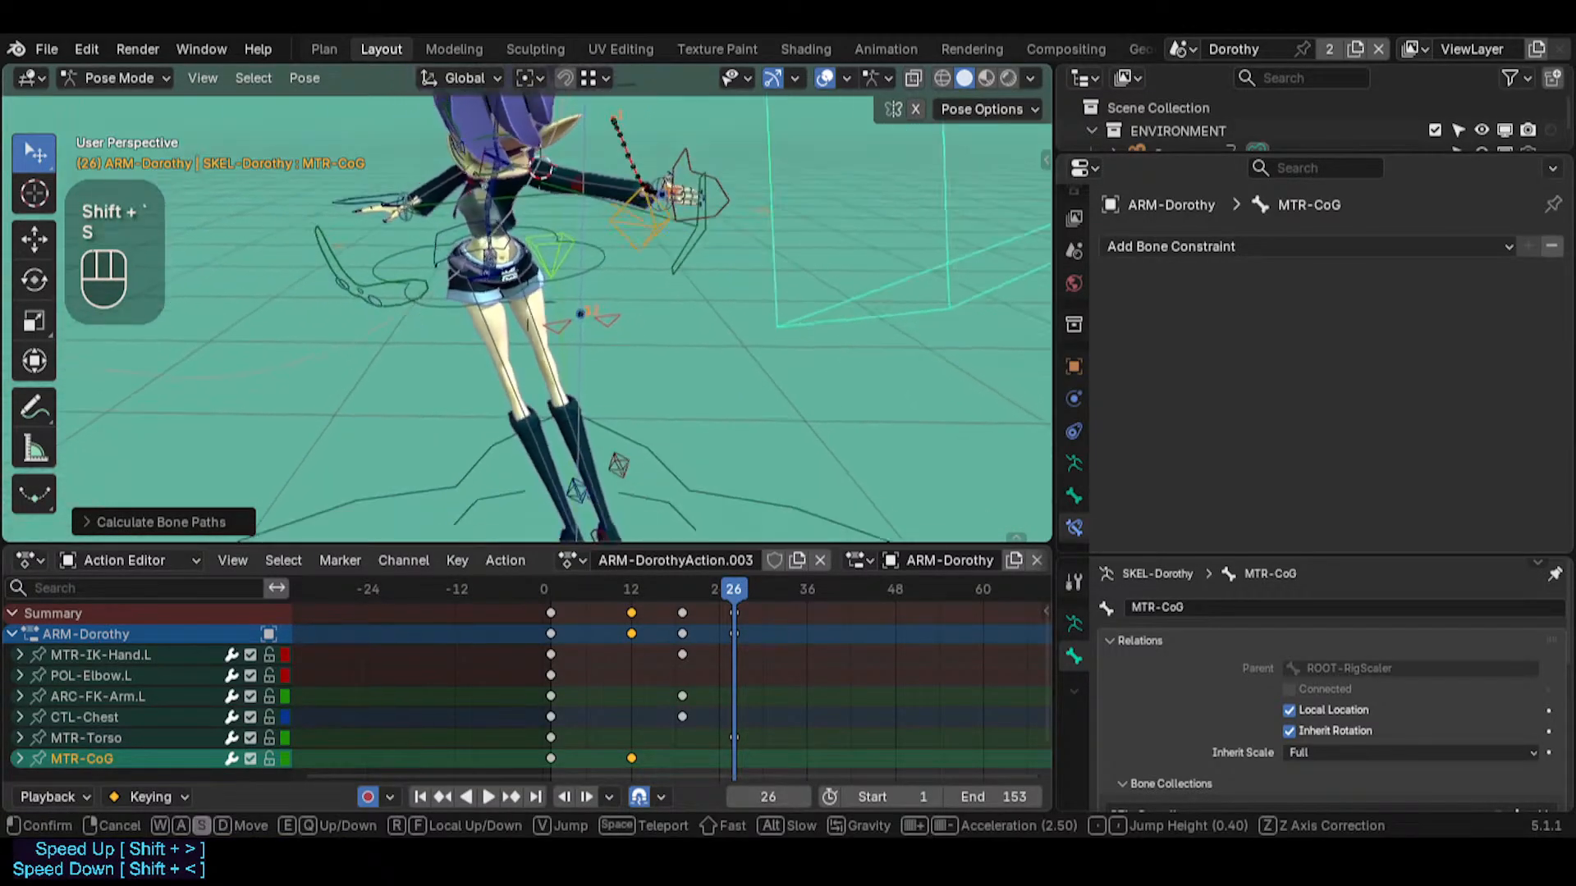
pyautogui.click(645, 428)
pyautogui.click(649, 429)
pyautogui.moveTo(665, 405); pyautogui.dragTo(573, 450, button='middle')
pyautogui.hotkey('shift', '`')
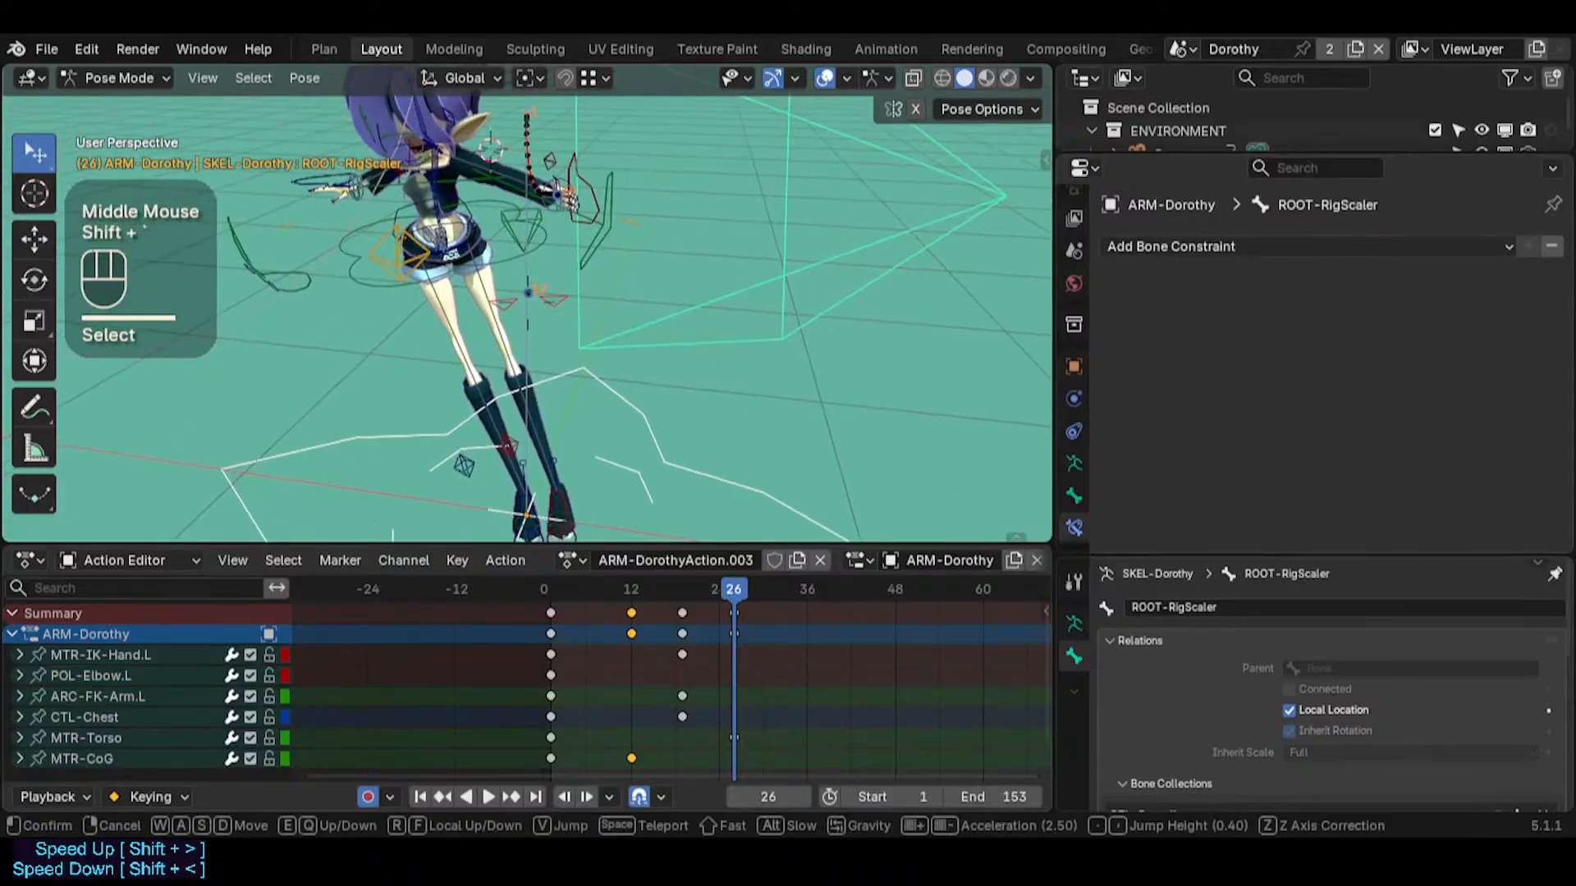
pyautogui.click(525, 271)
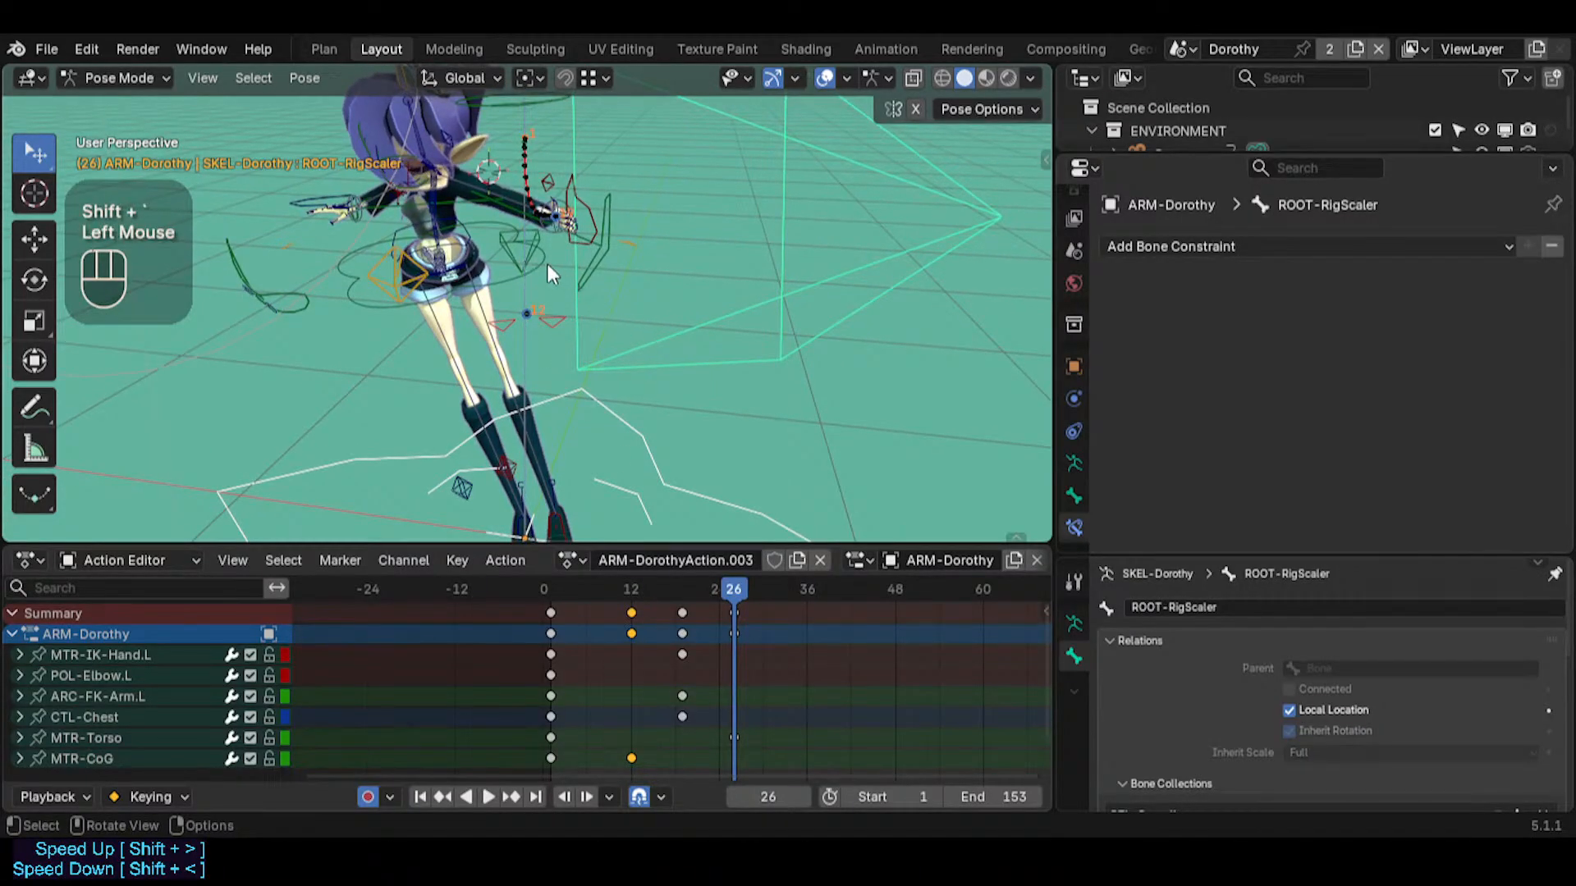
pyautogui.click(519, 272)
pyautogui.hotkey('ctrl', 't')
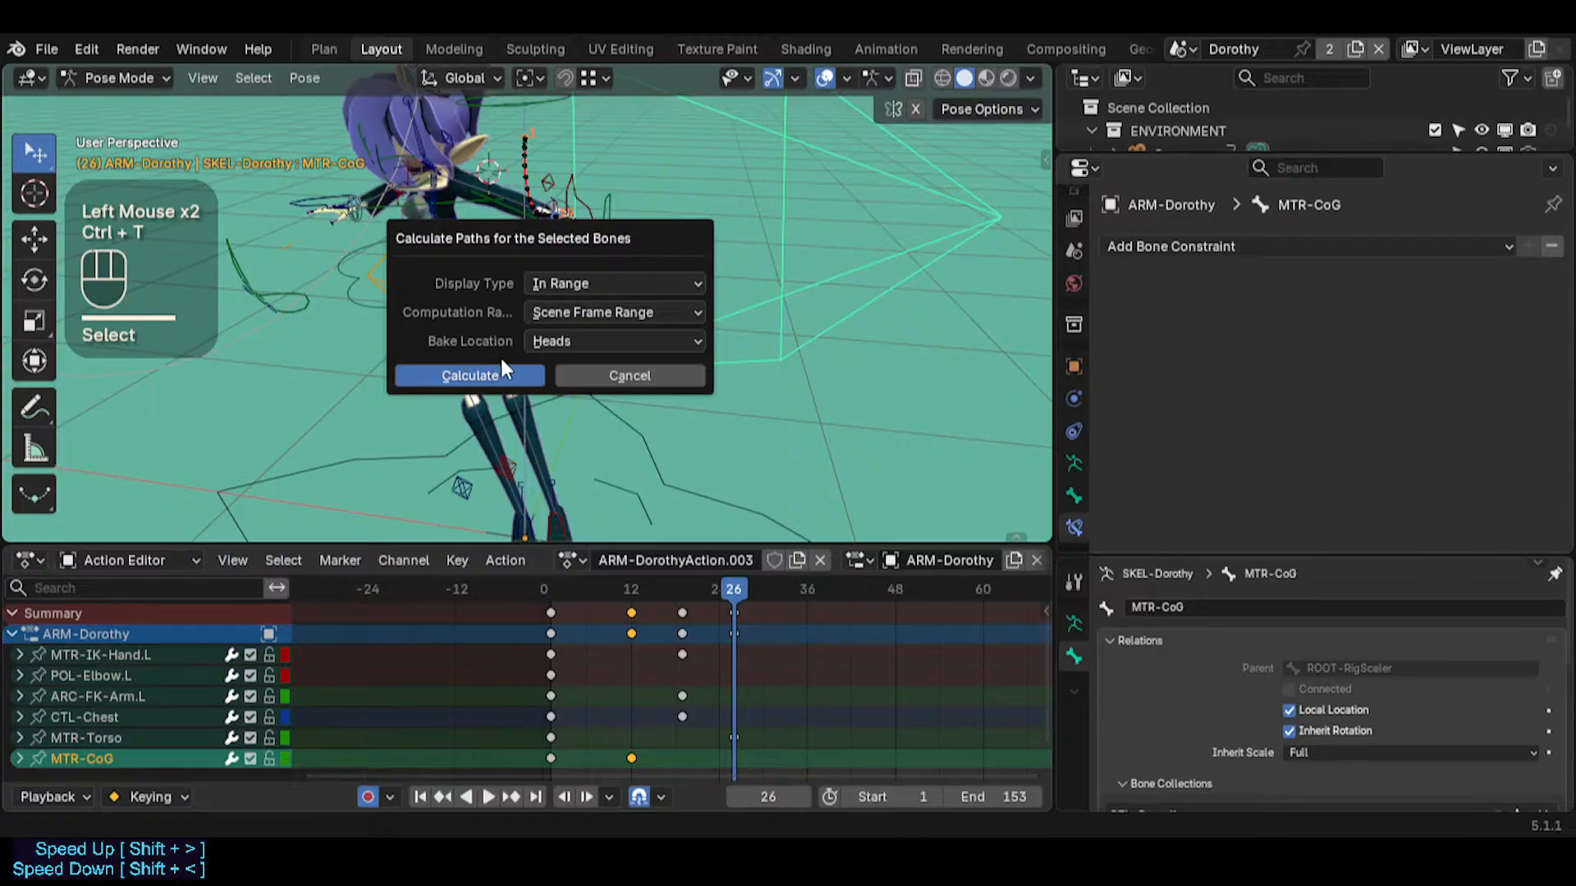
pyautogui.click(541, 381)
pyautogui.click(613, 410)
pyautogui.moveTo(613, 410); pyautogui.dragTo(534, 256, button='middle')
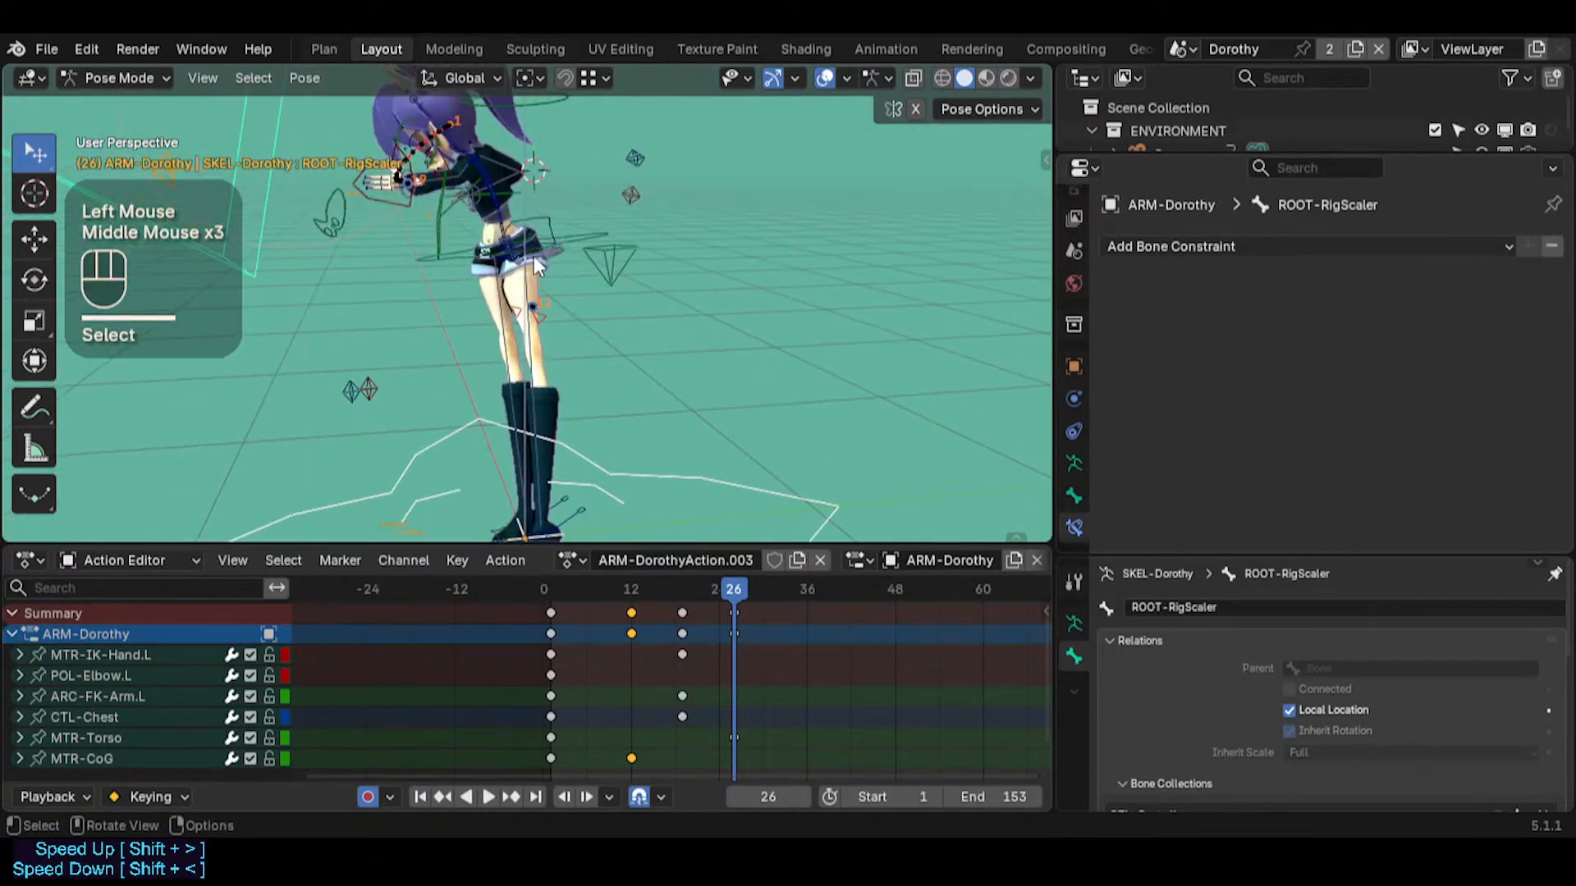
pyautogui.click(623, 274)
pyautogui.scroll(-2, 617, 351)
pyautogui.press('r')
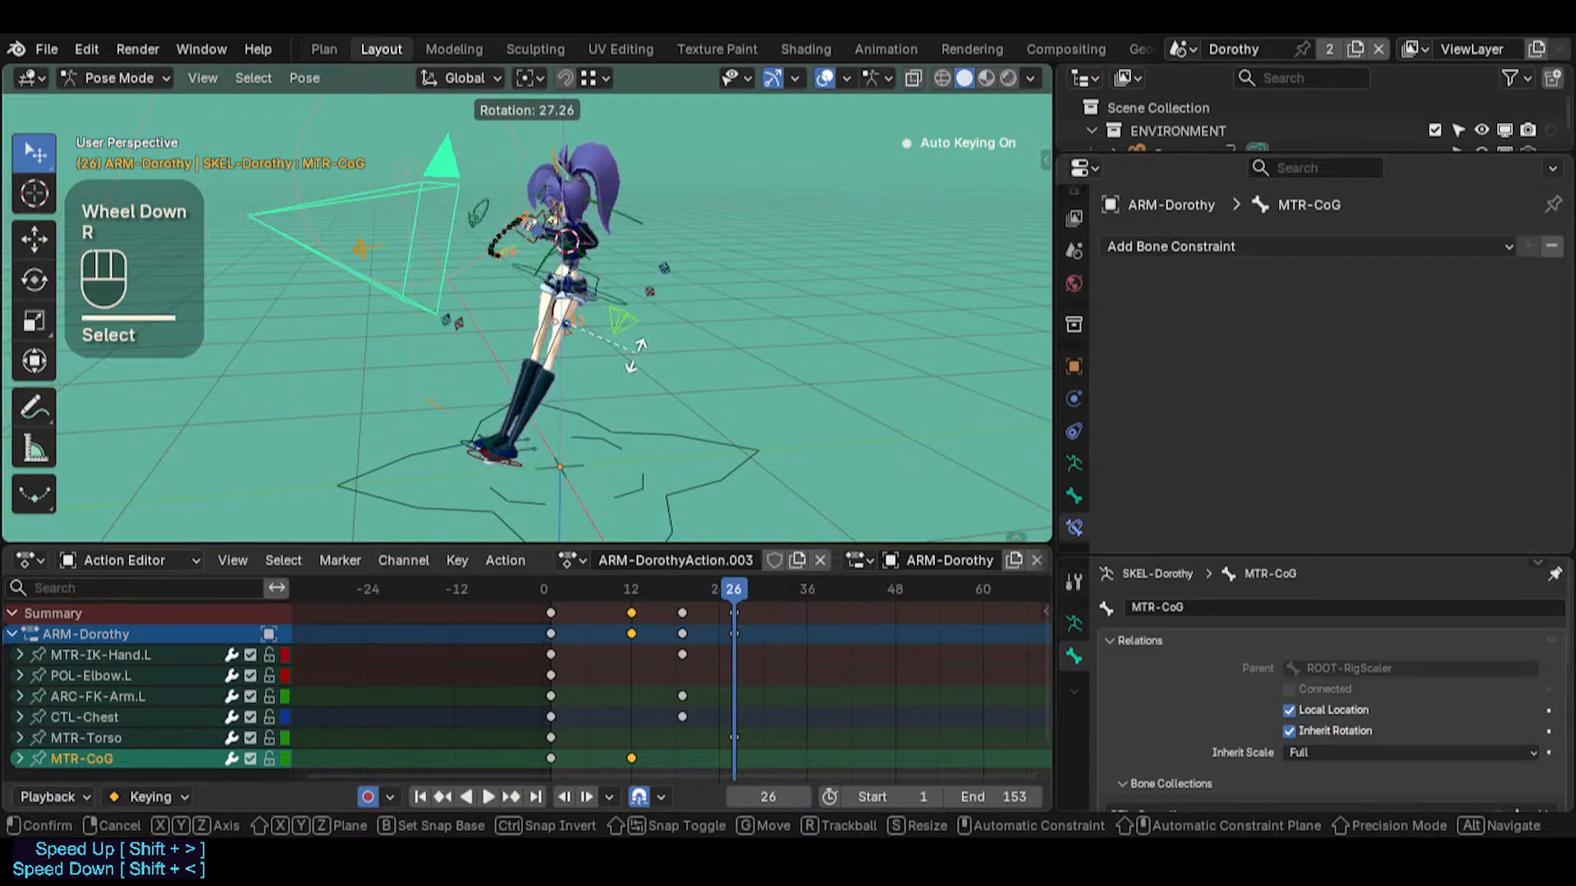
pyautogui.press('Escape')
pyautogui.click(632, 422)
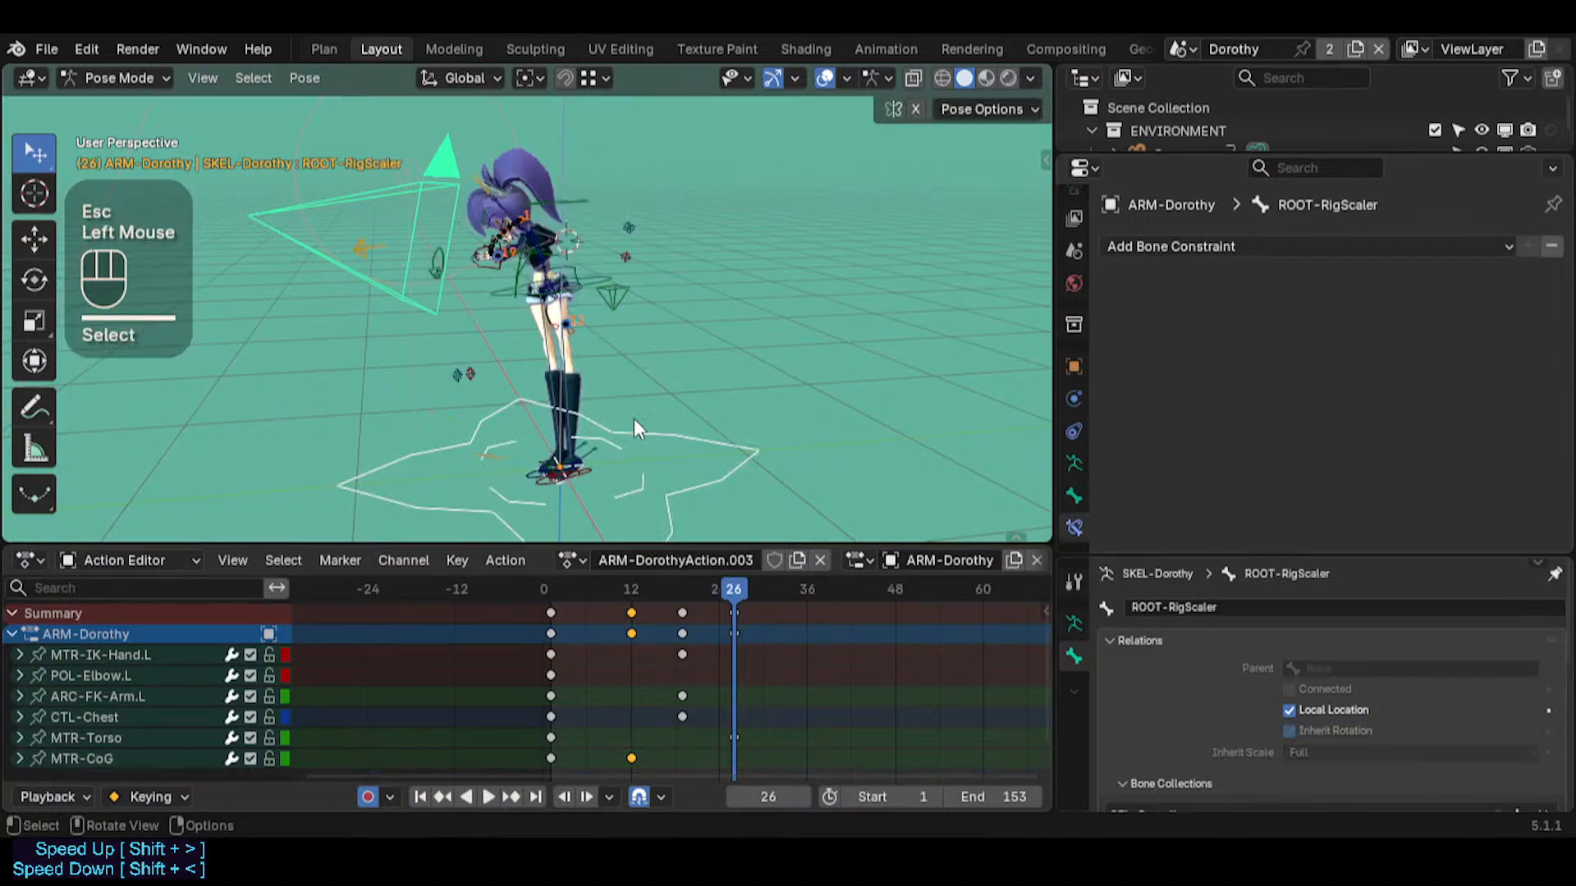
pyautogui.click(623, 298)
pyautogui.scroll(2, 623, 297)
pyautogui.moveTo(623, 298); pyautogui.dragTo(716, 287, button='middle')
pyautogui.scroll(-1, 678, 274)
pyautogui.press('g')
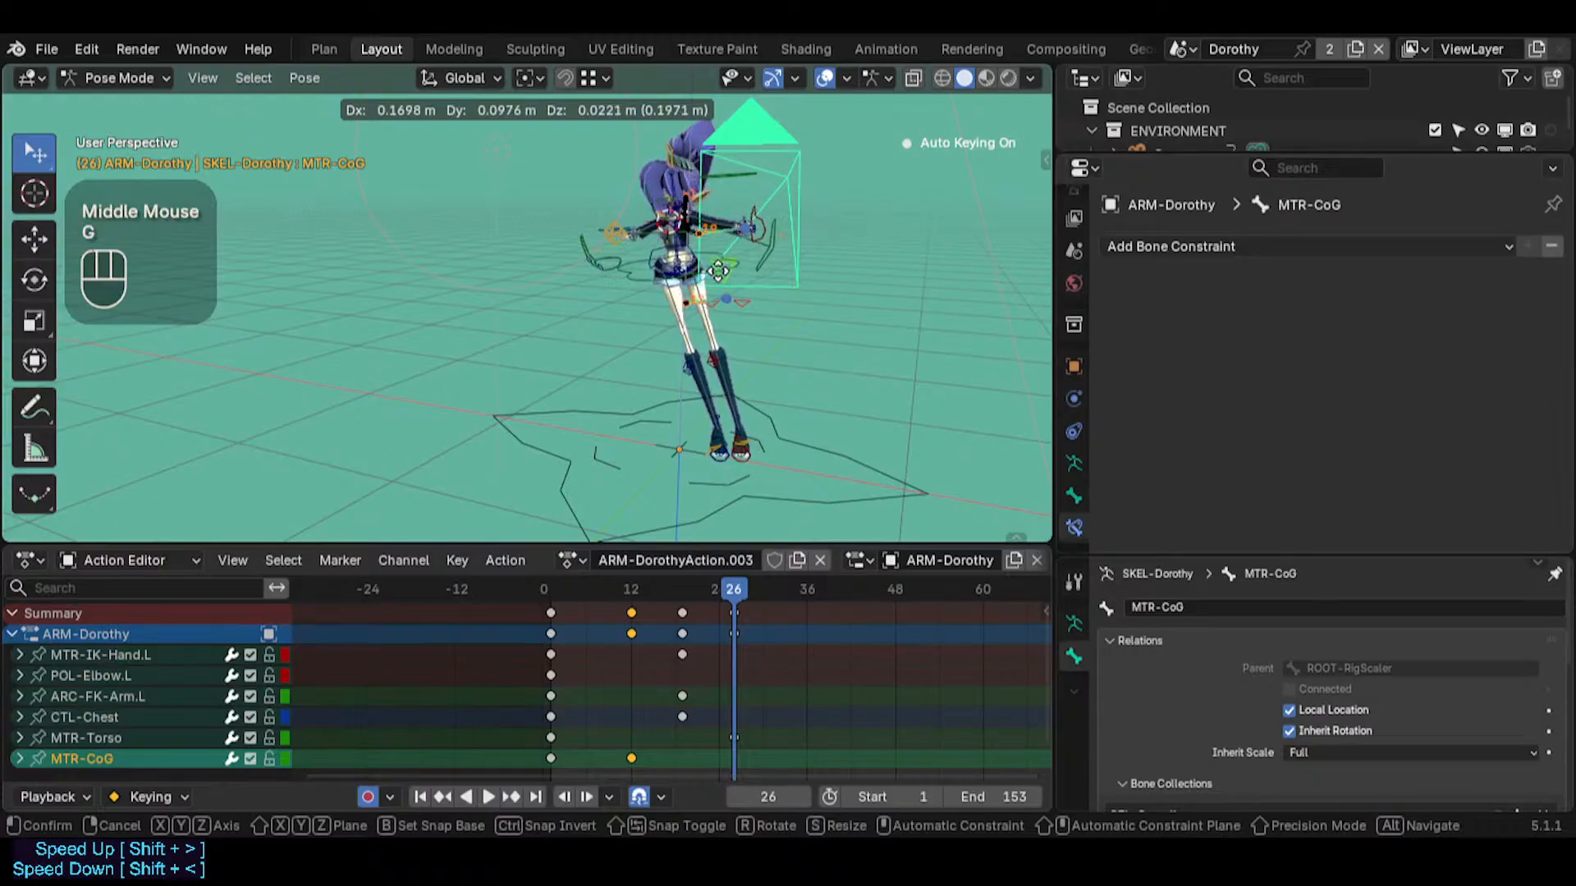
pyautogui.press('Escape')
# Select the ROOT-RigScaler control at the feet and rotate it freely at frame 26
pyautogui.click(694, 373)
pyautogui.moveTo(694, 372); pyautogui.dragTo(696, 323, button='middle')
pyautogui.press('r')
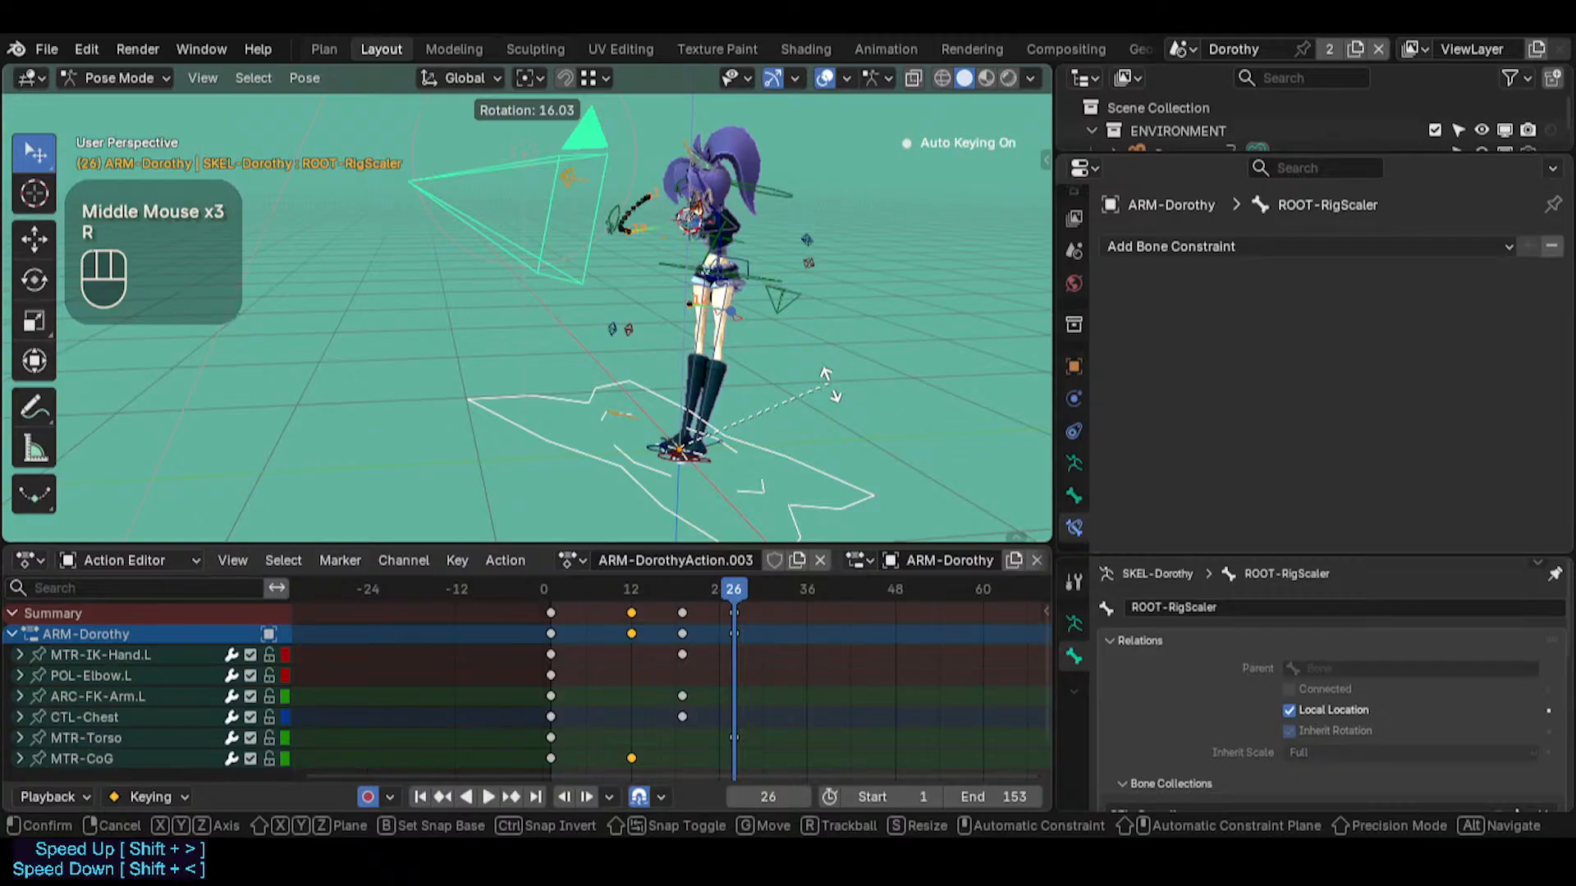
pyautogui.click(758, 345)
pyautogui.moveTo(775, 331); pyautogui.dragTo(713, 336, button='middle')
# Select MTR-CoG at the hips and clear the displayed bone motion paths
pyautogui.click(788, 302)
pyautogui.scroll(2, 773, 315)
pyautogui.hotkey('shift', '`')
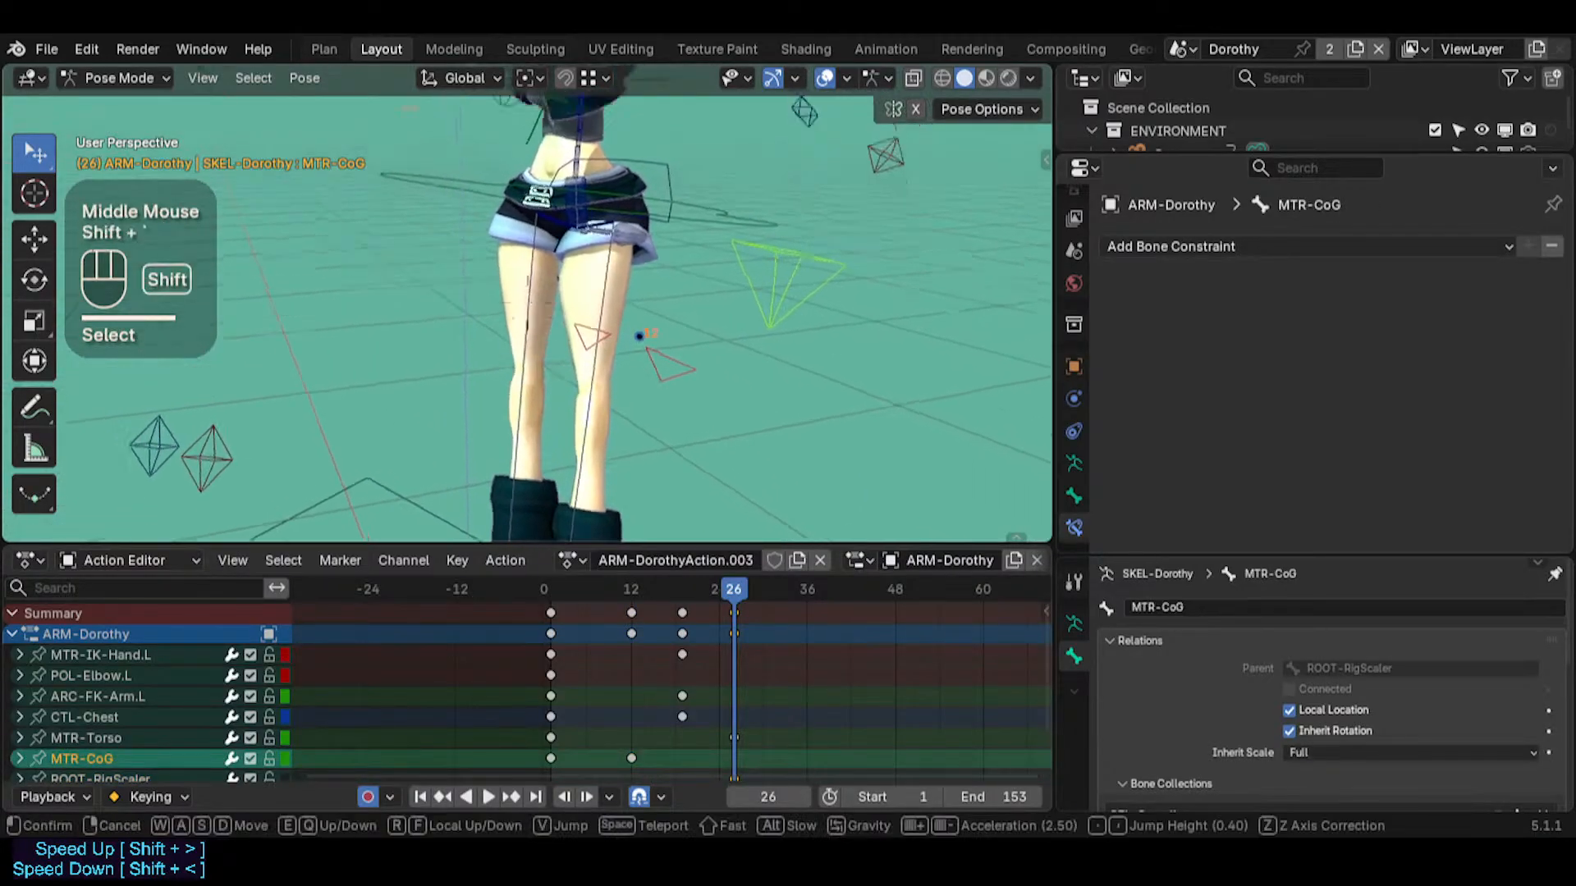
pyautogui.press('w')
pyautogui.press('s')
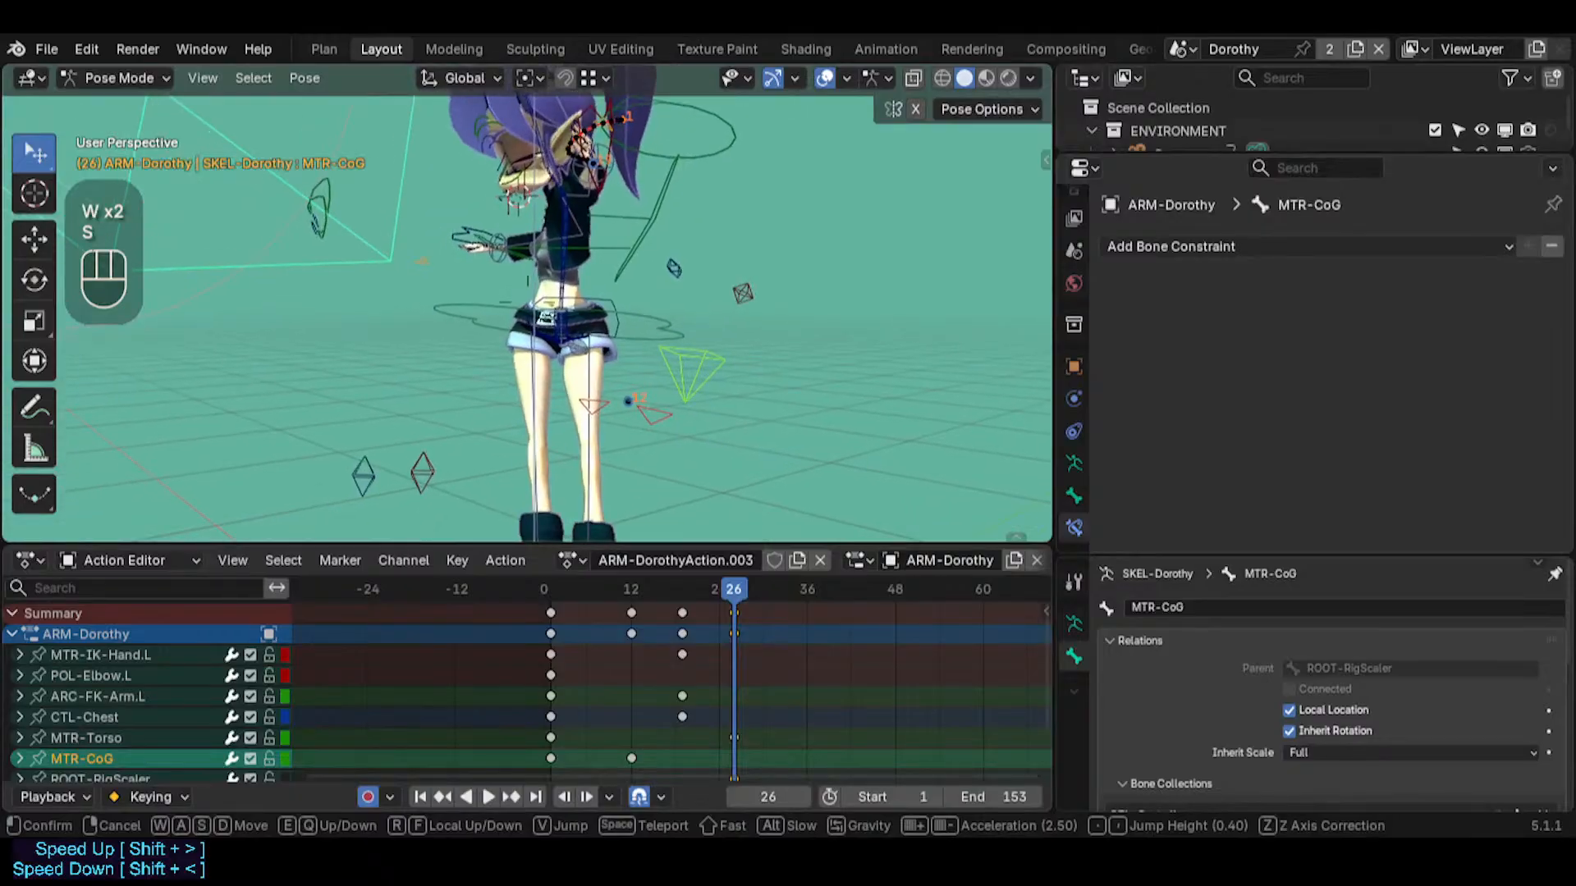
pyautogui.click(711, 386)
pyautogui.moveTo(710, 386); pyautogui.dragTo(709, 419, button='middle')
pyautogui.moveTo(697, 577); pyautogui.dragTo(732, 573)
pyautogui.click(690, 382)
pyautogui.hotkey('alt', 't')
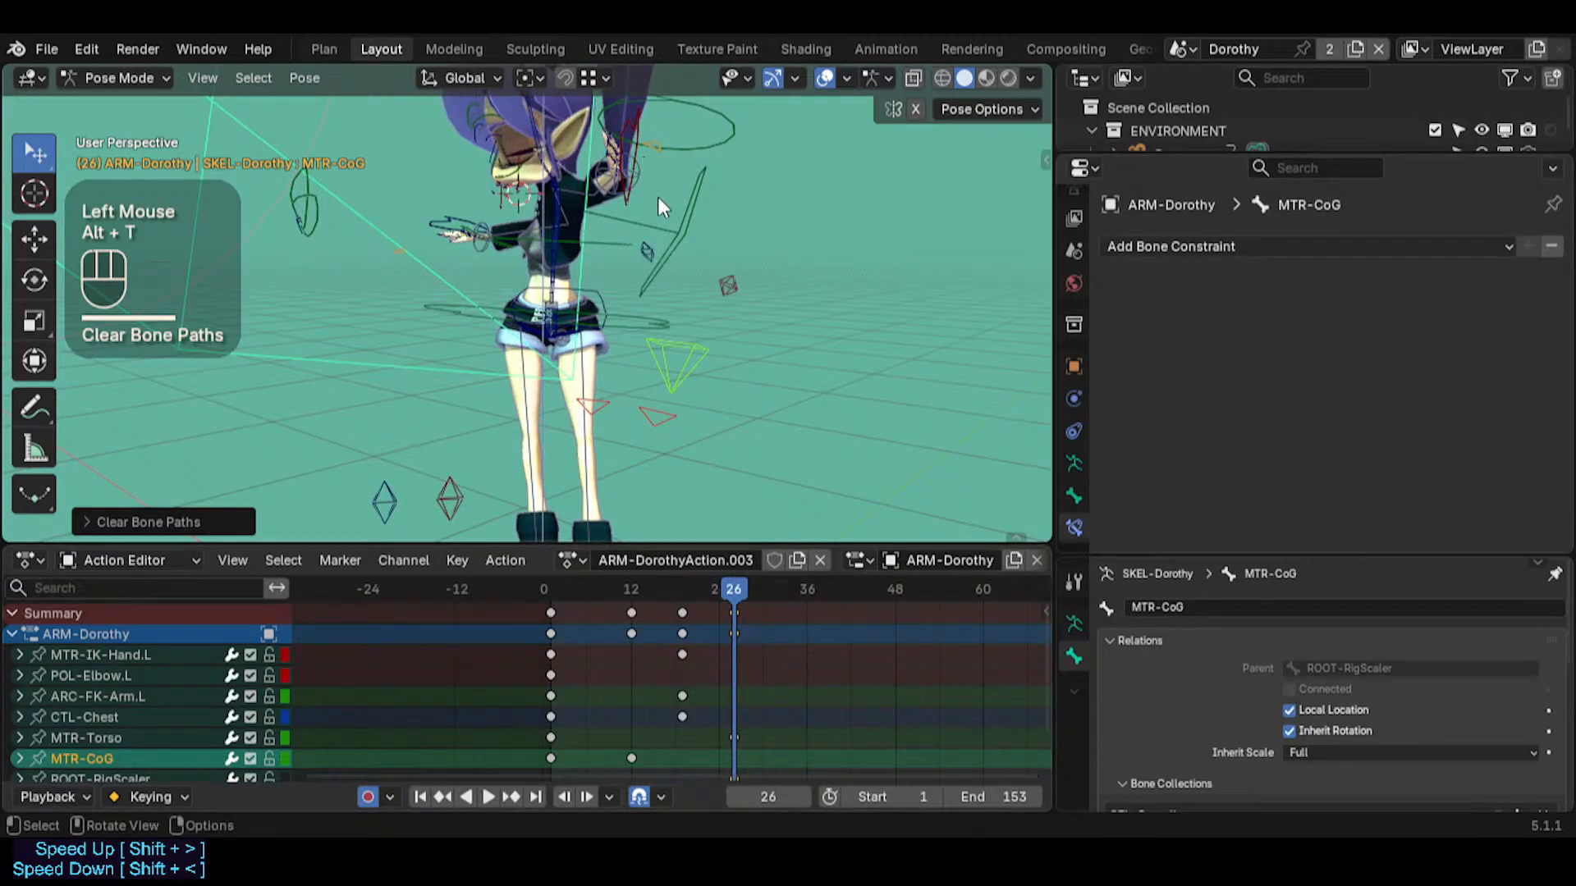
# Select MTR-IK-Hand.L together with MTR-CoG and calculate both motion paths at the heads over the scene frame range
pyautogui.moveTo(657, 195); pyautogui.dragTo(737, 187, button='middle')
pyautogui.click(722, 231)
pyautogui.keyDown('shift'); pyautogui.click(658, 342); pyautogui.keyUp('shift')
pyautogui.hotkey('ctrl', 't')
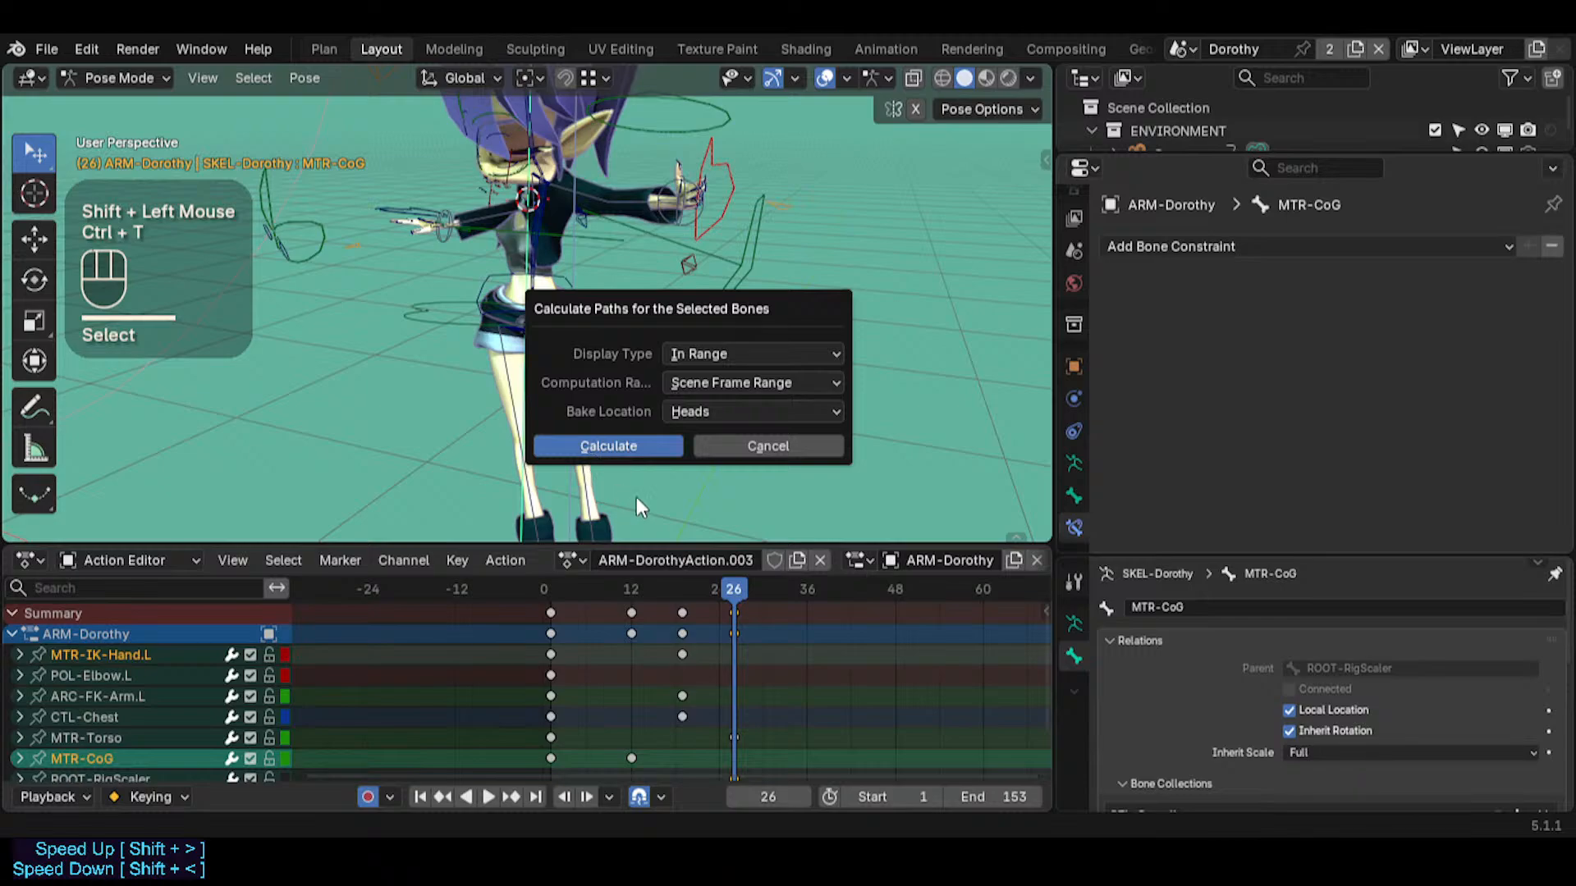
pyautogui.click(644, 448)
# Select ROOT-RigScaler, go to frame 1 and reset its rotation so that it is keyed there
pyautogui.hotkey('shift', '`')
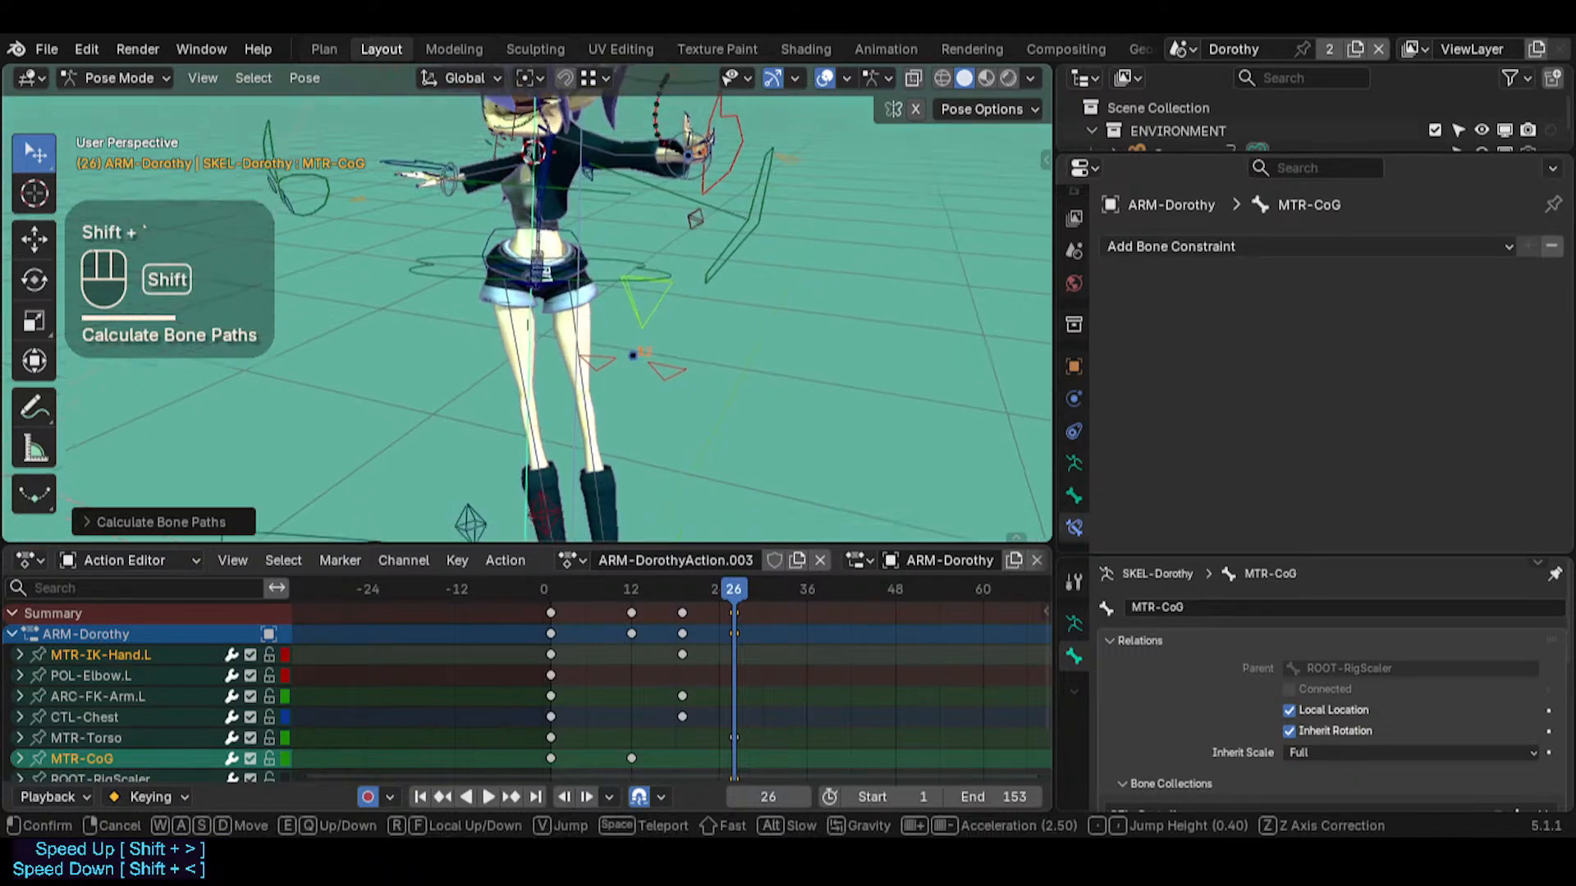
pyautogui.press('s')
pyautogui.press('s')
pyautogui.click(678, 497)
pyautogui.click(681, 499)
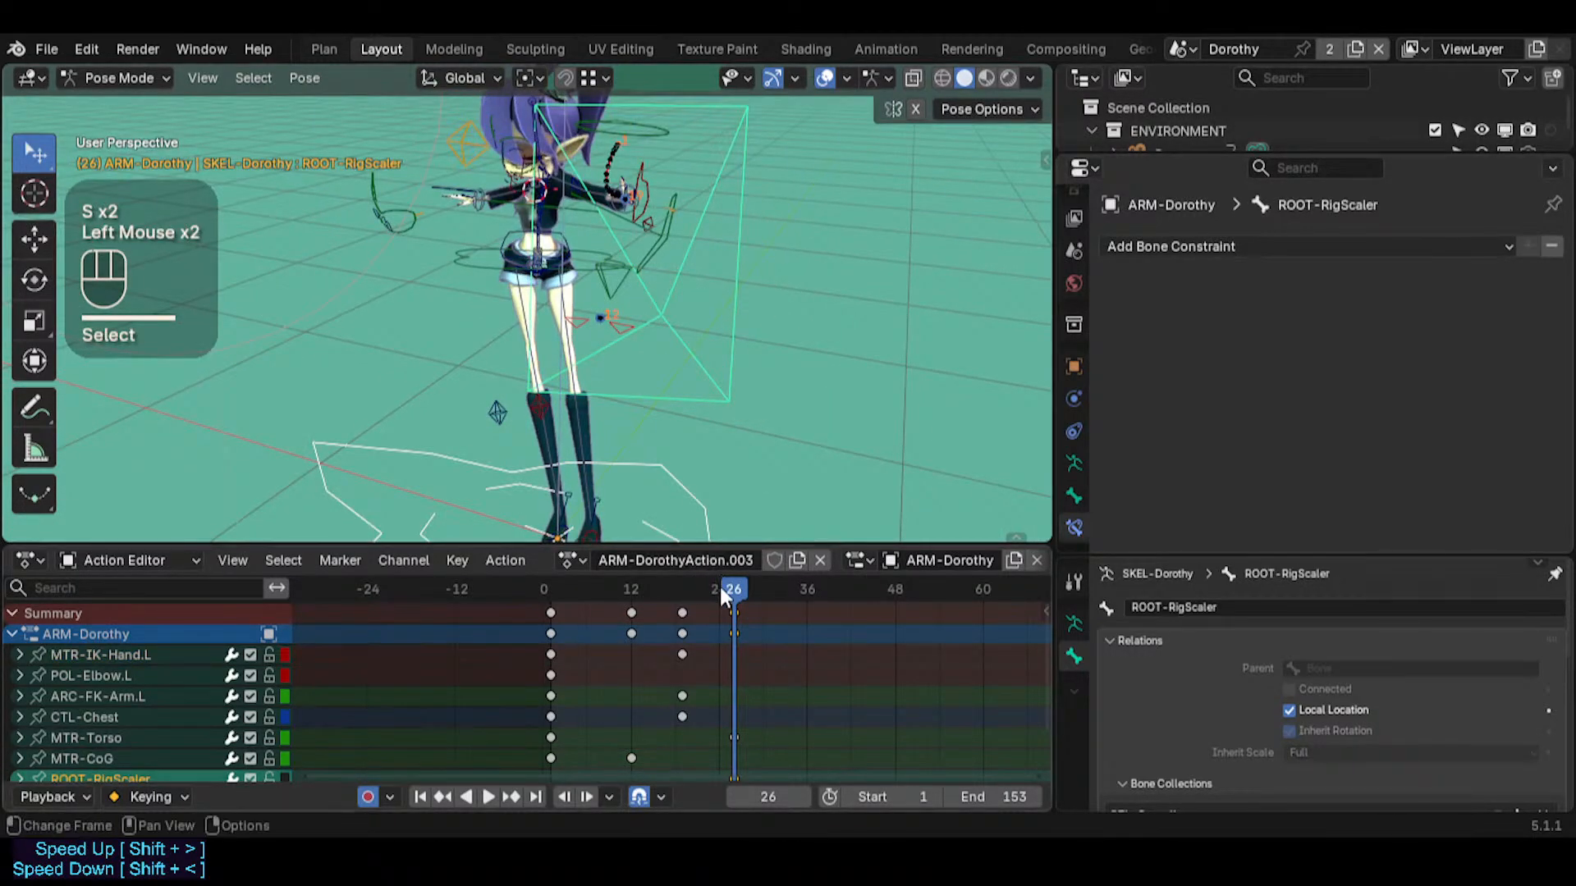
pyautogui.hotkey('shift', 'Left')
pyautogui.click(686, 482)
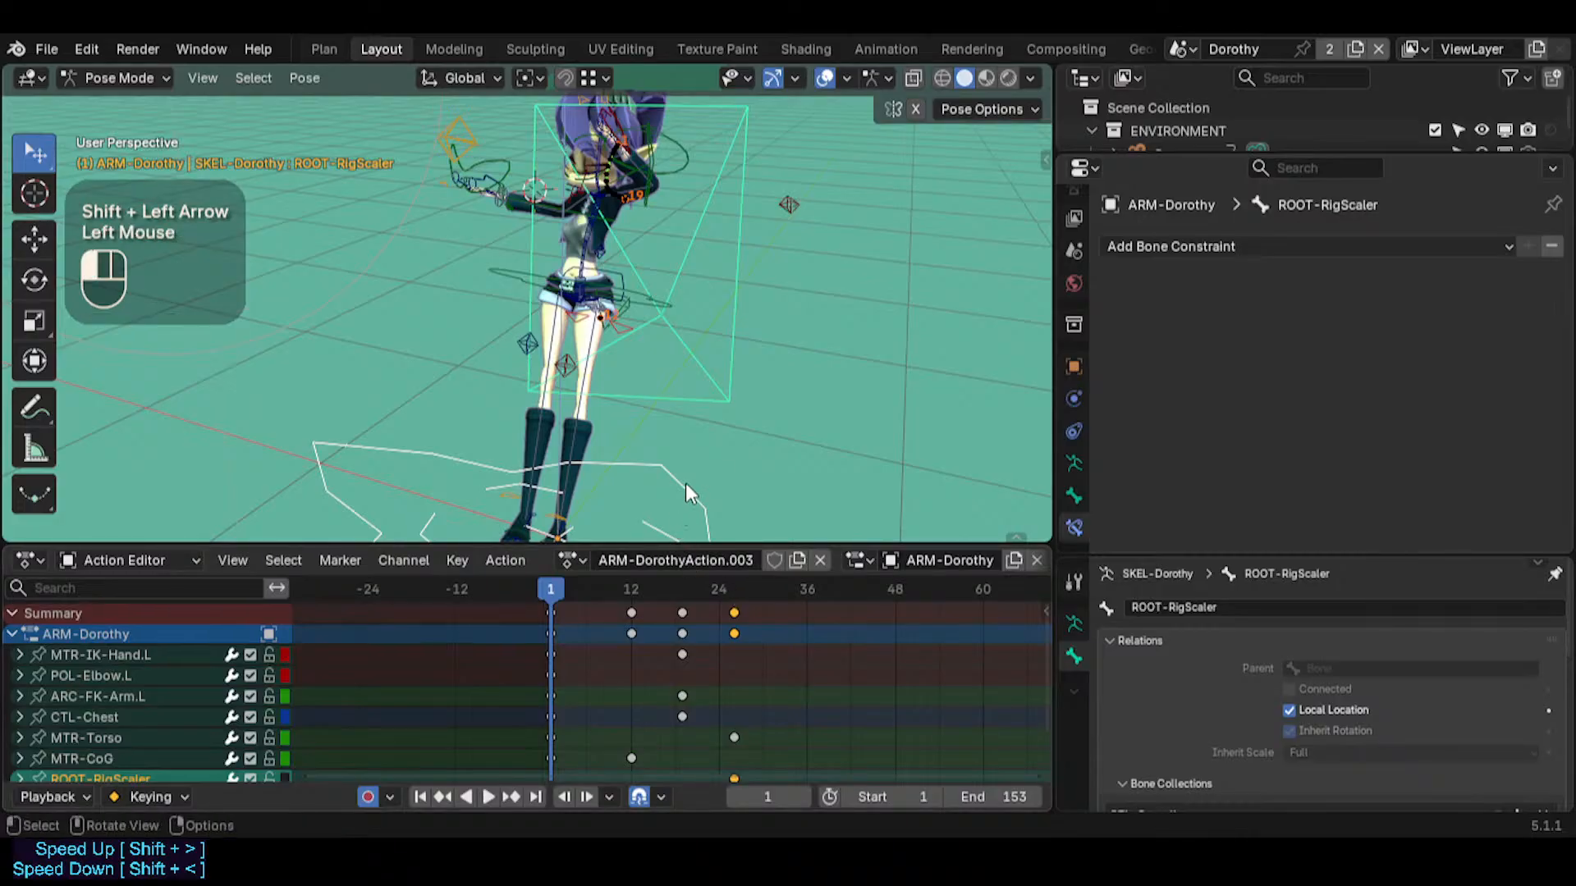
pyautogui.press('alt')
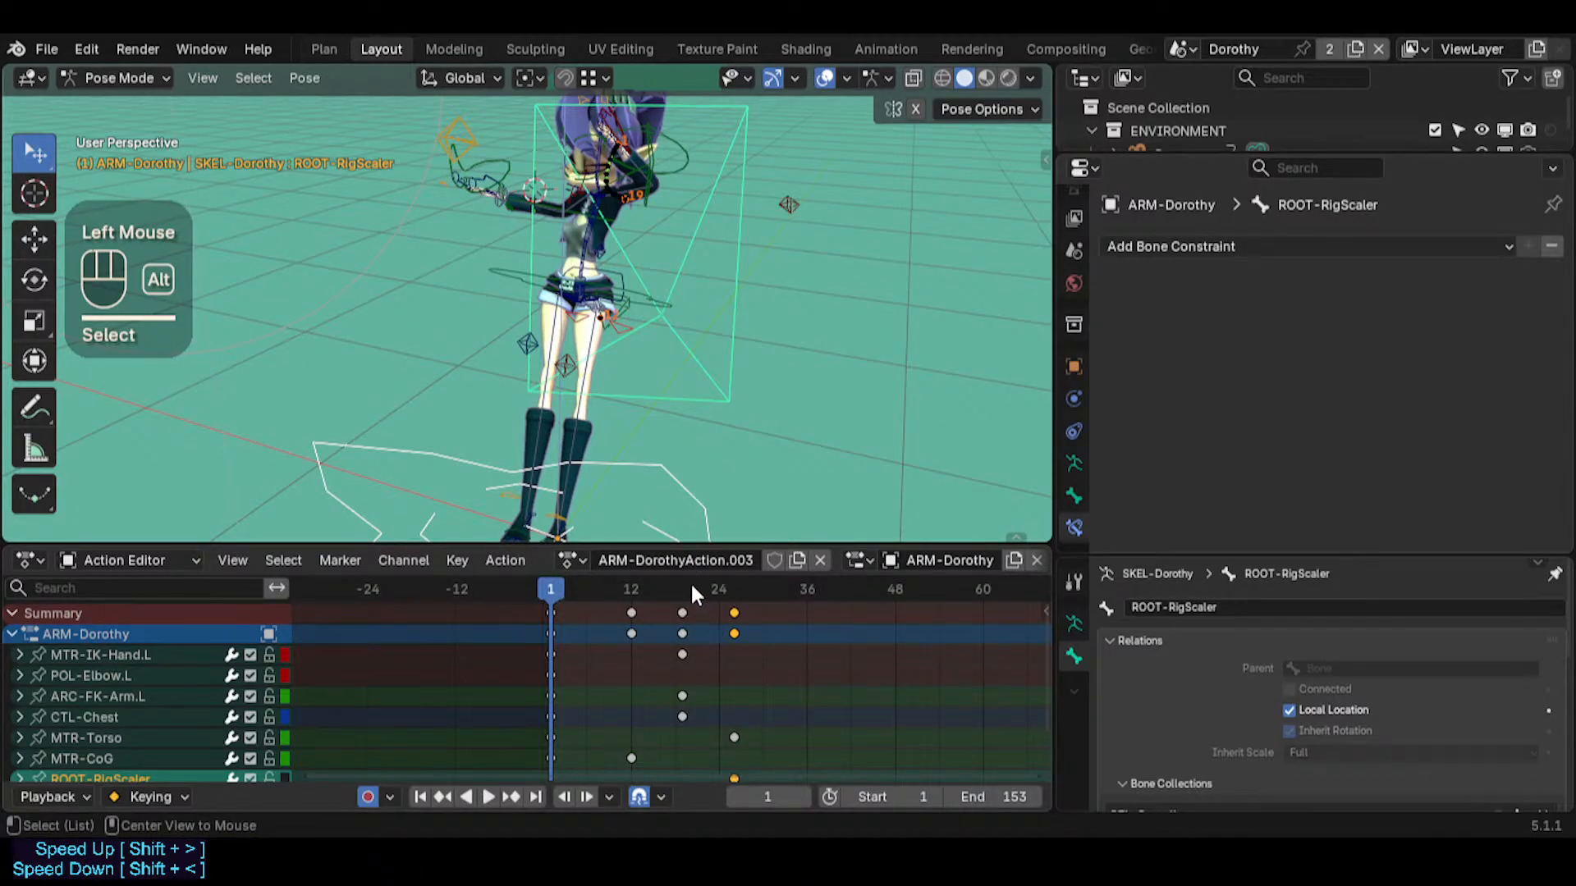
# Scrub between frames 1 and 26 and examine the left-hand and MTR-CoG motion paths from several angles
pyautogui.click(720, 589)
pyautogui.moveTo(716, 591); pyautogui.dragTo(549, 553)
pyautogui.moveTo(577, 332); pyautogui.dragTo(634, 273, button='middle')
pyautogui.hotkey('shift', '`')
pyautogui.press('w')
pyautogui.press('d')
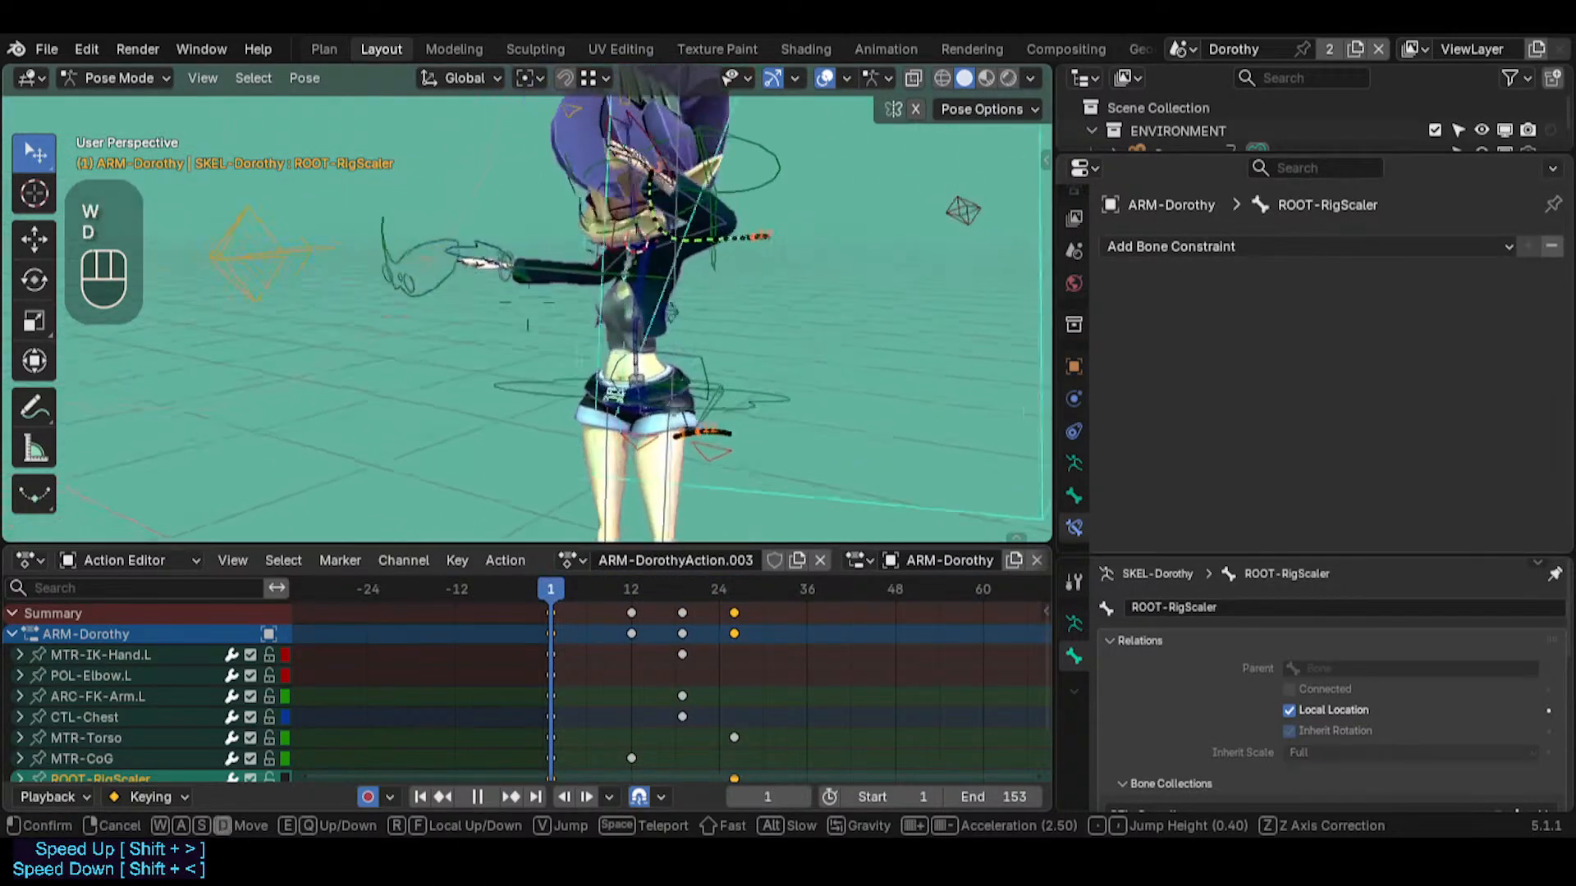
pyautogui.press('s')
pyautogui.click(726, 507)
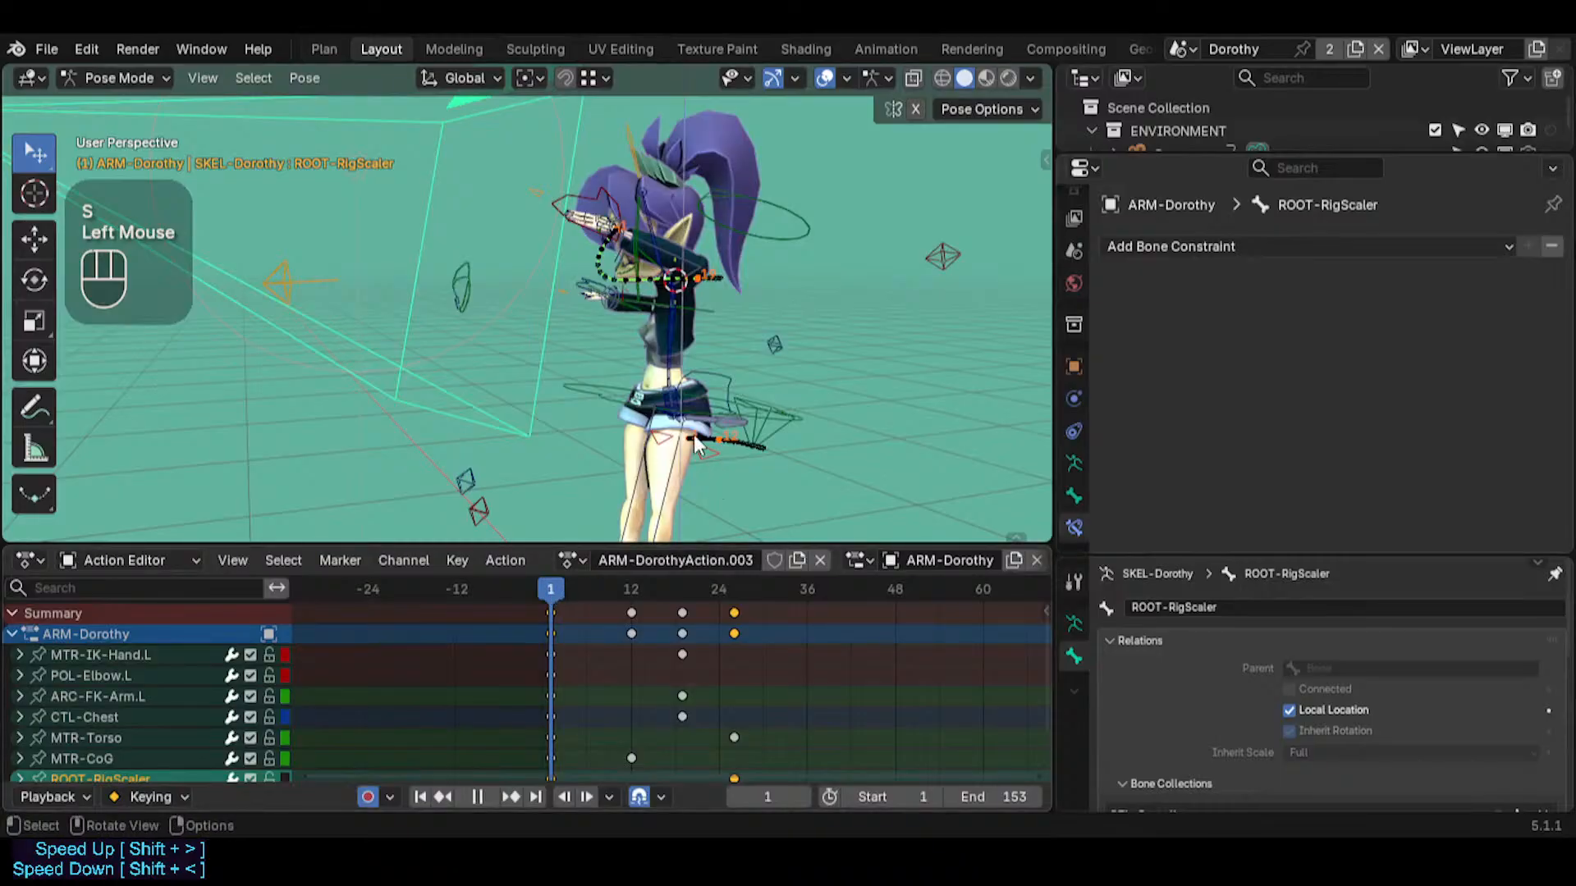
pyautogui.moveTo(566, 589); pyautogui.dragTo(734, 558)
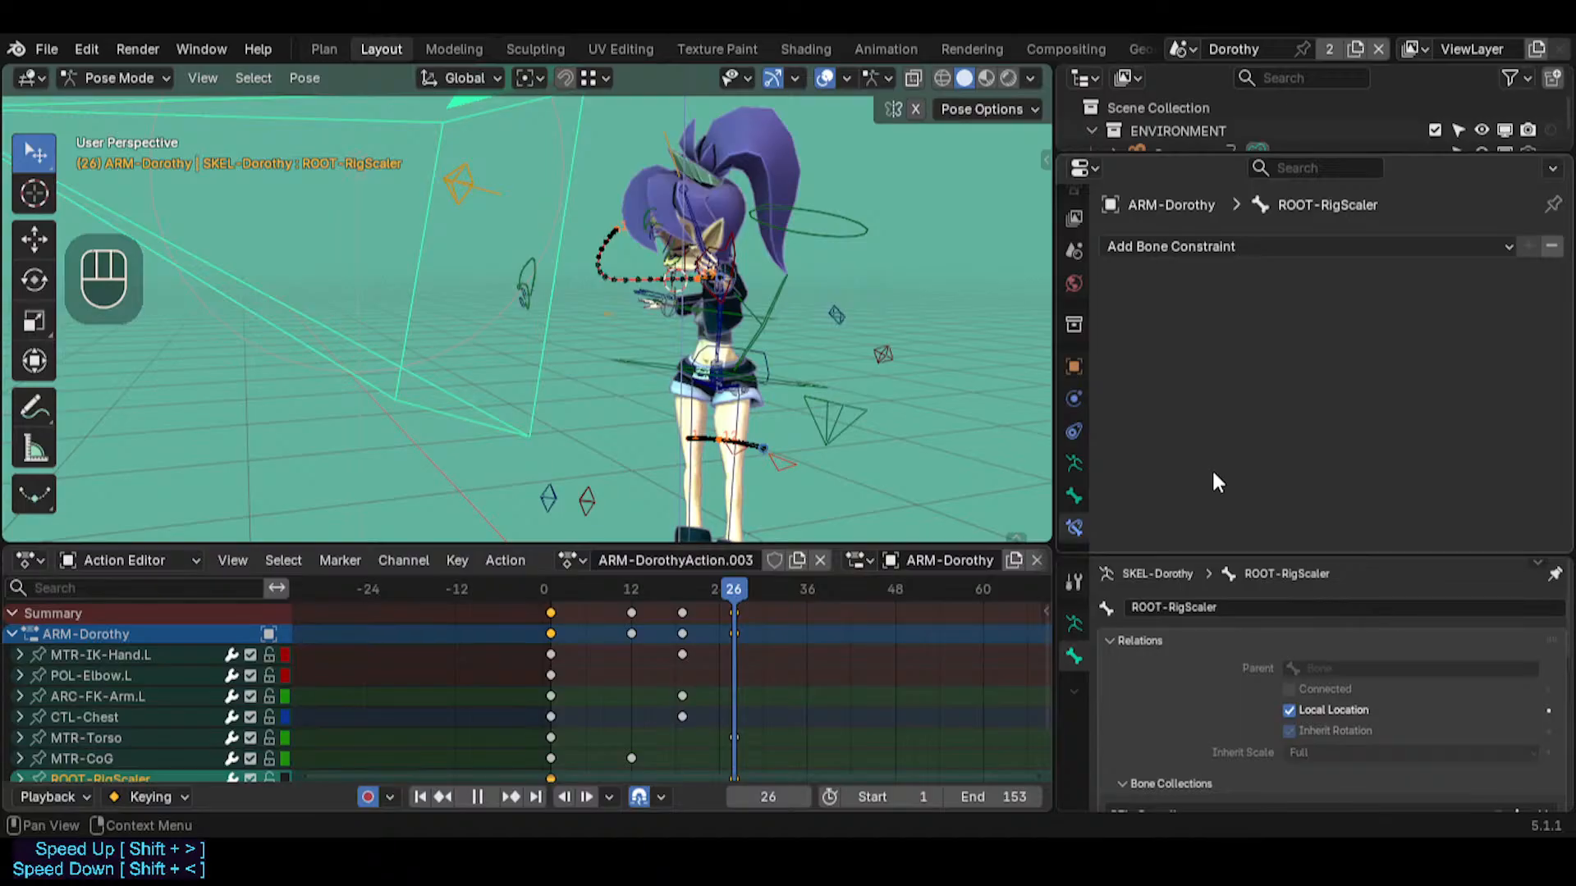
pyautogui.moveTo(985, 271); pyautogui.dragTo(785, 268, button='middle')
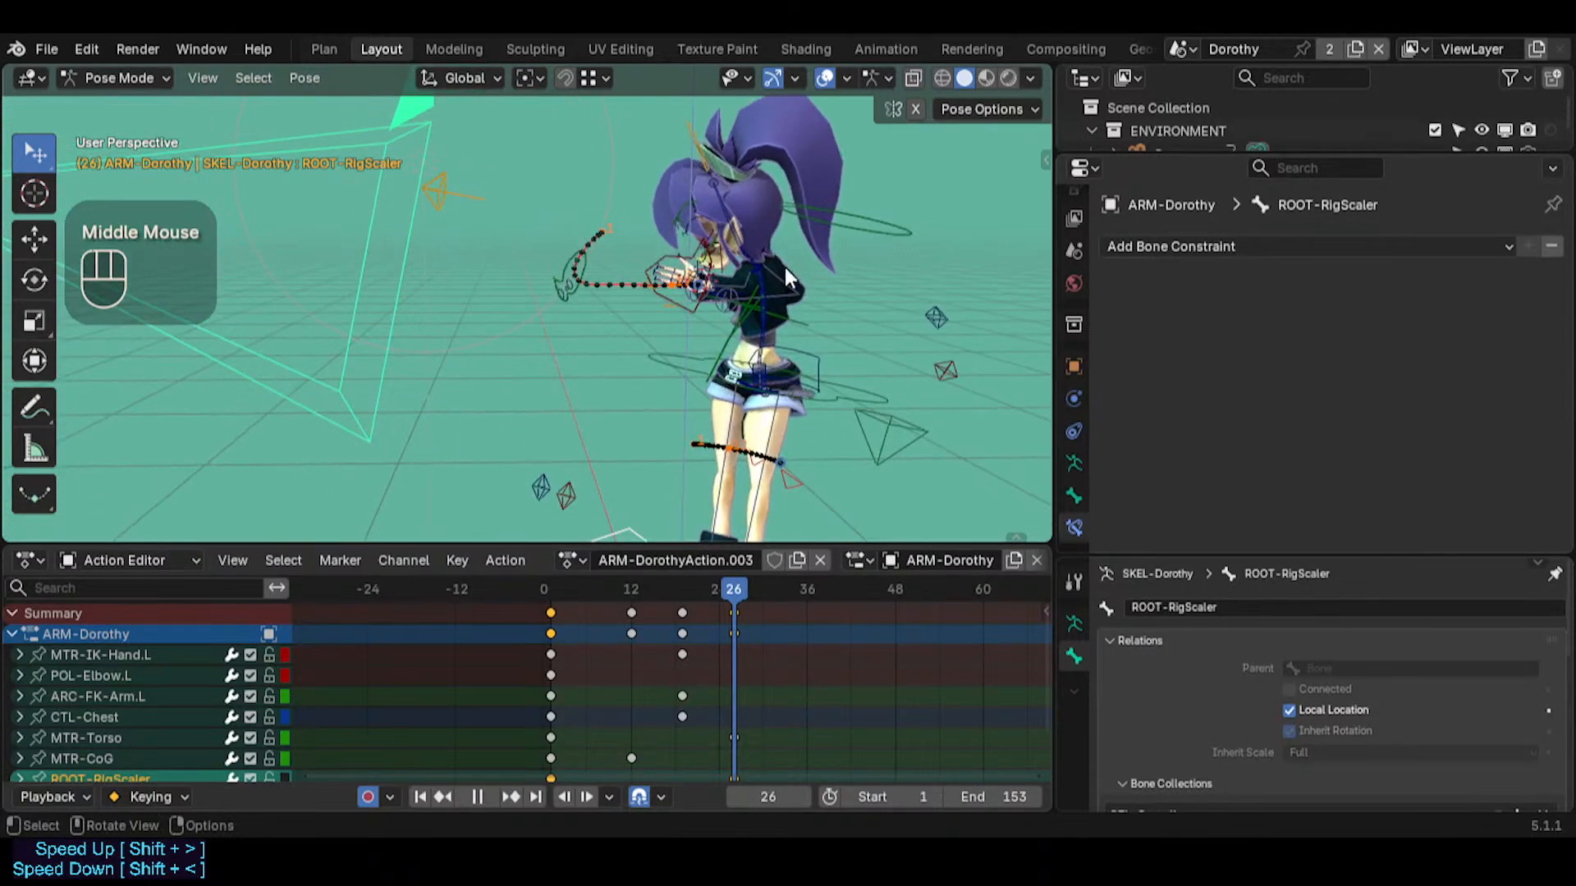
pyautogui.scroll(2, 662, 209)
pyautogui.scroll(-2, 660, 233)
pyautogui.moveTo(660, 233); pyautogui.dragTo(657, 279, button='middle')
# Select MTR-IK-Hand.L, MTR-Torso, MTR-CoG and ROOT-RigScaler in turn to compare how the main controls are parented
pyautogui.click(680, 278)
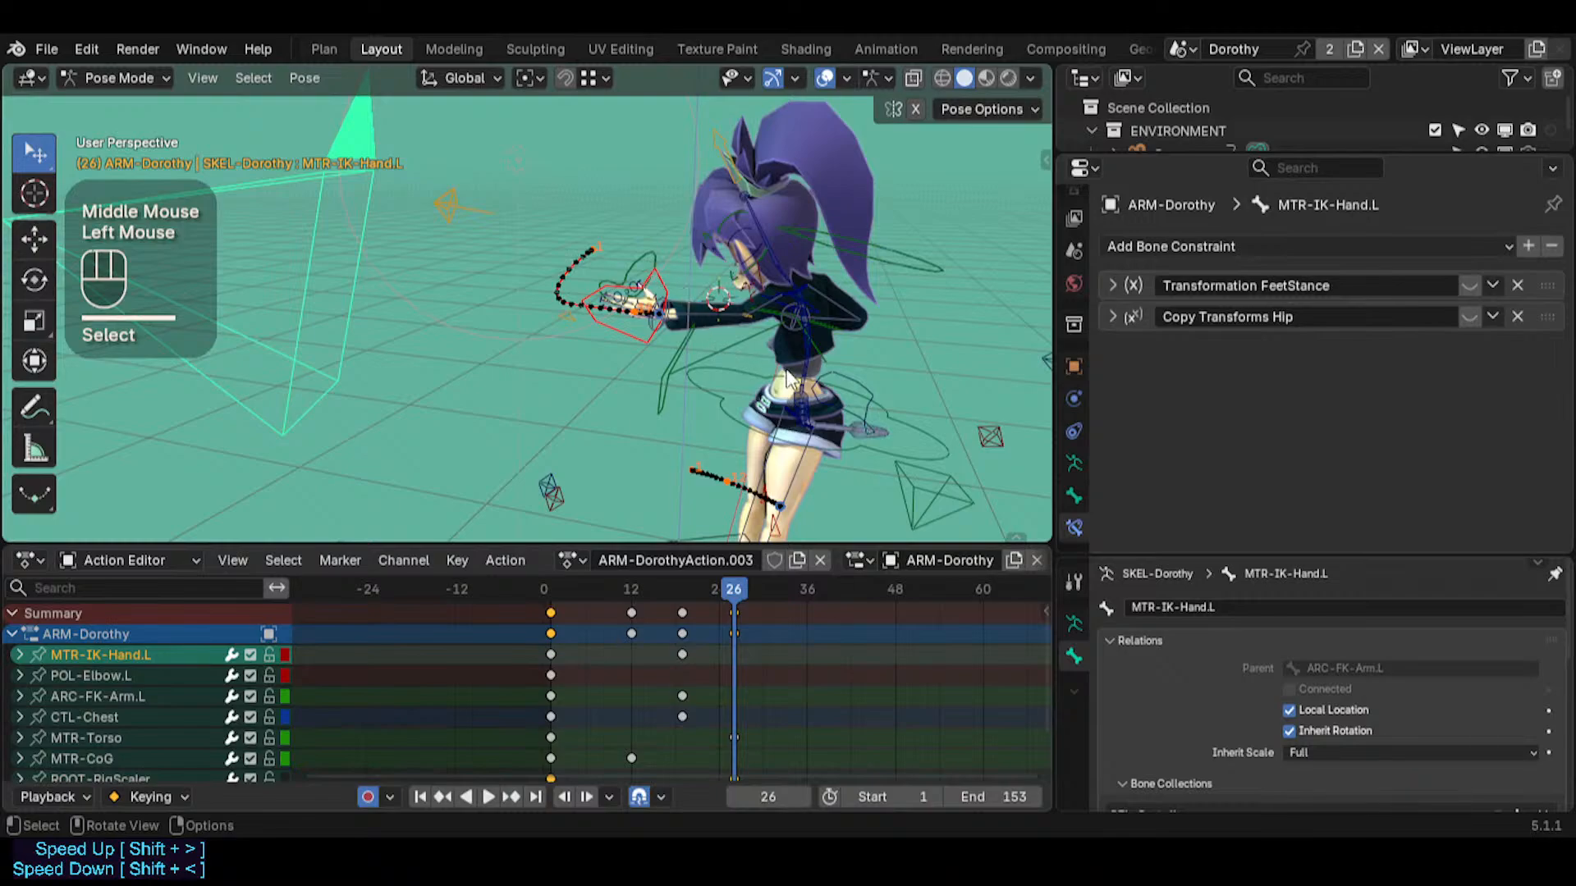
pyautogui.click(901, 407)
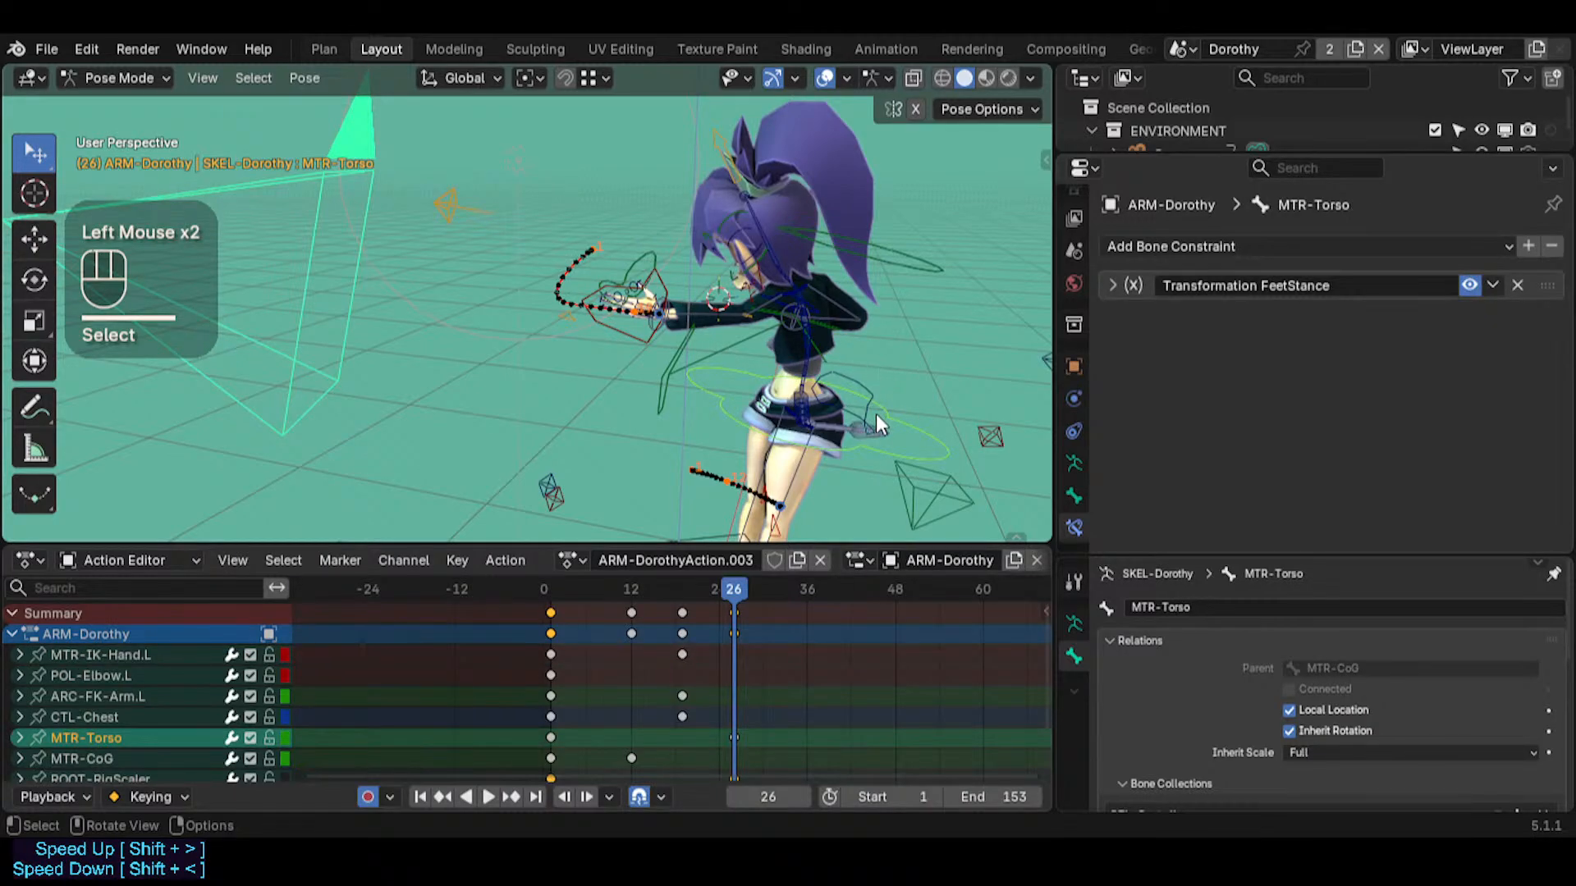
pyautogui.moveTo(814, 400); pyautogui.dragTo(724, 361, button='middle')
pyautogui.click(894, 504)
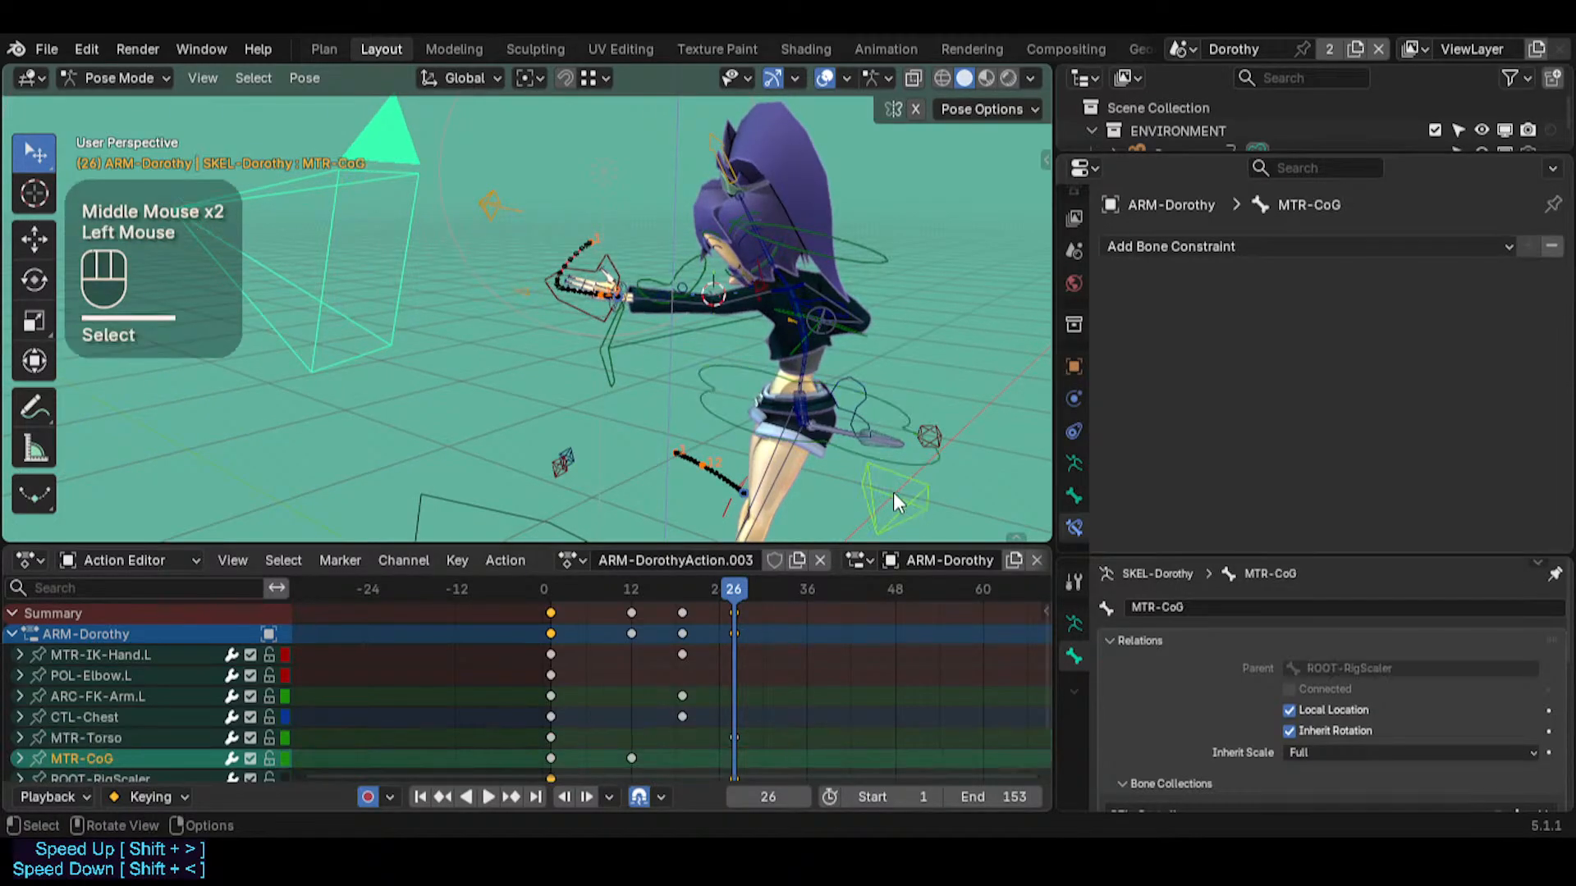
pyautogui.click(873, 484)
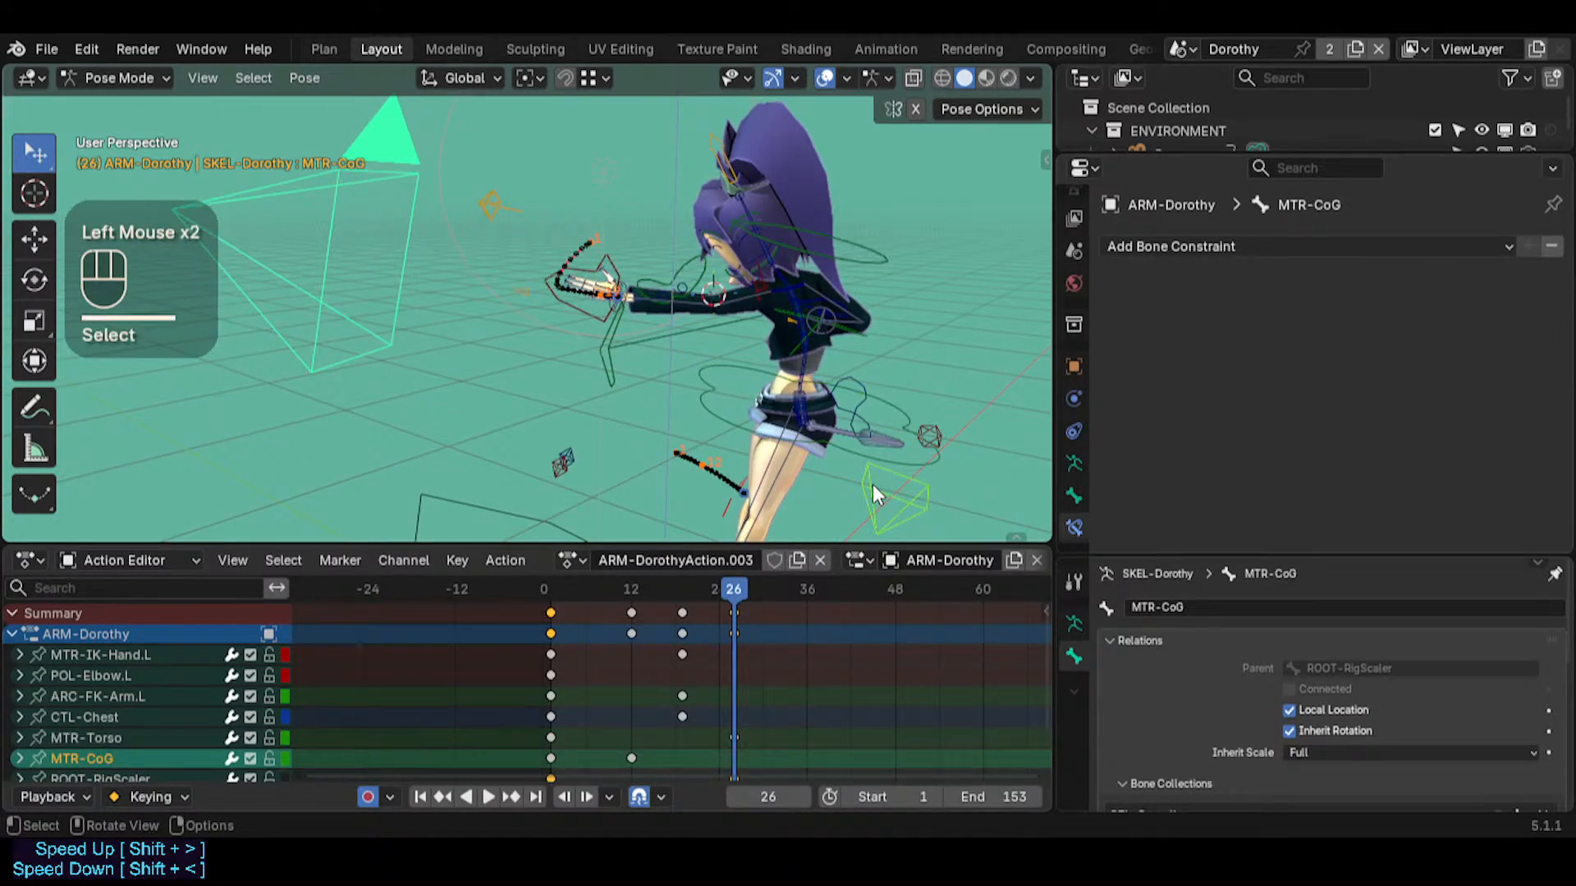
pyautogui.click(461, 508)
pyautogui.click(795, 484)
pyautogui.click(517, 509)
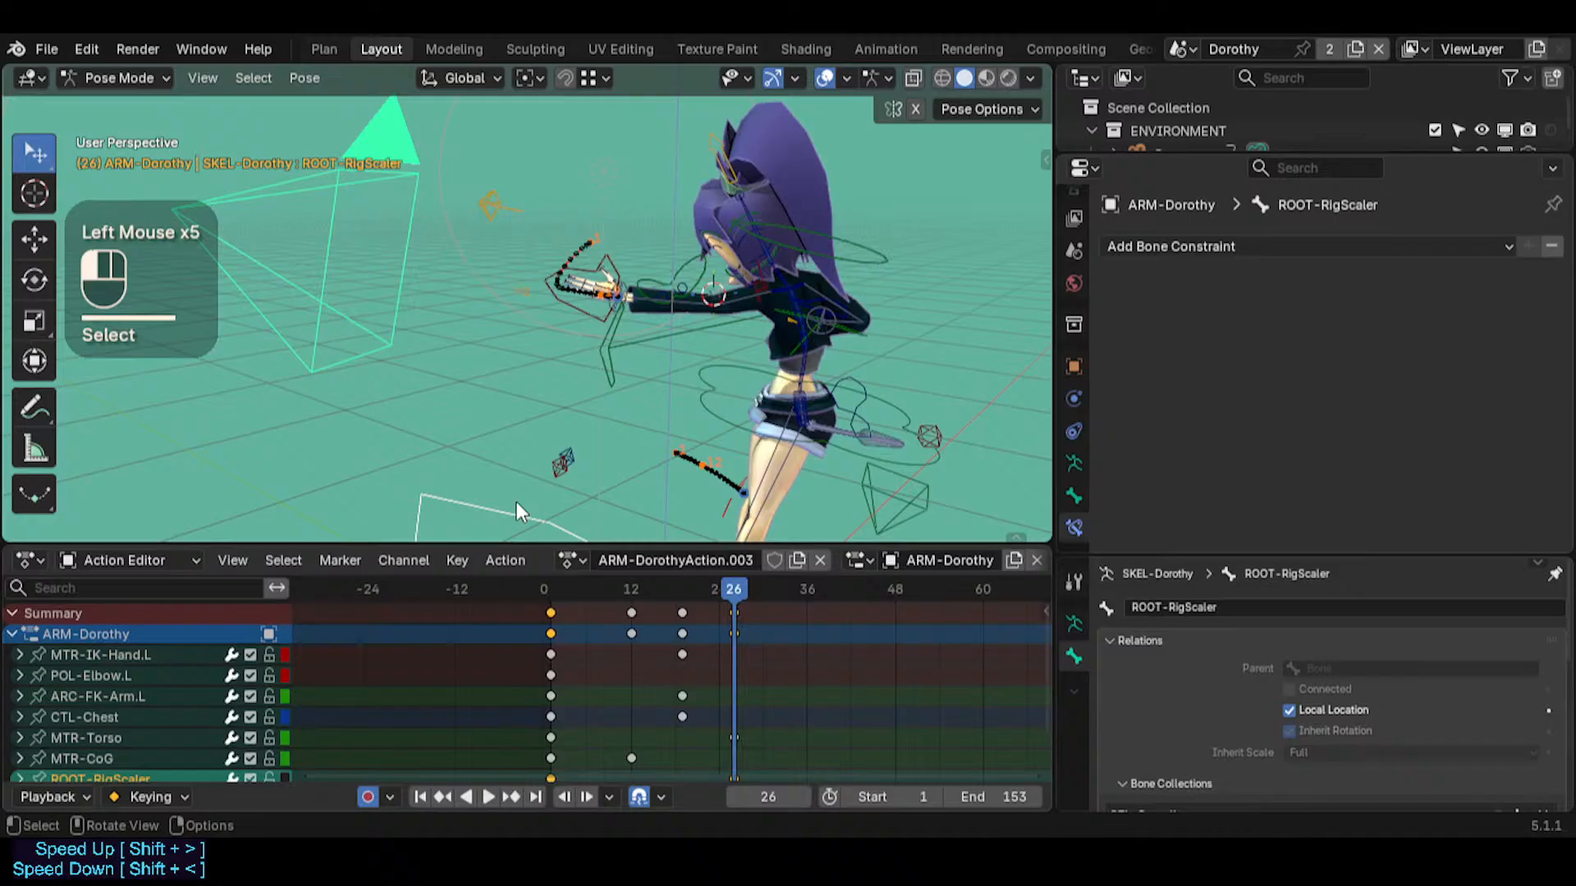
pyautogui.click(874, 480)
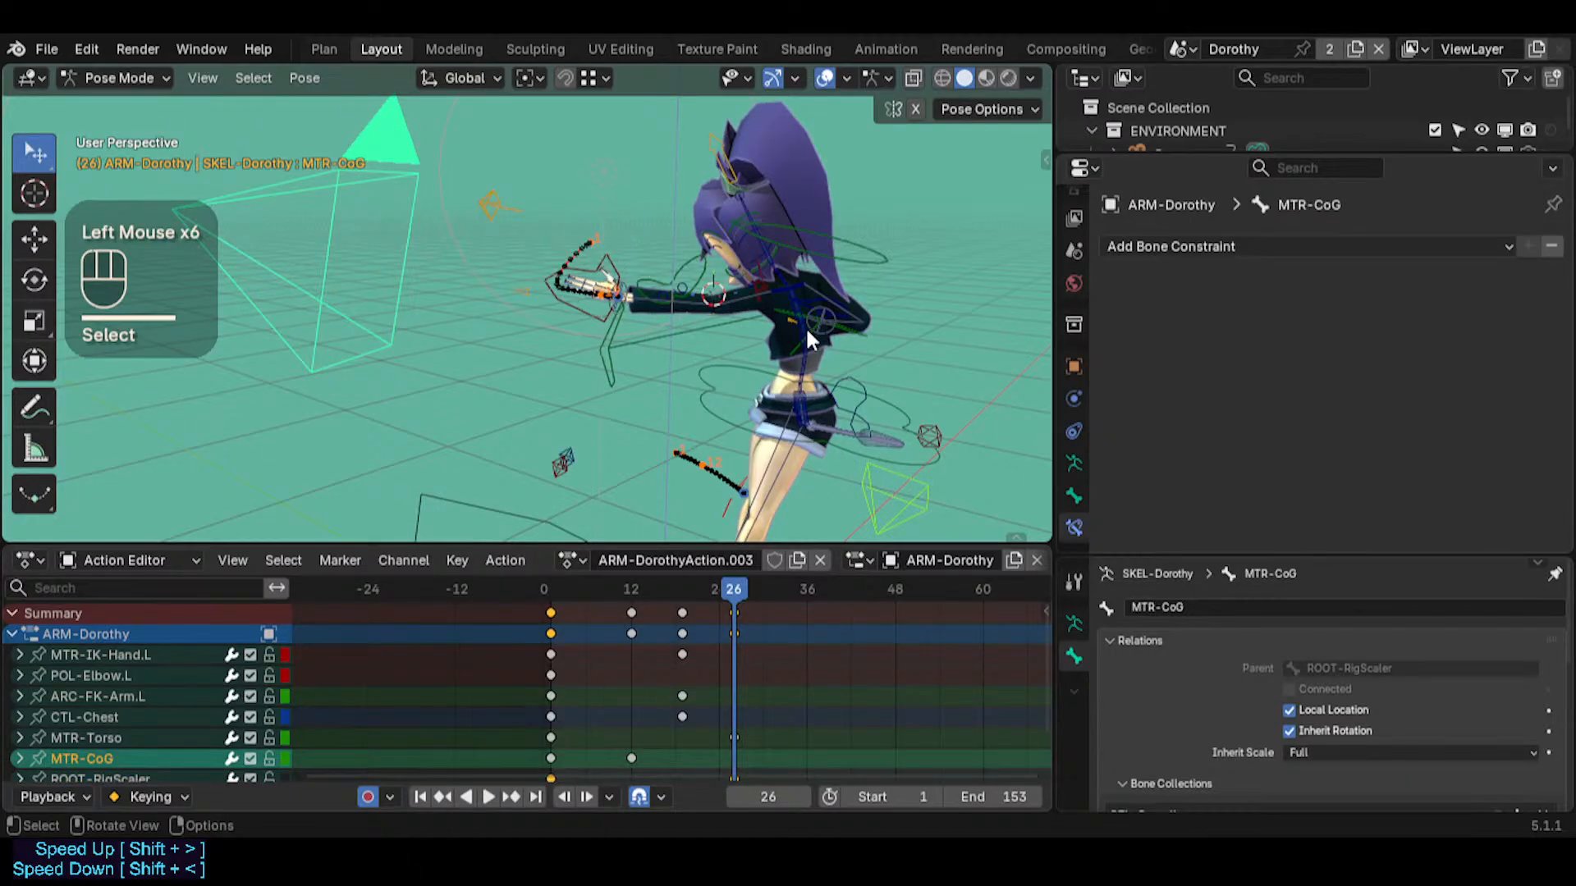
# Inspect the arm's control chain by selecting CTL-Chest, CTL-UpperArm.L, MTR-IK-Hand.L and ARC-FK-Arm.L in turn
pyautogui.click(772, 280)
pyautogui.click(781, 283)
pyautogui.click(782, 283)
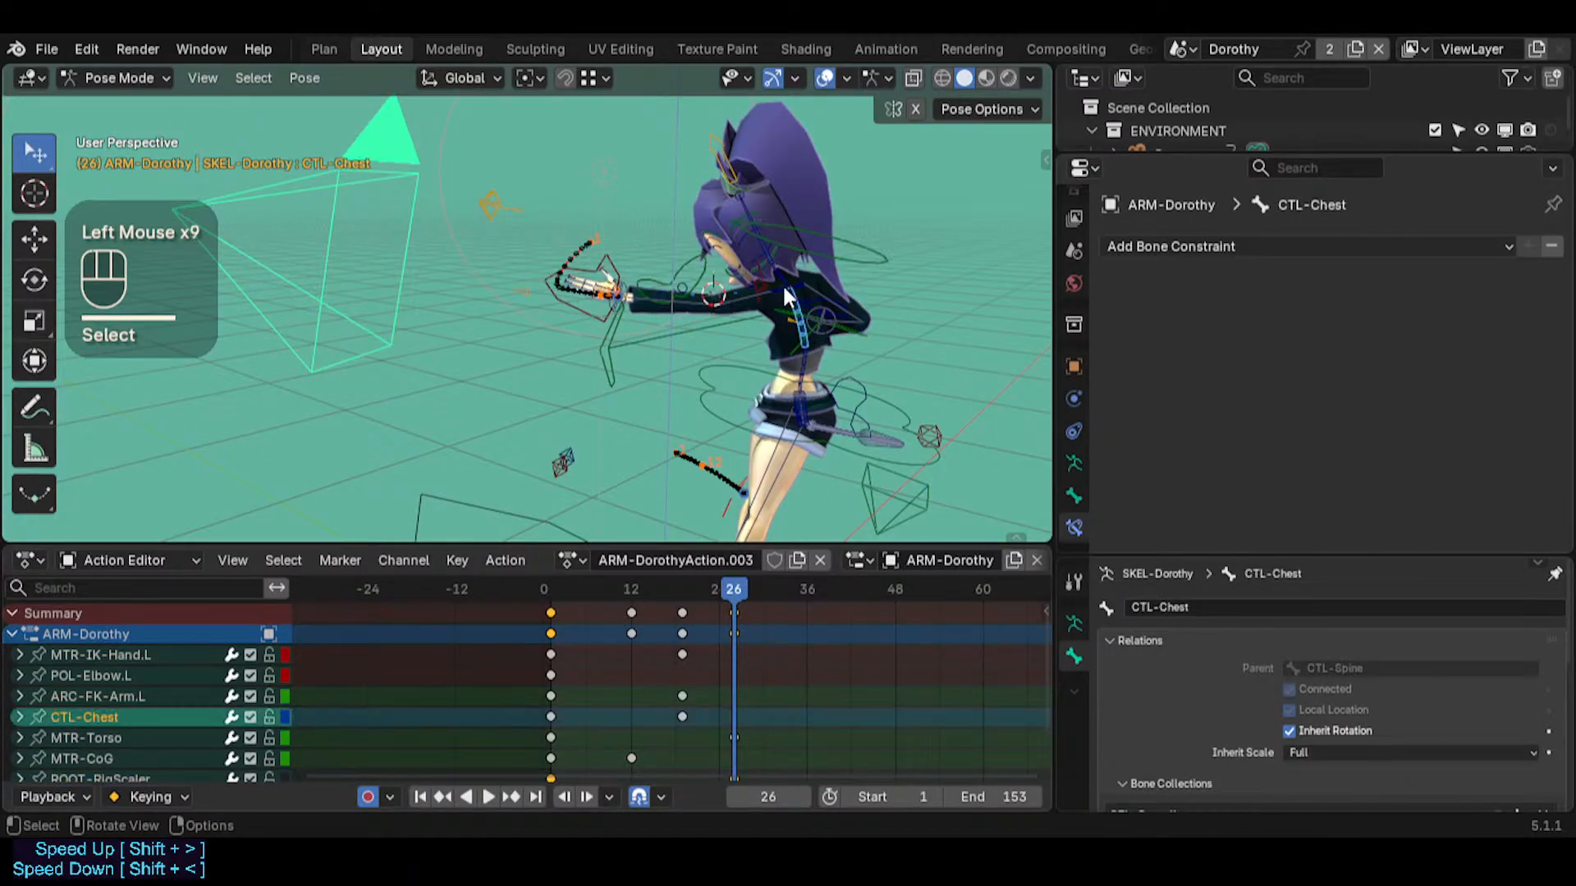
pyautogui.click(774, 287)
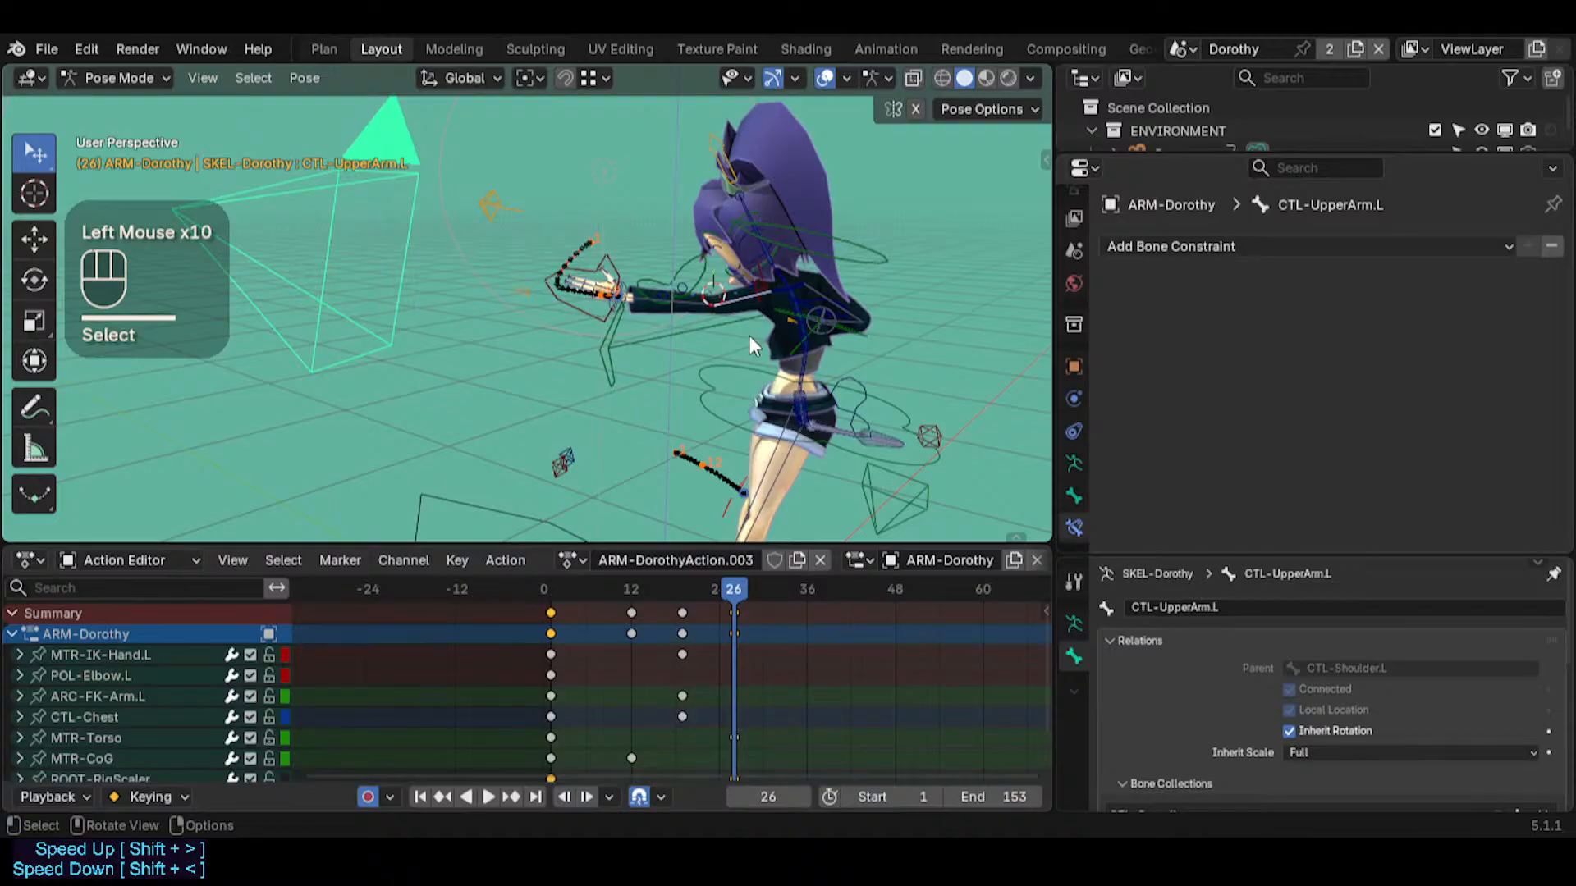
pyautogui.click(603, 261)
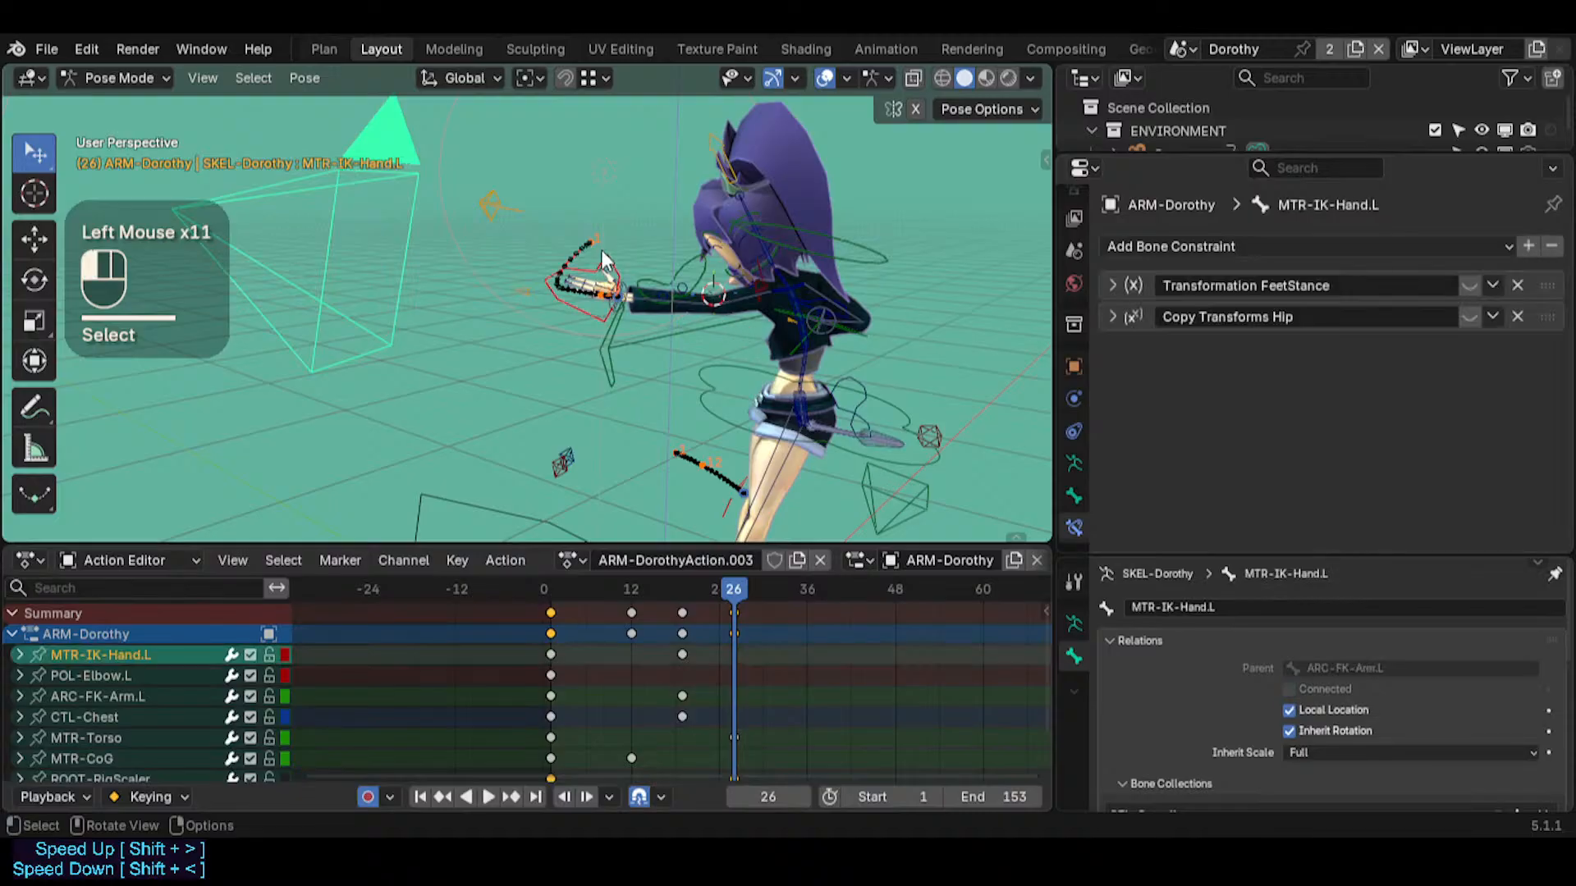
pyautogui.click(777, 289)
pyautogui.click(721, 322)
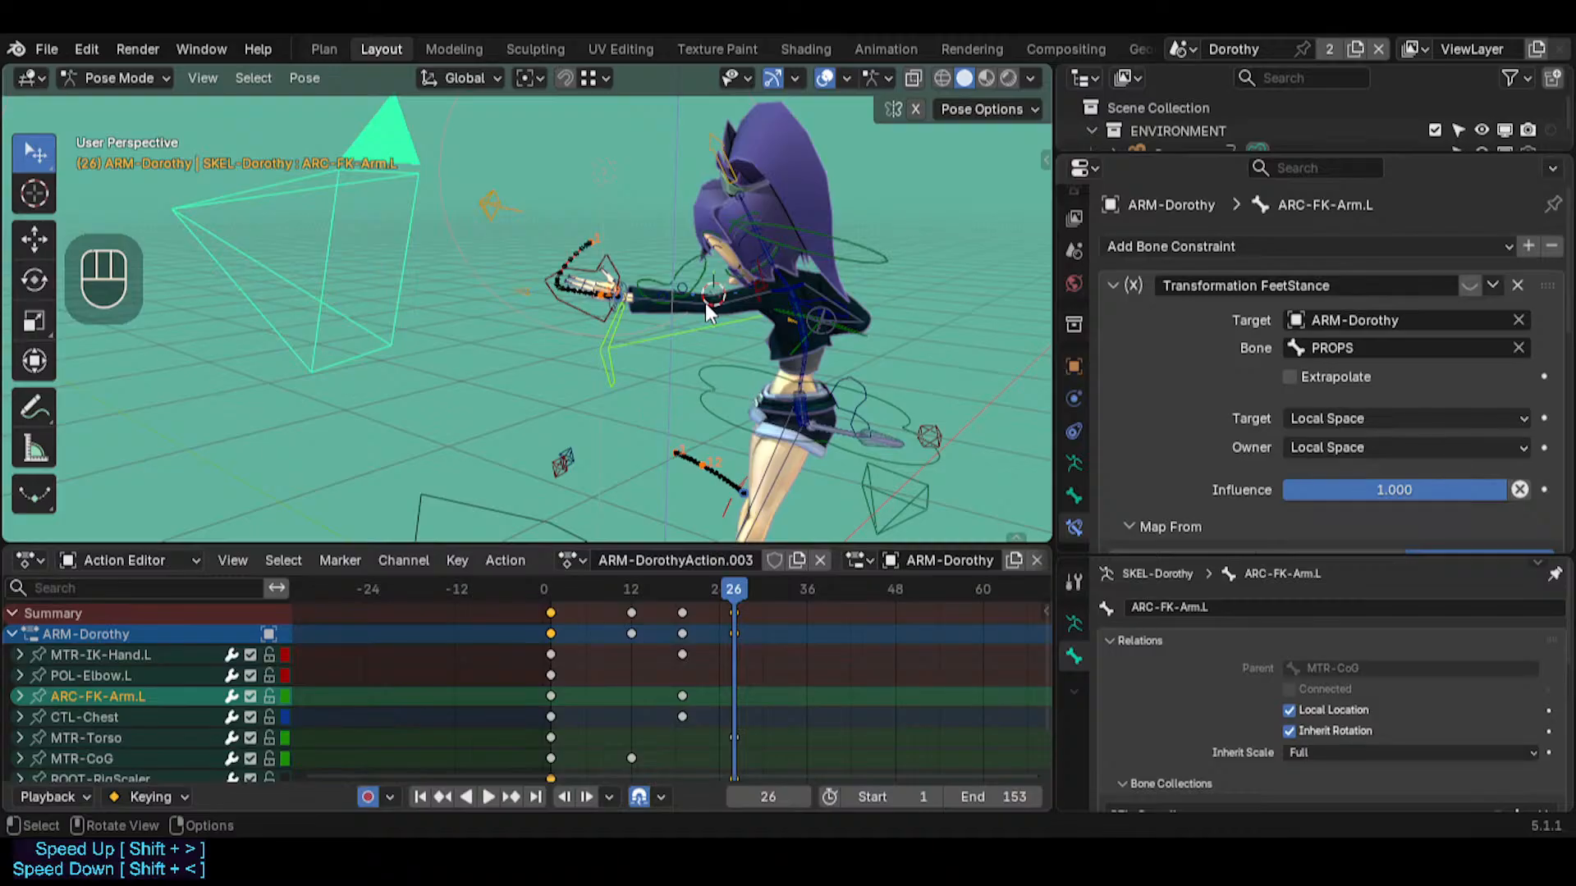
# Select MTR-Torso, go to frame 37 and move it about 0.14 m so that it is keyed there
pyautogui.moveTo(704, 303); pyautogui.dragTo(801, 336, button='middle')
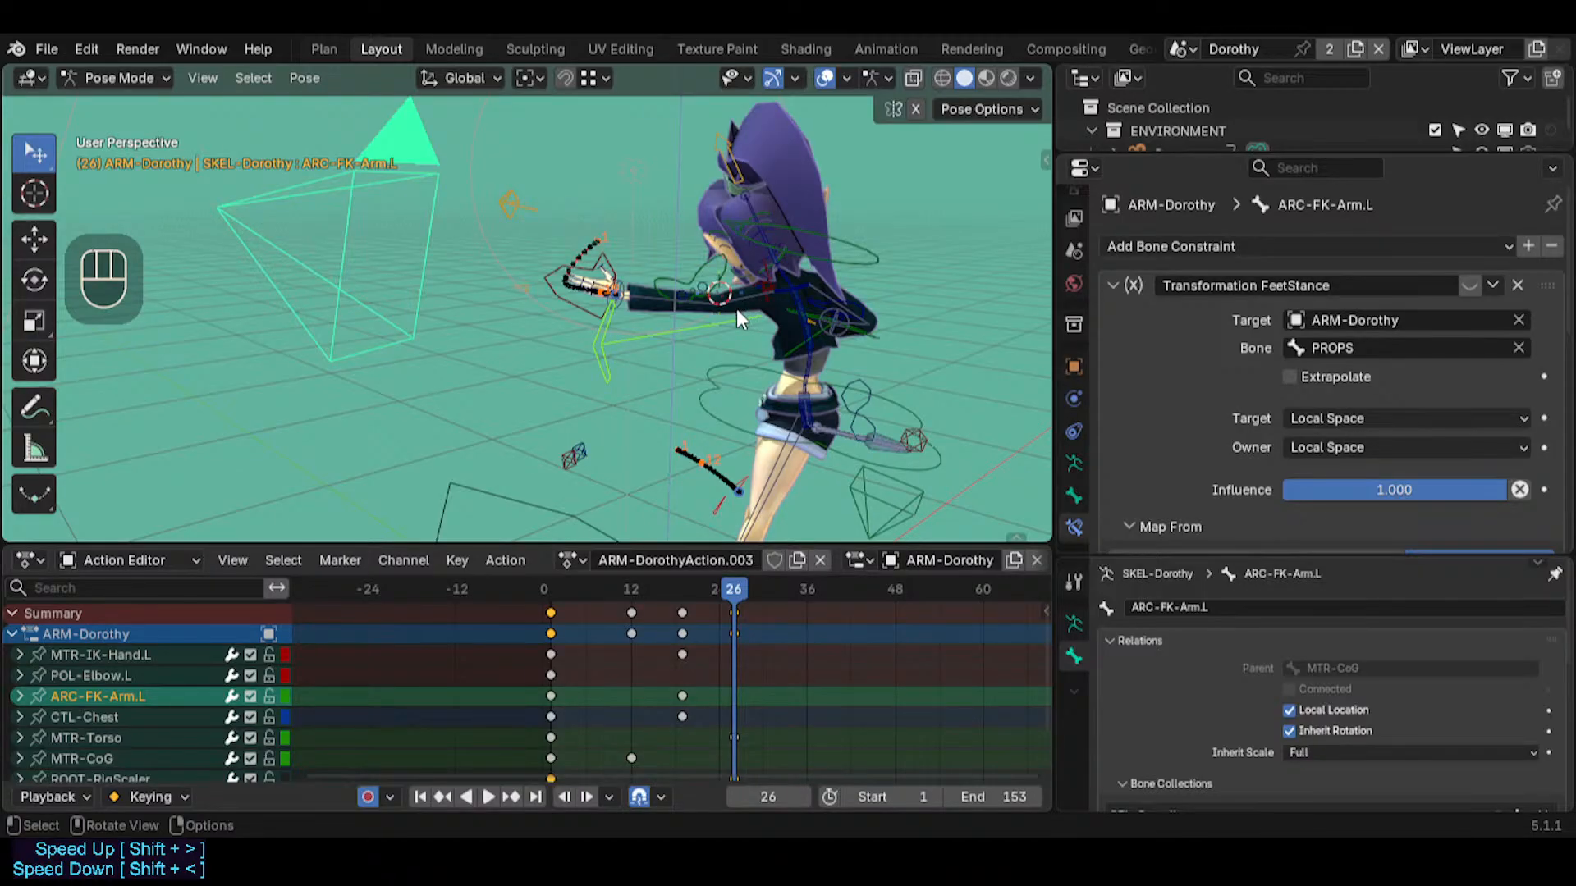
pyautogui.click(540, 289)
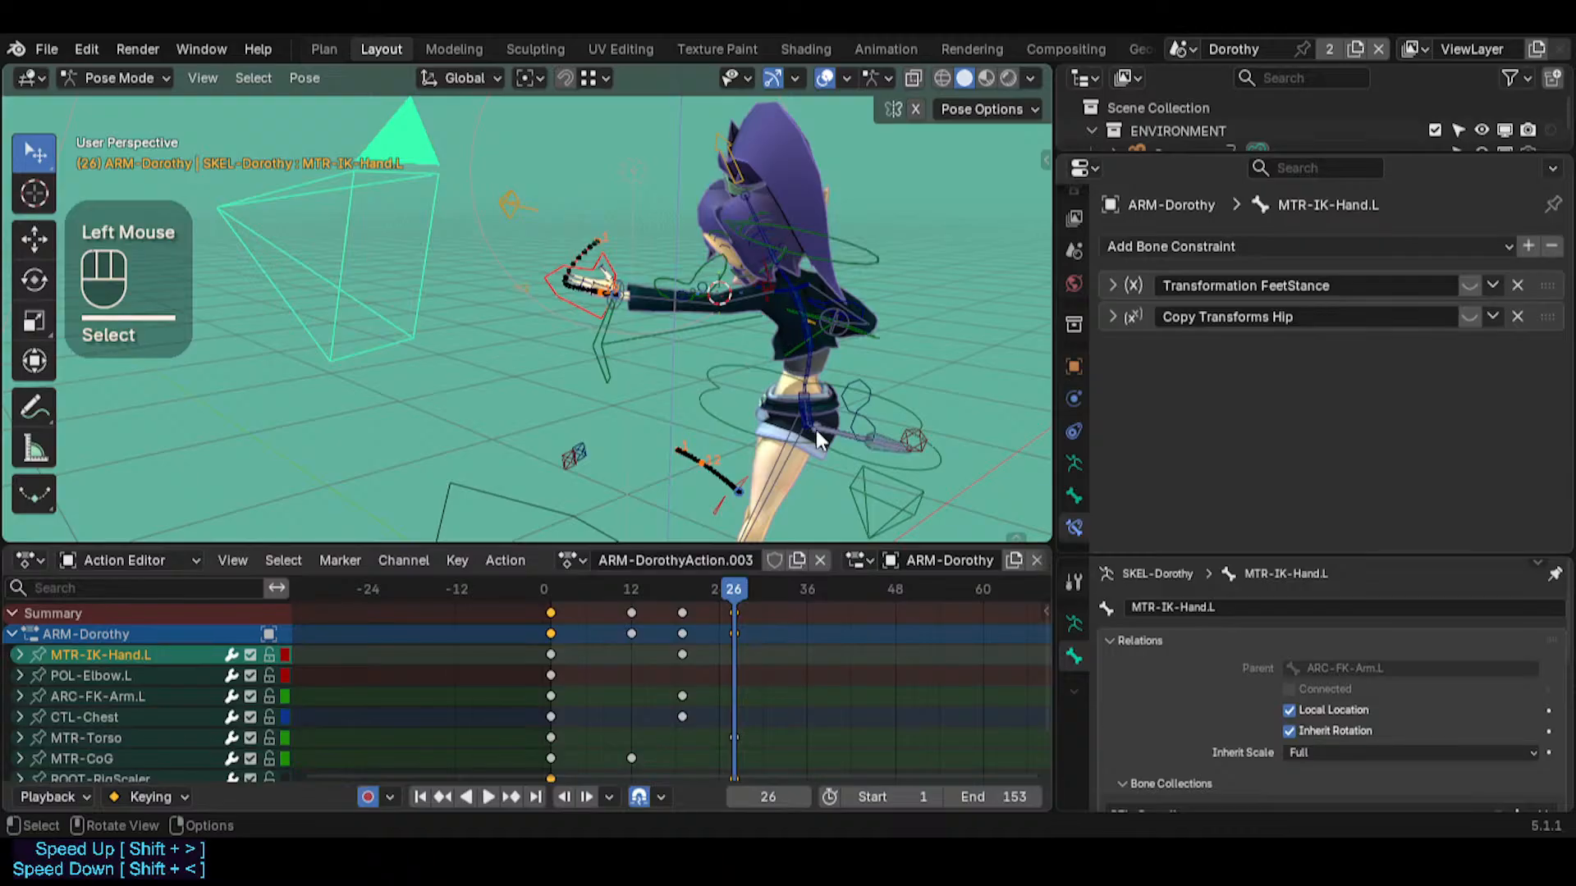
pyautogui.moveTo(742, 587); pyautogui.dragTo(785, 607)
pyautogui.moveTo(771, 444); pyautogui.dragTo(760, 371, button='middle')
pyautogui.click(825, 396)
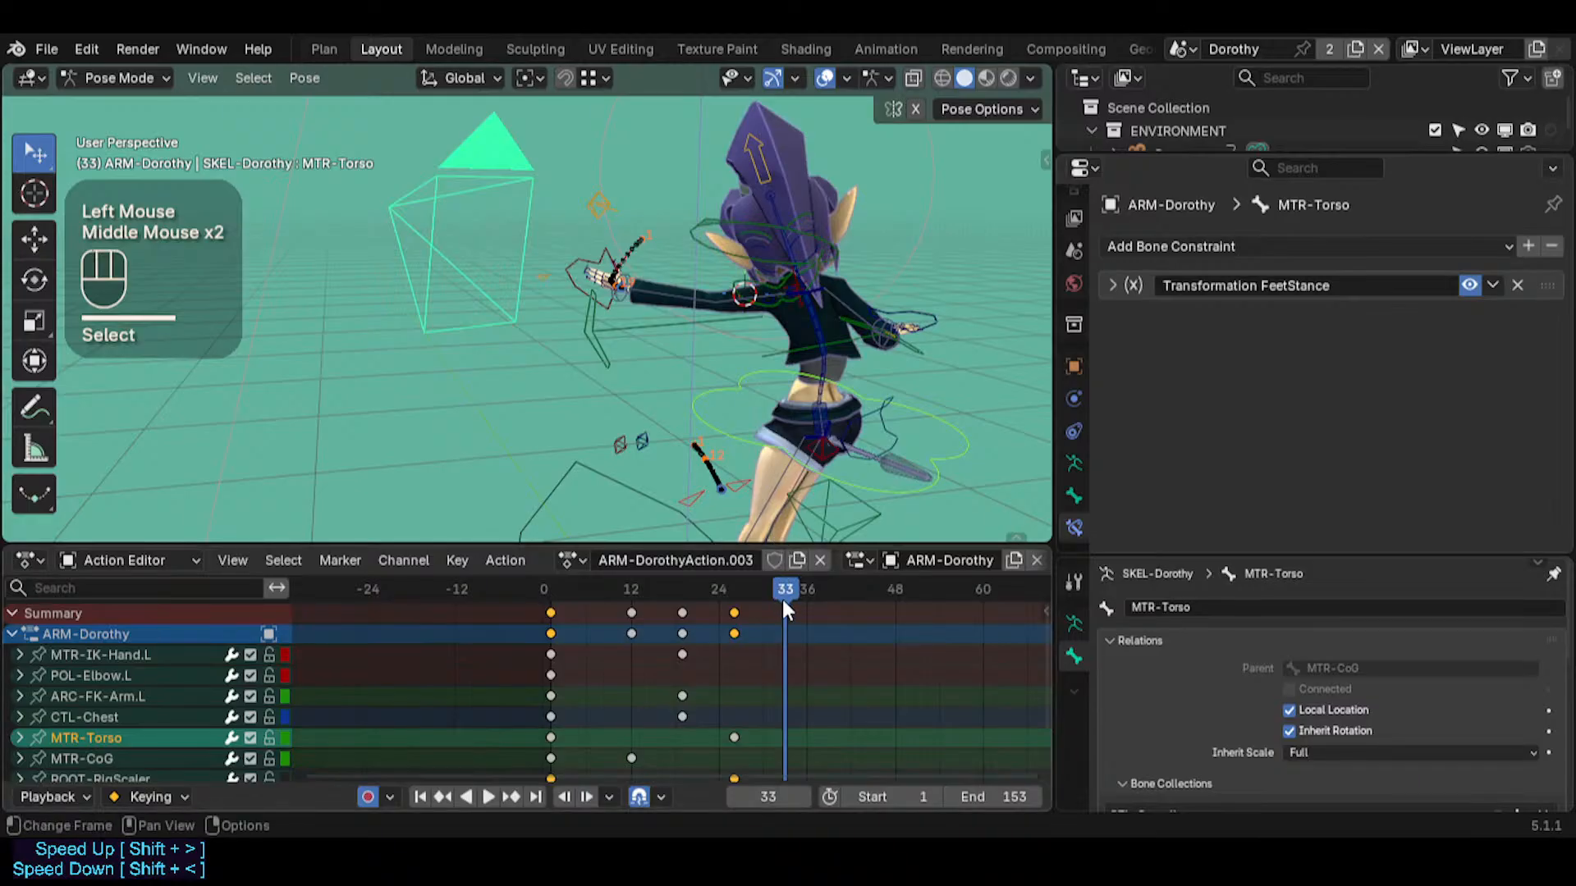
pyautogui.moveTo(786, 607); pyautogui.dragTo(813, 606)
pyautogui.press('g')
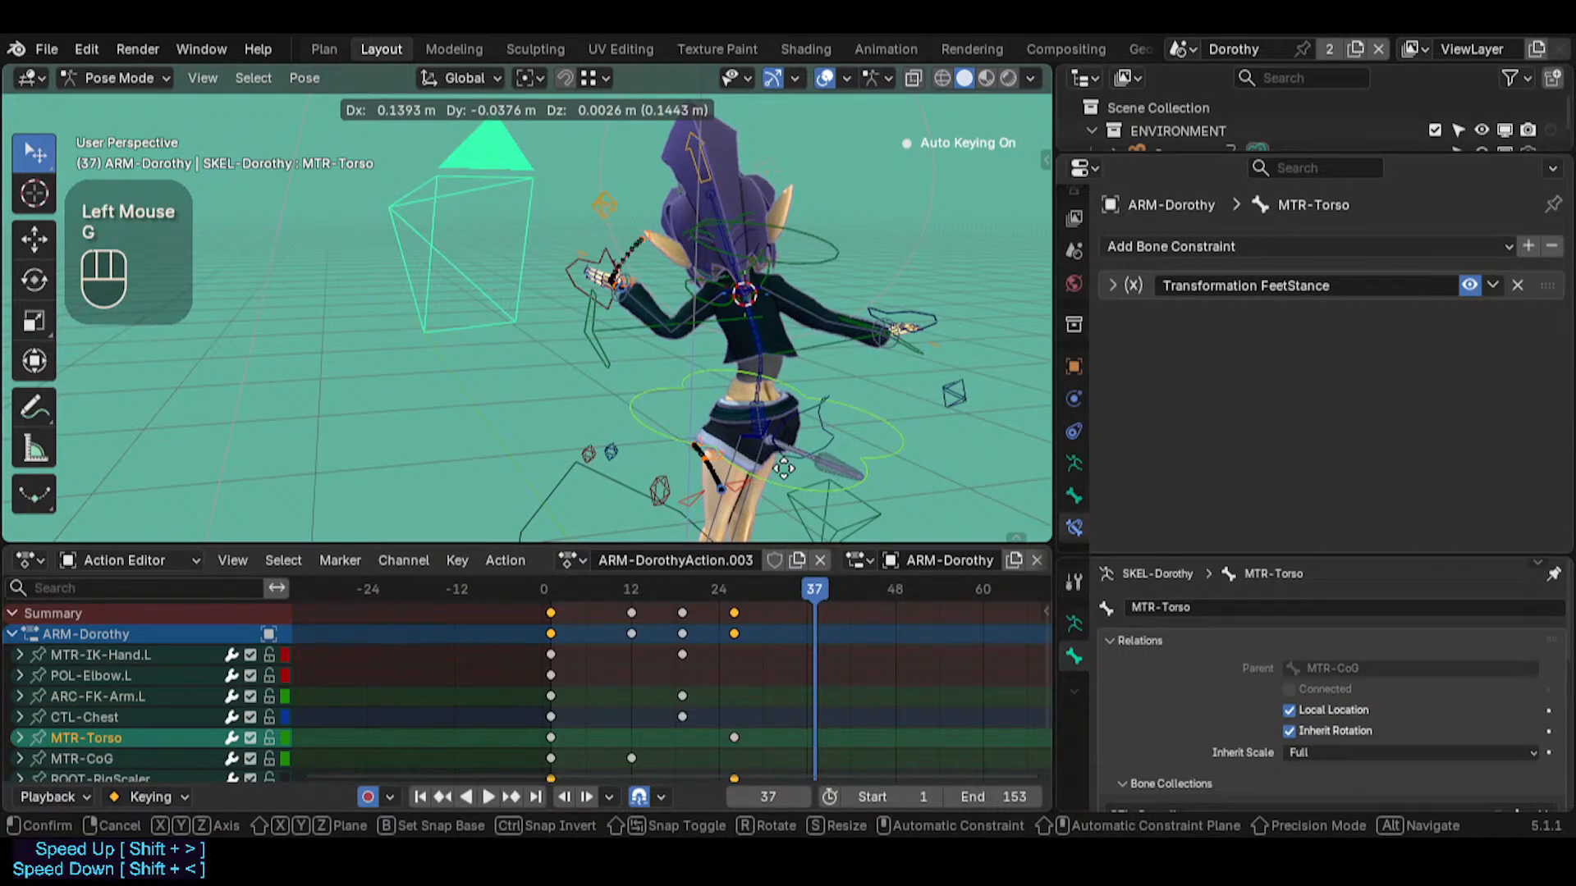
pyautogui.click(611, 277)
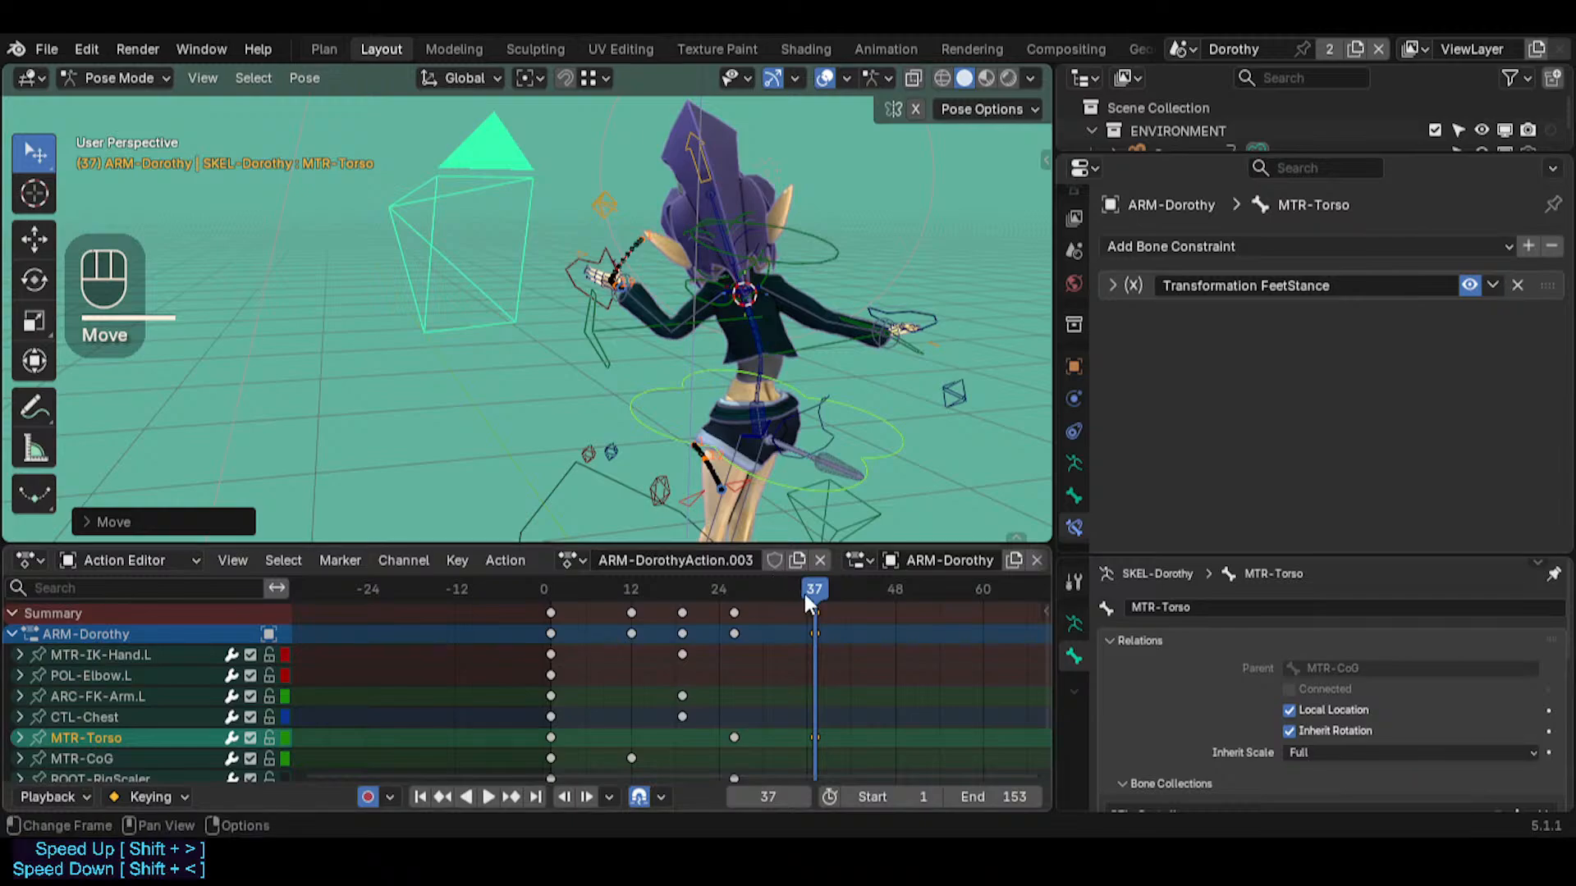
# Select MTR-CoG and move it about 0.12 m at frame 37 so that it is keyed there
pyautogui.moveTo(802, 589)
pyautogui.mouseDown()
pyautogui.moveTo(693, 587)
pyautogui.moveTo(816, 574)
pyautogui.moveTo(711, 568)
pyautogui.moveTo(813, 569)
pyautogui.moveTo(633, 561)
pyautogui.moveTo(821, 575)
pyautogui.mouseUp()
pyautogui.click(854, 504)
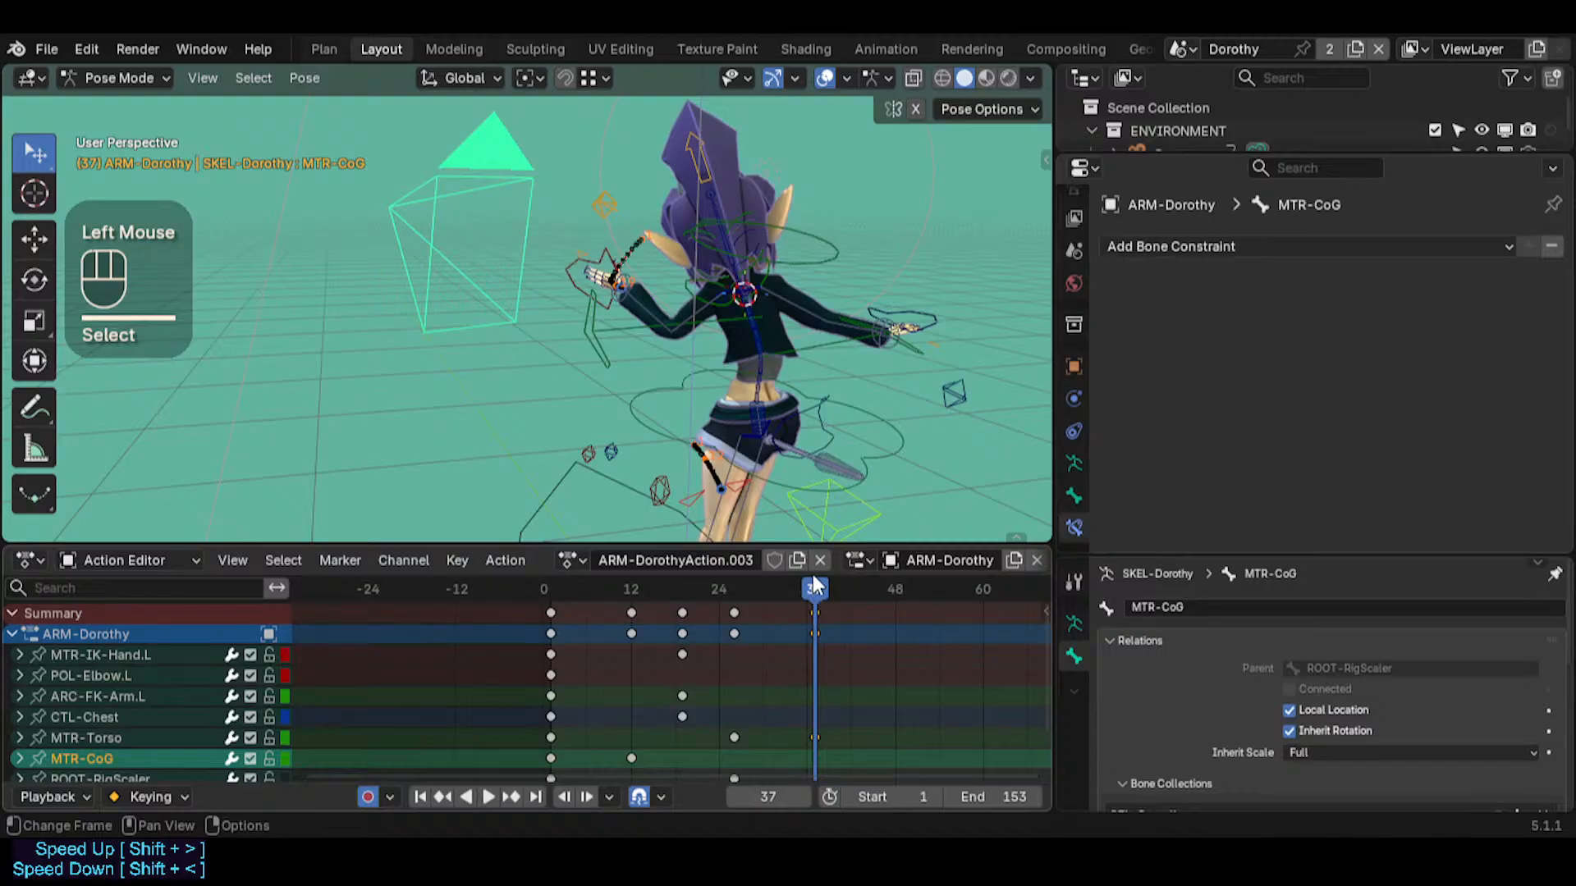
pyautogui.press('g')
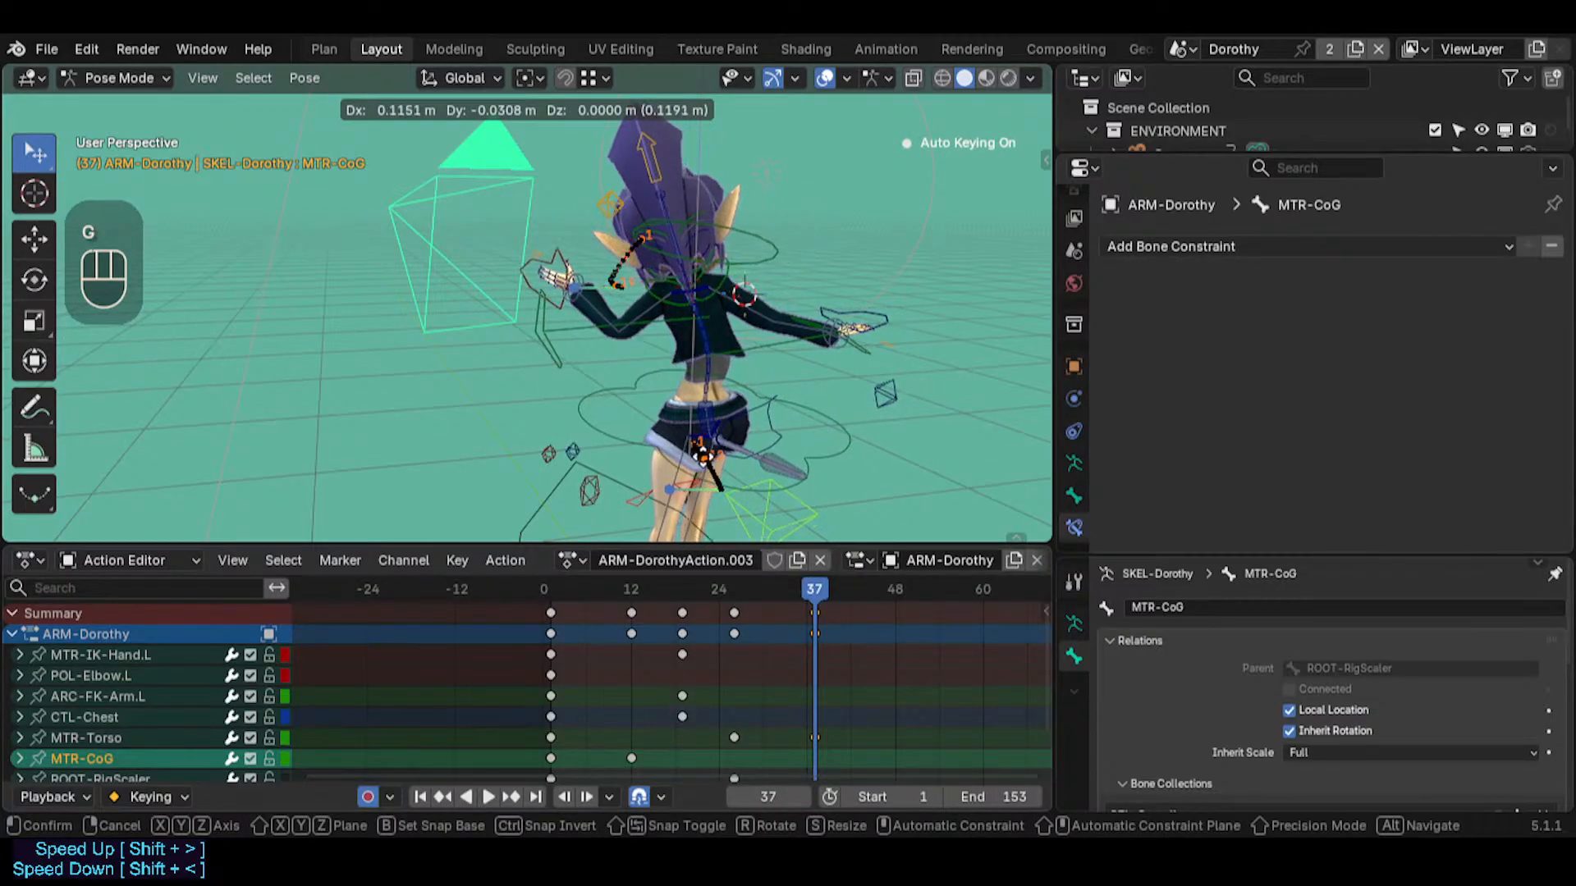
pyautogui.click(640, 380)
# Scrub back and play the animation to examine the left-hand and MTR-CoG motion paths from several angles
pyautogui.moveTo(443, 319); pyautogui.dragTo(826, 299, button='middle')
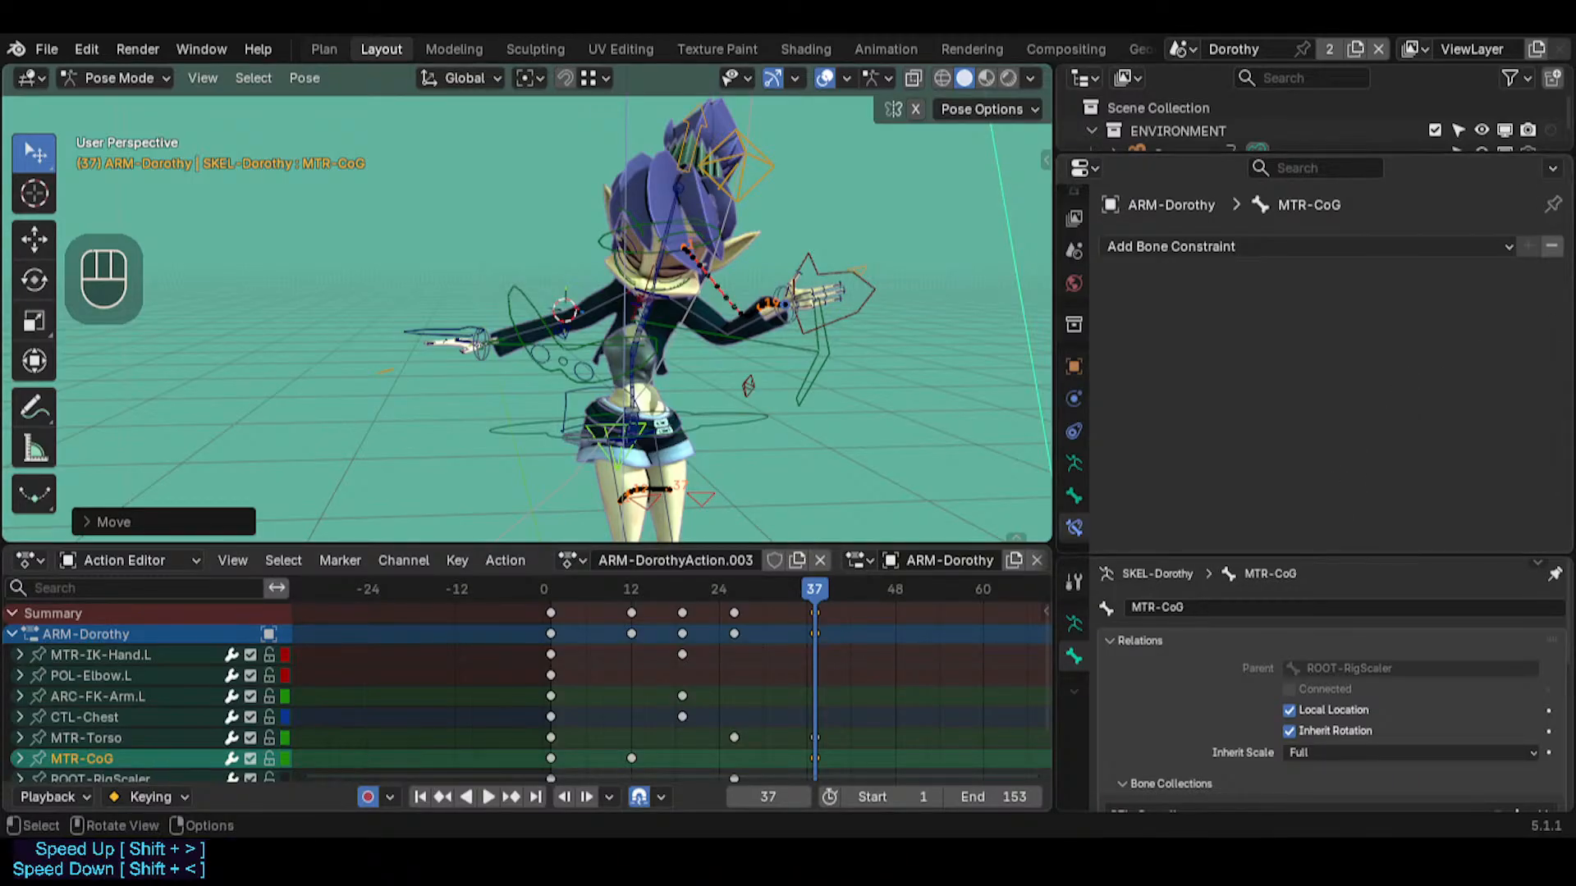
pyautogui.moveTo(763, 345); pyautogui.dragTo(804, 356, button='middle')
pyautogui.scroll(5, 804, 356)
pyautogui.moveTo(762, 621); pyautogui.dragTo(523, 569)
pyautogui.press('space')
pyautogui.scroll(-2, 727, 386)
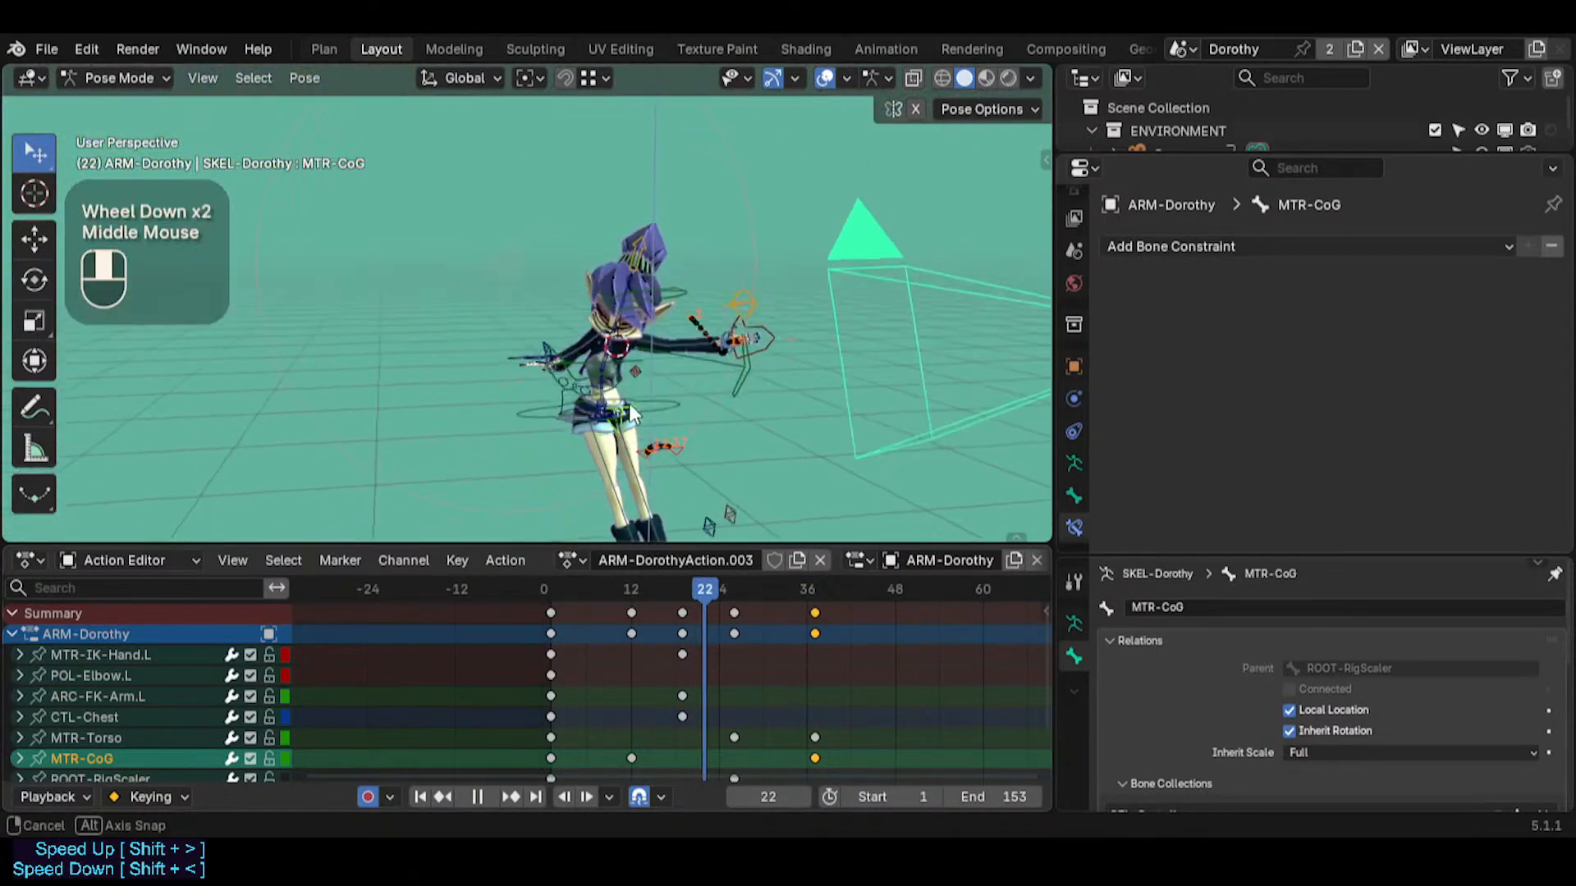
pyautogui.moveTo(629, 402); pyautogui.dragTo(380, 292, button='middle')
pyautogui.scroll(4, 647, 422)
pyautogui.scroll(-2, 436, 283)
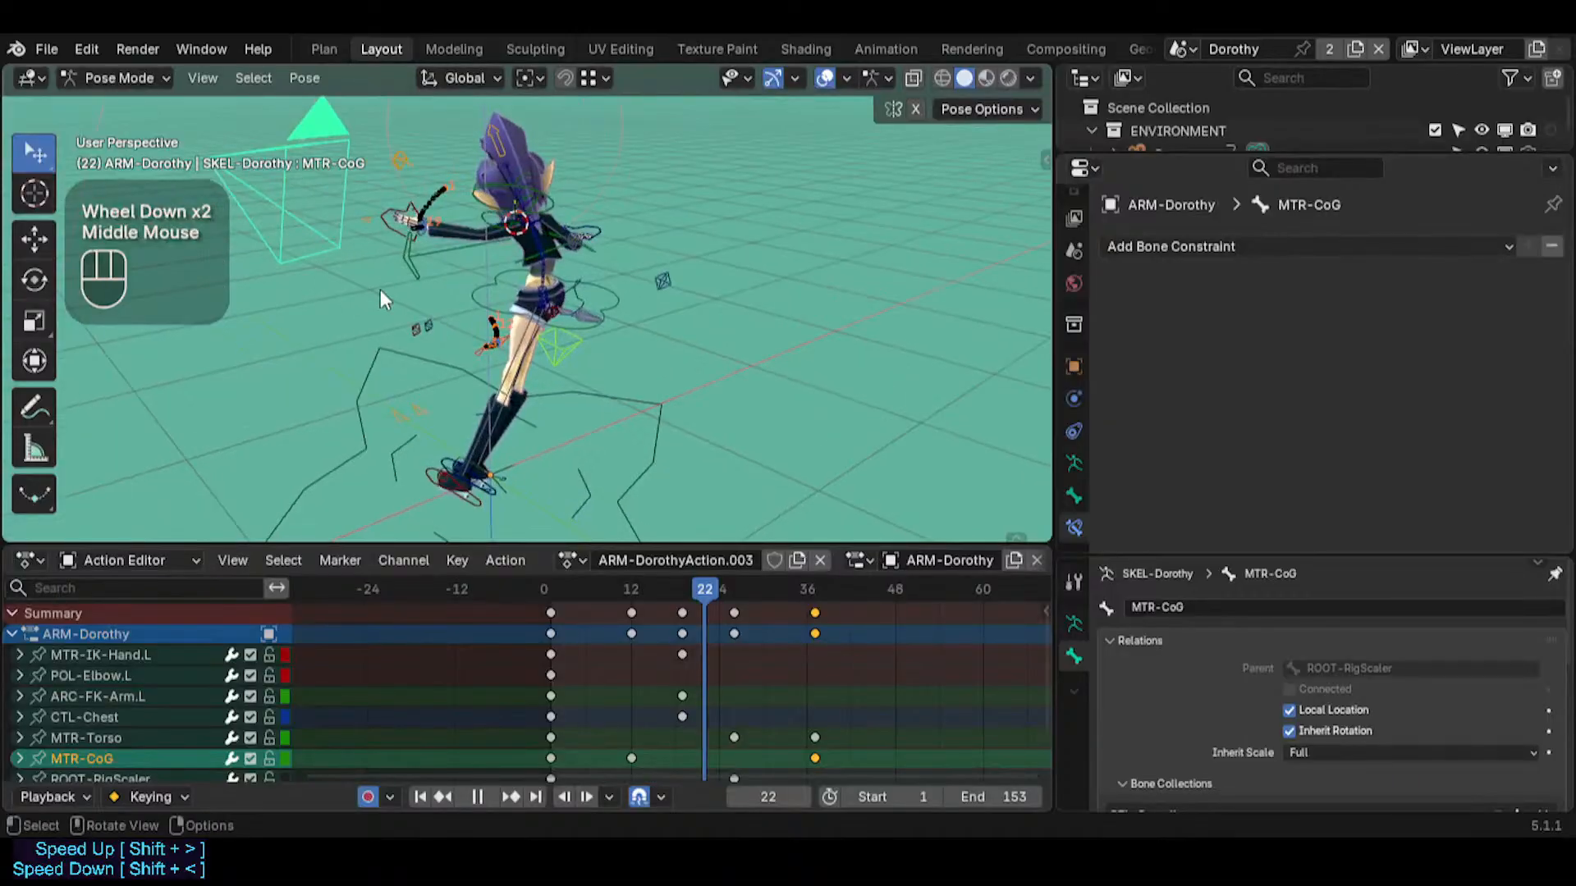
pyautogui.moveTo(457, 396); pyautogui.dragTo(521, 463, button='middle')
pyautogui.hotkey('shift', '`')
pyautogui.press('w')
pyautogui.press('w')
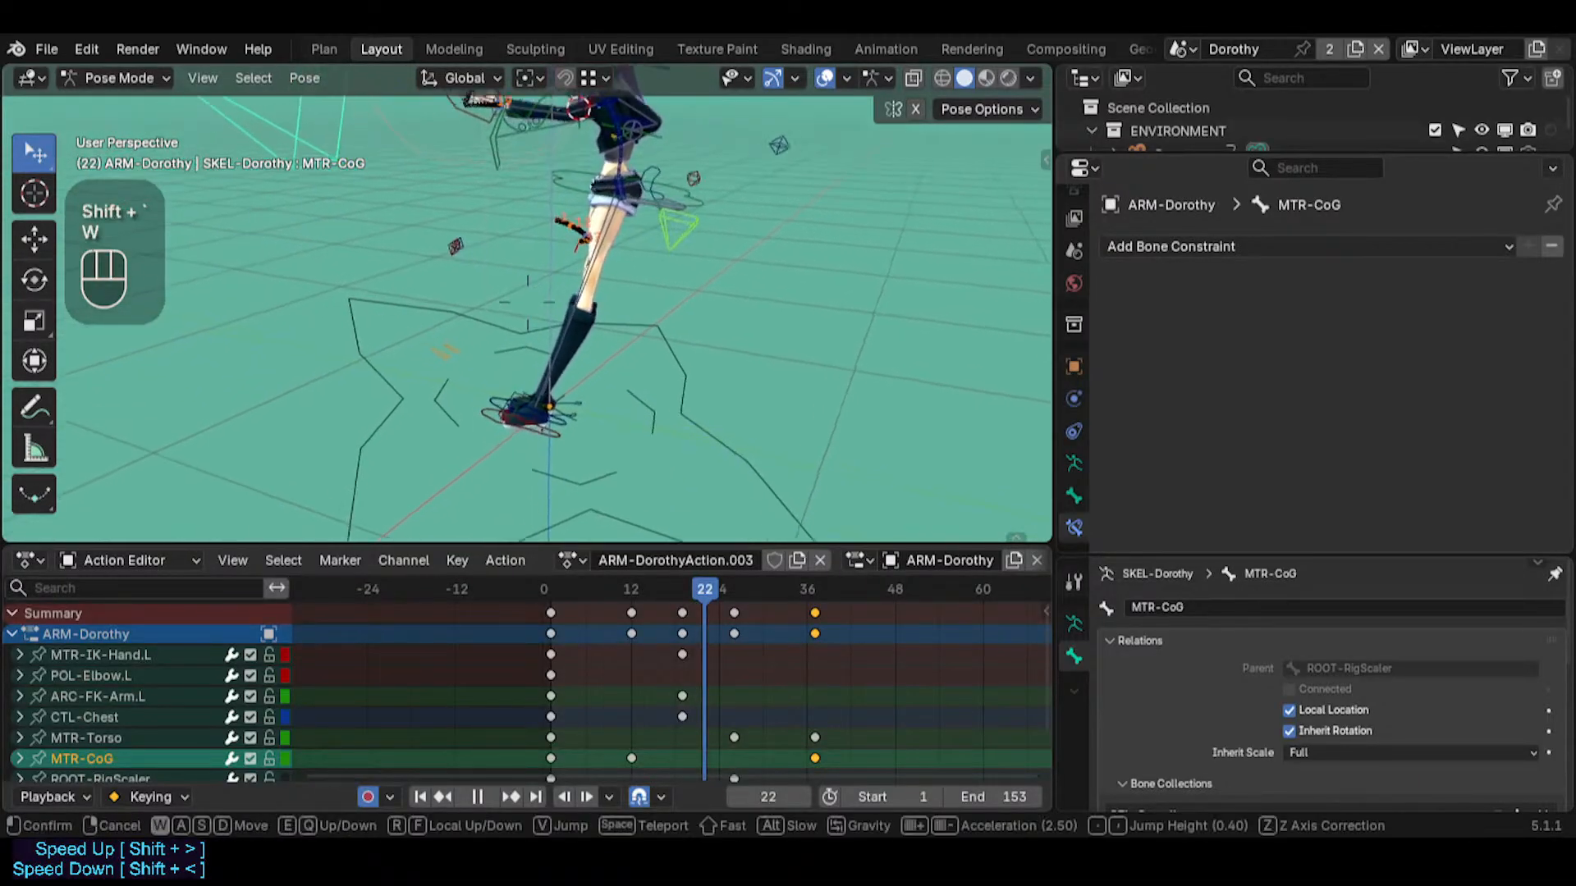
pyautogui.press('e')
pyautogui.press('s')
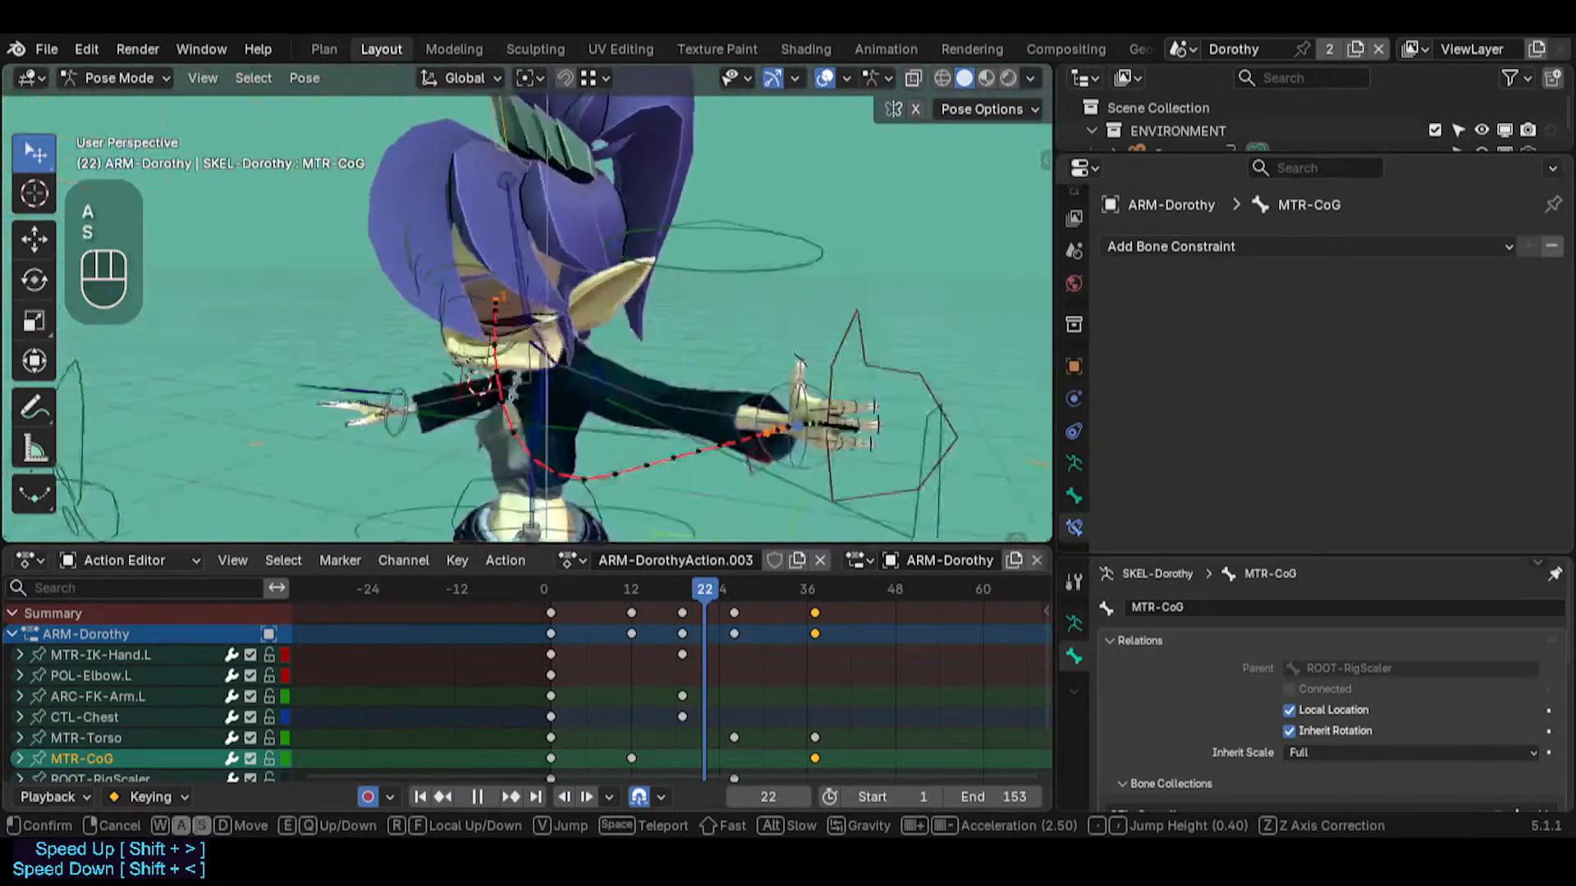
# Inspect the left hand and the feet at frame 22 by selecting MTR-IK-Hand.L and PIV-FootRolls.L in turn
pyautogui.click(523, 398)
pyautogui.click(684, 297)
pyautogui.click(692, 311)
pyautogui.hotkey('shift', '`')
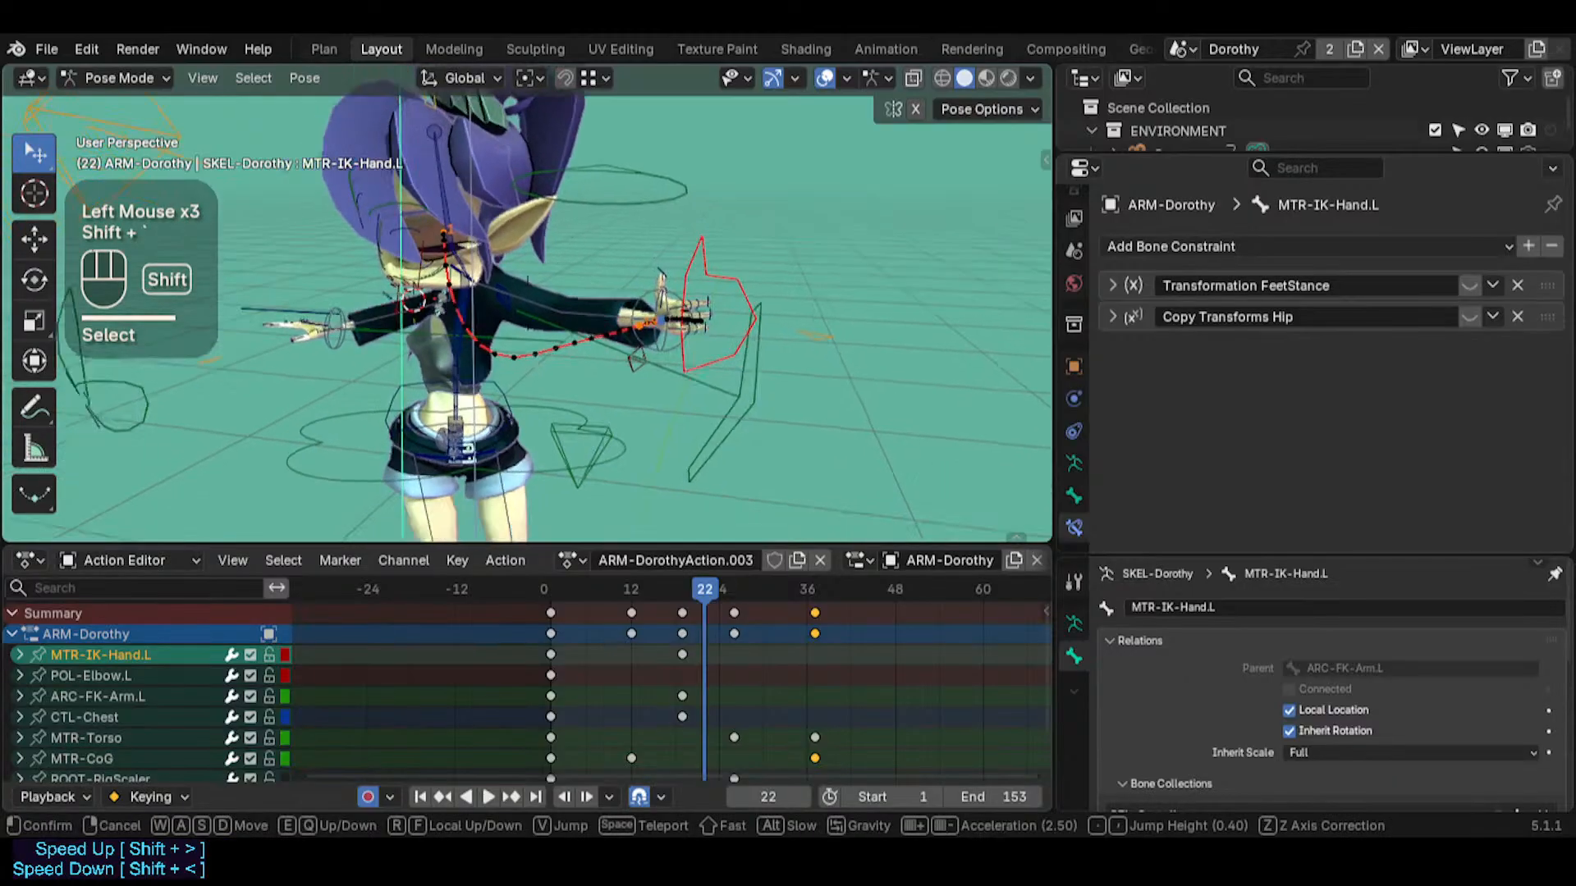
pyautogui.press('d')
pyautogui.press('q')
pyautogui.press('w')
pyautogui.click(597, 314)
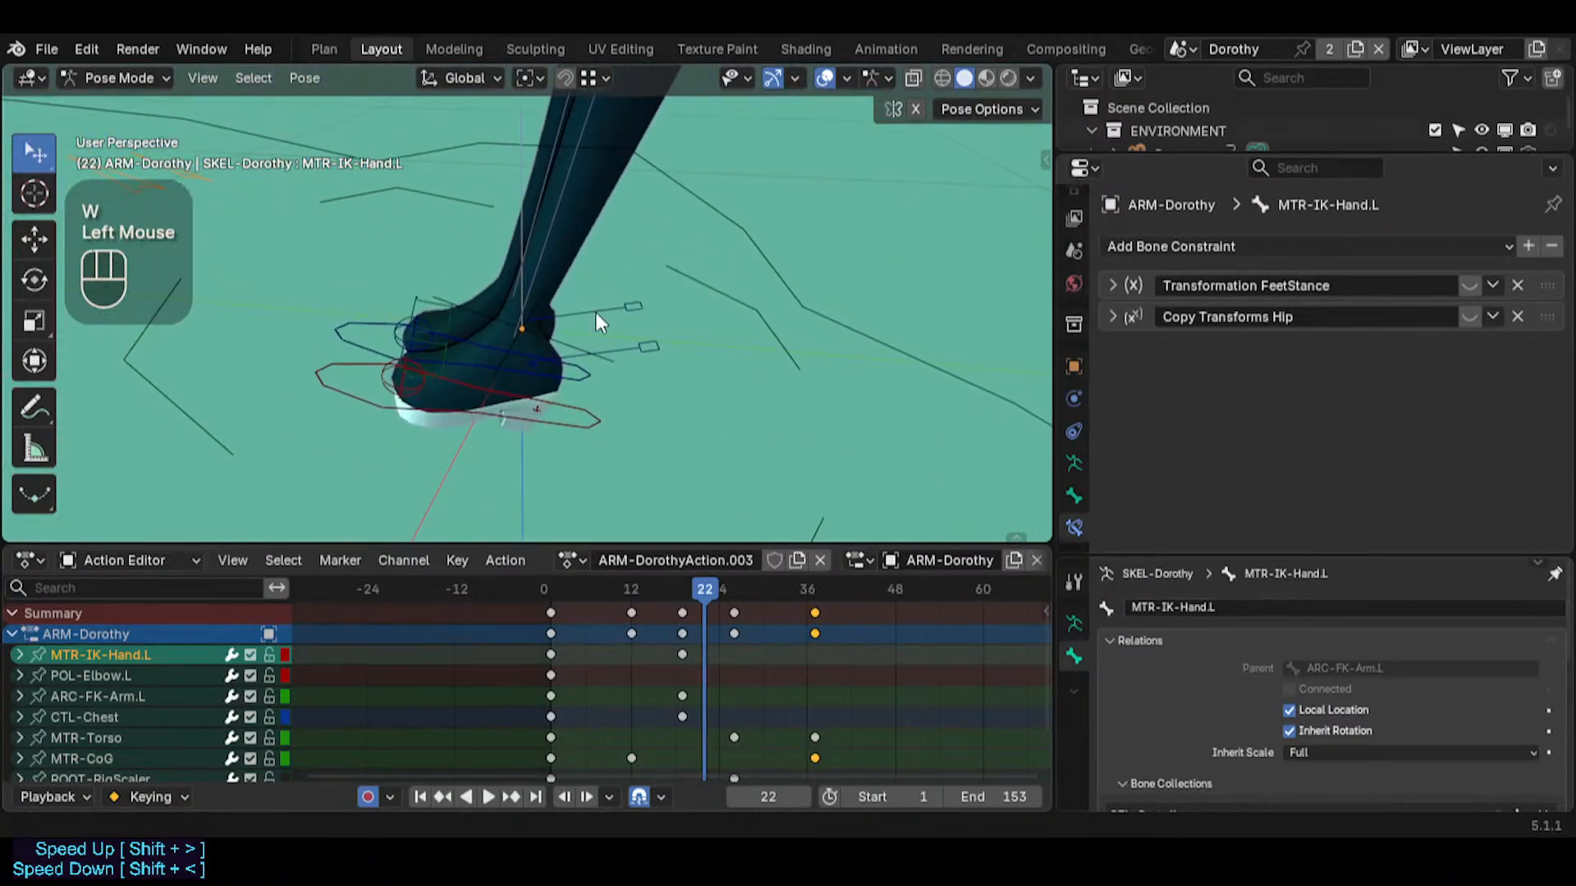
pyautogui.moveTo(542, 448); pyautogui.dragTo(476, 390, button='middle')
pyautogui.click(539, 440)
pyautogui.click(380, 416)
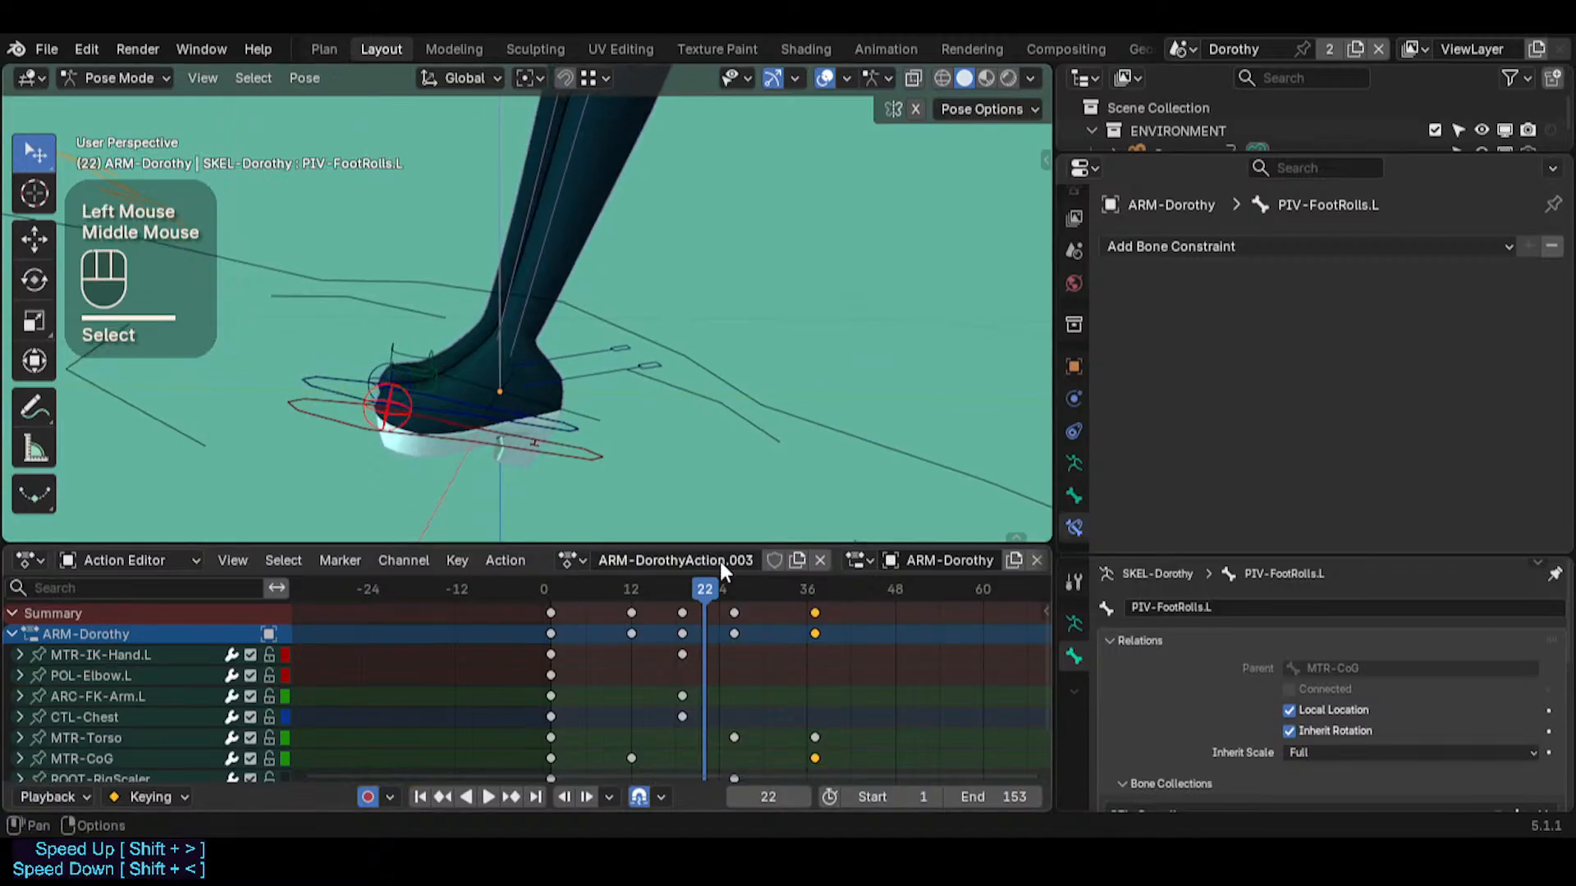
# Scrub back to frame 0 and view the left-hand and MTR-CoG motion paths from the character's front
pyautogui.moveTo(711, 586); pyautogui.dragTo(480, 581)
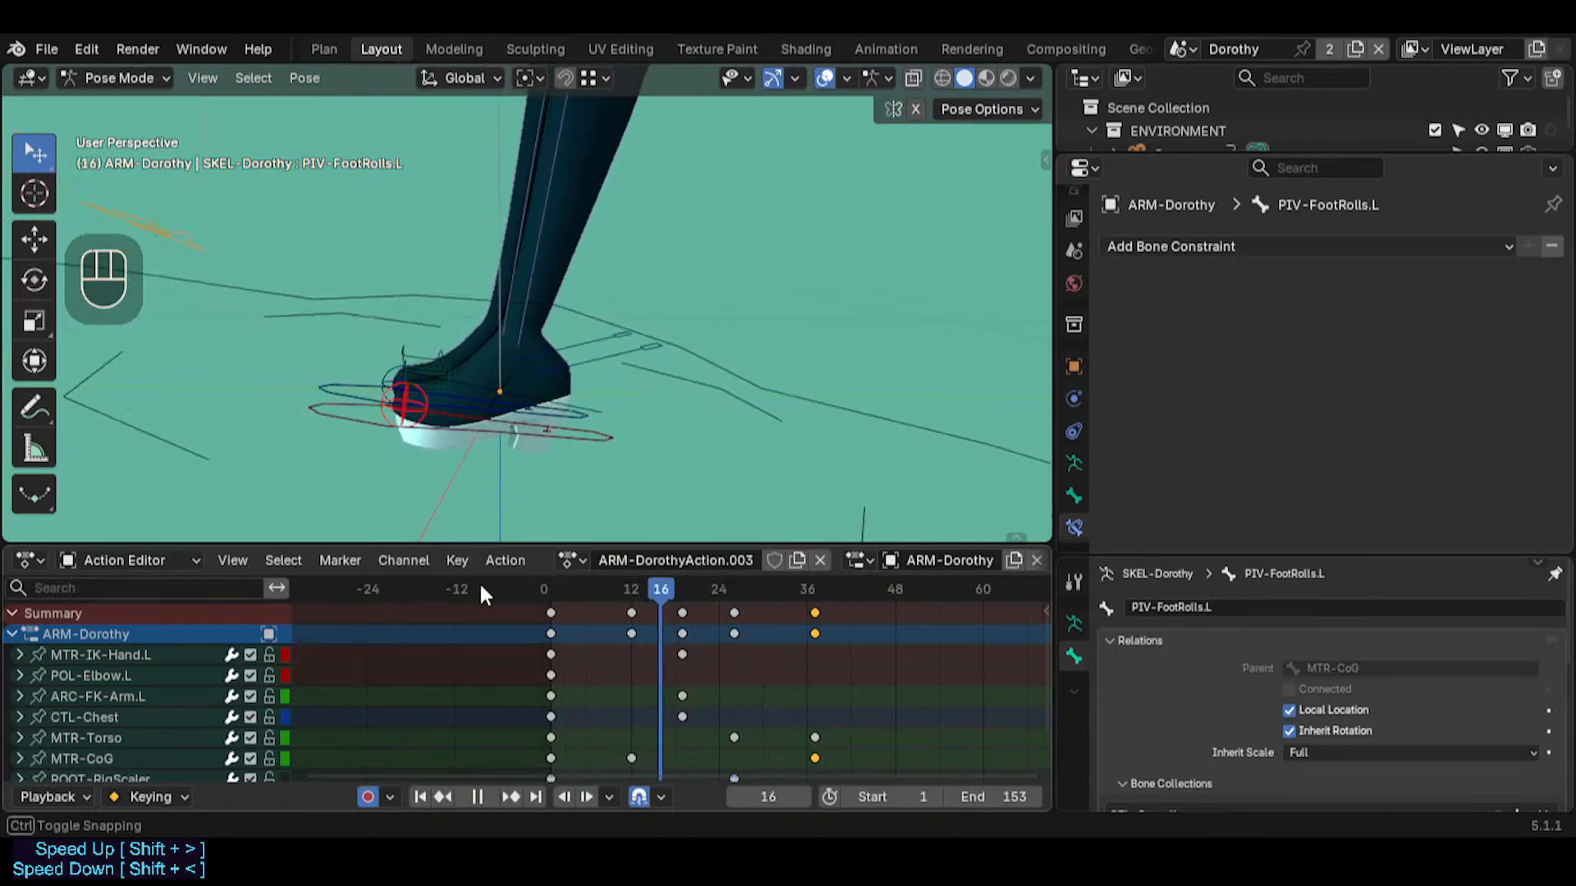
pyautogui.hotkey('shift', '`')
pyautogui.press('s')
pyautogui.press('e')
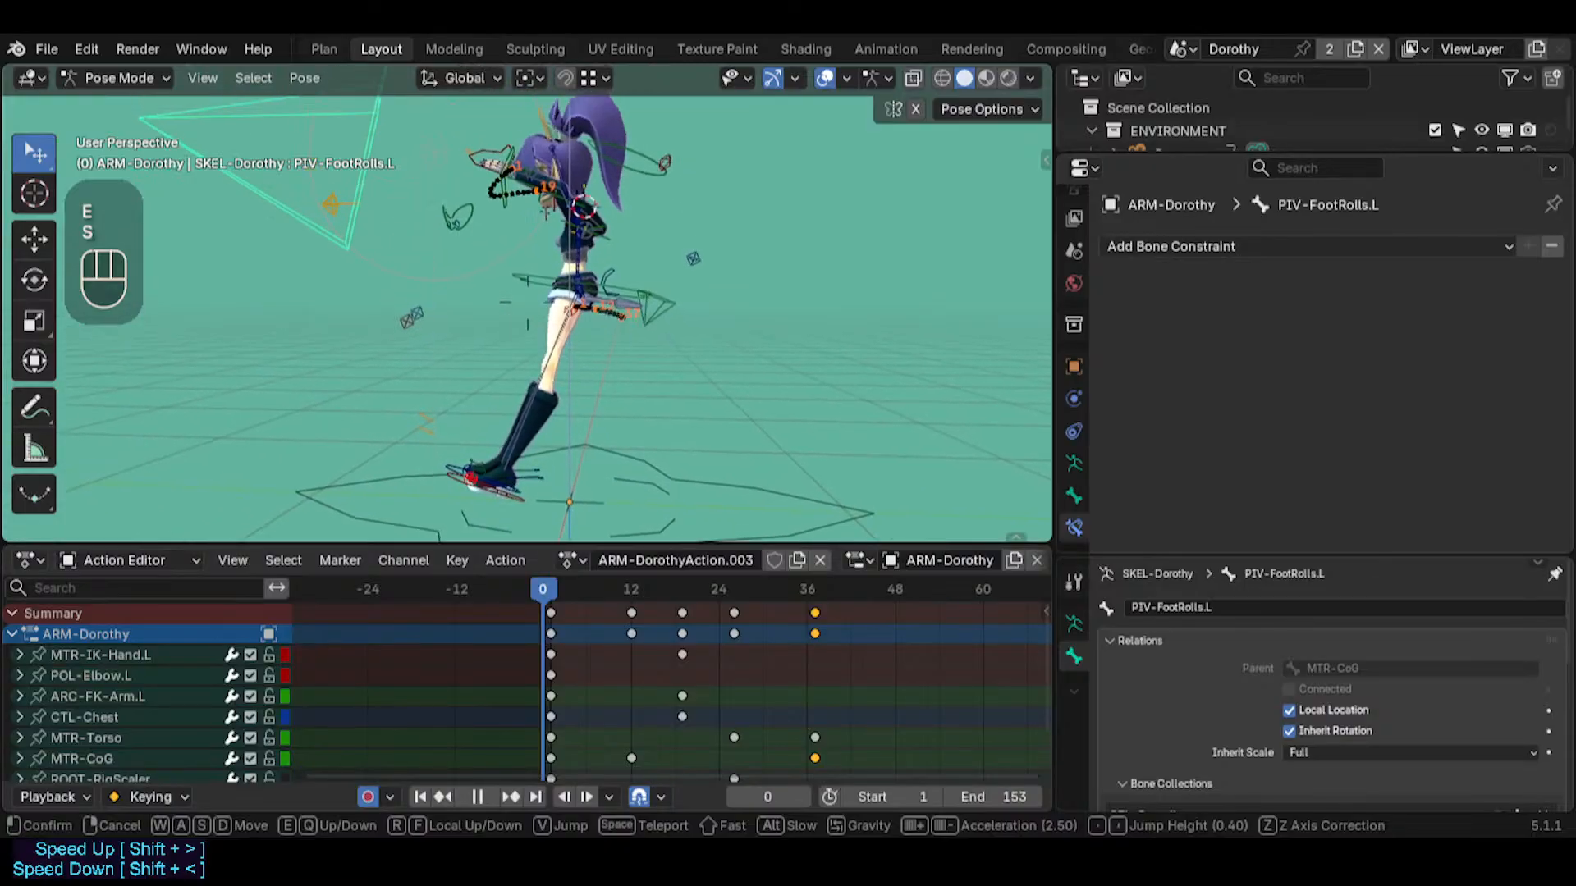
pyautogui.press('w')
pyautogui.press('w')
pyautogui.press('w')
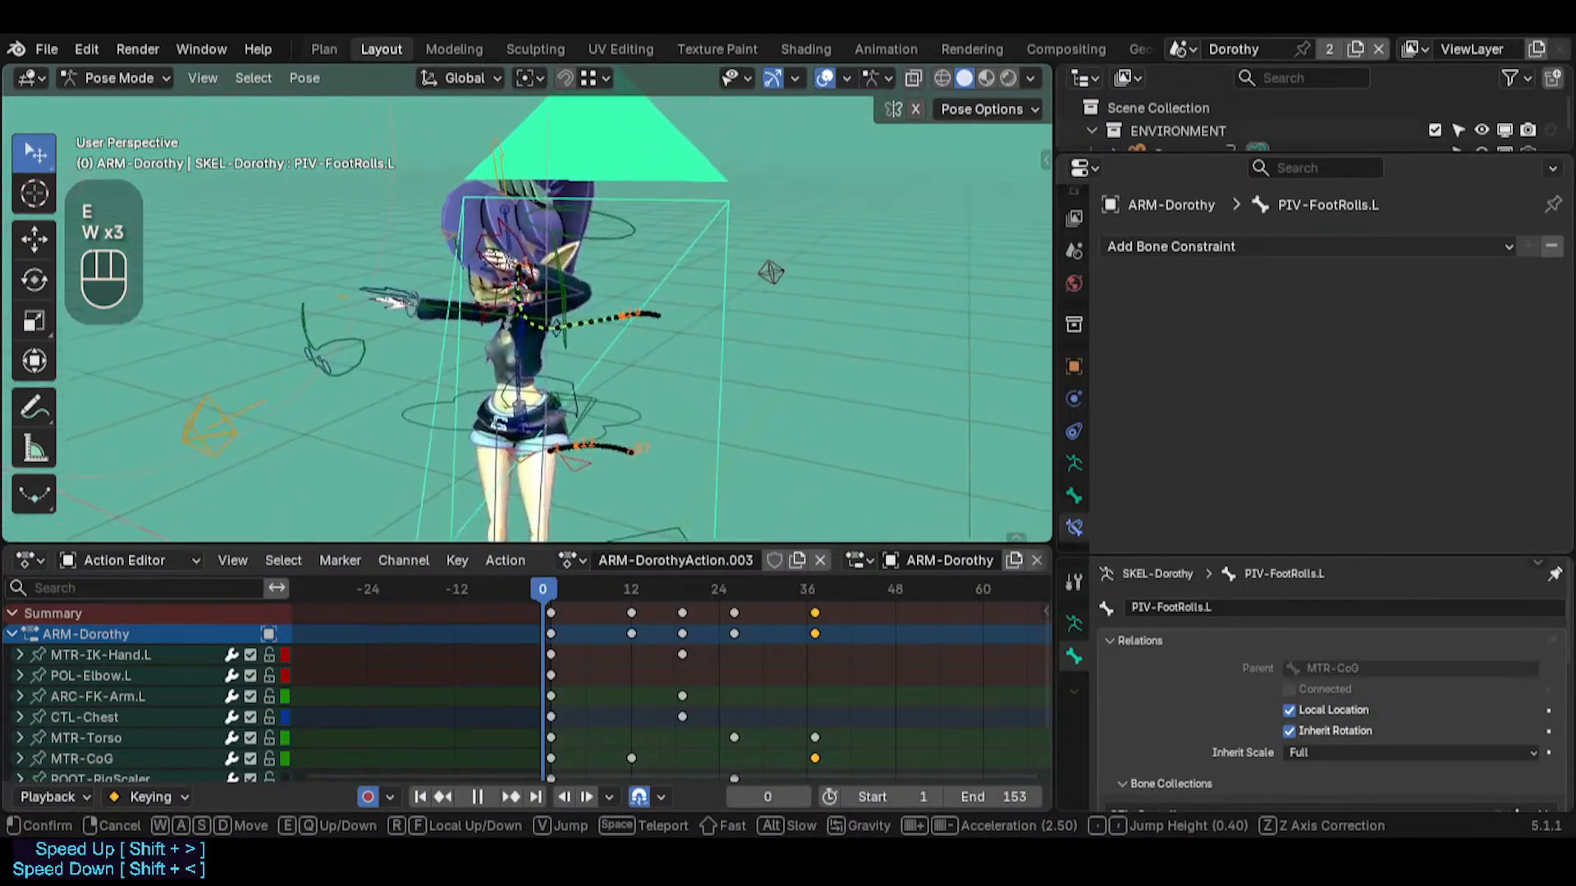
pyautogui.press('a')
pyautogui.click(632, 351)
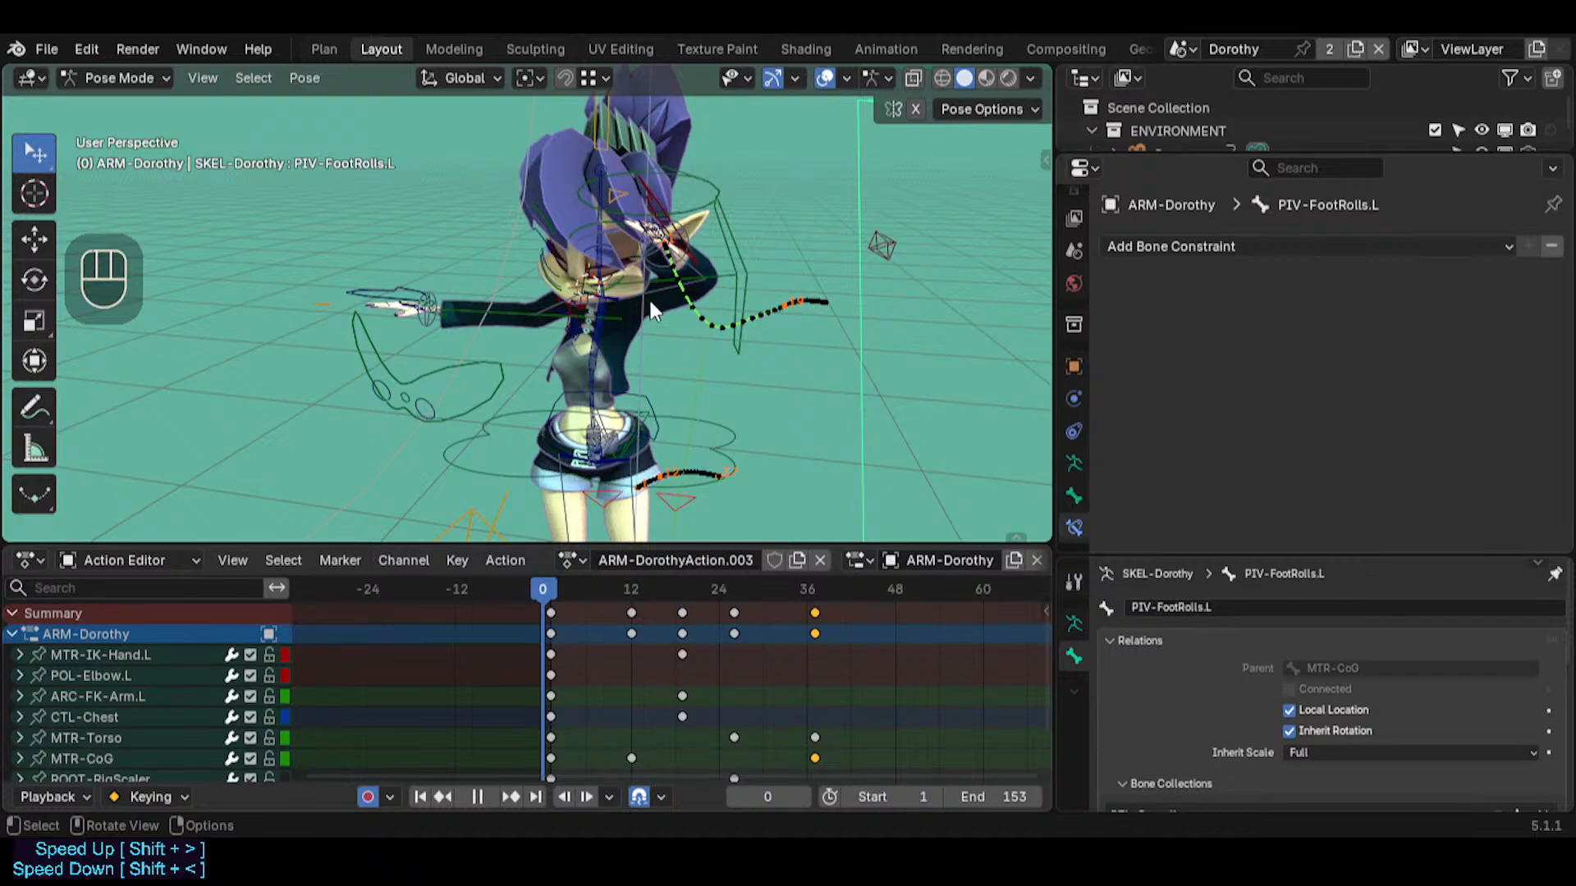
# Set the transform pivot point to Individual Origins and go to frame 1
pyautogui.click(530, 78)
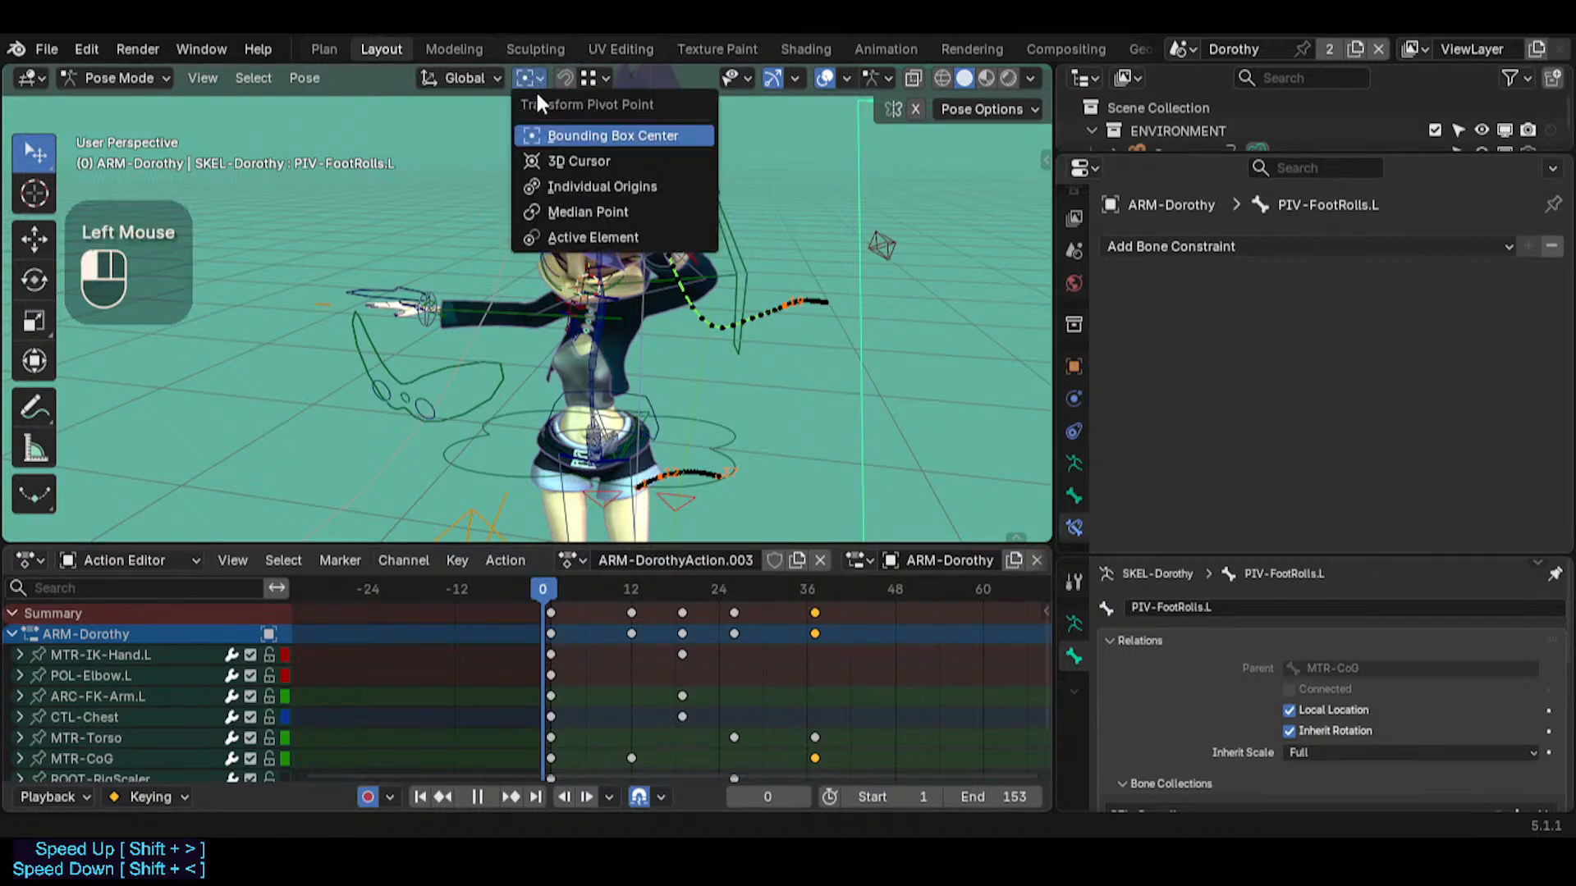
pyautogui.click(580, 185)
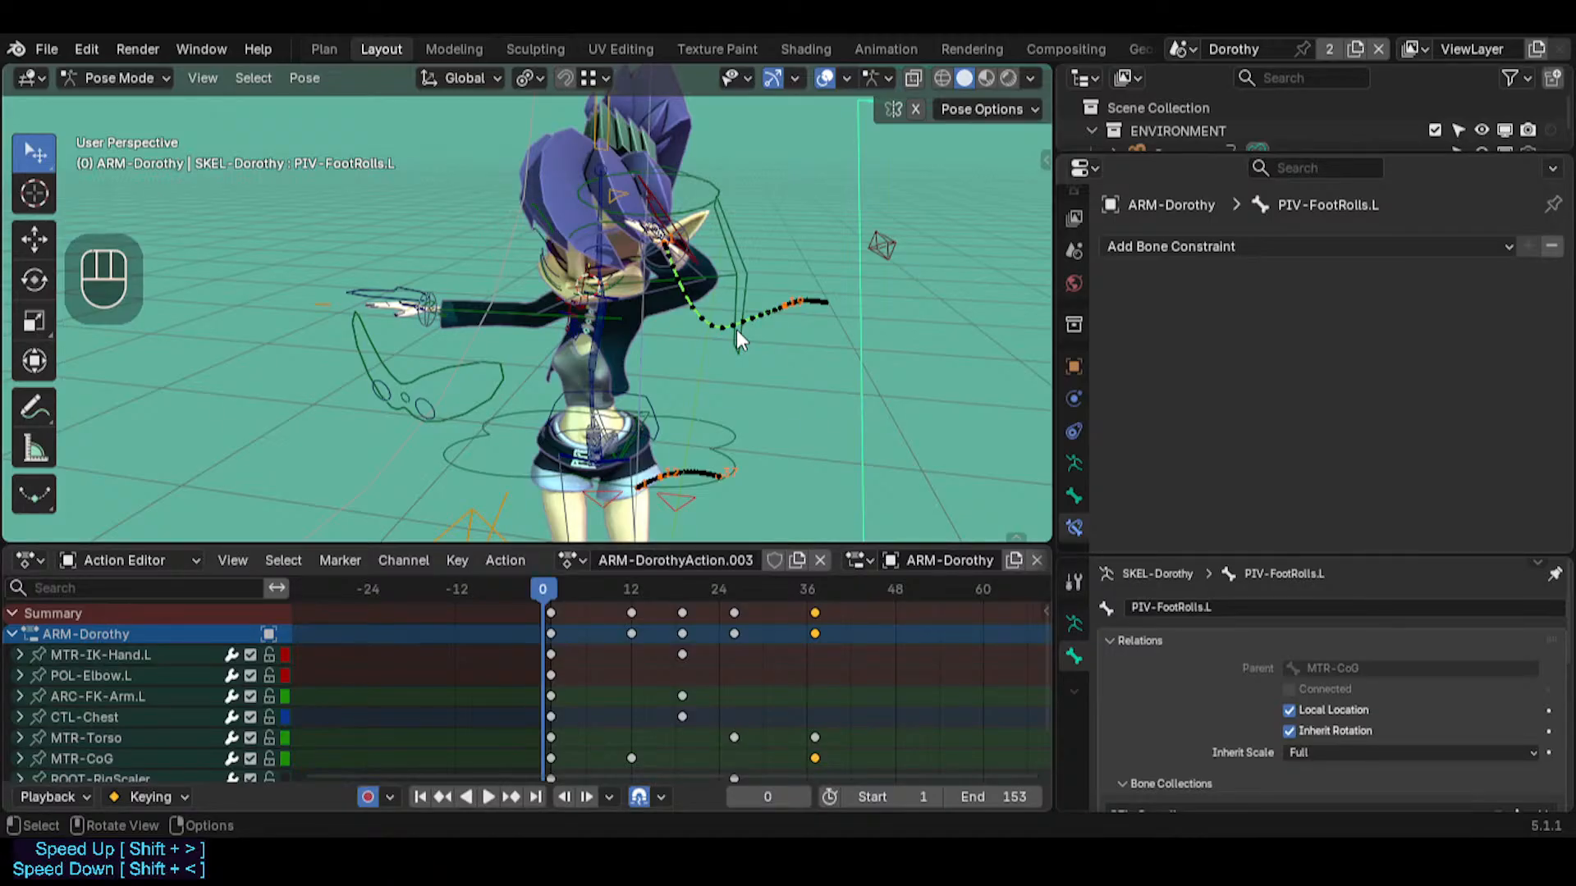
pyautogui.press('Left')
pyautogui.click(545, 584)
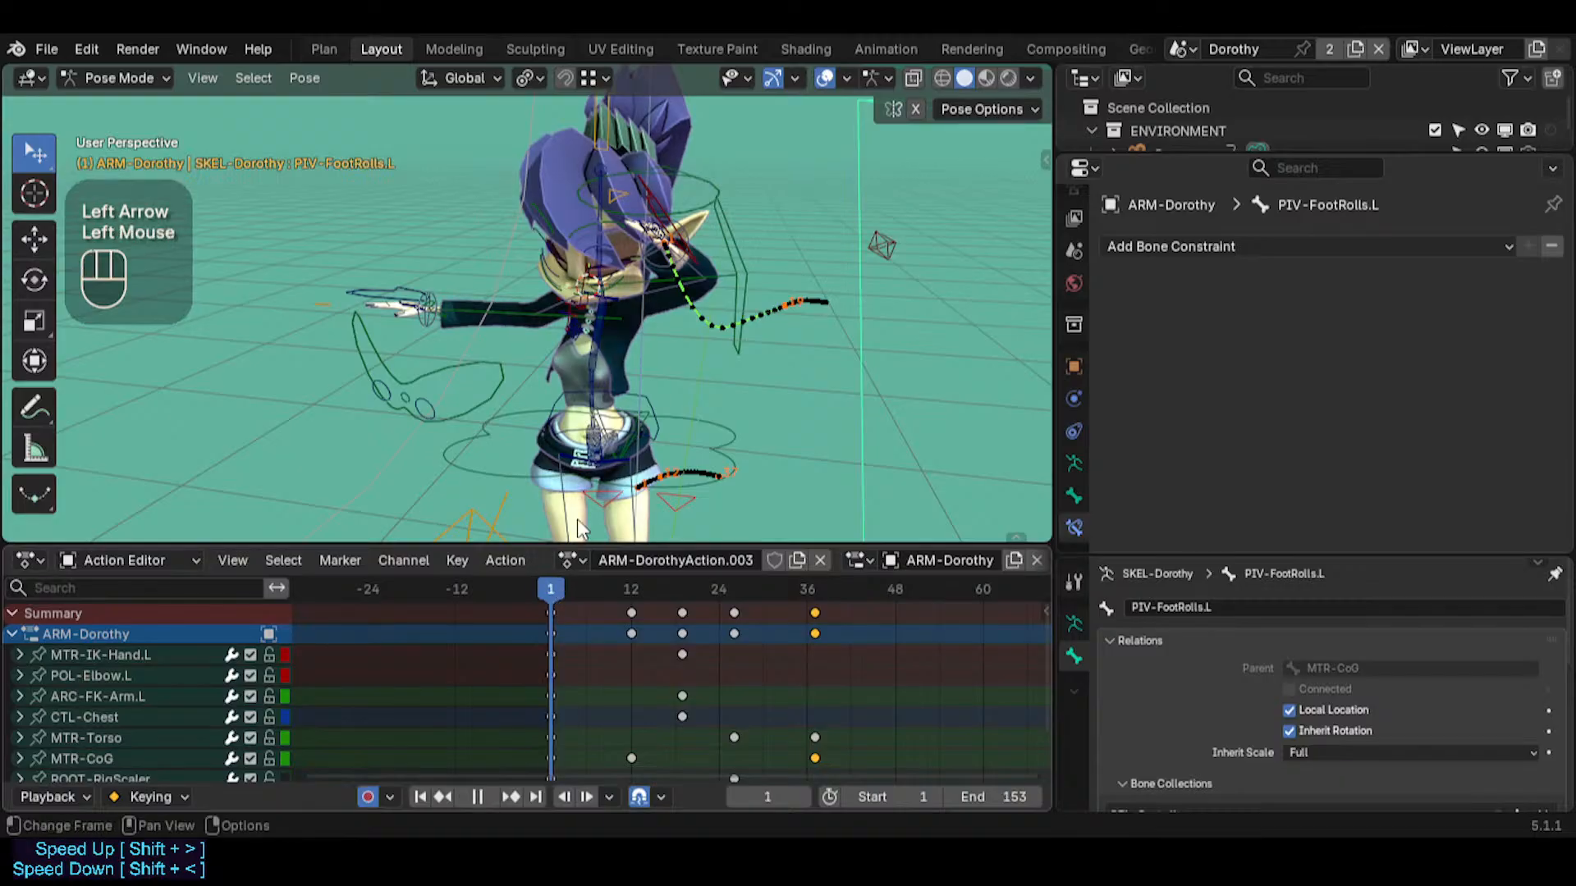
pyautogui.moveTo(640, 345); pyautogui.dragTo(558, 310, button='middle')
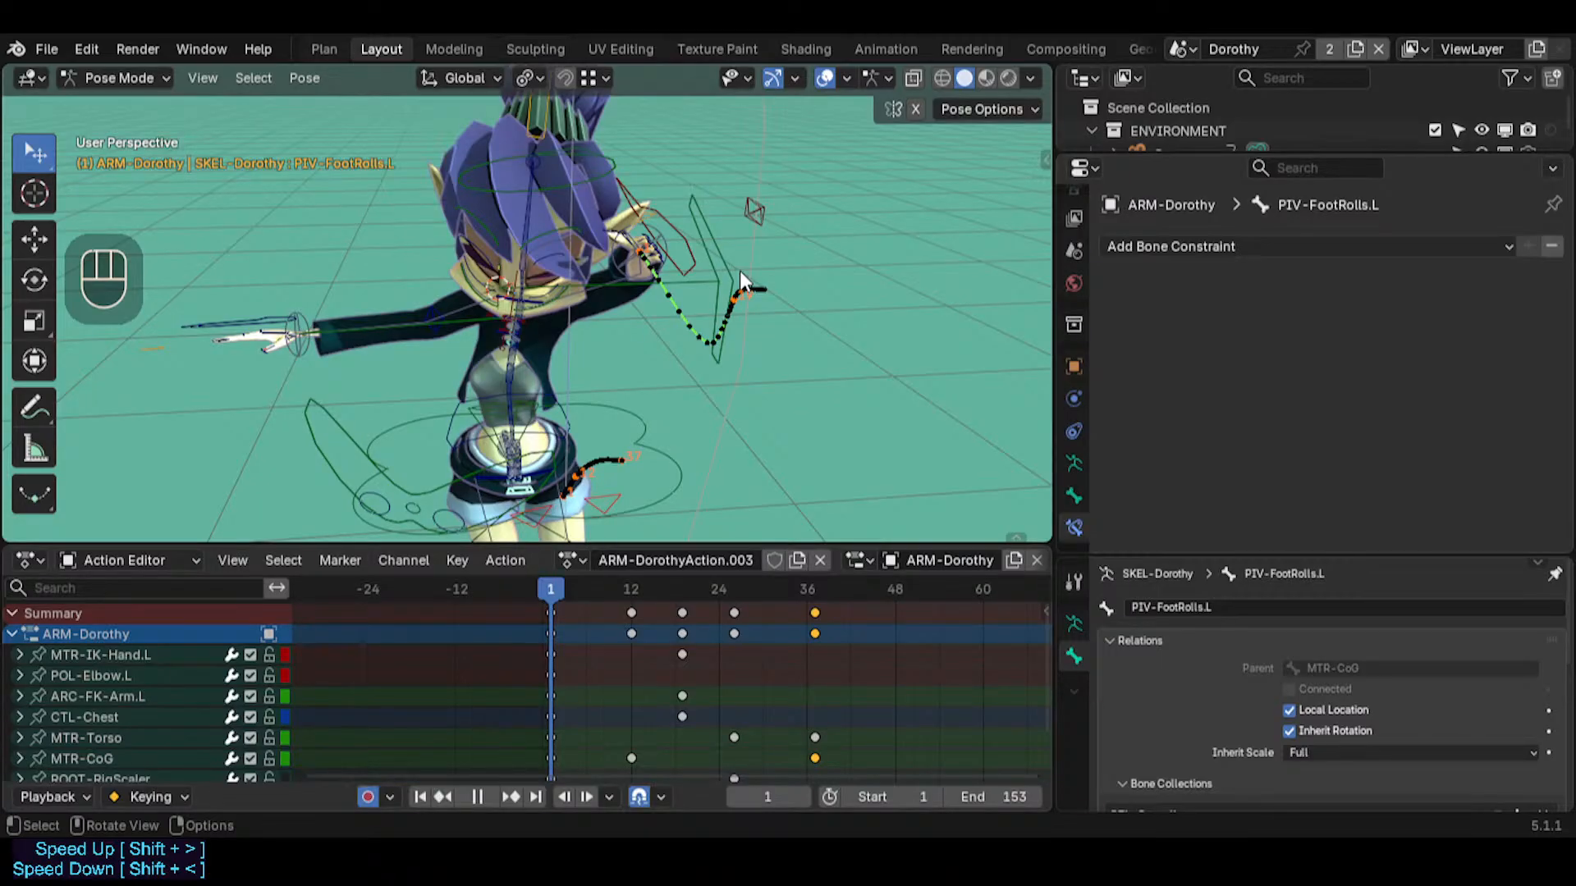
# Select MTR-IK-Hand.L and follow its motion path by scrubbing between frames 0 and 26
pyautogui.click(671, 235)
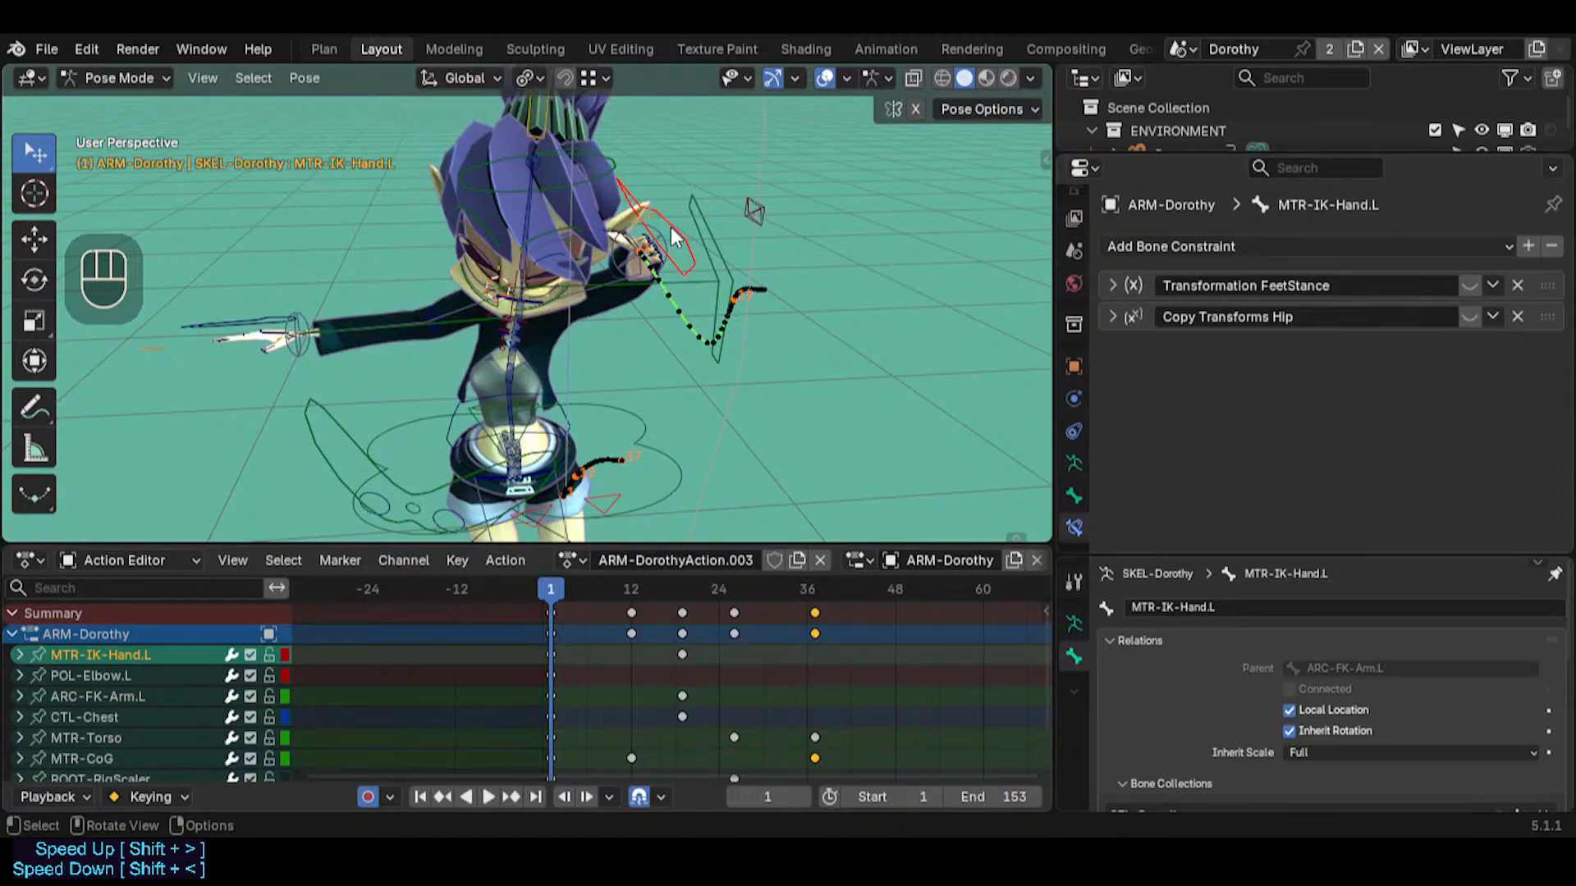
pyautogui.click(688, 218)
pyautogui.click(679, 218)
pyautogui.moveTo(679, 218); pyautogui.dragTo(529, 289, button='middle')
pyautogui.moveTo(583, 599); pyautogui.dragTo(526, 574)
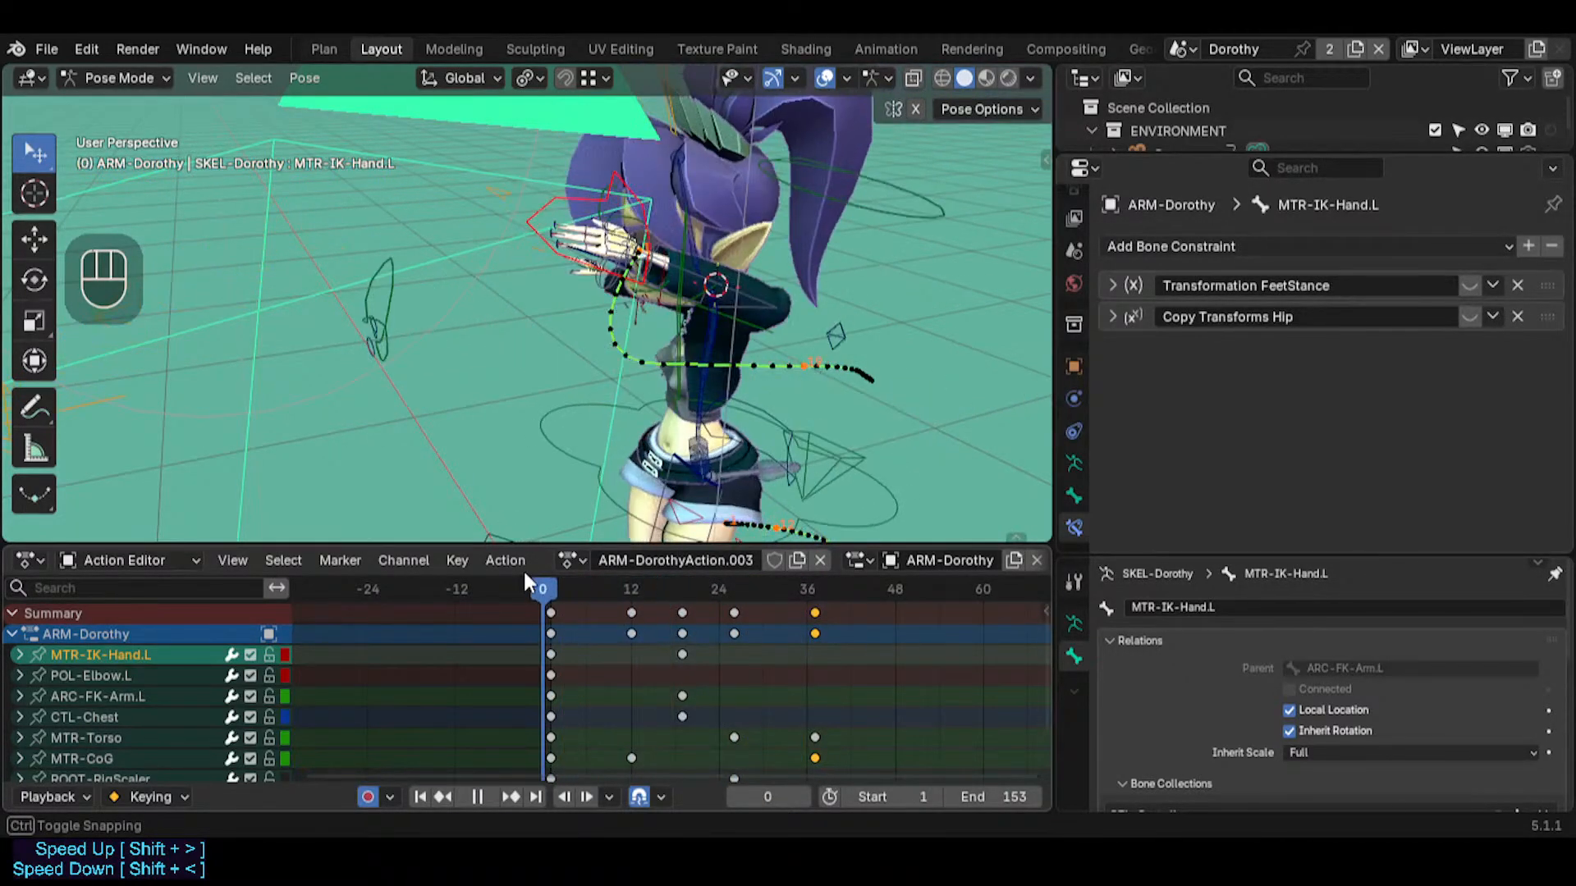
pyautogui.moveTo(513, 426); pyautogui.dragTo(599, 563, button='middle')
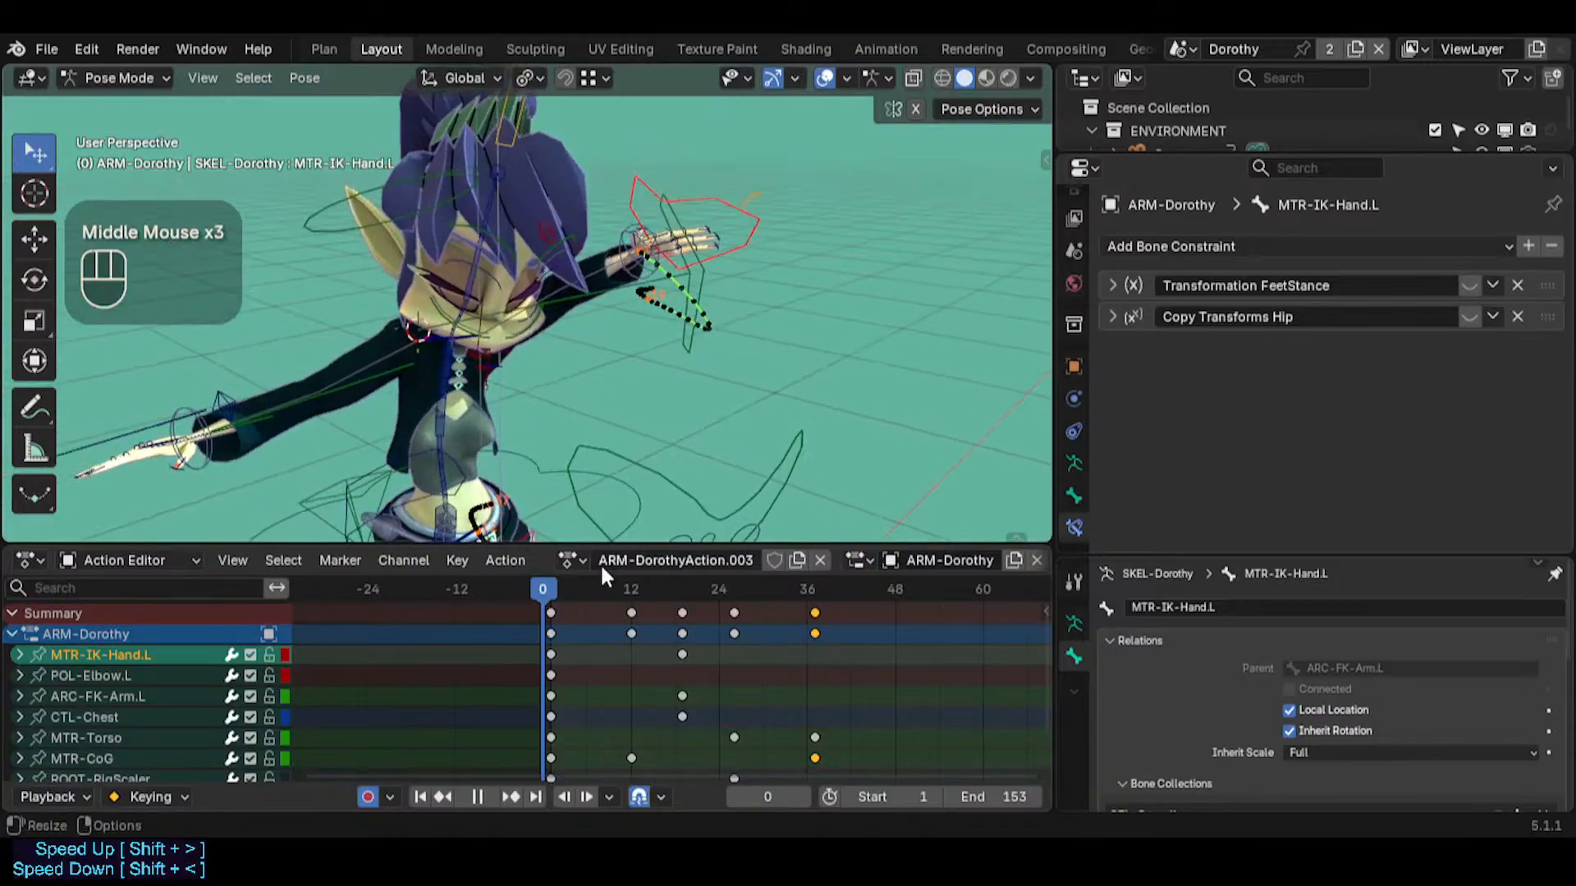
pyautogui.moveTo(573, 584); pyautogui.dragTo(682, 561)
pyautogui.moveTo(573, 429); pyautogui.dragTo(526, 492, button='middle')
pyautogui.moveTo(679, 589); pyautogui.dragTo(742, 579)
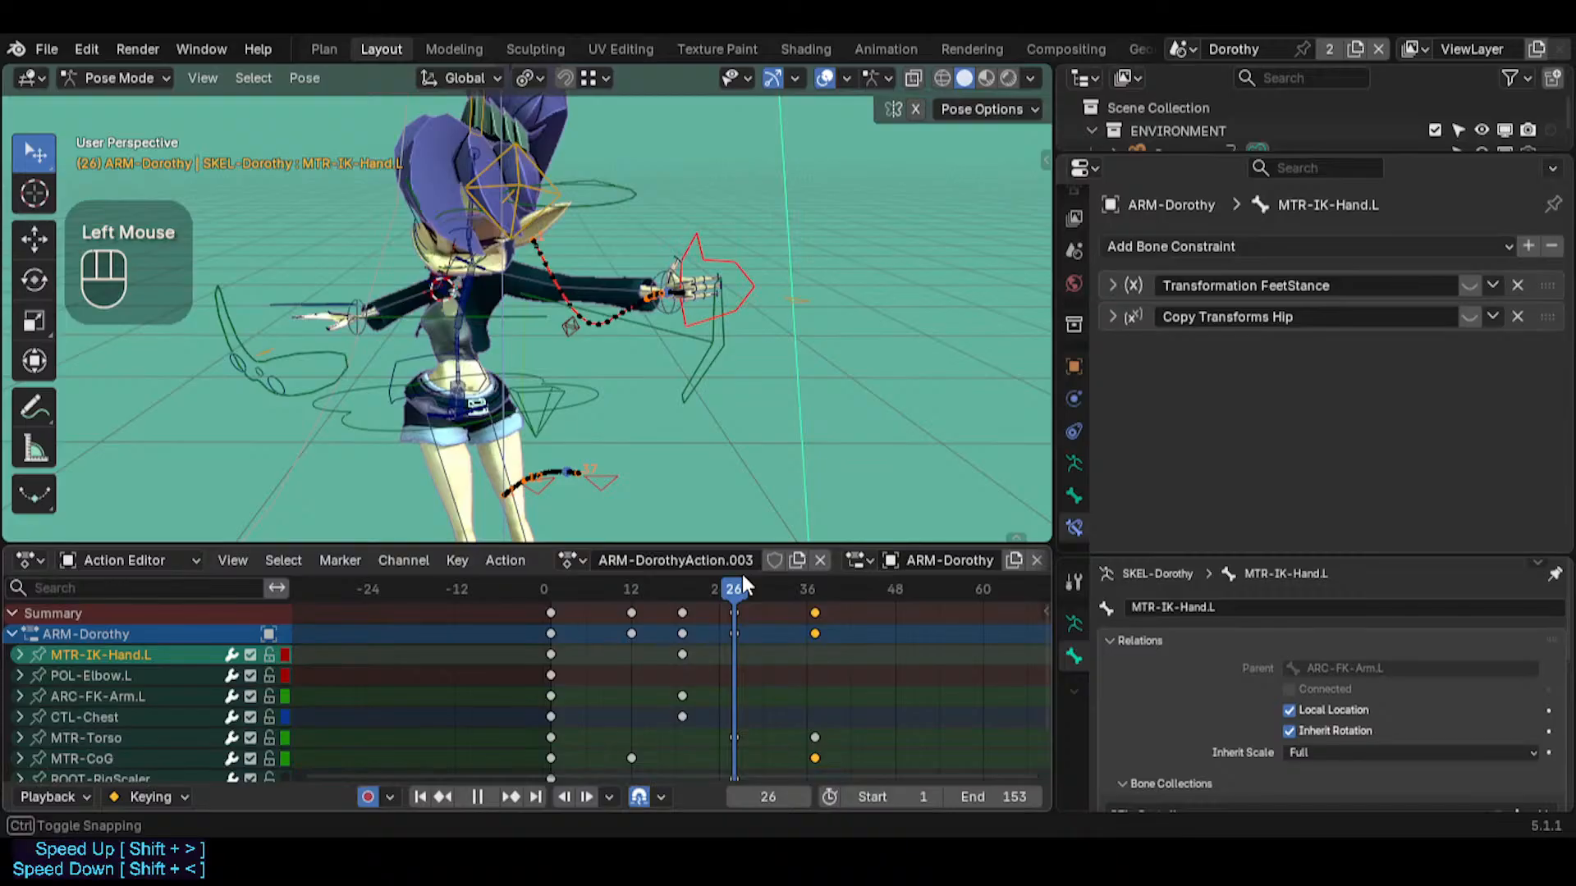
# Examine the left hand's arc up close from different angles around frame 26
pyautogui.moveTo(706, 410); pyautogui.dragTo(618, 419, button='middle')
pyautogui.hotkey('shift', '`')
pyautogui.press('d')
pyautogui.press('w')
pyautogui.click(602, 391)
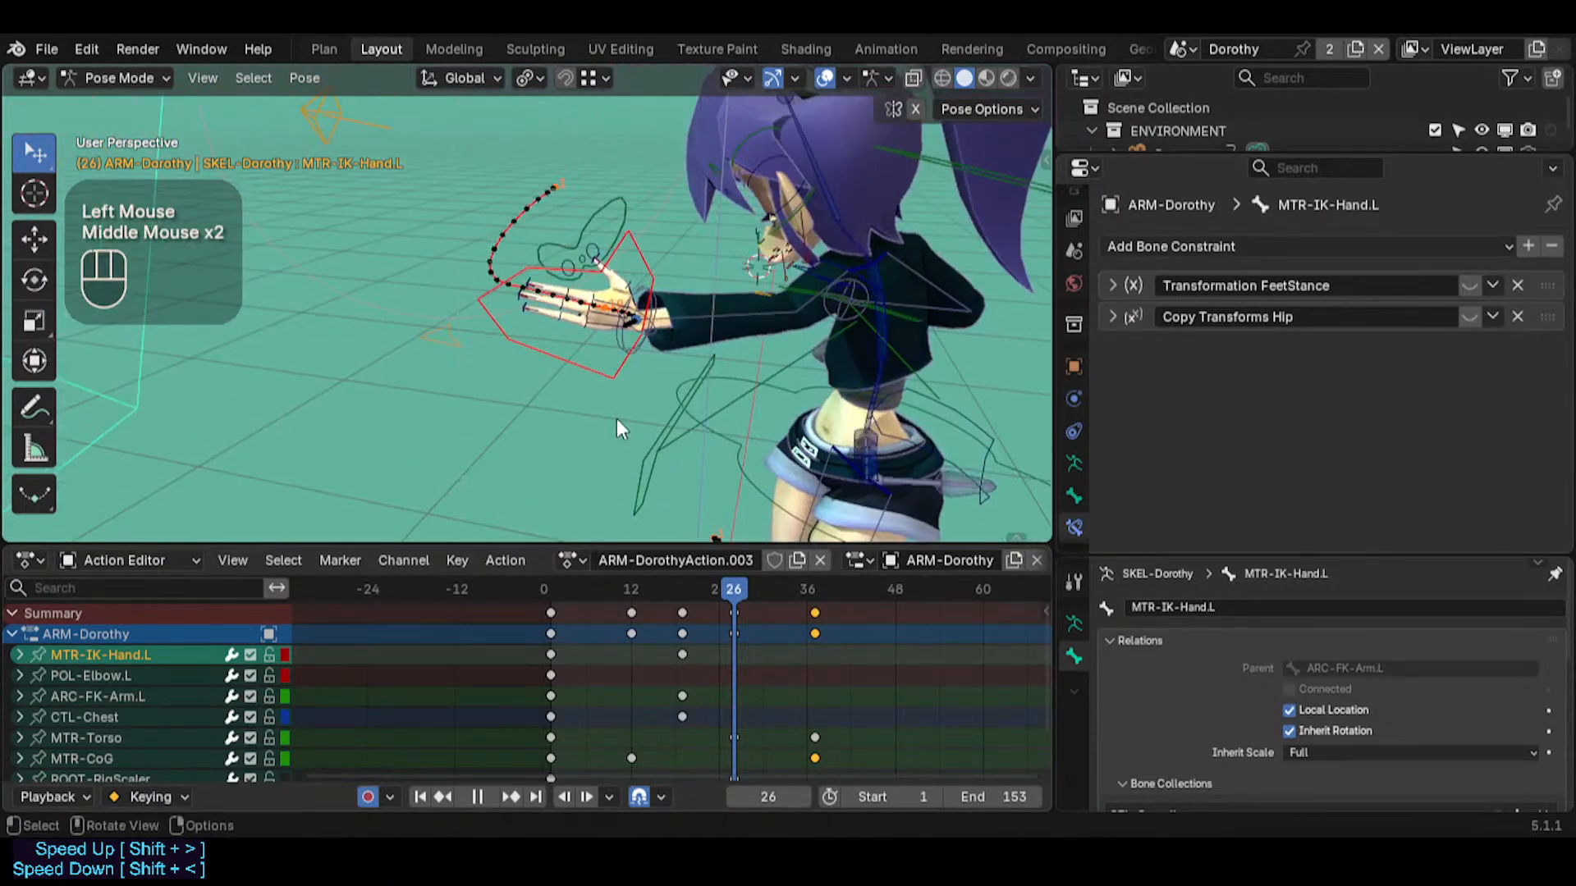
pyautogui.hotkey('shift', '`')
pyautogui.click(644, 404)
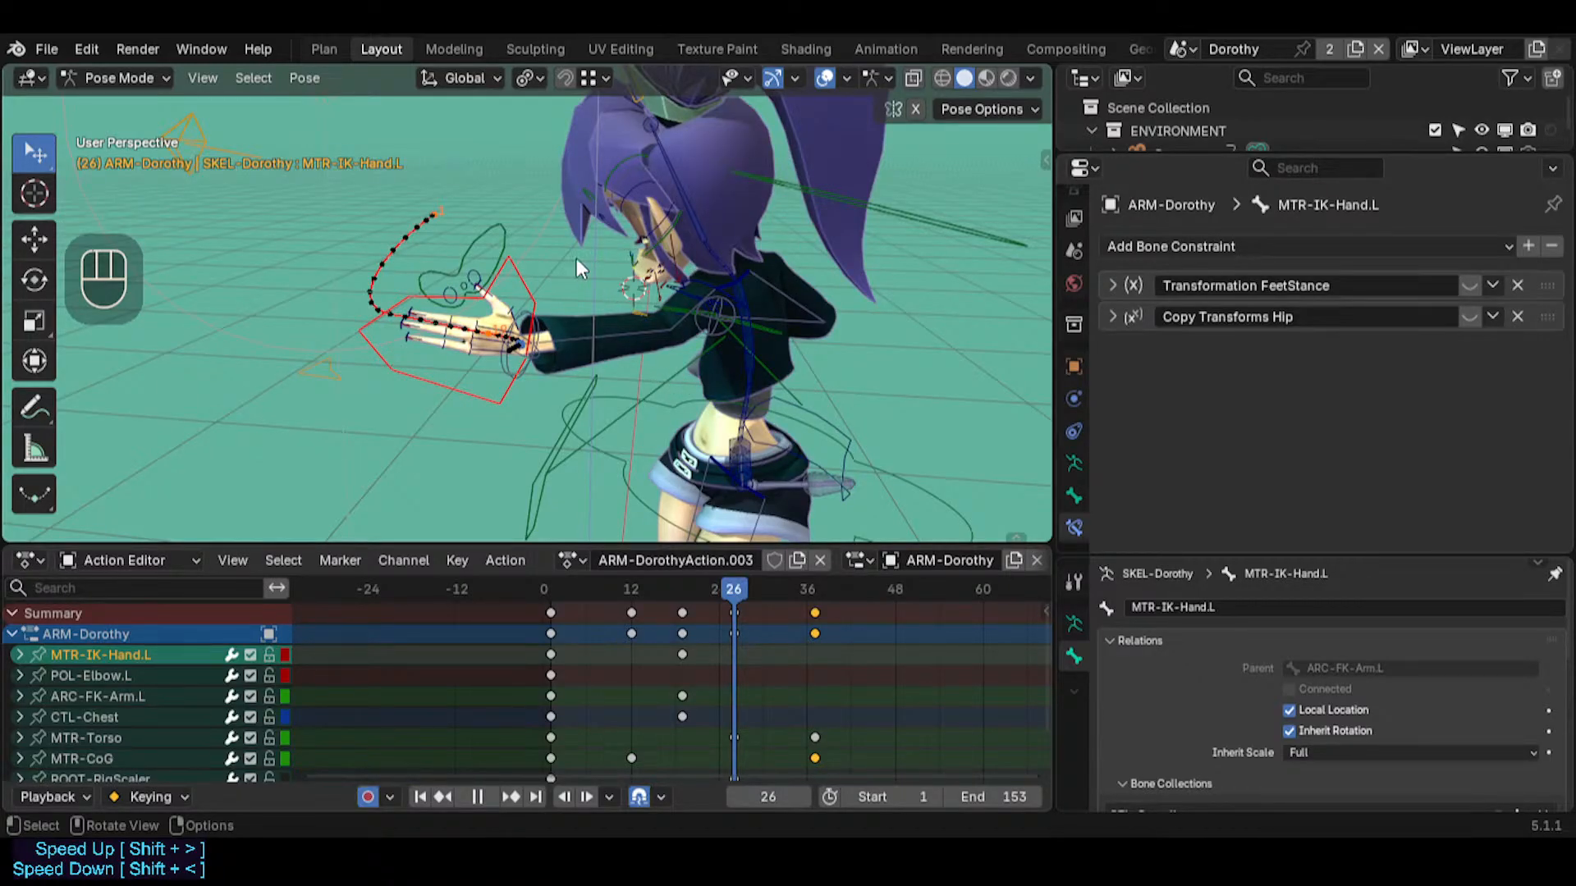
pyautogui.moveTo(576, 258); pyautogui.dragTo(591, 460, button='middle')
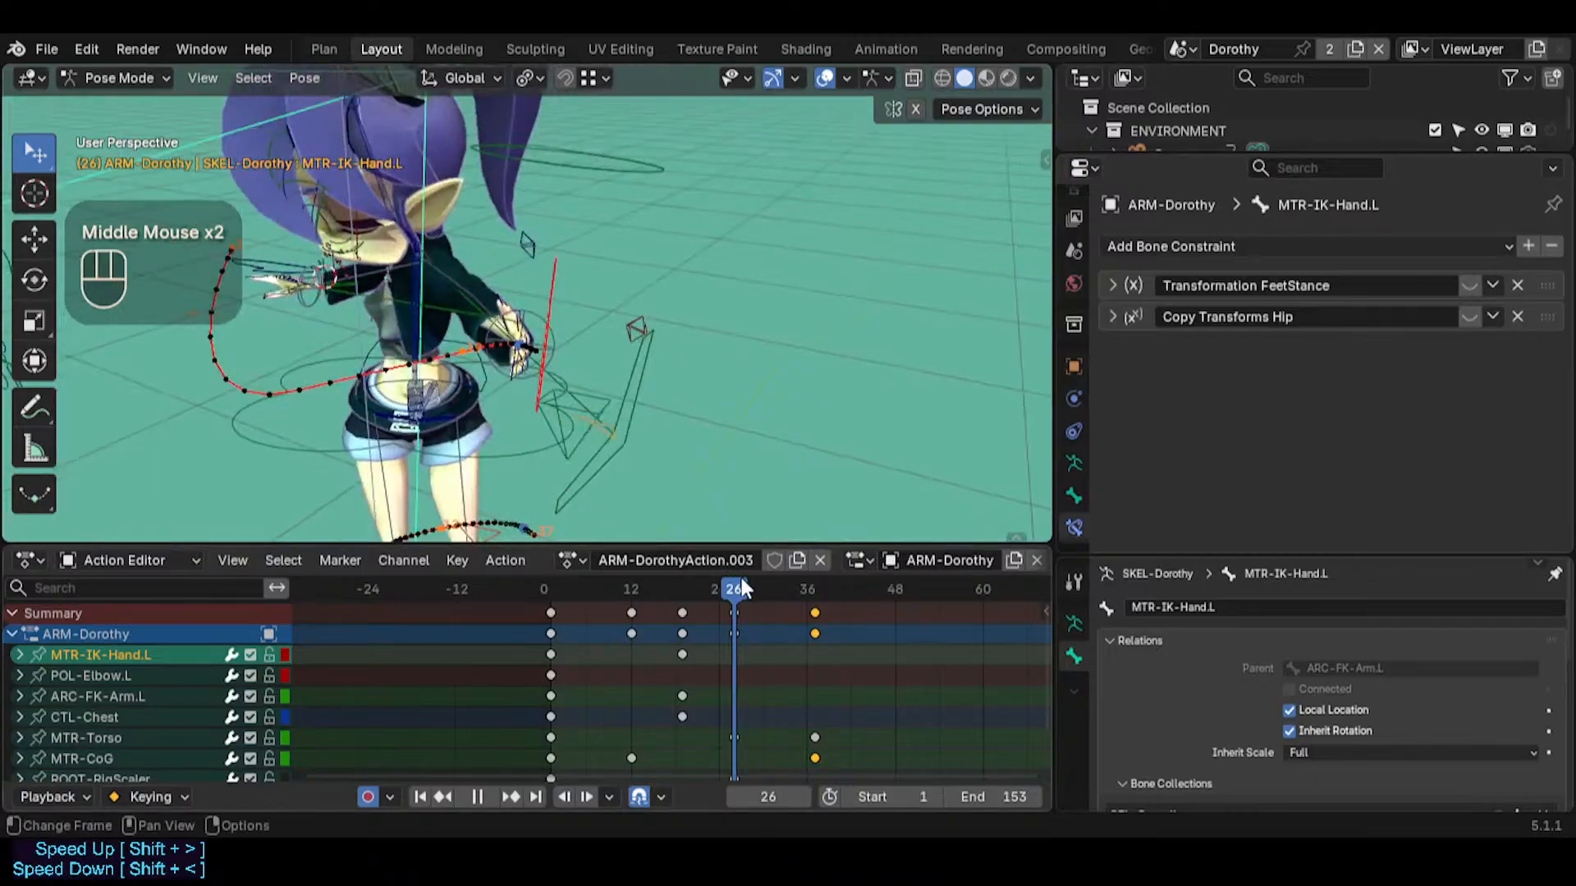
pyautogui.moveTo(660, 588); pyautogui.dragTo(734, 579)
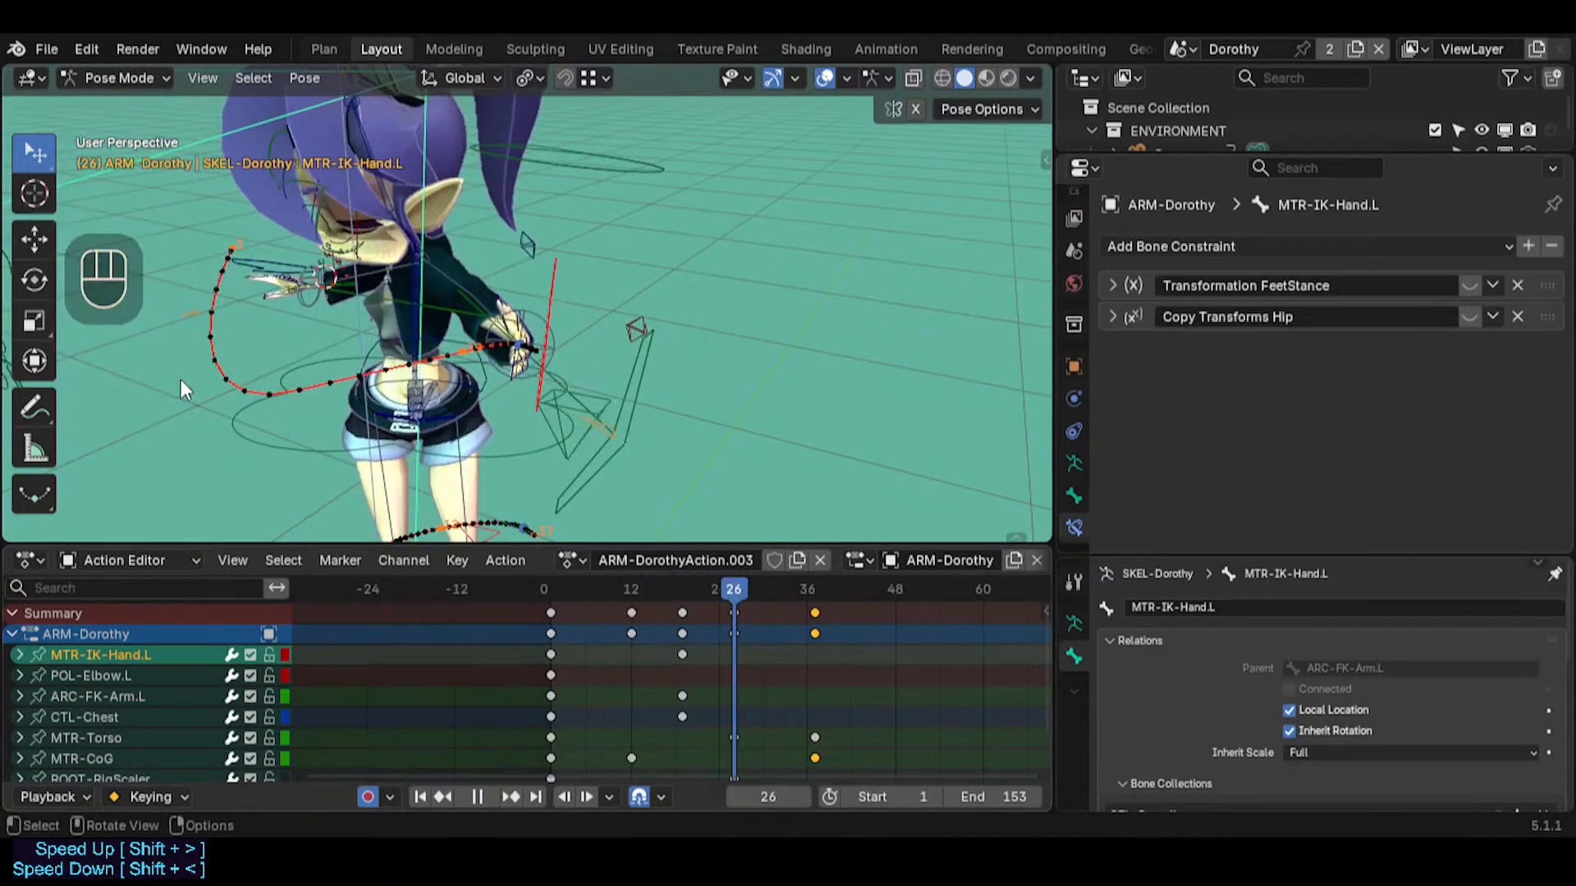
# Set the transform pivot point to 3D Cursor
pyautogui.moveTo(180, 379); pyautogui.dragTo(401, 313, button='middle')
pyautogui.click(534, 75)
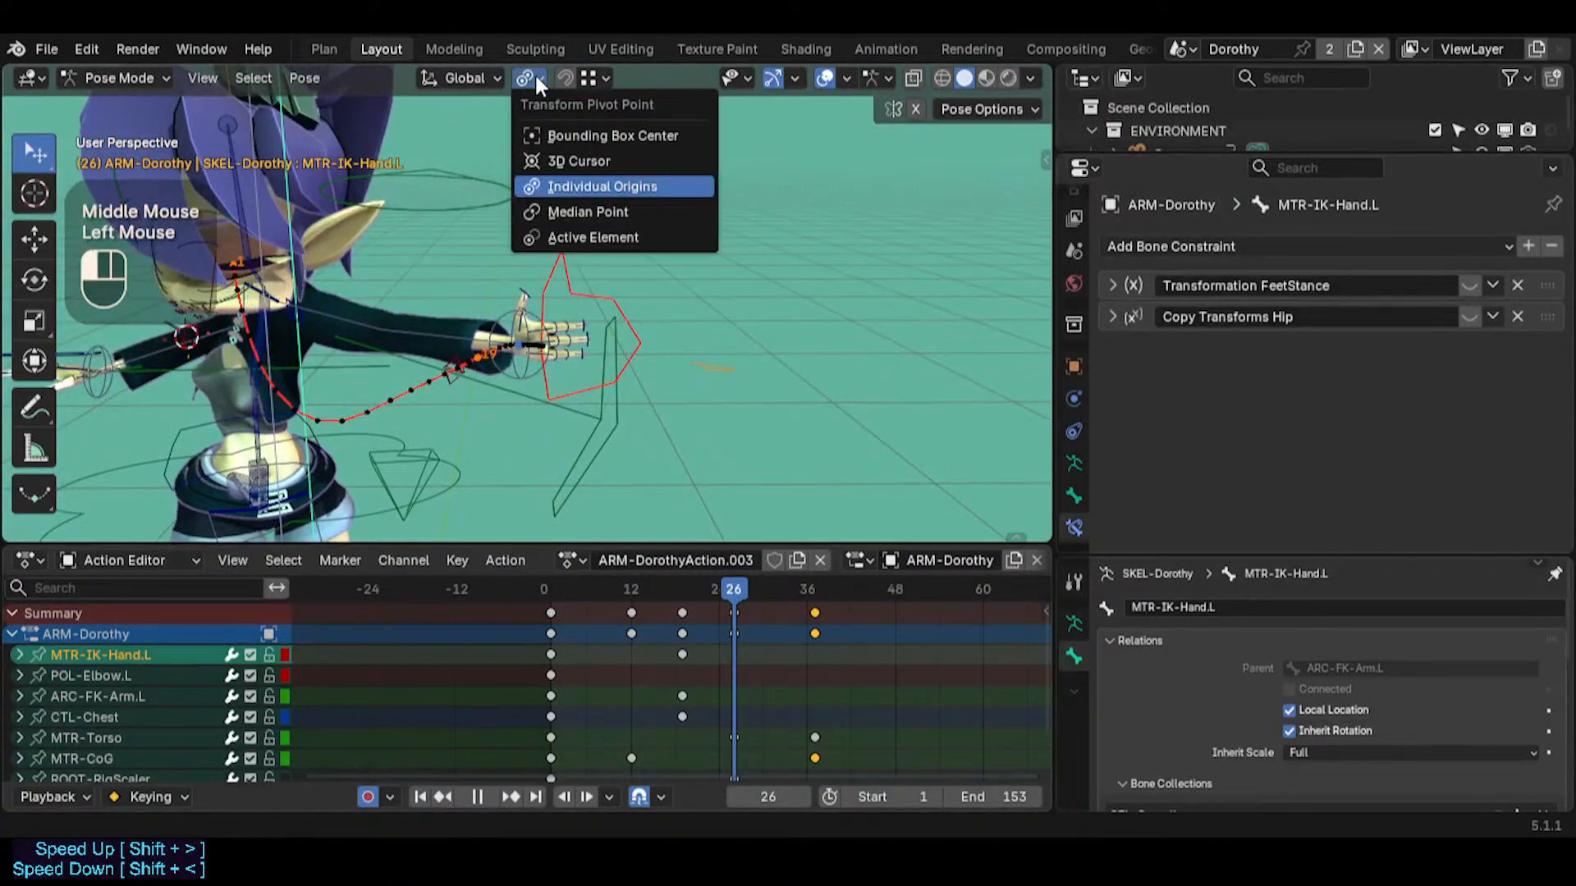
pyautogui.click(563, 161)
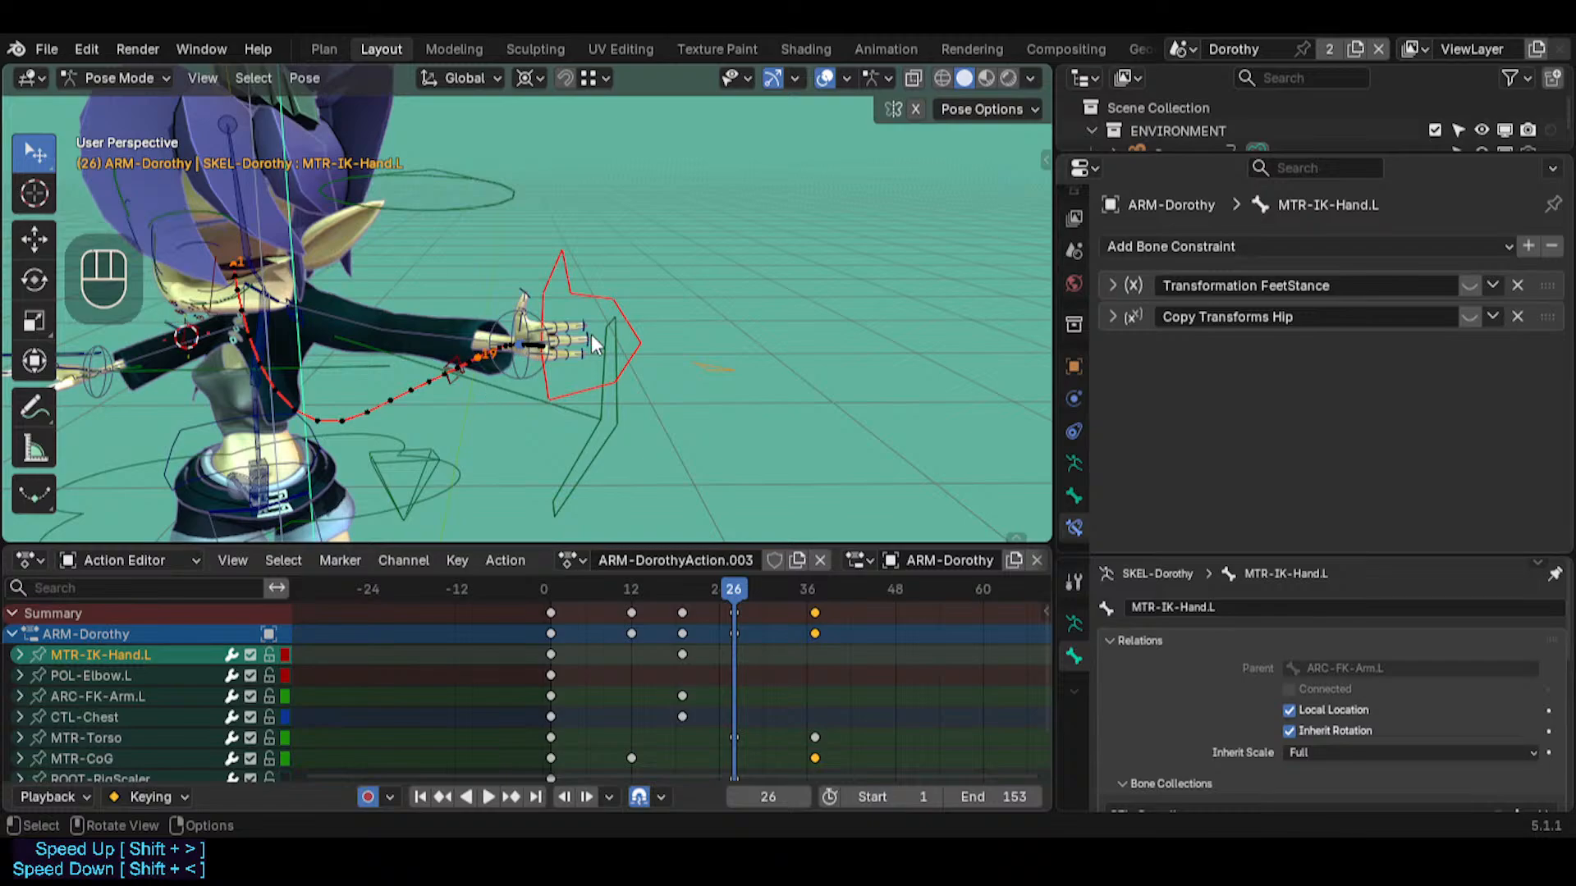
# Show the bone properties of MTR-IK-Hand.L and bring its custom shape settings into view
pyautogui.click(628, 284)
pyautogui.click(622, 309)
pyautogui.click(1072, 497)
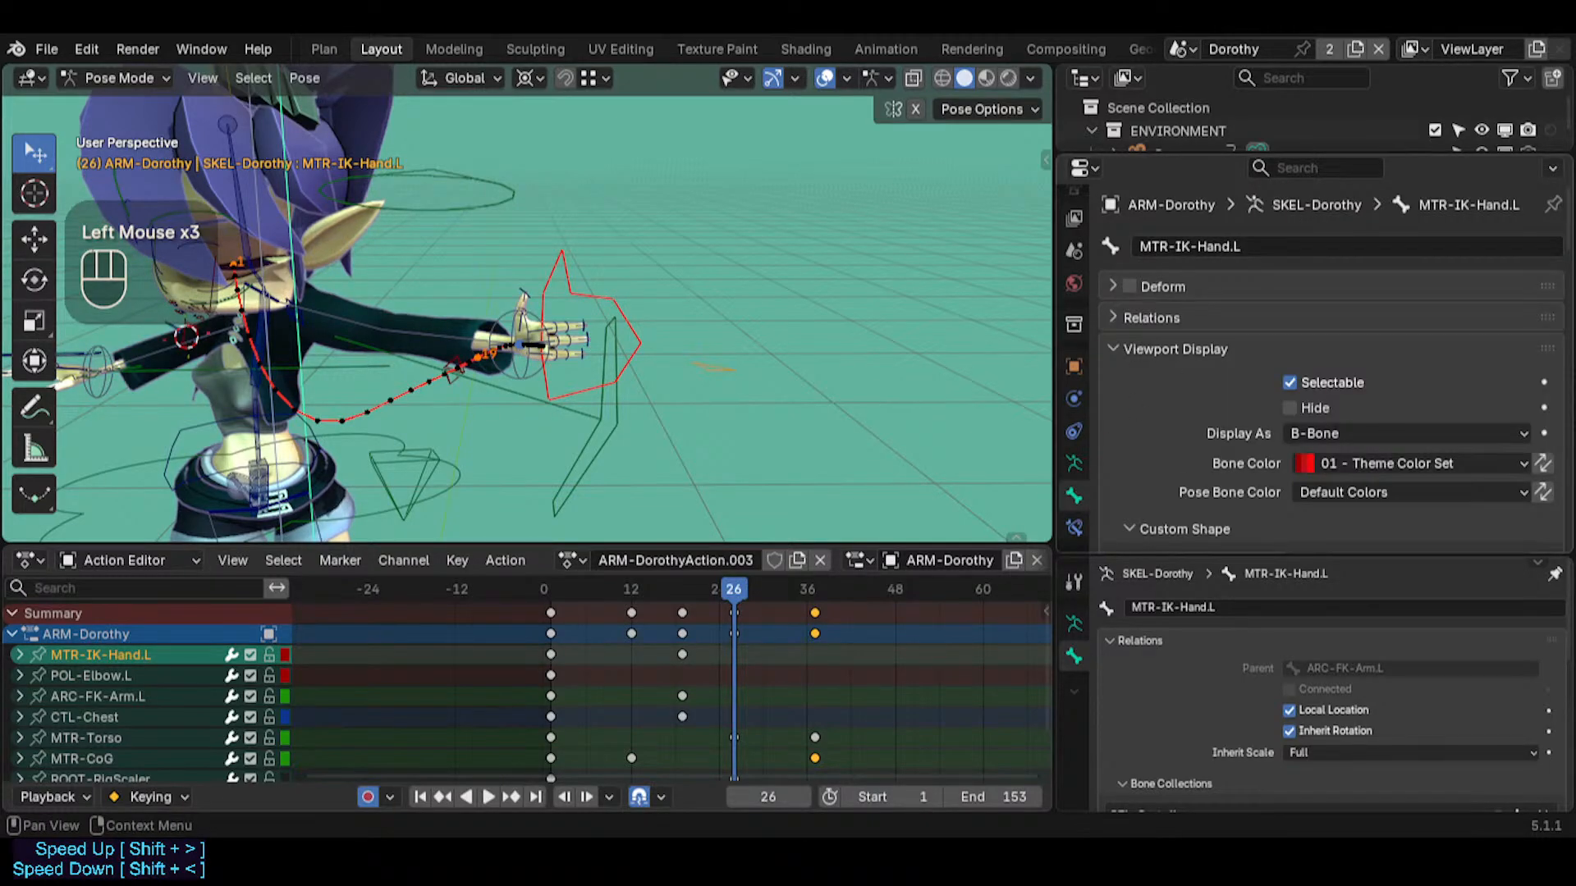
pyautogui.scroll(-4, 1405, 463)
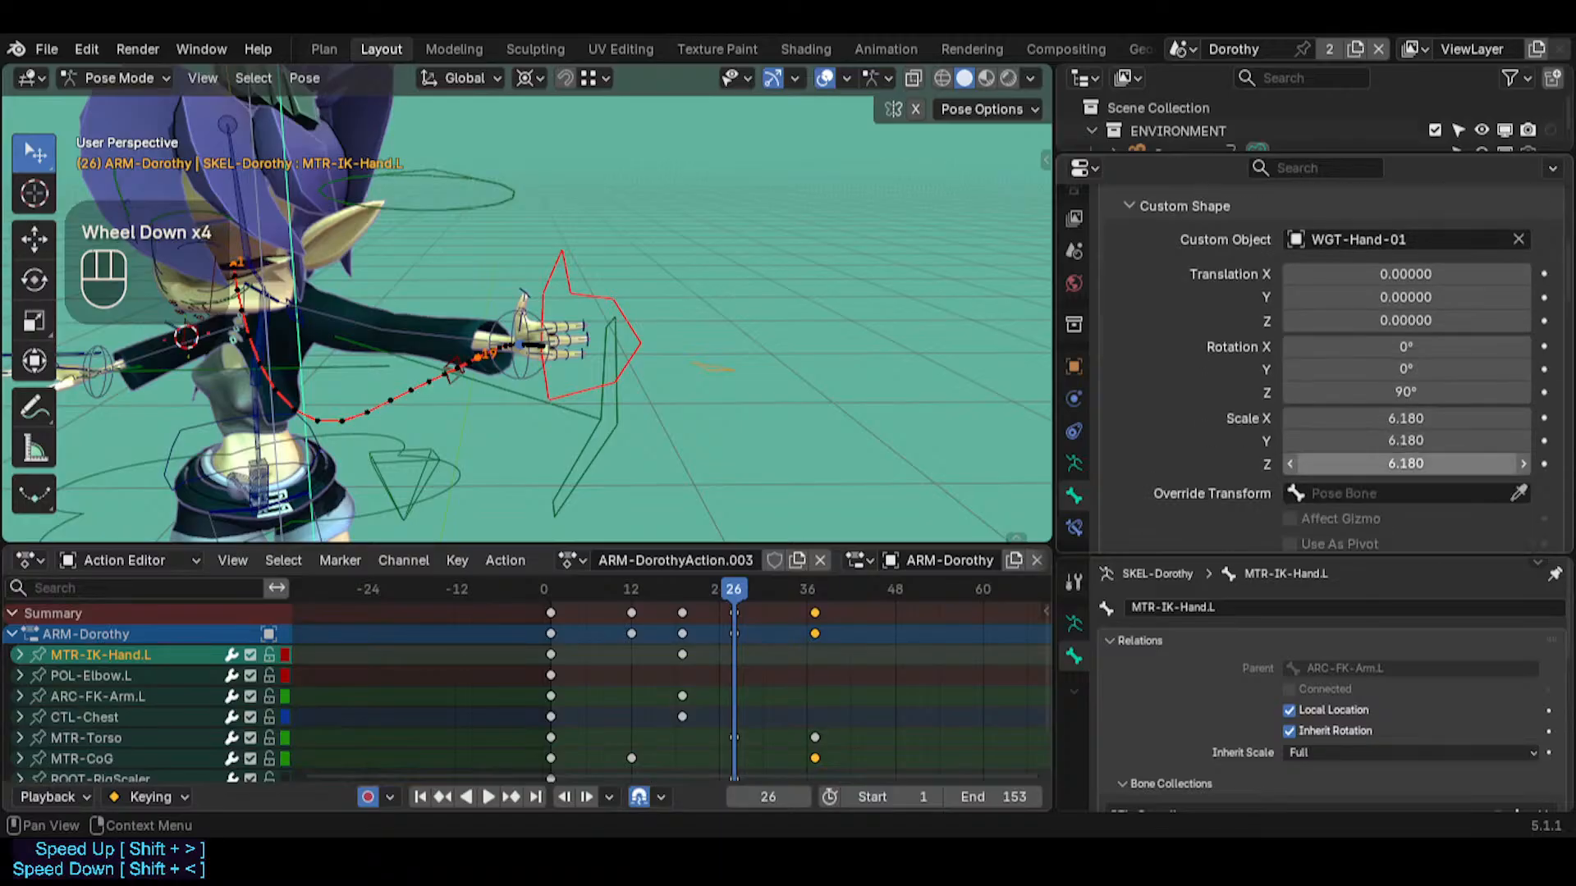
# Show the override transform options of MTR-IK-Hand.L and examine the left hand's motion path at frame 26 from several angles
pyautogui.scroll(-1, 1405, 463)
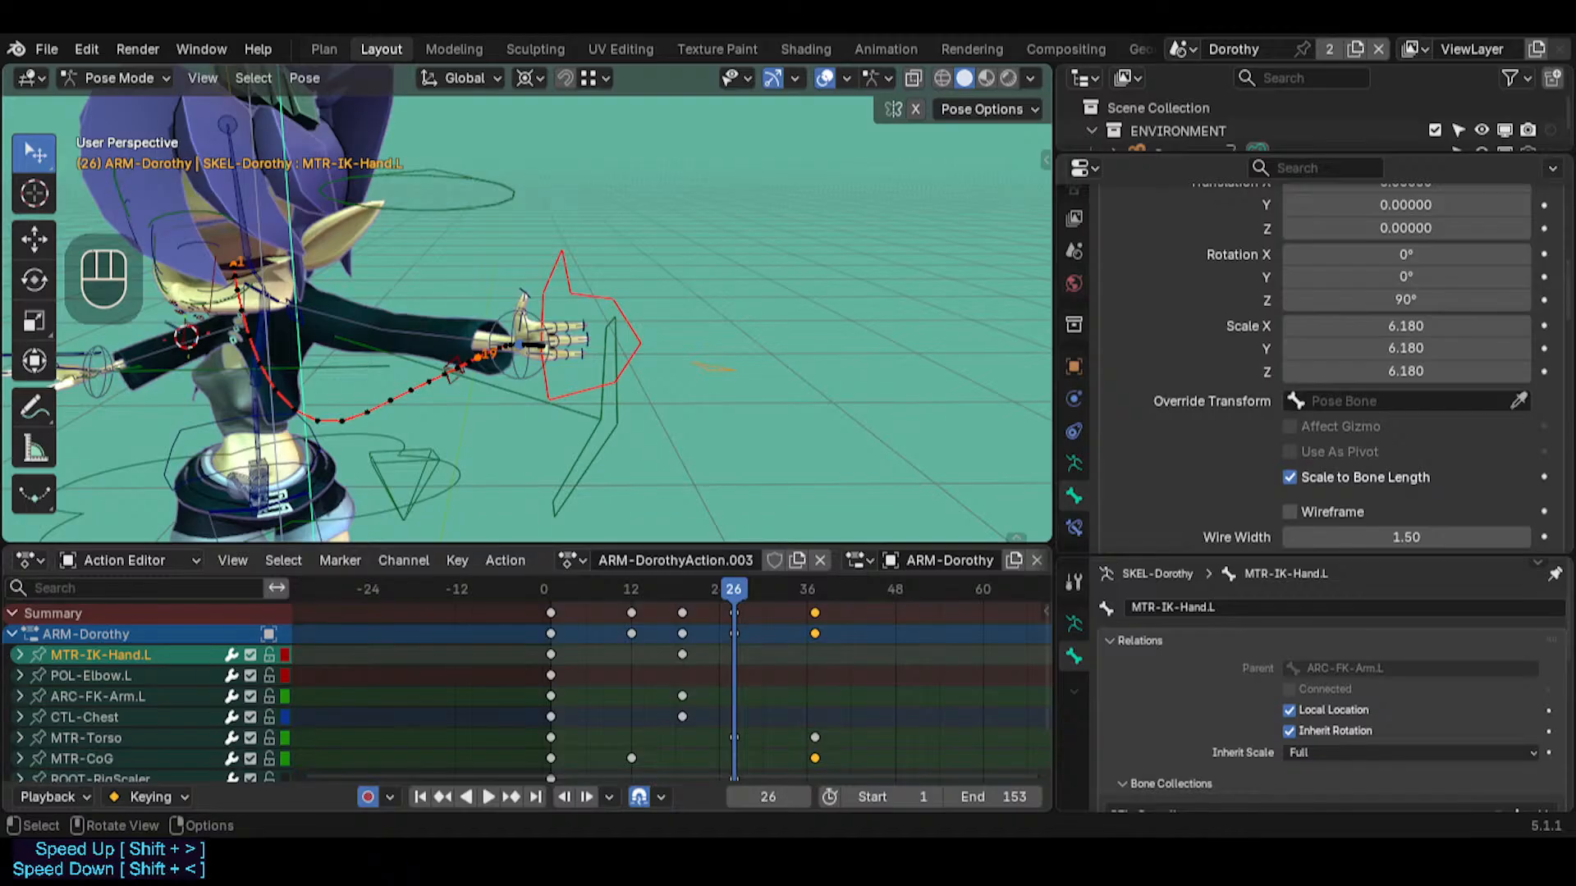
pyautogui.moveTo(523, 295); pyautogui.dragTo(646, 308, button='middle')
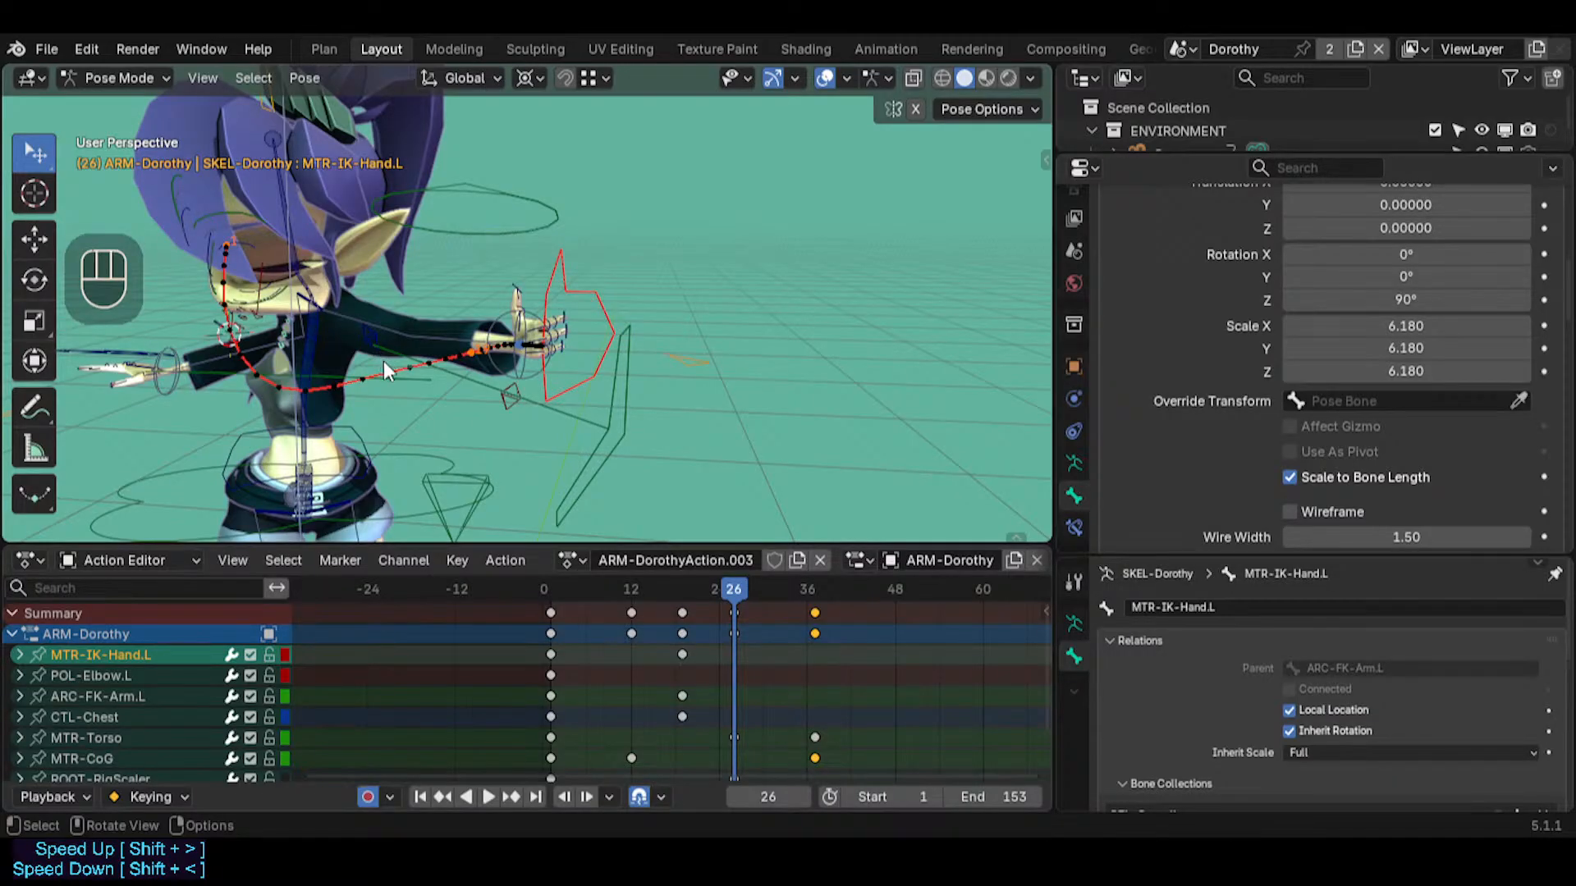
pyautogui.moveTo(421, 382); pyautogui.dragTo(682, 357, button='middle')
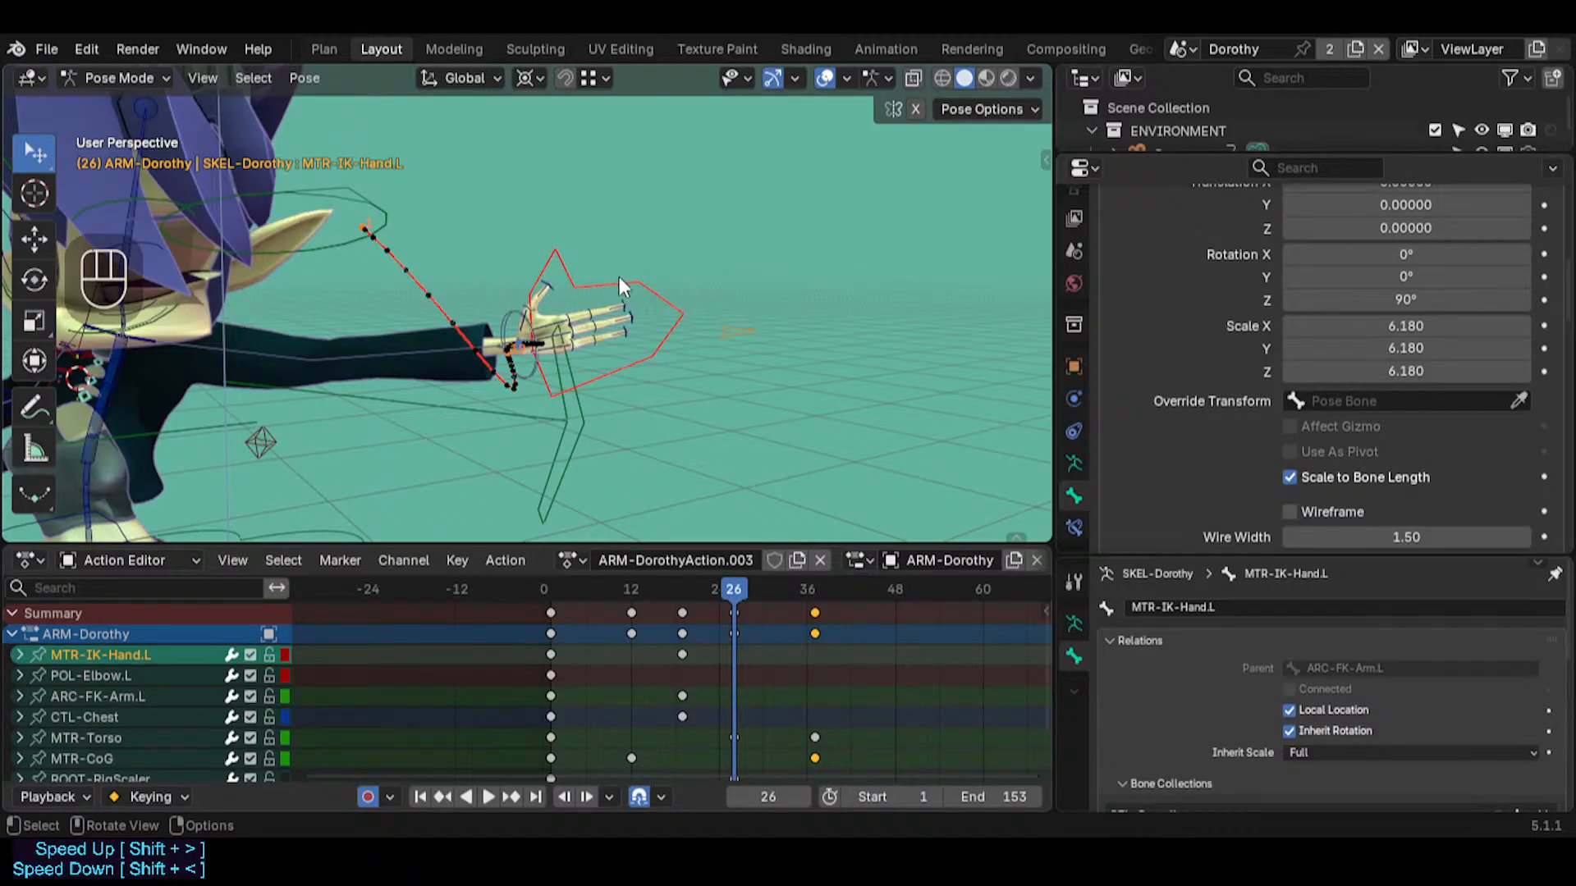
pyautogui.moveTo(628, 264); pyautogui.dragTo(545, 295, button='middle')
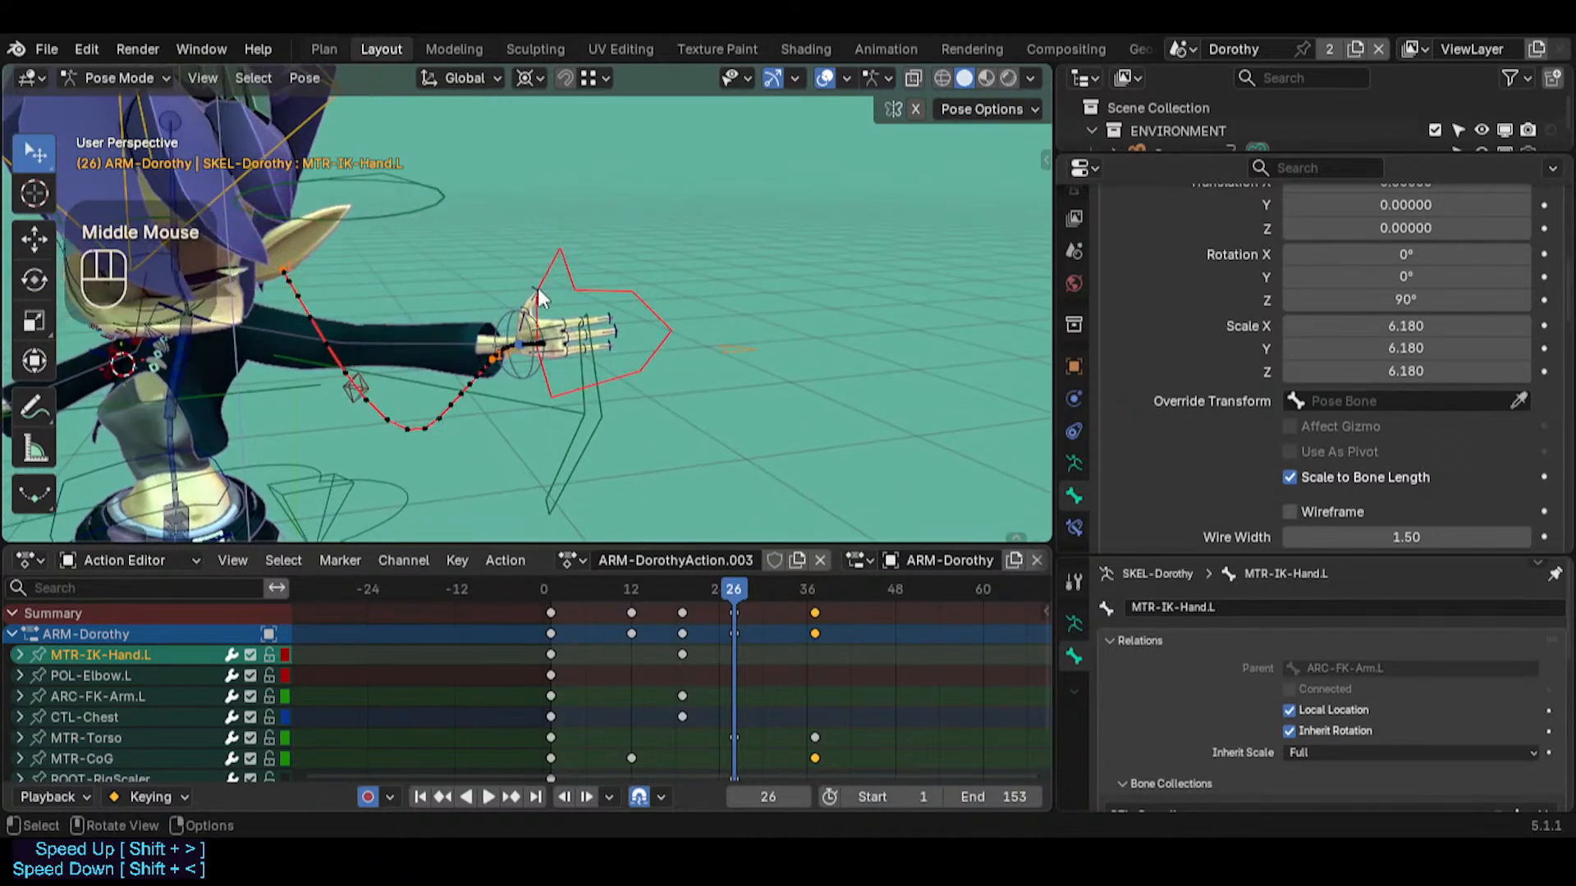
pyautogui.click(553, 263)
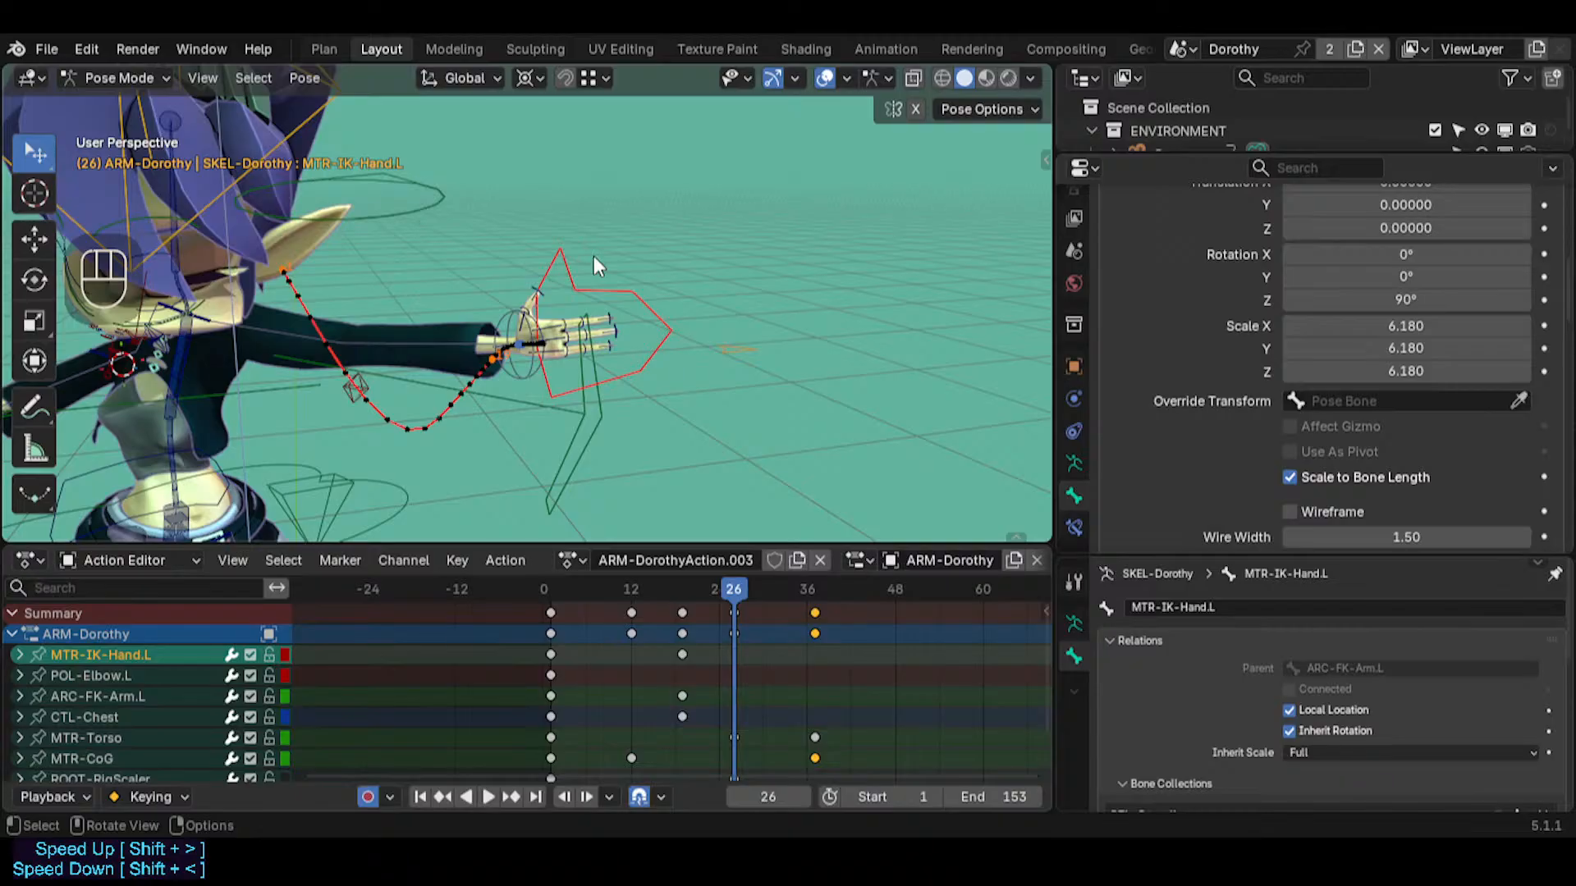
pyautogui.moveTo(607, 279); pyautogui.dragTo(492, 295, button='middle')
pyautogui.hotkey('shift', '`')
pyautogui.press('e')
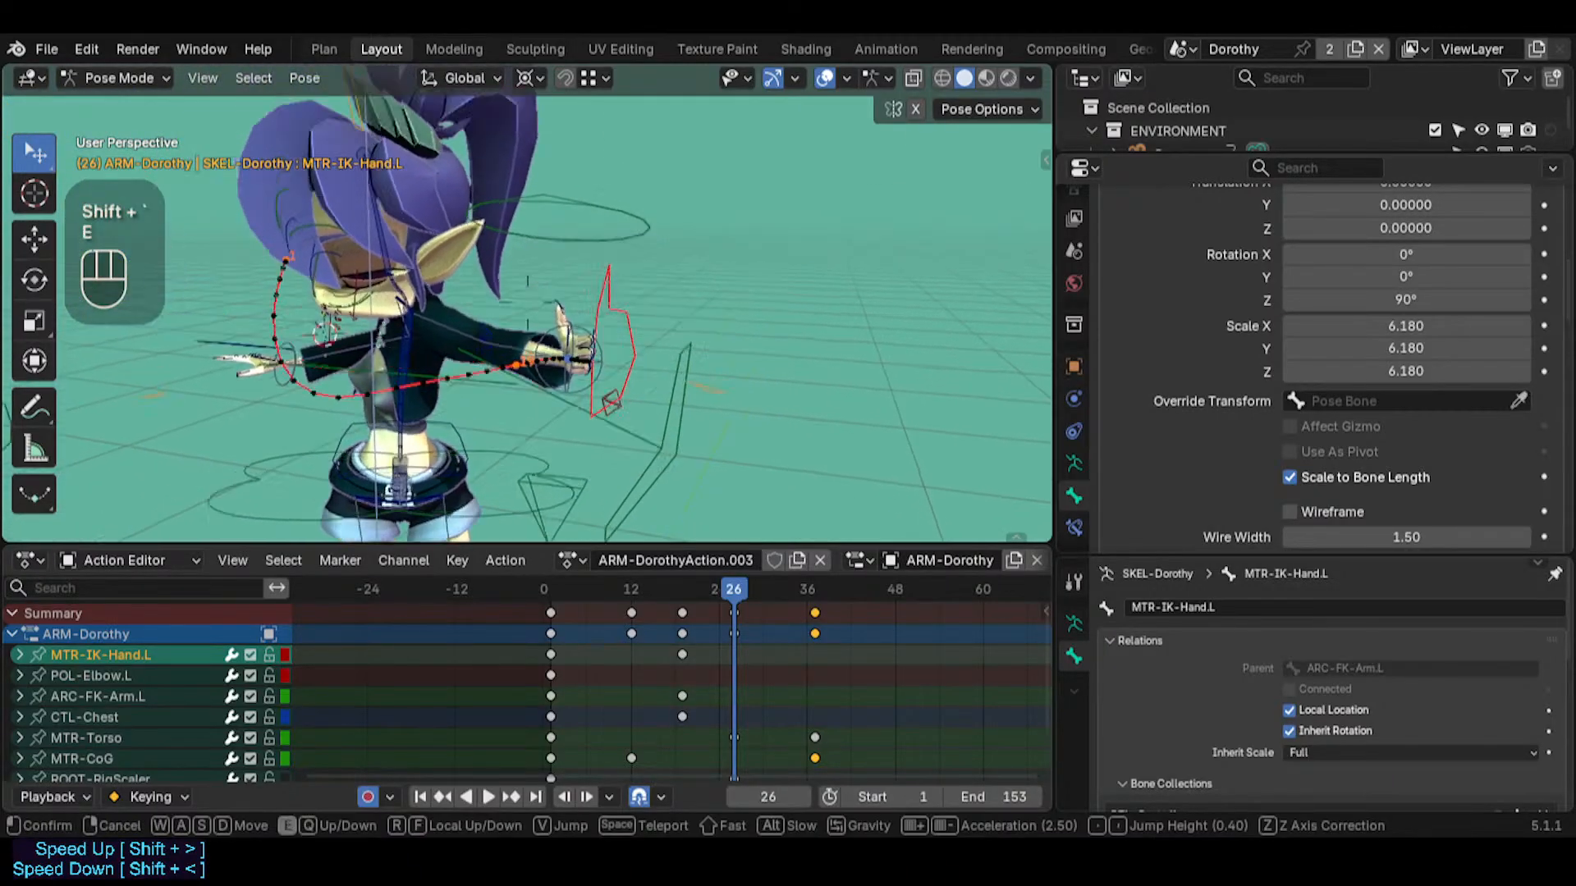
pyautogui.press('q')
pyautogui.click(565, 286)
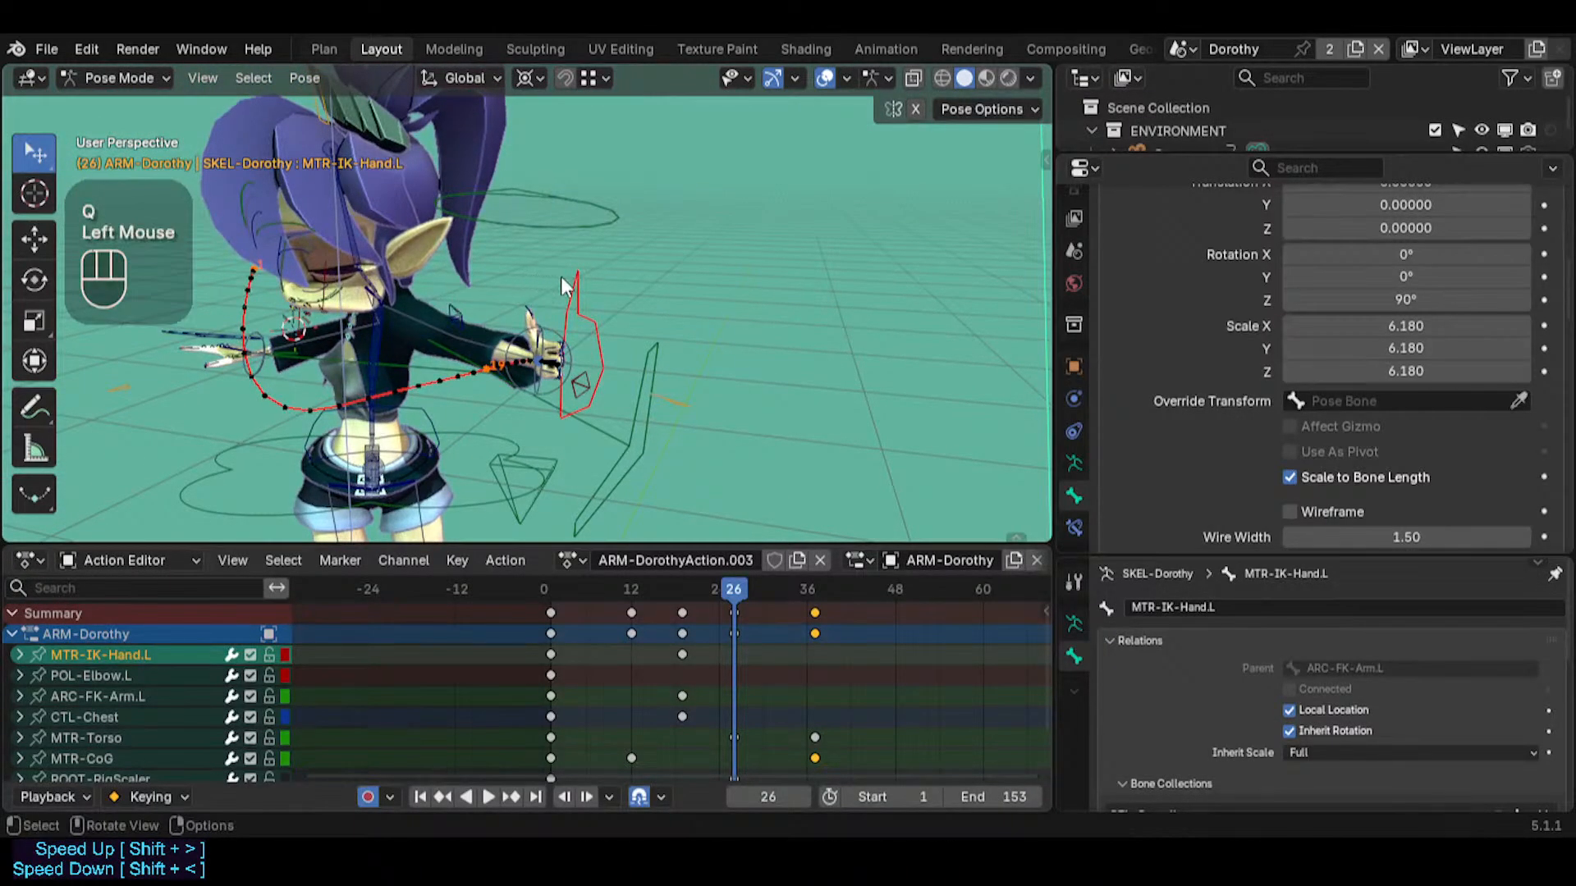
pyautogui.moveTo(565, 287)
pyautogui.mouseDown(button='middle')
pyautogui.moveTo(519, 289)
pyautogui.moveTo(559, 281)
pyautogui.mouseUp(button='middle')
pyautogui.click(560, 281)
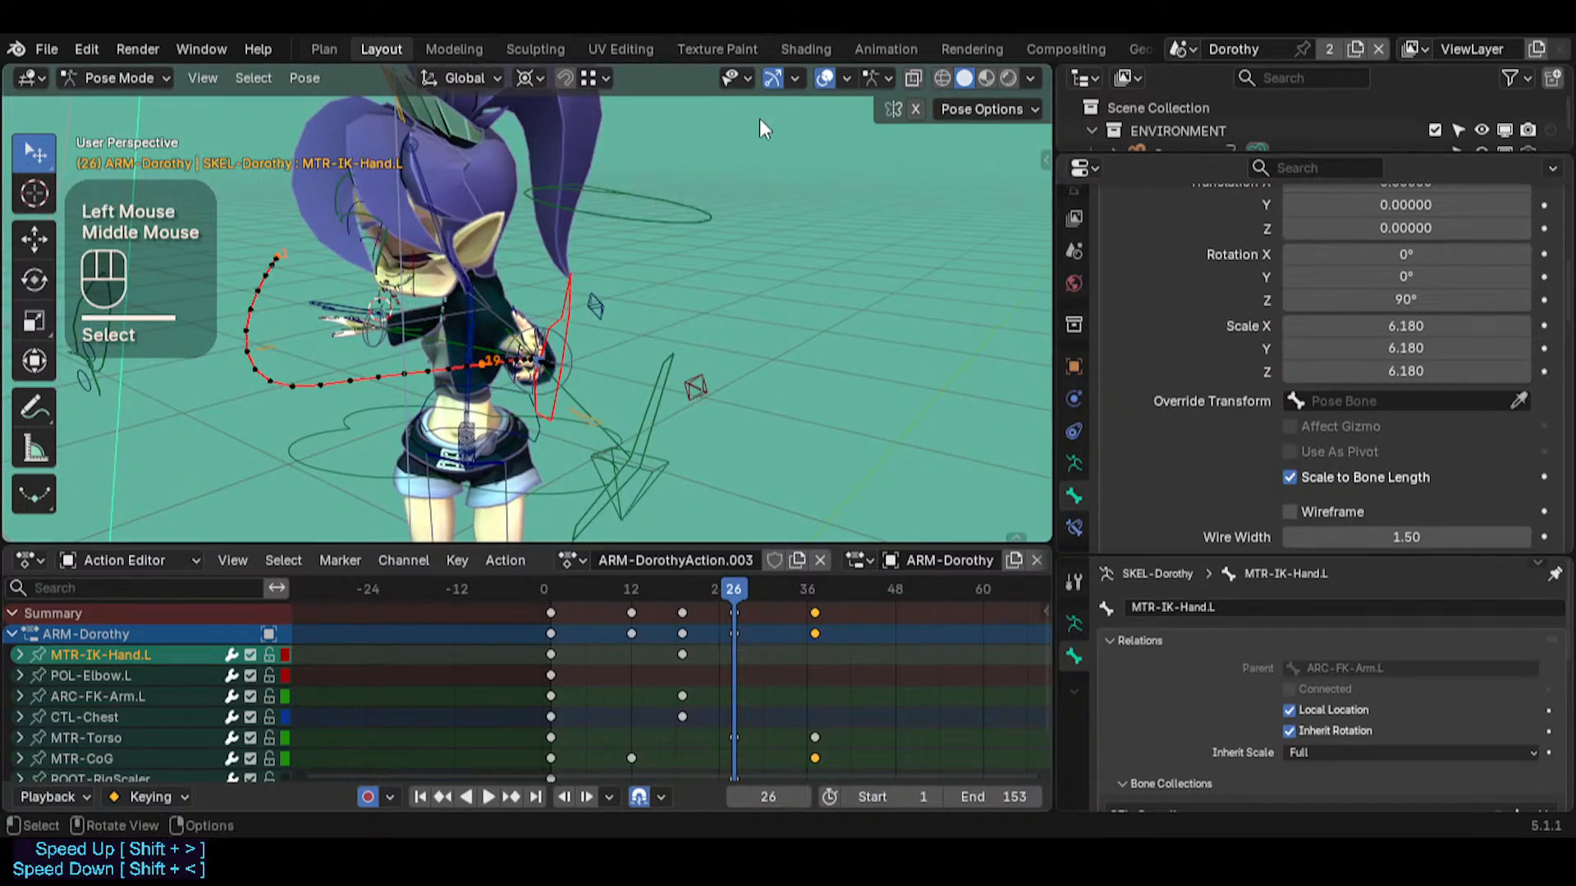
# Inspect the left hand's arc up close, from Dorothy's side and from above the wrist
pyautogui.click(578, 286)
pyautogui.moveTo(577, 286); pyautogui.dragTo(479, 307, button='middle')
pyautogui.hotkey('shift', '`')
pyautogui.press('w')
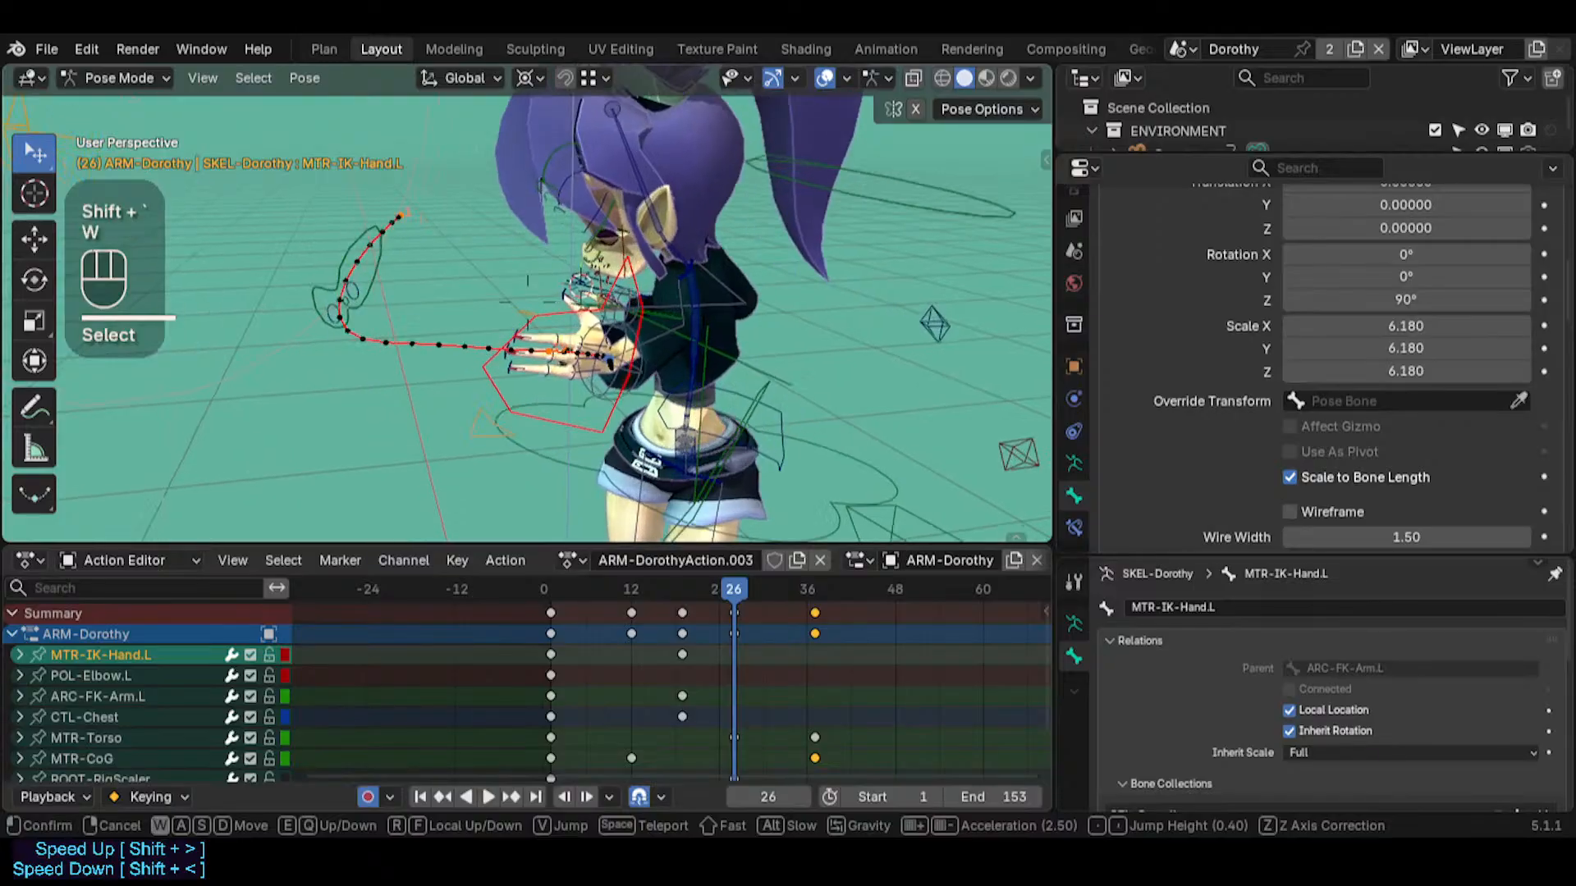
pyautogui.click(539, 283)
pyautogui.moveTo(619, 246); pyautogui.dragTo(438, 255, button='middle')
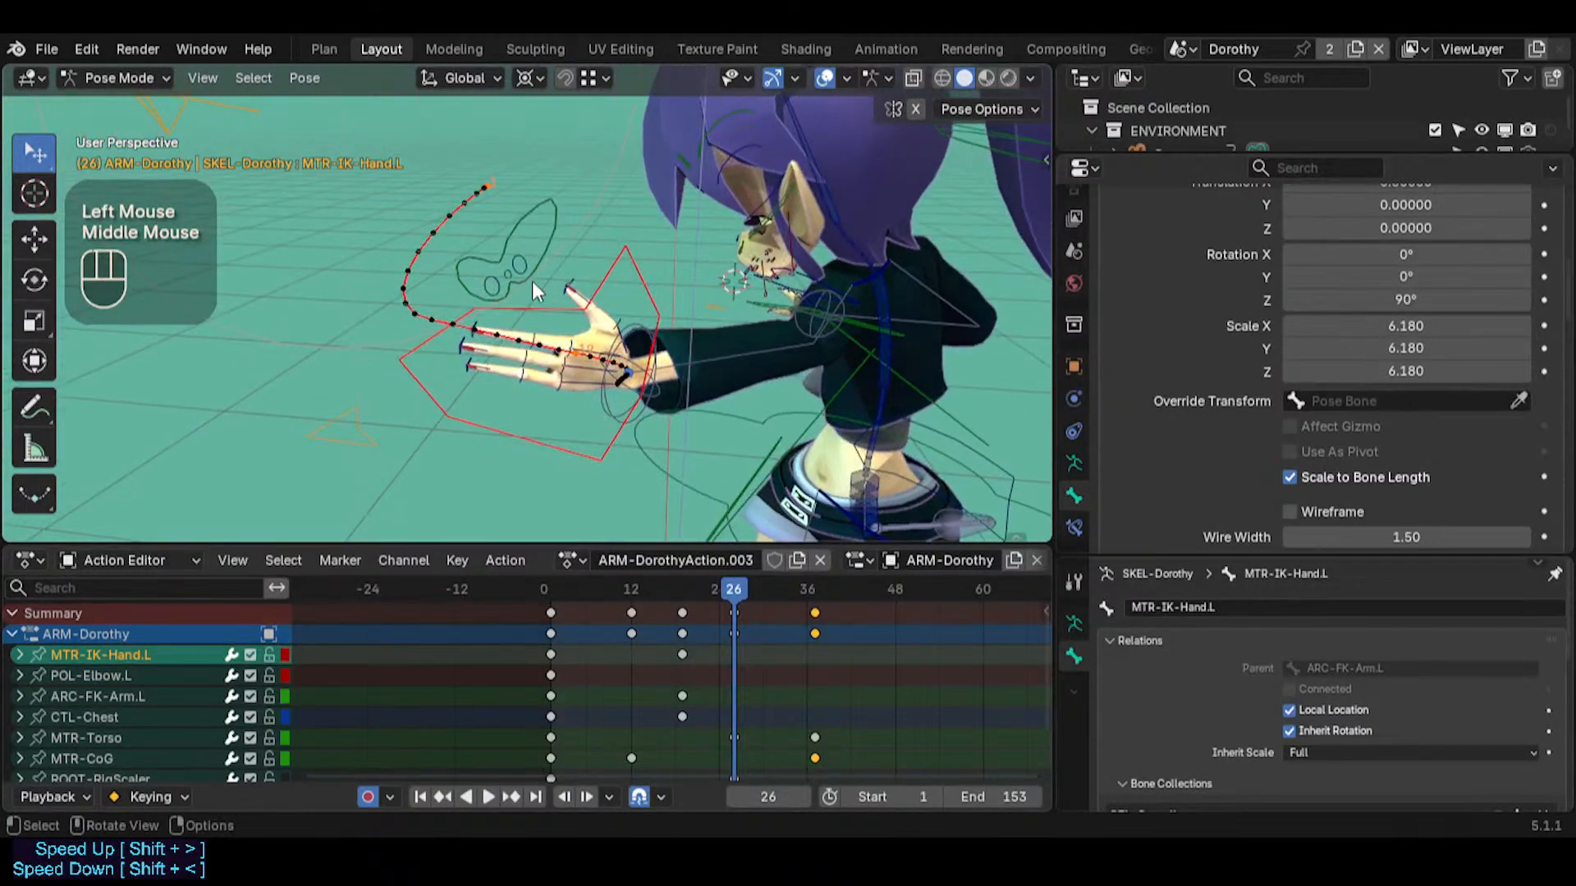
pyautogui.moveTo(545, 277); pyautogui.dragTo(669, 408, button='middle')
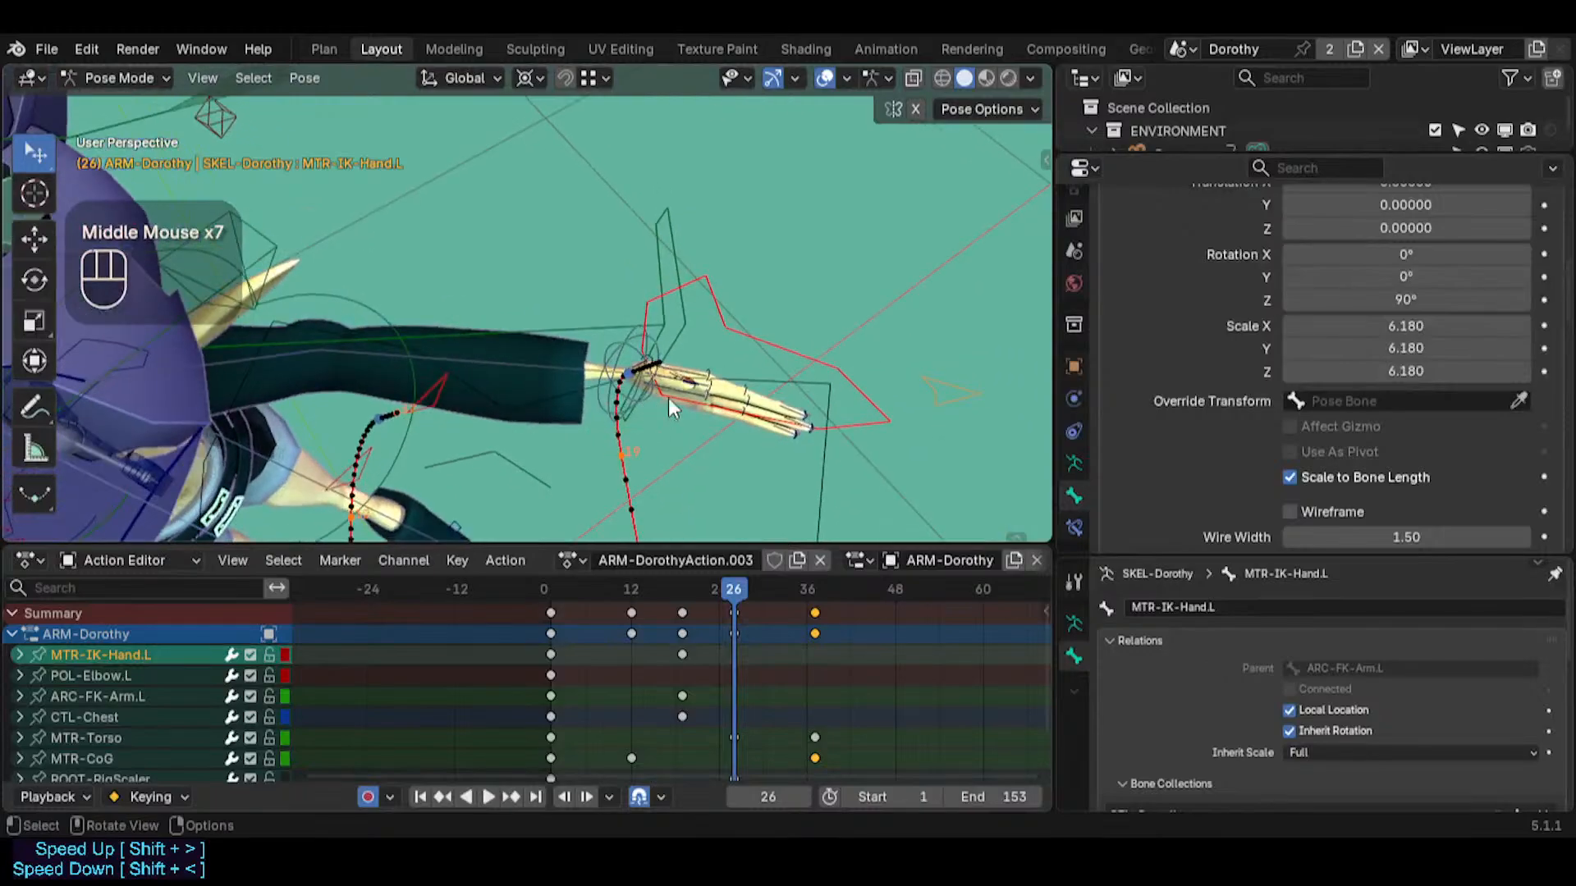
pyautogui.scroll(3, 677, 392)
pyautogui.scroll(-3, 671, 382)
pyautogui.hotkey('shift', '`')
pyautogui.press('w')
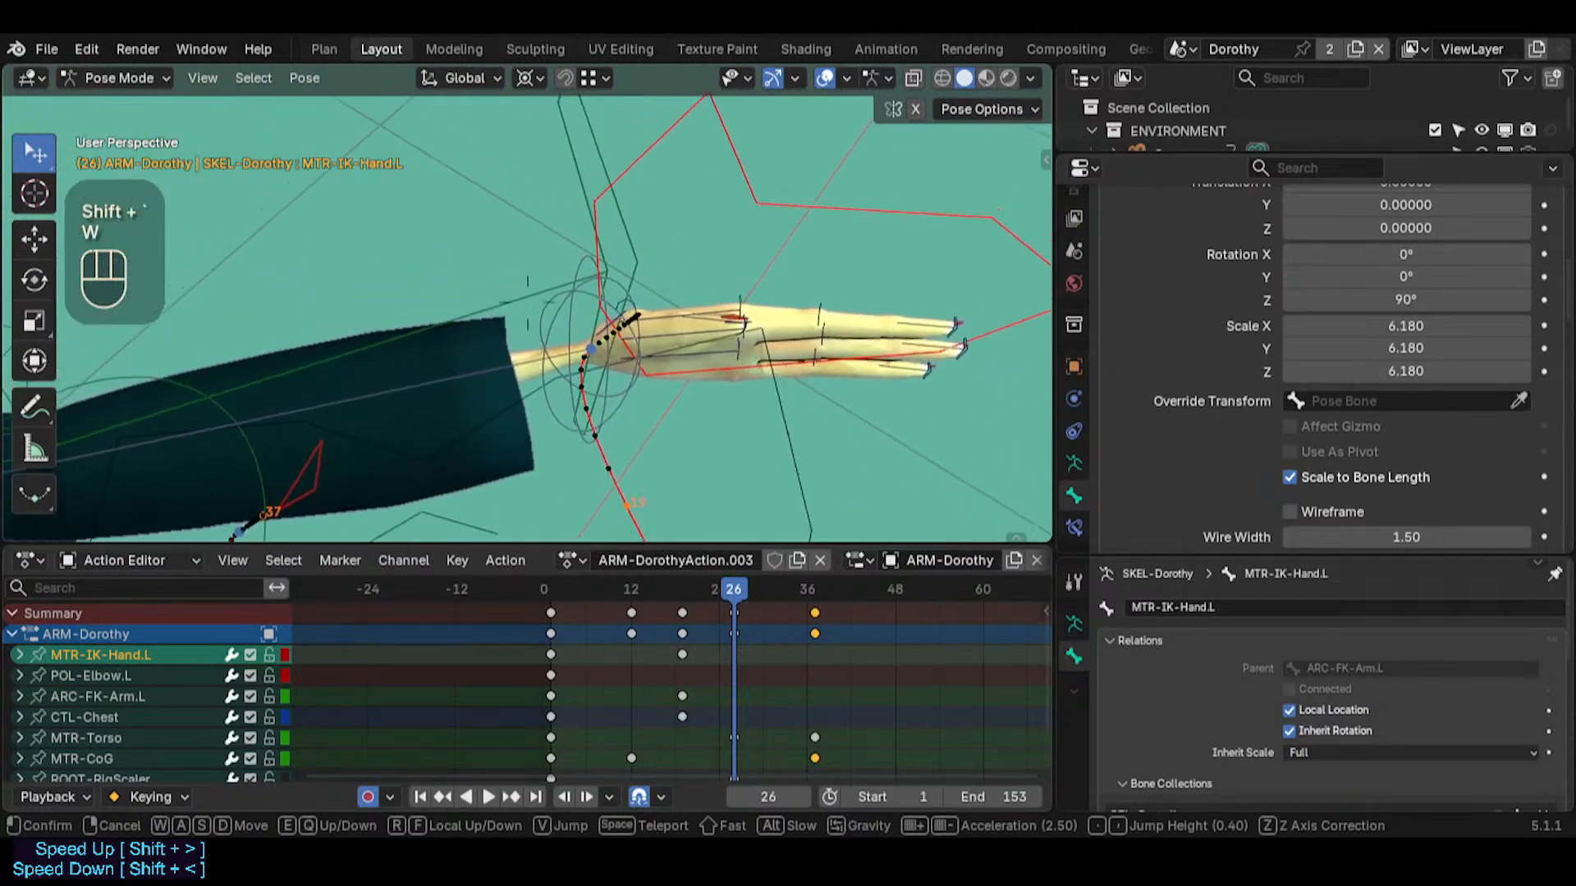
pyautogui.press('s')
pyautogui.click(671, 382)
pyautogui.click(604, 283)
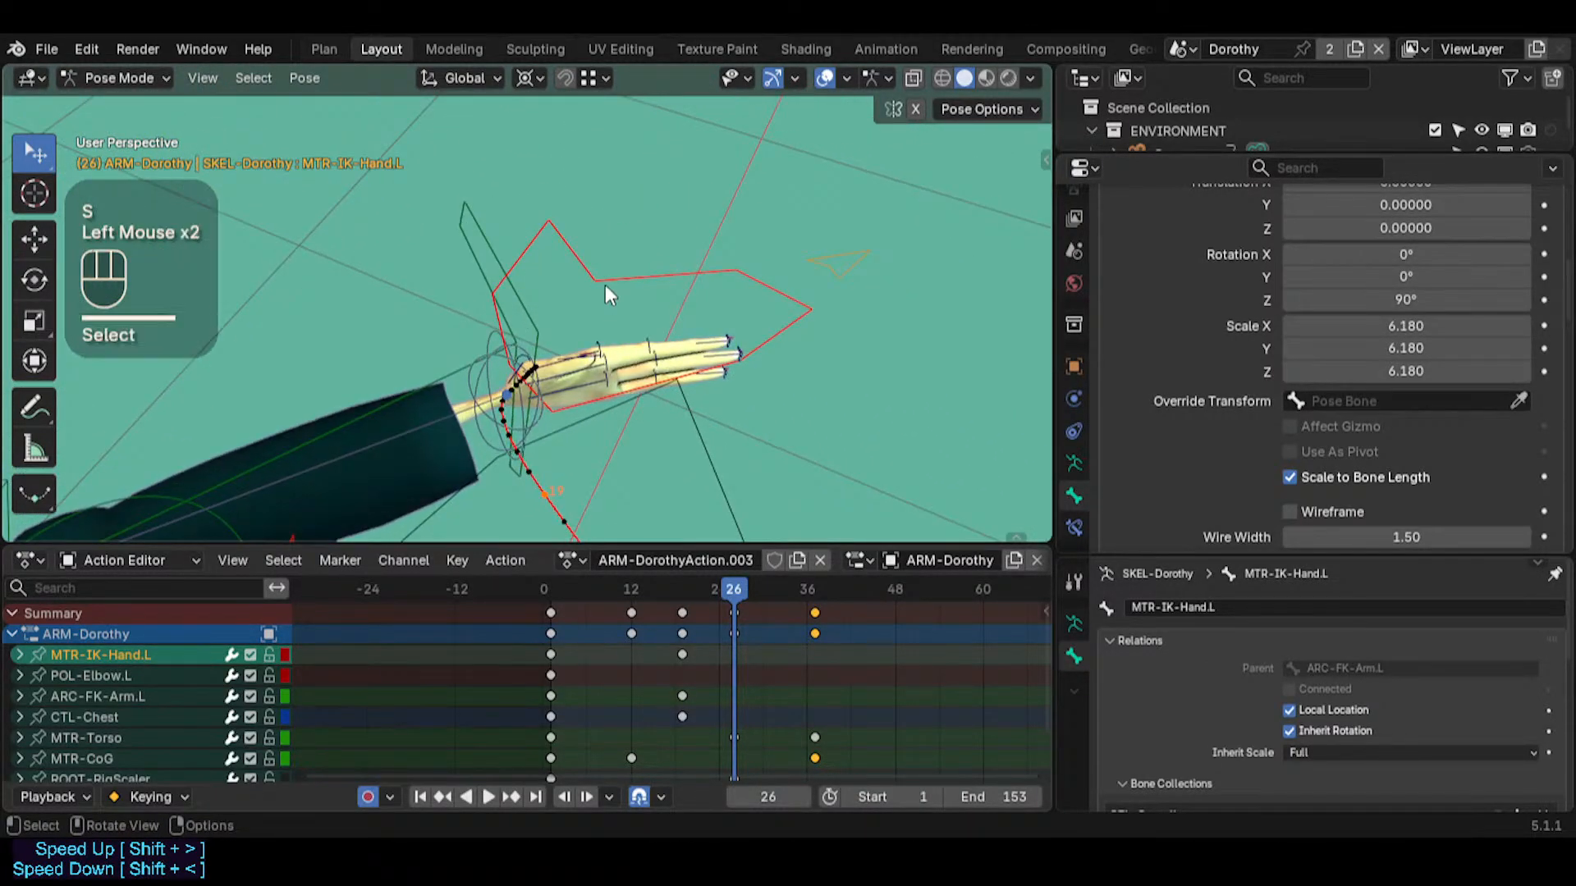
# Add PIN-FingerTips.L to the hand control selection and clear the bone motion paths
pyautogui.moveTo(604, 284); pyautogui.dragTo(495, 376, button='middle')
pyautogui.keyDown('shift'); pyautogui.click(522, 367); pyautogui.keyUp('shift')
pyautogui.press('g')
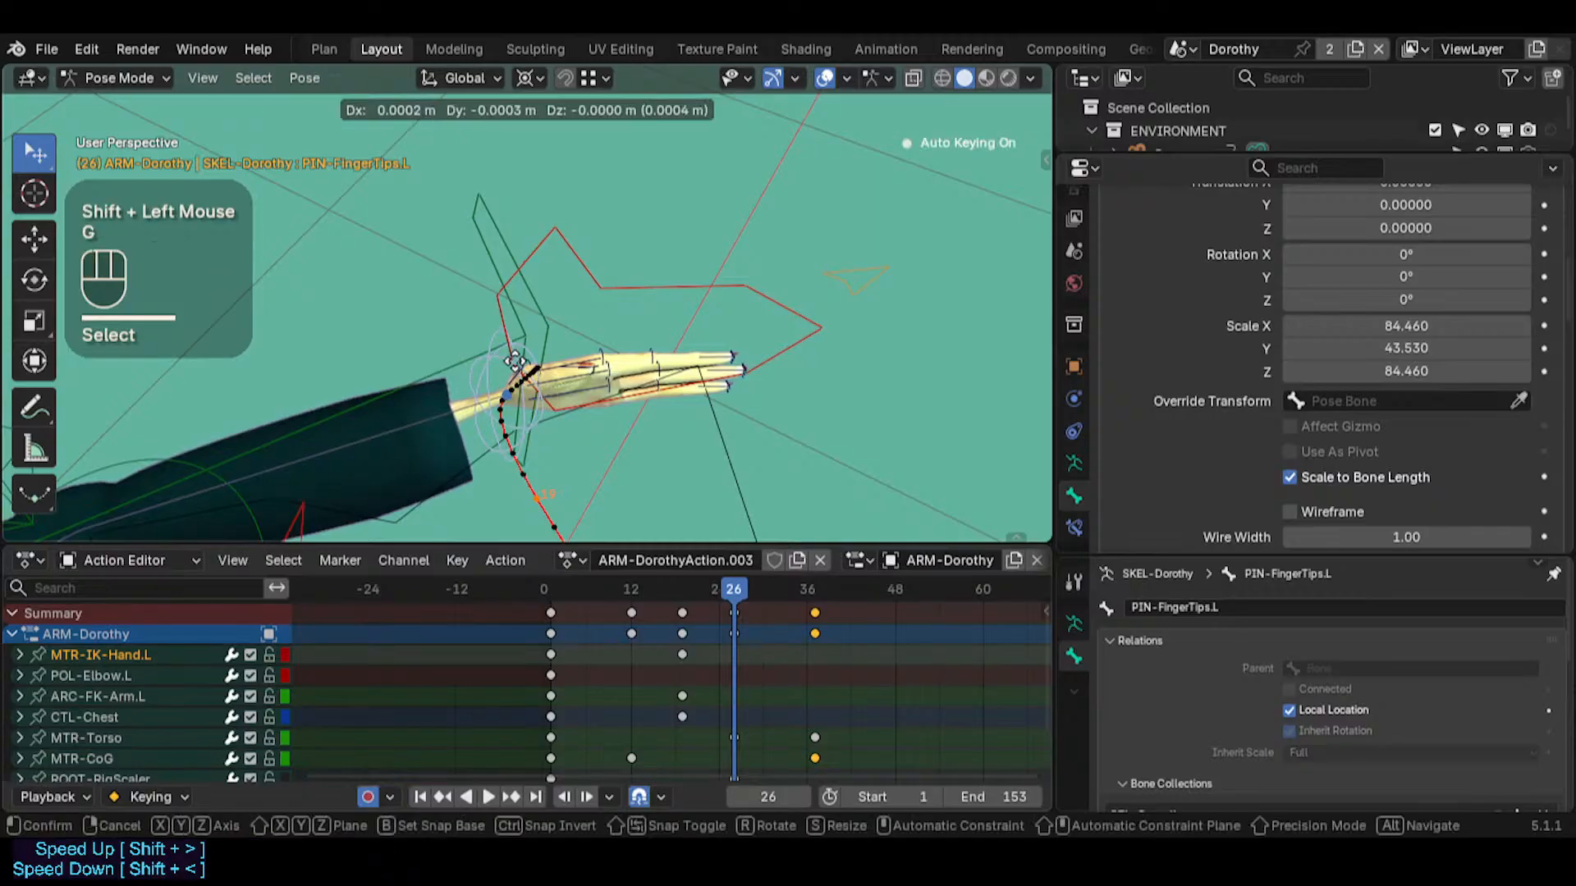
pyautogui.press('Escape')
pyautogui.hotkey('alt', 't')
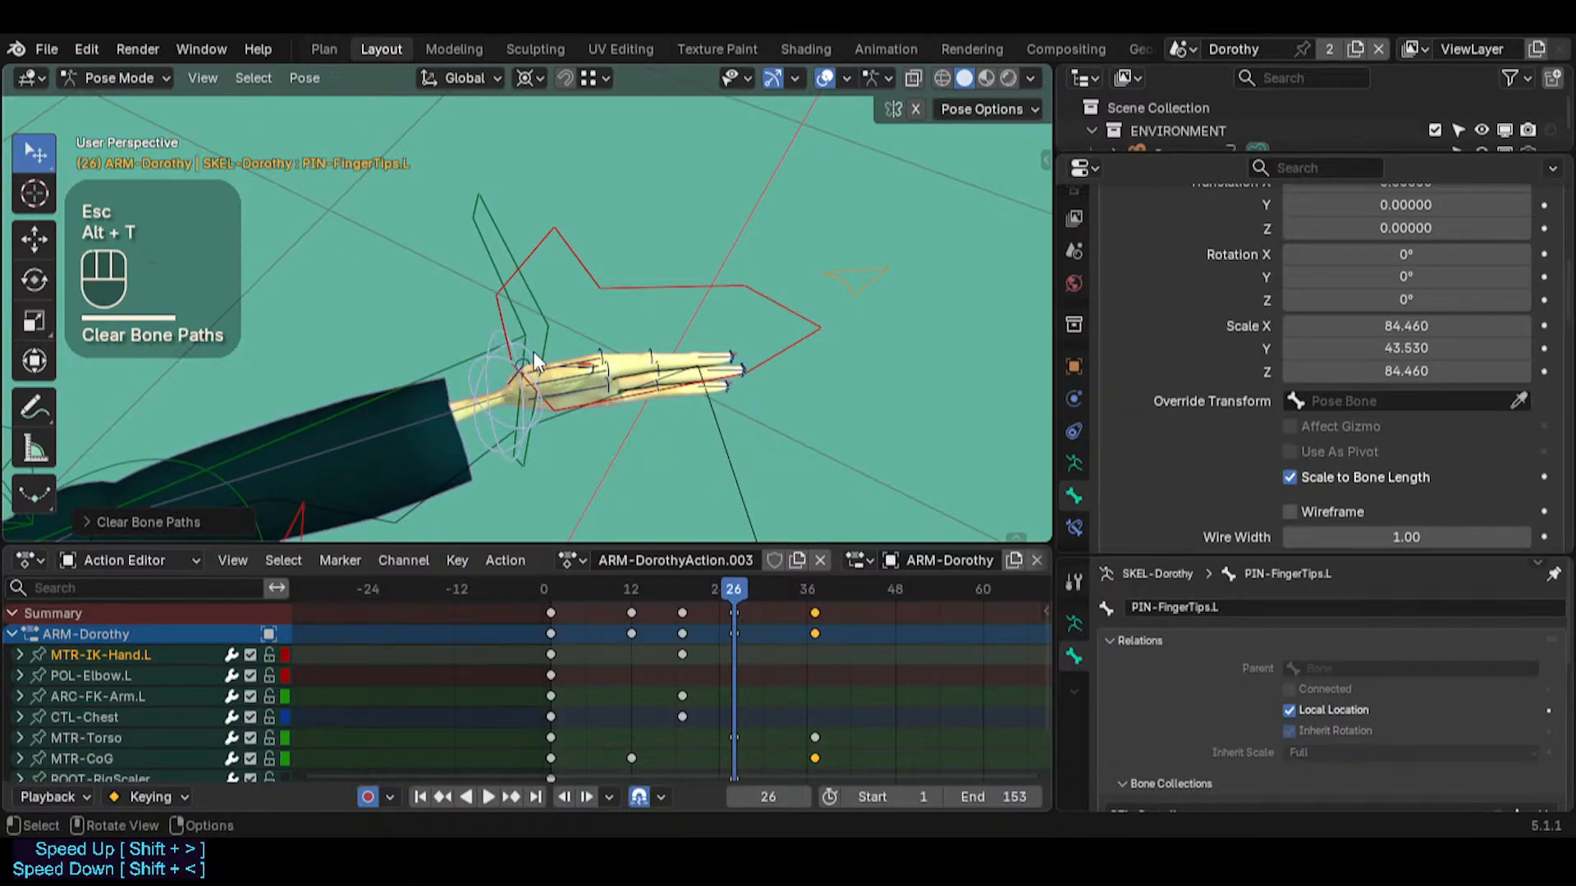
pyautogui.press('g')
pyautogui.press('Escape')
pyautogui.hotkey('alt', 'a')
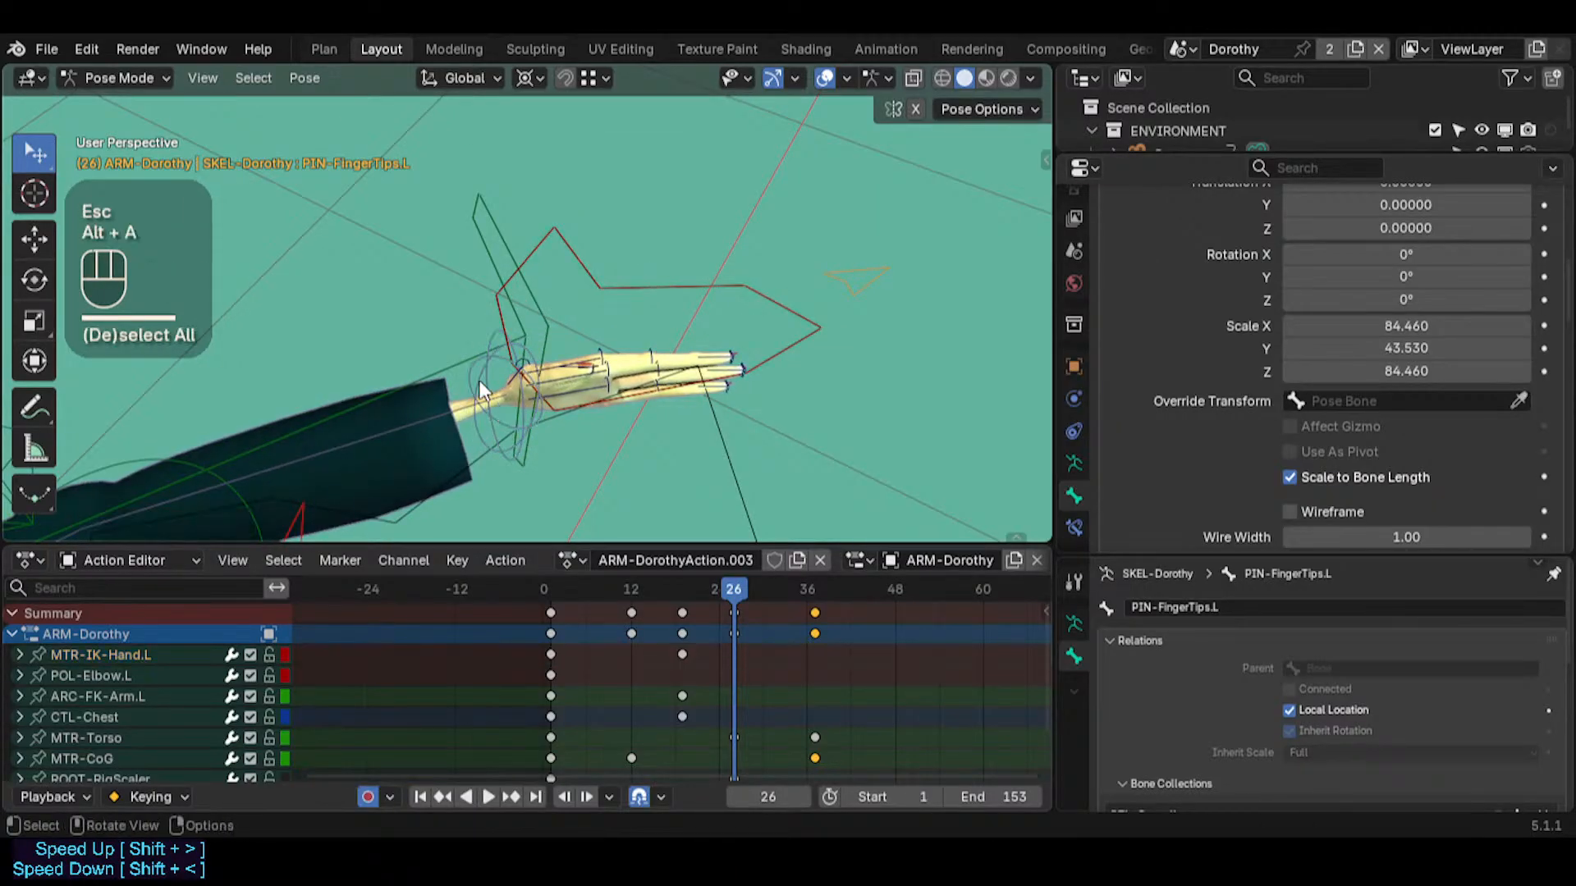
pyautogui.keyDown('shift'); pyautogui.click(553, 256); pyautogui.keyUp('shift')
pyautogui.press('g')
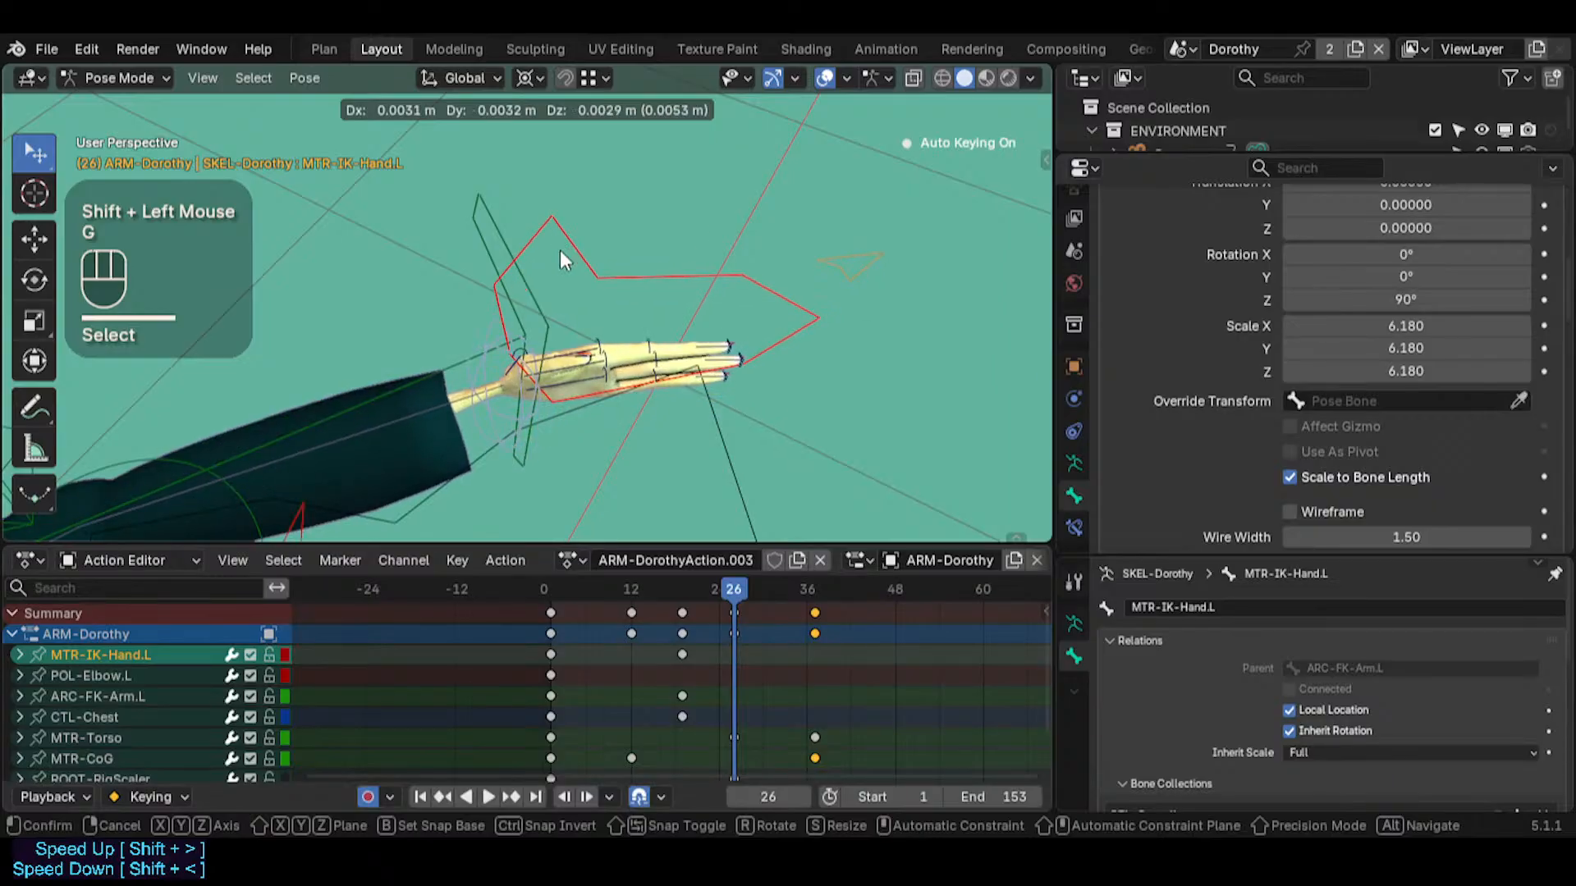
pyautogui.press('Escape')
pyautogui.hotkey('shift', '`')
pyautogui.press('s')
pyautogui.click(665, 473)
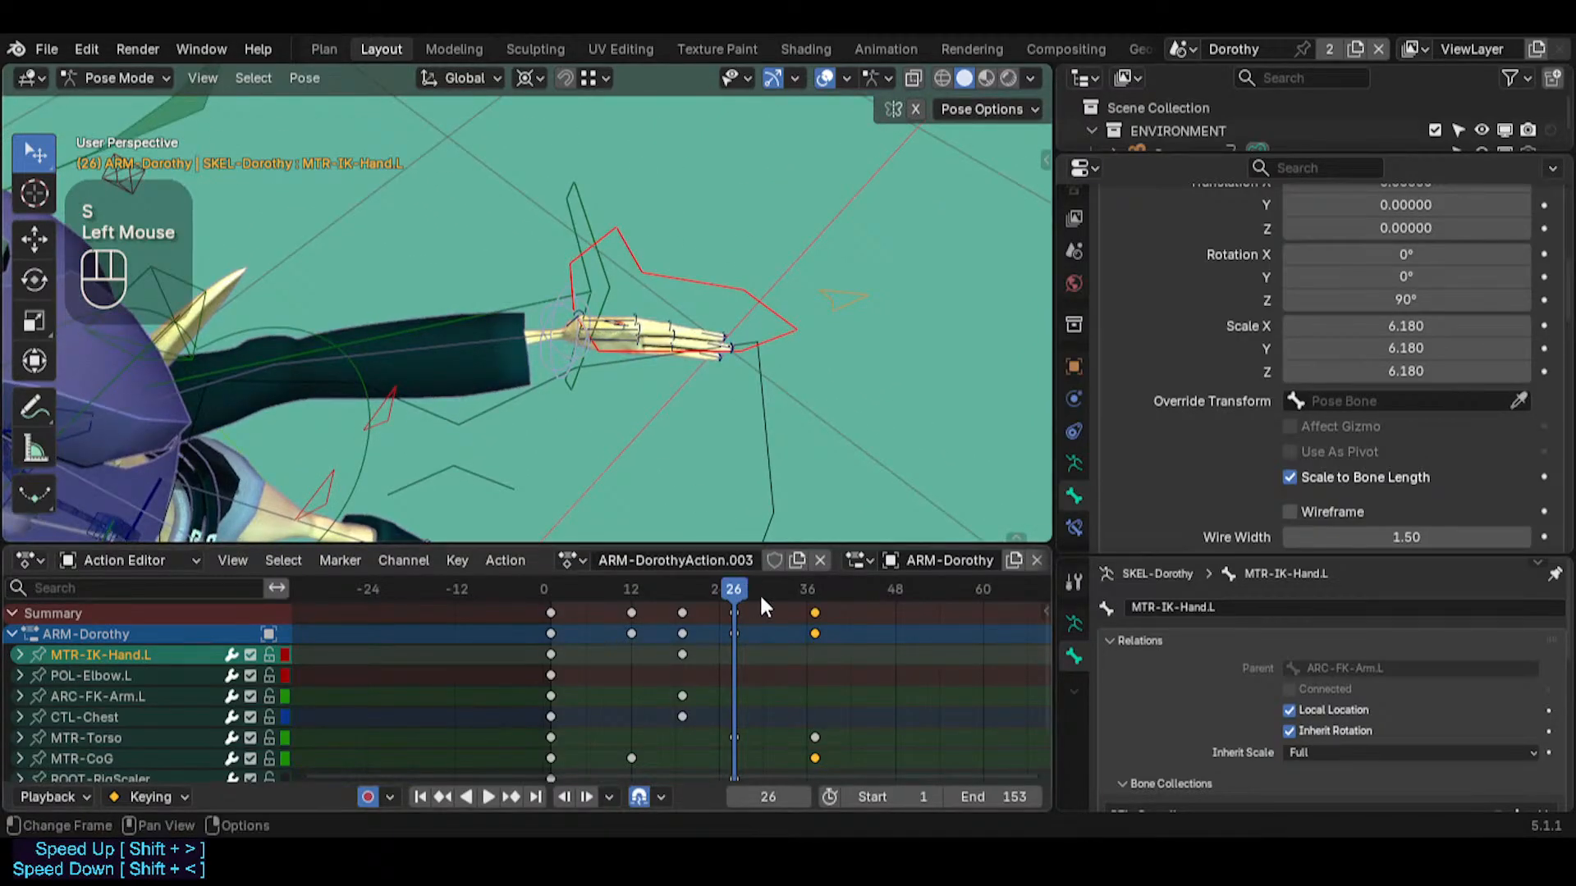
# At frame 41, select PIN-FingerTips.L together with MTR-IK-Hand.L and move them using an Auto IK length of 5
pyautogui.click(844, 593)
pyautogui.moveTo(615, 361); pyautogui.dragTo(552, 238, button='middle')
pyautogui.hotkey('alt', 'x')
pyautogui.hotkey('shift', '`')
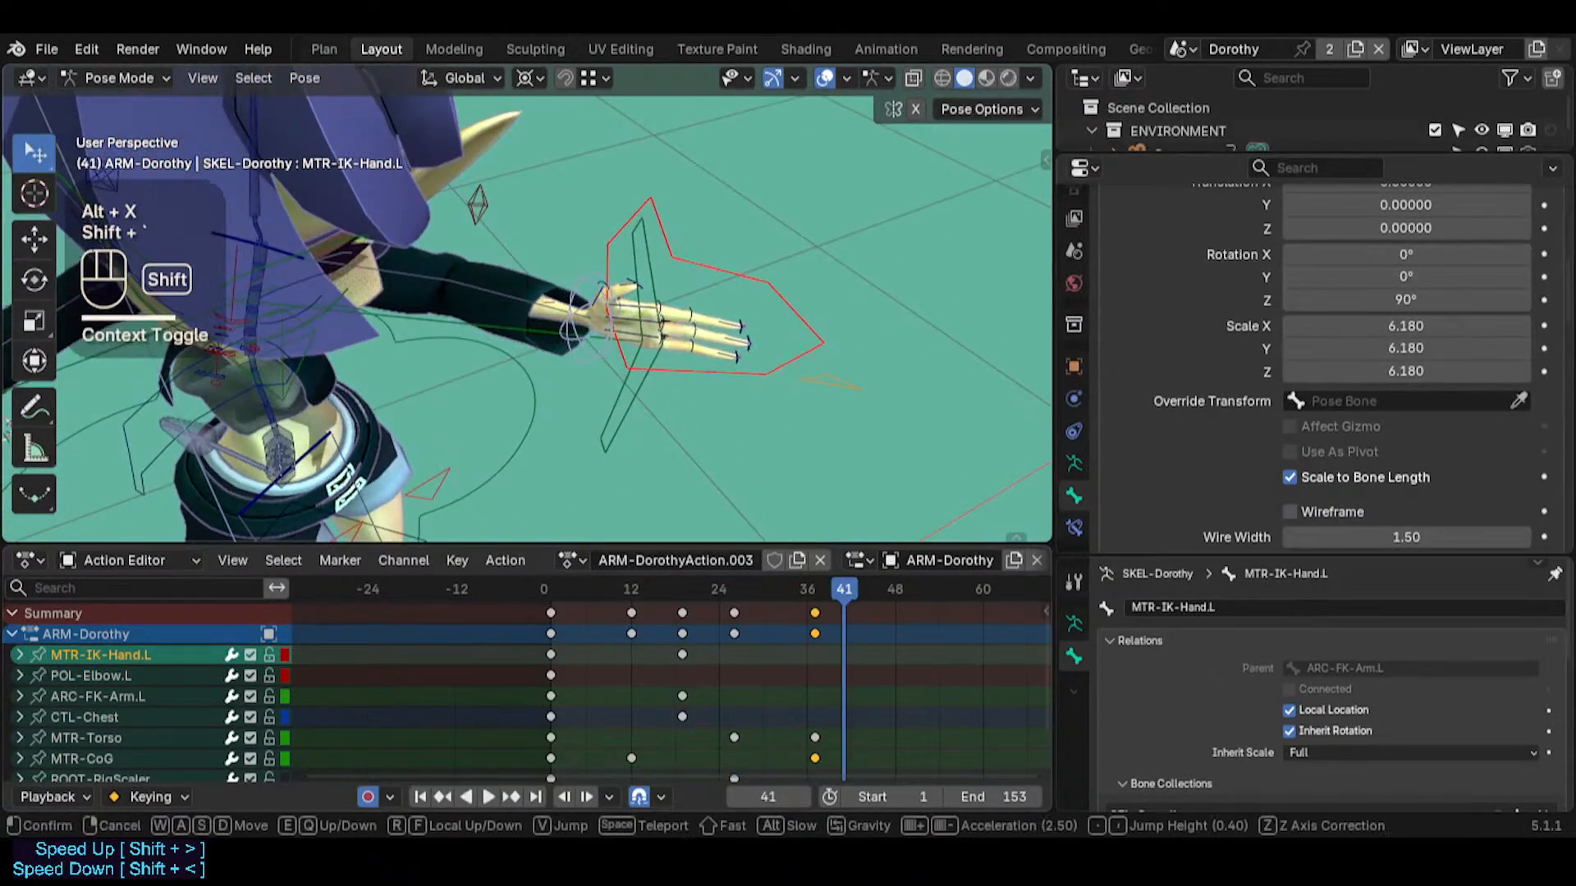
pyautogui.hotkey('shift', 'w')
pyautogui.click(559, 400)
pyautogui.click(614, 399)
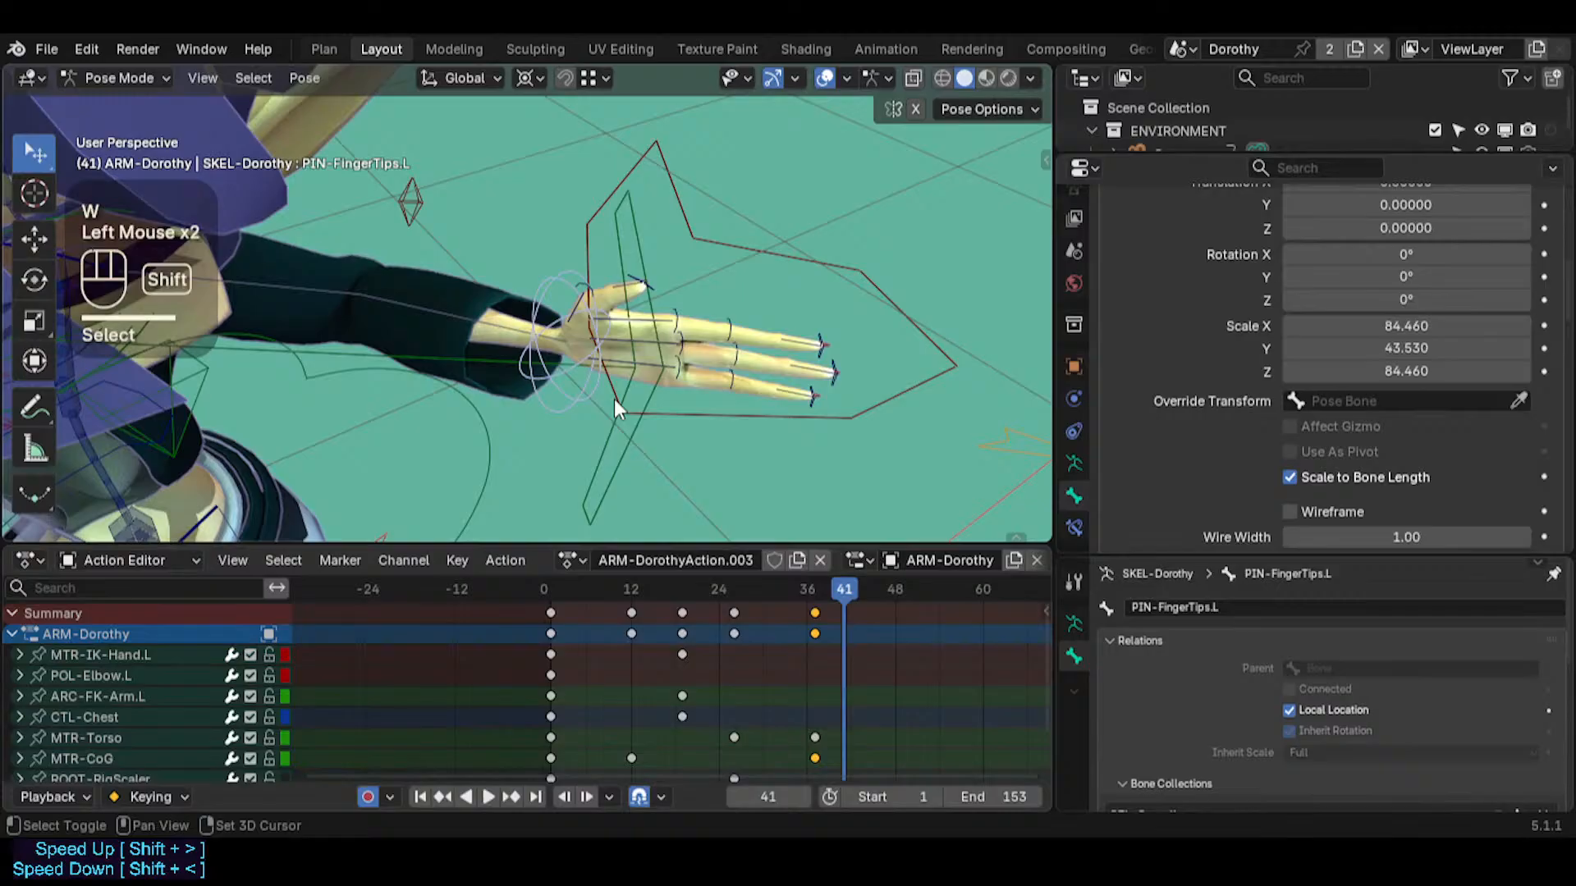
pyautogui.keyDown('shift'); pyautogui.click(662, 425); pyautogui.keyUp('shift')
pyautogui.press('g')
pyautogui.scroll(-3, 706, 400)
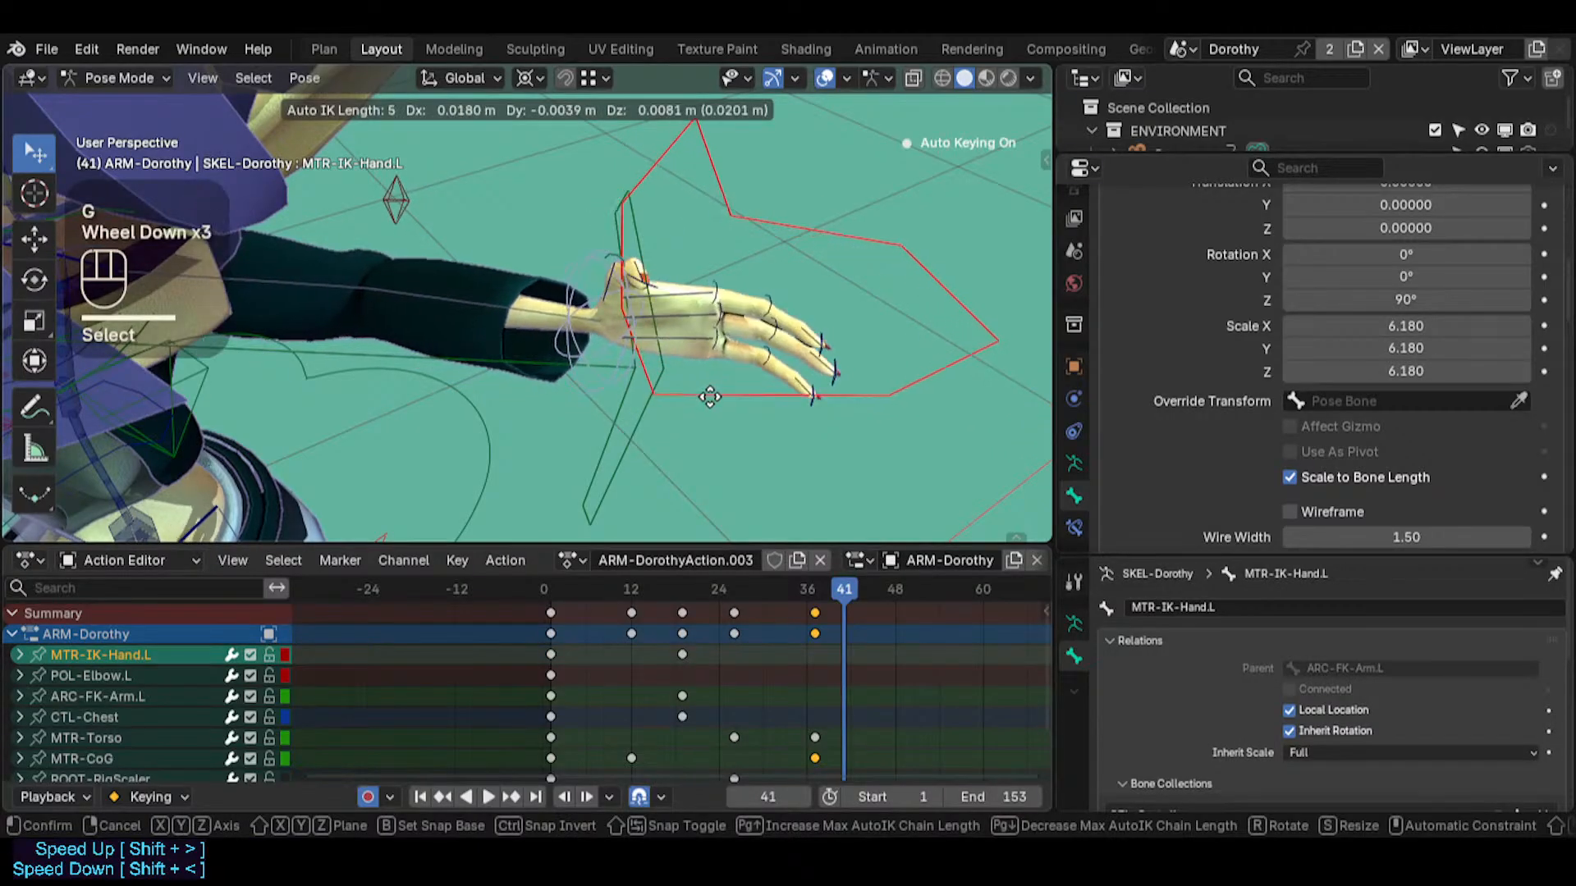
pyautogui.click(714, 361)
pyautogui.press('r')
pyautogui.press('r')
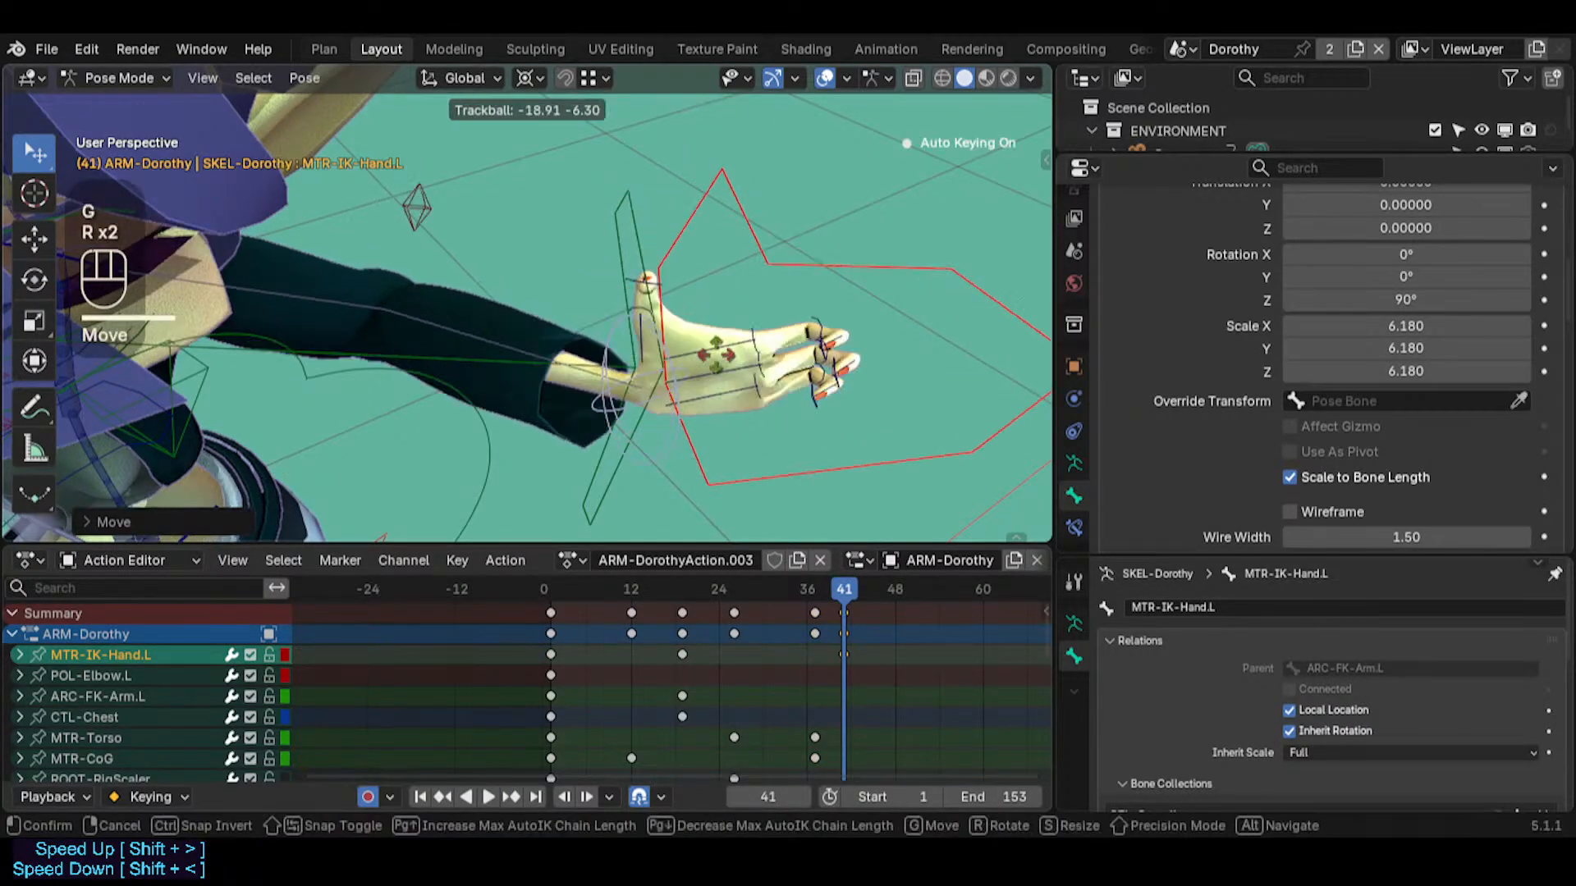
pyautogui.press('Escape')
# Set the transform pivot point to Individual Origins and trackball-rotate the selected left hand controls
pyautogui.press('less')
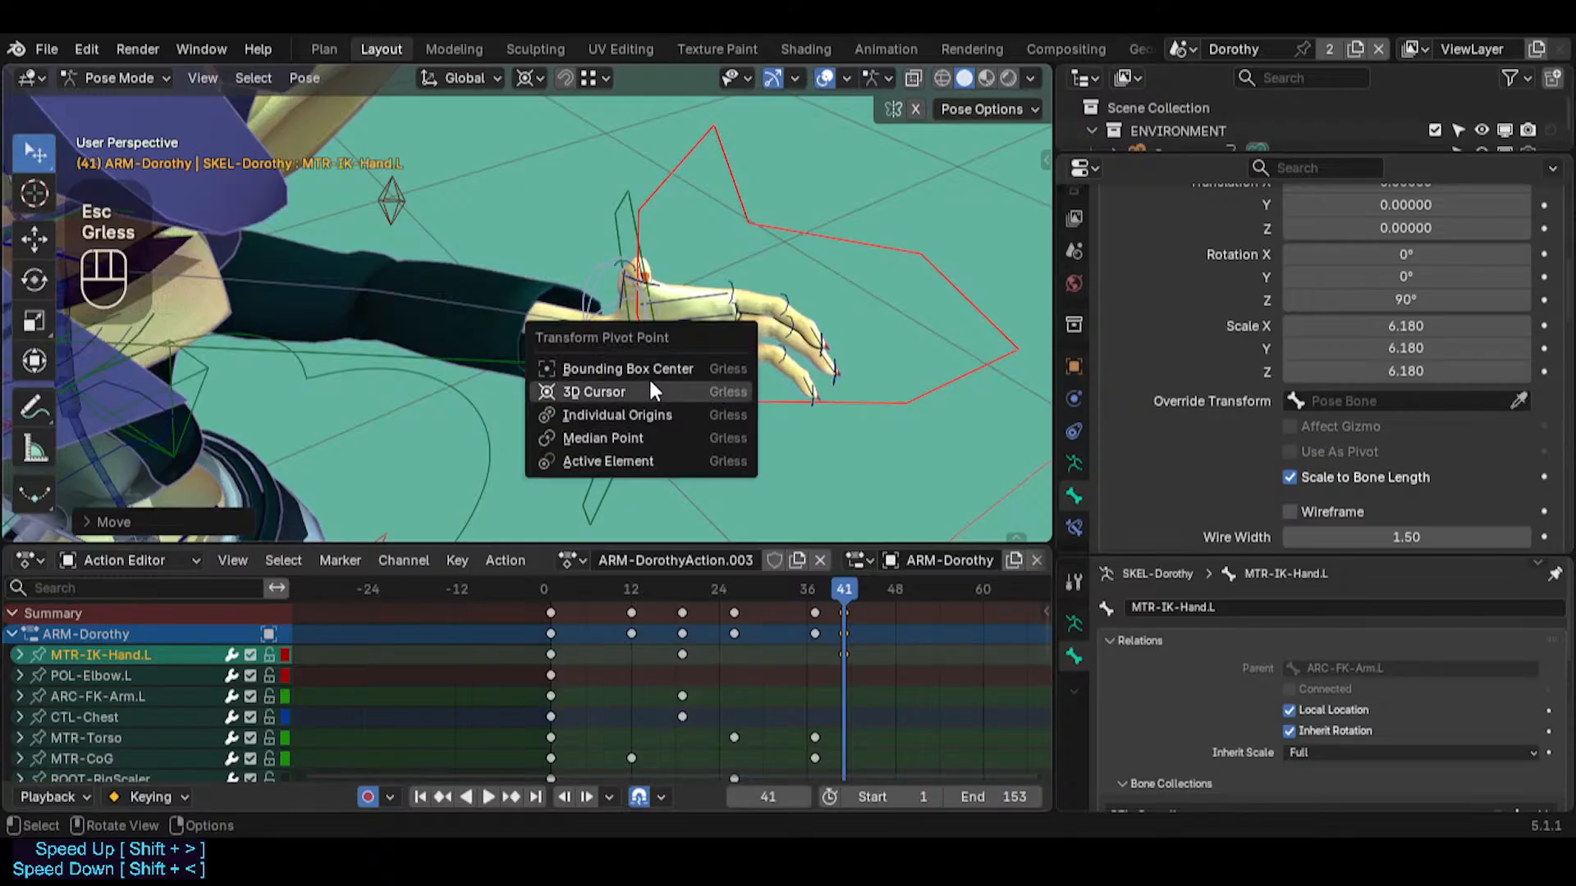
pyautogui.click(648, 414)
pyautogui.press('g')
pyautogui.press('r')
pyautogui.press('r')
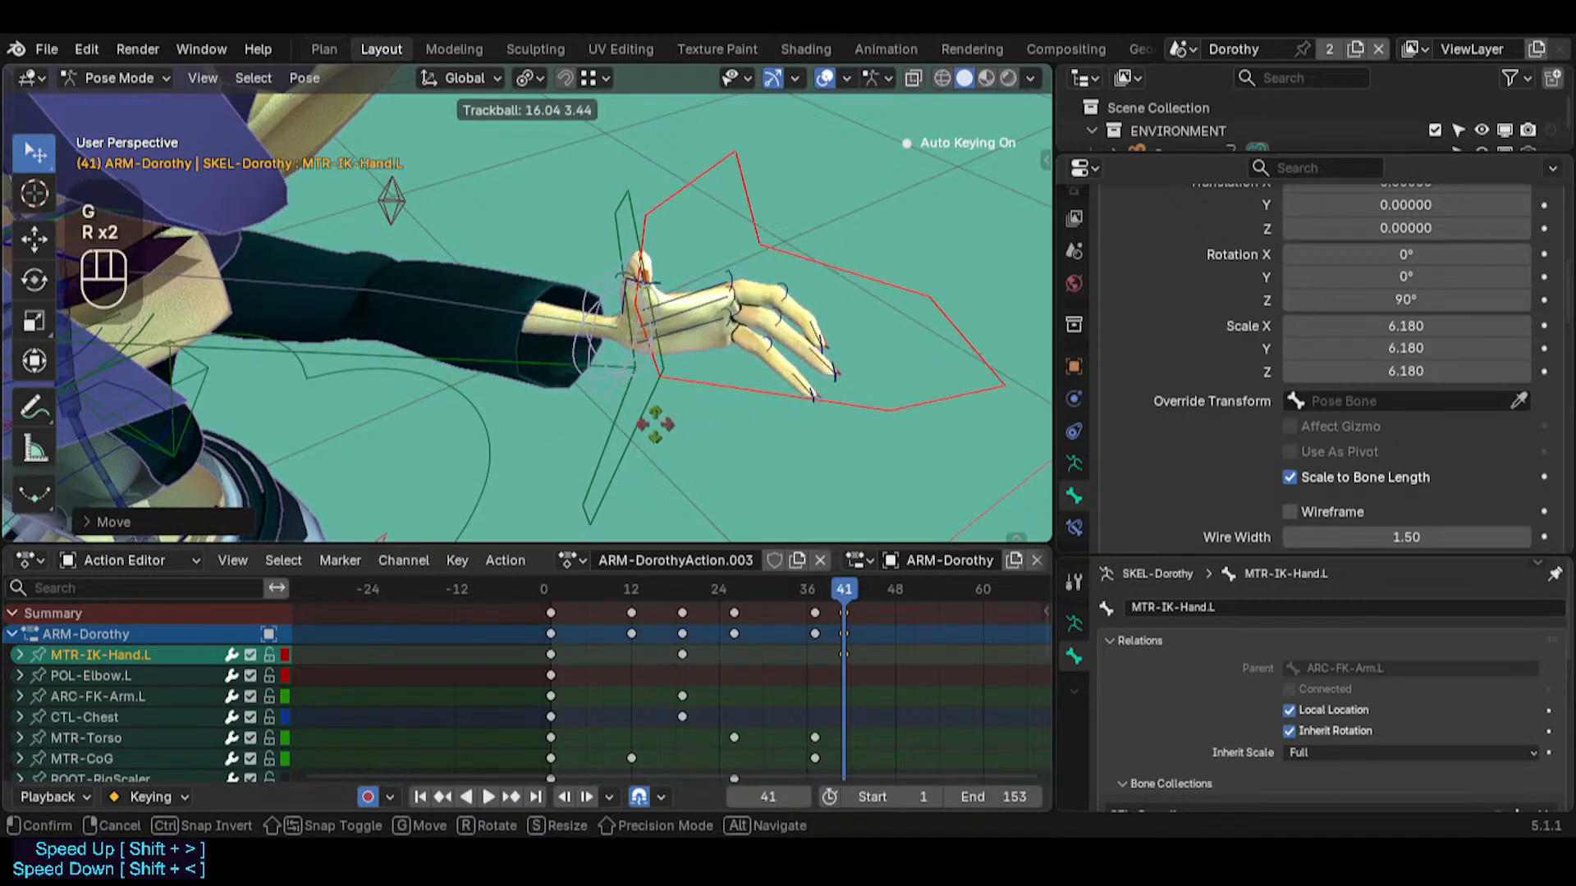
pyautogui.click(650, 404)
# Reposition the left hand controls and trackball-rotate them further to refine the hand pose at frame 41
pyautogui.press('g')
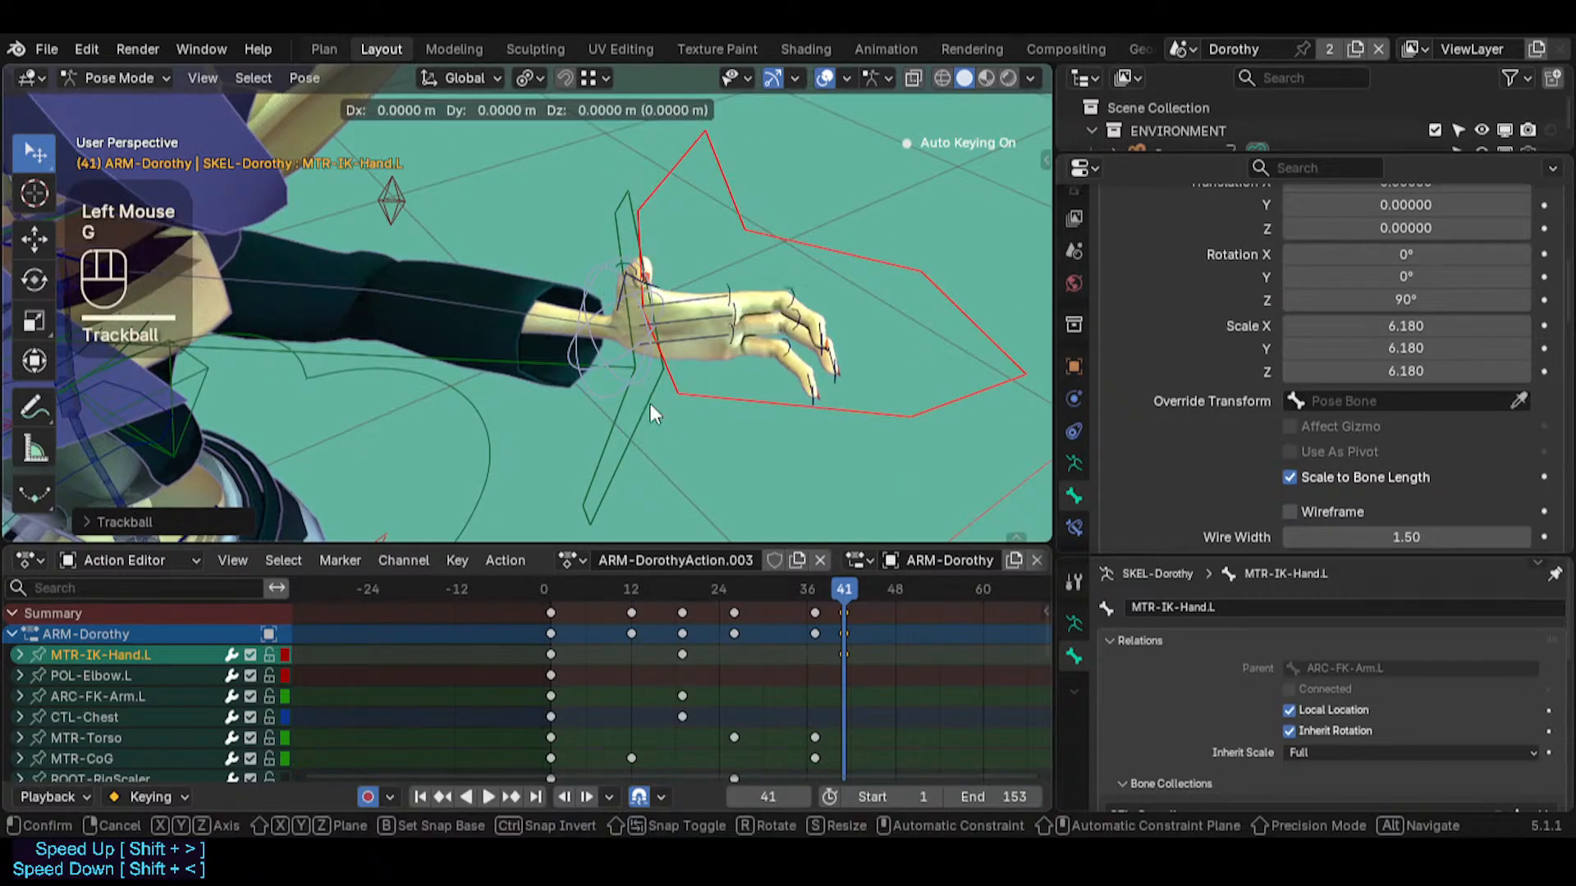
pyautogui.click(718, 362)
pyautogui.press('r')
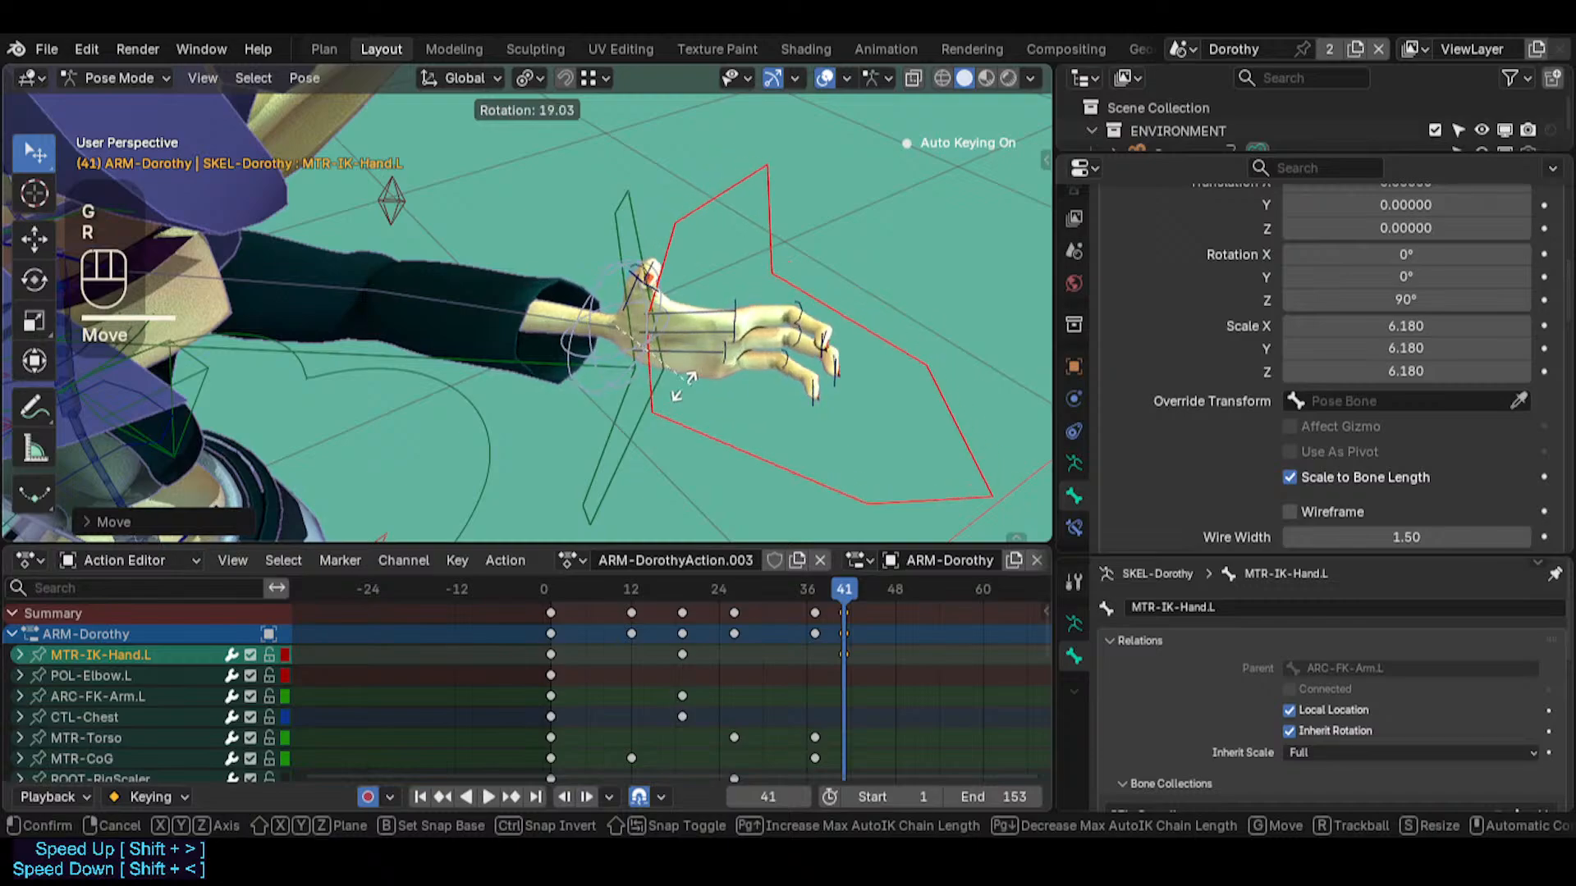
pyautogui.press('r')
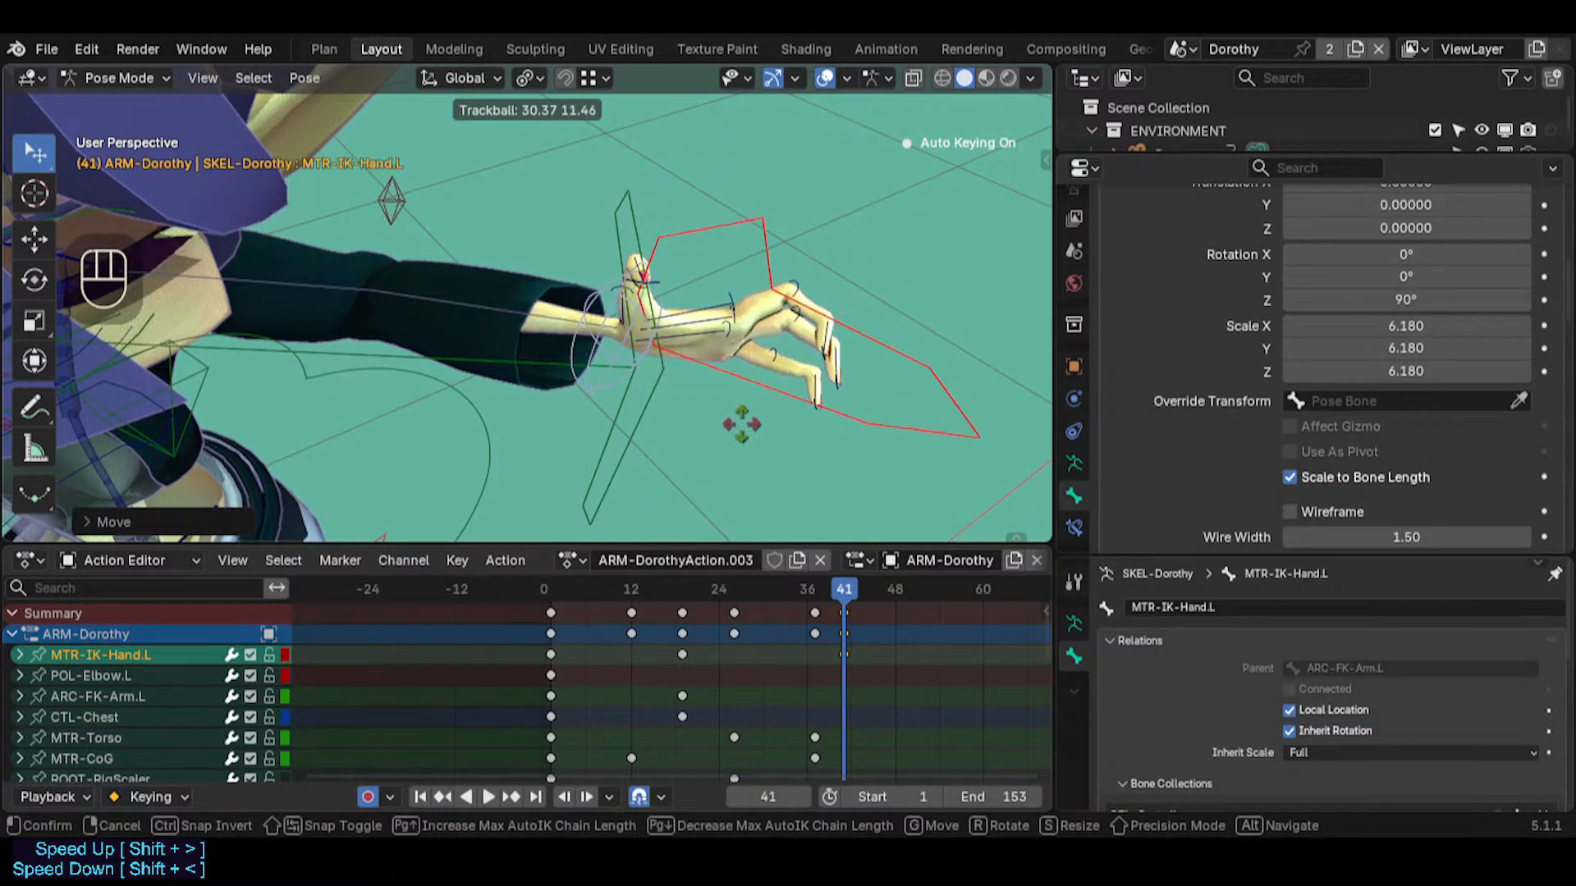
pyautogui.click(741, 425)
pyautogui.press('g')
pyautogui.click(740, 420)
# Select ARC-FK-Arm.L and PIN-FingerTips.L and move them slightly to adjust the left arm pose at frame 41
pyautogui.moveTo(737, 410); pyautogui.dragTo(687, 287, button='middle')
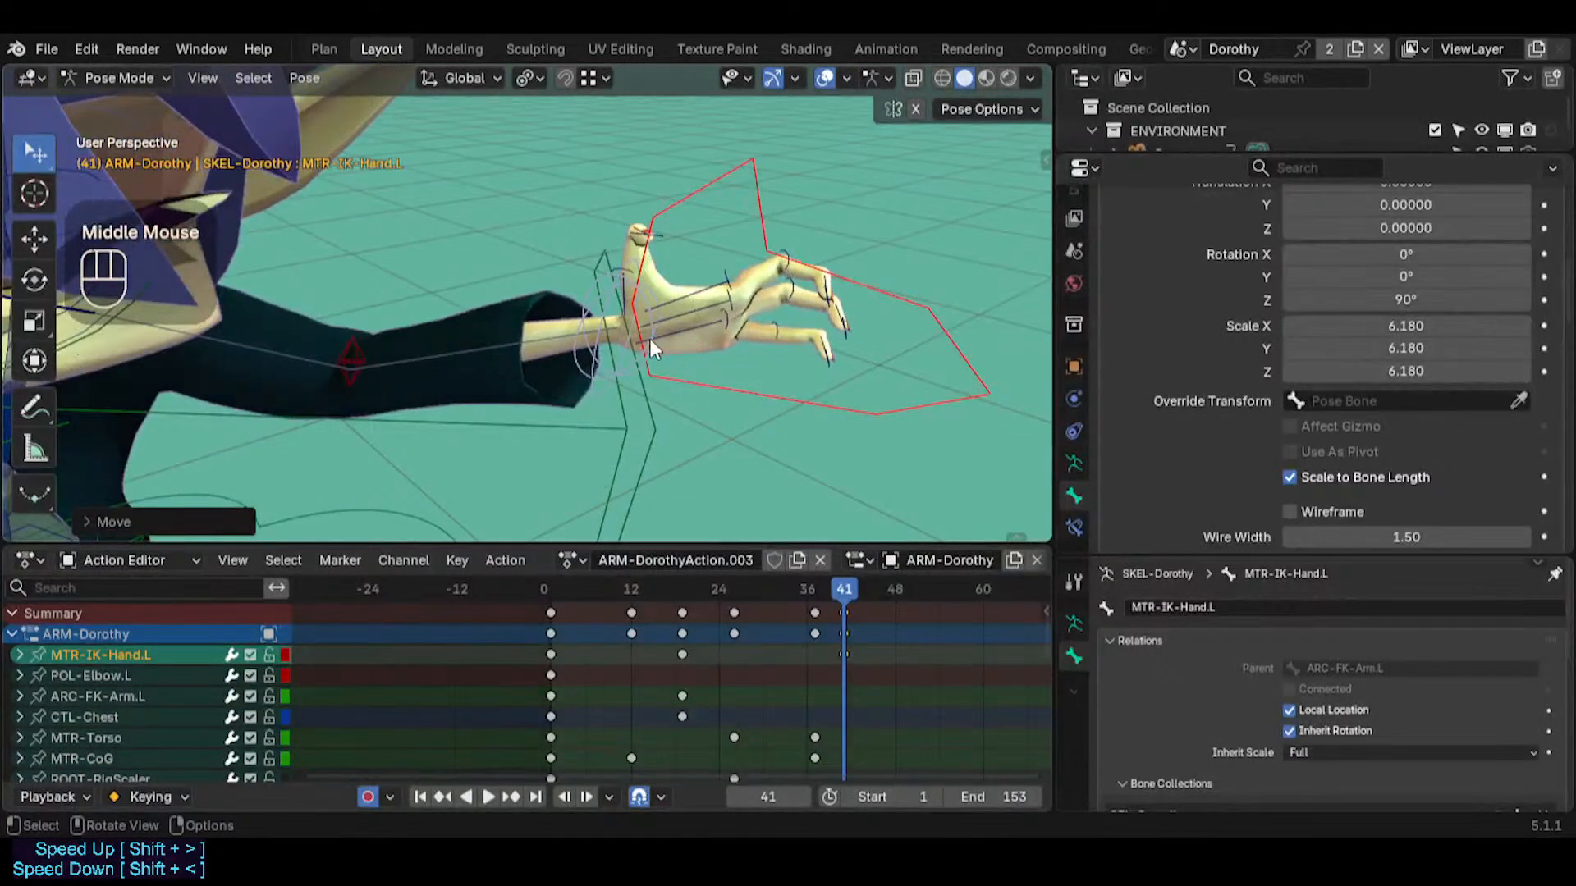
pyautogui.moveTo(630, 359); pyautogui.dragTo(607, 394, button='middle')
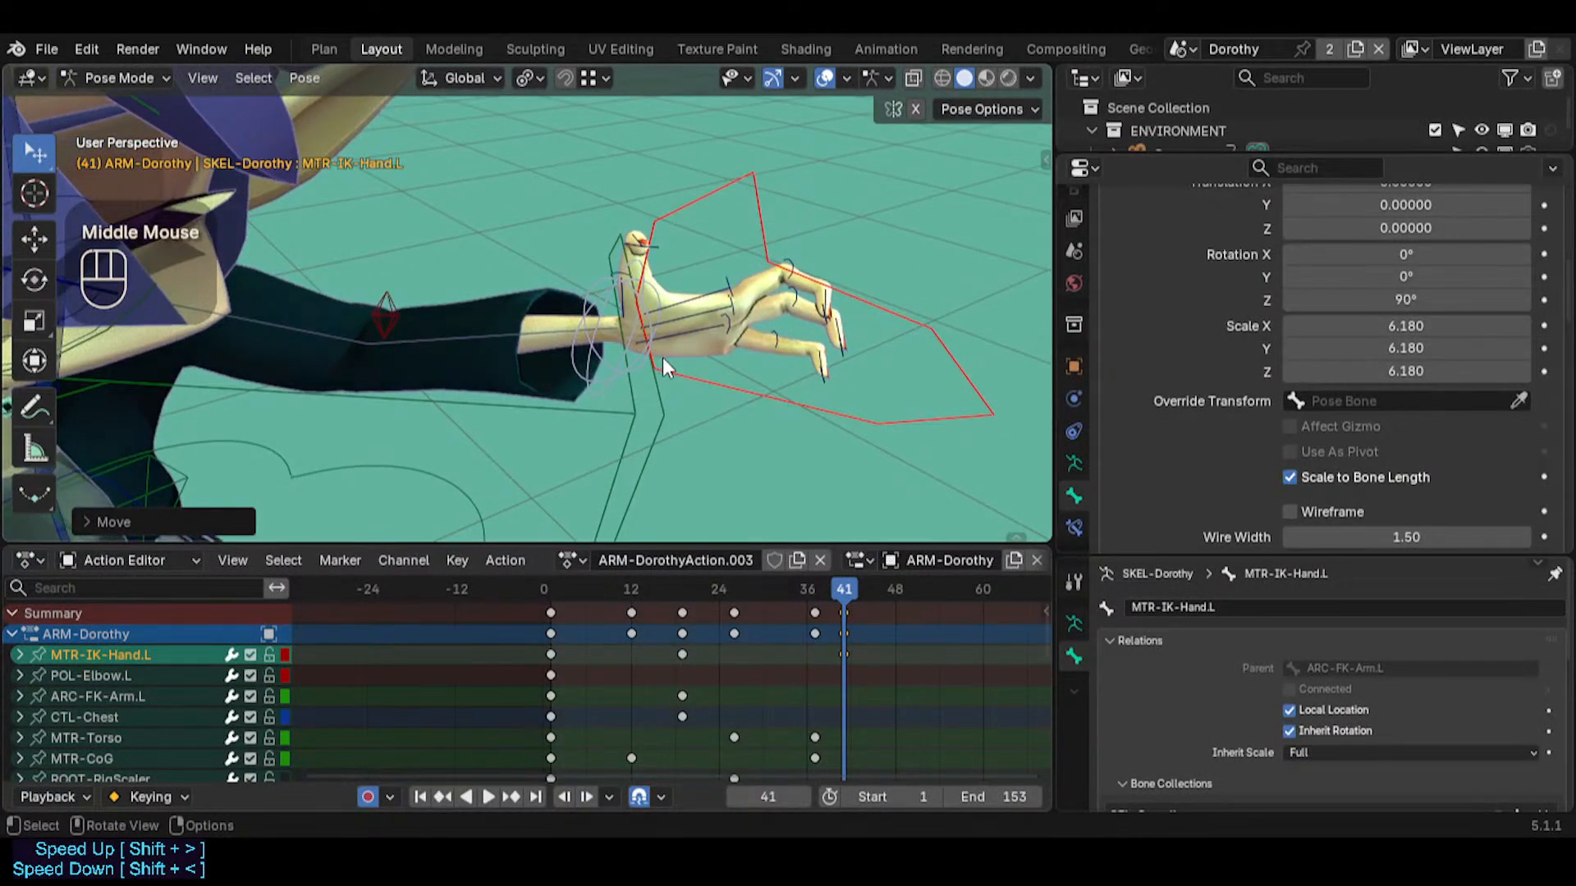
pyautogui.click(658, 402)
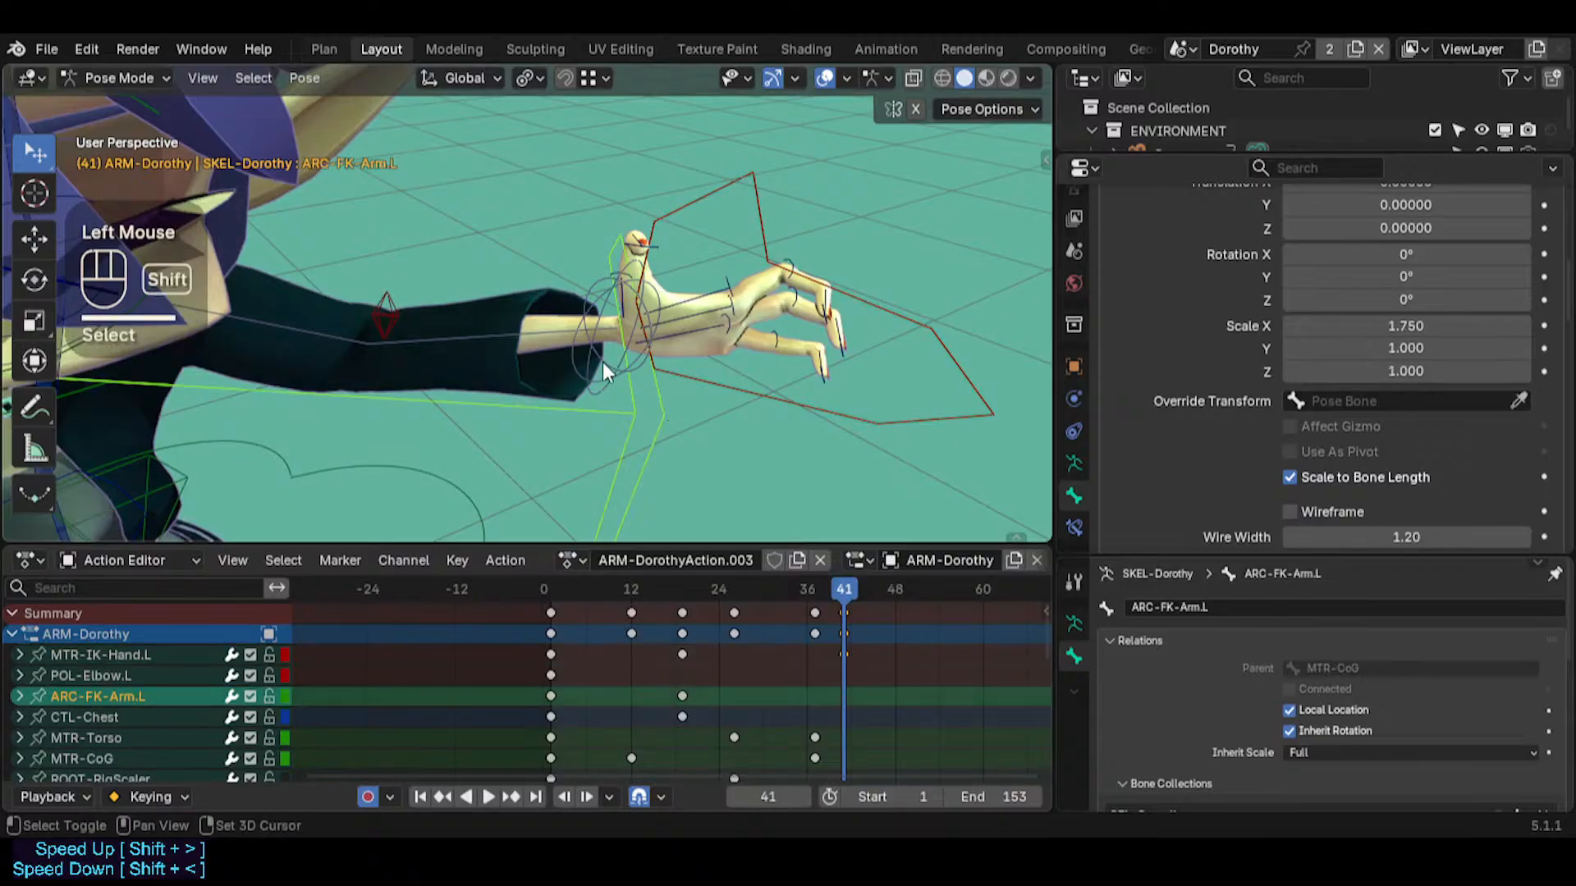
pyautogui.keyDown('shift'); pyautogui.click(602, 362); pyautogui.keyUp('shift')
pyautogui.press('g')
pyautogui.press('r')
pyautogui.press('r')
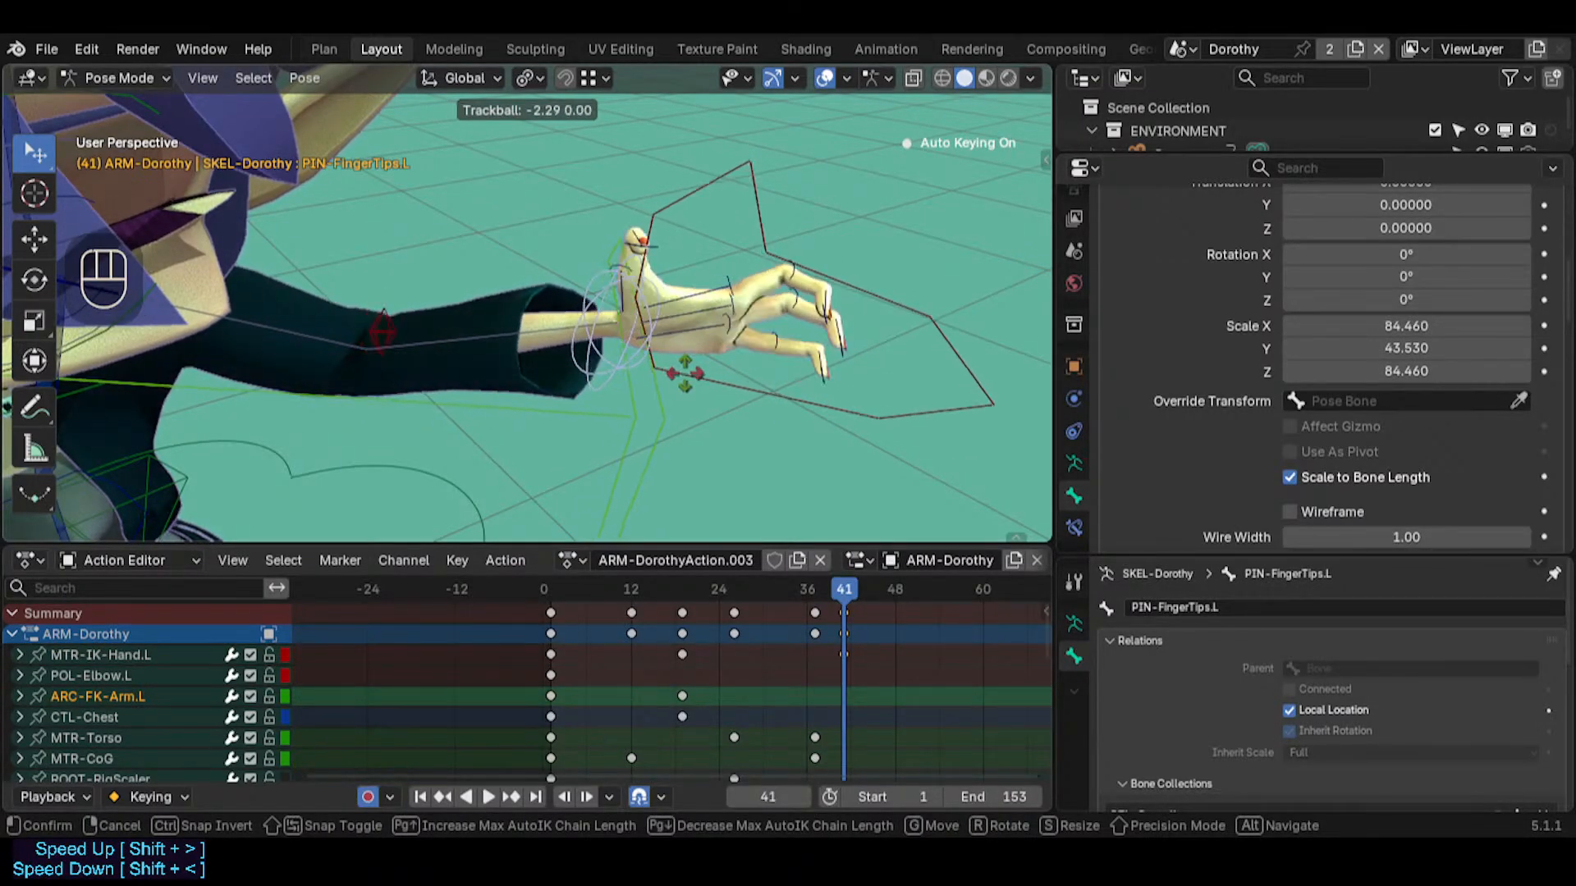
pyautogui.click(685, 382)
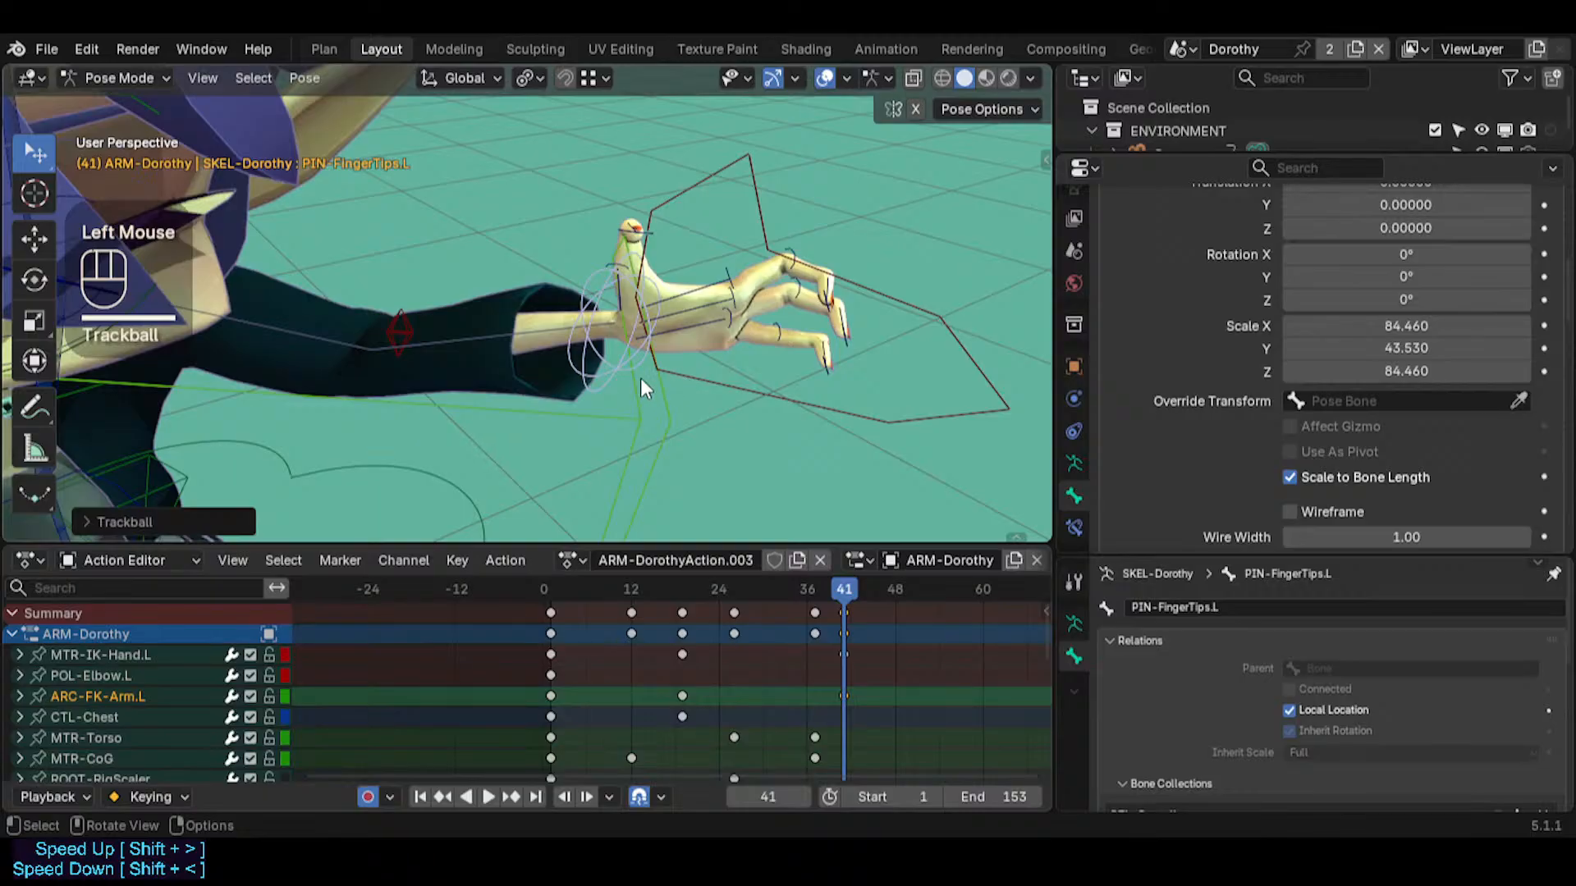
# Select the index fingertip bone CTL-Index-Phalanx.L.002 and reposition it with an Auto IK length of 1
pyautogui.click(841, 312)
pyautogui.press('g')
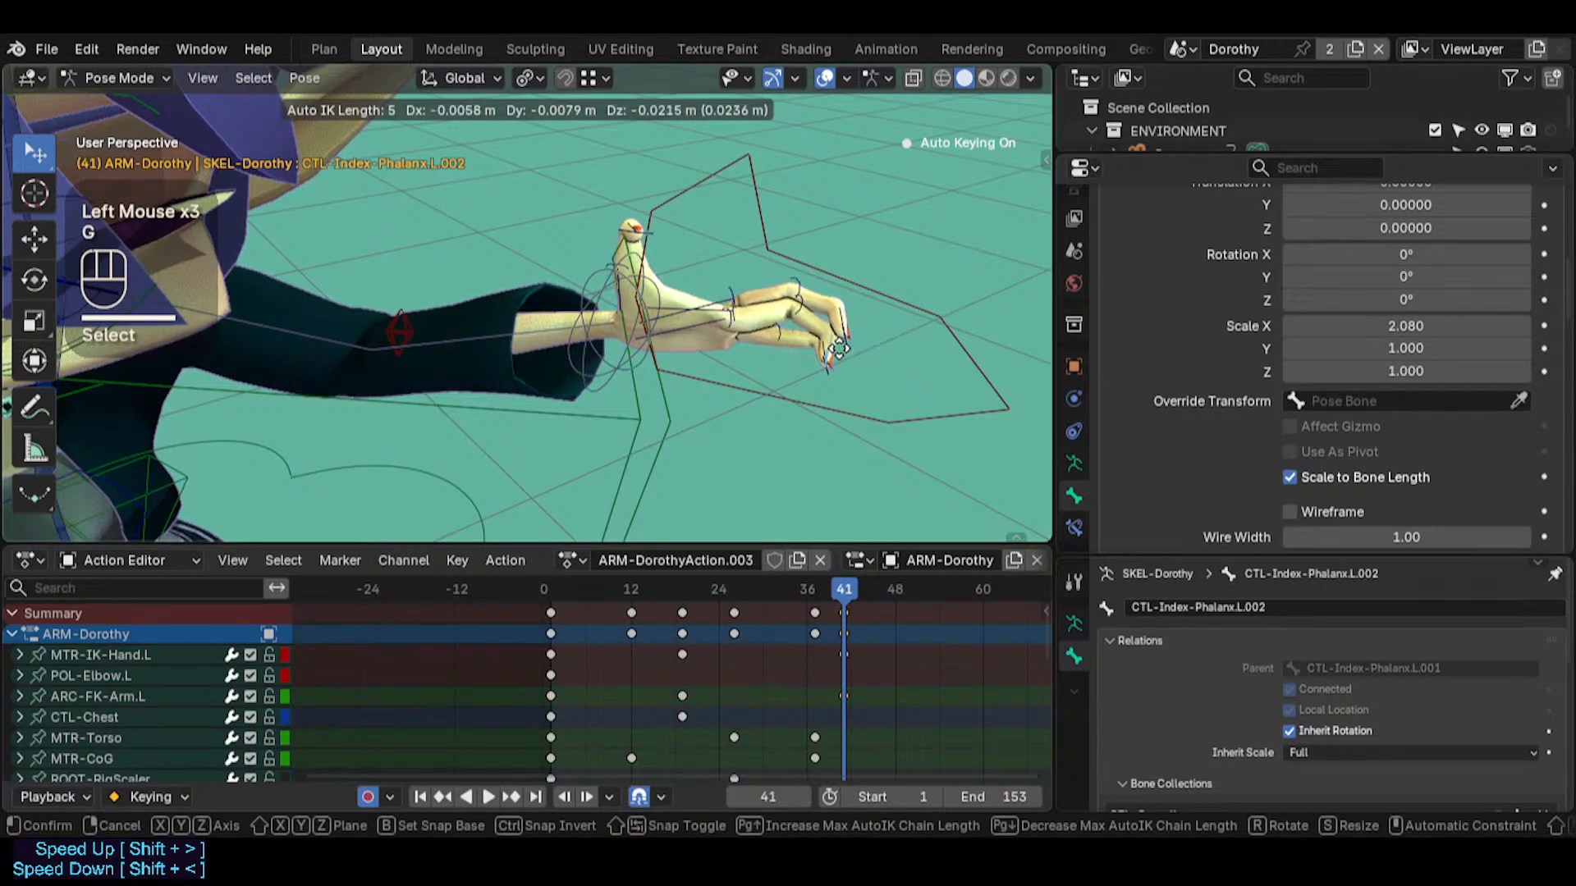
pyautogui.scroll(2, 823, 362)
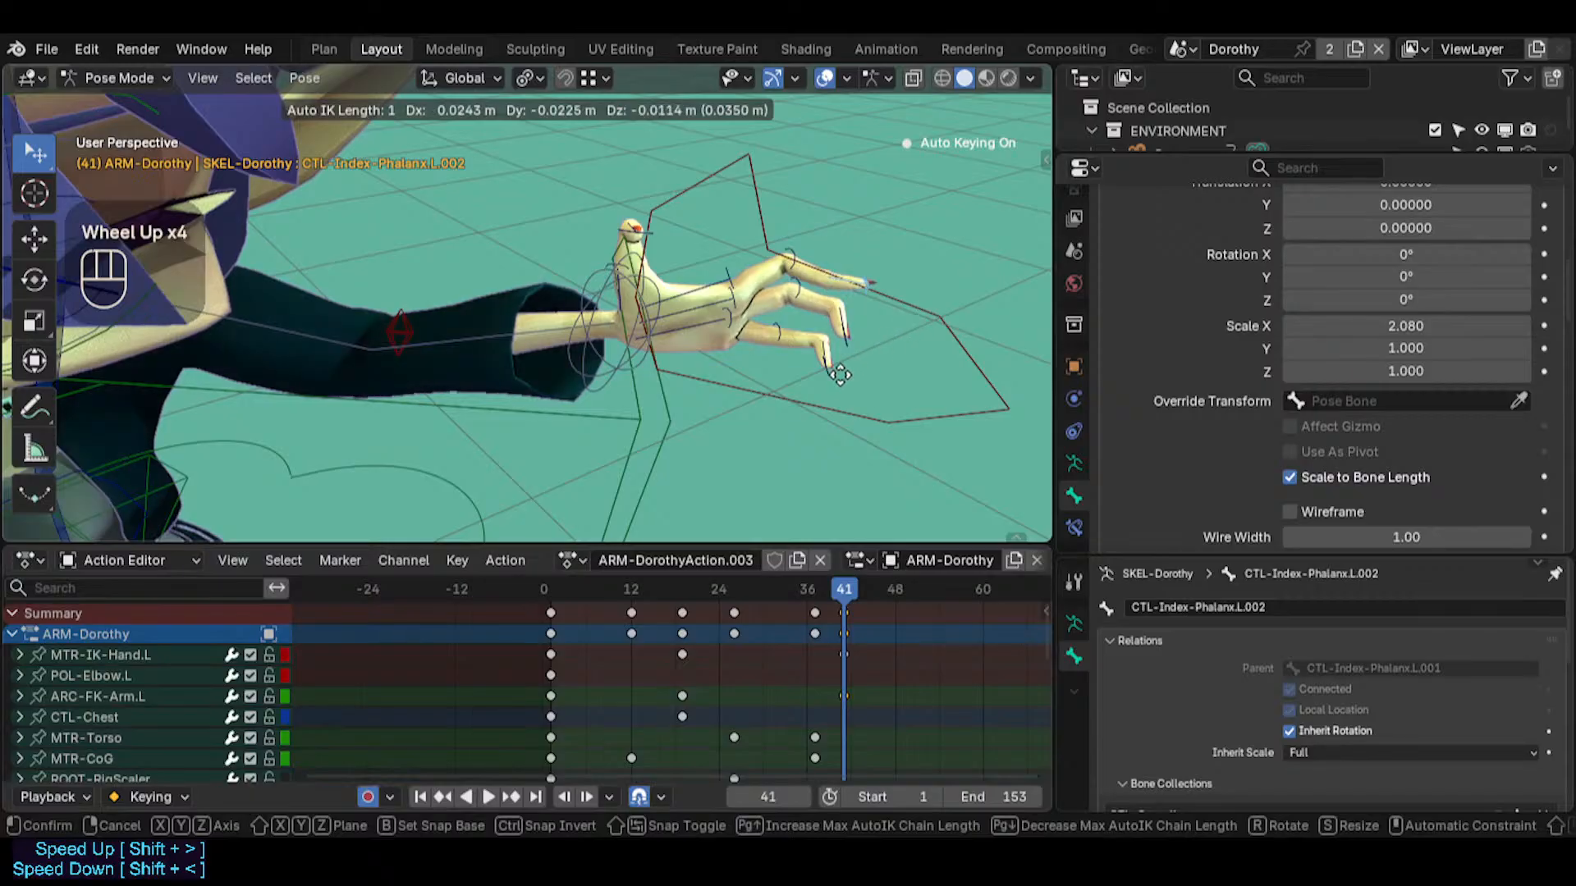
pyautogui.click(880, 340)
pyautogui.click(806, 266)
pyautogui.press('r')
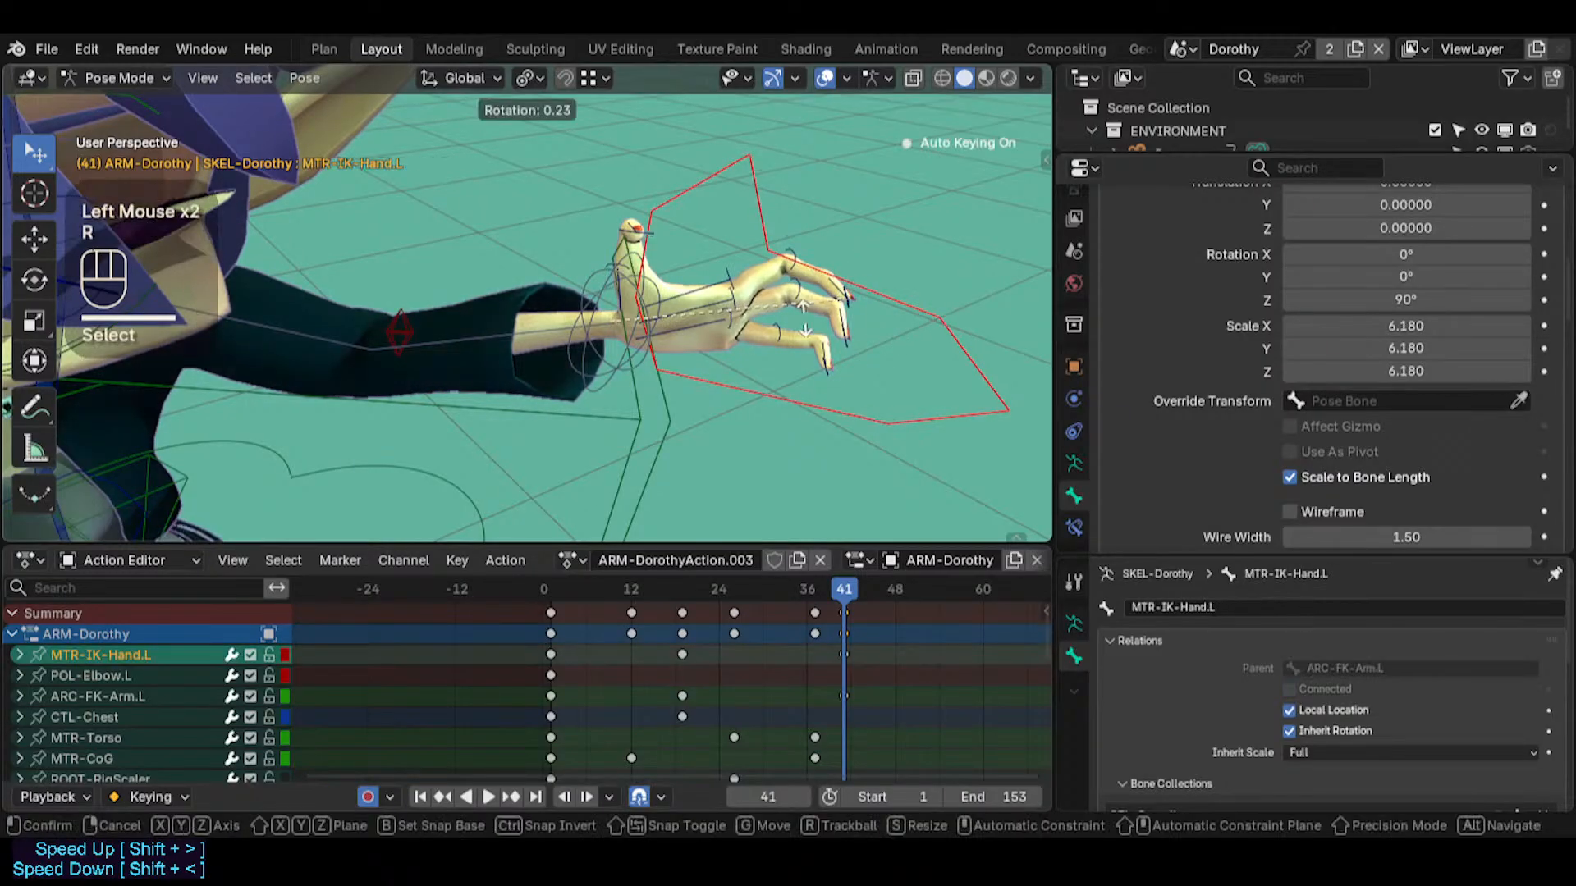
pyautogui.press('Escape')
pyautogui.click(823, 274)
pyautogui.moveTo(823, 274); pyautogui.dragTo(794, 411, button='middle')
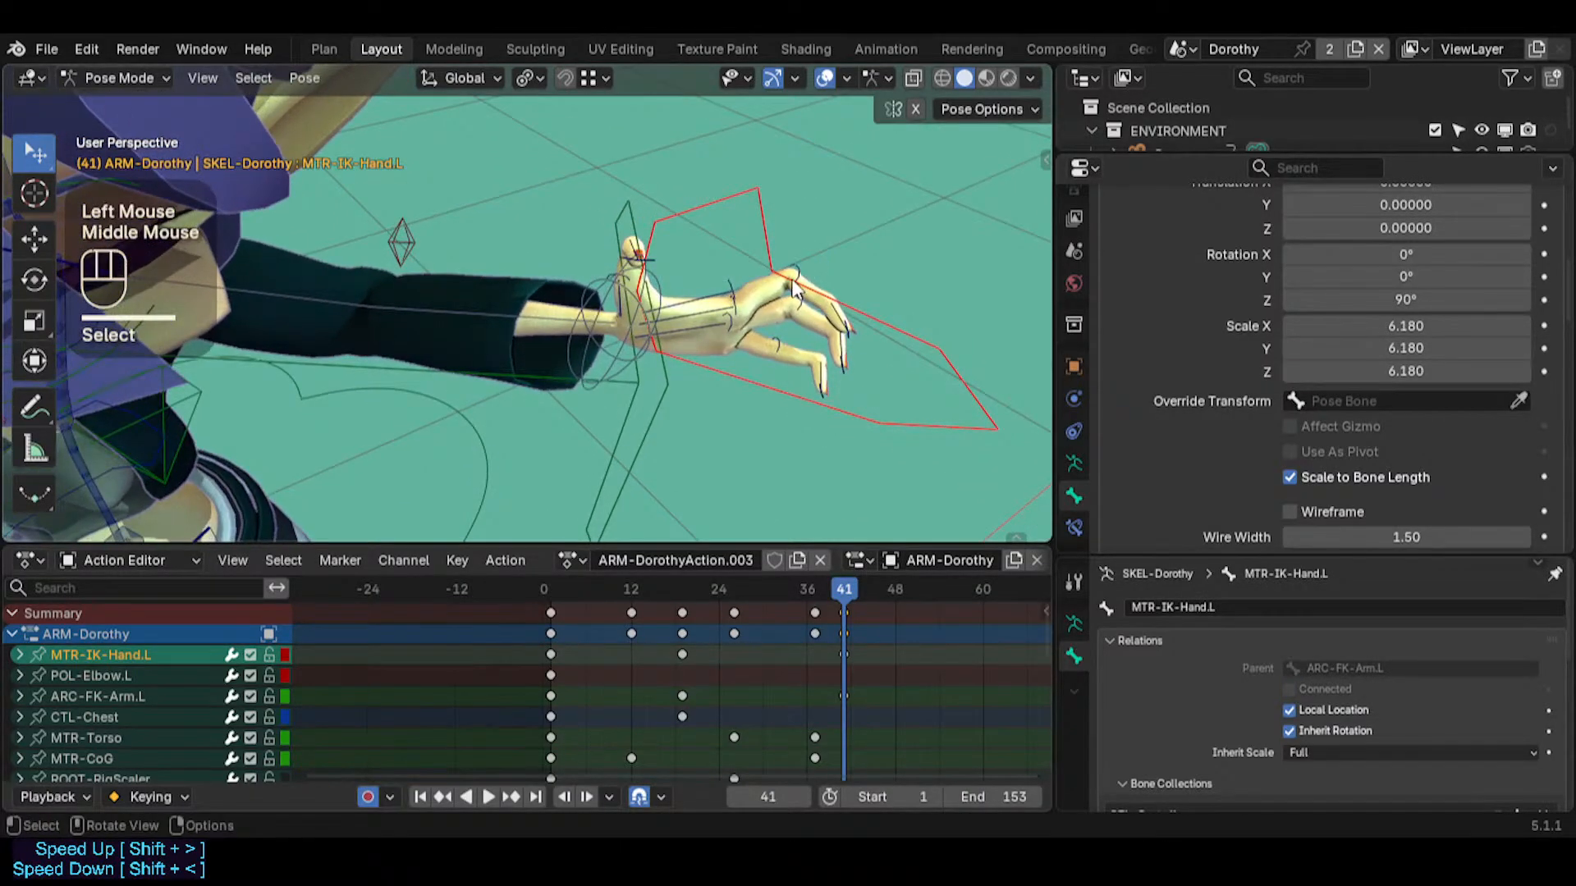
pyautogui.click(831, 278)
pyautogui.press('r')
pyautogui.press('x')
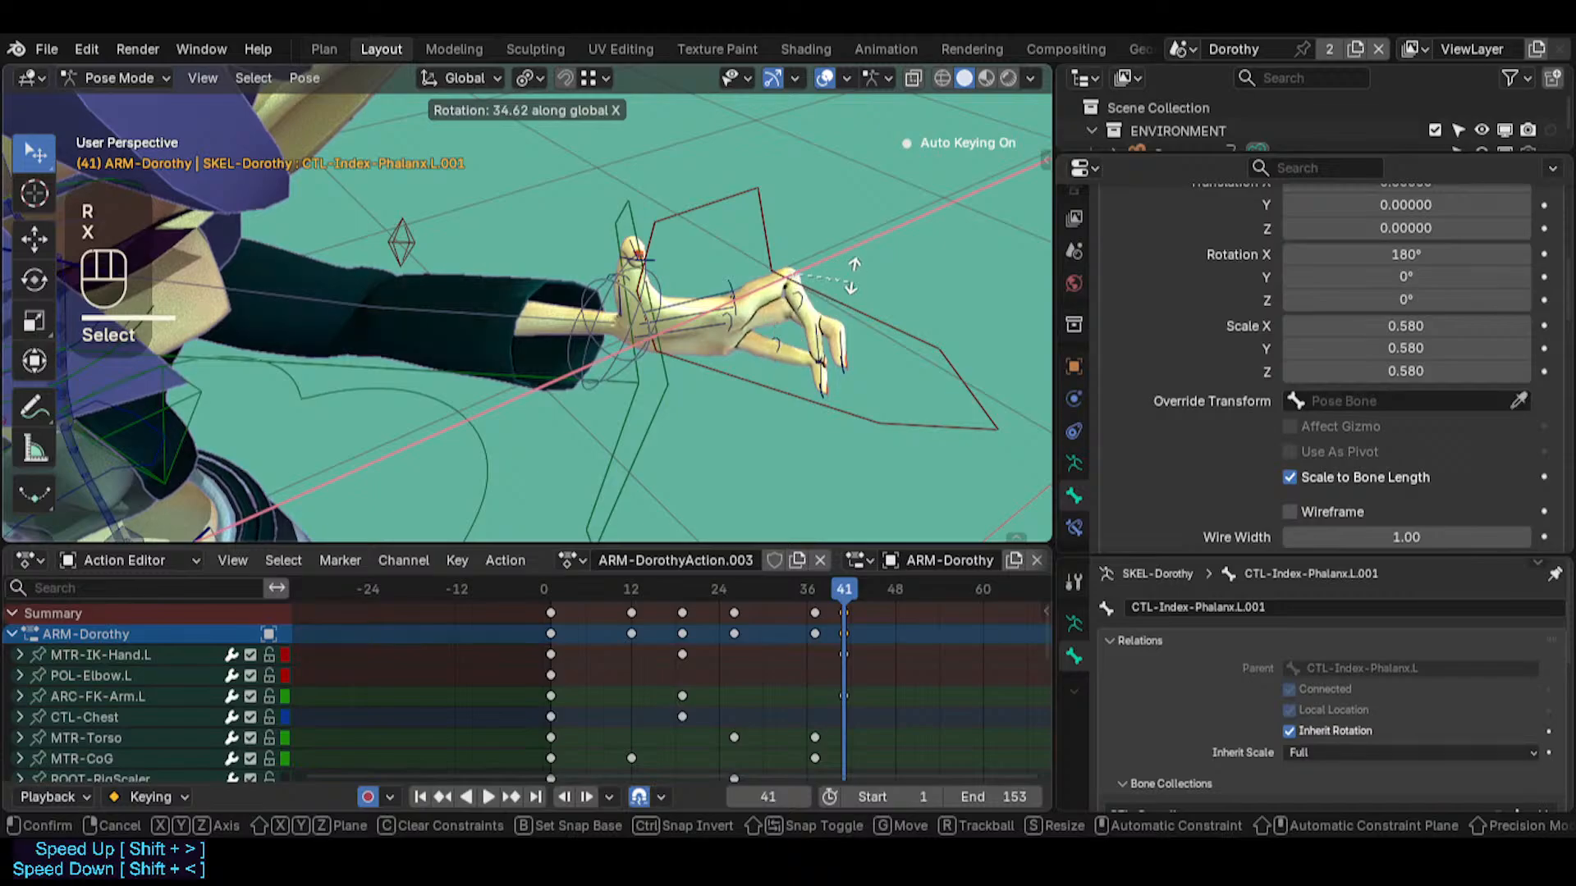
pyautogui.moveTo(854, 279)
pyautogui.mouseDown(button='middle')
pyautogui.moveTo(747, 387)
pyautogui.moveTo(850, 284)
pyautogui.mouseUp(button='middle')
pyautogui.press('Escape')
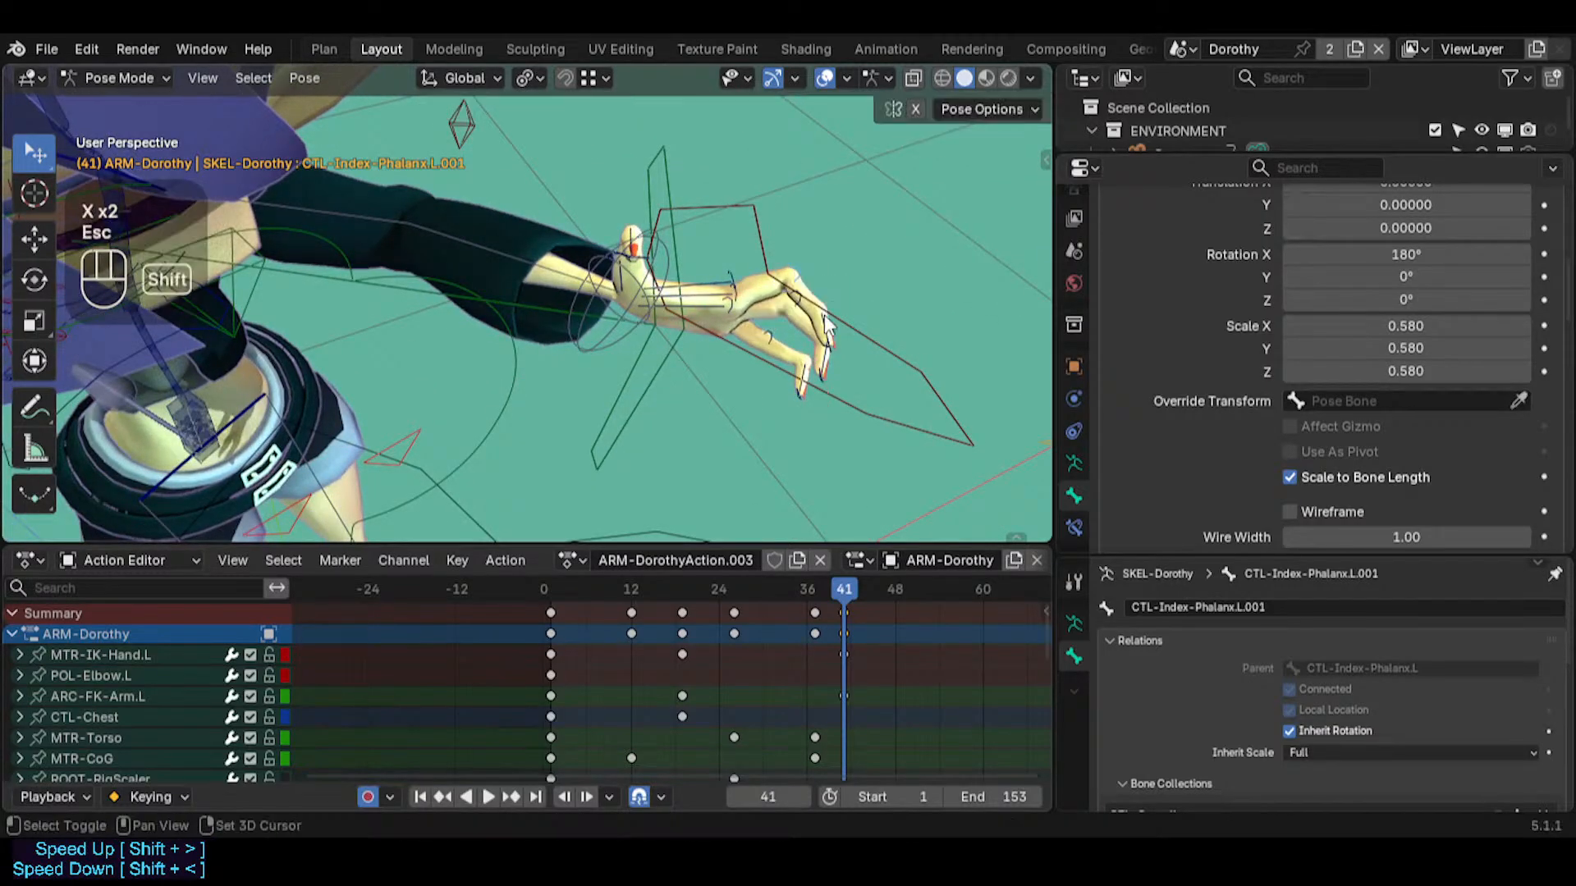
# Set the transform orientation to Local and rotate the index finger bone CTL-Index-Phalanx.L.001 about its local X axis
pyautogui.press('shift+less')
pyautogui.click(774, 312)
pyautogui.press('r')
pyautogui.press('x')
pyautogui.click(854, 295)
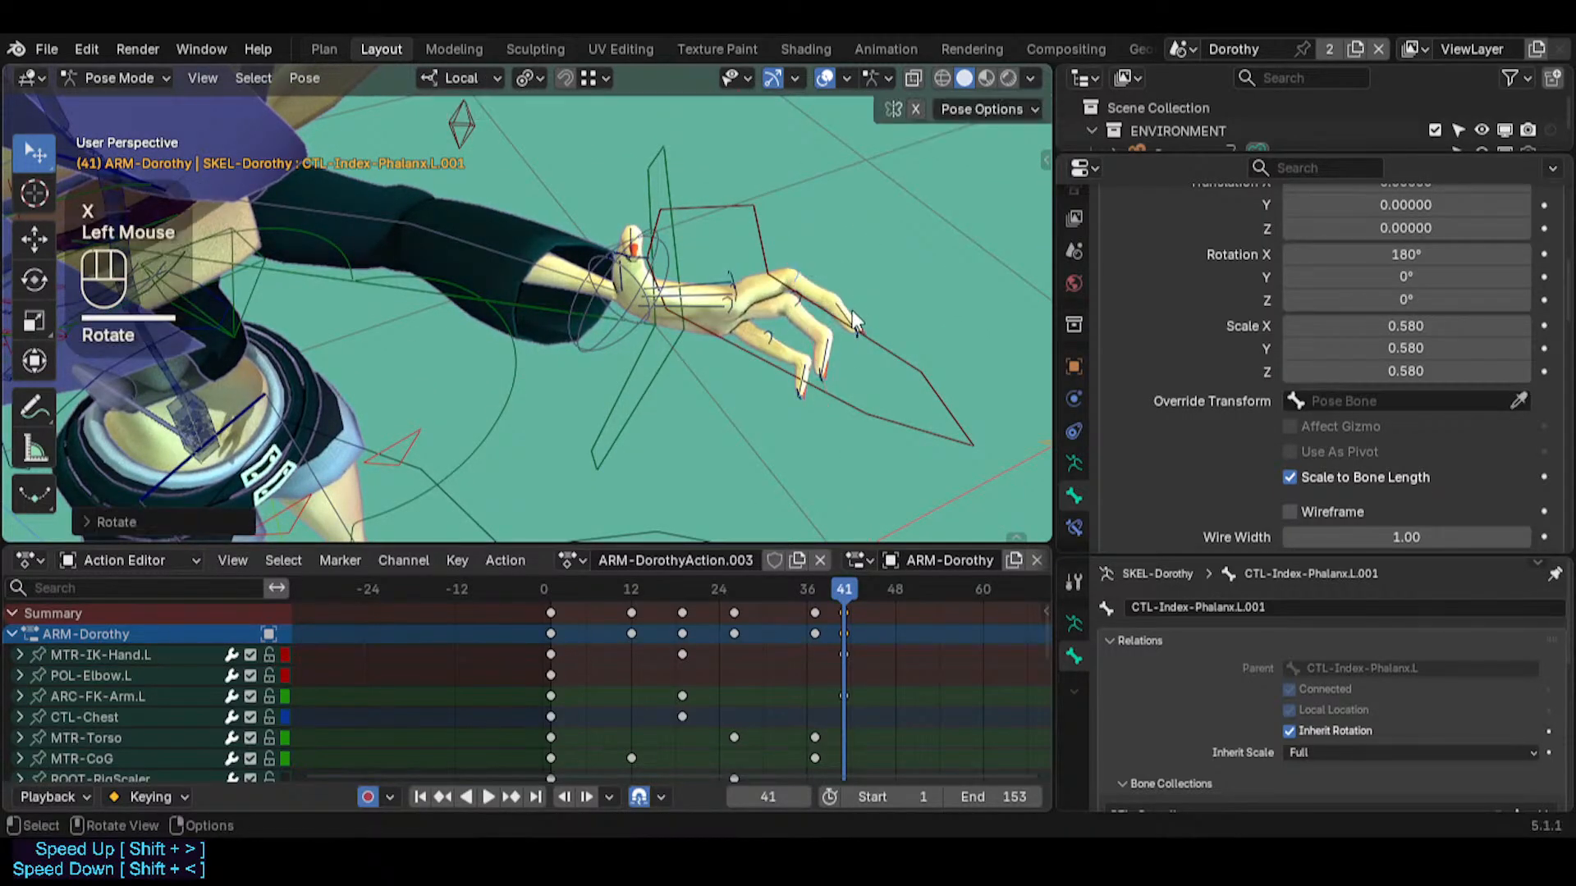
# Select the index fingertip bone CTL-Index-Phalanx.L.002 and move it slightly to refine the finger bend at frame 41
pyautogui.click(831, 289)
pyautogui.press('g')
pyautogui.click(841, 310)
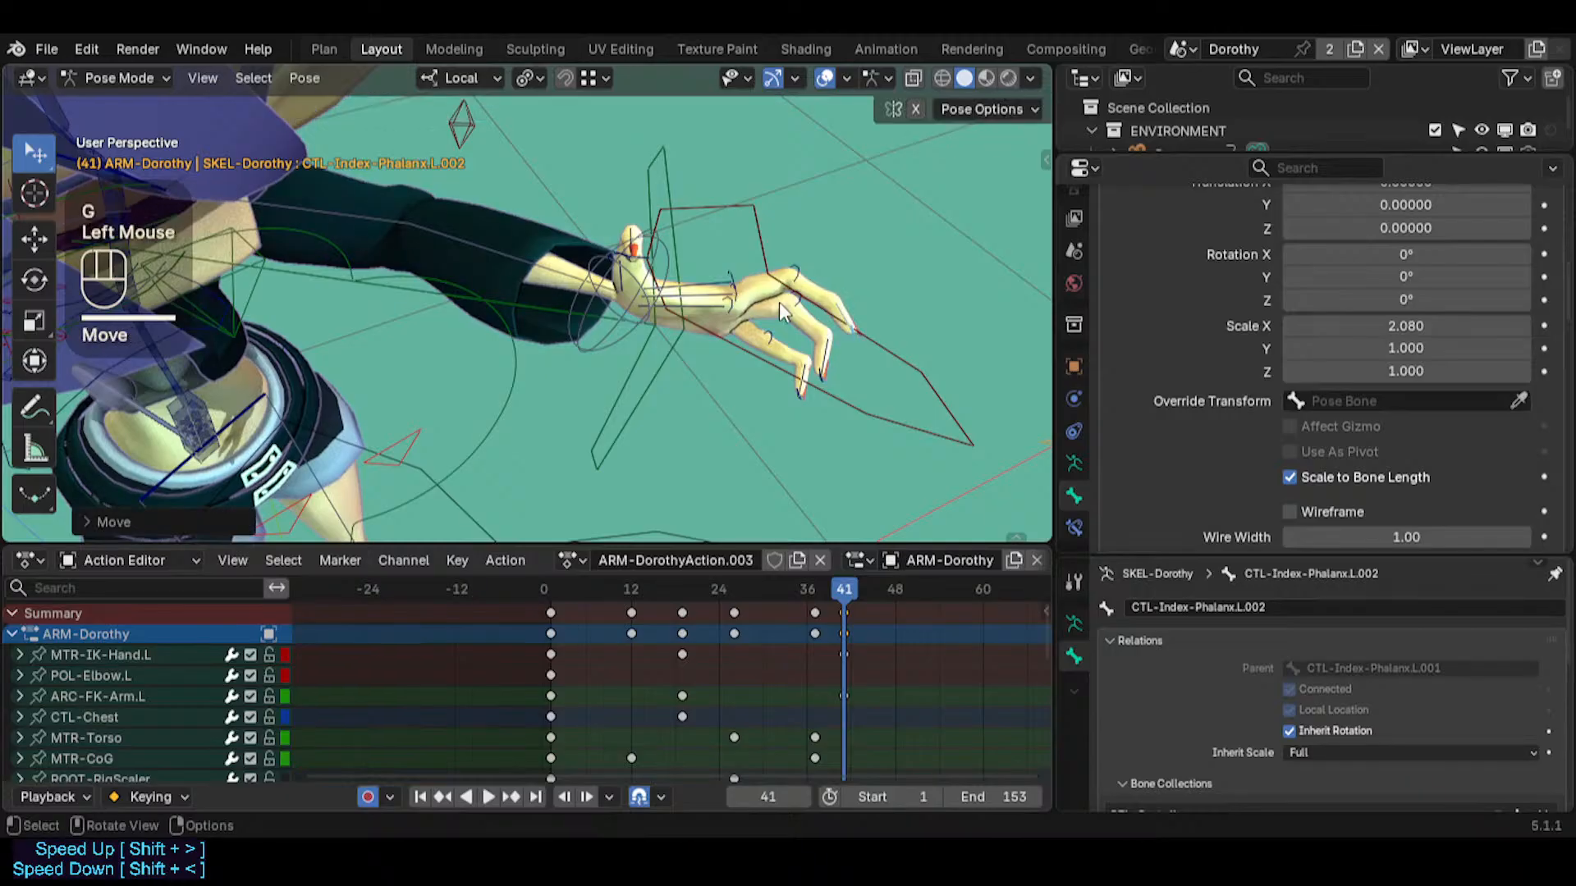
pyautogui.click(760, 282)
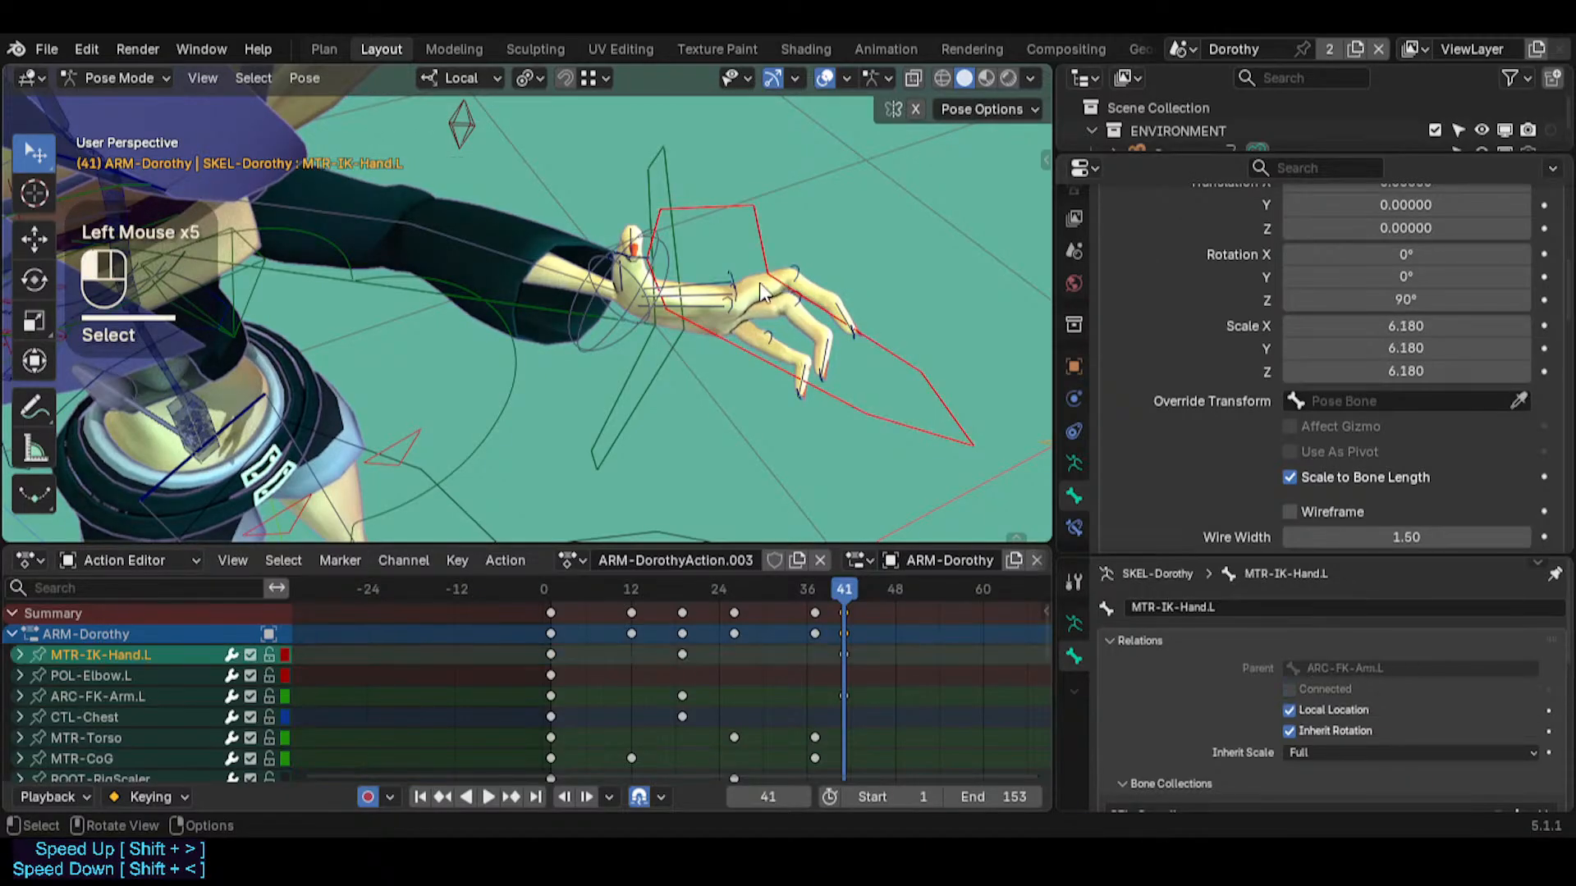
pyautogui.click(760, 283)
pyautogui.click(743, 287)
pyautogui.moveTo(743, 288); pyautogui.dragTo(716, 460, button='middle')
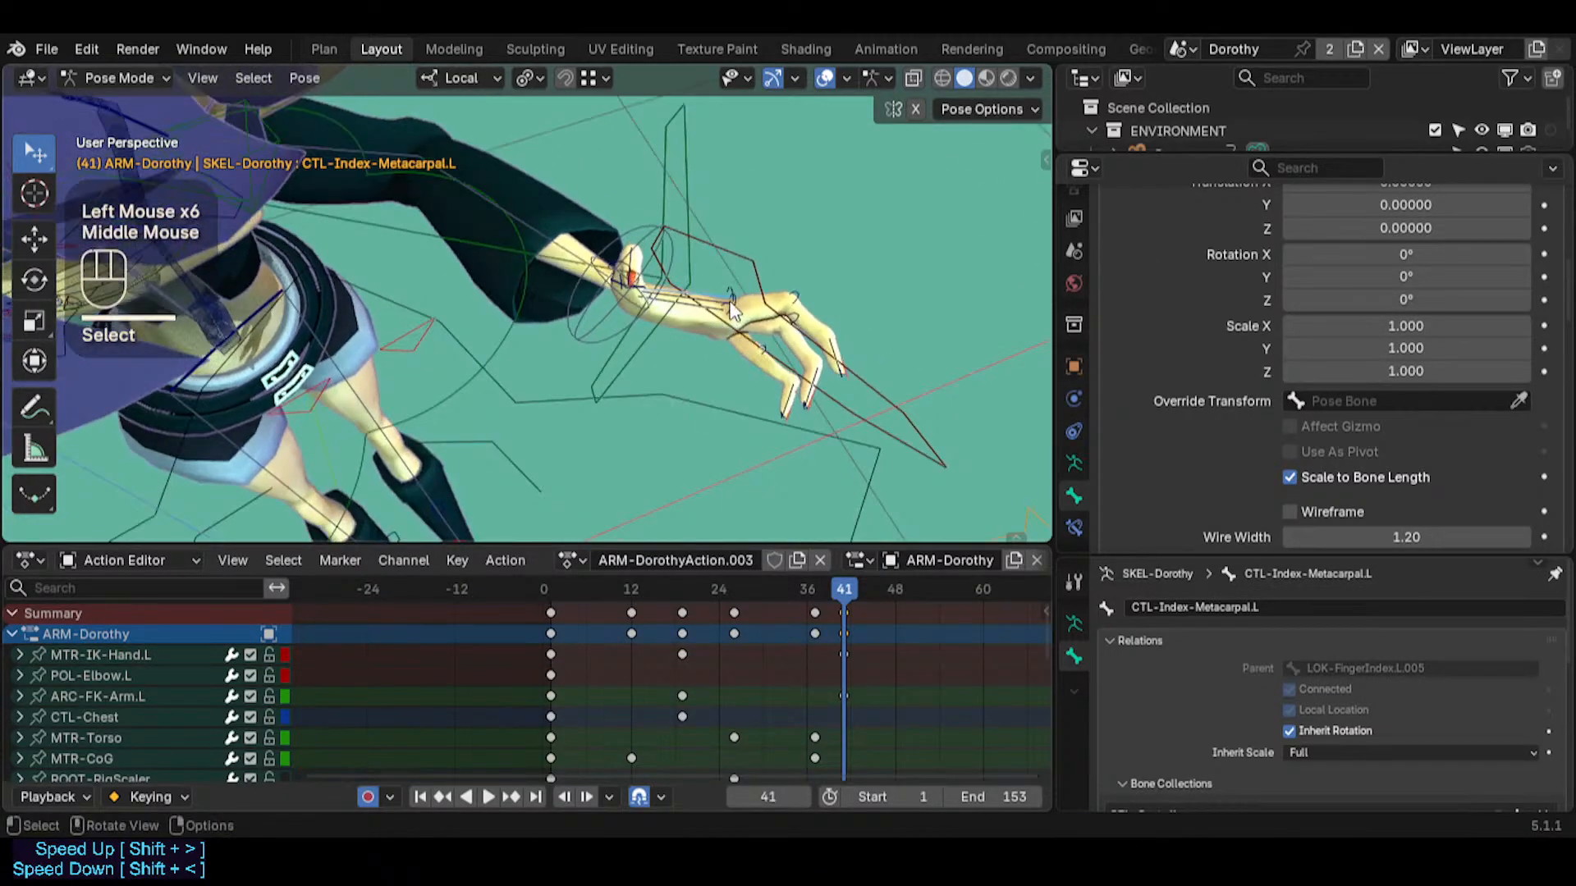
pyautogui.click(825, 348)
pyautogui.click(823, 329)
pyautogui.press('g')
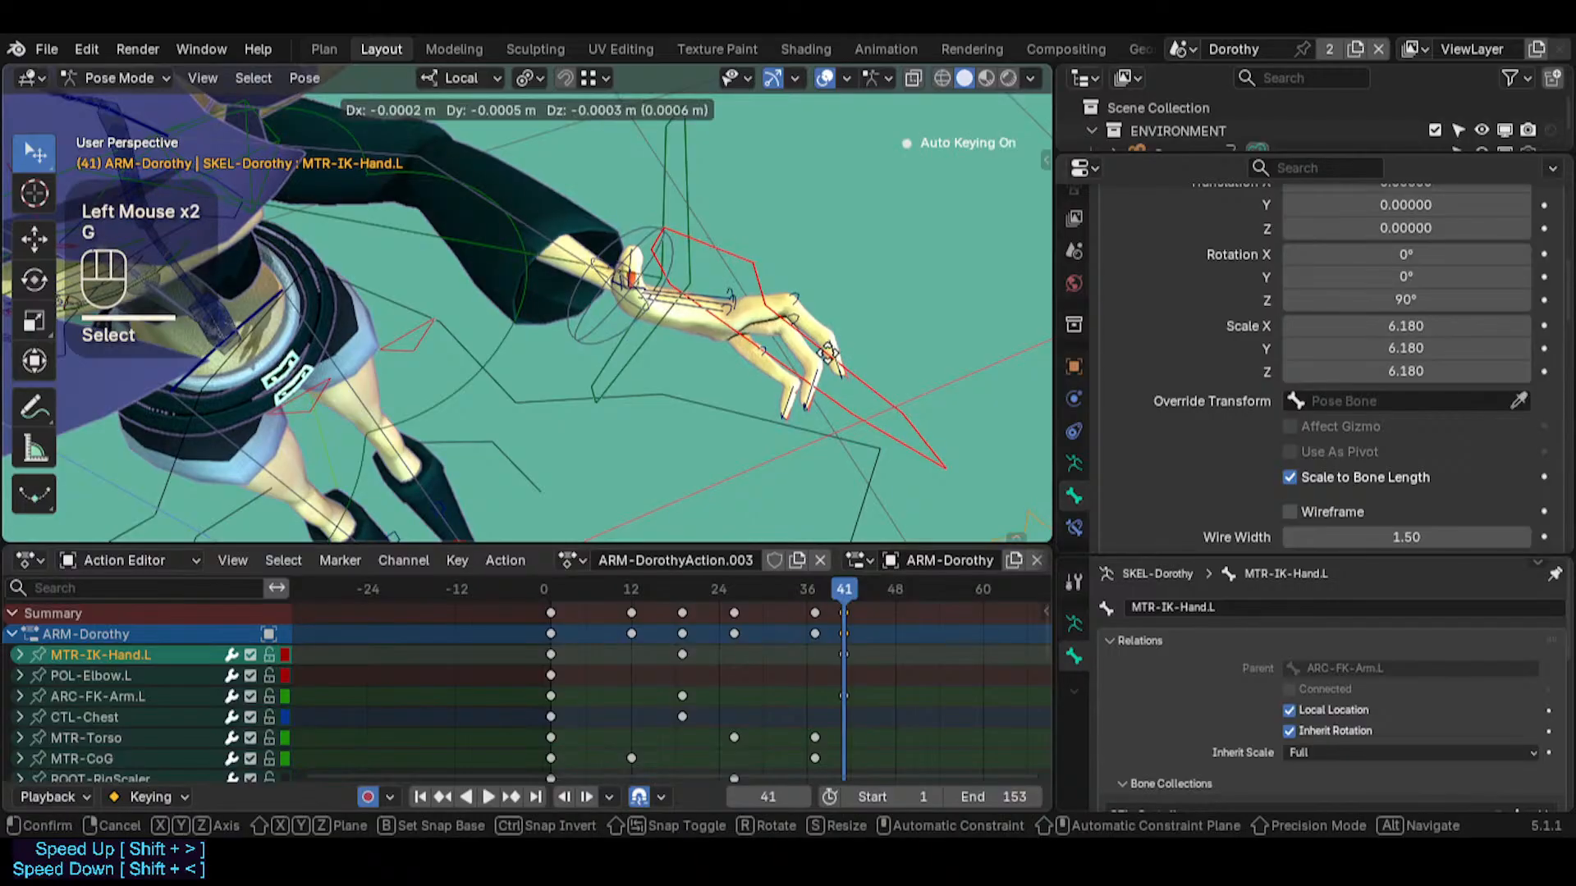
pyautogui.press('Escape')
pyautogui.click(797, 304)
pyautogui.press('g')
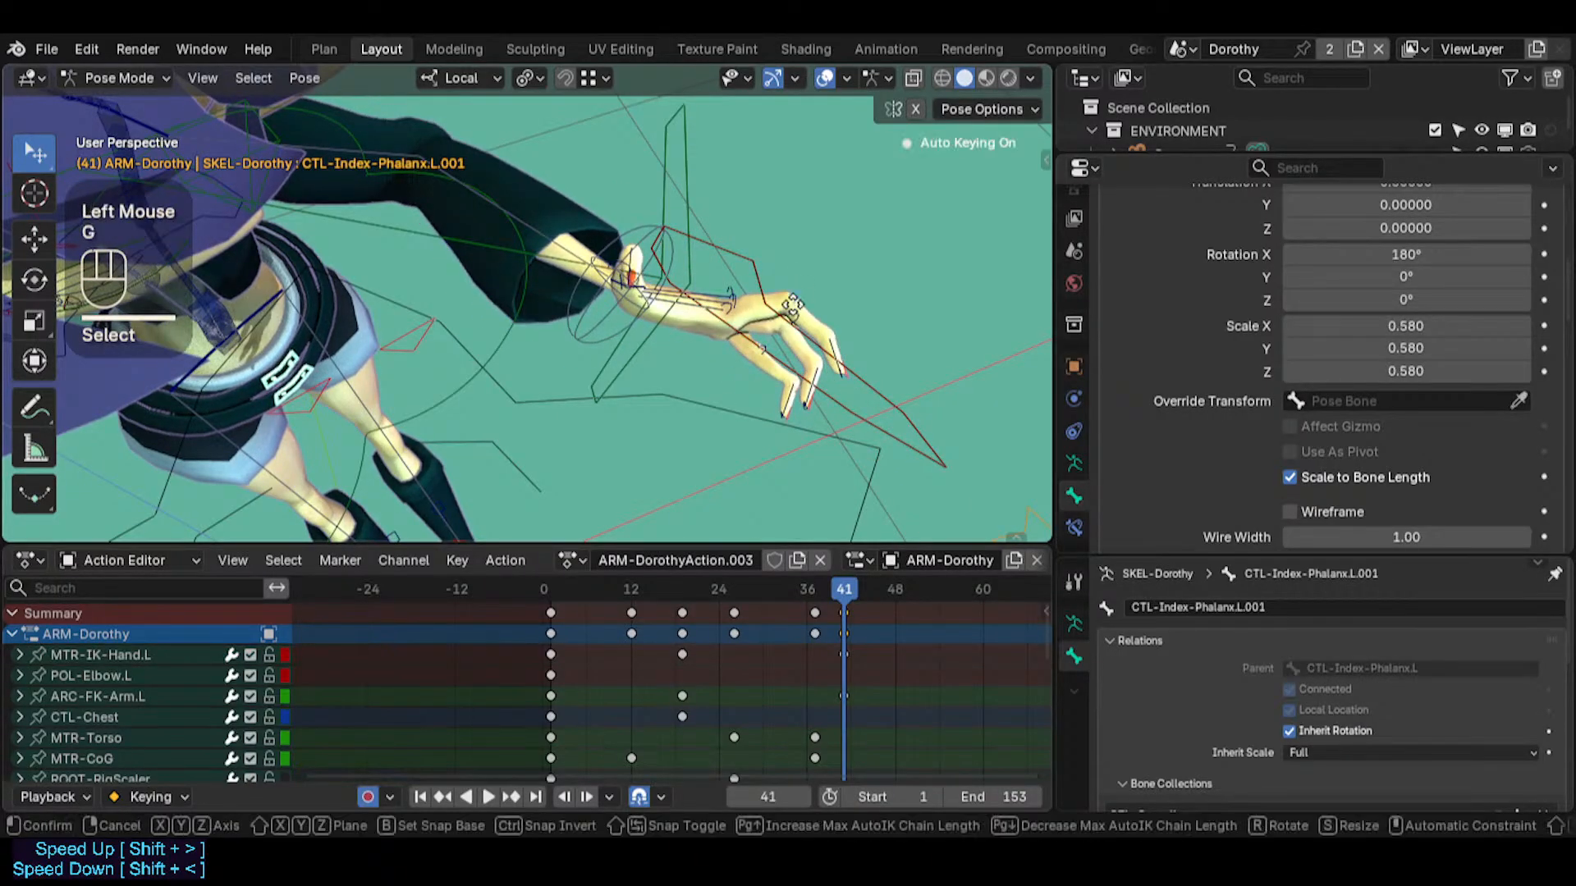
pyautogui.scroll(1, 796, 314)
pyautogui.press('Escape')
# Display the rig as plain bones instead of custom control shapes around the left hand
pyautogui.hotkey('ctrl', '4')
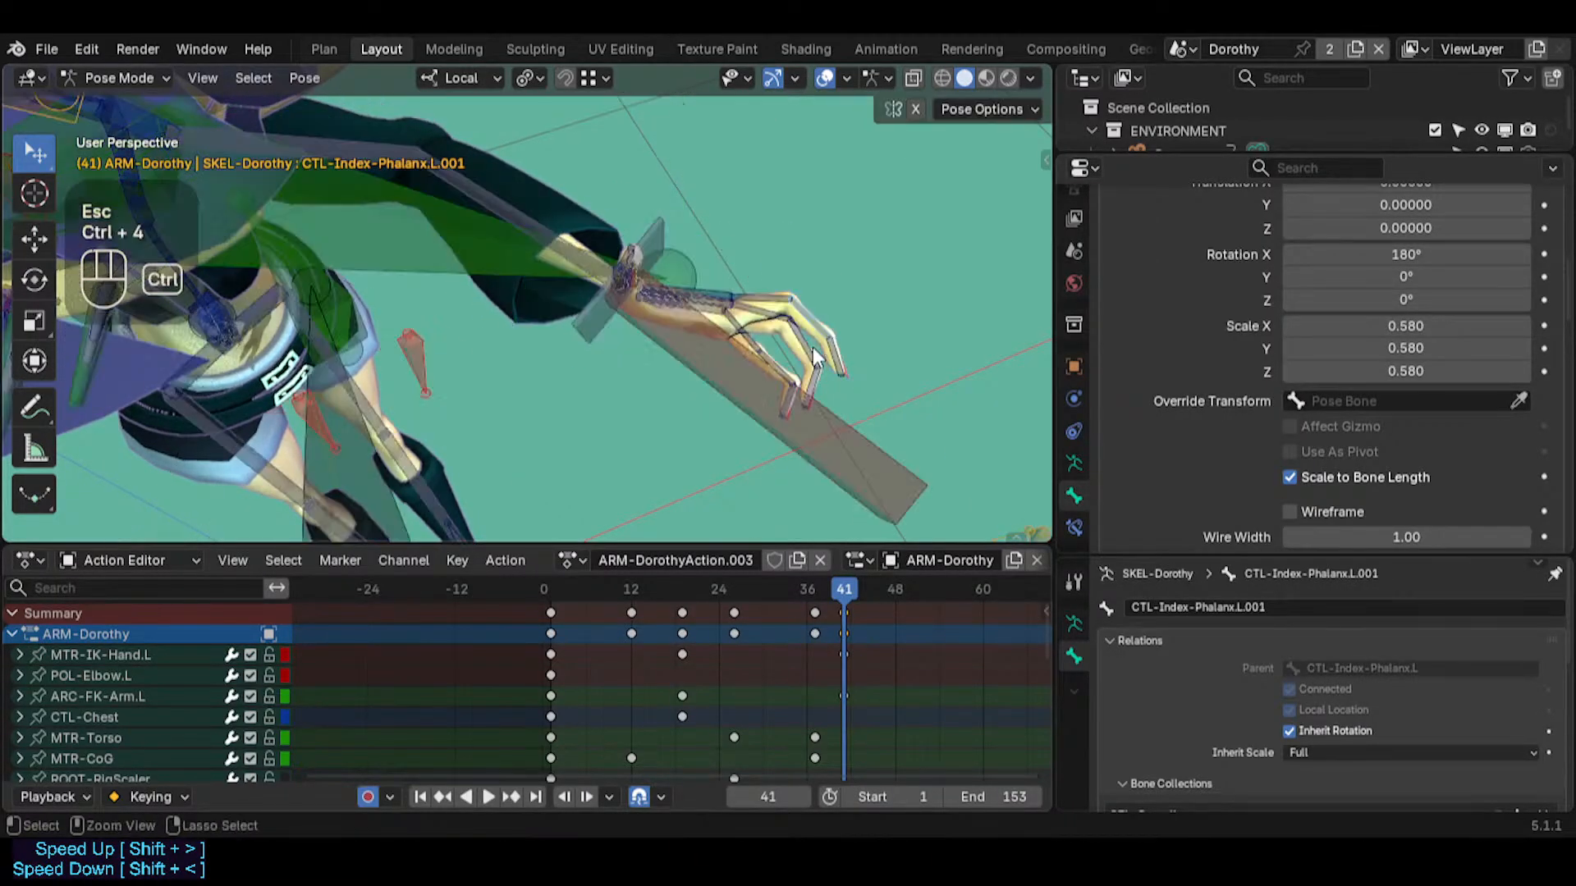
pyautogui.click(811, 335)
pyautogui.hotkey('shift', '`')
pyautogui.press('d')
pyautogui.press('w')
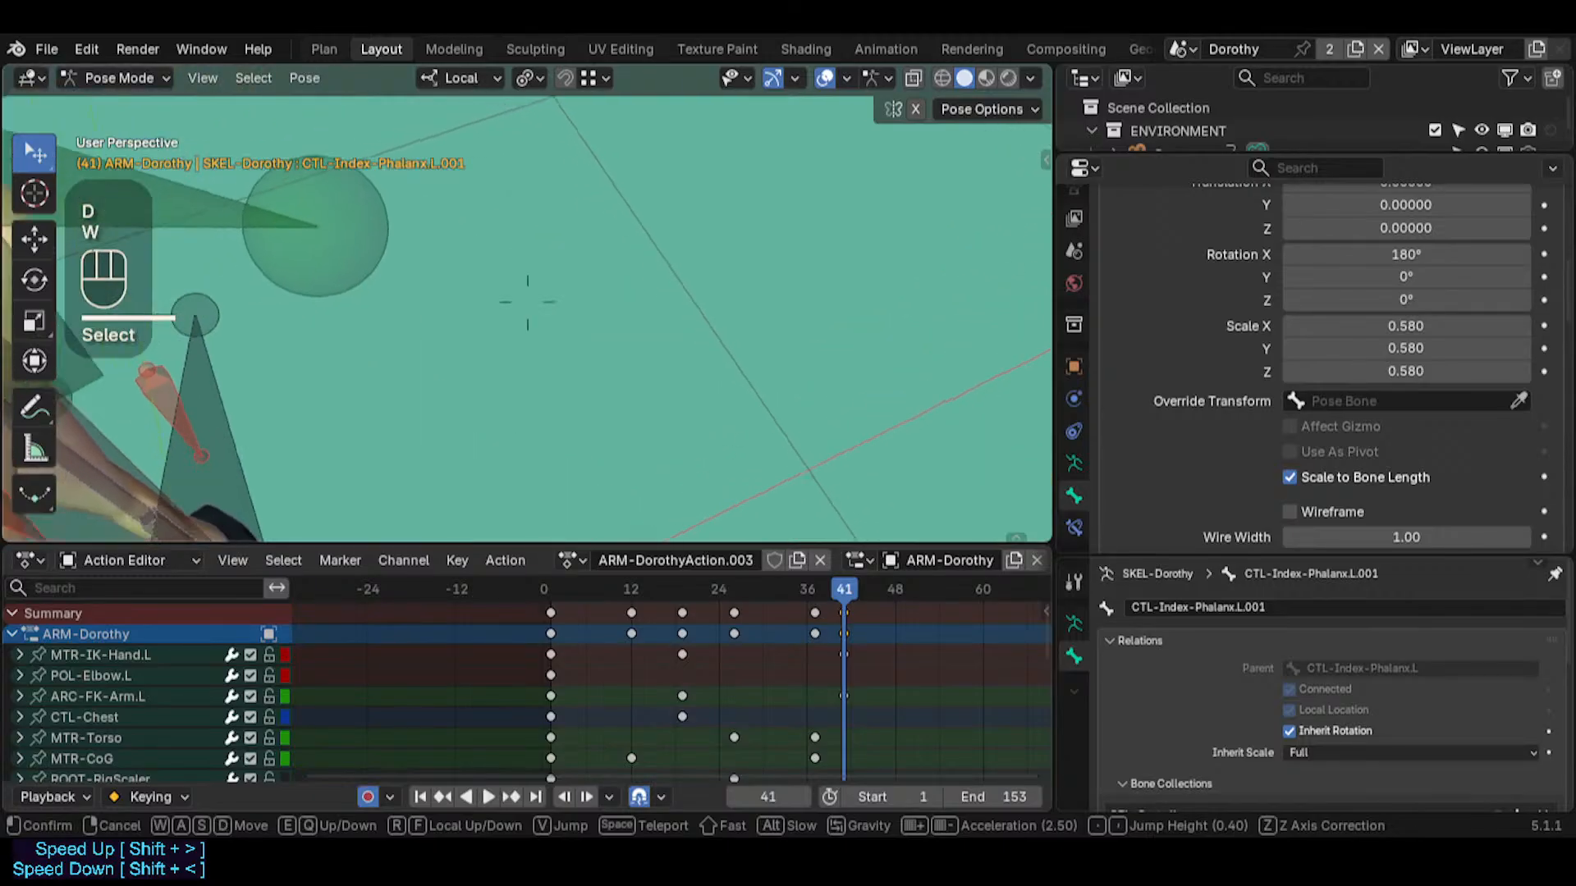
pyautogui.press('d')
pyautogui.press('e')
# Try to move the index finger bone CTL-Index-Phalanx.L.001 with different Auto IK chain lengths at frame 41
pyautogui.click(808, 330)
pyautogui.press('g')
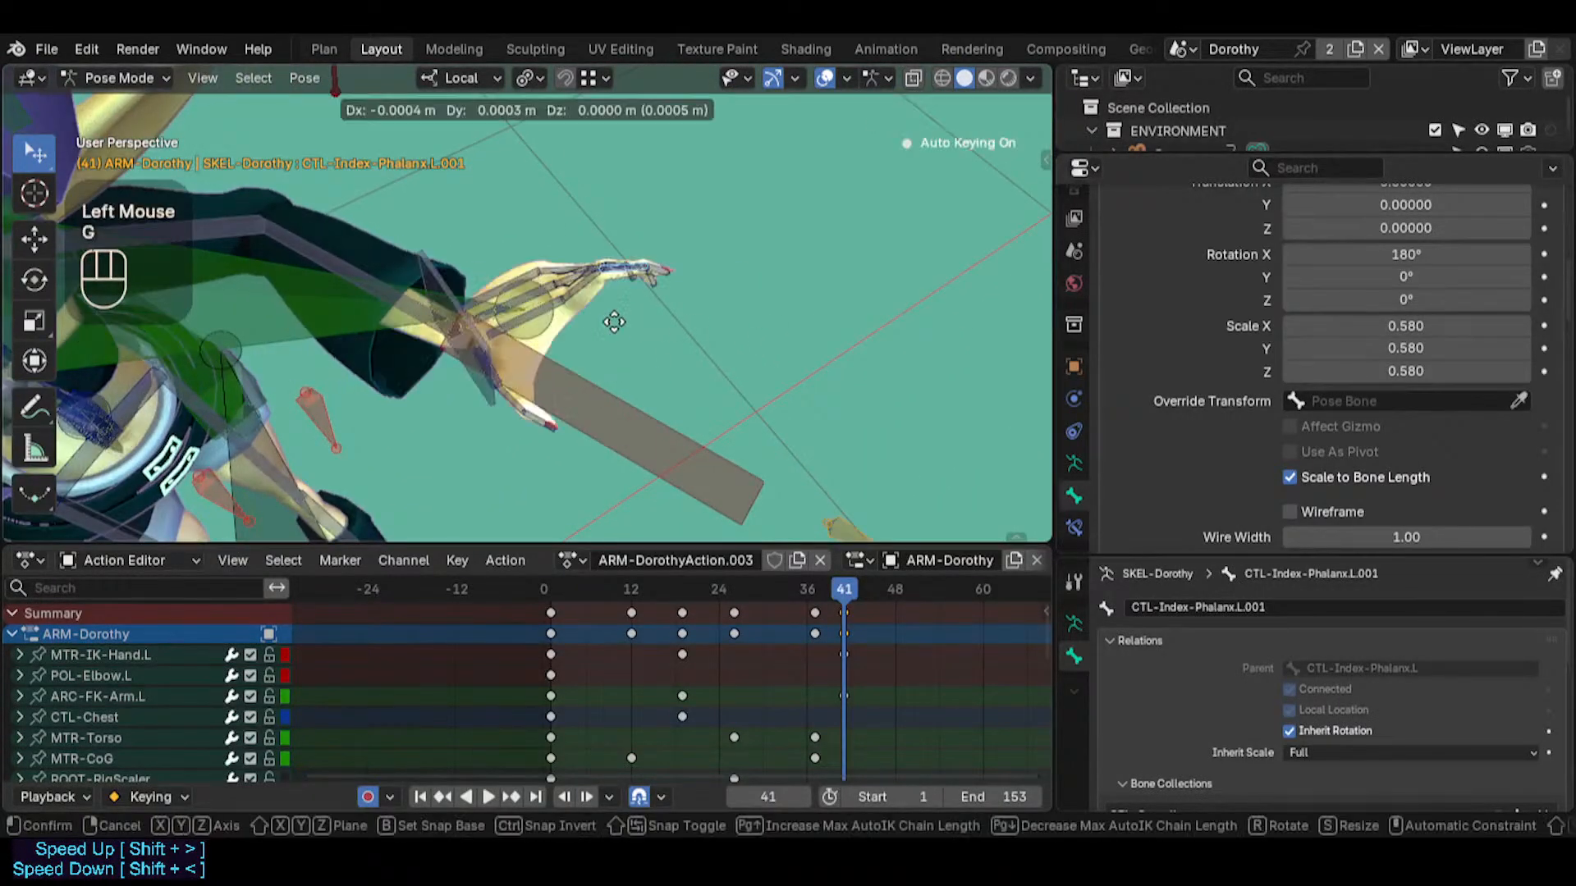
pyautogui.press('Escape')
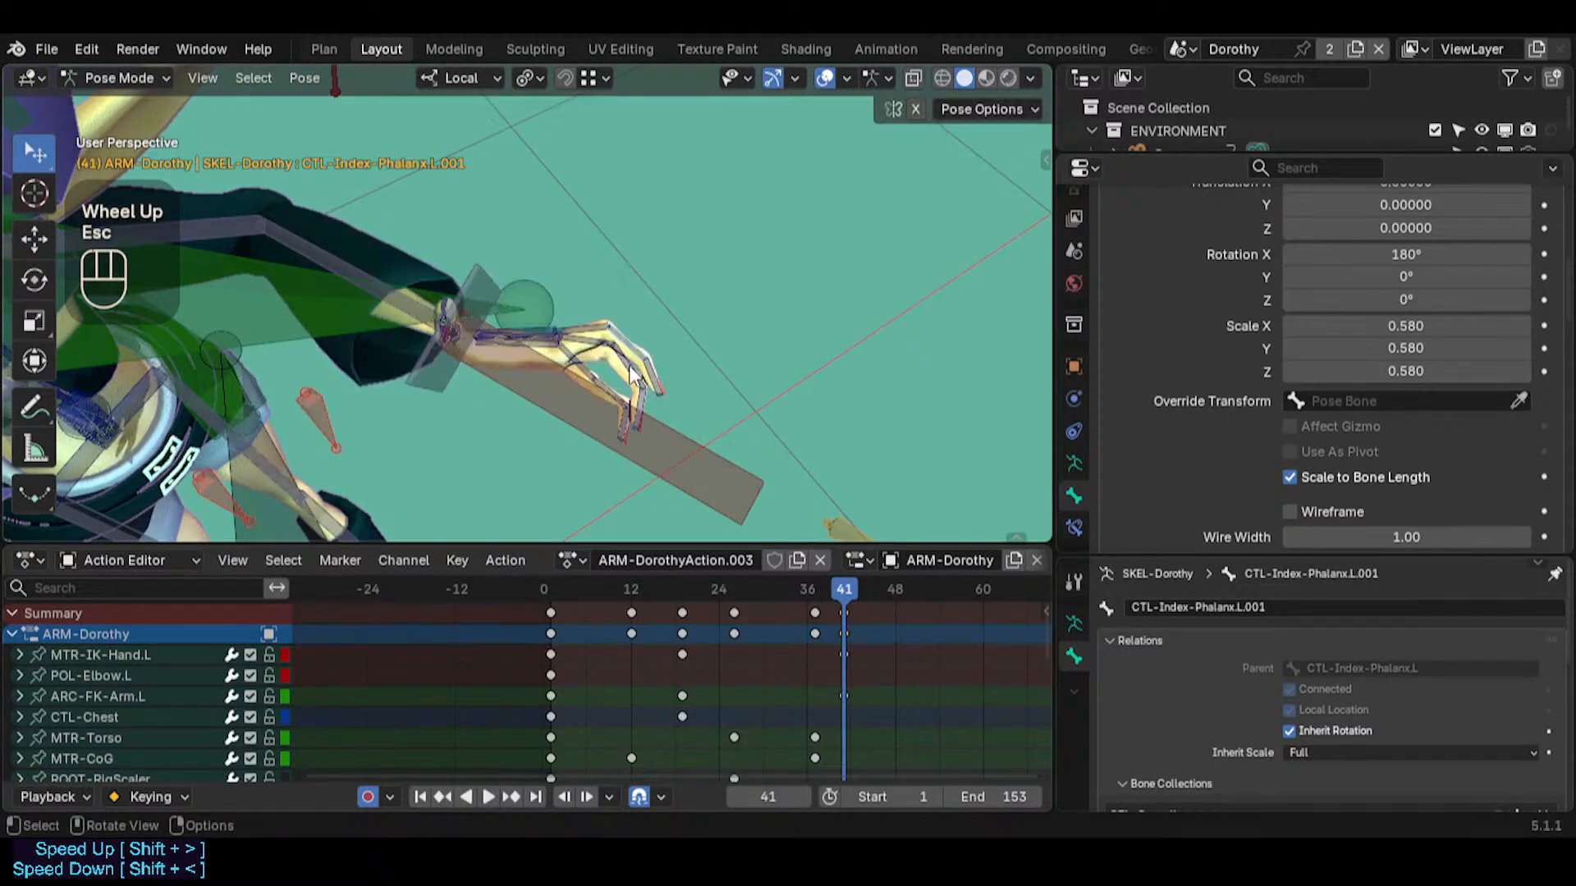
pyautogui.moveTo(637, 434); pyautogui.dragTo(636, 378, button='middle')
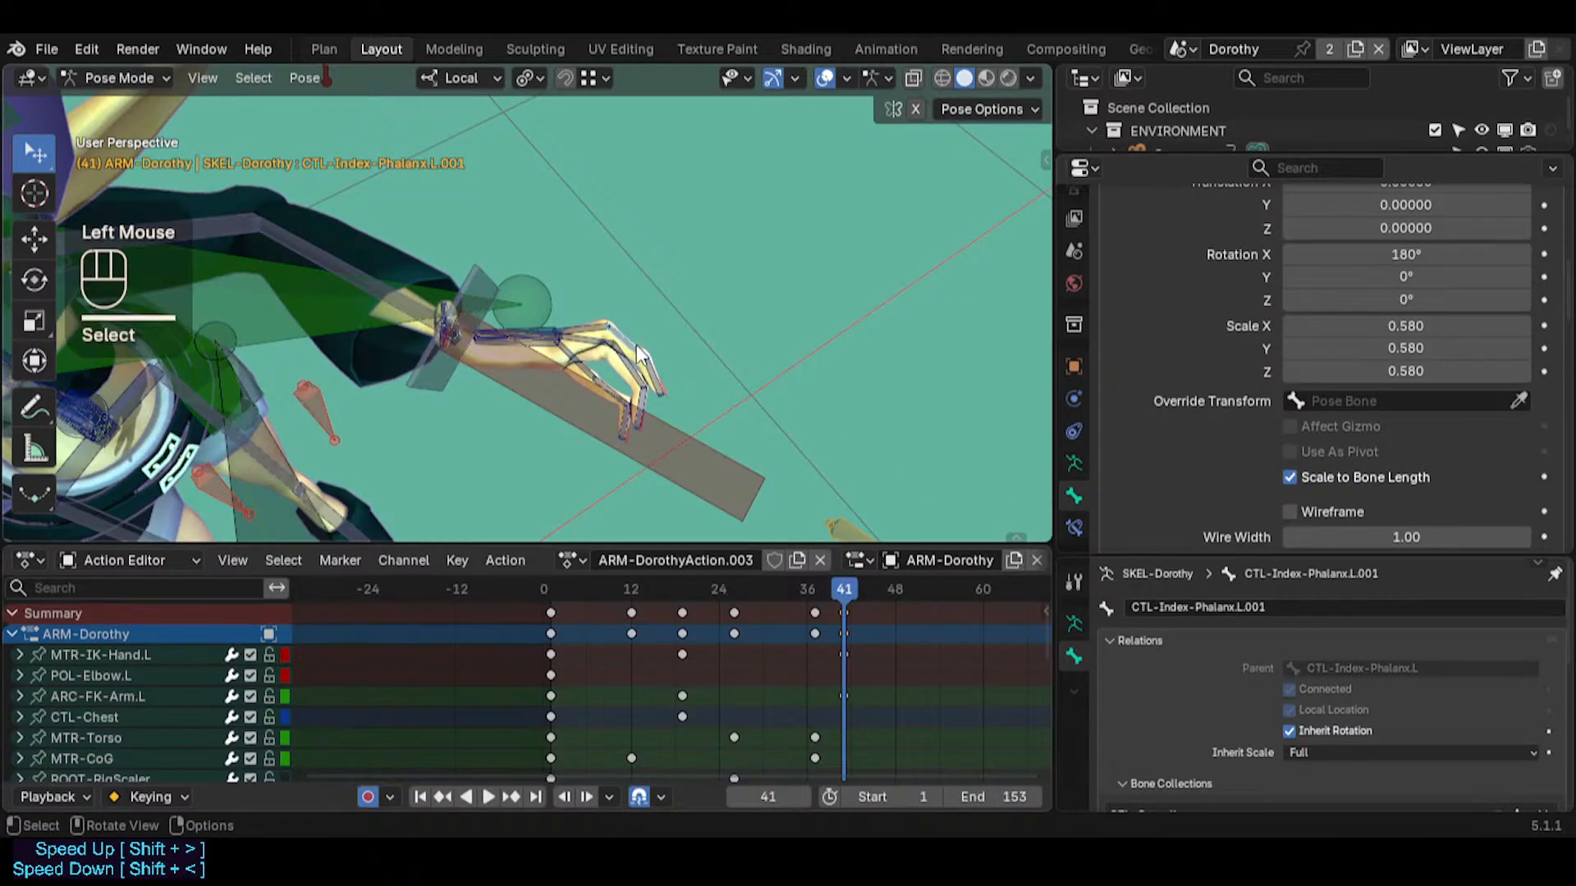
pyautogui.press('g')
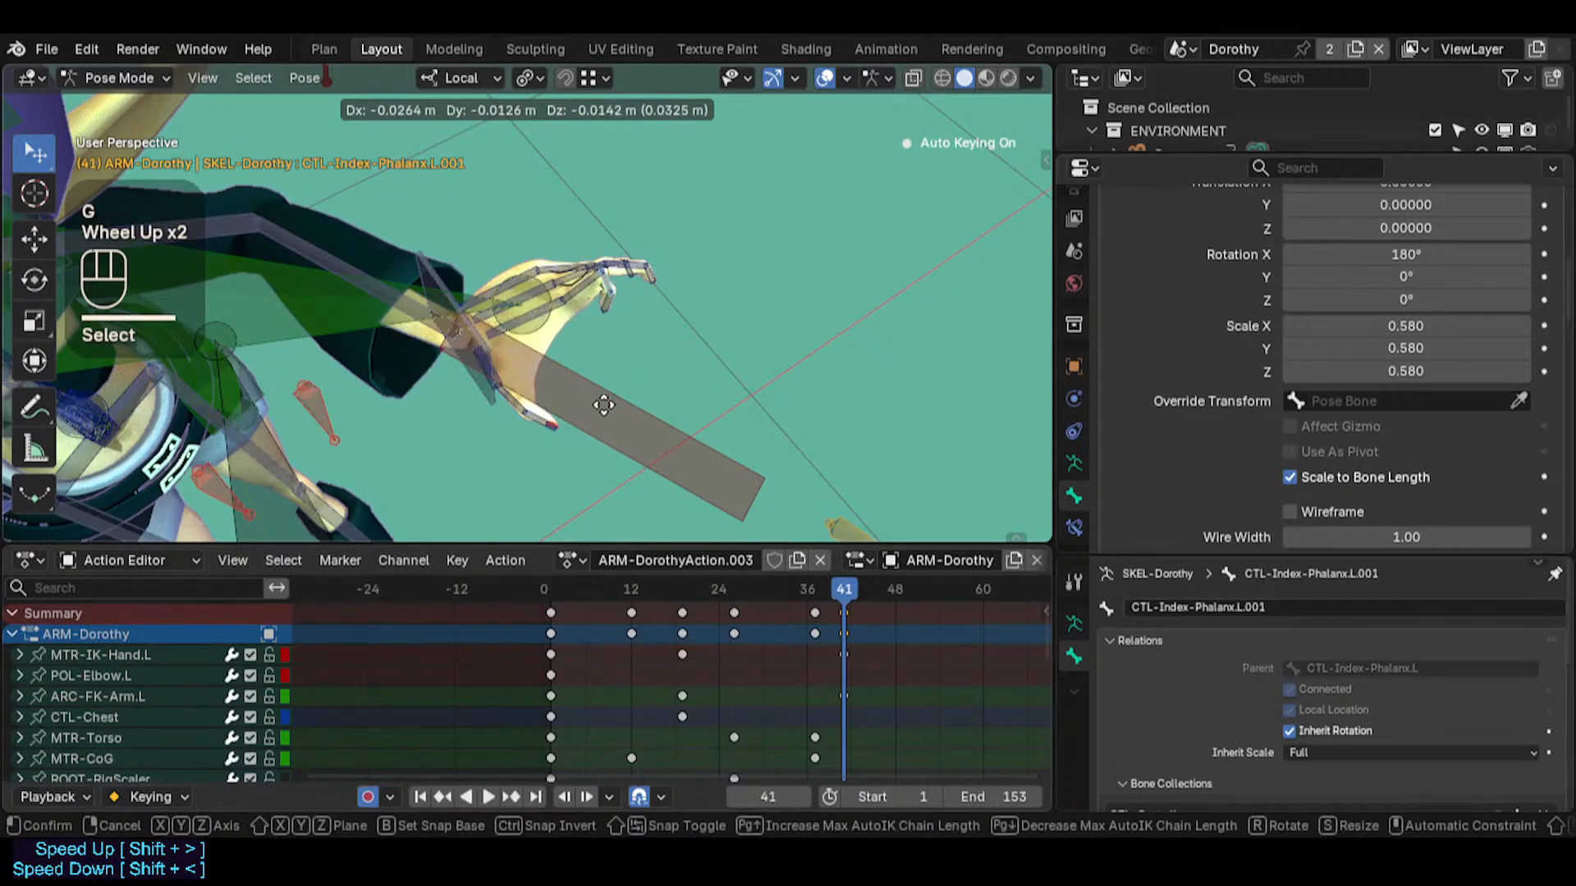
pyautogui.press('Escape')
pyautogui.moveTo(655, 394); pyautogui.dragTo(591, 279, button='middle')
pyautogui.press('g')
pyautogui.press('Escape')
# Go to frame 49 and turn off auto keying
pyautogui.moveTo(873, 580); pyautogui.dragTo(905, 588)
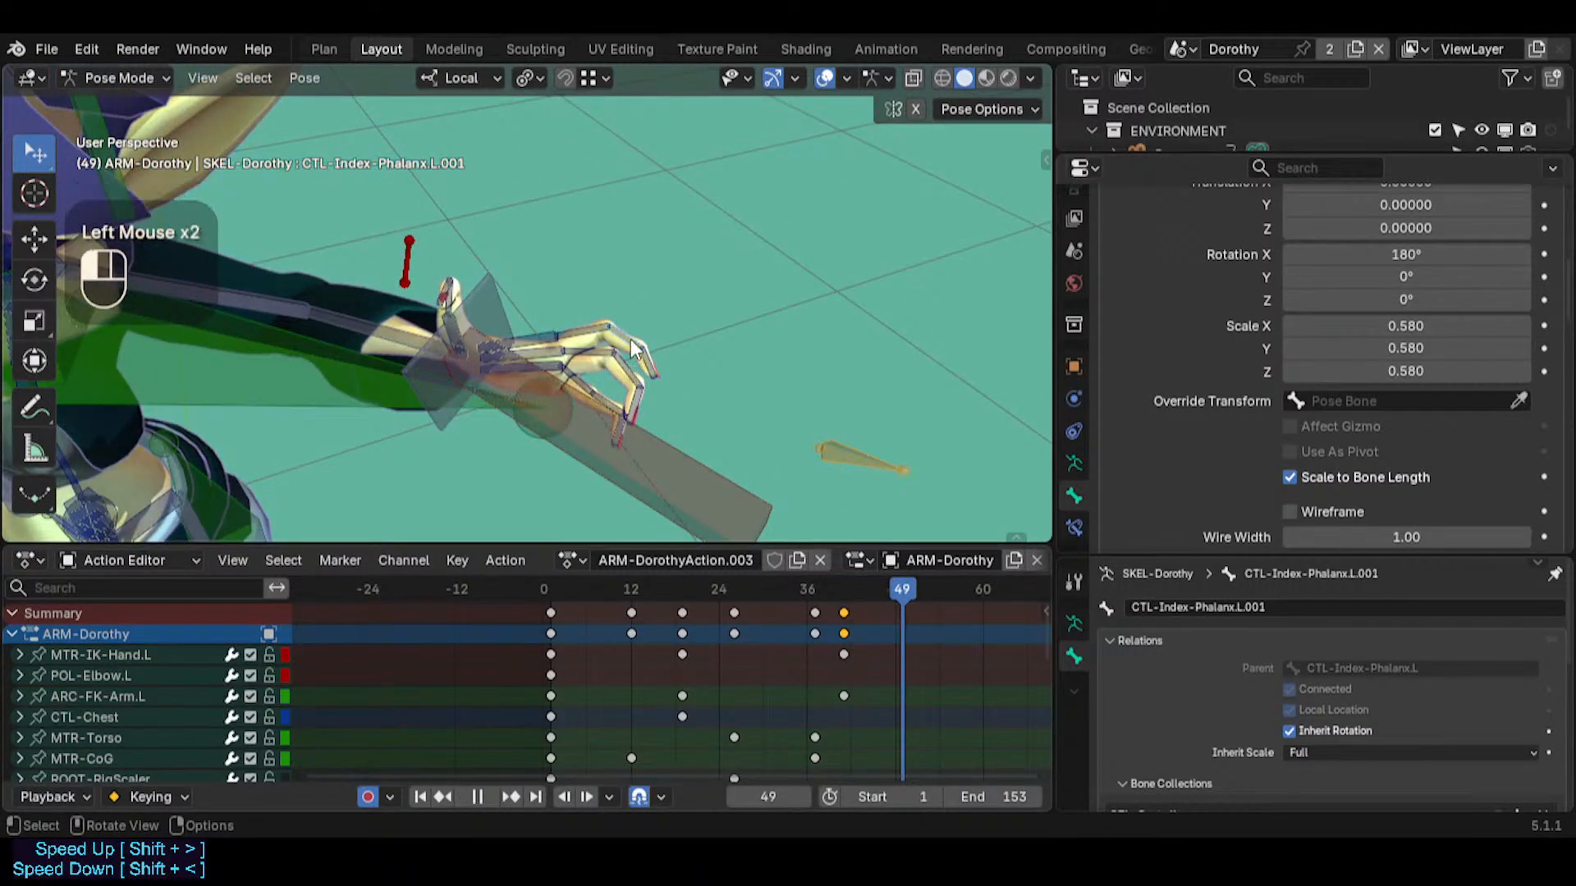
pyautogui.moveTo(632, 386); pyautogui.dragTo(658, 391, button='middle')
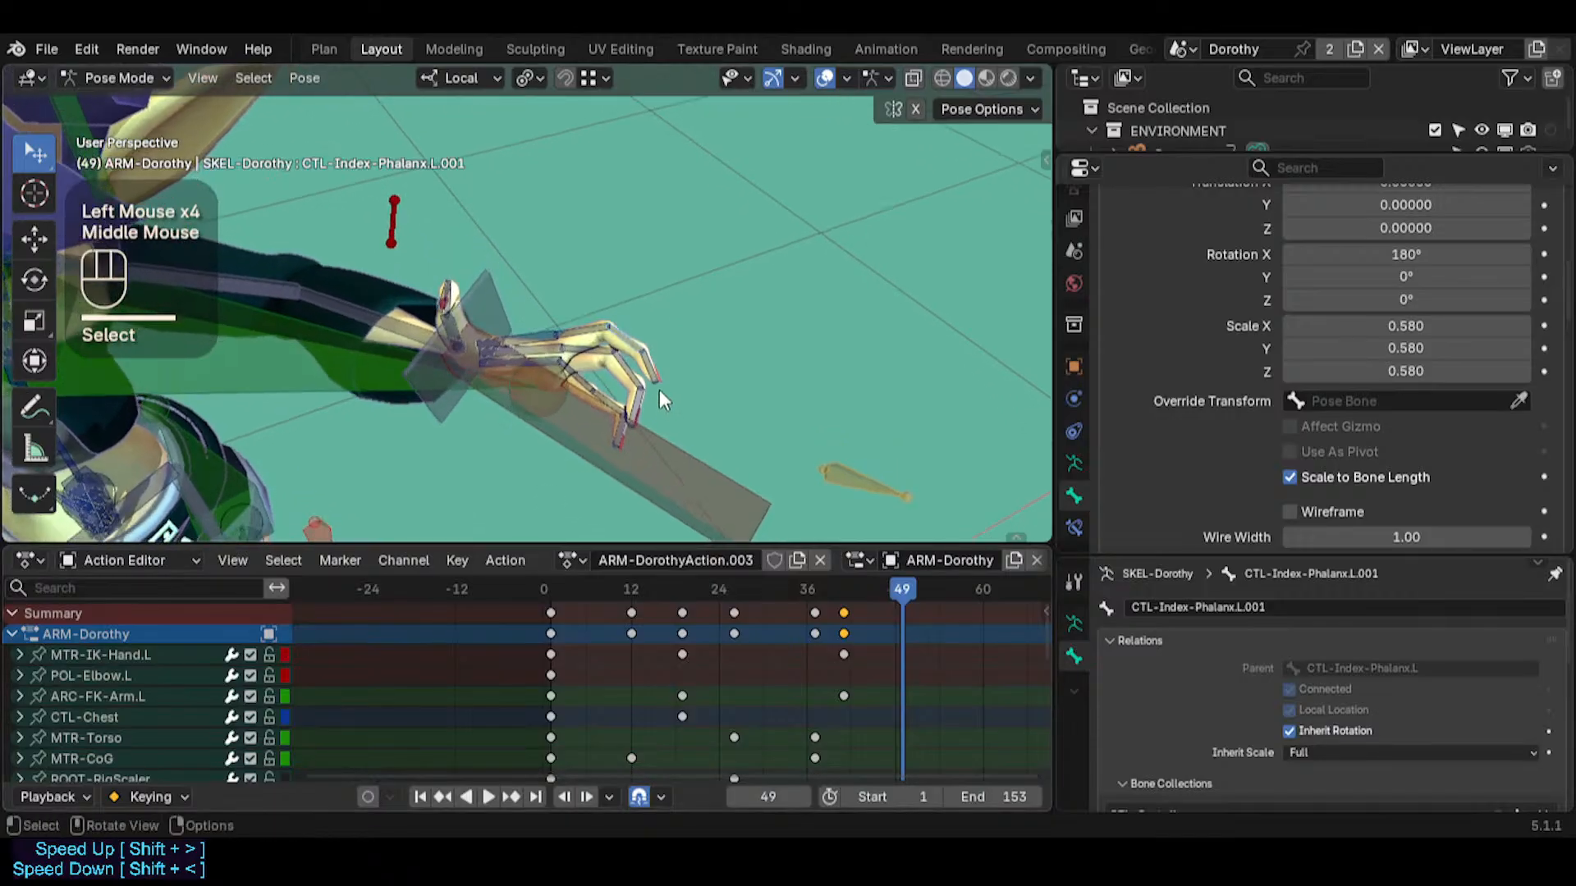
pyautogui.press('g')
pyautogui.press('Escape')
# Move the index finger bone CTL-Index-Phalanx.L.001 with the Auto IK chain length set to 3
pyautogui.press('g')
pyautogui.scroll(2, 660, 361)
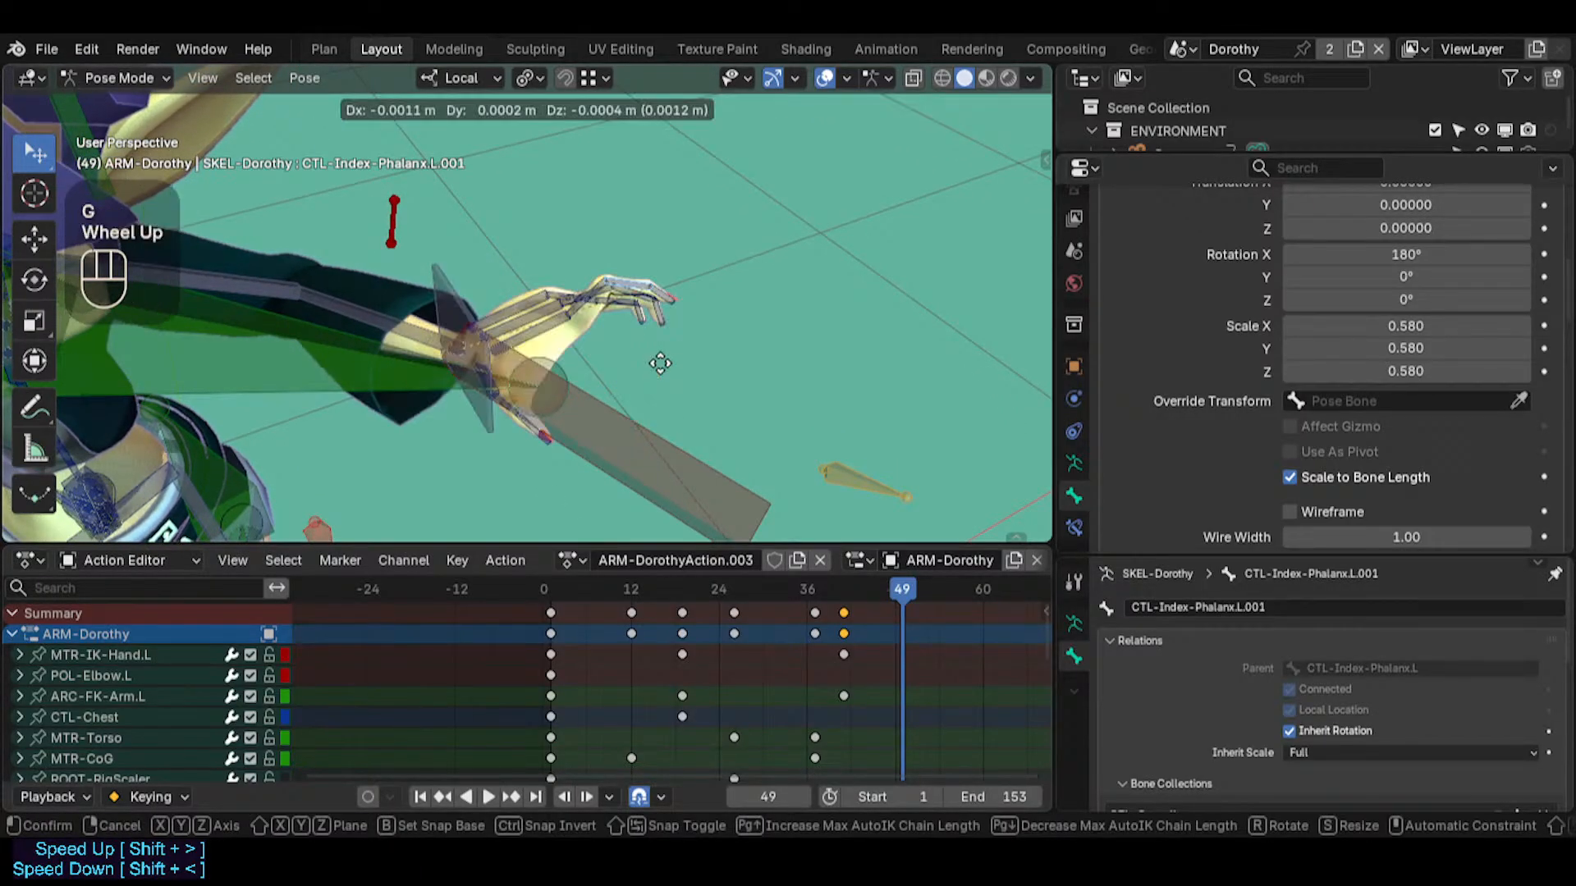
pyautogui.scroll(-1, 659, 358)
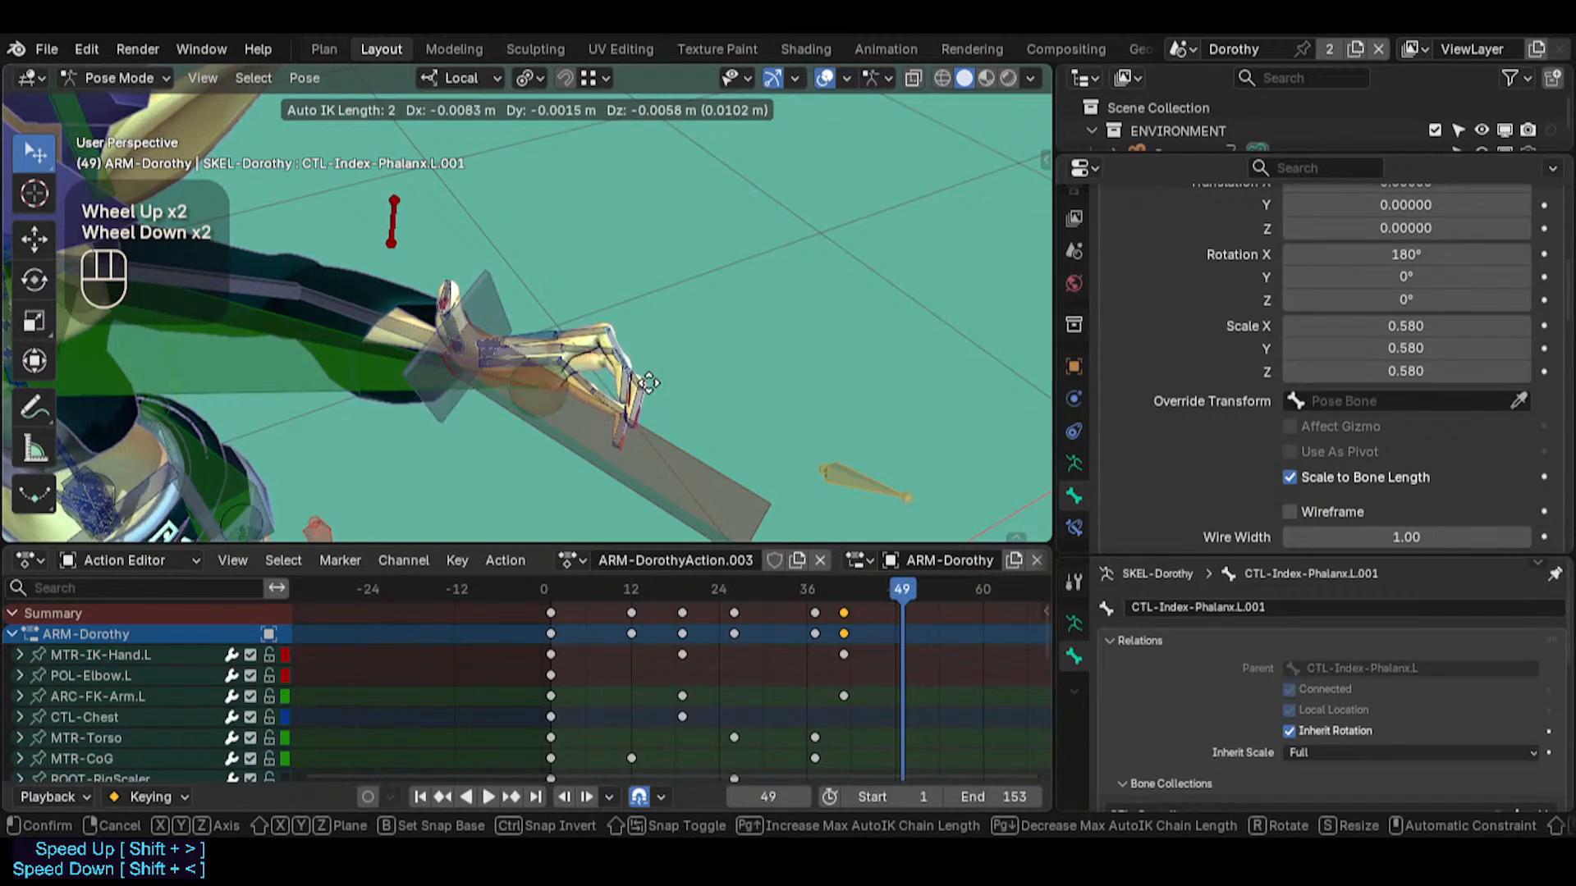
pyautogui.scroll(-1, 649, 383)
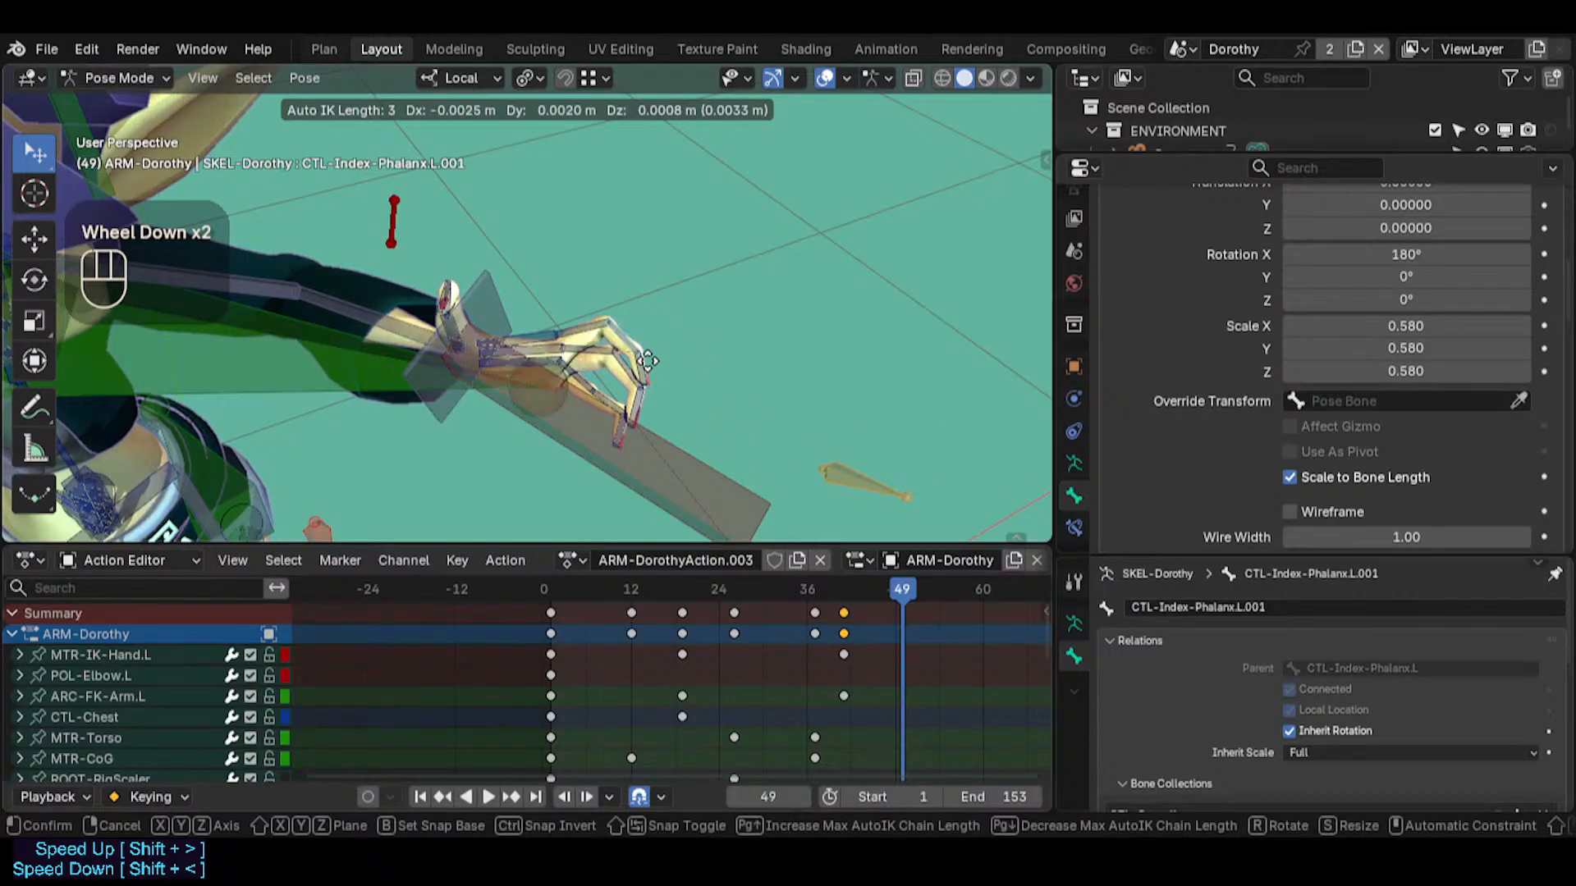
pyautogui.click(610, 345)
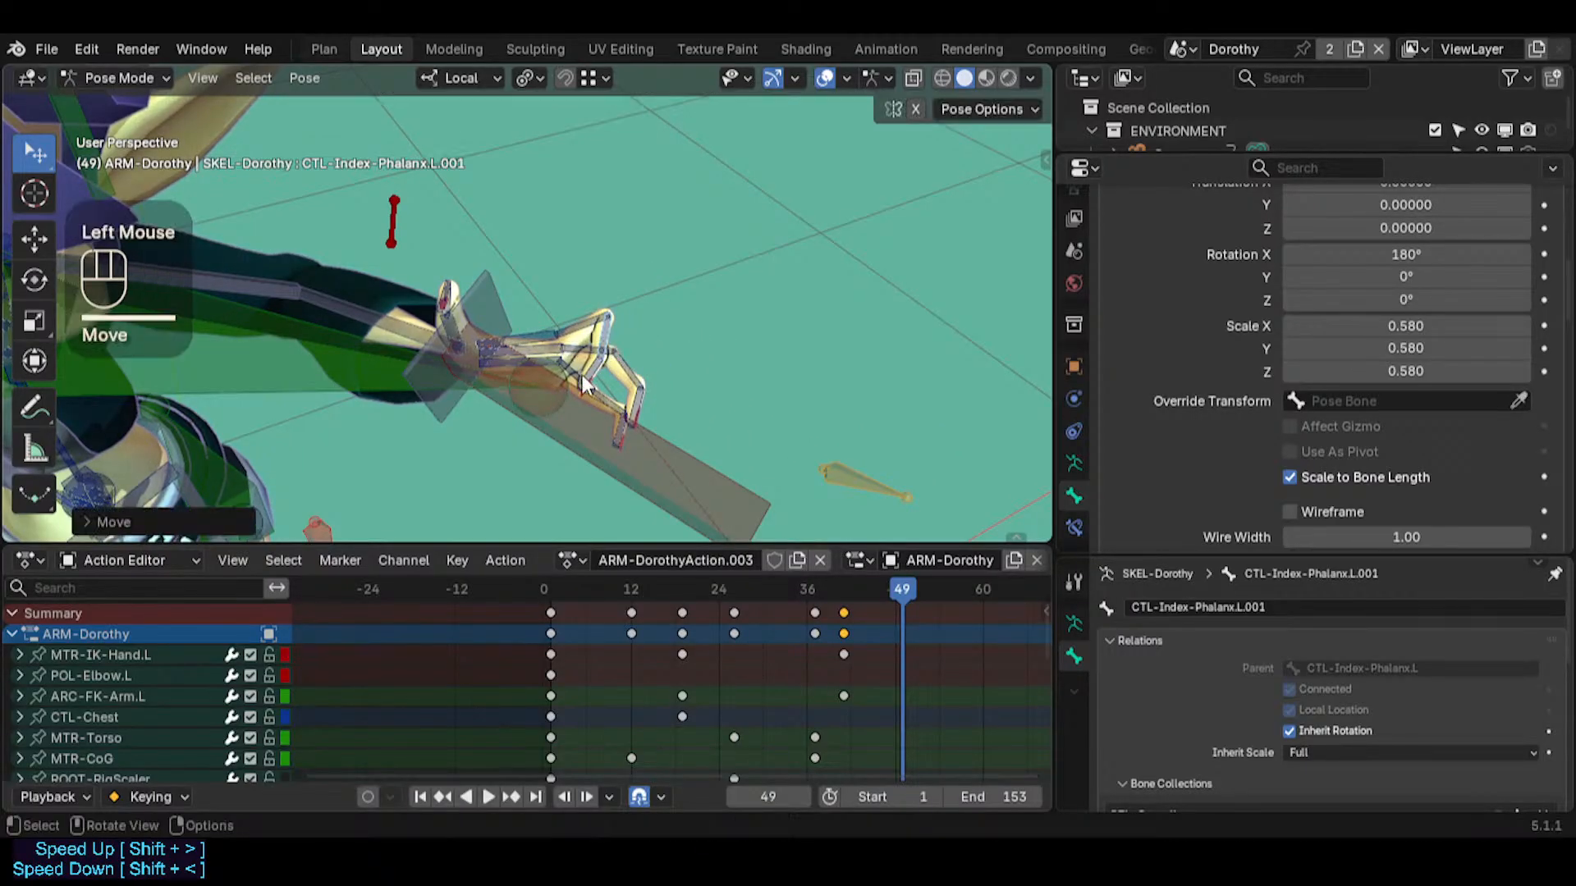
# Select the index fingertip bone CTL-Index-Phalanx.L.002 and reposition it with an Auto IK length of 3
pyautogui.click(630, 326)
pyautogui.press('g')
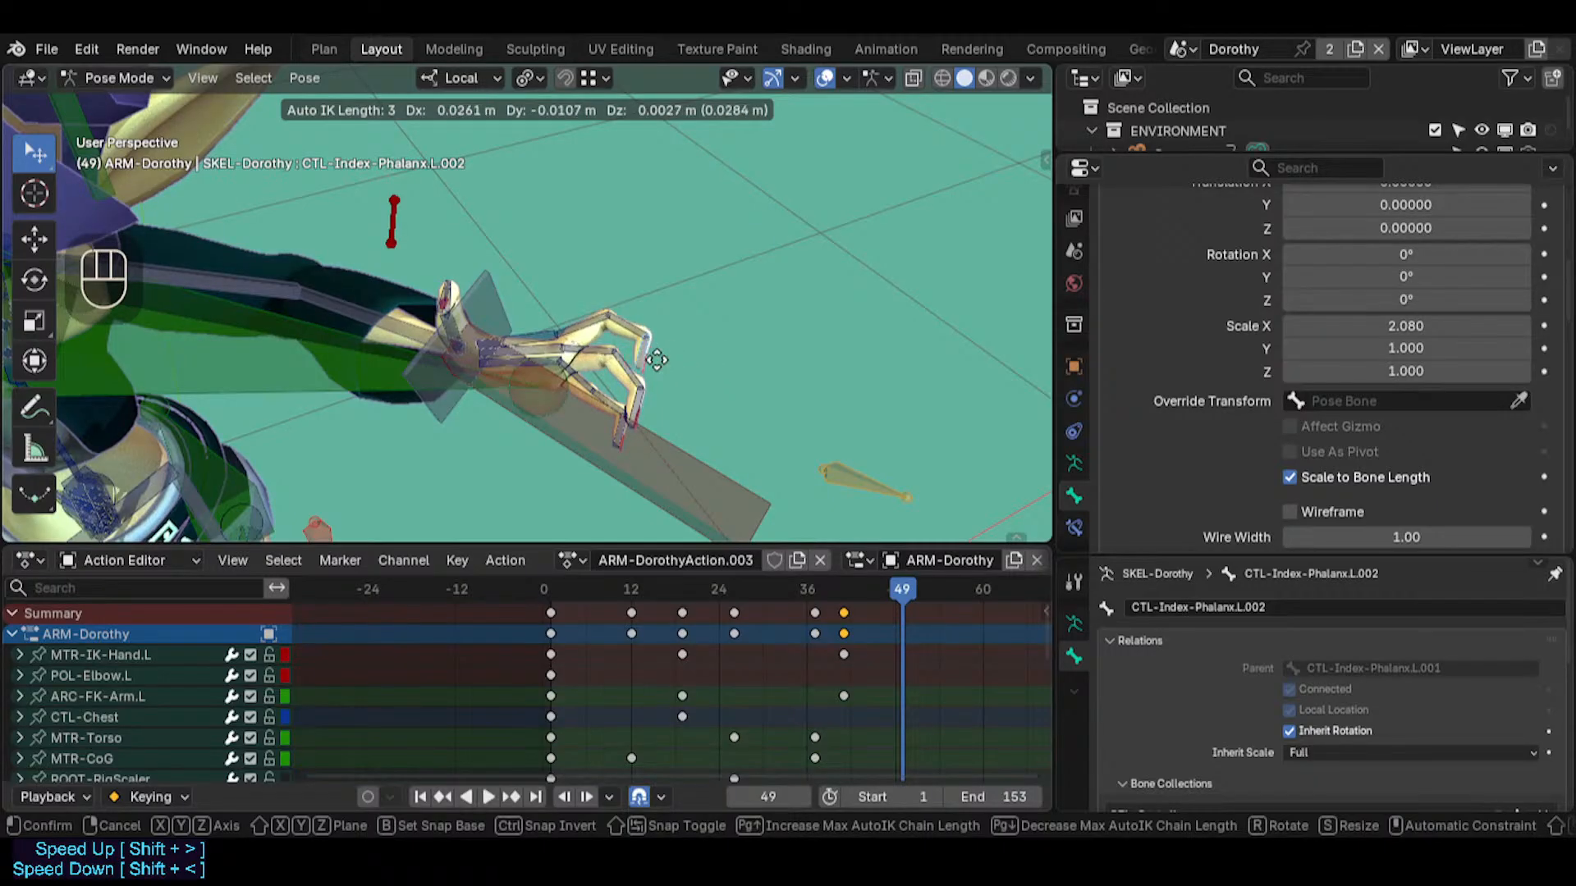
pyautogui.click(593, 364)
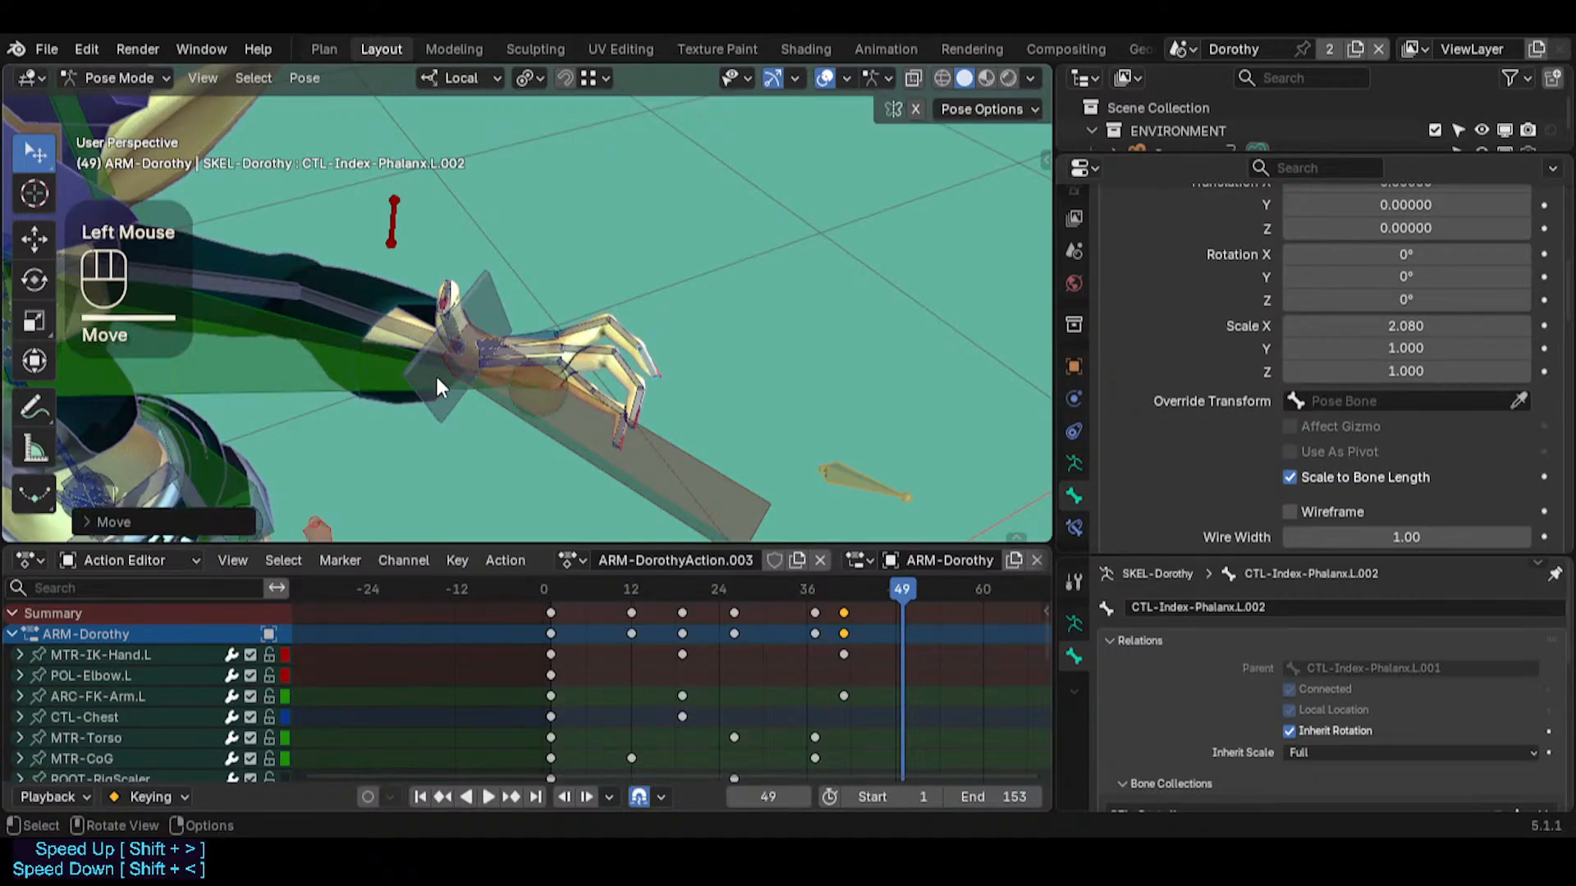
# Try to move PIN-FingerTips.L and MTR-IK-Hand.L together with the Auto IK length raised to 6
pyautogui.keyDown('shift'); pyautogui.click(558, 338); pyautogui.keyUp('shift')
pyautogui.keyDown('shift'); pyautogui.click(558, 338); pyautogui.keyUp('shift')
pyautogui.press('g')
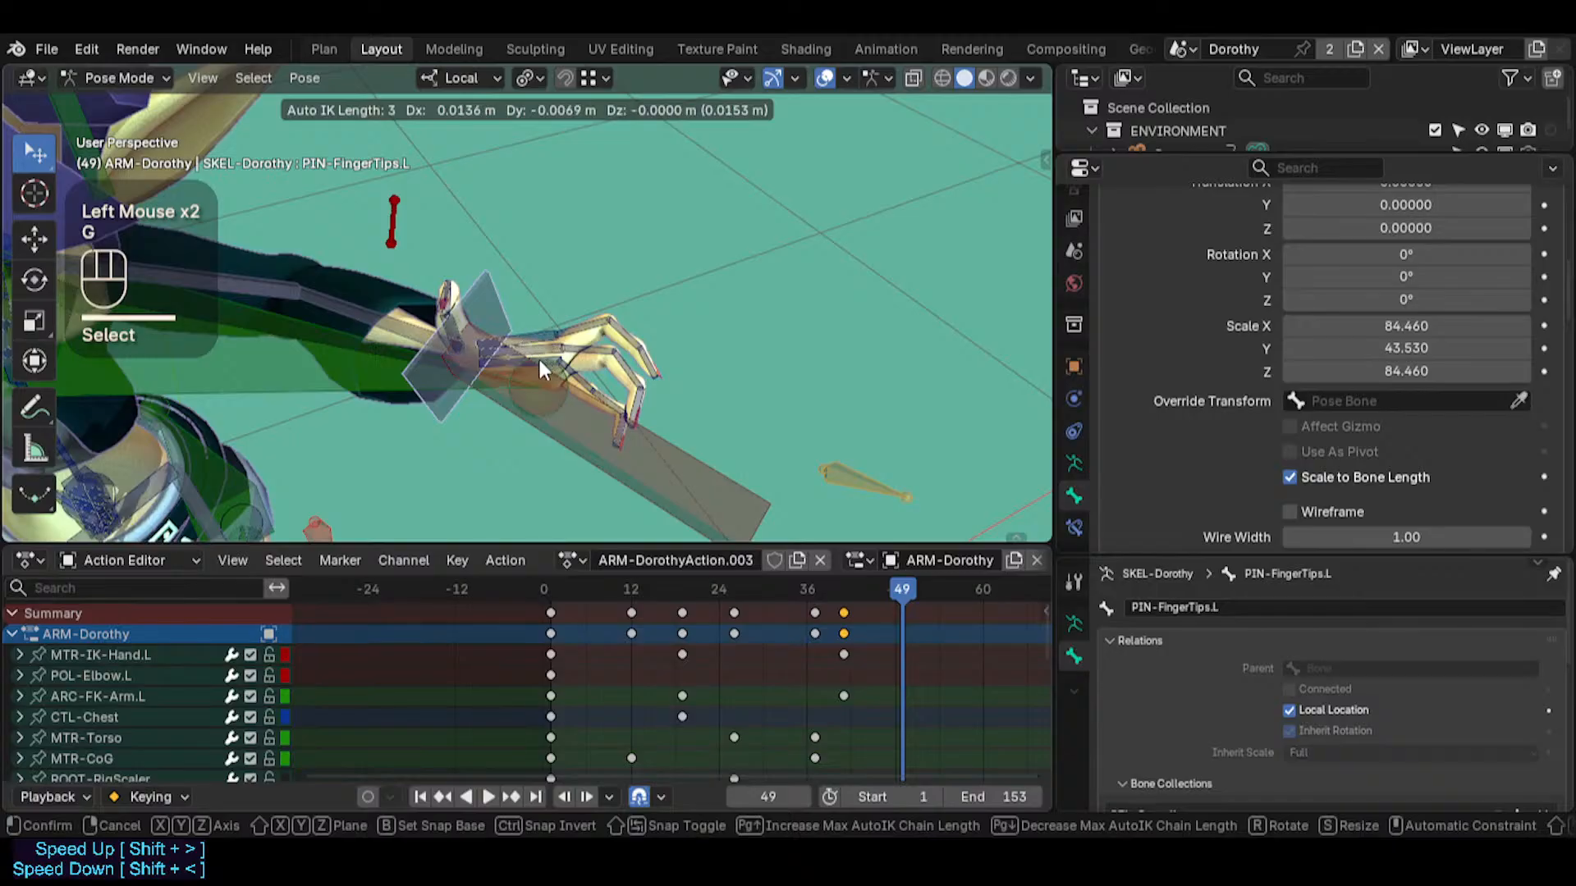
pyautogui.press('Escape')
pyautogui.keyDown('shift'); pyautogui.click(523, 409); pyautogui.keyUp('shift')
pyautogui.press('g')
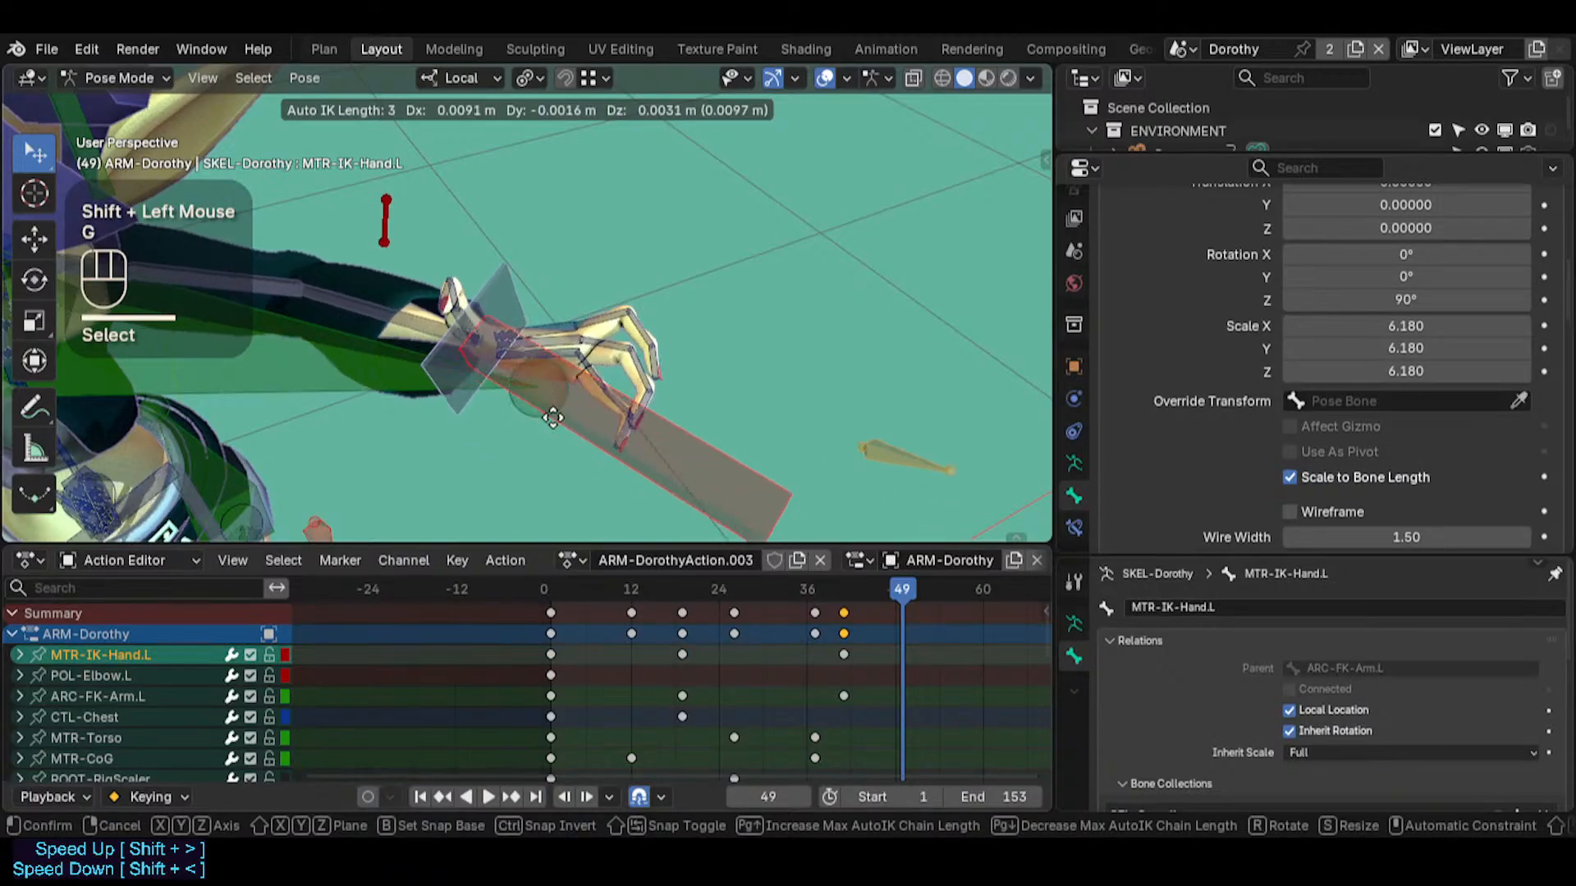
pyautogui.scroll(-1, 552, 418)
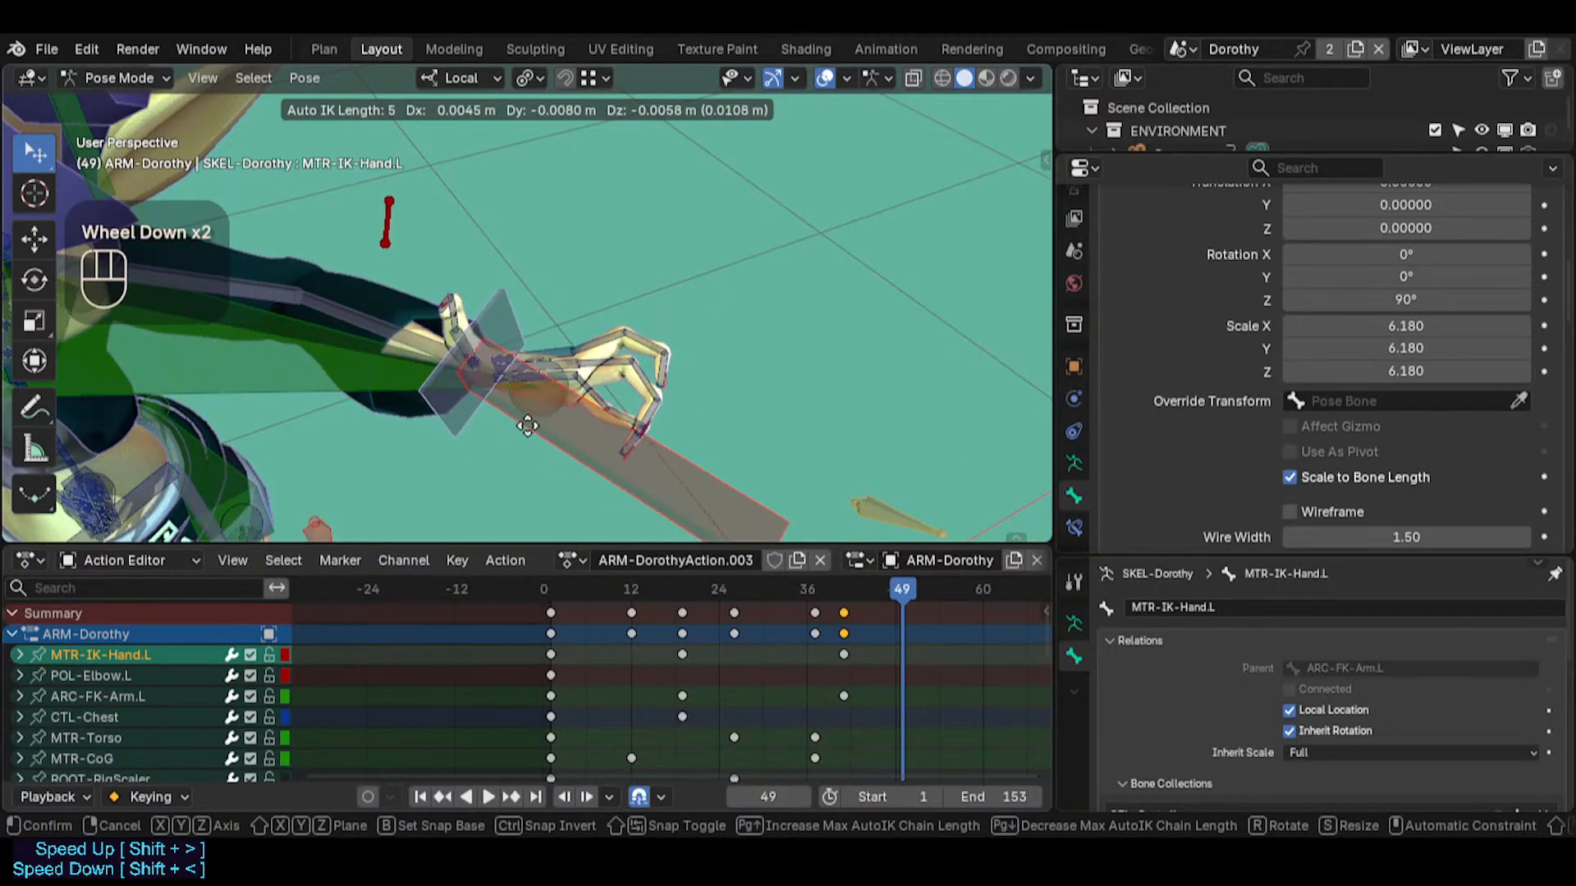
pyautogui.scroll(-1, 554, 439)
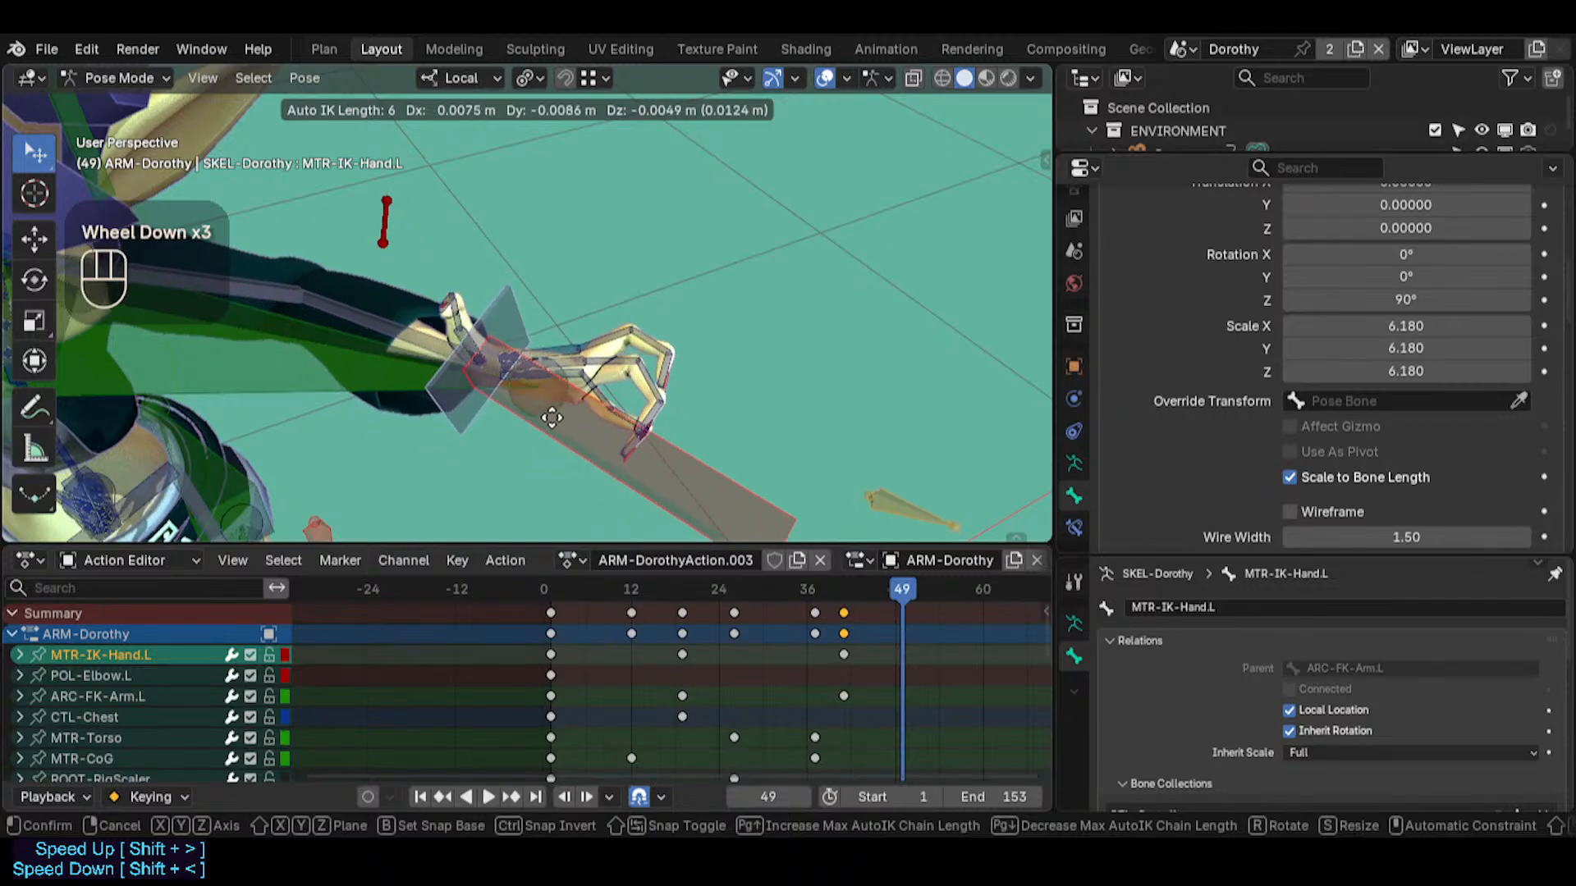
pyautogui.press('Escape')
# Try to trackball-rotate PIN-FingerTips.L and MTR-IK-Hand.L with different Auto IK chain lengths
pyautogui.press('g')
pyautogui.press('r')
pyautogui.press('r')
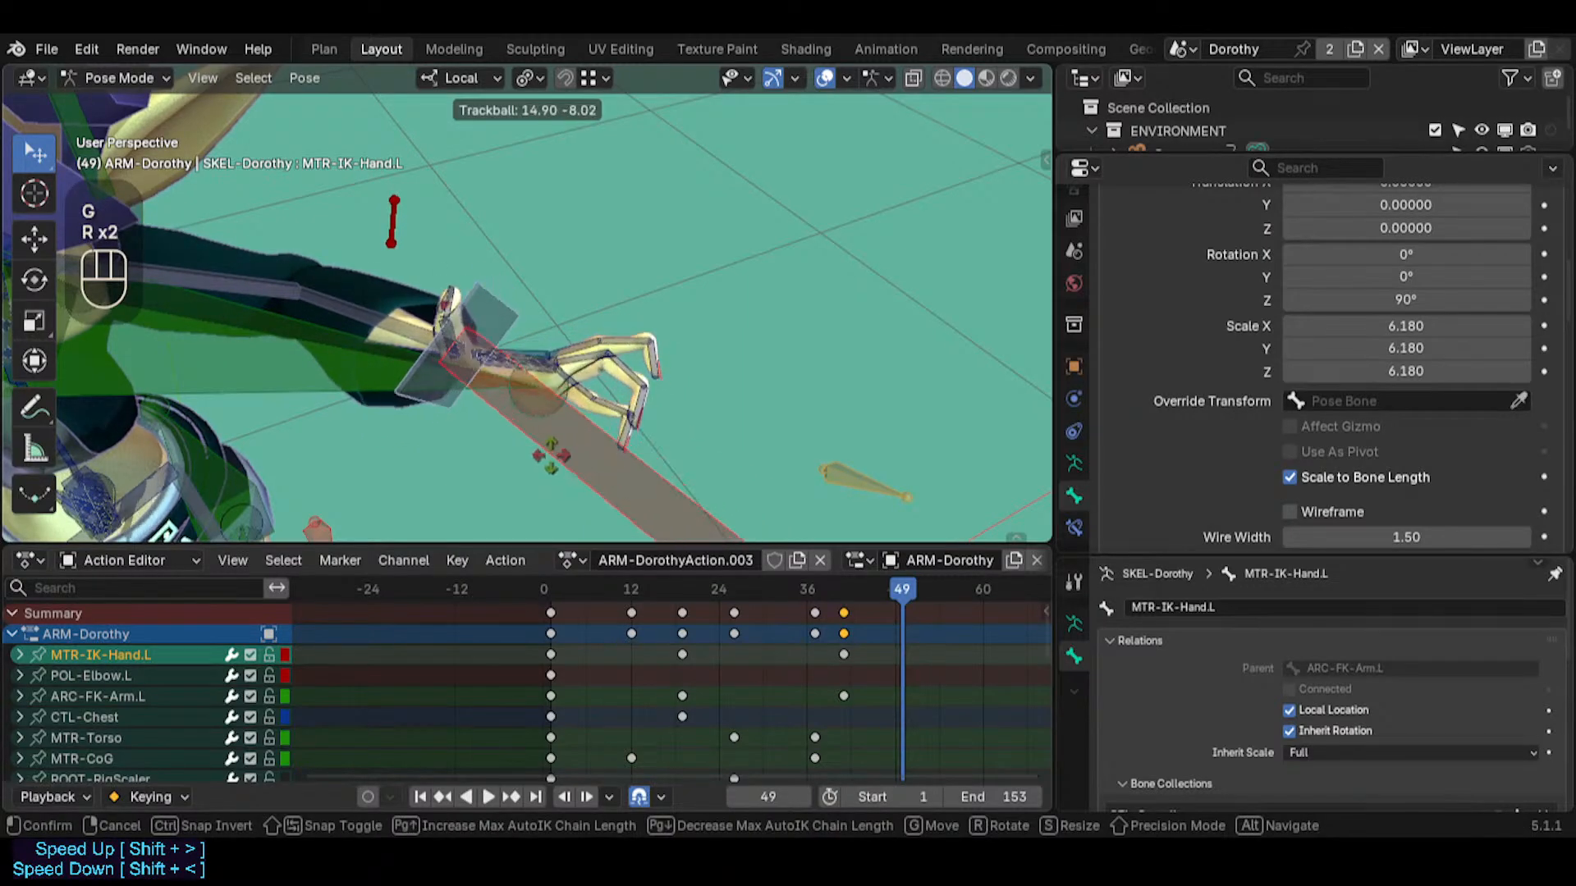
pyautogui.scroll(-1, 552, 431)
pyautogui.scroll(-1, 552, 430)
pyautogui.scroll(3, 554, 435)
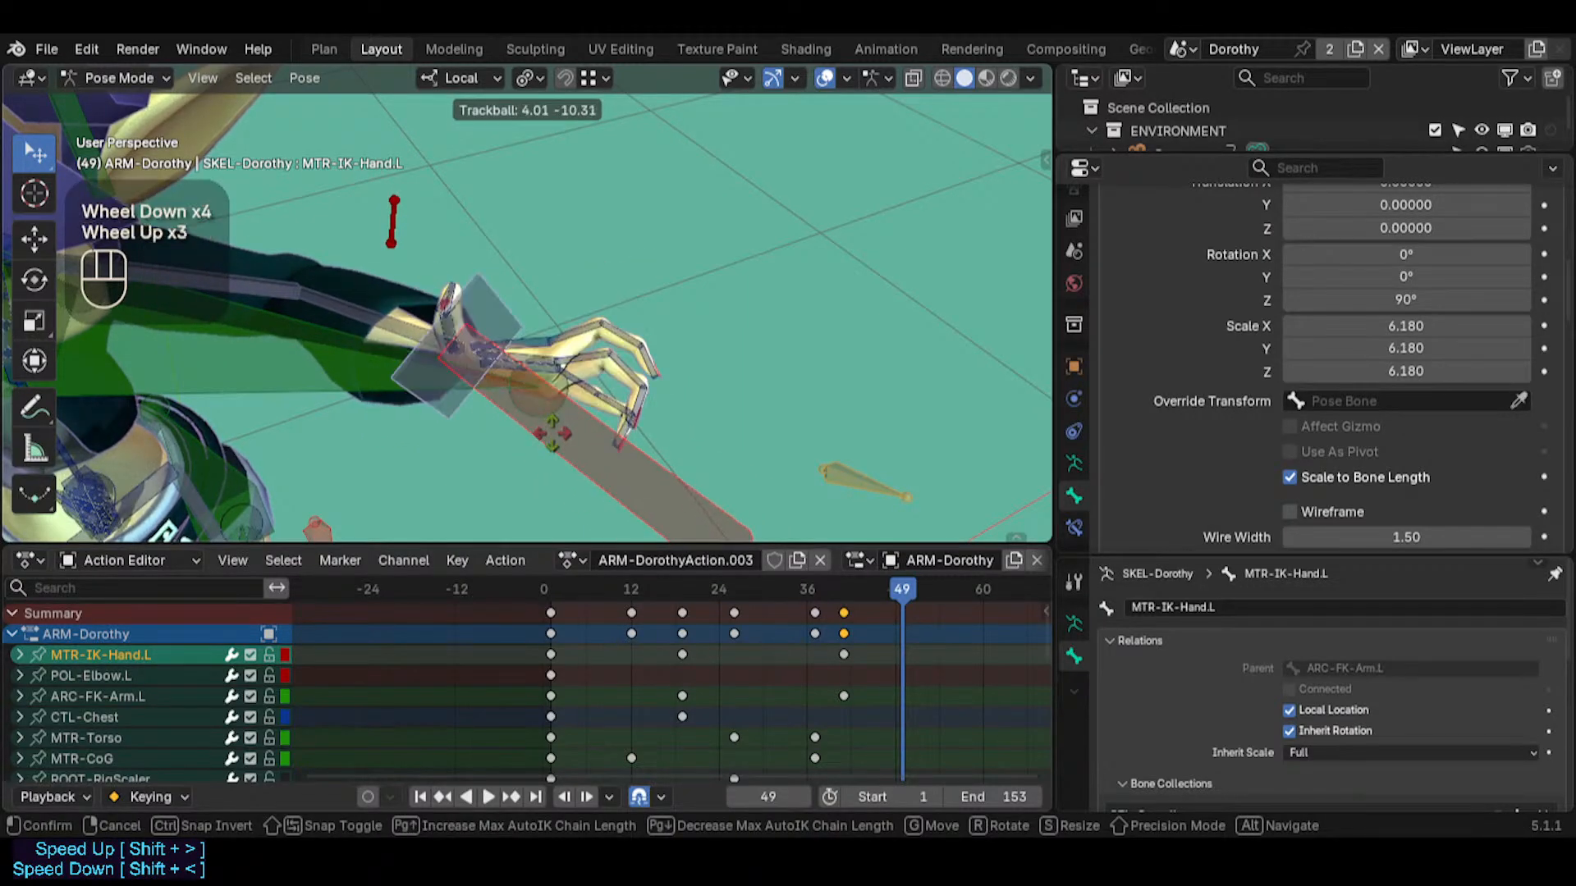
pyautogui.scroll(-2, 551, 431)
pyautogui.press('Escape')
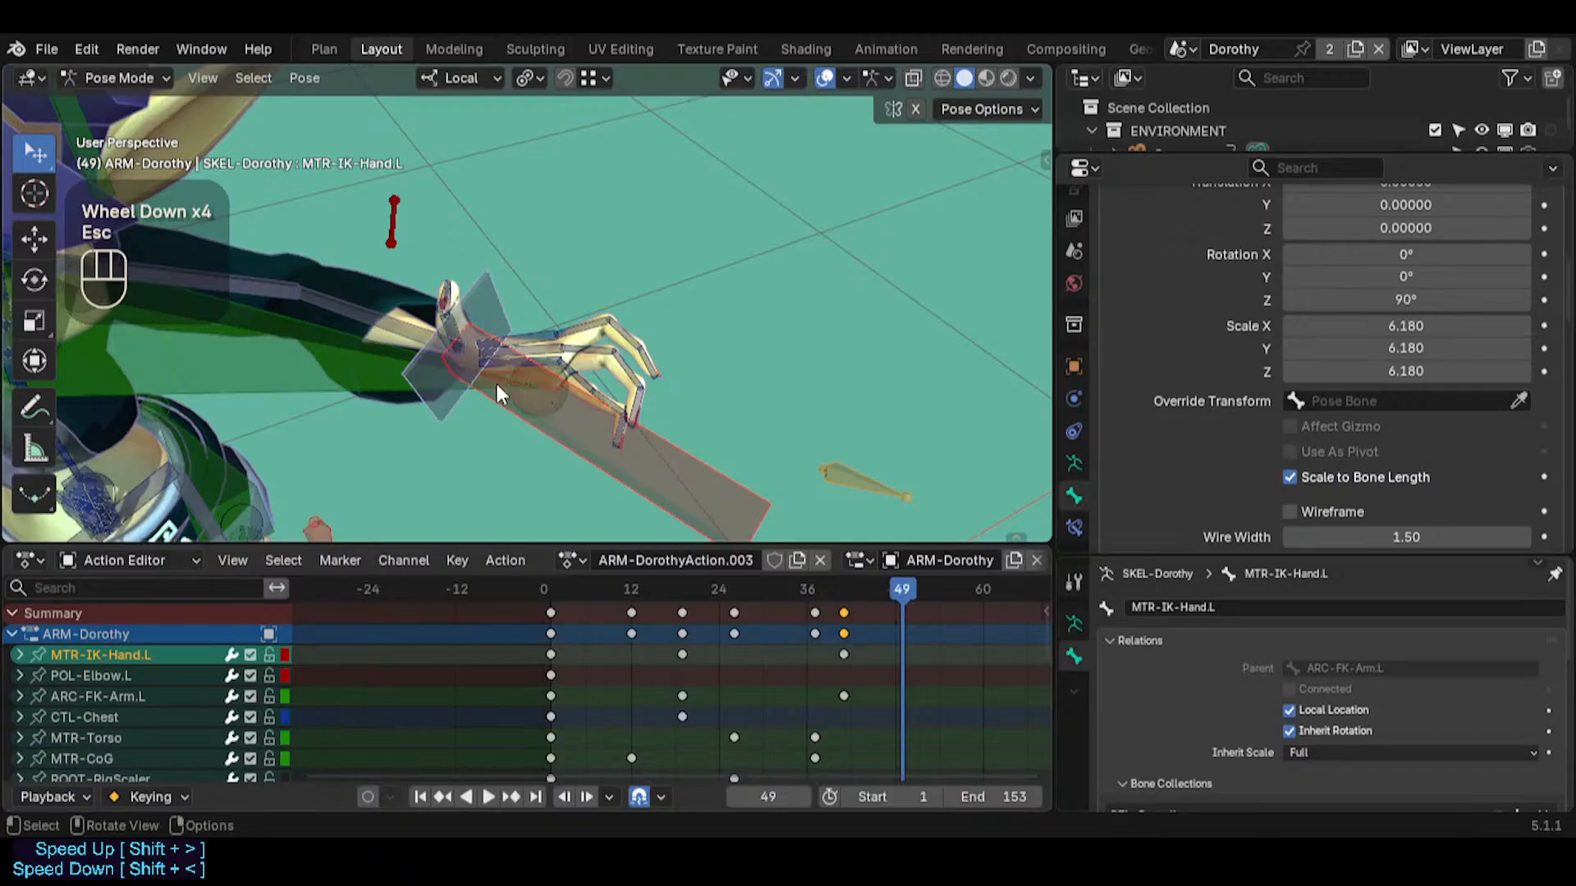
# Restore the custom control shapes on the rig and select the left wrist and hand controls, with MTR-IK-Hand.L active
pyautogui.moveTo(497, 385); pyautogui.dragTo(619, 353, button='middle')
pyautogui.hotkey('ctrl', '4')
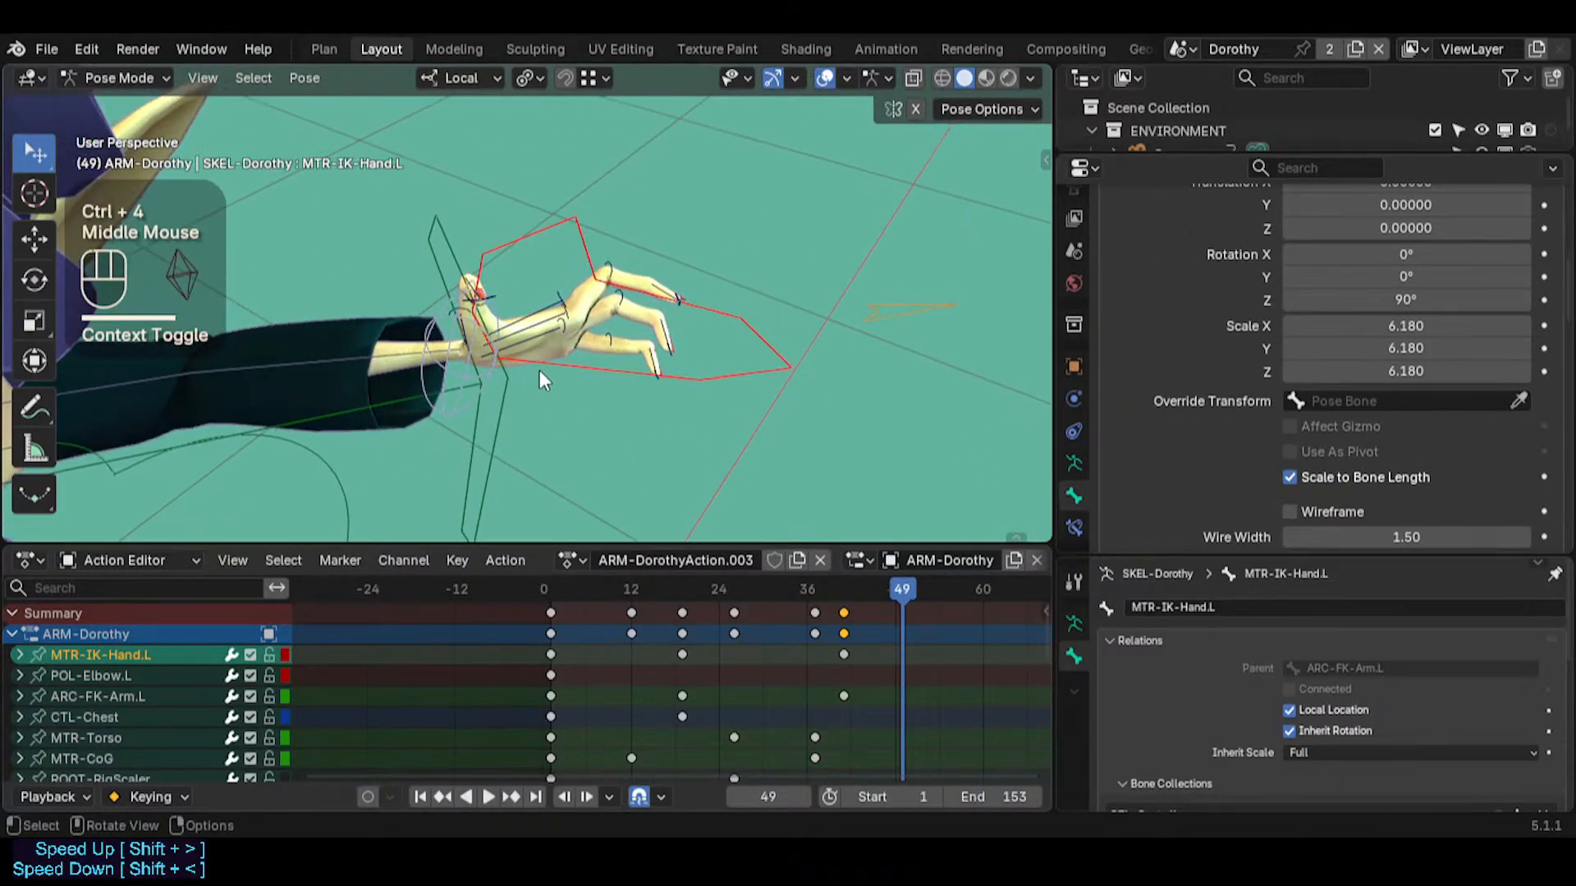
pyautogui.click(426, 376)
pyautogui.moveTo(427, 377); pyautogui.dragTo(529, 365, button='middle')
pyautogui.keyDown('shift'); pyautogui.click(559, 345); pyautogui.keyUp('shift')
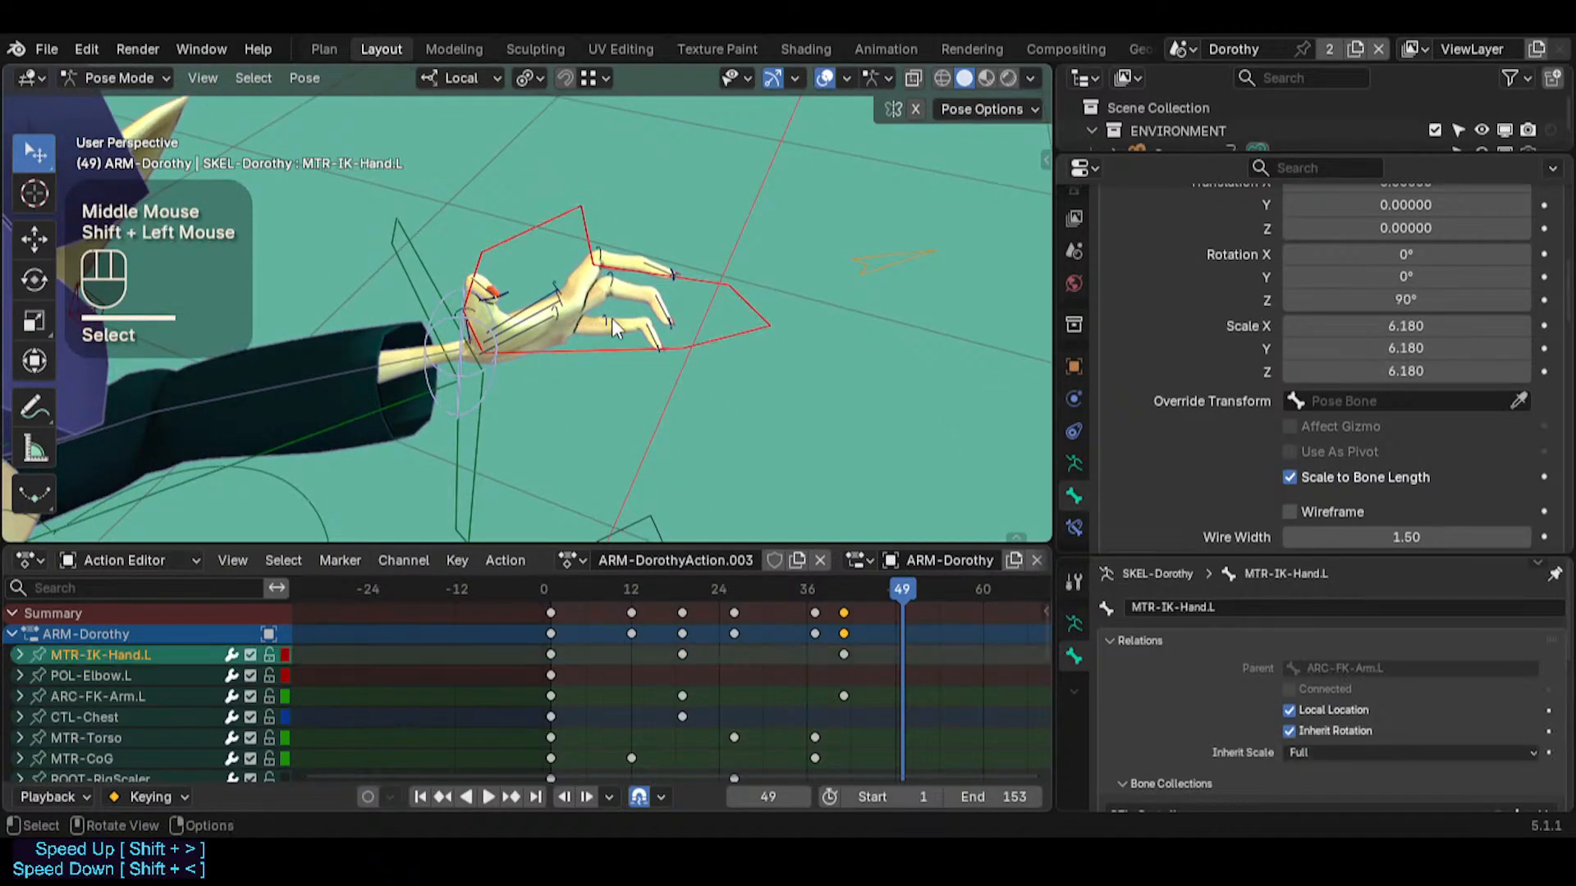
pyautogui.press('g')
pyautogui.press('g')
pyautogui.press('r')
pyautogui.press('Escape')
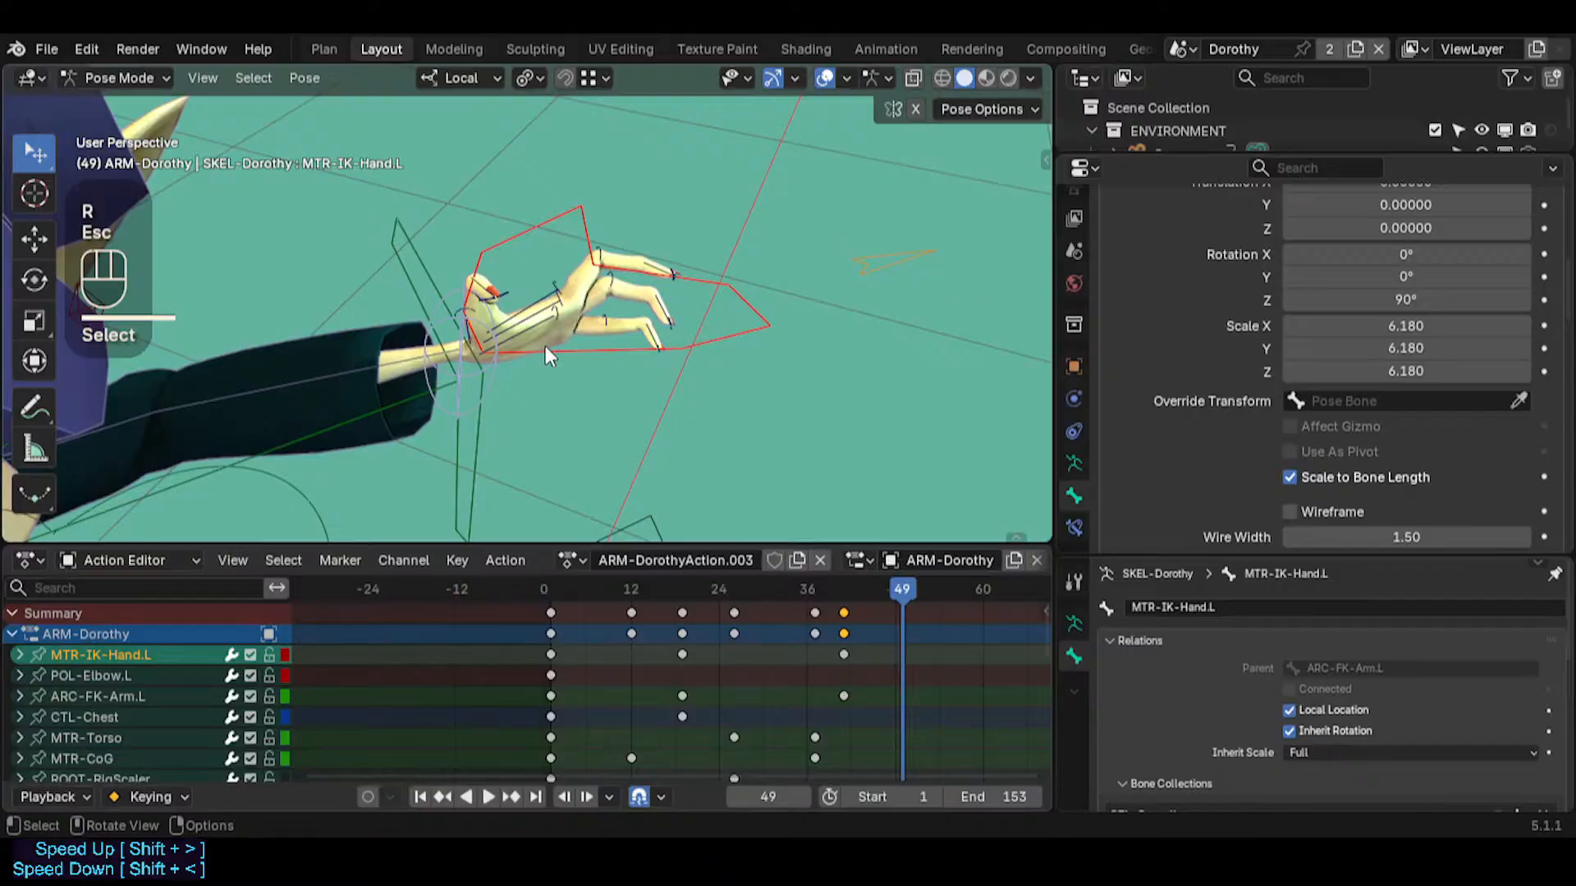
# Try to move and trackball-rotate PIN-FingerTips.L together with ARC-FK-Arm.L
pyautogui.click(432, 327)
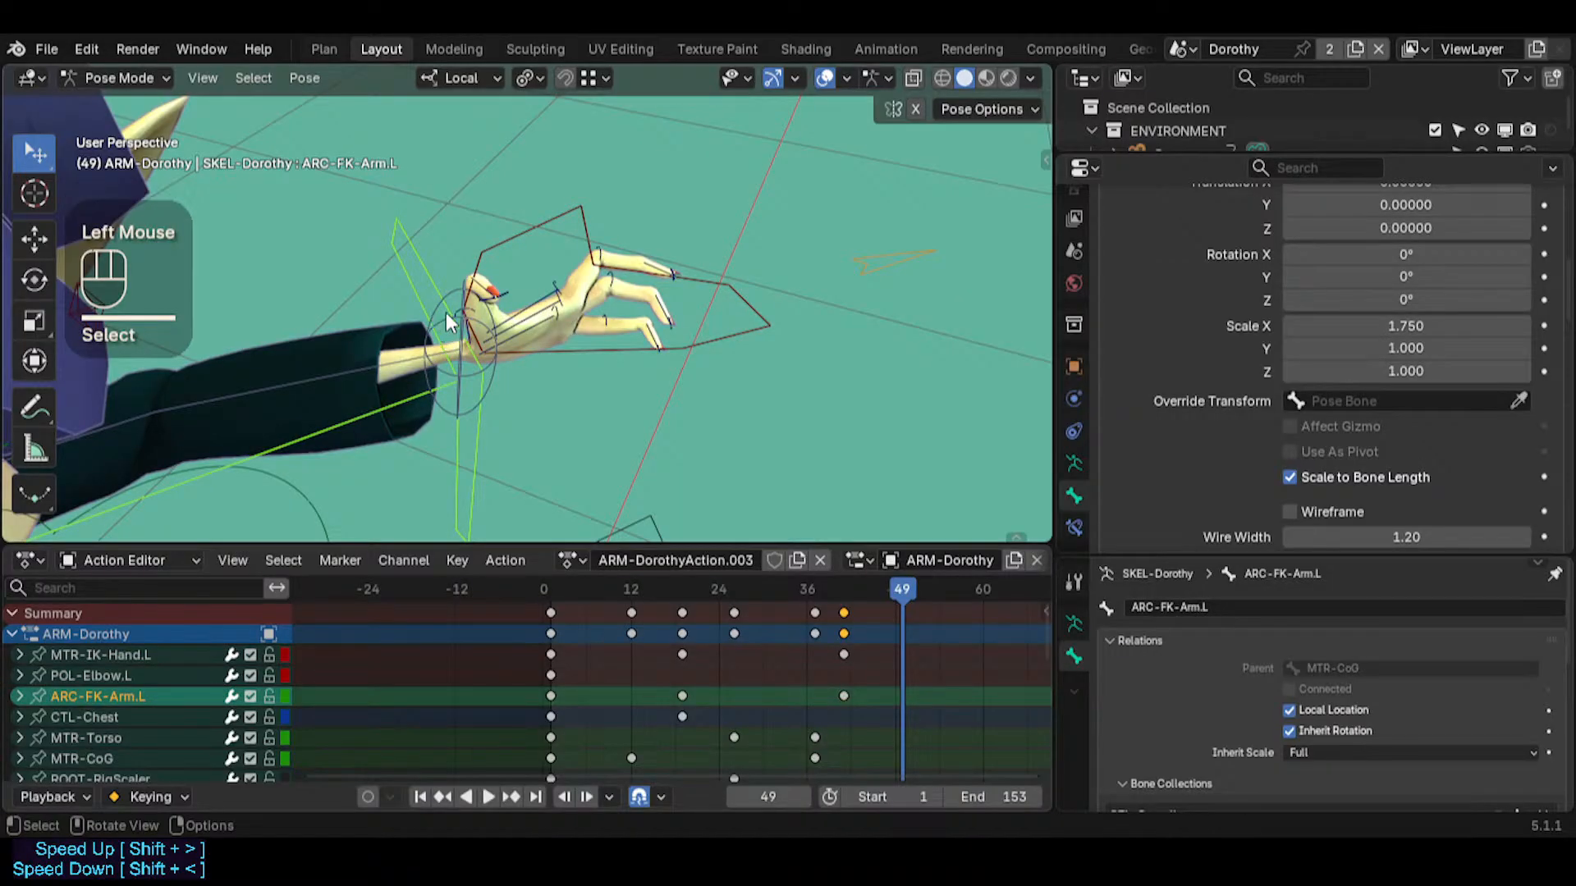
pyautogui.keyDown('shift'); pyautogui.click(426, 351); pyautogui.keyUp('shift')
pyautogui.press('g')
pyautogui.press('r')
pyautogui.press('r')
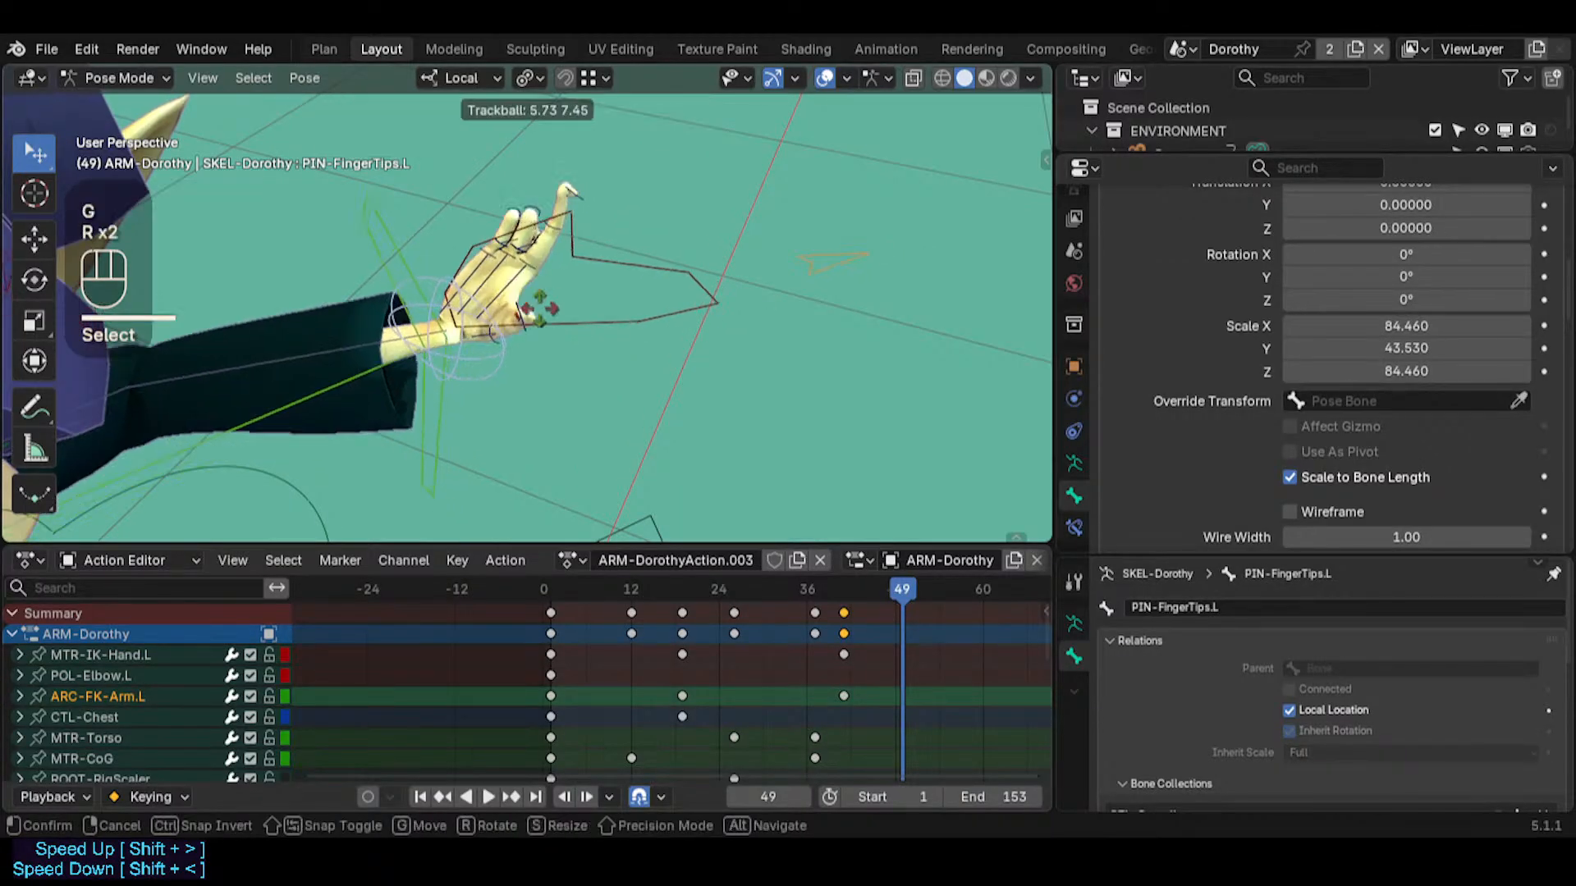
pyautogui.press('Escape')
# Select MTR-IK-Hand.L and move the left hand slightly outward along the arm
pyautogui.click(468, 369)
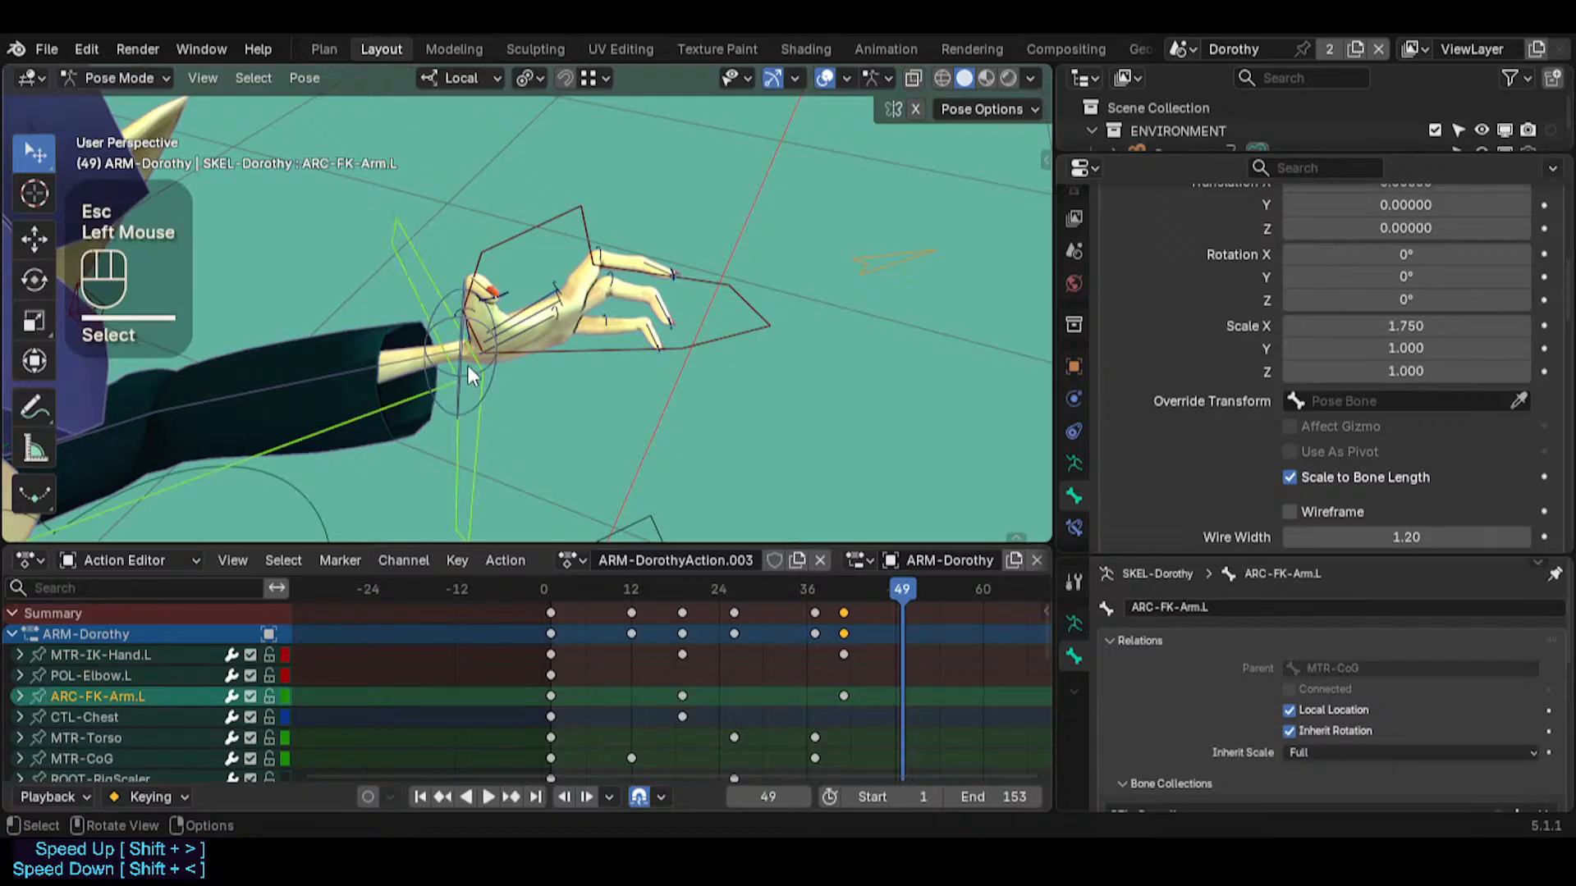
pyautogui.click(490, 390)
pyautogui.click(531, 355)
pyautogui.press('g')
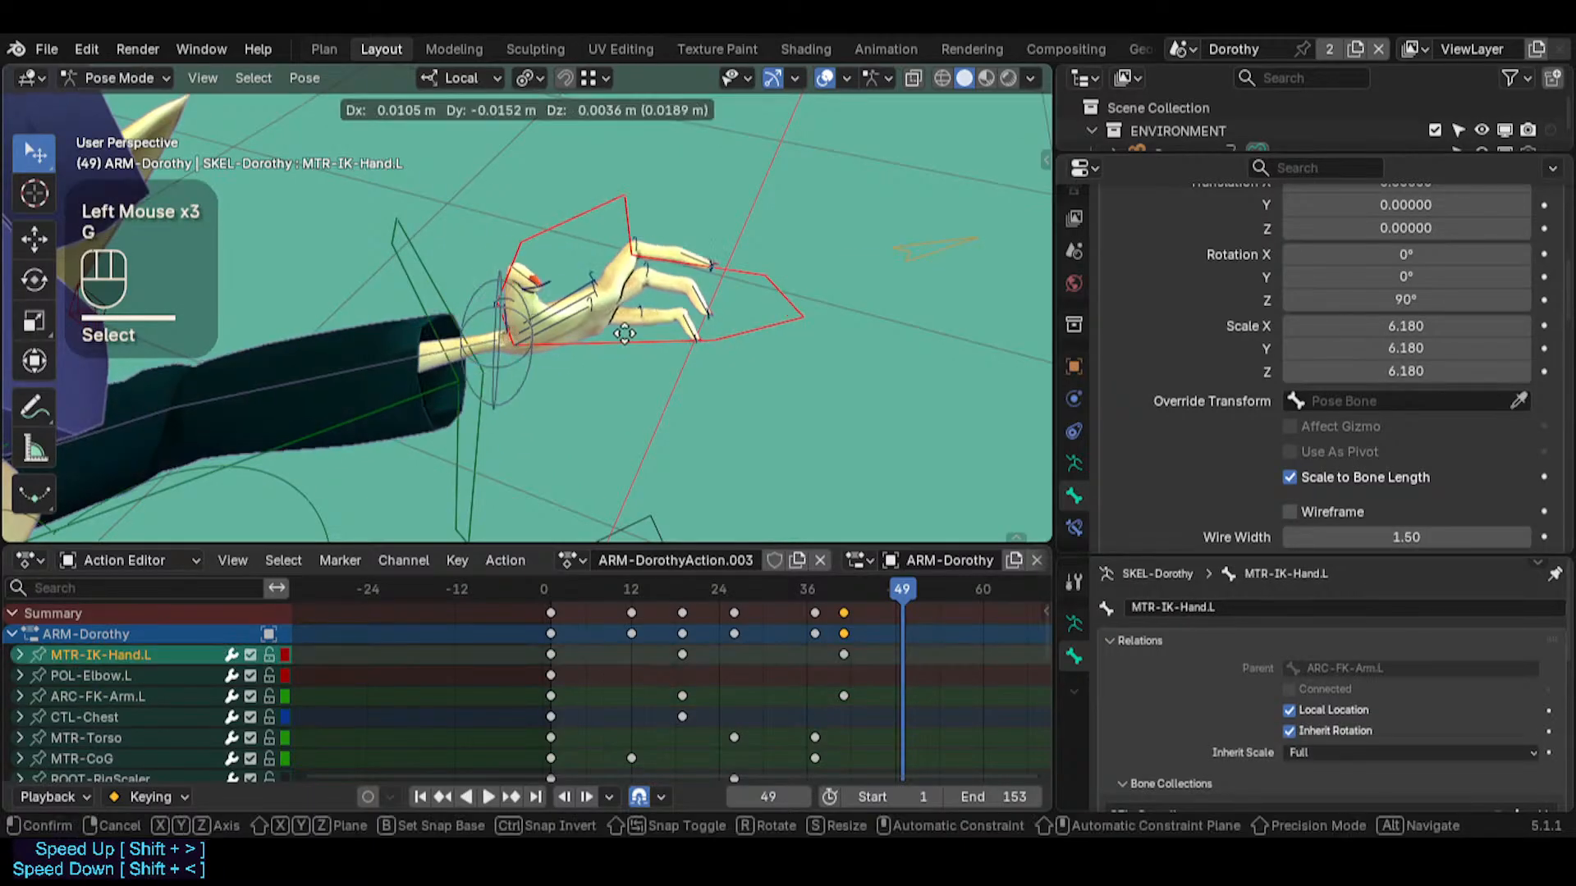
pyautogui.click(575, 332)
# Reposition the thumb tip bone CTL-Thumb-Phalanx.L.001 with the Auto IK length reduced to 4
pyautogui.click(545, 294)
pyautogui.press('g')
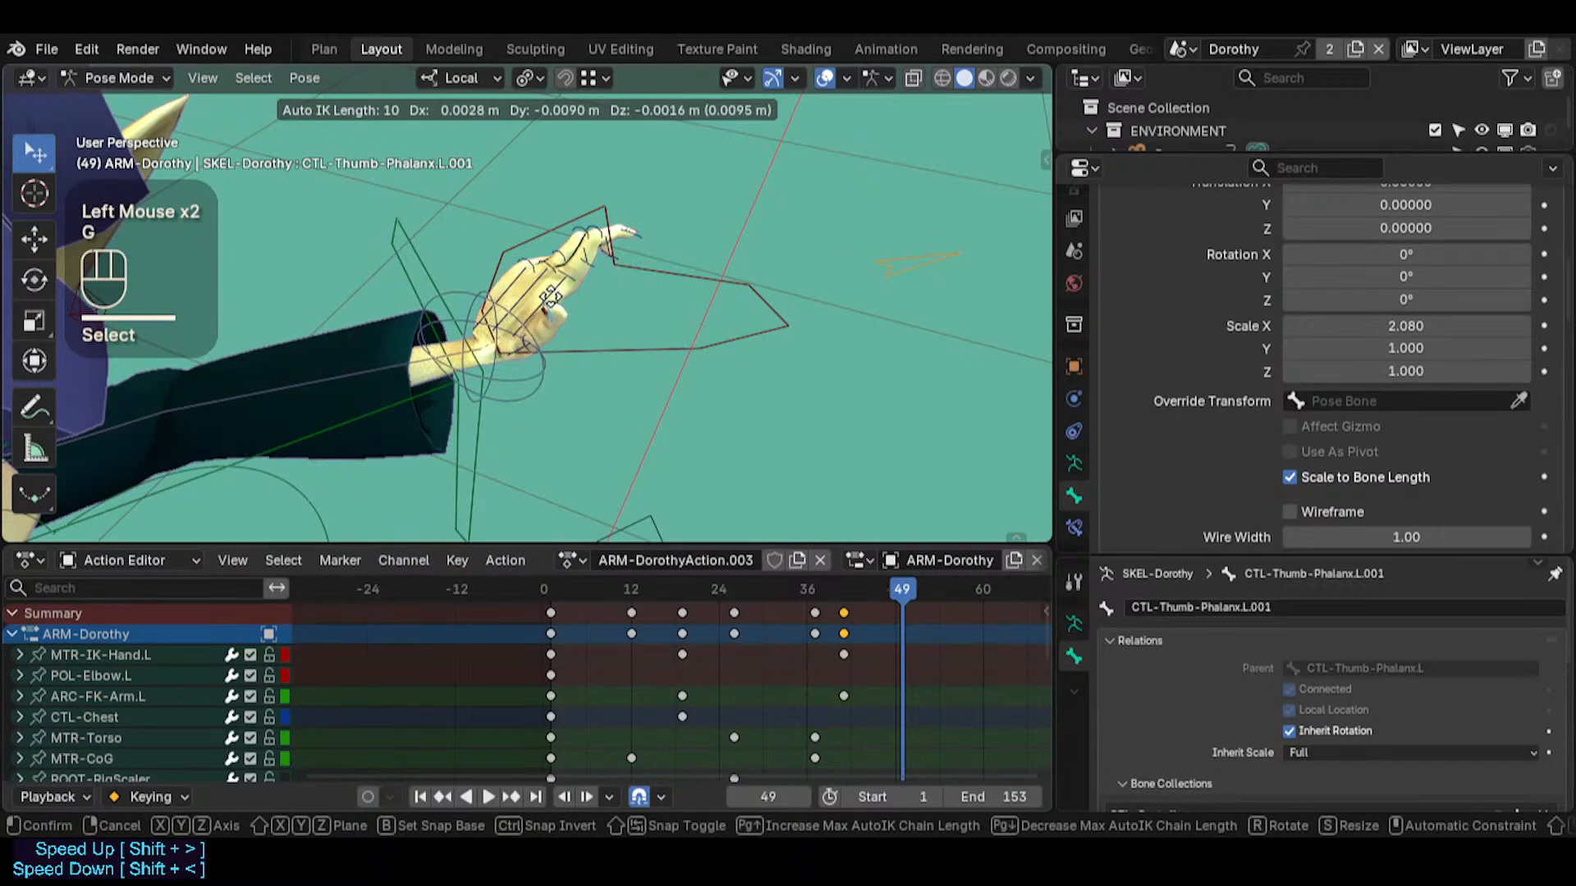
pyautogui.scroll(3, 628, 342)
pyautogui.scroll(2, 650, 308)
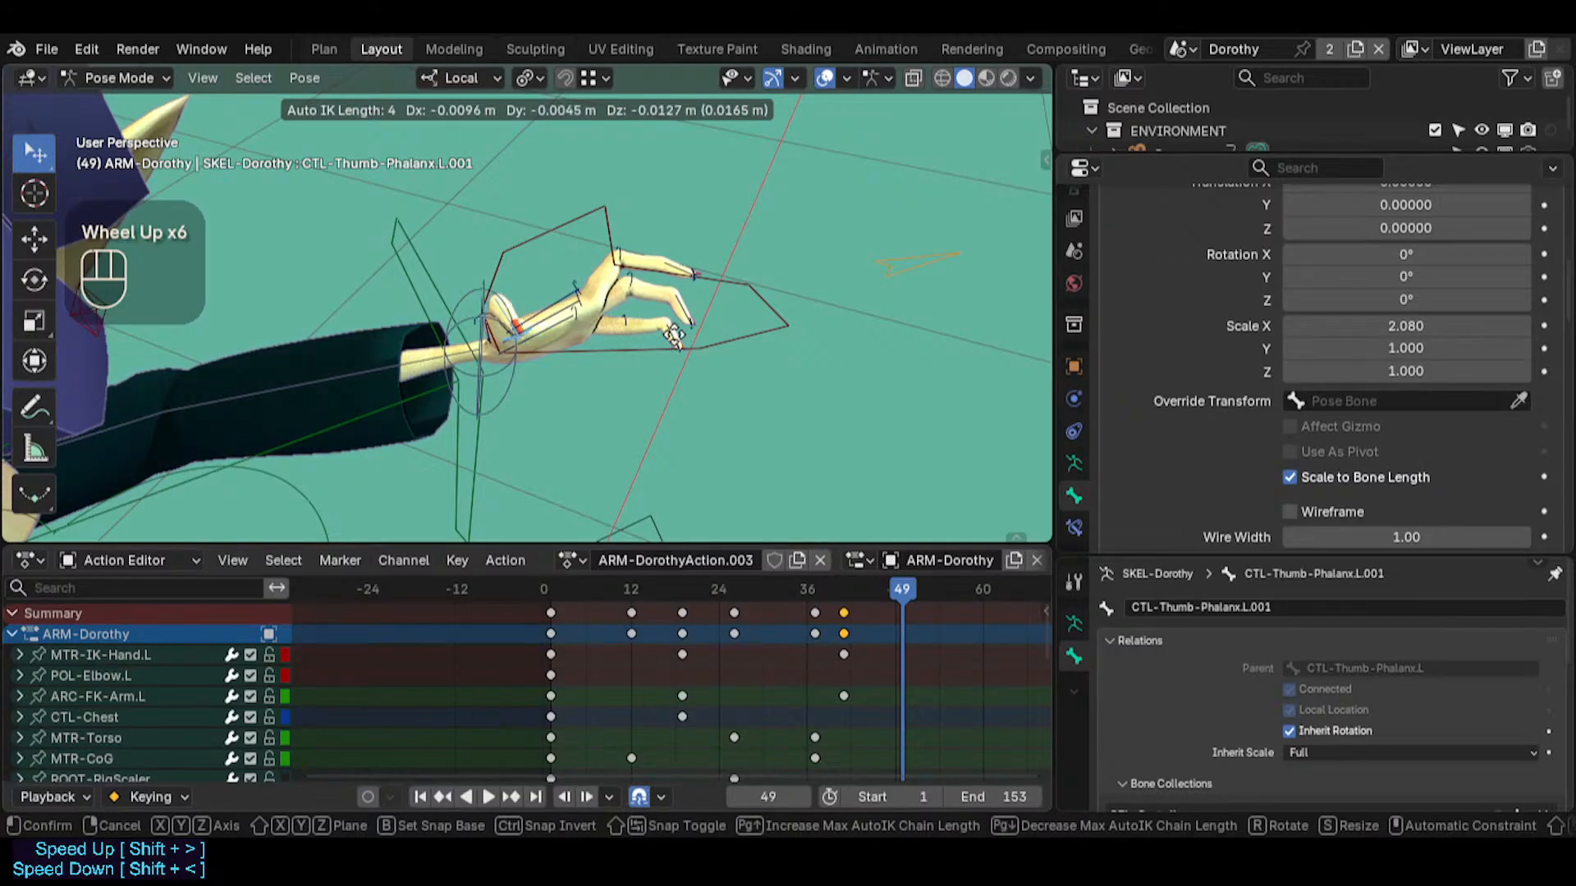
pyautogui.click(674, 328)
# Curl the index and middle fingertips downward by moving CTL-Index-Phalanx.L.002 and CTL-Middle-Phalanx.L.002 with an Auto IK length of 4
pyautogui.click(693, 281)
pyautogui.press('g')
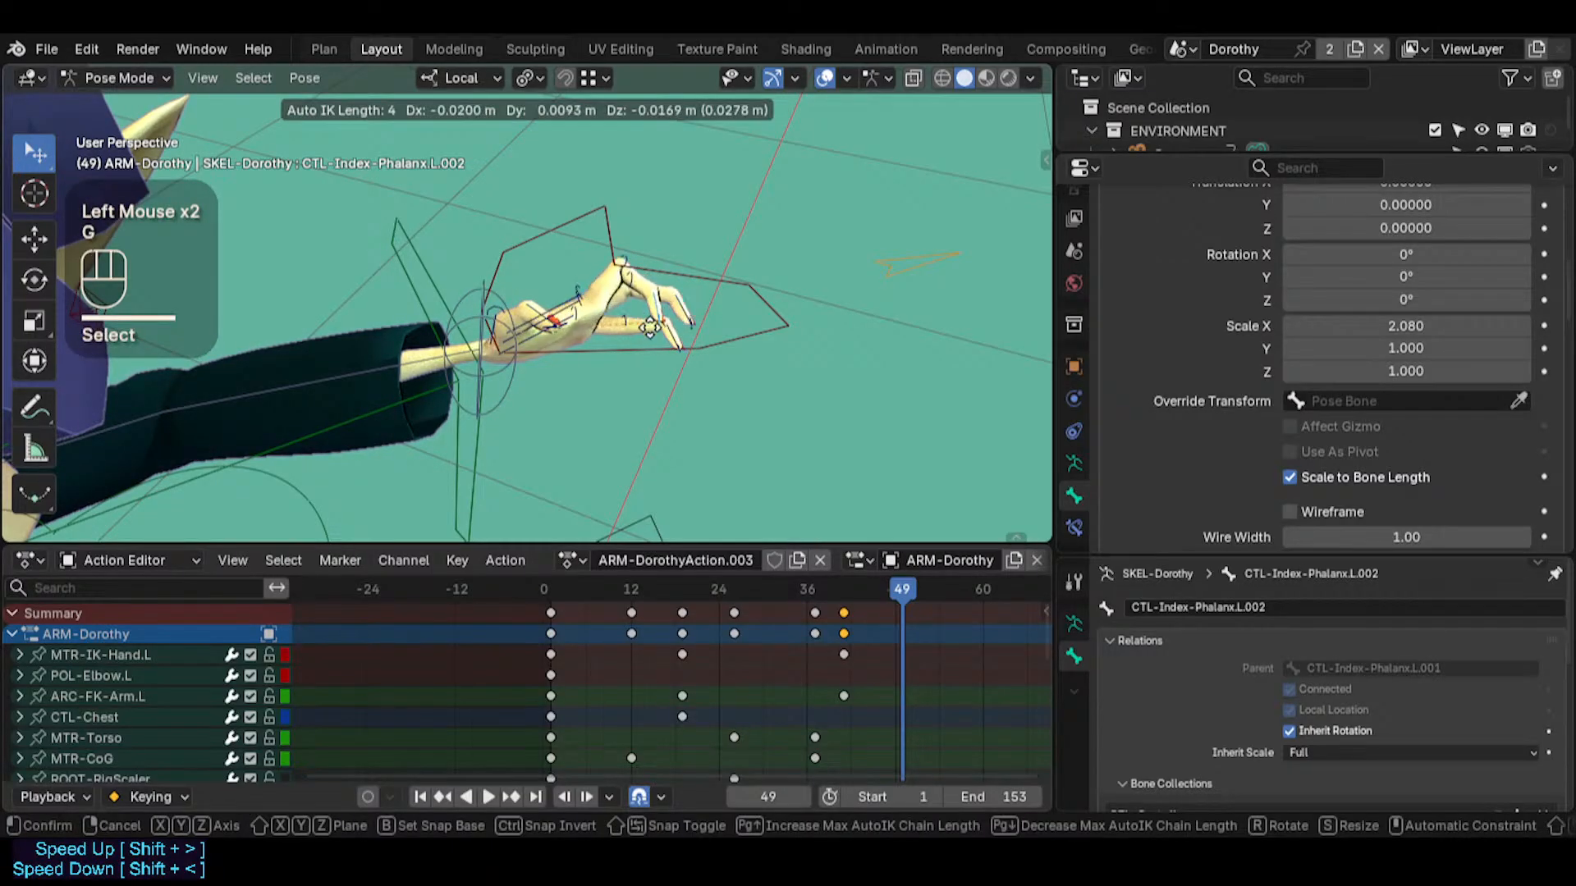
pyautogui.click(665, 398)
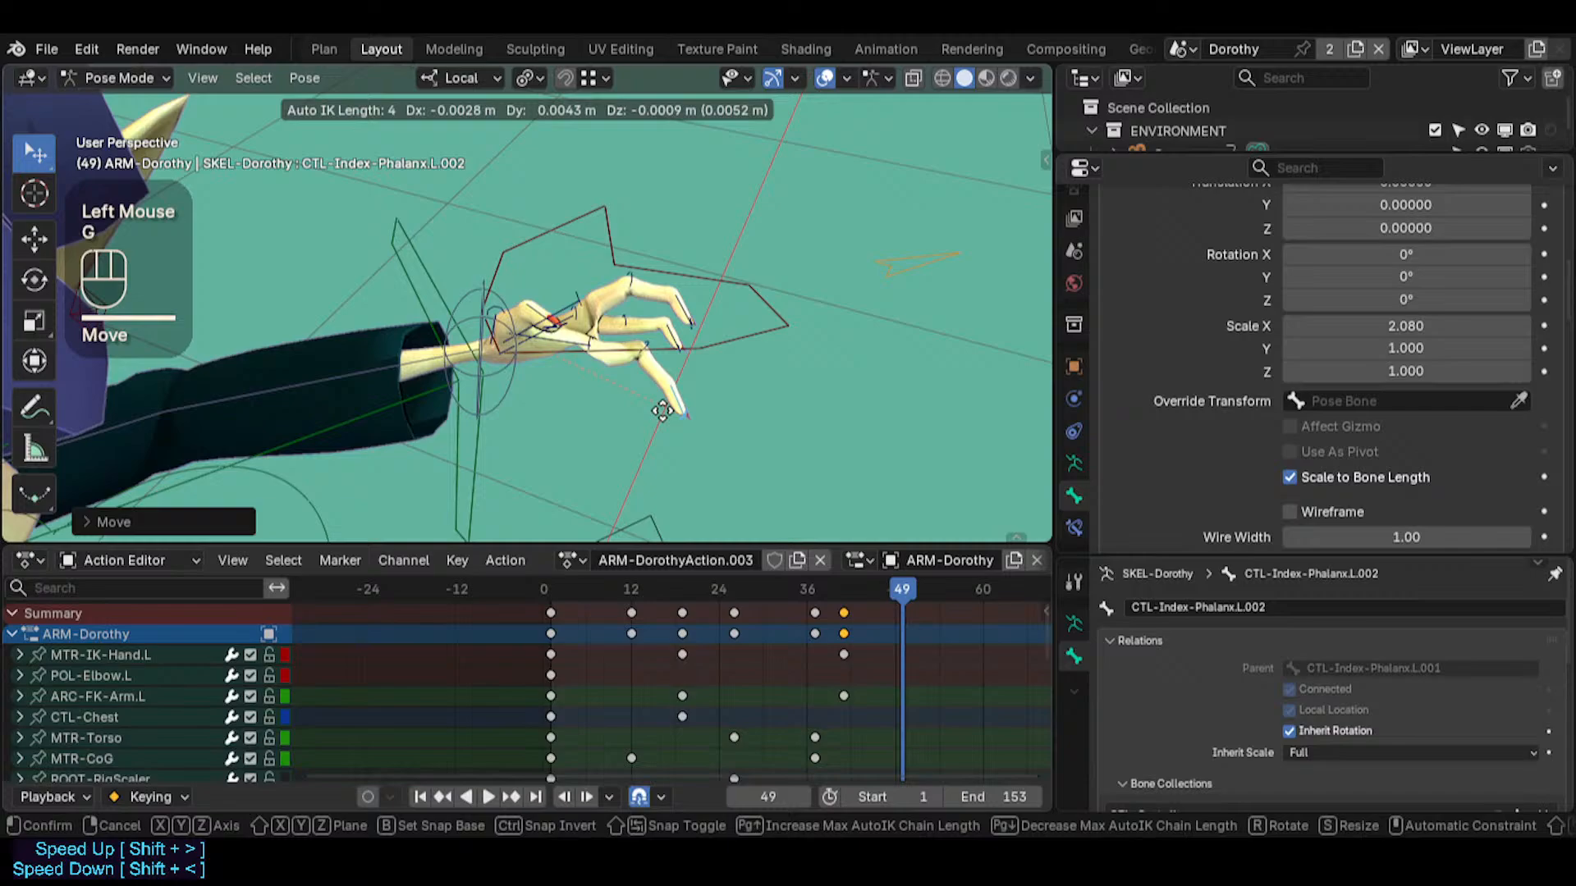
pyautogui.click(668, 361)
pyautogui.press('g')
pyautogui.click(663, 386)
pyautogui.click(665, 355)
pyautogui.press('g')
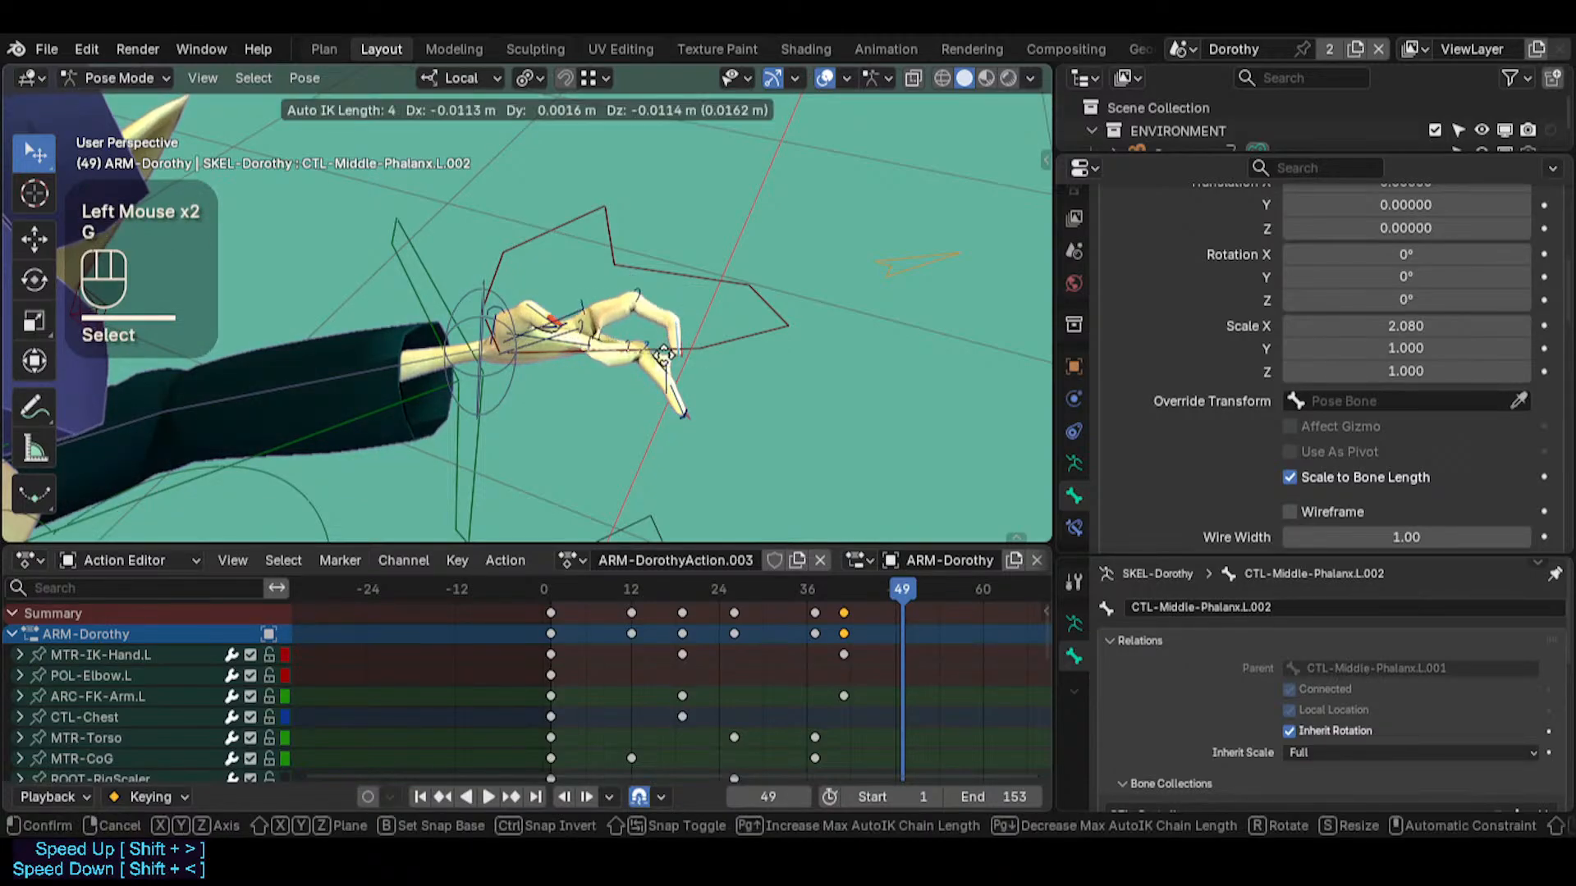
pyautogui.click(678, 382)
# Refine the bend of the left fingers by rotating their joints, including CTL-Index-Phalanx.L.001
pyautogui.moveTo(677, 385); pyautogui.dragTo(666, 427, button='middle')
pyautogui.click(627, 348)
pyautogui.press('r')
pyautogui.click(643, 423)
pyautogui.click(649, 351)
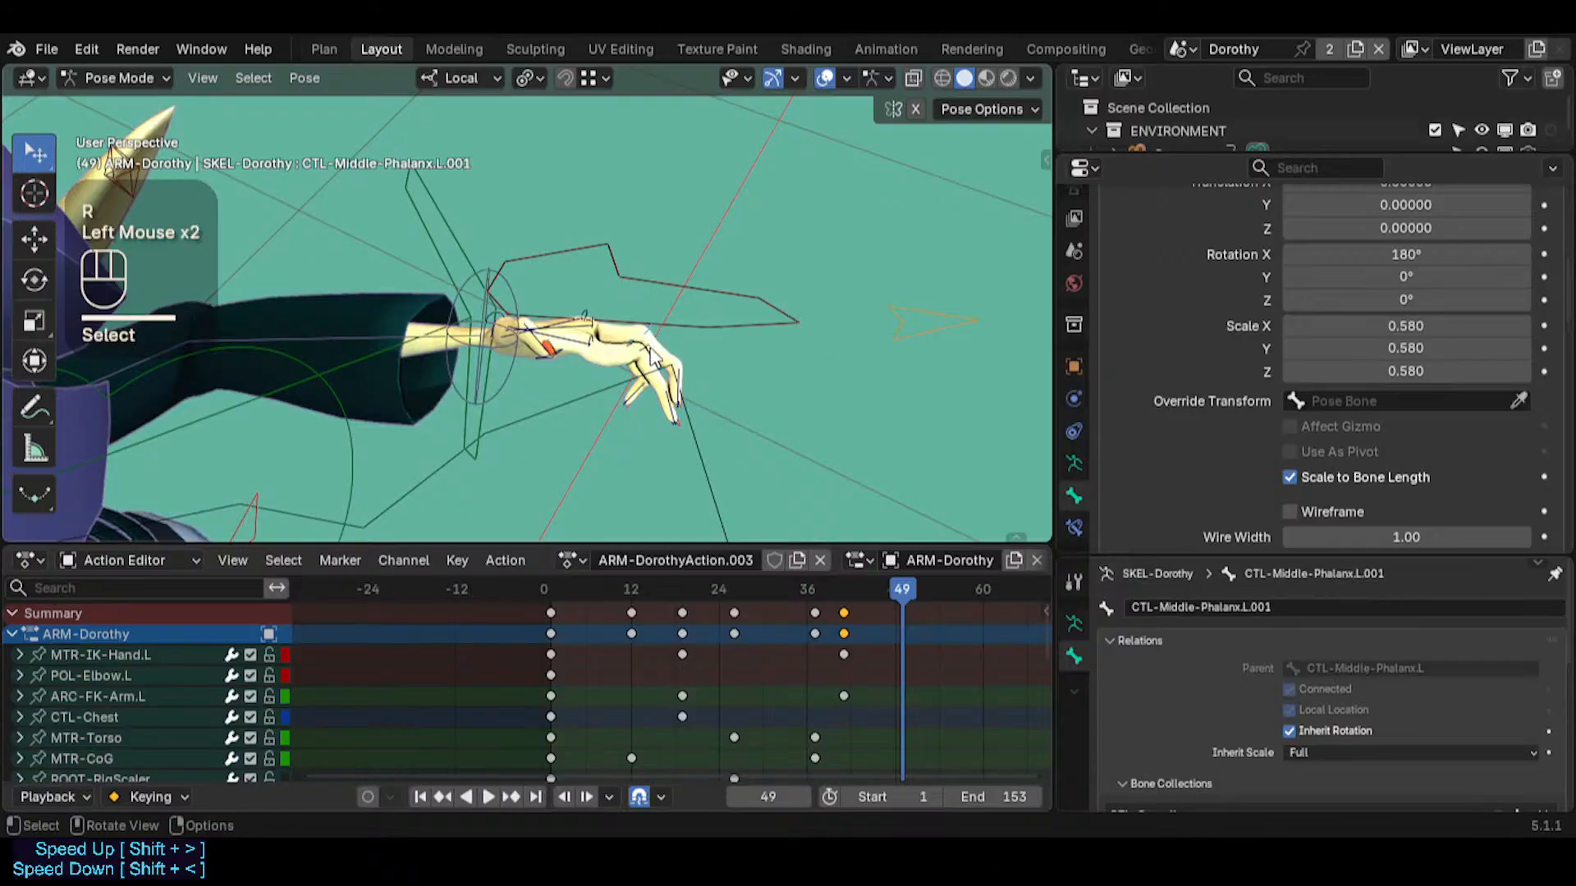
pyautogui.click(644, 373)
pyautogui.press('r')
pyautogui.click(657, 361)
# Reposition CTL-Thumb-Phalanx.L.001 and try to move it together with the left wrist control
pyautogui.moveTo(648, 355); pyautogui.dragTo(594, 347, button='middle')
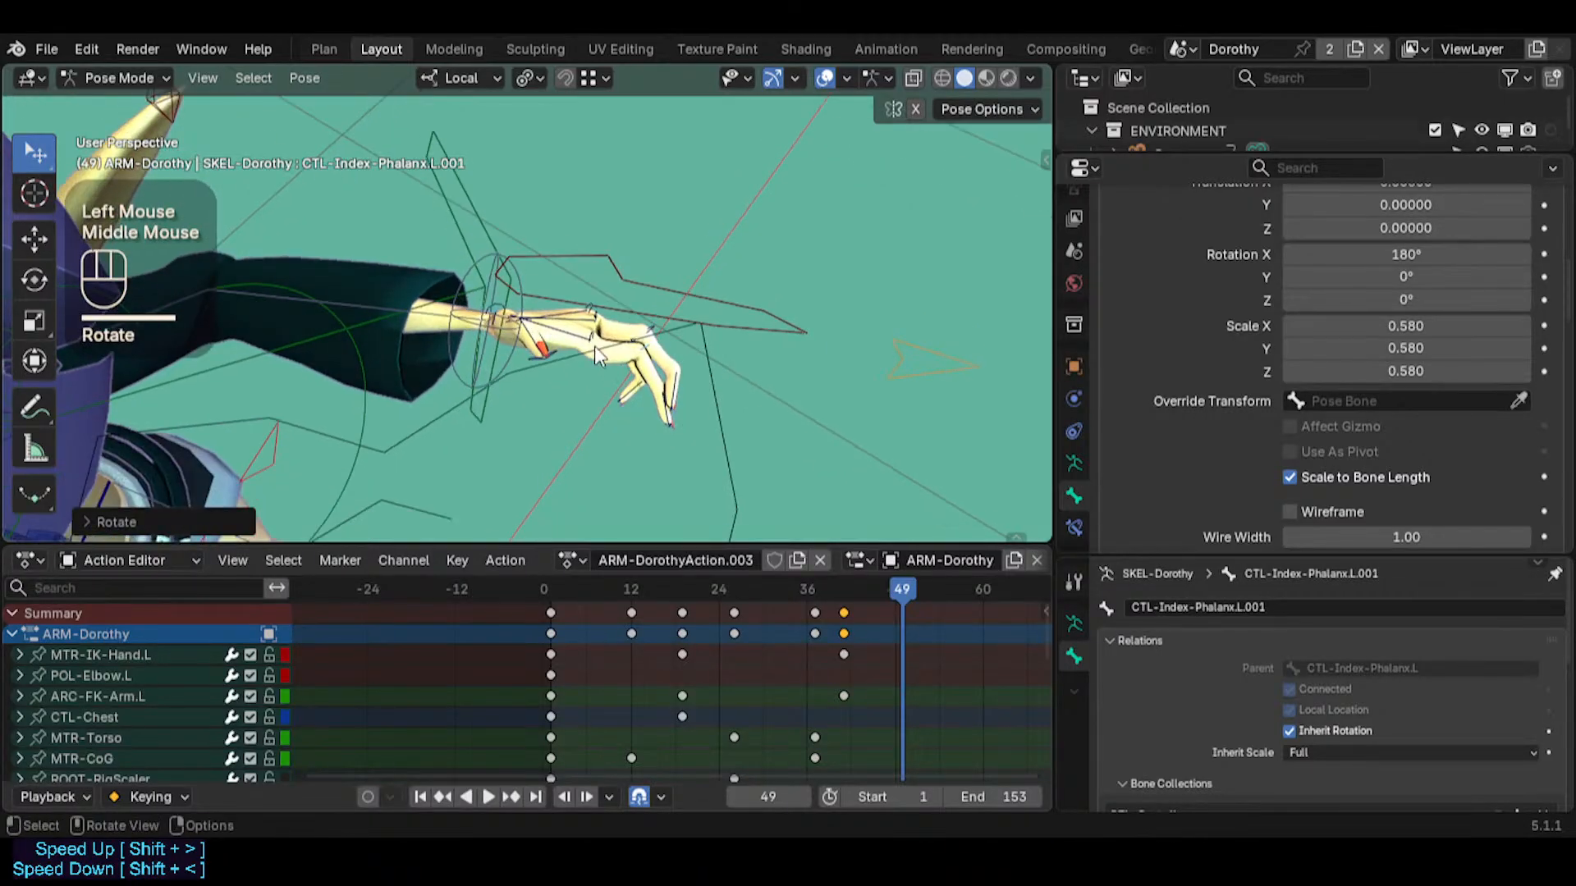
pyautogui.moveTo(594, 346); pyautogui.dragTo(584, 361)
pyautogui.moveTo(583, 363); pyautogui.dragTo(727, 325, button='middle')
pyautogui.click(529, 373)
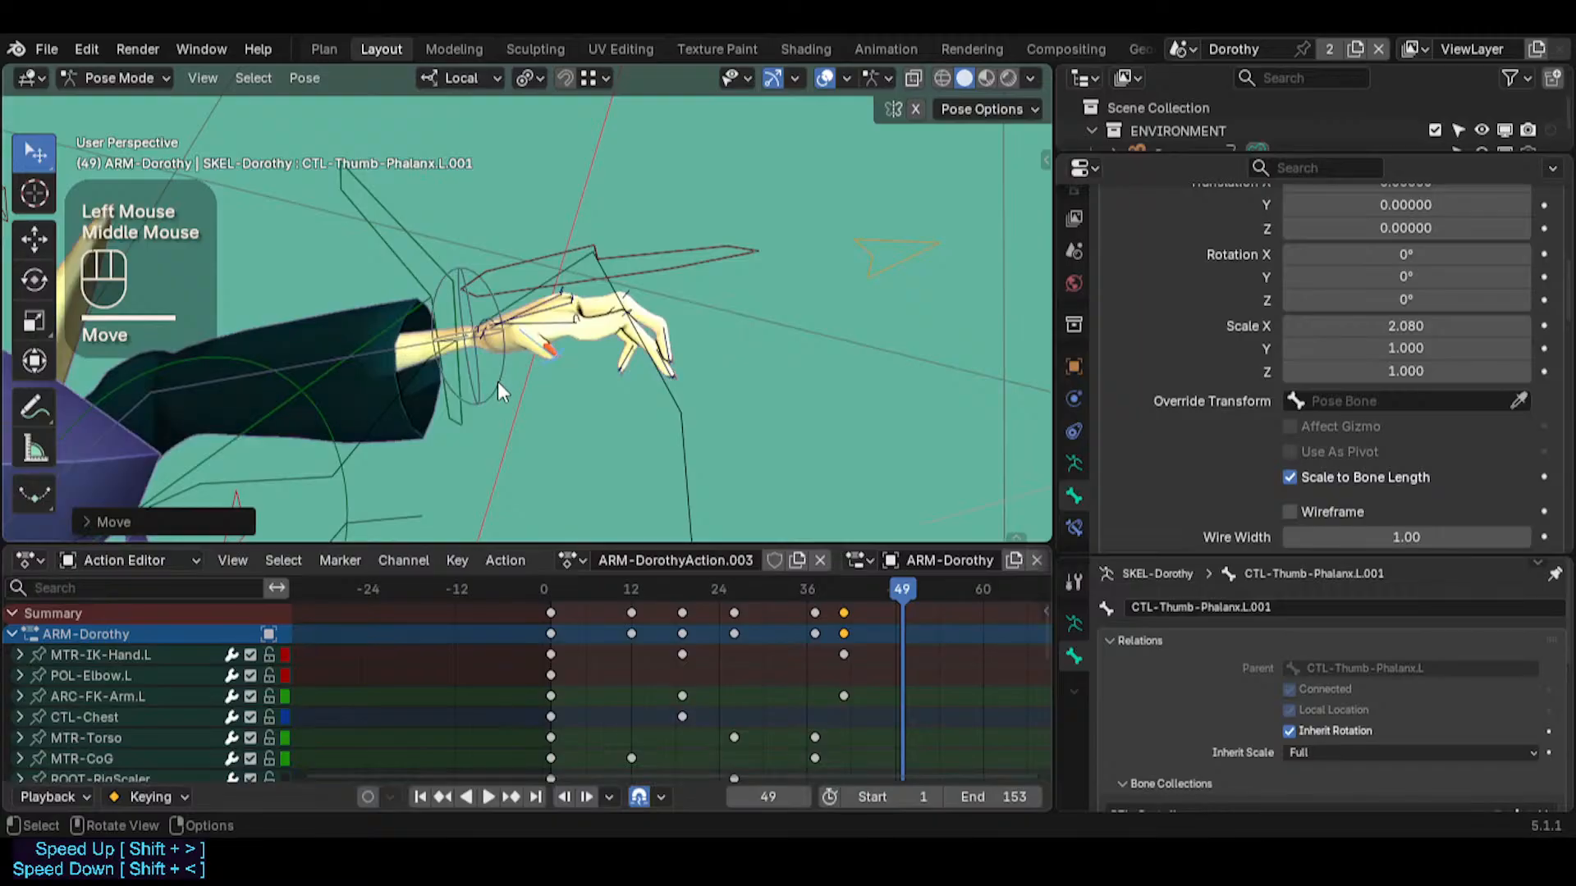
pyautogui.keyDown('shift'); pyautogui.click(554, 363); pyautogui.keyUp('shift')
pyautogui.press('g')
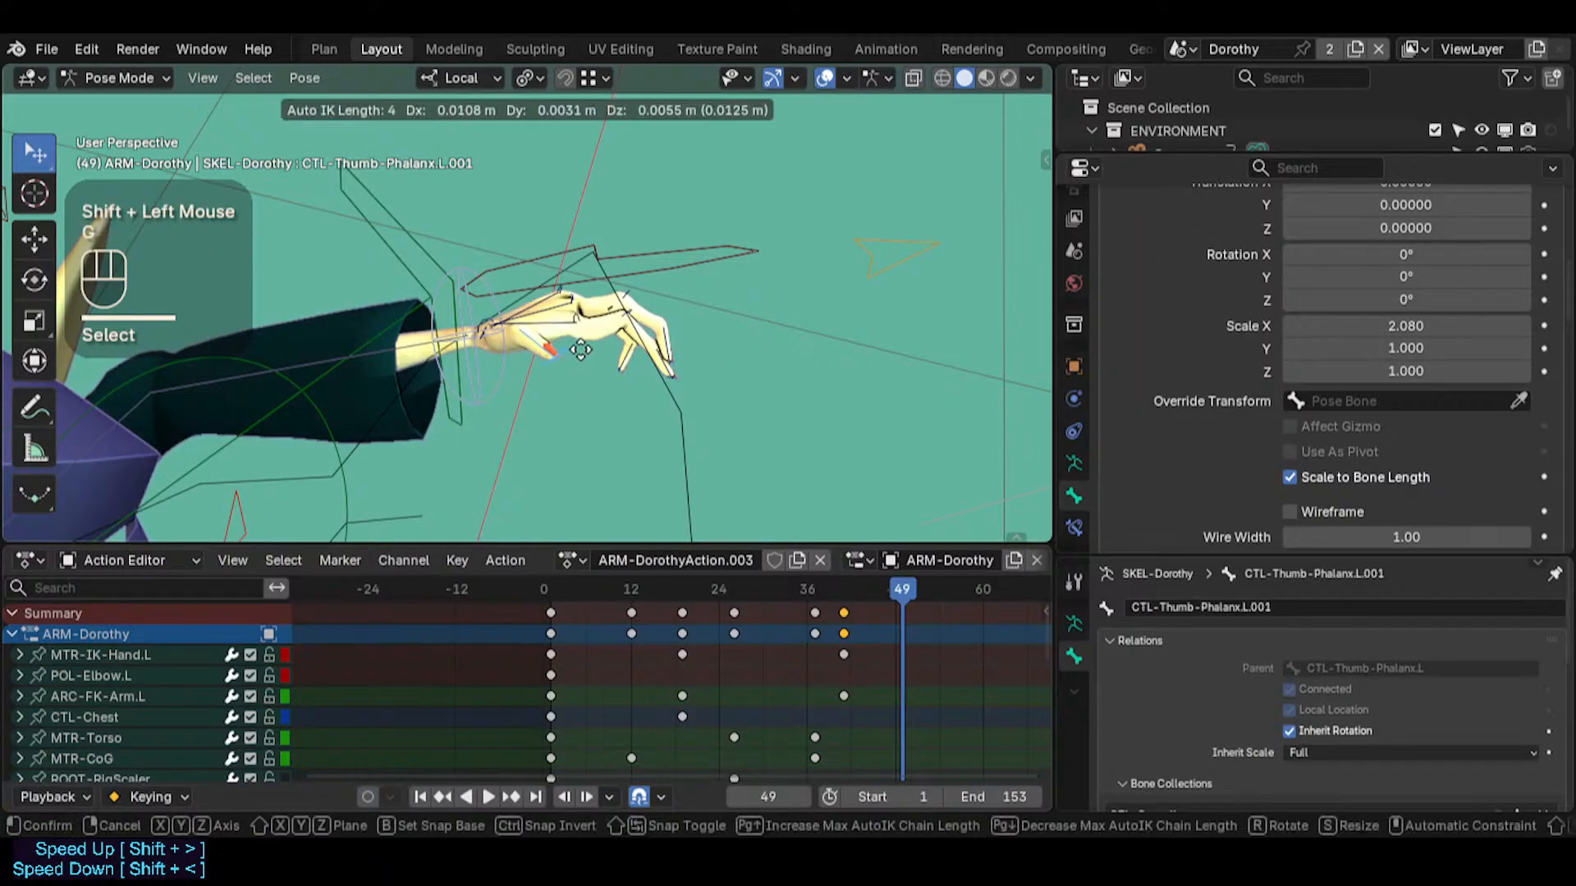
pyautogui.press('Escape')
# Play the animation briefly and solo the TWK-Tweakers bone collection alongside the controllers
pyautogui.press('n')
pyautogui.press('space')
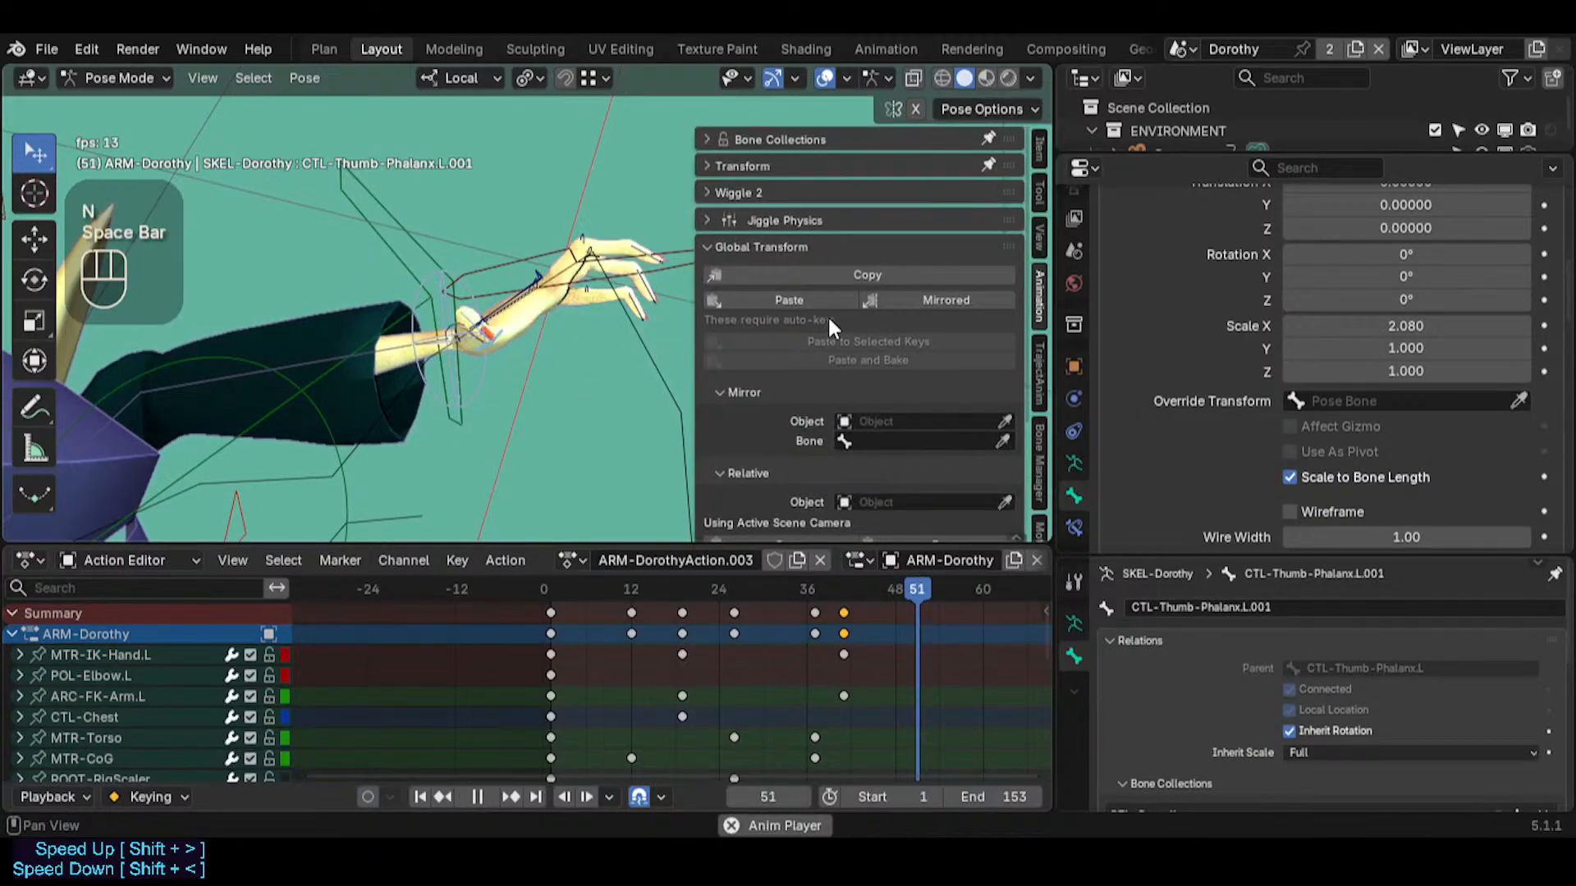
pyautogui.press('space')
pyautogui.click(760, 141)
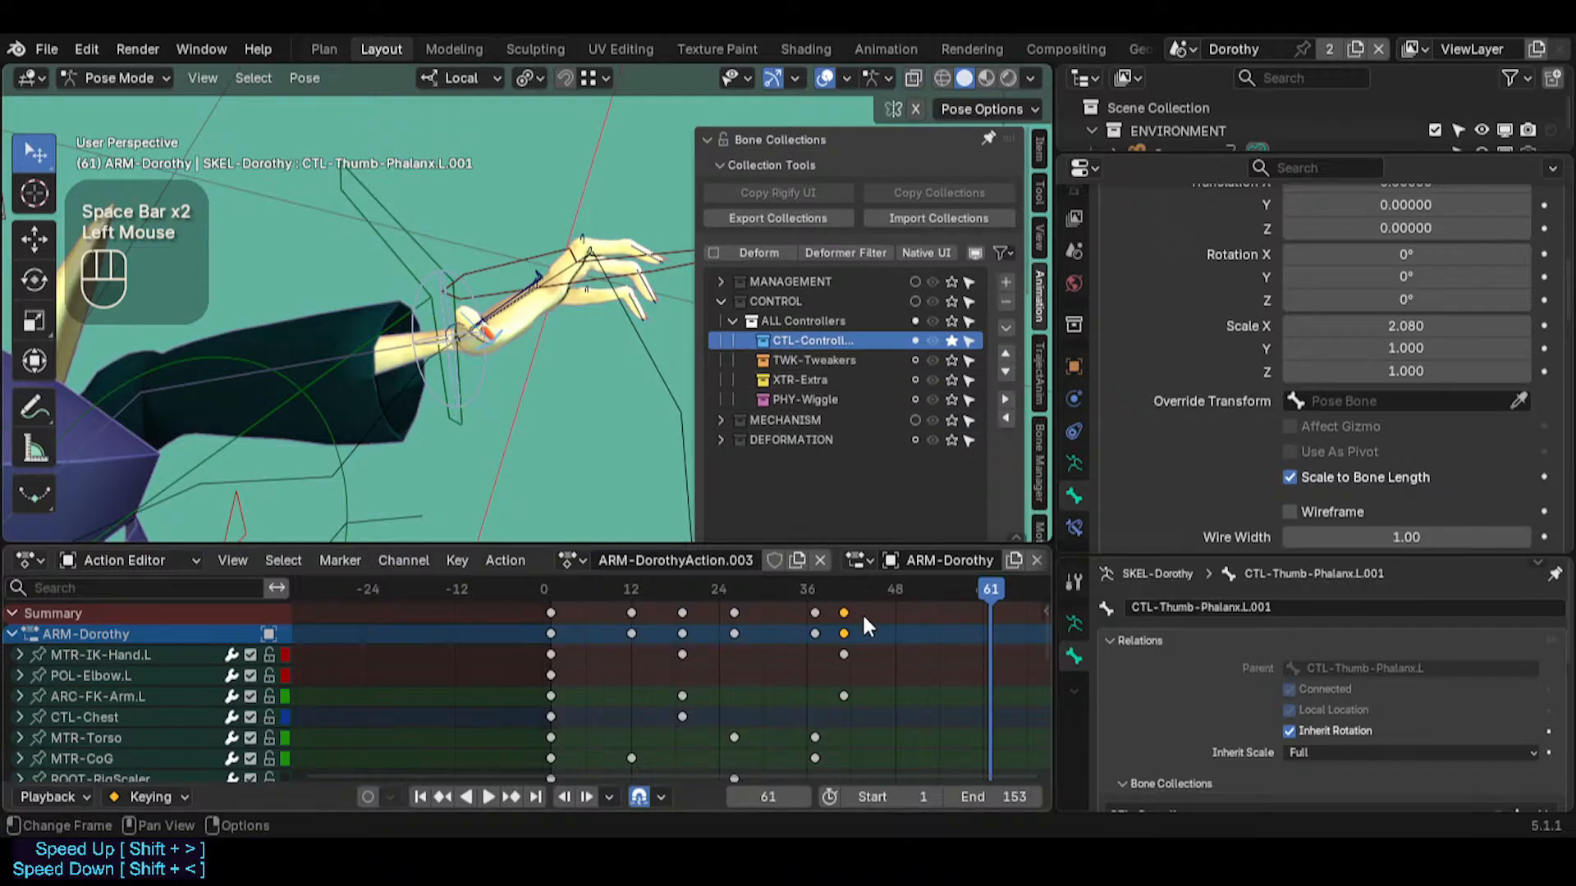
pyautogui.click(953, 361)
# Go to frame 46, keyframe all visible bones of the rig, and deselect them
pyautogui.click(878, 588)
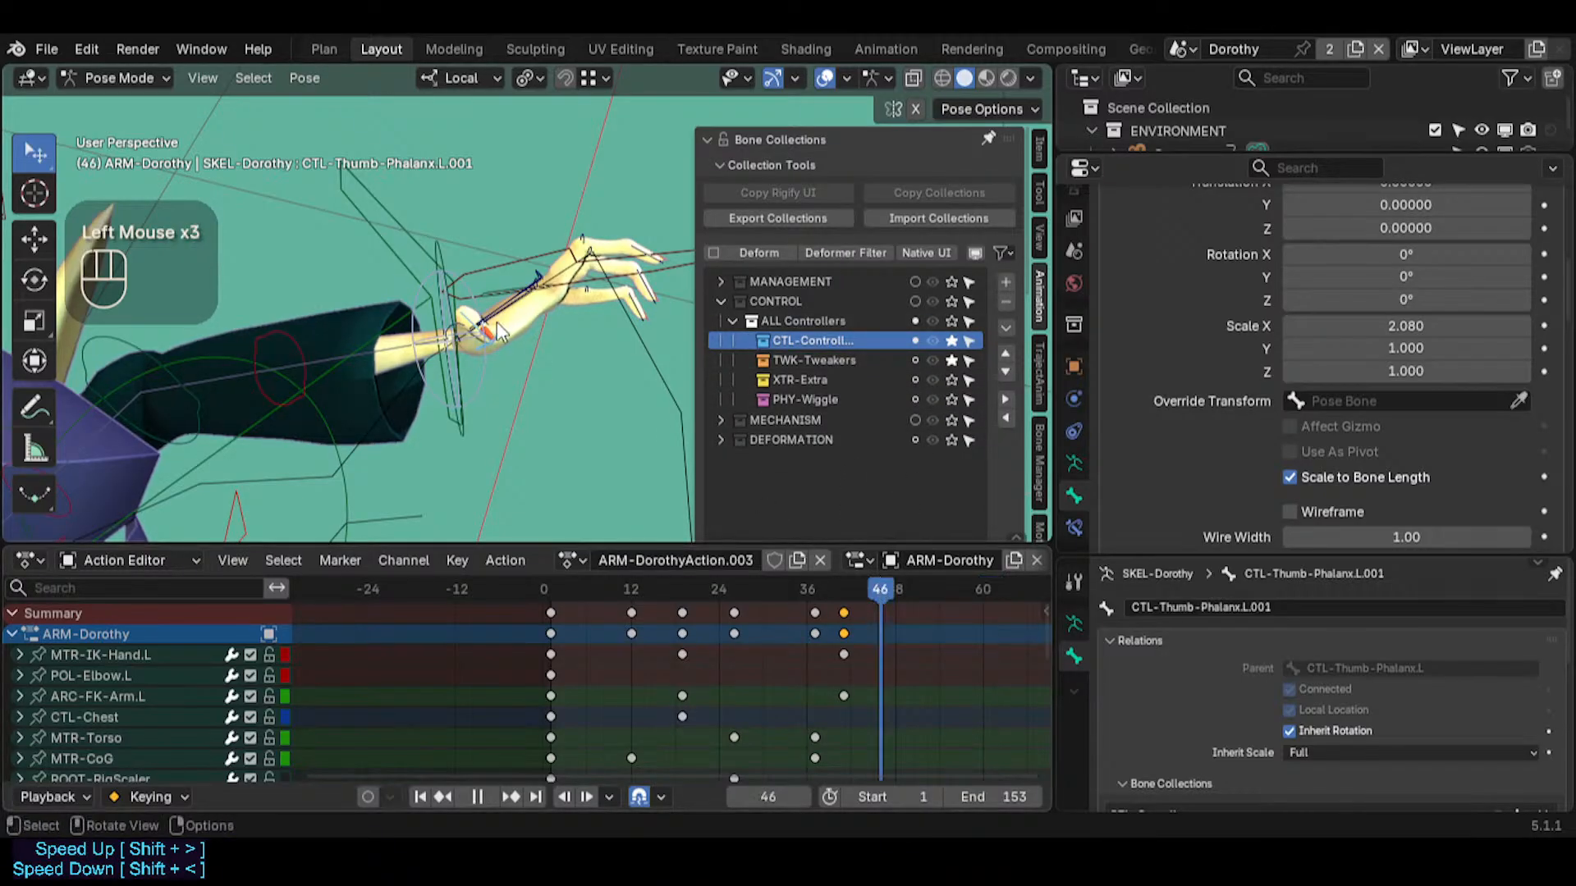
pyautogui.press('a')
pyautogui.press('i')
pyautogui.hotkey('alt', 'a')
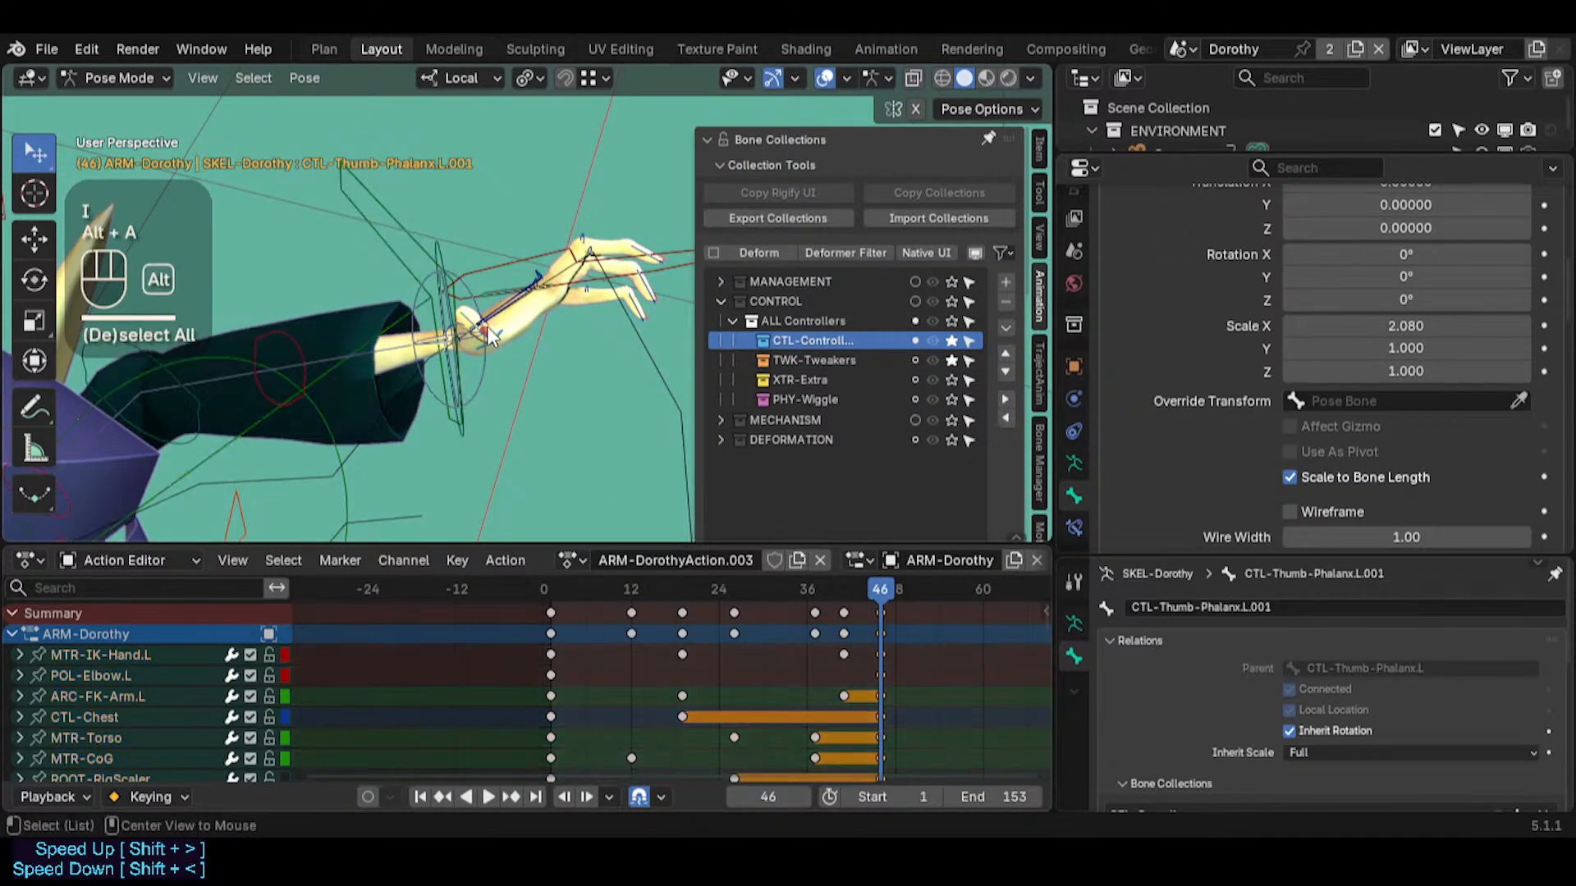
pyautogui.press('n')
# Rotate CTL-Index-Phalanx.L to bend the left index finger downward from its base
pyautogui.moveTo(520, 340); pyautogui.dragTo(472, 326, button='middle')
pyautogui.click(542, 396)
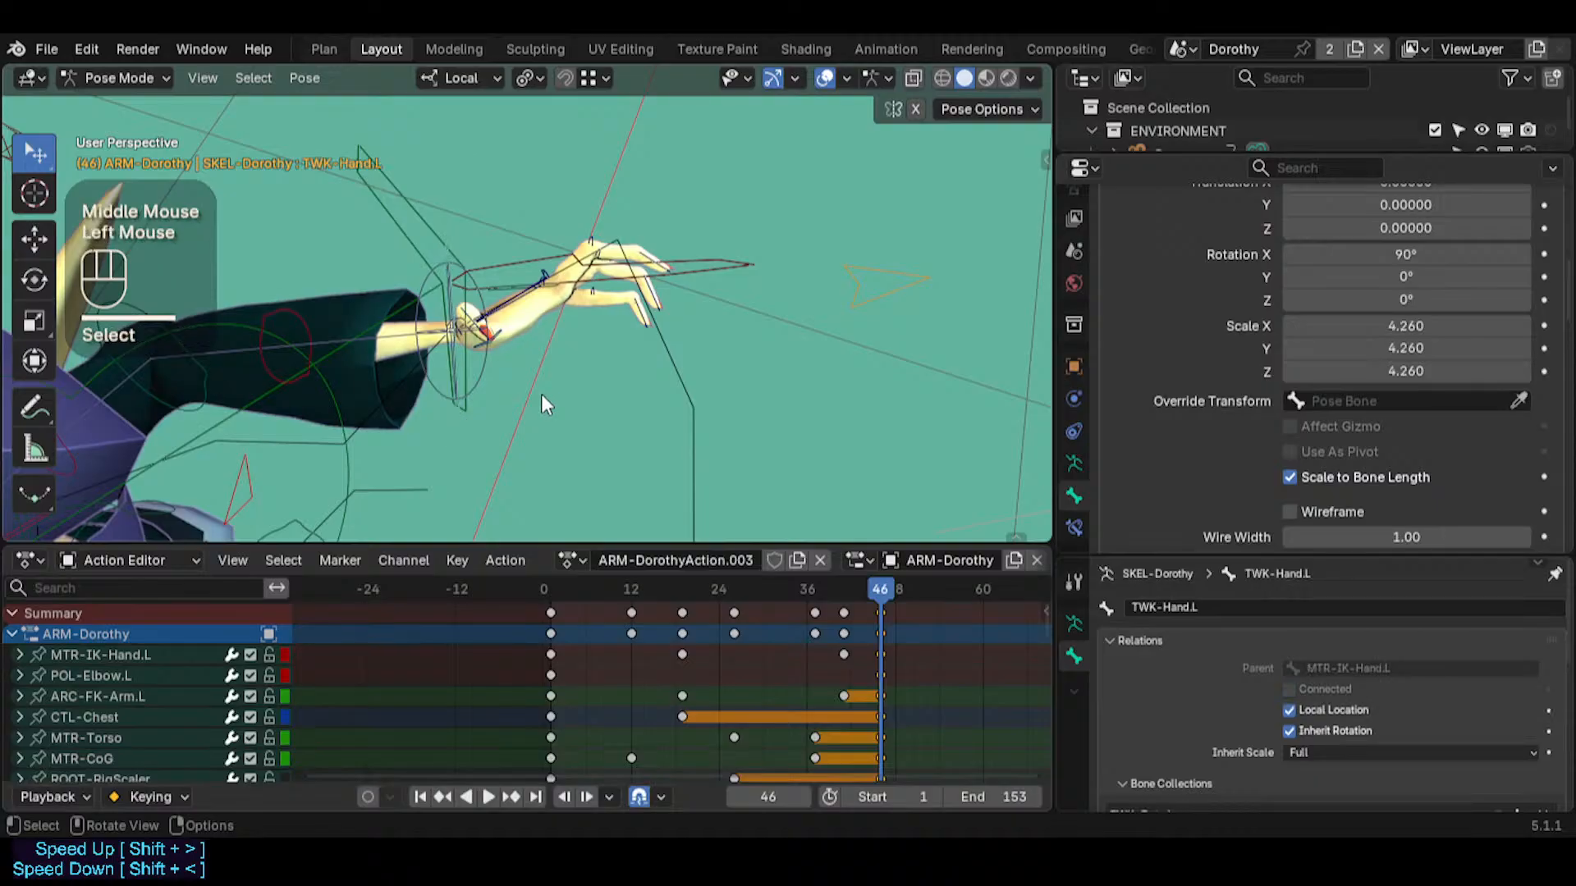
pyautogui.moveTo(541, 396); pyautogui.dragTo(537, 305, button='middle')
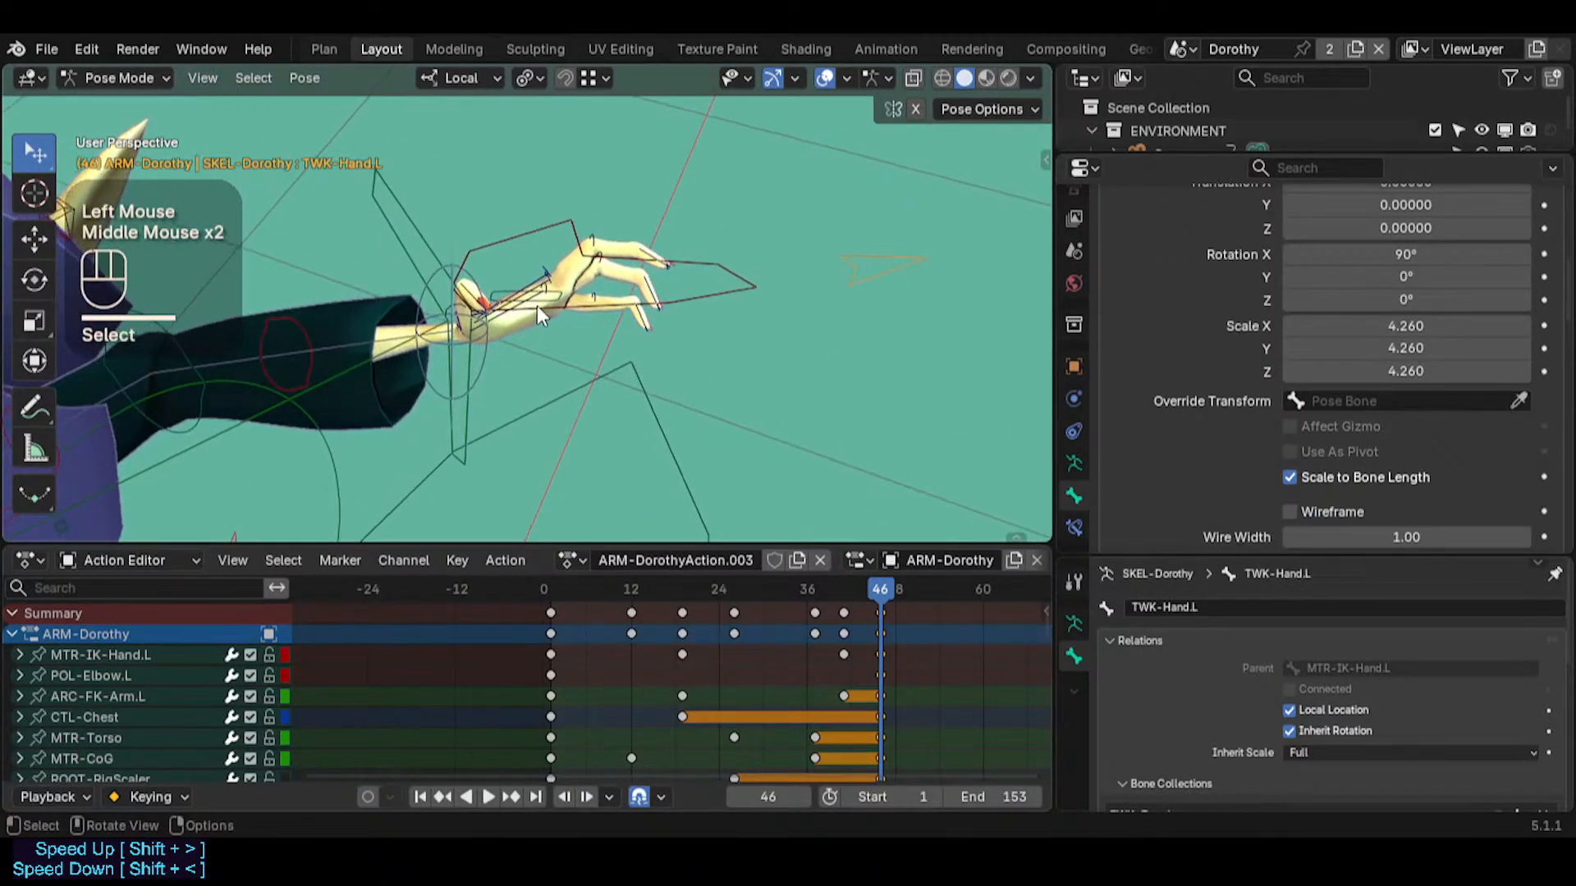
pyautogui.click(636, 265)
pyautogui.press('r')
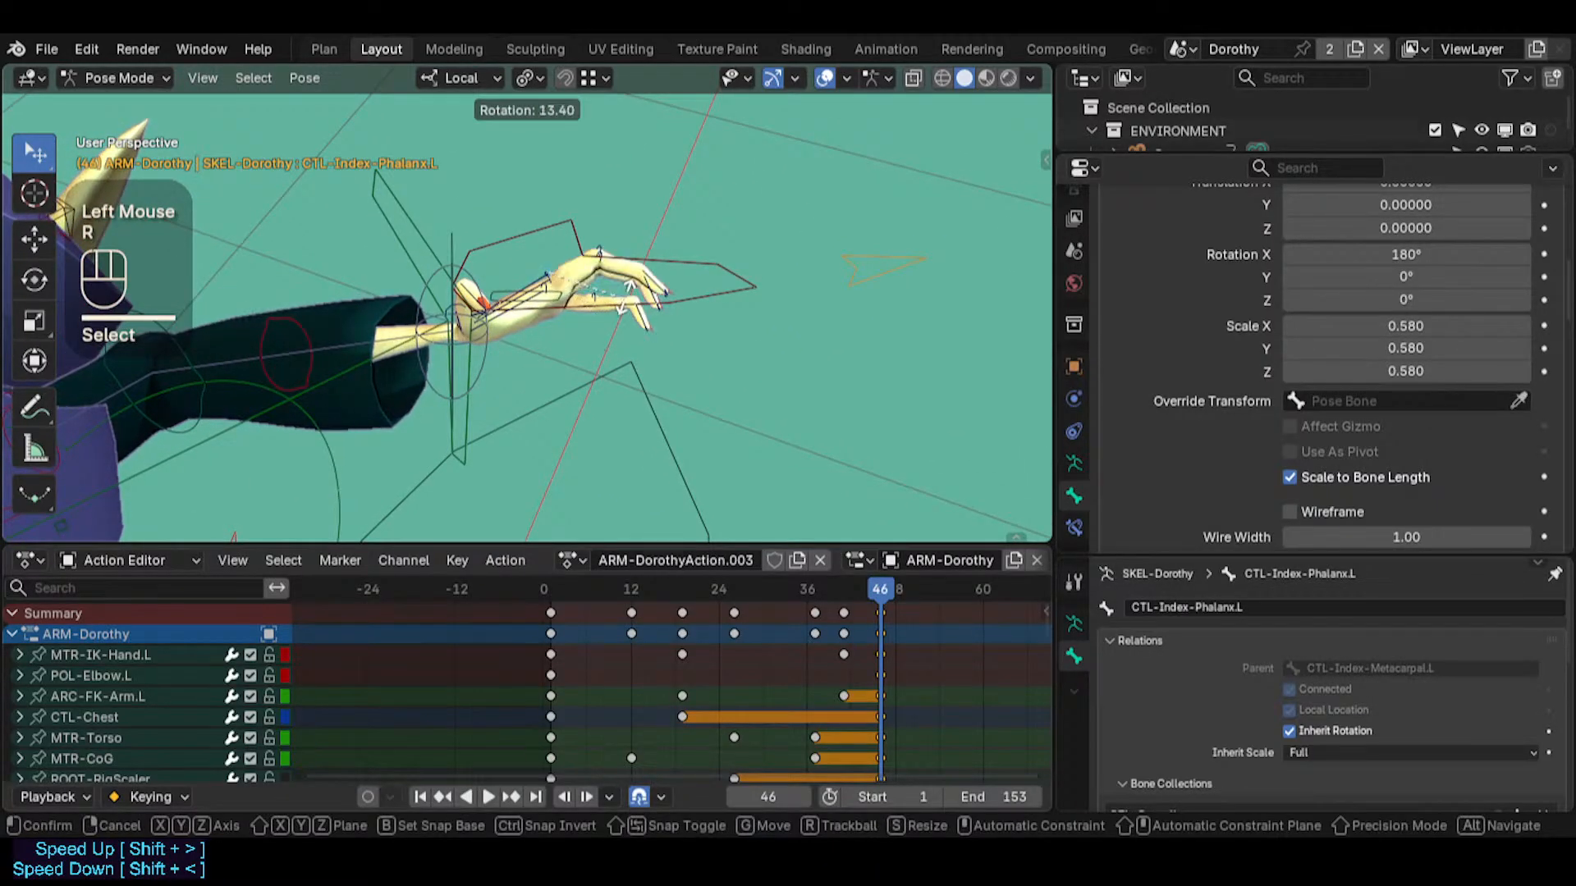
pyautogui.click(619, 337)
# Move the selection with PIN-FingerTips.L active using an Auto IK length of 4, and trackball-rotate it to bend the hand and fingers
pyautogui.moveTo(619, 337); pyautogui.dragTo(456, 343, button='middle')
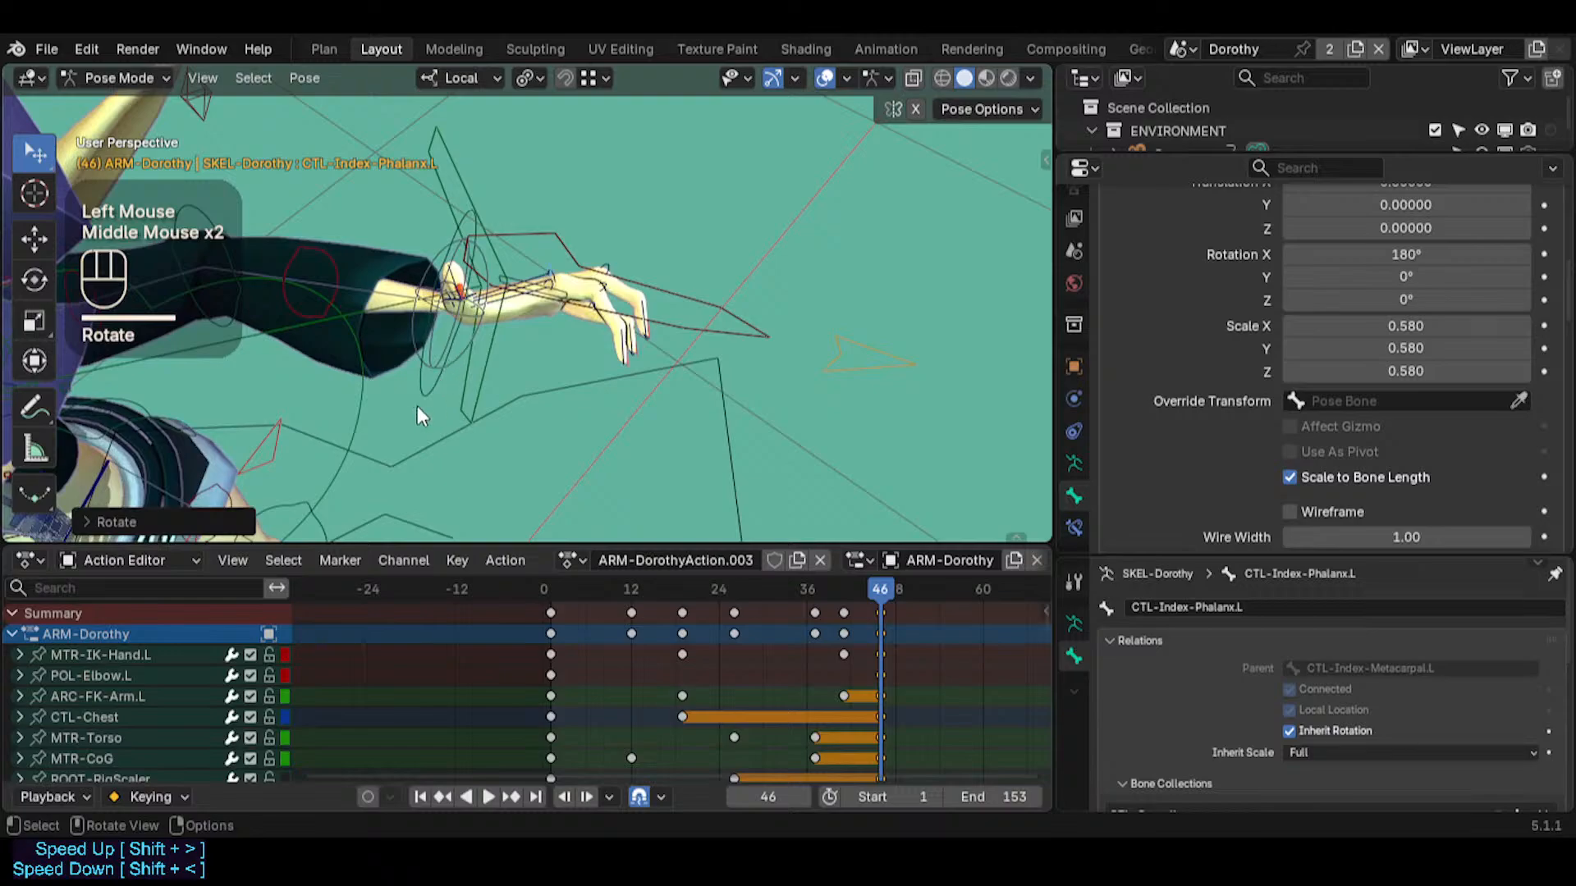
pyautogui.click(577, 352)
pyautogui.keyDown('shift'); pyautogui.moveTo(578, 351); pyautogui.dragTo(556, 340, button='middle'); pyautogui.keyUp('shift')
pyautogui.keyDown('shift'); pyautogui.click(443, 353); pyautogui.keyUp('shift')
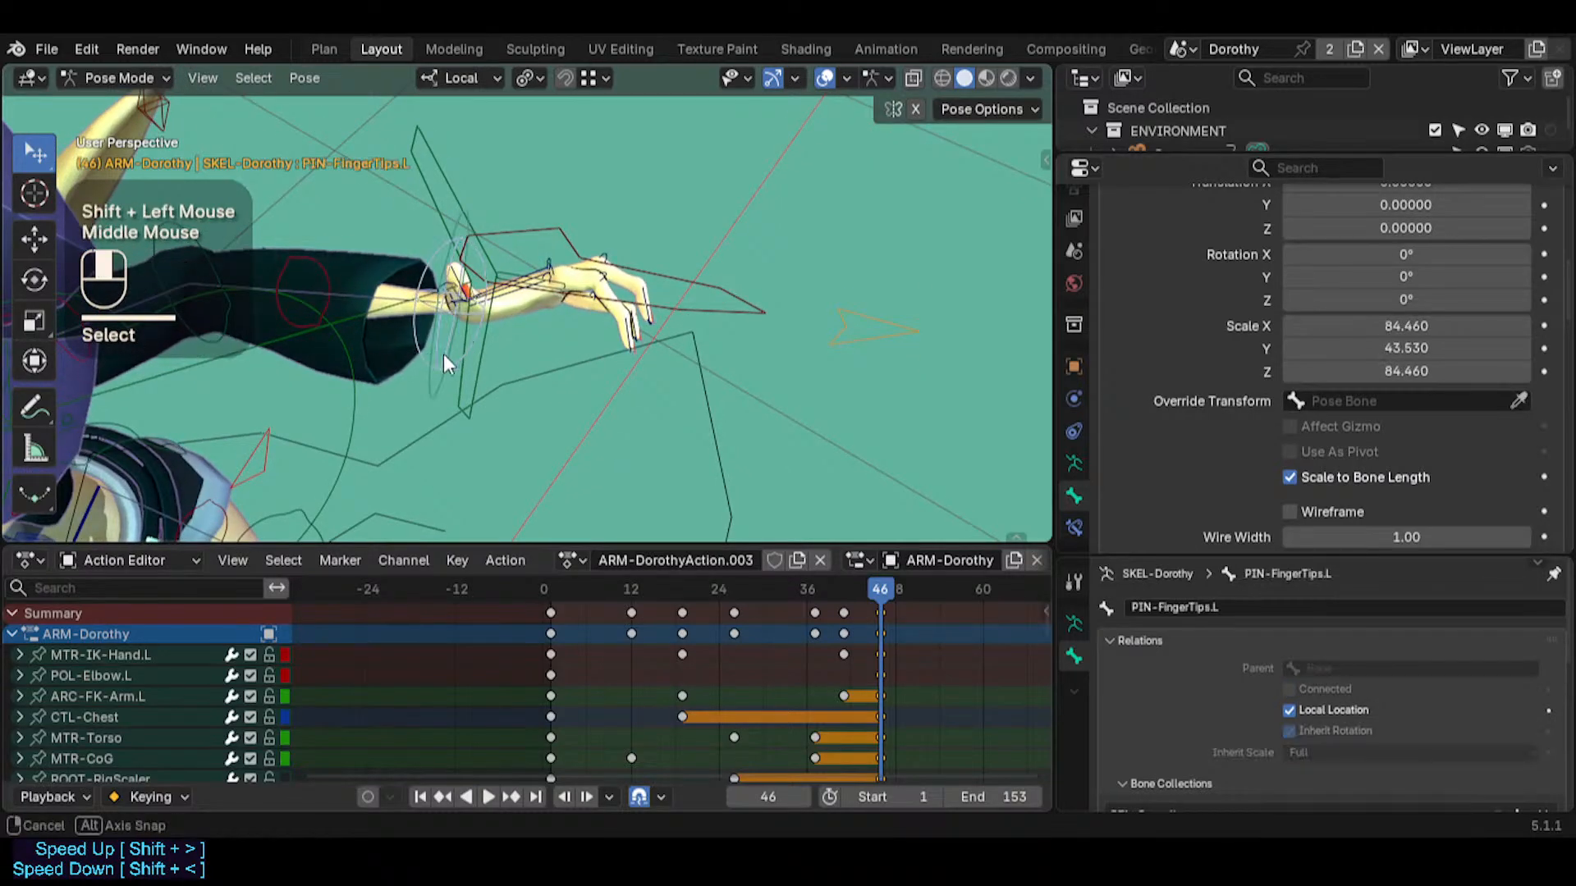
pyautogui.moveTo(443, 353); pyautogui.dragTo(517, 328, button='middle')
pyautogui.press('g')
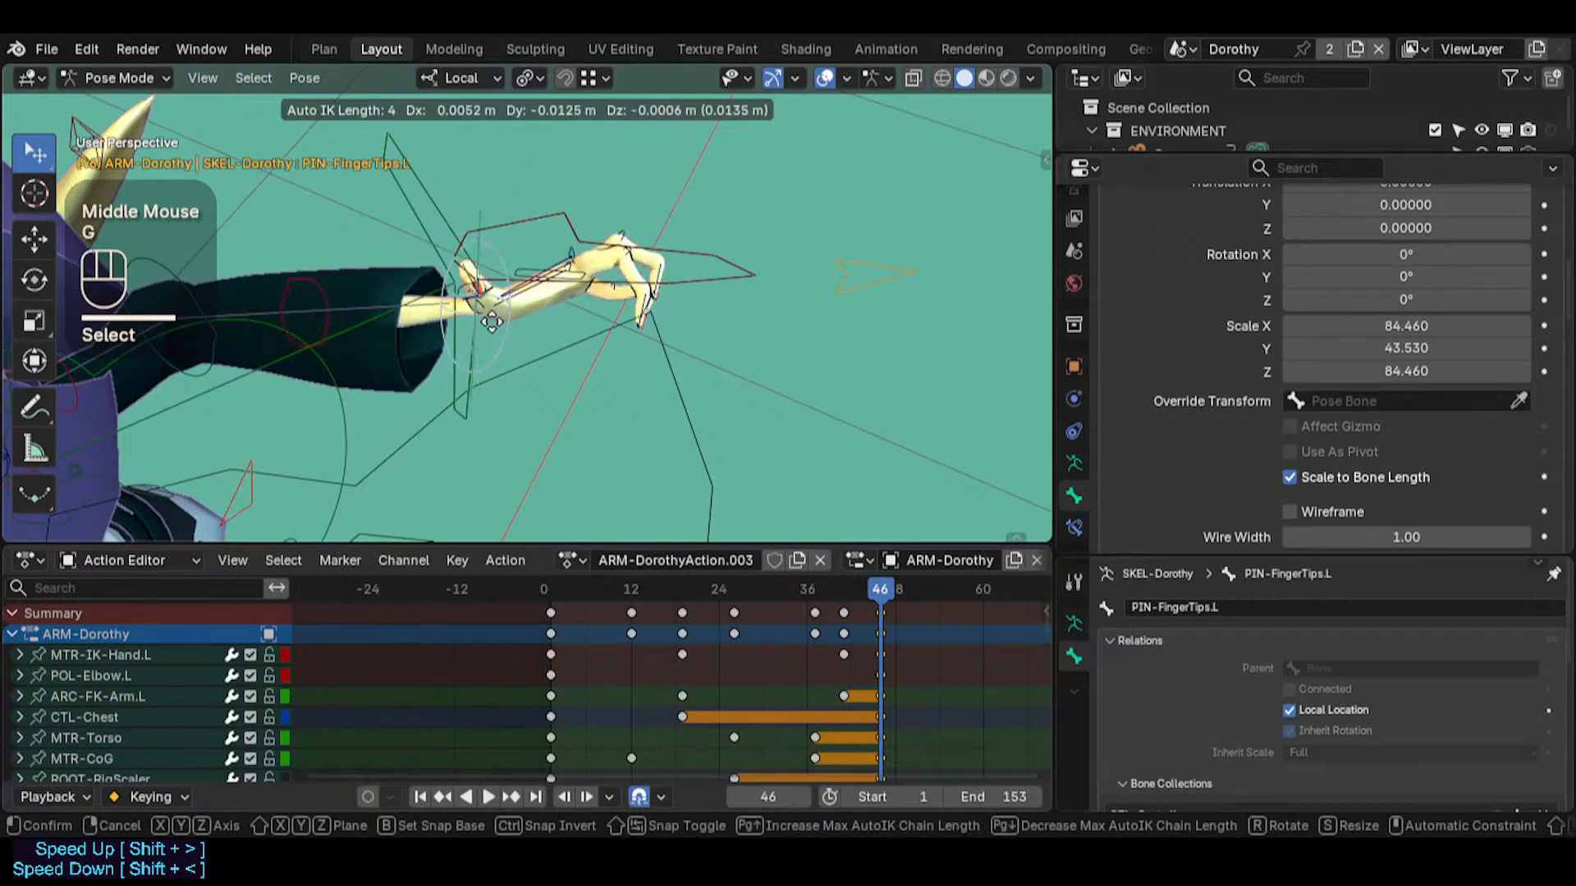
pyautogui.press('r')
pyautogui.press('r')
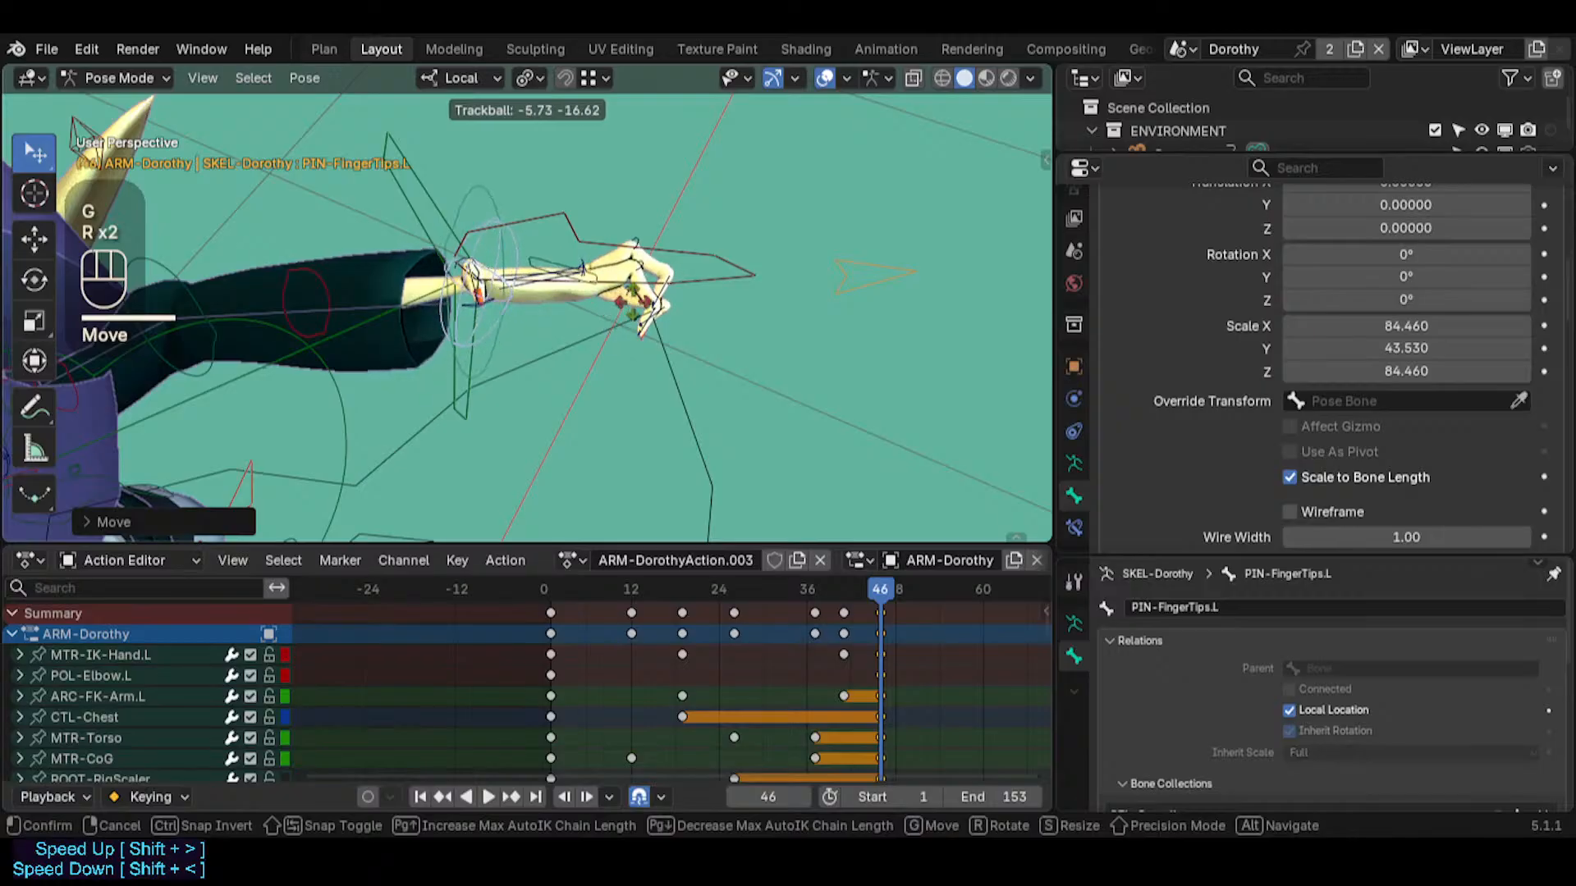
pyautogui.click(641, 324)
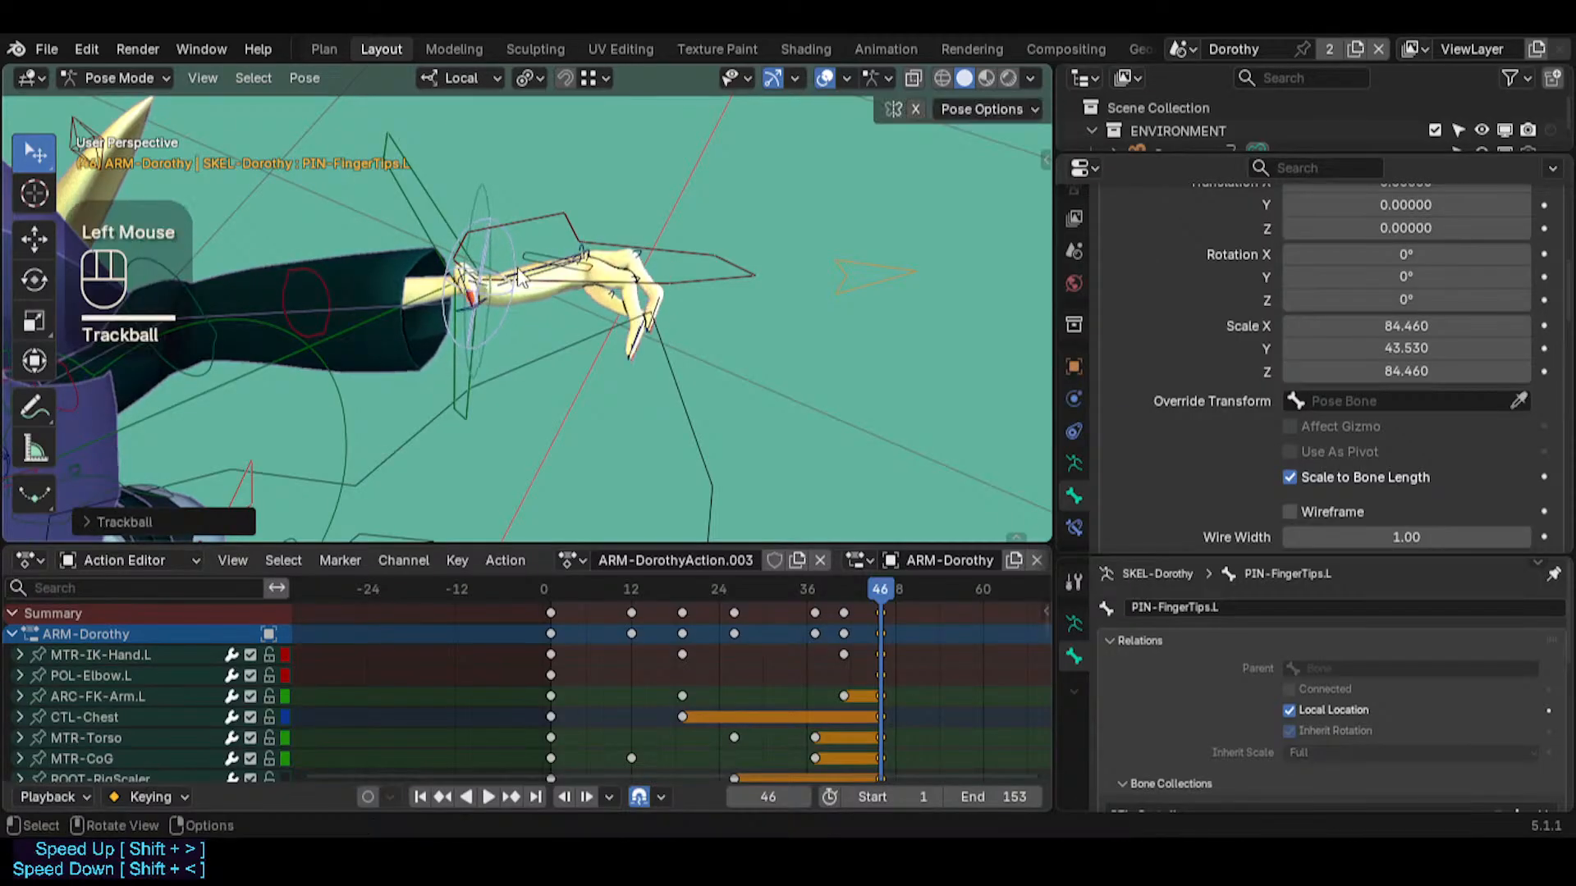
# Nudge PIN-FingerTips.L slightly to fine-tune the wrist position
pyautogui.moveTo(492, 300); pyautogui.dragTo(486, 341, button='middle')
pyautogui.click(492, 328)
pyautogui.press('g')
# Examine the pose of the left hand and fingers up close from several angles
pyautogui.hotkey('shift', '`')
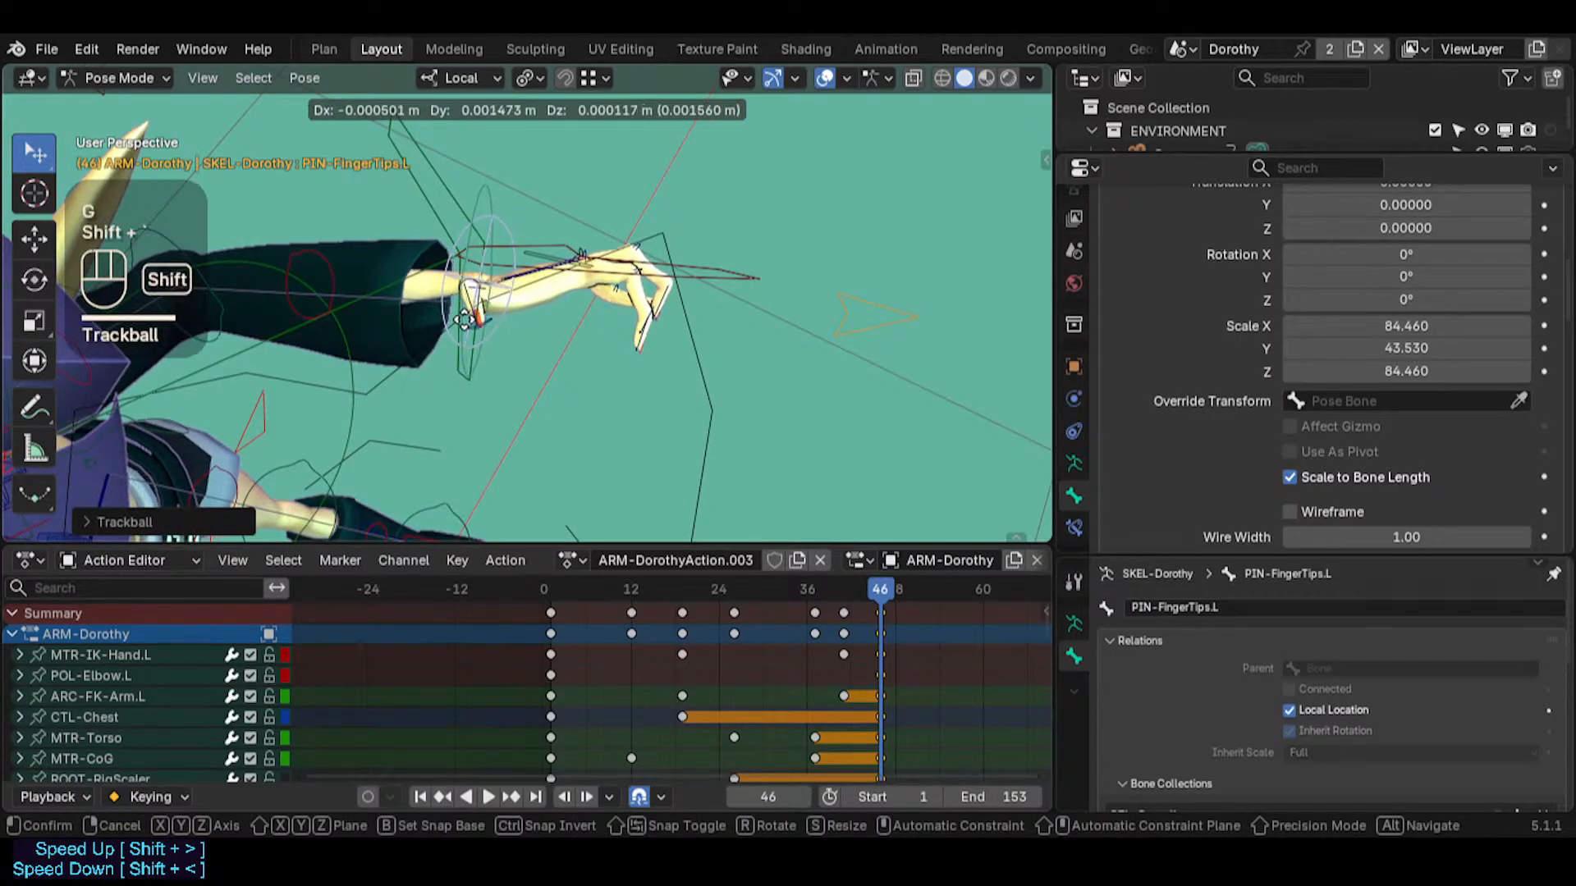
pyautogui.press('w')
pyautogui.hotkey('shift', '`')
pyautogui.press('w')
pyautogui.press('w')
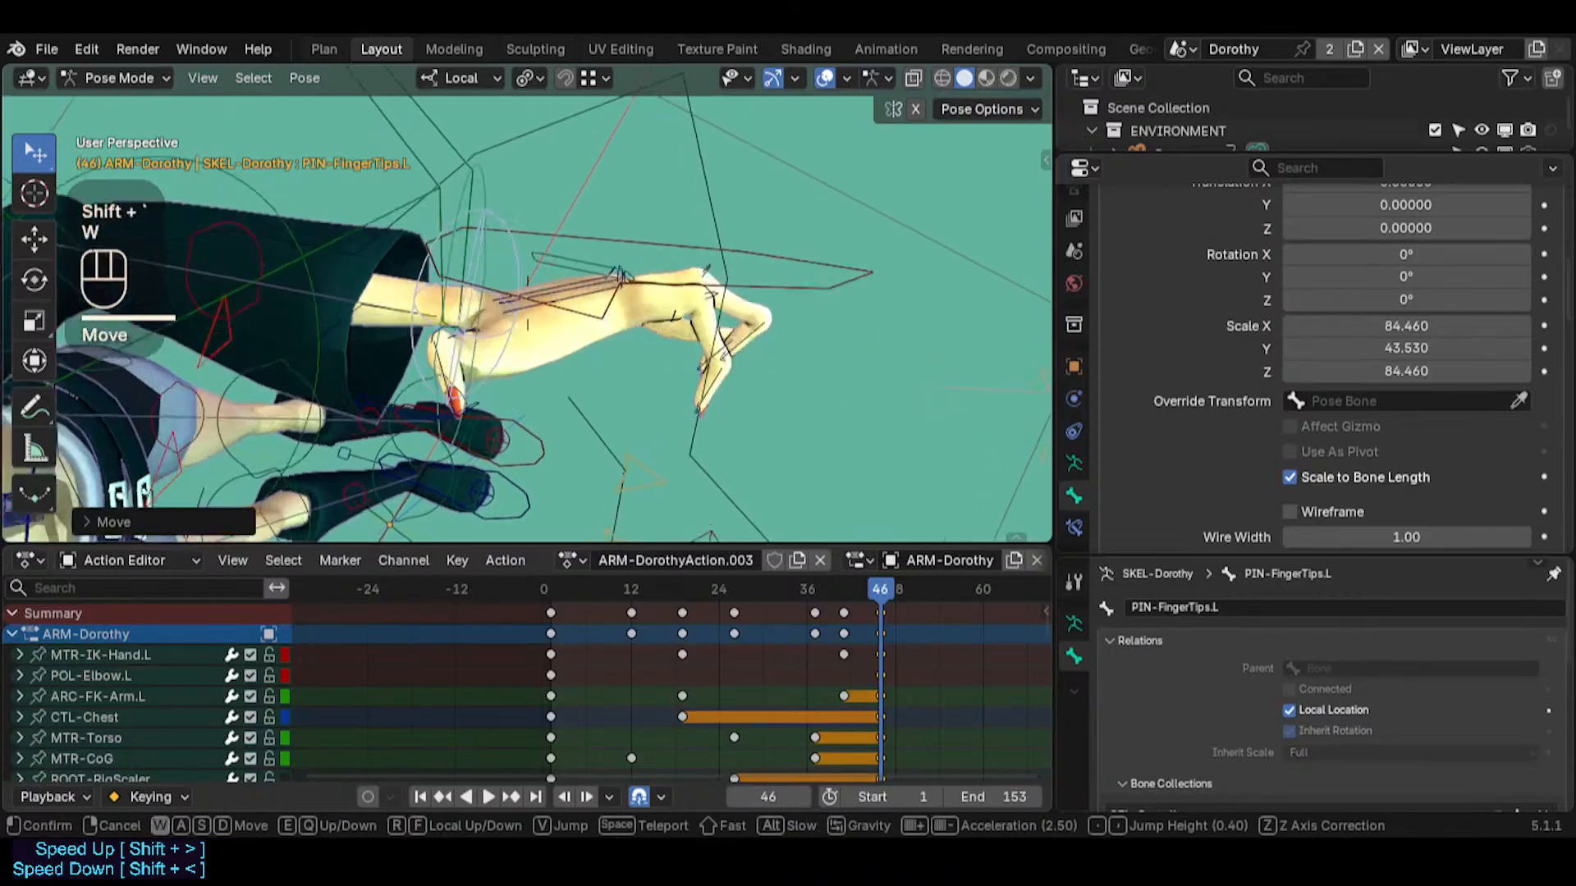
pyautogui.click(543, 347)
pyautogui.hotkey('shift', '`')
pyautogui.press('s')
pyautogui.press('w')
pyautogui.press('s')
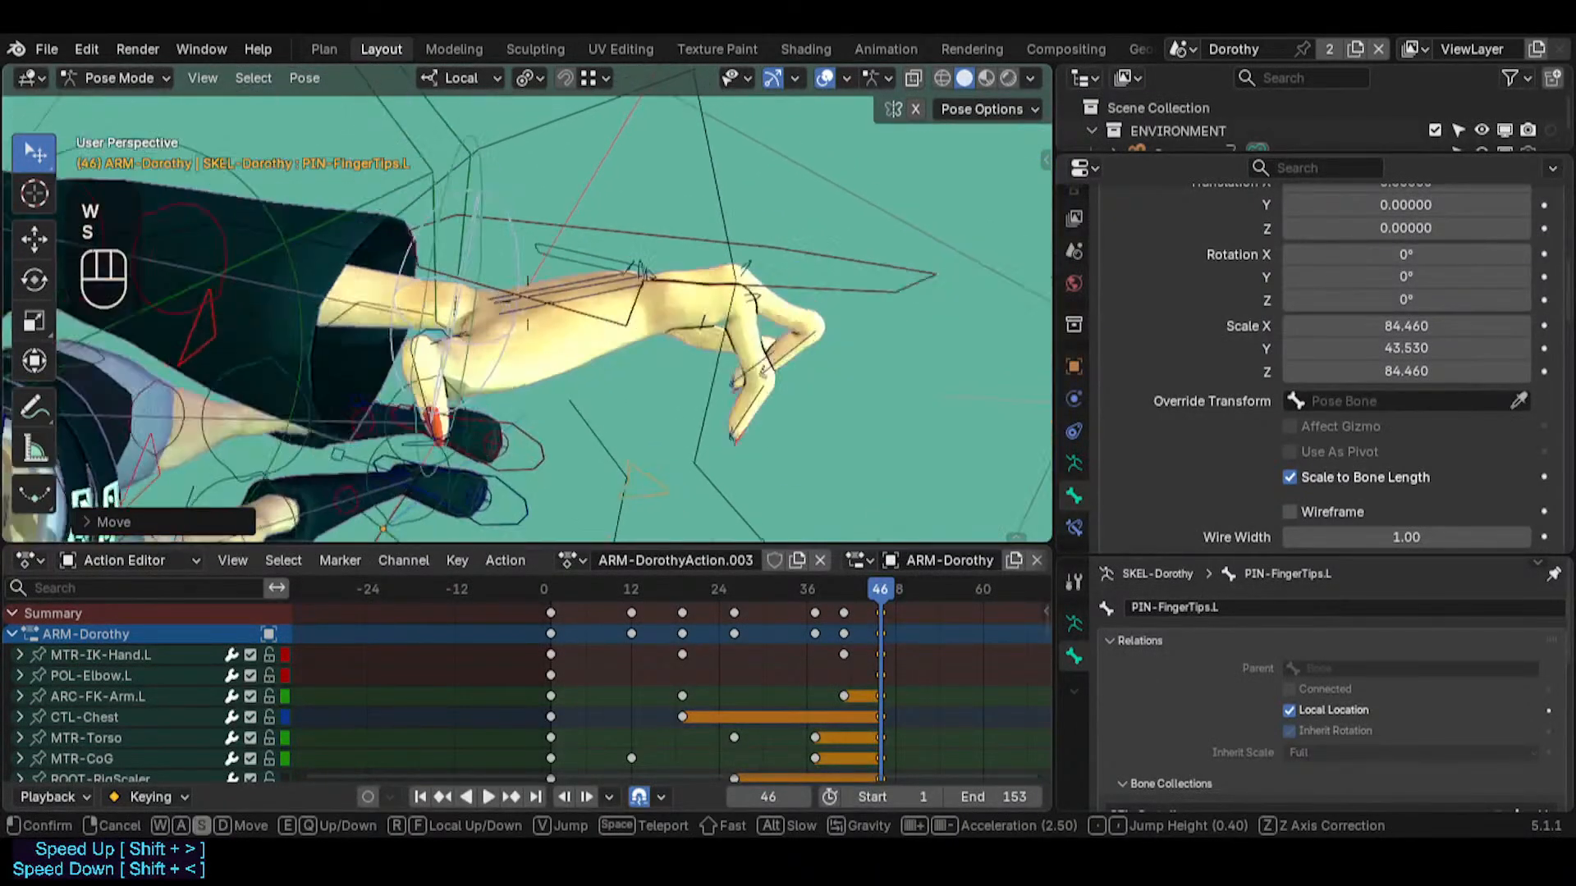
pyautogui.click(544, 322)
pyautogui.click(548, 305)
pyautogui.moveTo(545, 321); pyautogui.dragTo(493, 414, button='middle')
# Try to move and rotate PIN-FingerTips.L at the left wrist
pyautogui.keyDown('shift'); pyautogui.click(515, 336); pyautogui.keyUp('shift')
pyautogui.press('g')
pyautogui.press('Escape')
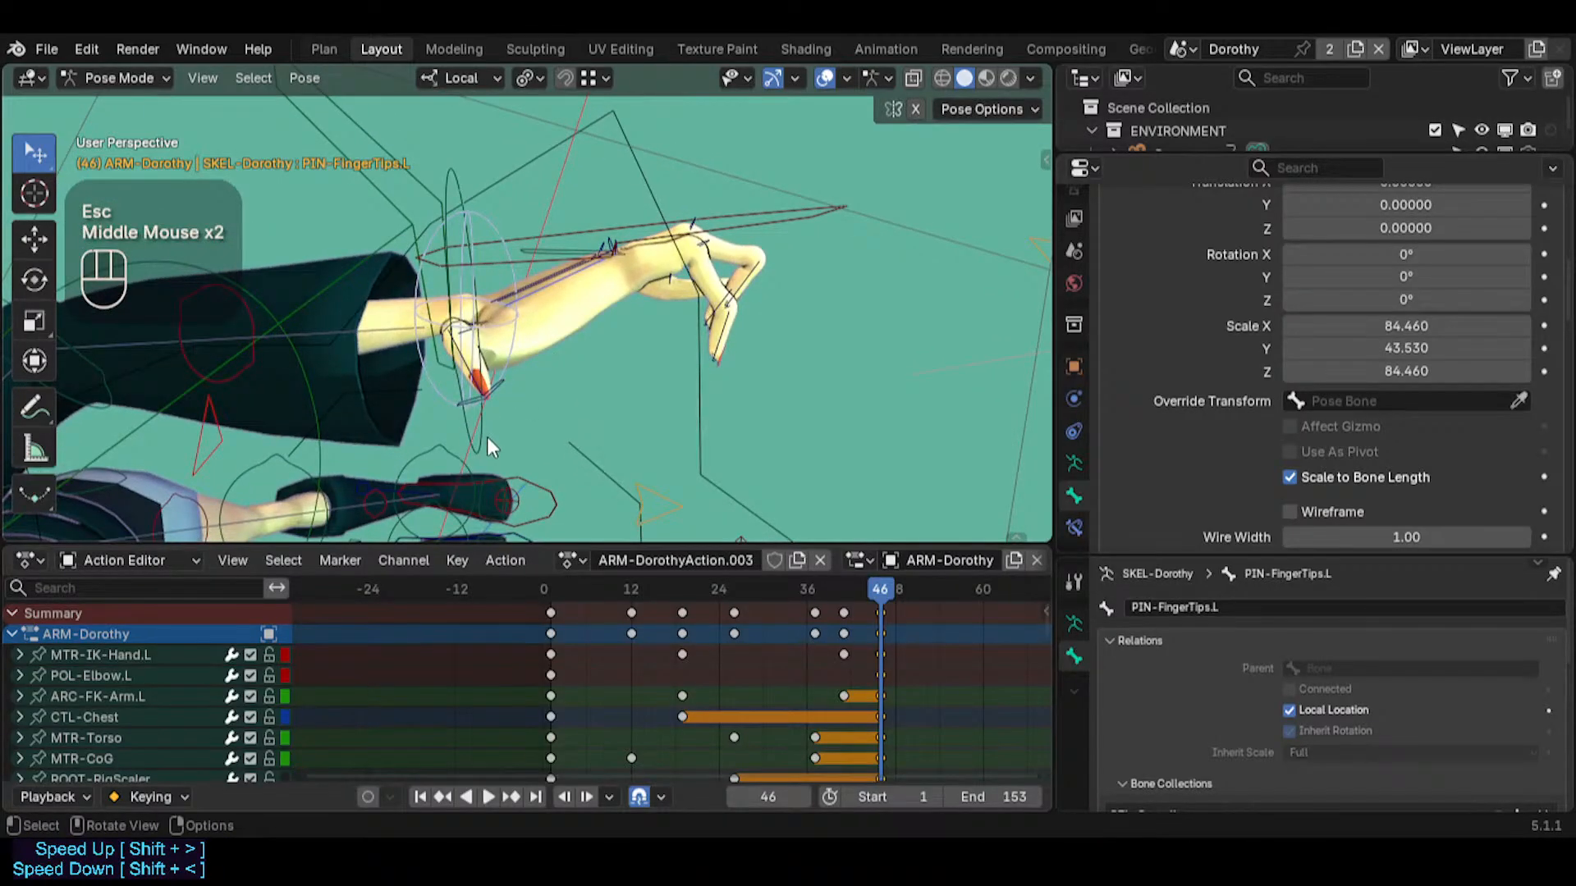
pyautogui.click(486, 437)
pyautogui.moveTo(569, 331); pyautogui.dragTo(532, 306, button='middle')
pyautogui.click(494, 213)
pyautogui.press('r')
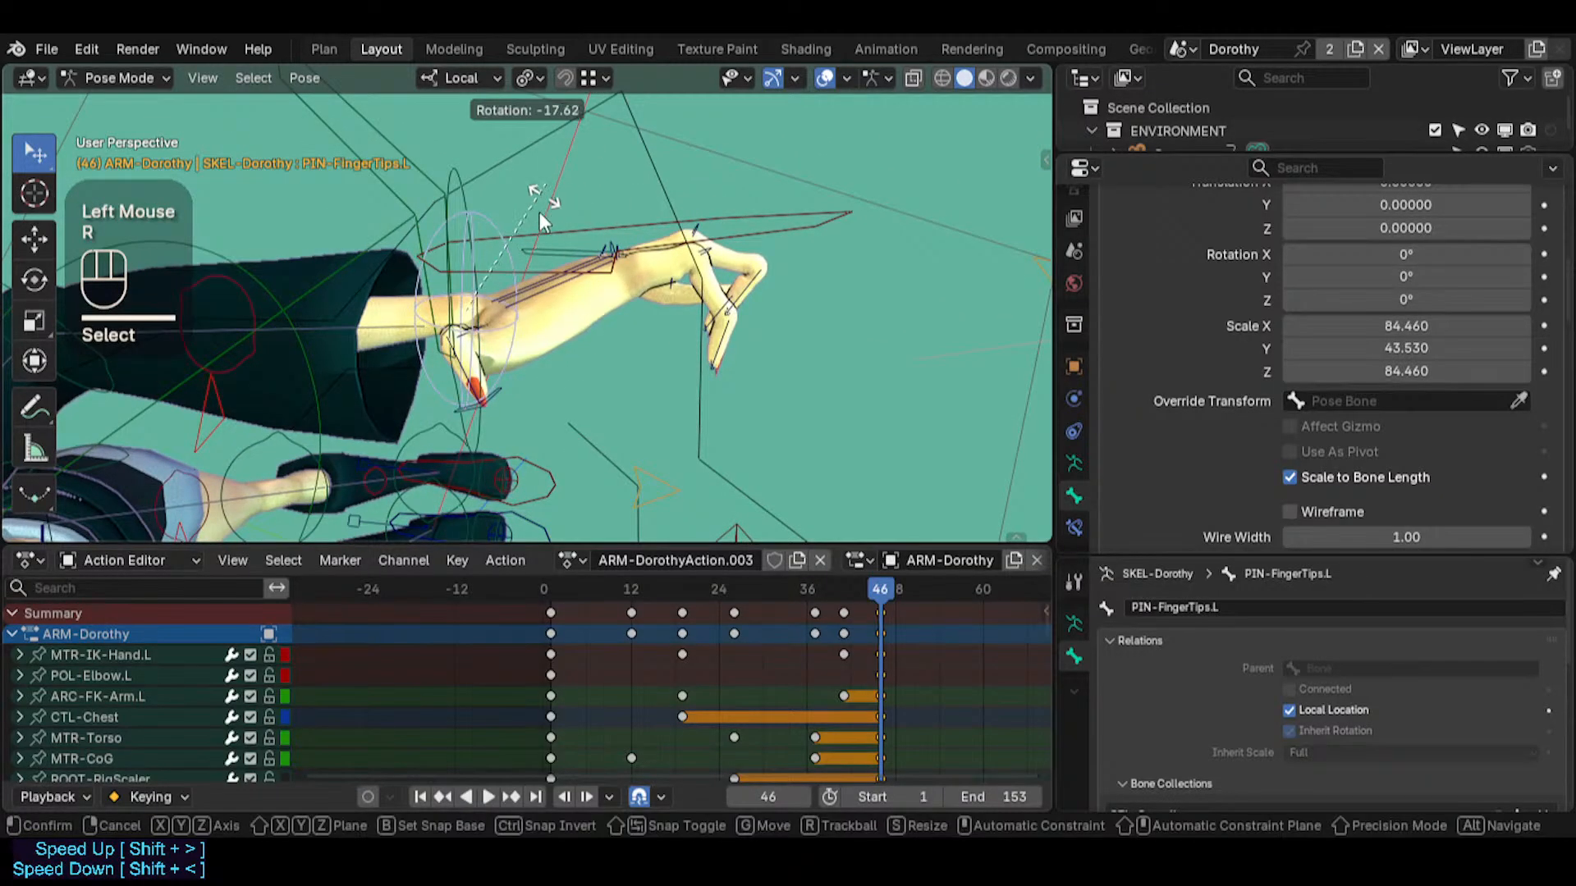
pyautogui.press('Escape')
# Try to rotate the hand tweaker TWK-Hand.L
pyautogui.click(514, 256)
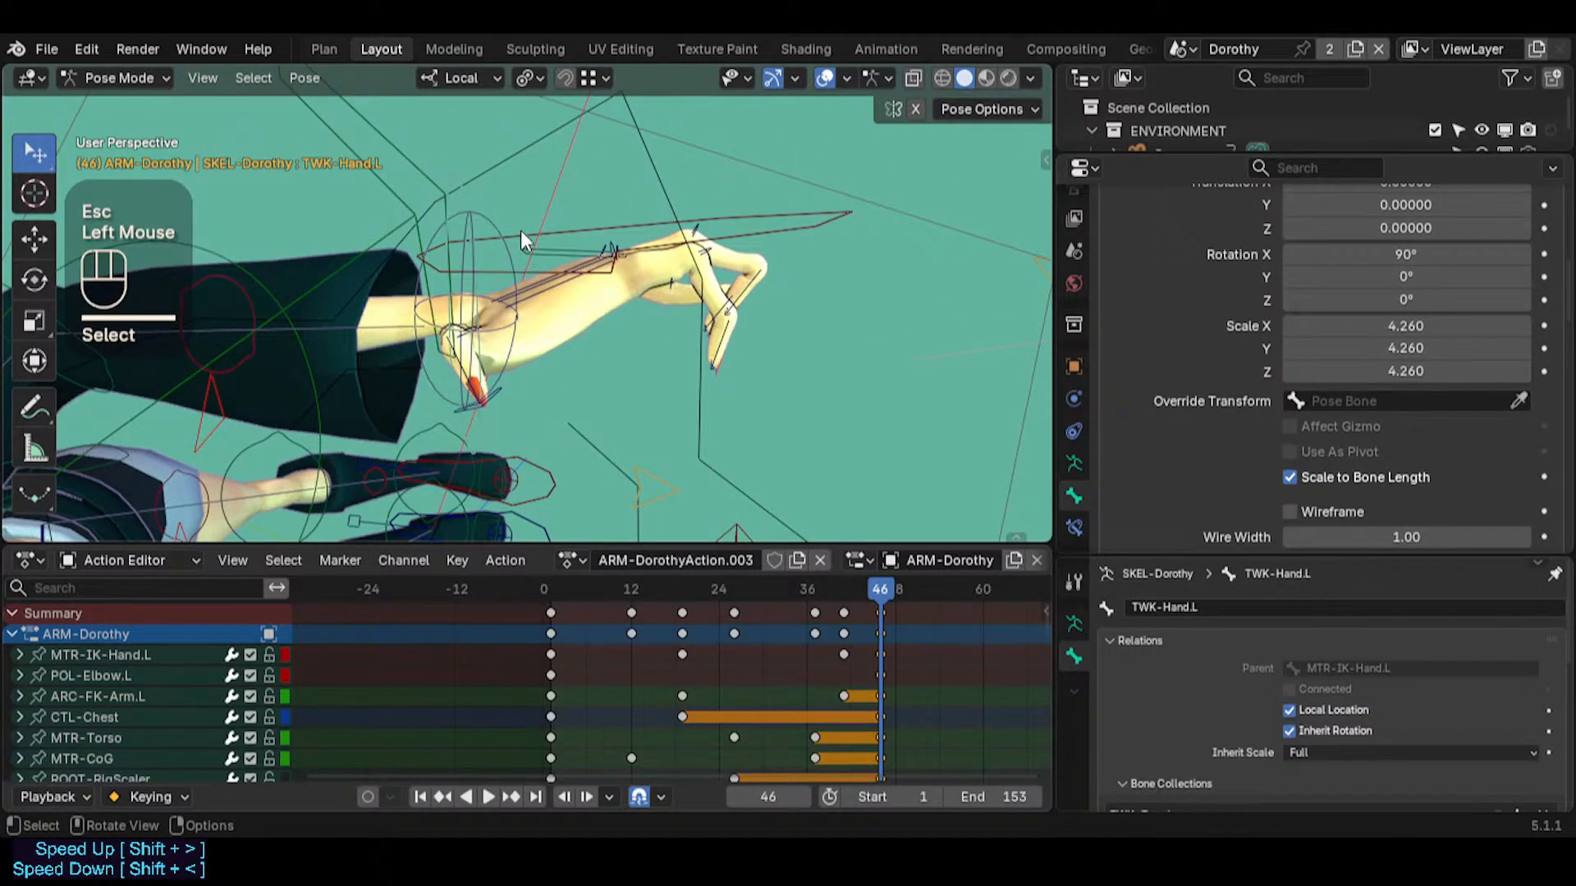
pyautogui.press('r')
pyautogui.press('Escape')
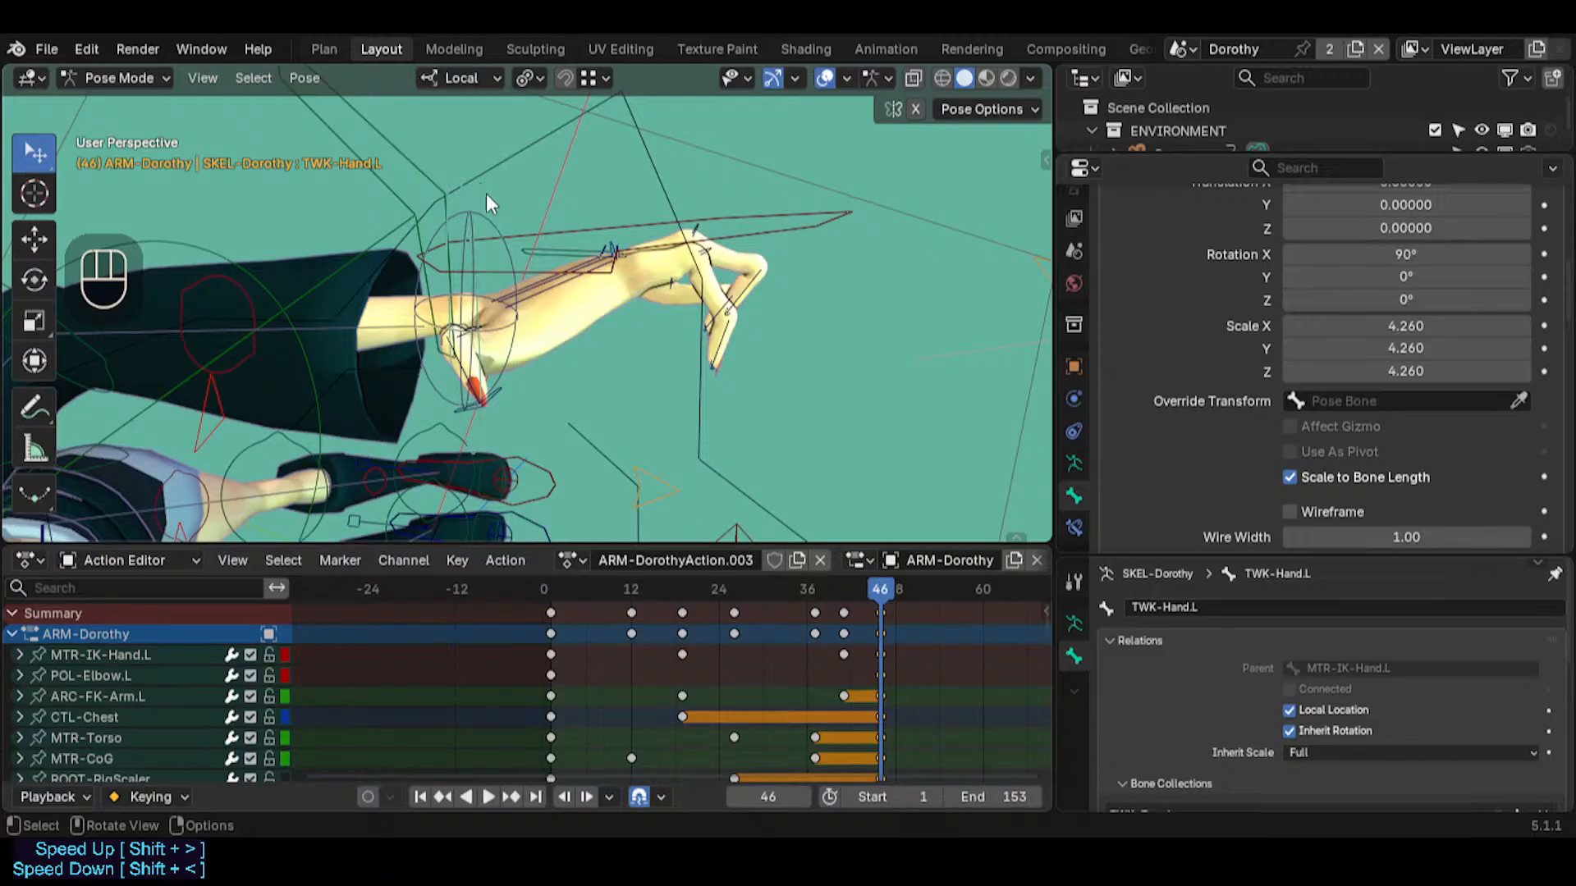
# Pull PIN-FingerTips.L back toward the sleeve with an Auto IK length of 4 and trackball-rotate it to arch the hand
pyautogui.click(497, 225)
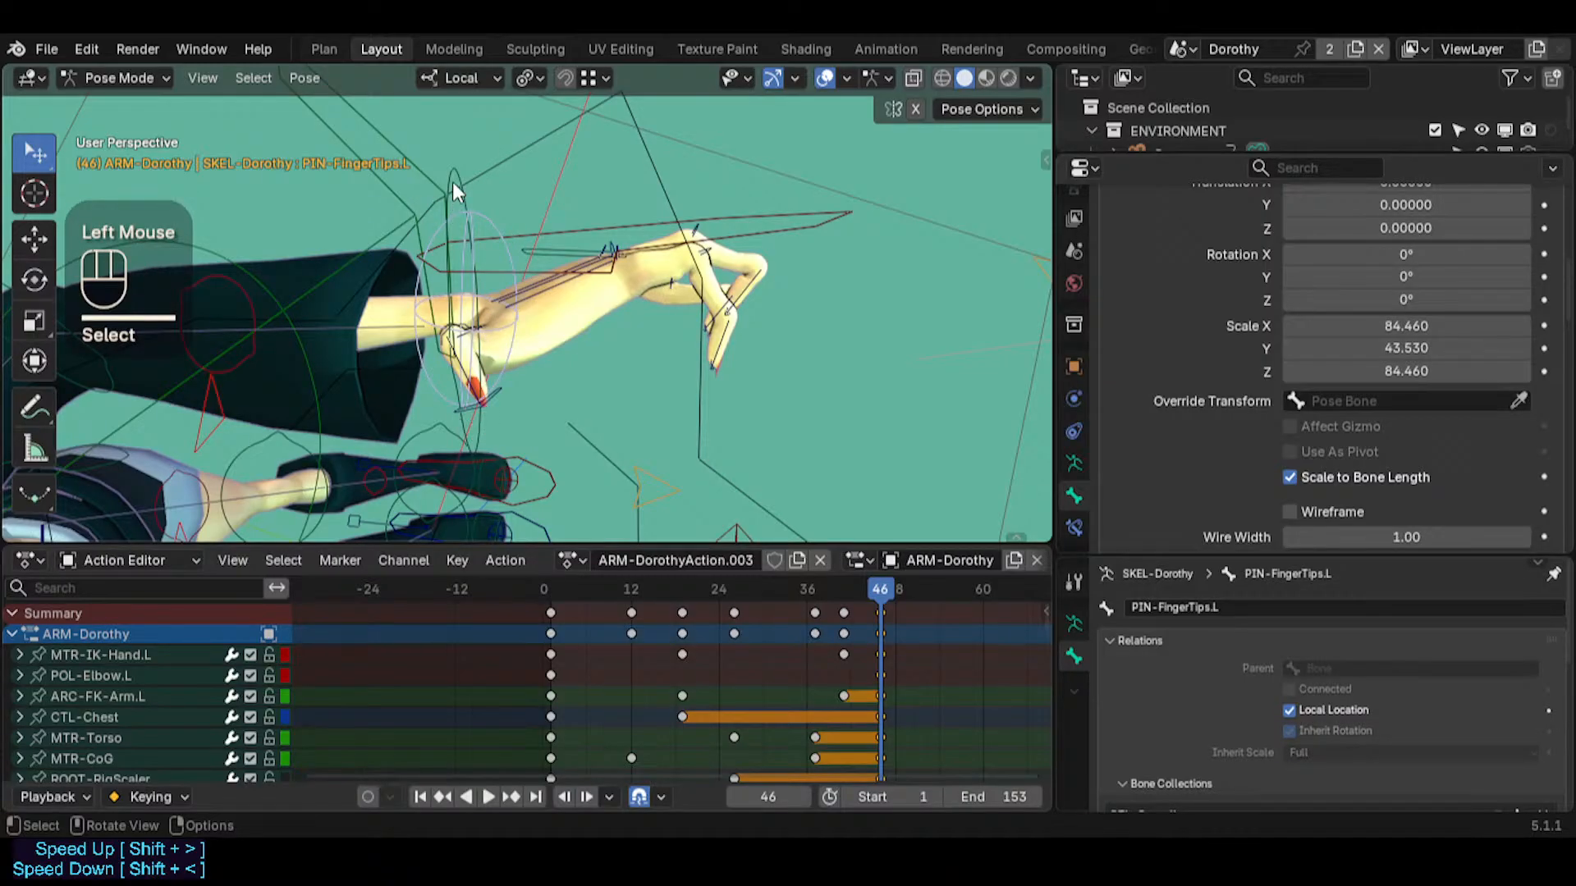
pyautogui.click(478, 209)
pyautogui.keyDown('shift'); pyautogui.click(479, 215); pyautogui.keyUp('shift')
pyautogui.press('g')
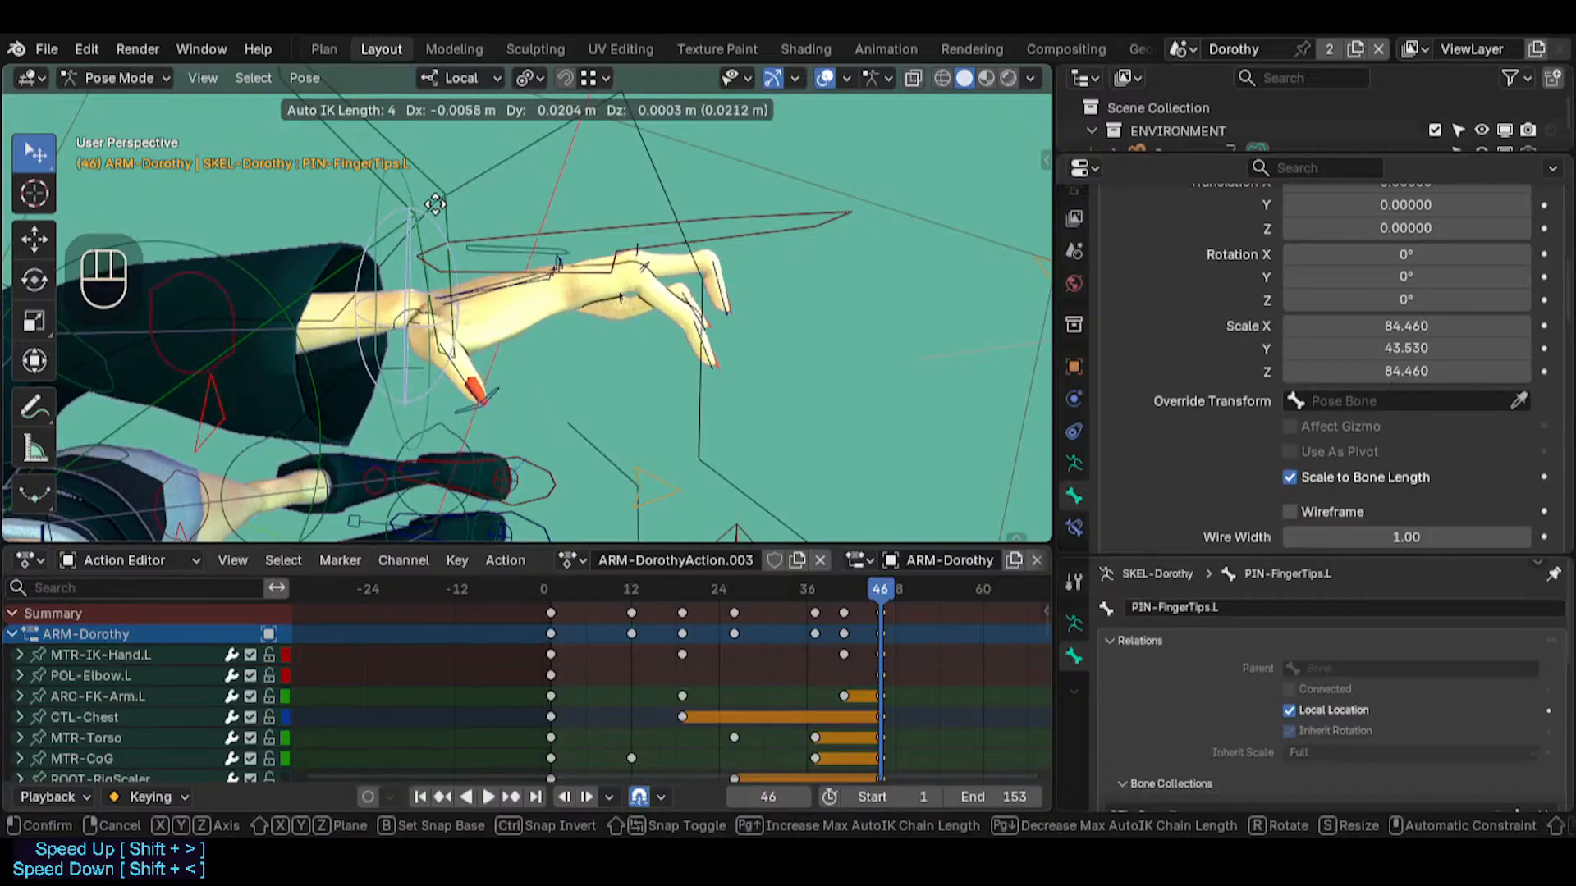
pyautogui.click(468, 193)
pyautogui.press('r')
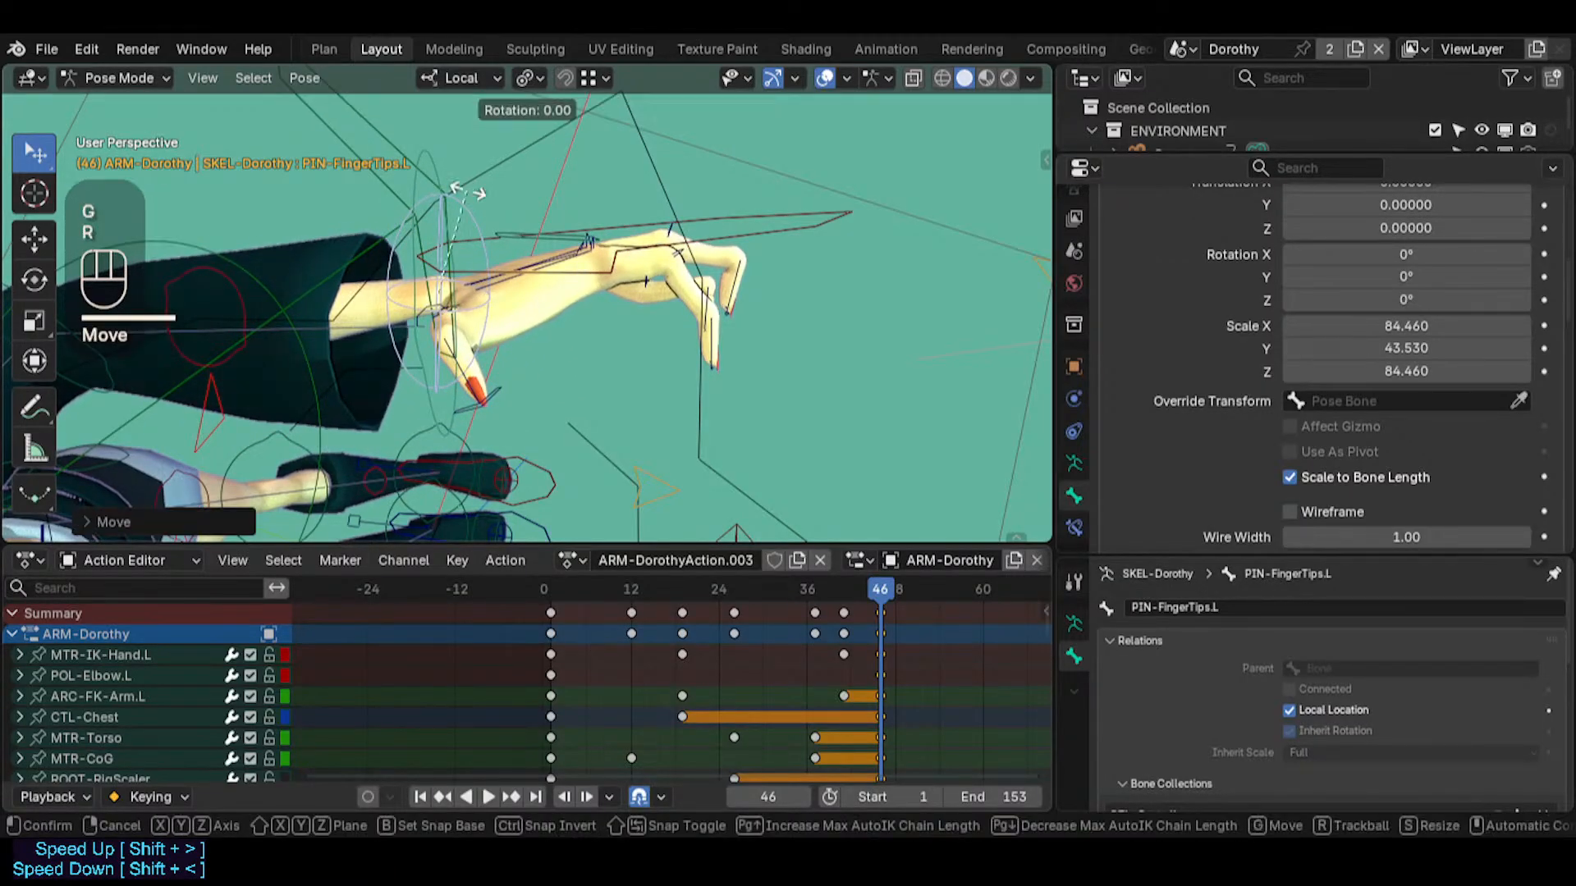
pyautogui.press('r')
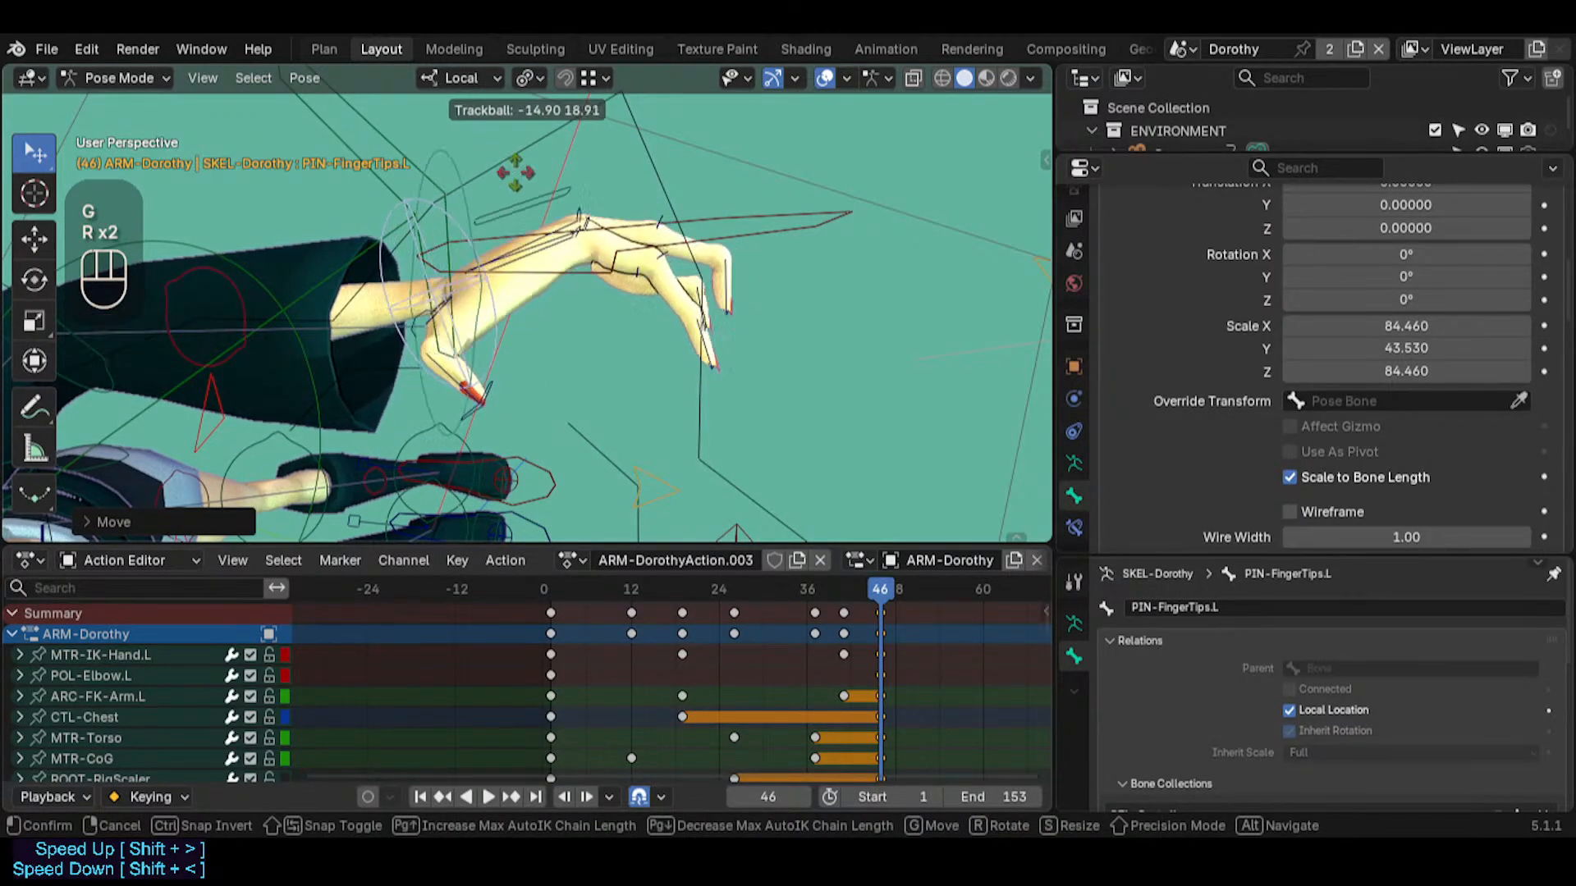
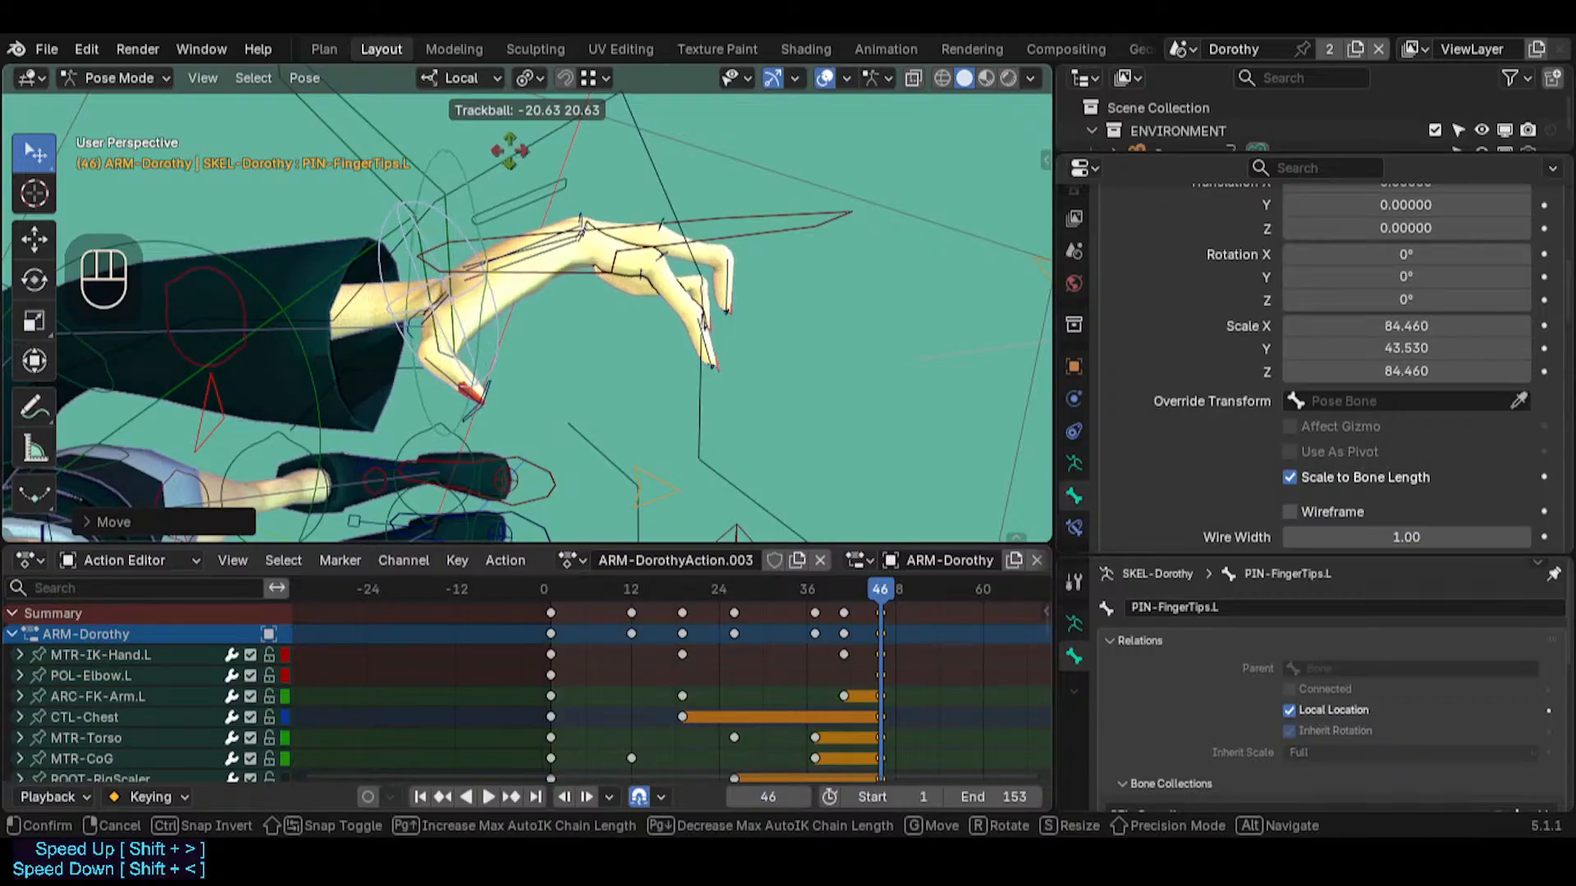
# Try a trackball rotation and a further move of PIN-FingerTips.L to arch the left hand
pyautogui.click(571, 197)
pyautogui.press('g')
pyautogui.click(573, 198)
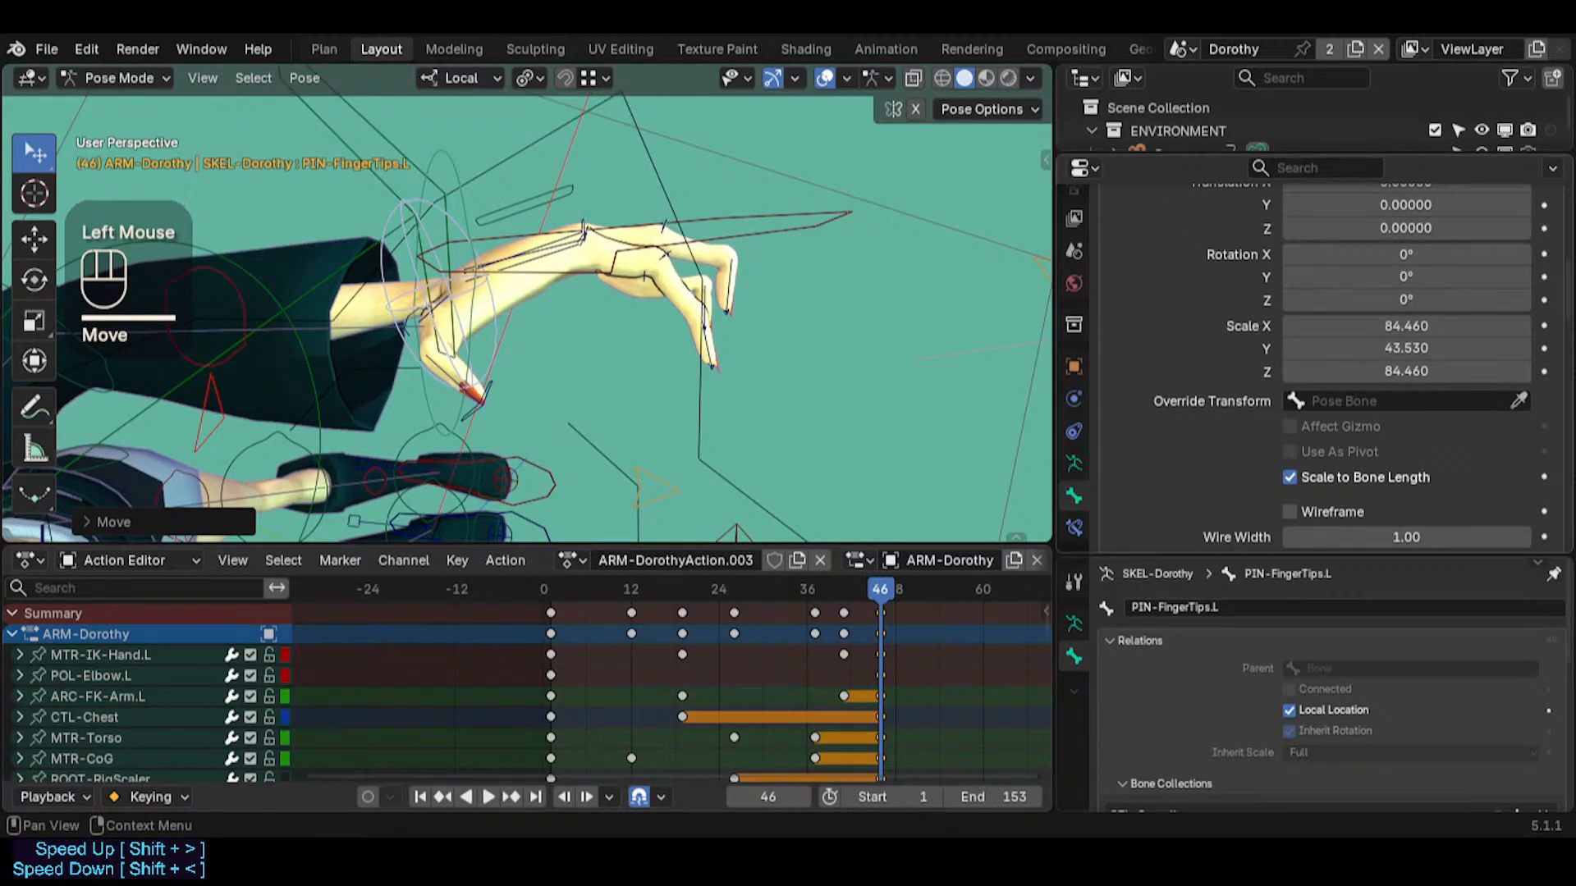
# Examine the arched left hand and its middle finger control from several angles
pyautogui.moveTo(779, 306); pyautogui.dragTo(803, 301, button='middle')
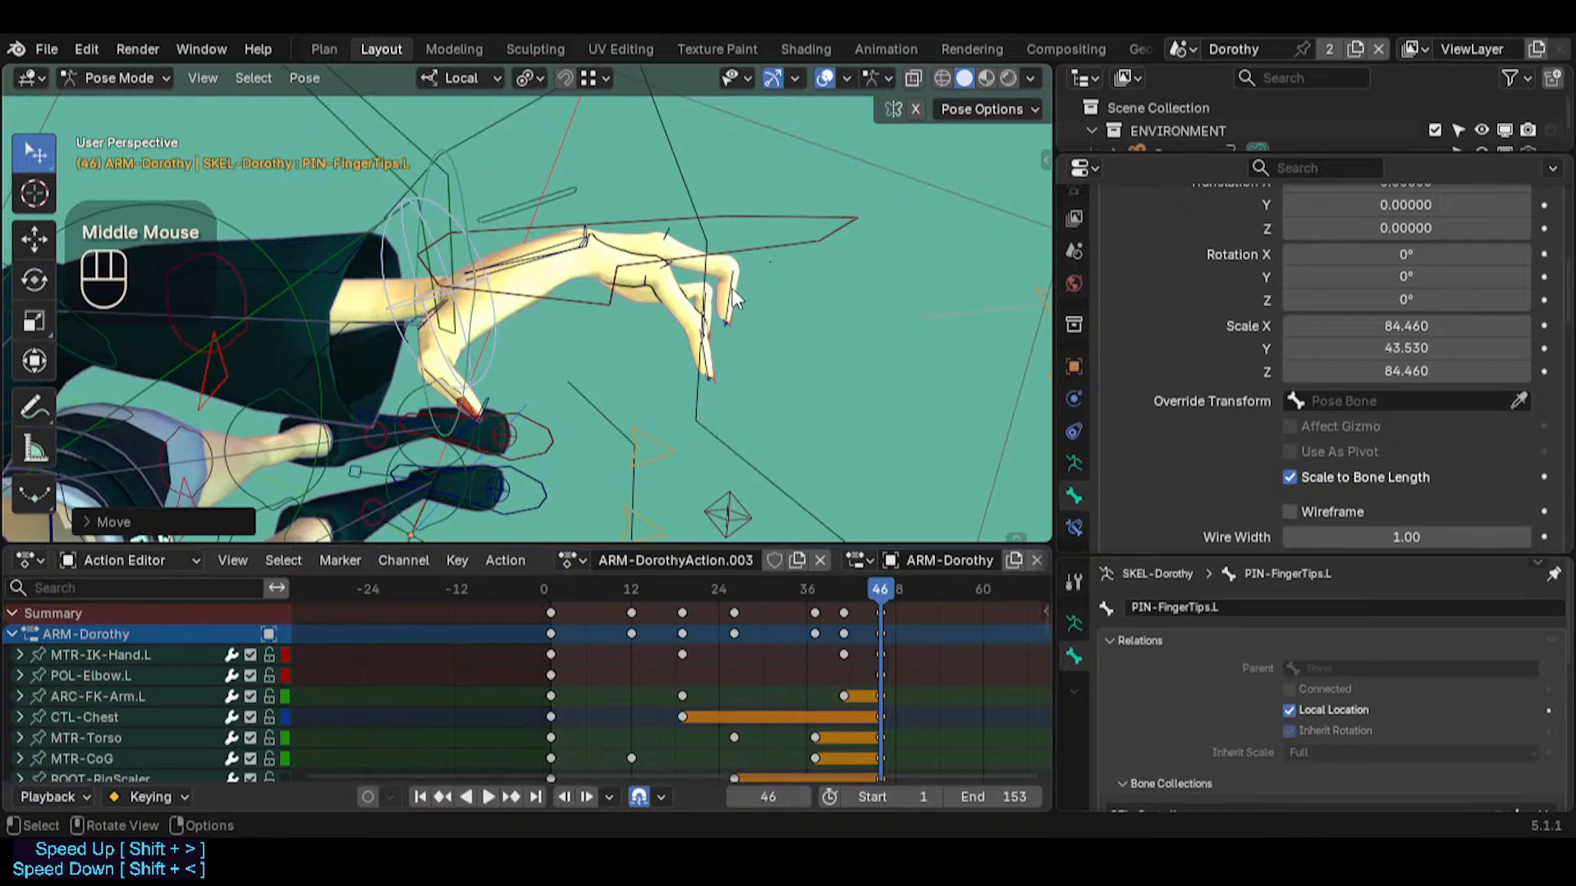
pyautogui.moveTo(578, 259); pyautogui.dragTo(586, 233, button='middle')
pyautogui.click(664, 224)
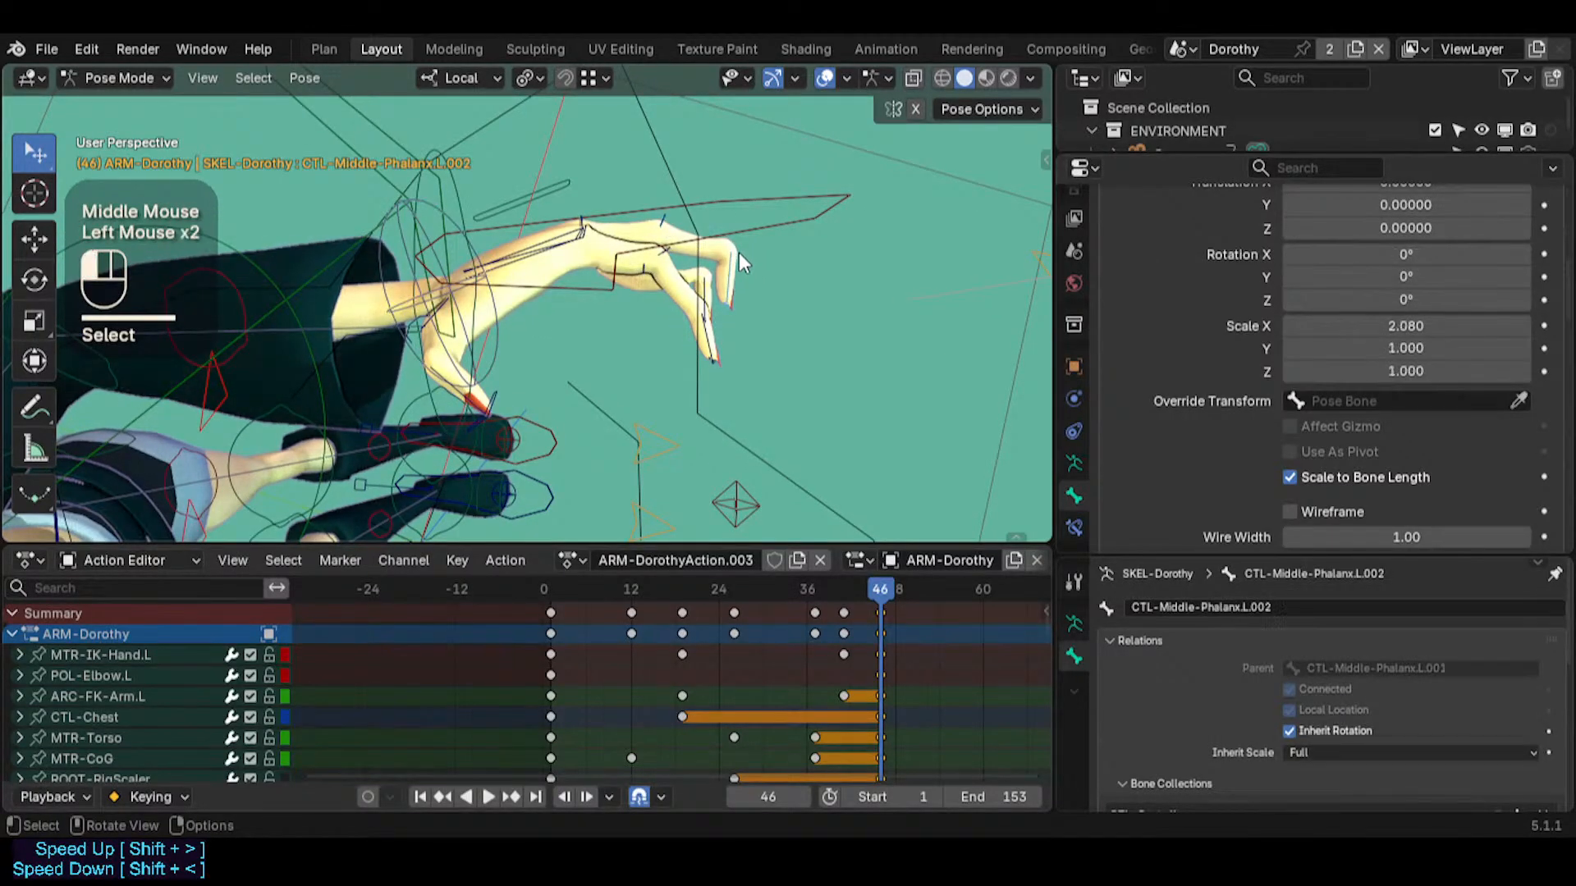
pyautogui.hotkey('shift', '`')
pyautogui.press('d')
pyautogui.press('d')
pyautogui.press('q')
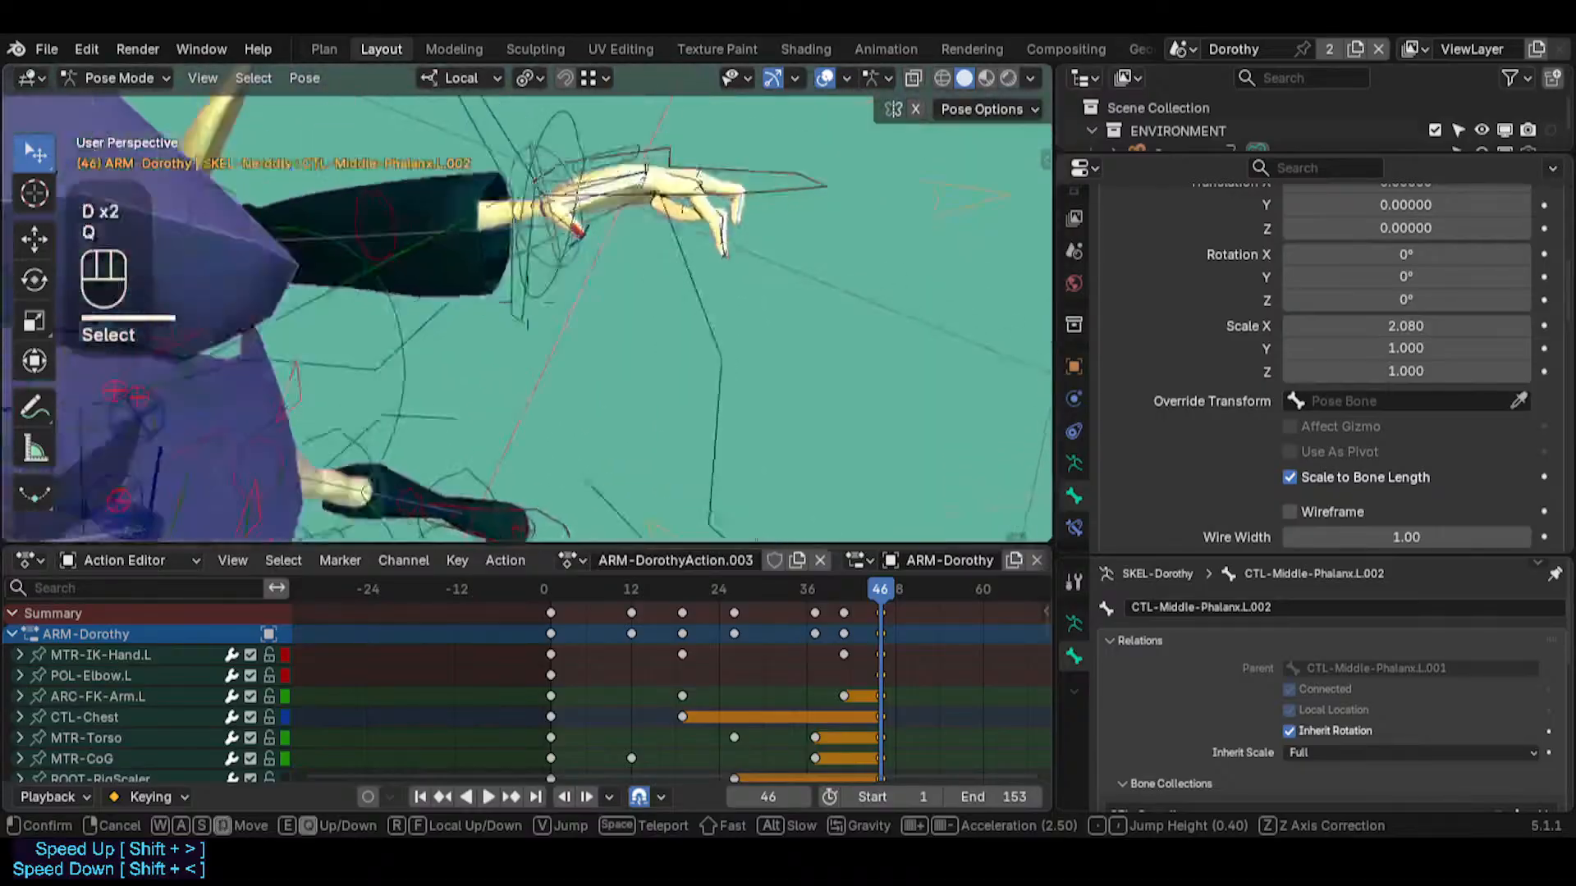
pyautogui.press('s')
pyautogui.press('a')
pyautogui.press('q')
pyautogui.press('w')
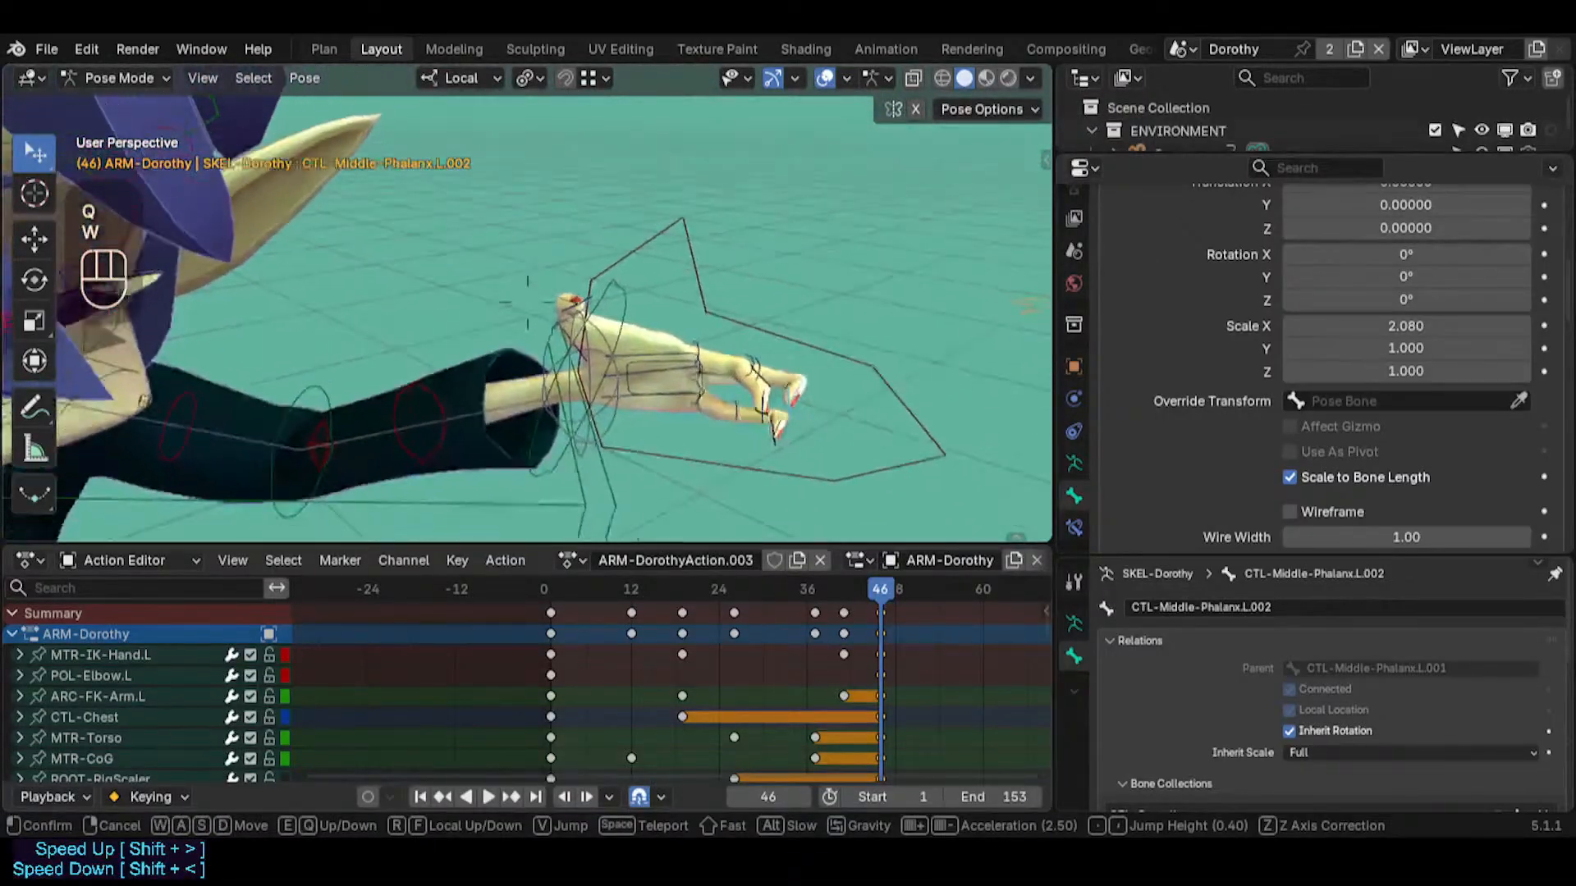
pyautogui.click(703, 283)
# Select all bones and clear their pose transforms
pyautogui.press('a')
pyautogui.hotkey('alt', 'g')
pyautogui.hotkey('alt', 'g')
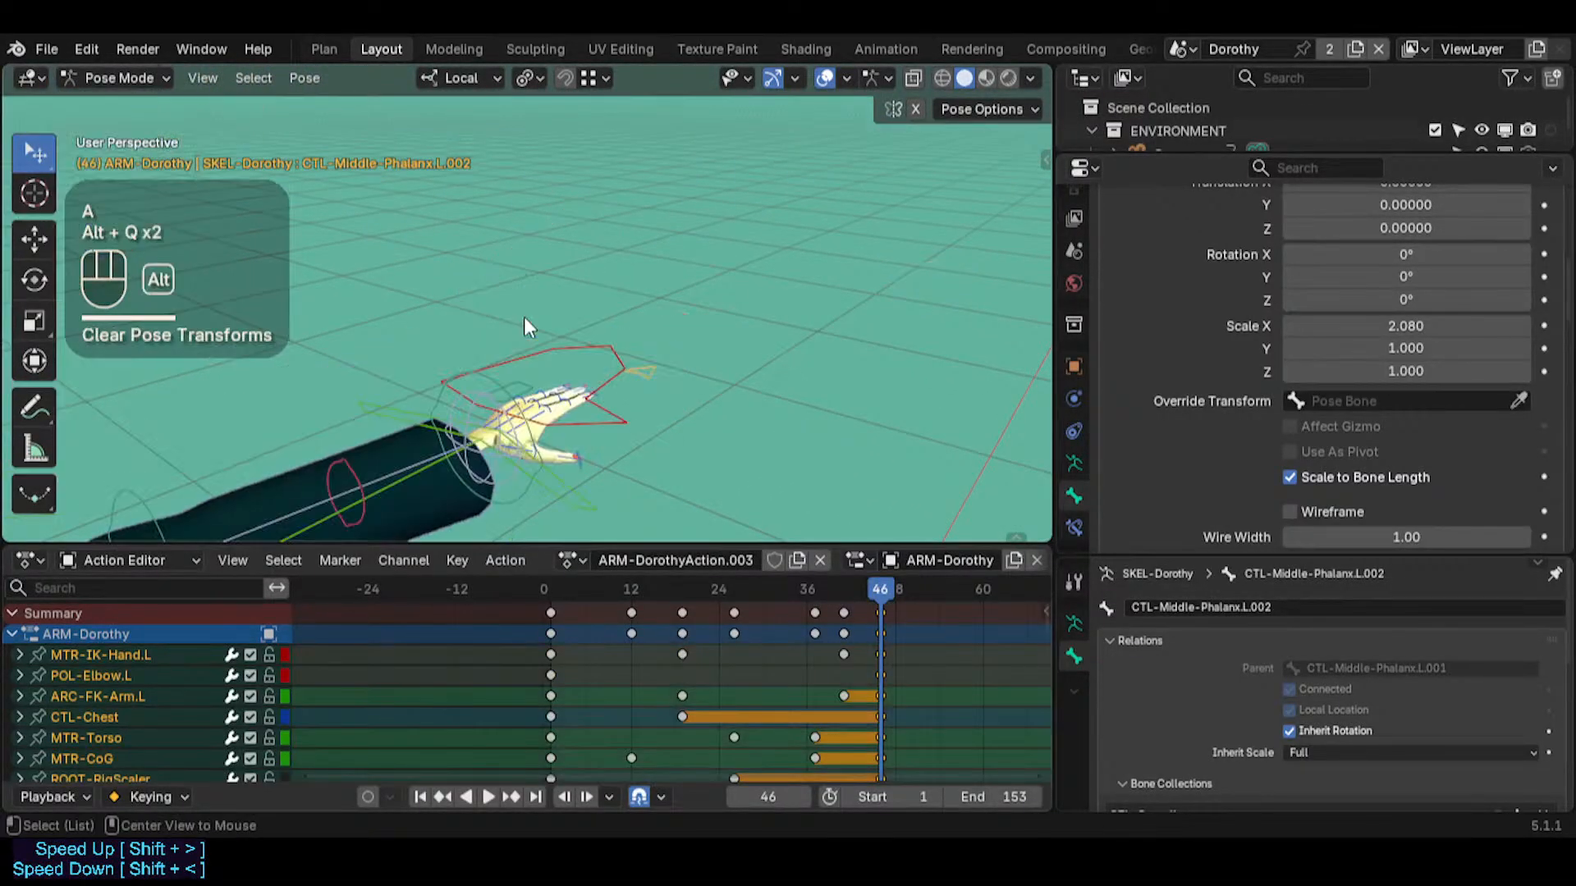
pyautogui.hotkey('shift', '`')
pyautogui.press('d')
pyautogui.press('w')
pyautogui.click(525, 326)
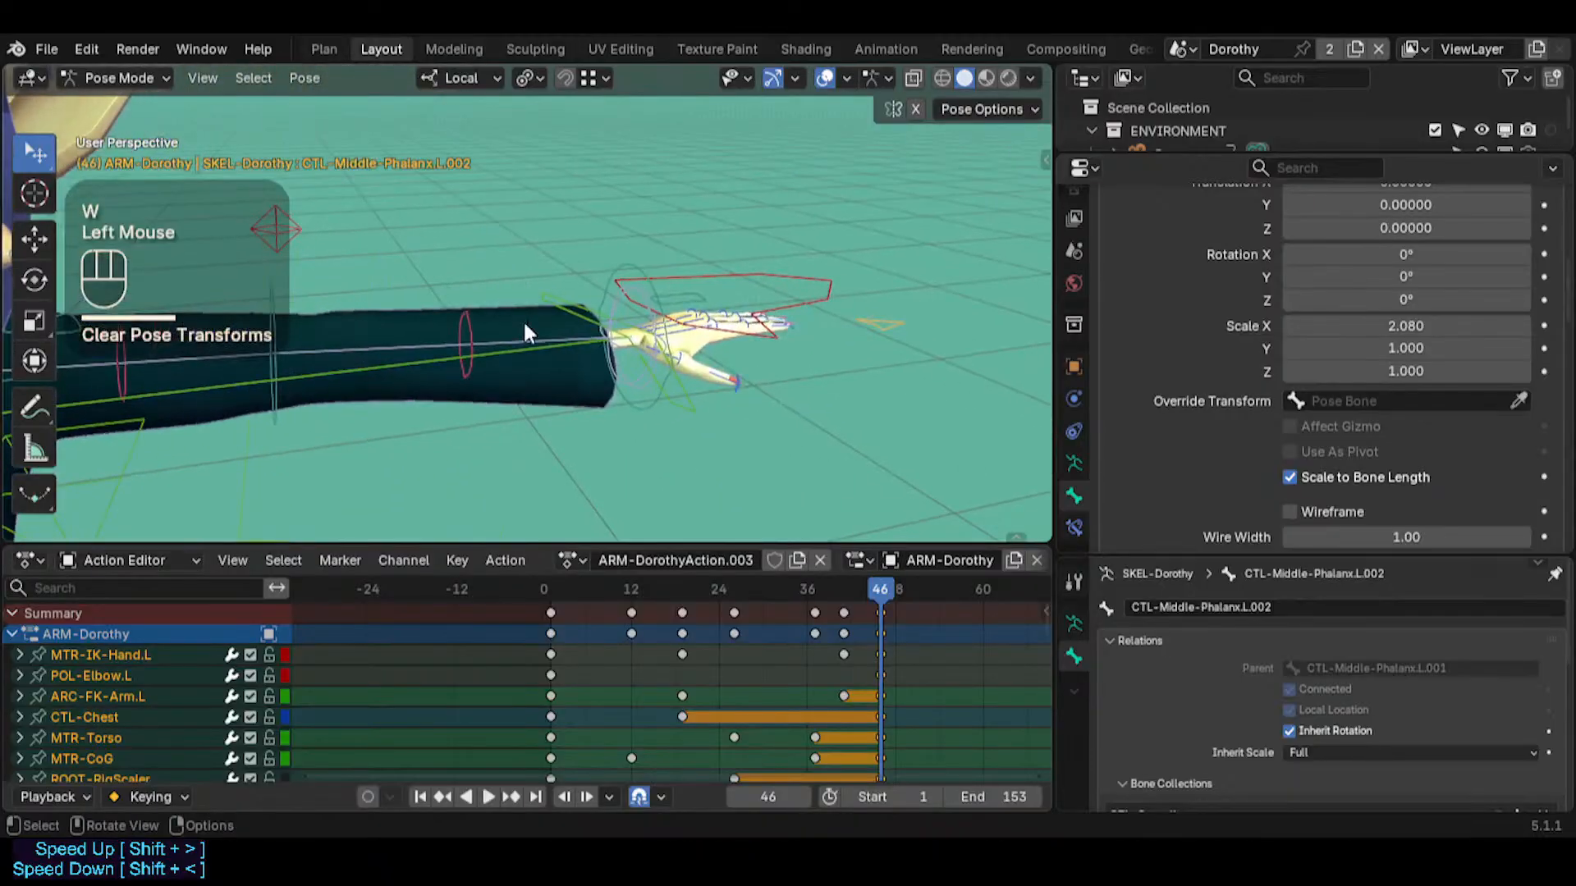
# Inspect the Bendy Bones settings of MTR-IK-Hand.L and PIN-FingerTips.L at the left wrist
pyautogui.click(870, 343)
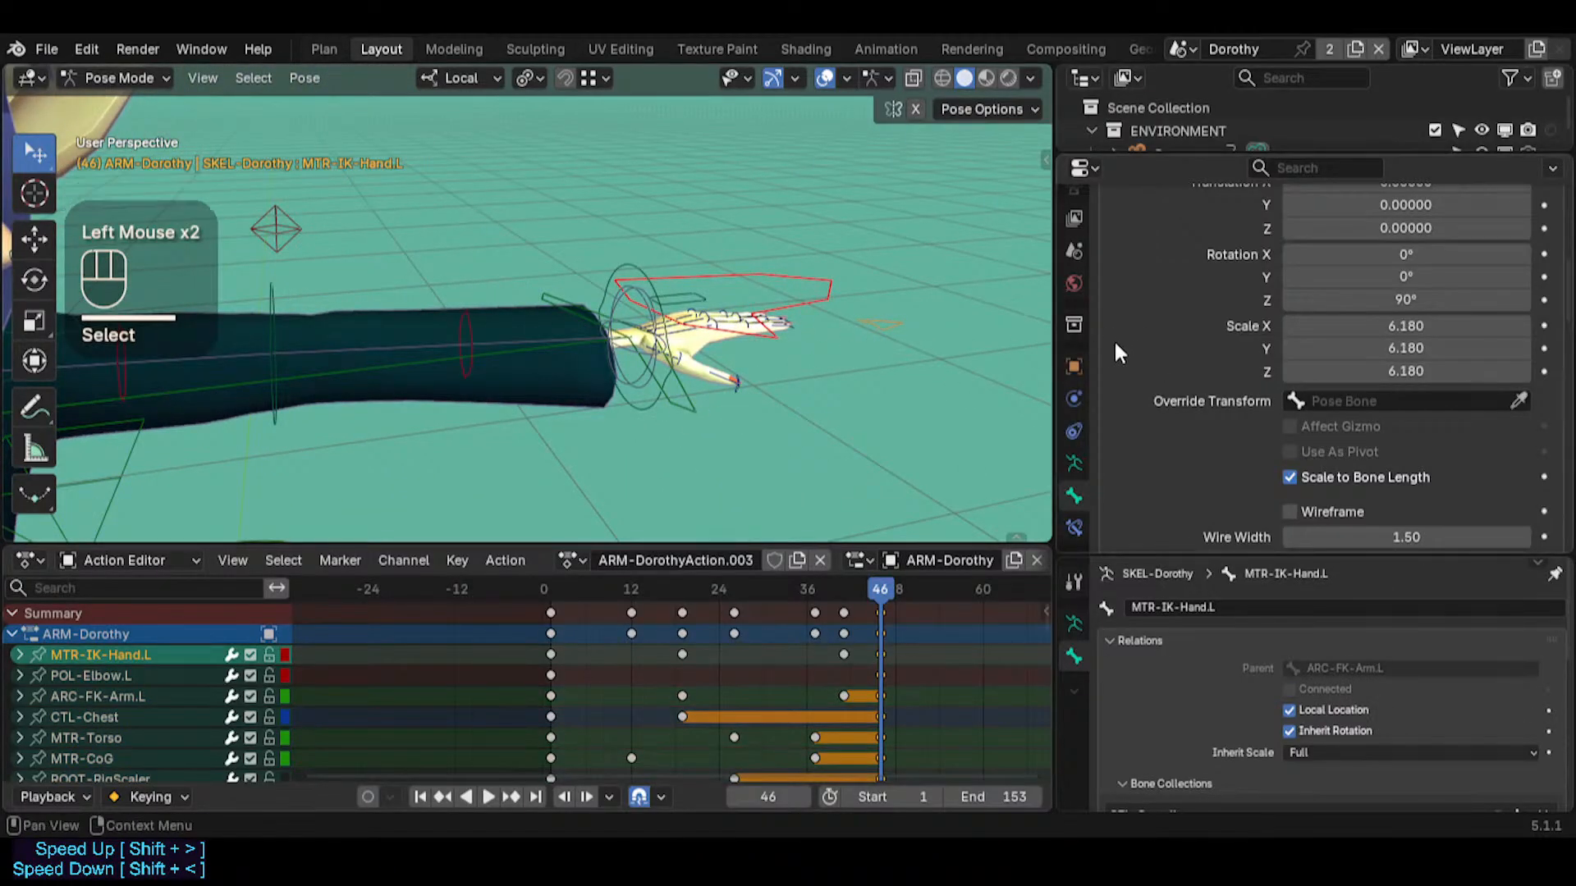
pyautogui.scroll(-4, 1329, 365)
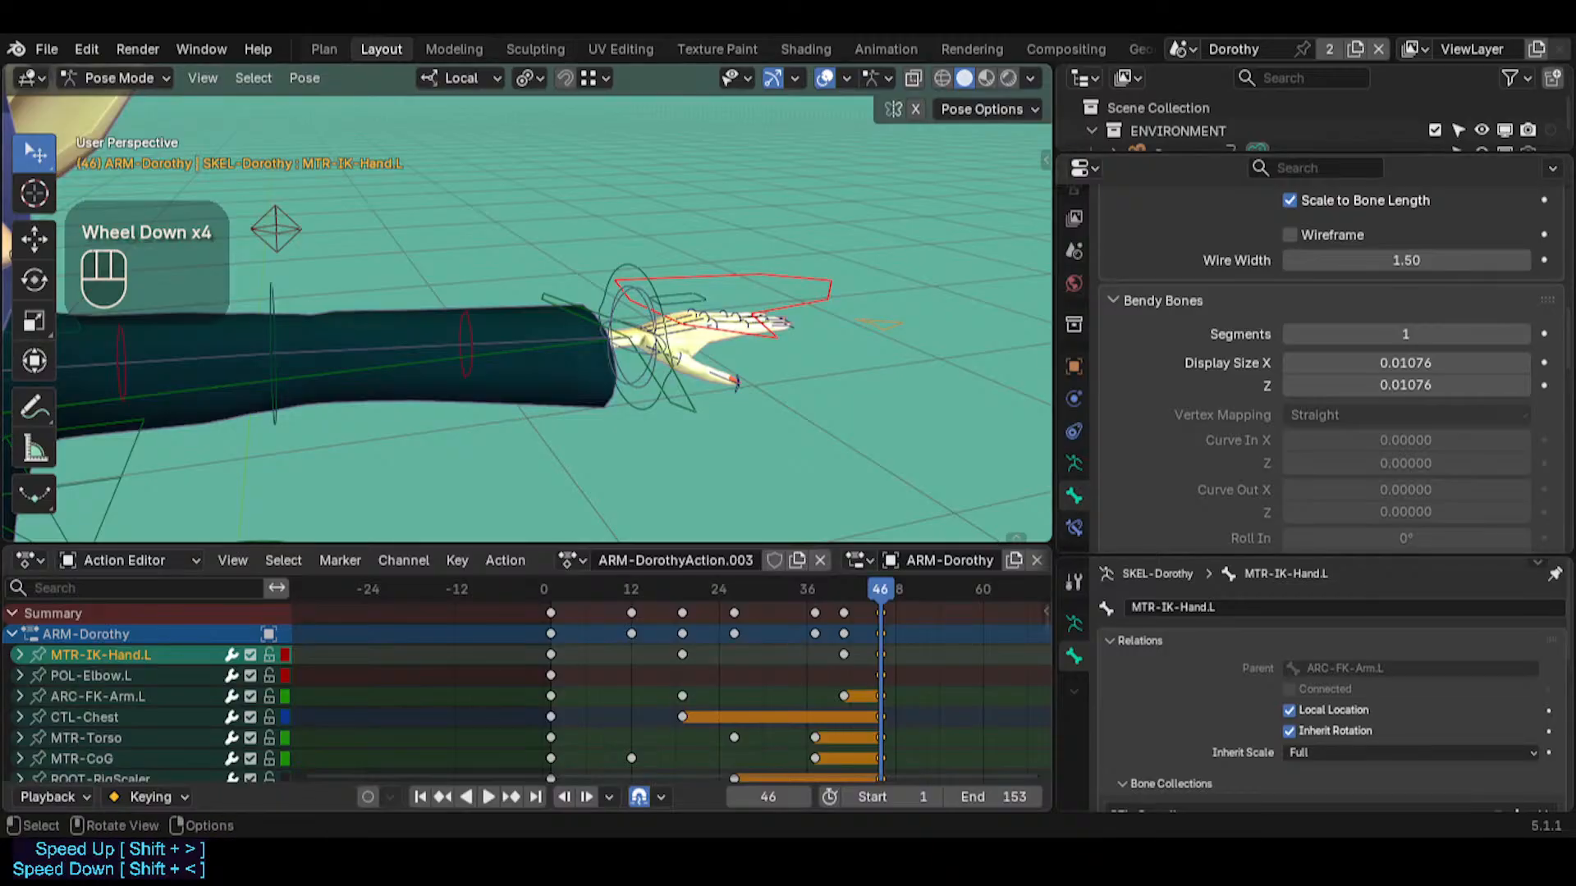
pyautogui.keyDown('ctrl'); pyautogui.click(627, 296); pyautogui.keyUp('ctrl')
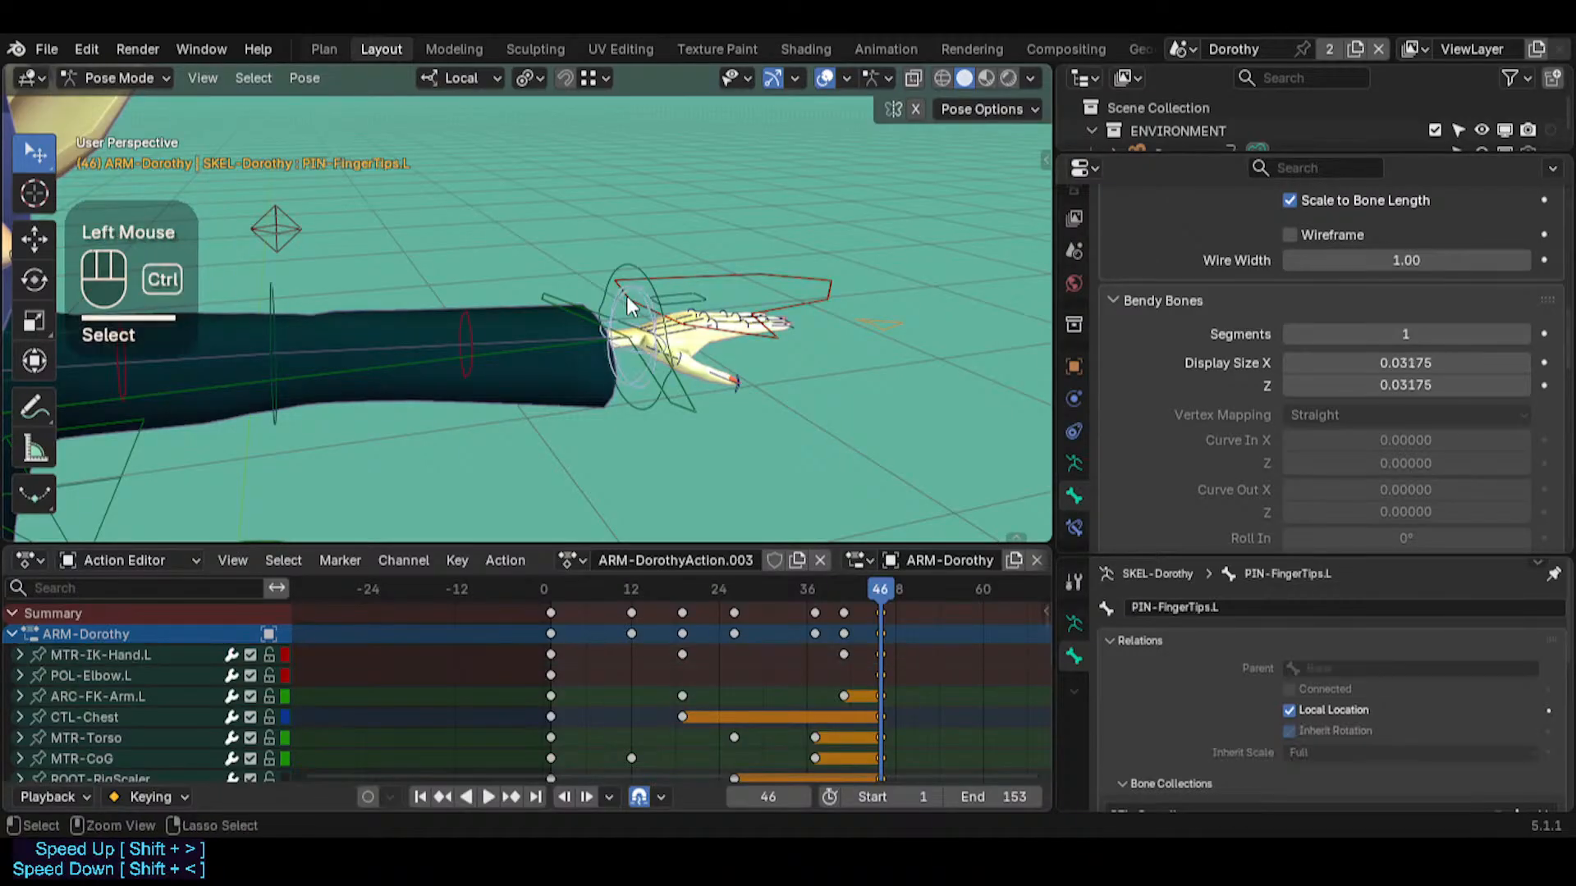
pyautogui.hotkey('ctrl', 'Tab')
pyautogui.hotkey('ctrl', 'Tab')
pyautogui.hotkey('shift', '`')
pyautogui.press('d')
pyautogui.press('w')
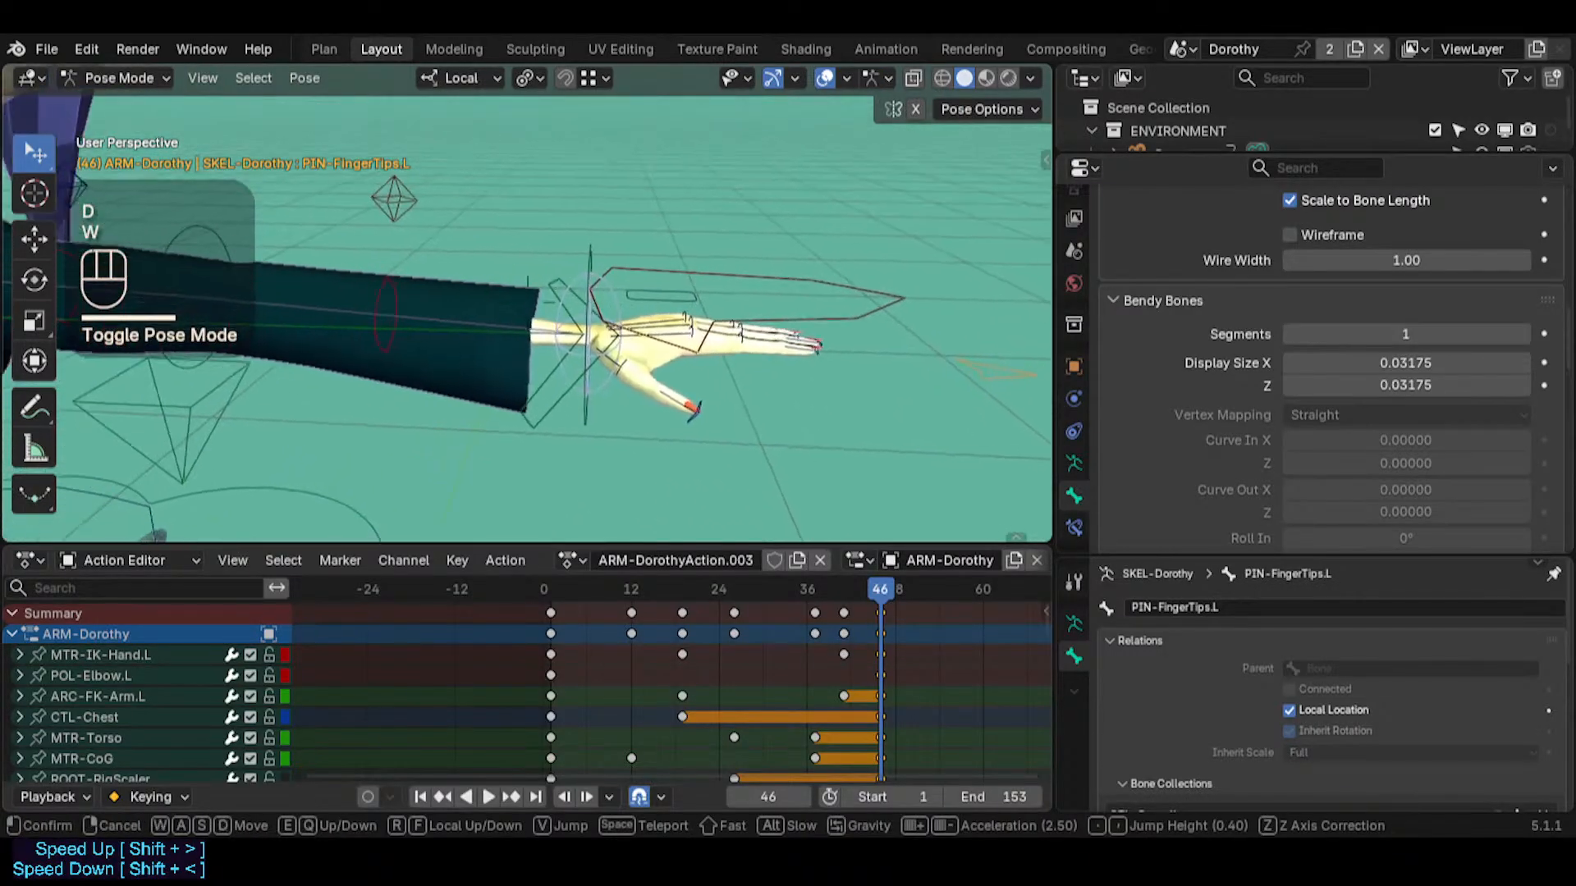
pyautogui.click(621, 310)
# Inspect the bone constraints of PIN-FingerTips.L and expand Copy Location CONNECT-TWK-Hand
pyautogui.click(1074, 527)
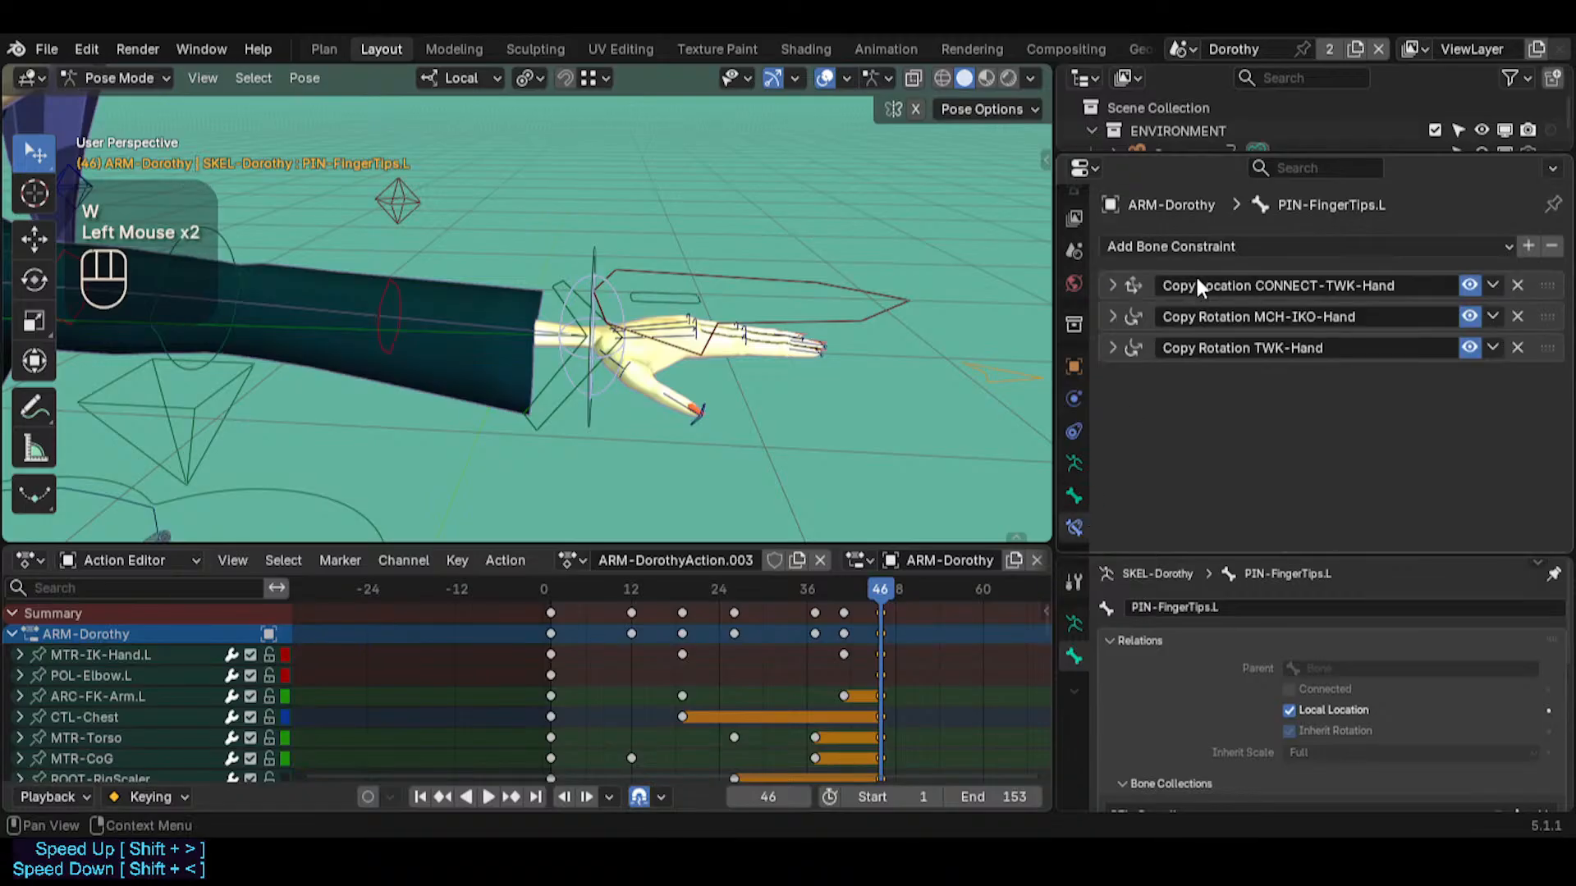
pyautogui.click(1118, 279)
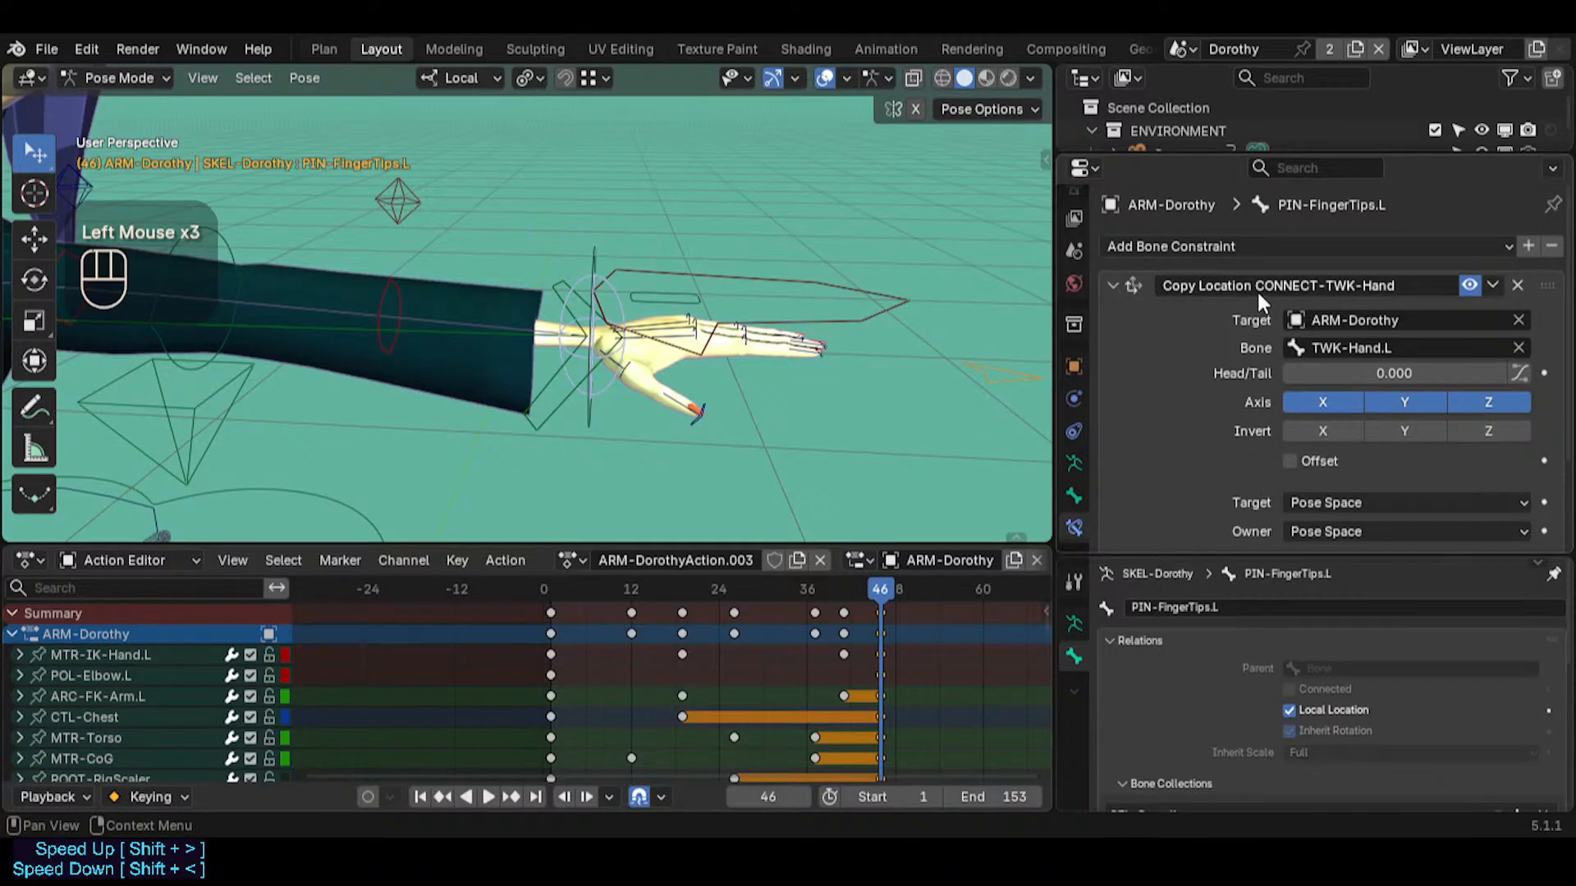
pyautogui.click(1112, 283)
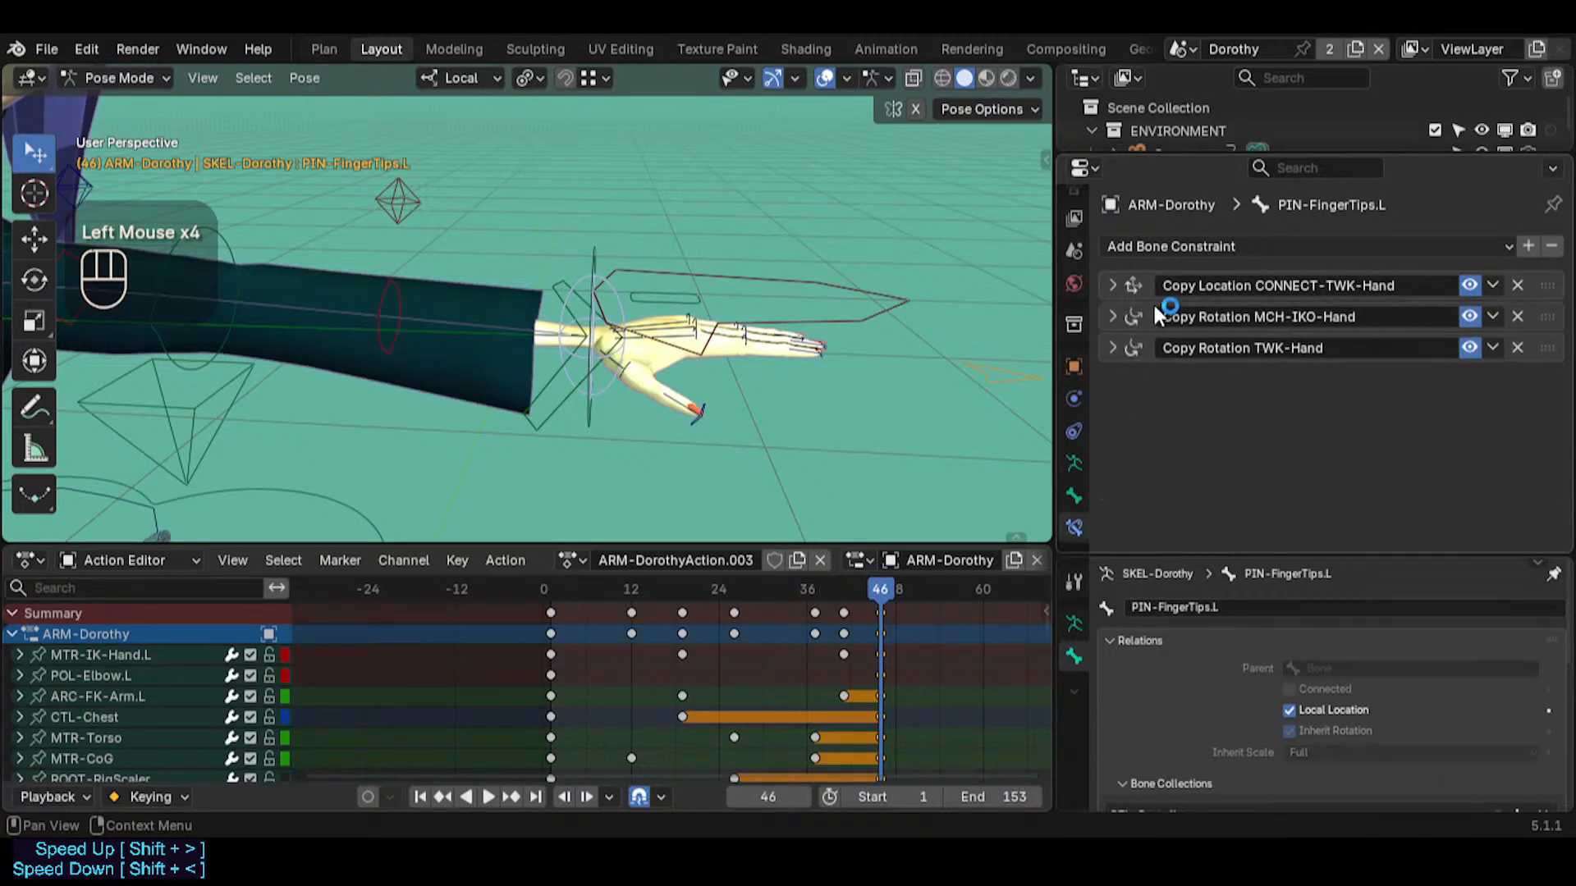
pyautogui.click(1113, 285)
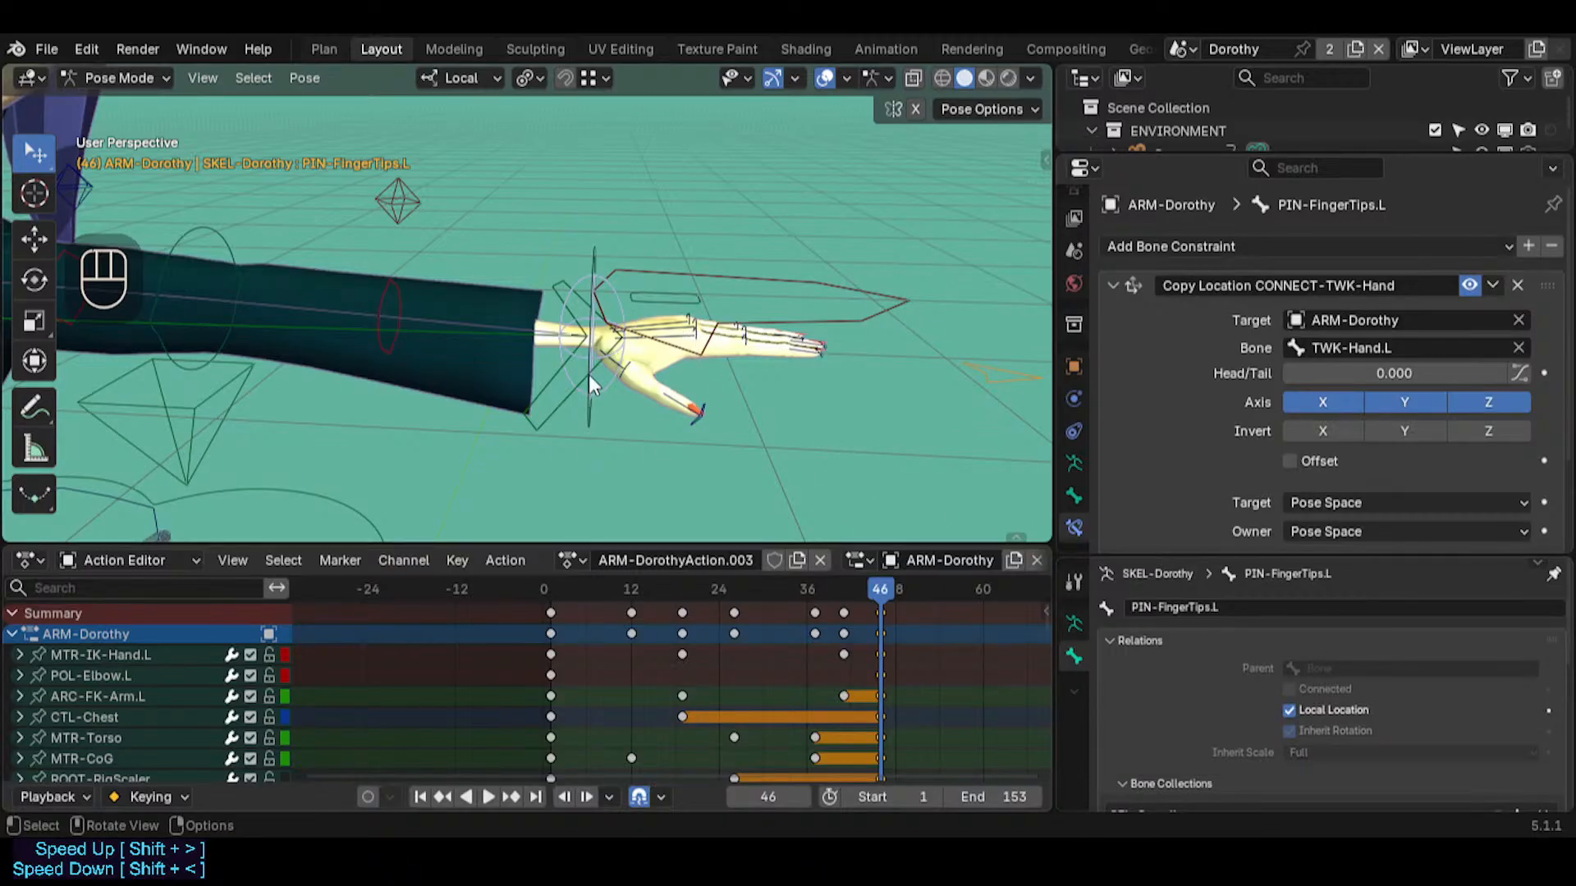
# Move PIN-FingerTips.L toward the fingers with an Auto IK length of 4 and trackball-rotate it to arch the hand
pyautogui.click(589, 429)
pyautogui.keyDown('shift'); pyautogui.click(716, 406); pyautogui.keyUp('shift')
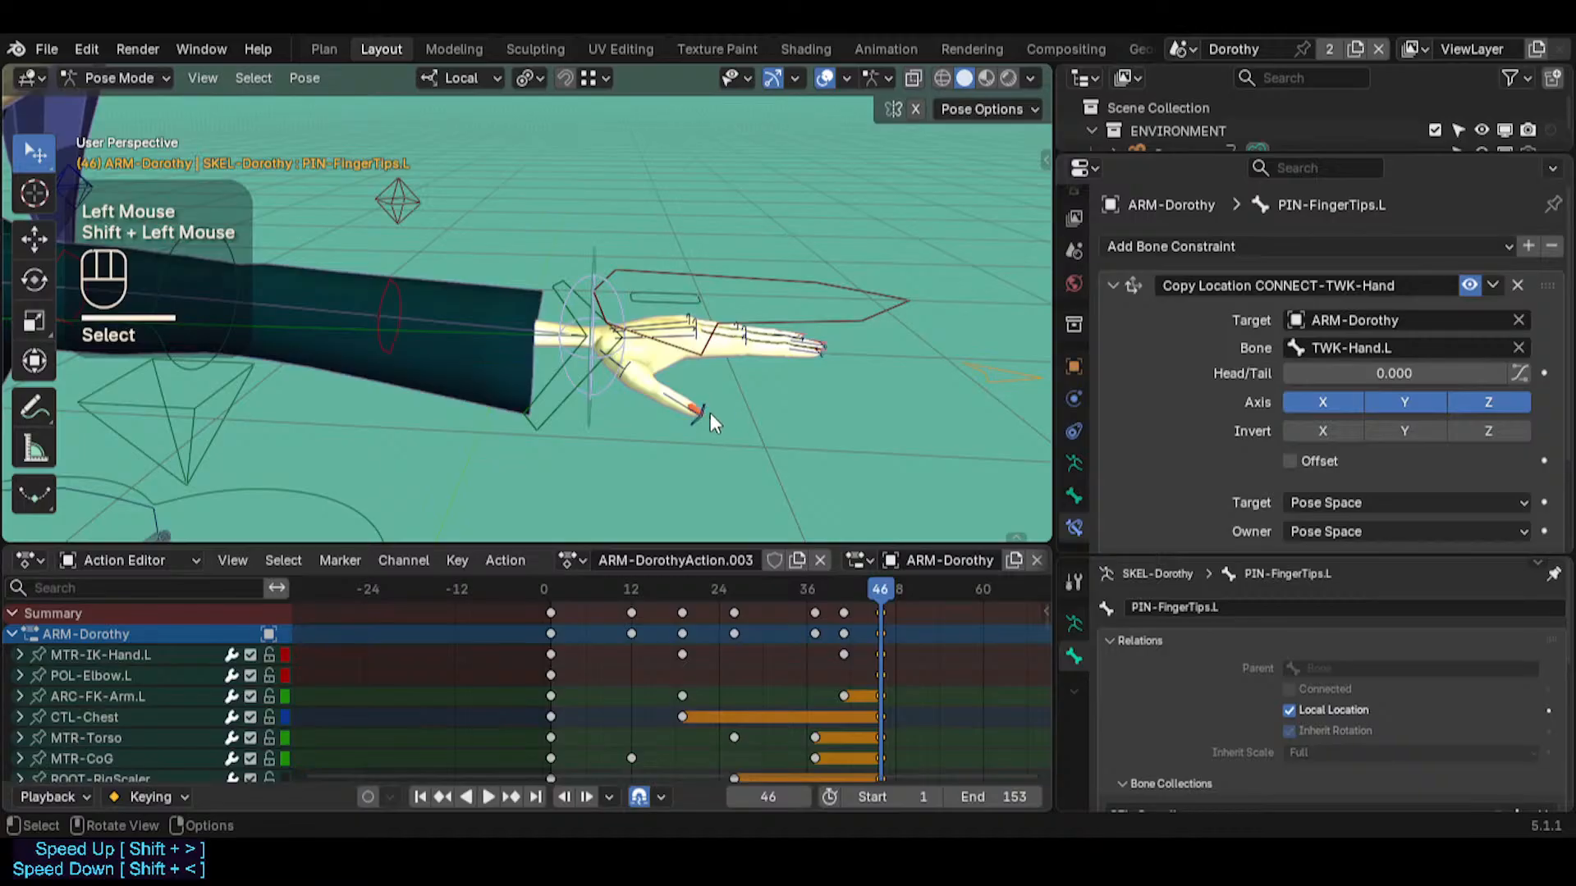
pyautogui.press('g')
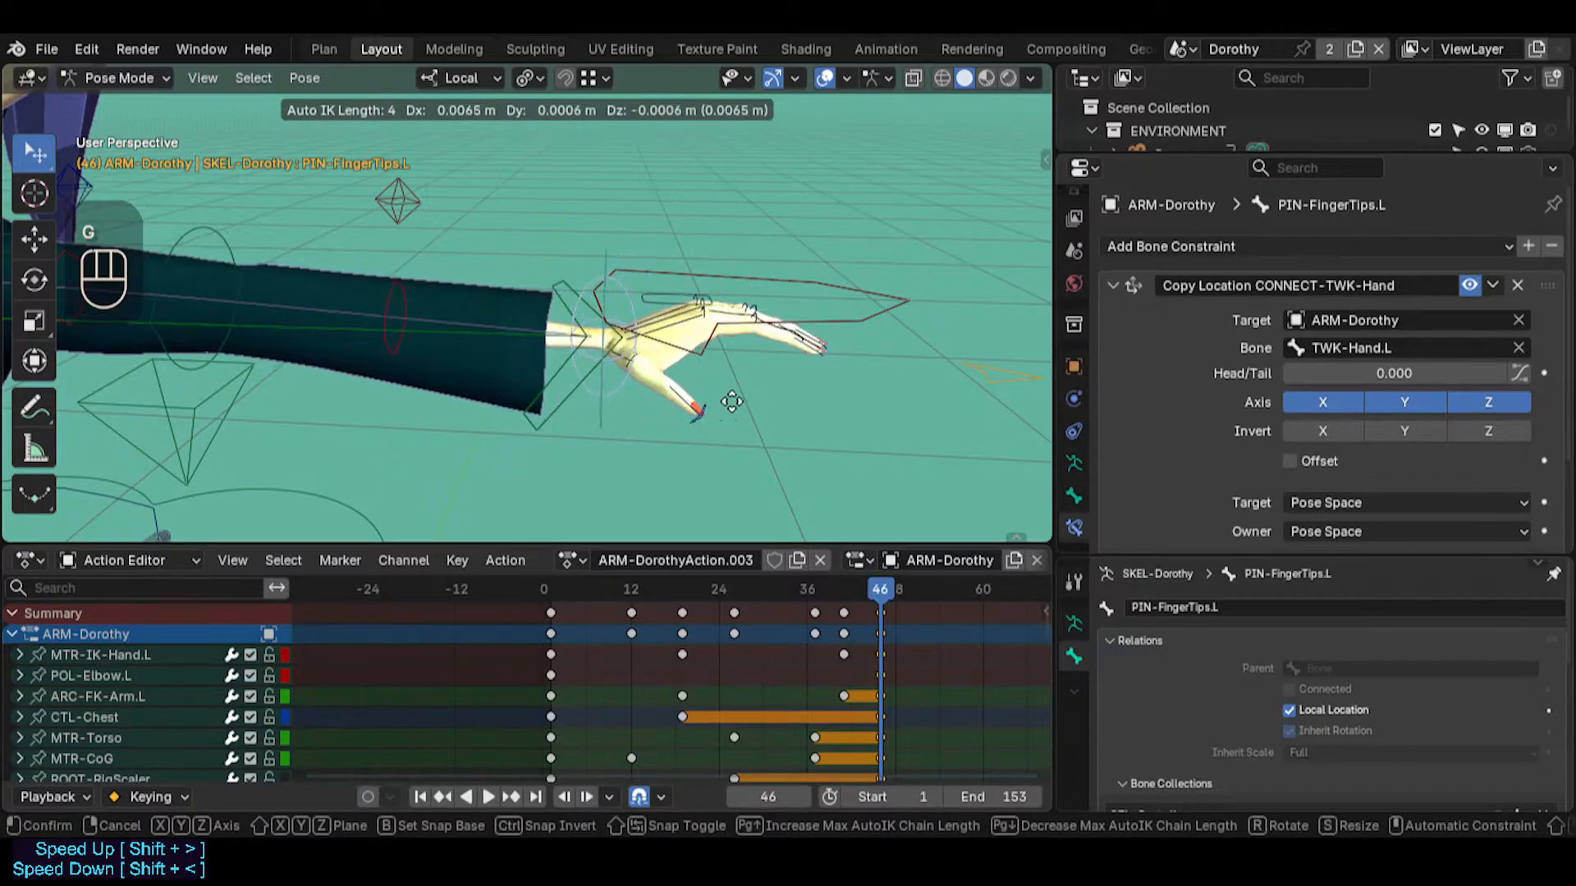
pyautogui.press('r')
pyautogui.press('r')
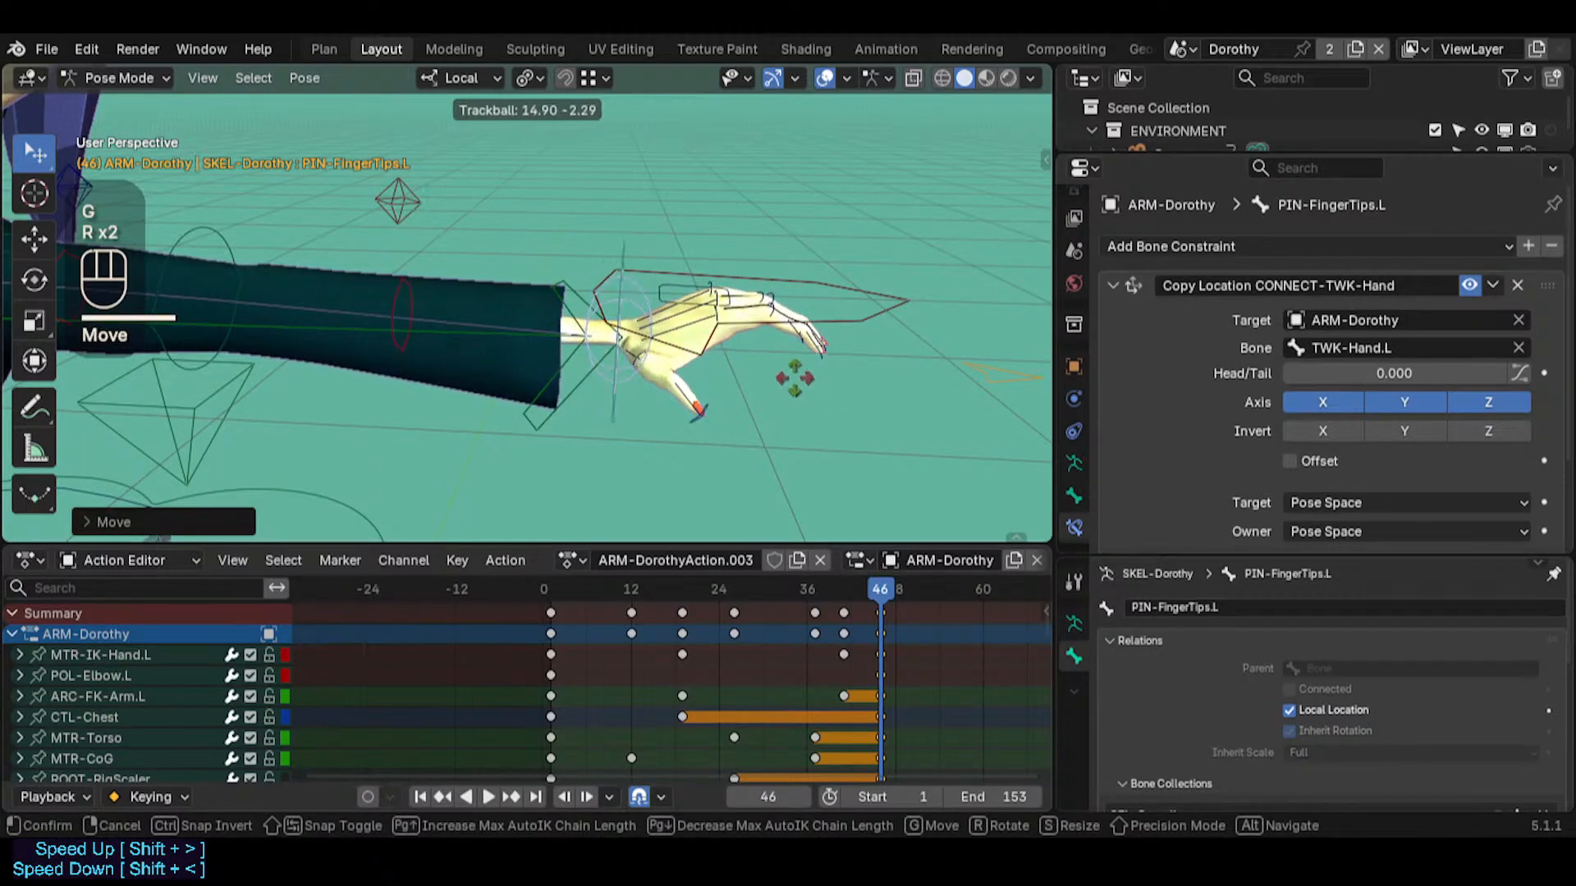
pyautogui.click(794, 376)
pyautogui.press('g')
pyautogui.click(638, 297)
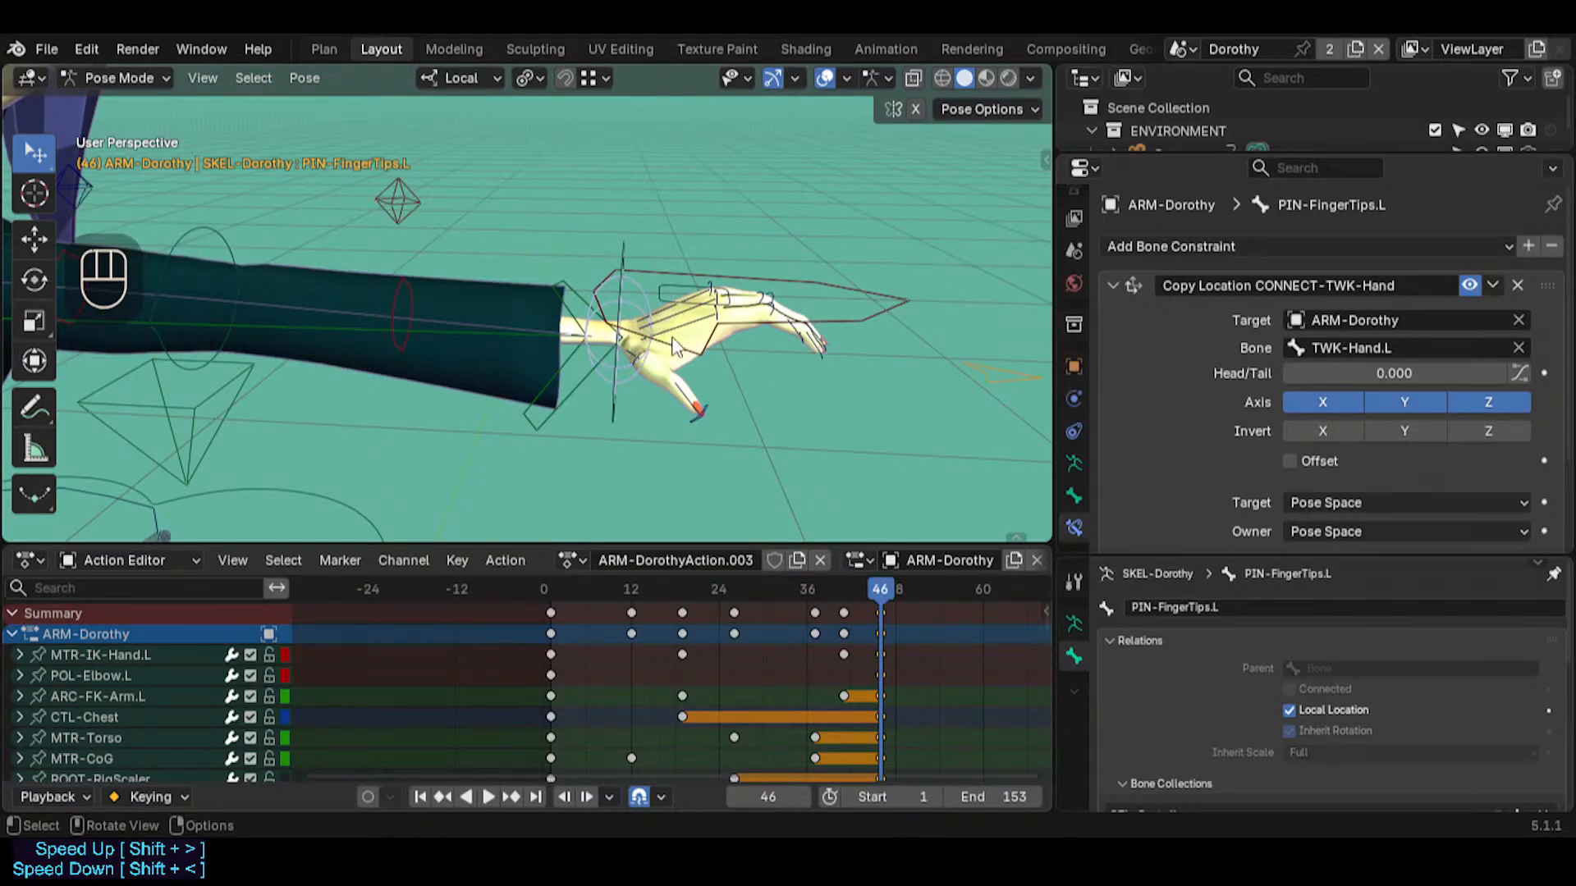
# Try to rotate CTL-Index-Metacarpal.L about the global X axis
pyautogui.hotkey('shift', '`')
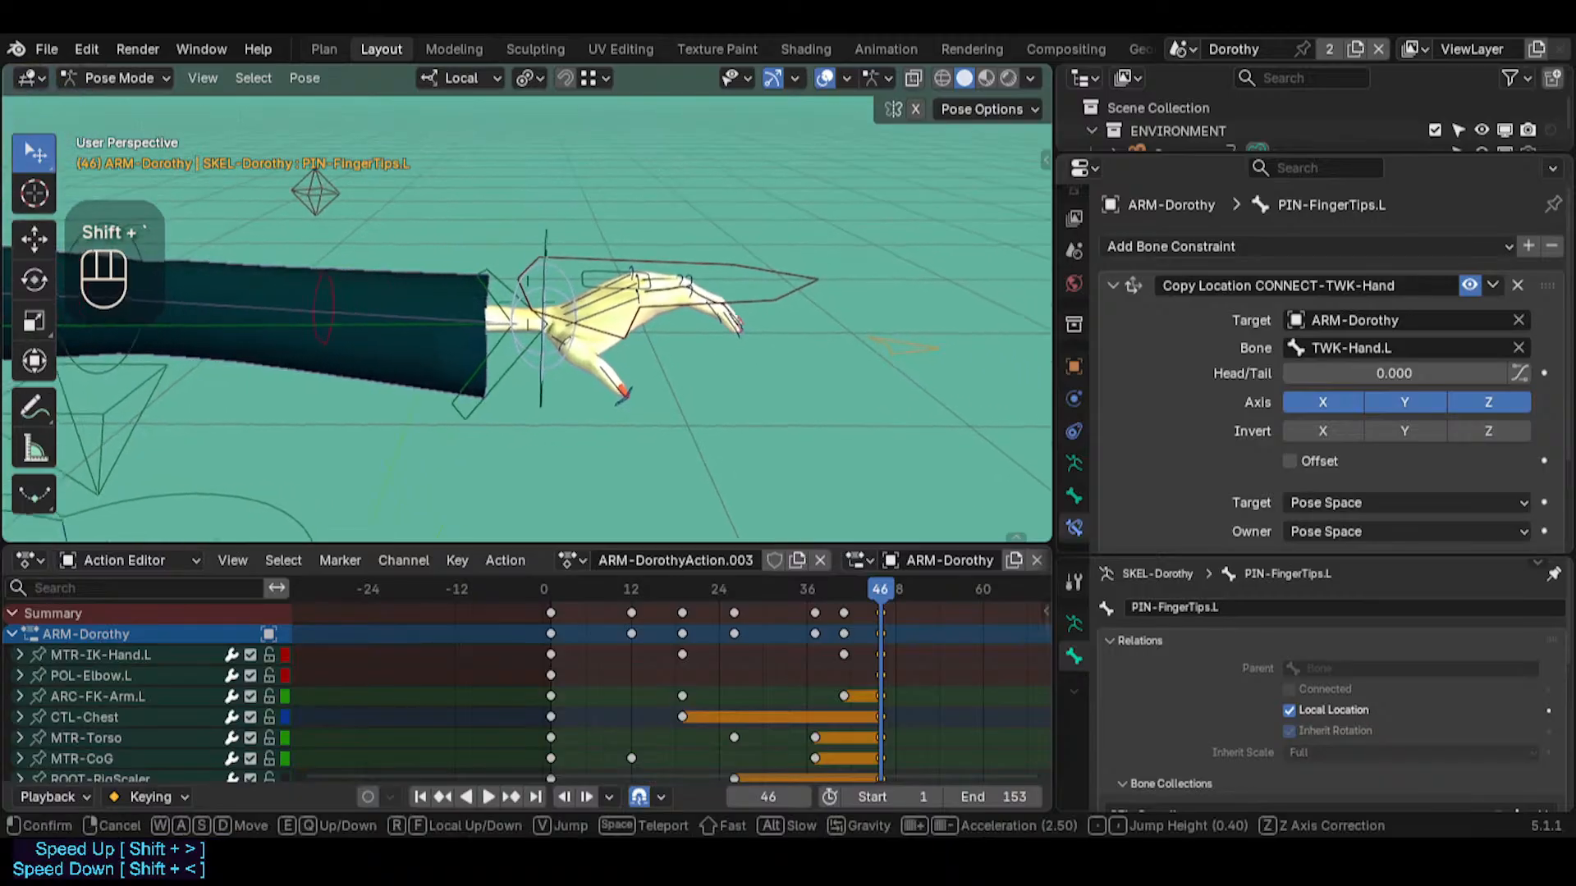
pyautogui.press('w')
pyautogui.click(806, 358)
pyautogui.click(656, 306)
pyautogui.press('r')
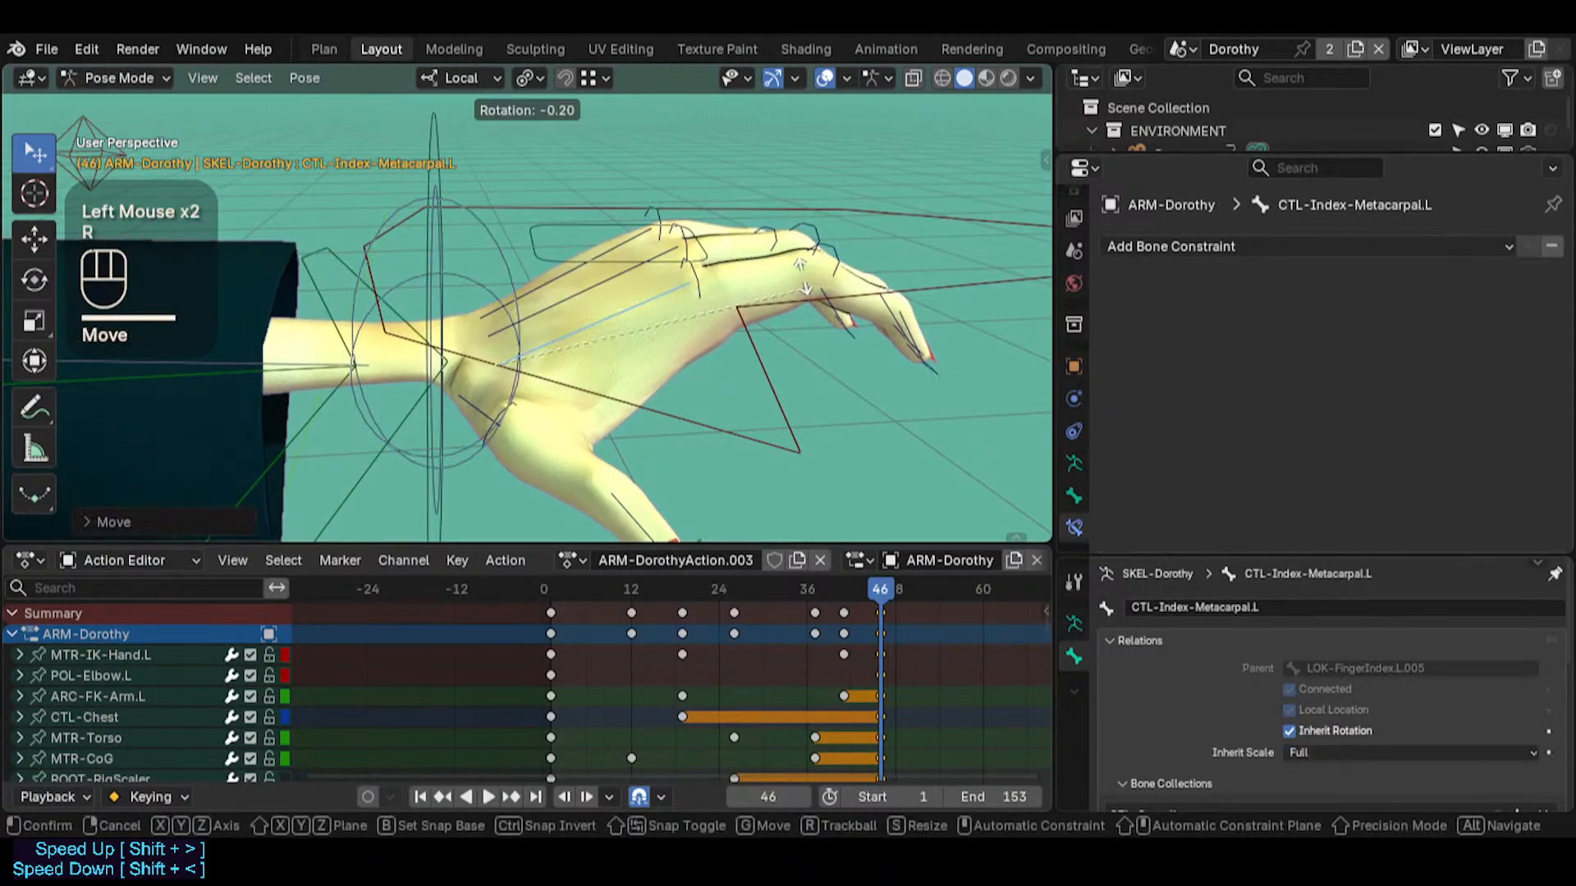
pyautogui.press('x')
pyautogui.press('x')
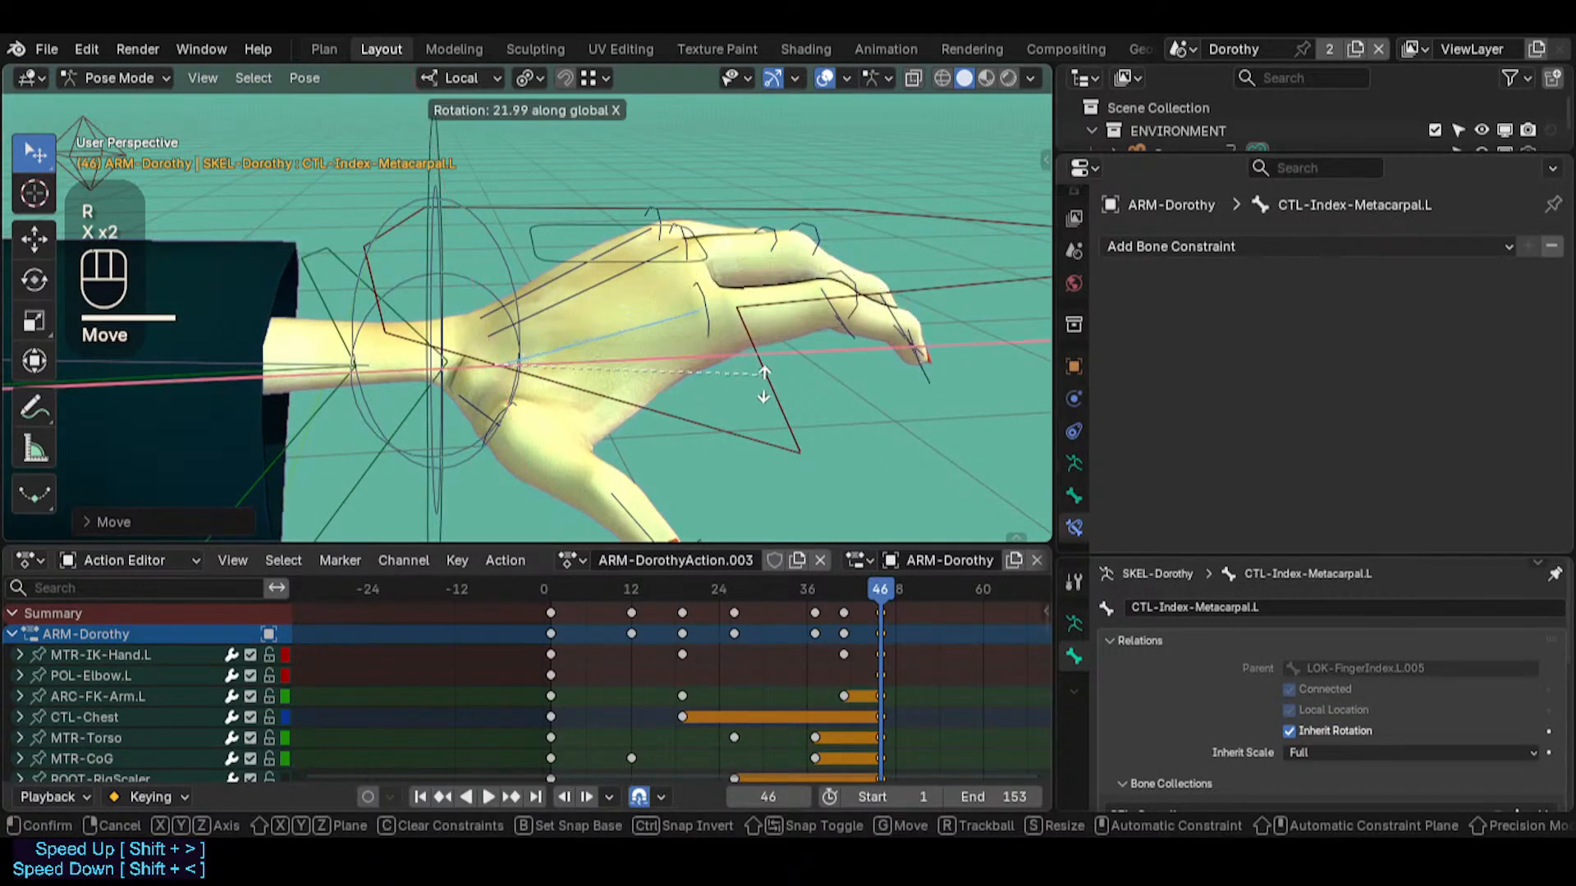
pyautogui.press('Escape')
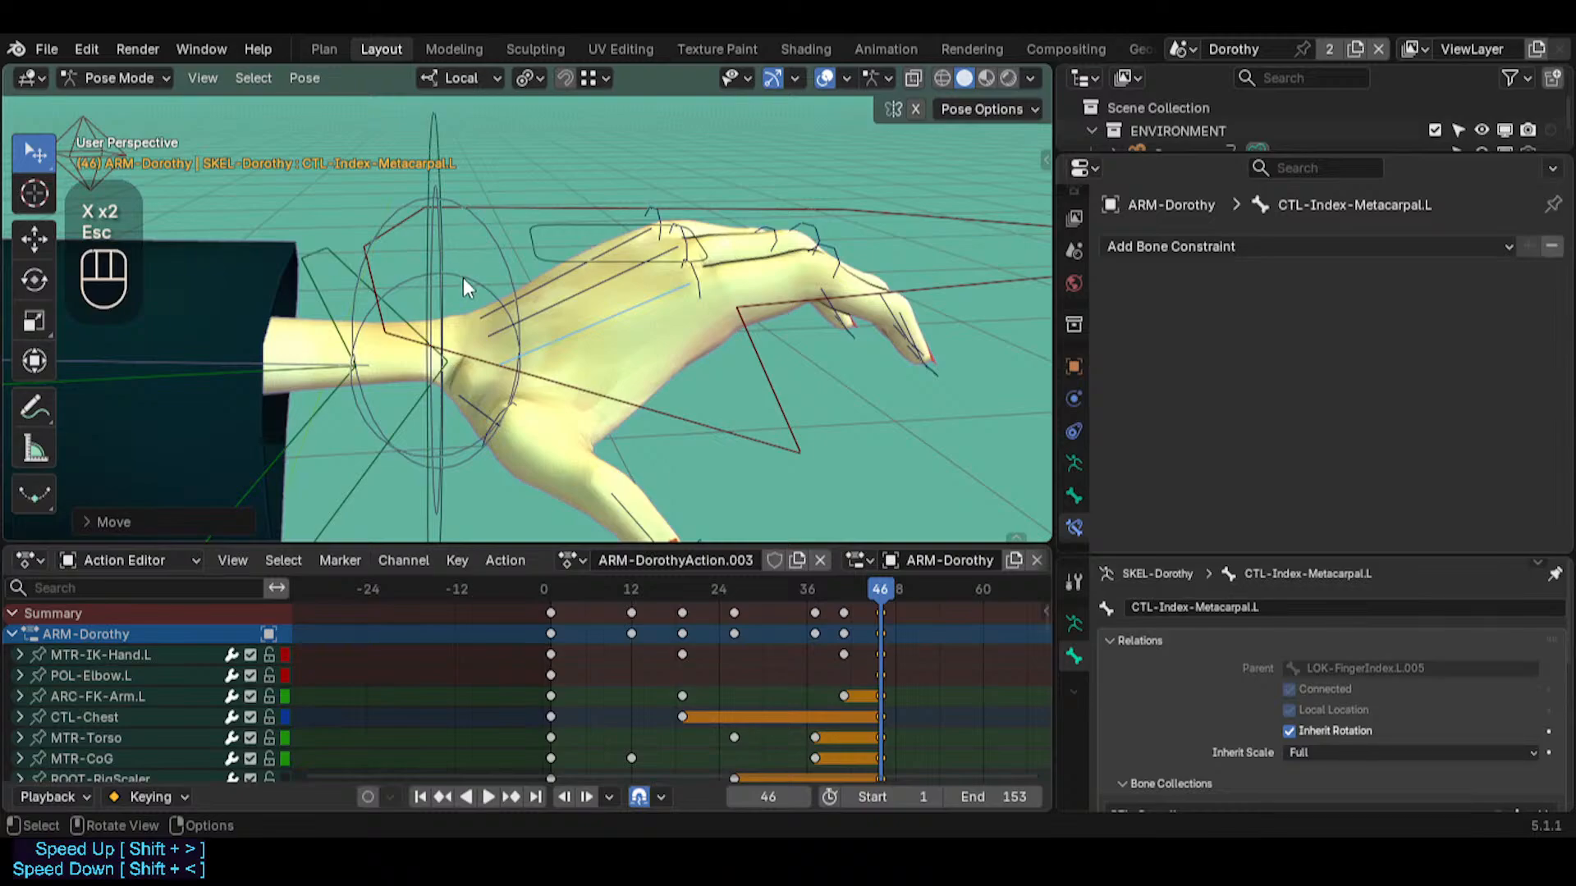
# Turn off the custom bone shapes and un-solo all bone collections to show the hidden rig bones
pyautogui.click(581, 332)
pyautogui.hotkey('ctrl', '4')
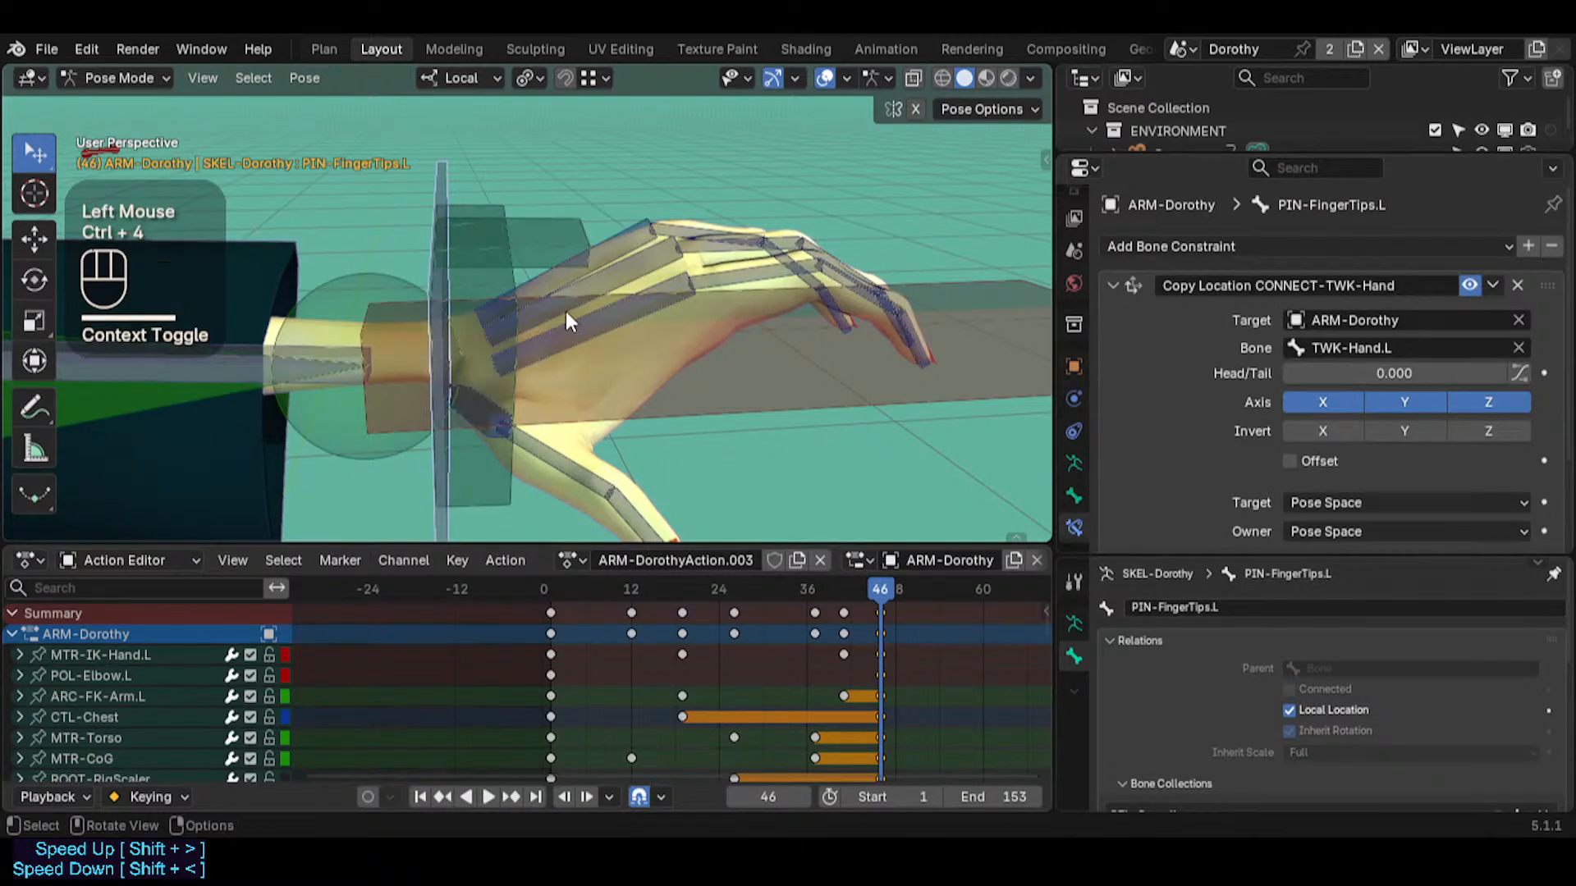
pyautogui.press('q')
pyautogui.click(525, 314)
pyautogui.middleClick(498, 361)
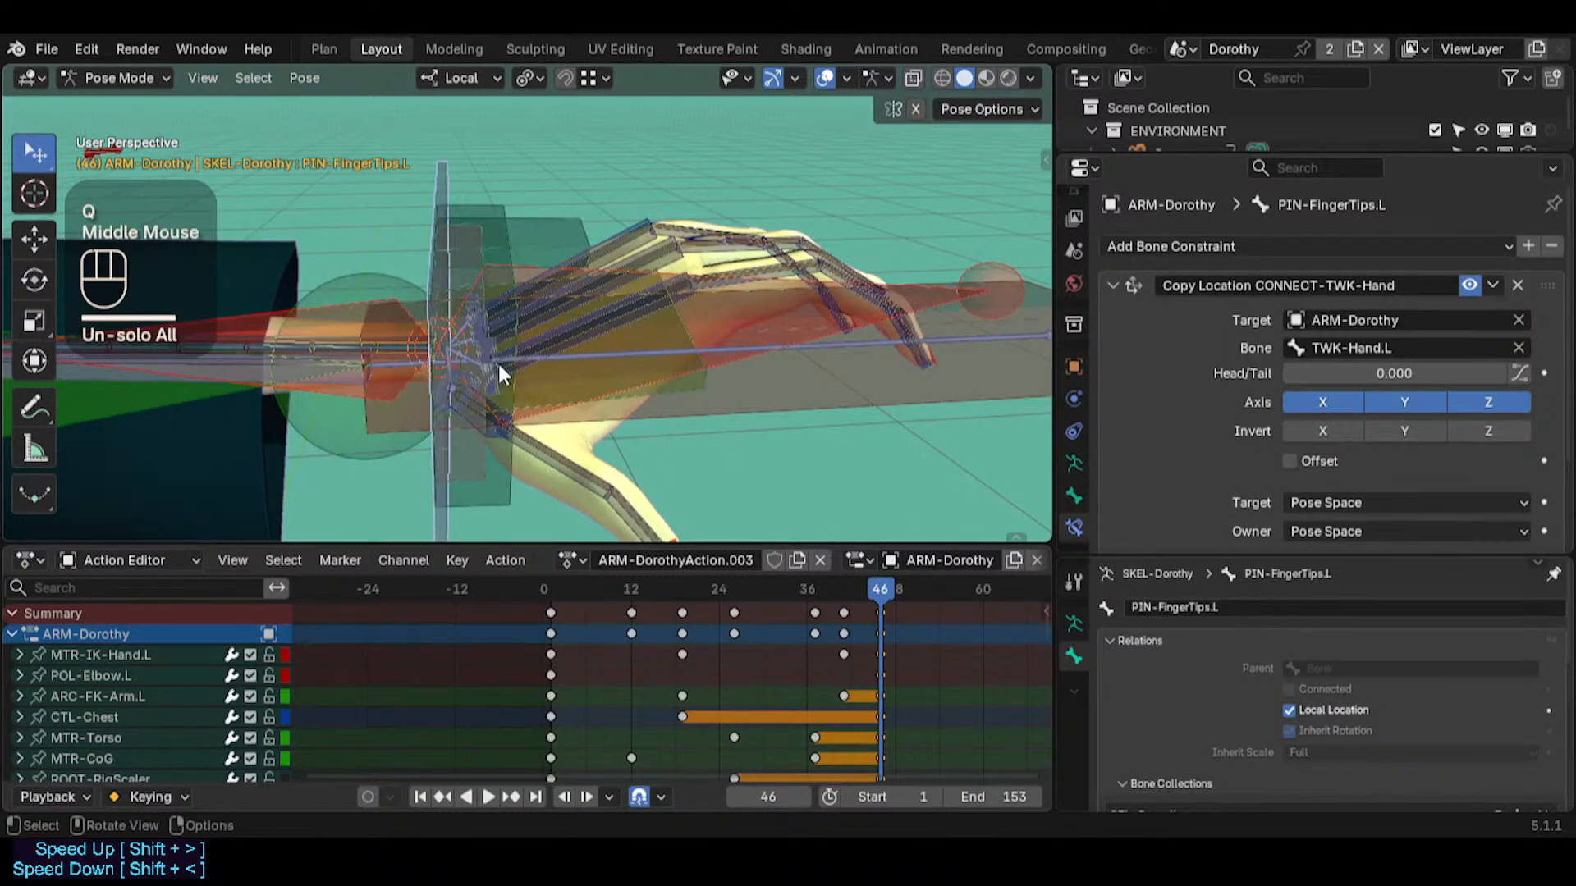
# Pick HLP4-FanWristHand.L among the overlapping wrist bones and examine it within the whole rig
pyautogui.click(486, 347)
pyautogui.click(486, 347)
pyautogui.click(486, 347)
pyautogui.moveTo(486, 347); pyautogui.dragTo(465, 432, button='middle')
pyautogui.hotkey('shift', '`')
pyautogui.press('q')
pyautogui.press('w')
pyautogui.press('w')
pyautogui.press('w')
pyautogui.press('w')
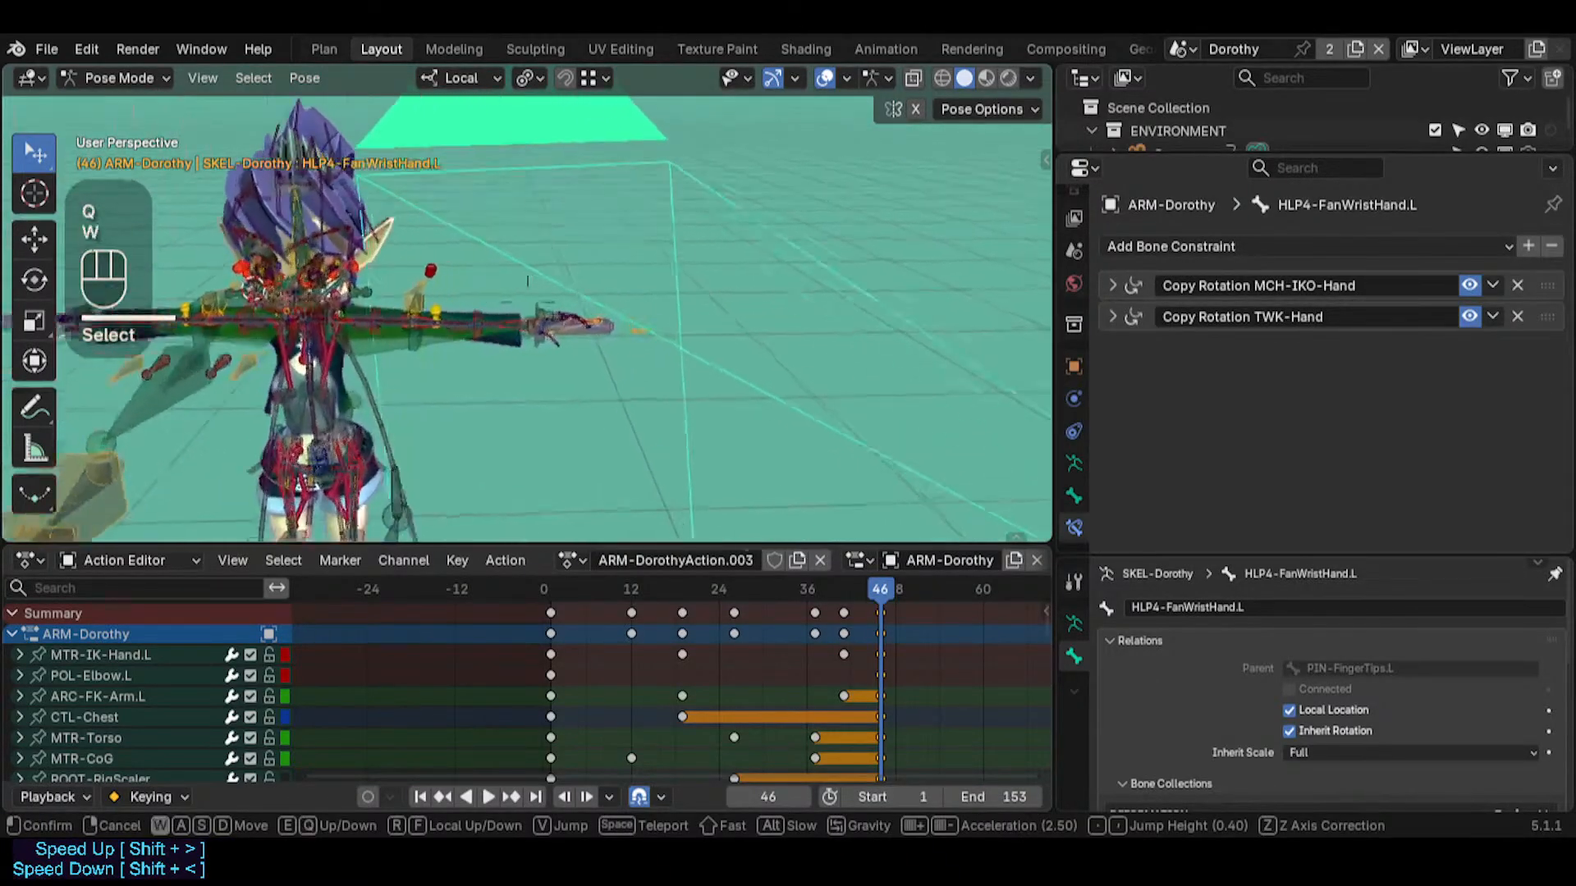
pyautogui.press('w')
pyautogui.press('w')
pyautogui.click(506, 345)
# Cycle through the overlapping wrist bones to LOK-FingerIndex.L.005 and examine the finger bone chains around it
pyautogui.moveTo(506, 345); pyautogui.dragTo(538, 371, button='middle')
pyautogui.click(537, 363)
pyautogui.click(537, 363)
pyautogui.click(537, 363)
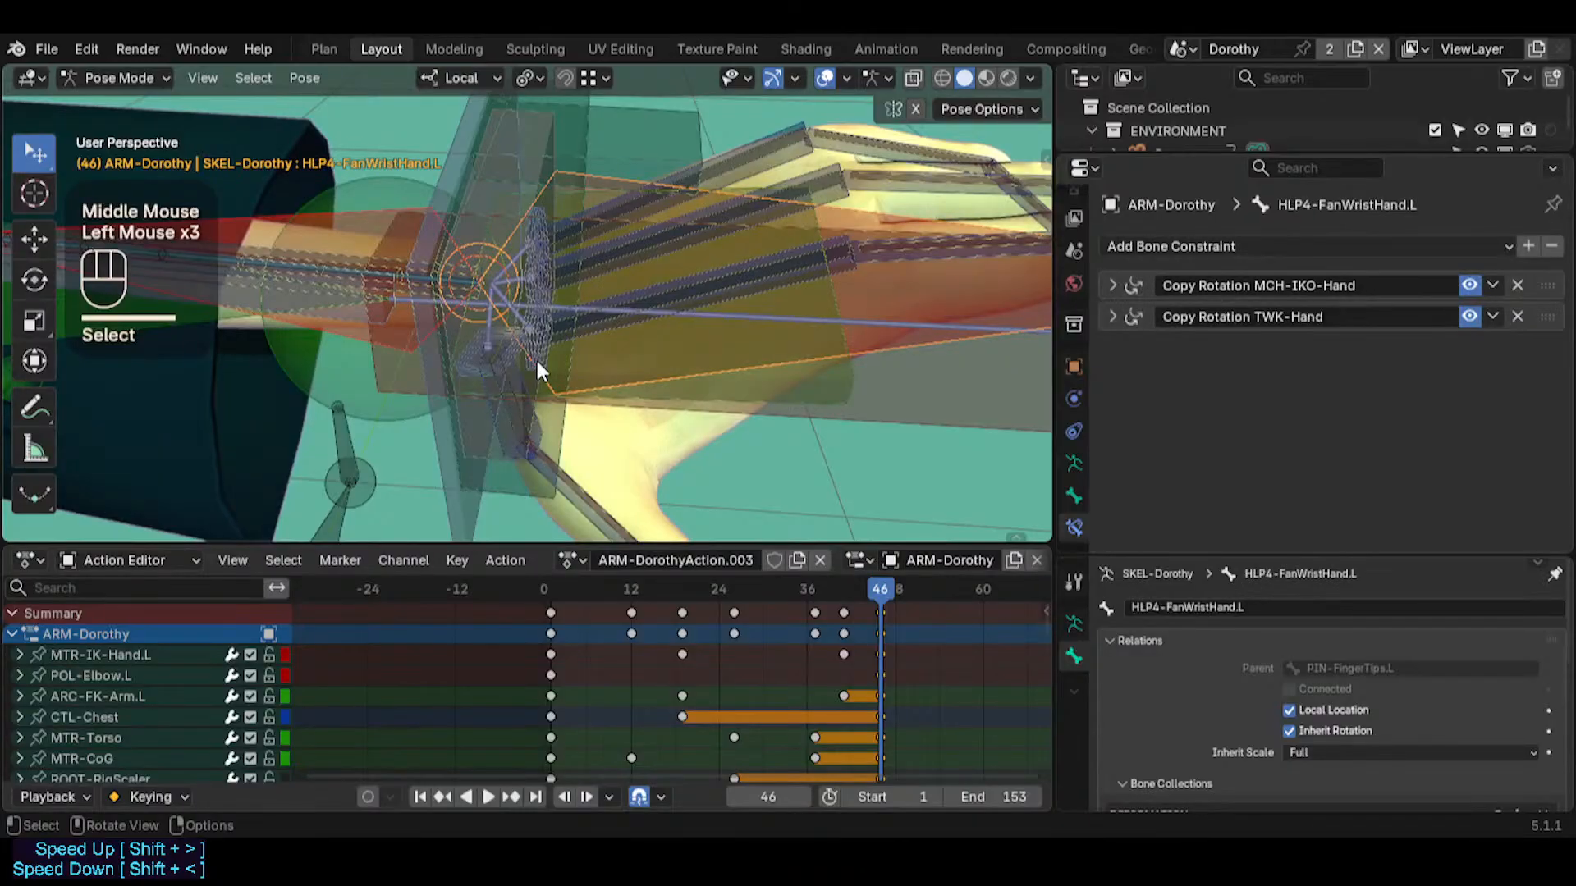
pyautogui.click(537, 363)
pyautogui.click(537, 364)
pyautogui.click(537, 363)
pyautogui.click(538, 364)
pyautogui.click(536, 359)
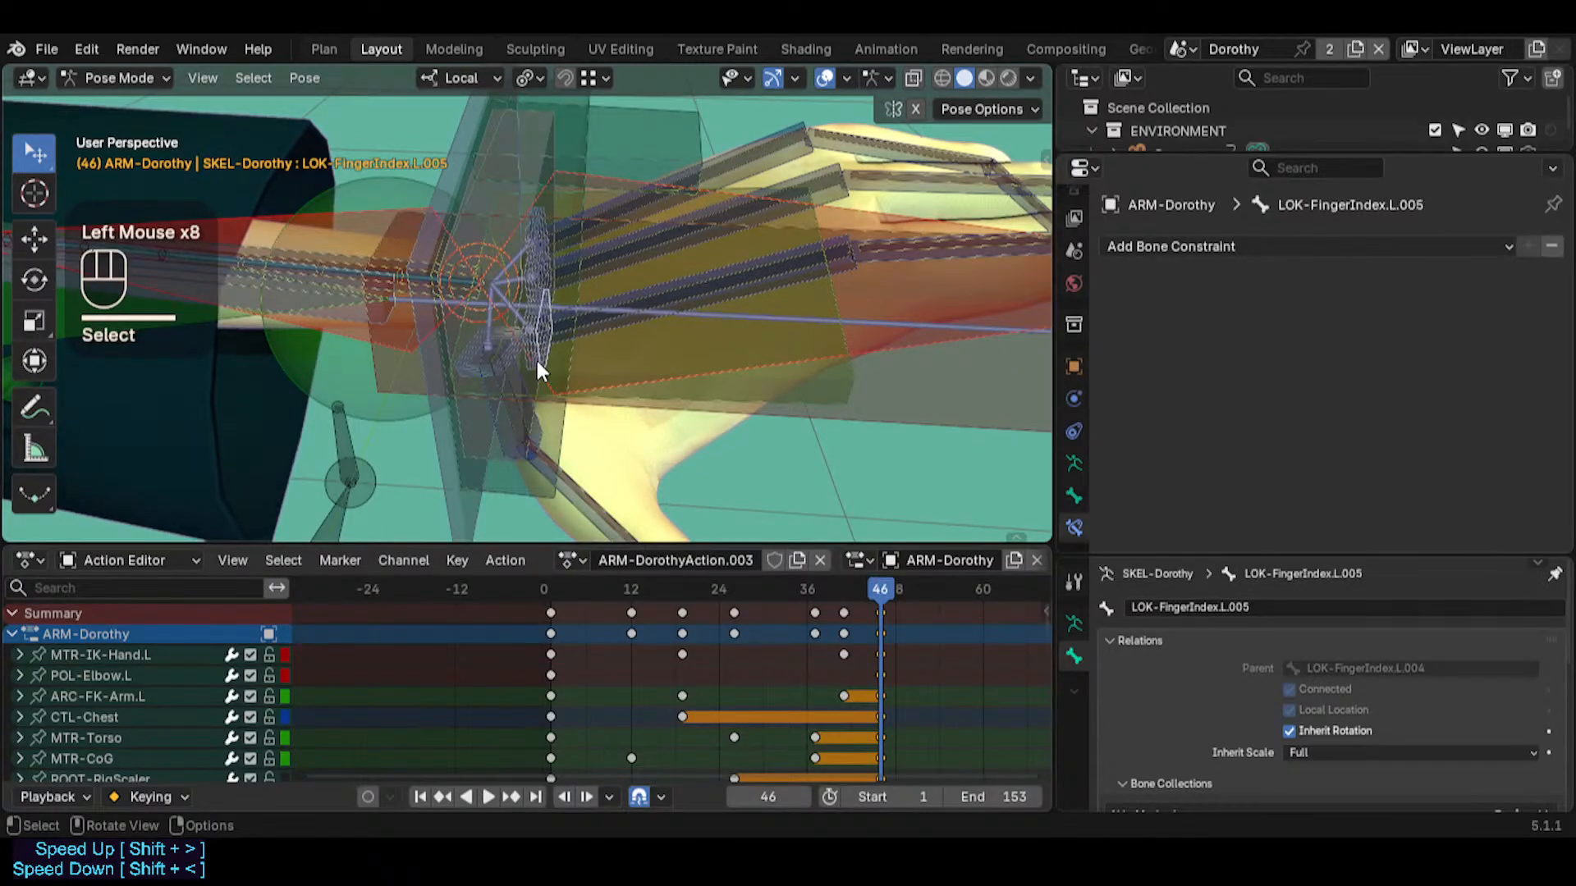
pyautogui.hotkey('shift', '`')
pyautogui.press('s')
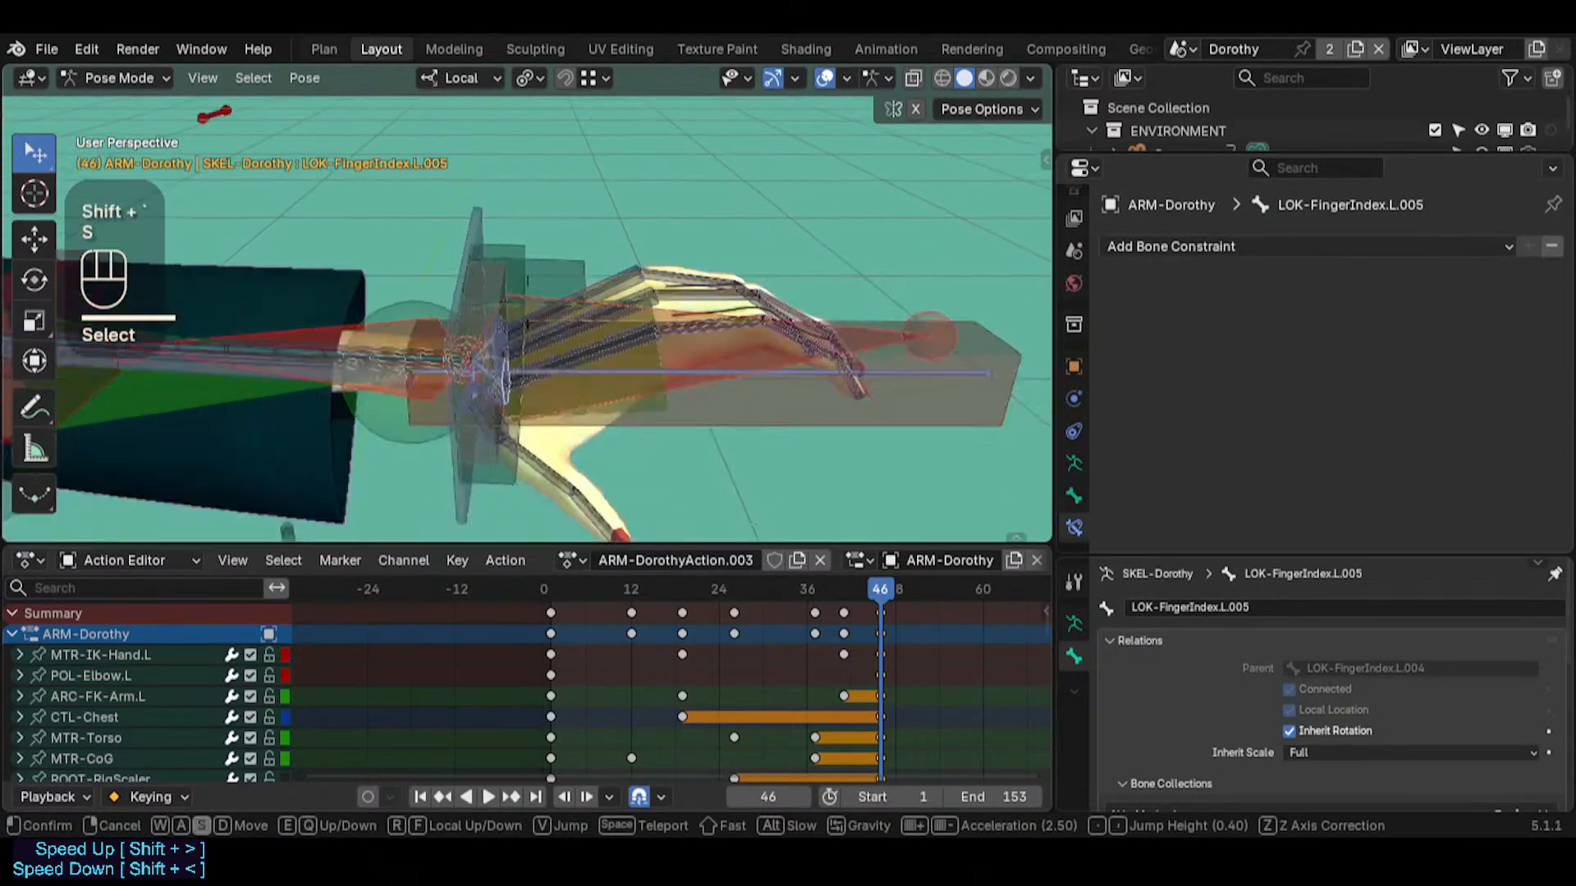
pyautogui.press('w')
pyautogui.press('w')
pyautogui.press('s')
pyautogui.click(532, 348)
pyautogui.moveTo(654, 361); pyautogui.dragTo(686, 394, button='middle')
pyautogui.hotkey('shift', '`')
pyautogui.keyDown('shift'); pyautogui.click(627, 323); pyautogui.keyUp('shift')
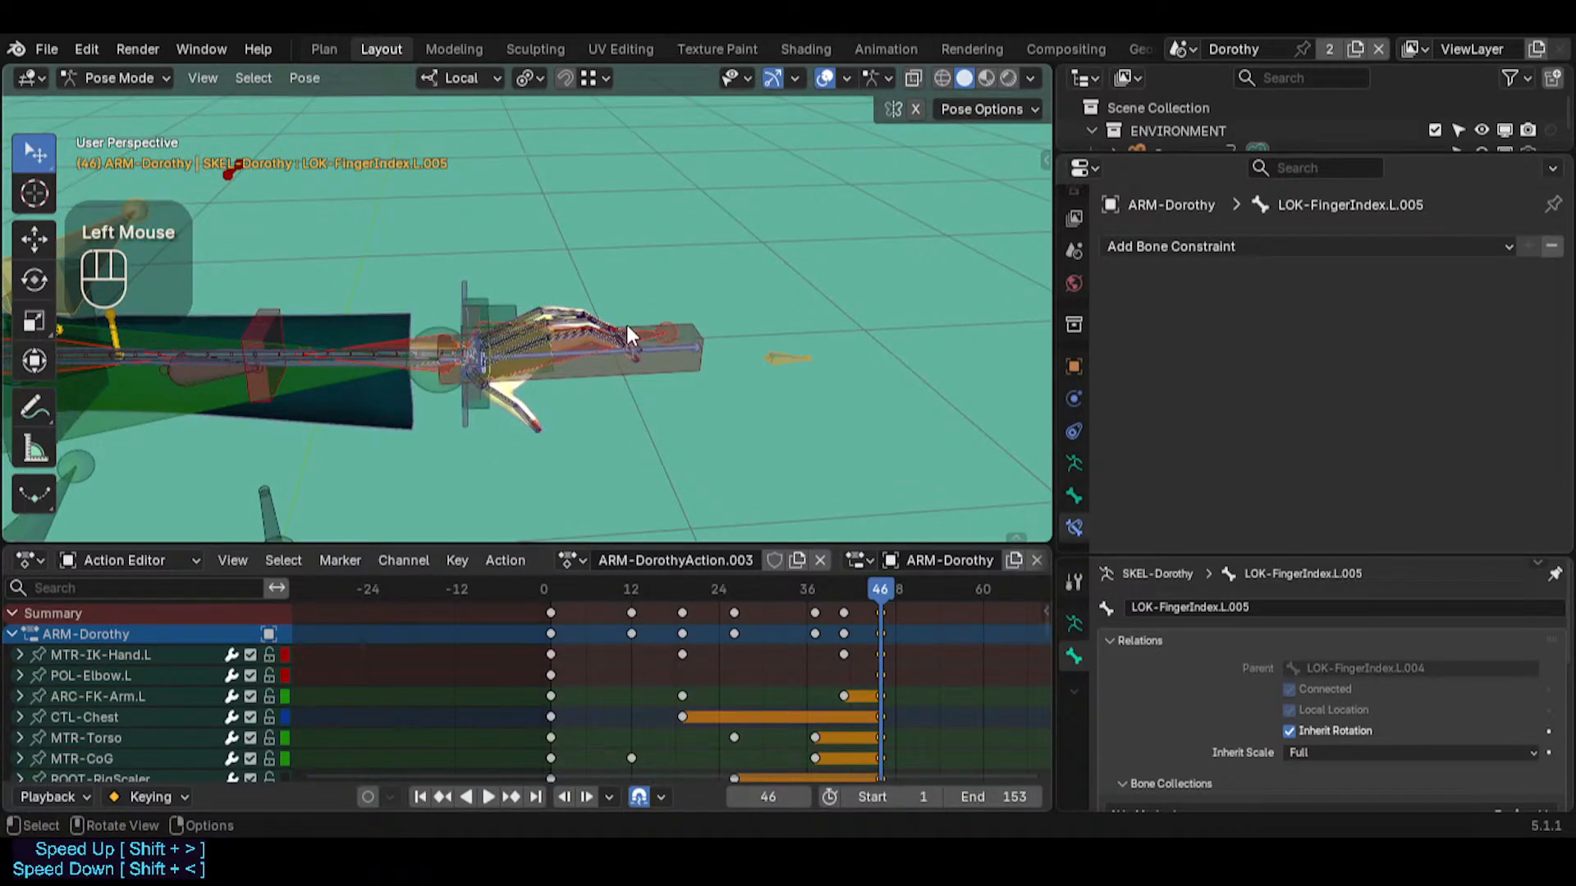
# Turn the custom bone shapes back on and select MTR-IK-Hand.L
pyautogui.hotkey('ctrl', '4')
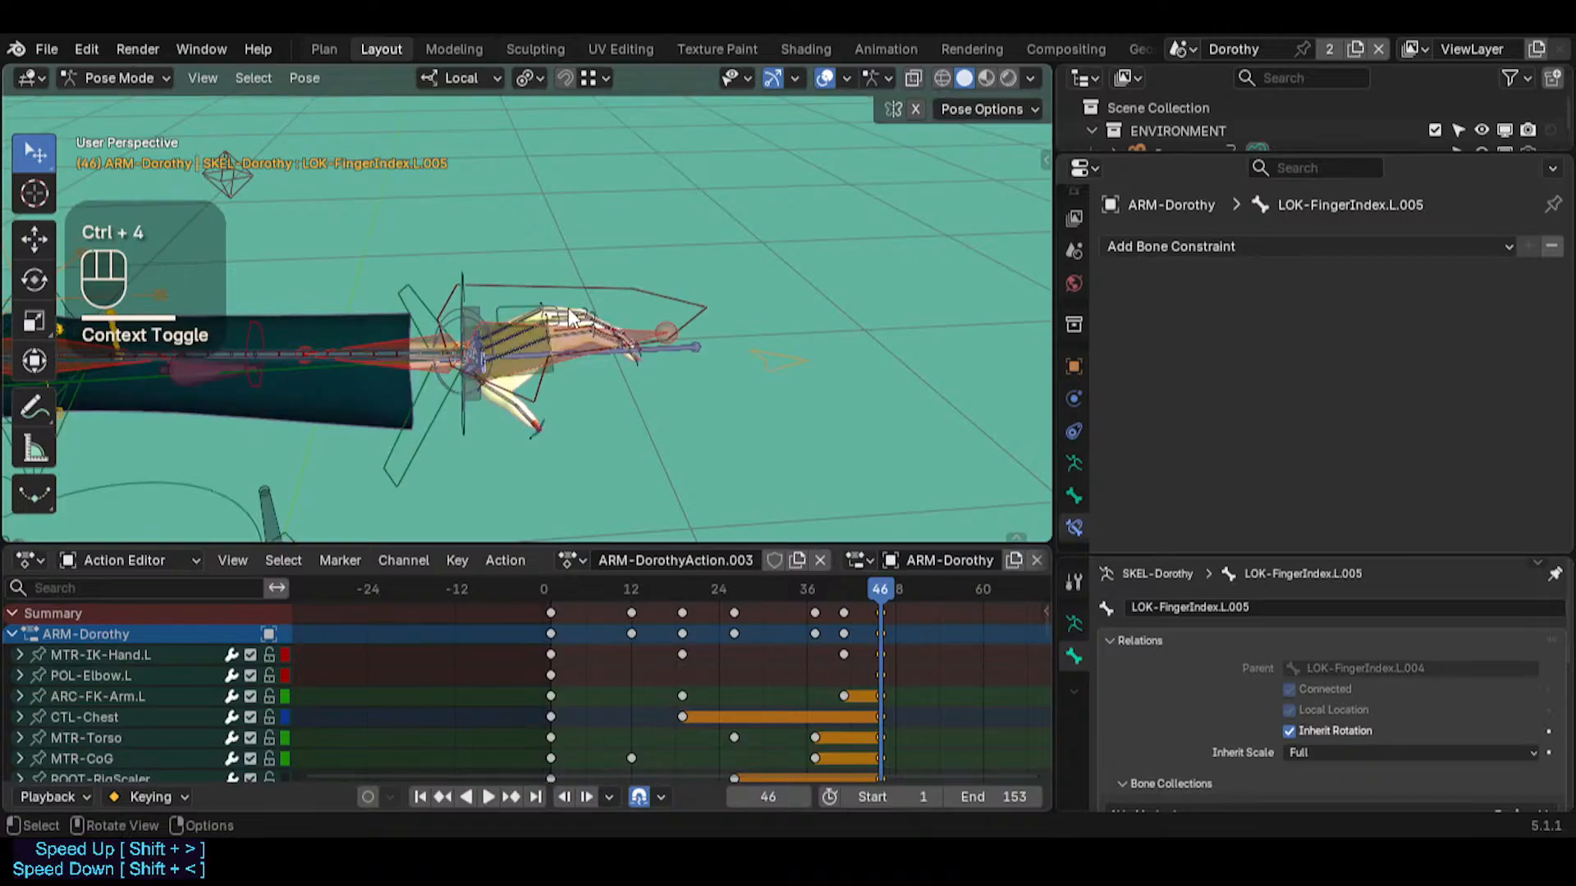
pyautogui.click(565, 316)
pyautogui.click(583, 284)
# Inspect the Stretch To constraint and the Bendy Bones settings of MCH-ForeArmLimb.L in the left forearm
pyautogui.hotkey('shift', '`')
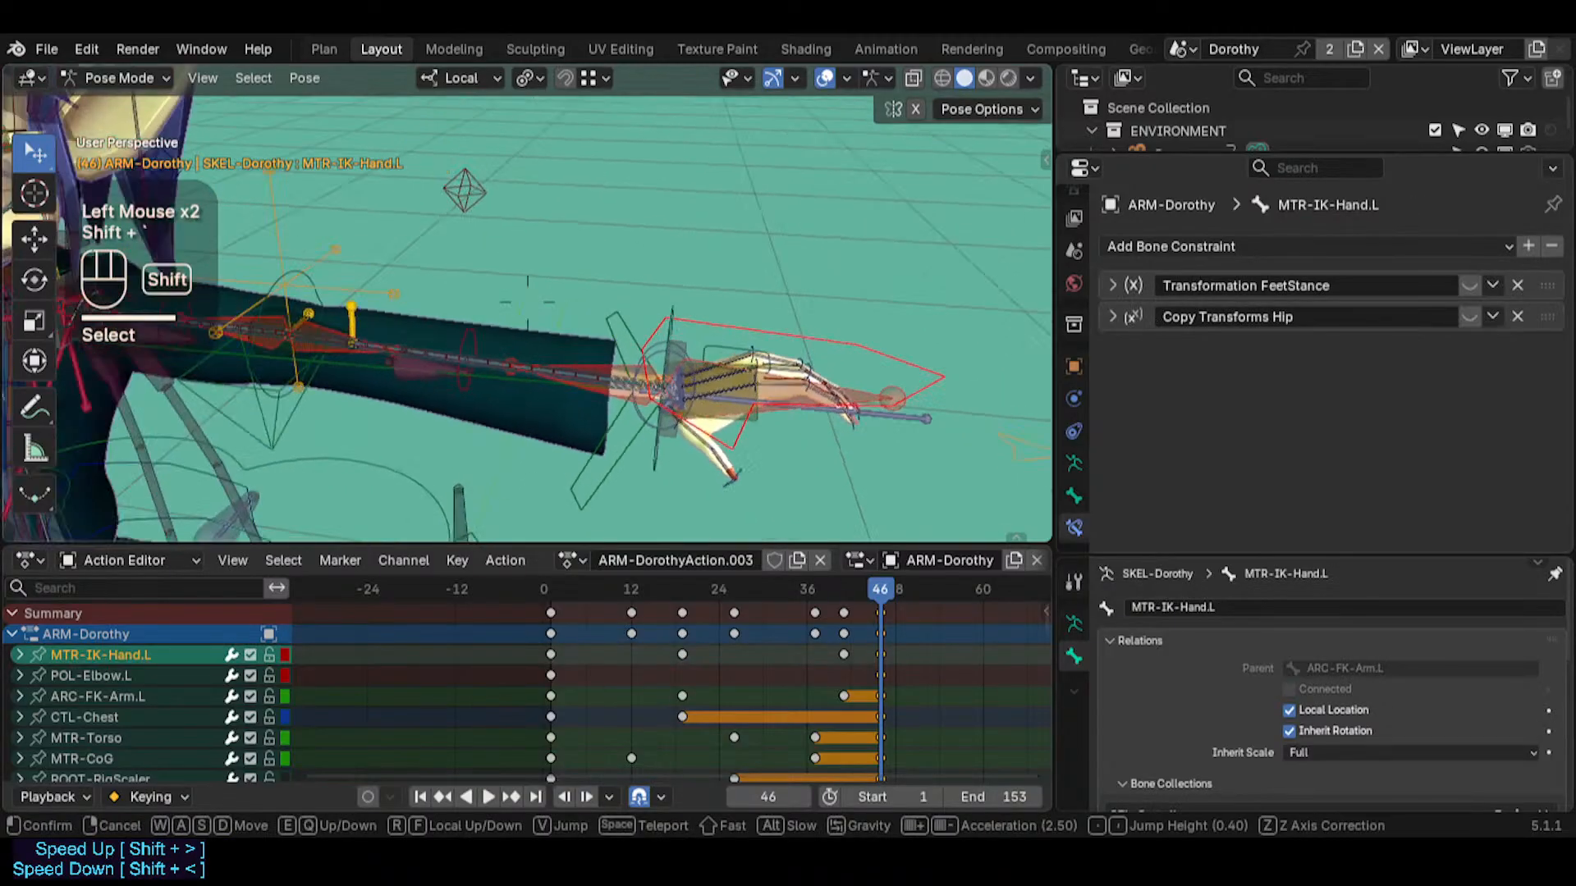
pyautogui.click(491, 358)
pyautogui.click(490, 358)
pyautogui.keyDown('shift'); pyautogui.click(491, 361); pyautogui.keyUp('shift')
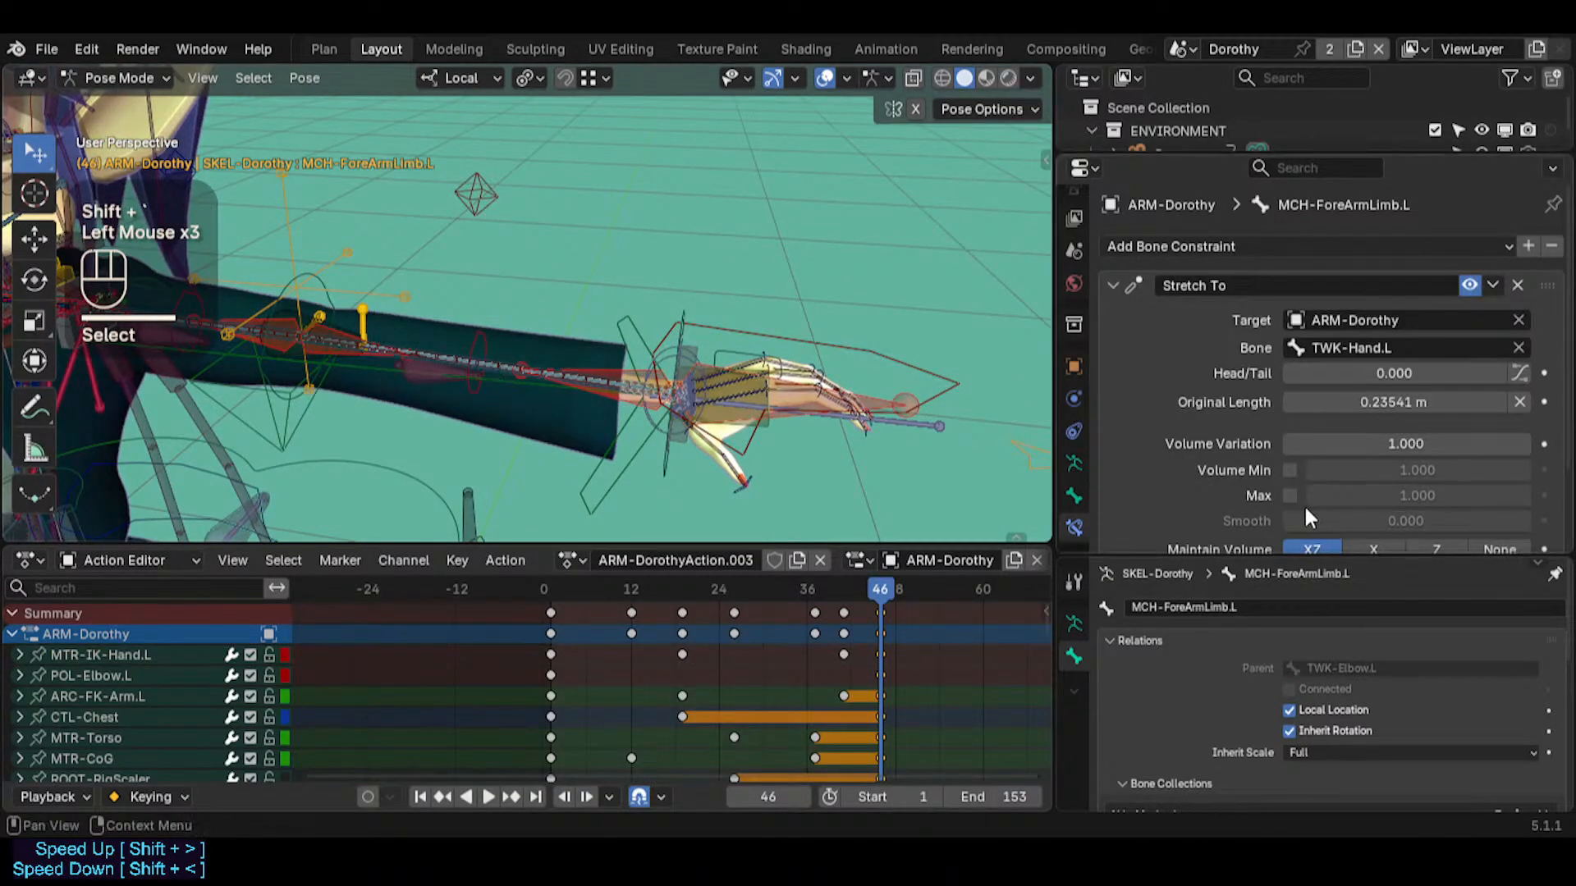
pyautogui.click(1072, 499)
pyautogui.scroll(-5, 1276, 473)
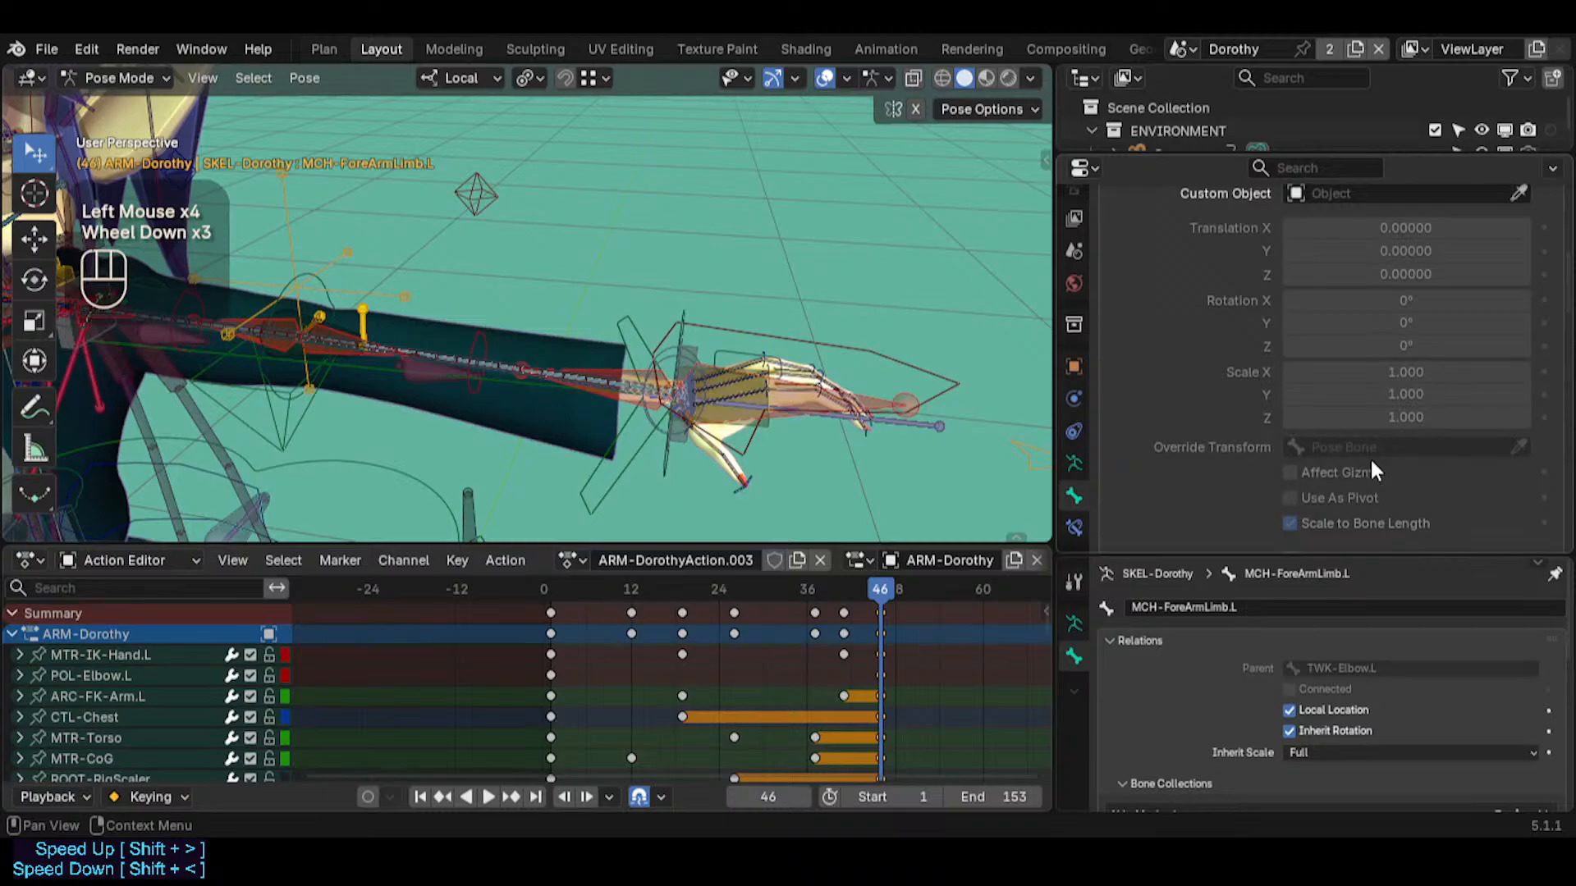
pyautogui.scroll(-2, 1368, 480)
pyautogui.hotkey('shift', '`')
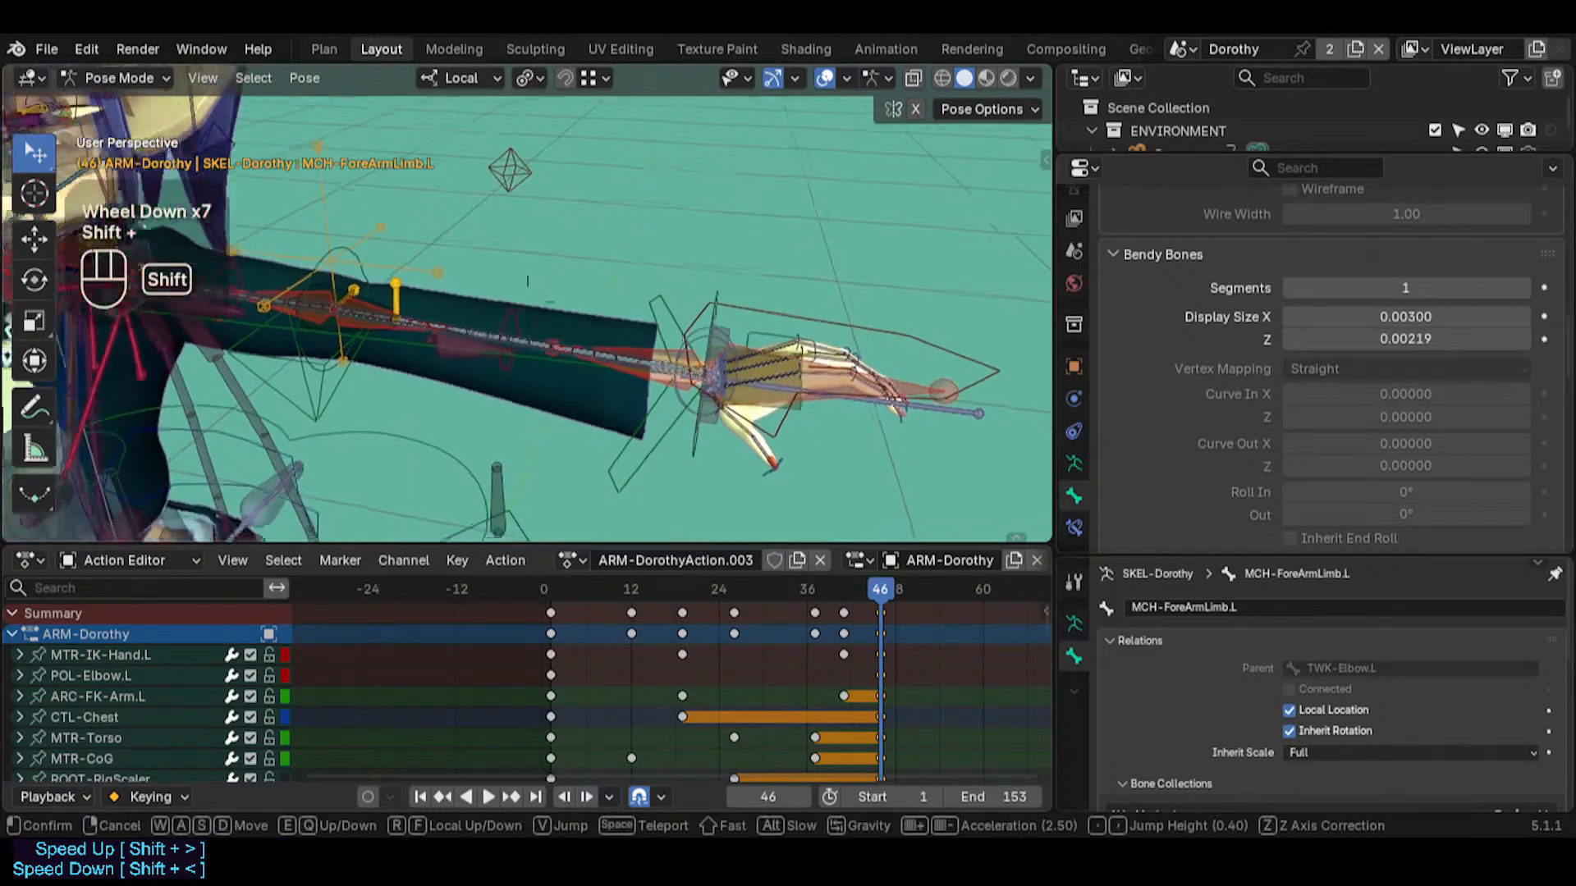
# Leave only the control bone collection visible on the rig and check the Auto IK pose option
pyautogui.press('a')
pyautogui.click(426, 306)
pyautogui.hotkey('shift', '`')
pyautogui.press('d')
pyautogui.press('w')
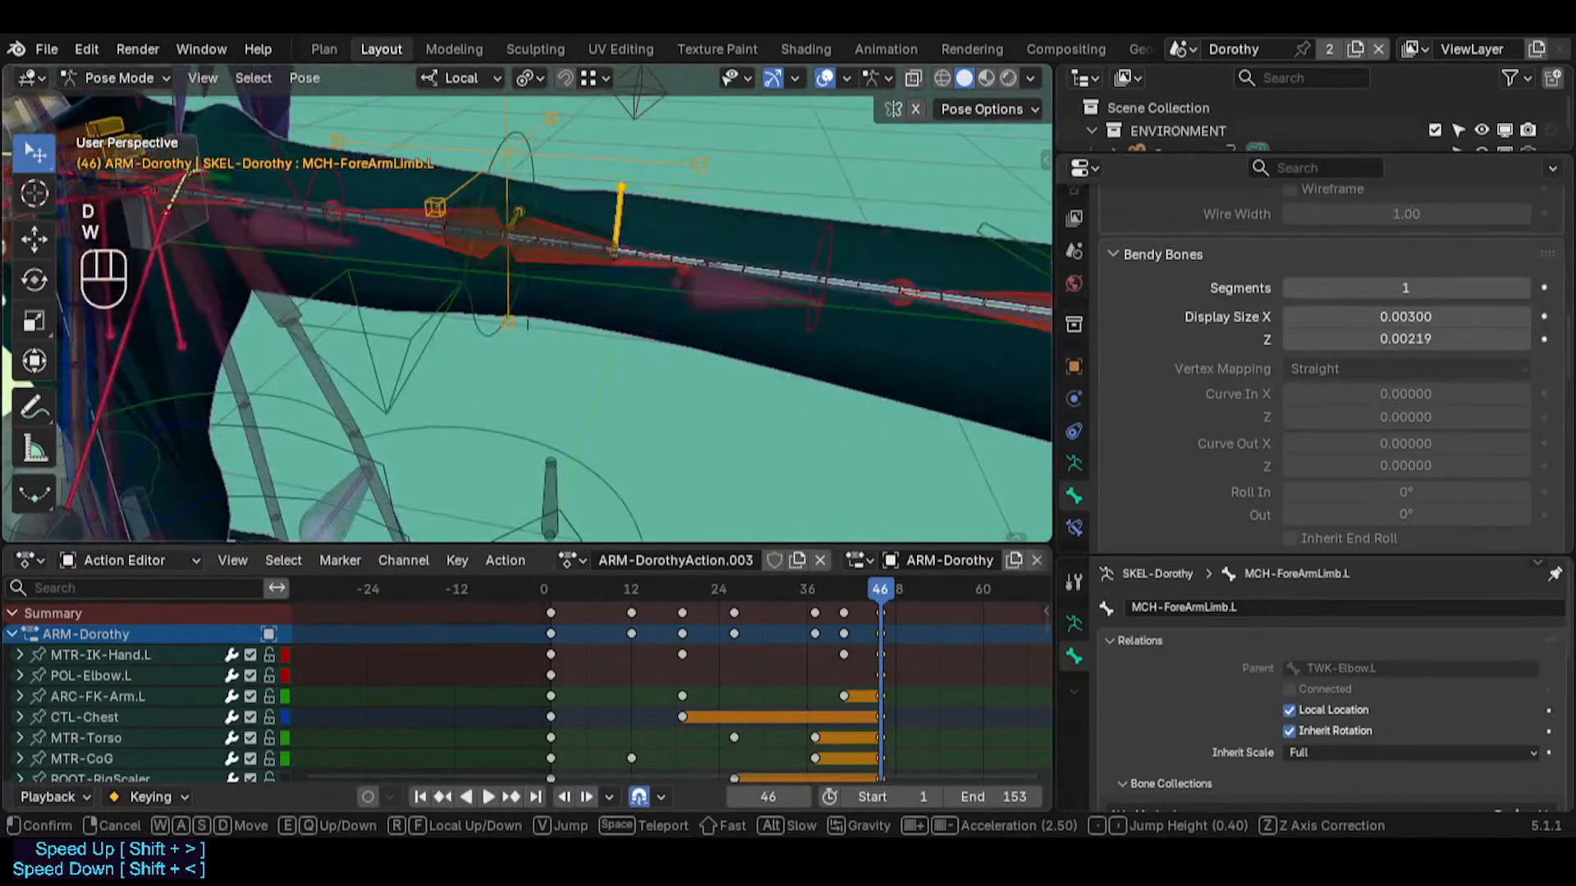
pyautogui.click(426, 306)
pyautogui.press('n')
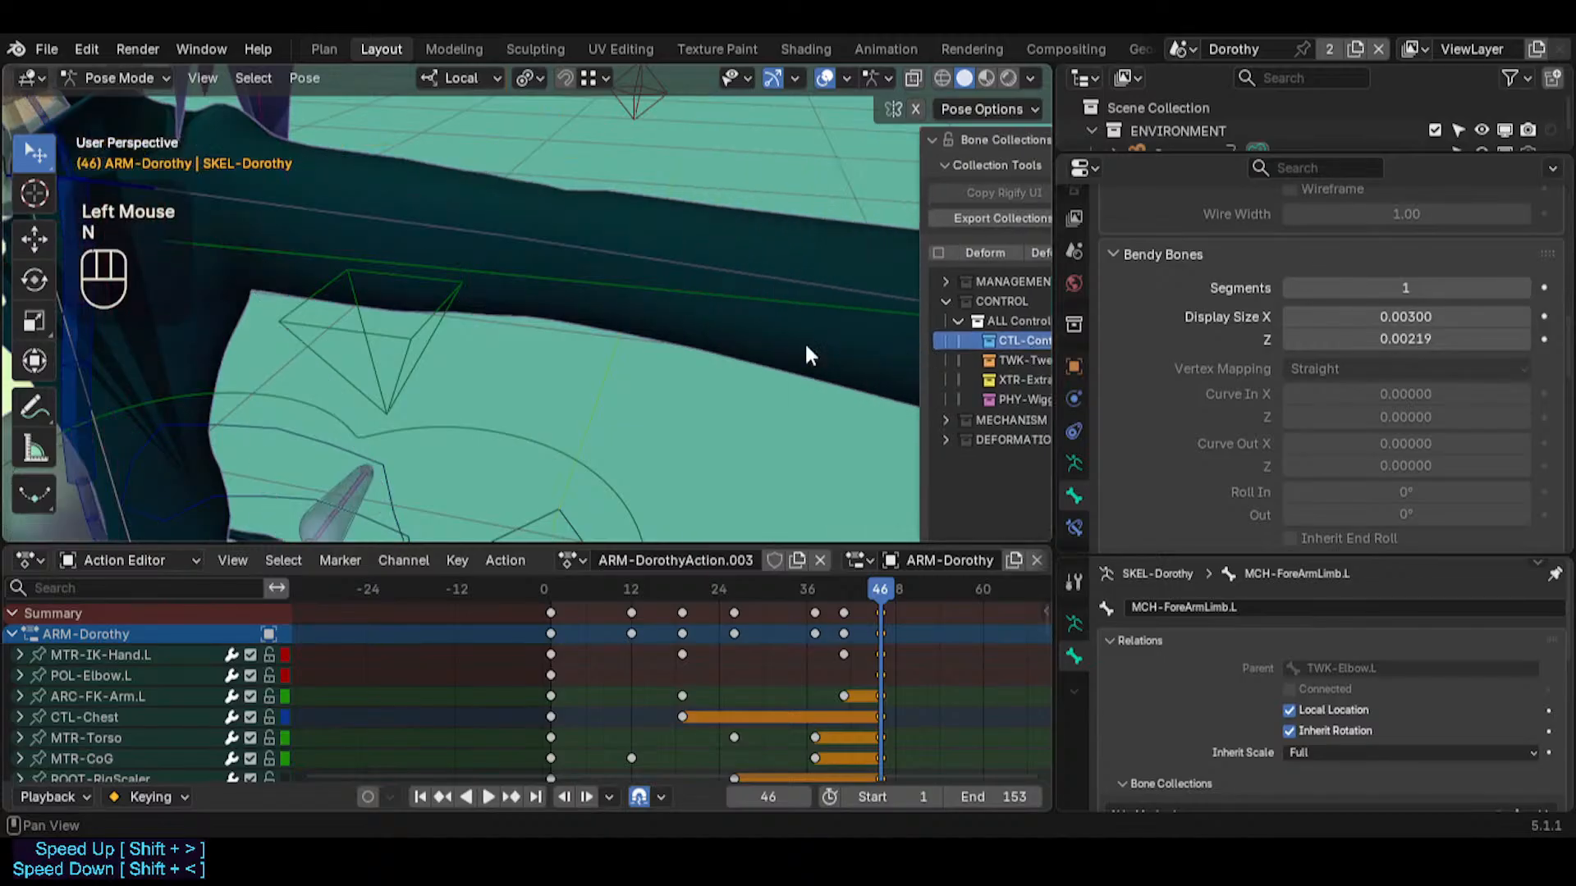
pyautogui.press('n')
pyautogui.press('n')
pyautogui.click(974, 110)
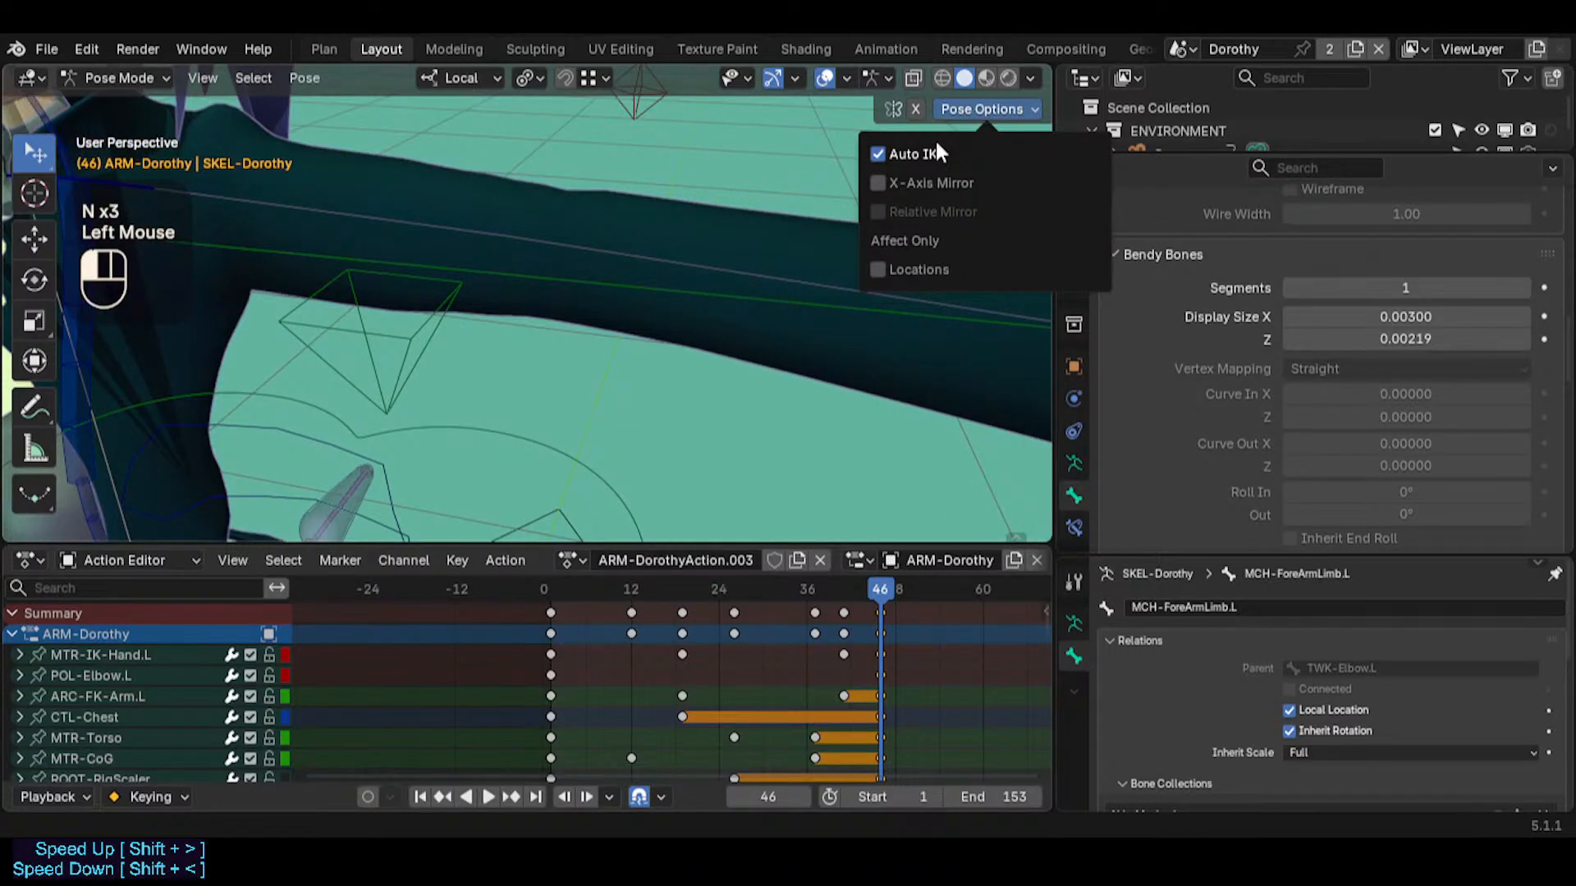
# Select CTL-Chest and examine its Inverse Kinematics locks, stiffness and rotation limits alongside the torso controls
pyautogui.hotkey('shift', '`')
pyautogui.press('a')
pyautogui.click(707, 178)
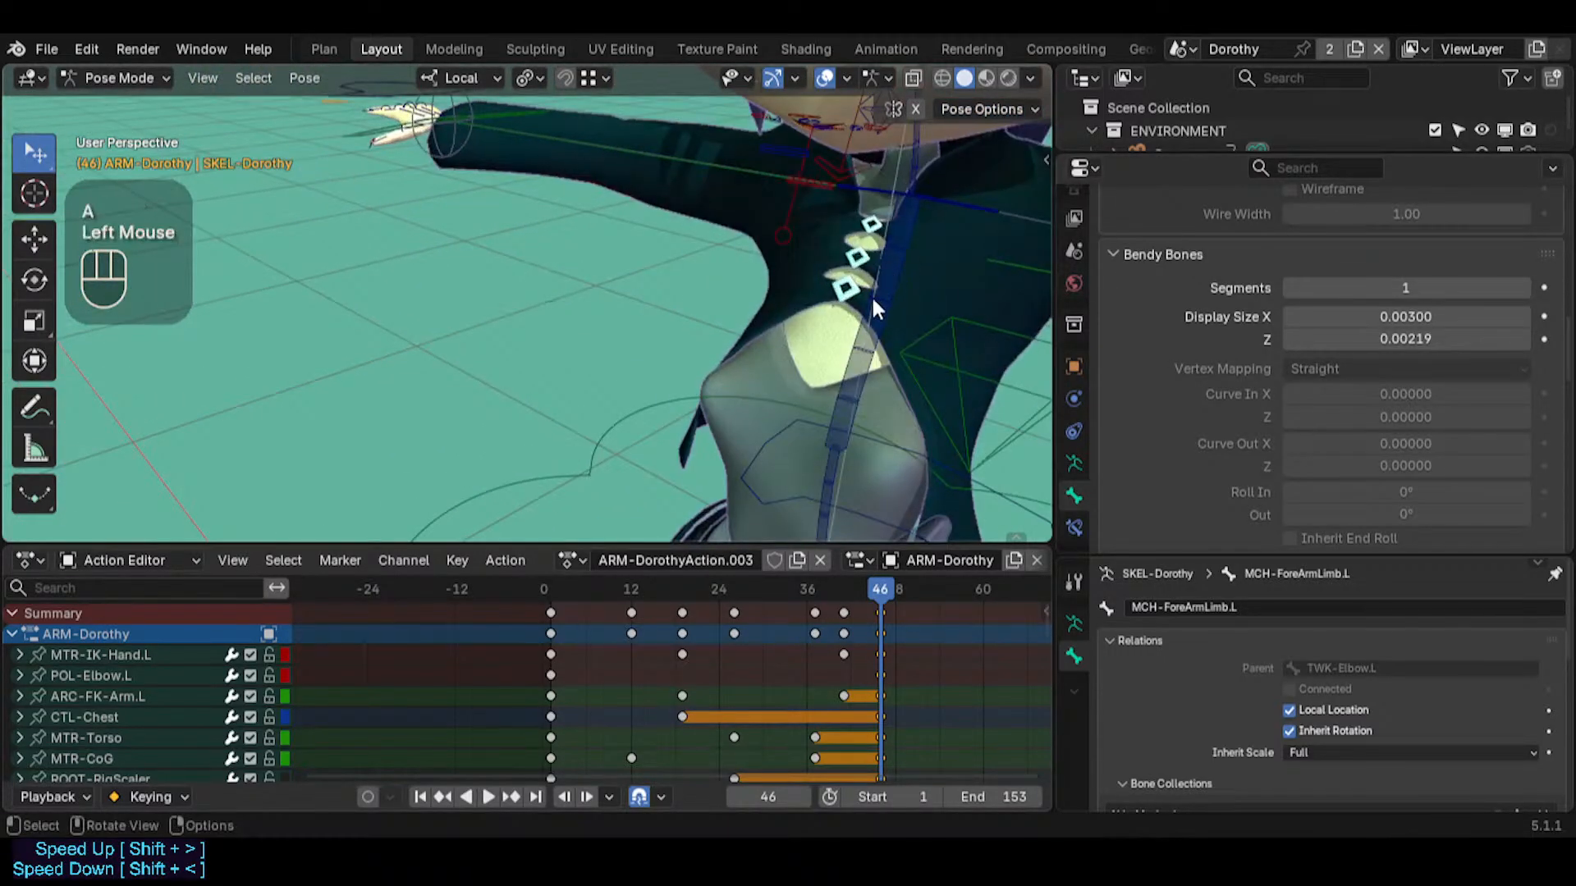
pyautogui.click(872, 296)
pyautogui.scroll(-3, 1313, 418)
pyautogui.scroll(-6, 1313, 419)
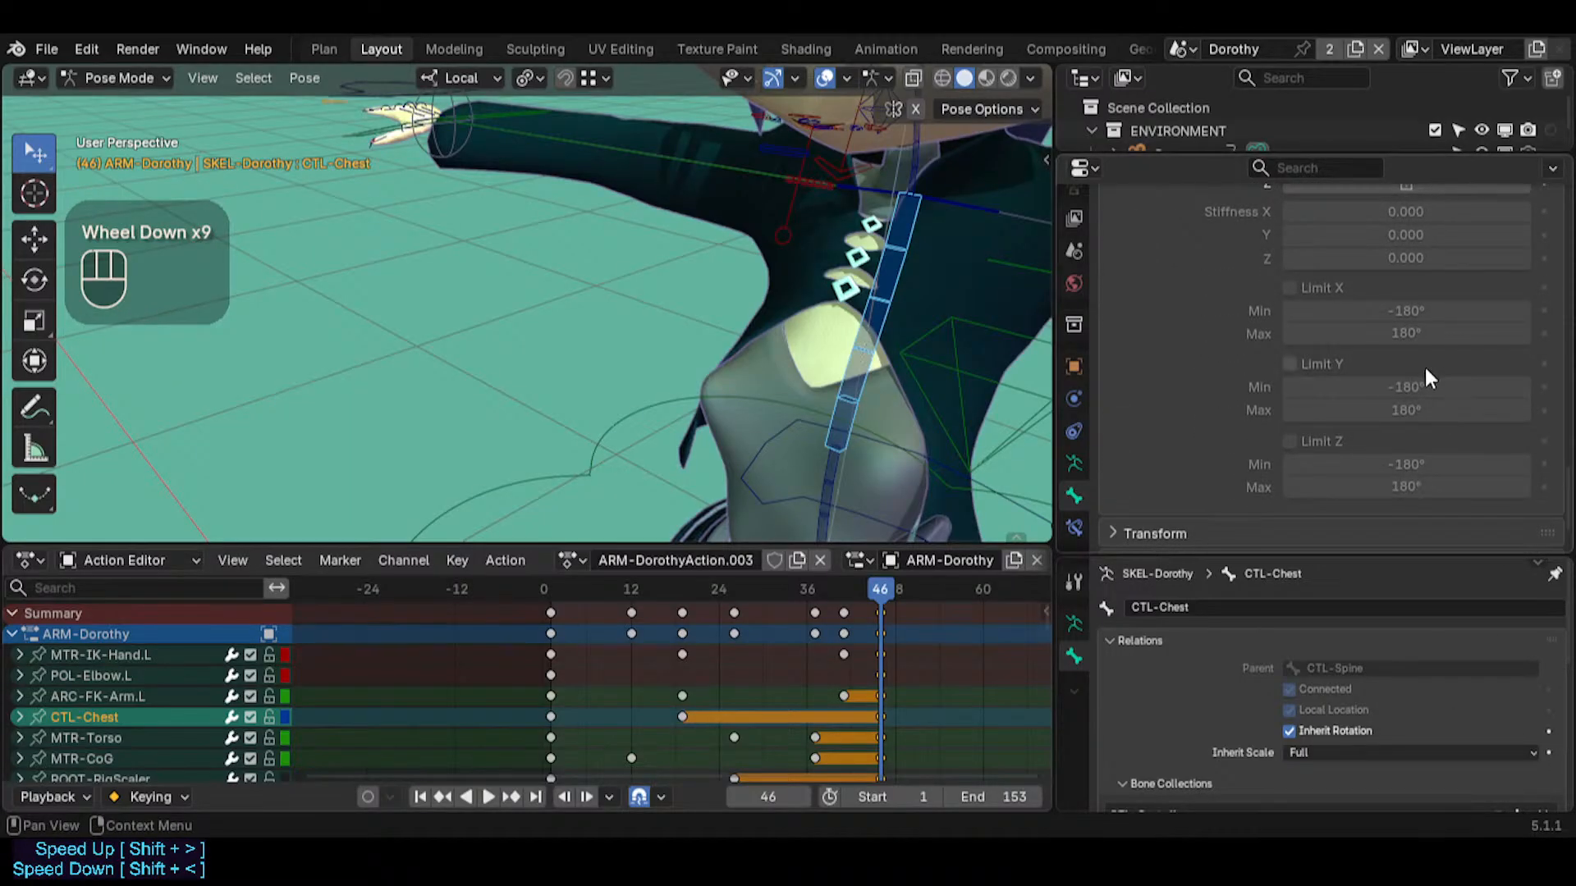
pyautogui.scroll(4, 1425, 366)
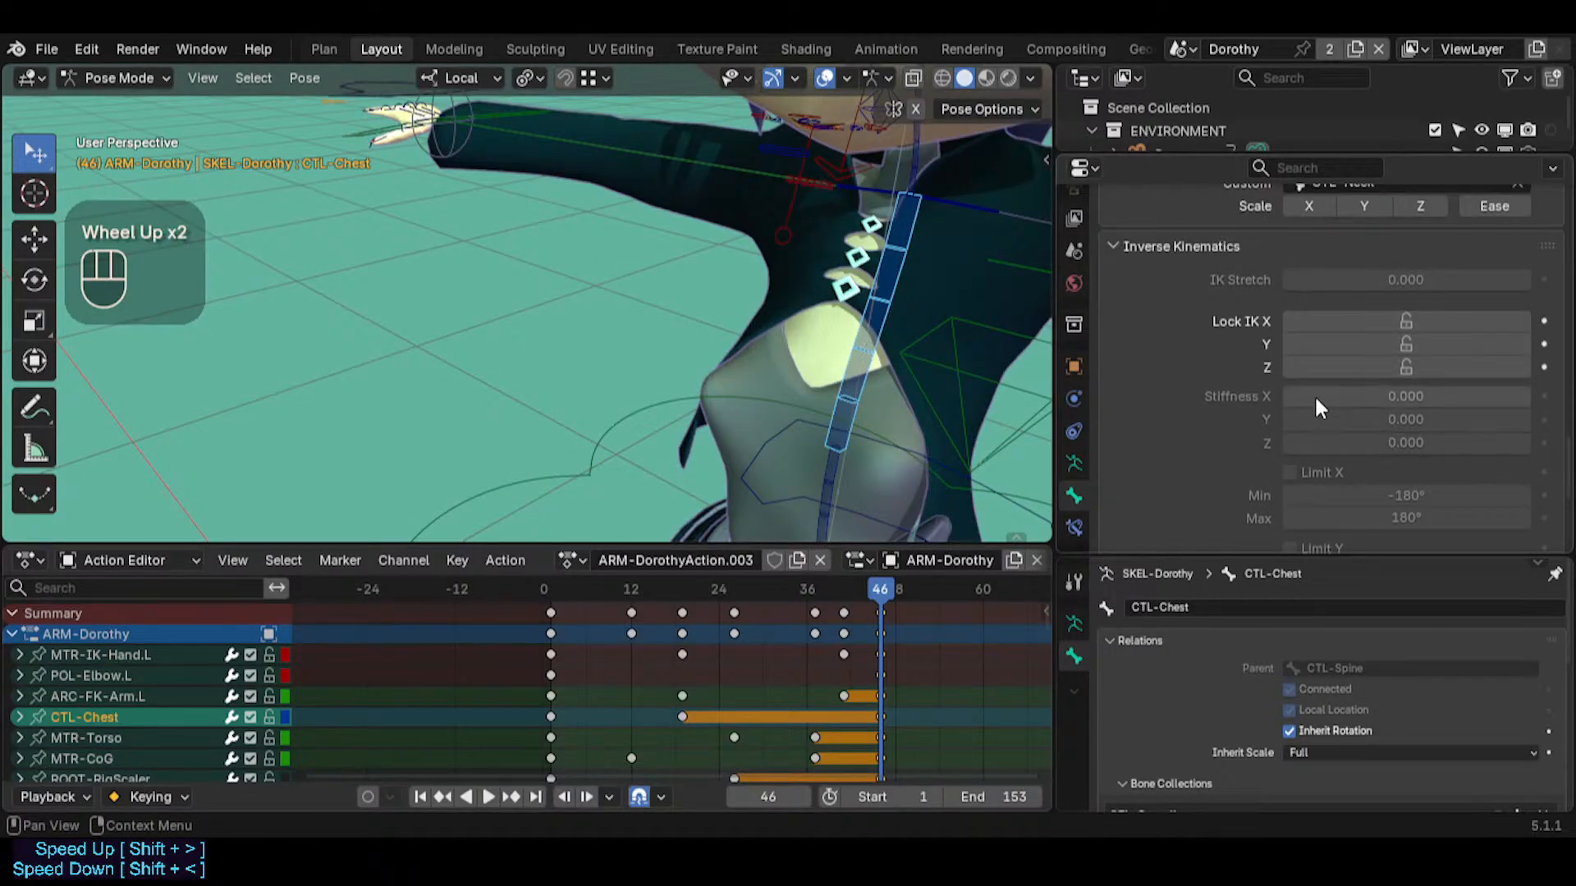
pyautogui.hotkey('shift', '`')
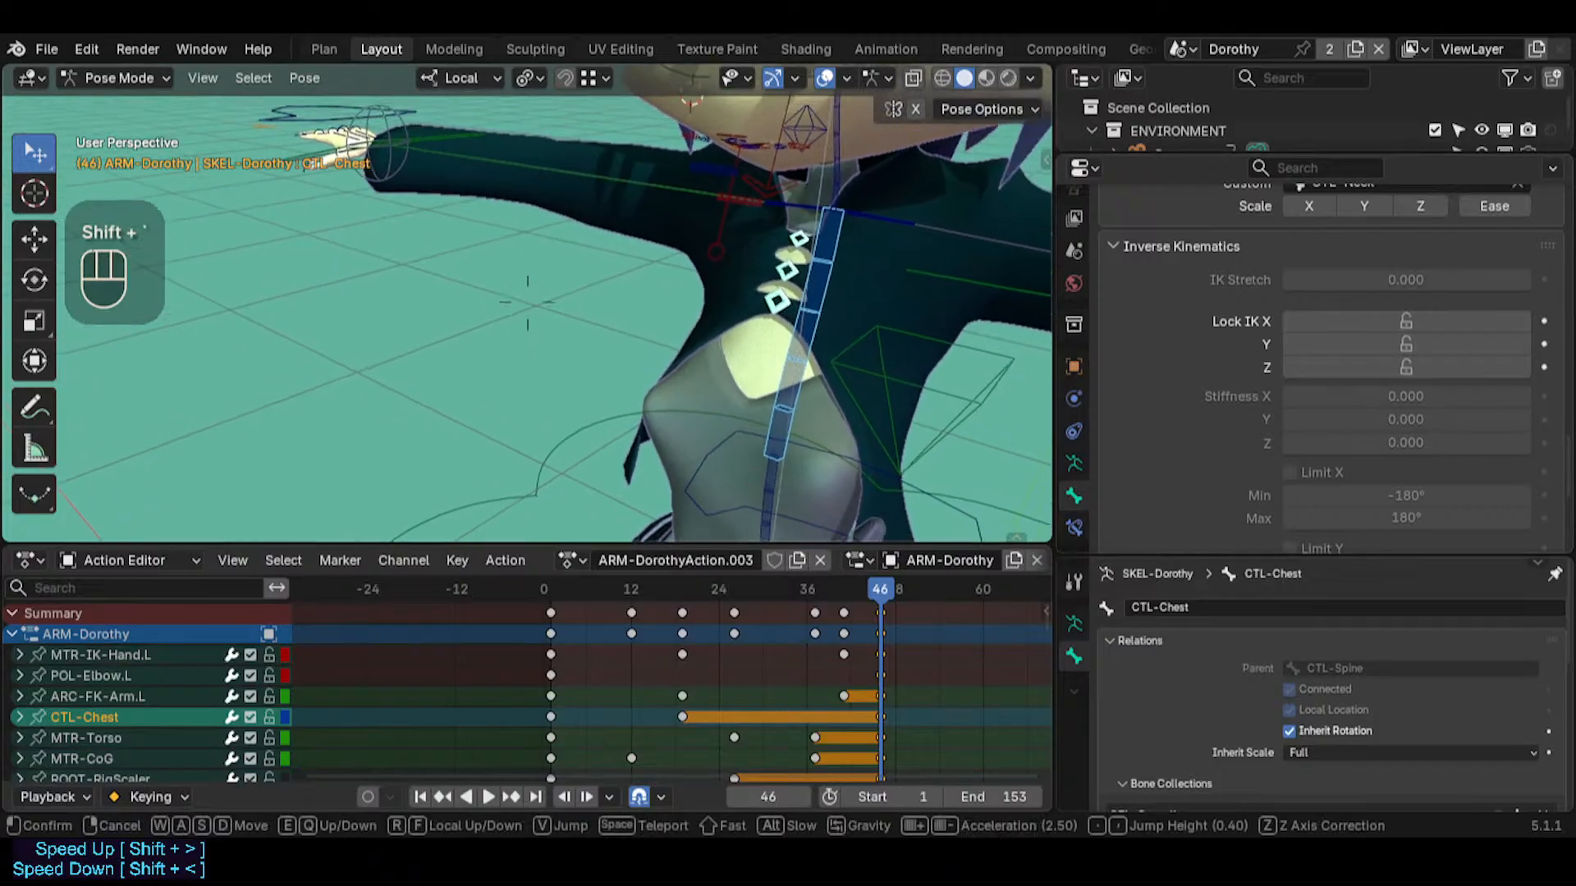
pyautogui.press('d')
pyautogui.click(1361, 381)
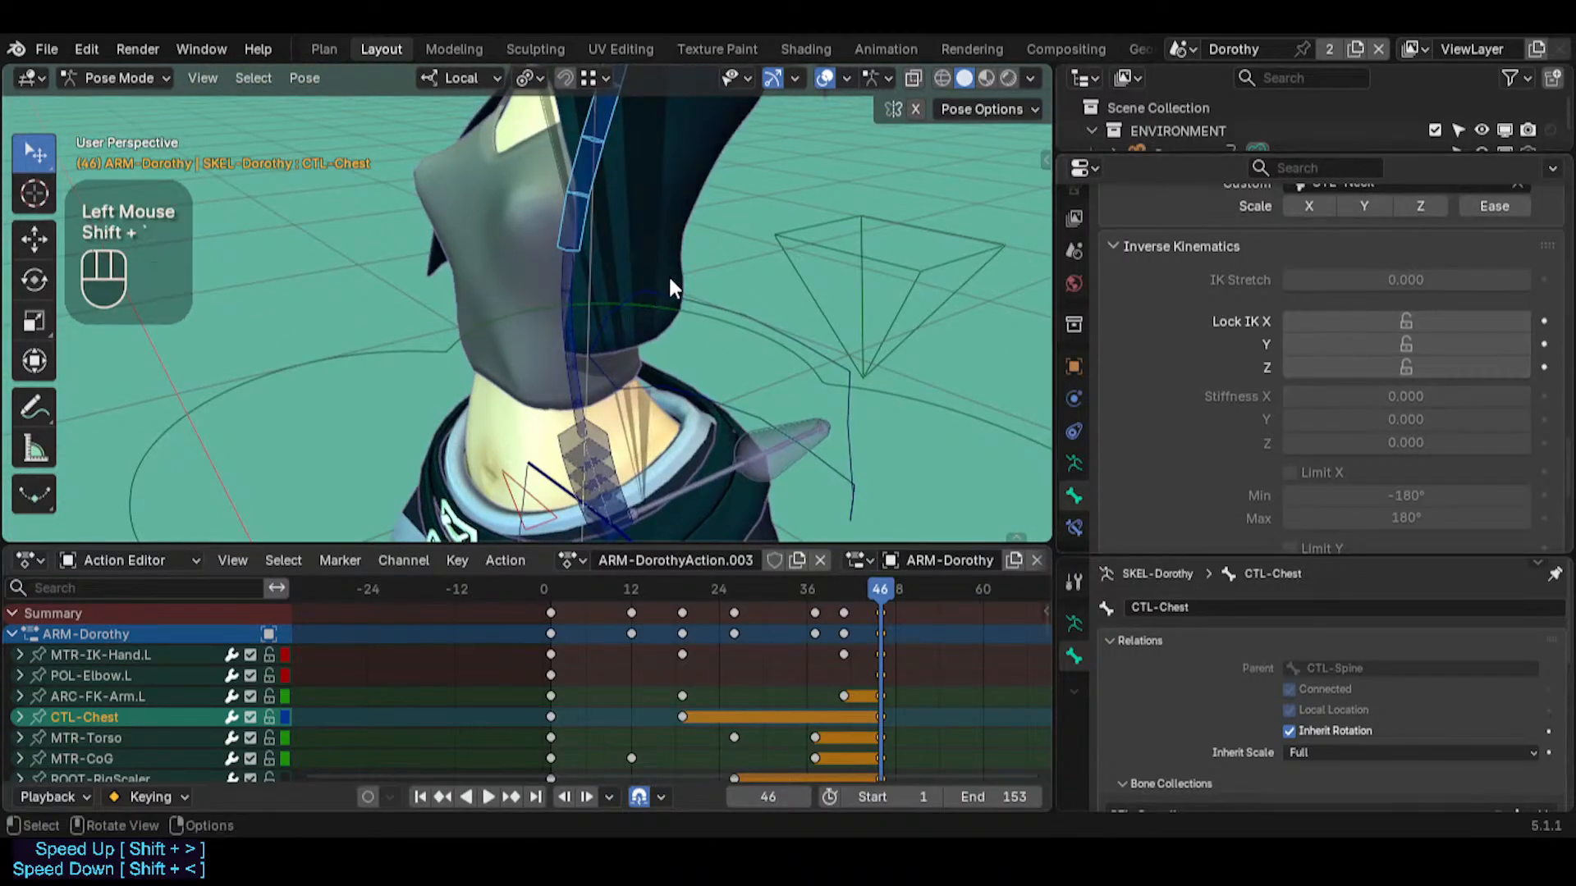
pyautogui.hotkey('shift', '`')
pyautogui.click(1337, 419)
pyautogui.scroll(-2, 1347, 492)
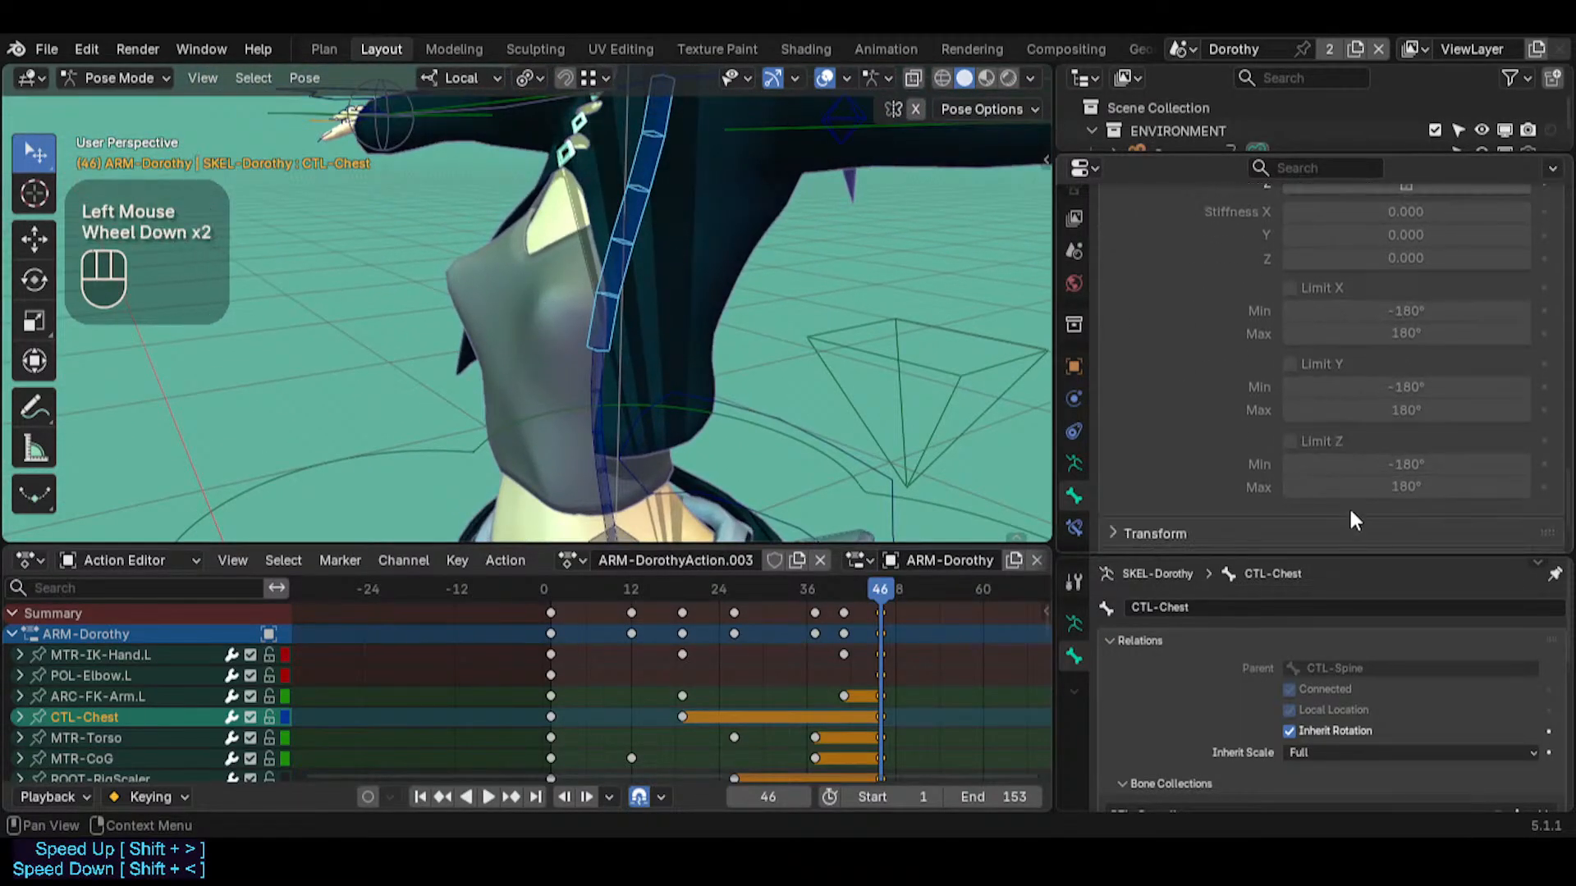
pyautogui.scroll(1, 1357, 357)
pyautogui.scroll(1, 1353, 371)
# Try moving CTL-Chest with Auto IK to test how the spine chain bends
pyautogui.hotkey('shift', '`')
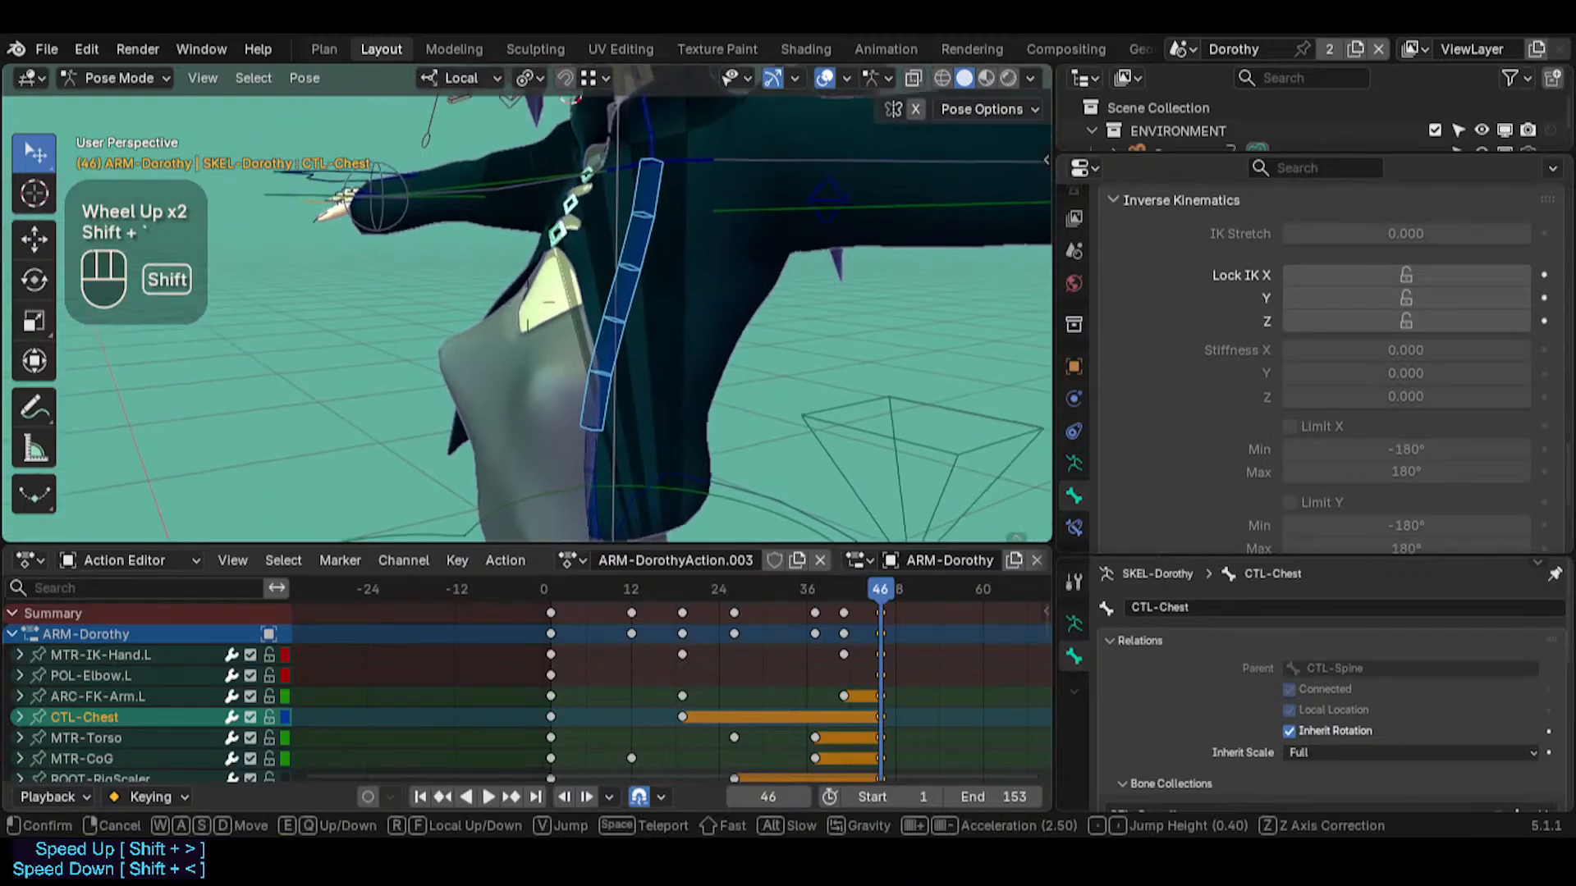
pyautogui.click(657, 238)
pyautogui.press('g')
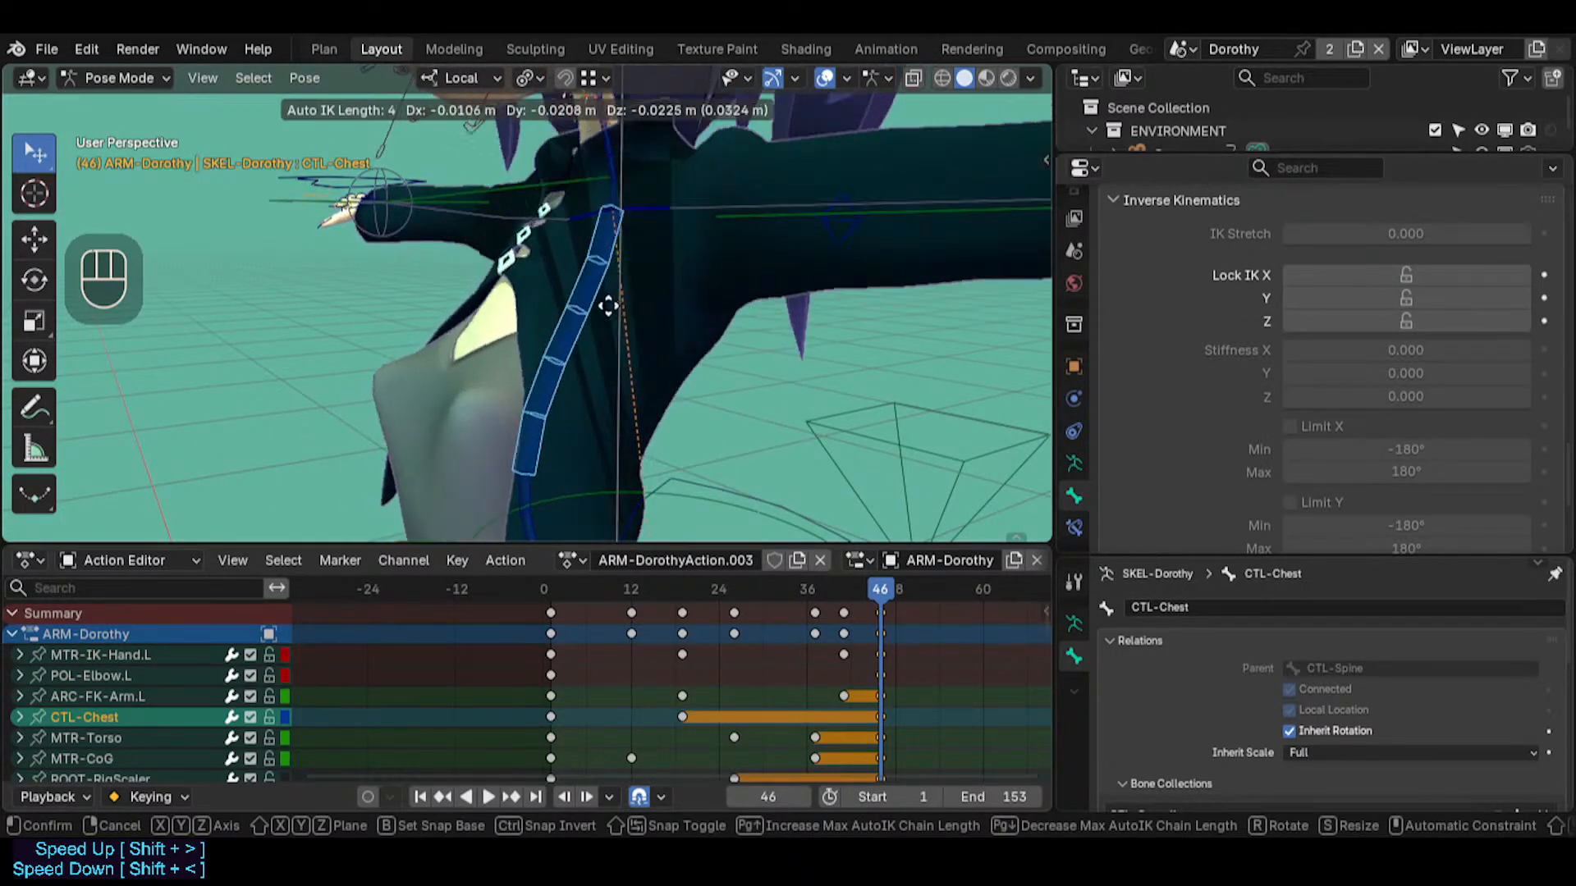
pyautogui.press('Escape')
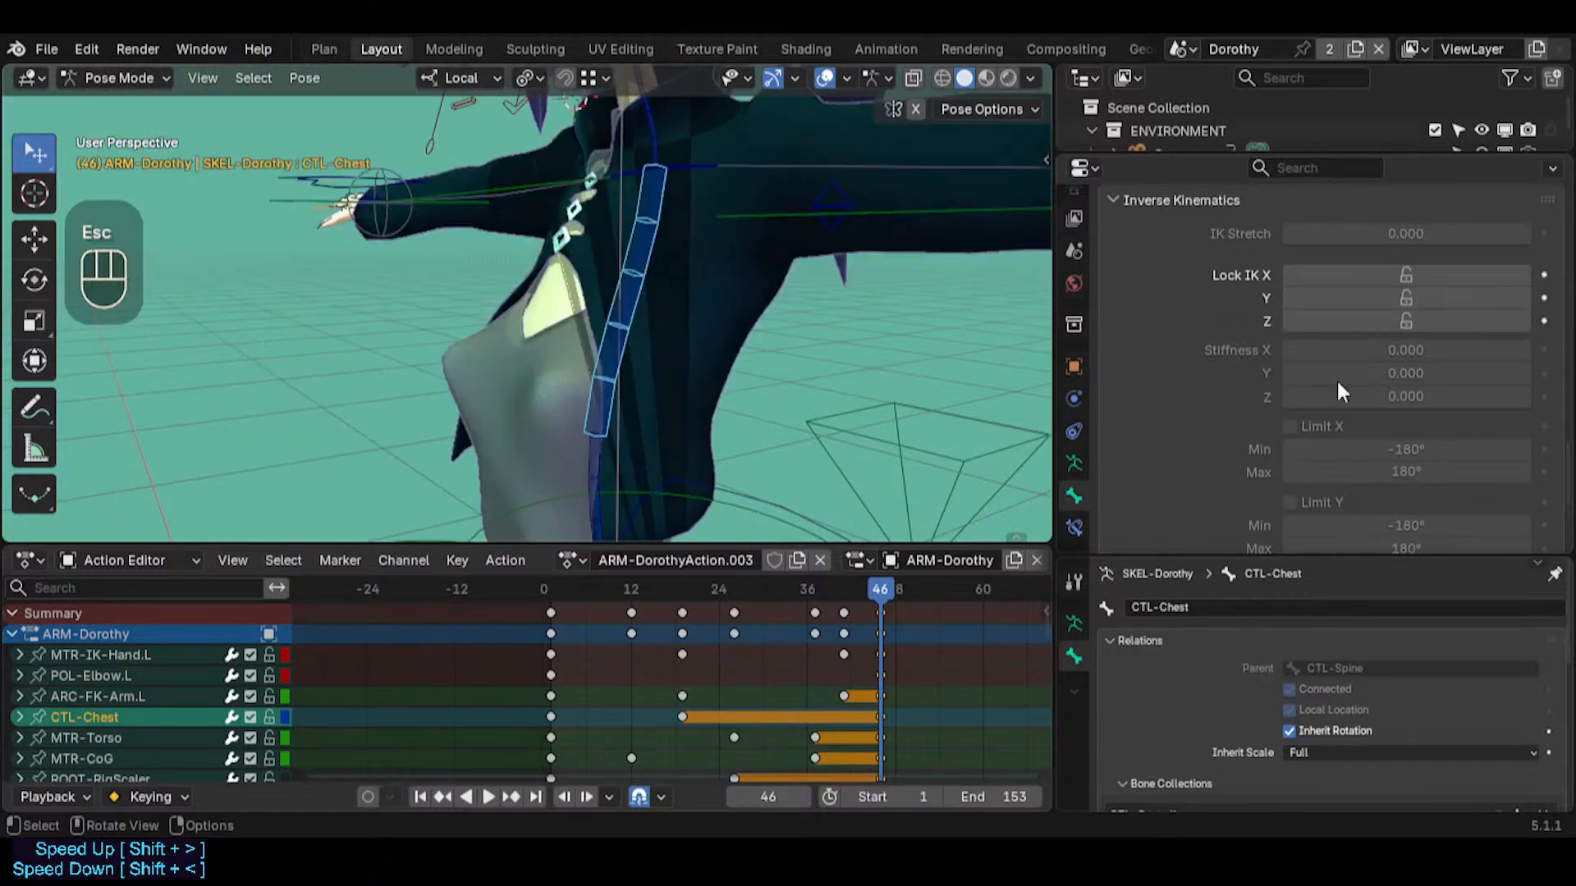
# Lock IK X, Y and Z on CTL-Chest and test moving it with Auto IK
pyautogui.moveTo(1387, 275); pyautogui.dragTo(1367, 308)
pyautogui.press('g')
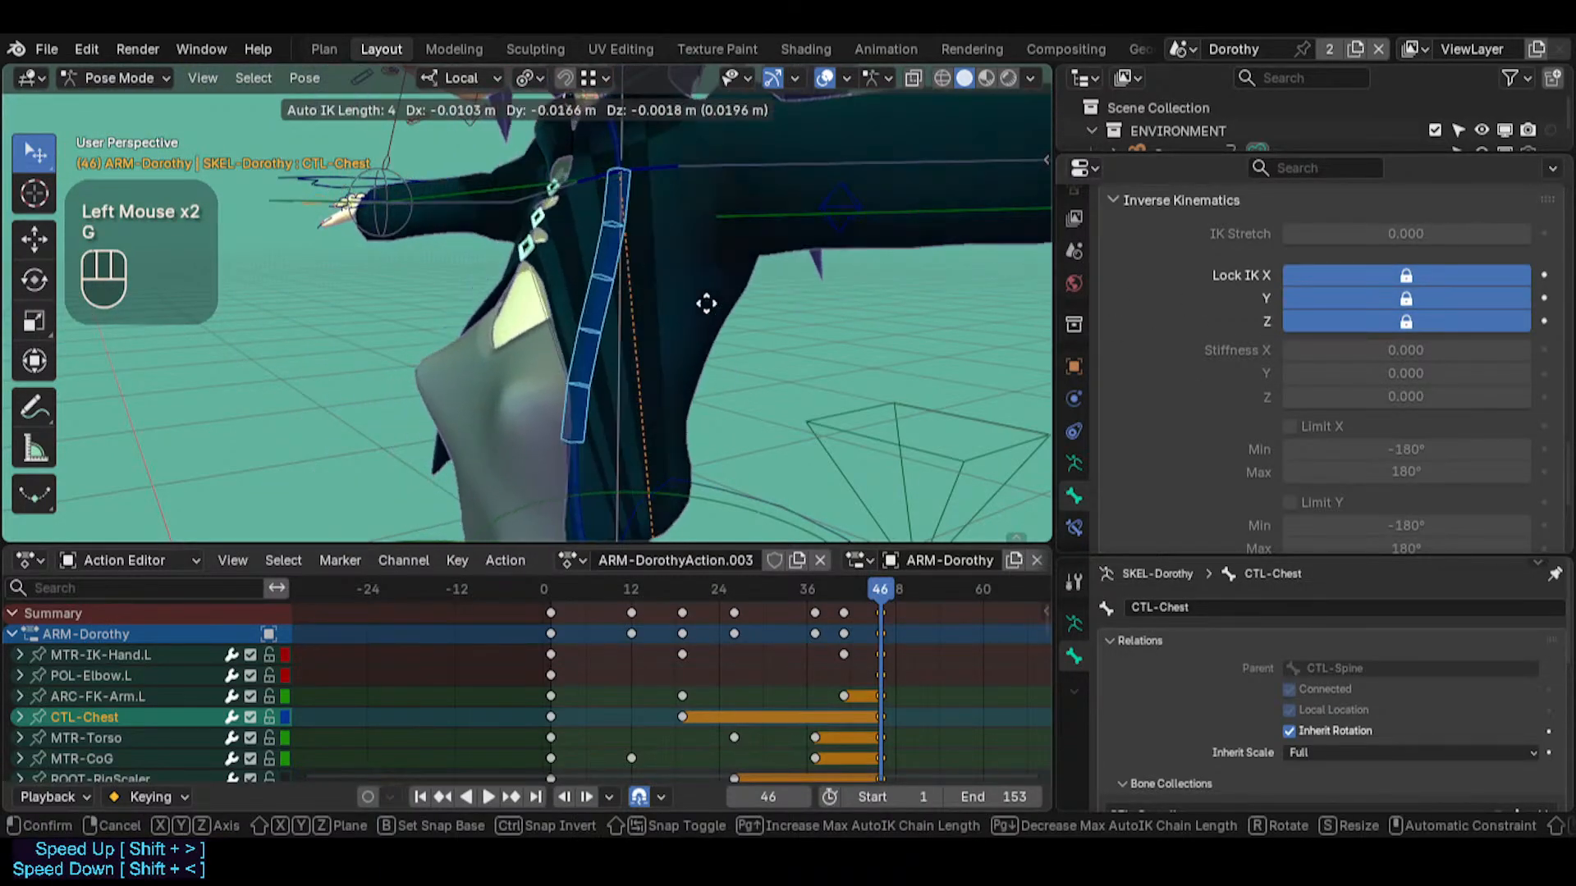
pyautogui.press('Escape')
# Lock IK X, Y and Z on CTL-Spine and try moving the chest above it
pyautogui.click(592, 456)
pyautogui.moveTo(1332, 281); pyautogui.dragTo(1328, 320)
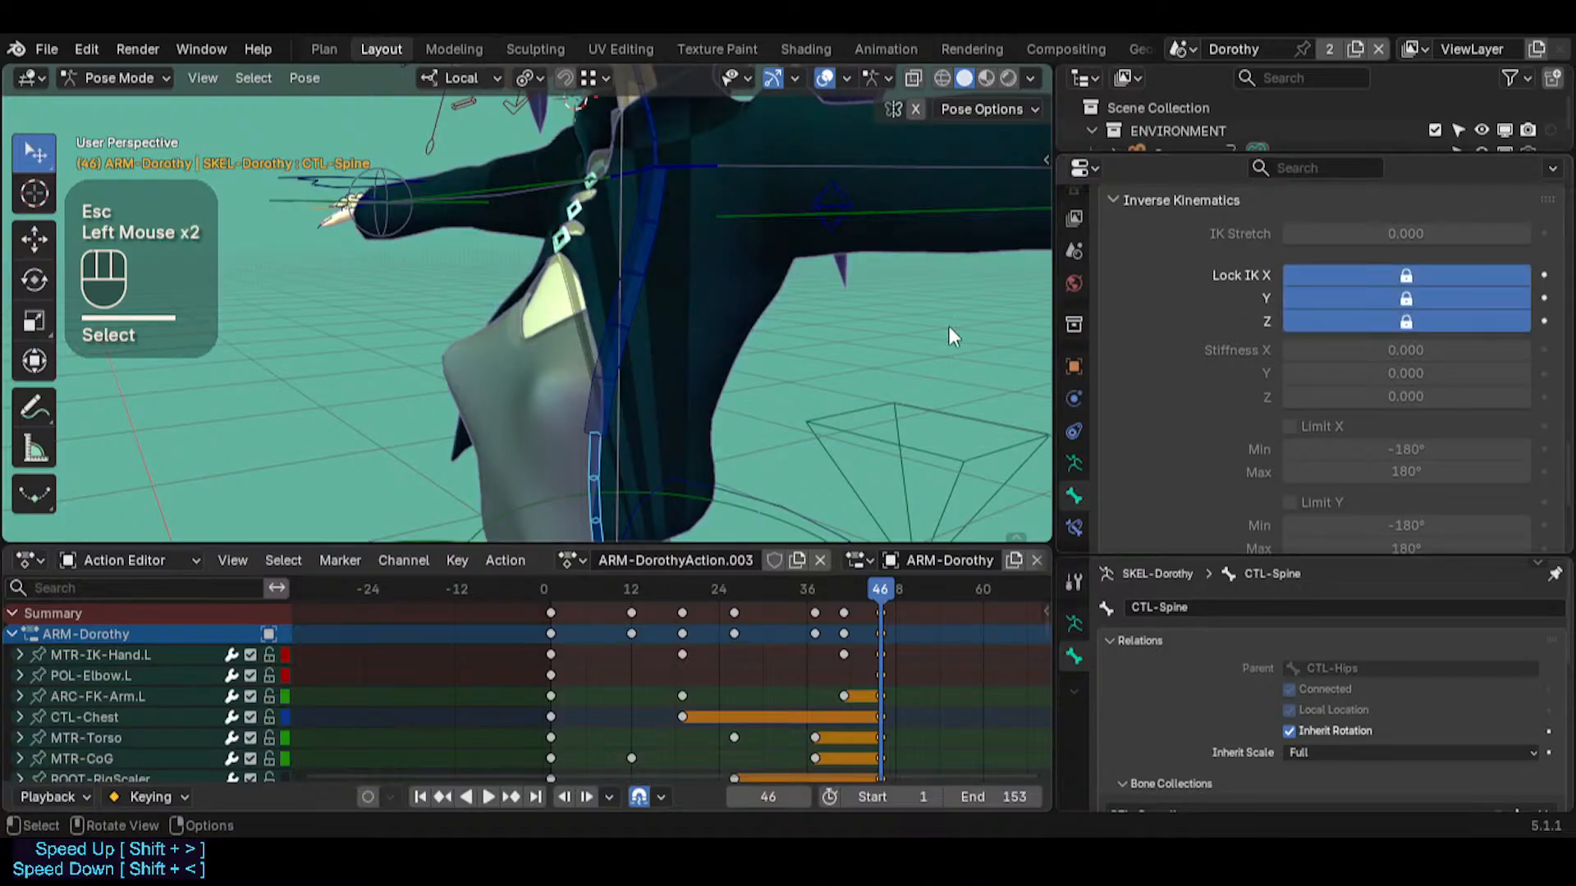
pyautogui.moveTo(663, 276); pyautogui.dragTo(644, 408)
pyautogui.press('Escape')
# Unlock IK X, Y and Z on both CTL-Chest and CTL-Spine, and clear the bone selection
pyautogui.keyDown('shift'); pyautogui.click(614, 402); pyautogui.keyUp('shift')
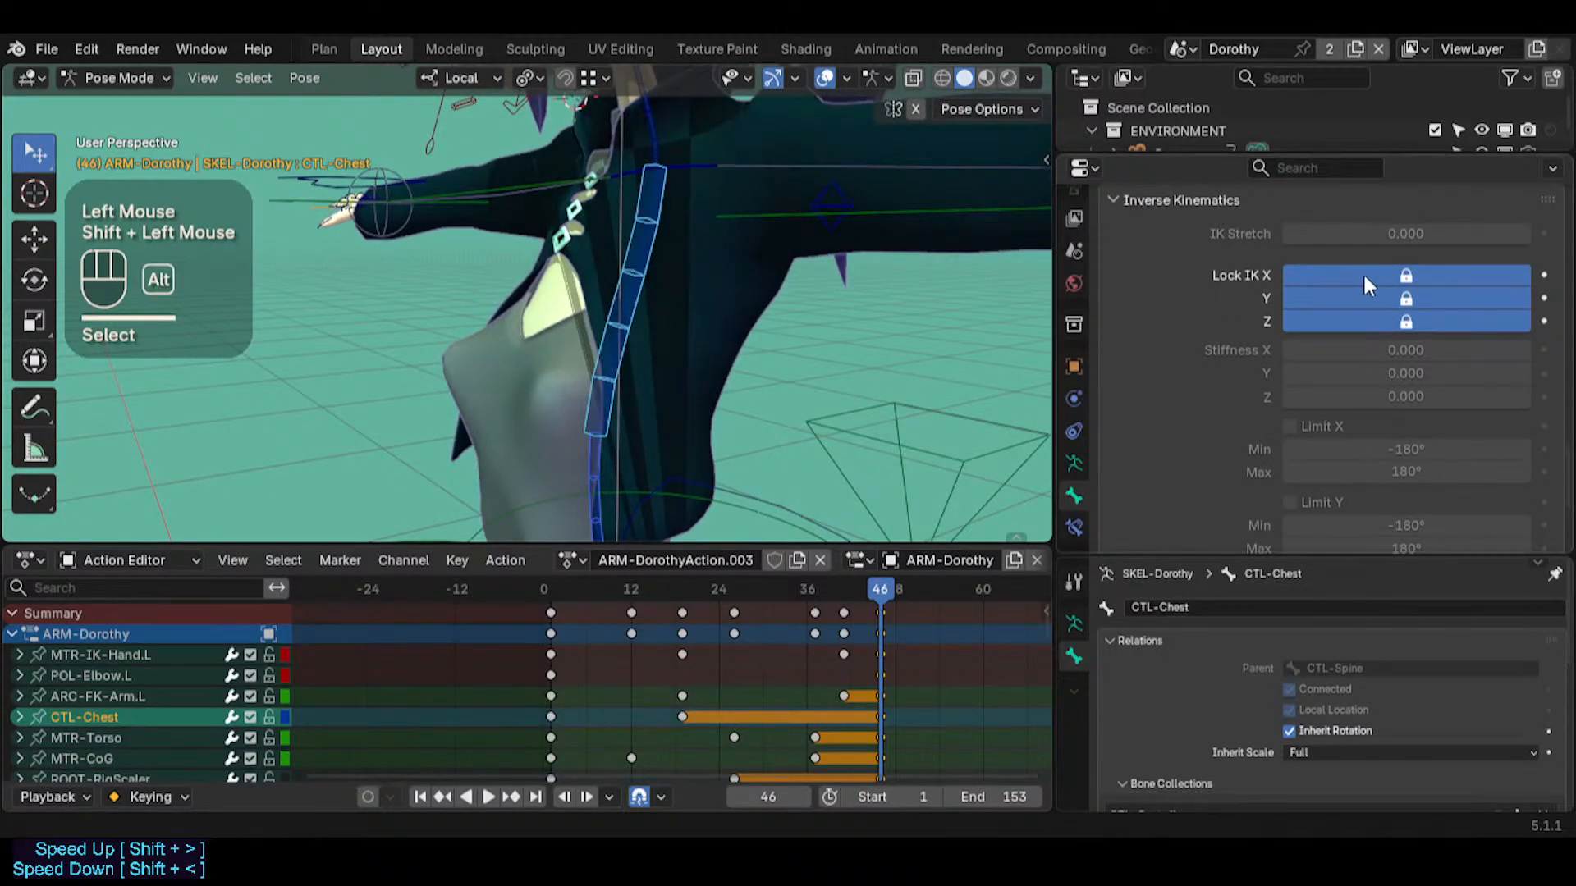
pyautogui.keyDown('alt'); pyautogui.moveTo(1367, 283); pyautogui.dragTo(1366, 322); pyautogui.keyUp('alt')
pyautogui.hotkey('alt', 'a')
# Set the IK stiffness of CTL-Chest to 0.990 on X, Y and Z
pyautogui.hotkey('shift', '`')
pyautogui.press('s')
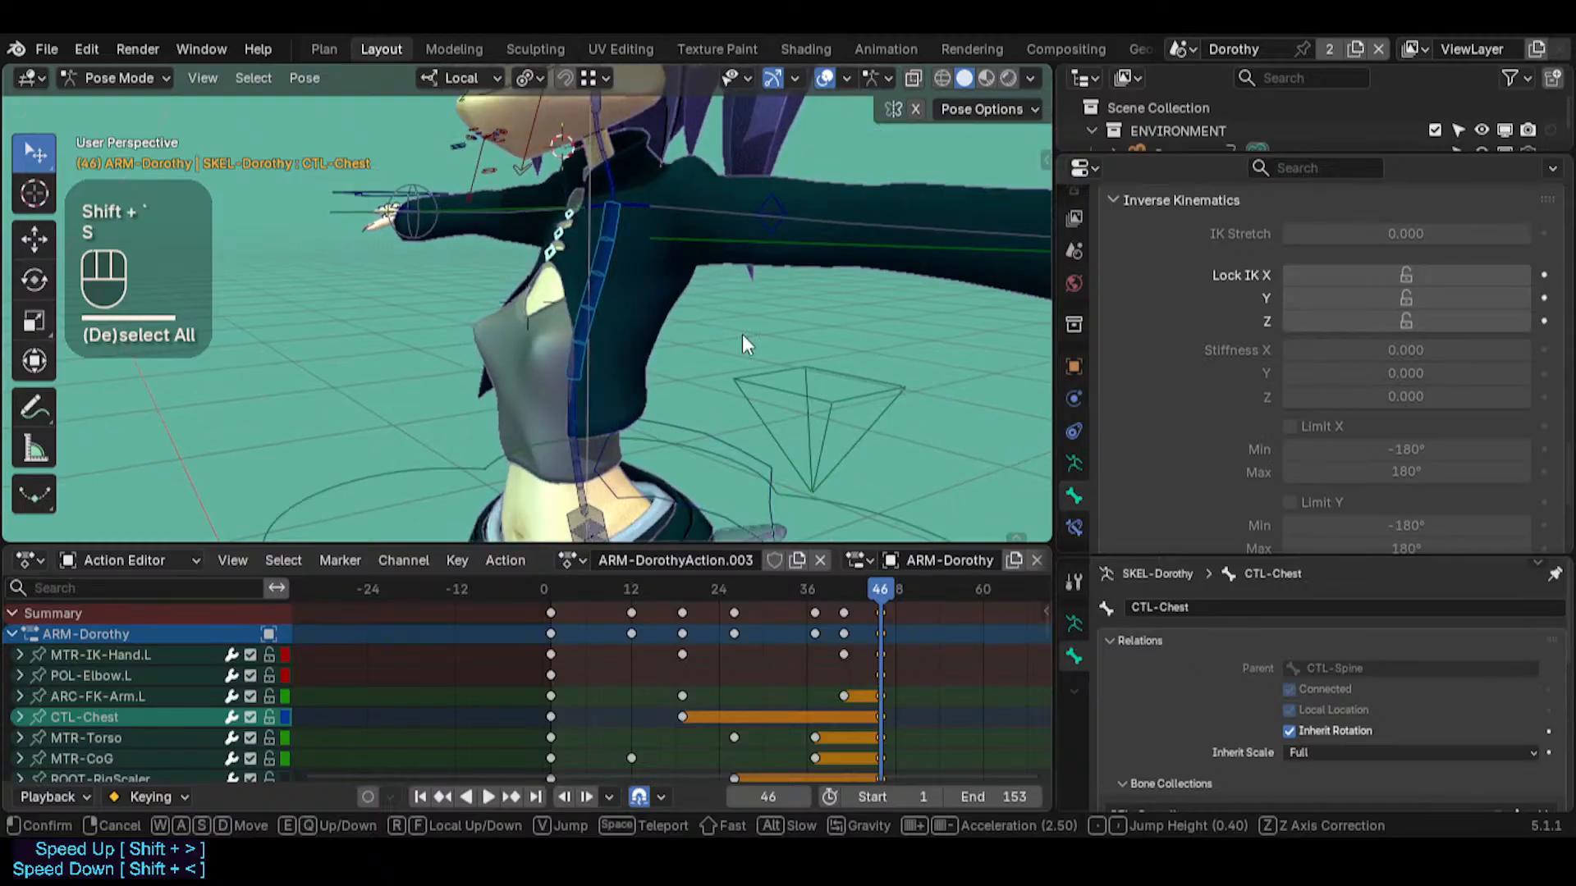
pyautogui.click(742, 334)
pyautogui.click(567, 407)
pyautogui.click(610, 260)
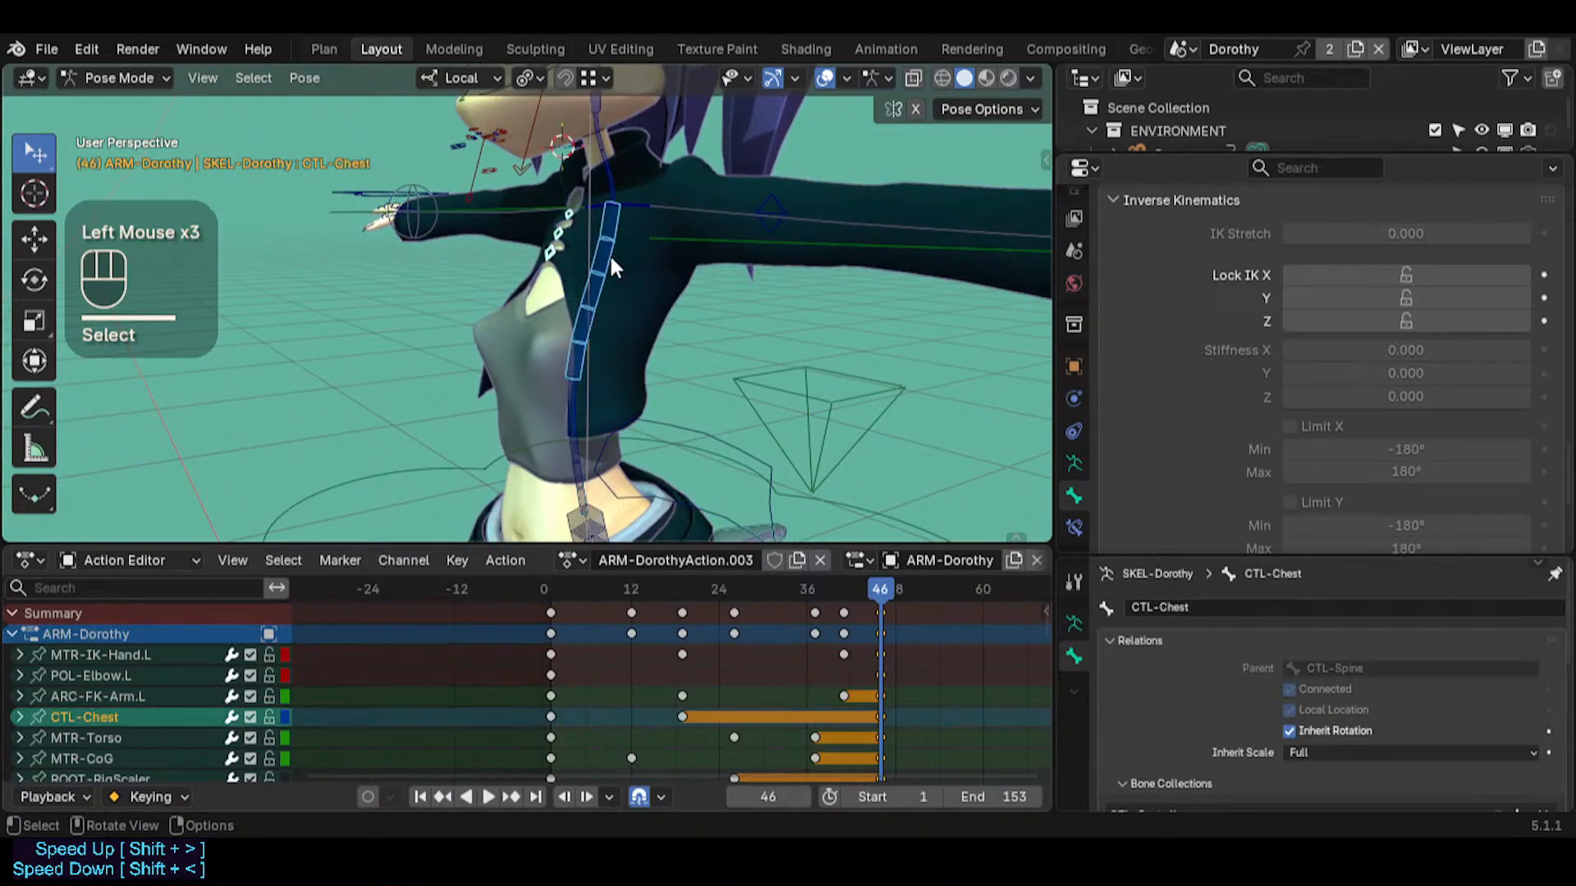
pyautogui.moveTo(1487, 350); pyautogui.dragTo(1529, 350)
pyautogui.moveTo(1406, 373); pyautogui.dragTo(1529, 374)
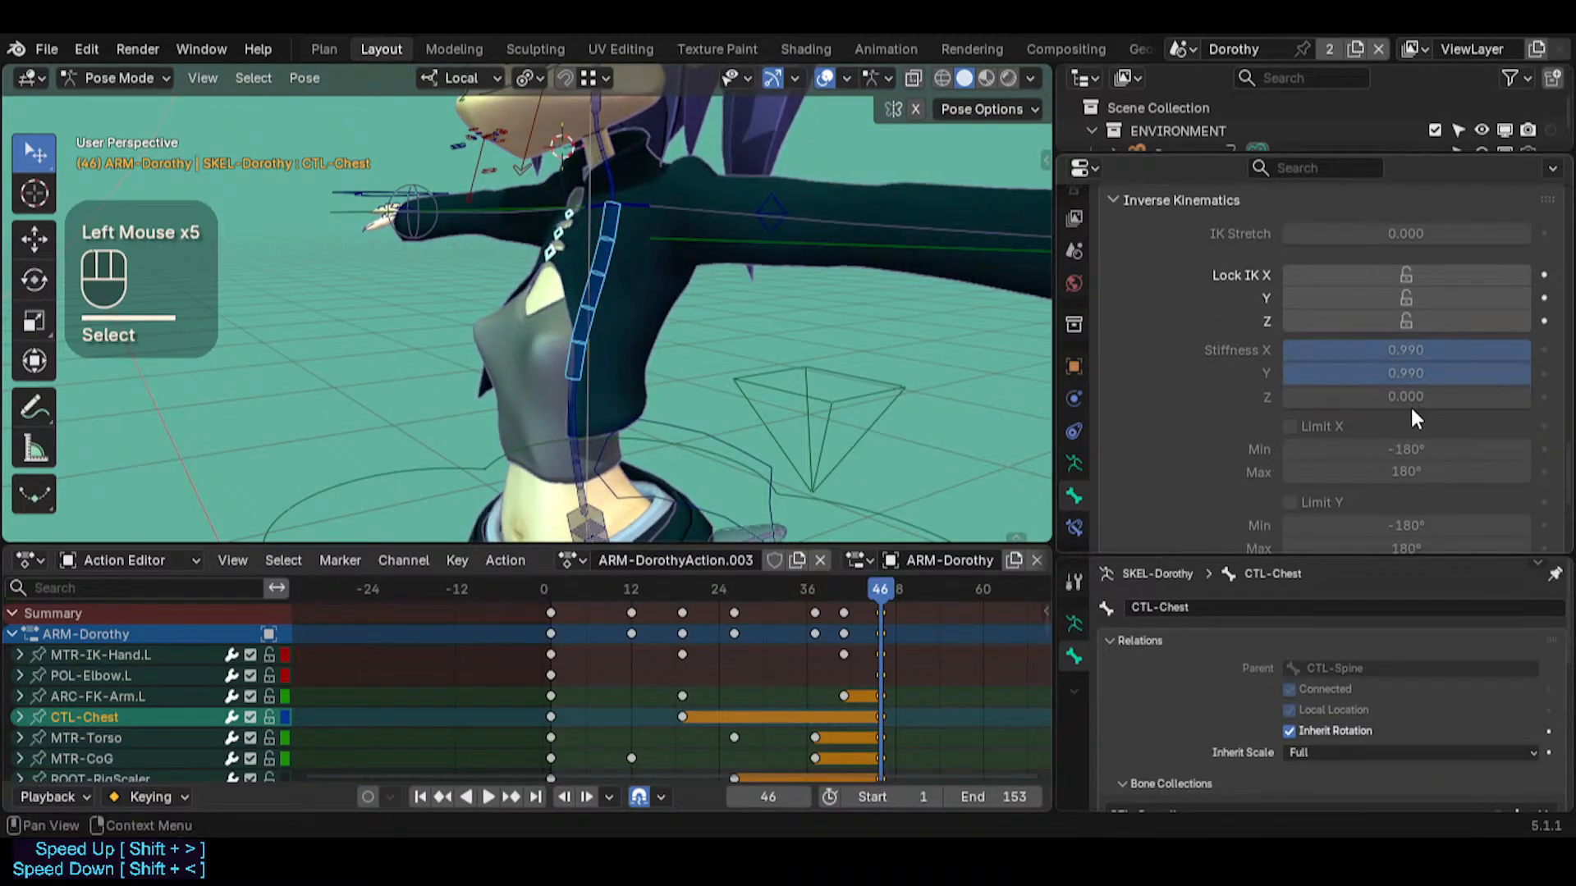
pyautogui.moveTo(1410, 410); pyautogui.dragTo(1529, 397)
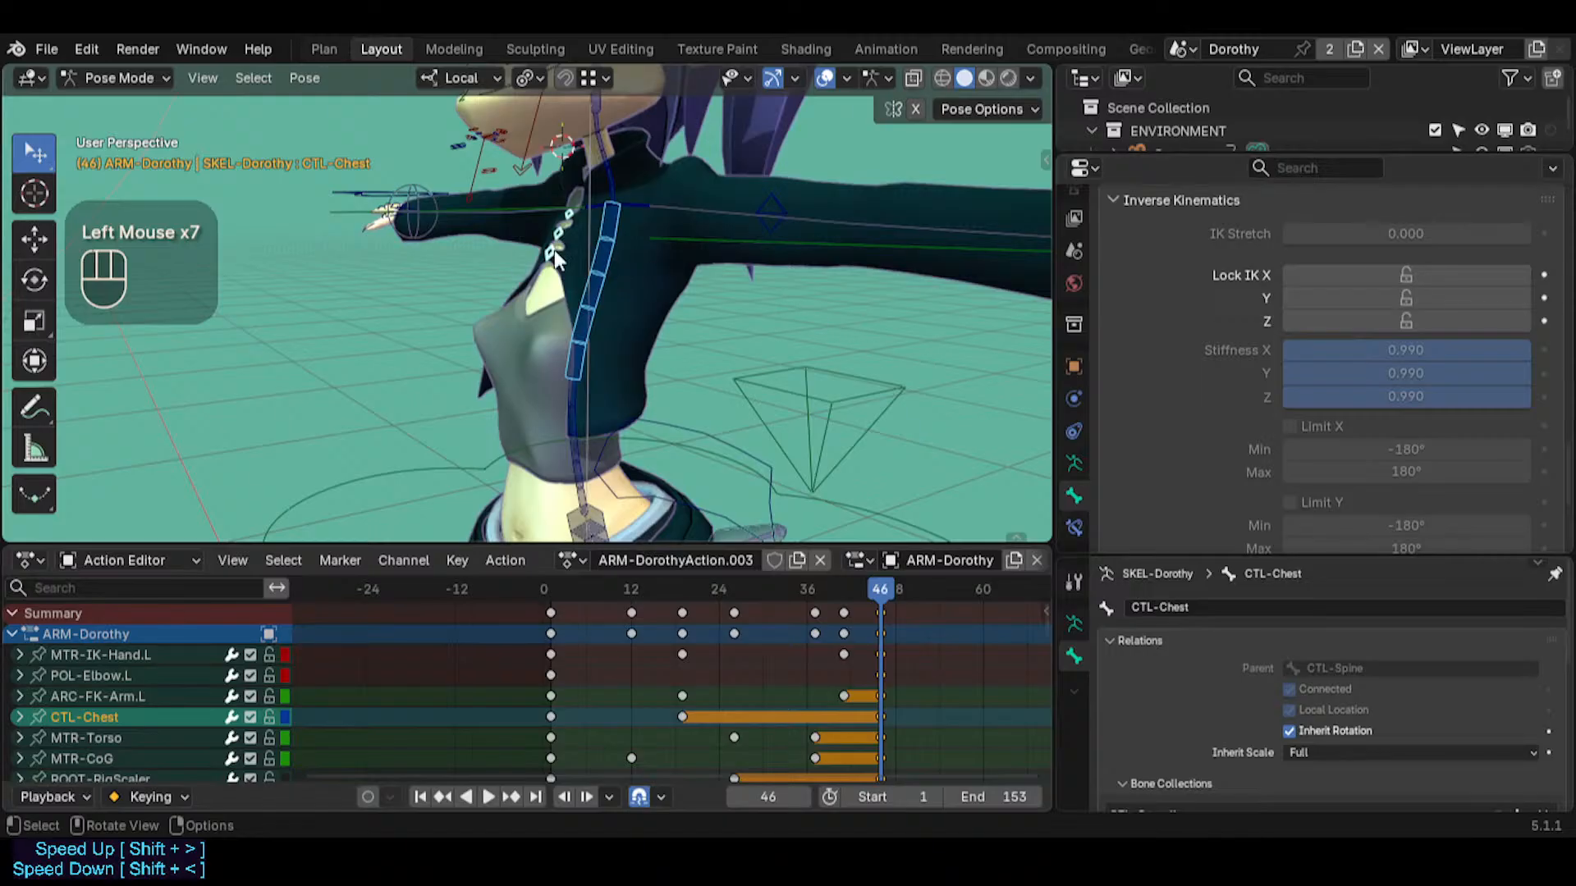
# Move CTL-Chest with Auto IK to see how the stiffened chest bends the spine
pyautogui.click(612, 254)
pyautogui.moveTo(1391, 352); pyautogui.dragTo(1529, 350)
pyautogui.click(612, 257)
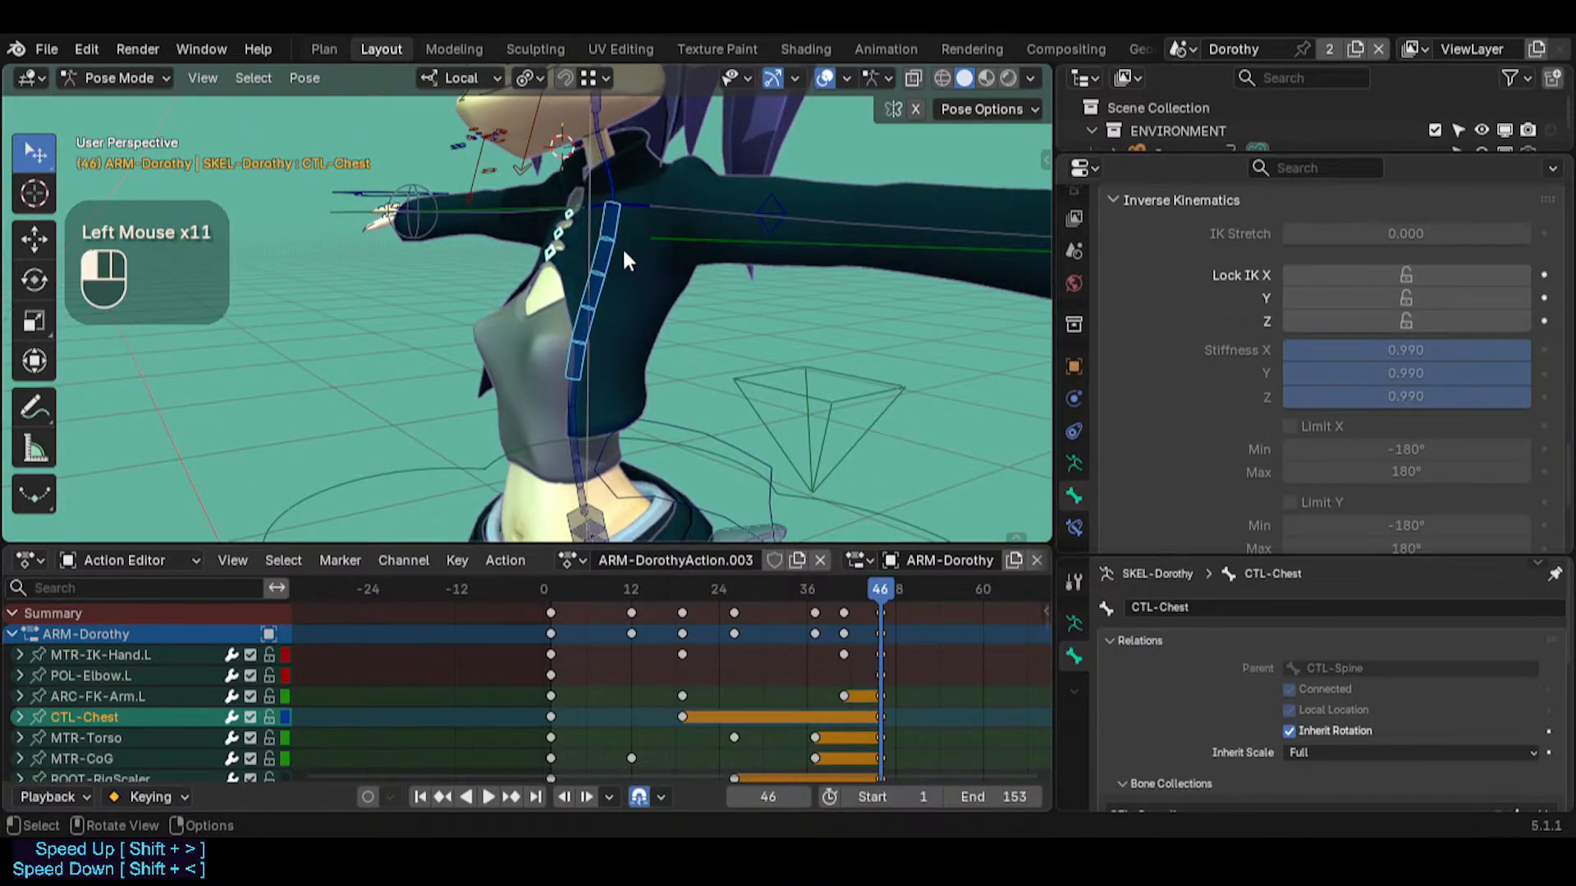
pyautogui.press('g')
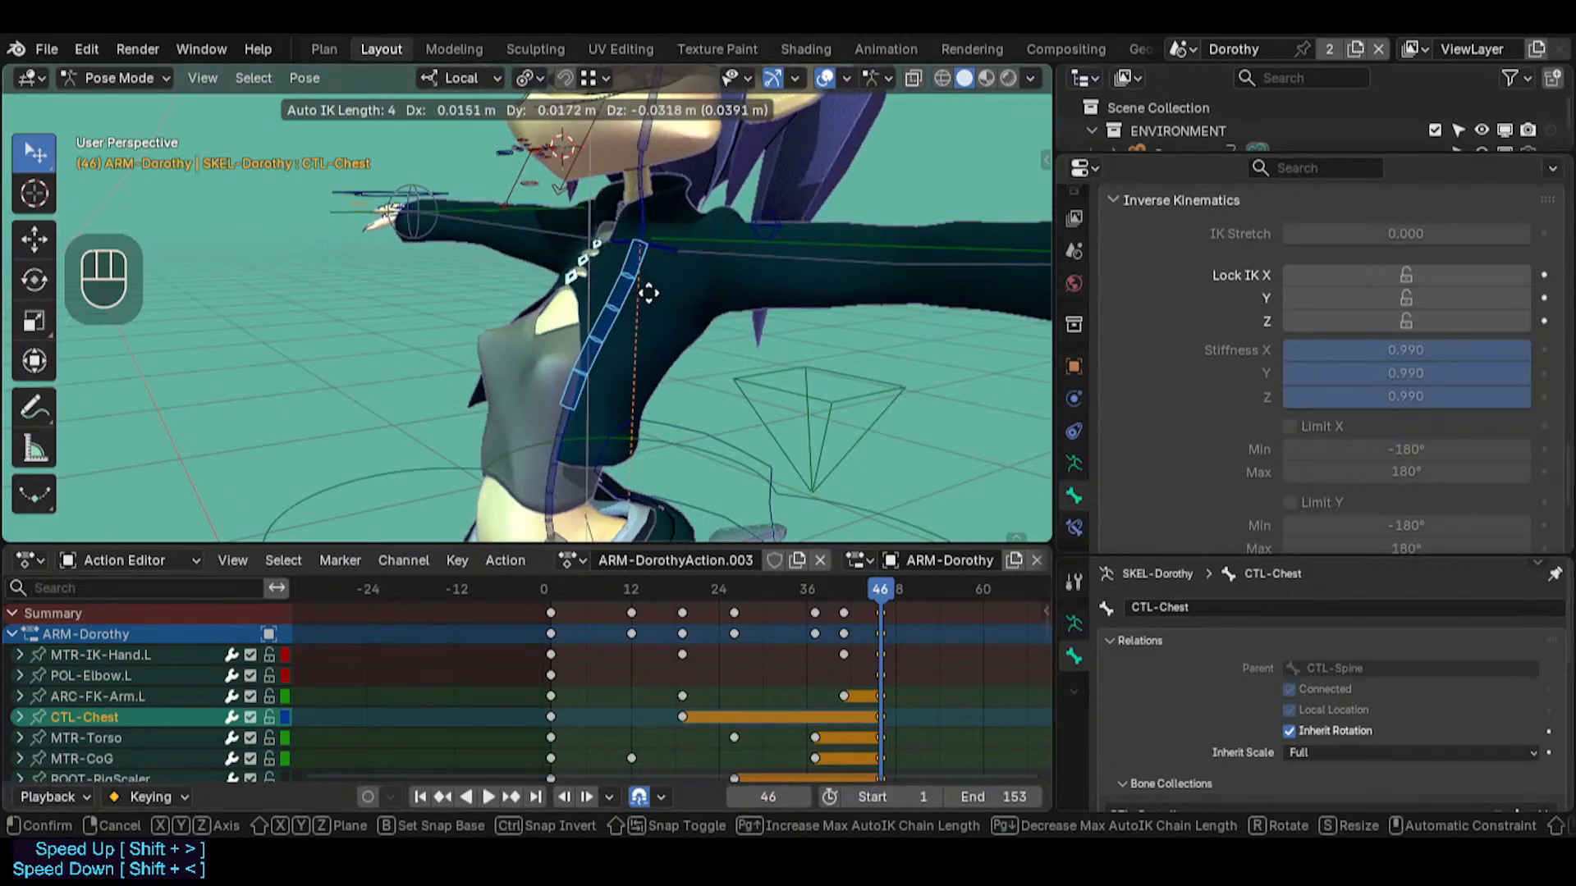
pyautogui.click(633, 251)
# Set CTL-Spine's IK stiffness to 0.990 on all axes and limit its X rotation to between -25.6° and 9.8°
pyautogui.click(576, 422)
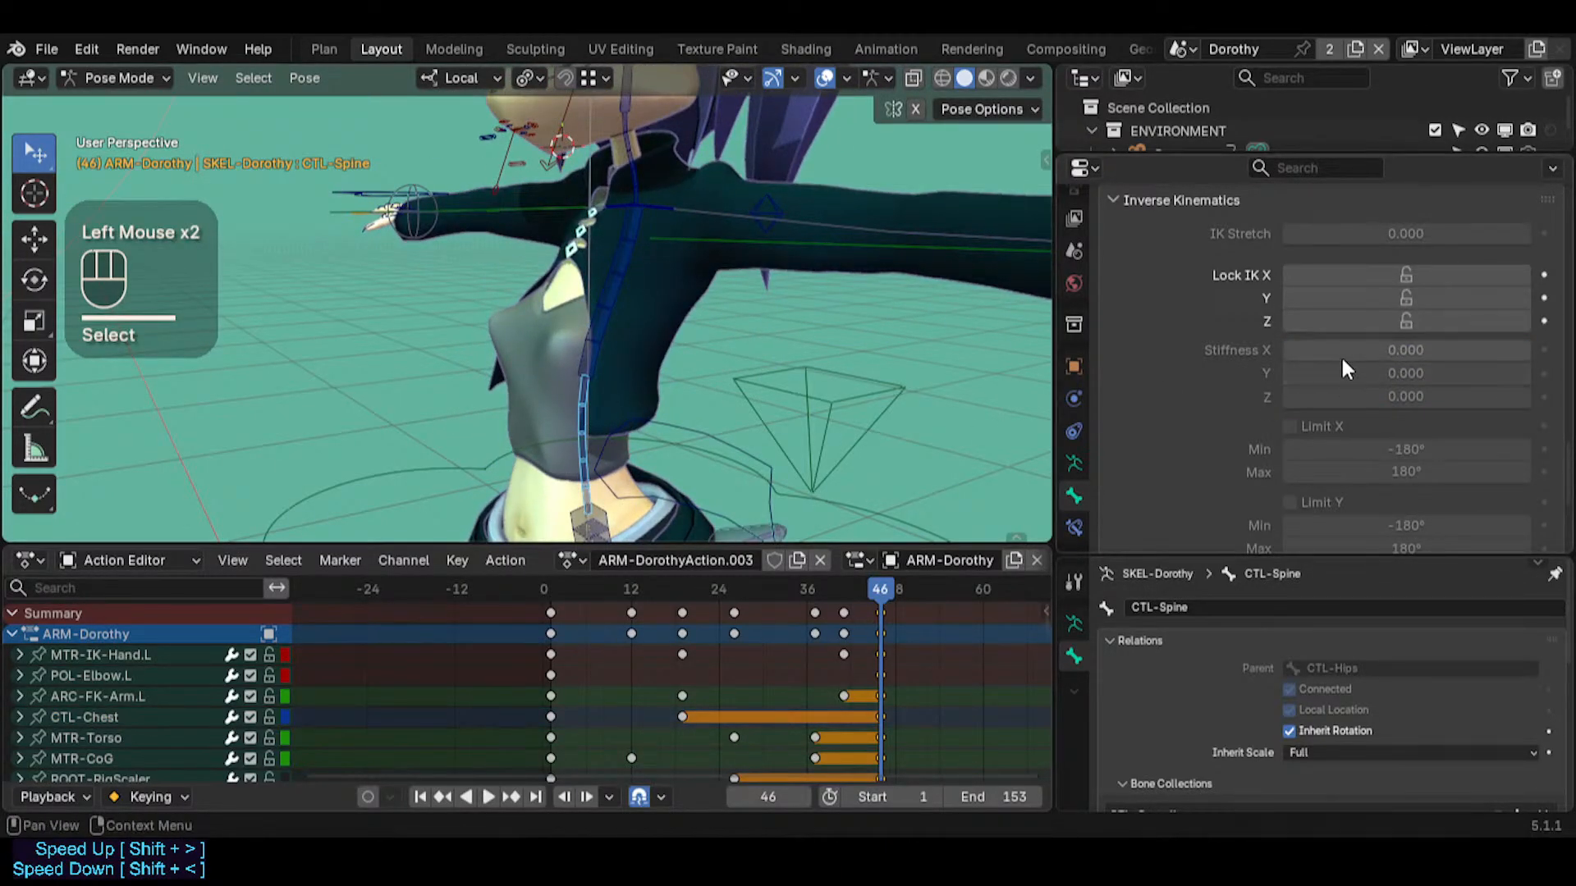
pyautogui.moveTo(1343, 354); pyautogui.dragTo(1518, 372)
pyautogui.moveTo(1383, 399); pyautogui.dragTo(1518, 397)
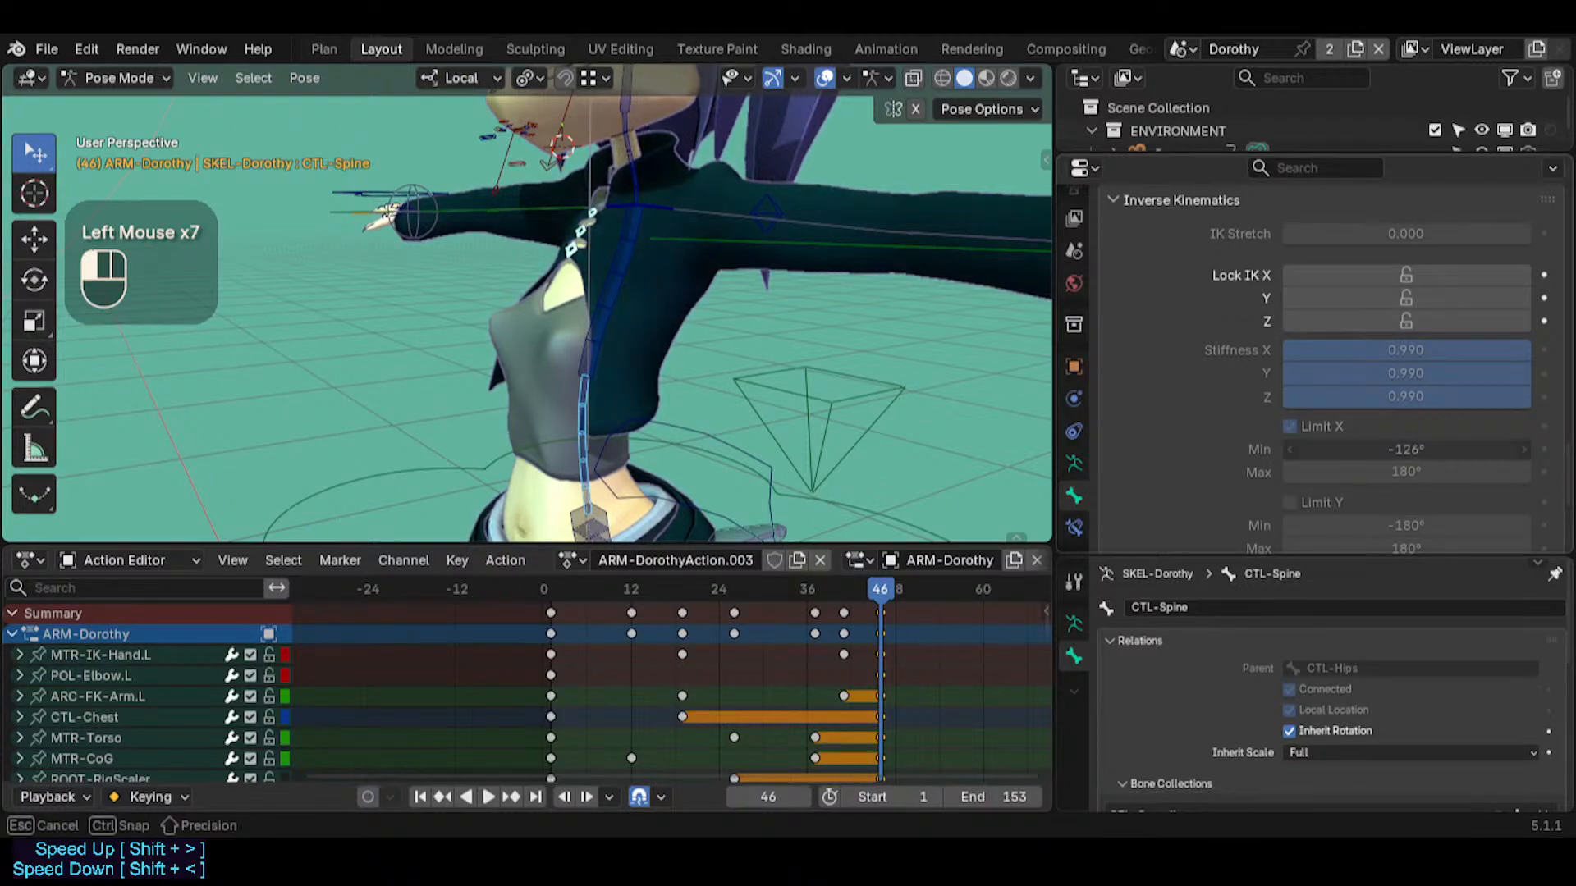
pyautogui.moveTo(1412, 449); pyautogui.dragTo(1296, 472)
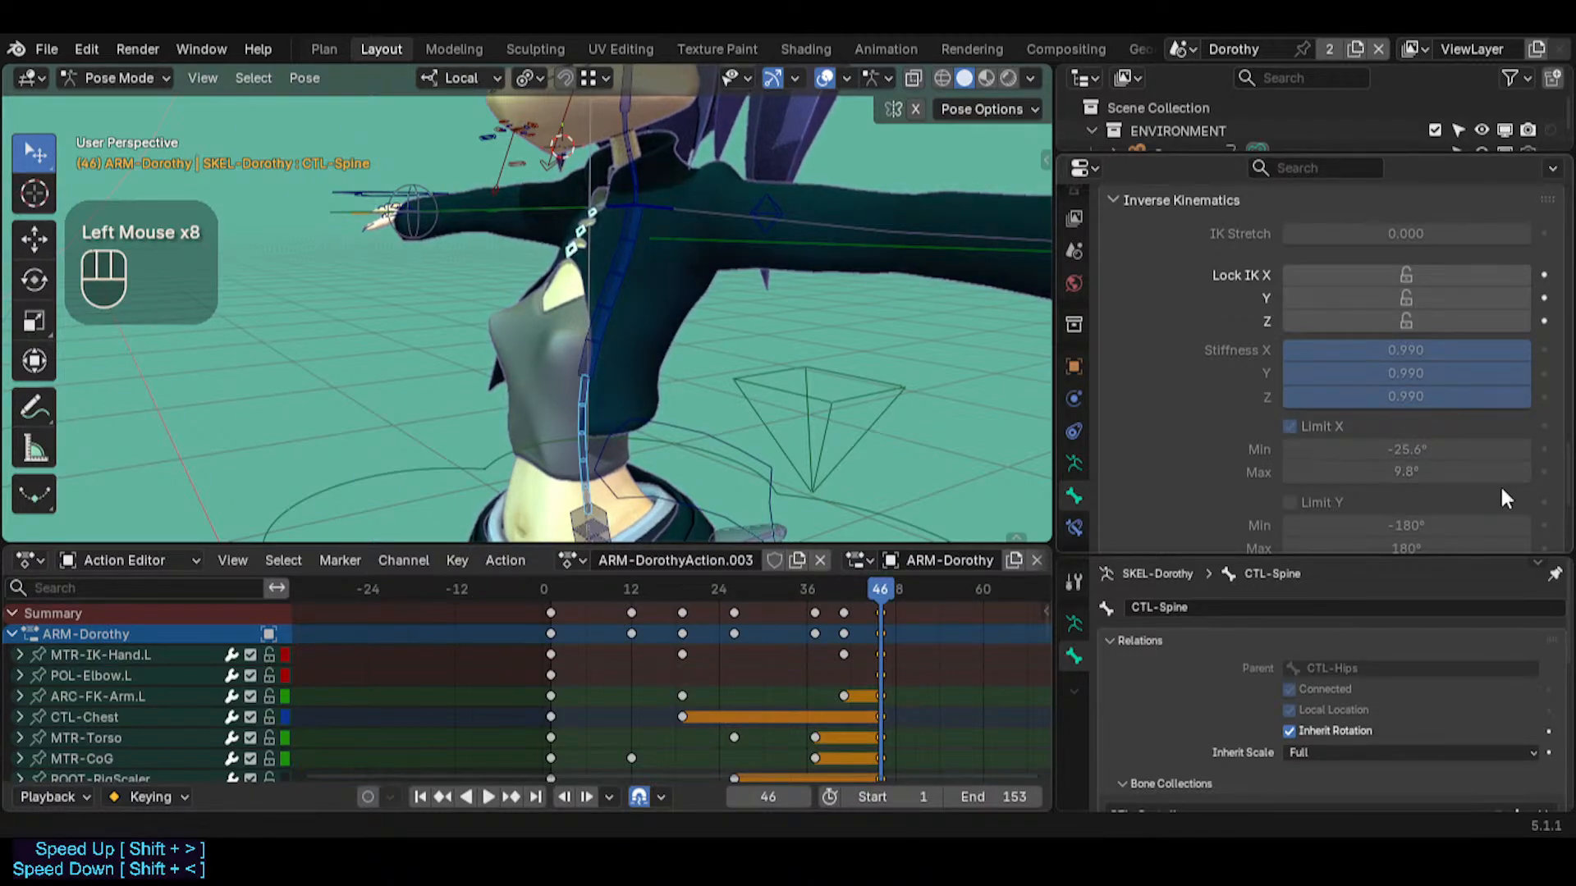
# Move CTL-Chest about 0.012 m downward with Auto IK to test the stiffened, limited spine
pyautogui.click(654, 303)
pyautogui.press('g')
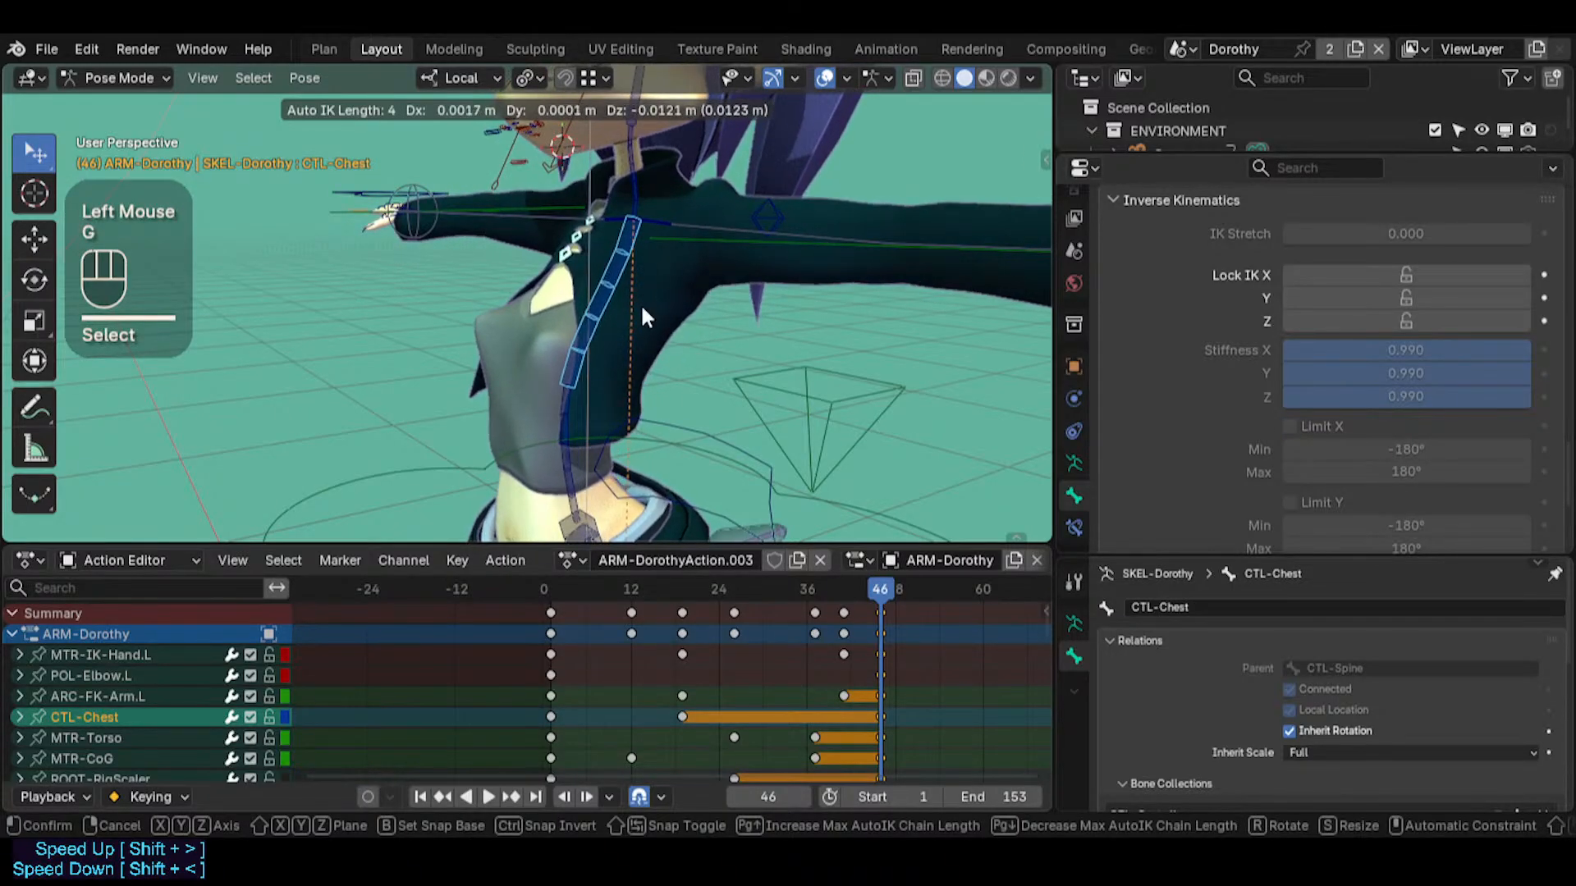
pyautogui.keyDown('ctrl'); pyautogui.click(643, 312); pyautogui.keyUp('ctrl')
# Toggle the bone axes display on and off and try another move of CTL-Chest
pyautogui.hotkey('ctrl', '3')
pyautogui.hotkey('ctrl', '3')
pyautogui.hotkey('ctrl', '2')
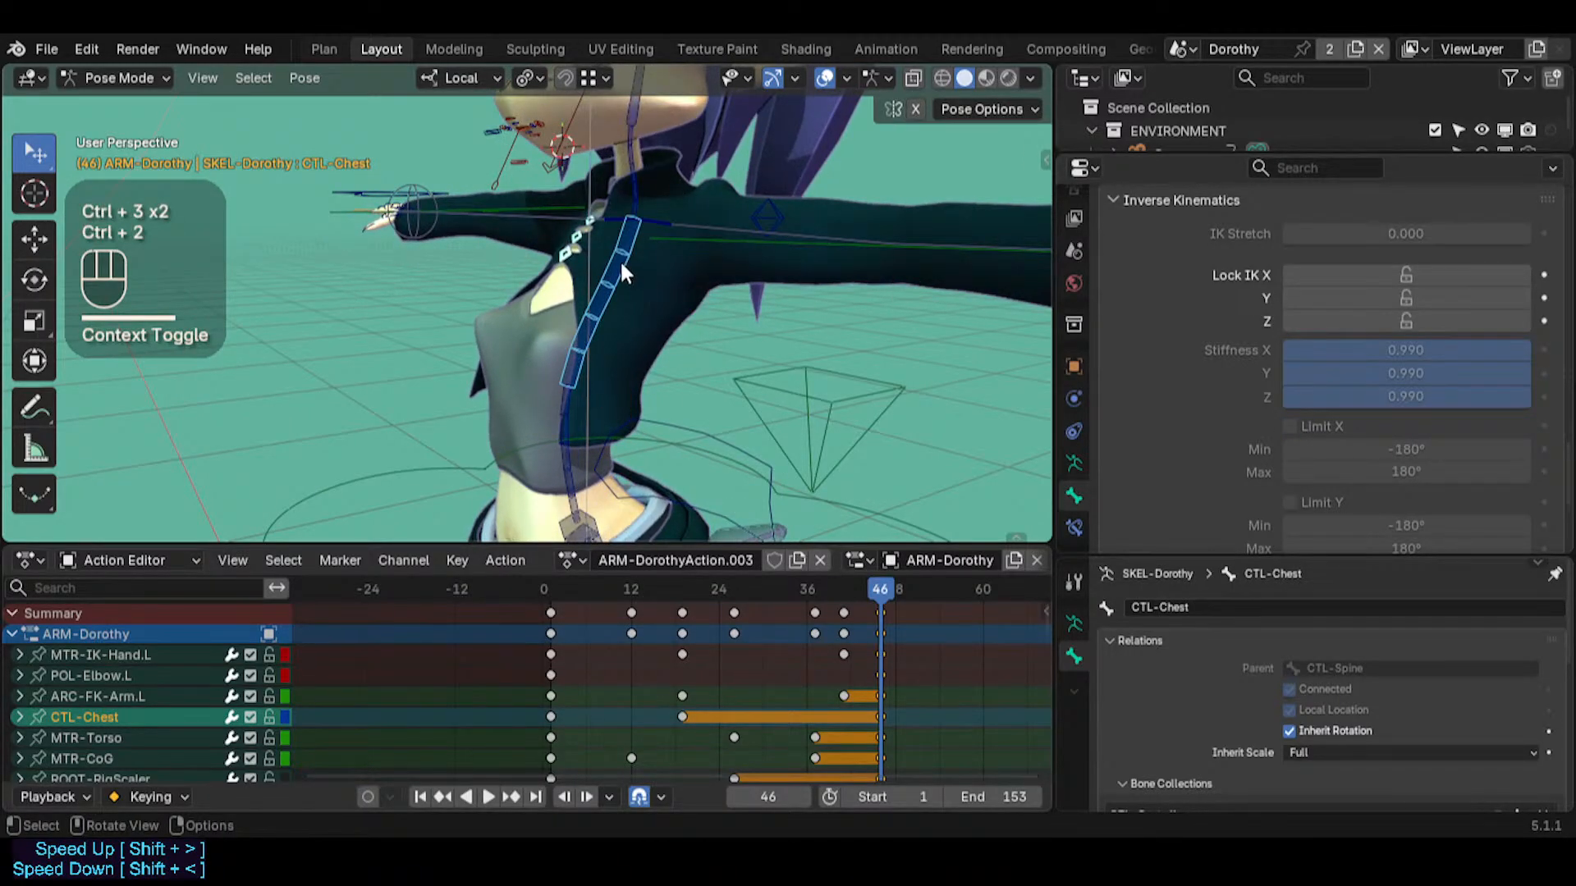
pyautogui.press('g')
pyautogui.press('Escape')
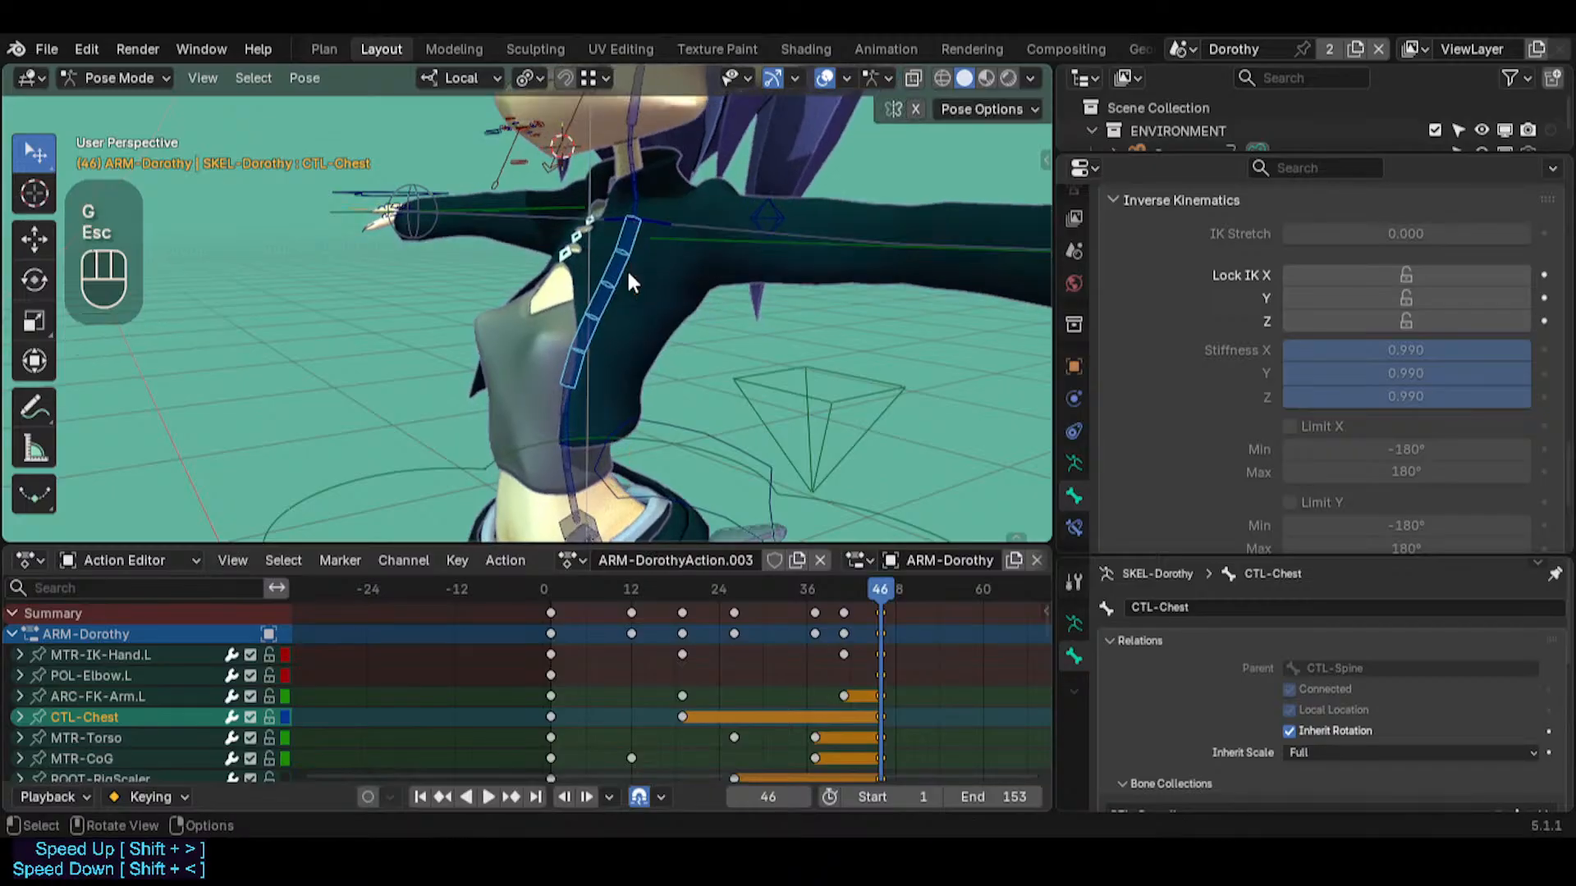
pyautogui.press('ctrl')
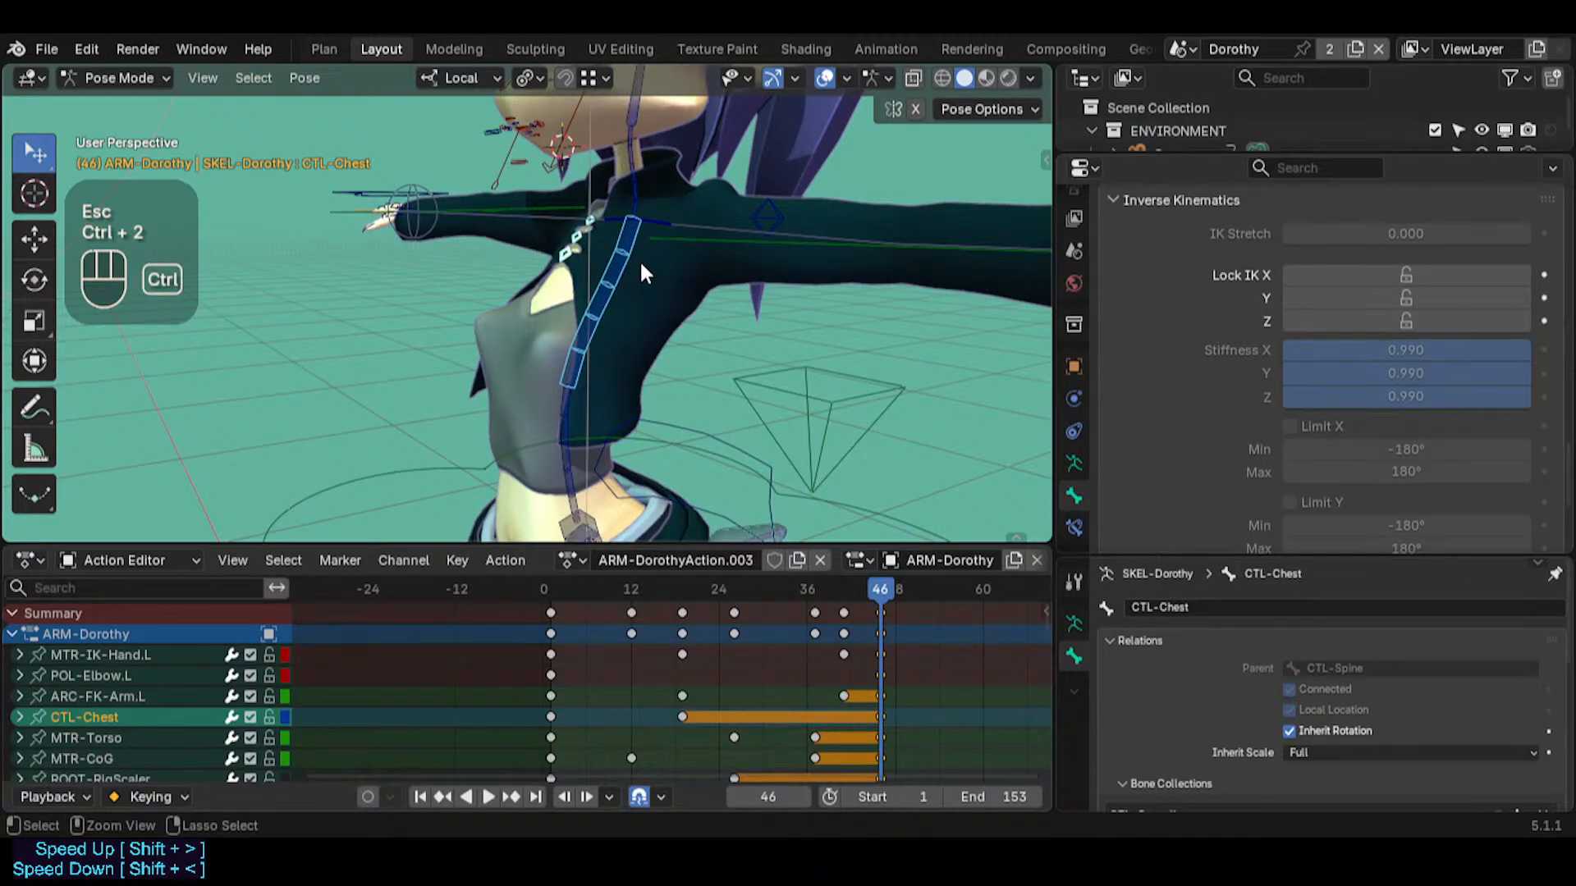
pyautogui.hotkey('ctrl', '3')
pyautogui.hotkey('ctrl', '3')
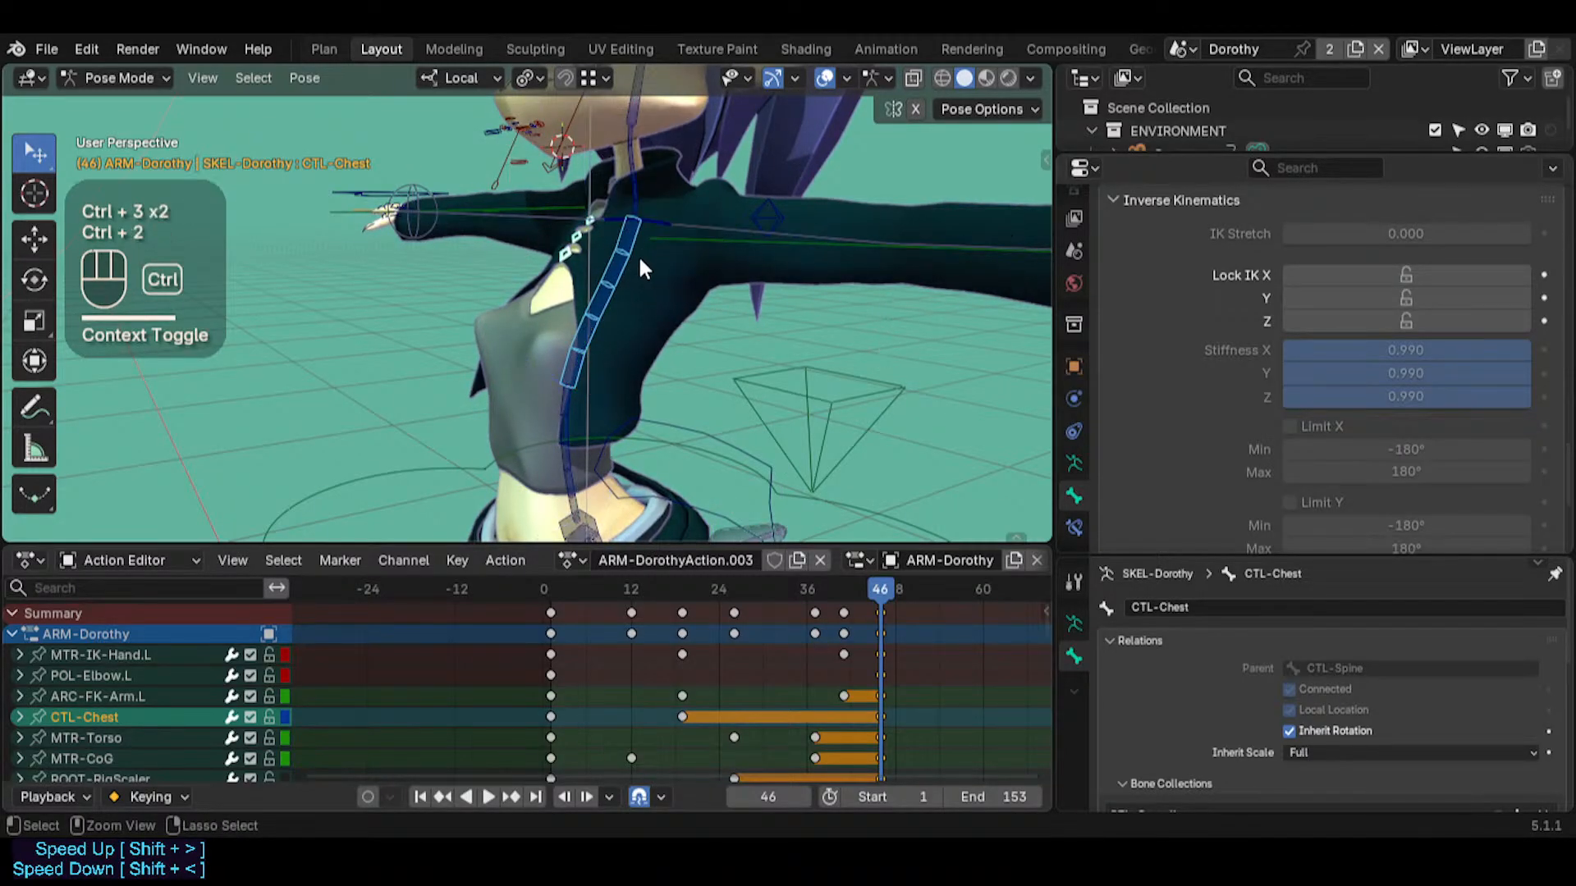
# Rotate CTL-Chest slightly and reposition it forward and back with Auto IK
pyautogui.press('r')
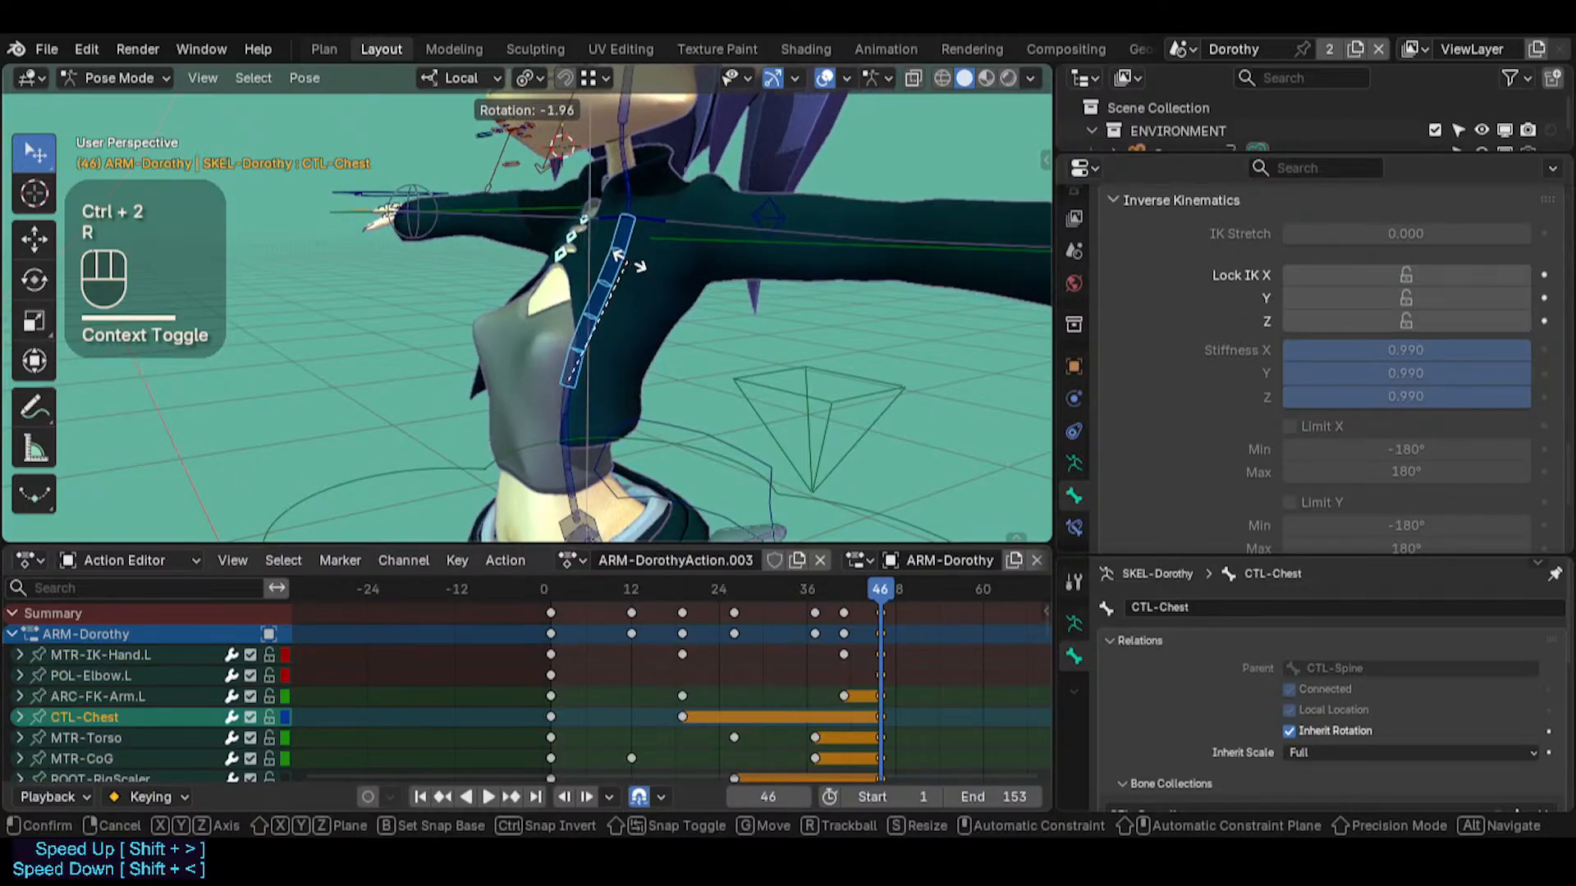
pyautogui.click(631, 265)
pyautogui.press('g')
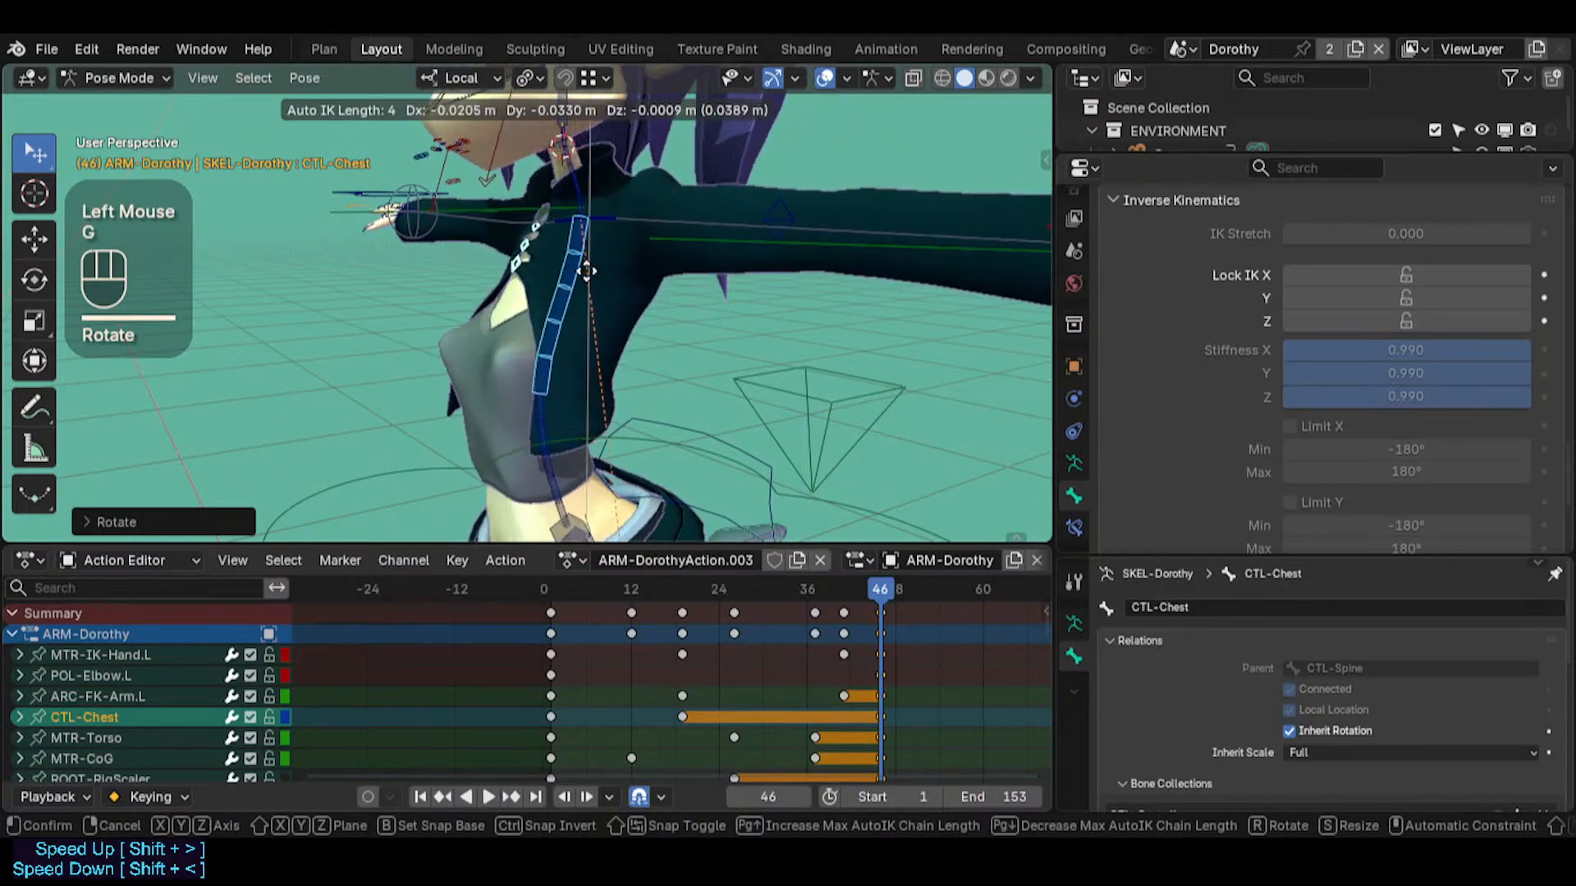
pyautogui.click(591, 279)
pyautogui.moveTo(592, 281); pyautogui.dragTo(599, 288, button='middle')
pyautogui.press('g')
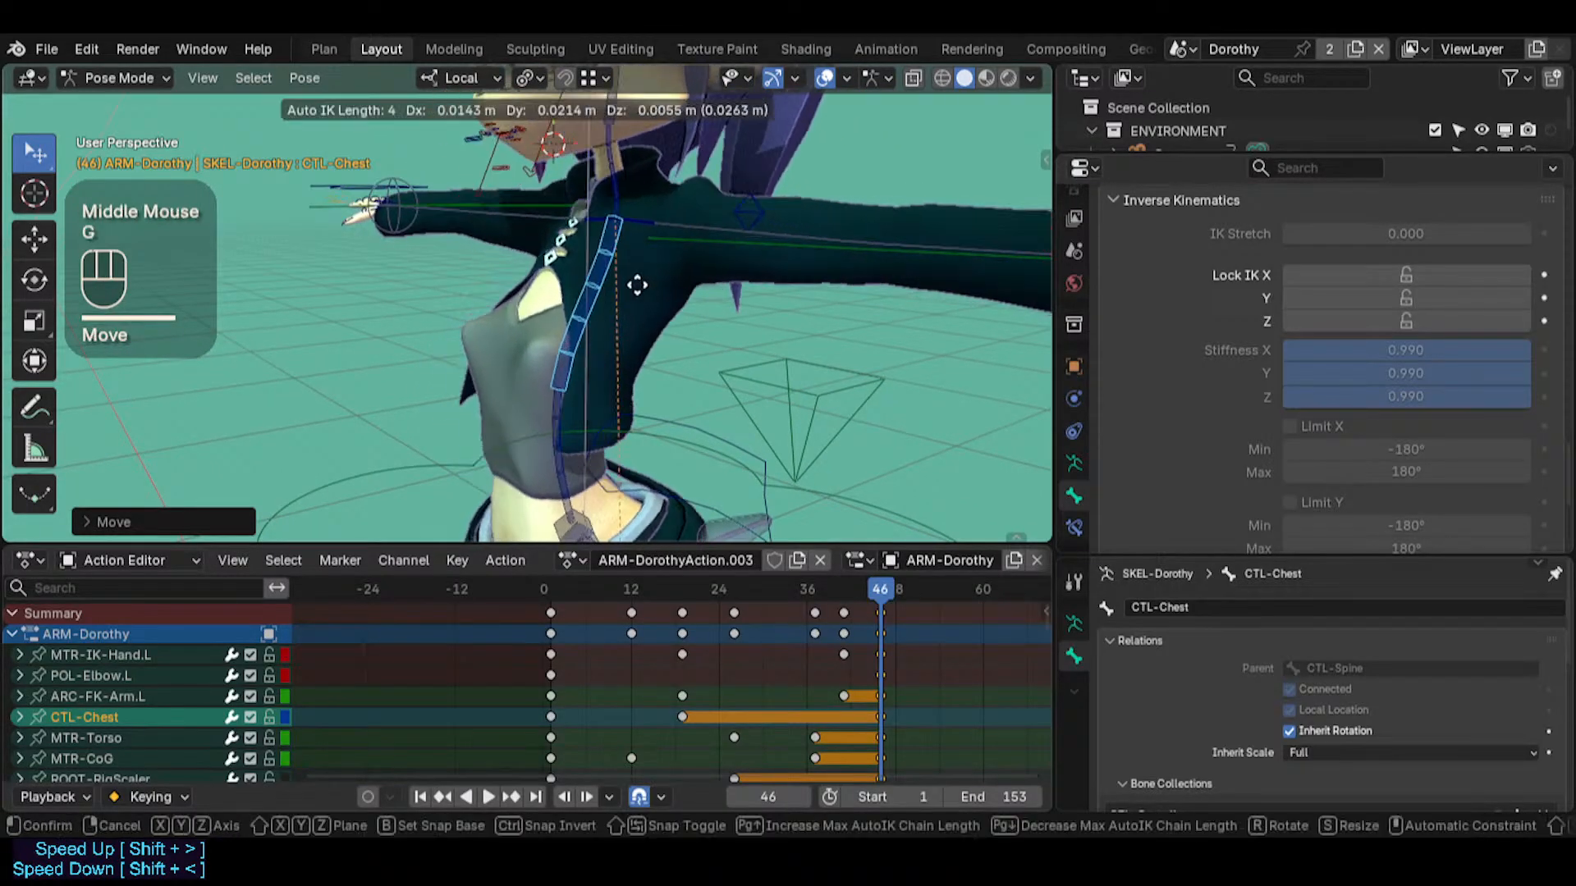
pyautogui.keyDown('ctrl'); pyautogui.click(583, 297); pyautogui.keyUp('ctrl')
# Move CTL-Chest with Auto IK while the bone axes are displayed, and hide the axes again
pyautogui.hotkey('ctrl', '2')
pyautogui.hotkey('ctrl', '3')
pyautogui.press('g')
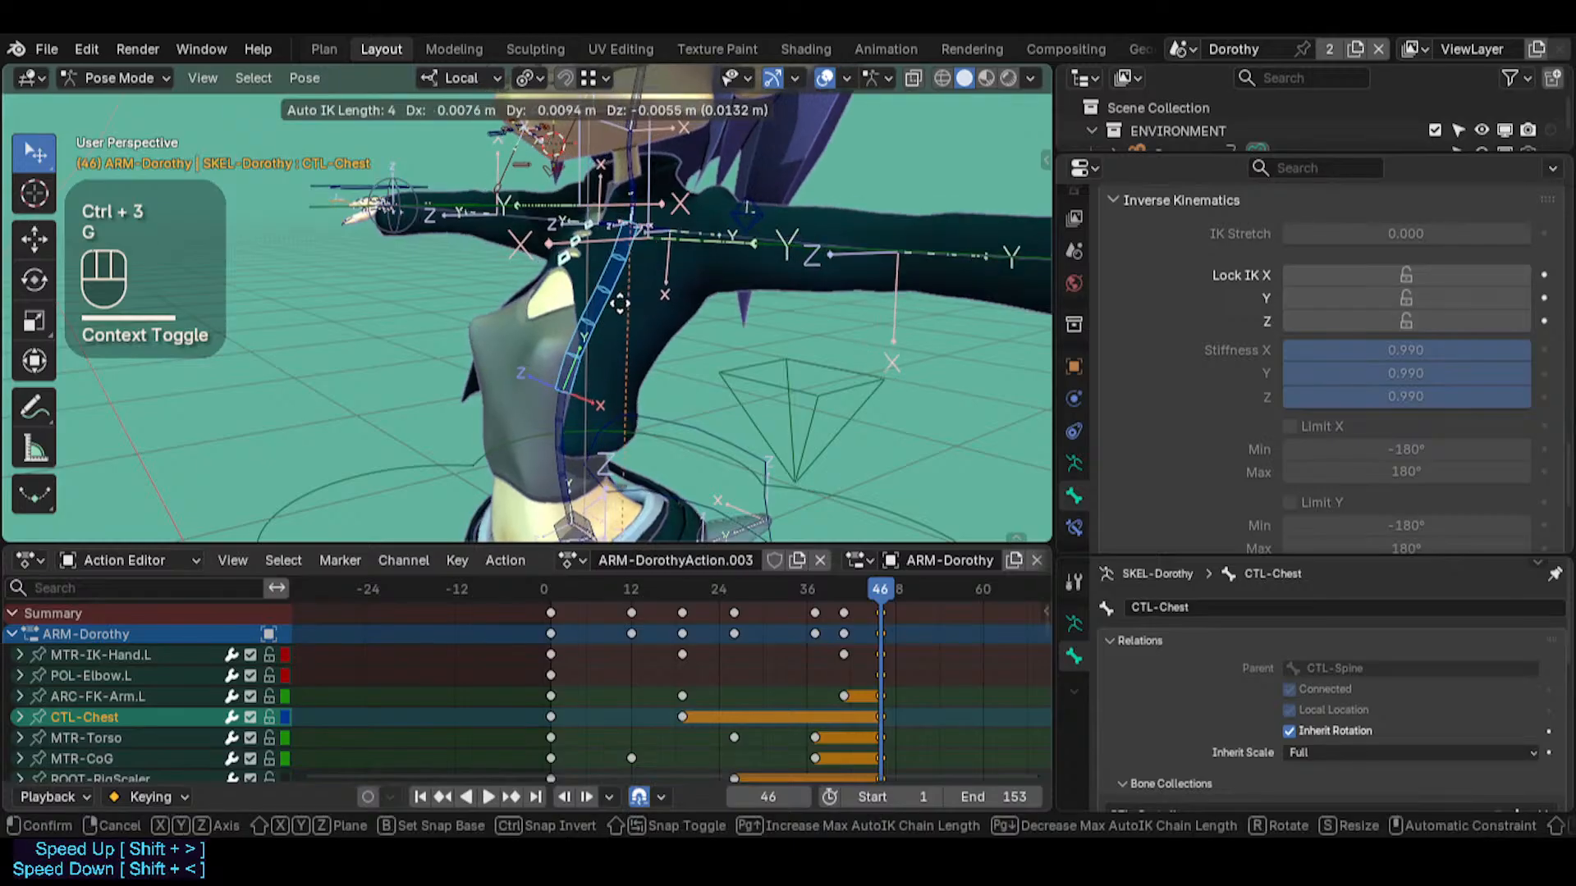
pyautogui.click(617, 316)
pyautogui.hotkey('ctrl', '3')
# Enable IK limits on CTL-Chest, with X from -38.9° to 19.4° and Z from -13.5° to 8.4°
pyautogui.moveTo(575, 280); pyautogui.dragTo(708, 332, button='middle')
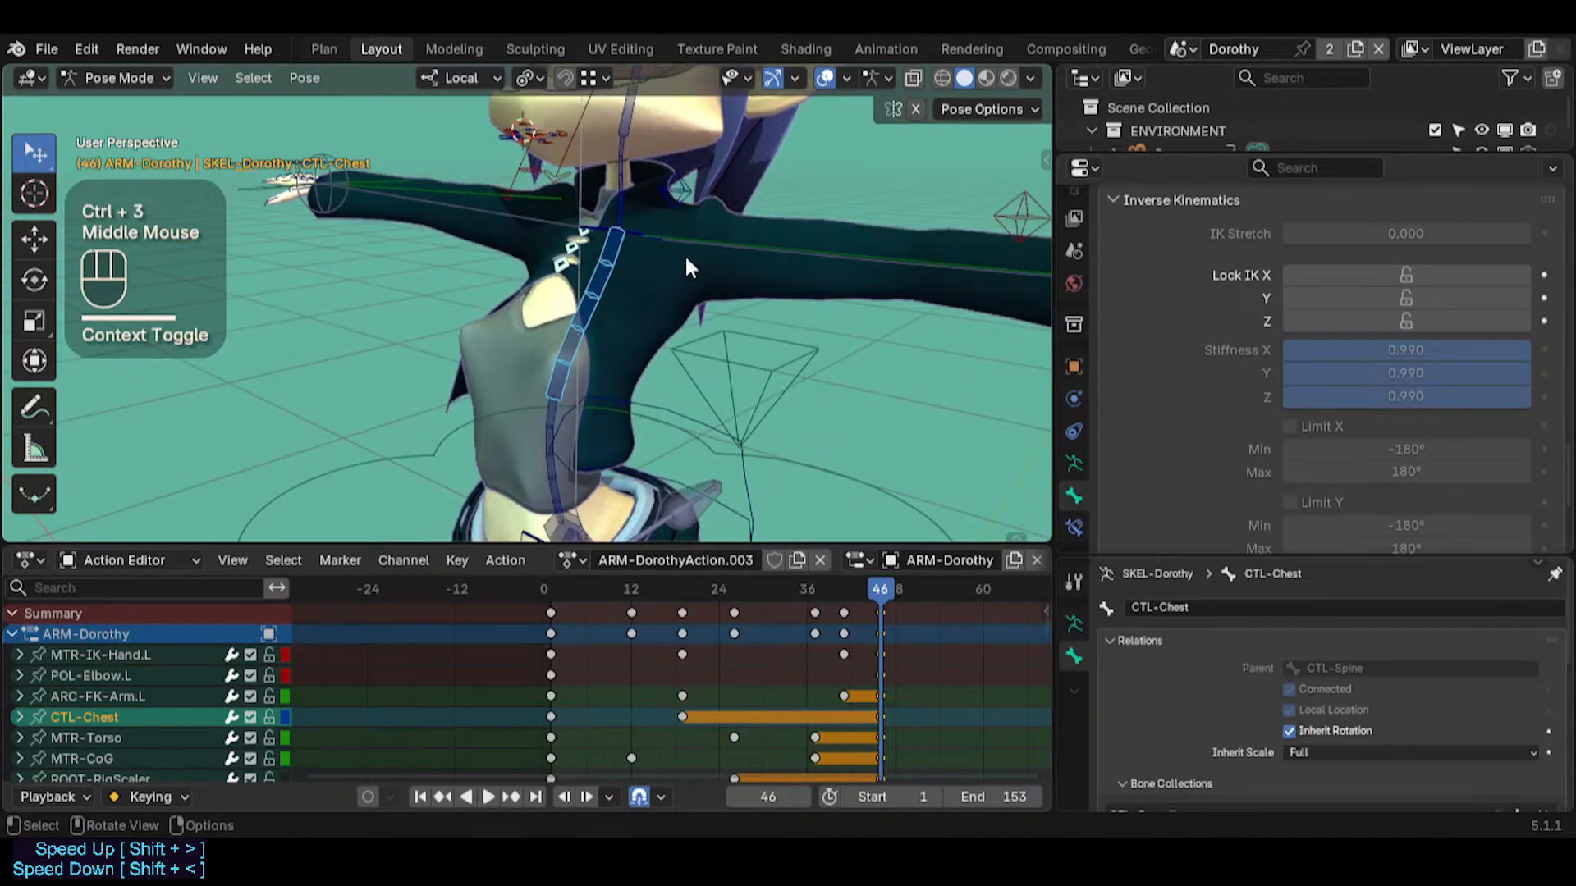
pyautogui.click(634, 228)
pyautogui.click(585, 269)
pyautogui.hotkey('ctrl', '2')
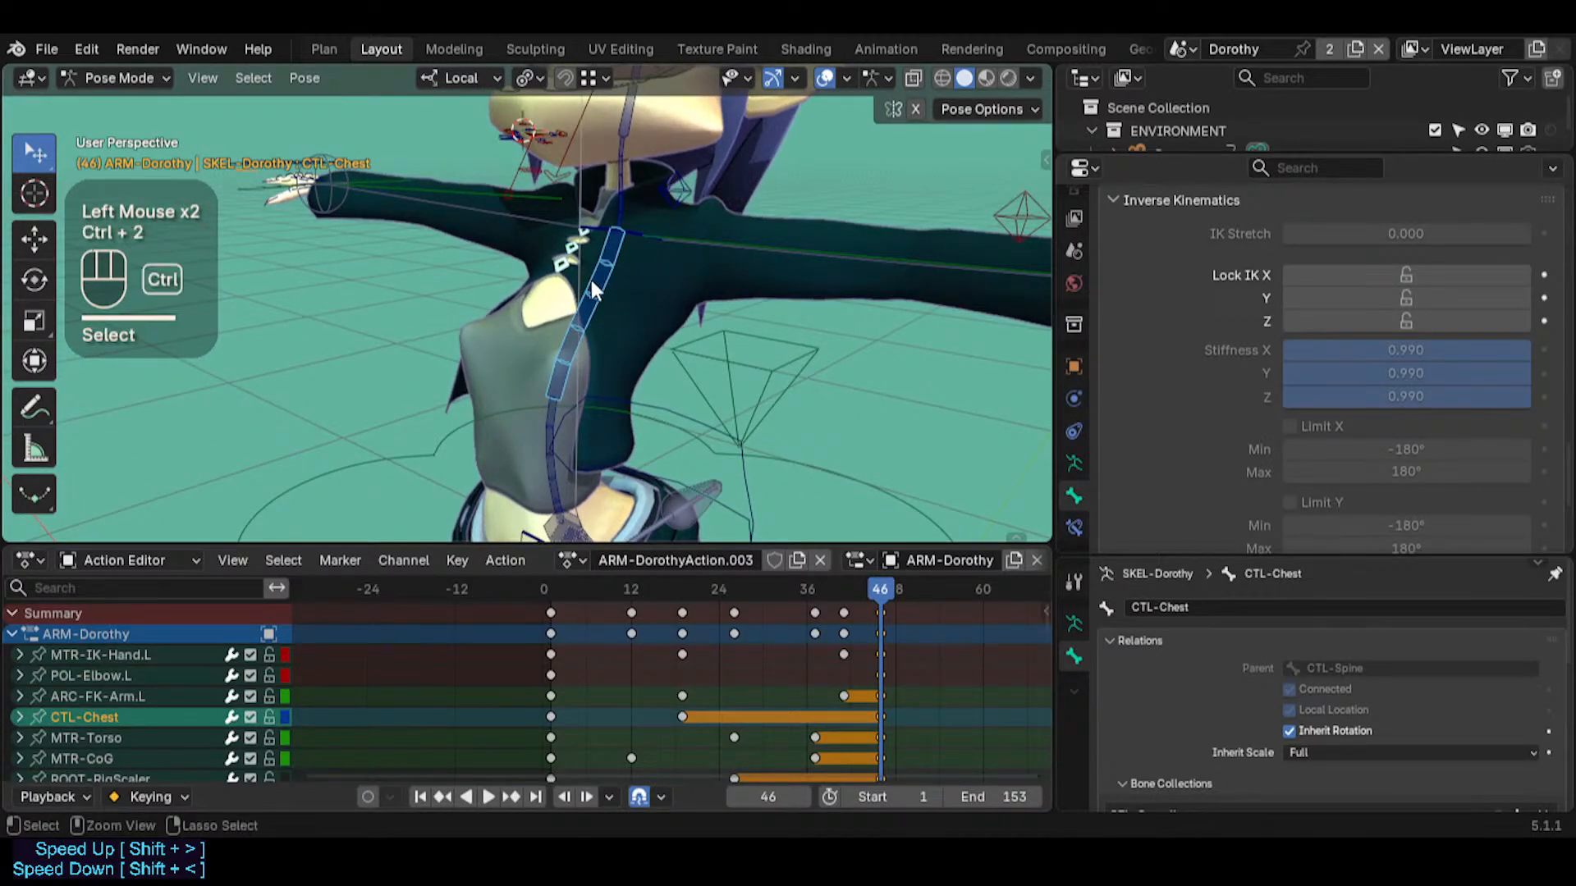
pyautogui.click(620, 233)
pyautogui.click(584, 285)
pyautogui.scroll(-2, 1406, 493)
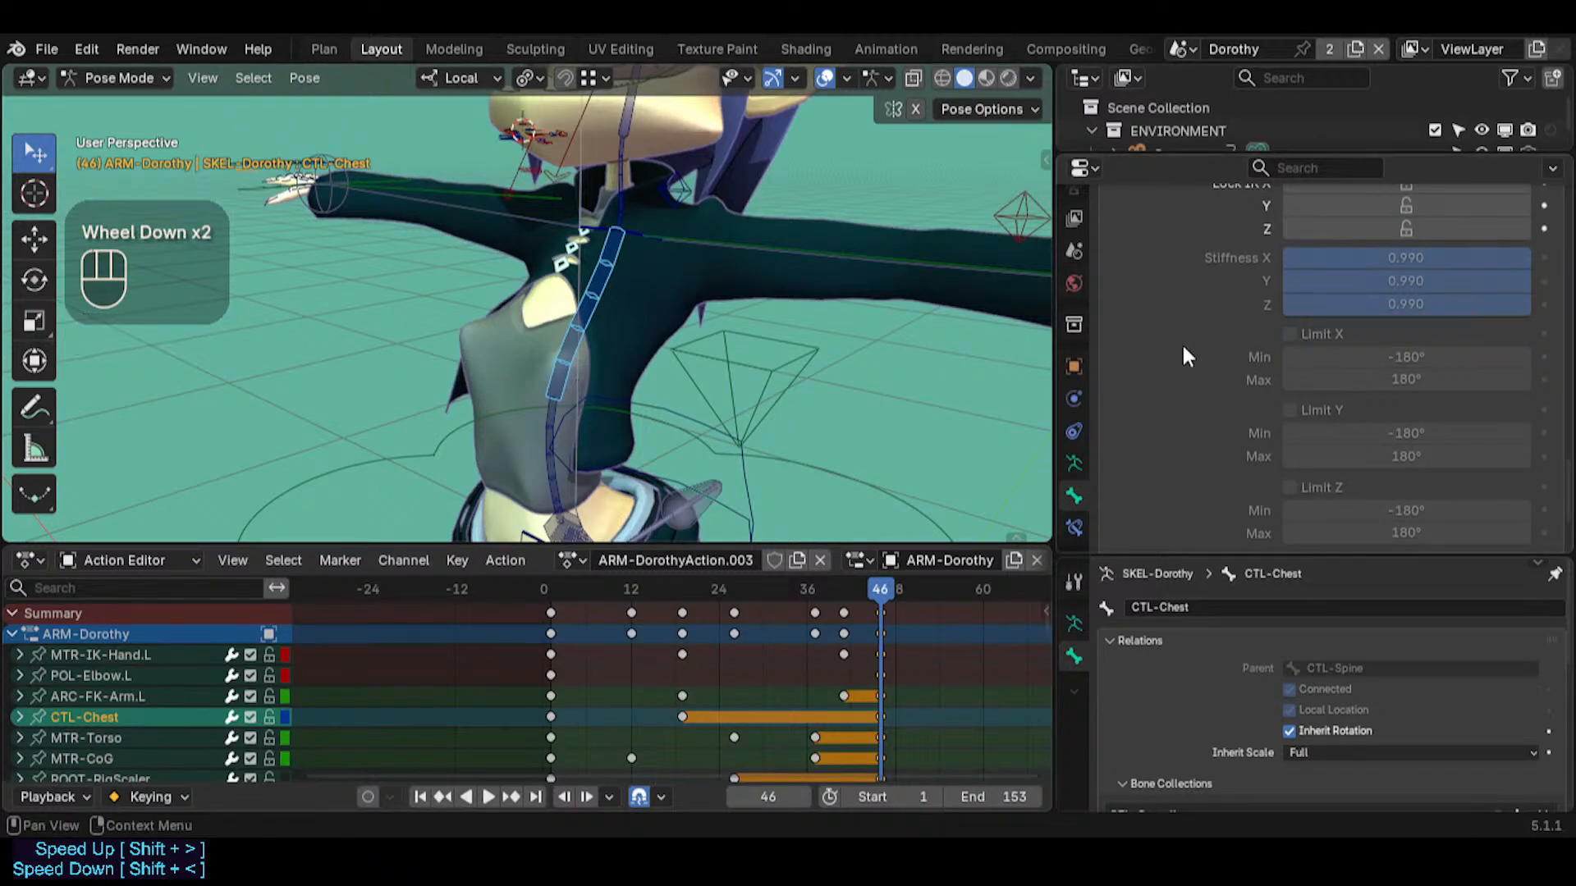
pyautogui.click(1289, 335)
pyautogui.moveTo(673, 320); pyautogui.dragTo(836, 328, button='middle')
pyautogui.click(1289, 488)
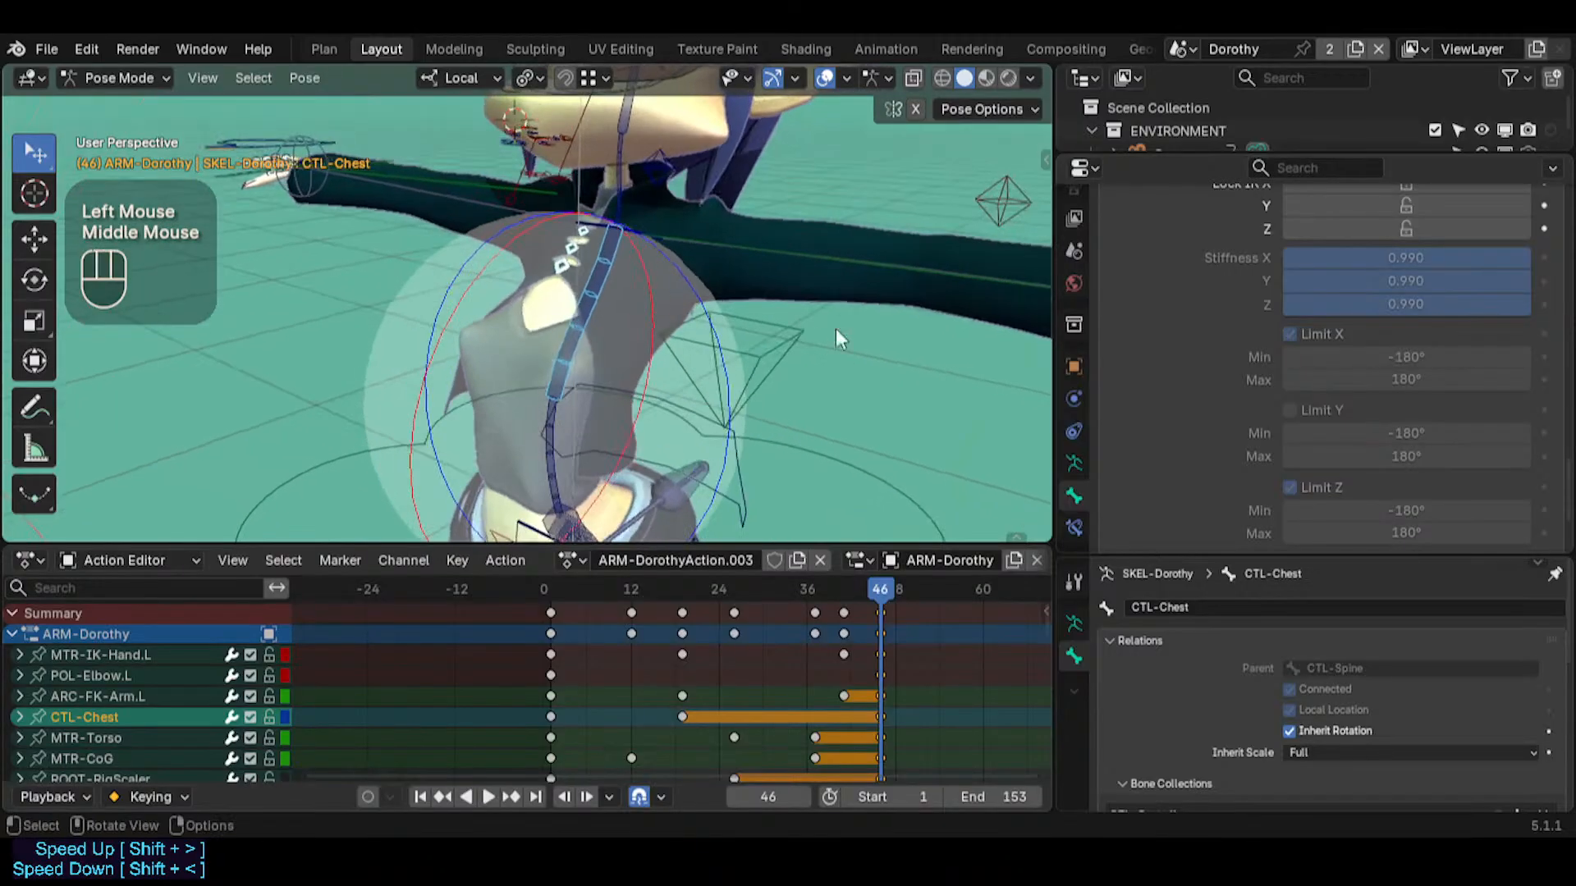
pyautogui.moveTo(1430, 511); pyautogui.dragTo(1348, 533)
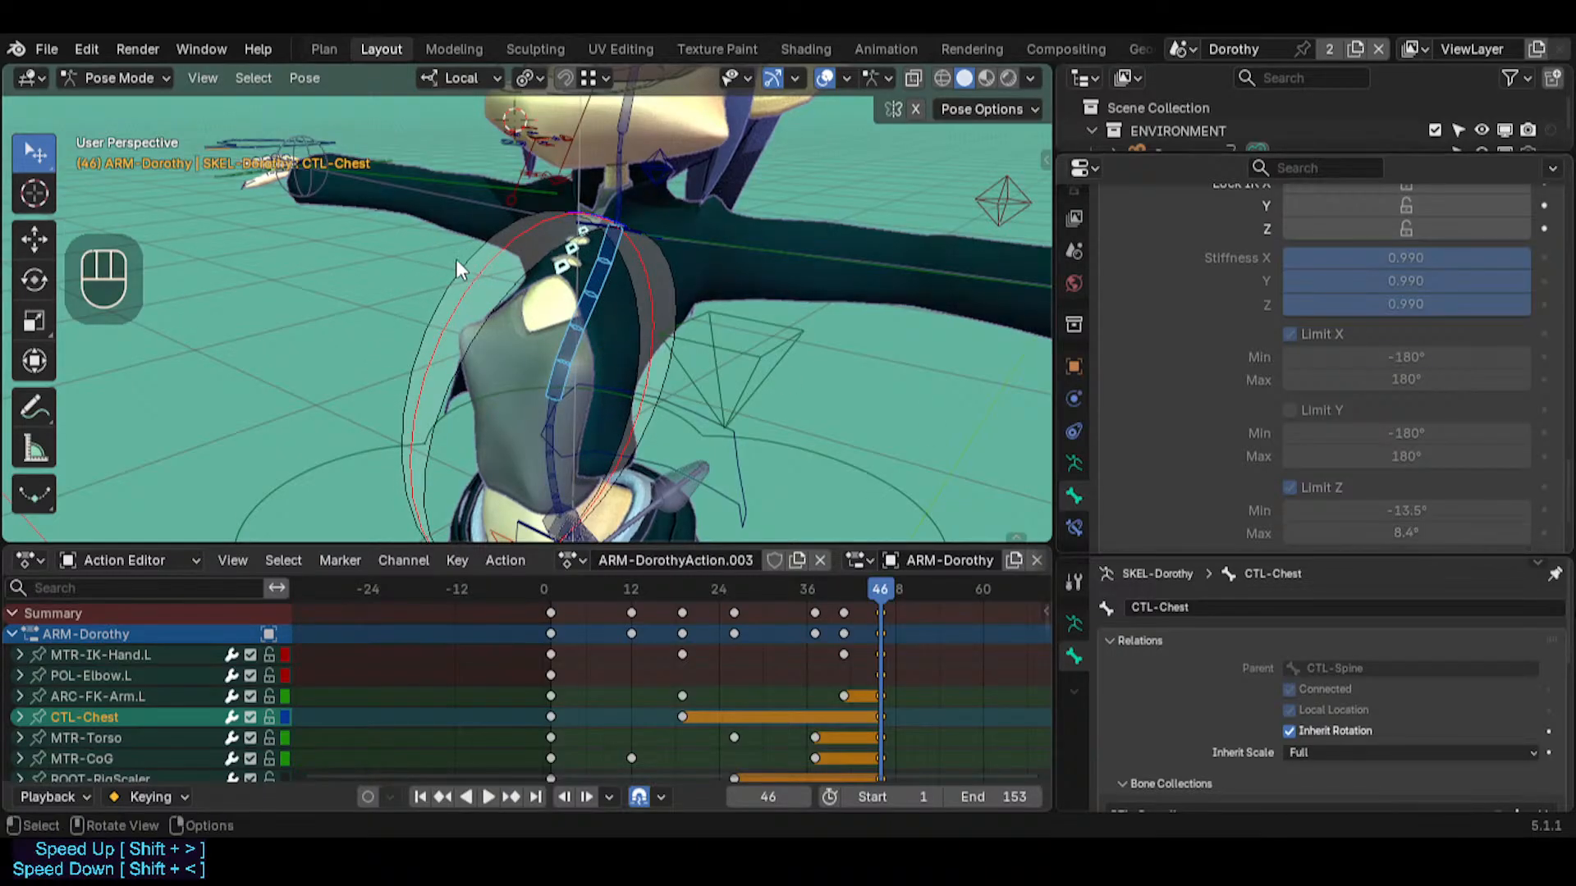
pyautogui.moveTo(1425, 379); pyautogui.dragTo(1396, 357)
# Try a trackball rotation of CTL-Chest and an Auto IK move of it against the new limits, cancelling both
pyautogui.moveTo(665, 180); pyautogui.dragTo(687, 230, button='middle')
pyautogui.press('r')
pyautogui.press('r')
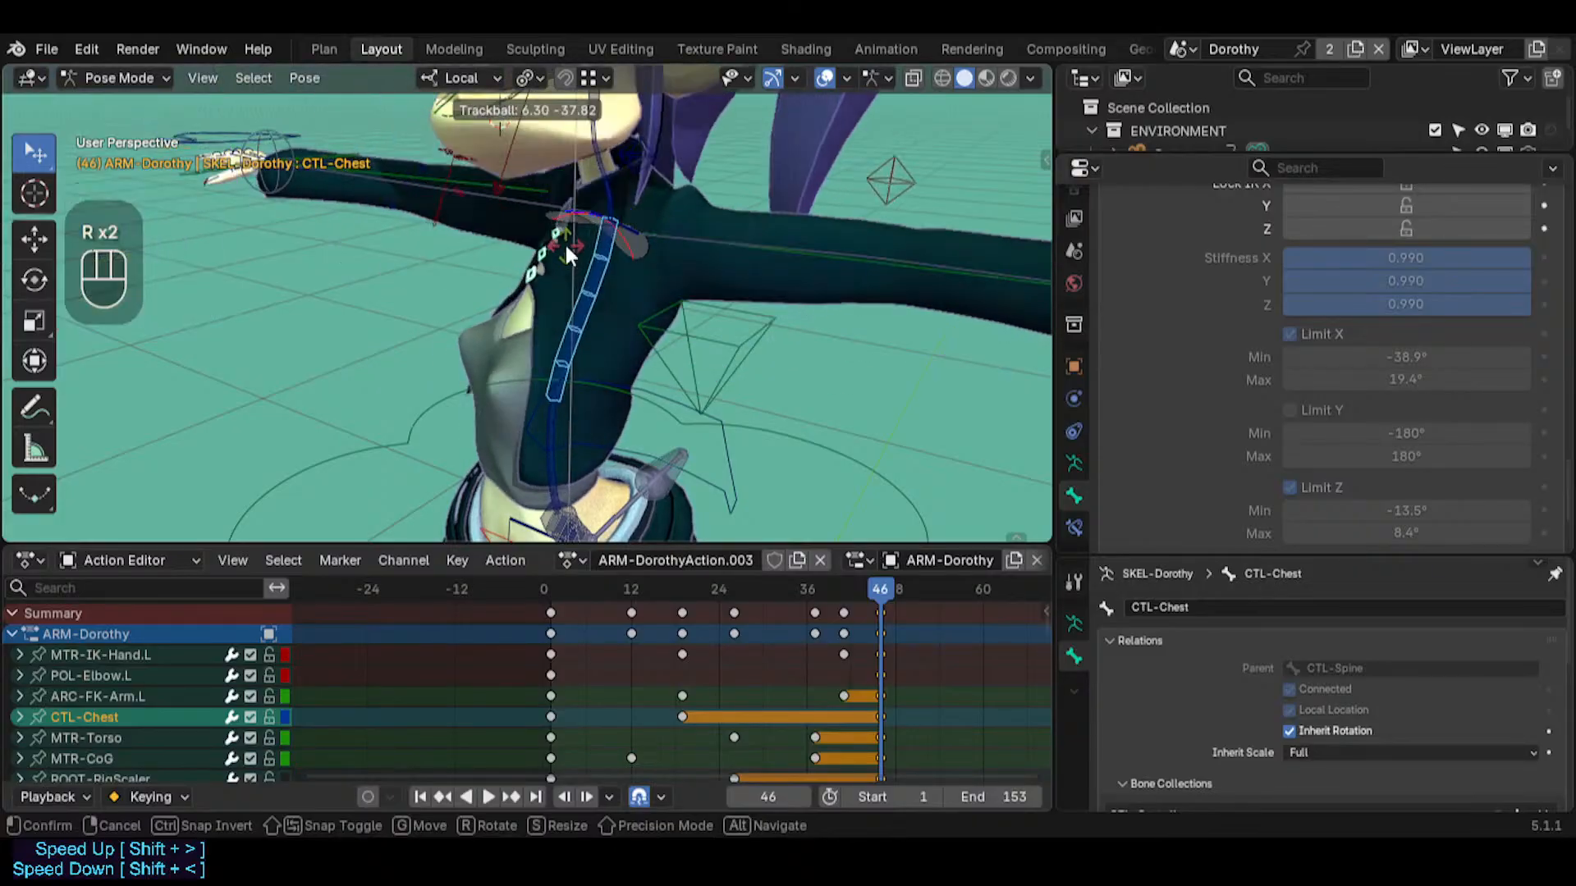
pyautogui.press('Escape')
pyautogui.moveTo(607, 238)
pyautogui.mouseDown(button='middle')
pyautogui.moveTo(656, 234)
pyautogui.moveTo(598, 239)
pyautogui.mouseUp(button='middle')
pyautogui.press('g')
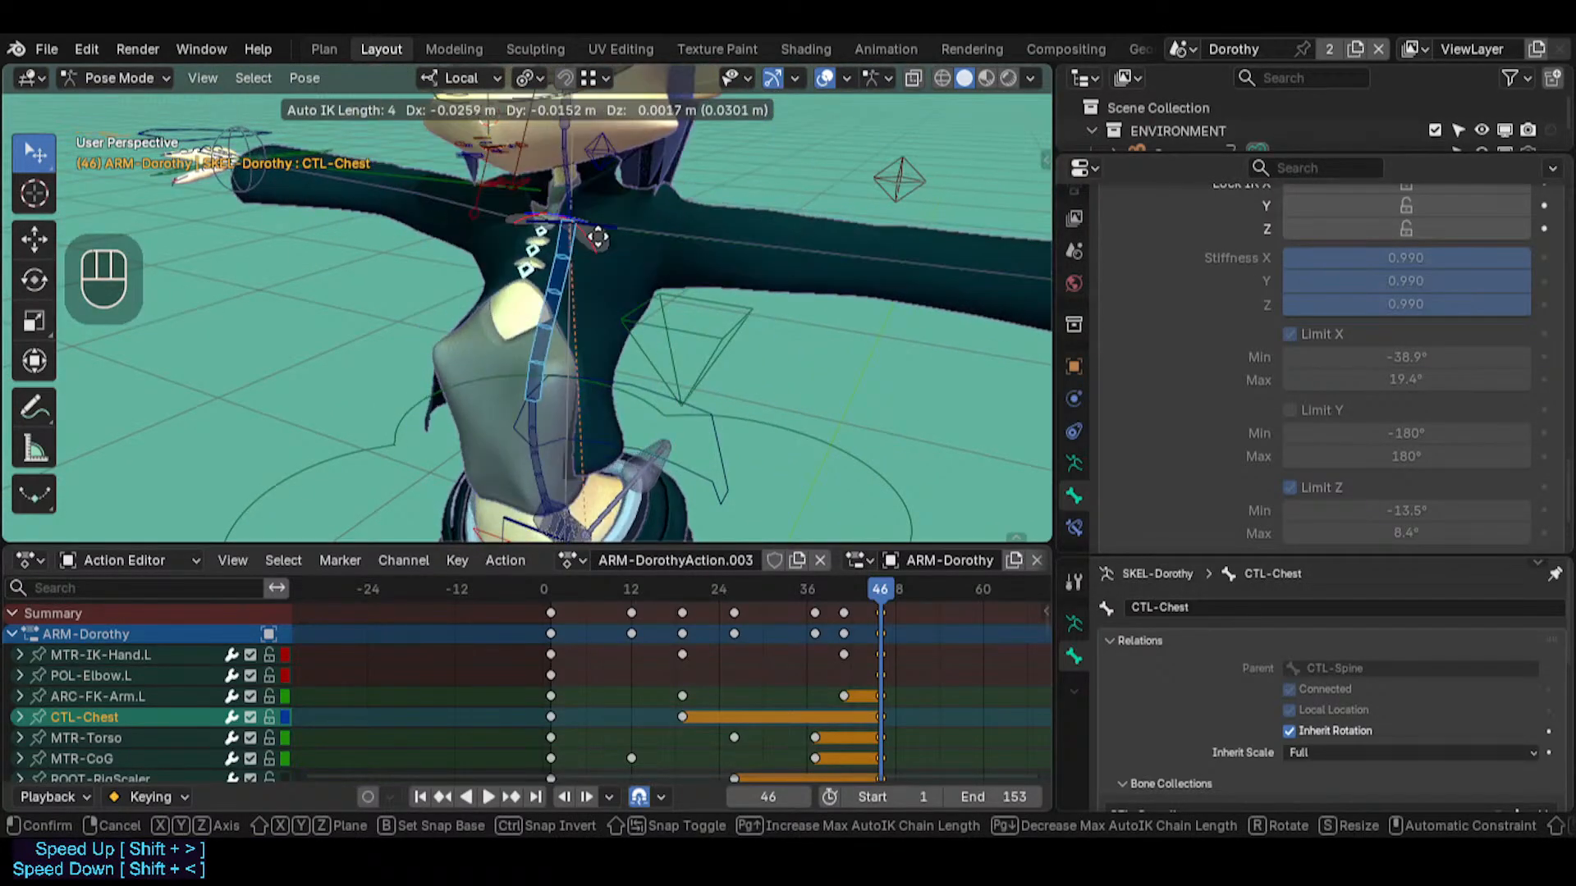
pyautogui.press('Escape')
# Set CTL-Chest's IK stiffness to 0.000 on X, Y and Z
pyautogui.moveTo(1405, 258); pyautogui.dragTo(1297, 281)
pyautogui.moveTo(1403, 304); pyautogui.dragTo(1297, 303)
pyautogui.moveTo(727, 179); pyautogui.dragTo(637, 220, button='middle')
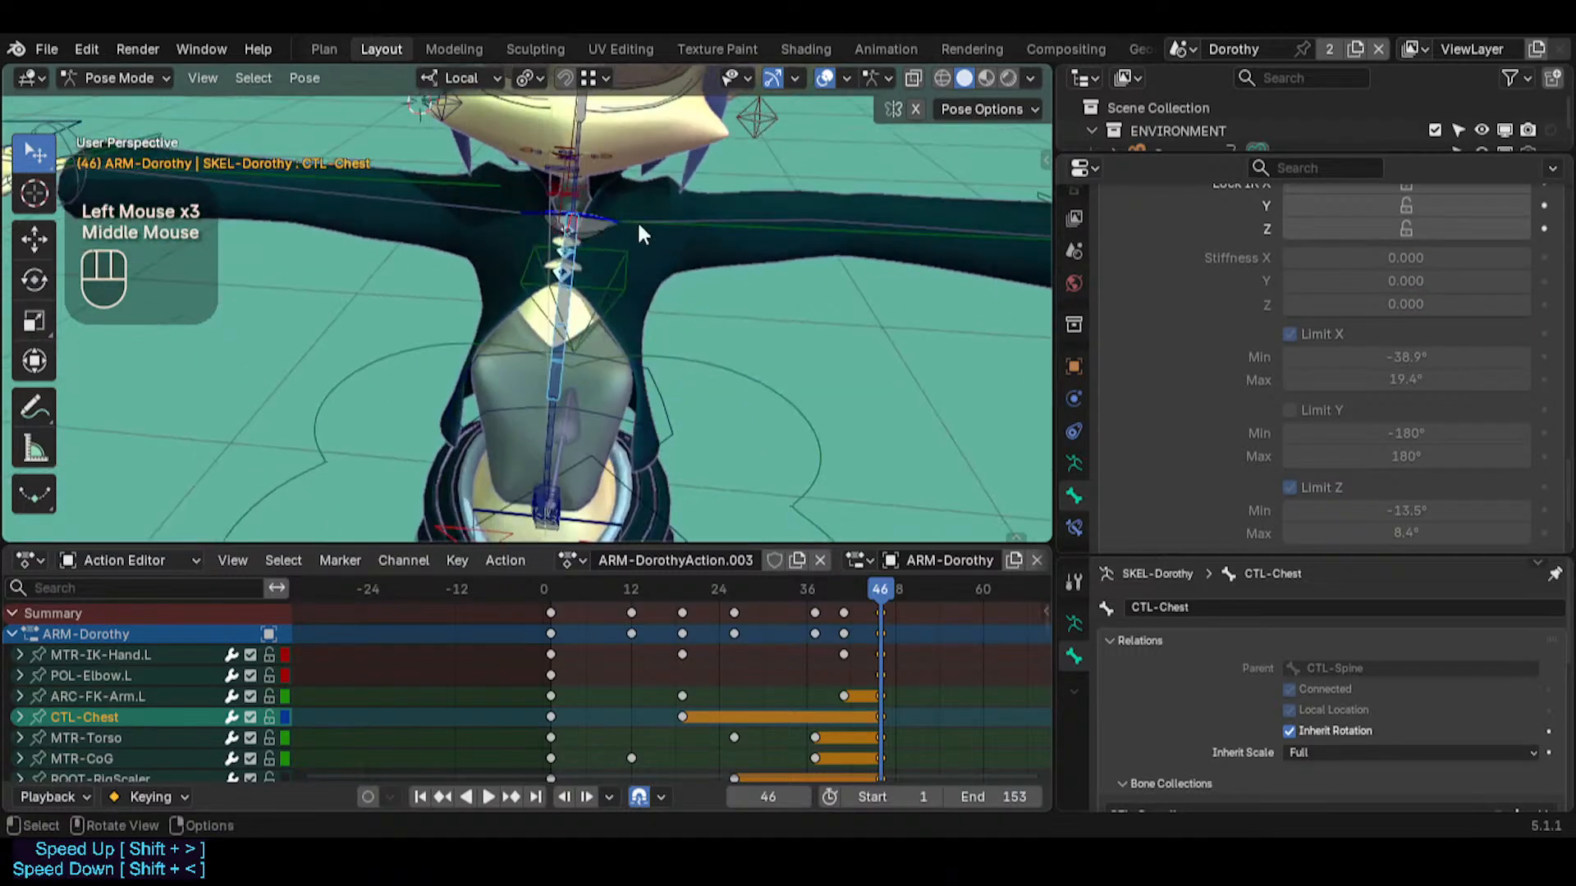
# Try moving CTL-Chest with Auto IK and rotating it freely with zero stiffness, cancelling each transform
pyautogui.press('g')
pyautogui.moveTo(537, 205); pyautogui.dragTo(609, 216, button='middle')
pyautogui.press('Escape')
pyautogui.press('r')
pyautogui.press('r')
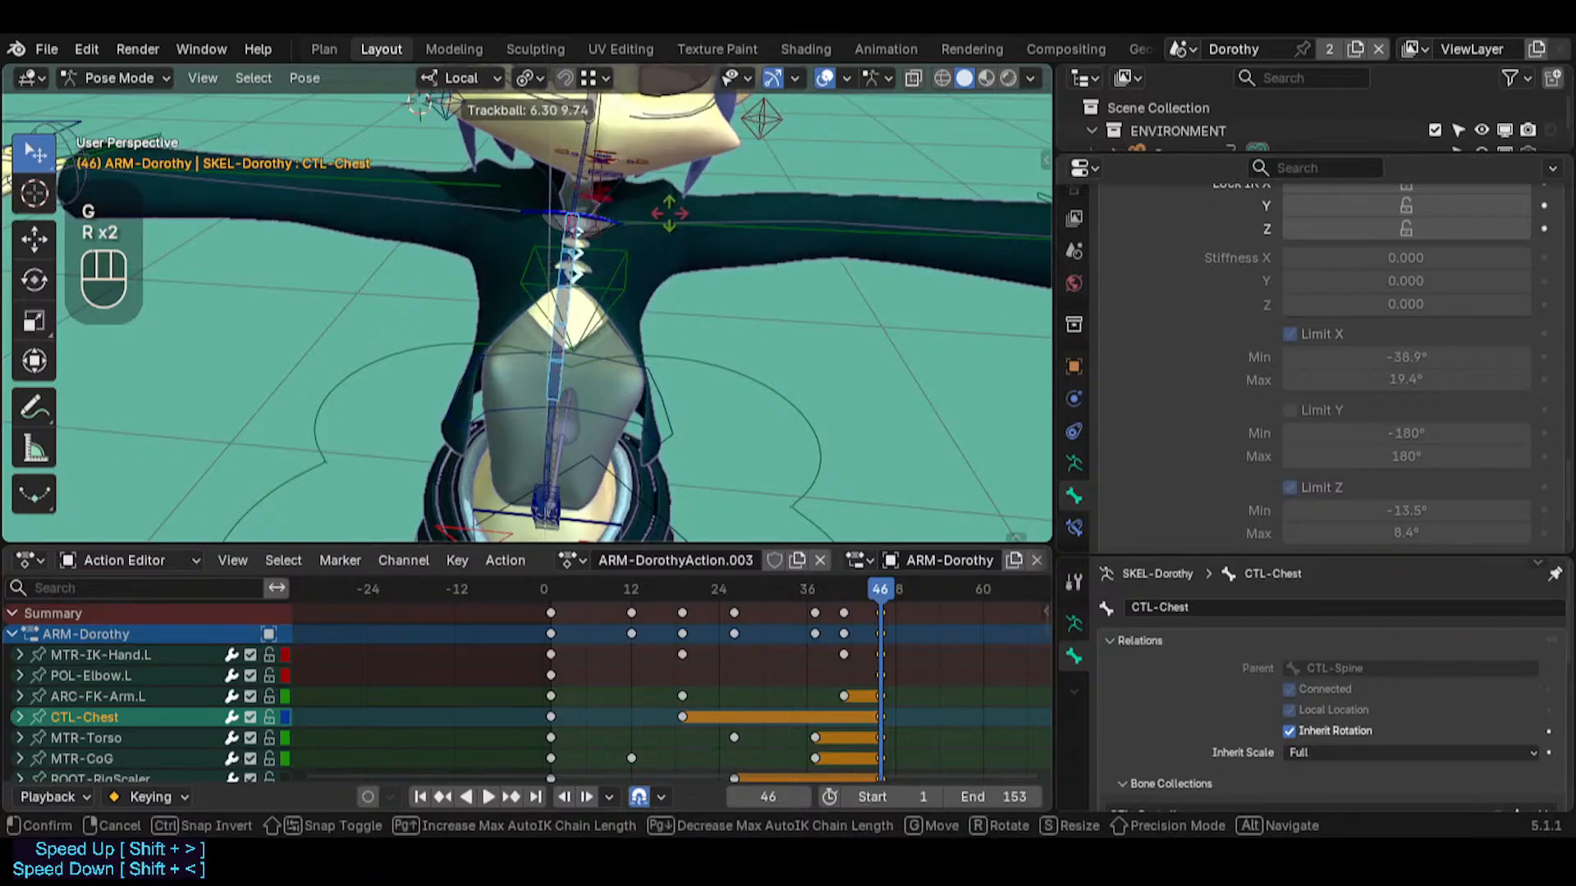
pyautogui.press('Escape')
pyautogui.moveTo(728, 238); pyautogui.dragTo(657, 238, button='middle')
pyautogui.press('g')
pyautogui.press('r')
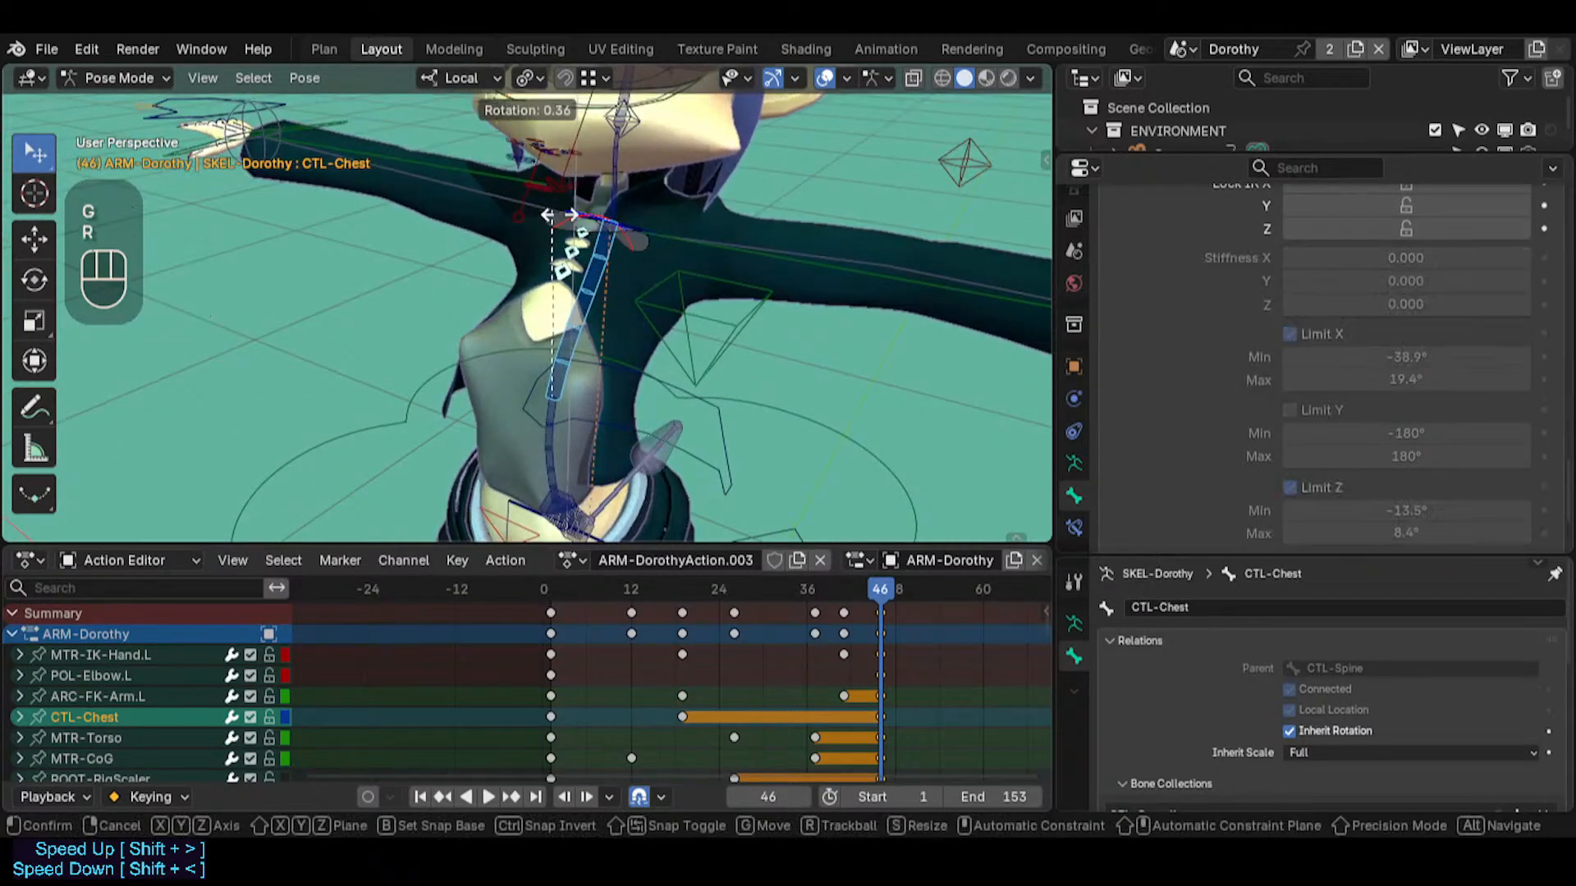
pyautogui.press('r')
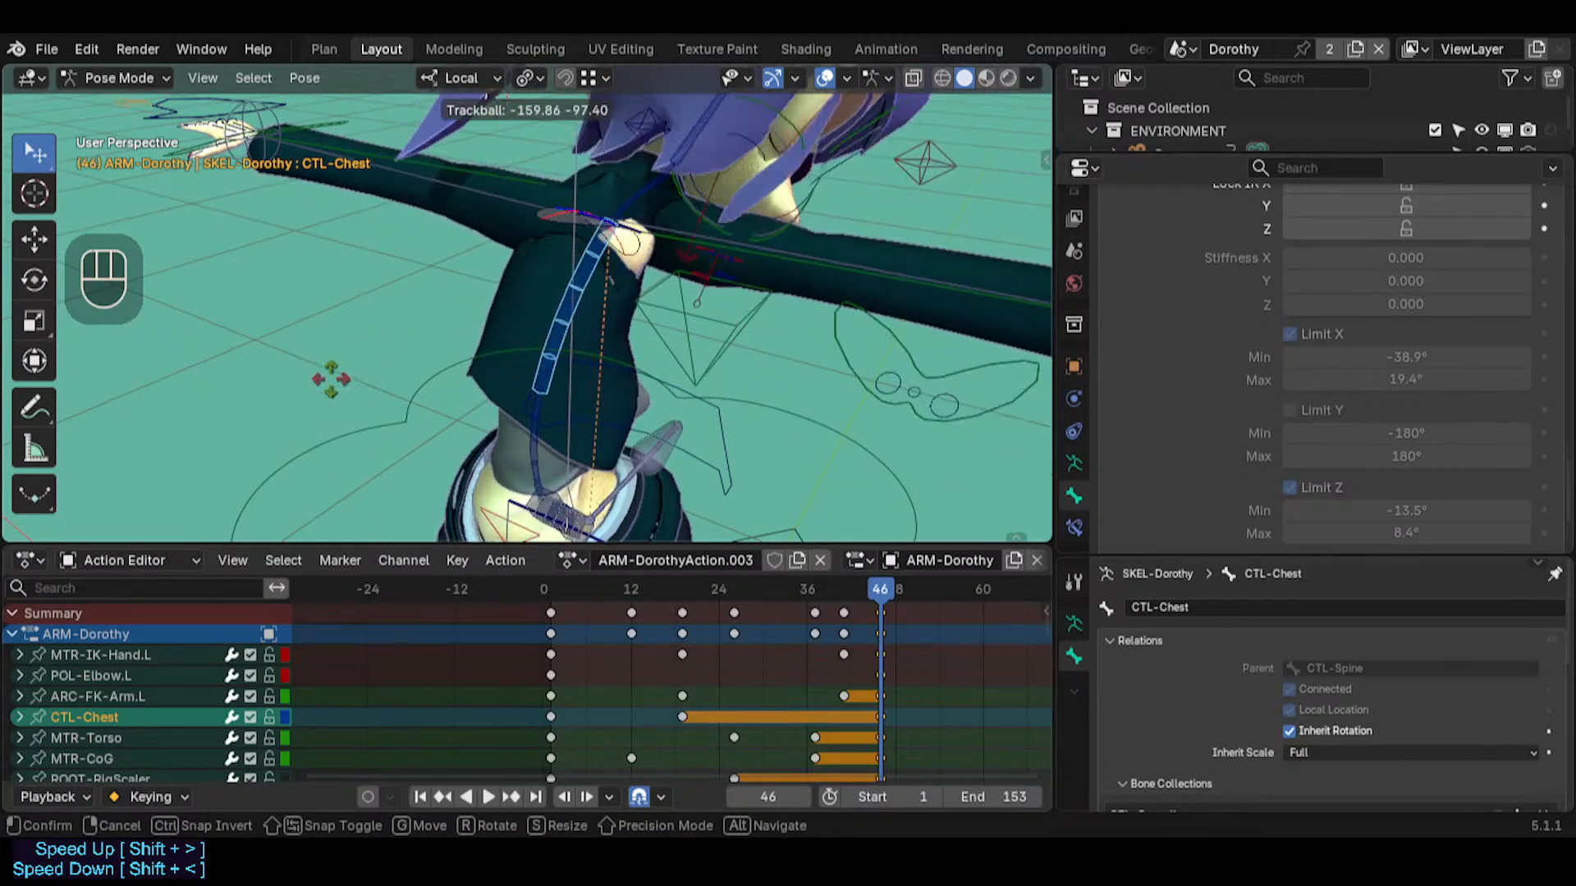
pyautogui.press('Escape')
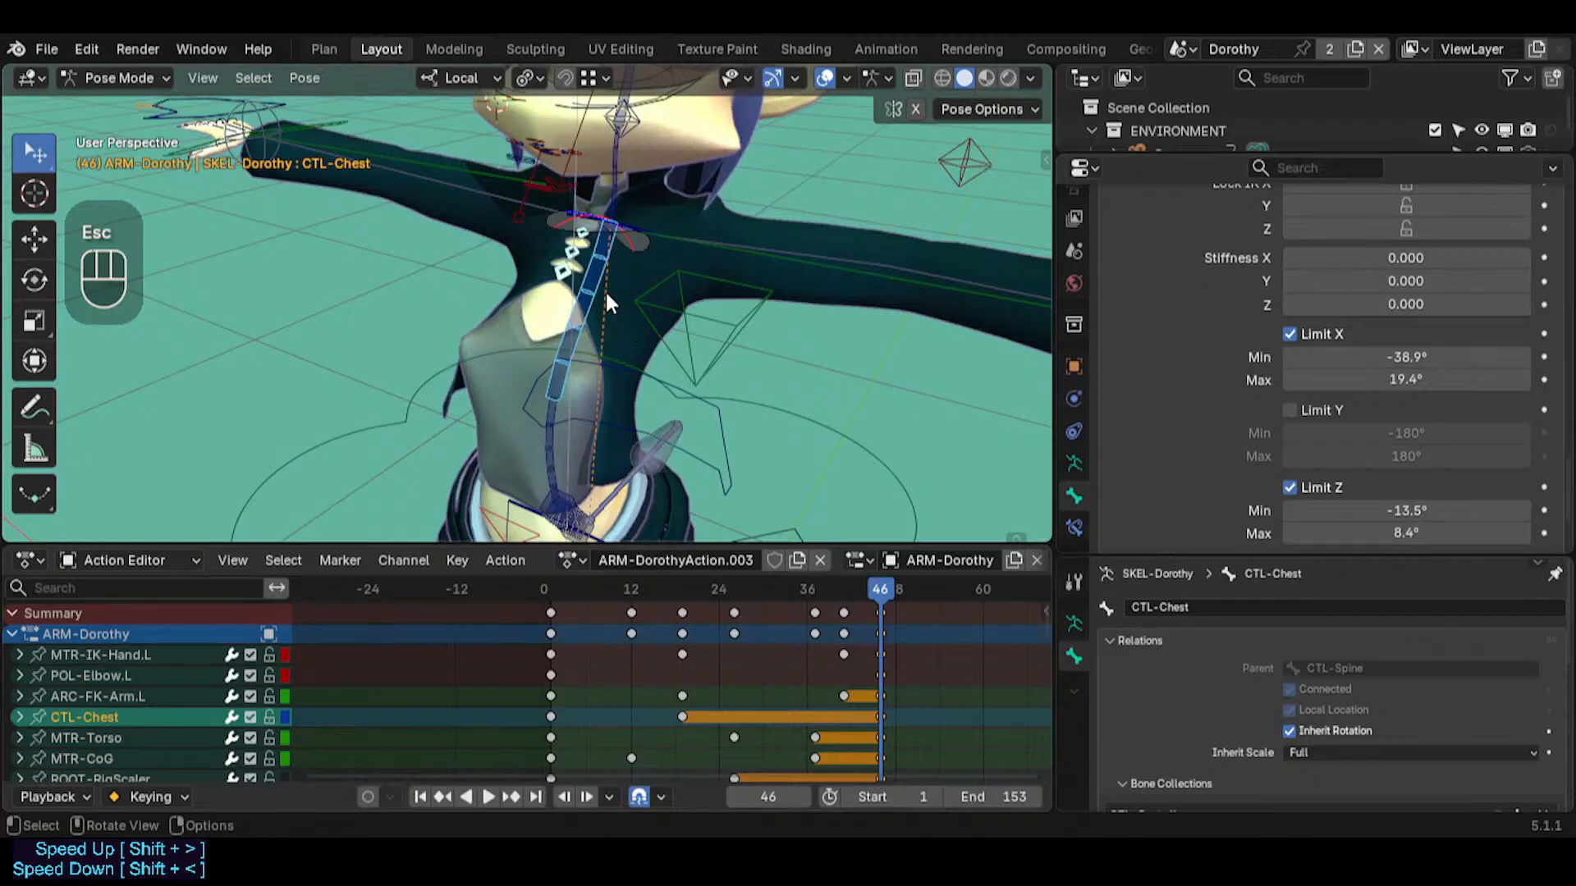
pyautogui.doubleClick(599, 281)
pyautogui.hotkey('alt', 'a')
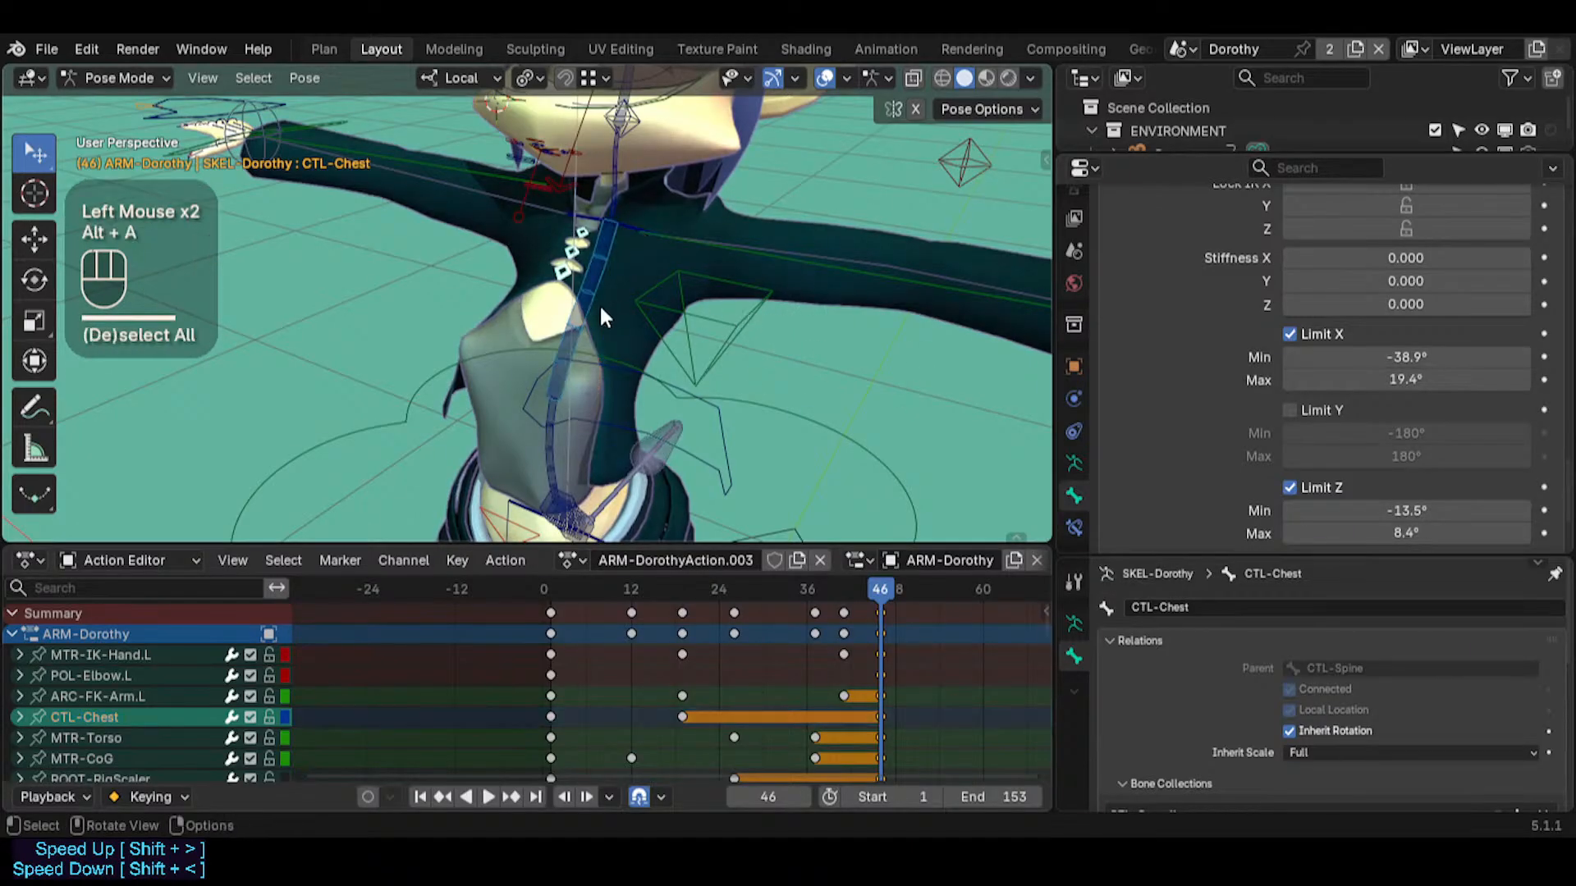
pyautogui.click(579, 312)
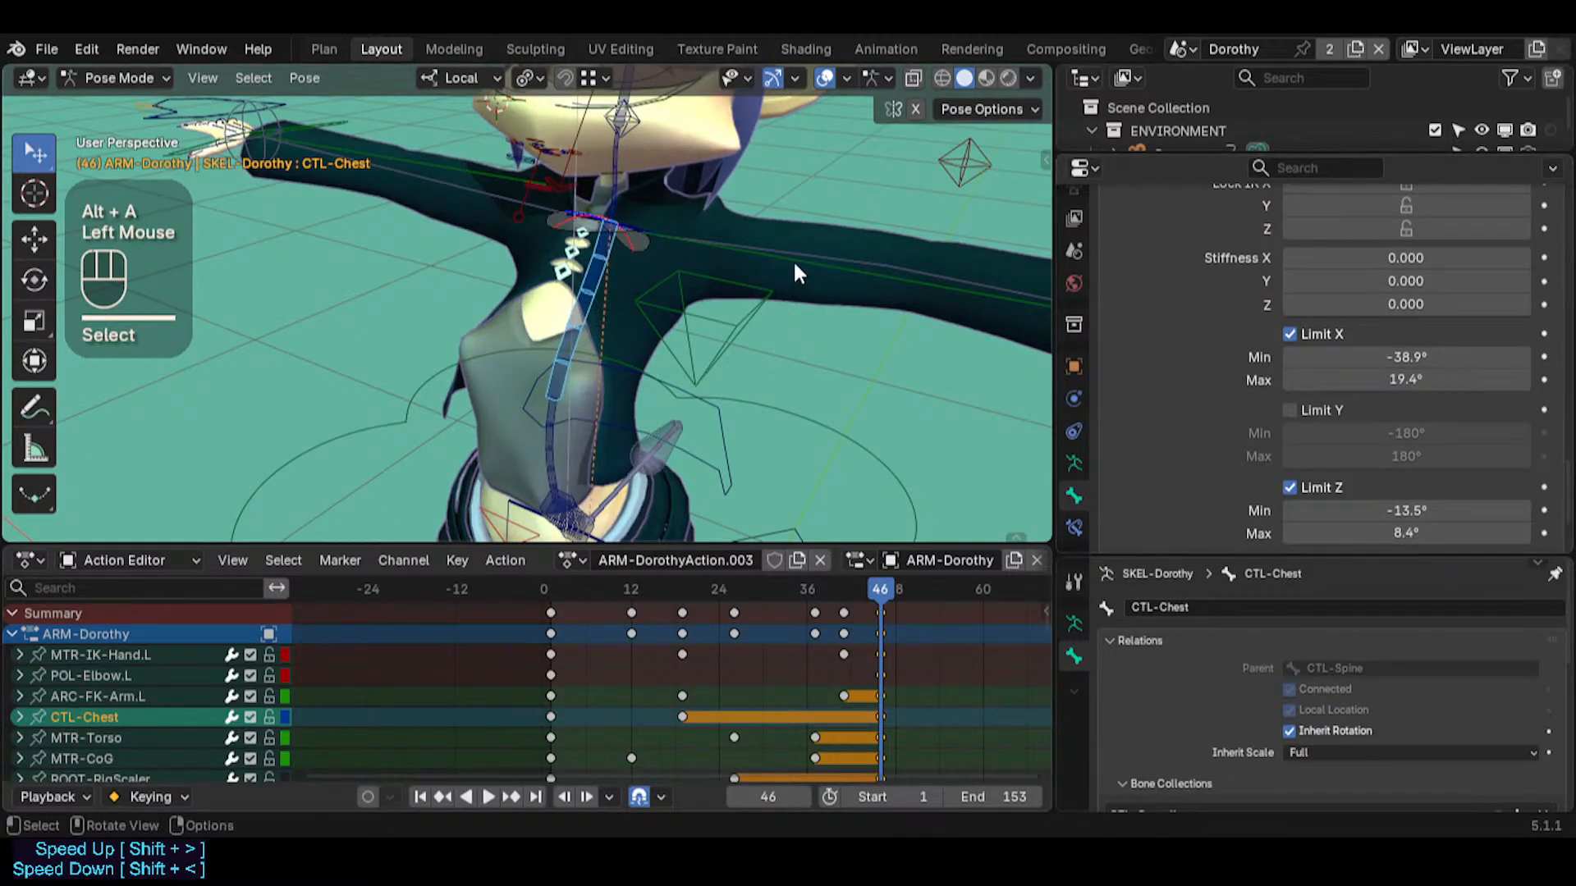
pyautogui.press('a')
pyautogui.hotkey('alt', 'a')
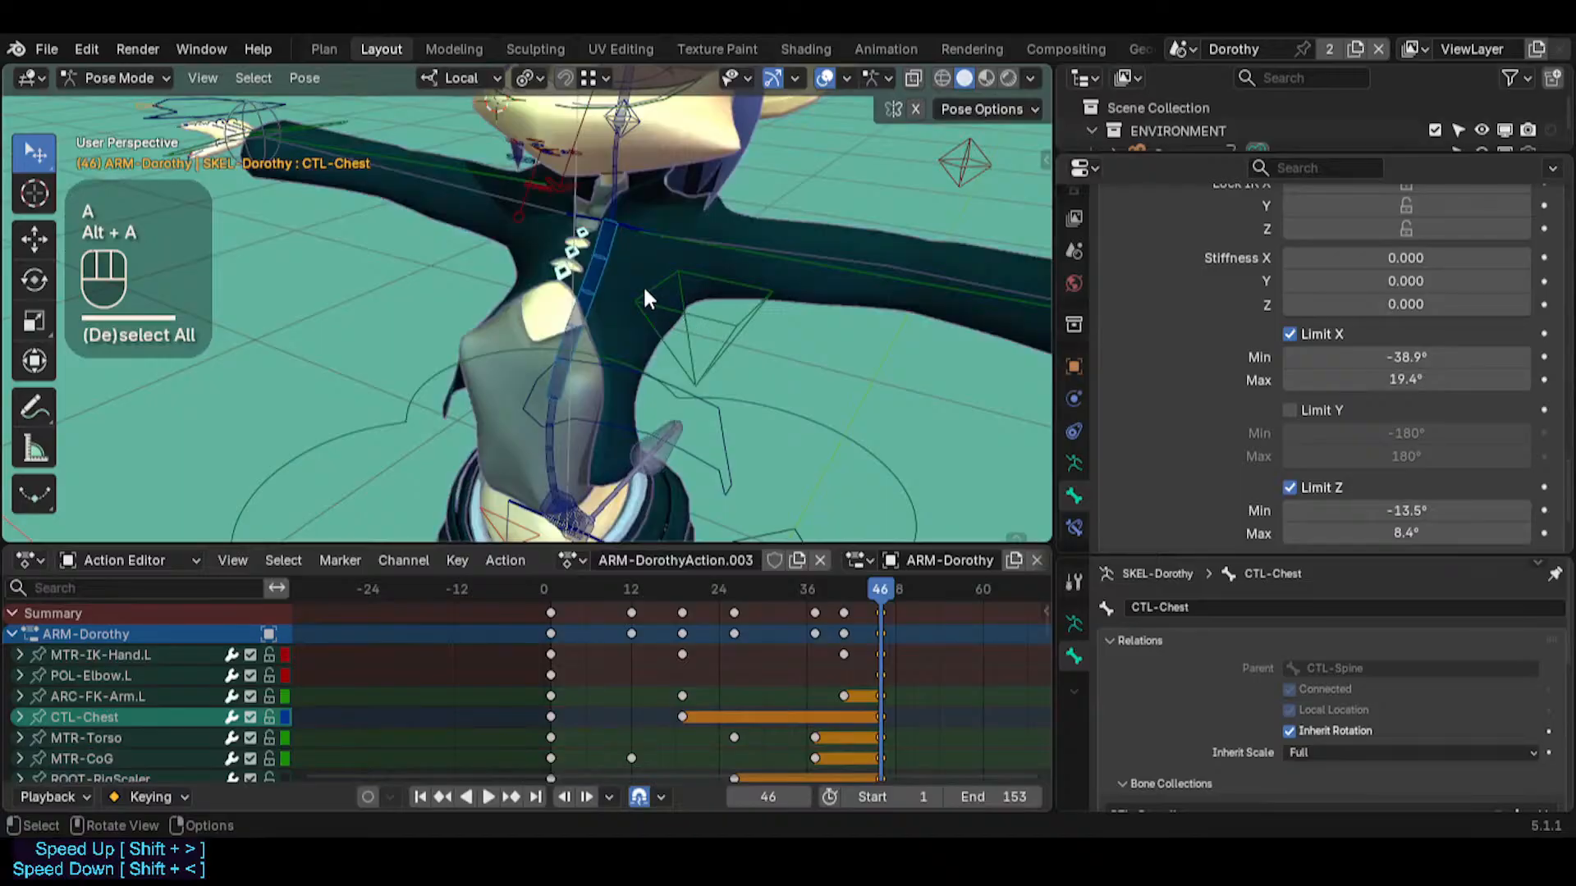
# Show the bone axes while selecting CTL-Chest, and hide them again
pyautogui.hotkey('ctrl', '2')
pyautogui.hotkey('ctrl', '3')
pyautogui.click(594, 297)
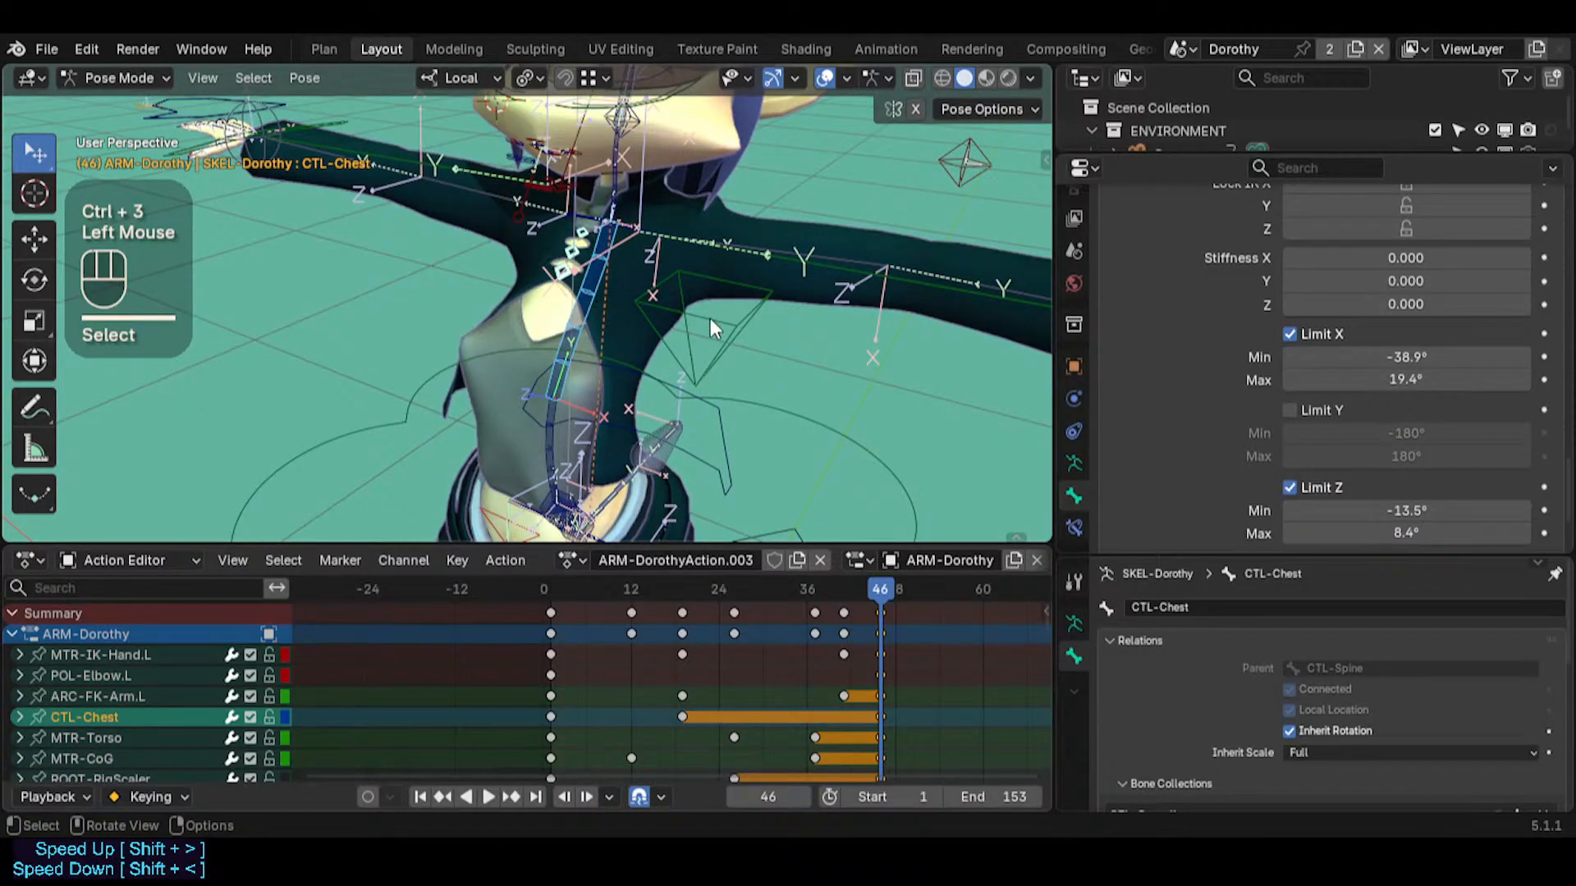
pyautogui.hotkey('alt', 'a')
pyautogui.hotkey('ctrl', 'Tab')
pyautogui.hotkey('ctrl', 'Tab')
pyautogui.hotkey('ctrl', '3')
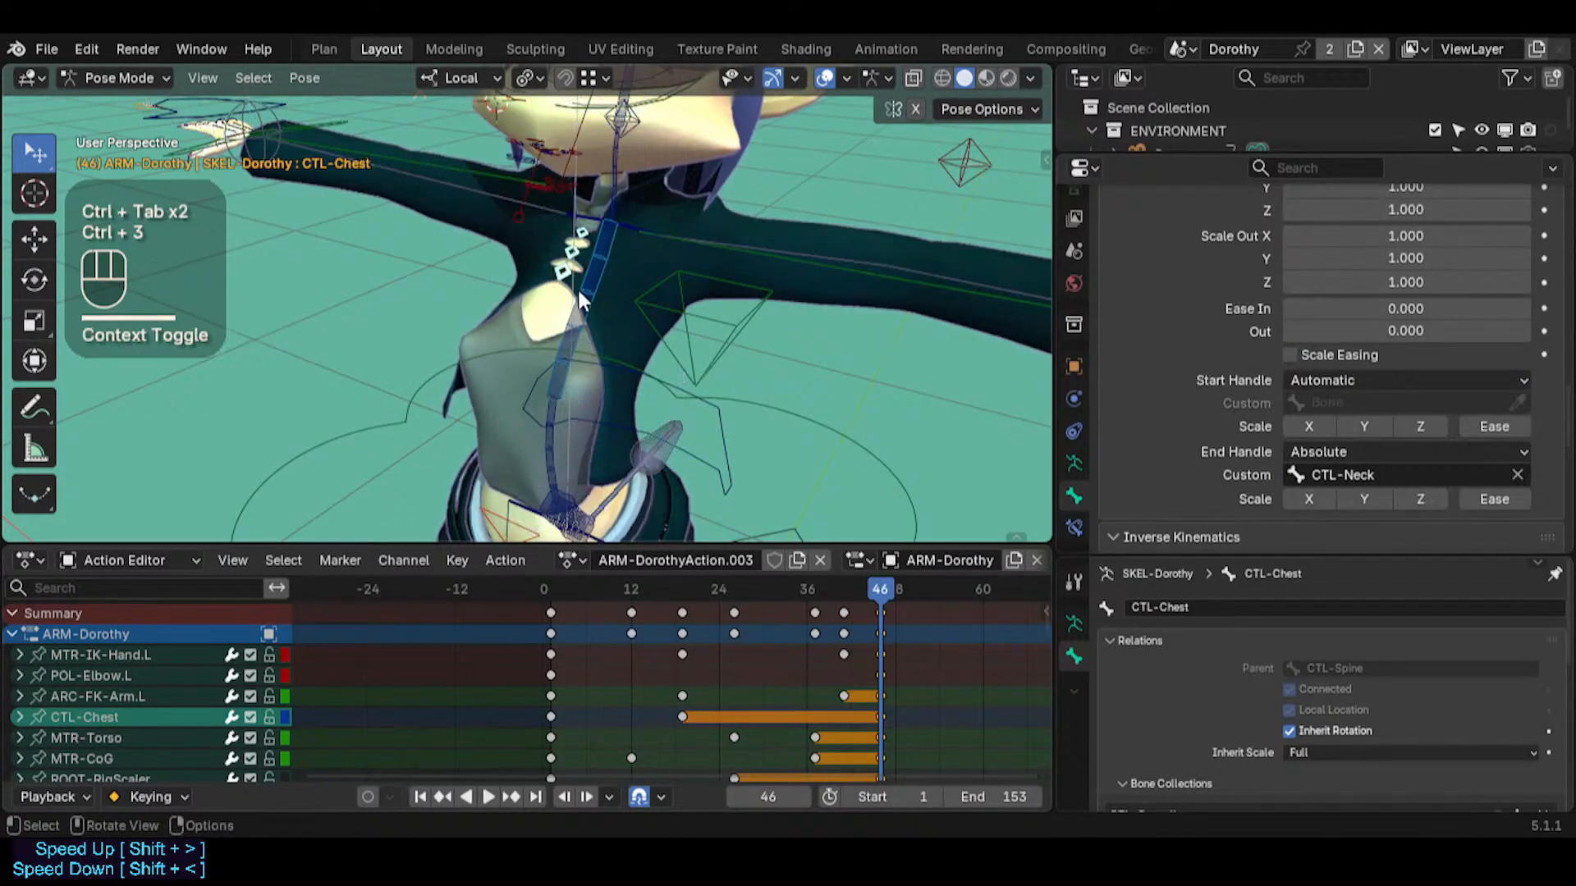
# Compare the inverse kinematics stiffness and limit settings of CTL-Chest and CTL-Spine
pyautogui.click(580, 297)
pyautogui.scroll(3, 1407, 394)
pyautogui.scroll(-4, 1406, 411)
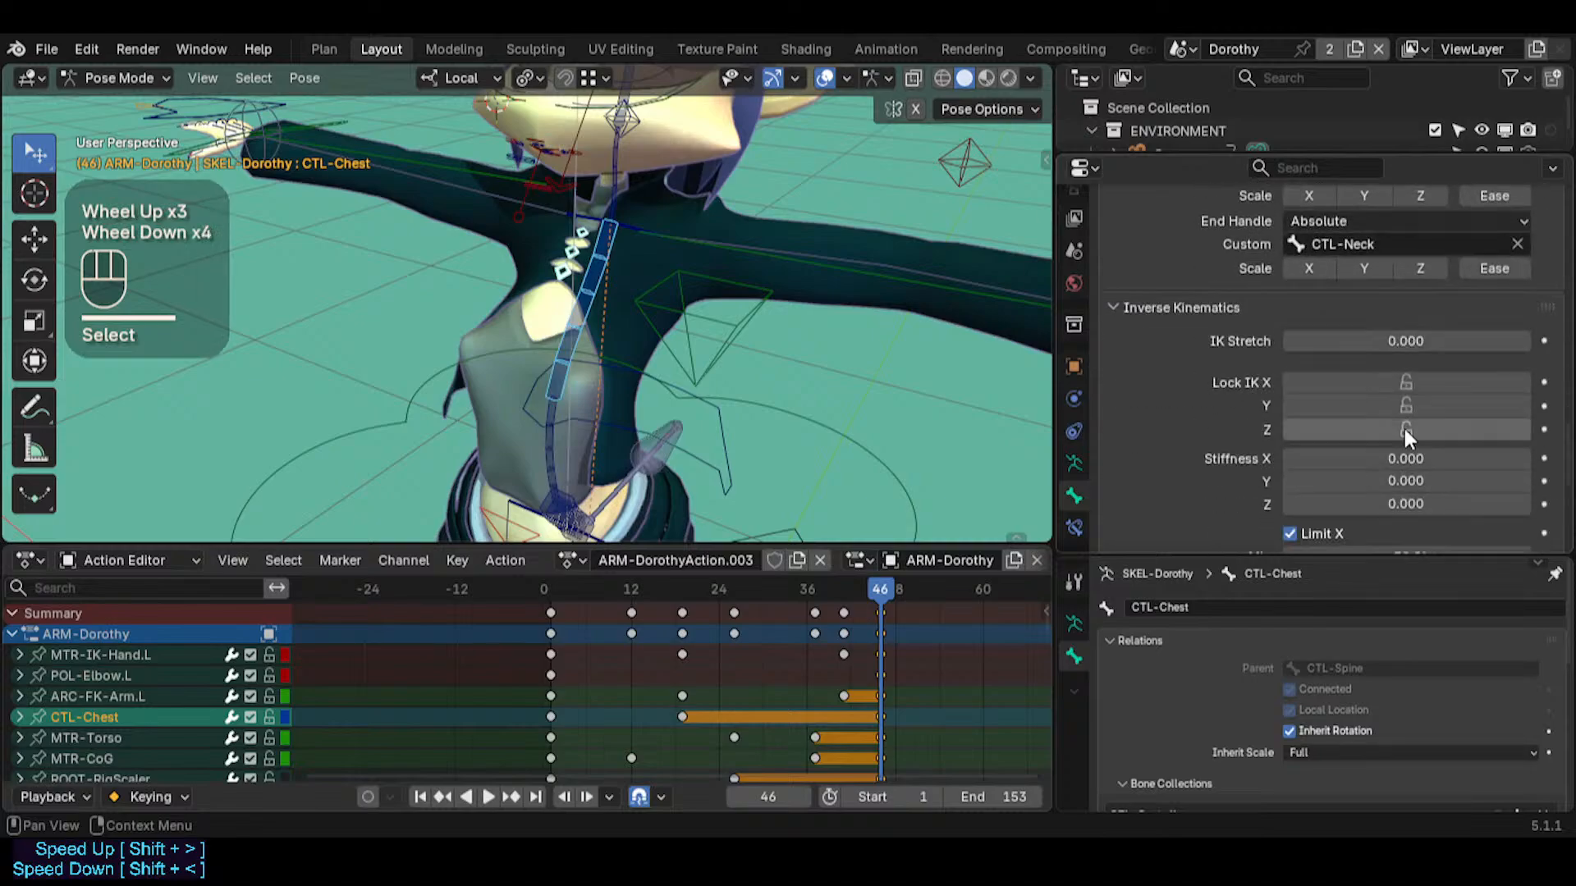
pyautogui.scroll(-1, 1405, 429)
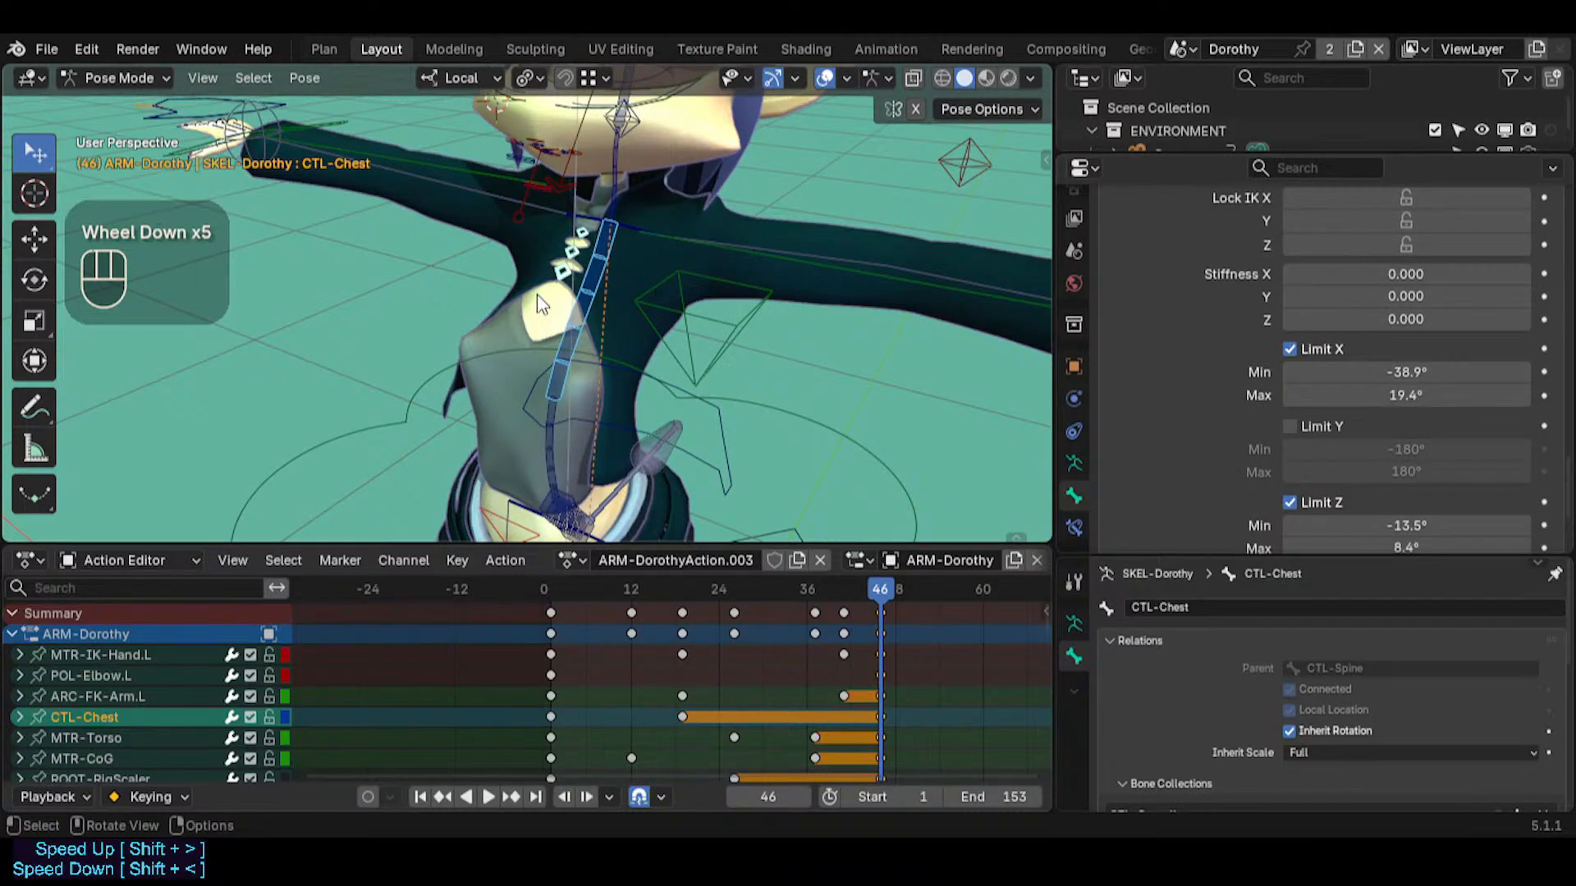
pyautogui.click(548, 404)
pyautogui.click(569, 399)
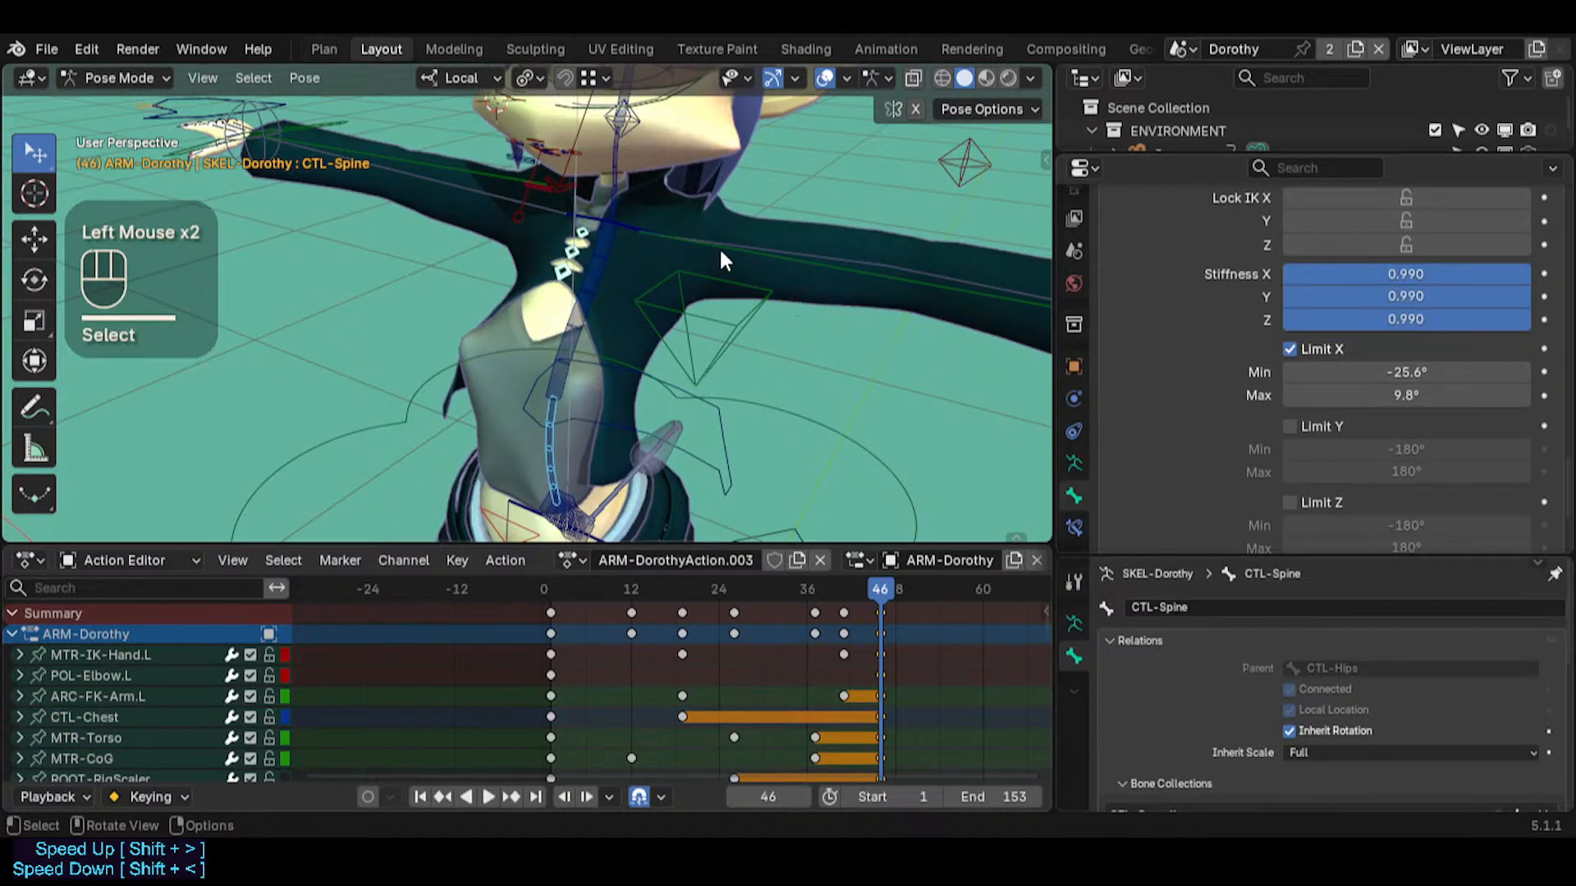
pyautogui.click(563, 366)
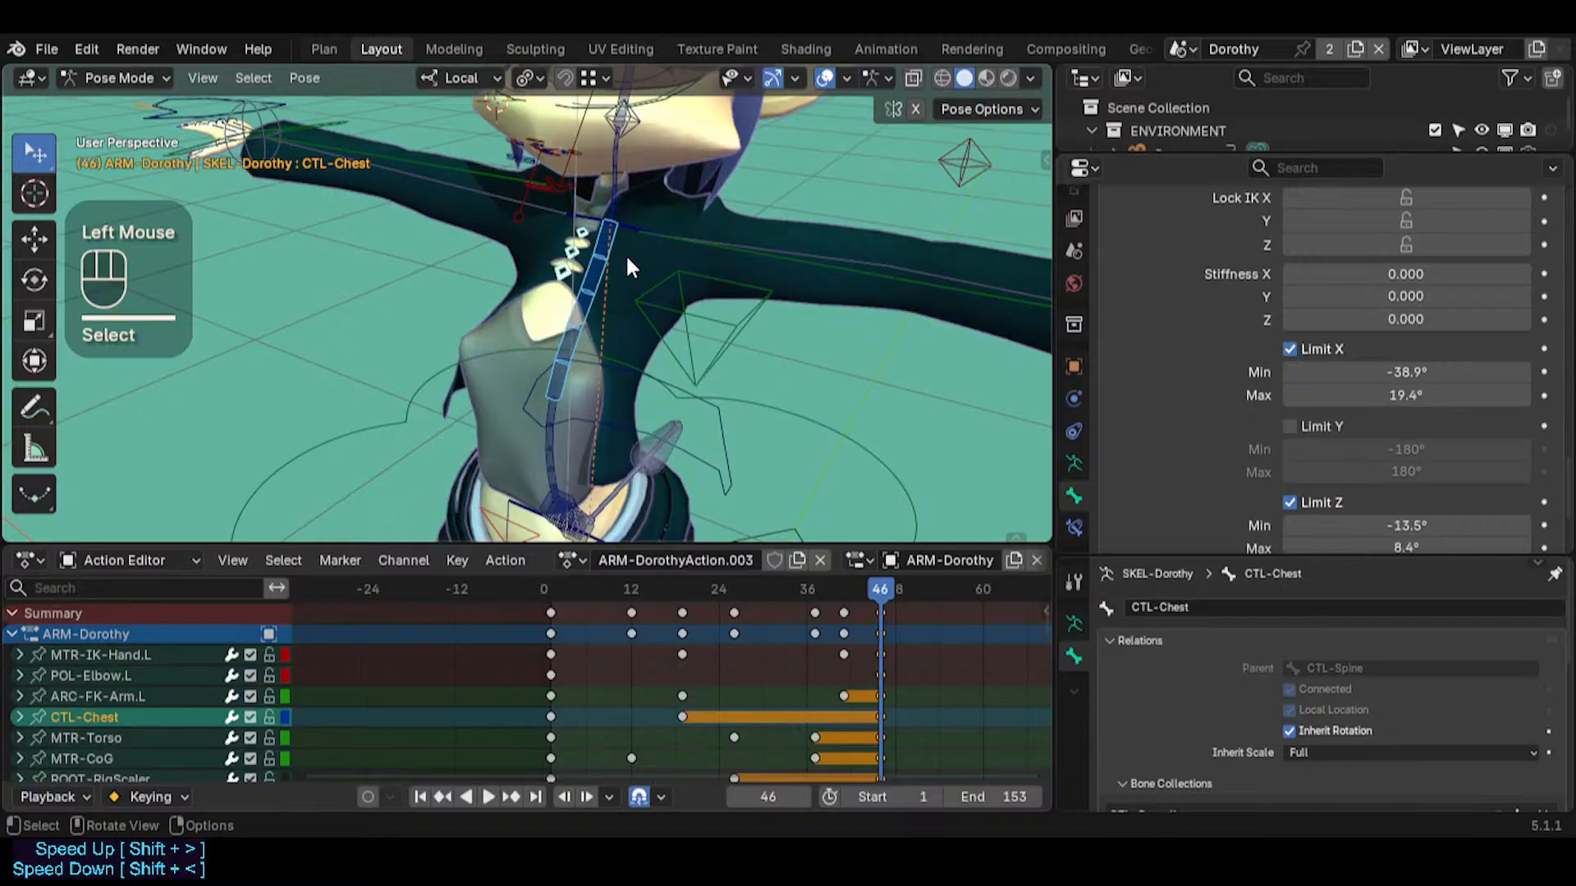
# Select the head control MTR-IK-Head and clear its location
pyautogui.hotkey('shift', '`')
pyautogui.click(599, 151)
pyautogui.click(599, 156)
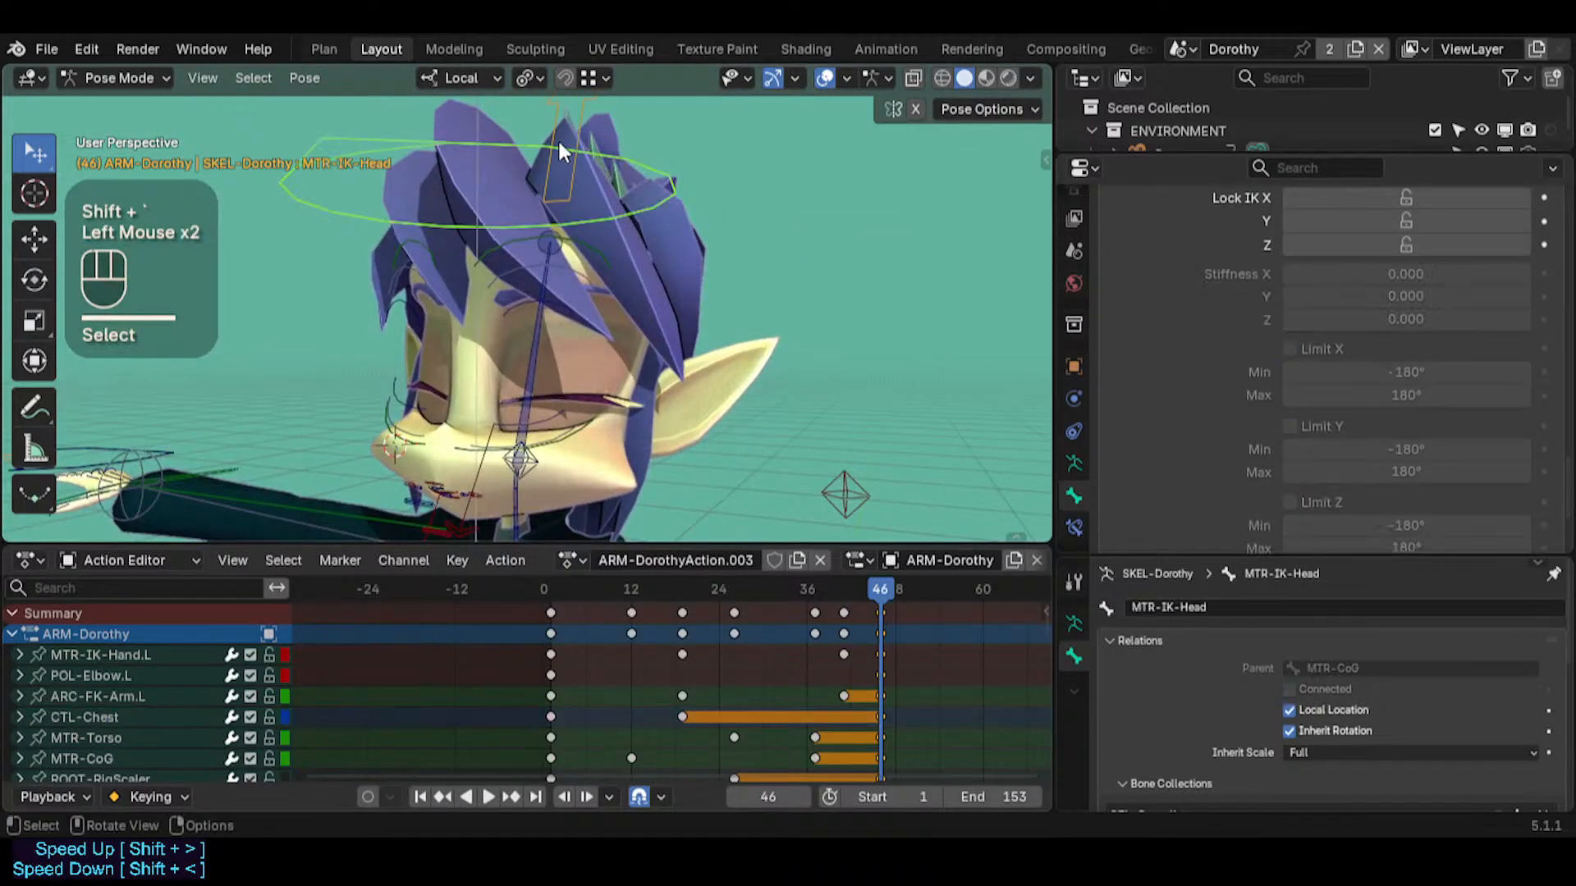
pyautogui.click(559, 138)
pyautogui.hotkey('alt', 'q')
pyautogui.click(633, 164)
pyautogui.hotkey('alt', 'g')
# Examine the IK settings of CTL-Torso at the character's hips
pyautogui.hotkey('shift', '`')
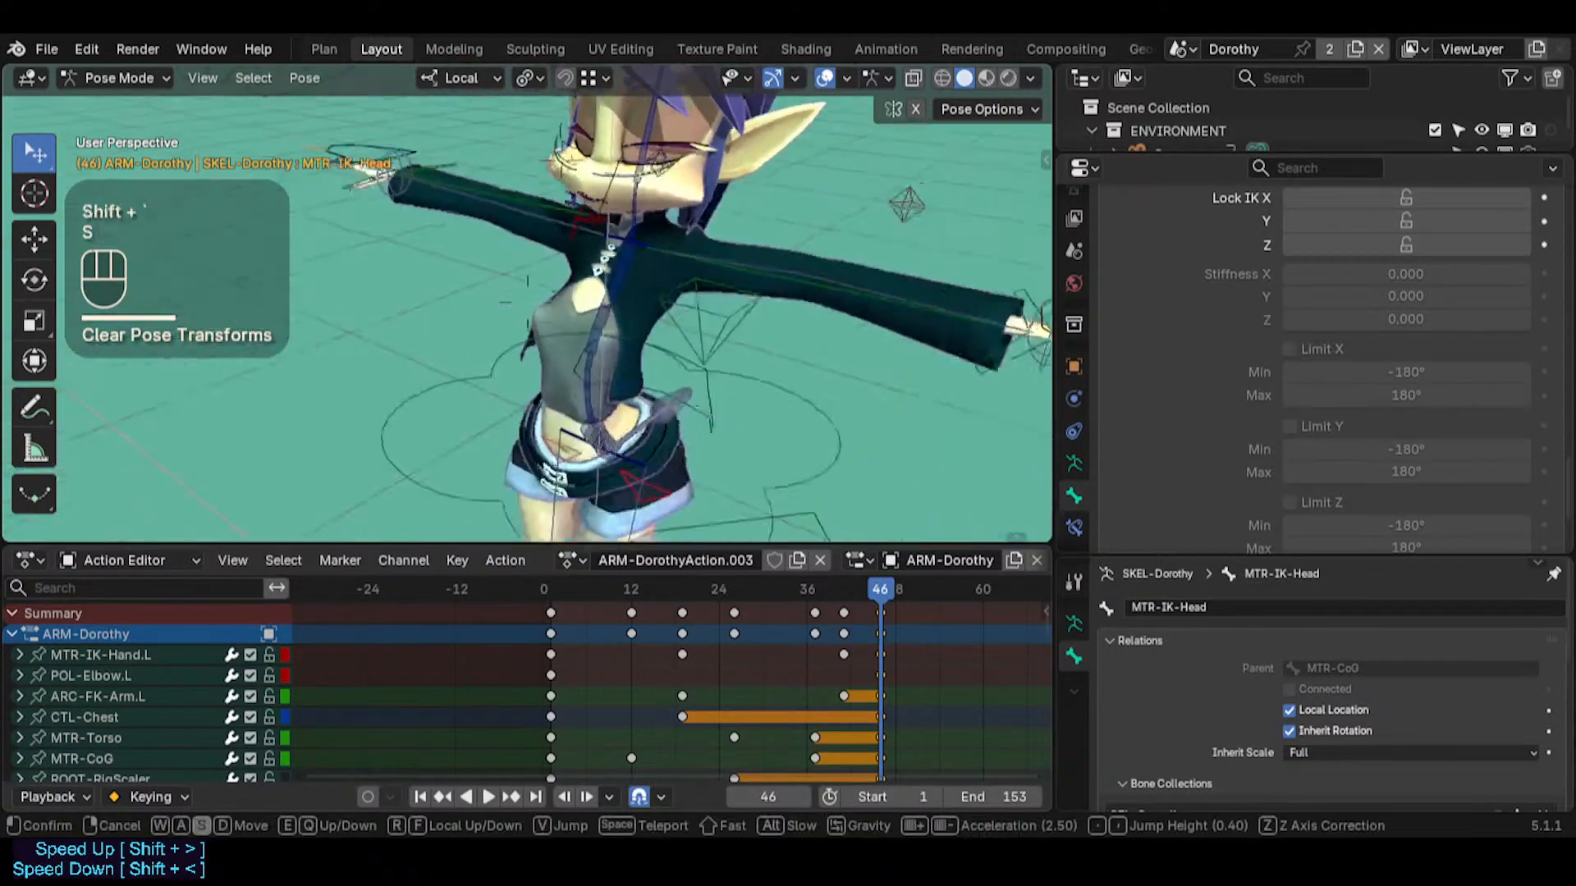
pyautogui.press('s')
pyautogui.press('q')
pyautogui.press('w')
pyautogui.press('w')
pyautogui.press('w')
pyautogui.click(603, 309)
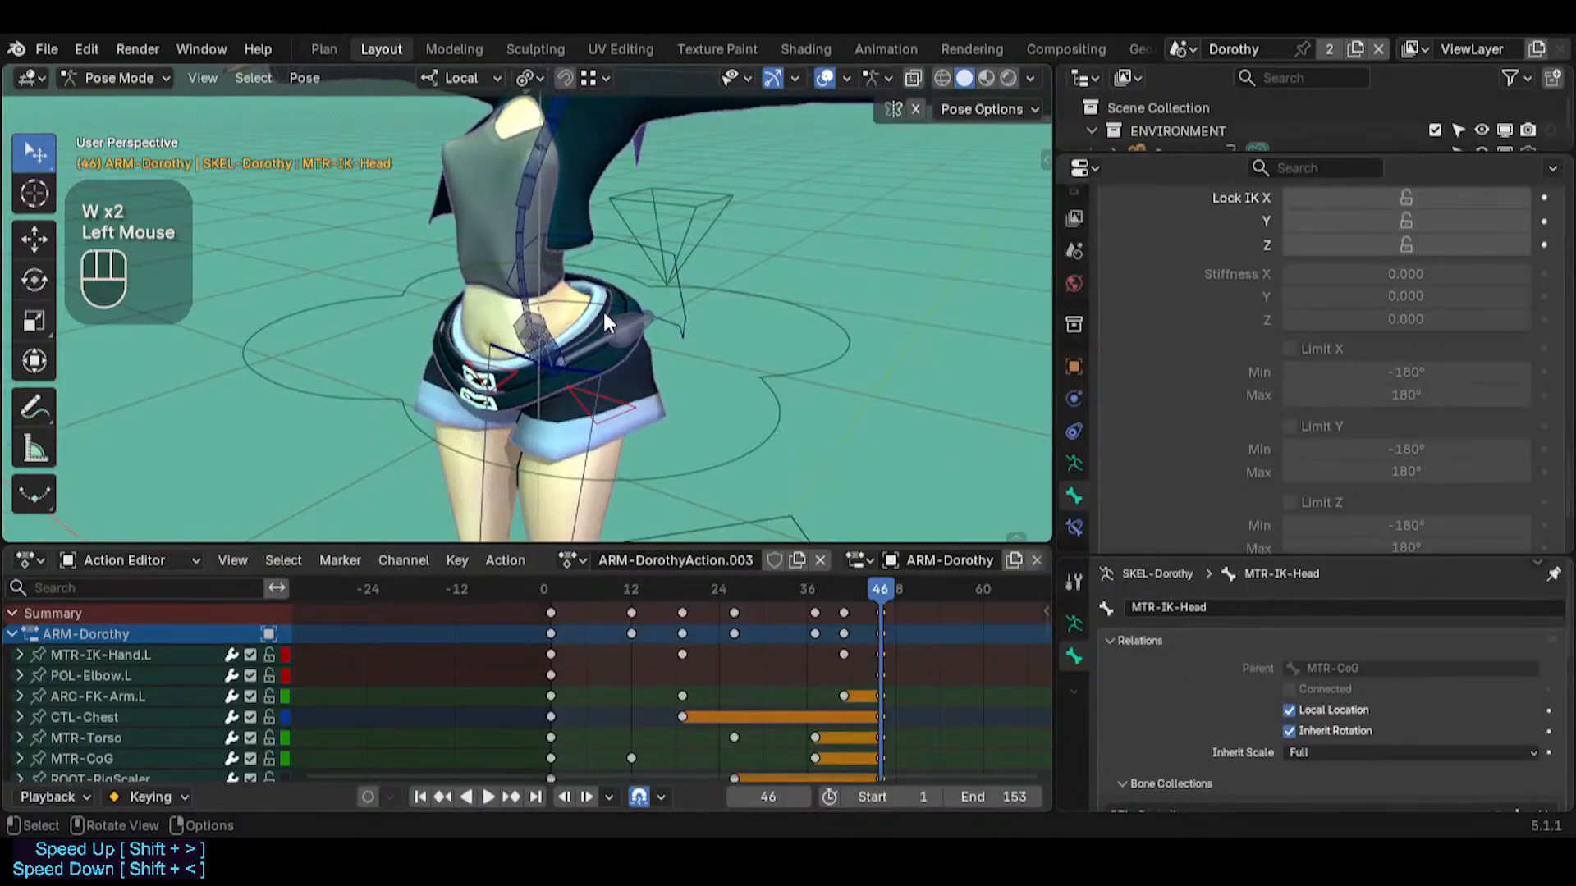
pyautogui.click(603, 334)
pyautogui.click(638, 320)
pyautogui.click(591, 343)
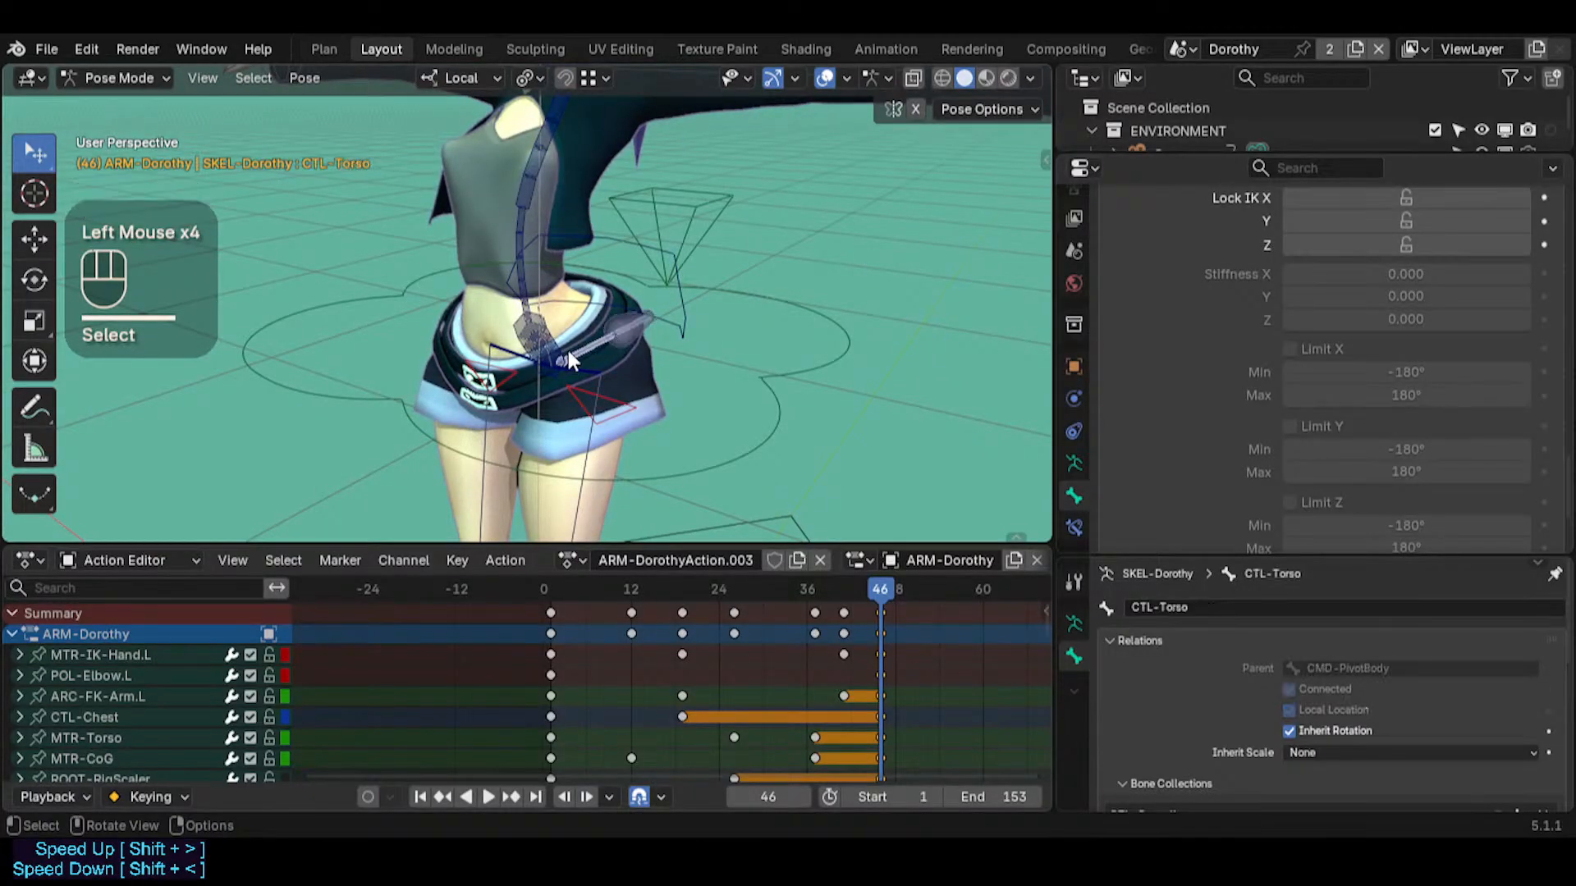
# Check the IK settings of CTL-Chest, CTL-Head and MTR-IK-Head for comparison
pyautogui.click(548, 289)
pyautogui.click(528, 212)
pyautogui.click(529, 212)
pyautogui.hotkey('shift', '`')
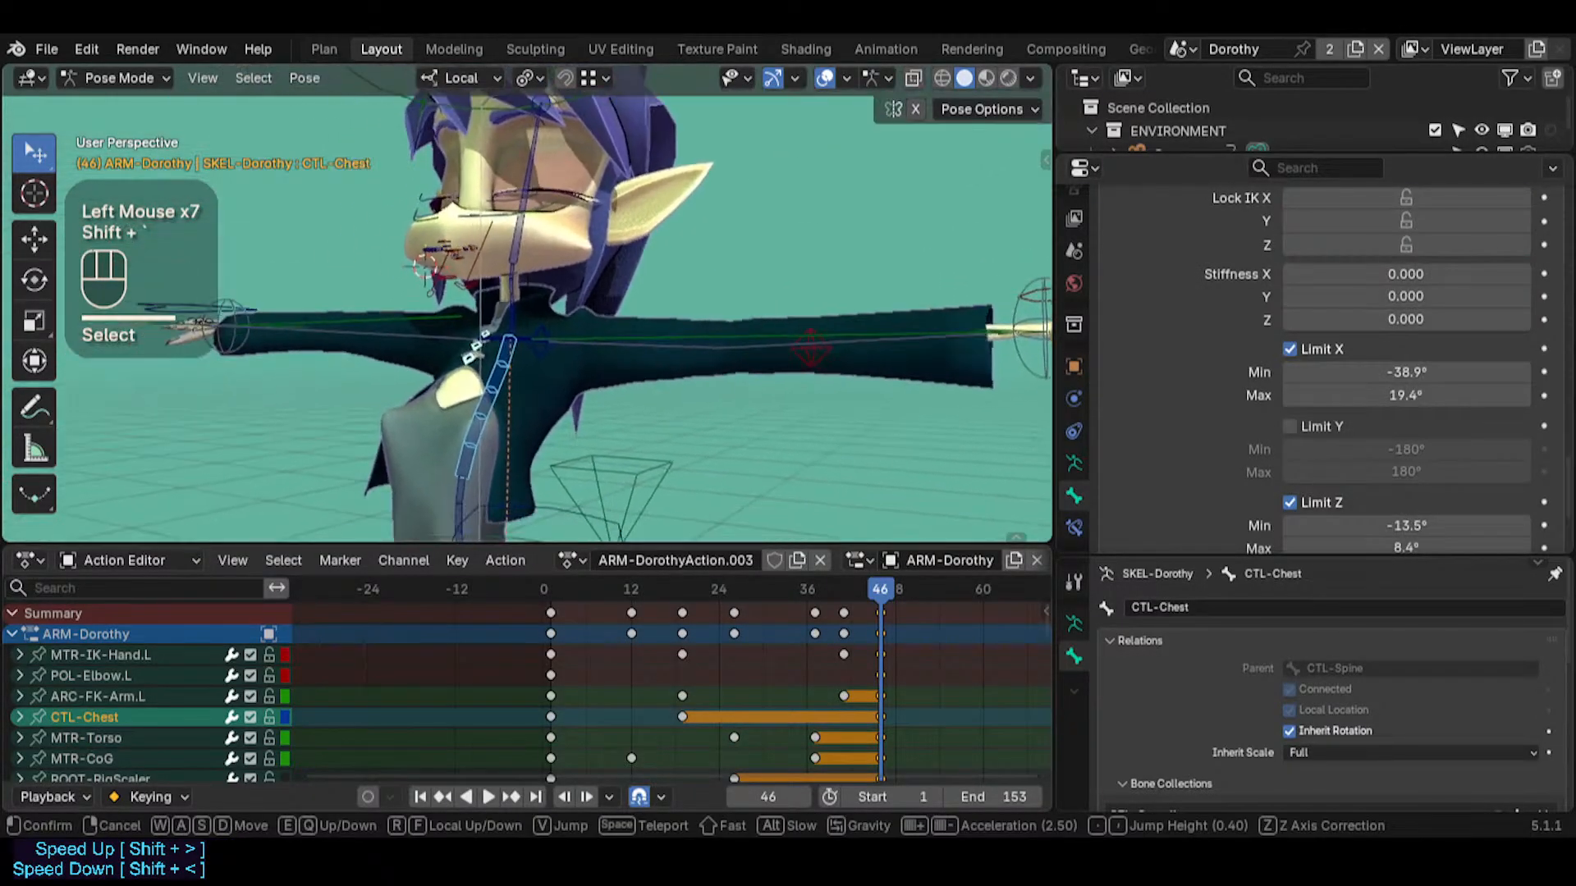
pyautogui.click(519, 165)
pyautogui.click(524, 164)
pyautogui.hotkey('shift', '`')
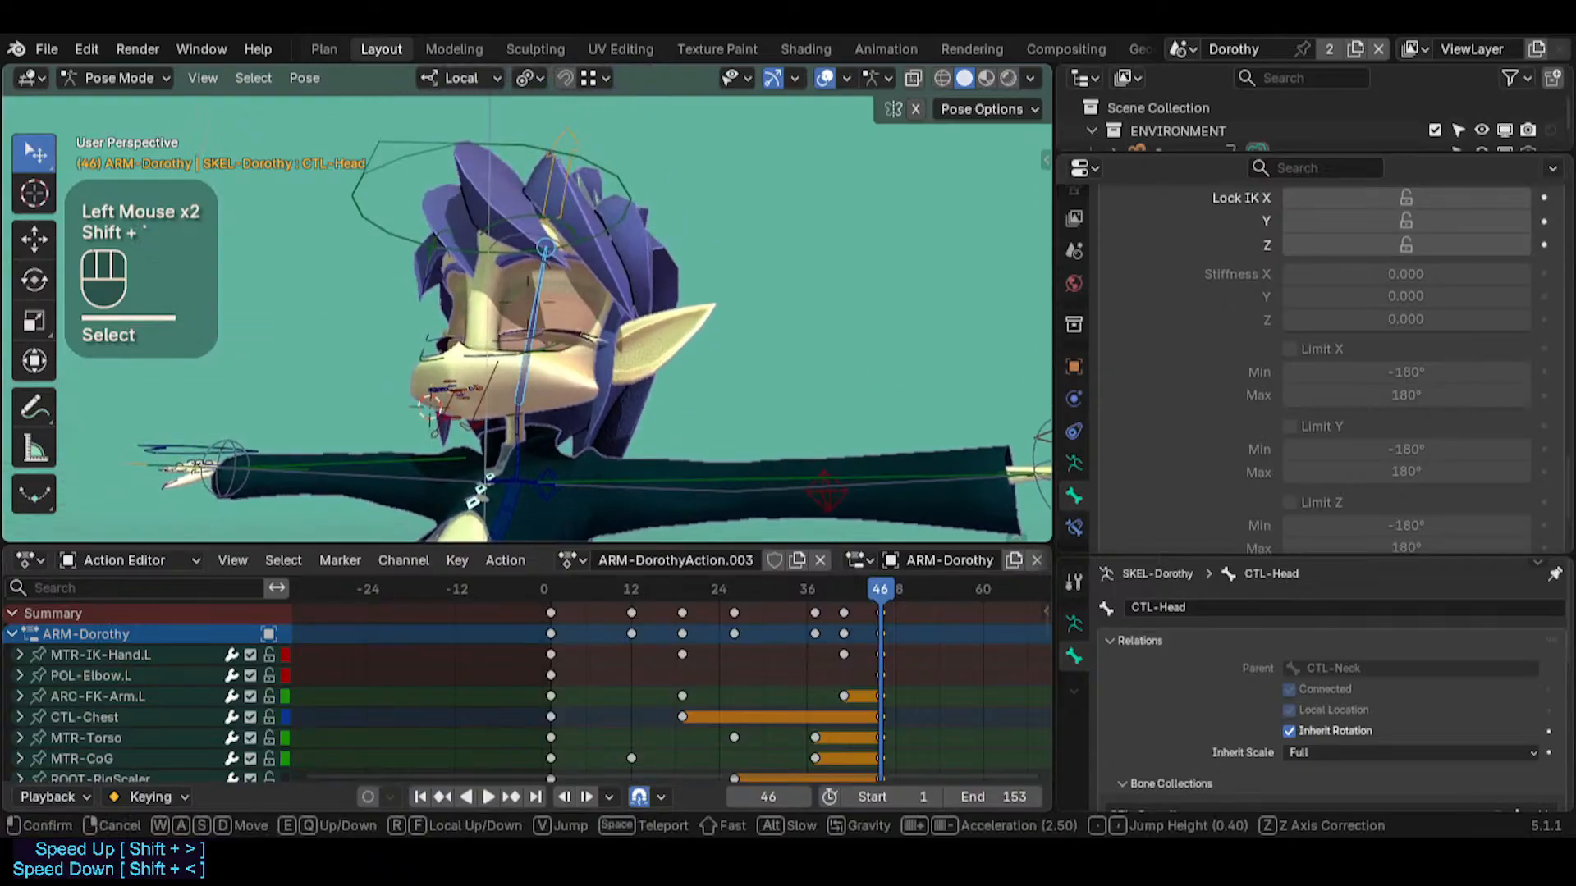
pyautogui.click(557, 176)
pyautogui.click(495, 142)
# Reselect CTL-Chest along the spine and review its IK limits
pyautogui.hotkey('shift', '`')
pyautogui.press('s')
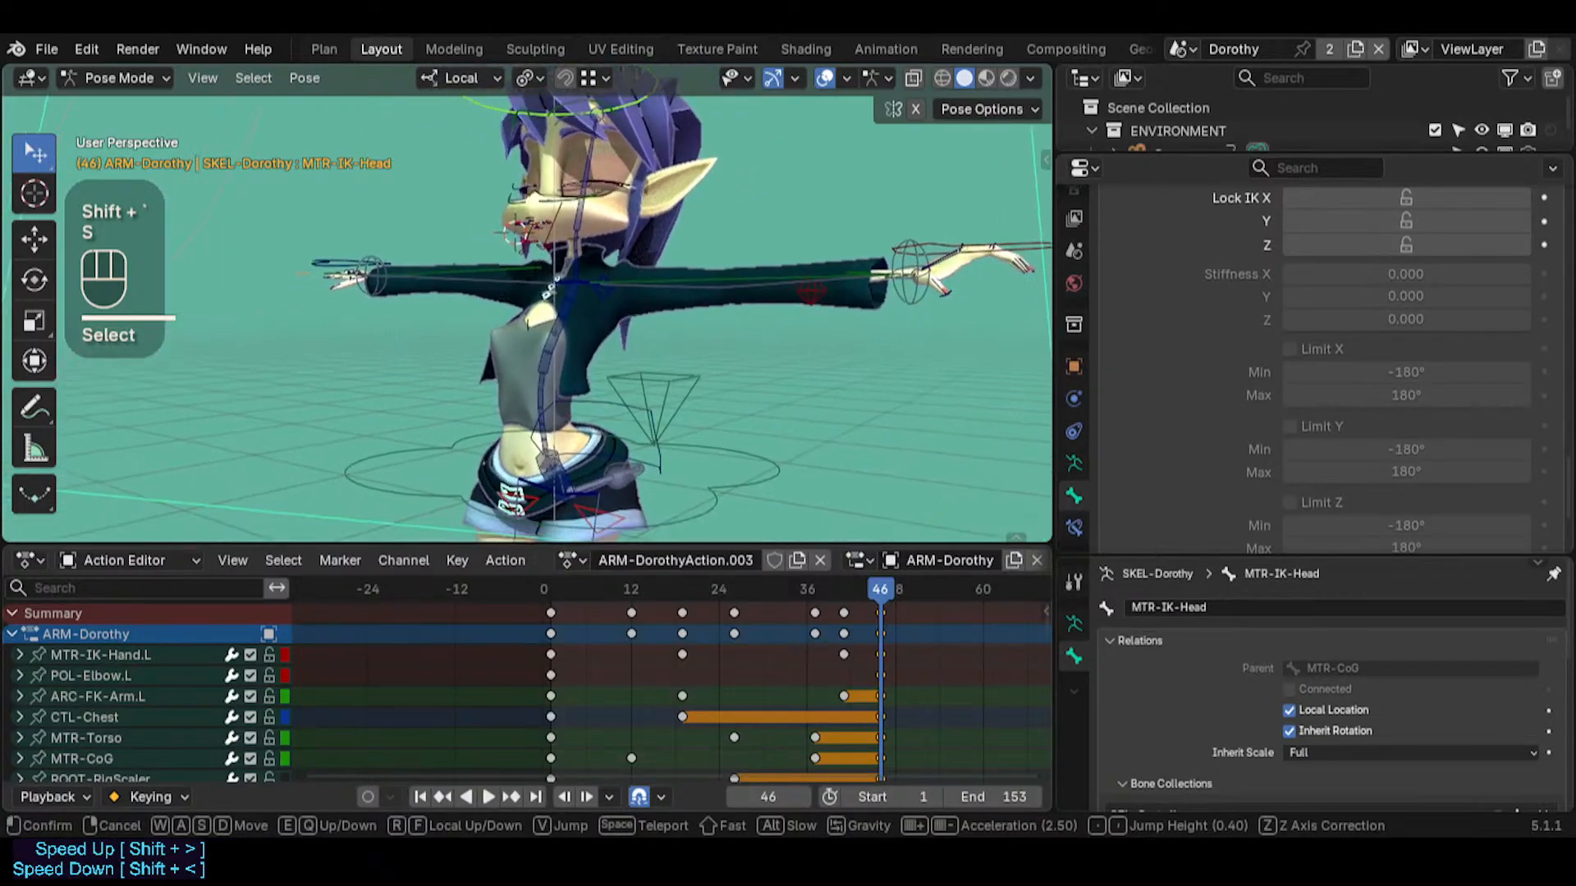
pyautogui.click(569, 239)
pyautogui.click(571, 310)
pyautogui.click(567, 333)
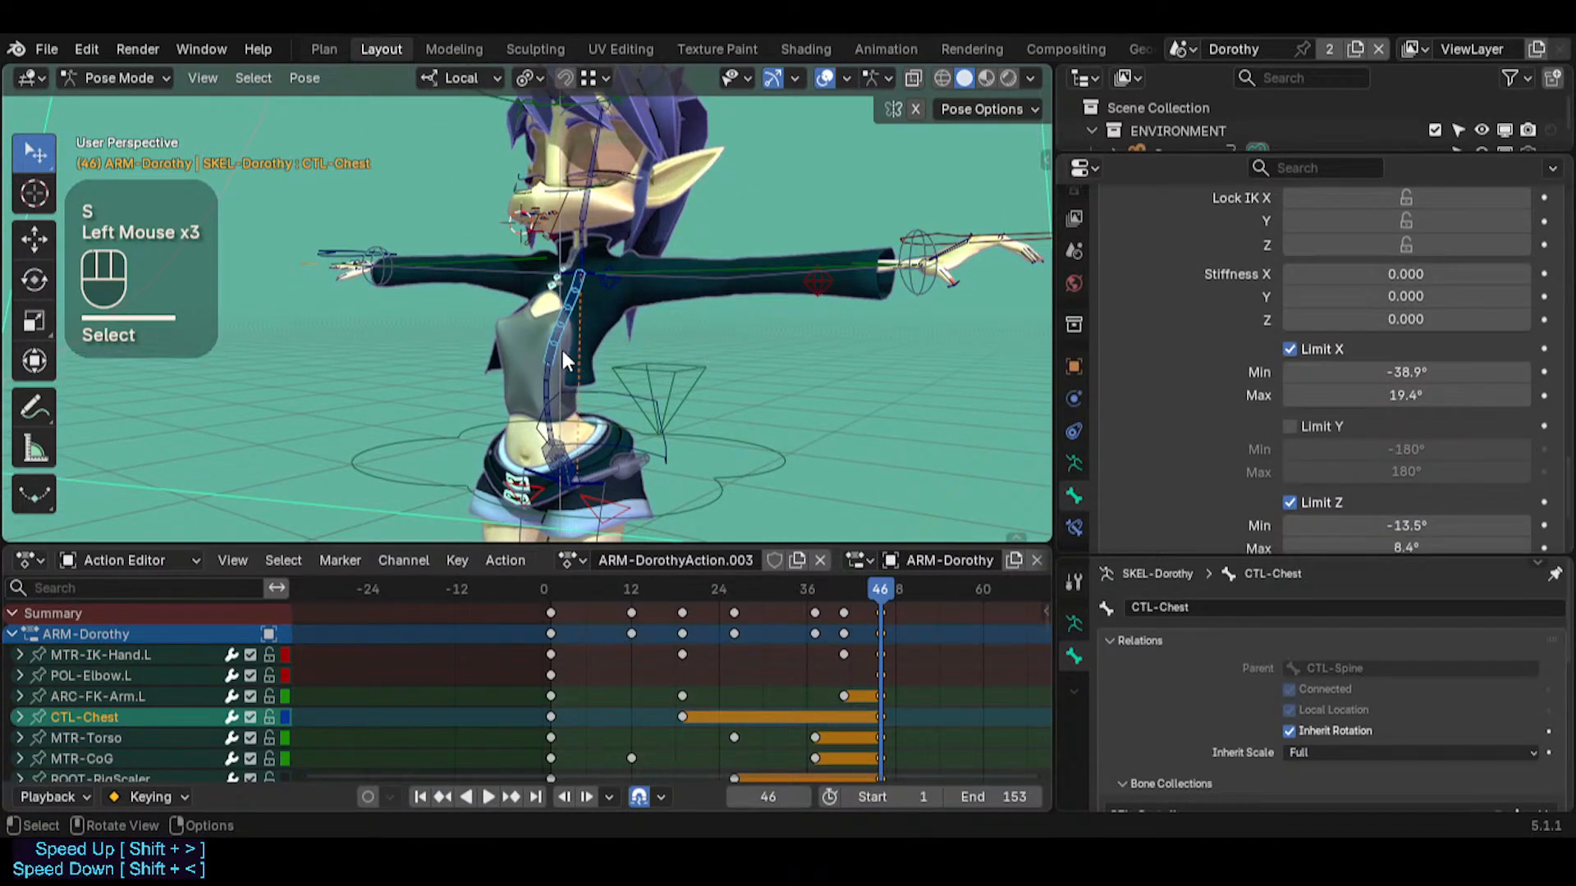
pyautogui.click(545, 372)
pyautogui.click(550, 345)
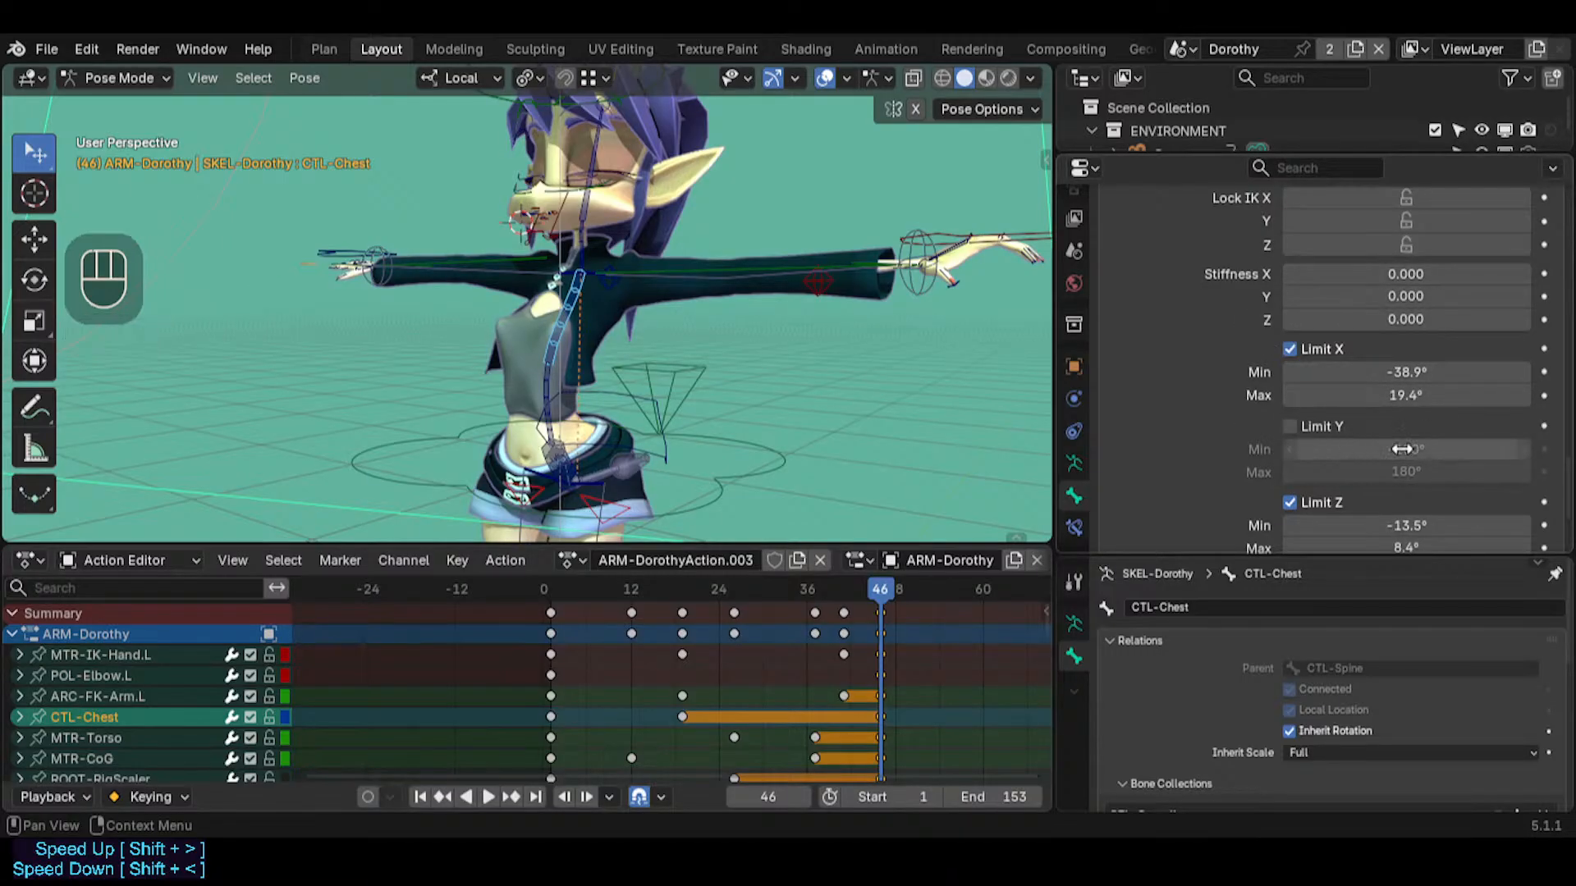
# Select CTL-Torso at the hips and check which of its IK settings are available
pyautogui.hotkey('shift', '`')
pyautogui.press('w')
pyautogui.click(681, 307)
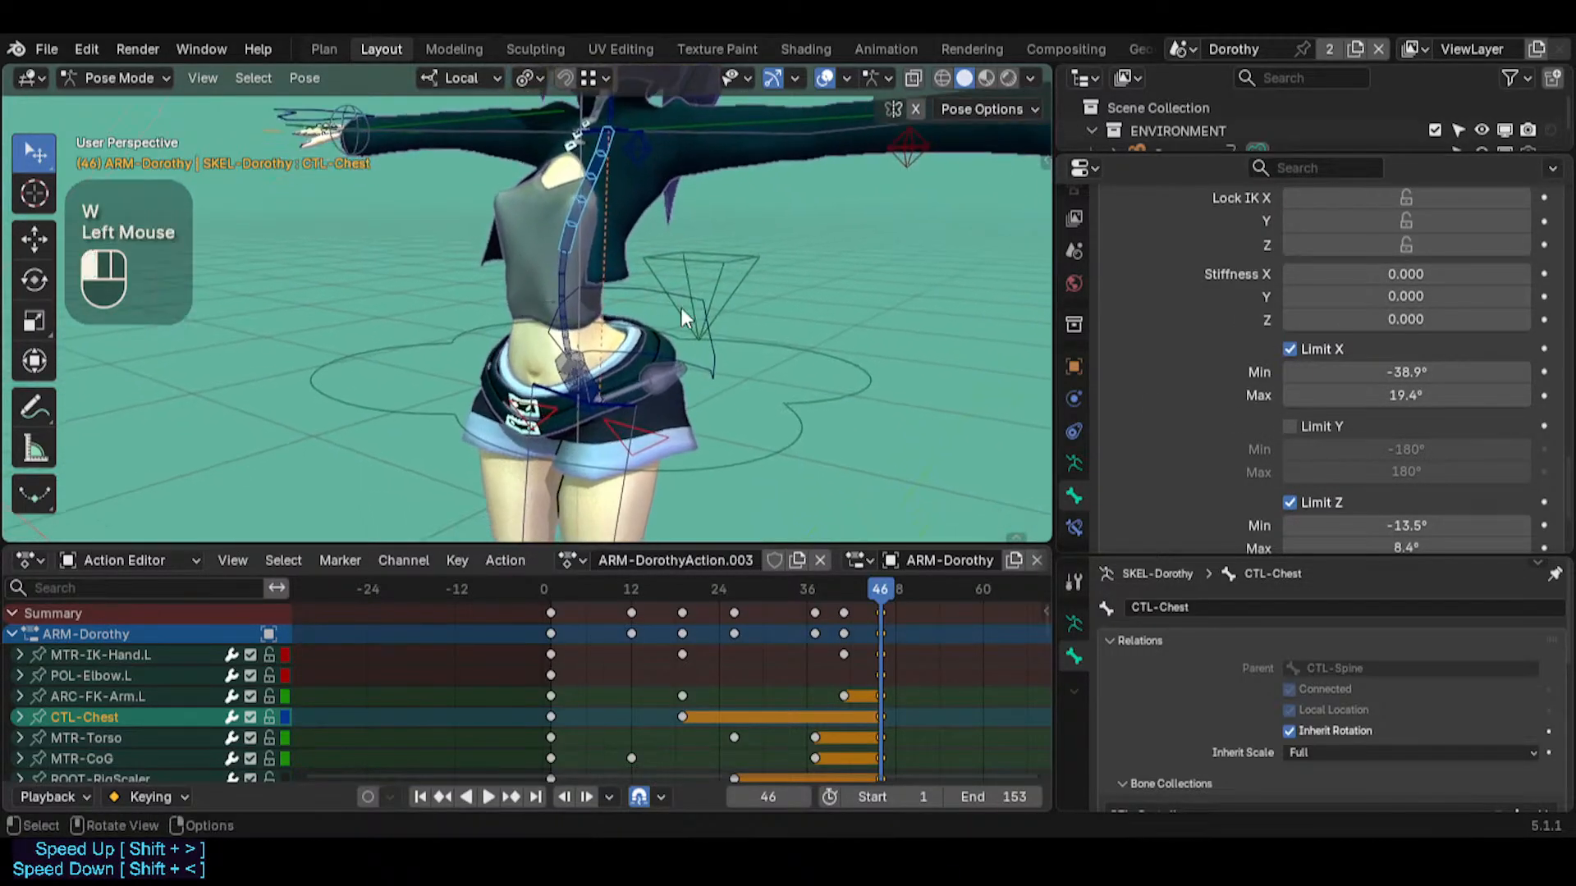
pyautogui.click(629, 400)
pyautogui.click(681, 395)
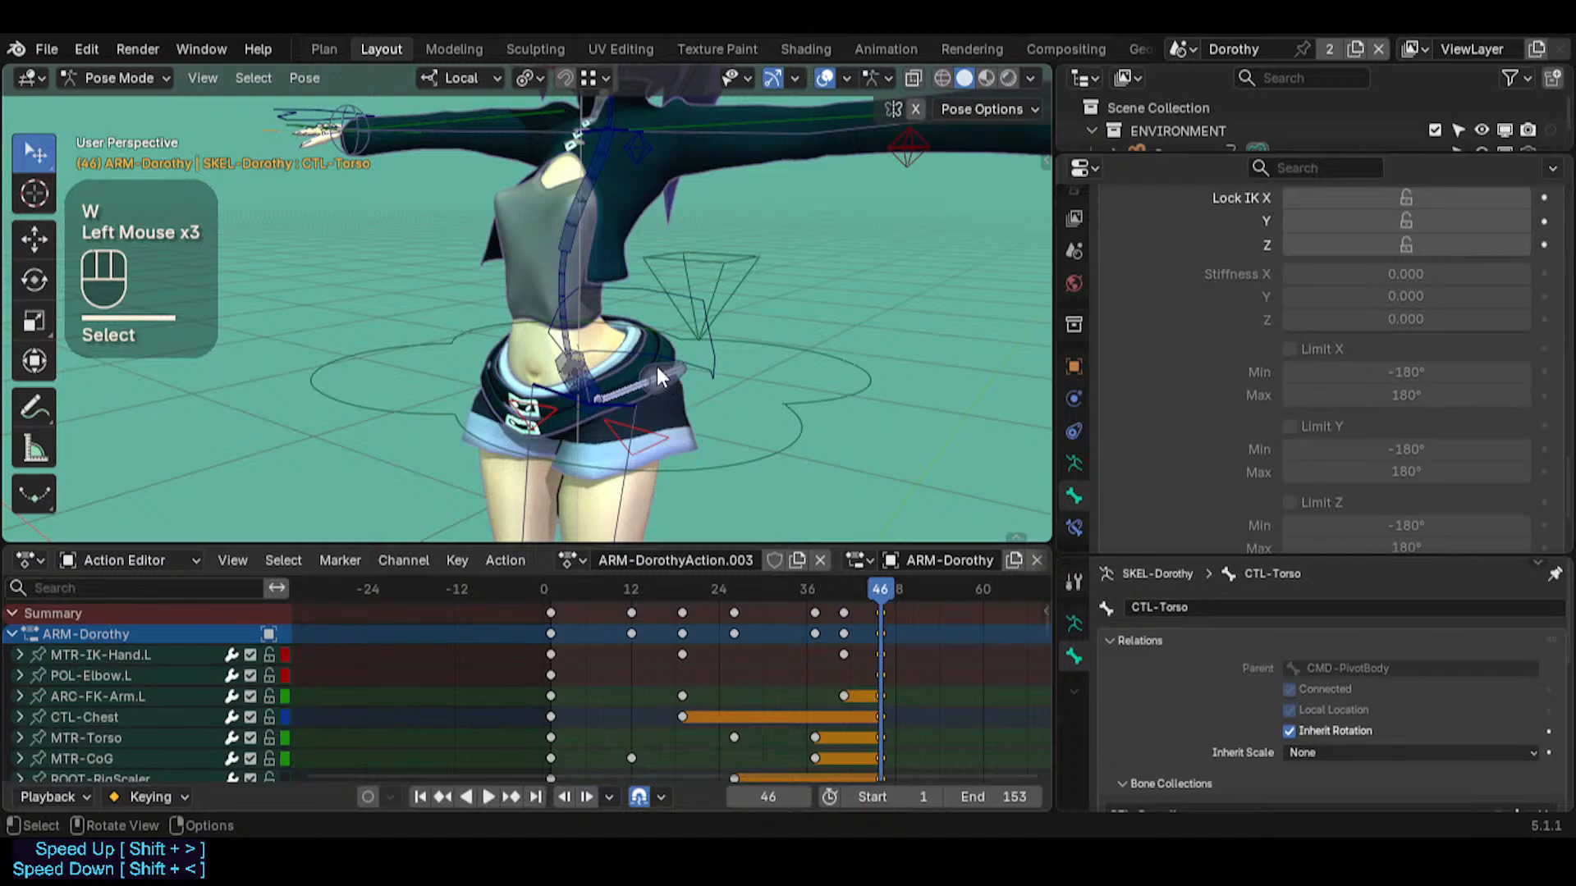
# Select CMD-PivotBody, set its IK X limit minimum to -126° and enable the X limit
pyautogui.hotkey('shift', '`')
pyautogui.press('w')
pyautogui.click(602, 355)
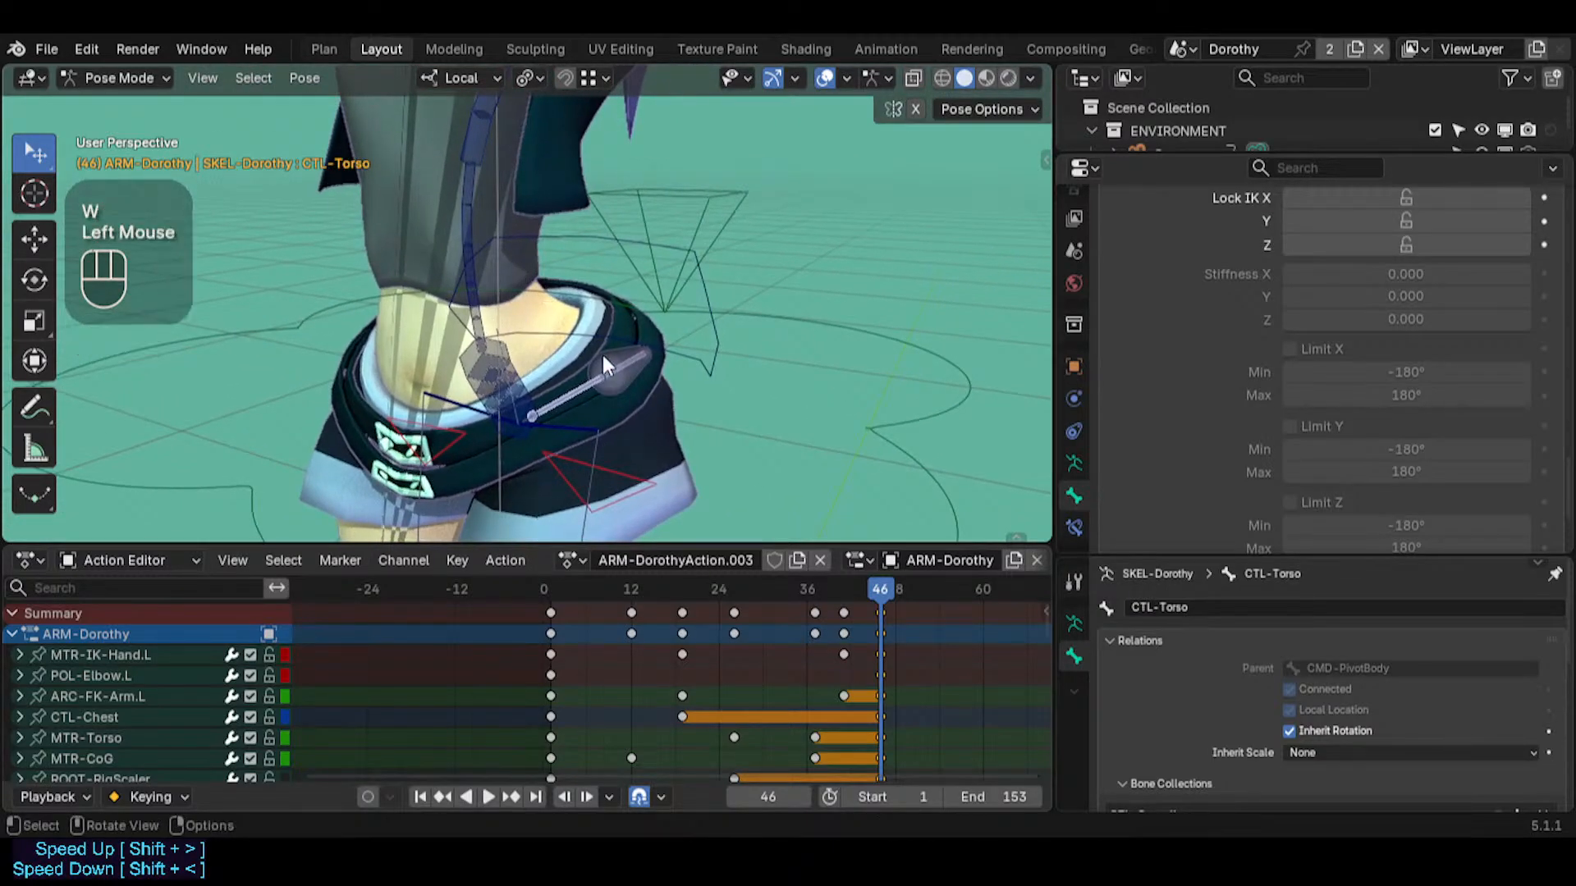
pyautogui.click(604, 358)
pyautogui.moveTo(1362, 372); pyautogui.dragTo(1395, 372)
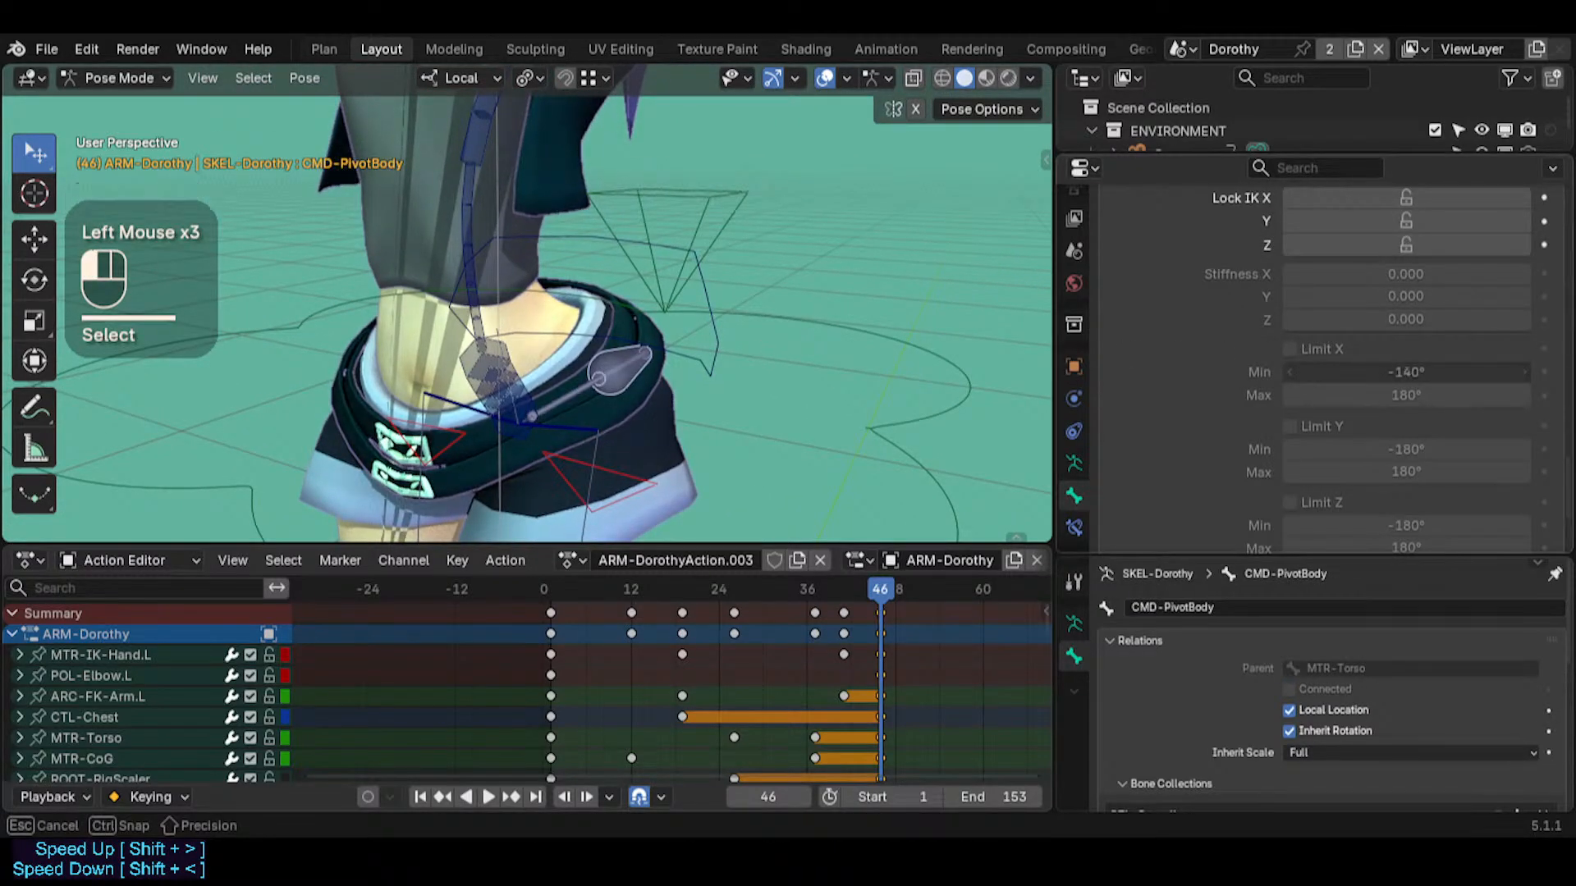
pyautogui.click(1289, 349)
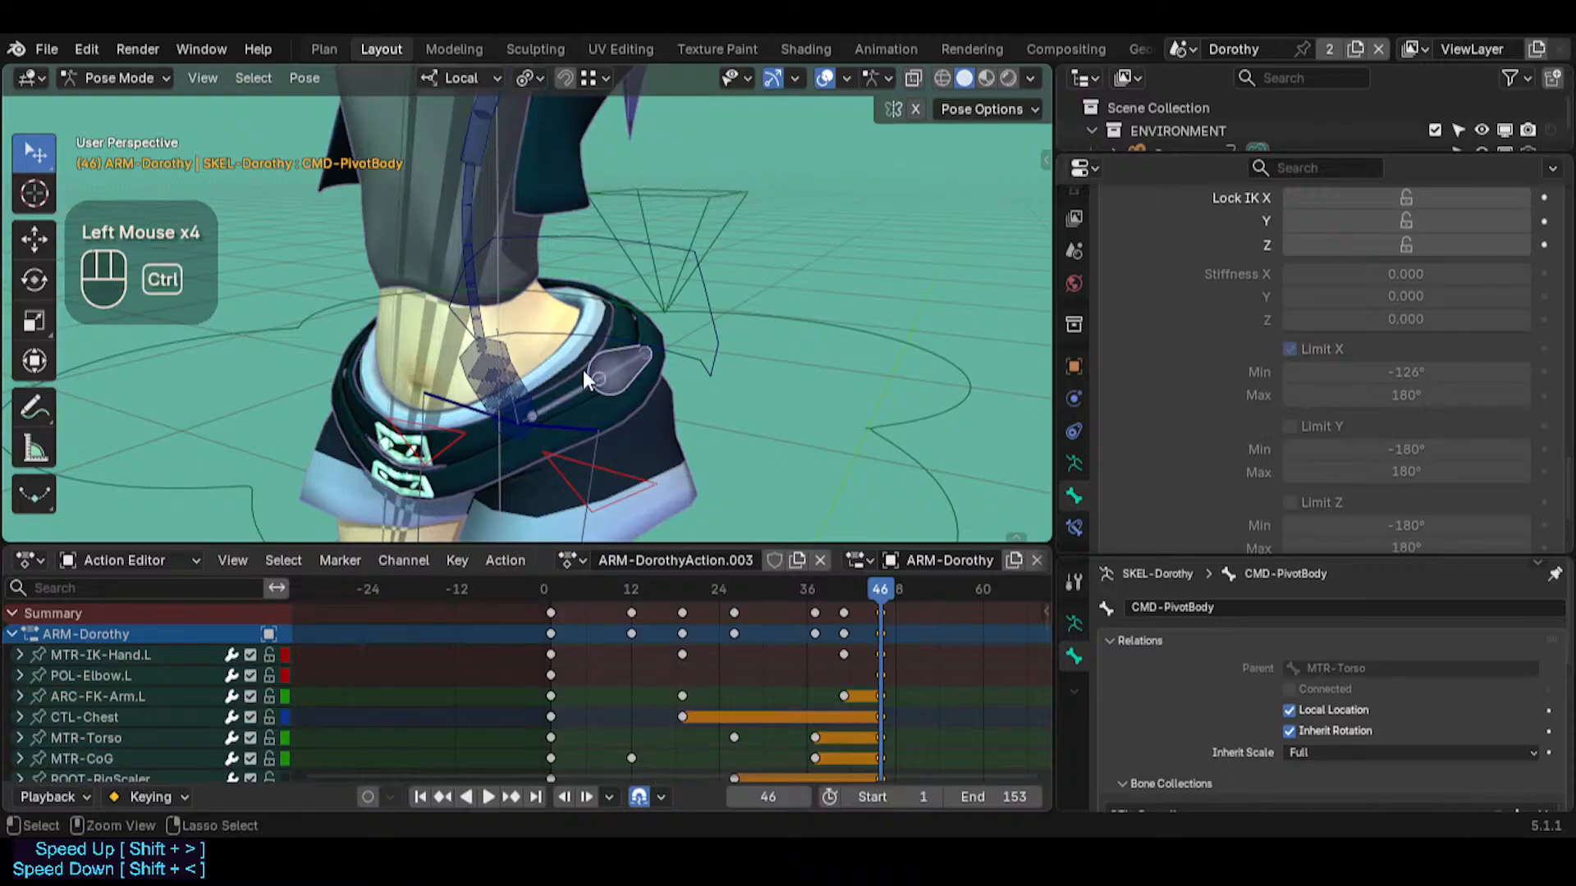
# Set CMD-PivotBody's IK X limit maximum to 121°, enable its Y limit, and set its X and Z stiffness to 0.990
pyautogui.hotkey('ctrl', '2')
pyautogui.moveTo(1354, 395); pyautogui.dragTo(1402, 405)
pyautogui.click(1289, 425)
pyautogui.moveTo(1313, 276); pyautogui.dragTo(1527, 276)
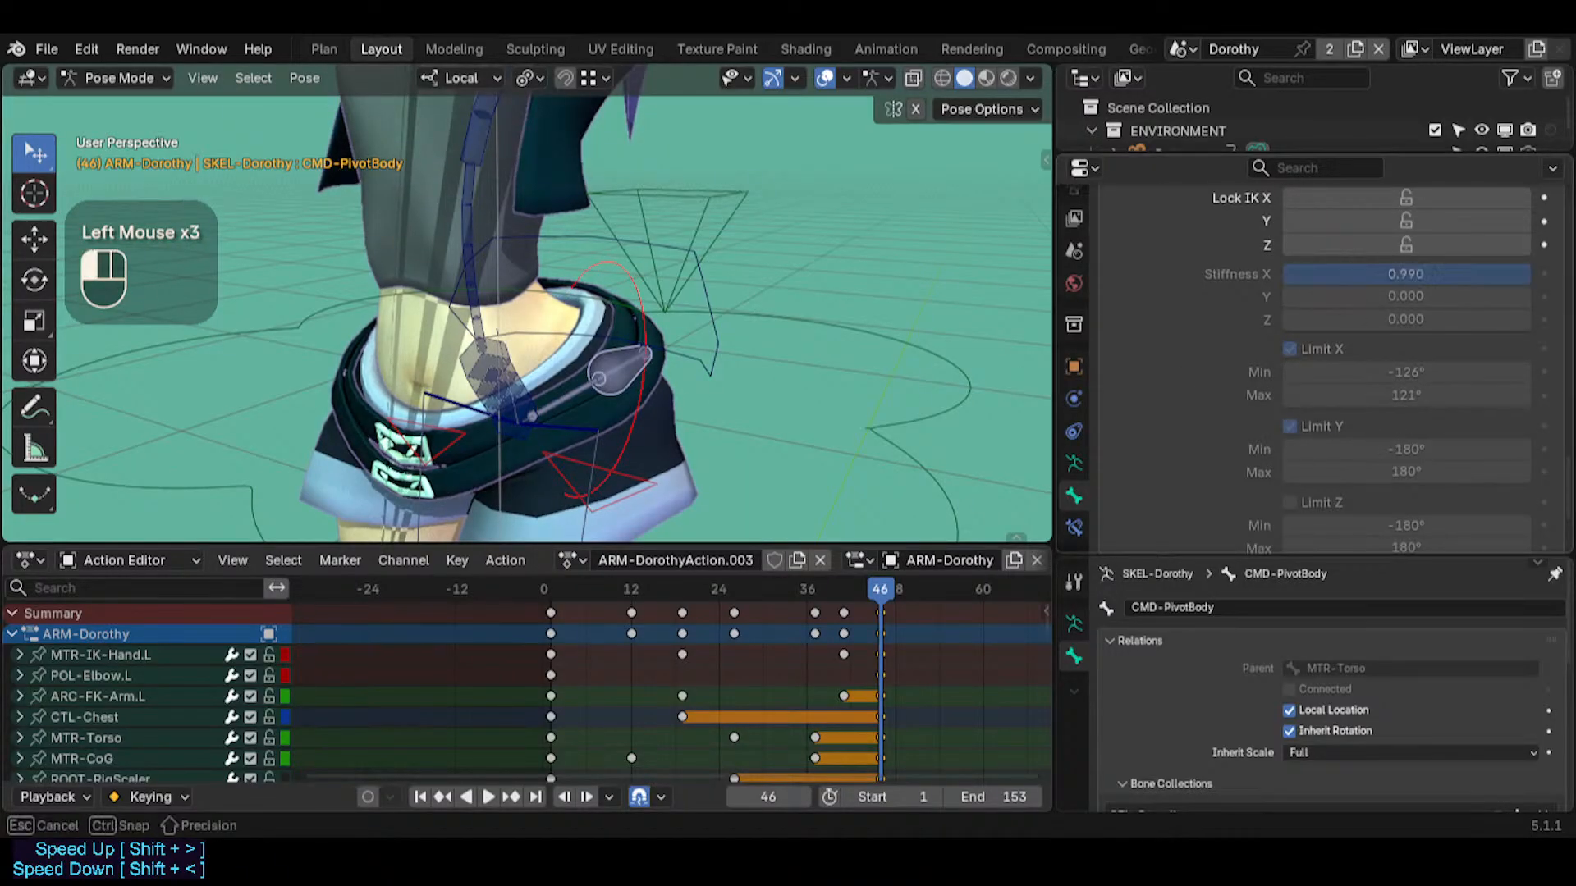
pyautogui.moveTo(1314, 320); pyautogui.dragTo(1528, 319)
# Try moving CMD-PivotBody and CTL-Torso with Auto IK at the hips, cancelling each move
pyautogui.press('g')
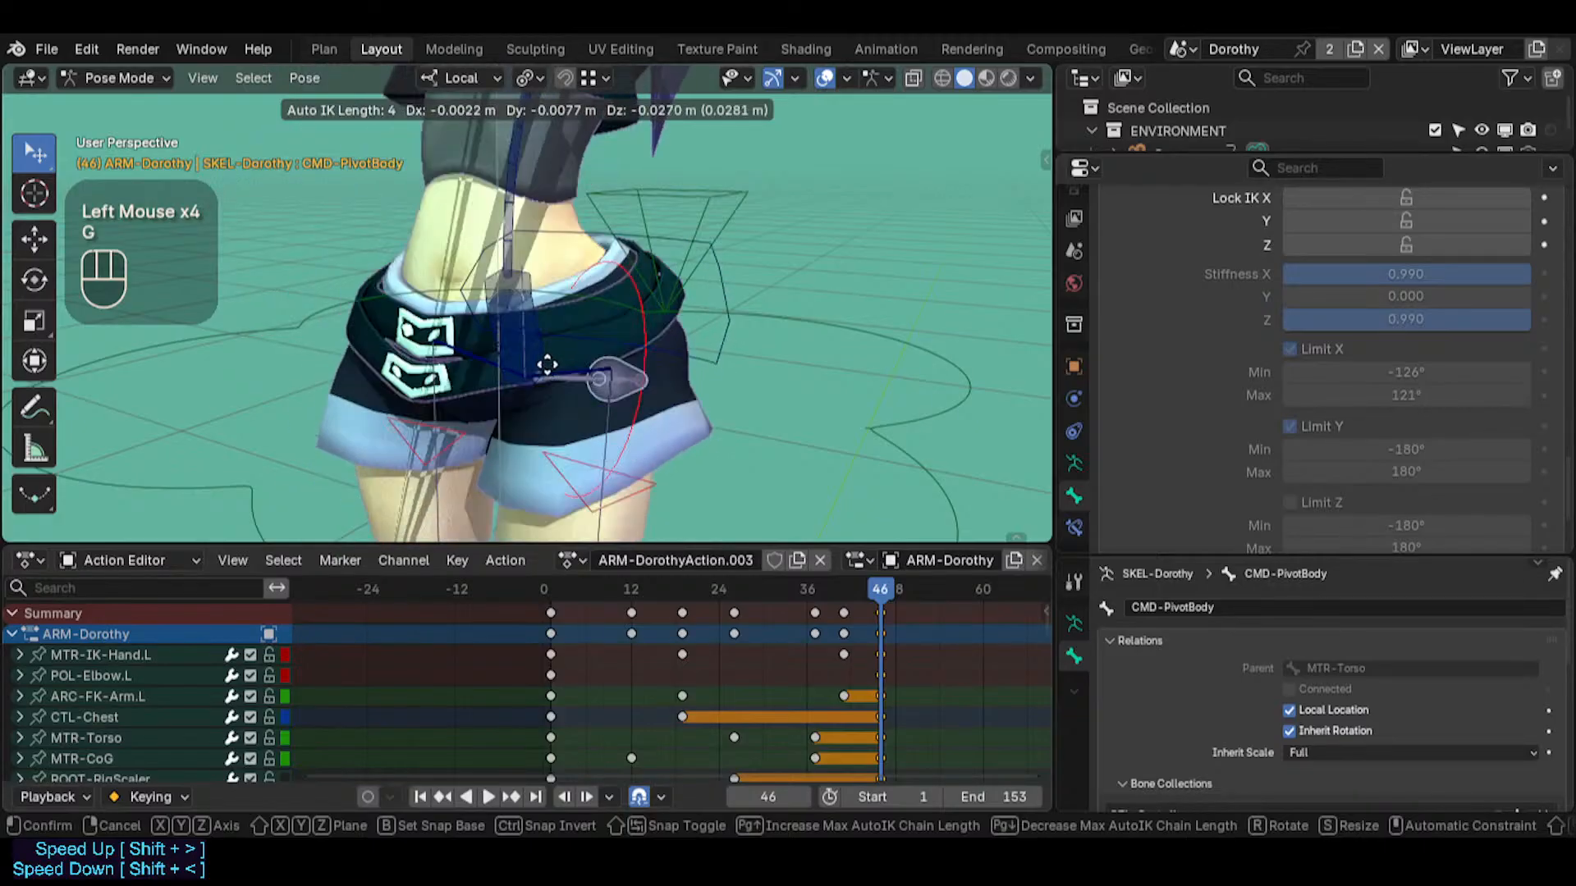
pyautogui.press('Escape')
pyautogui.click(579, 381)
pyautogui.press('g')
pyautogui.press('Escape')
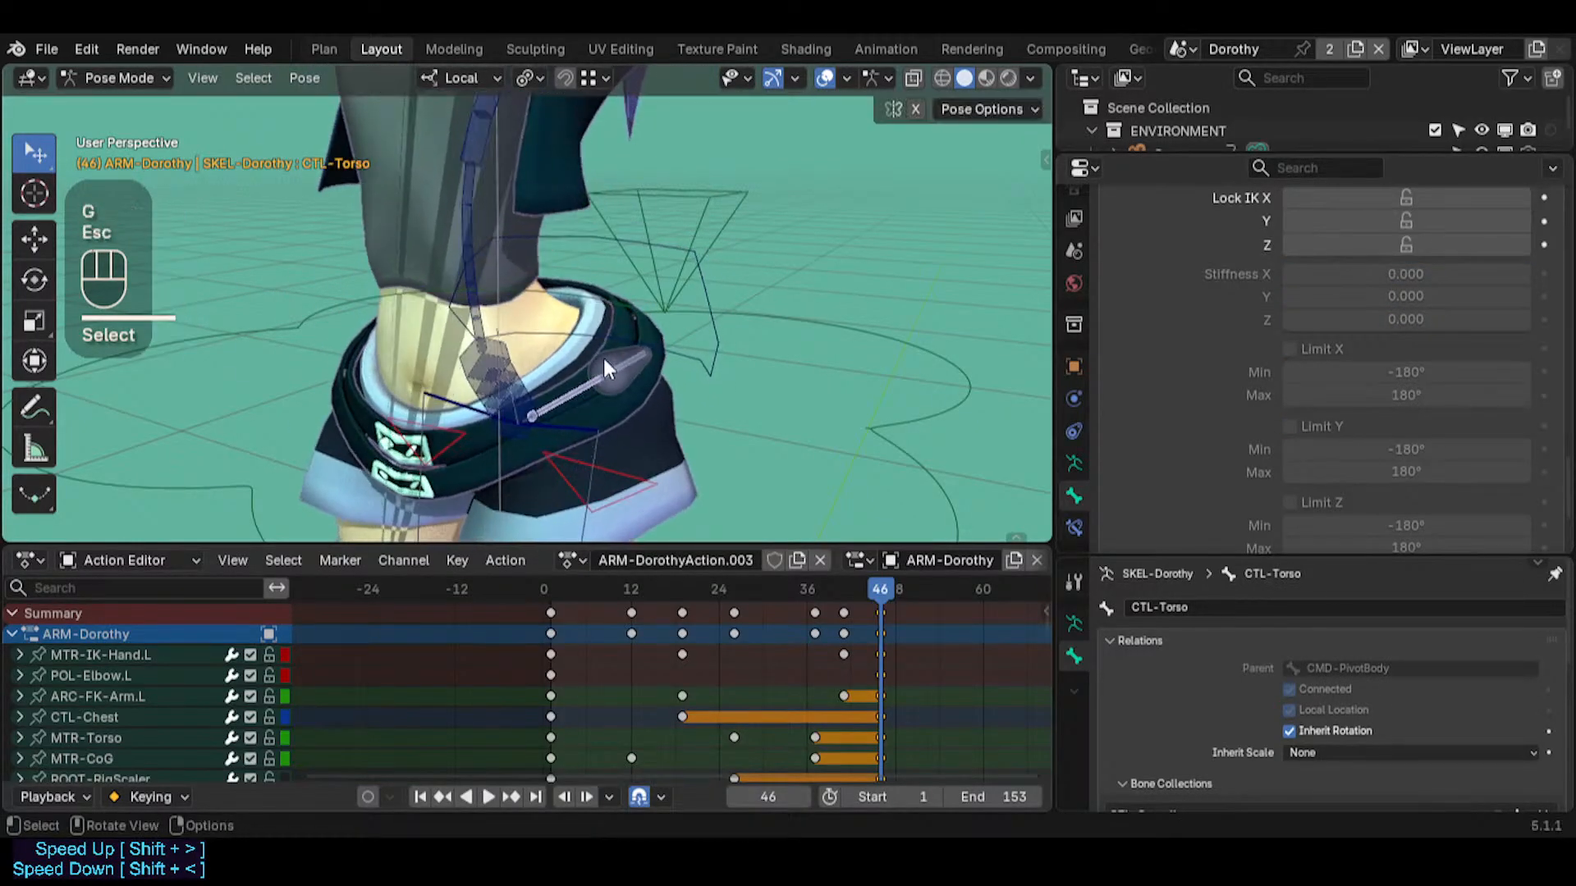
# Review CMD-PivotBody's IK settings and the Auto IK pose option, and select CTL-Spine for comparison
pyautogui.click(608, 362)
pyautogui.click(611, 362)
pyautogui.click(606, 374)
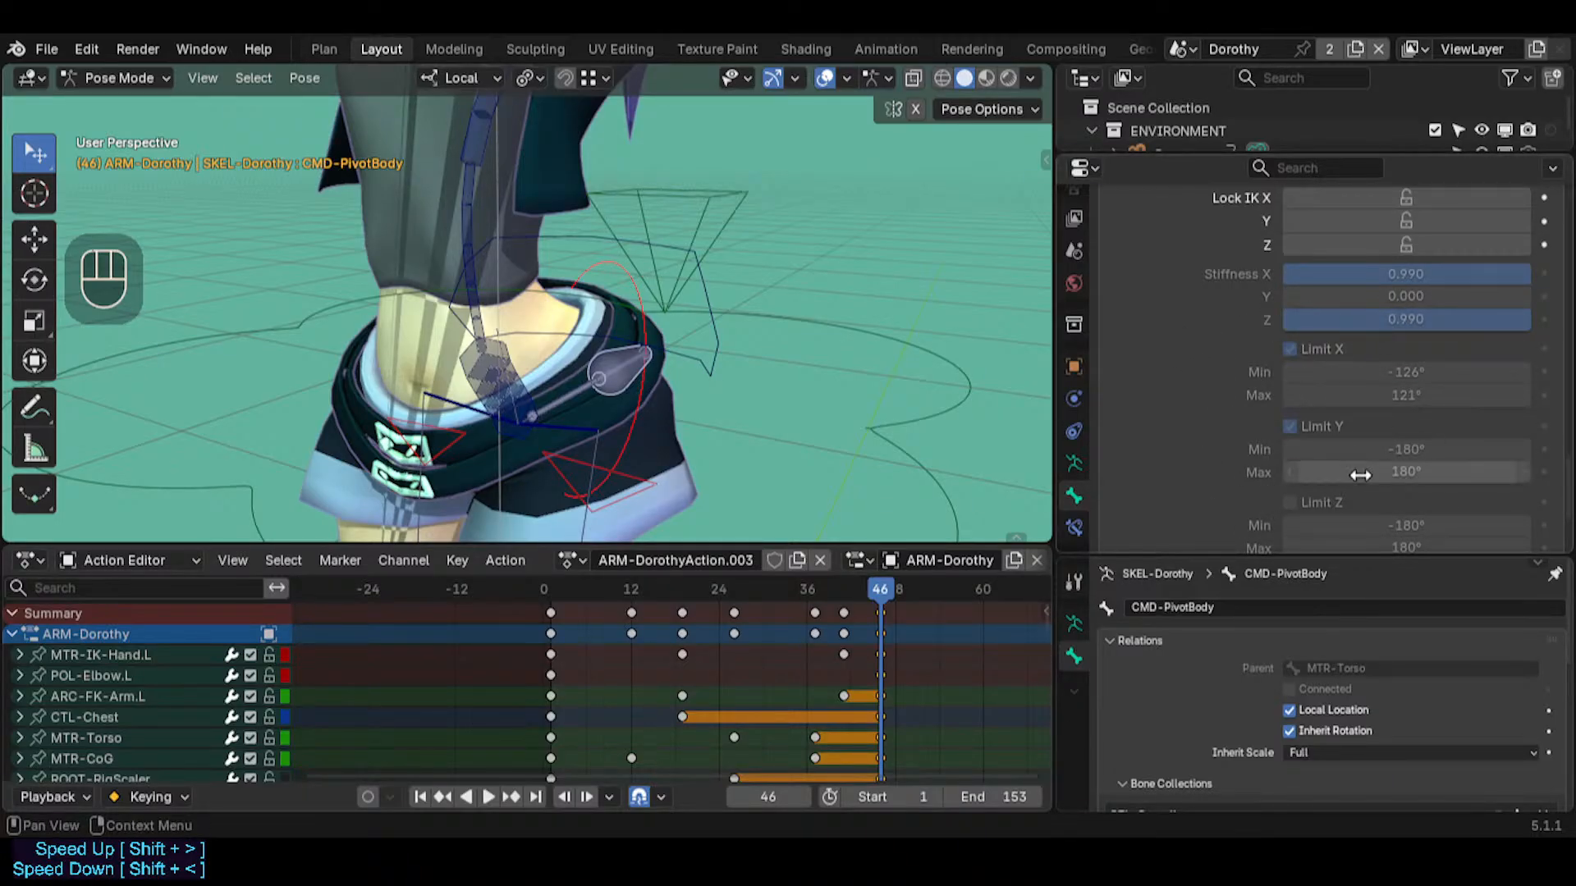
pyautogui.click(989, 108)
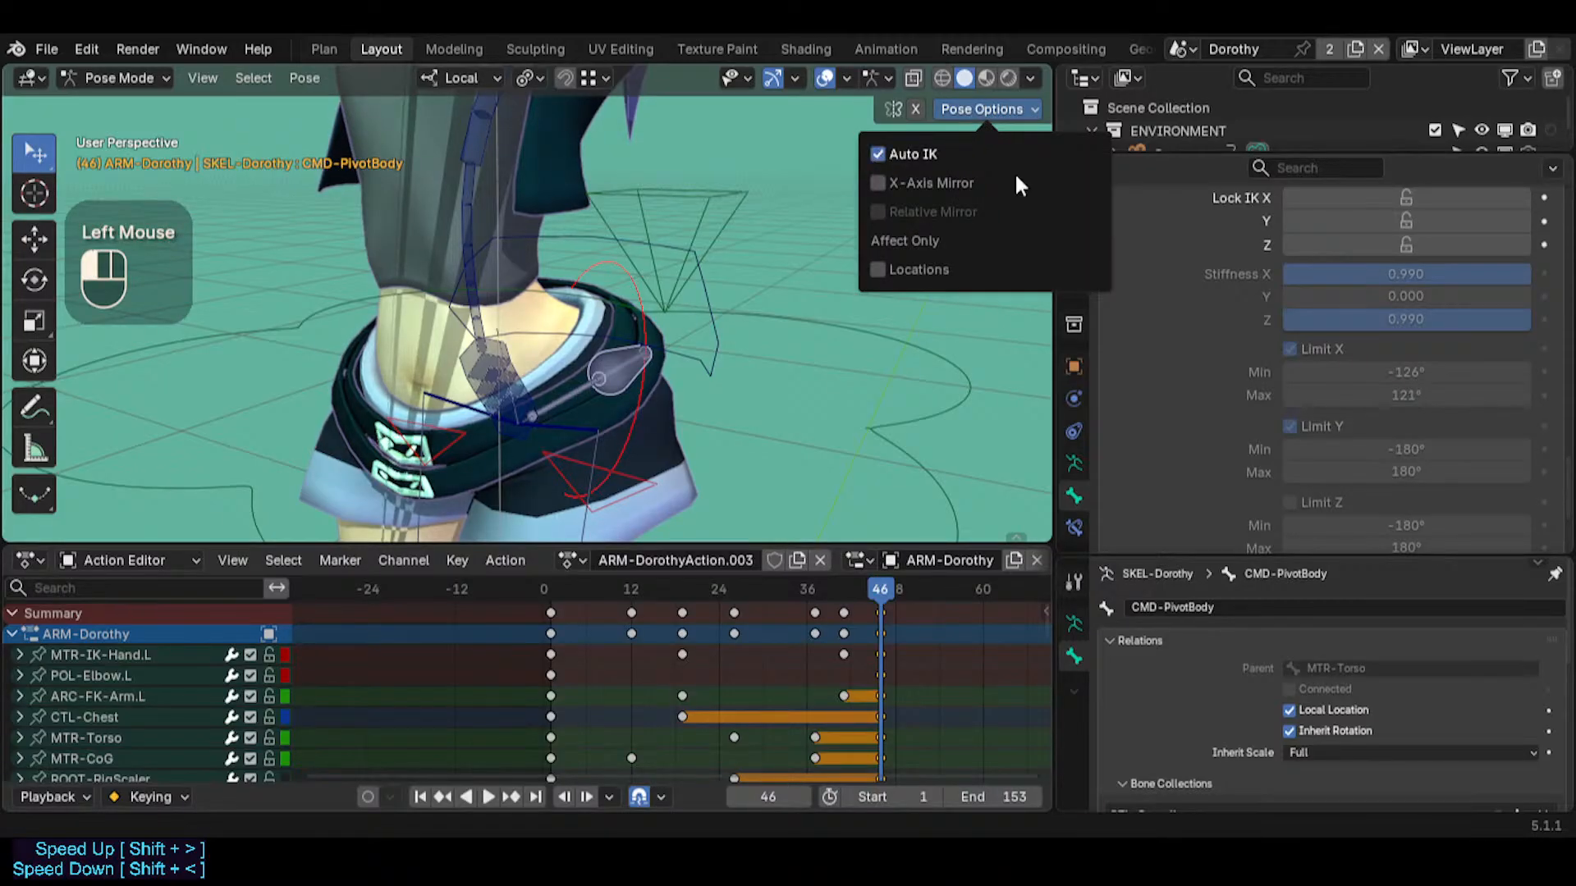
pyautogui.click(470, 187)
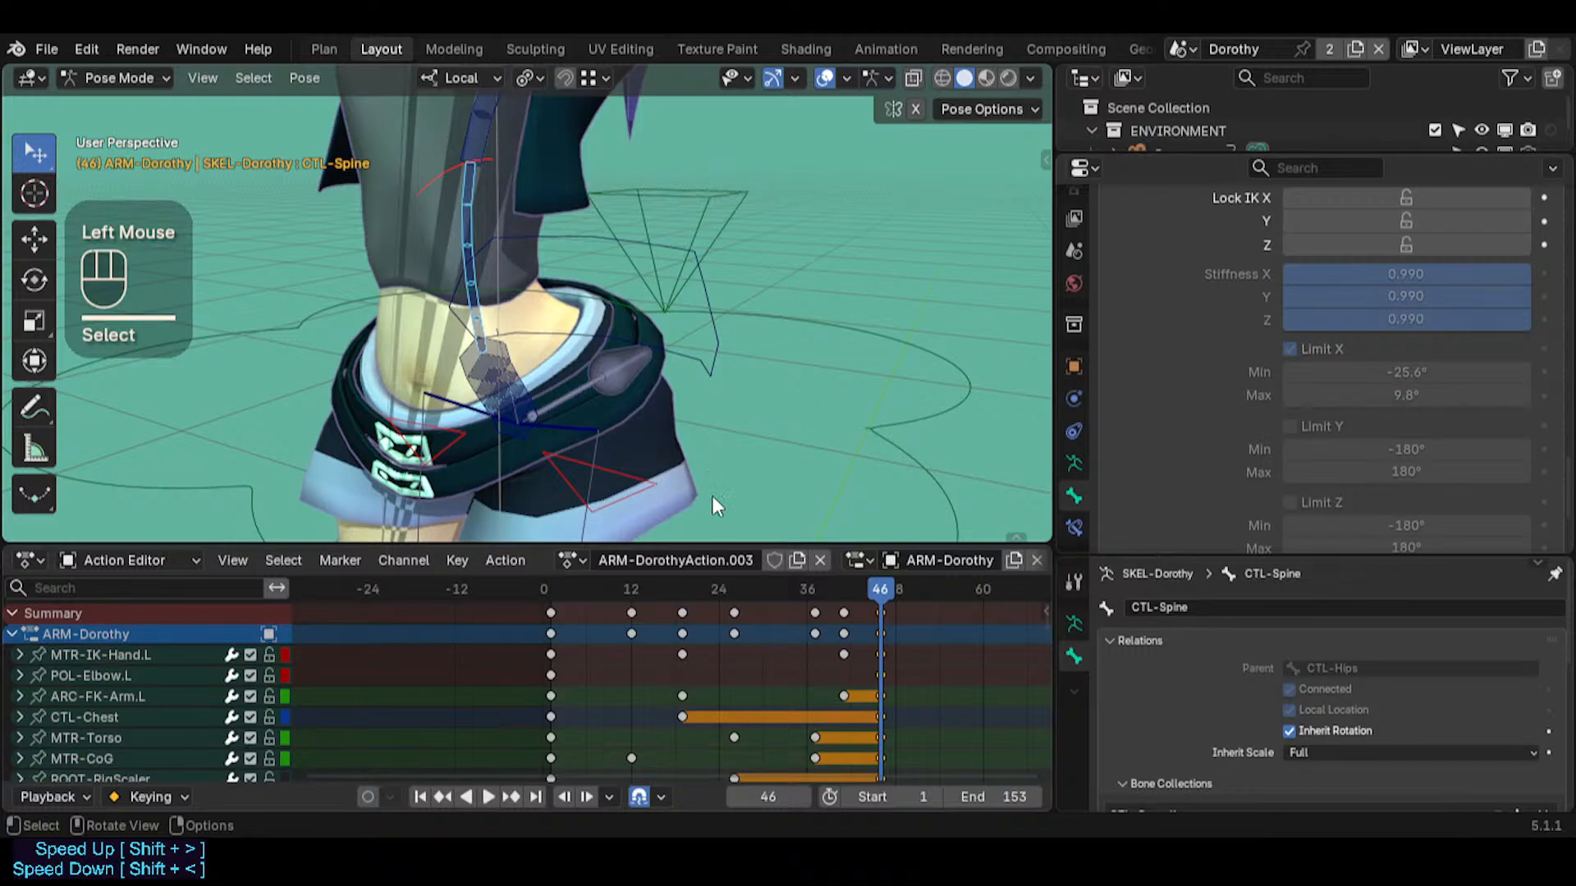
# Select all of Dorothy's pose bones, clear their pose transforms and deselect them
pyautogui.scroll(-6, 633, 225)
pyautogui.moveTo(628, 220); pyautogui.dragTo(637, 259, button='middle')
pyautogui.hotkey('shift', '`')
pyautogui.press('w')
pyautogui.press('w')
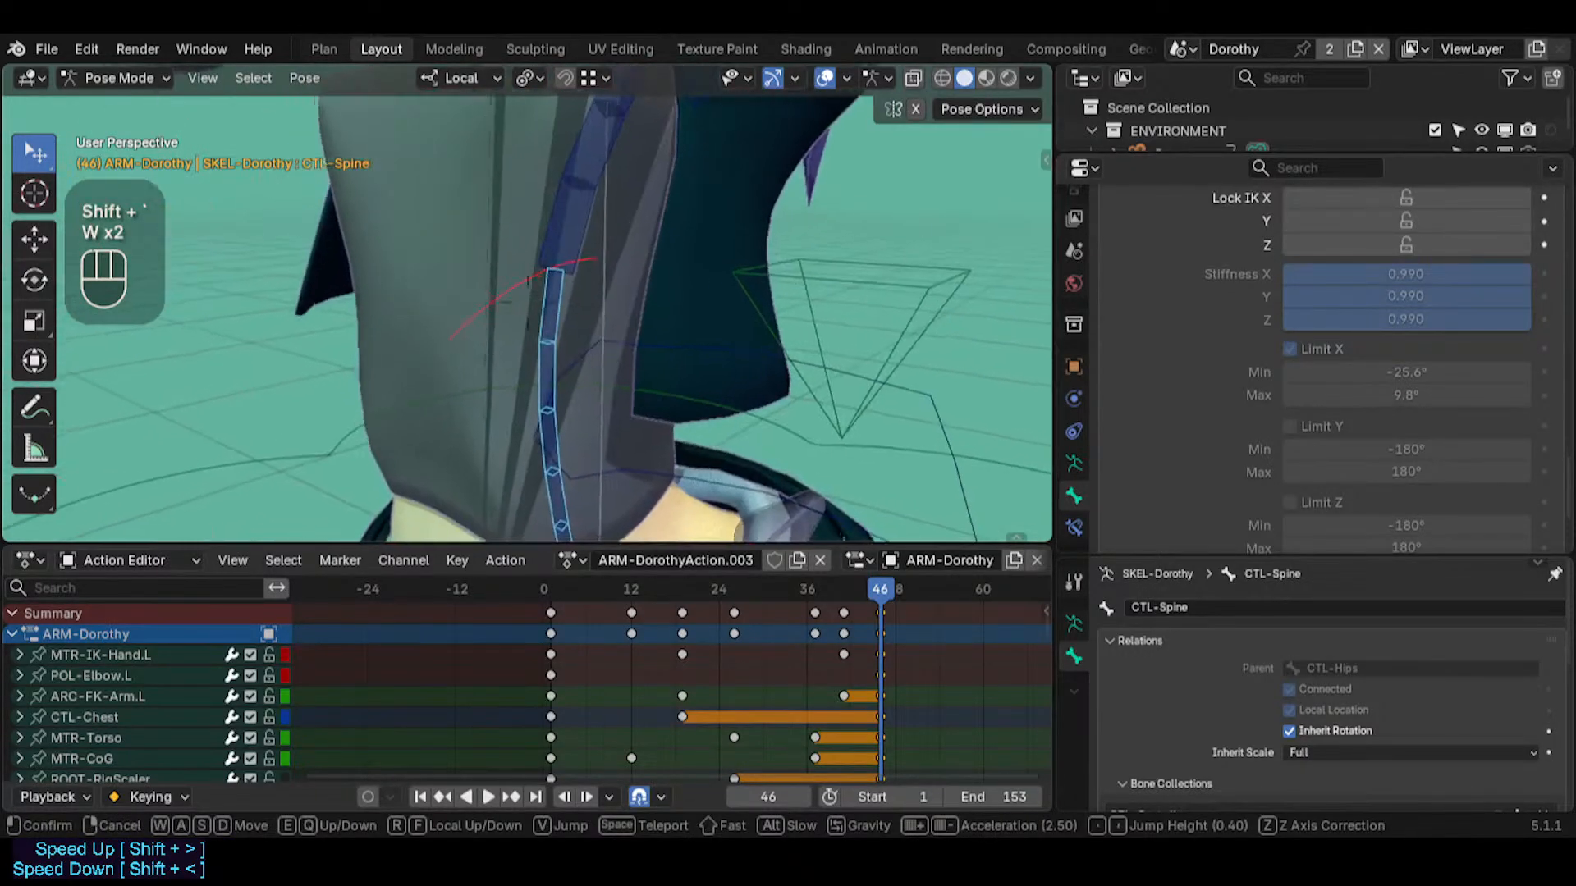
pyautogui.click(677, 245)
pyautogui.hotkey('alt', 'a')
pyautogui.hotkey('alt', 'g')
pyautogui.hotkey('alt', 'g')
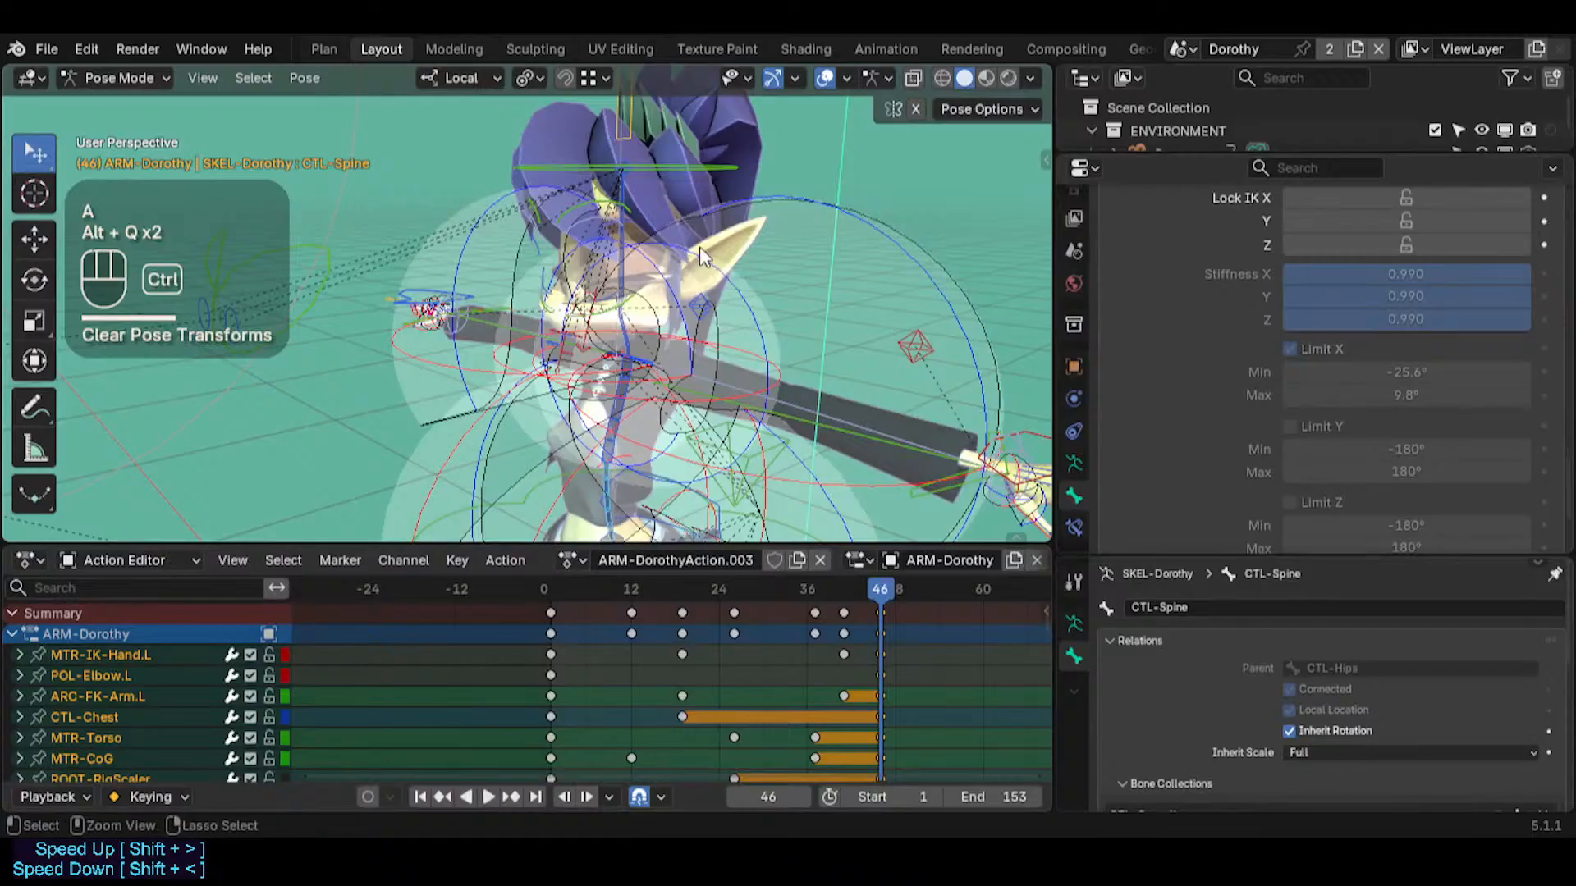
pyautogui.hotkey('ctrl', '2')
pyautogui.click(789, 321)
# Inspect Dorothy's full-body pose around the legs, torso, arms and head
pyautogui.hotkey('shift', '`')
pyautogui.press('s')
pyautogui.press('s')
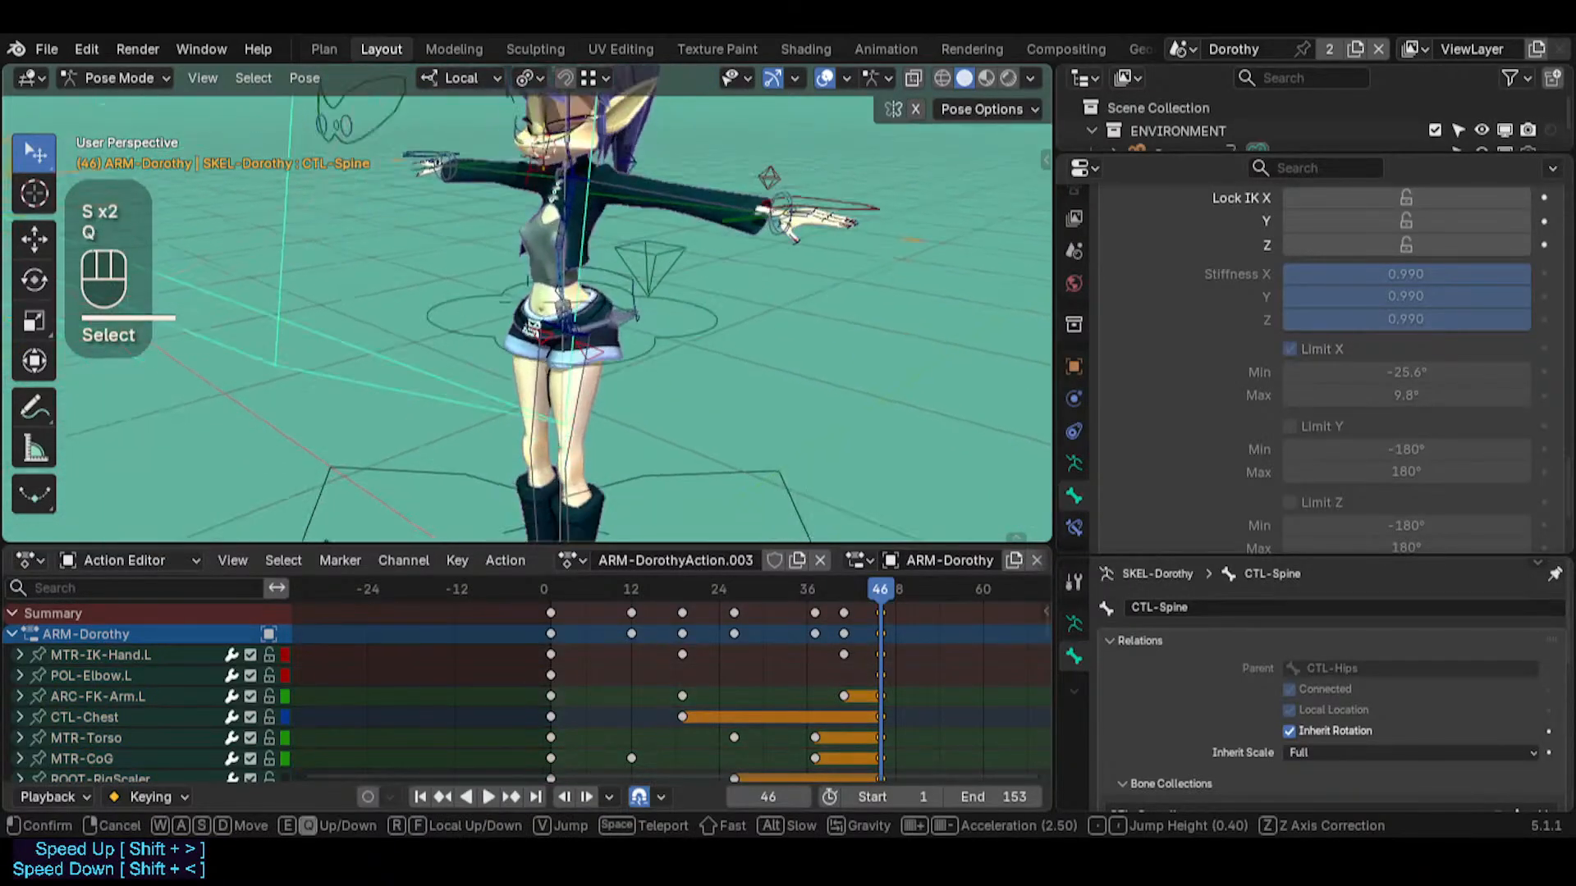
pyautogui.press('q')
pyautogui.press('w')
pyautogui.press('e')
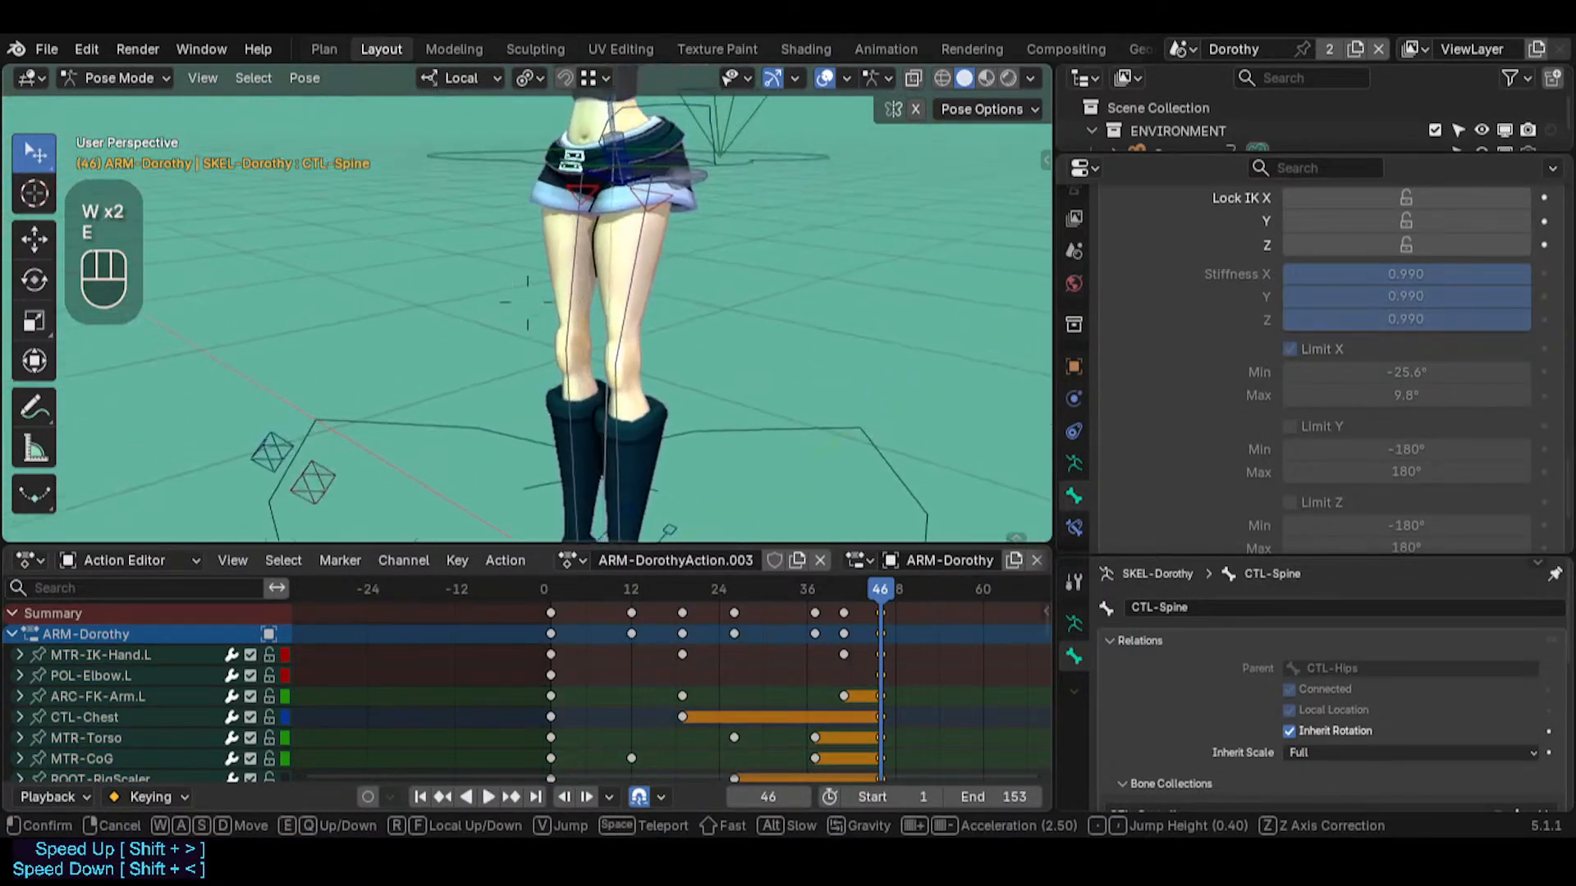
pyautogui.press('w')
pyautogui.press('s')
pyautogui.click(808, 316)
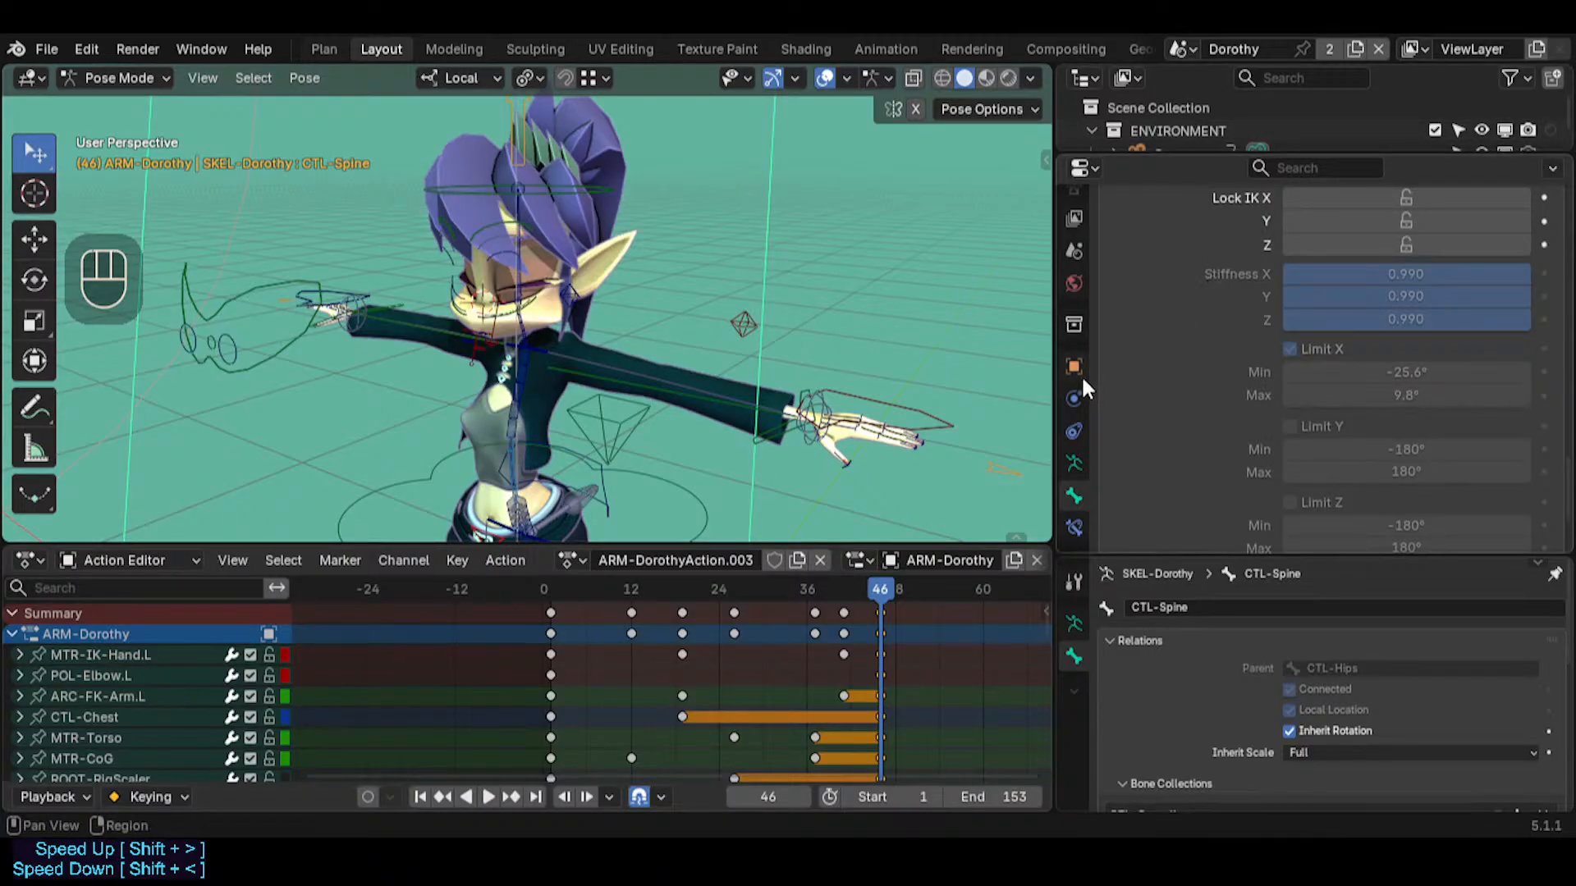
pyautogui.click(997, 319)
pyautogui.click(1378, 420)
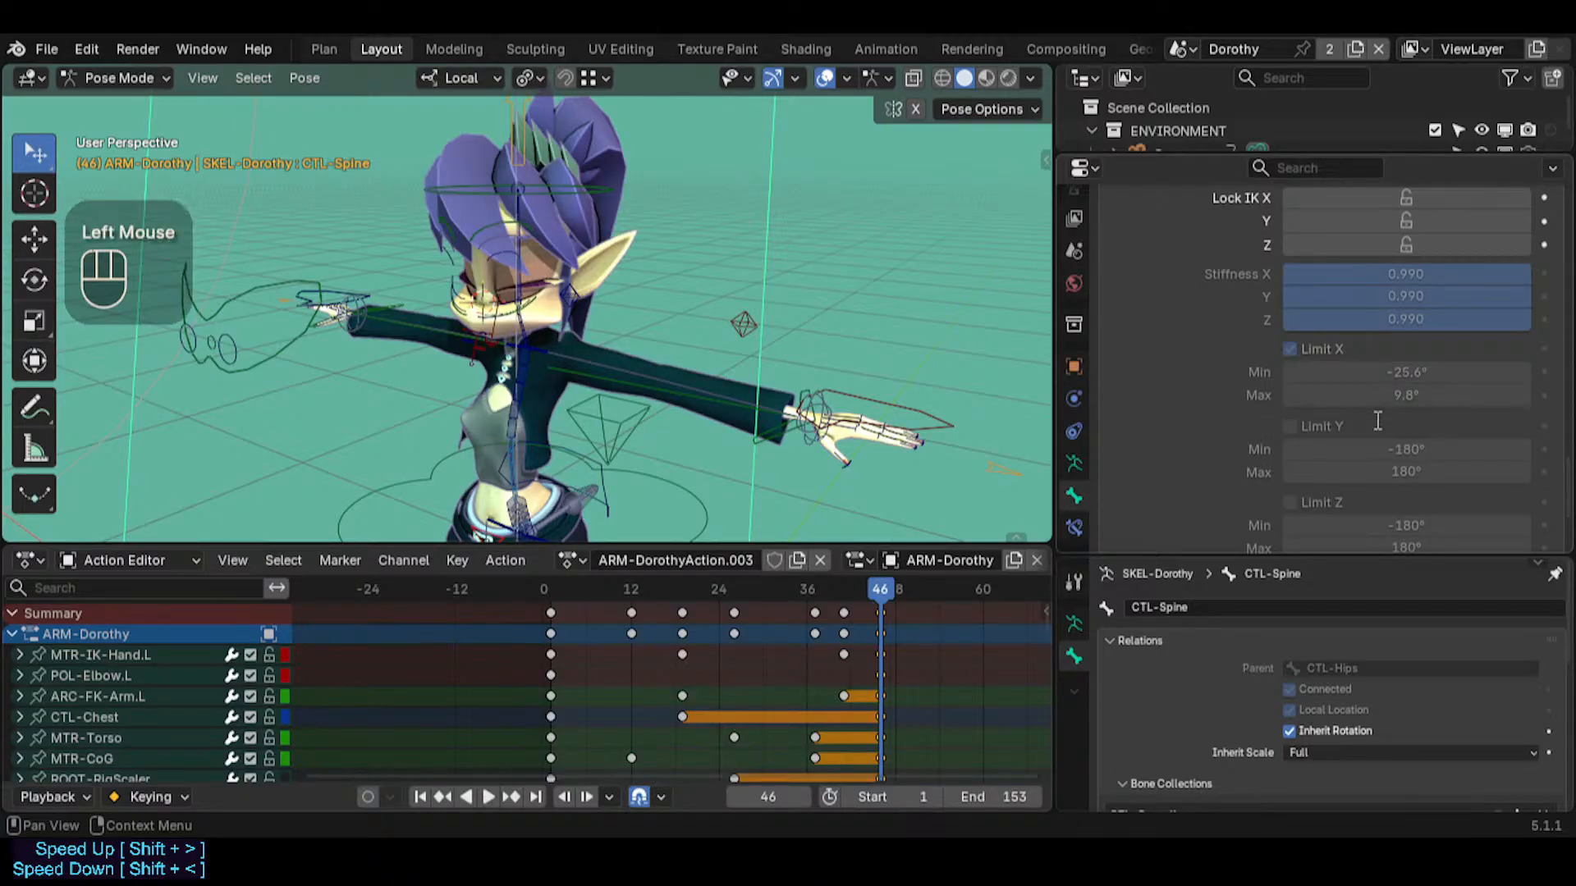